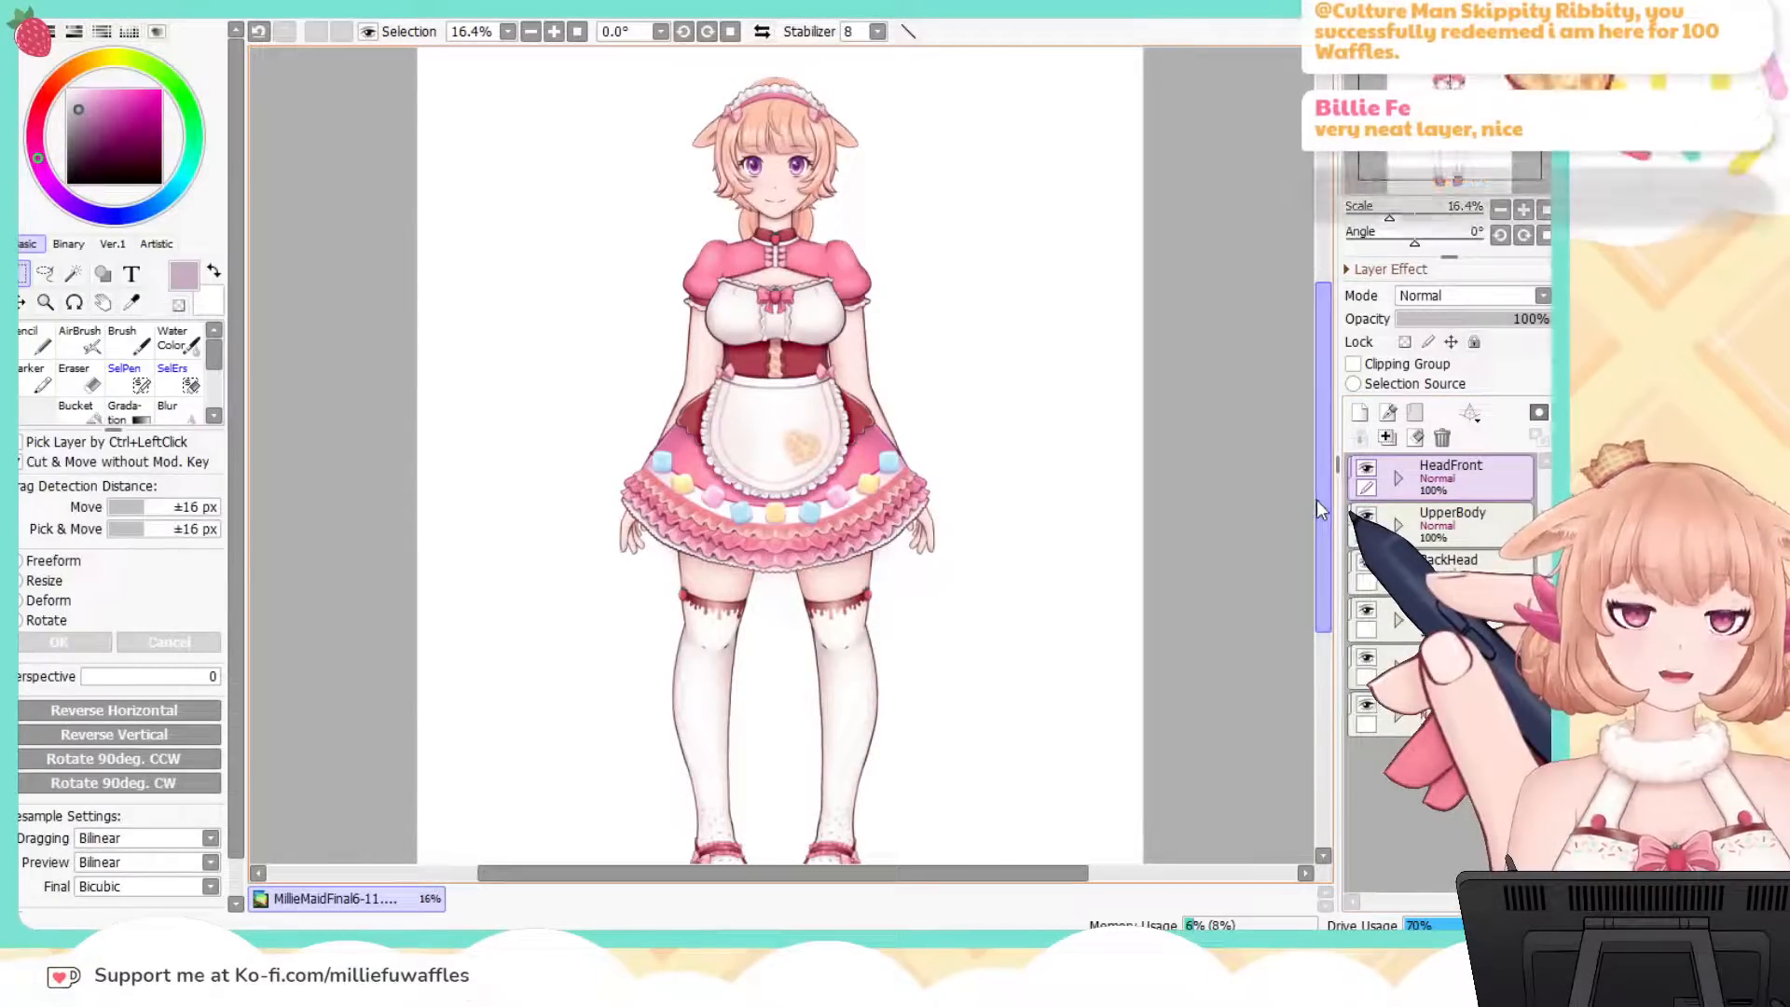
Step: Toggle the HeadFront folder's visibility off and on repeatedly to examine which parts of the full-body character it contains
left_click_drag(1316, 499, 1316, 512)
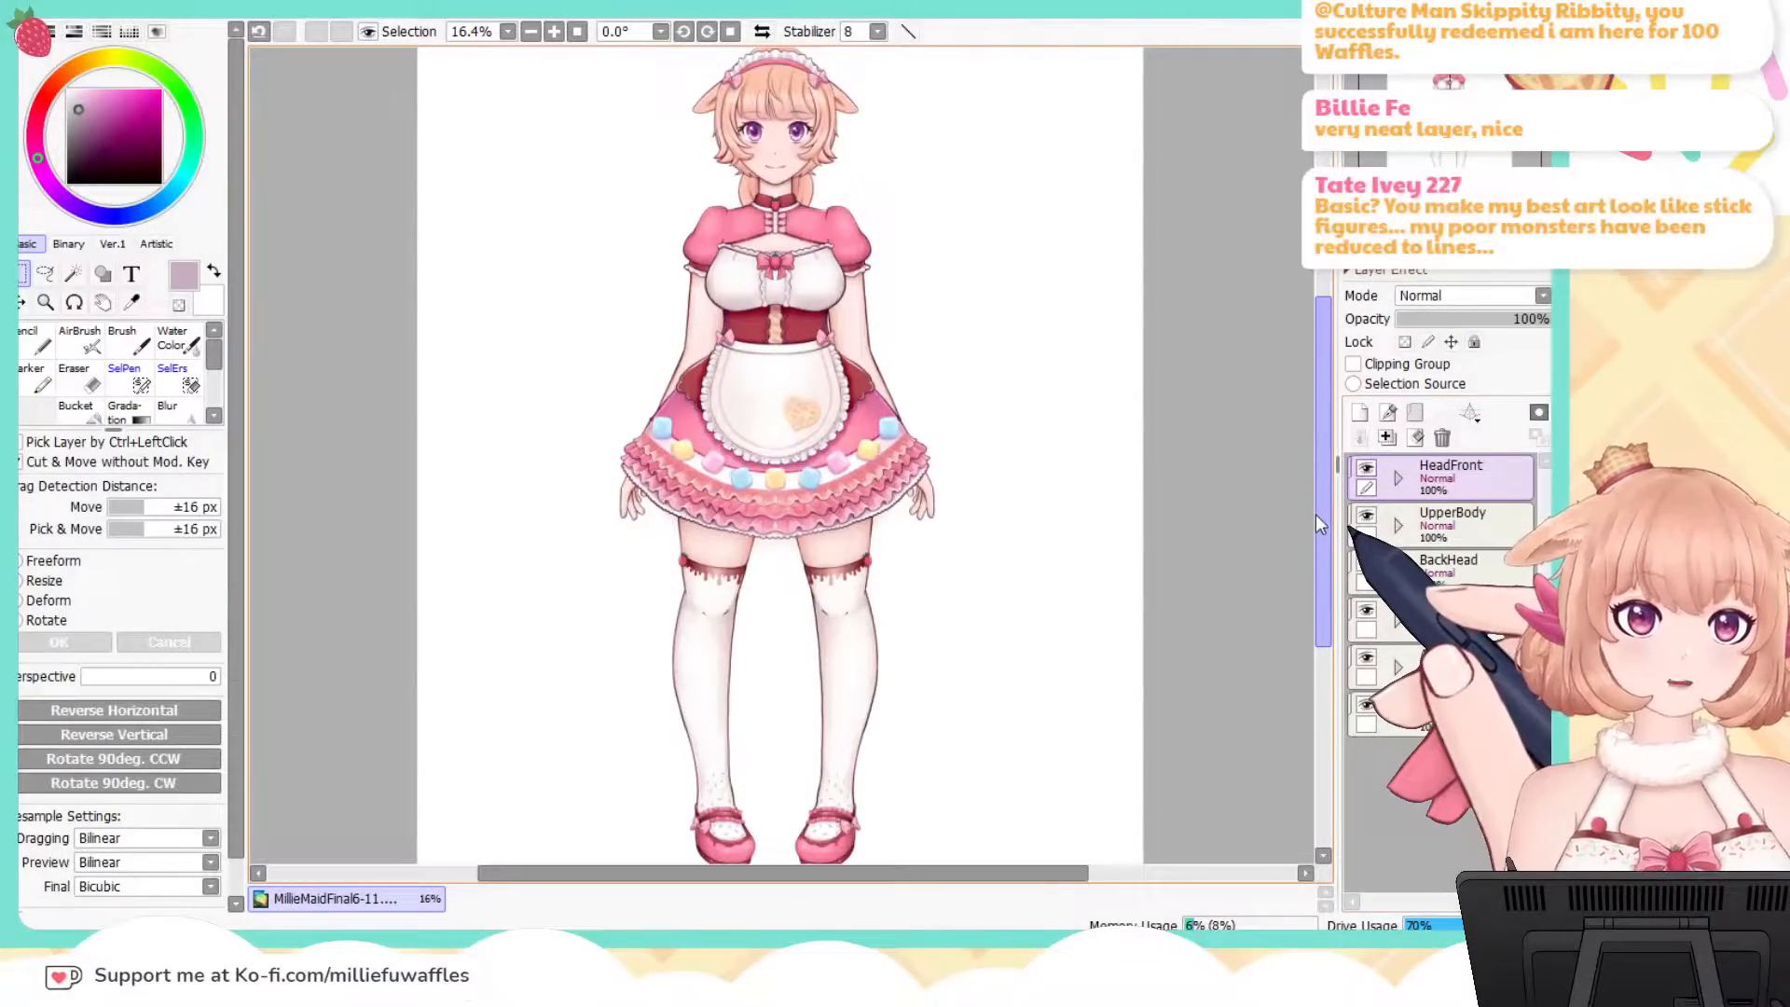
left_click(1406, 207)
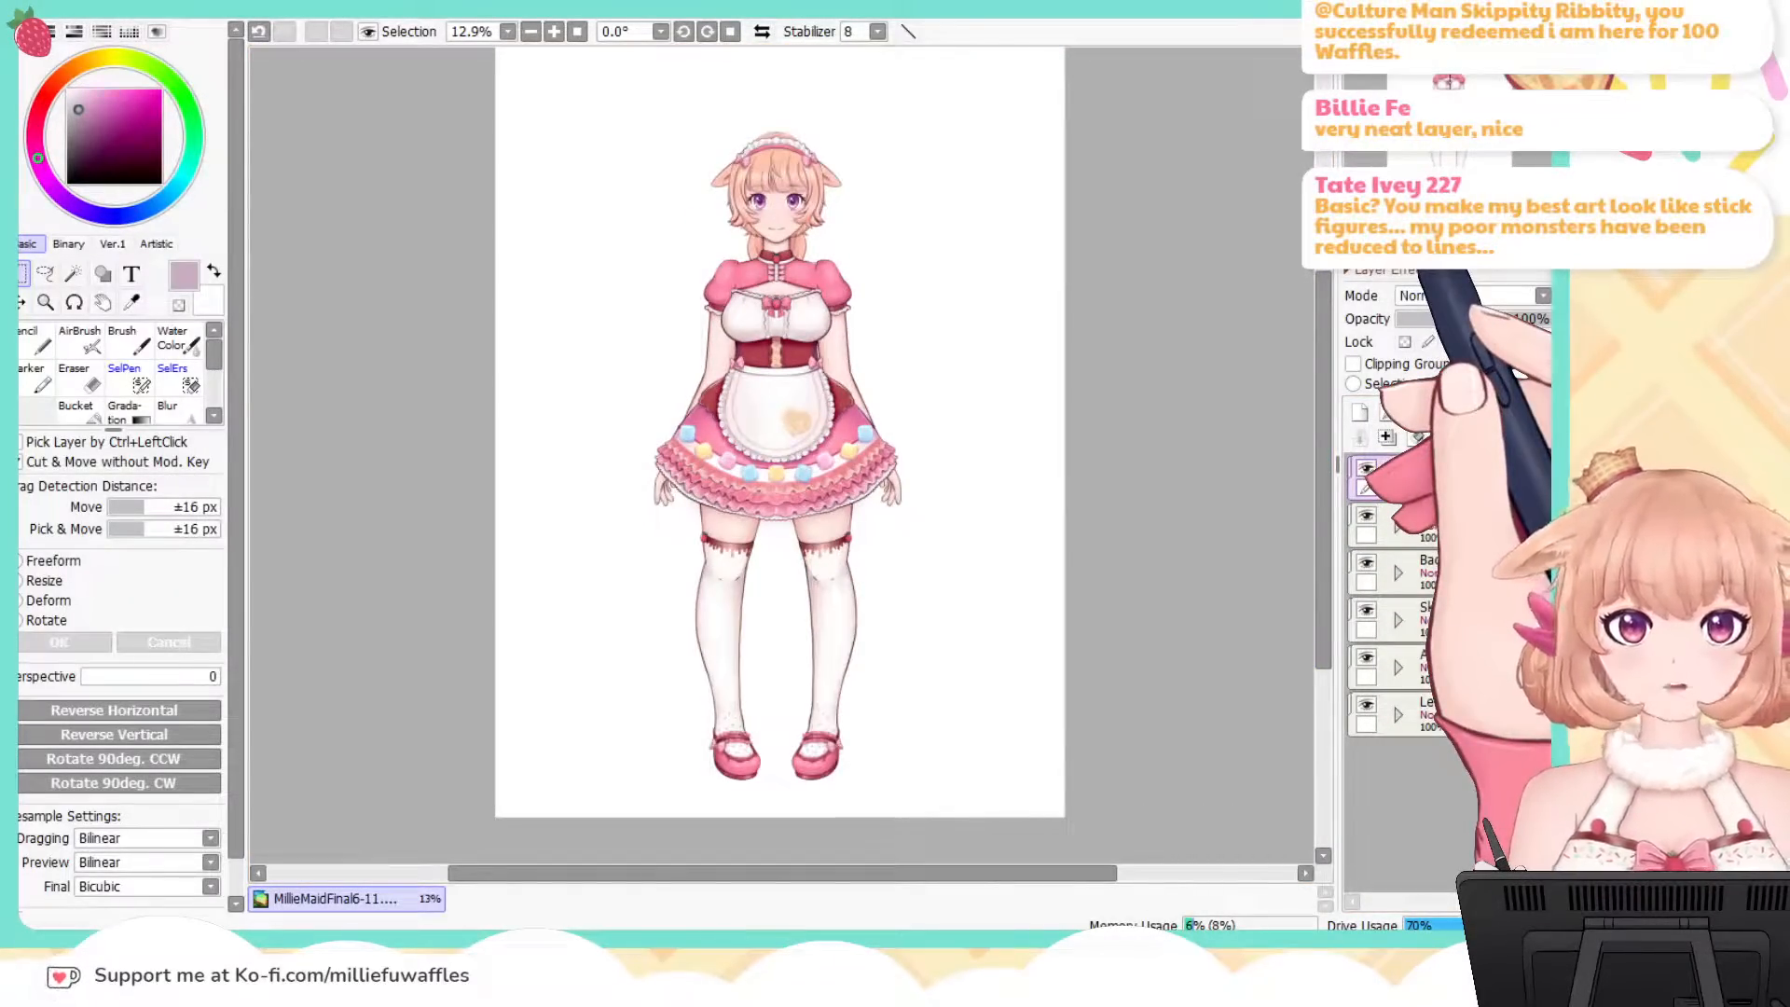
left_click(1405, 209)
left_click_drag(1326, 357, 1329, 354)
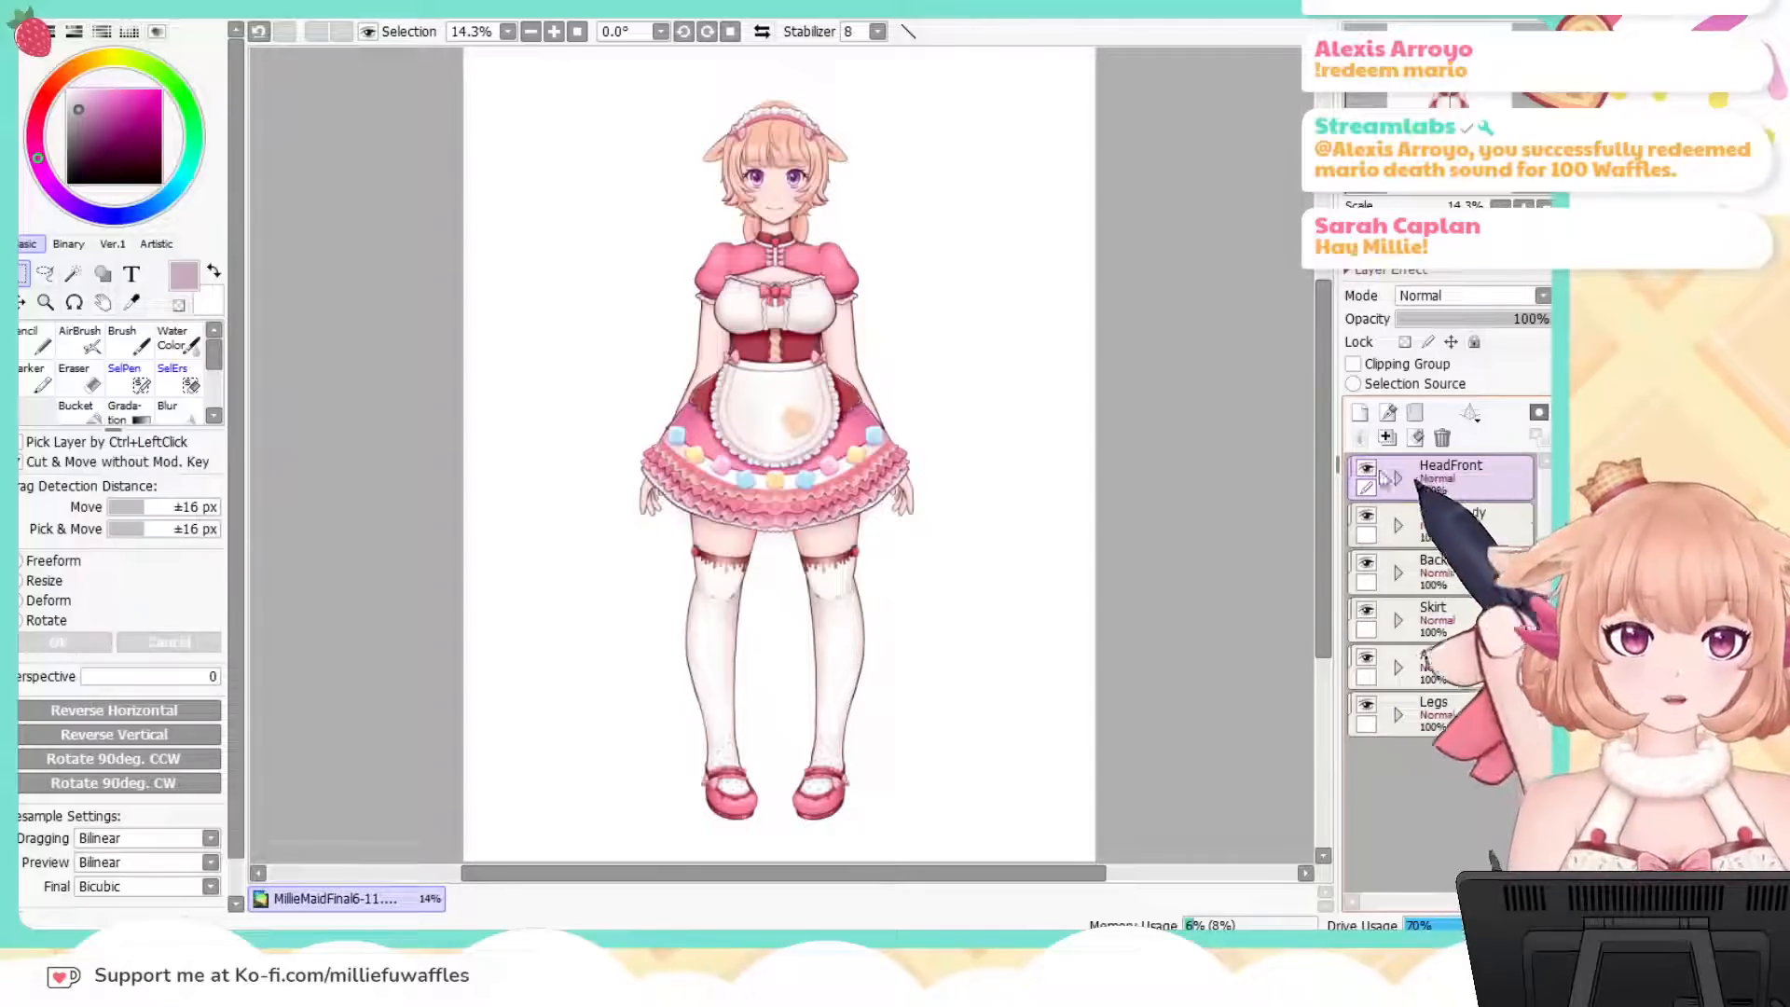
left_click(1366, 469)
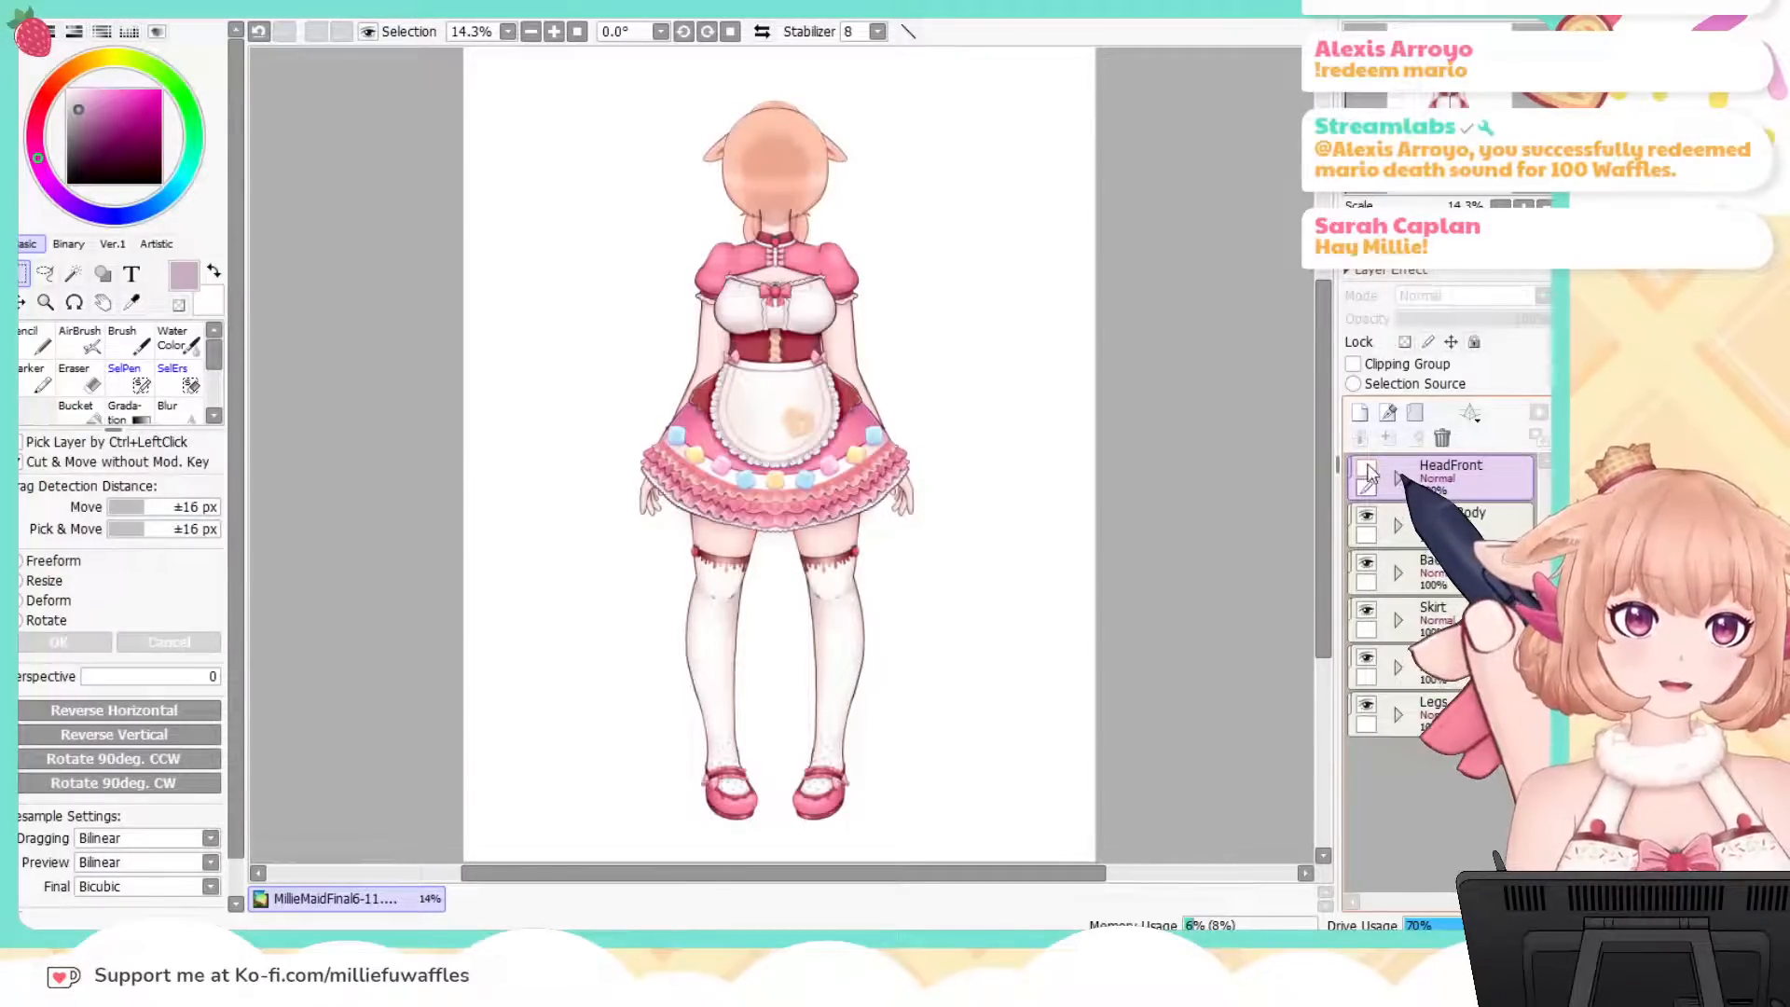
left_click(1366, 471)
left_click(1368, 471)
left_click(1367, 471)
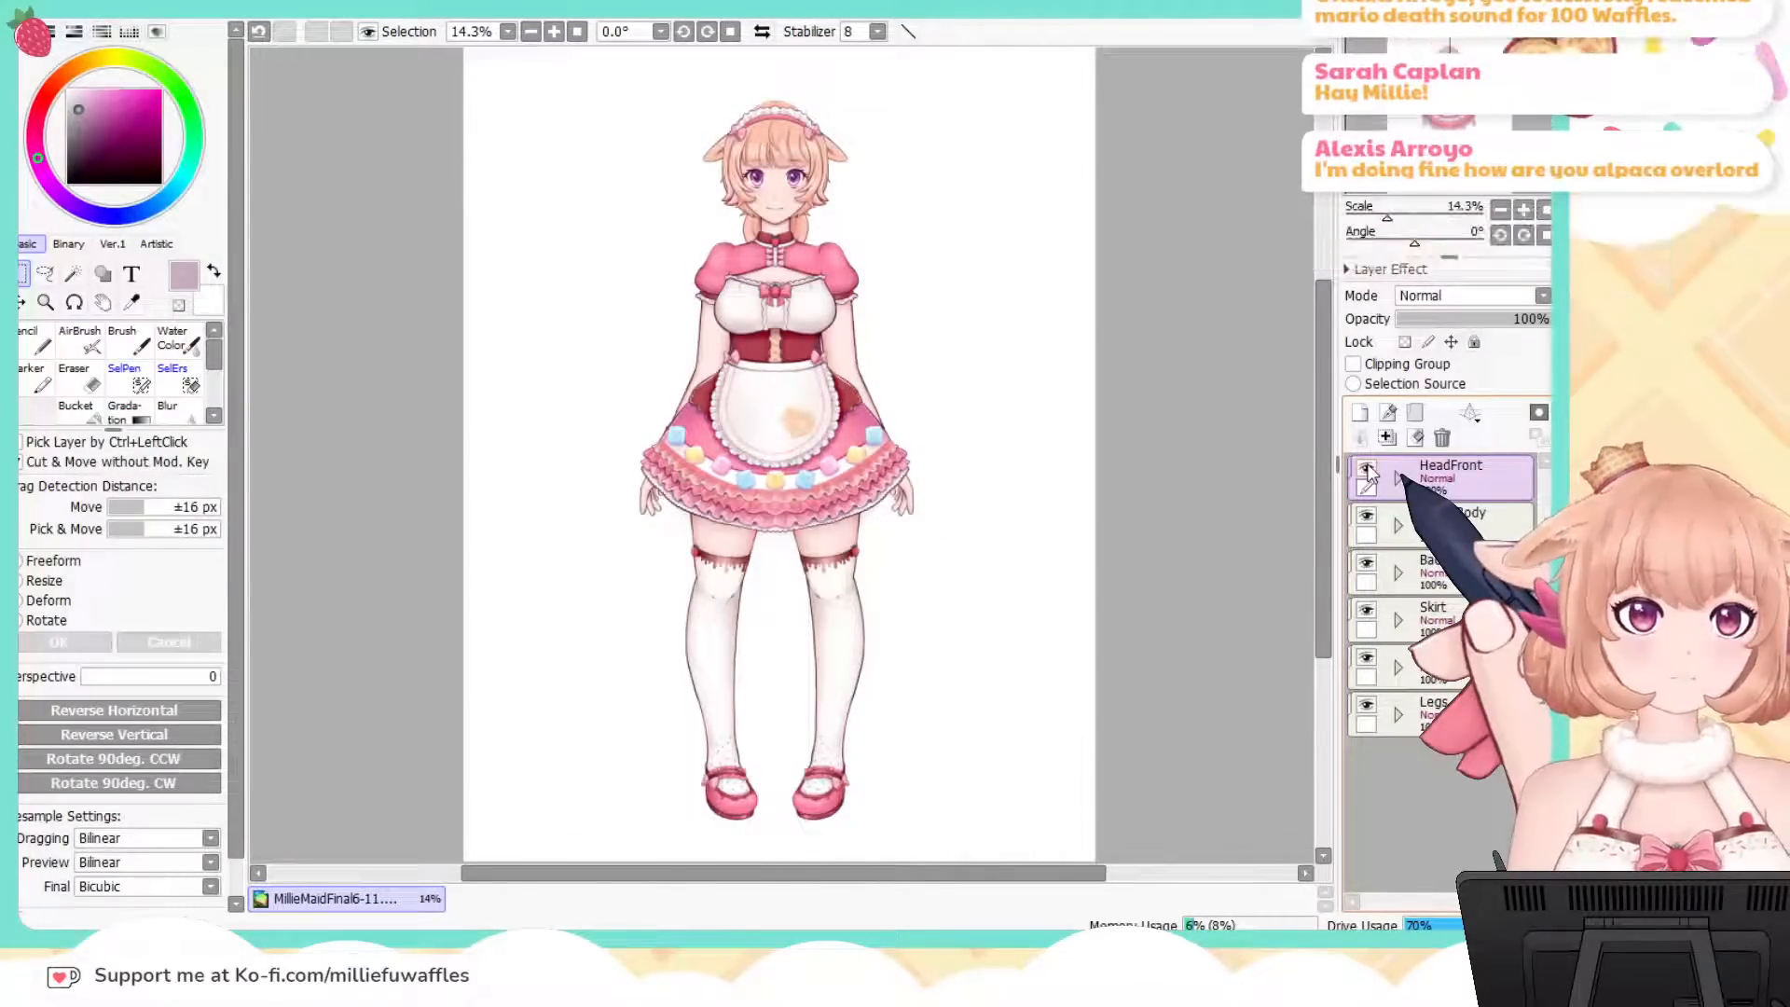
left_click(1367, 471)
left_click(1367, 470)
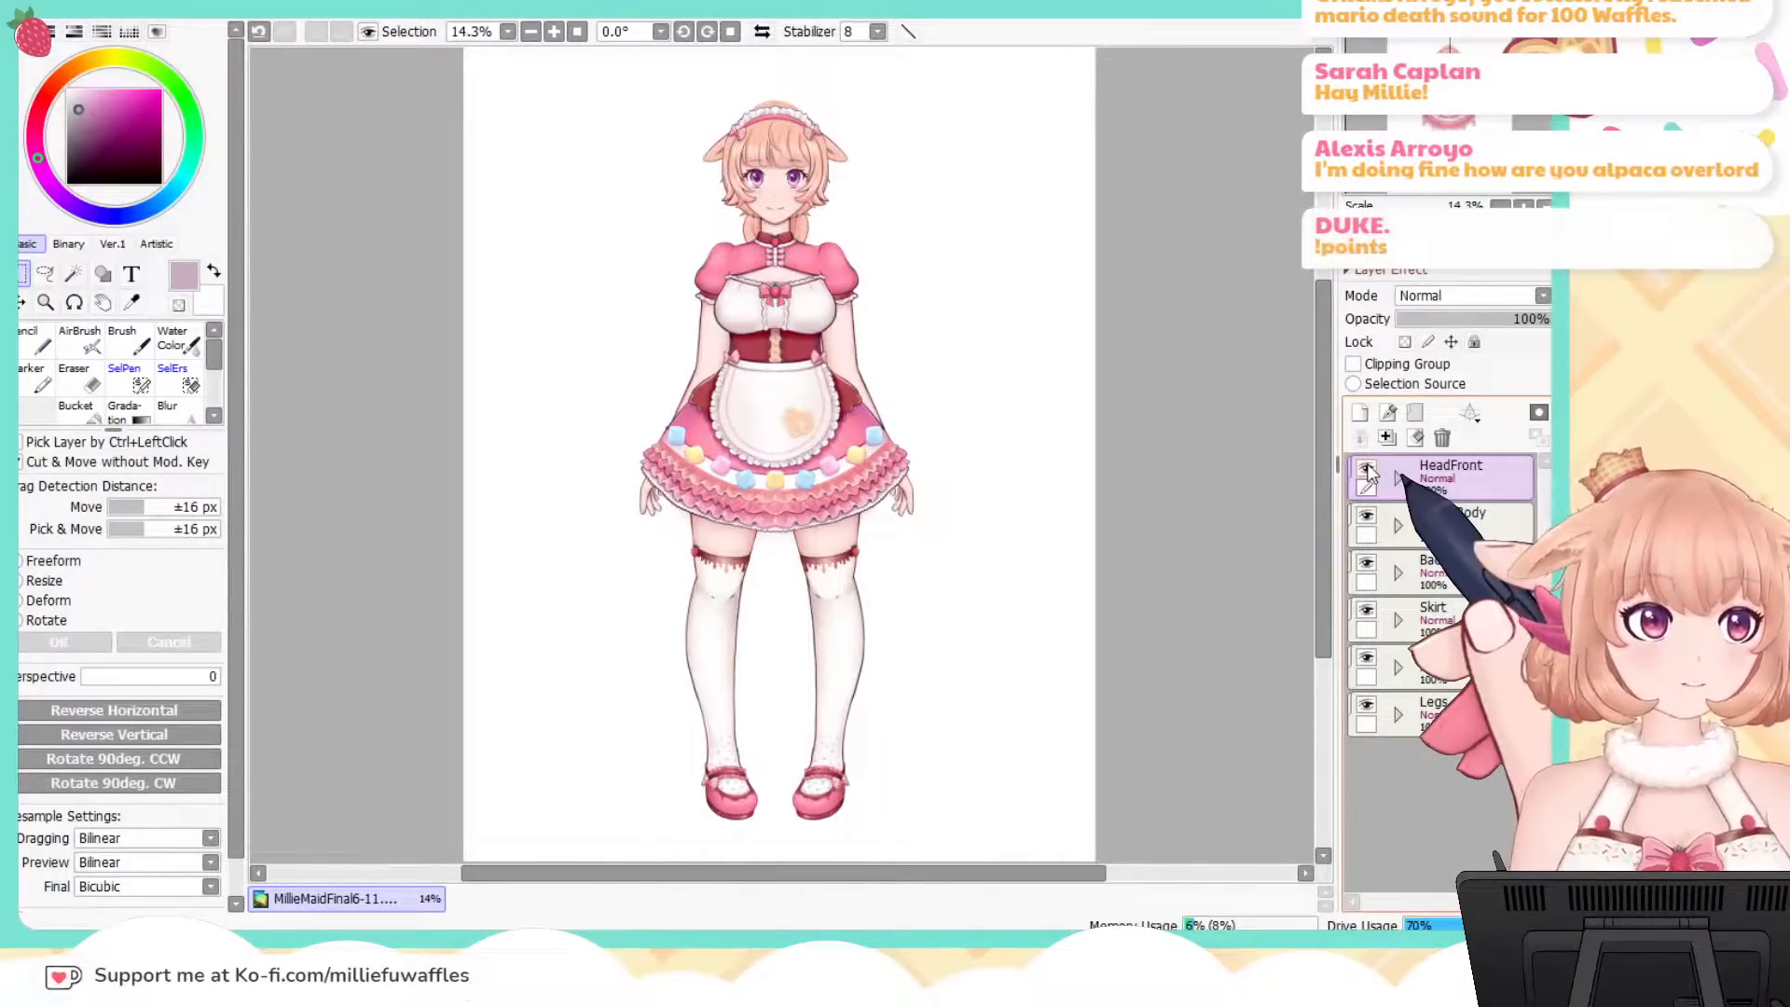
left_click(1367, 471)
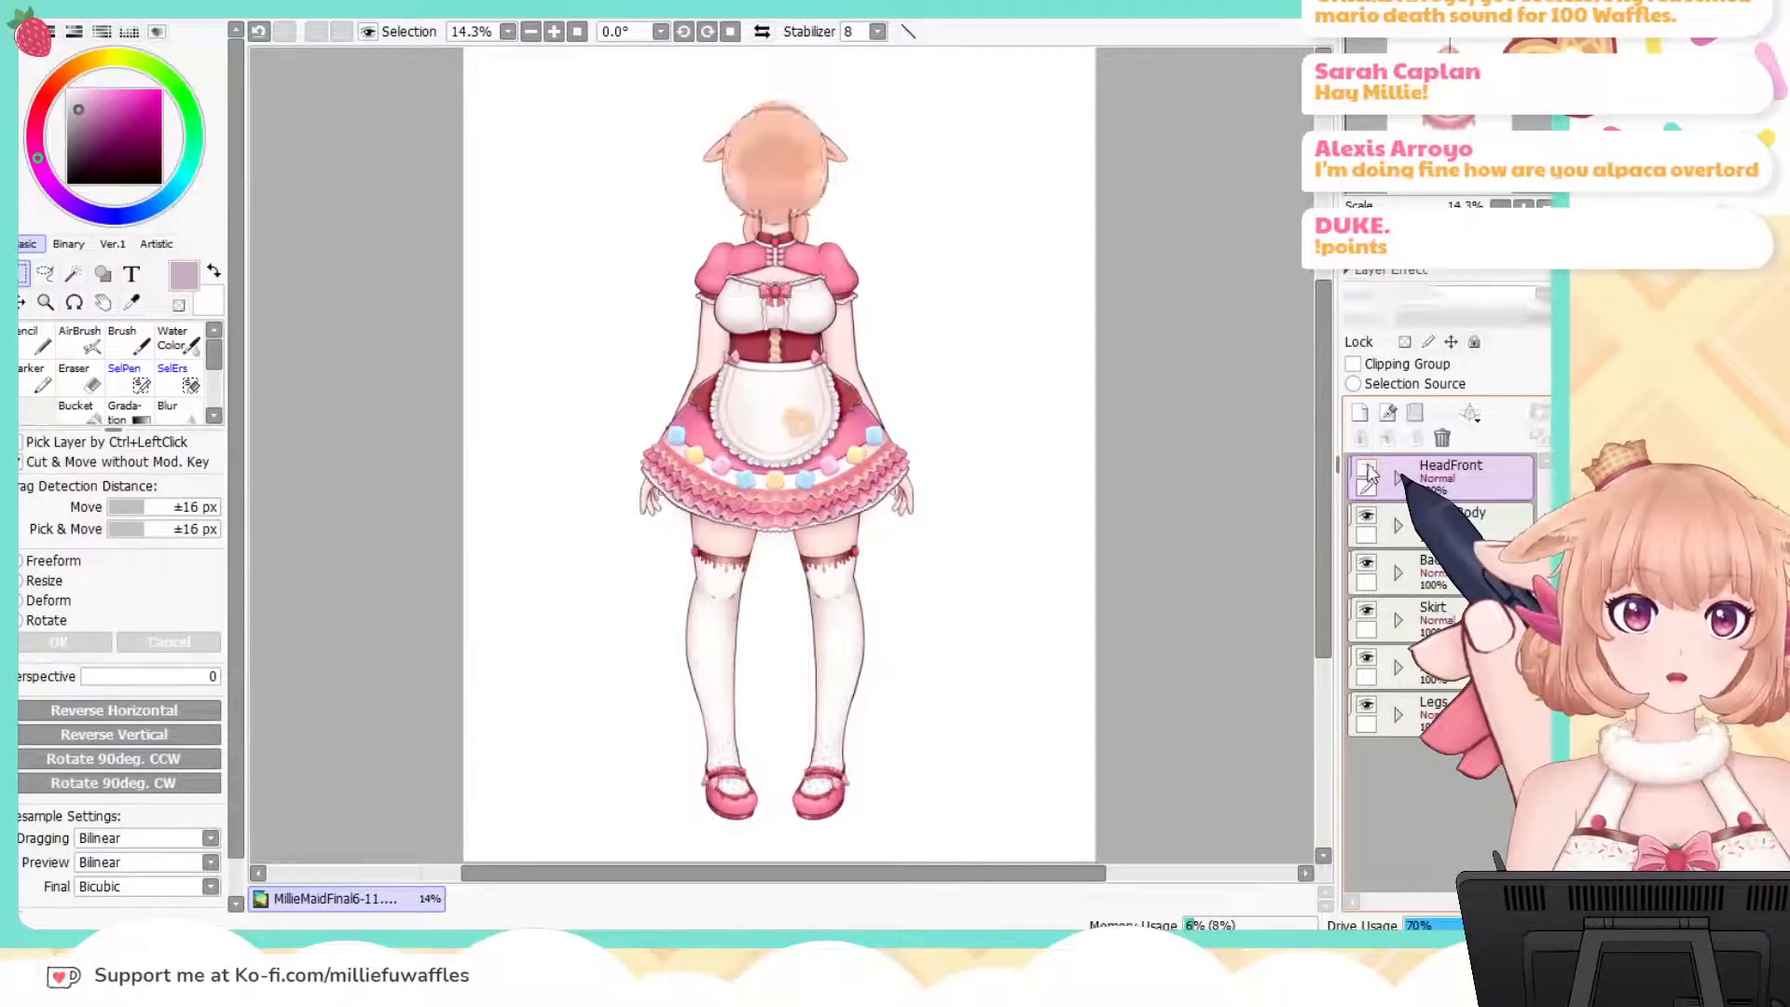
left_click(1368, 470)
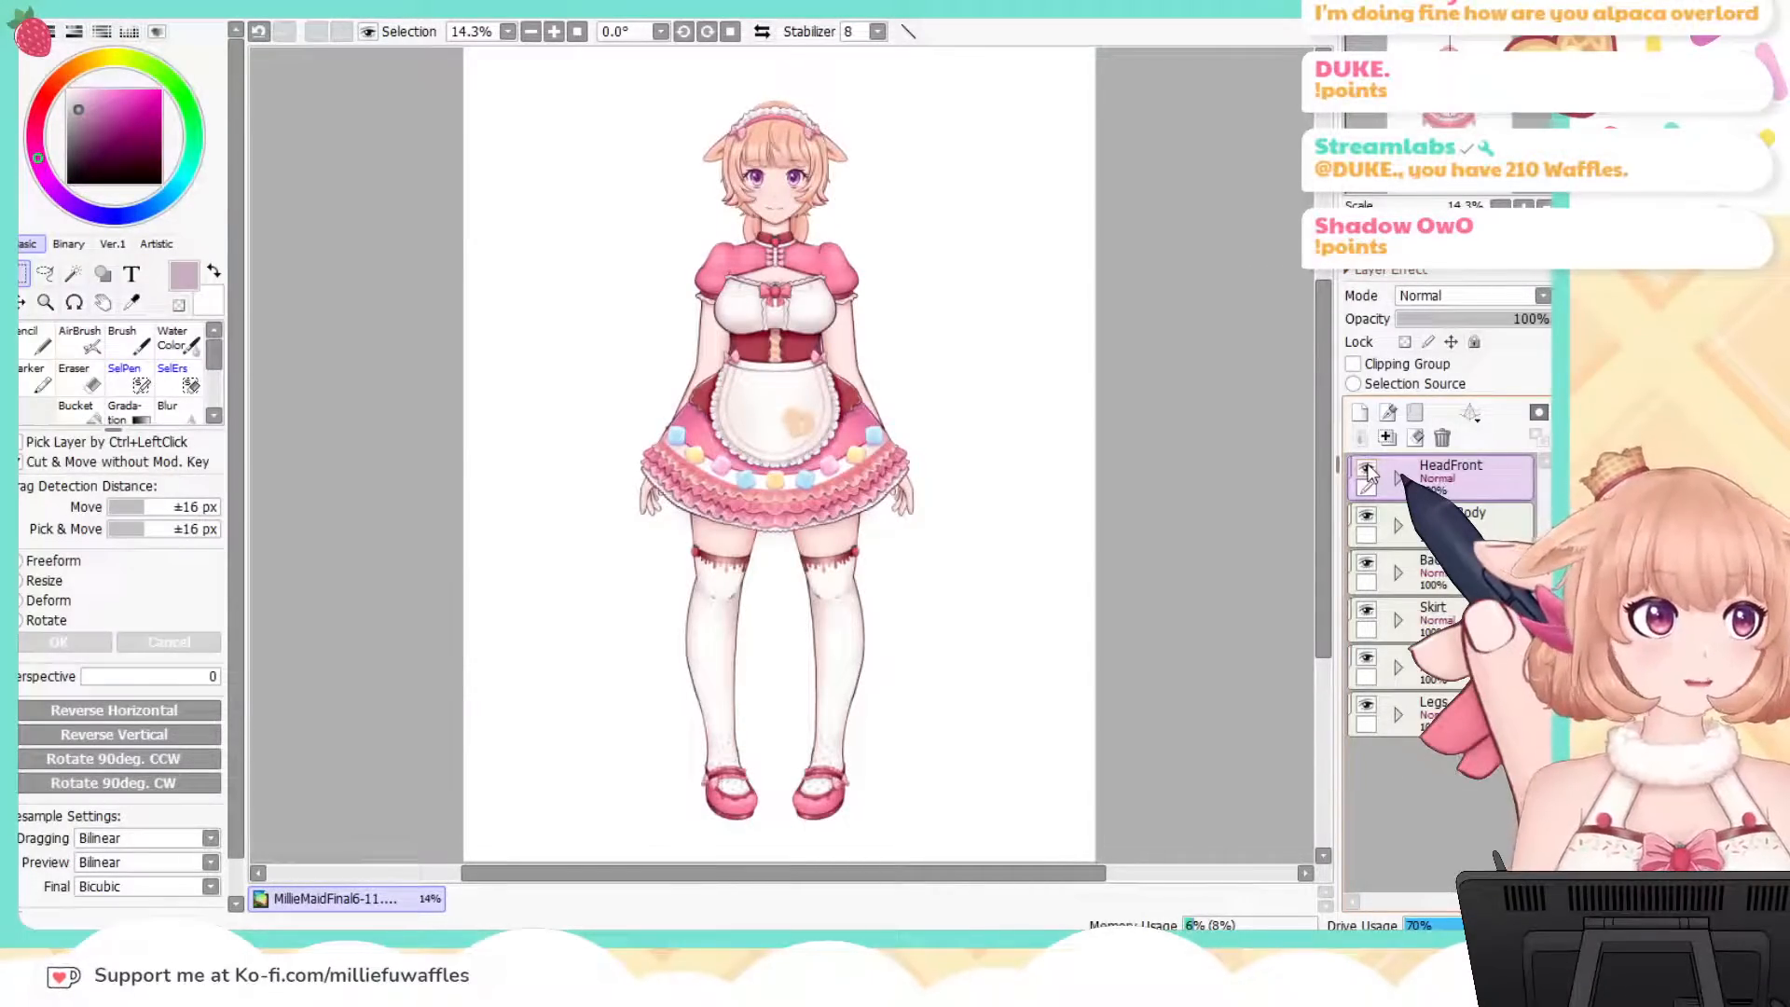
left_click(1365, 469)
left_click(1366, 469)
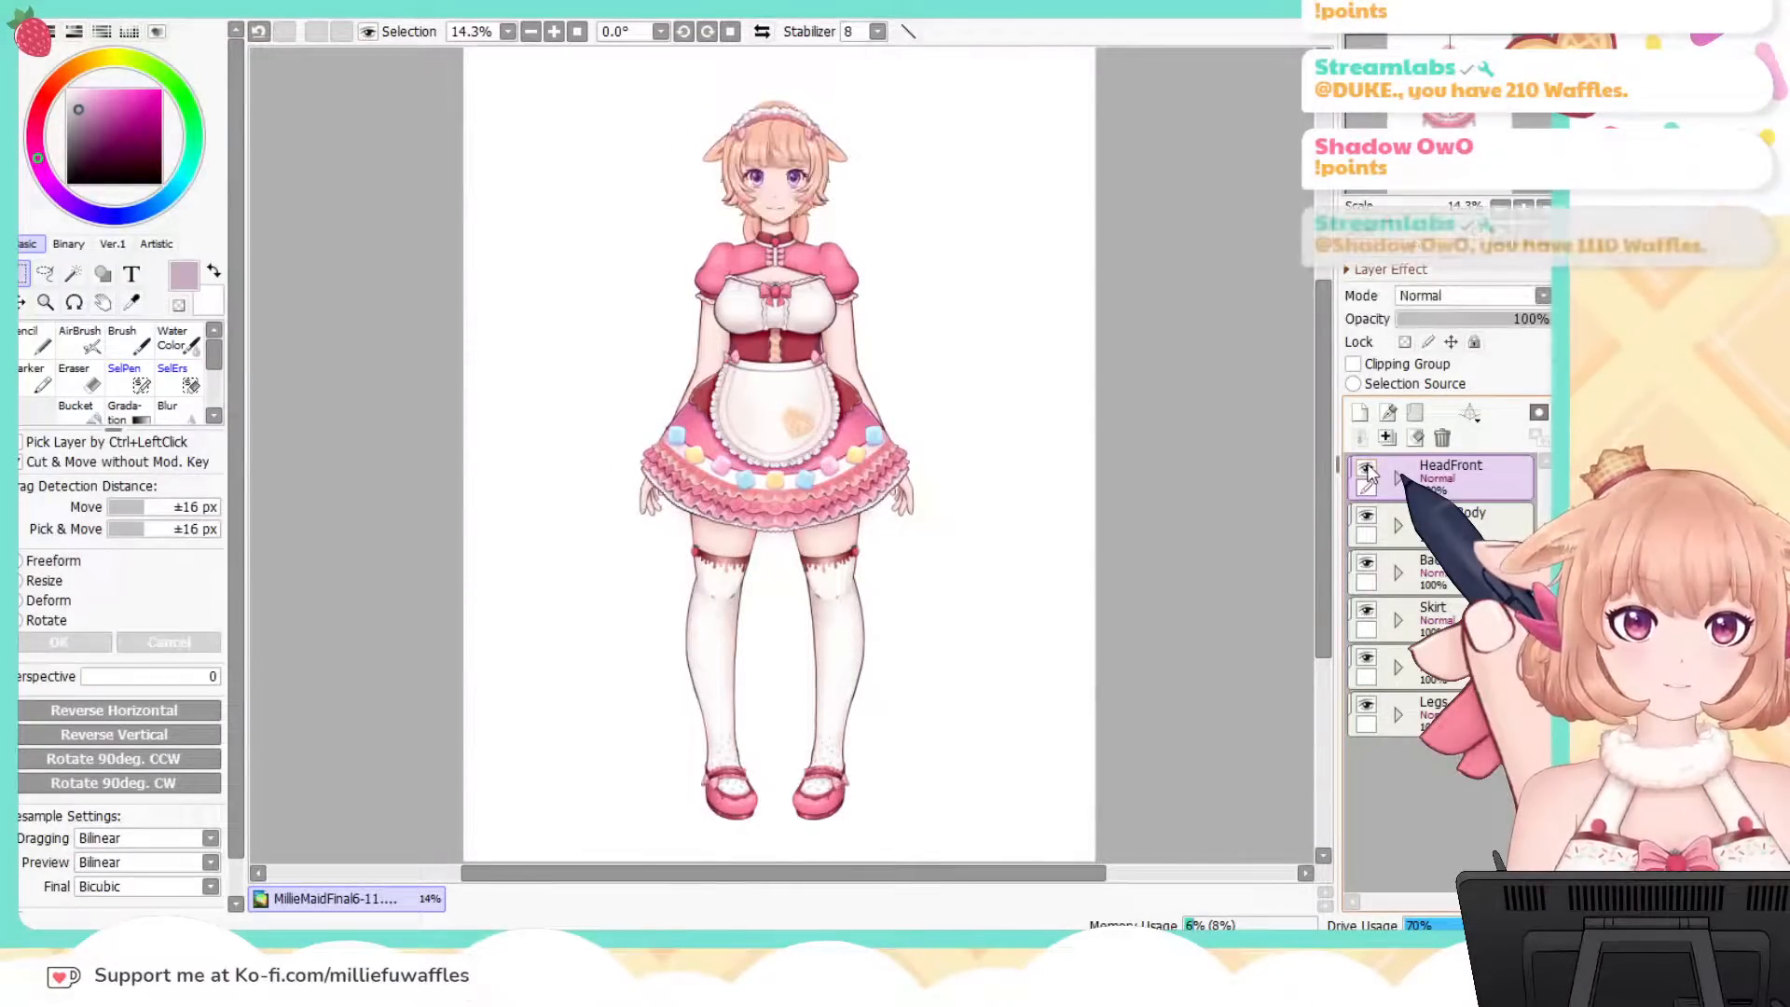
left_click(1366, 469)
left_click(1366, 469)
Step: Toggle the UpperBody folder's visibility off and on repeatedly to examine which parts of the torso it contains
left_click(1370, 519)
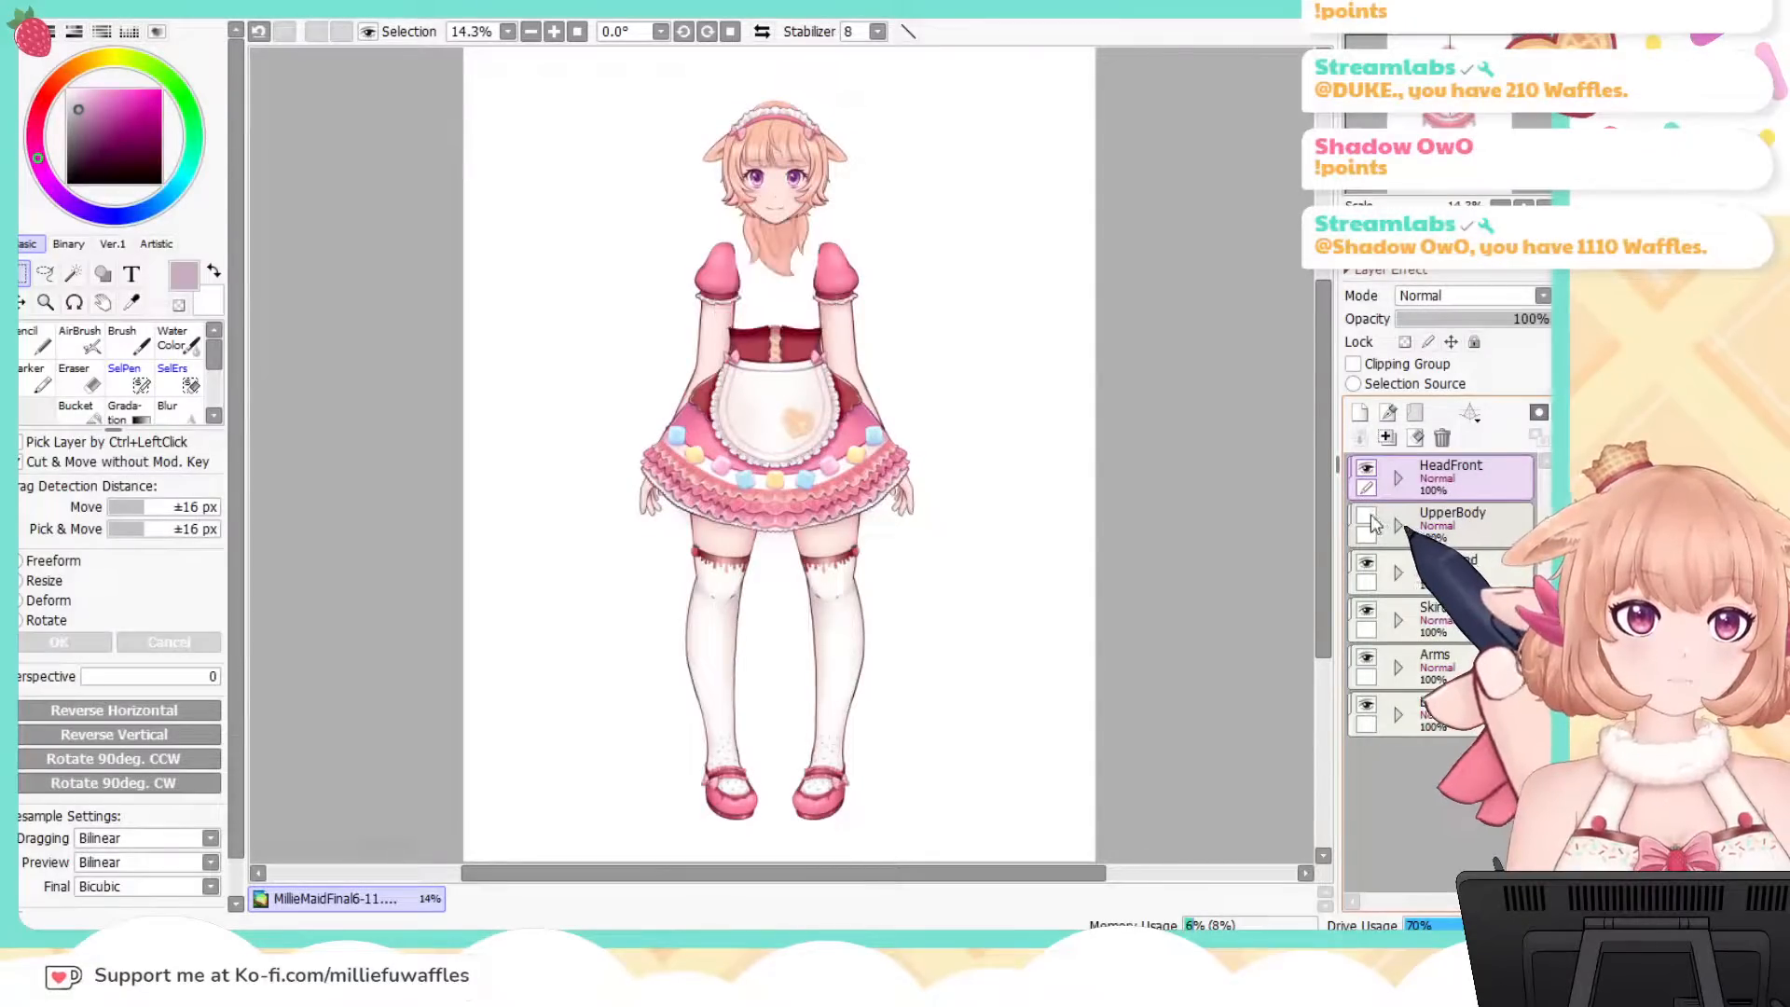
left_click(1370, 520)
left_click(1370, 519)
left_click(1370, 519)
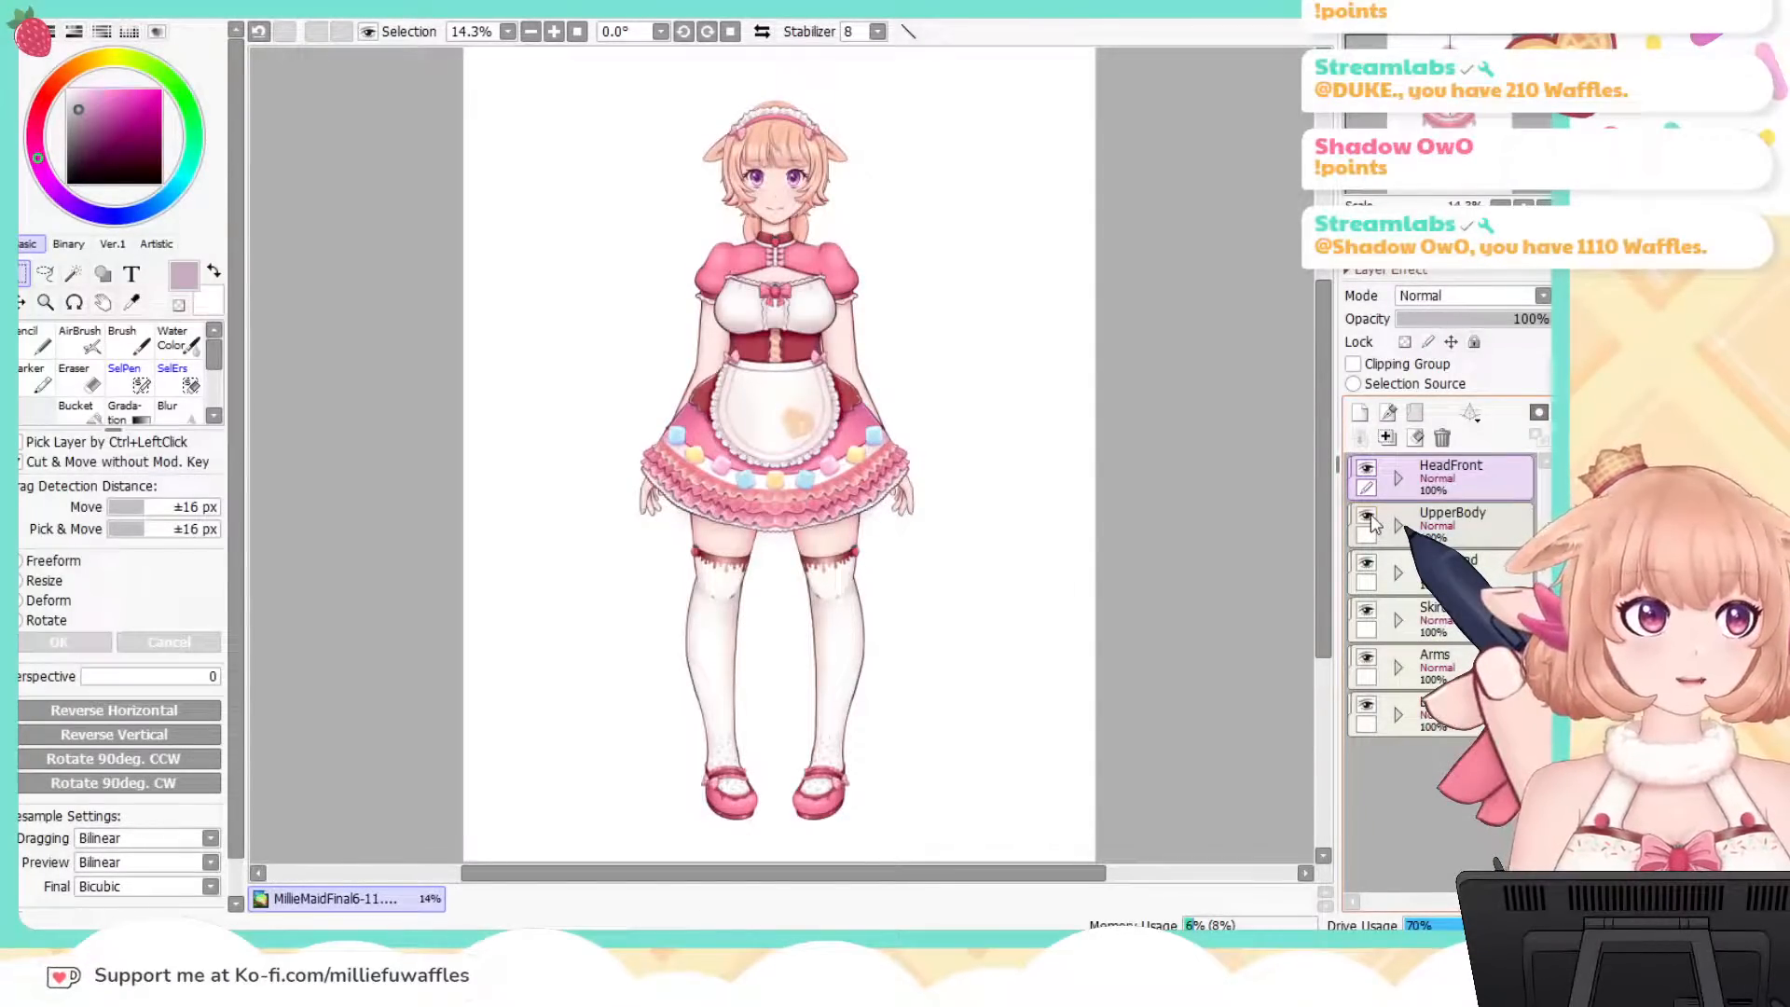
left_click(1370, 519)
left_click(1370, 519)
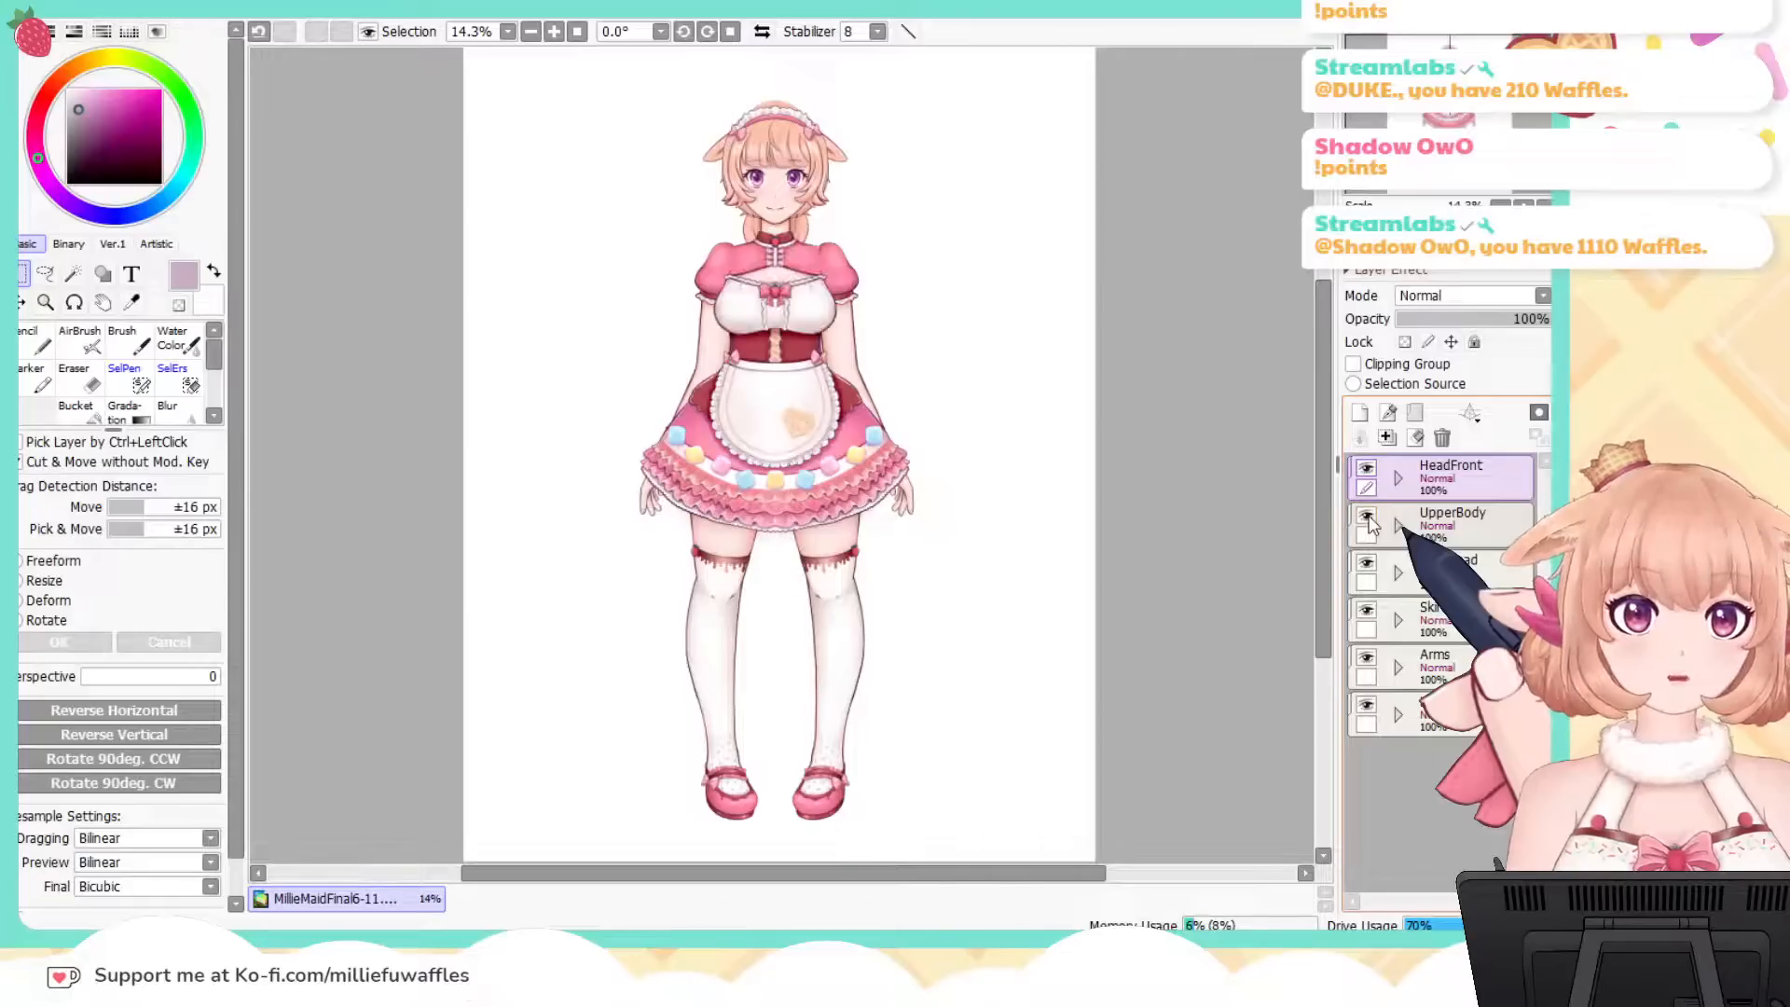
left_click(1367, 517)
left_click(1366, 517)
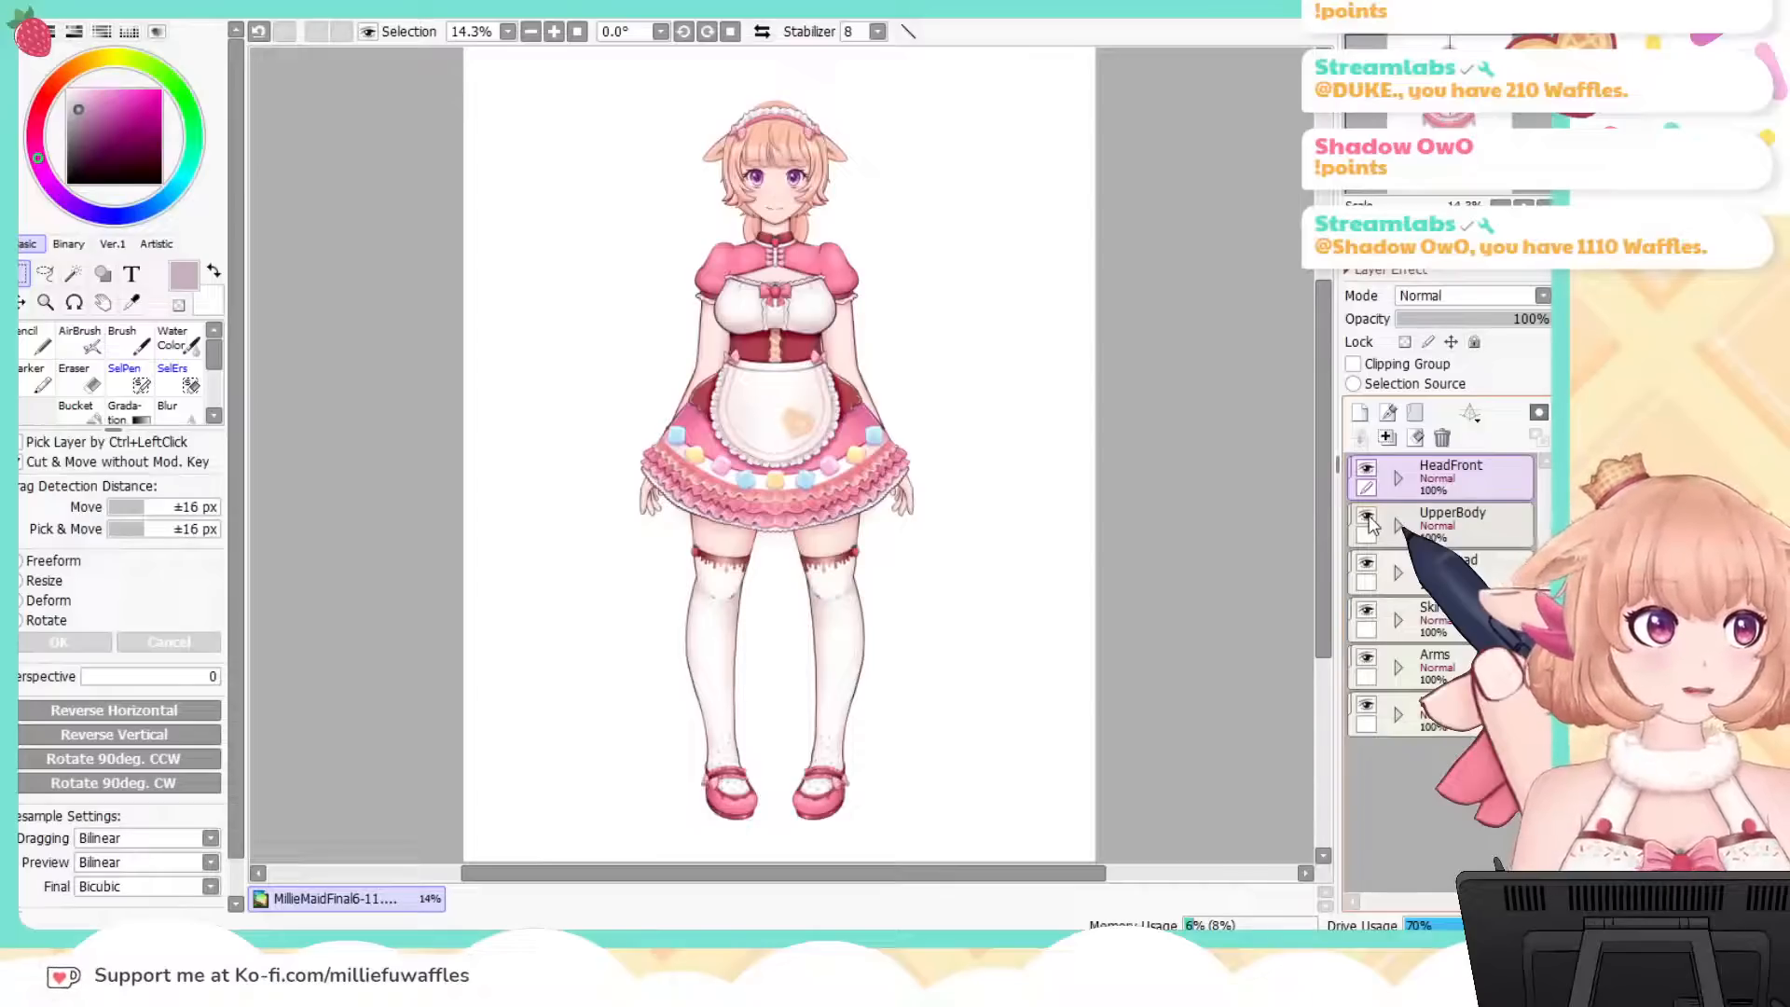
left_click(1366, 517)
left_click(1366, 517)
left_click(1367, 518)
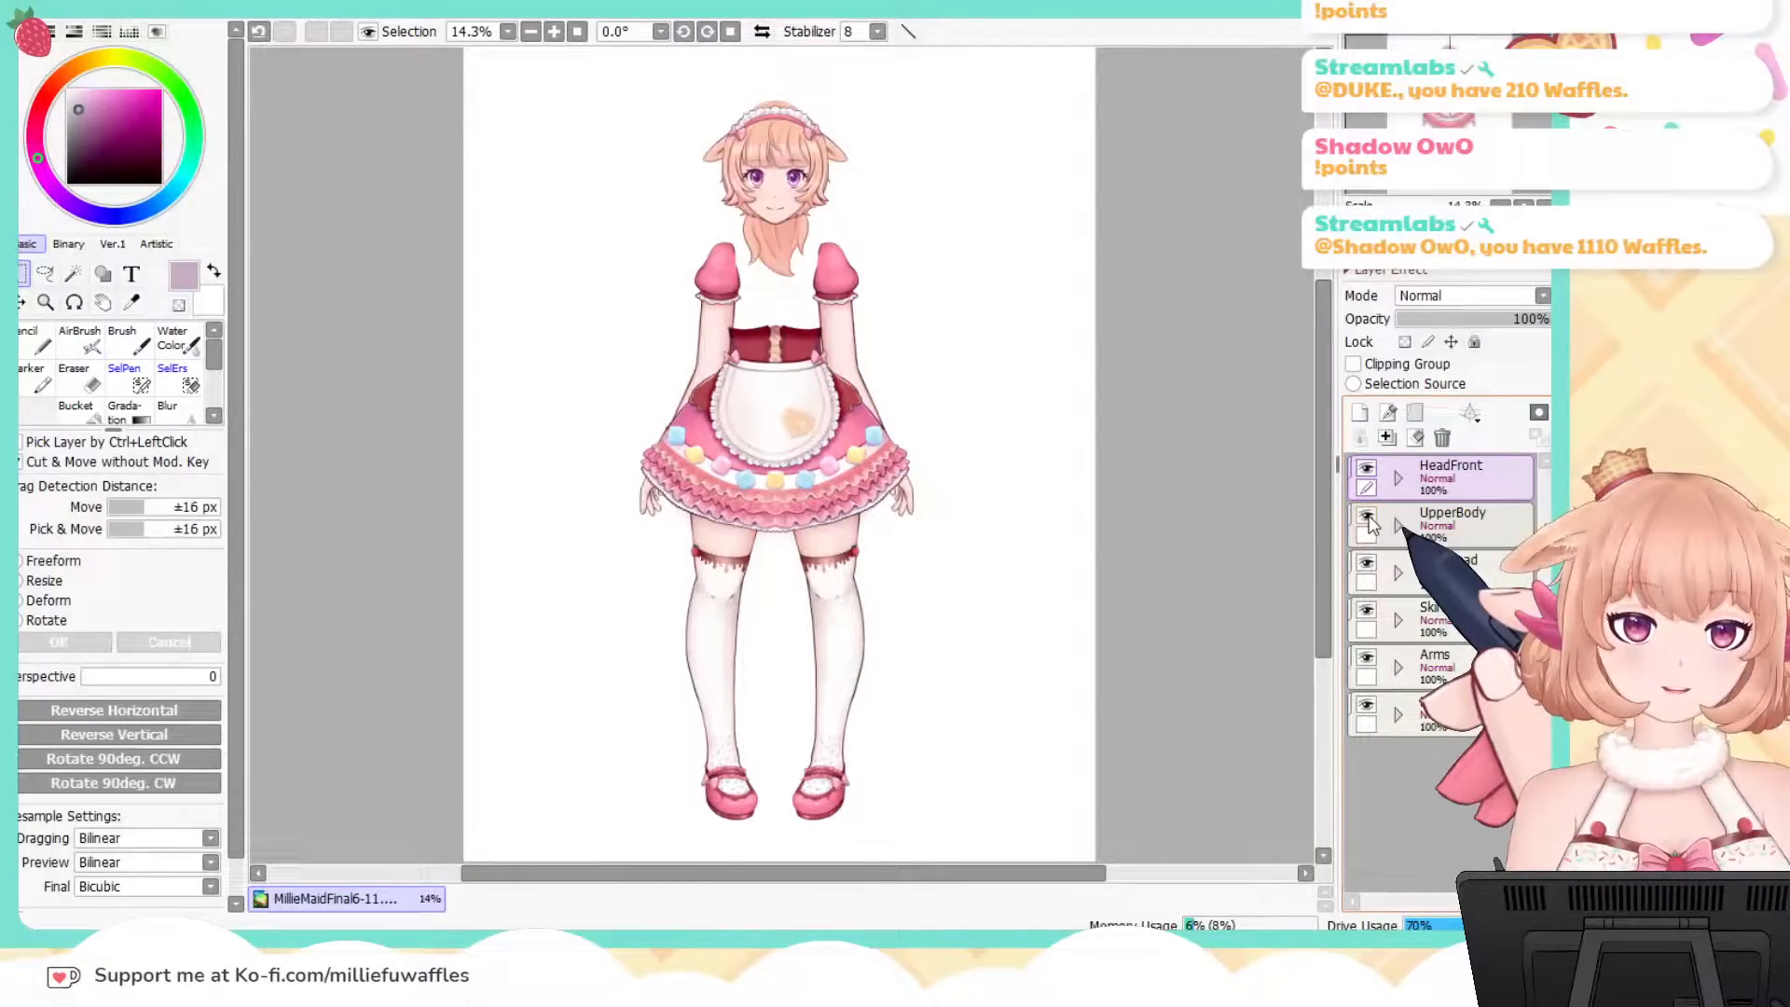
left_click(1366, 518)
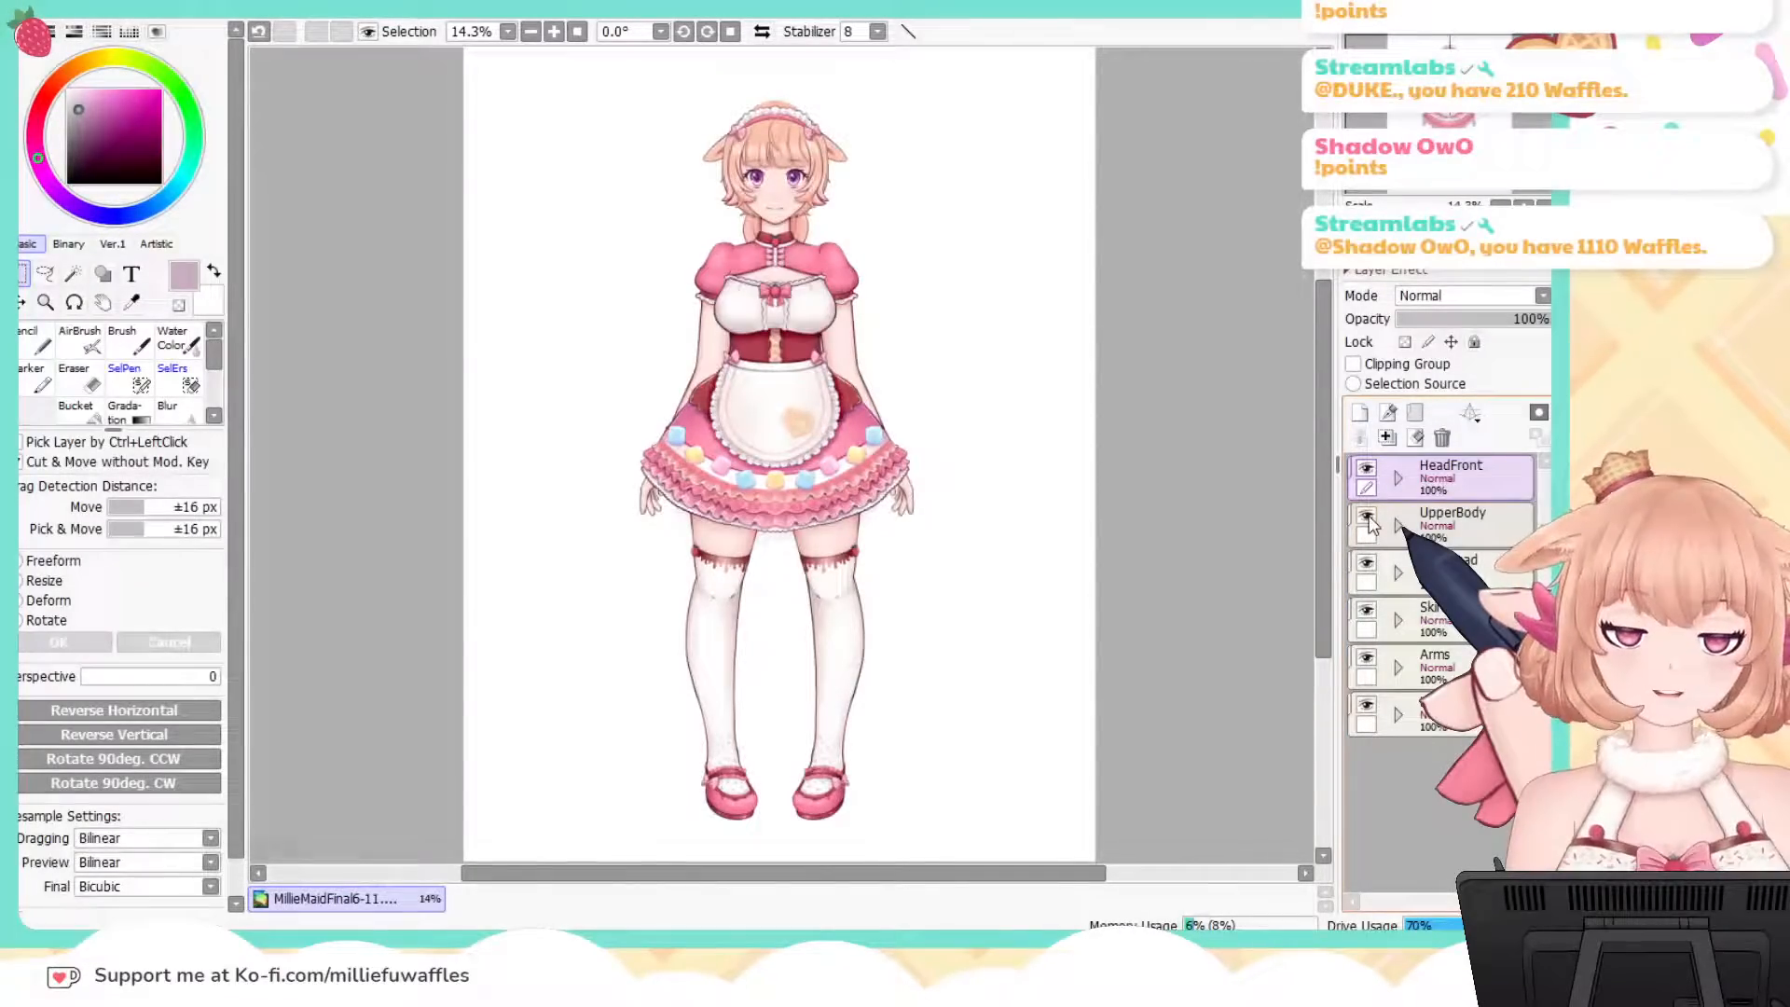
Step: Toggle the BackHead folder's visibility off and on repeatedly to examine the parts behind the head
left_click(1367, 565)
left_click(1368, 564)
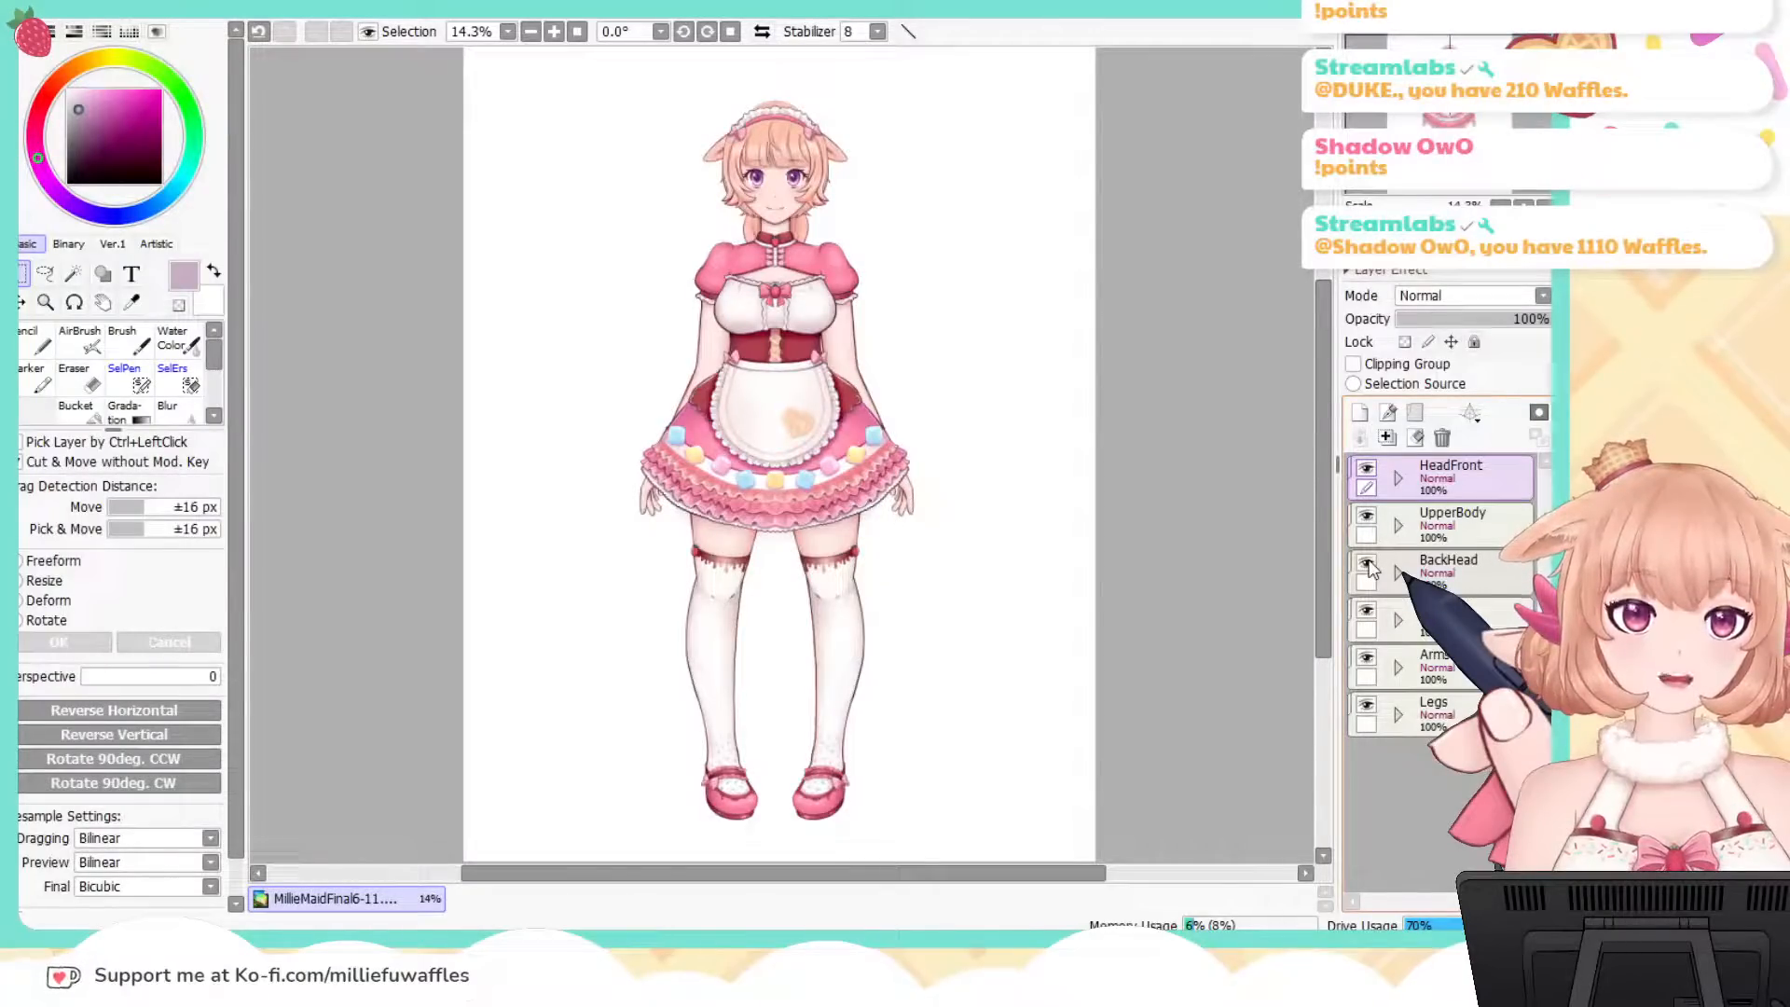
left_click(1367, 565)
left_click(1368, 565)
left_click(1367, 565)
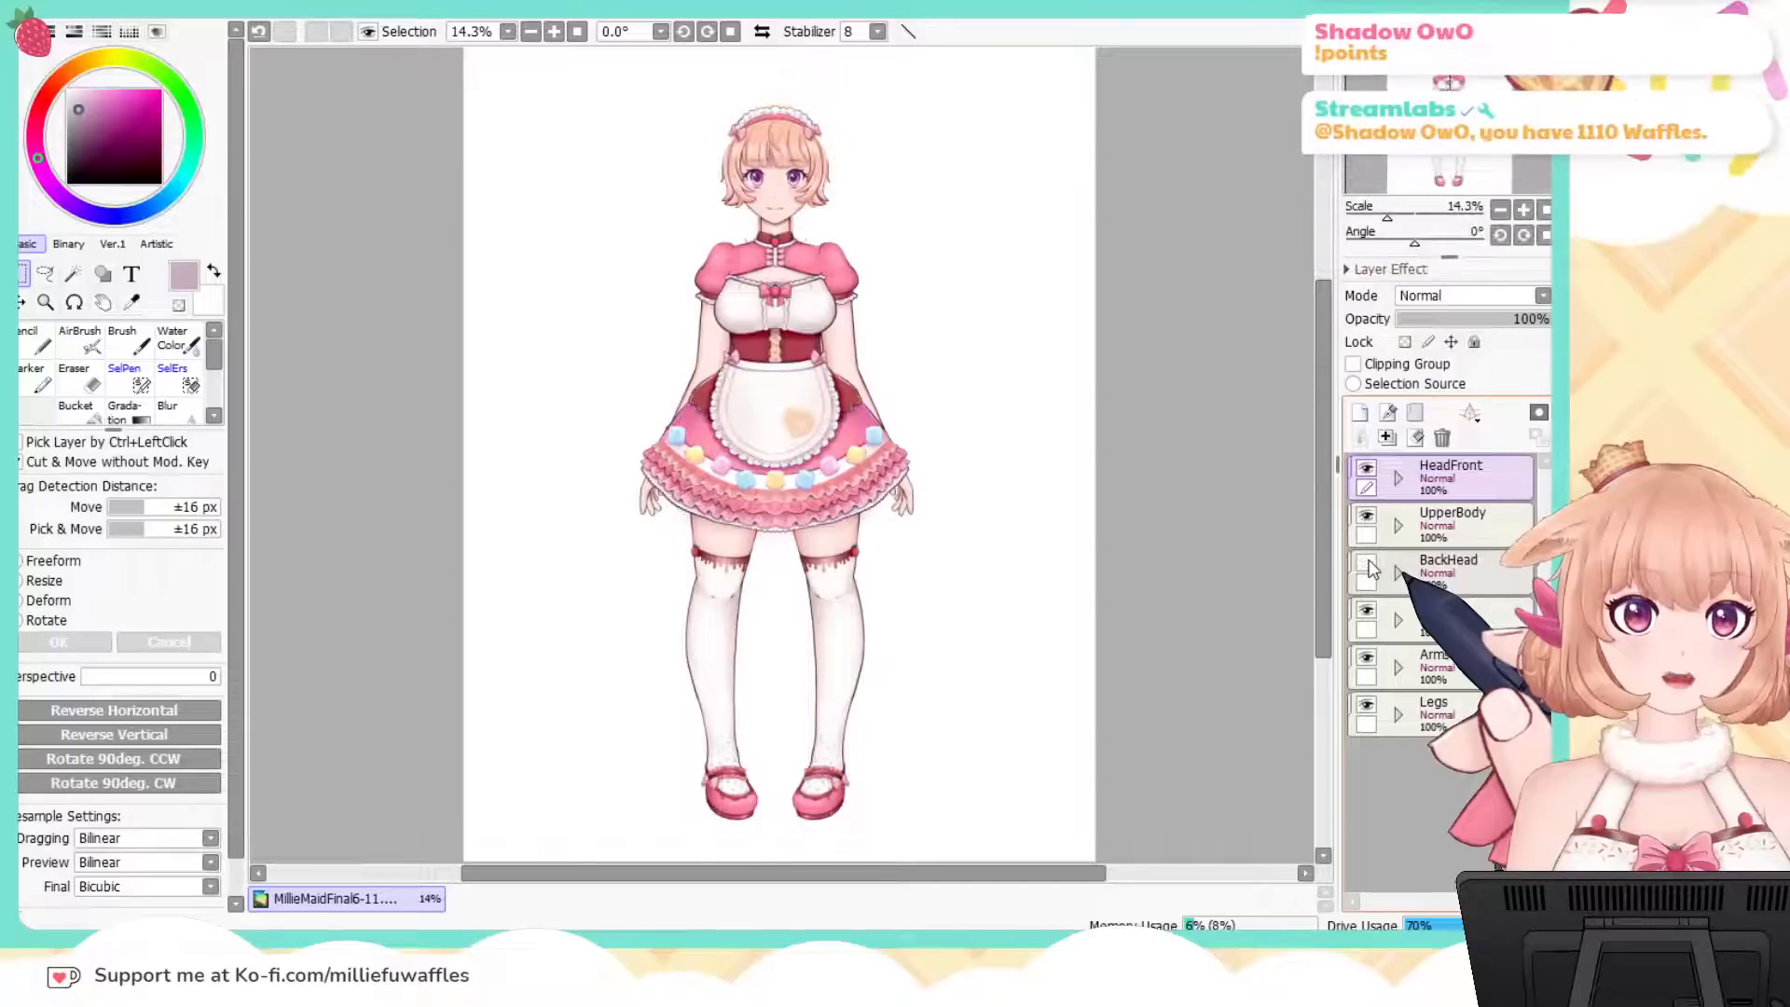
left_click(1368, 565)
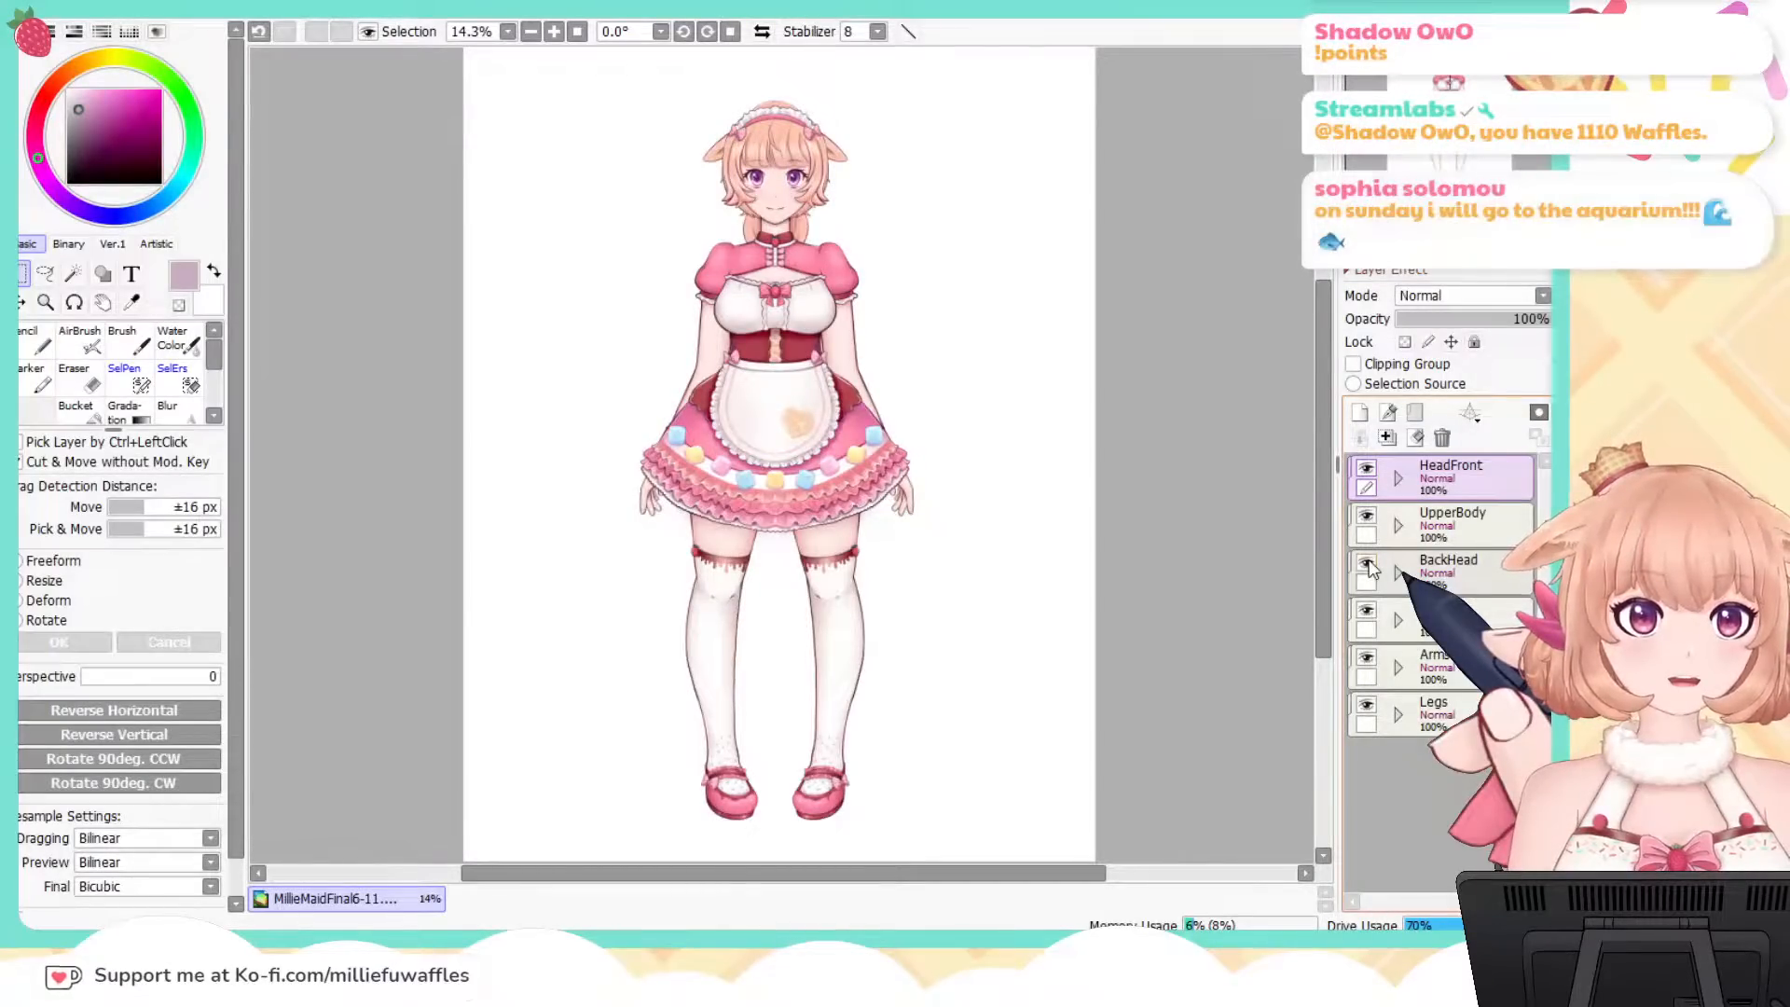
left_click(1367, 565)
left_click(1368, 565)
left_click(1367, 565)
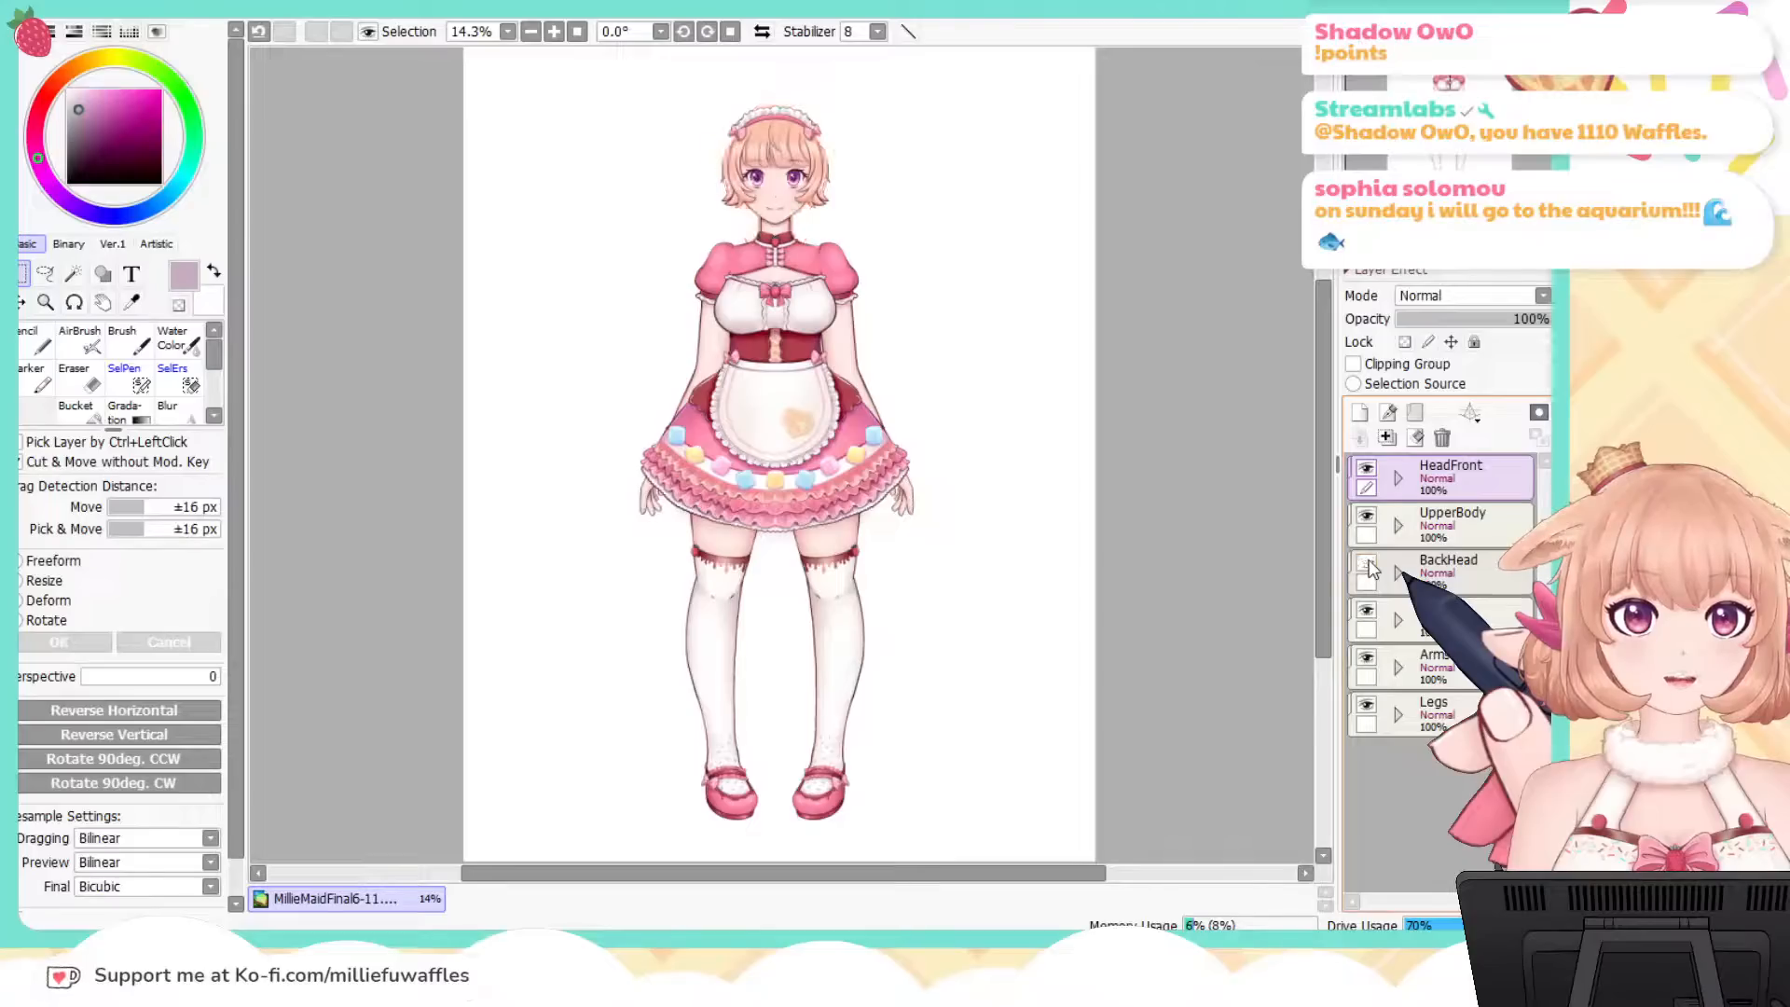
left_click(1368, 565)
left_click(1368, 565)
left_click(1368, 565)
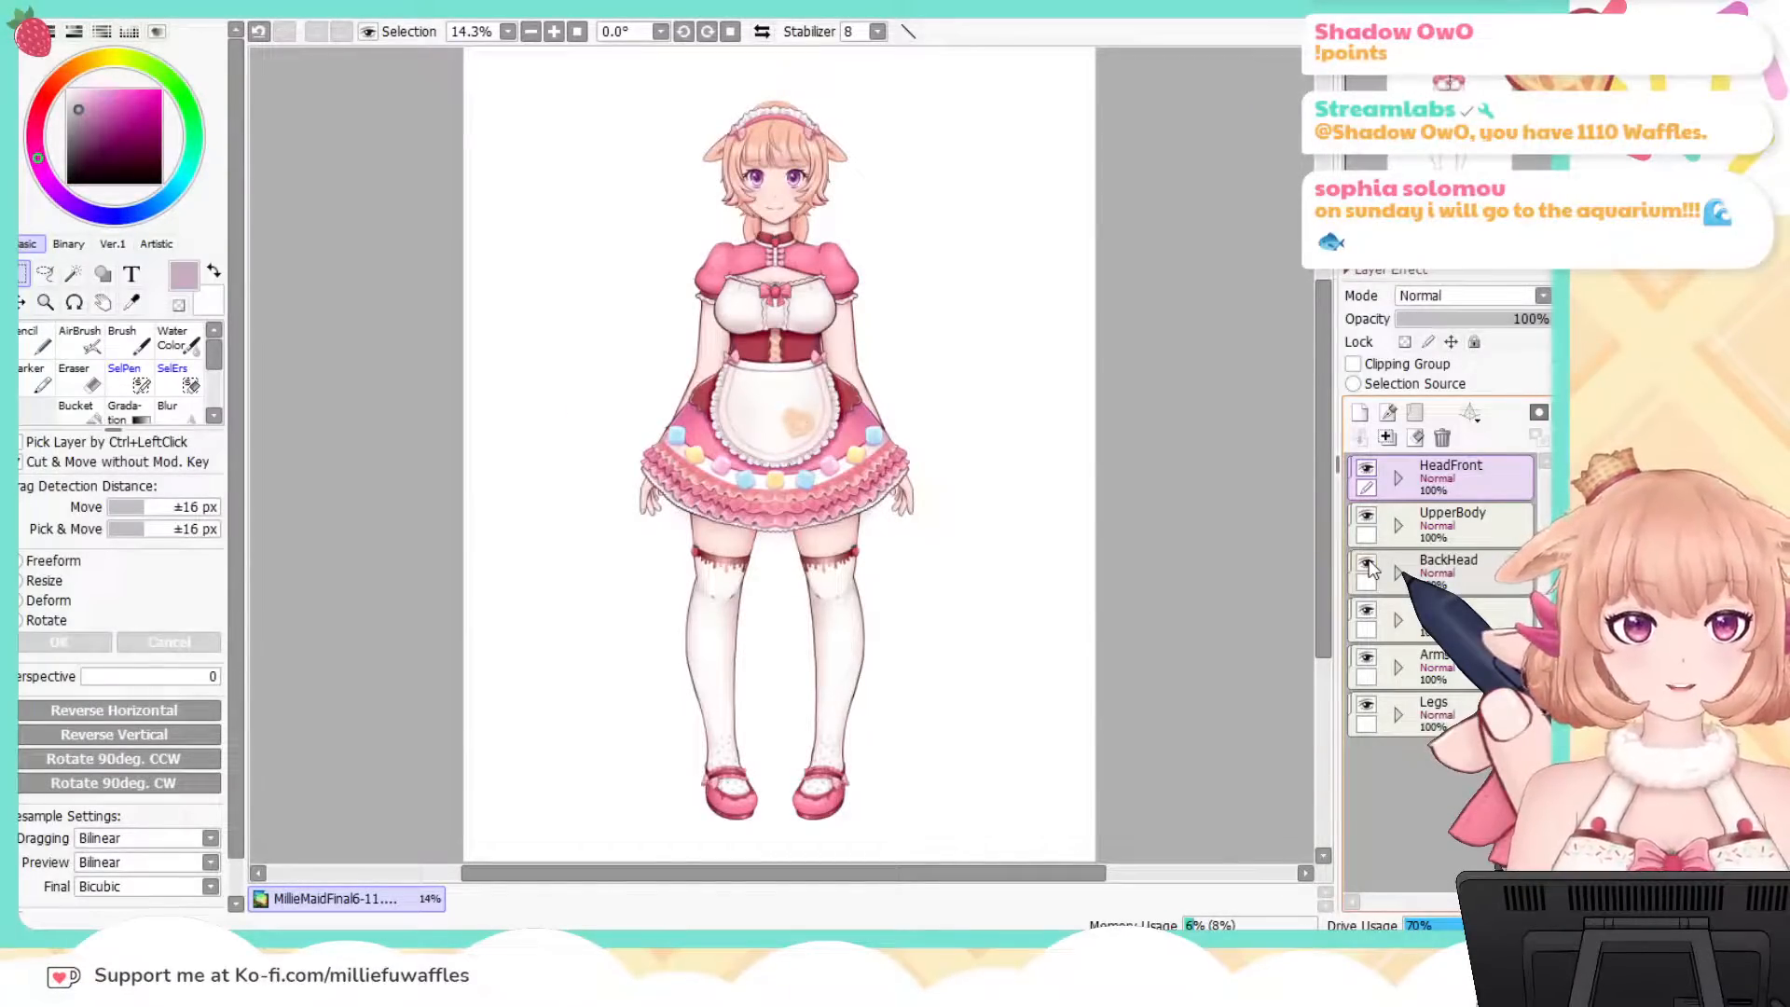
Step: Toggle the Skirt folder's visibility off and on repeatedly to examine its parts and what lies underneath
left_click(1366, 611)
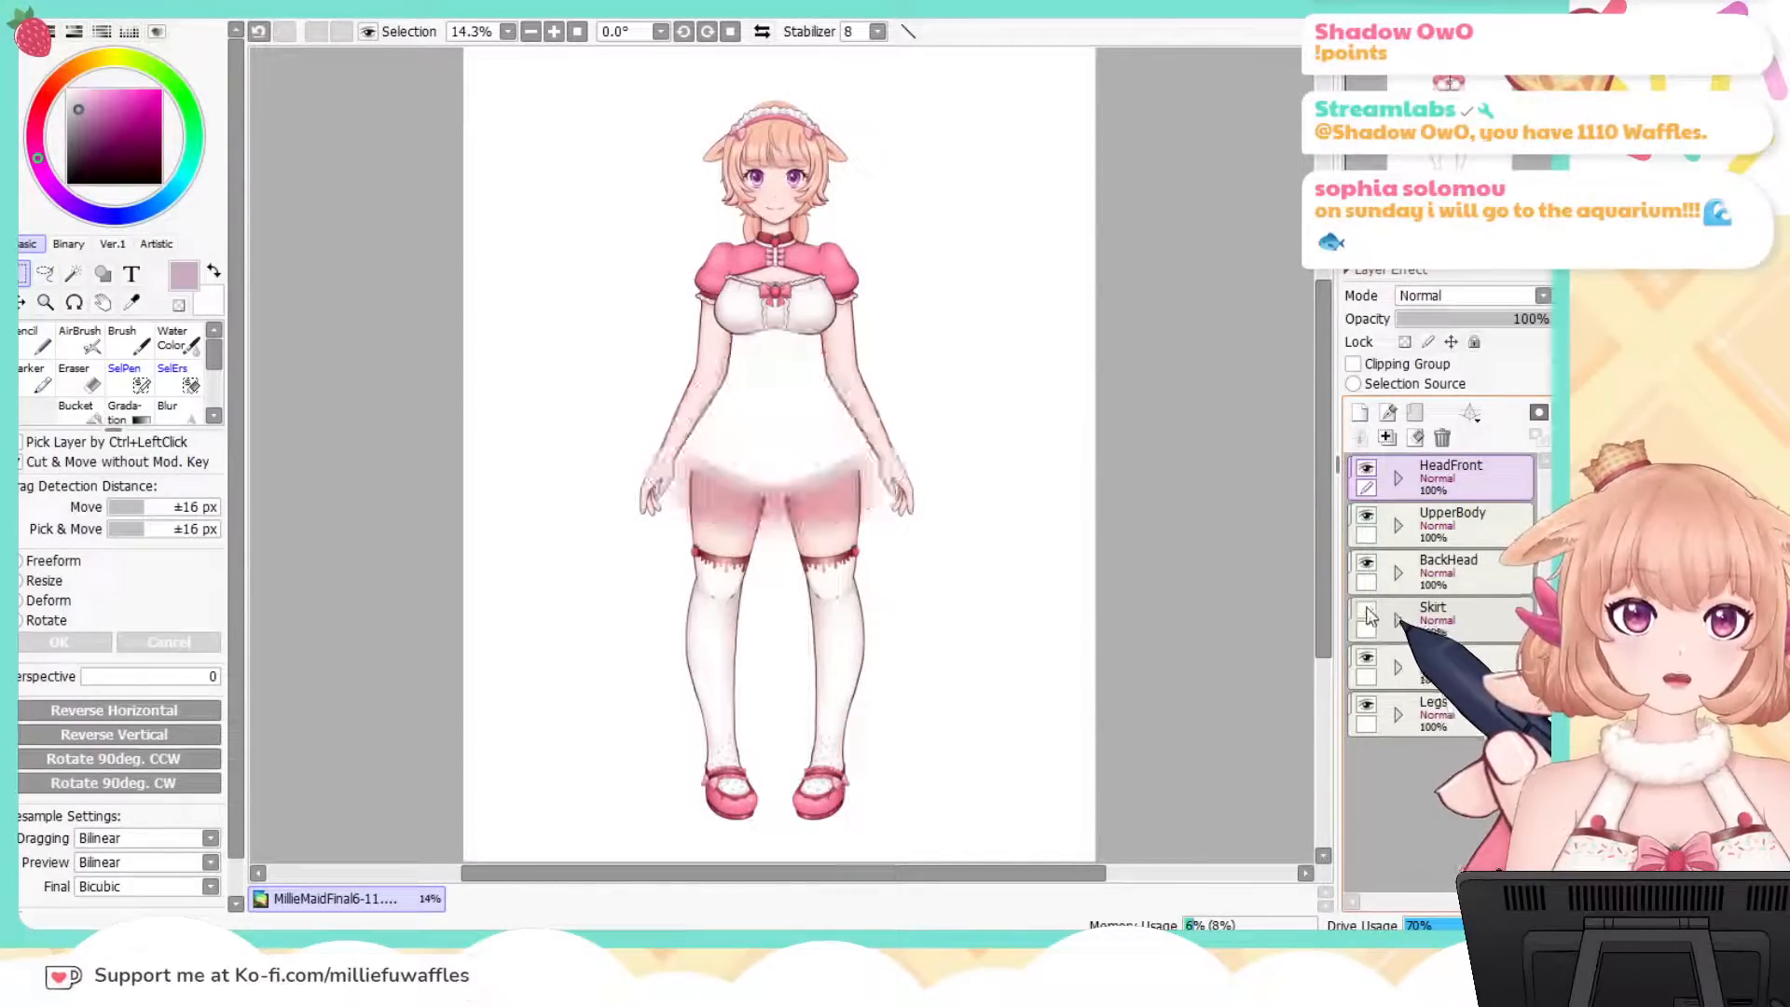
left_click(1367, 612)
left_click(1366, 611)
left_click(1367, 611)
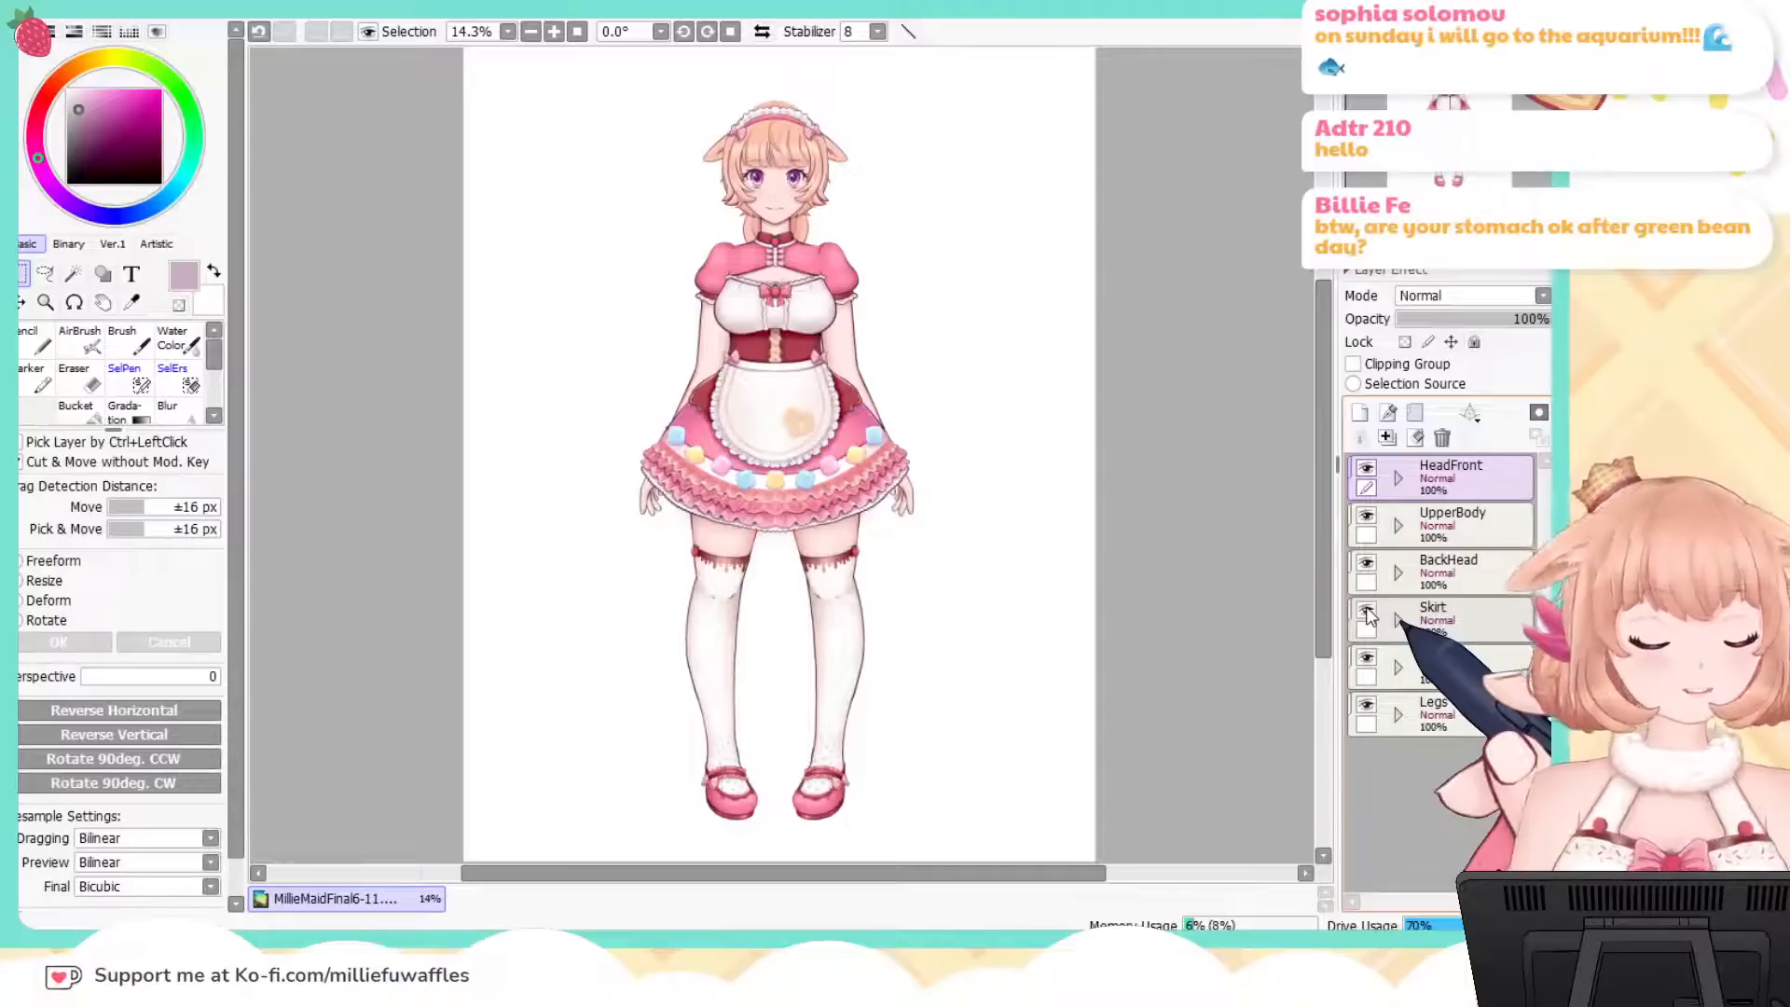
left_click(1367, 612)
left_click(1366, 612)
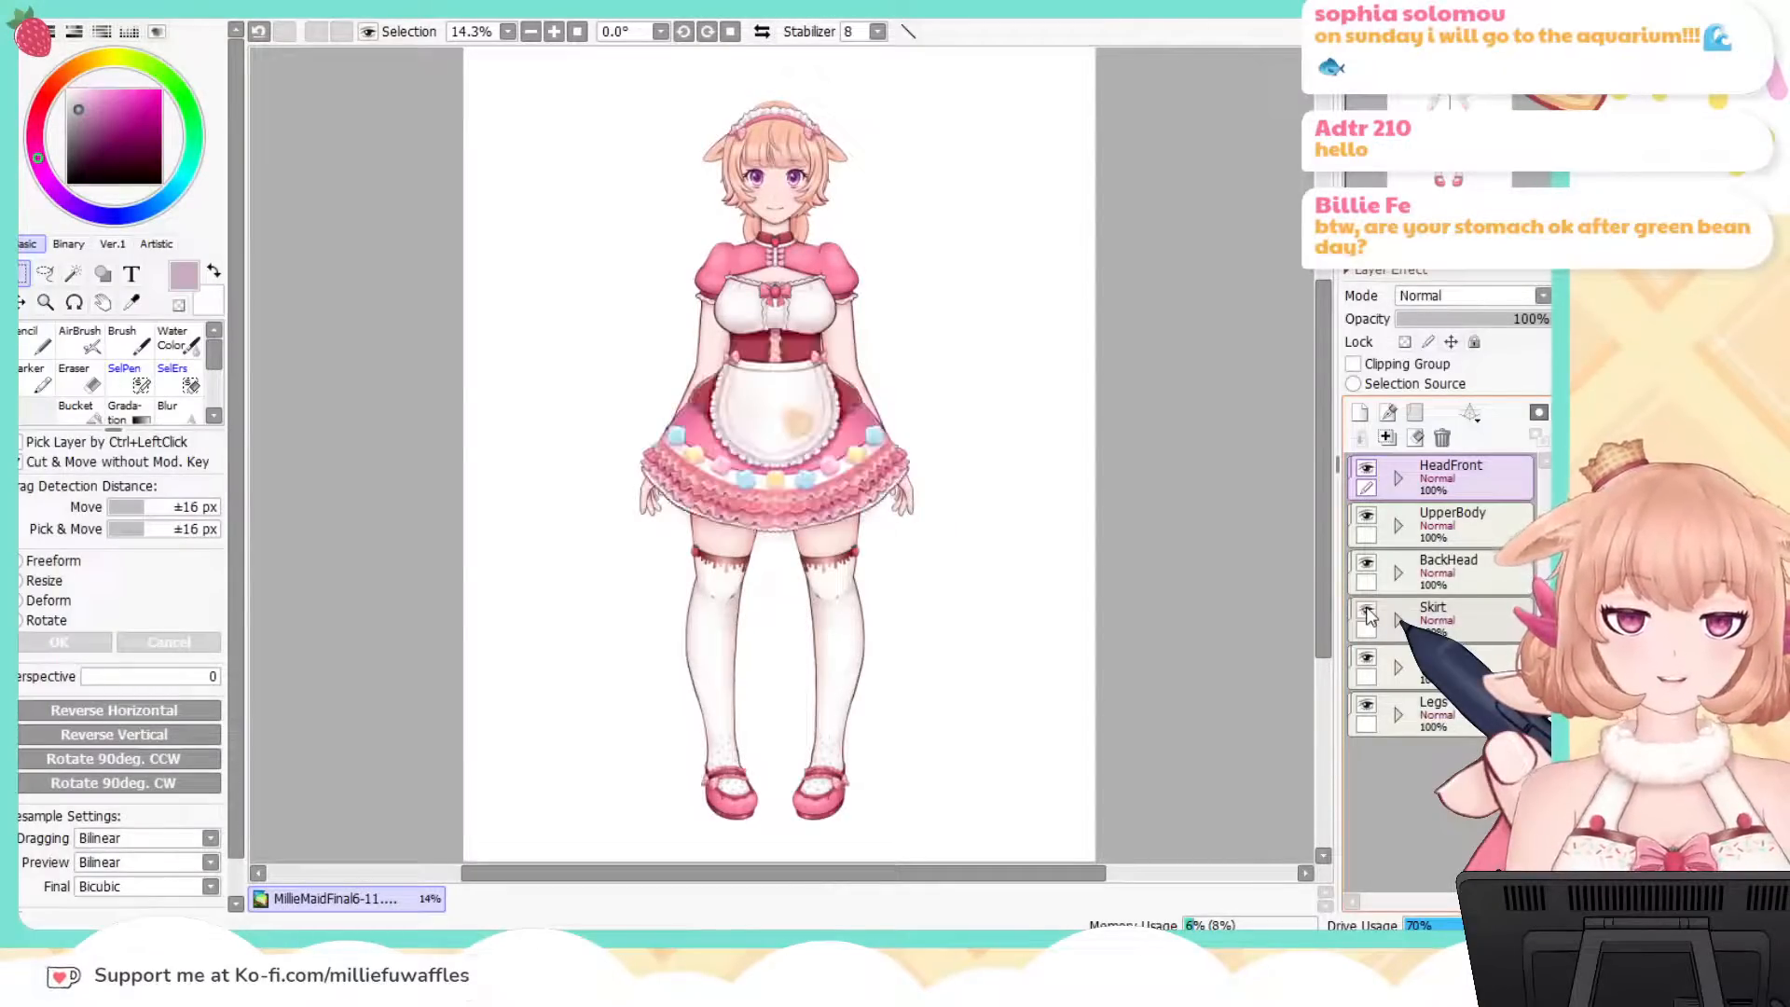
left_click(1366, 612)
left_click(1366, 612)
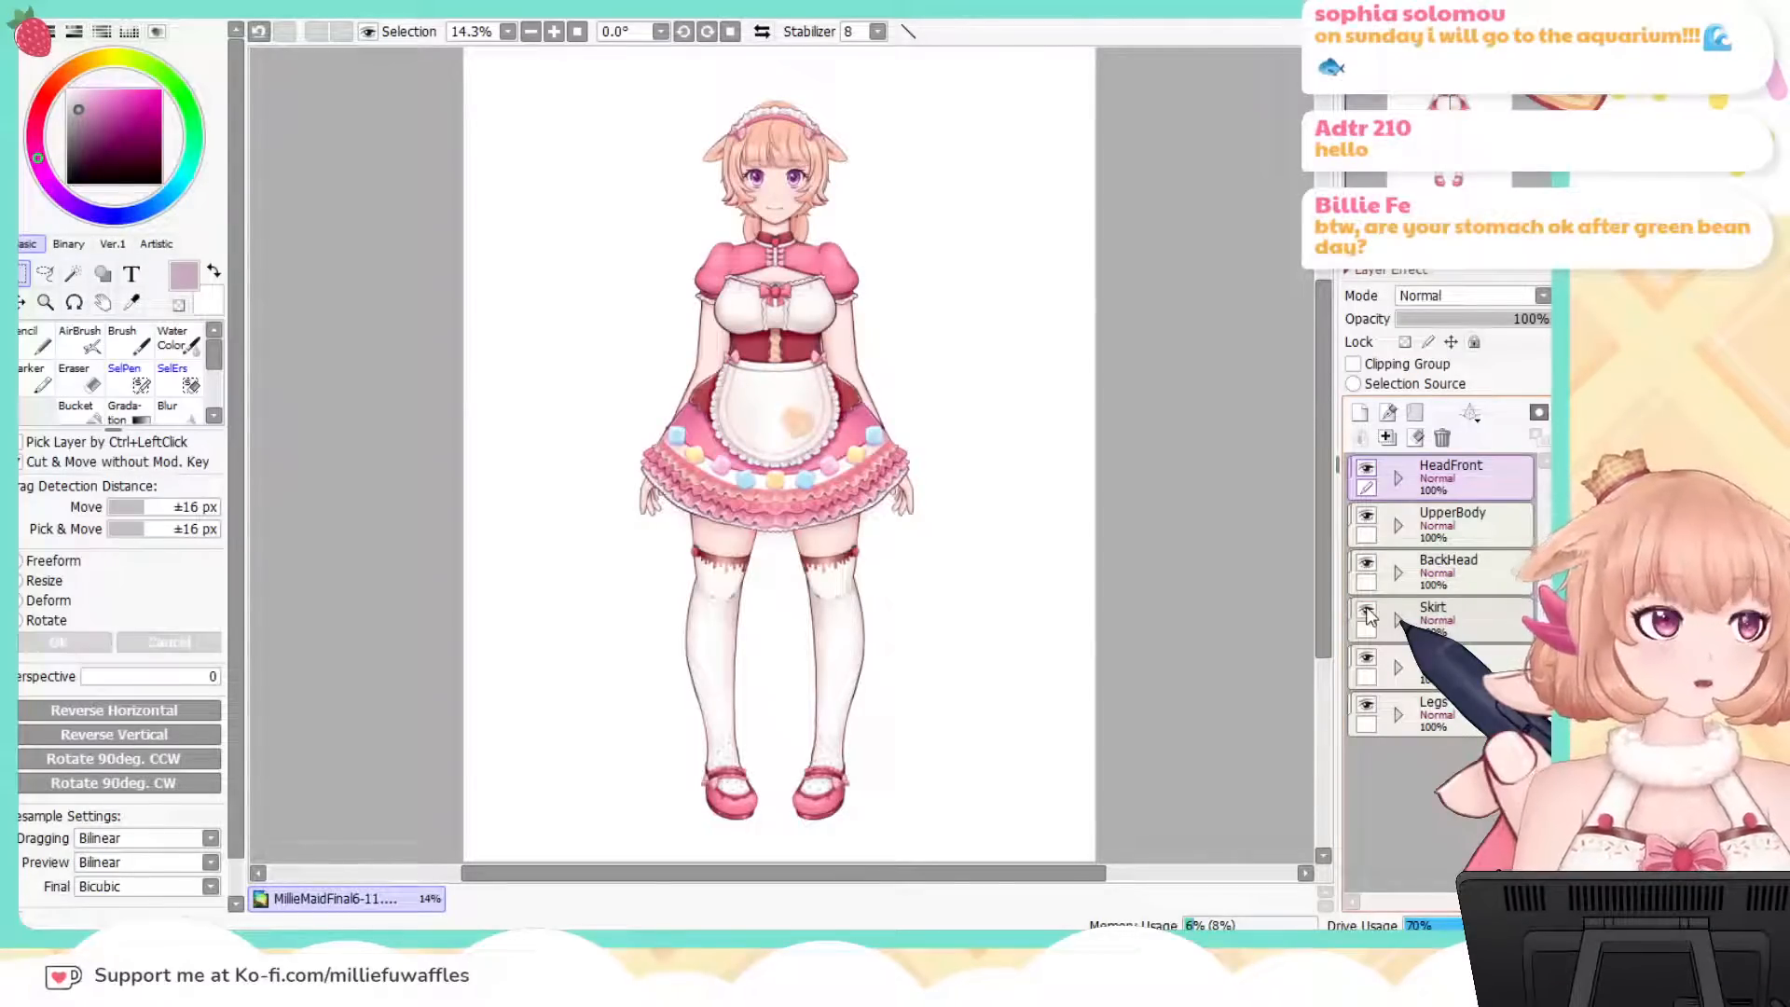
left_click(1367, 612)
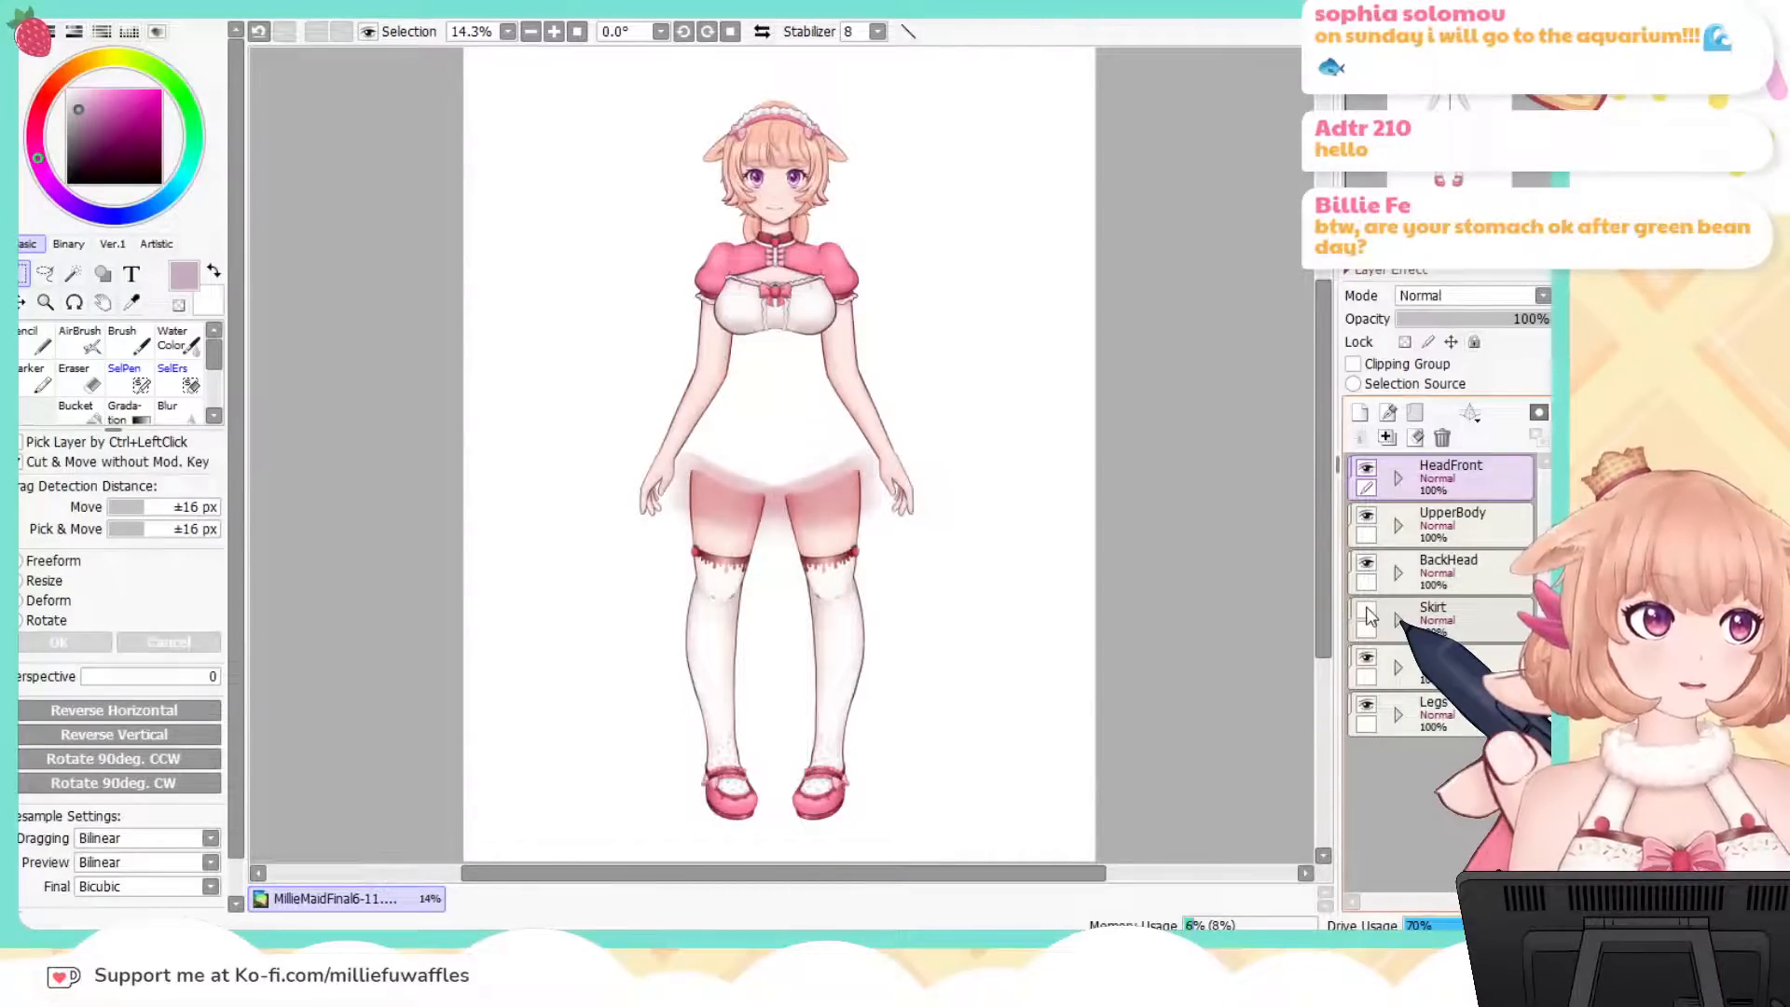
left_click(1367, 613)
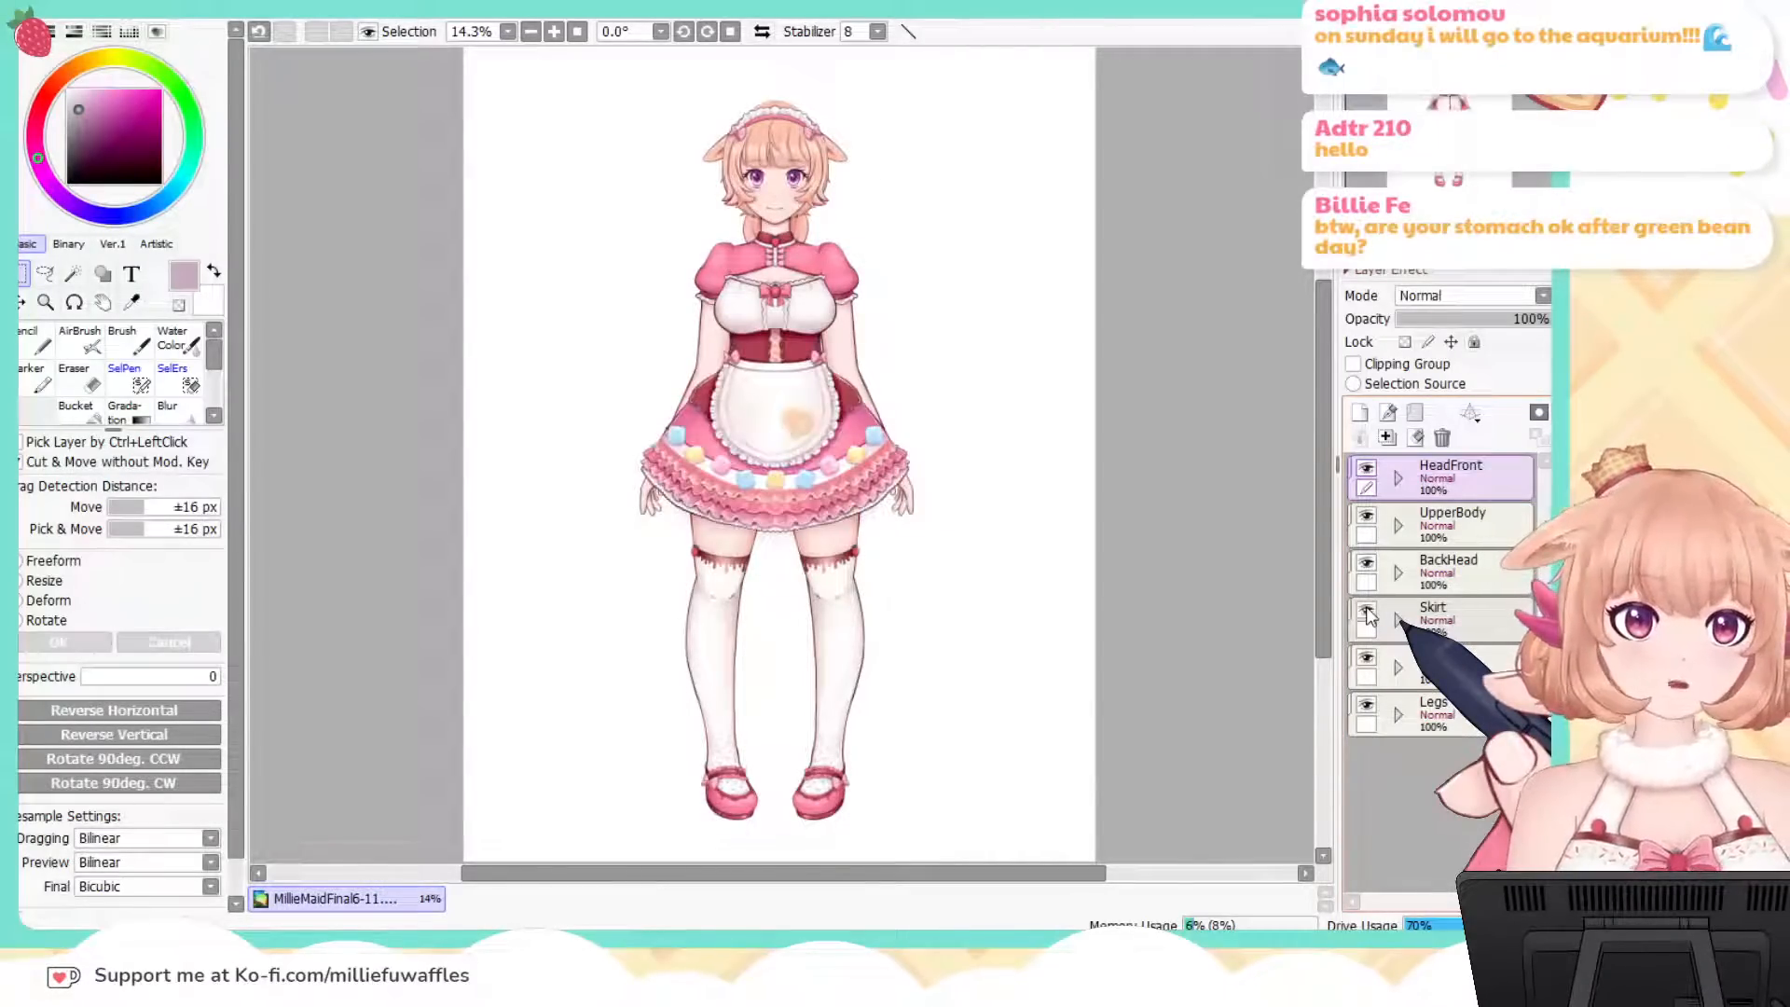
Step: Hide and show the Arms and Legs folders in turn to examine the parts each one contains
left_click(1375, 657)
left_click(1375, 657)
left_click(1375, 657)
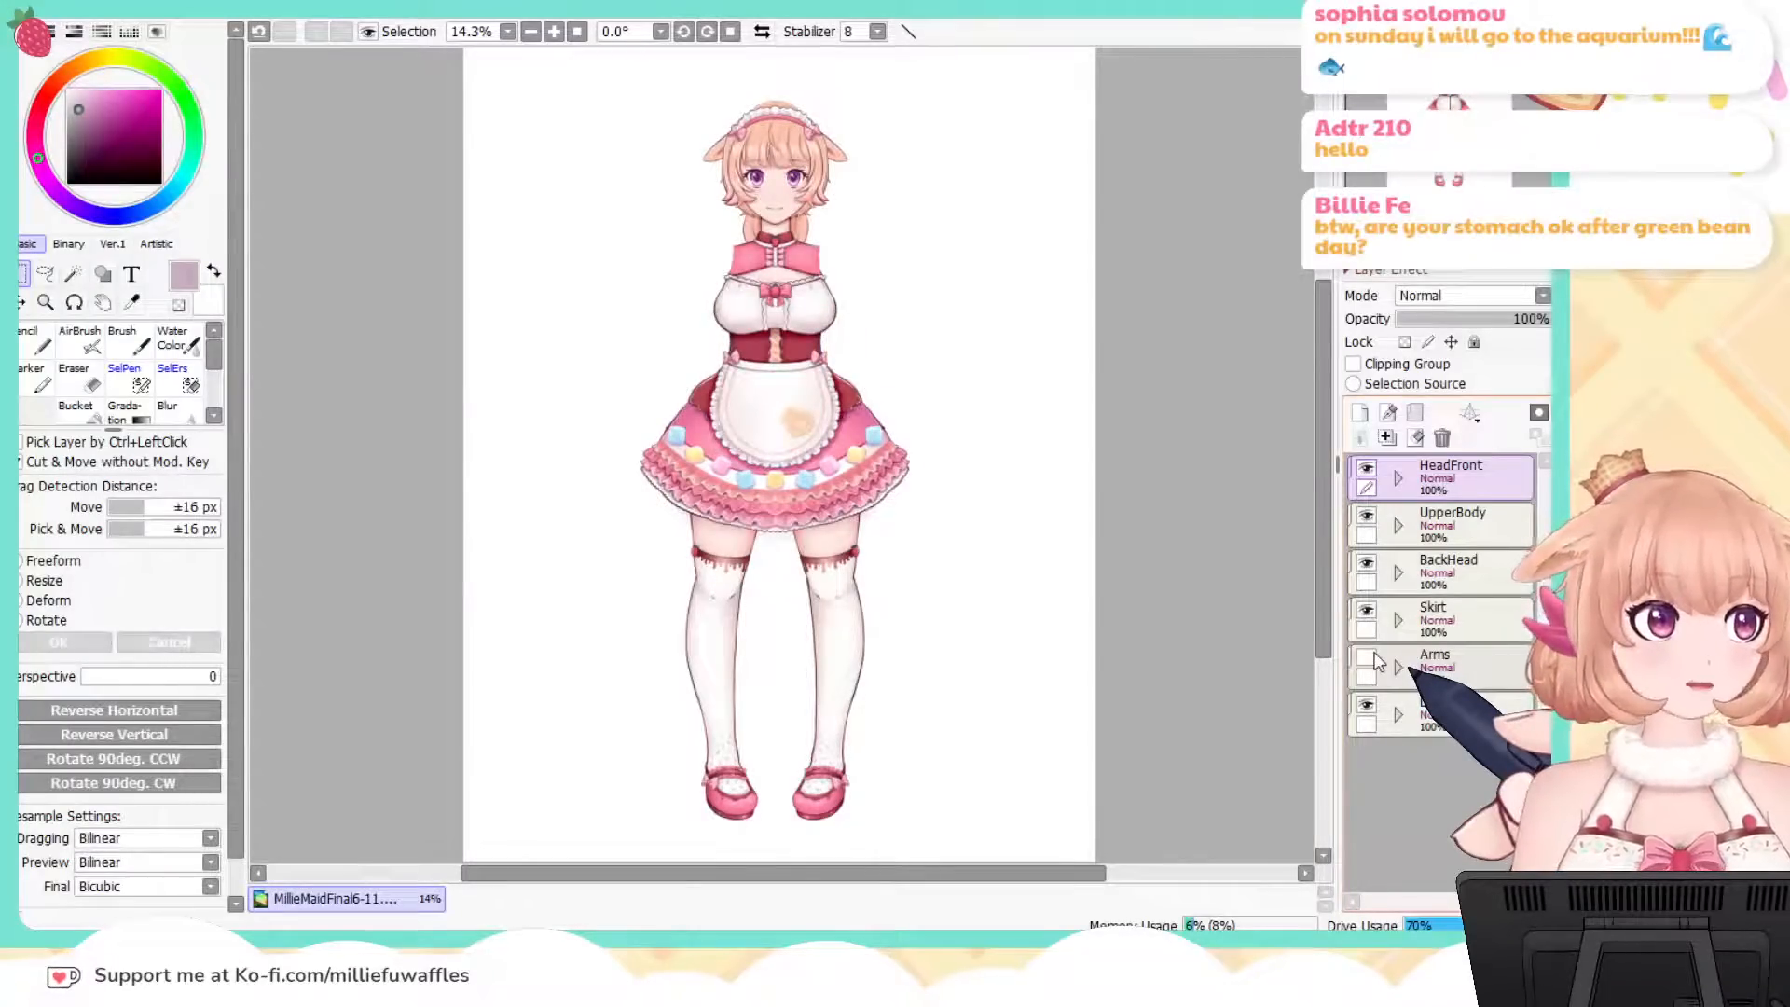
left_click(1375, 657)
left_click(1371, 709)
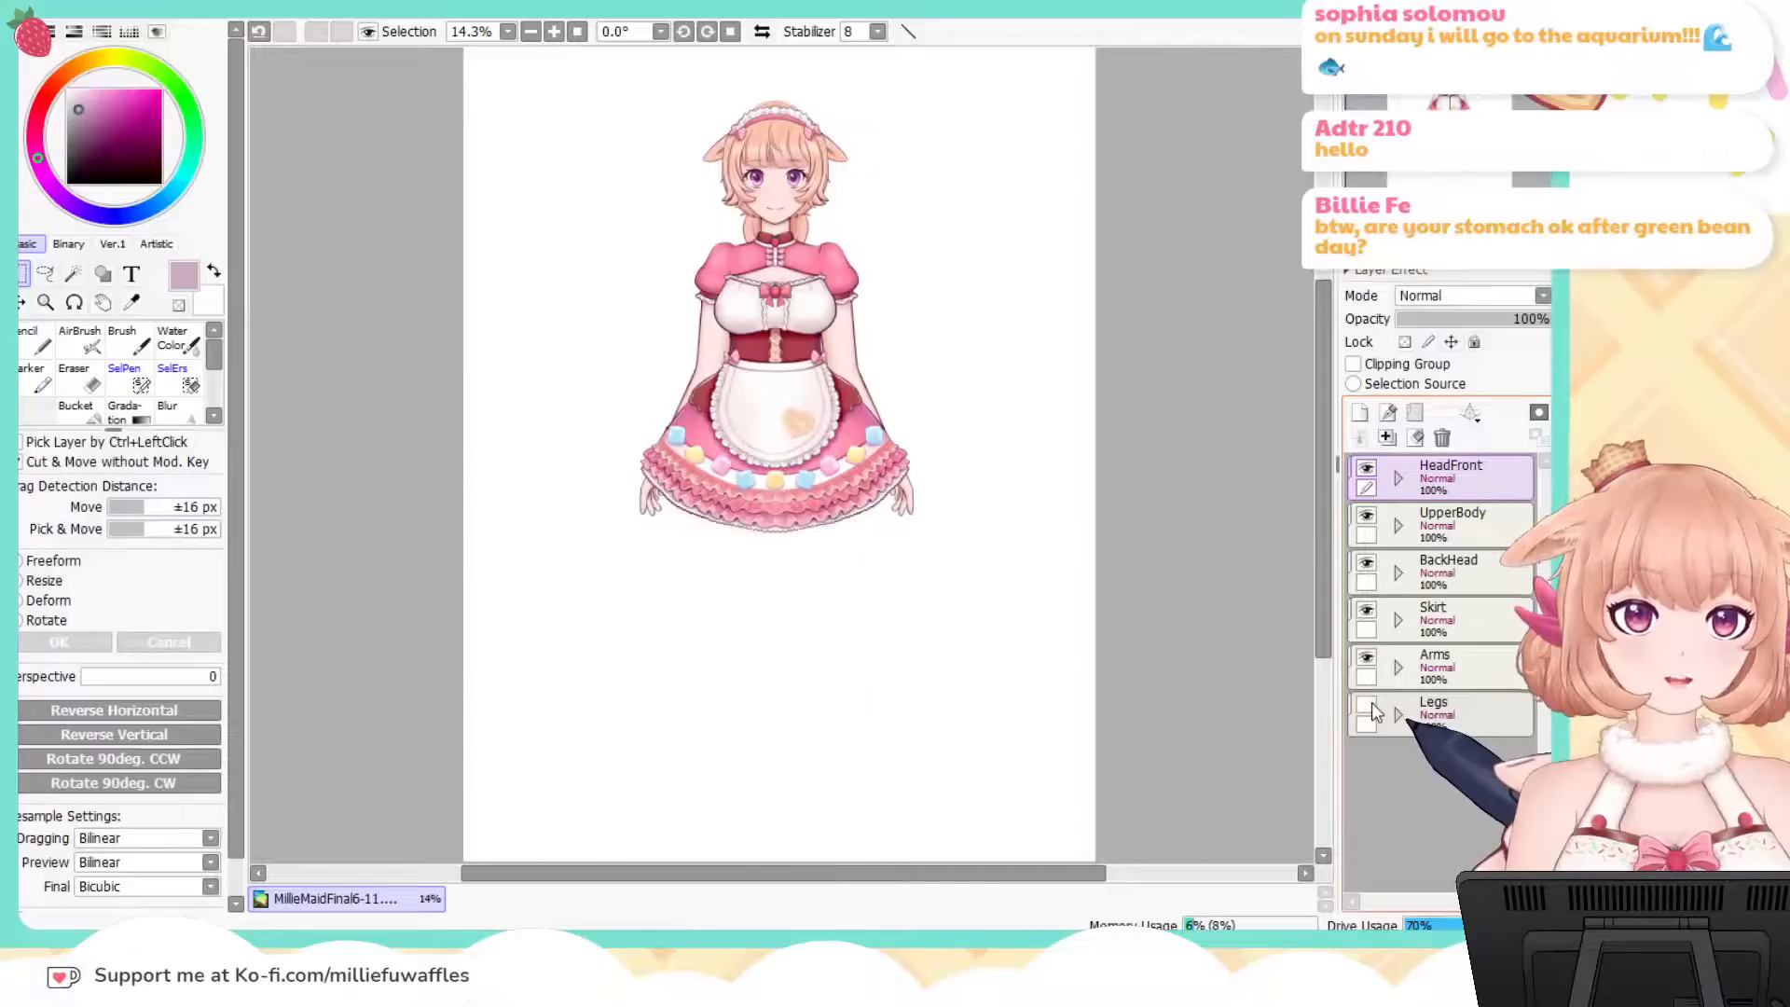
left_click(1371, 709)
left_click(1368, 707)
left_click(1368, 707)
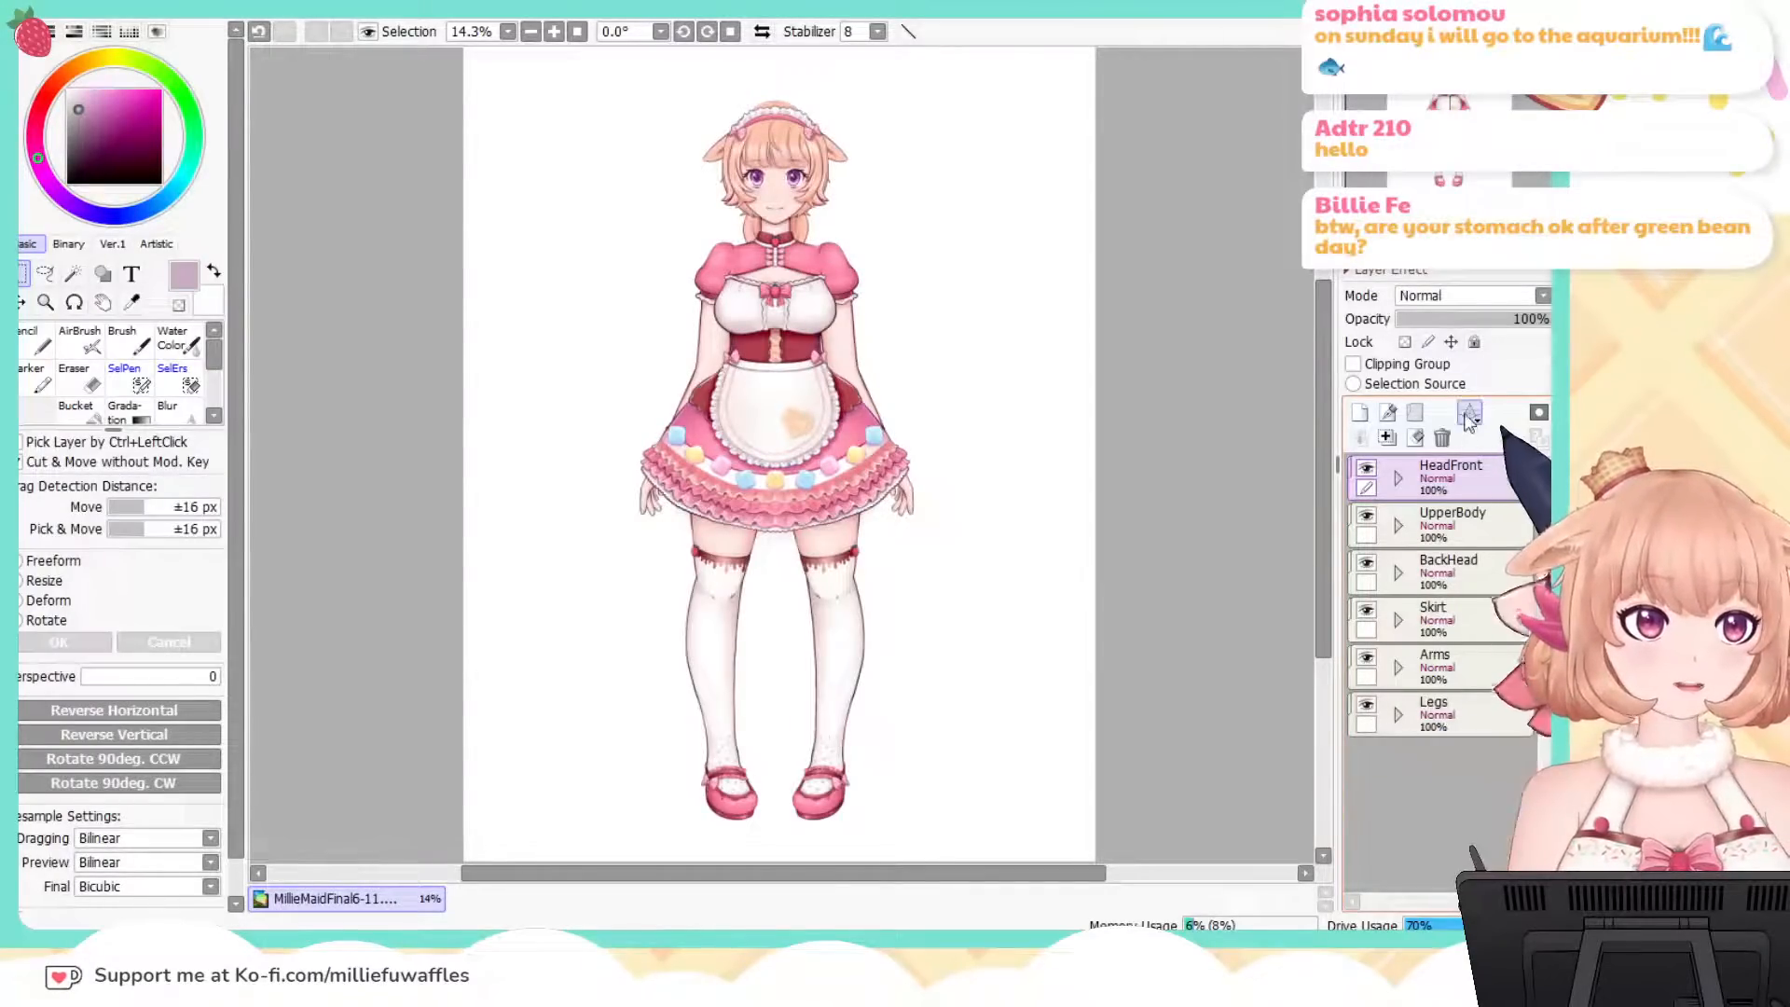
Step: Expand the HeadFront, UpperBody, BackHead and Skirt folders to show the sublayers inside each one
left_click(1398, 478)
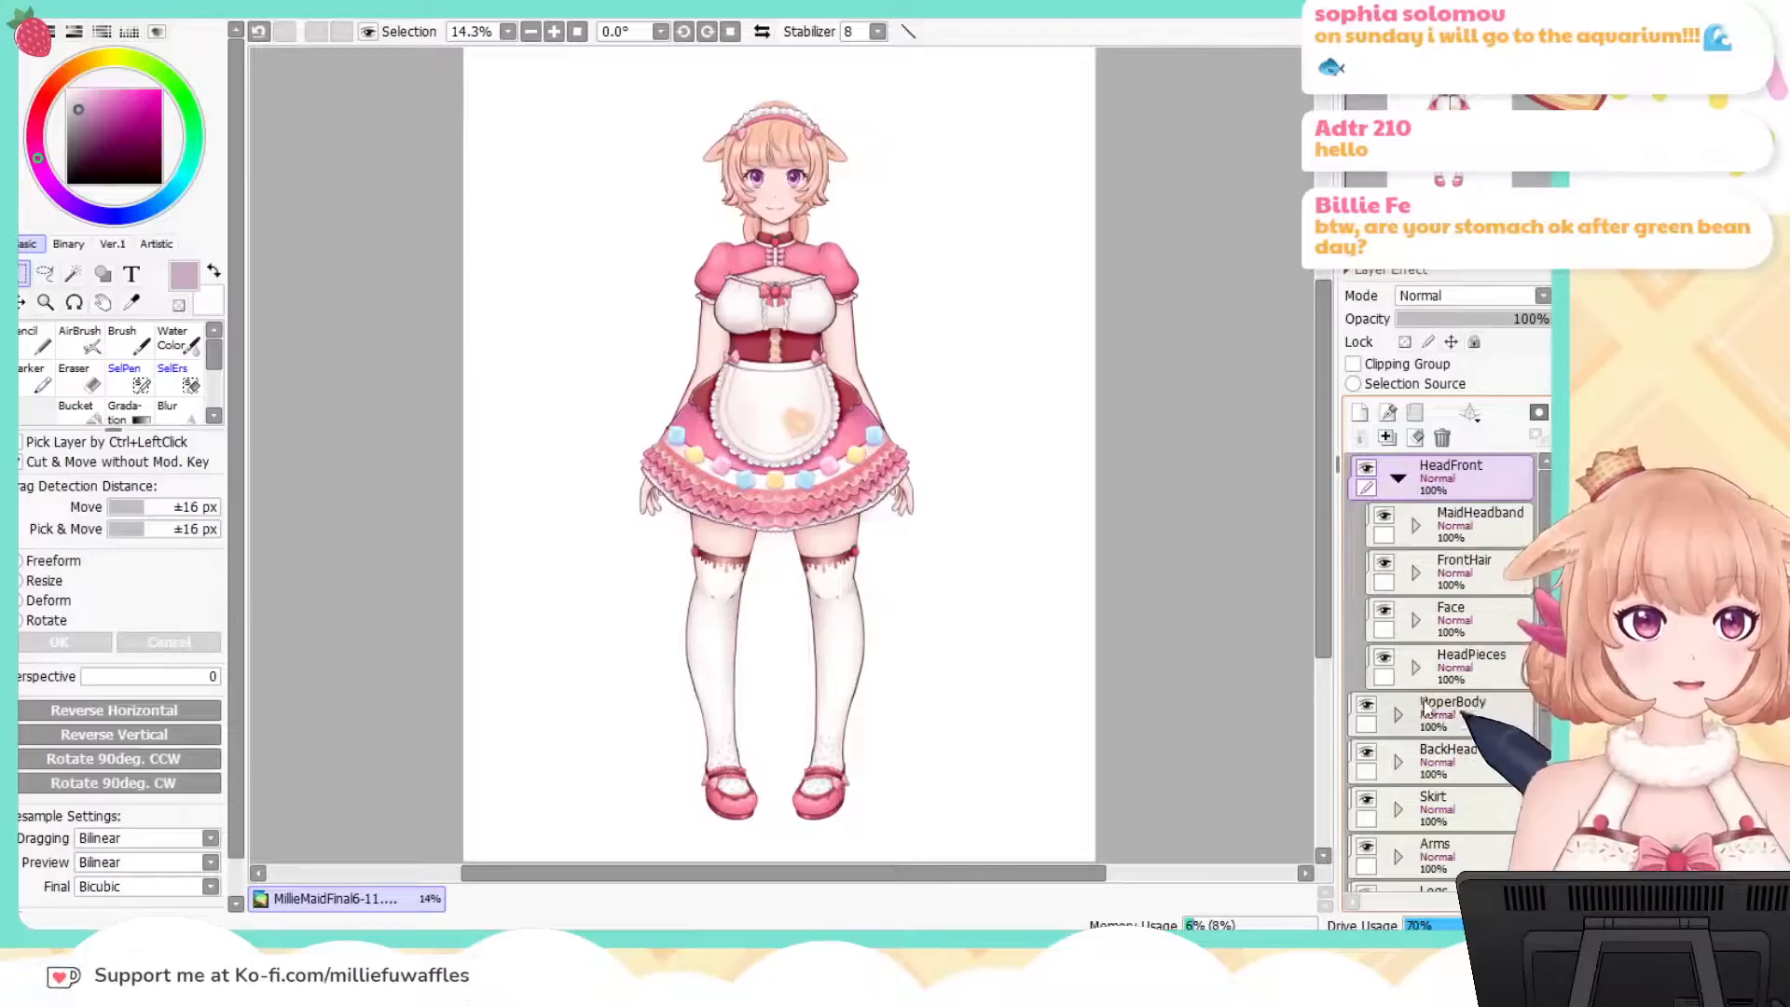
left_click(1405, 715)
scroll(1410, 716, "down", 3)
left_click(1401, 725)
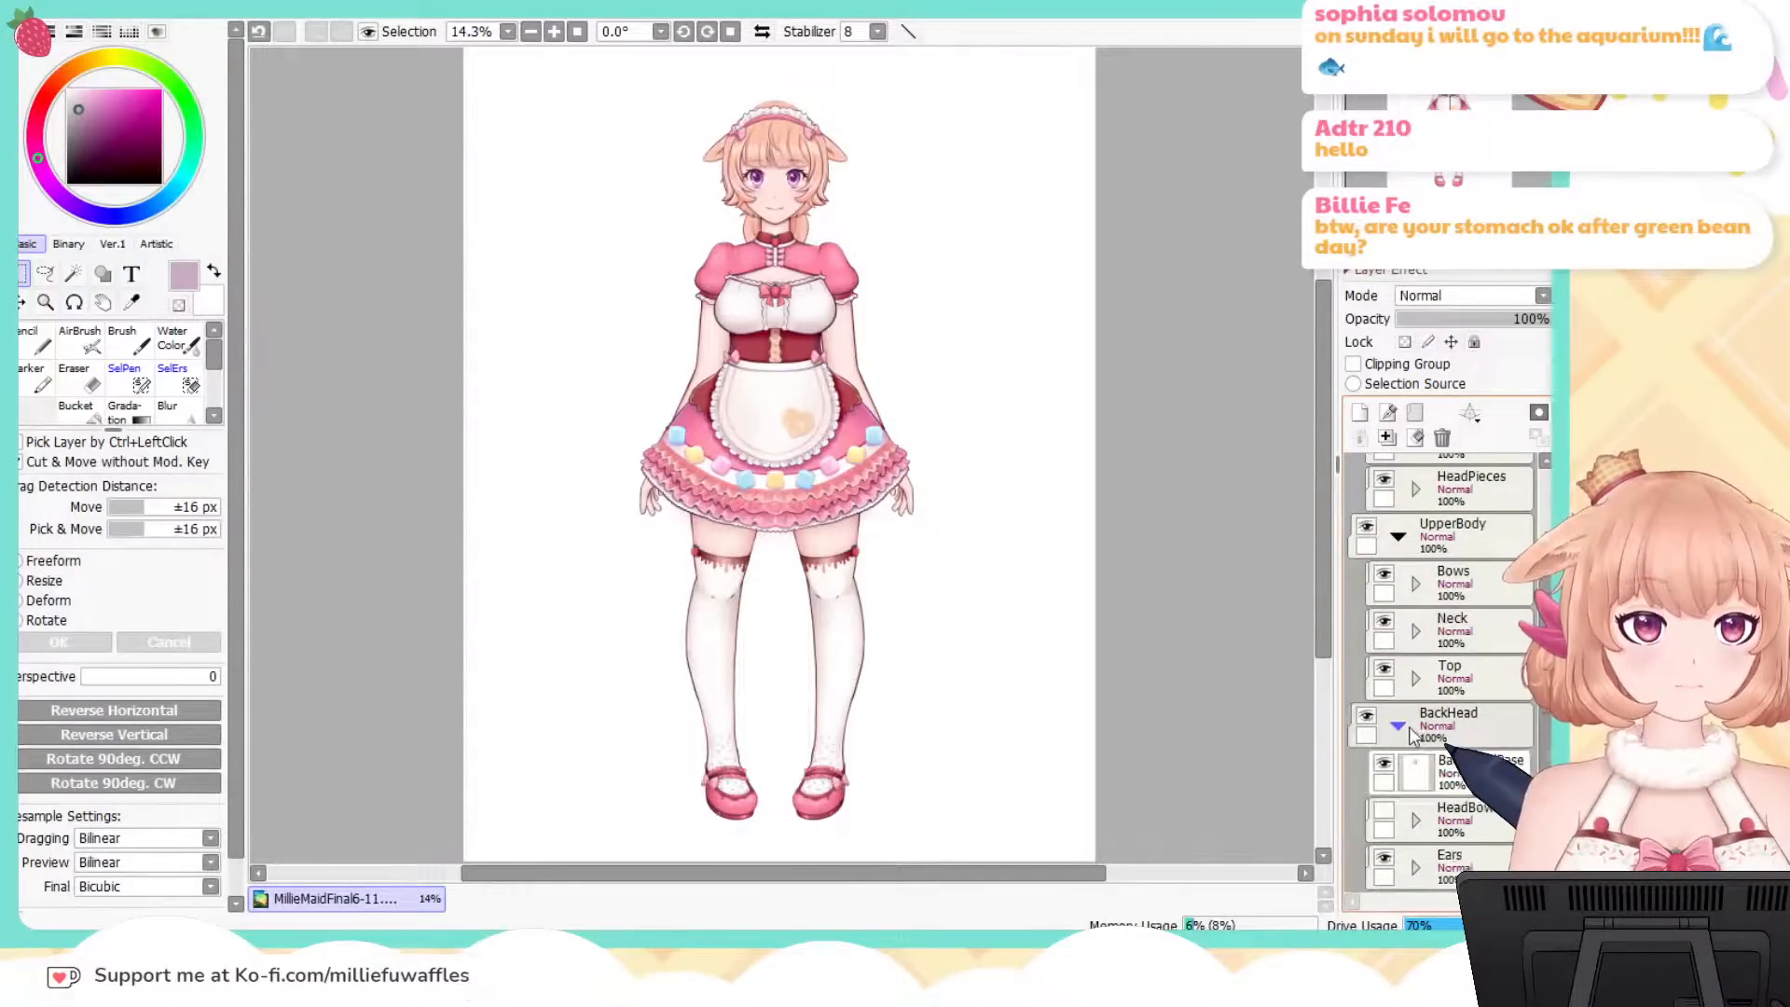
scroll(1426, 690, "down", 3)
left_click(1399, 774)
Step: Look through the Skirt folder's sublayers, expand the Arms and Legs folders, and return to the start of the layer list
scroll(1417, 736, "down", 4)
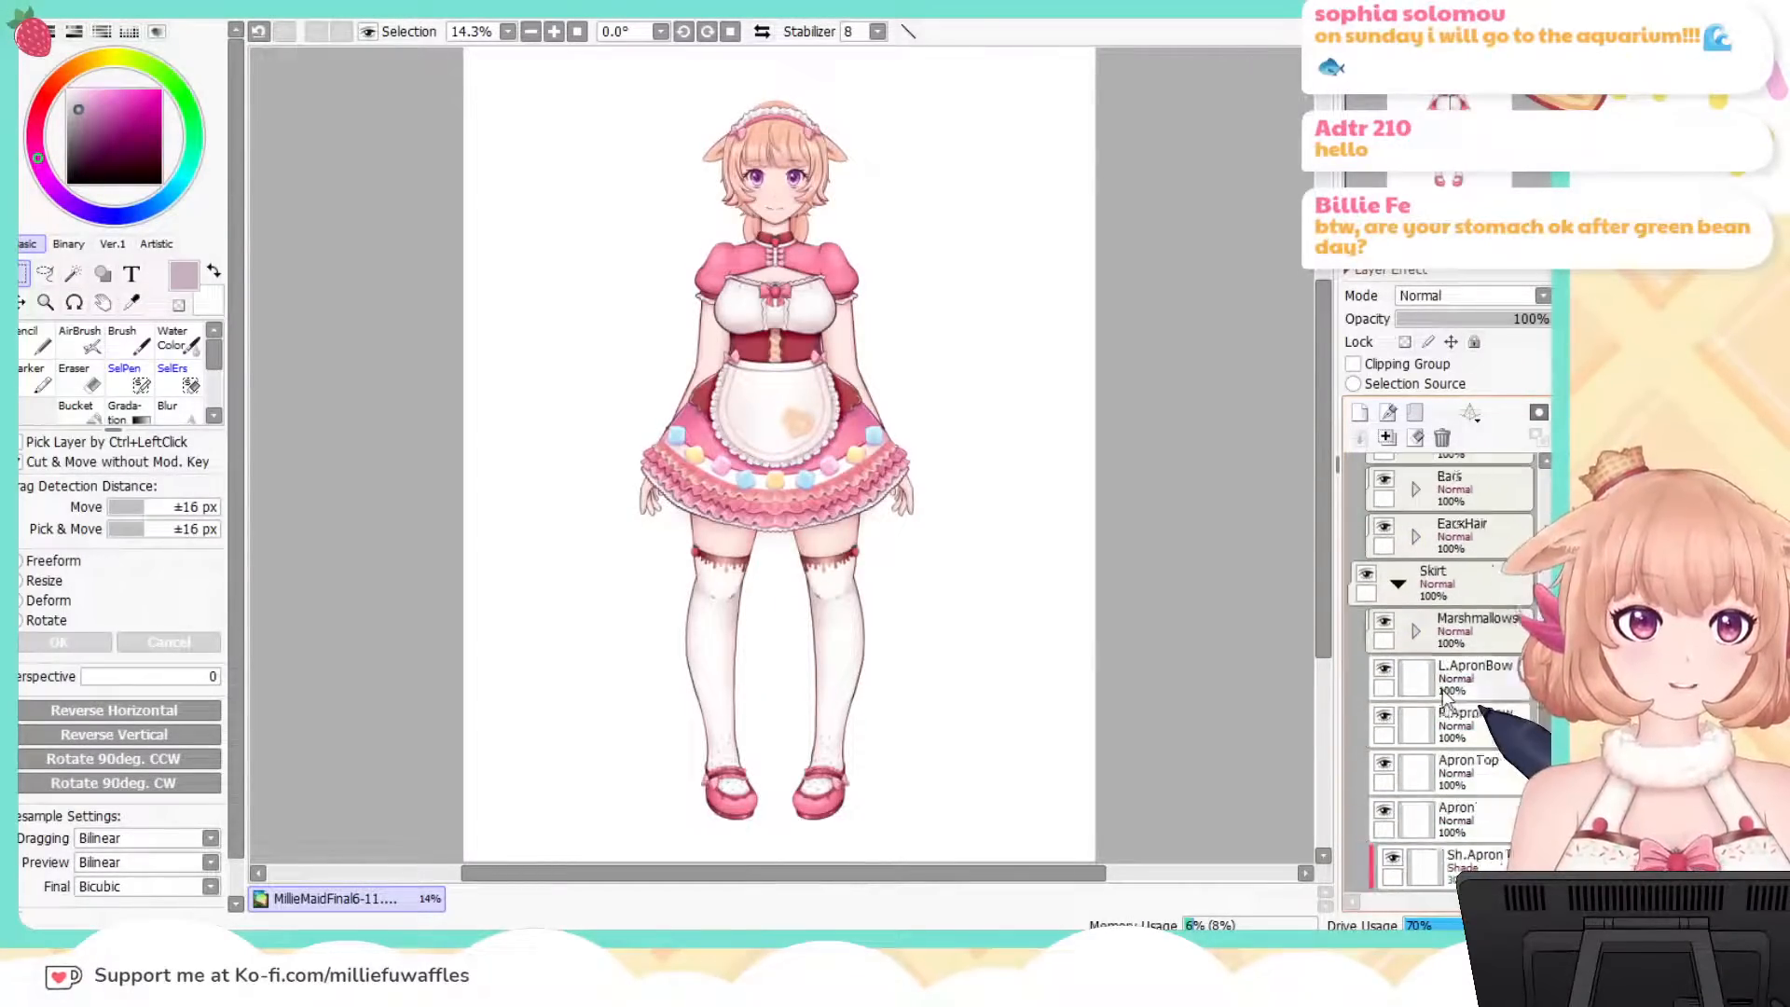
scroll(1443, 699, "up", 4)
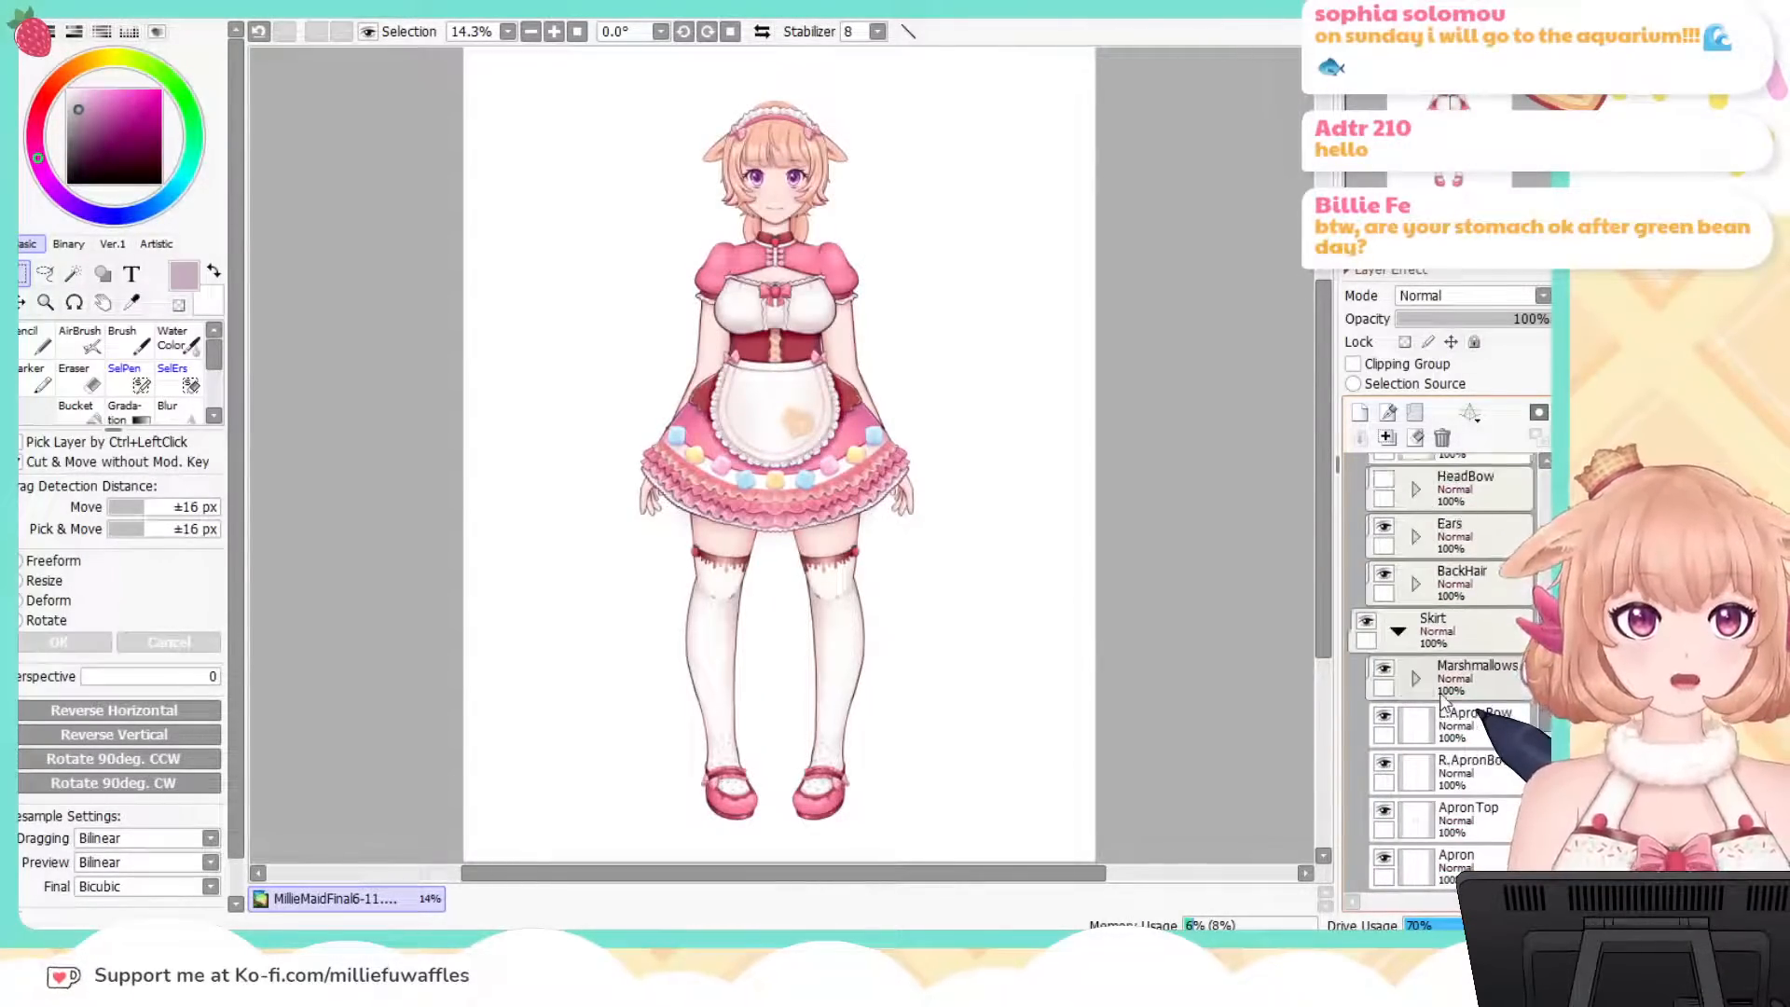
scroll(1414, 671, "down", 5)
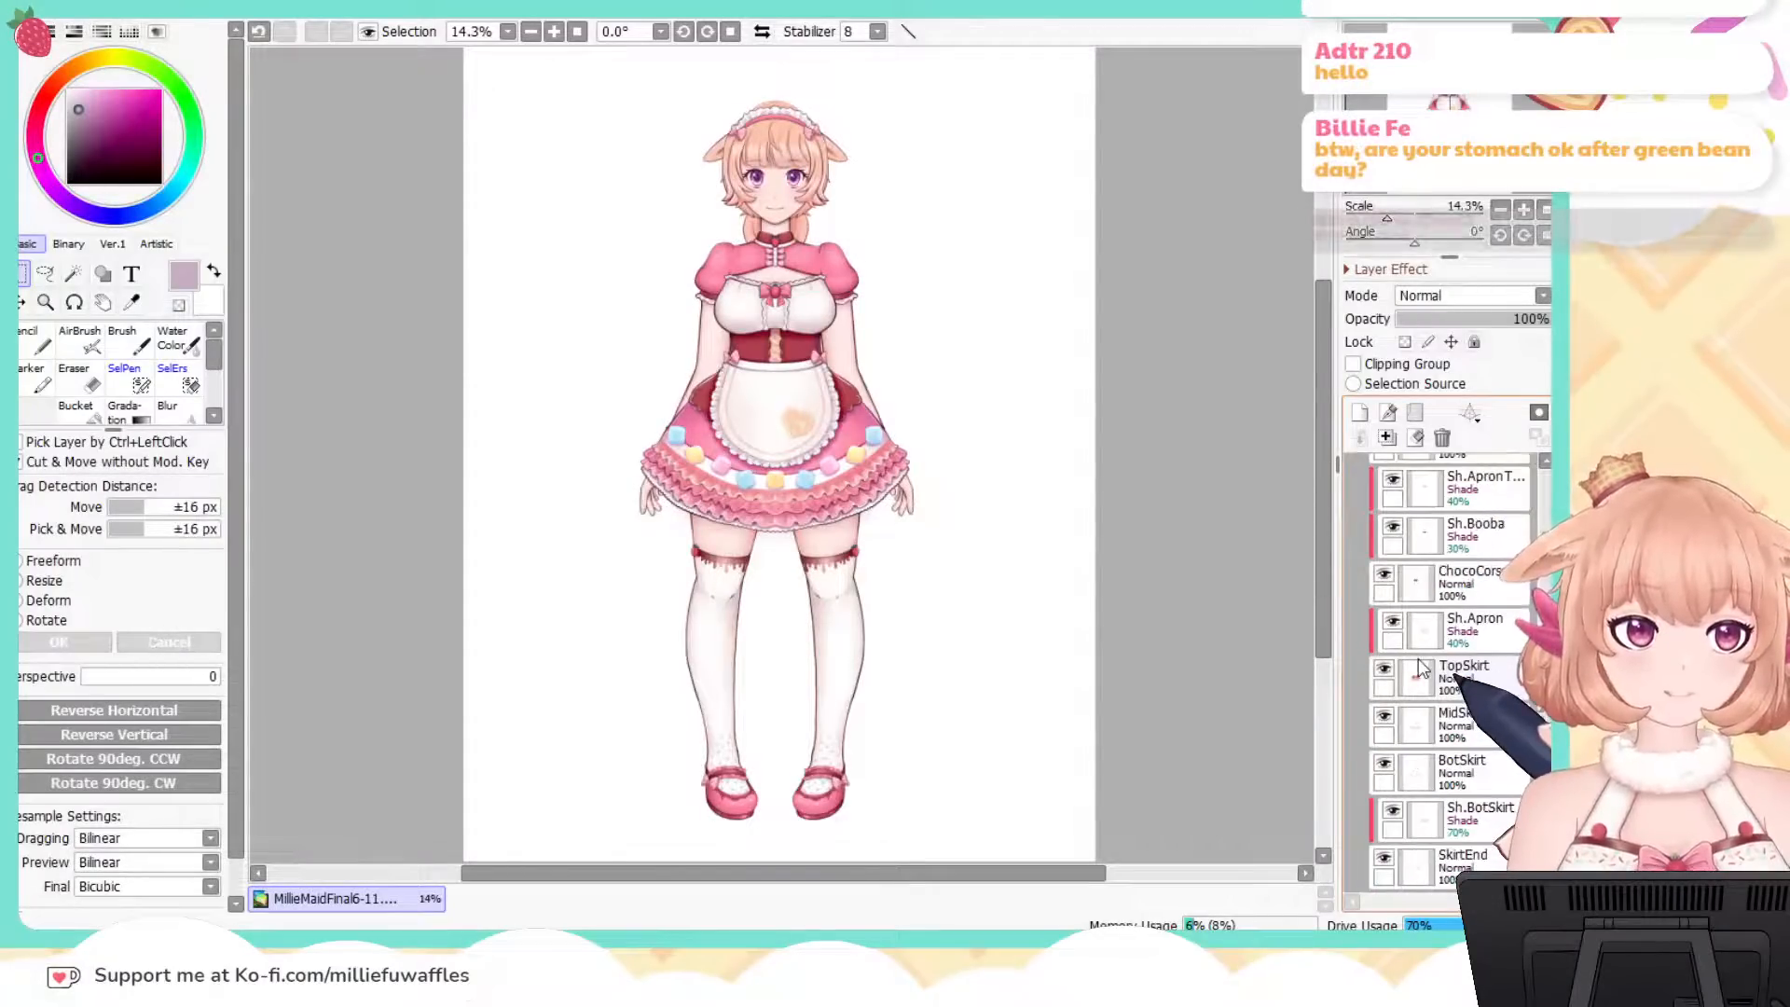
scroll(1422, 771, "down", 2)
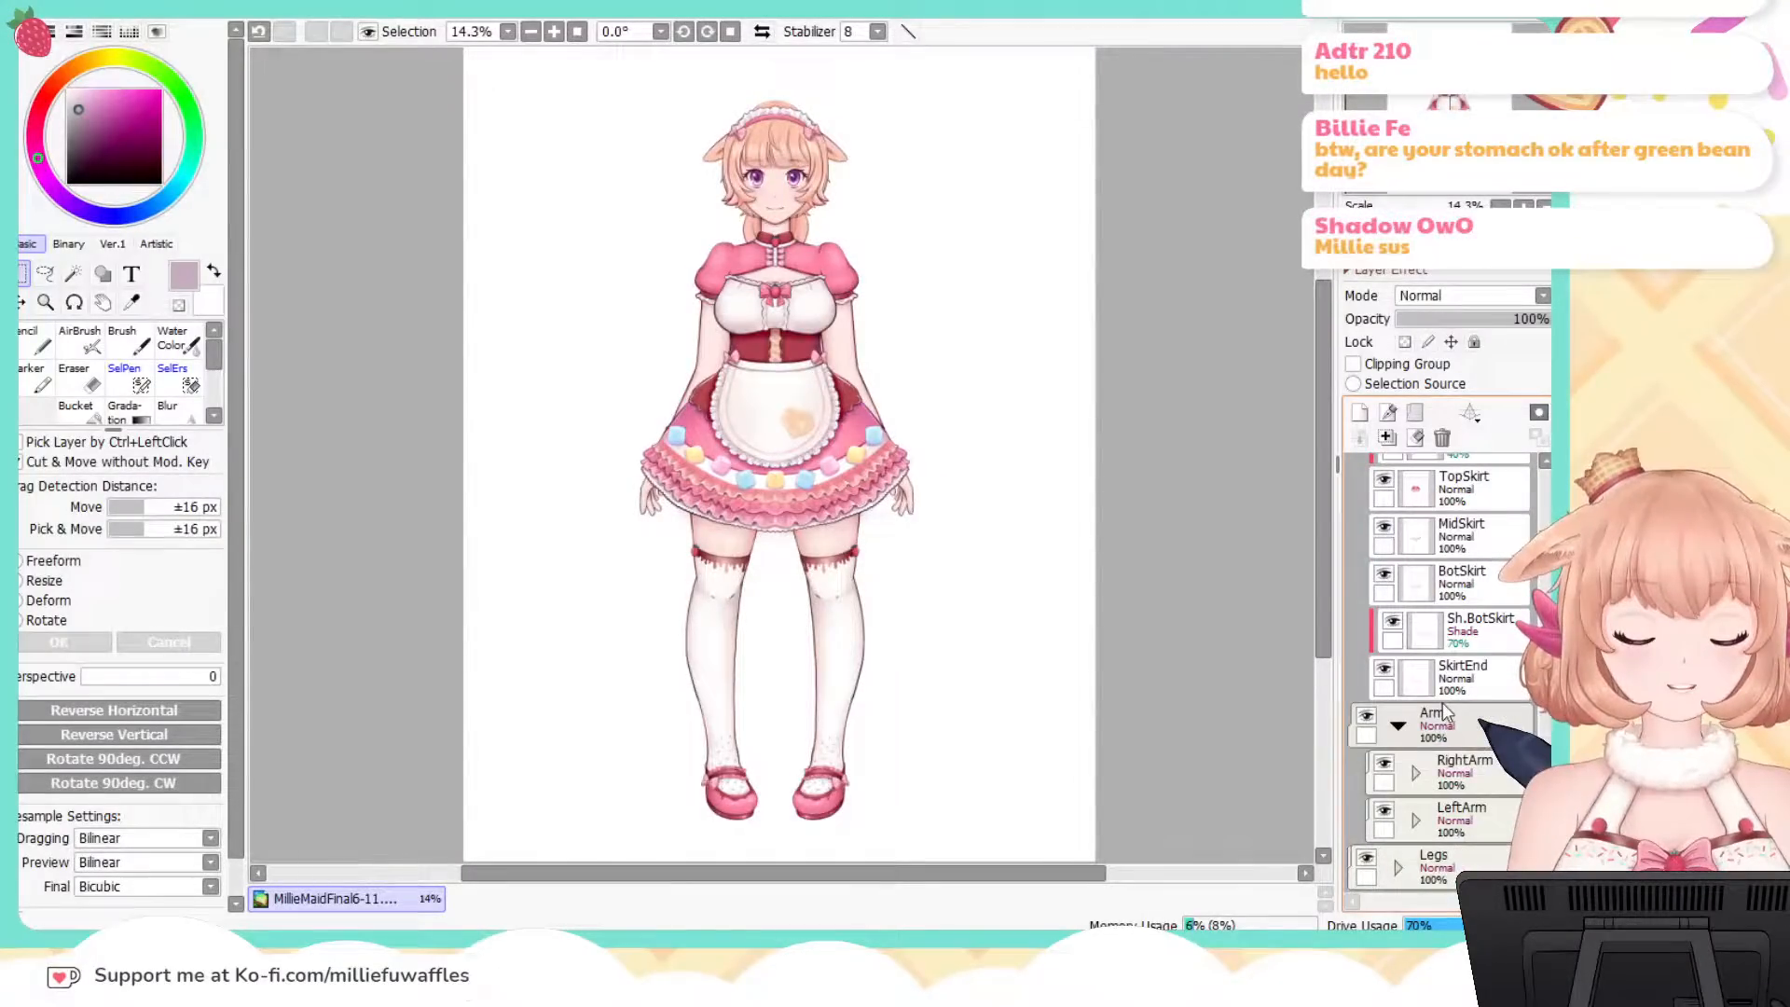
left_click(1406, 863)
scroll(1492, 701, "down", 2)
scroll(1493, 701, "up", 6)
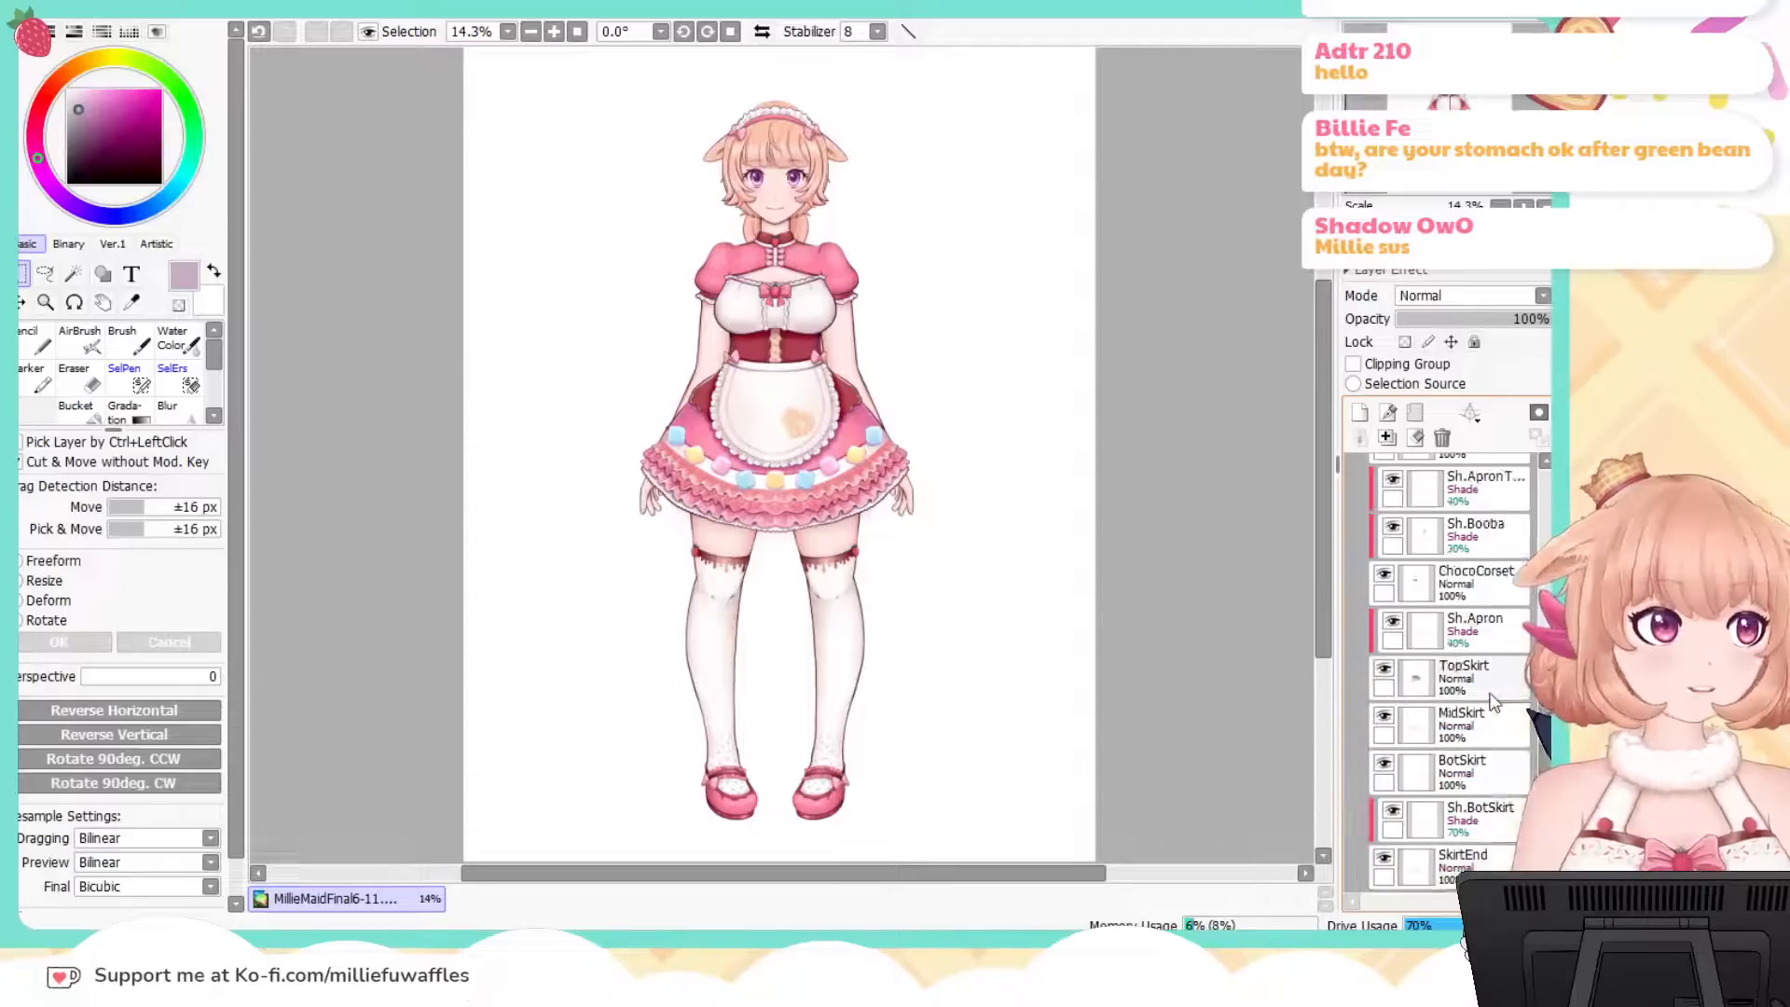
scroll(1493, 701, "up", 10)
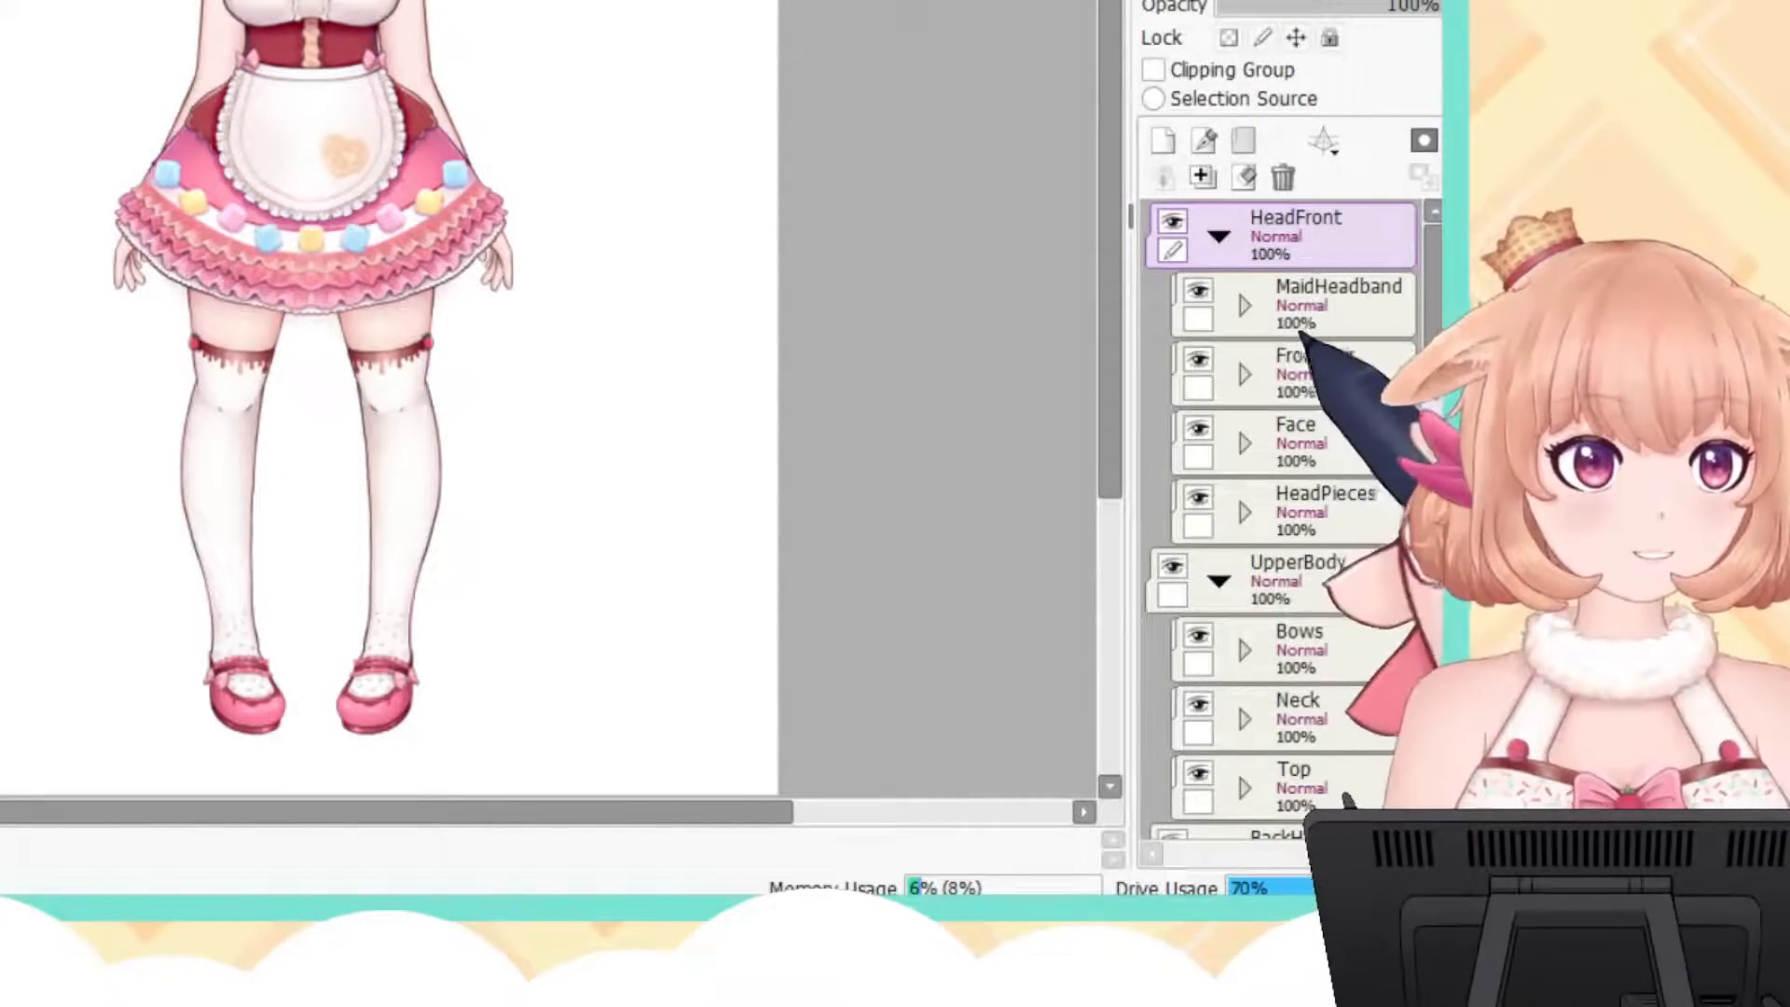
Step: Expand the MaidHeadband folder and hide and show L.MaidBow, R.MaidBow and MaidBand to examine each headband piece
left_click(1246, 308)
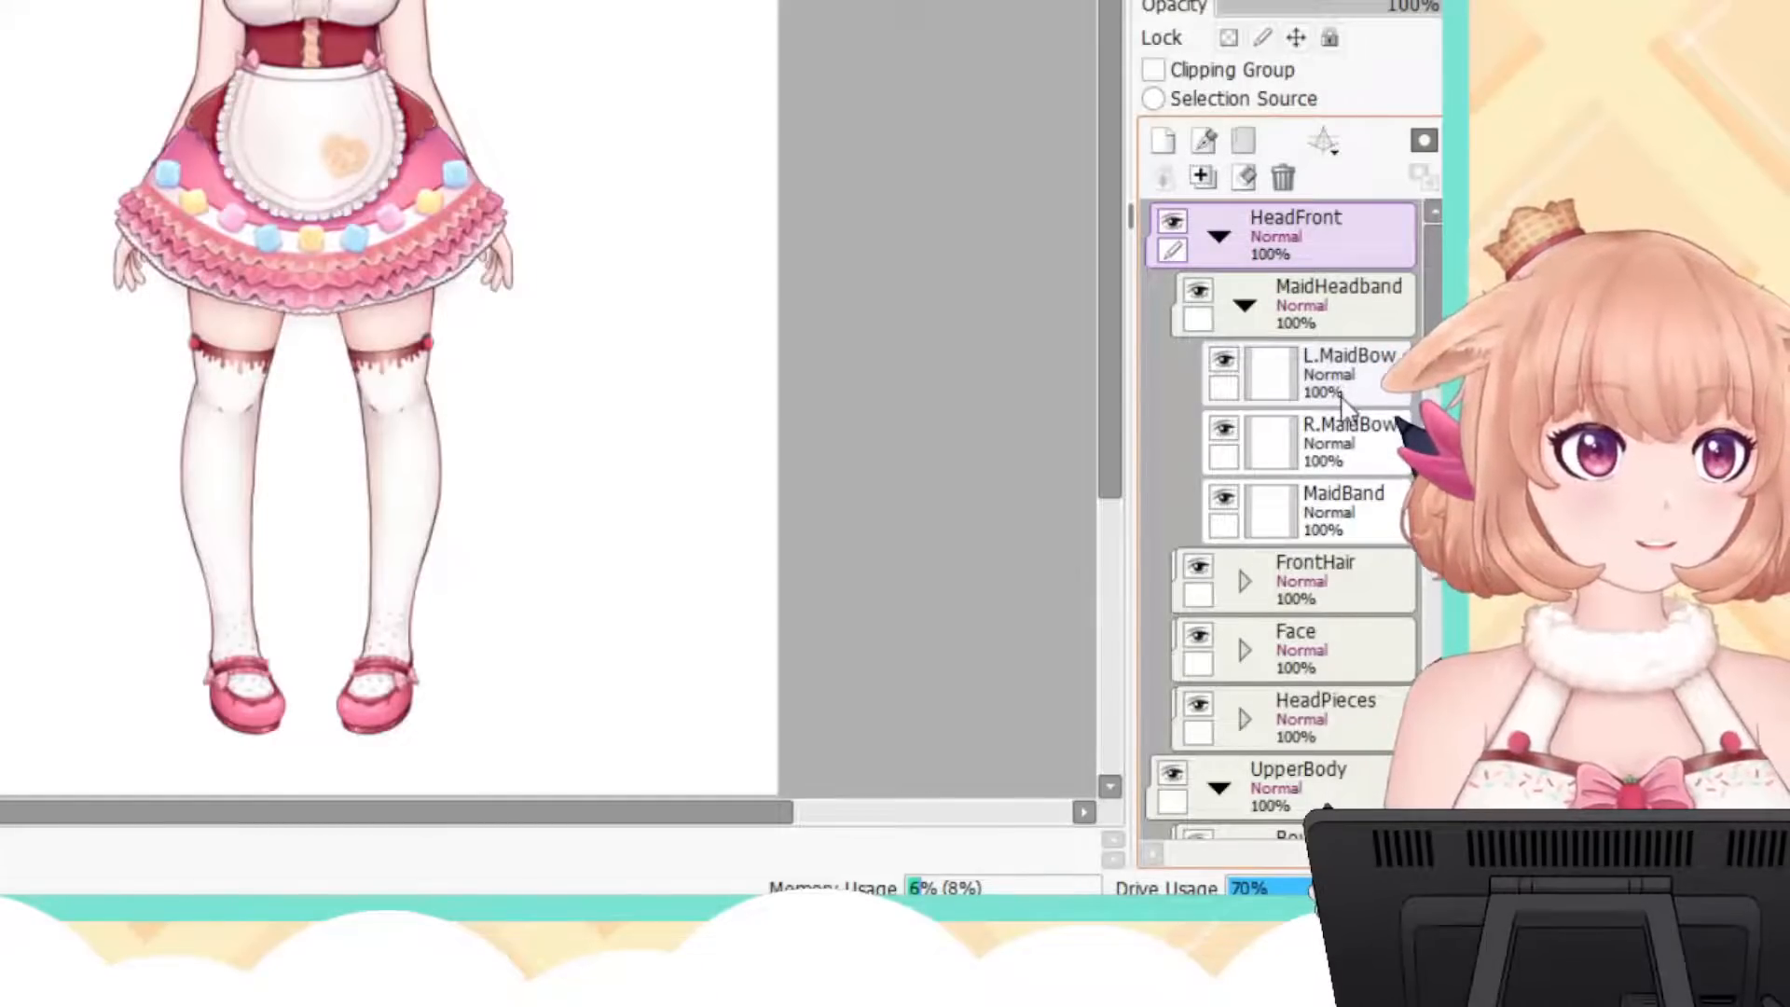
left_click_drag(1100, 369, 1088, 143)
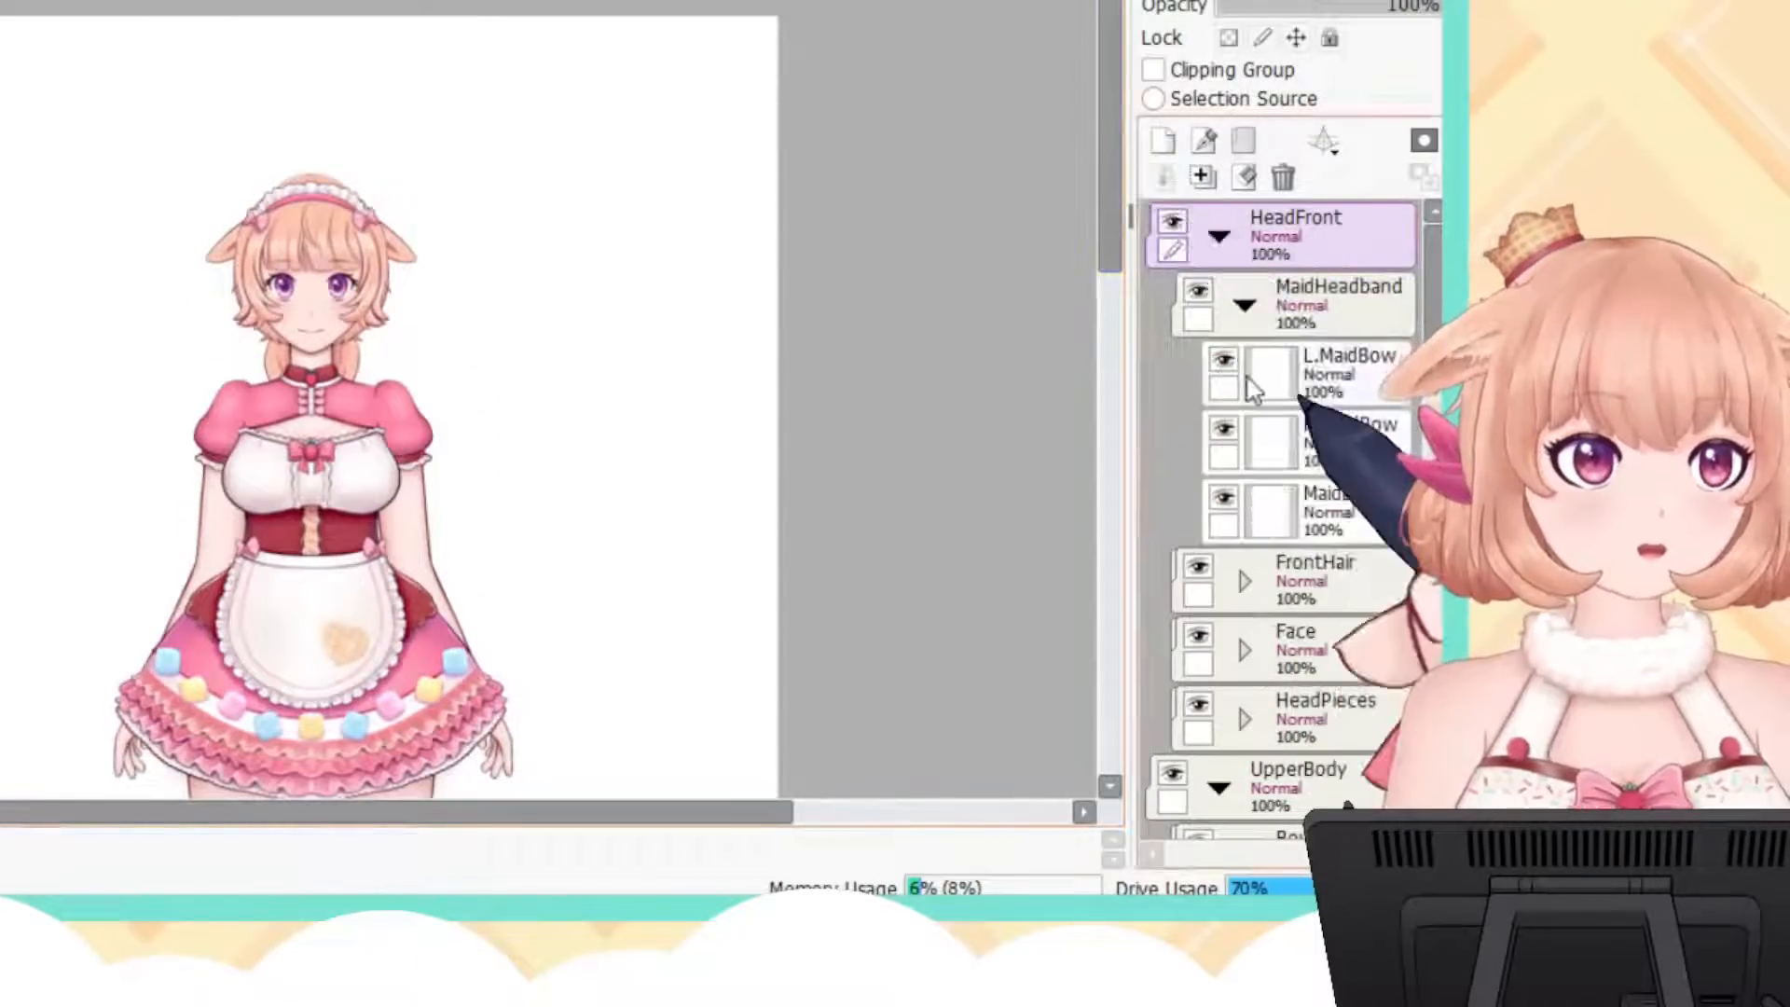
left_click(1221, 361)
left_click(1220, 360)
left_click(1221, 425)
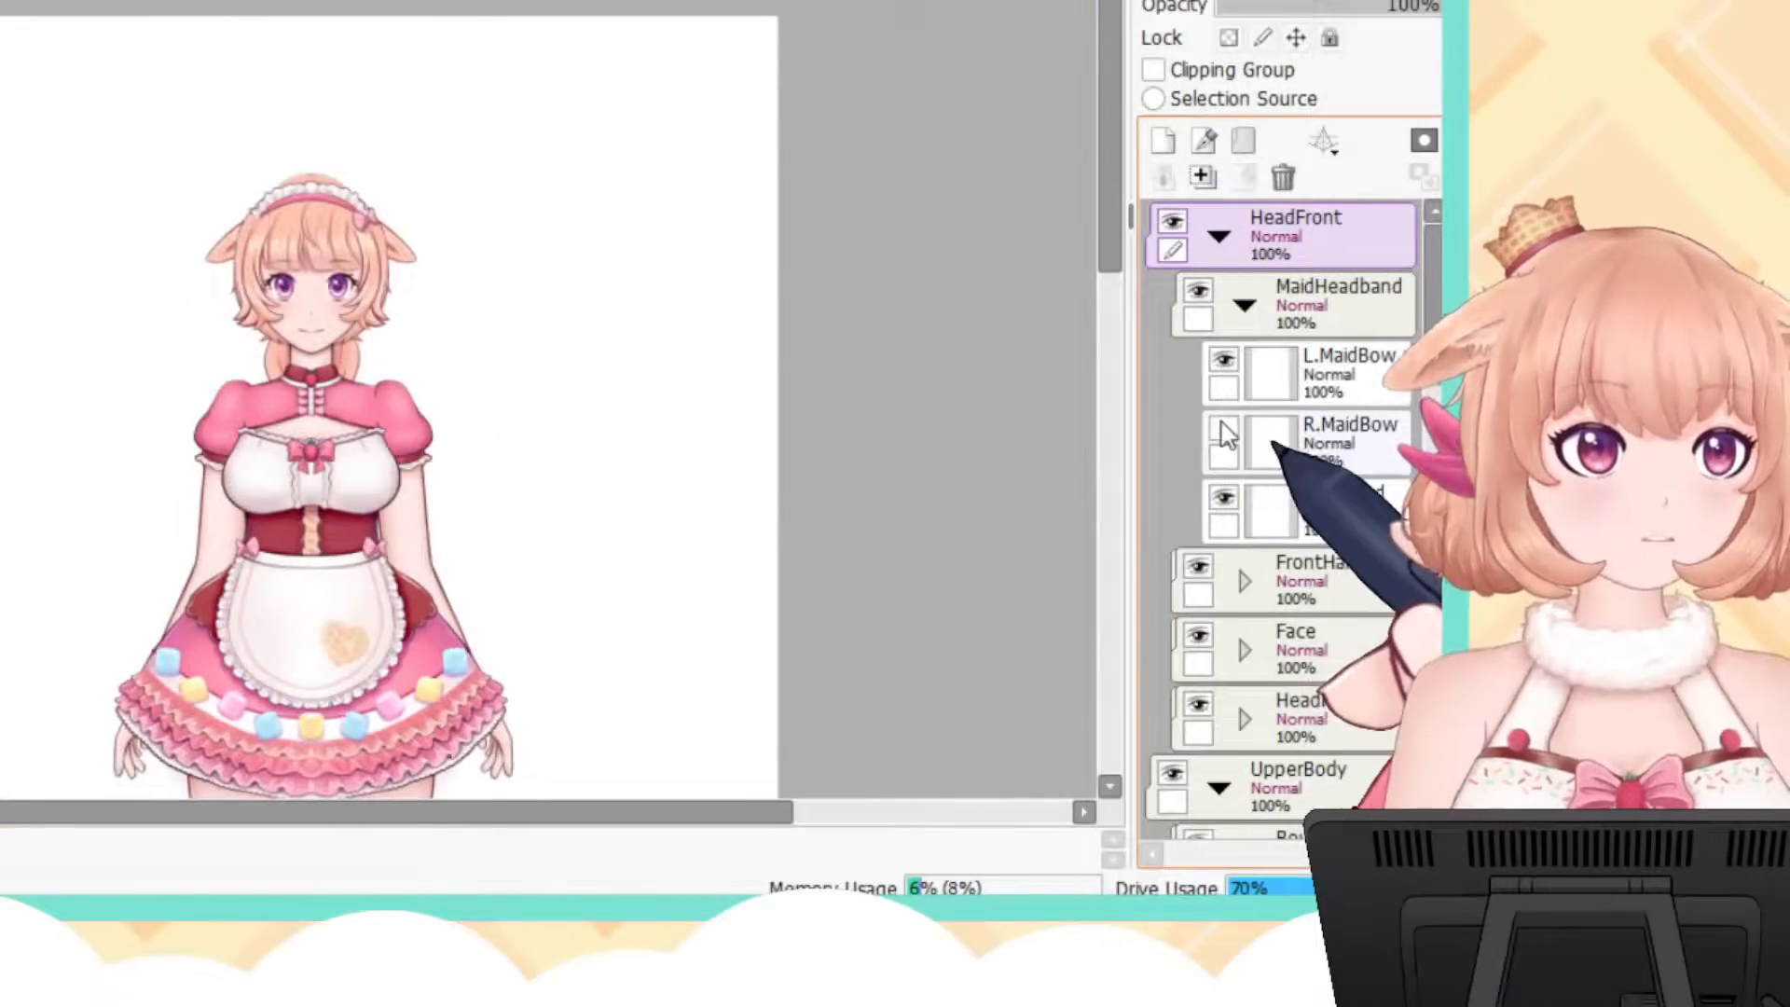
left_click(1223, 430)
left_click(1224, 498)
left_click(1224, 498)
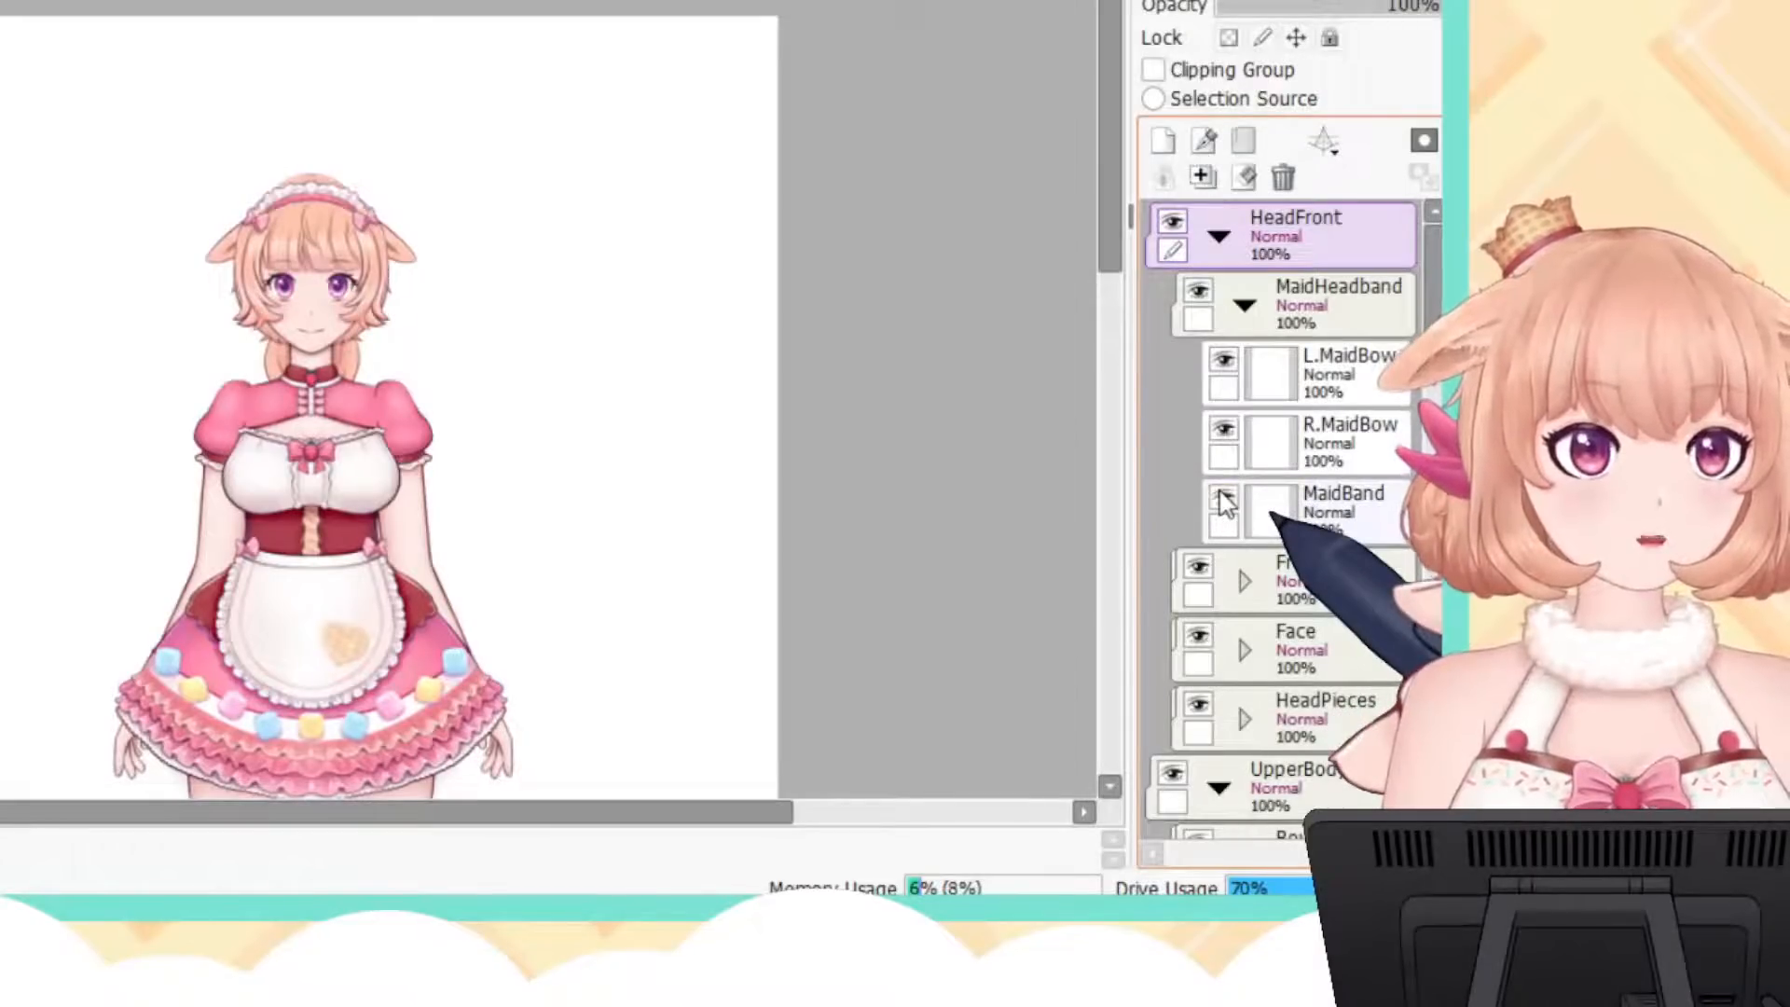
Step: Collapse the MaidHeadband folder, expand FrontHair, and look through its separate hair strand and bang layers
left_click_drag(1100, 165, 1104, 212)
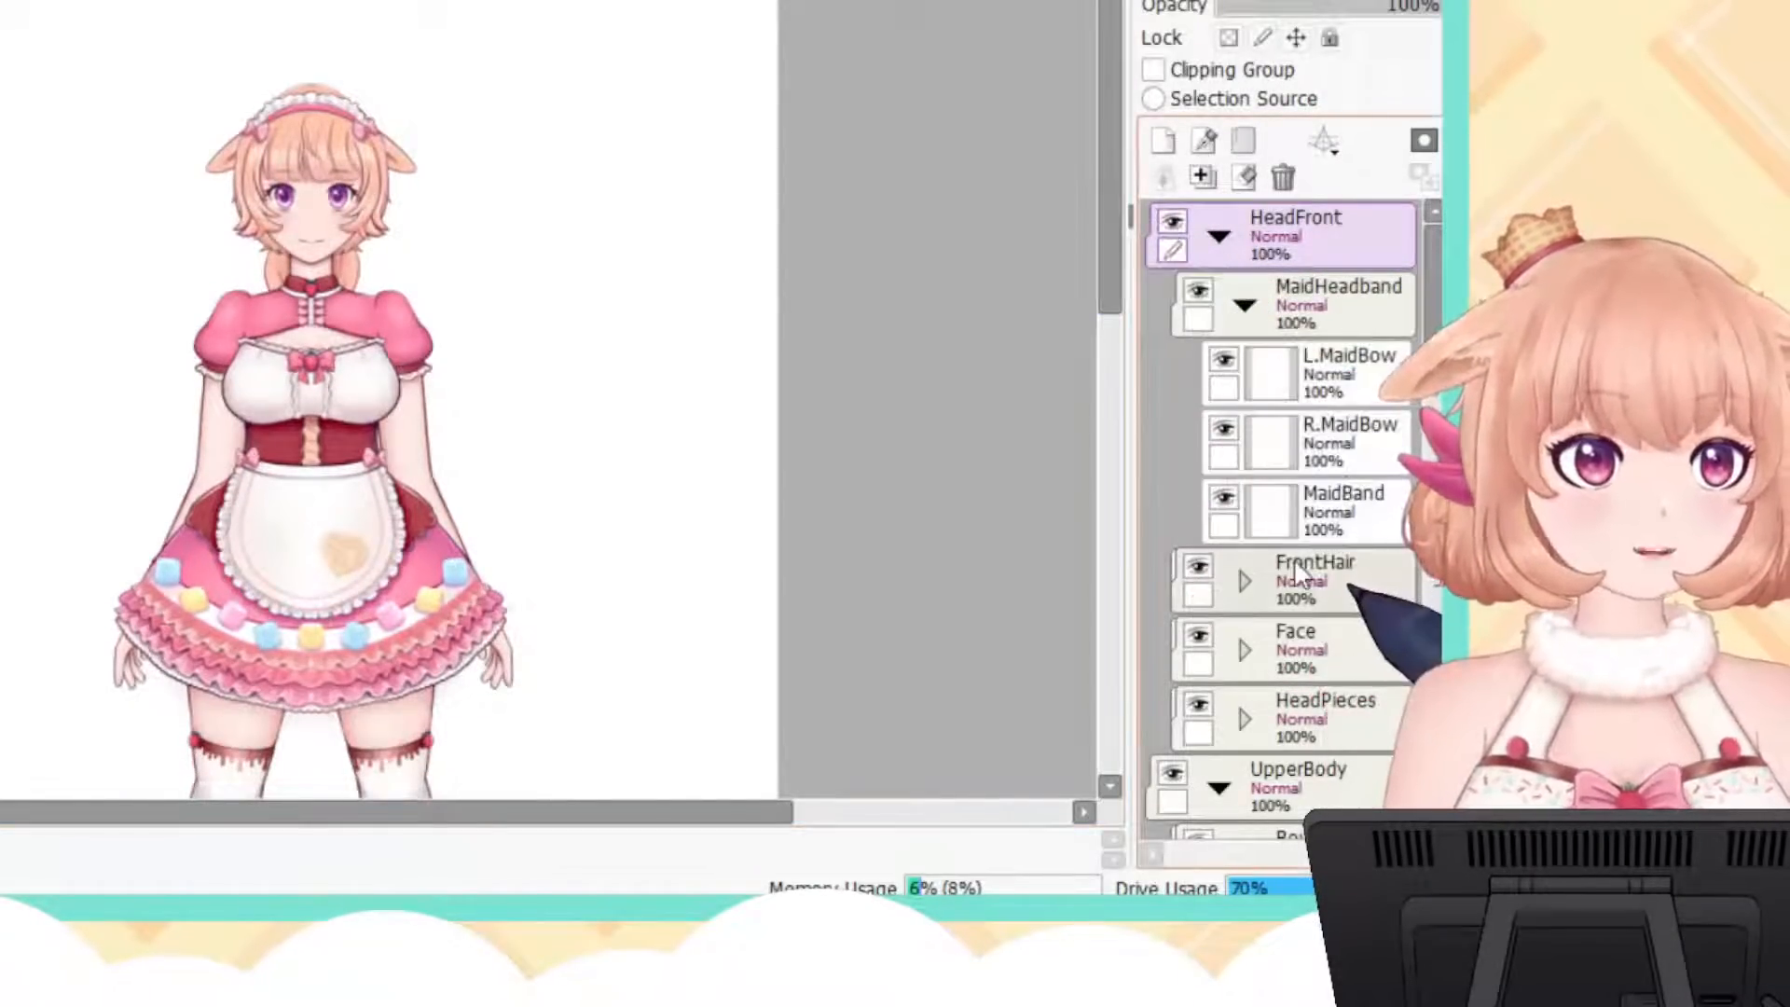
left_click(1243, 307)
left_click(1243, 374)
scroll(1300, 392, "down", 5)
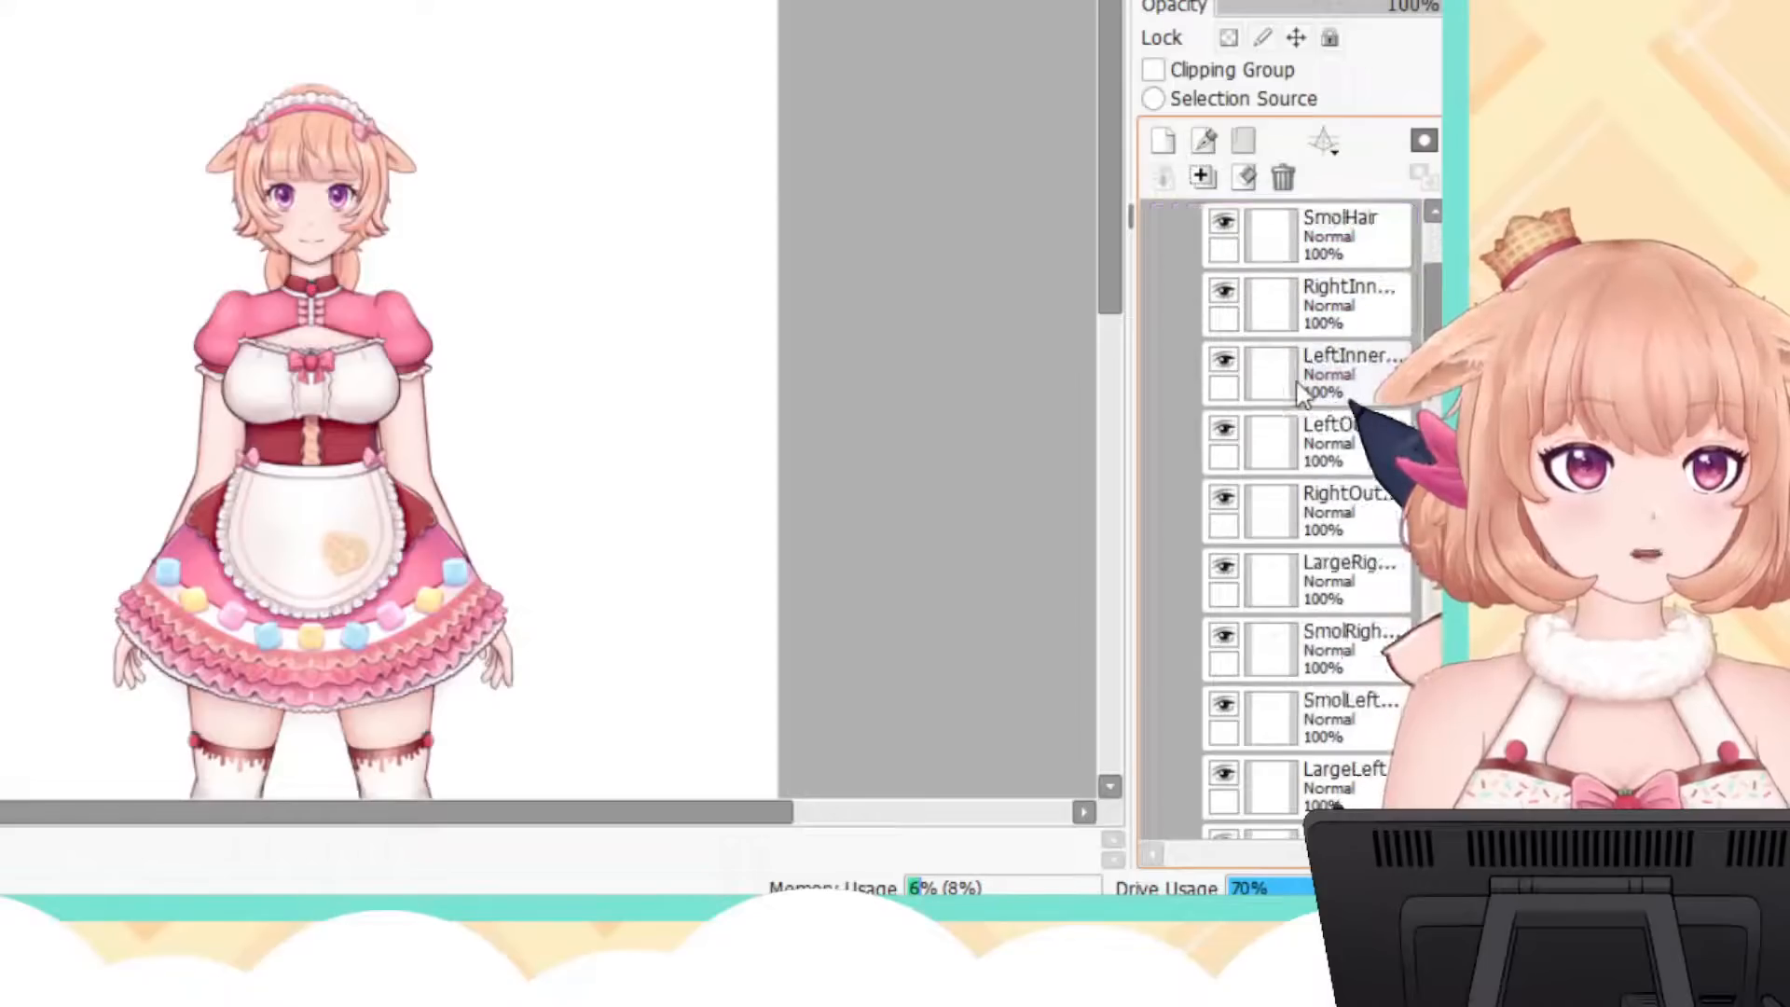
scroll(1300, 391, "down", 1)
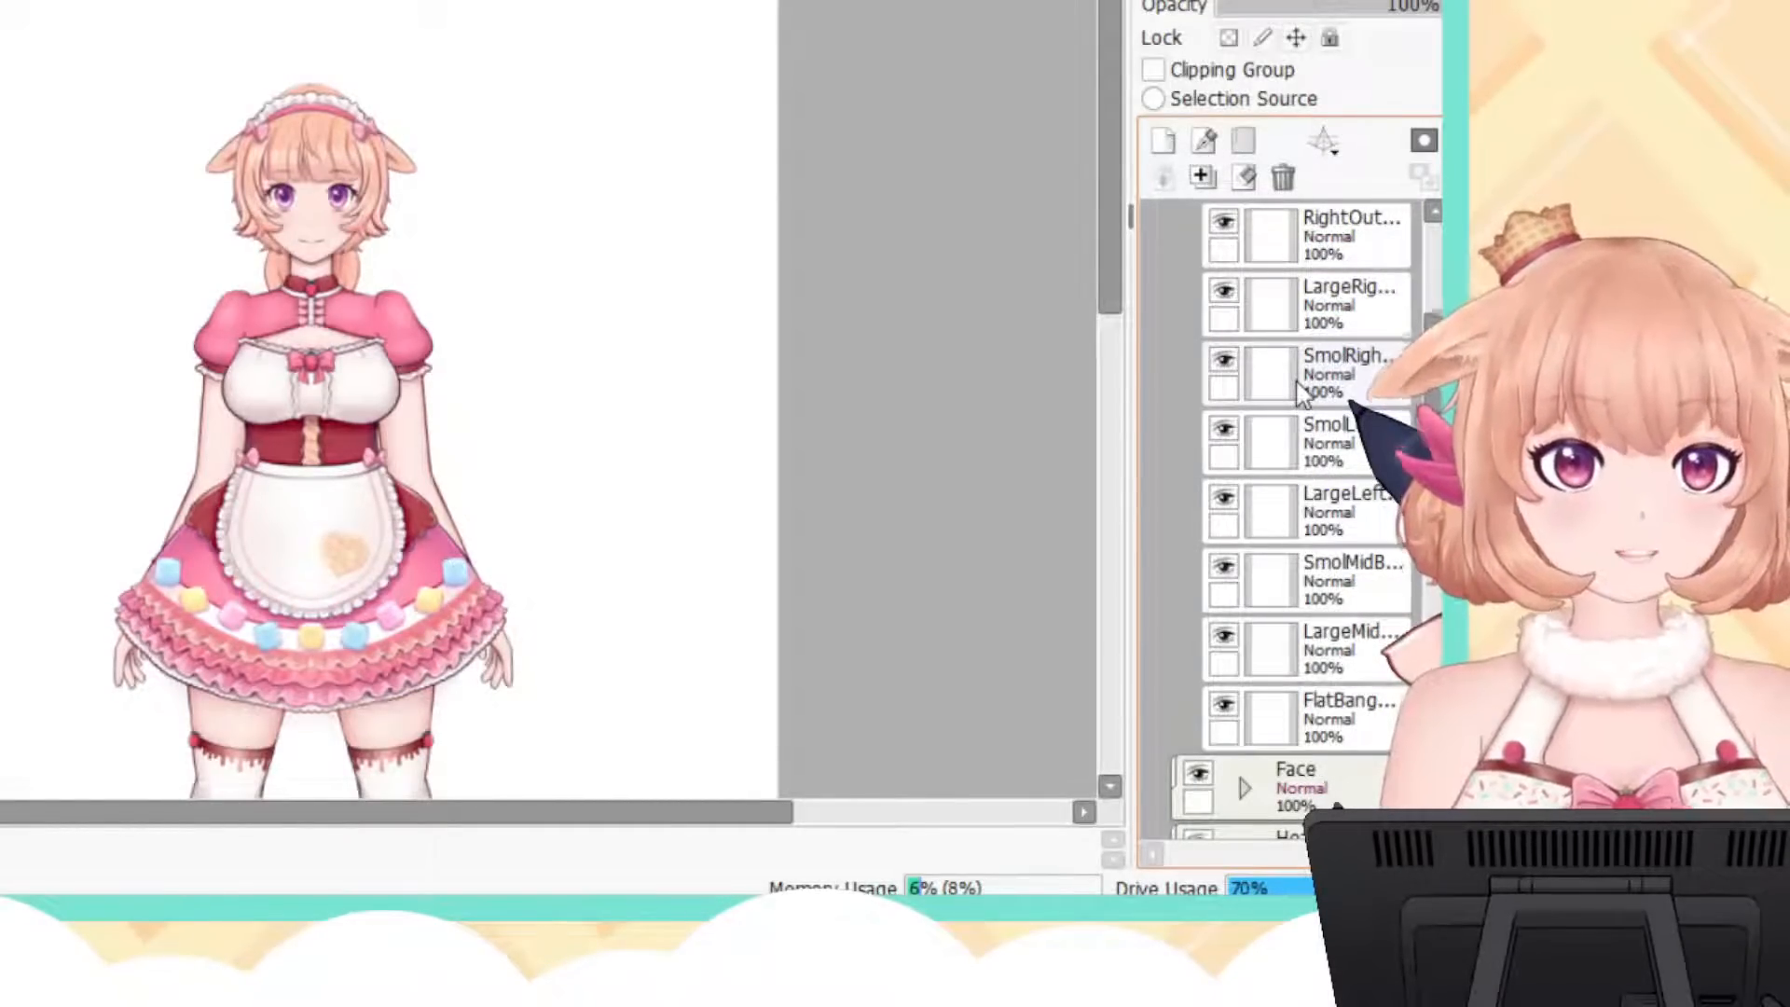
scroll(1301, 391, "up", 3)
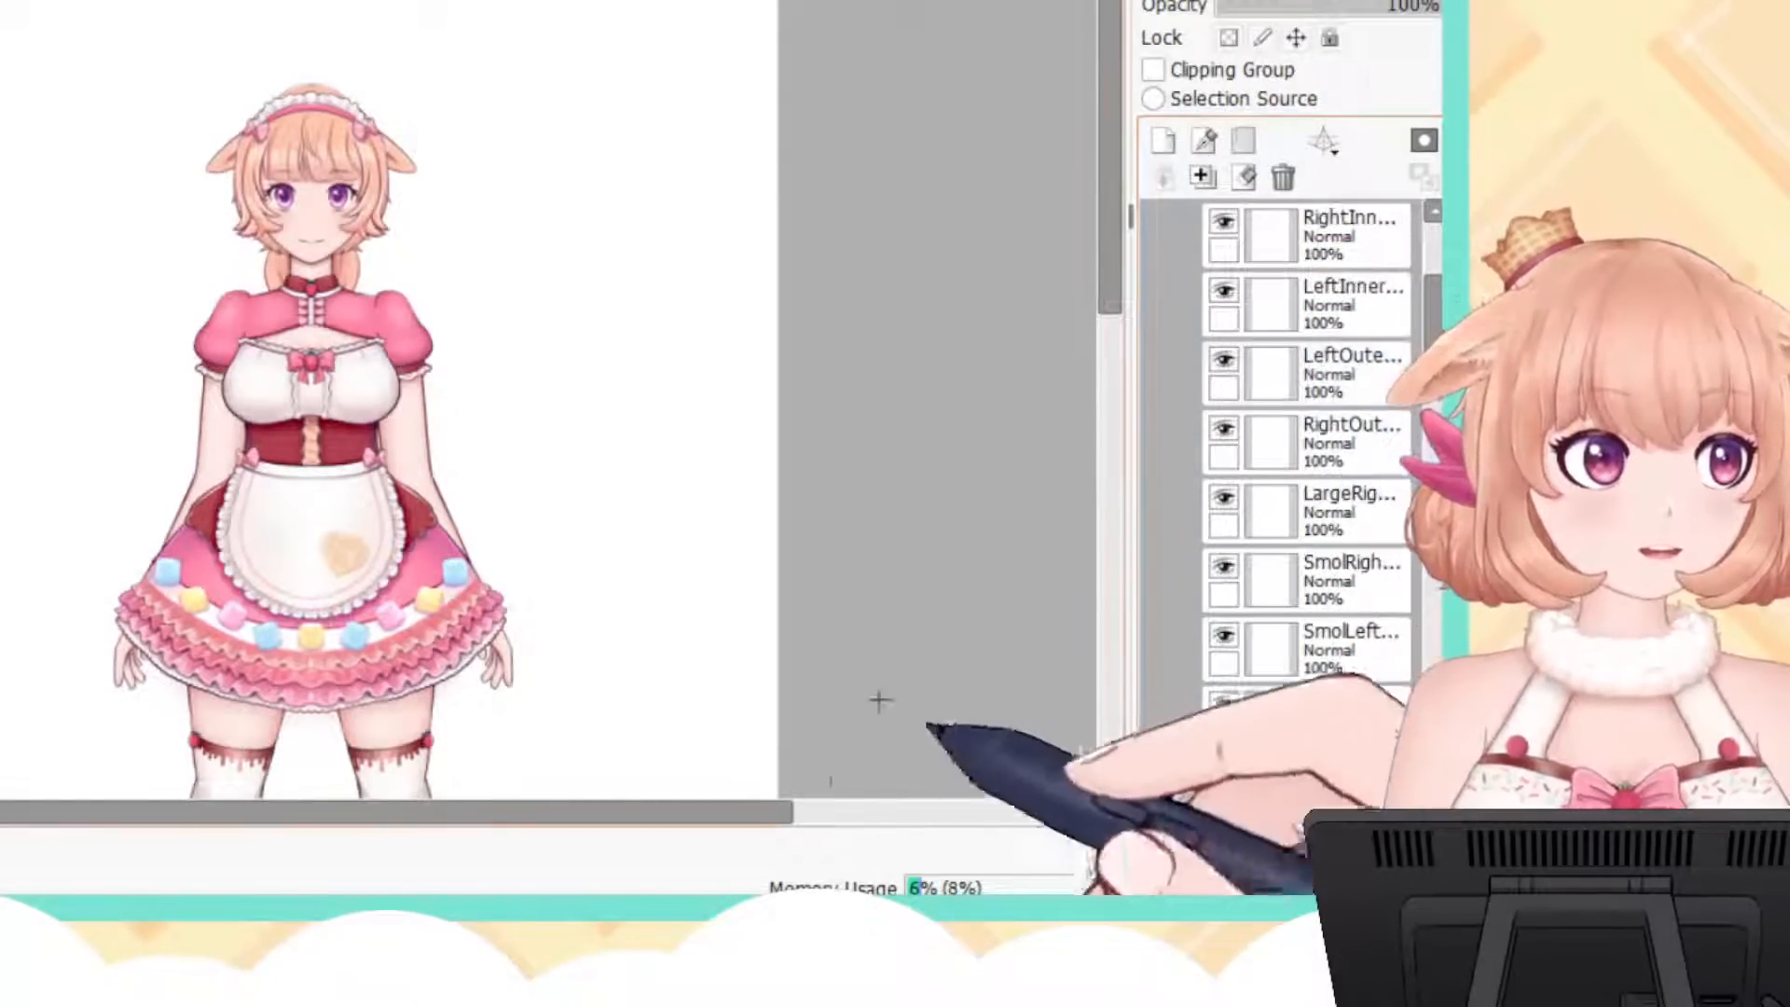
Step: Bring the character's head into close view and toggle the SmolHair layer off and on to examine the small hair strand
left_click_drag(751, 820, 592, 813)
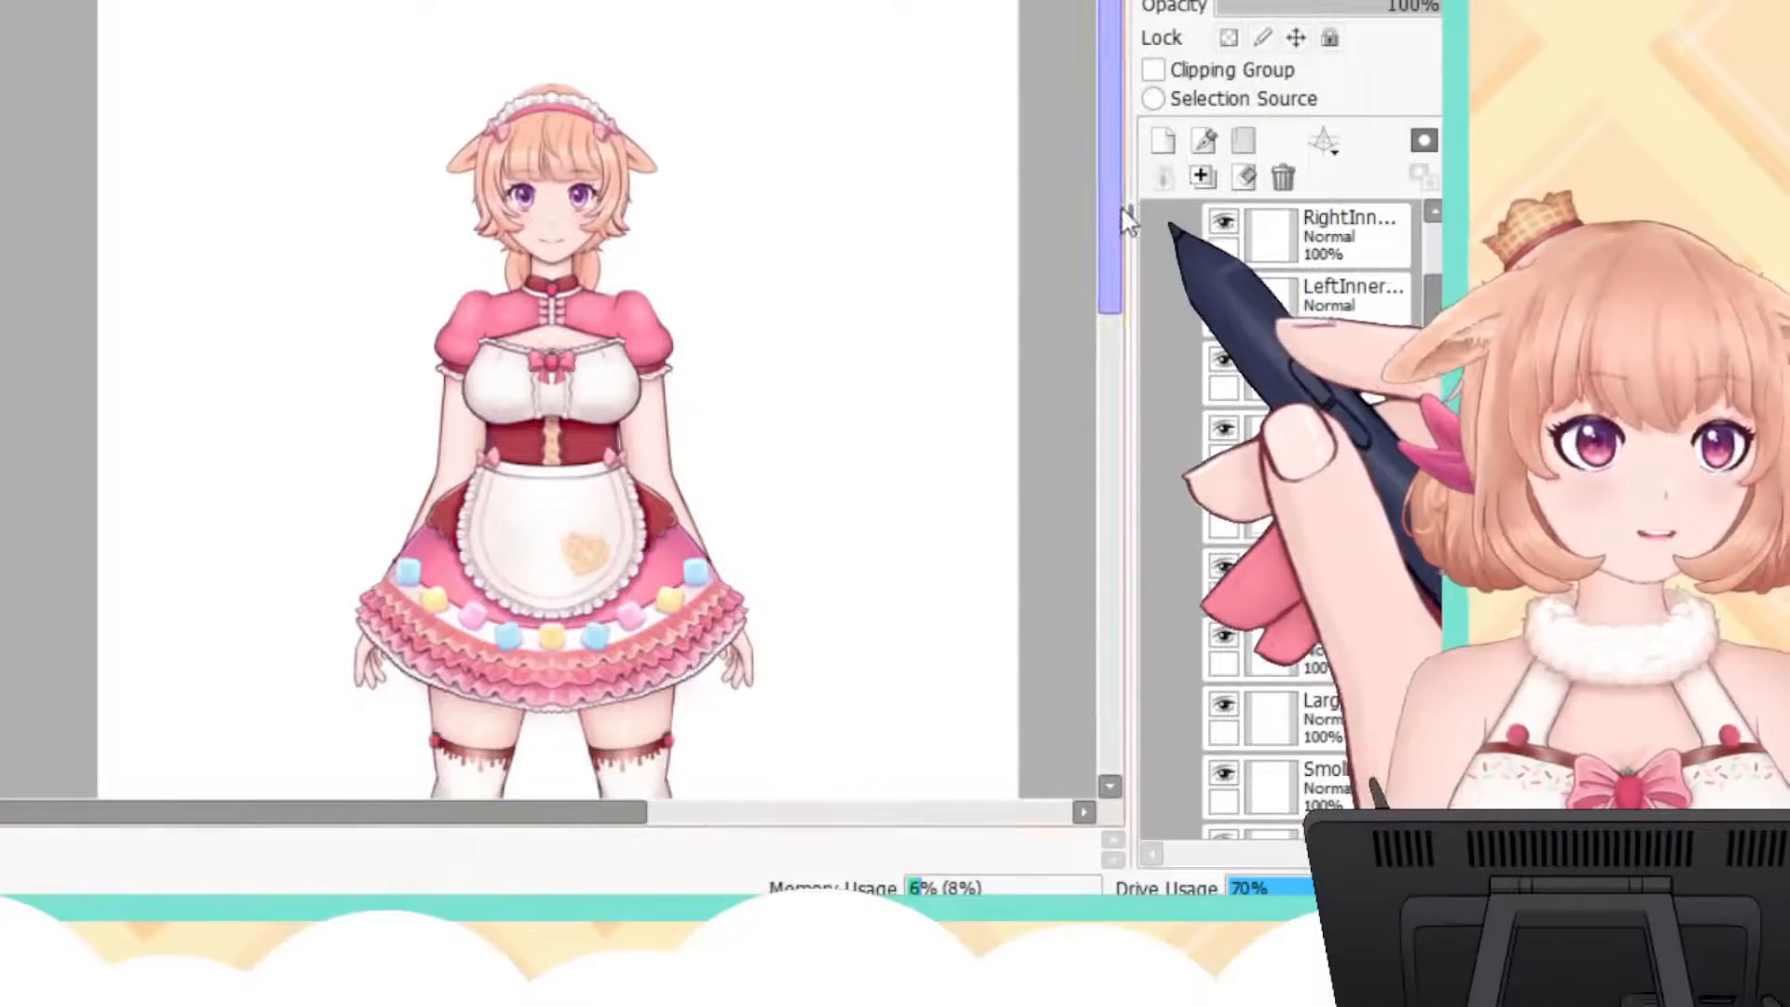
mouse_move(1120, 205)
left_mouse_down()
mouse_move(1120, 280)
mouse_move(1107, 200)
left_mouse_up()
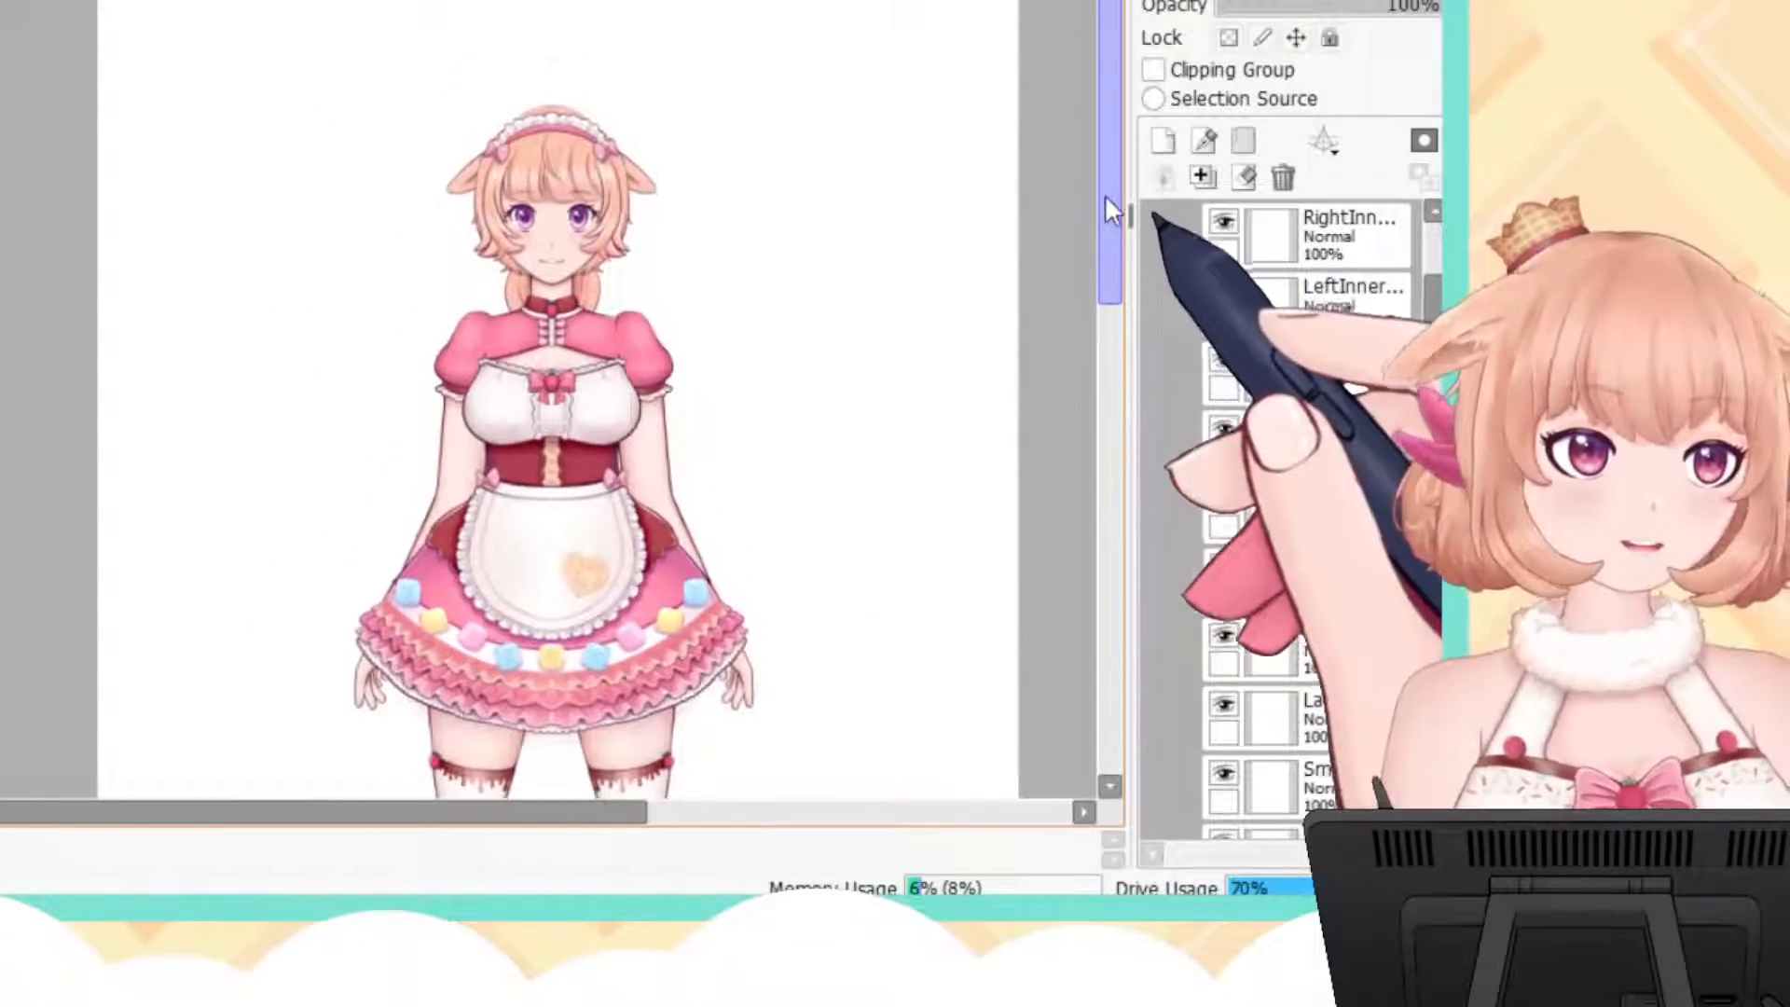
key("Page_Up")
key("Page_Up")
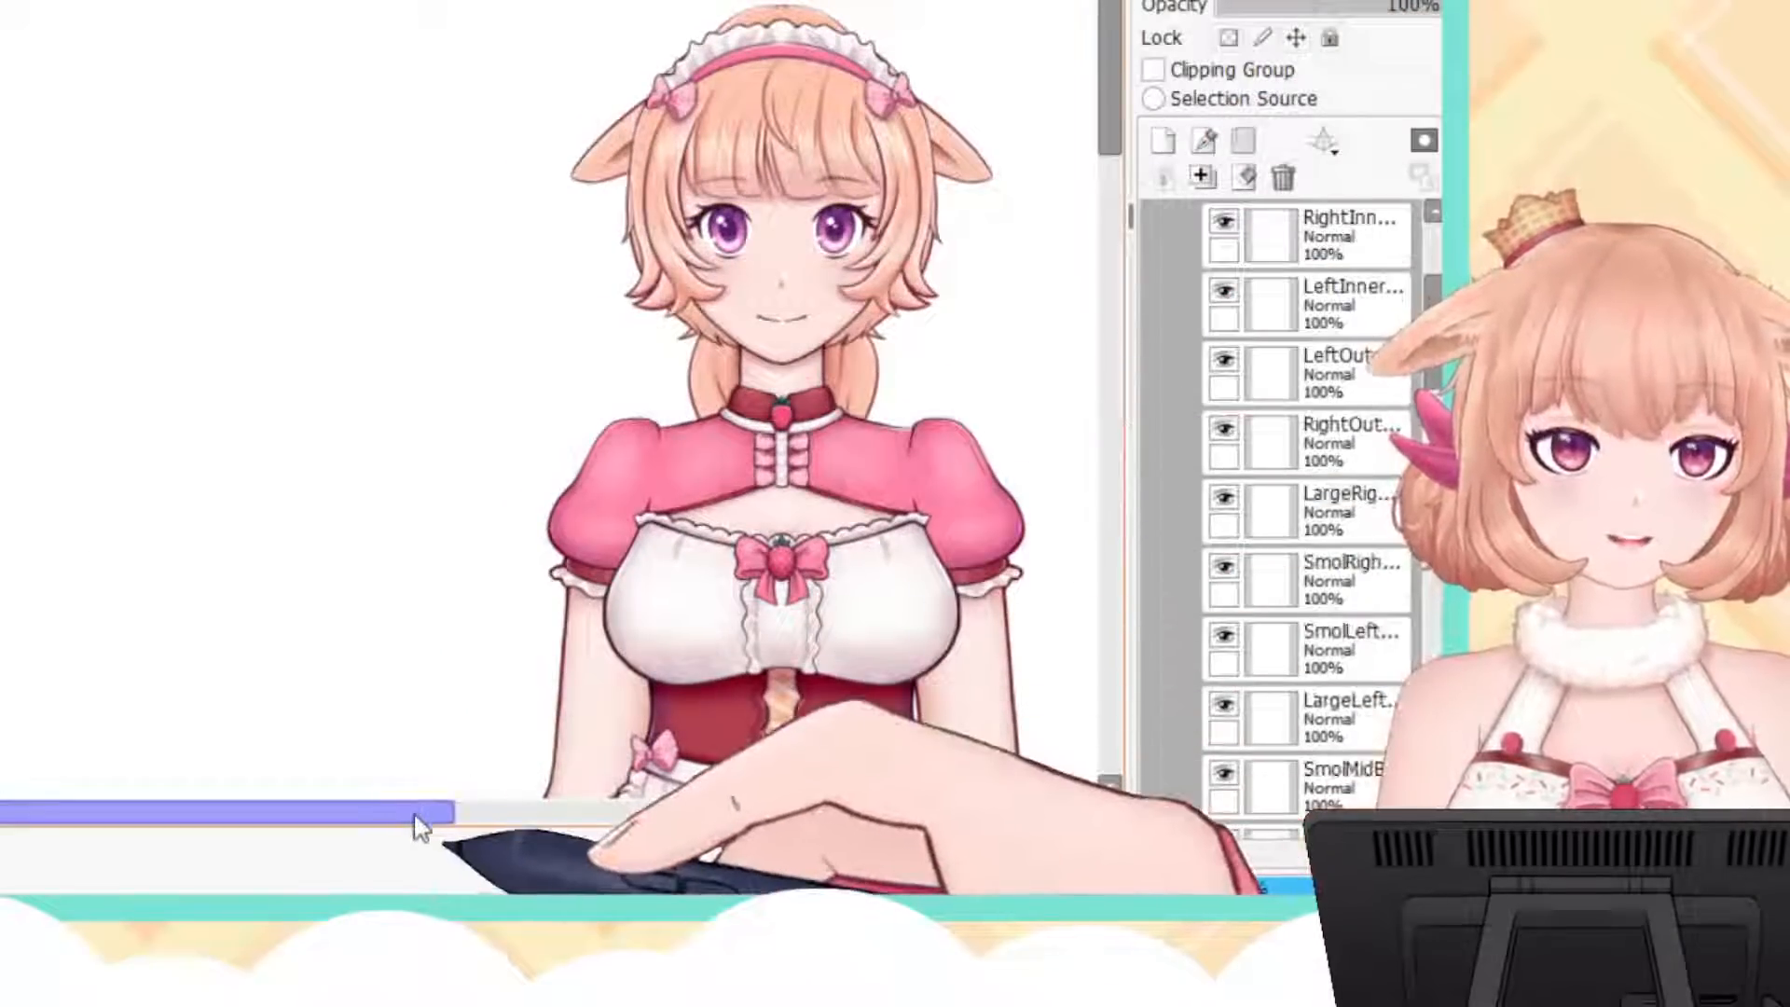
left_click_drag(416, 814, 591, 817)
scroll(1333, 331, "up", 1)
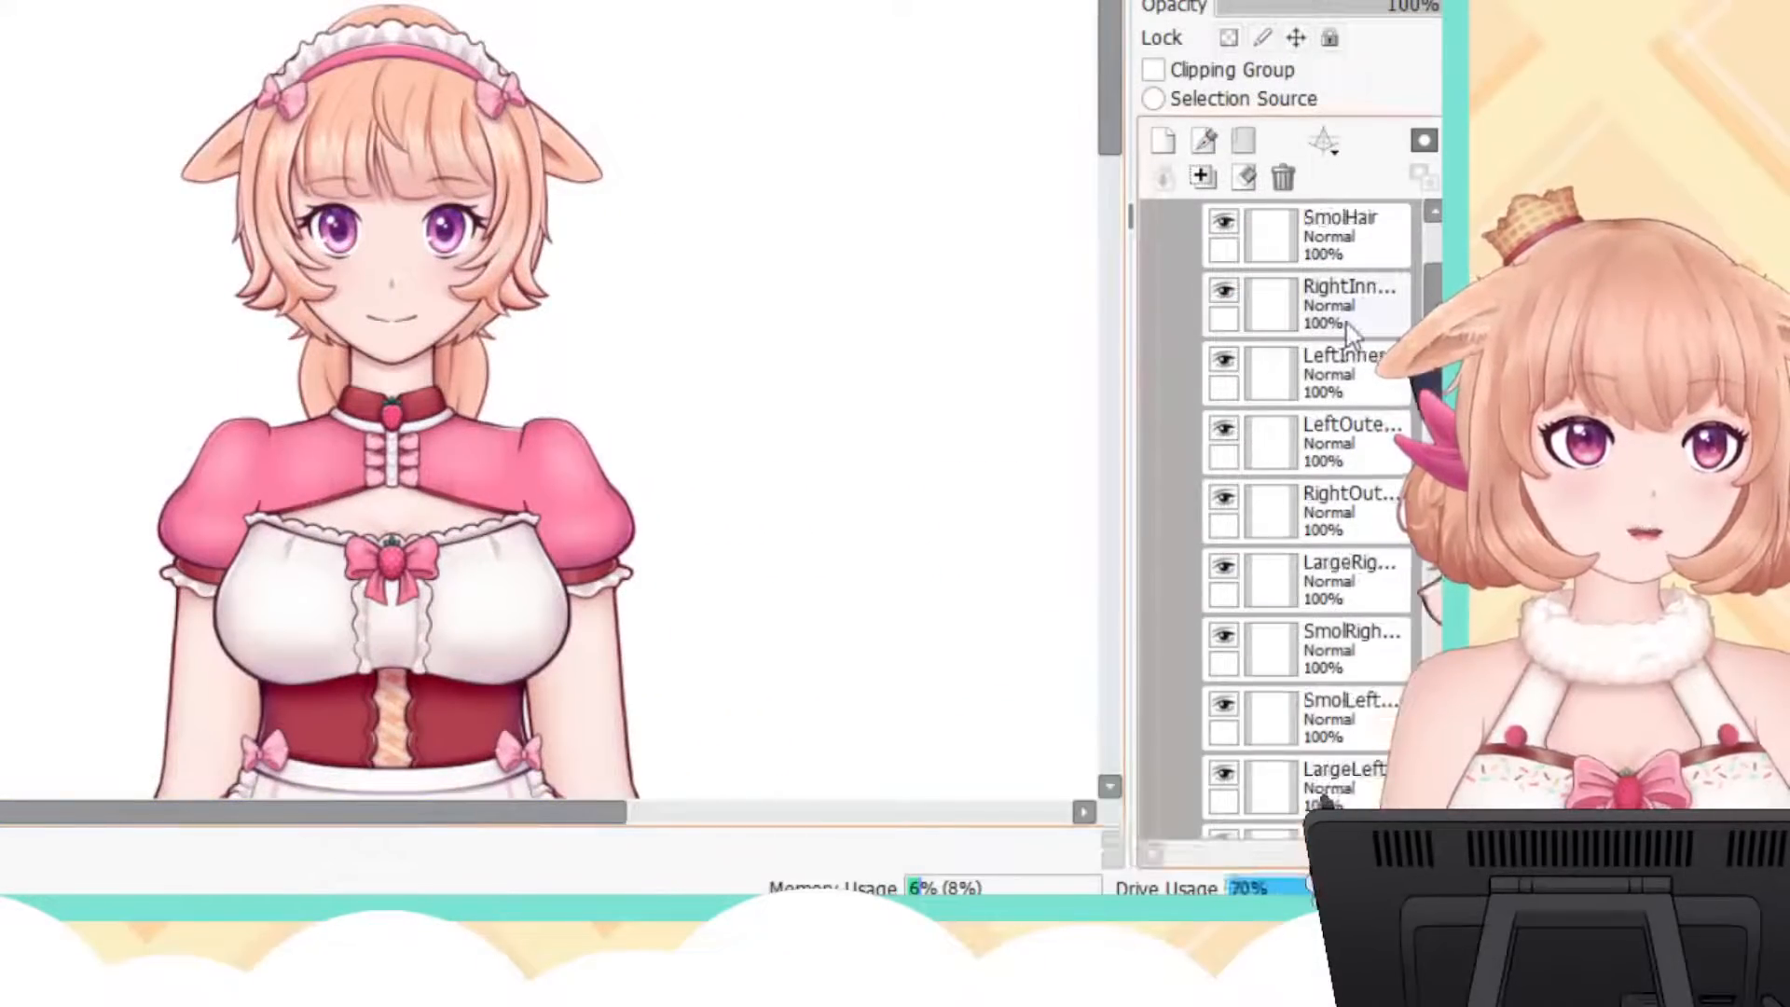
left_click(1222, 224)
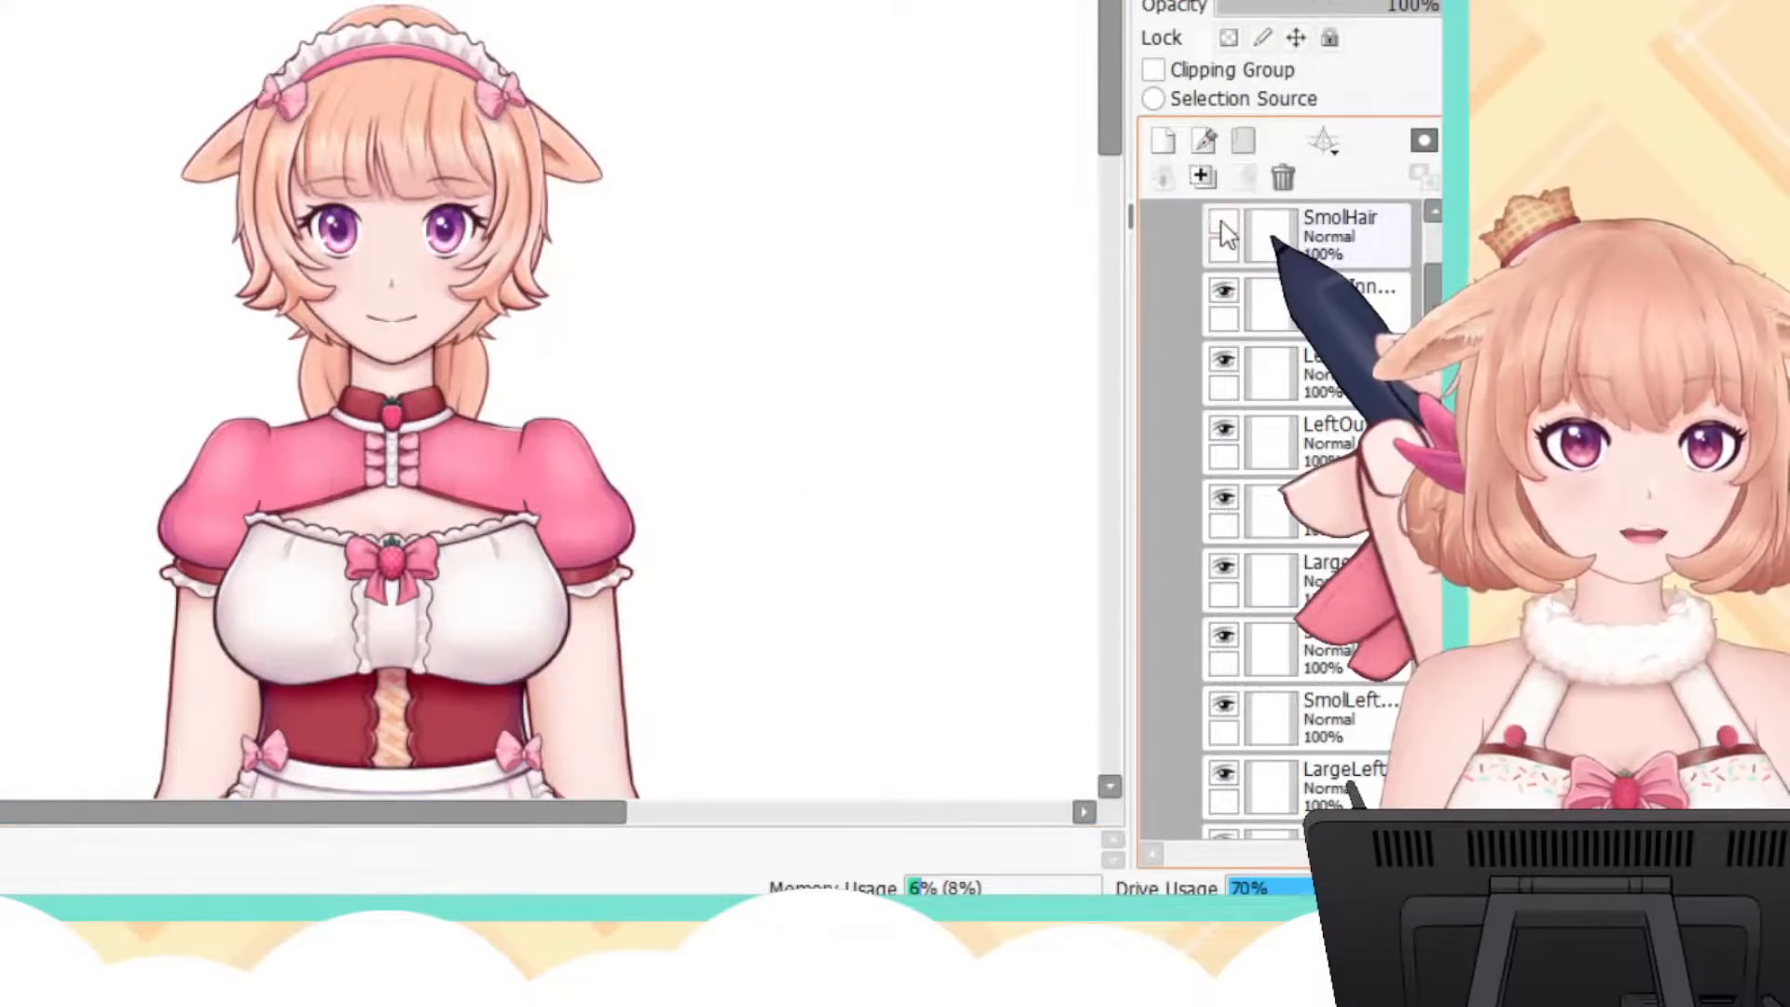
left_click(1223, 223)
left_click(1223, 224)
left_click(1223, 224)
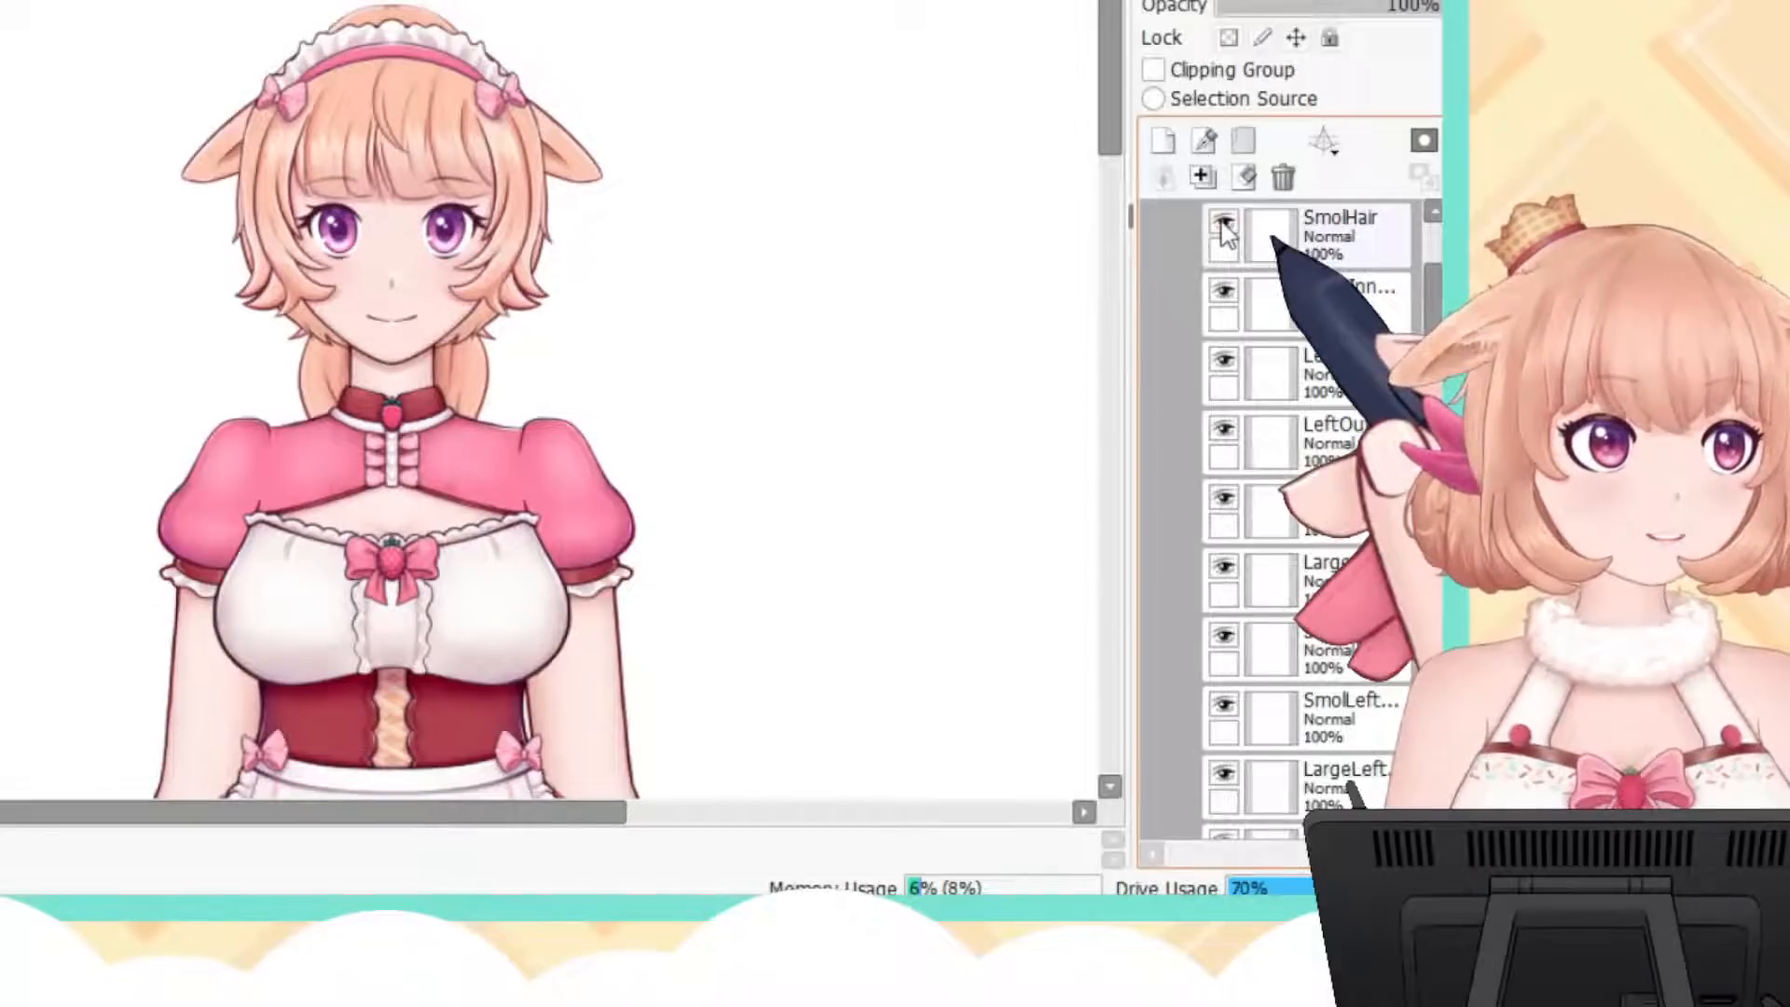
Step: Hide and show the right inner and left inner front-hair layers in turn to examine each strand
left_click(1224, 293)
left_click(1226, 297)
left_click(1225, 297)
left_click(1225, 296)
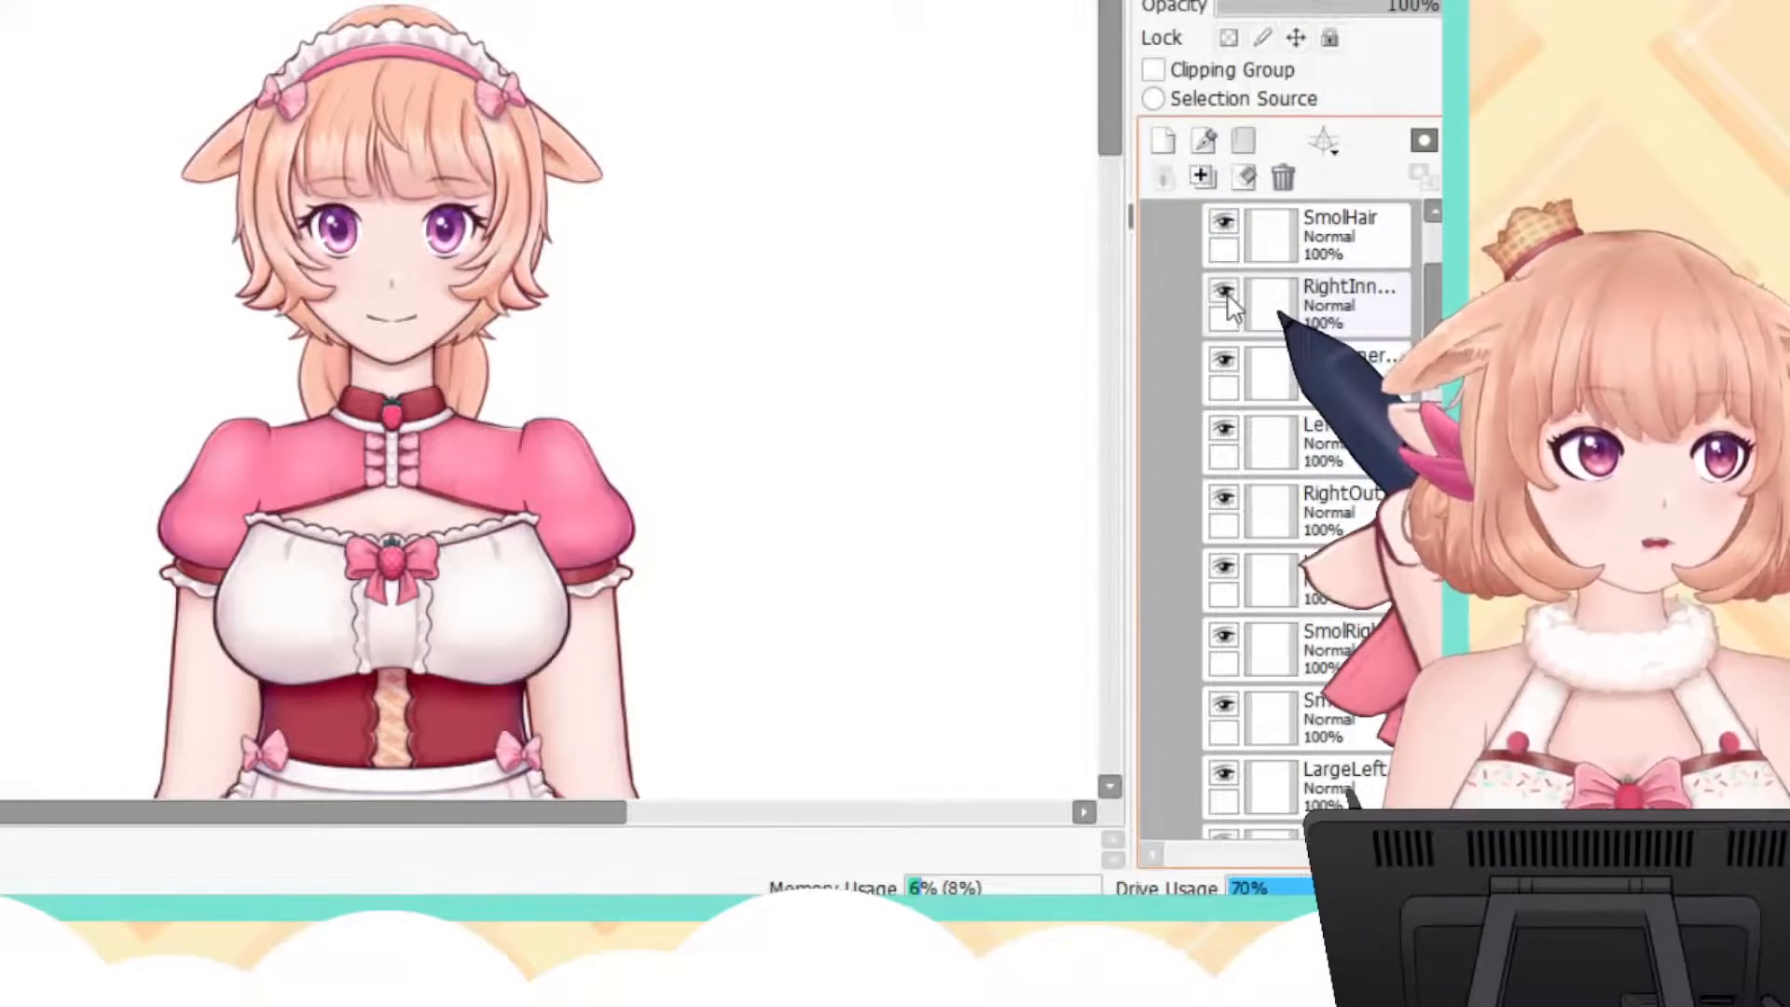
left_click(1232, 363)
left_click(1224, 360)
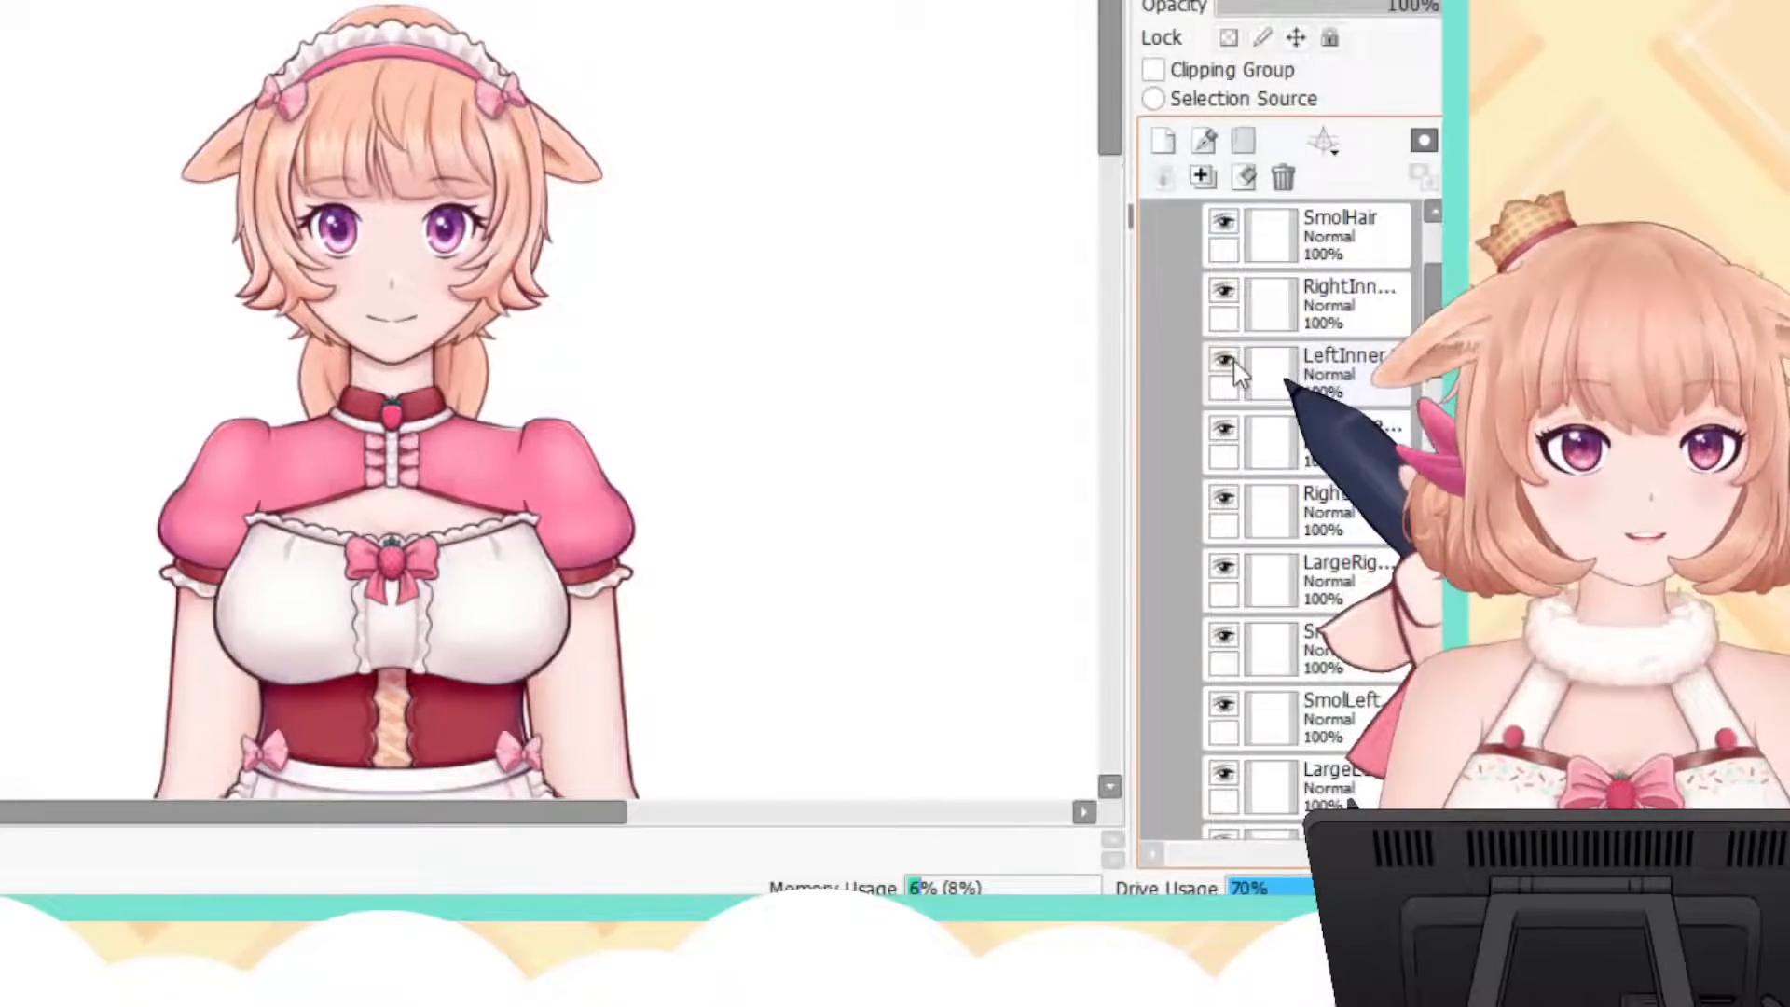
Step: Hide and show the left outer and right outer front-hair layers to examine the outermost strands
left_click(1227, 424)
left_click(1225, 427)
left_click(1225, 427)
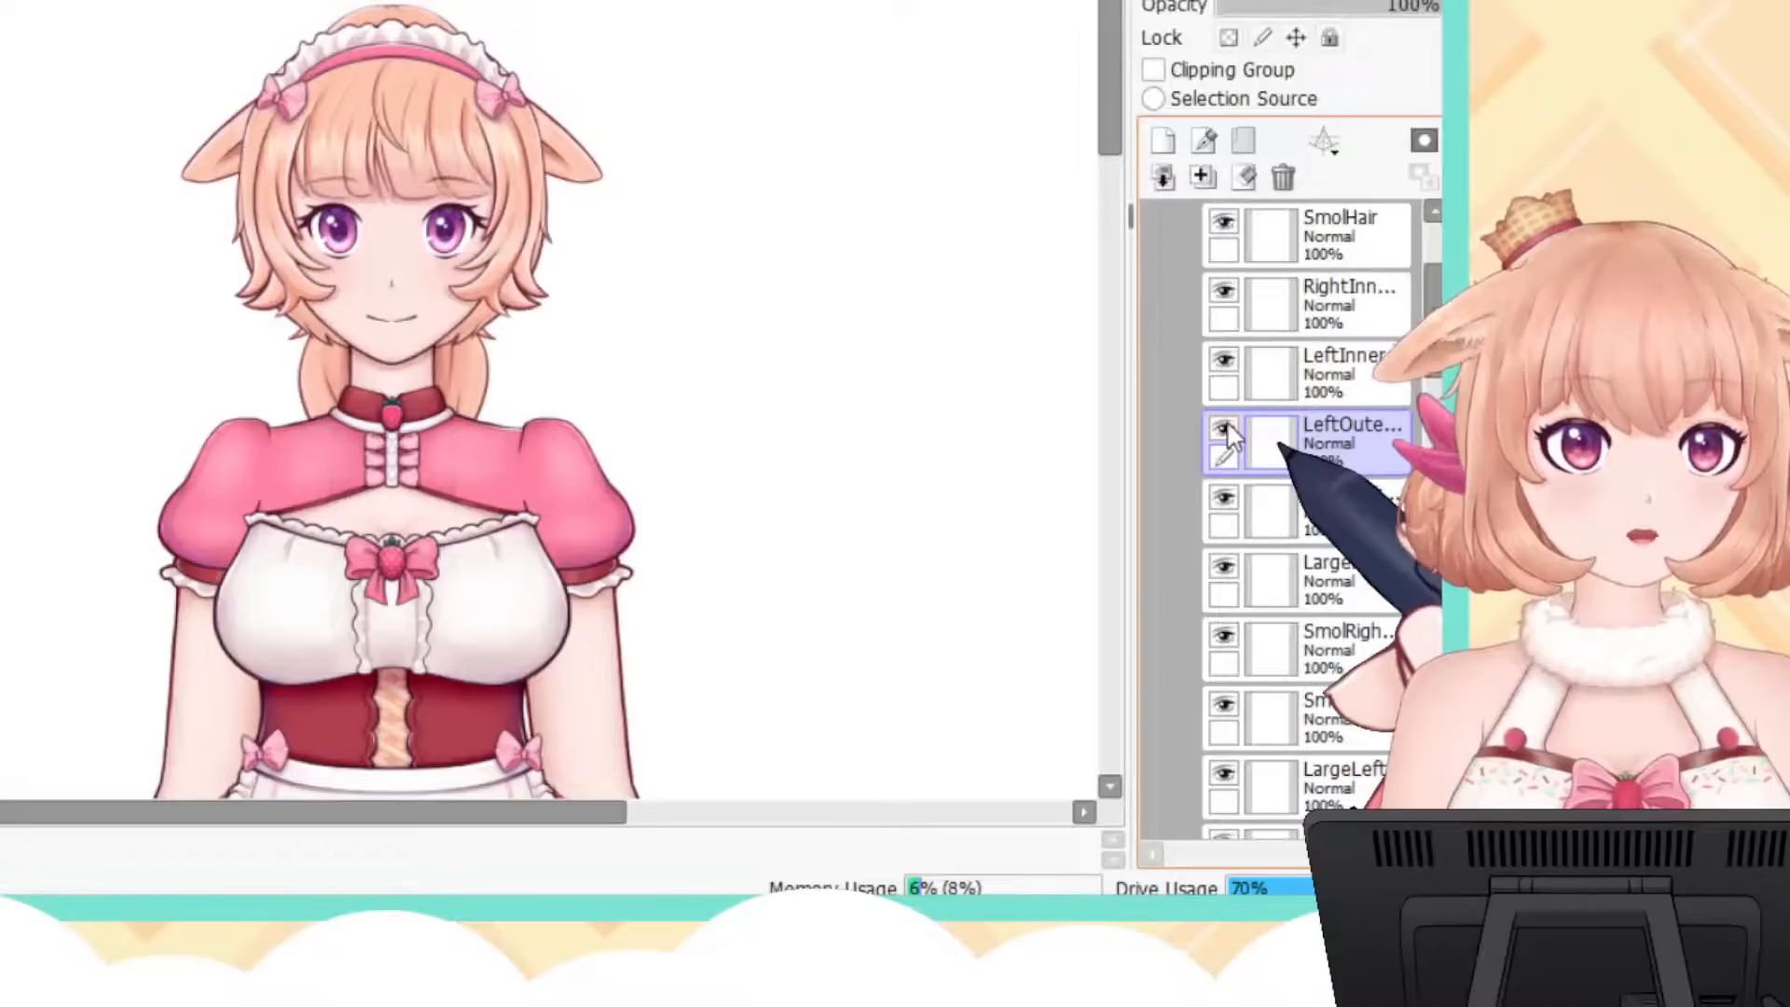
left_click(1224, 498)
left_click(1225, 497)
Step: Hide and show the large right and small right layers in the FrontHair folder to examine each piece
left_click(1224, 567)
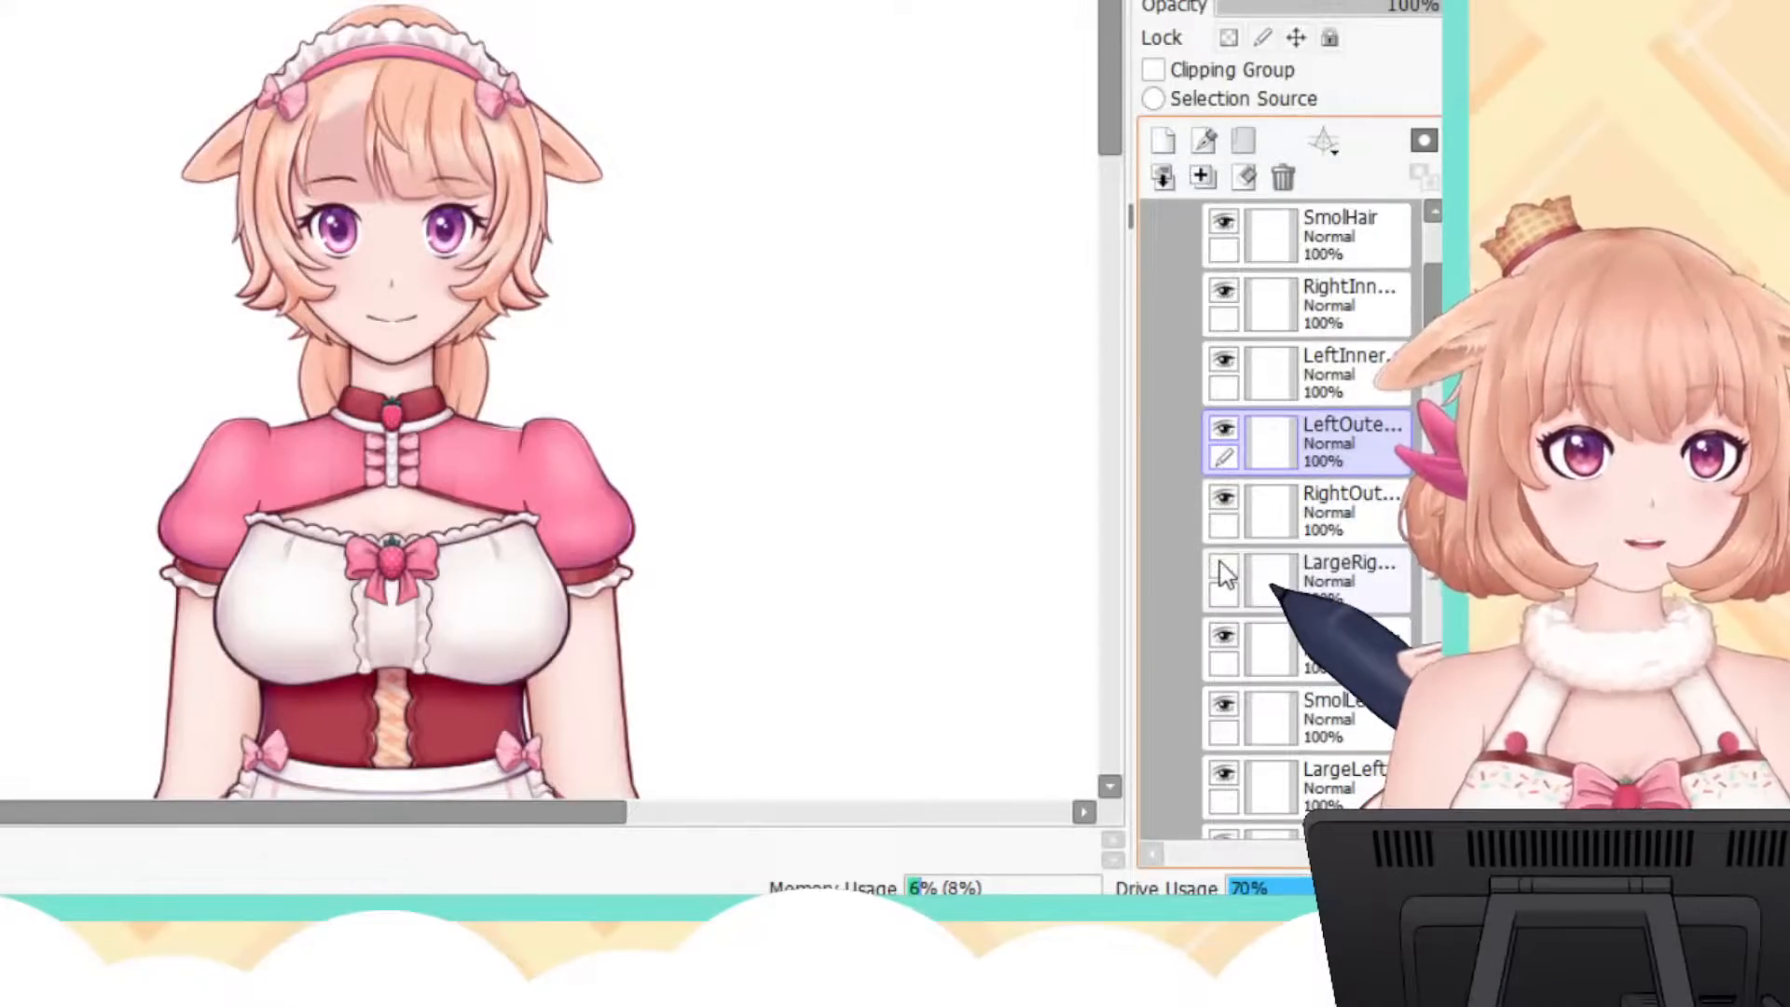
left_click(1223, 567)
scroll(1224, 570, "down", 1)
left_click(1225, 567)
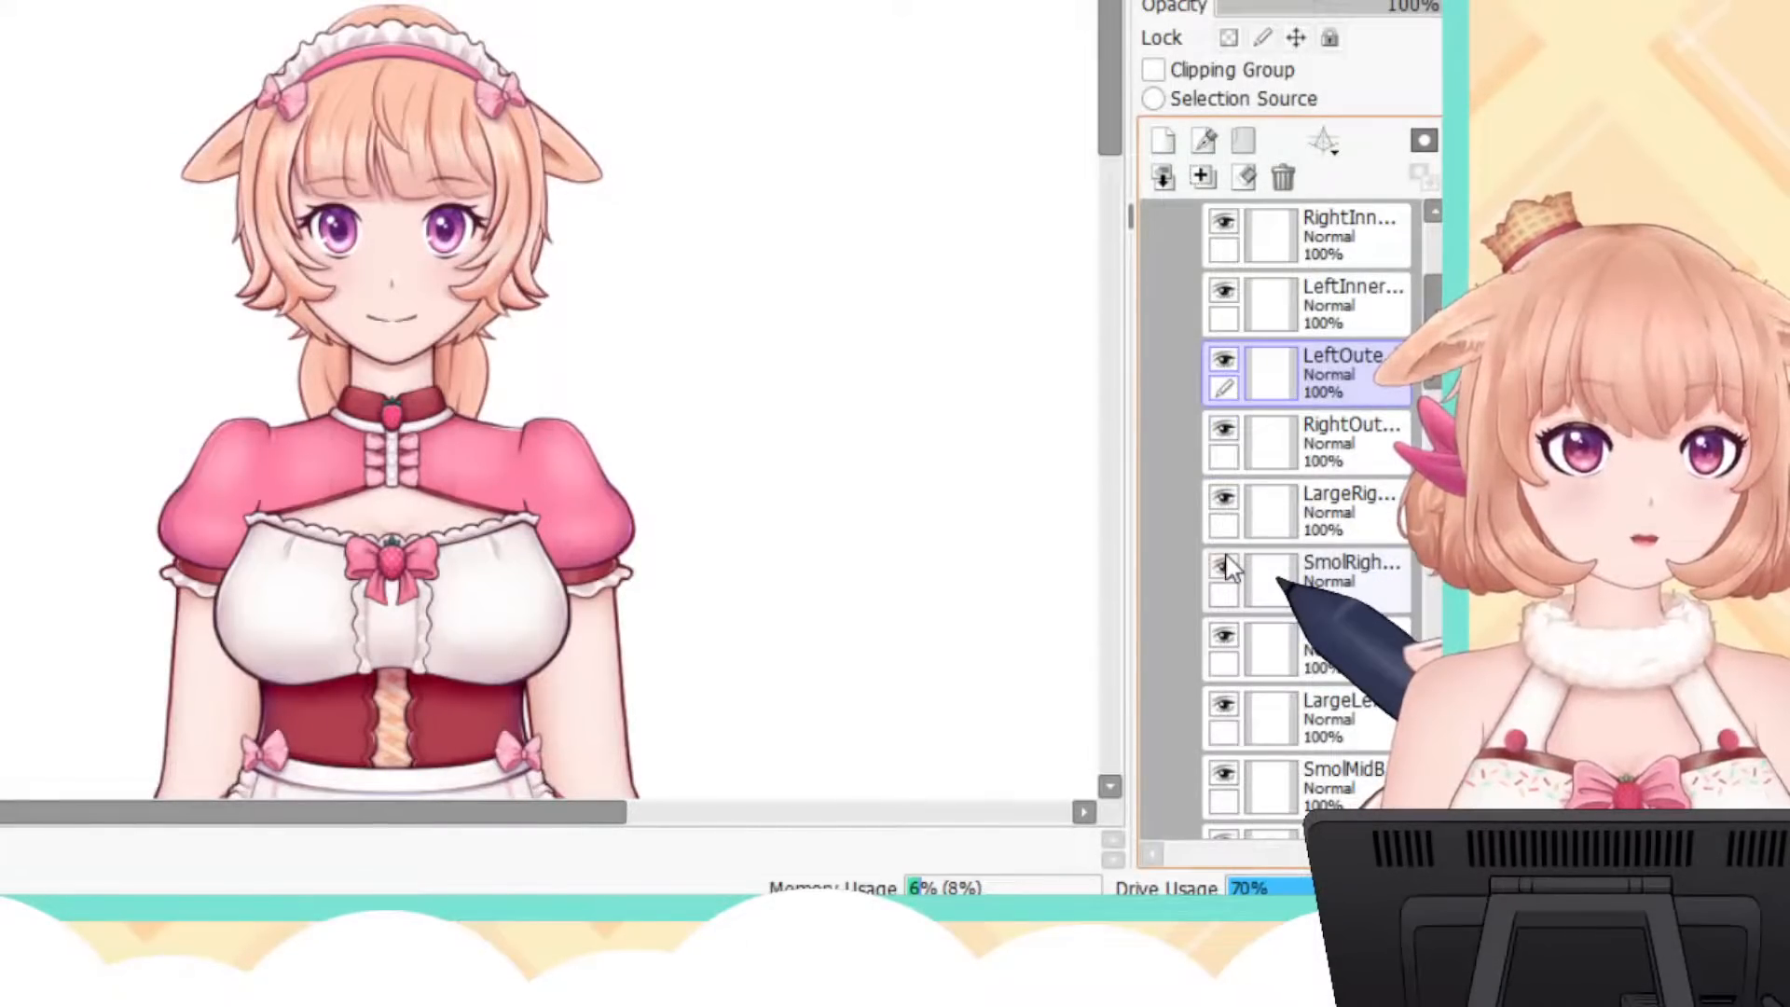
left_click(1224, 567)
Step: Hide and show the small left and large left layers in the FrontHair folder to examine each piece
left_click(1225, 636)
left_click(1225, 636)
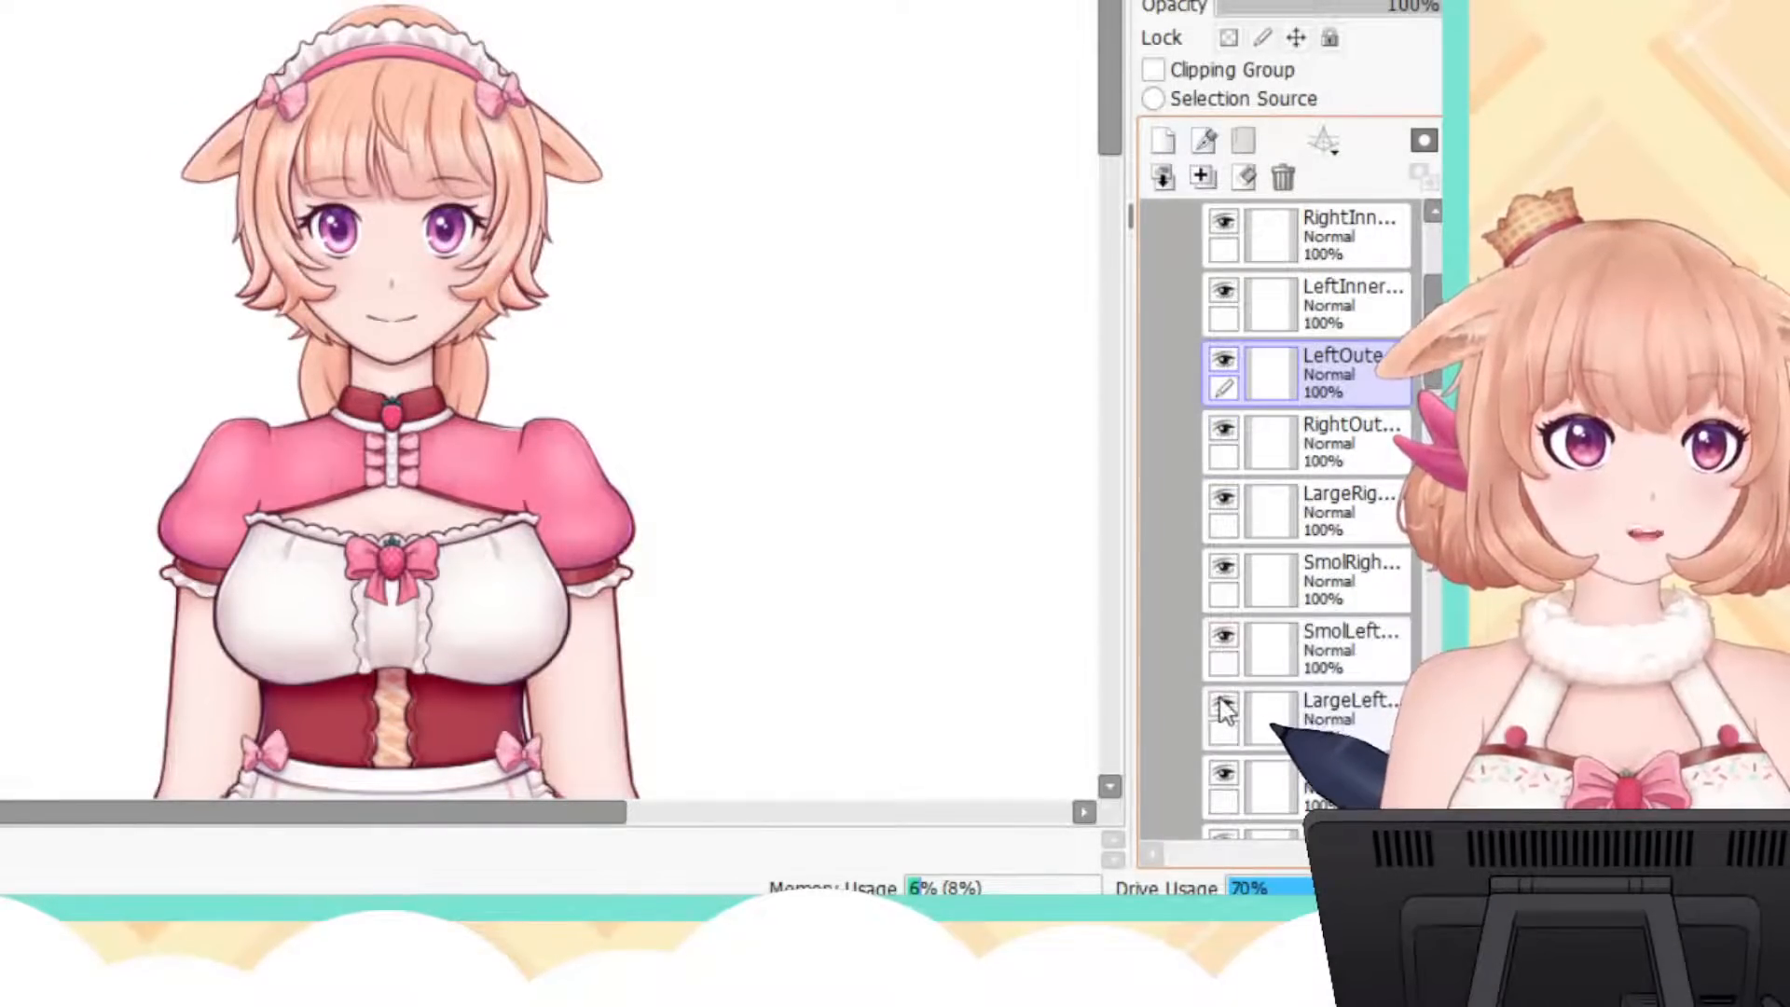
left_click(1223, 705)
left_click(1224, 706)
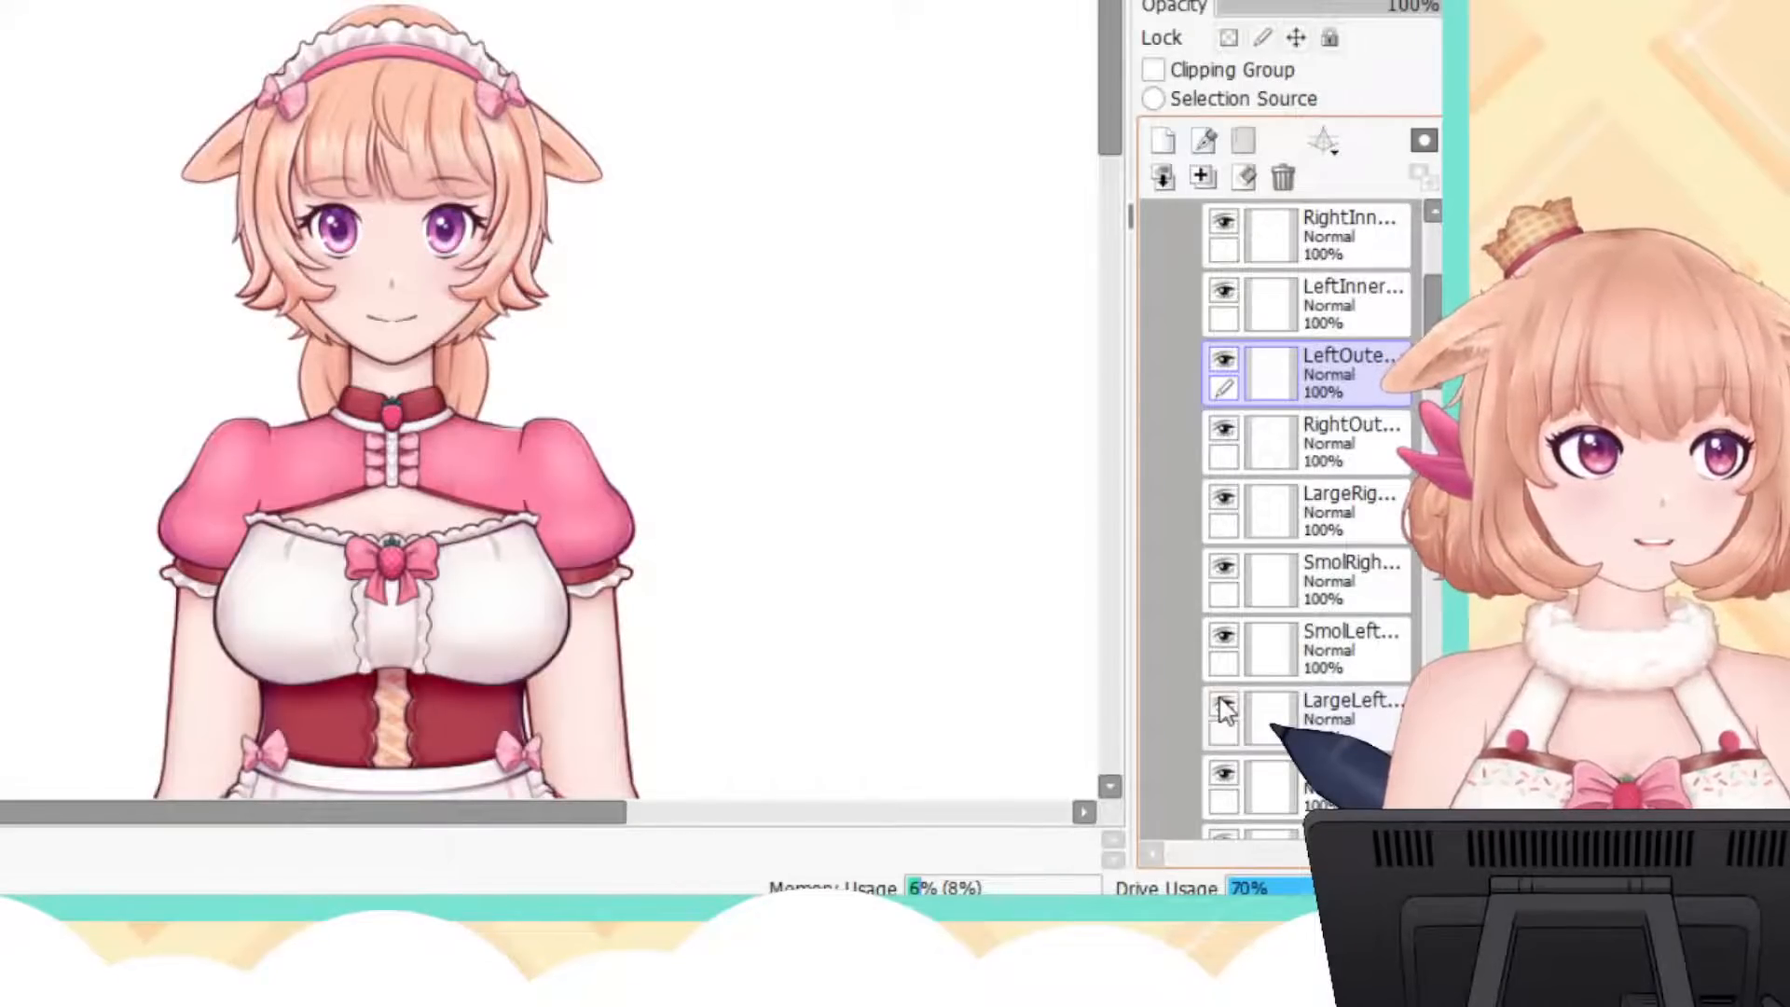
Step: Toggle the small middle bang layer's visibility off and on to examine it, and make it the active layer
left_click(1224, 772)
left_click(1224, 773)
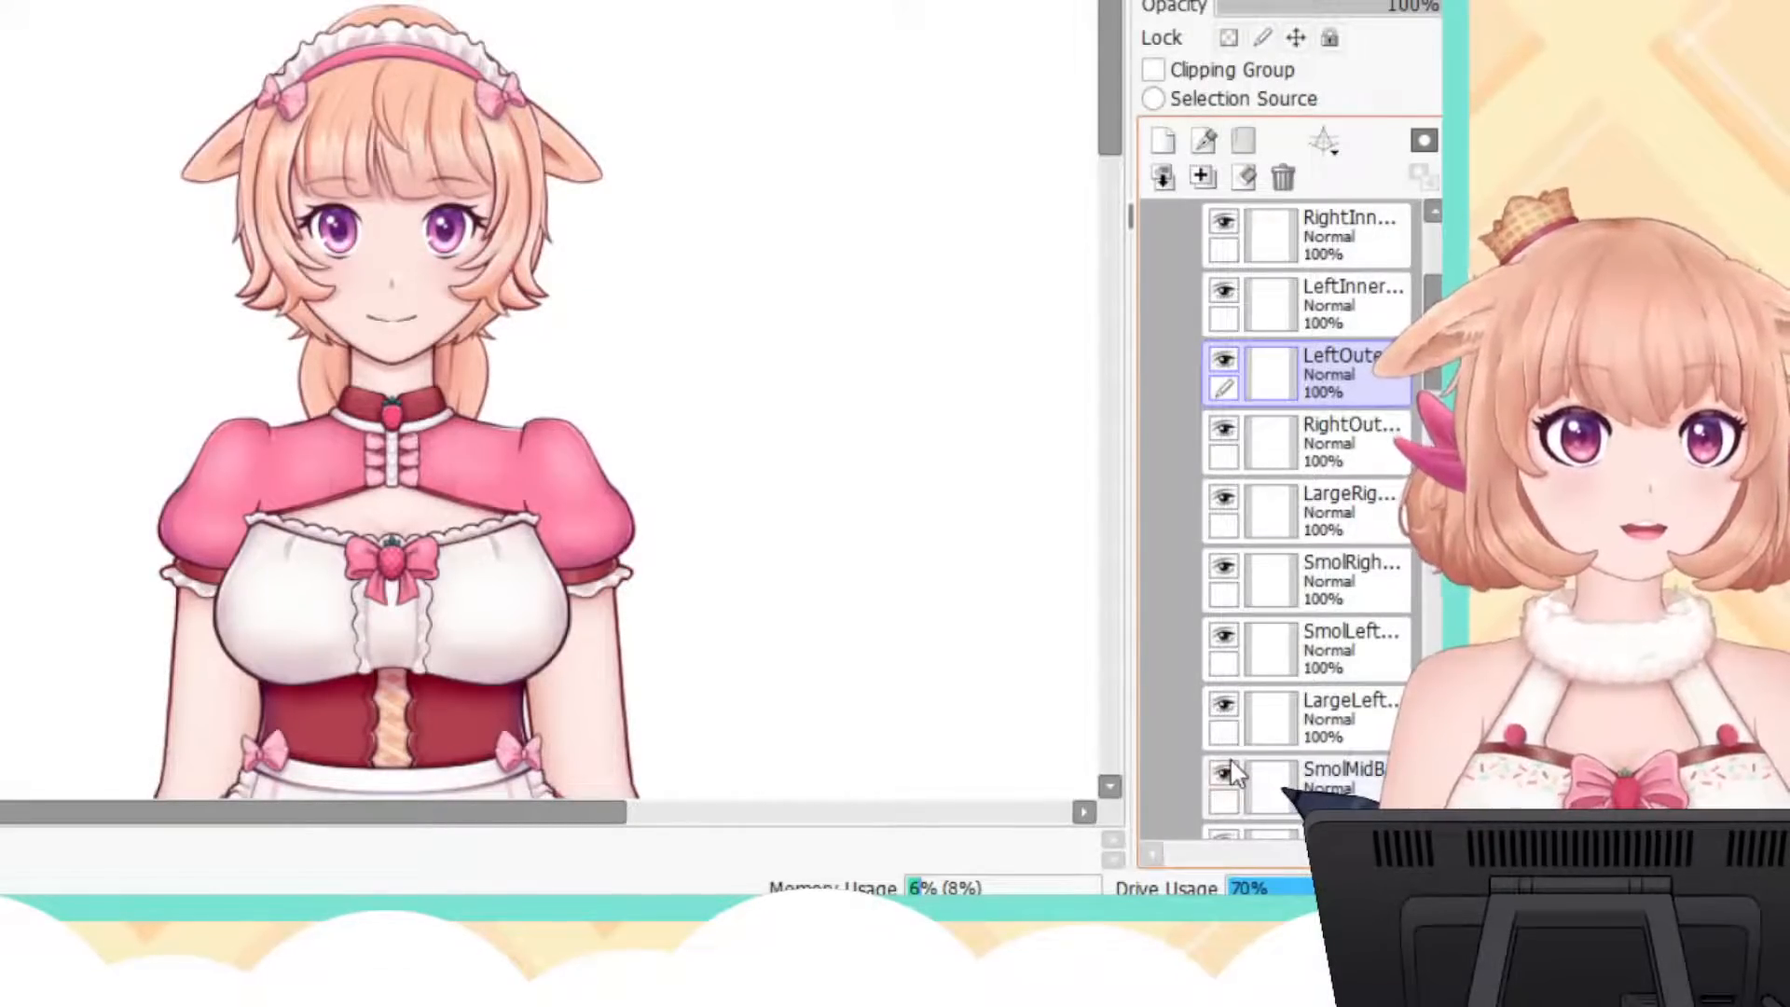
scroll(1230, 772, "down", 1)
left_click(1240, 732)
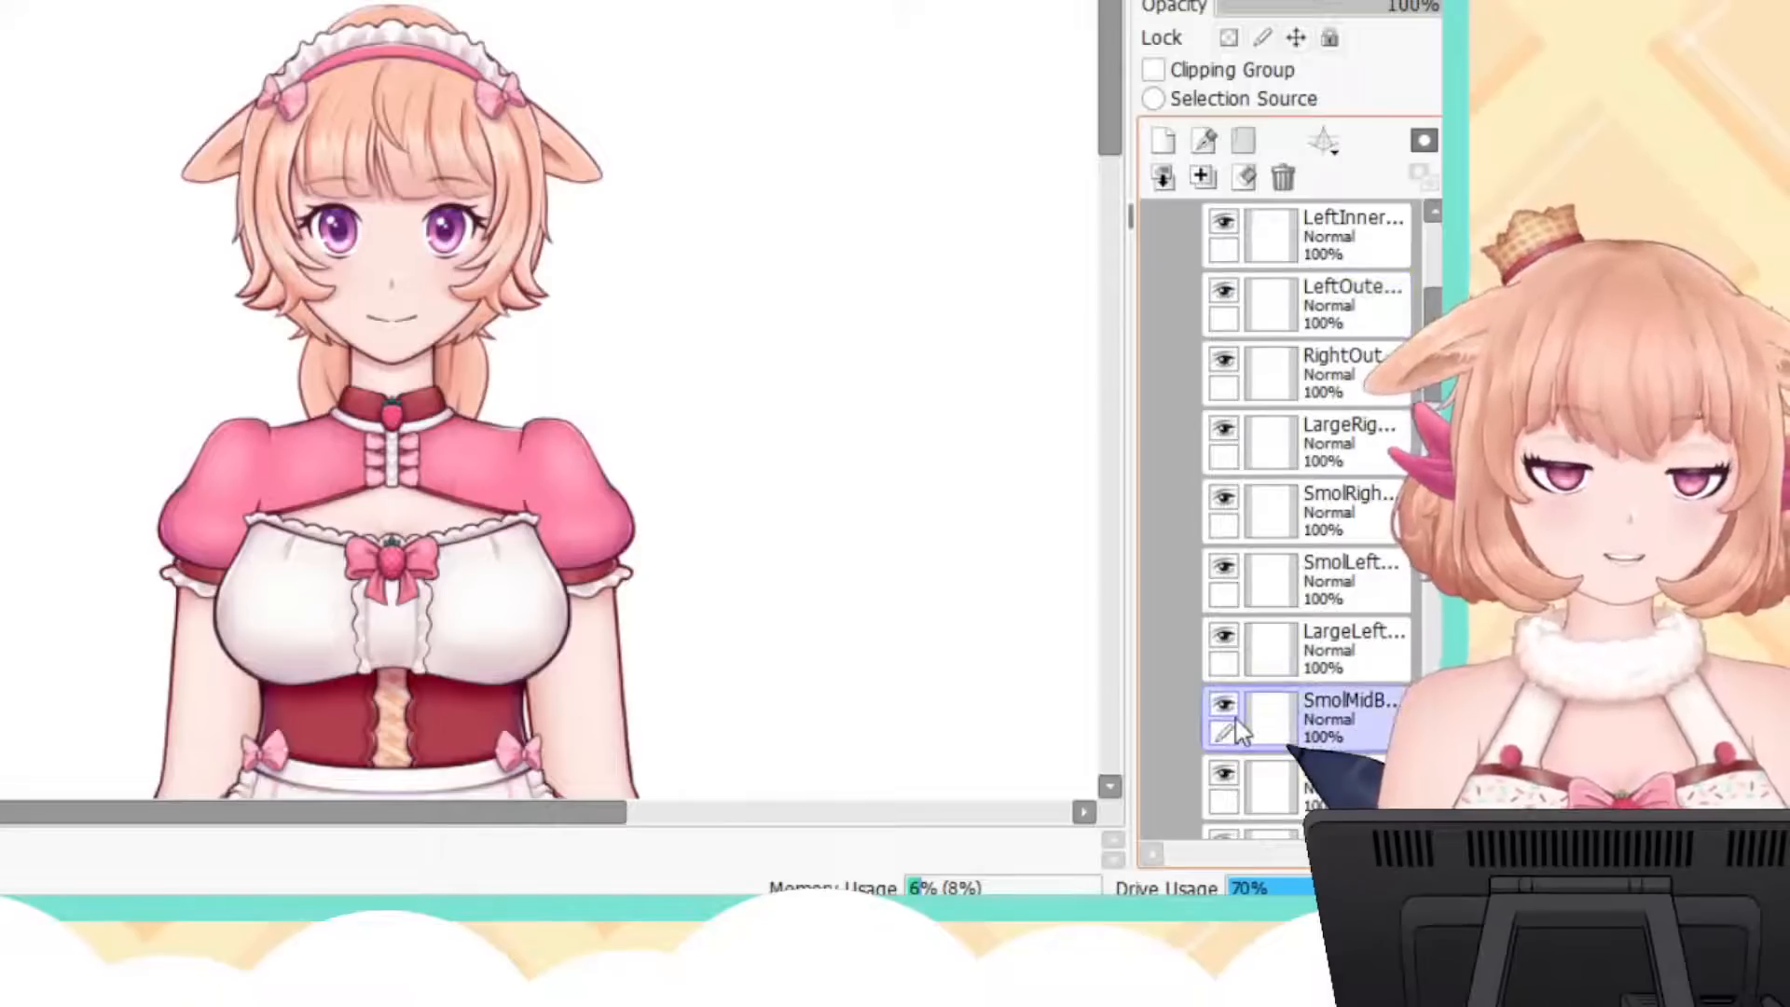
Step: Hide and show the large middle bang and flat bang layers to examine what each covers on the forehead
left_click(1225, 778)
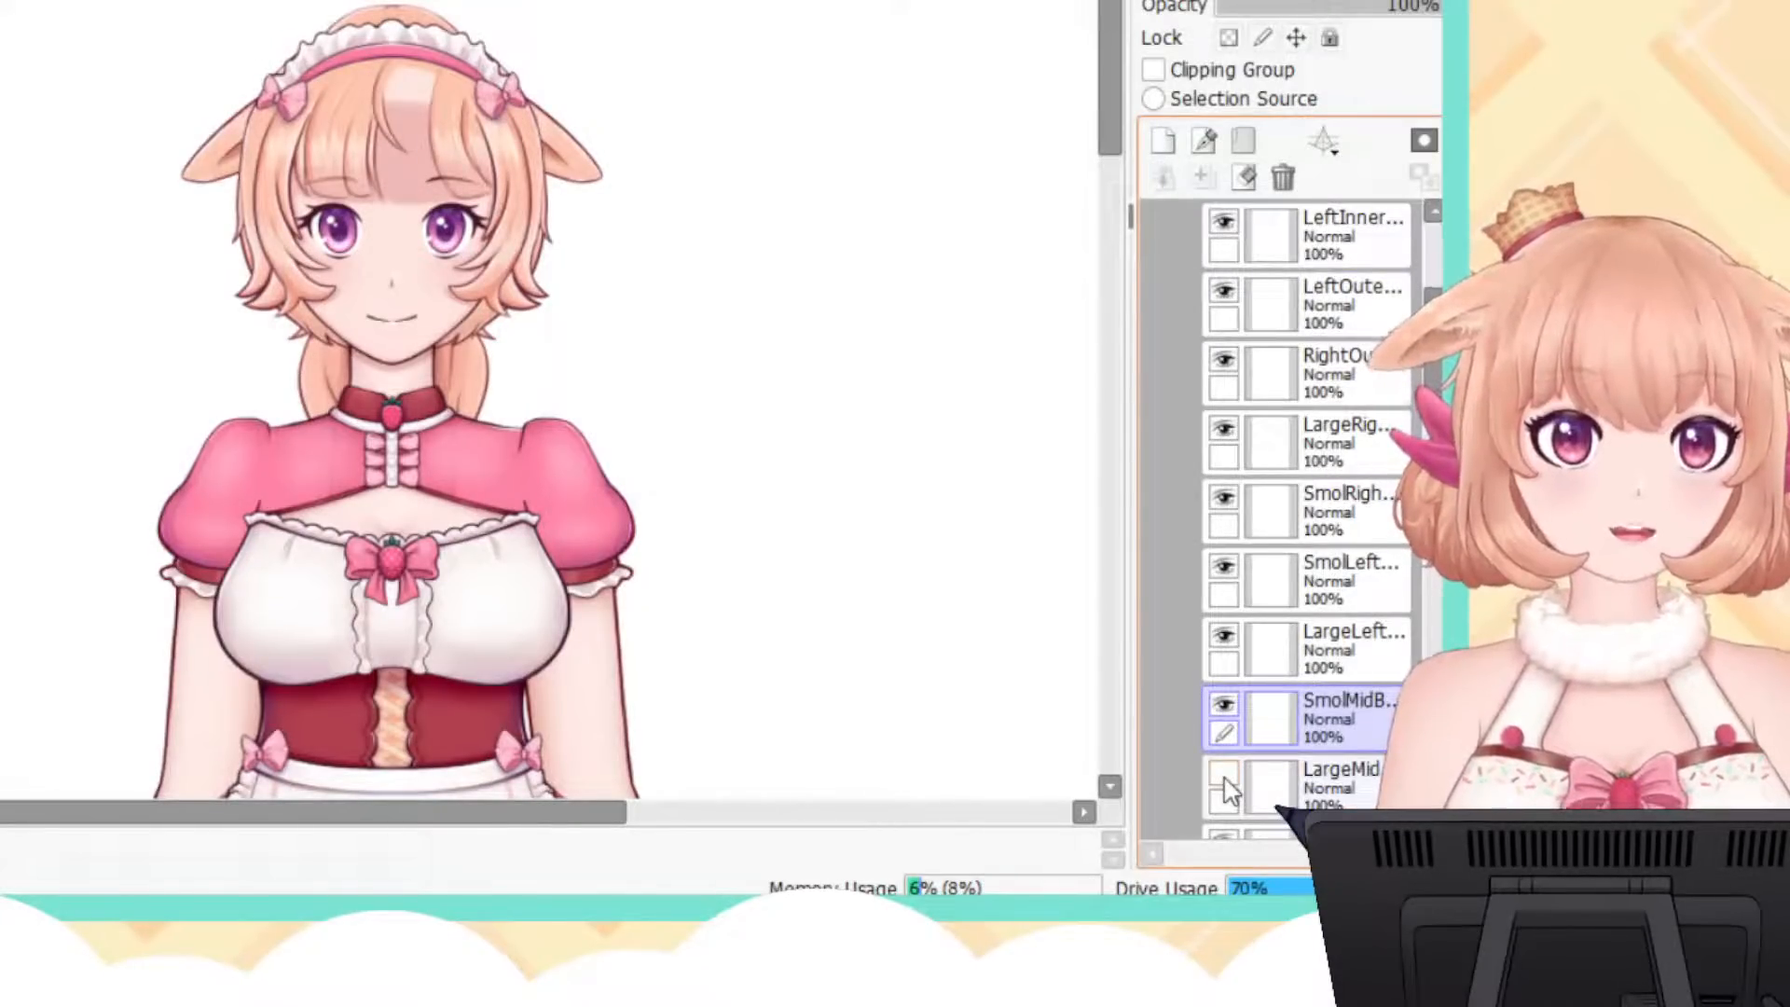
left_click(1225, 783)
scroll(1239, 778, "down", 1)
left_click(1224, 773)
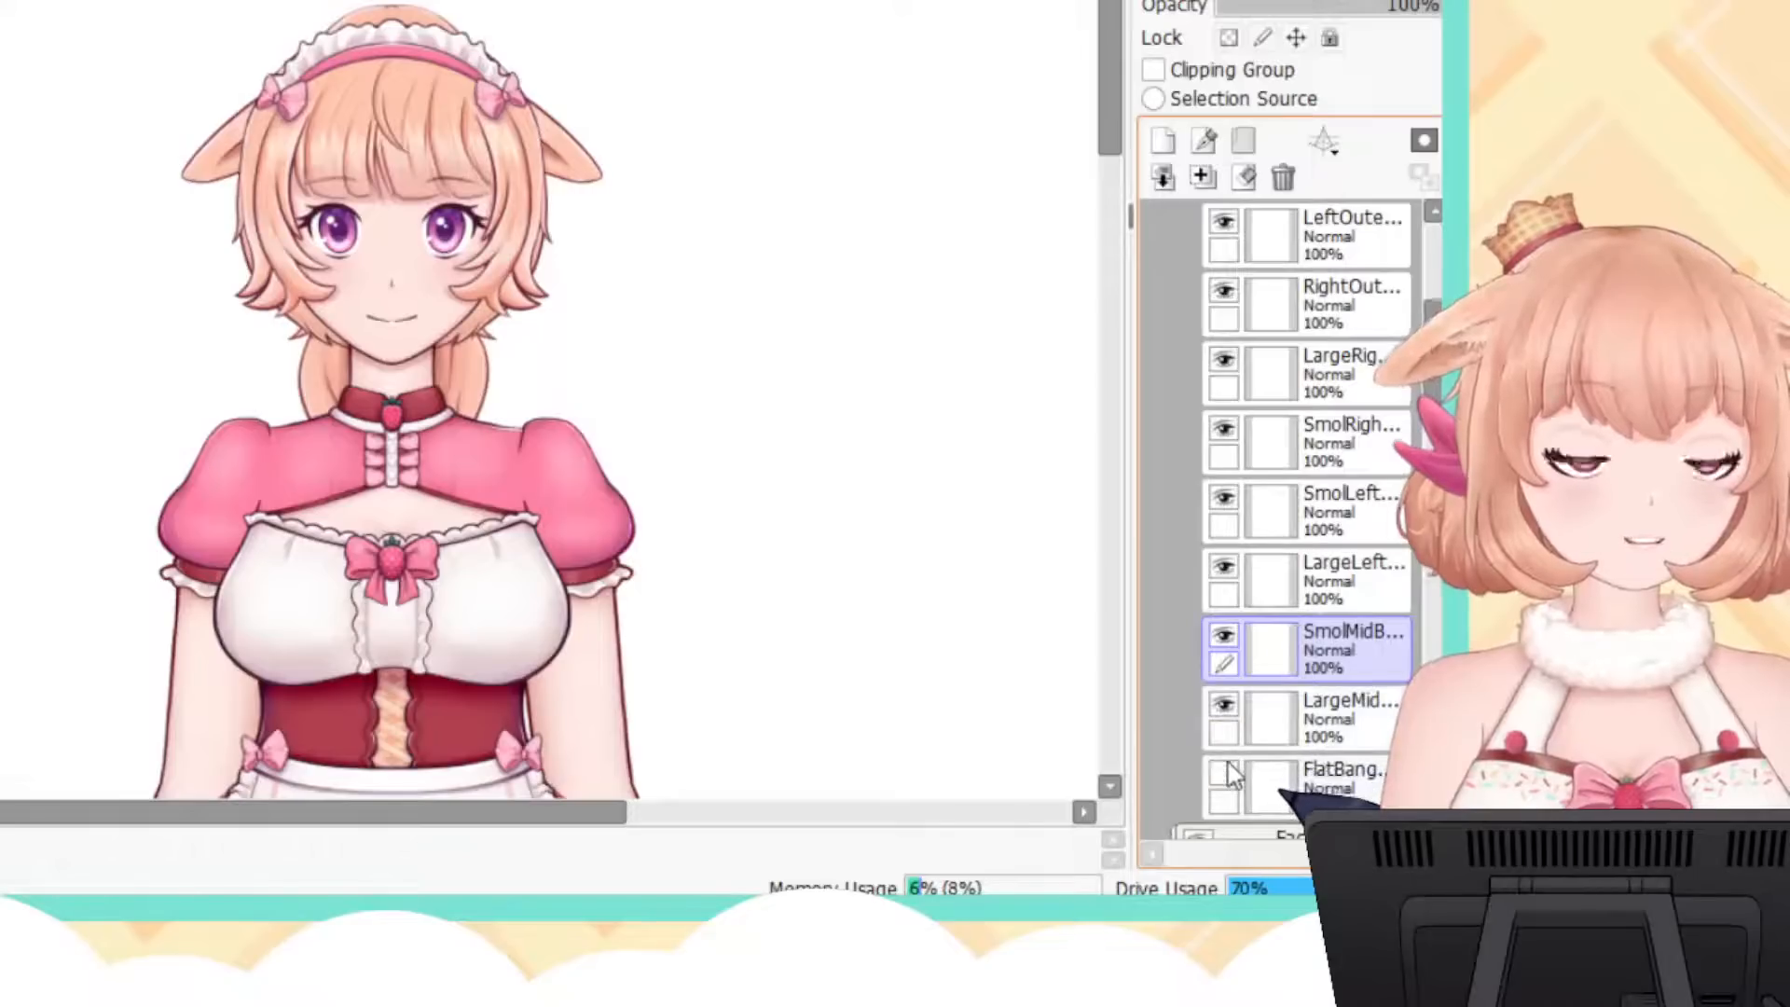
left_click(1227, 705)
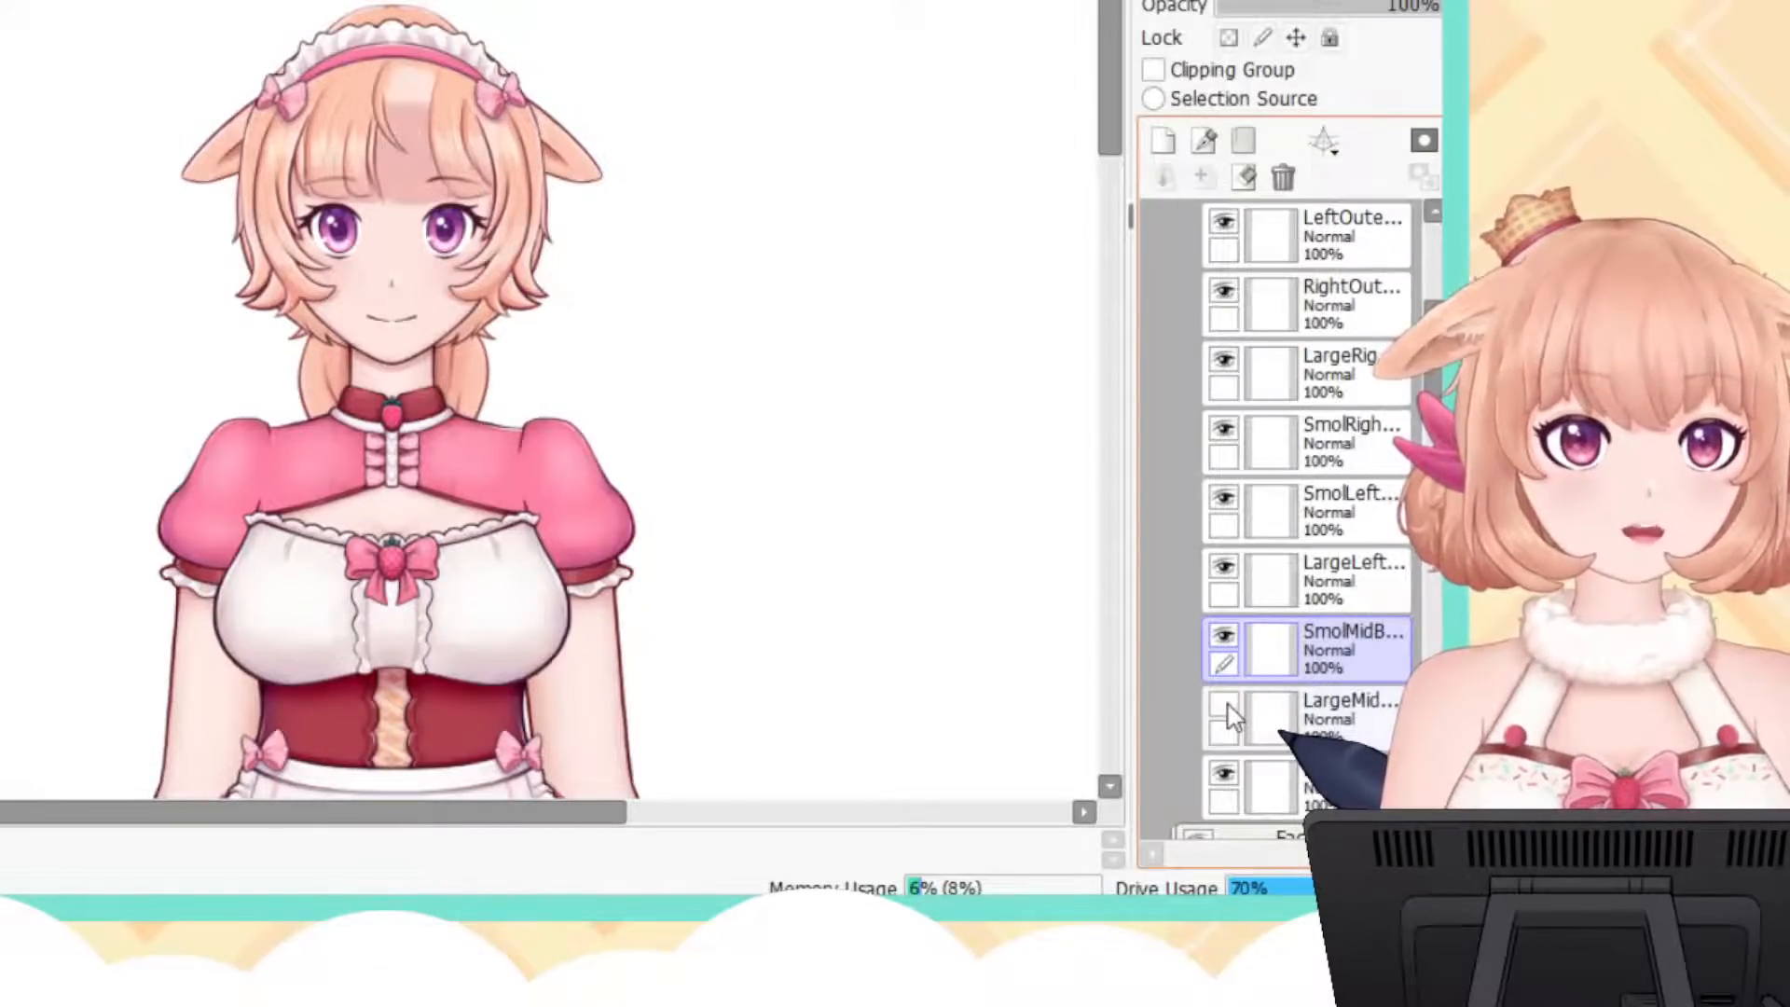
left_click(1226, 704)
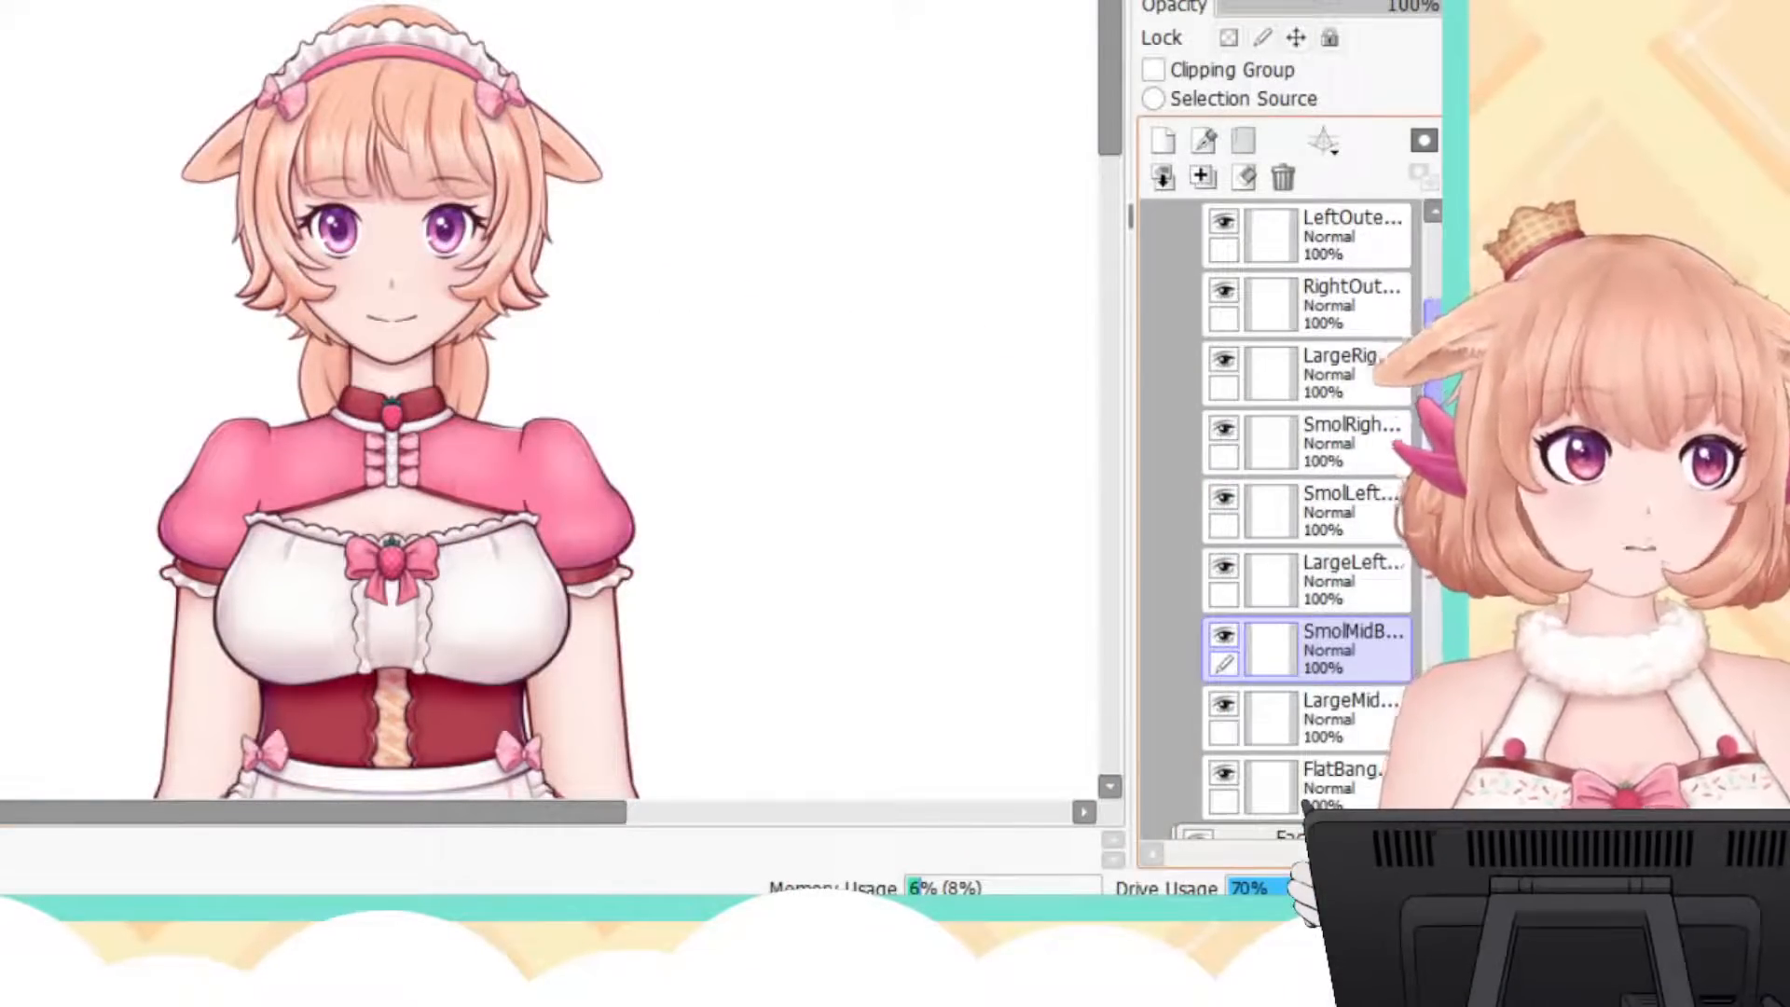
Step: Collapse the FrontHair folder and expand the Face folder
scroll(1305, 802, "up", 1)
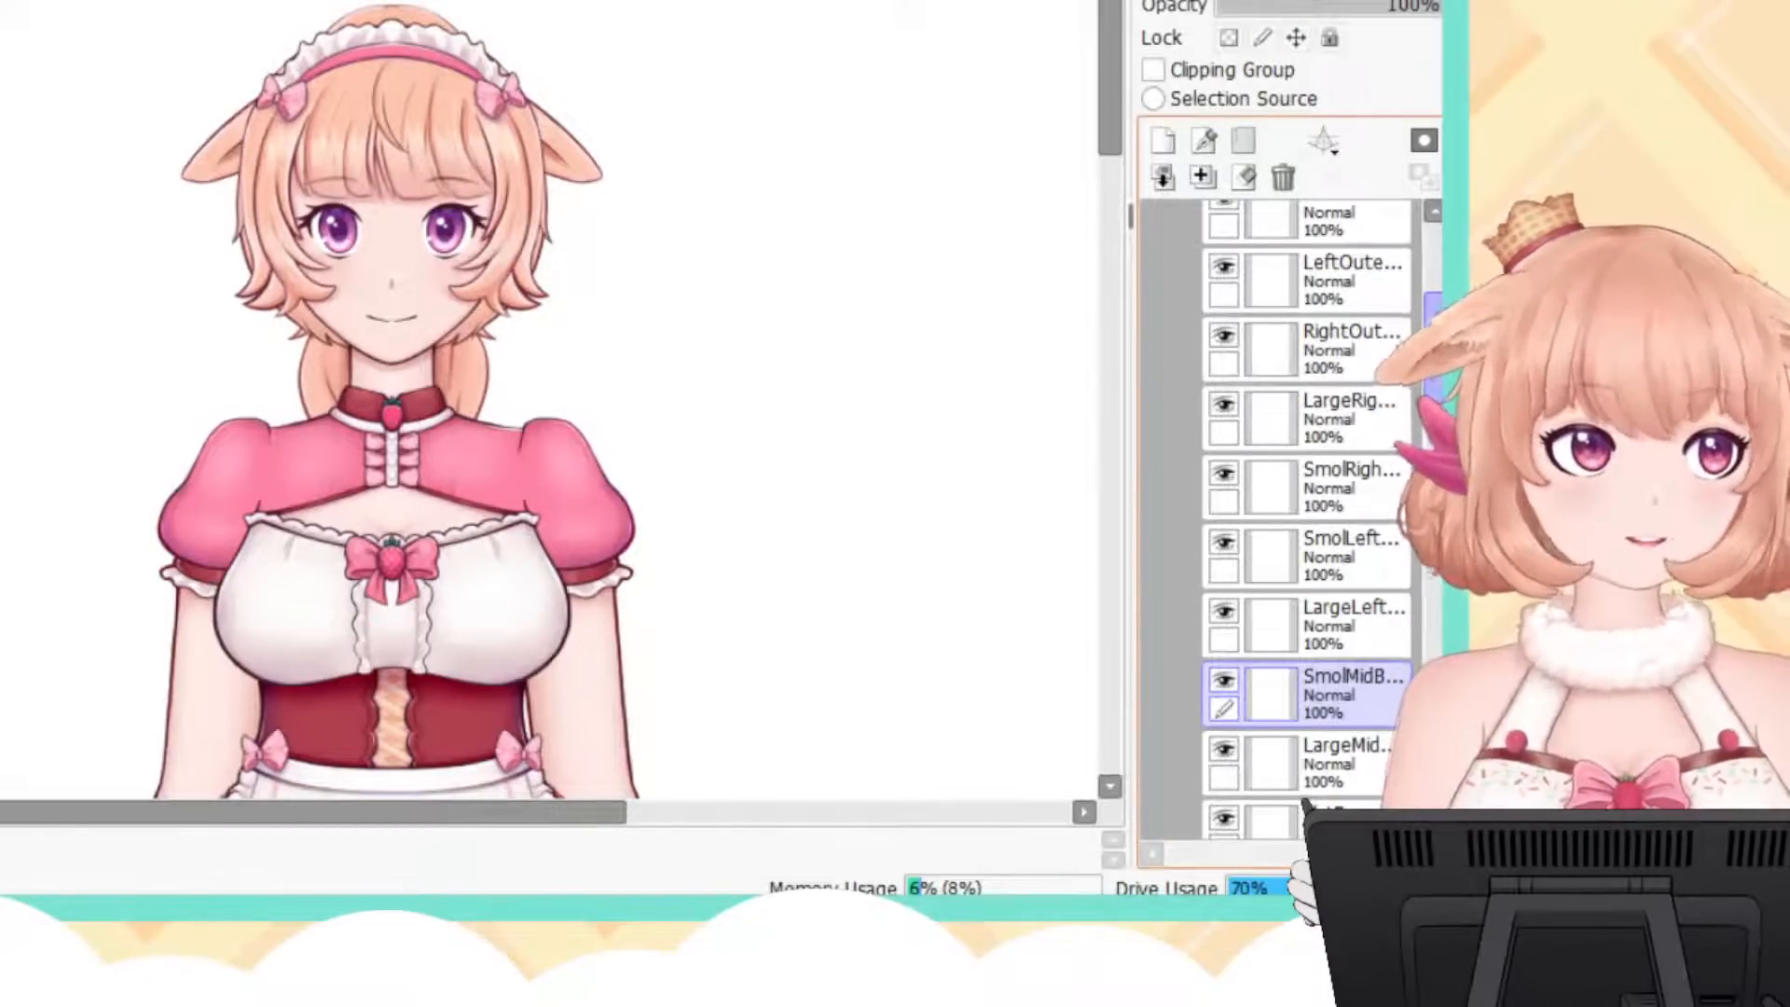
scroll(1305, 559, "up", 5)
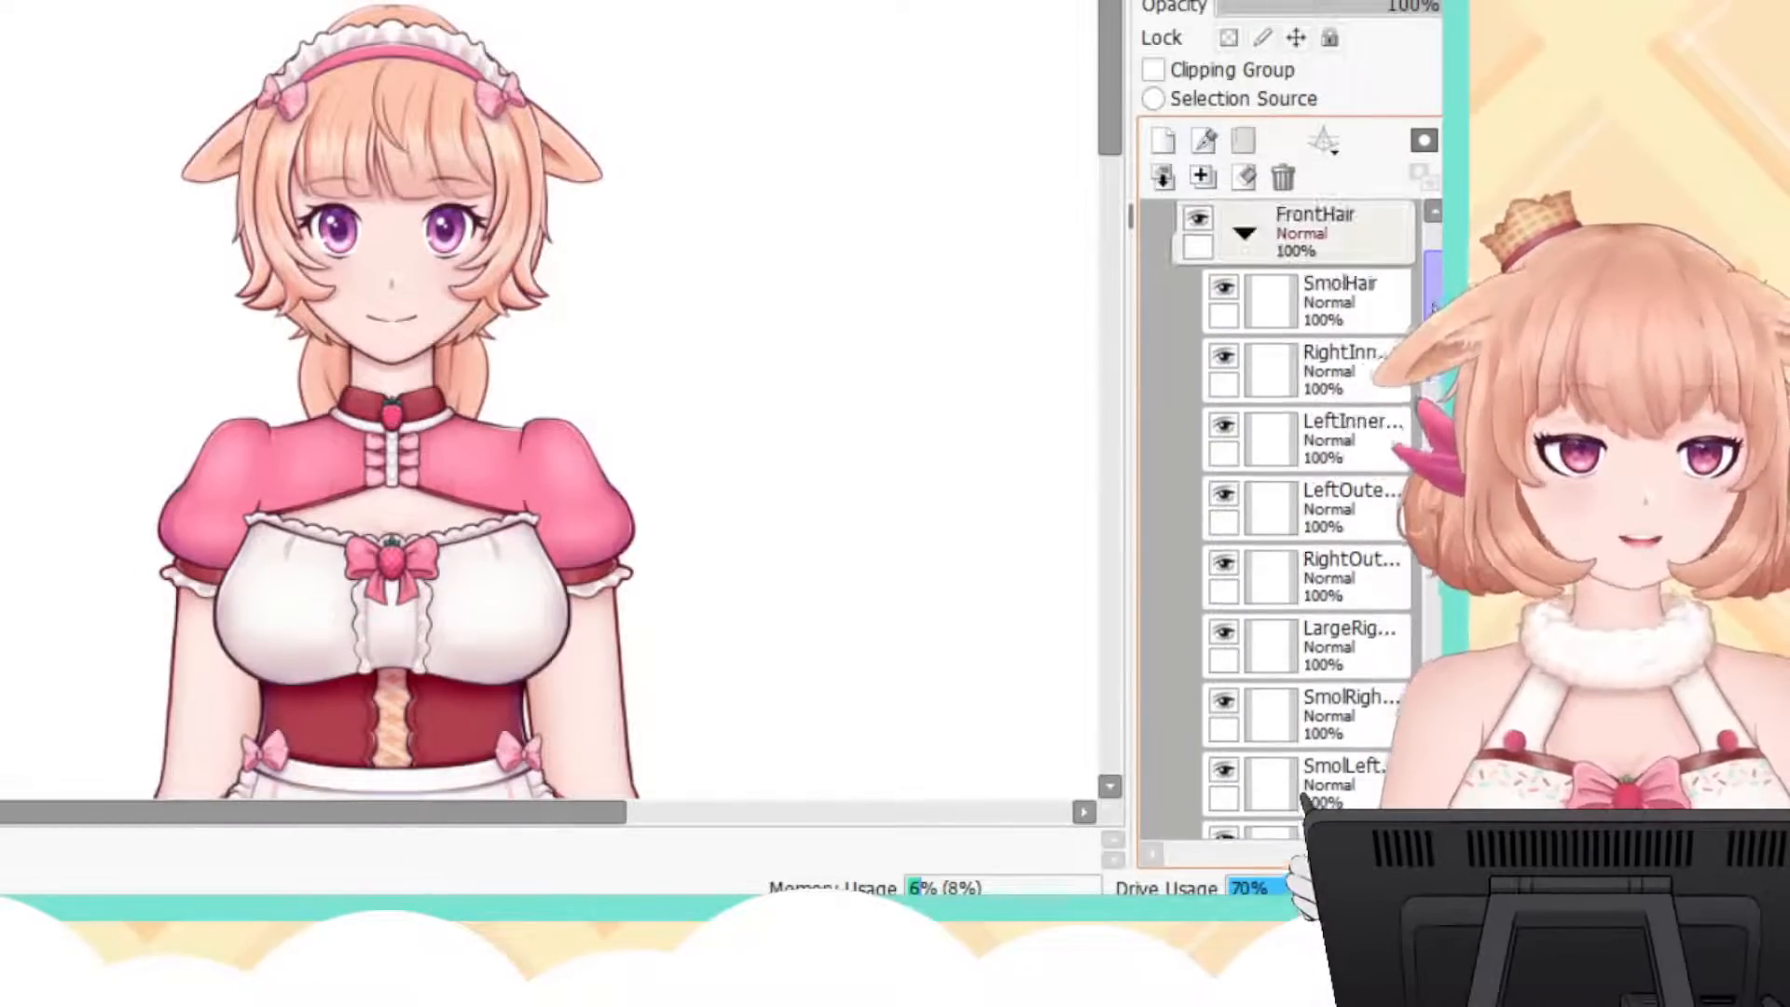
left_click(1245, 235)
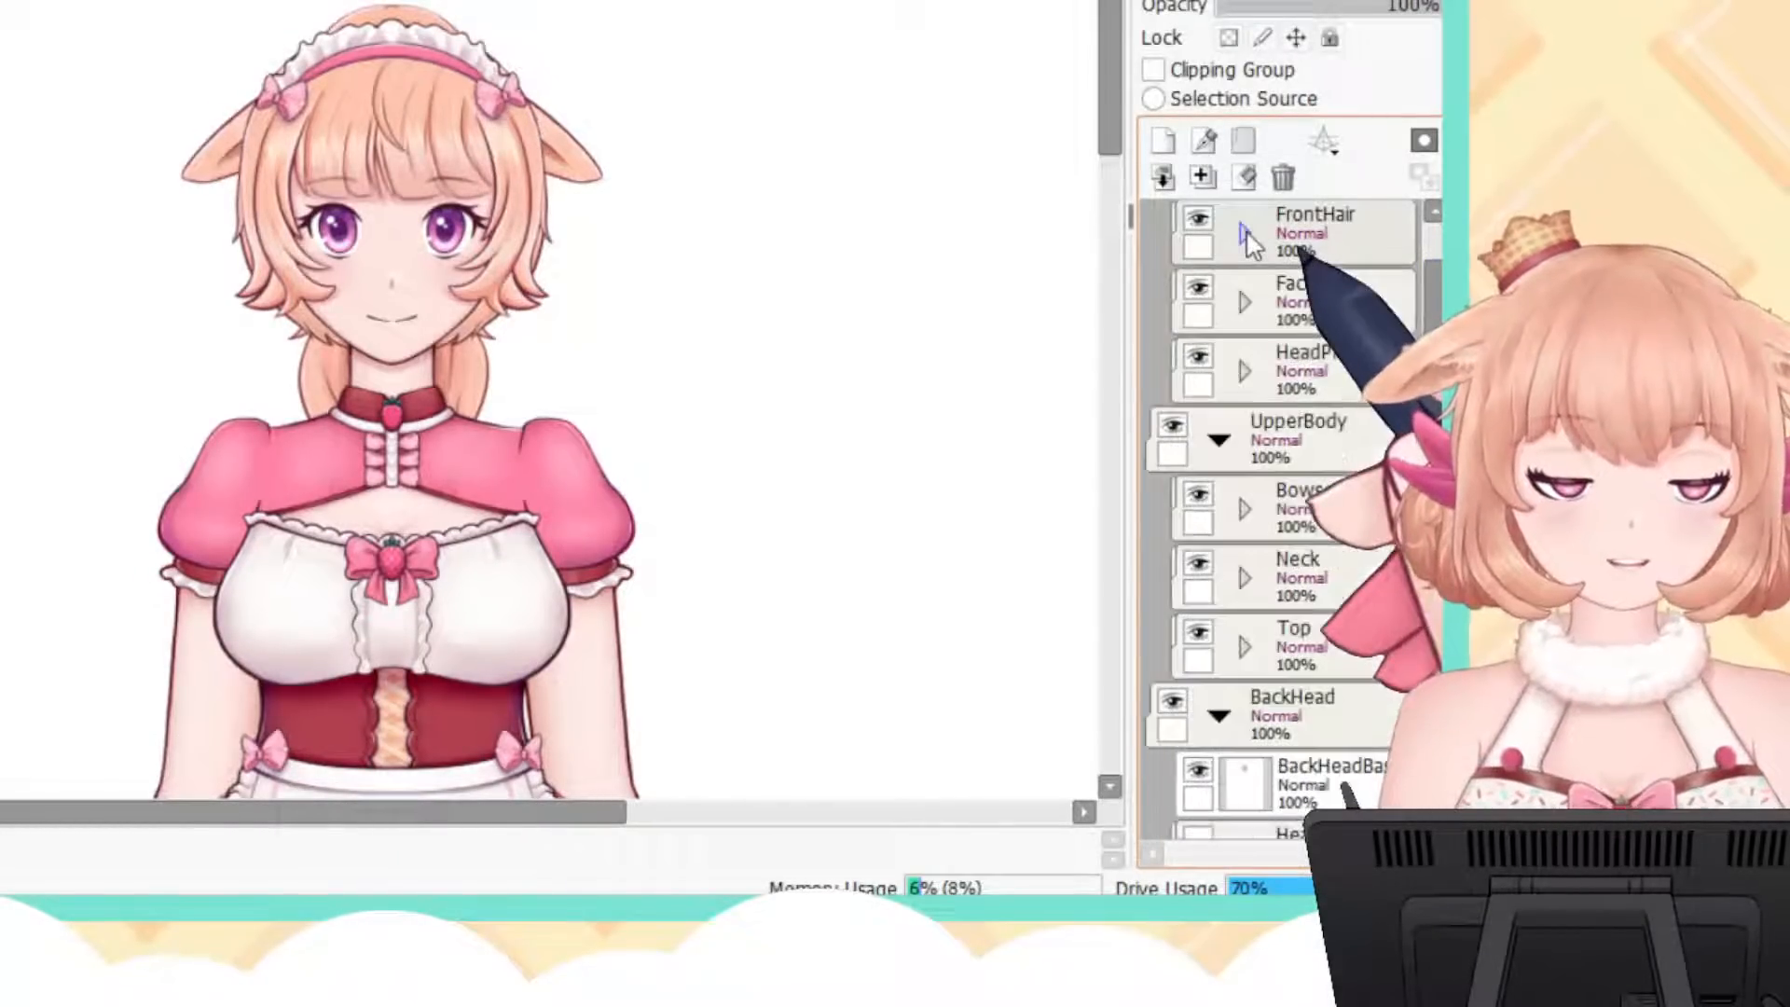
left_click(1245, 301)
Step: Expand the Brows, Eyes and mouth subfolders inside the Face folder
scroll(1240, 373, "down", 1)
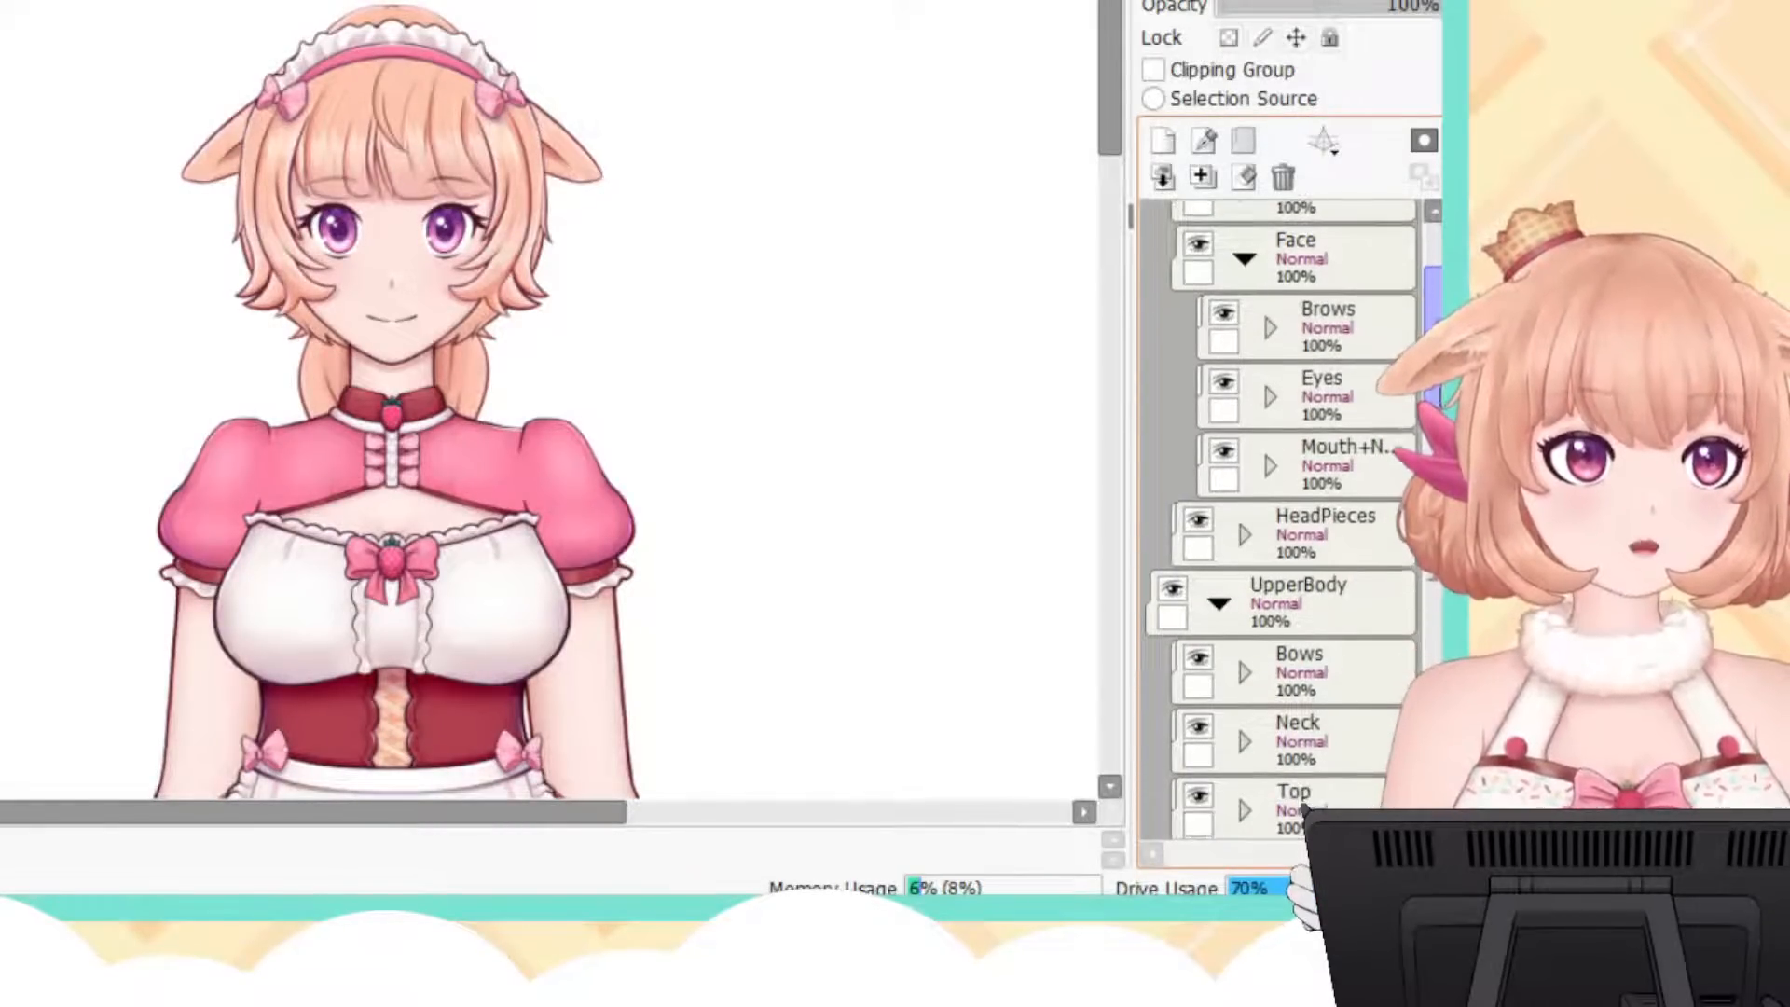
left_click(1271, 314)
left_click(1270, 520)
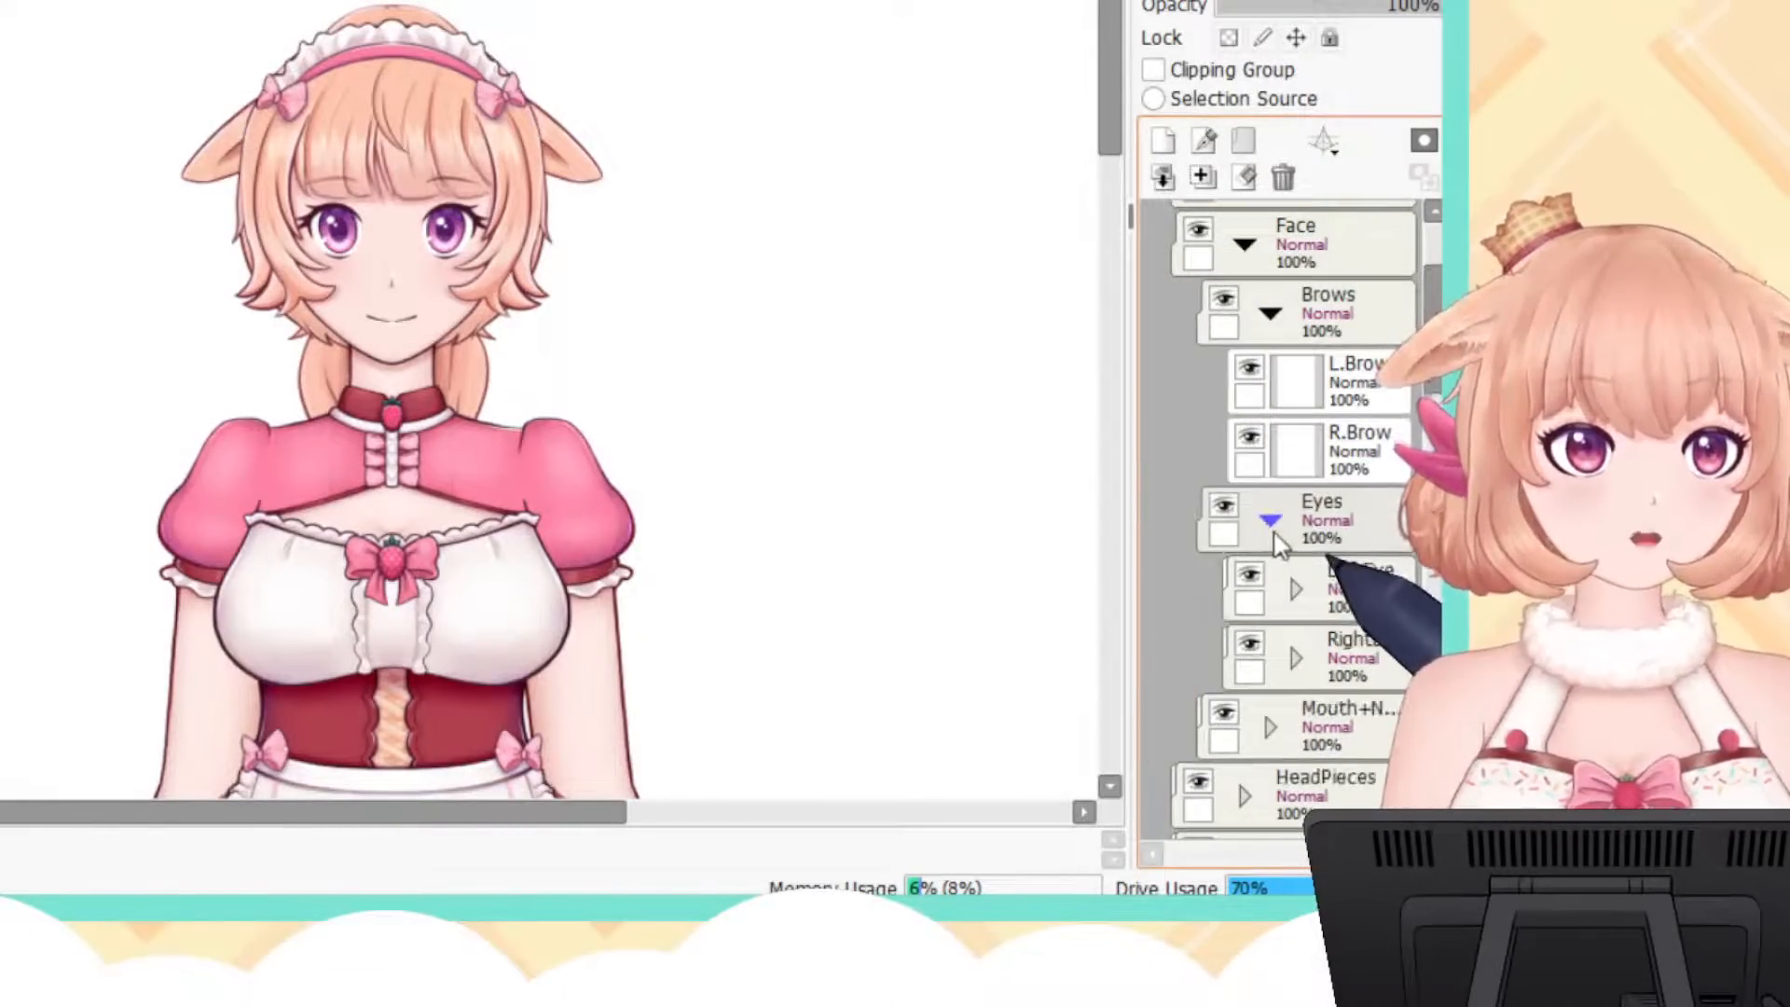
left_click(1271, 726)
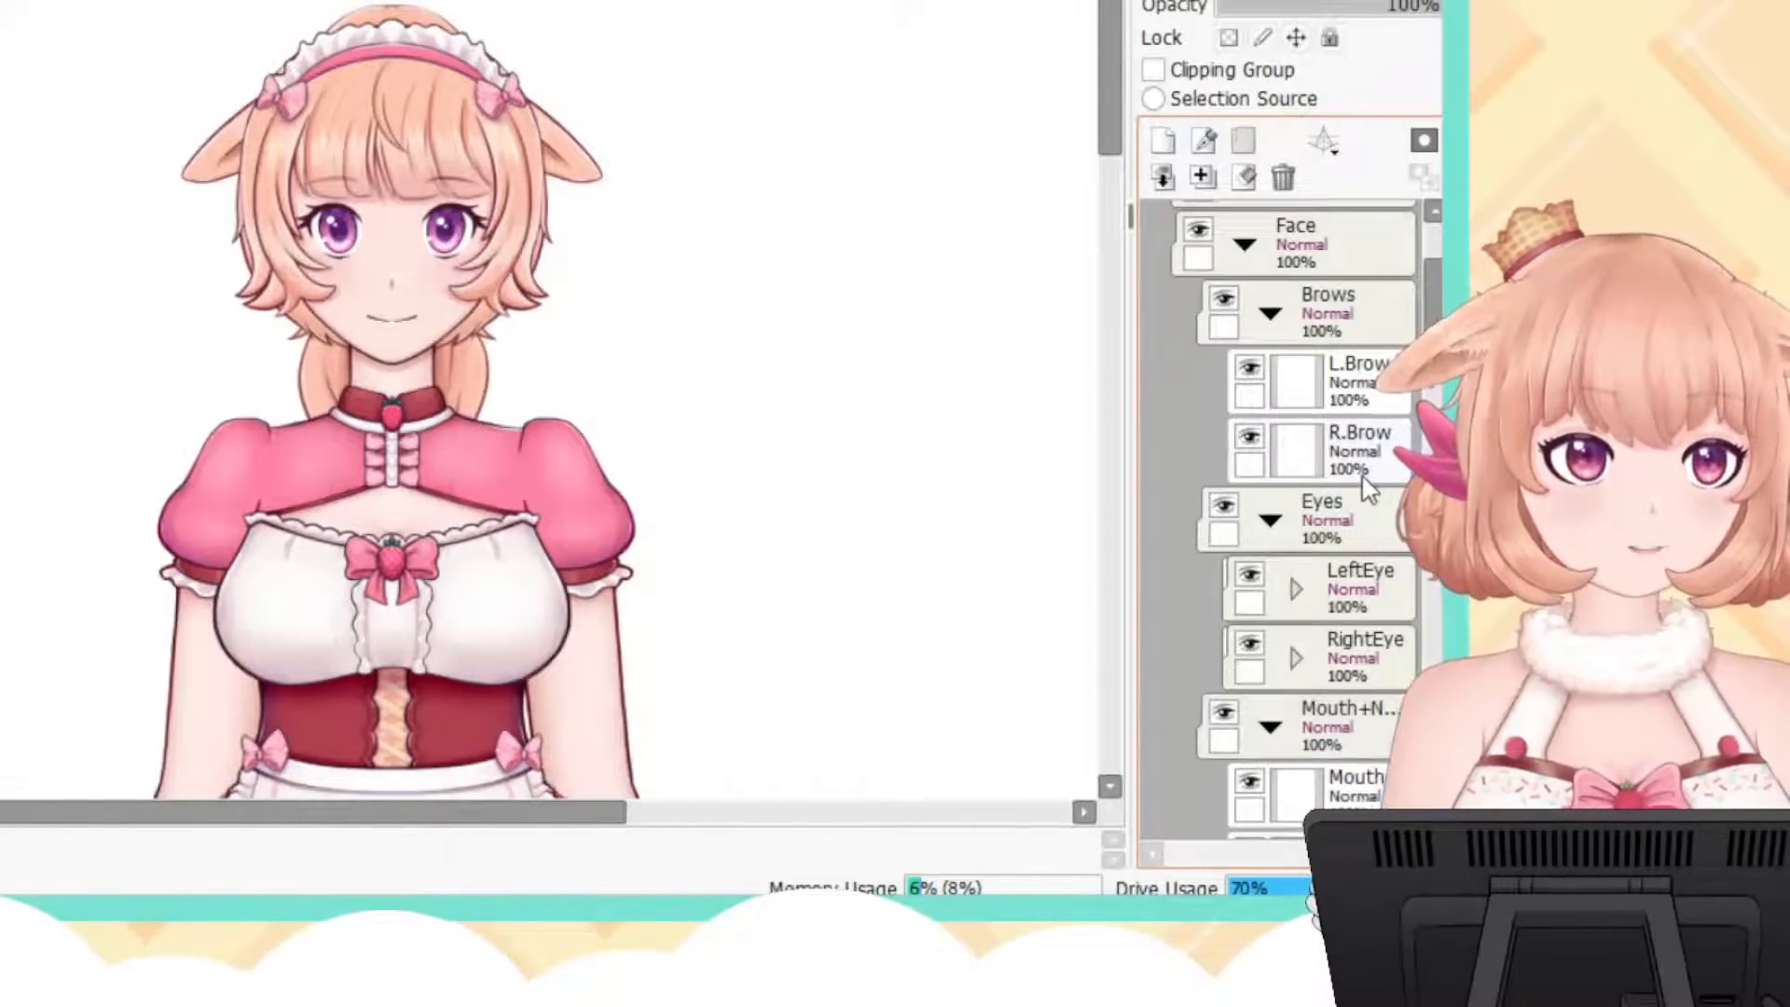
Step: Check the L.Brow layer's visibility, and expand the LeftEye folder and hide and show it to examine the whole eye
left_click(1250, 369)
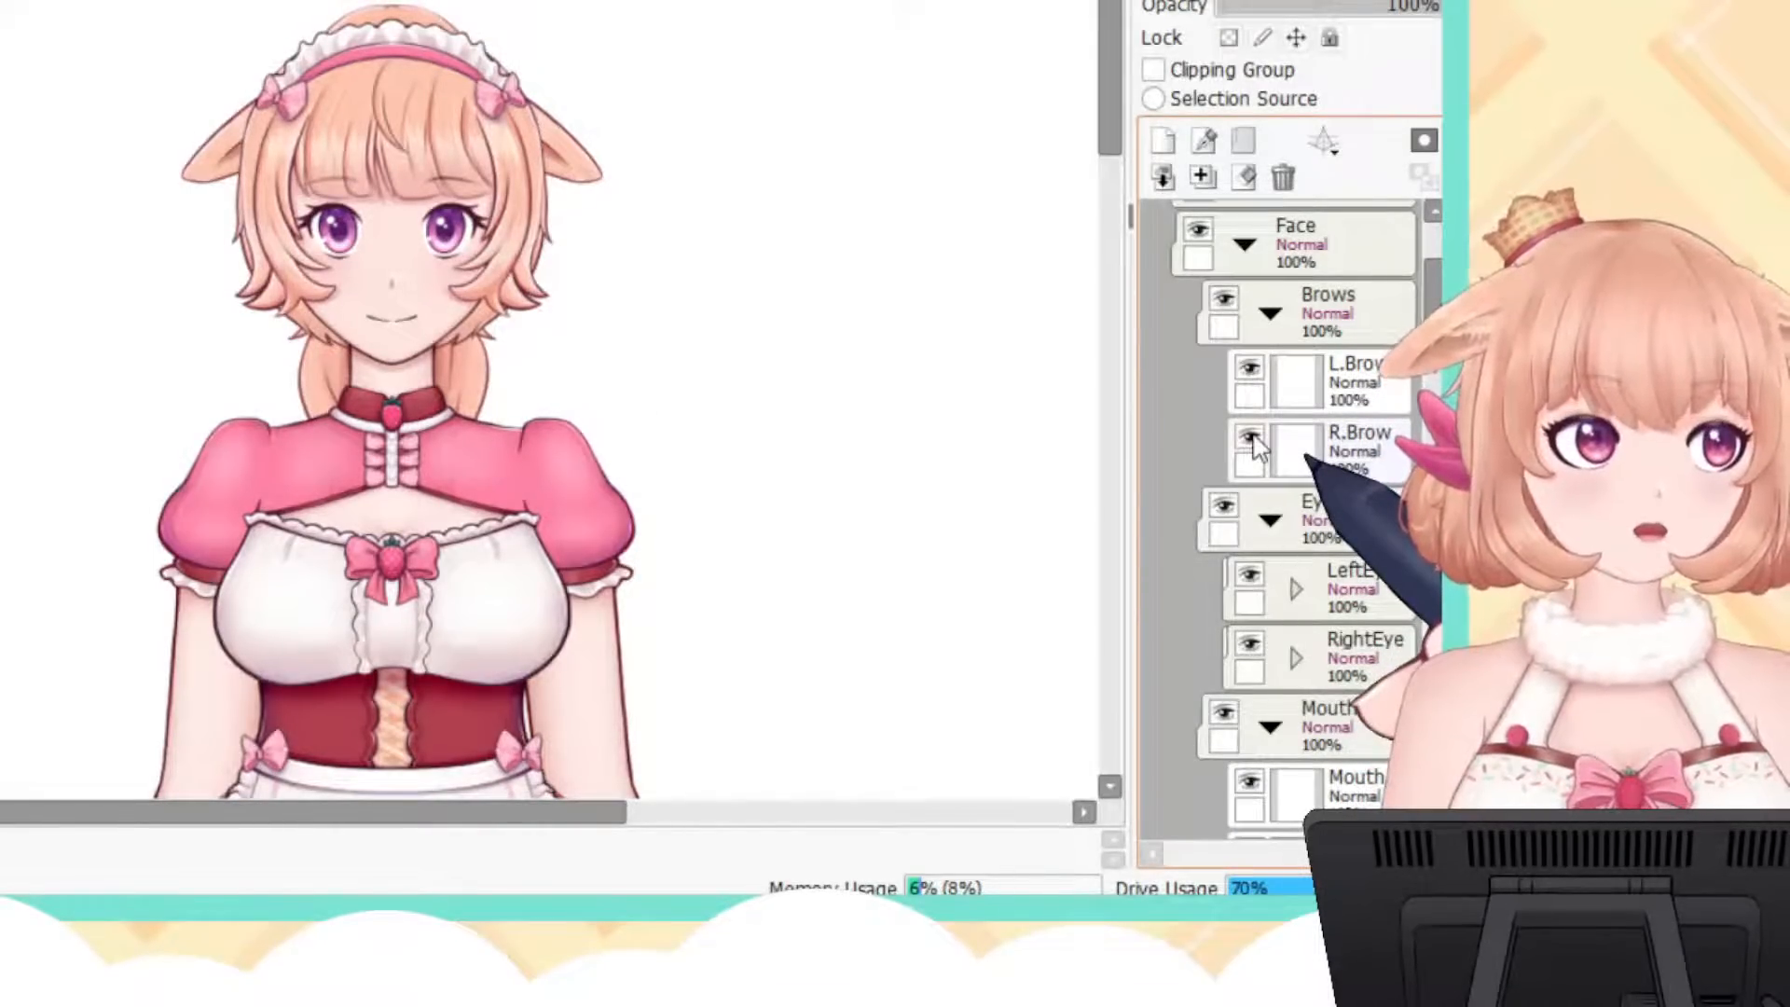
scroll(1284, 529, "down", 2)
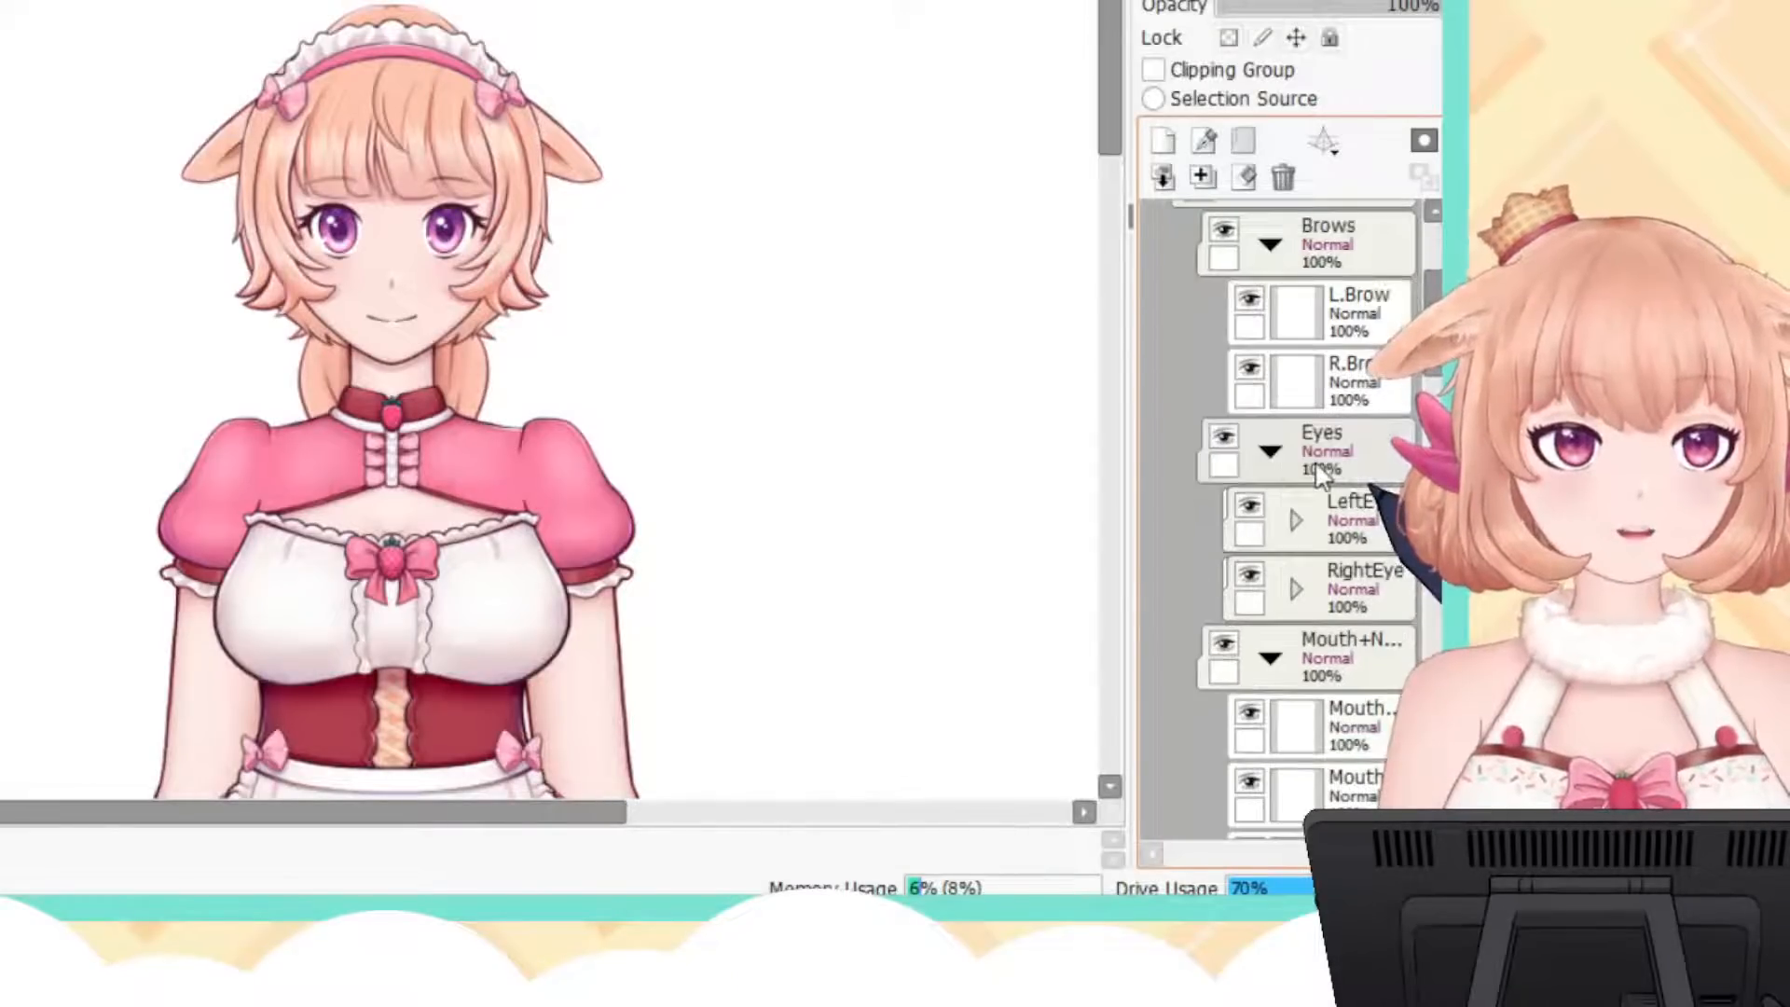
left_click(1295, 450)
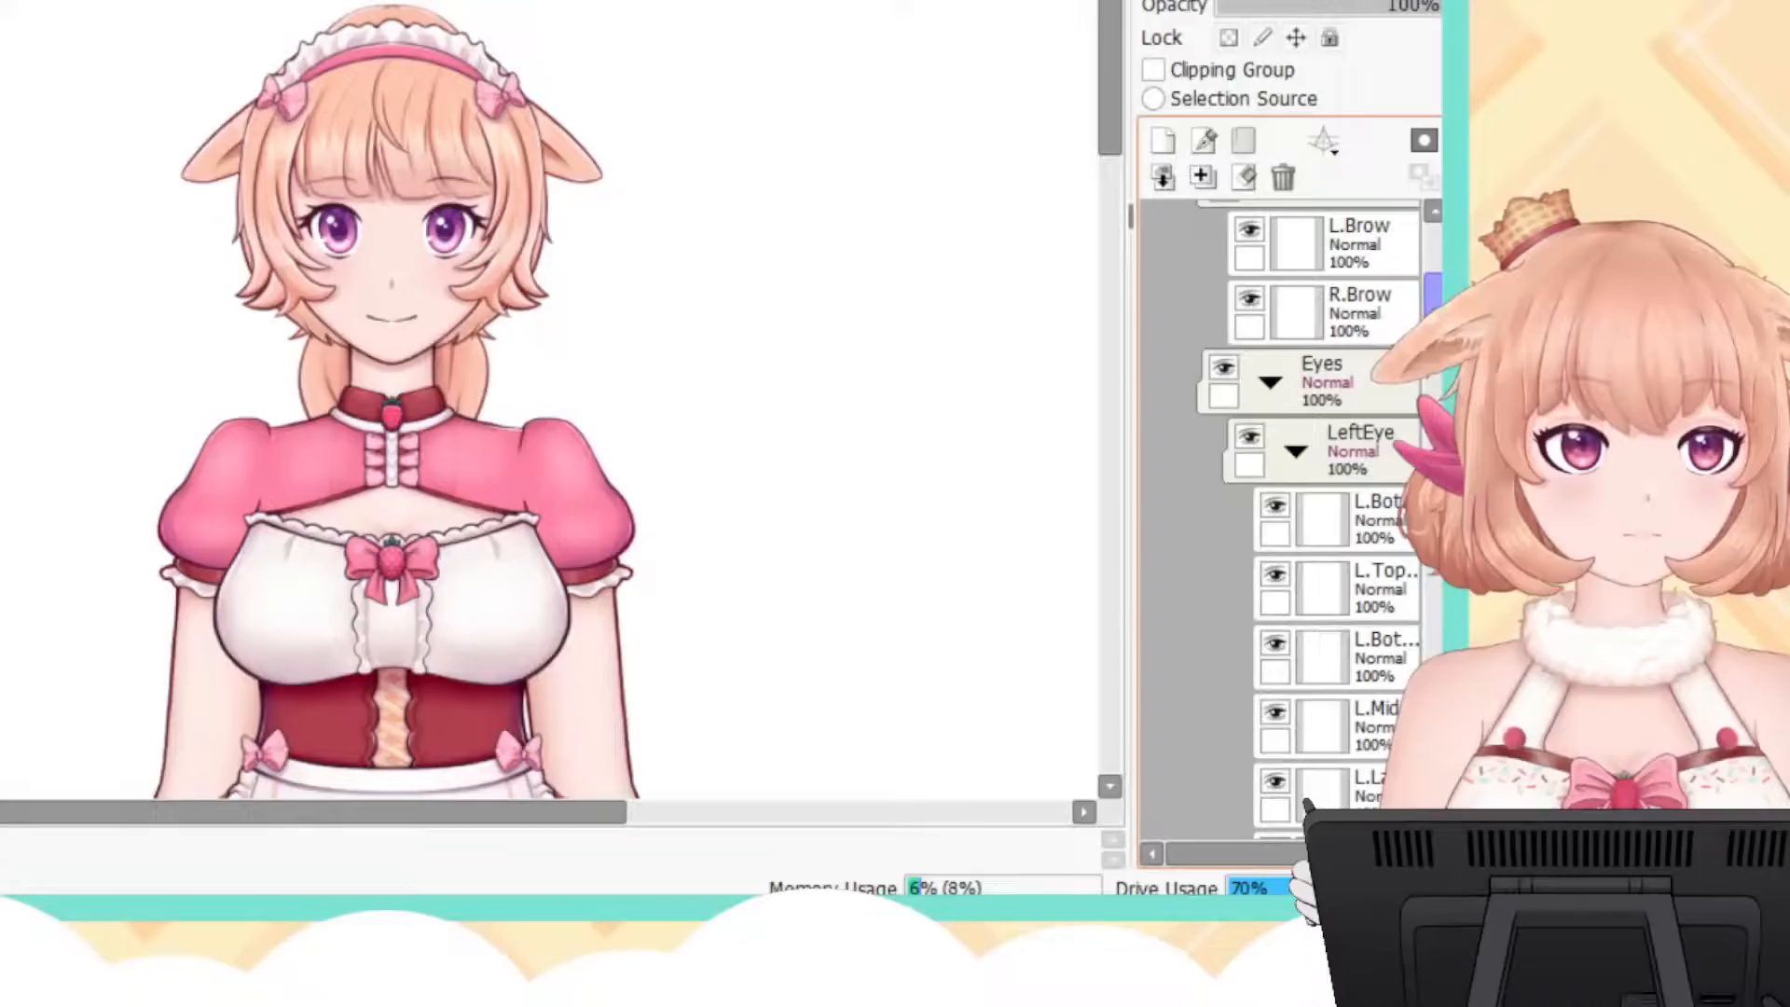
left_click(1250, 436)
left_click(1250, 436)
Step: Examine the bottom, top and upper middle layers of the LeftEye folder by toggling their visibility with the face enlarged
scroll(1324, 522, "down", 5)
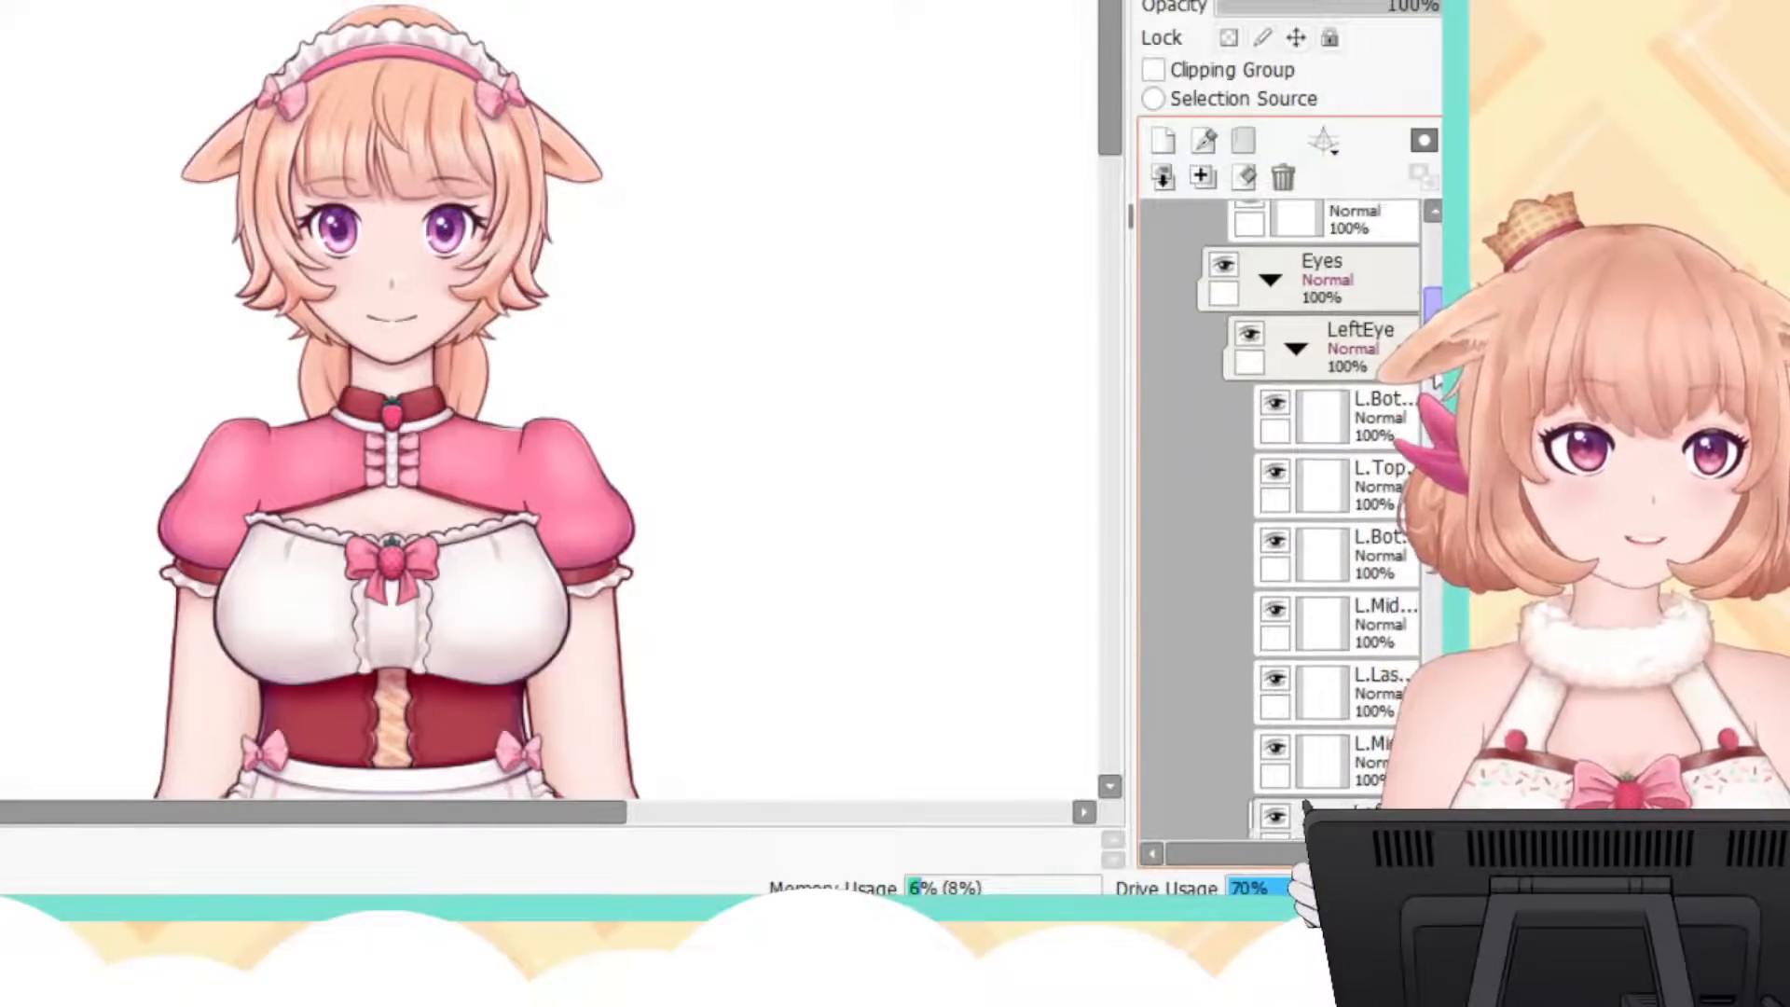
scroll(1323, 522, "up", 2)
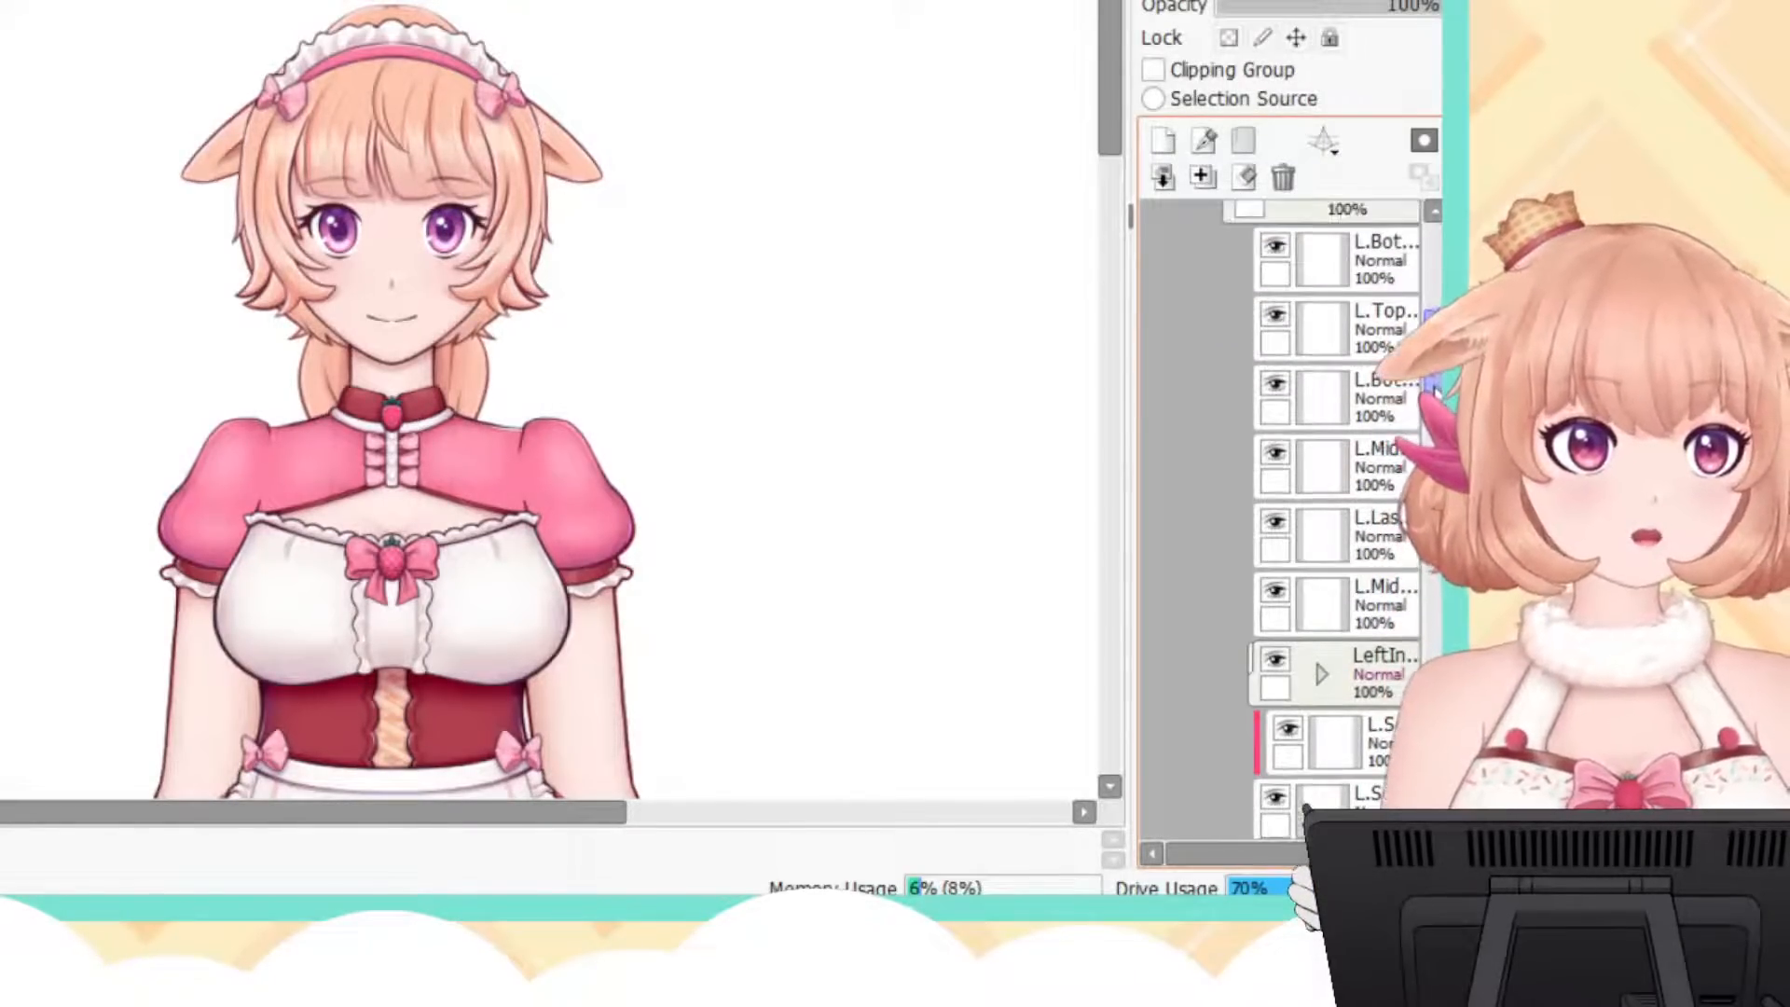
mouse_move(1286, 2)
left_mouse_down()
mouse_move(1249, 2)
mouse_move(1337, 2)
mouse_move(1316, 2)
left_mouse_up()
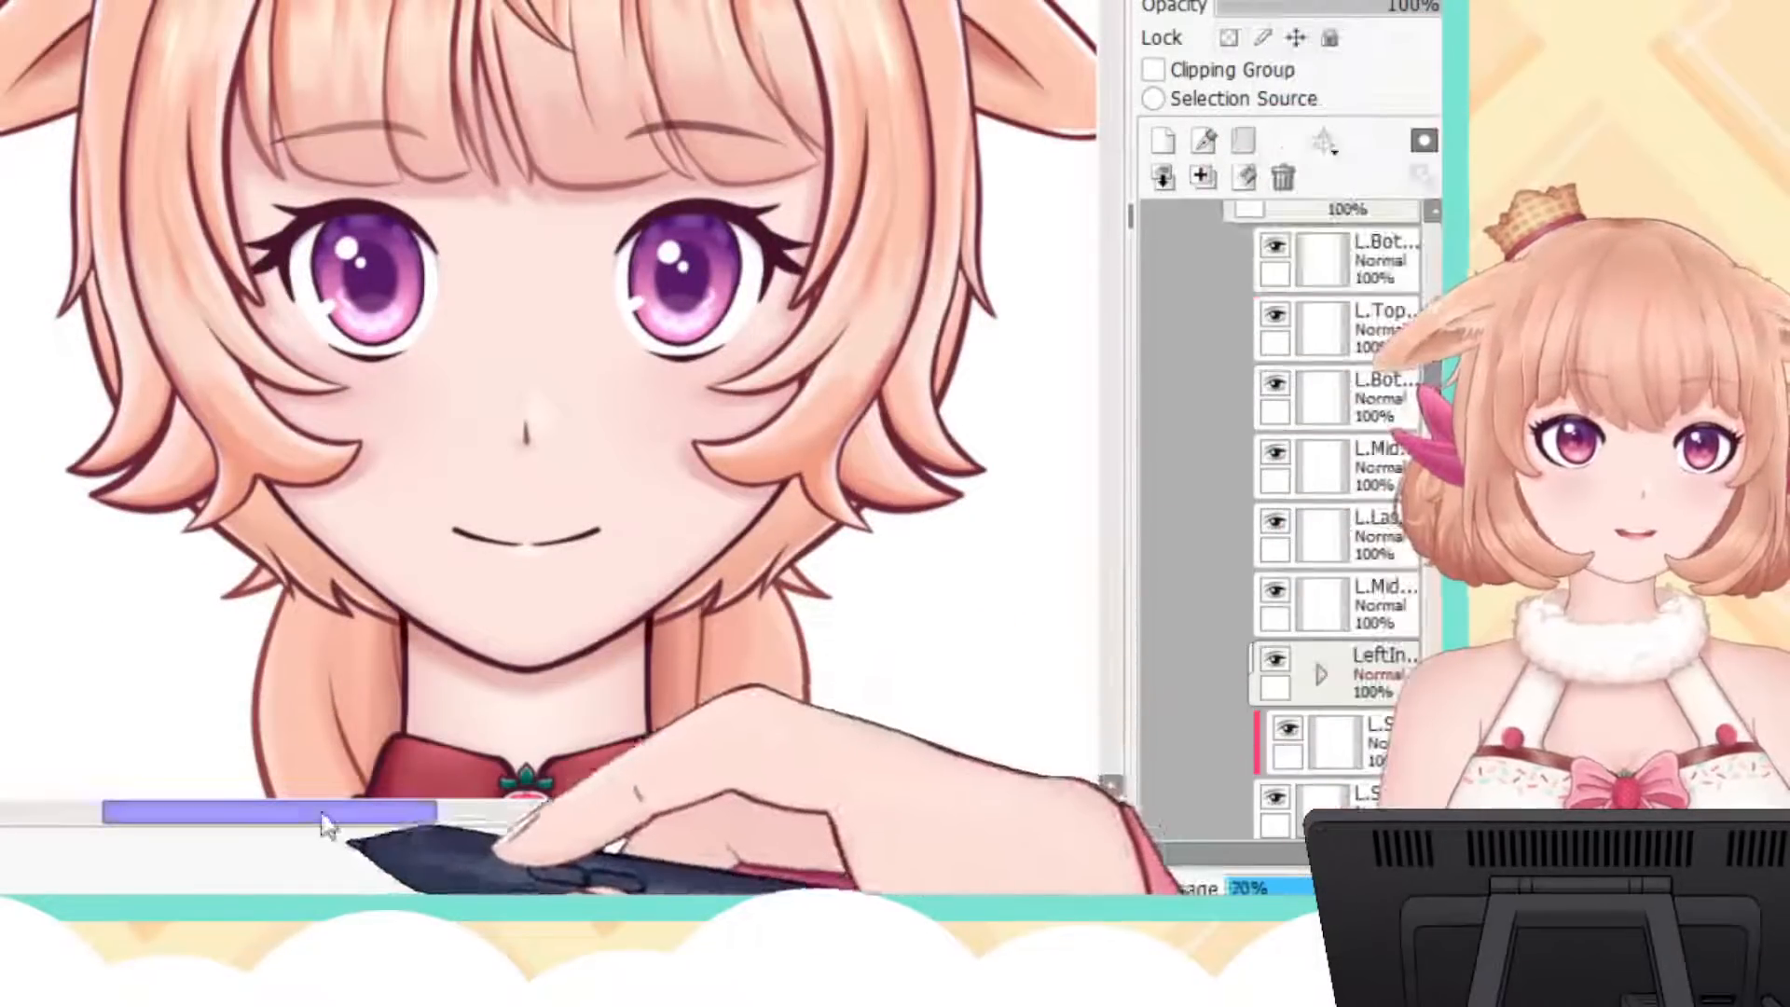
left_click_drag(330, 809, 377, 807)
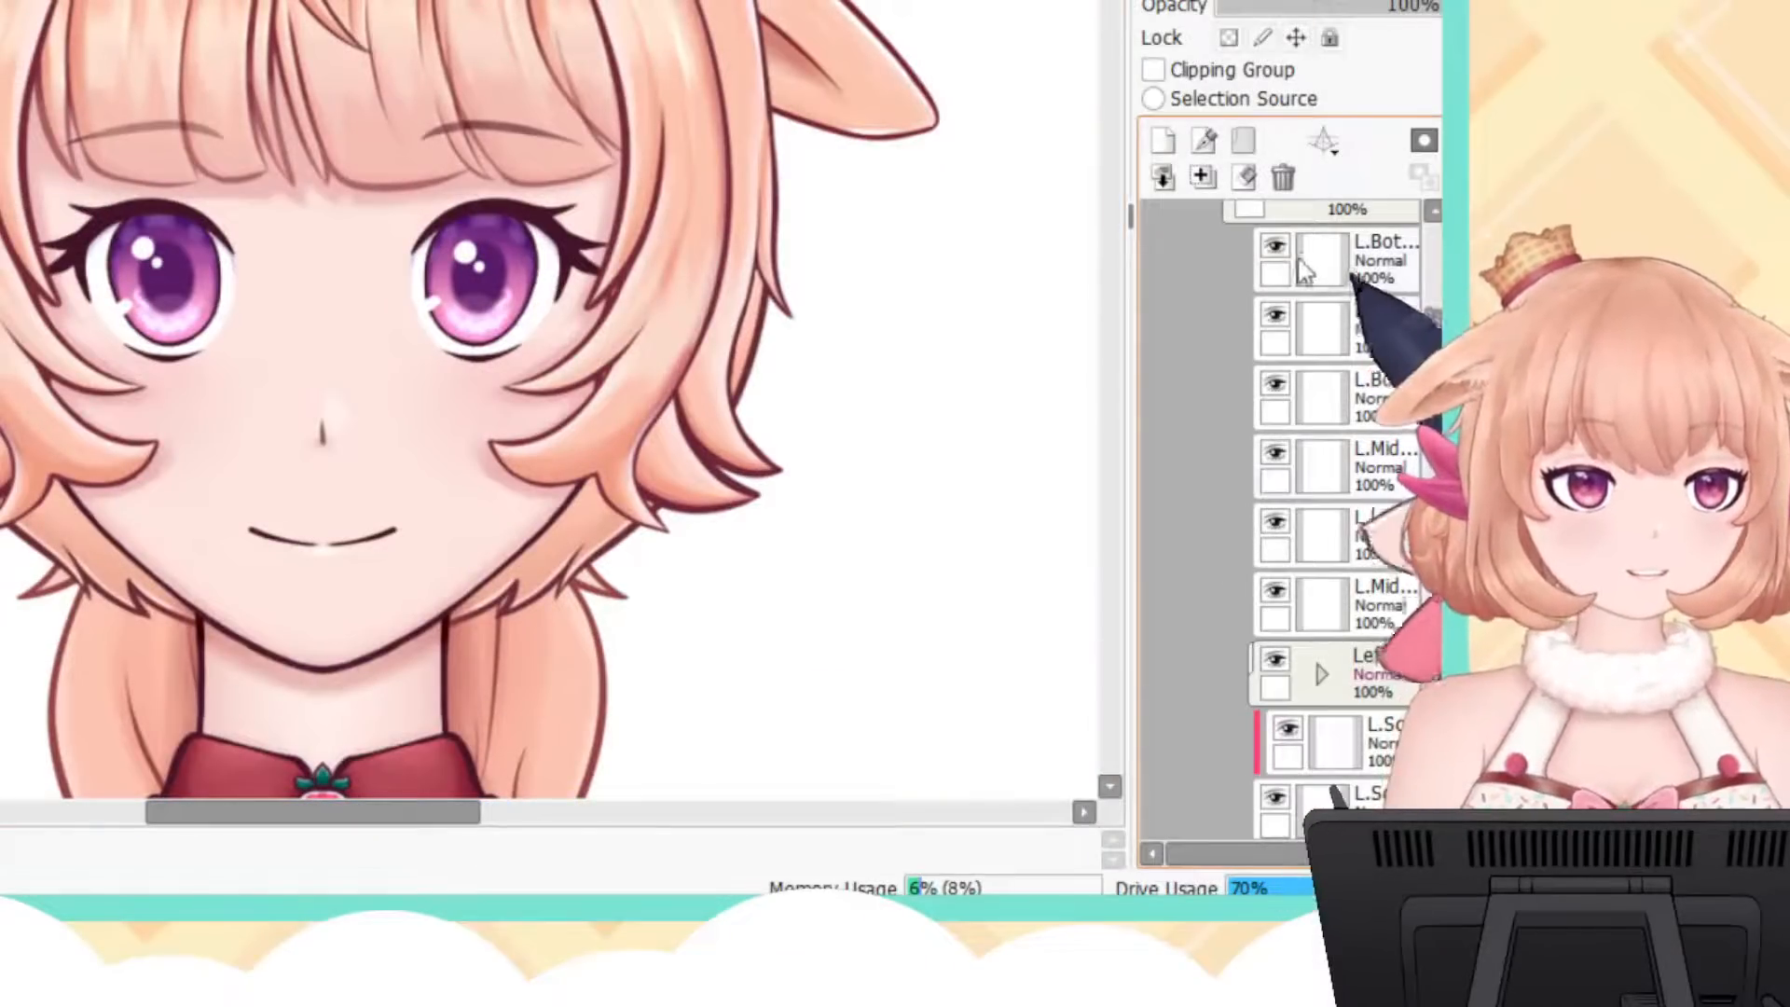
left_click(1274, 245)
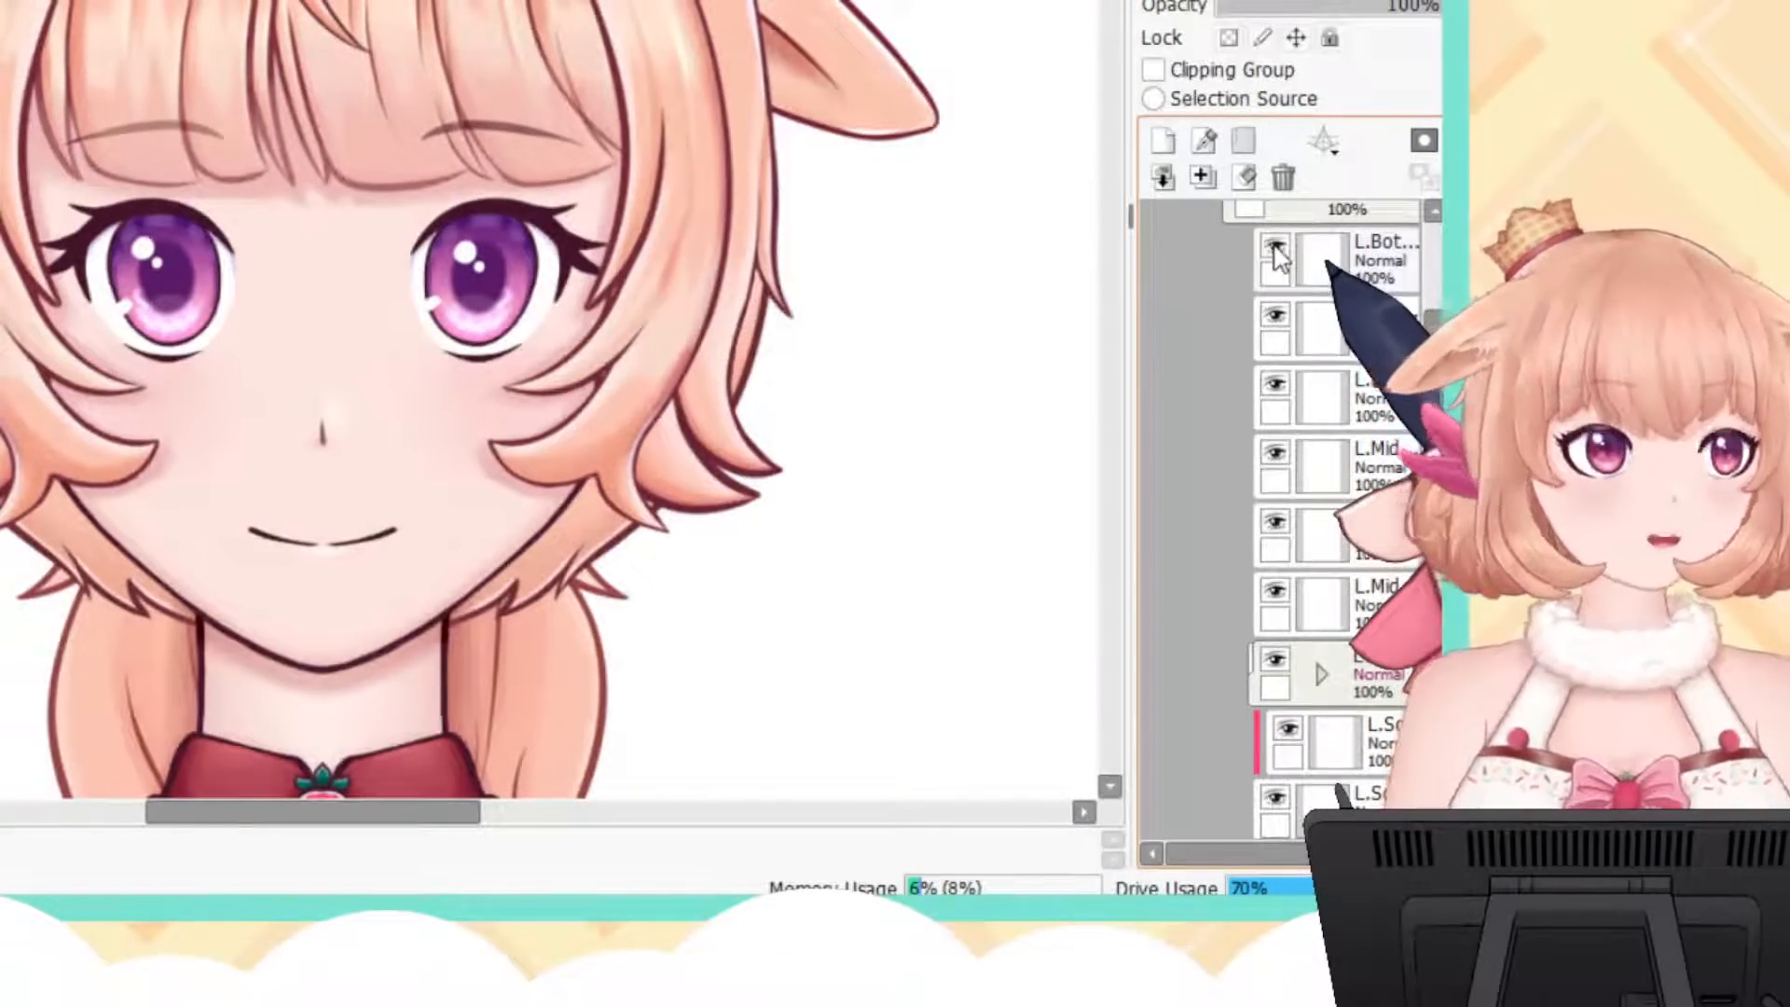
left_click(1277, 315)
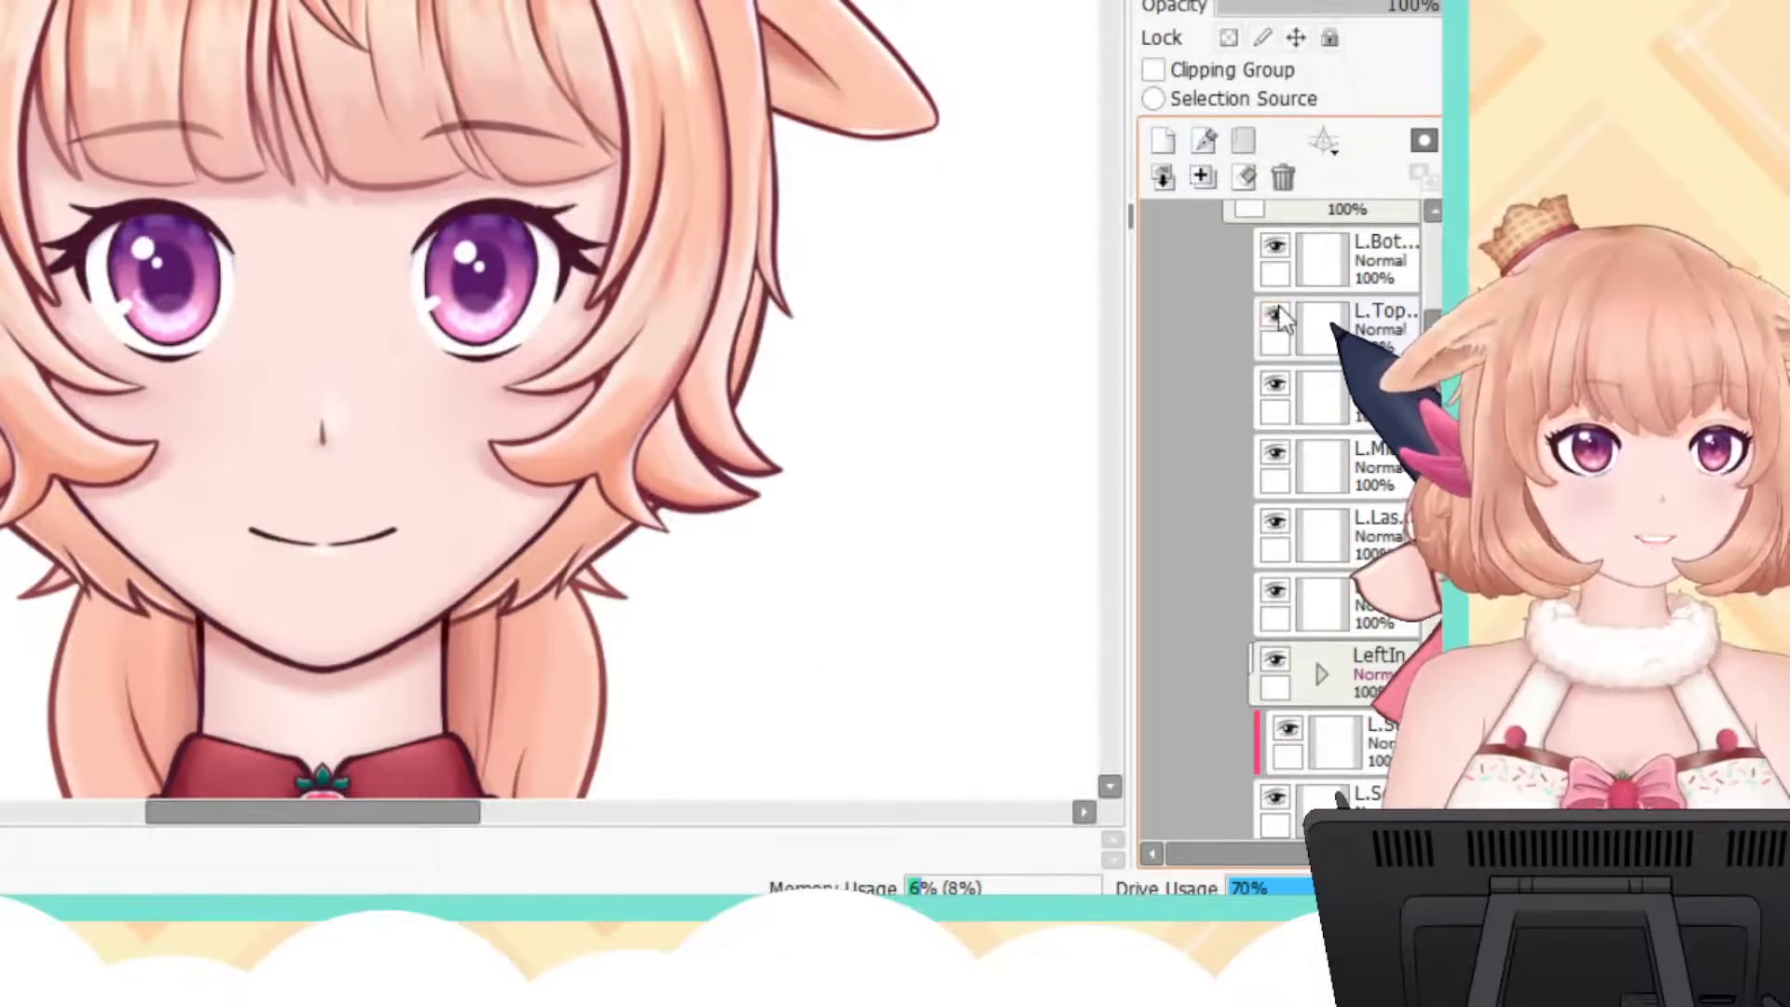
left_click(1275, 315)
left_click(1276, 455)
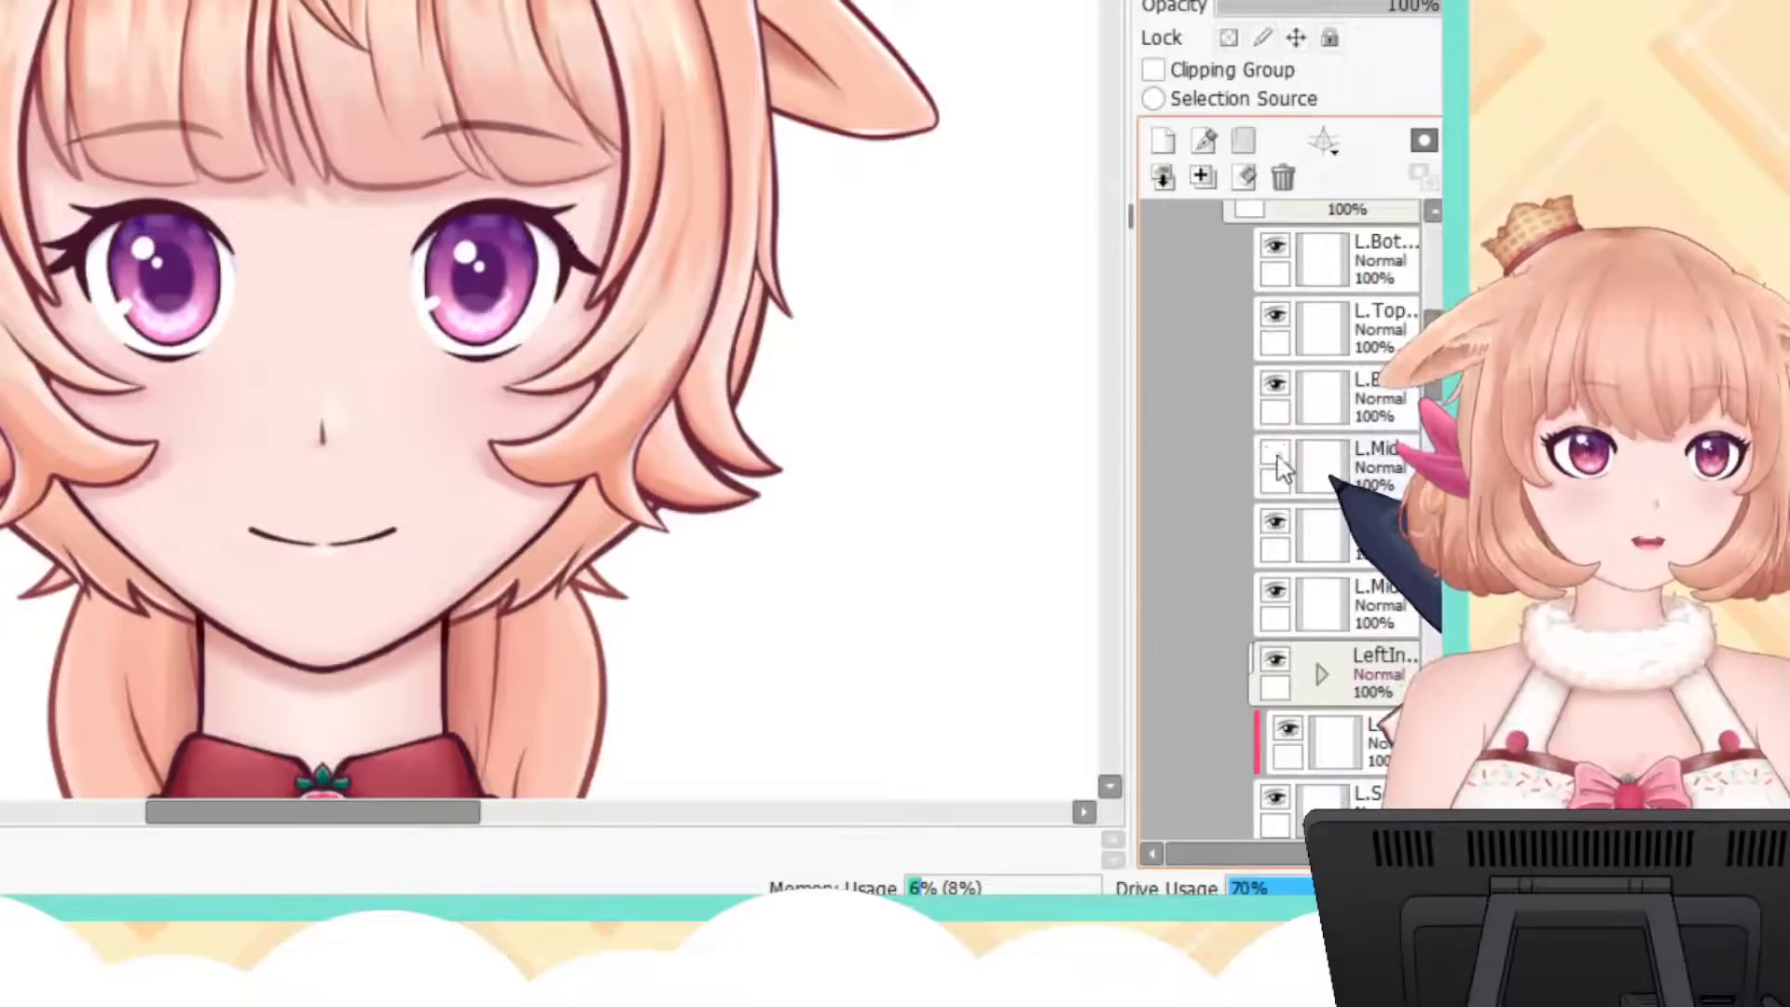
Step: Hide and show the lash layer and the middle lash layer beneath it in the LeftEye folder to examine each
left_click(1277, 522)
left_click(1278, 523)
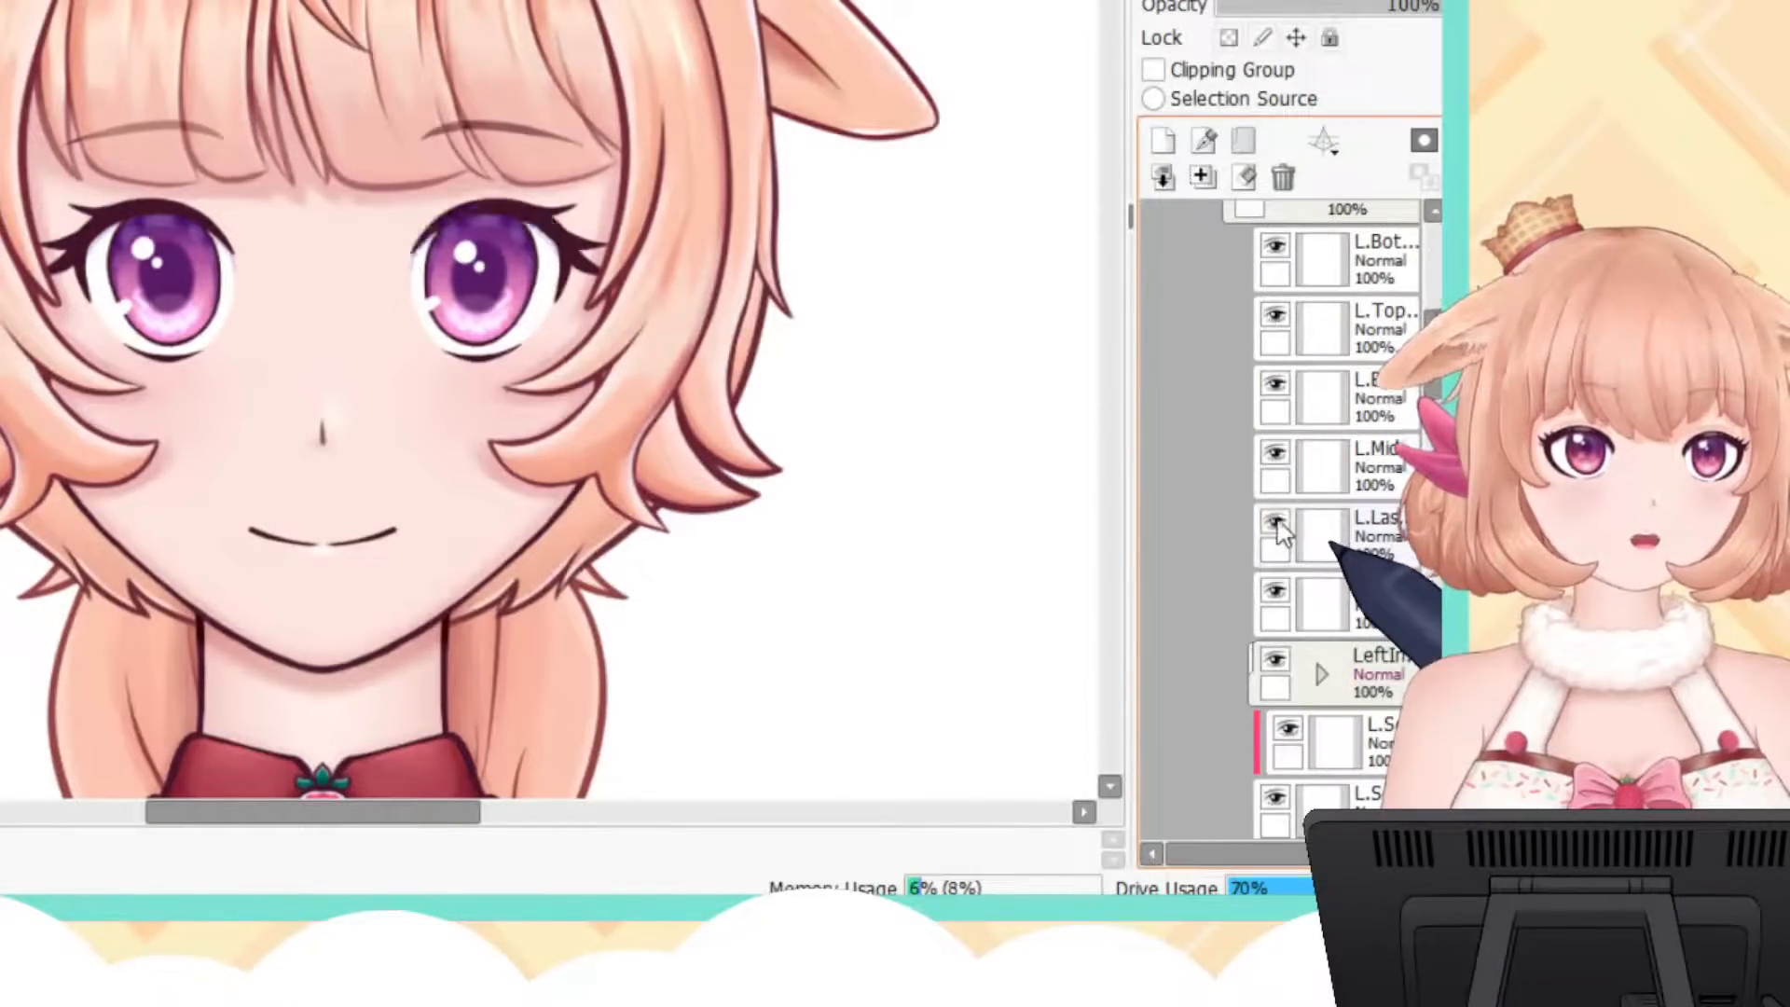
left_click(1278, 524)
left_click(1278, 524)
left_click(1277, 591)
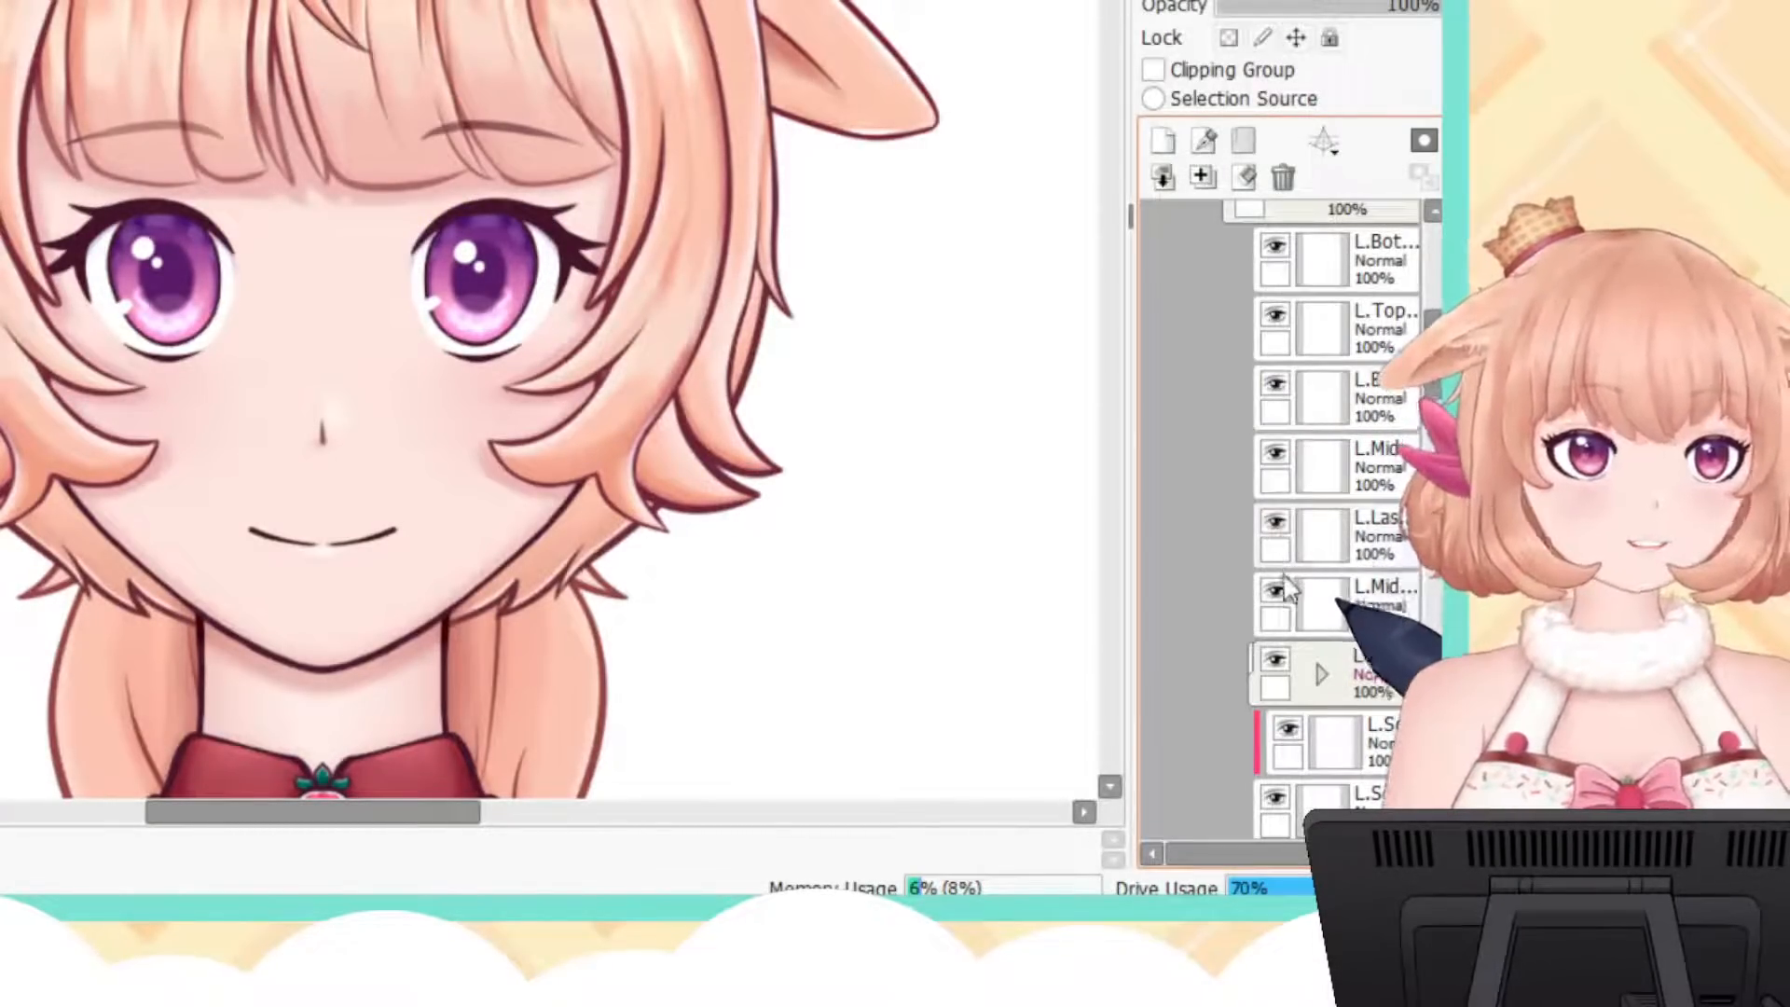
left_click(1279, 591)
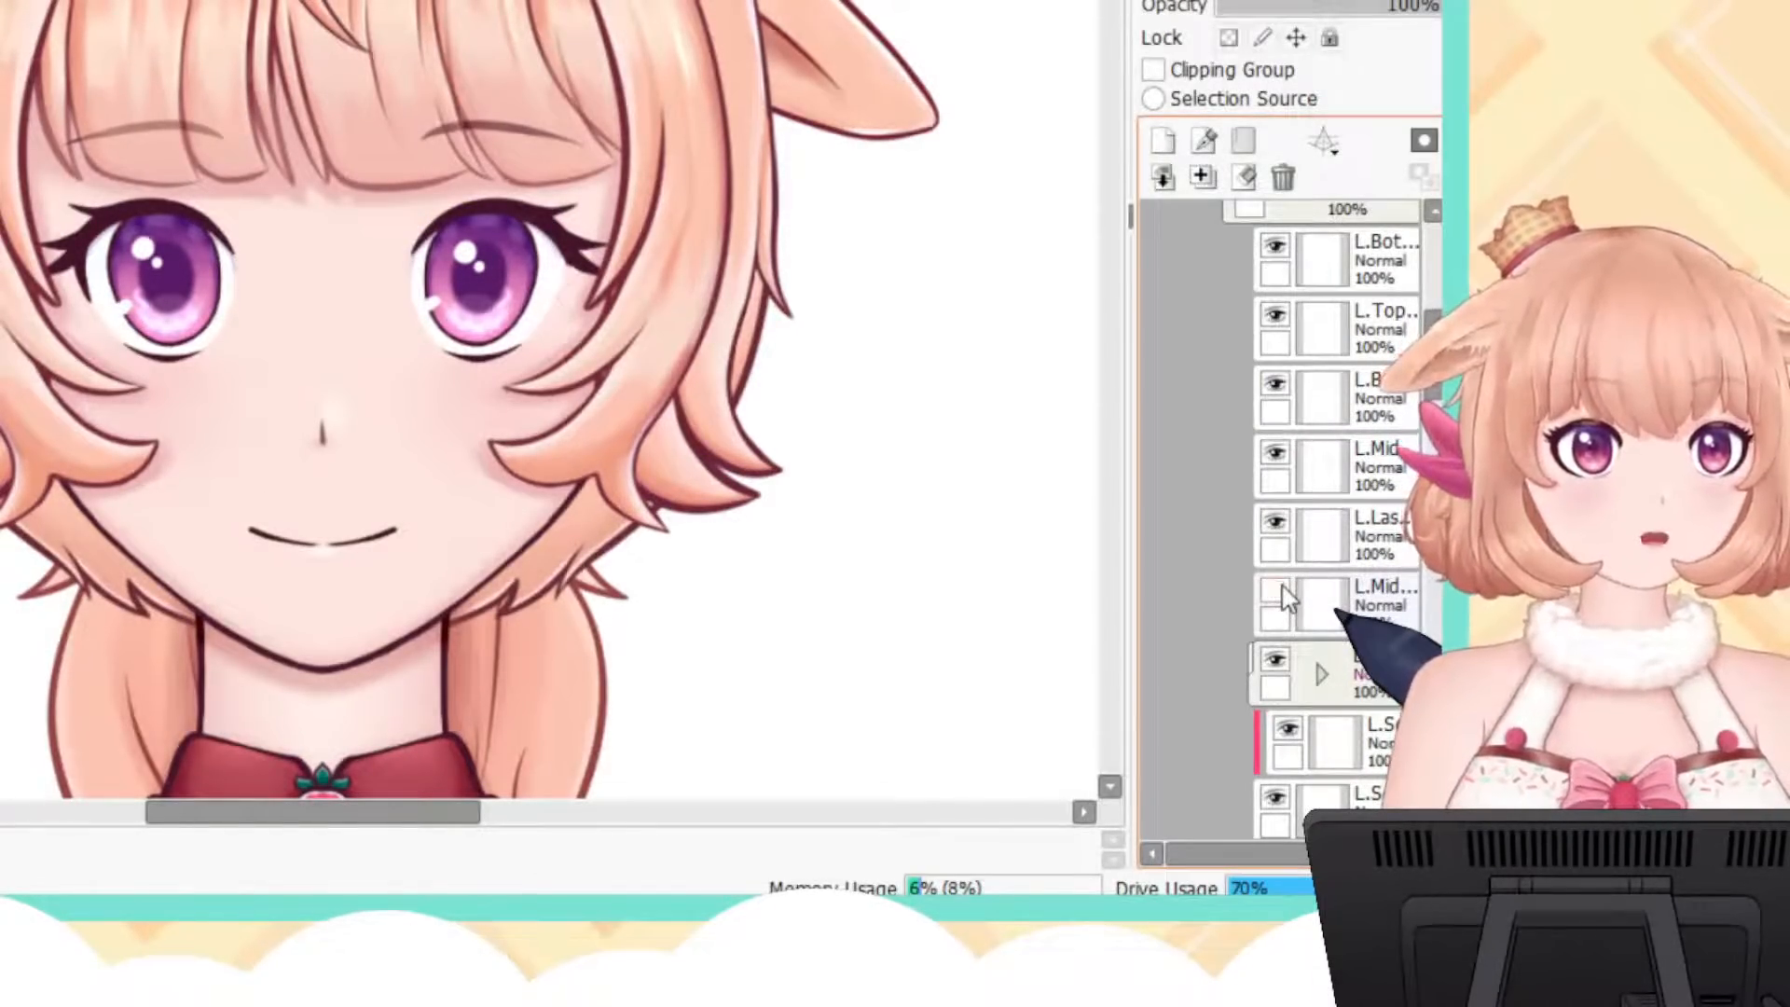
left_click(1279, 593)
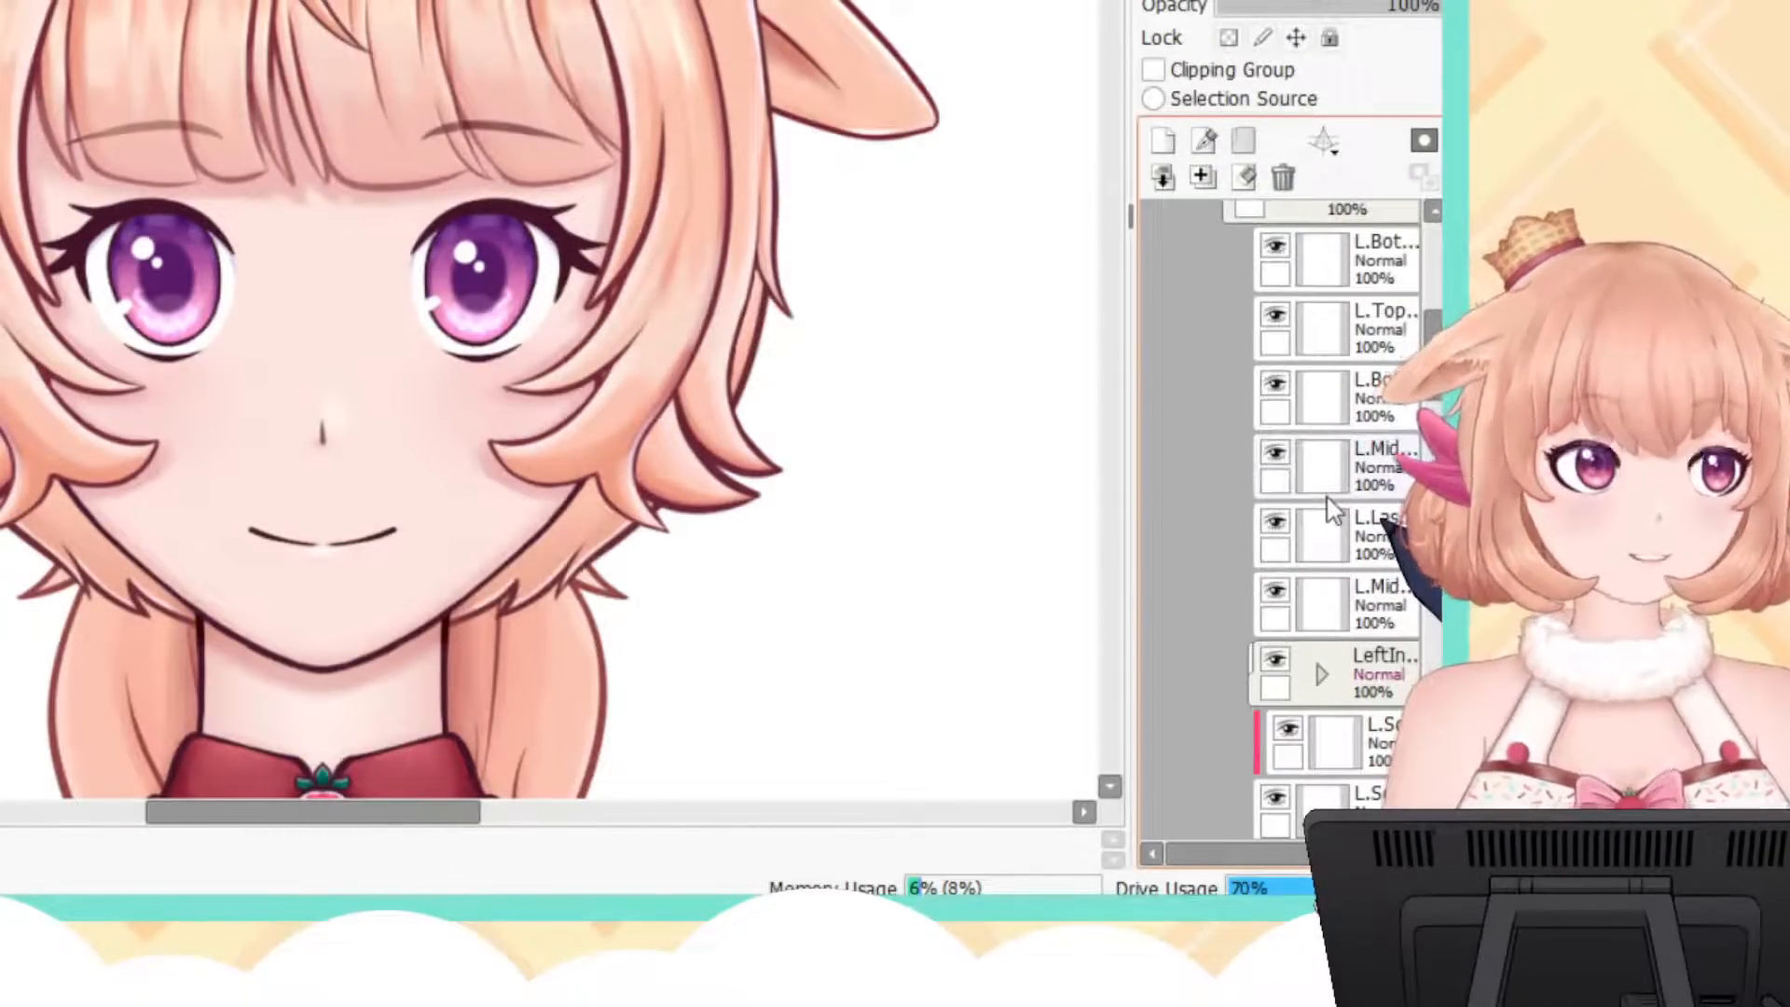
Step: Hide and show the clipped layer above L.Sclera and the inner left eye folder to examine what each contains
scroll(1363, 276, "up", 2)
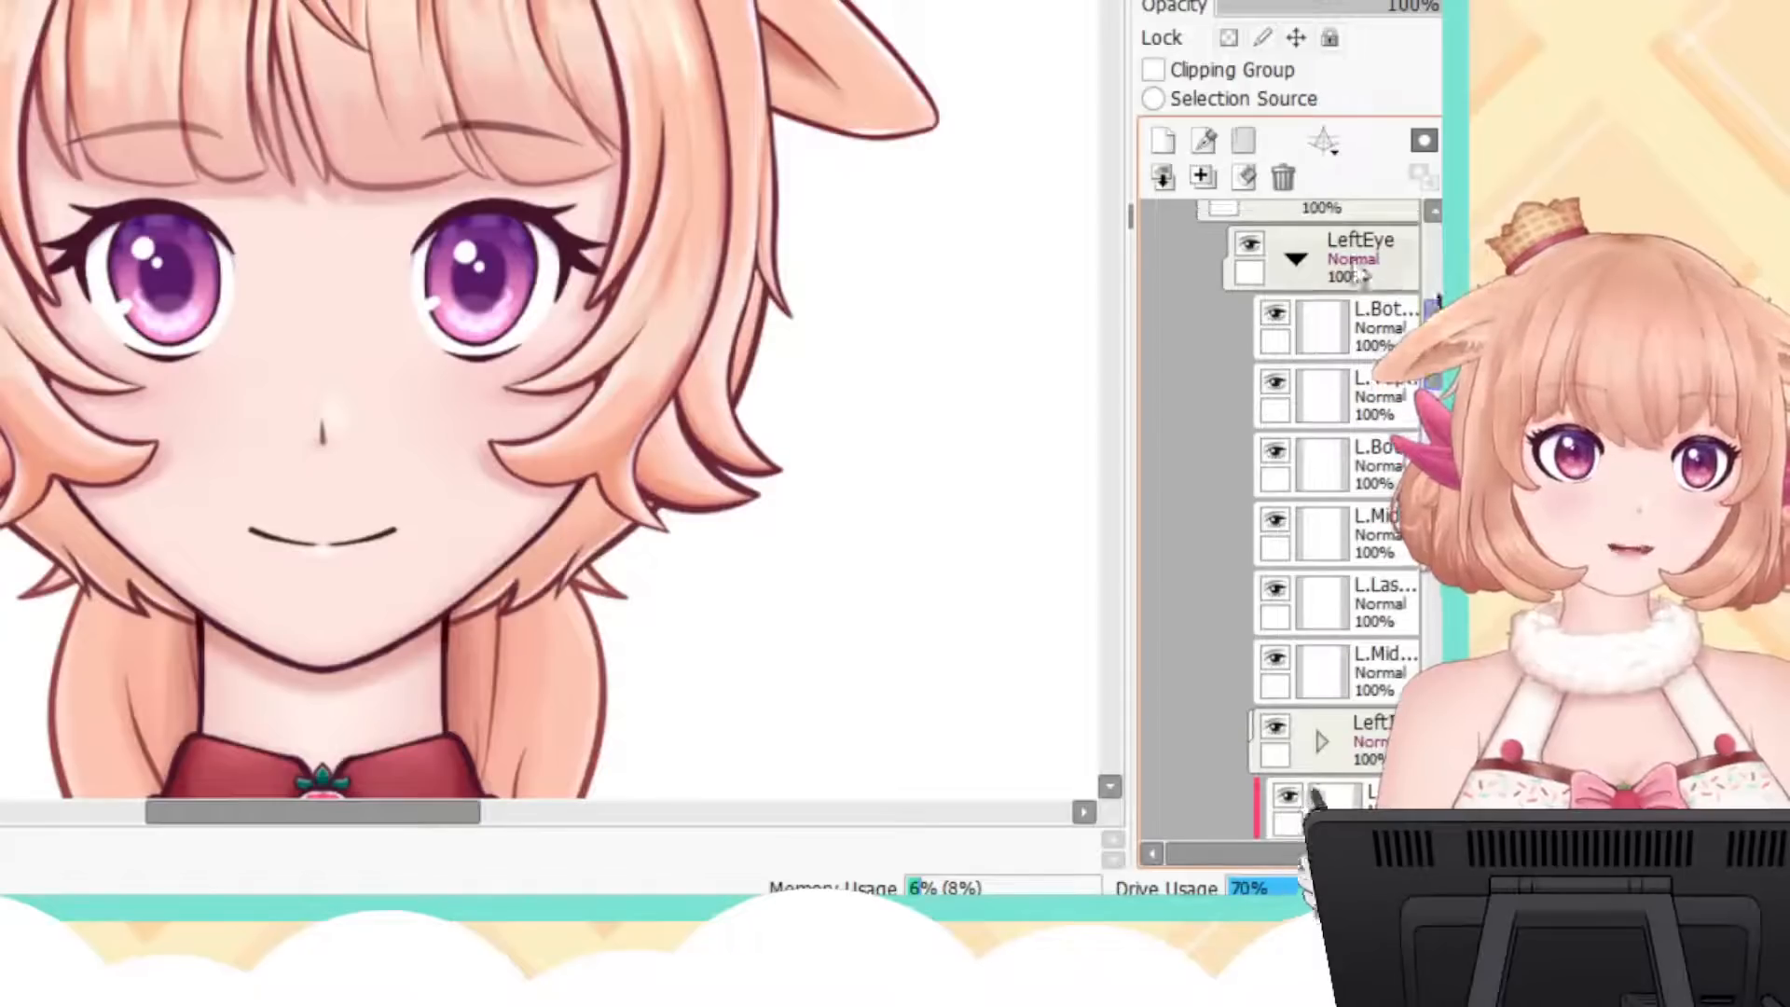
scroll(1319, 401, "down", 4)
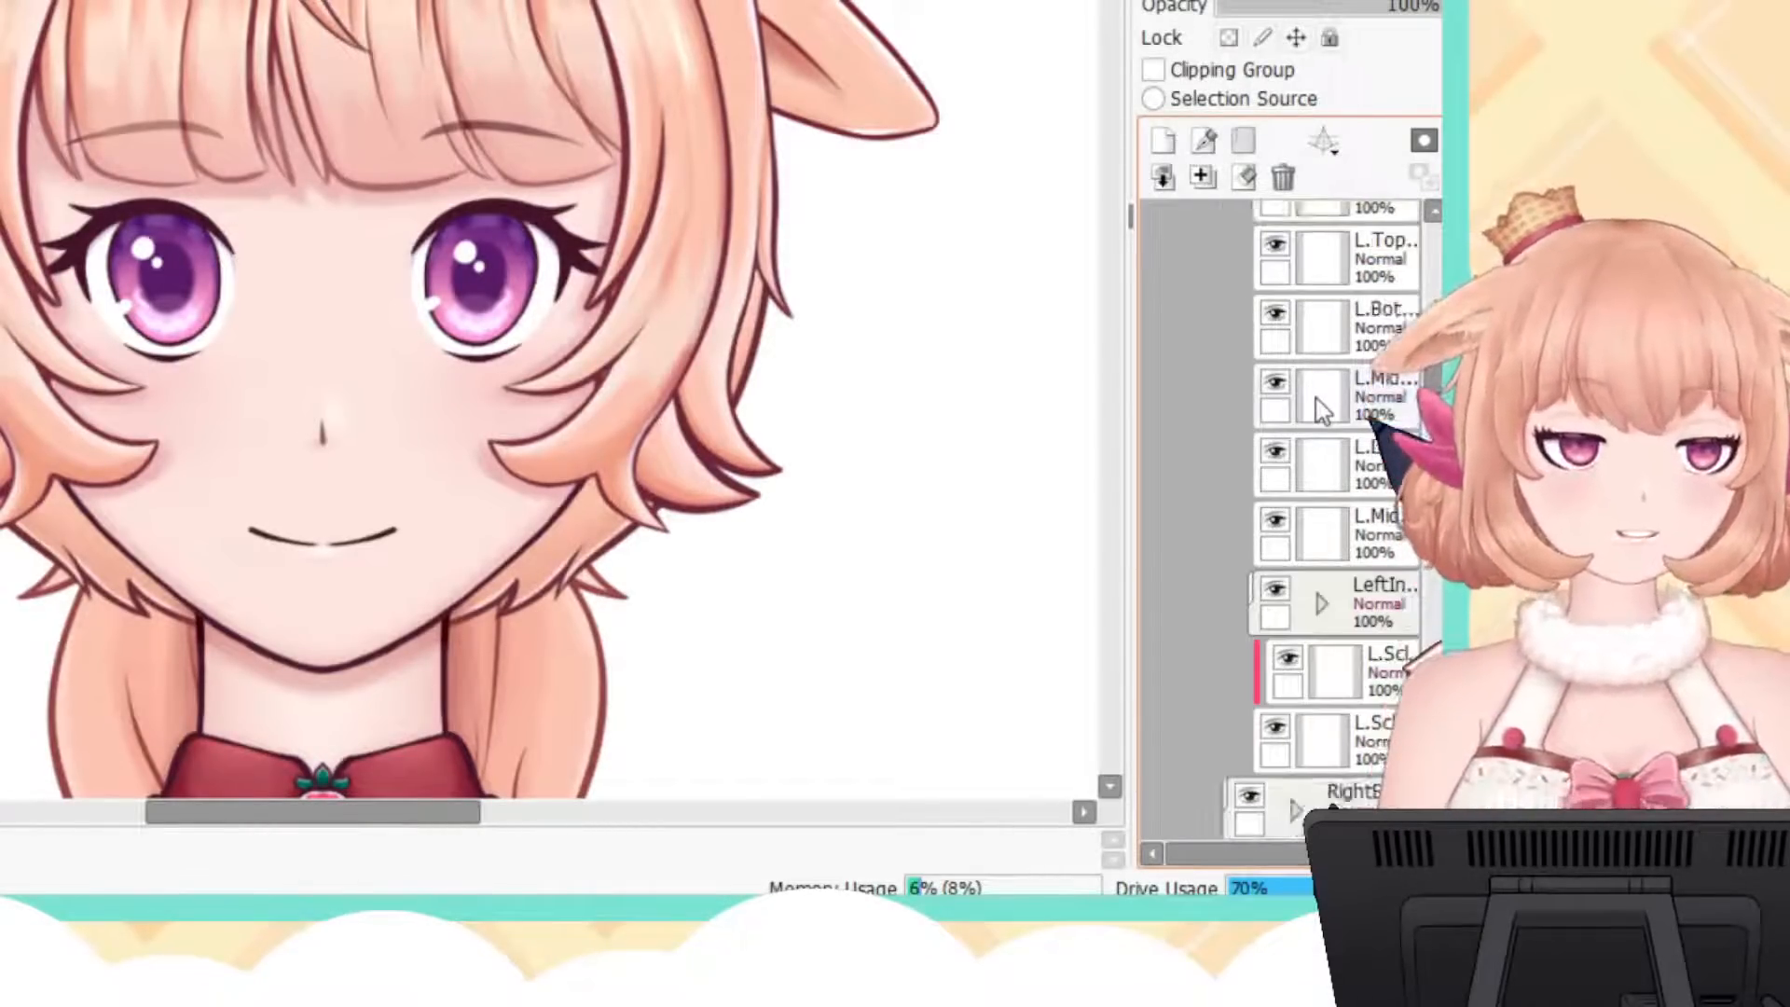
scroll(1333, 600, "down", 2)
left_click(1289, 588)
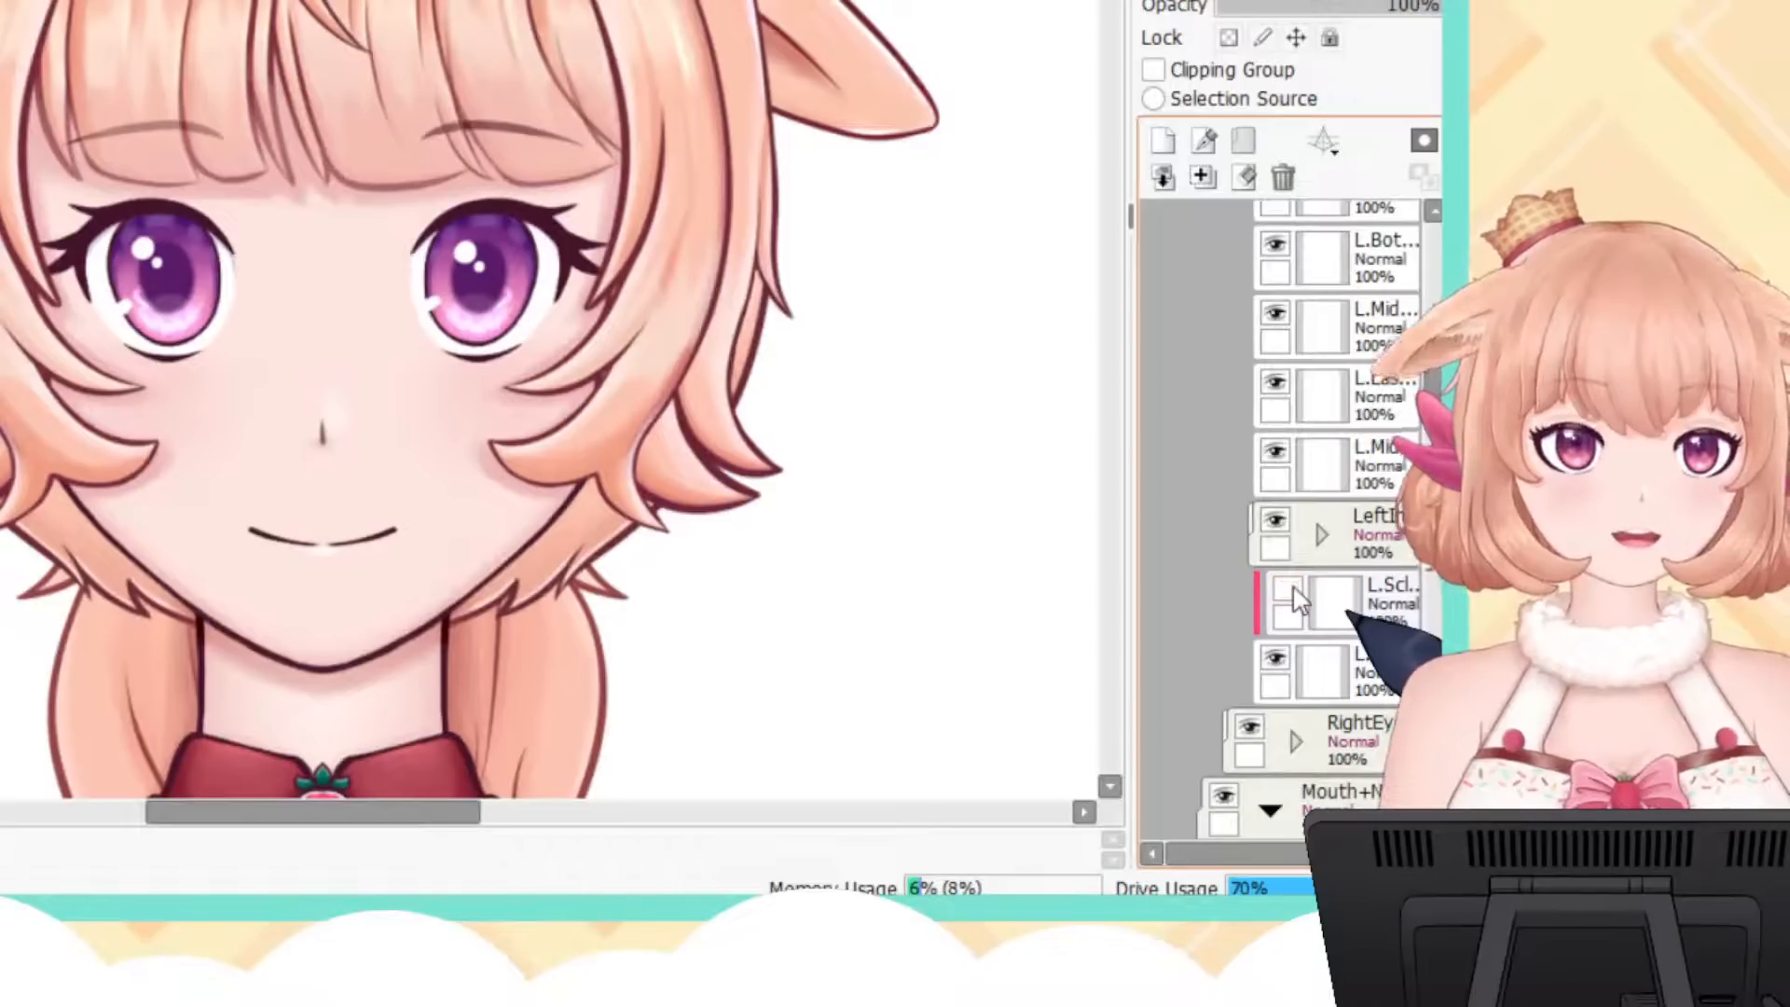
left_click(1289, 589)
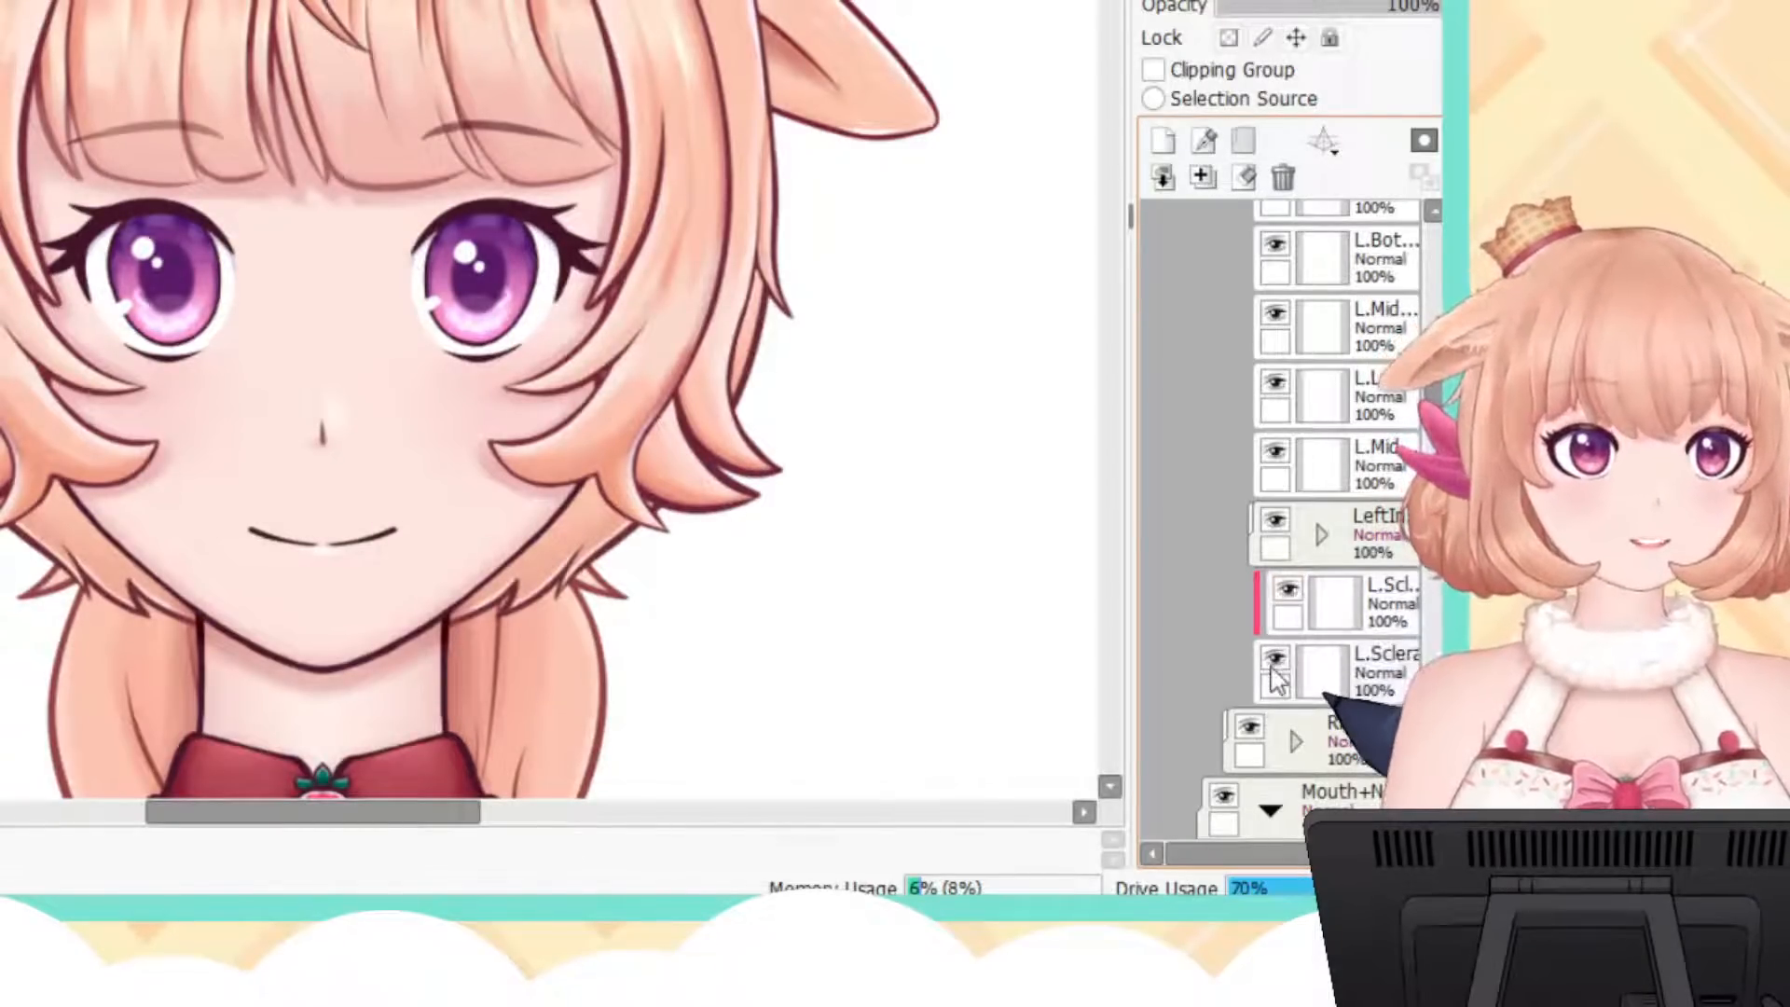
left_click(1275, 519)
left_click(1276, 519)
Step: Expand the inner left eye folder and toggle its three layers, including the pupil and iris, to examine them
left_click(1324, 535)
scroll(1323, 534, "down", 2)
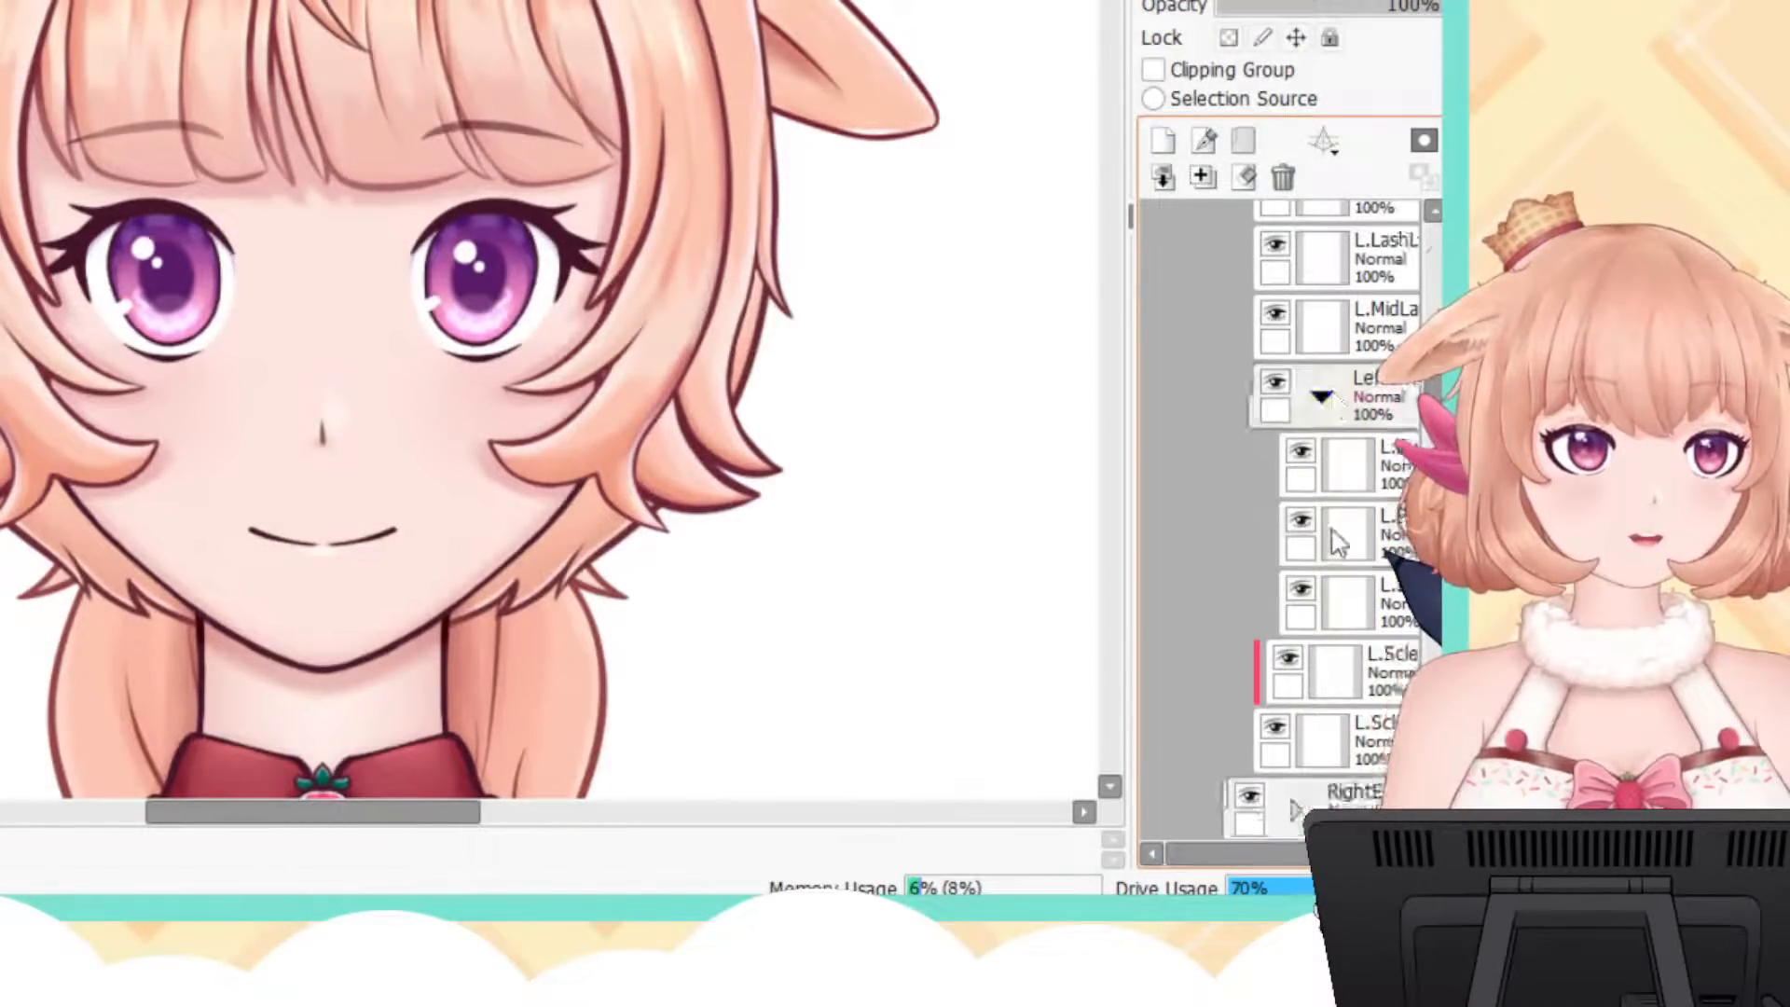
left_click(1302, 457)
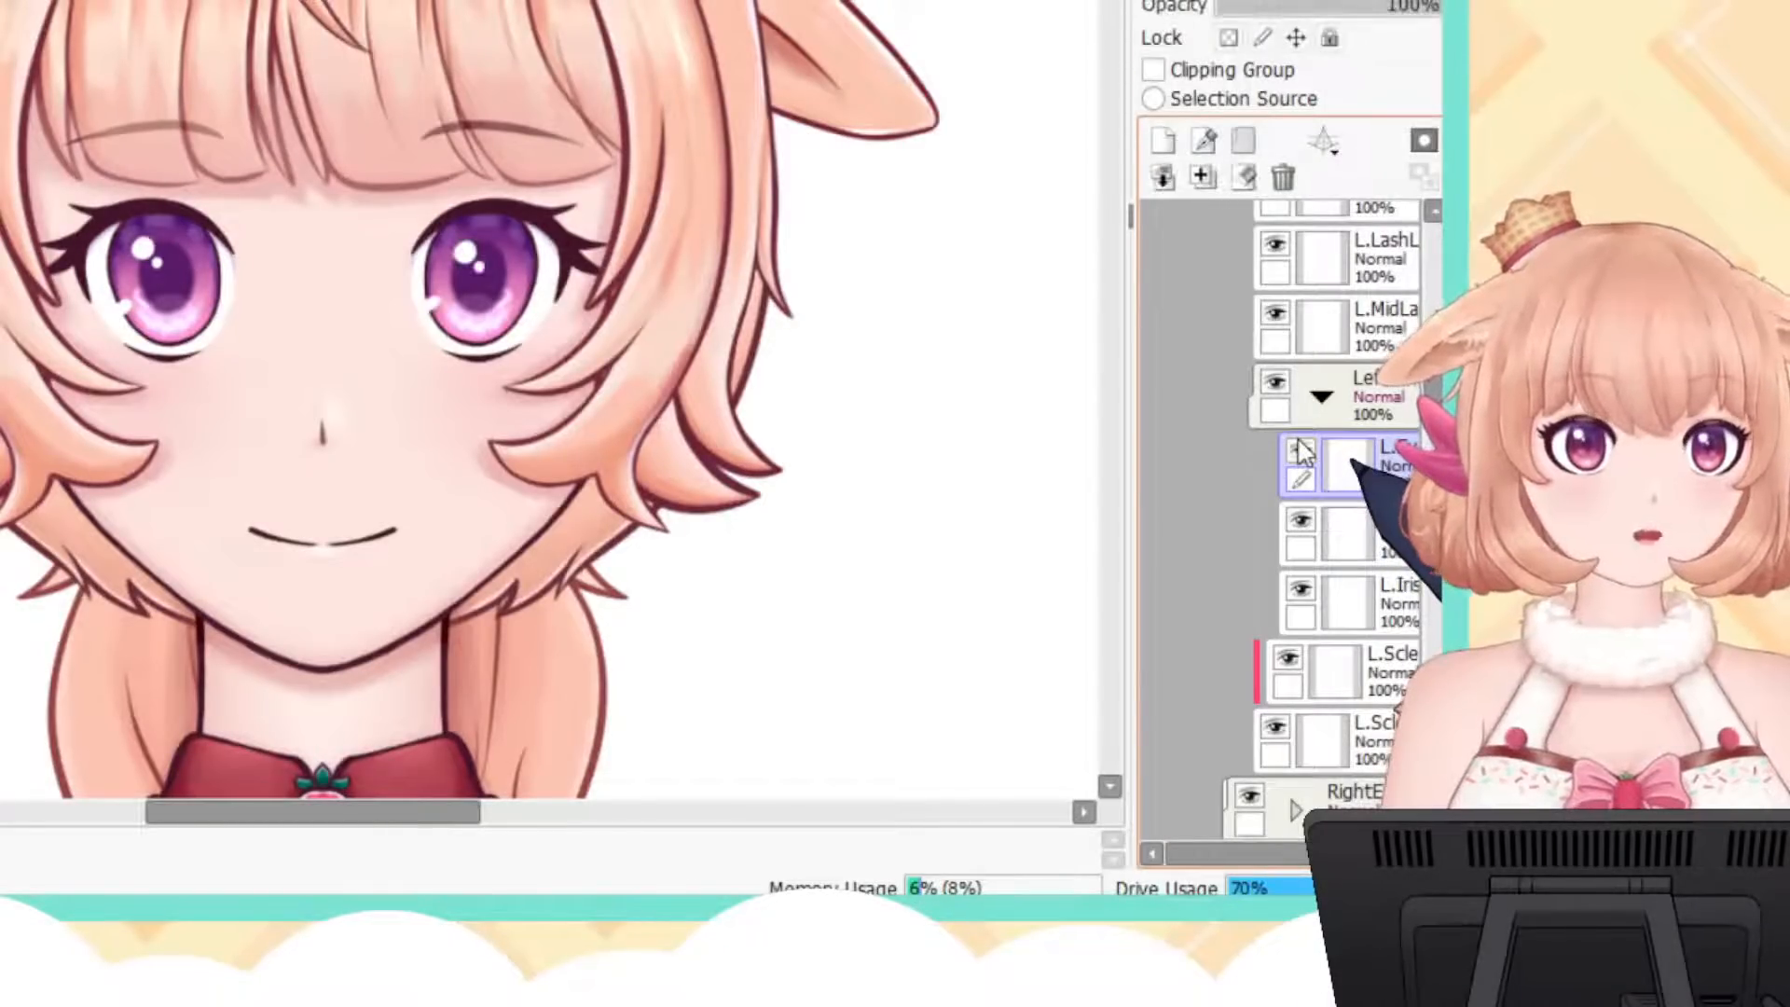
left_click(1302, 528)
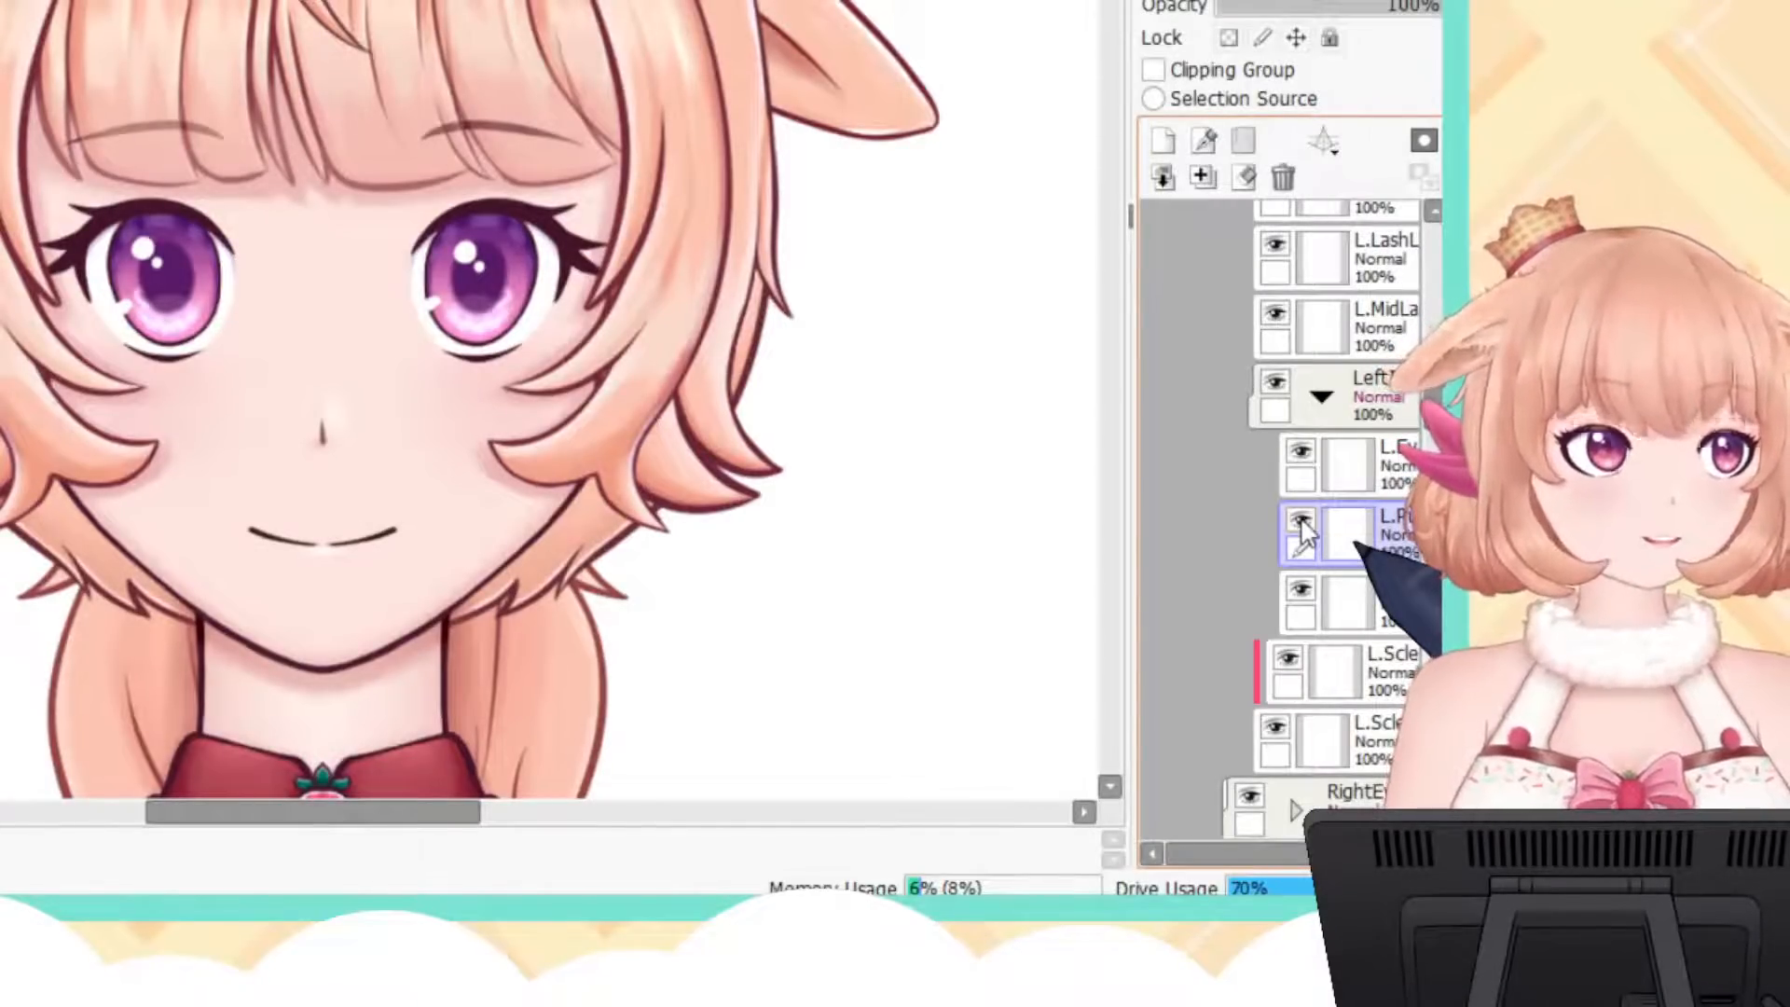
left_click(1302, 589)
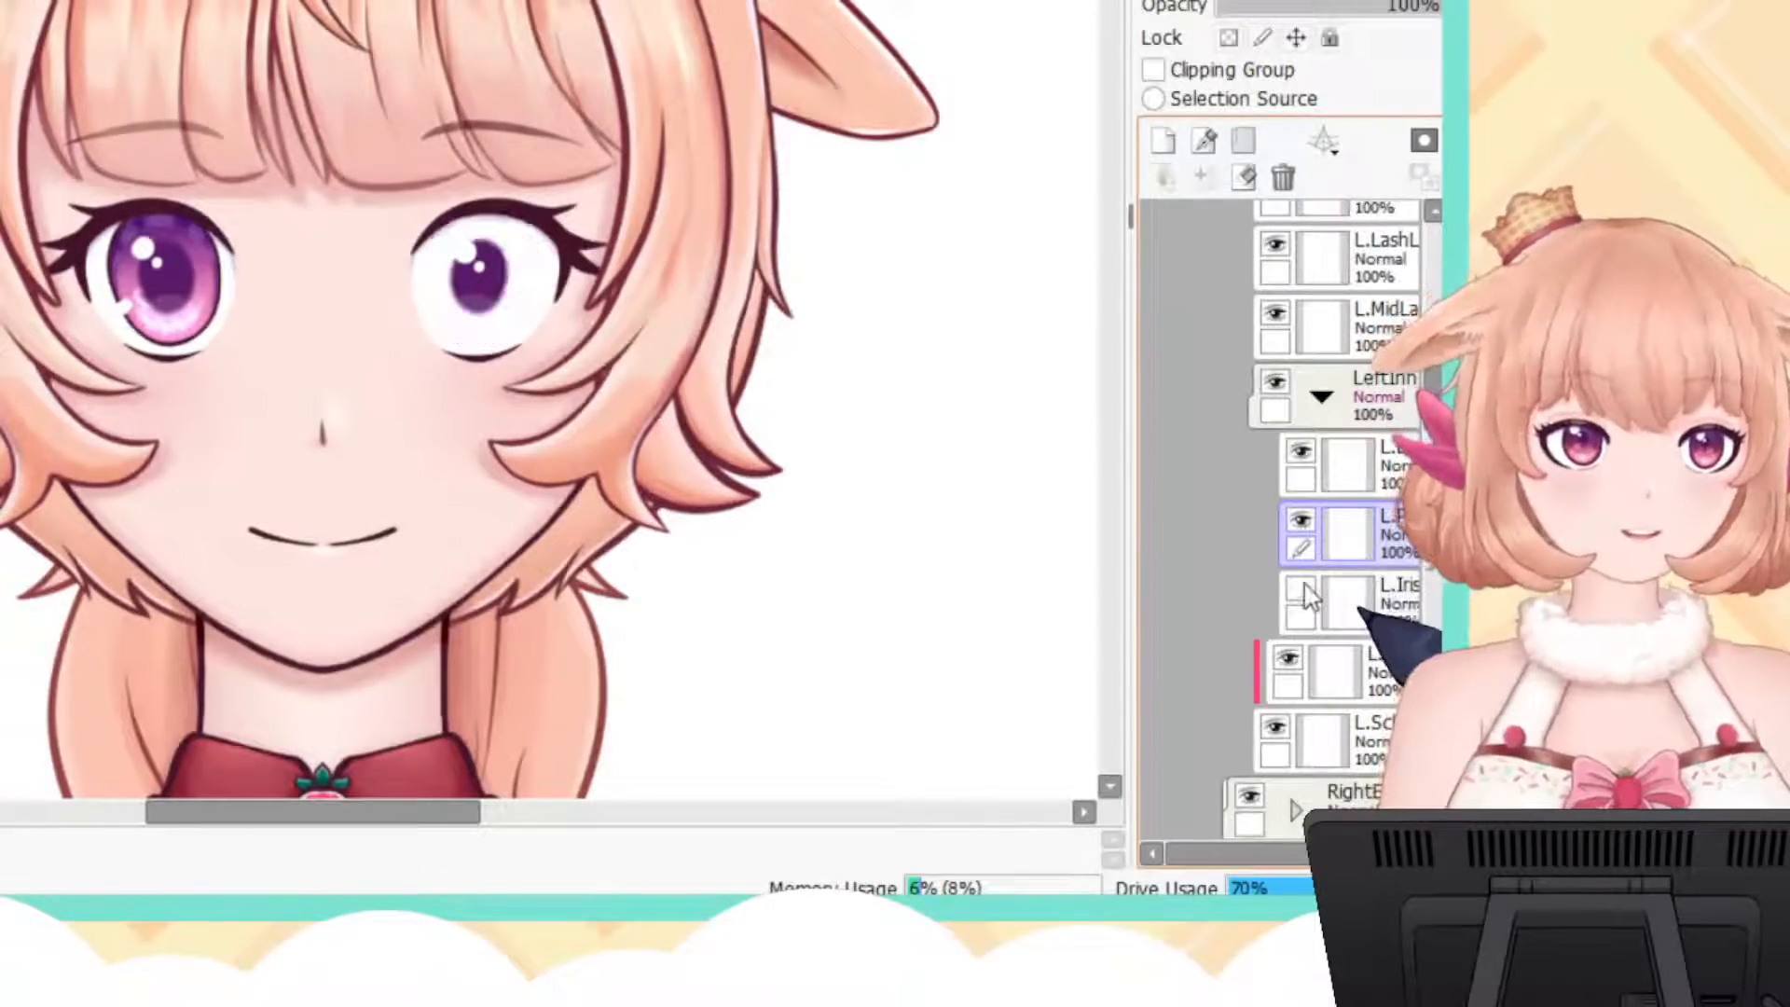
left_click(1303, 591)
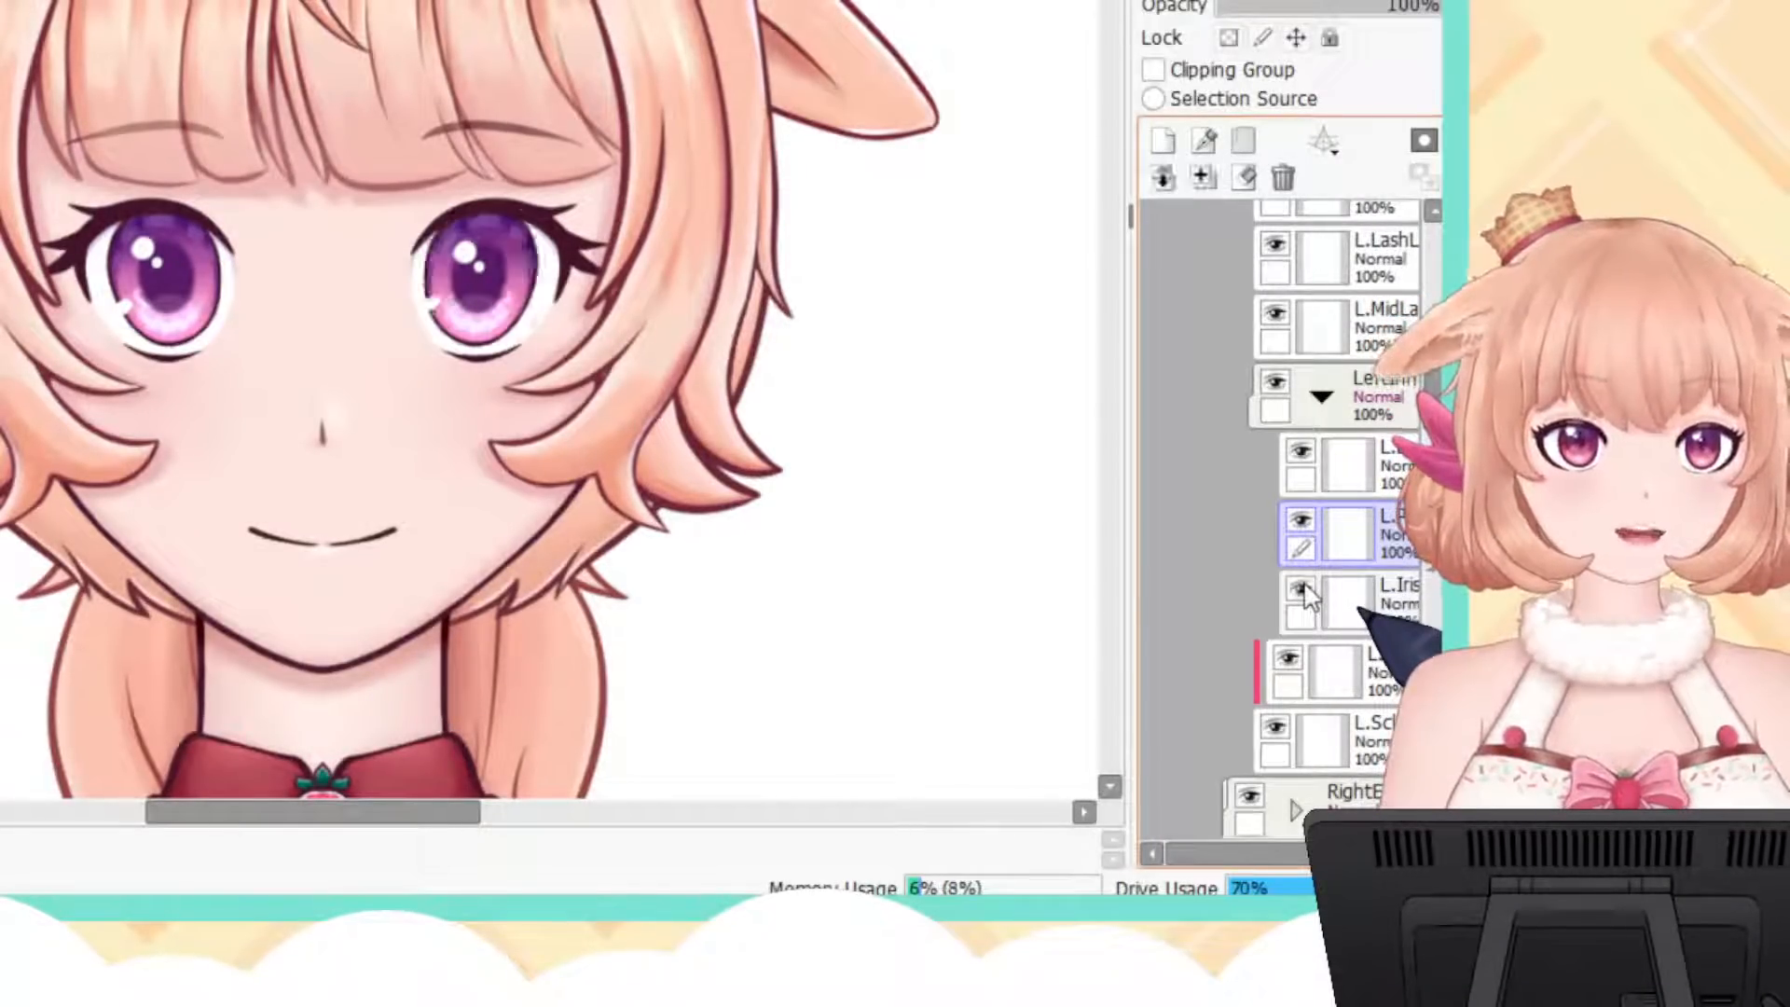
Step: Collapse the inner left eye folder, the LeftEye folder and the Eyes folder
left_click(1321, 396)
scroll(1333, 401, "up", 3)
scroll(1330, 392, "up", 2)
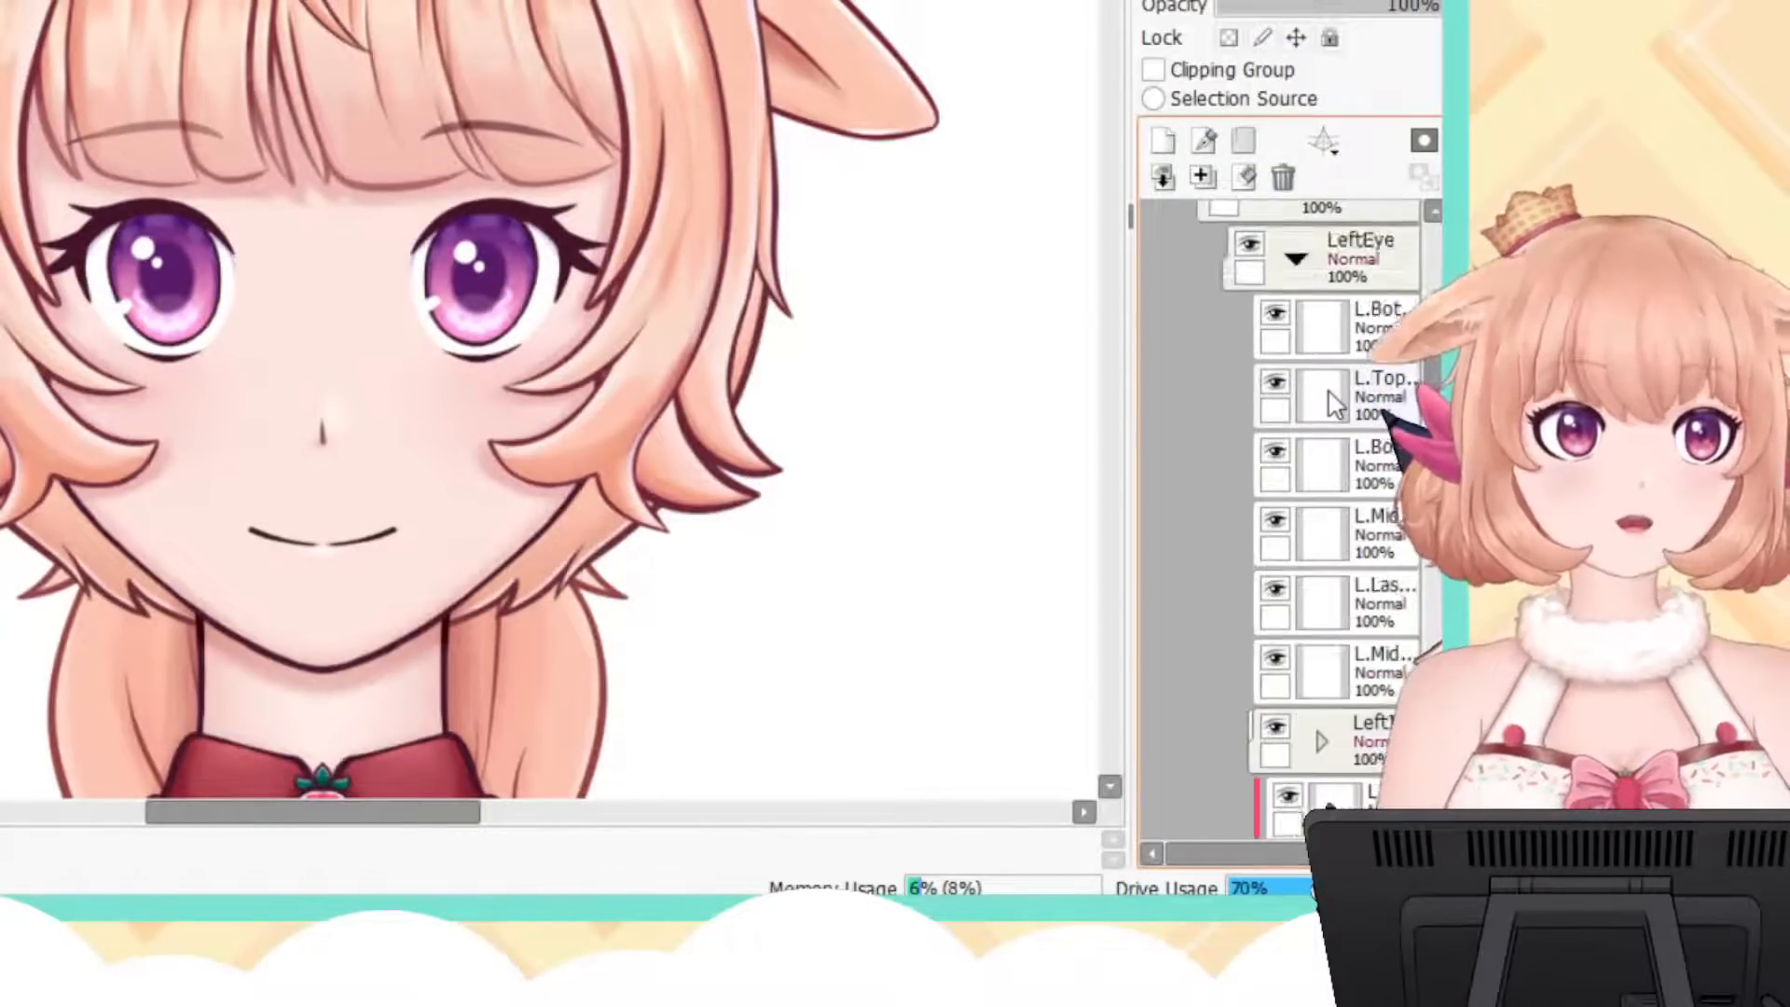
left_click(1295, 260)
scroll(1311, 320, "up", 1)
scroll(1314, 331, "up", 1)
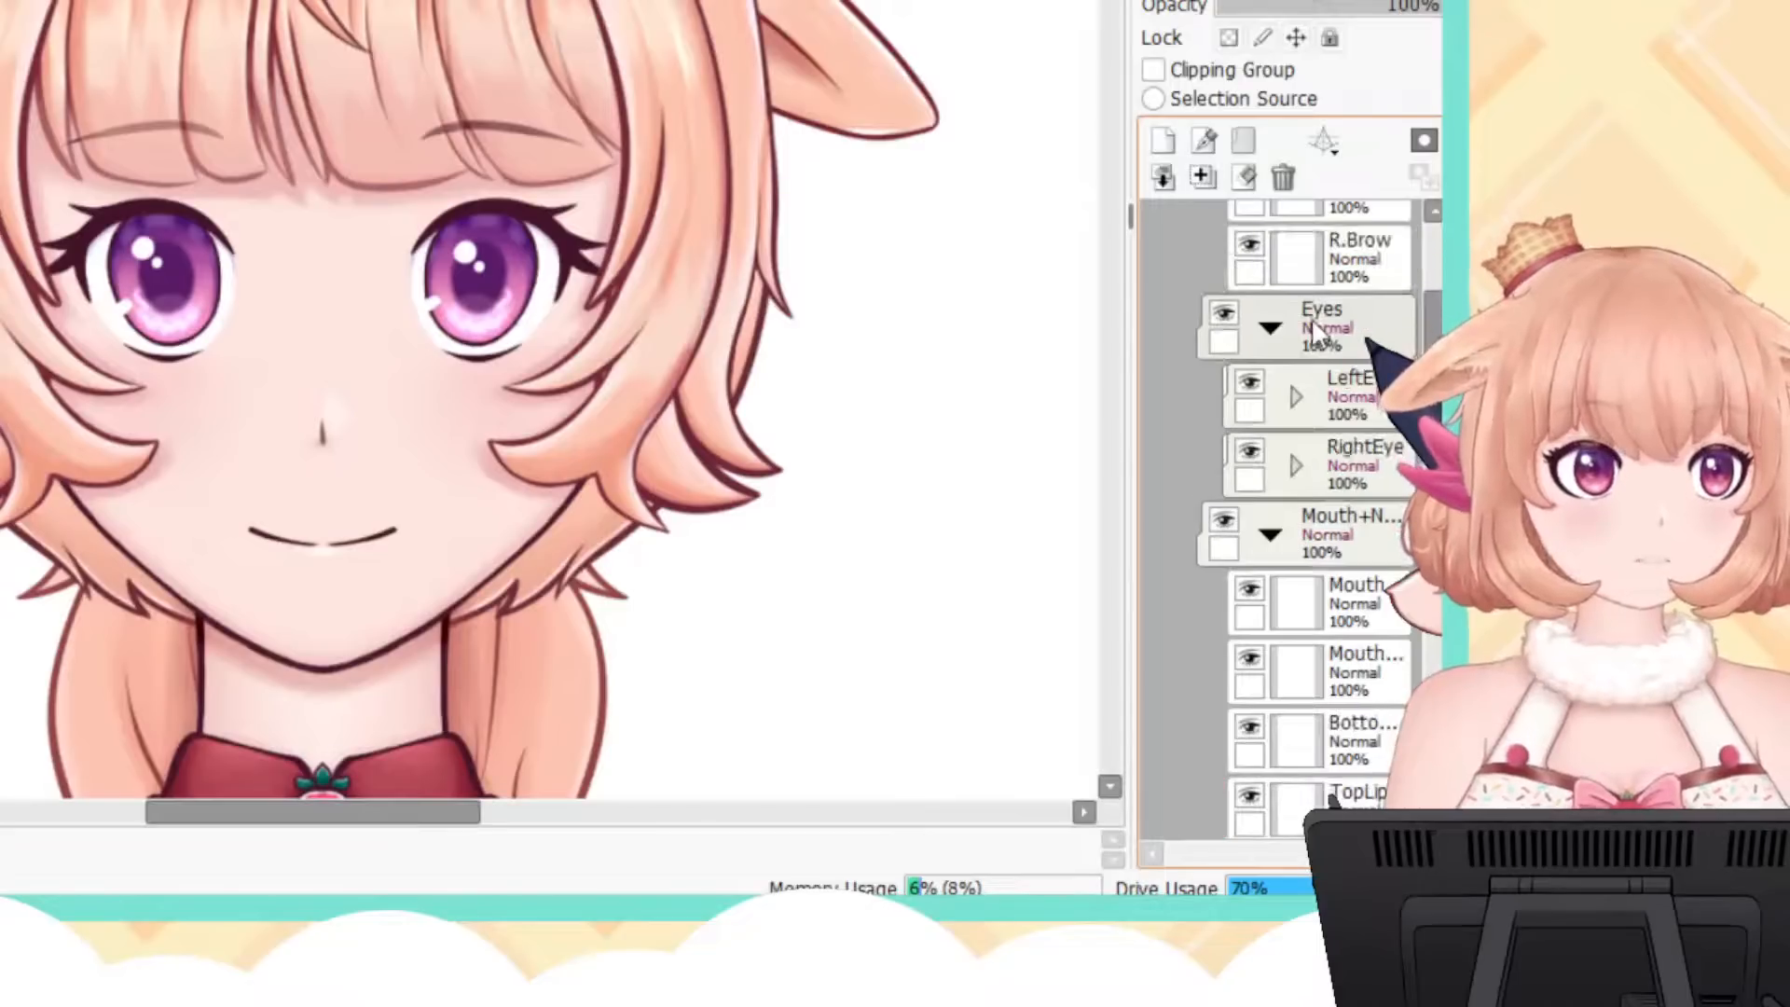
left_click(1271, 328)
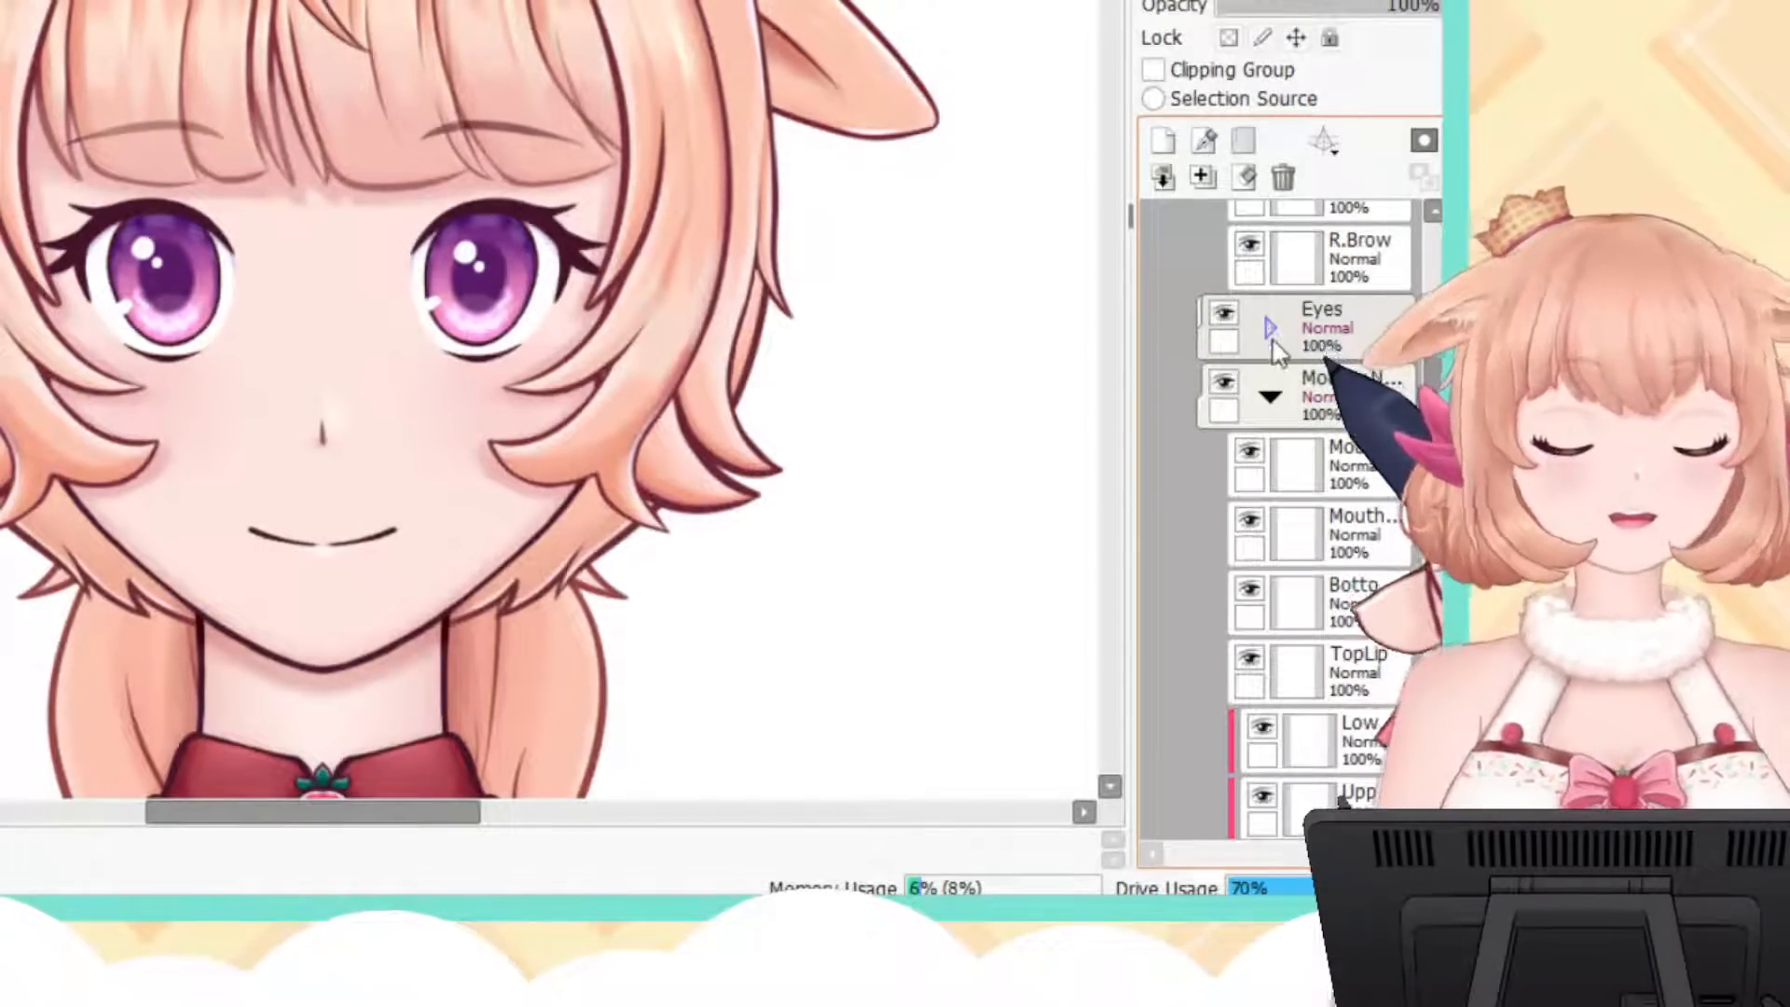
Step: Zoom in on the mouth and toggle the two topmost Mouth layers in the Mouth+Nose folder to examine them
scroll(1299, 379, "down", 1)
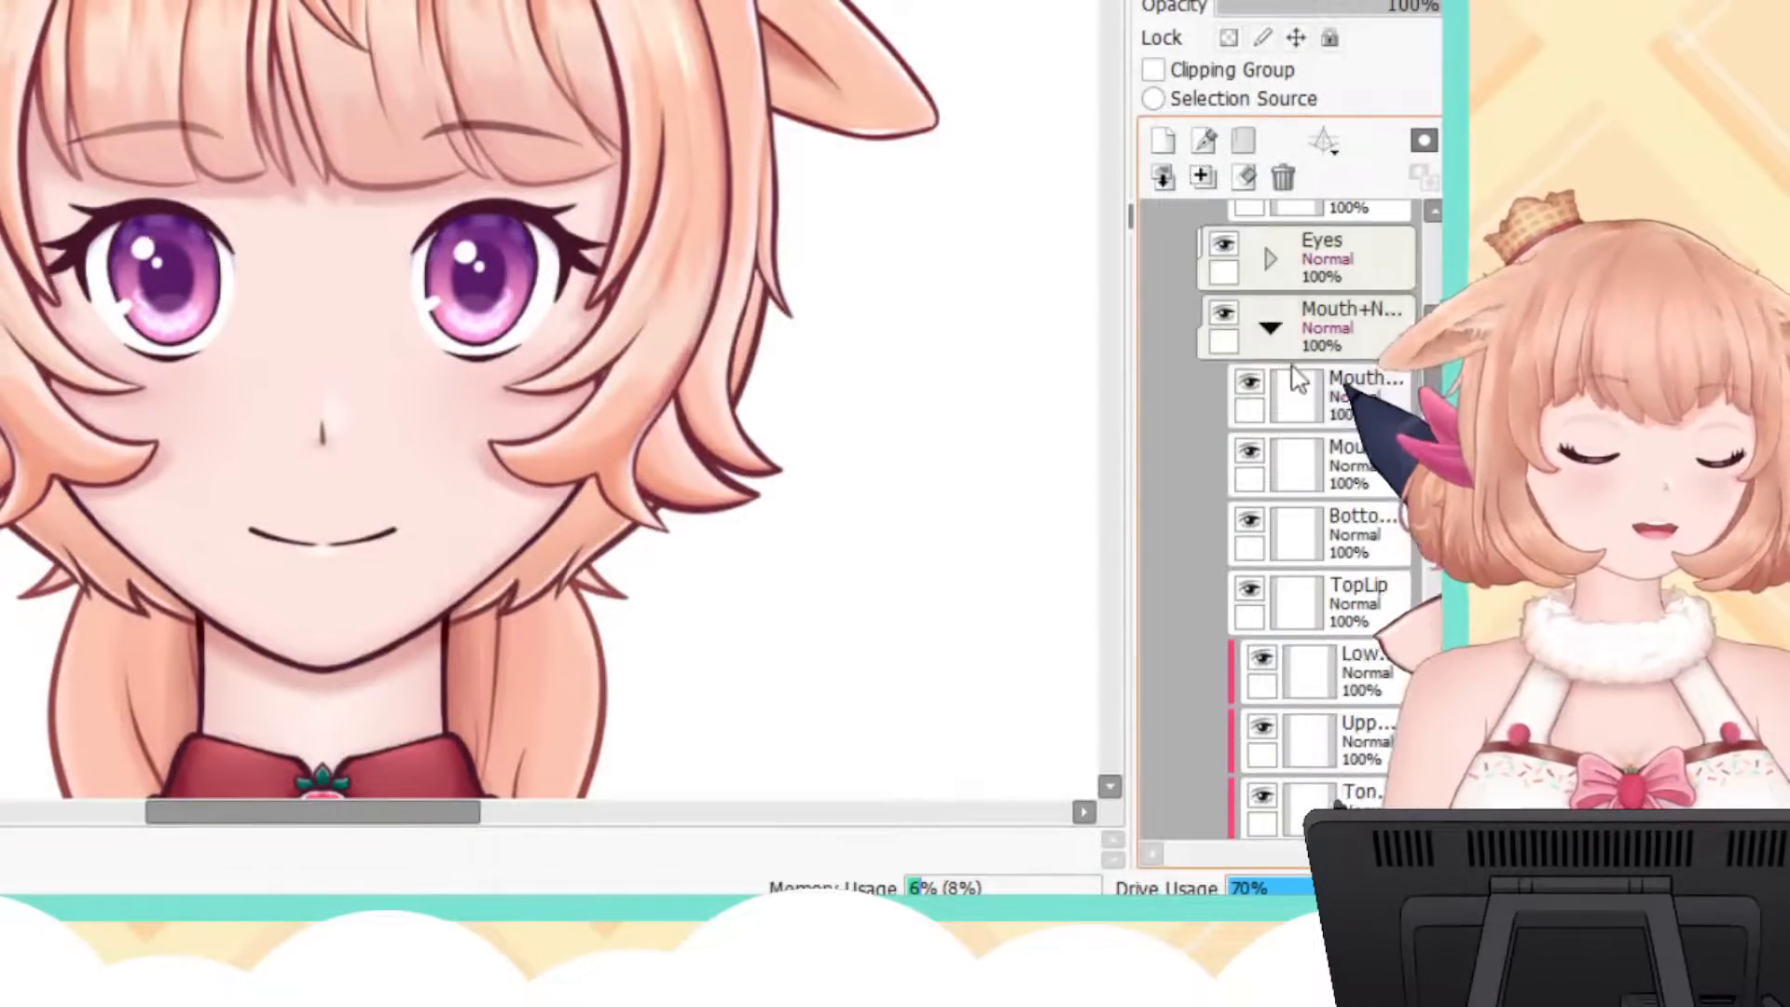
scroll(1298, 380, "down", 1)
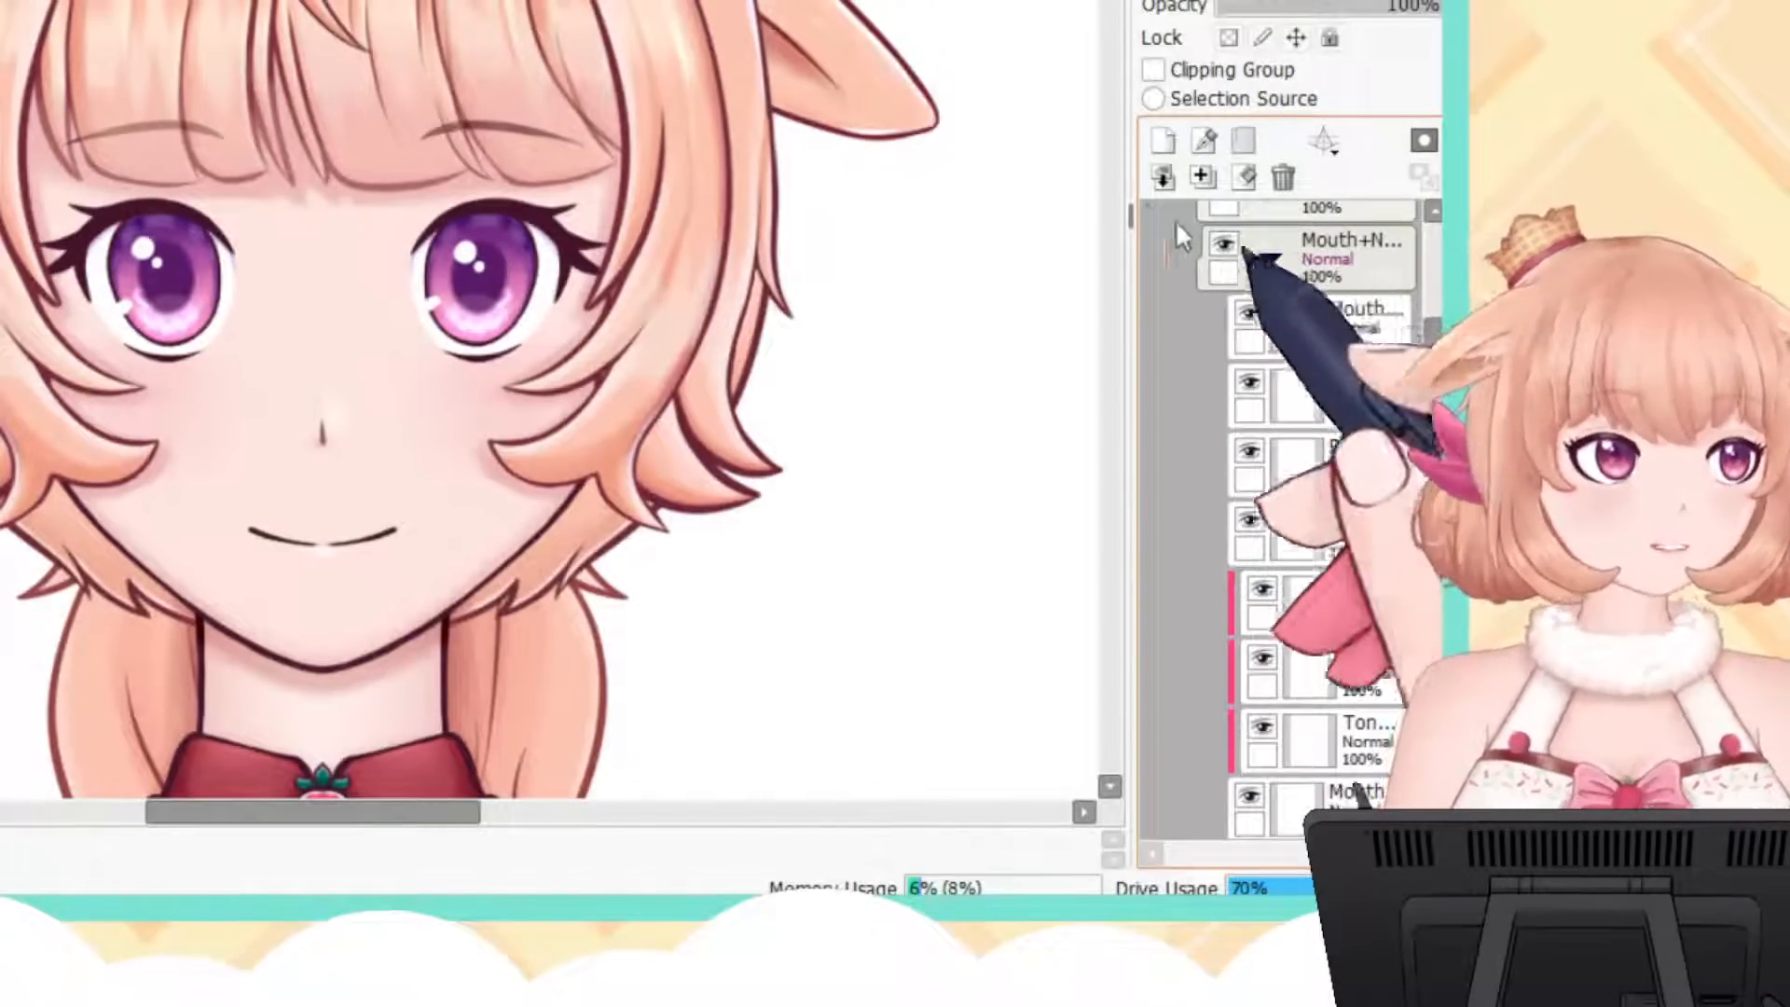
scroll(1123, 31, "down", 3)
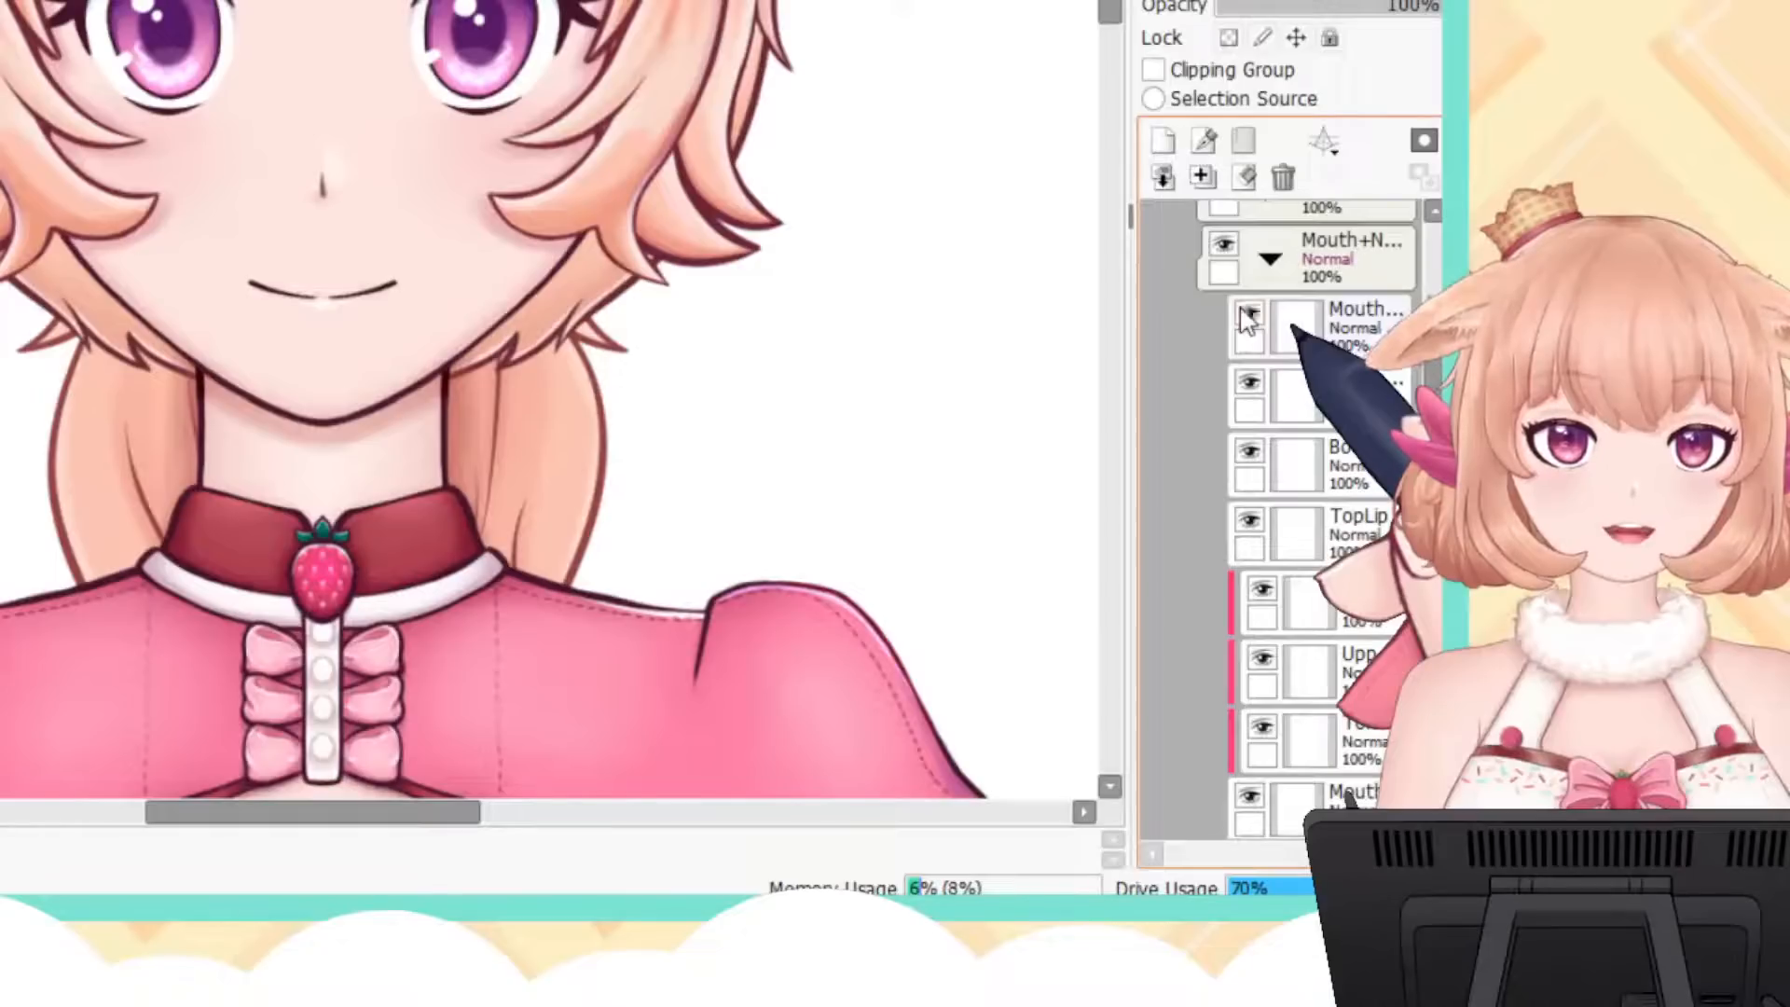
left_click(1250, 384)
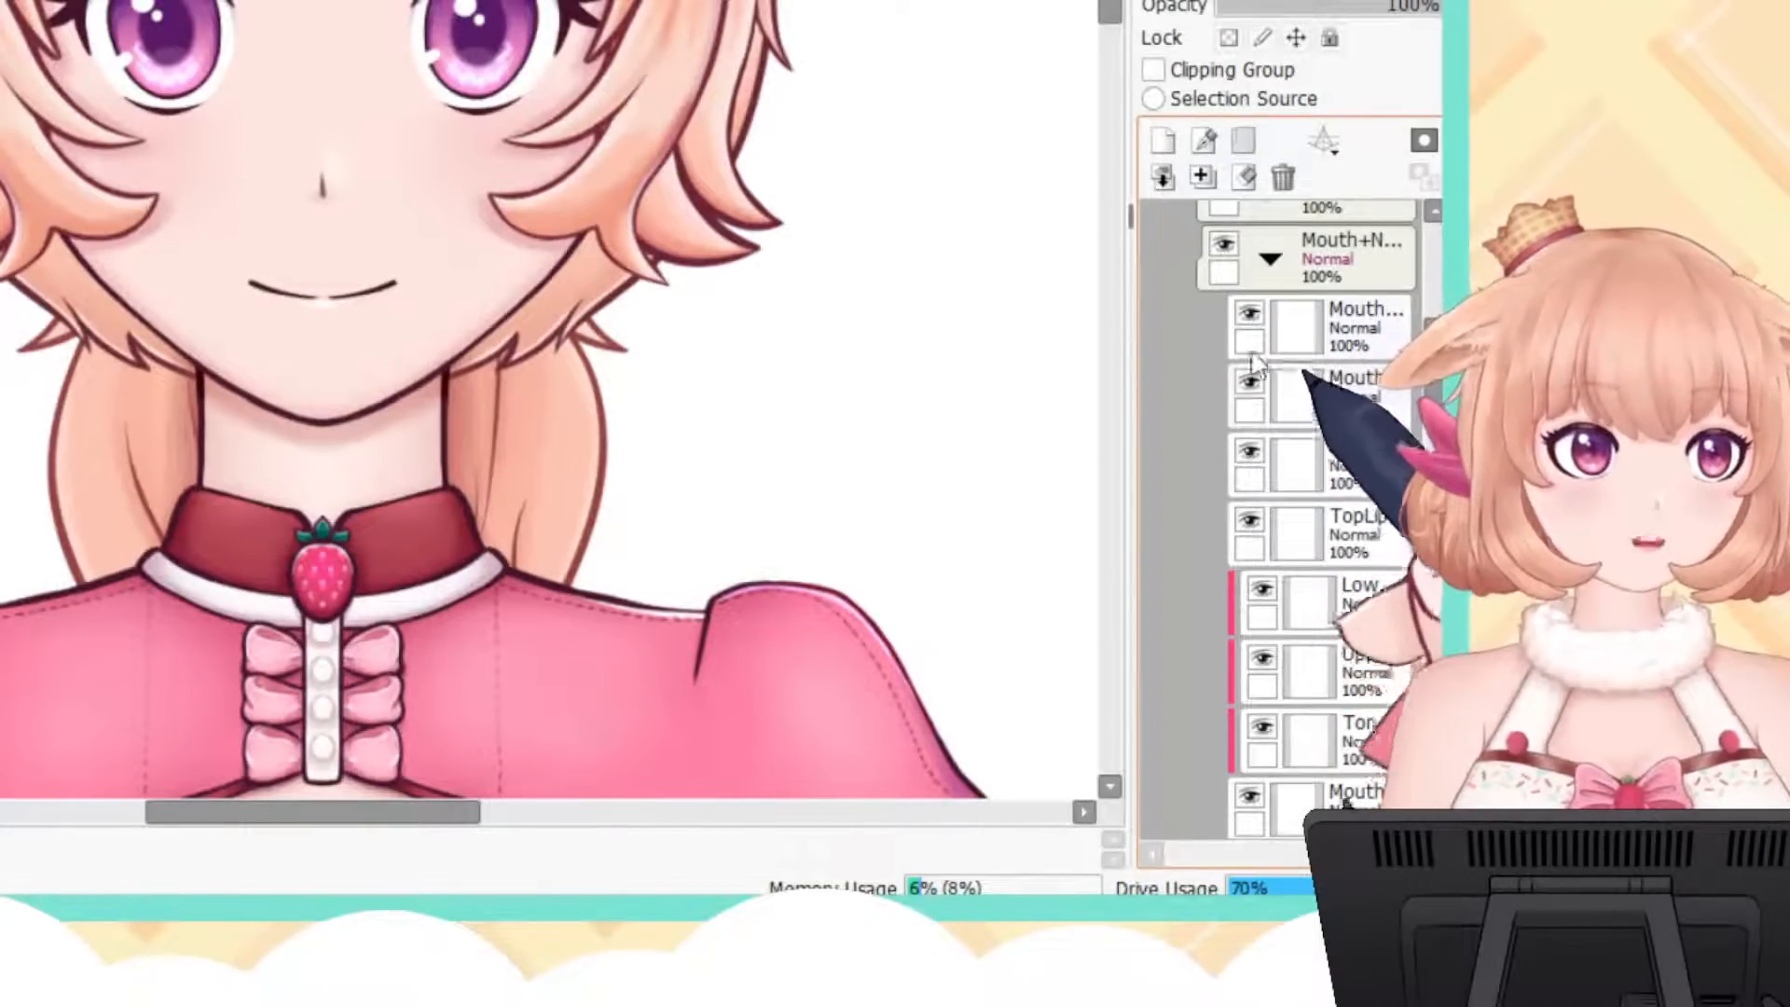
key("Page_Up")
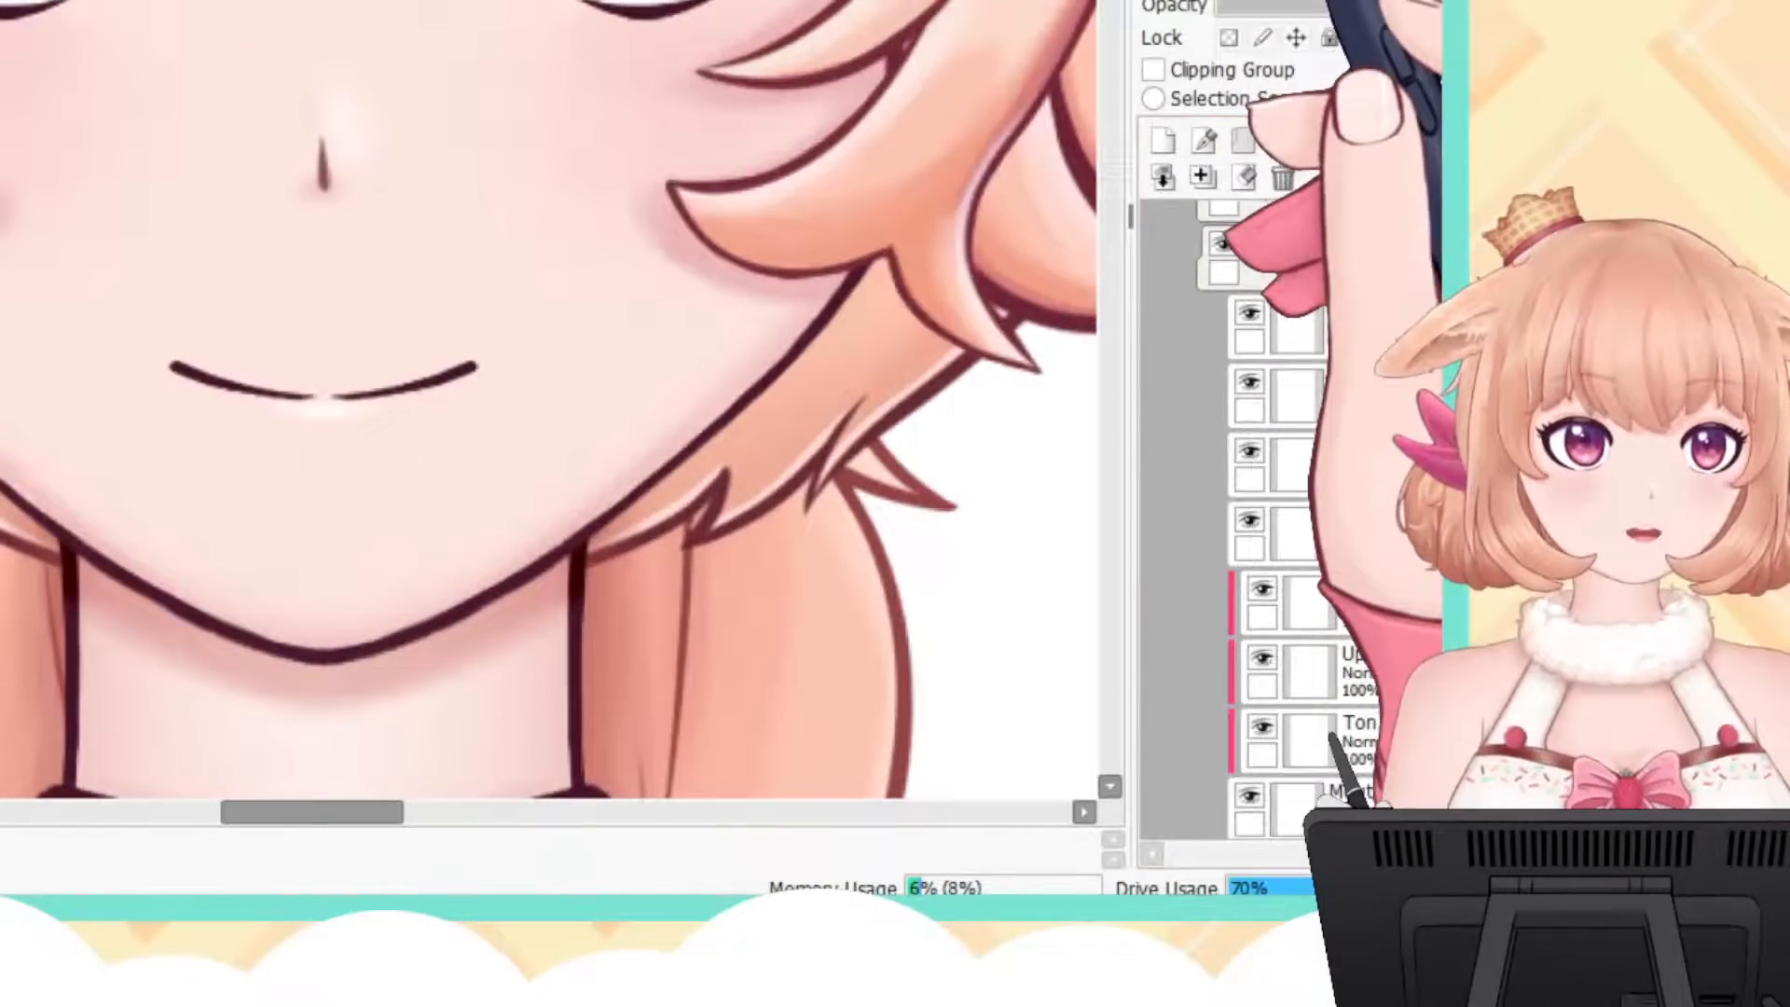
left_click(1248, 318)
left_click(1248, 318)
left_click(1249, 379)
left_click(1250, 382)
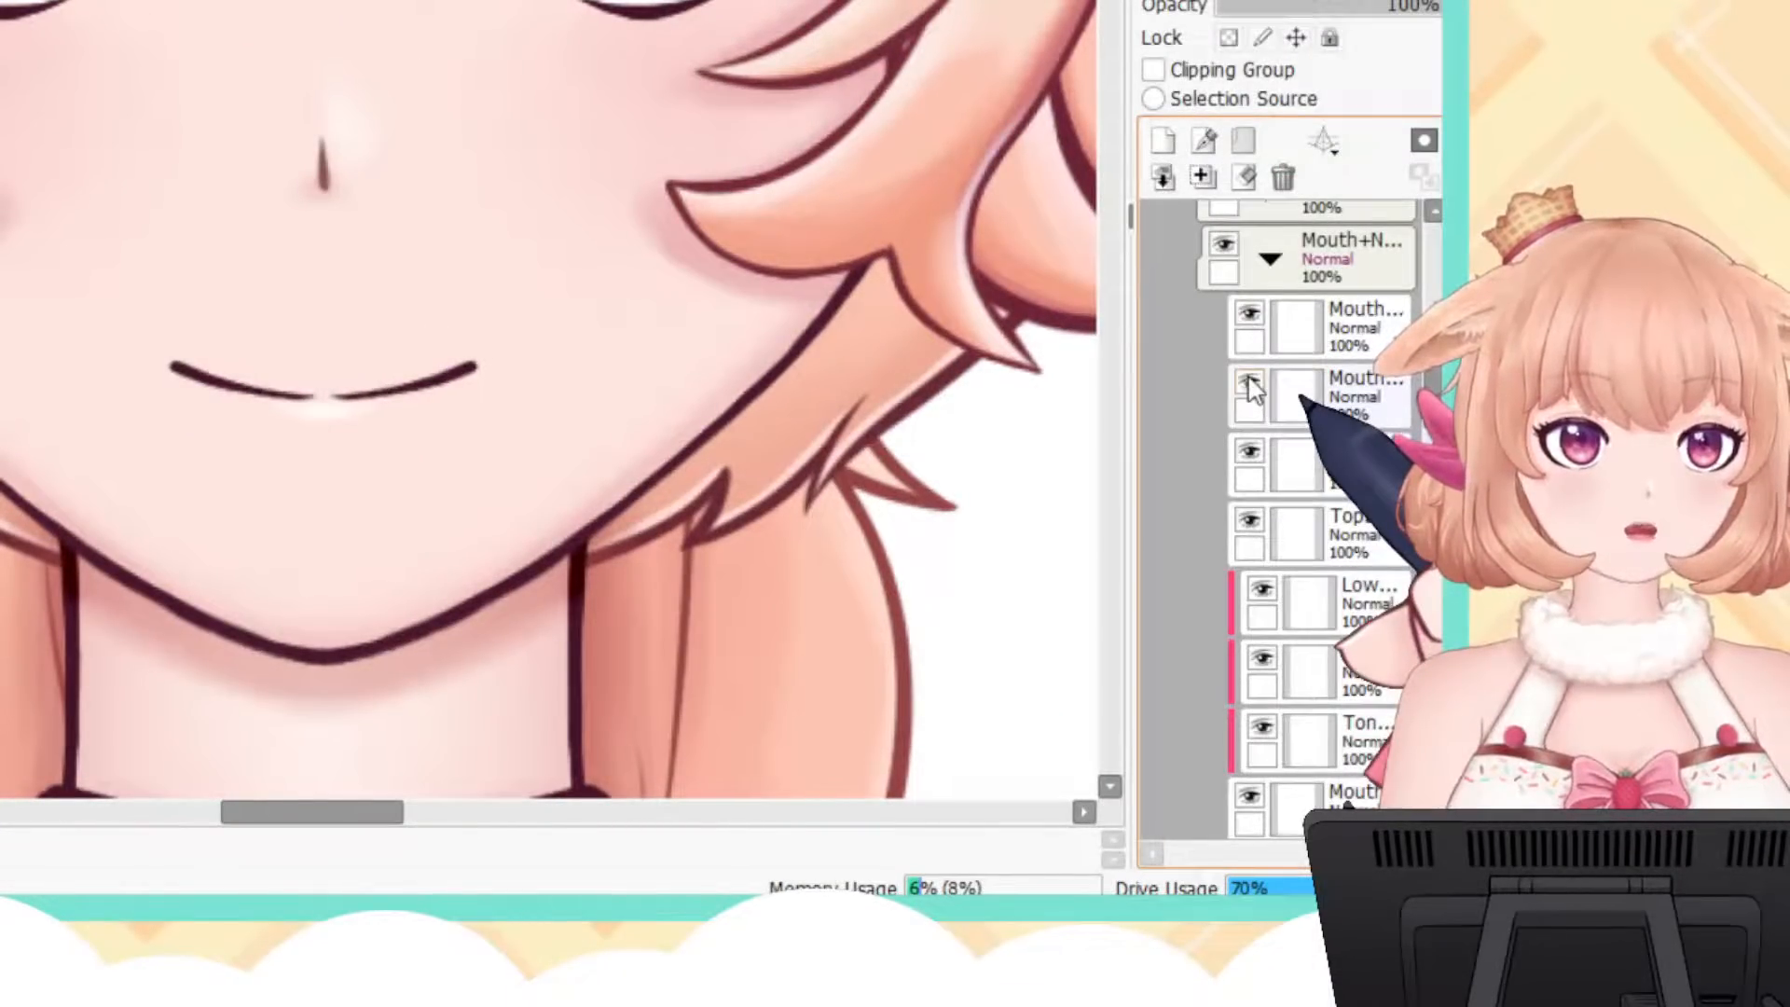
left_click(1250, 382)
left_click(1250, 382)
left_click(1251, 320)
left_click(1250, 320)
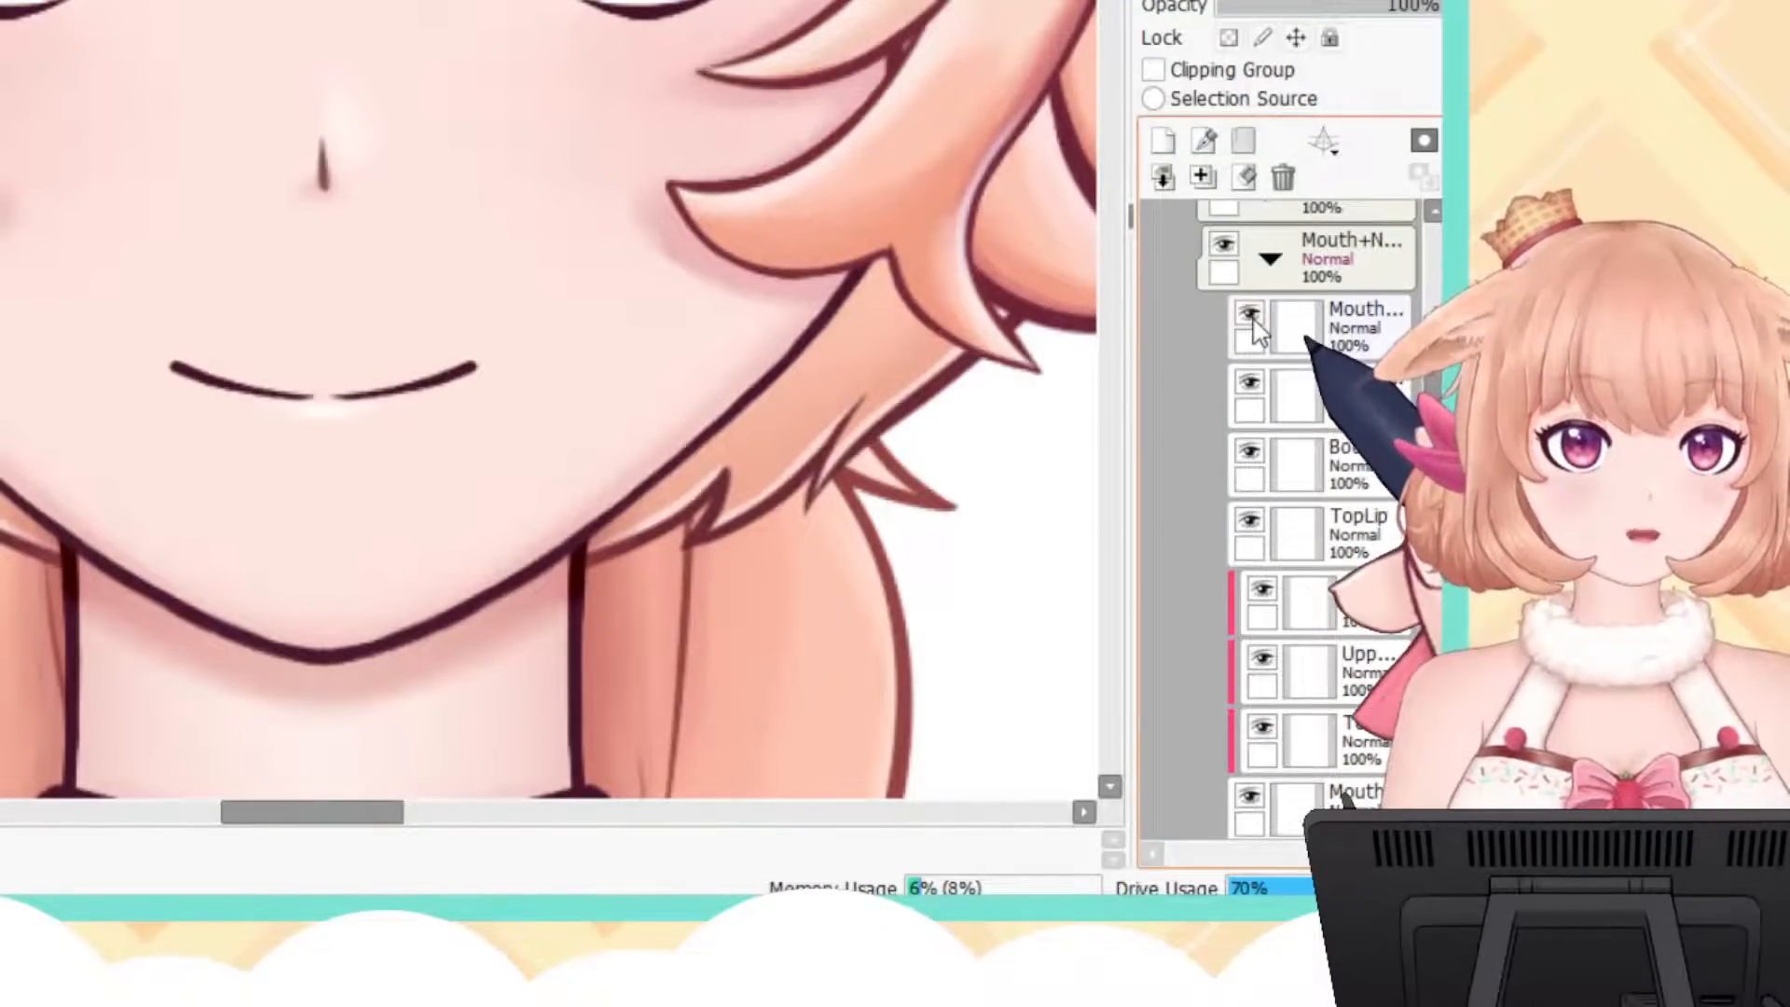
Step: Toggle the bottom lip and TopLip layers to compare them, then leave both hidden to expose the inner mouth
left_click(1250, 451)
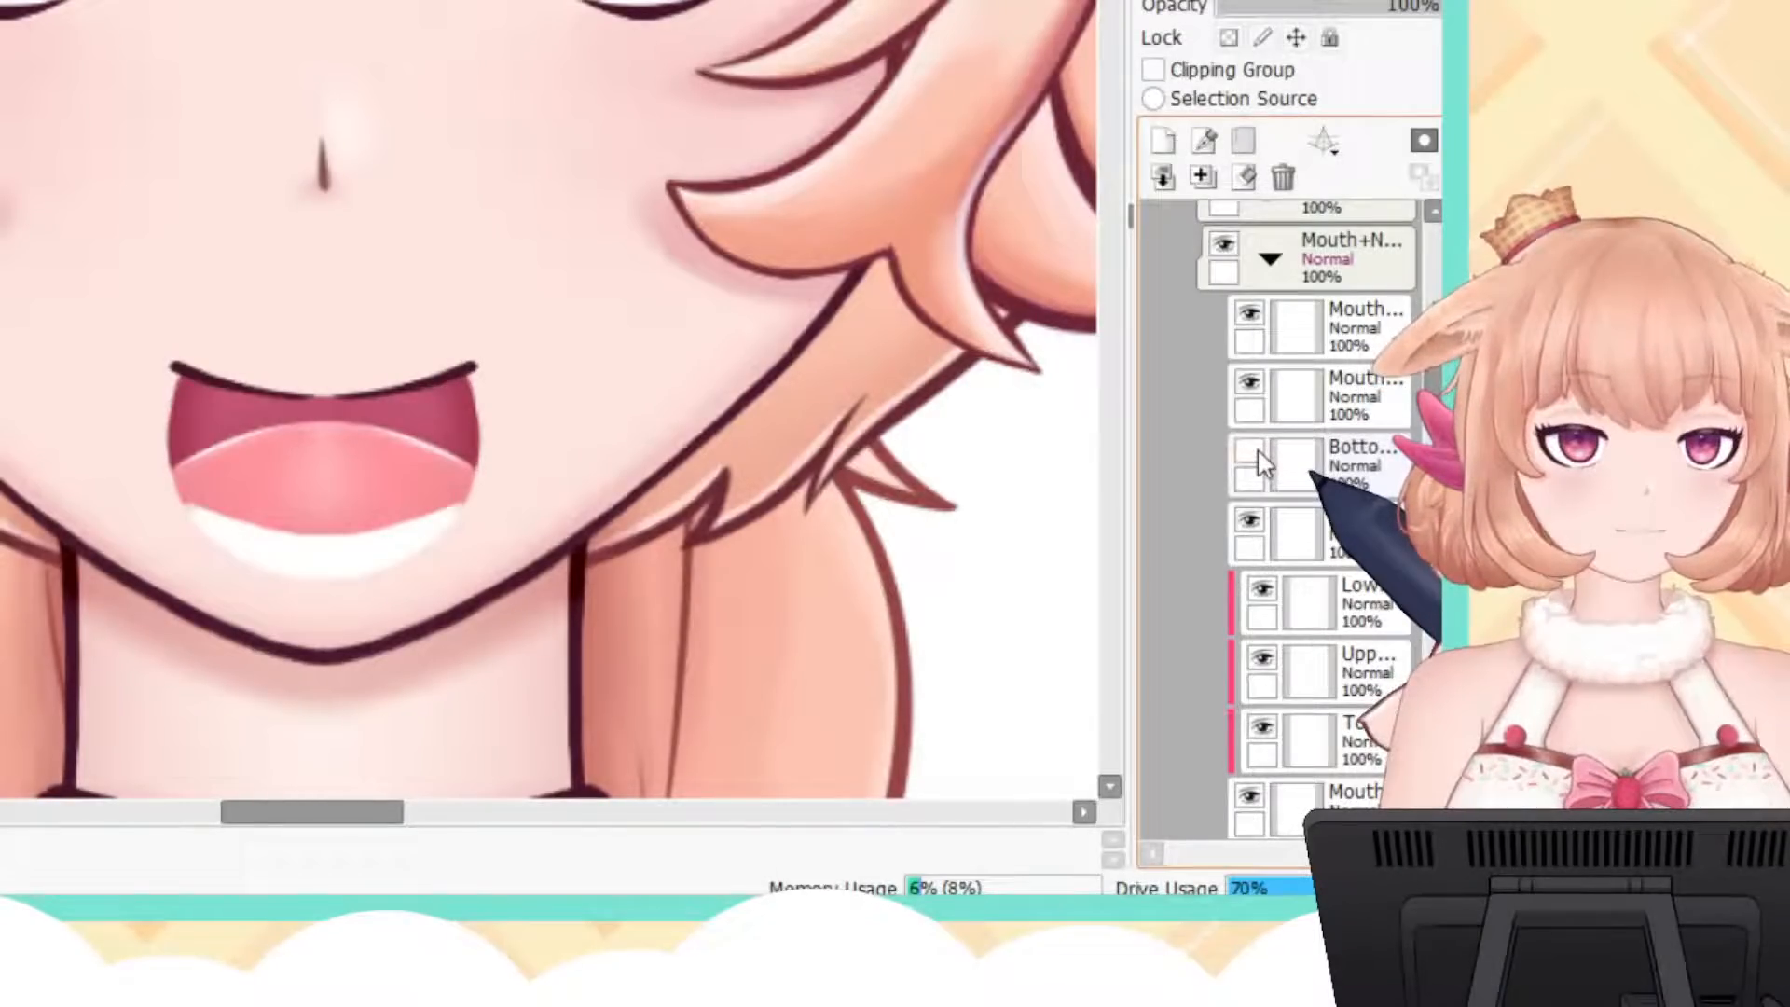
left_click(1252, 520)
left_click(1253, 522)
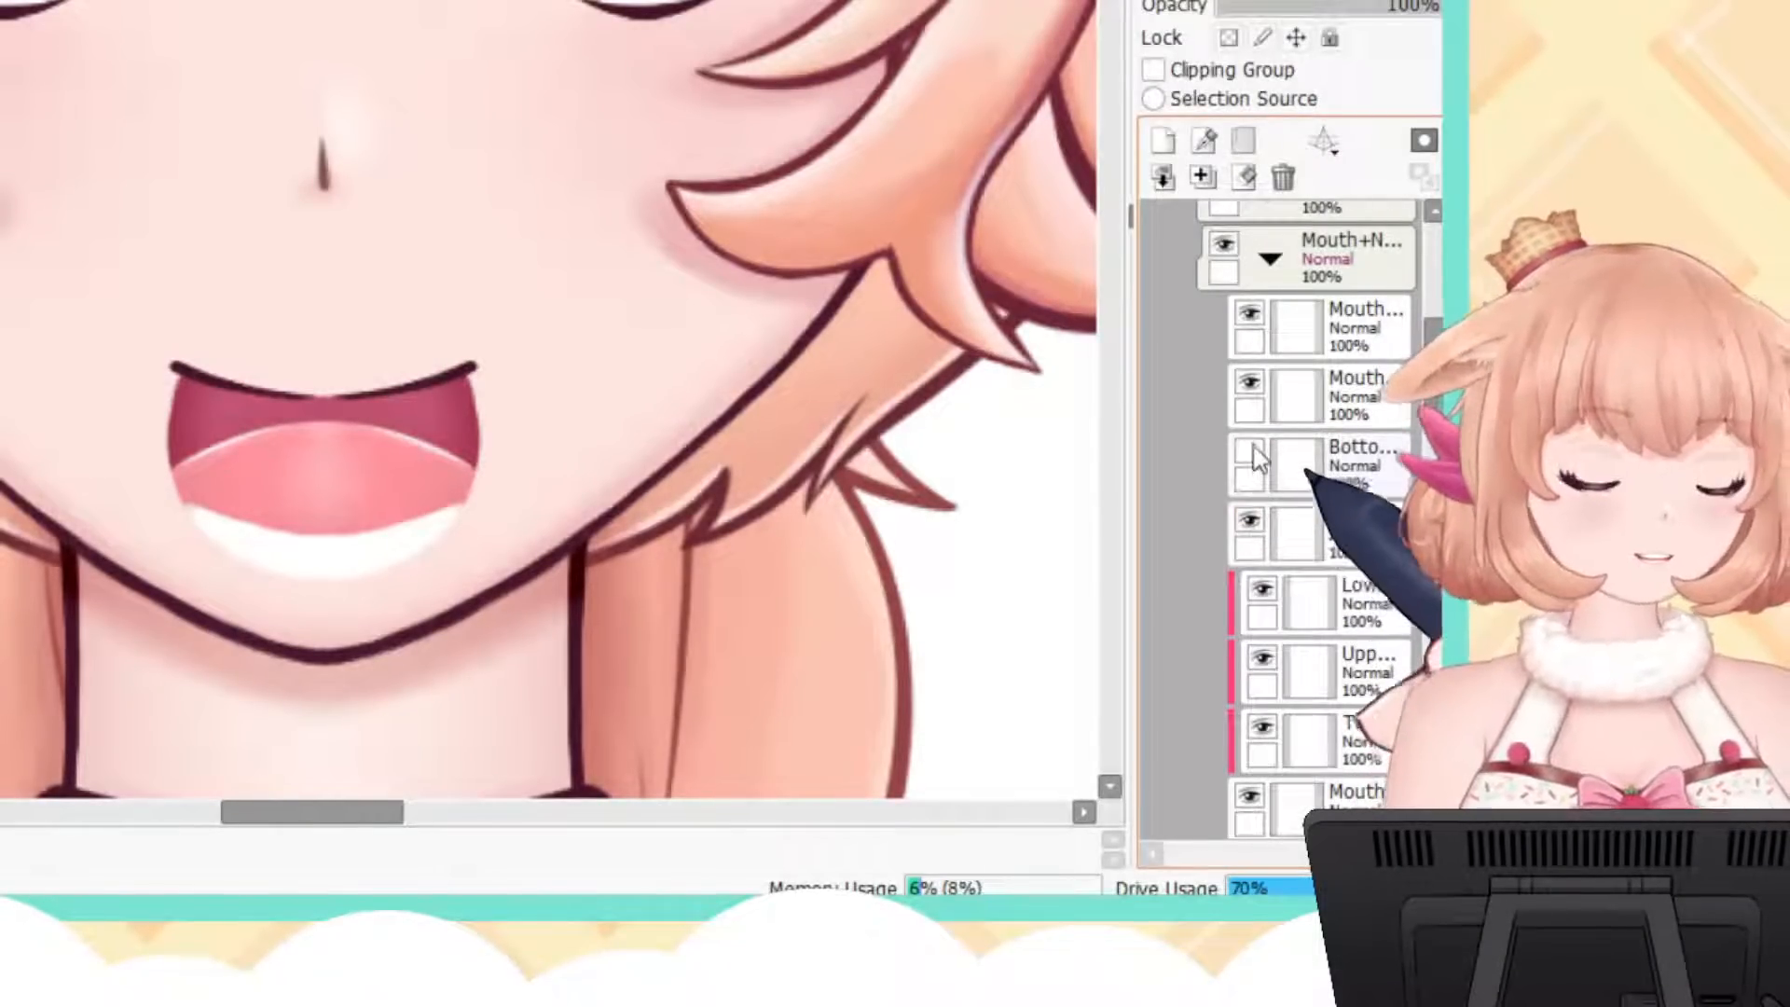
left_click(1250, 453)
left_click(1250, 453)
left_click(1251, 522)
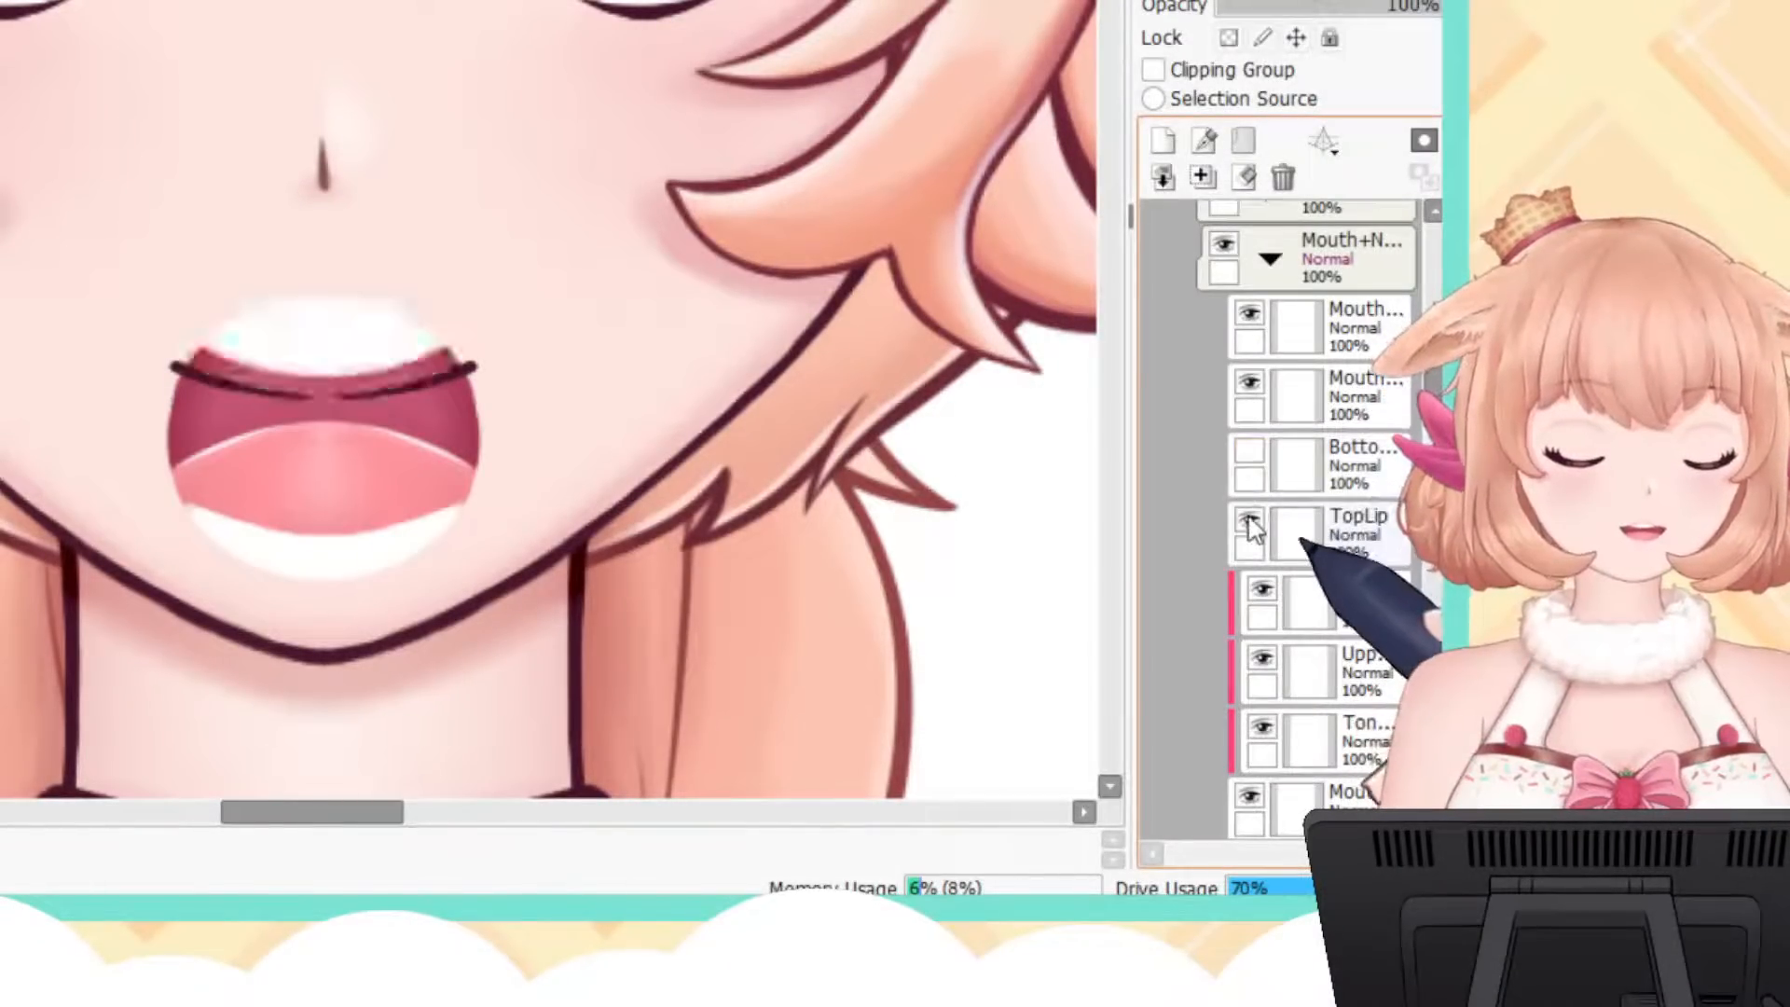
Step: Examine the clipped lower, upper and tongue layers and the Mouth base layer beneath them by toggling their visibility
scroll(1296, 541, "down", 3)
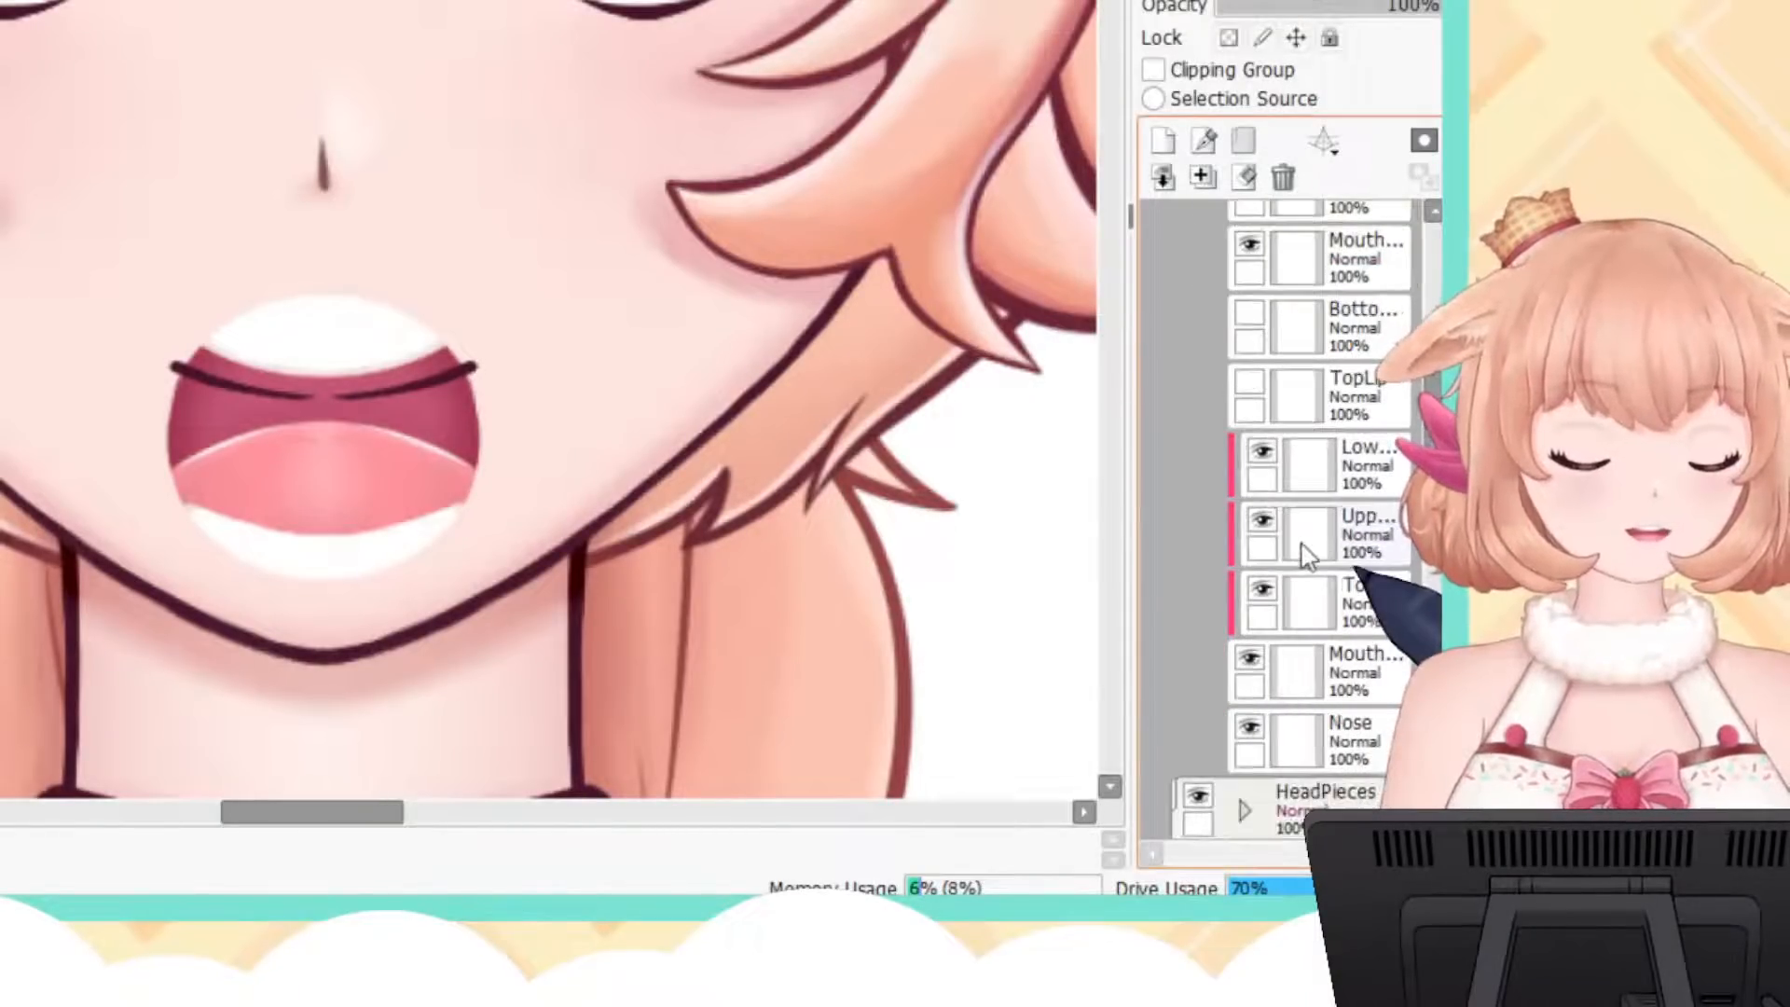
left_click(1264, 396)
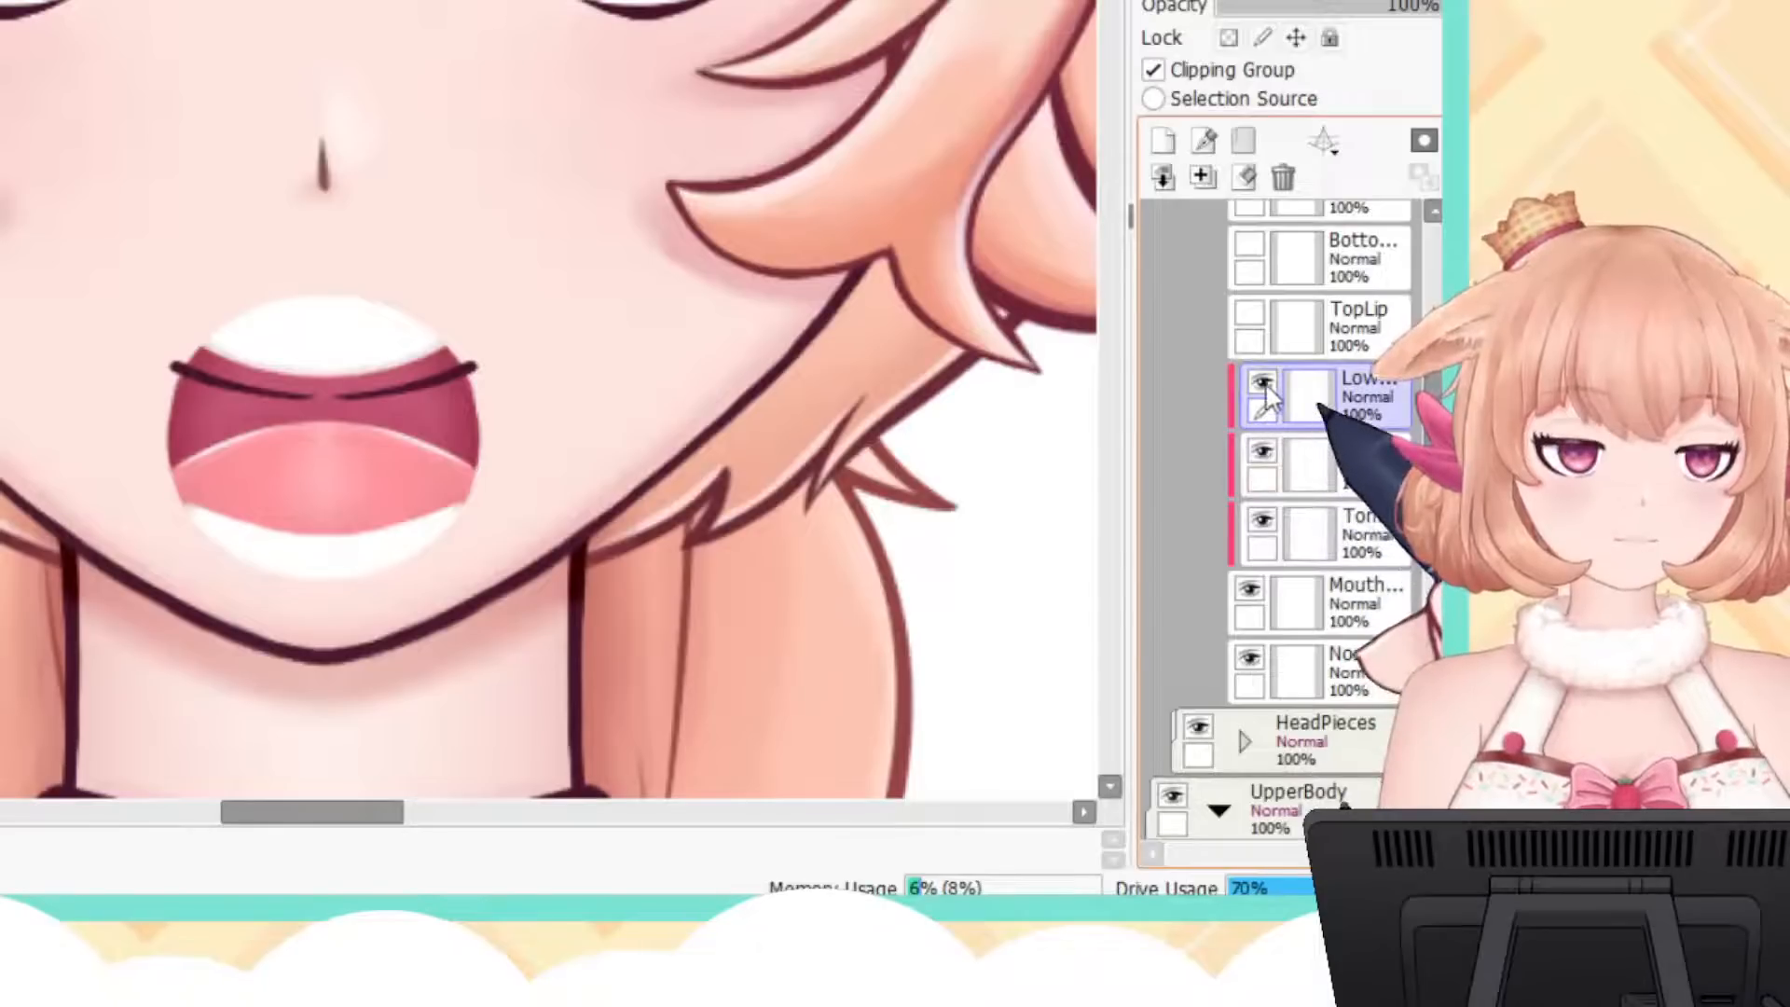
left_click(1264, 451)
left_click(1264, 452)
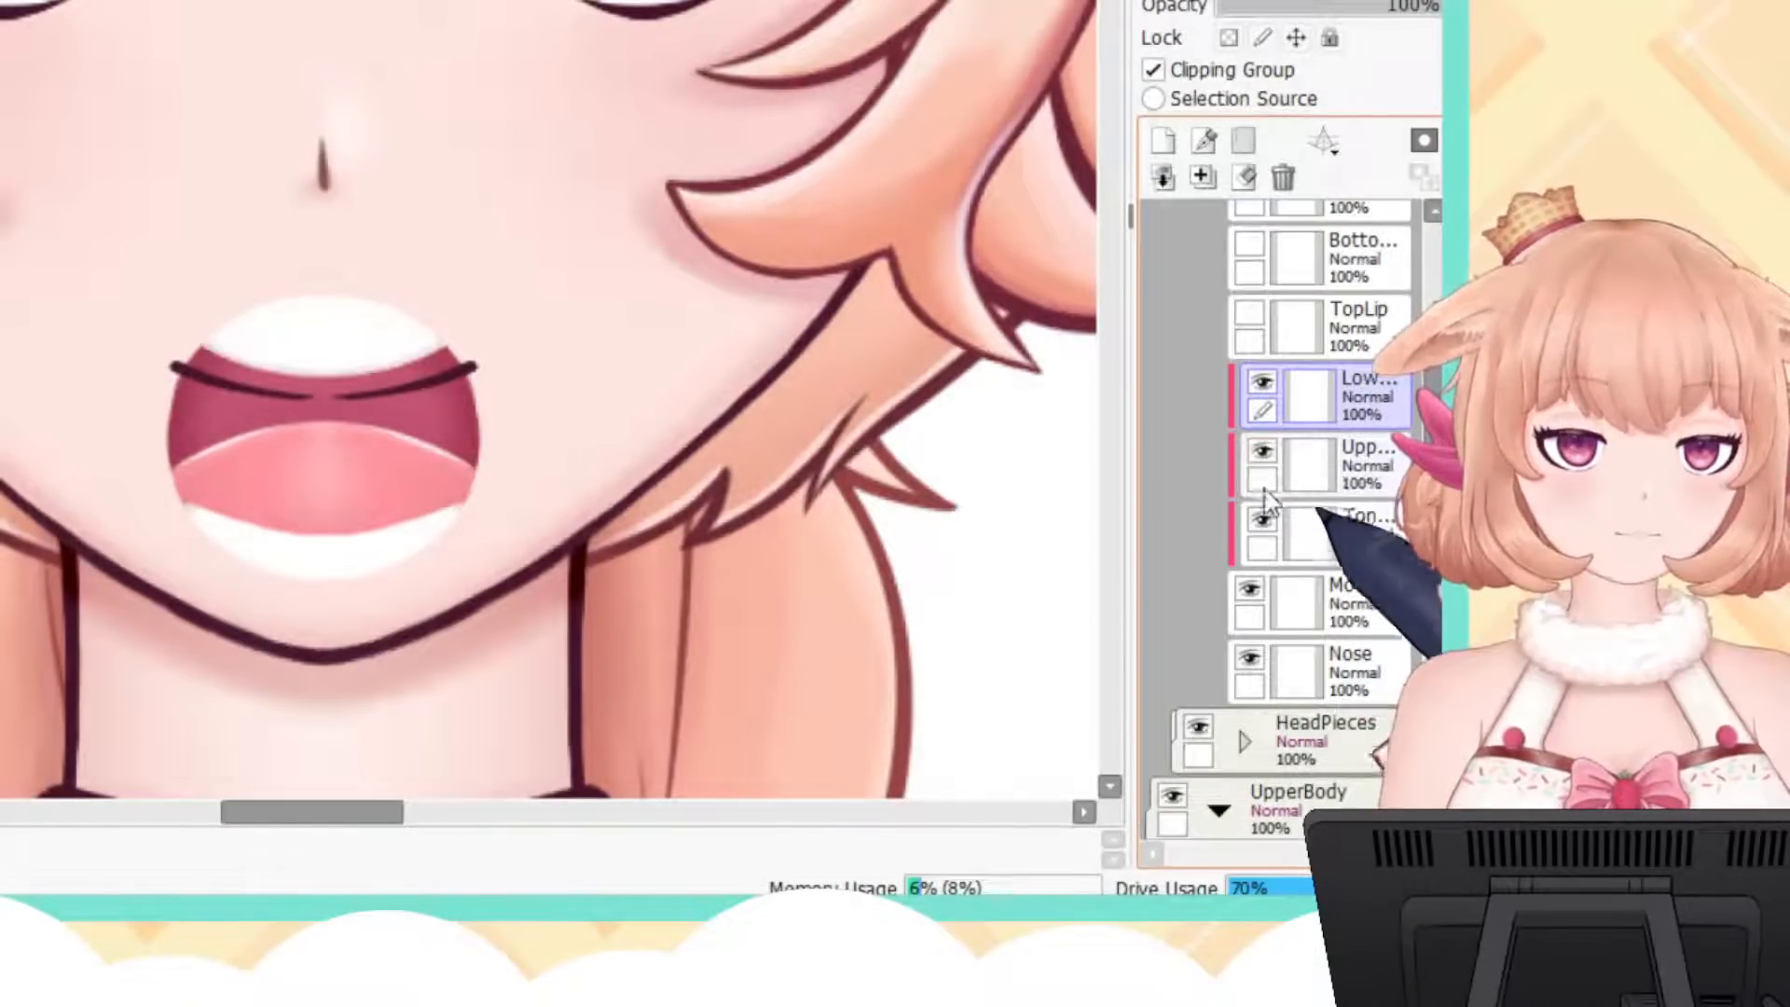
left_click(1266, 520)
left_click(1264, 520)
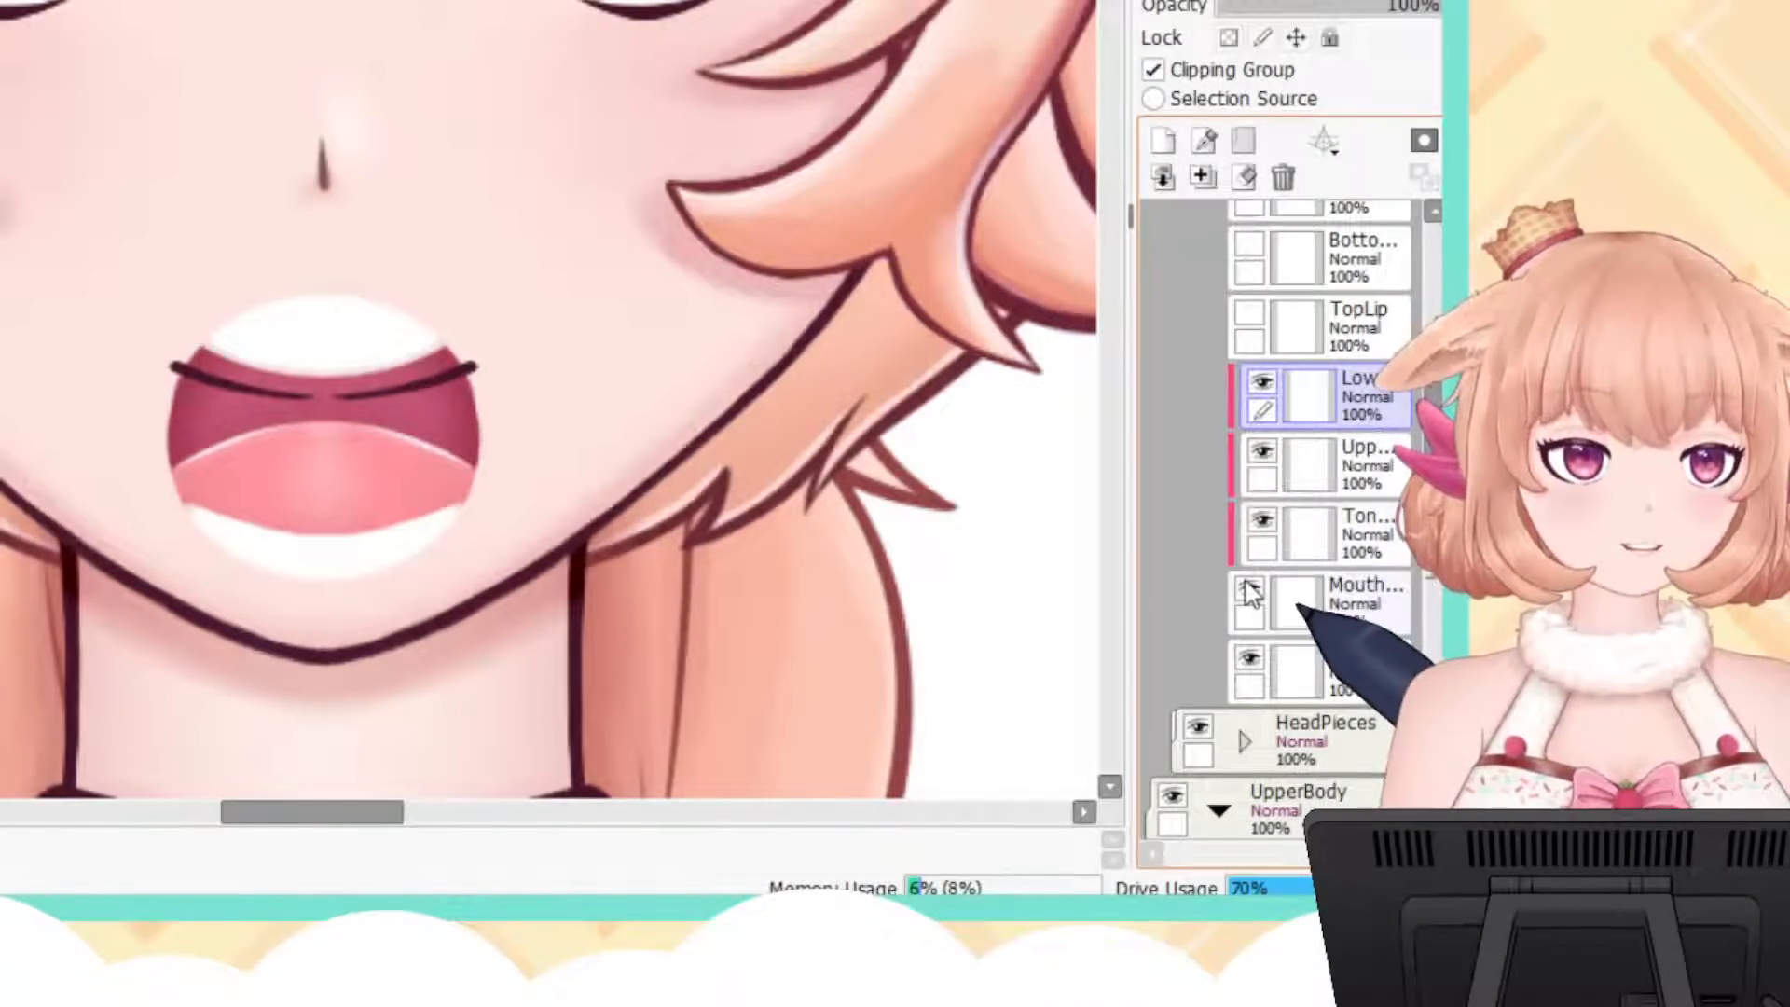
left_click(1249, 590)
left_click(1250, 590)
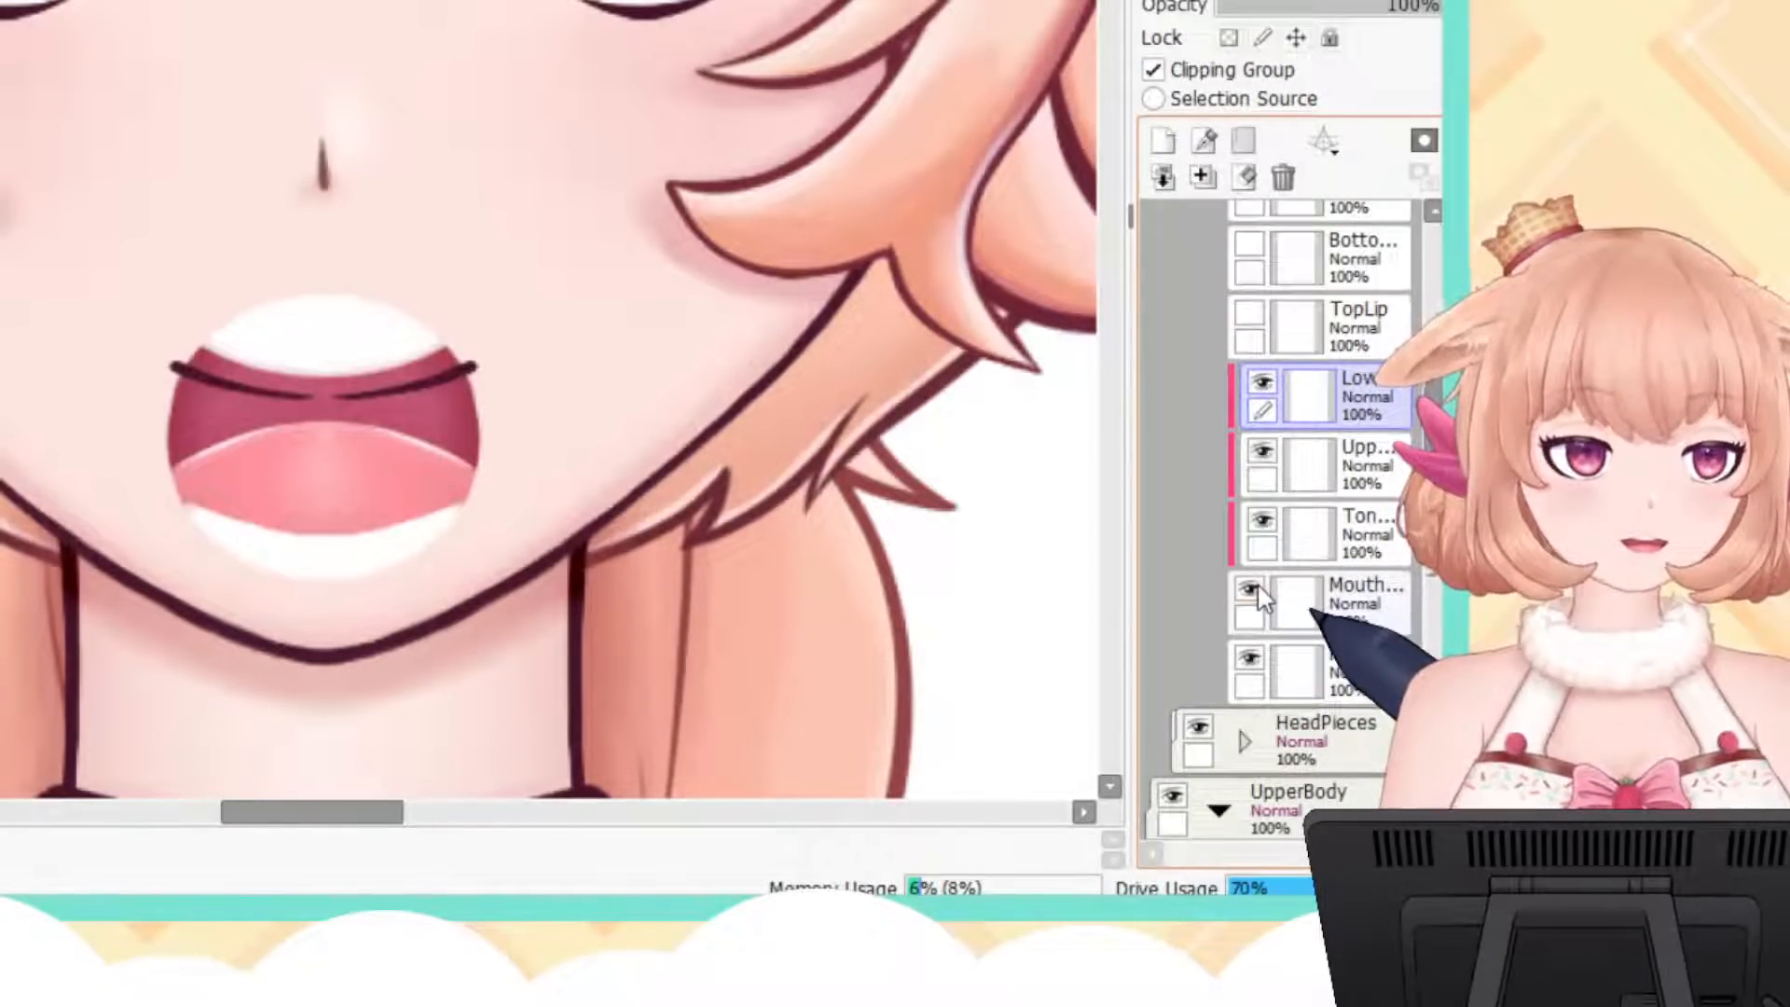
Step: Hide and show the Nose layer to examine what it contains
left_click(1250, 660)
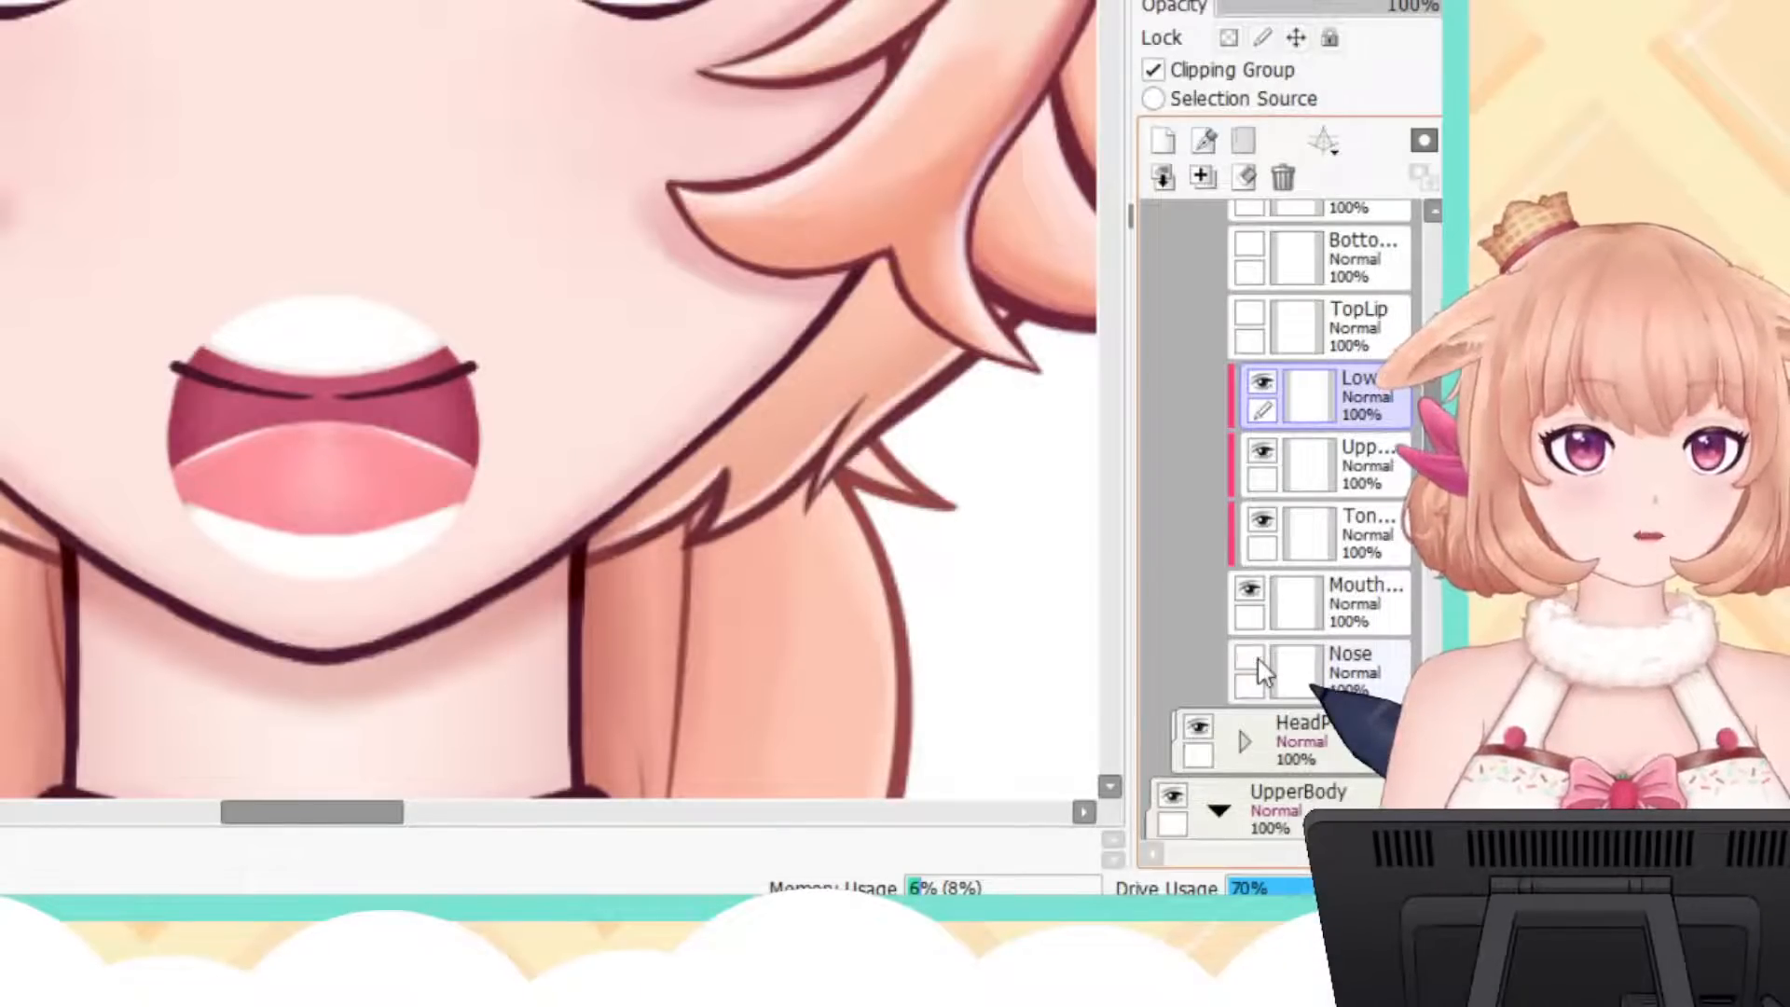
left_click(1250, 660)
left_click(1250, 660)
left_click(1250, 660)
Step: Show the TopLip and bottom lip layers again, and toggle the bottom lip to view its effect on the whole face
scroll(1300, 643, "up", 4)
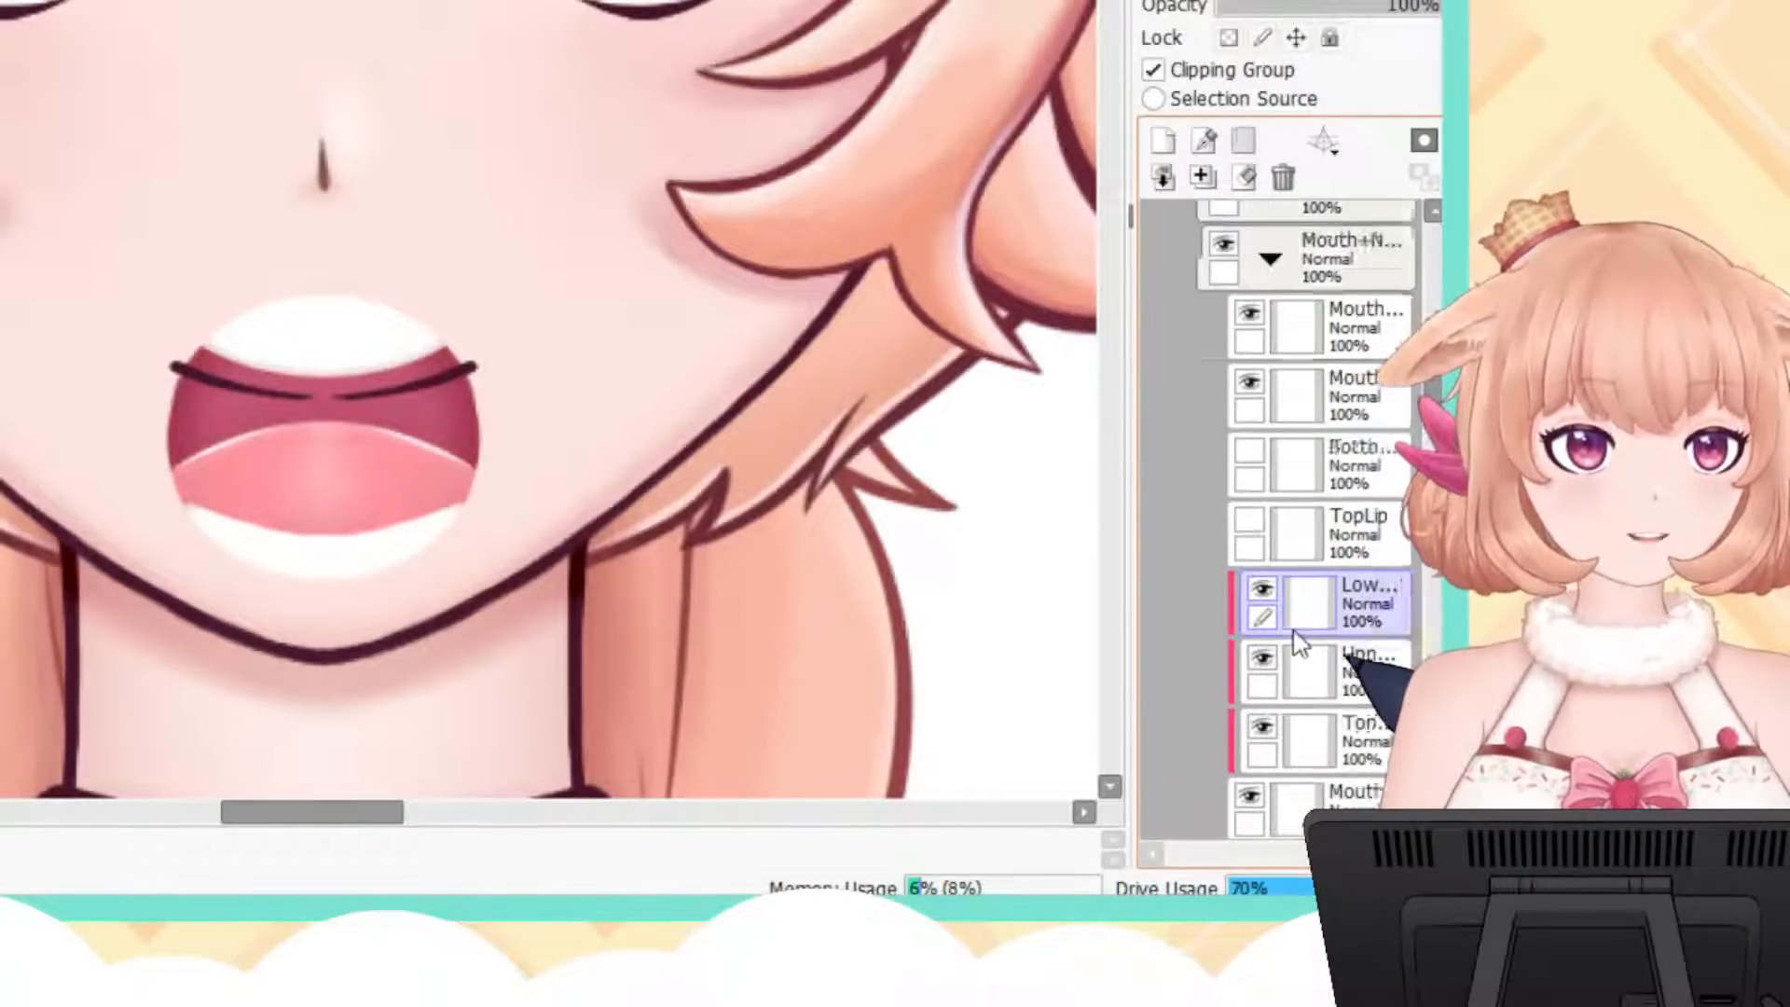
left_click(1252, 521)
left_click(1250, 589)
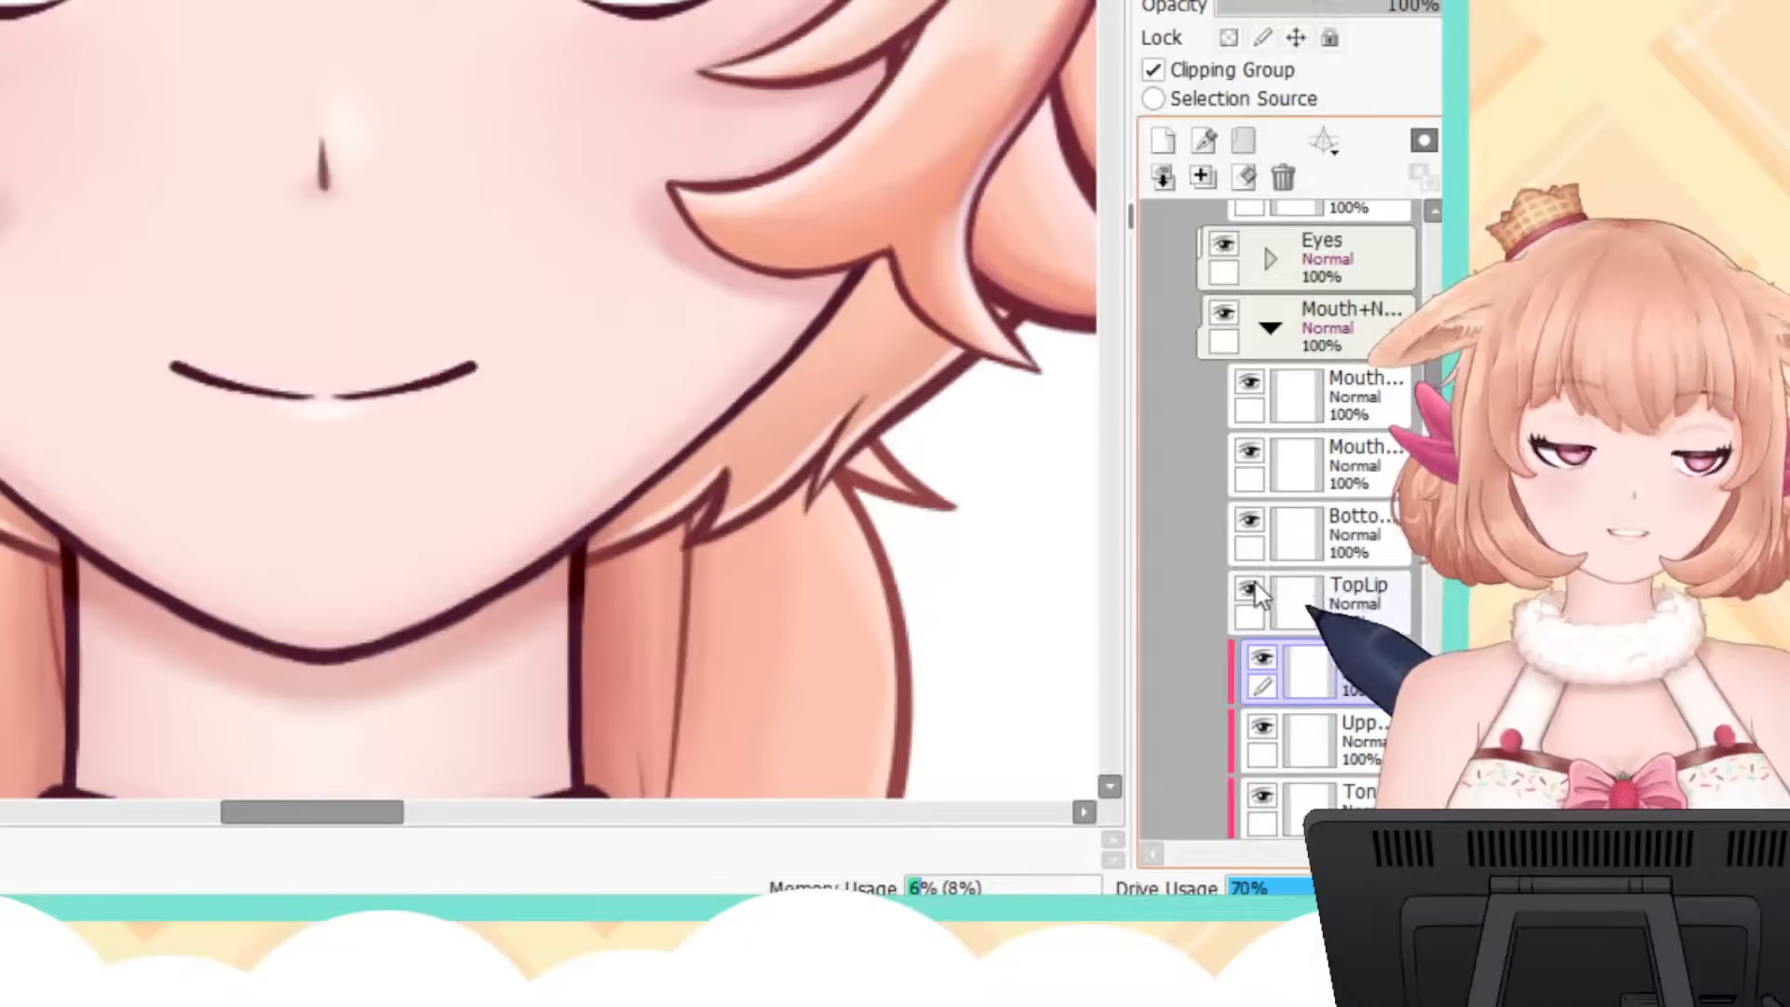
key("ctrl+minus")
key("ctrl+minus")
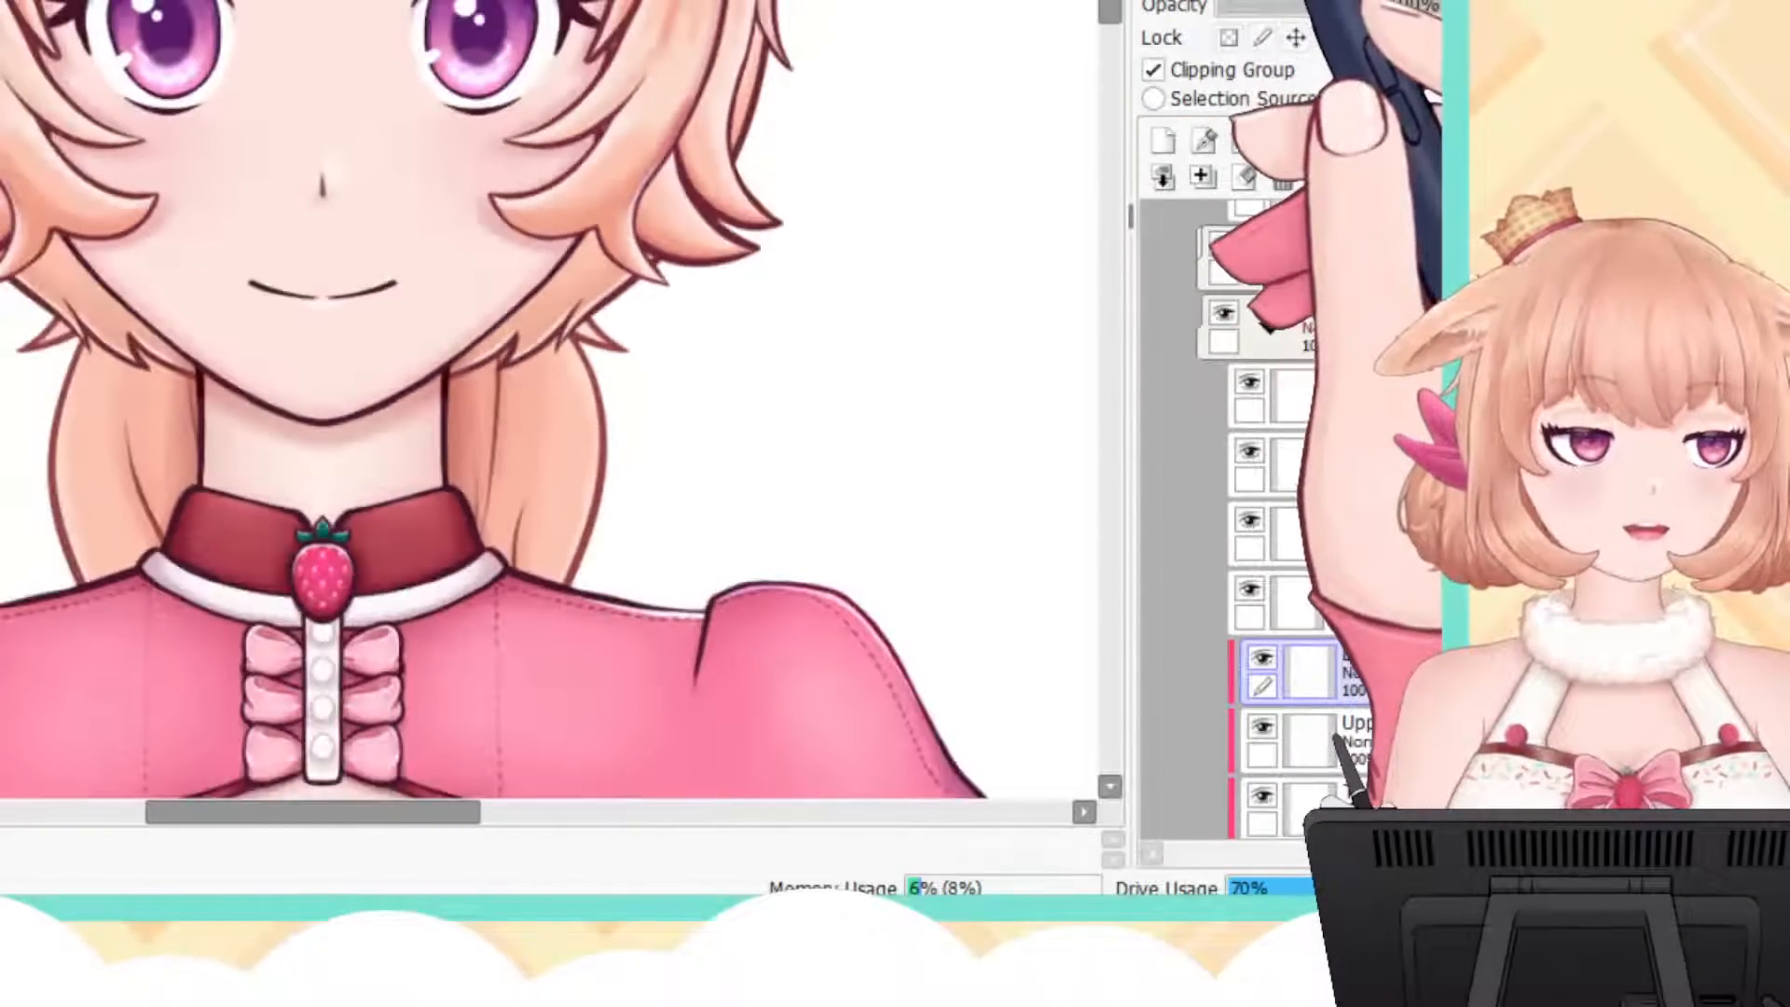
left_click(1252, 520)
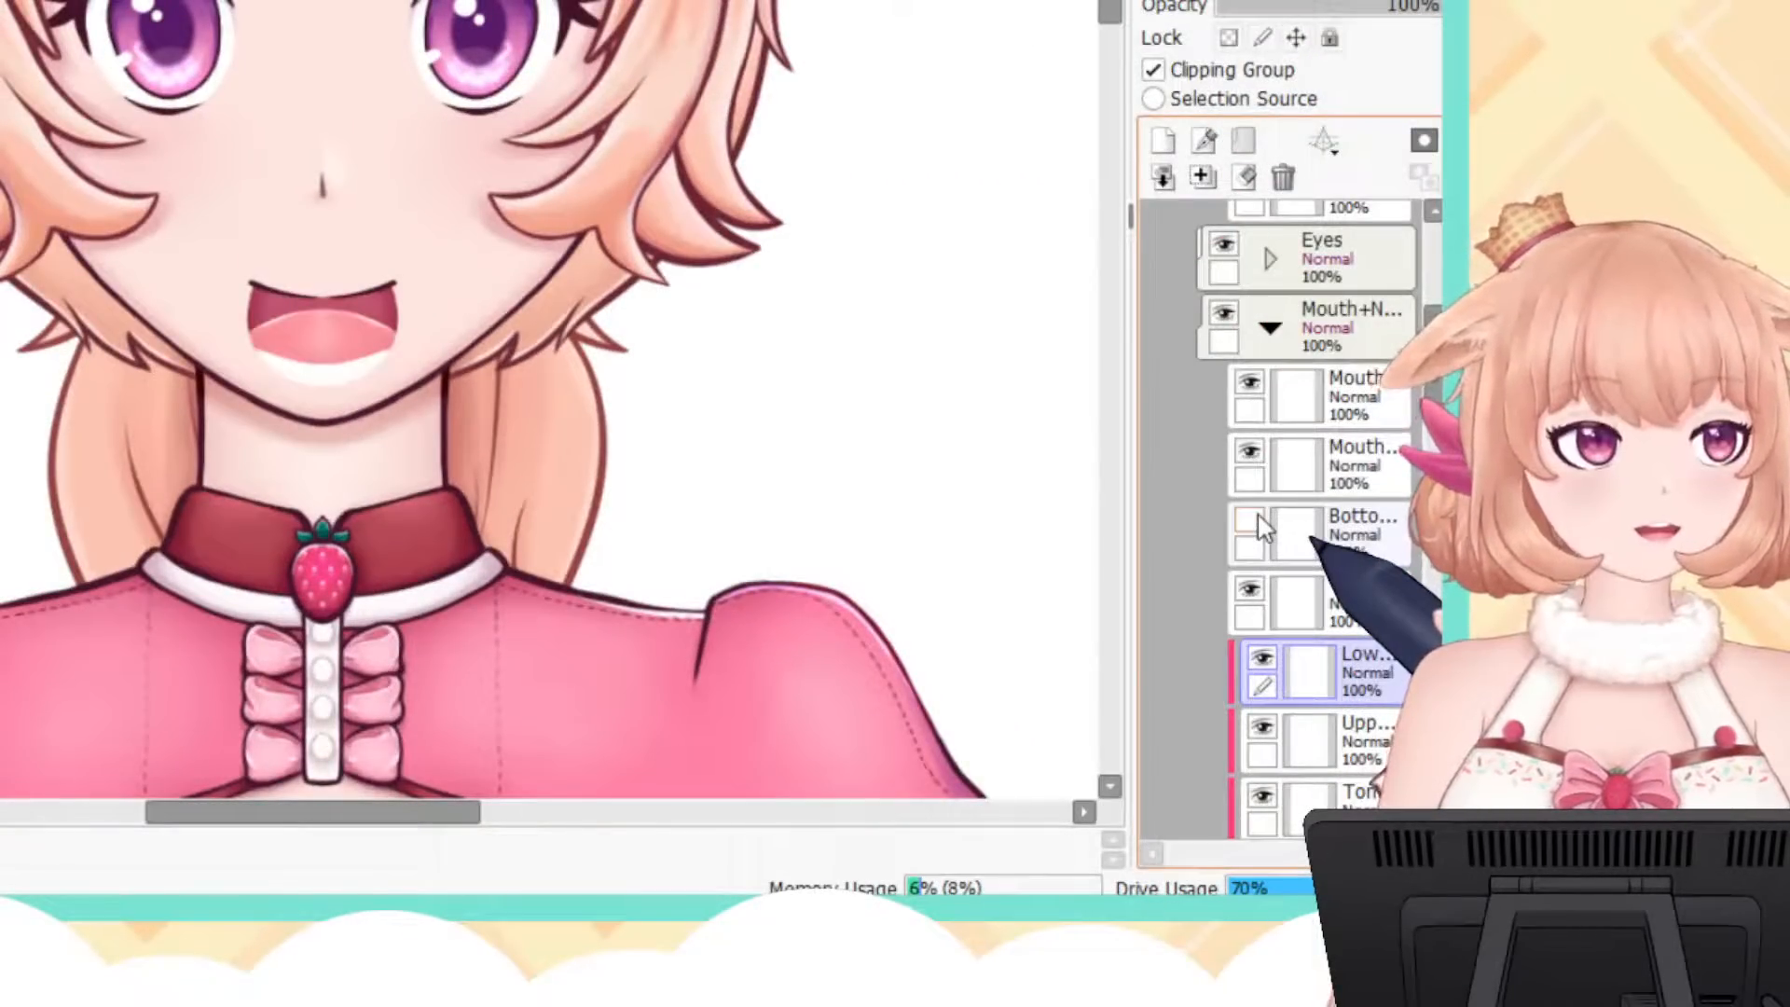
left_click(1252, 520)
Step: Collapse the Mouth+Nose folder and the Brows folder
scroll(1305, 522, "down", 5)
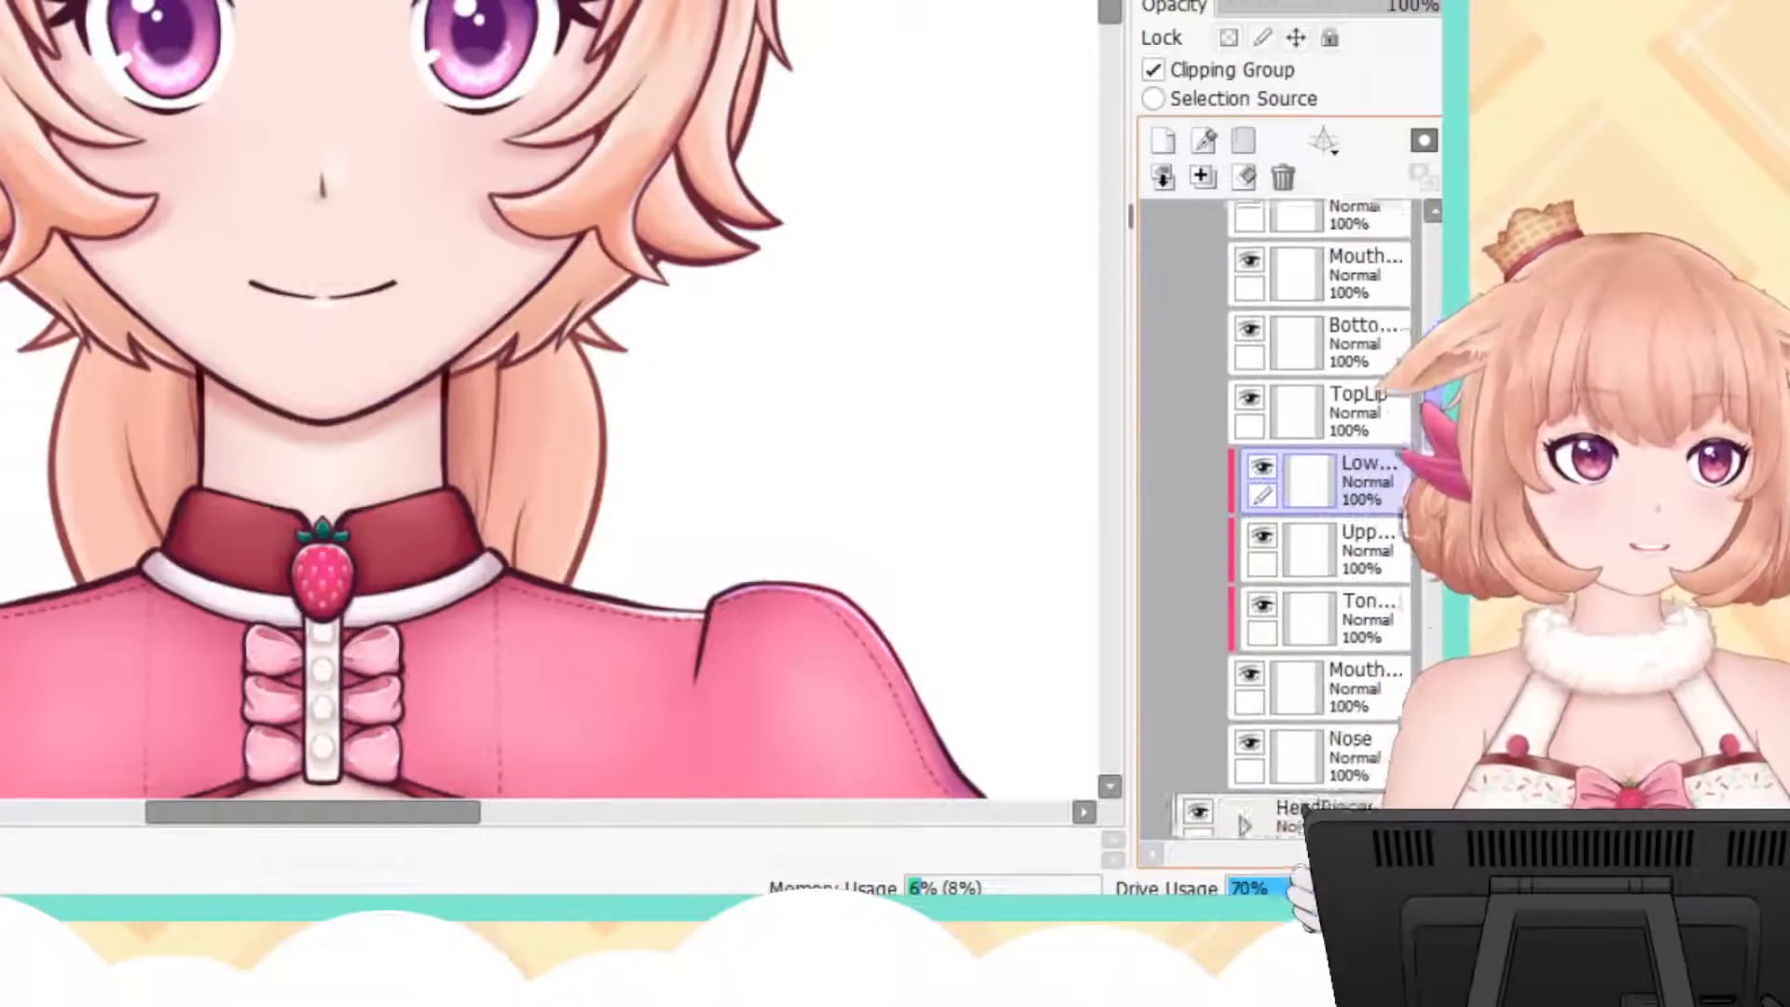
scroll(1305, 522, "up", 6)
left_click(1270, 420)
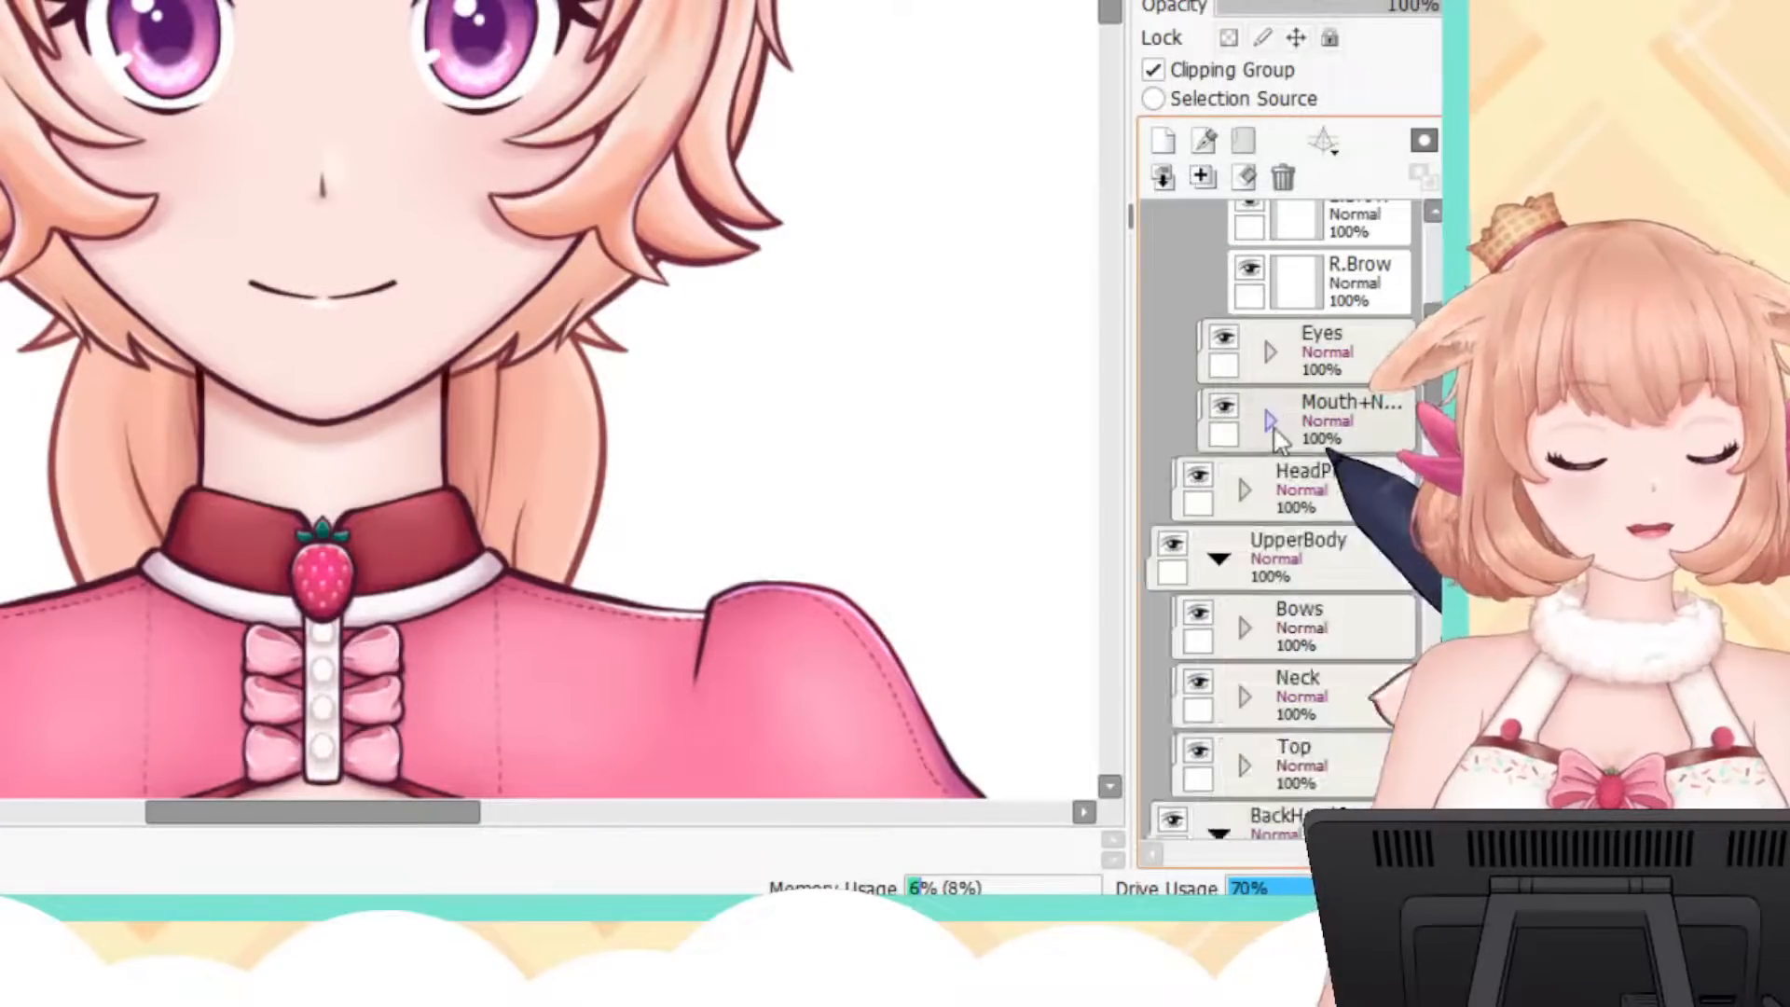
scroll(1309, 373, "up", 3)
left_click(1270, 363)
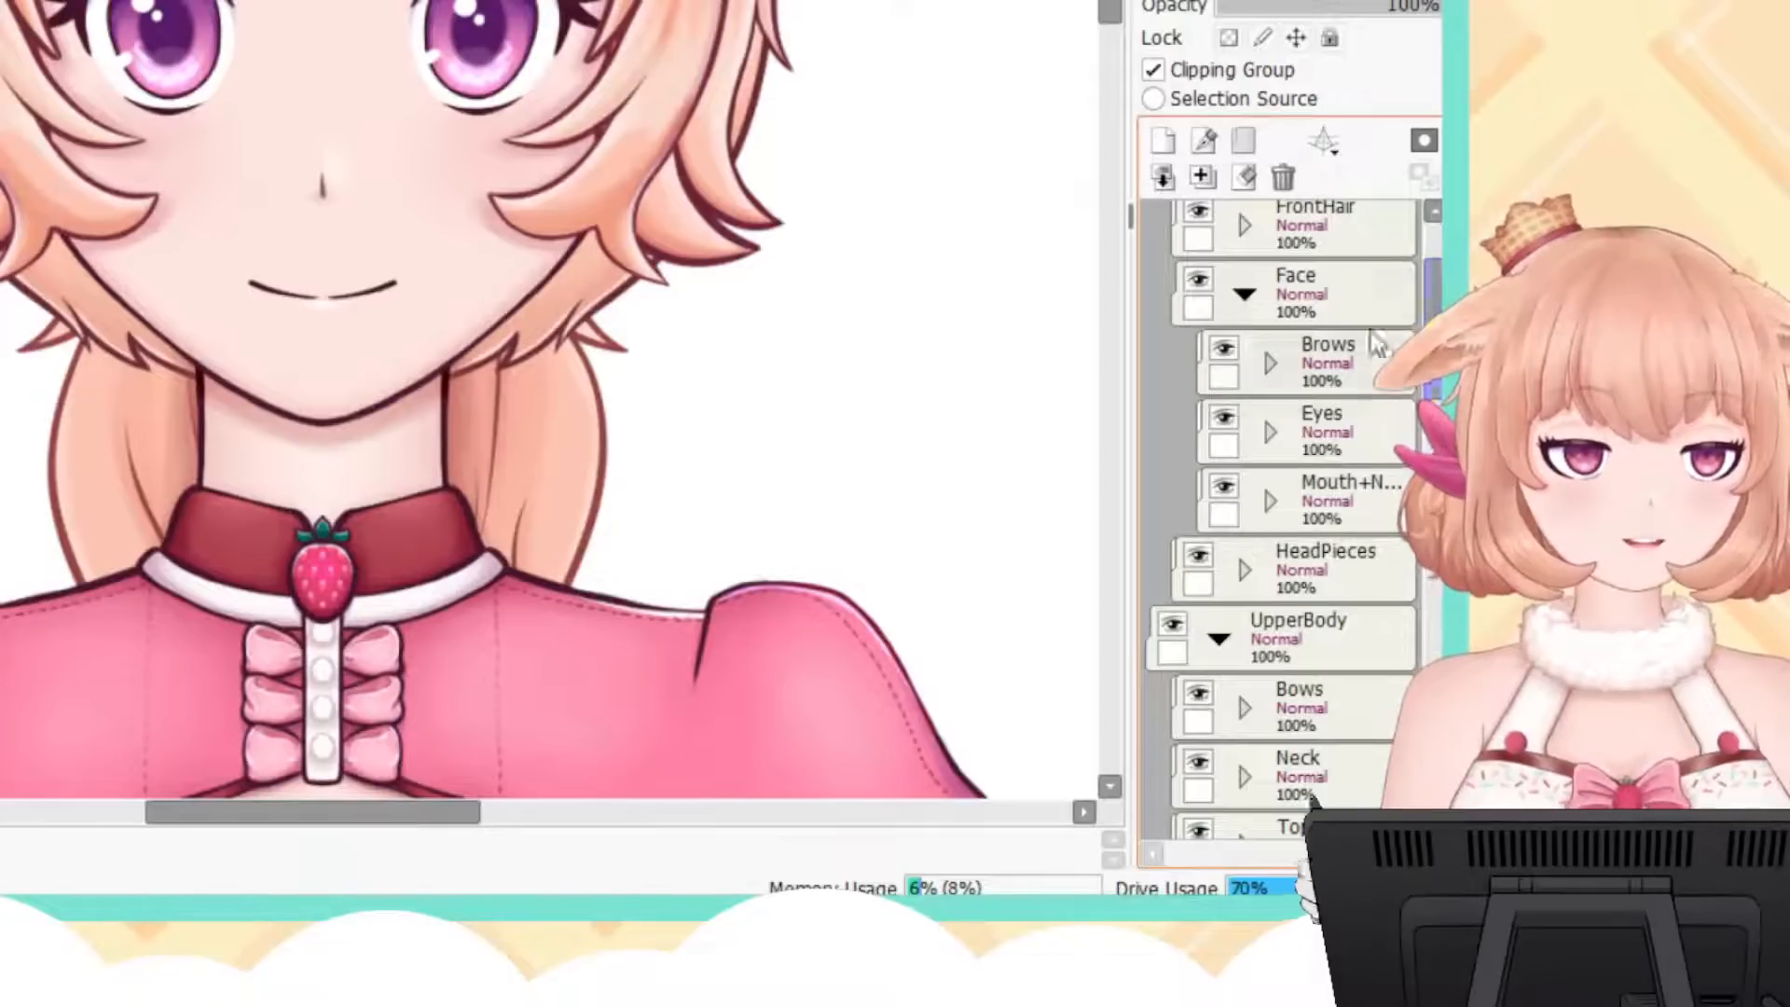
Step: Hide and show the whole Face folder to examine the head with and without its facial features
left_click(1196, 283)
left_click(1197, 283)
left_click(1197, 282)
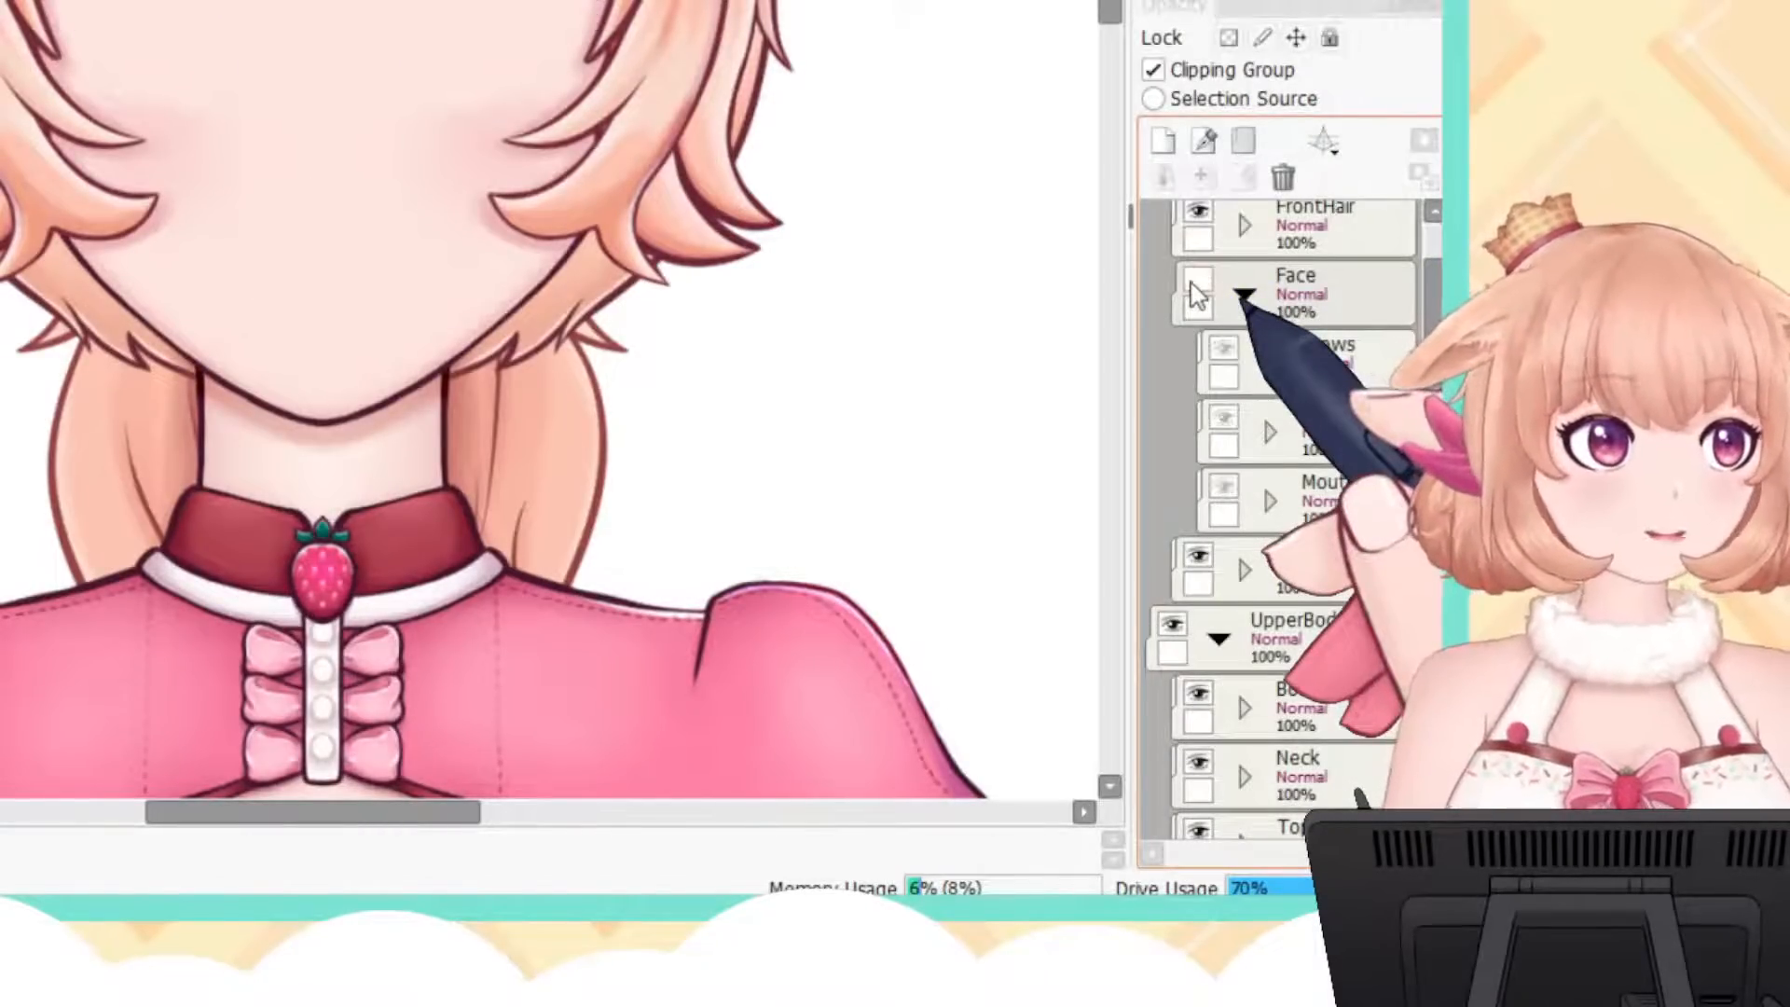
left_click(1196, 283)
left_click_drag(1109, 28, 1109, 4)
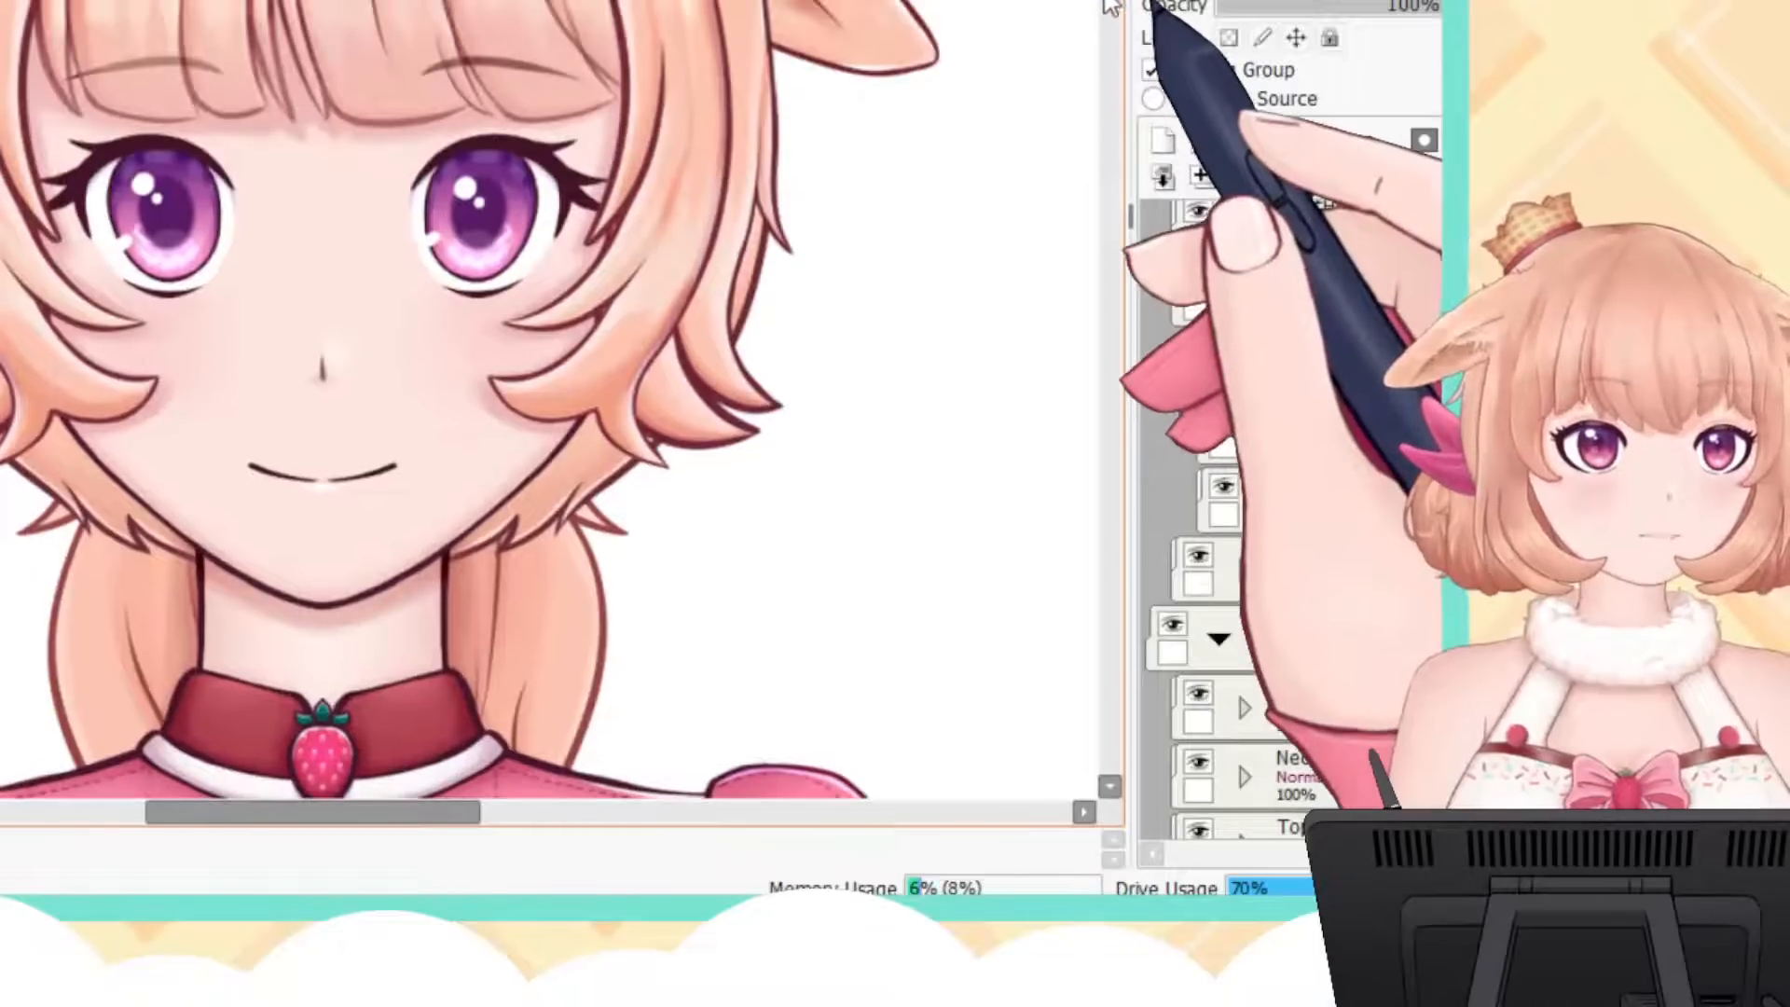
left_click(1201, 284)
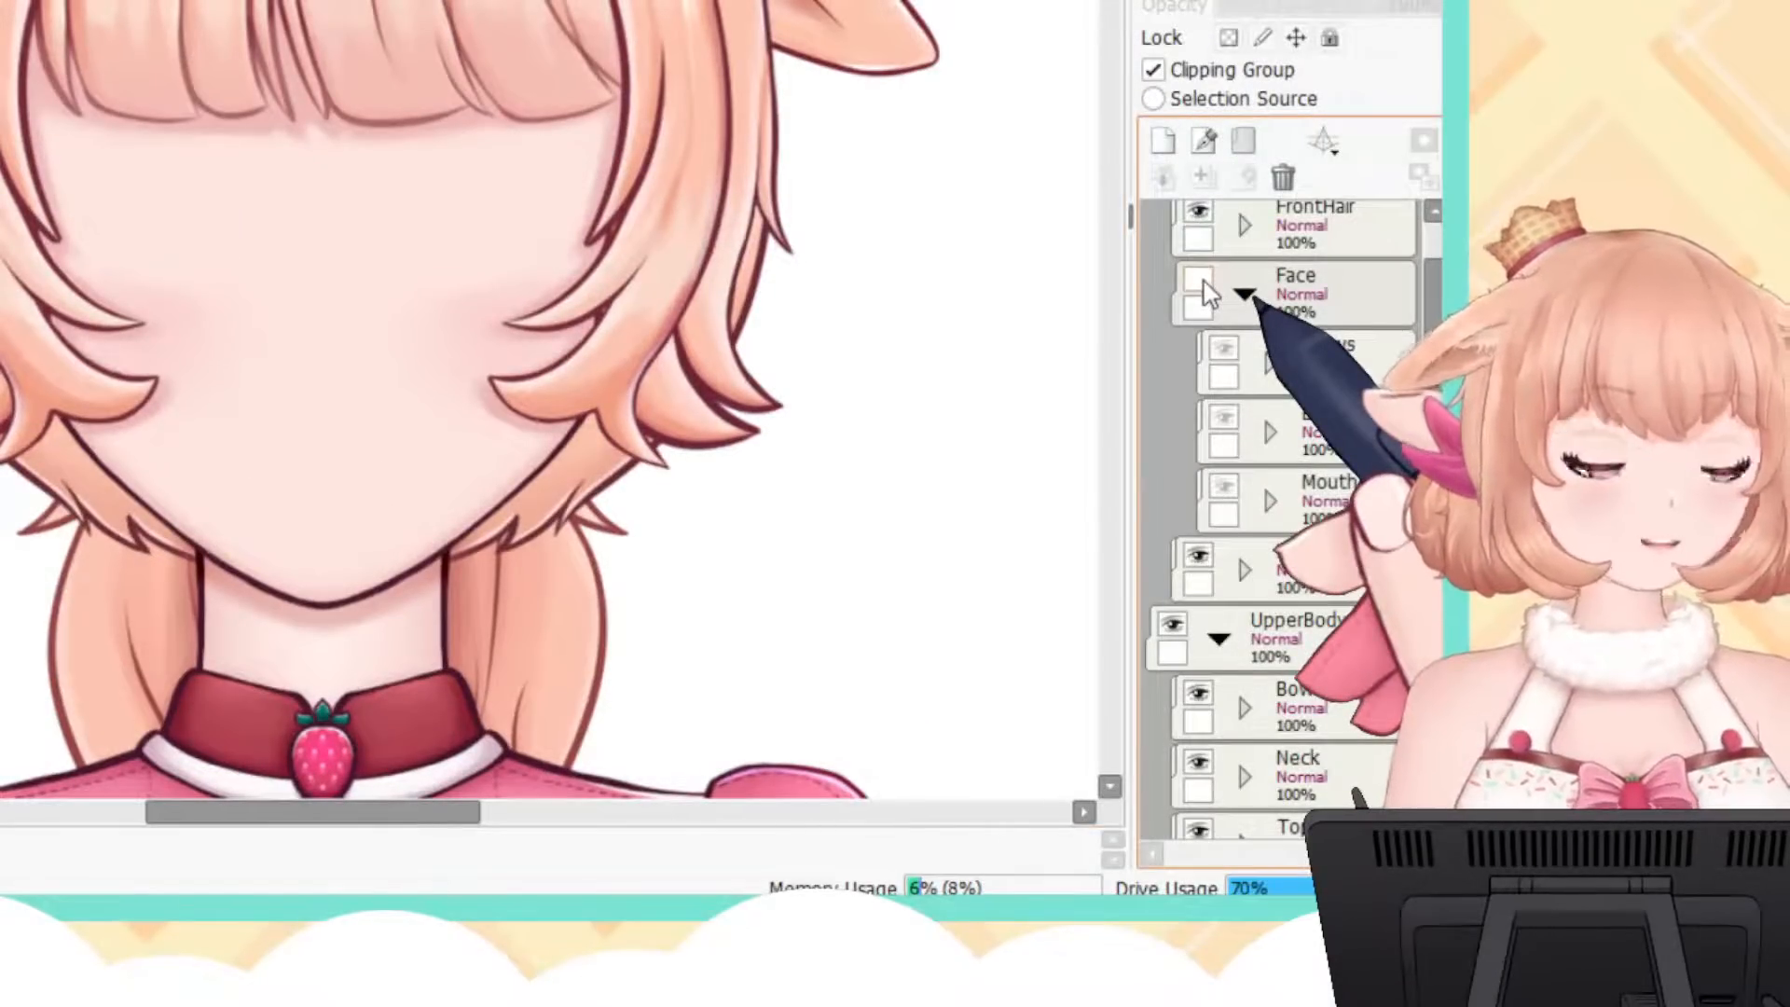
left_click(1200, 283)
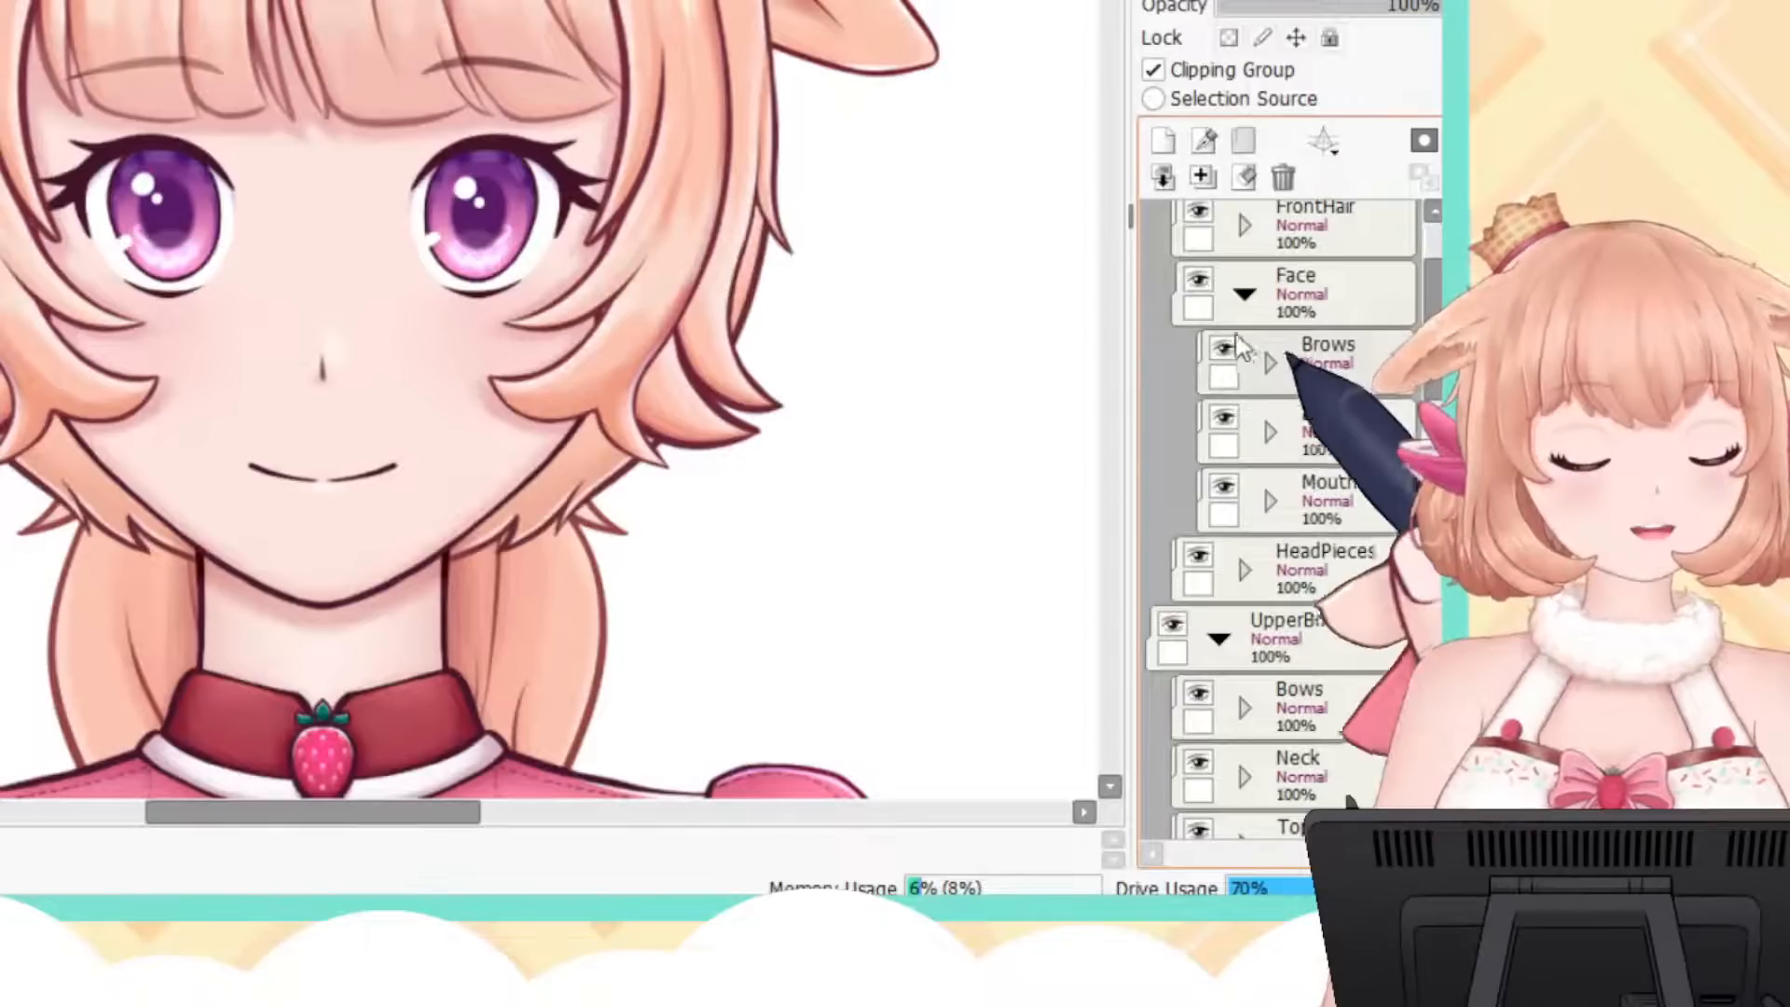
Step: Collapse the Face folder and expand the HeadPieces folder to list its layers
left_click(1244, 294)
left_click(1245, 363)
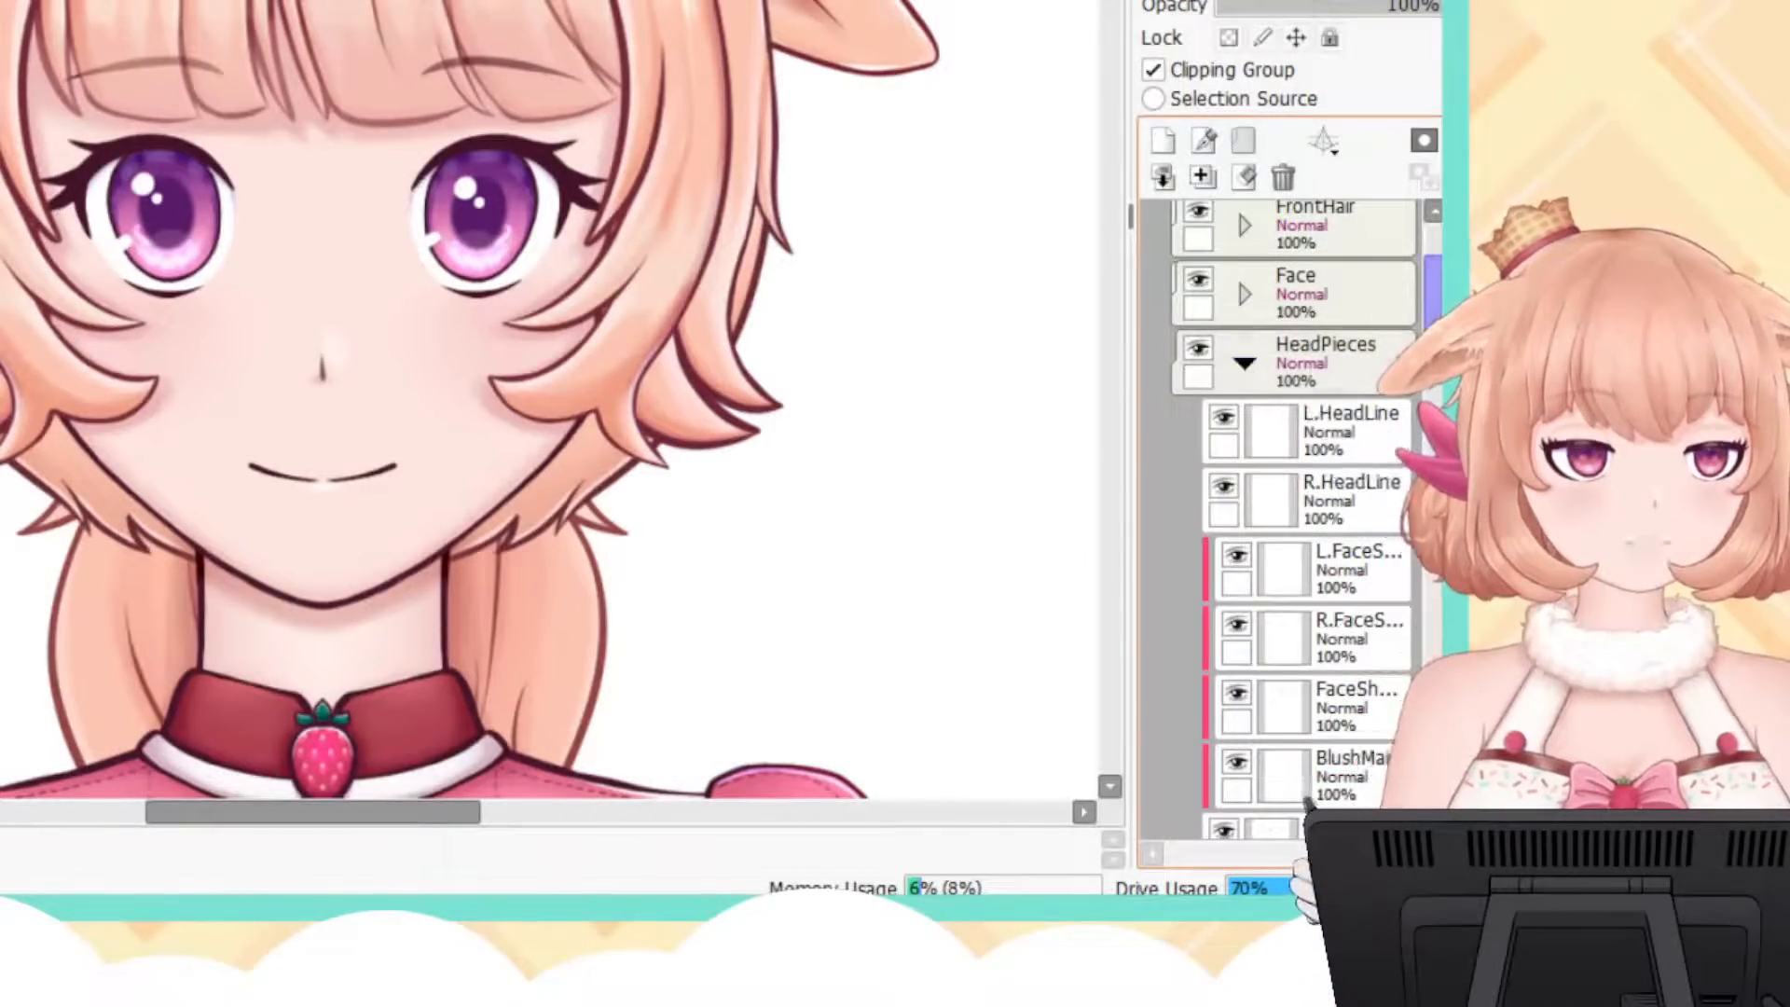
left_click_drag(1432, 289, 1433, 326)
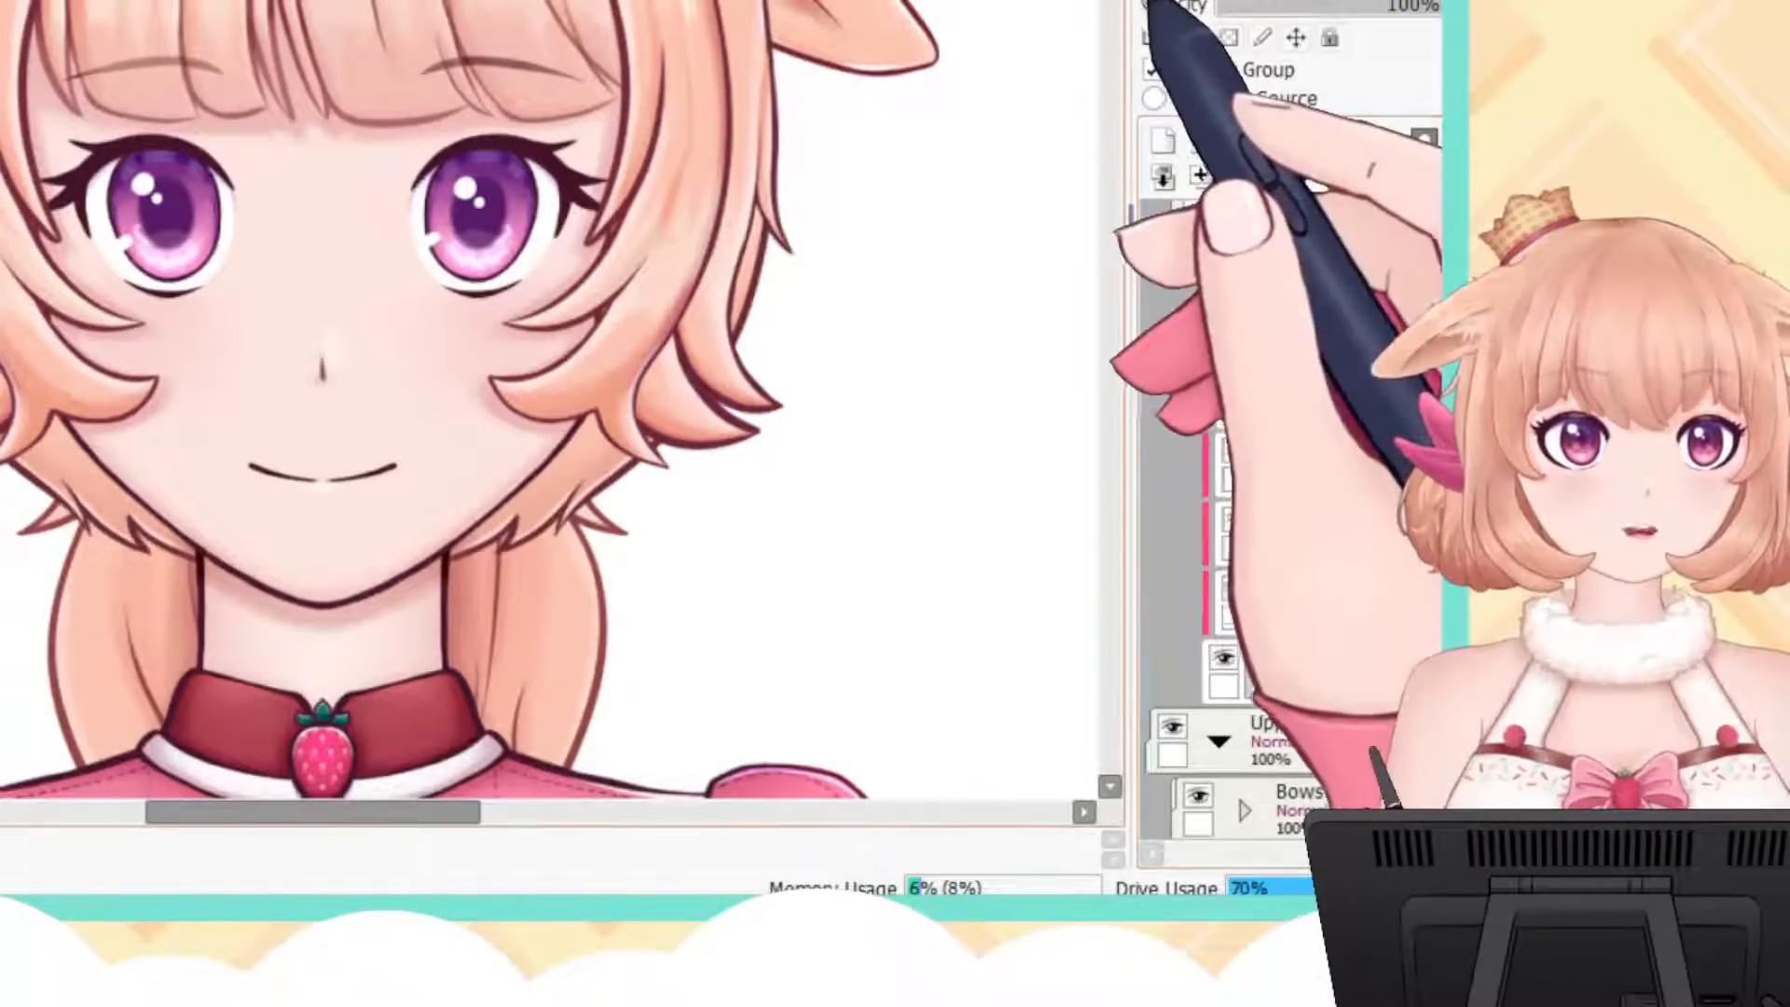
left_click_drag(1109, 0, 1109, 13)
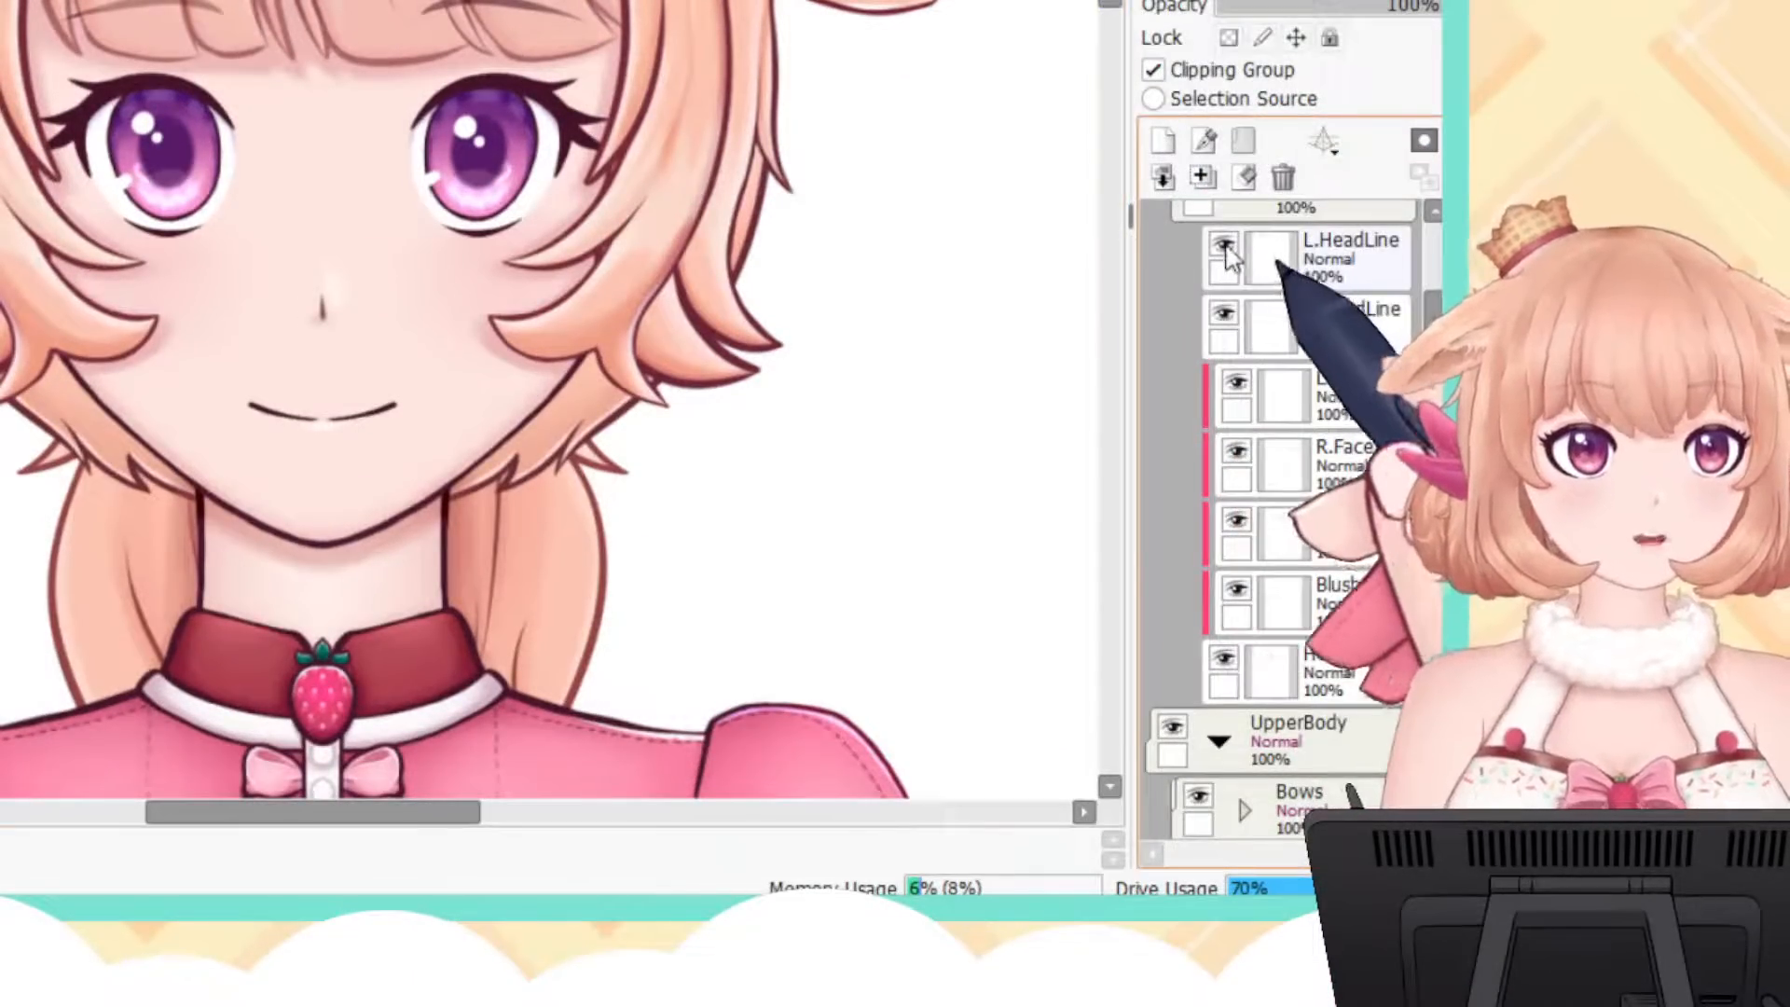
Step: Hide and show the L.HeadLine and R.HeadLine layers to examine each half of the face outline
left_click(1224, 246)
left_click(1223, 247)
left_click(1224, 246)
left_click(1224, 246)
left_click(1224, 246)
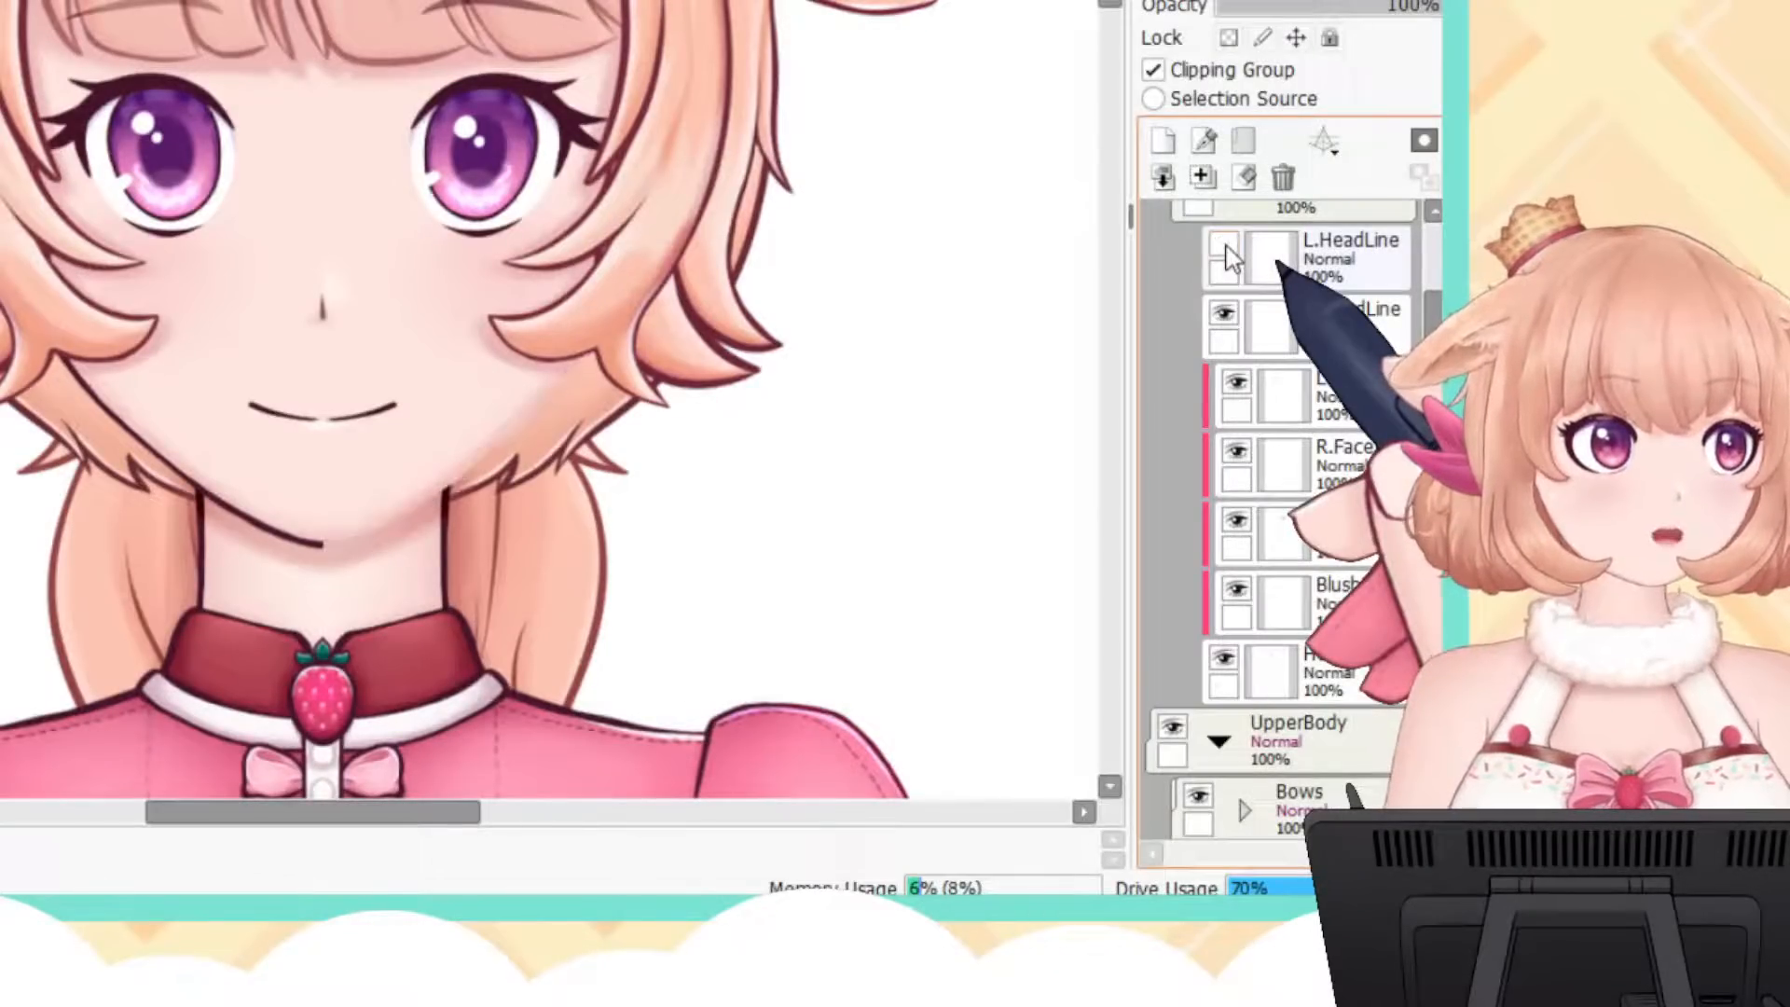
left_click(1224, 246)
left_click(1224, 314)
left_click(1224, 314)
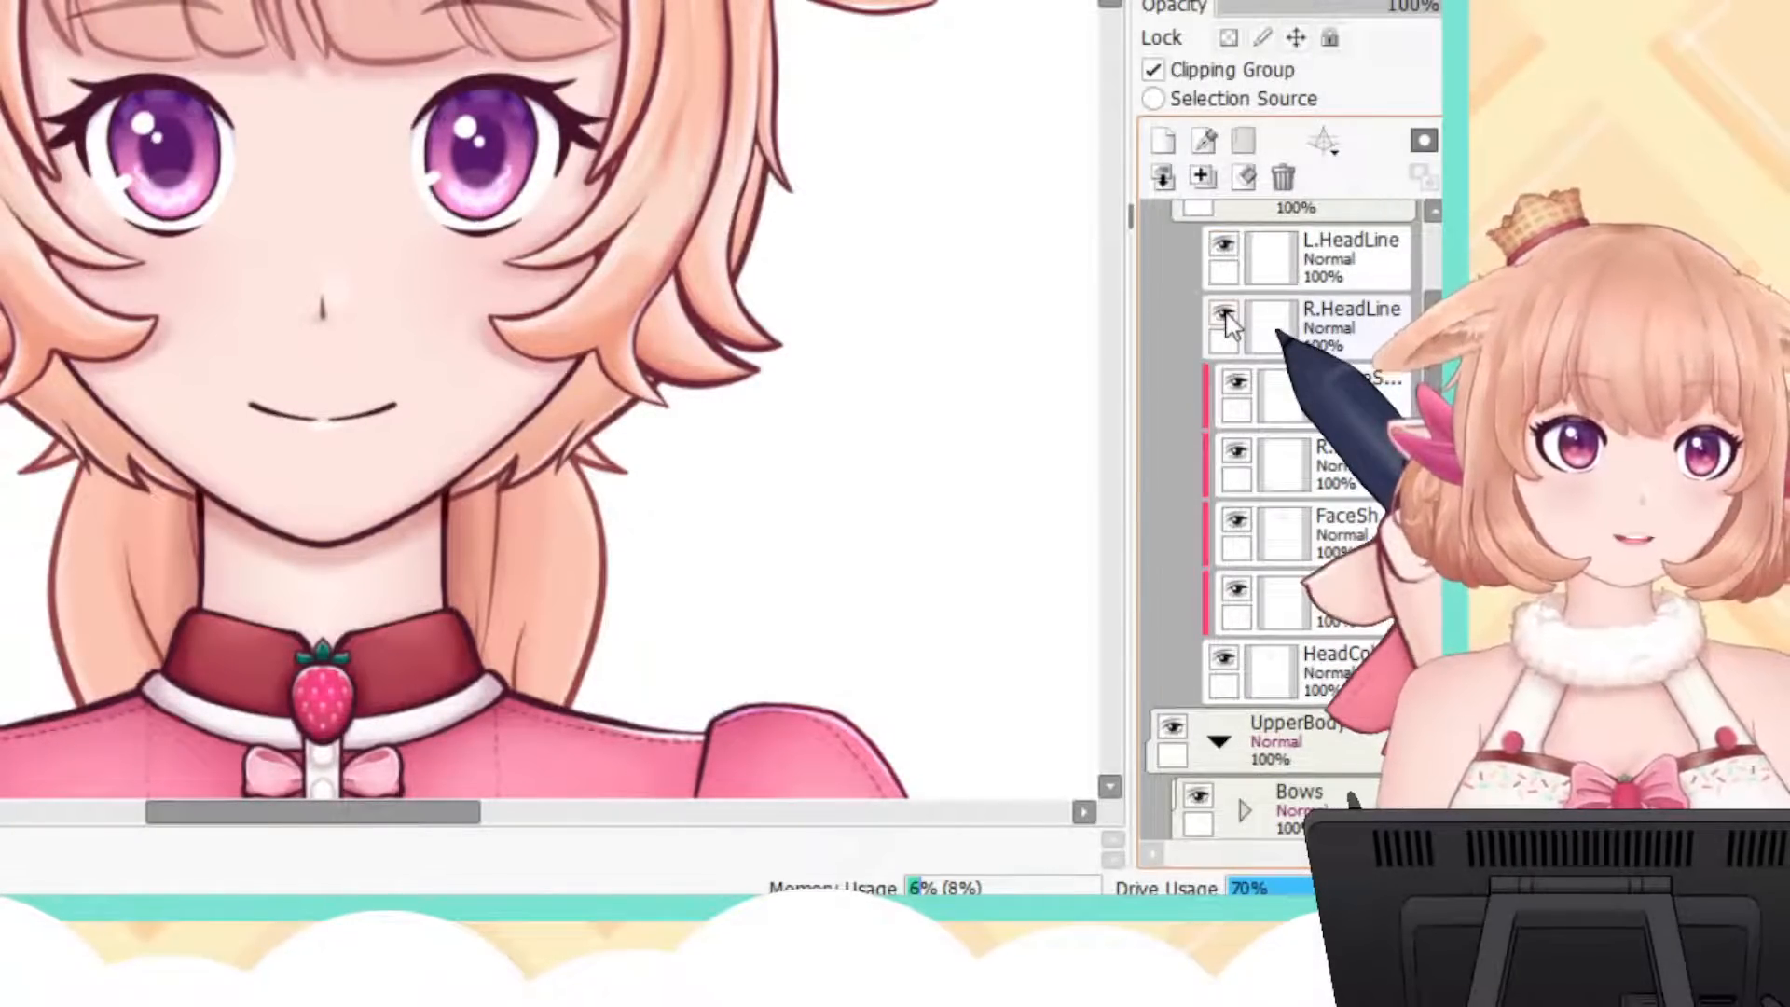
Step: Toggle the clipped left, right and general face shading layers in the HeadPieces folder to examine each
left_click(1238, 386)
left_click(1238, 386)
left_click(1238, 453)
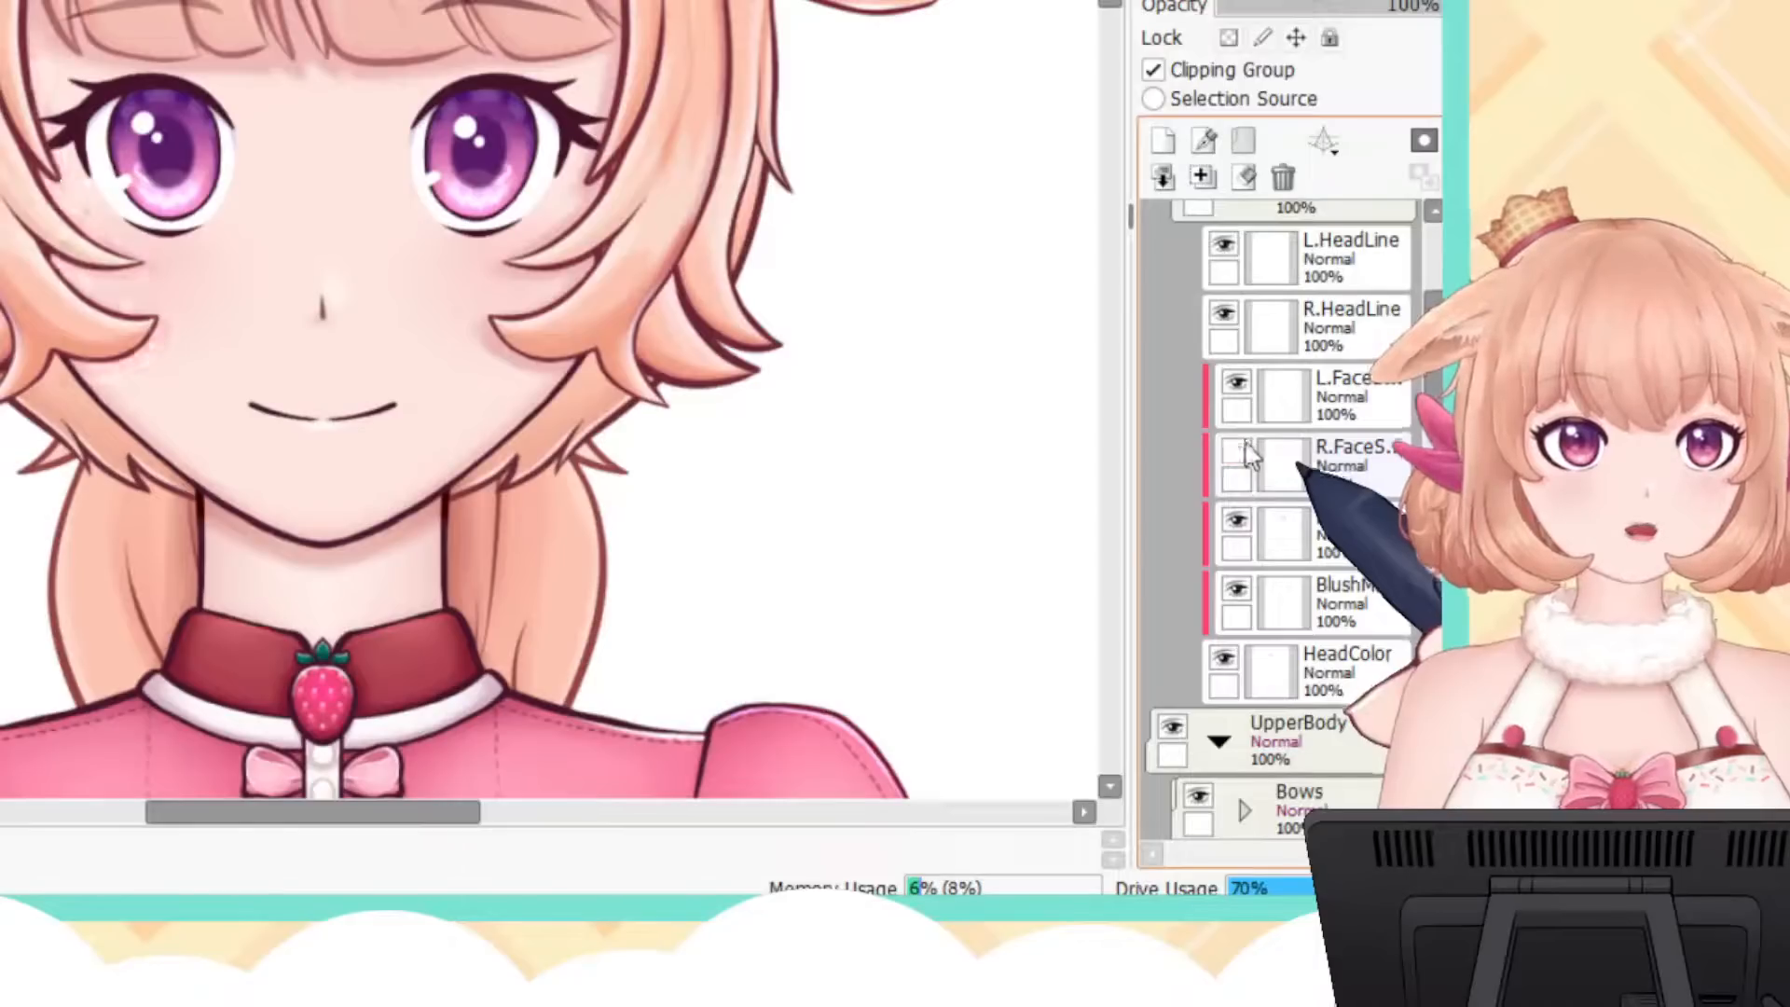
left_click(1237, 453)
left_click(1237, 522)
left_click(1237, 522)
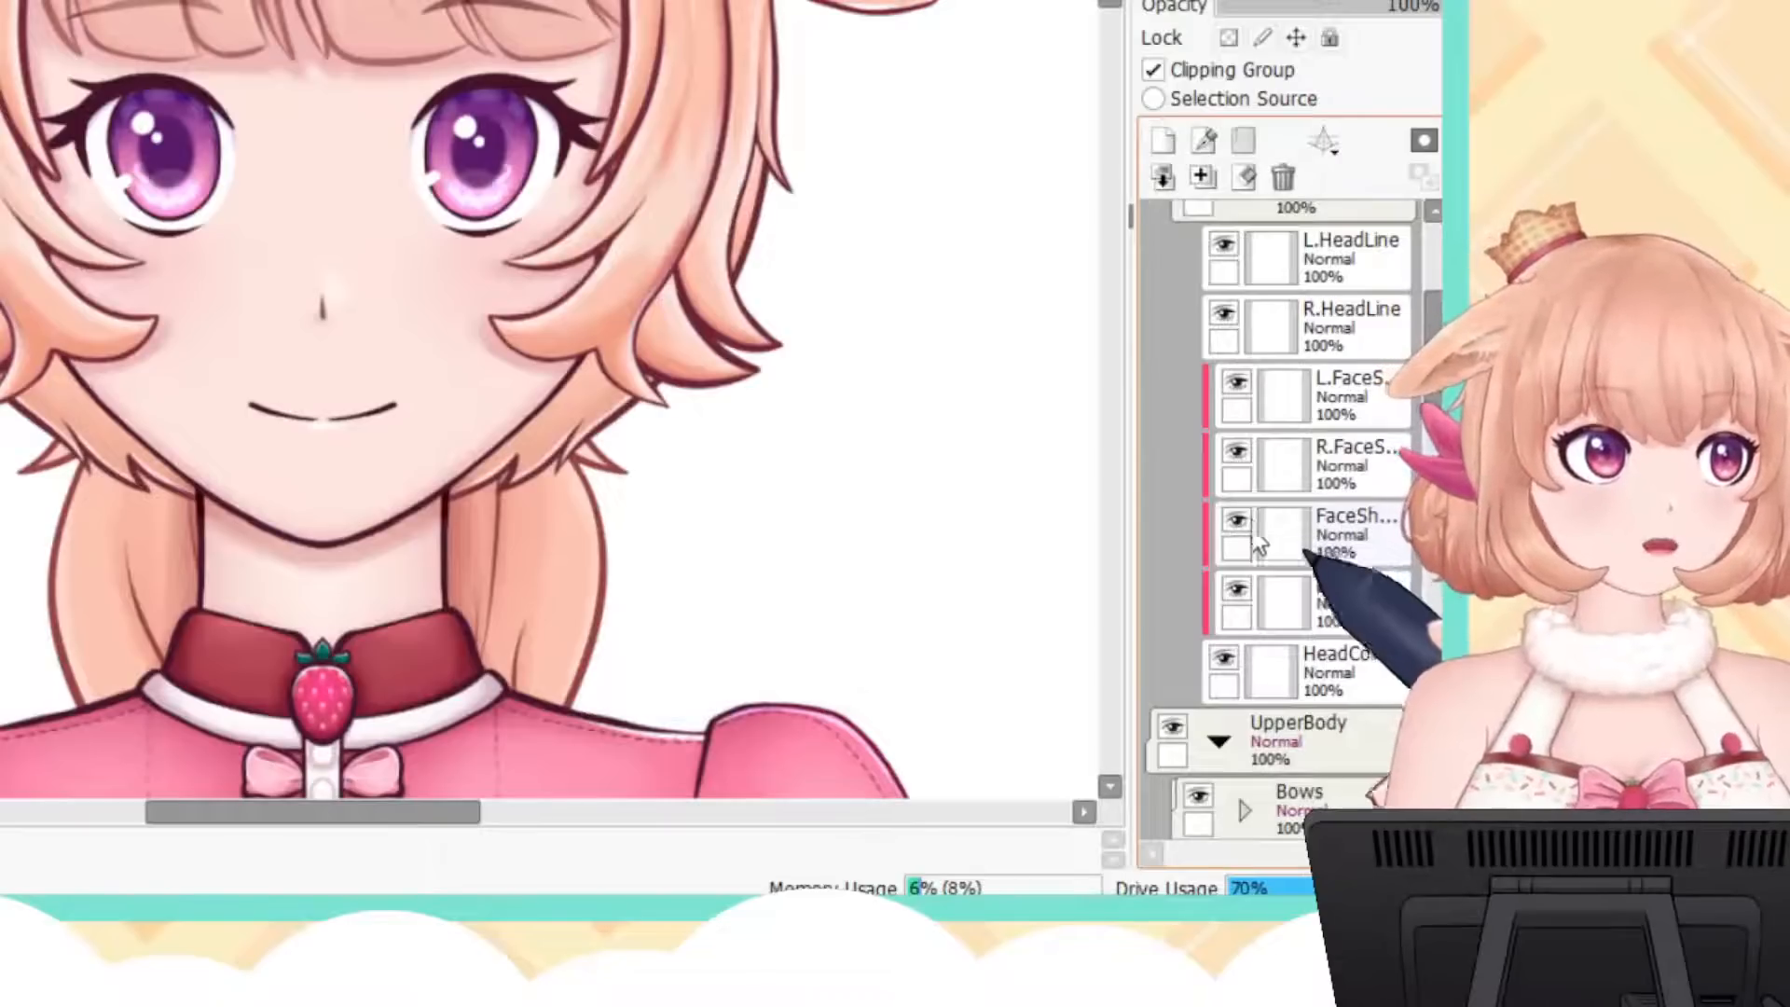
Step: Hide and show the BlushMain and HeadColor layers in the HeadPieces folder to examine the face's blush and base color
left_click(1236, 589)
left_click(1237, 589)
left_click(1237, 589)
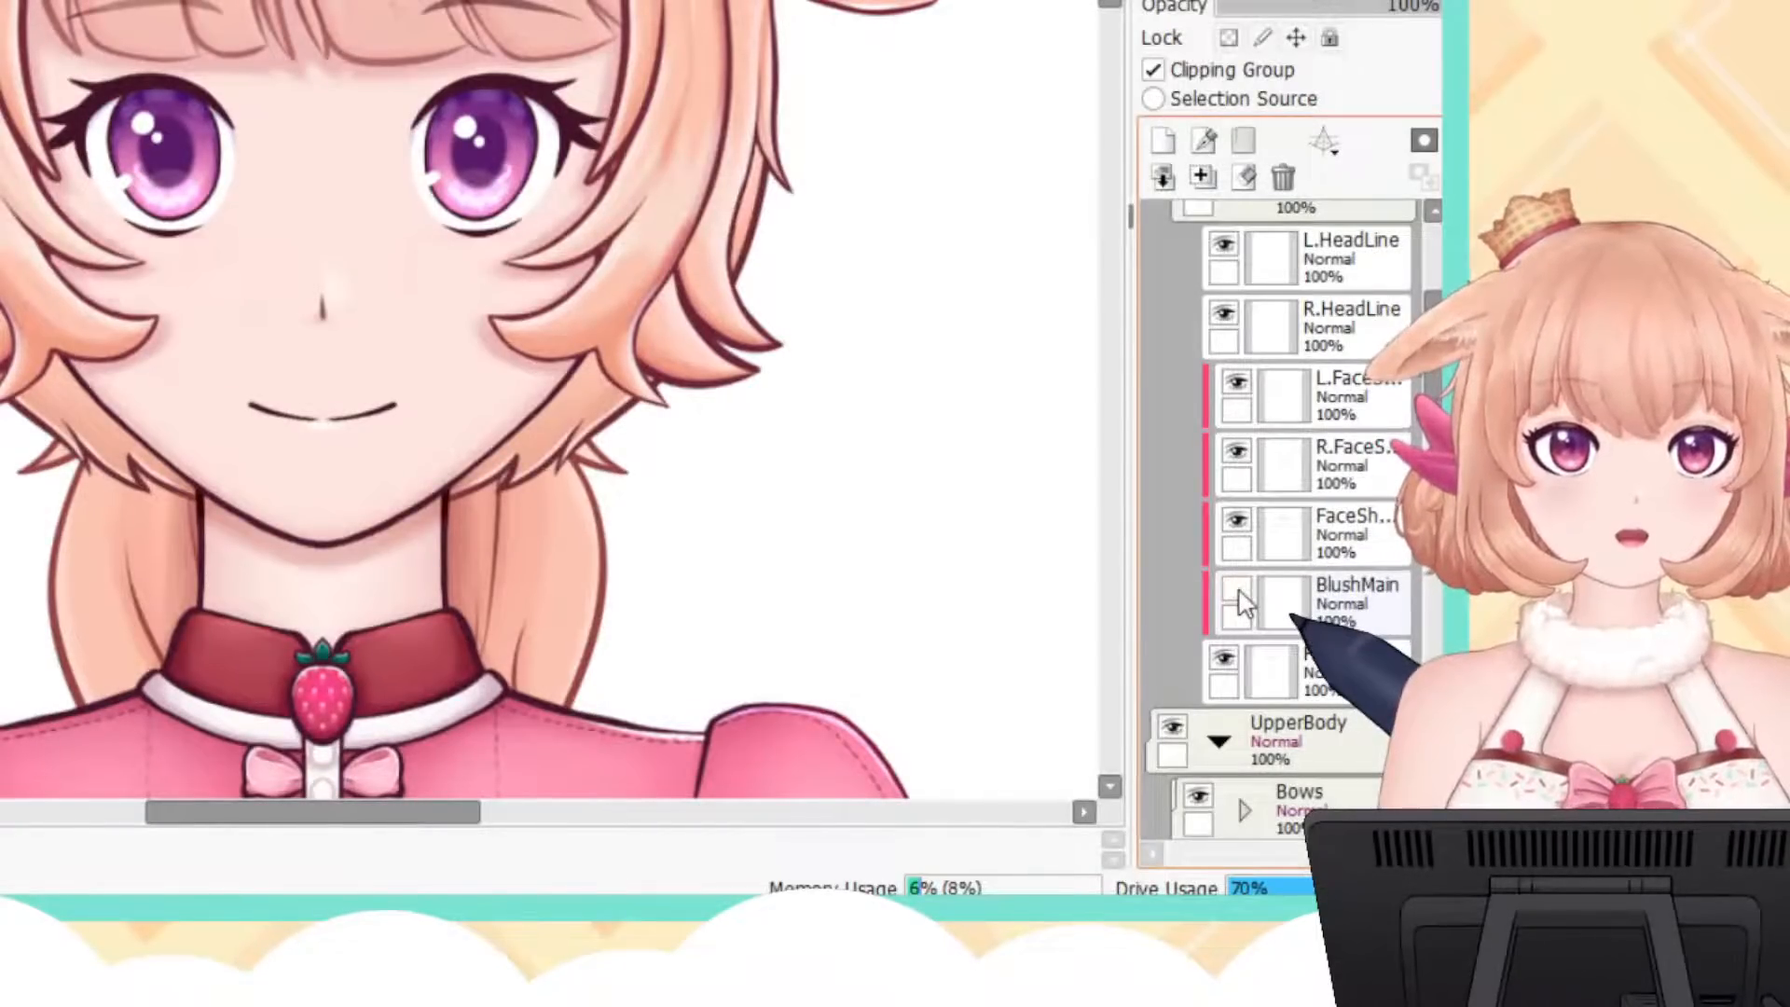
left_click(1237, 589)
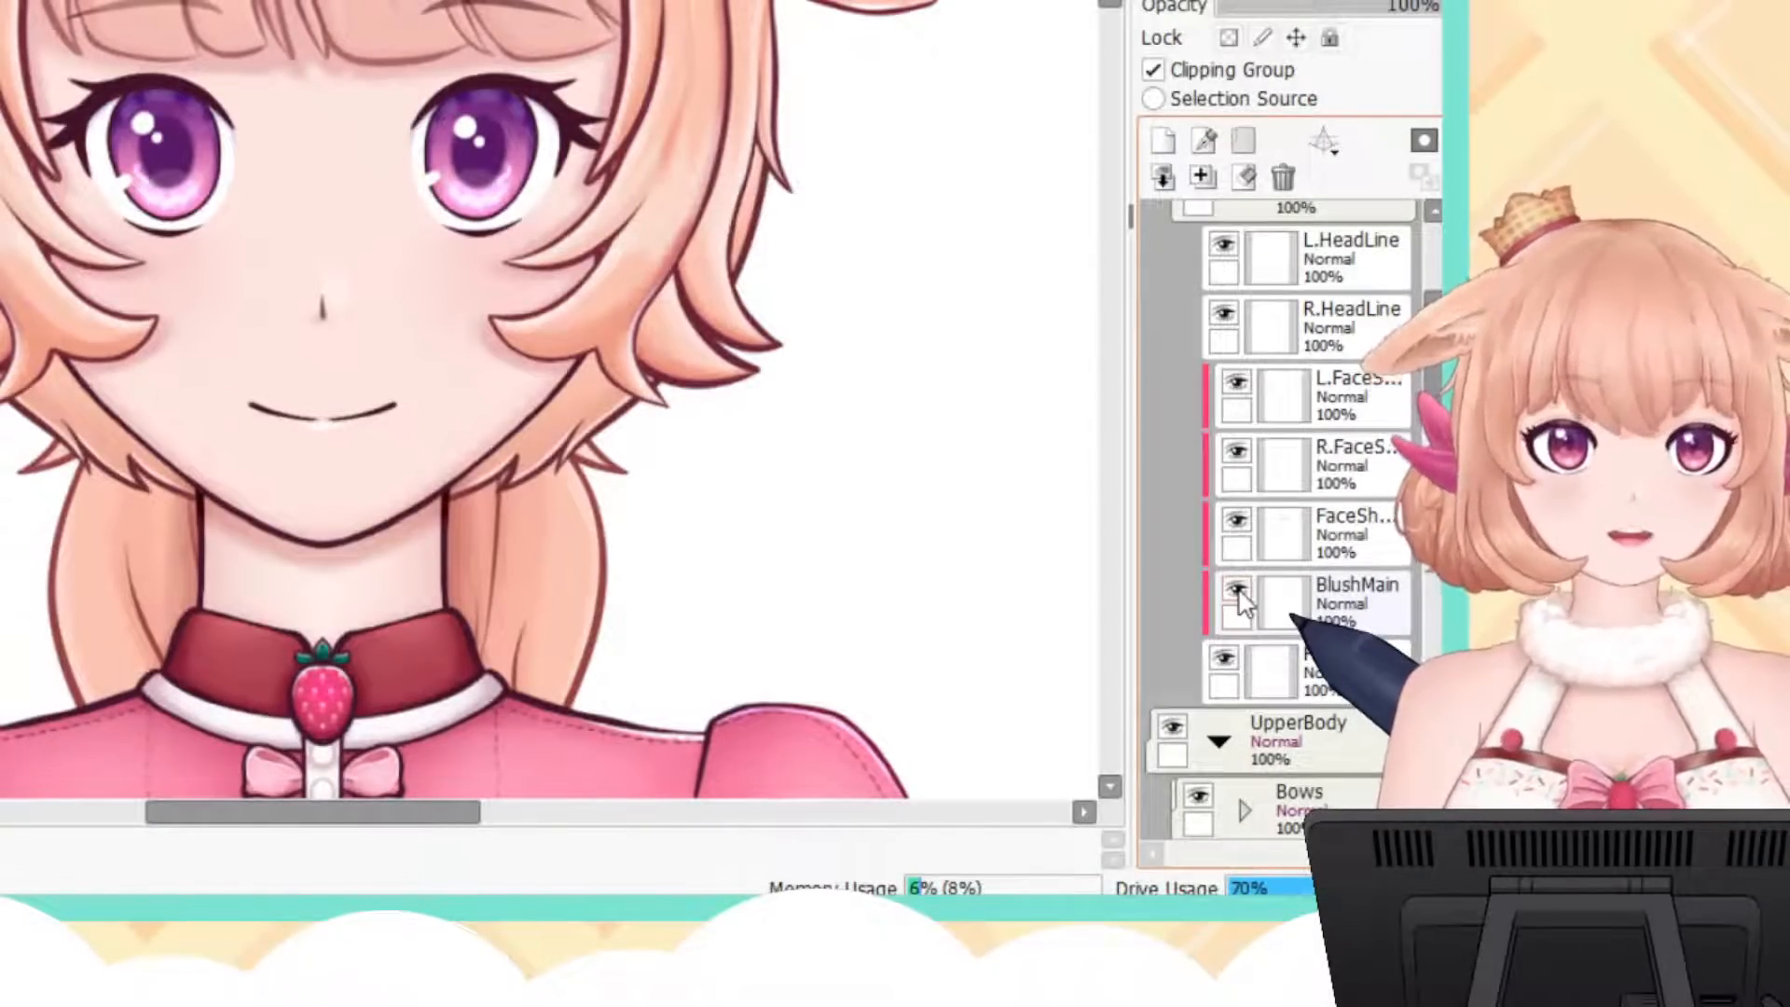
left_click(1224, 659)
left_click(1223, 660)
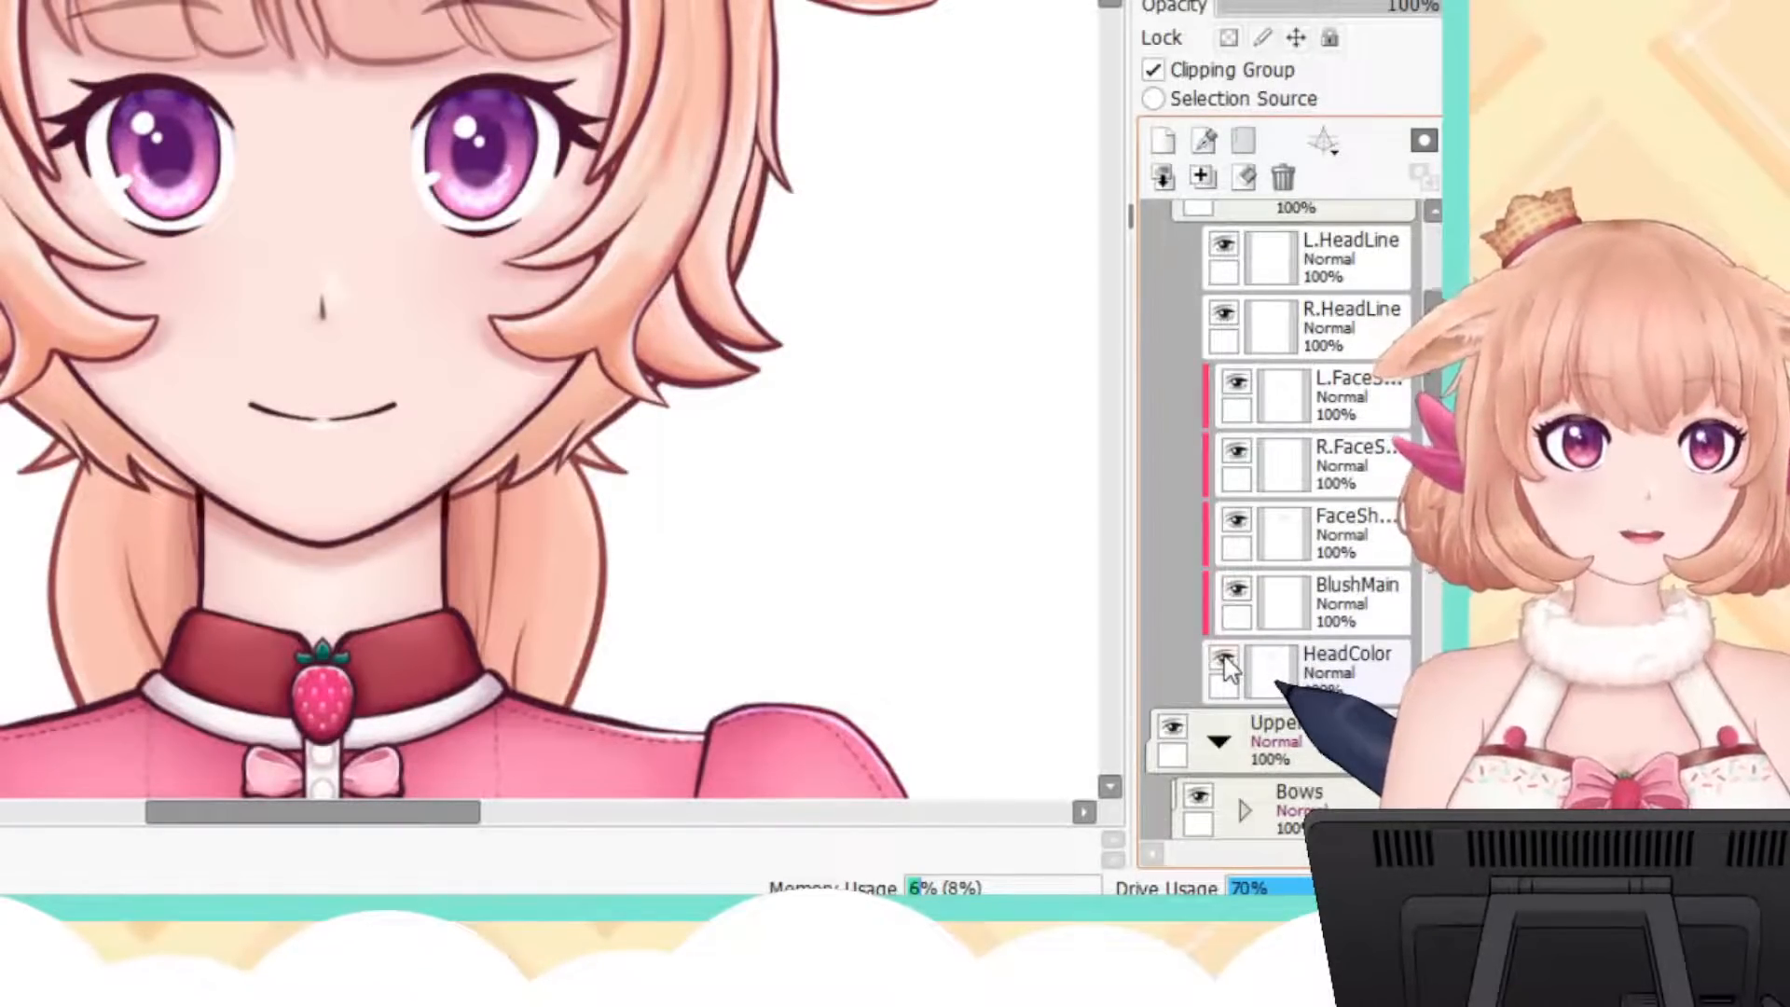
left_click(1224, 660)
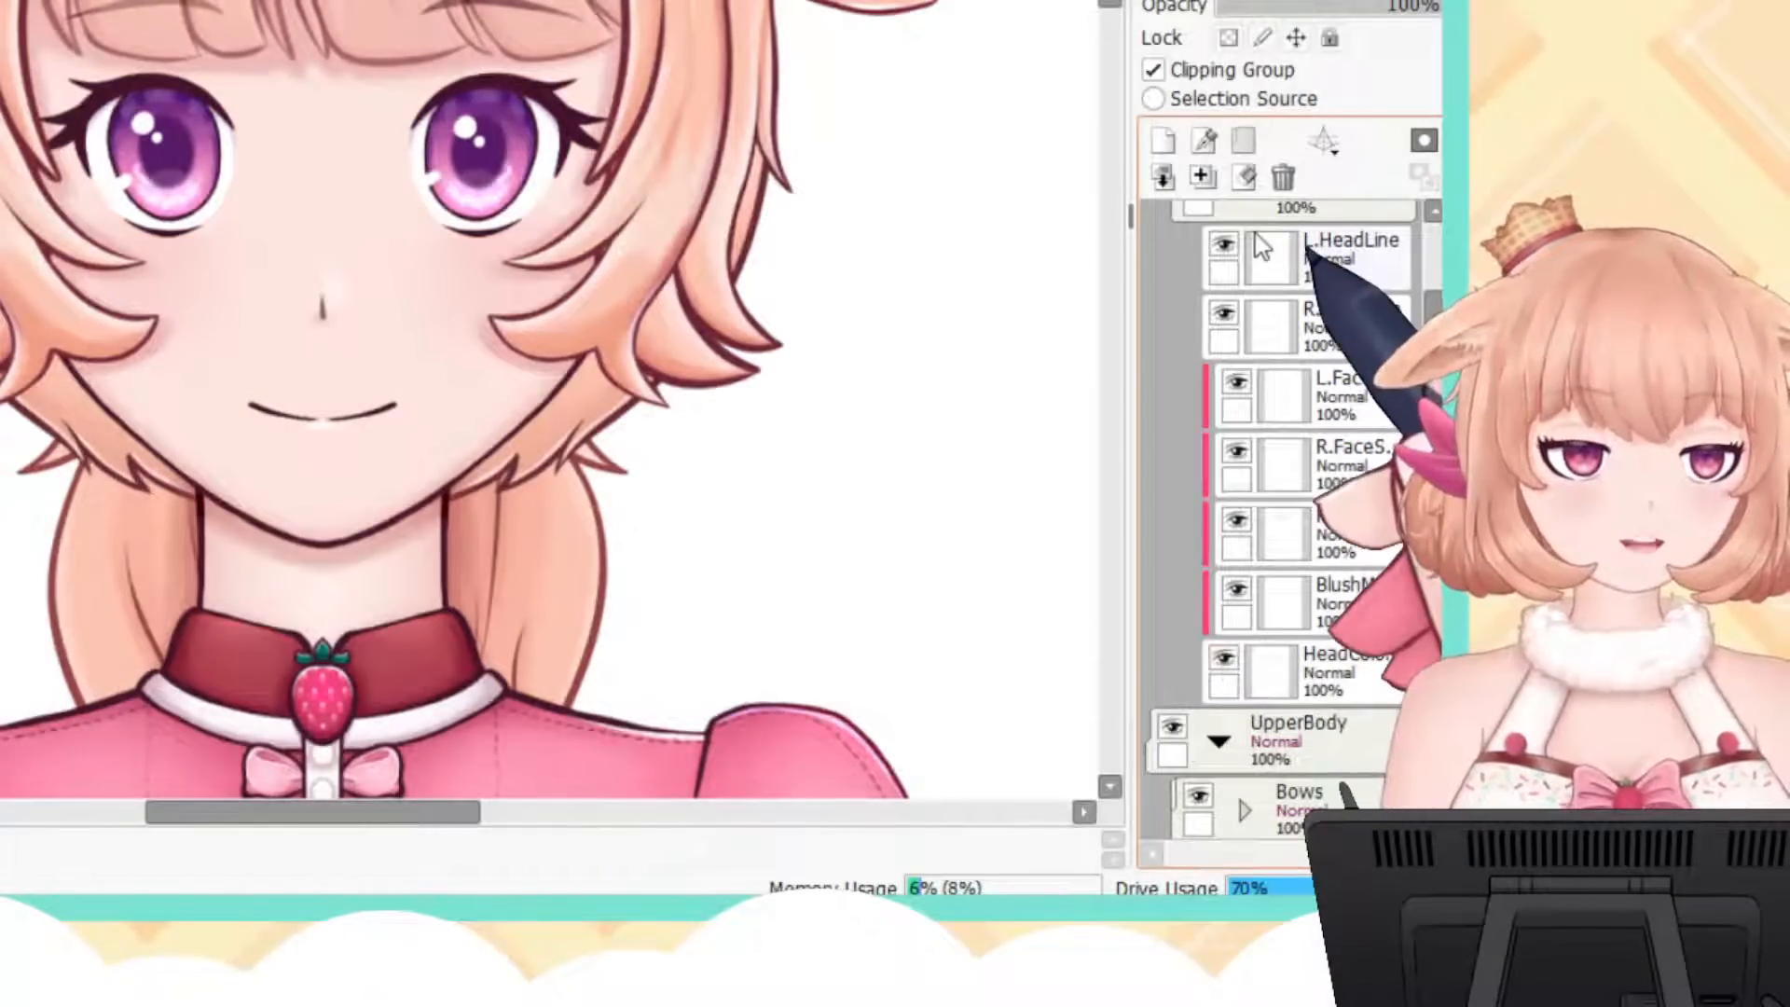
Step: Collapse the HeadPieces folder and bring the UpperBody folder's Bows, Neck and Top subfolders into view
scroll(1263, 245, "up", 1)
left_click(1218, 271)
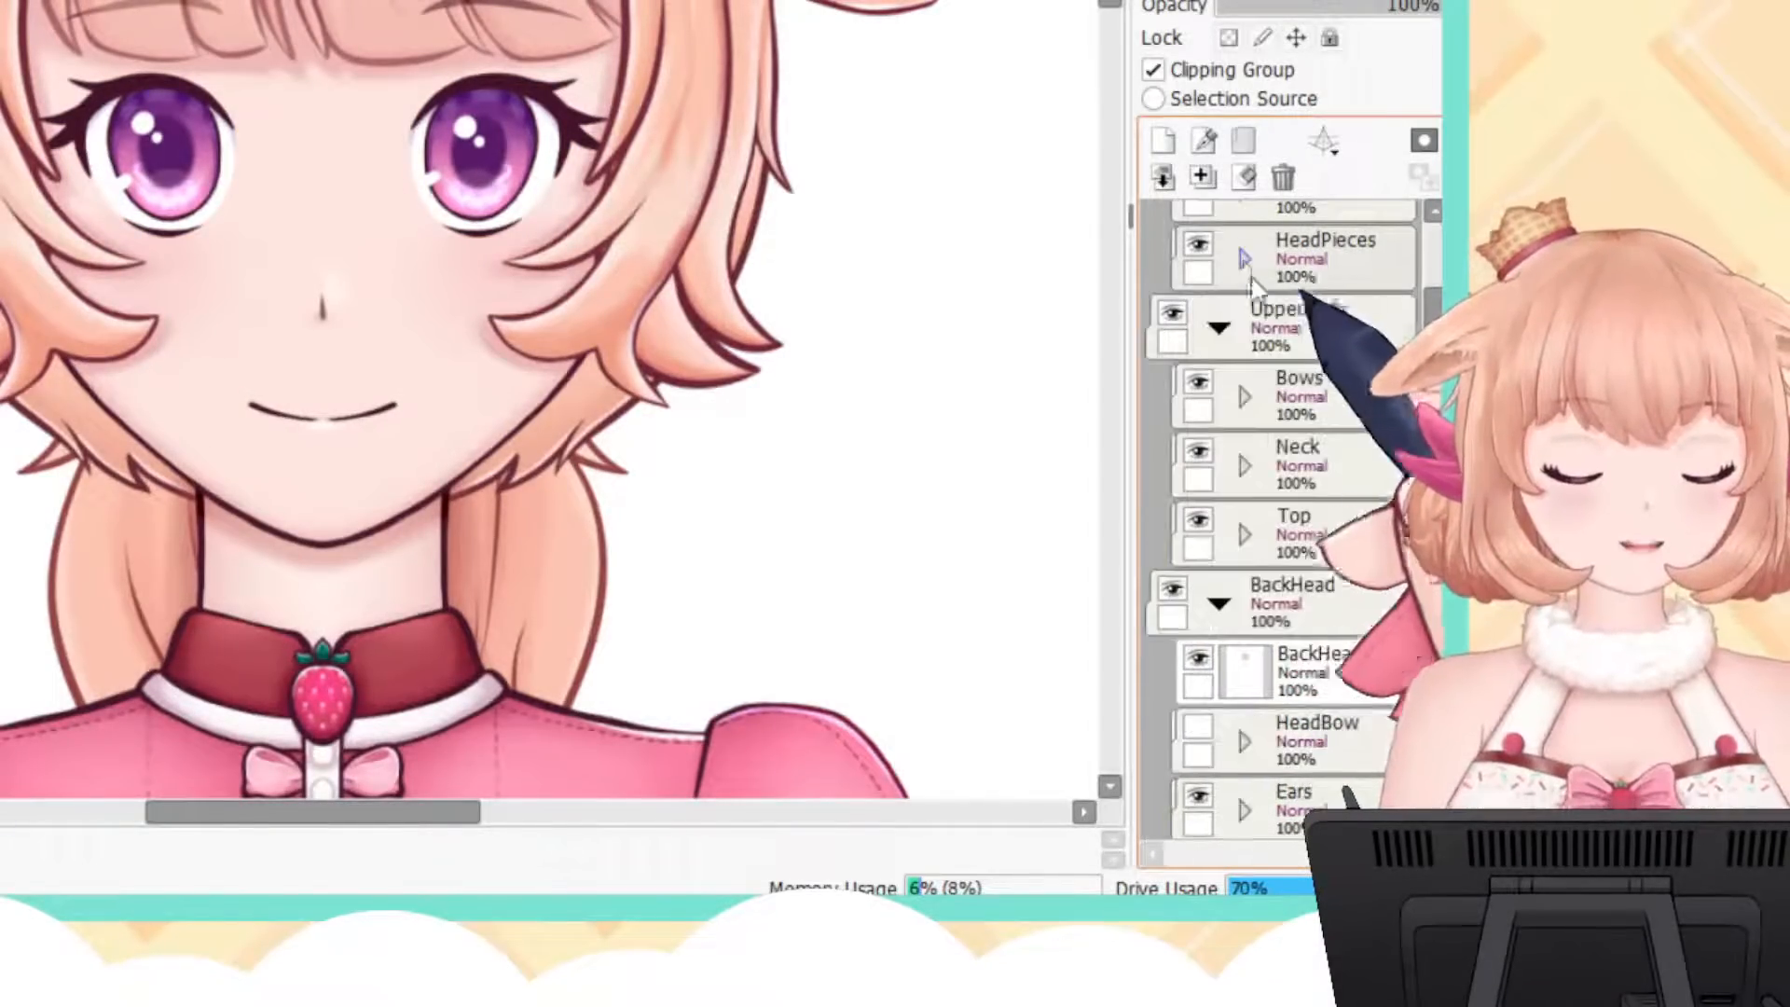
scroll(1292, 411, "down", 1)
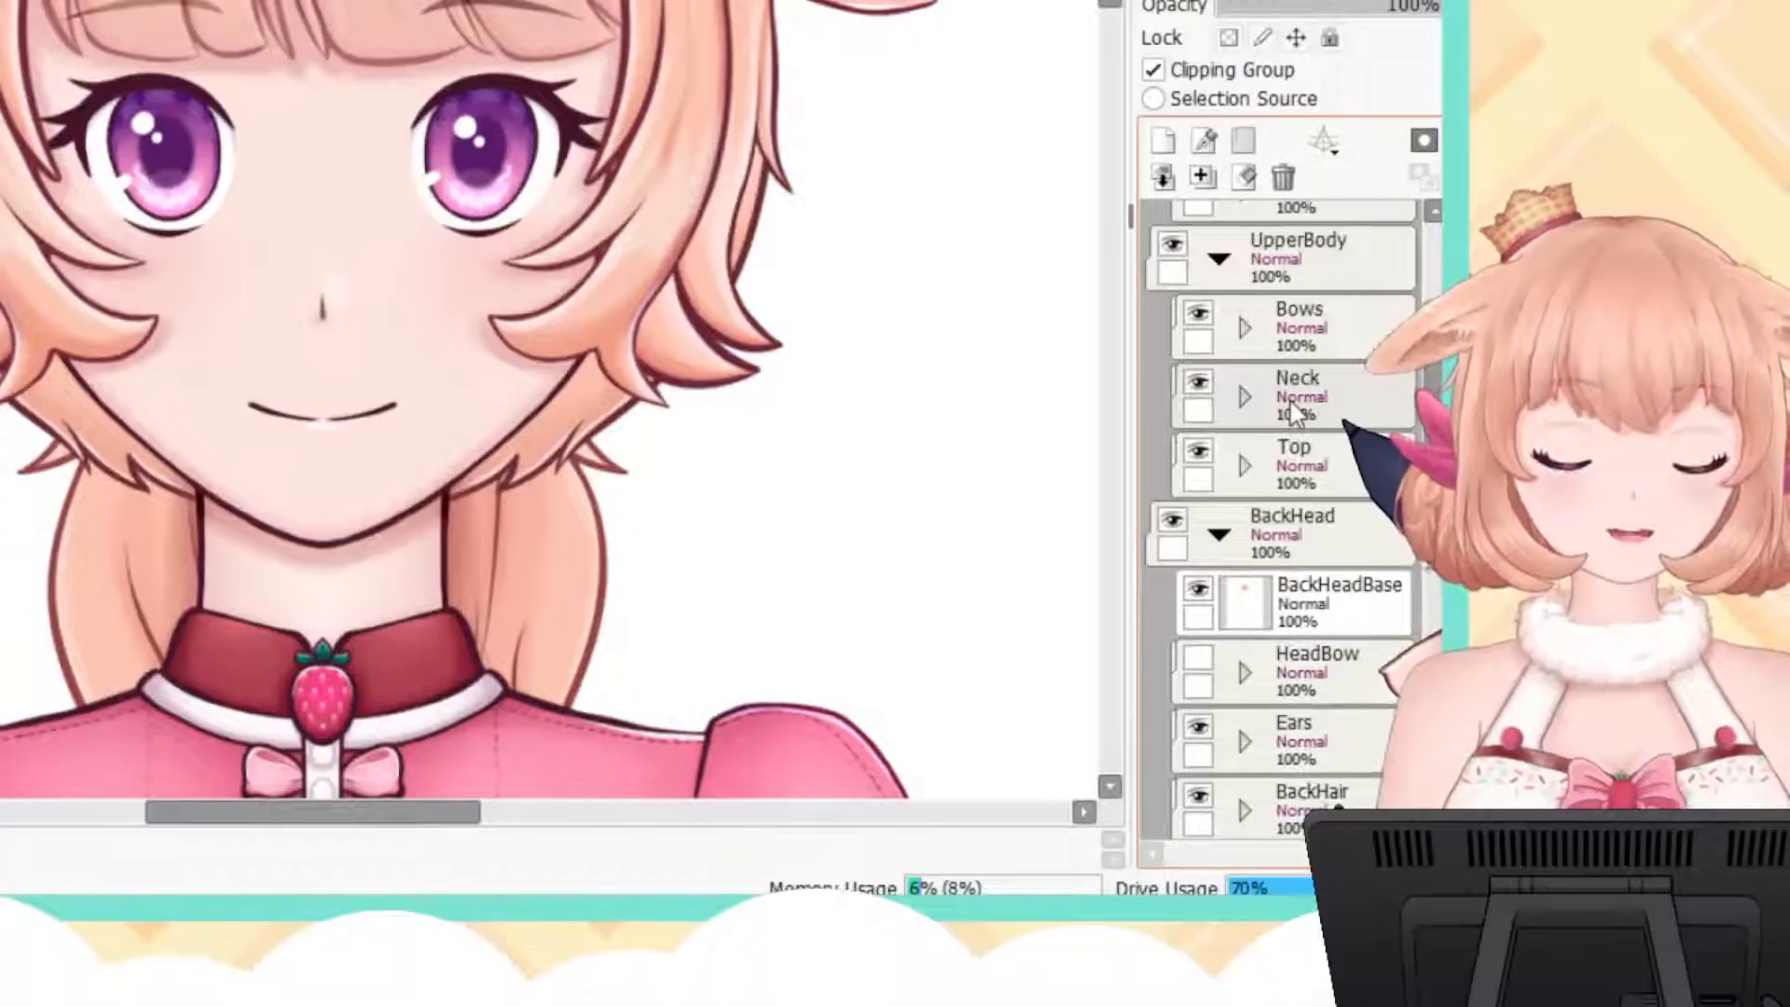
left_click(1217, 261)
left_click(1219, 261)
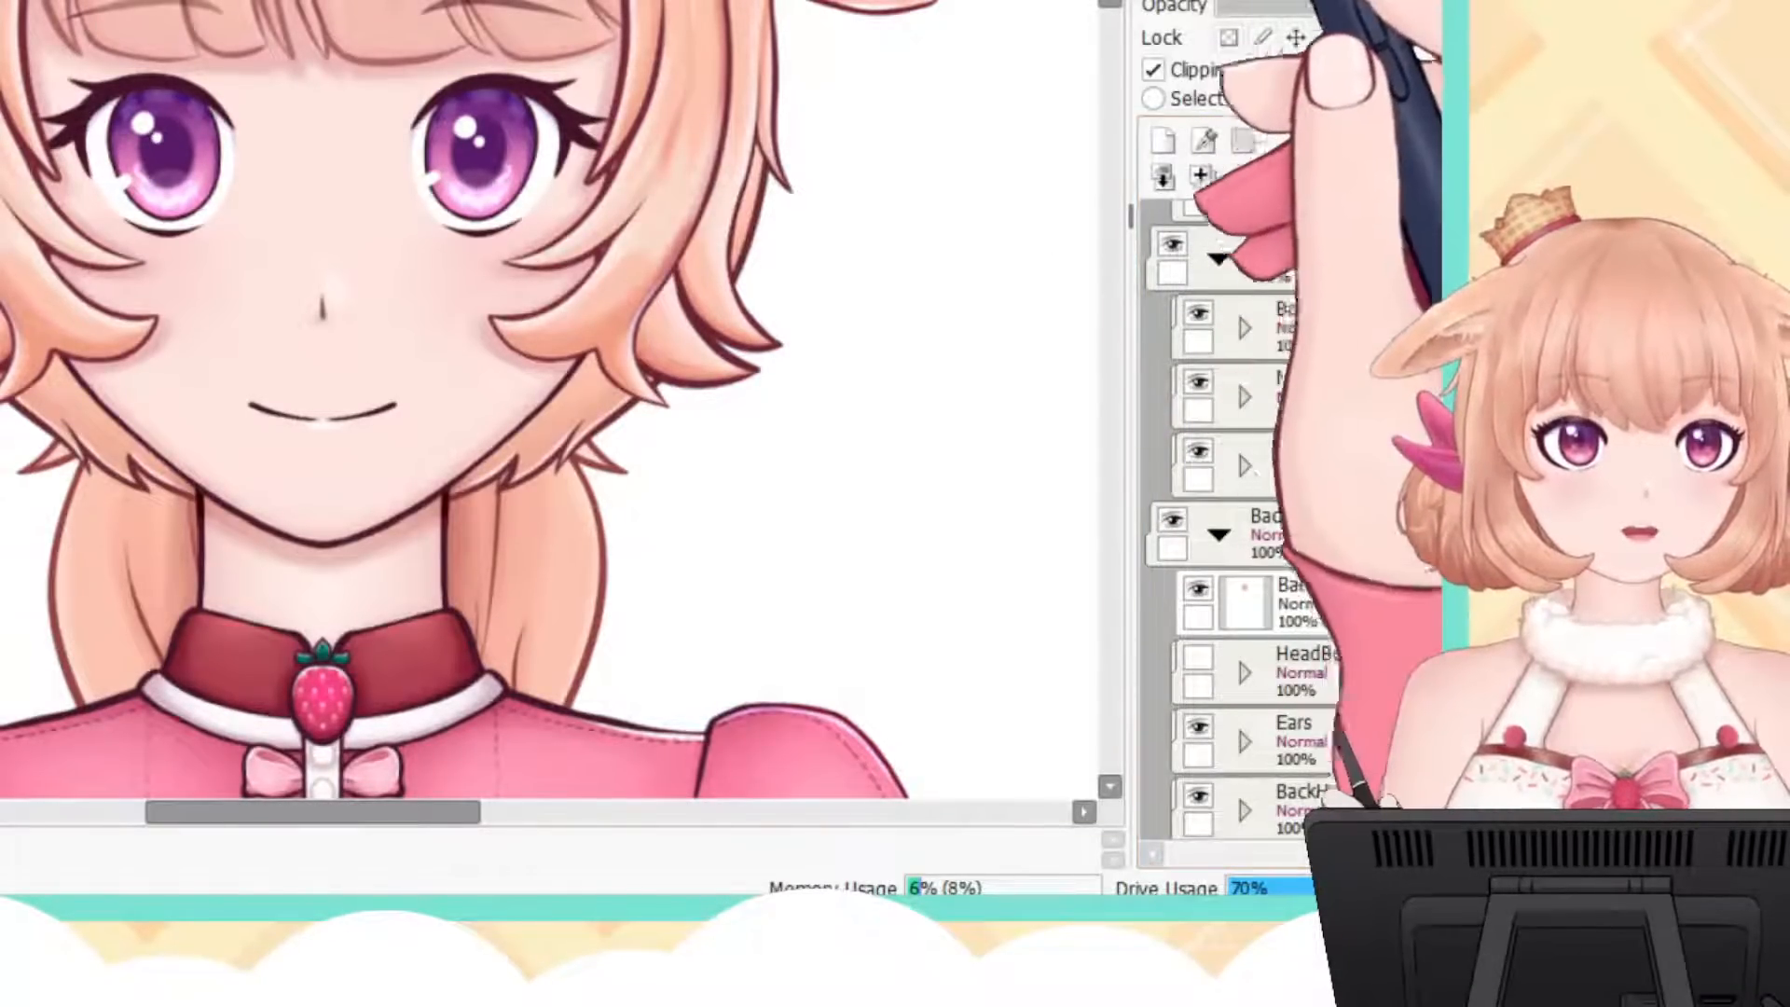
Step: Hide and show the Bows folder in UpperBody to examine the outfit's bows against the torso
scroll(455, 399, "down", 5)
scroll(455, 399, "up", 1)
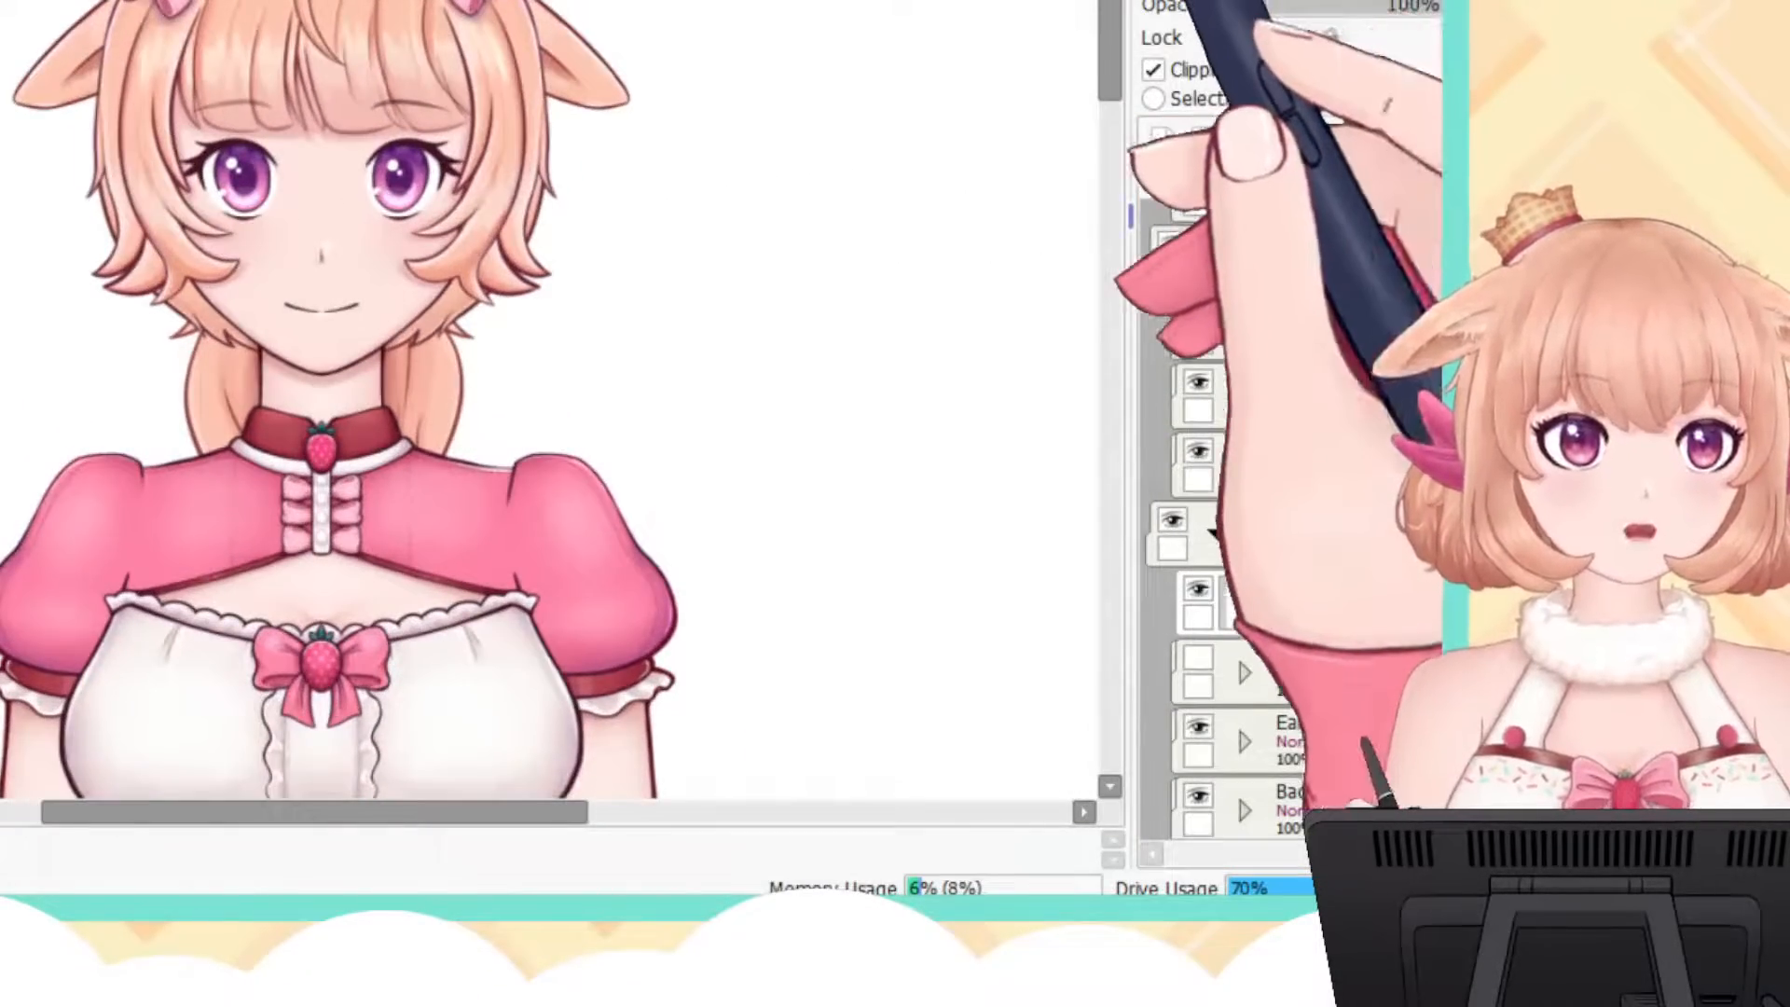
left_click_drag(1108, 1, 1107, 23)
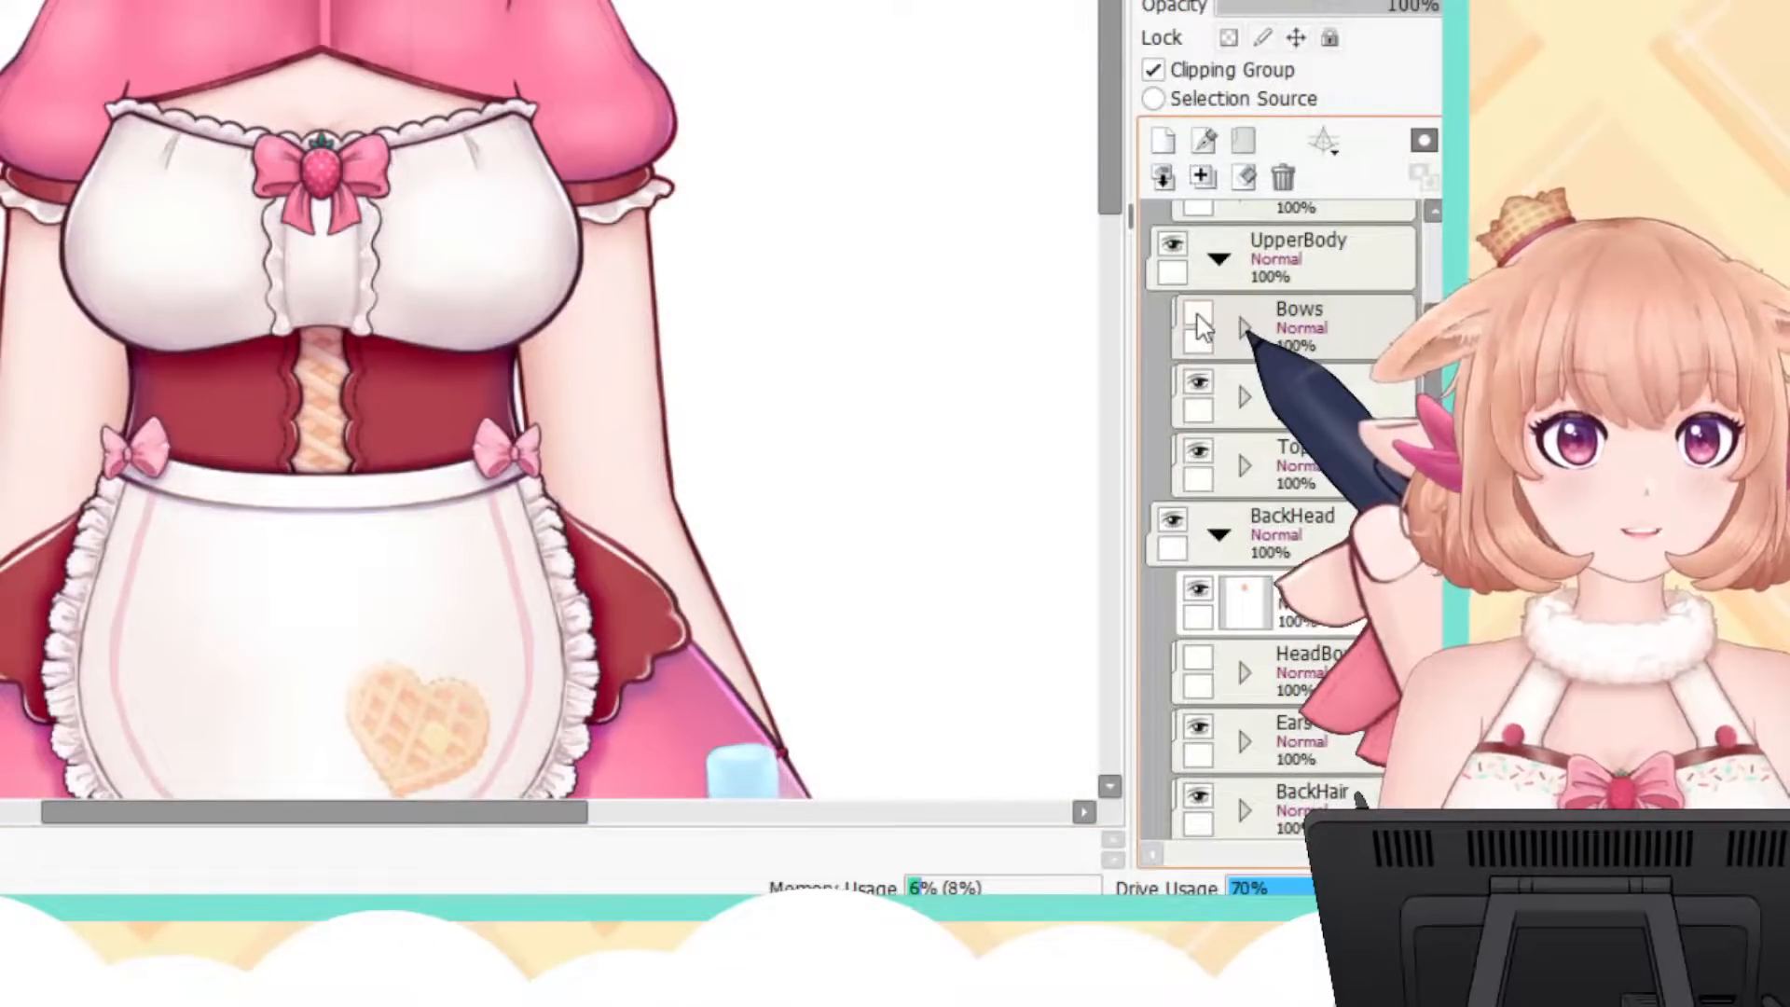
left_click_drag(1108, 135, 1107, 103)
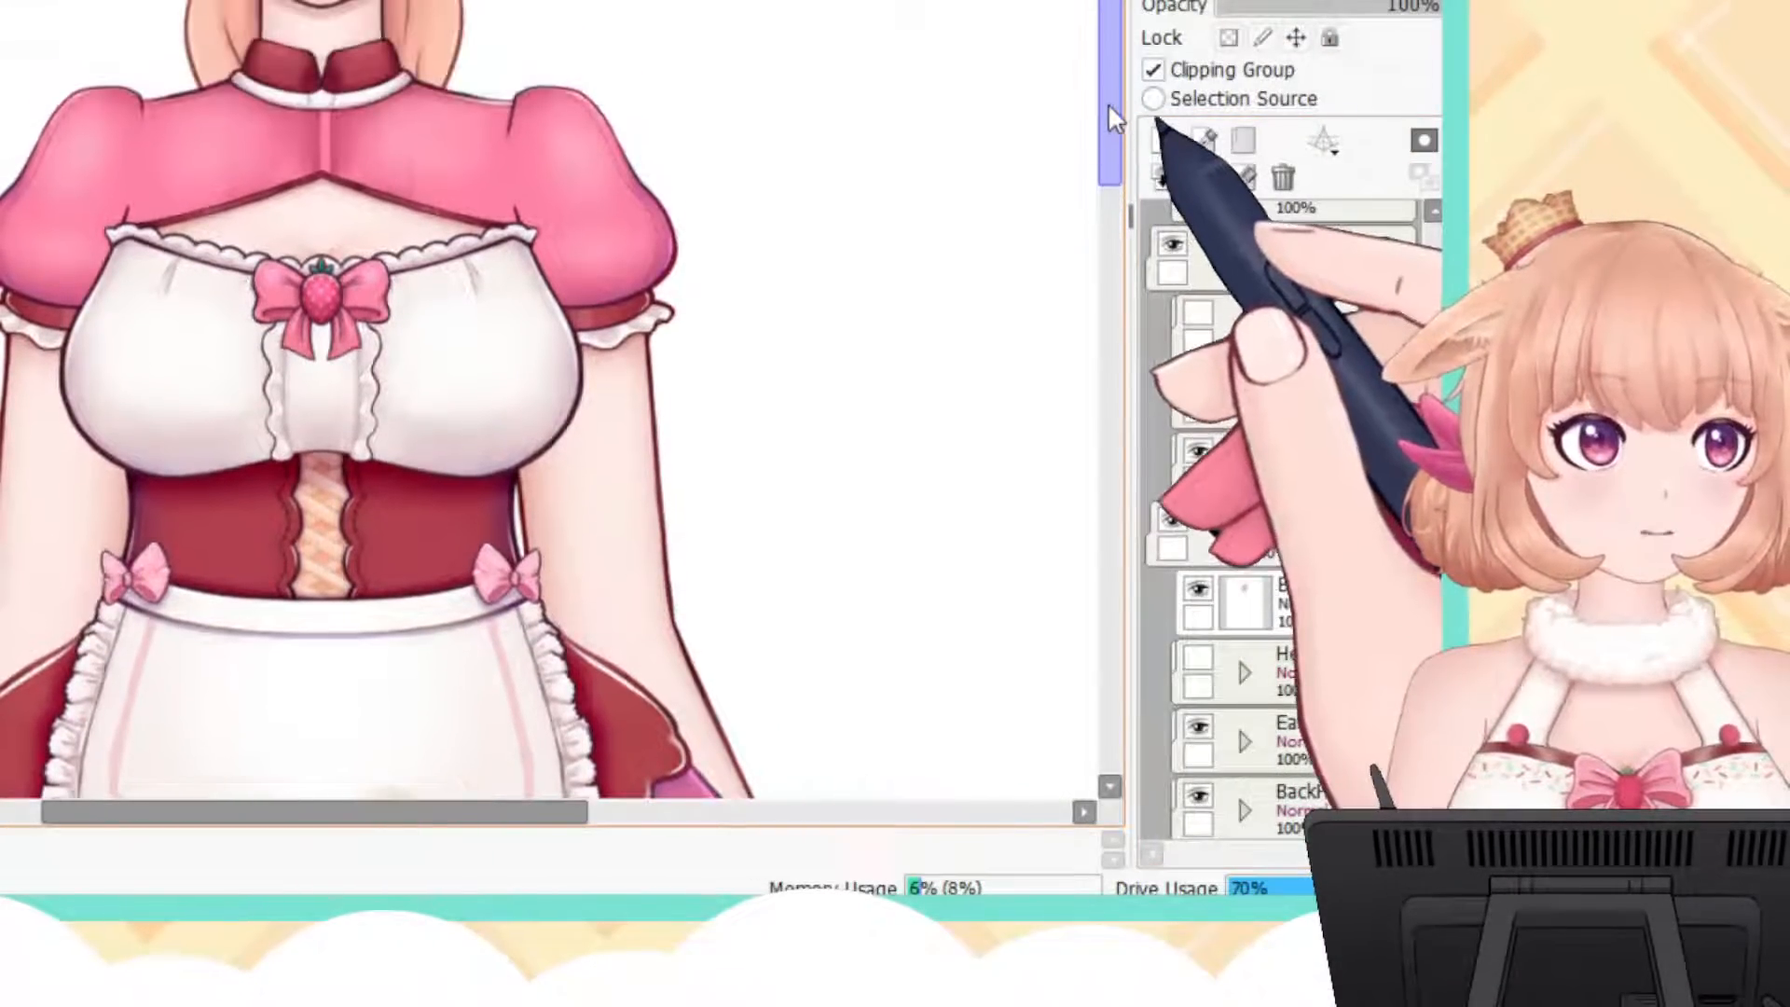
left_click(1199, 315)
left_click(1205, 314)
left_click(1205, 314)
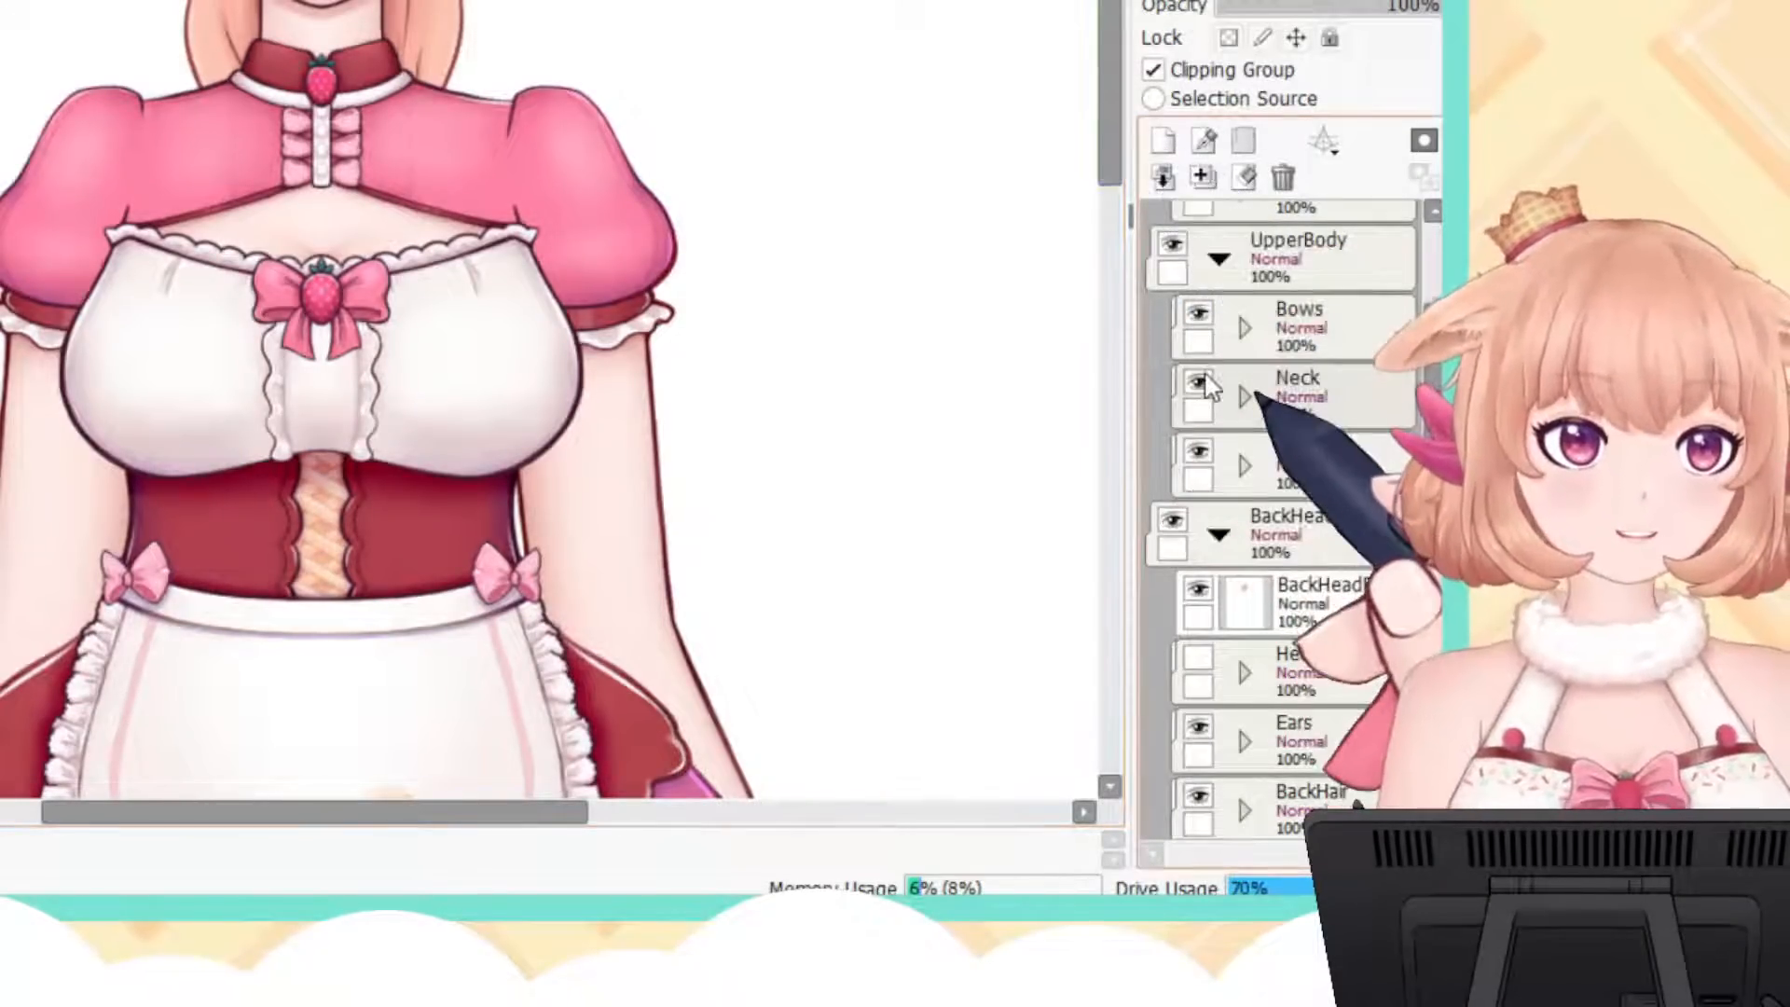
Step: Hide and show the Neck and Top folders in UpperBody to examine which torso parts each contains
left_click(1205, 376)
left_click(1205, 376)
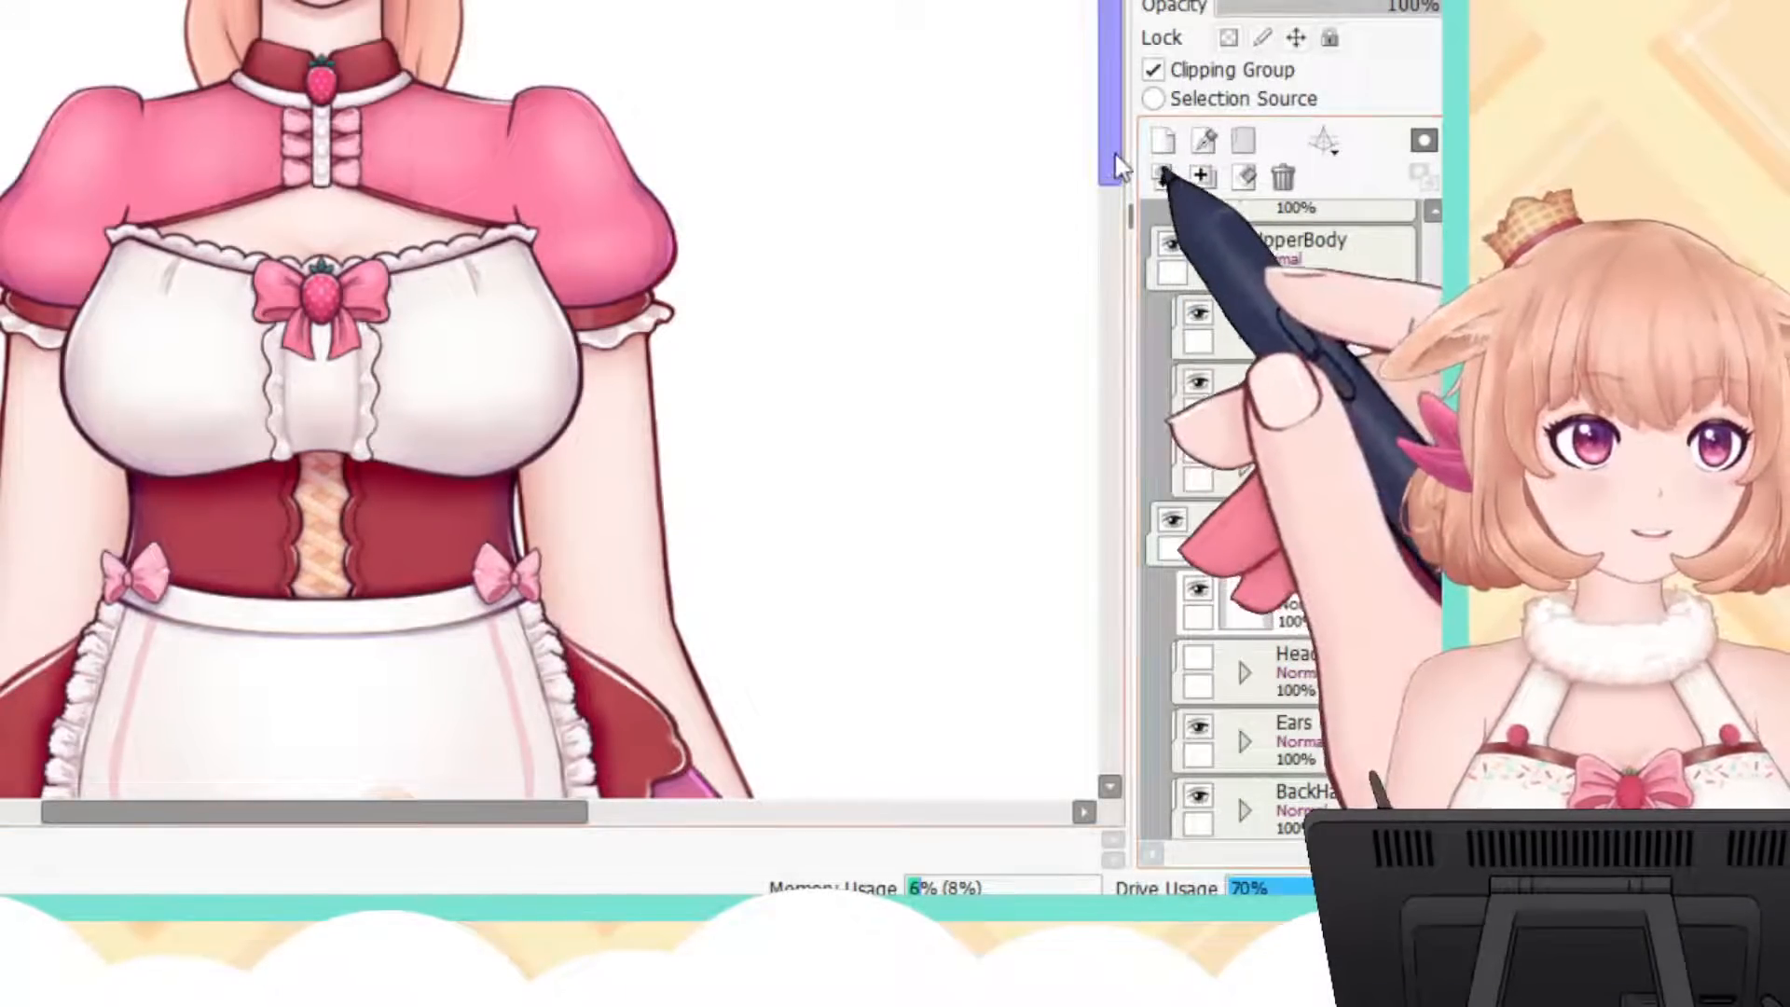
left_click_drag(1114, 157, 1113, 146)
left_click(1203, 381)
left_click(1203, 381)
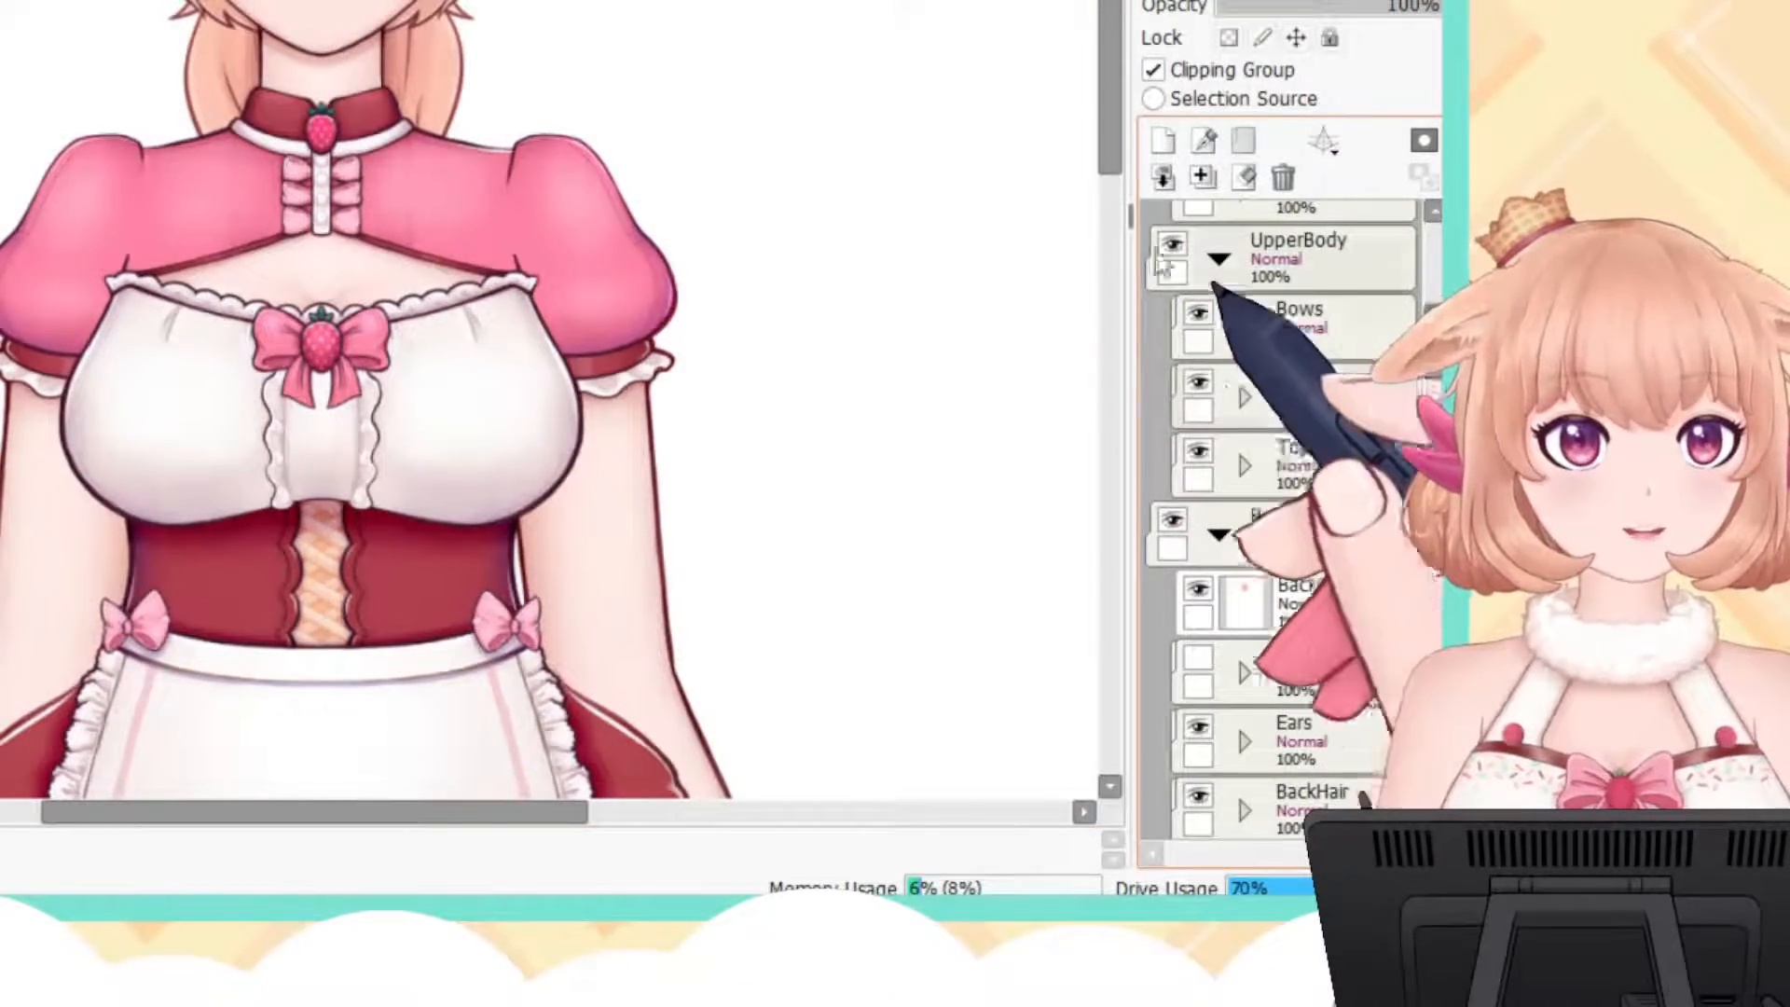
left_click(1202, 453)
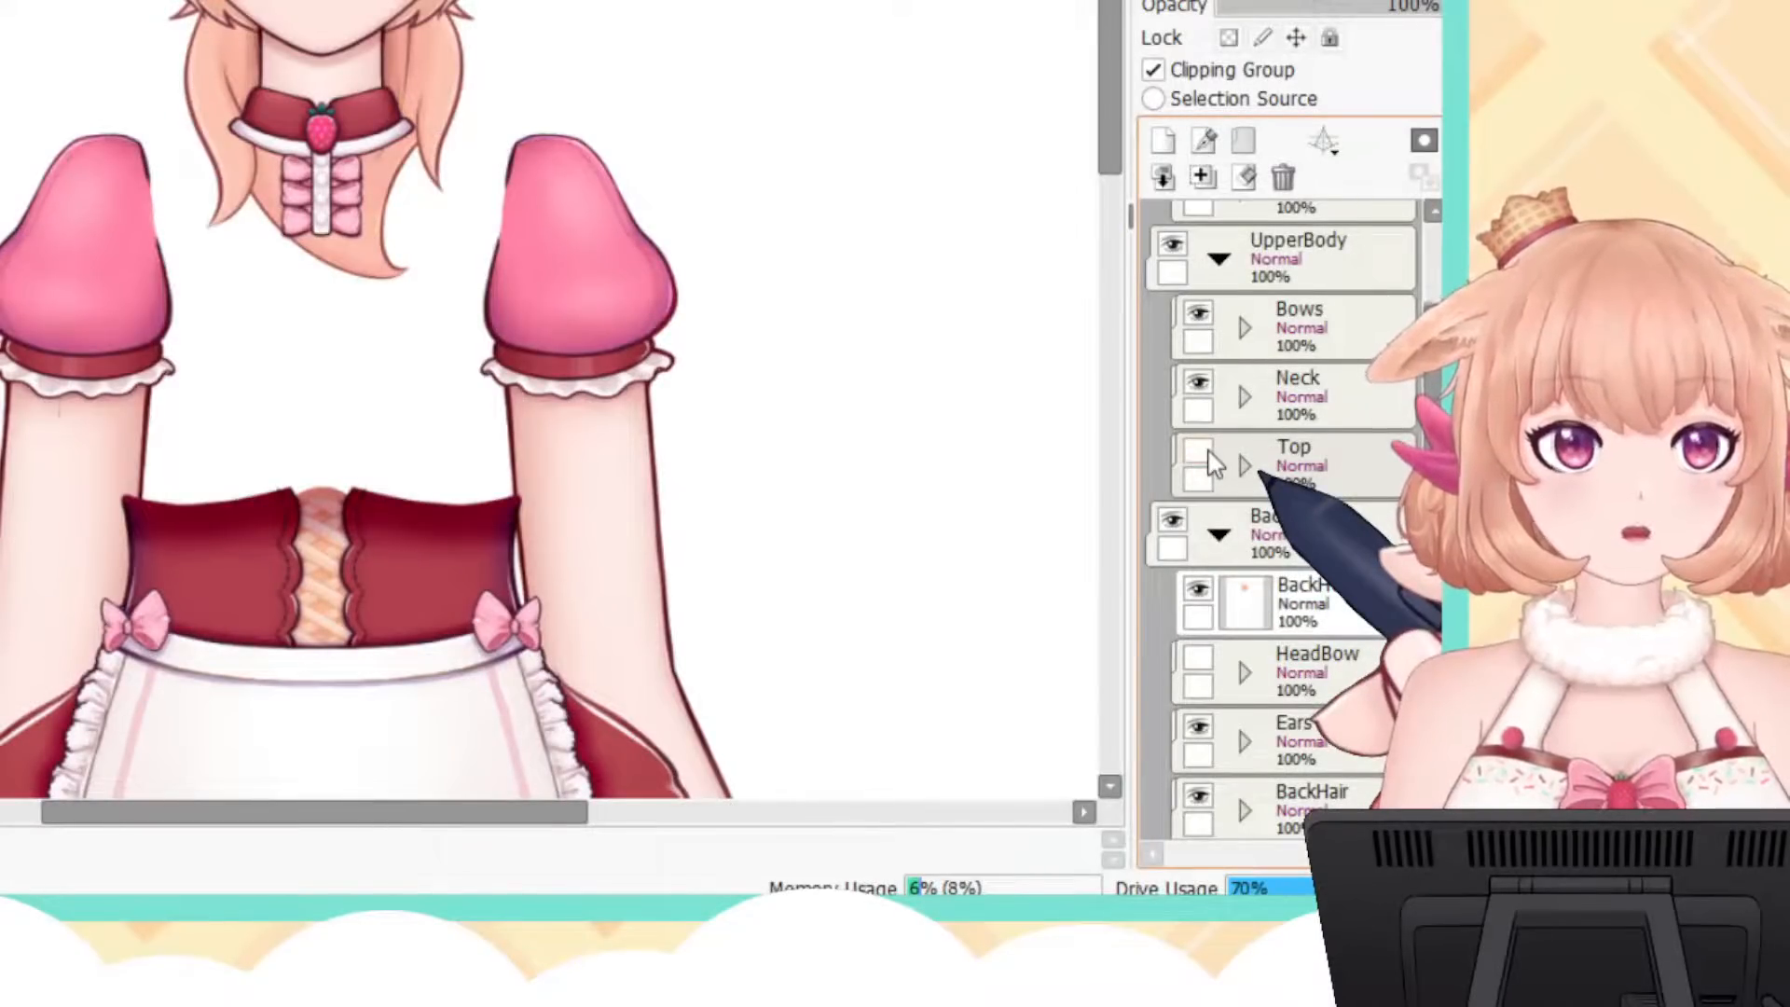
left_click(1200, 453)
Step: Expand the Top folder, toggle its left and right shoulder layers to examine them, and collapse the folder
left_click(1245, 465)
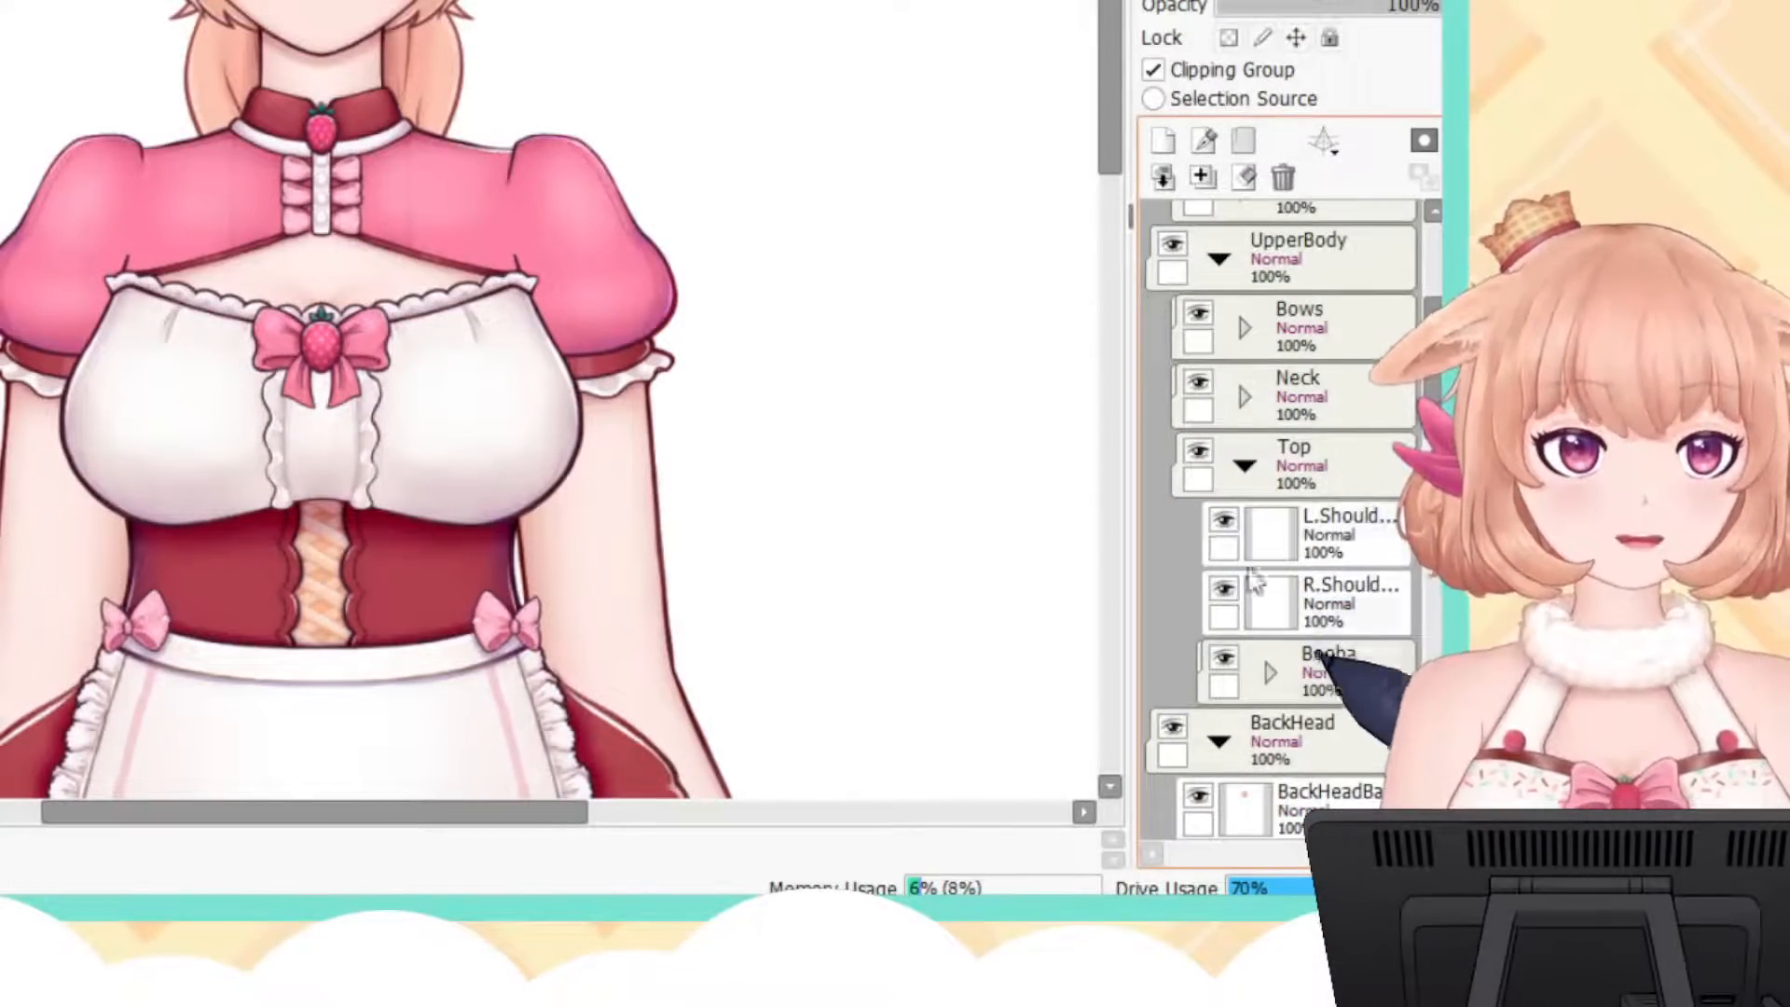
left_click(1227, 522)
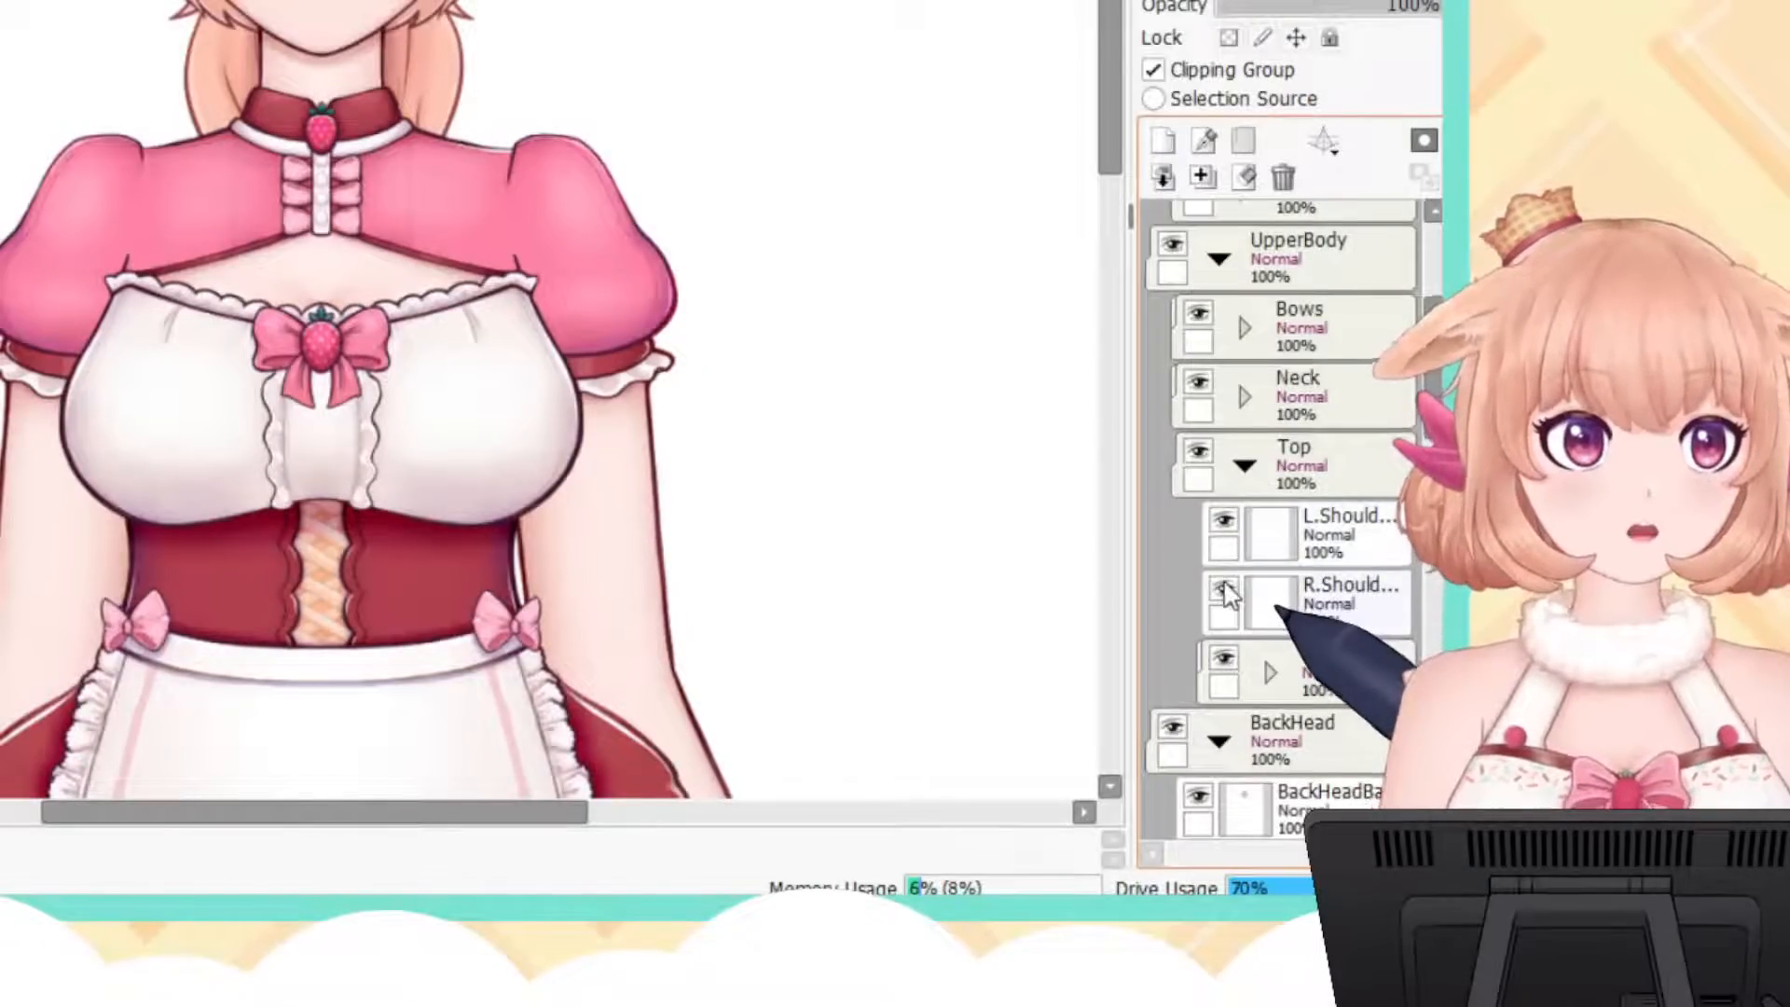
left_click(1226, 593)
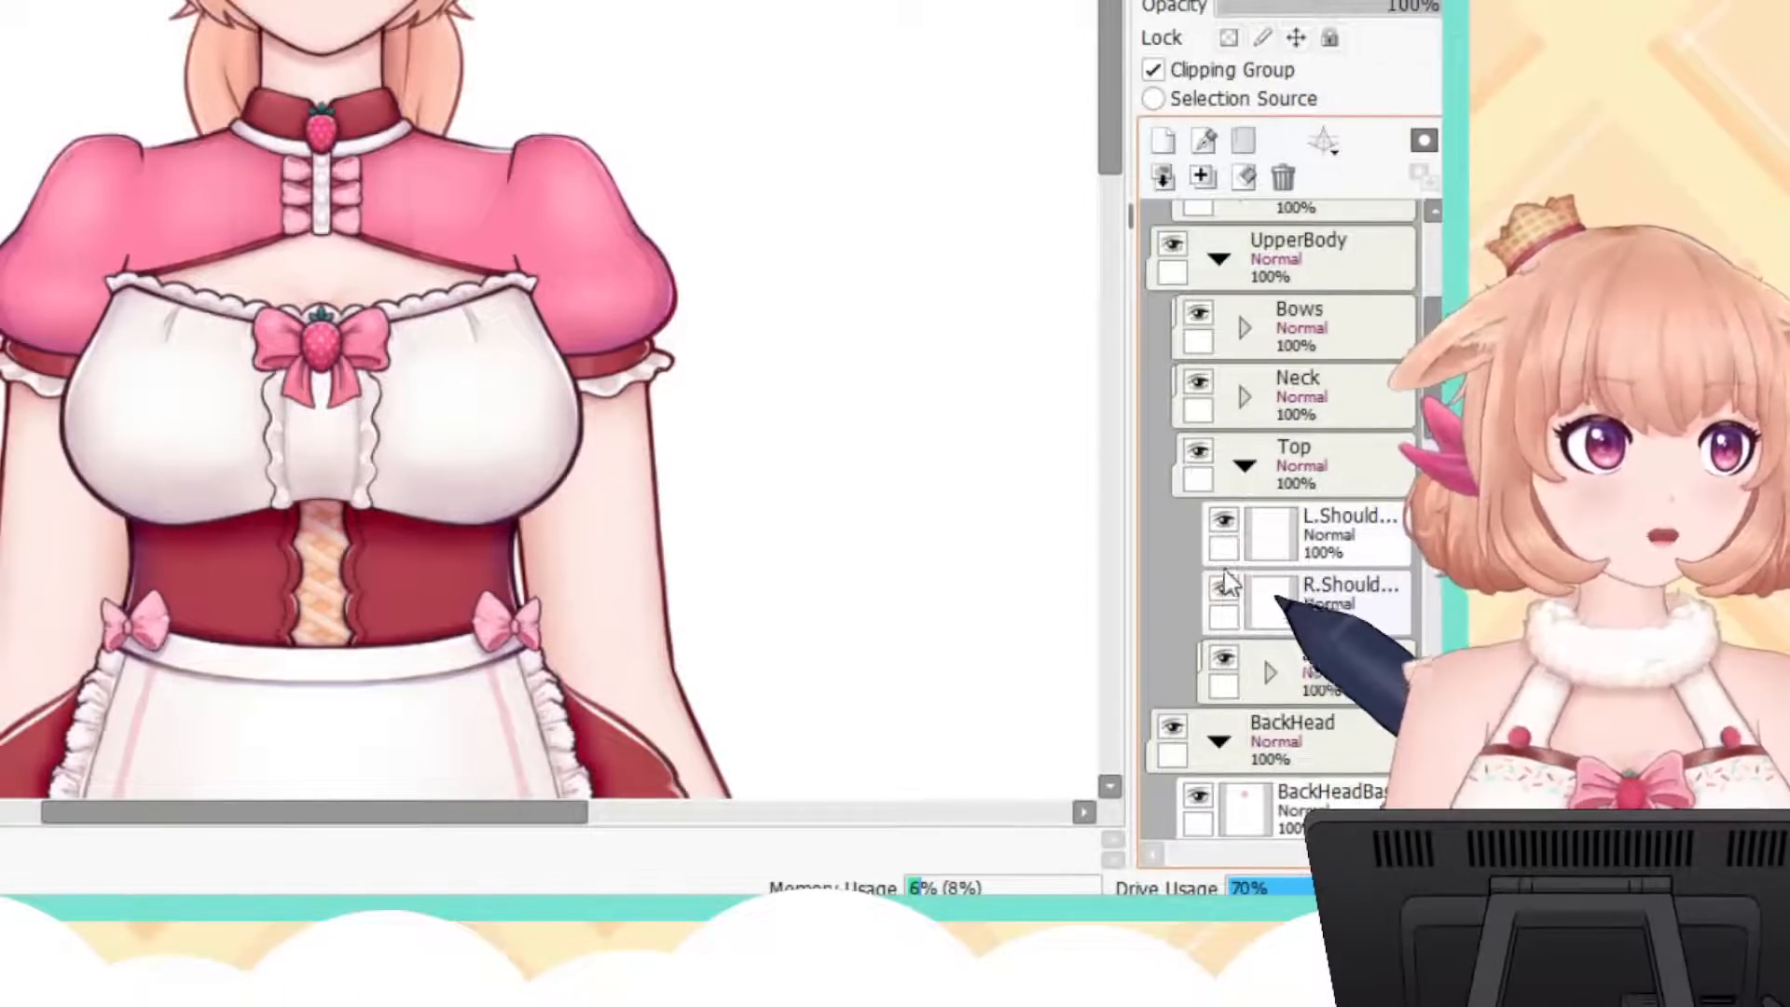
left_click(1225, 522)
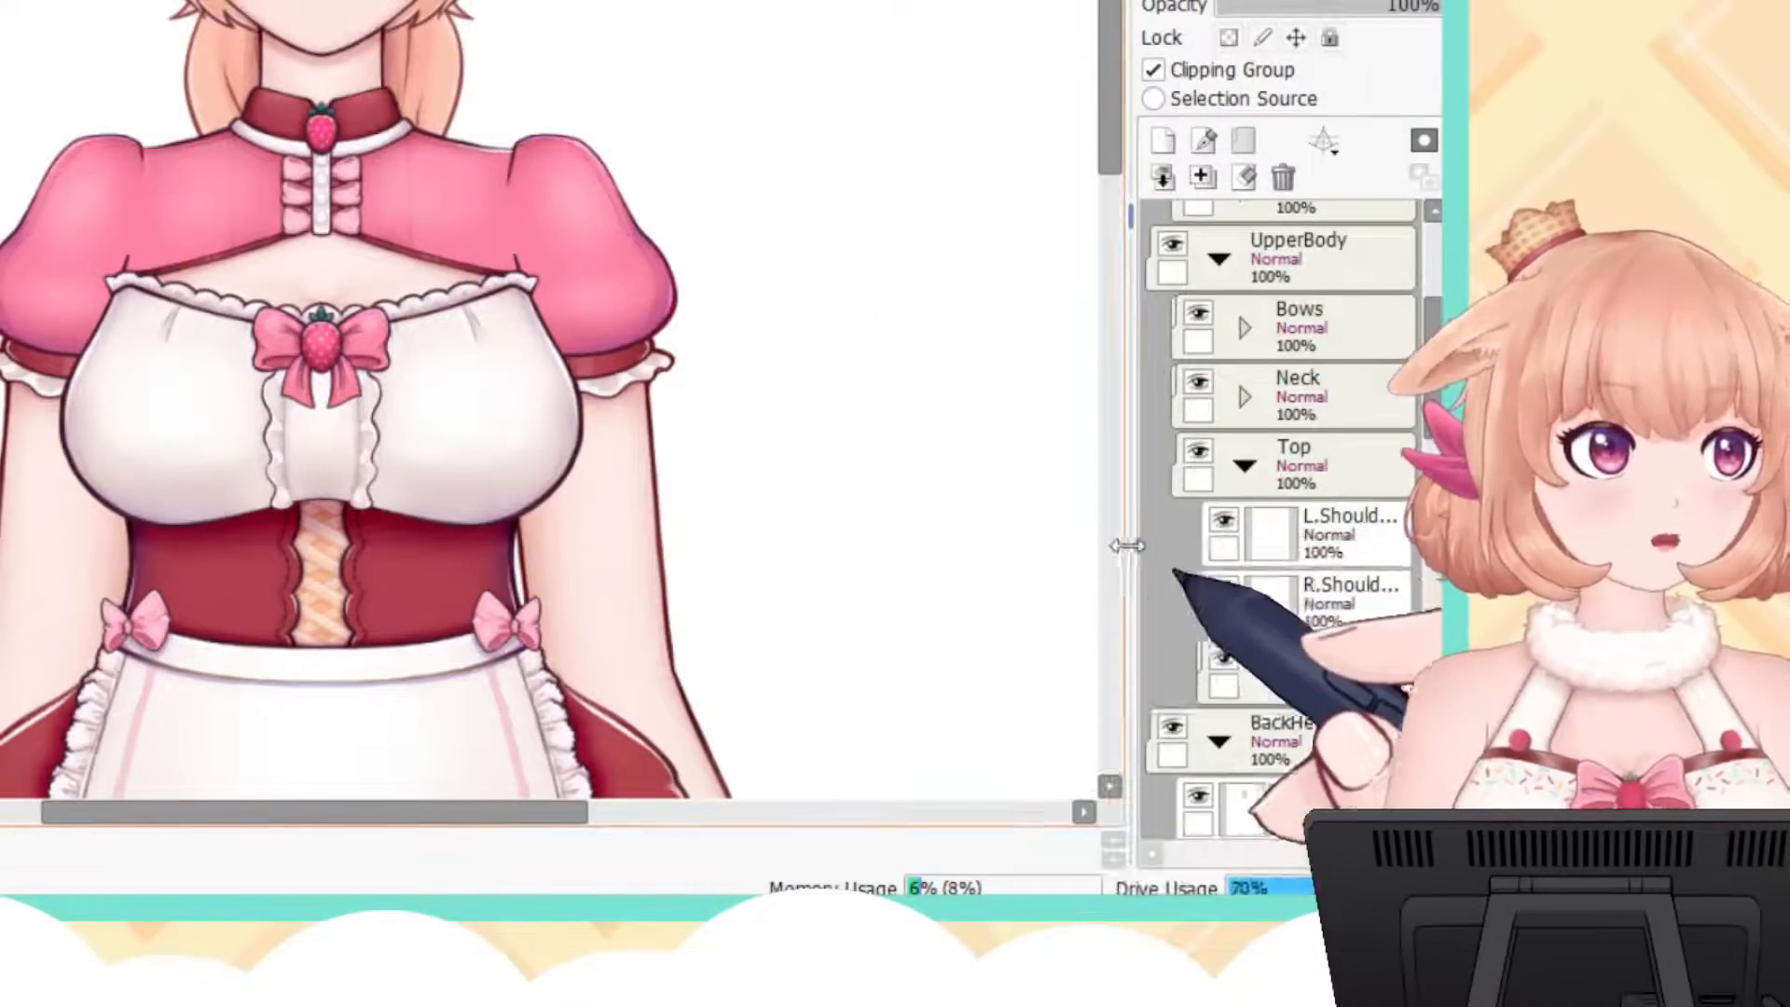
left_click(1245, 465)
Step: Expand the Neck folder and toggle its clipped 34% Shade layer and the NeckColor layer to examine the neck
left_click(1245, 397)
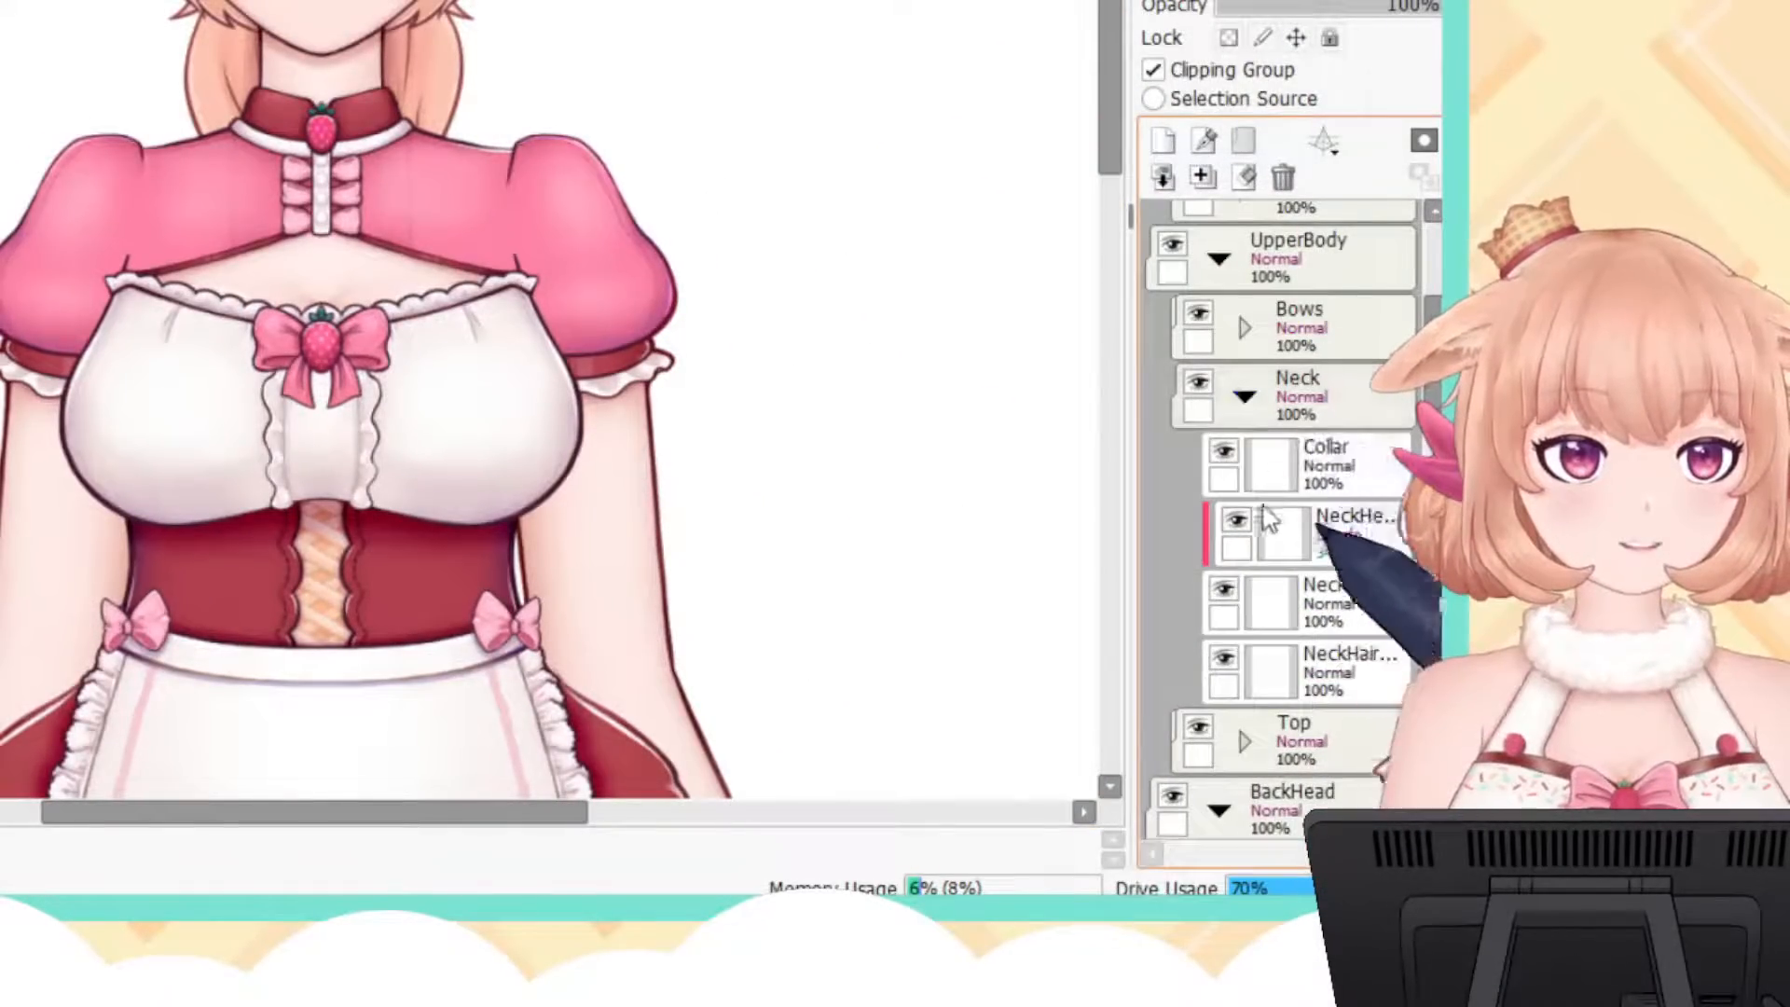
left_click(1237, 519)
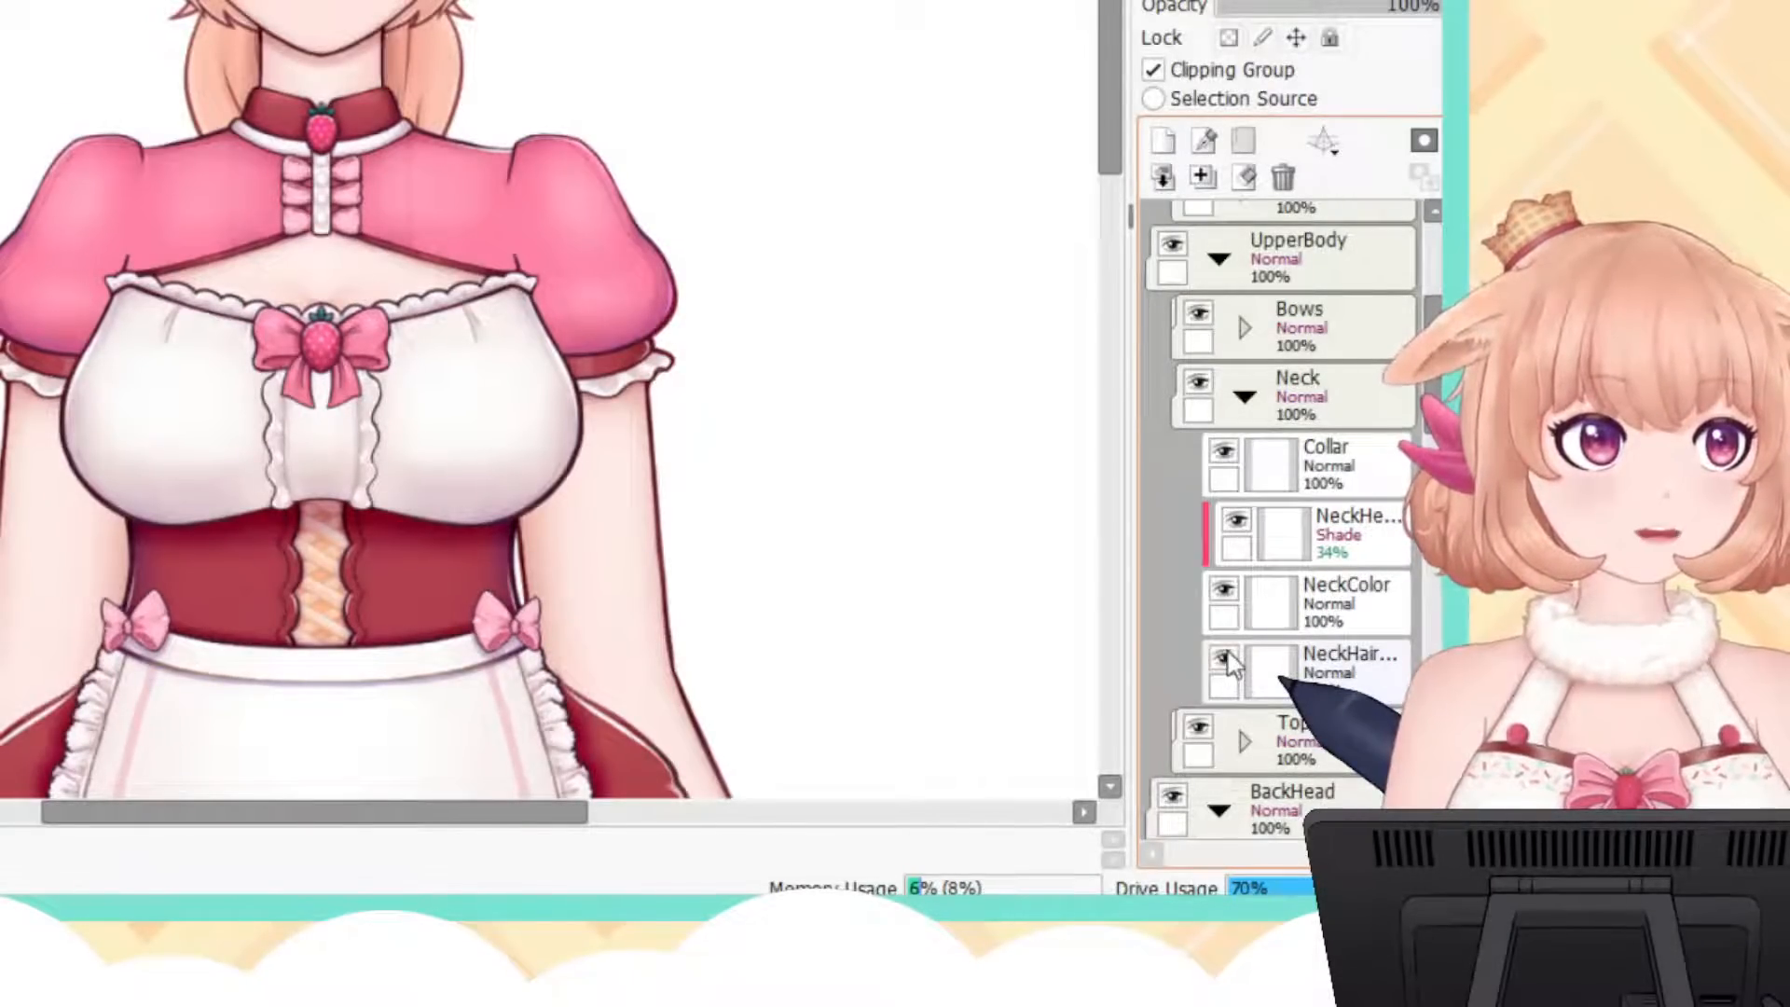
left_click_drag(1109, 130, 1107, 99)
left_click(1225, 593)
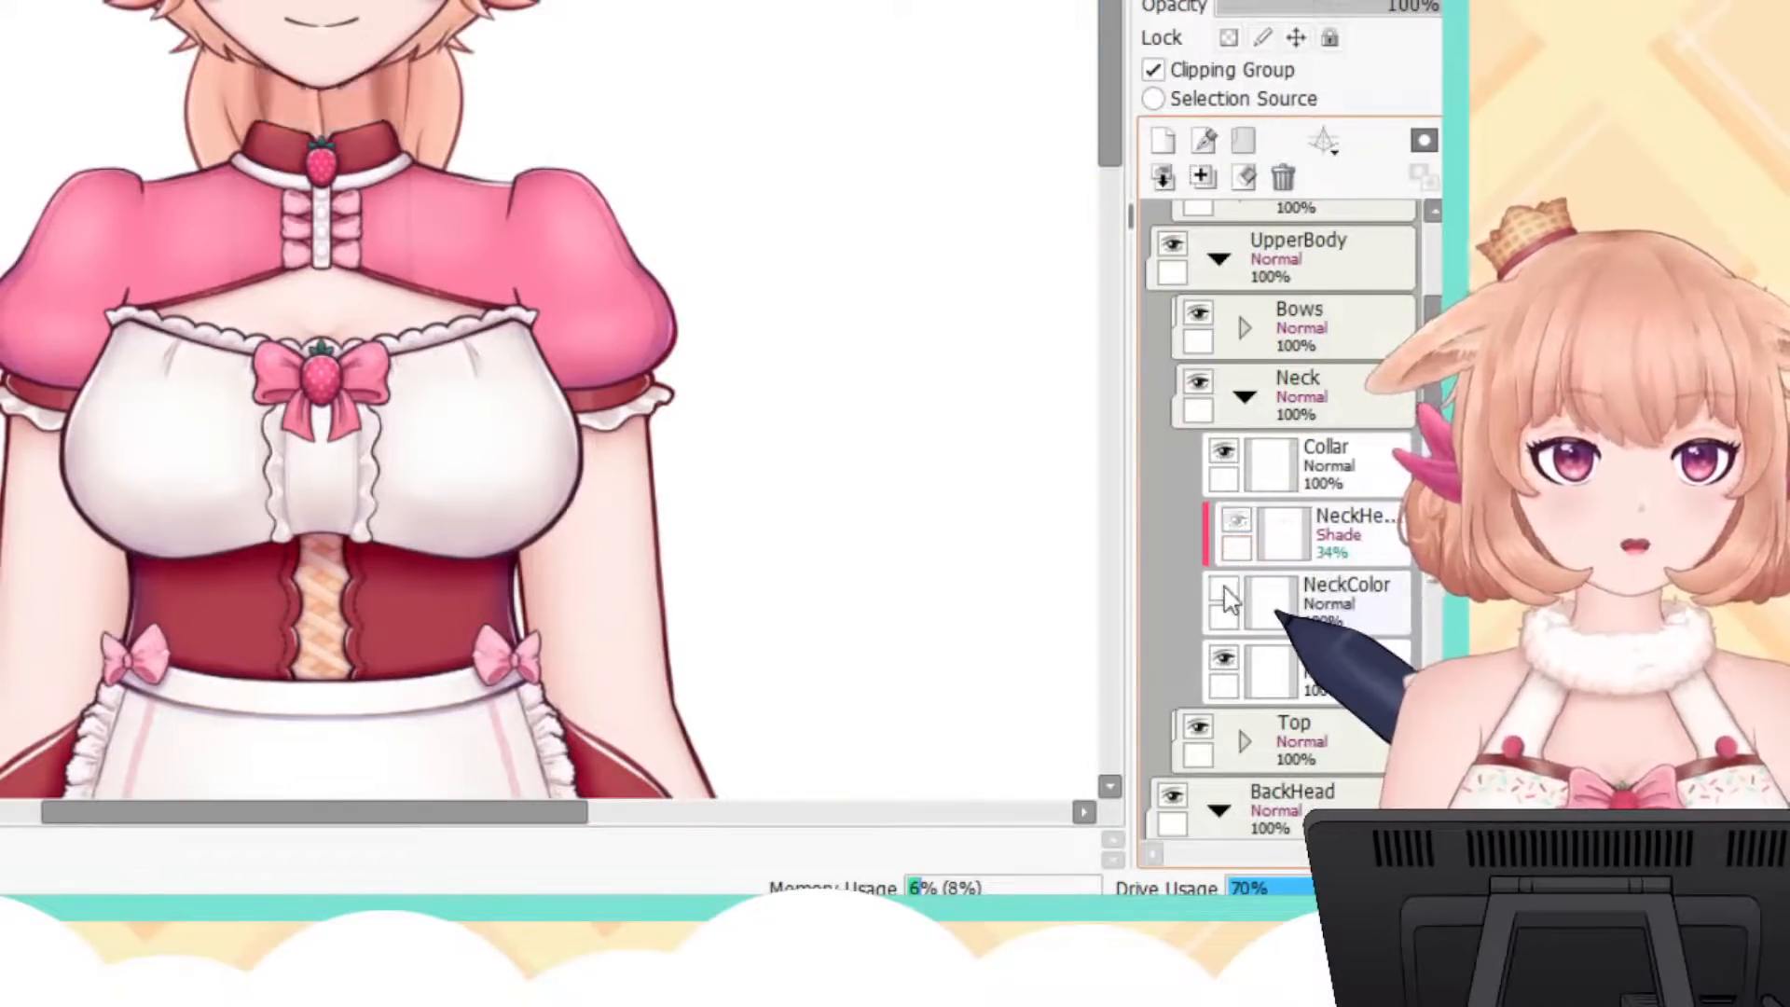
left_click(1224, 590)
left_click(1224, 590)
left_click(1224, 590)
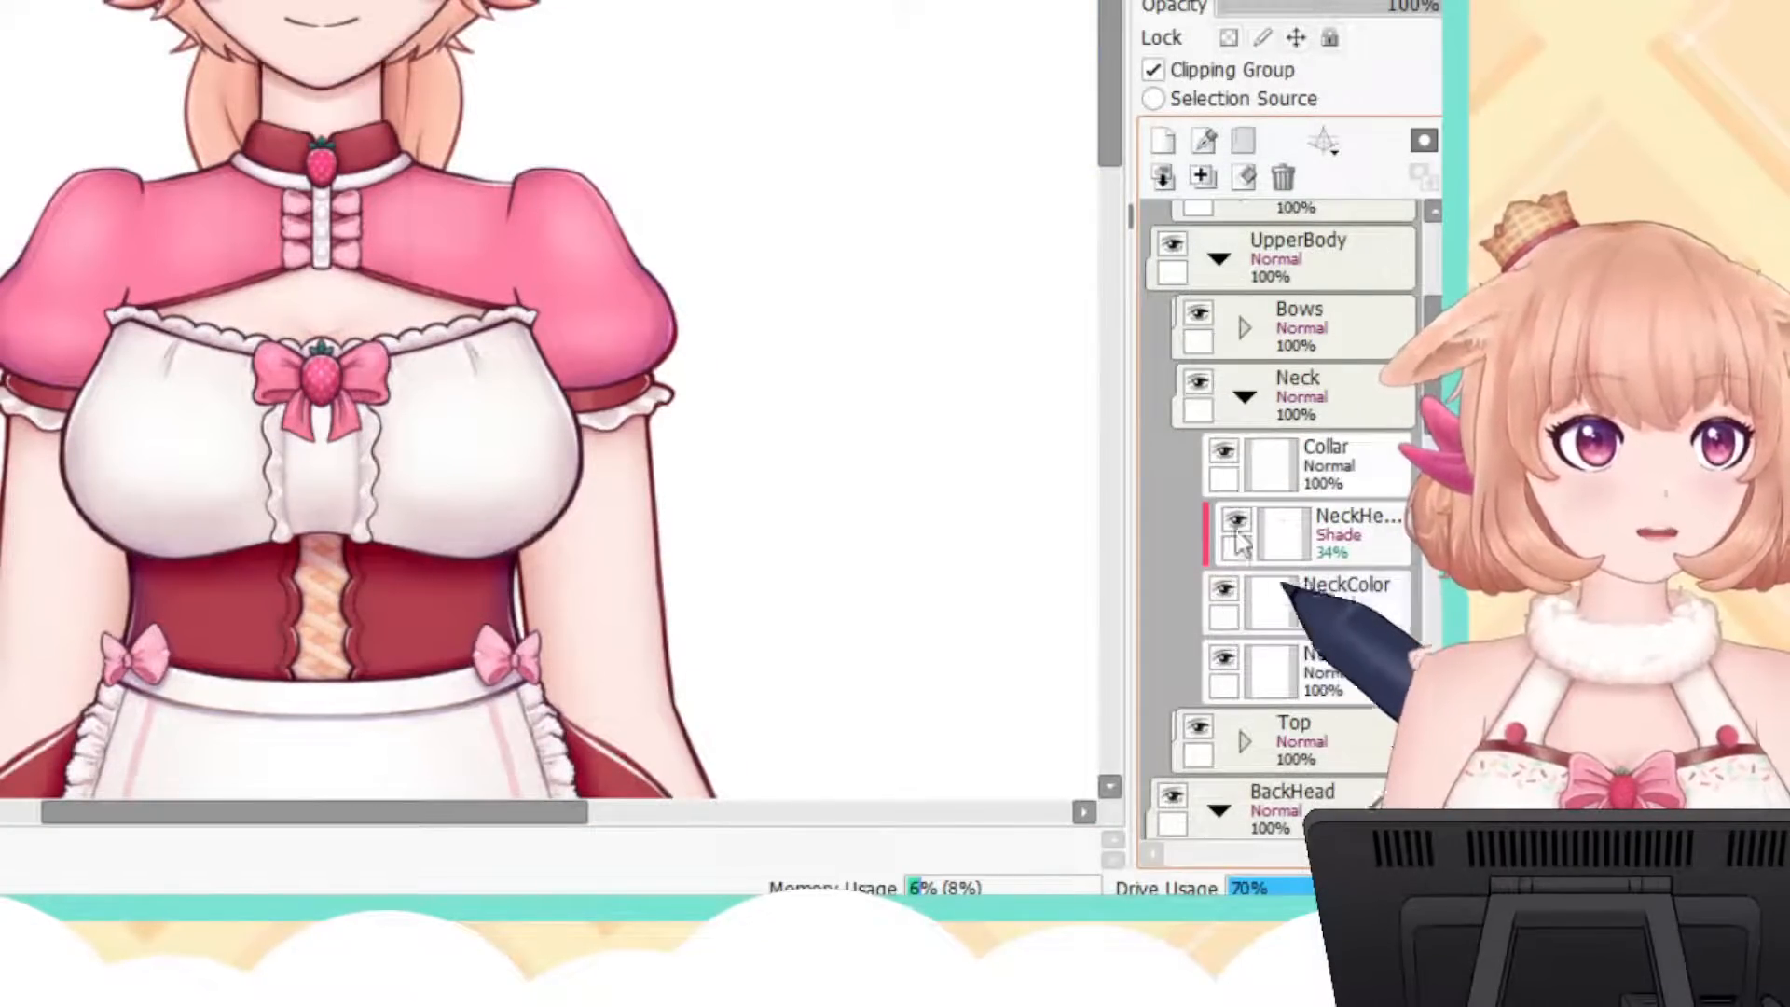
Step: Hide and show the Collar layer to examine it, and collapse the Neck folder
left_click(1224, 452)
left_click(1223, 452)
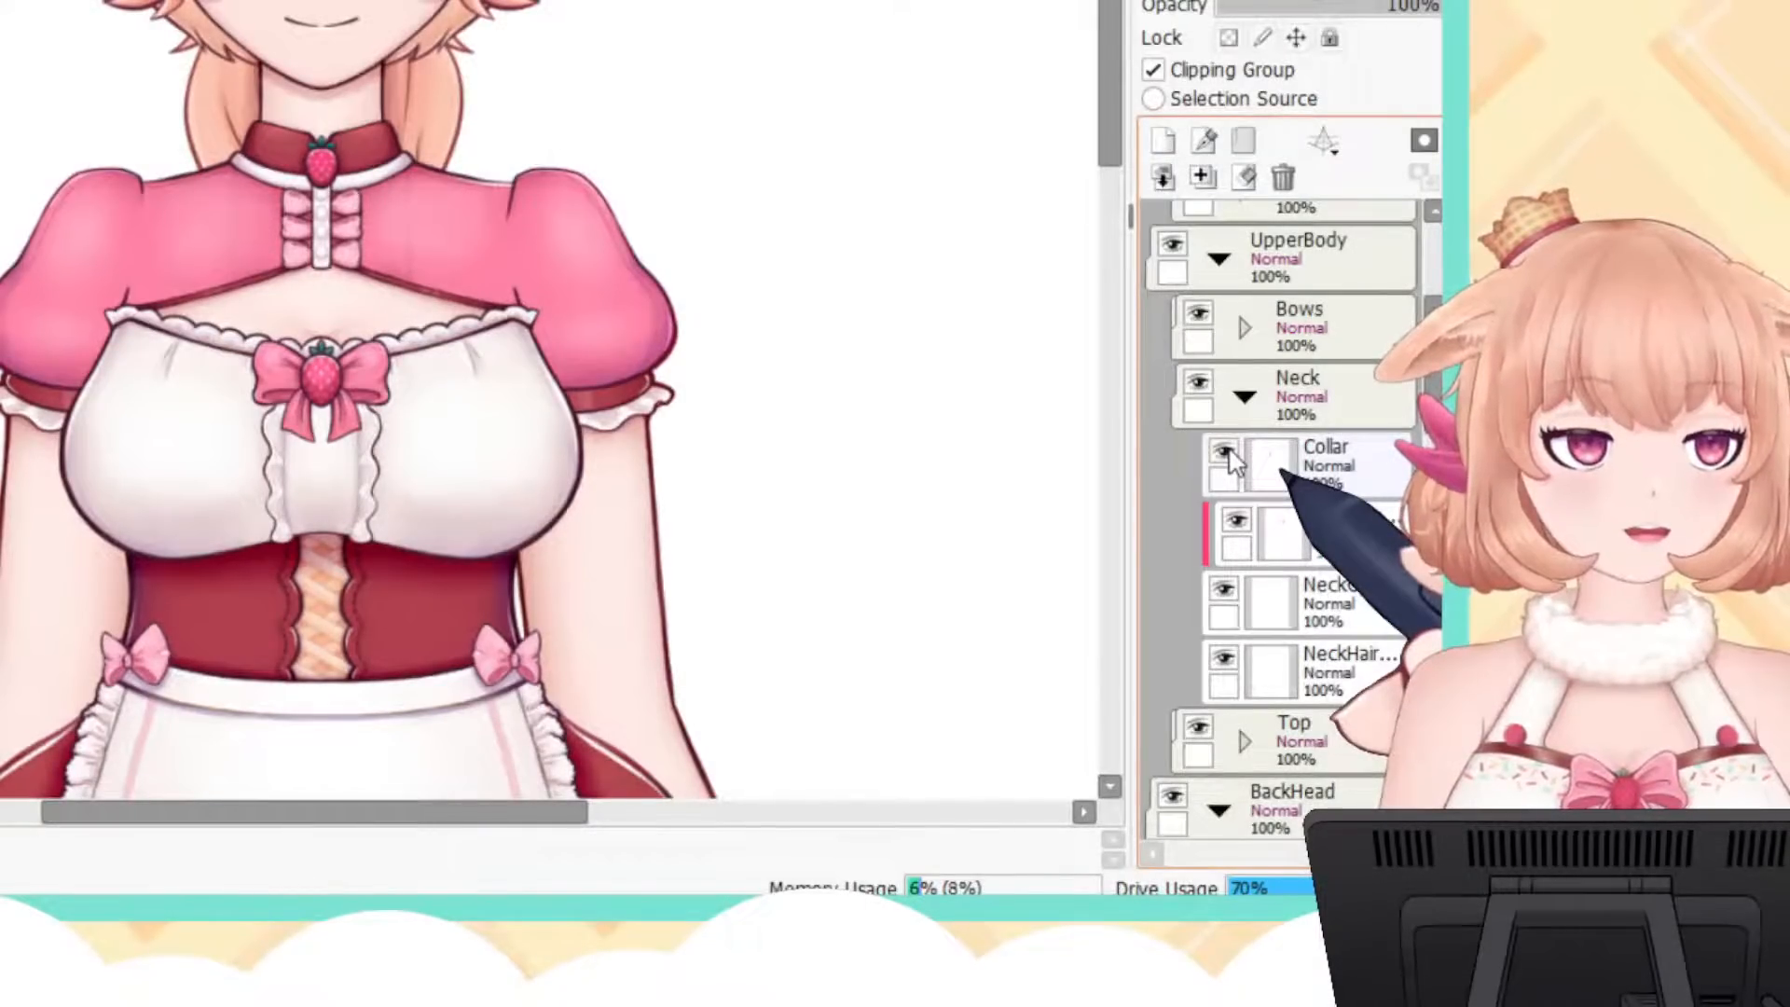
left_click(1242, 394)
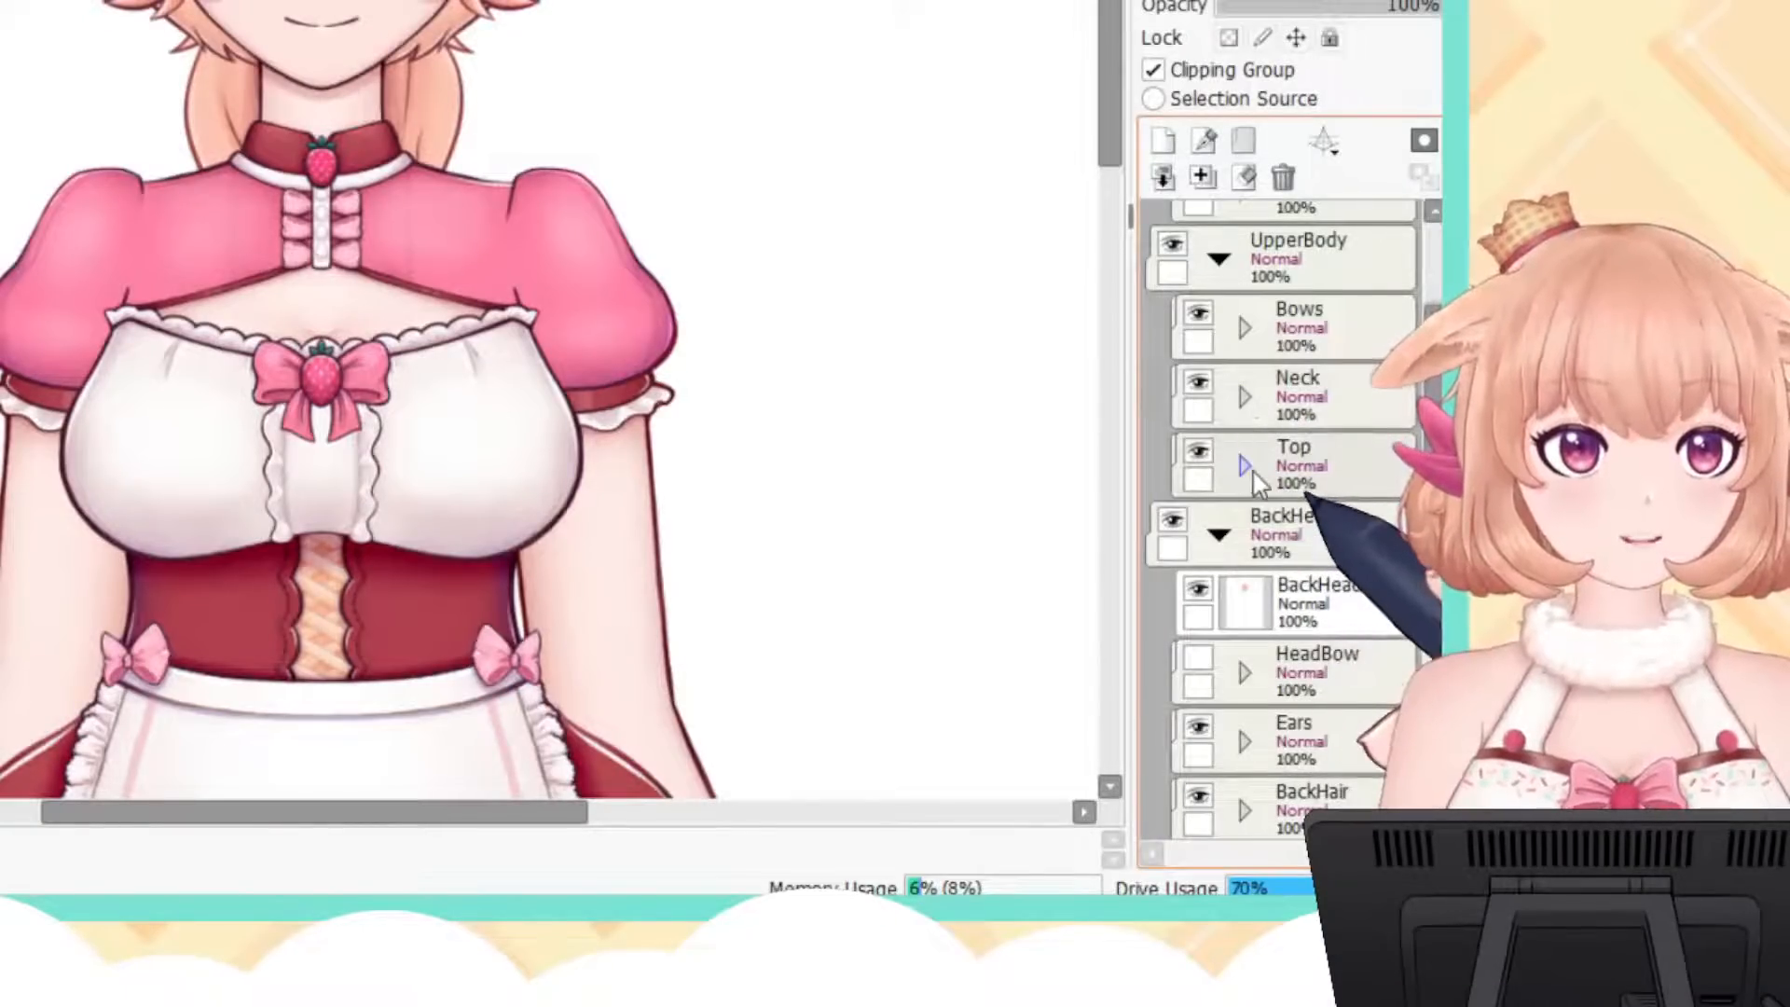
Step: Expand the Top folder and its Booba subfolder to list the chest layers
left_click(1249, 466)
scroll(1260, 798, "down", 2)
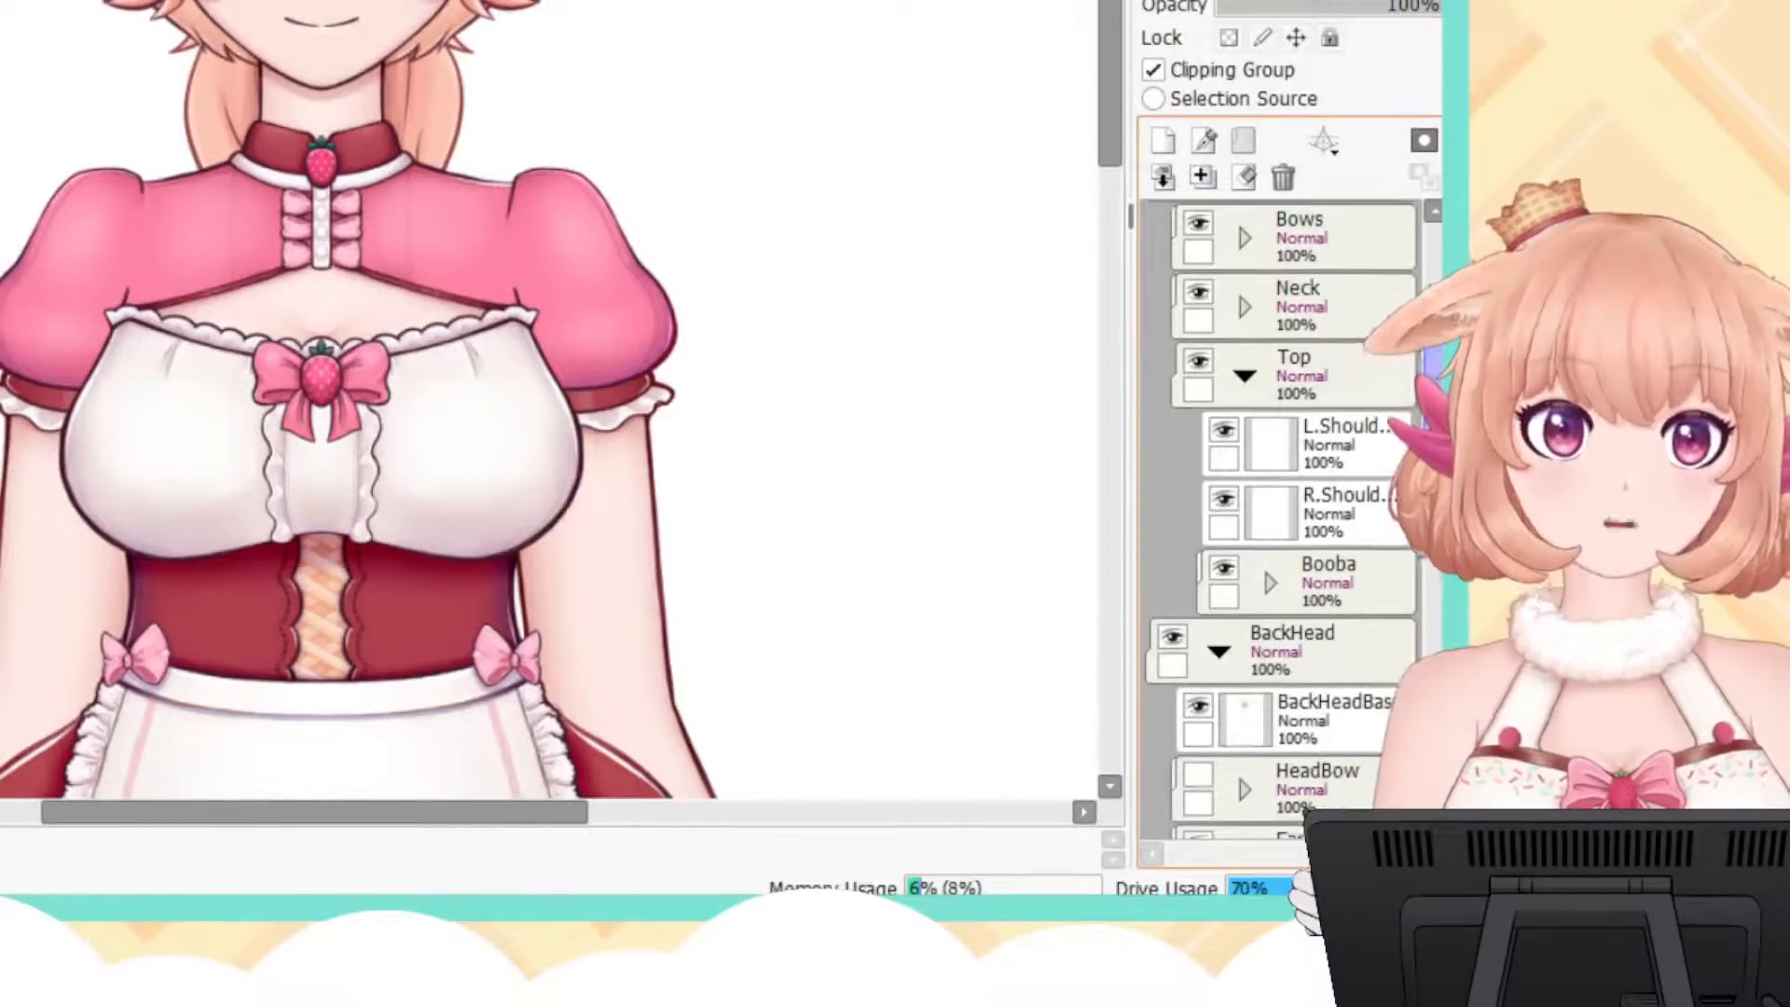
scroll(1260, 798, "down", 2)
scroll(1286, 513, "down", 1)
left_click(1272, 456)
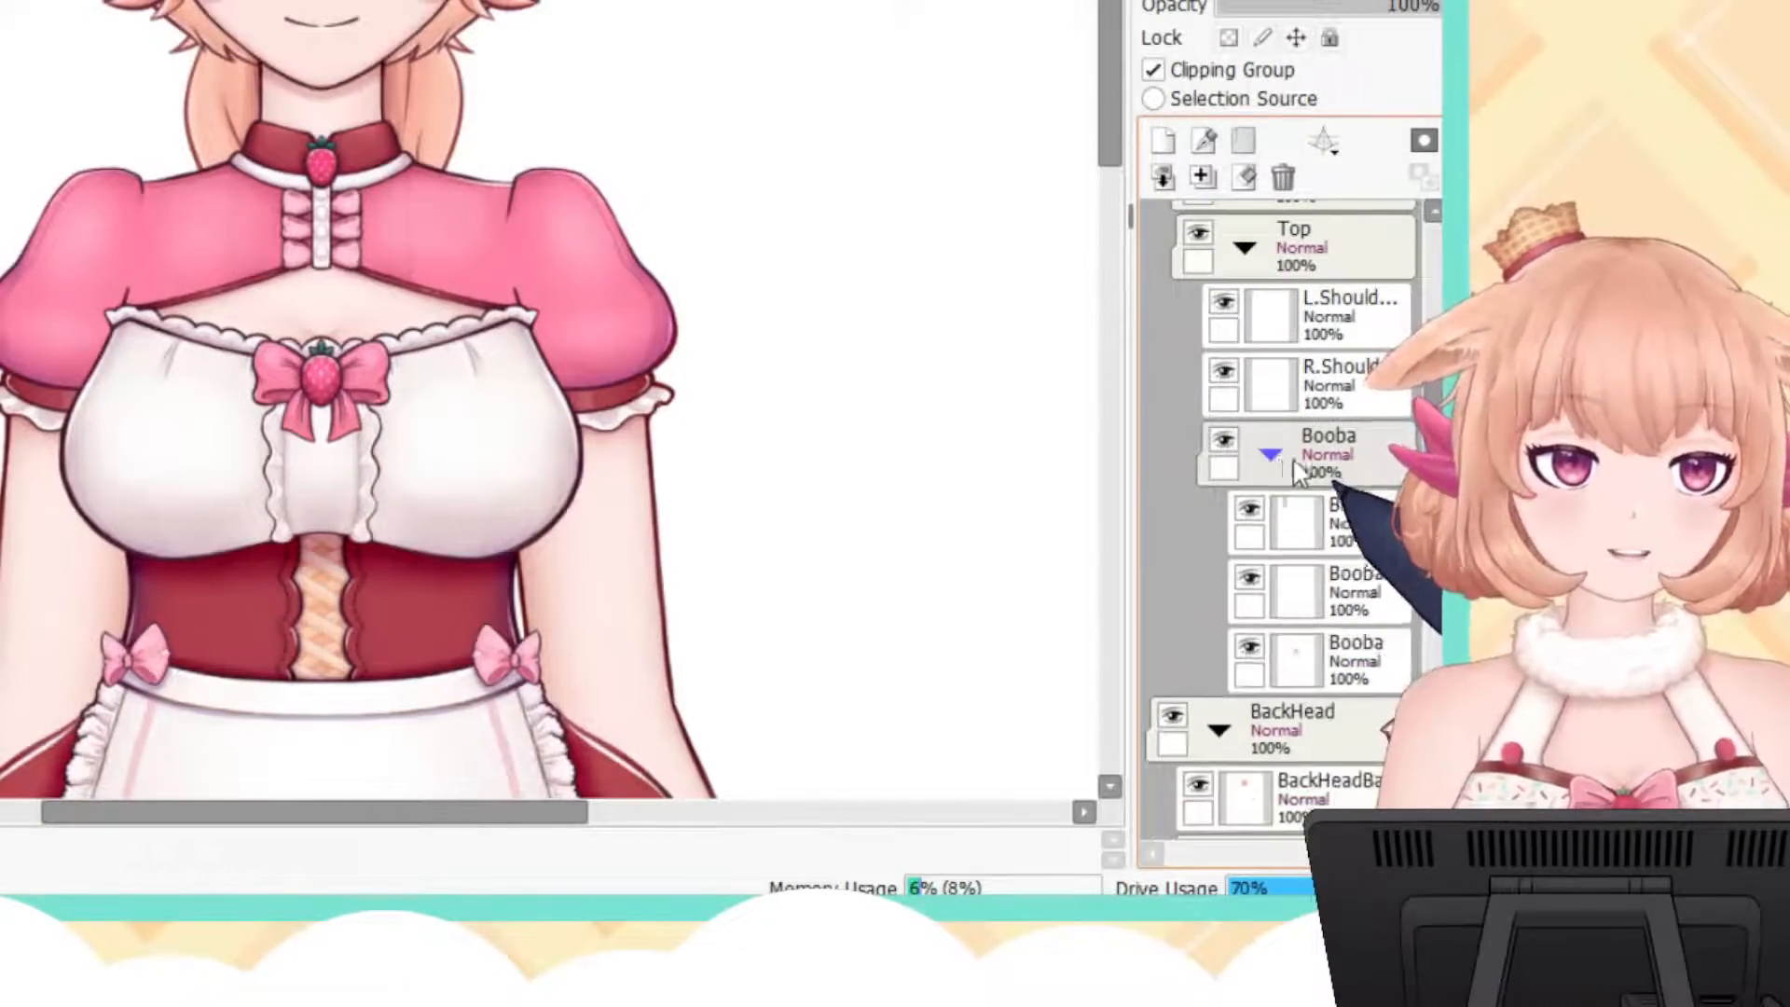
Step: Toggle the two detail layers above the Booba base layer to examine the chest details, including the bow
scroll(1268, 363, "down", 2)
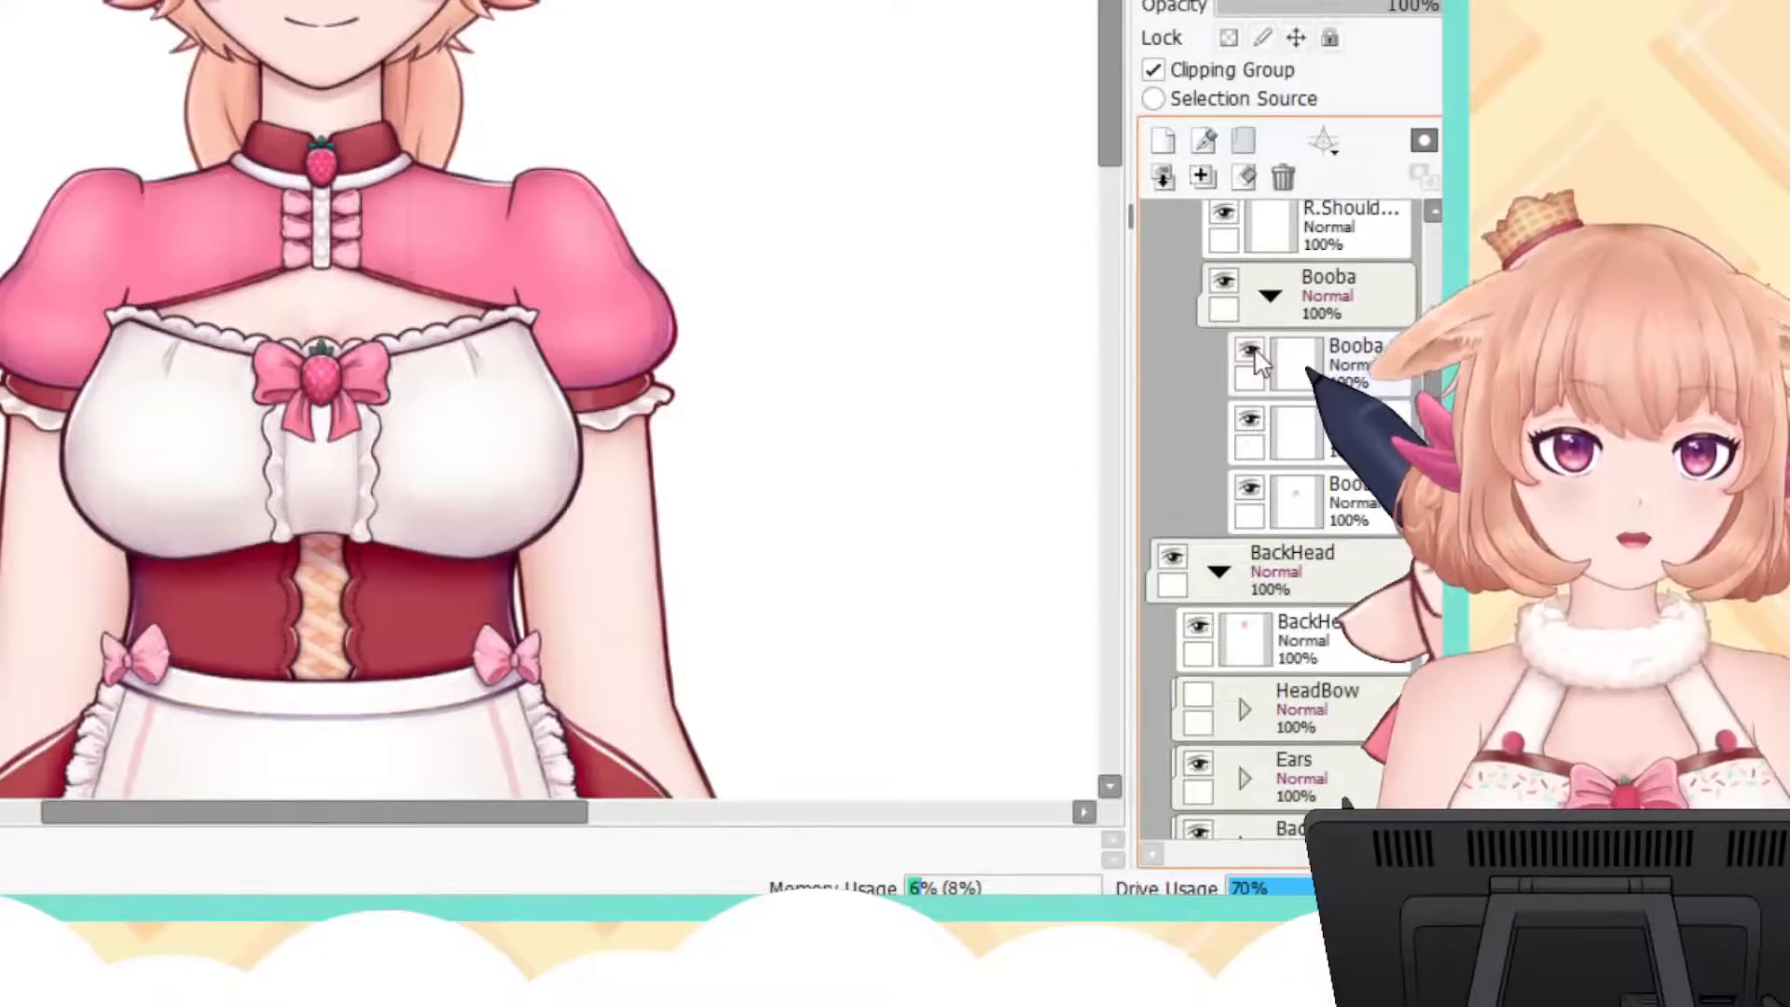
left_click(1250, 353)
left_click(1250, 421)
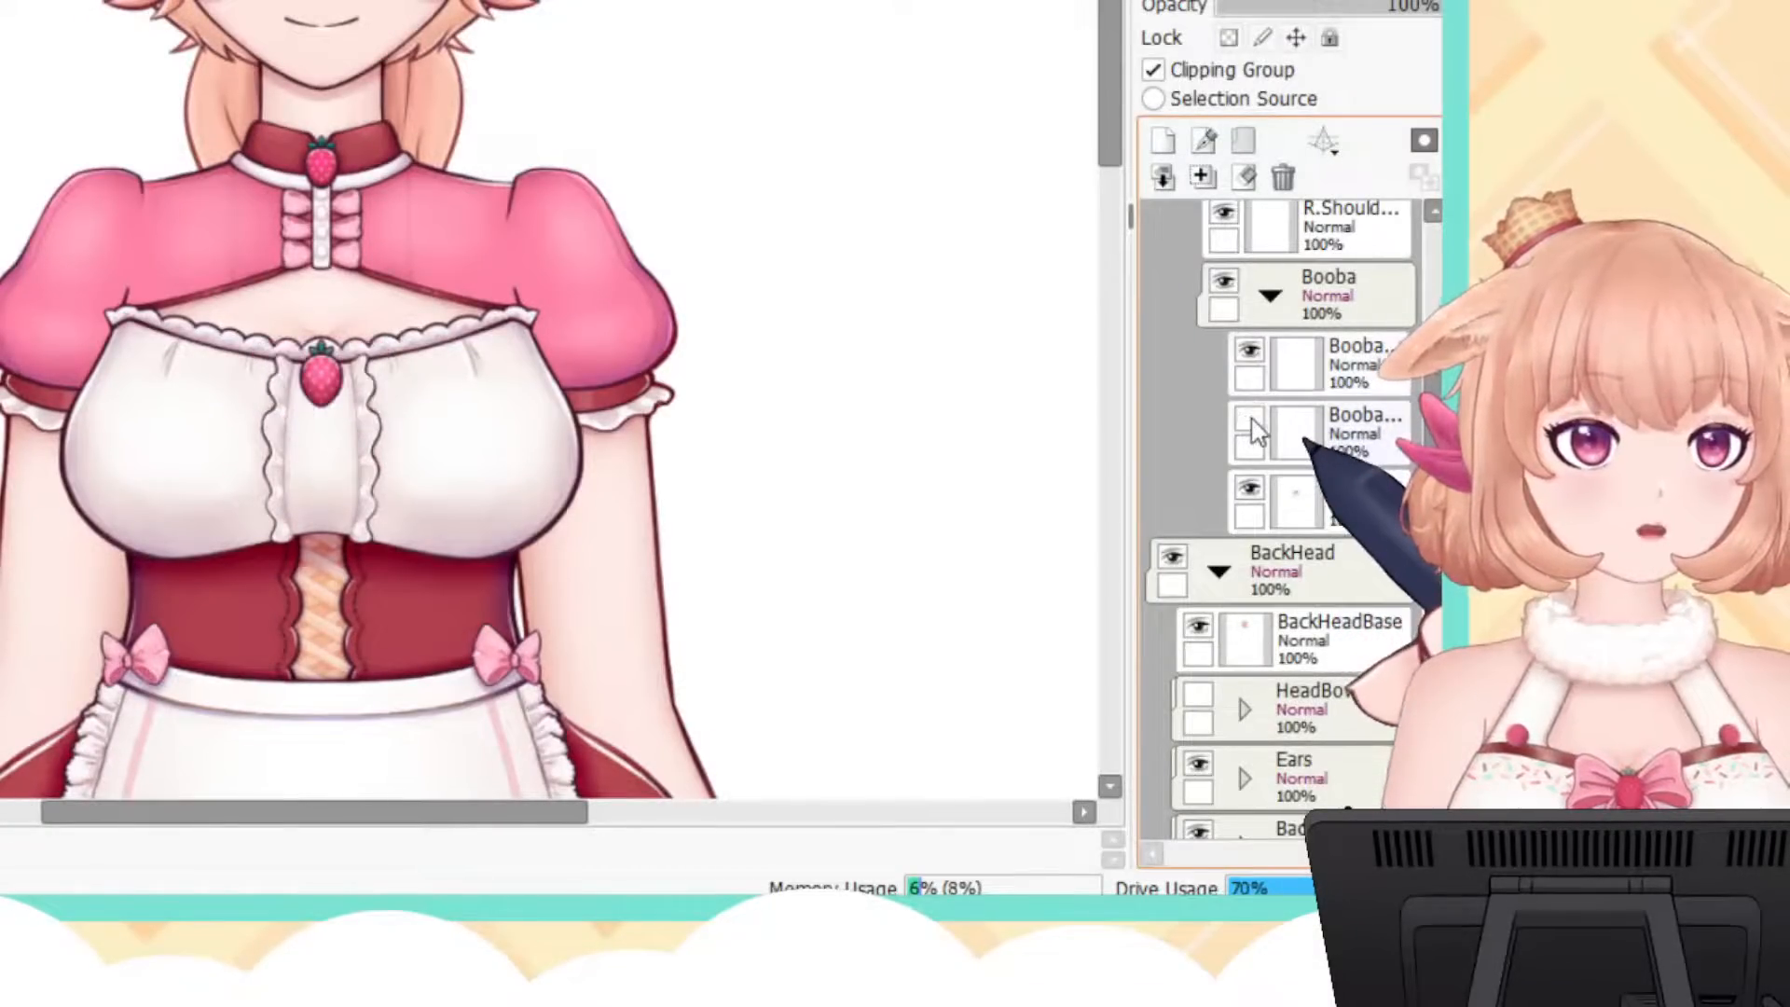
left_click(1250, 422)
left_click(1250, 421)
left_click(1250, 421)
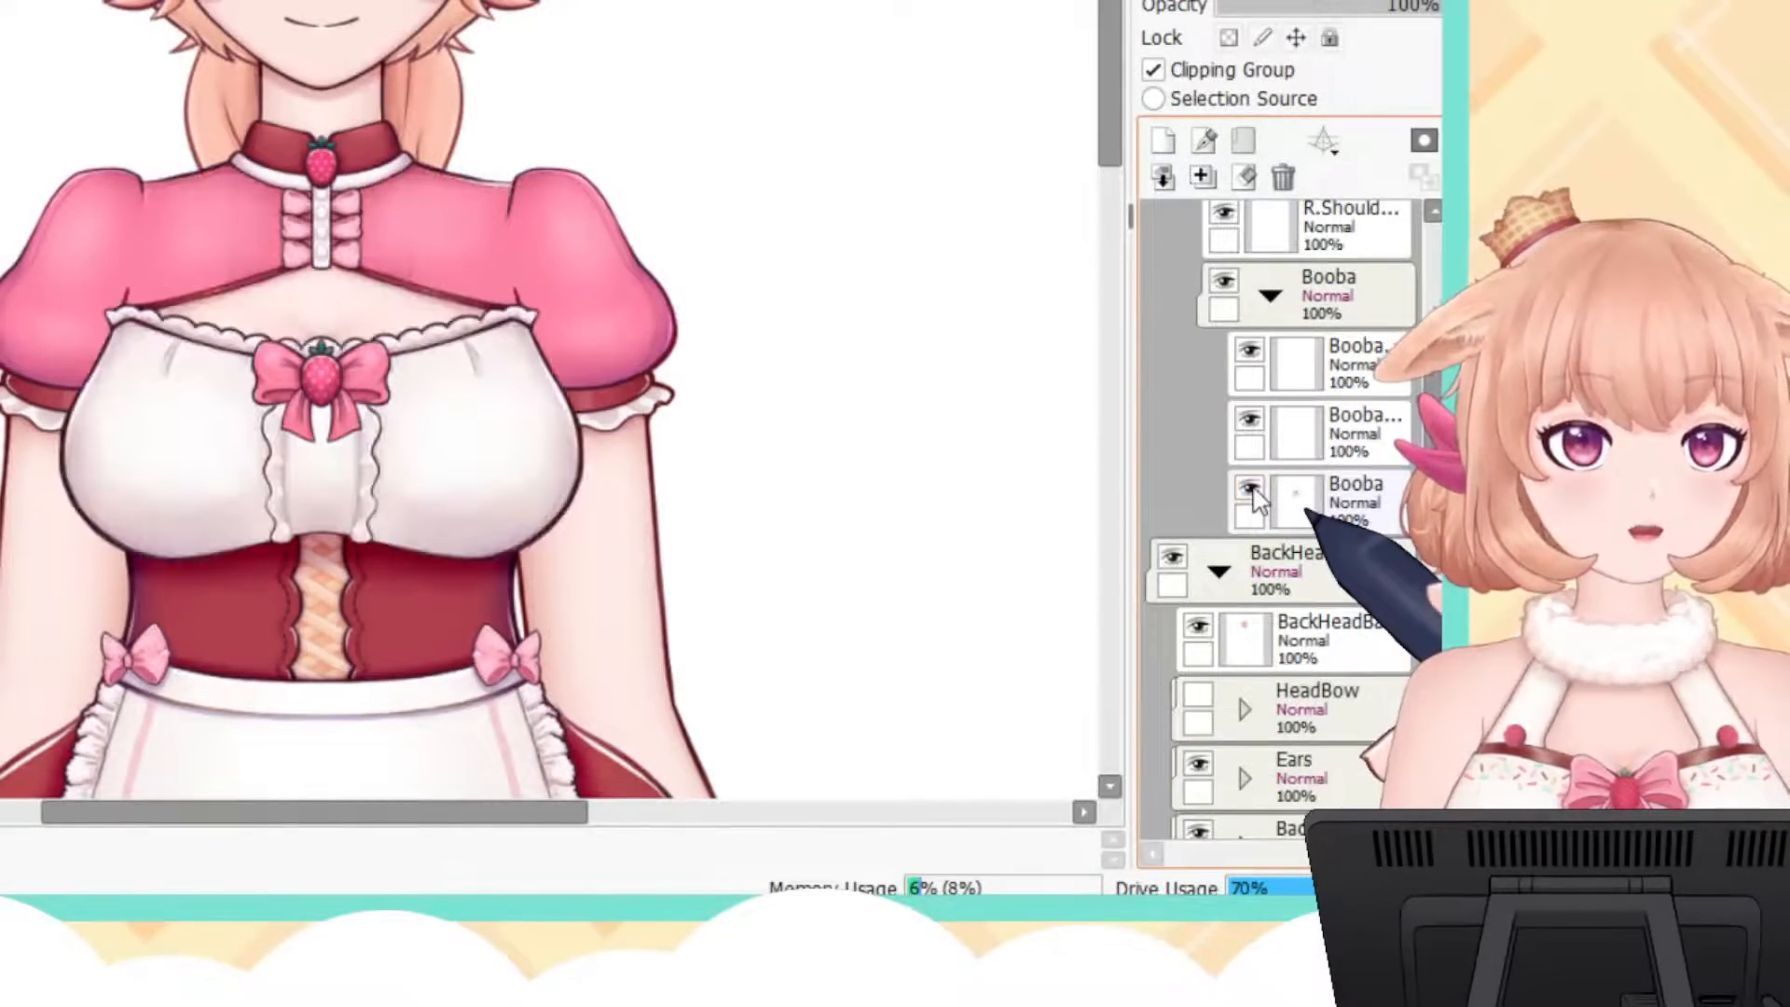
left_click_drag(1115, 116, 1115, 154)
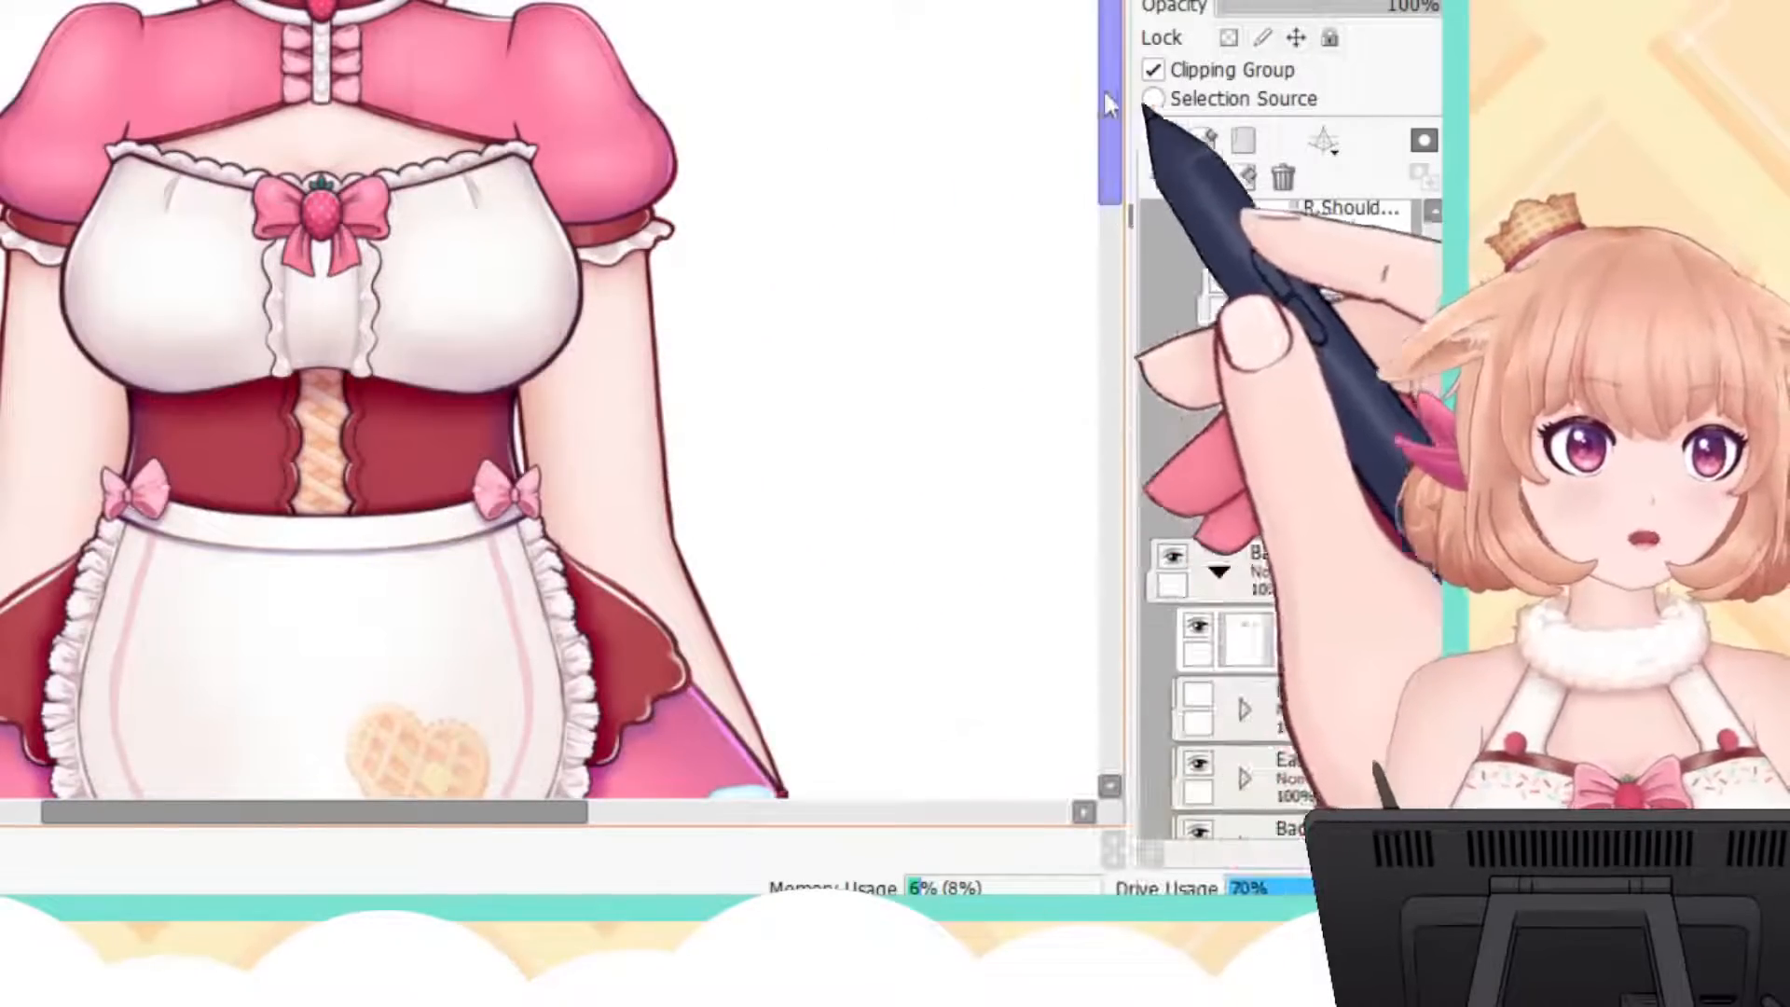
Step: Collapse the Booba subfolder and the Top folder
left_click_drag(1107, 87, 1104, 79)
left_click(1273, 288)
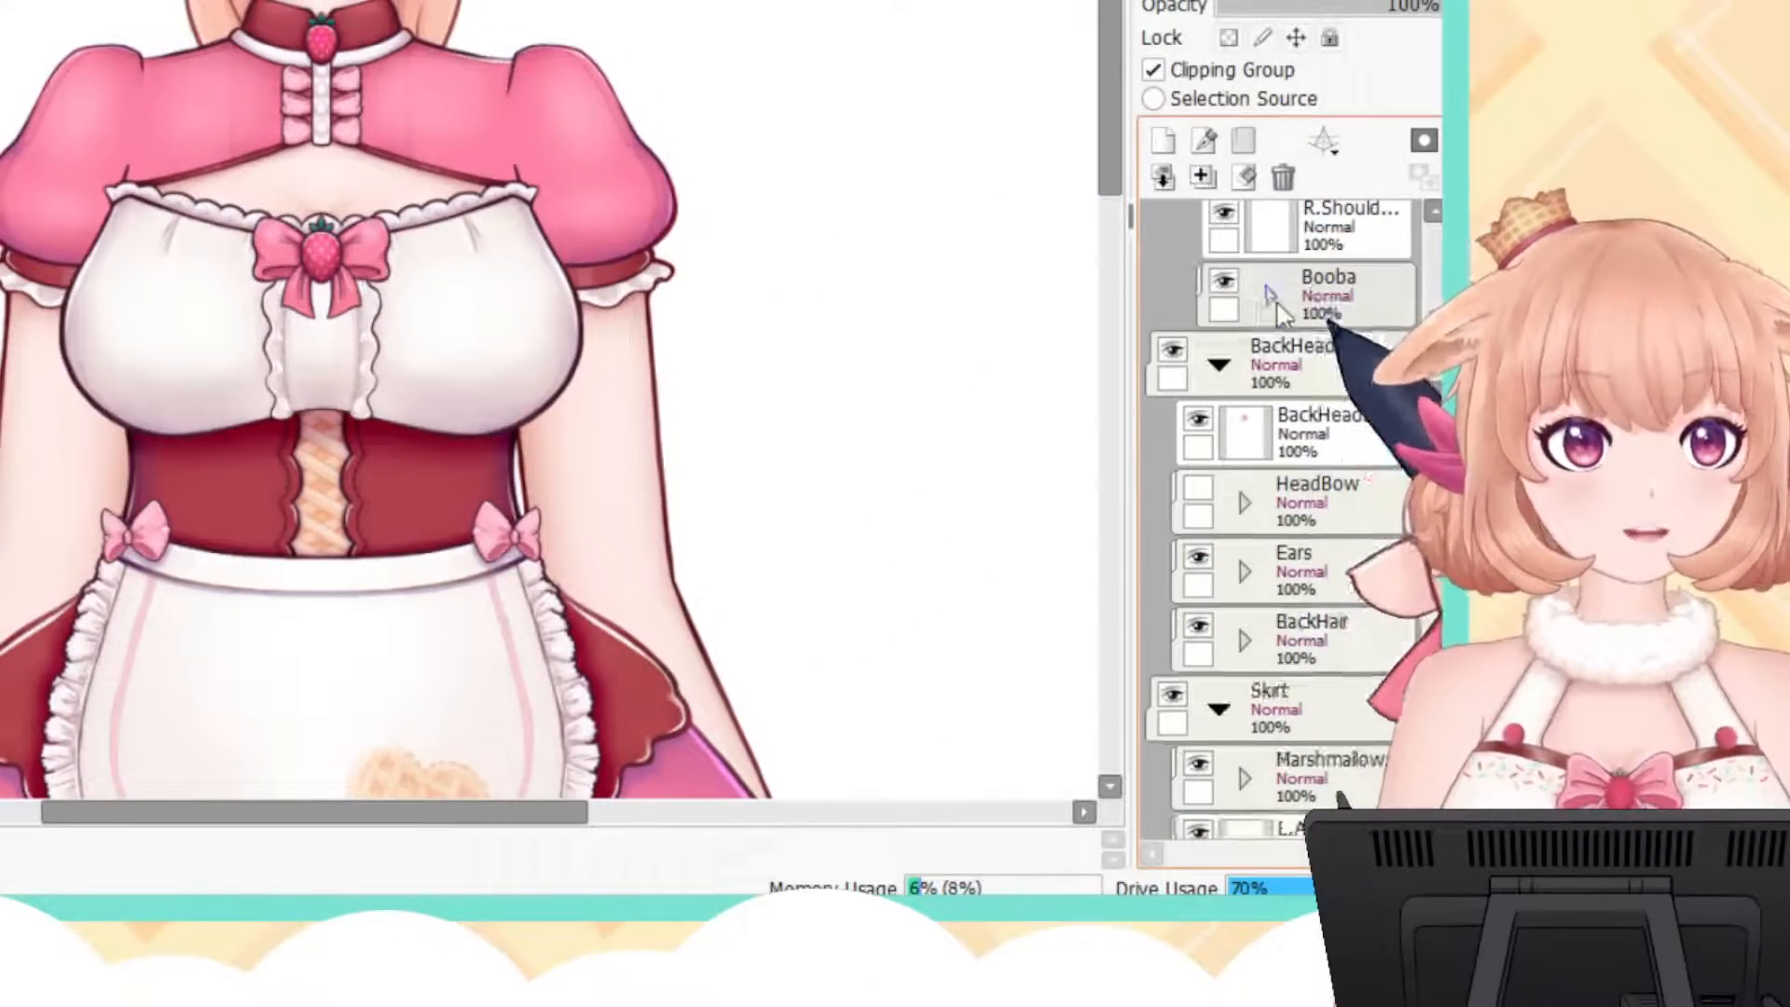
scroll(1286, 420, "up", 2)
scroll(1253, 312, "up", 1)
left_click(1246, 299)
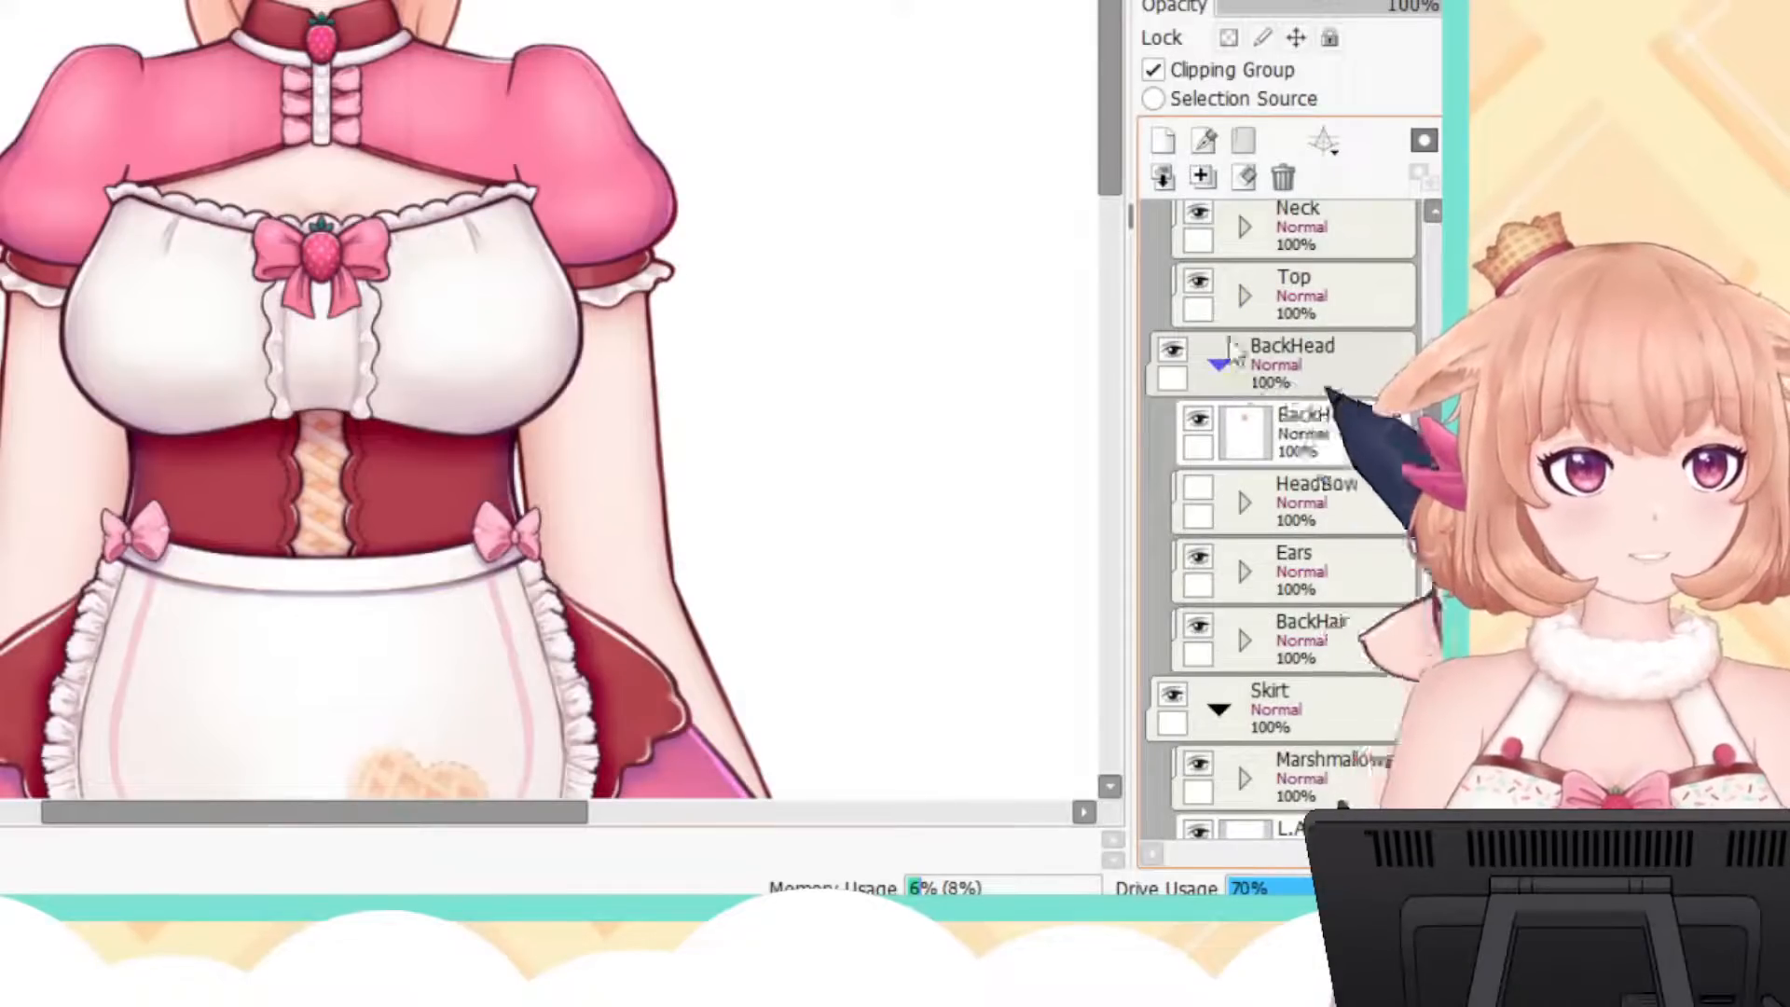
Step: Hide the HeadFront folder to reveal the back of the head
left_click_drag(1103, 118, 1107, 53)
scroll(1277, 373, "up", 6)
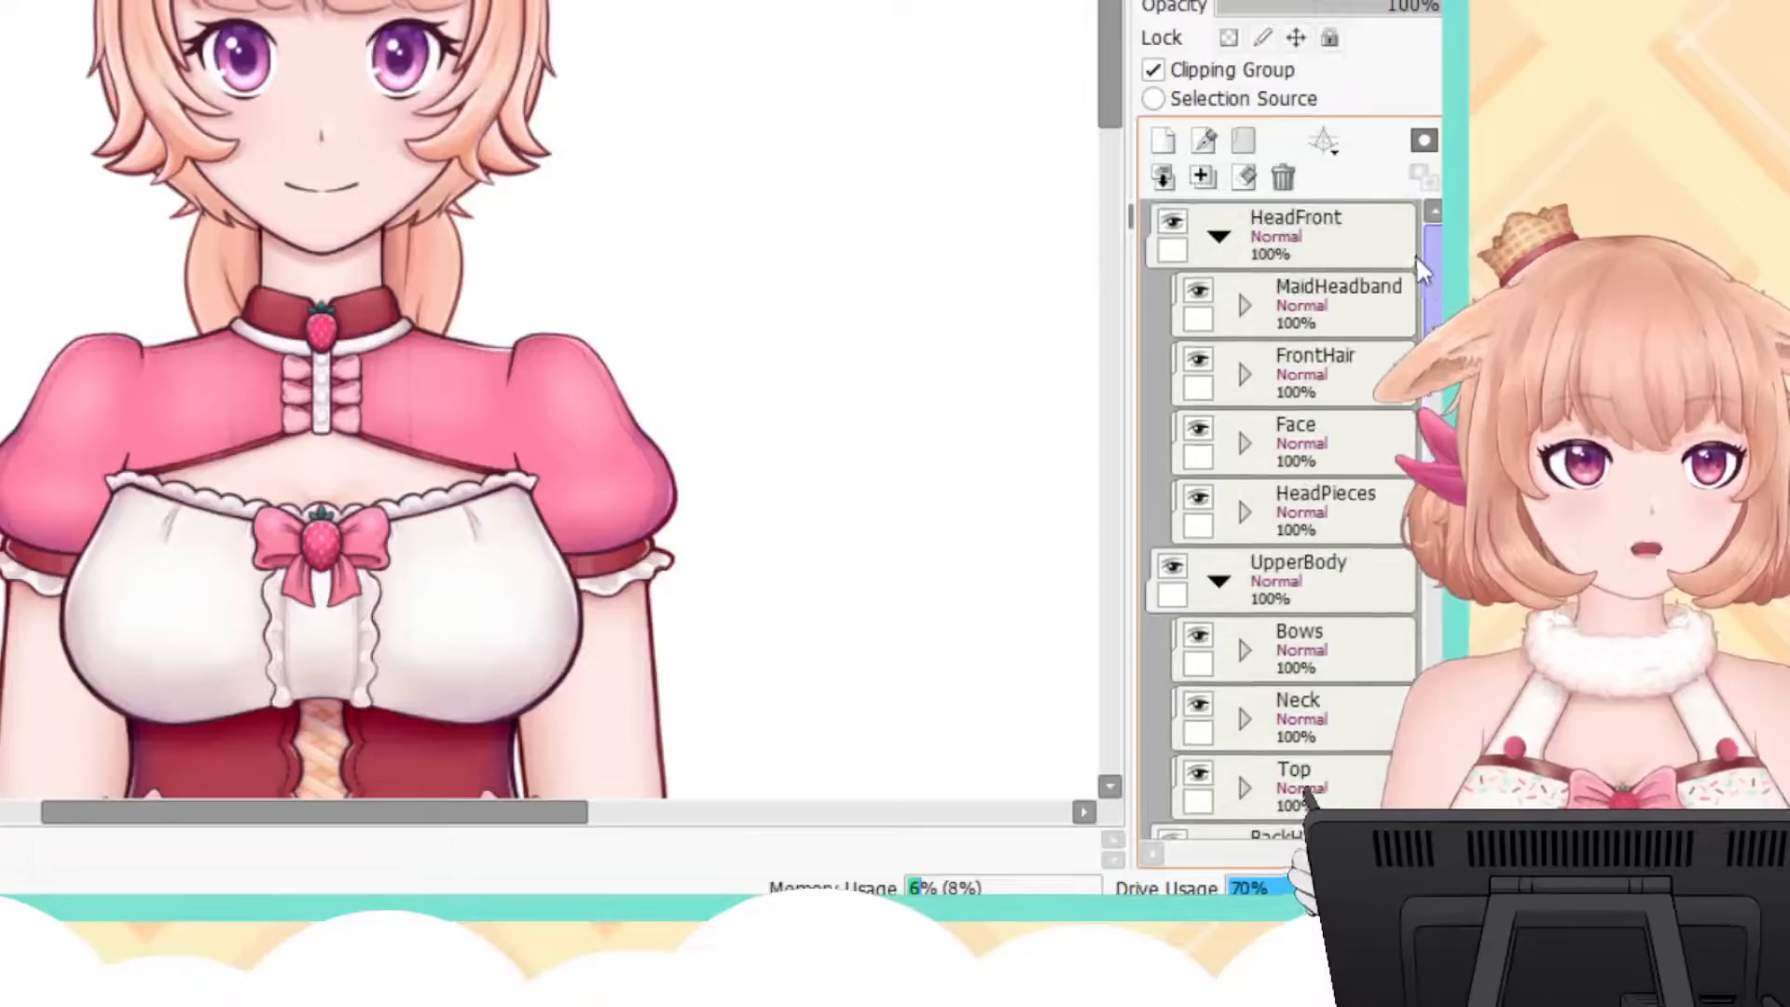
left_click(1220, 237)
left_click(1219, 237)
left_click(1172, 221)
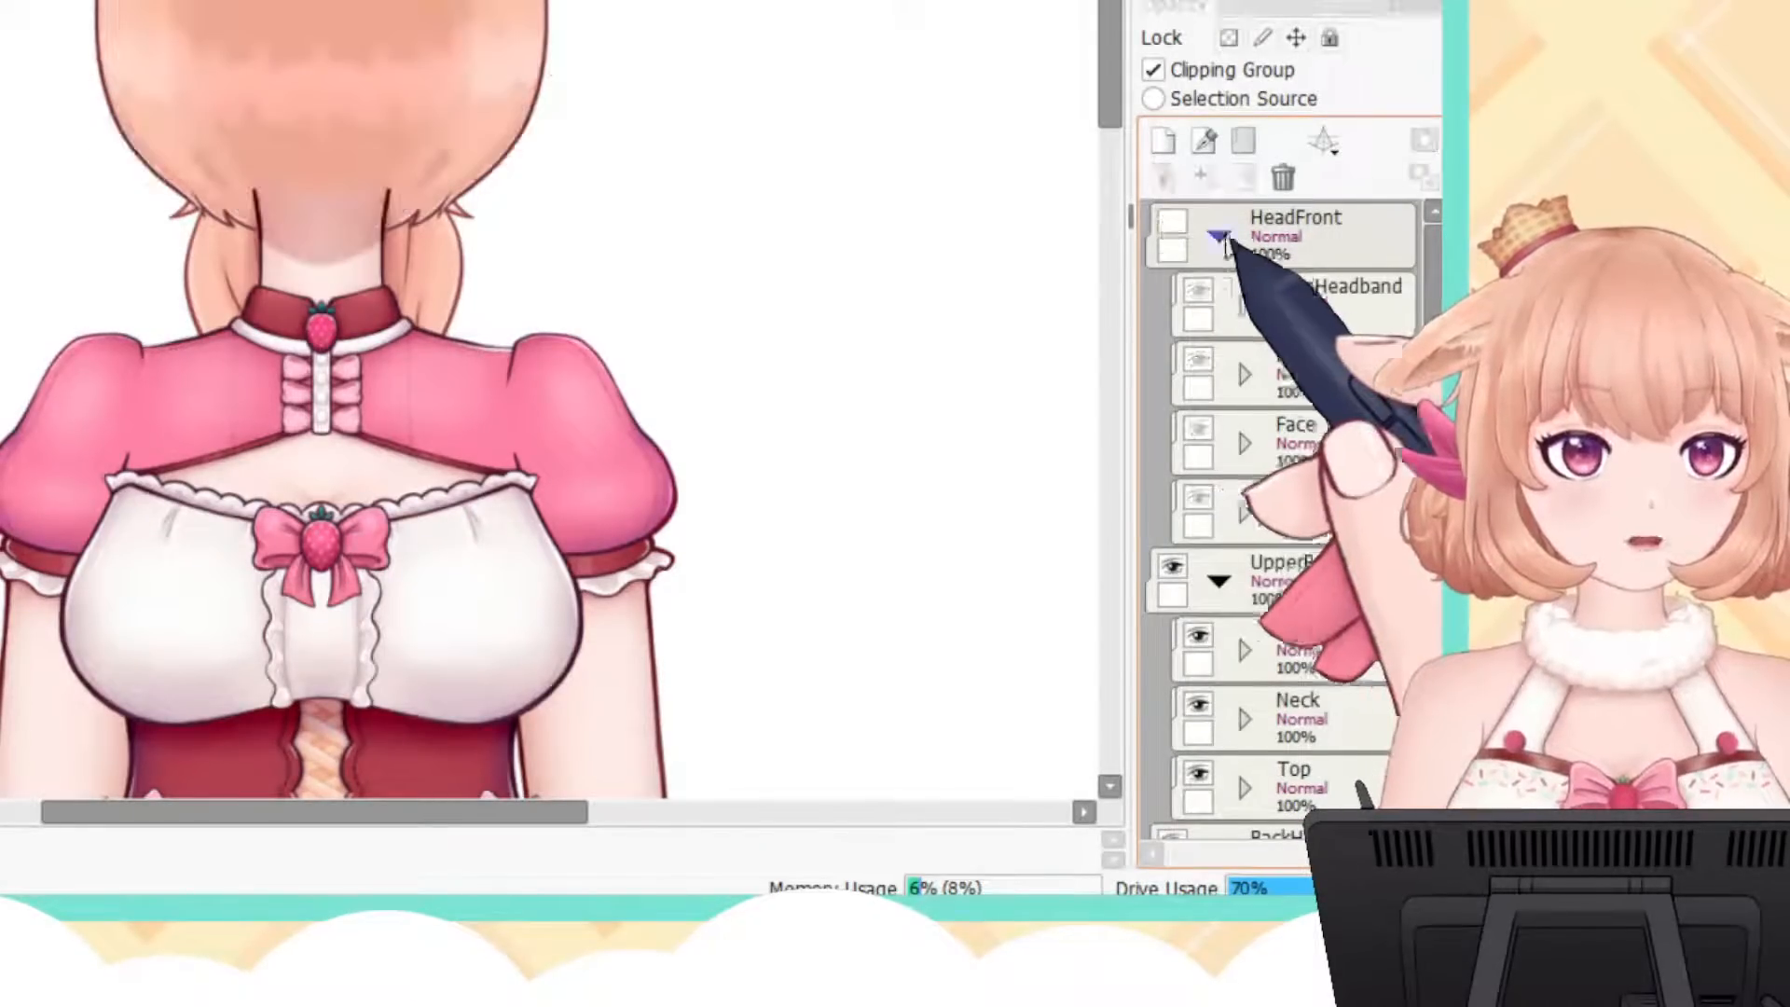
Step: Select the BackHeadBase layer and toggle its visibility to examine the back of the head, leaving it hidden
scroll(1301, 799, "down", 6)
left_click(1298, 440)
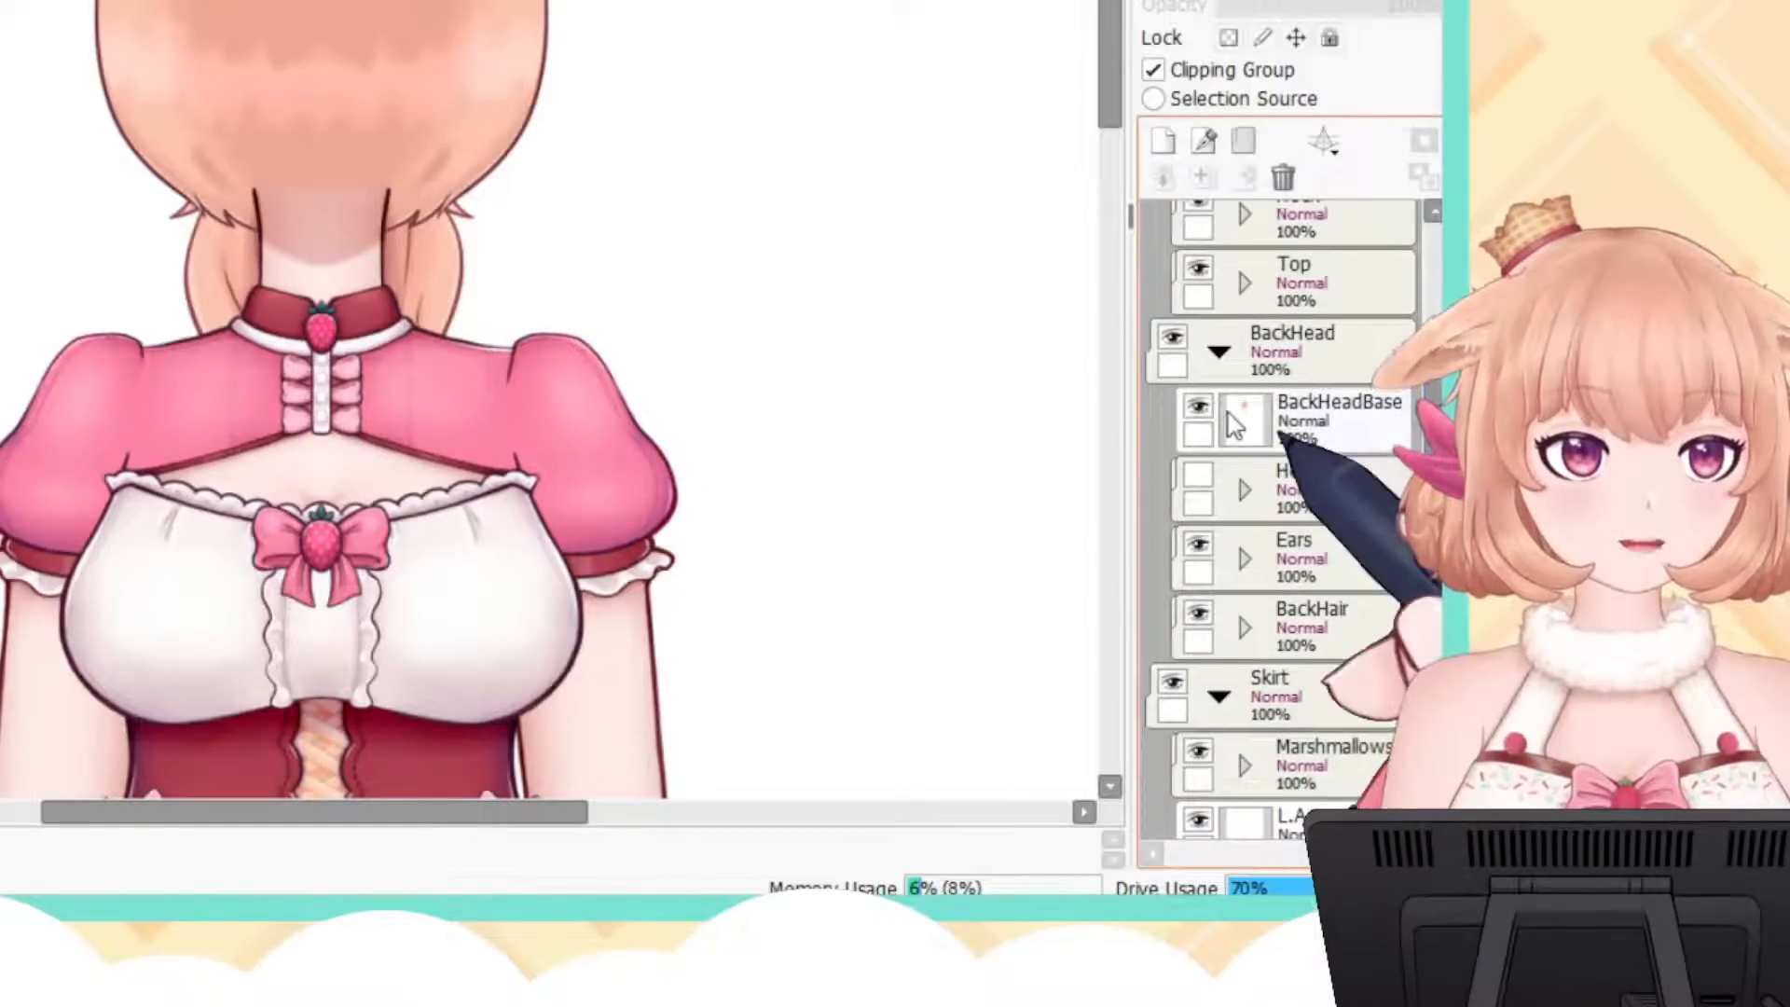
left_click(1198, 407)
left_click(1198, 407)
left_click(1198, 407)
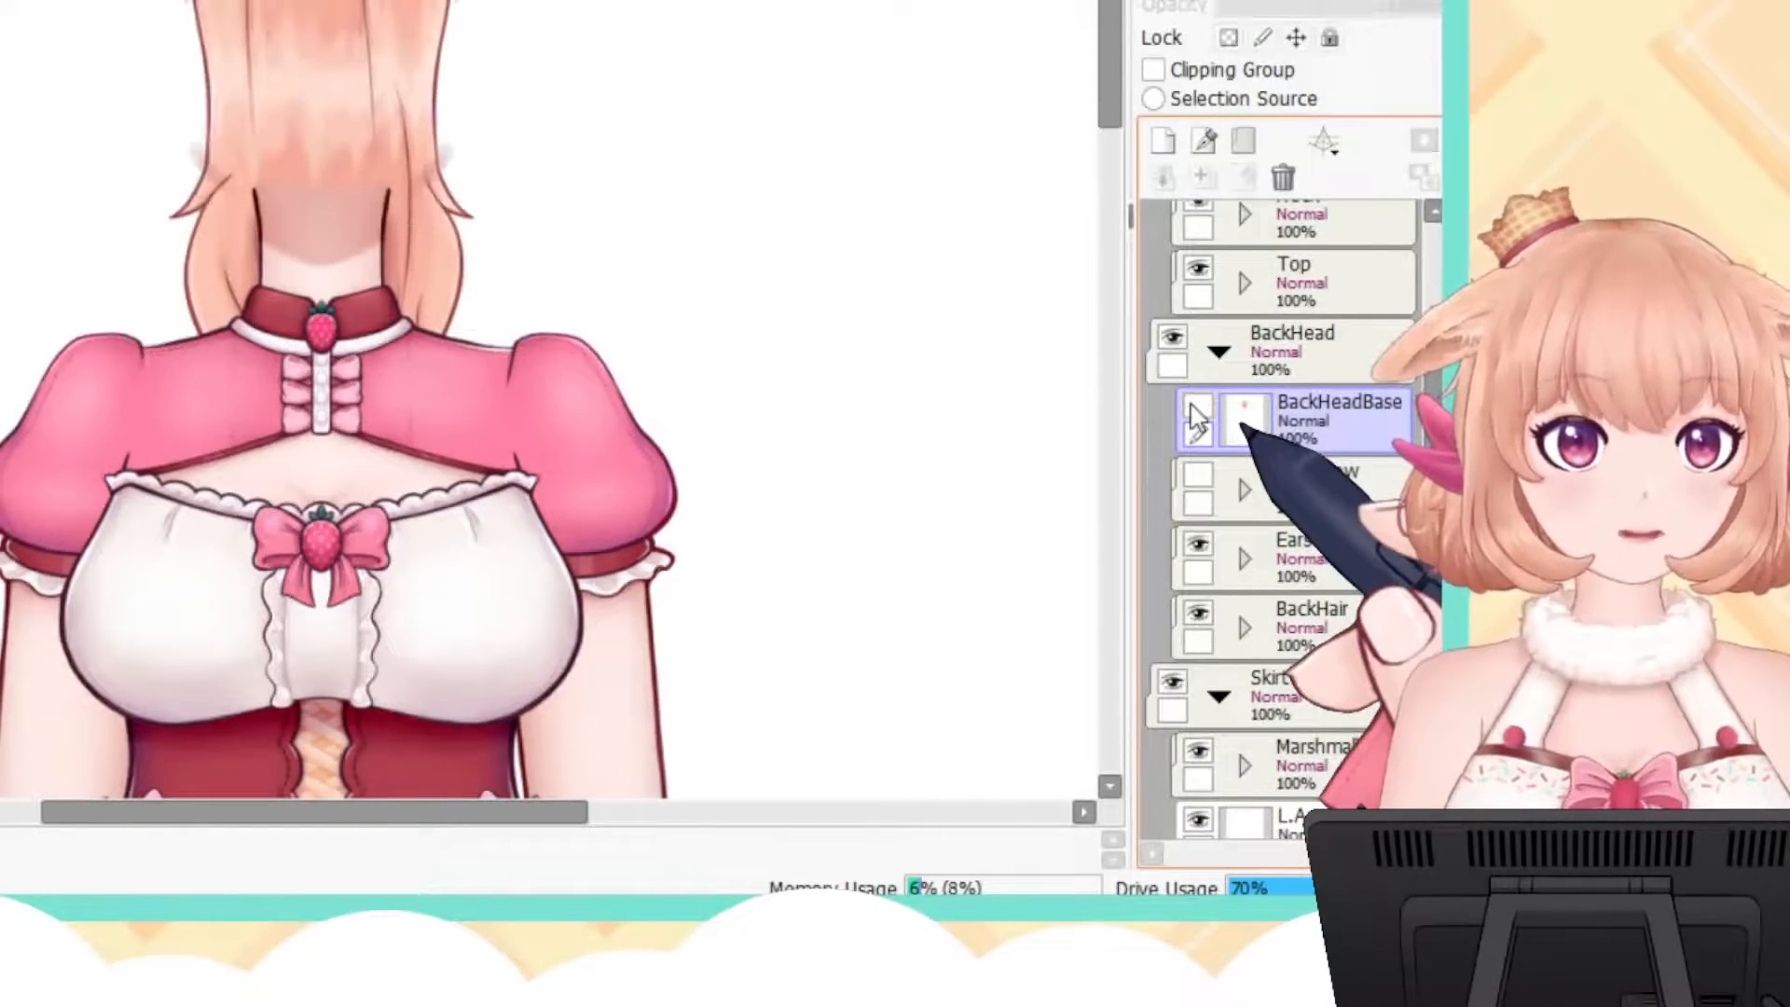
left_click(1195, 410)
left_click(1195, 410)
left_click(1198, 410)
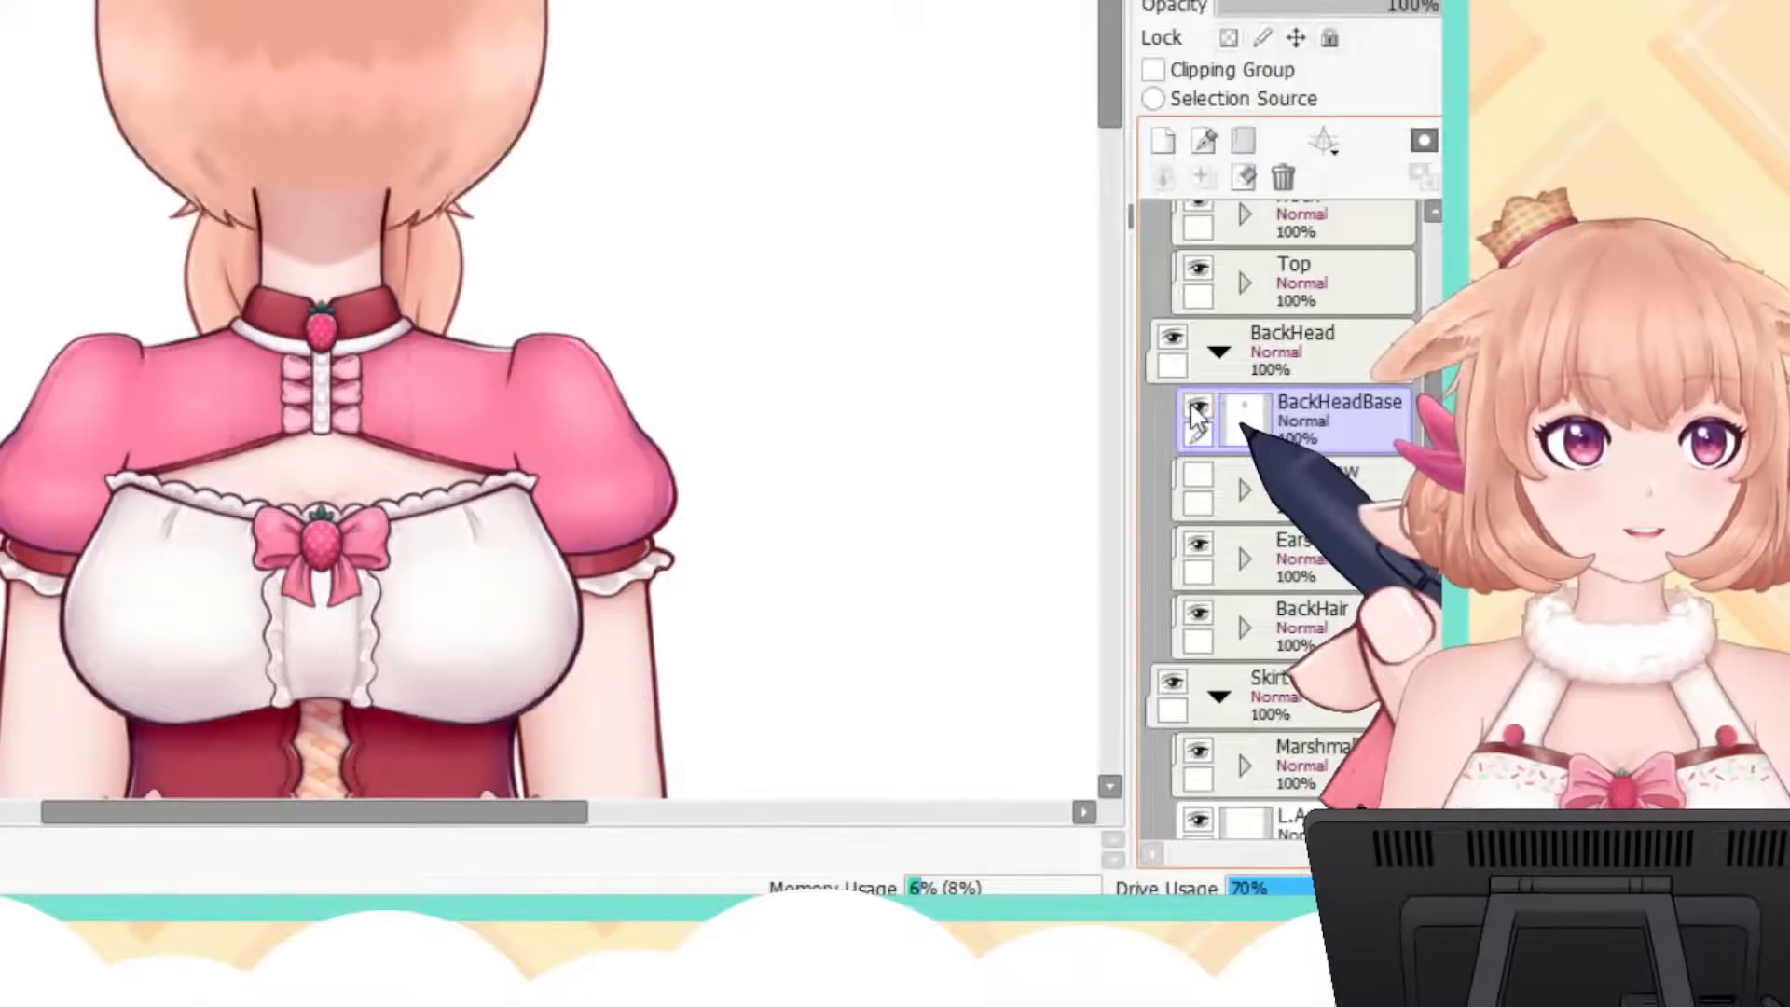
left_click(1198, 410)
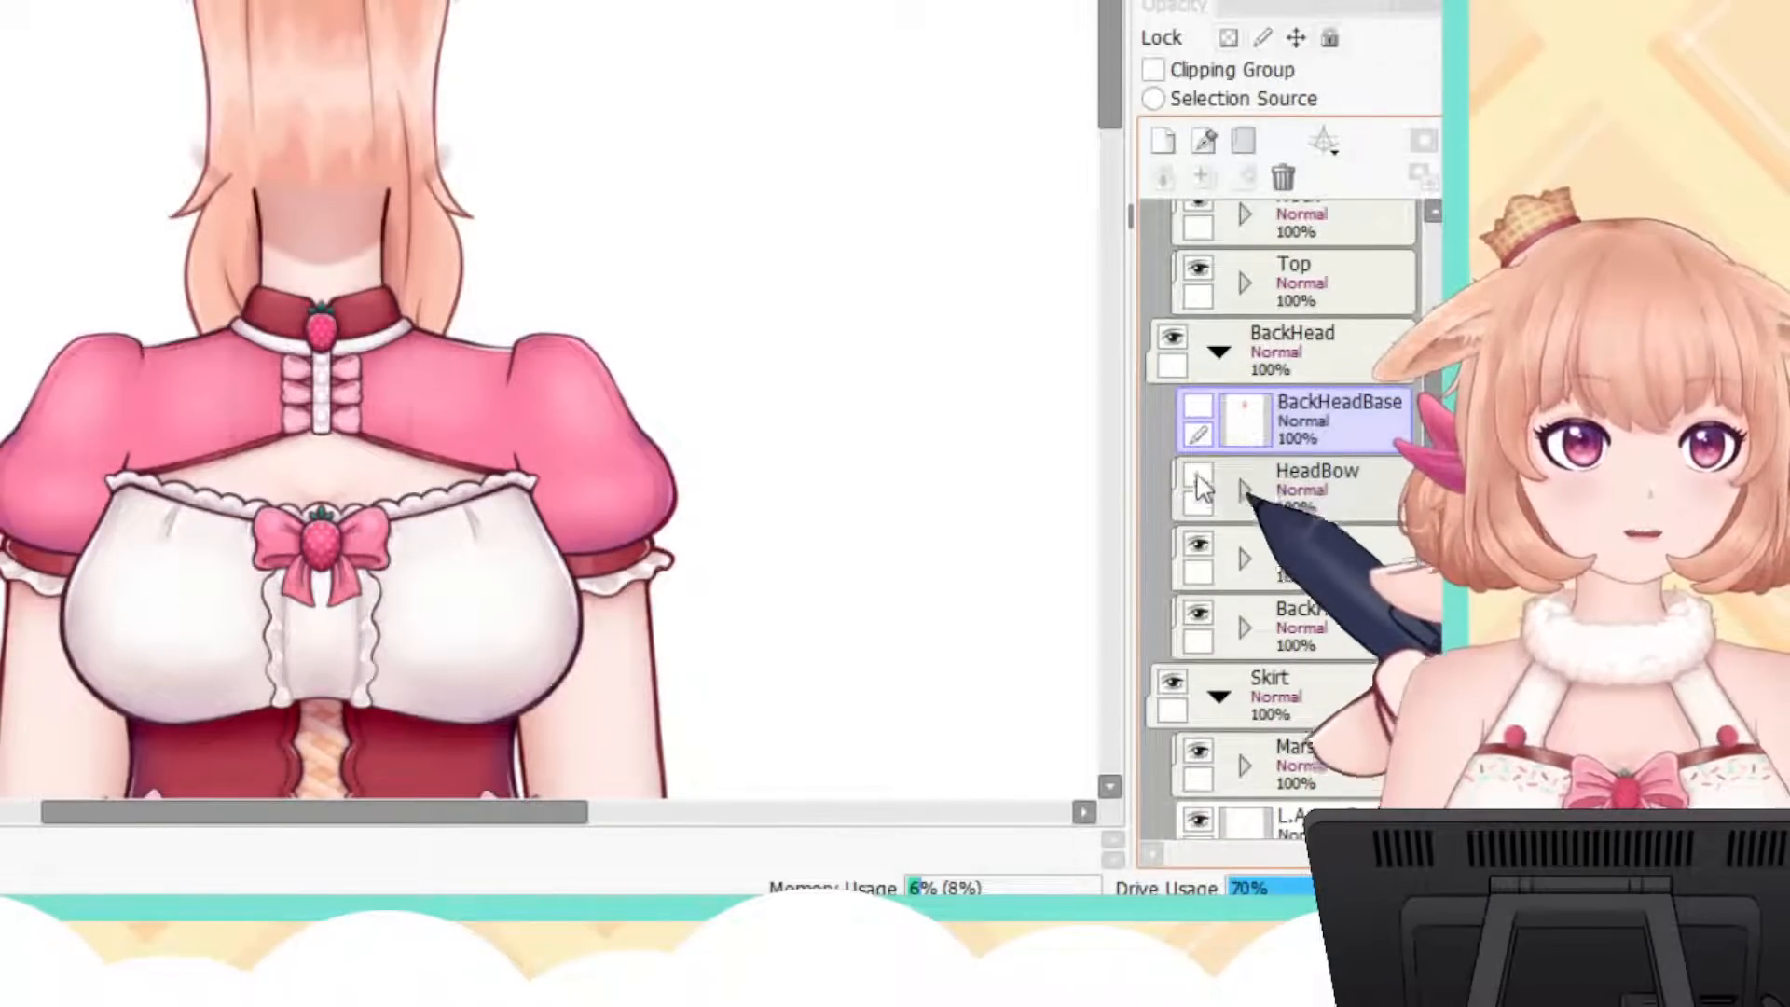
Step: Hide and show the BackHair folder, and expand it to list its ponytail layers
left_click(1198, 610)
left_click(1198, 611)
left_click(1278, 615)
left_click(1244, 627)
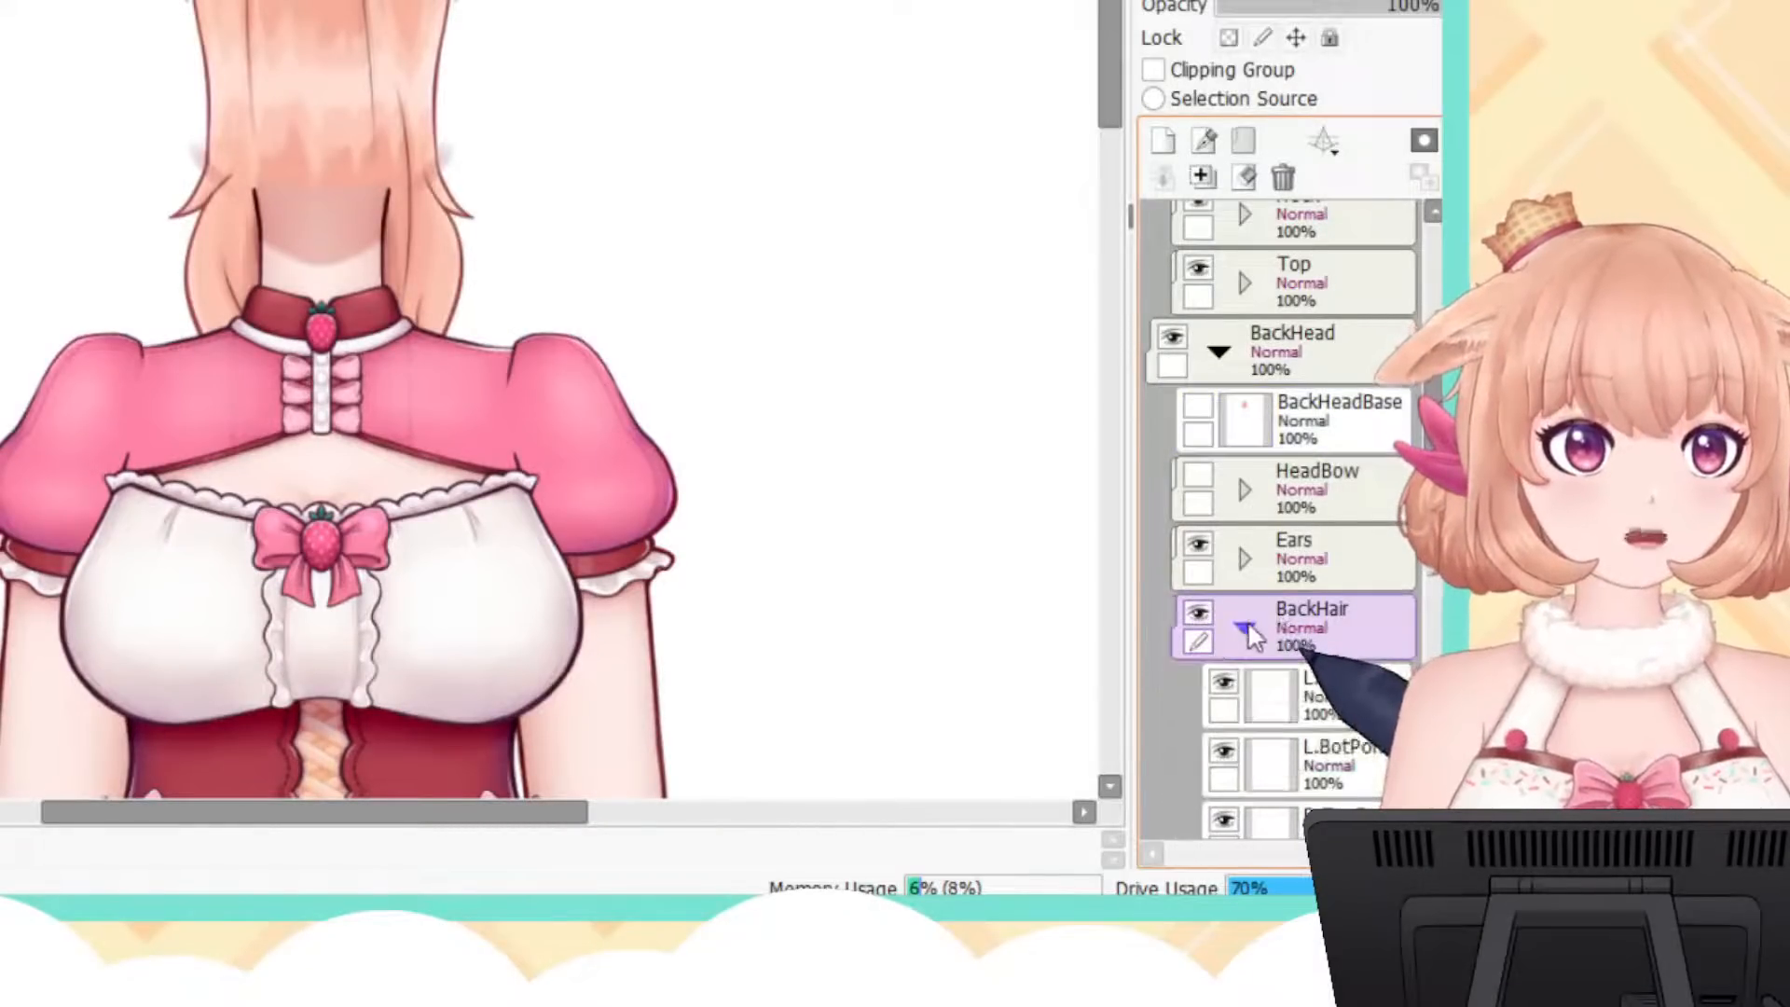
Step: Examine the left and right top and bottom ponytail layers, and collapse the BackHair folder
scroll(1286, 559, "down", 3)
left_click(1224, 475)
left_click(1224, 477)
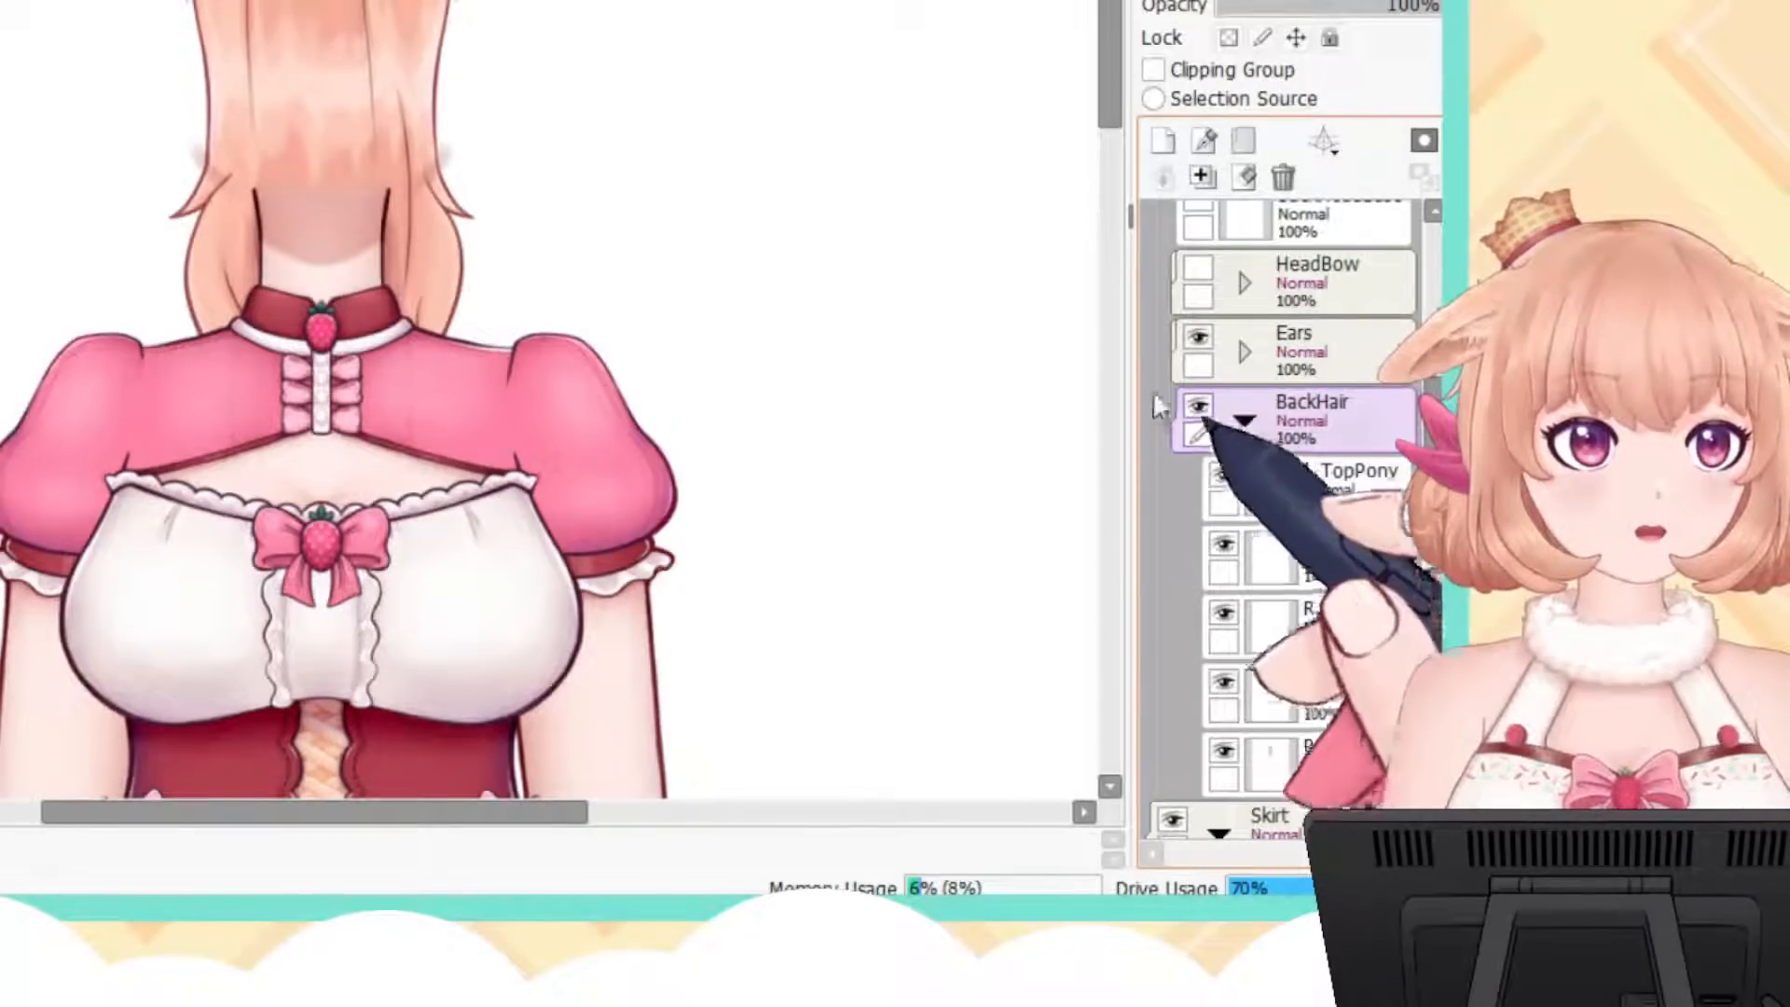
left_click_drag(1100, 101, 1095, 58)
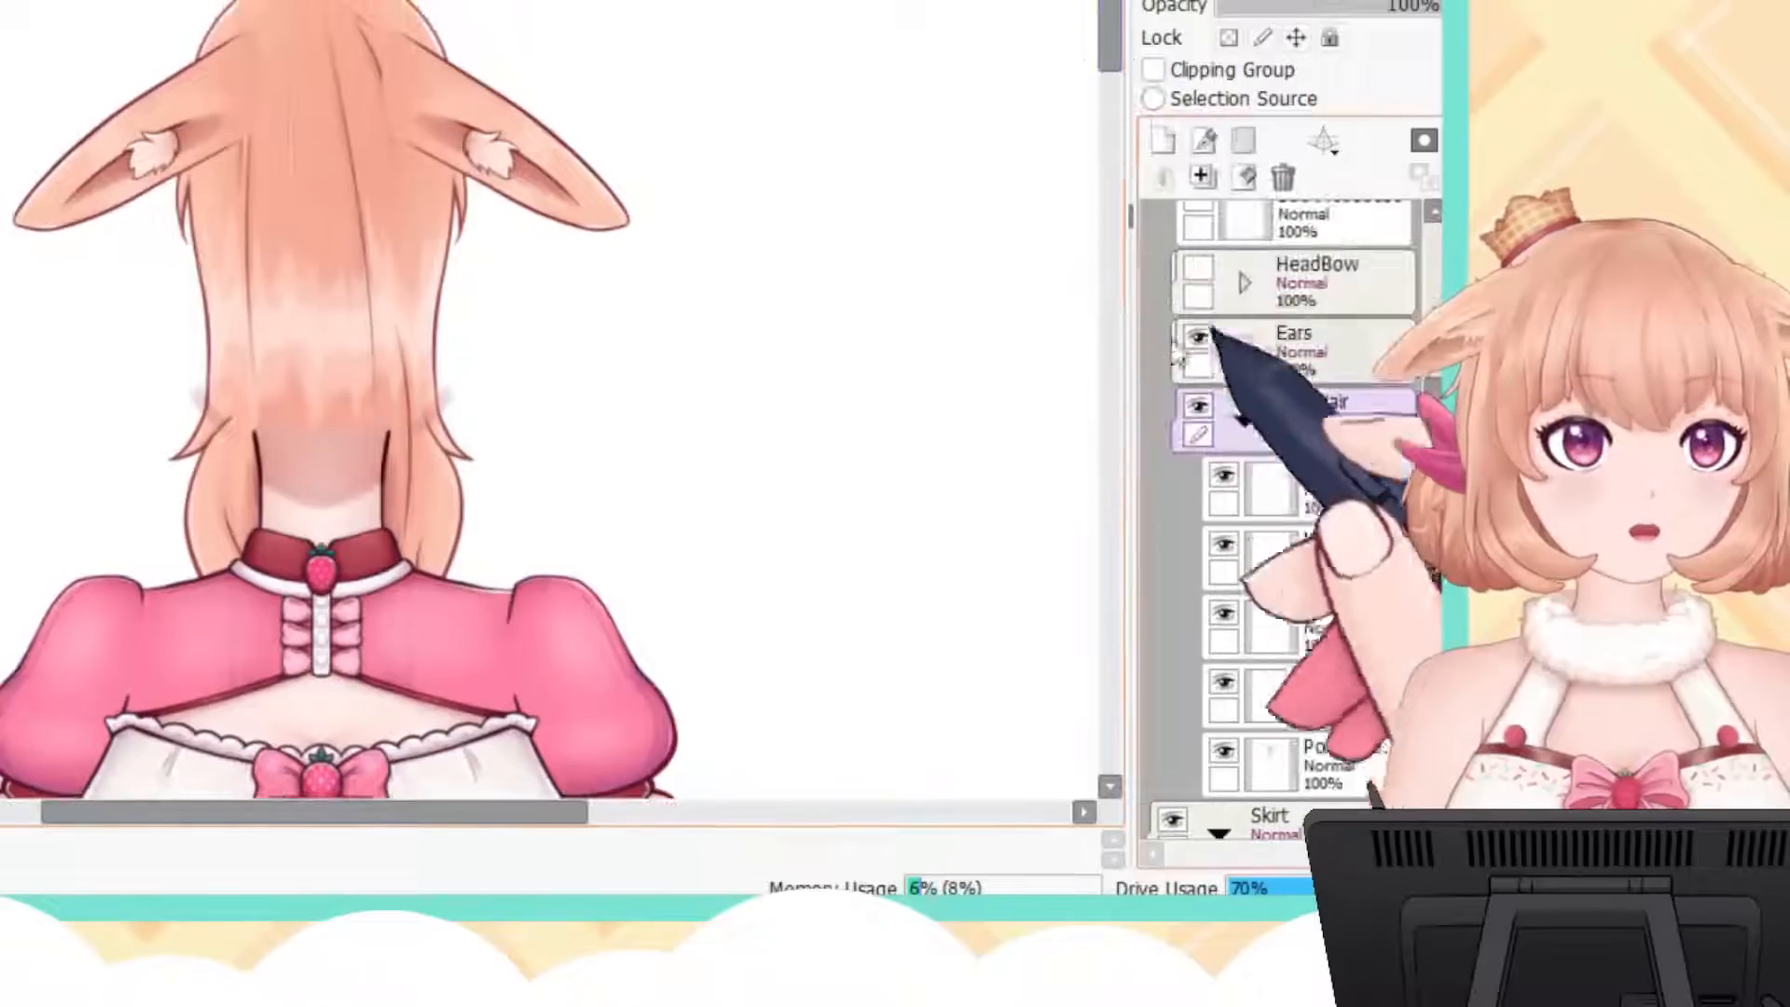
left_click(1224, 550)
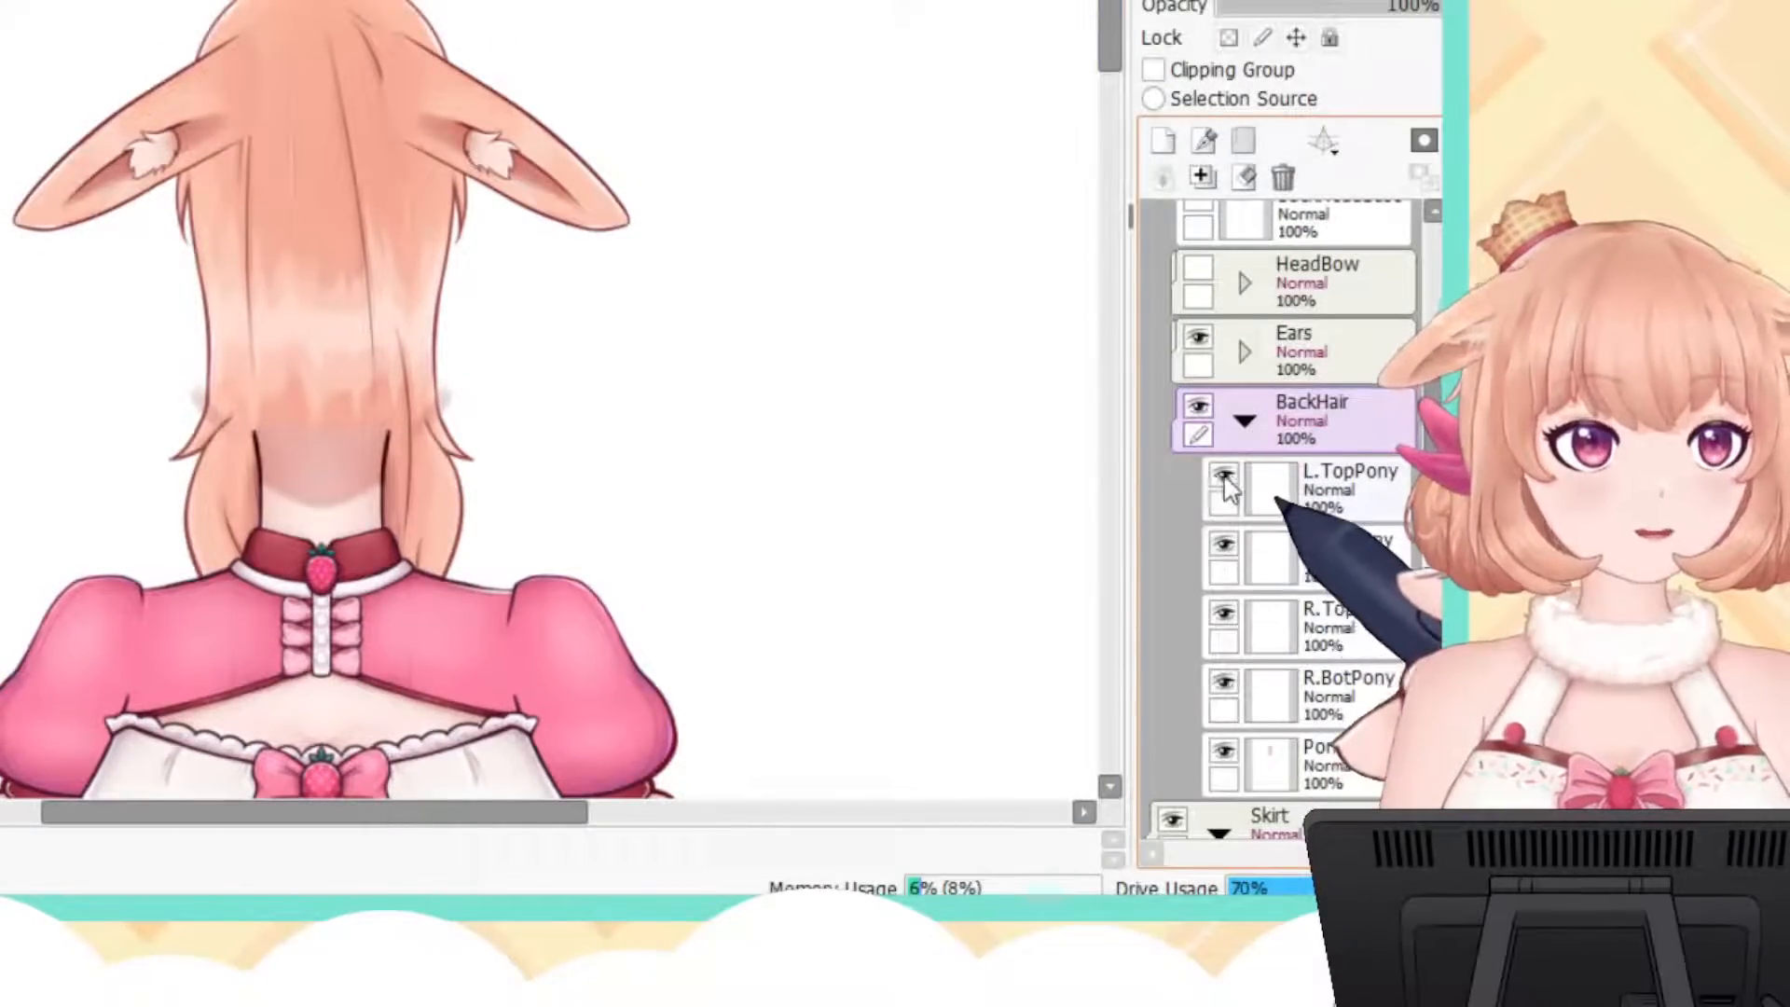
left_click(1247, 694)
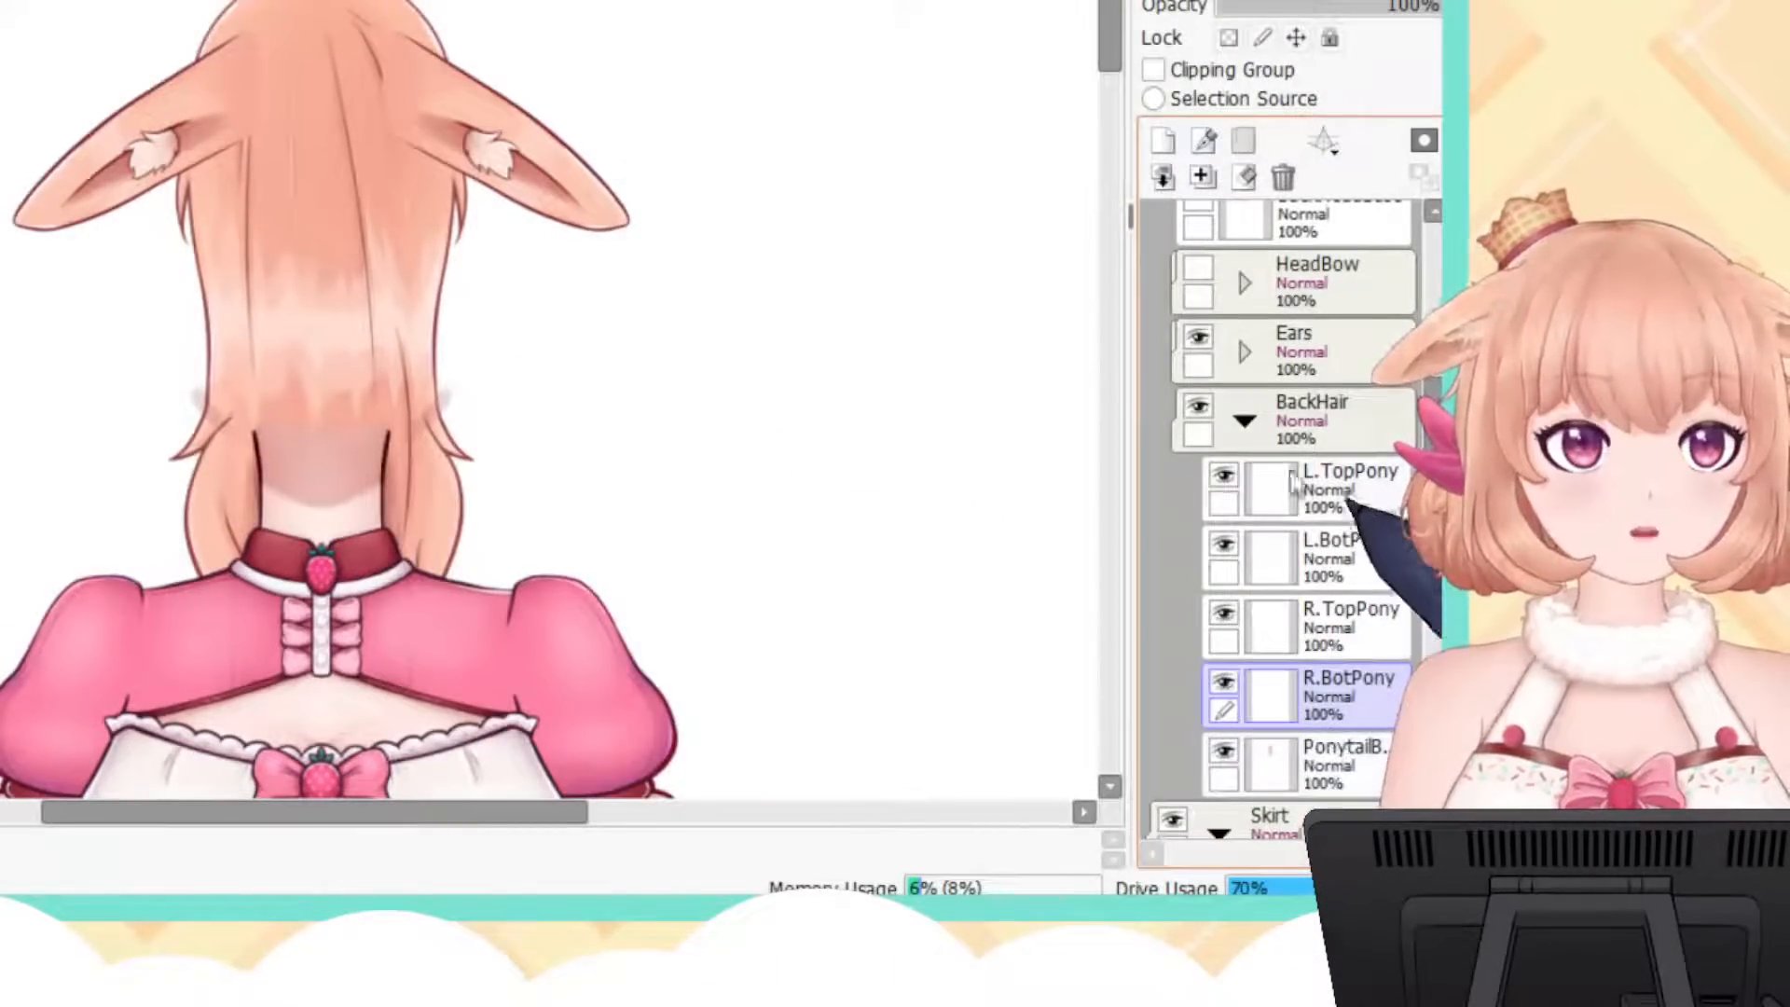
left_click(1247, 424)
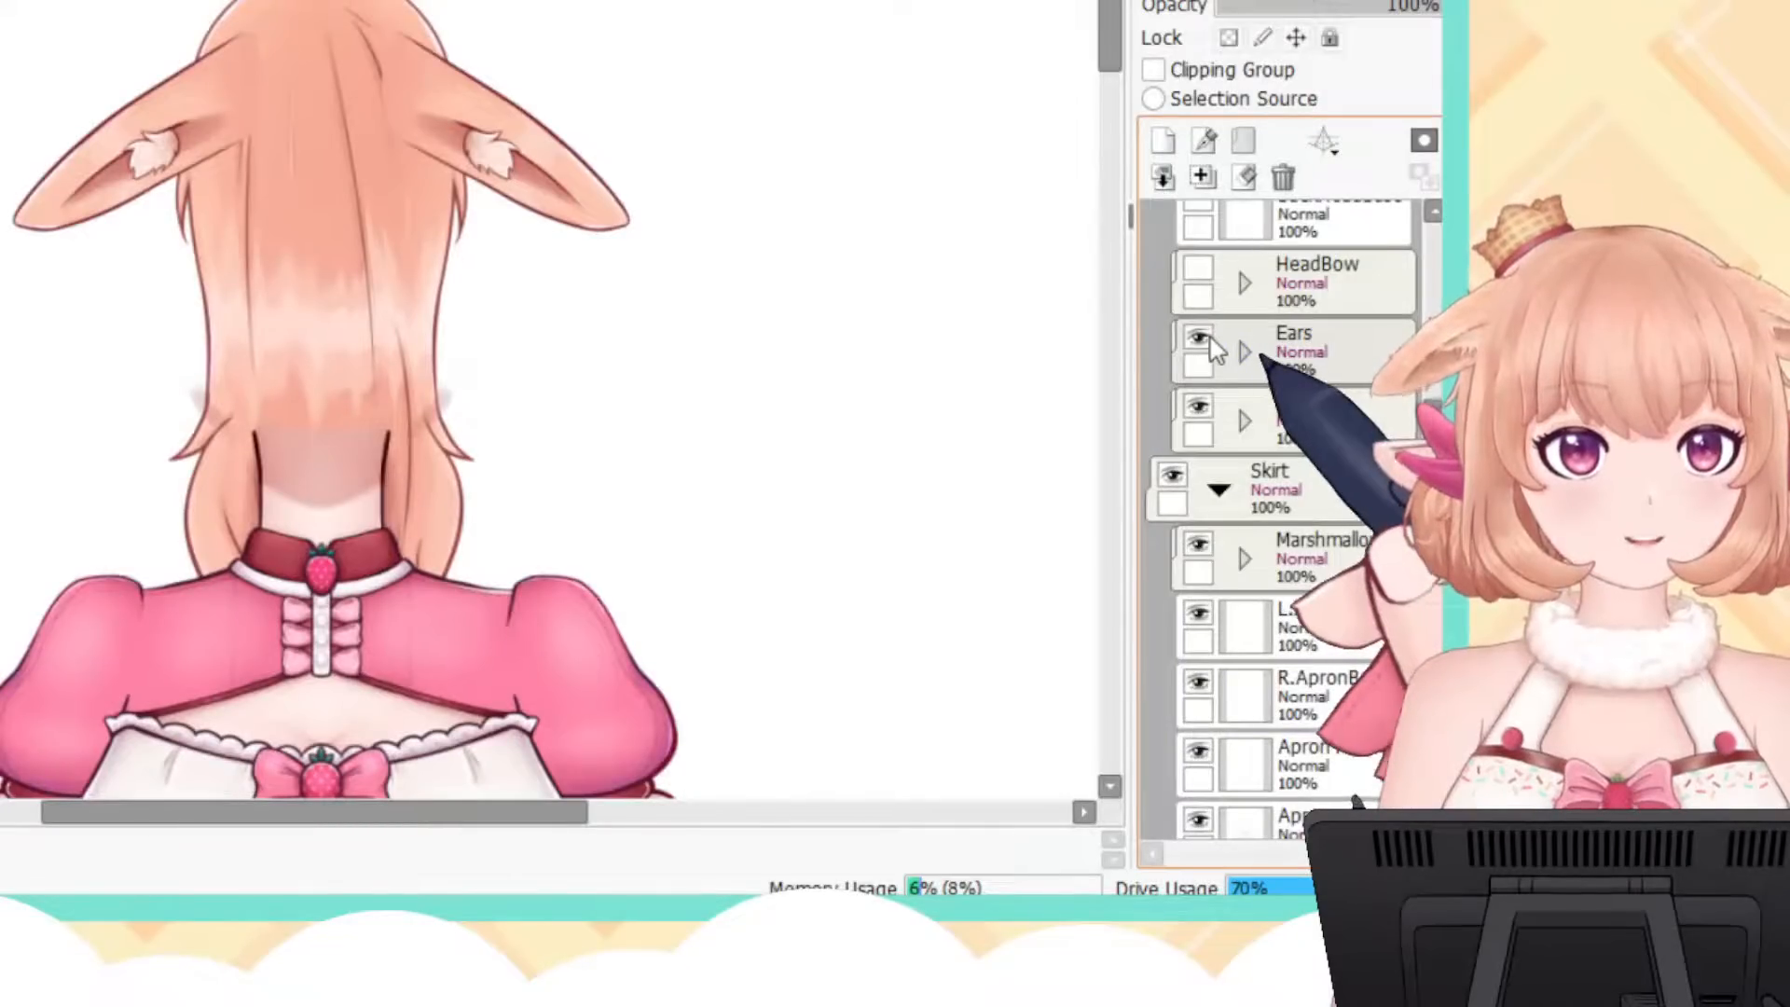
Step: Expand the Ears folder, toggle the L.EarTuft and L.EarOuter layers to examine the ear parts, and collapse the folder
left_click(1242, 351)
left_click(1263, 416)
left_click(1226, 410)
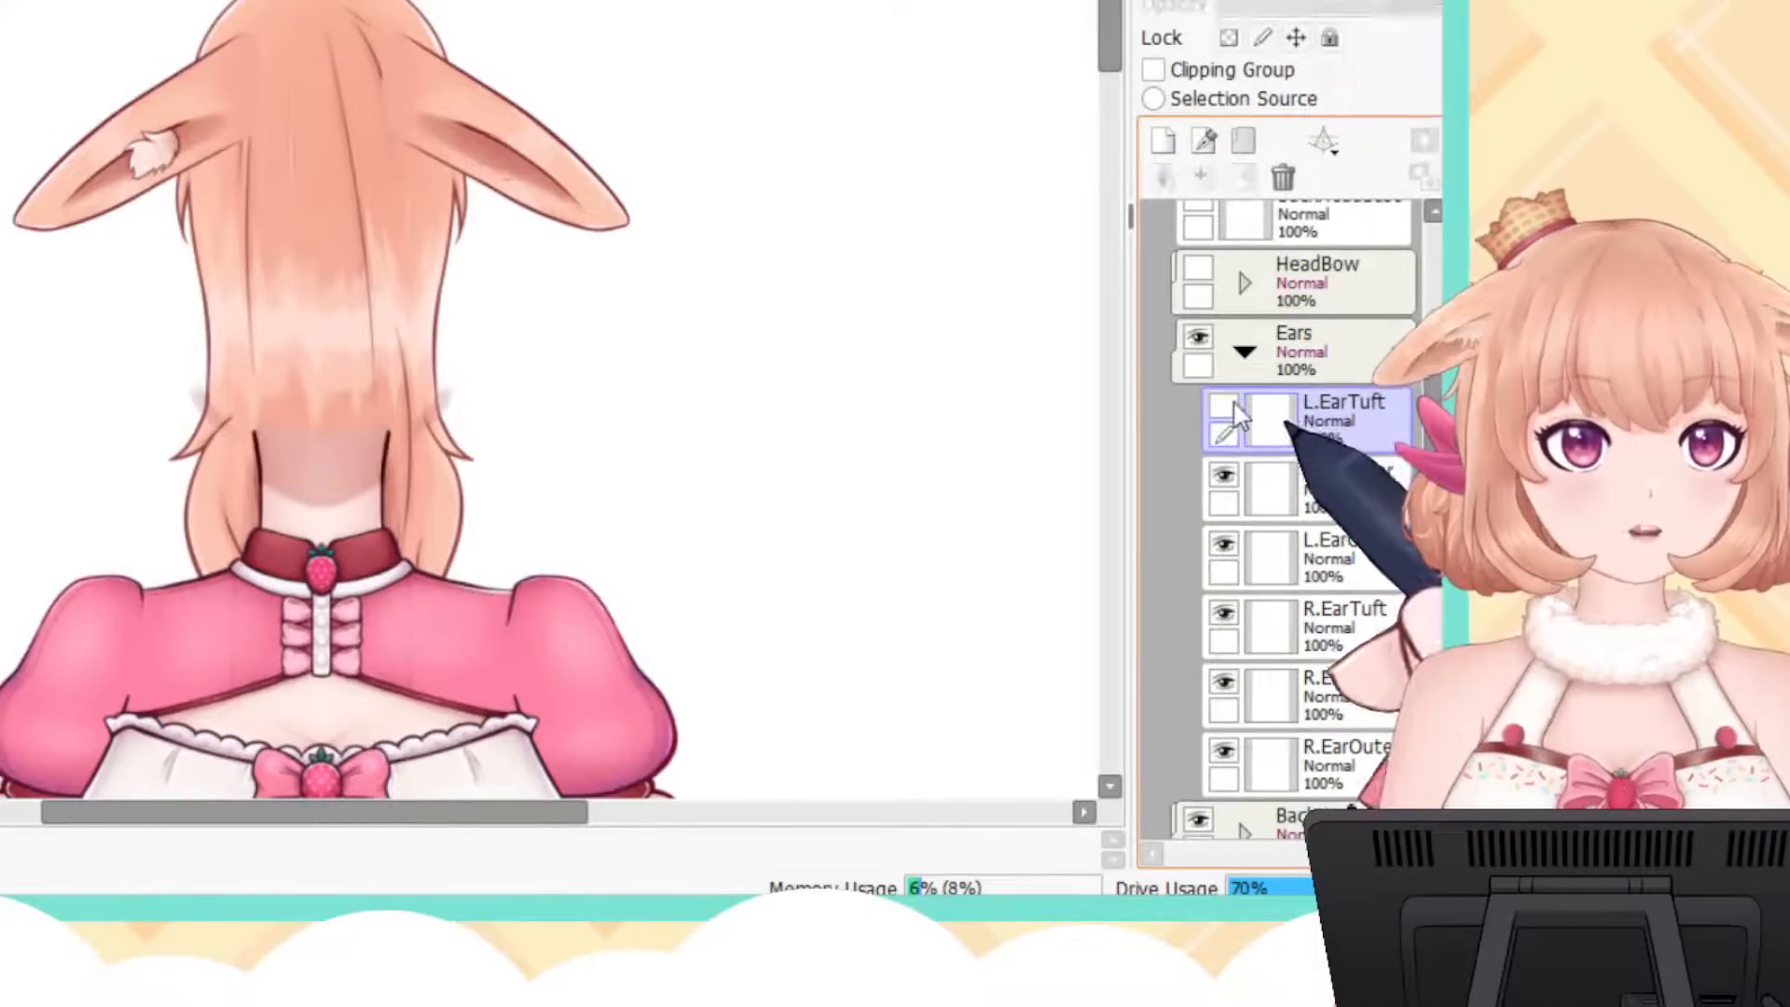
left_click(1230, 407)
left_click(1226, 408)
left_click(1229, 410)
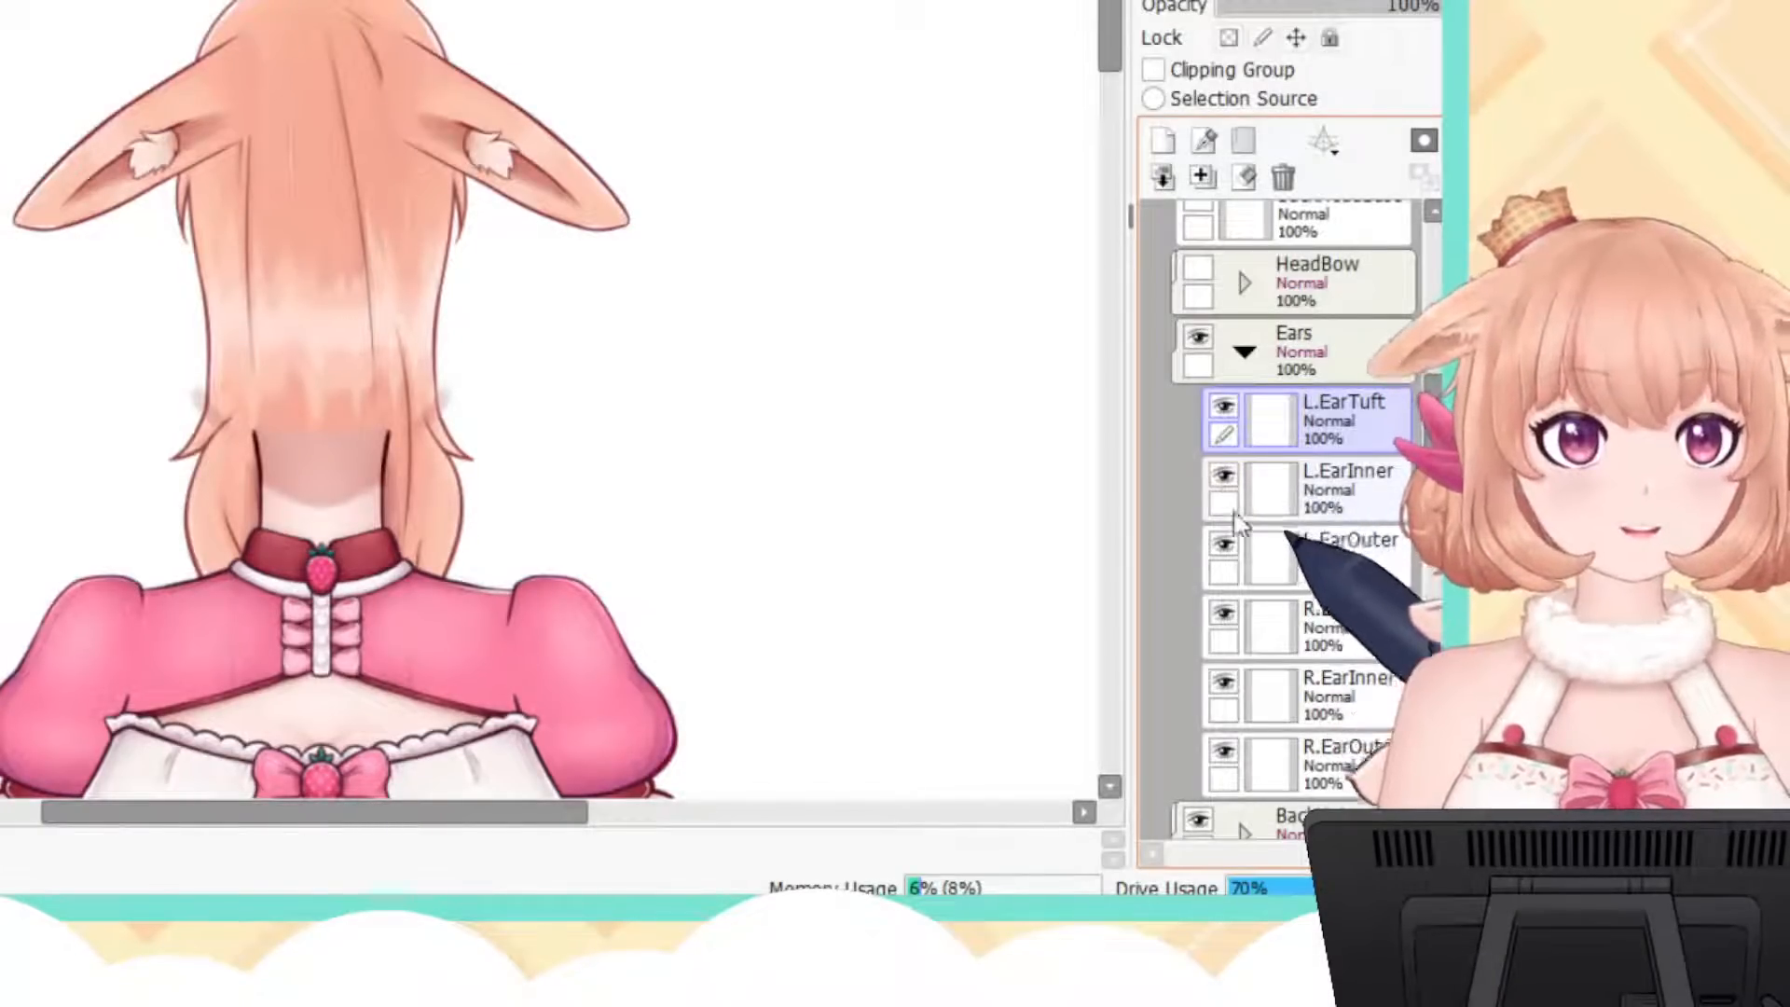
left_click(1226, 547)
left_click(1229, 548)
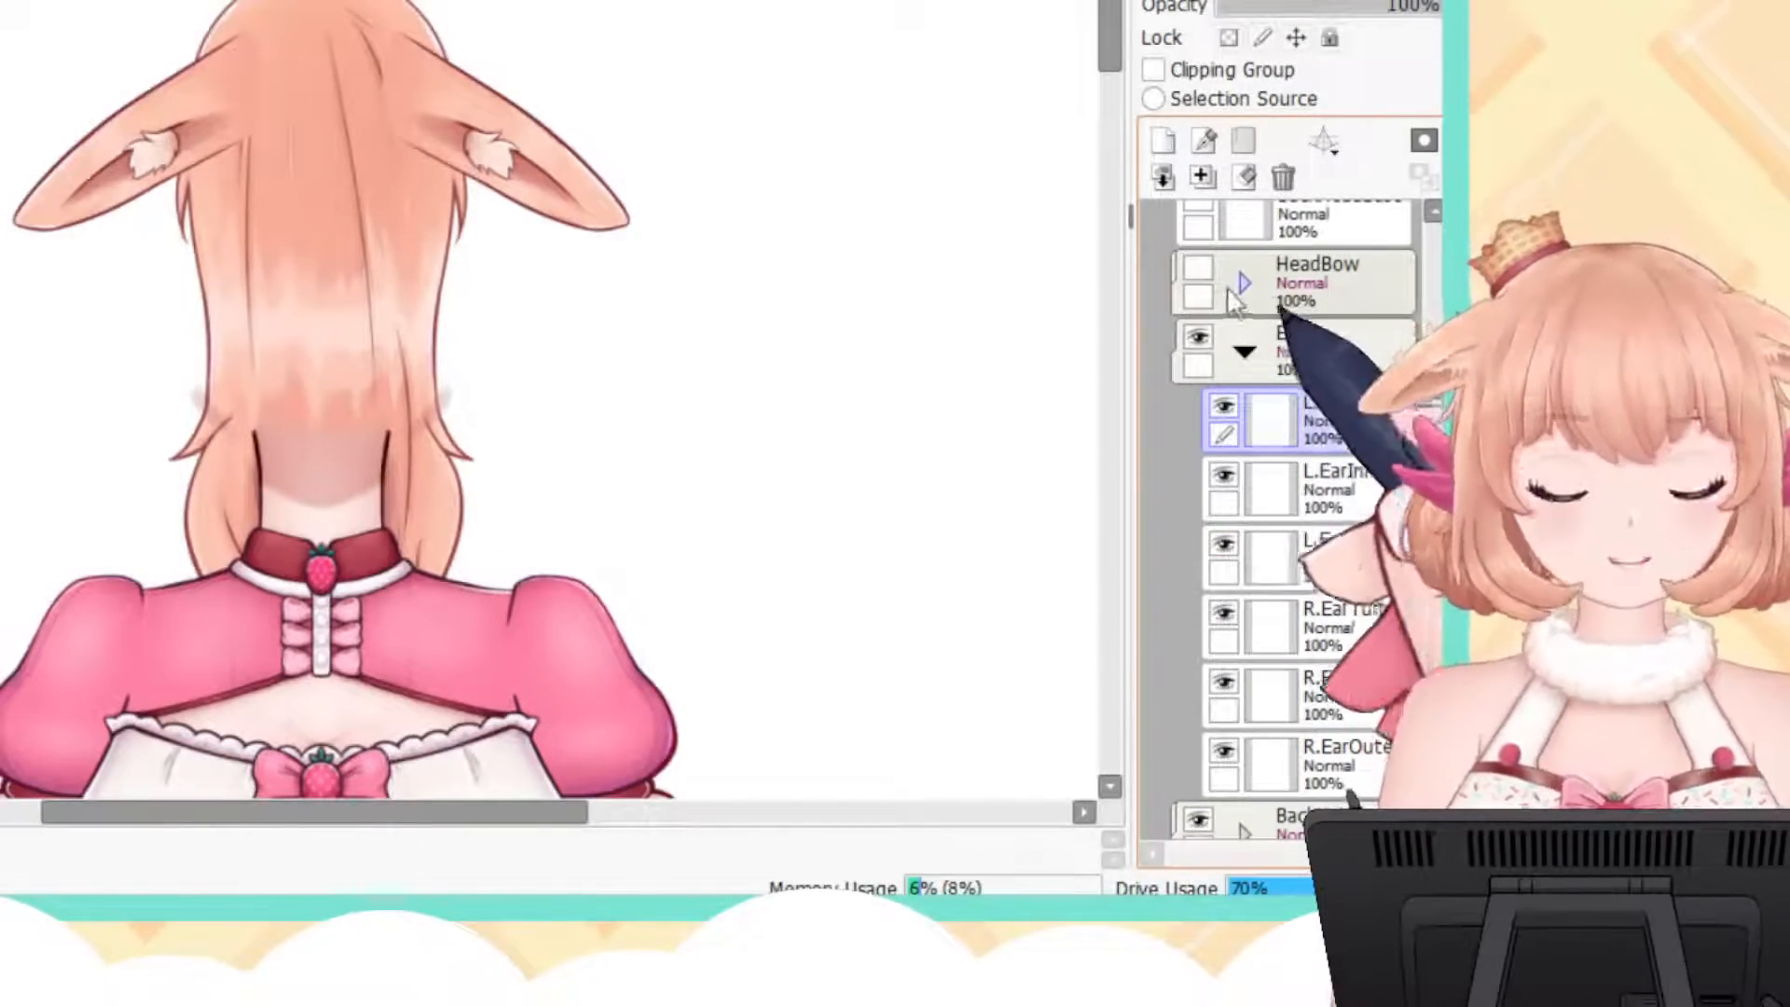
left_click(1244, 351)
Step: Show the HeadBow folder and toggle BackHeadBase to compare the back of the head with and without it, leaving it visible
scroll(1267, 382, "up", 2)
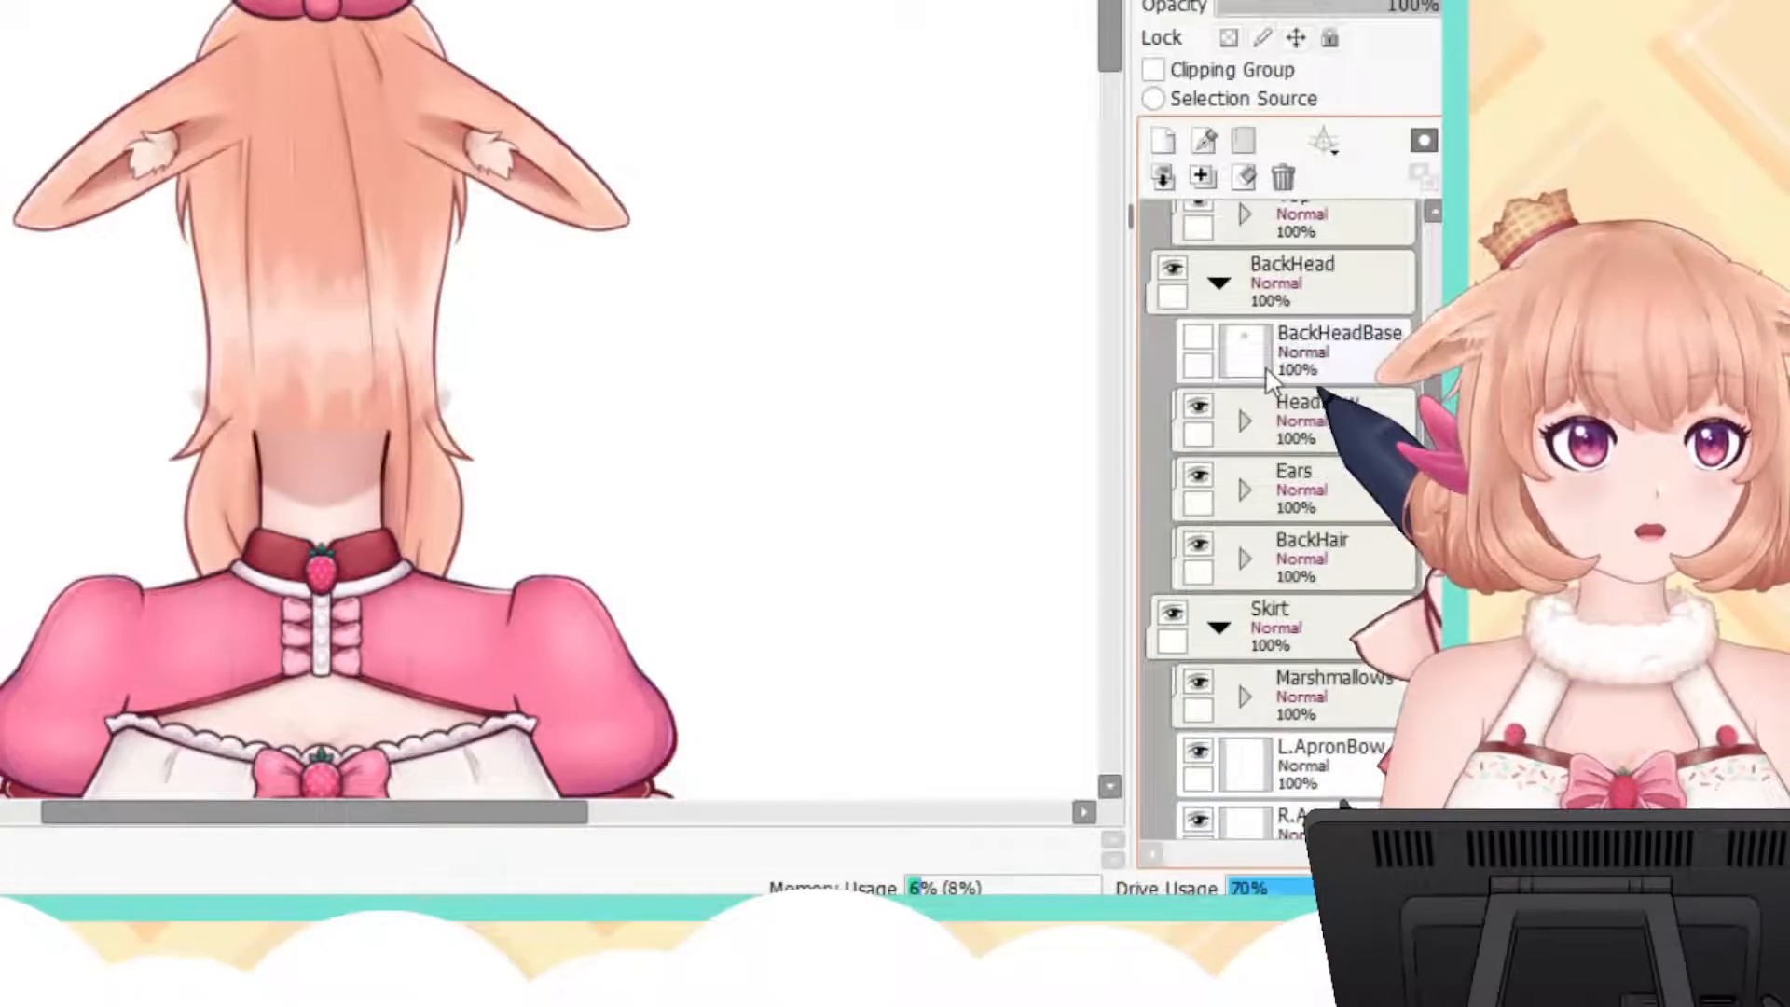
left_click(1198, 337)
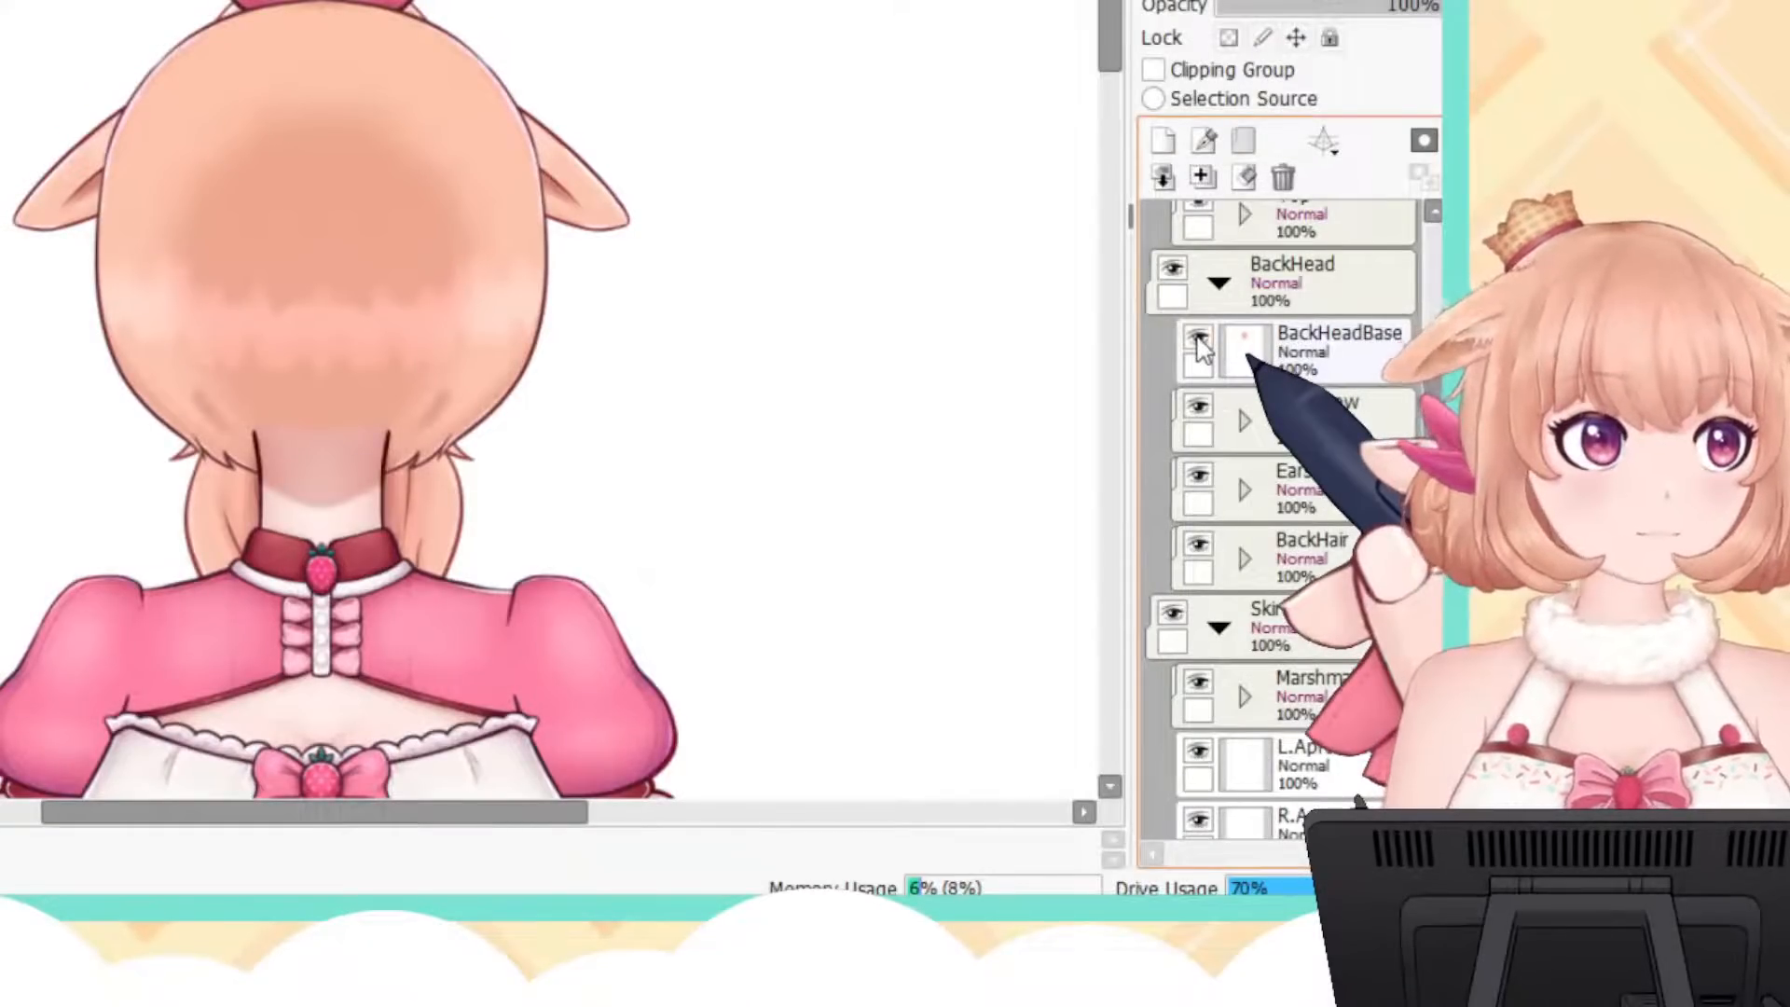
left_click(1198, 337)
left_click(1198, 337)
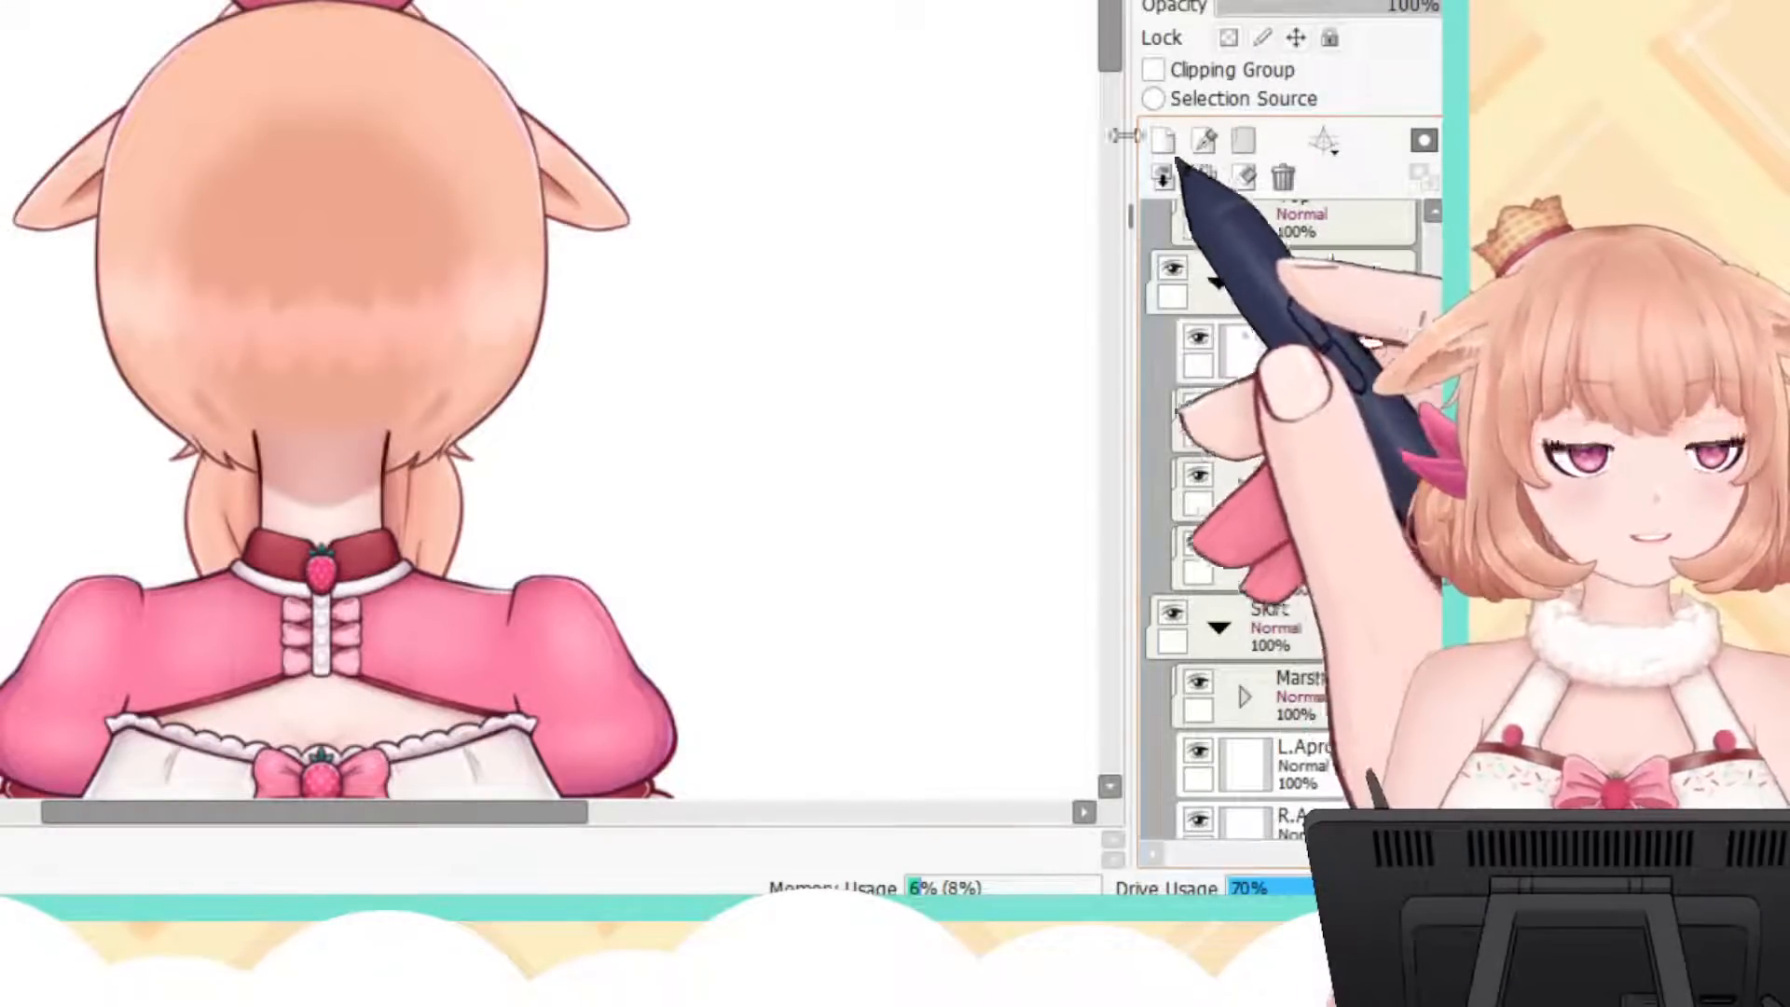
left_click_drag(1114, 62, 1112, 19)
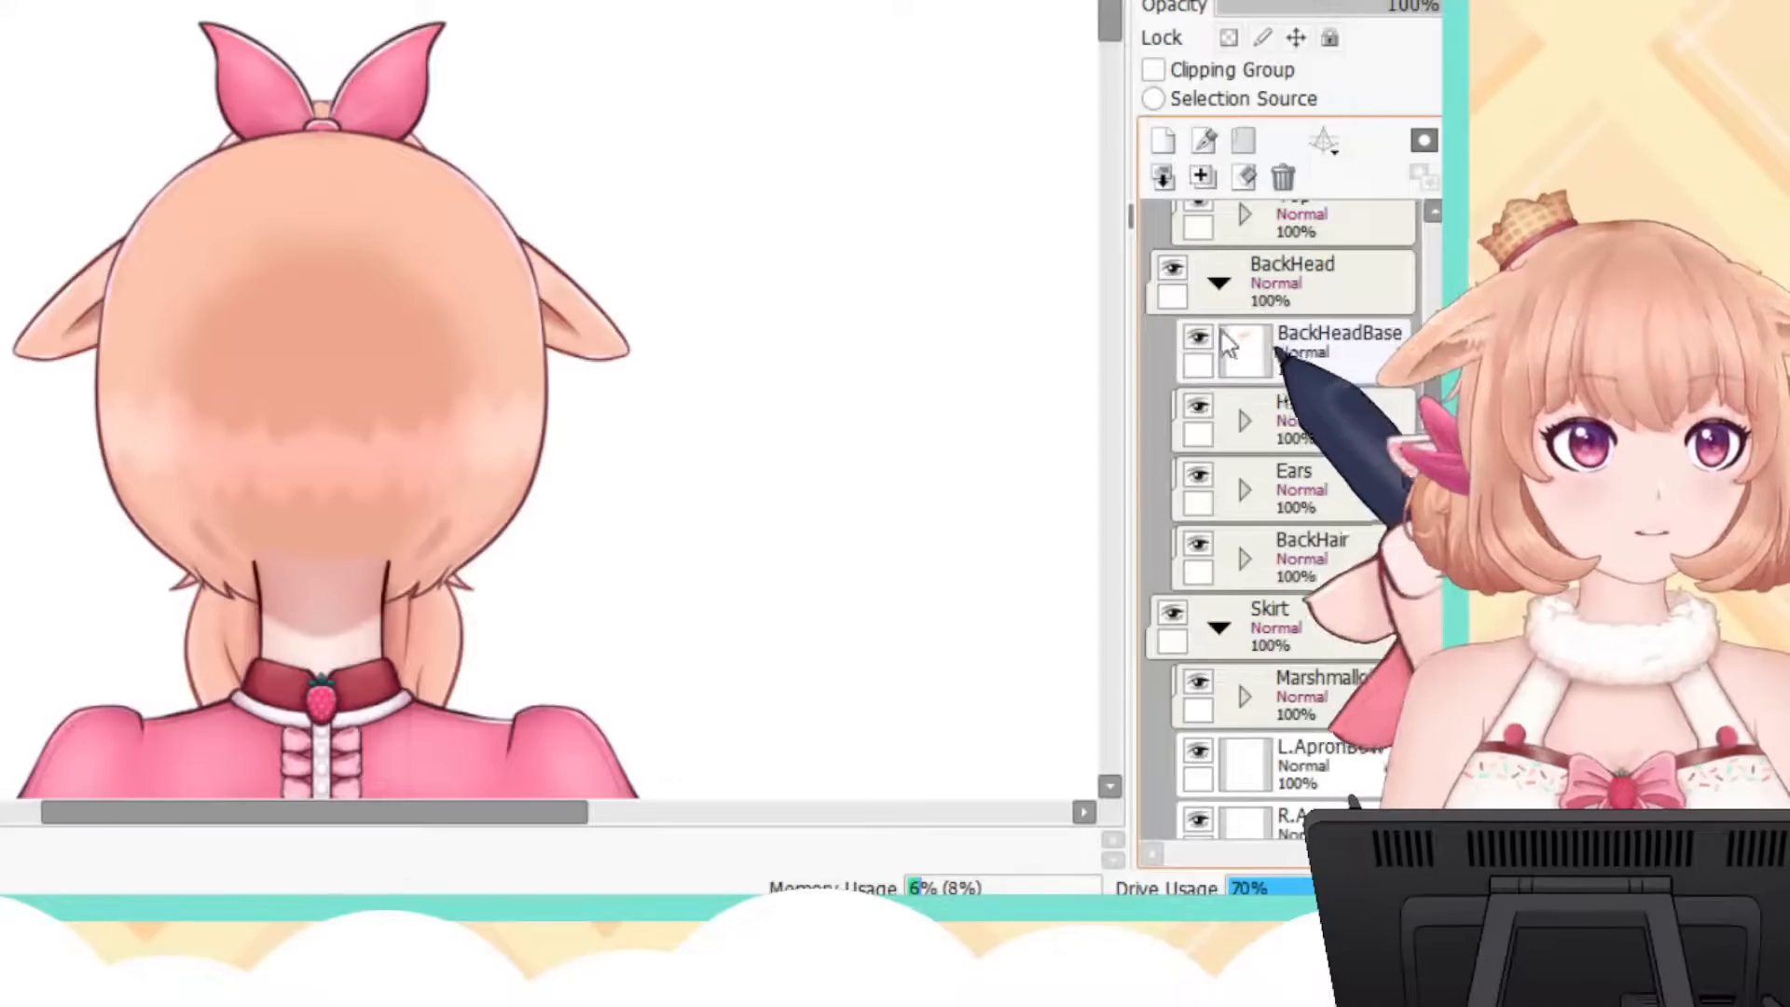
left_click(1199, 341)
left_click(1198, 339)
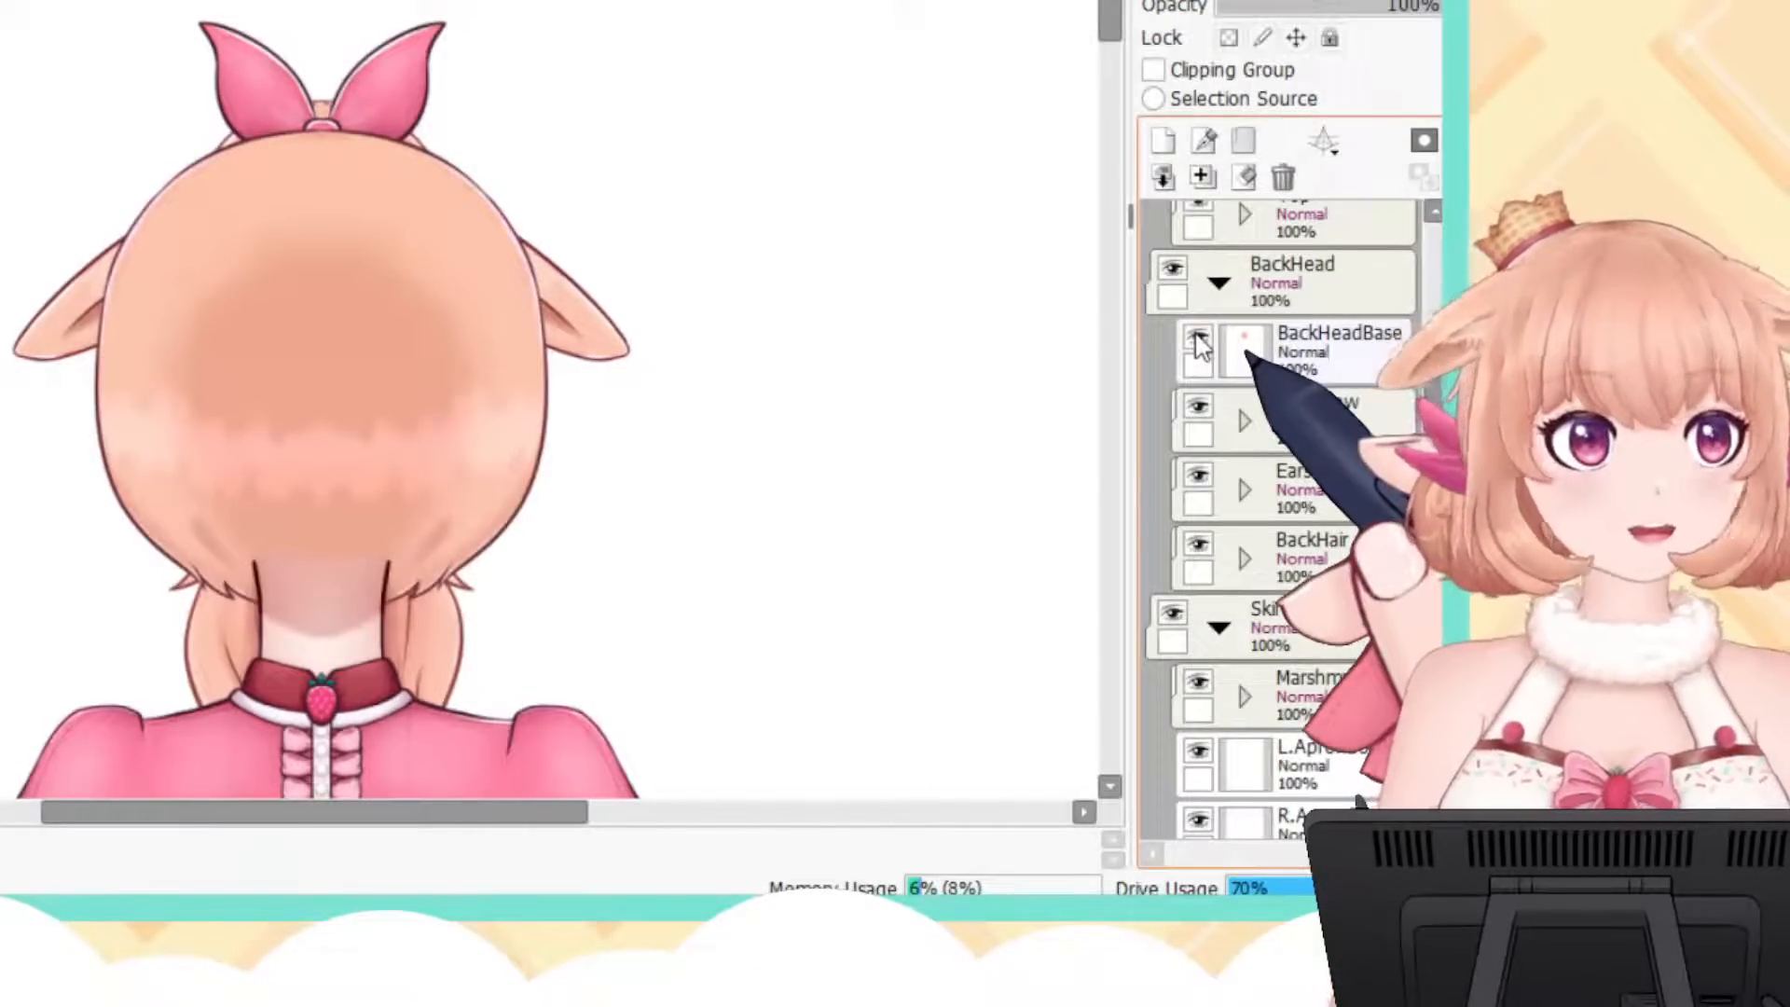
left_click(1199, 341)
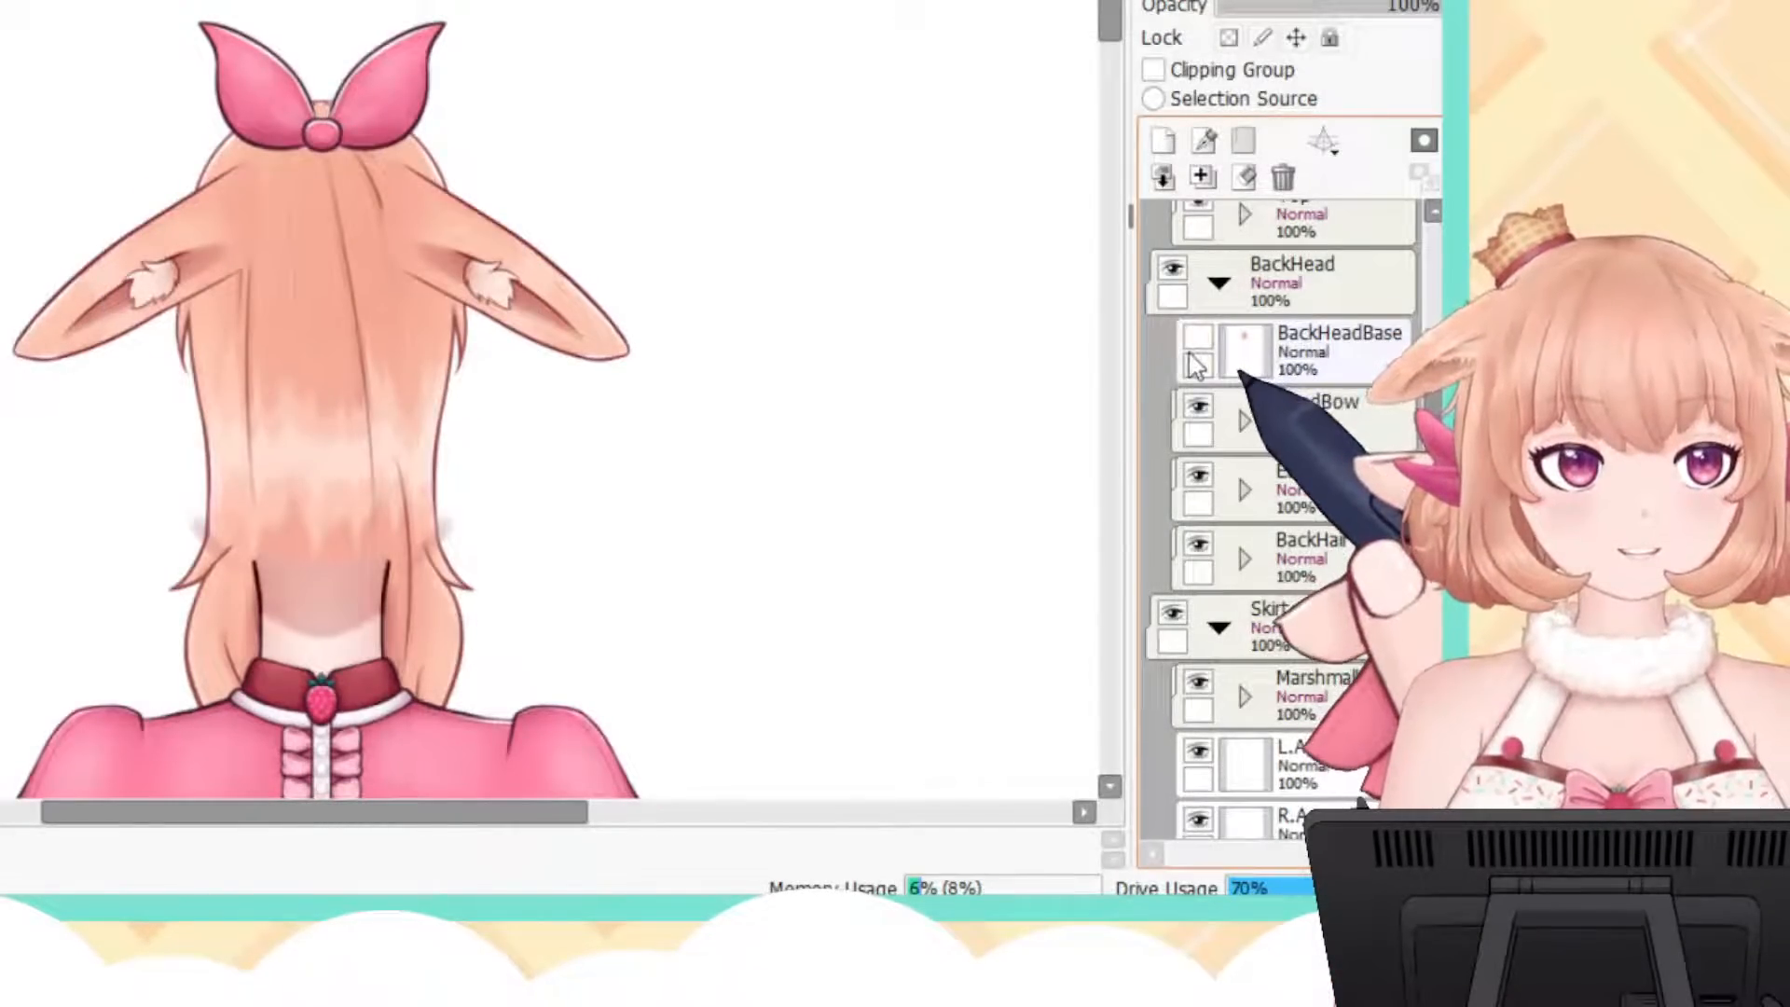
left_click_drag(485, 811, 451, 811)
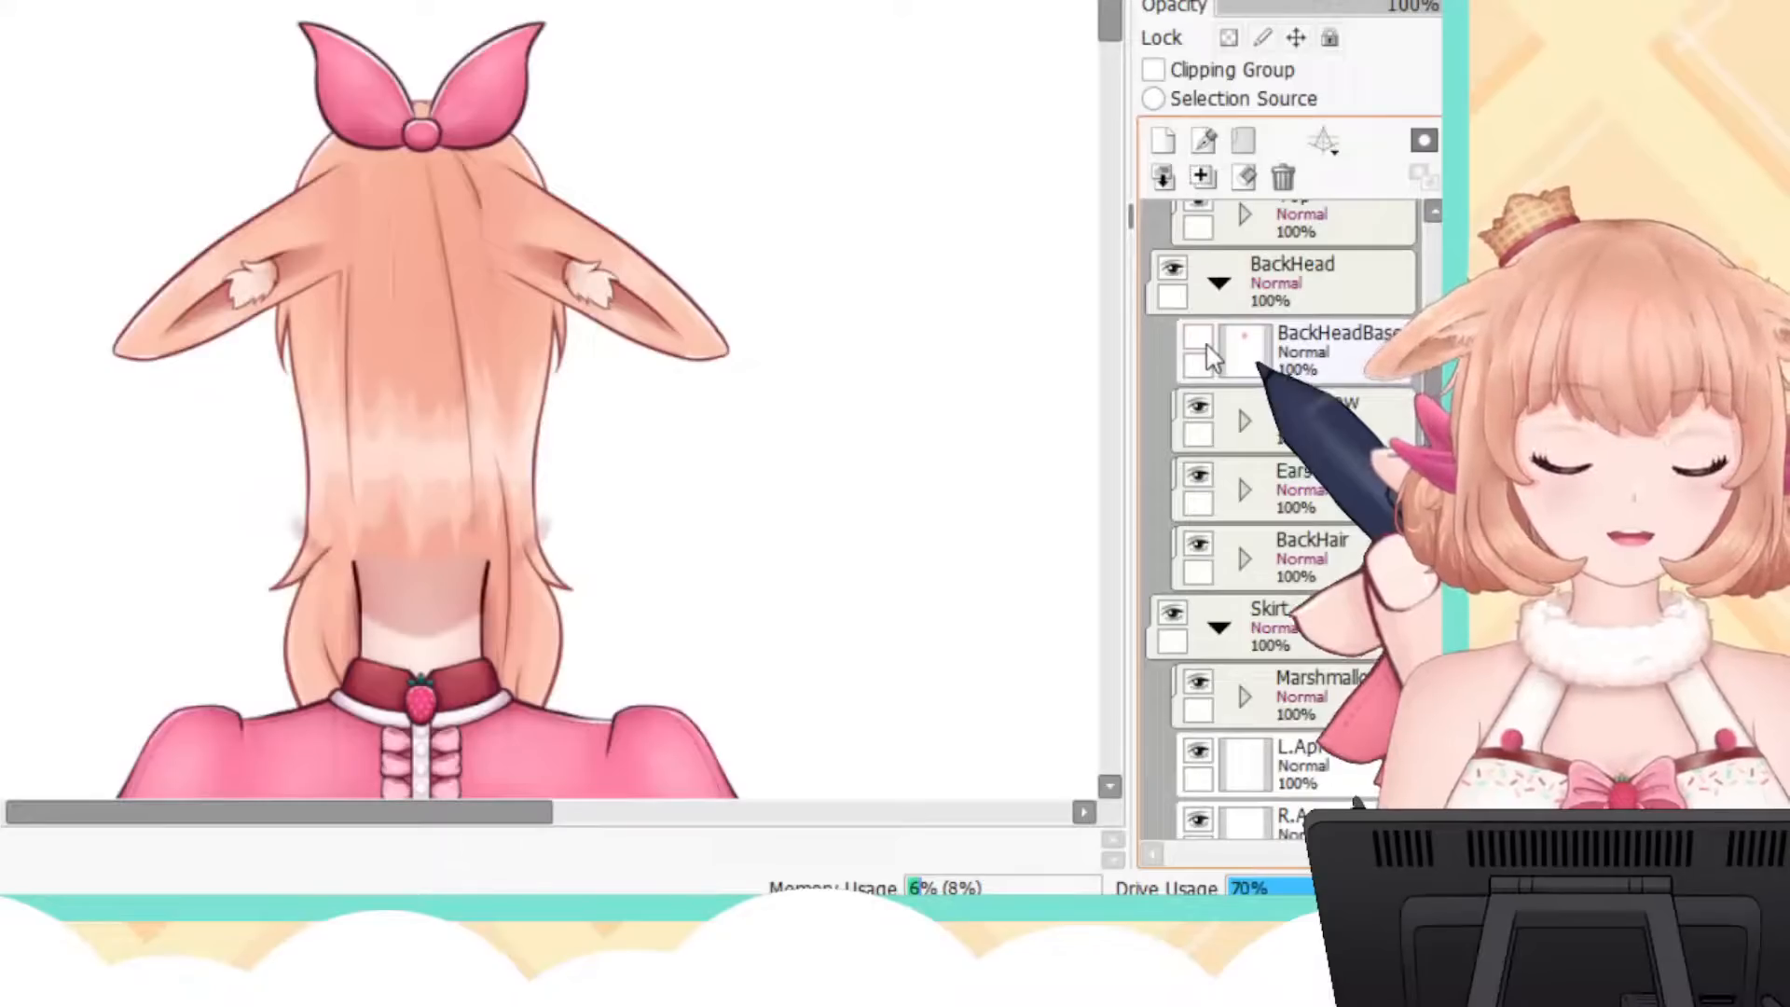
left_click(1202, 341)
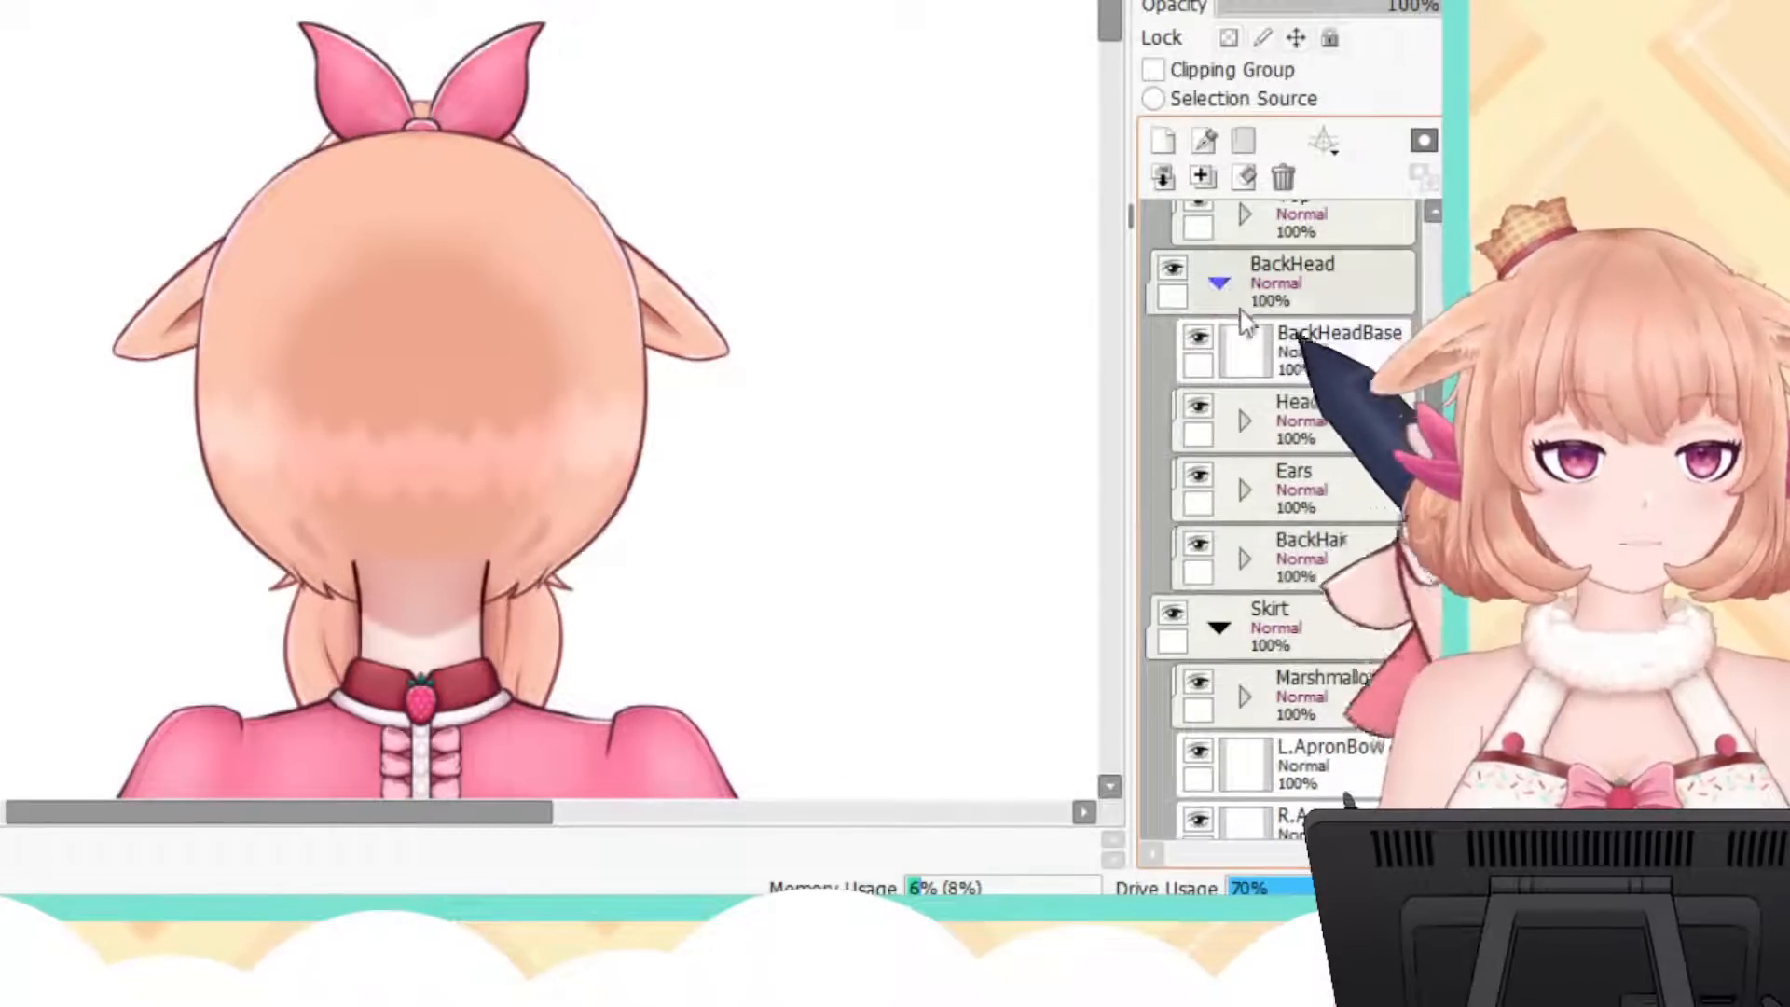
Step: Show the HeadFront folder again and collapse the BackHead folder
scroll(1352, 507, "up", 5)
scroll(1305, 419, "up", 3)
left_click(1175, 224)
scroll(1286, 419, "down", 5)
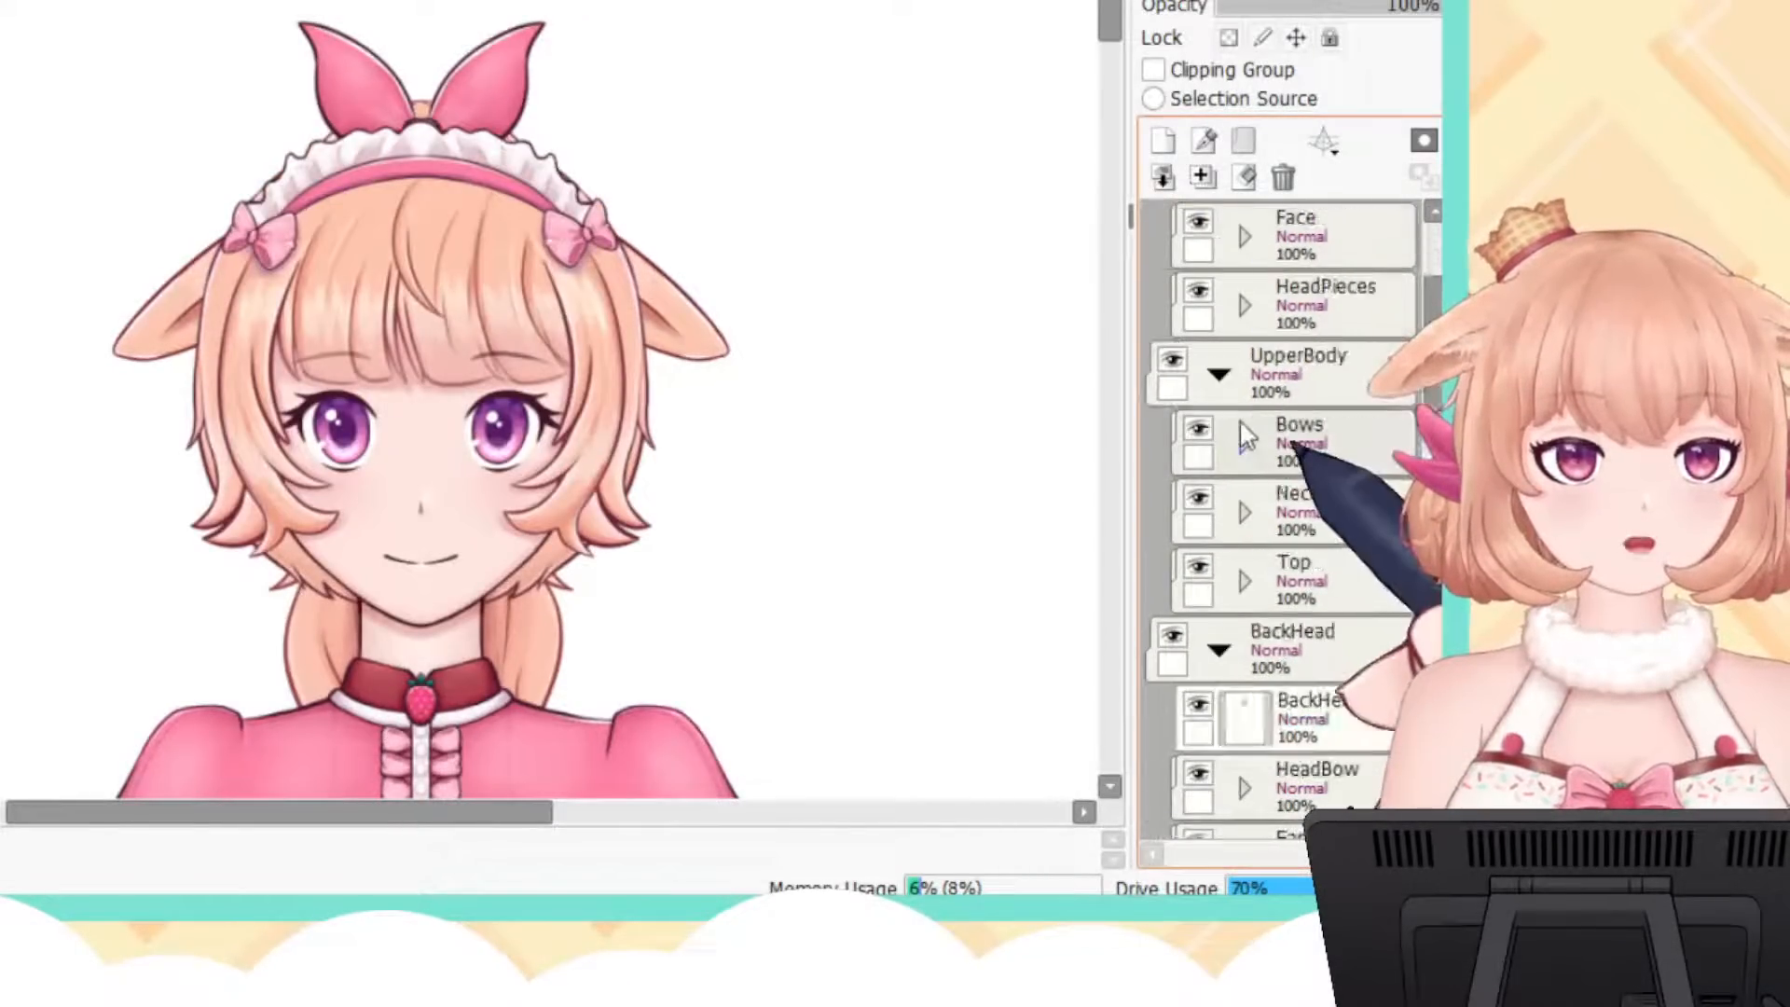
scroll(1258, 401, "down", 3)
scroll(1249, 373, "up", 1)
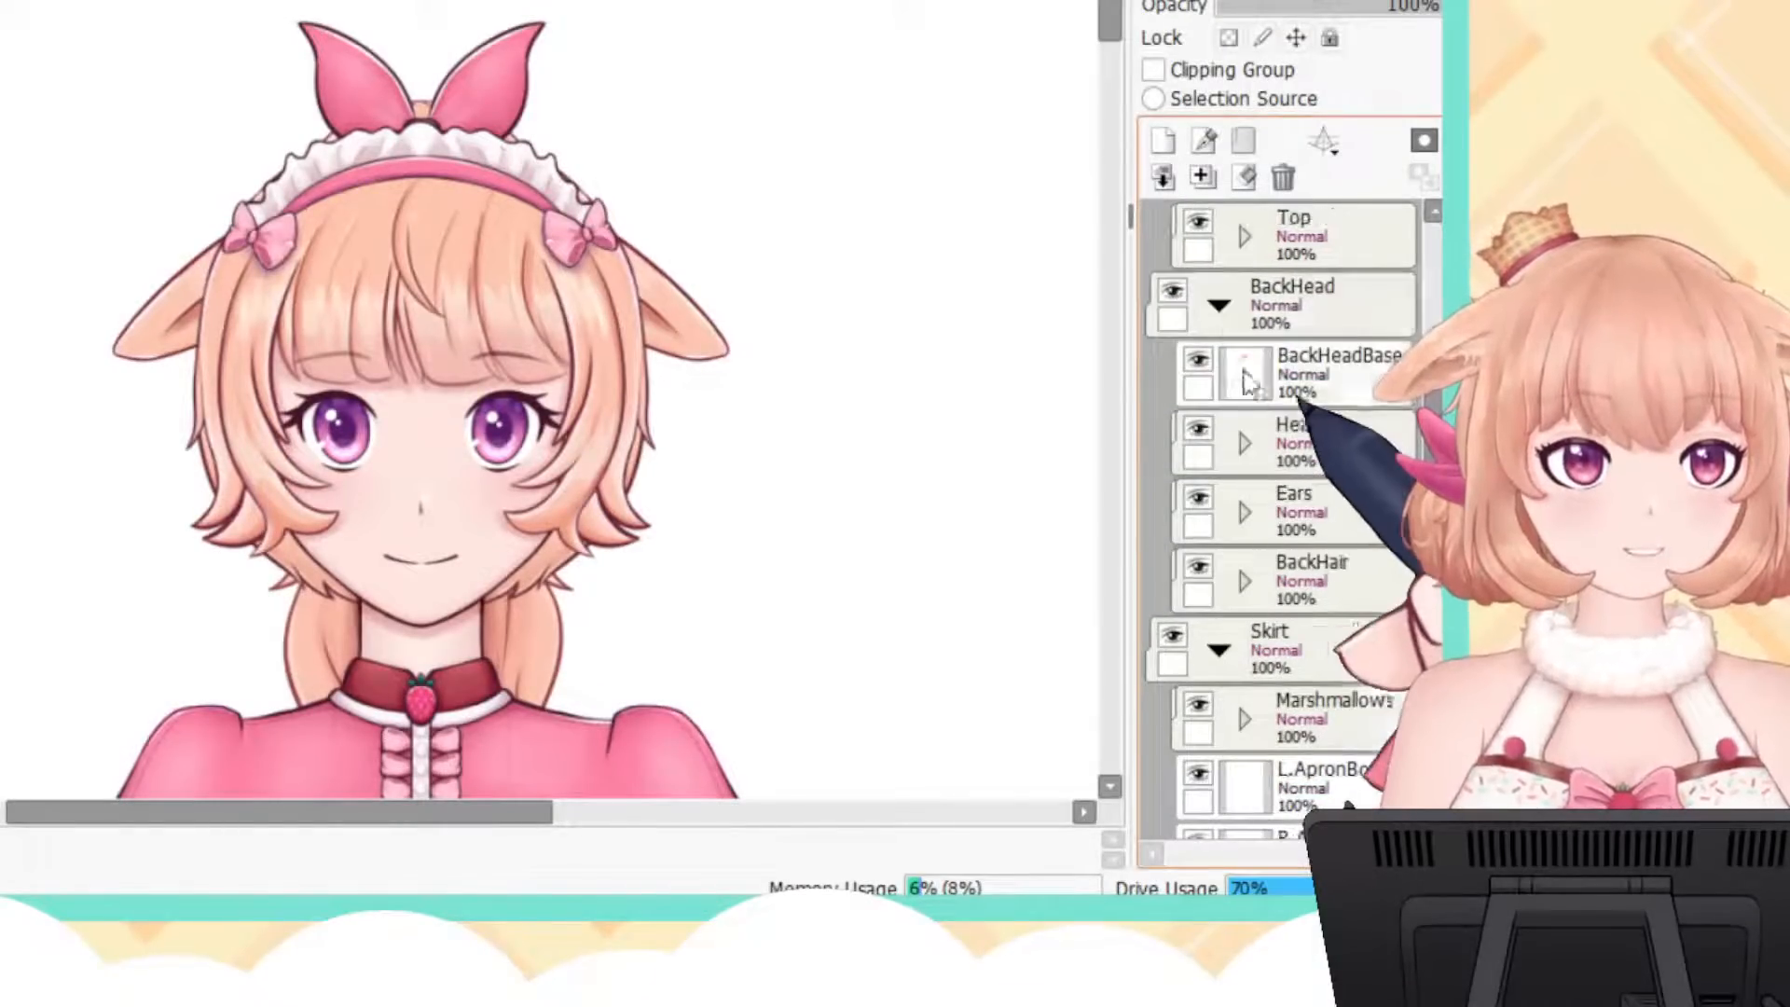
left_click(1219, 305)
Step: Expand the Marshmallows subfolder of the Skirt folder to list the marshmallow layers
left_click_drag(1109, 14, 1107, 286)
left_click_drag(518, 813, 502, 813)
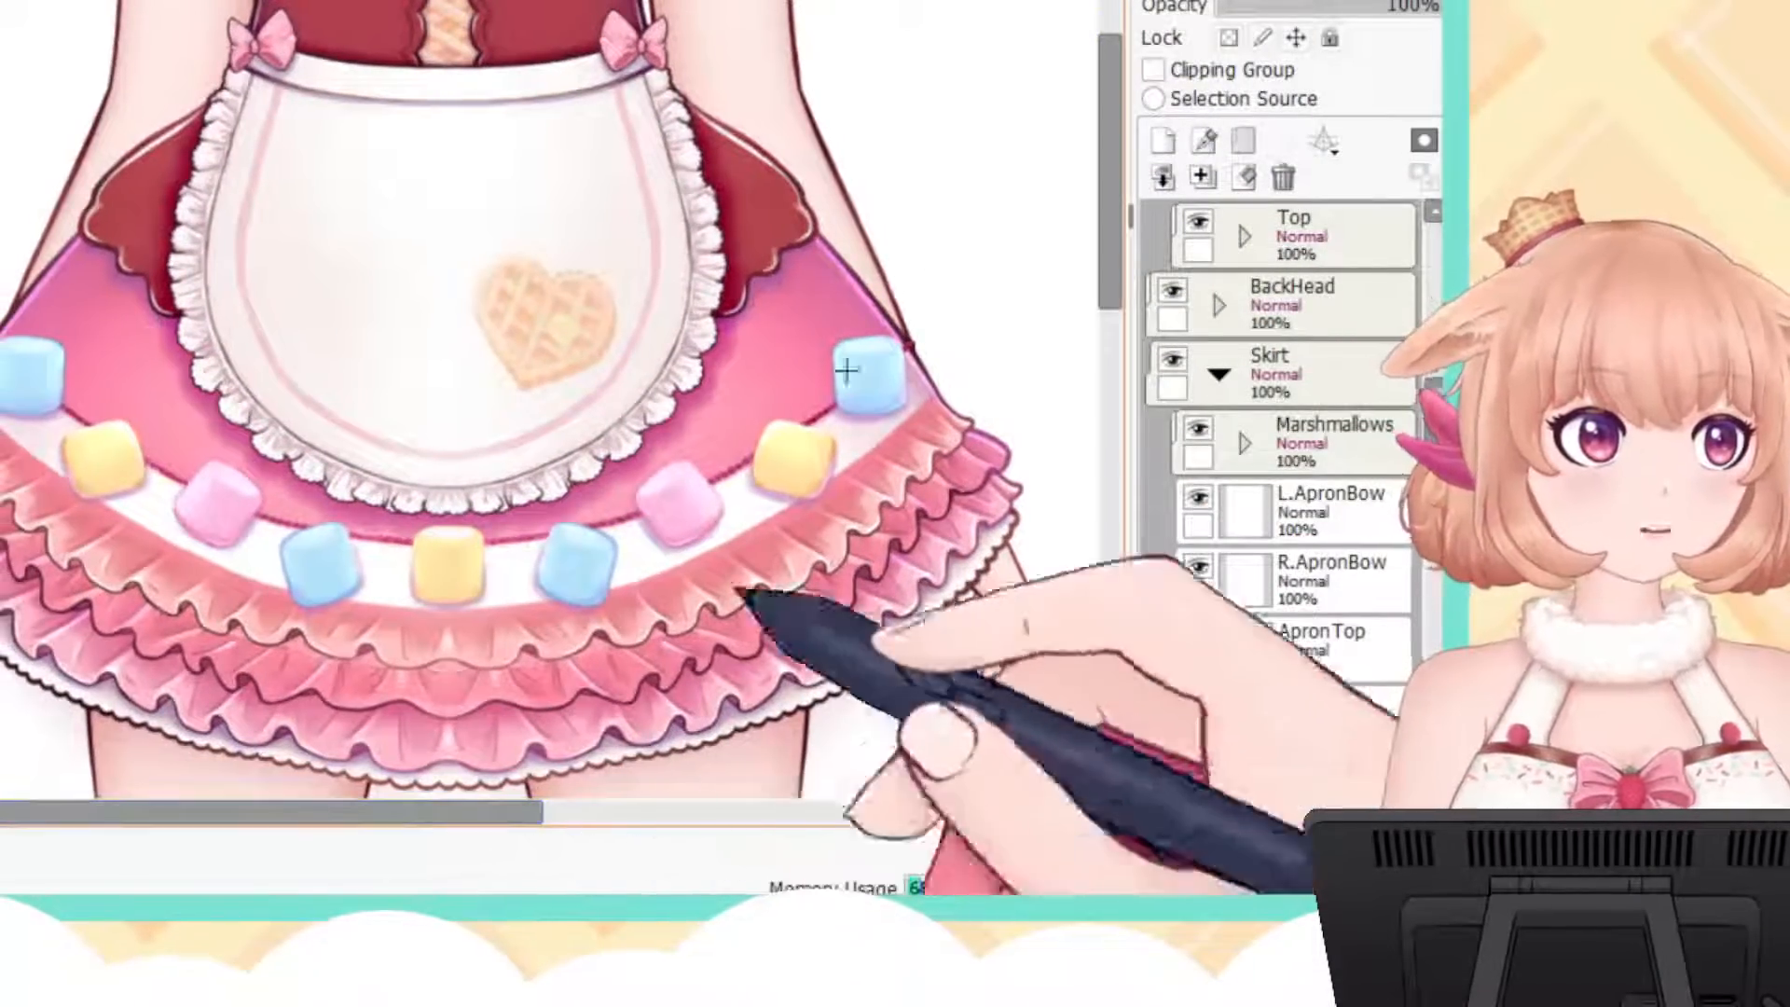
left_click_drag(1112, 176, 1114, 168)
left_click(1245, 443)
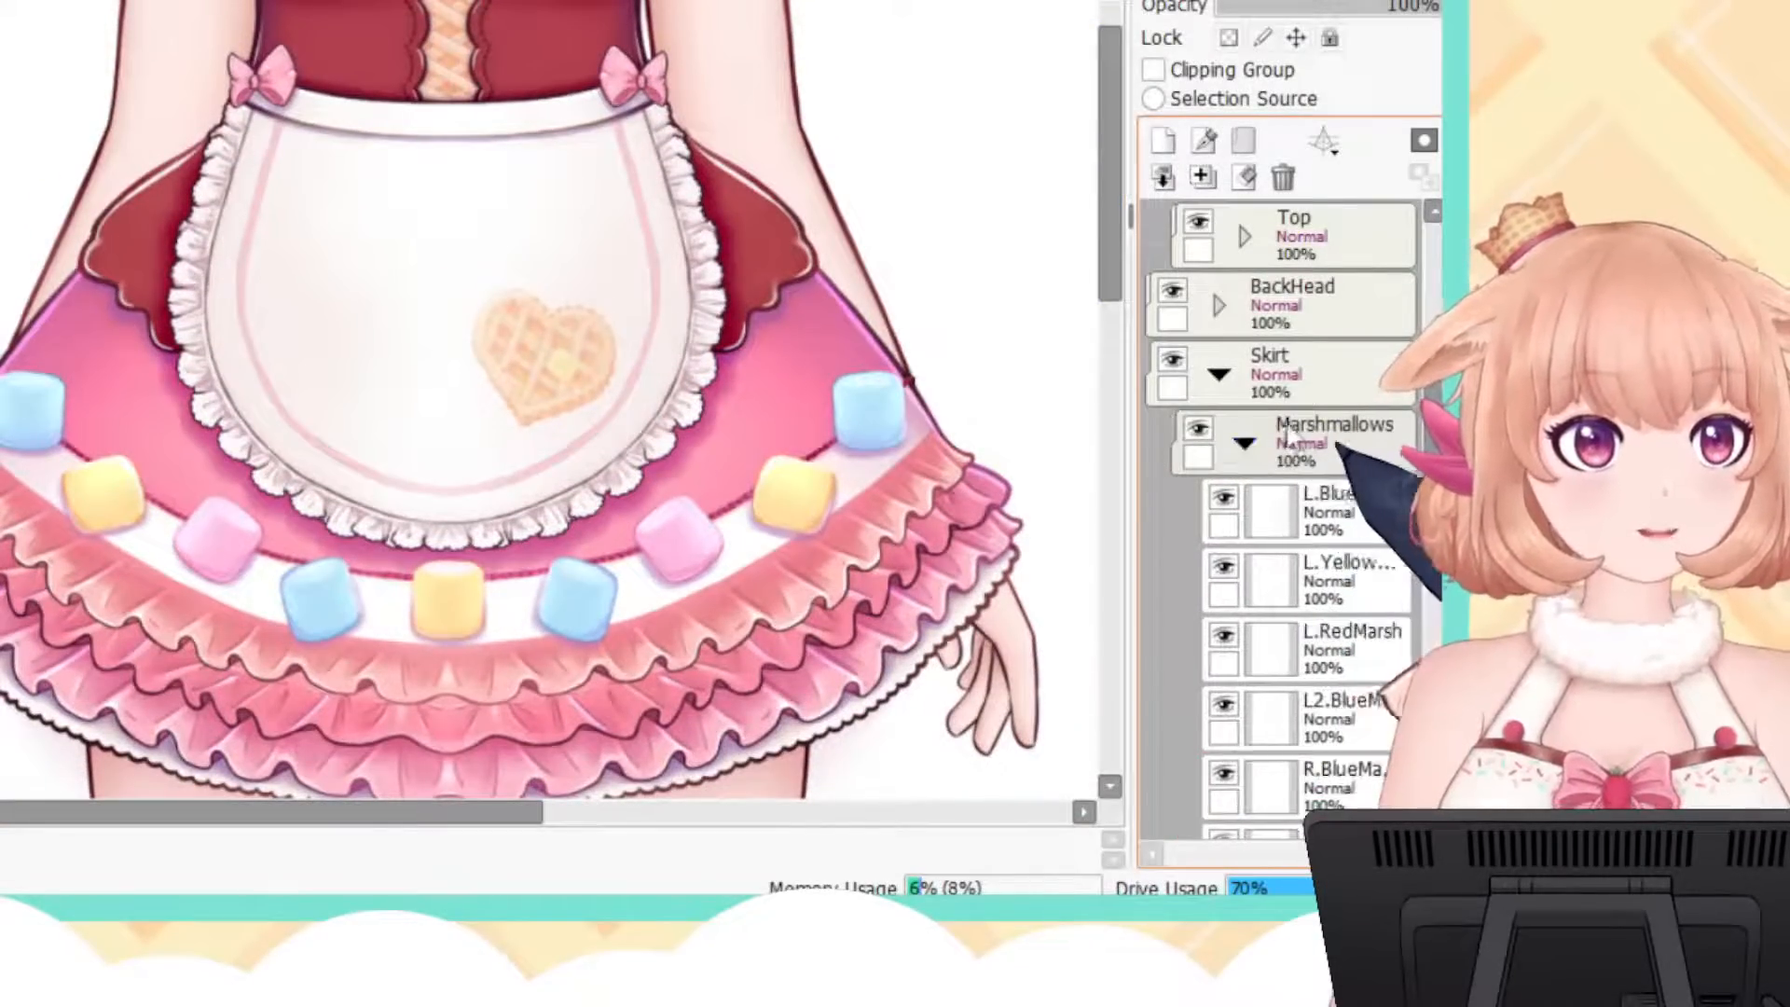
Step: Toggle the left blue, yellow and red marshmallow layers to examine them, and collapse the Marshmallows subfolder
scroll(1283, 406, "down", 2)
left_click(1223, 360)
left_click(1224, 359)
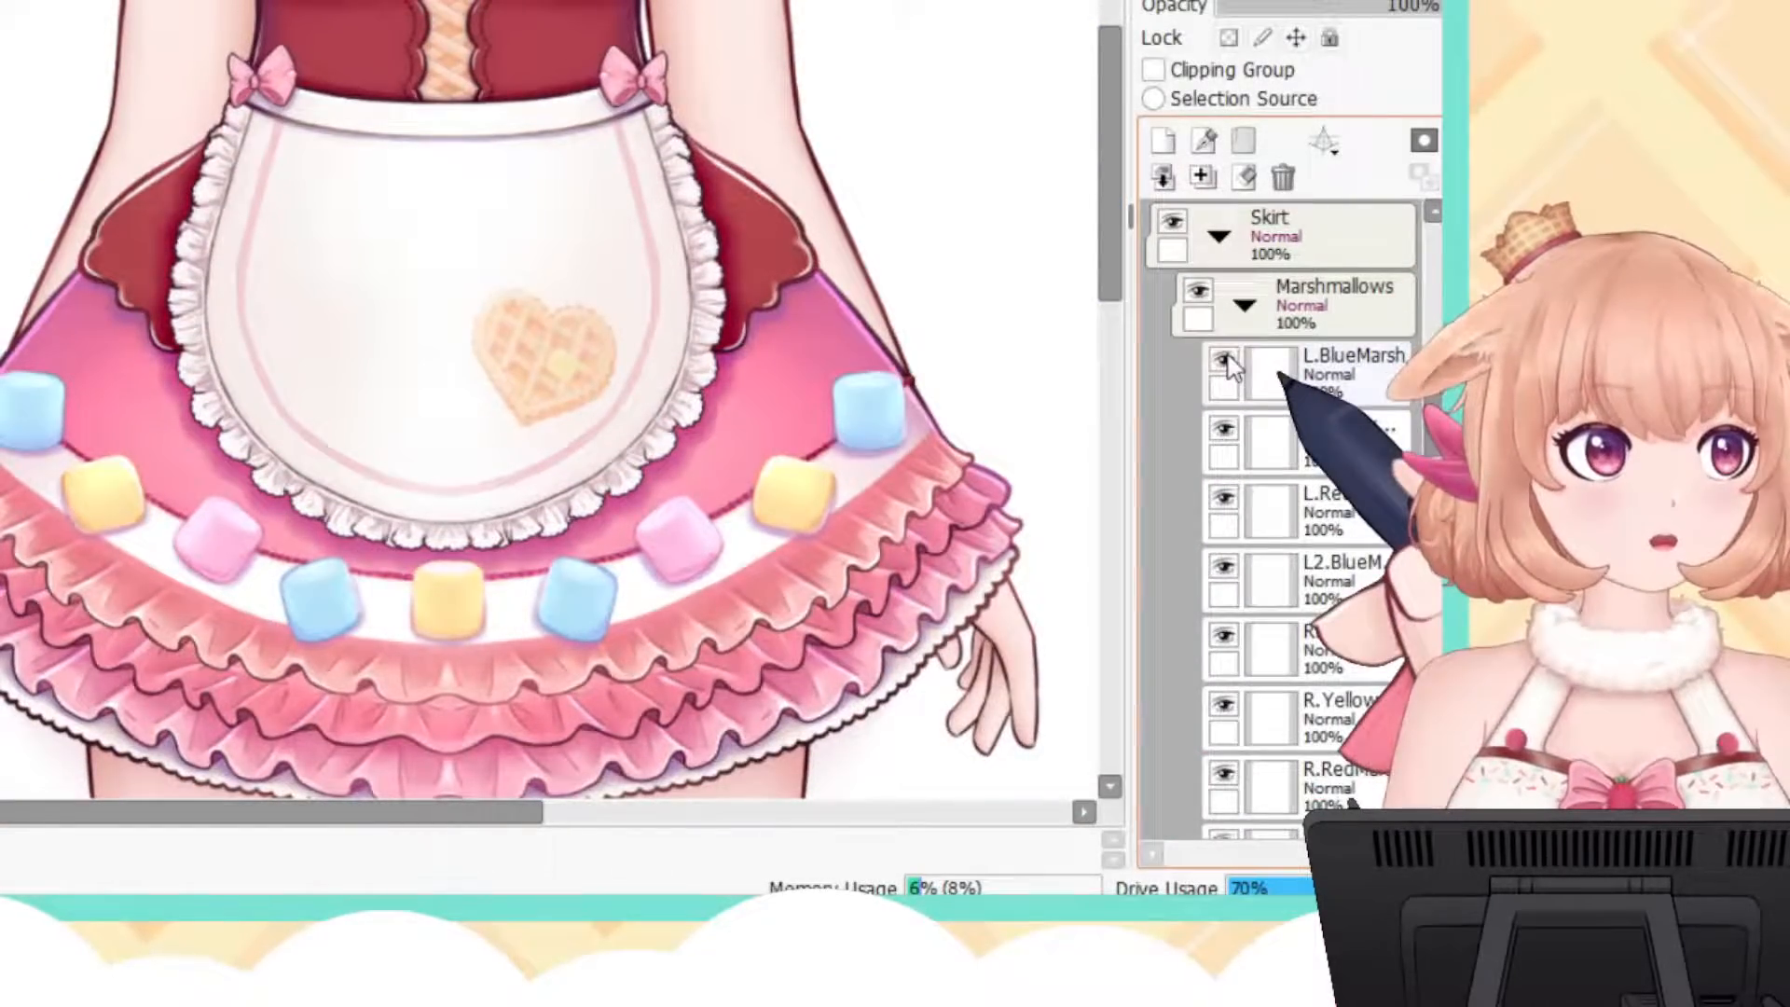
left_click(1226, 429)
left_click(1223, 502)
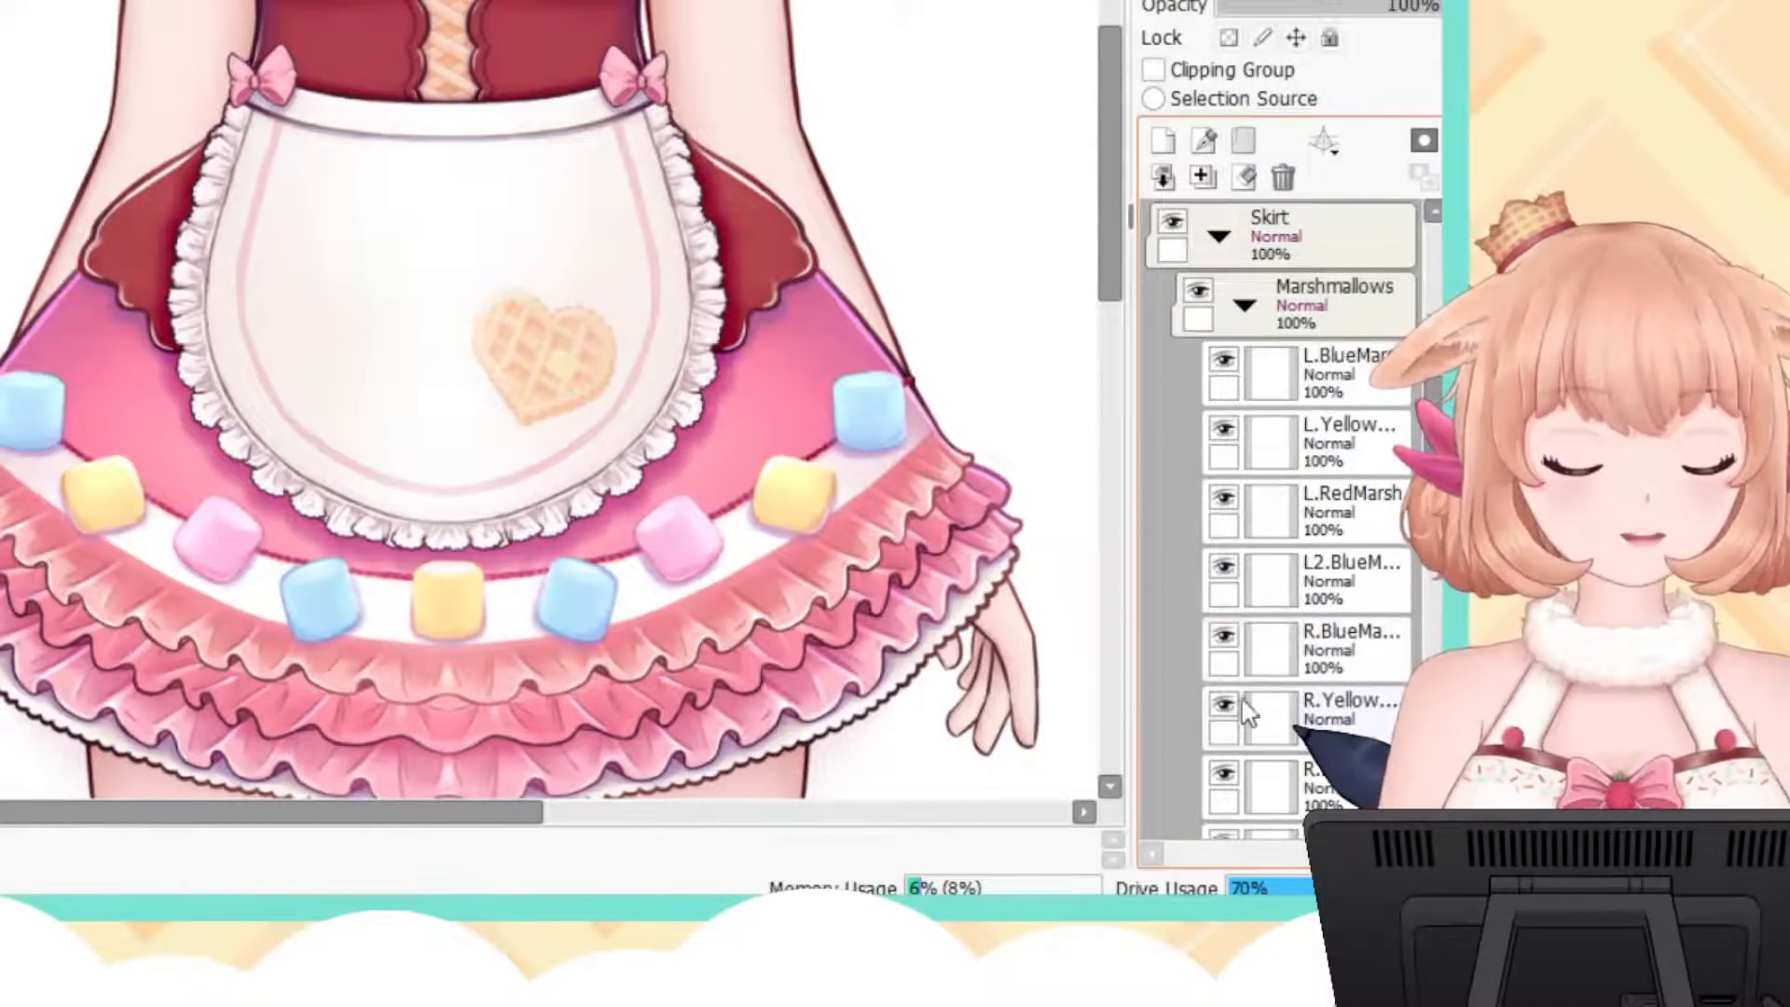
left_click(1244, 305)
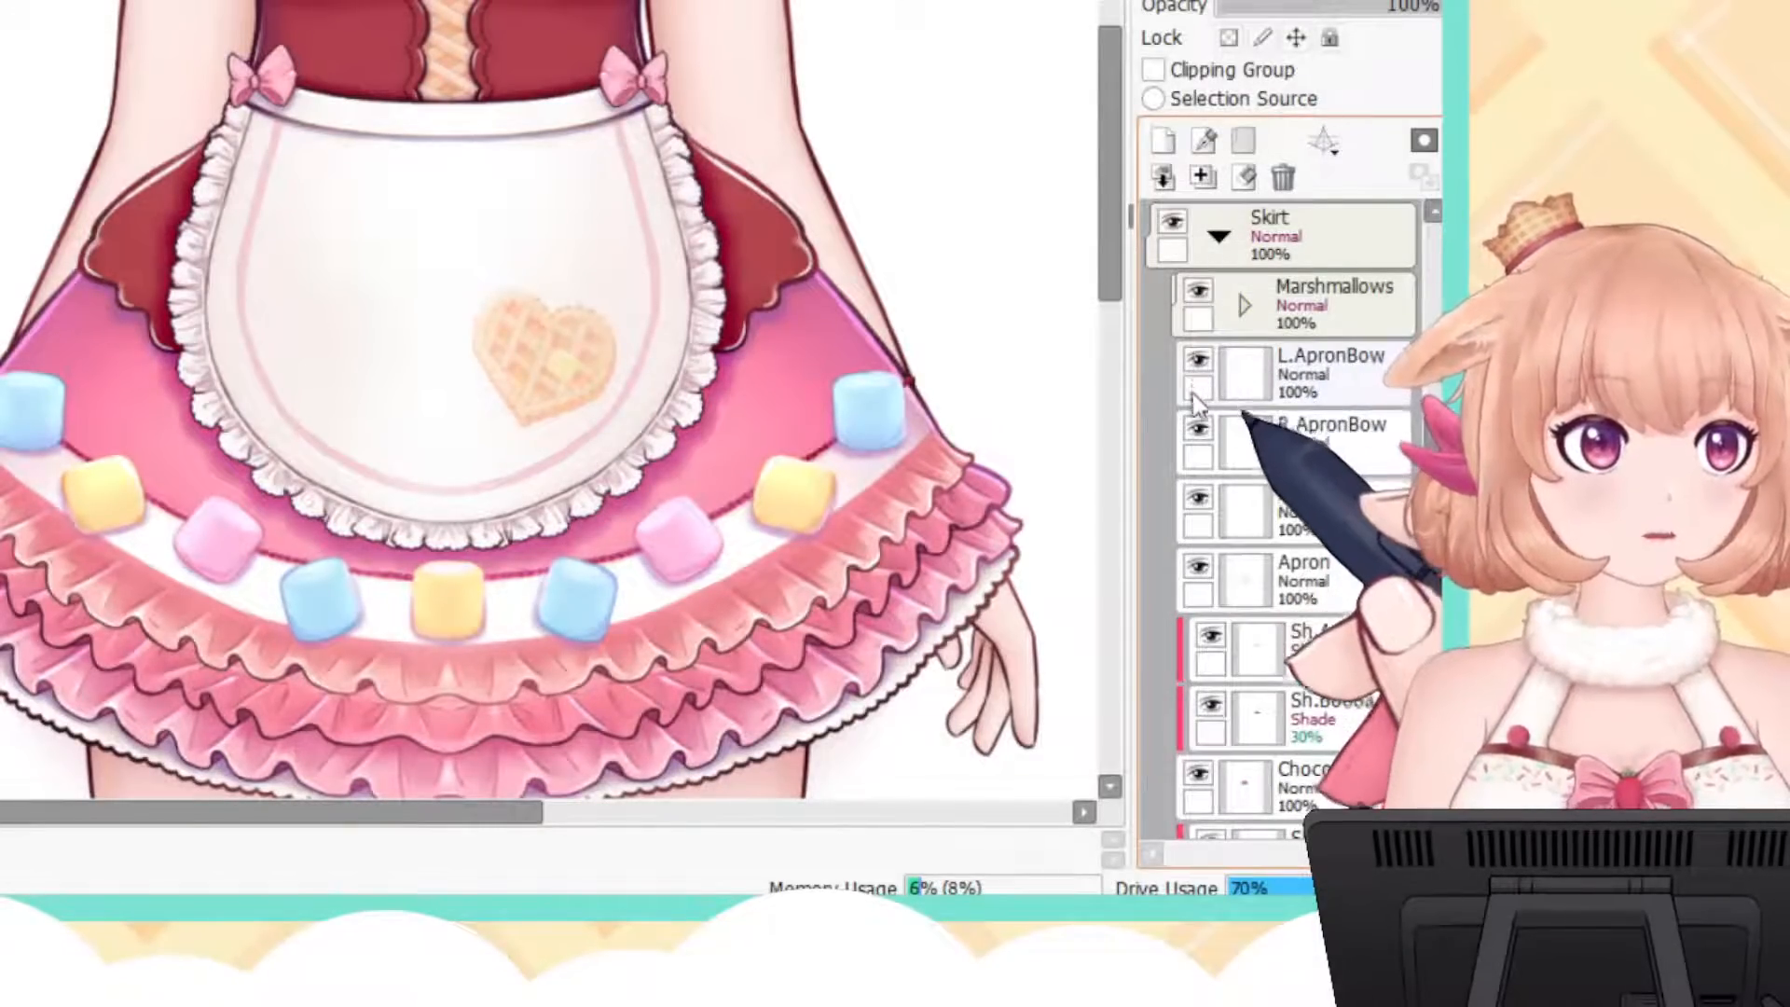
Step: Toggle the R.ApronBow, ApronTop and Apron layers in the Skirt folder to examine how the apron is separated
left_click(1199, 431)
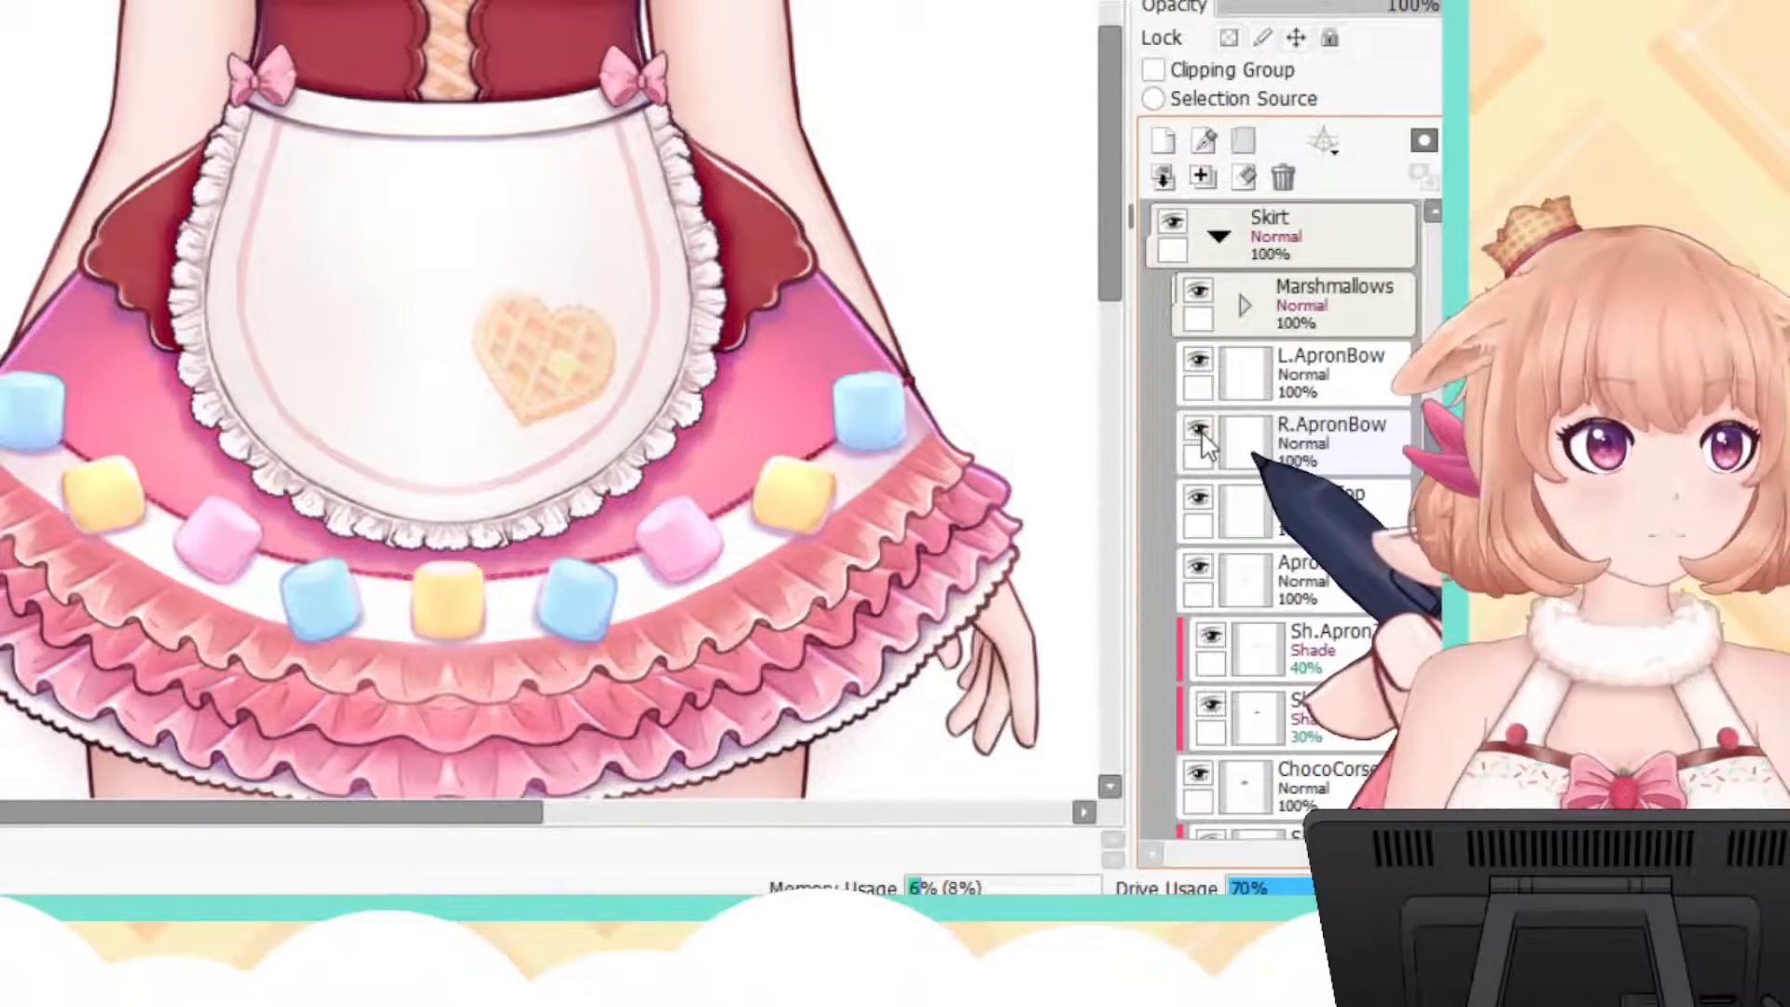
left_click(1199, 501)
left_click(1198, 501)
left_click(1198, 501)
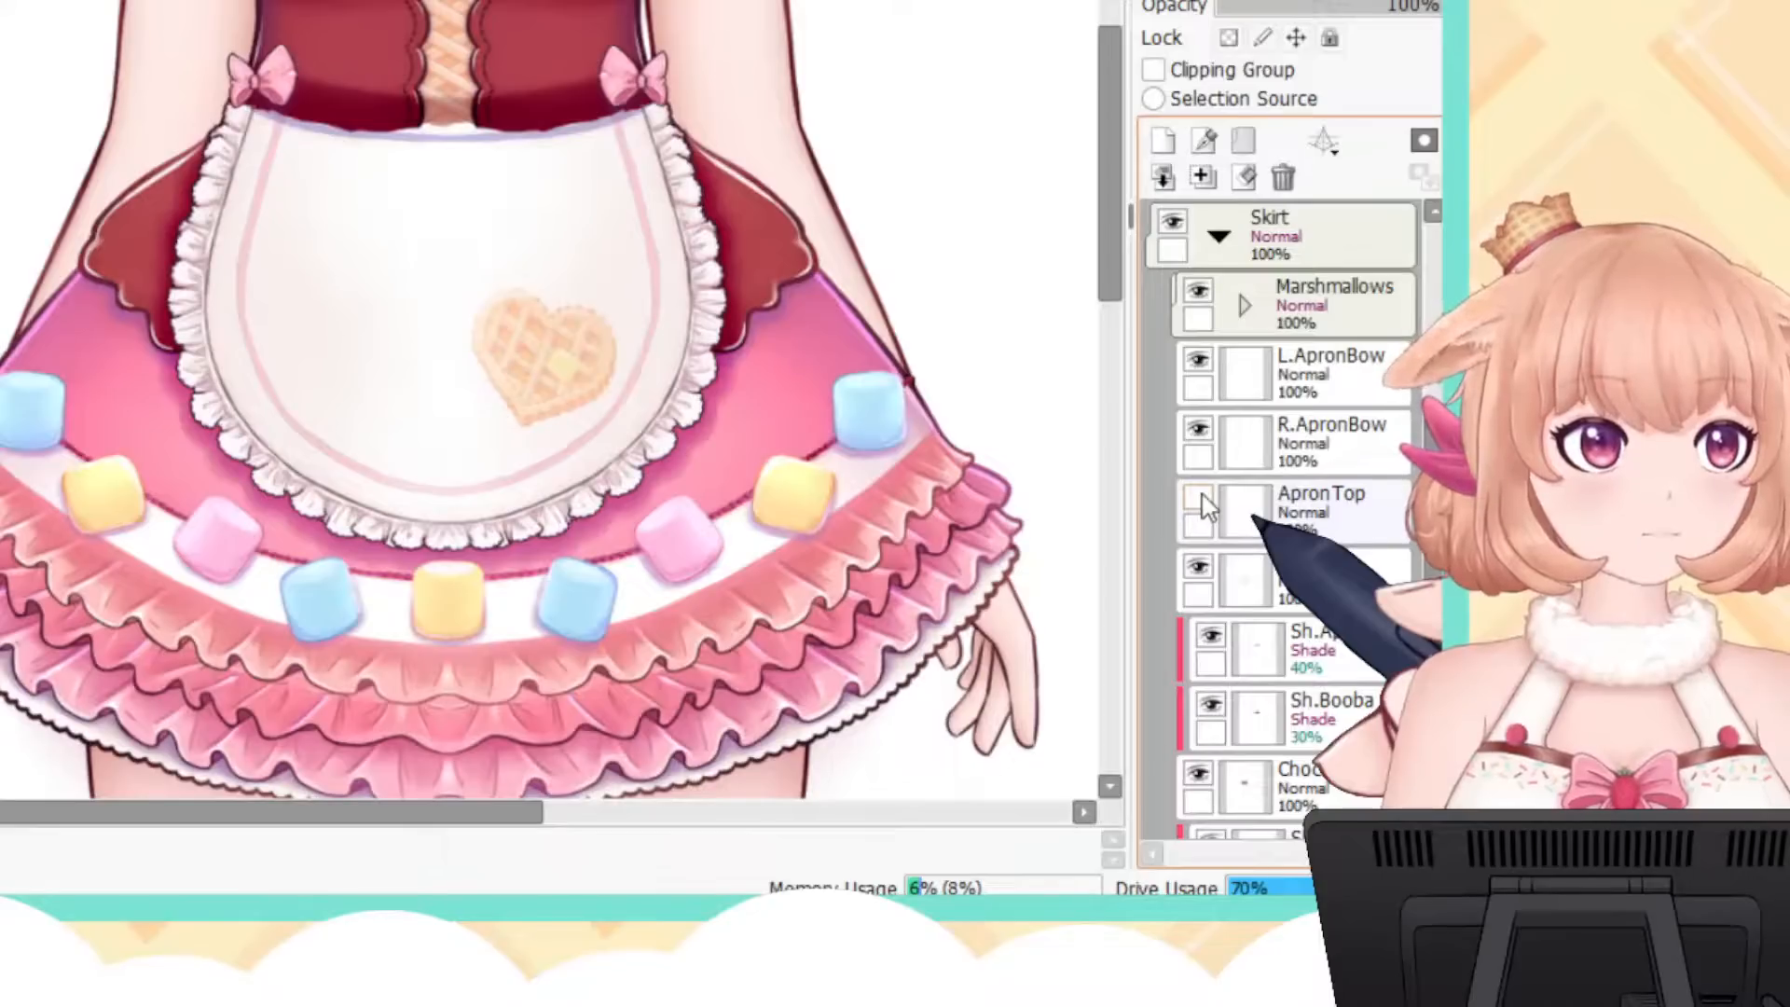
left_click(1199, 501)
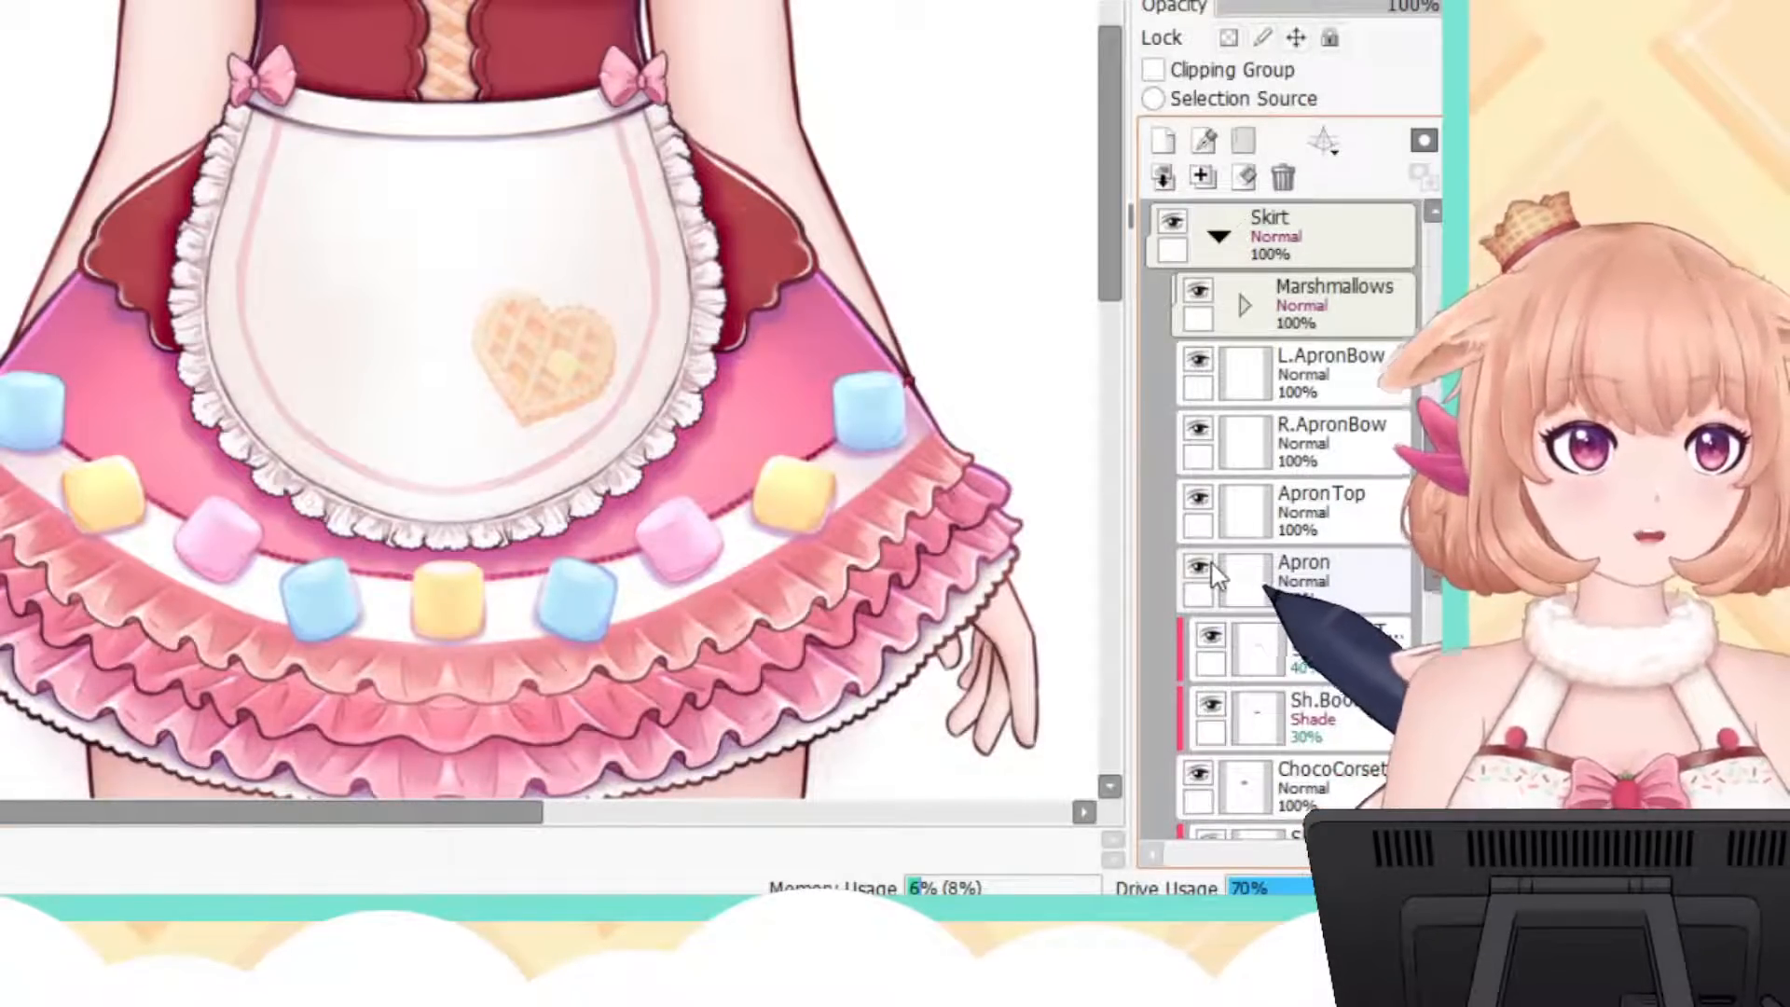
left_click(1200, 568)
left_click(1199, 567)
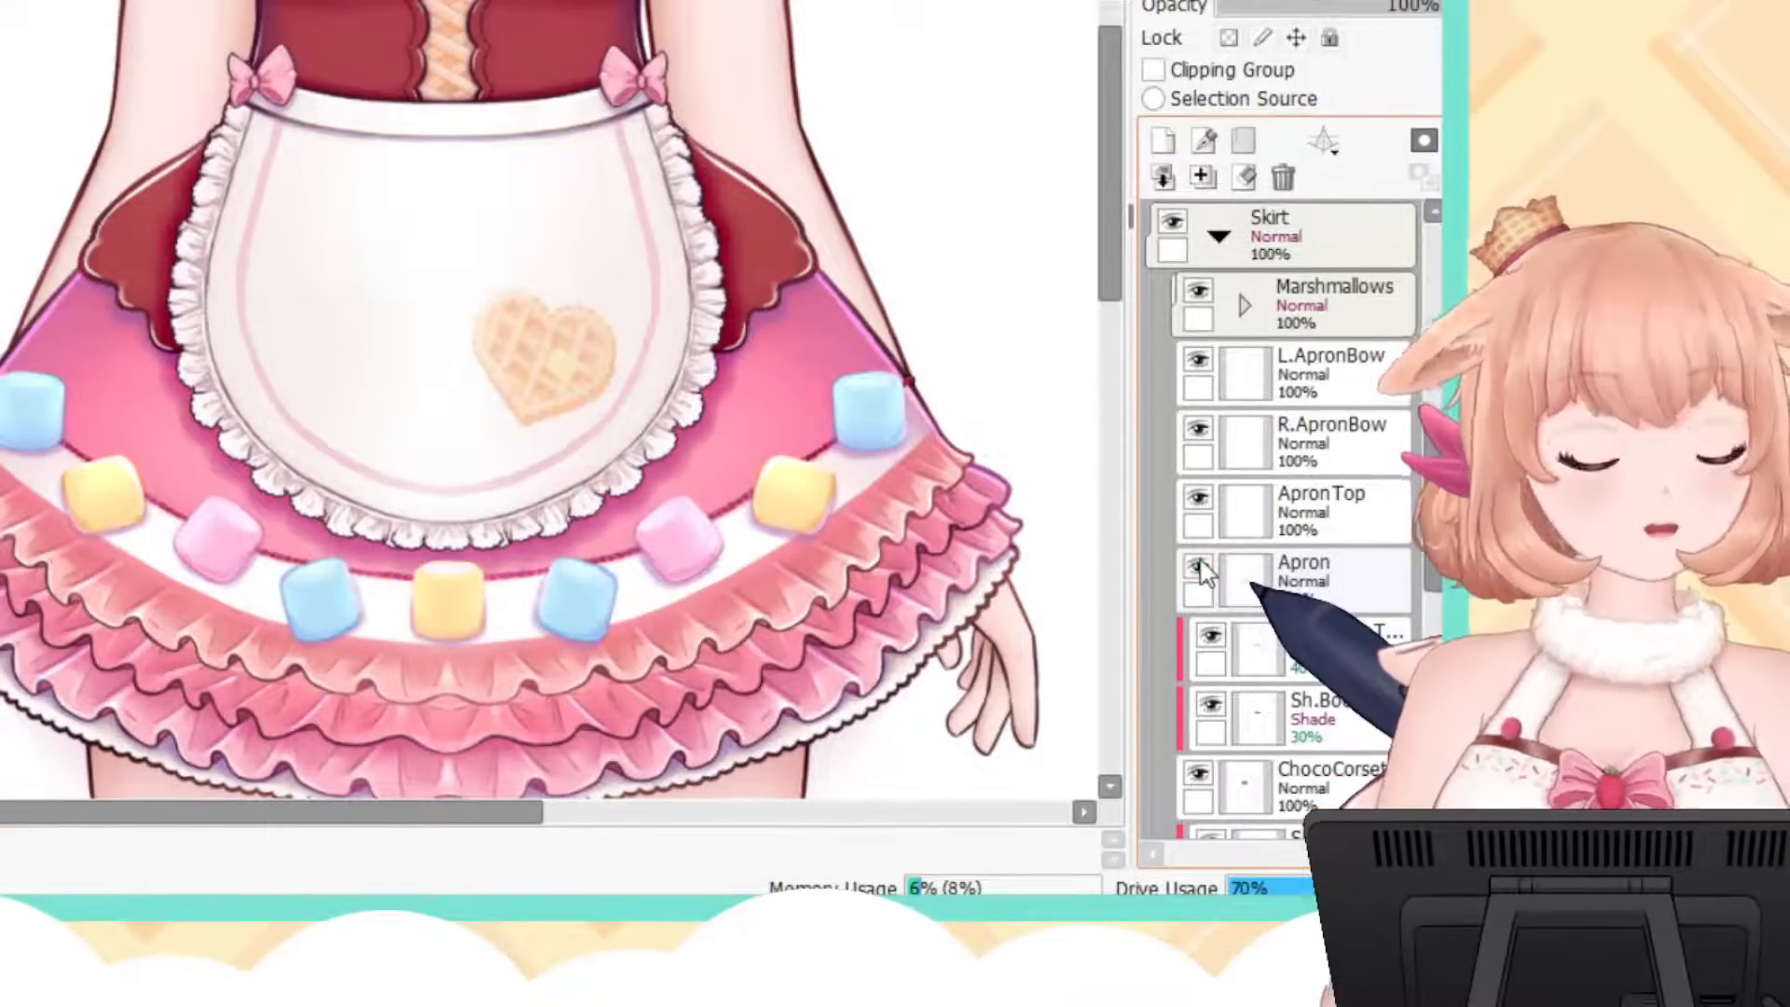
scroll(1285, 508, "down", 1)
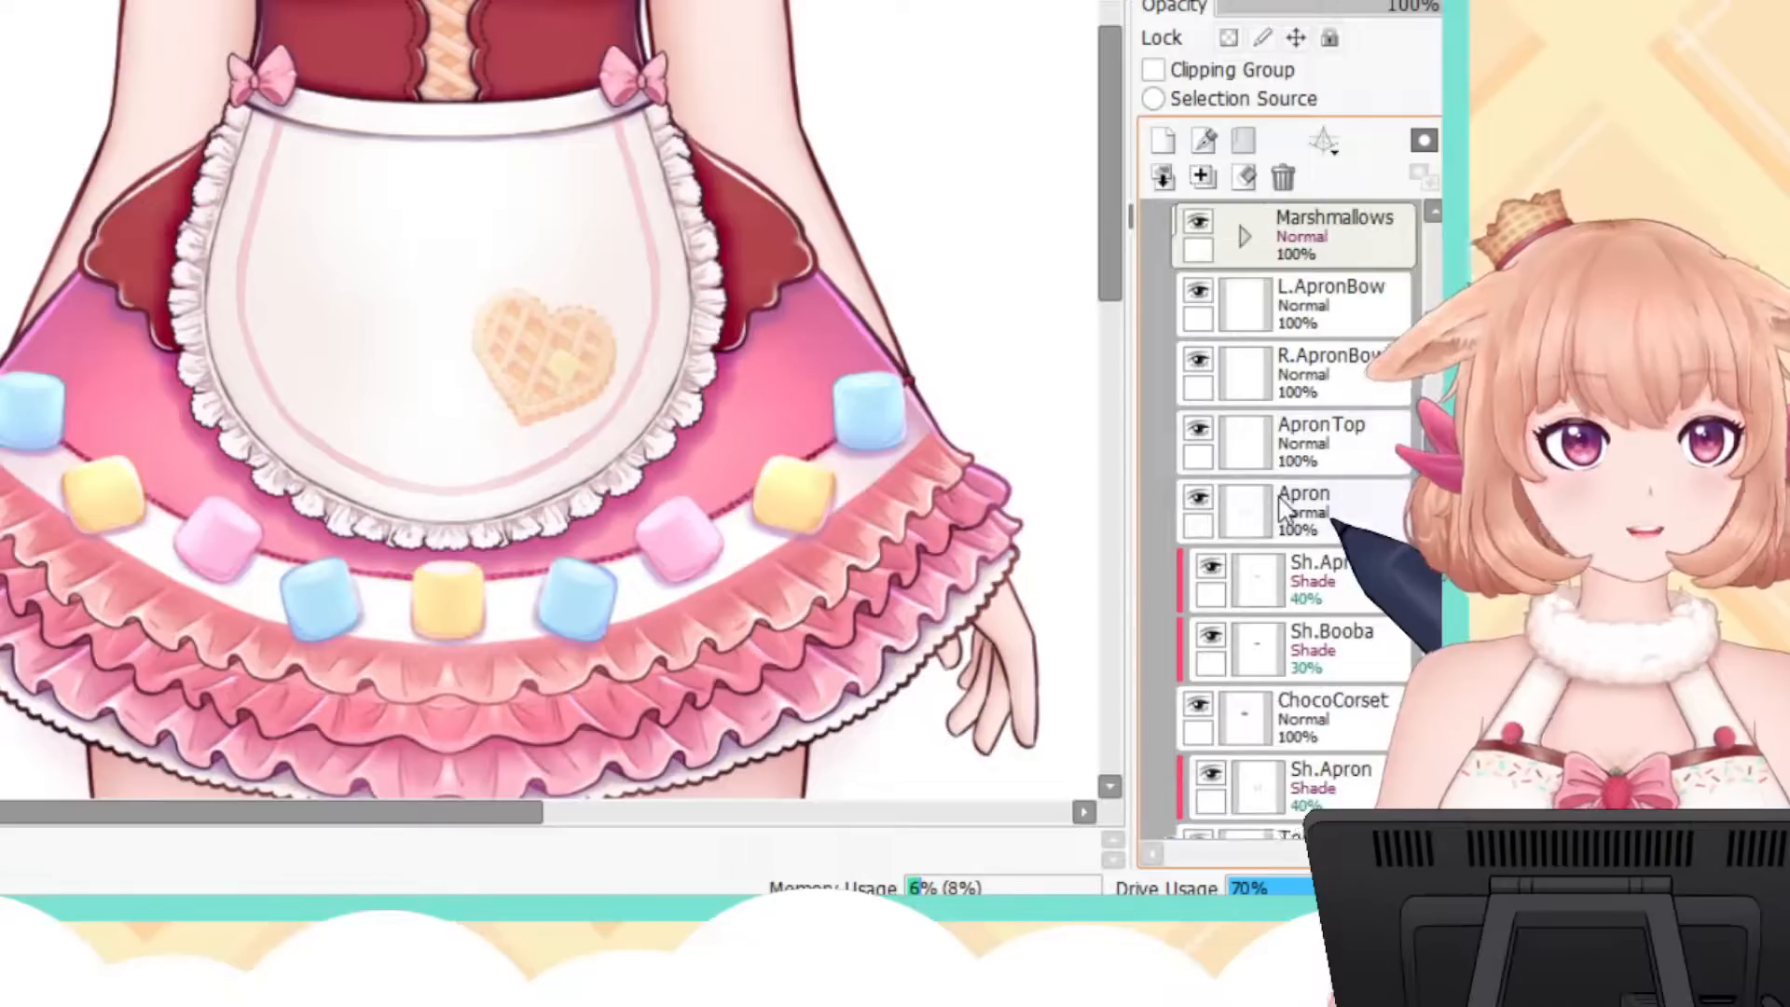
Step: Toggle the apron top shade layer and the Sh.Booba layer to examine the shading they cast on the outfit
left_click(1212, 570)
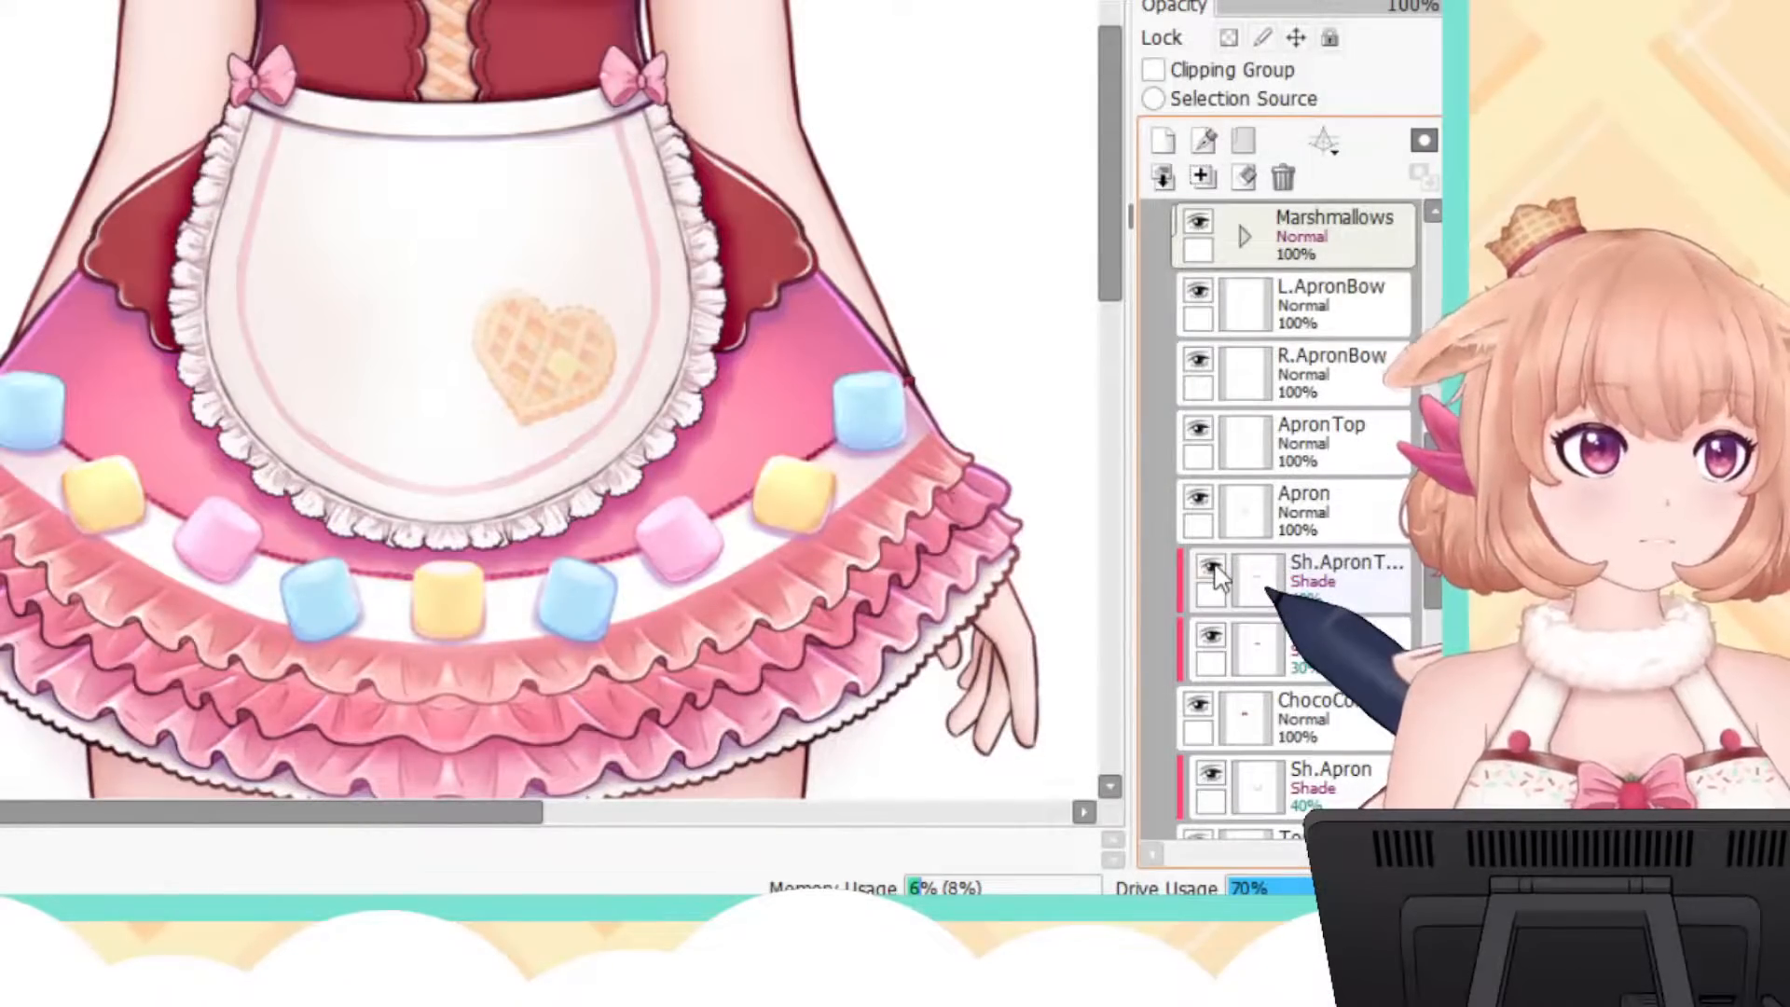
left_click(1211, 567)
left_click(1211, 567)
left_click(1211, 636)
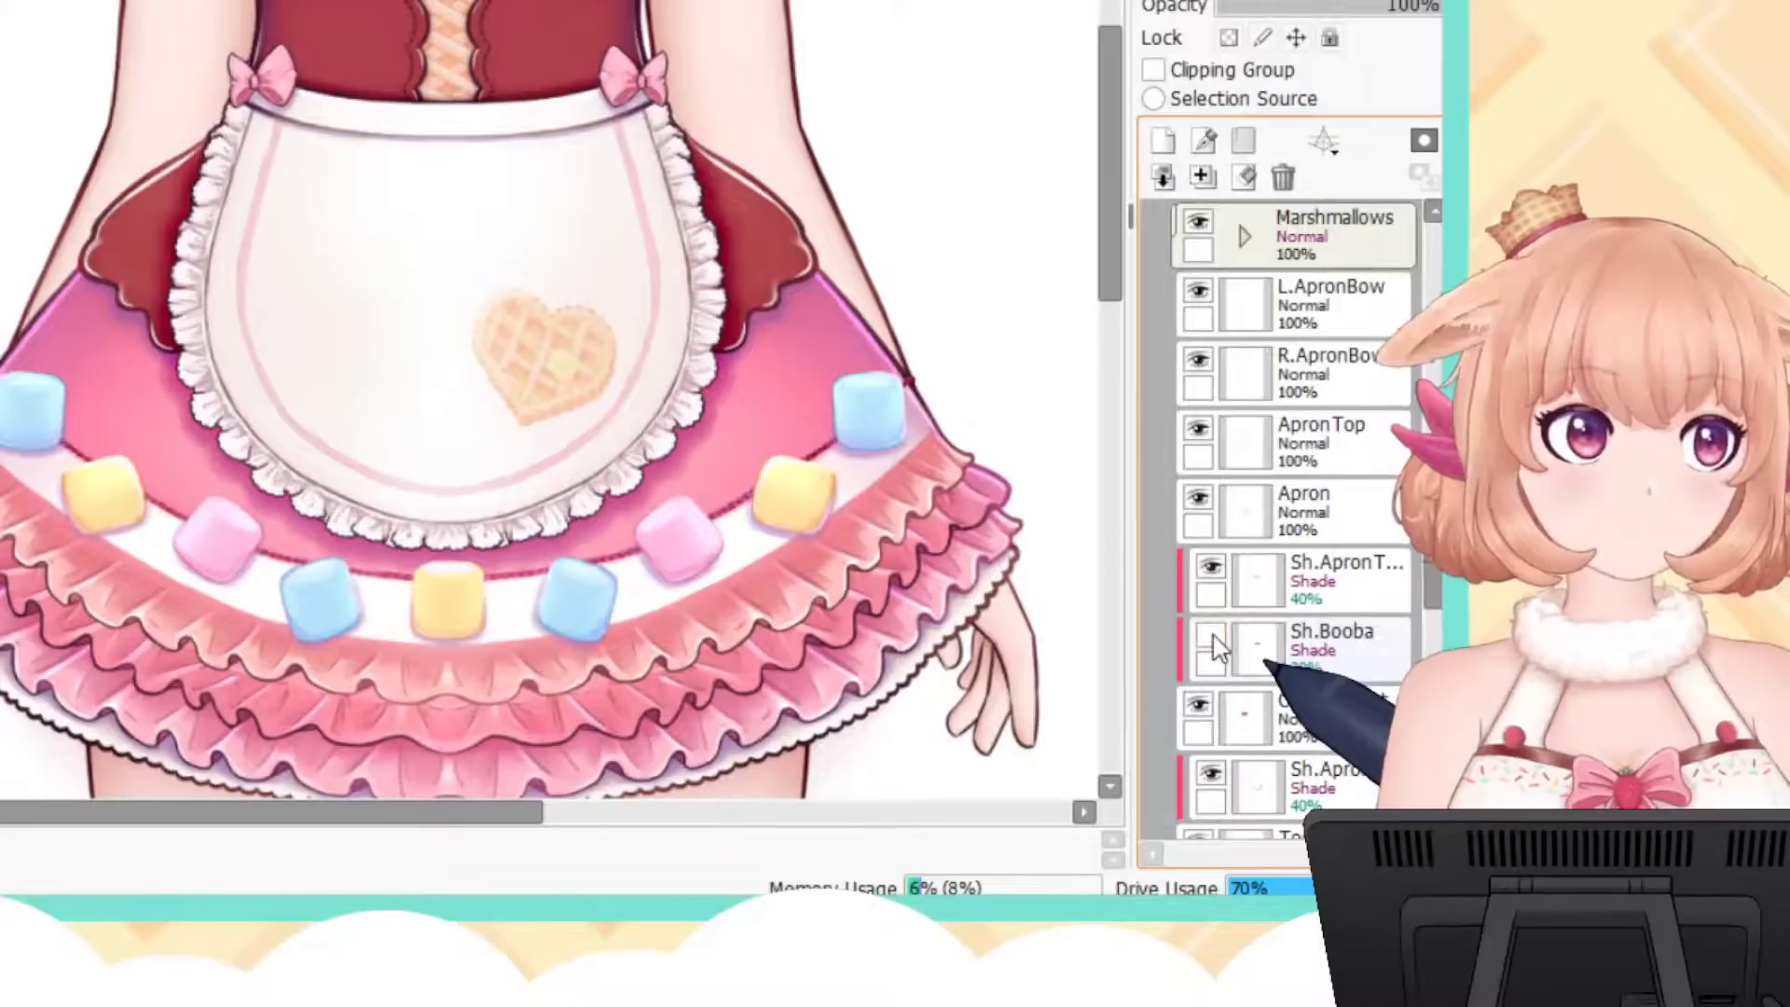
left_click_drag(1106, 154, 1105, 104)
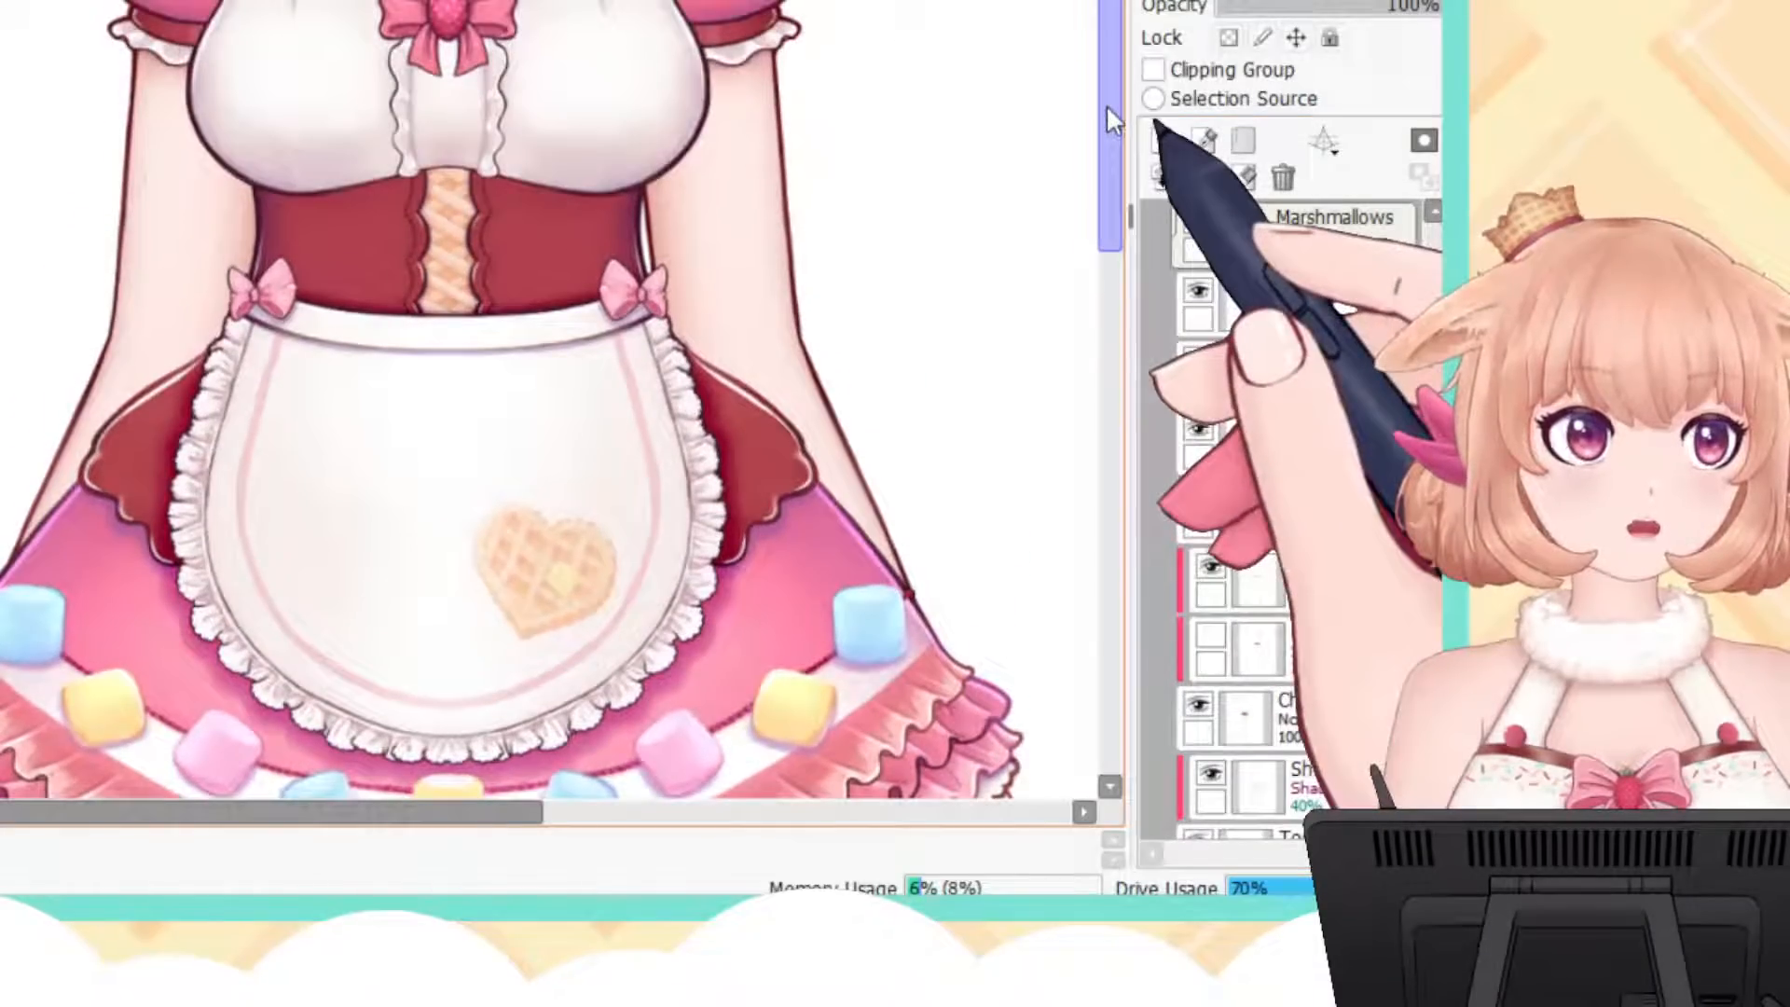
left_click(1210, 636)
left_click(1211, 637)
left_click(1211, 636)
left_click(1210, 636)
left_click(1211, 637)
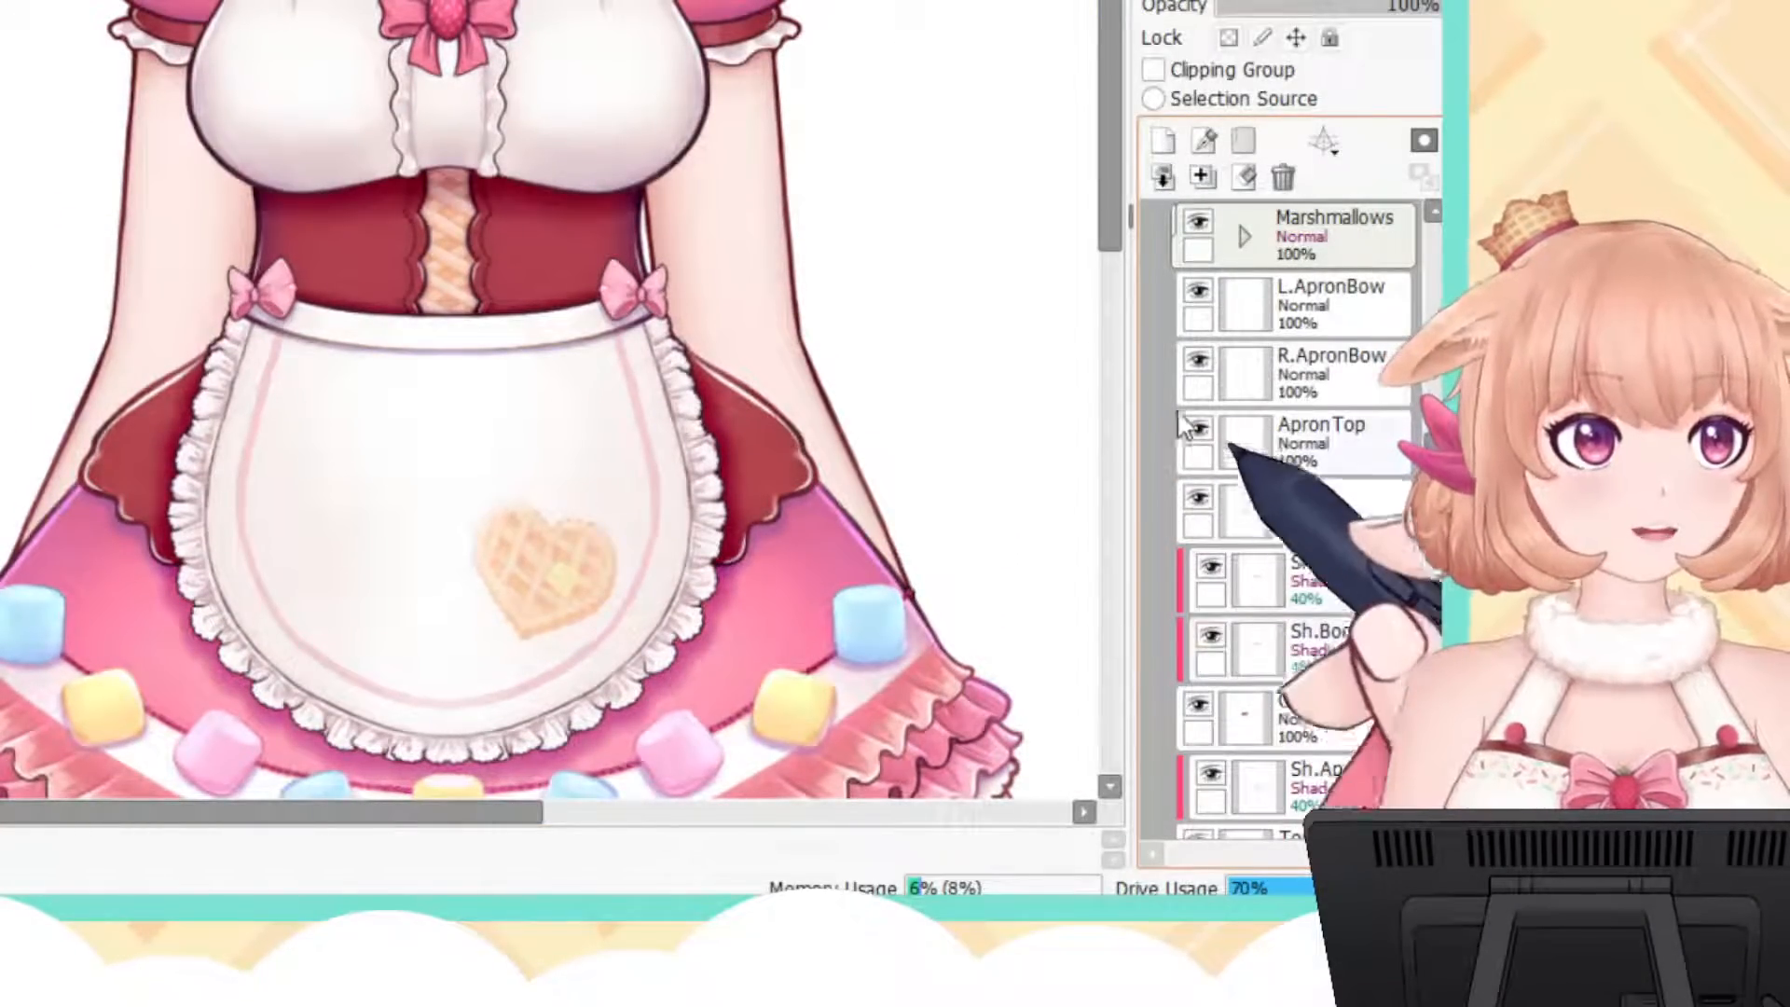
Step: Toggle the ChocoCorset and Sh.Apron layers in the Skirt folder to examine the corset and the apron's shadow
left_click_drag(1109, 139, 1110, 251)
left_click(1200, 706)
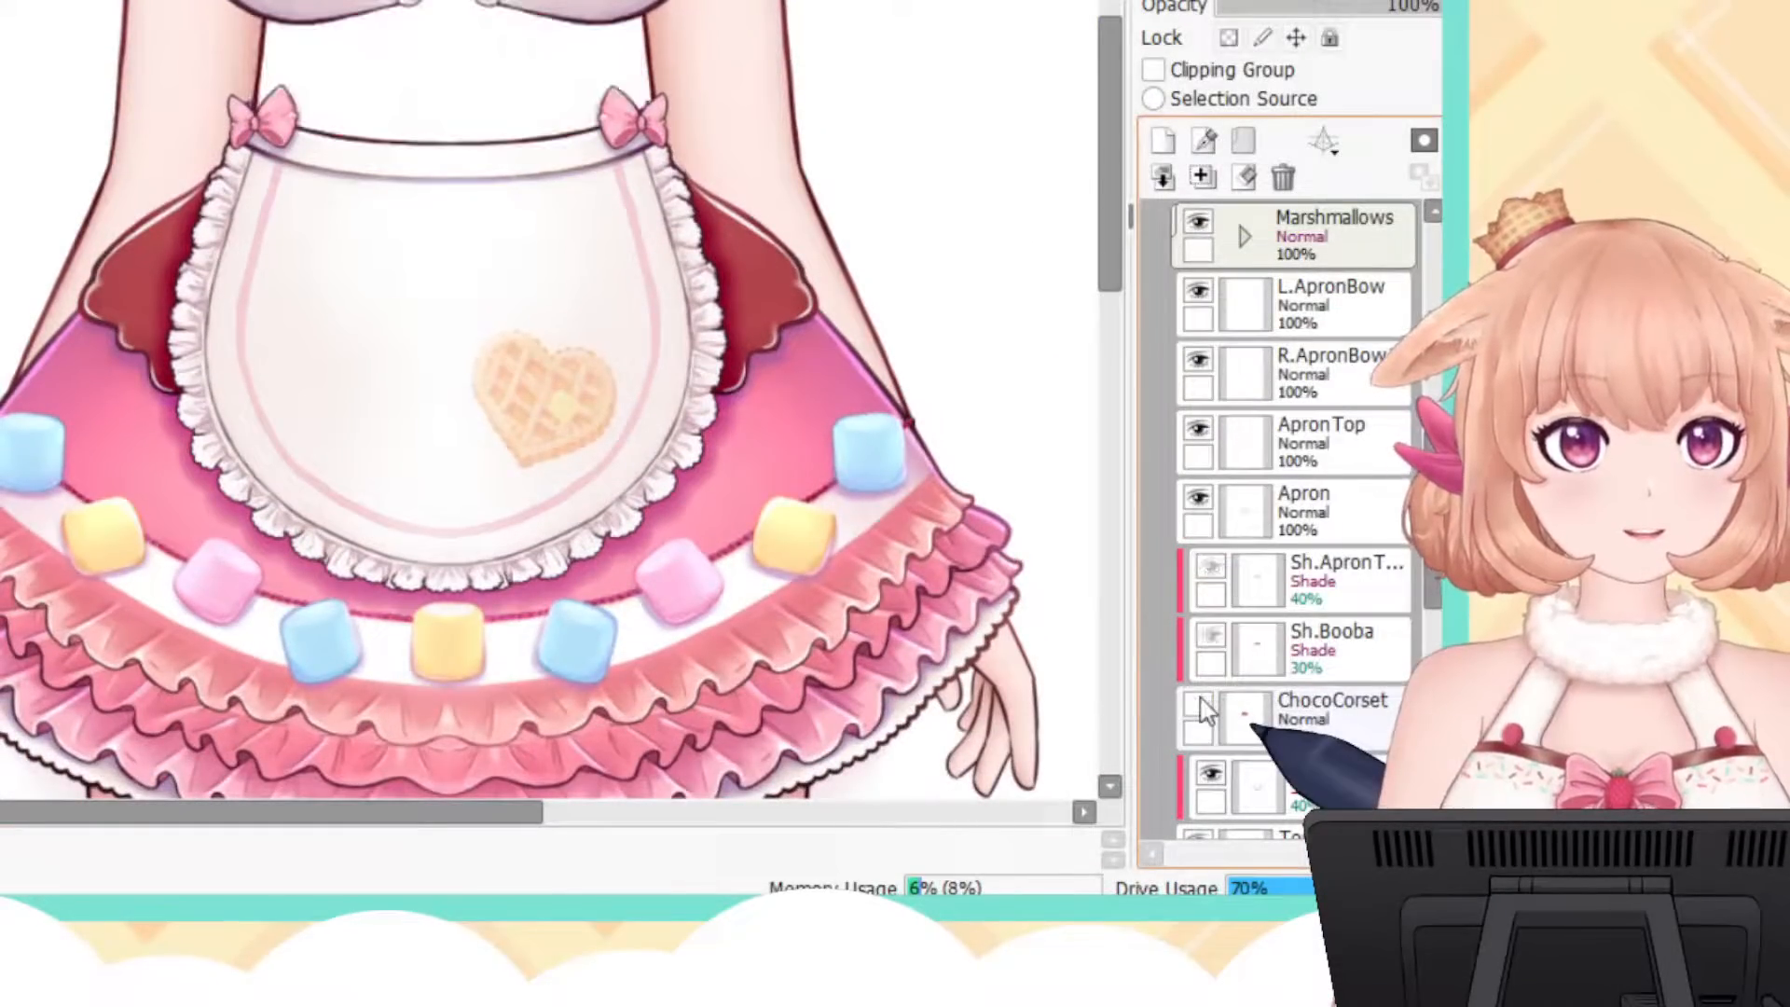
left_click(1201, 705)
left_click_drag(1423, 535, 1426, 683)
left_click(1210, 538)
left_click(1210, 538)
Step: Toggle the TopSkirt, MidSkirt and BotSkirt layers to examine how the skirt's ruffle tiers are separated
left_click_drag(1111, 190, 1111, 220)
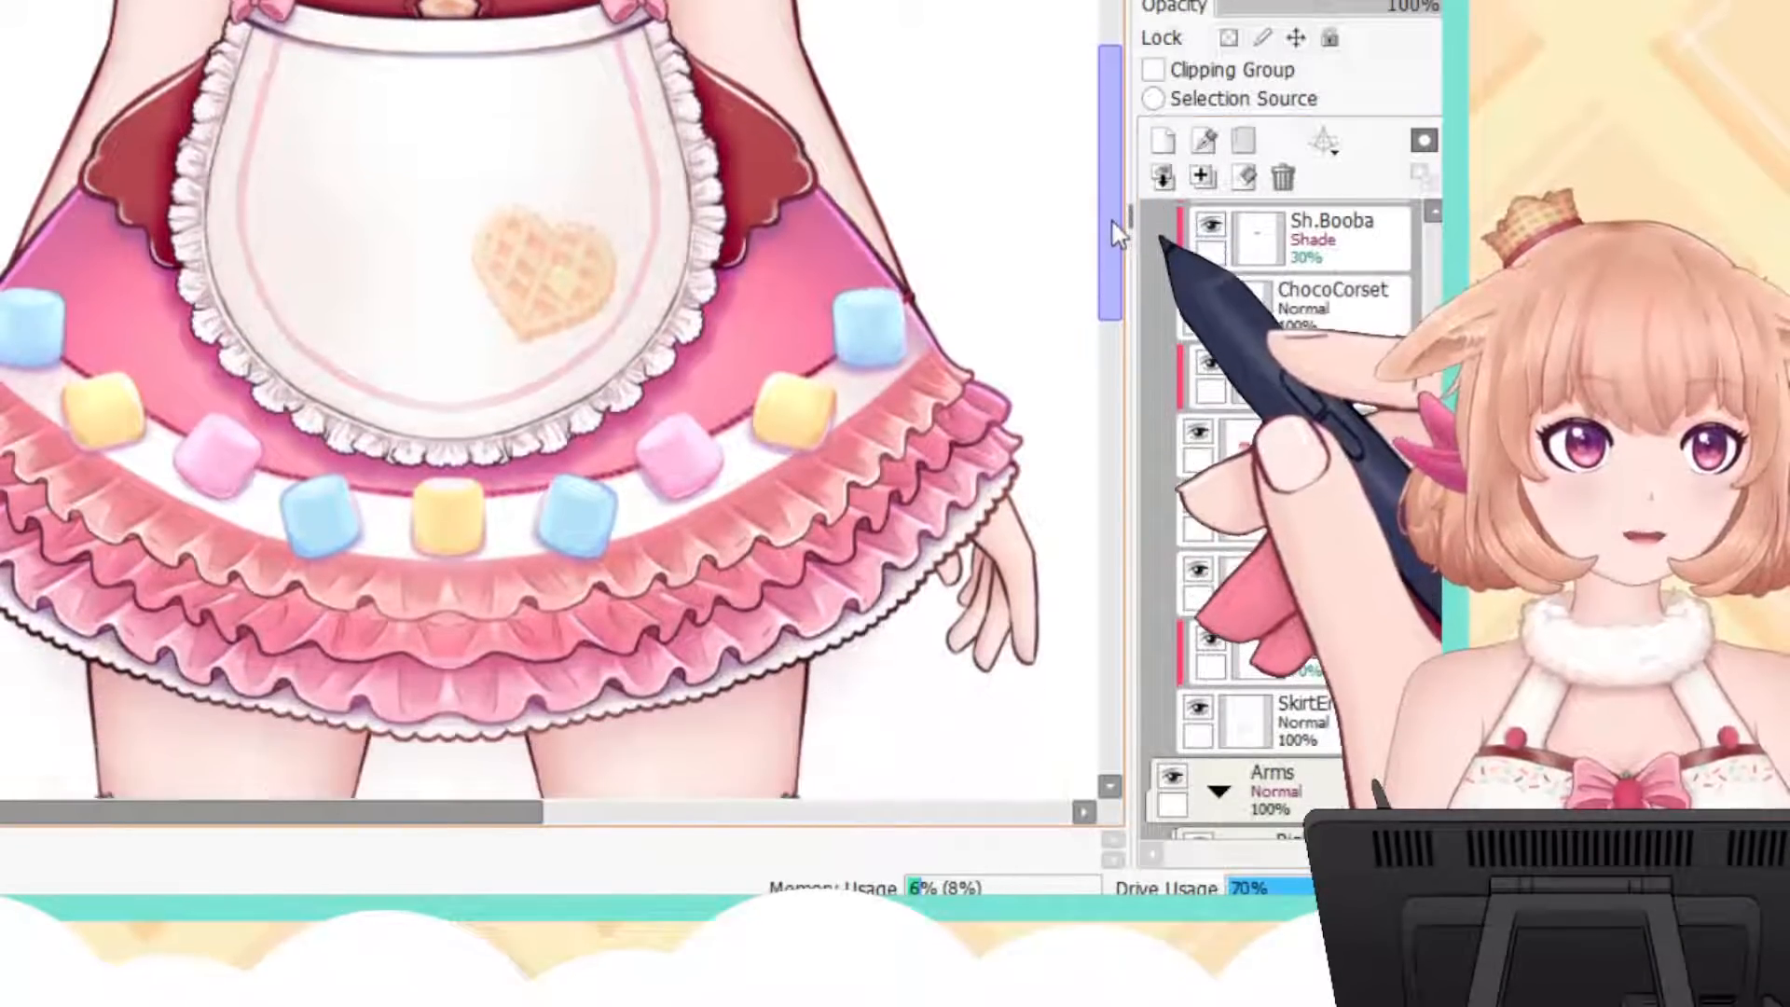
left_click(1199, 434)
left_click(1198, 434)
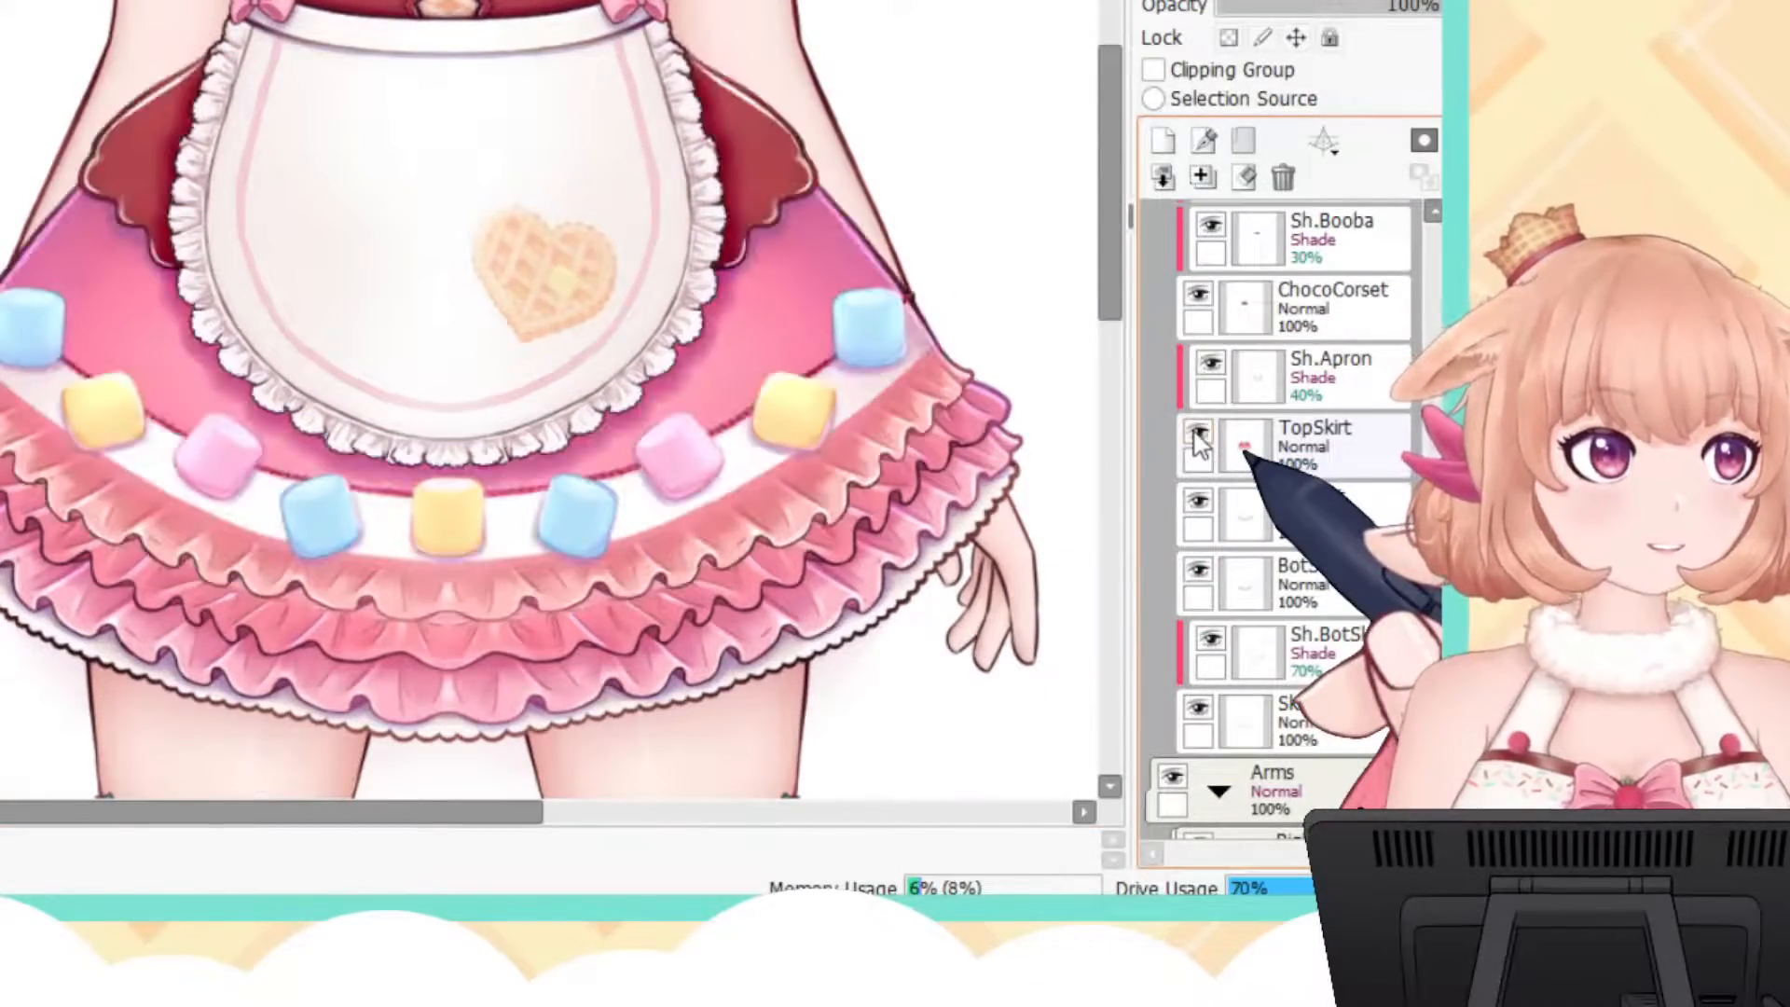
left_click(1199, 435)
left_click(1198, 435)
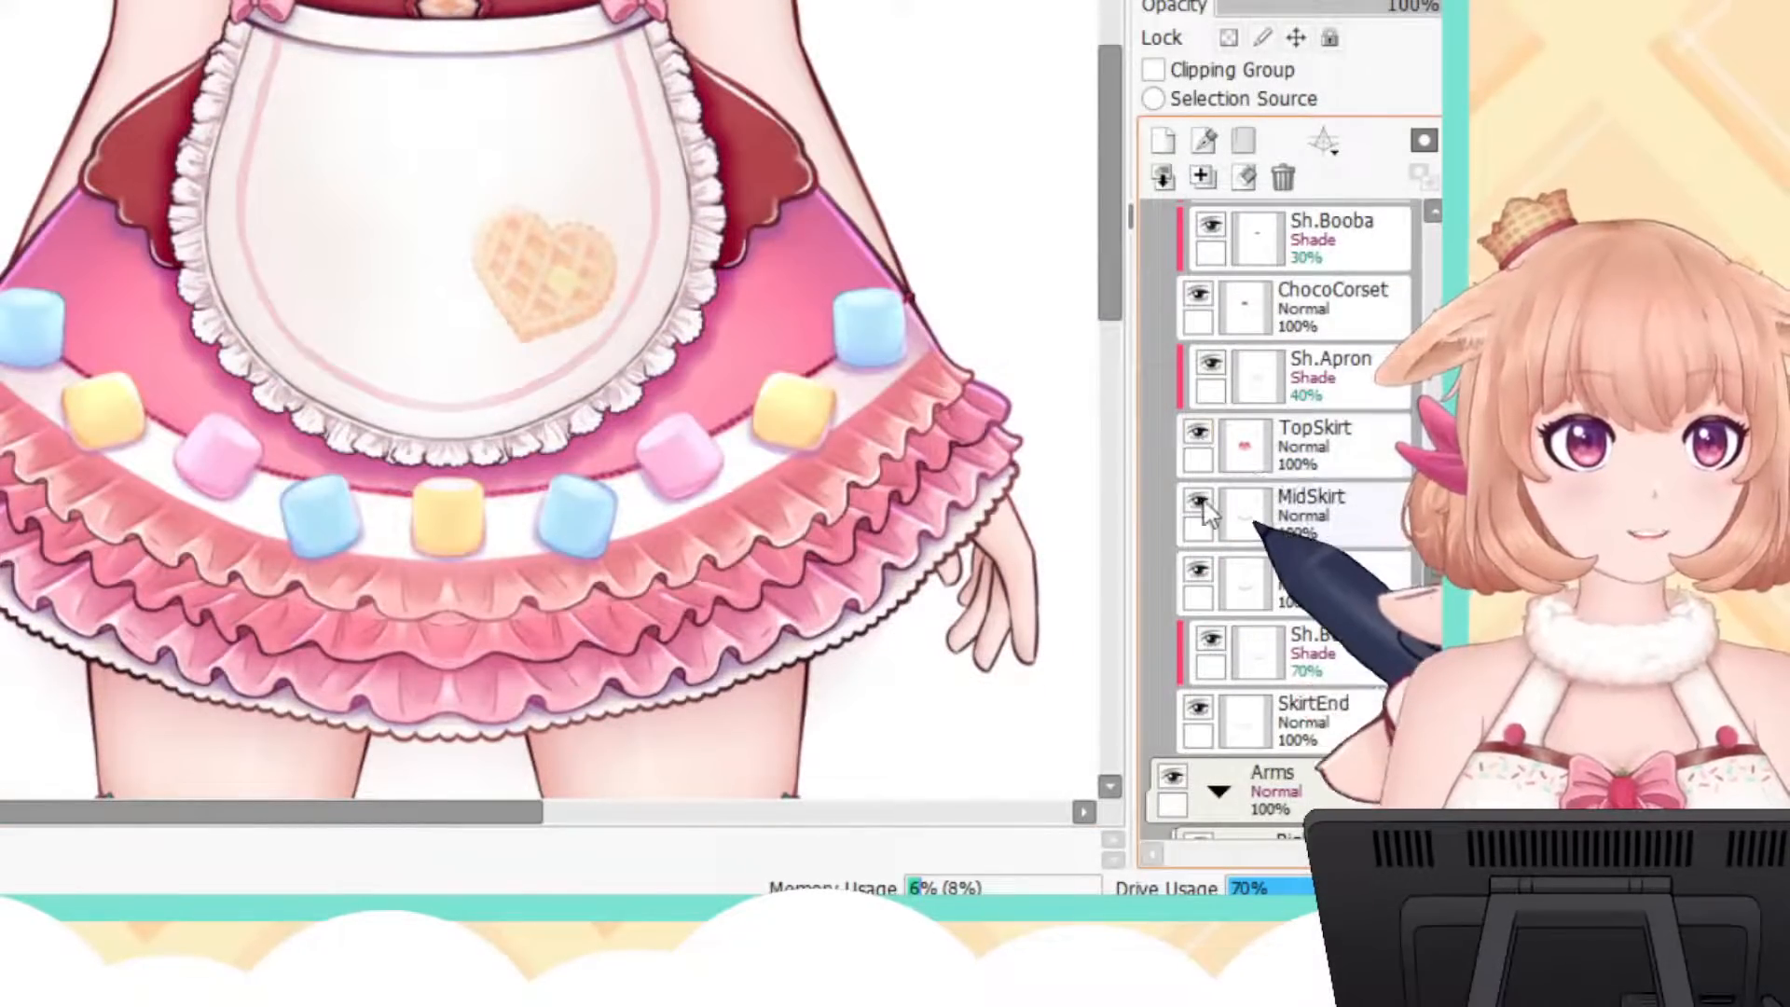
left_click(1199, 503)
left_click(1198, 504)
left_click(1198, 571)
left_click(1198, 570)
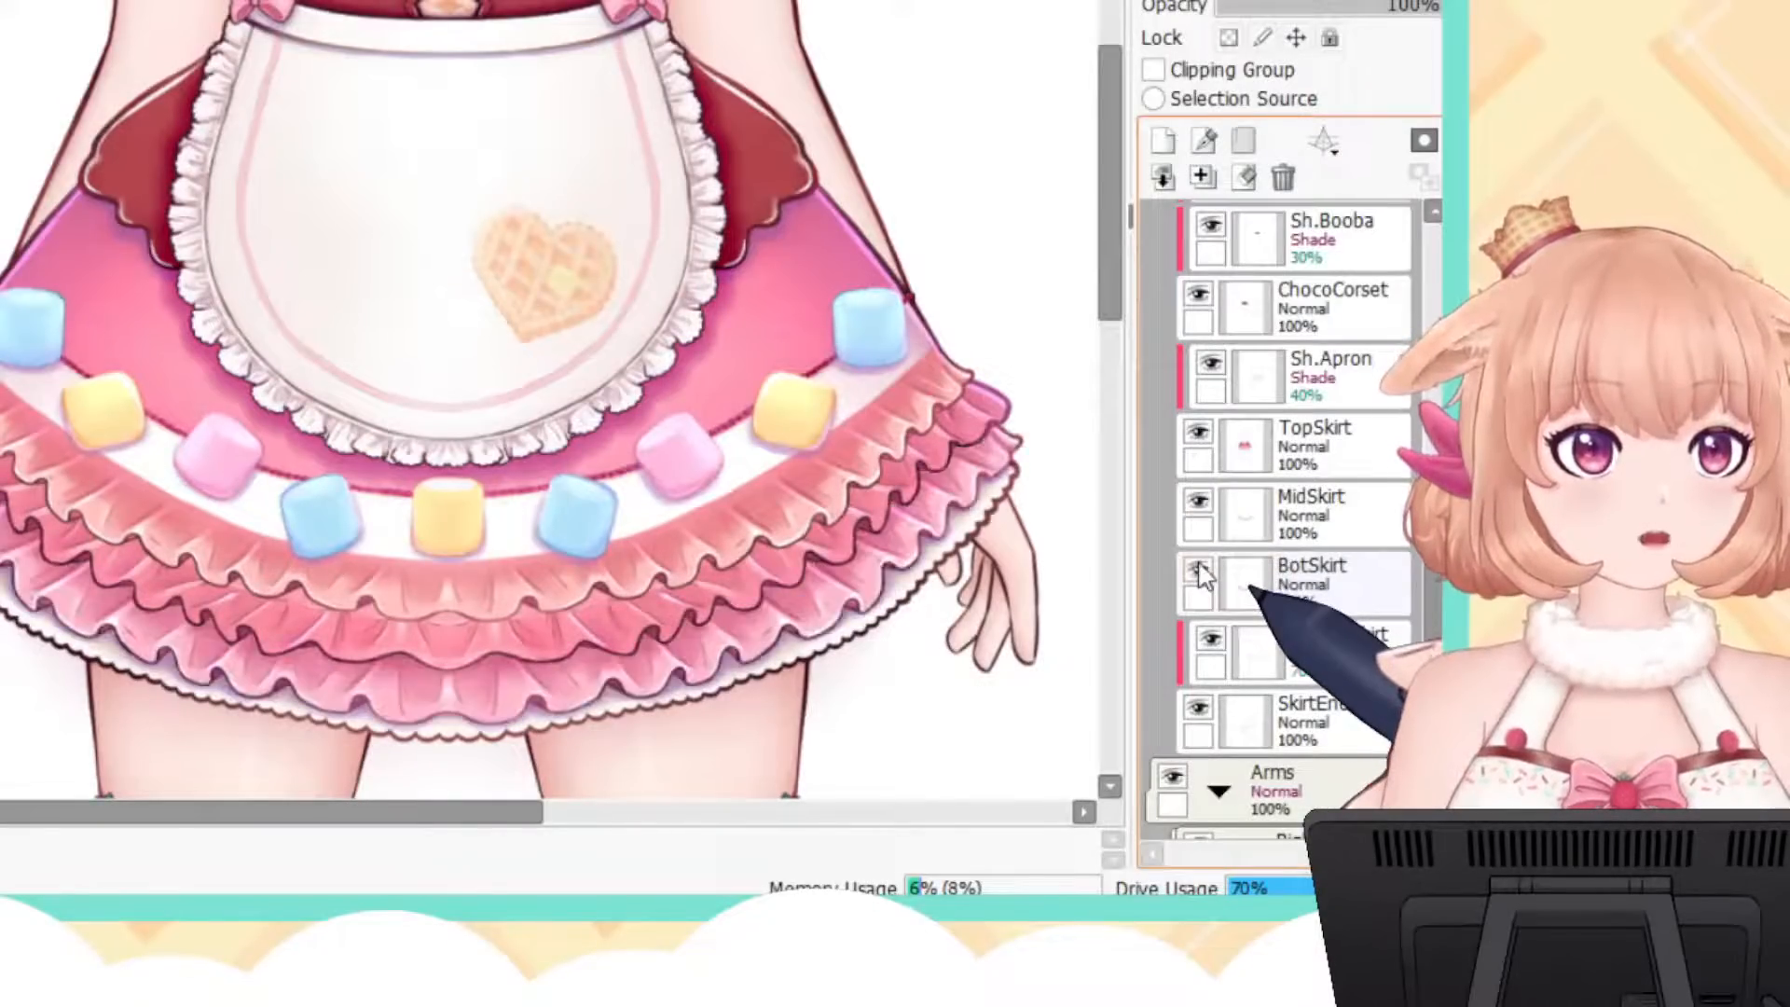
Step: Toggle the Sh.BotSkirt and SkirtEnd layers to examine the lower skirt's shading and the skirt's hem
left_click(1210, 641)
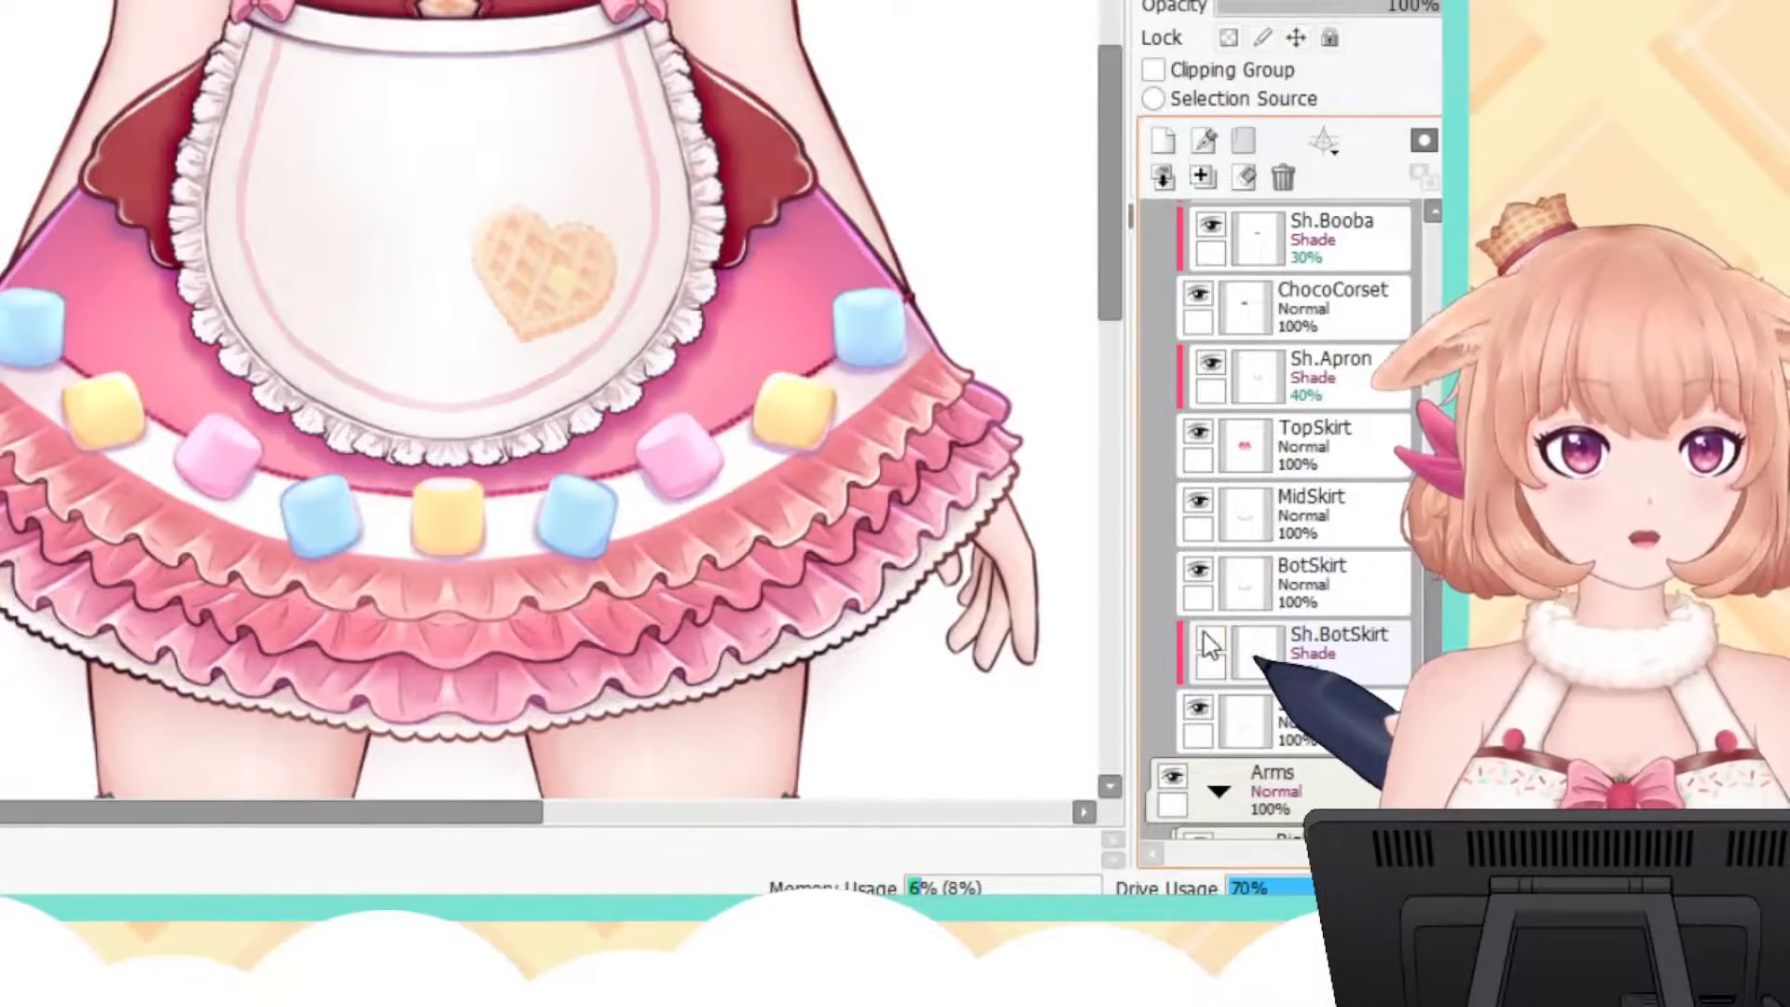
left_click(1210, 642)
left_click(1210, 642)
left_click(1210, 641)
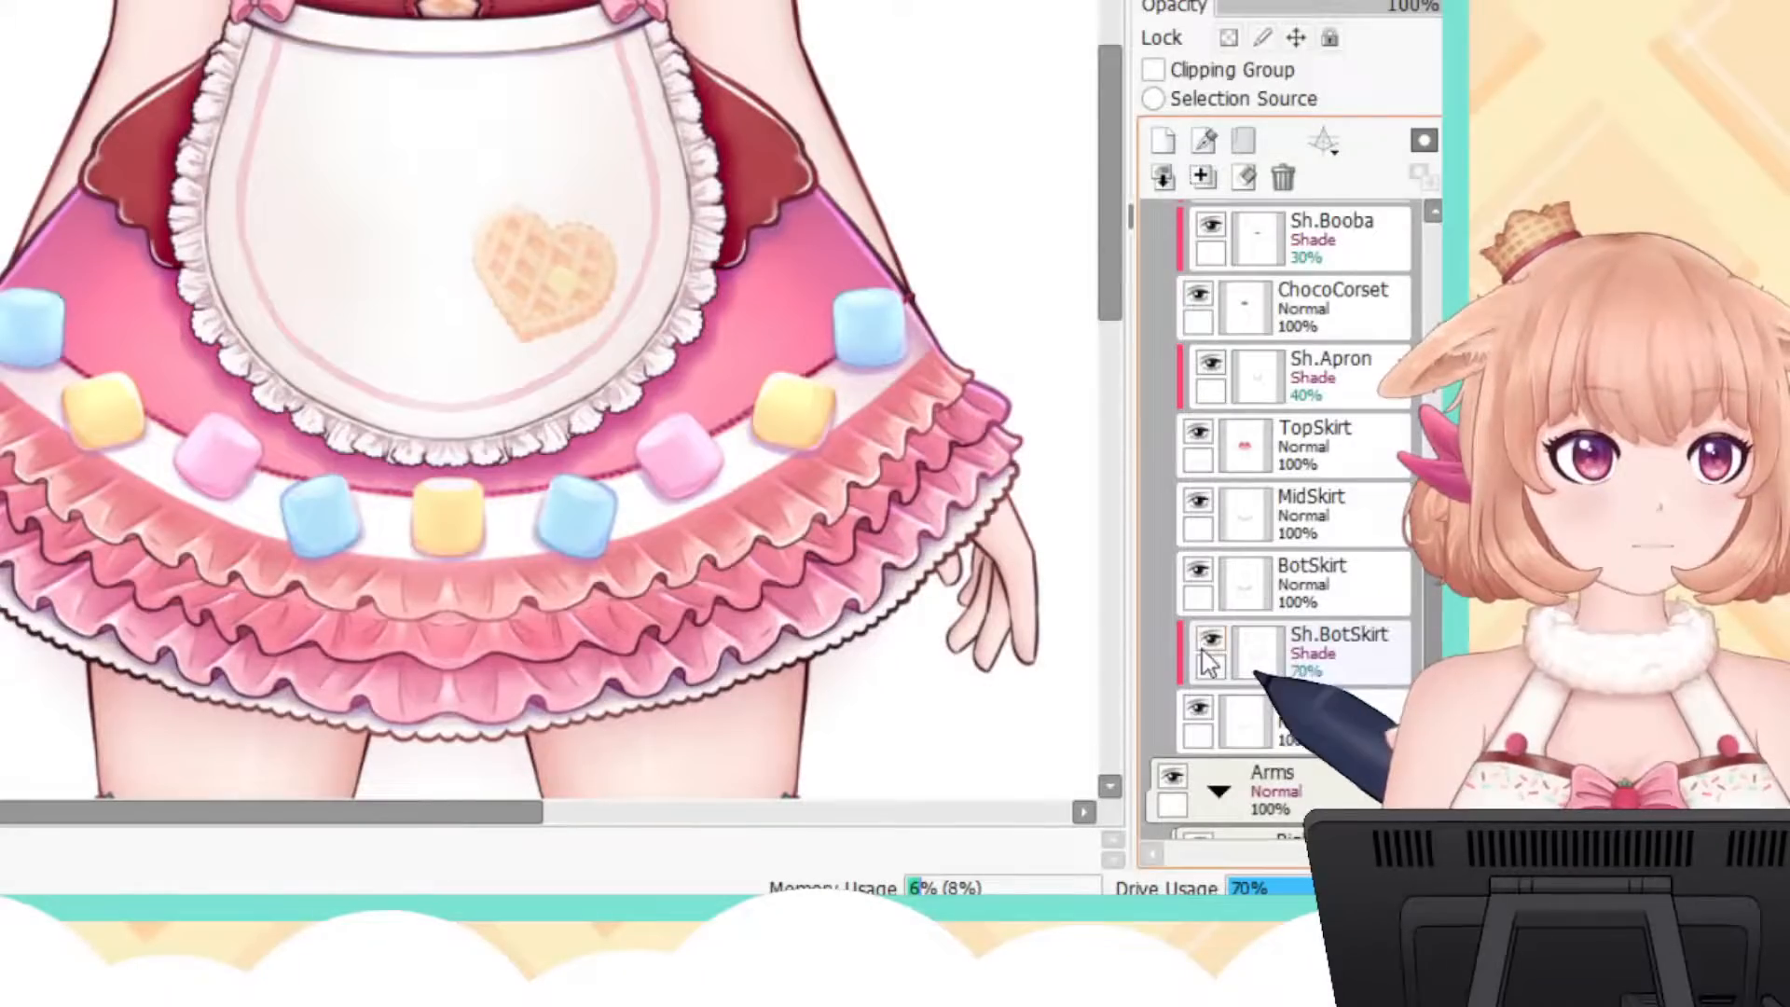
left_click(1198, 710)
left_click(1198, 711)
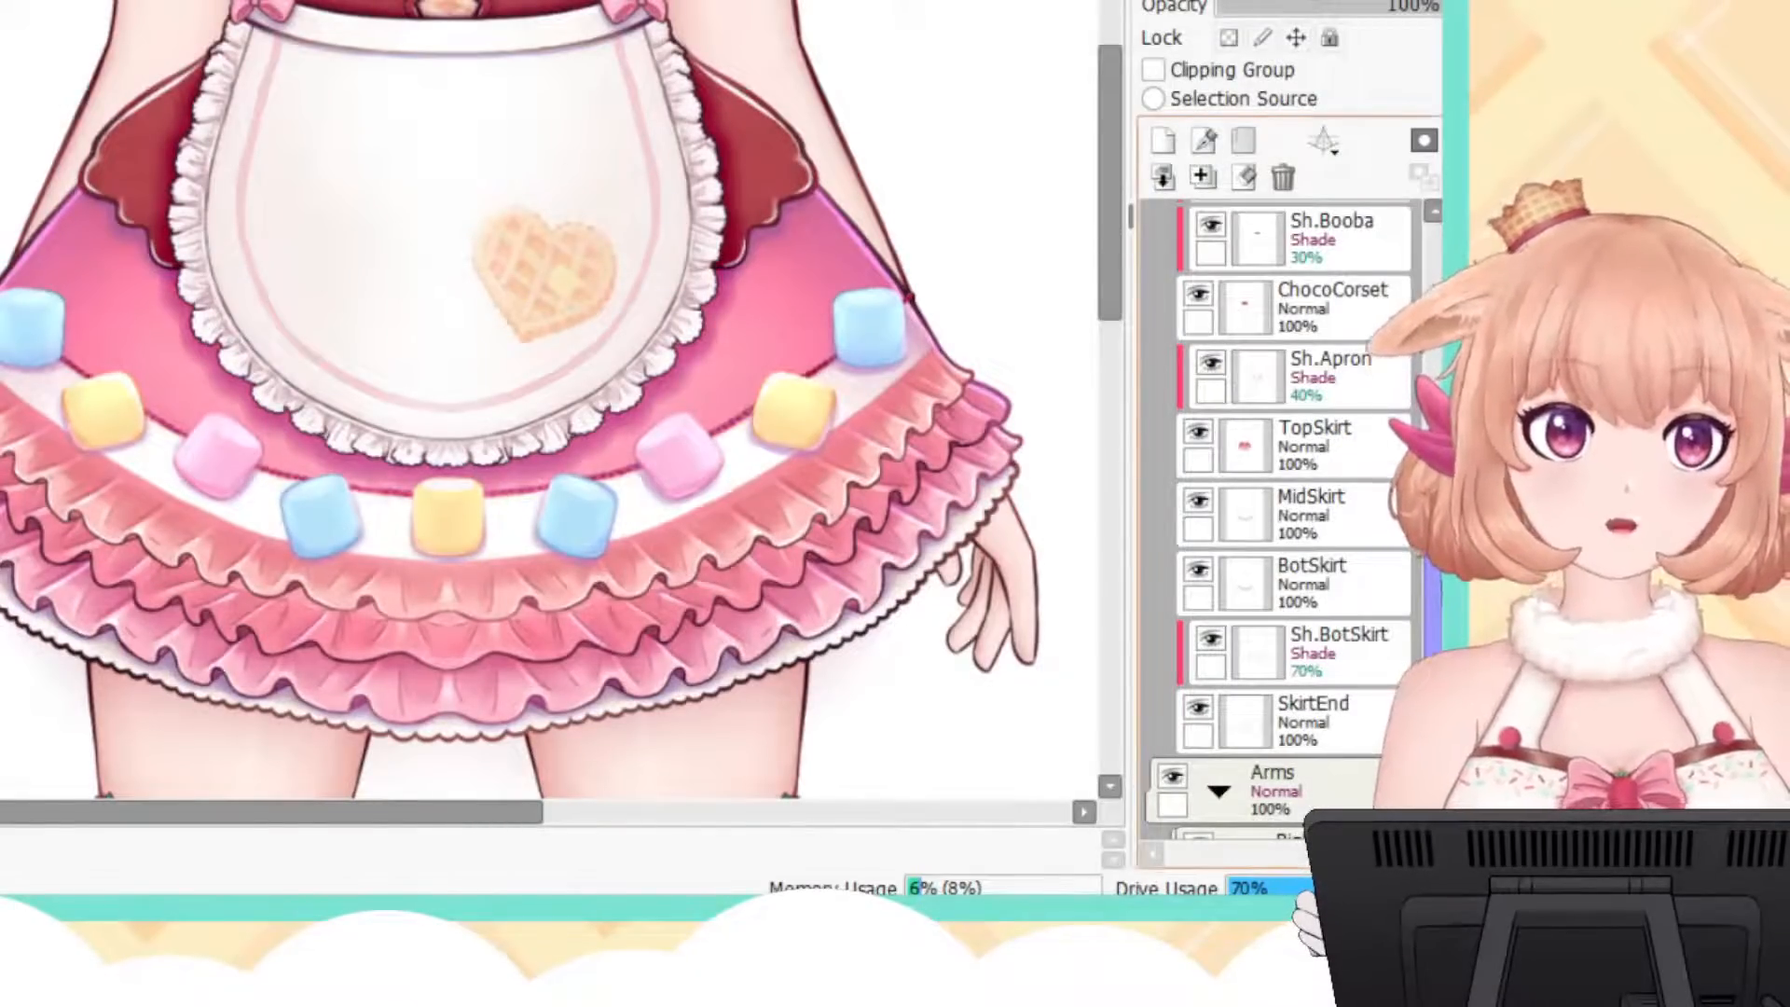
Step: Collapse the Skirt folder and toggle its visibility to review the skirt as a whole
scroll(1286, 466, "up", 6)
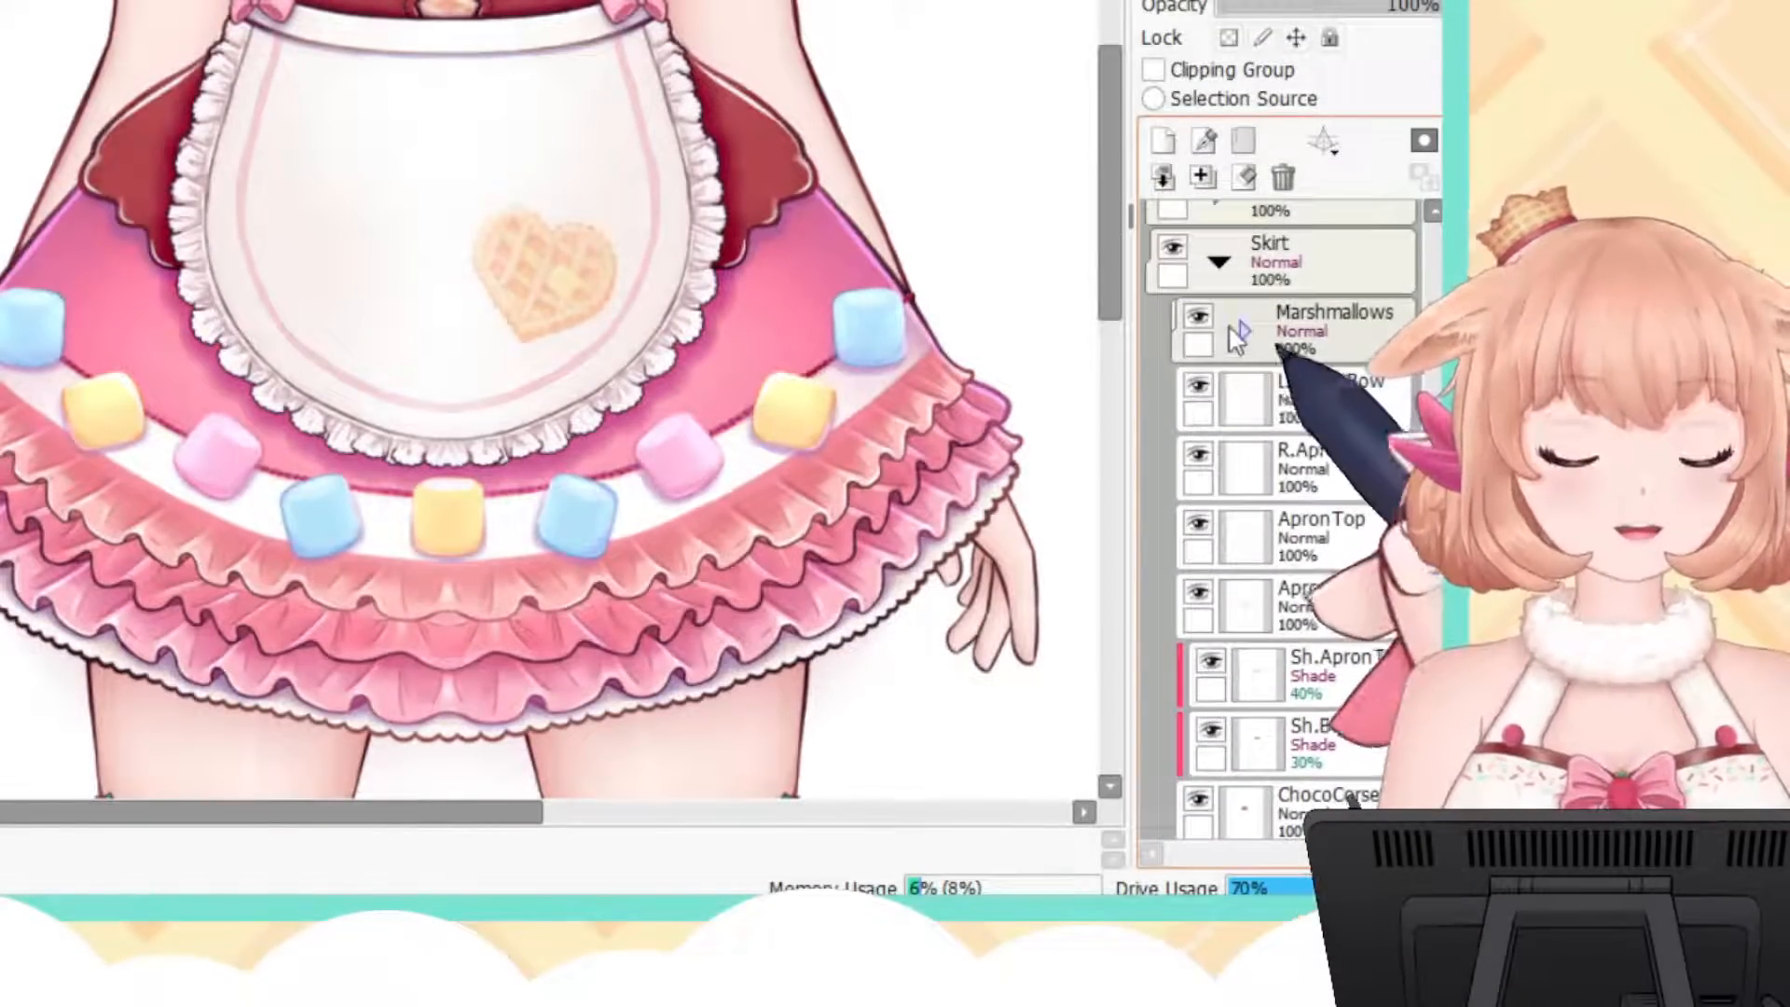
left_click(1218, 263)
left_click(1174, 249)
left_click(1175, 249)
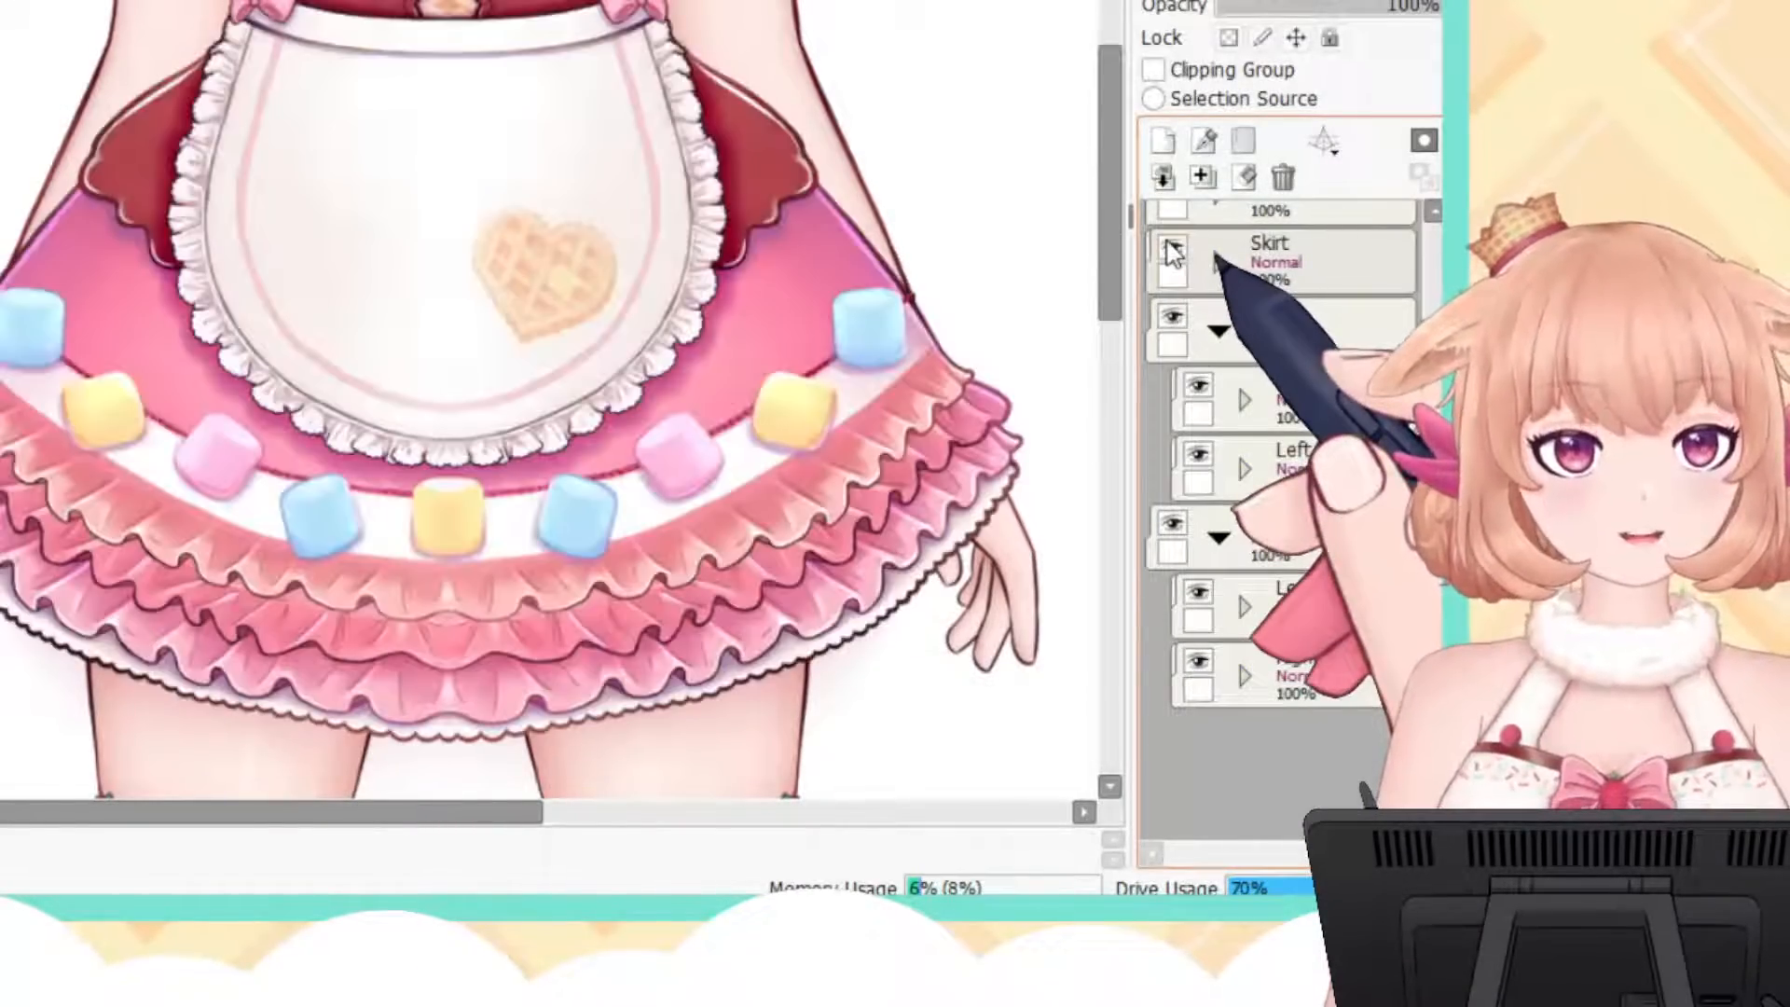
Step: Expand the RightArm subfolder of the Arms folder to review its hand, finger and arm layers, and collapse it again
left_click_drag(1108, 121, 1099, 116)
left_click(1246, 400)
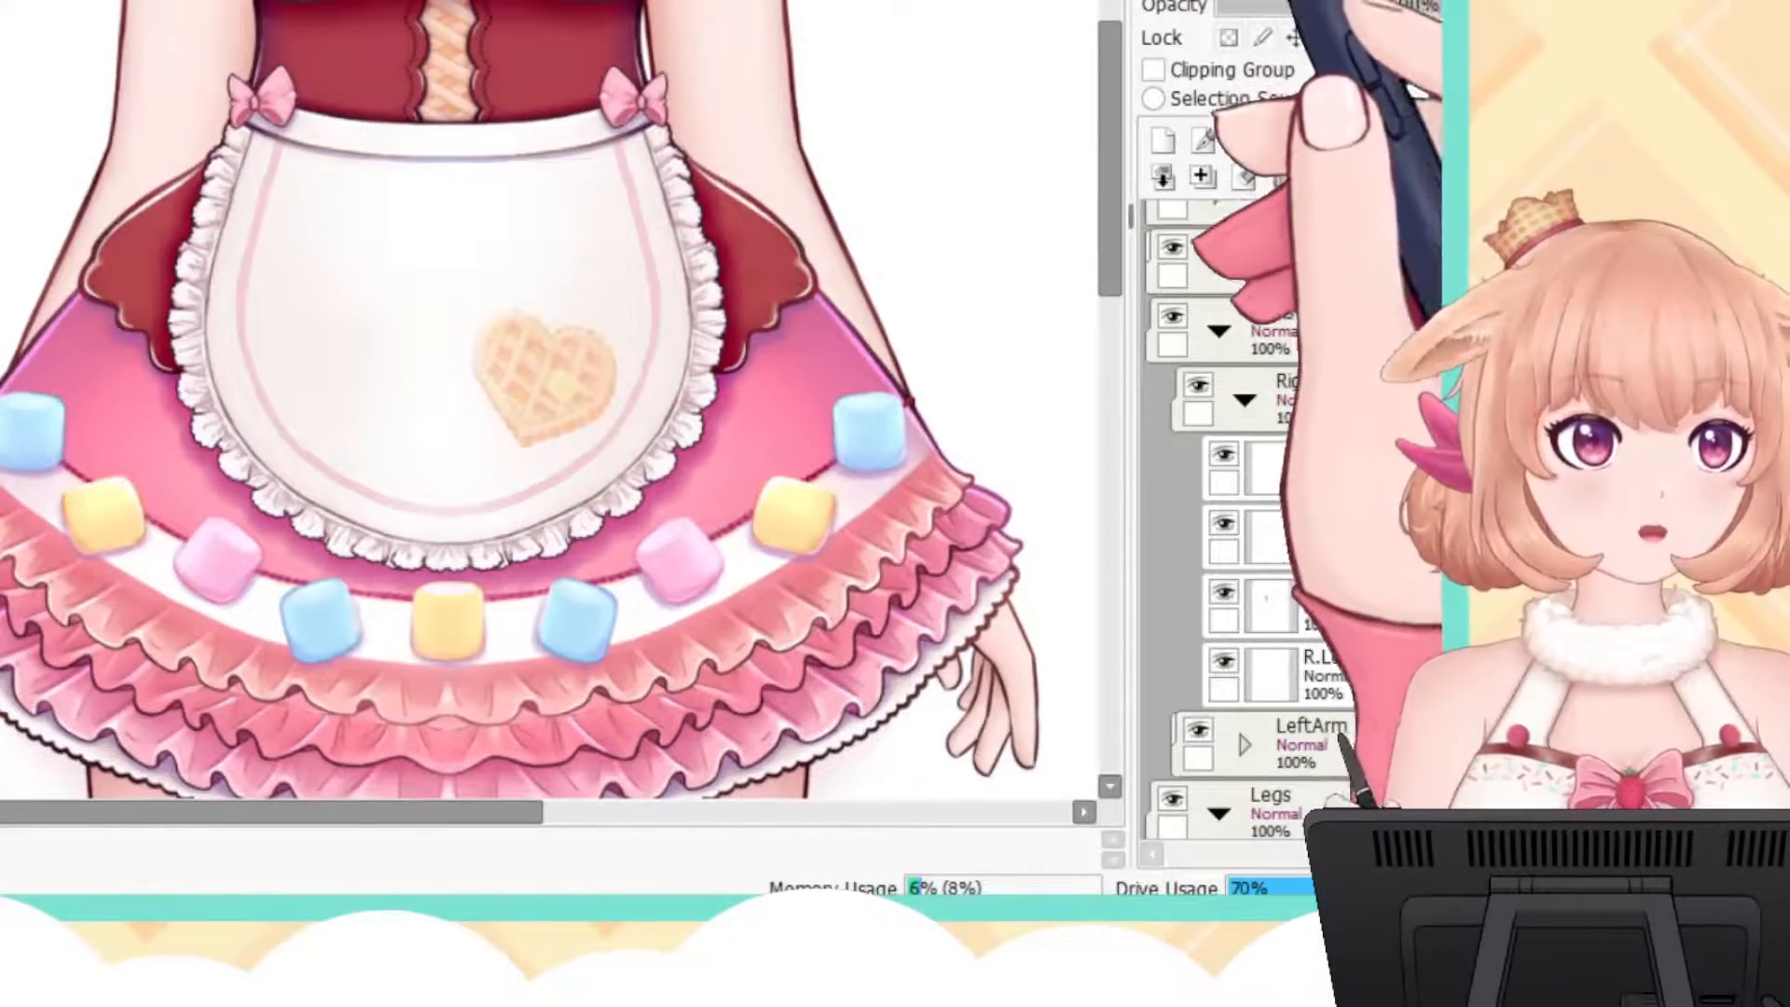
scroll(311, 207, "down", 1)
scroll(205, 135, "down", 1)
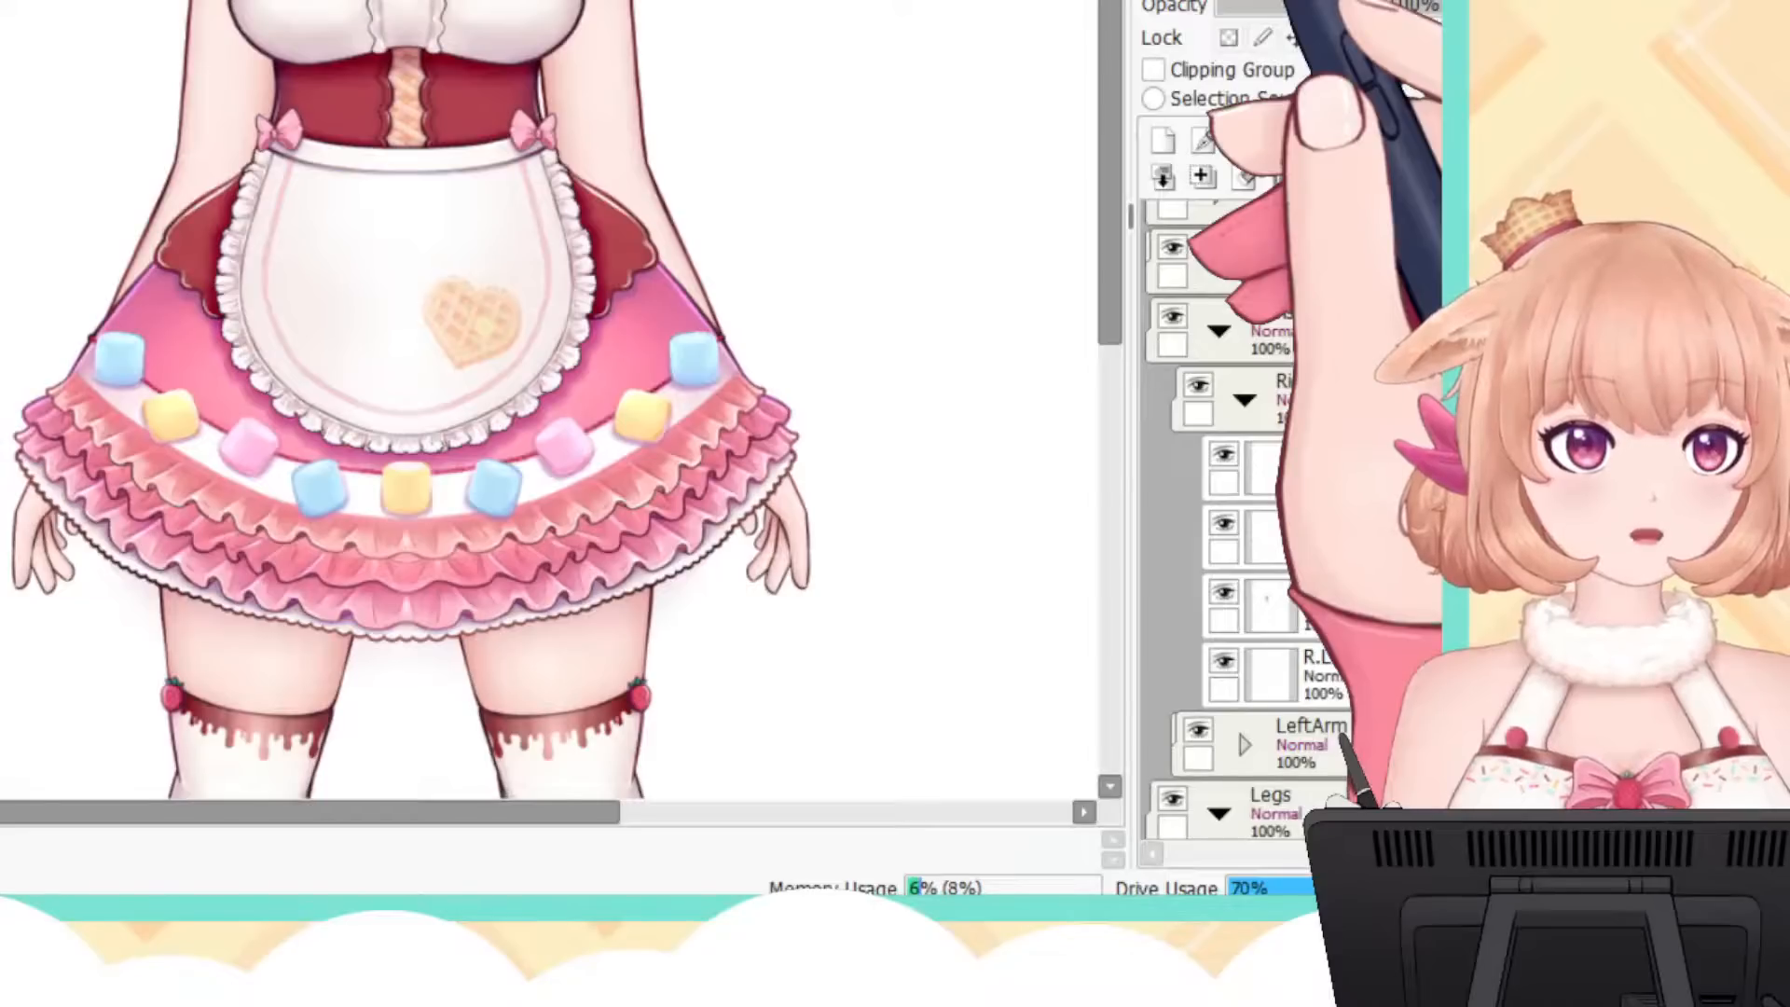
scroll(328, 201, "up", 1)
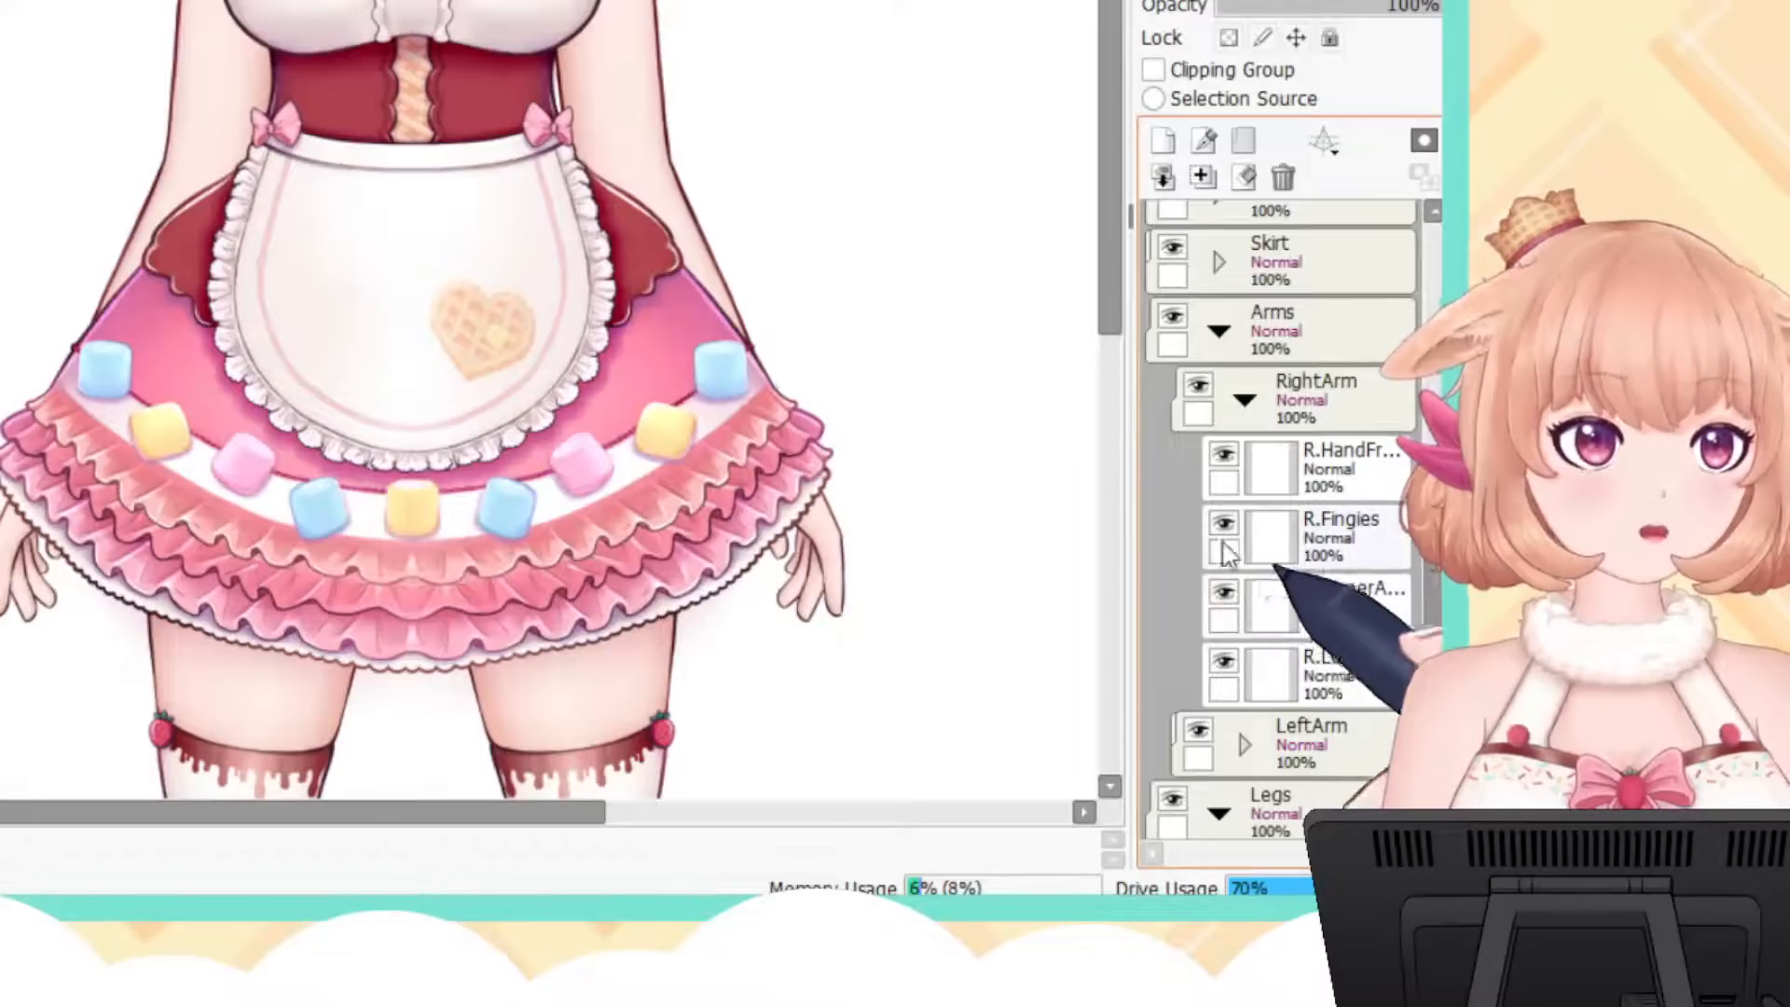
left_click(1245, 399)
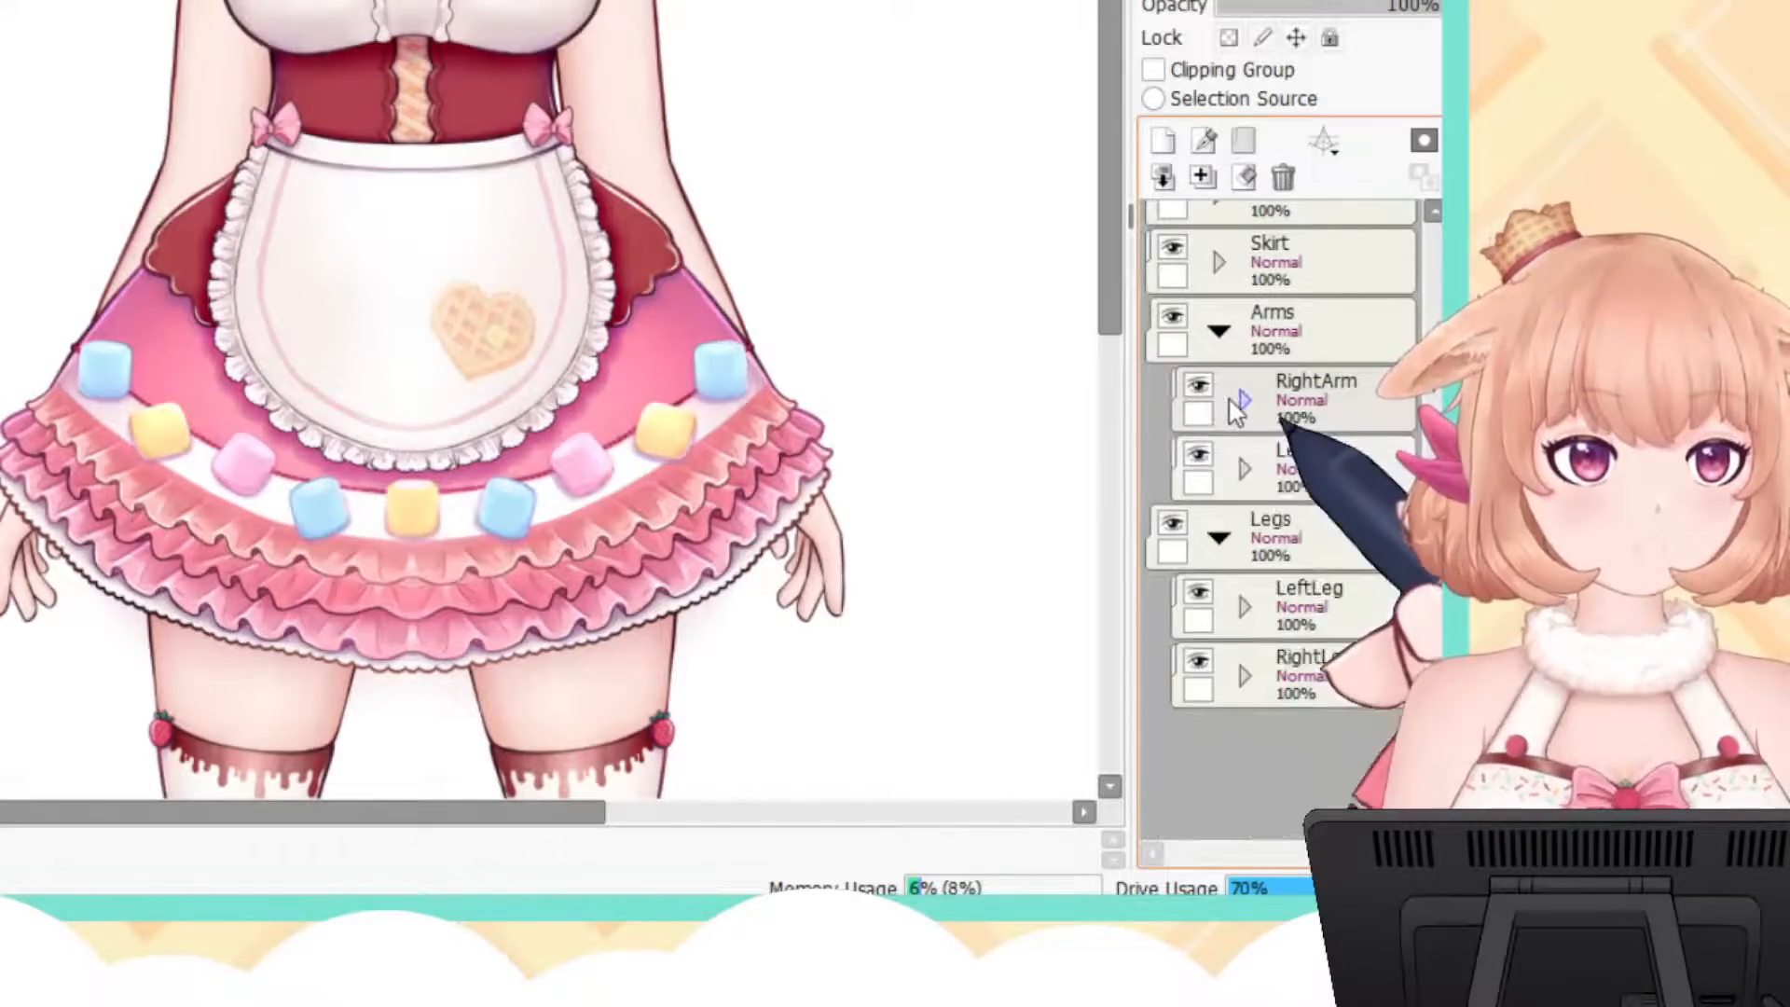
Step: Expand the LeftArm subfolder and toggle the left upper arm layer to examine where the arm is split
left_click(1245, 468)
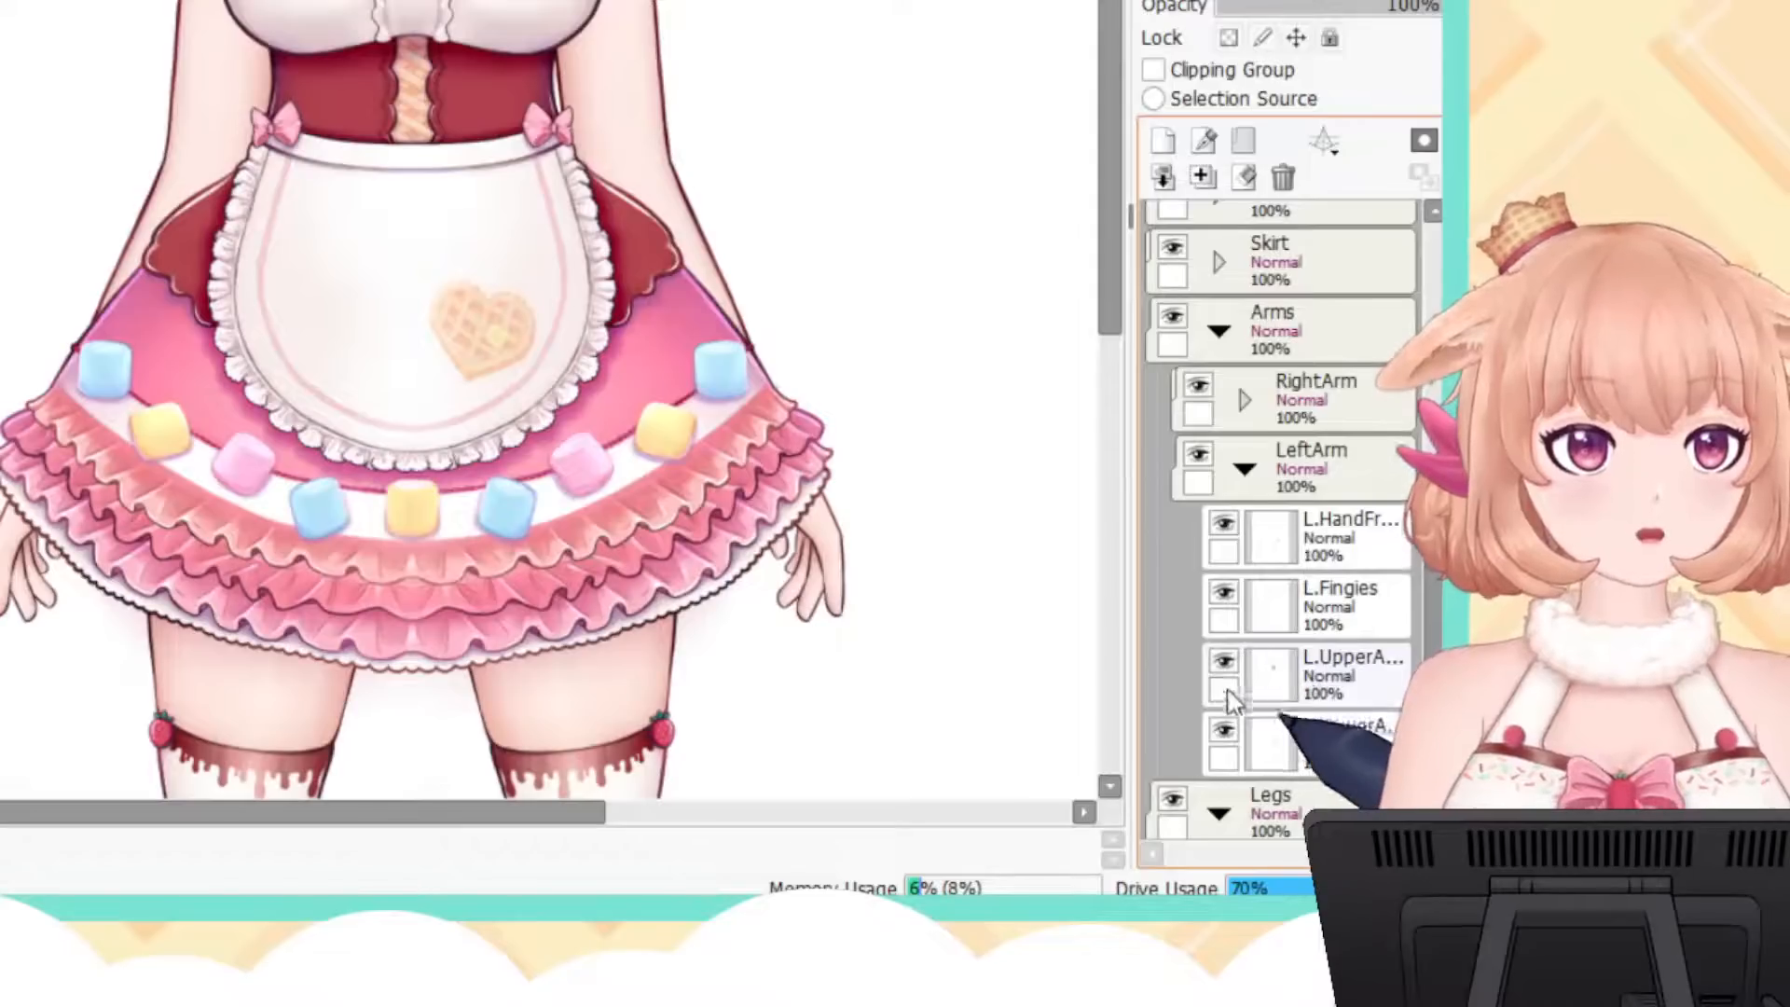
left_click(1229, 663)
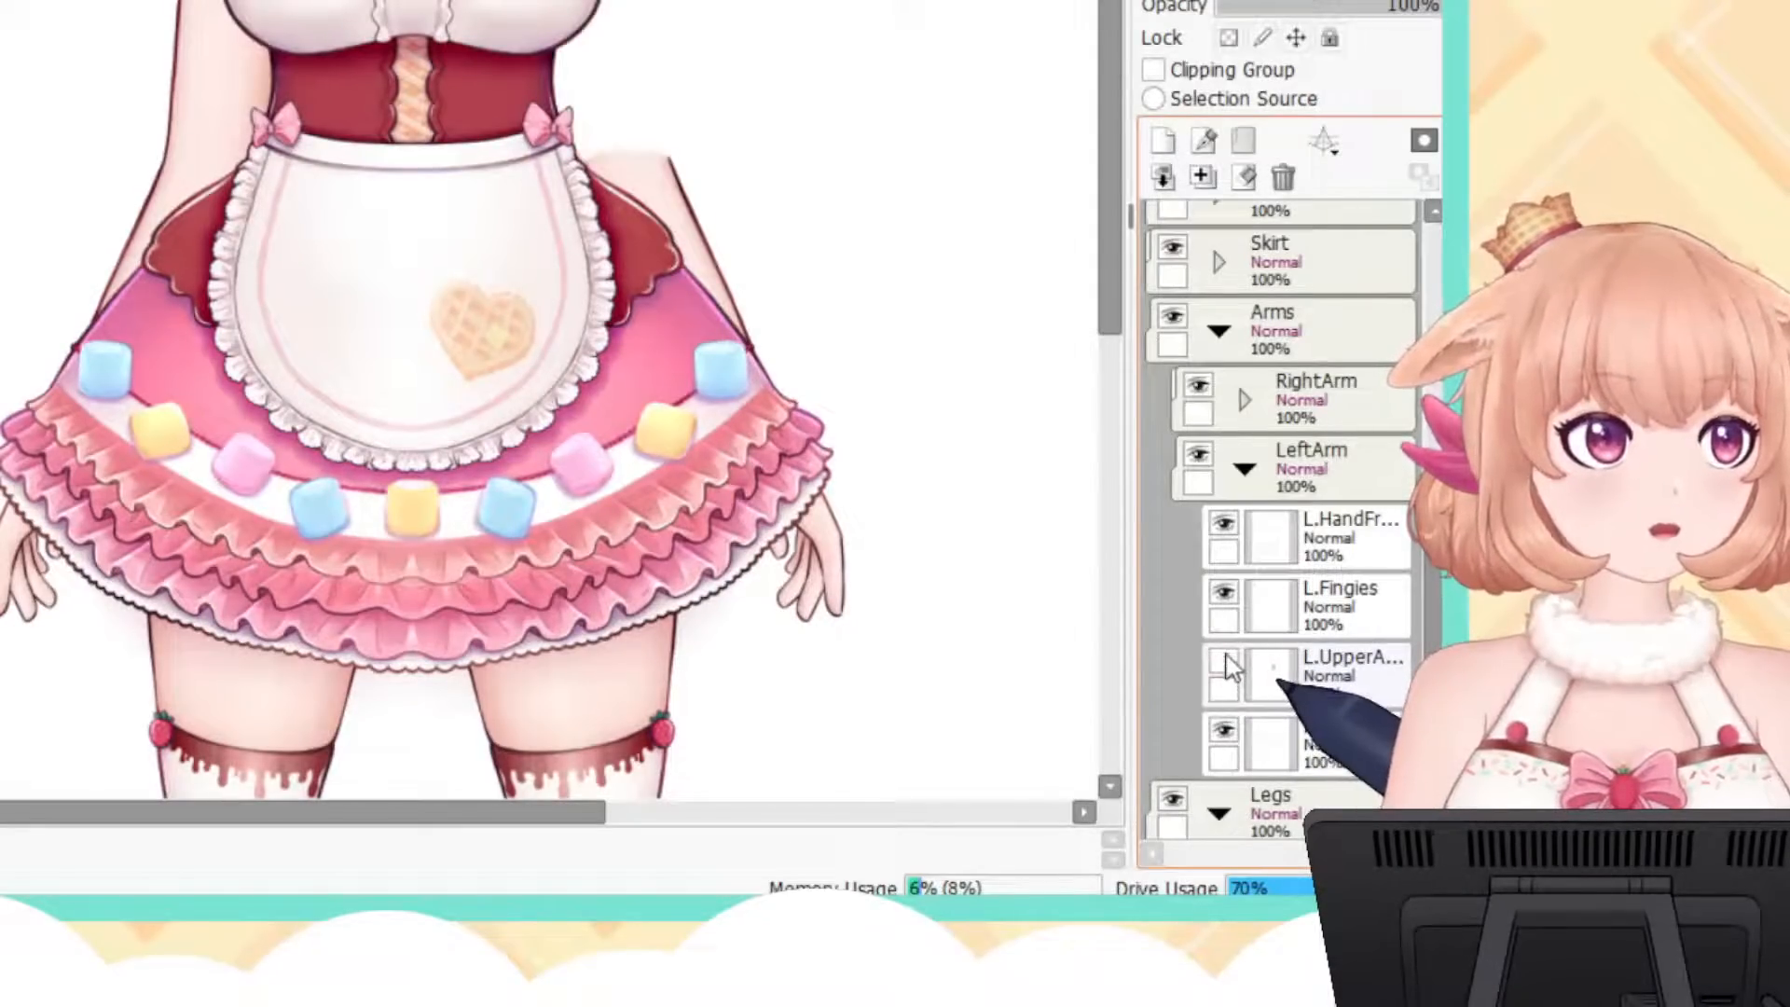
left_click(1229, 664)
left_click_drag(1108, 198, 1109, 282)
left_click(1224, 664)
left_click(1224, 664)
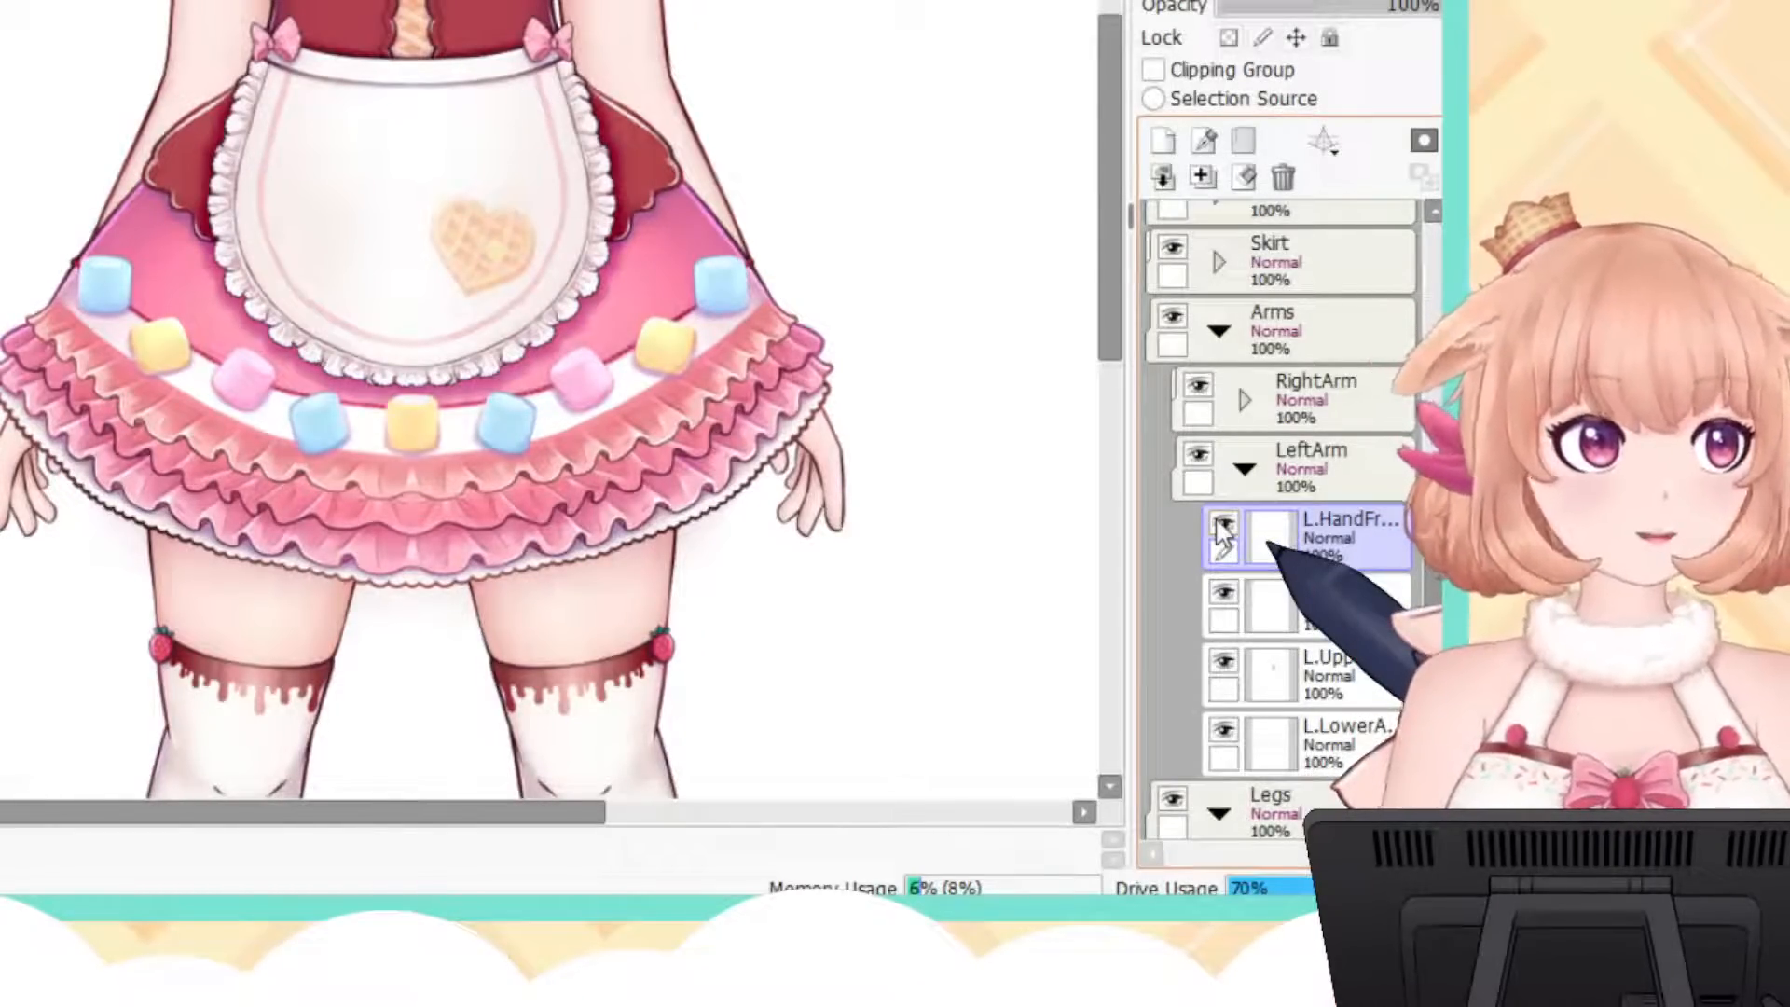
Step: Toggle the left hand front and L.Fingies layers to examine the hand's separation, and collapse the LeftArm and Arms folders
left_click(1221, 524)
left_click(1221, 523)
left_click(1221, 523)
left_click(1221, 524)
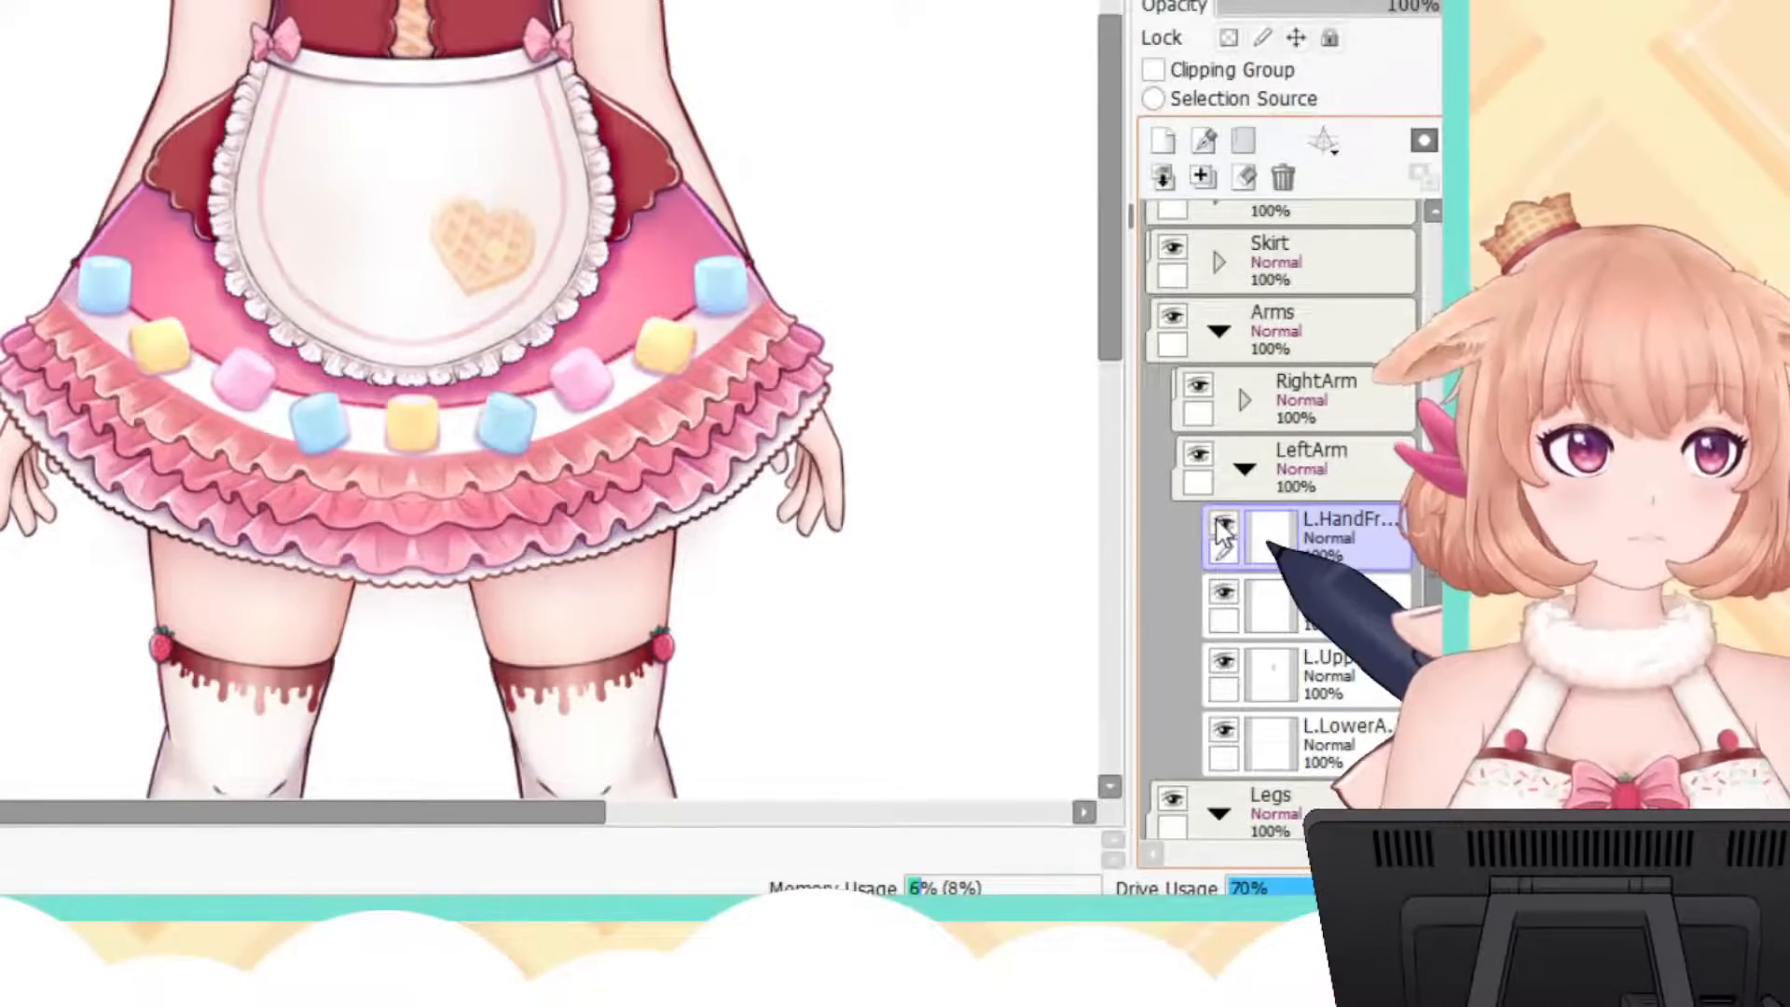
left_click(1223, 594)
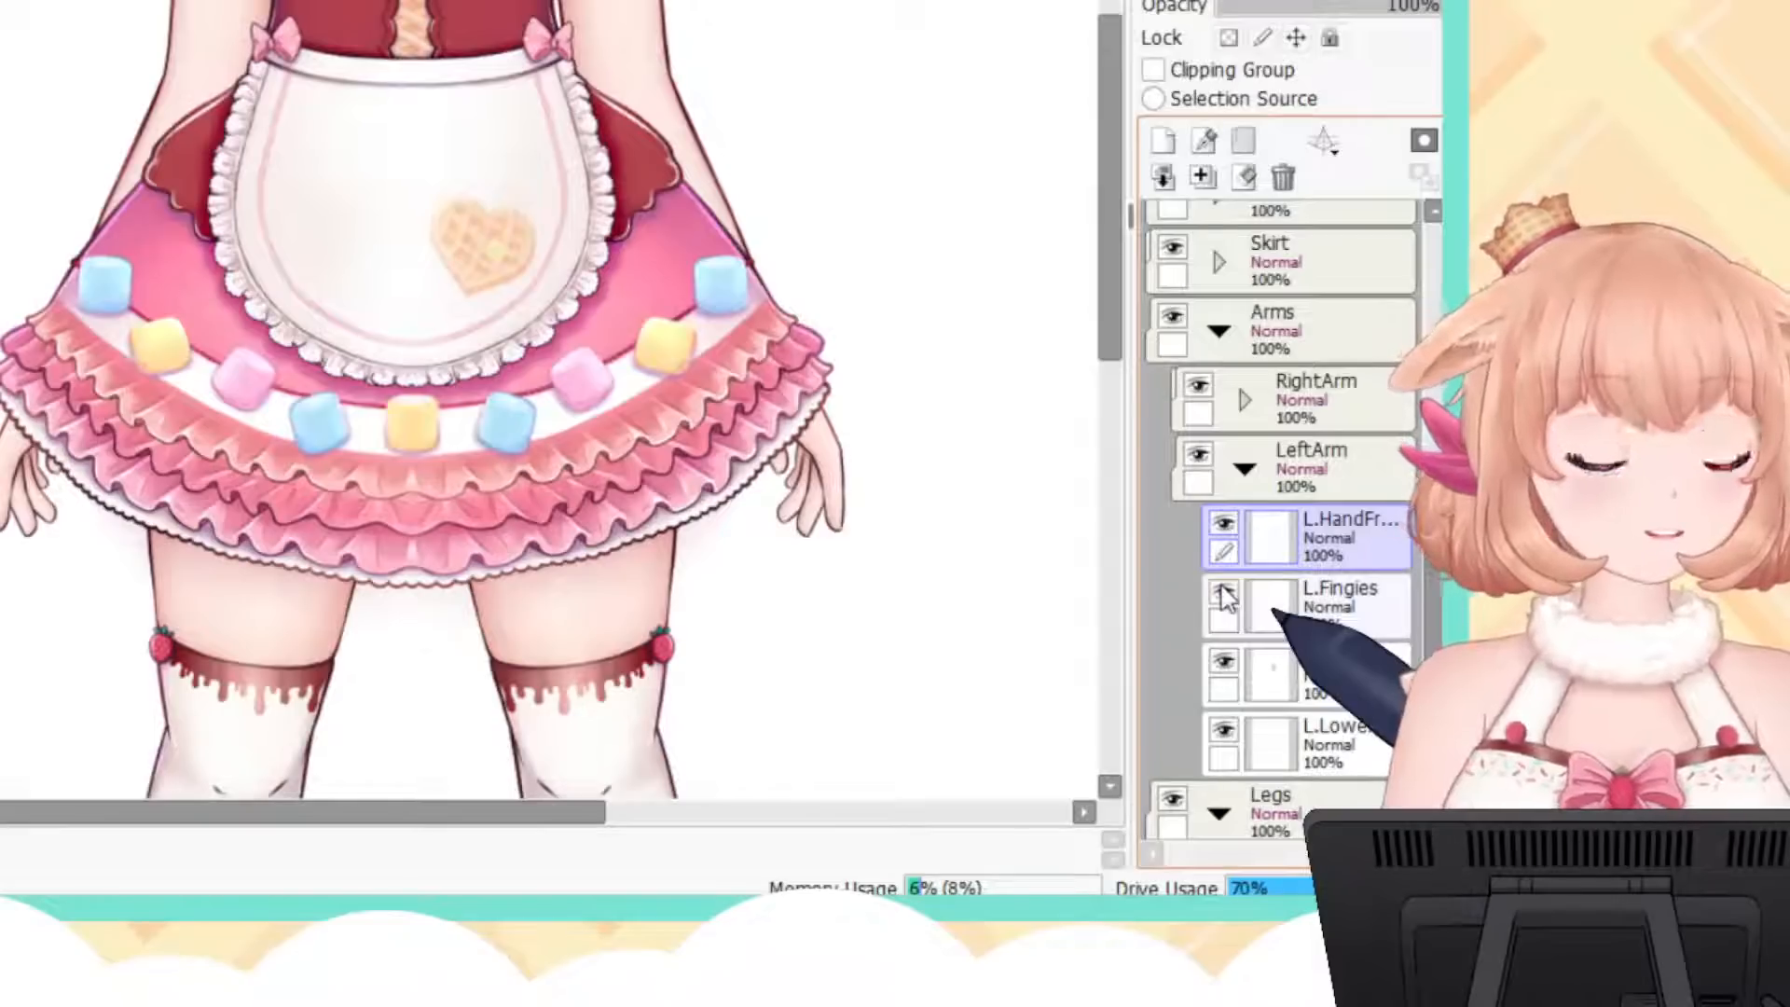
left_click(1244, 469)
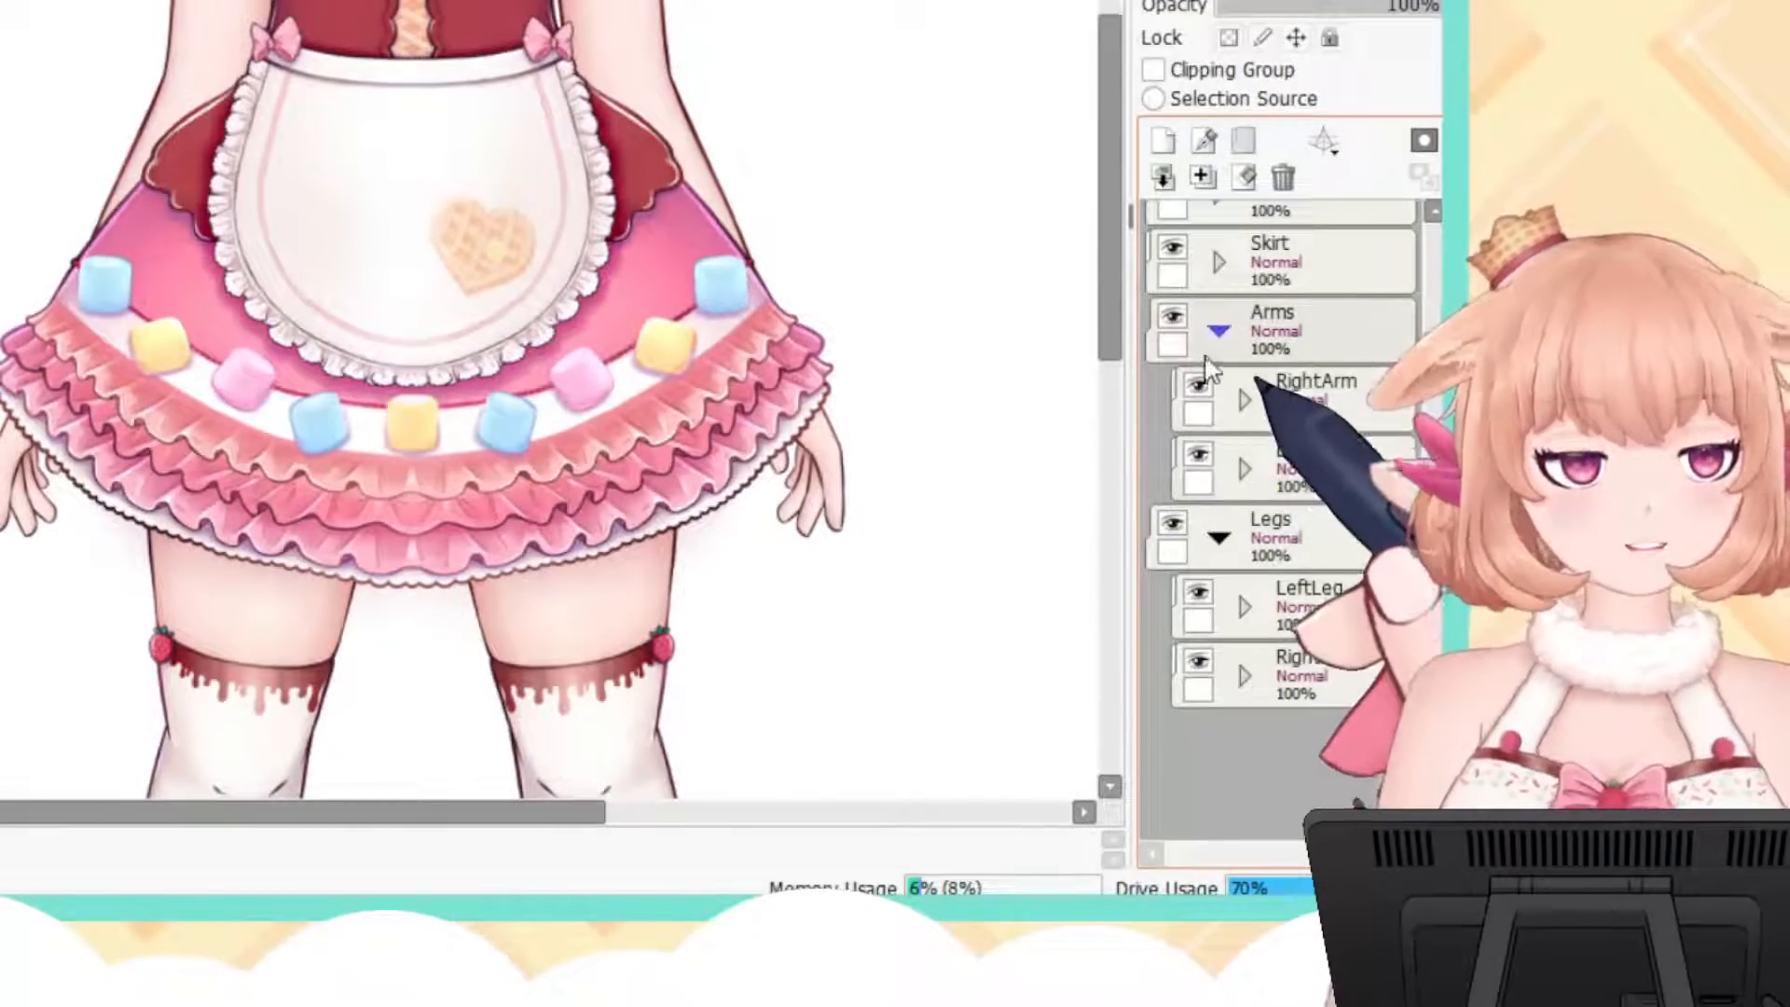
left_click(1219, 329)
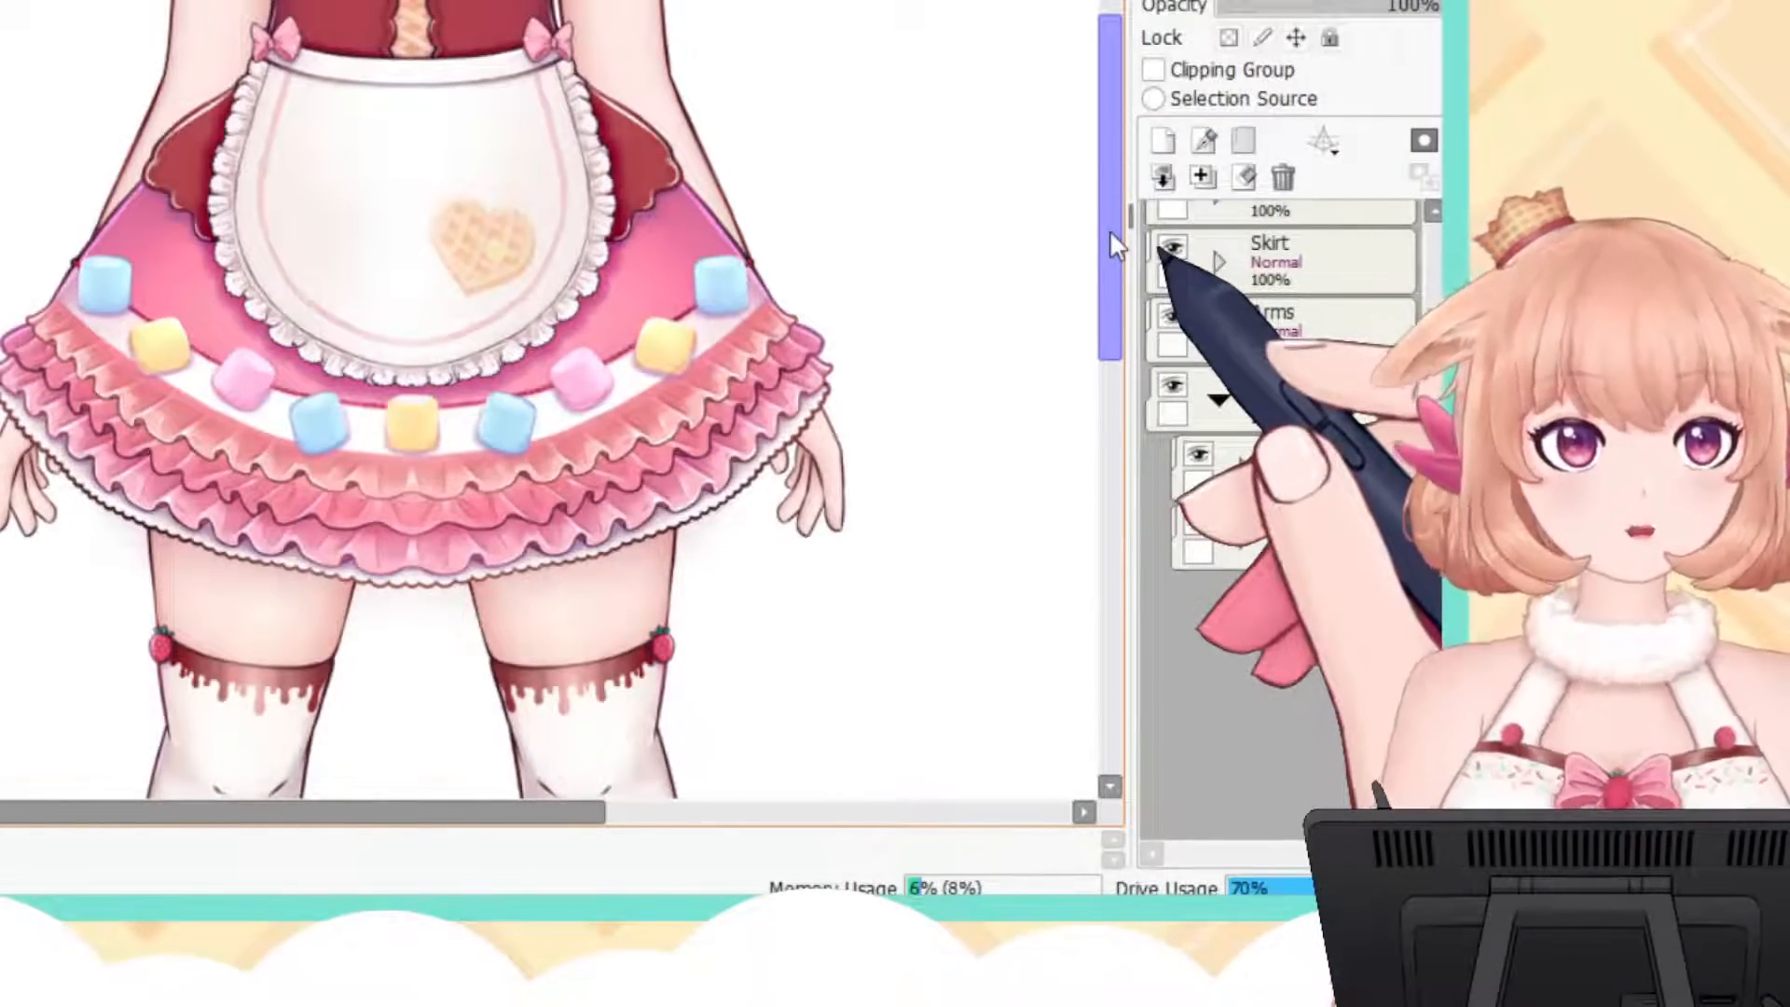
Step: Bring the character's legs into view and expand the LeftLeg subfolder of the Legs folder to list its layers
scroll(1109, 229, "down", 2)
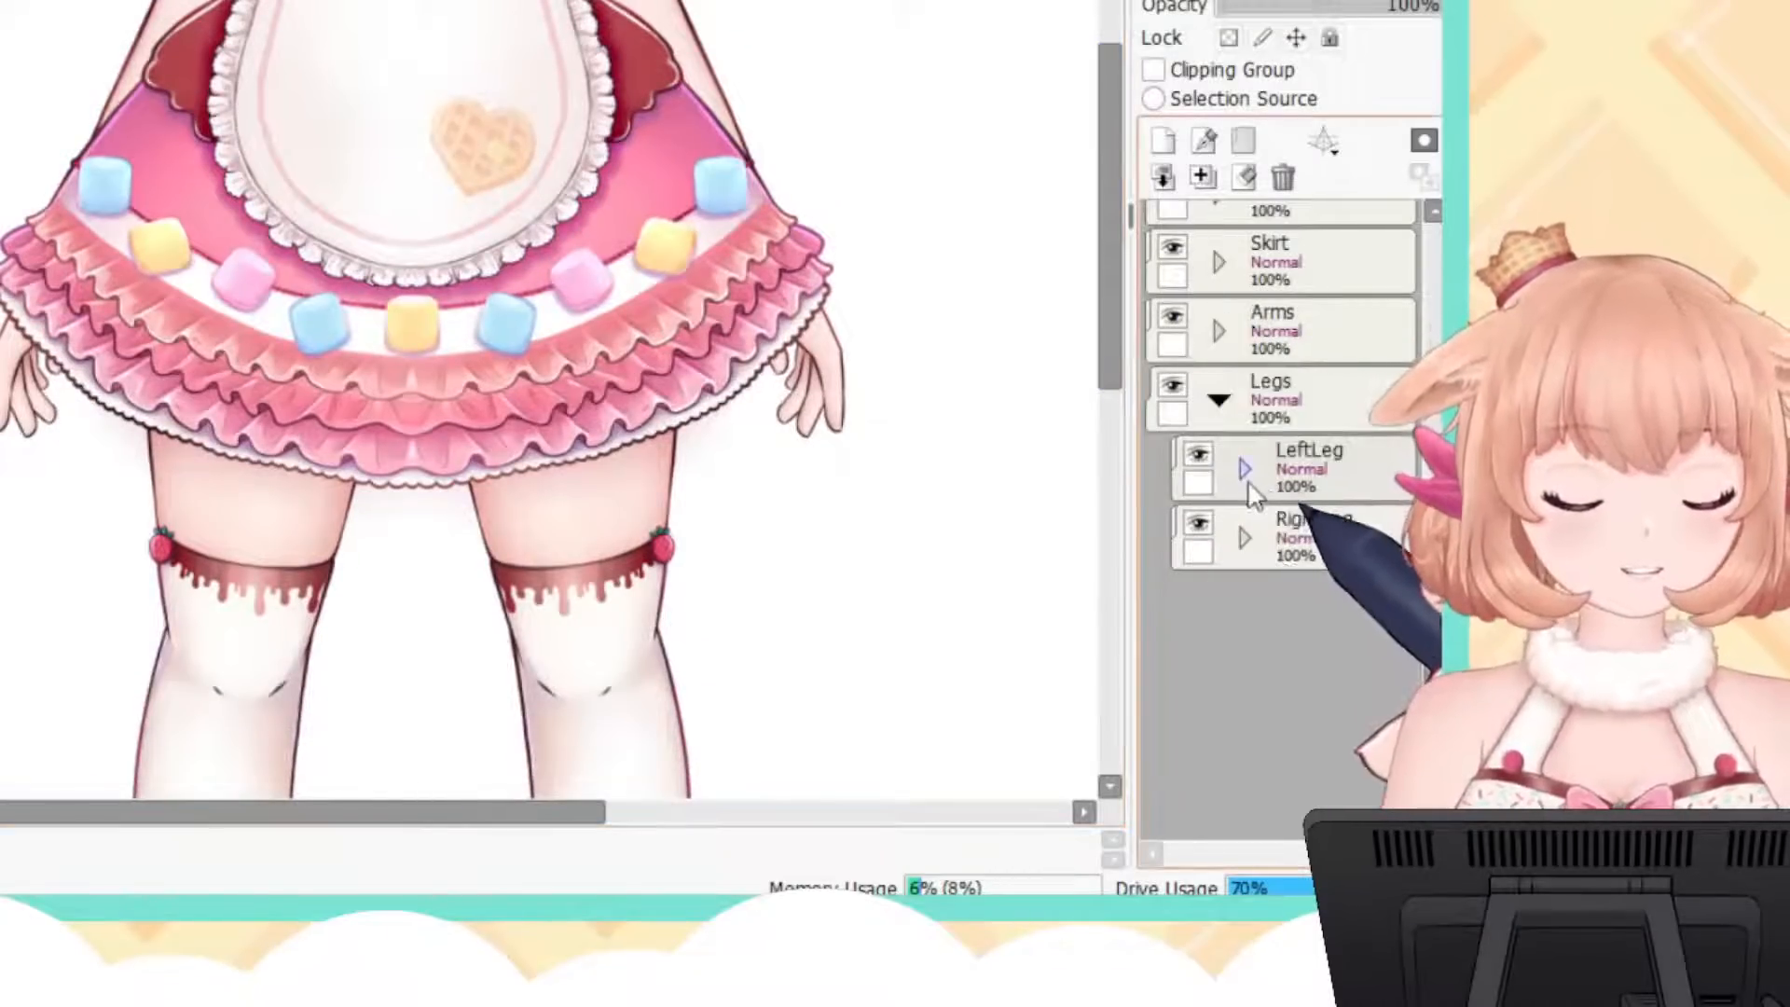
left_click_drag(1115, 320, 1118, 460)
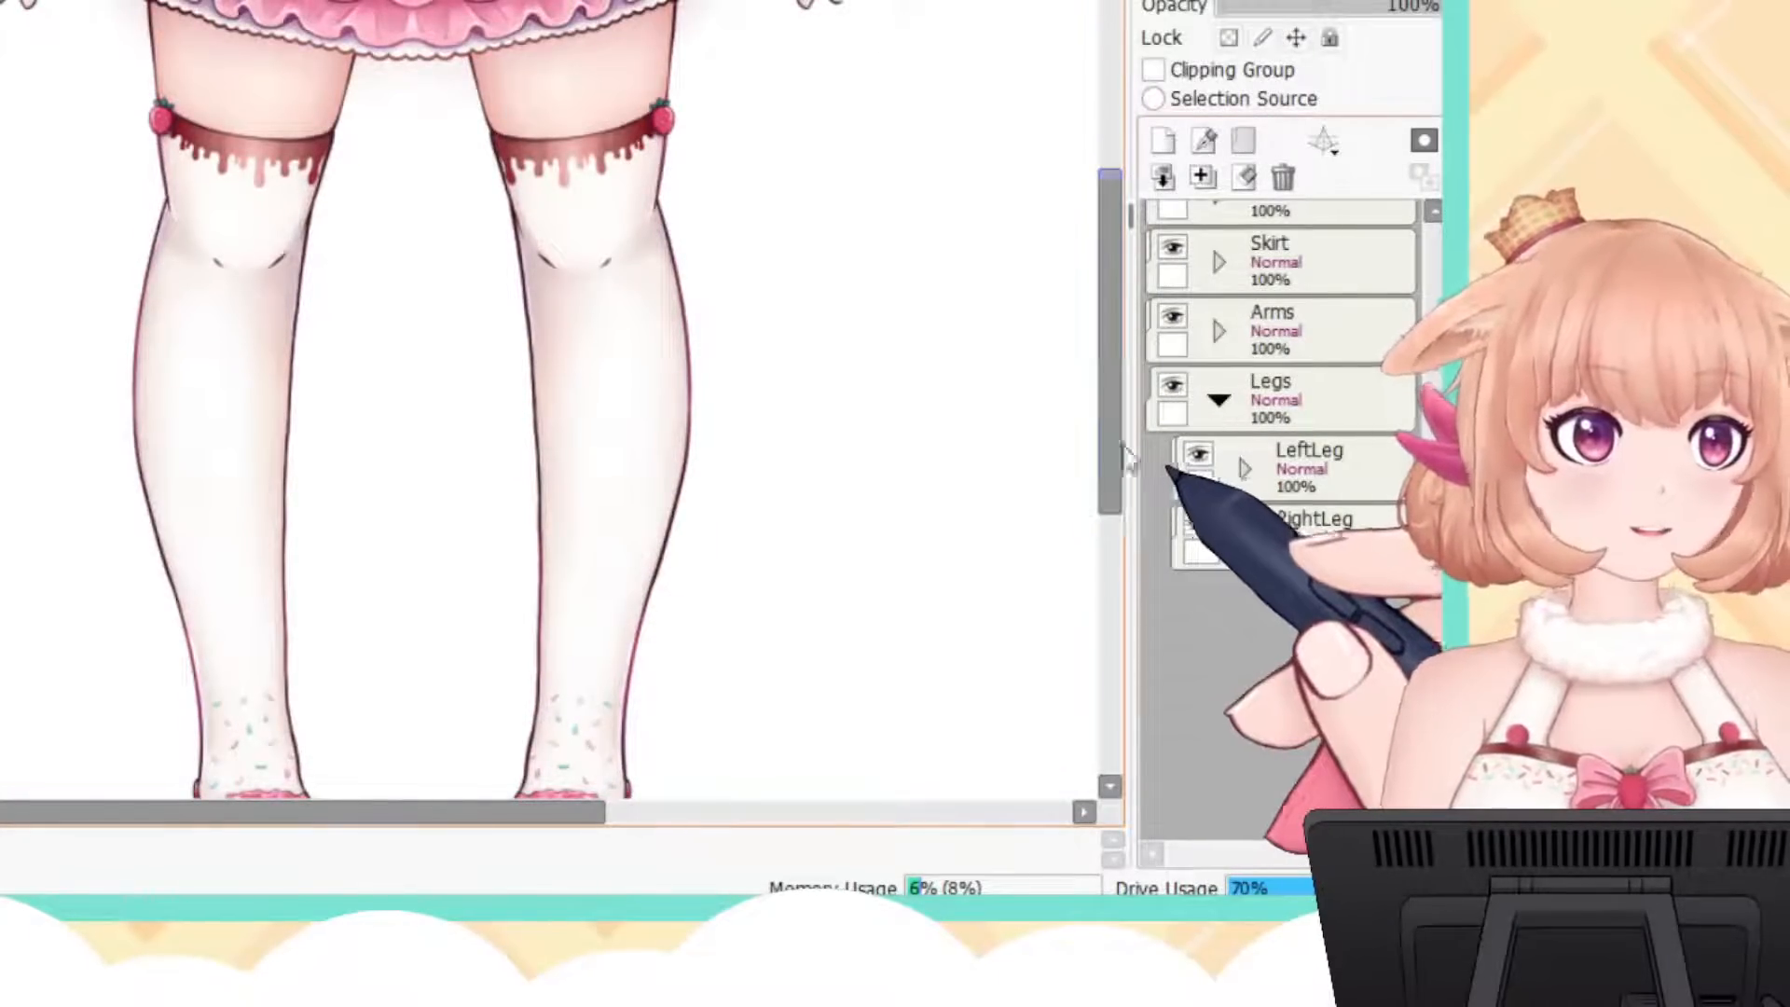
left_click(1244, 469)
scroll(1360, 578, "down", 1)
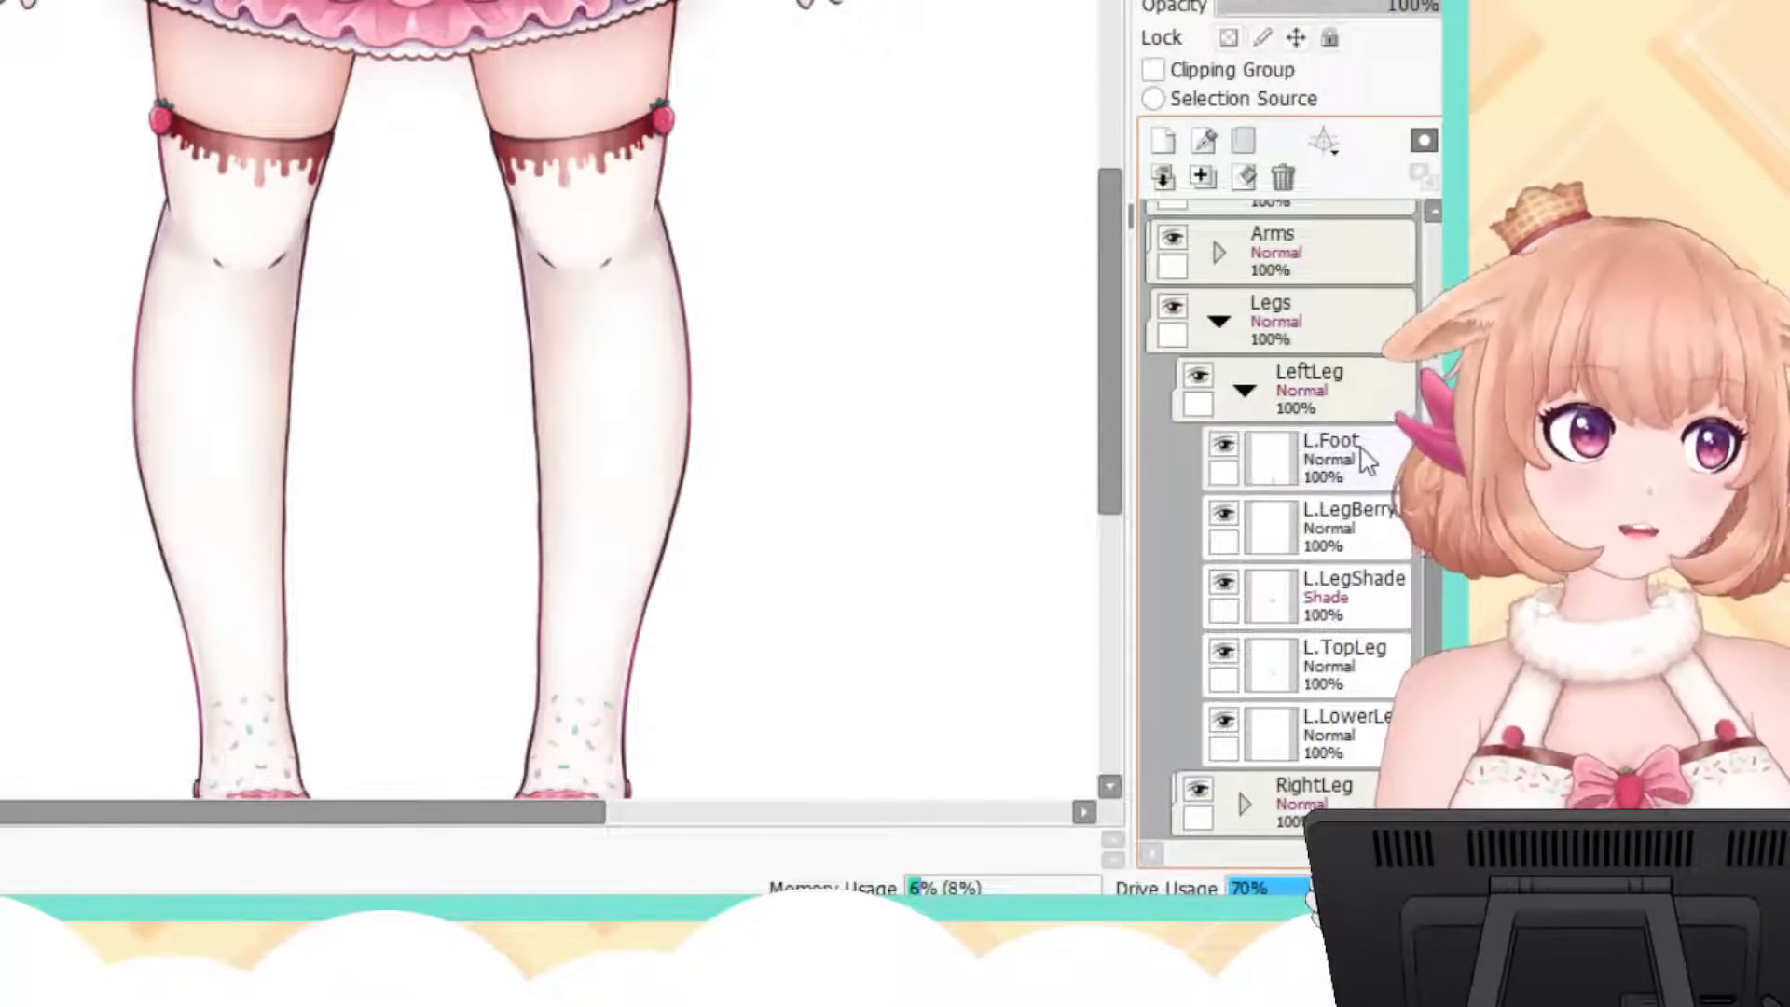
Step: Select the L.LegShade layer and switch its clipping group on and off to demonstrate clipping the leg shade
left_click(1342, 597)
left_click(1154, 71)
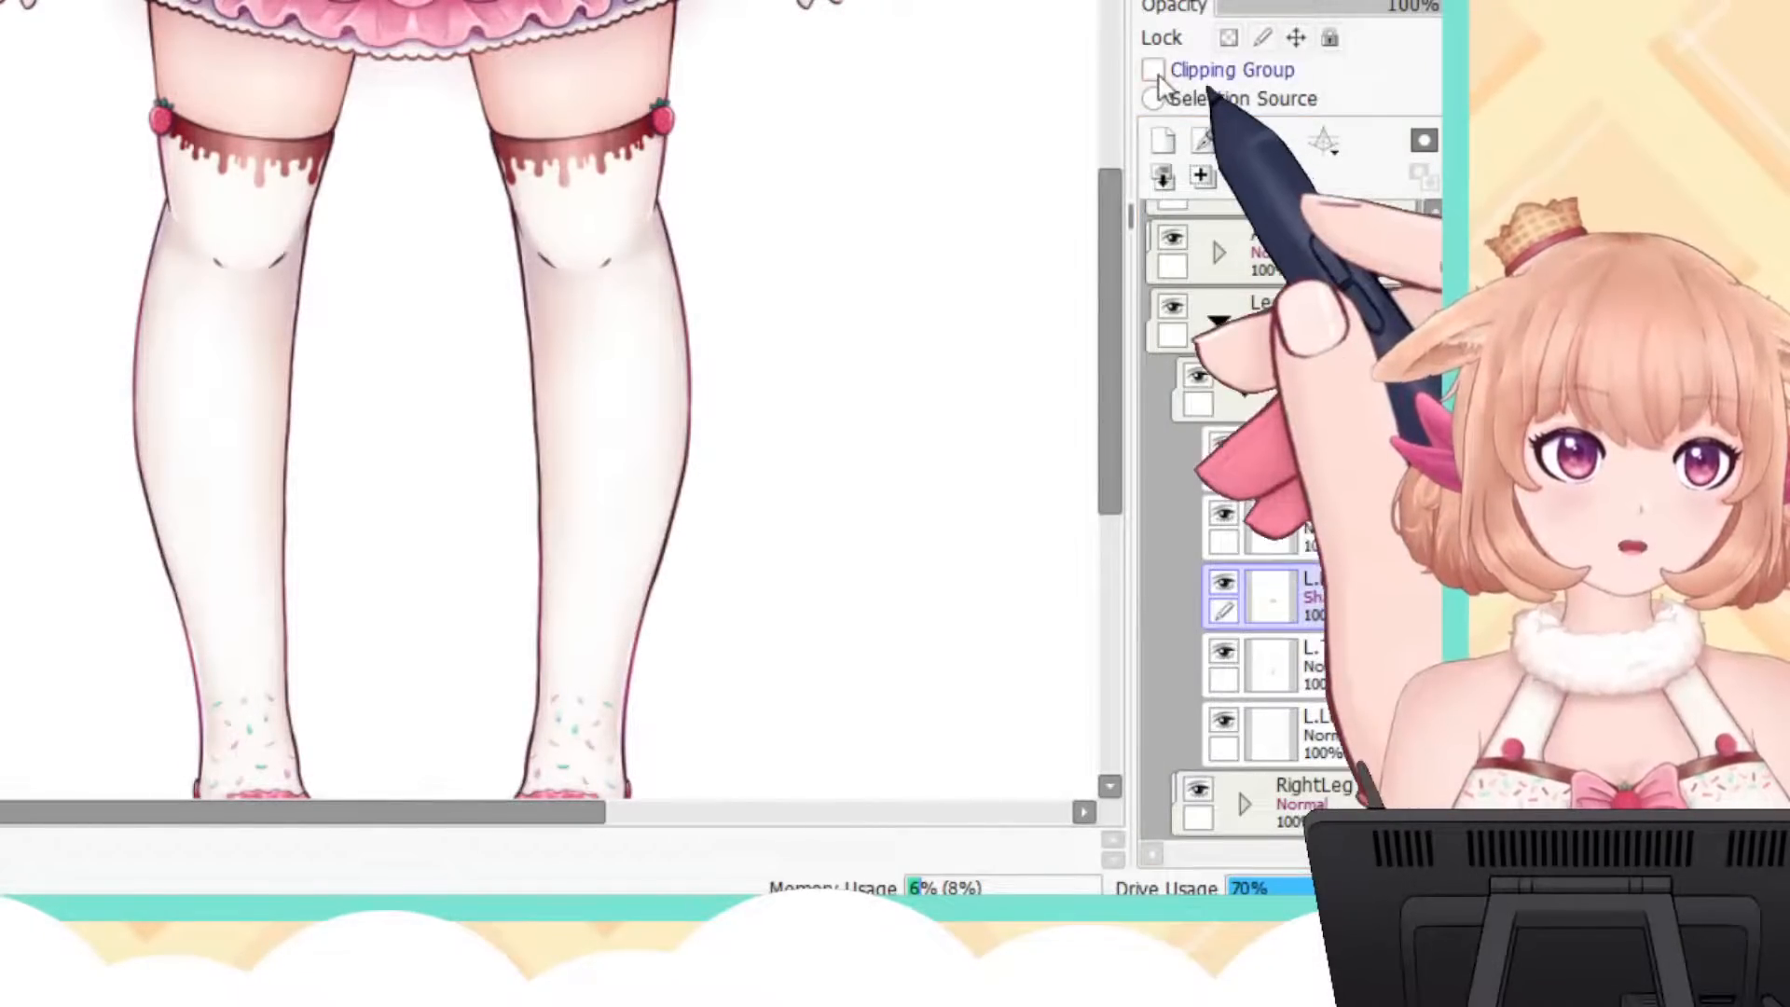
left_click(1154, 71)
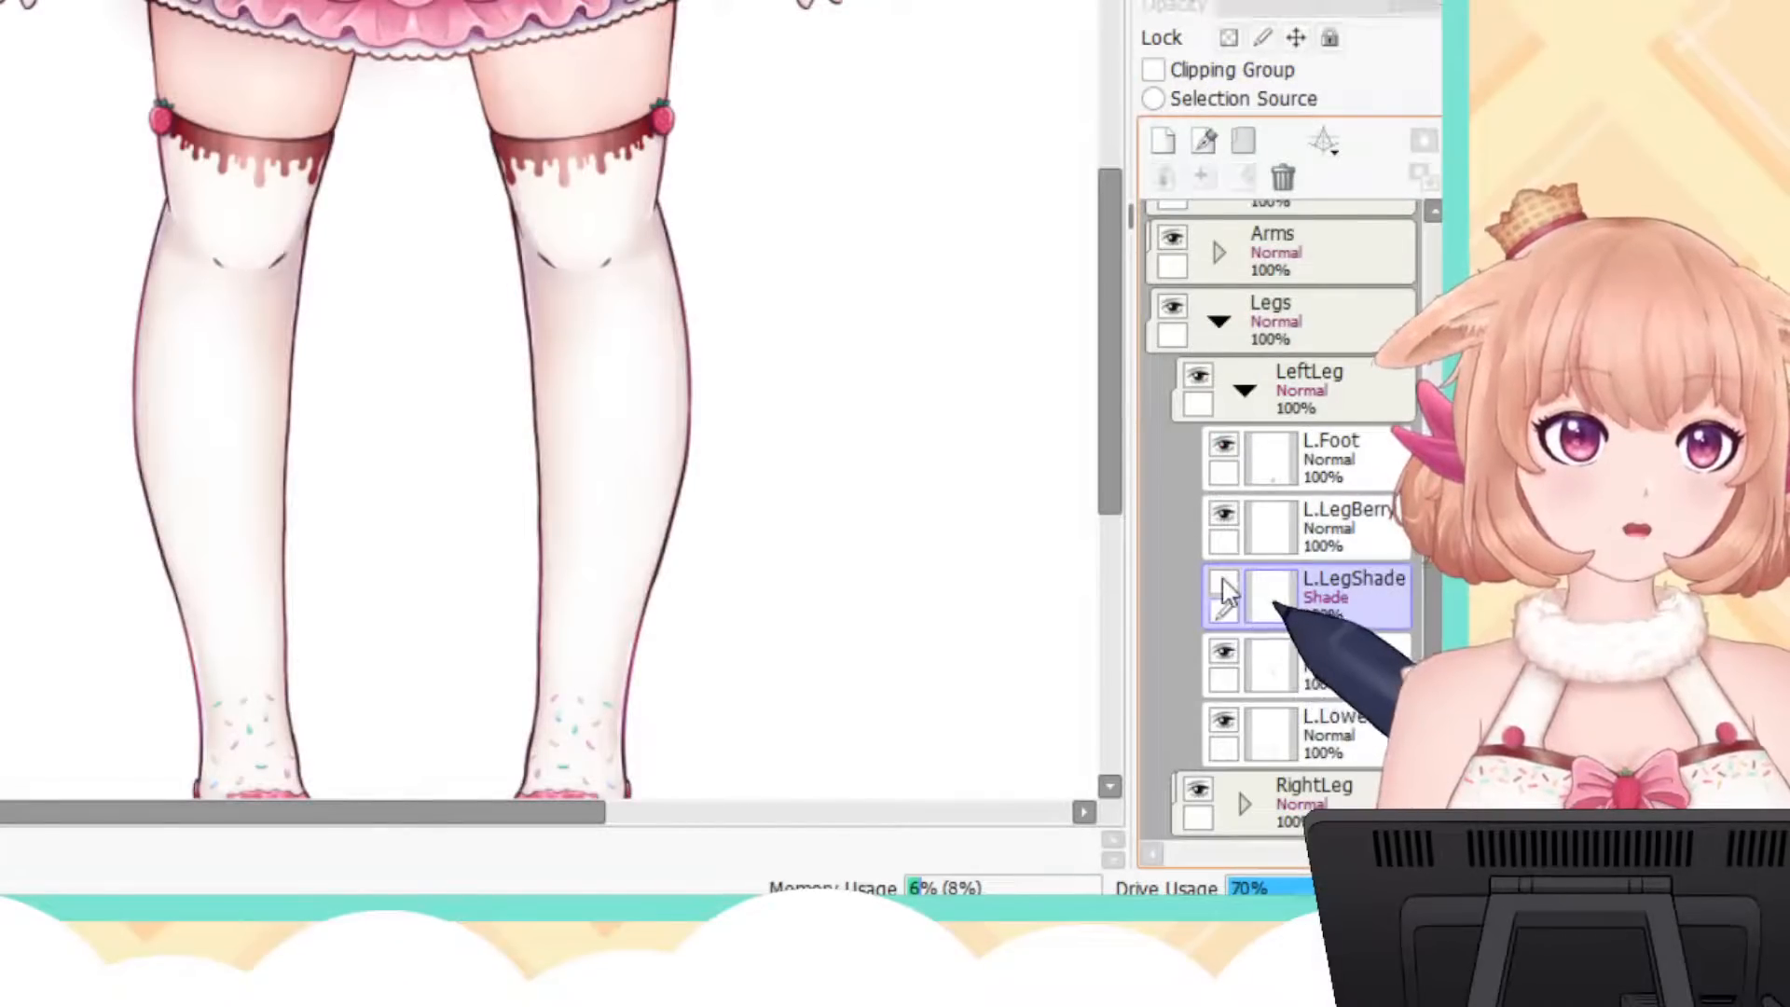
left_click(1154, 71)
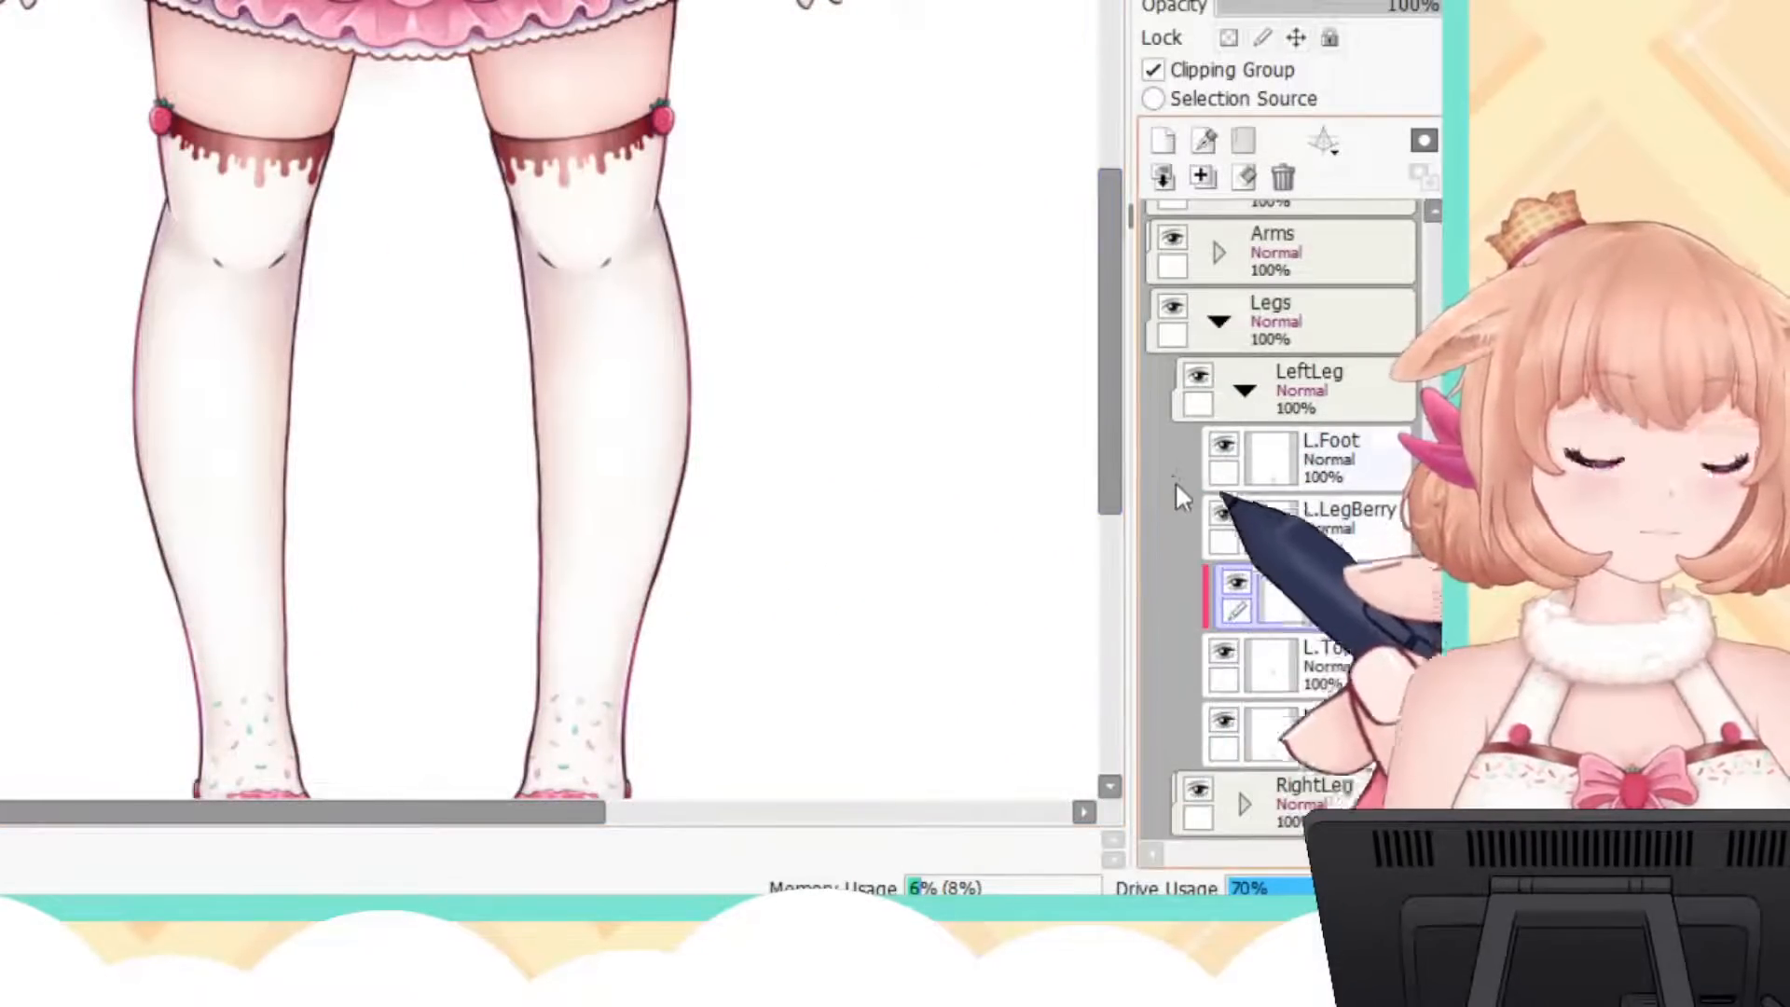
left_click(1154, 71)
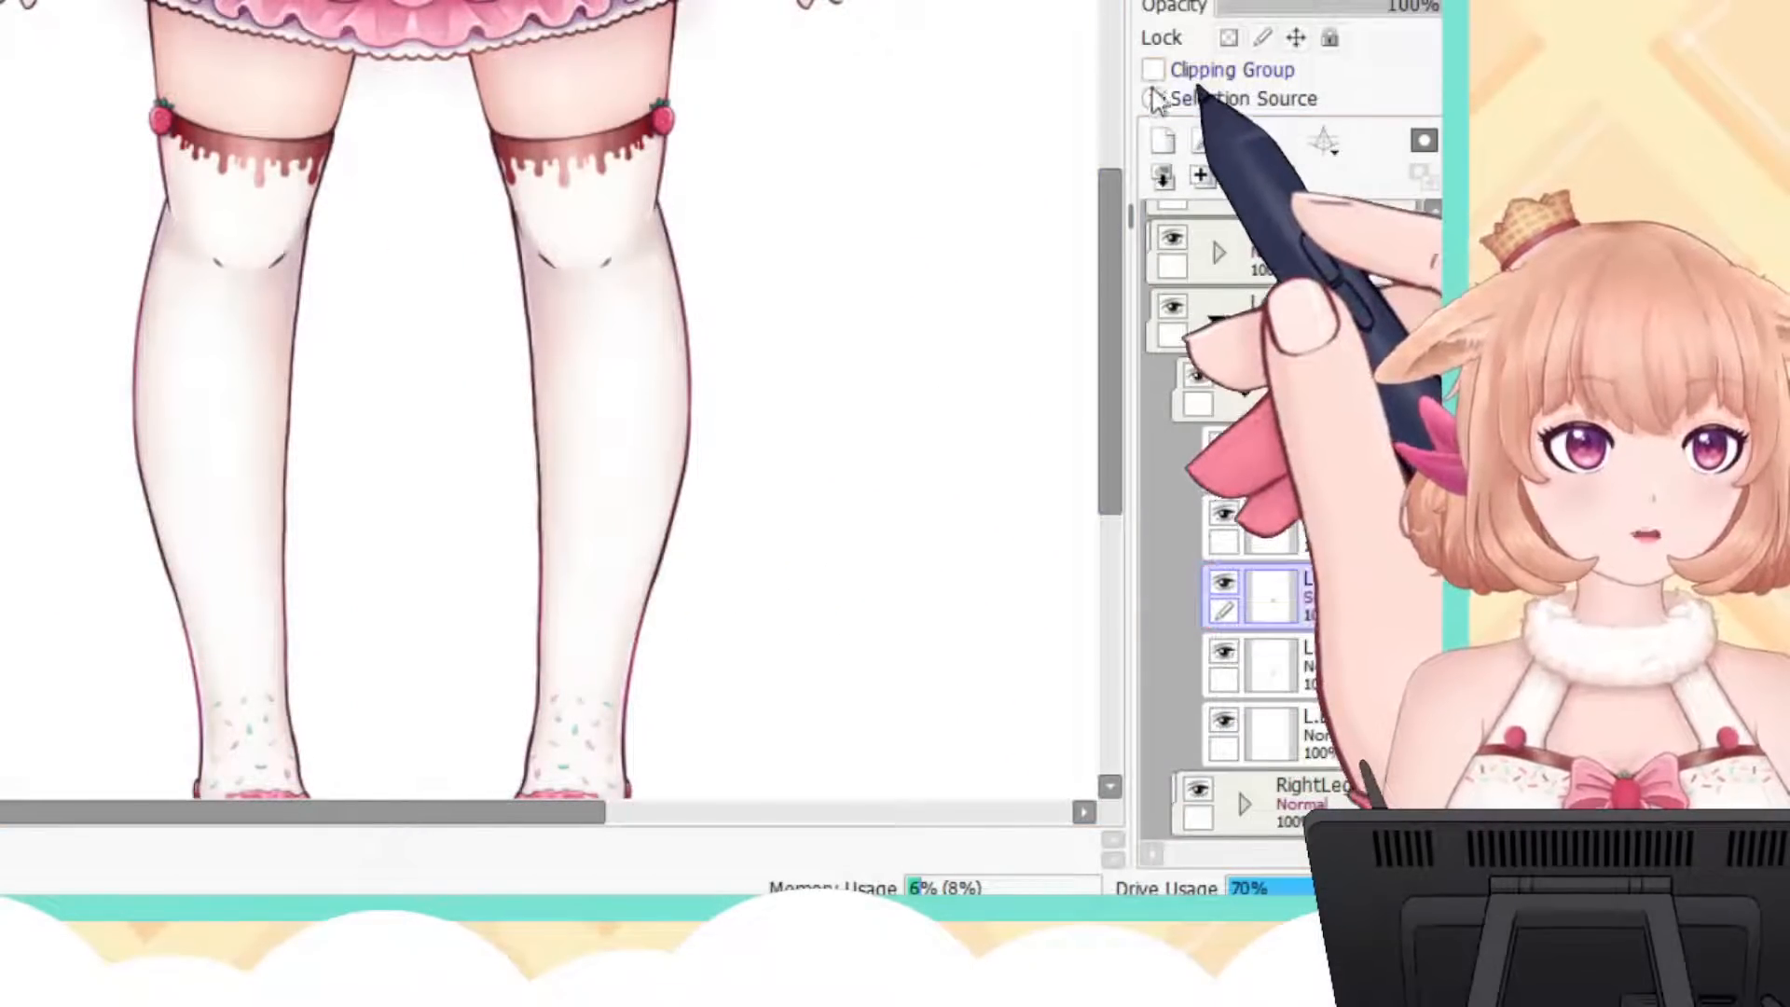
Step: Select the L.LegBerry layer and toggle the L.LegBerry and L.Foot layers to examine how the strawberry and foot are separated
left_click(1305, 536)
left_click(1224, 514)
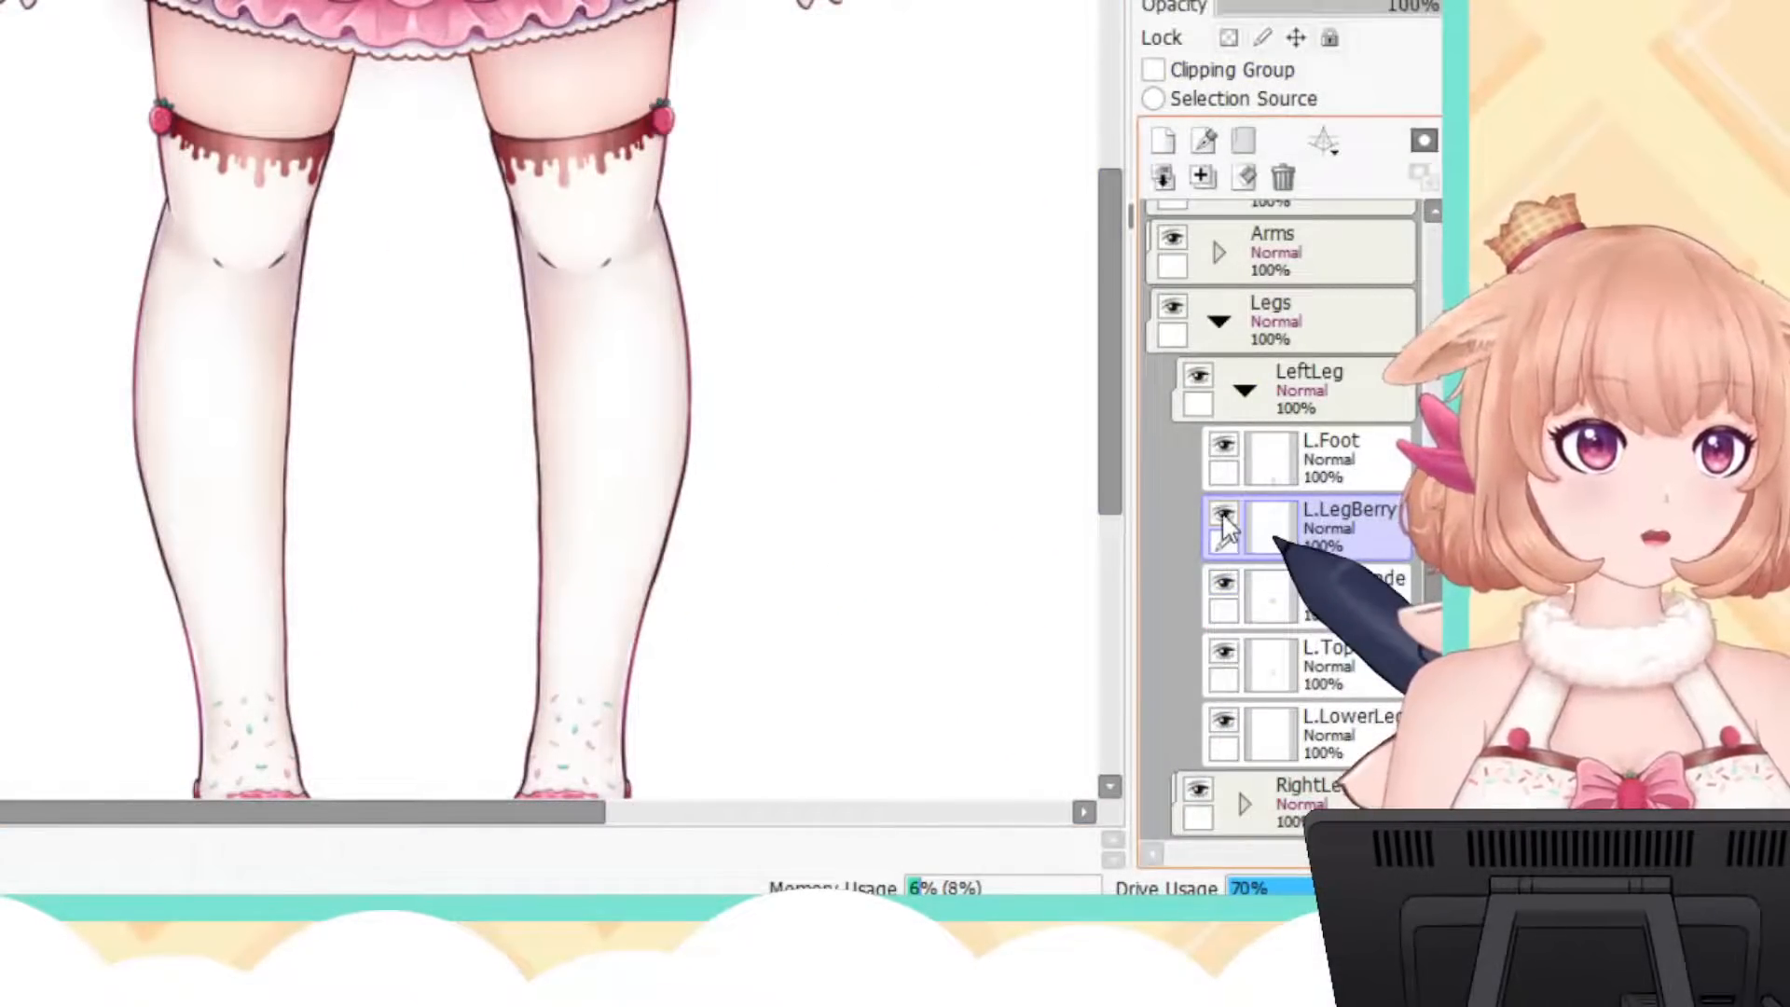
left_click(1224, 519)
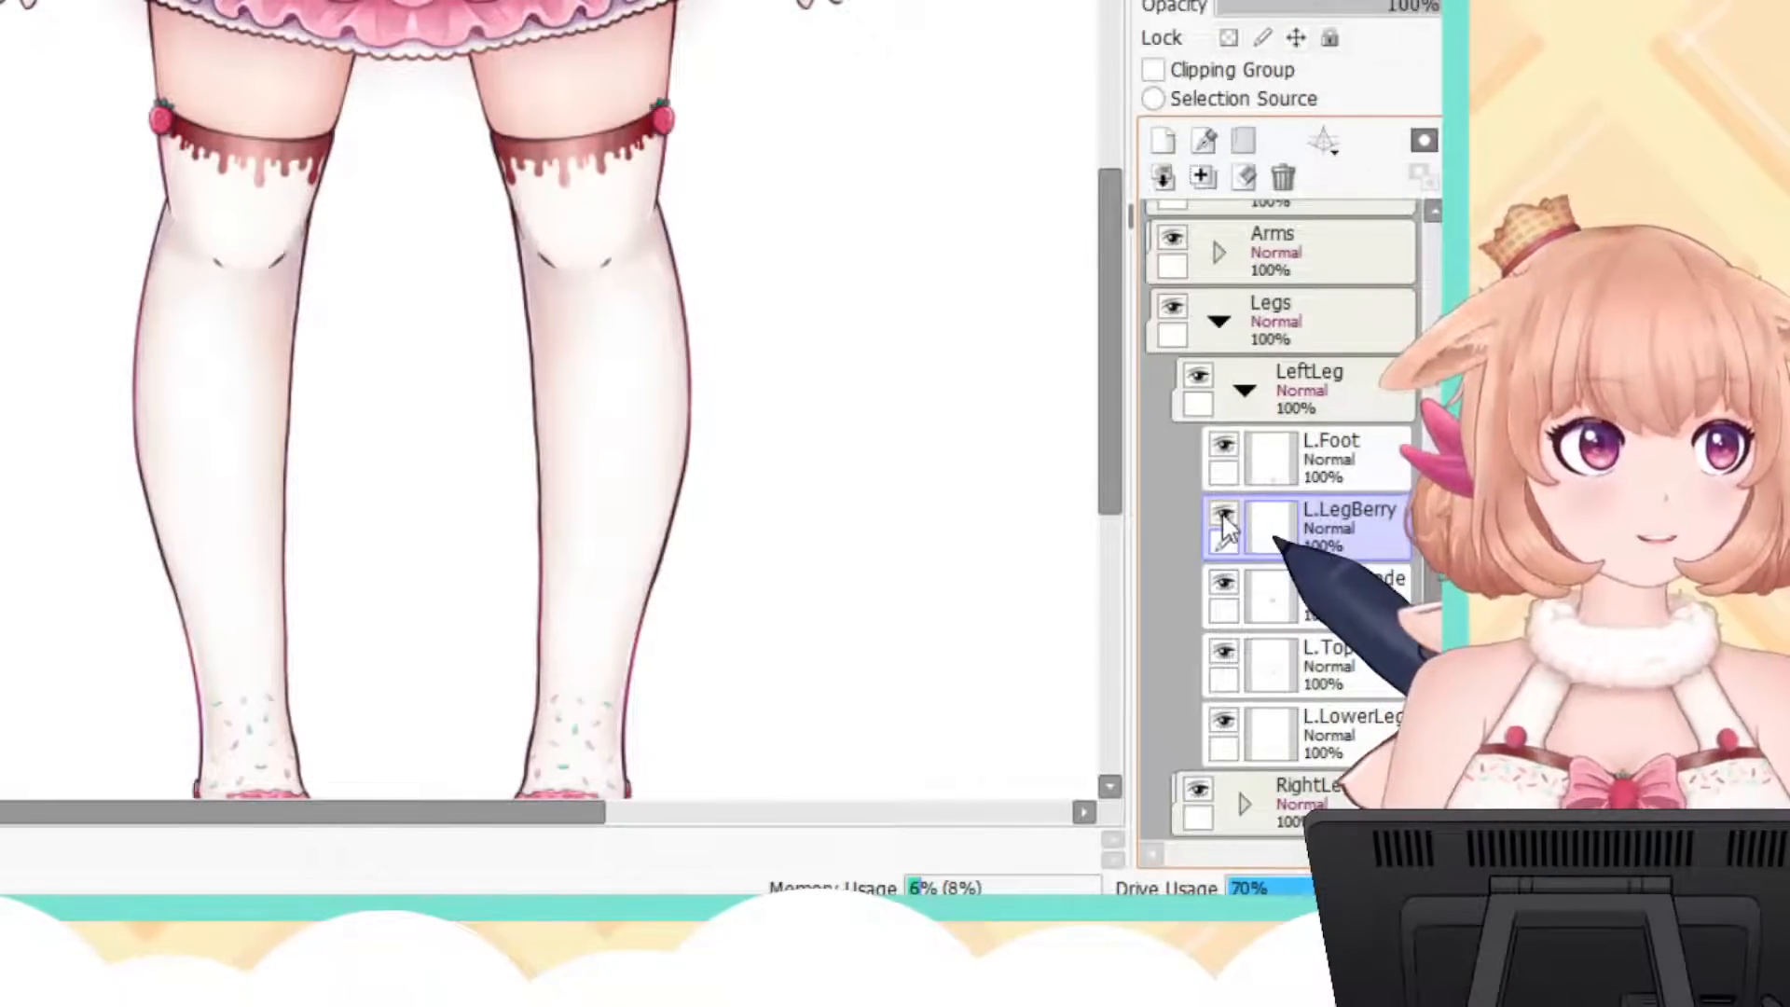
left_click_drag(1103, 294, 1121, 369)
left_click(1224, 446)
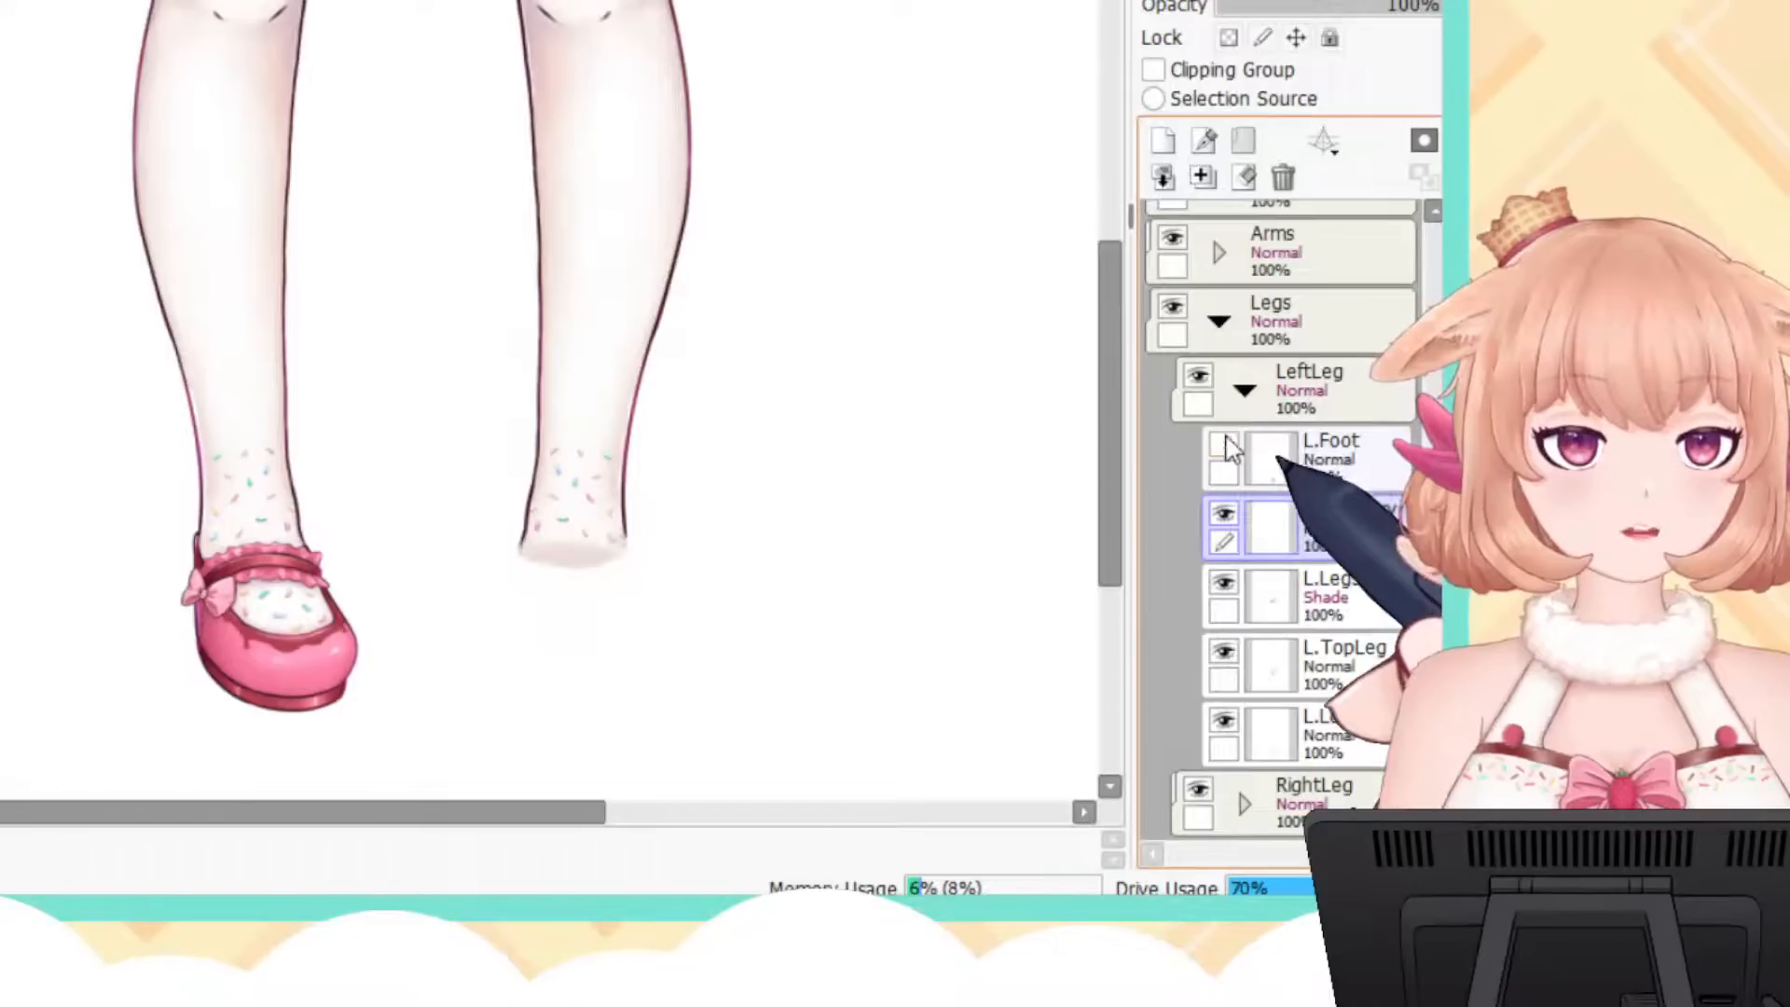
left_click(1224, 446)
left_click(1224, 446)
left_click(1224, 445)
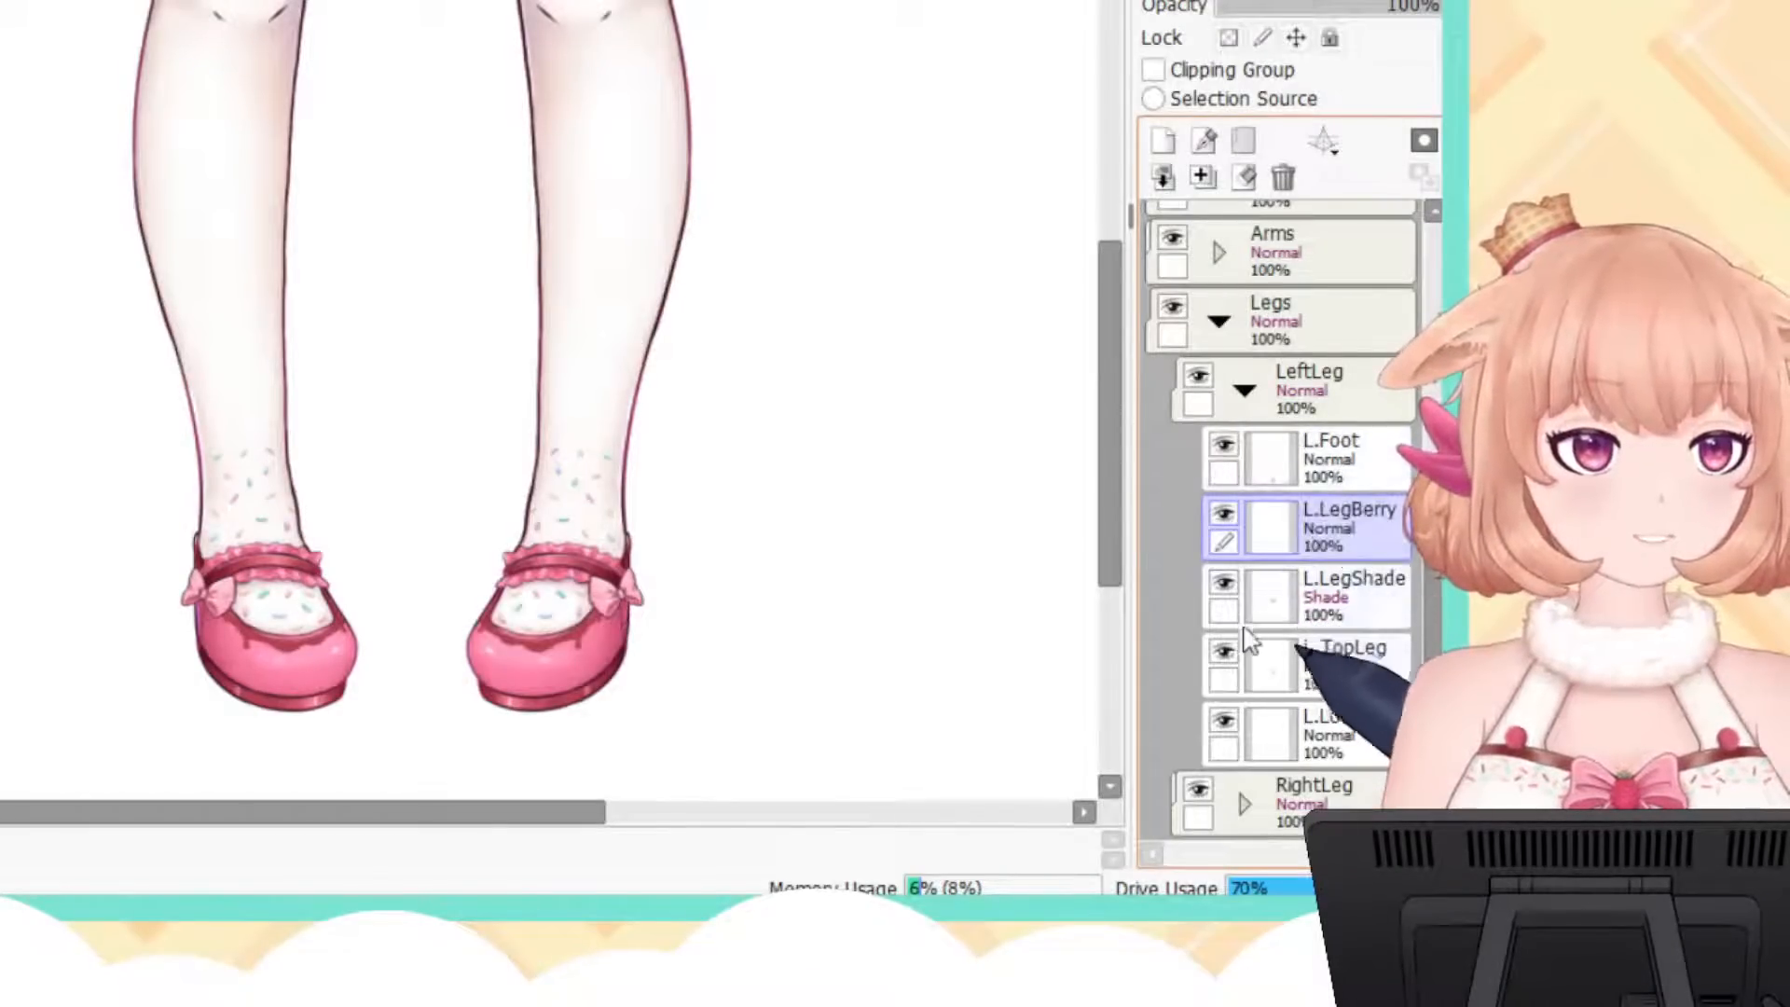
Step: Toggle the L.TopLeg and L.LowerLeg layers to examine how the left leg is split at the knee
left_click(1224, 723)
left_click(1224, 723)
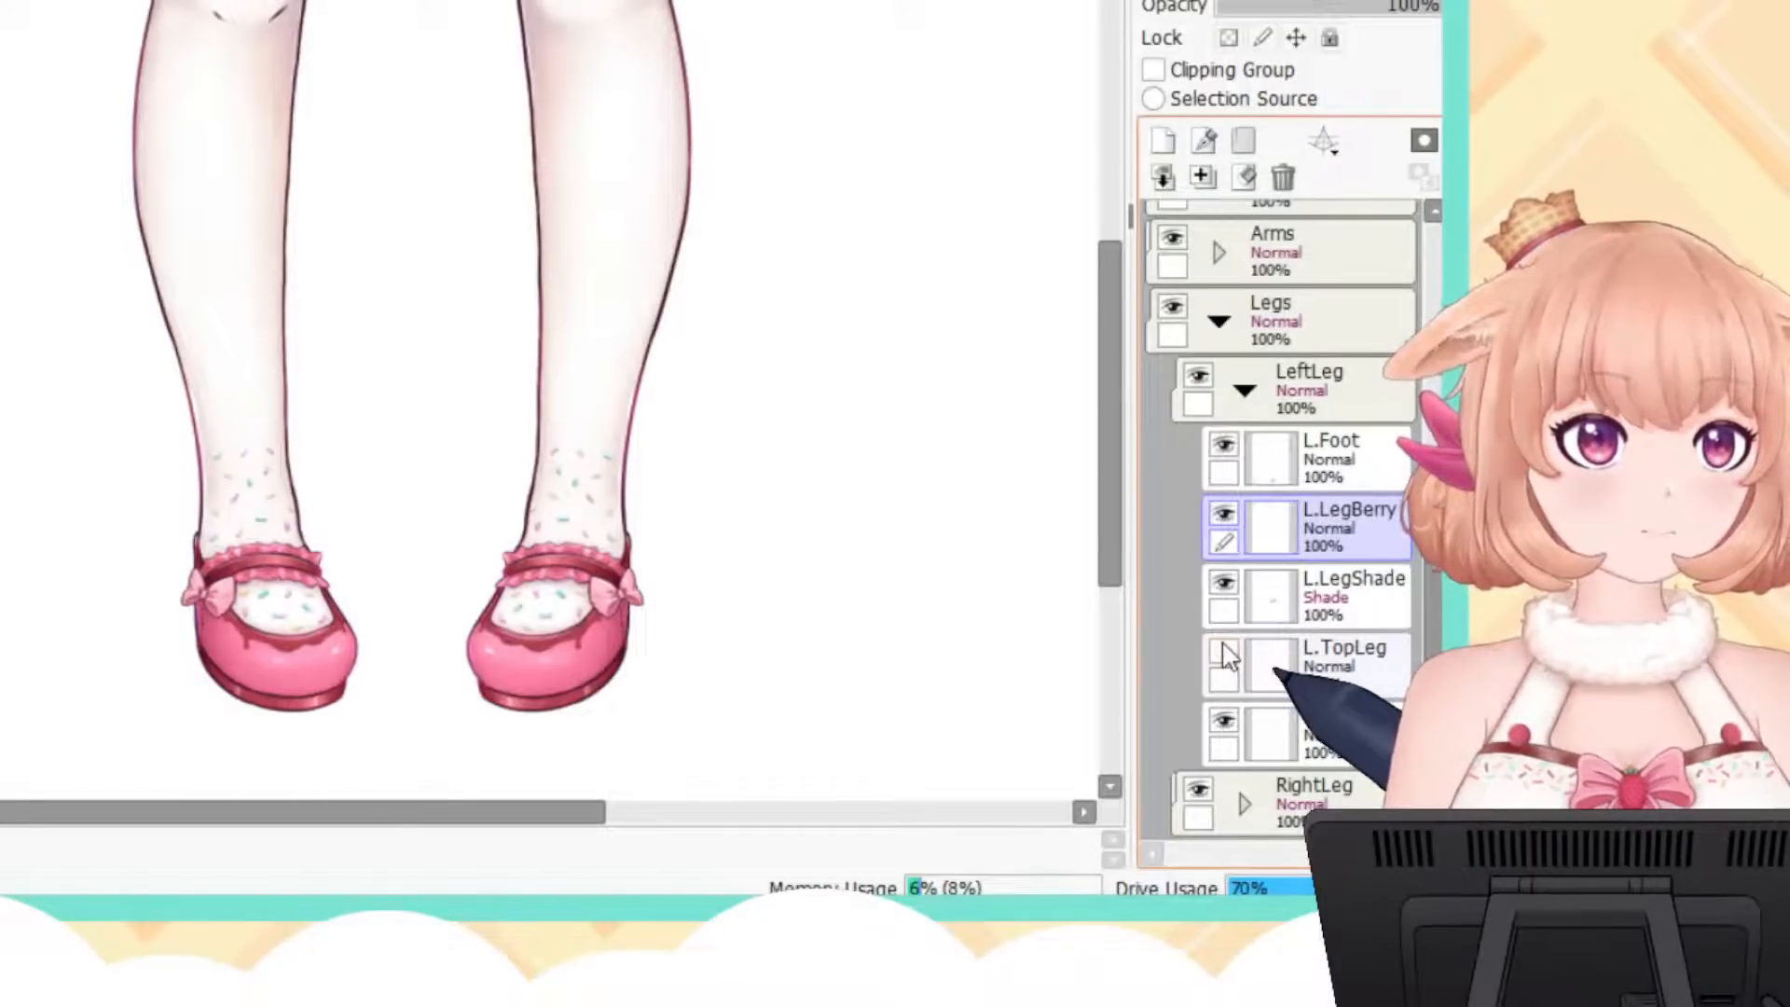
left_click_drag(1115, 444, 1087, 371)
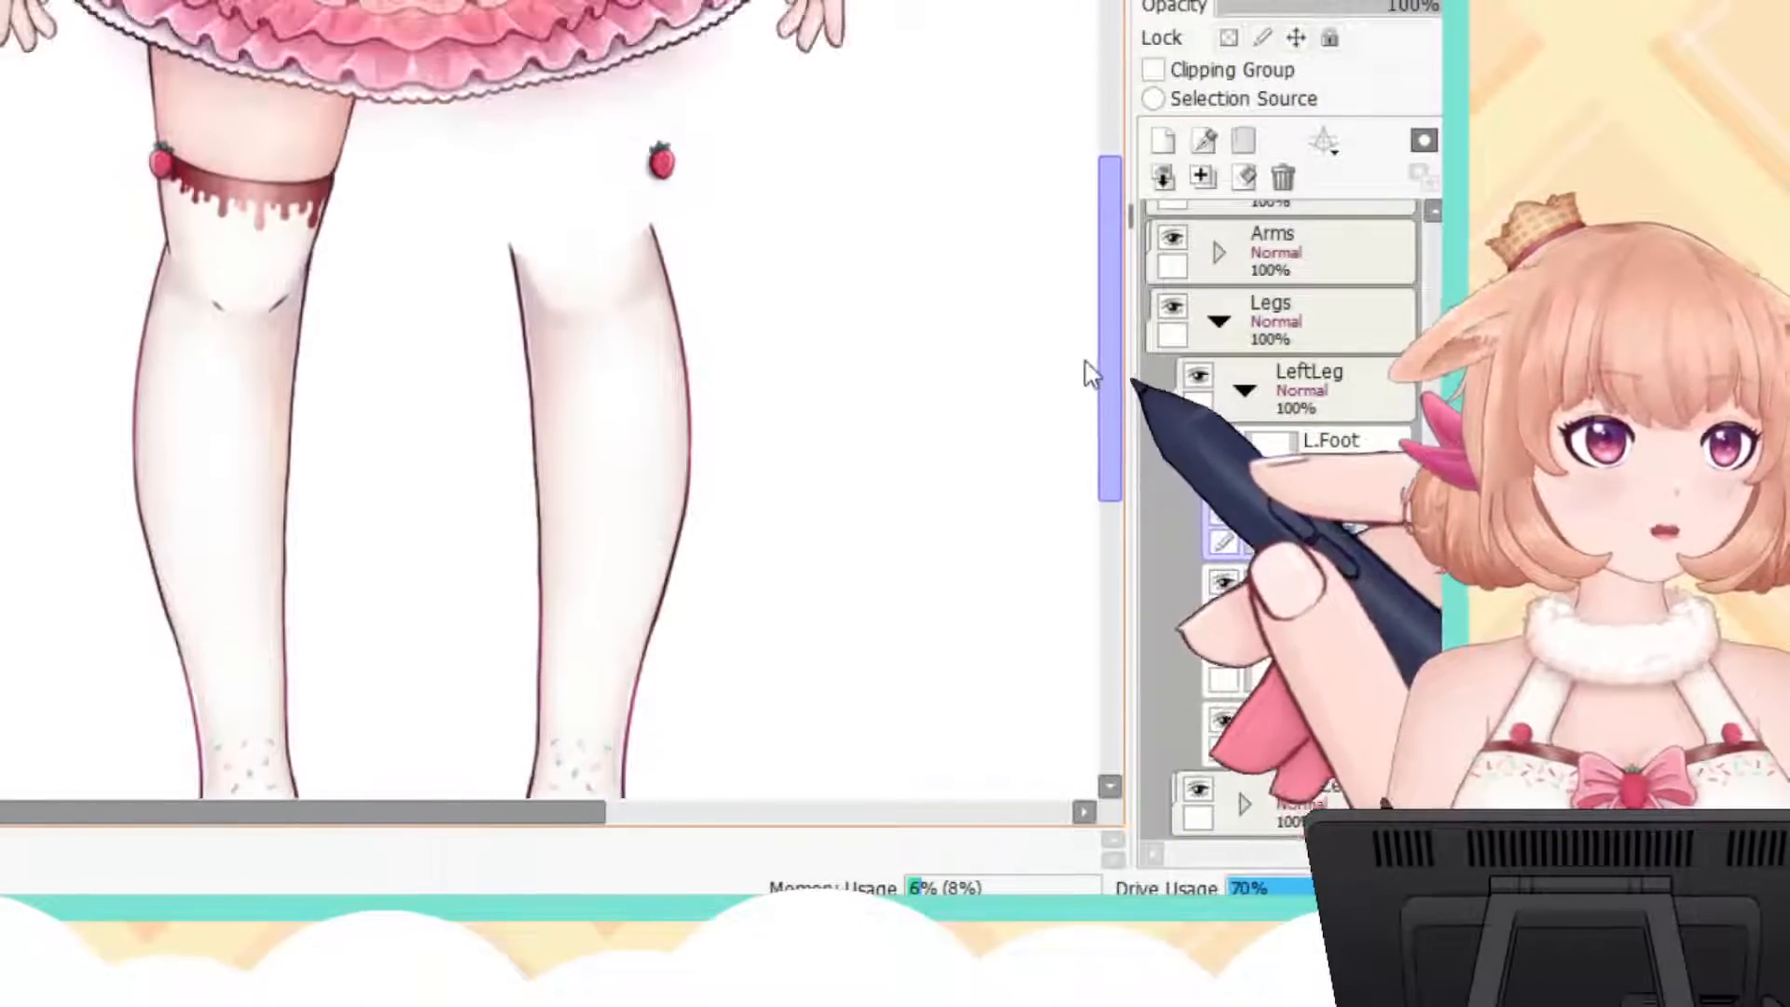
left_click(1231, 652)
left_click(1231, 652)
left_click(1231, 652)
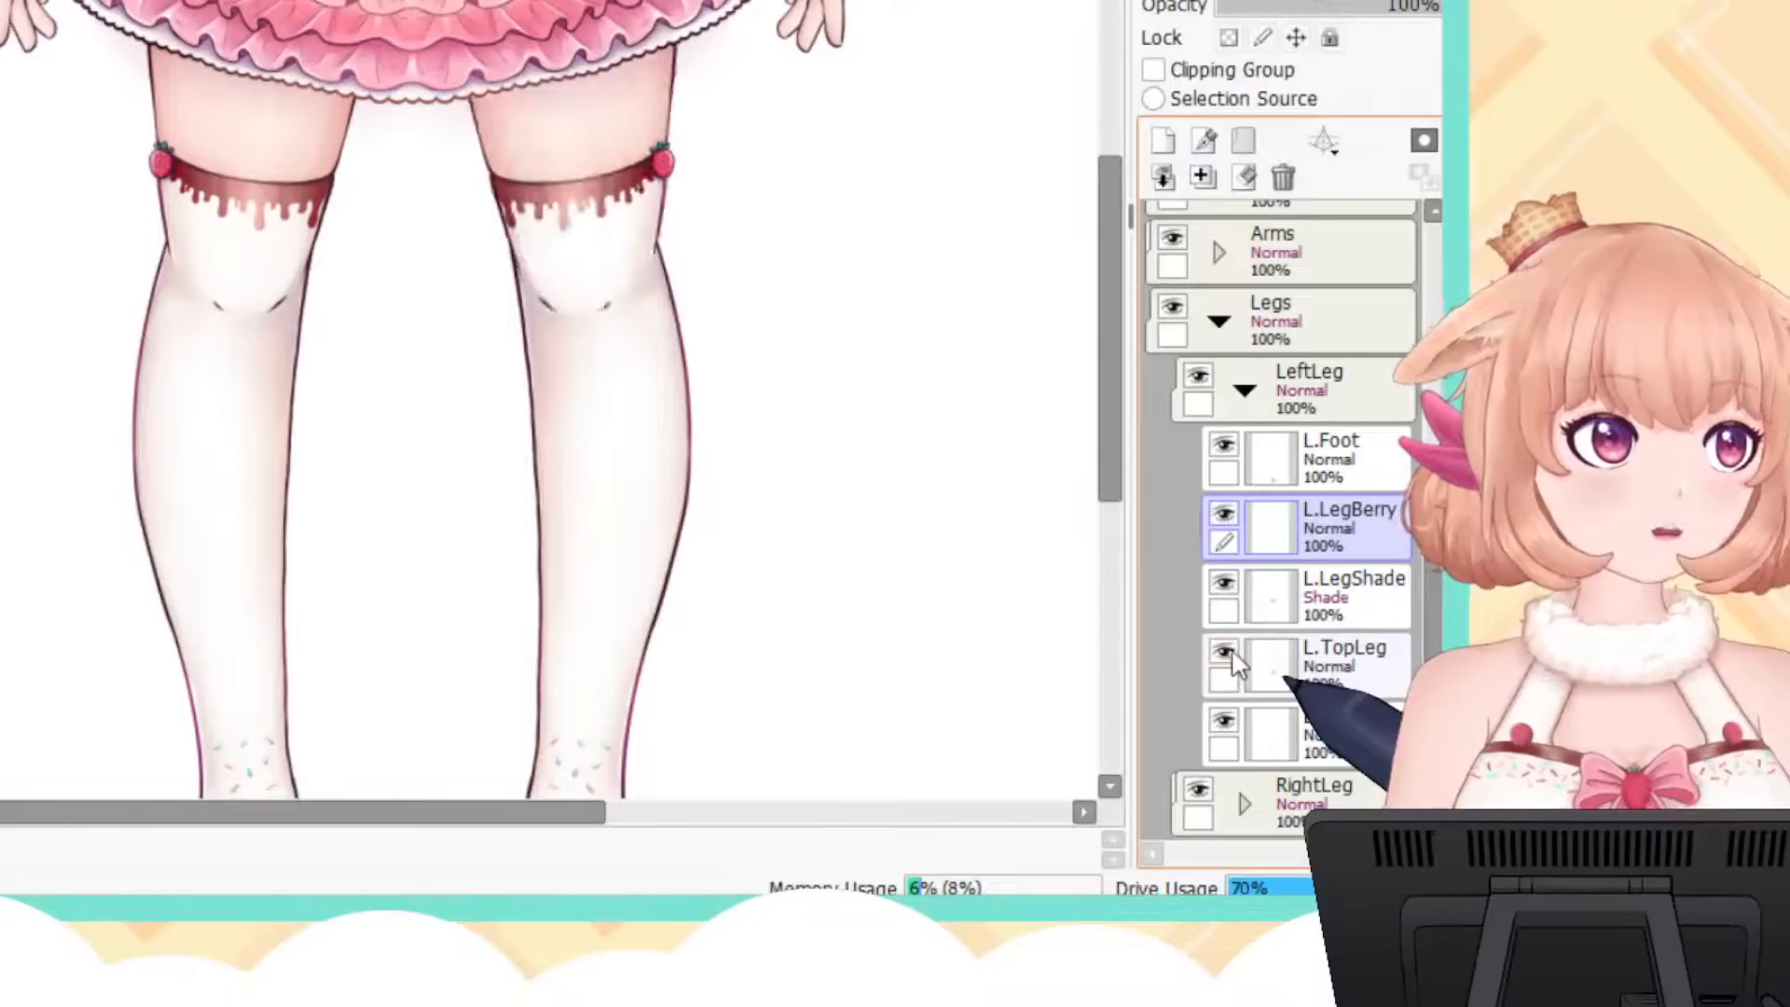
left_click(1231, 652)
left_click(1231, 652)
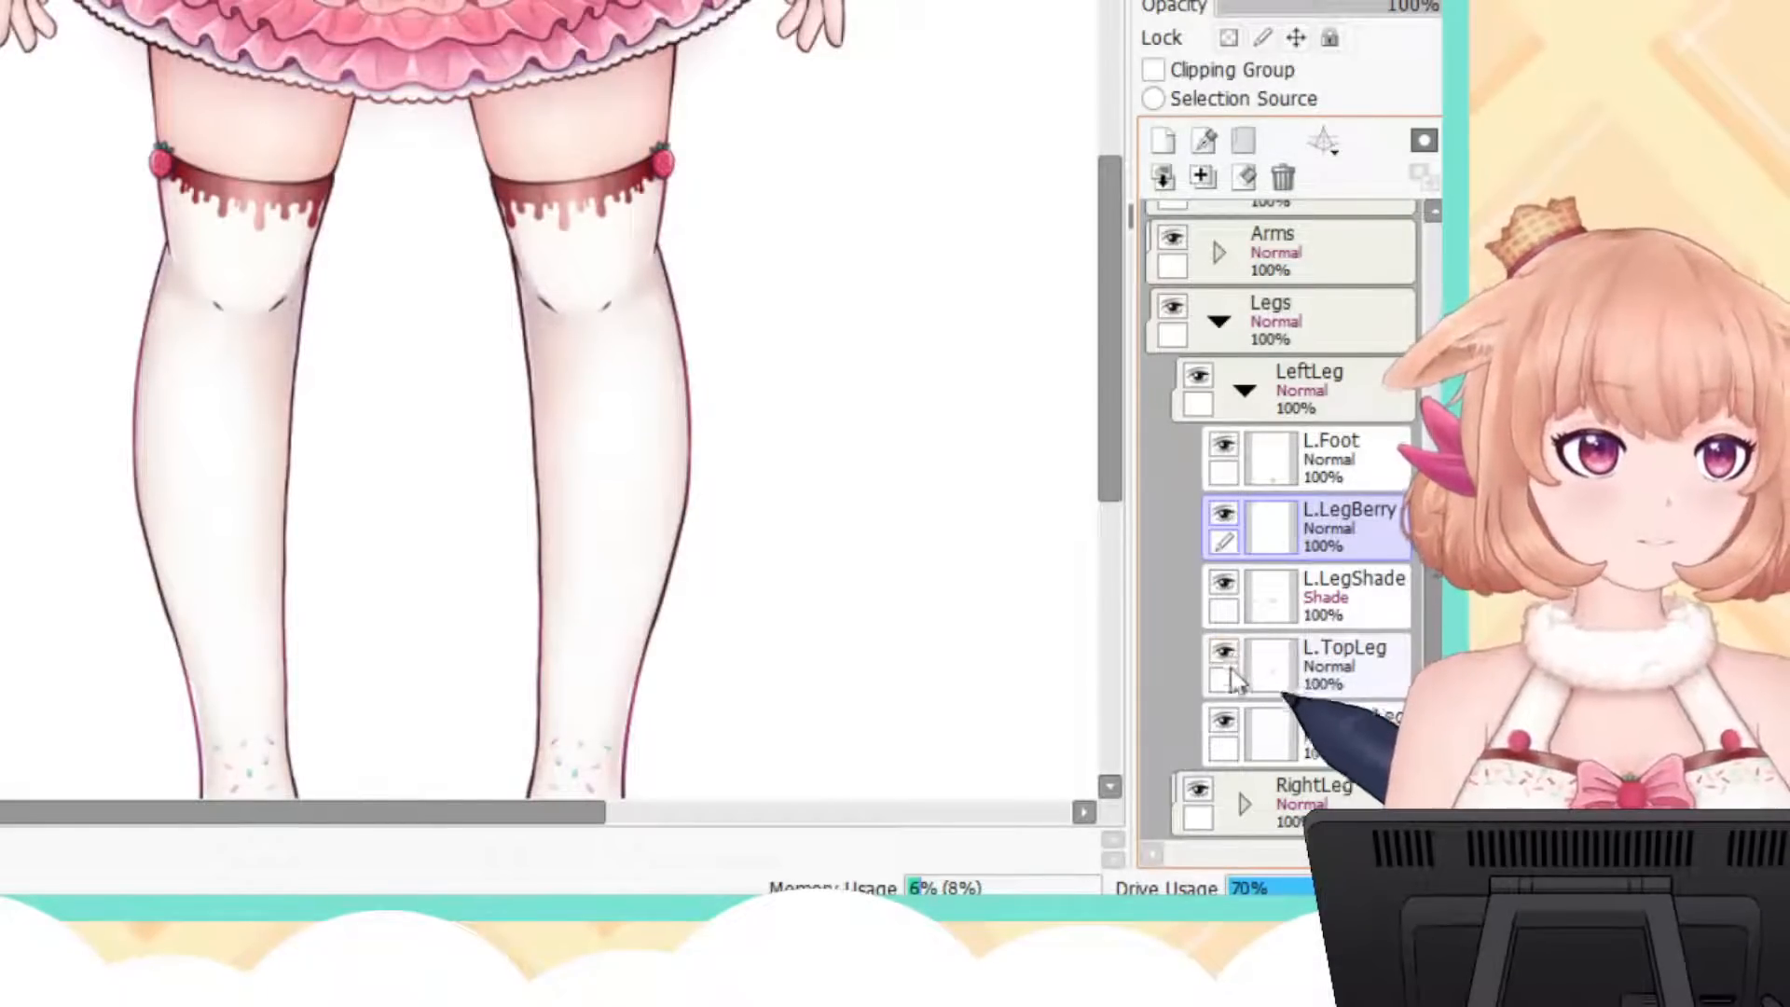
left_click(1225, 723)
left_click(1225, 723)
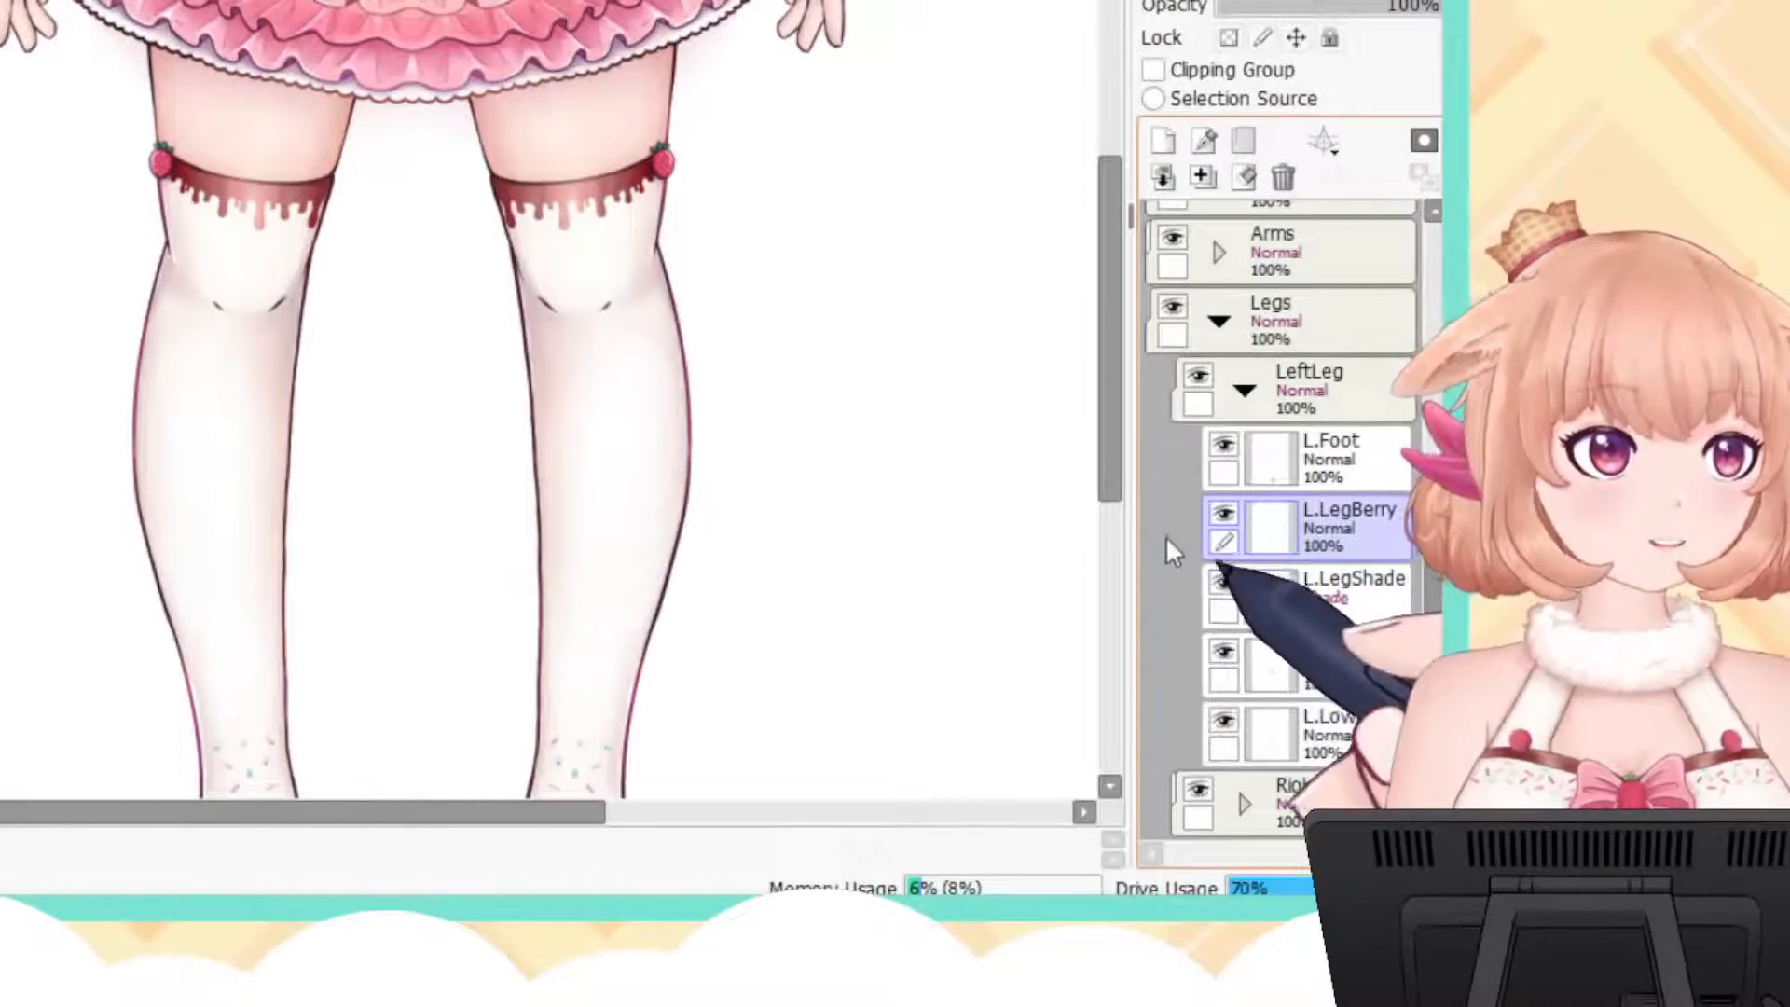
Step: Collapse the LeftLeg and Legs folders and the other open folders down to the top-level body parts, showing the full character
left_click_drag(1119, 463, 1125, 452)
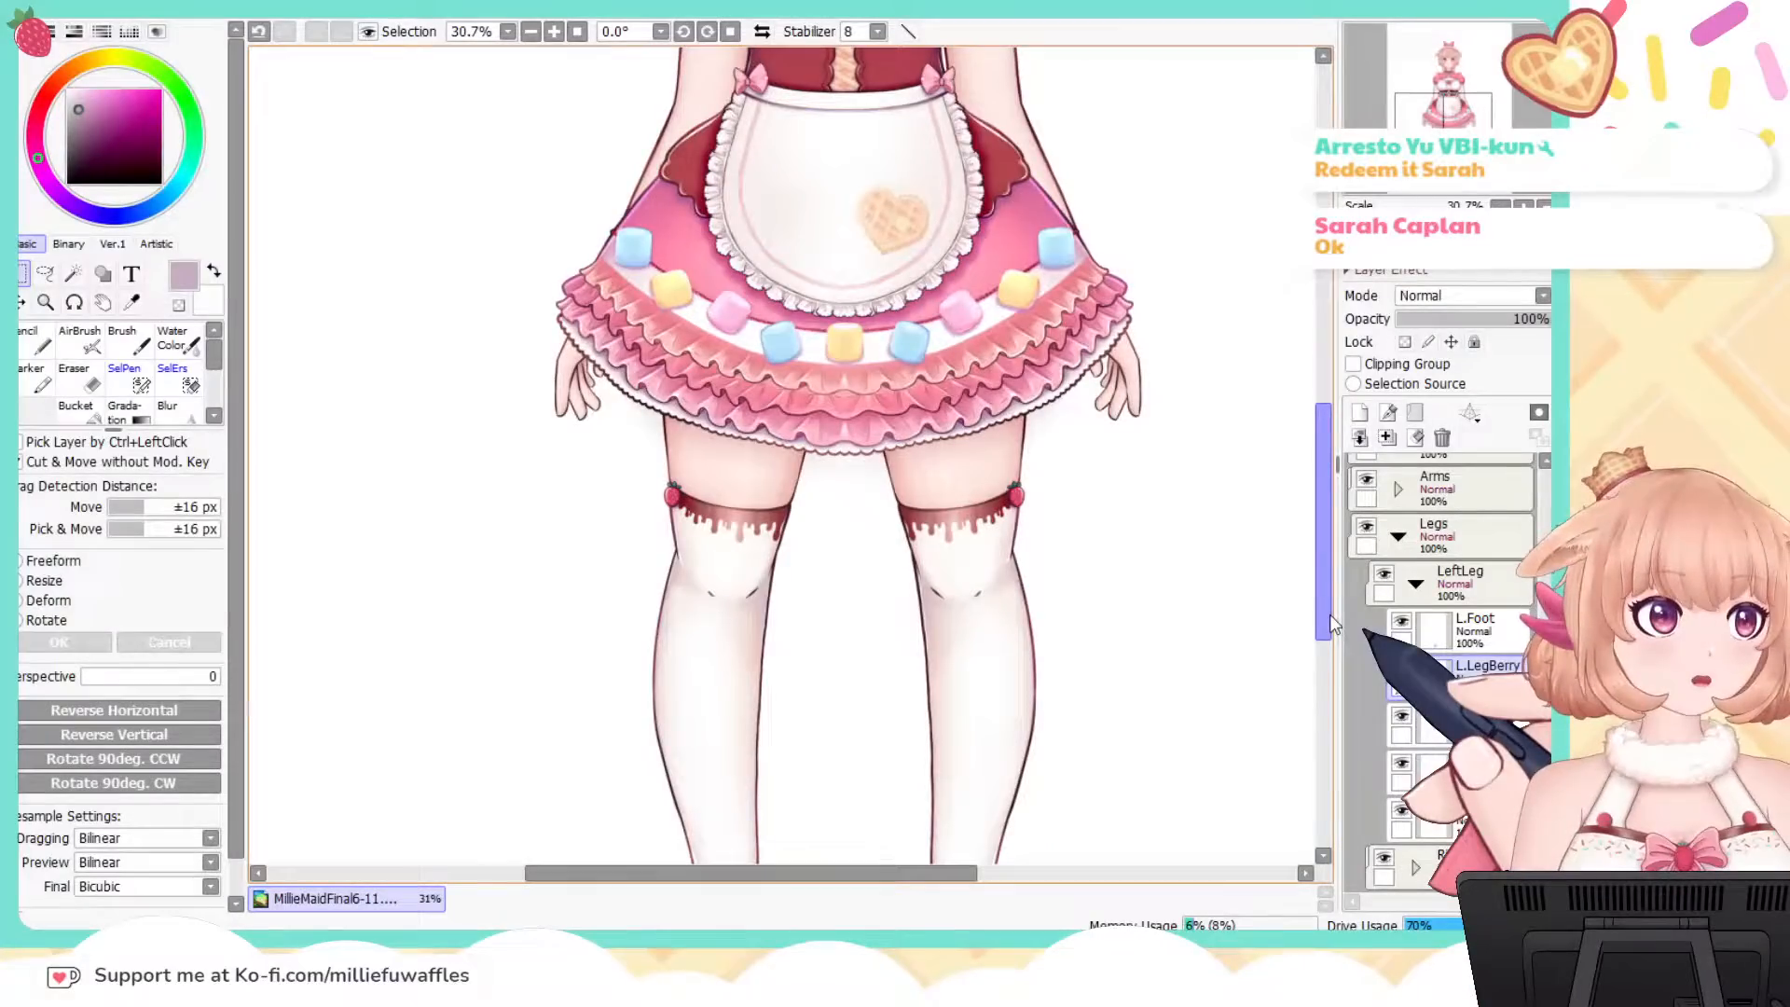
left_click_drag(1329, 614, 1329, 484)
left_click(1413, 571)
left_click(1397, 536)
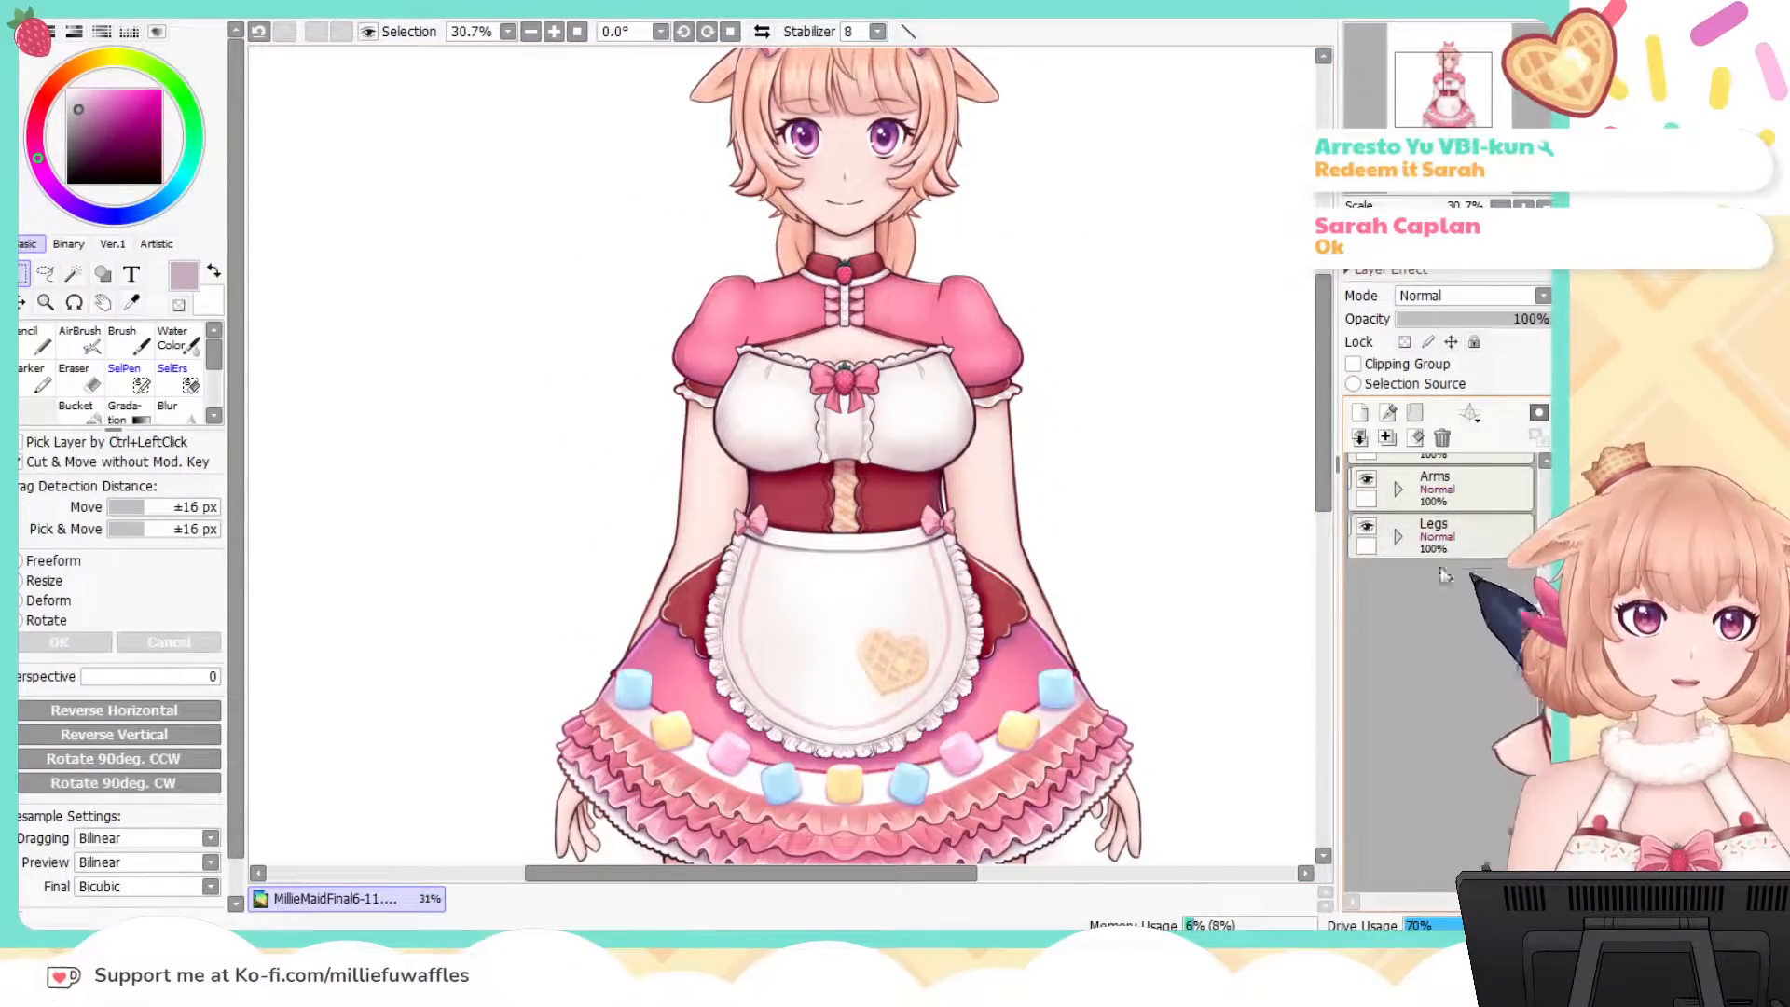
left_click_drag(1543, 725, 1529, 506)
left_click(1396, 655)
left_click(1401, 478)
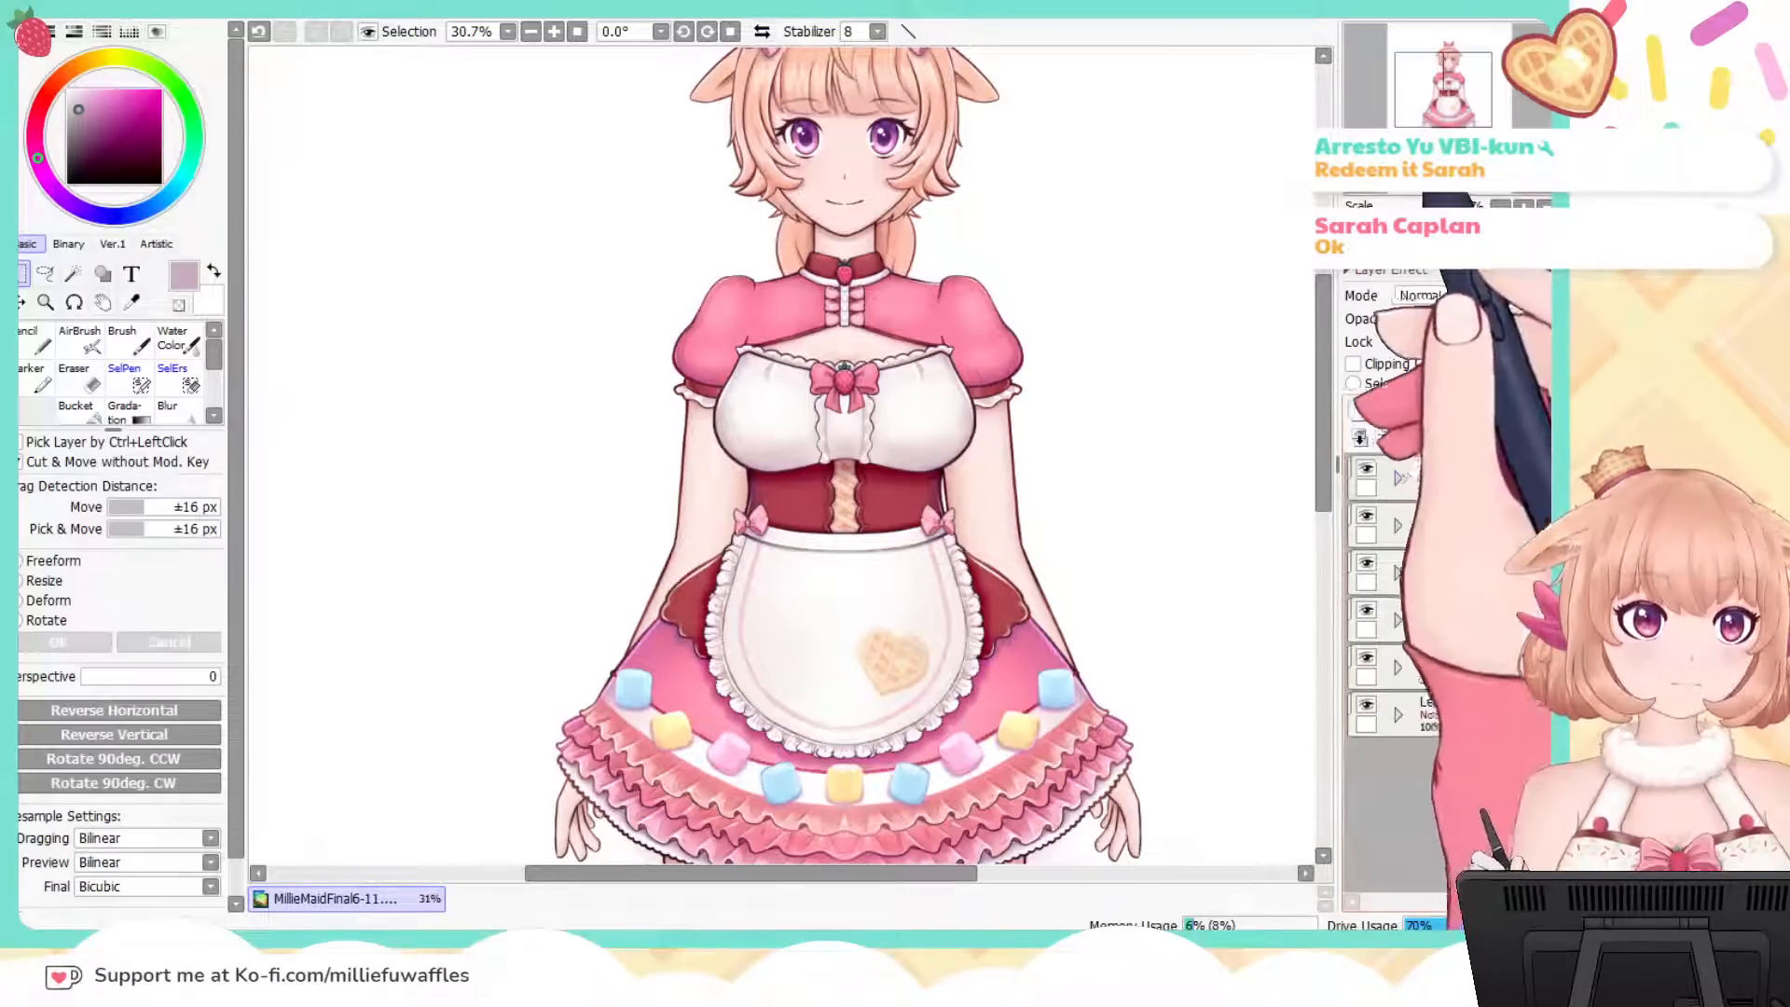
left_click_drag(1426, 205, 1412, 205)
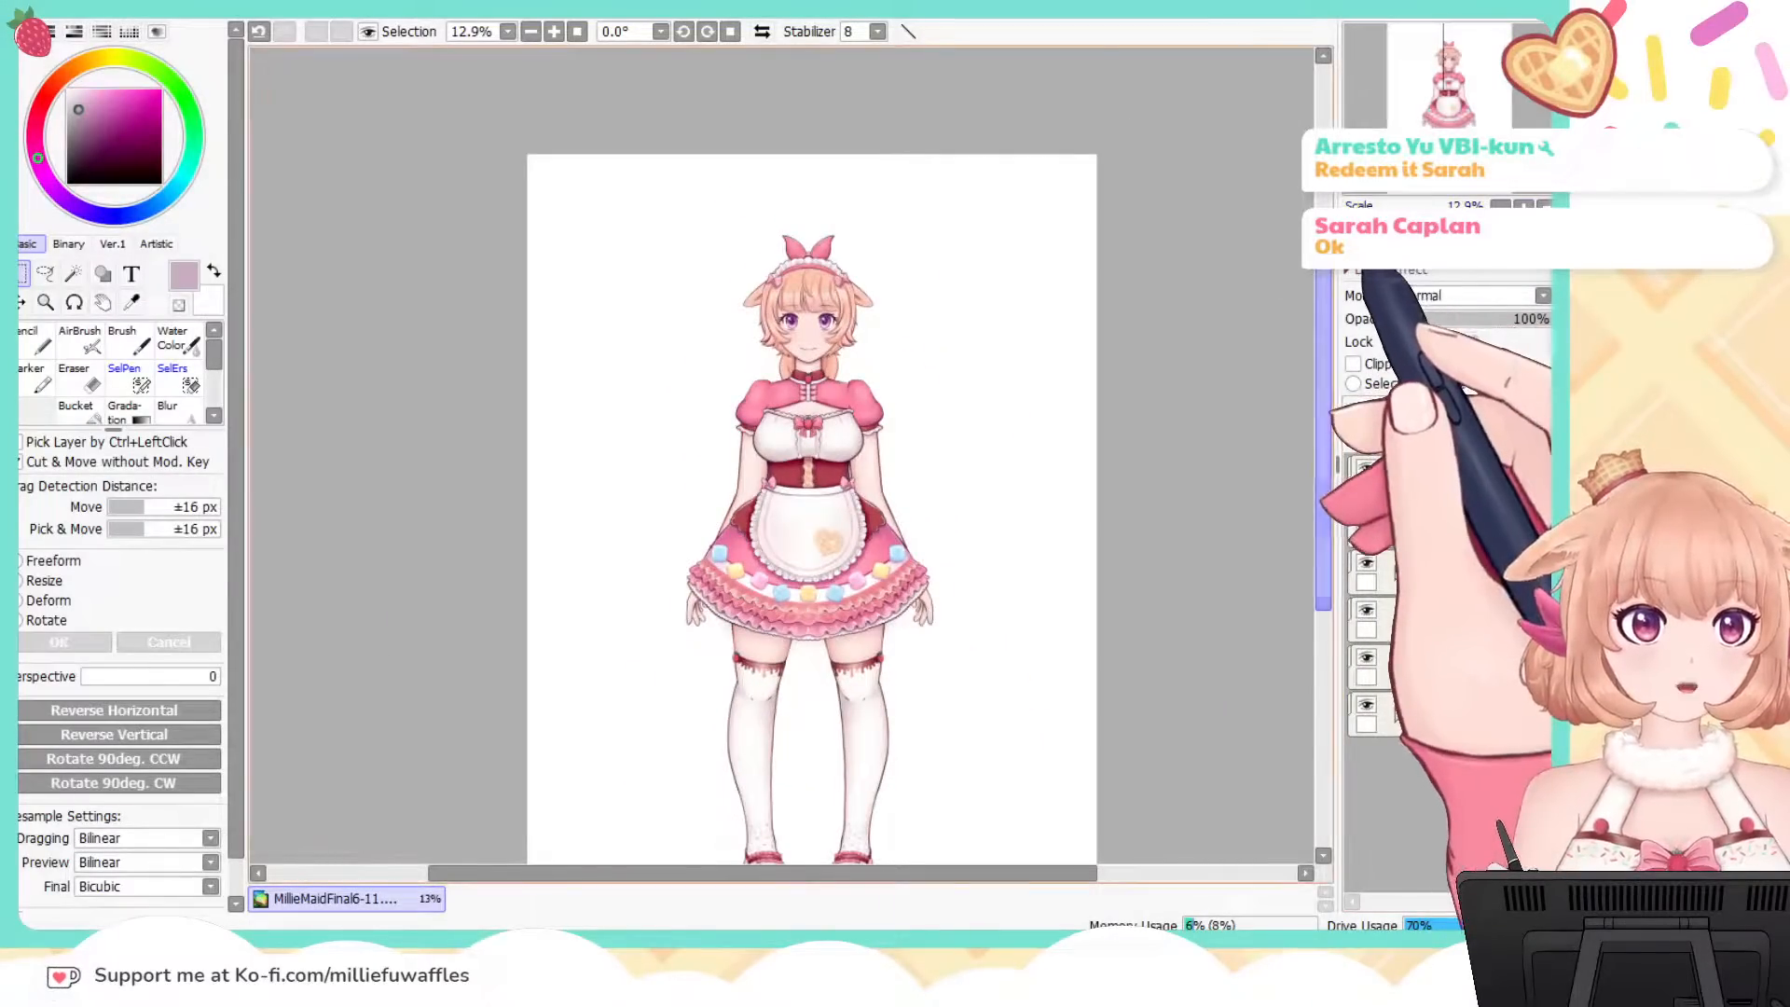
left_click_drag(1322, 244, 1323, 296)
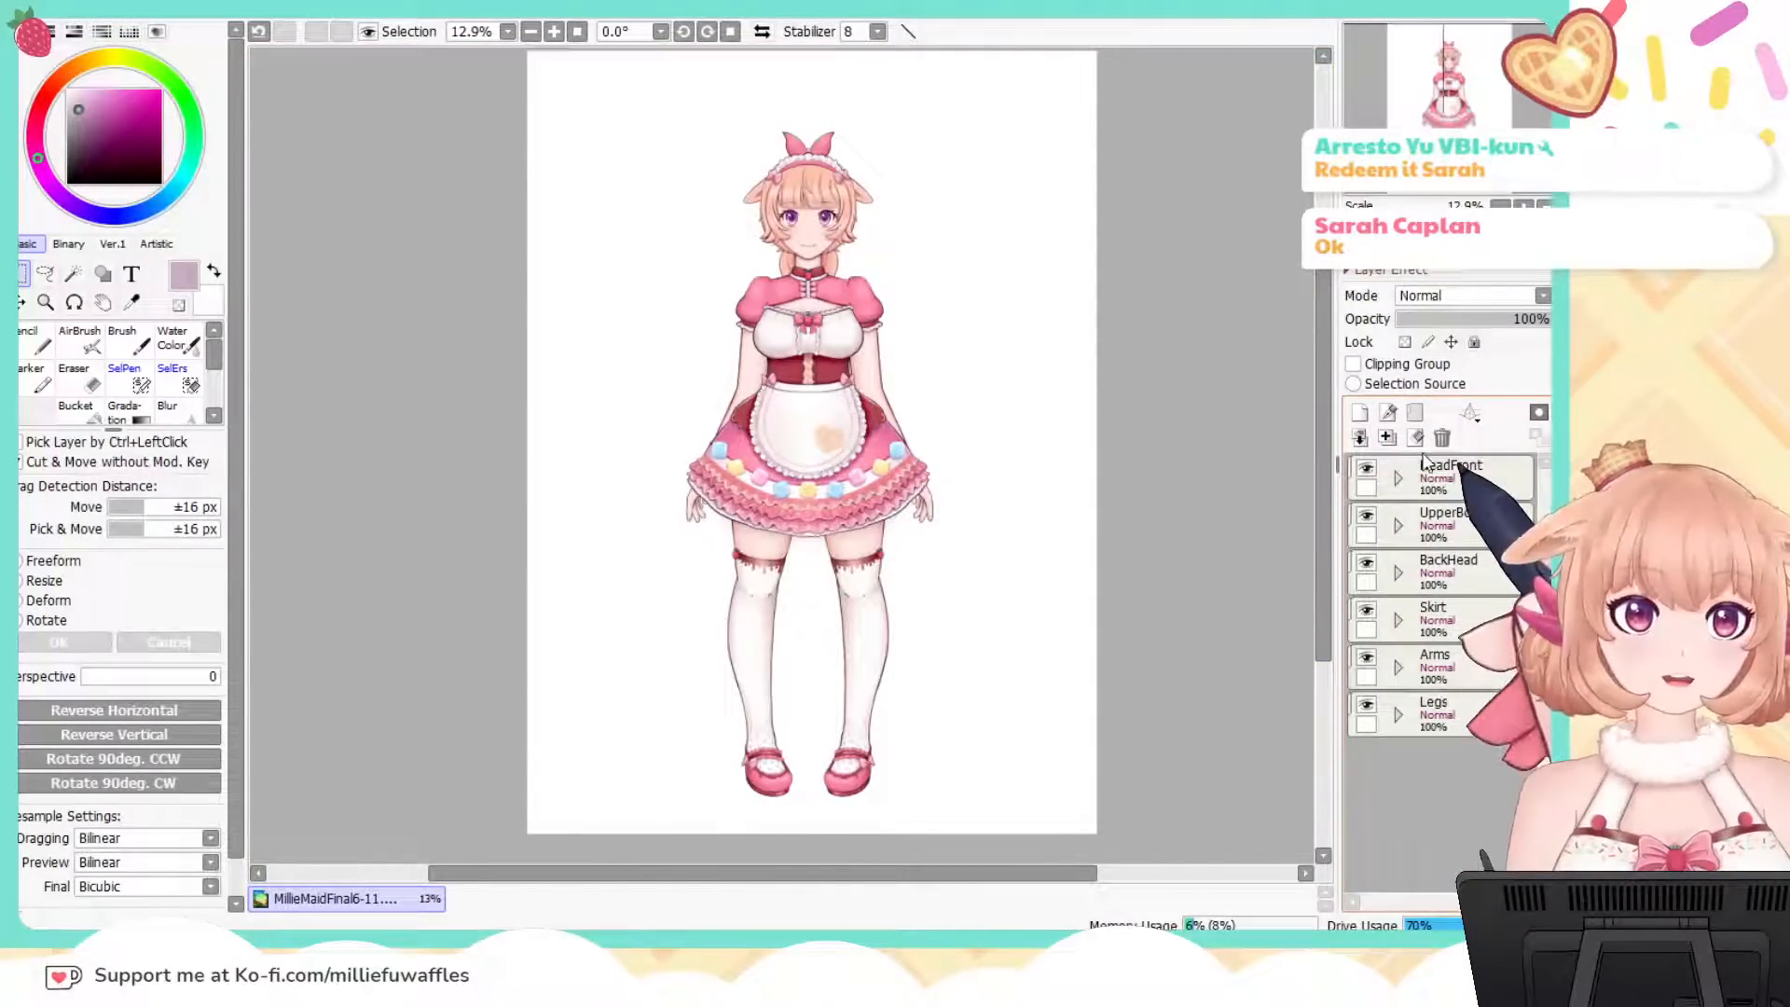
left_click_drag(1323, 418, 1323, 410)
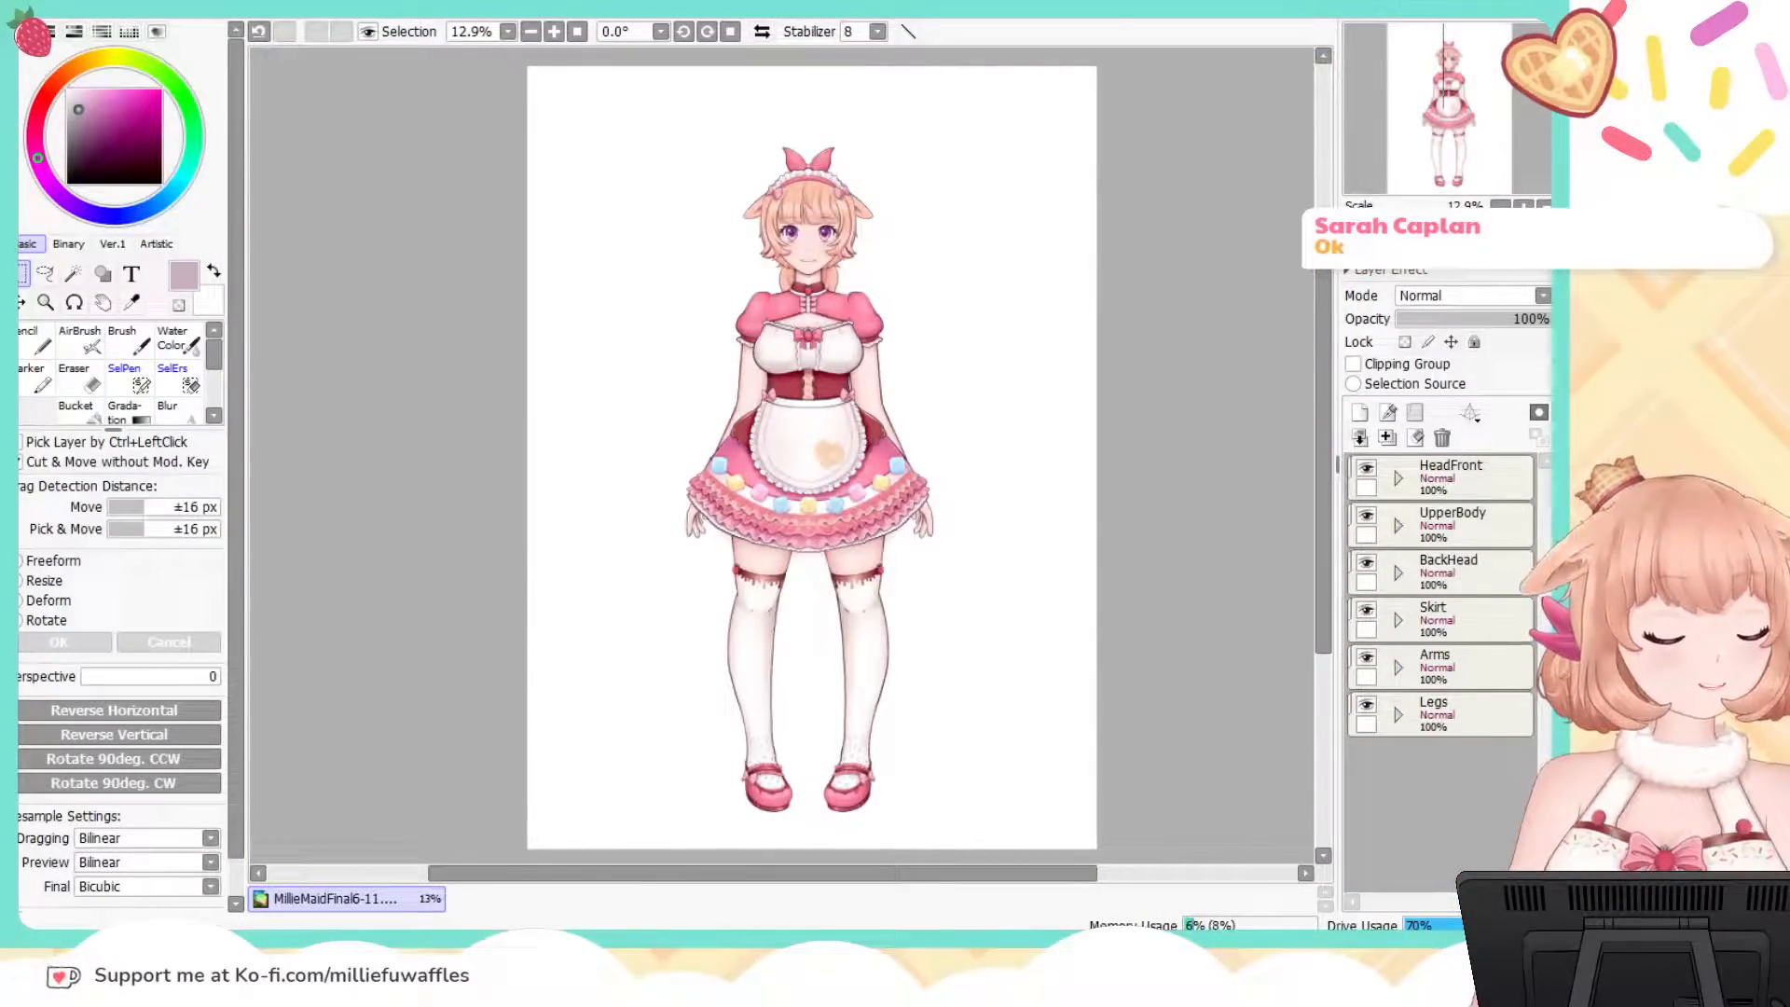
Step: Switch to Live2D Cubism Editor and examine the imported MillieMaidFinal6-11 model from head to feet
key("alt+Tab")
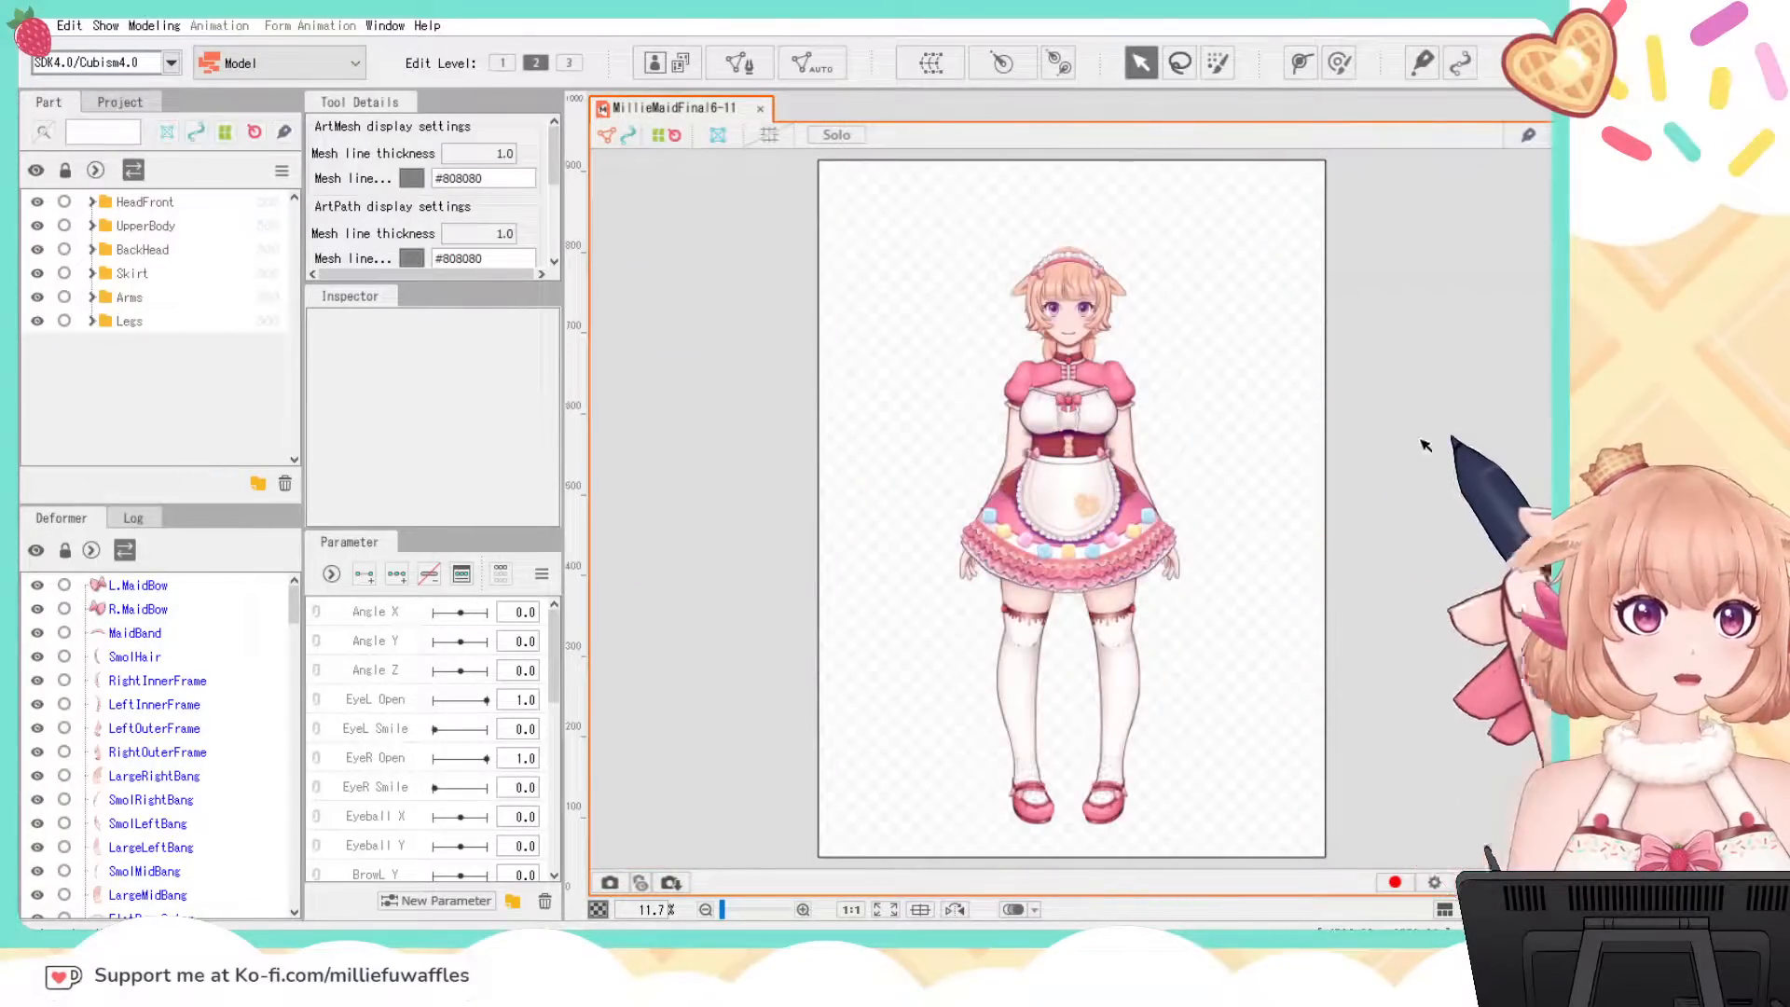
scroll(1136, 414, "up", 5)
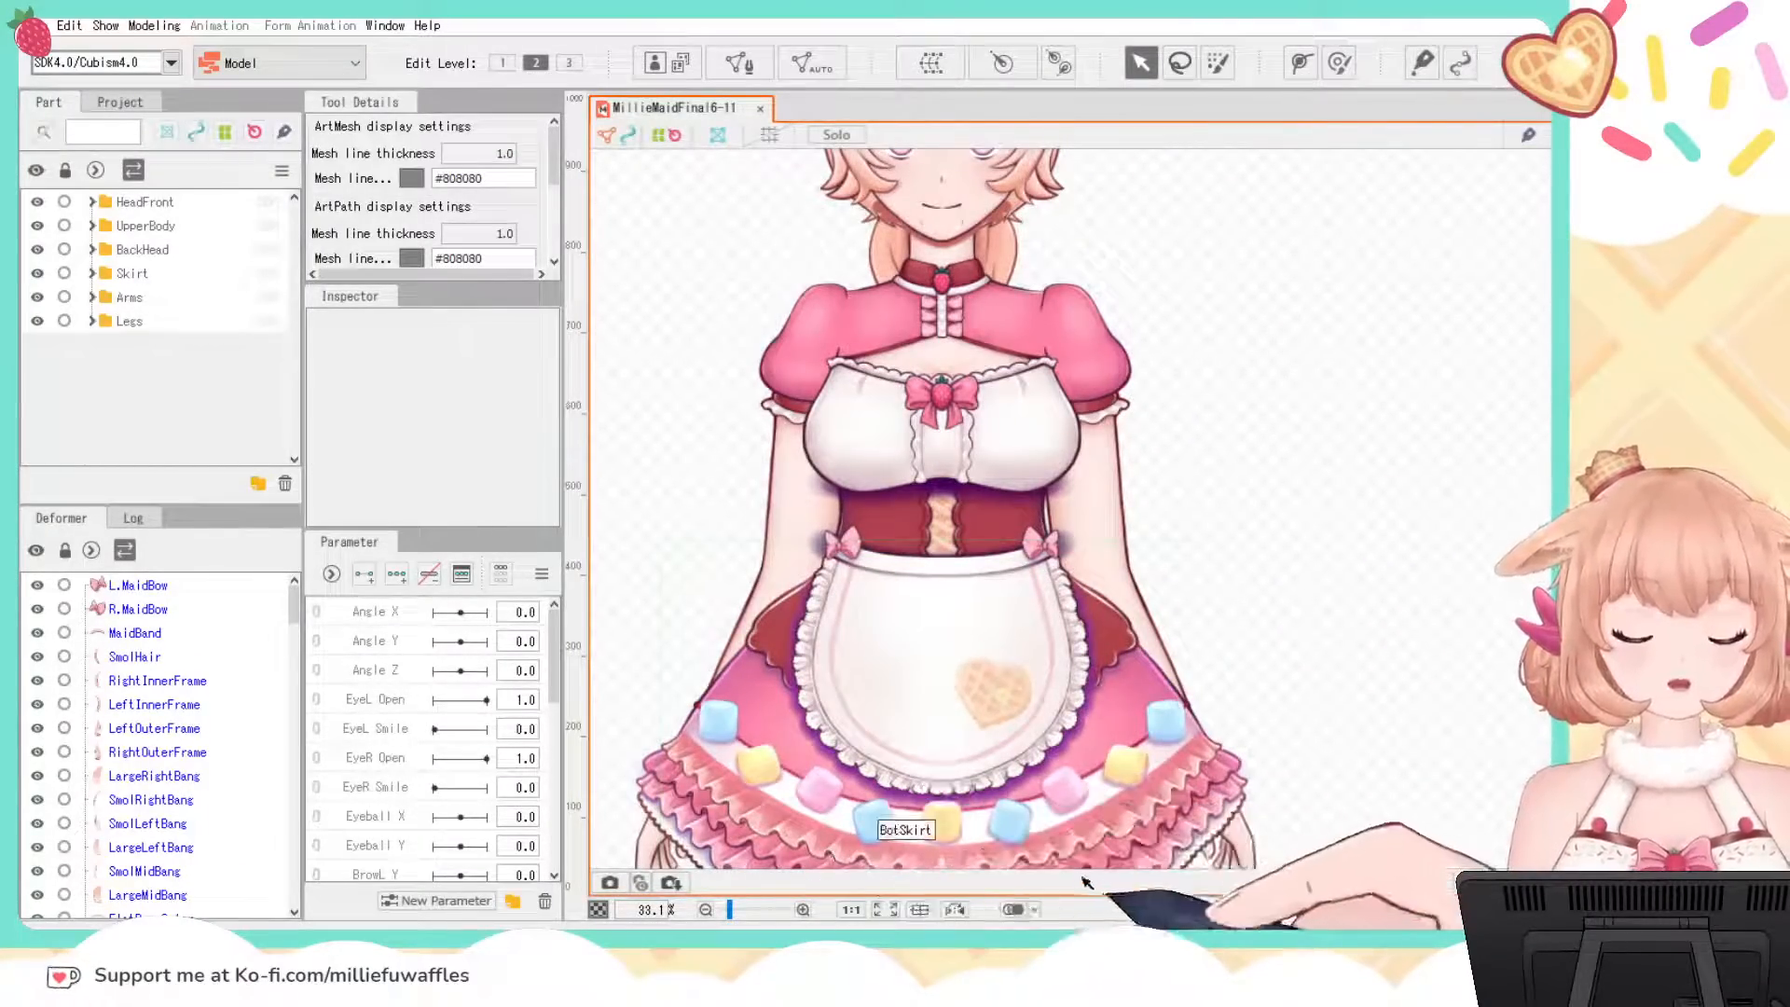
scroll(862, 713, "down", 1)
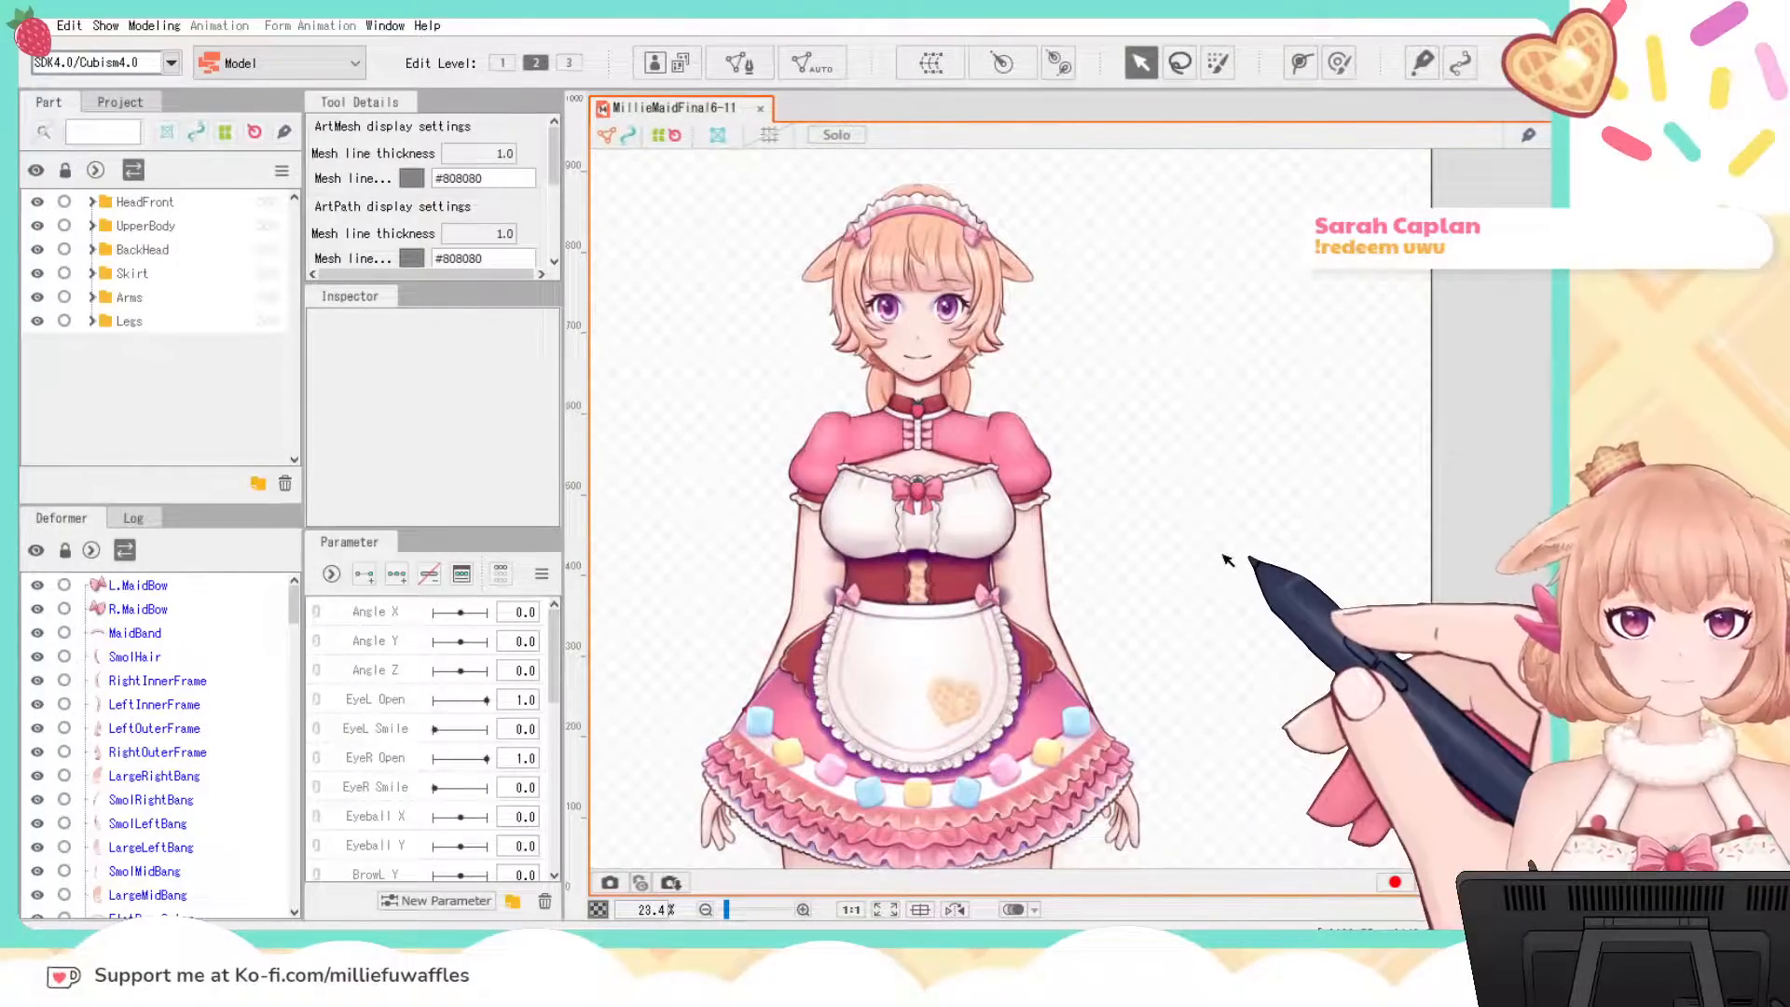
left_click_drag(1228, 556, 1275, 104)
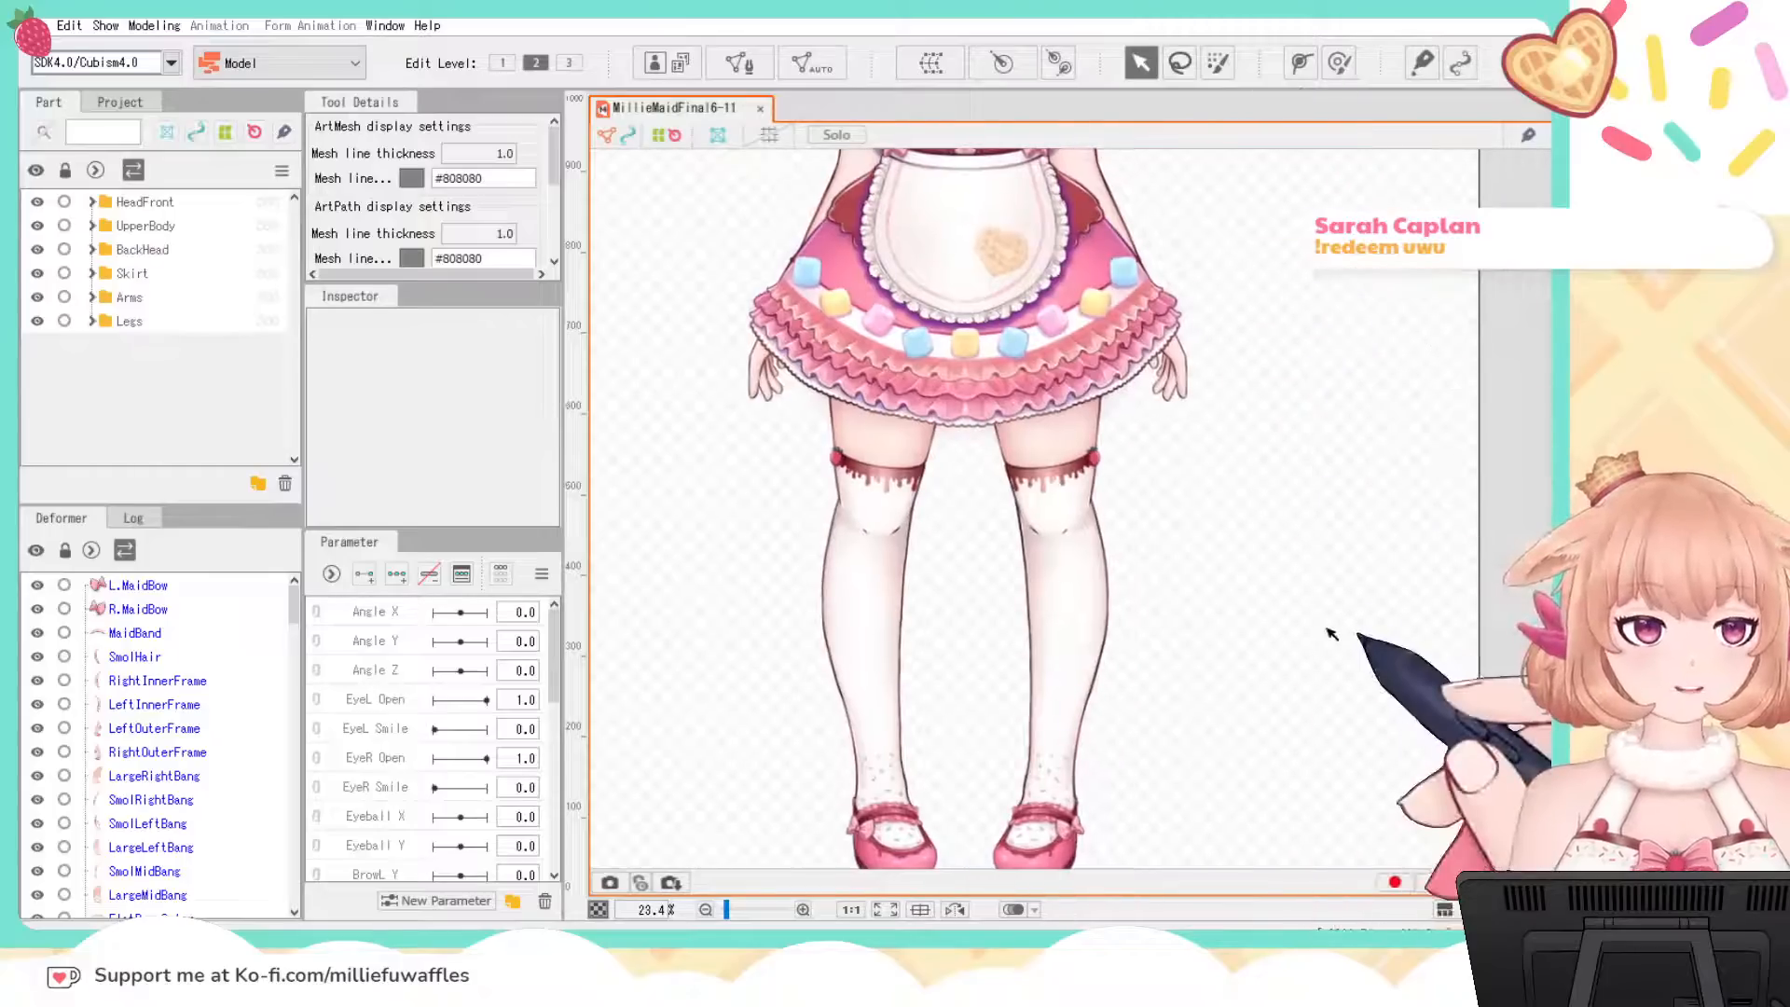
mouse_move(1331, 634)
left_mouse_down()
mouse_move(1332, 519)
mouse_move(1367, 559)
mouse_move(1370, 657)
mouse_move(1355, 654)
left_mouse_up()
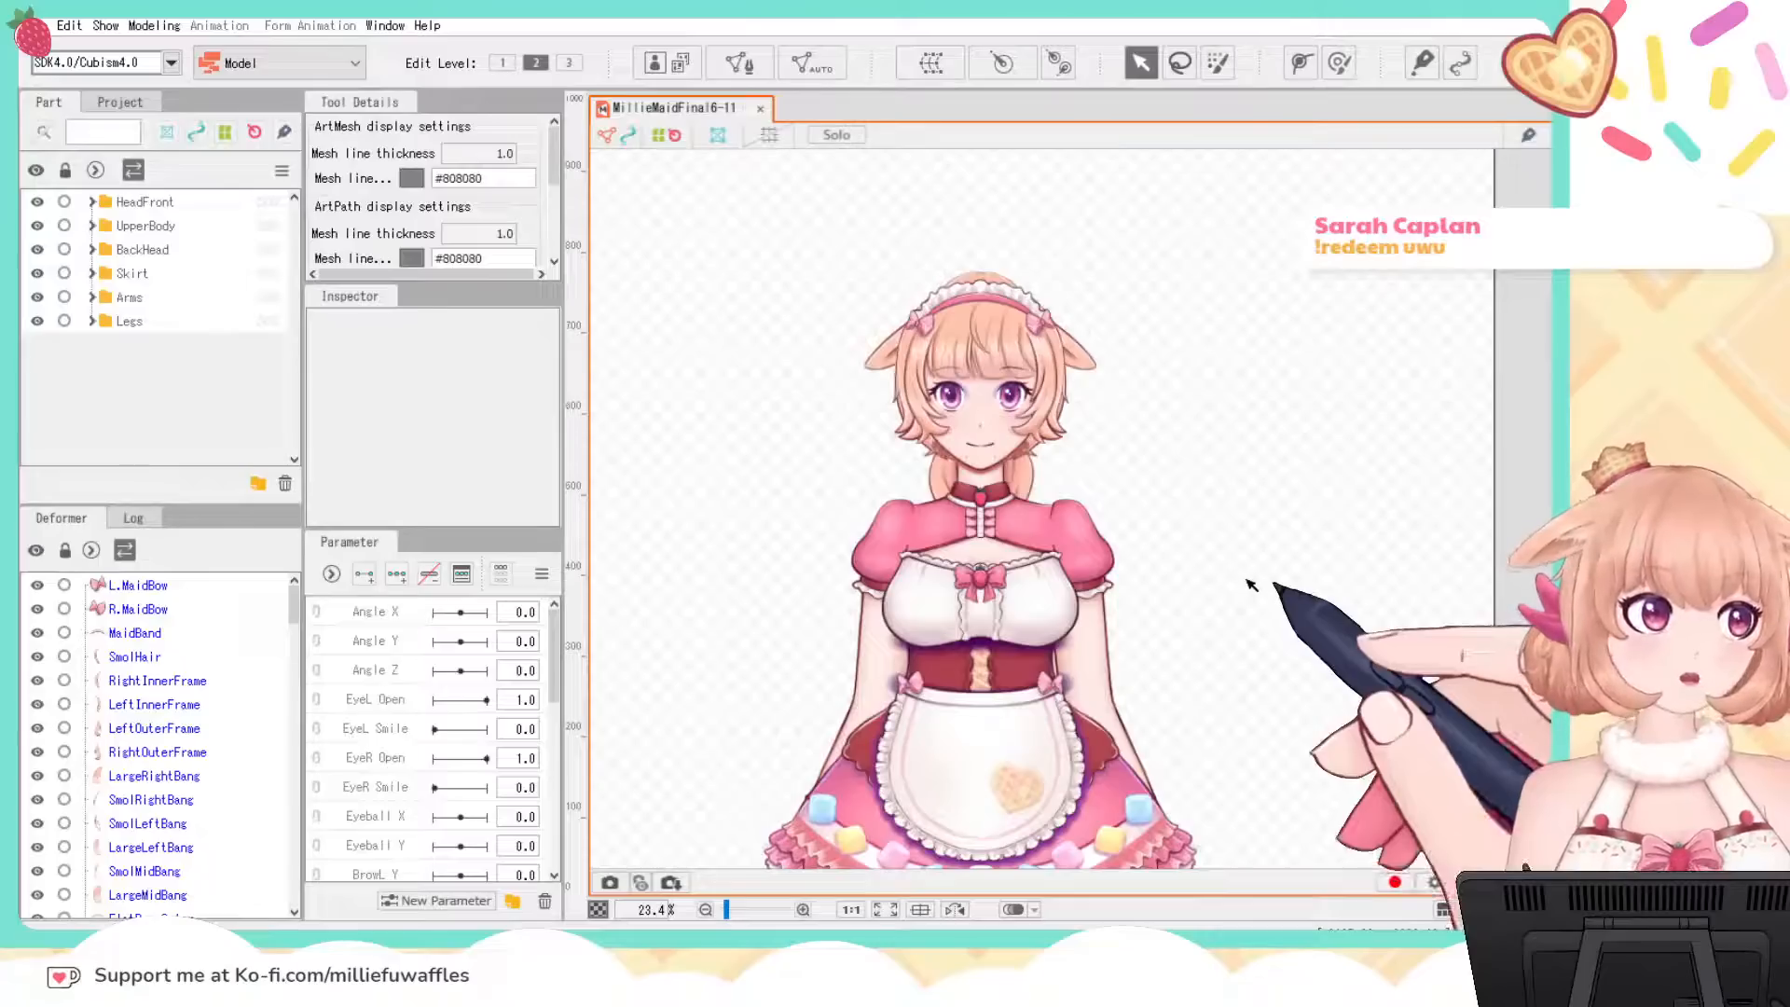
scroll(1131, 507, "up", 5)
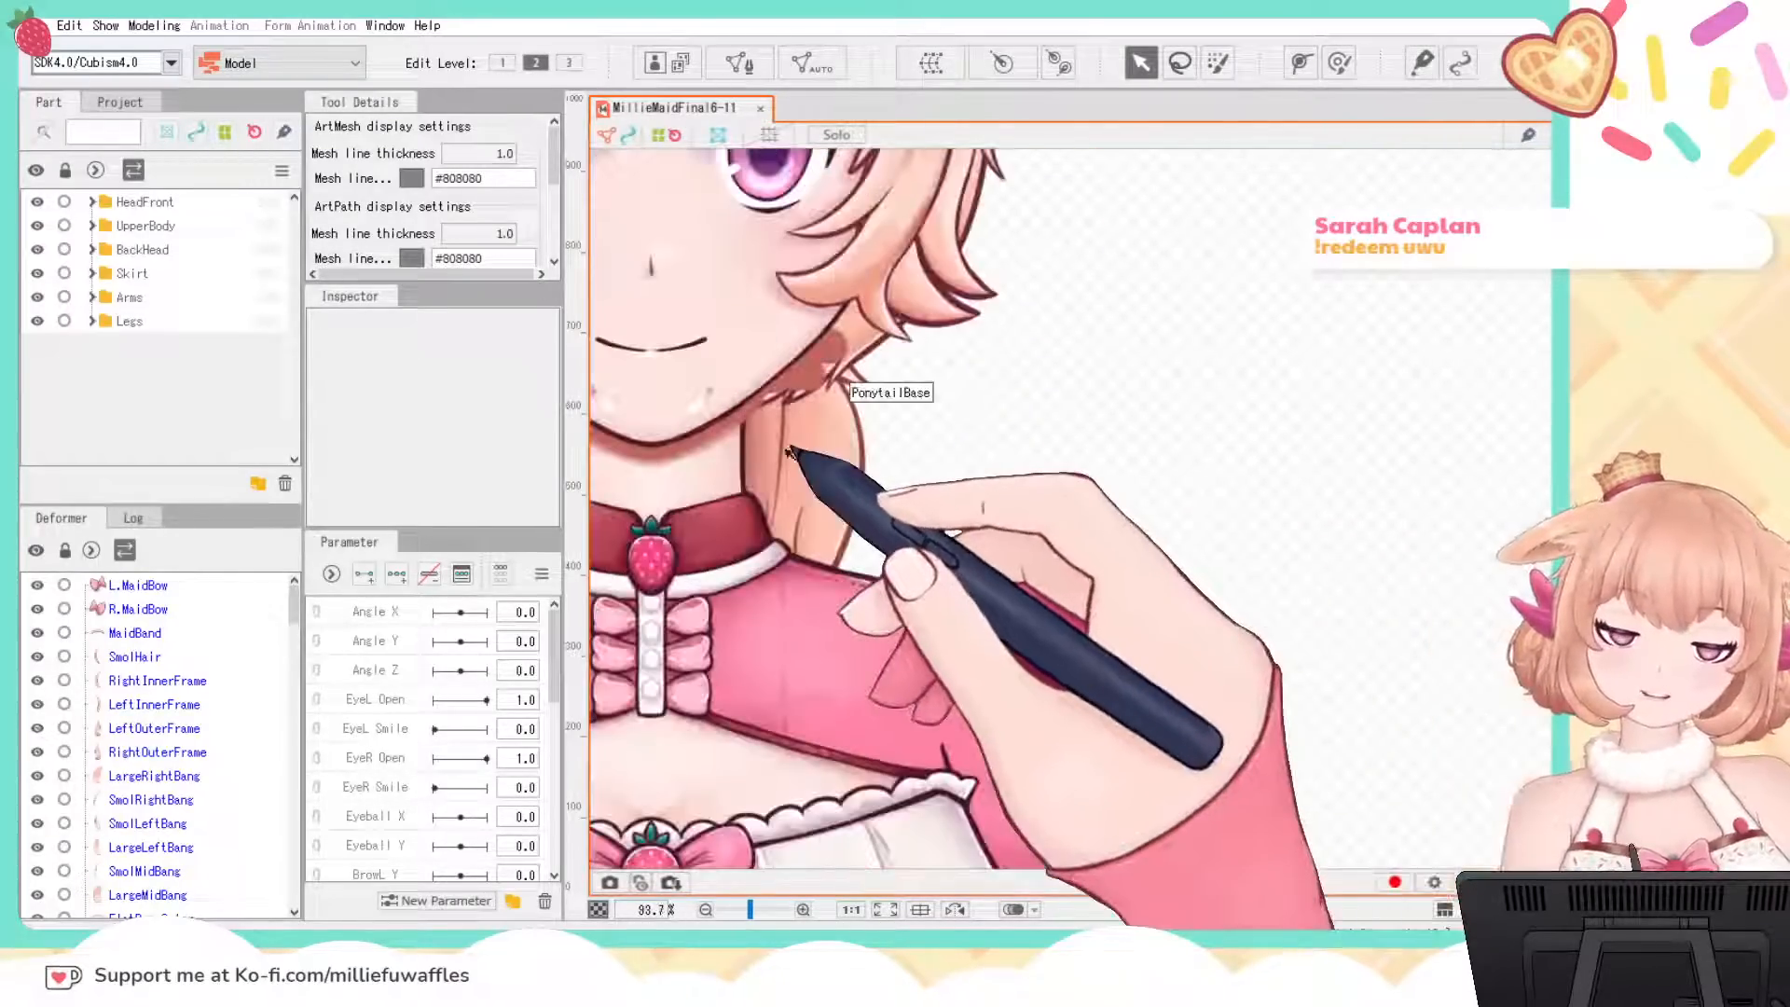
left_click_drag(1093, 518, 1202, 560)
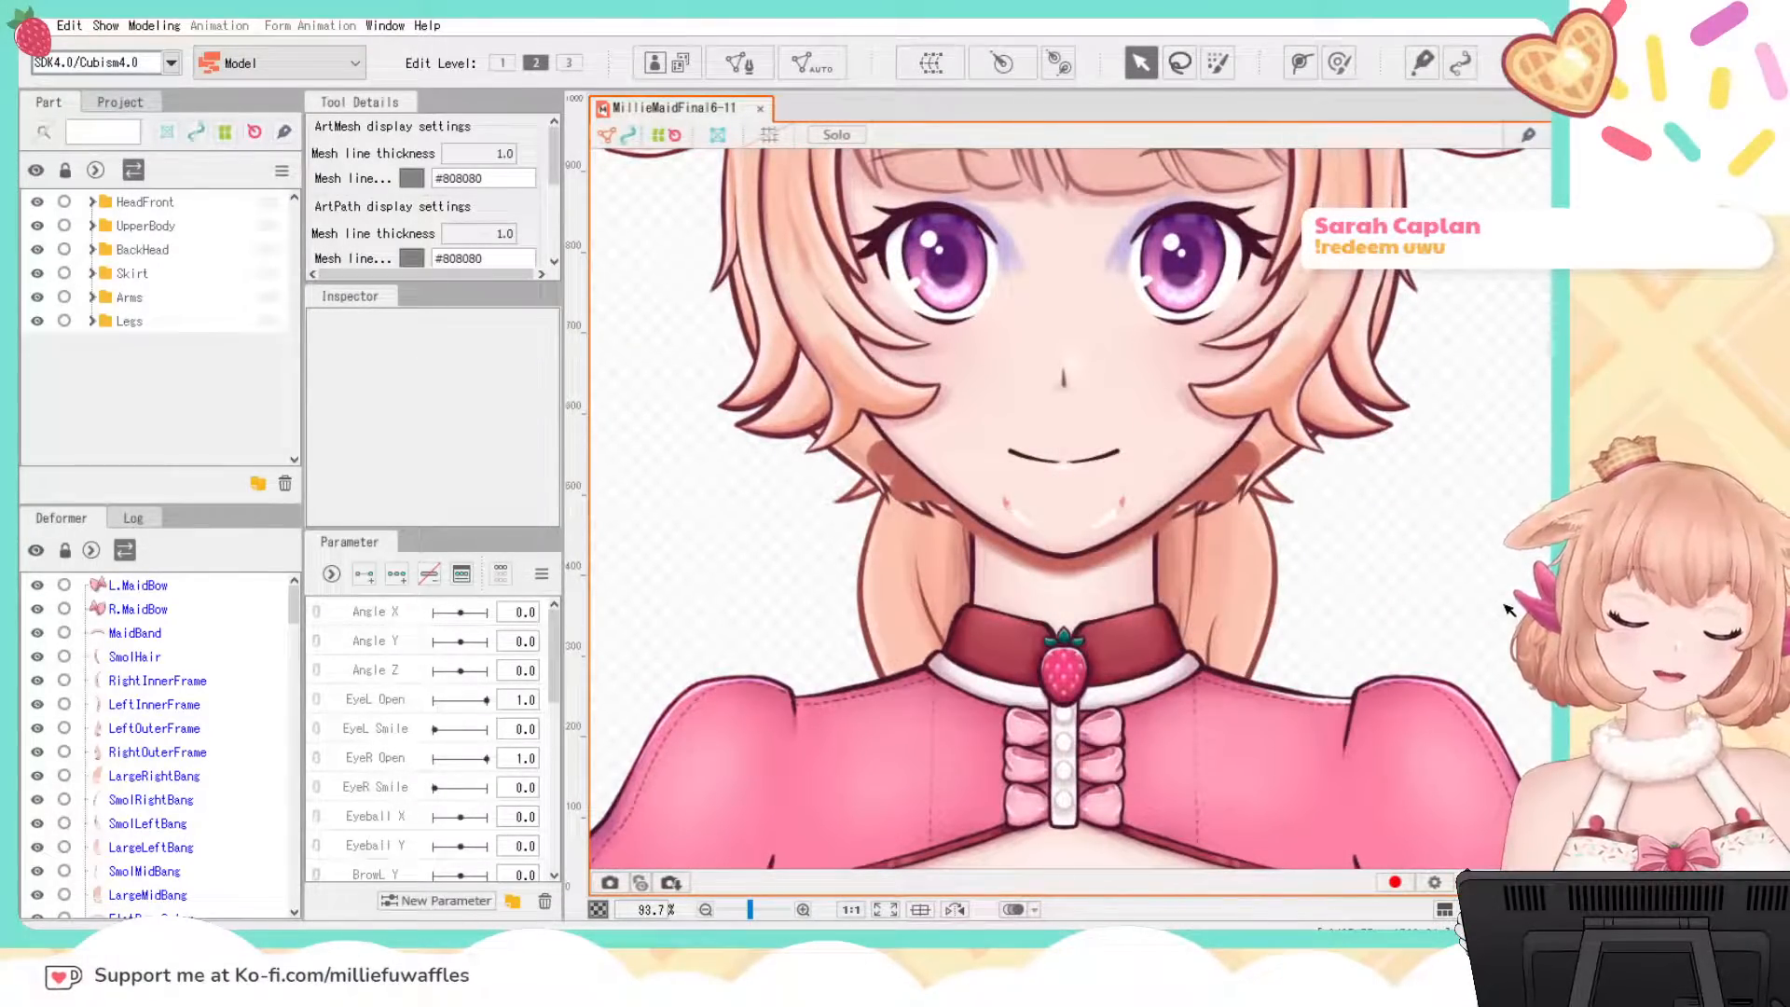
scroll(1398, 596, "down", 3)
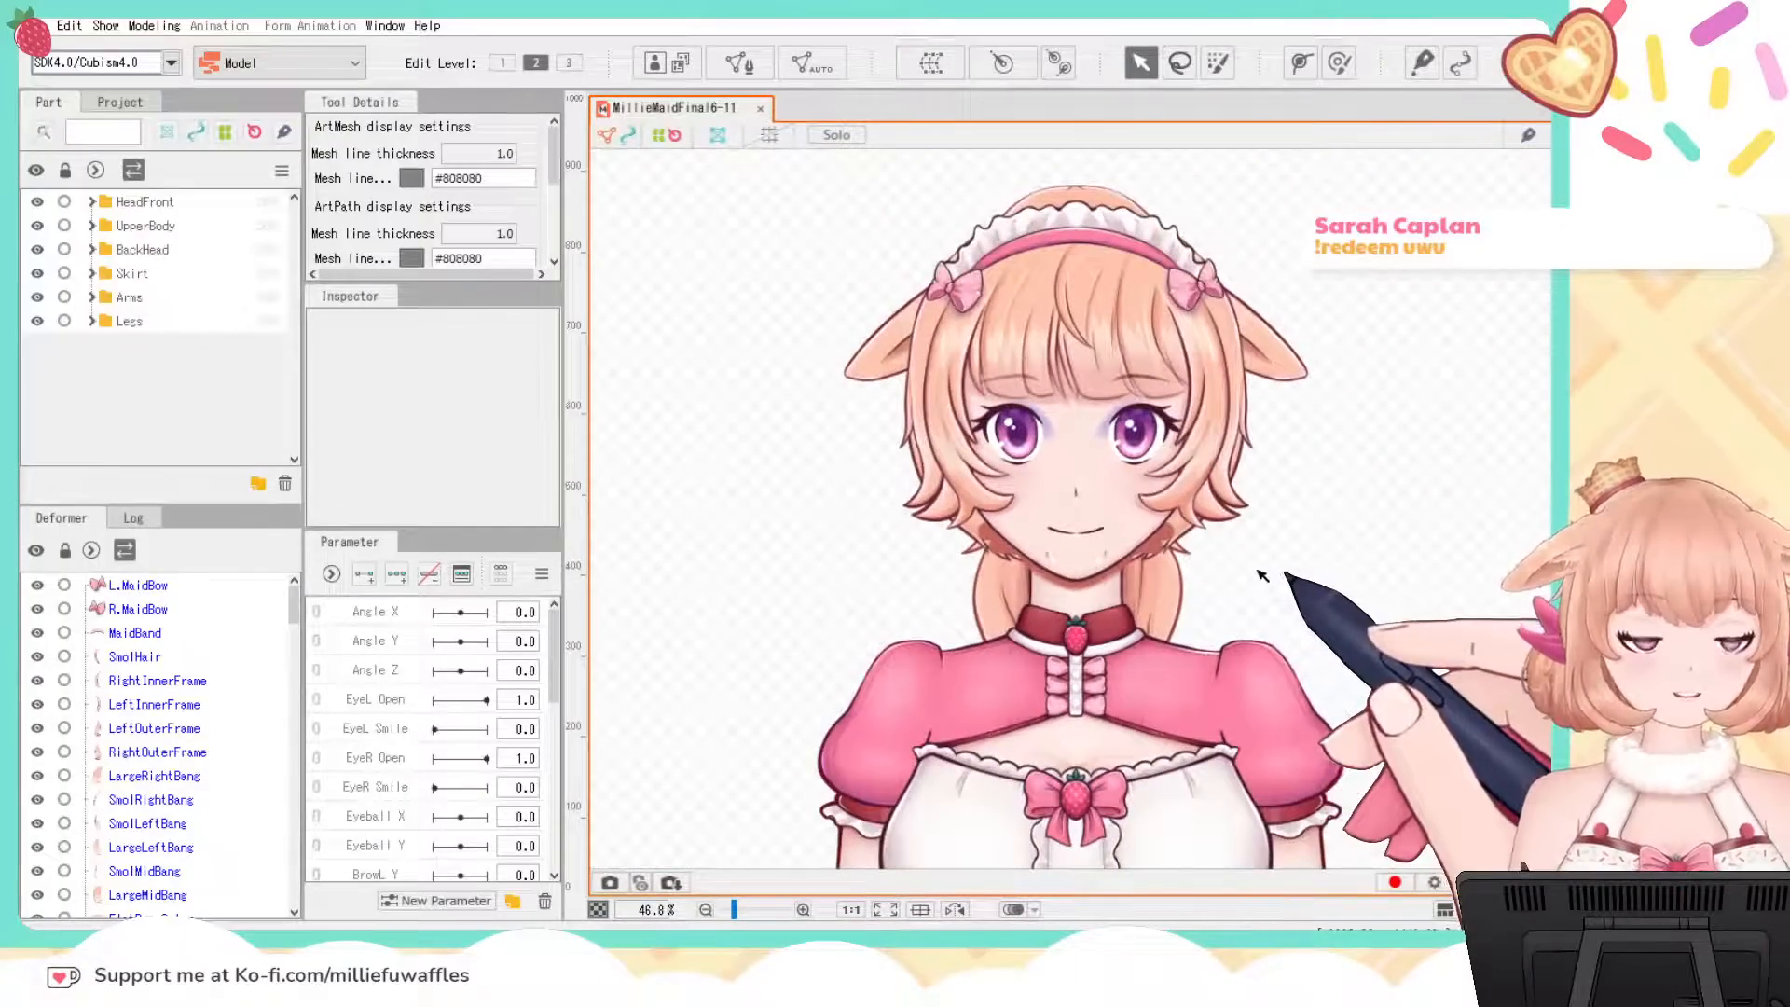
scroll(1223, 564, "down", 2)
left_click_drag(1212, 514, 1206, 513)
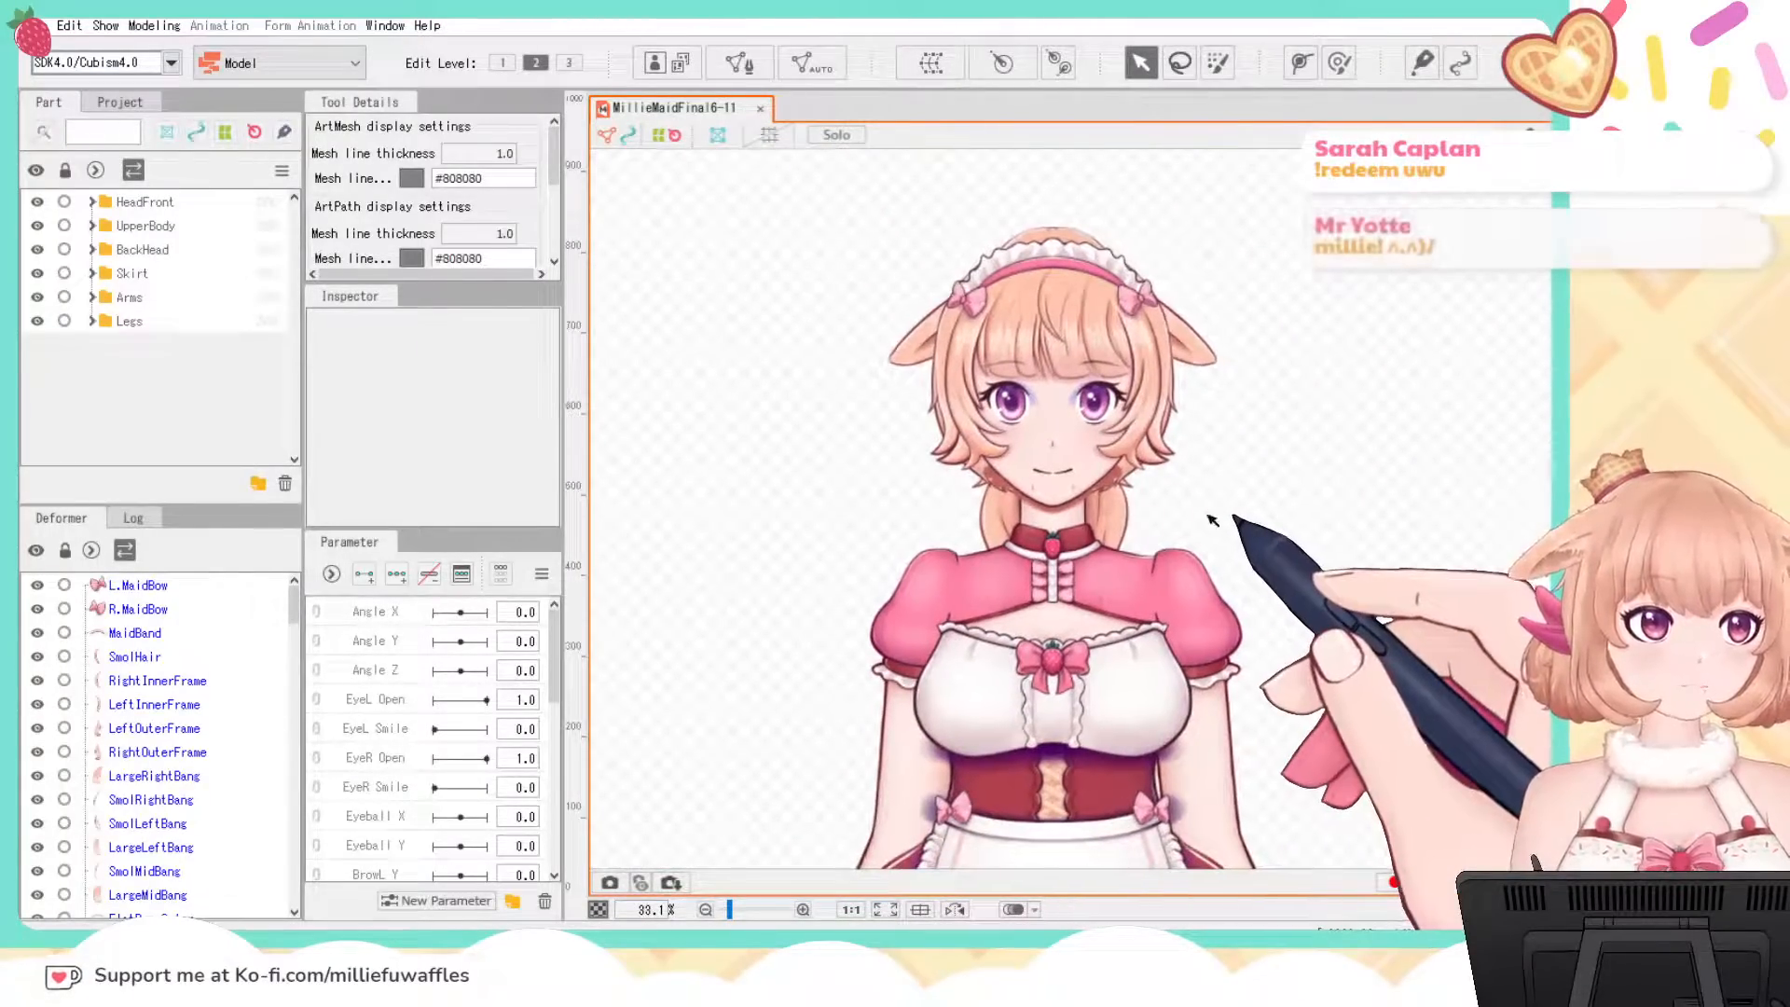
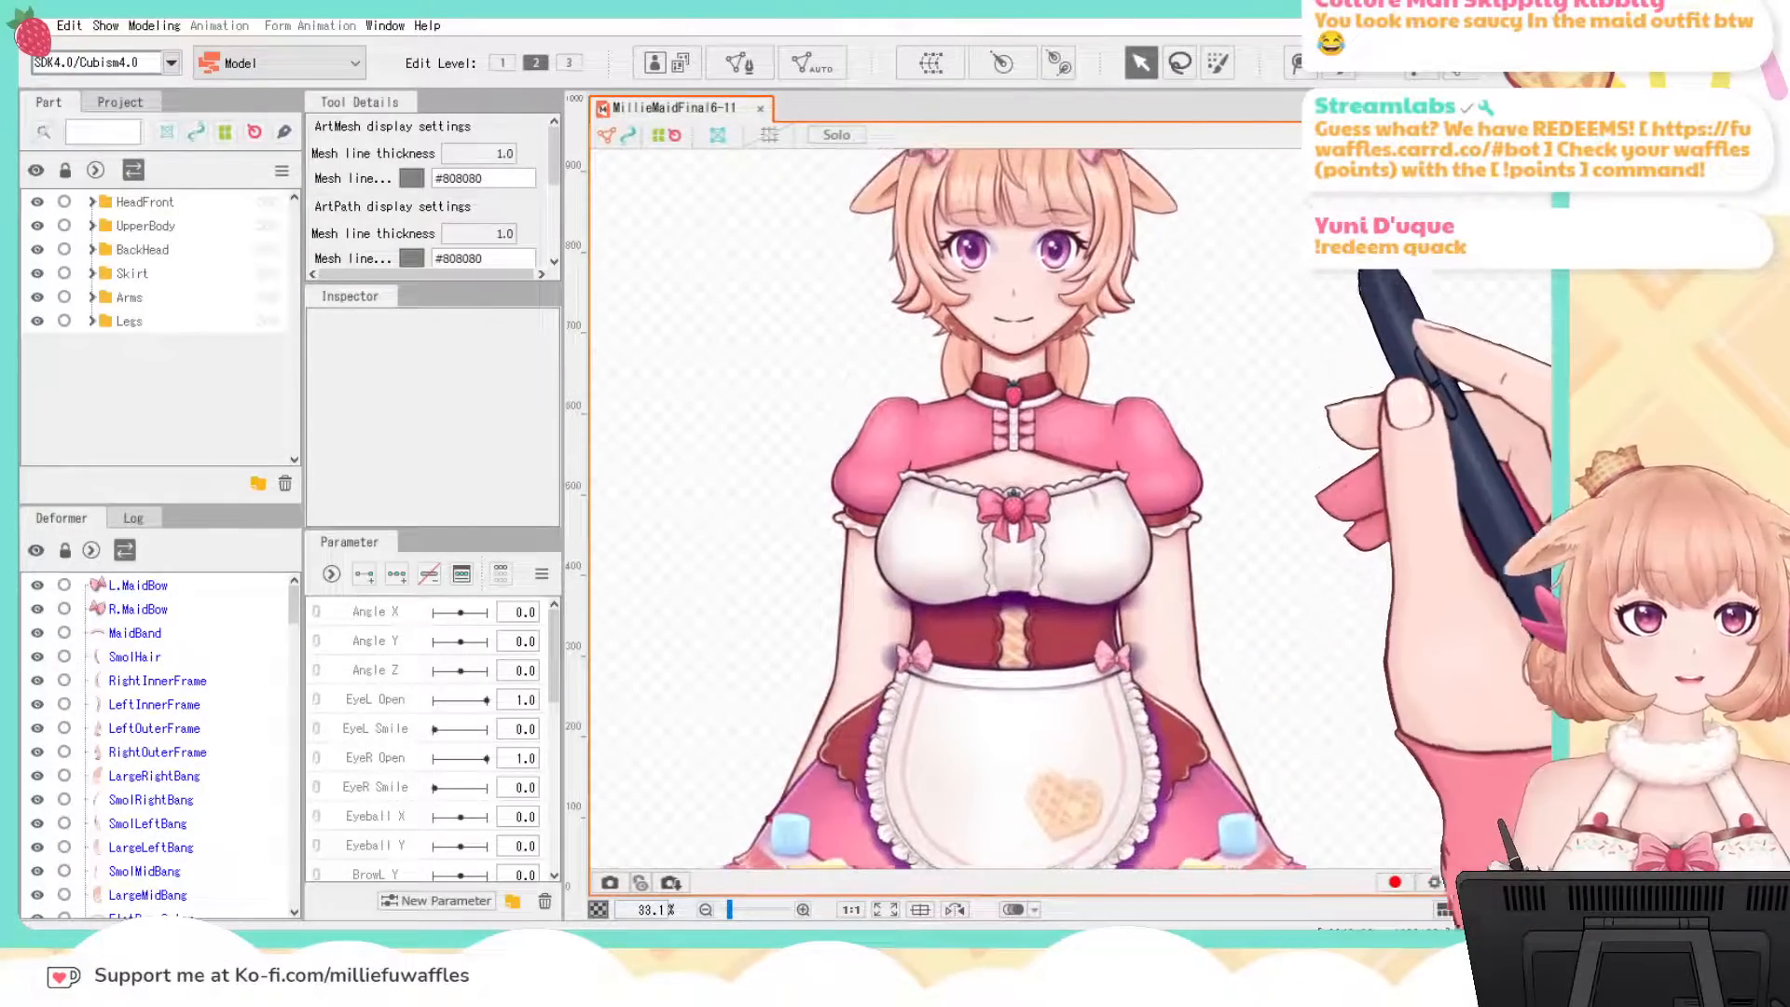
scroll(1318, 347, "up", 3)
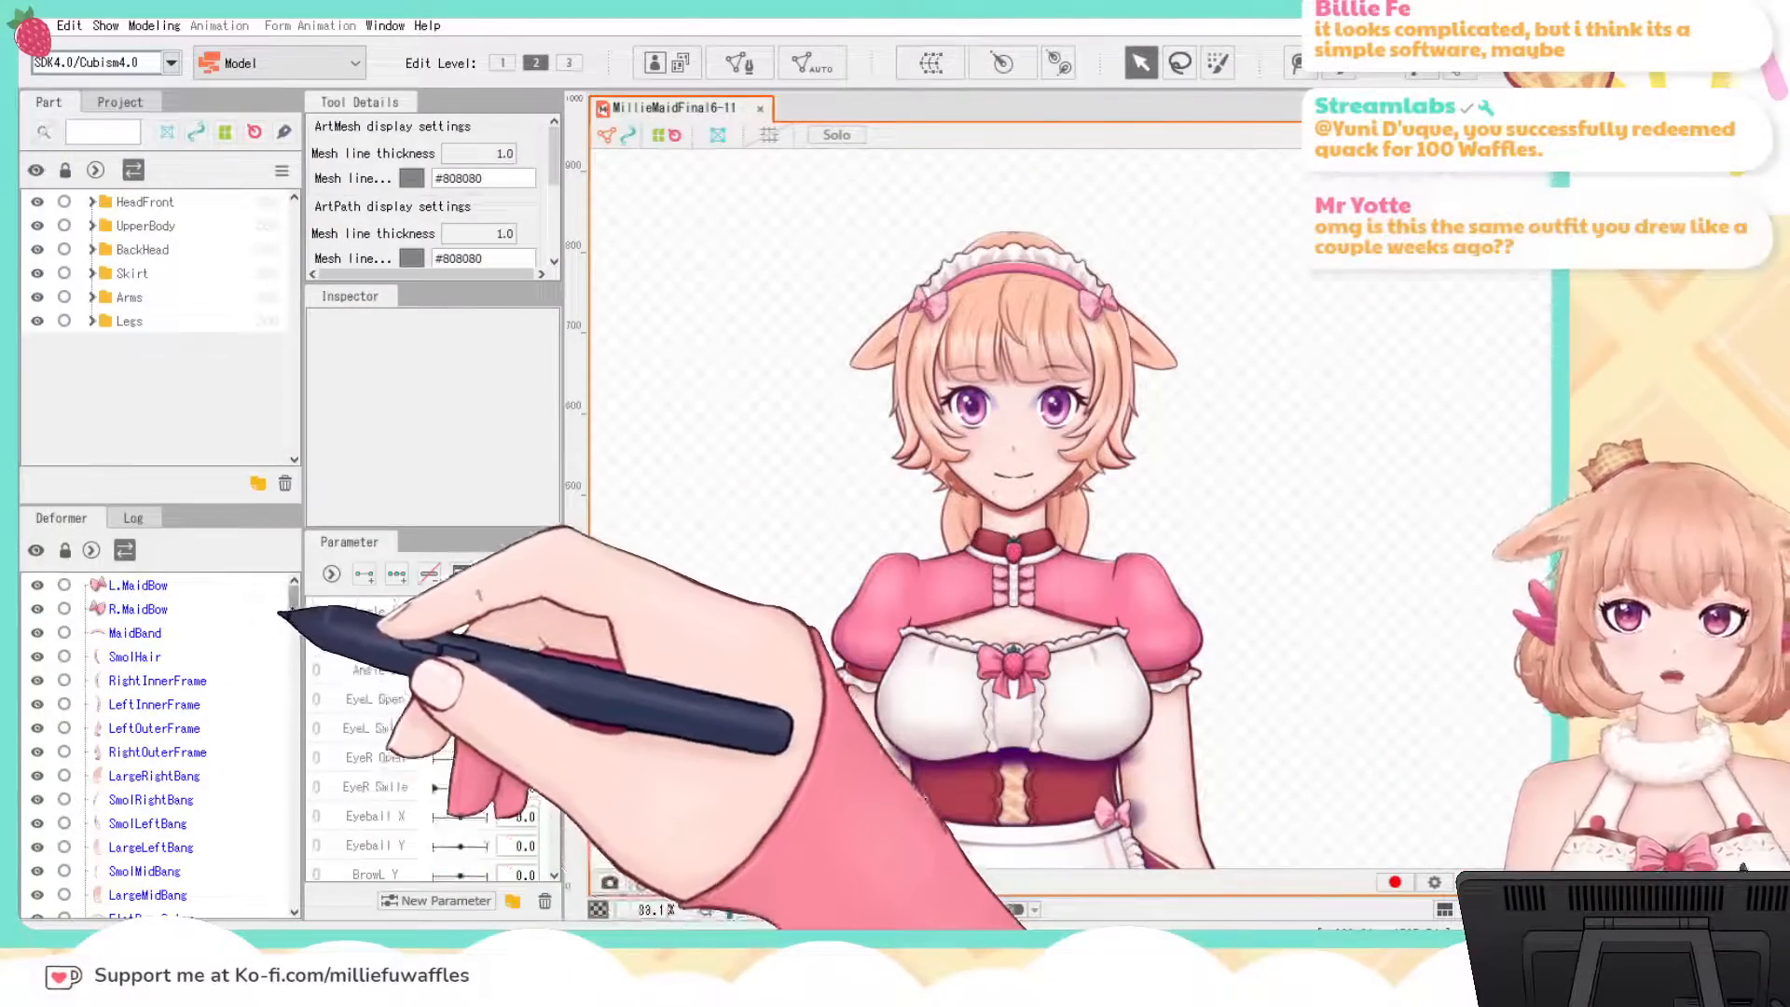
mouse_move(292, 606)
left_mouse_down()
mouse_move(291, 897)
mouse_move(293, 592)
left_mouse_up()
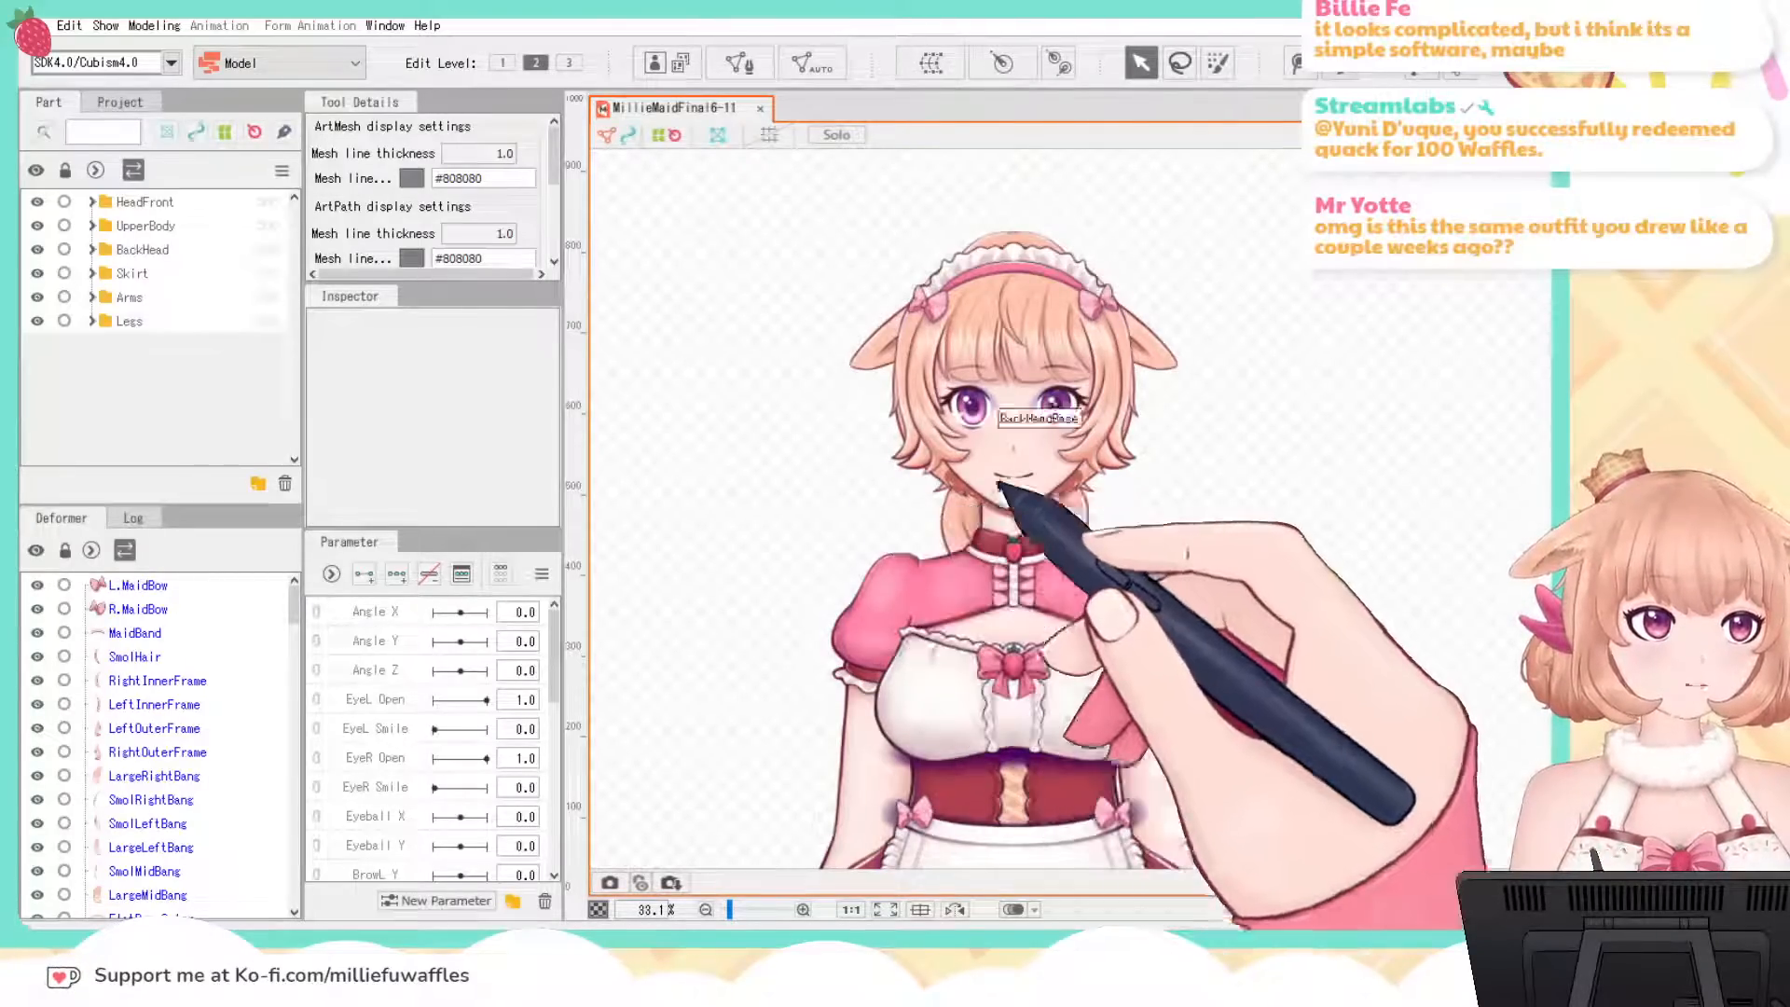
scroll(1059, 485, "down", 3)
left_click_drag(1232, 490, 1159, 403)
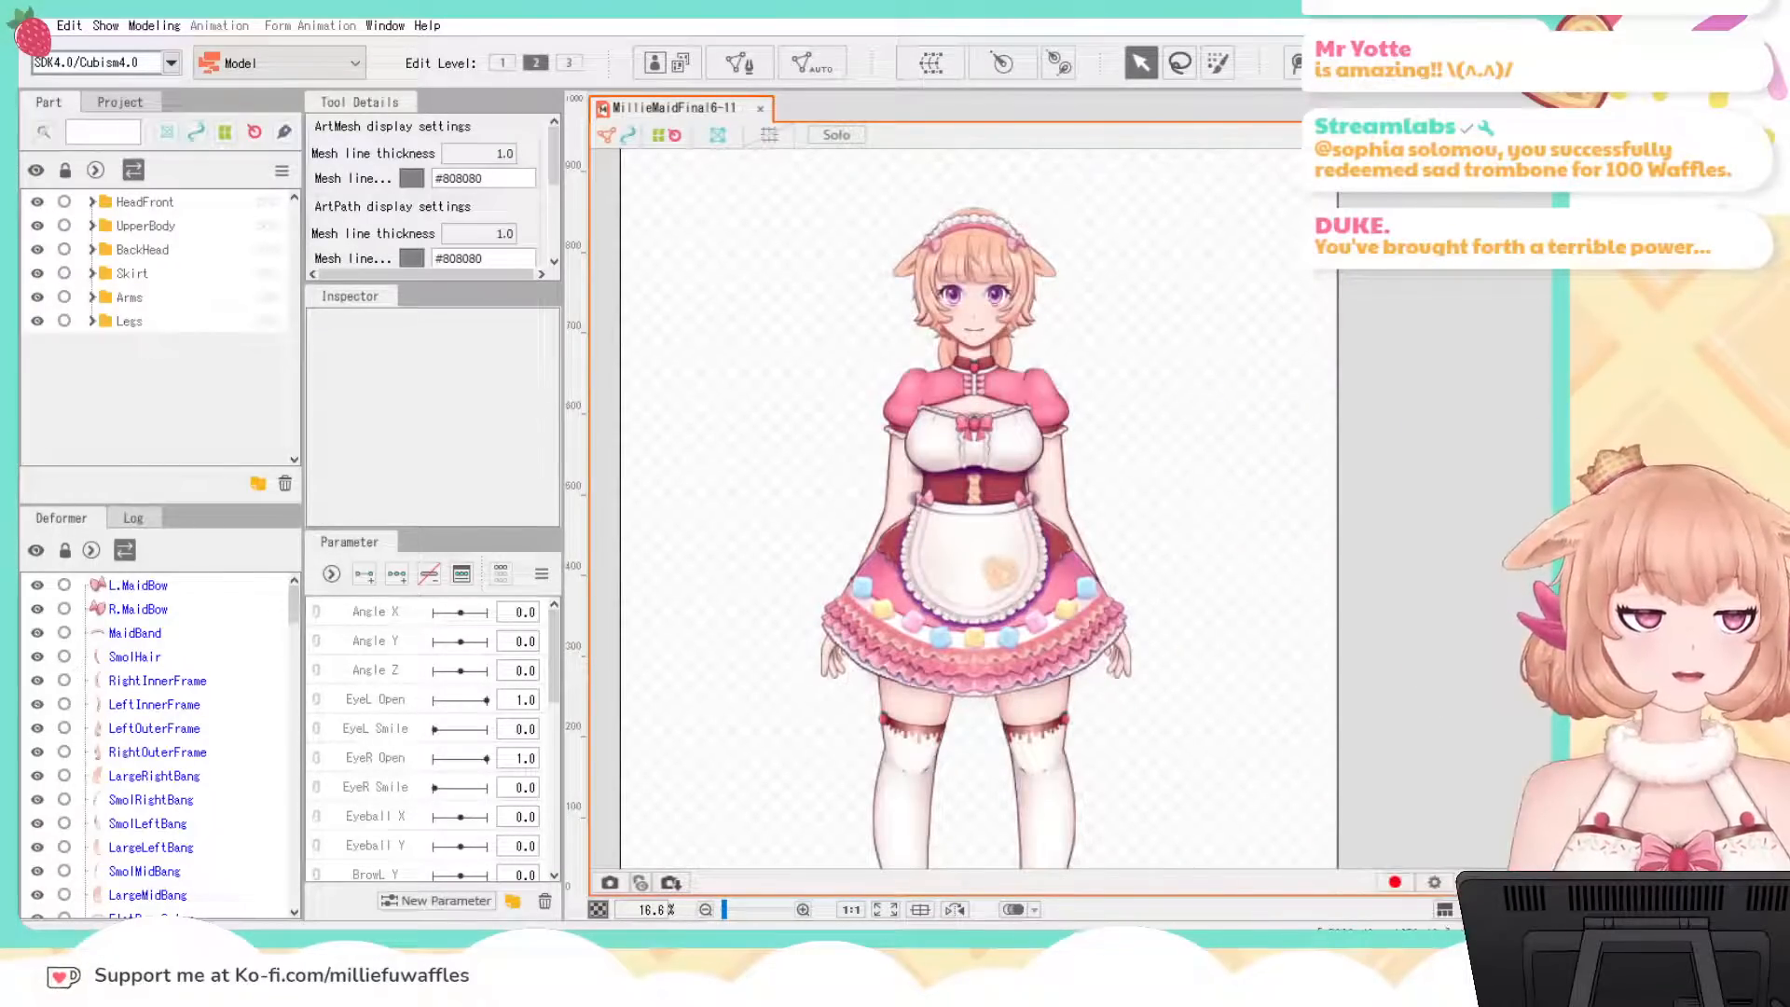
left_click_drag(1163, 418, 1174, 275)
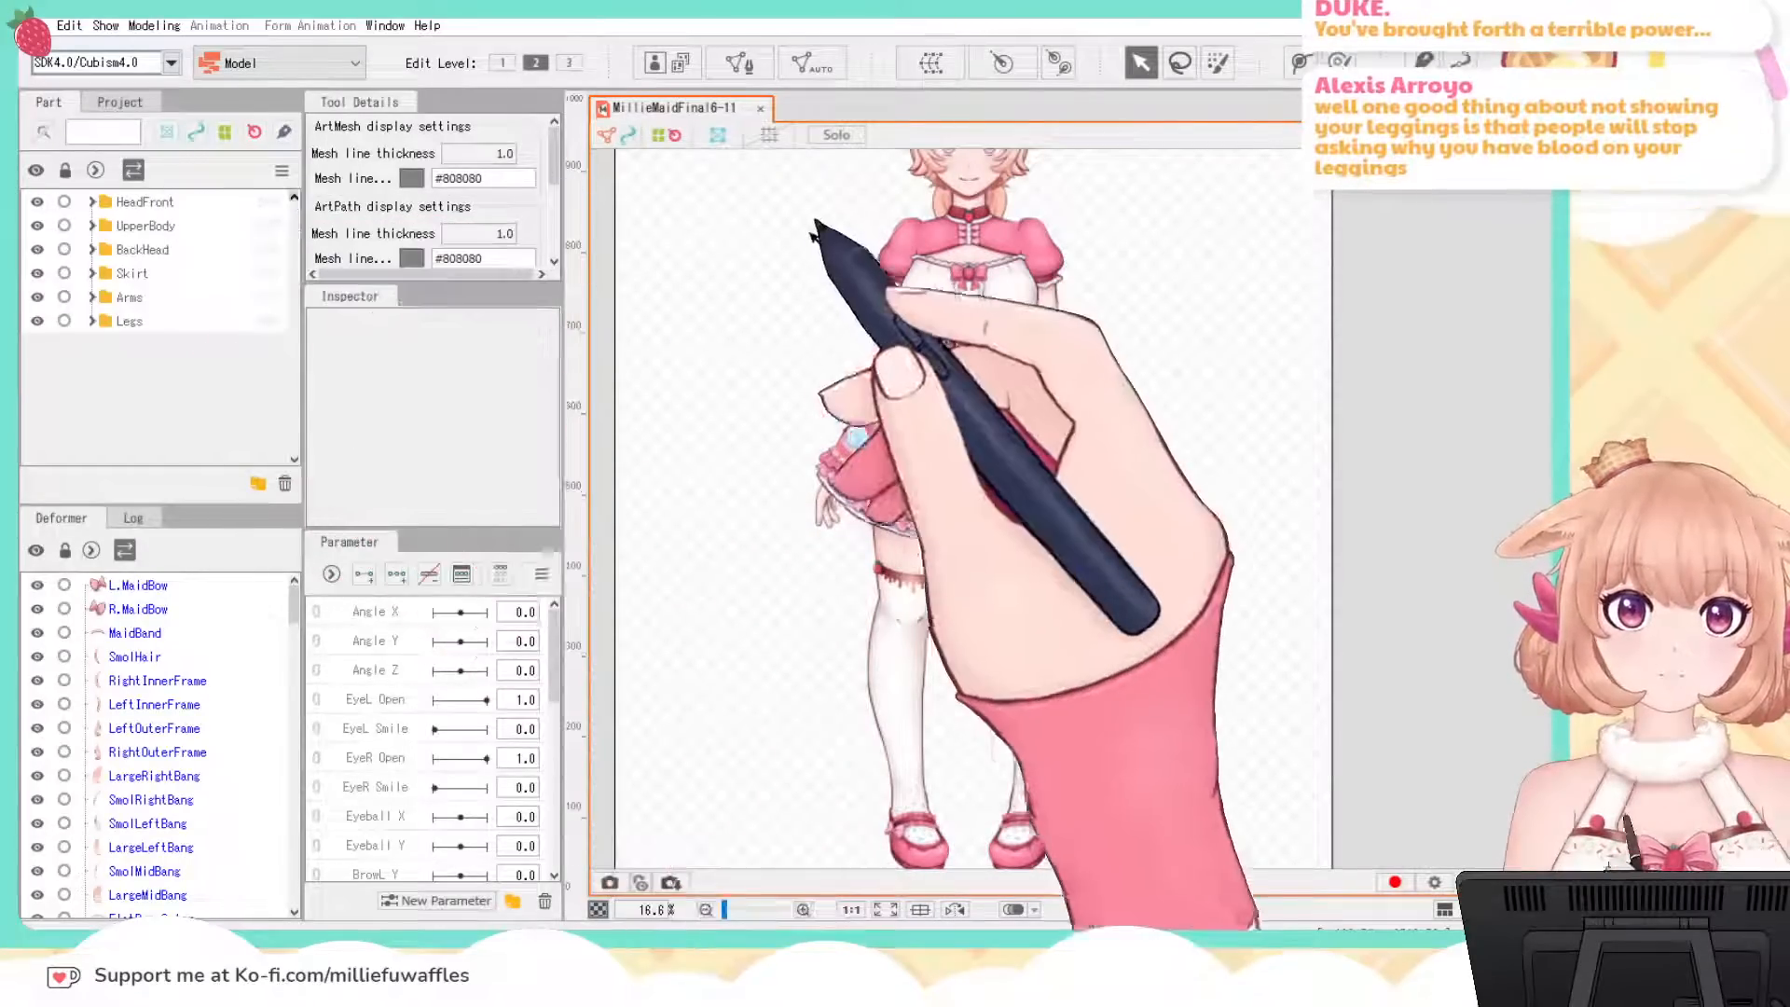
Step: Select the L.MaidBow mesh and examine it close up on the model's headband
left_click(138, 586)
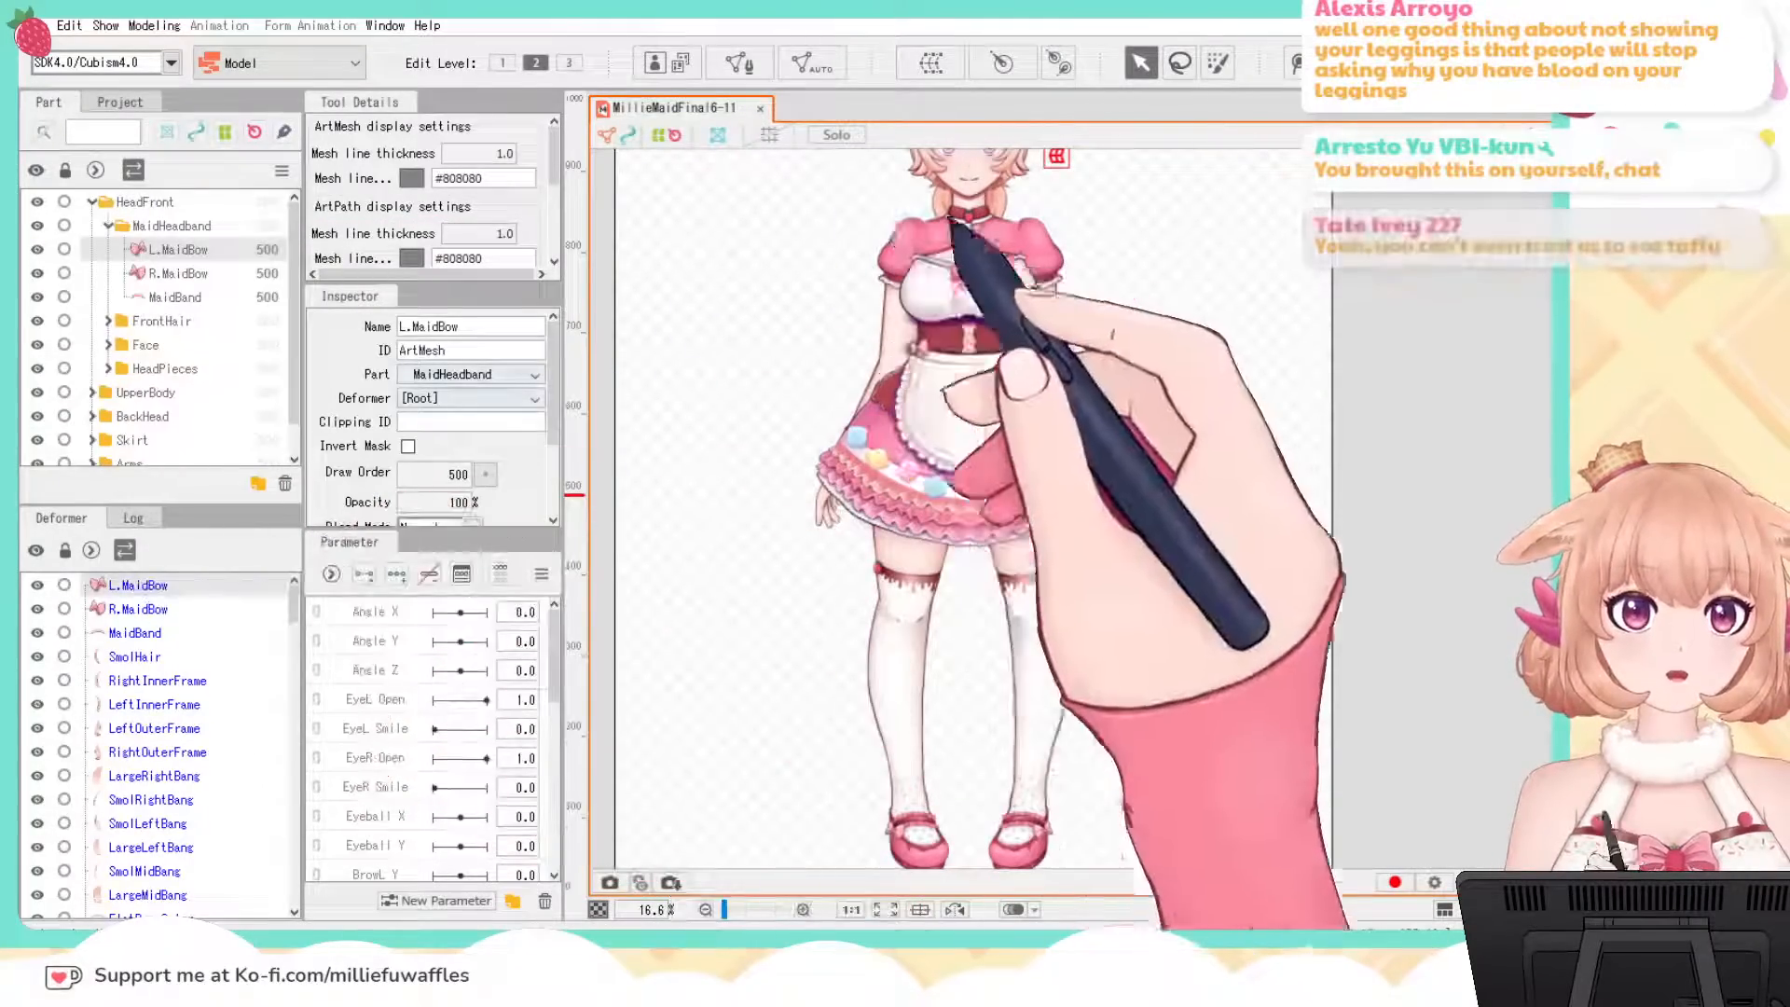
left_click_drag(950, 279, 1245, 699)
scroll(1203, 535, "up", 8)
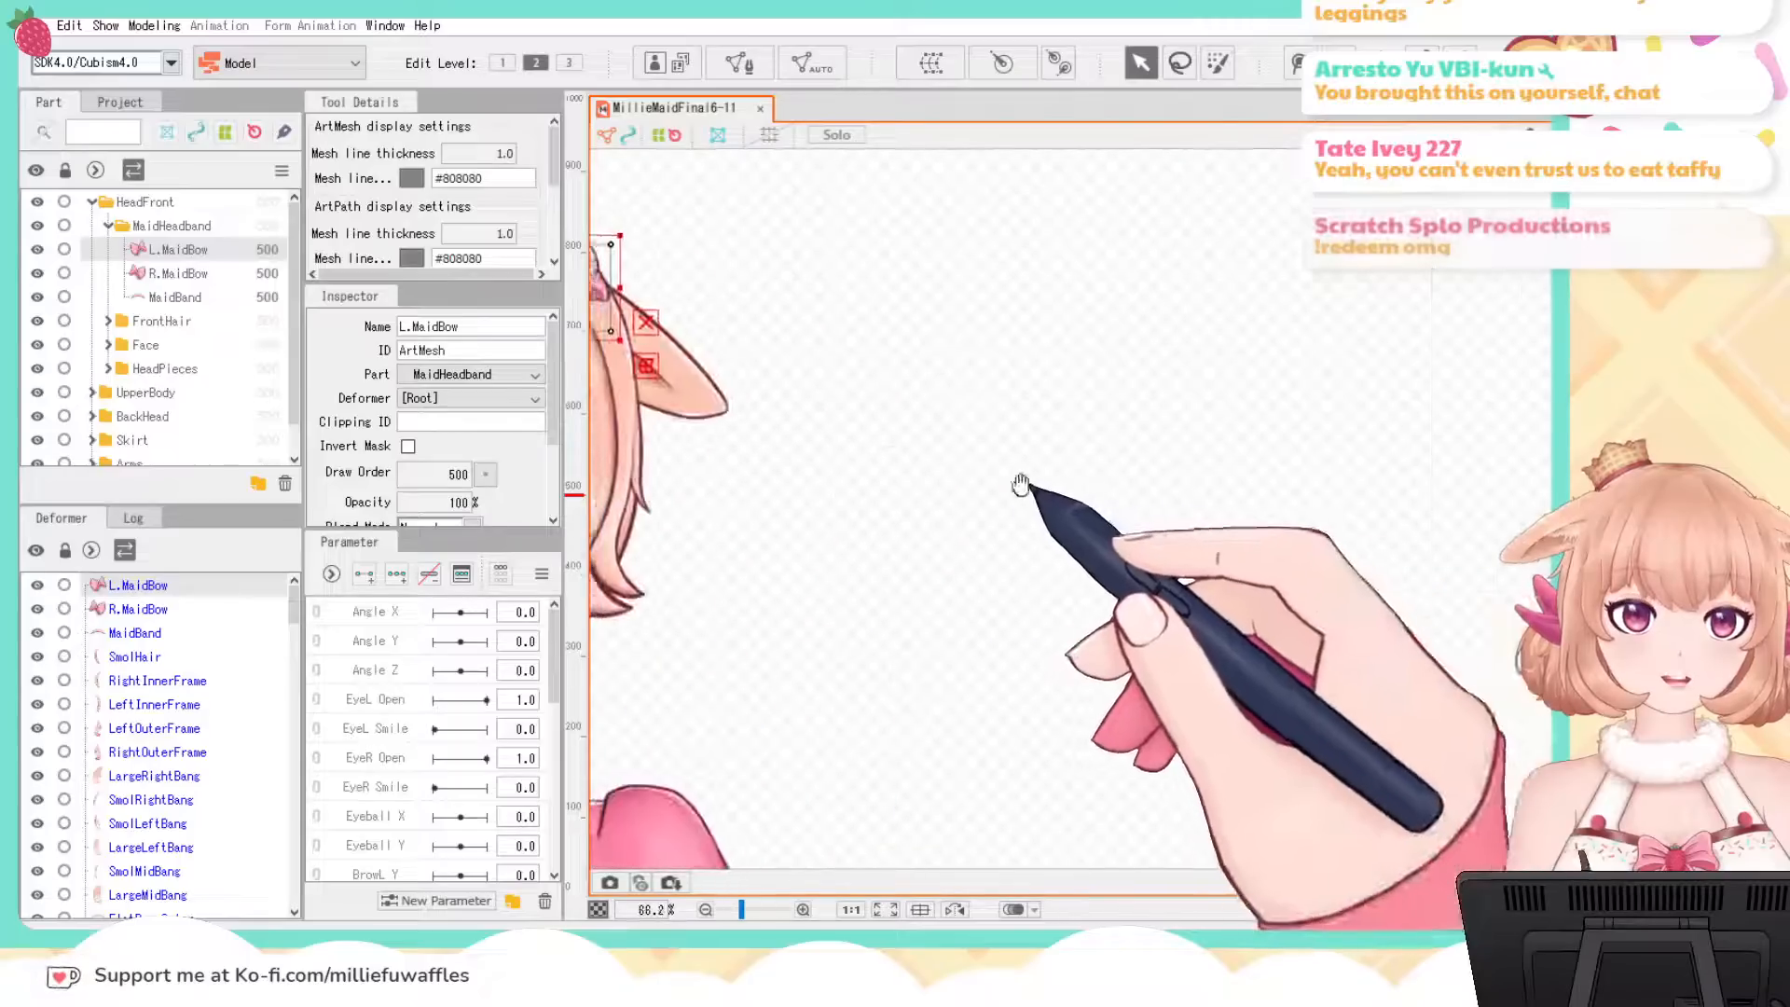
left_click_drag(1022, 483, 1474, 556)
left_click_drag(1292, 431, 1422, 388)
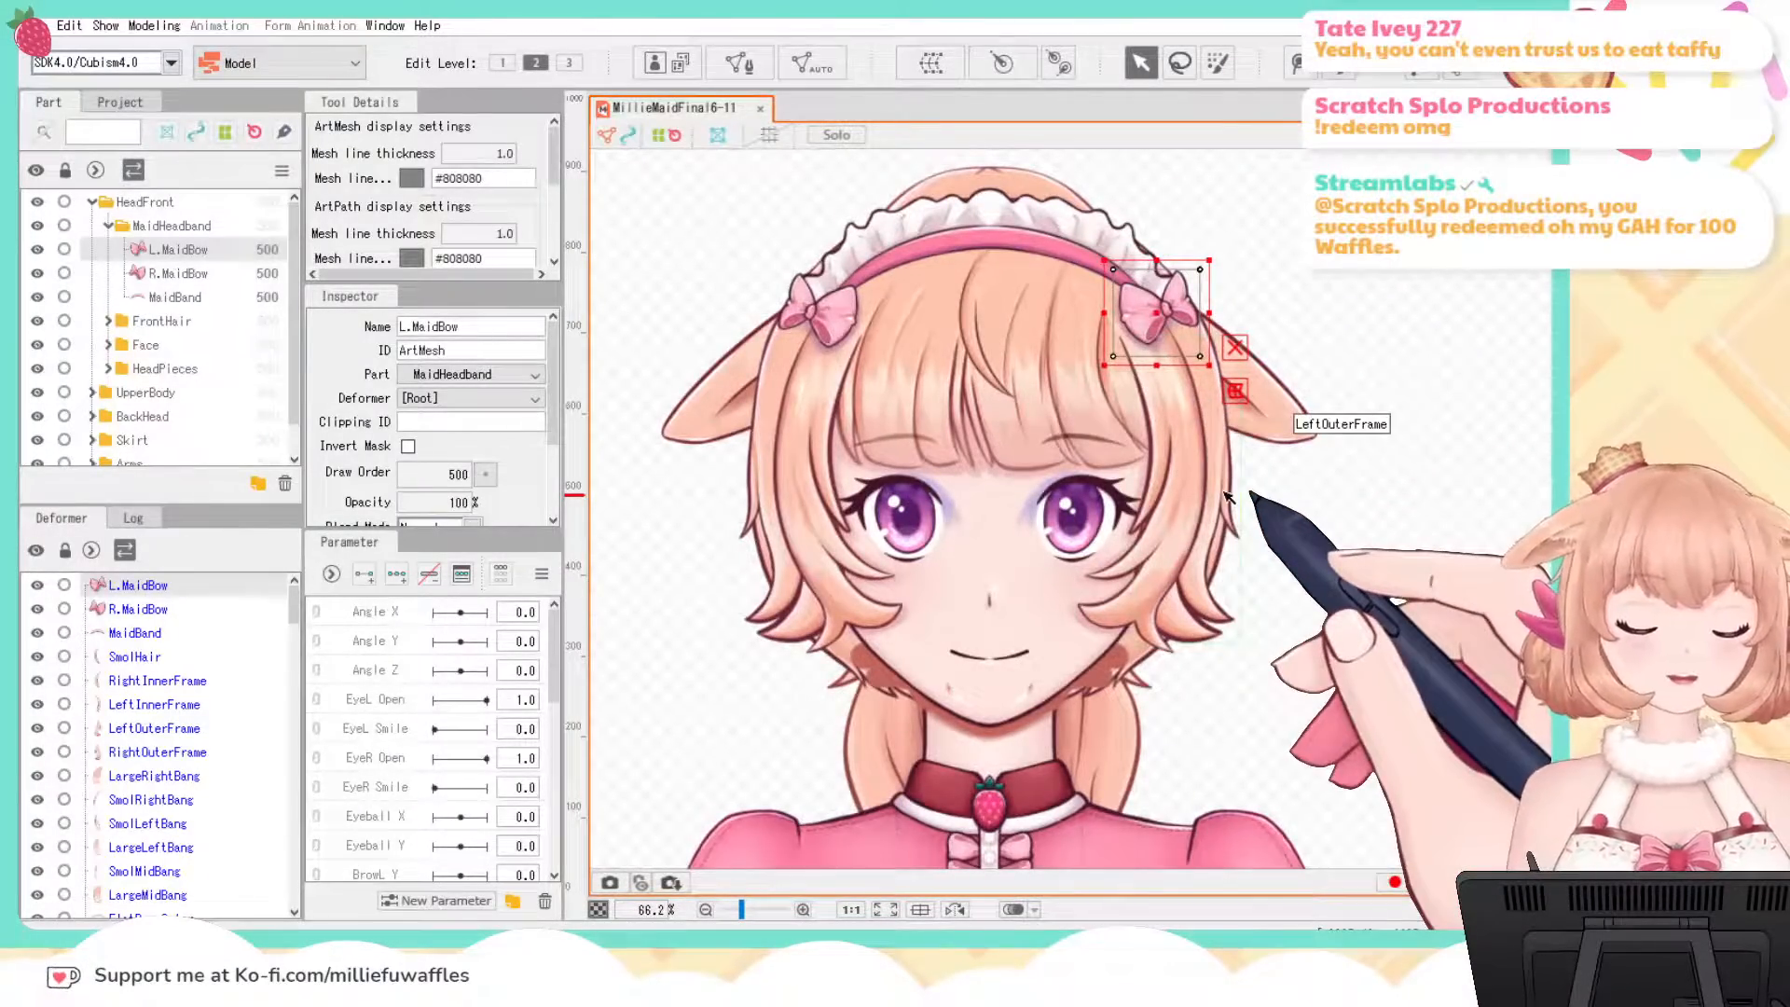
scroll(1228, 496, "down", 2)
left_click_drag(1363, 443, 1302, 440)
Step: Examine the headband and front-hair meshes one by one on the model, from MaidBand and SmolHair through LargeMidBang, and return to L.MaidBow
left_click(135, 632)
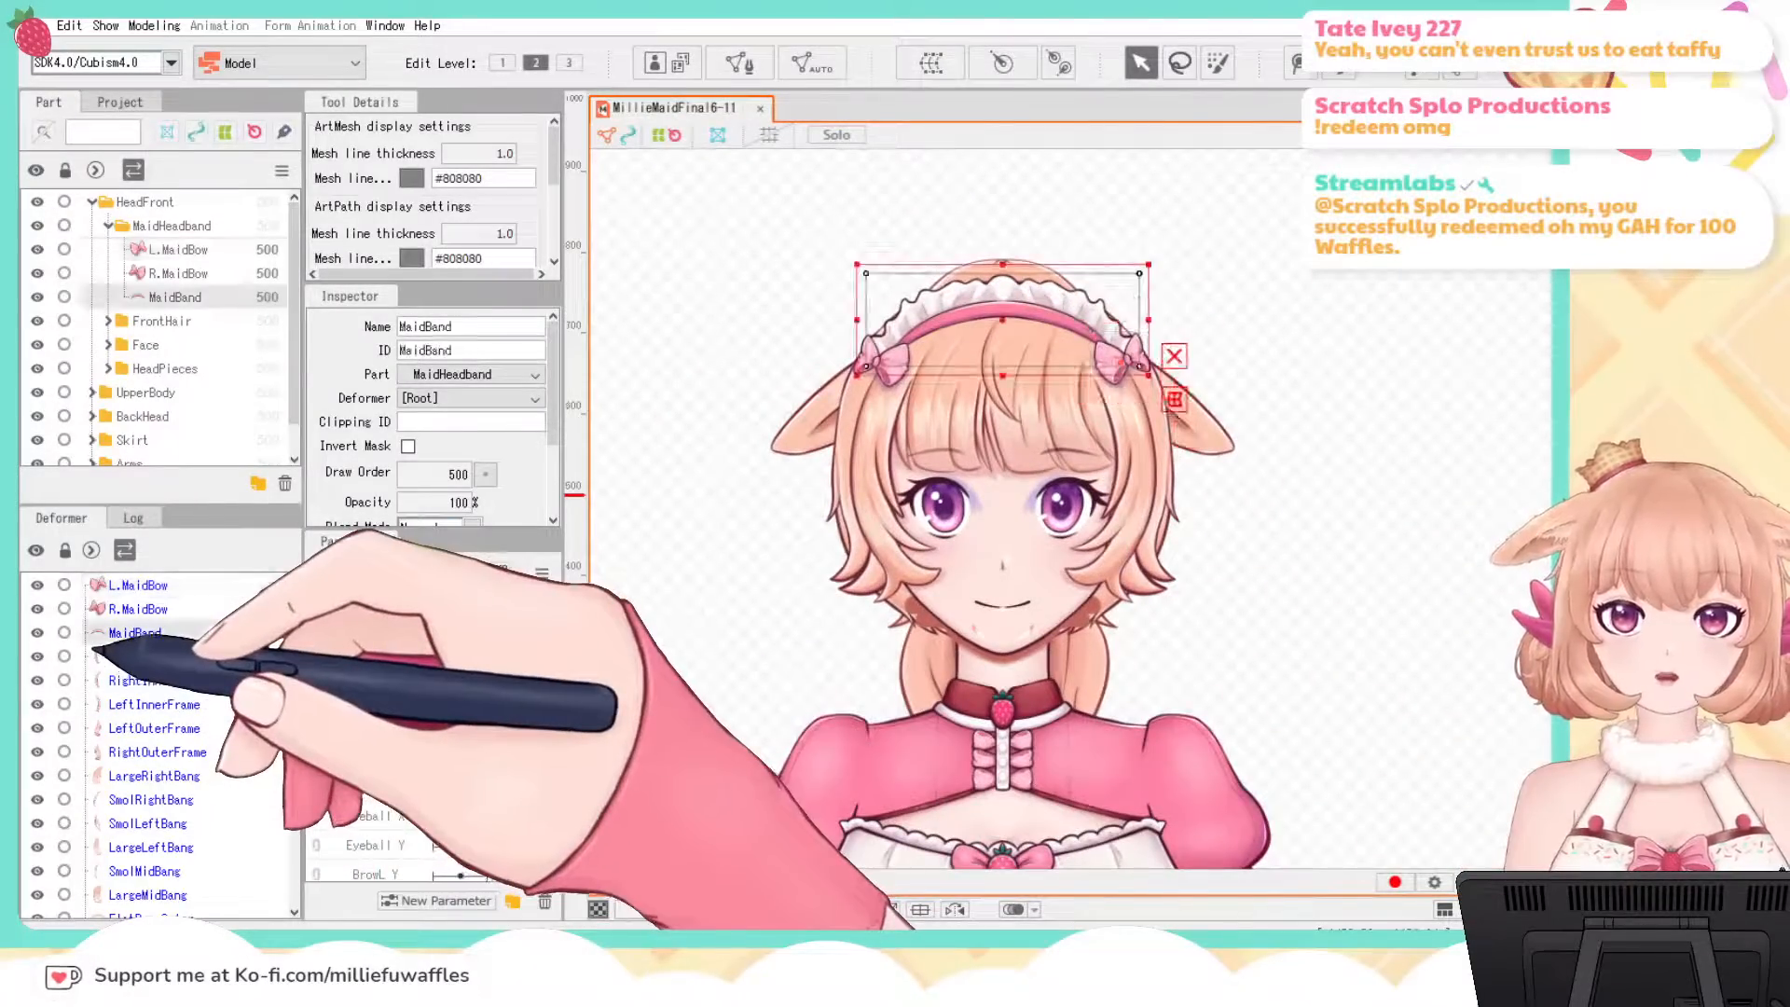
left_click(131, 657)
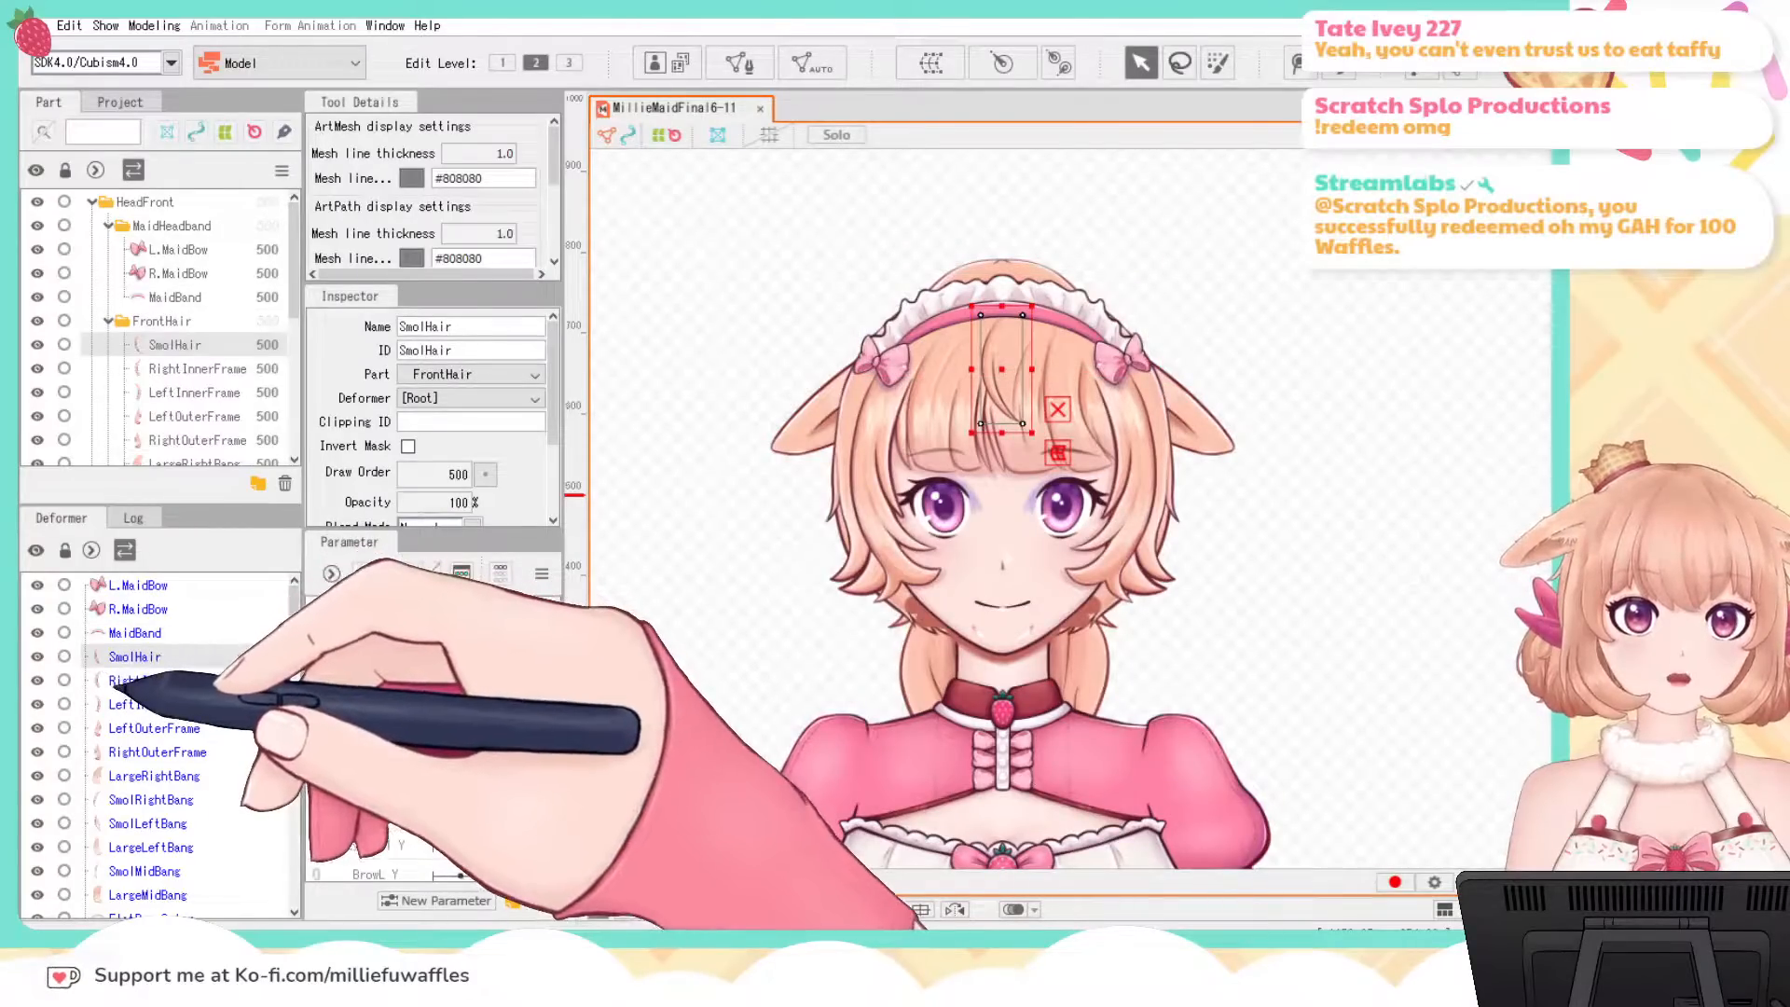
left_click(140, 679)
left_click(154, 727)
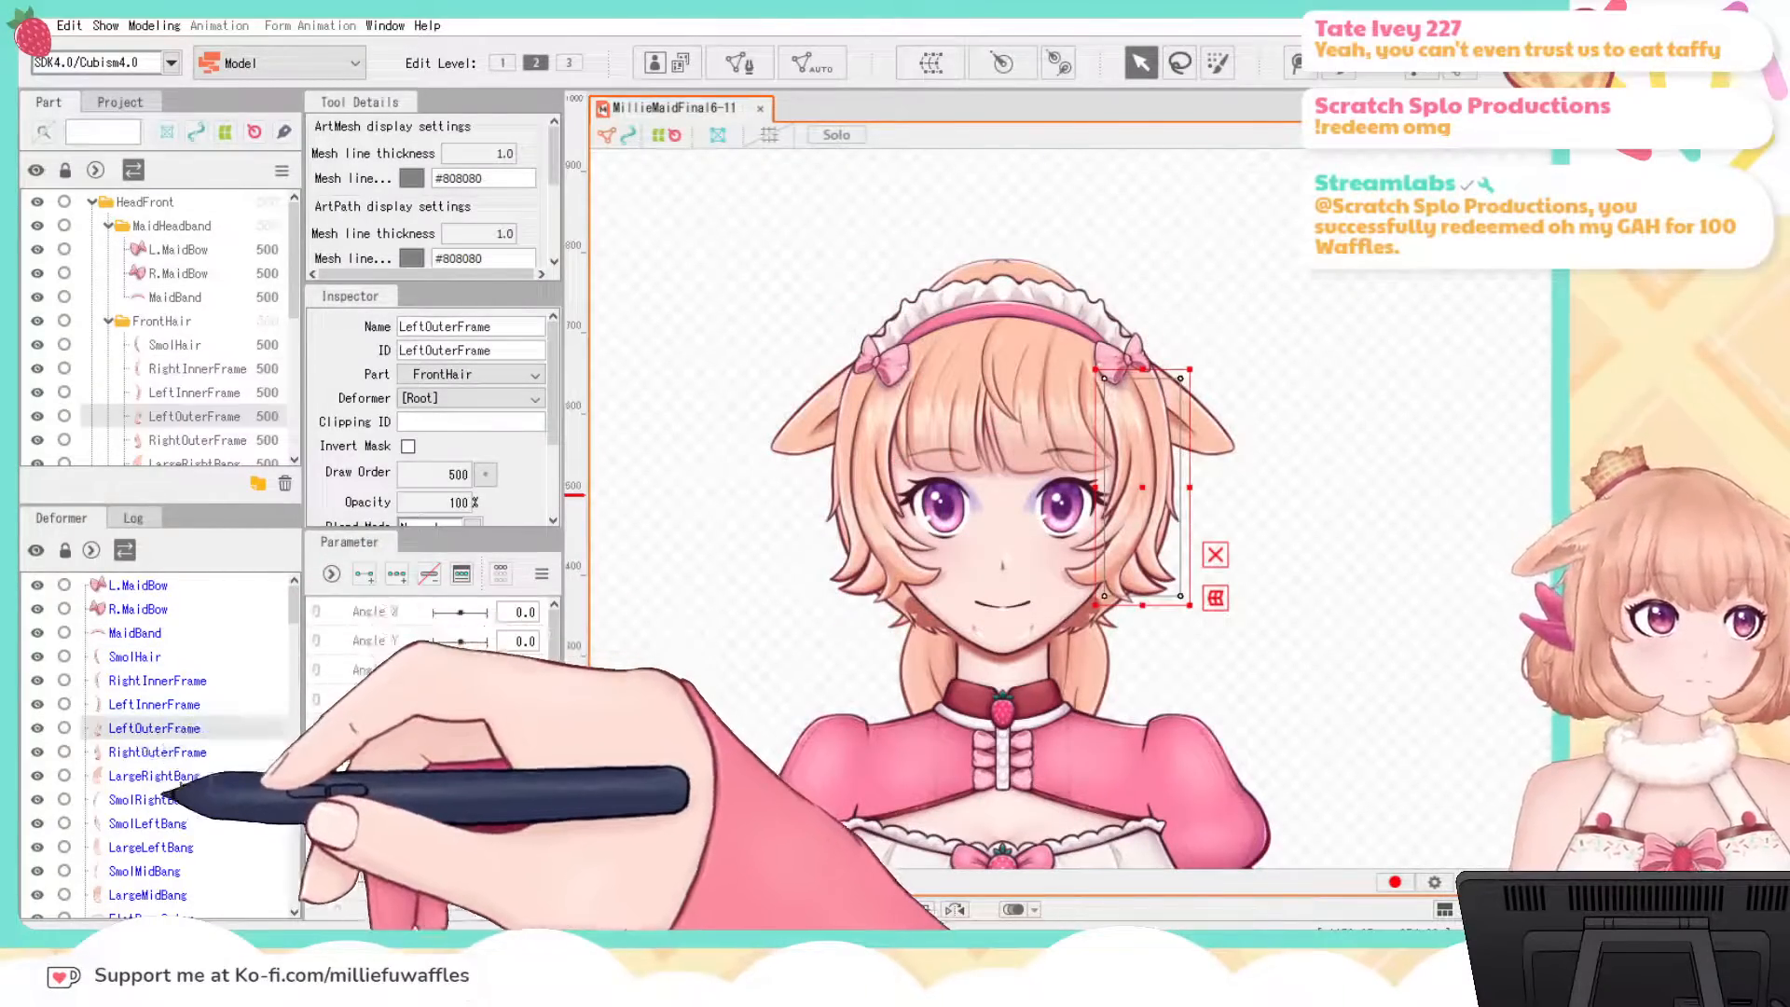
left_click(168, 775)
left_click(168, 823)
left_click(184, 894)
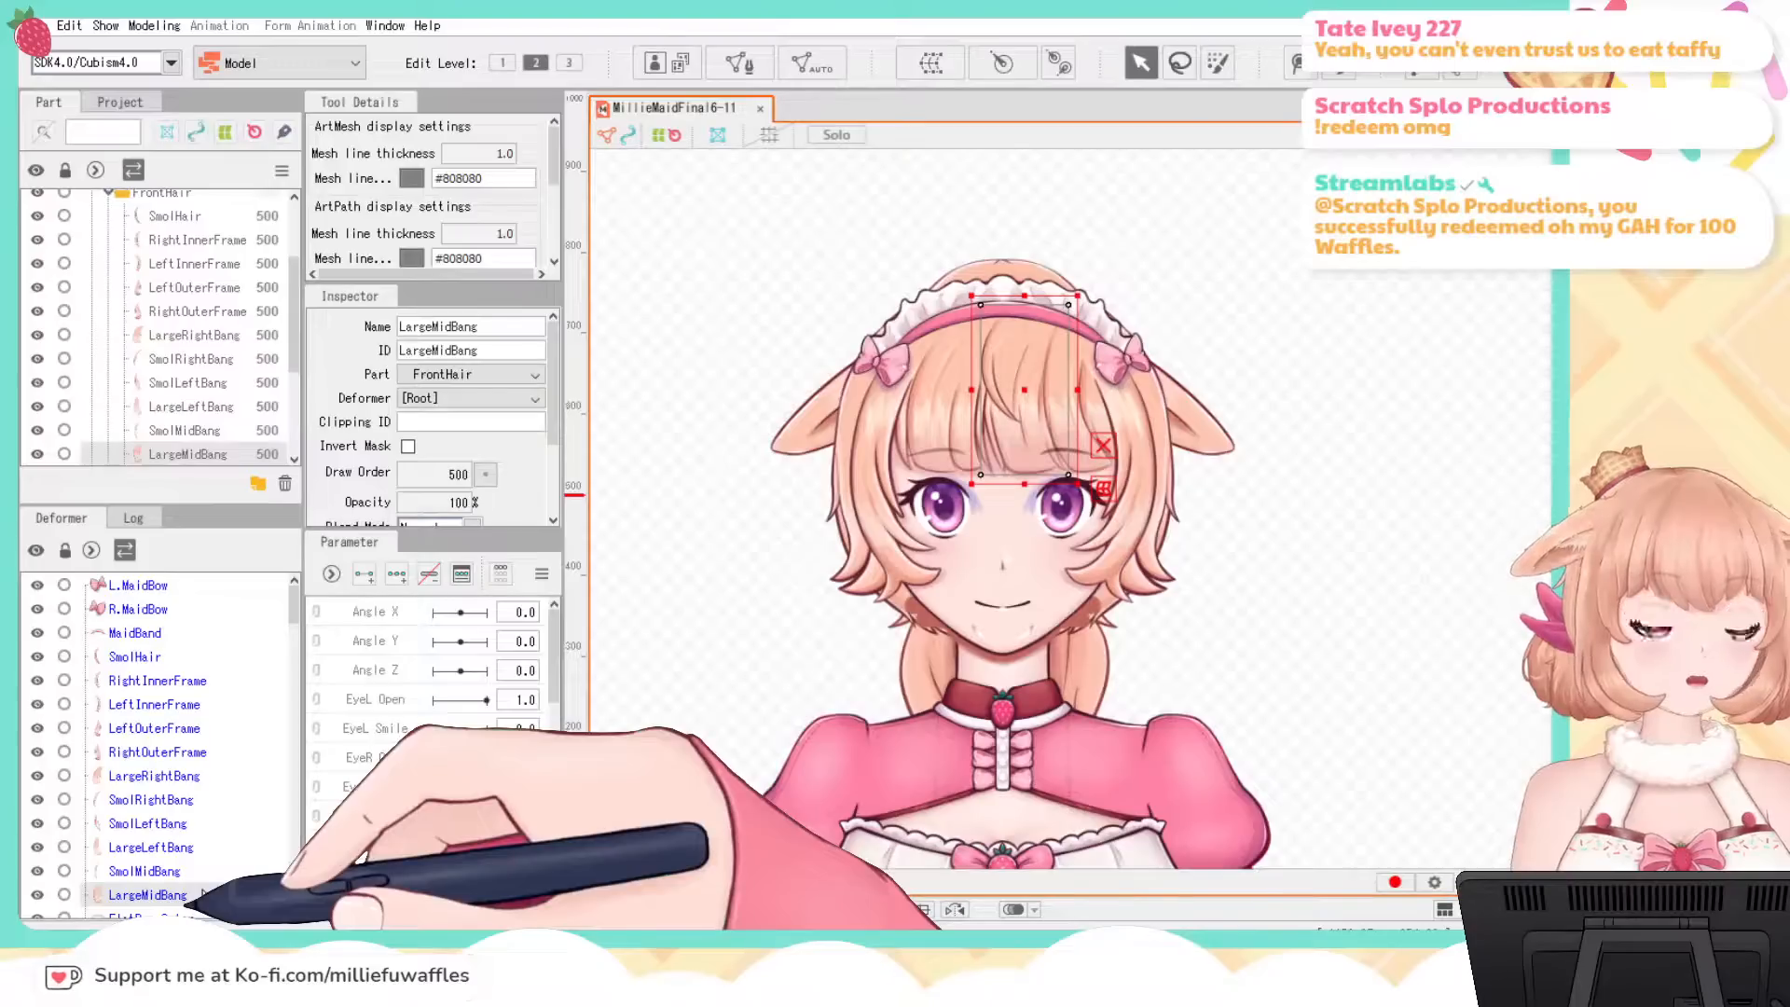
left_click(135, 656)
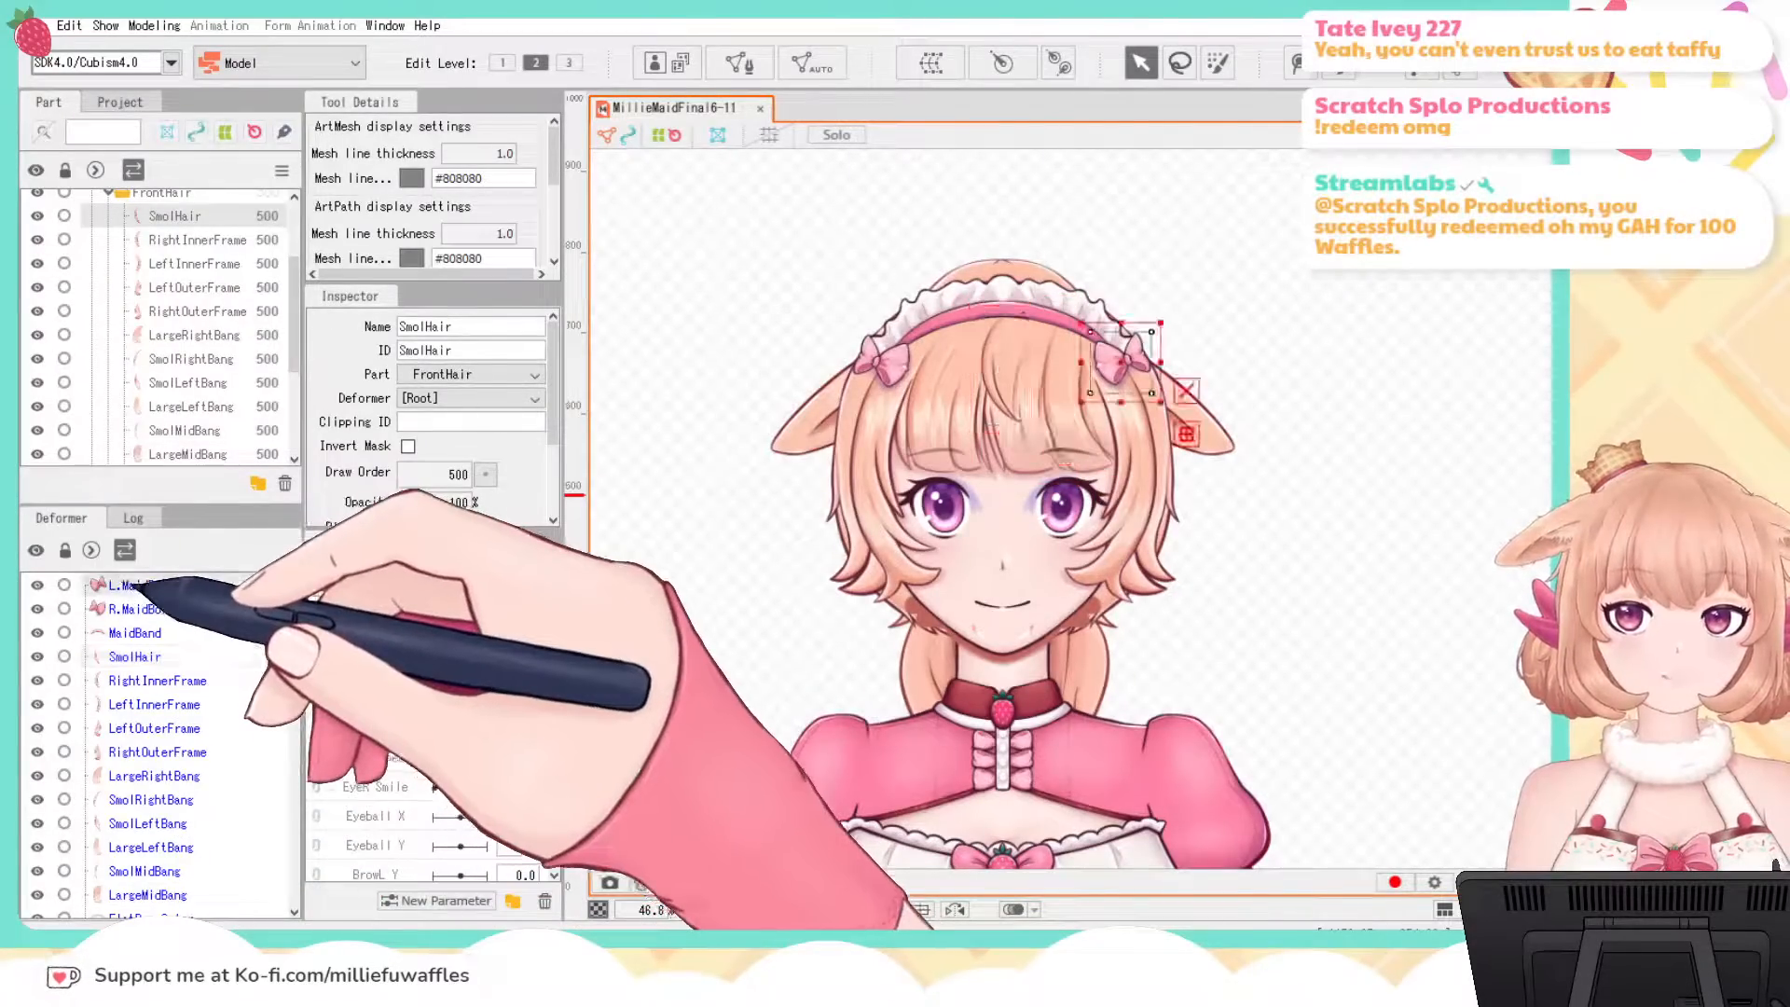
left_click(131, 584)
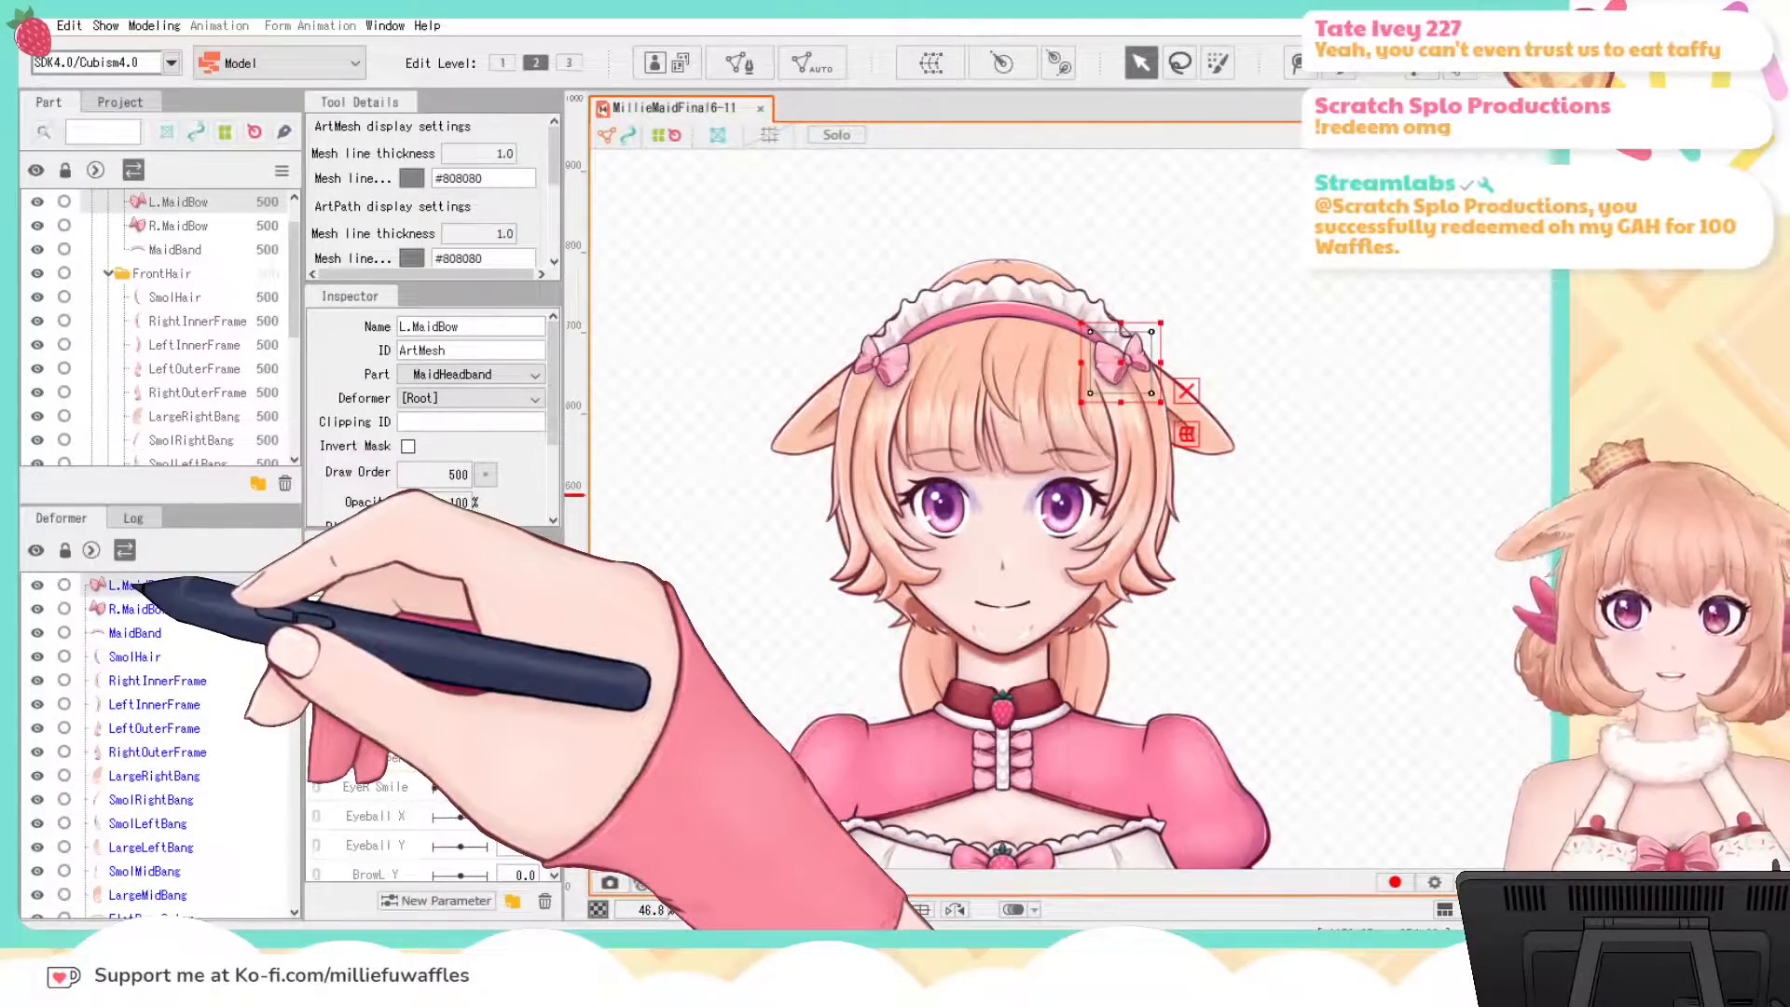
Step: Generate a coarse automatic mesh for L.MaidBow and inspect it close up
scroll(226, 347, "up", 1)
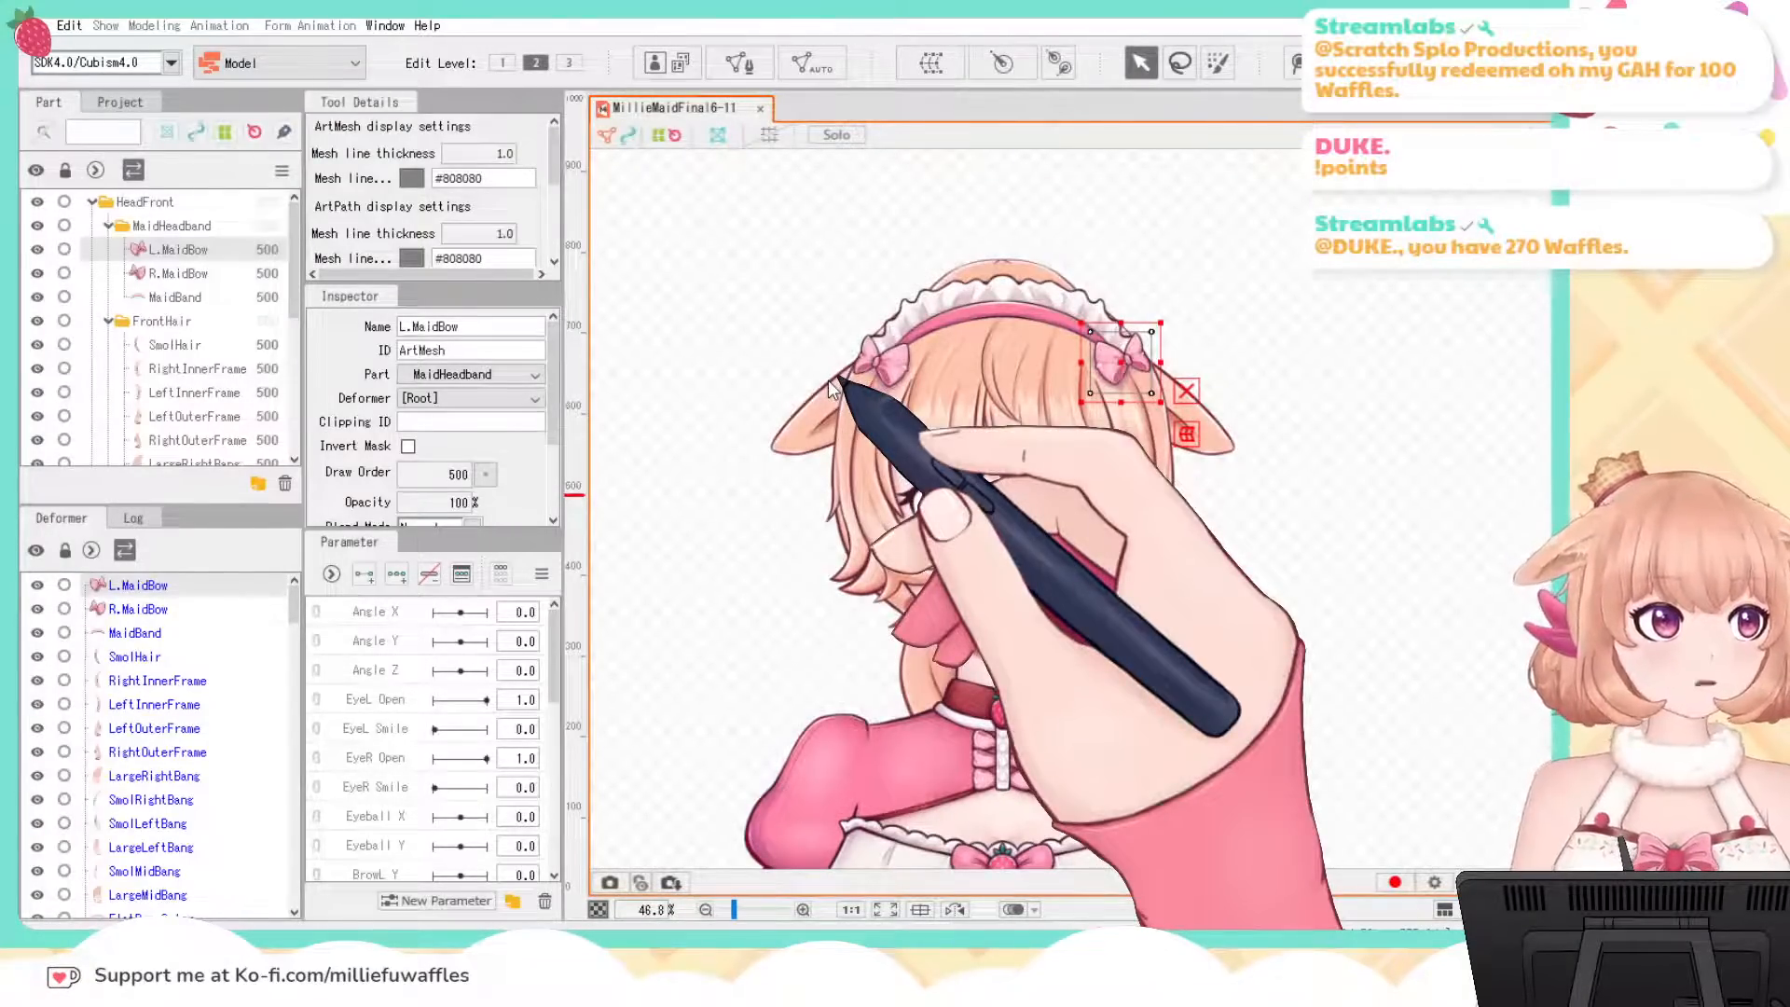
left_click(734, 402)
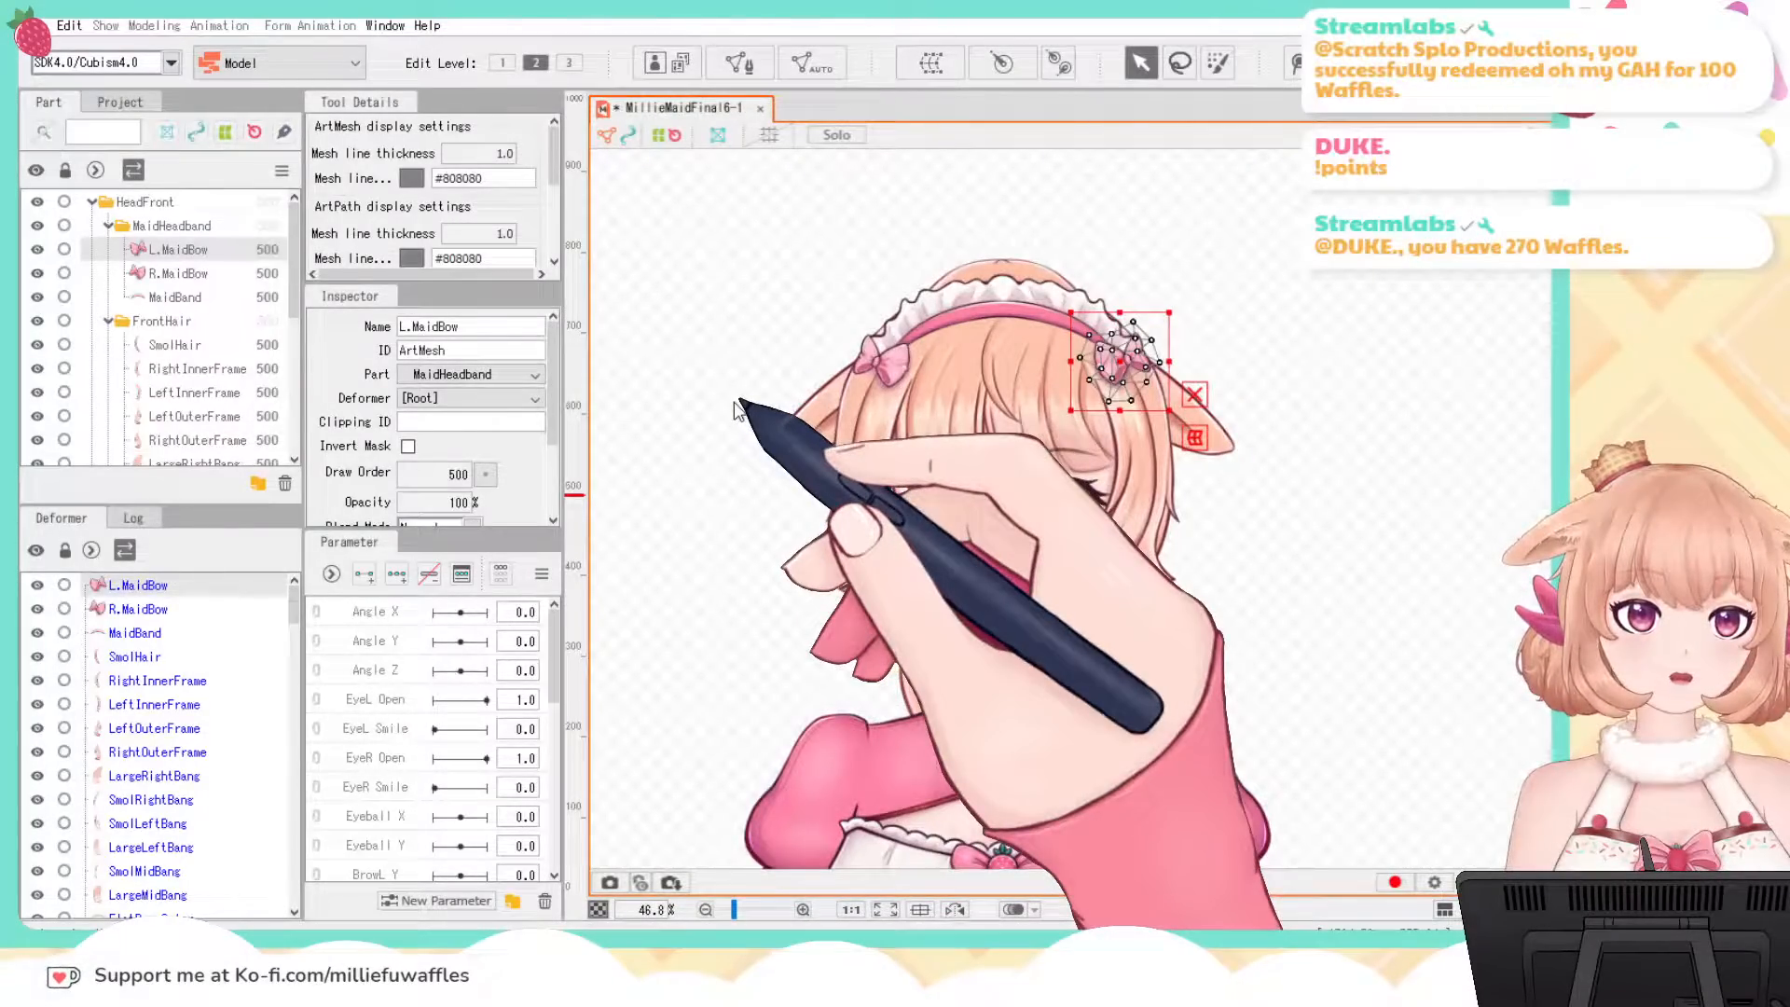
scroll(1161, 340, "up", 5)
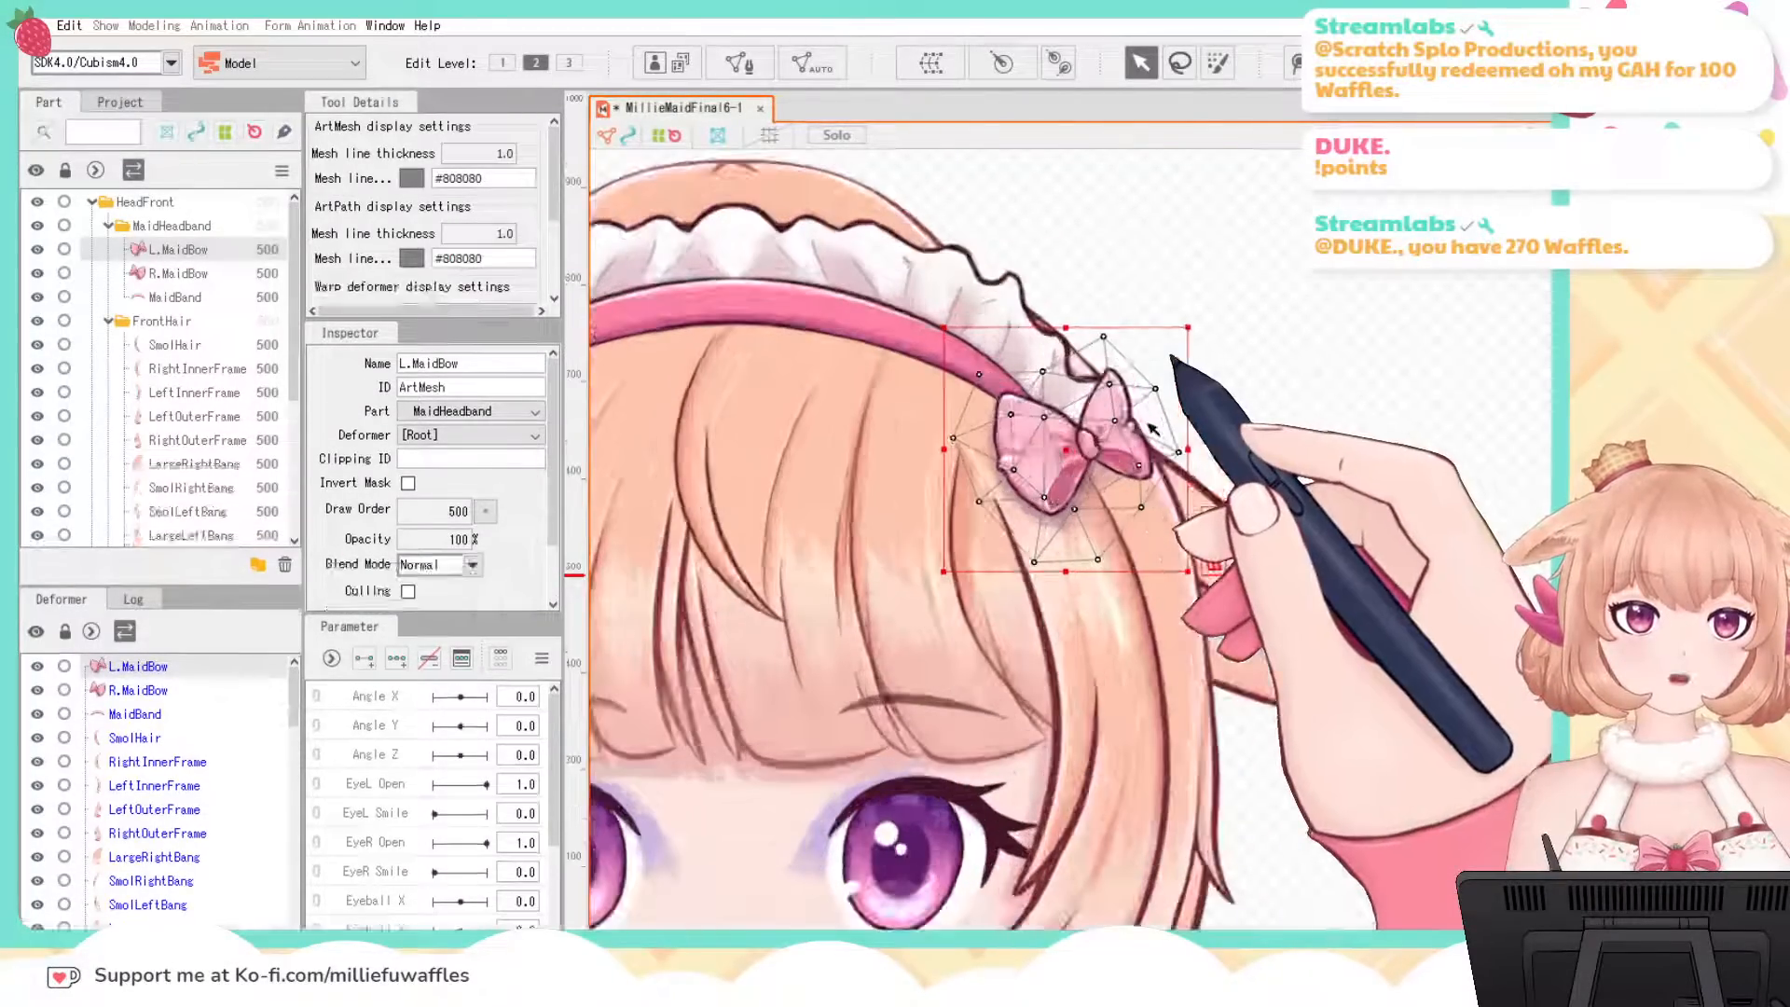
Step: Try denser automatic meshes on L.MaidBow and return to the coarse version
left_click_drag(1286, 375, 1362, 373)
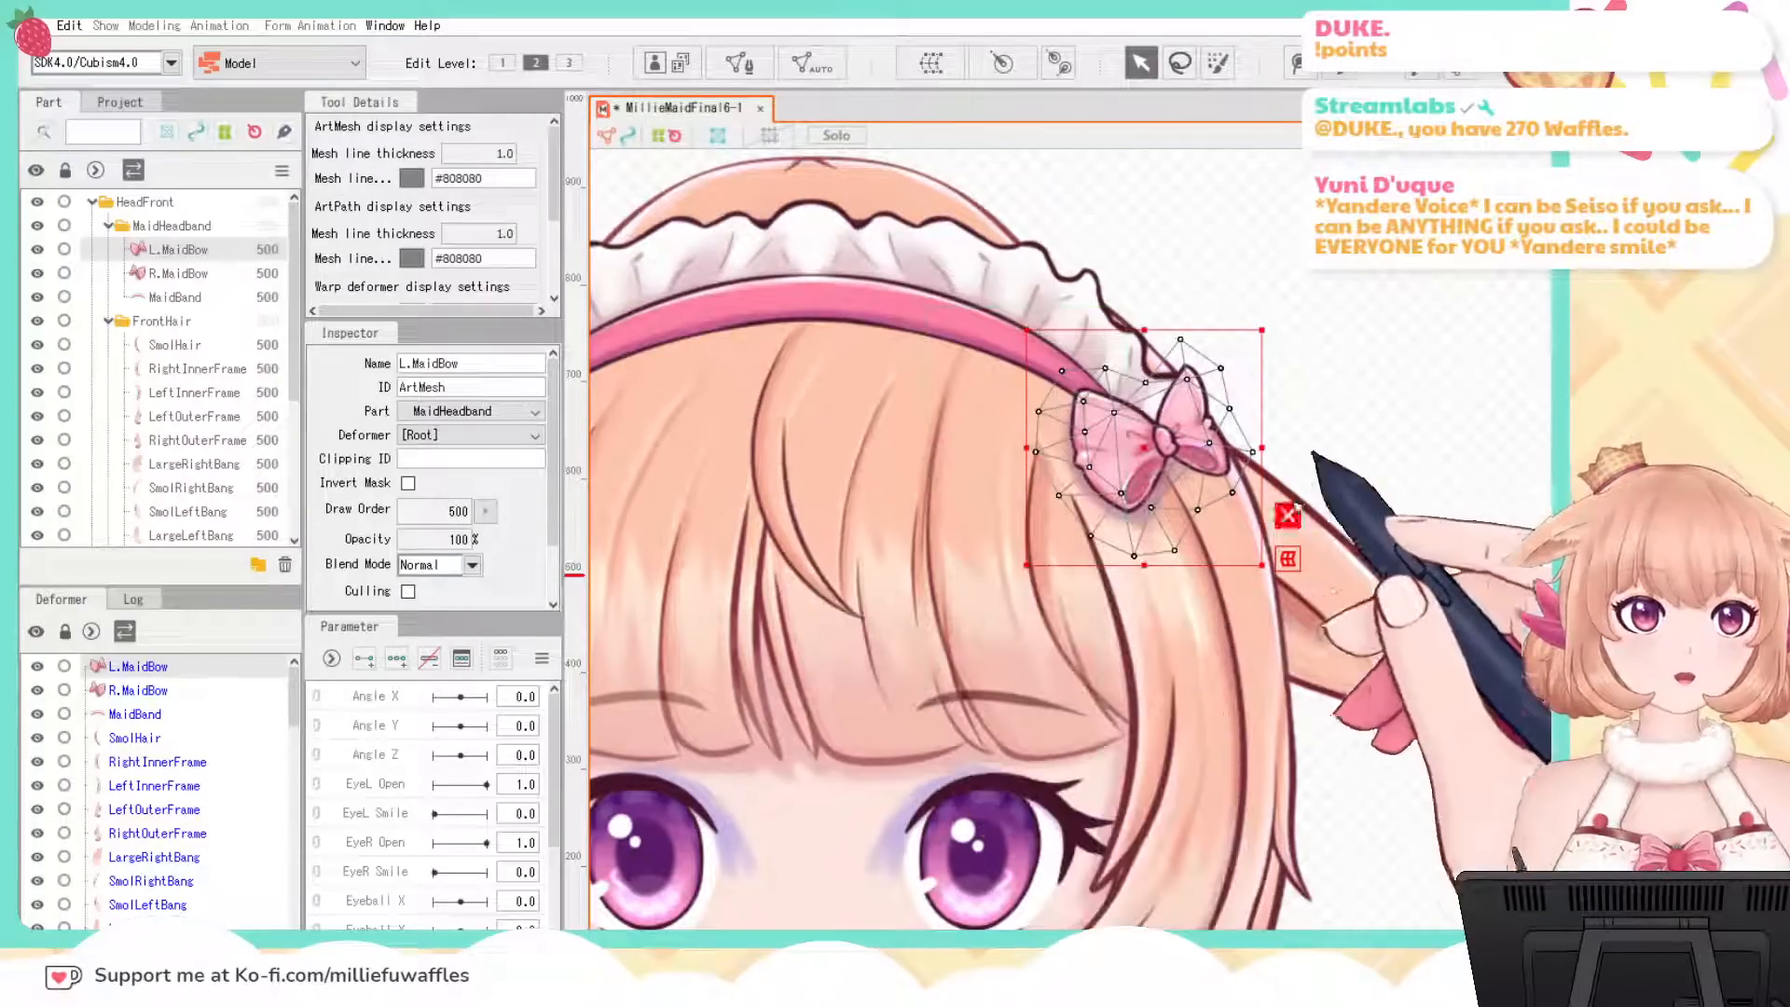
scroll(1350, 473, "up", 3)
left_click_drag(1349, 444, 1413, 472)
key("ctrl+shift+a")
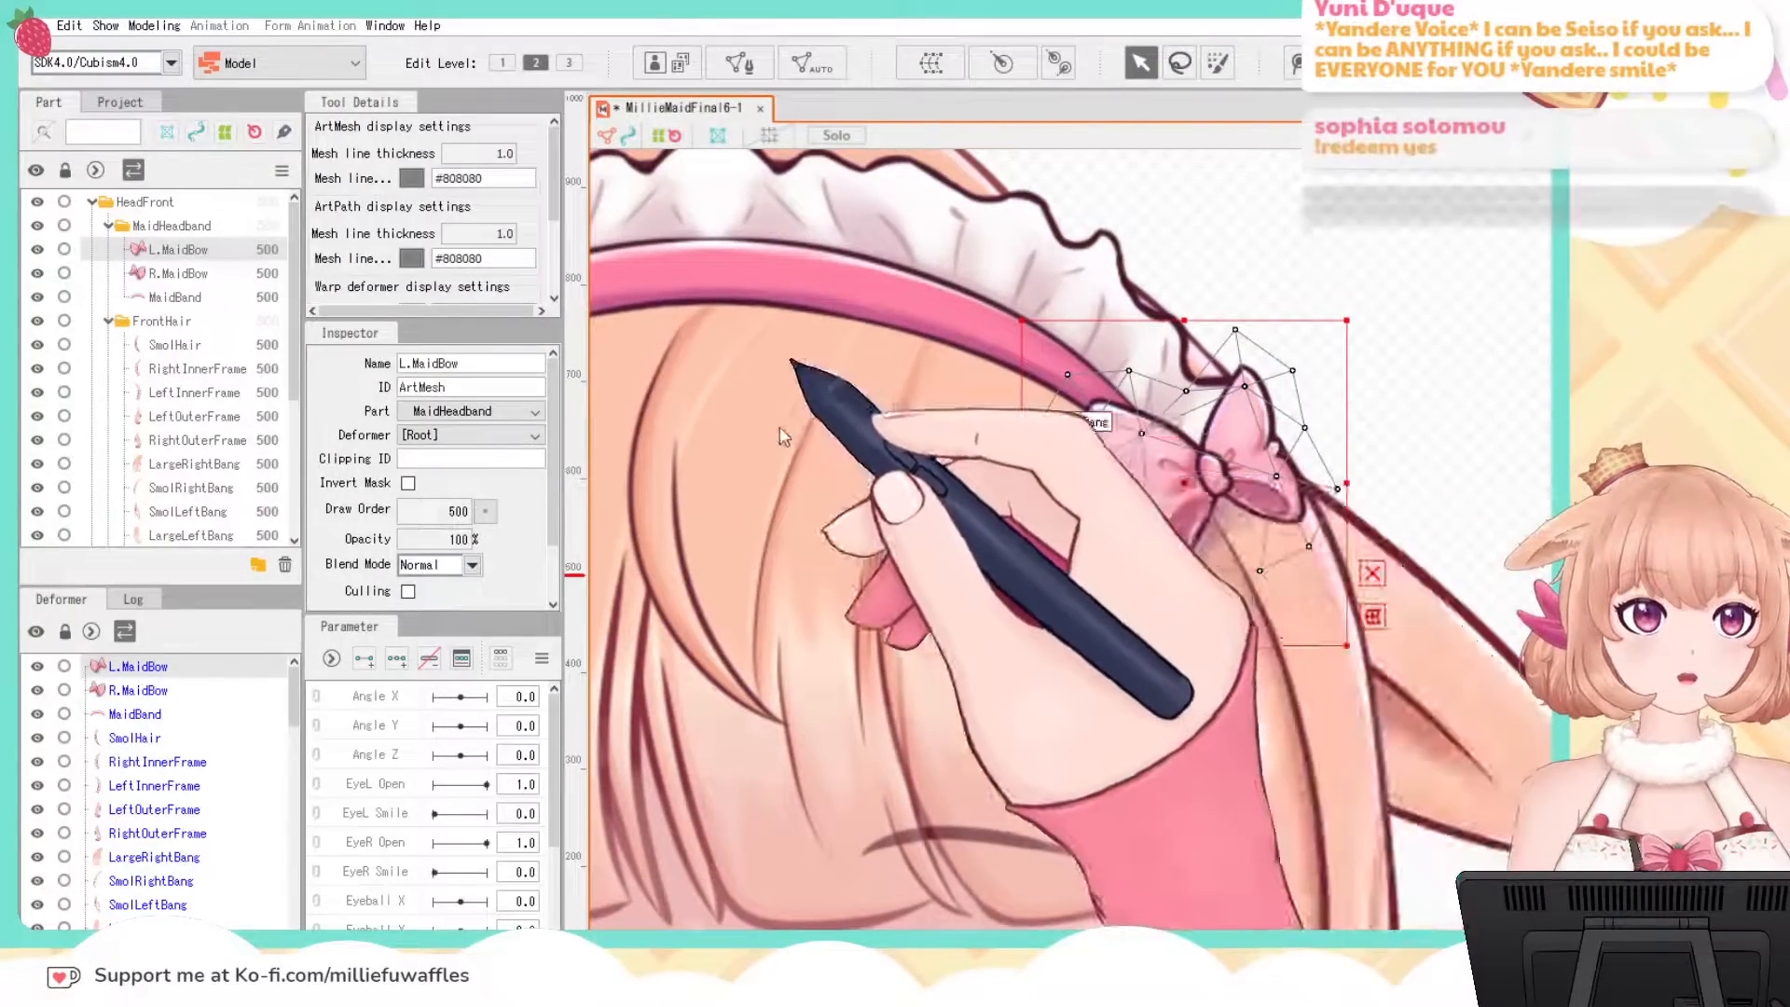
left_click(712, 487)
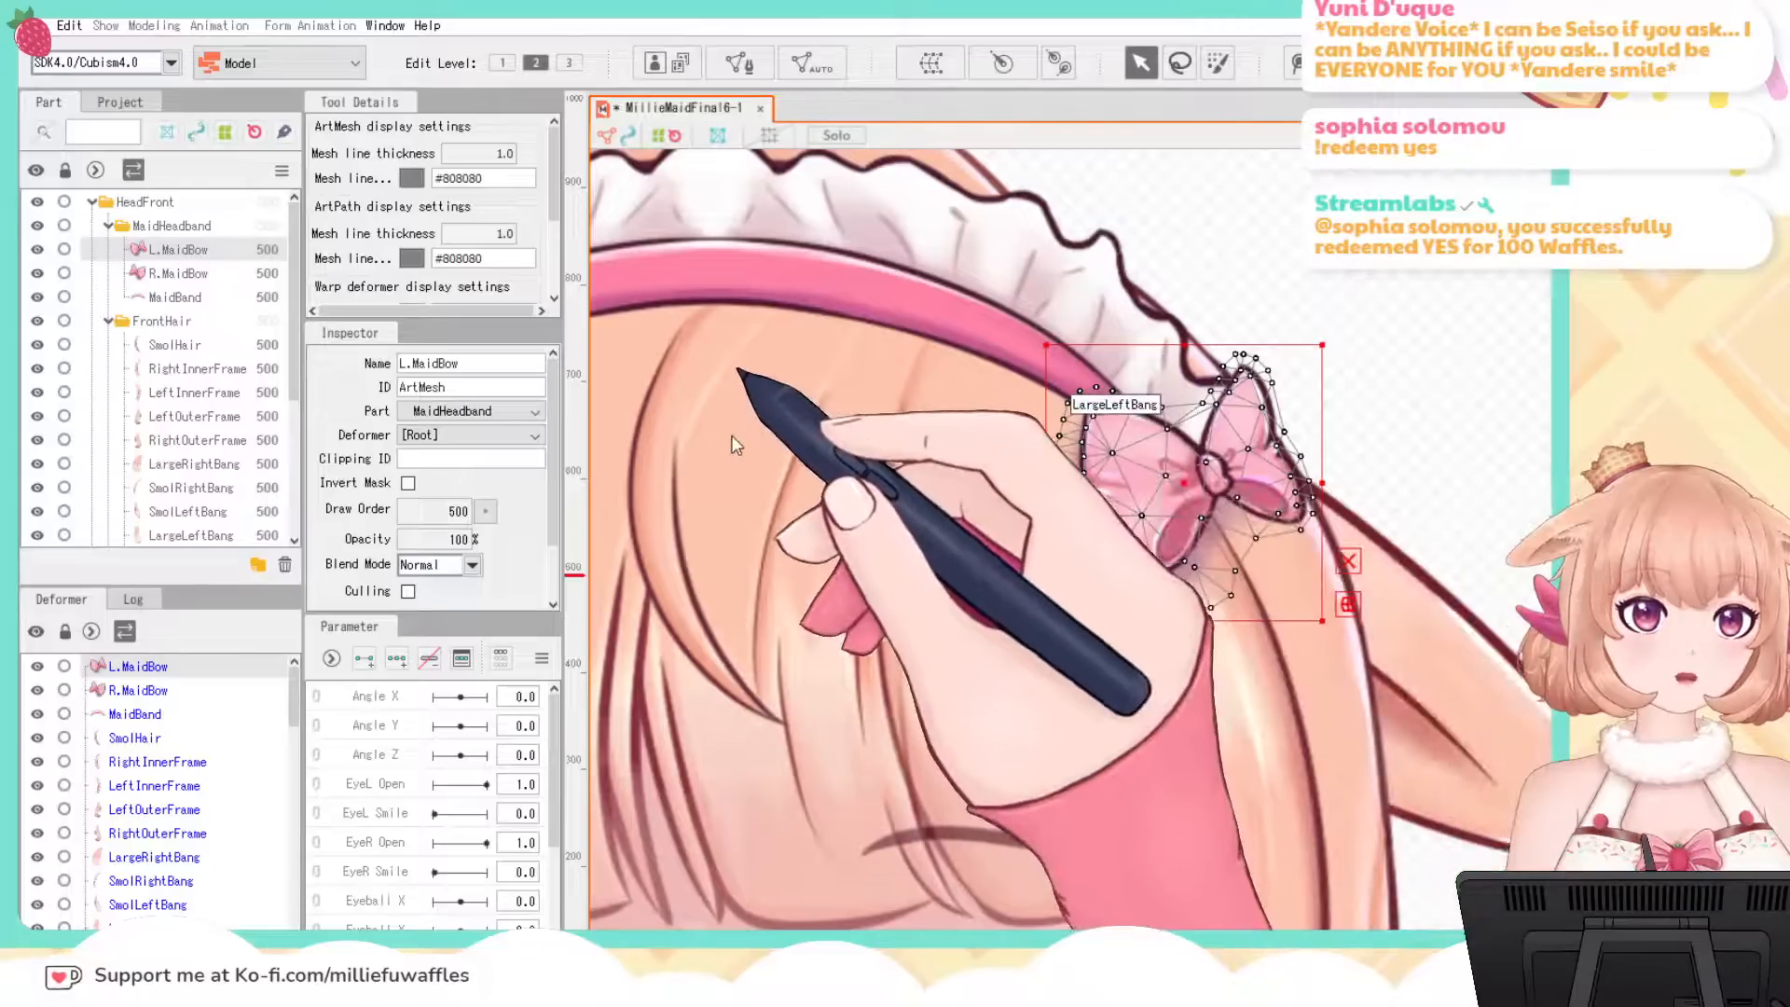
key("ctrl+z")
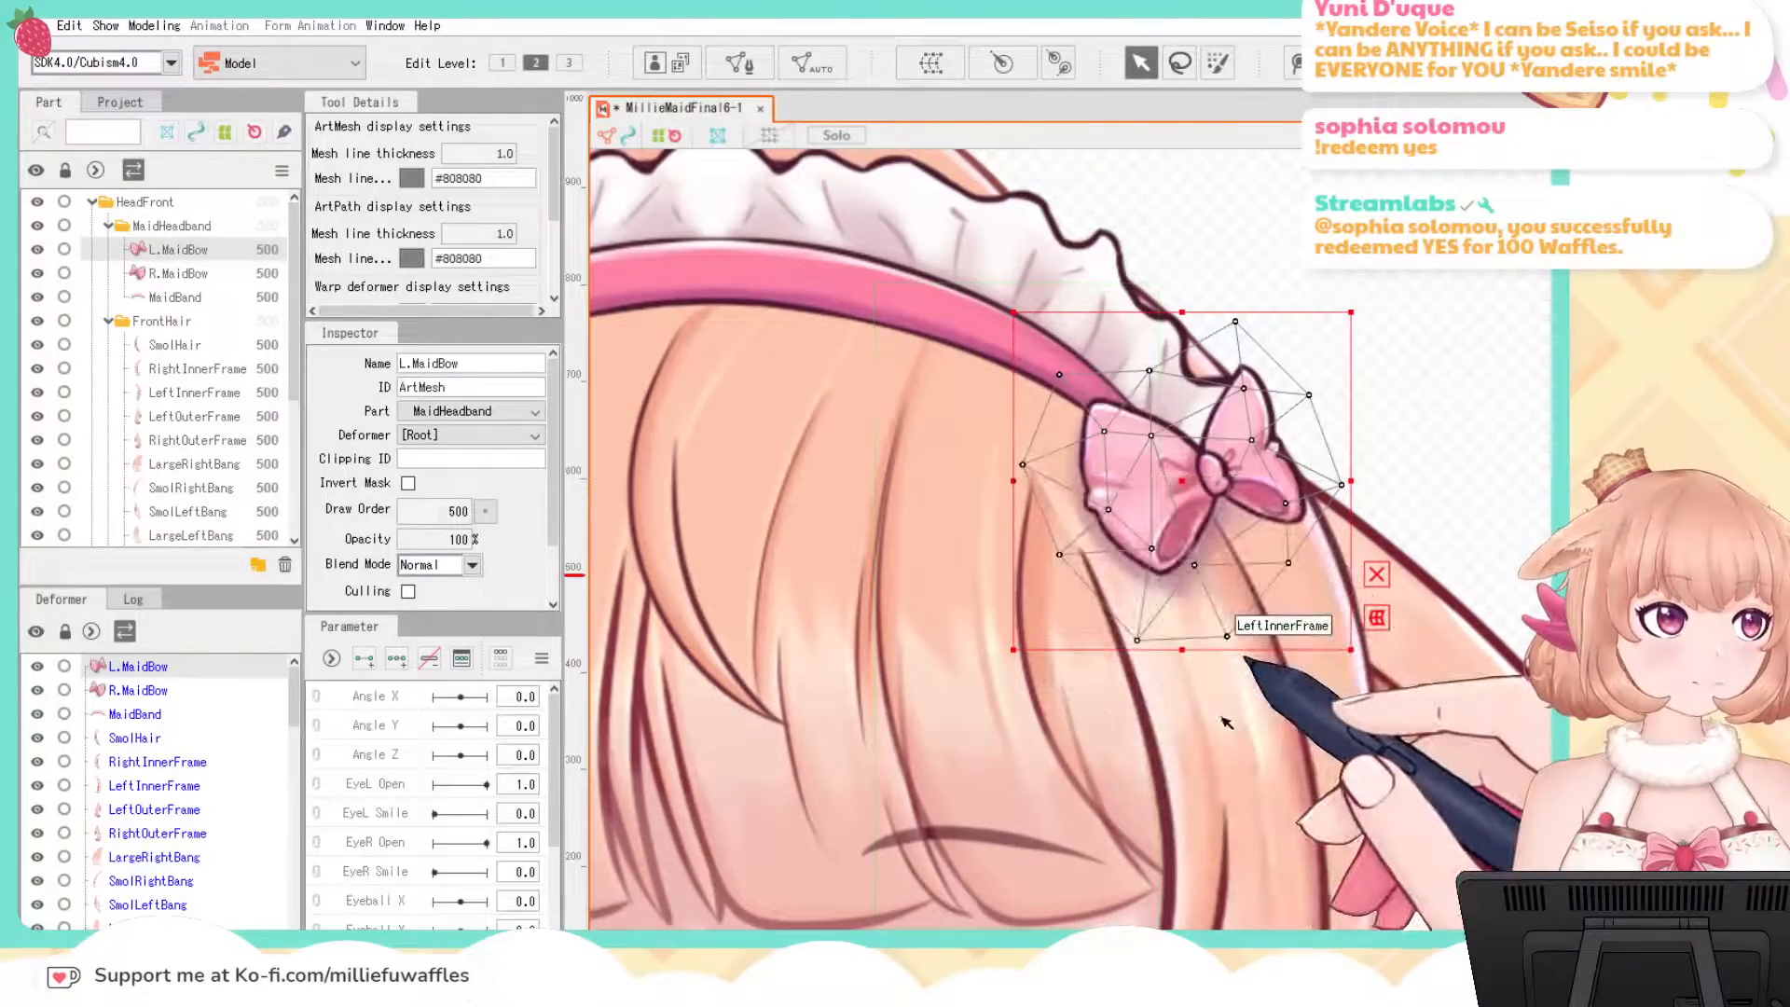
scroll(1369, 725, "down", 5)
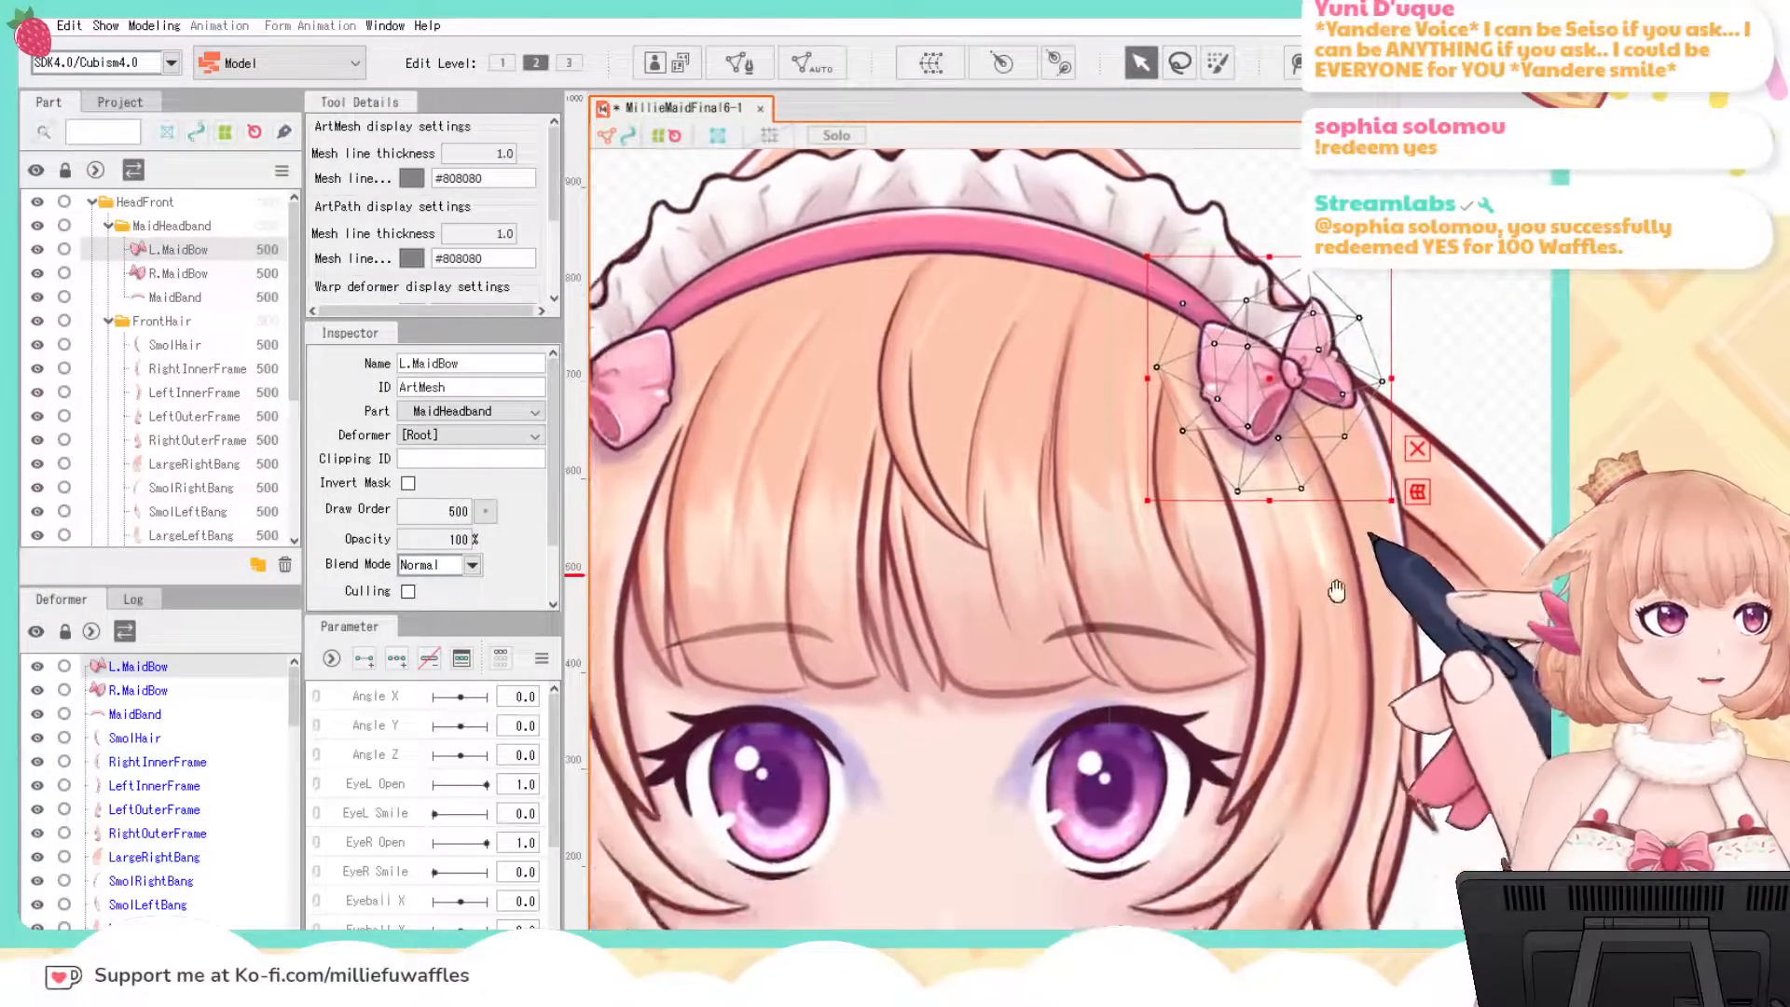
scroll(1329, 612, "down", 2)
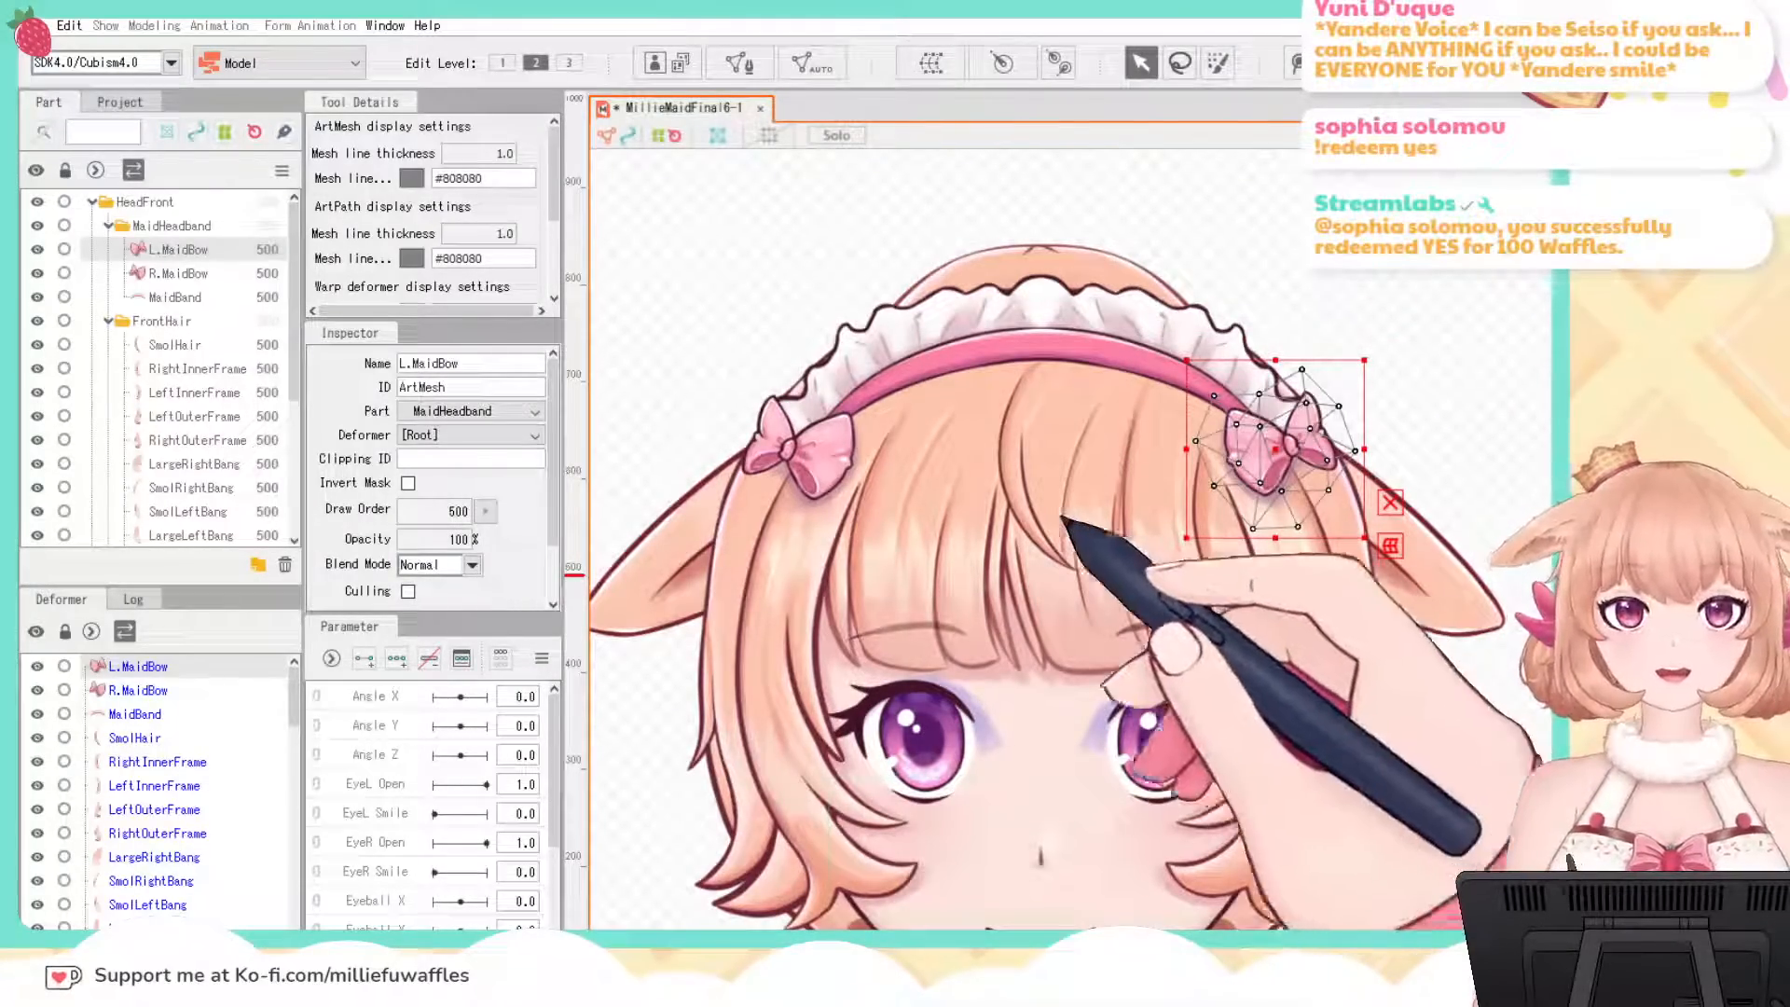
Step: Generate coarse automatic meshes for R.MaidBow and the MaidBand headband
left_click(238, 695)
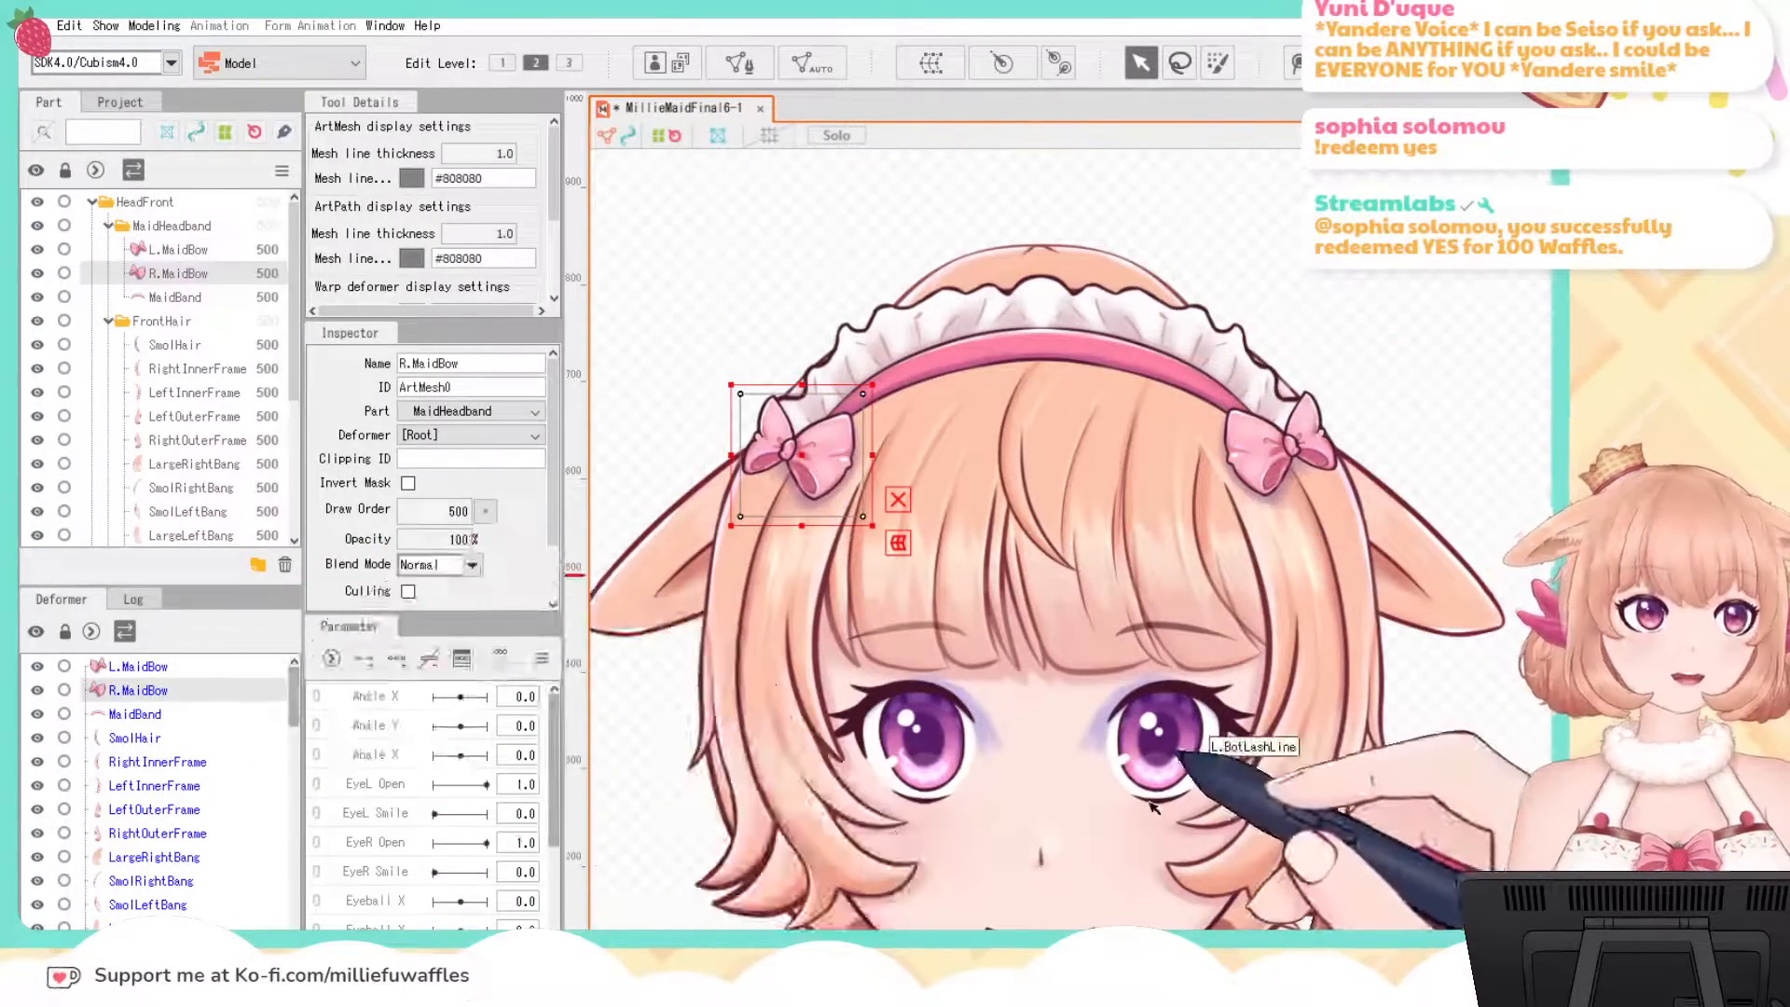
left_click(803, 63)
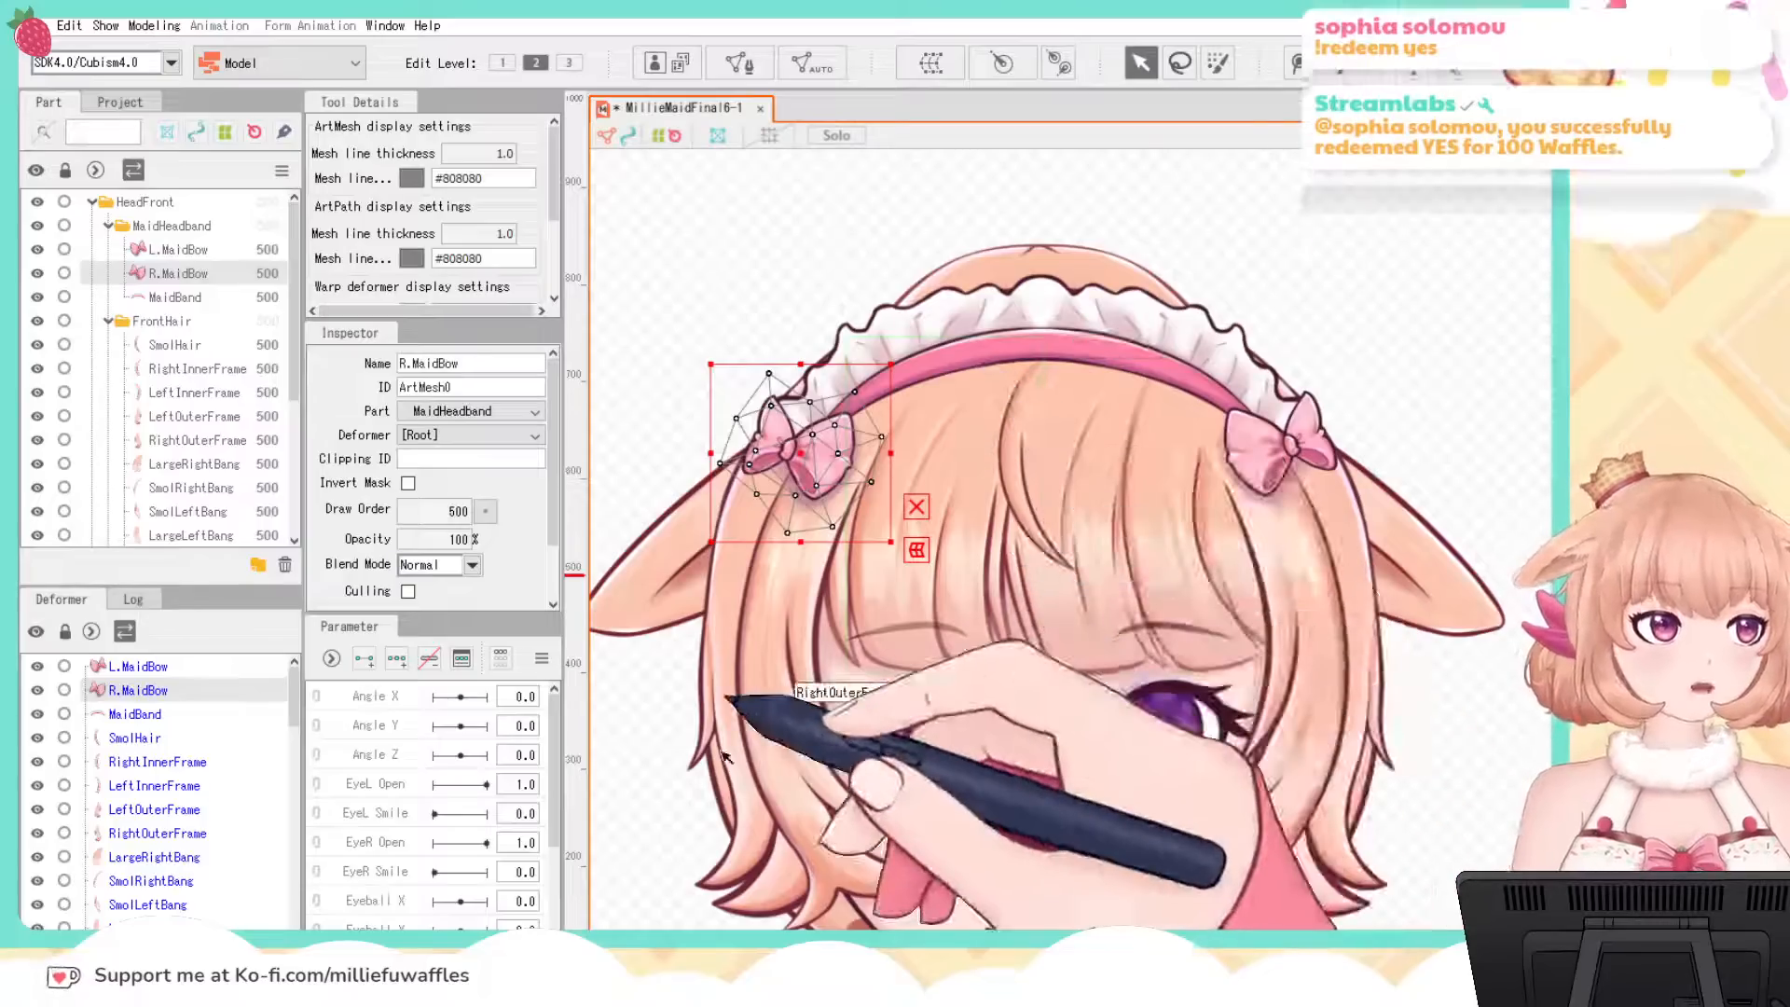
left_click(191, 716)
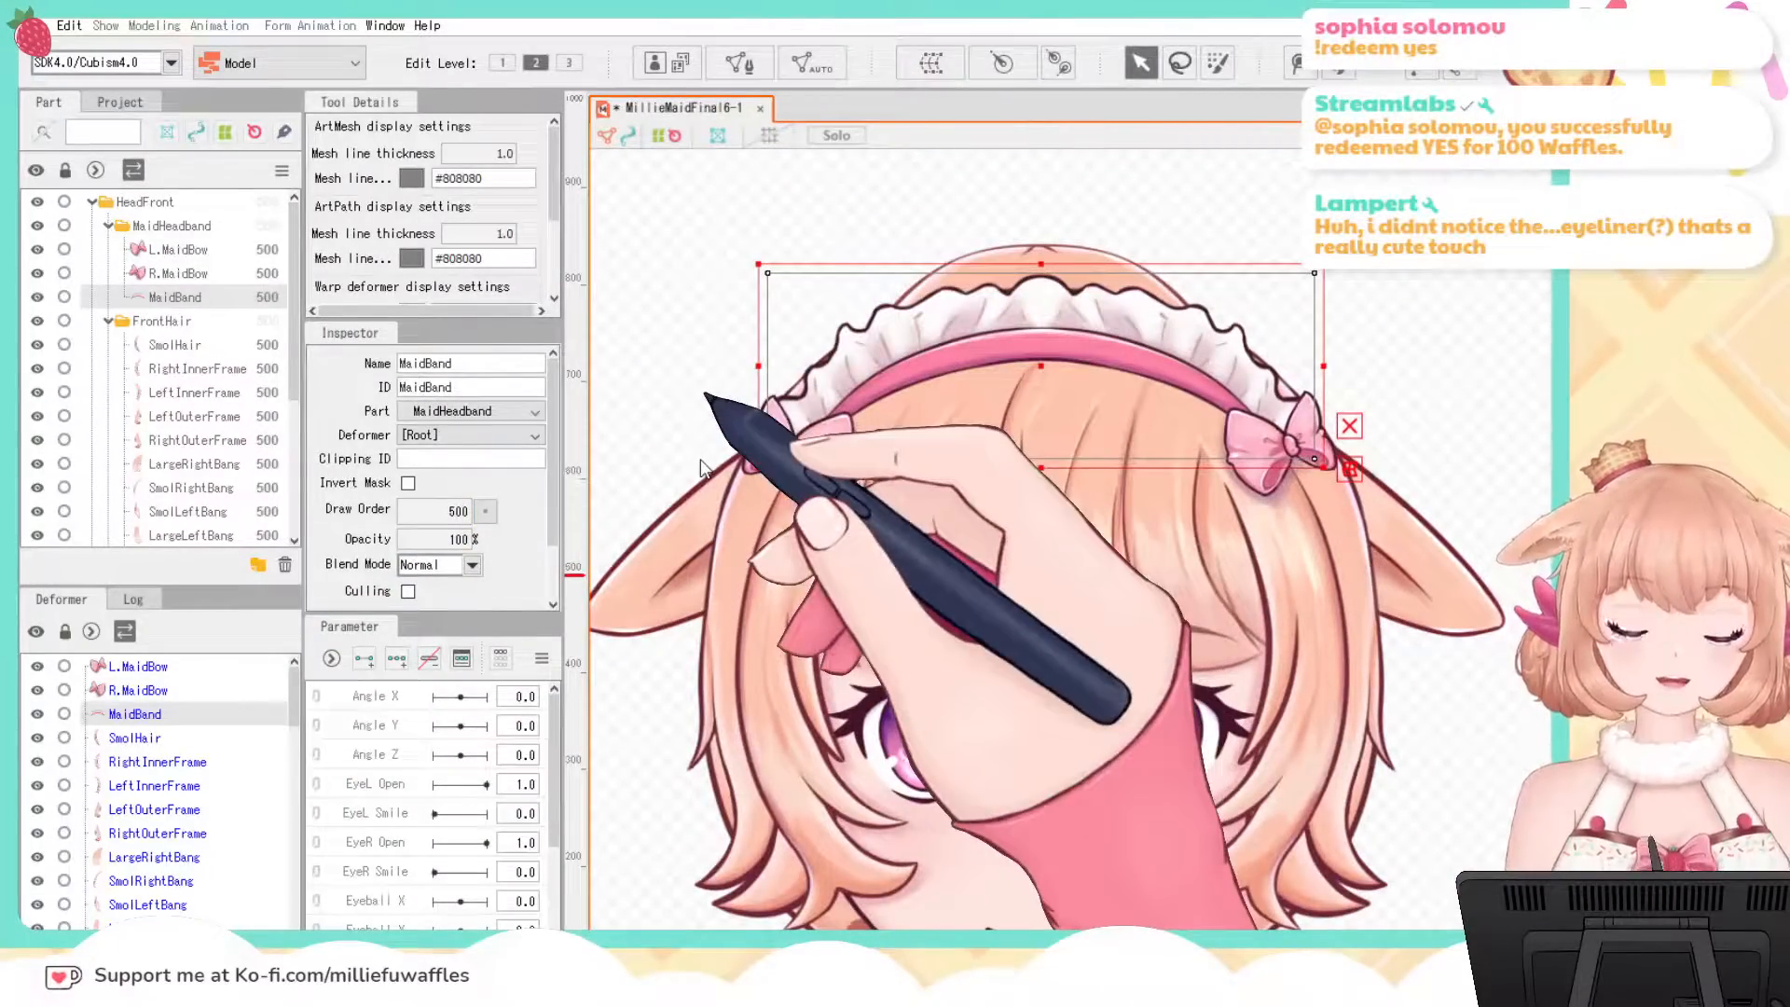
left_click(715, 496)
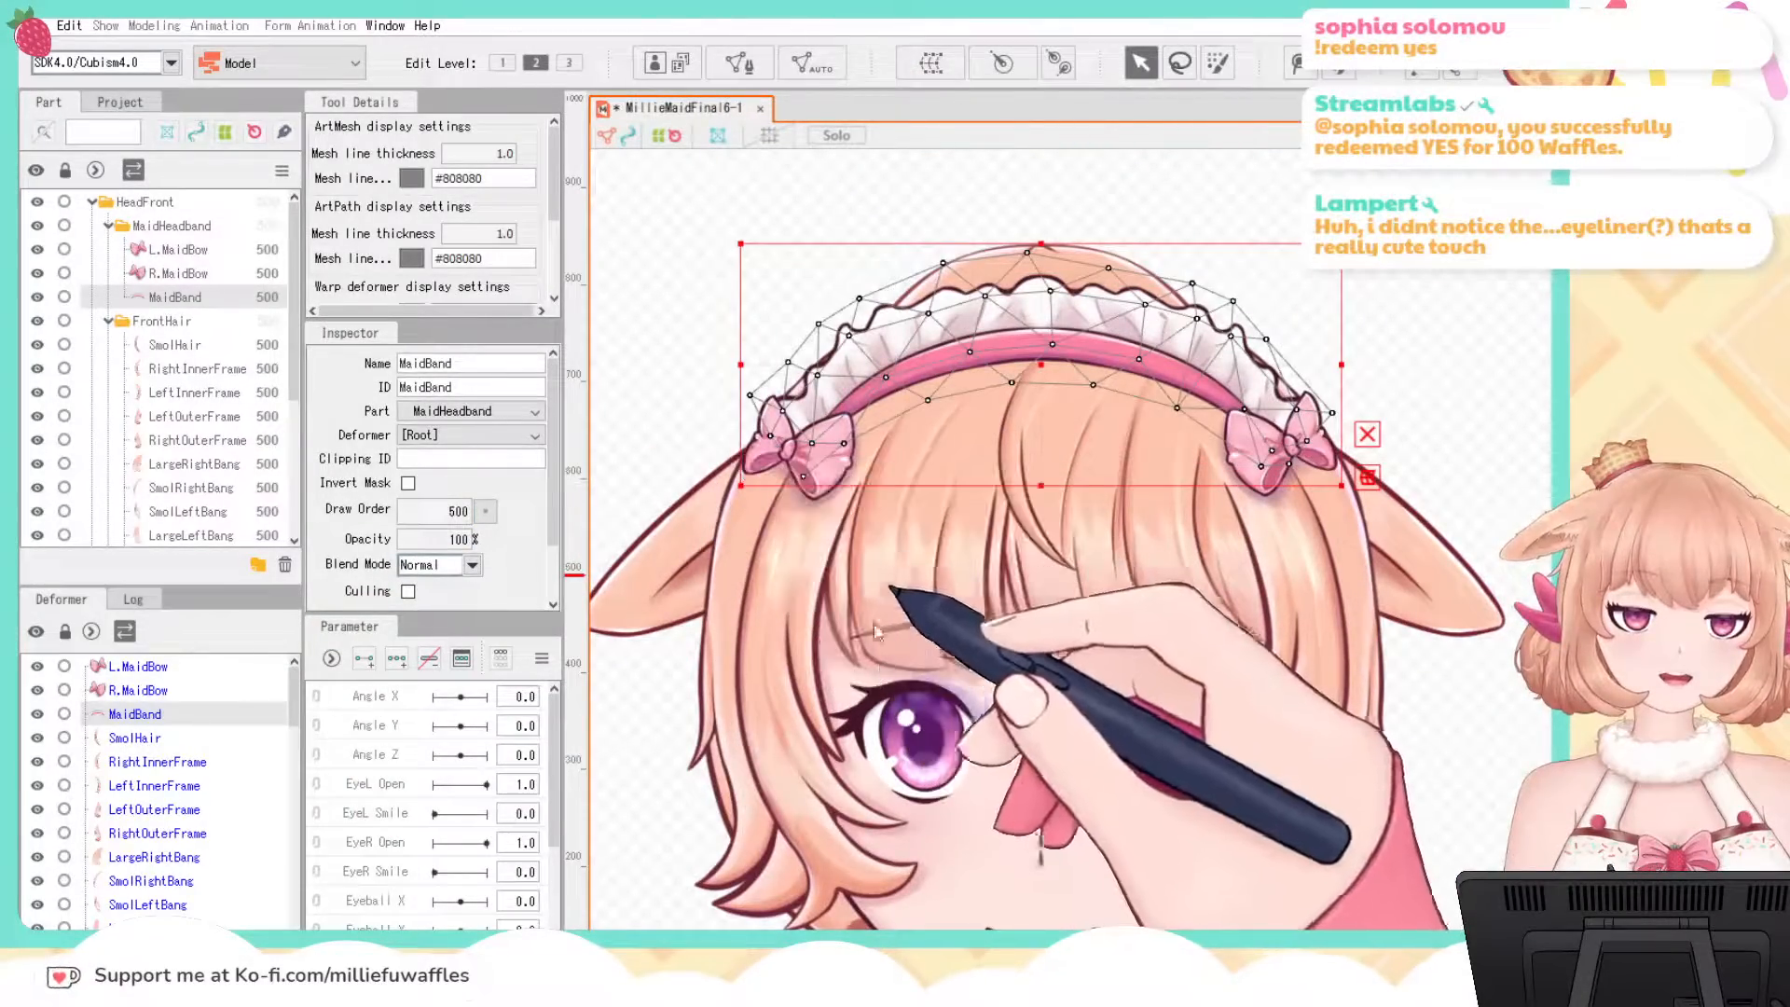
left_click(711, 475)
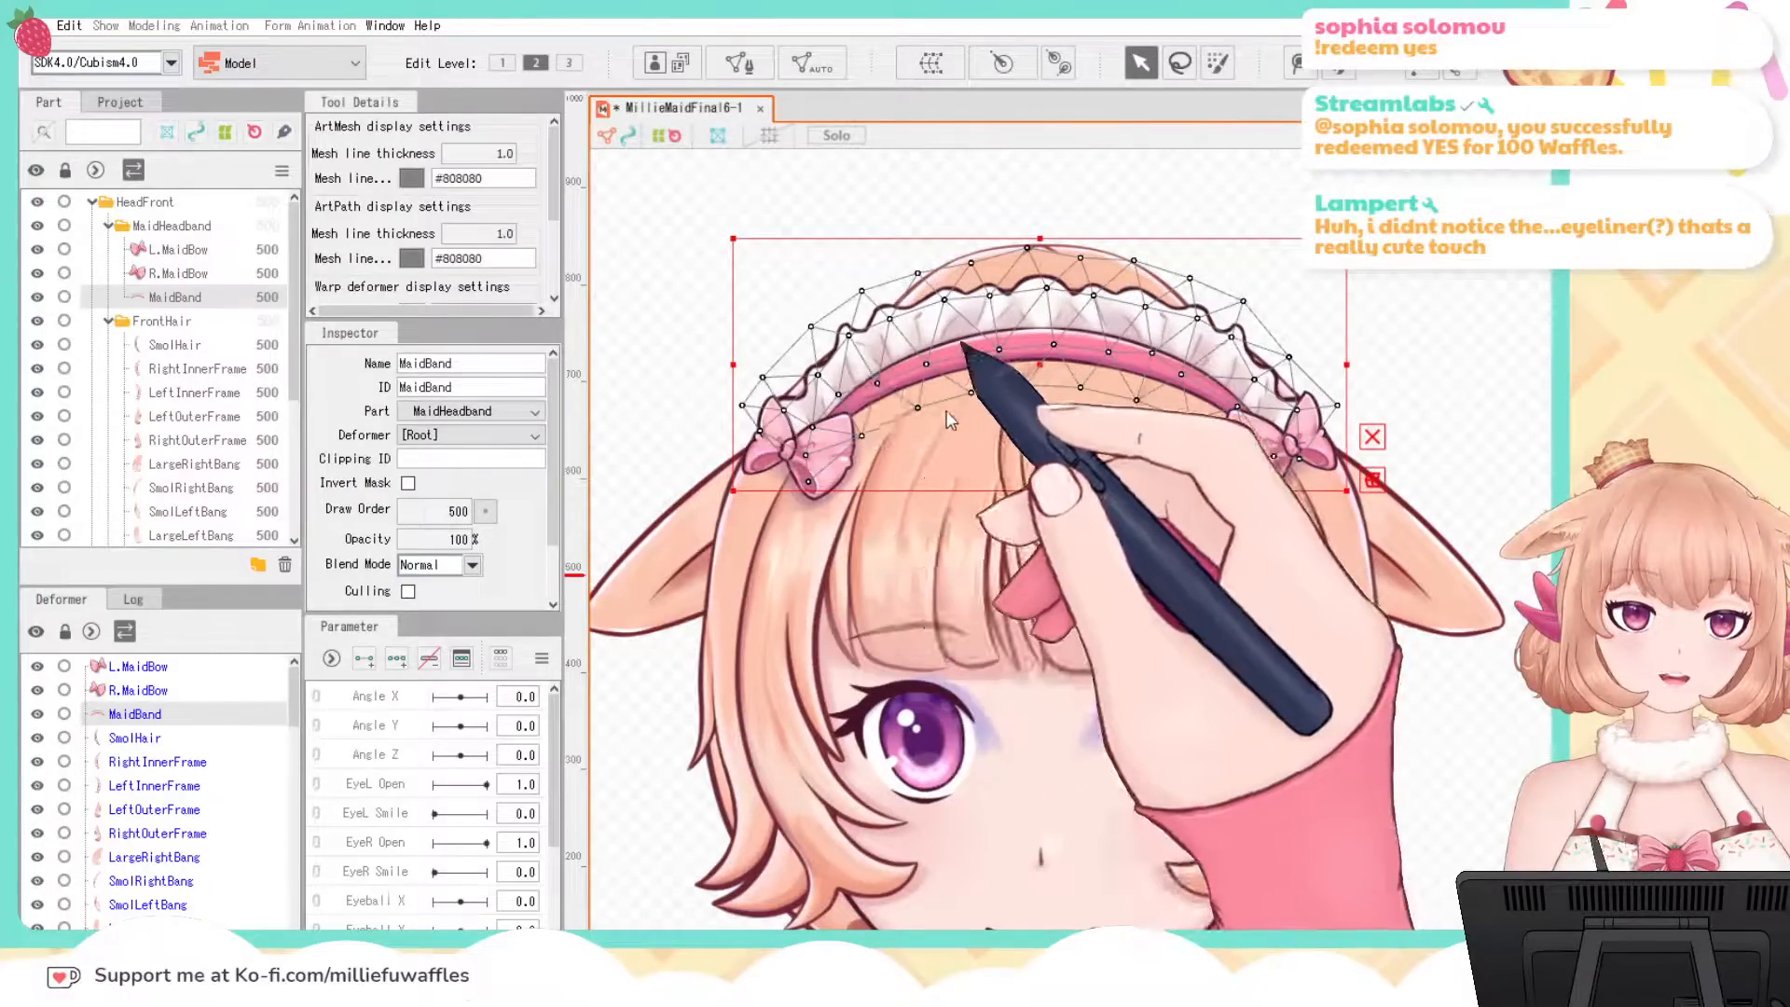
Step: Generate dense automatic meshes that closely follow the outlines of the SmolHair and RightInnerFrame hair pieces
left_click(182, 737)
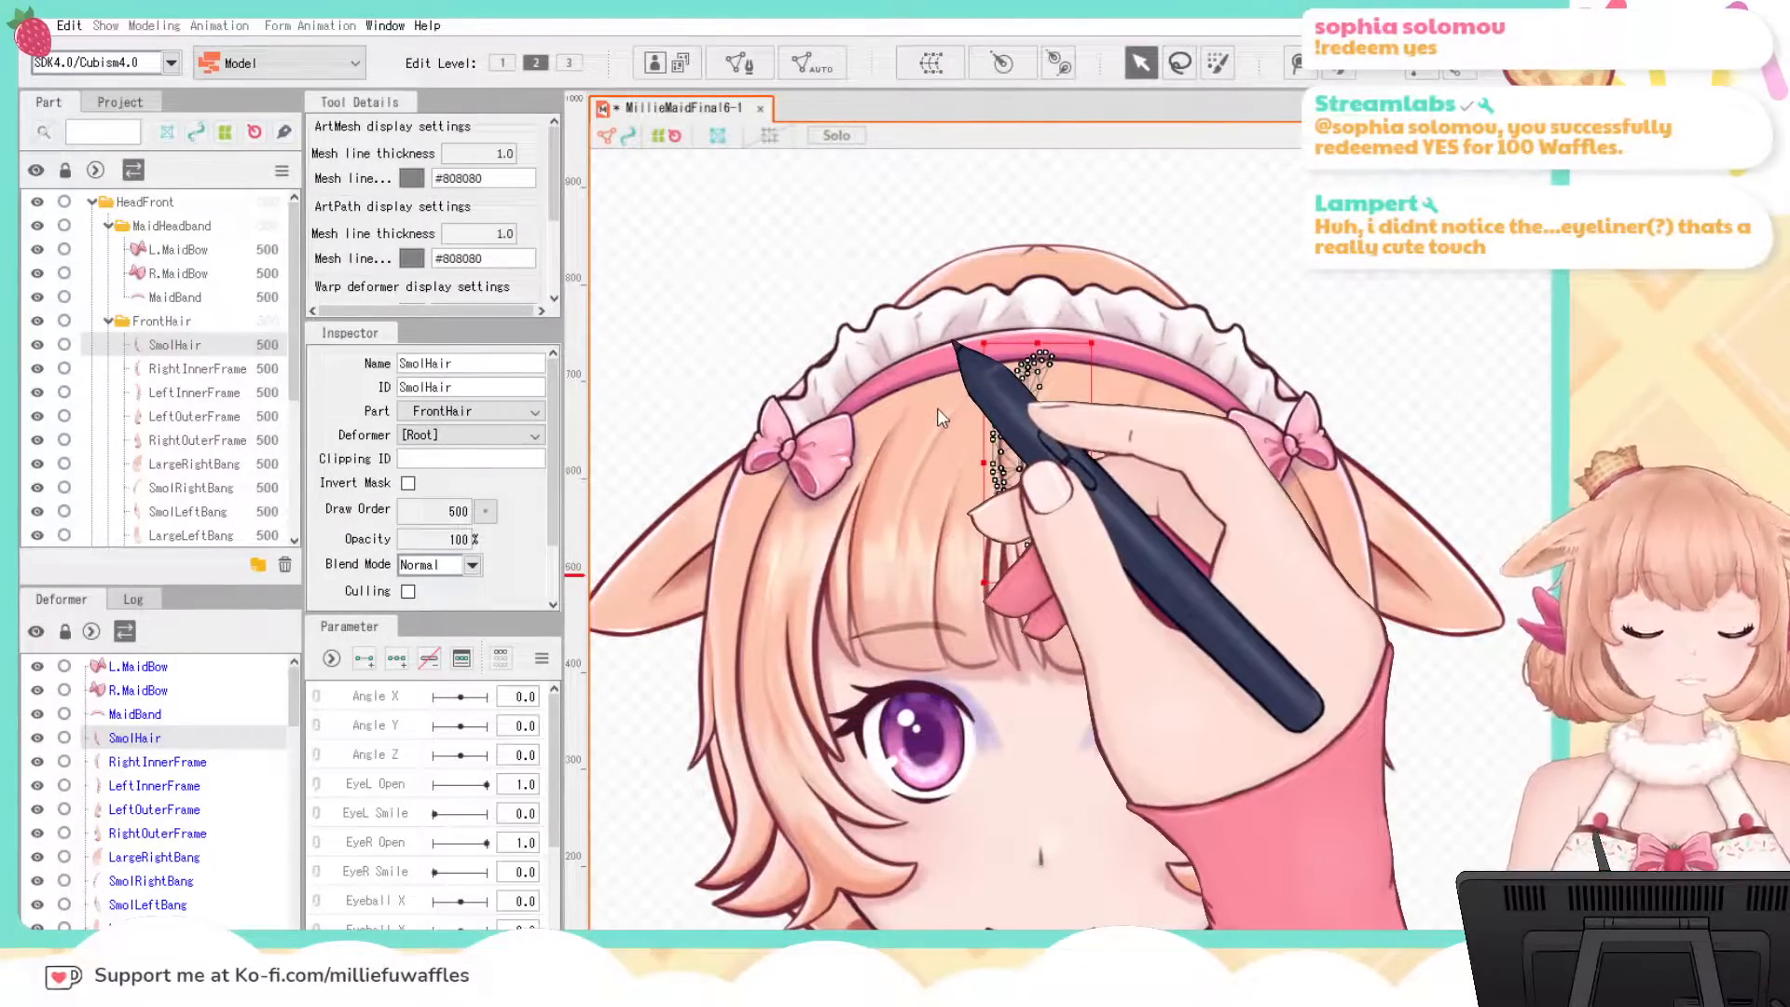
left_click(214, 762)
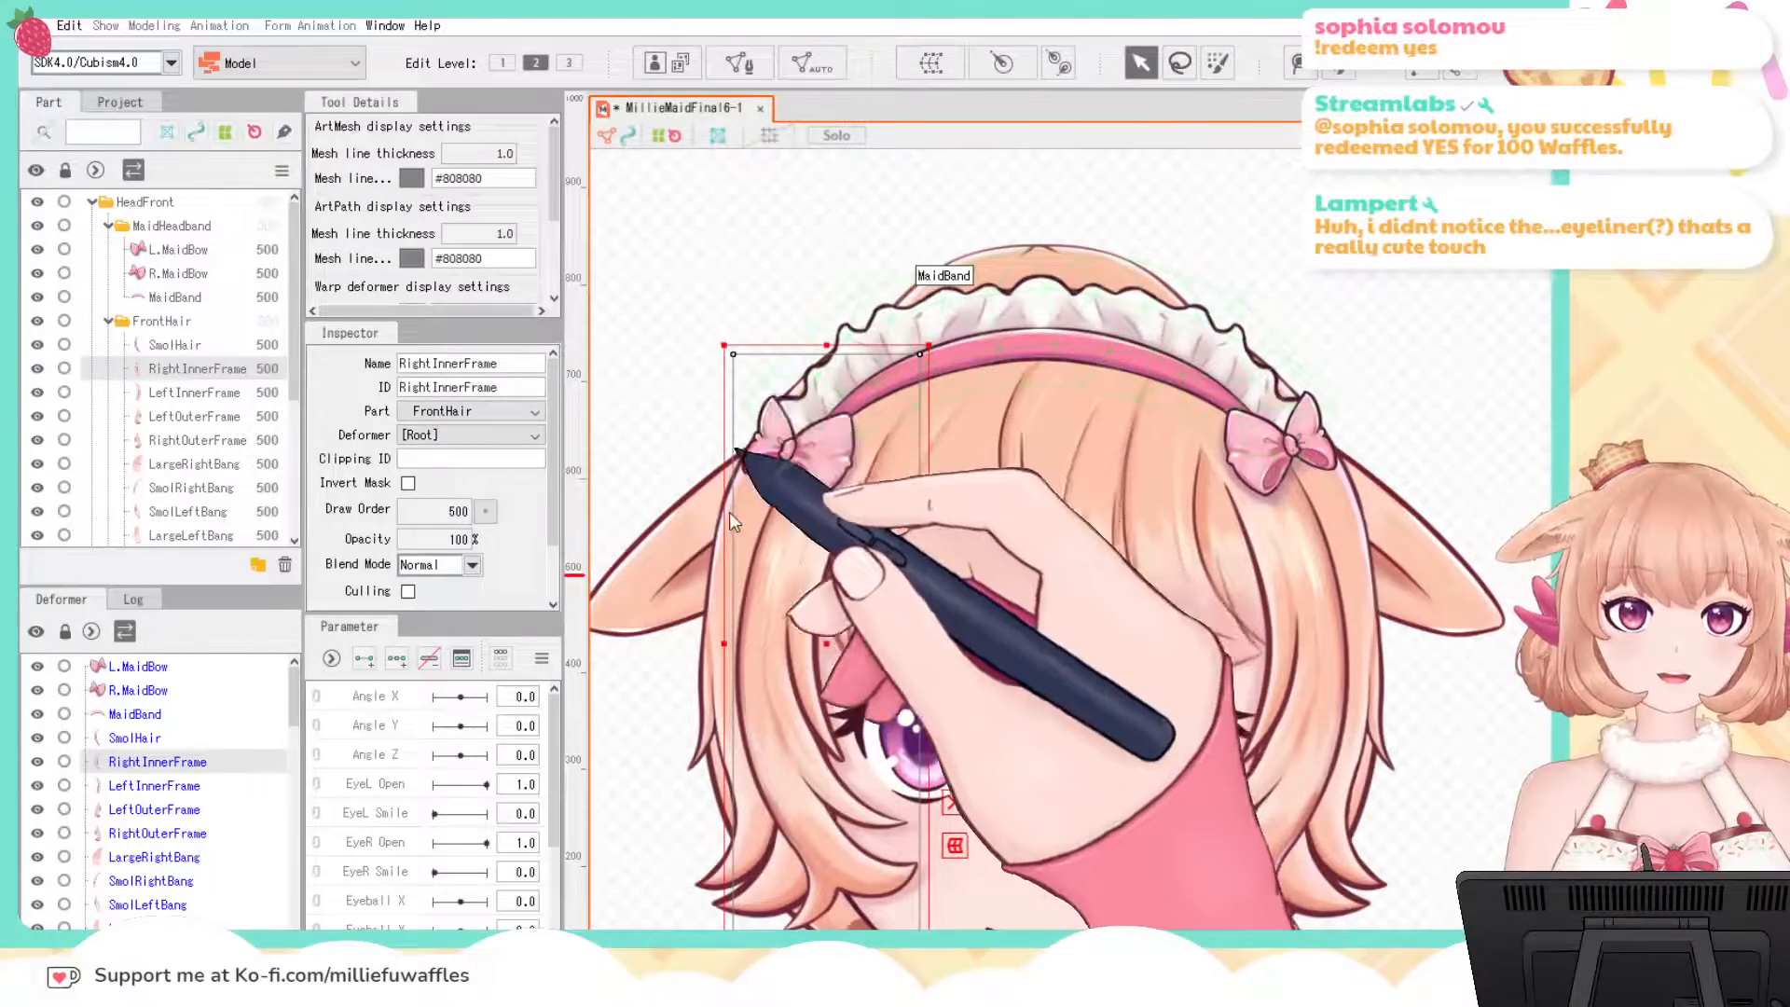
left_click(728, 512)
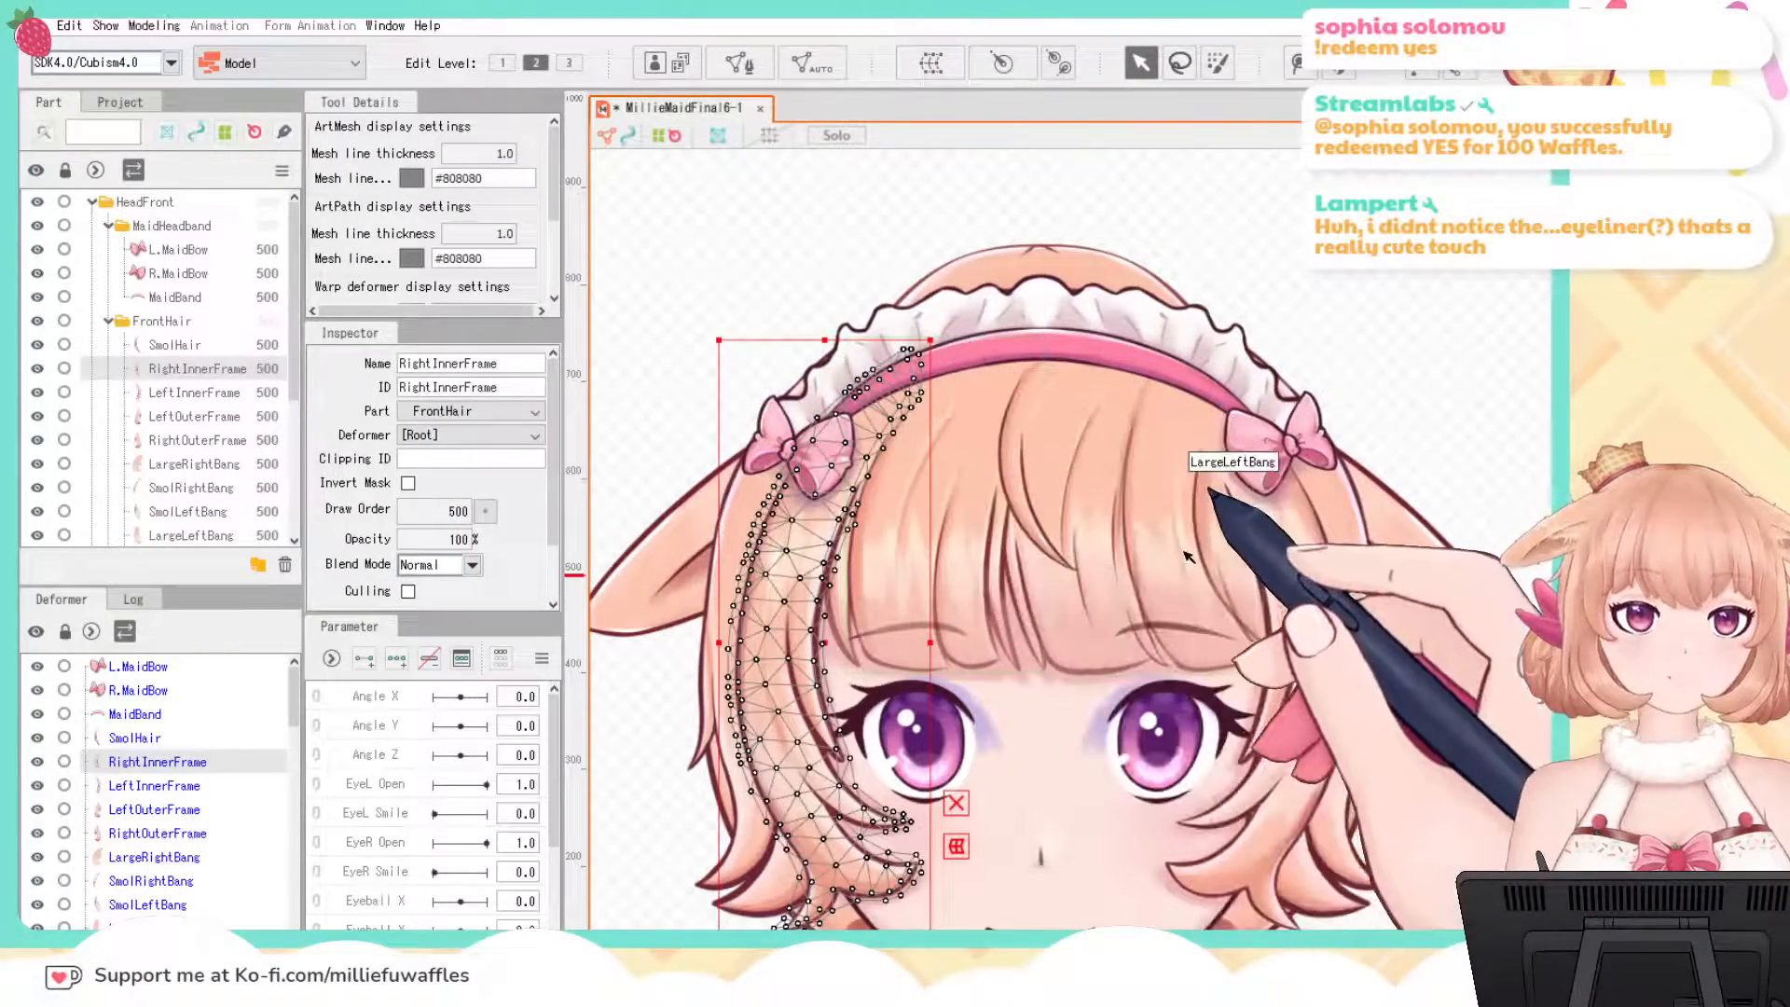
Step: Examine the model's face, bodice, apron and layered skirt, and return to the head
left_click_drag(1185, 552, 1200, 483)
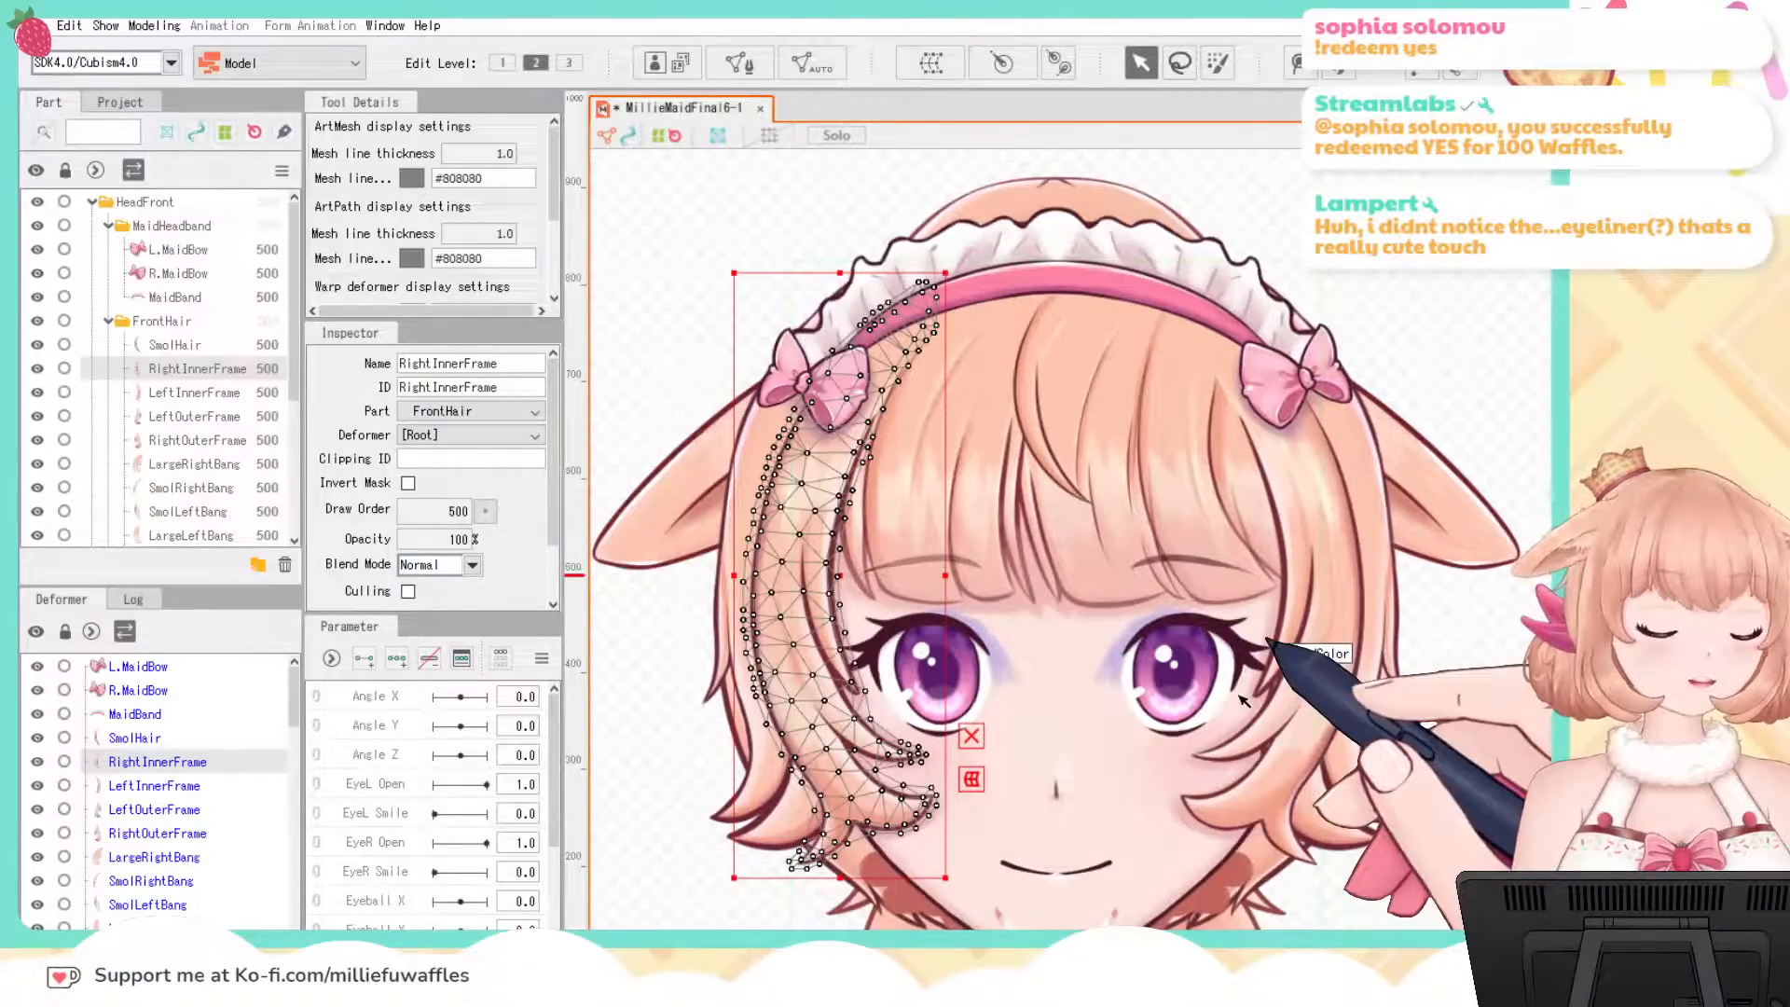
scroll(1243, 699, "down", 2)
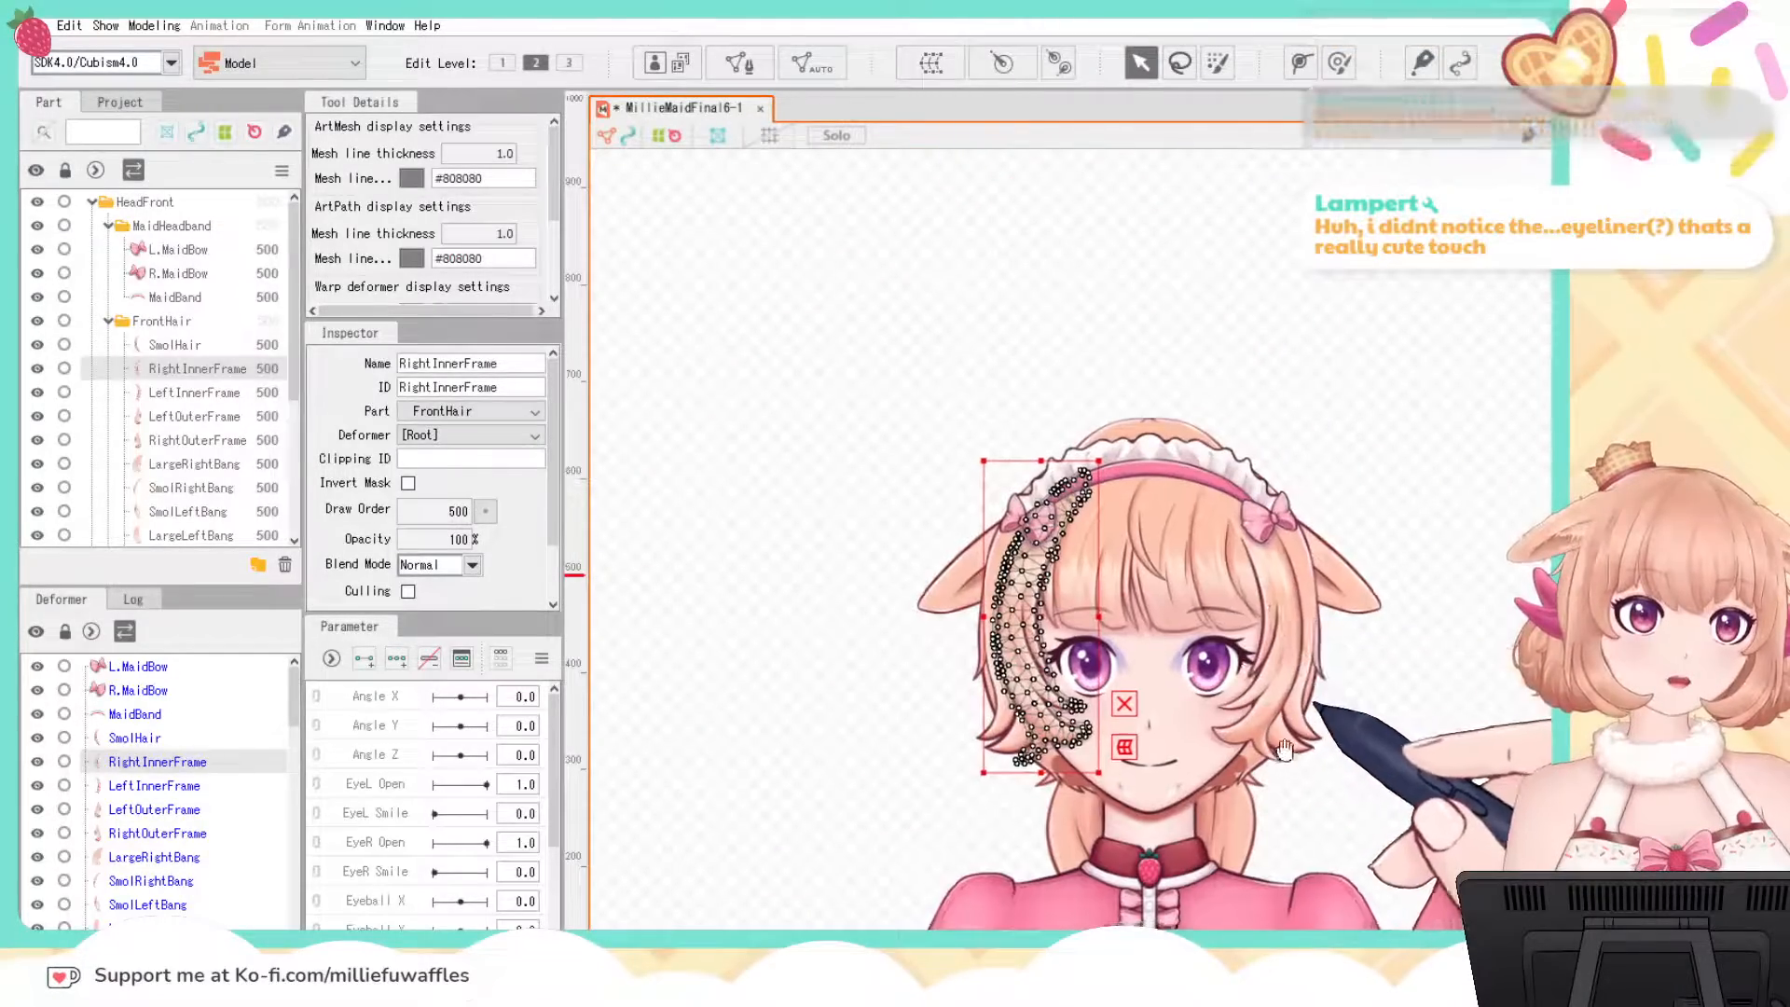
left_click_drag(1284, 746, 1100, 242)
scroll(1109, 592, "up", 4)
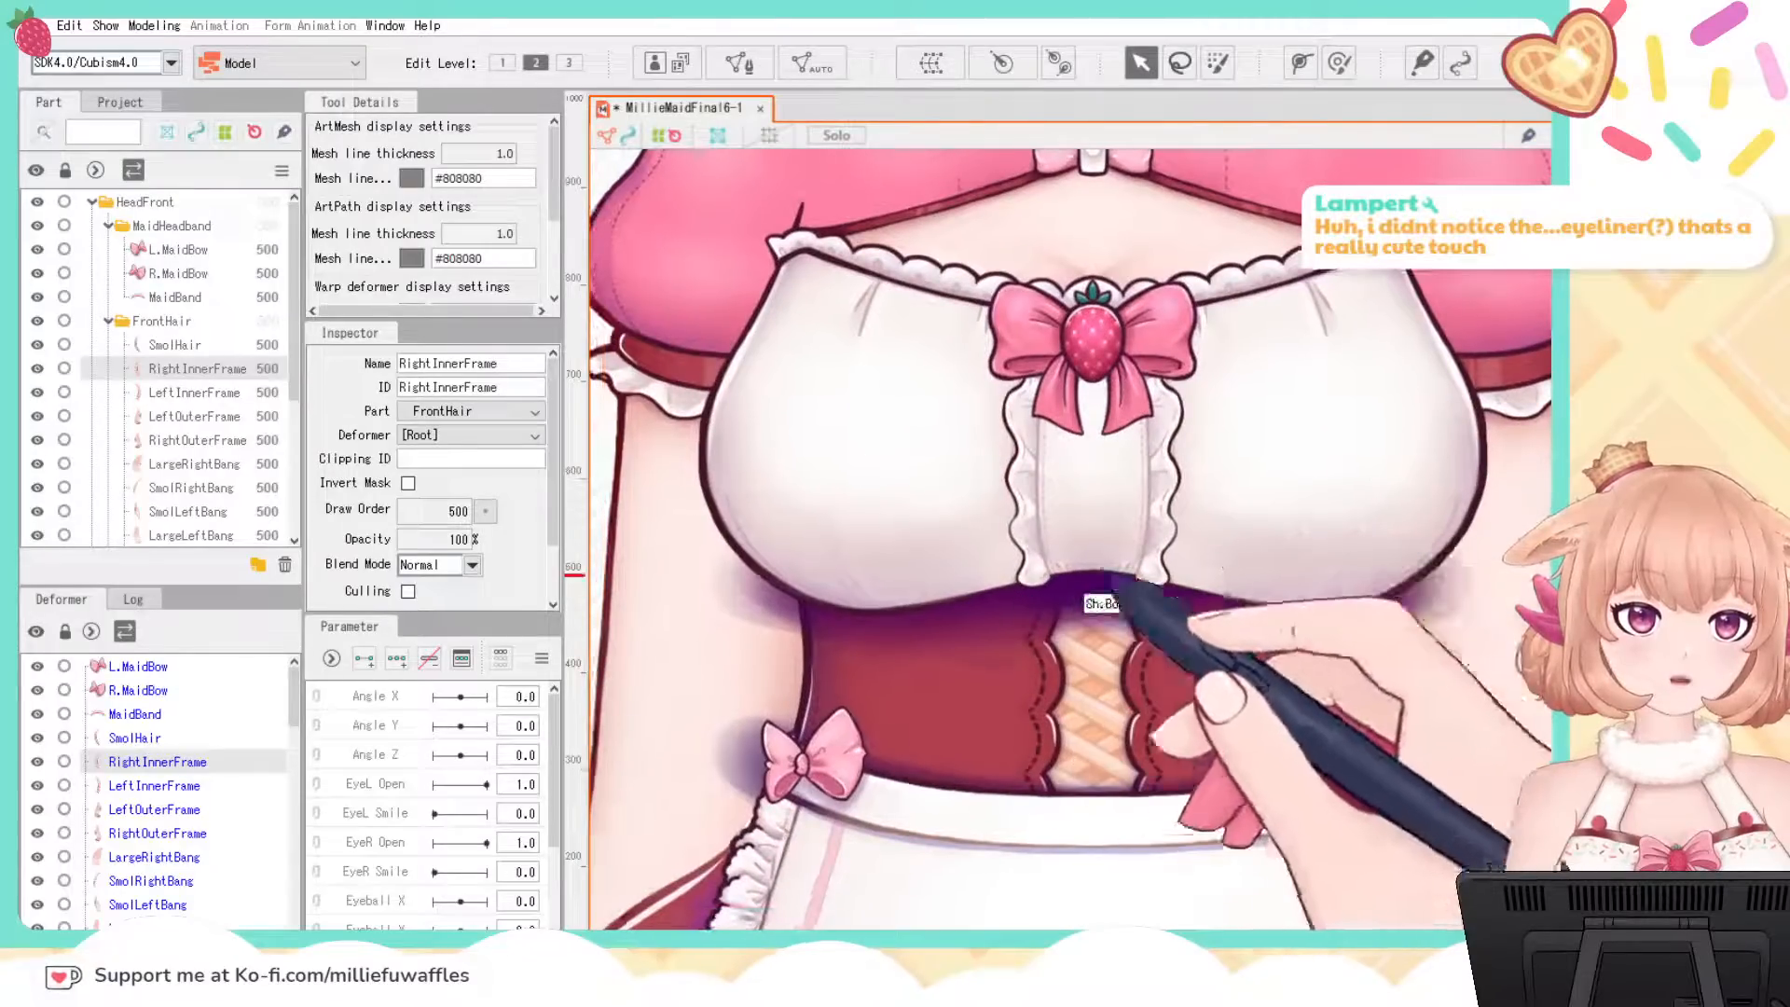
scroll(1142, 580, "down", 2)
left_click_drag(1094, 890, 1054, 540)
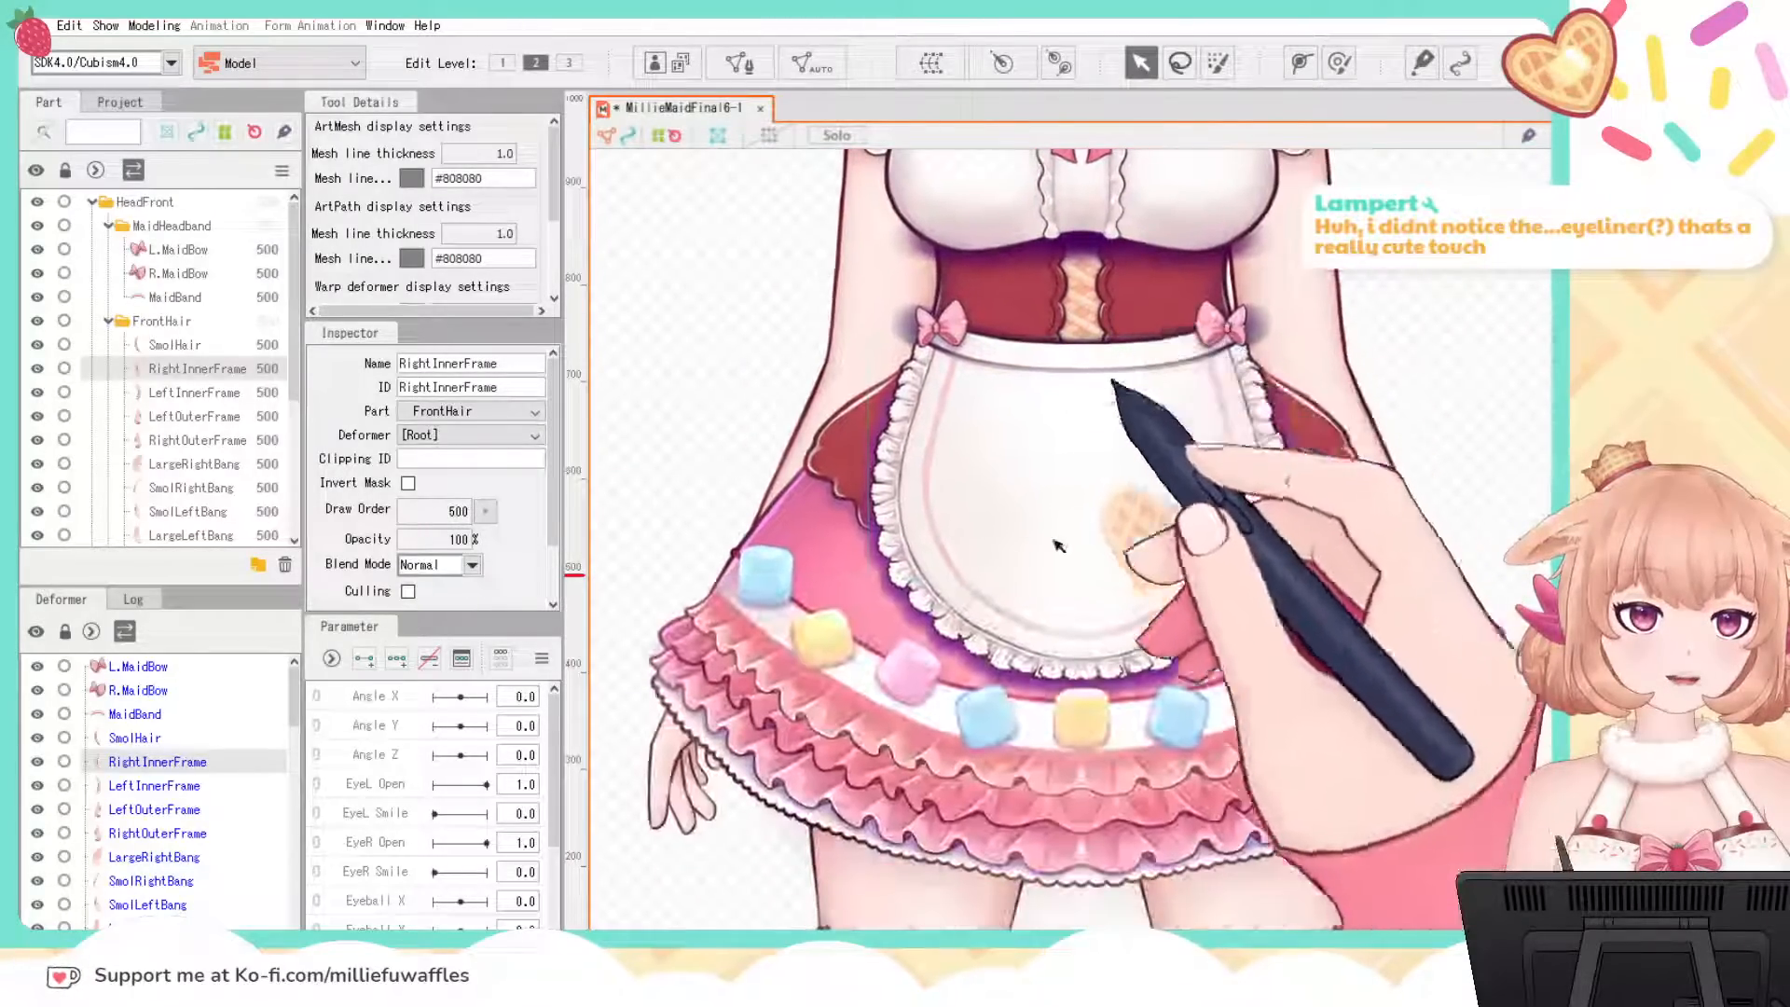
left_click_drag(1277, 382, 1247, 881)
left_click_drag(1214, 520, 1230, 720)
scroll(1189, 494, "up", 2)
left_click_drag(1145, 561, 1268, 749)
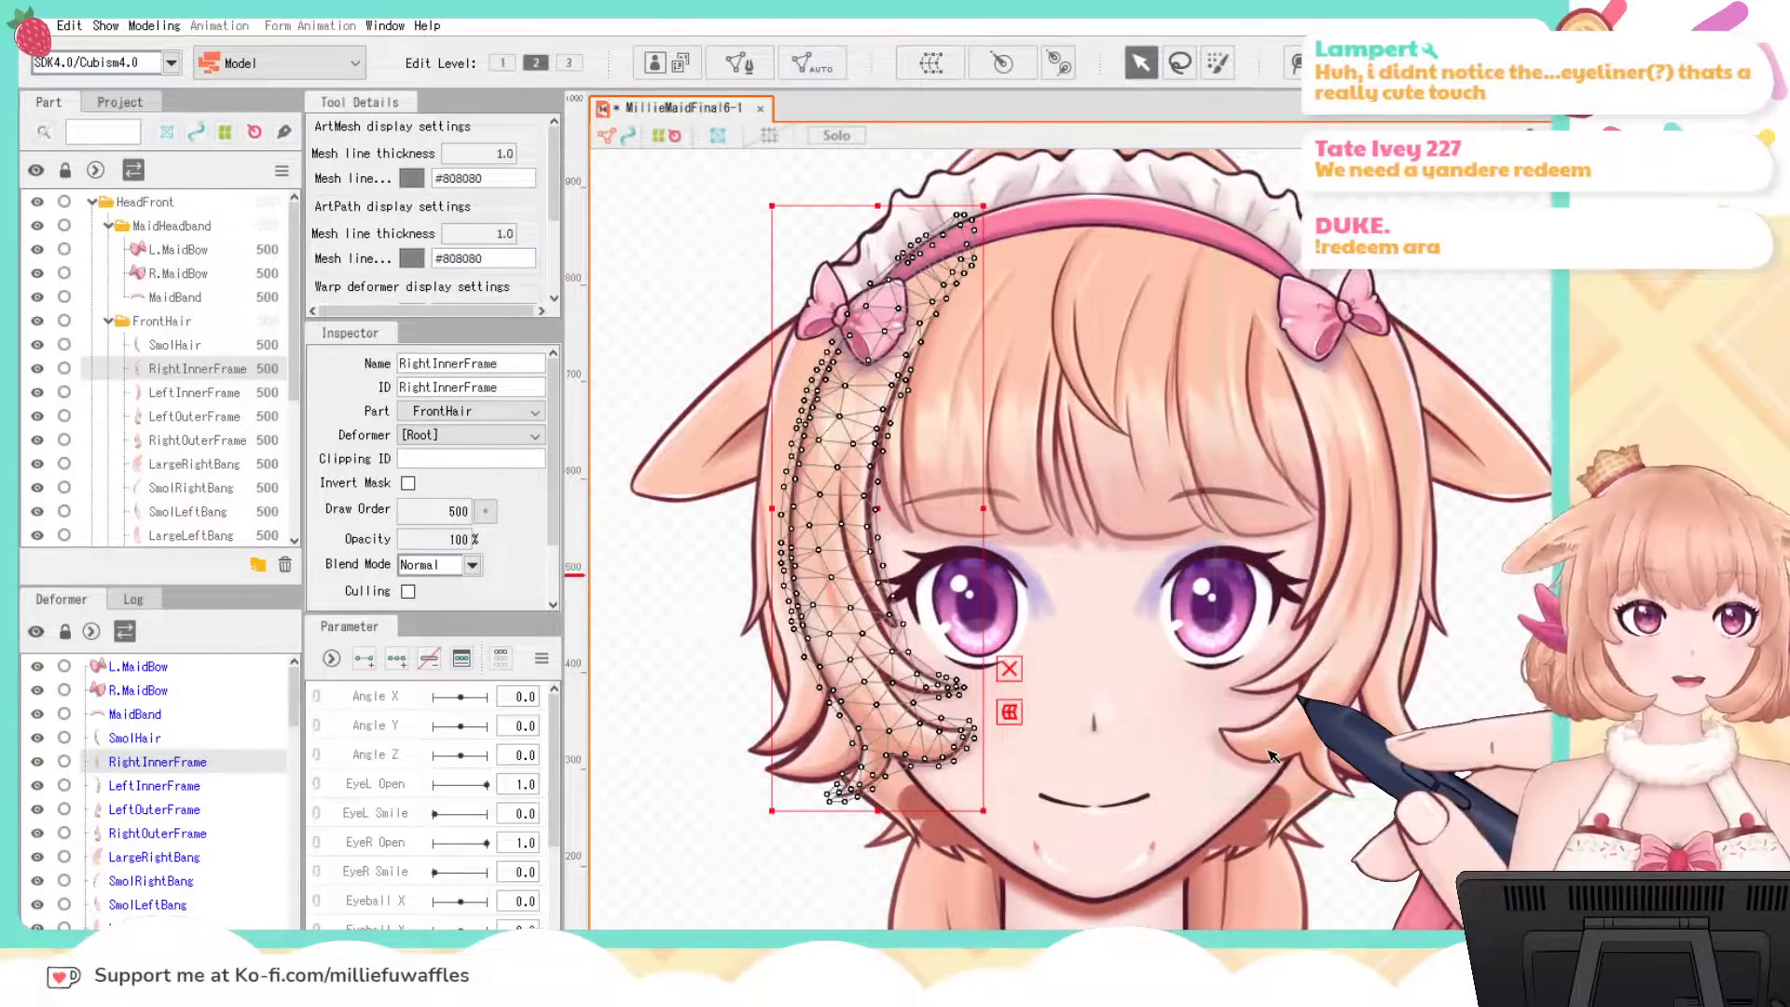
Step: Generate dense automatic meshes for the LeftInnerFrame and LeftOuterFrame hair pieces, using RightInnerFrame's mesh for comparison
left_click(140, 786)
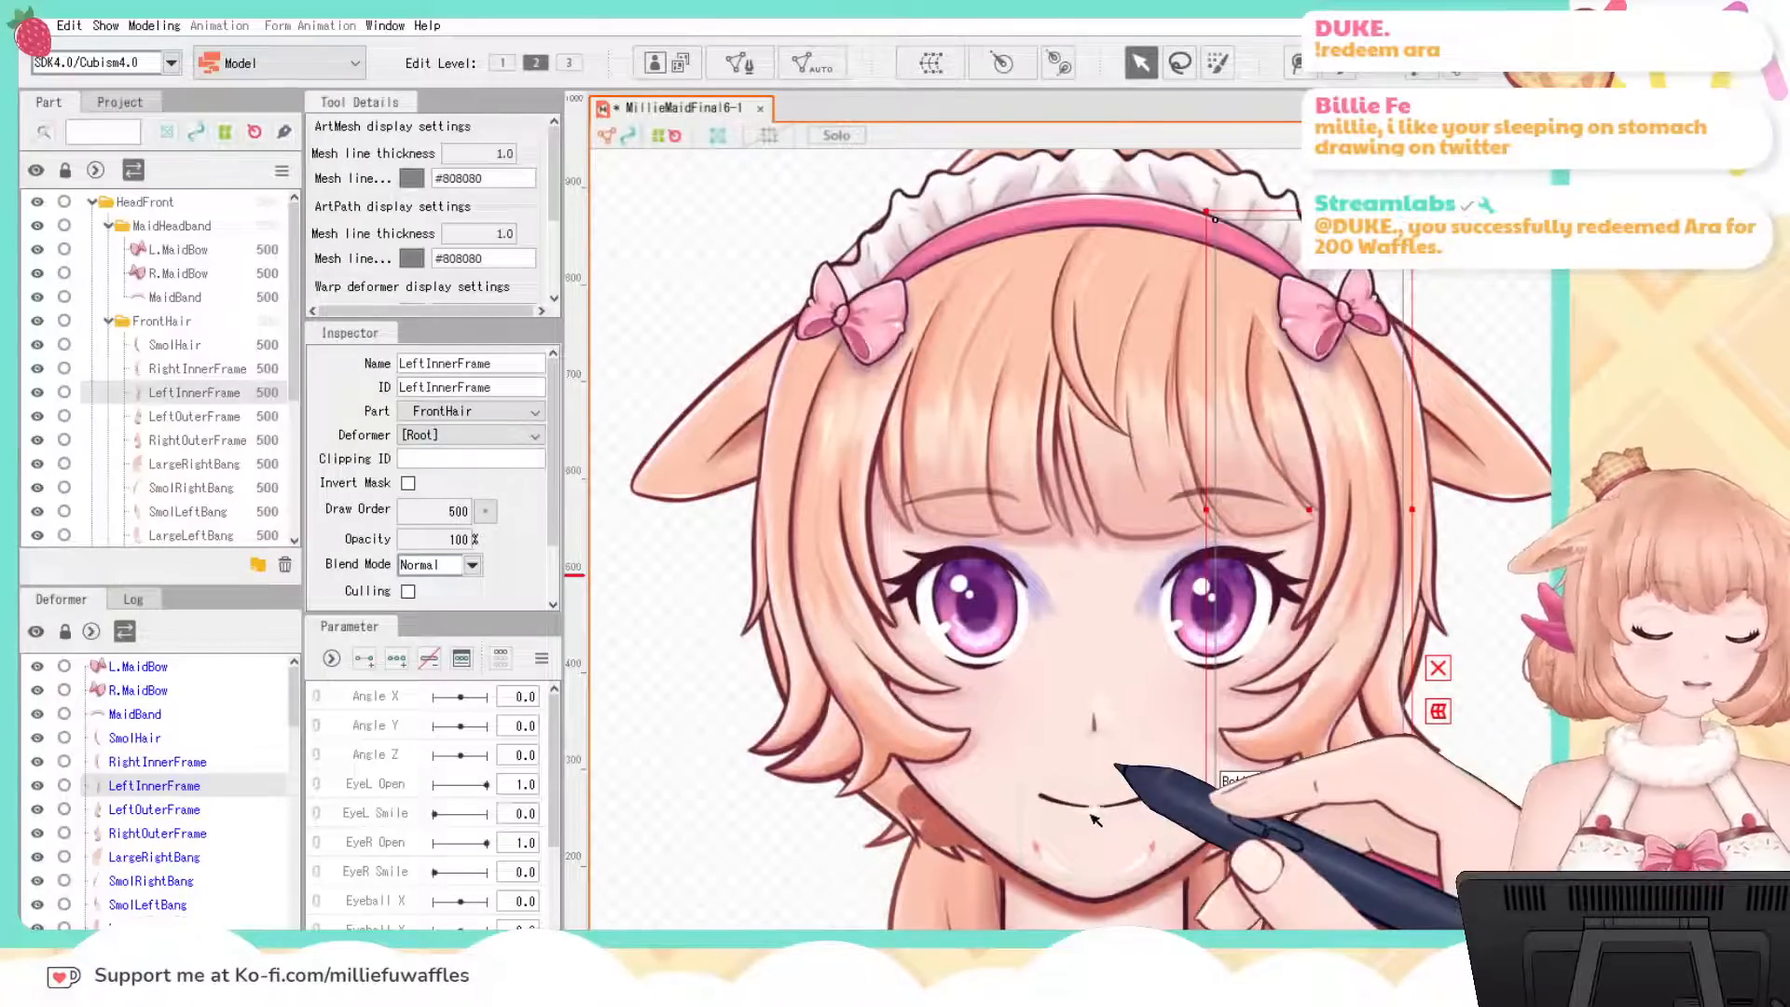
left_click(157, 761)
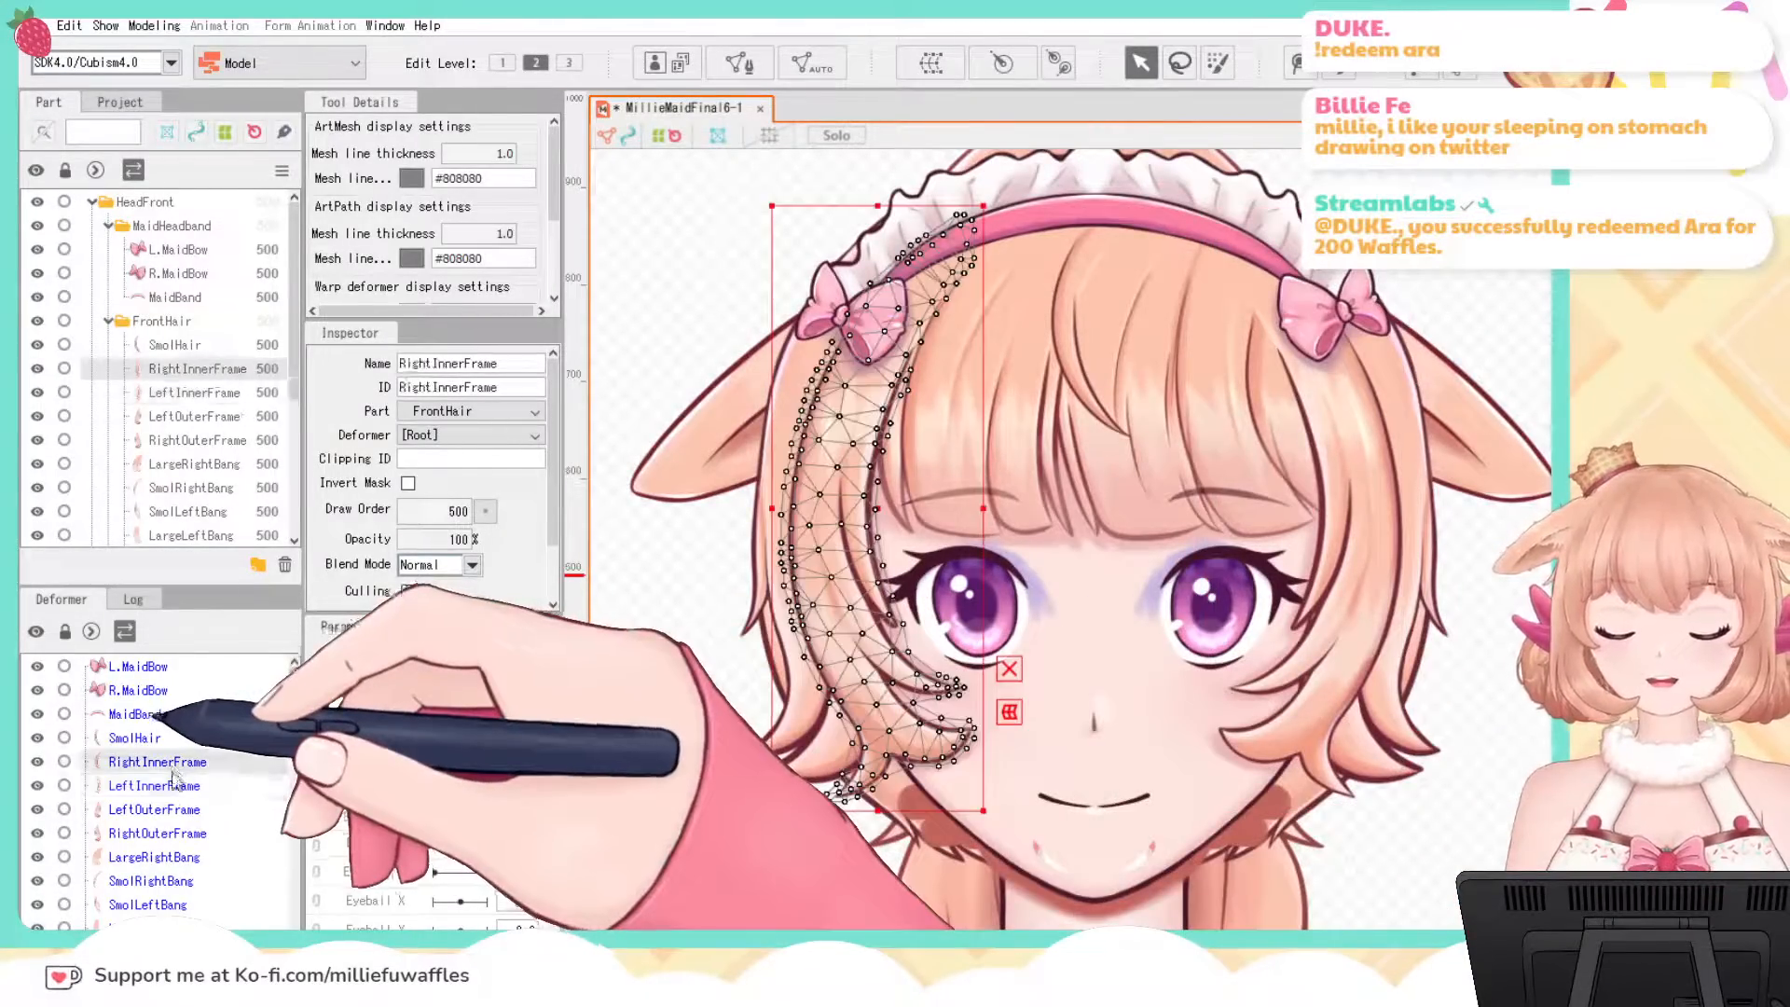
left_click(181, 787)
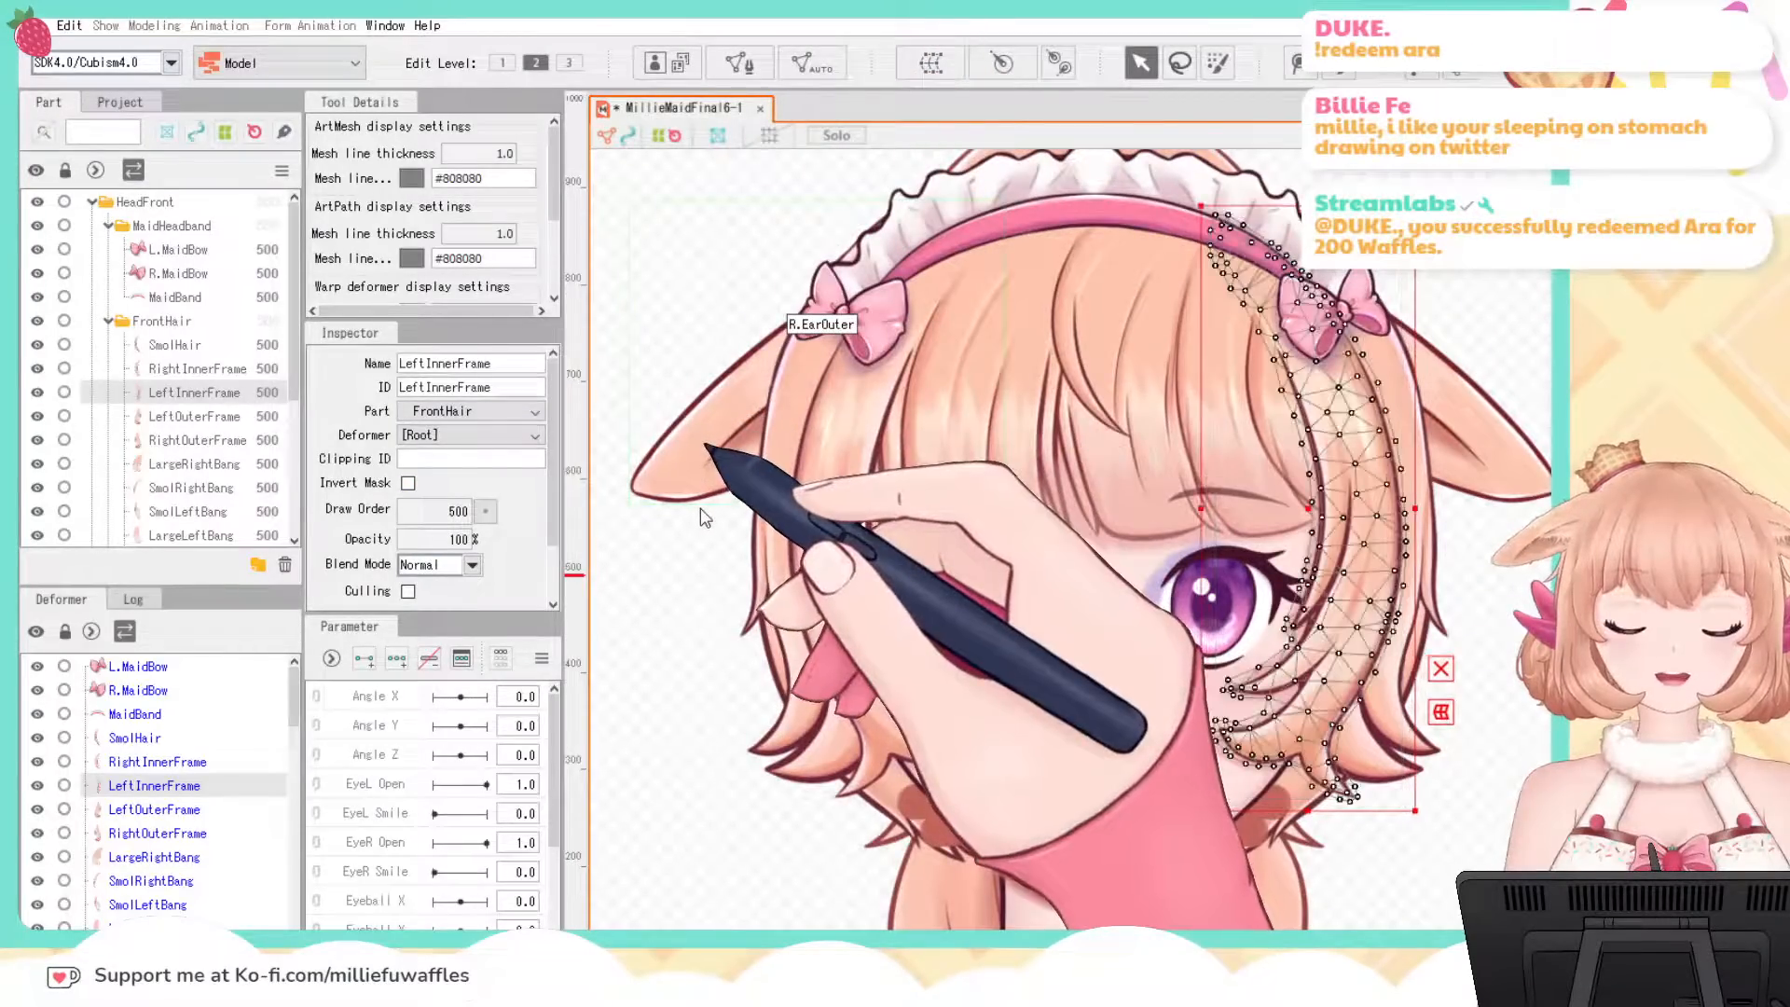
left_click(154, 809)
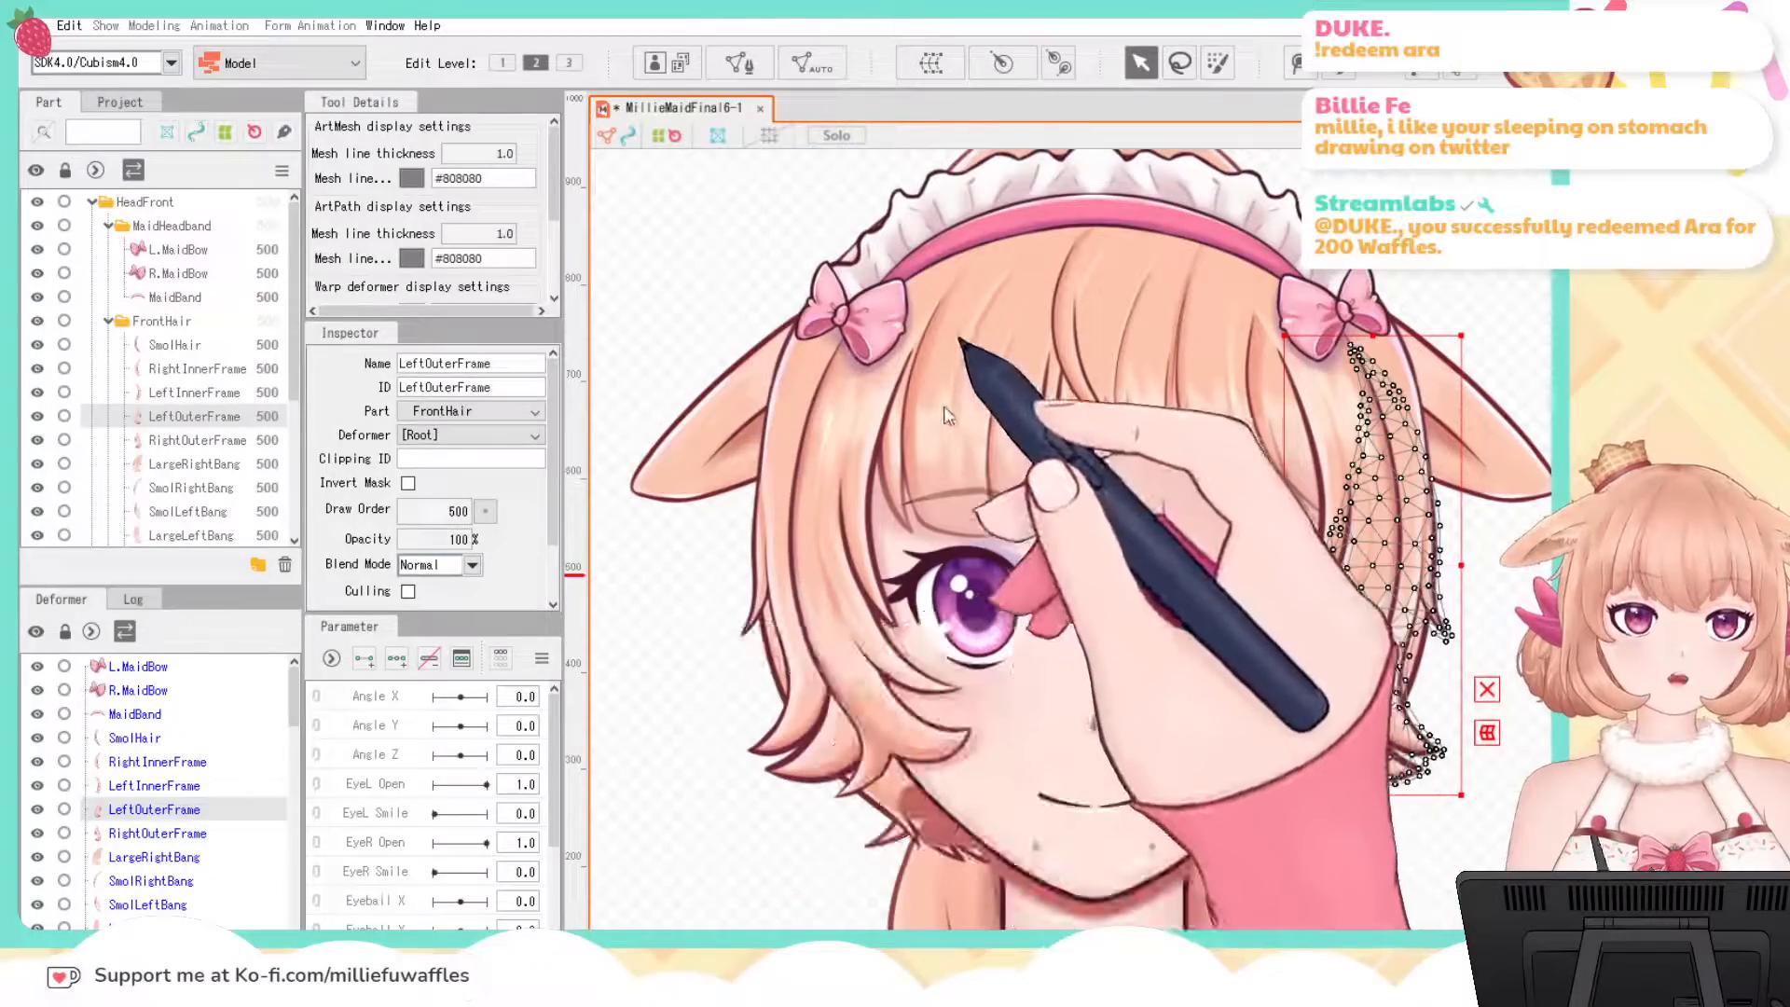
Step: Generate dense automatic meshes for the RightOuterFrame and LargeRightBang hair pieces
left_click(157, 832)
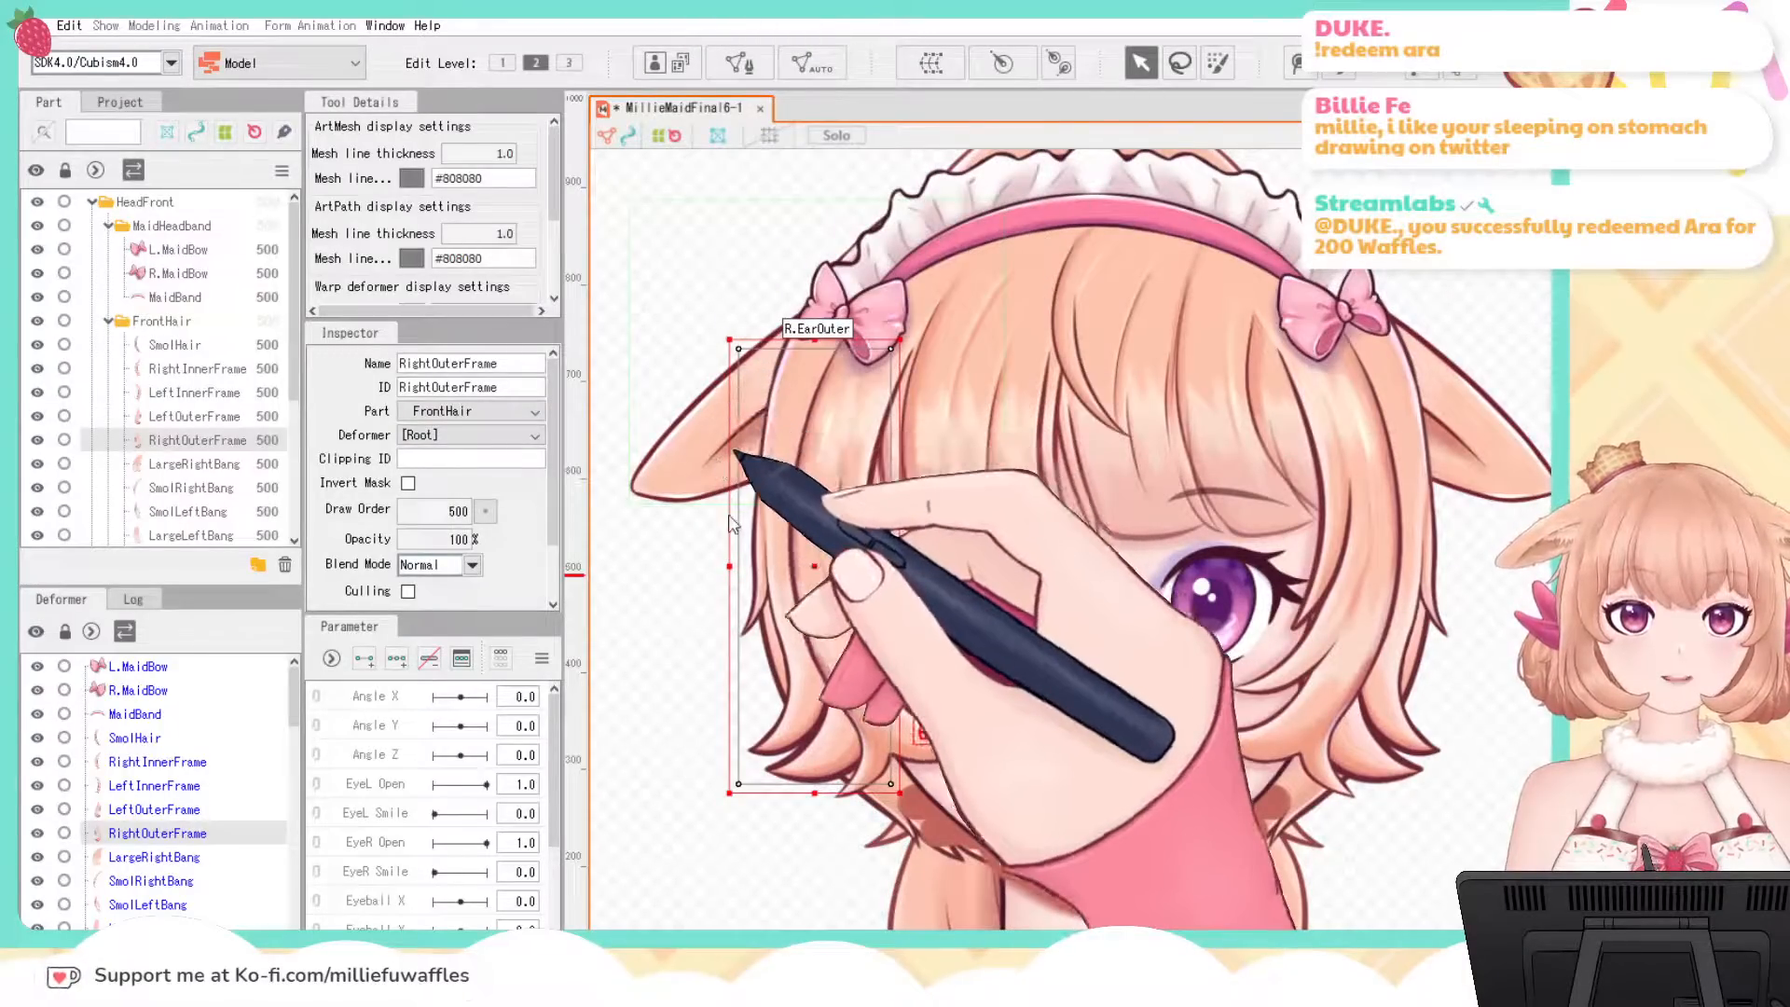
left_click_drag(1082, 529, 1026, 499)
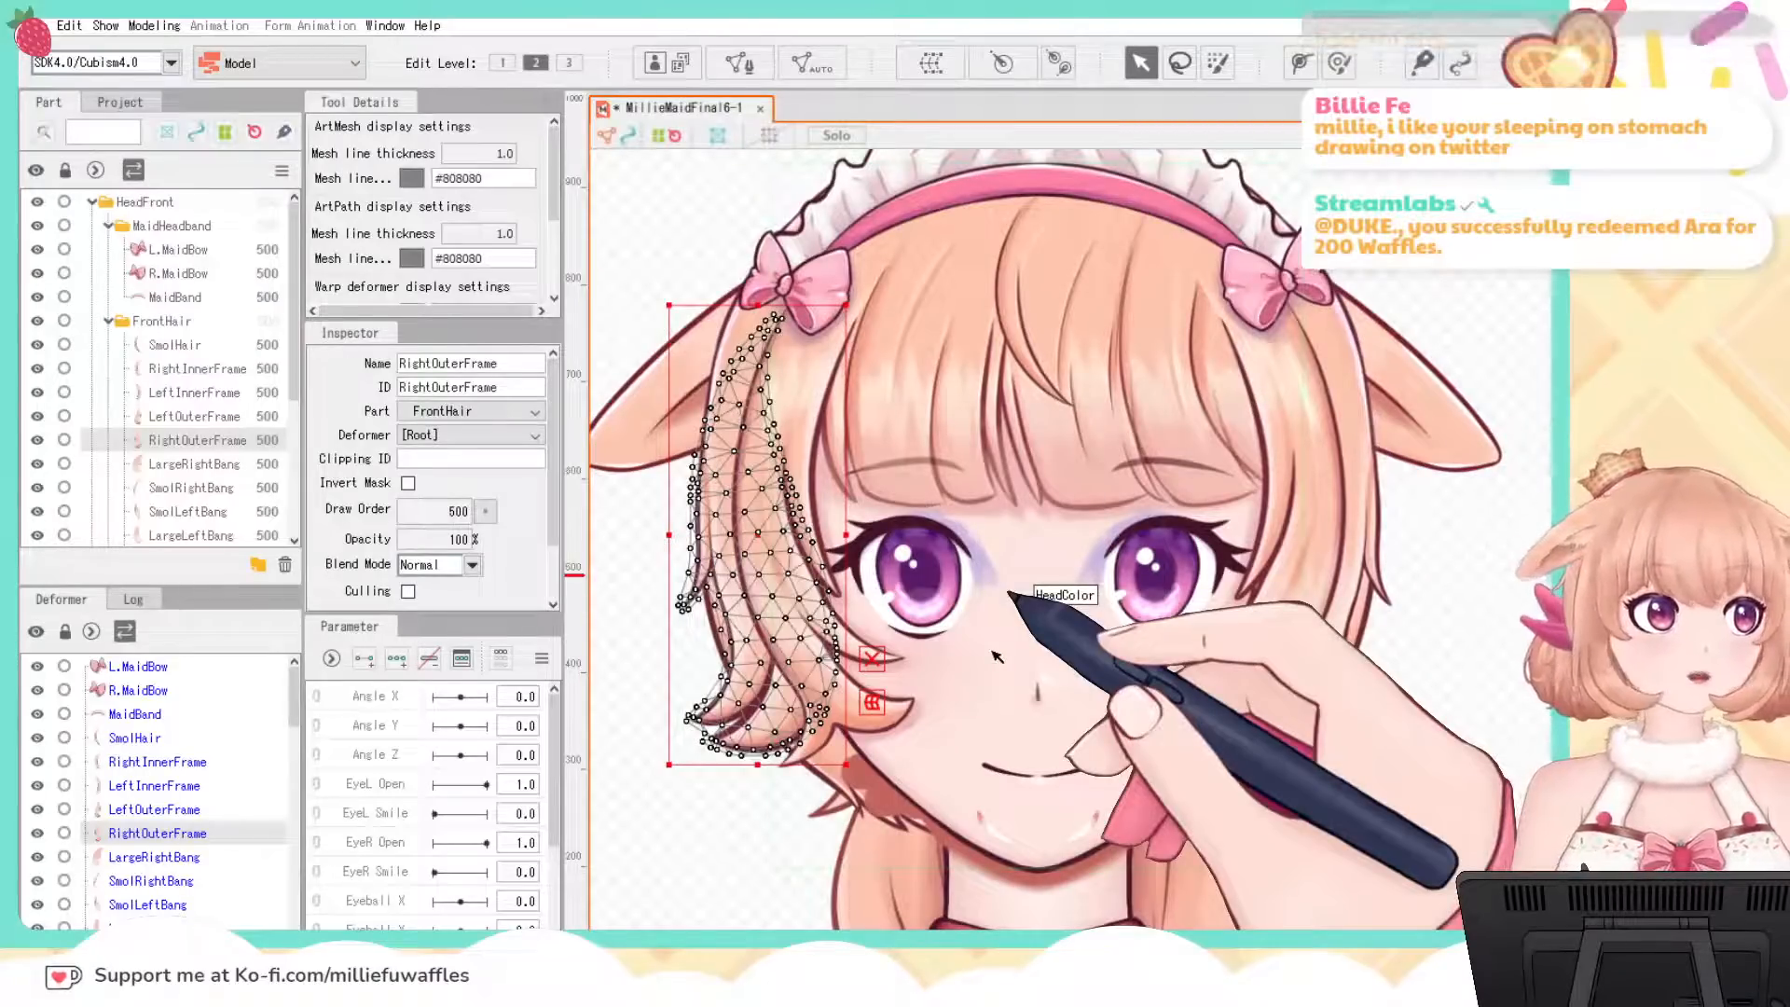
left_click(153, 856)
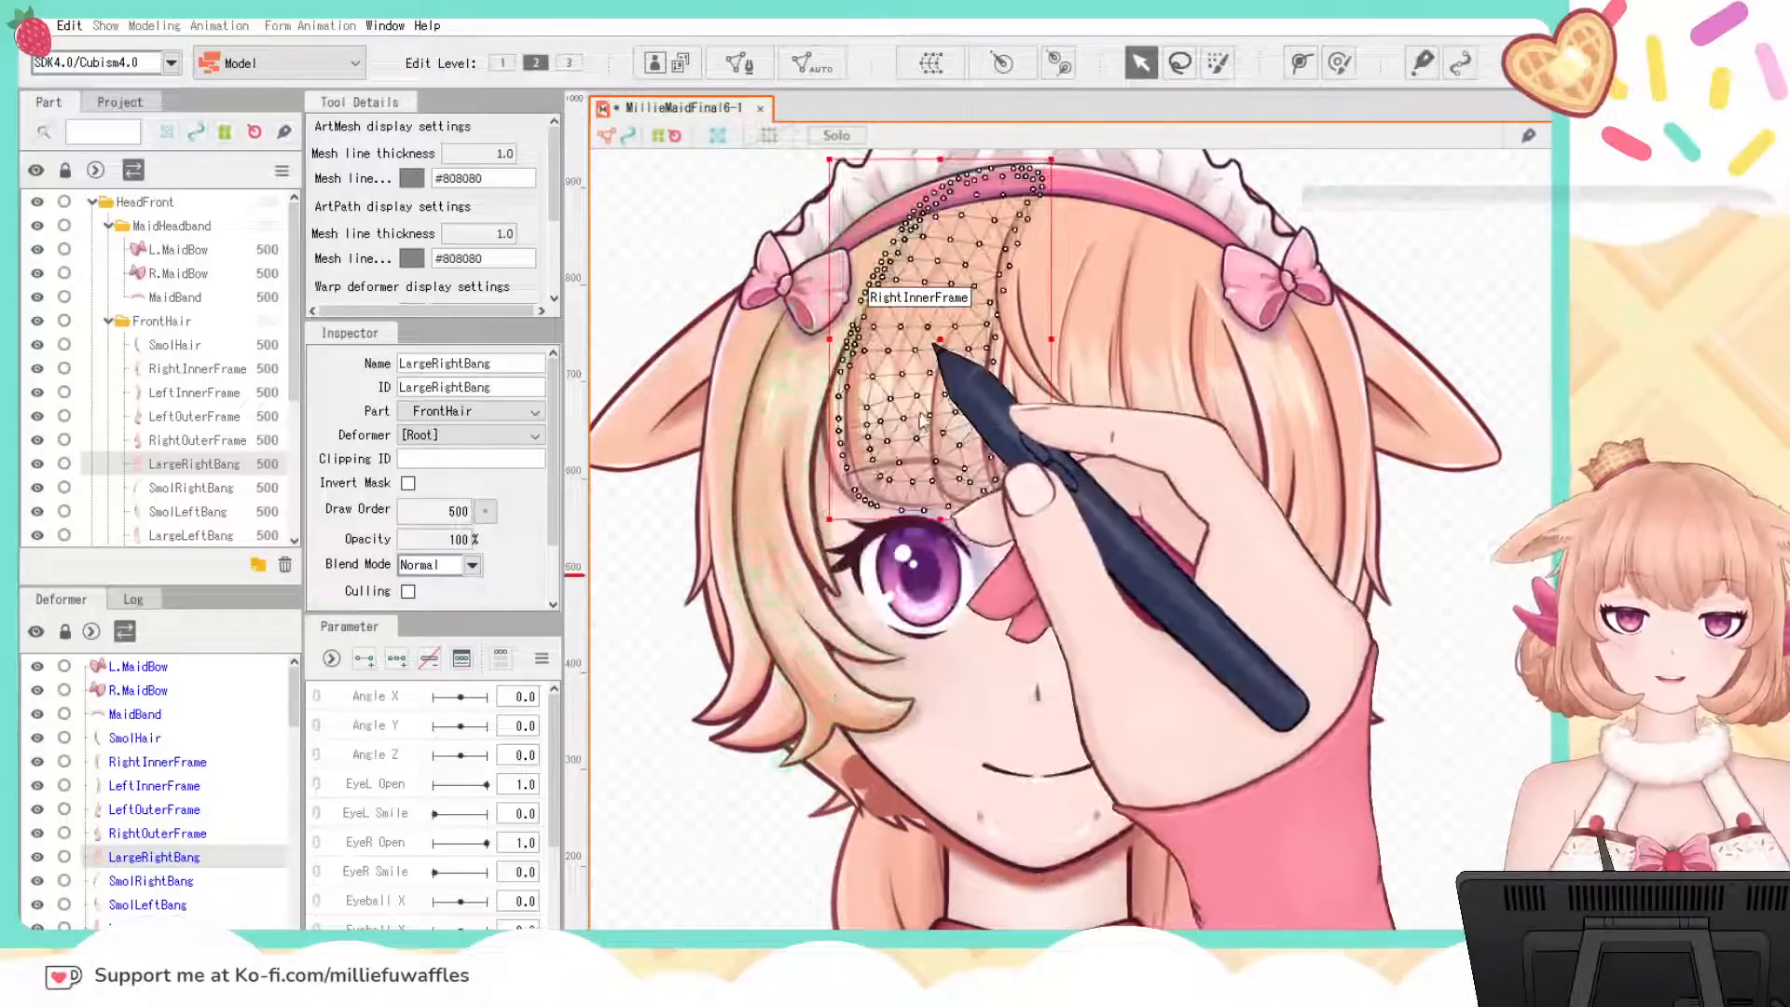
Step: Generate dense automatic meshes for the SmolRightBang and SmolLeftBang hair pieces
left_click(149, 880)
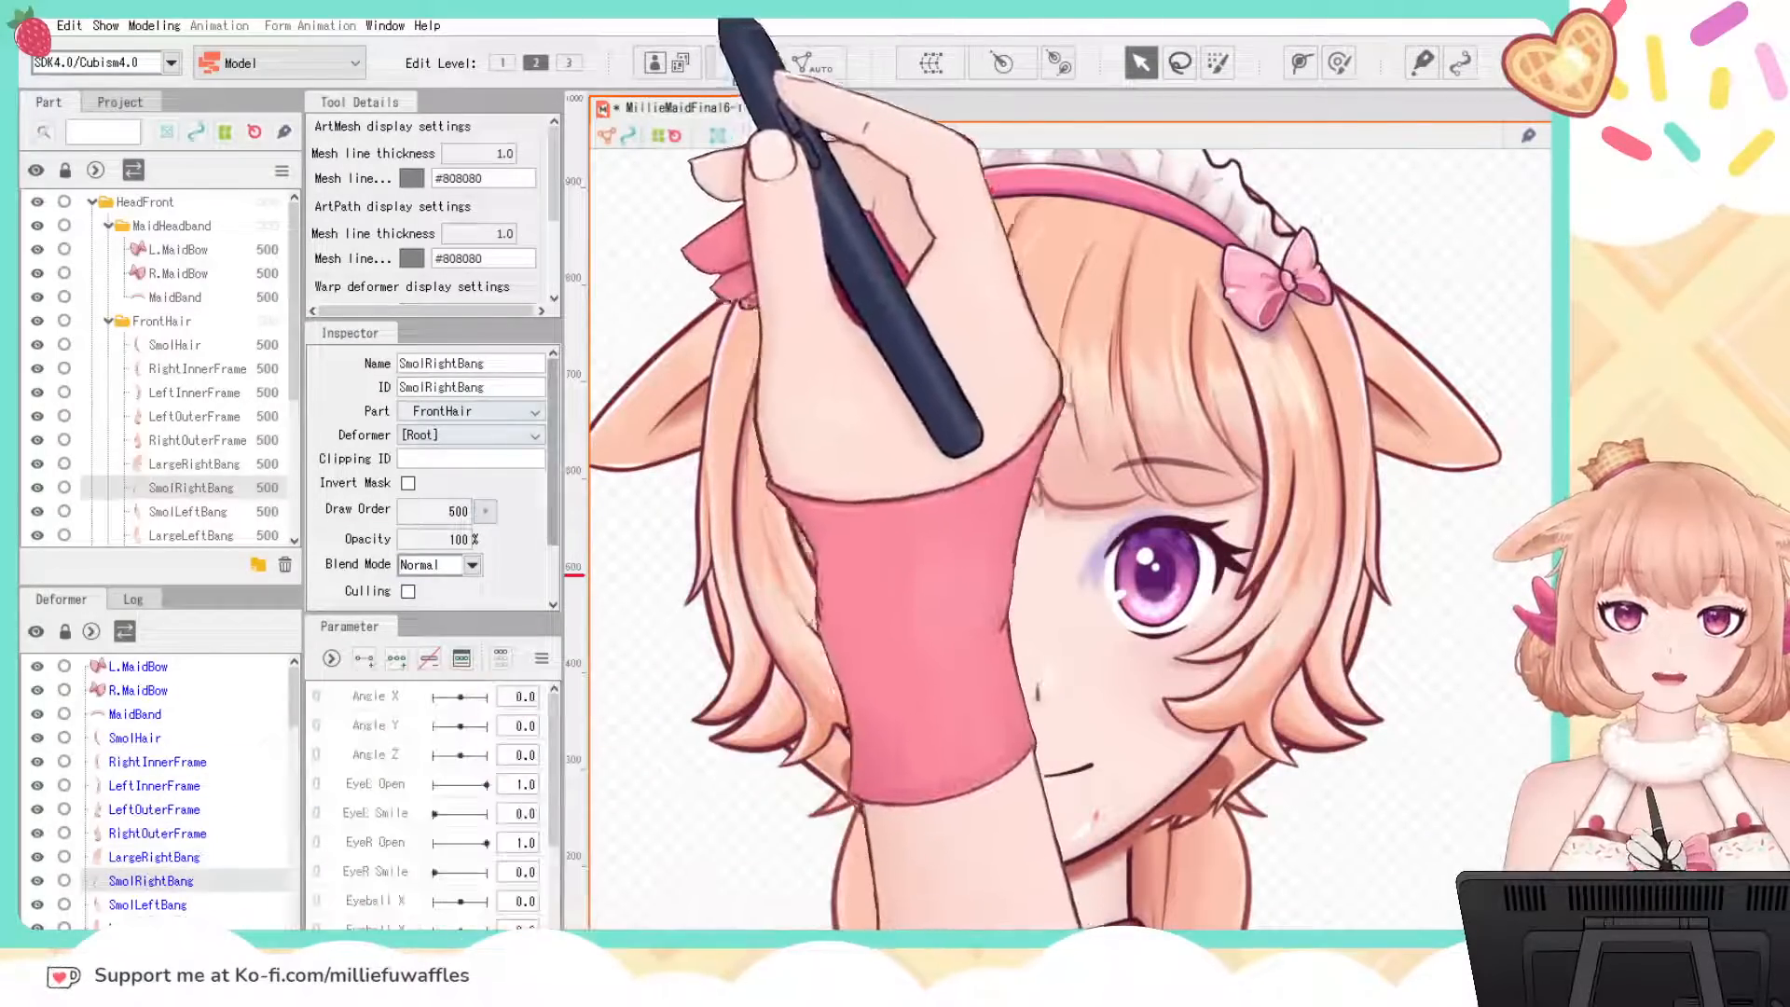
left_click(729, 505)
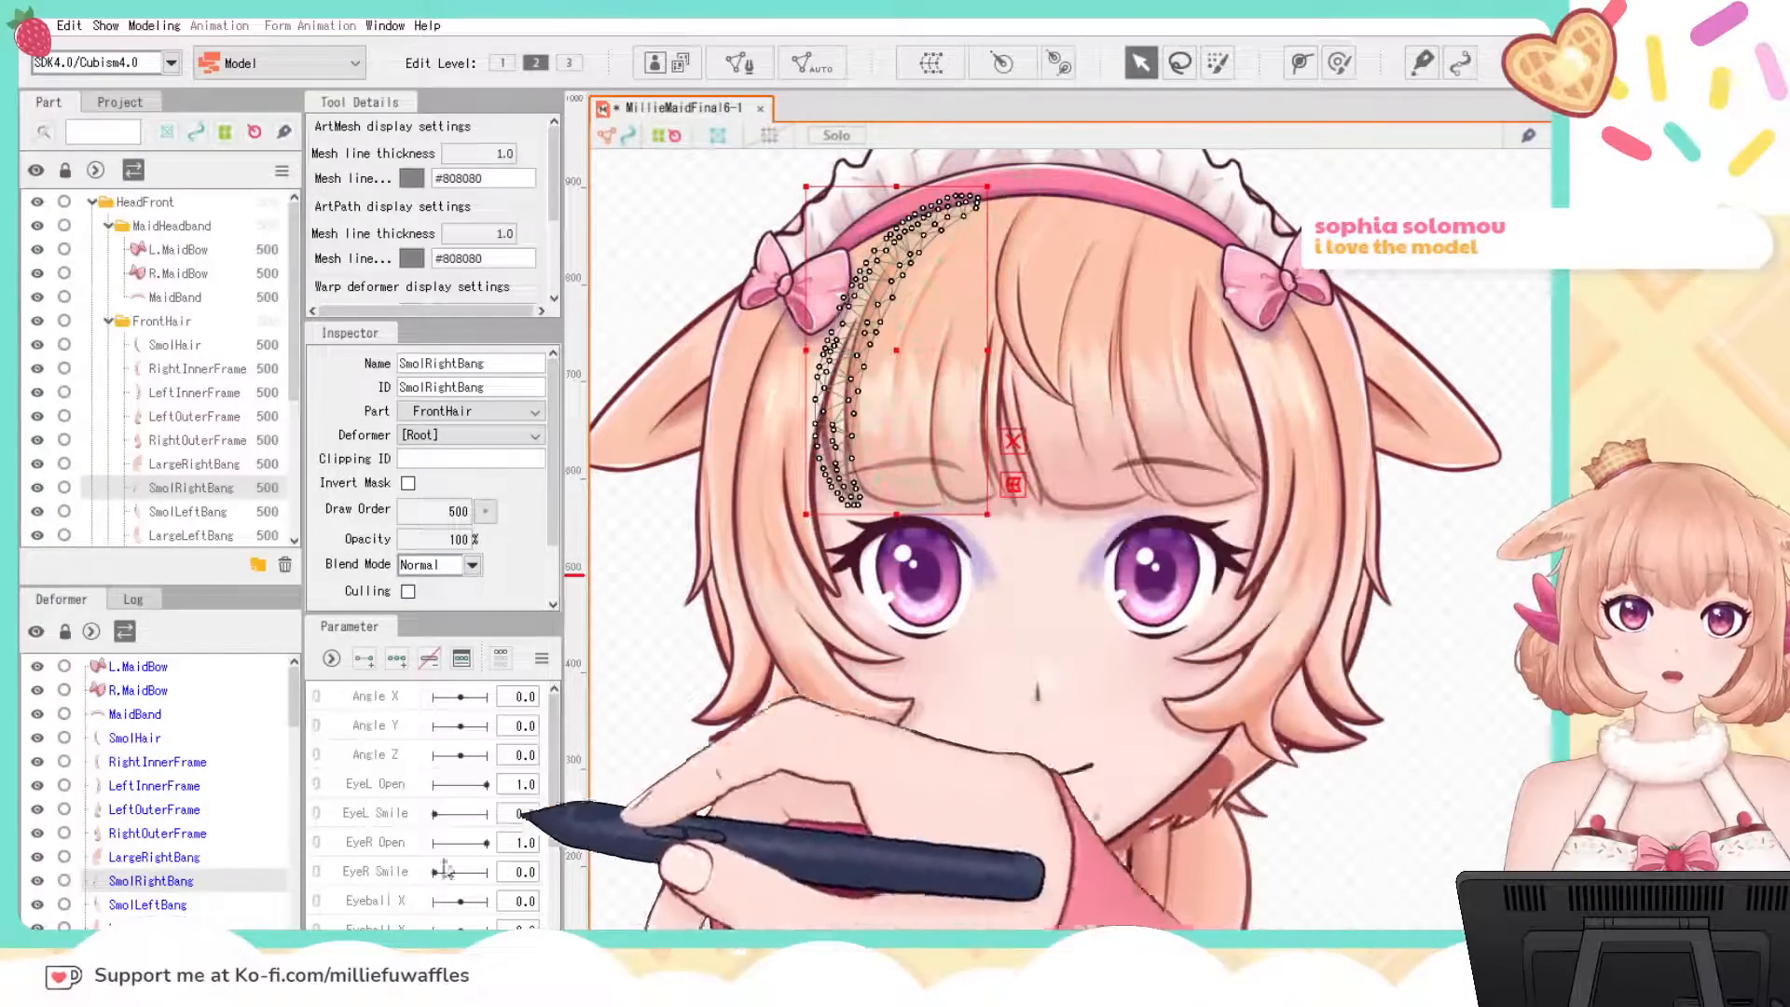
left_click(147, 904)
left_click(836, 80)
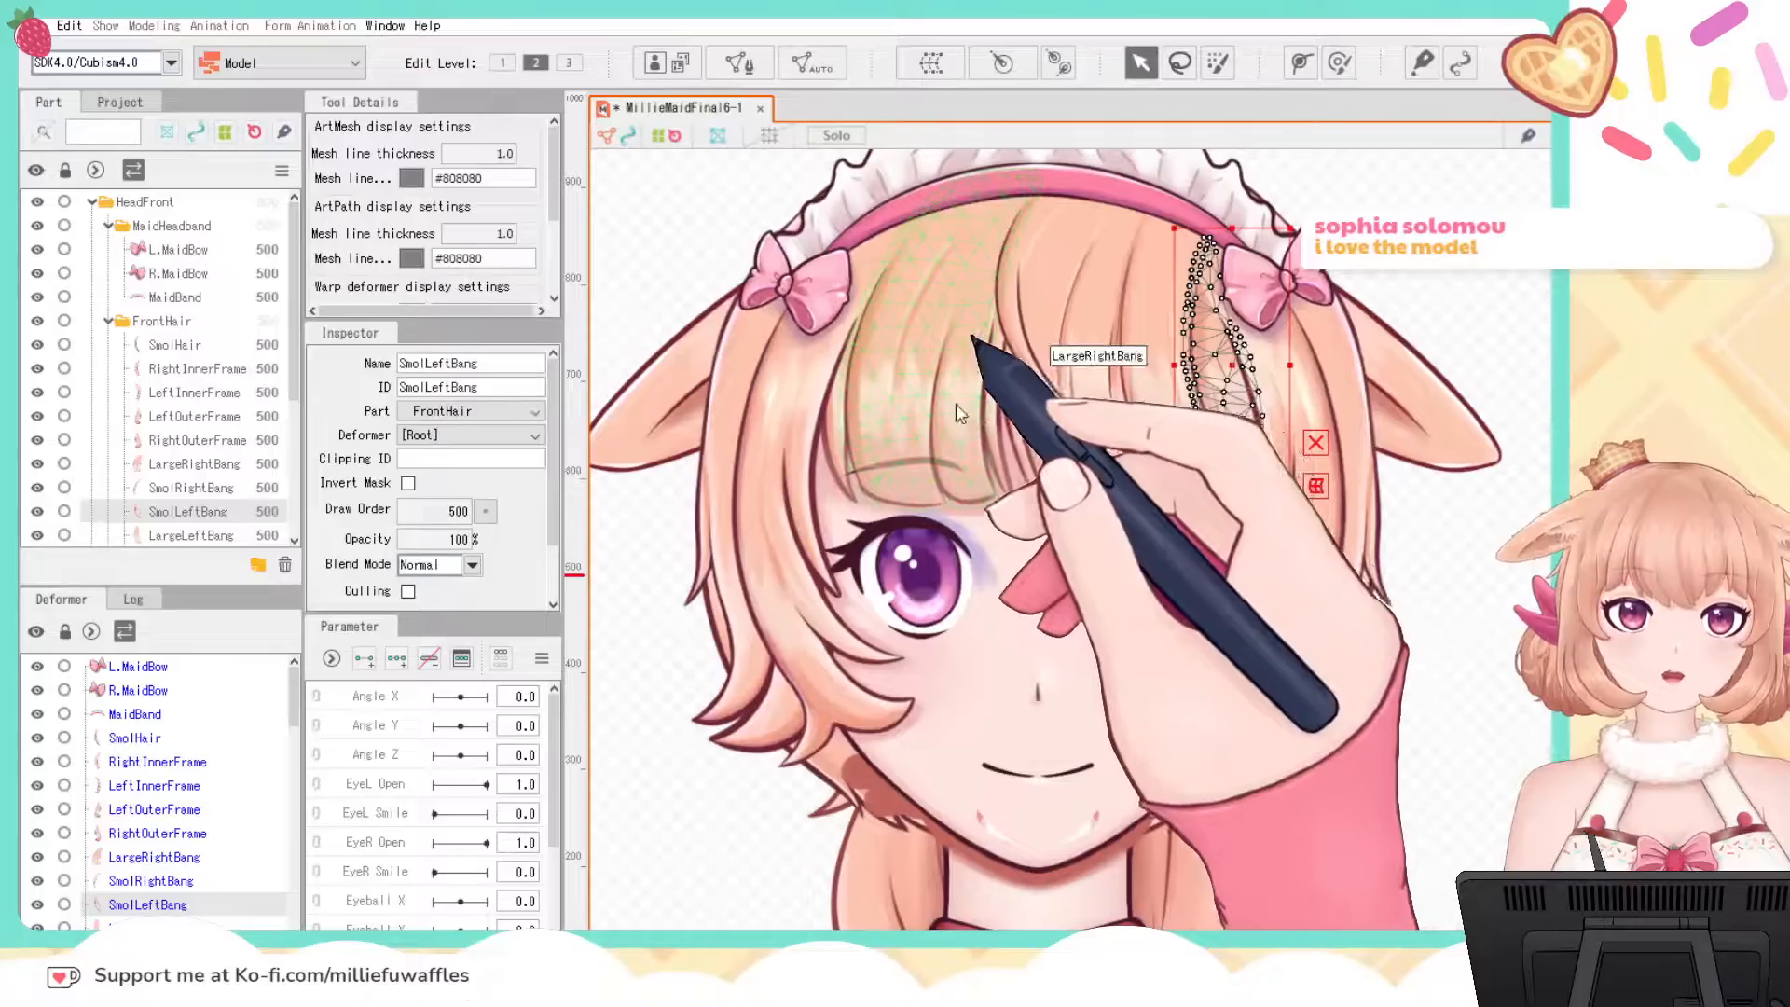
Step: Generate dense automatic meshes that follow the outlines of the LargeLeftBang and SmolMidBang hair pieces
left_click(191, 535)
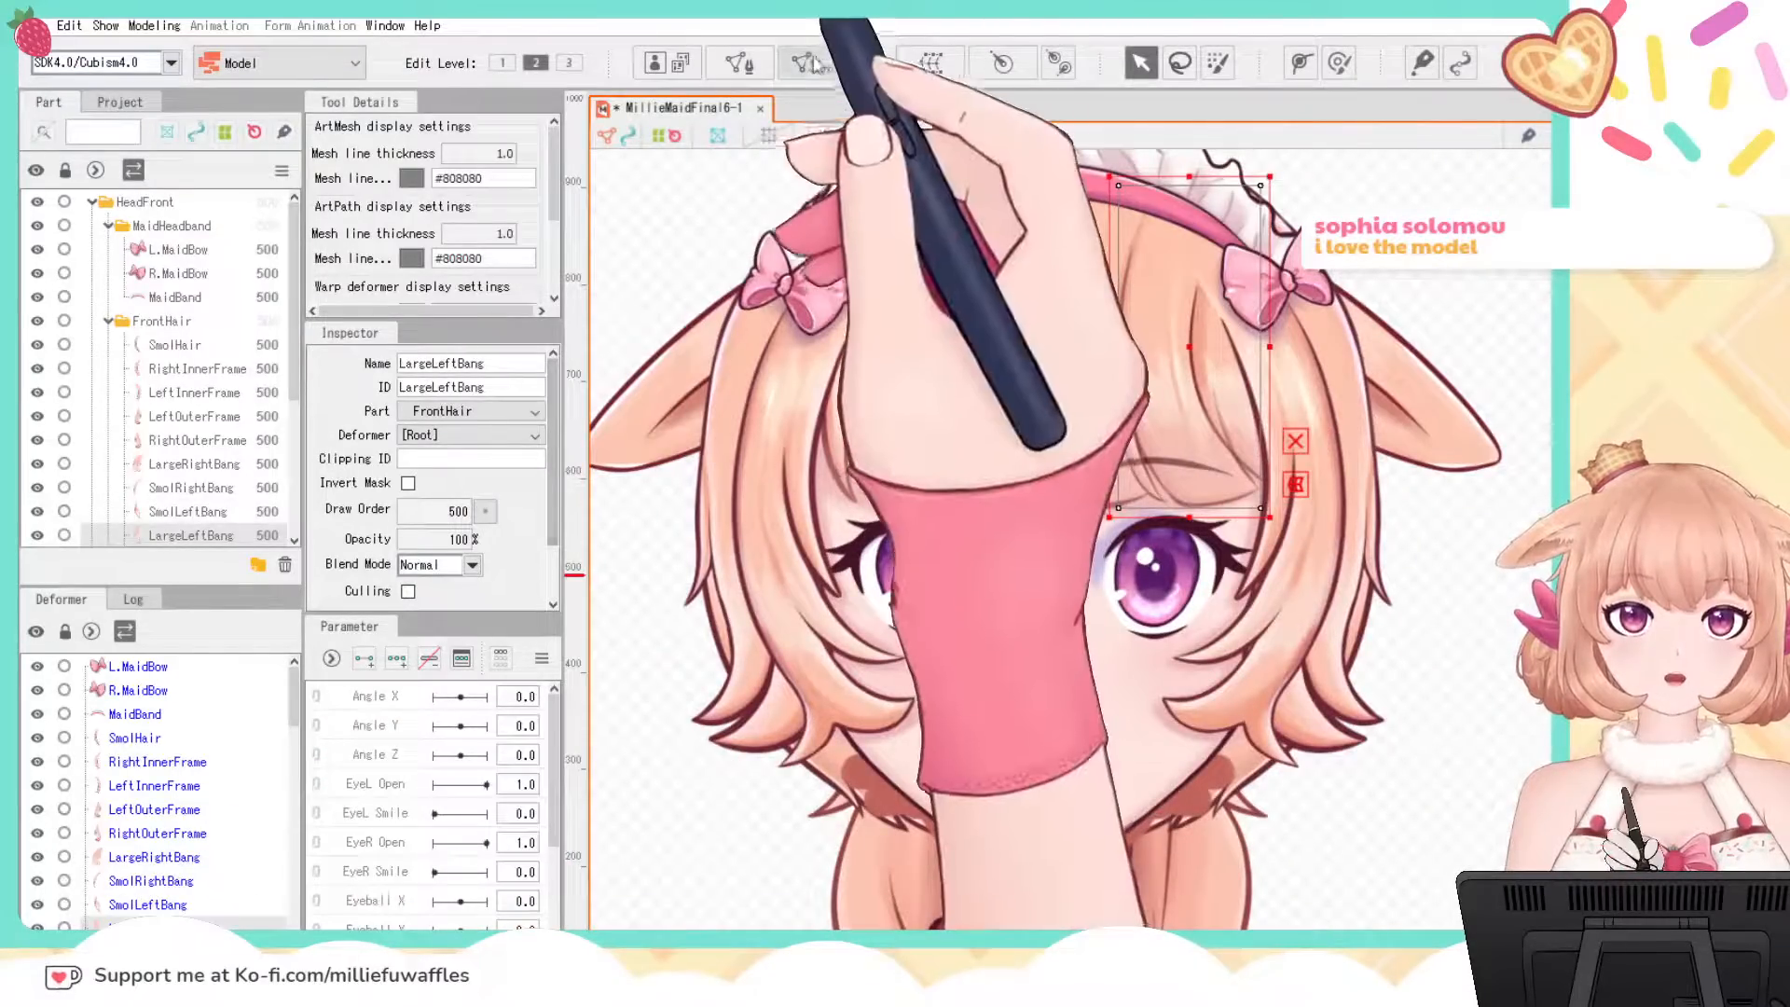
left_click(729, 507)
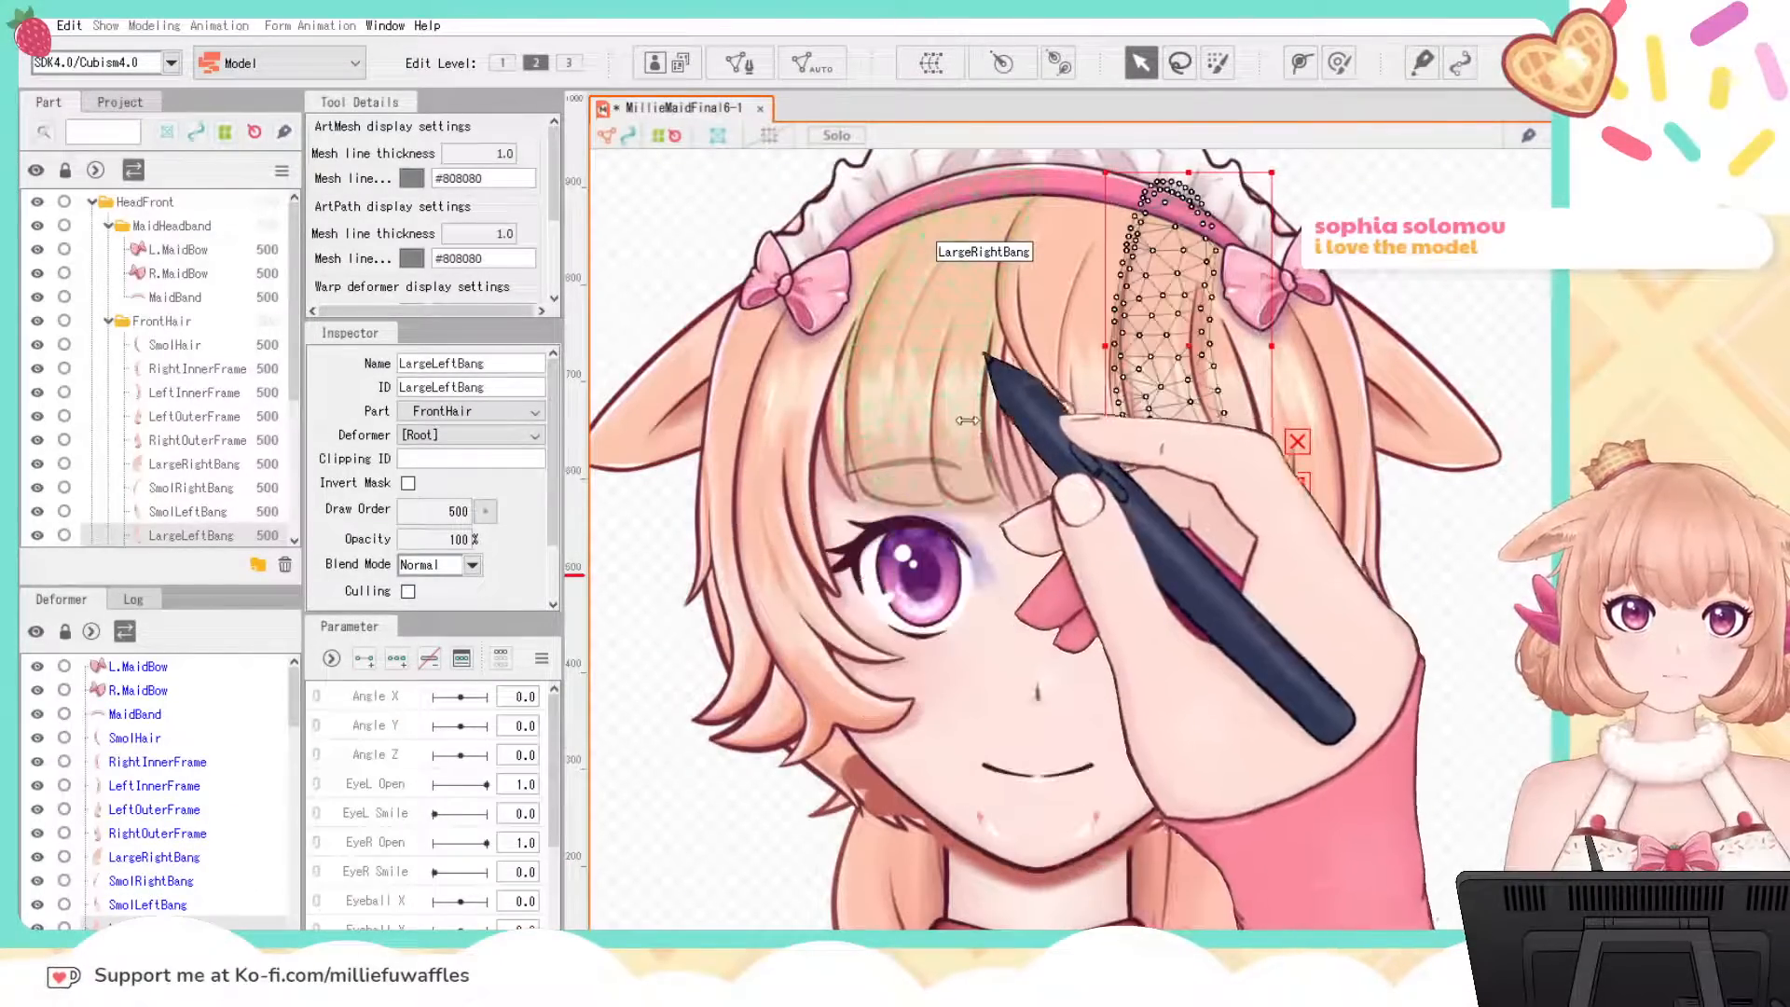
left_click(953, 405)
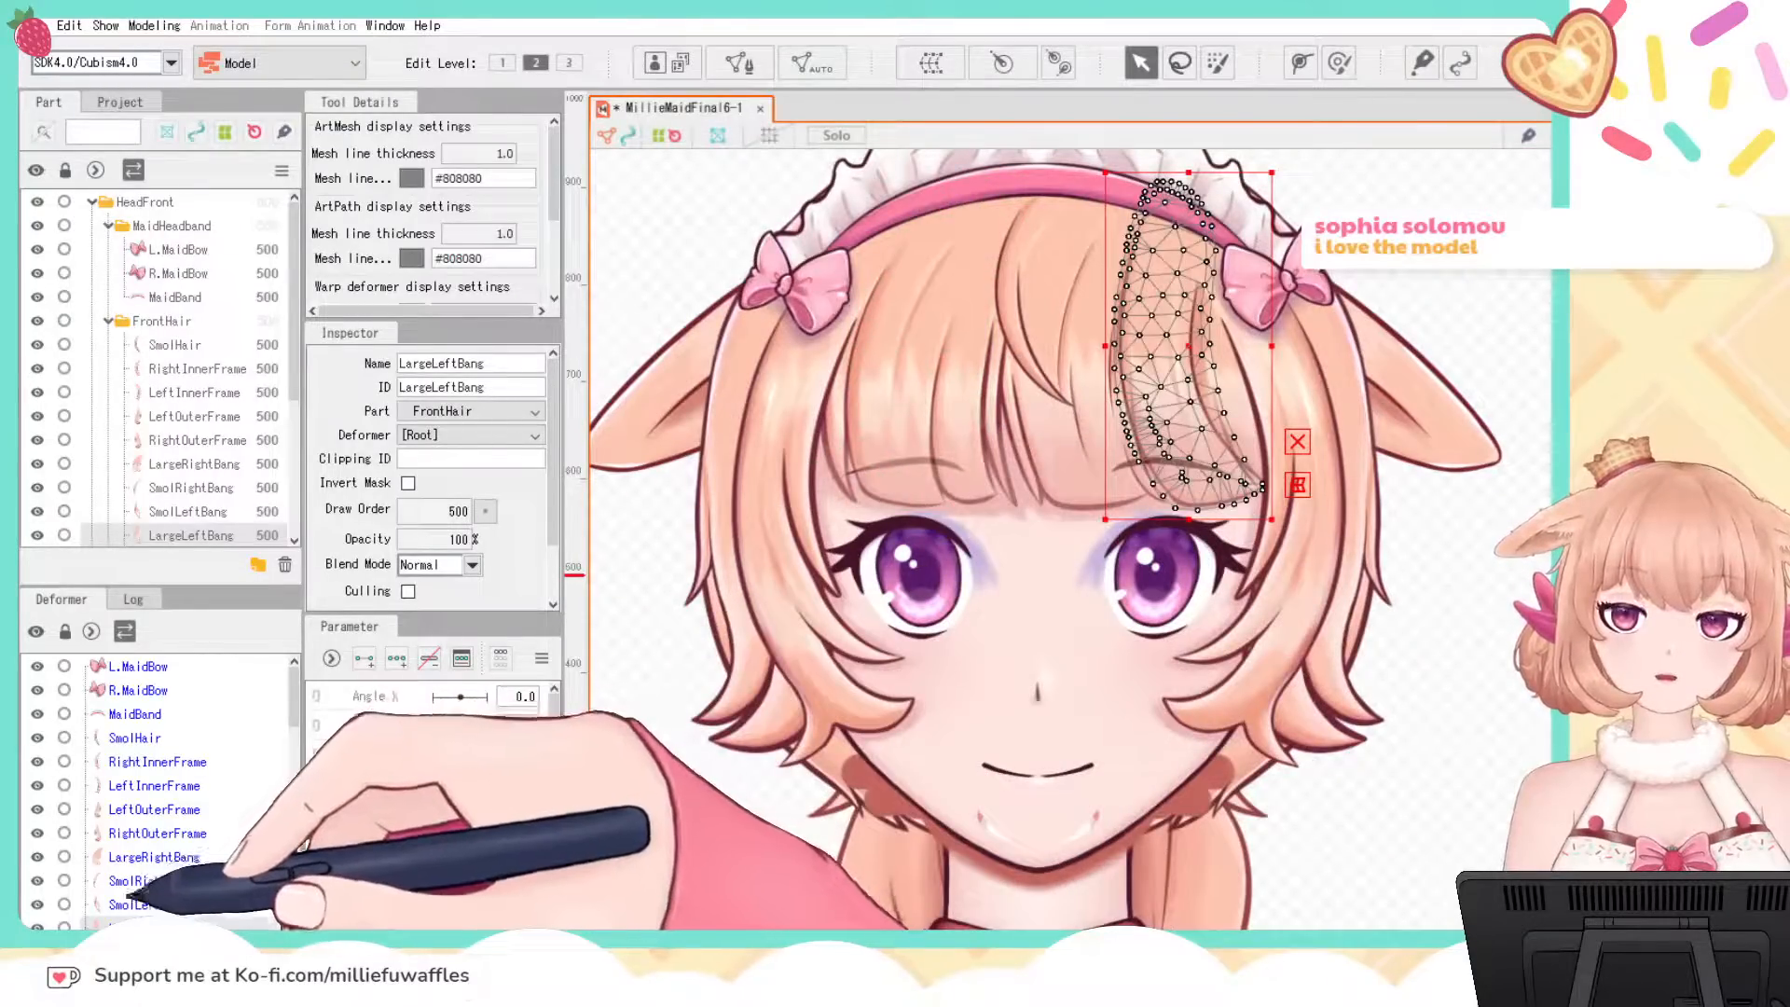
left_click(132, 951)
left_click(812, 63)
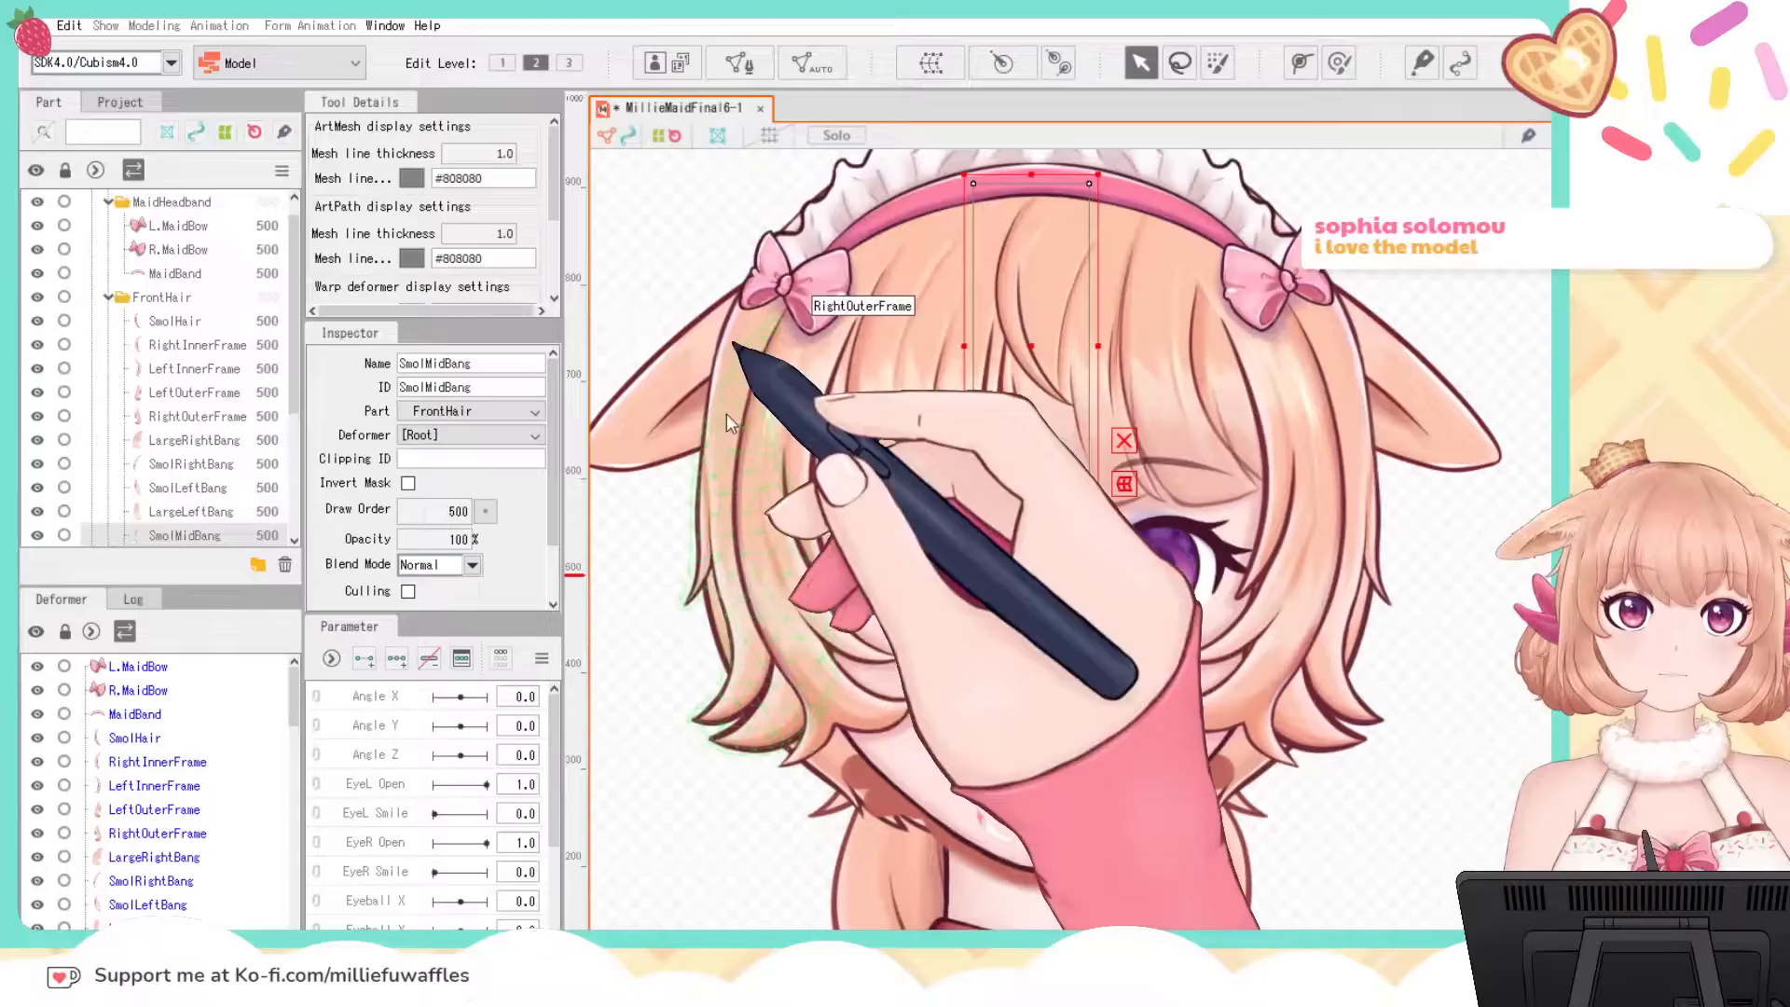
left_click(714, 511)
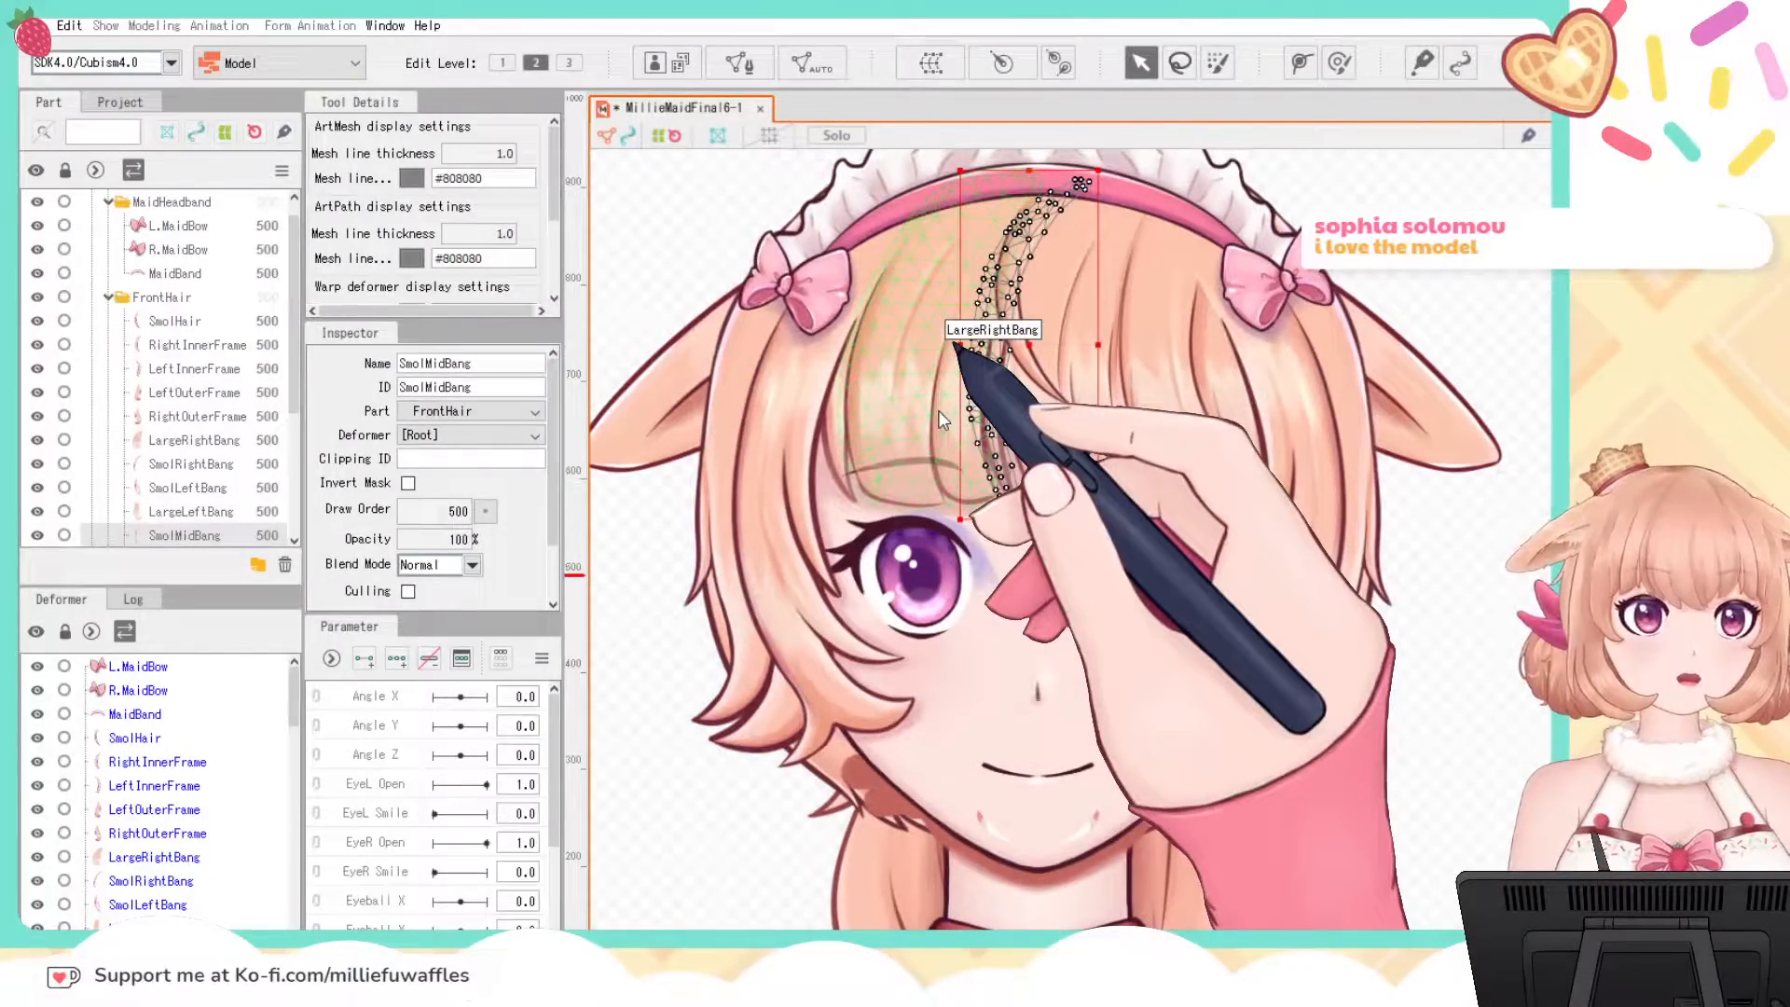
Step: Generate automatic meshes for LargeMidBang and the FlatBangColor layer to finish the front hair
left_click(175, 975)
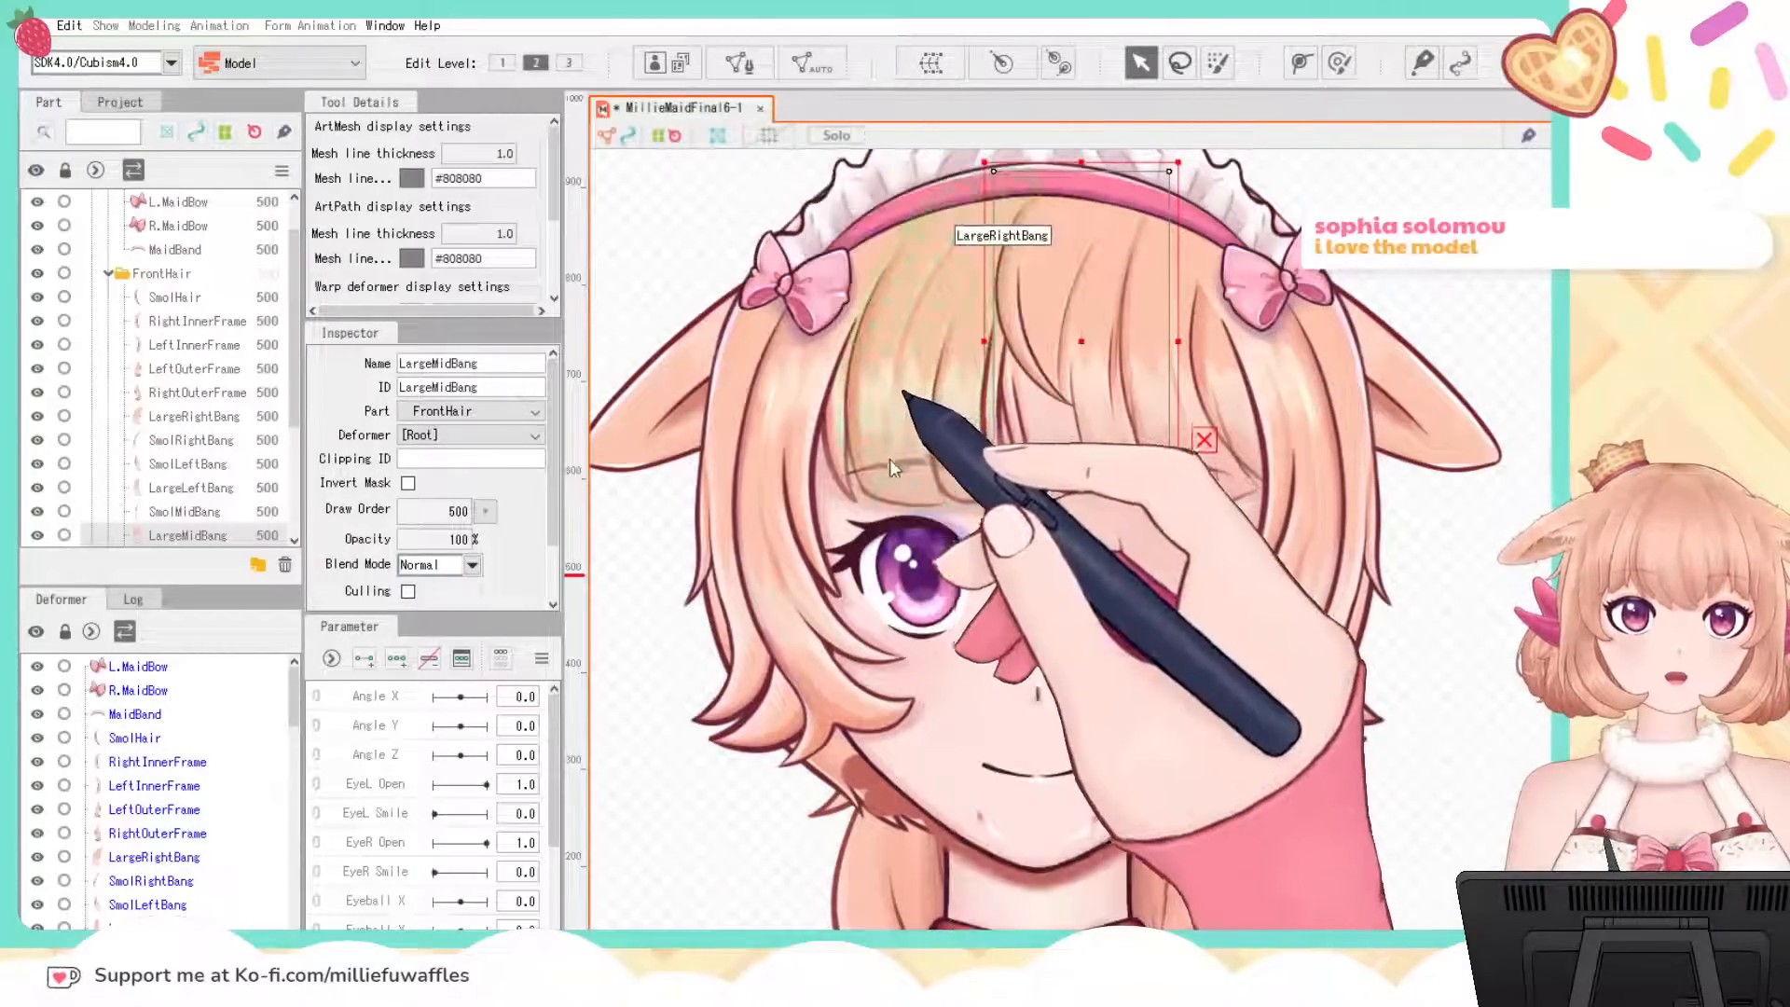
left_click(773, 519)
left_click(1011, 415)
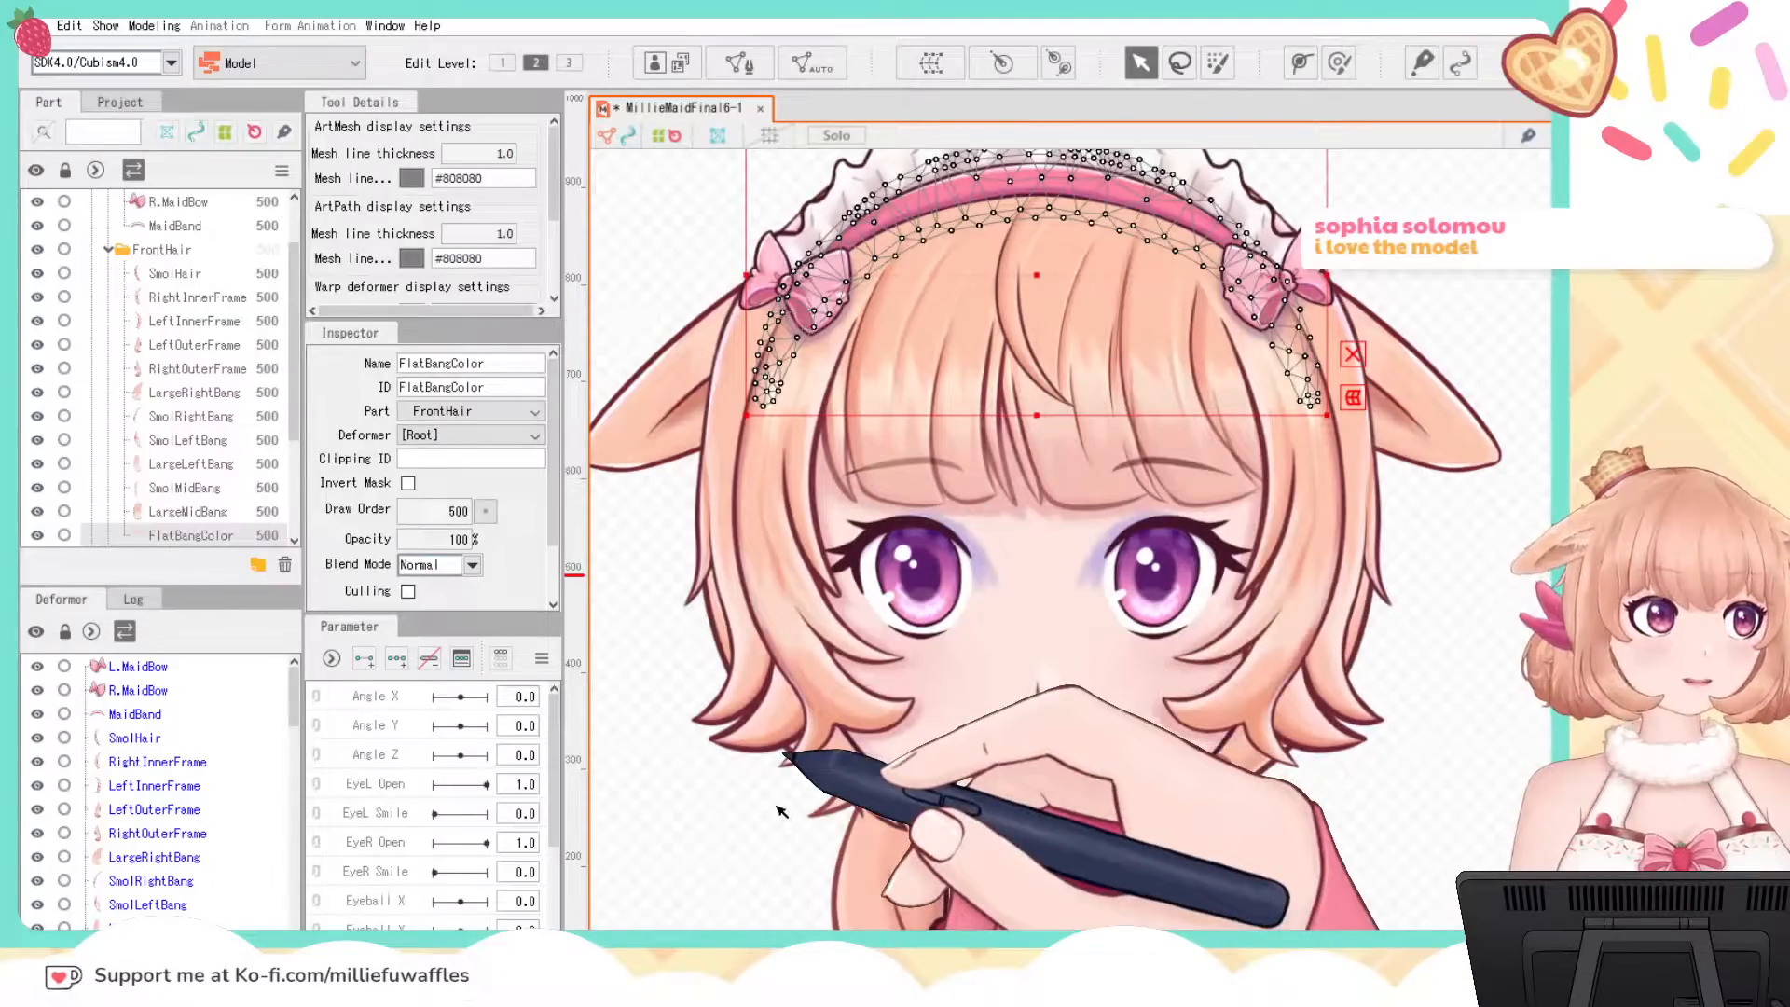
Step: Generate automatic meshes for L.Brow, R.Brow and the left eye's L.BotLashLine and L.TopLash
scroll(781, 811, "down", 3)
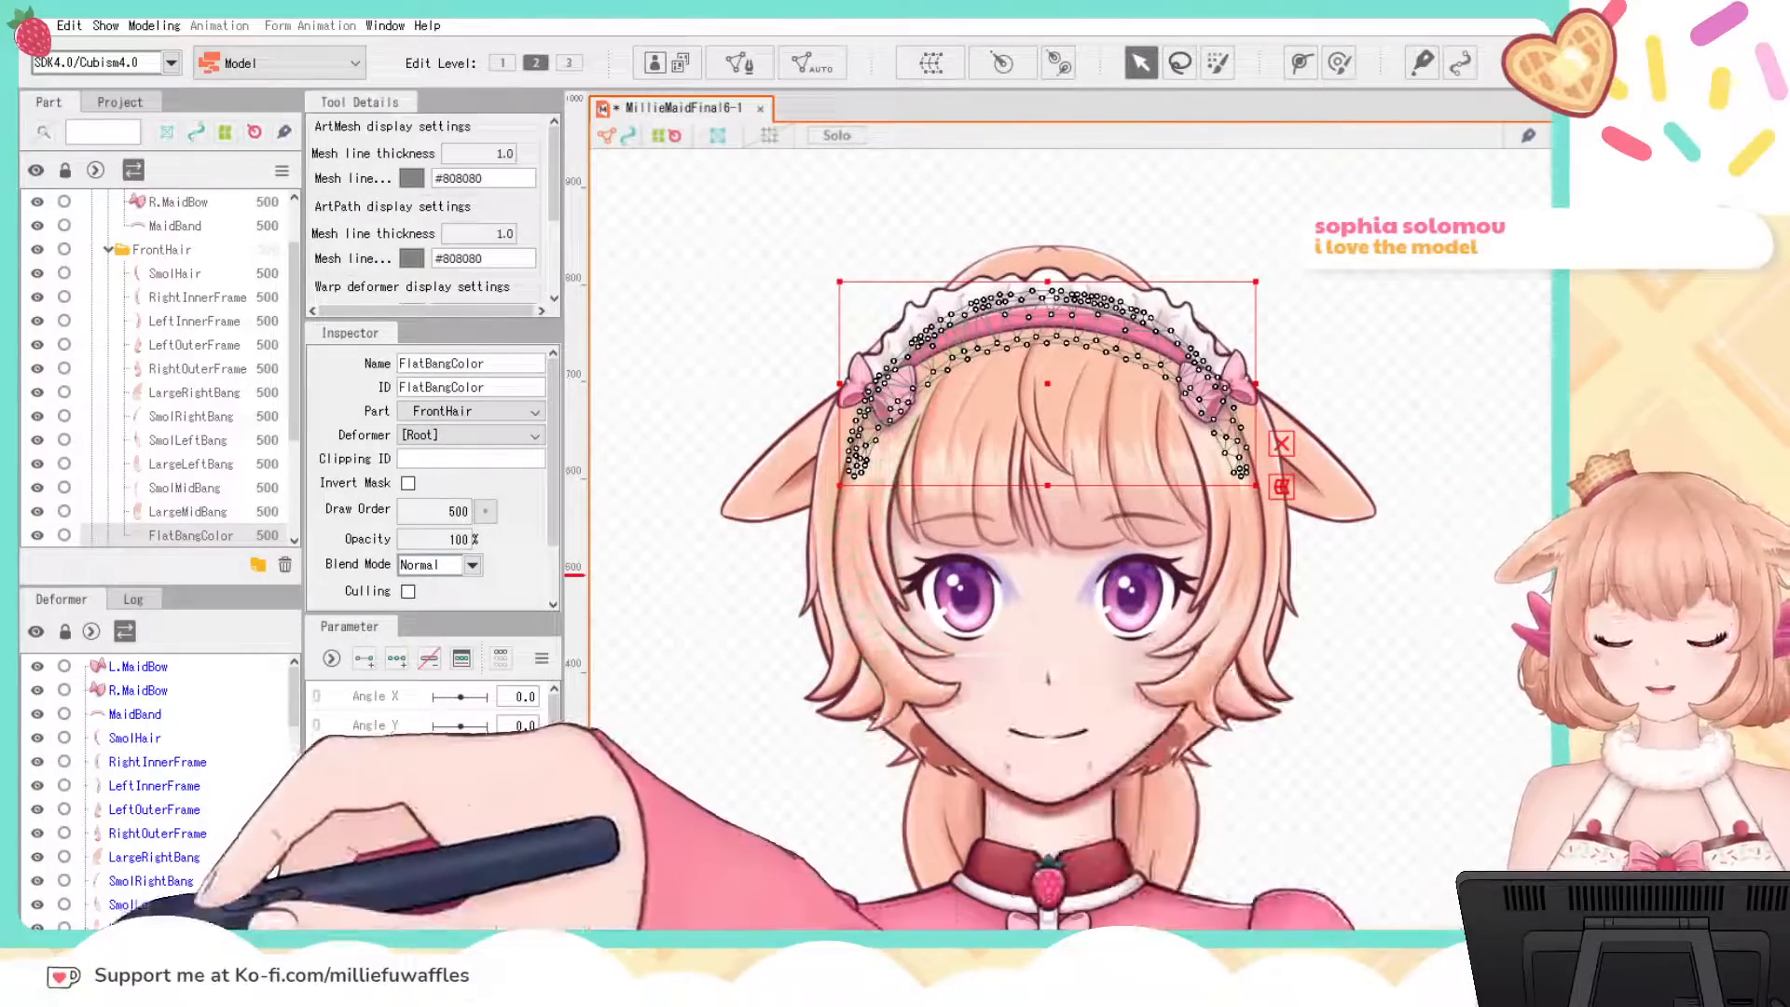
scroll(101, 918, "down", 2)
left_click(110, 935)
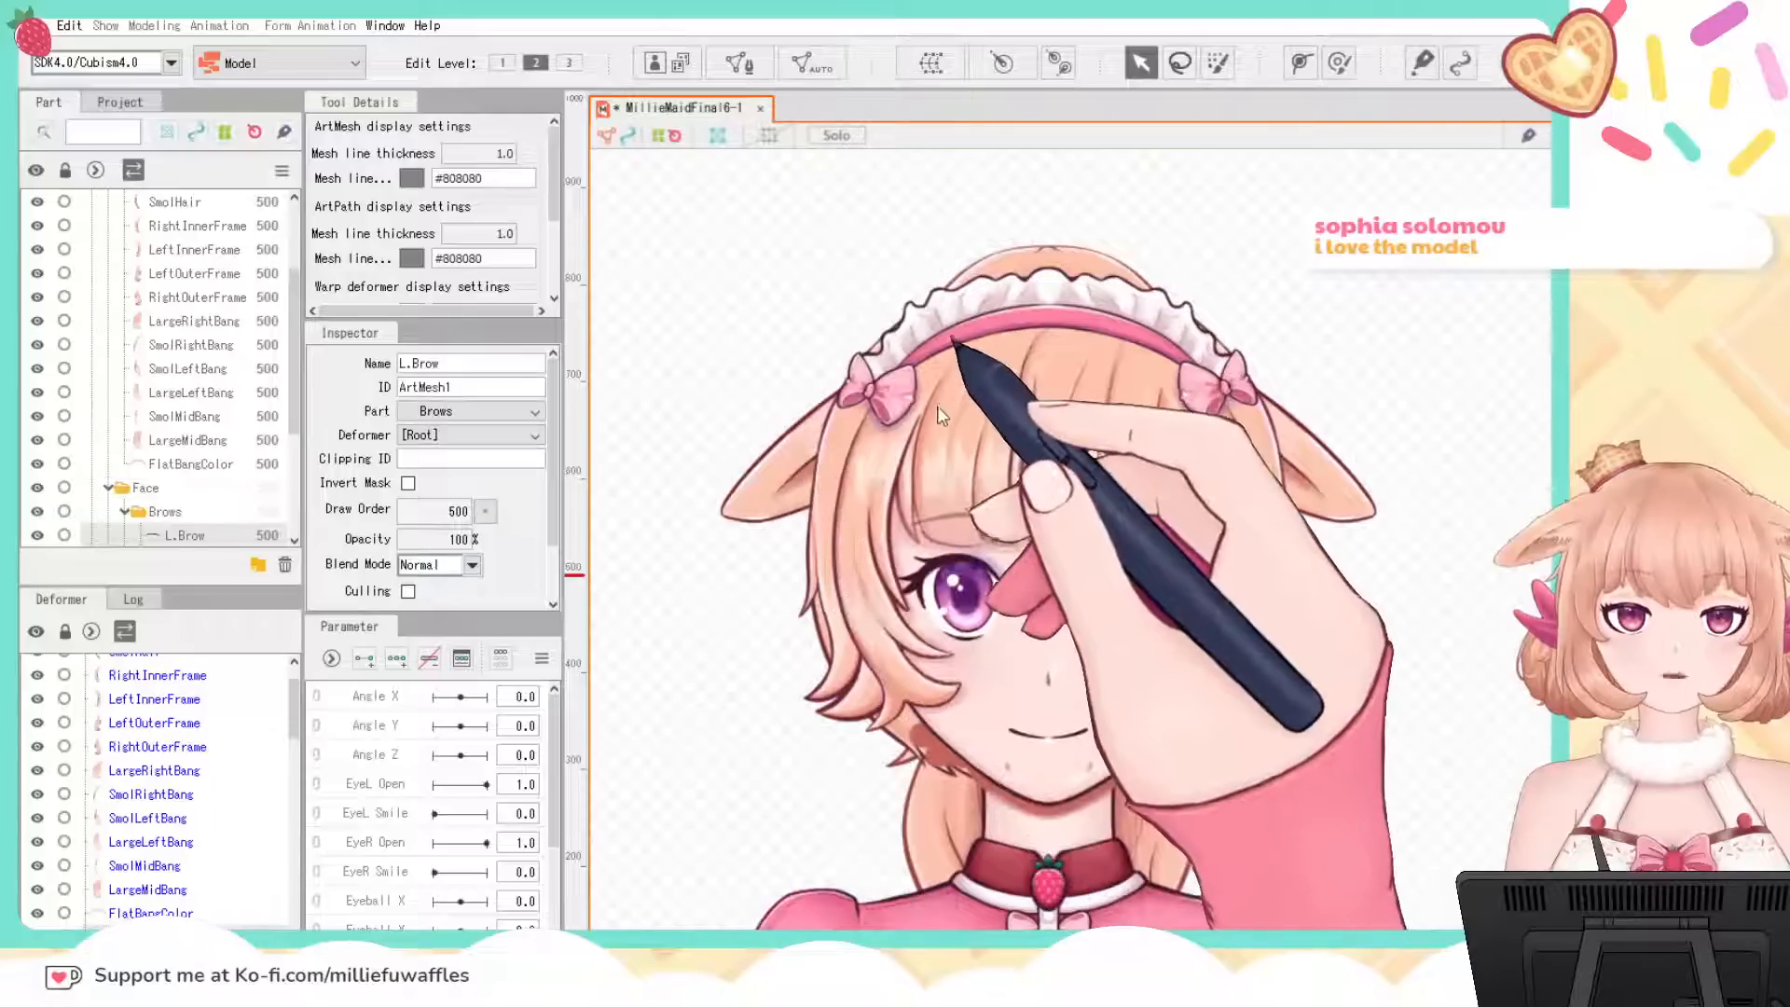
left_click(1155, 510)
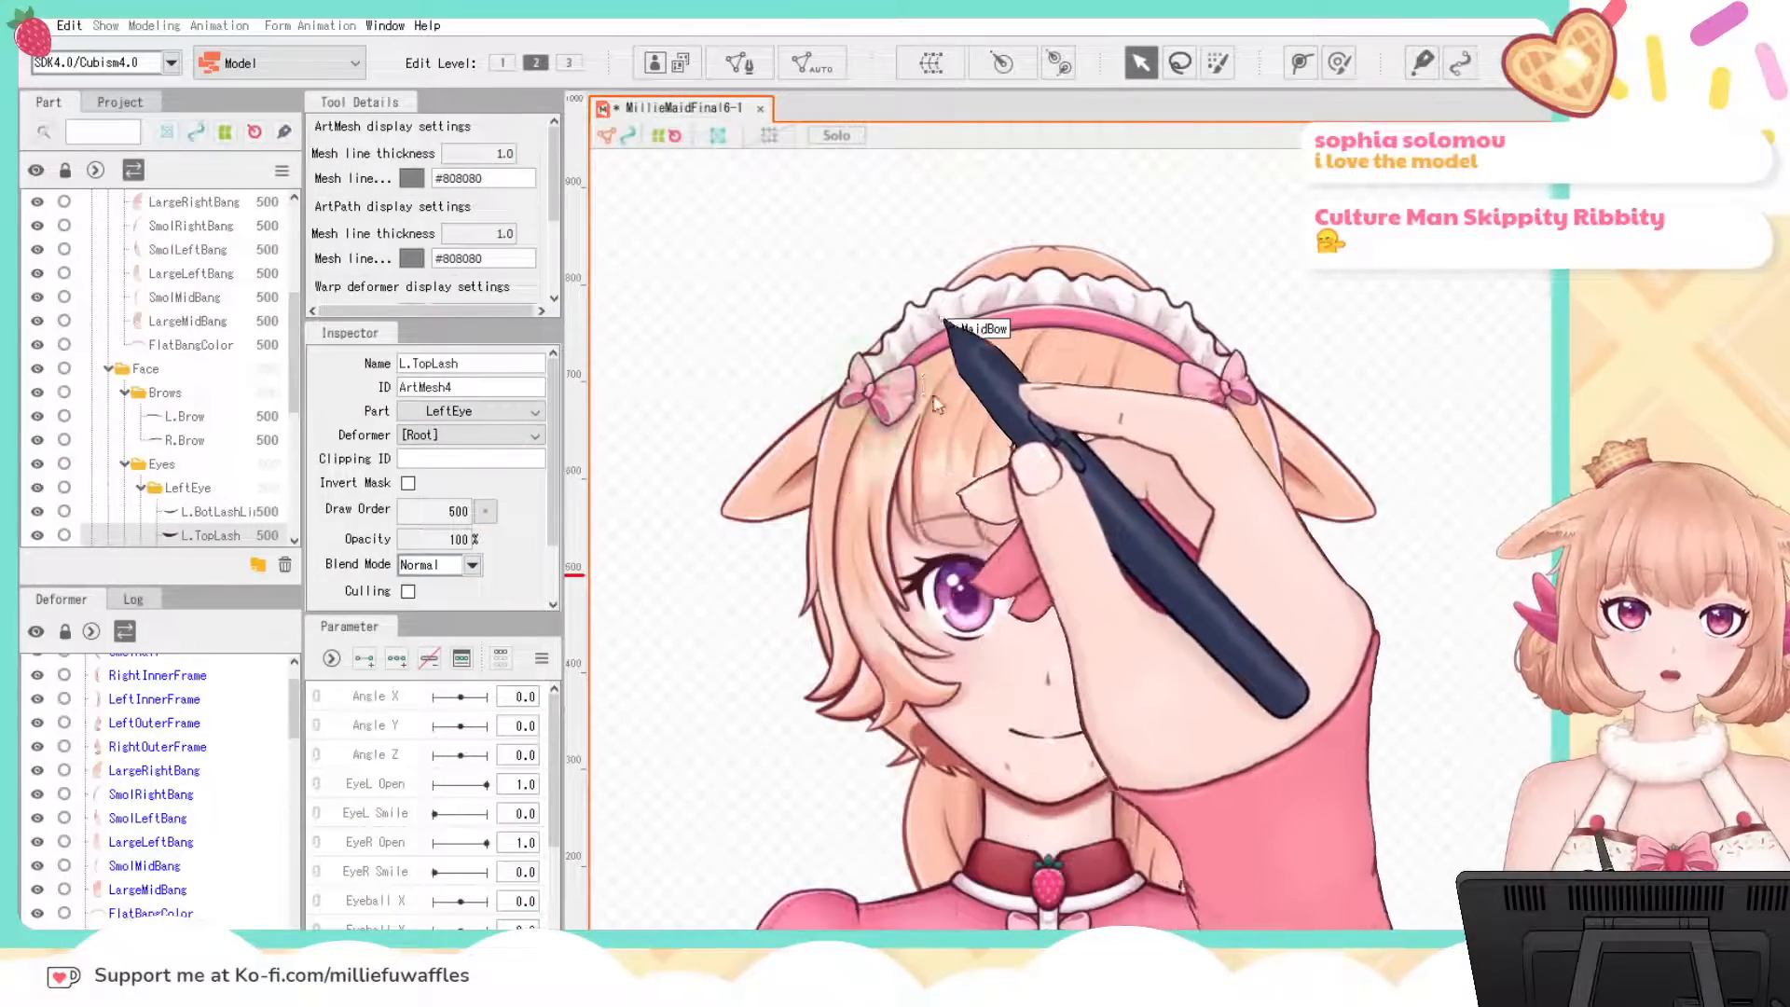
Step: Generate automatic meshes for the left eye's L.BotLash, L.MidLash, L.LashLine and L.MidLashLine
scroll(187, 839, "down", 2)
left_click(136, 944)
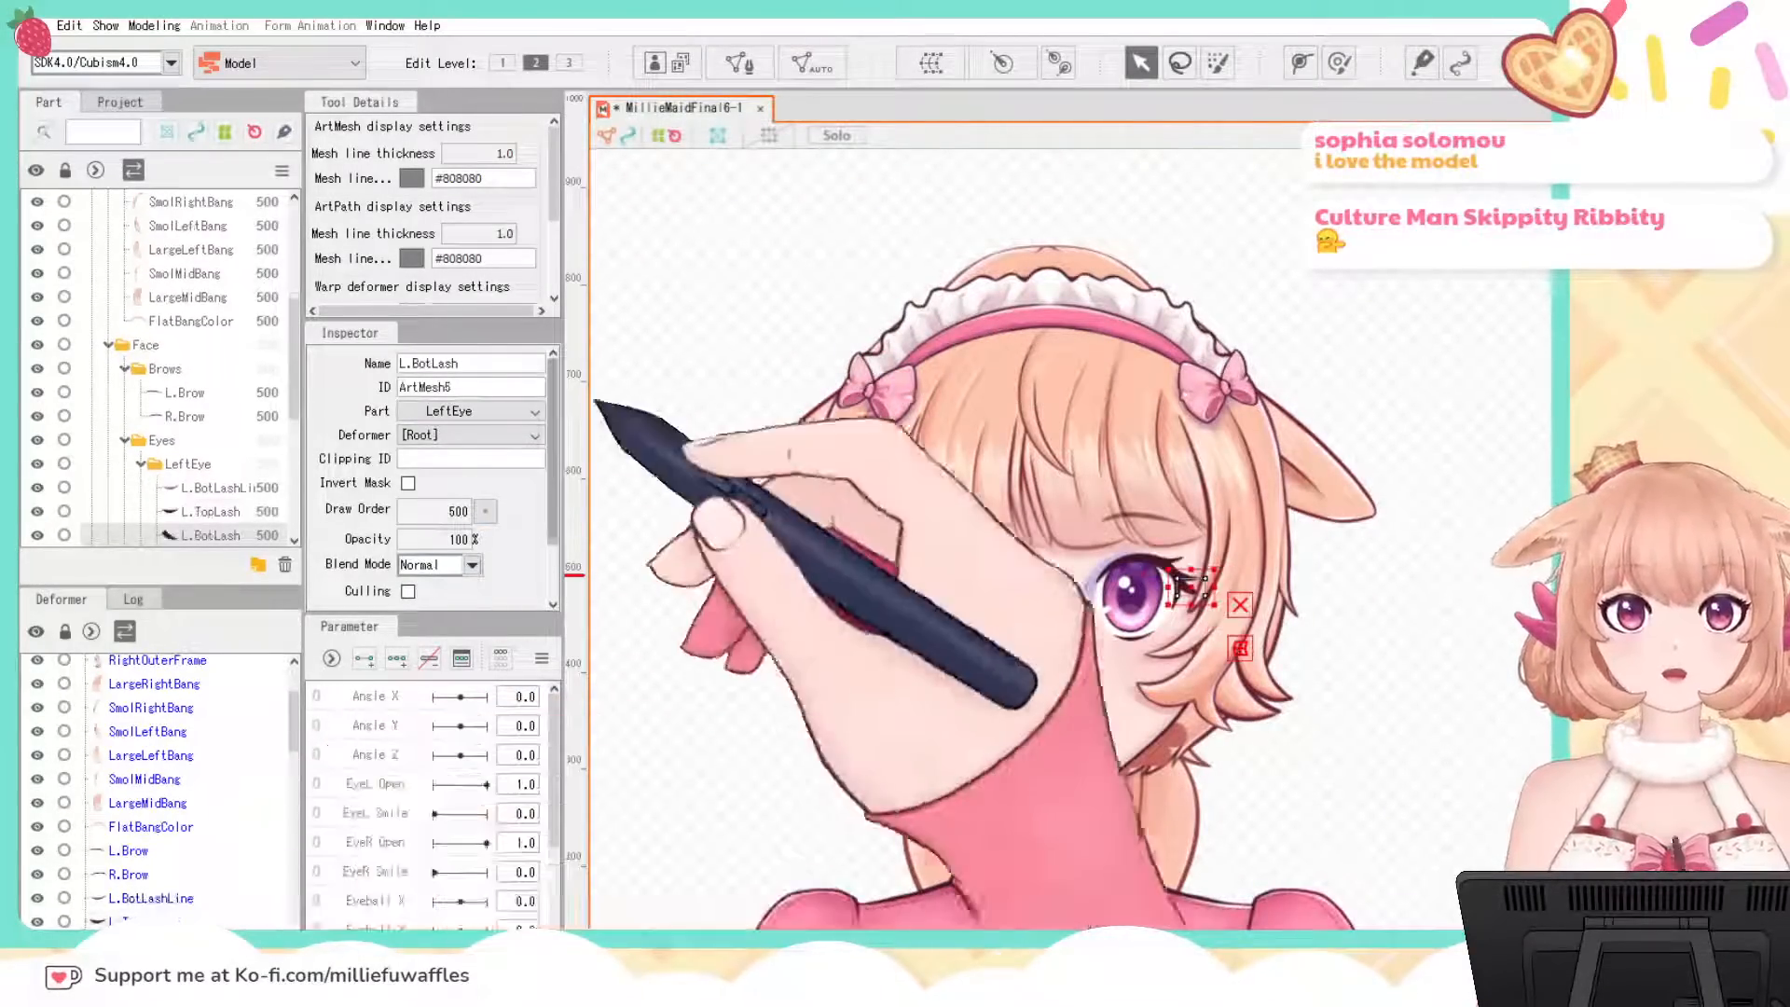
left_click(812, 63)
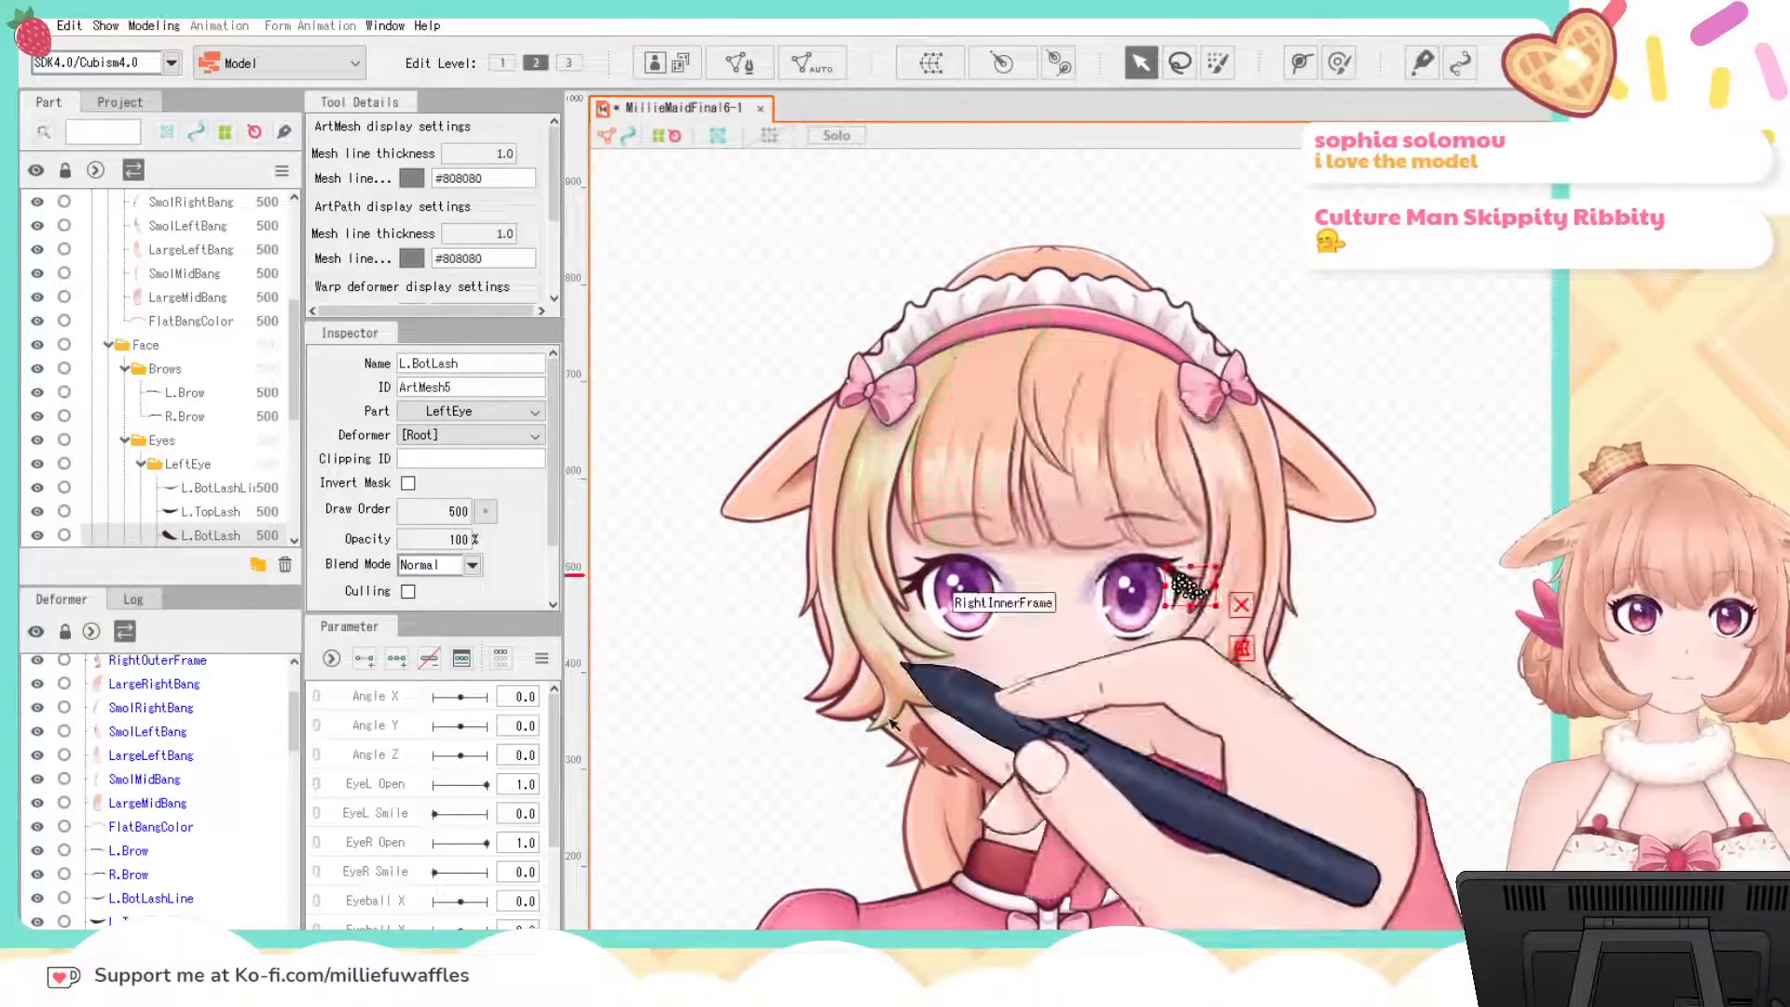
left_click(130, 966)
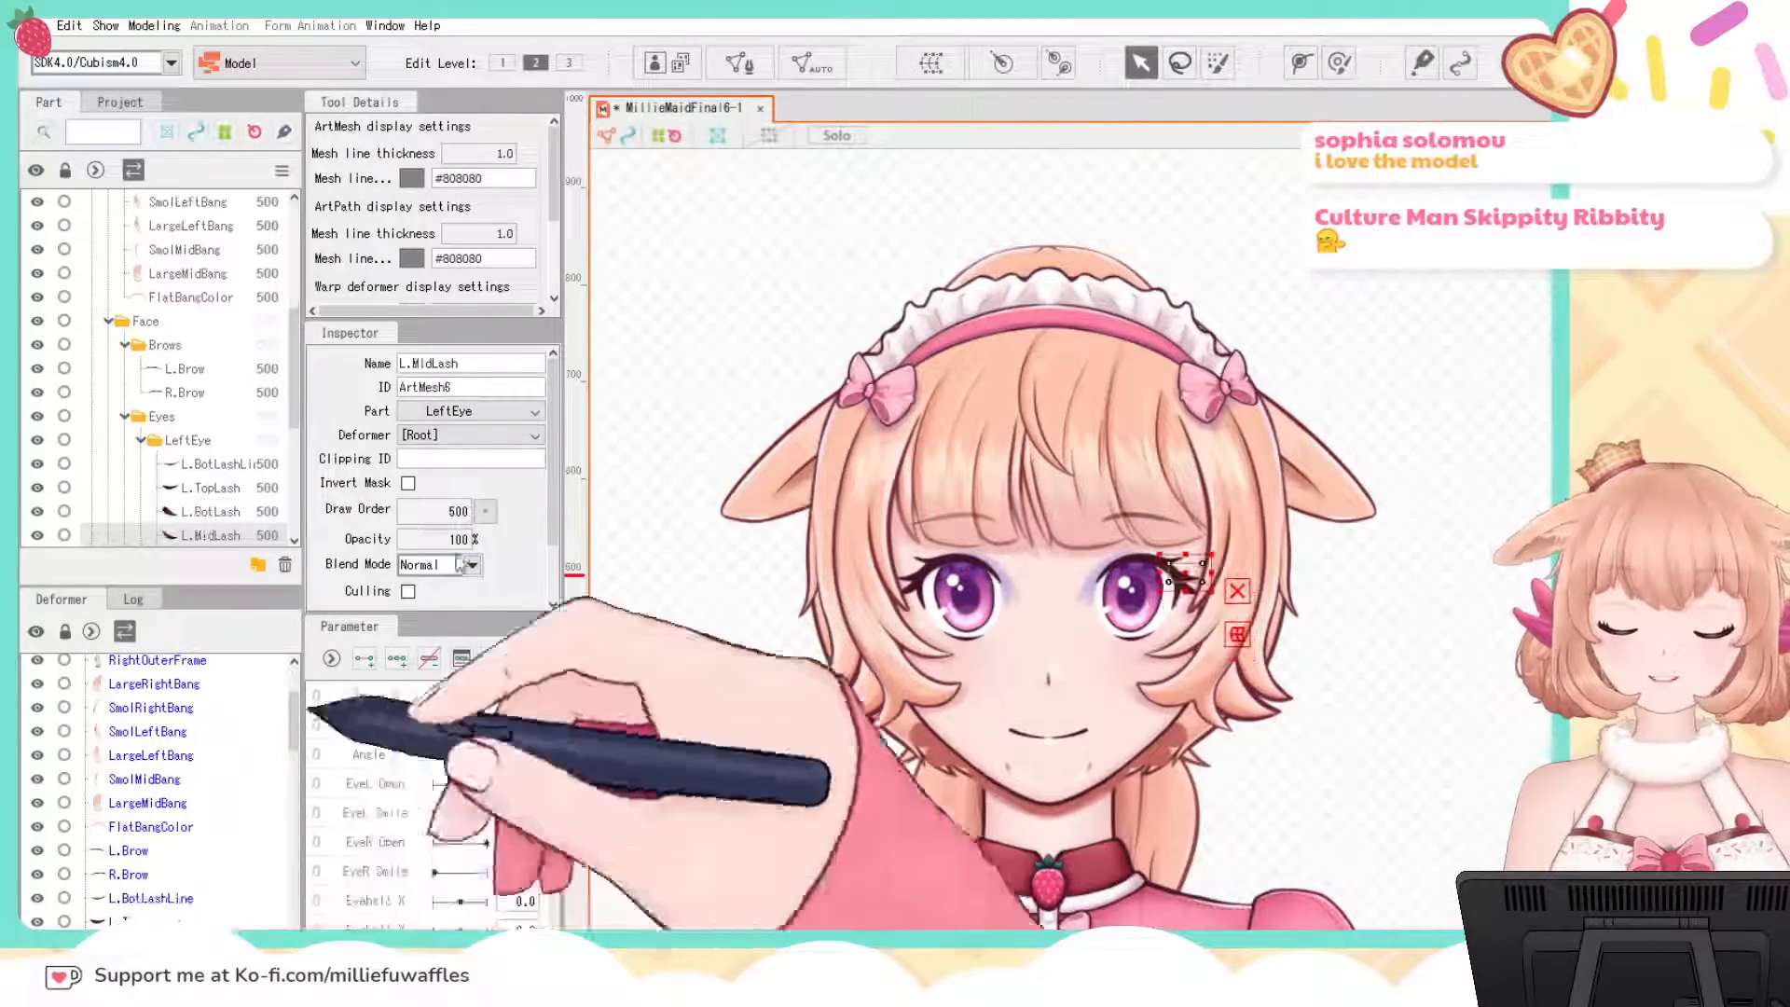
left_click(812, 63)
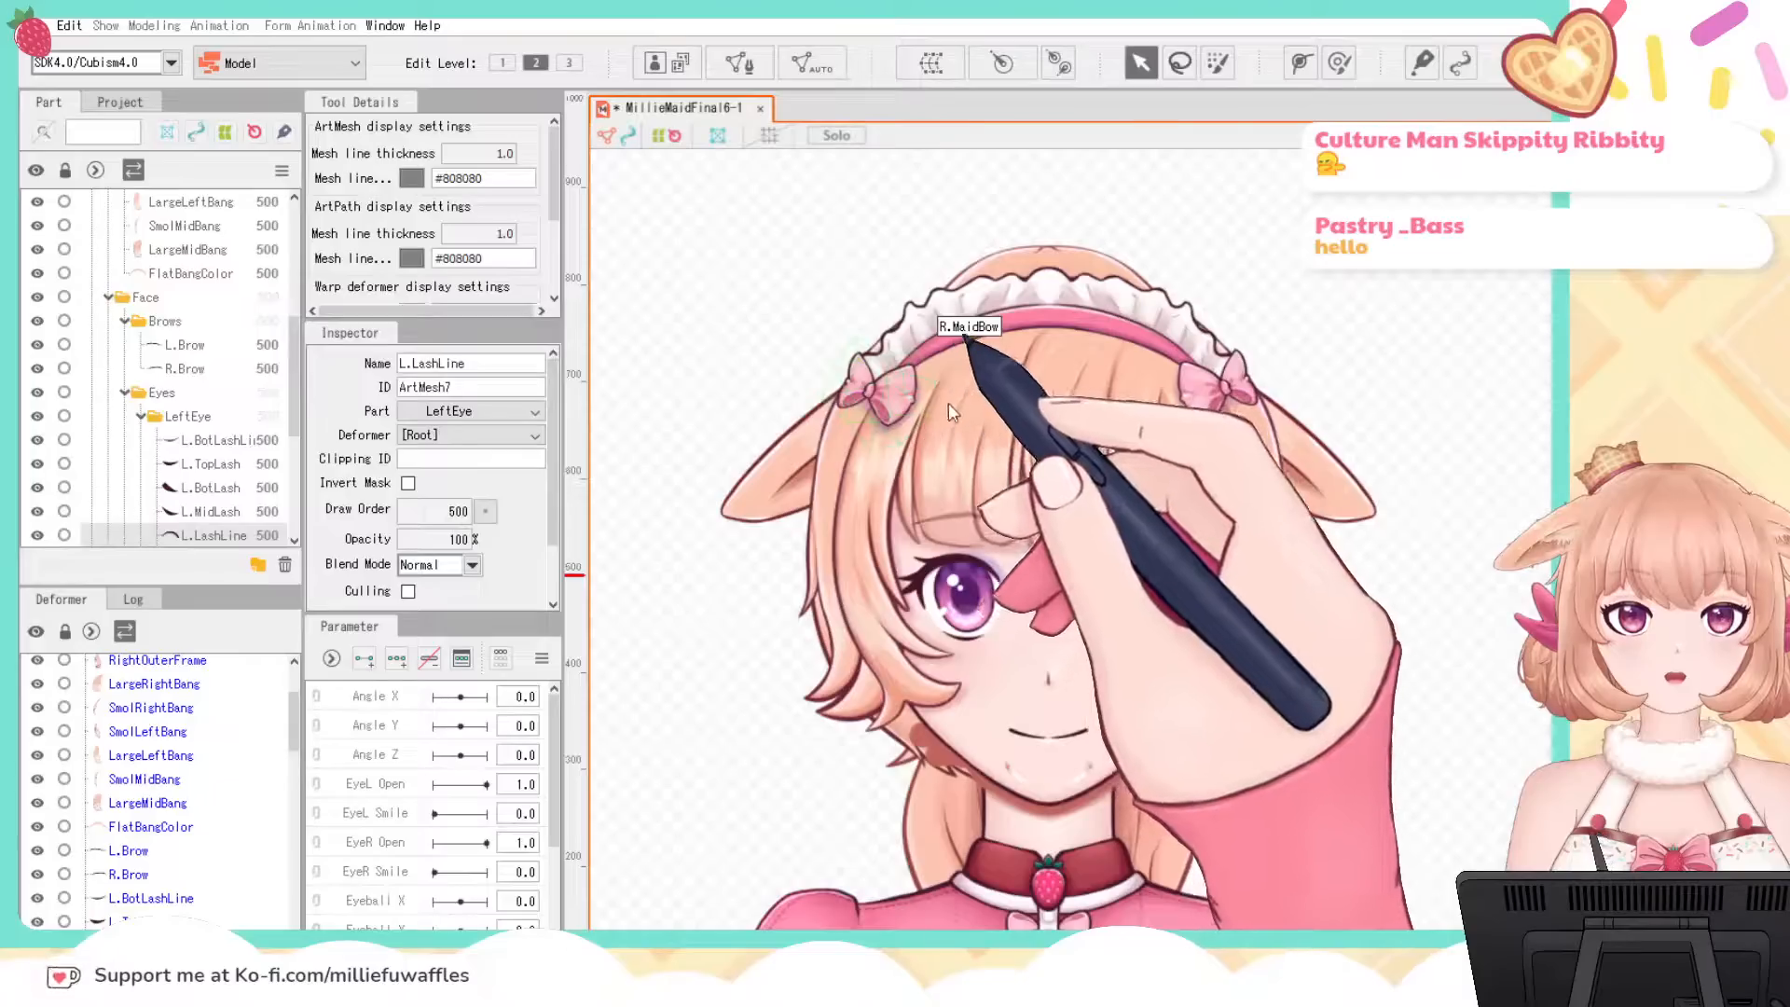
scroll(177, 909, "down", 3)
left_click(166, 930)
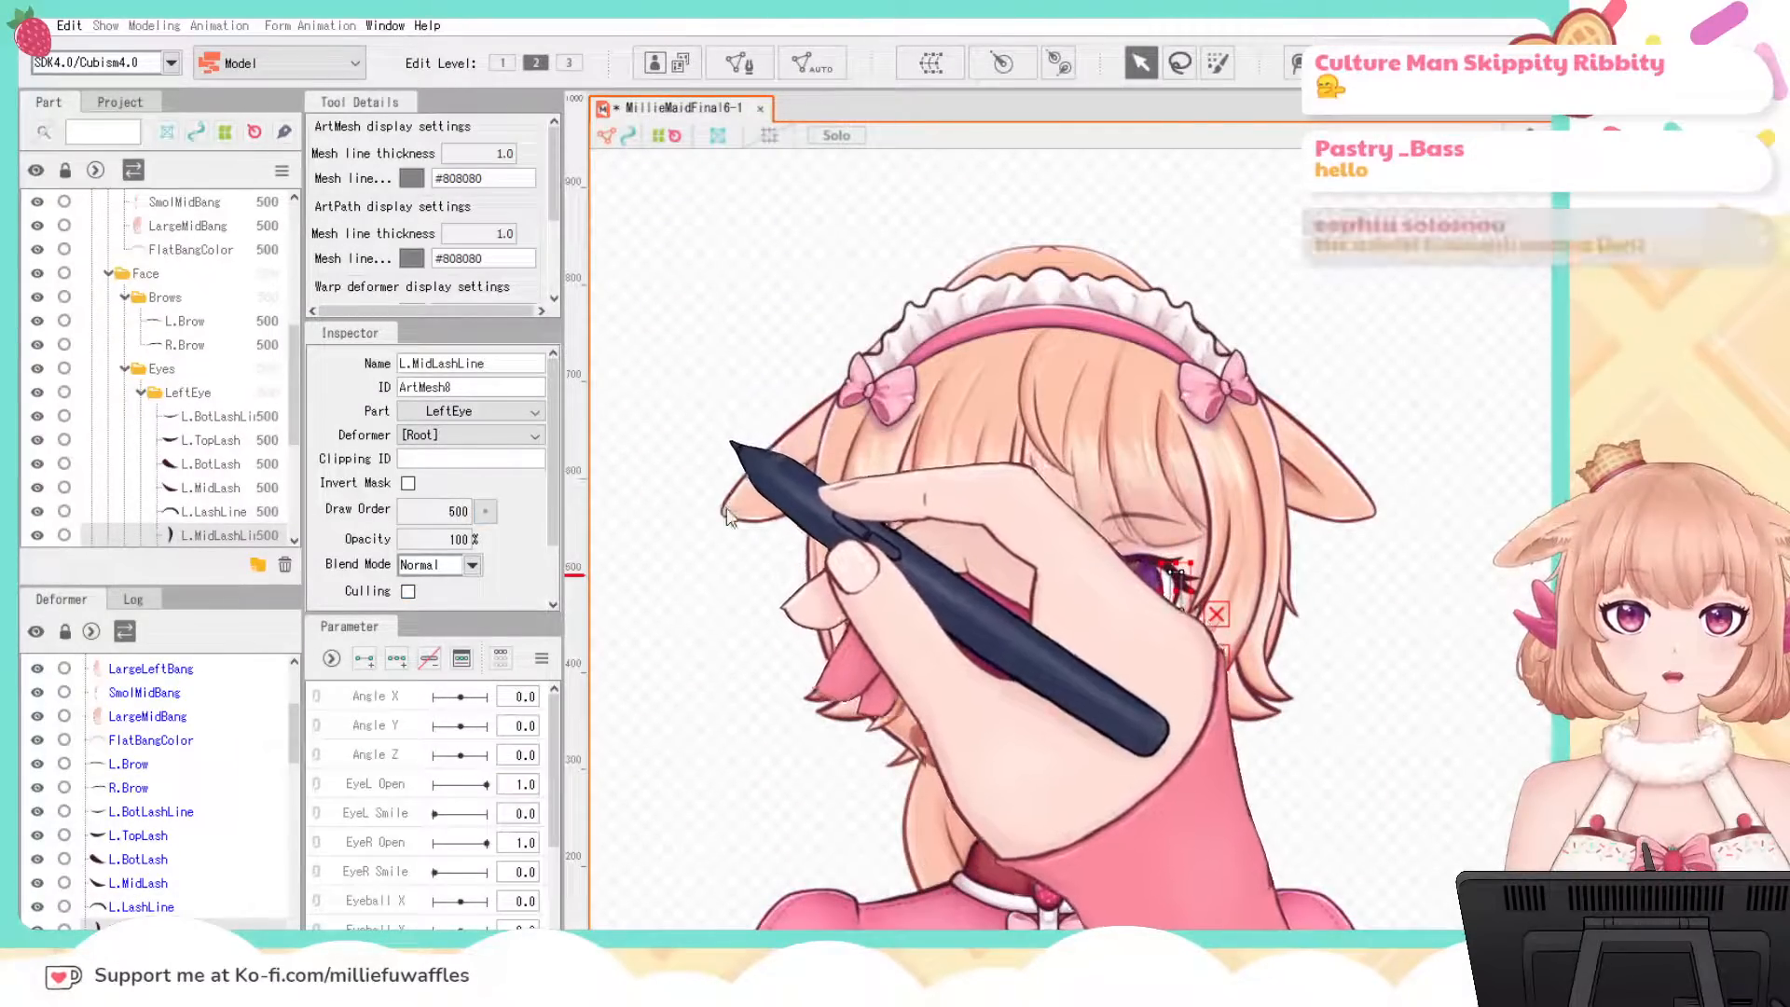
Step: Generate automatic meshes for the left eye's L.EyeShine, L.Pupil, L.Iris, L.ScleraShade and L.Sclera
scroll(207, 894, "down", 2)
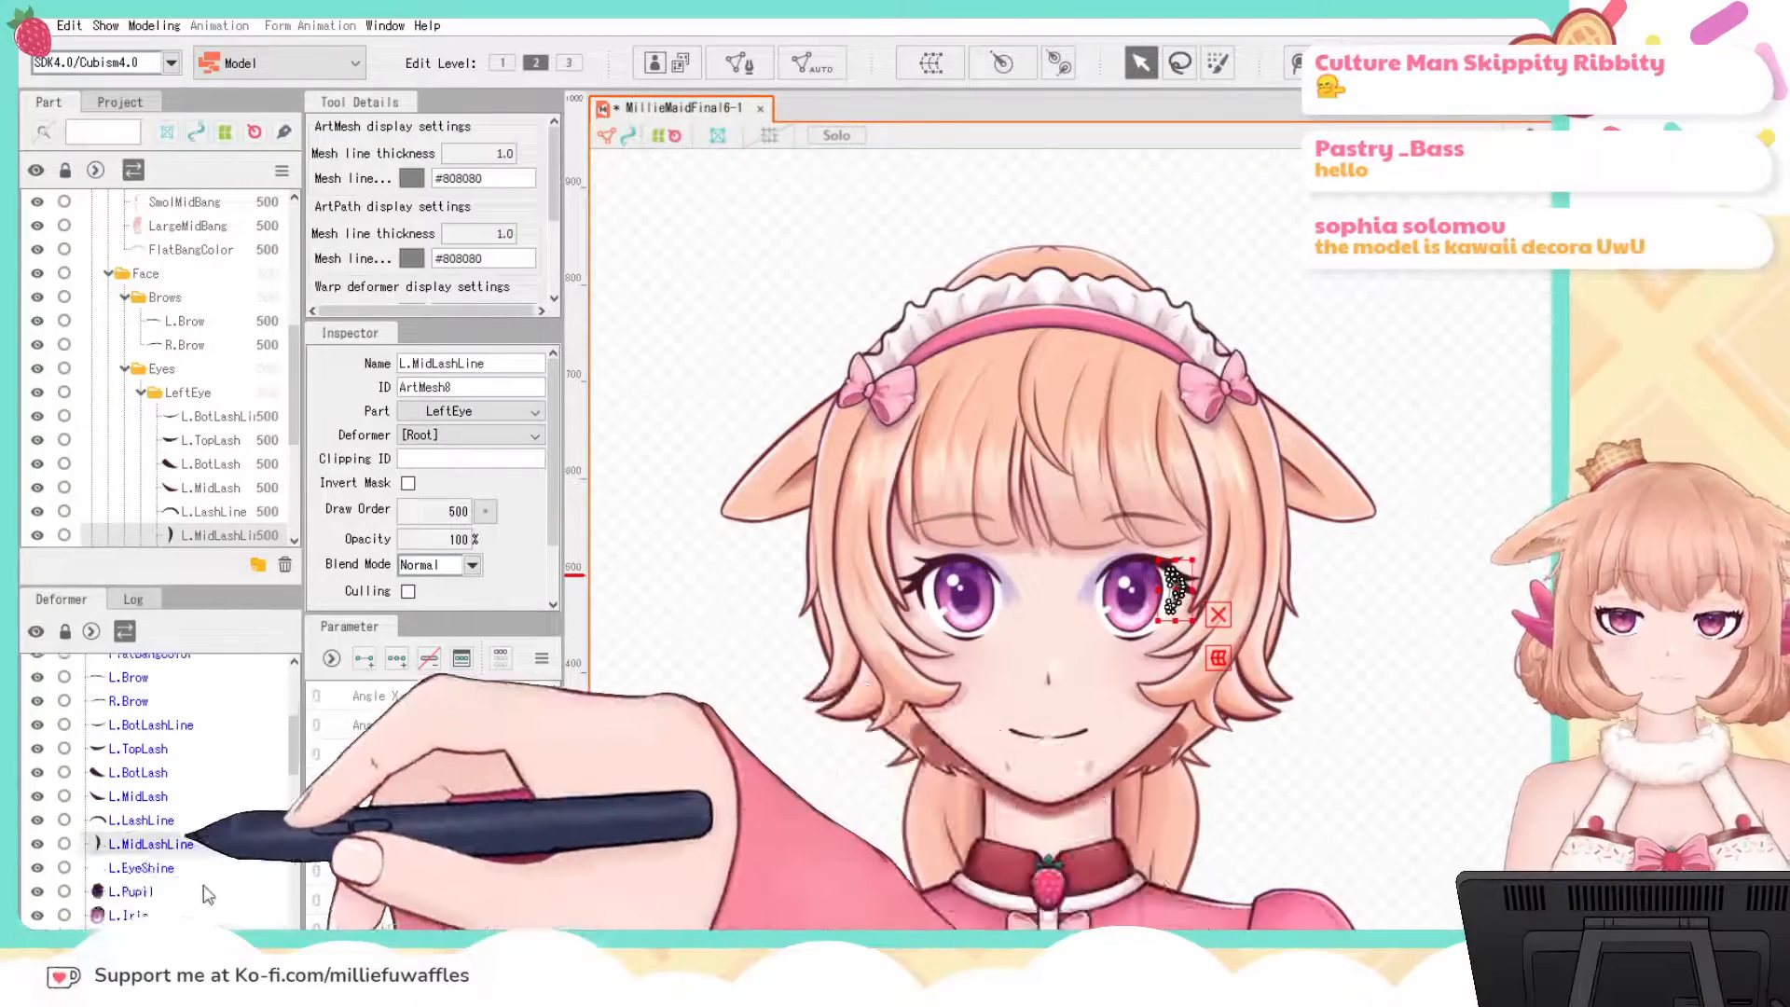
left_click(163, 866)
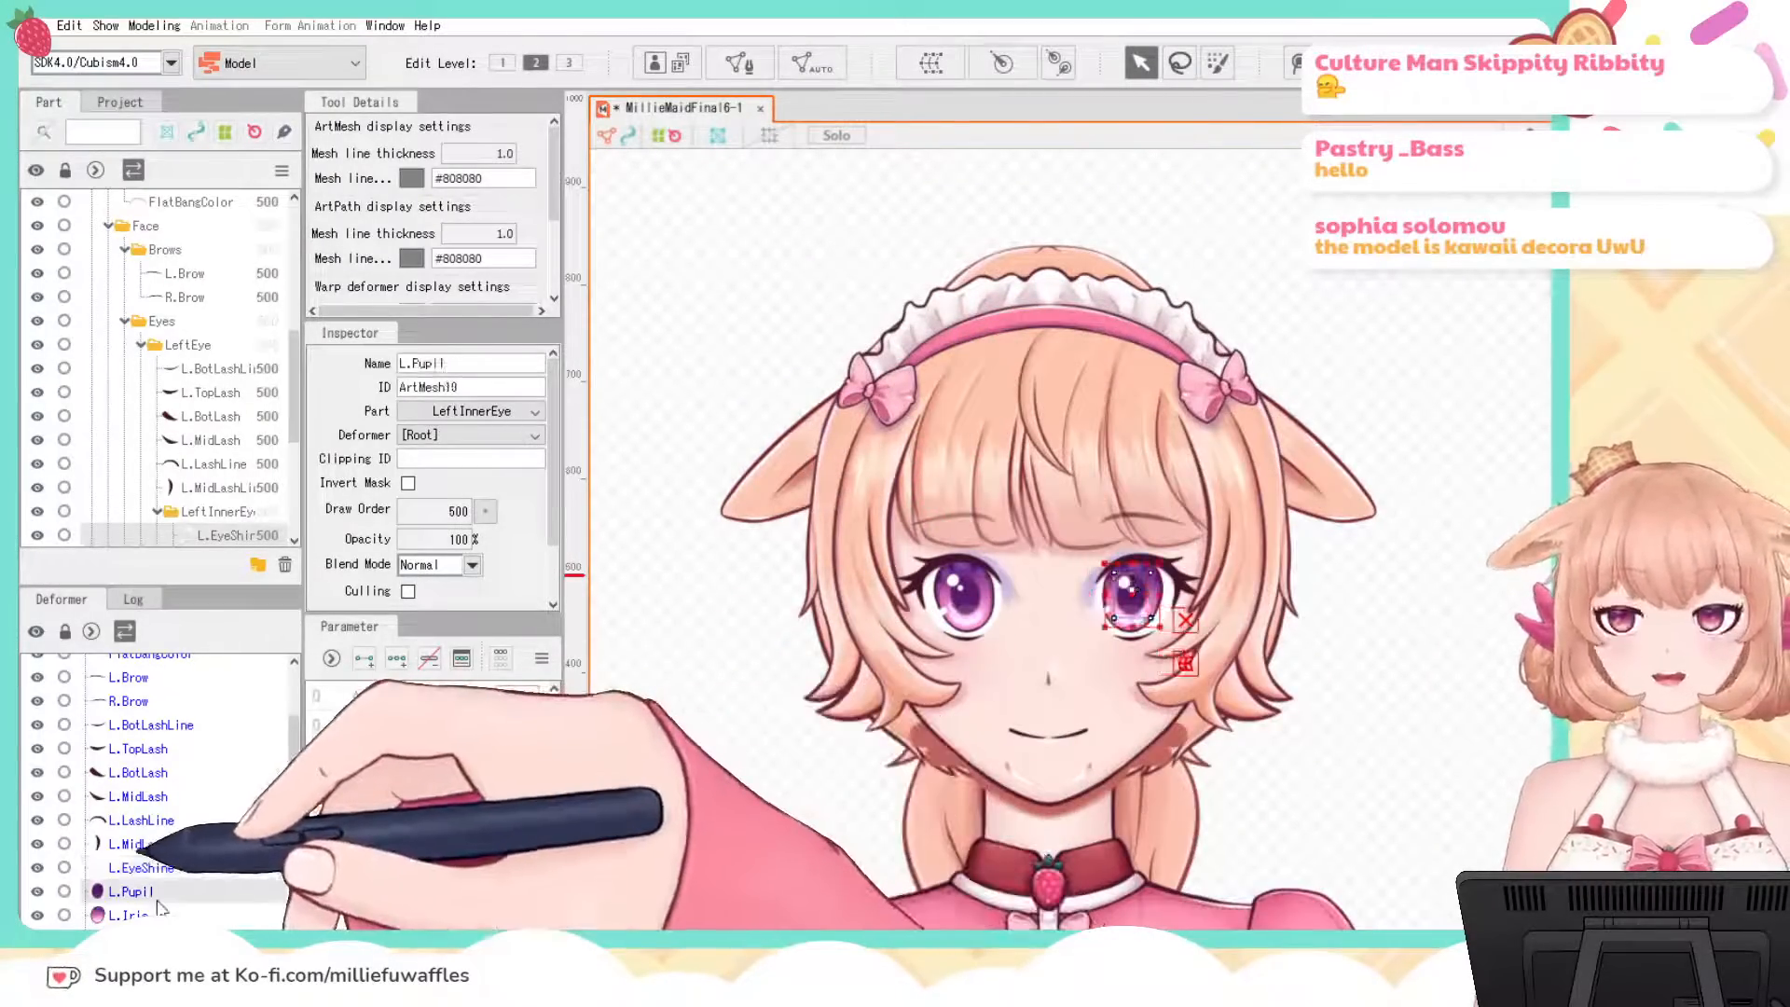
left_click(131, 890)
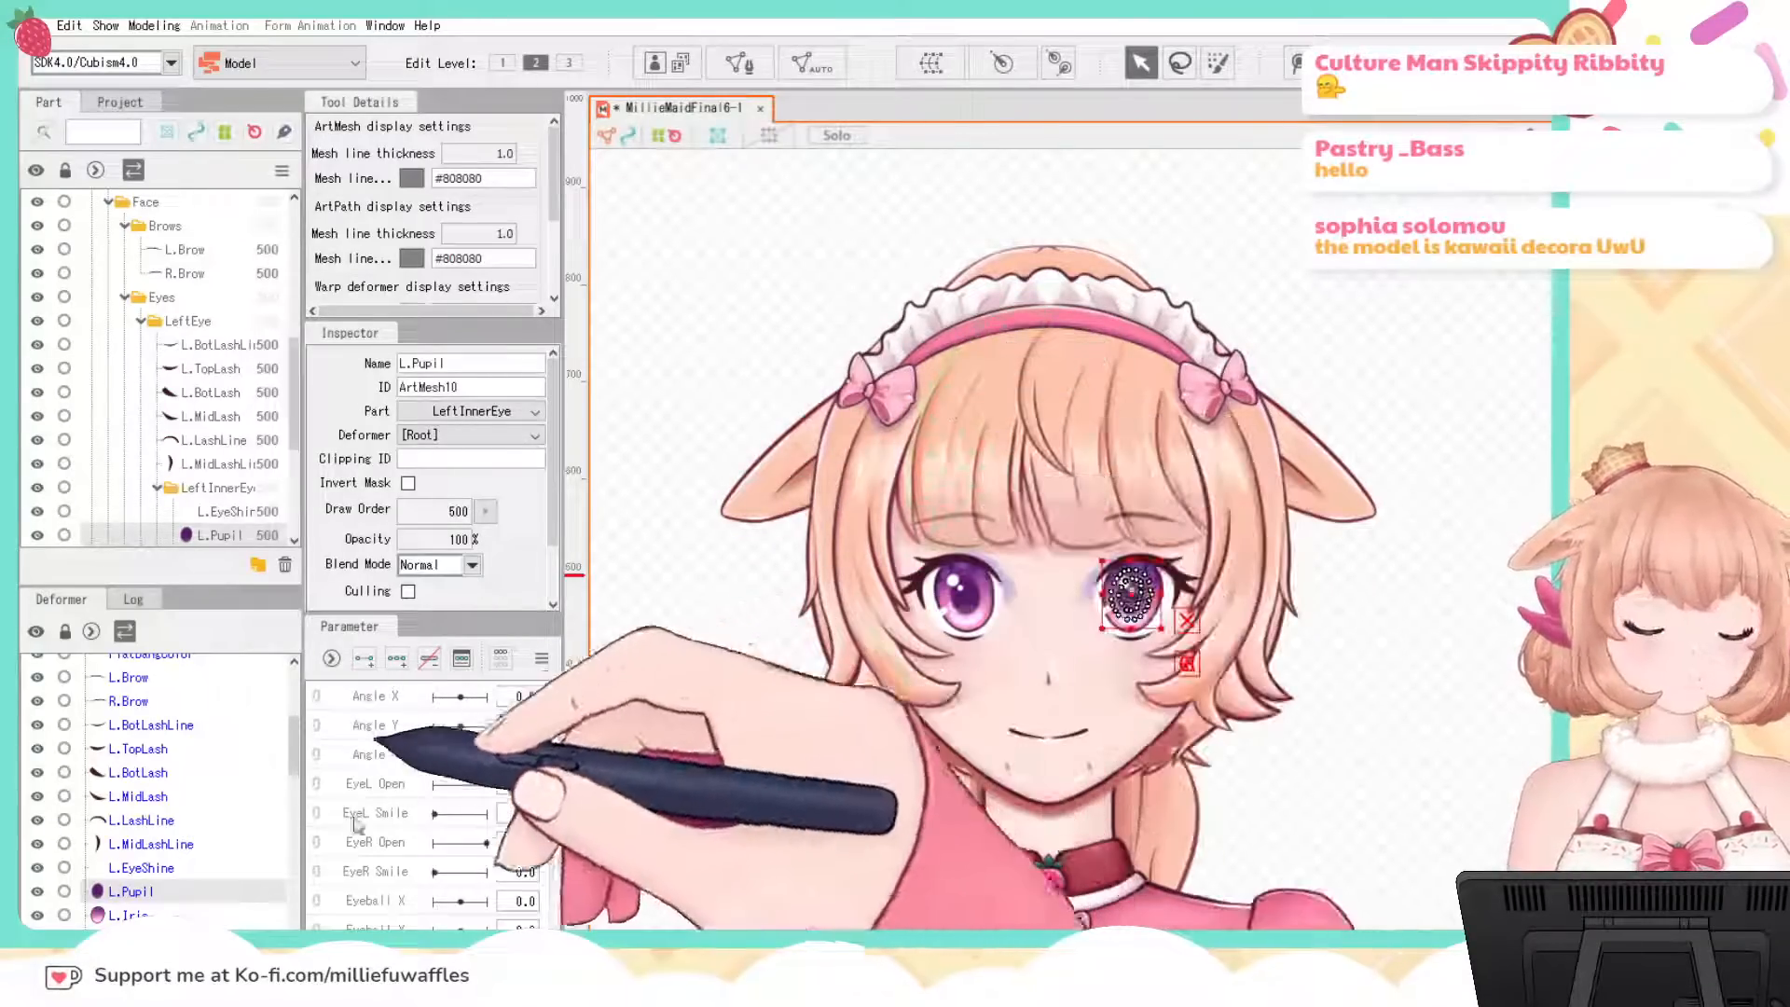
left_click(128, 914)
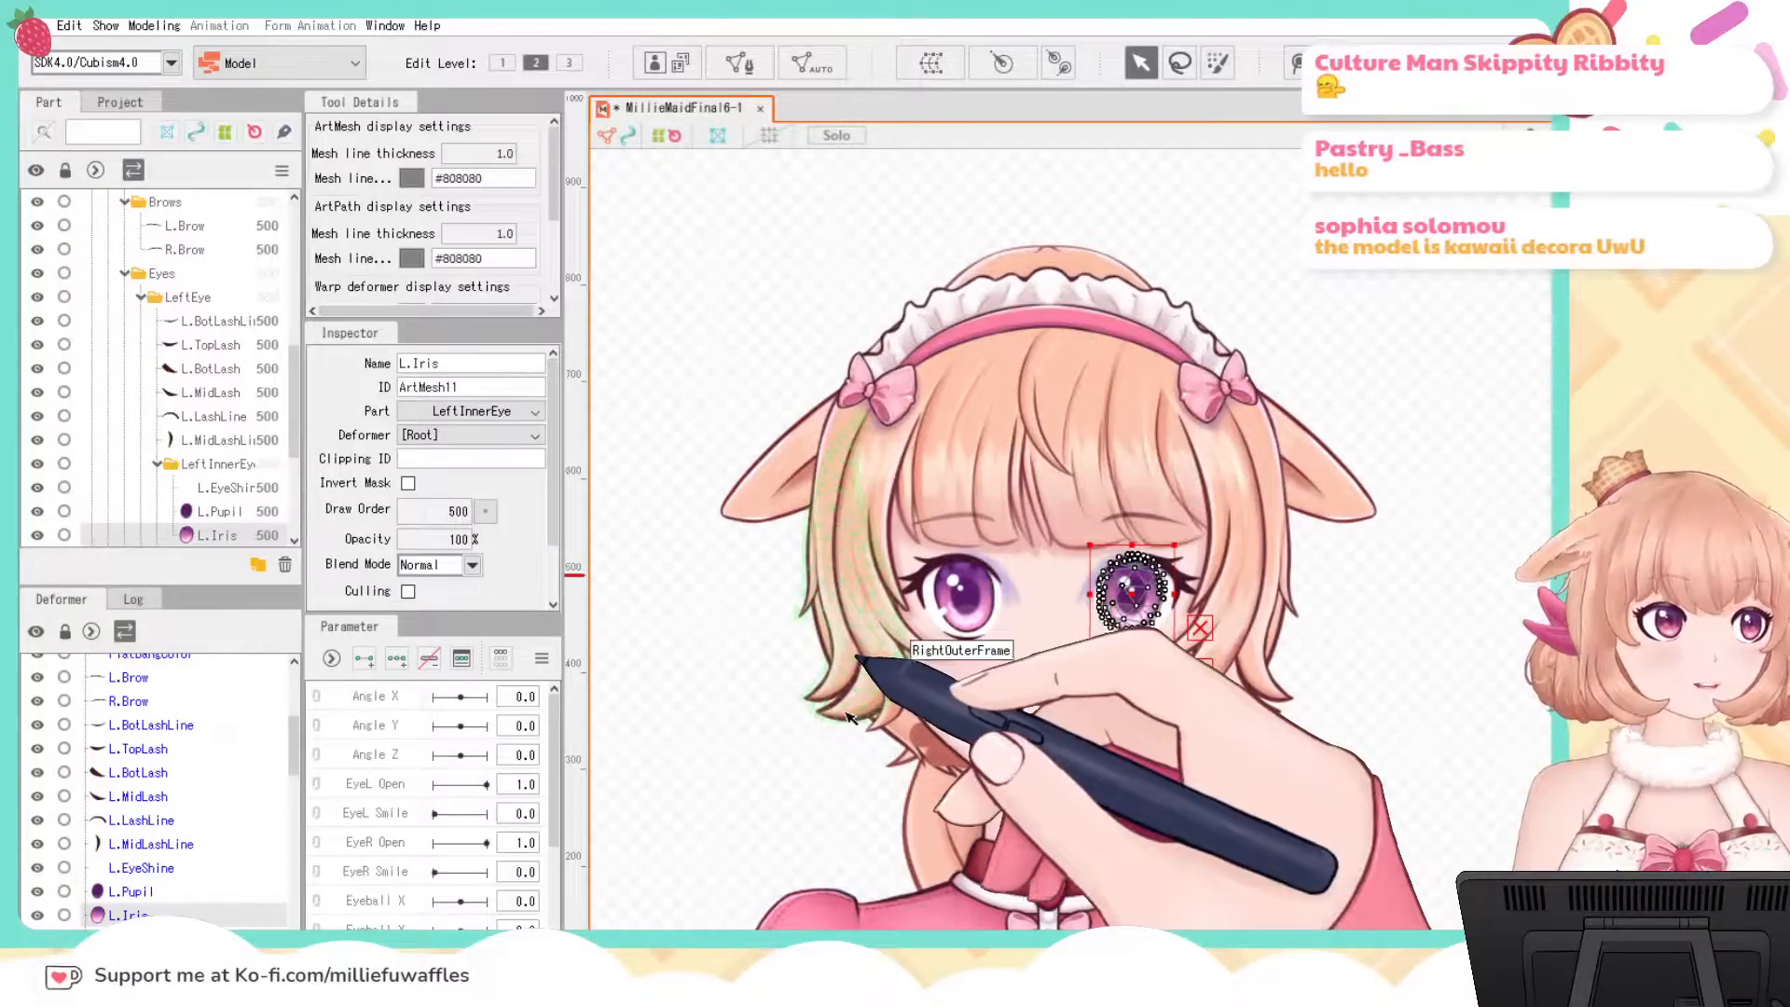
left_click(139, 936)
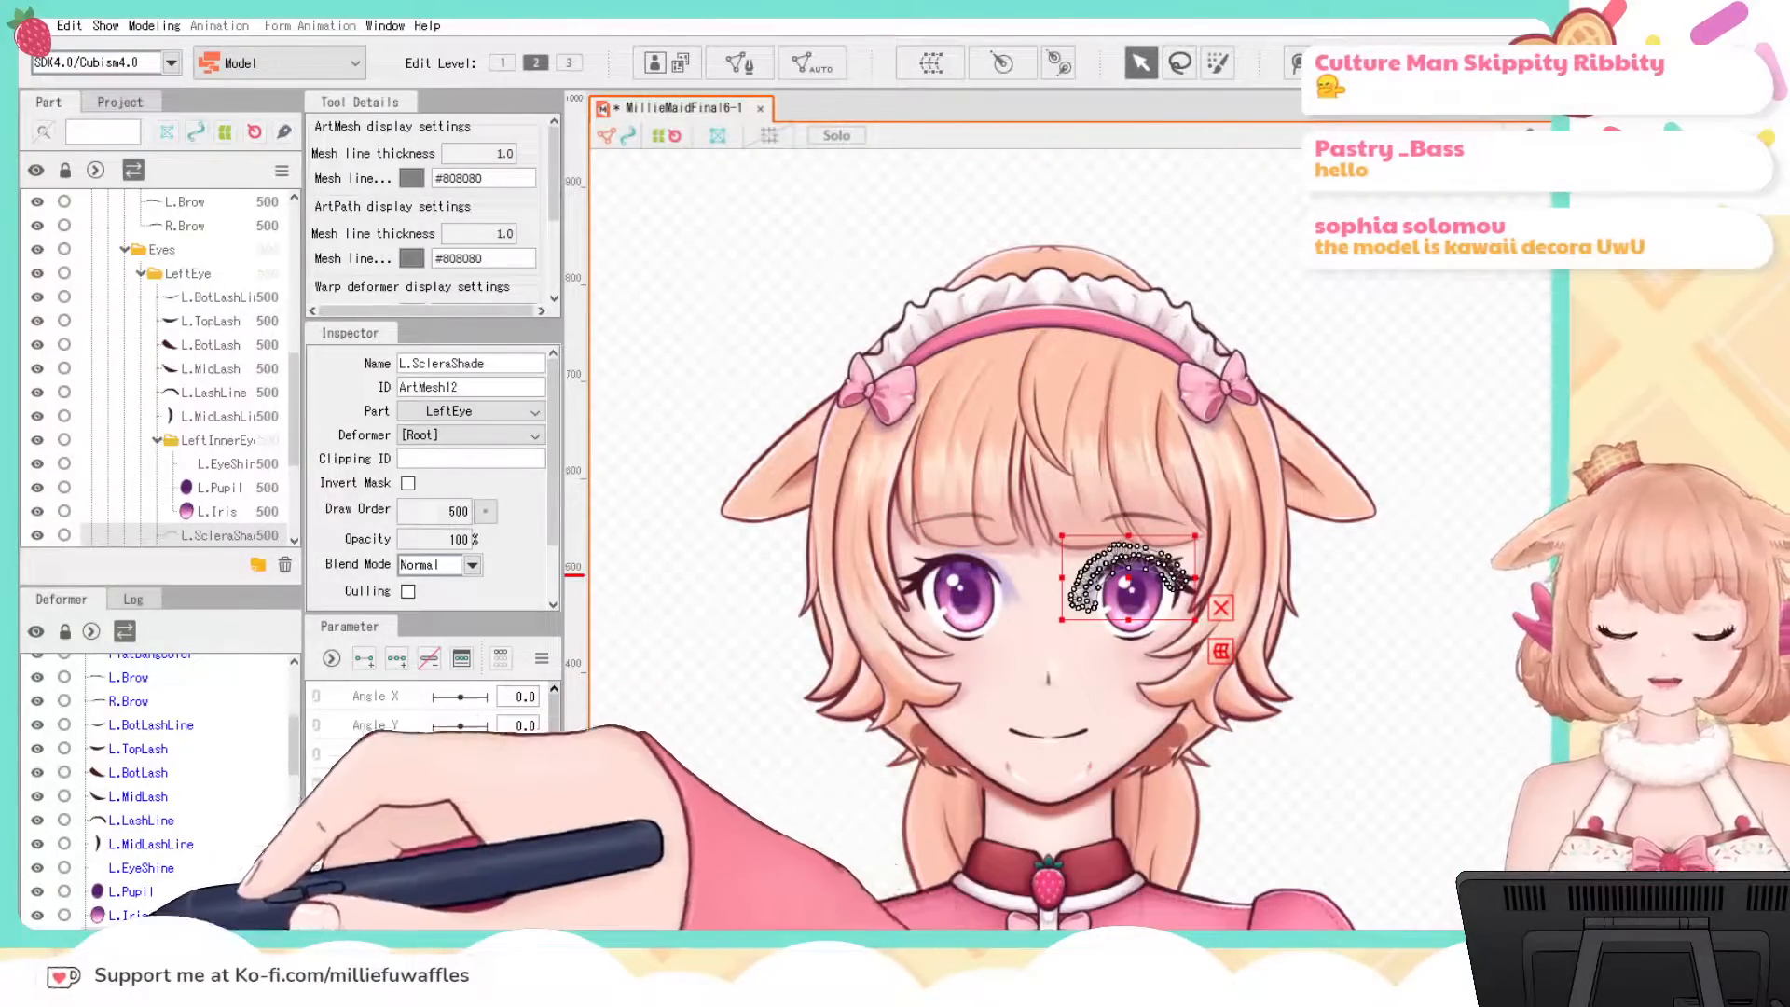
left_click(149, 962)
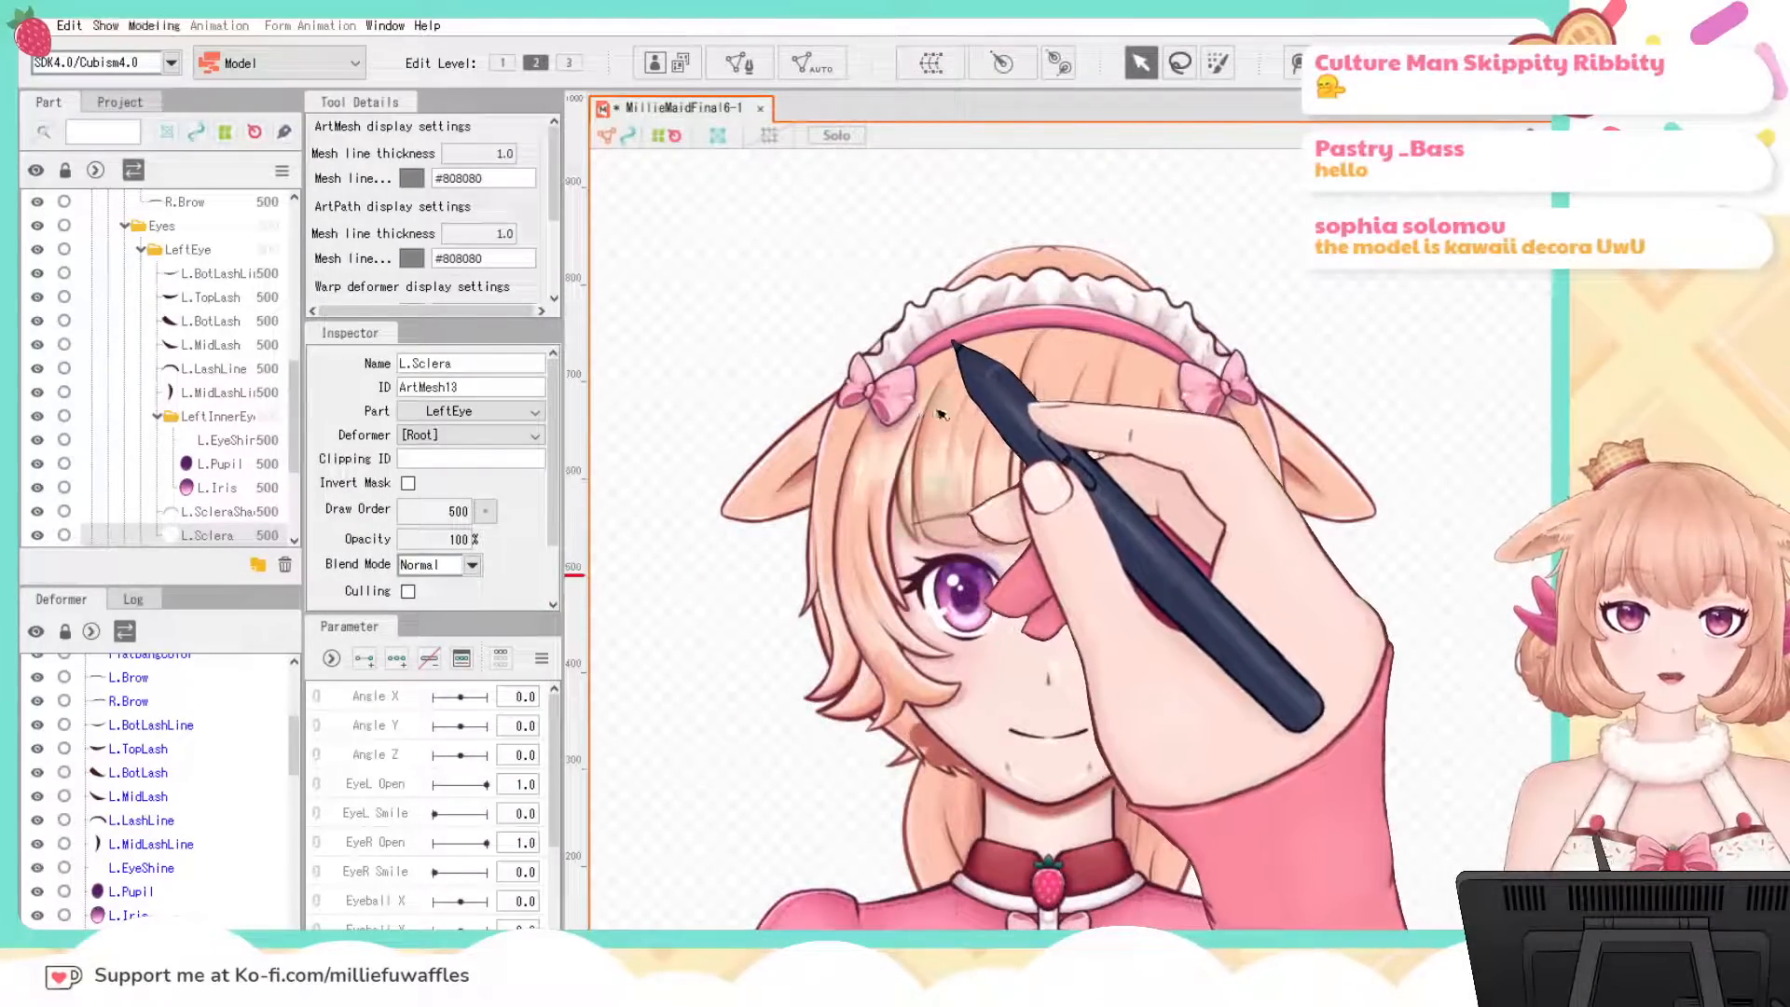
Step: Generate automatic meshes for the right eye's R.BotLashLine, R.TopLash, R.BotLash and R.MidLash
key("Down")
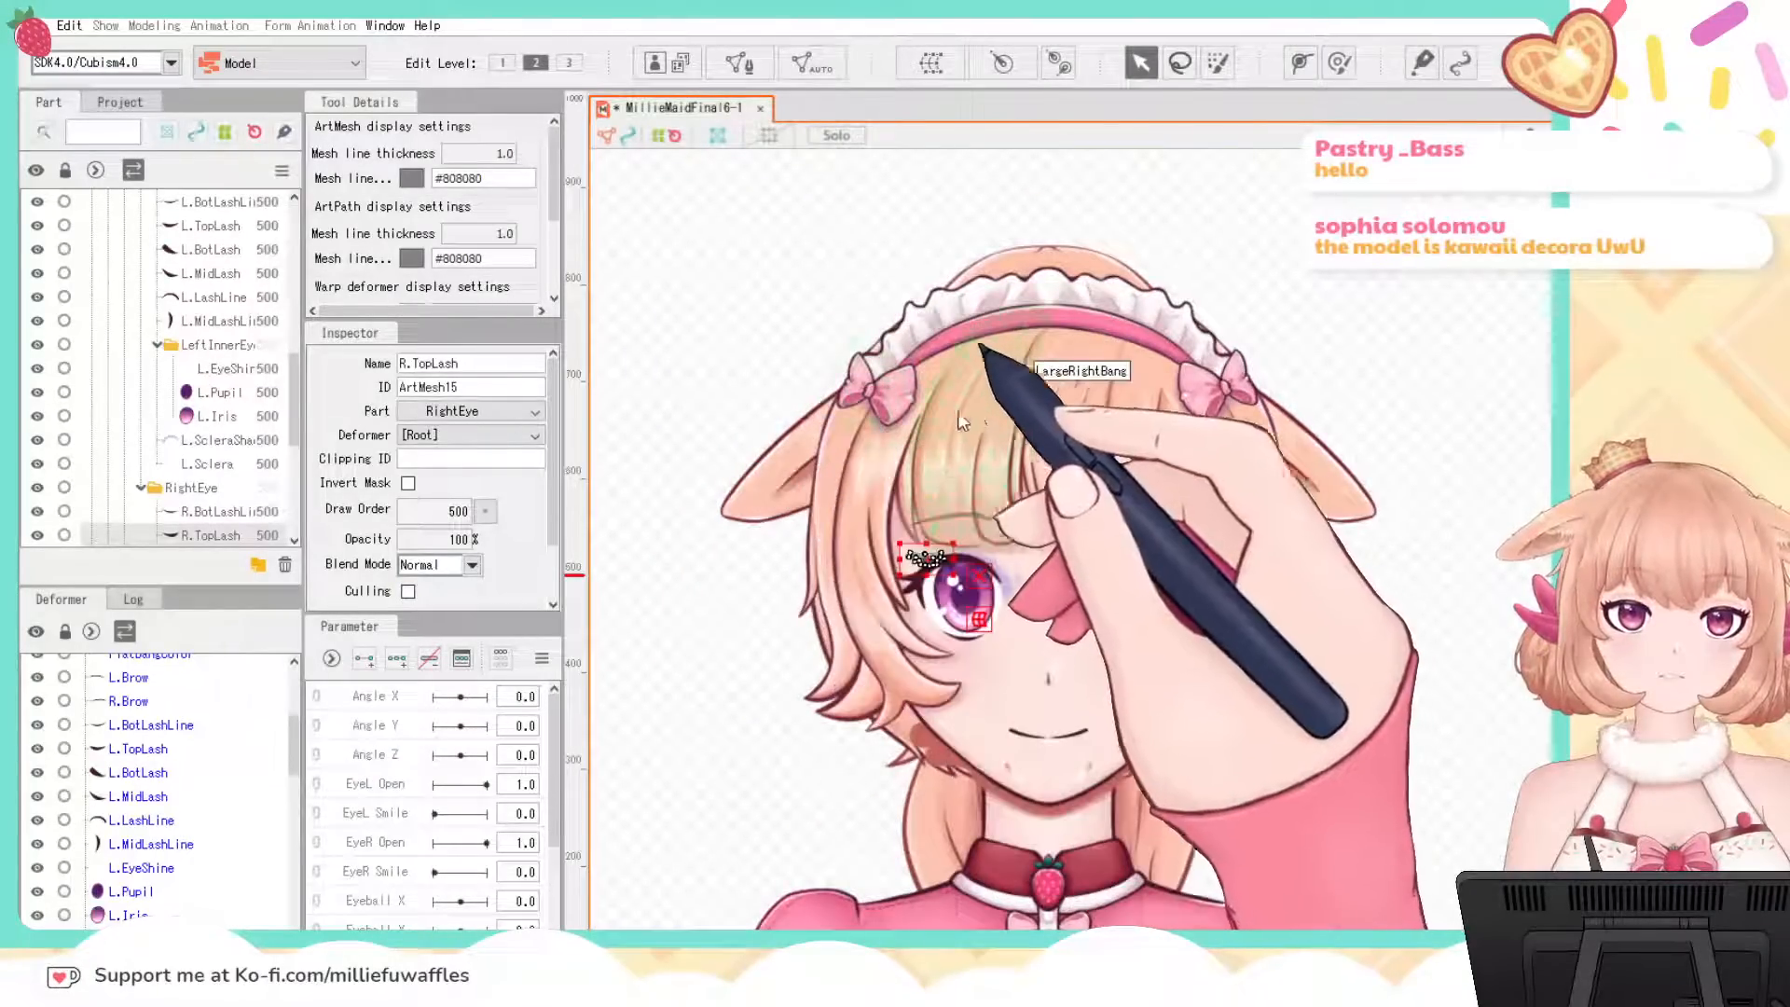
scroll(177, 890, "down", 1)
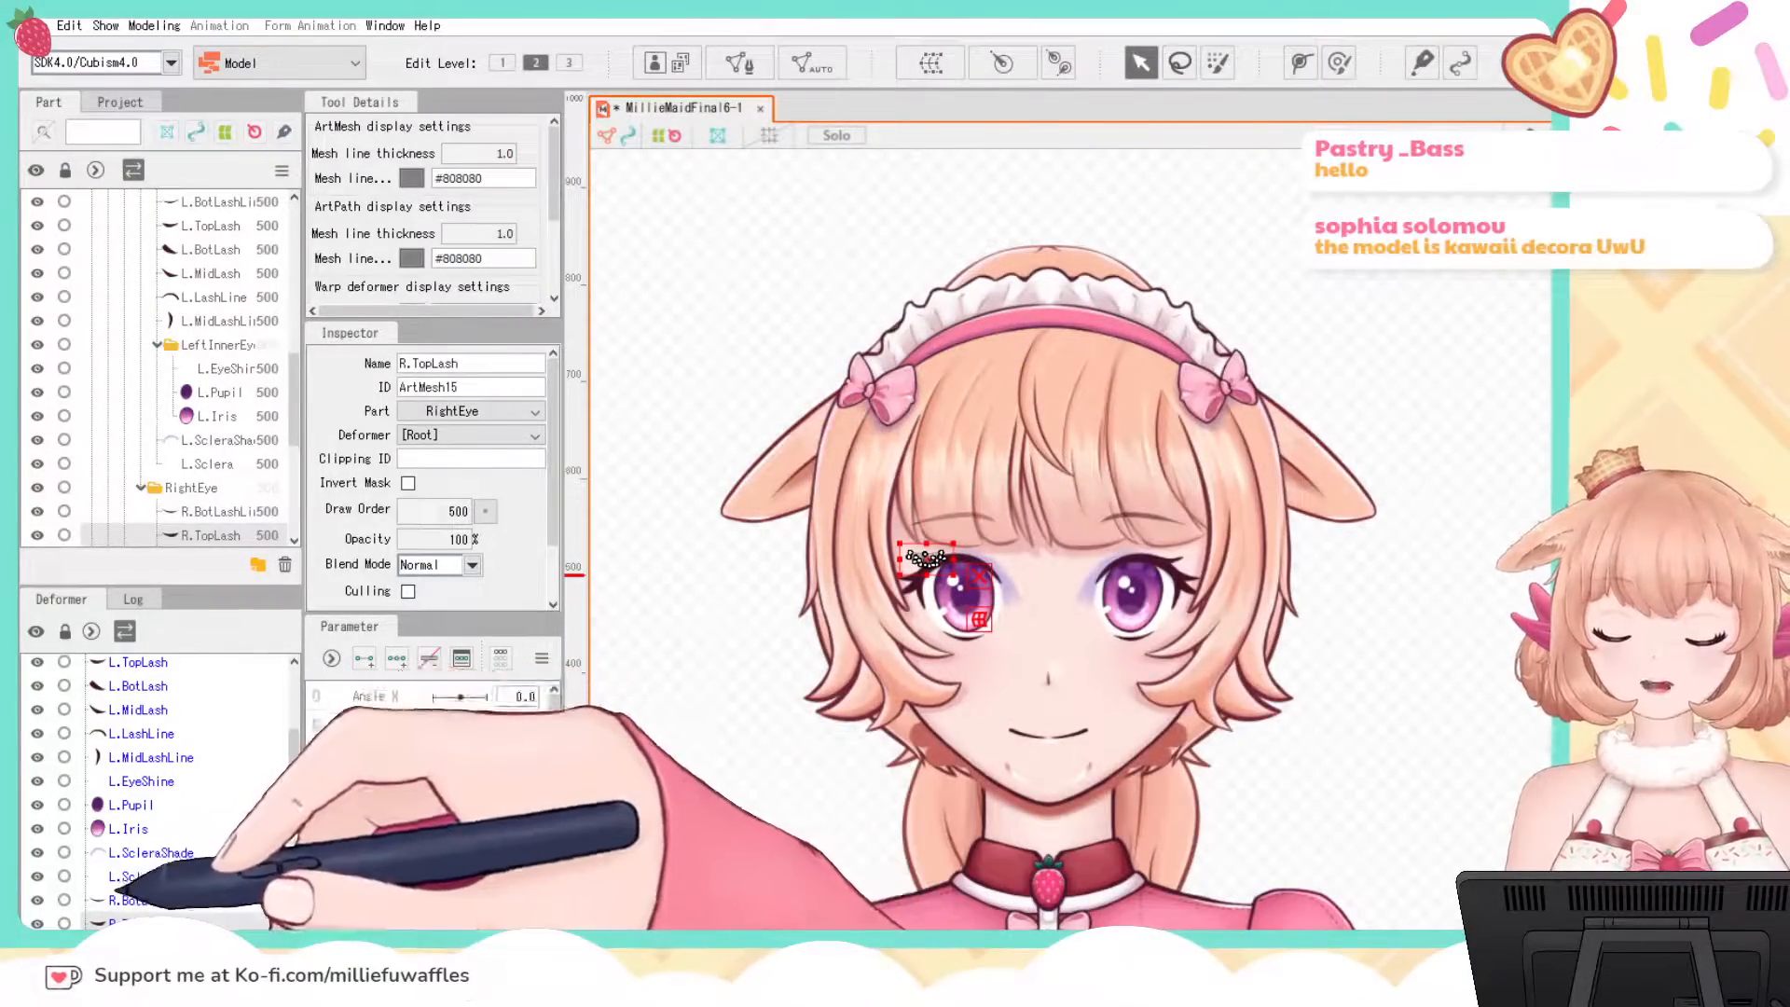
left_click(902, 585)
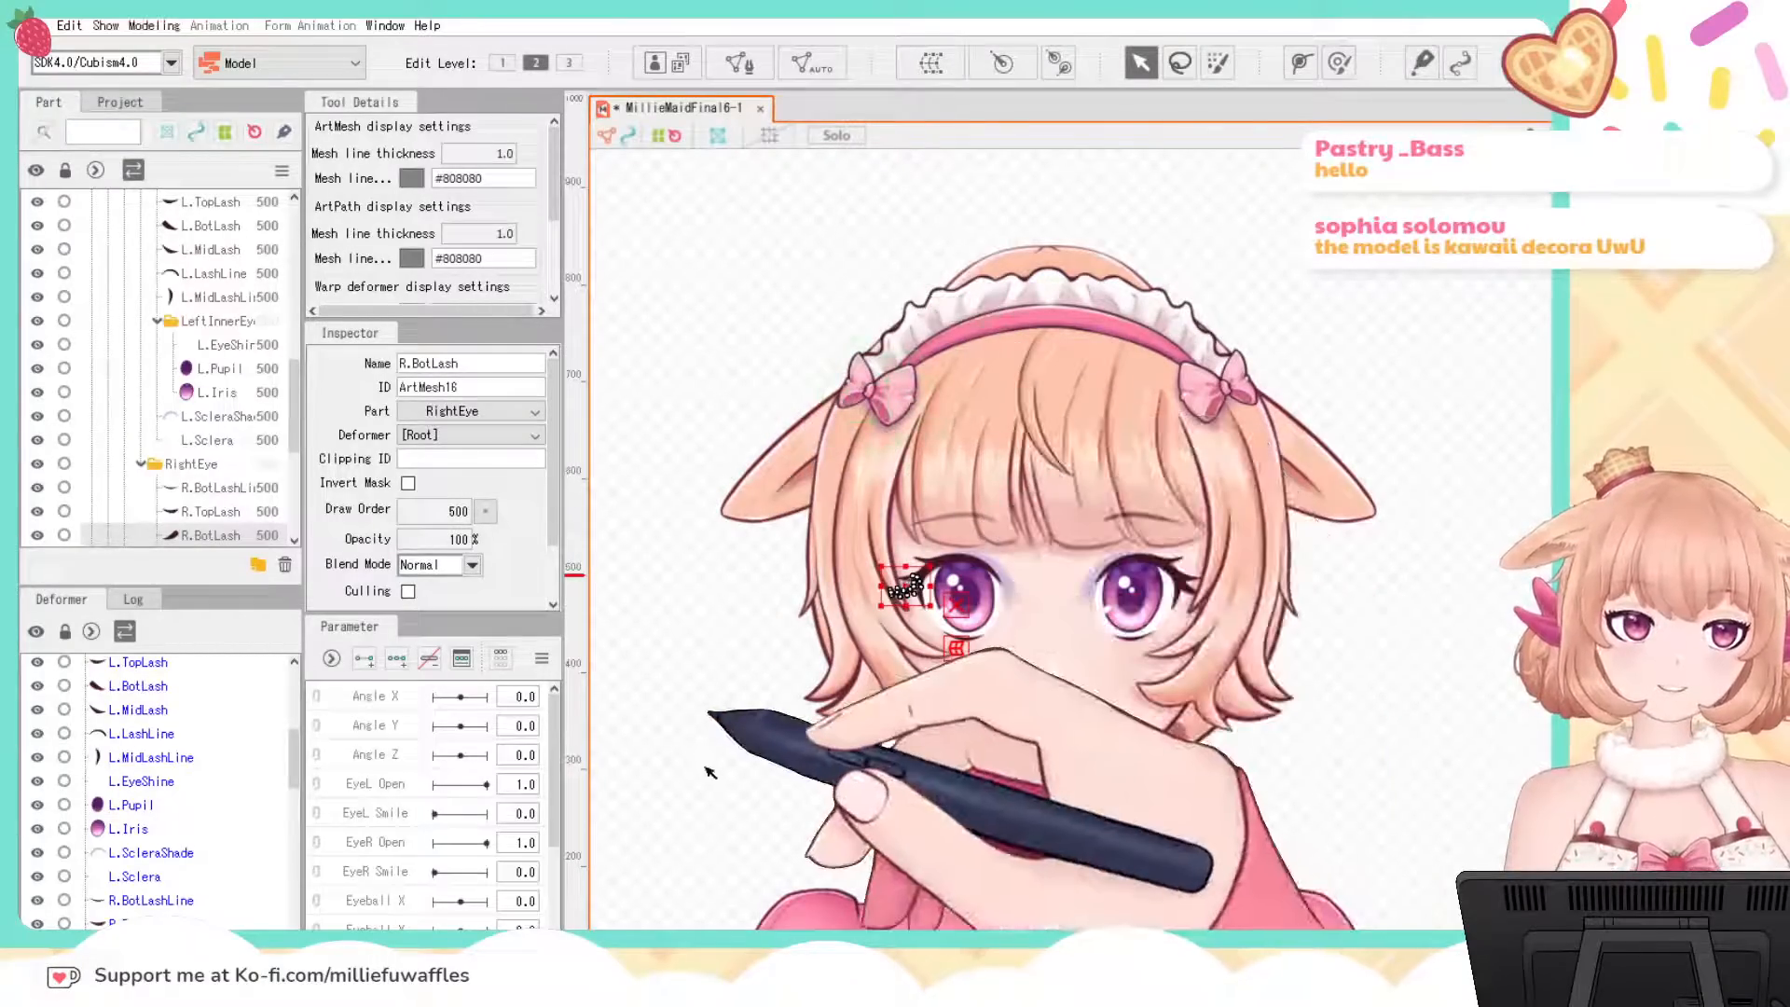
left_click(160, 971)
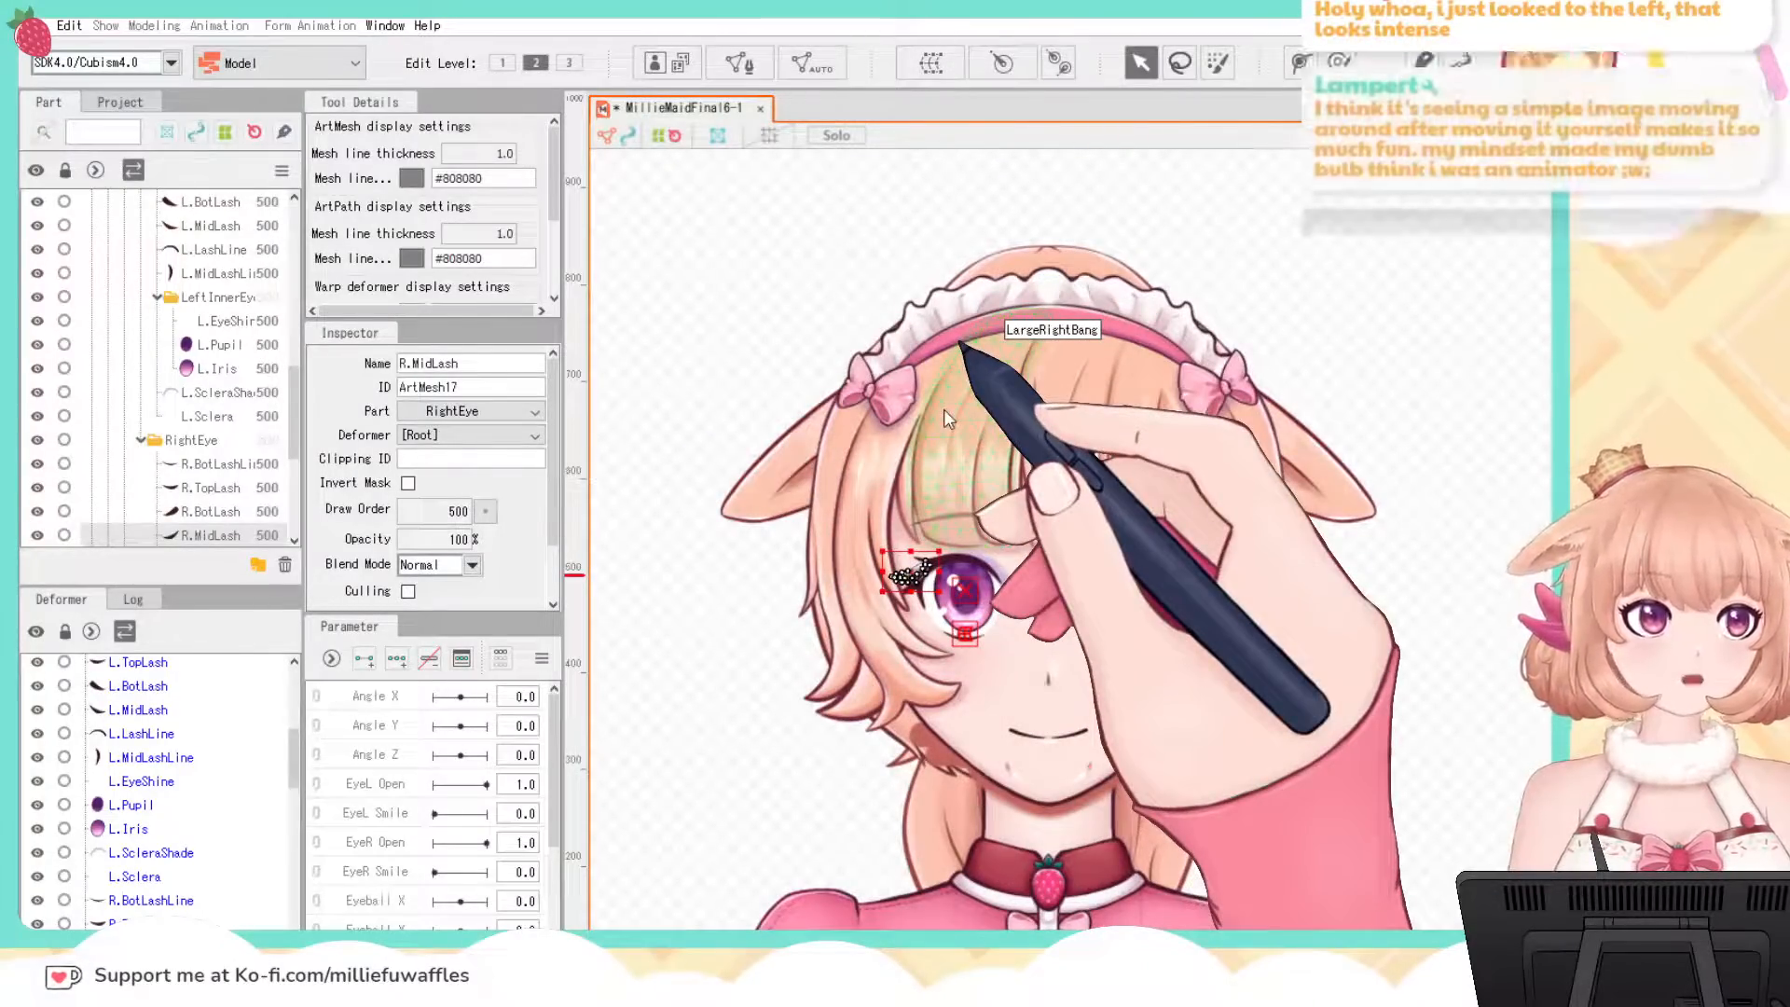
Step: Generate automatic meshes for the right eye's R.LashLine and R.MidLashLine
scroll(822, 748, "down", 3)
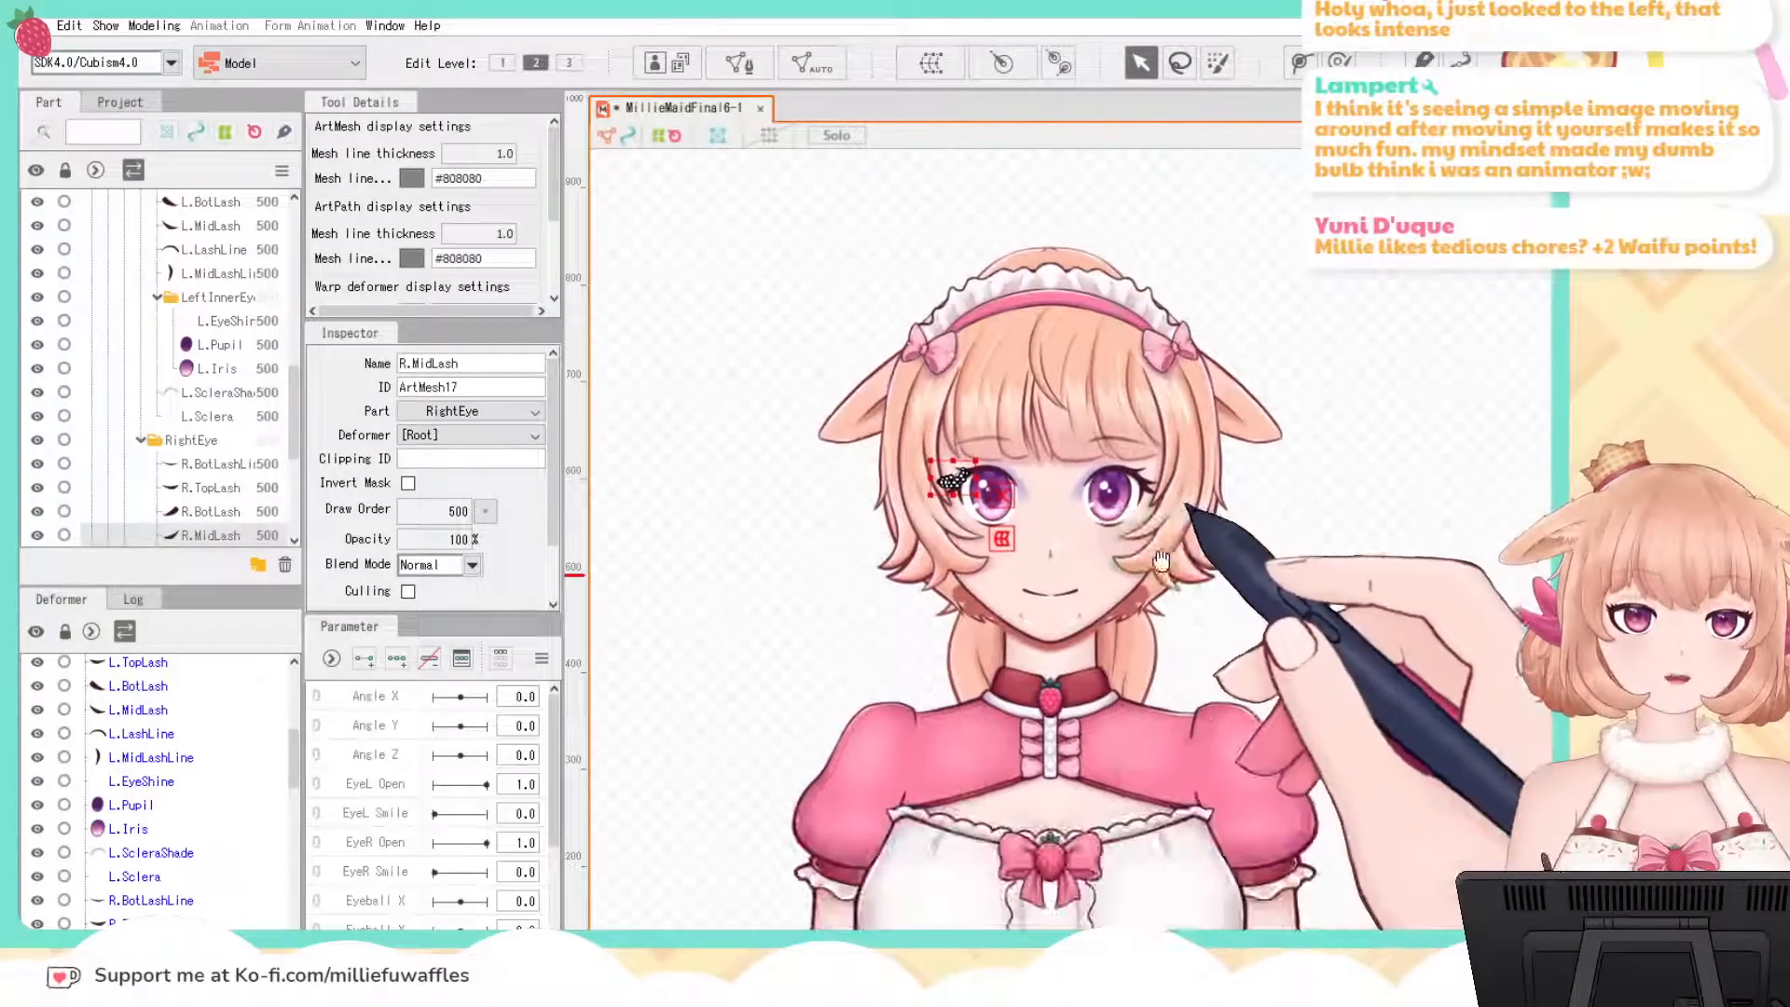
scroll(205, 886, "down", 3)
left_click(142, 909)
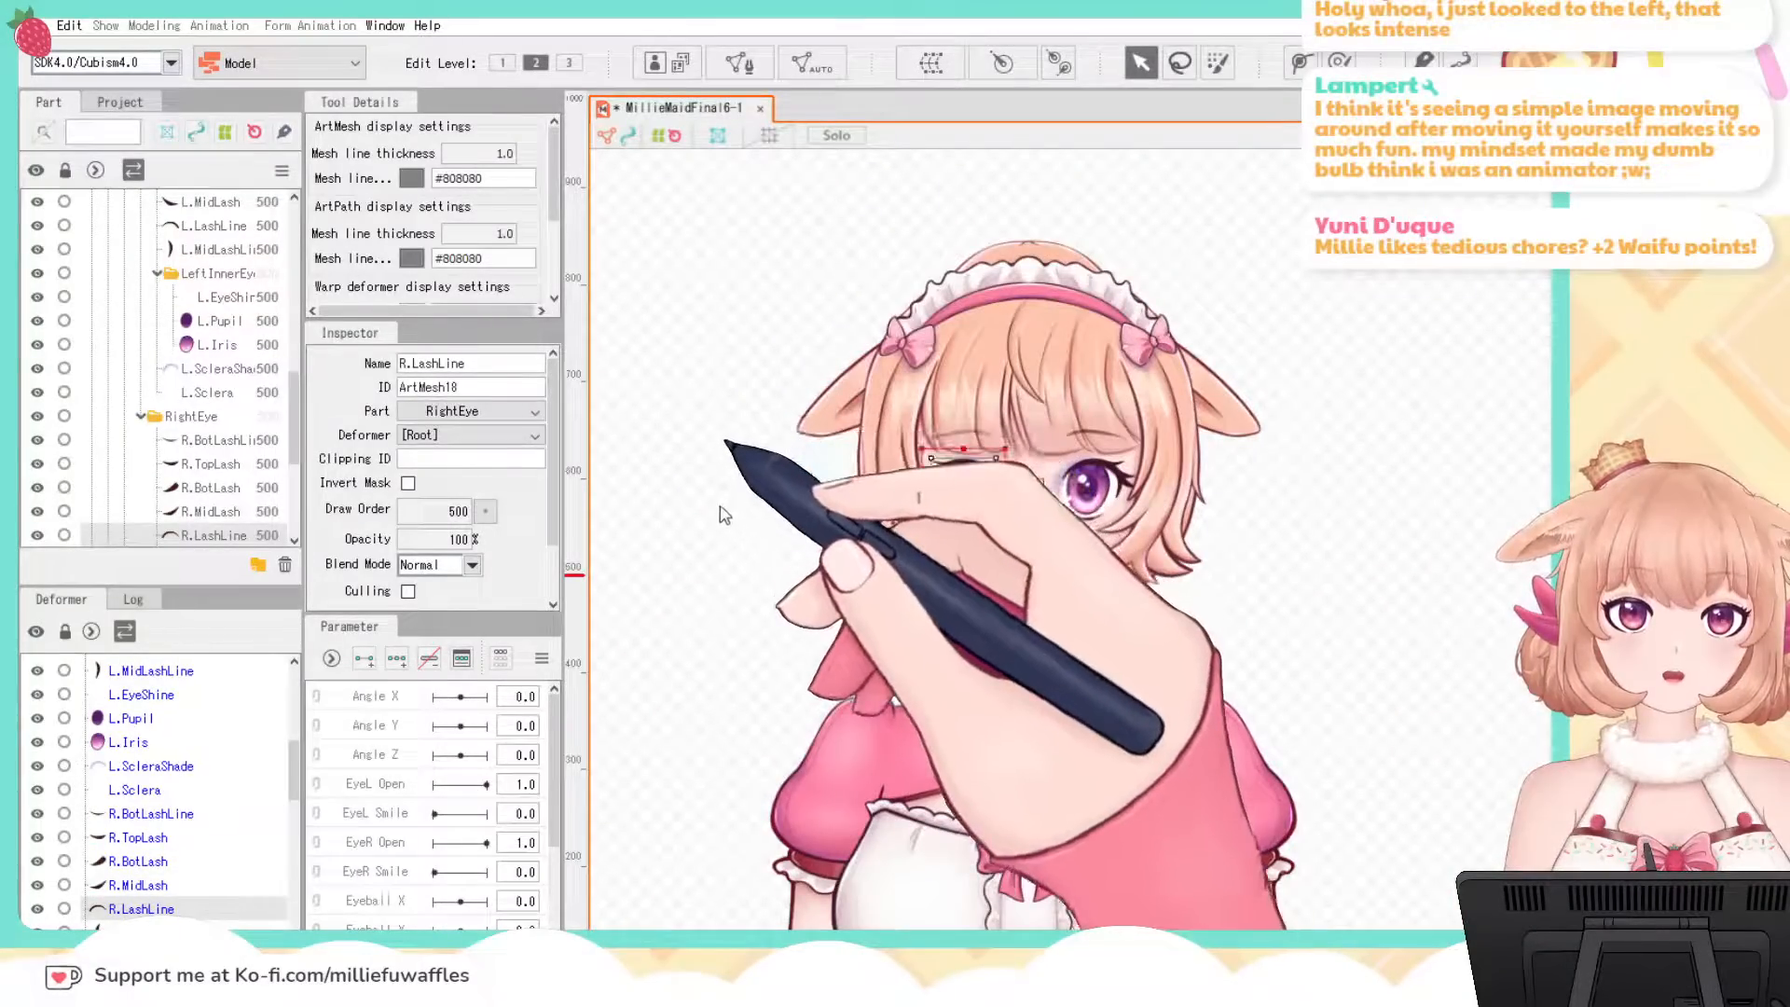
left_click(937, 413)
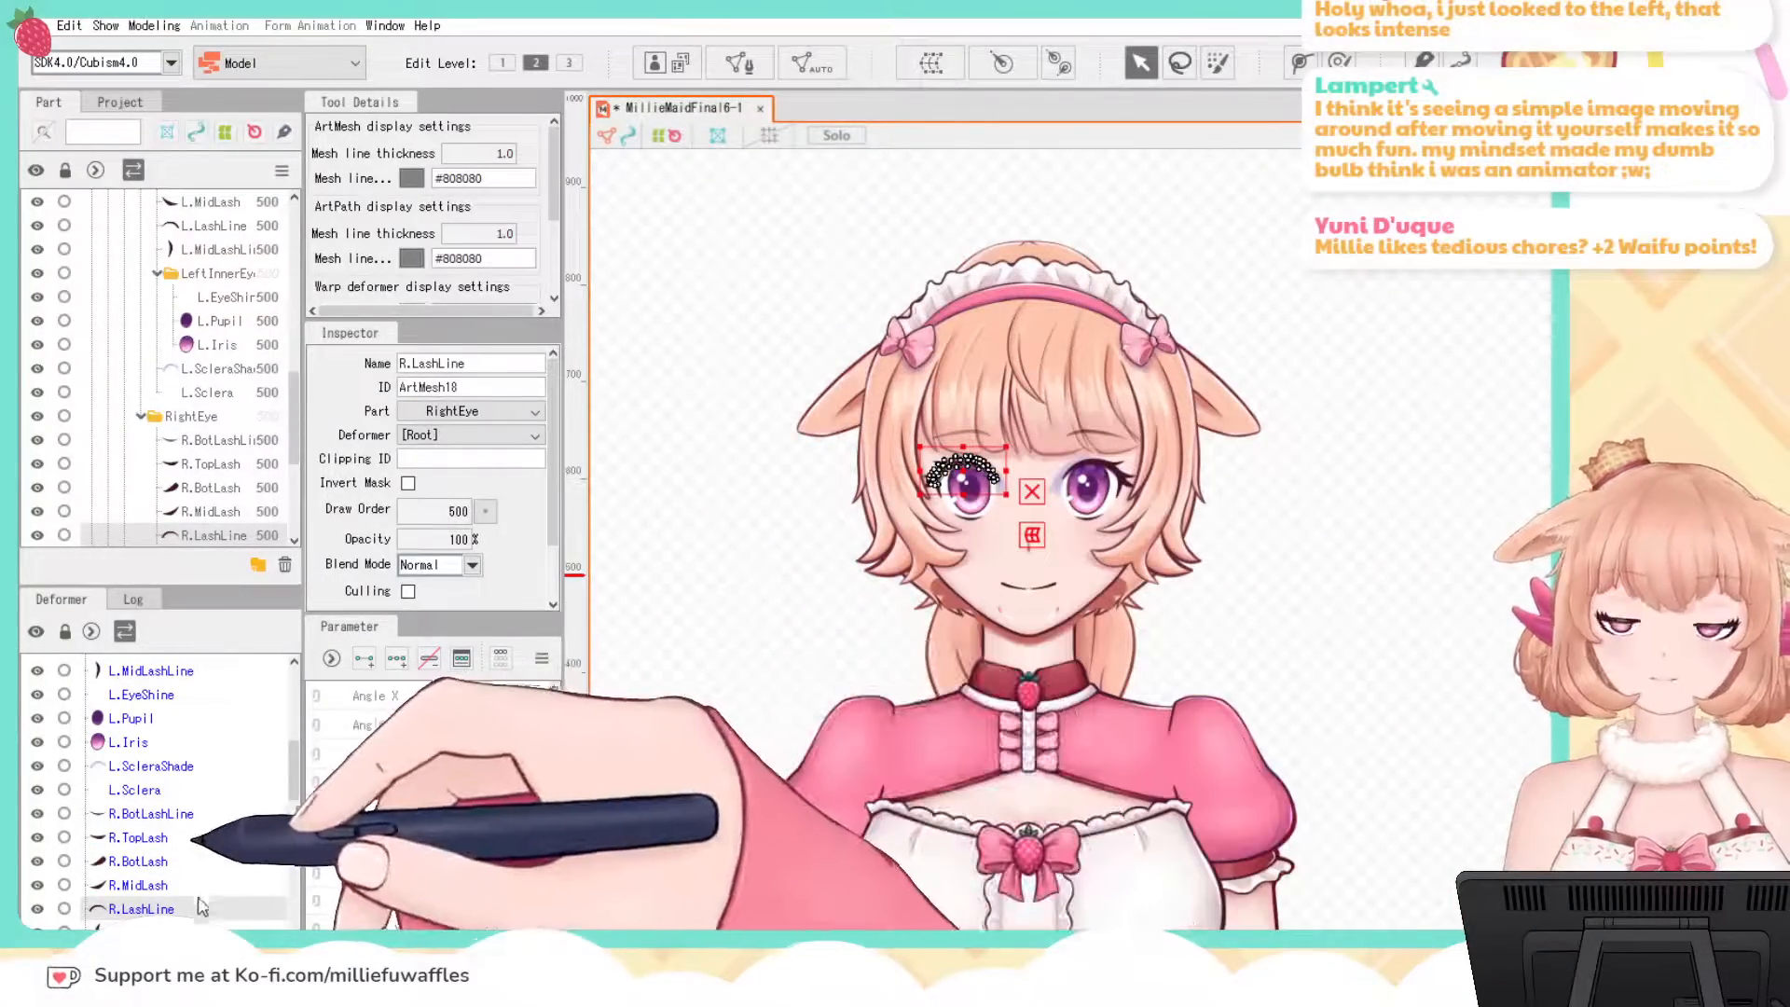
left_click(149, 929)
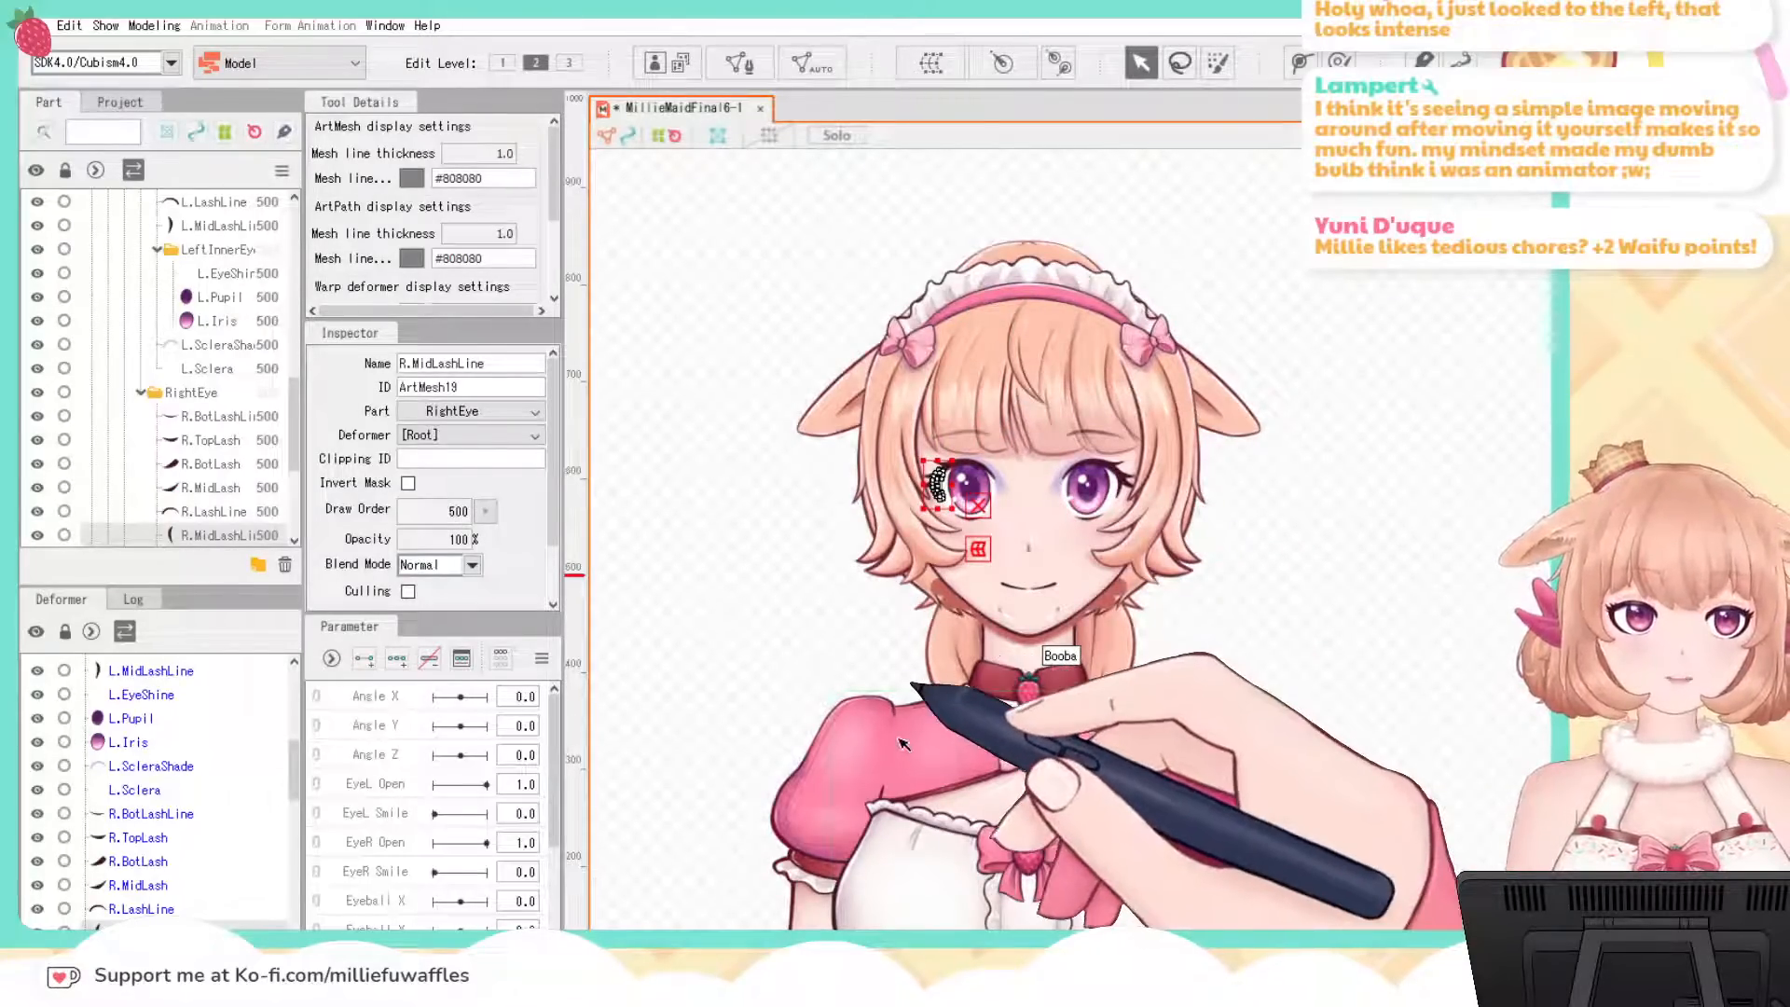
Step: Generate automatic meshes for the right eye's R.EyeShine and R.Pupil, and clear the selection
left_click(960, 475)
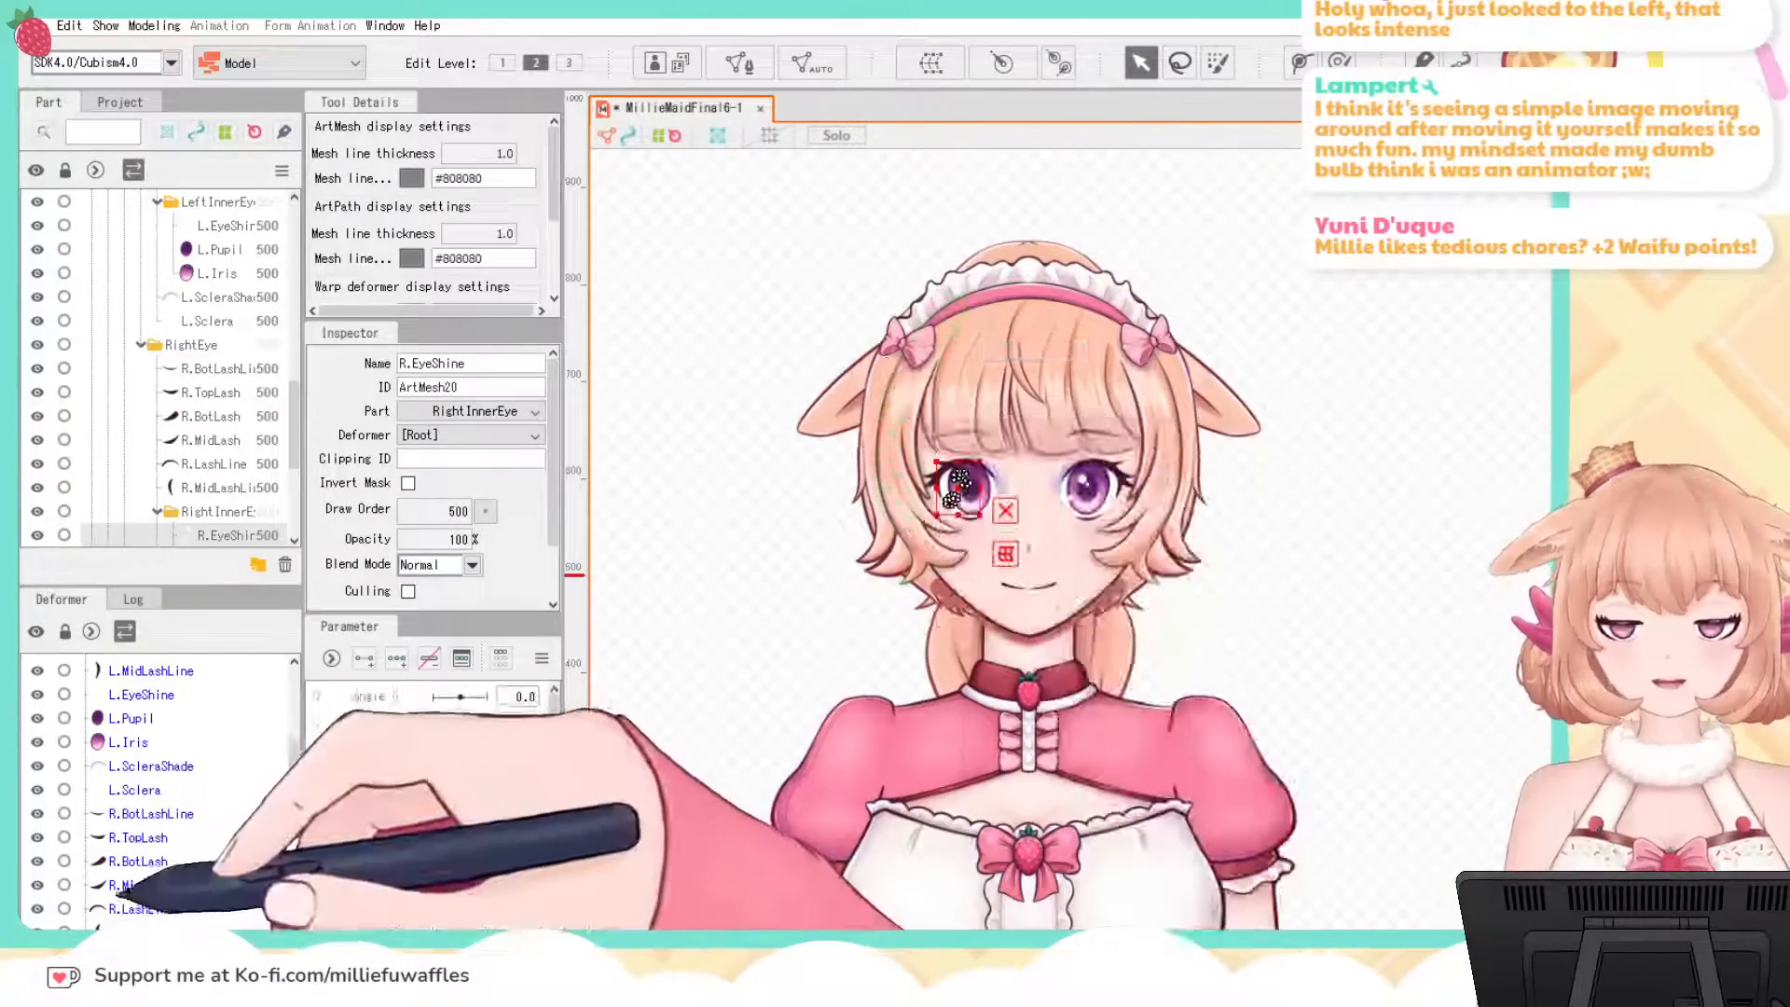
left_click(958, 487)
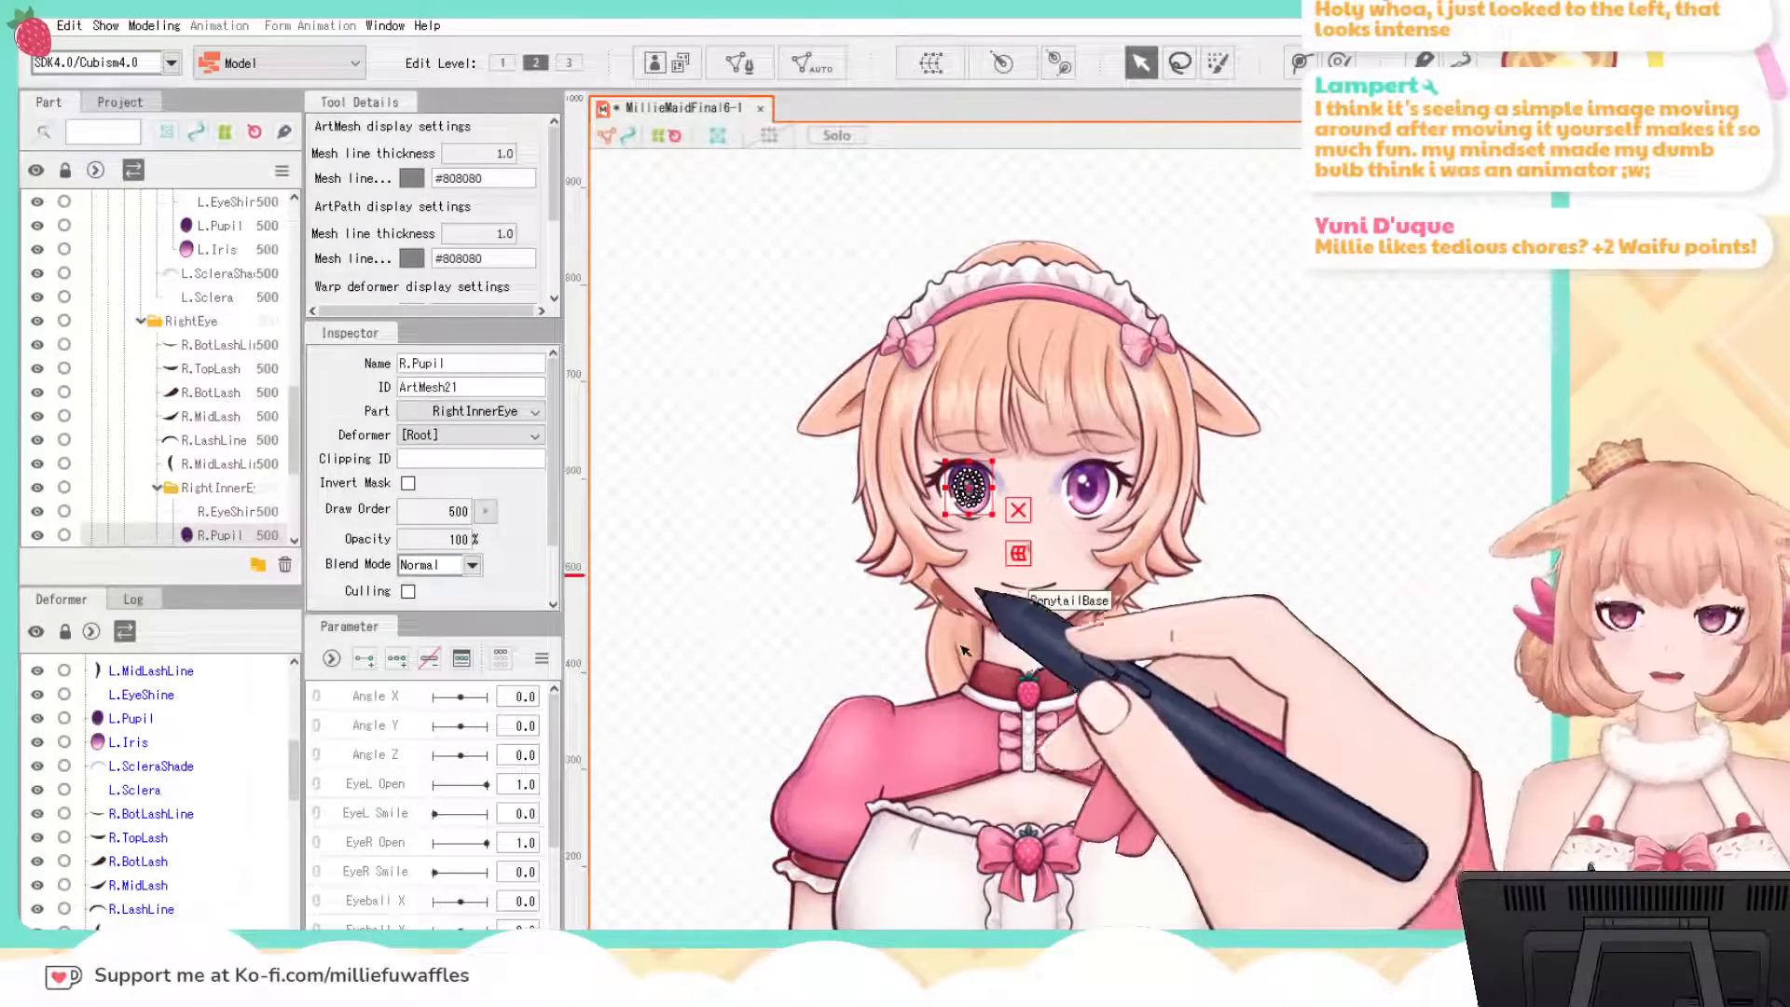
left_click_drag(710, 175, 1277, 669)
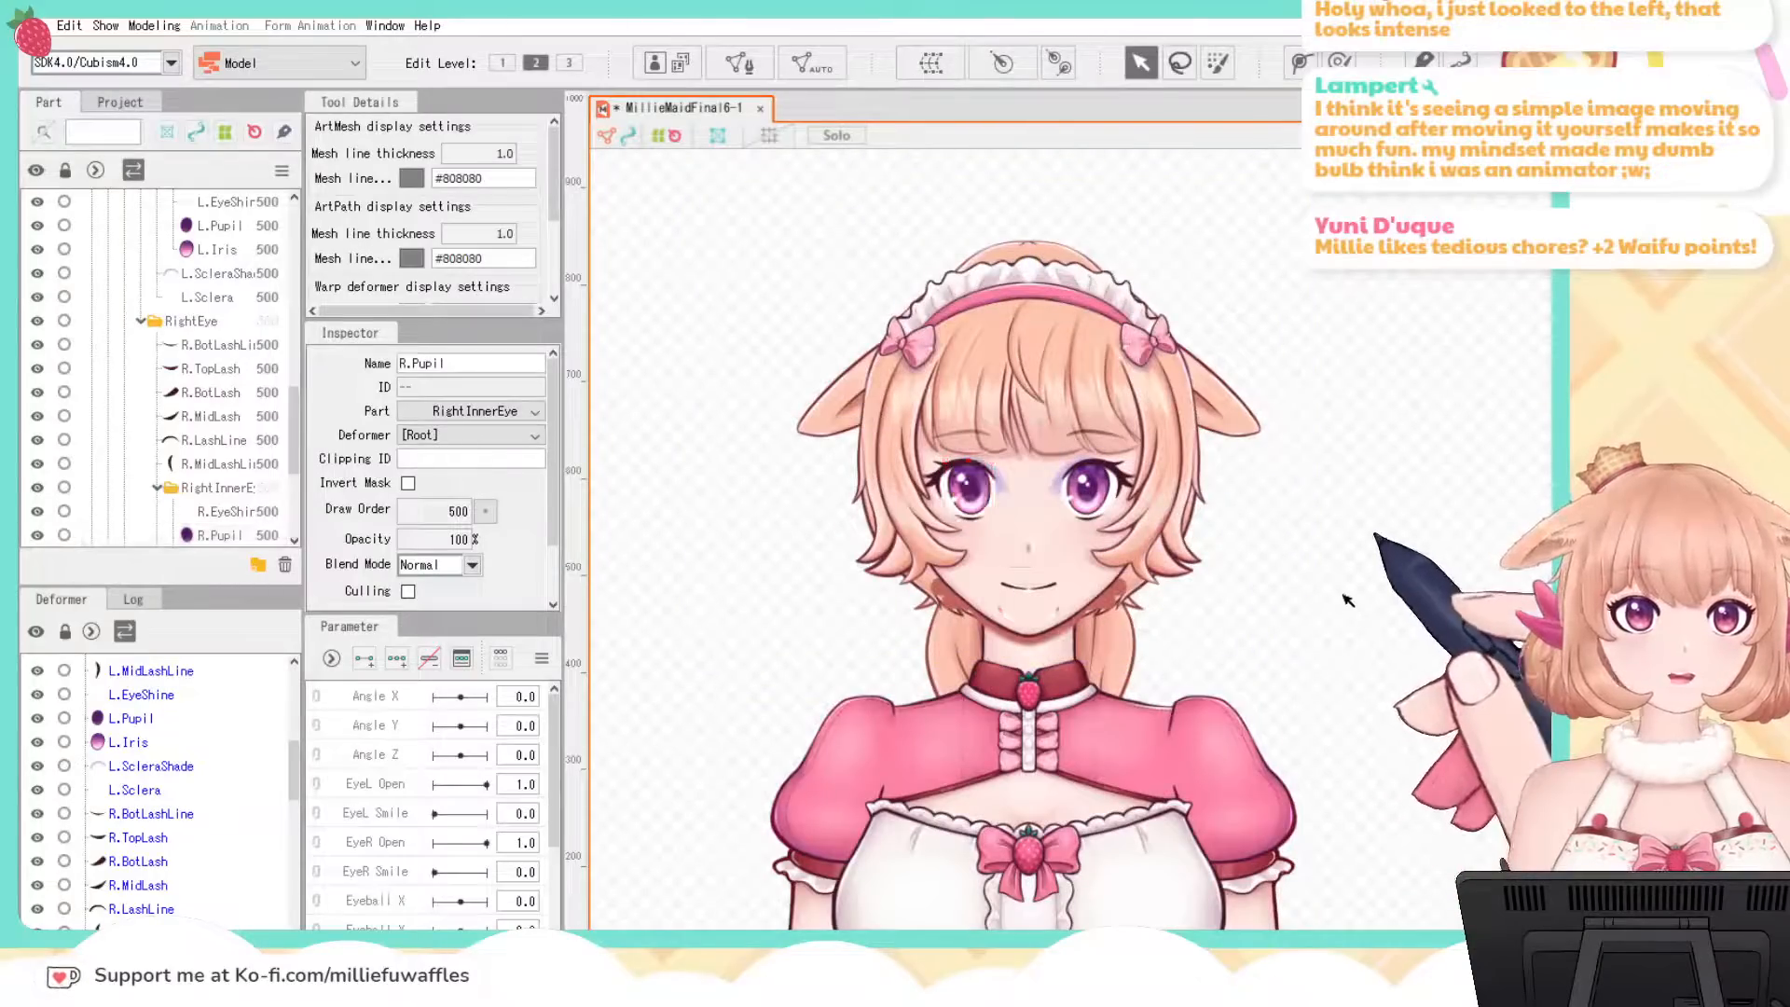
Step: Select all the head parts to check which already have meshes, then inspect L.Pupil and R.EyeShine individually
left_click_drag(772, 232, 1256, 665)
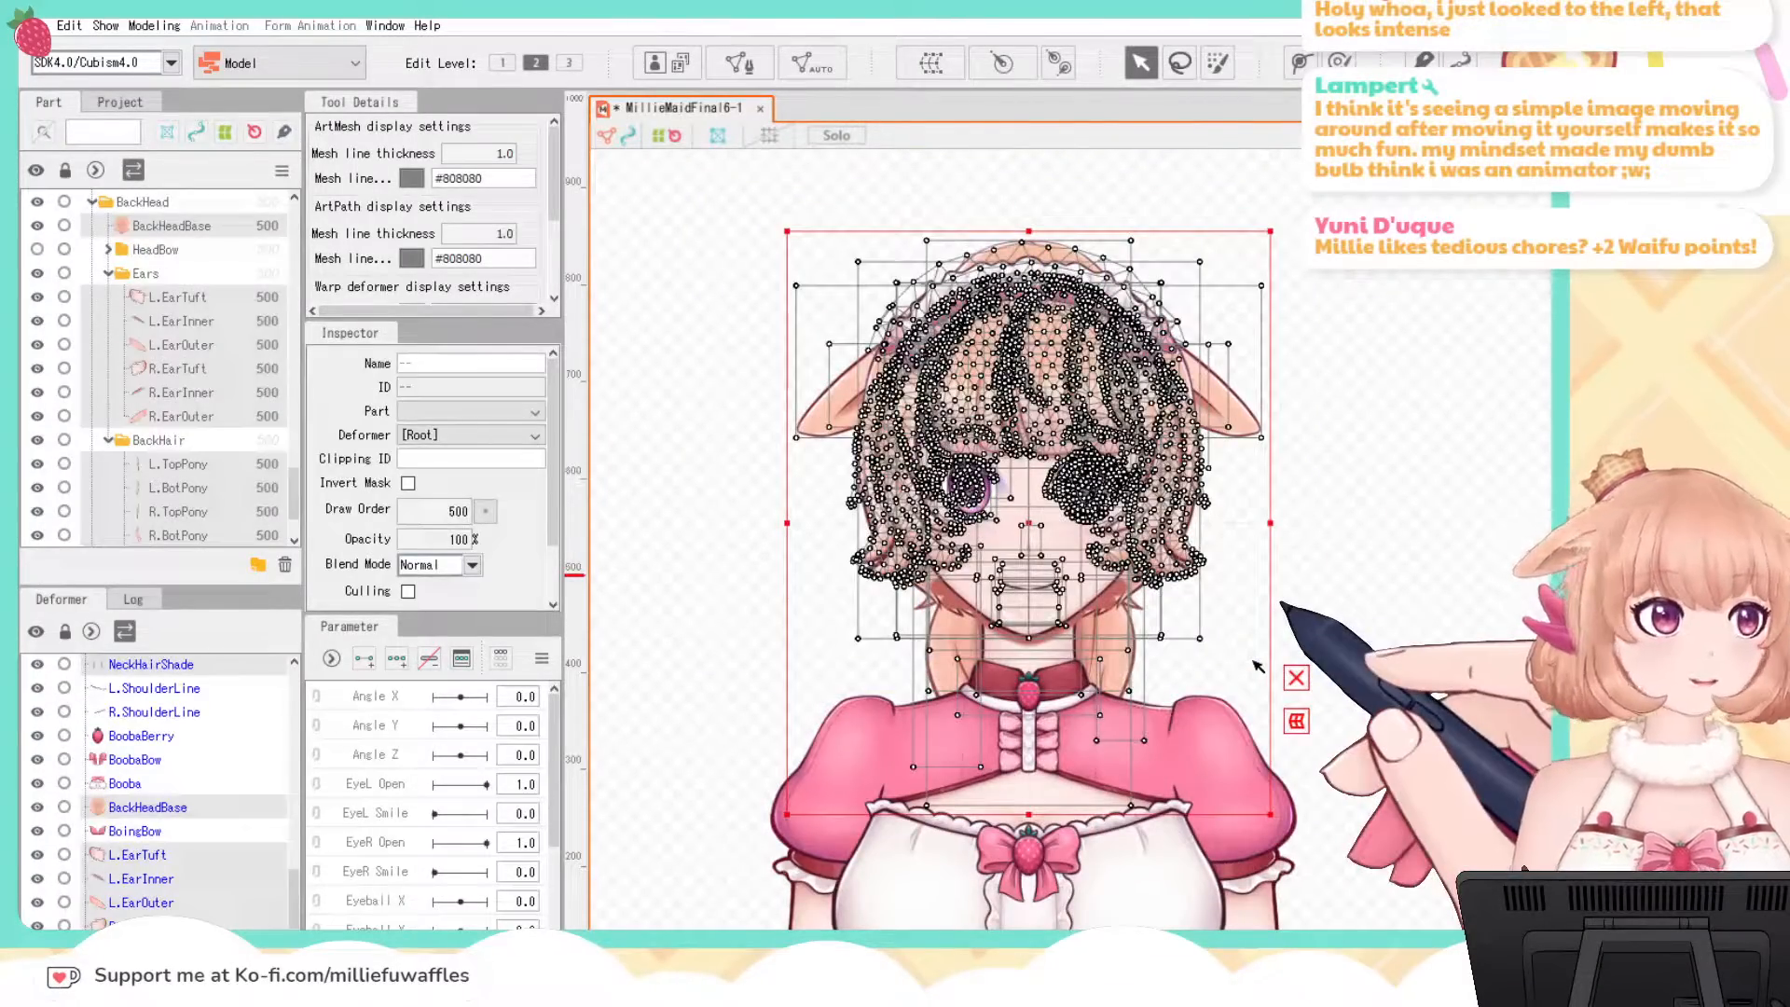
left_click(1462, 565)
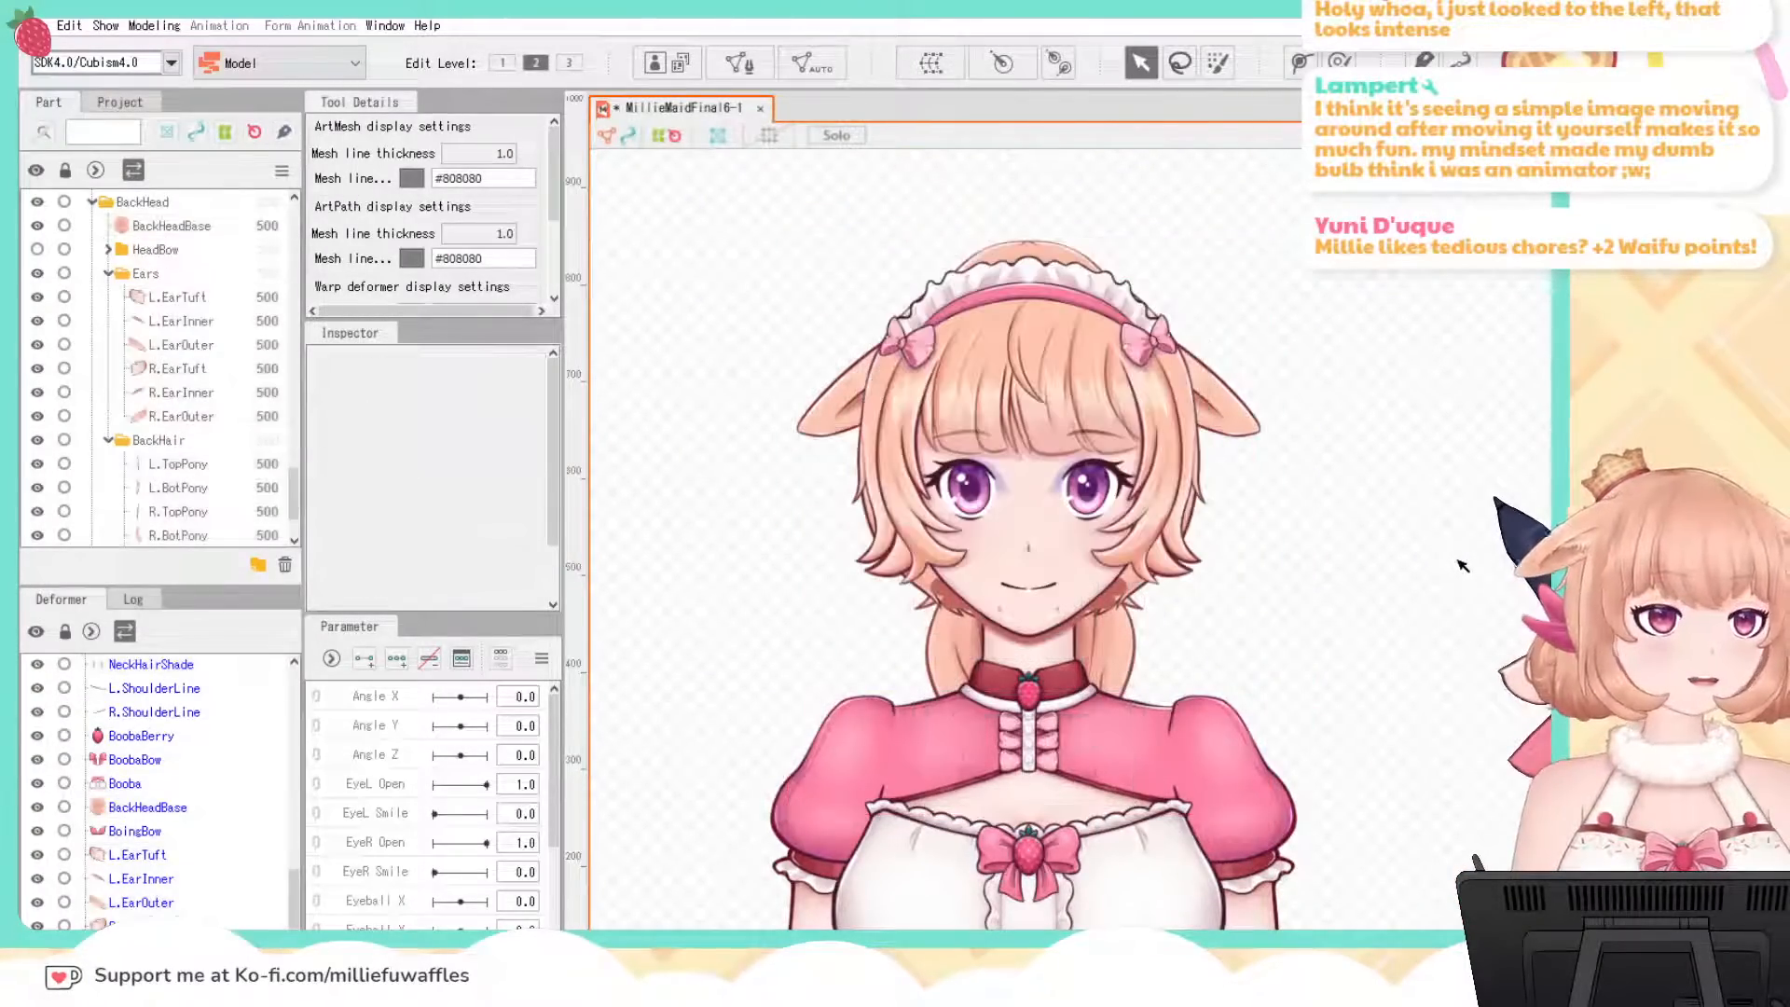
scroll(241, 796, "up", 10)
scroll(243, 796, "up", 5)
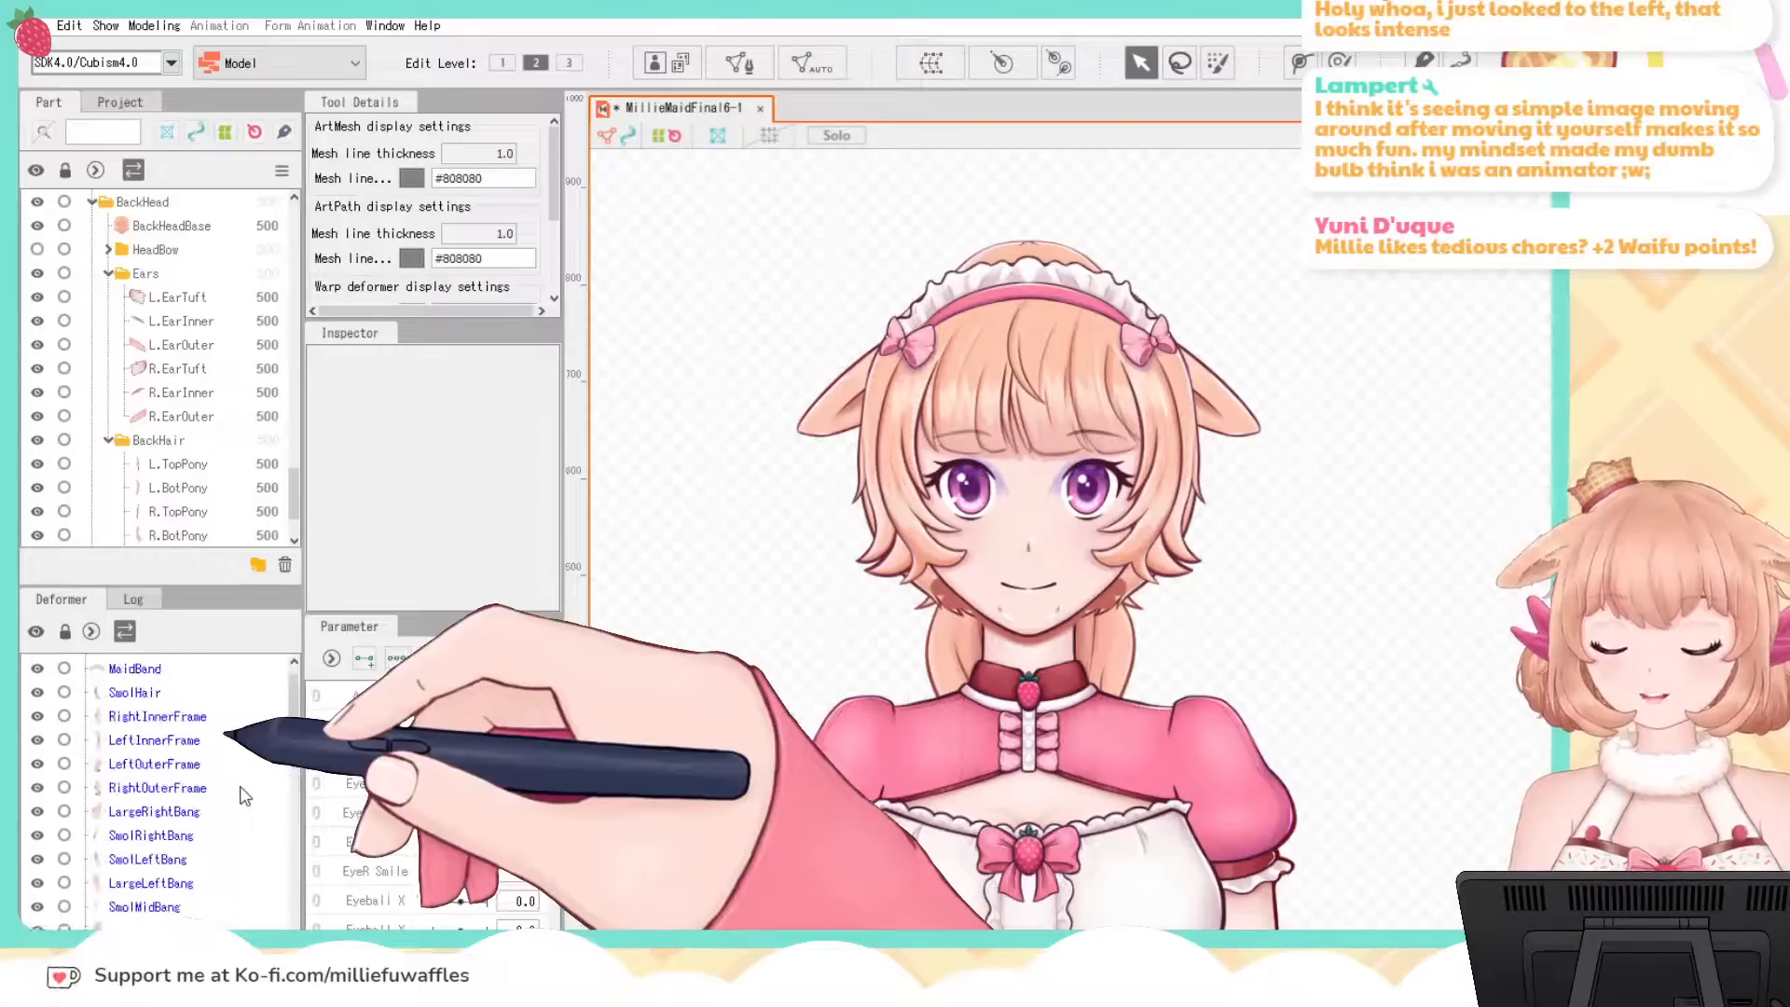
scroll(243, 795, "down", 2)
left_click(130, 1005)
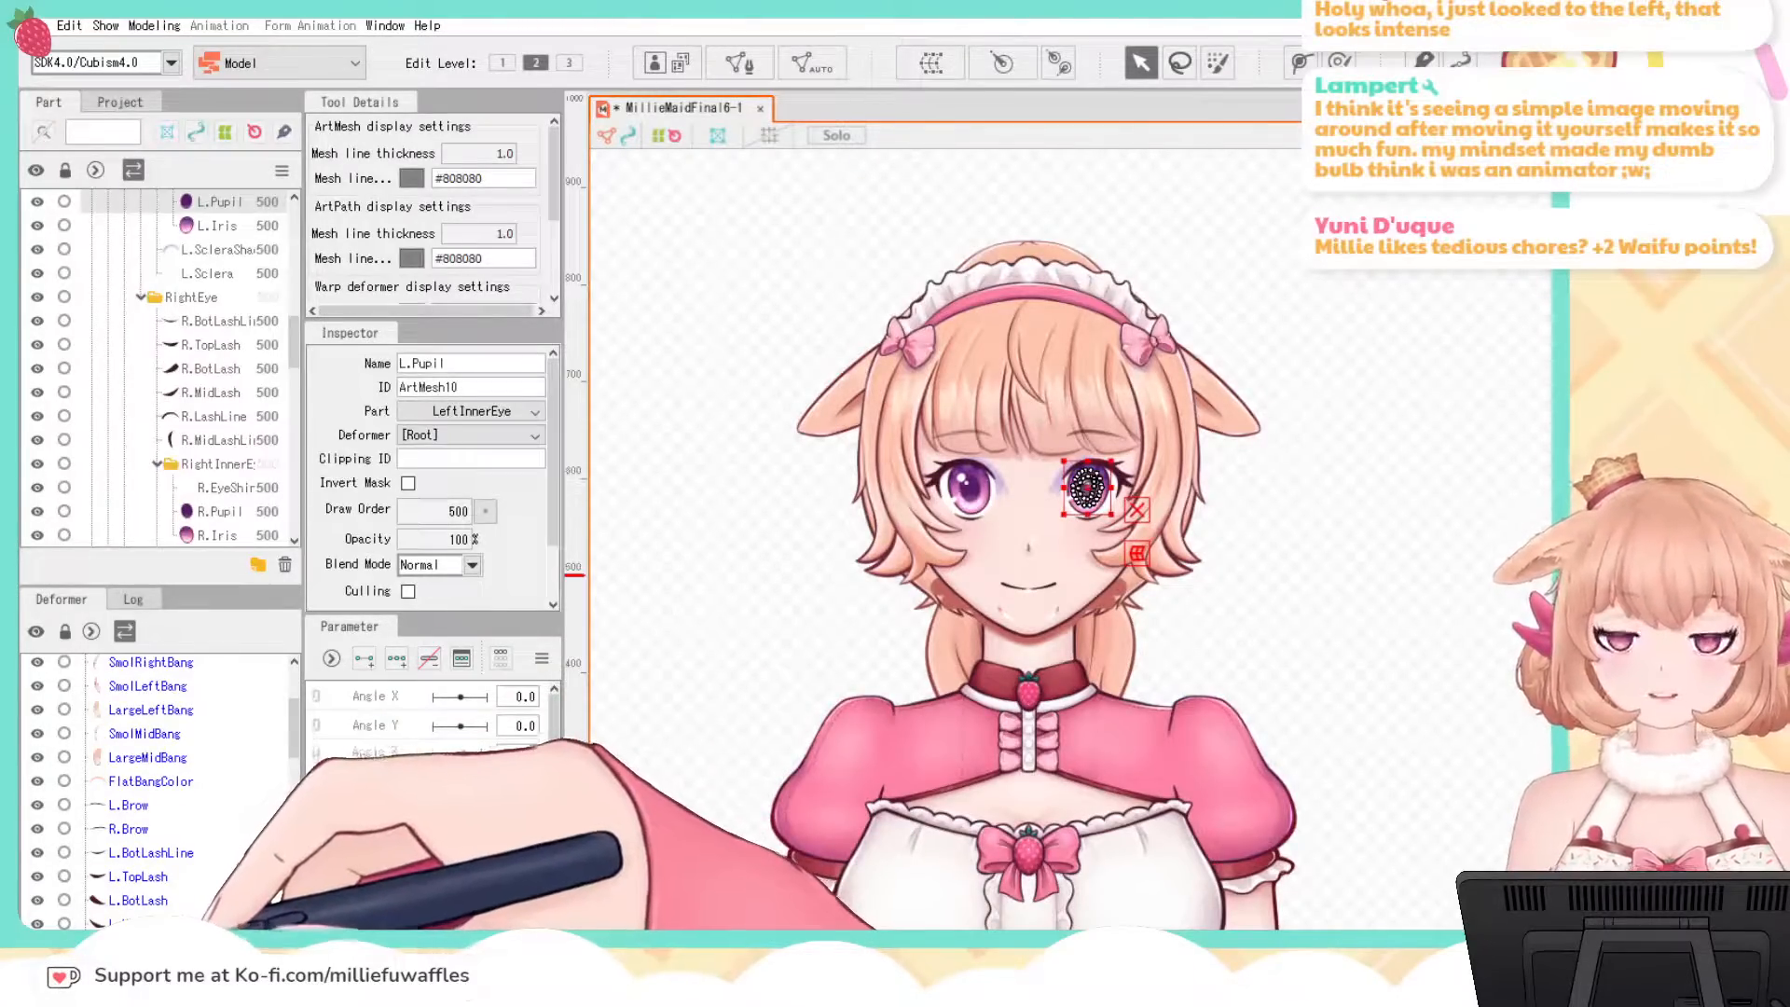
scroll(177, 899, "down", 6)
left_click(140, 827)
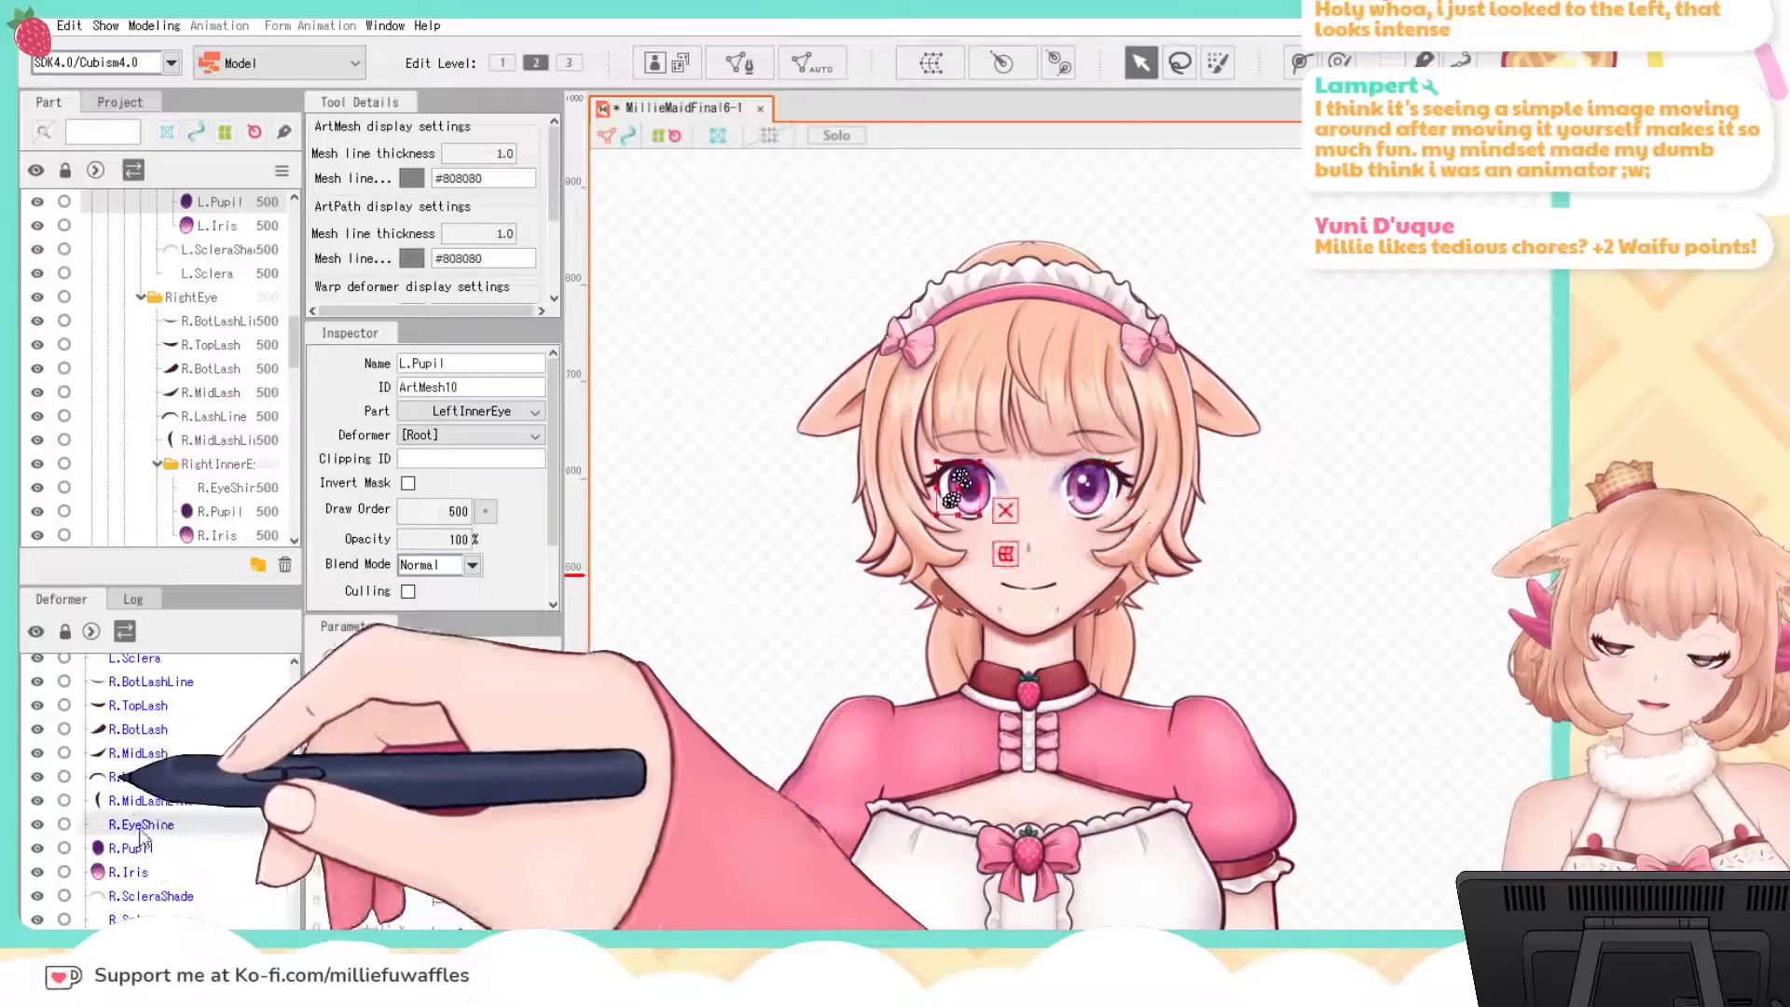
Step: Generate automatic meshes for the right eye's R.Iris, R.ScleraShade and R.Sclera, and for MouthLine1 and MouthLine2
left_click(131, 848)
left_click(129, 872)
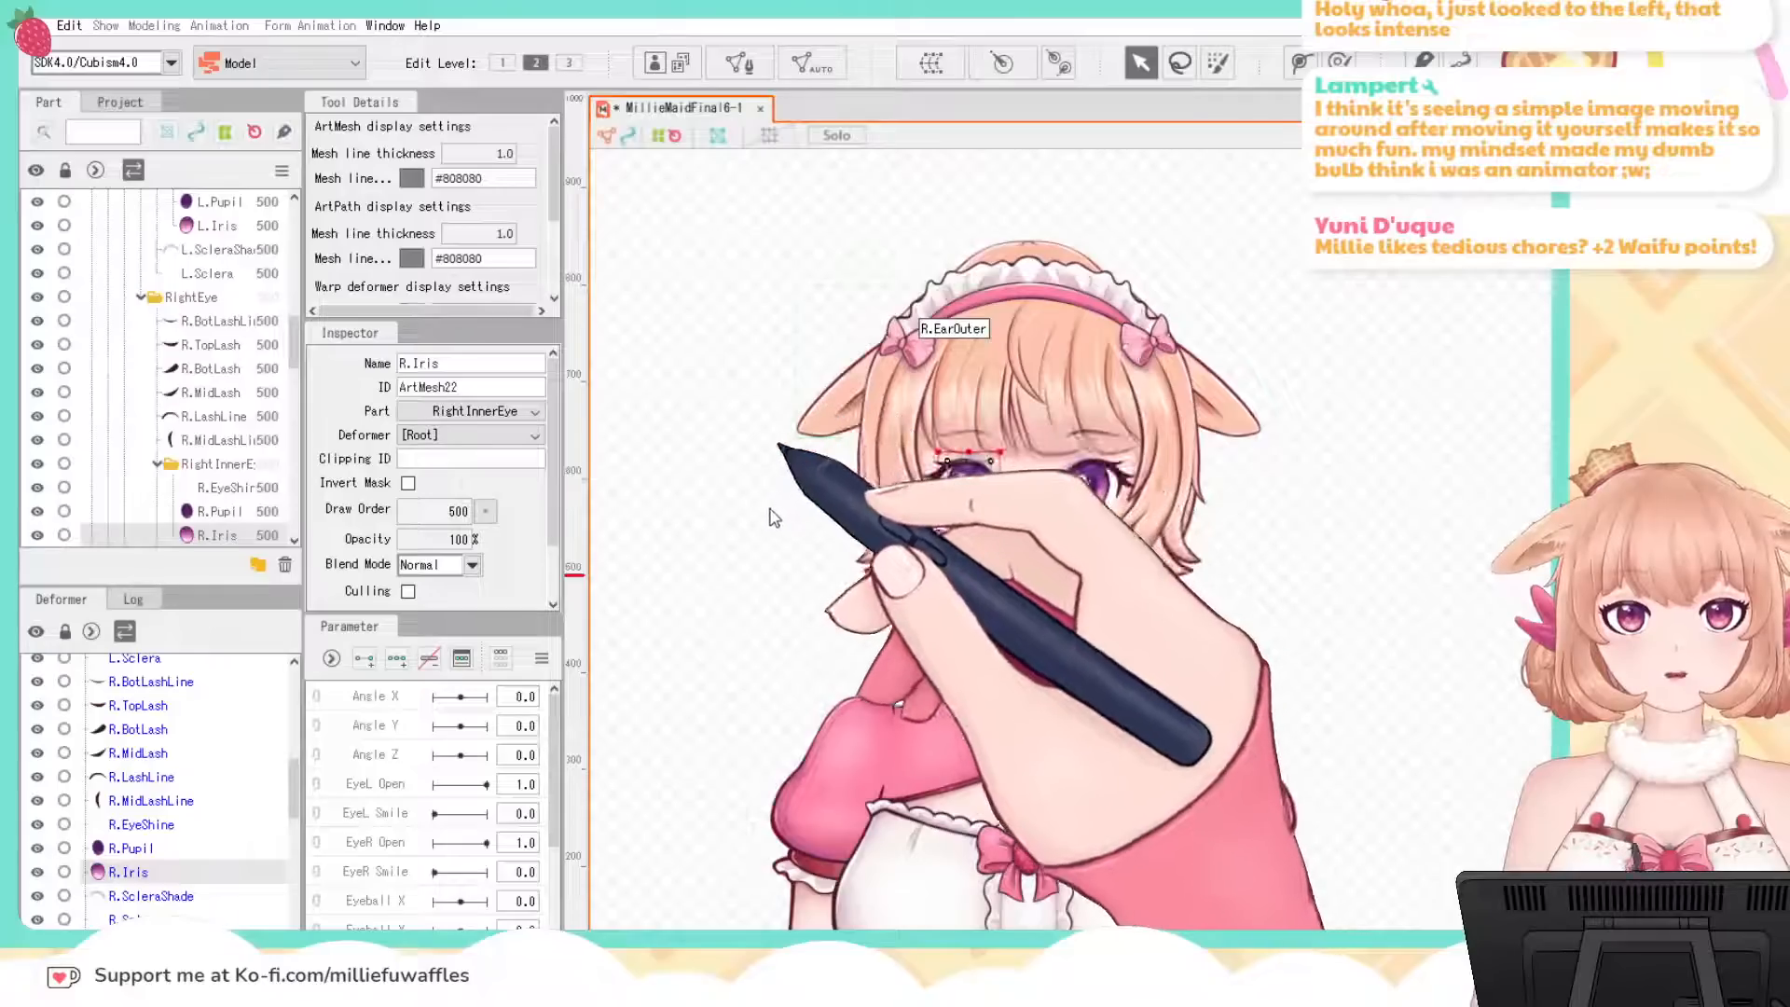
left_click(138, 896)
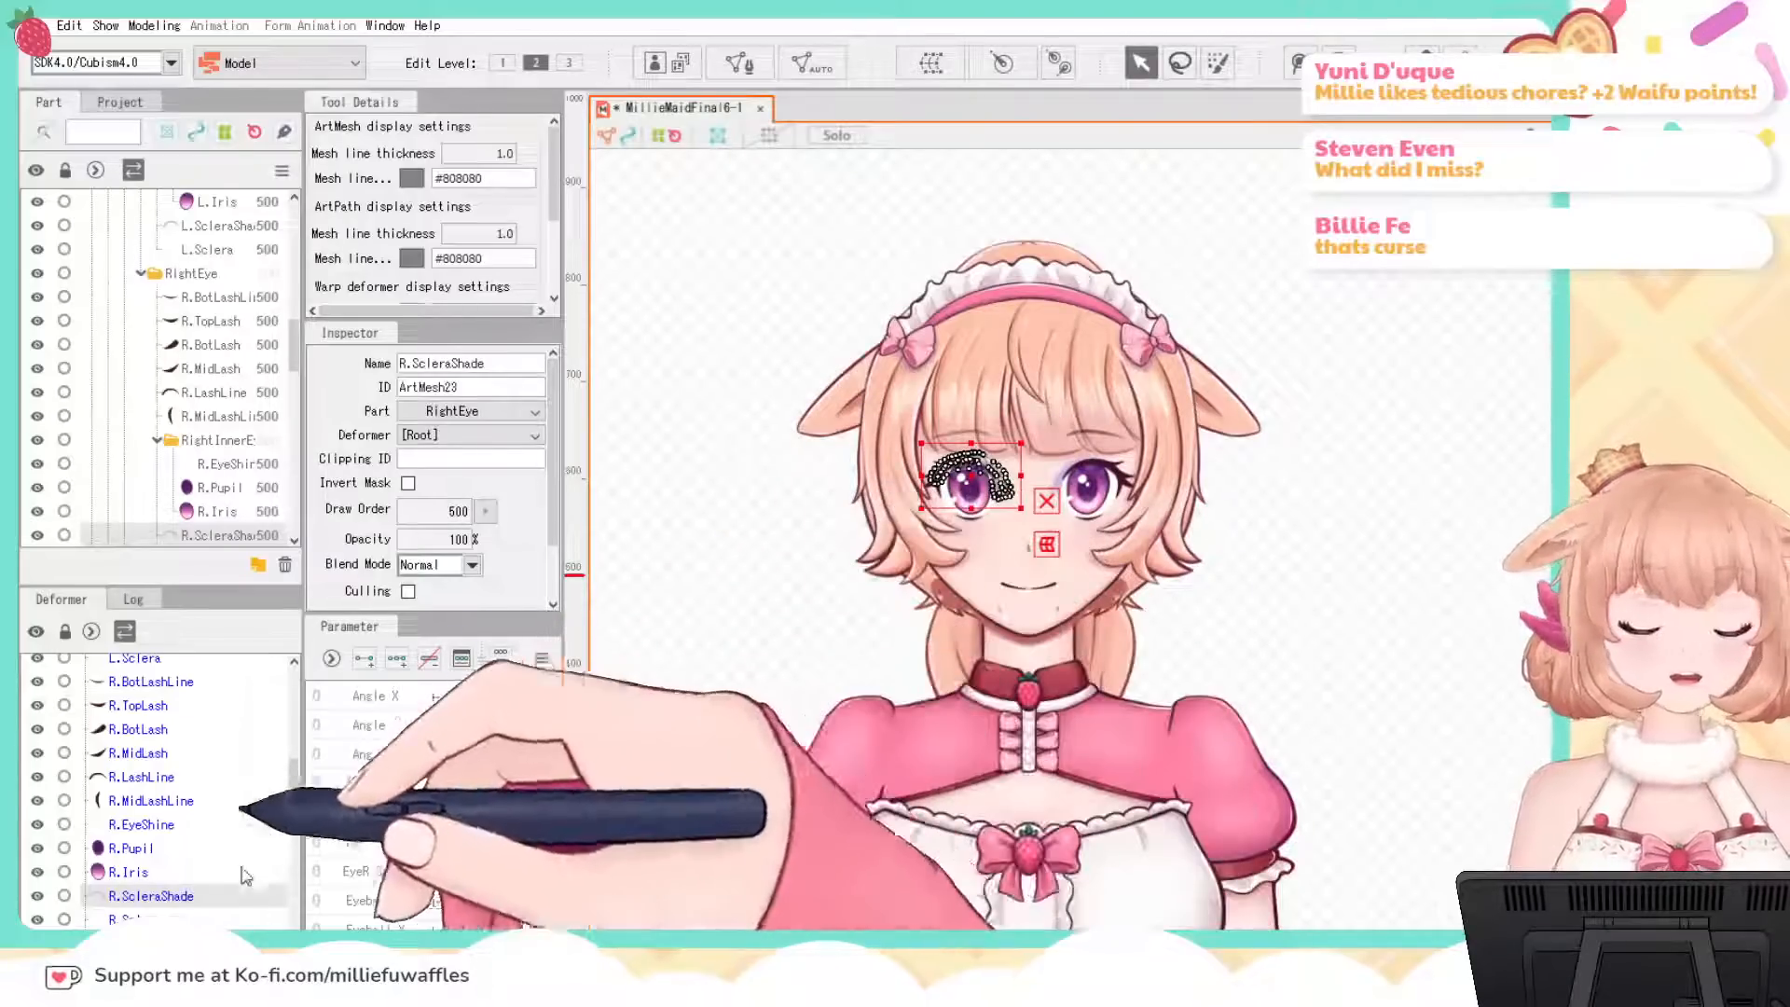
left_click(140, 919)
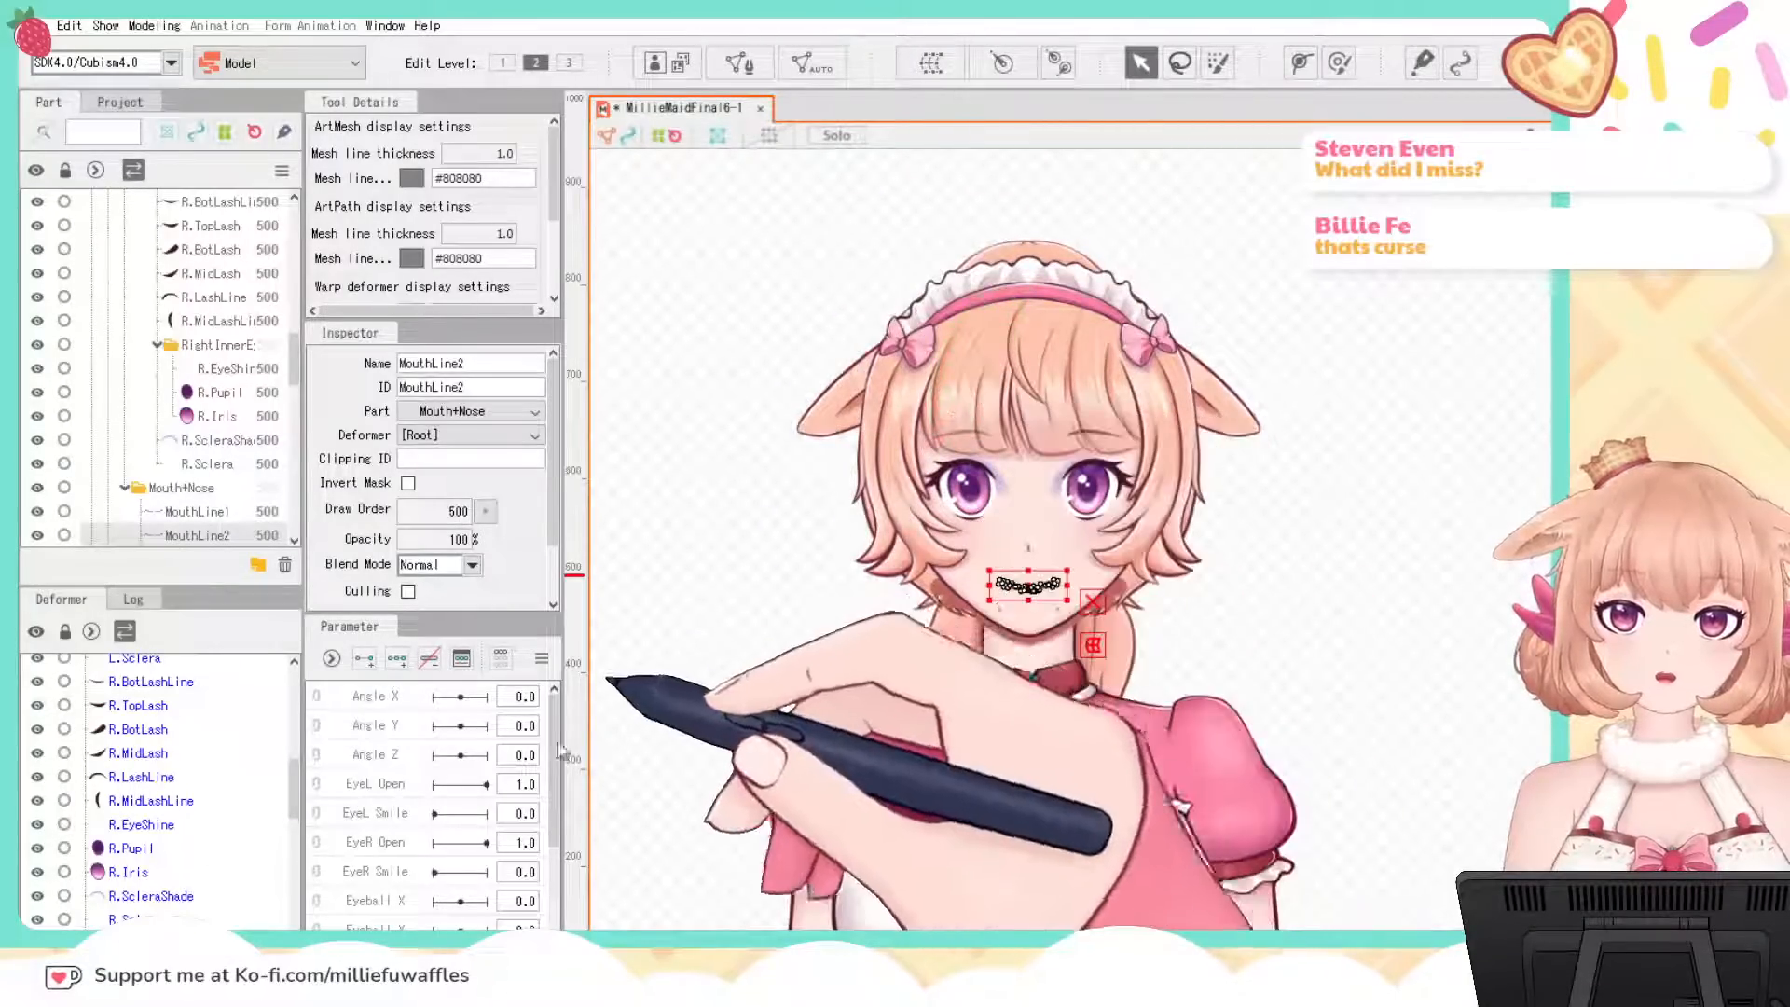
Step: Generate automatic meshes for the mouth's BottomLip and TopLip
key("Down")
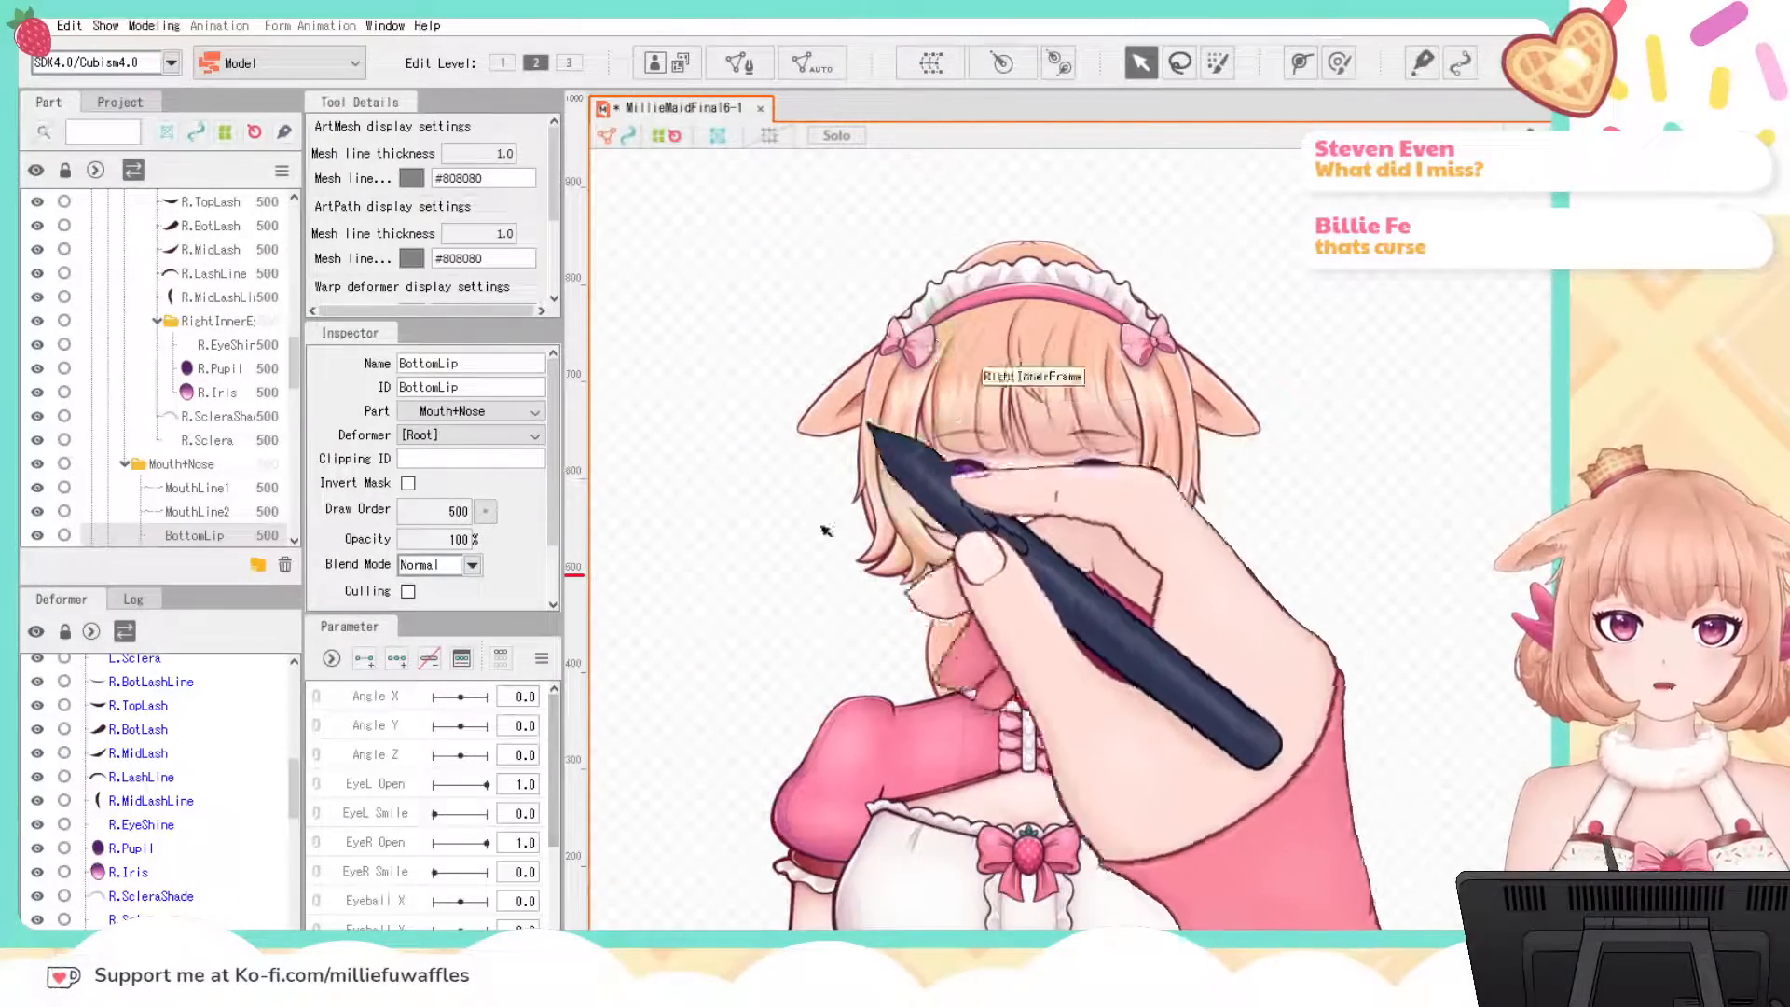
key("Down")
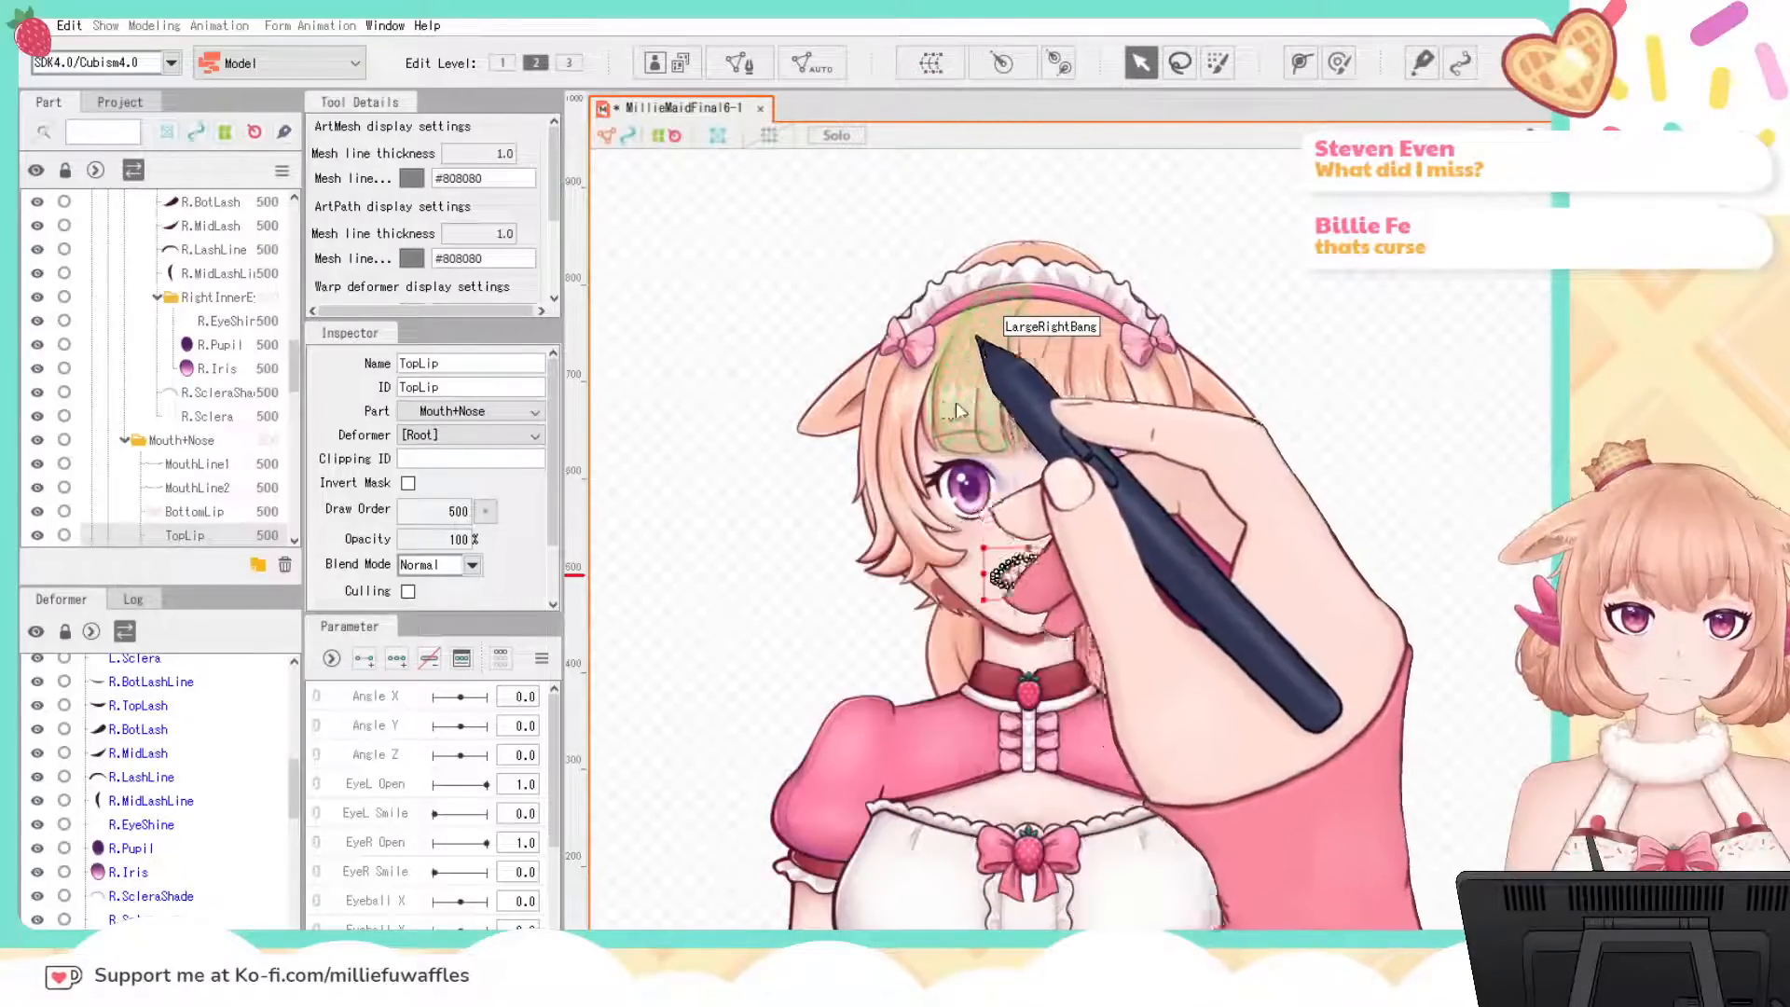
scroll(1130, 606, "up", 3)
scroll(1156, 602, "down", 2)
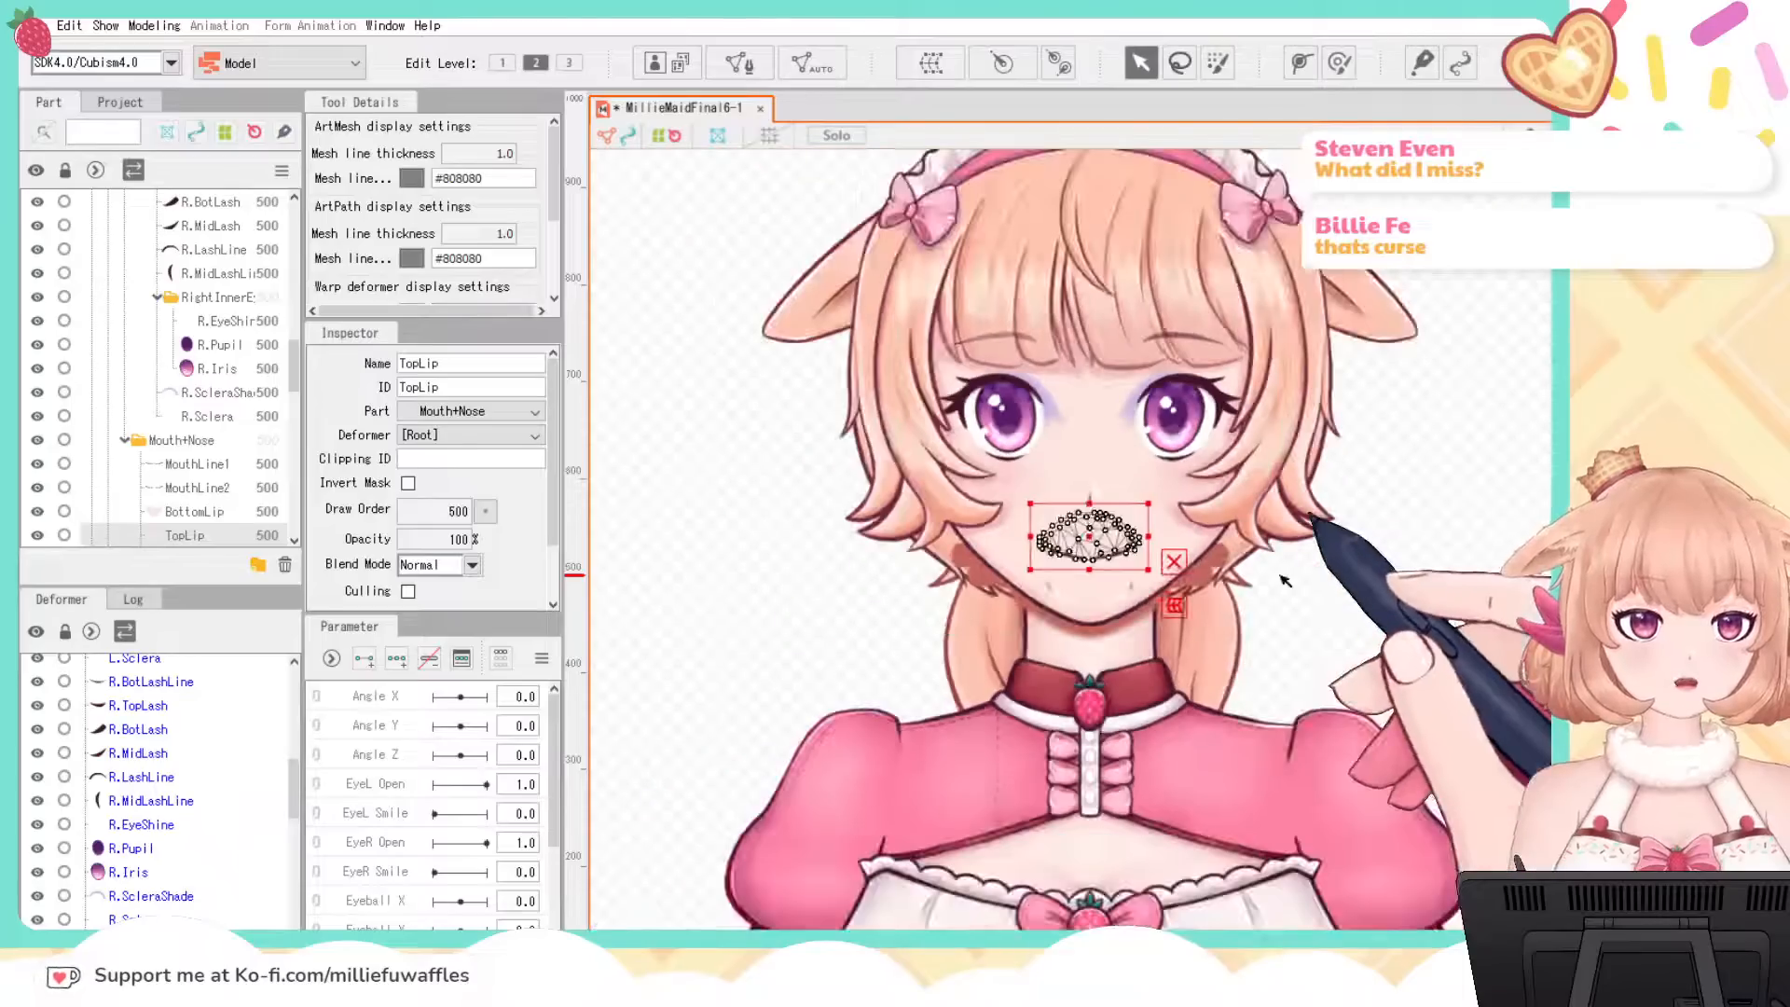
left_click_drag(1305, 574, 1267, 656)
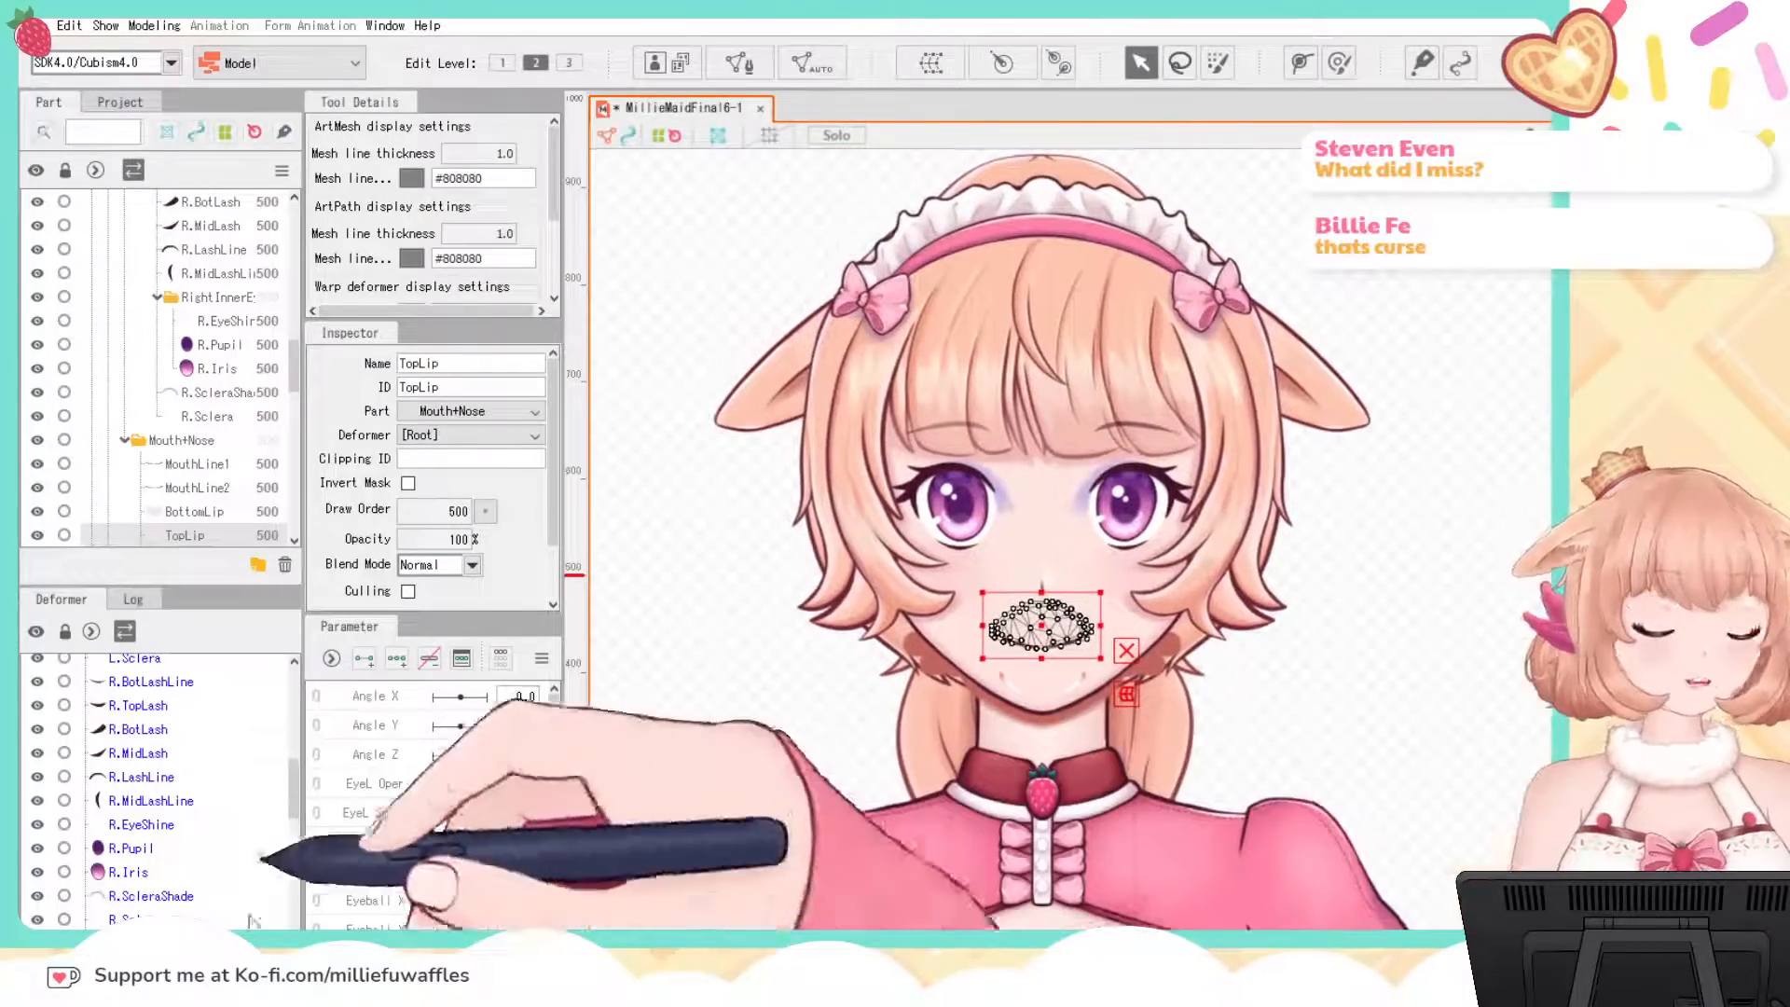
Step: Generate automatic meshes for LowerTeeth, UpperTeeth, Tongue, MouthHole and Nose in the Mouth+Nose part
scroll(149, 887, "down", 1)
left_click(123, 949)
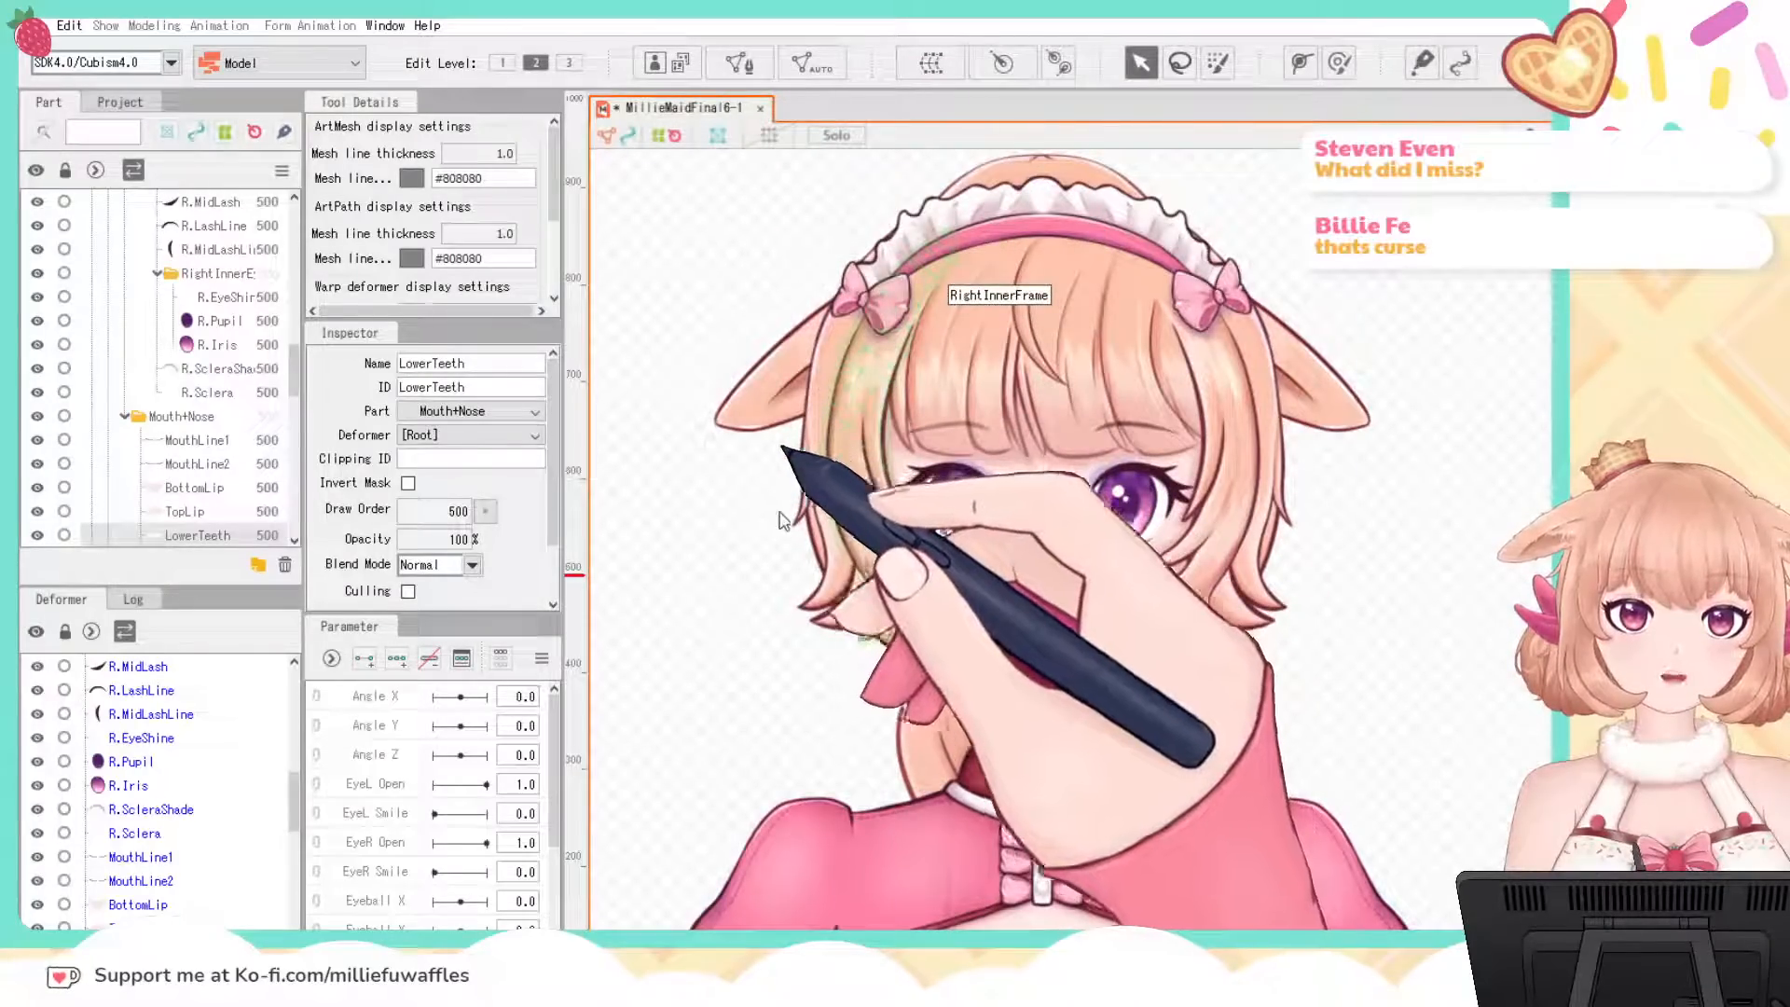
left_click(1072, 643)
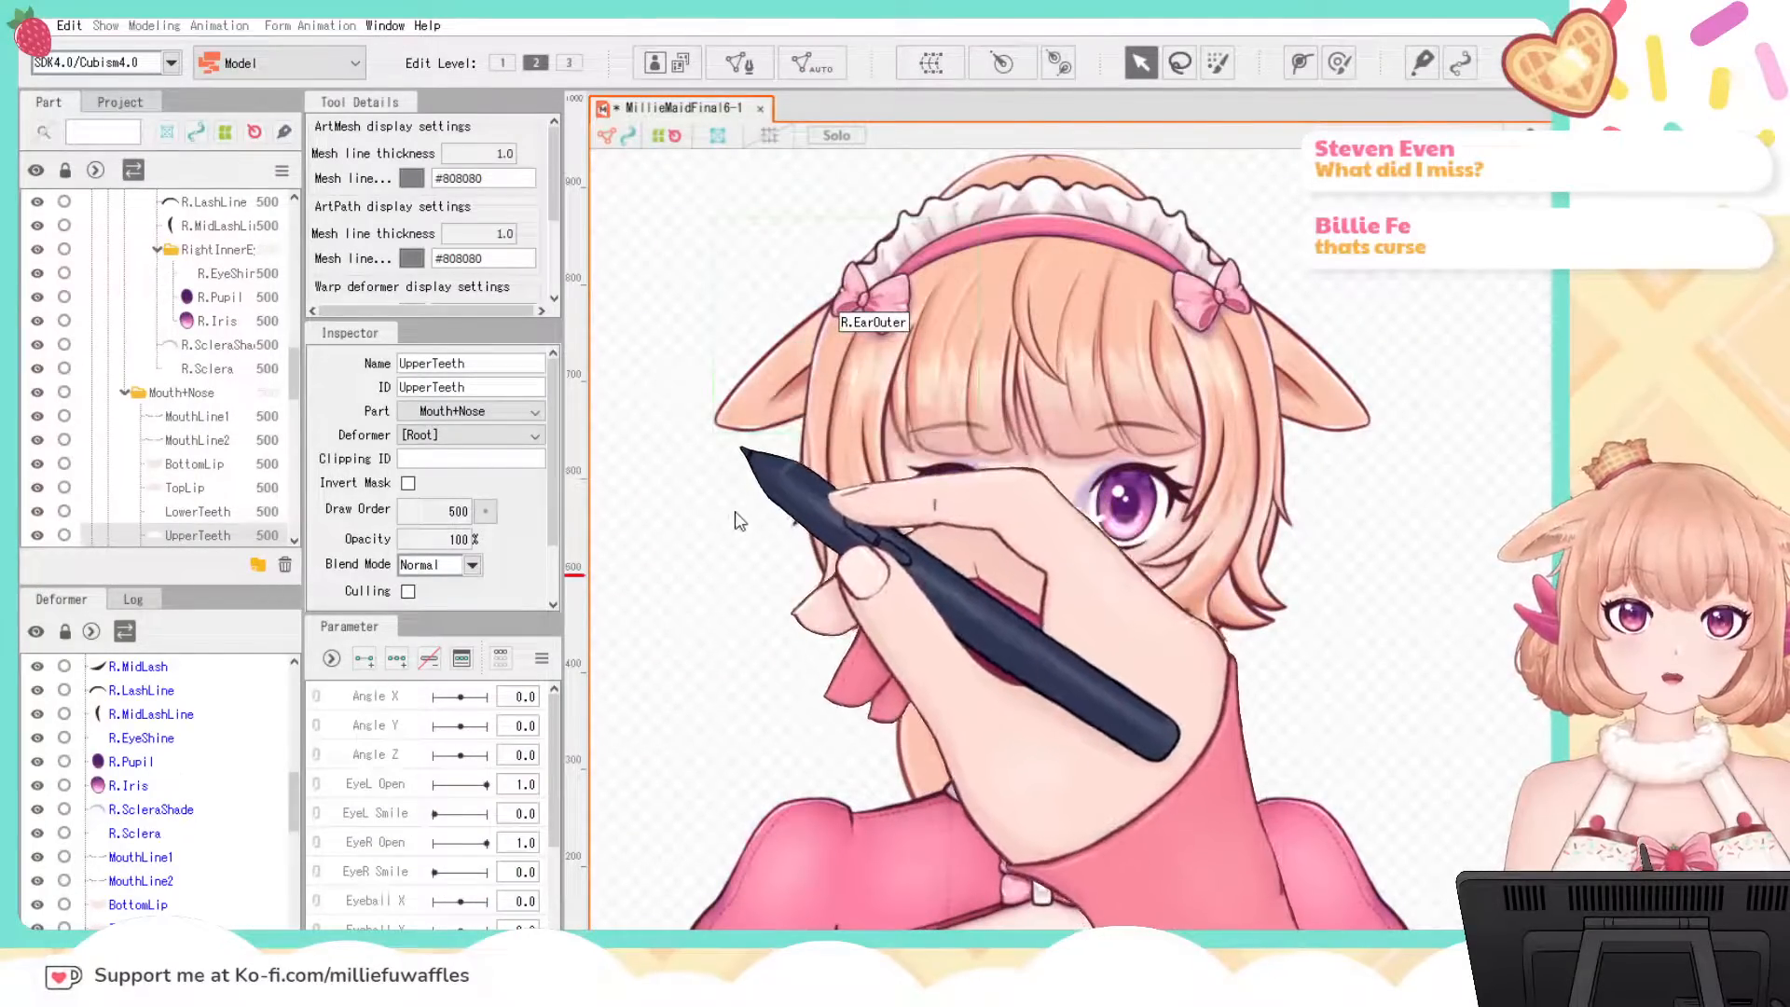
scroll(149, 792, "down", 3)
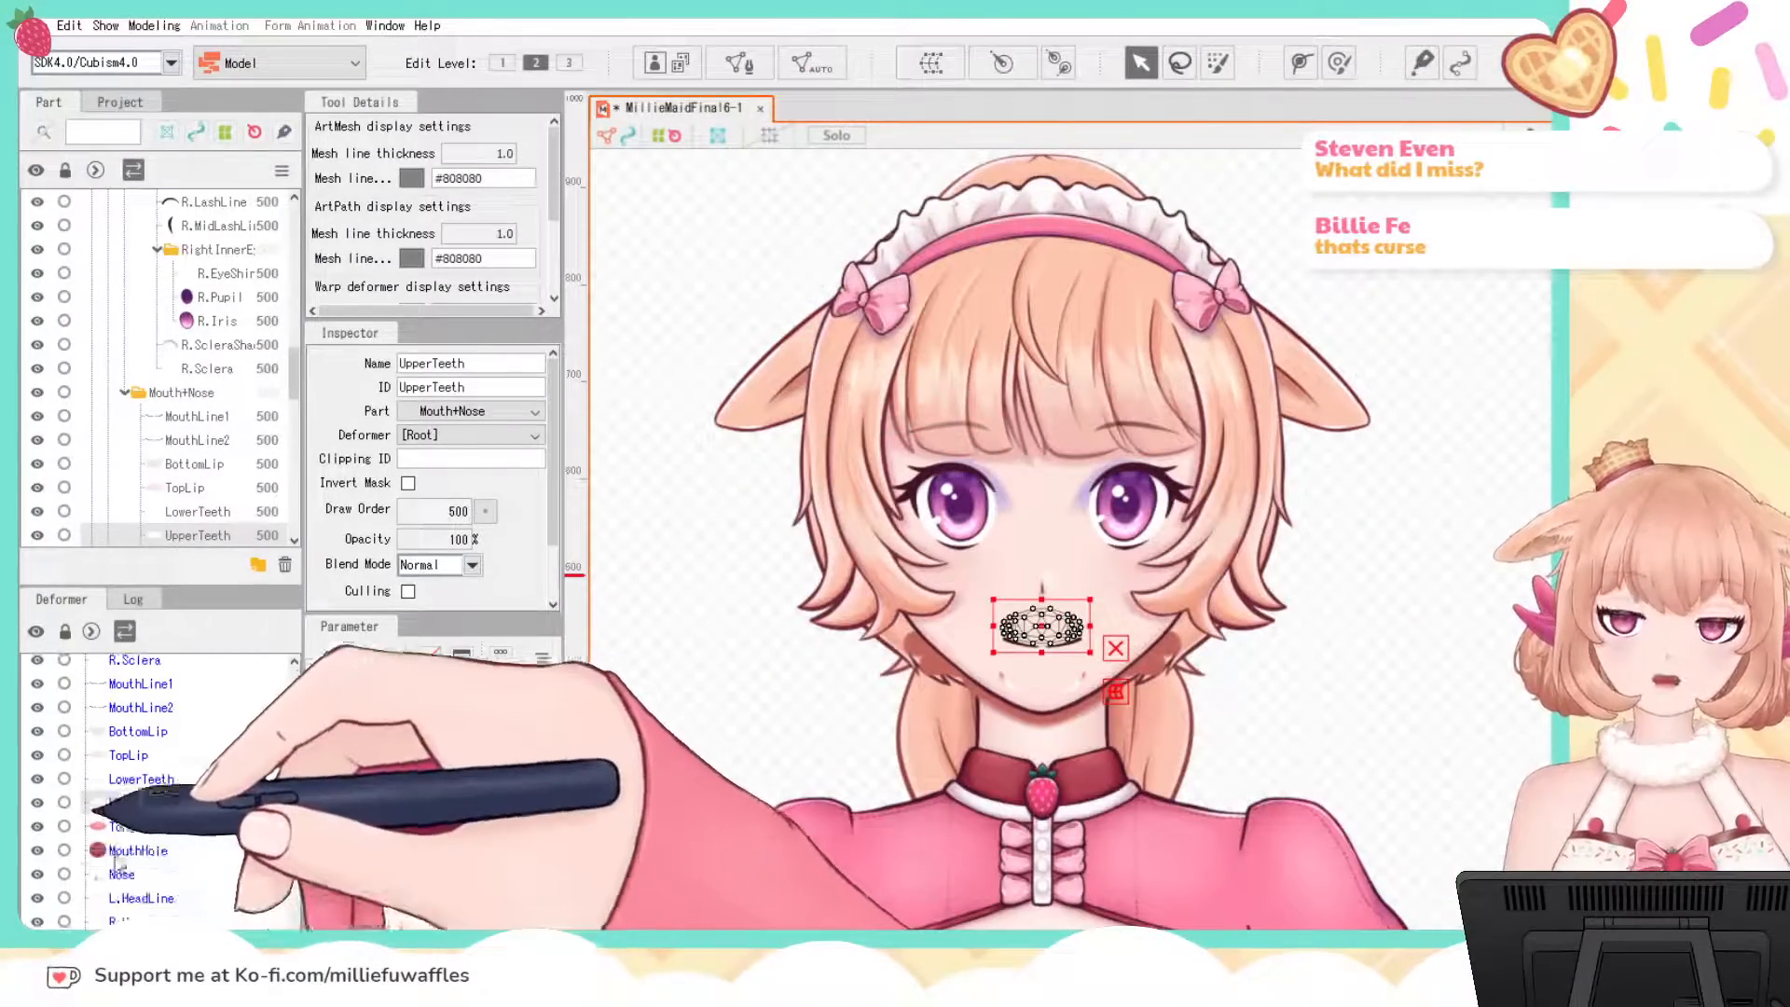
left_click(127, 826)
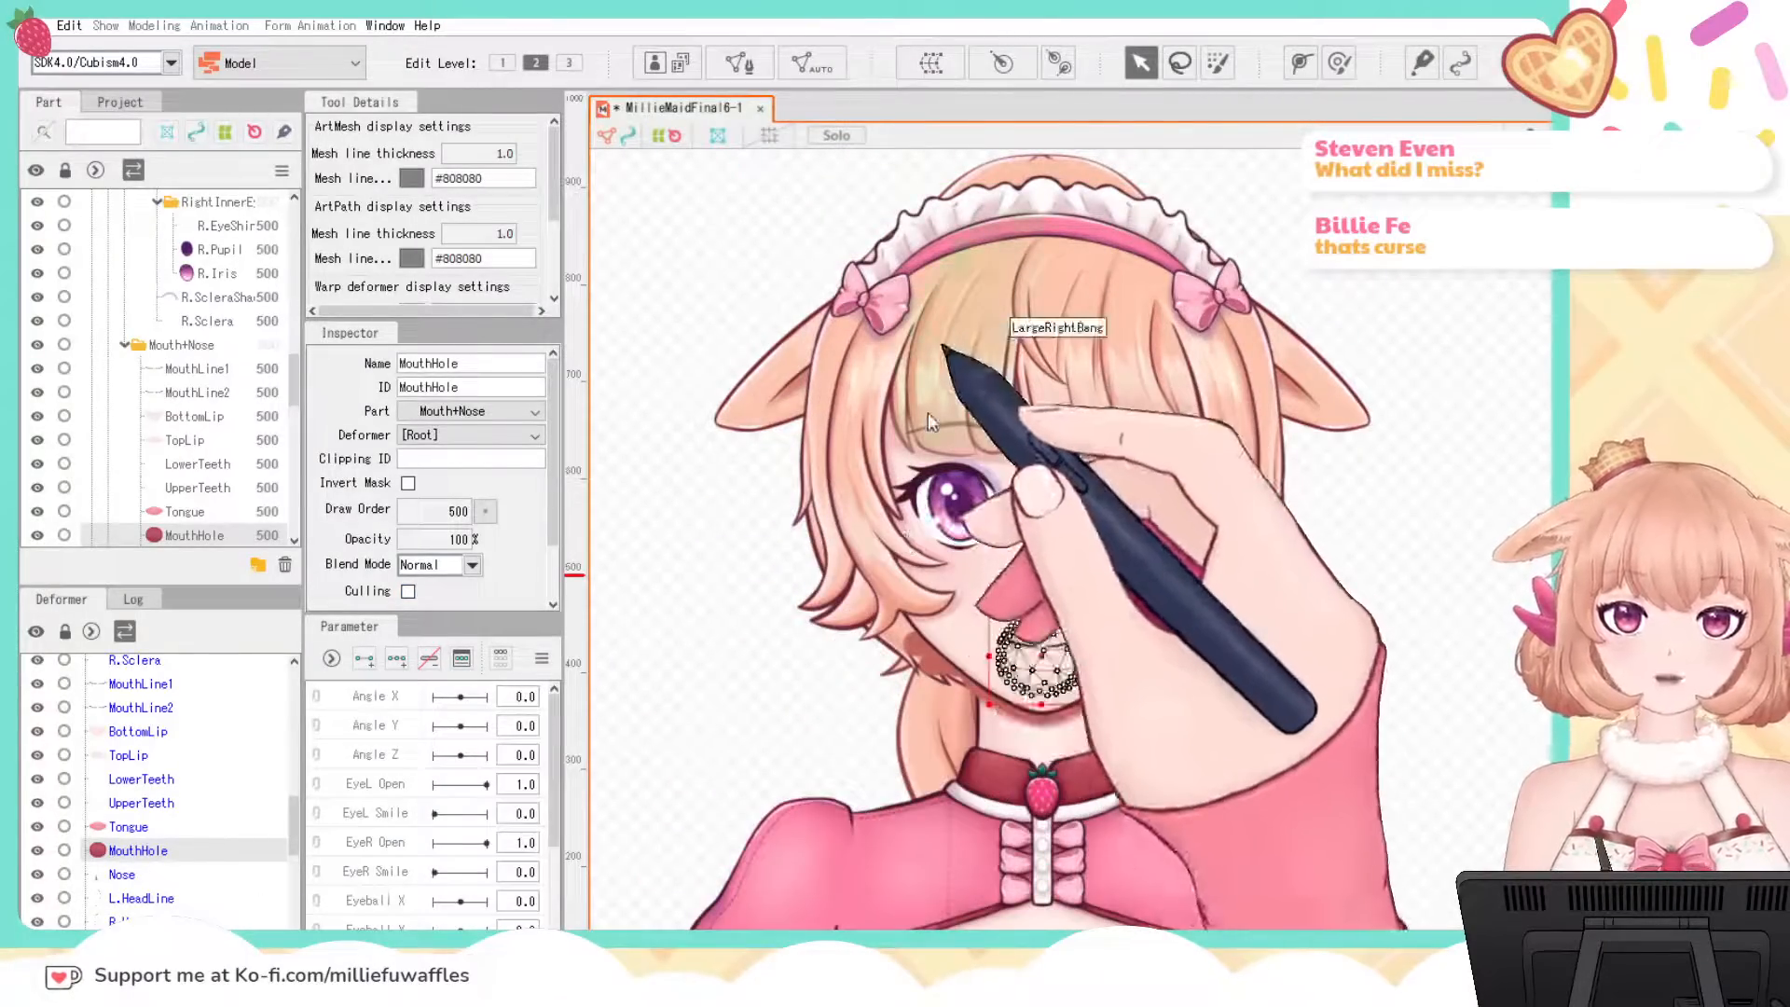
left_click(140, 874)
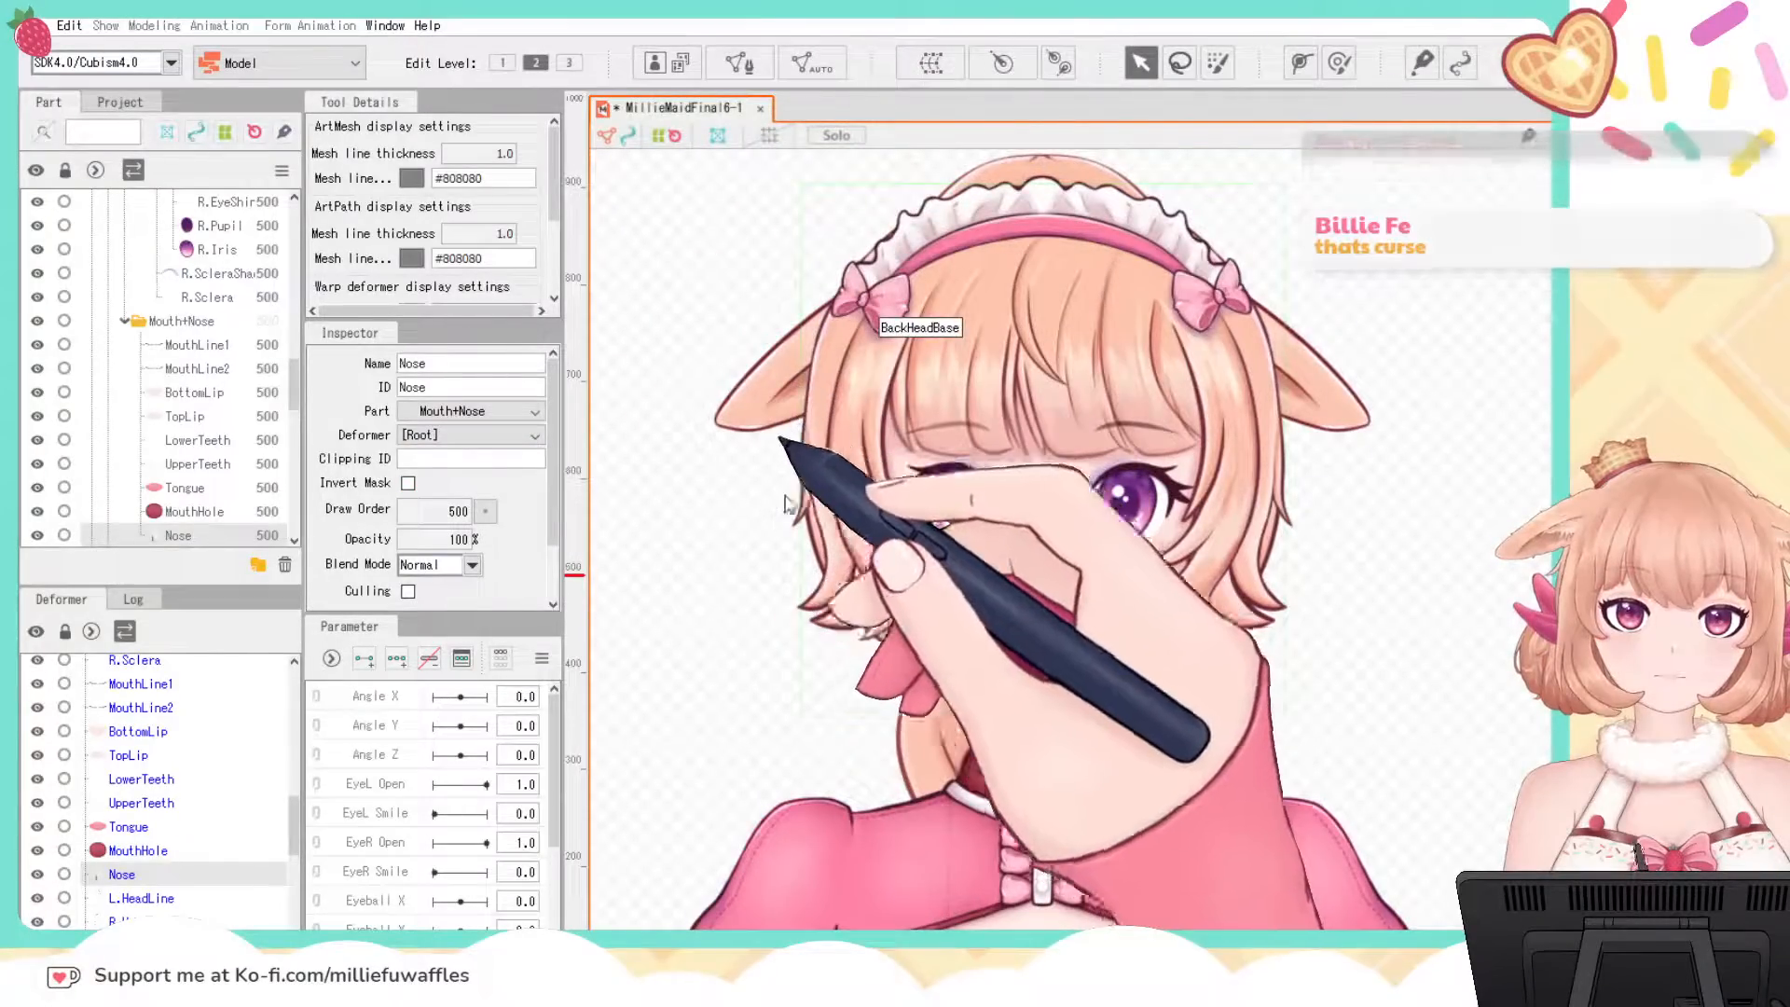
Step: Generate automatic meshes for L.HeadLine, R.HeadLine, L.FaceShade and R.FaceShade in the HeadPieces part
left_click(141, 897)
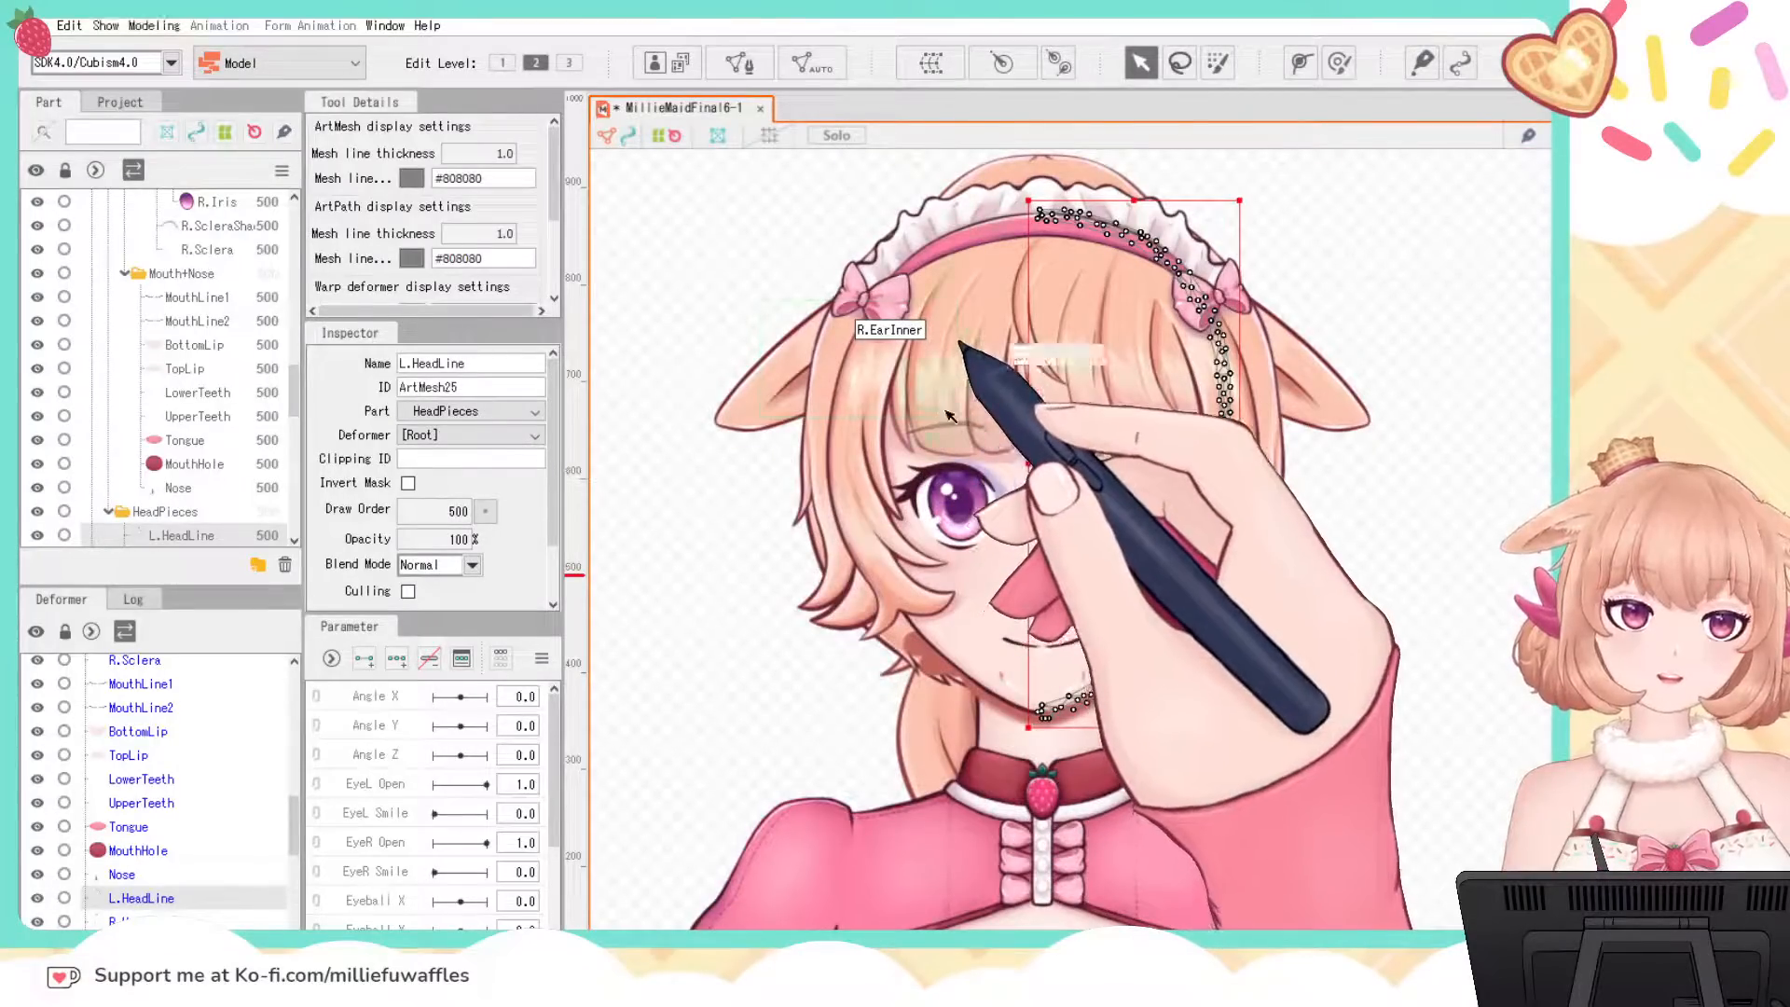
left_click(119, 920)
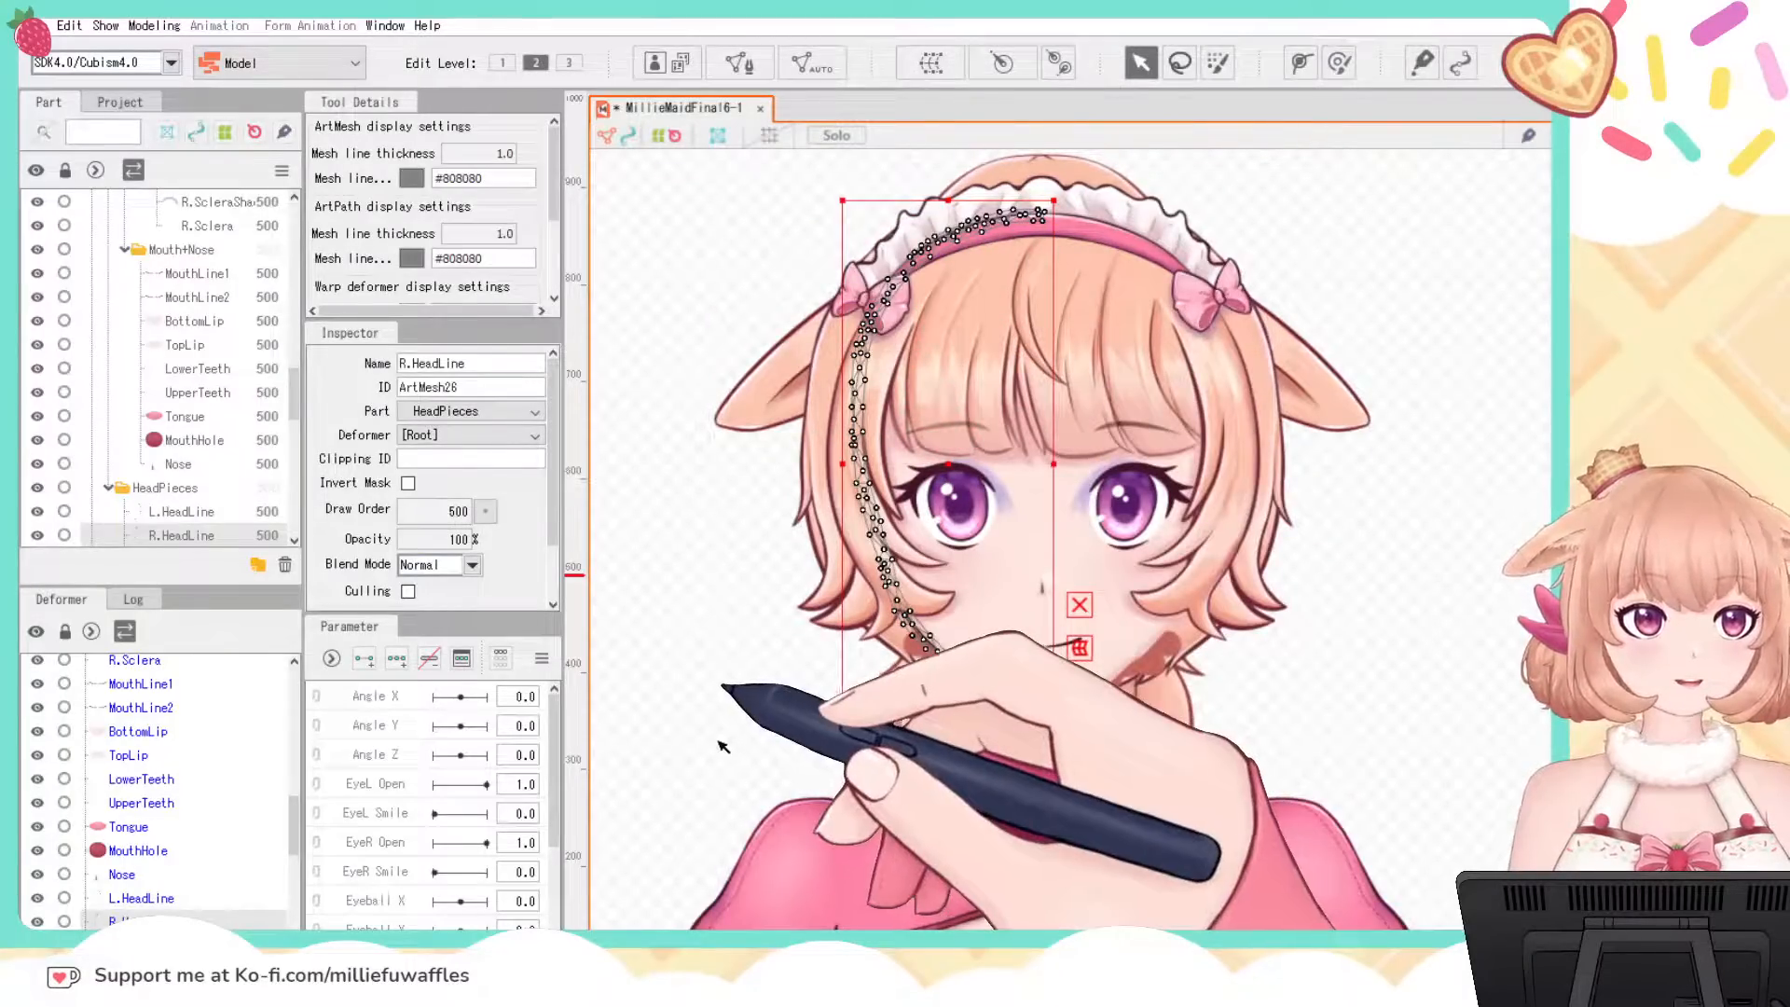
left_click(812, 63)
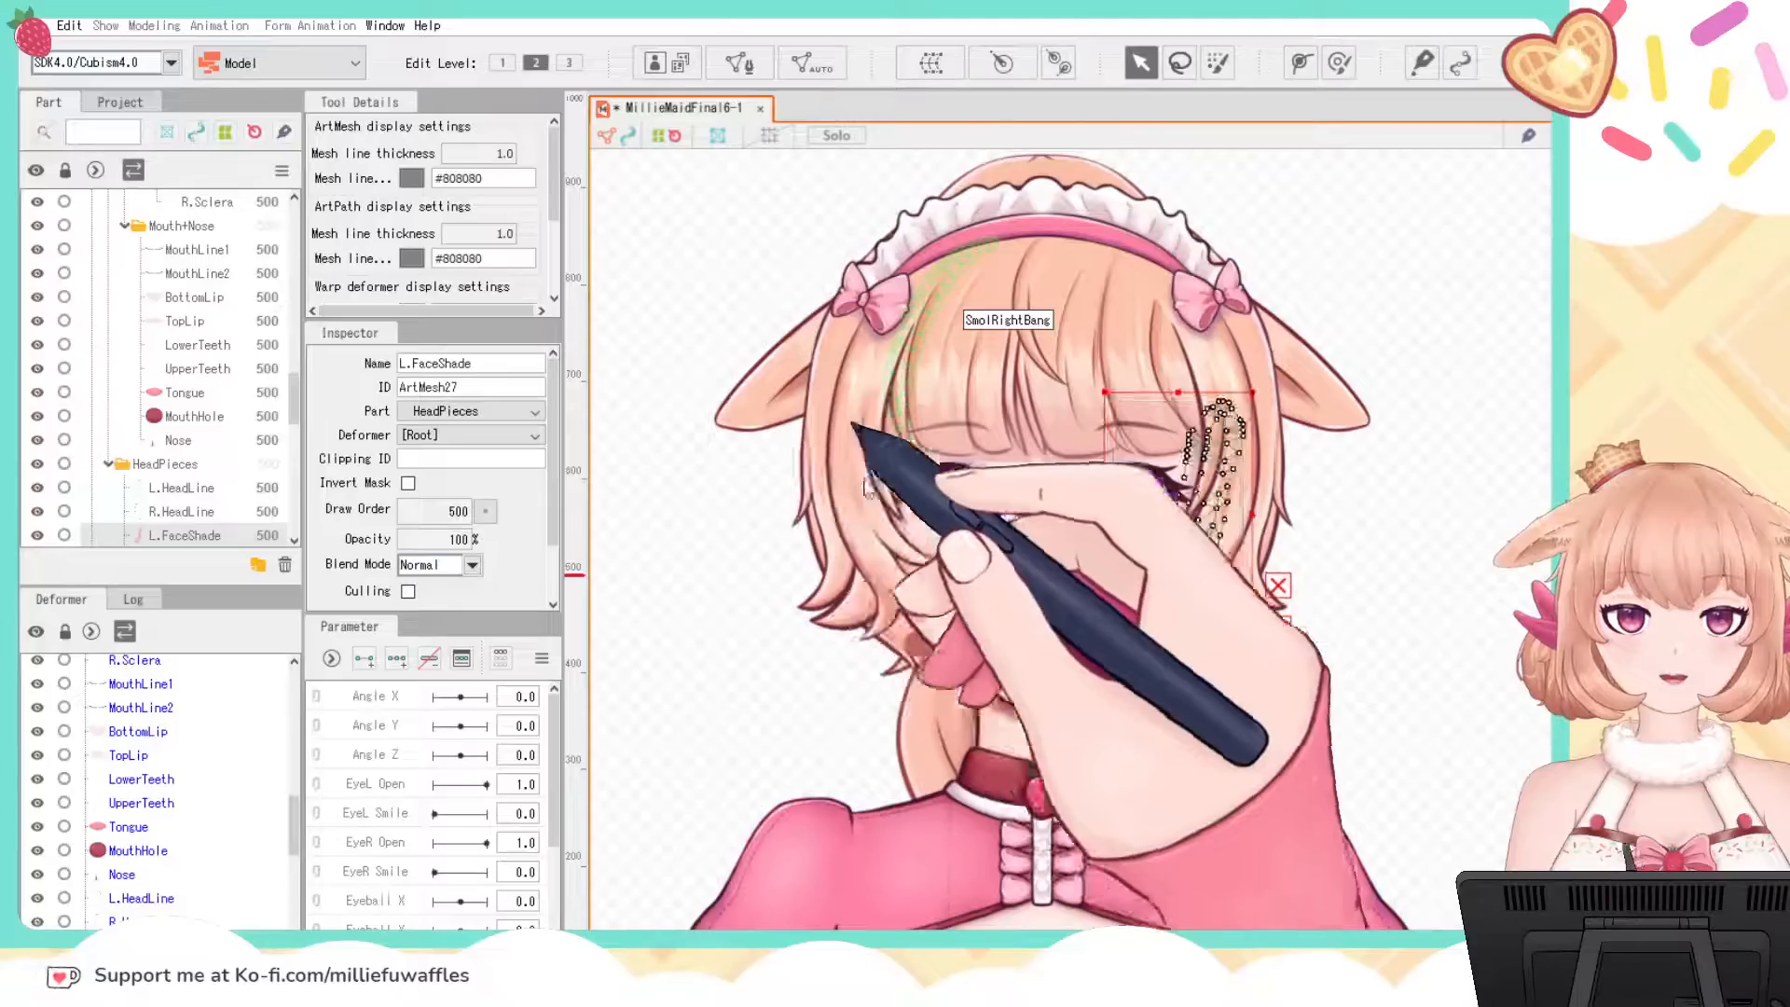
left_click(108, 967)
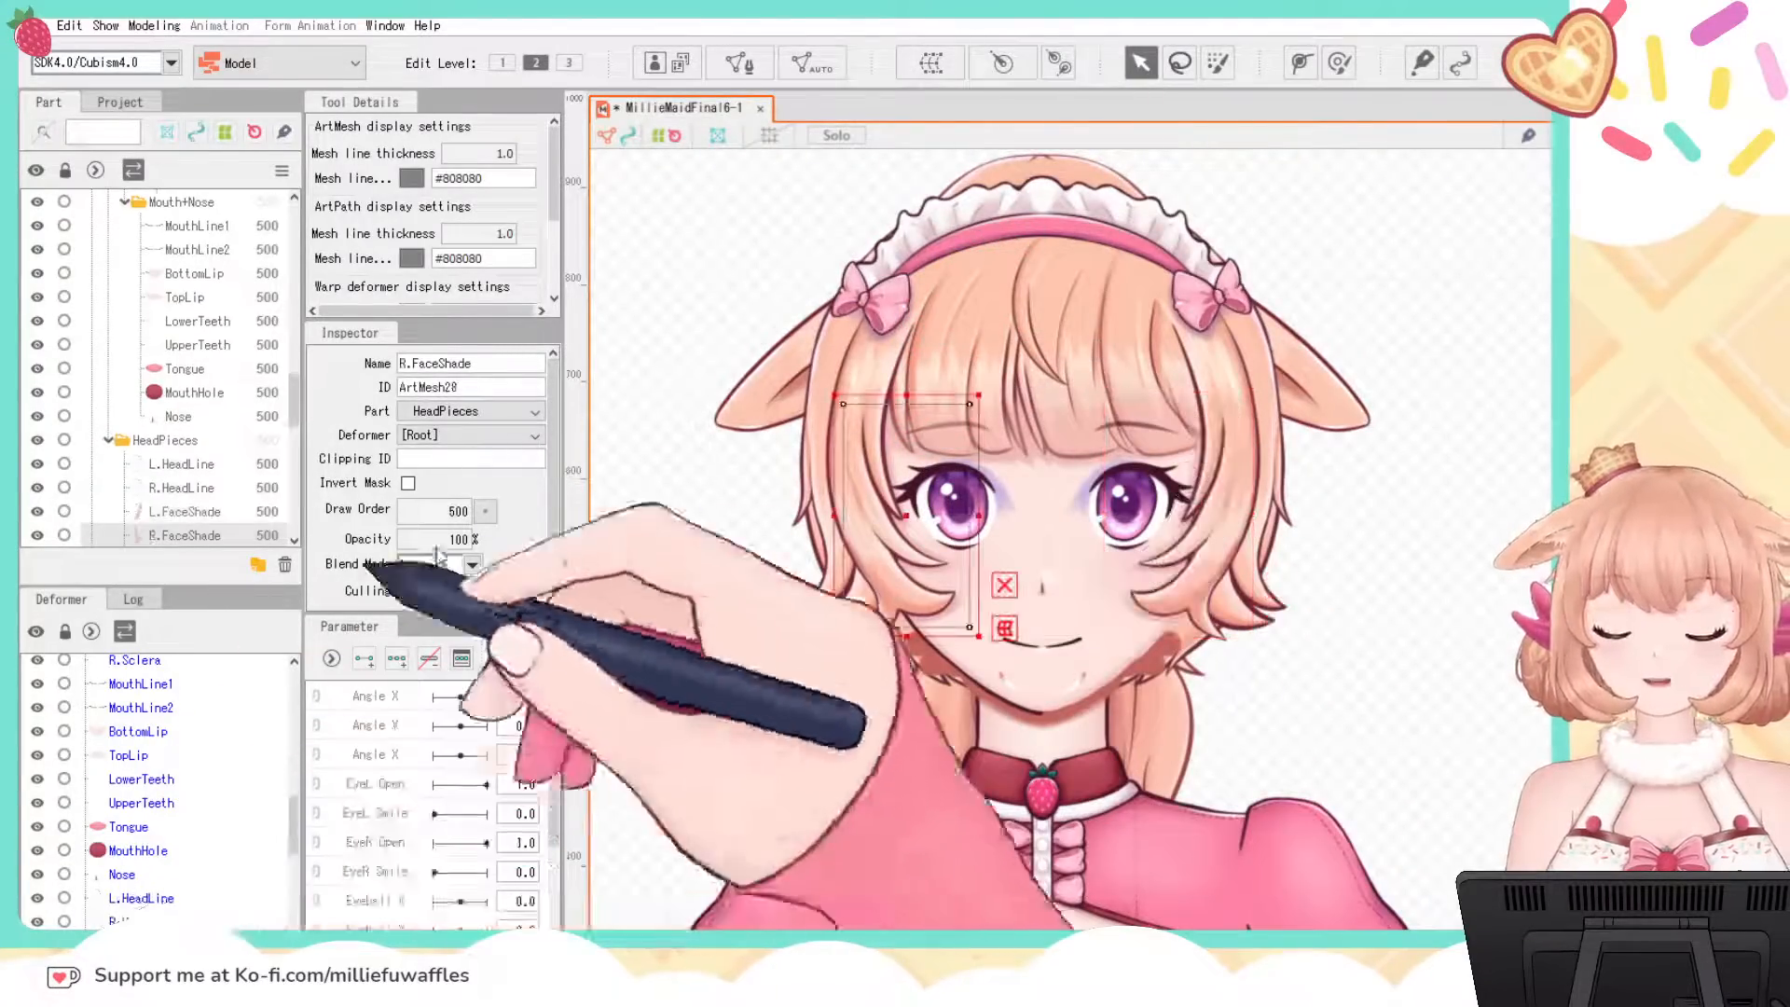
left_click(813, 63)
left_click(745, 515)
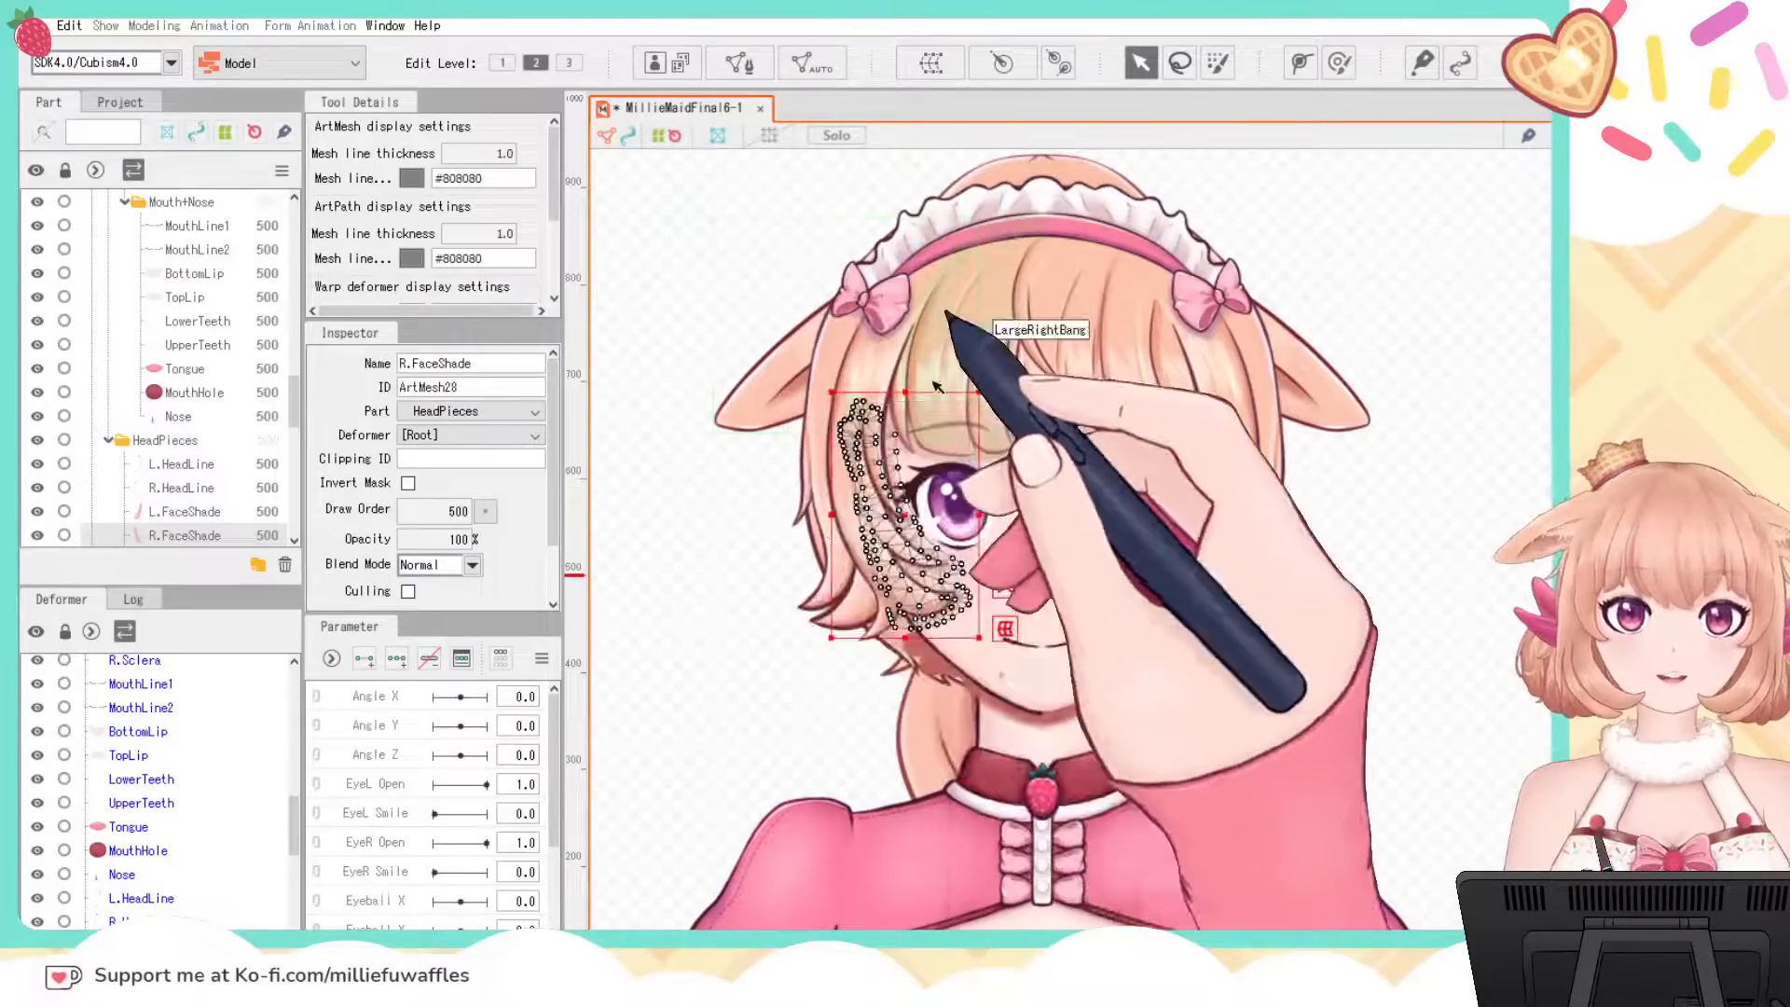
left_click(936, 414)
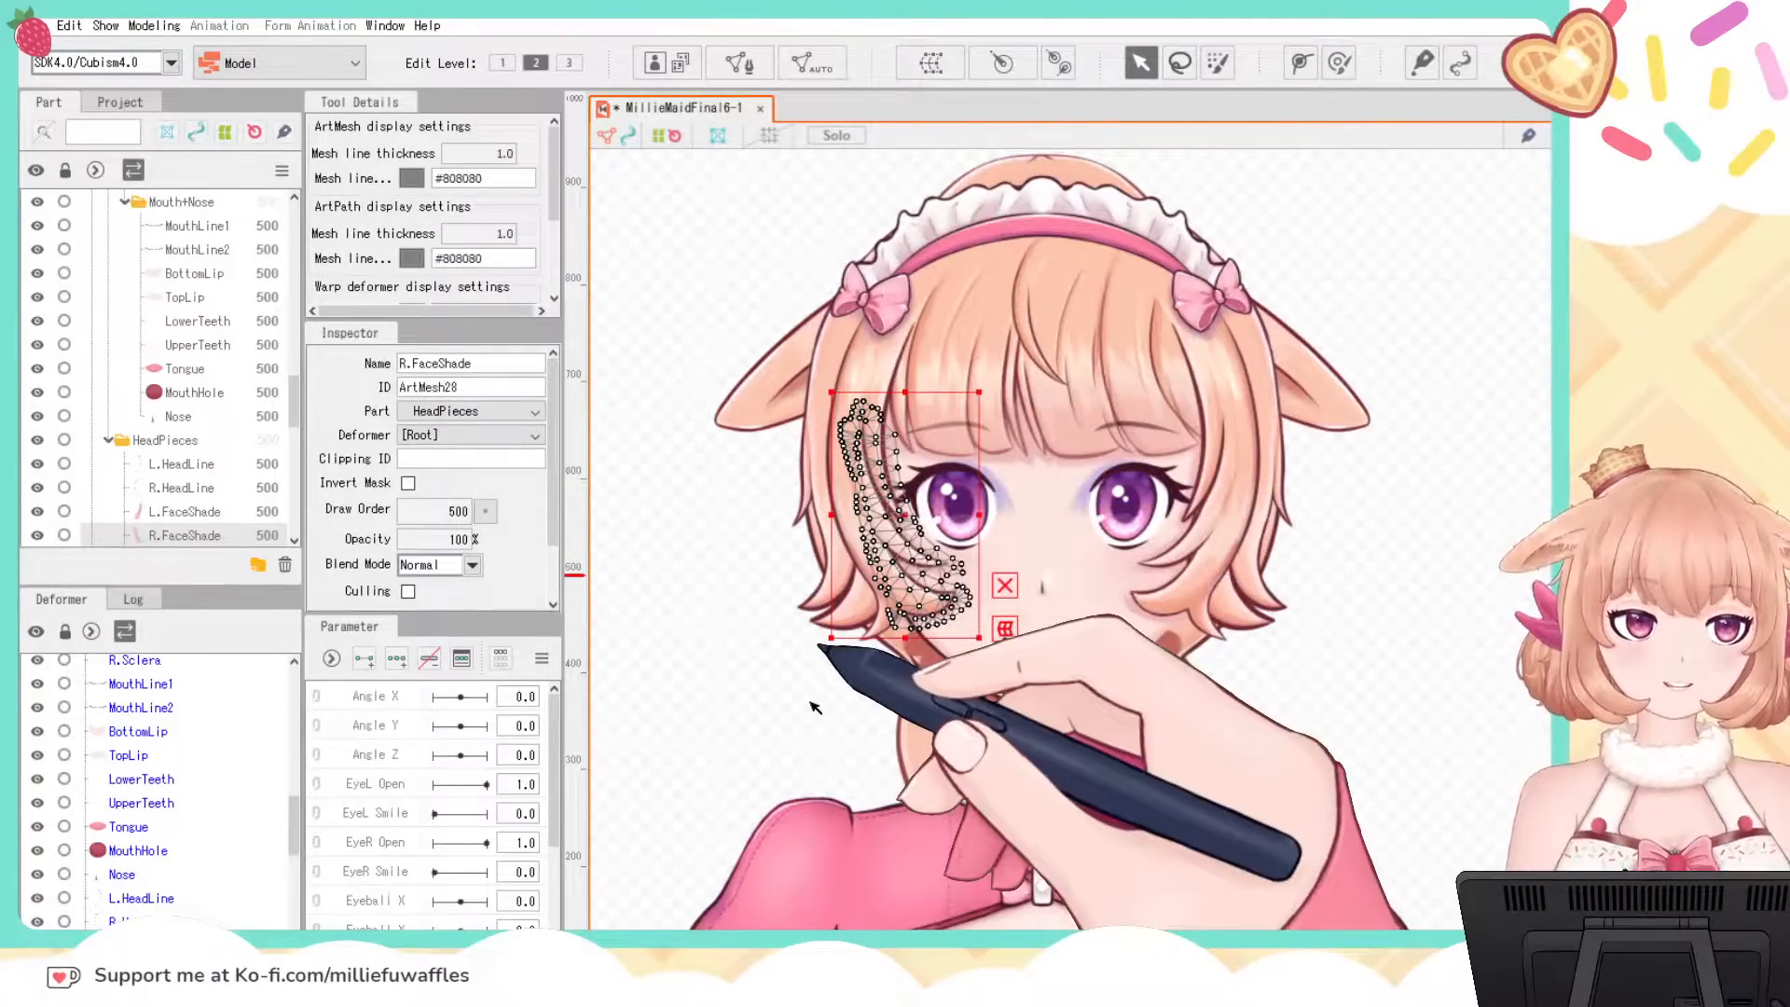
Step: Generate automatic meshes for the forehead's FaceShade and the cheeks' BlushMain
left_click(139, 990)
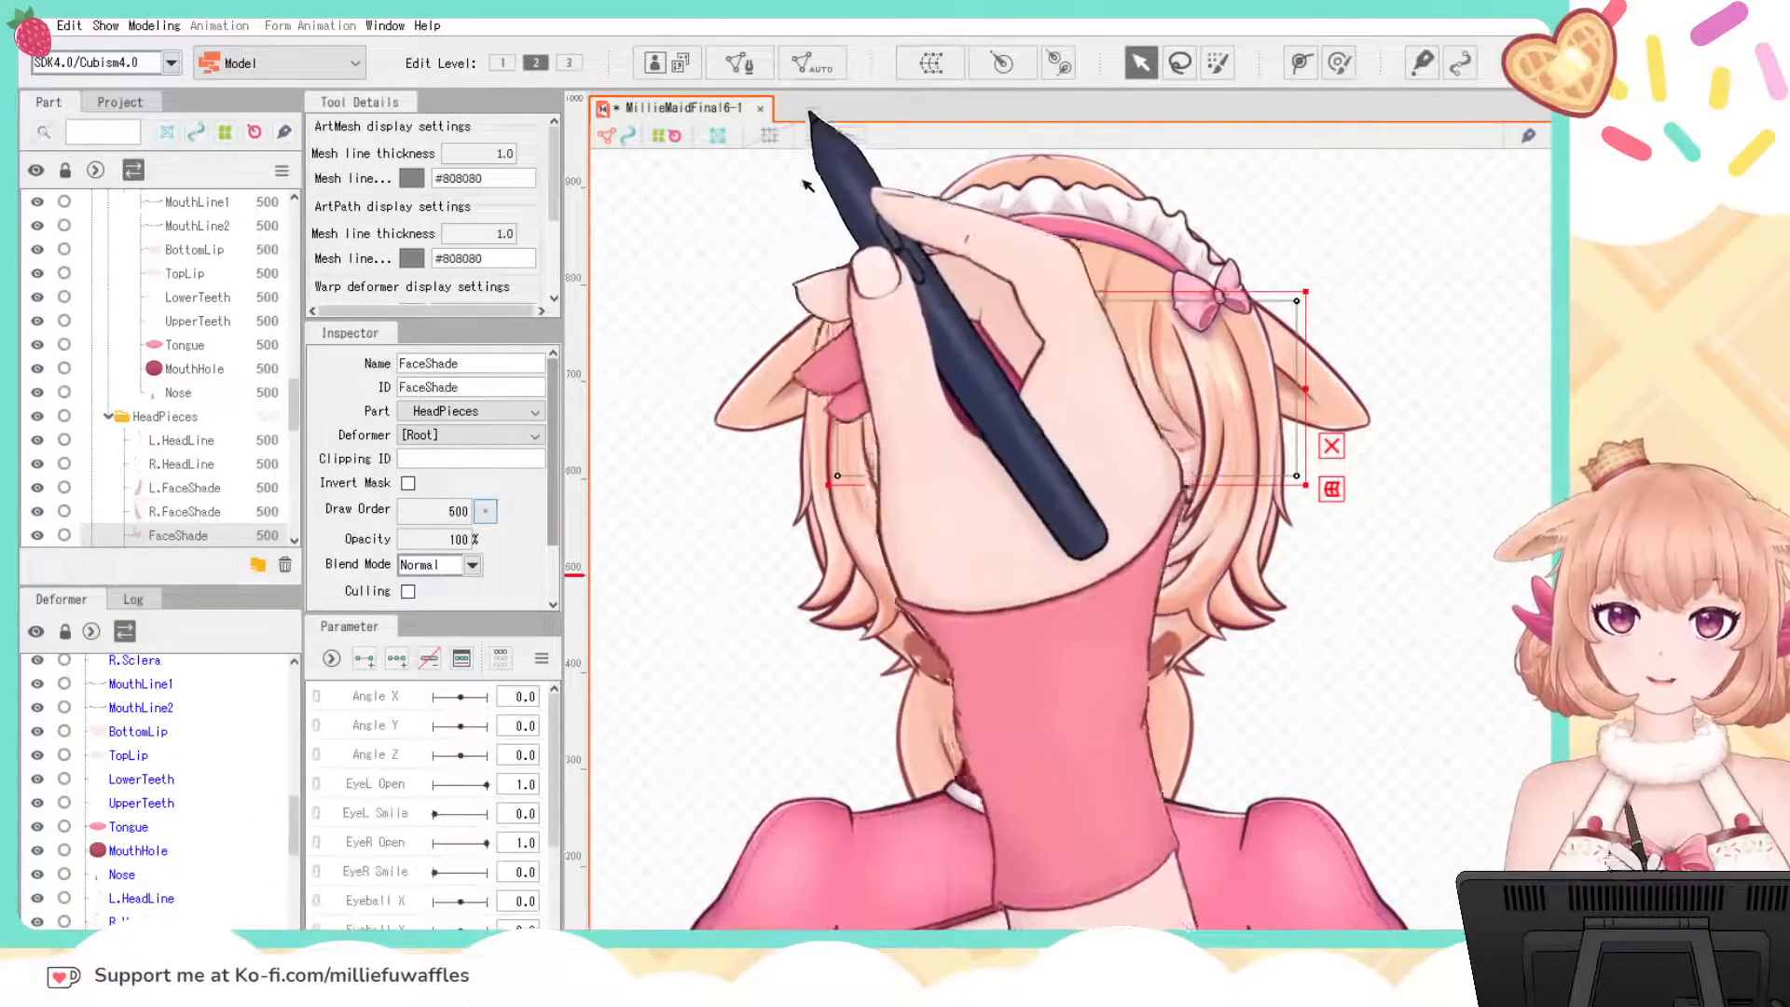
left_click(815, 63)
left_click(695, 515)
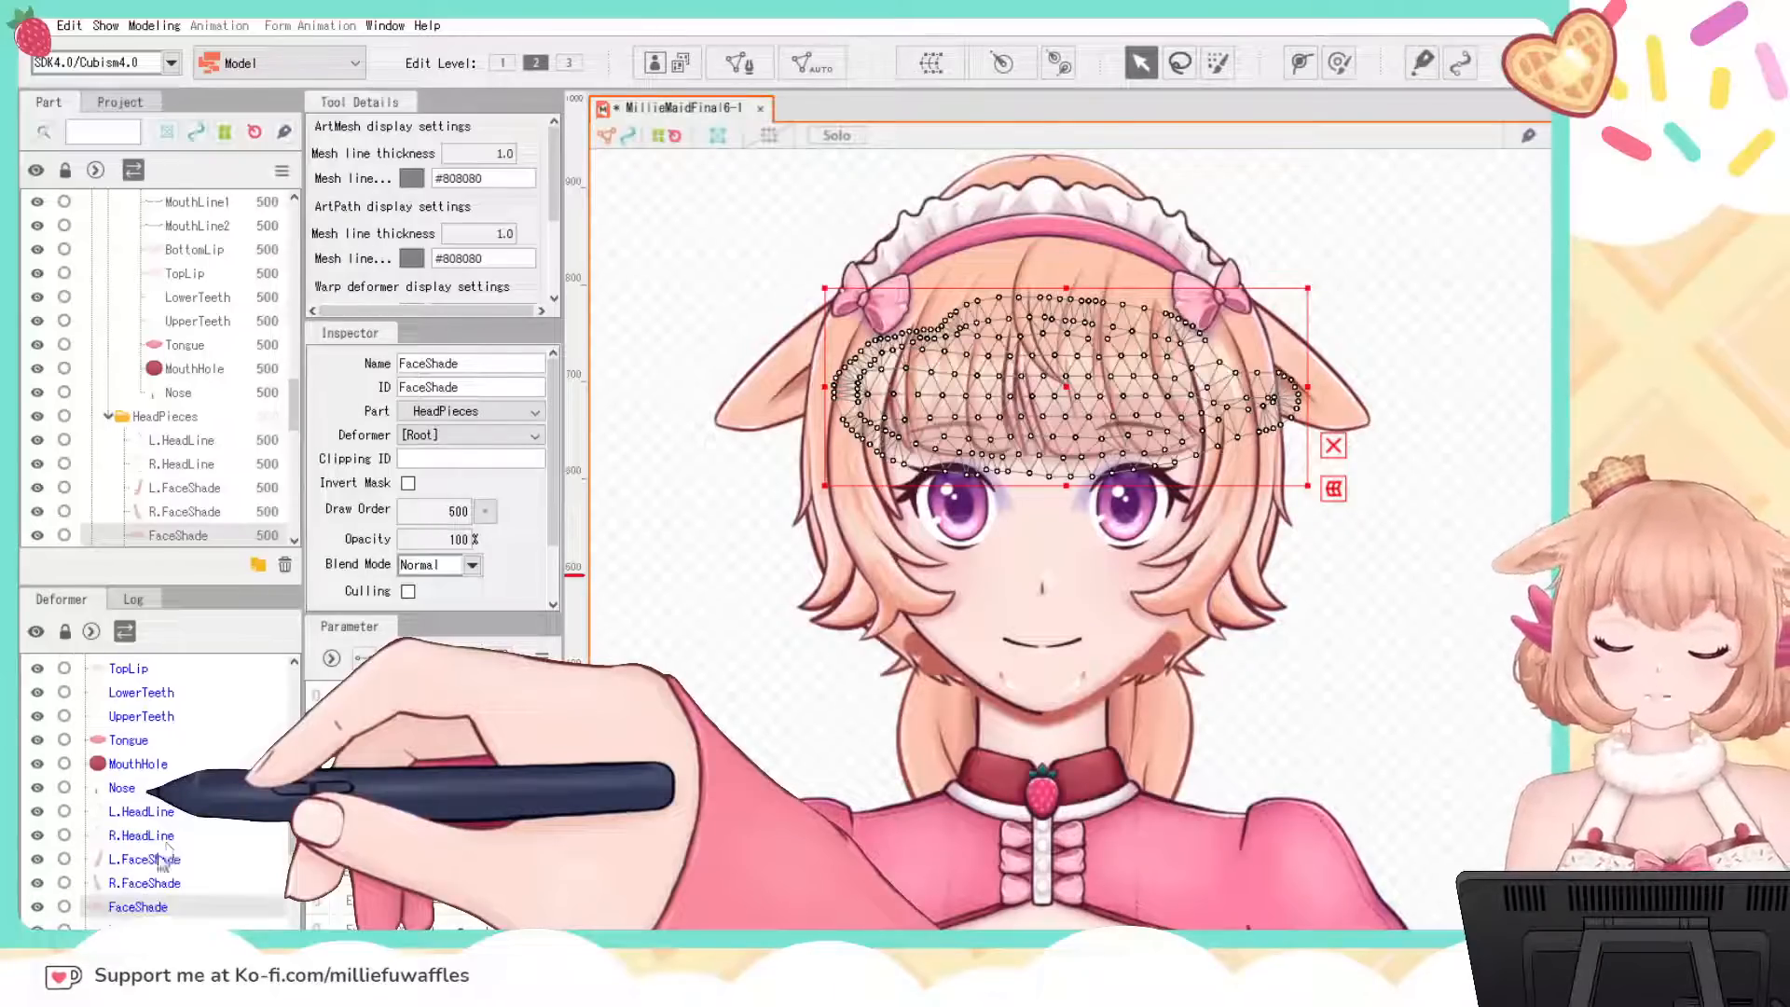
left_click(140, 929)
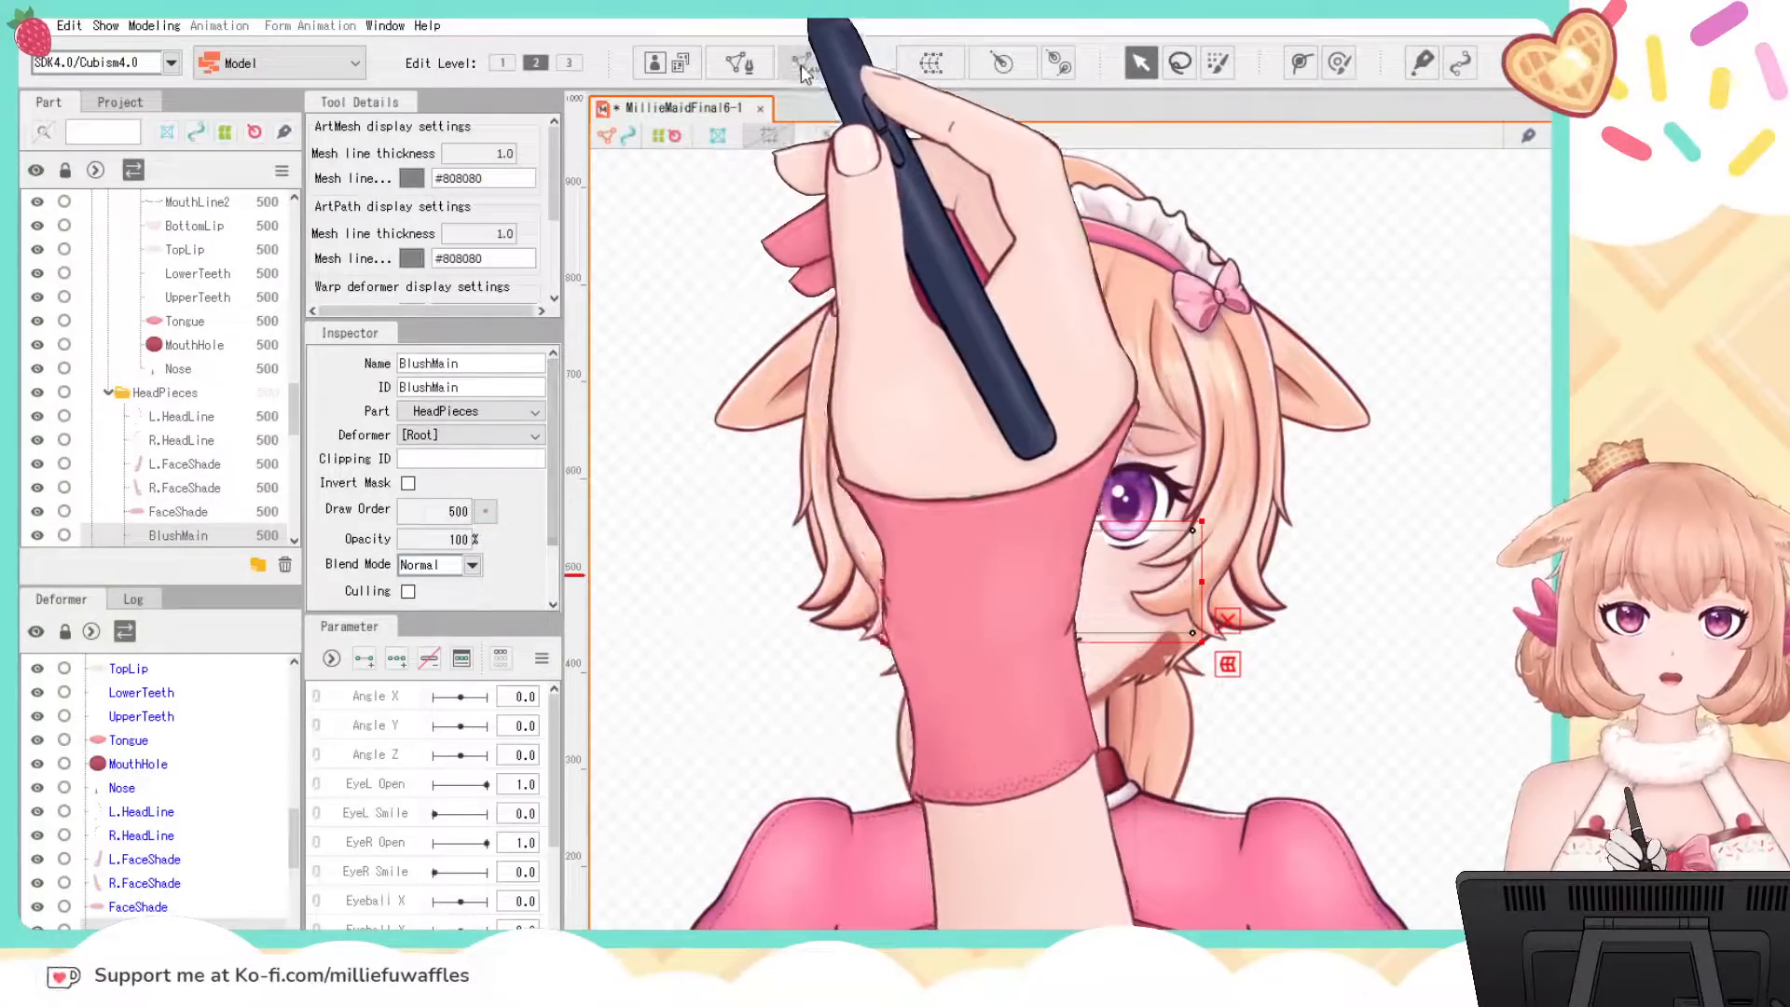
left_click(802, 66)
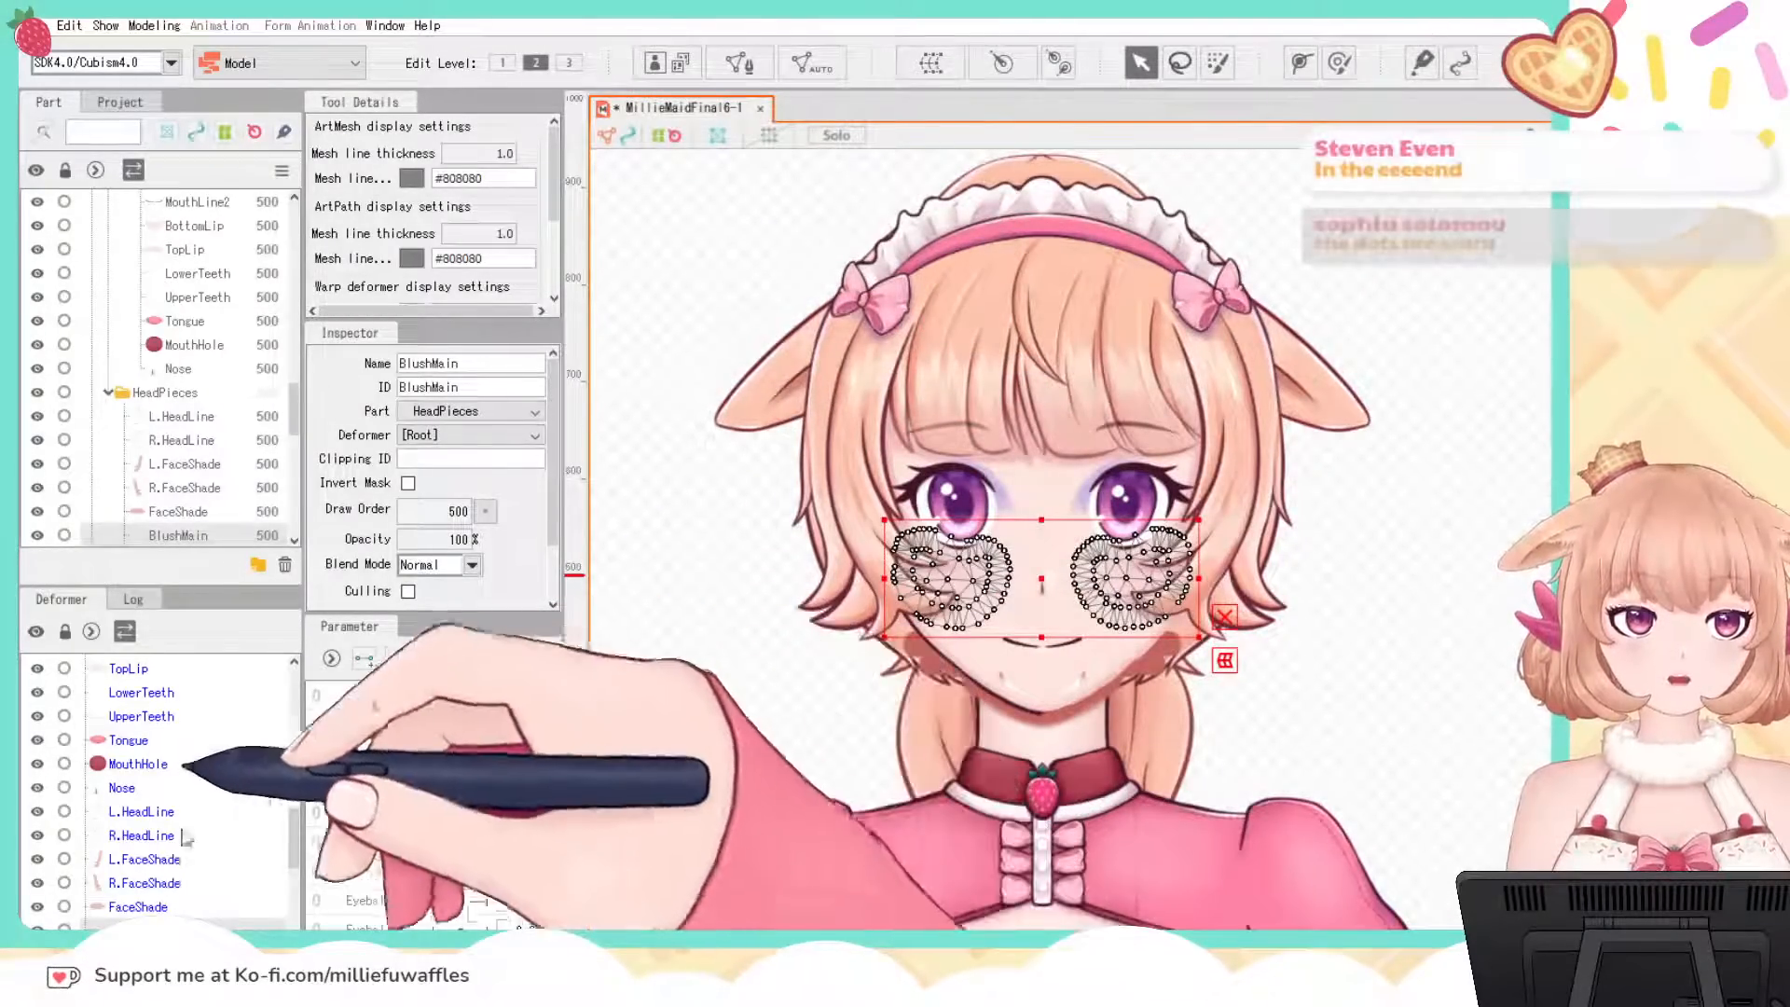
Step: Generate an automatic mesh for HeadColor, undo it once, and generate it again
left_click(100, 951)
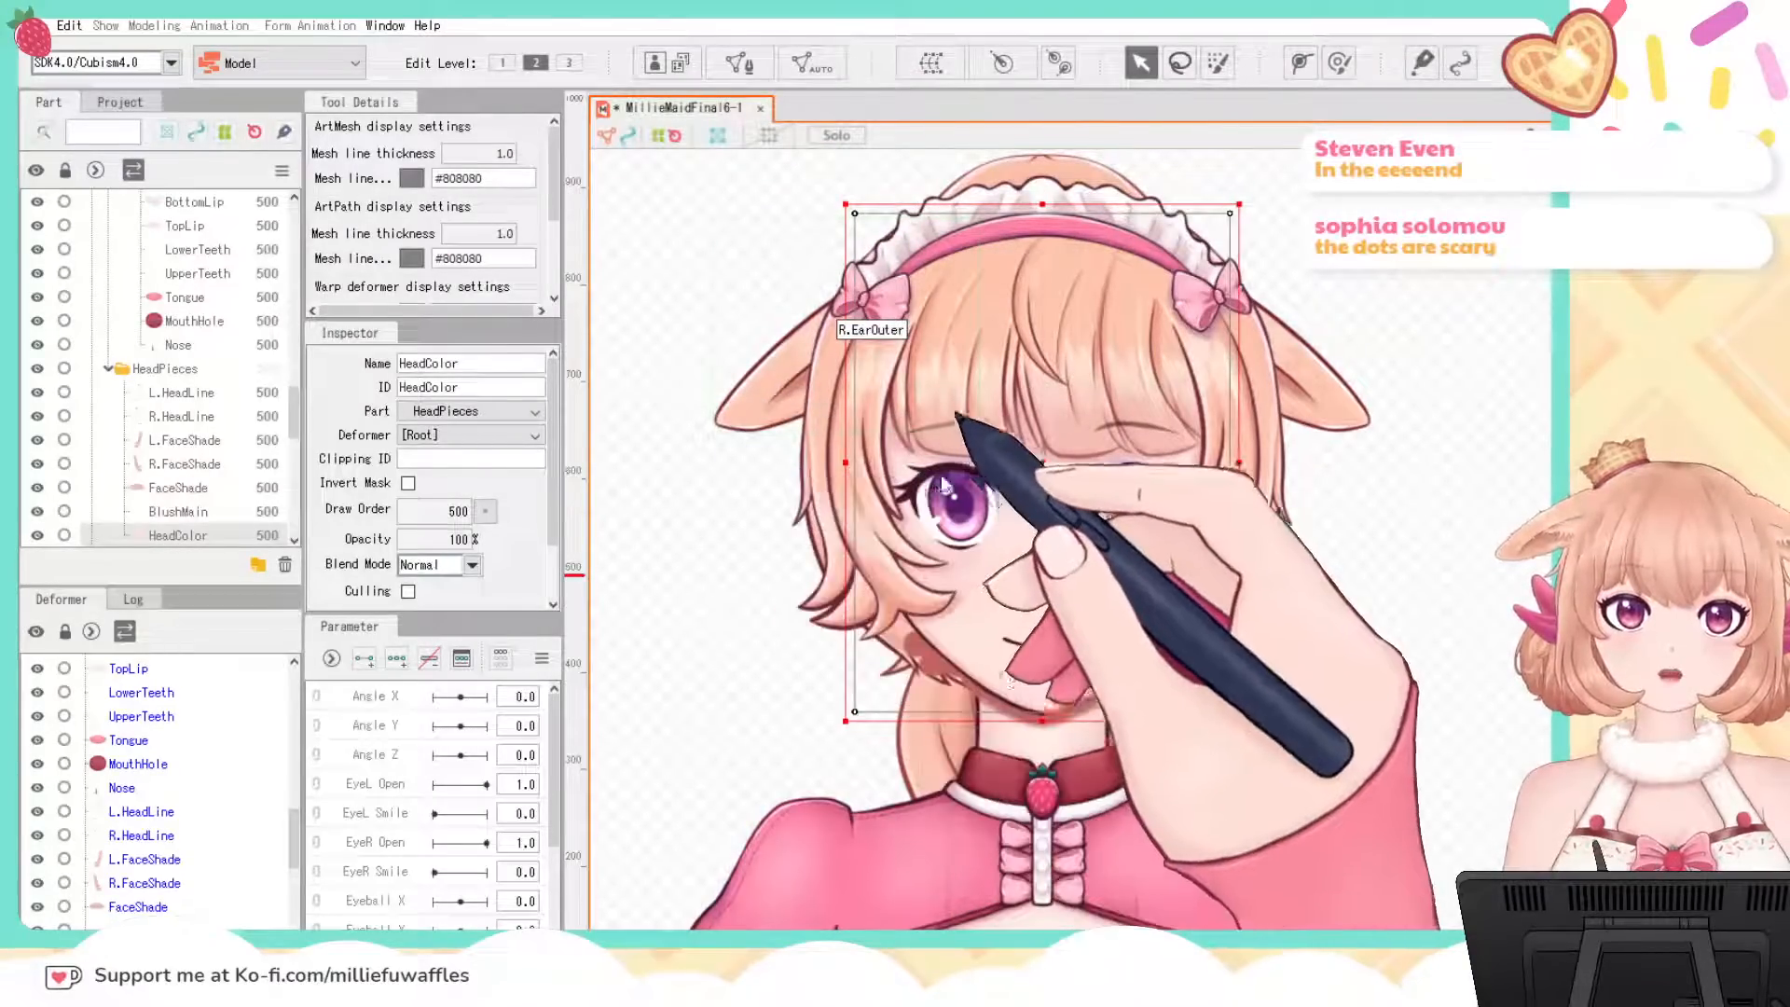
left_click(960, 490)
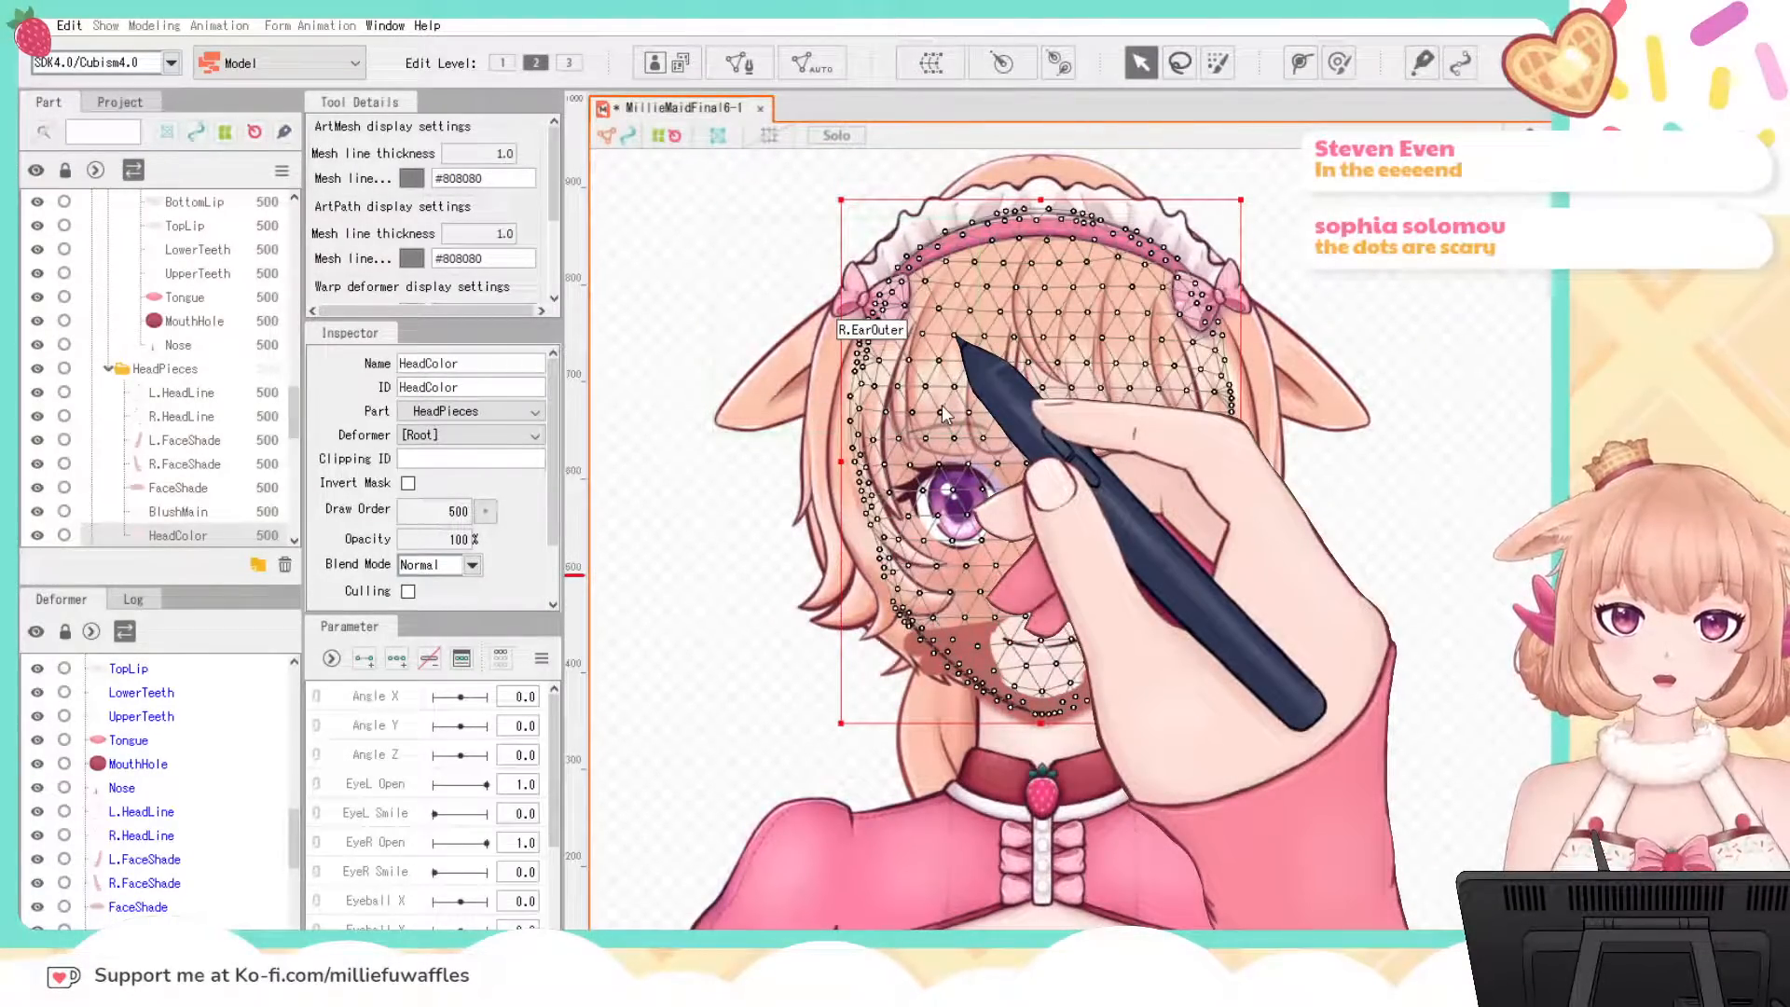
key("ctrl+z")
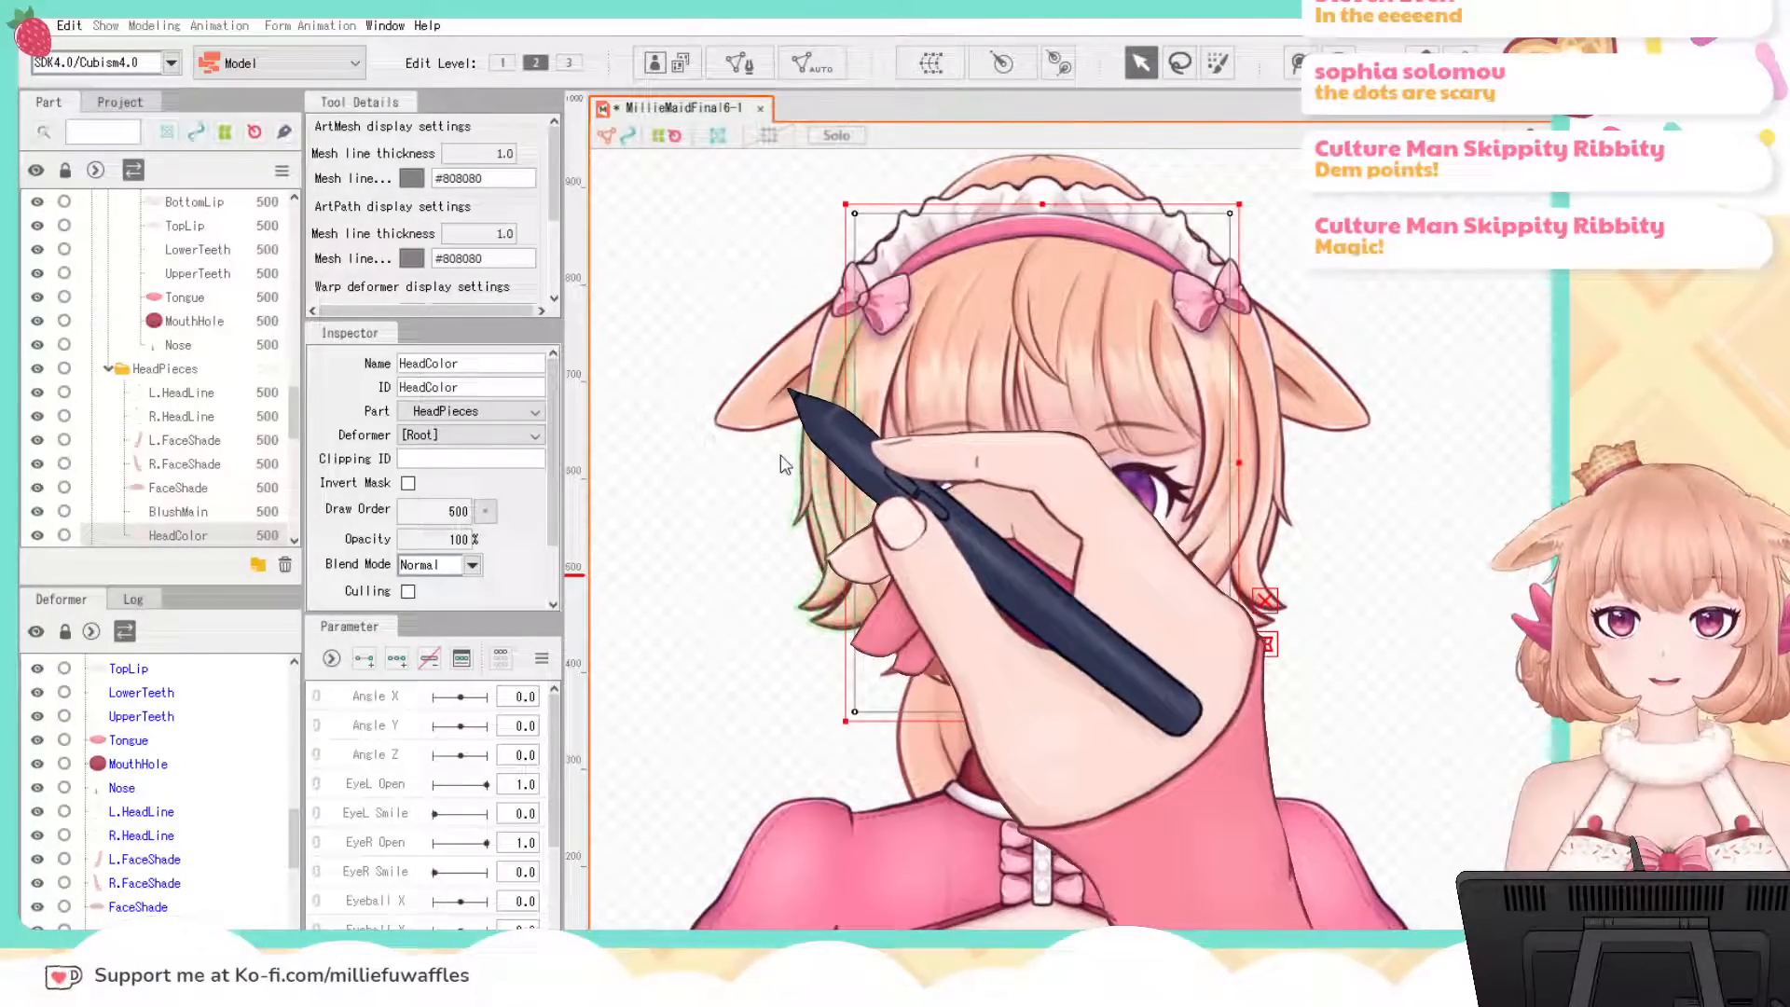
left_click(743, 511)
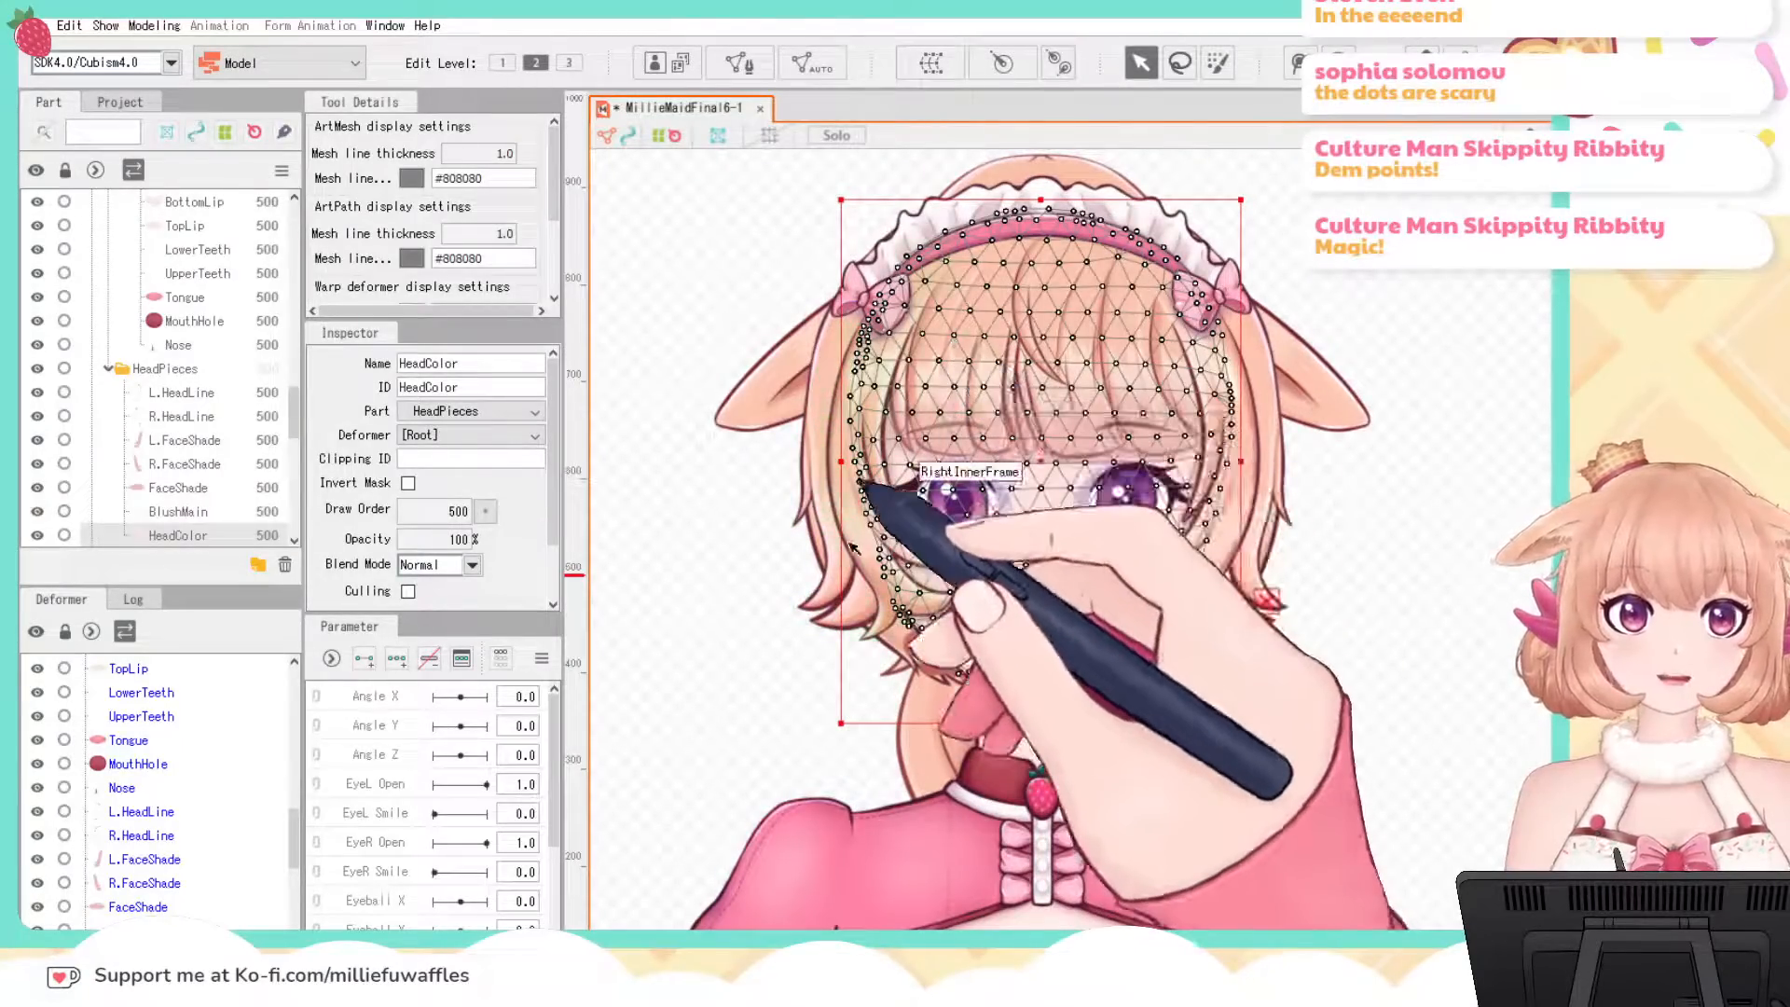
Step: Generate automatic meshes for the upper body's FrontBerry and FrontBows, and for the neck's Collar
left_click(1033, 726)
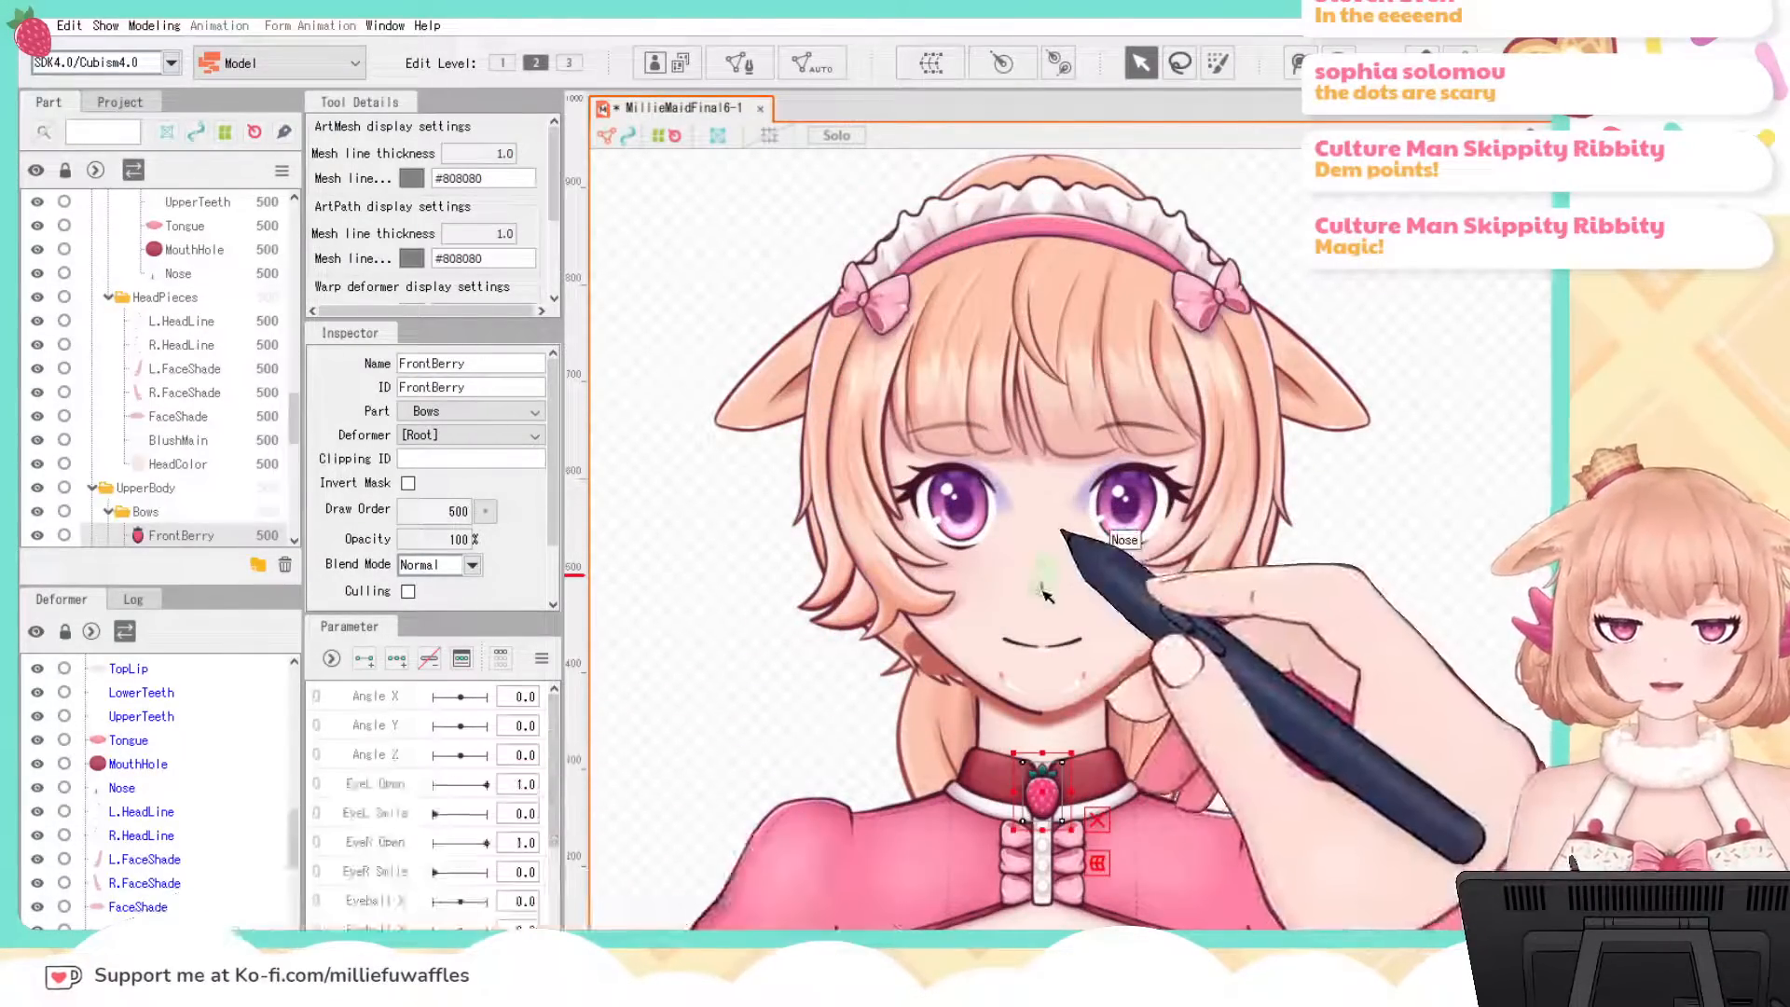
left_click_drag(1166, 723, 1165, 551)
scroll(1164, 536, "up", 3)
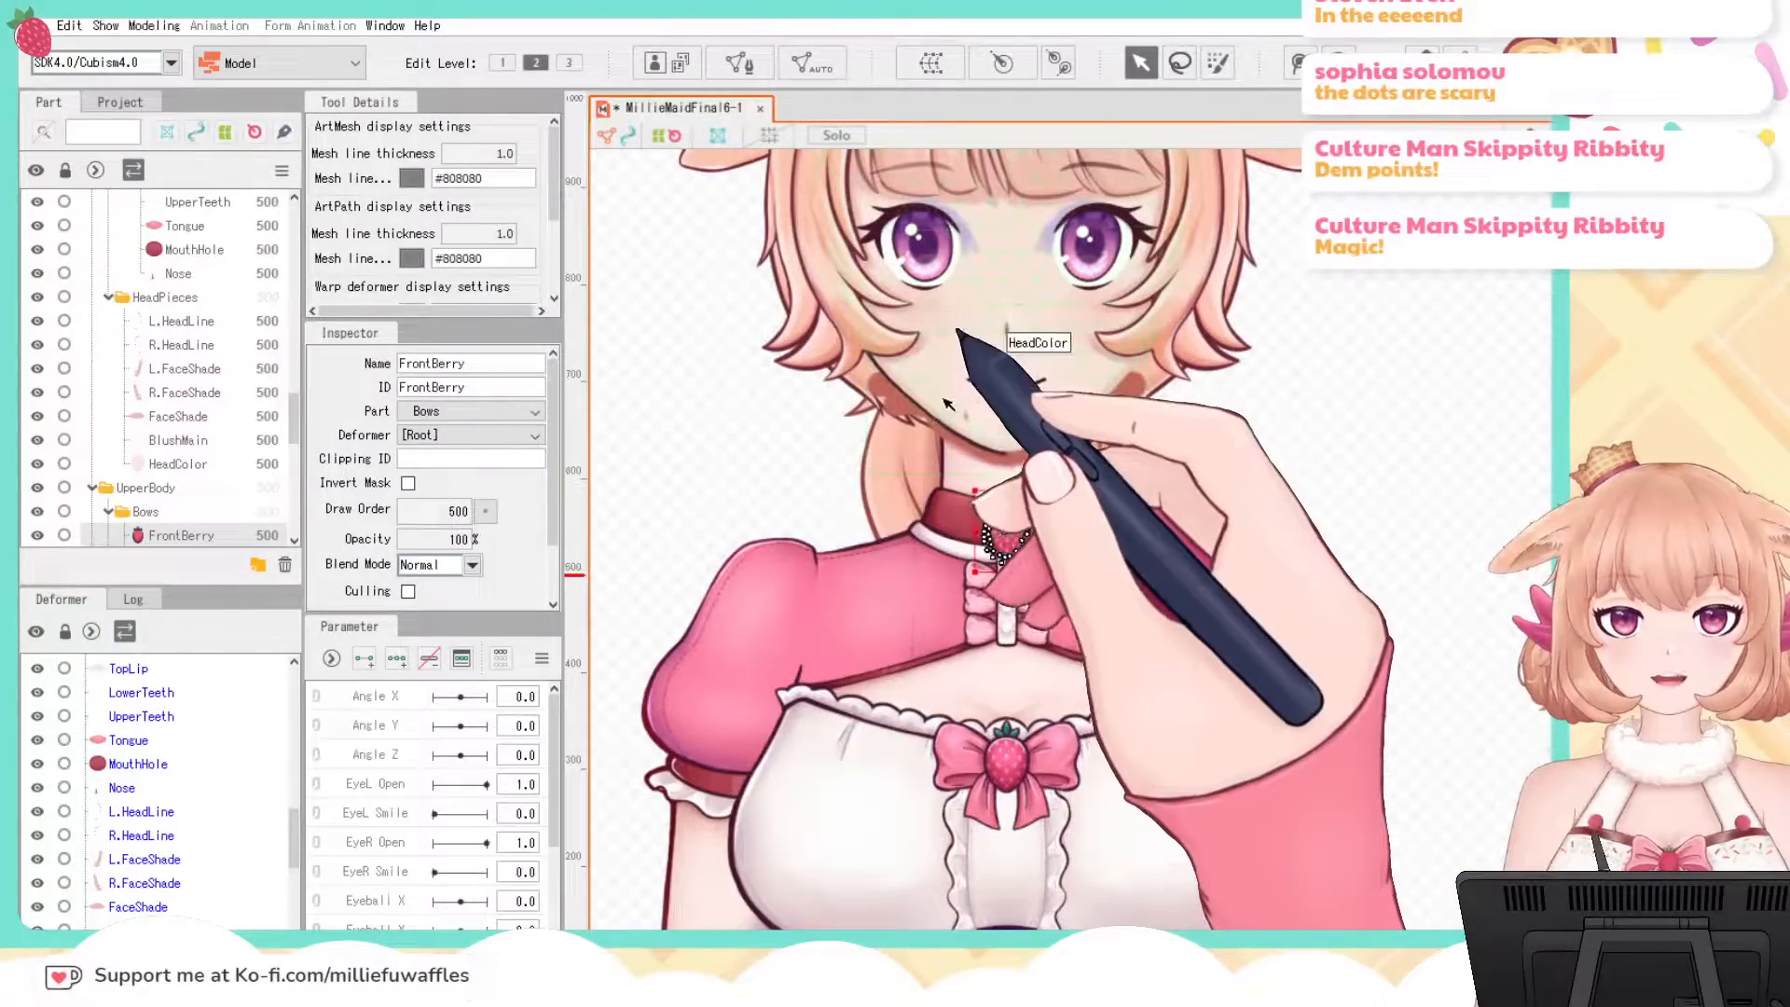
left_click(198, 997)
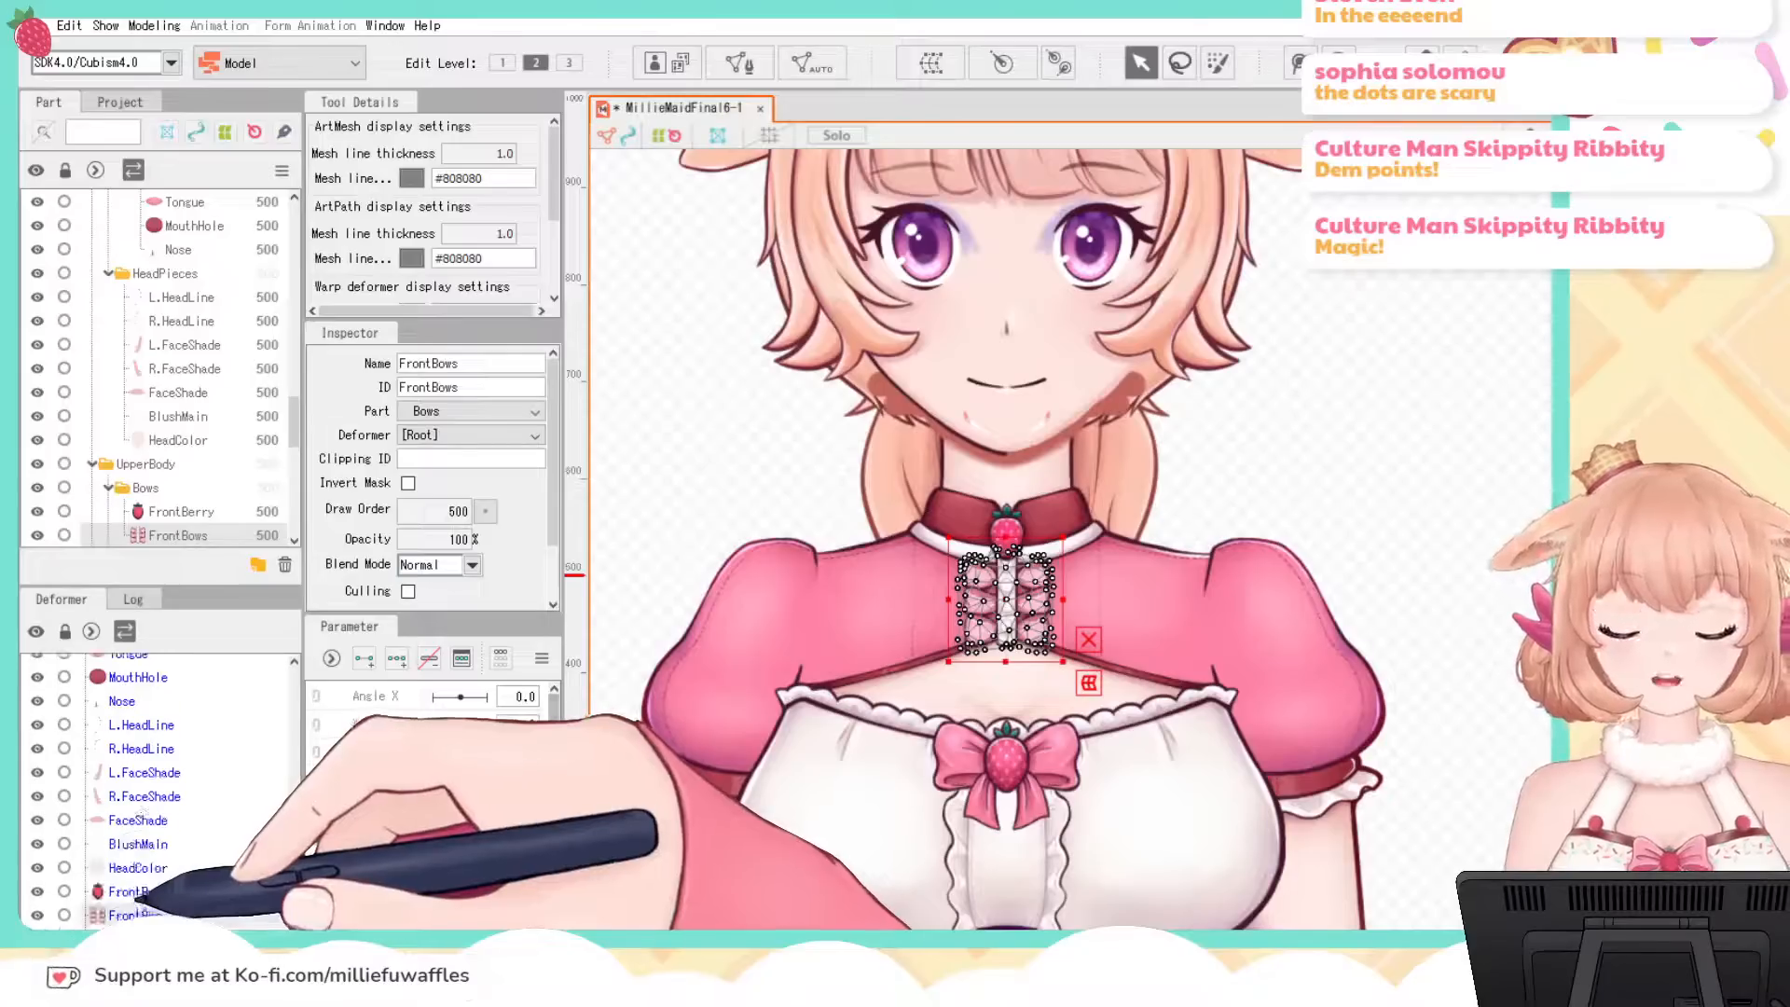
left_click(941, 503)
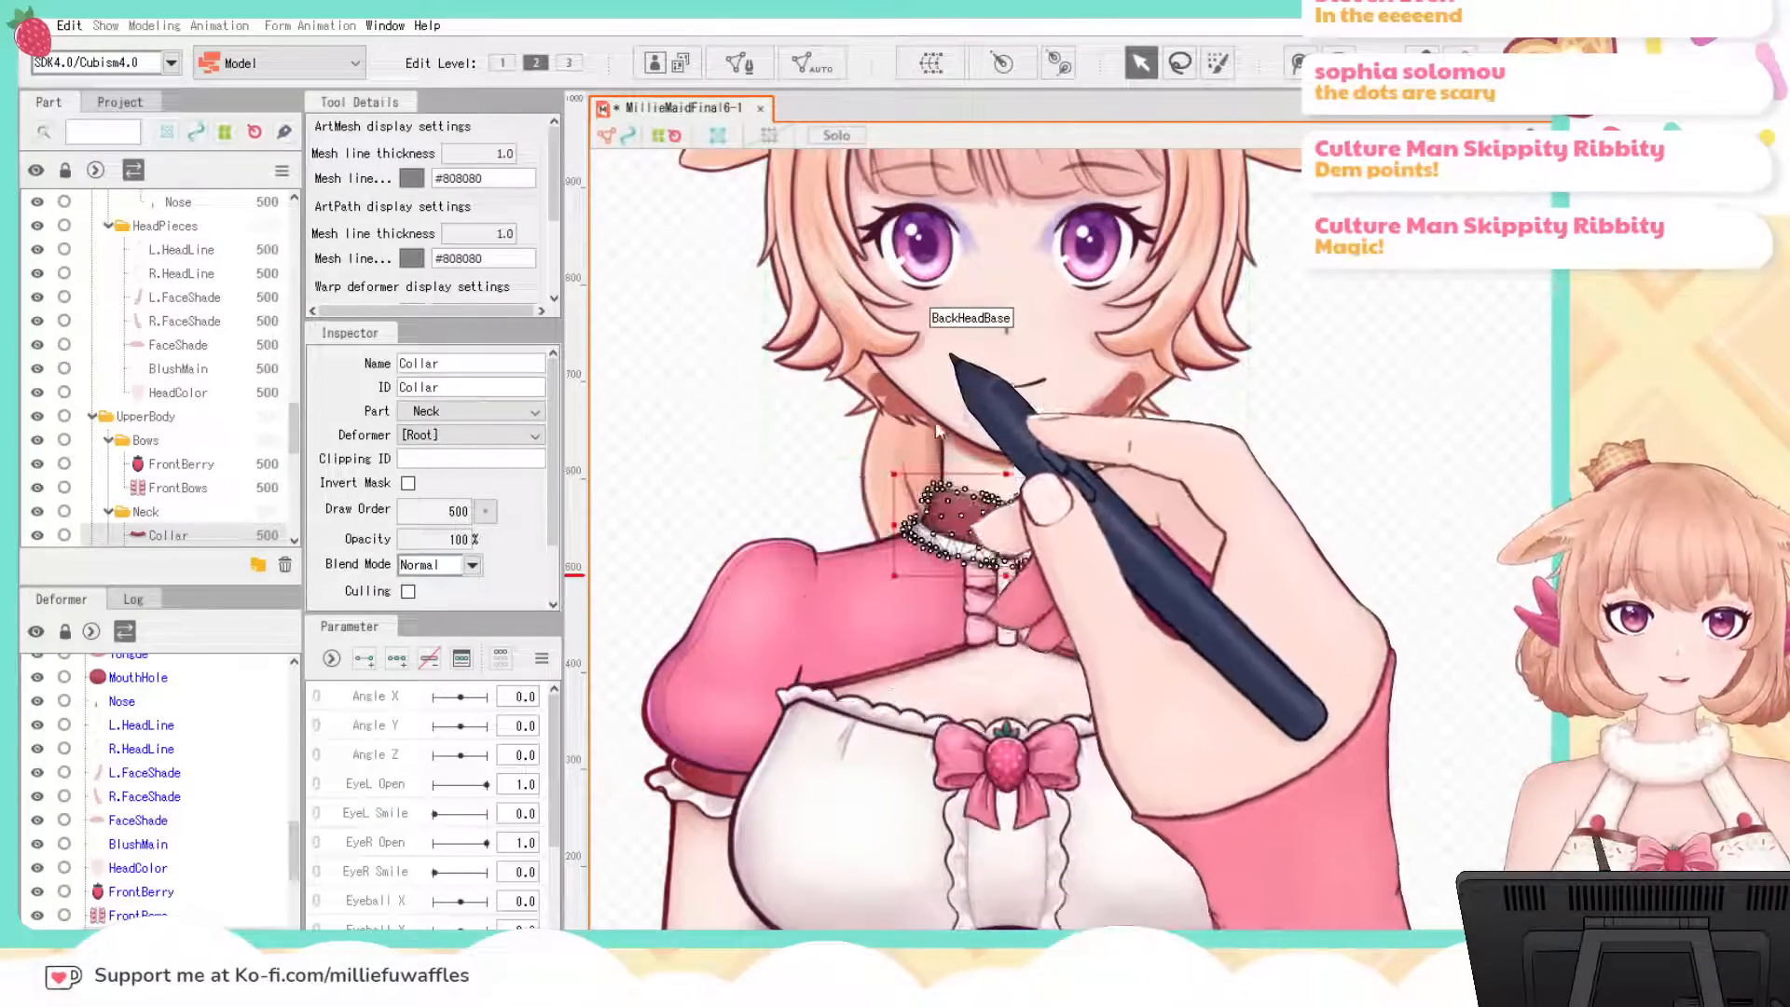
Step: Generate automatic meshes for the neck's NeckHeadShade, NeckColor and NeckHairShade
scroll(141, 879, "down", 2)
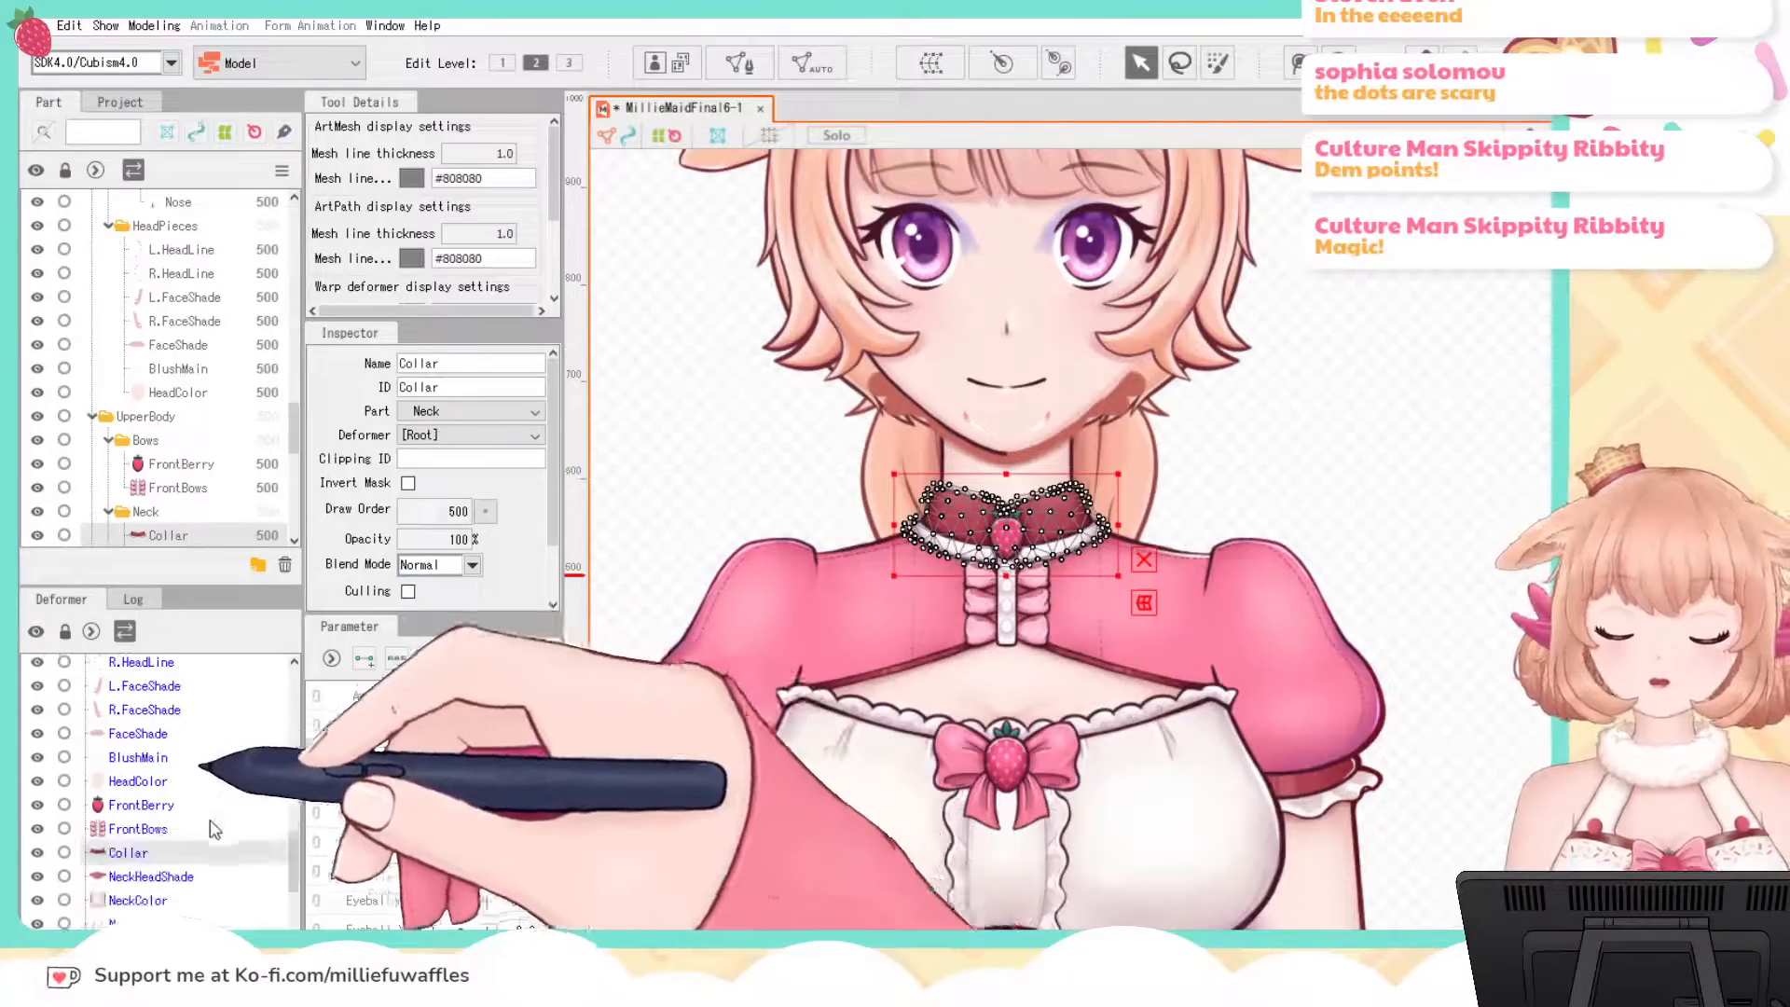
left_click(141, 877)
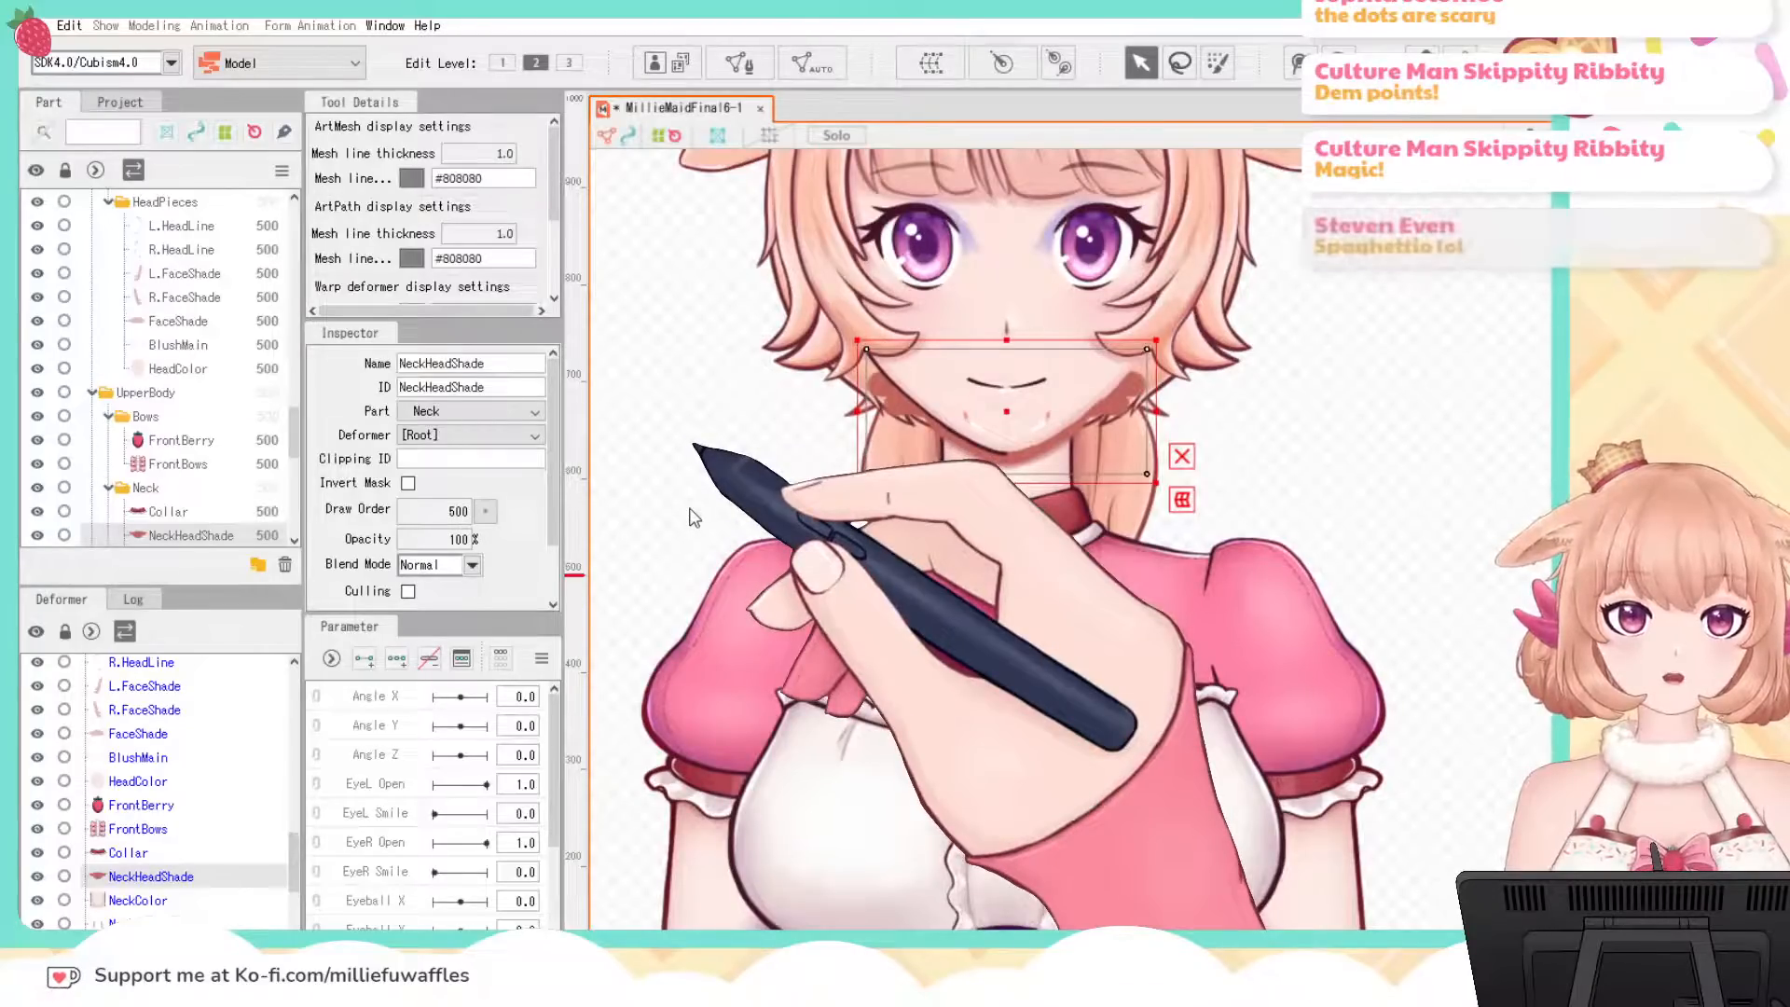
left_click(689, 509)
left_click(968, 400)
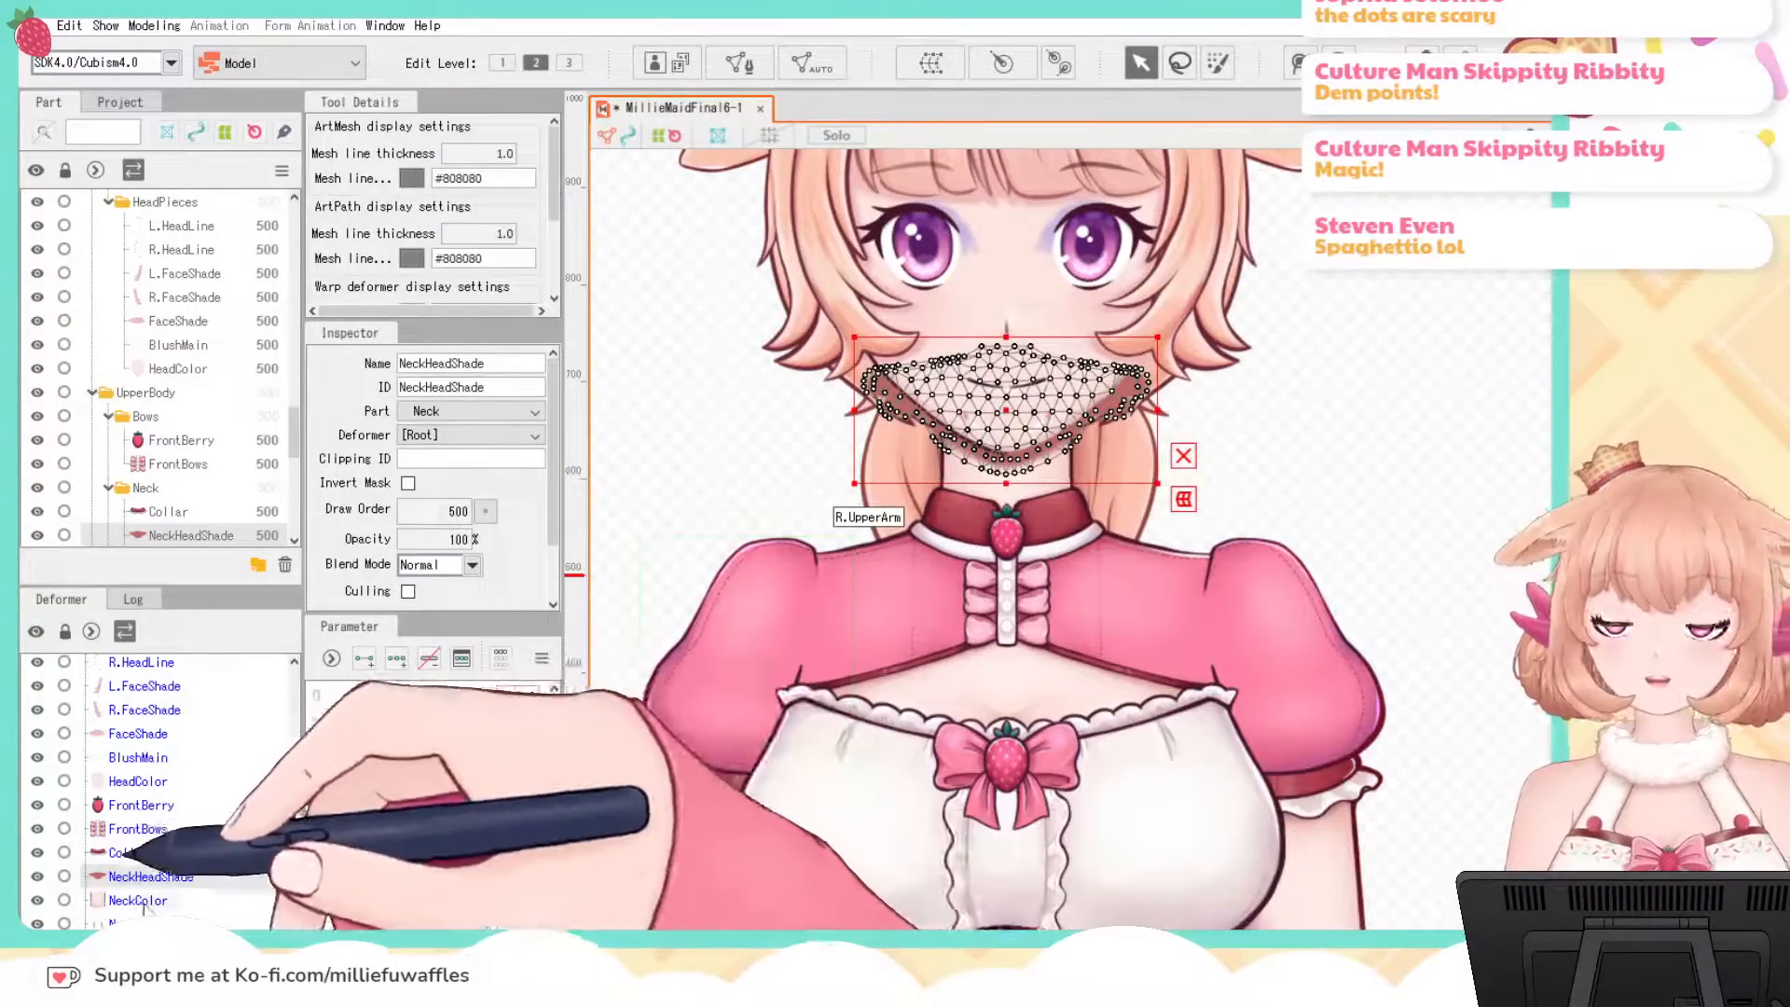
left_click(140, 901)
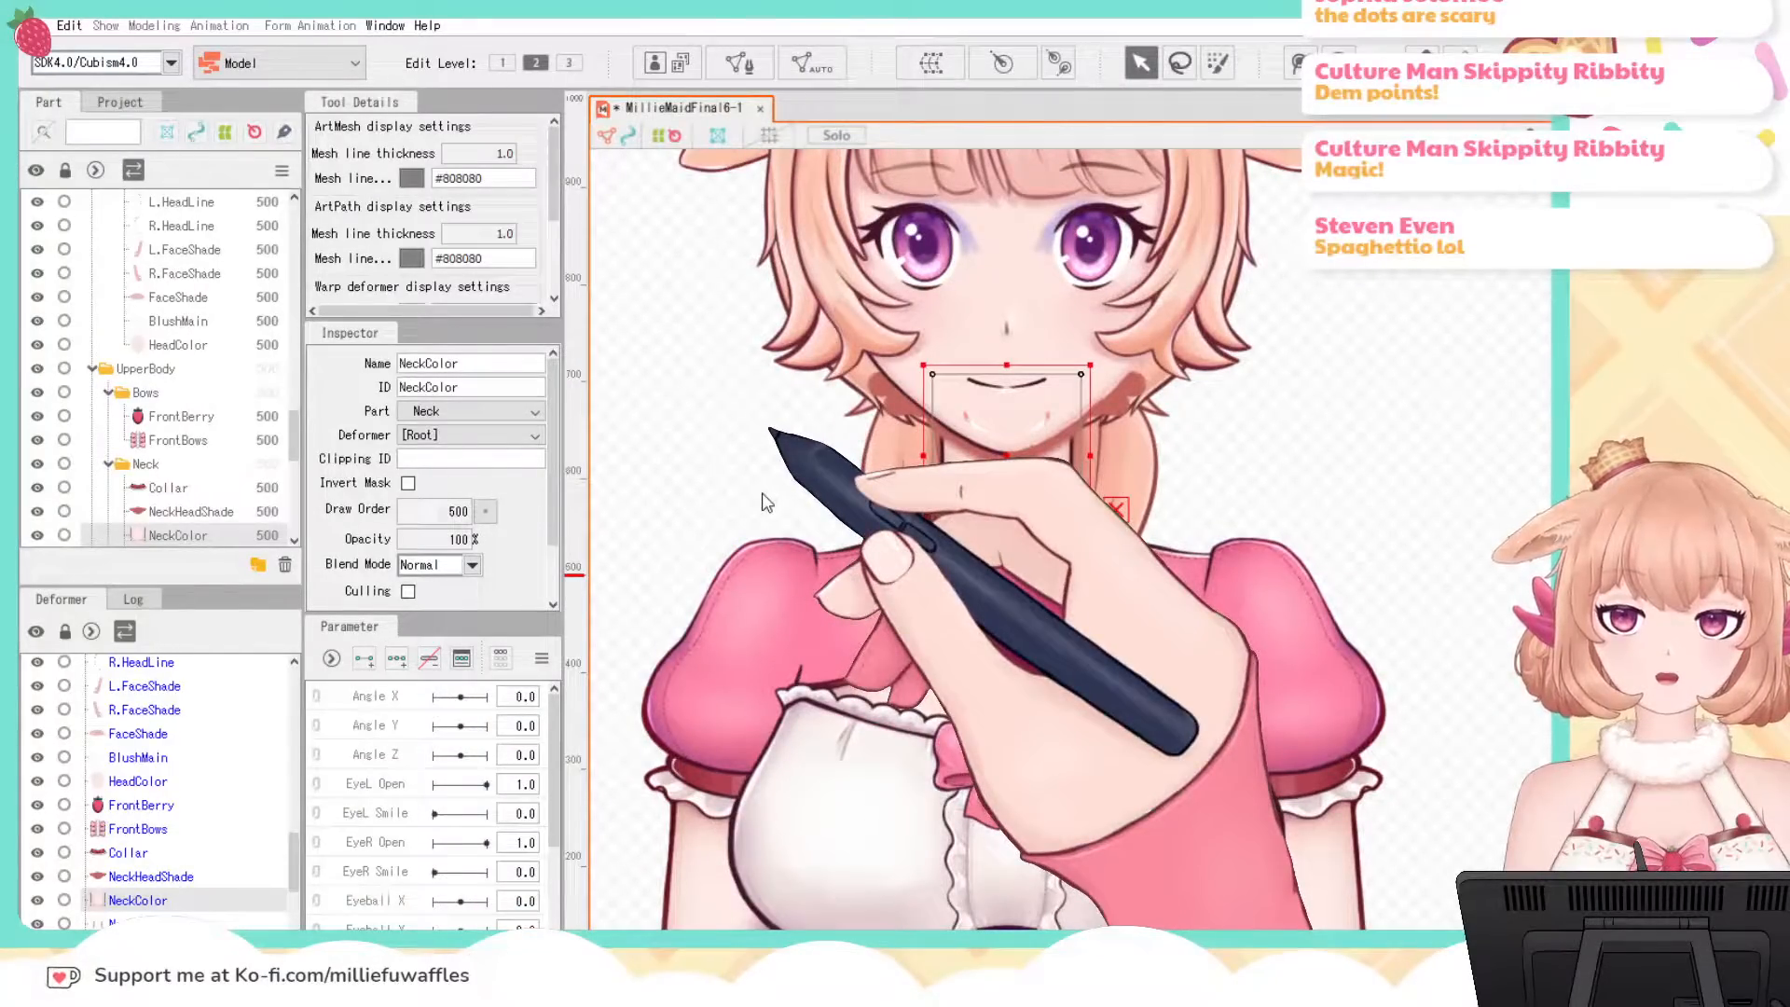
left_click(727, 479)
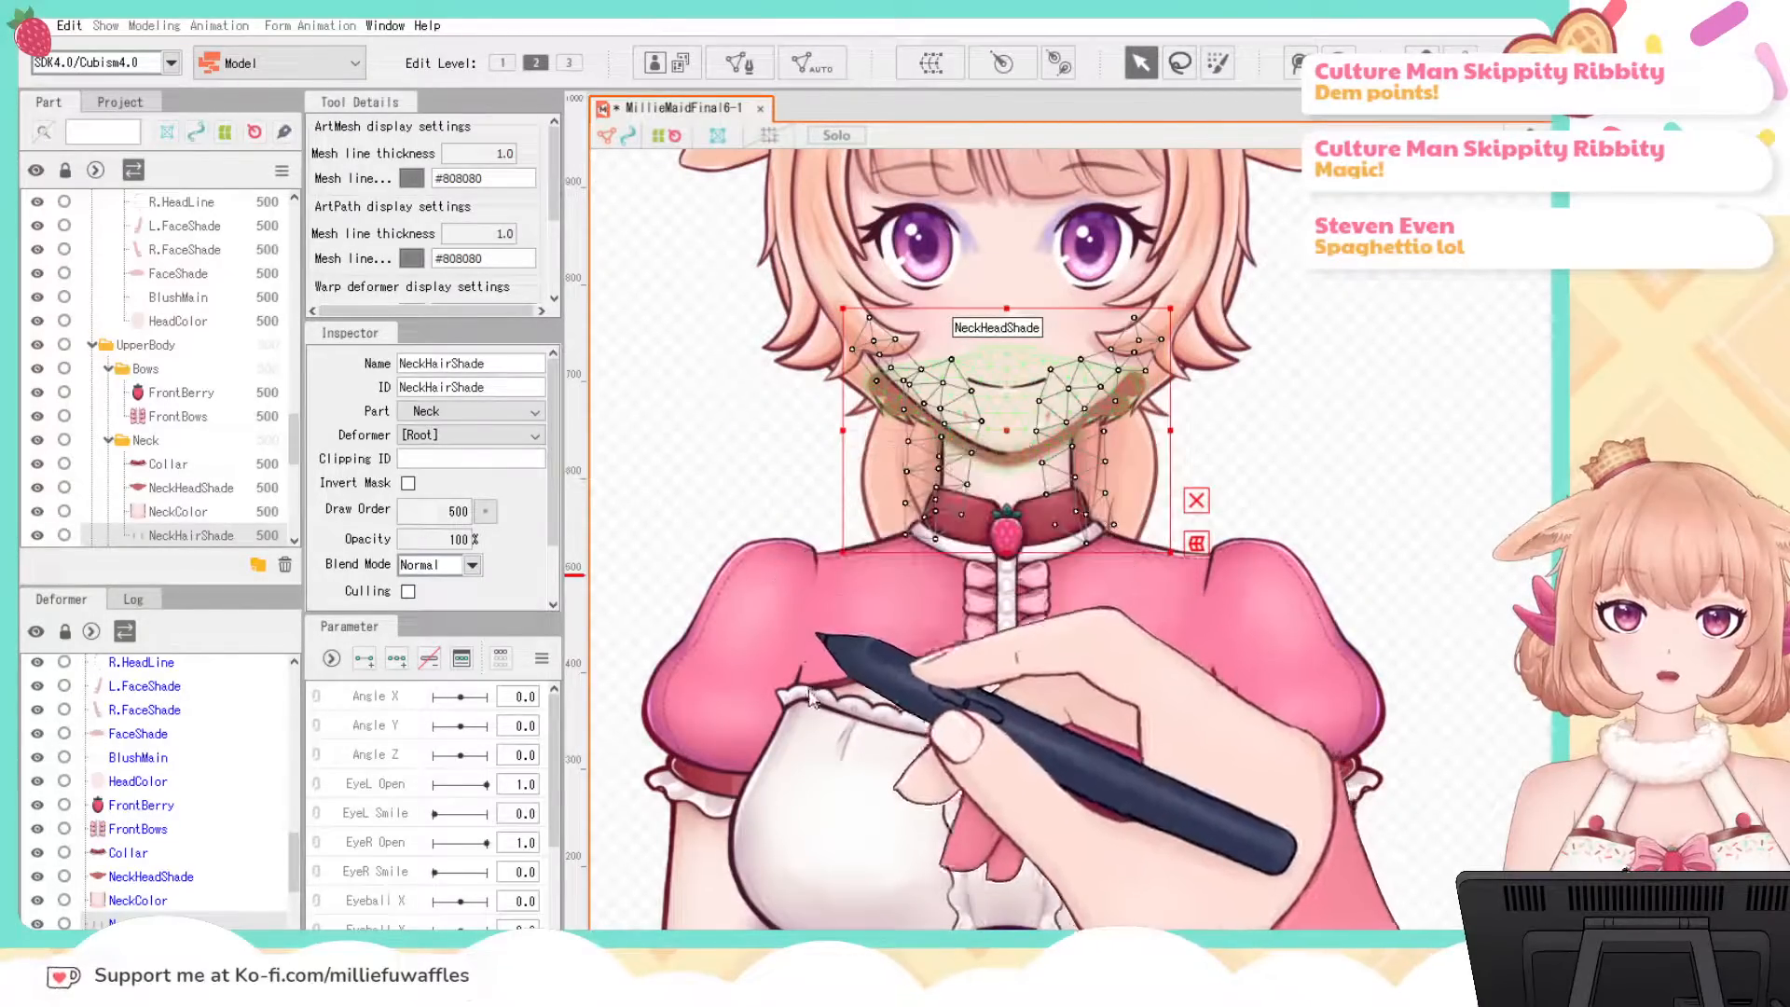
Step: Generate automatic meshes for the top's L.ShoulderLine and R.ShoulderLine, and for BoobaBerry on the chest bow
left_click(1202, 527)
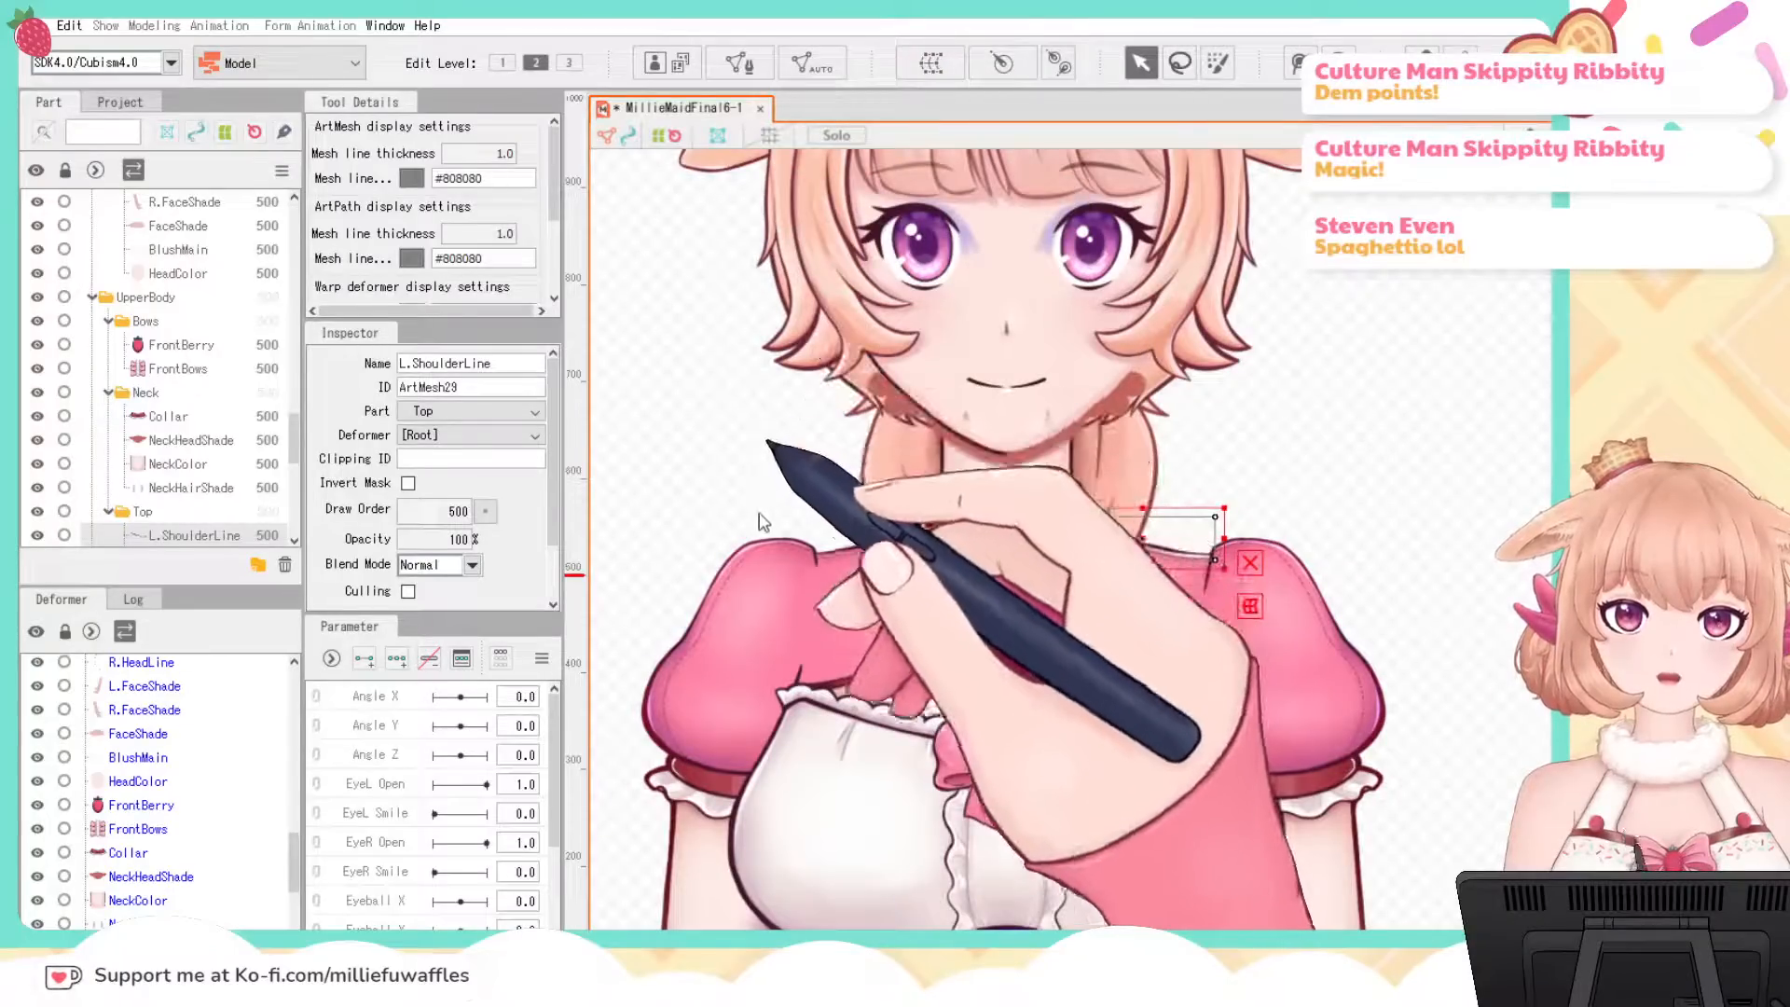
left_click(773, 518)
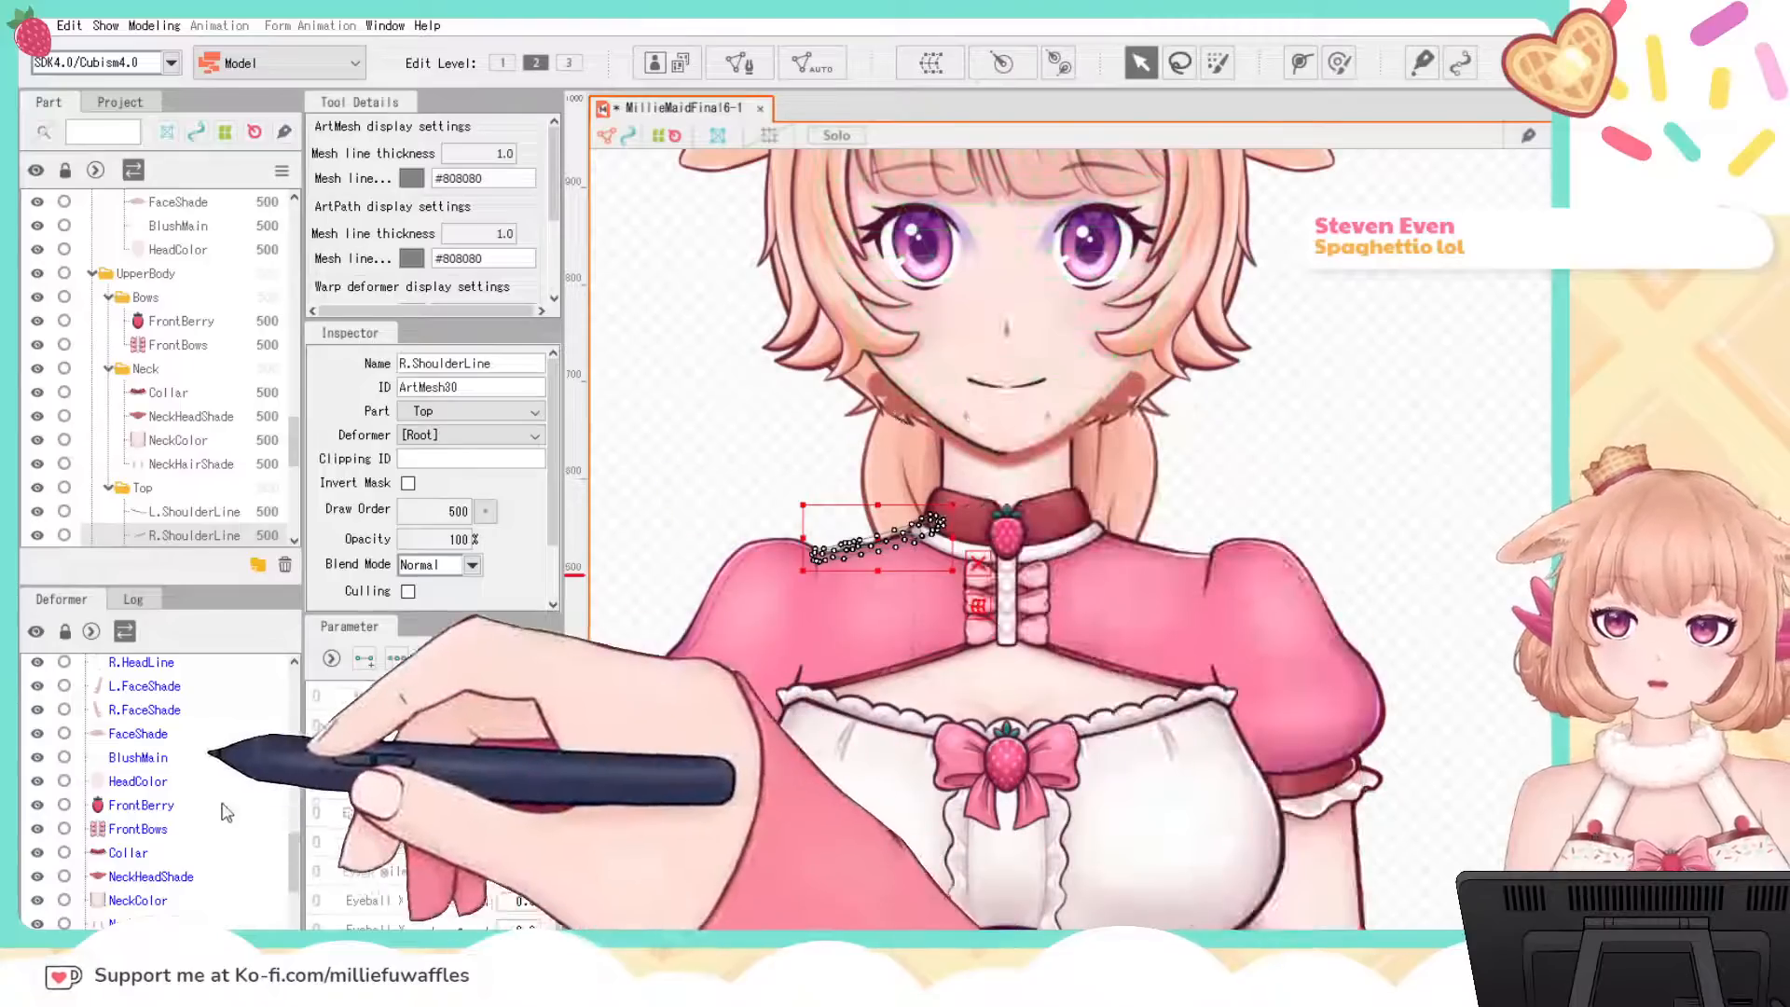
scroll(159, 792, "down", 3)
left_click(139, 822)
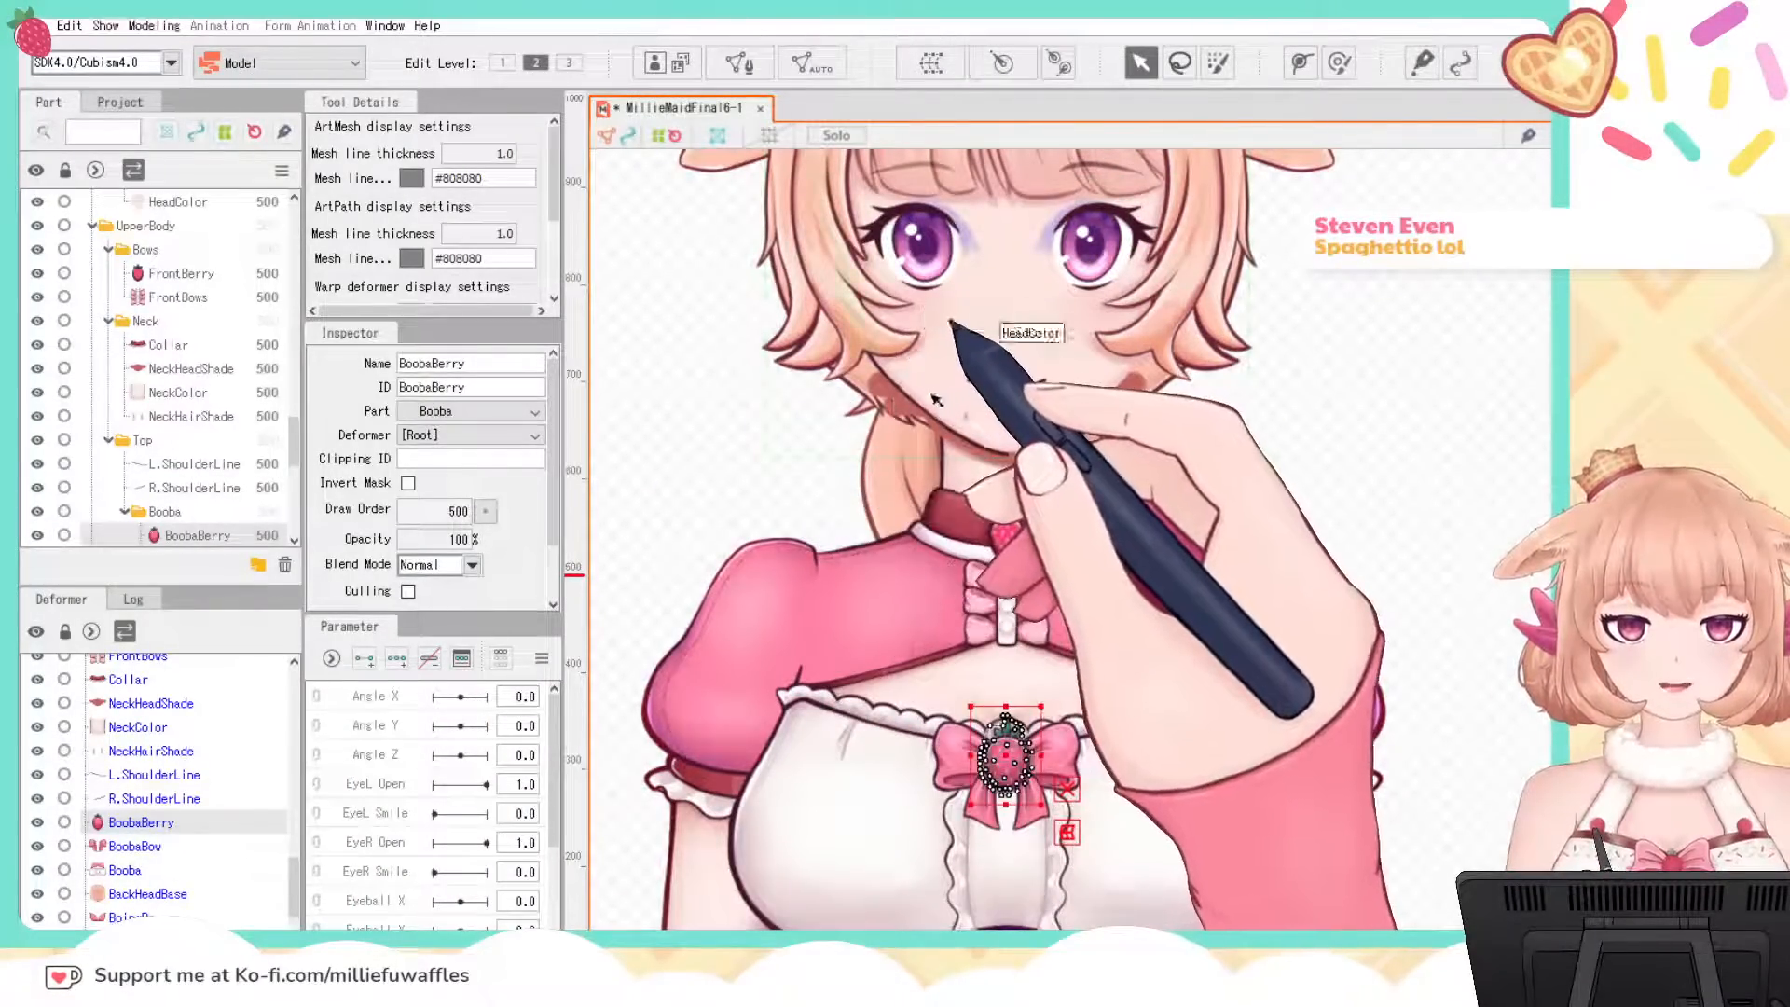
Step: Auto-generate meshes for the BoobaBow and Booba parts
left_click(135, 847)
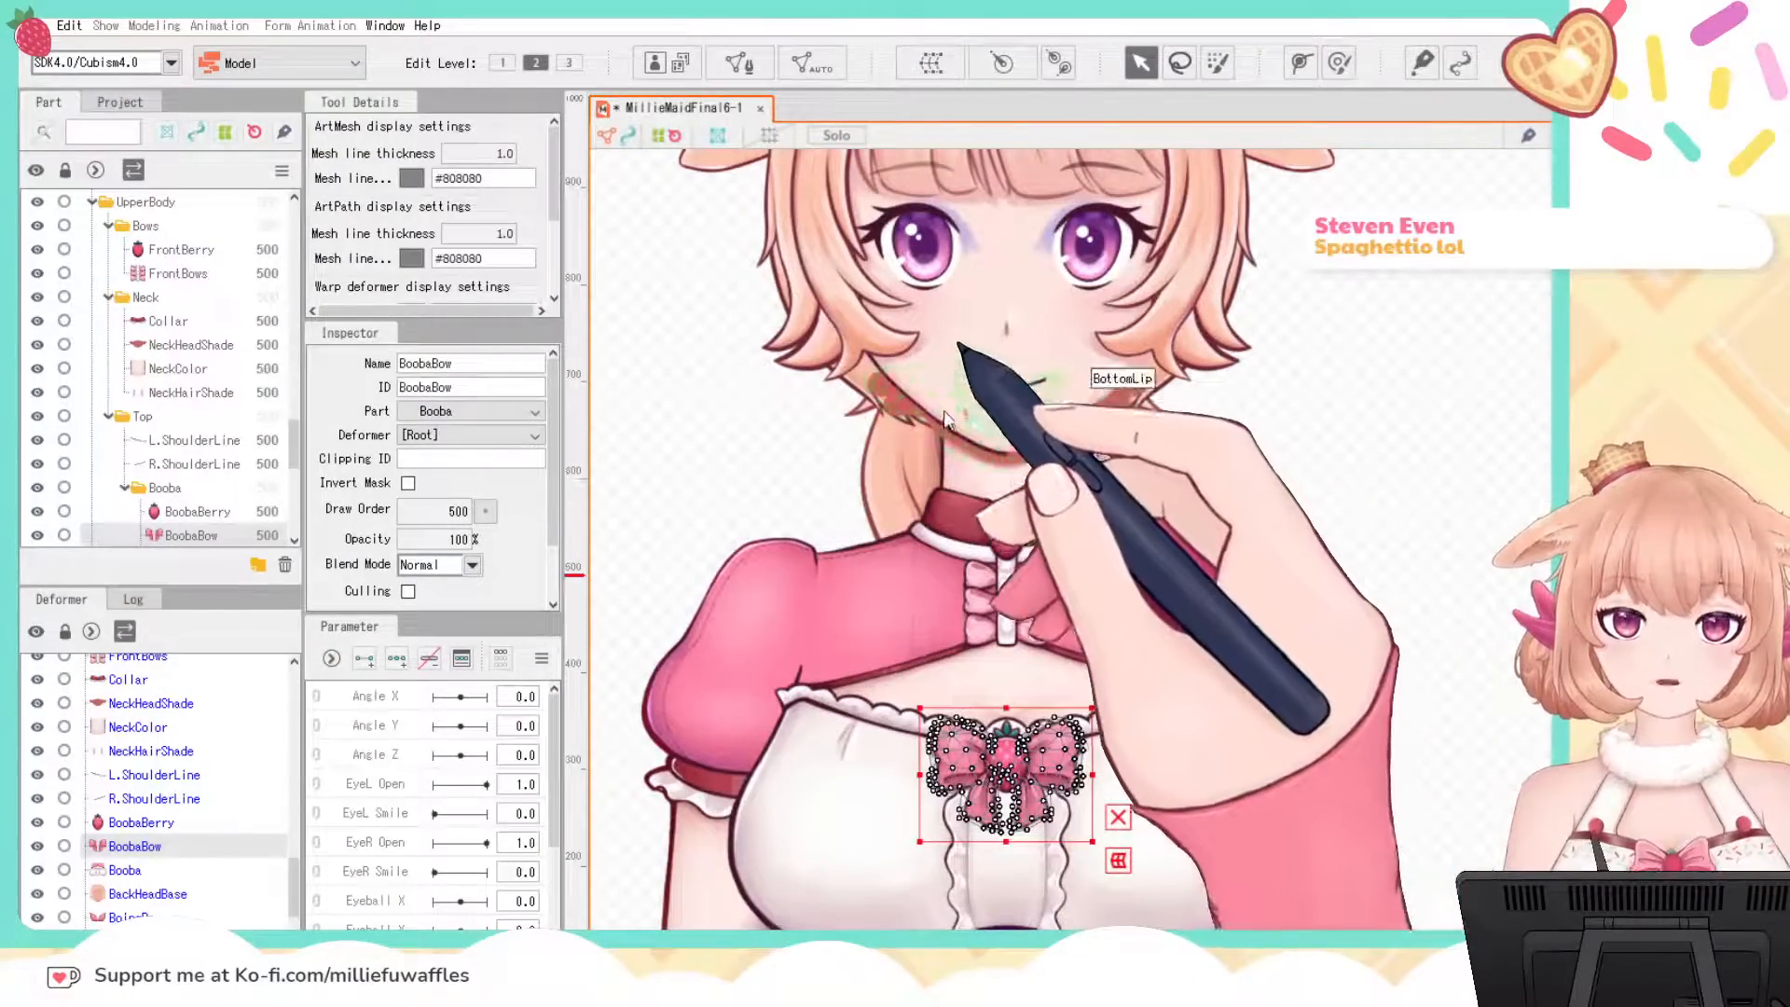
left_click(126, 870)
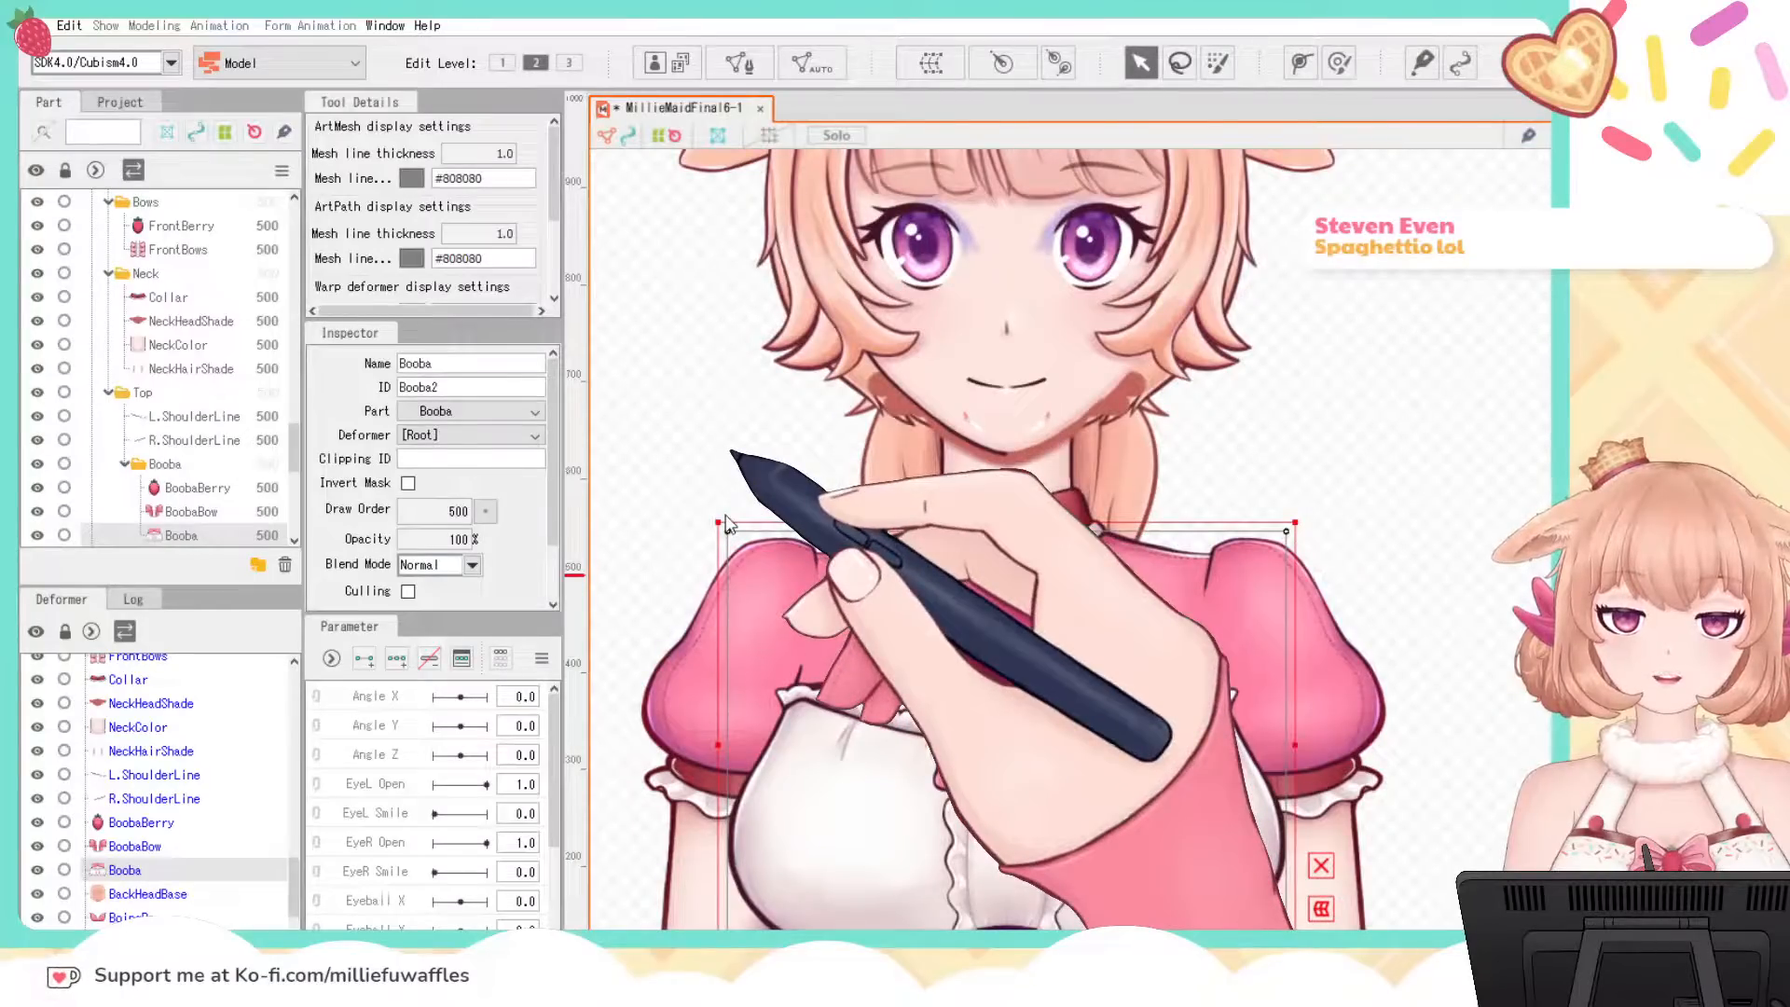
left_click(727, 518)
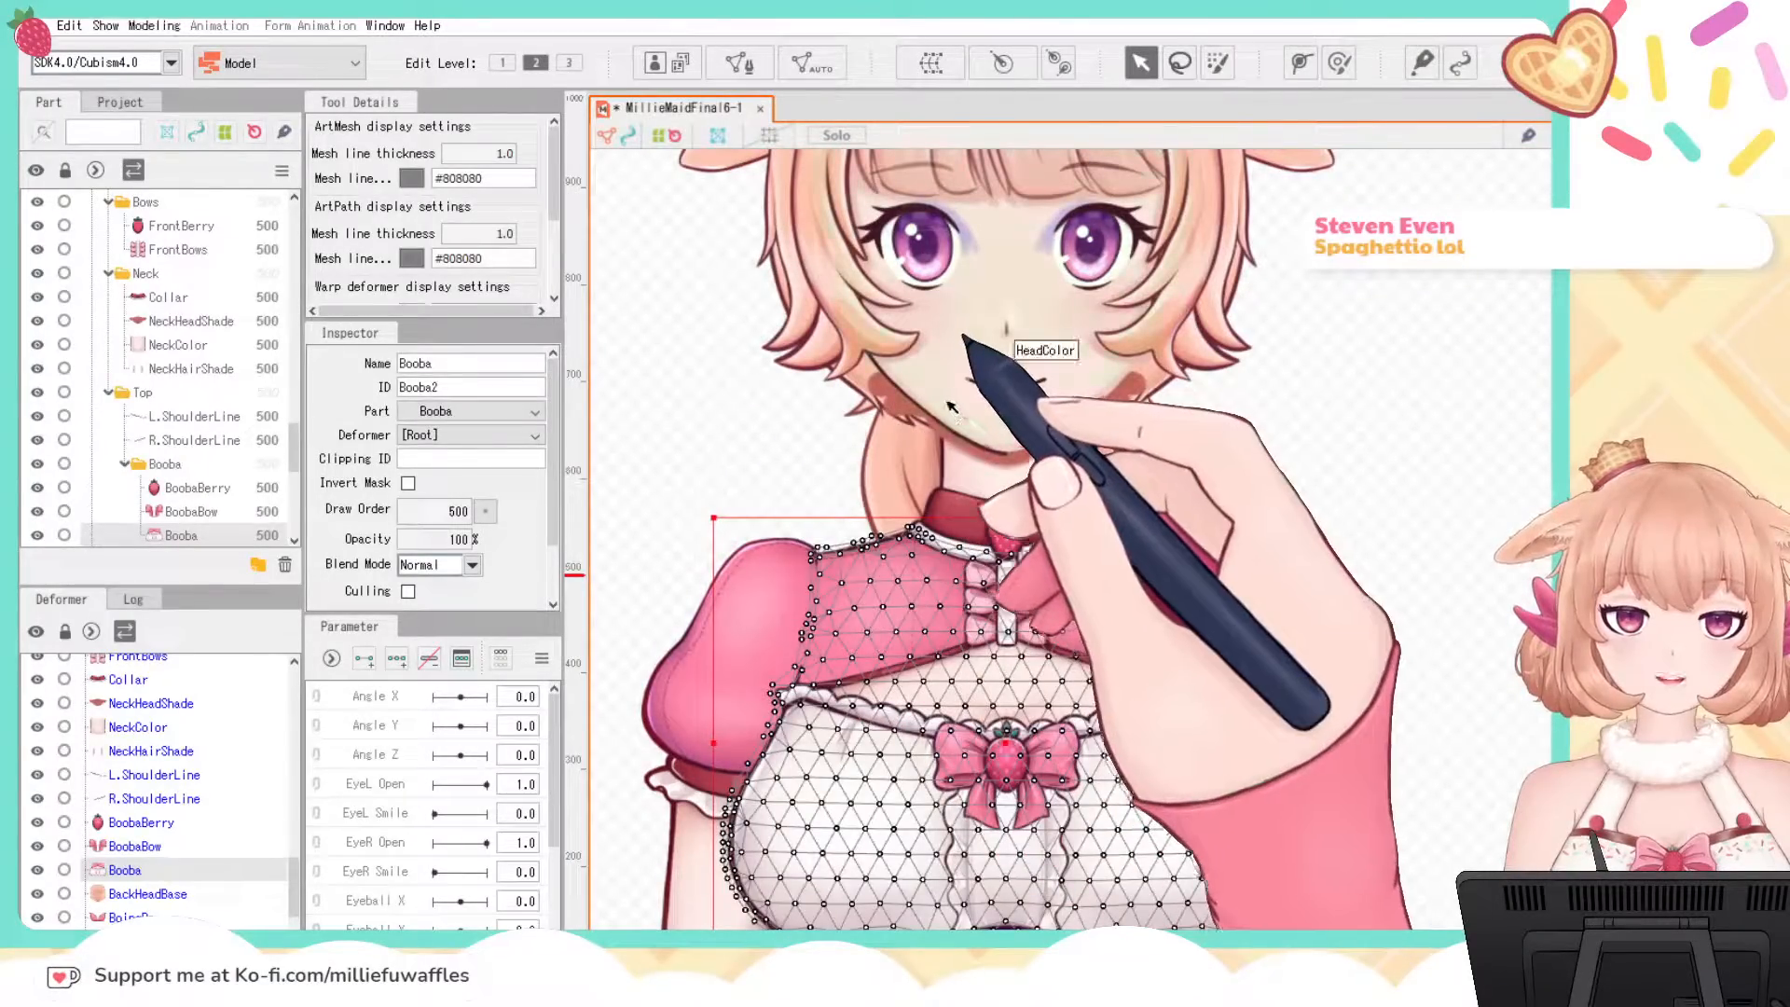
left_click_drag(1470, 401, 1473, 193)
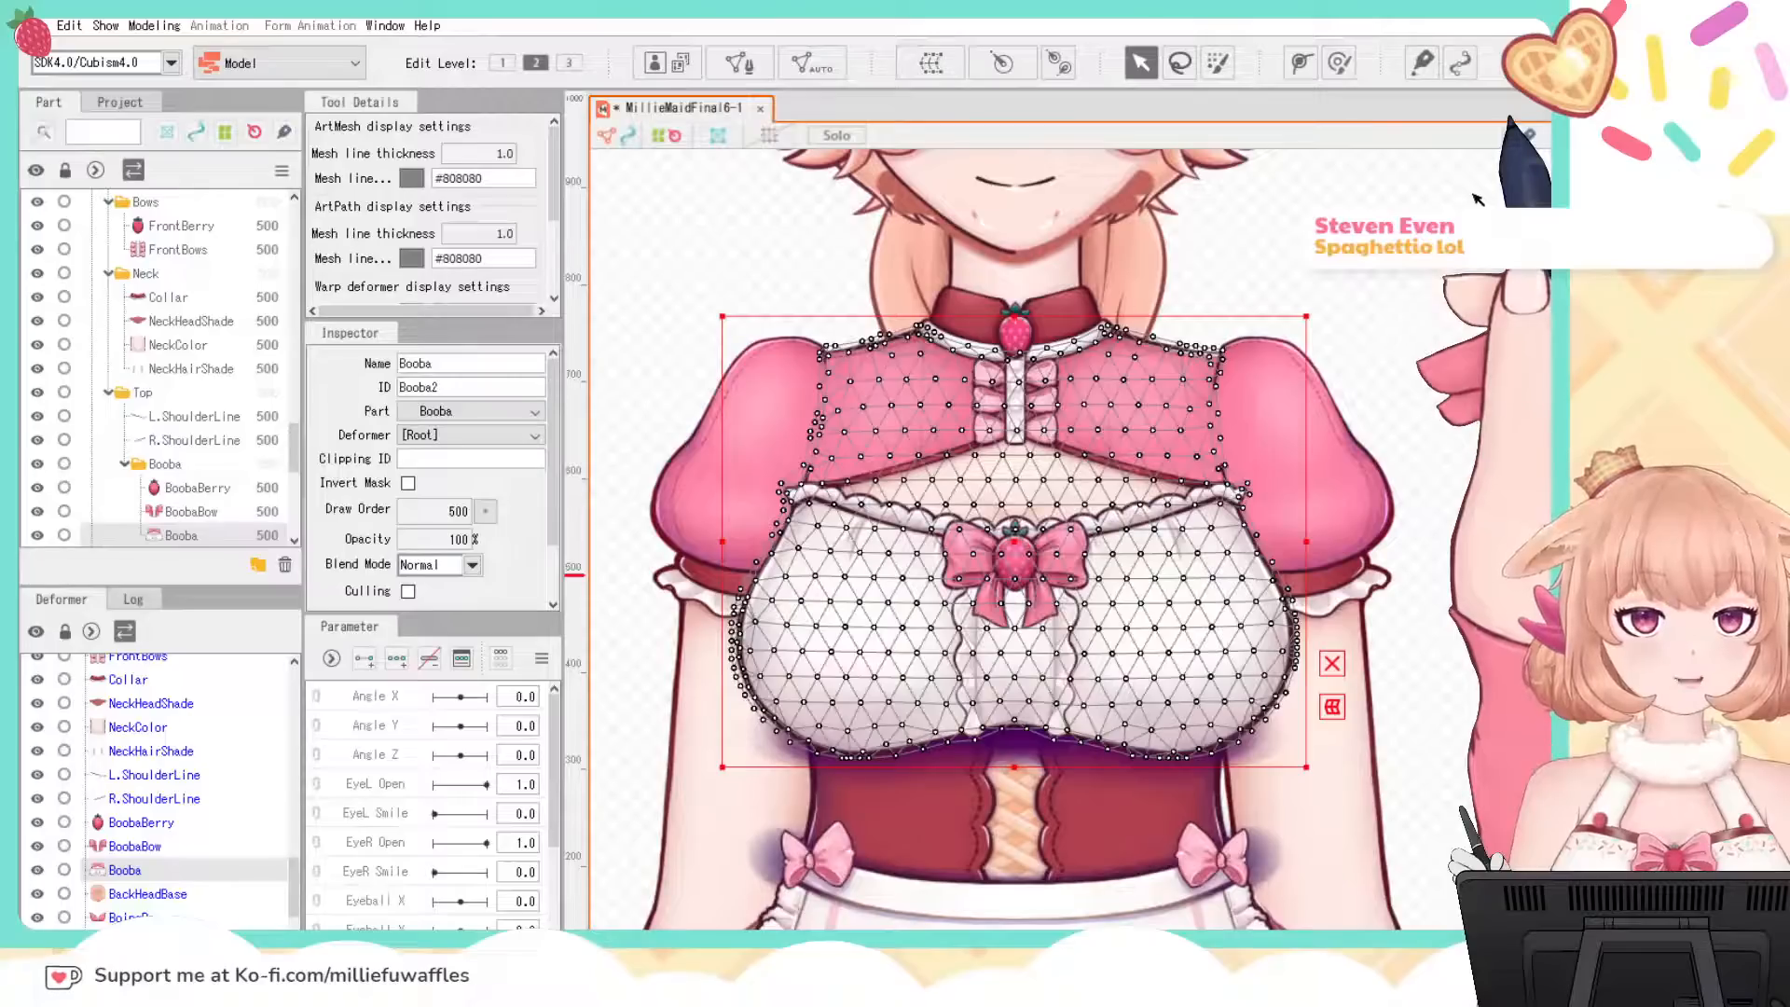
Step: Auto-generate a mesh for the BackHeadBase part
left_click(144, 893)
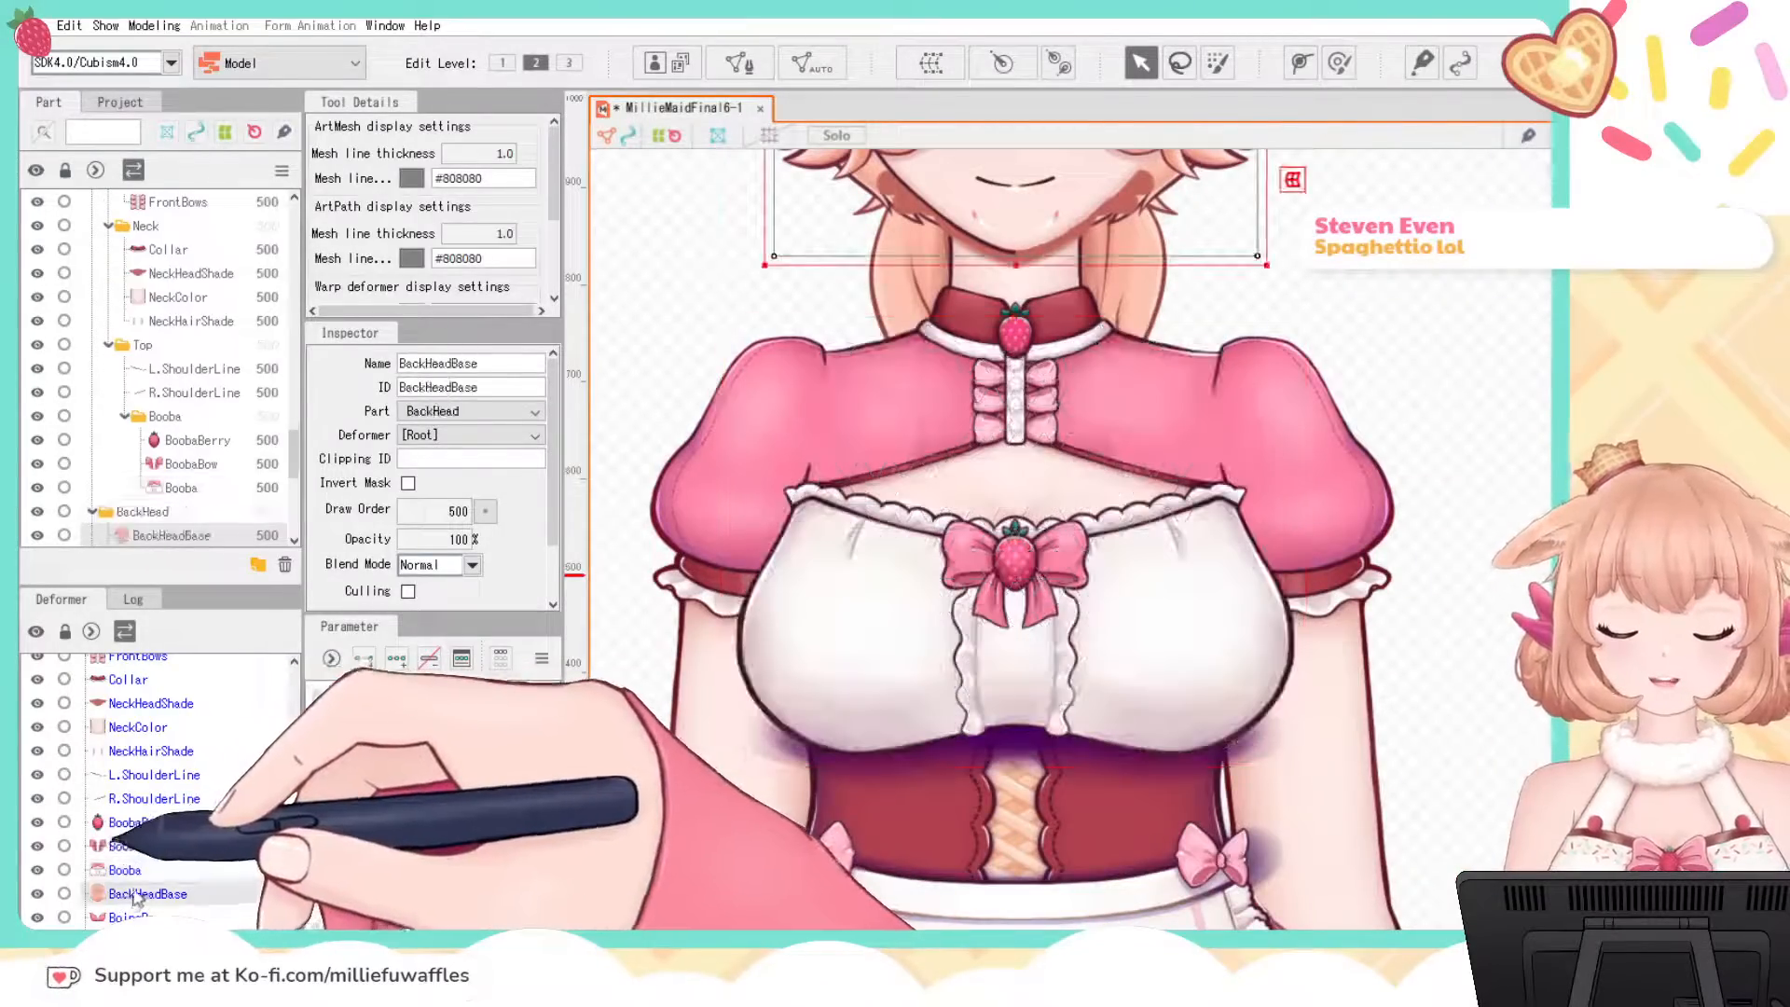
left_click_drag(1423, 321, 1428, 866)
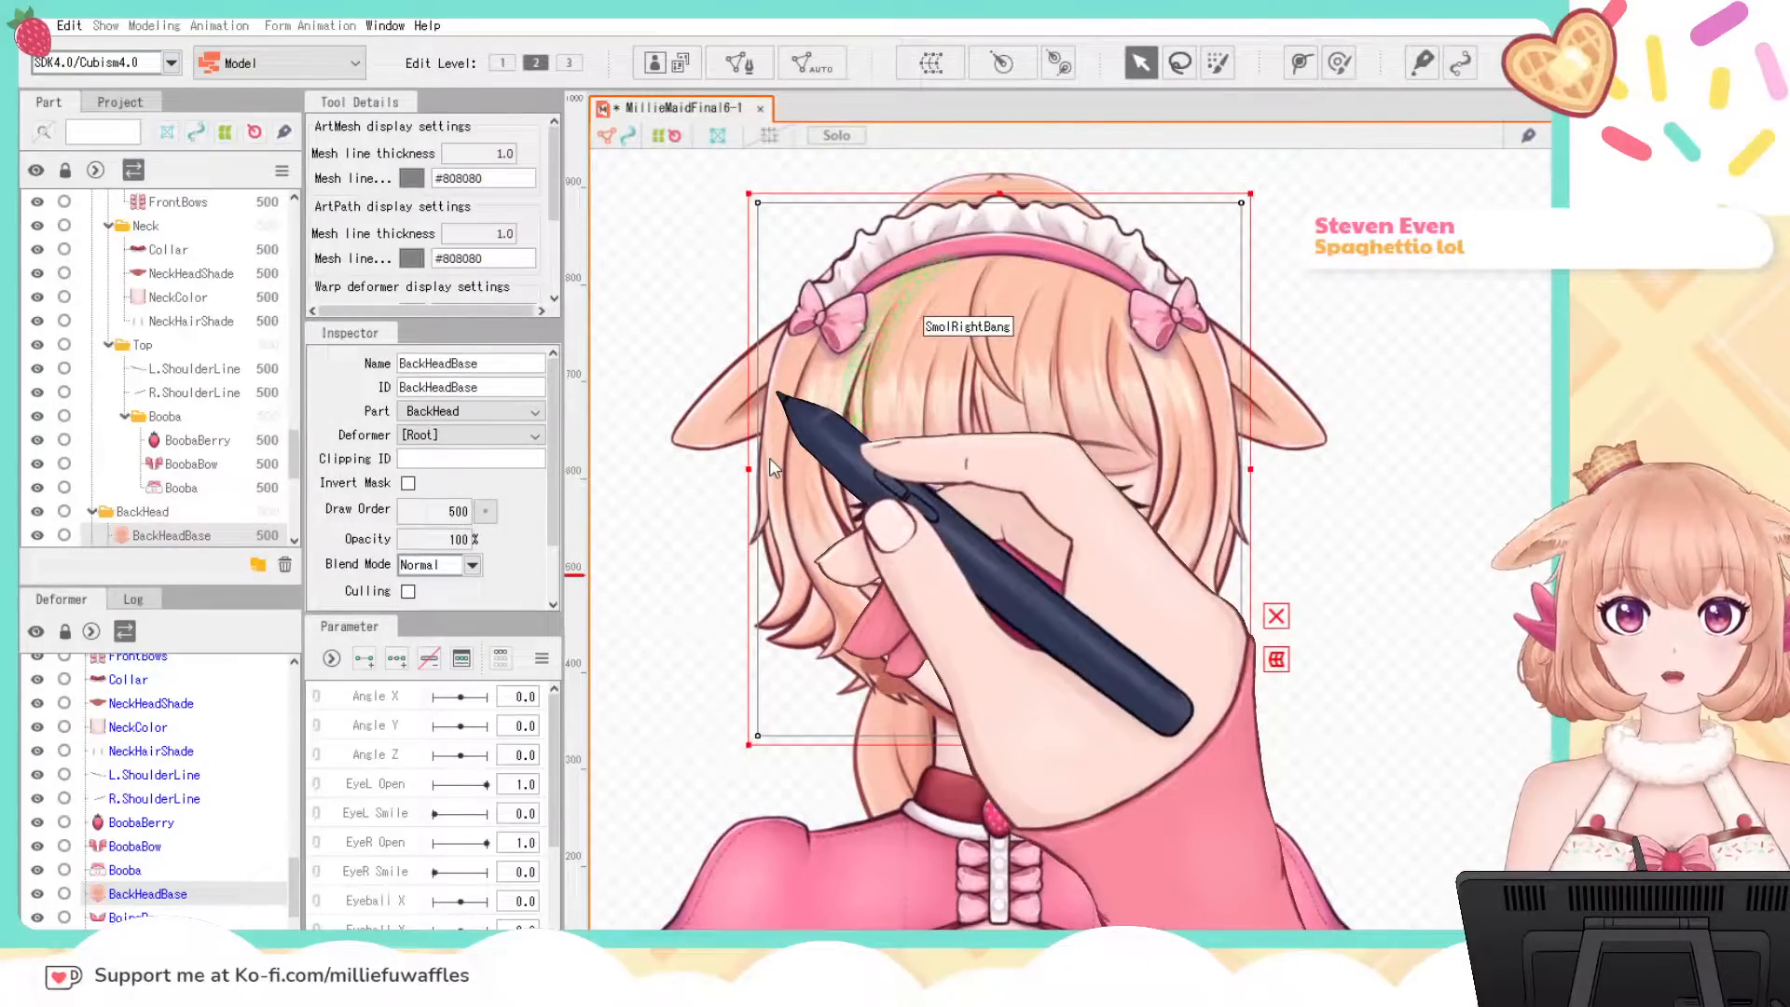
left_click(732, 483)
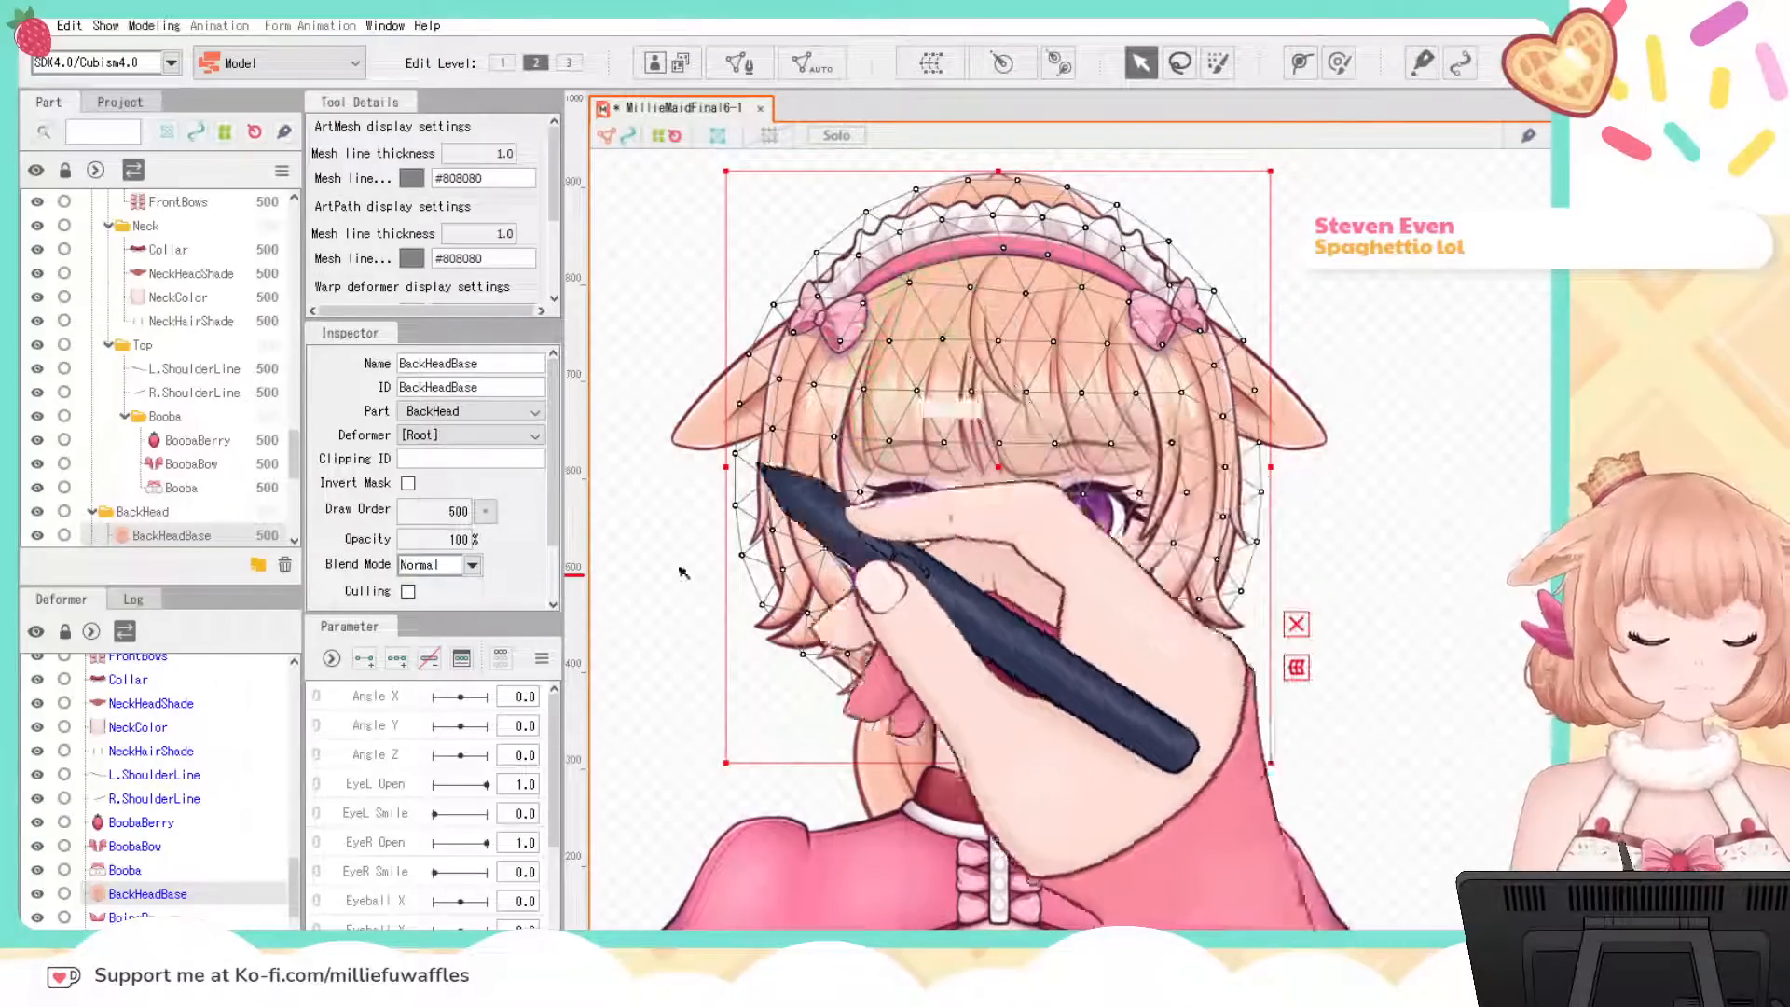
Step: Auto-generate a mesh for the BoingBow part and leave the bow hidden
left_click(126, 916)
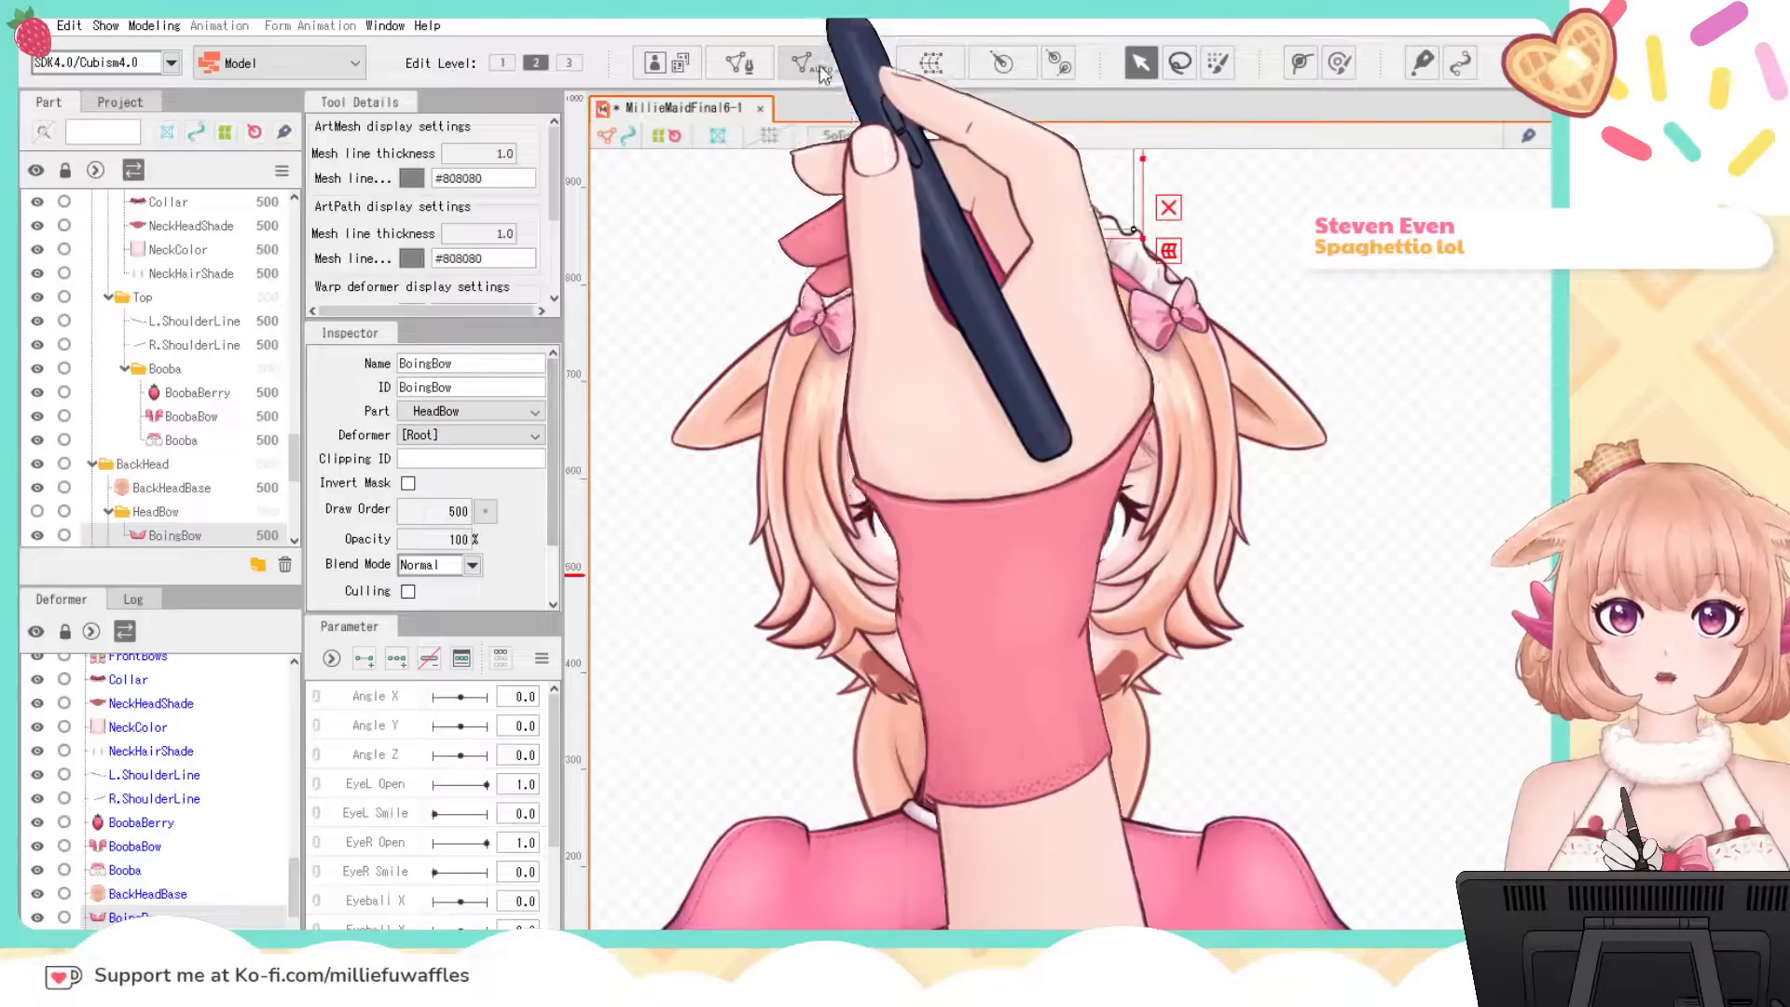
left_click_drag(1396, 515, 1412, 677)
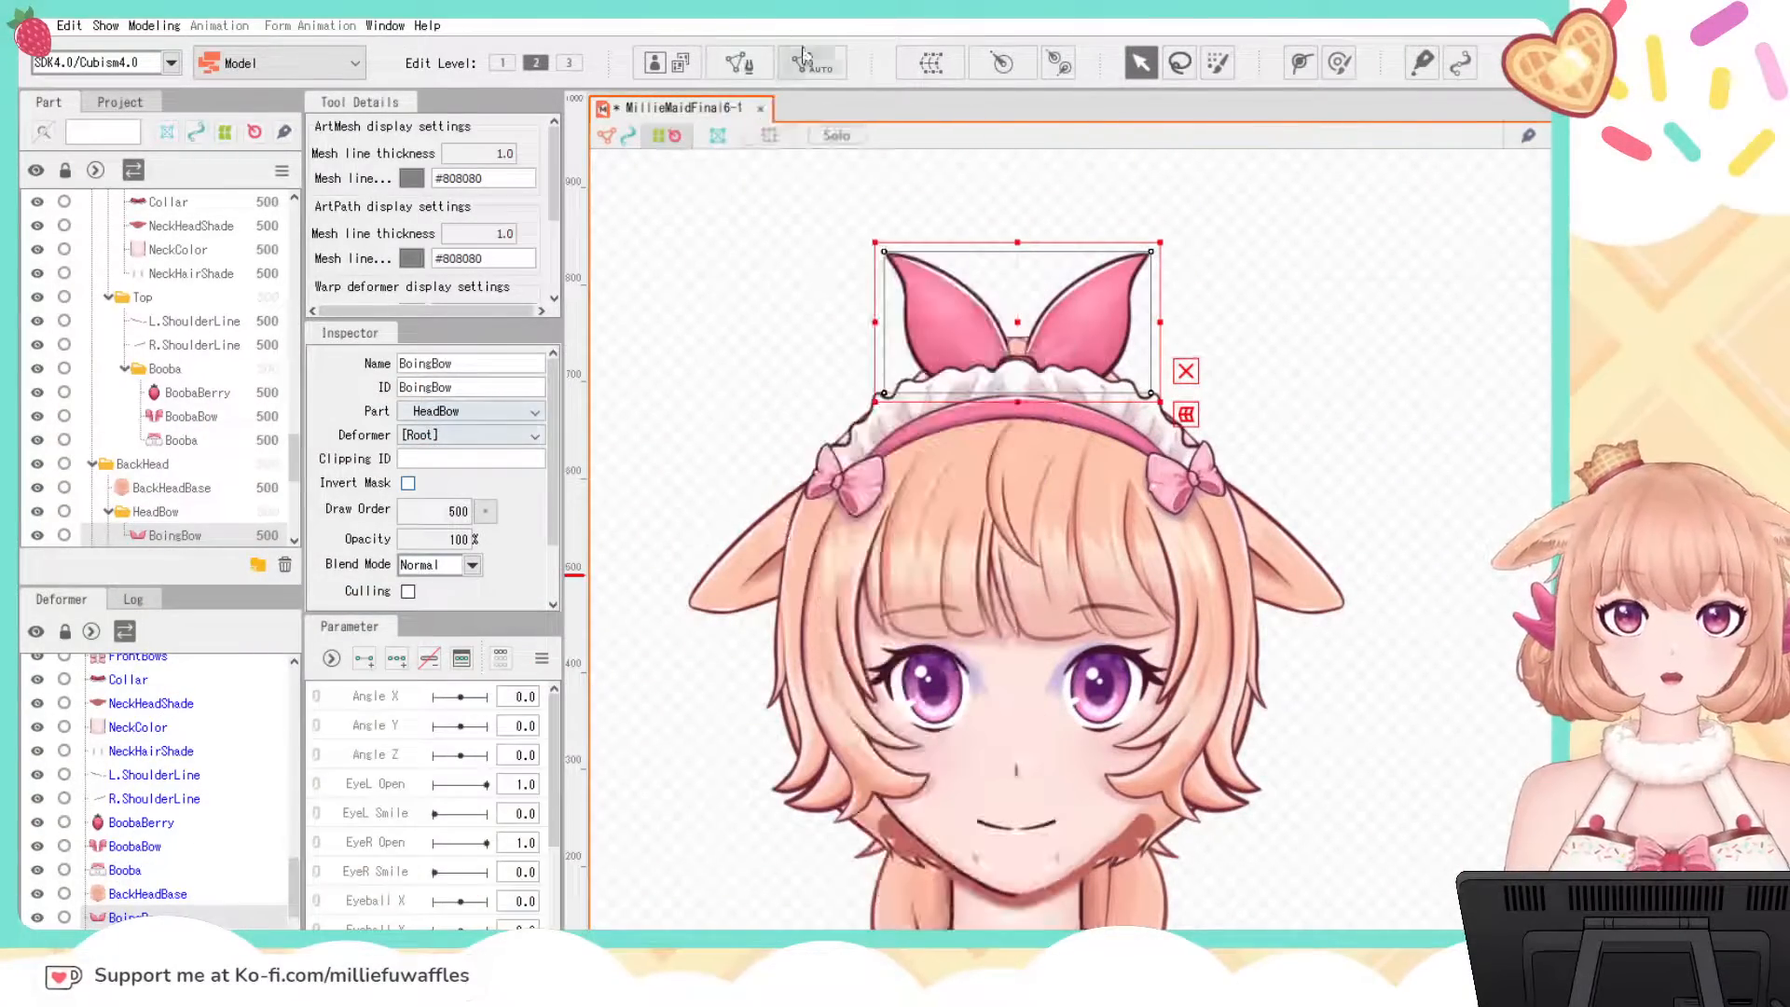
left_click(748, 500)
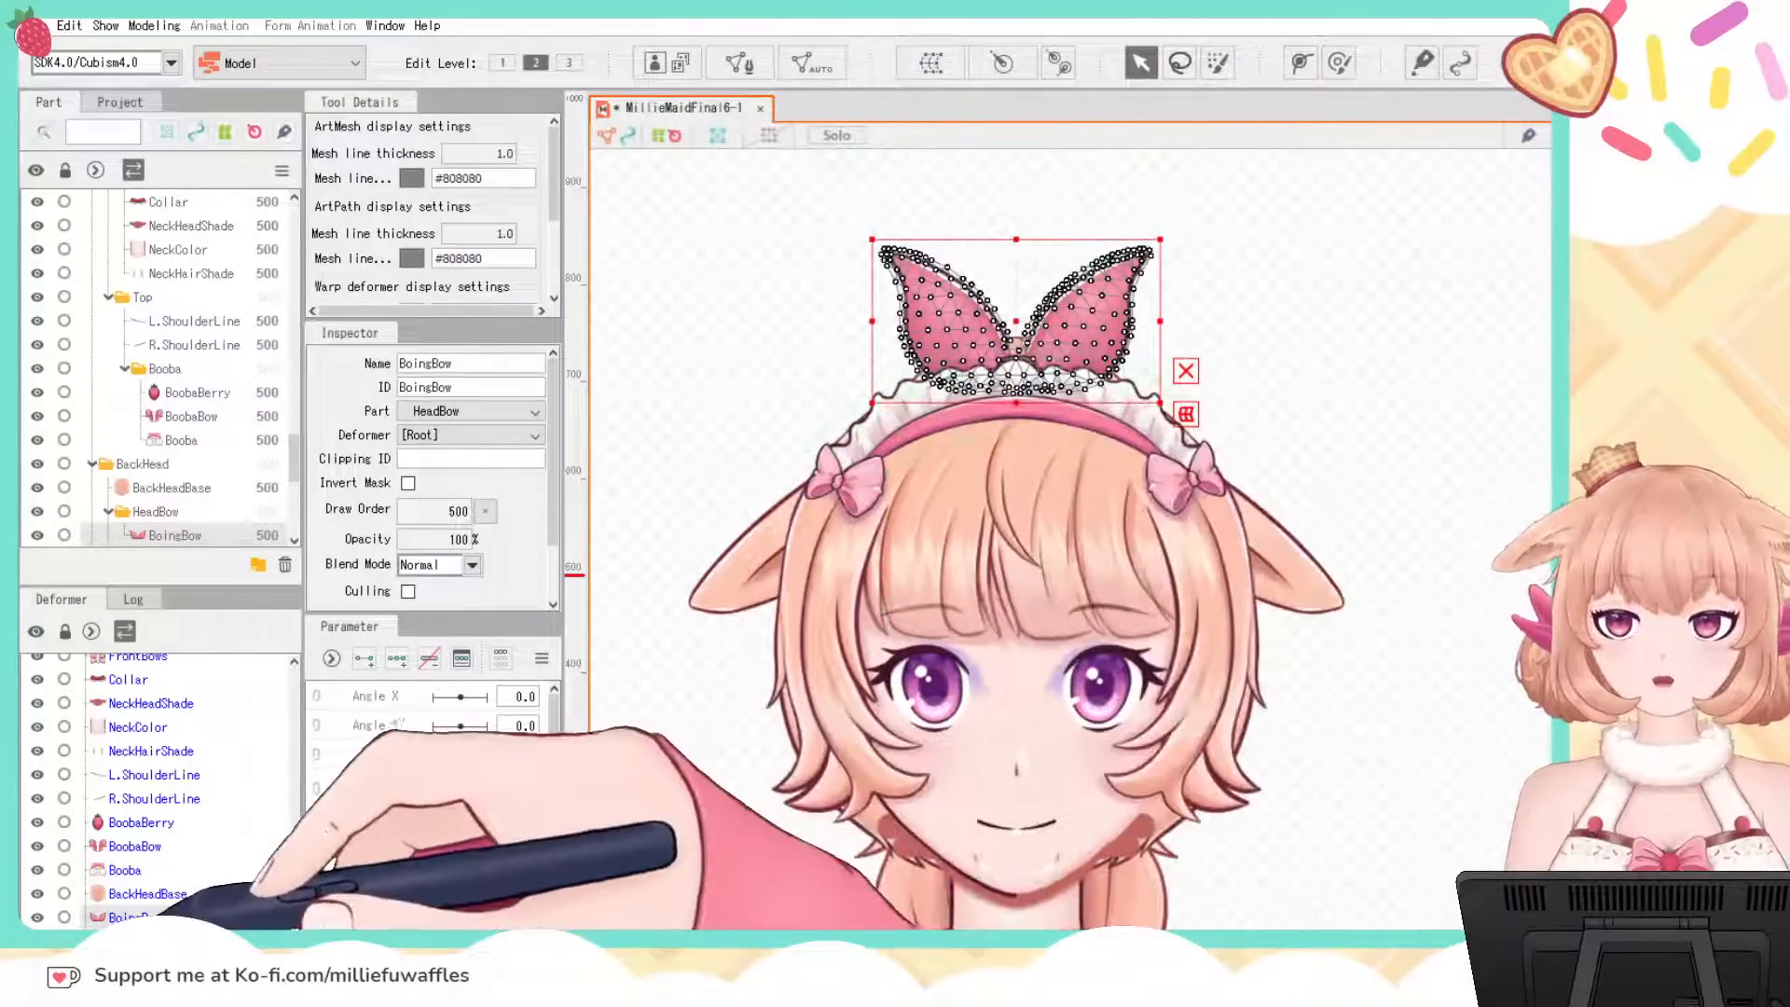
left_click(38, 536)
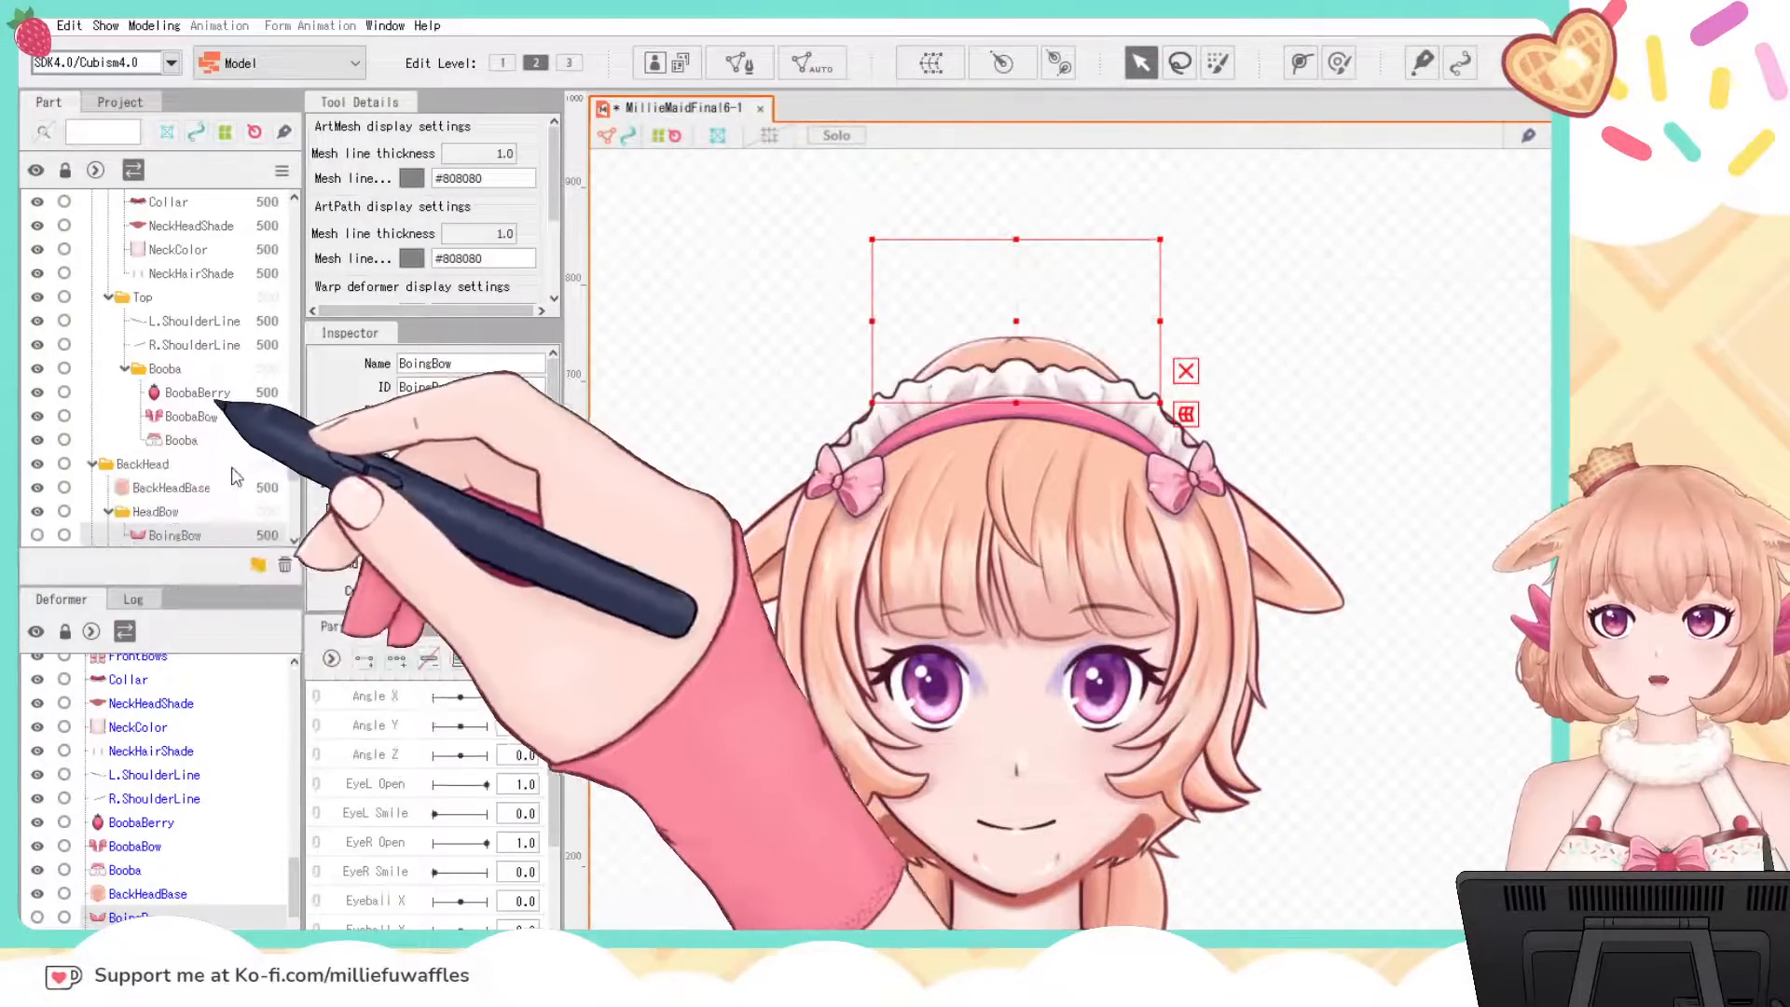
left_click(37, 535)
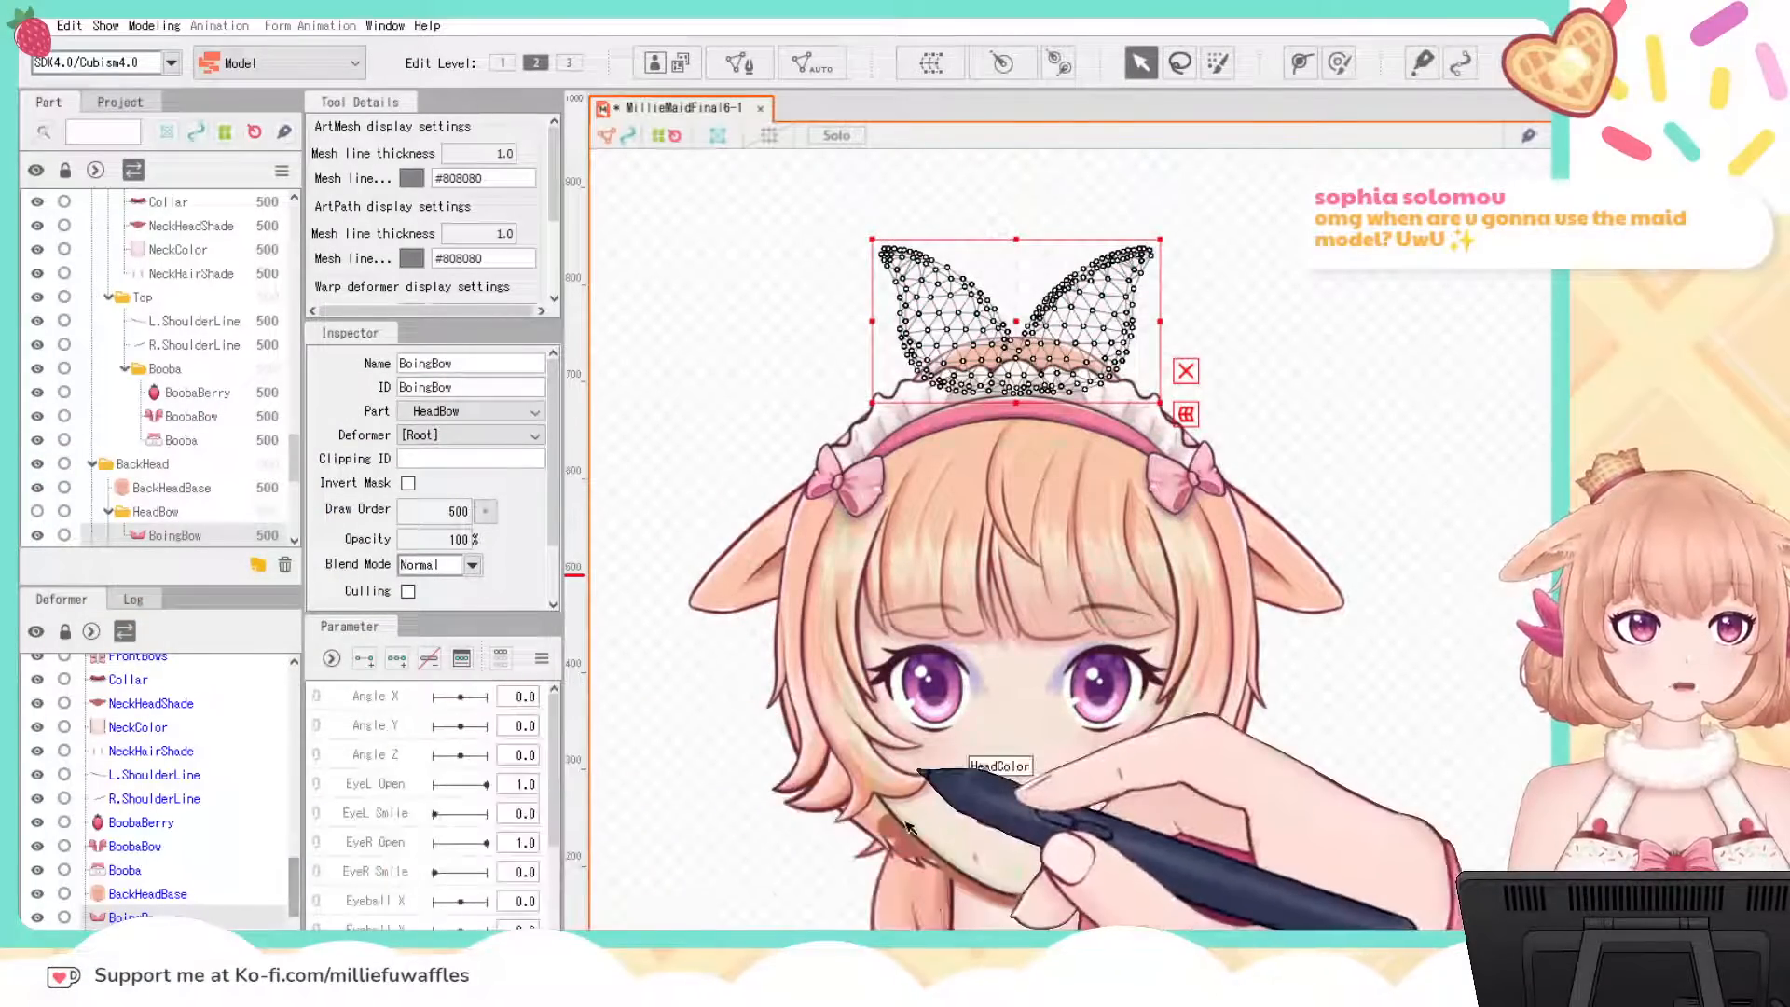
Step: Auto-generate meshes for the left ear parts L.EarTuft, L.EarInner and L.EarOuter
key("Down")
key("Down")
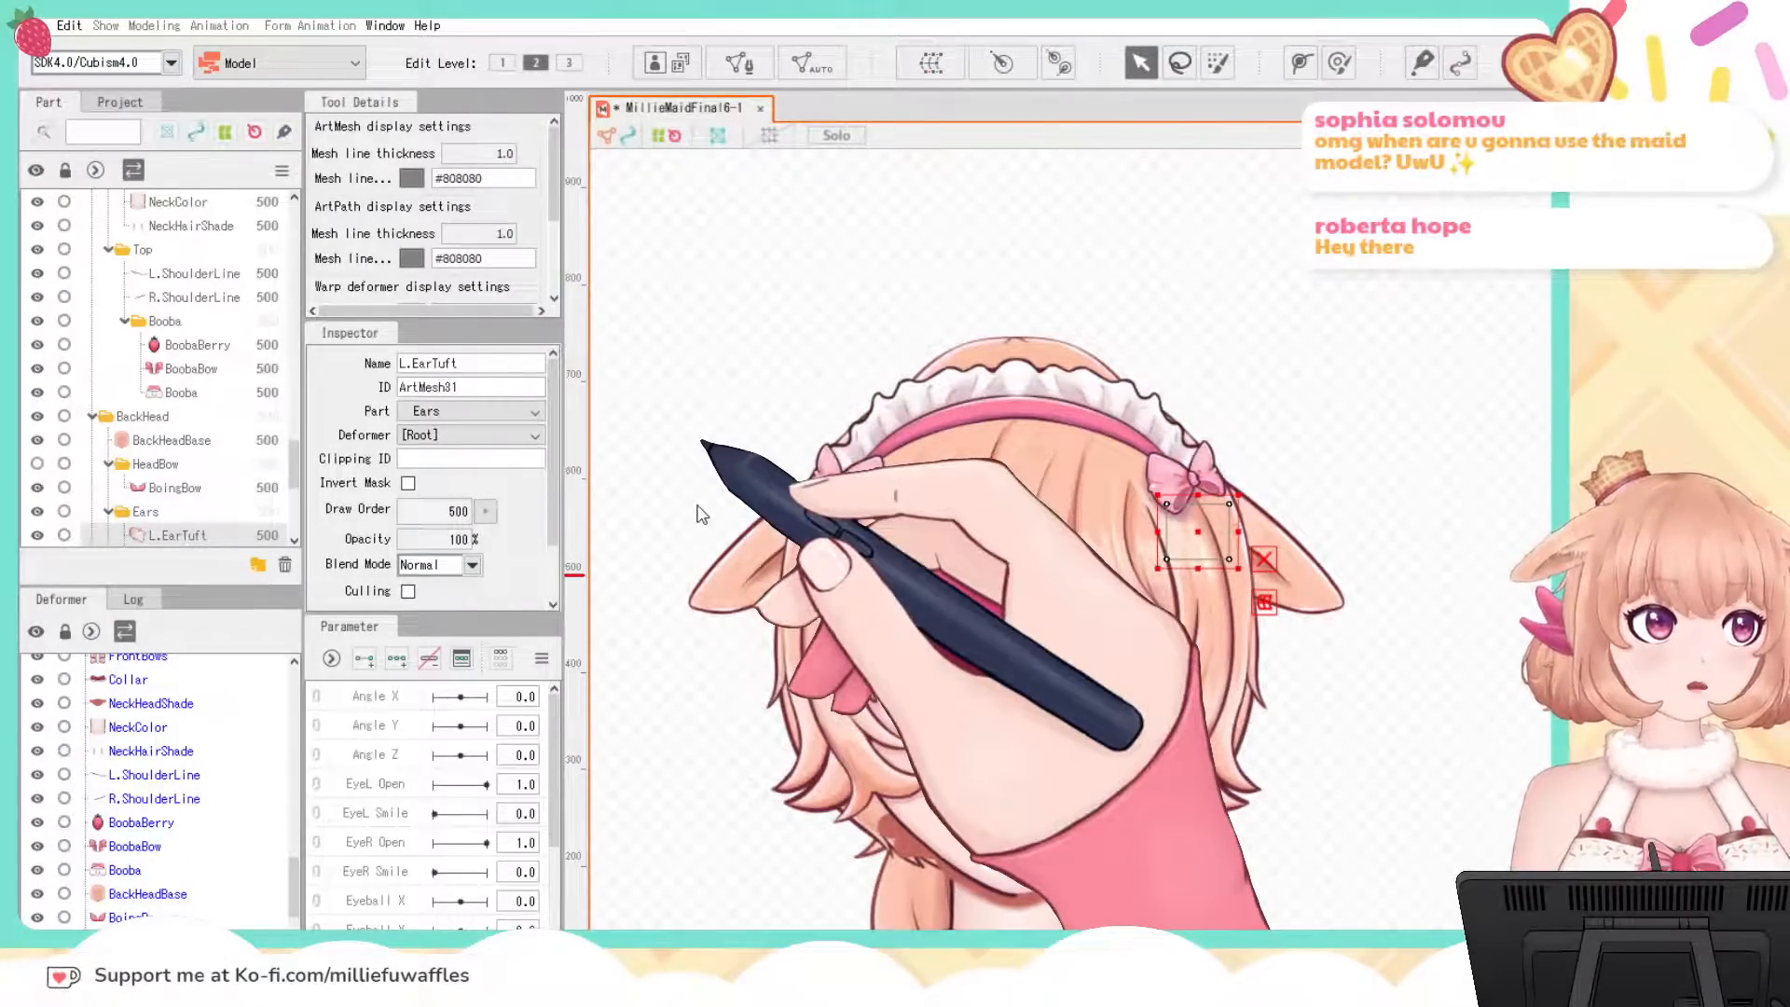
left_click(702, 515)
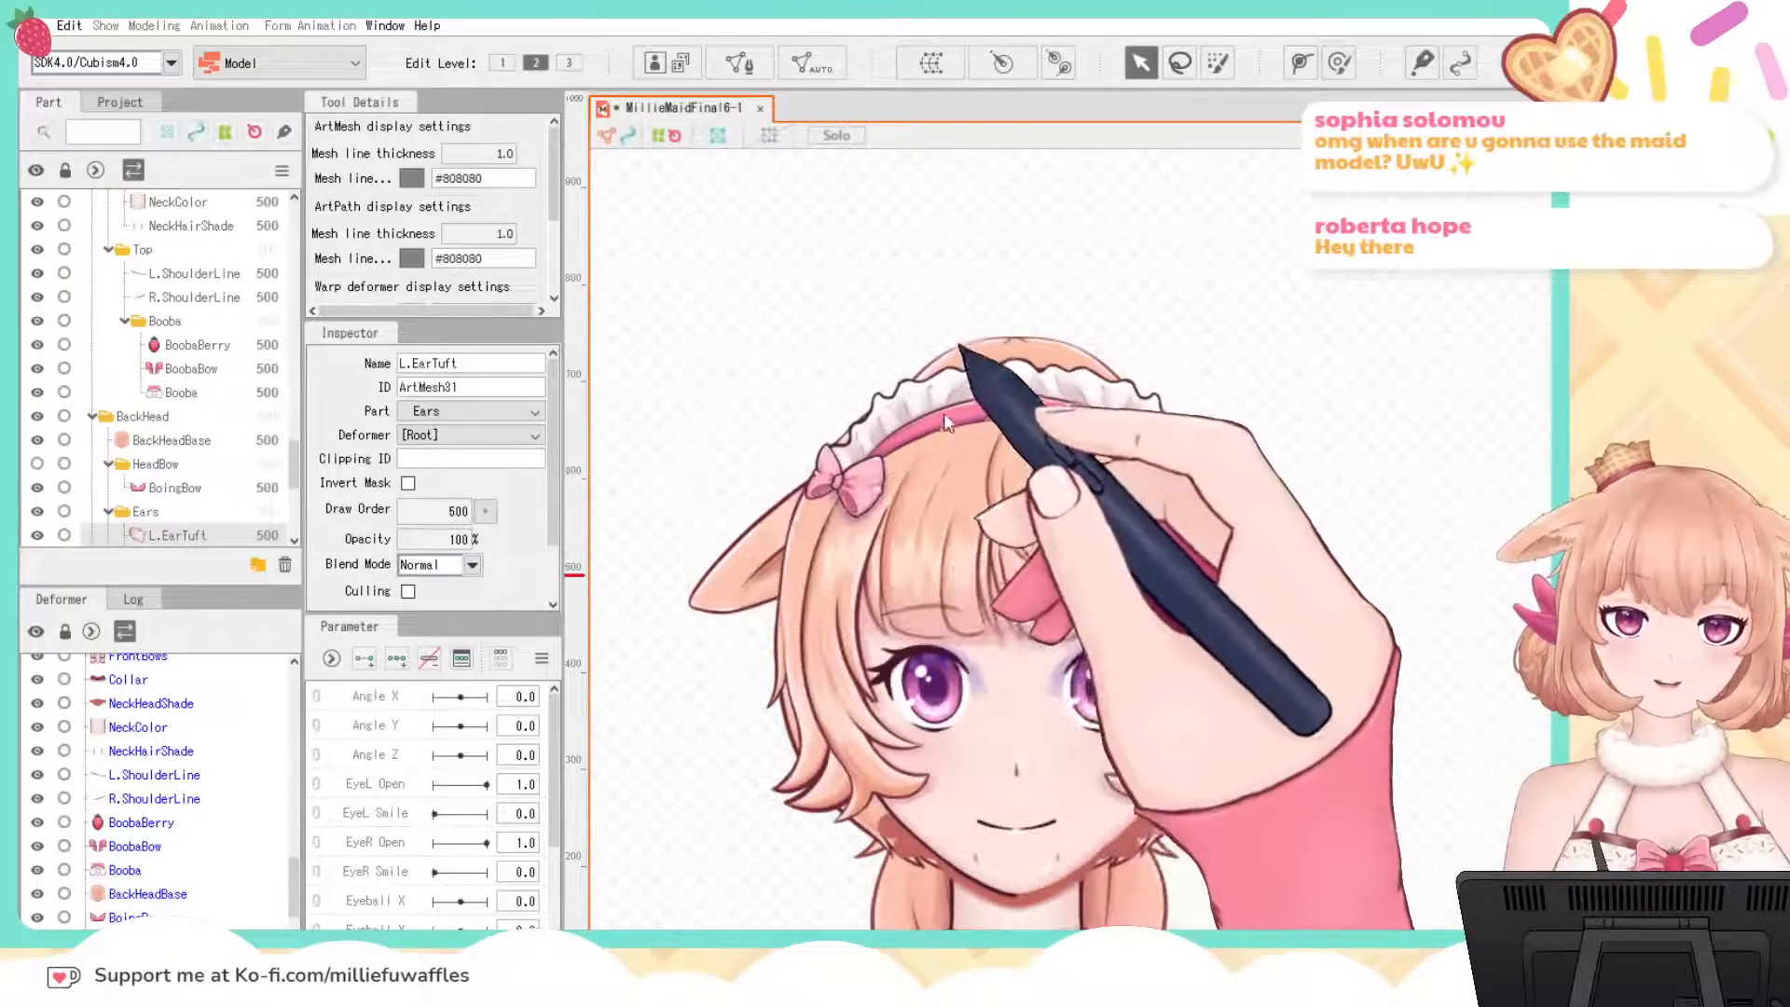
left_click(943, 411)
left_click(154, 965)
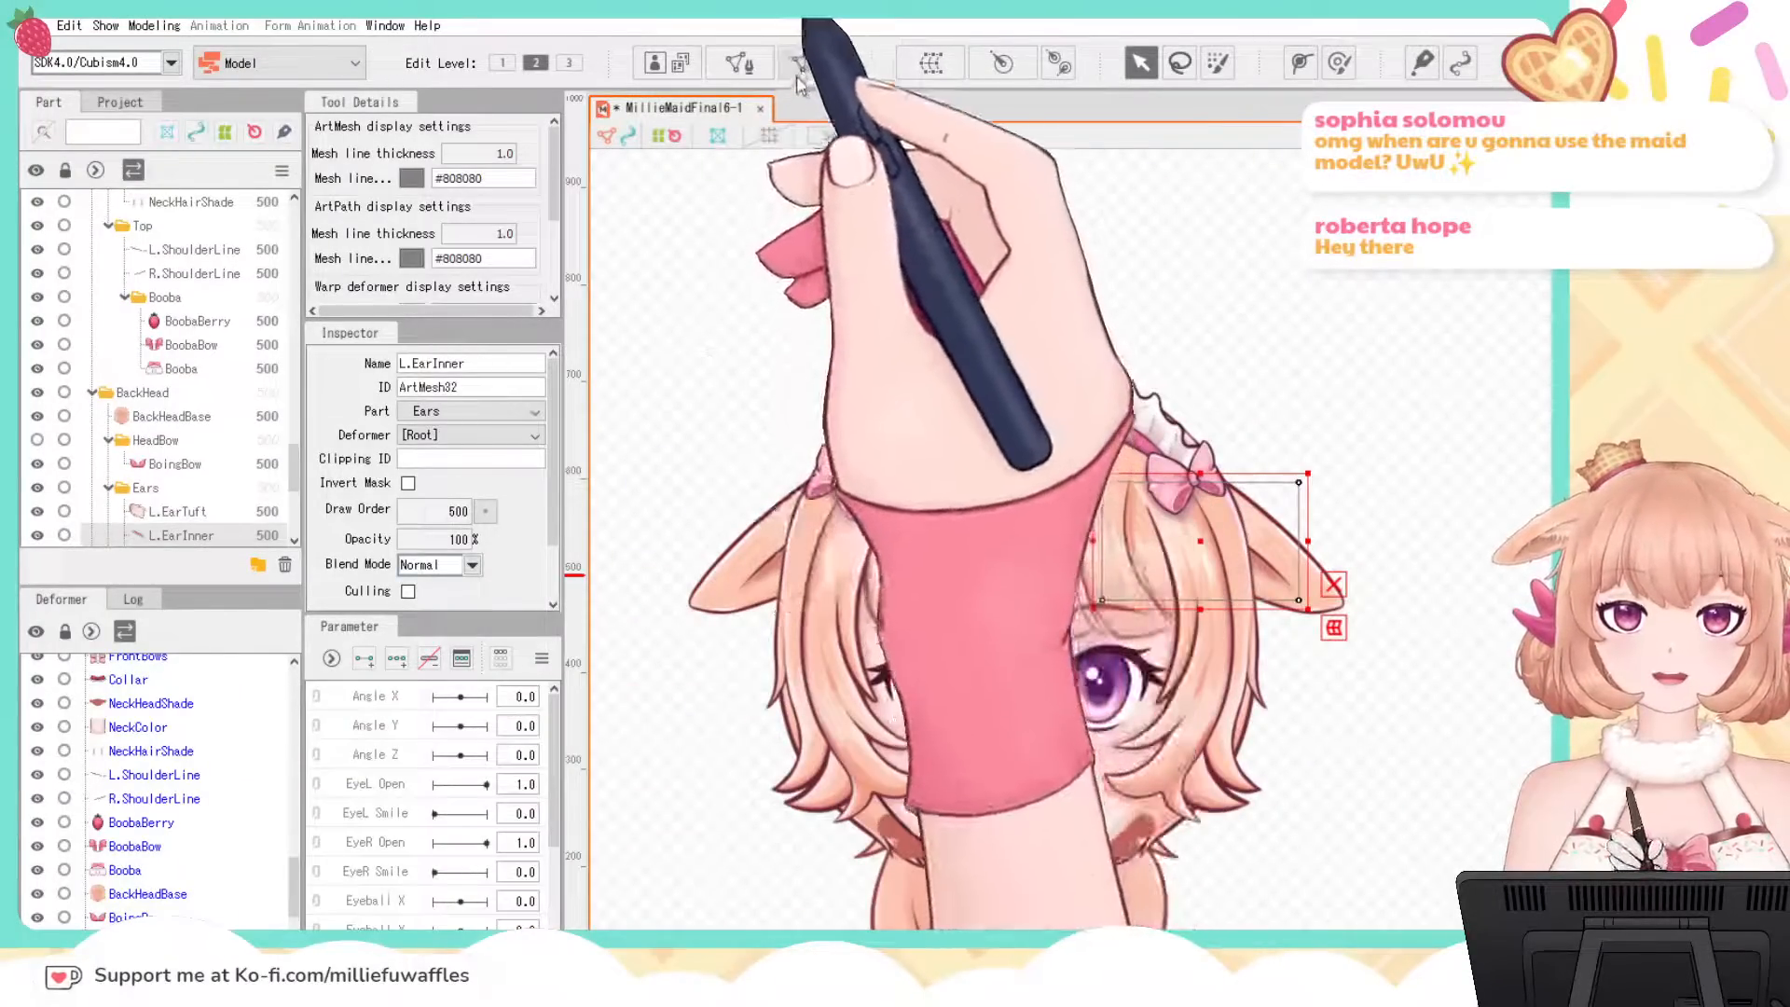
left_click(812, 64)
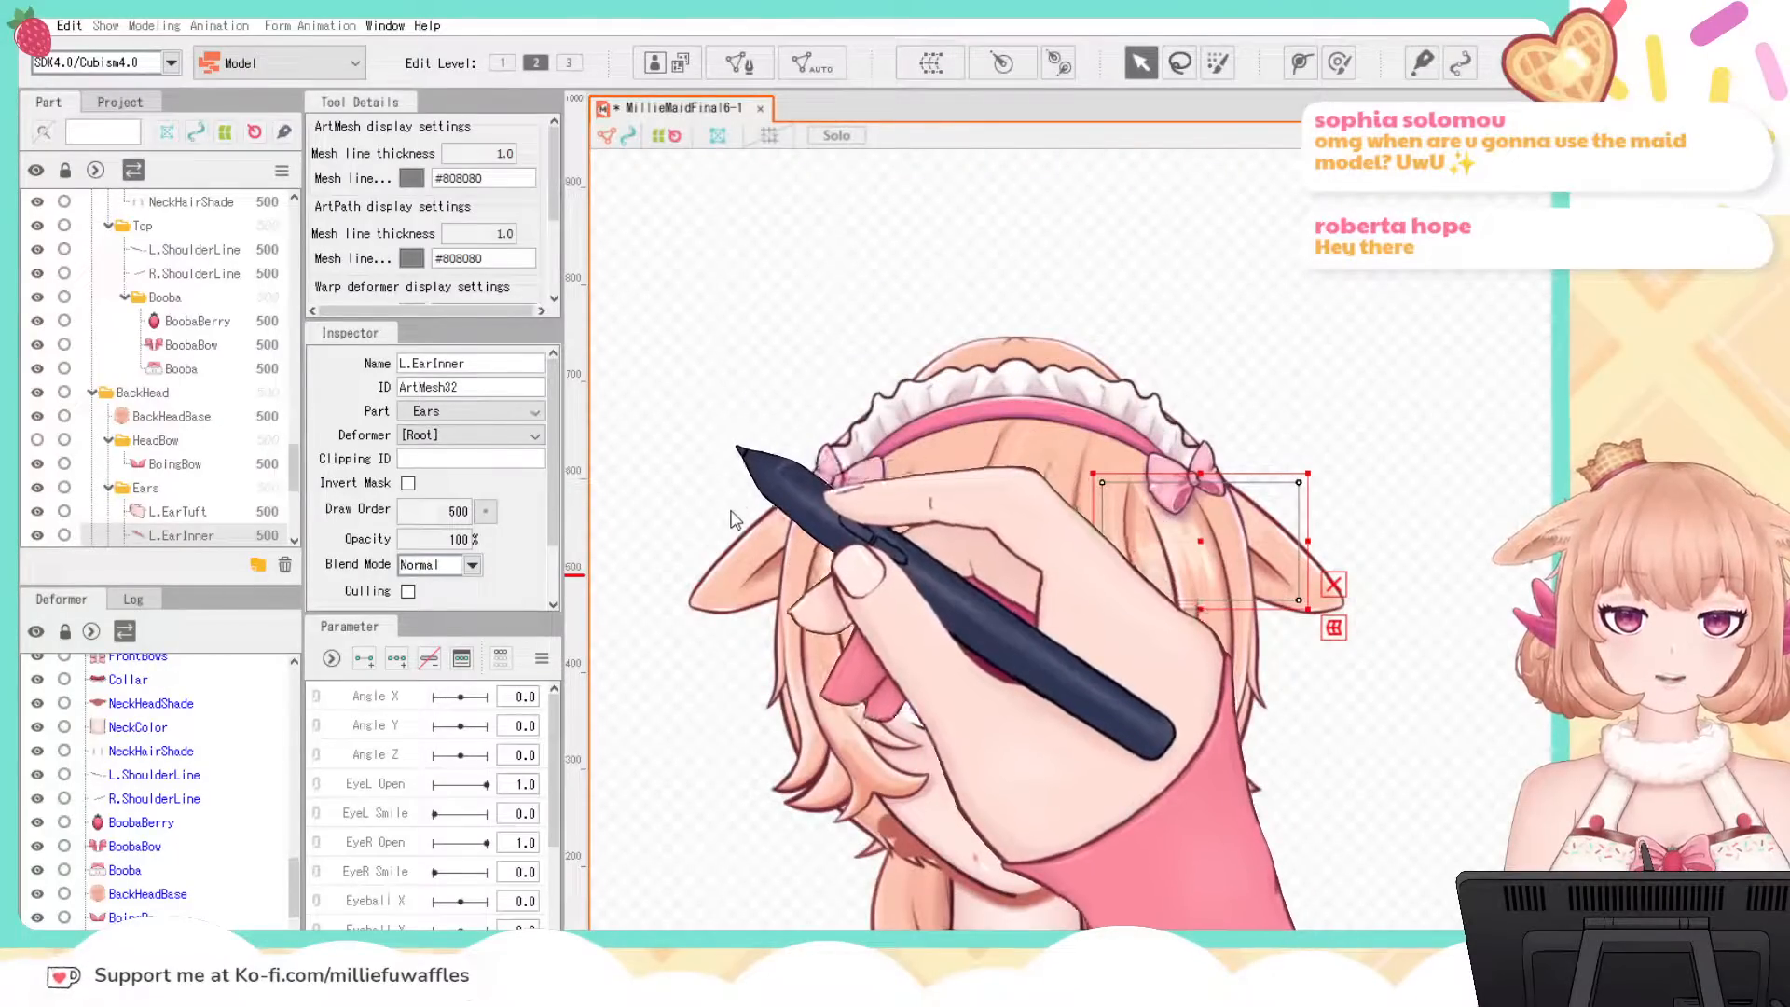
left_click(941, 410)
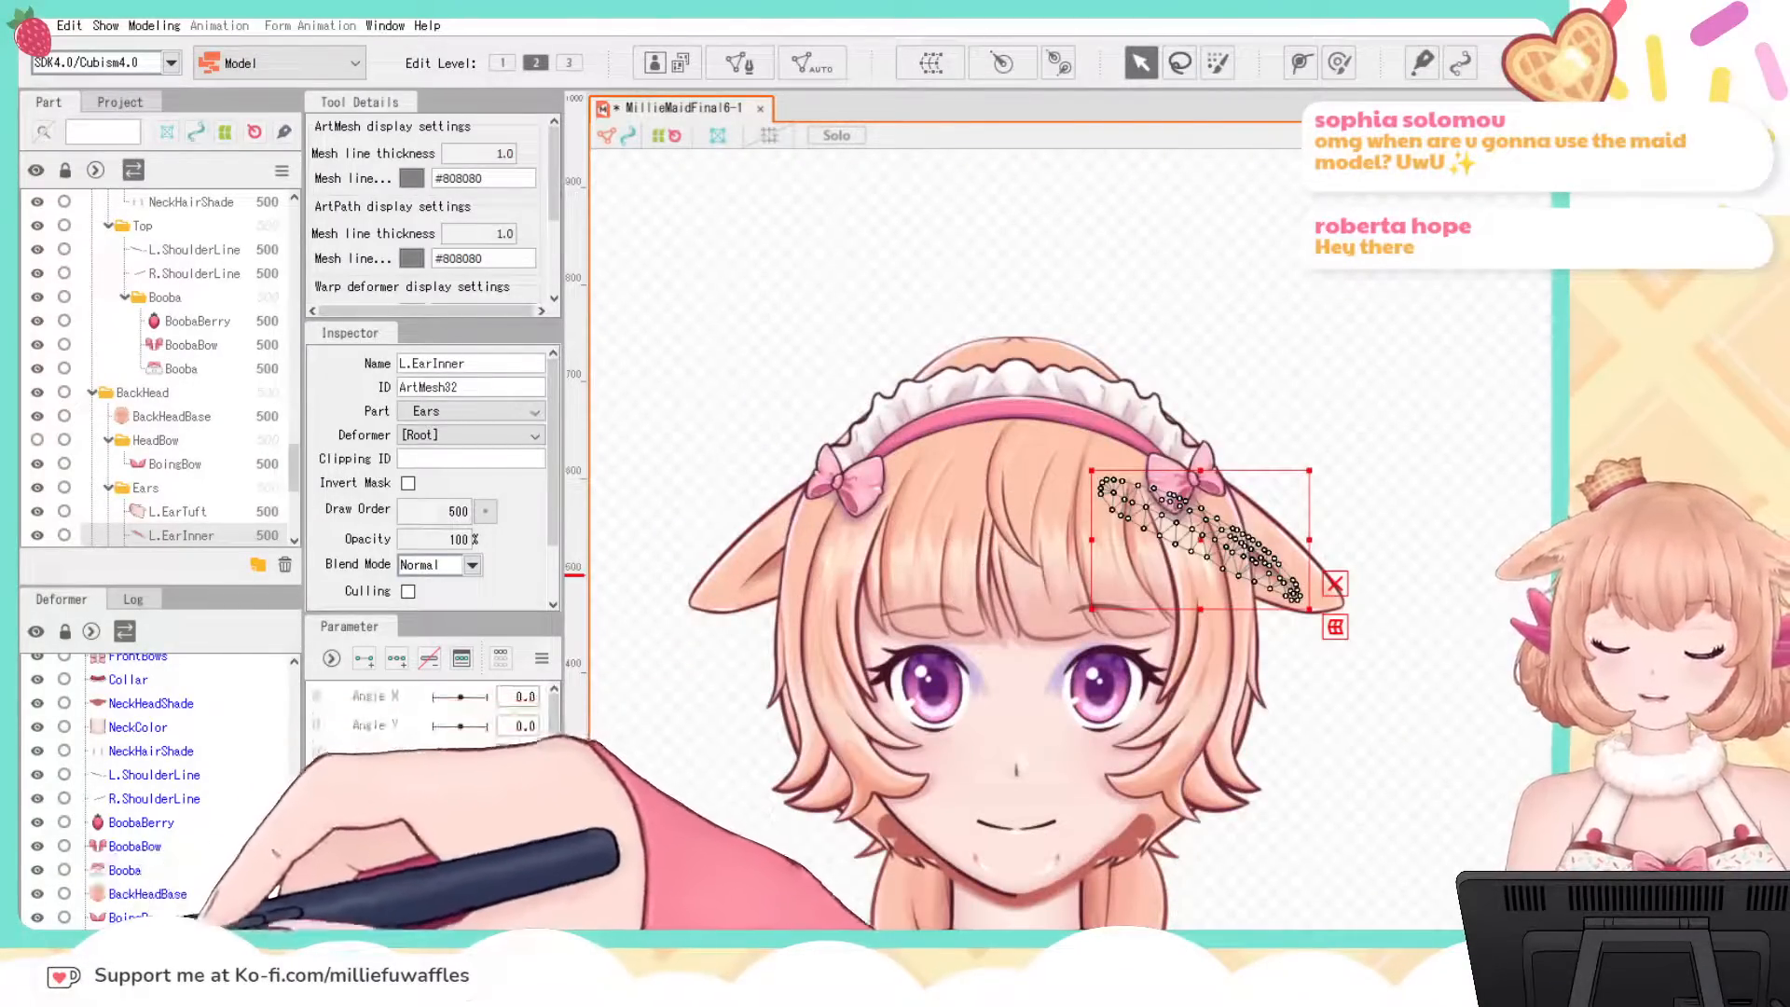
left_click(812, 65)
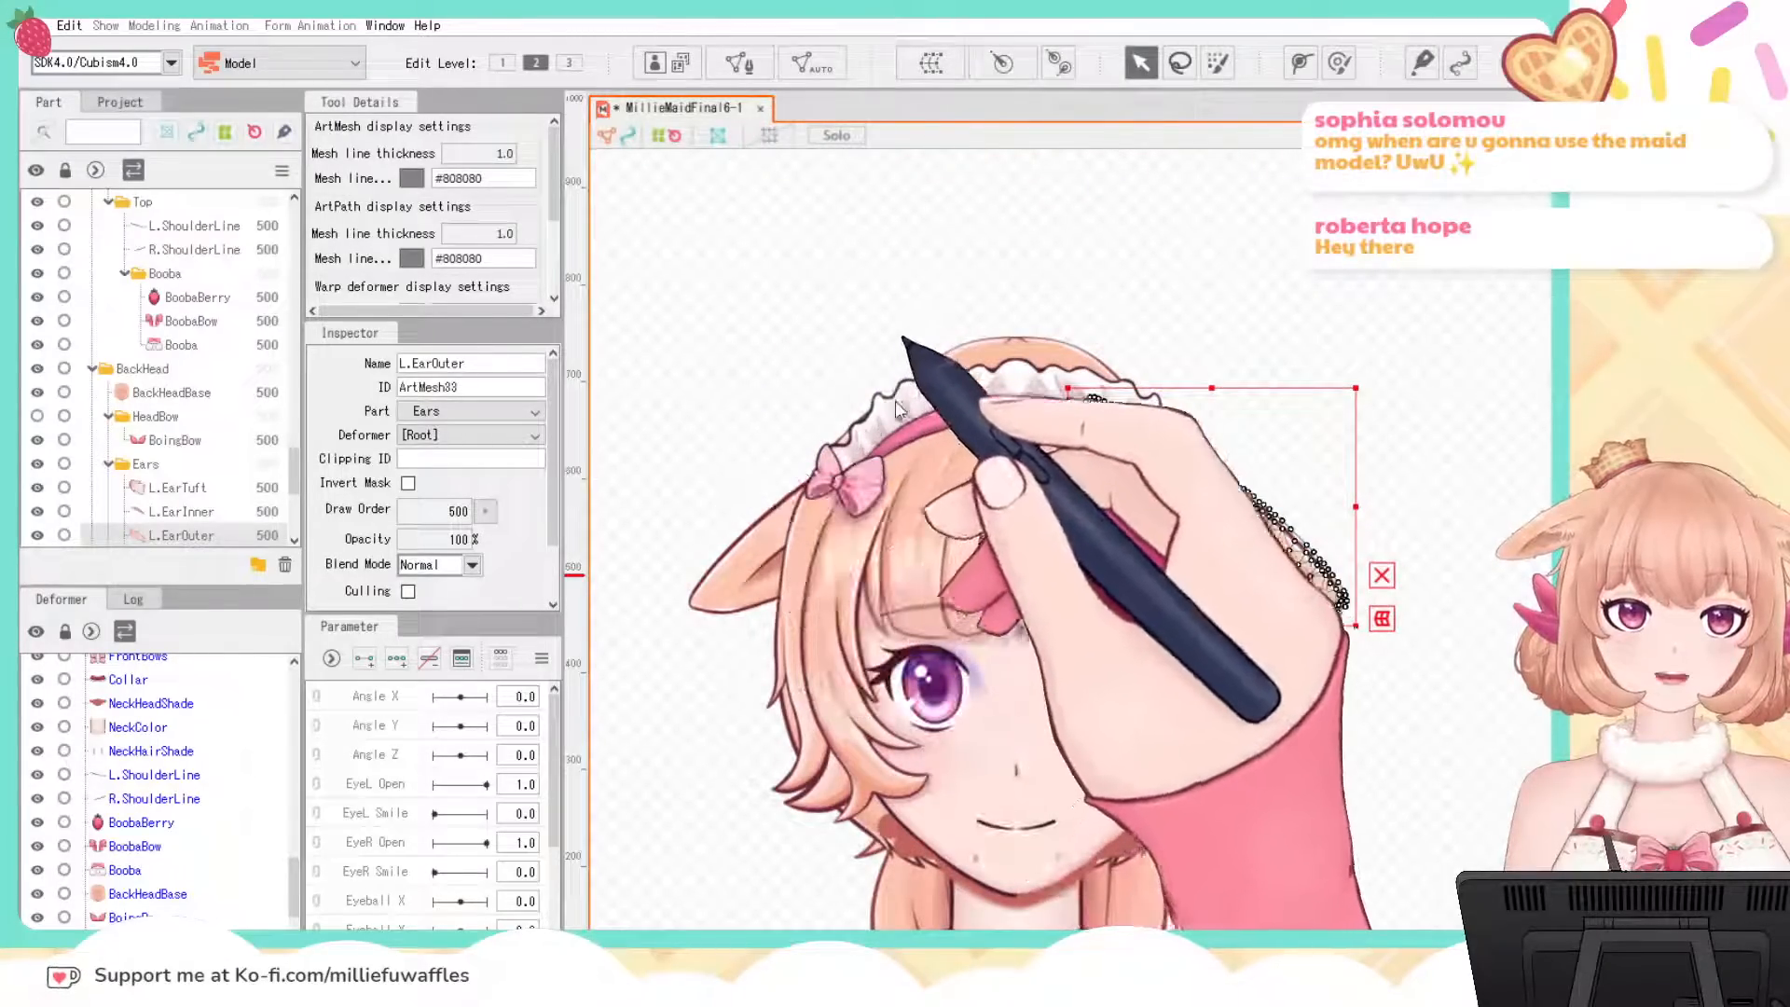
left_click(941, 397)
Step: Auto-generate meshes for the right ear parts R.EarTuft, R.EarInner and R.EarOuter
key("Down")
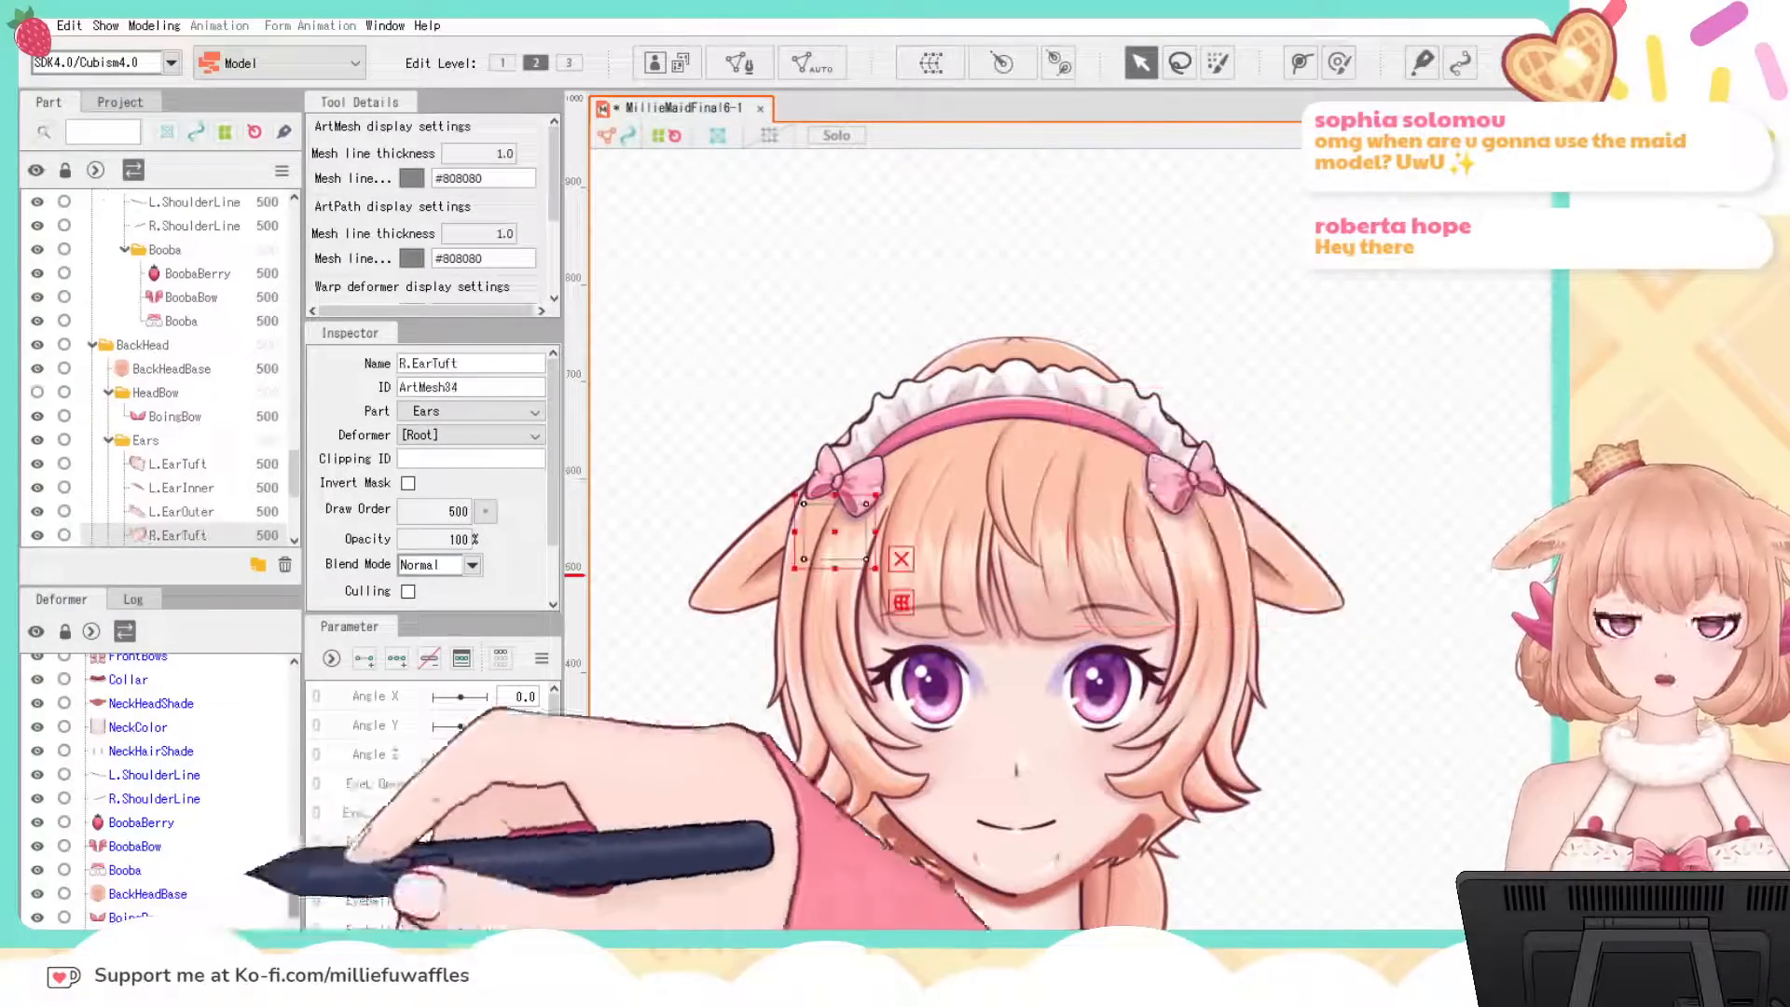
left_click(813, 65)
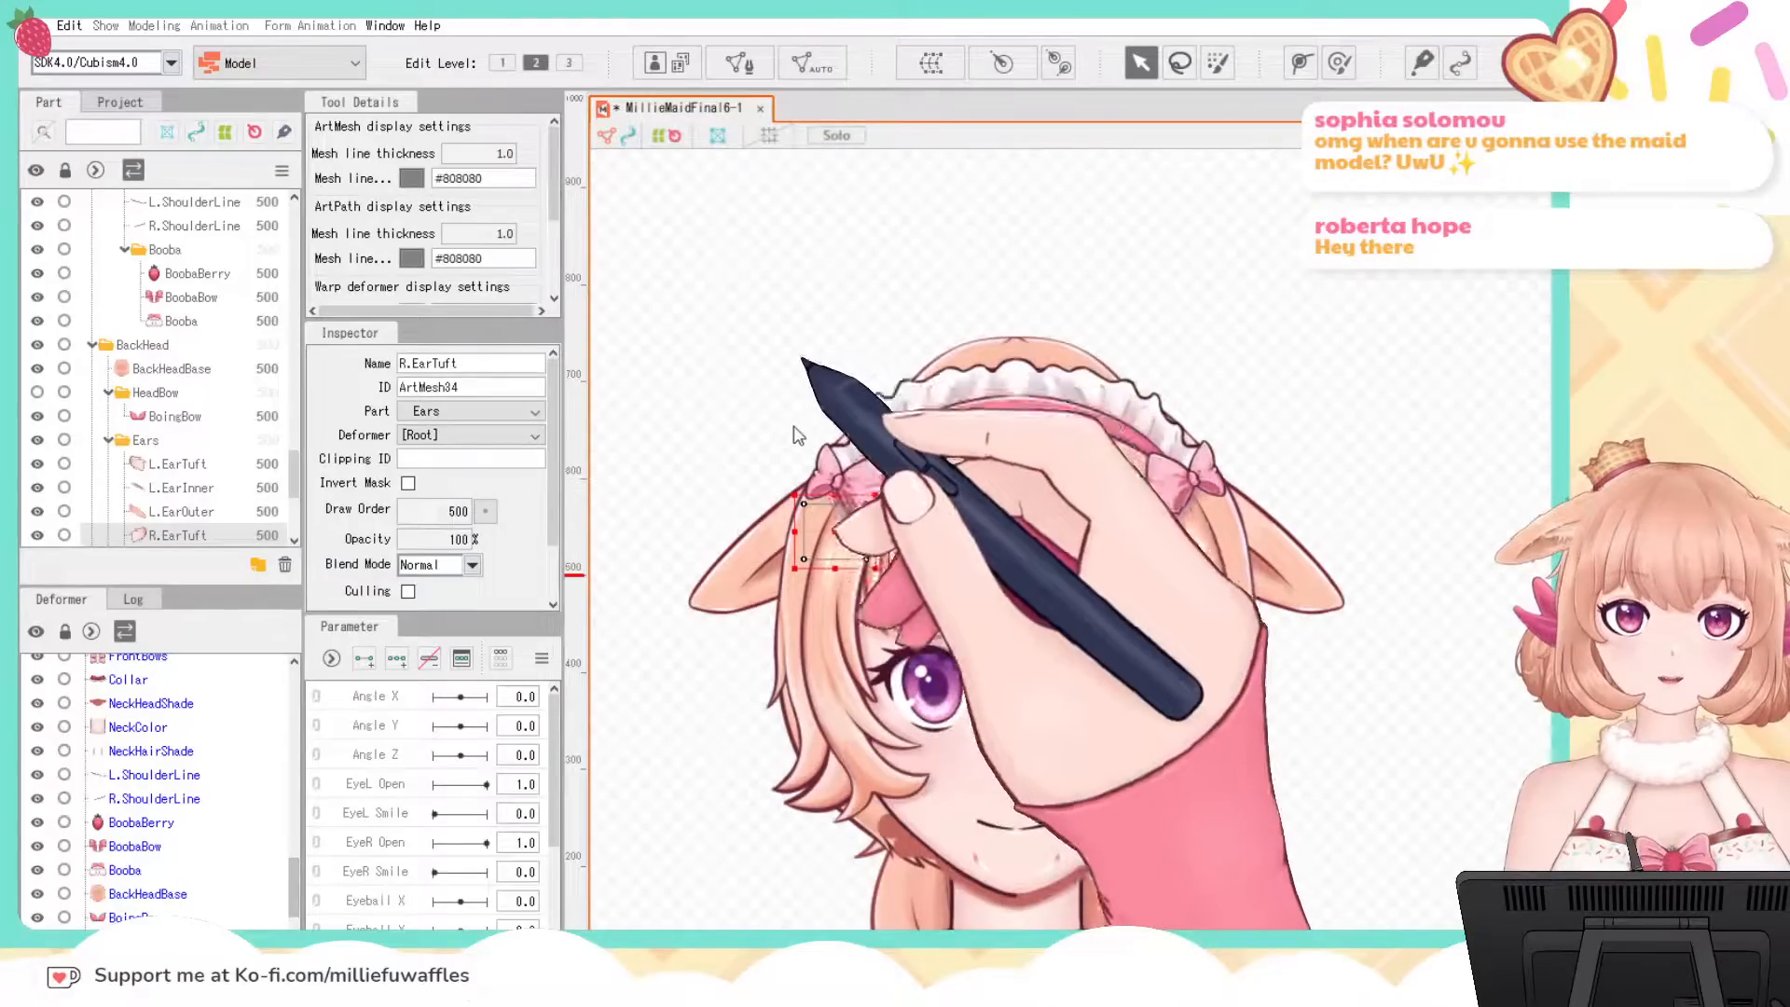
left_click(760, 515)
left_click(942, 397)
scroll(216, 815, "down", 3)
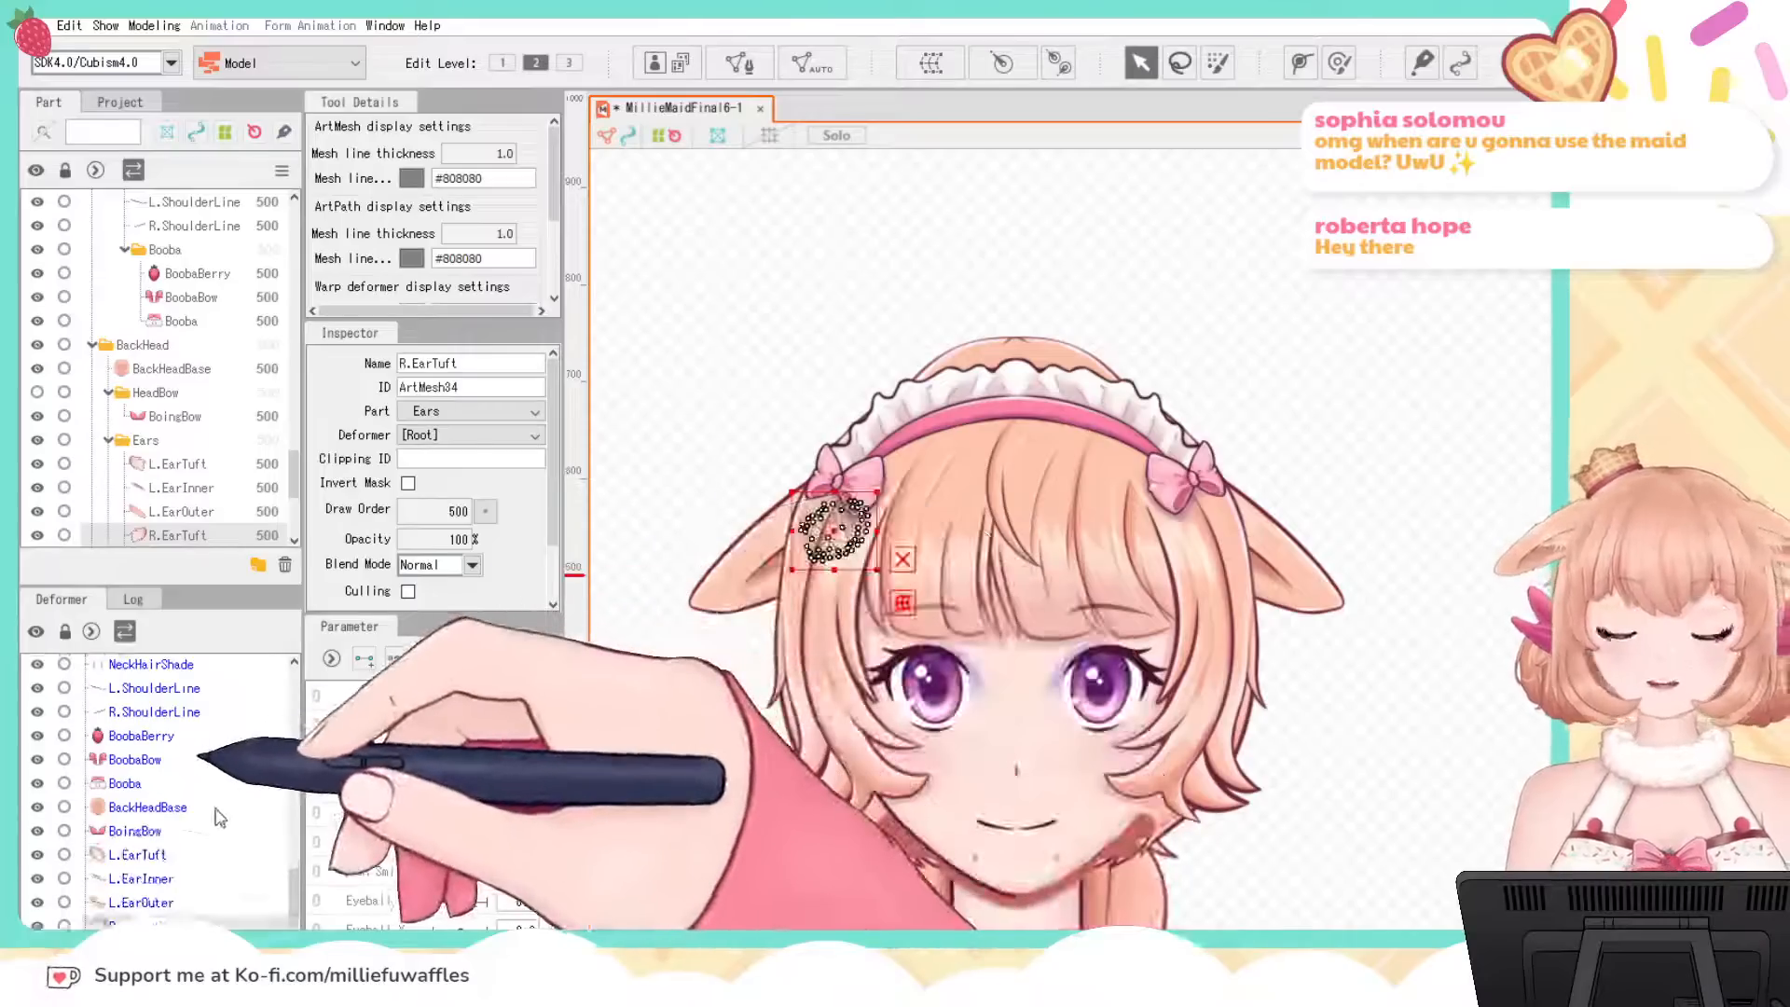
left_click(159, 865)
left_click(822, 77)
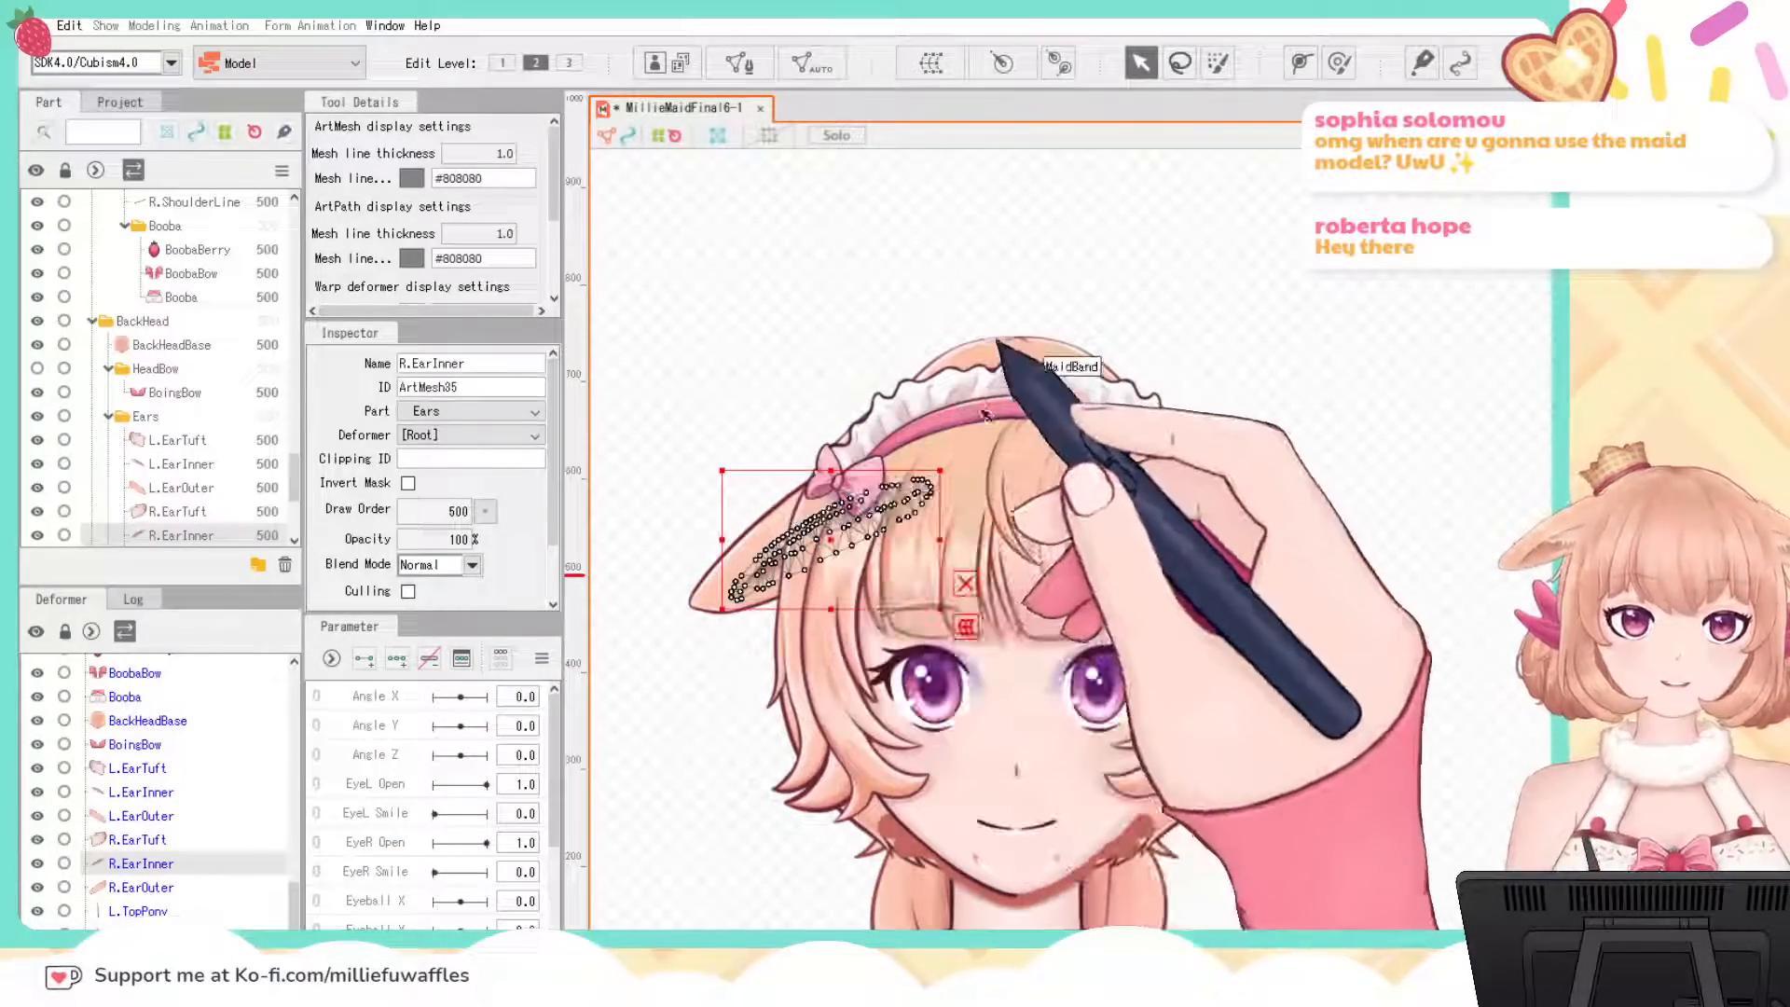
left_click(952, 401)
left_click(147, 887)
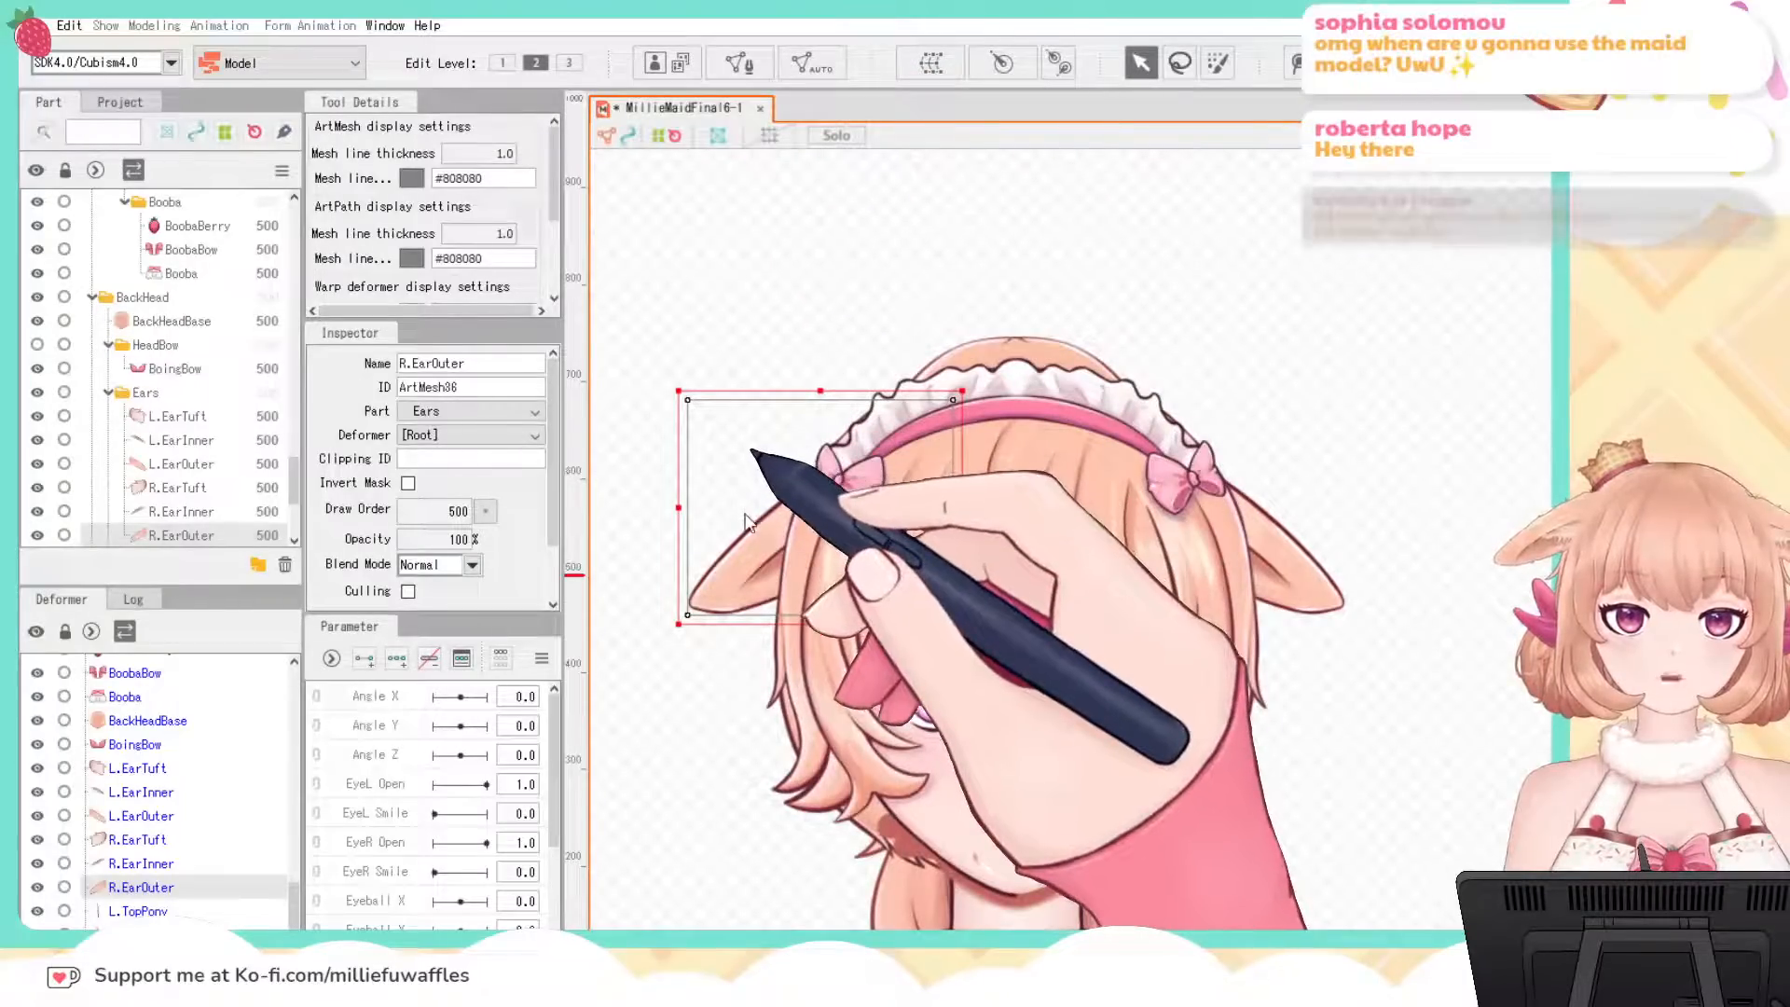
left_click(749, 516)
left_click(953, 401)
Step: Auto-generate a mesh for the L.TopPony part in the BackHair group
scroll(190, 868, "down", 3)
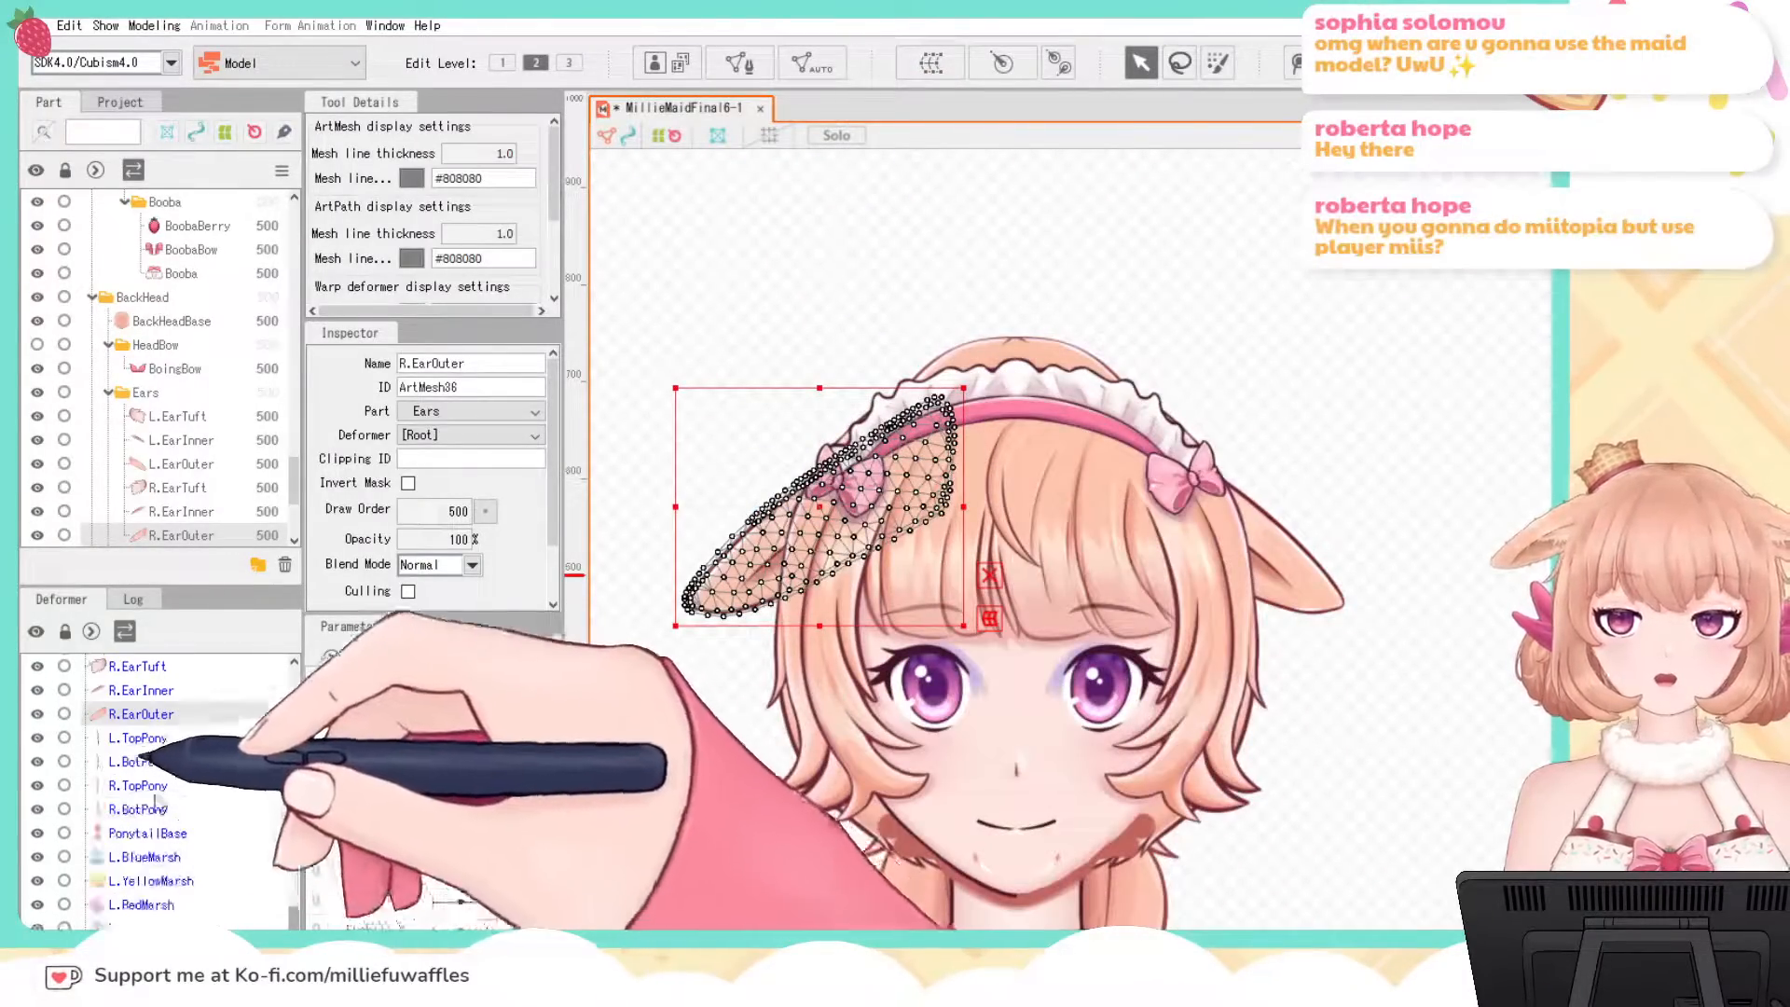
left_click(148, 738)
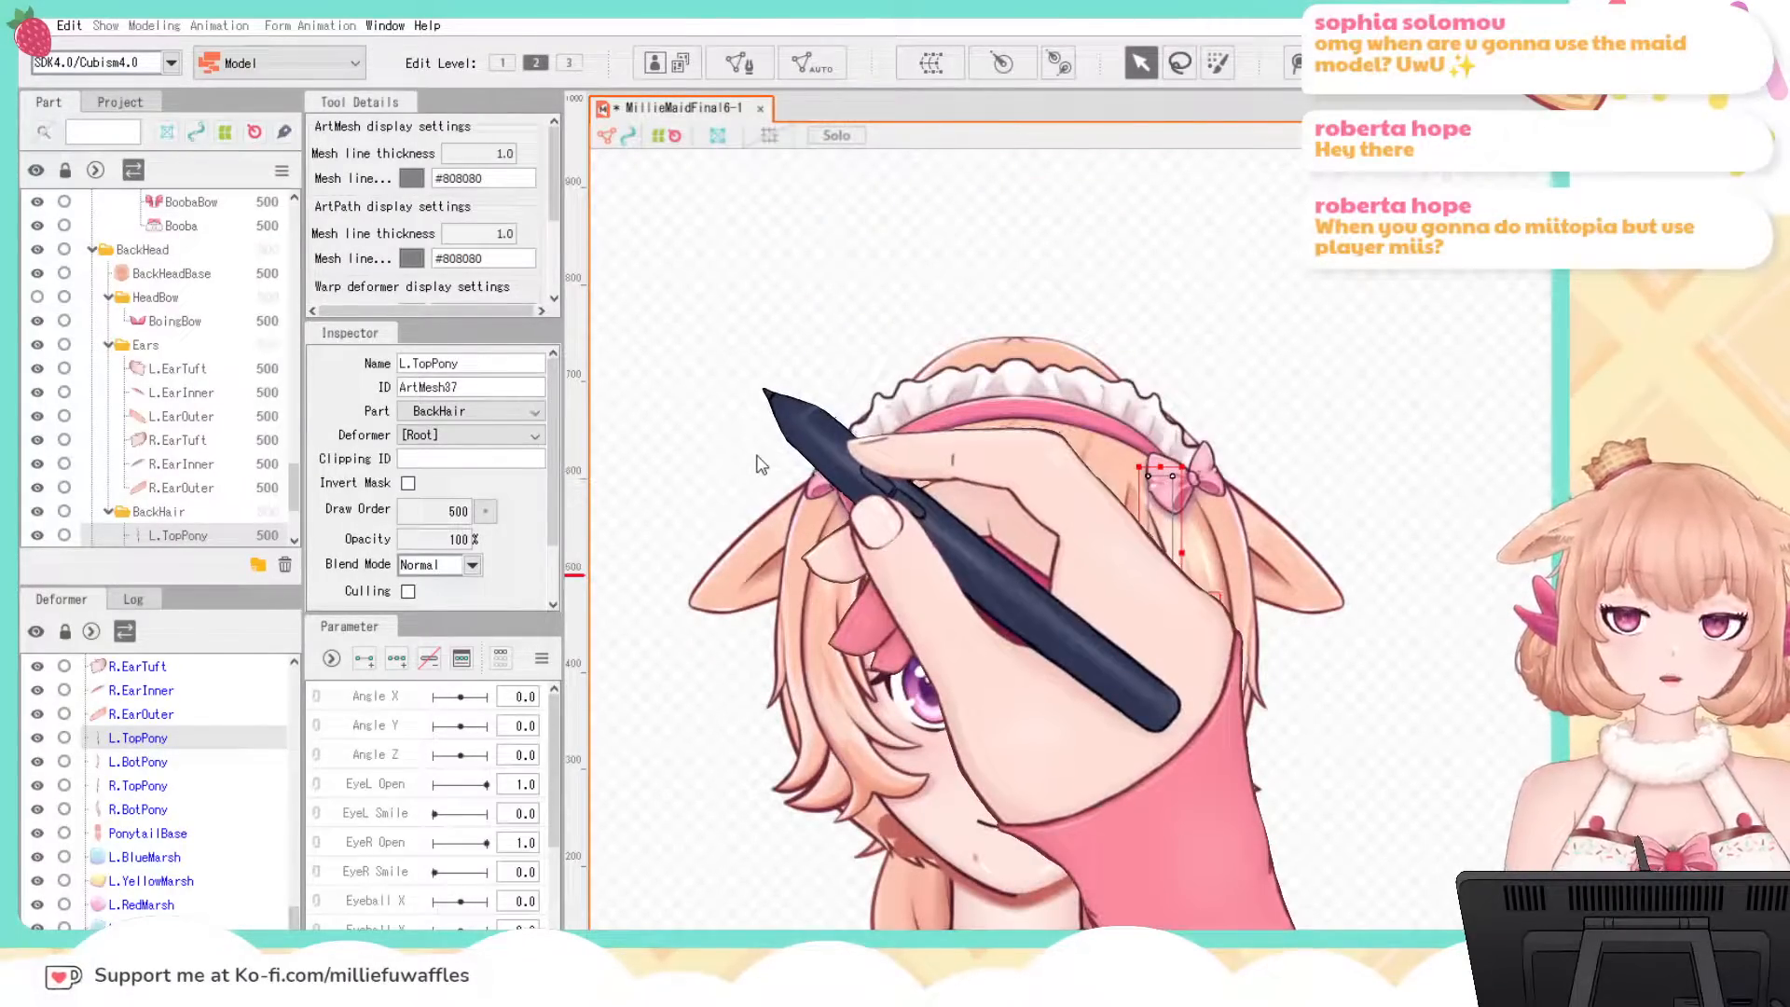
left_click(731, 511)
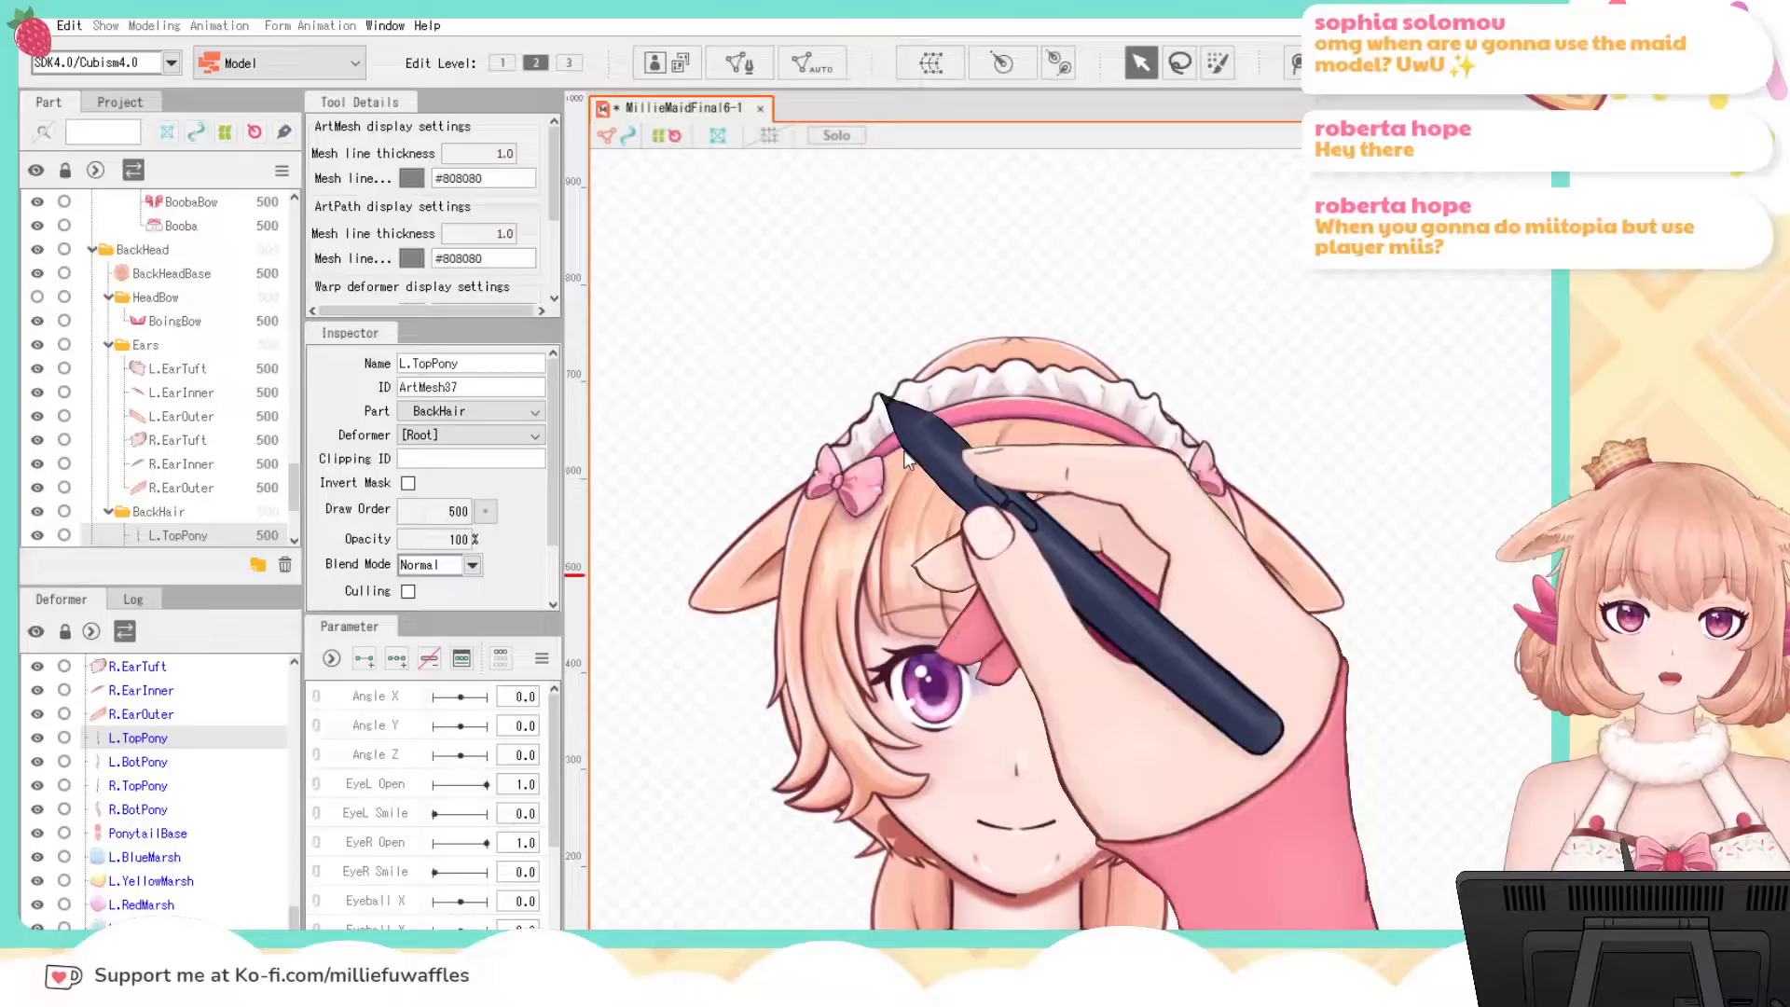
left_click(949, 412)
Step: Auto-generate meshes for the L.BotPony and R.TopPony hair parts
left_click(149, 762)
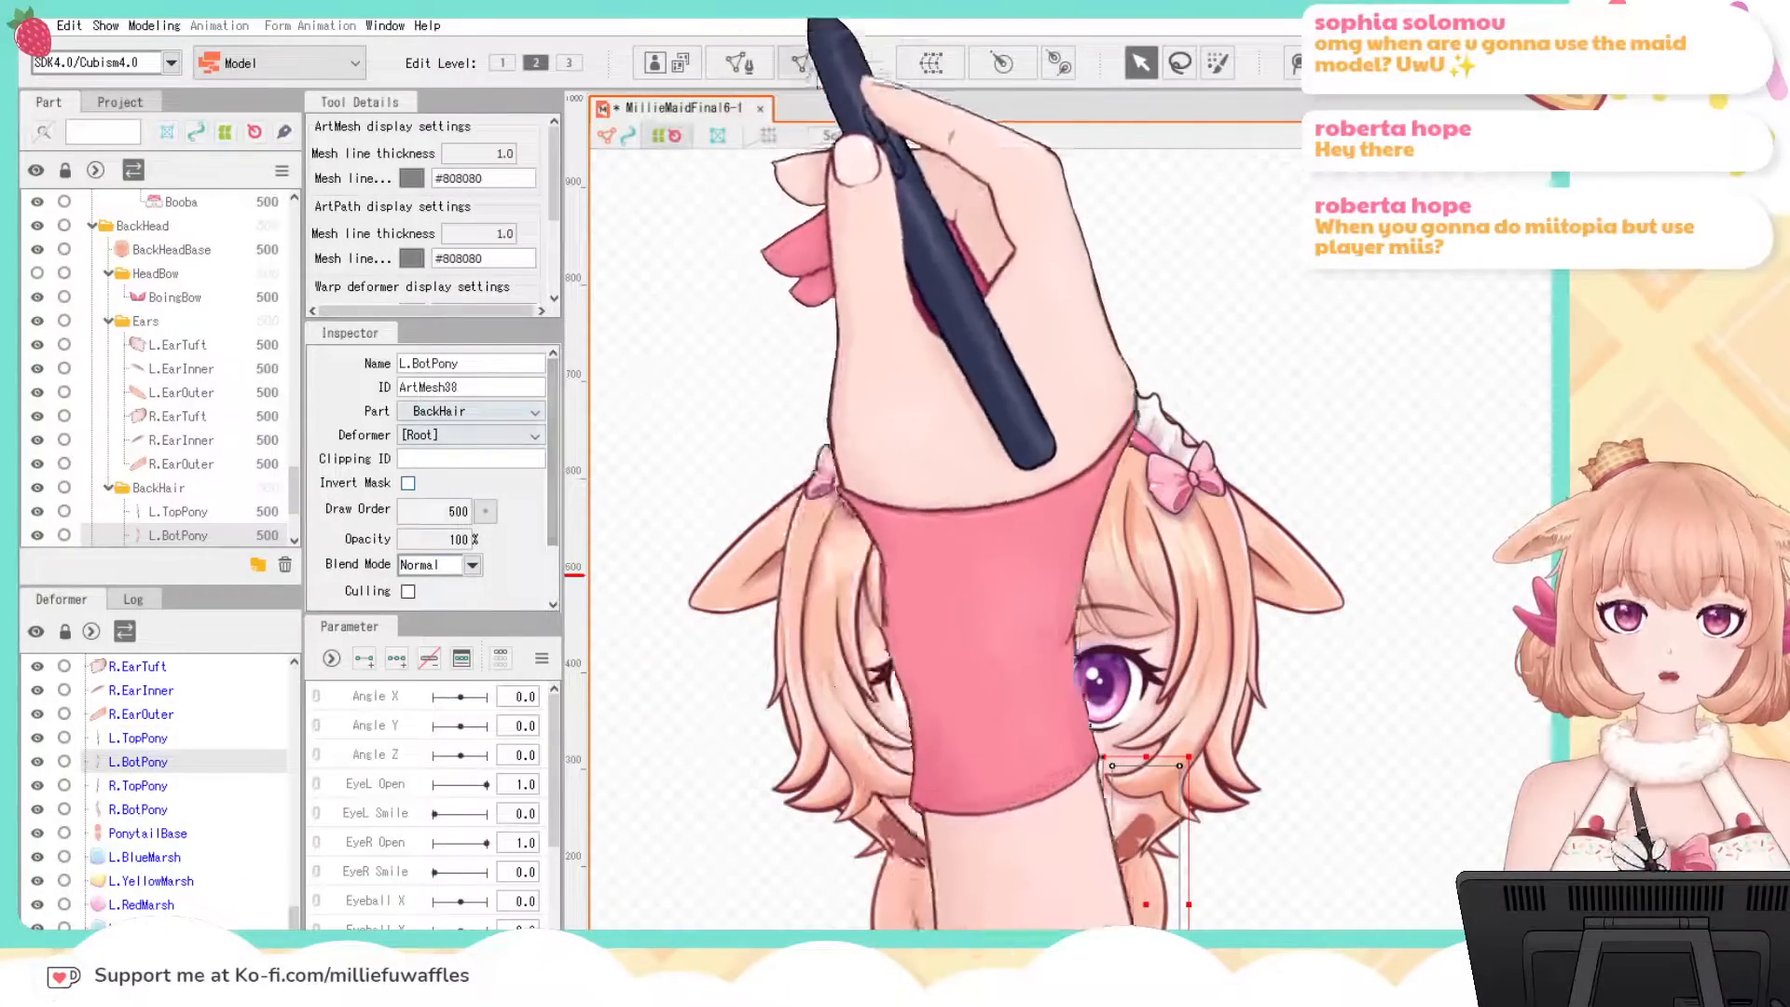
left_click(835, 63)
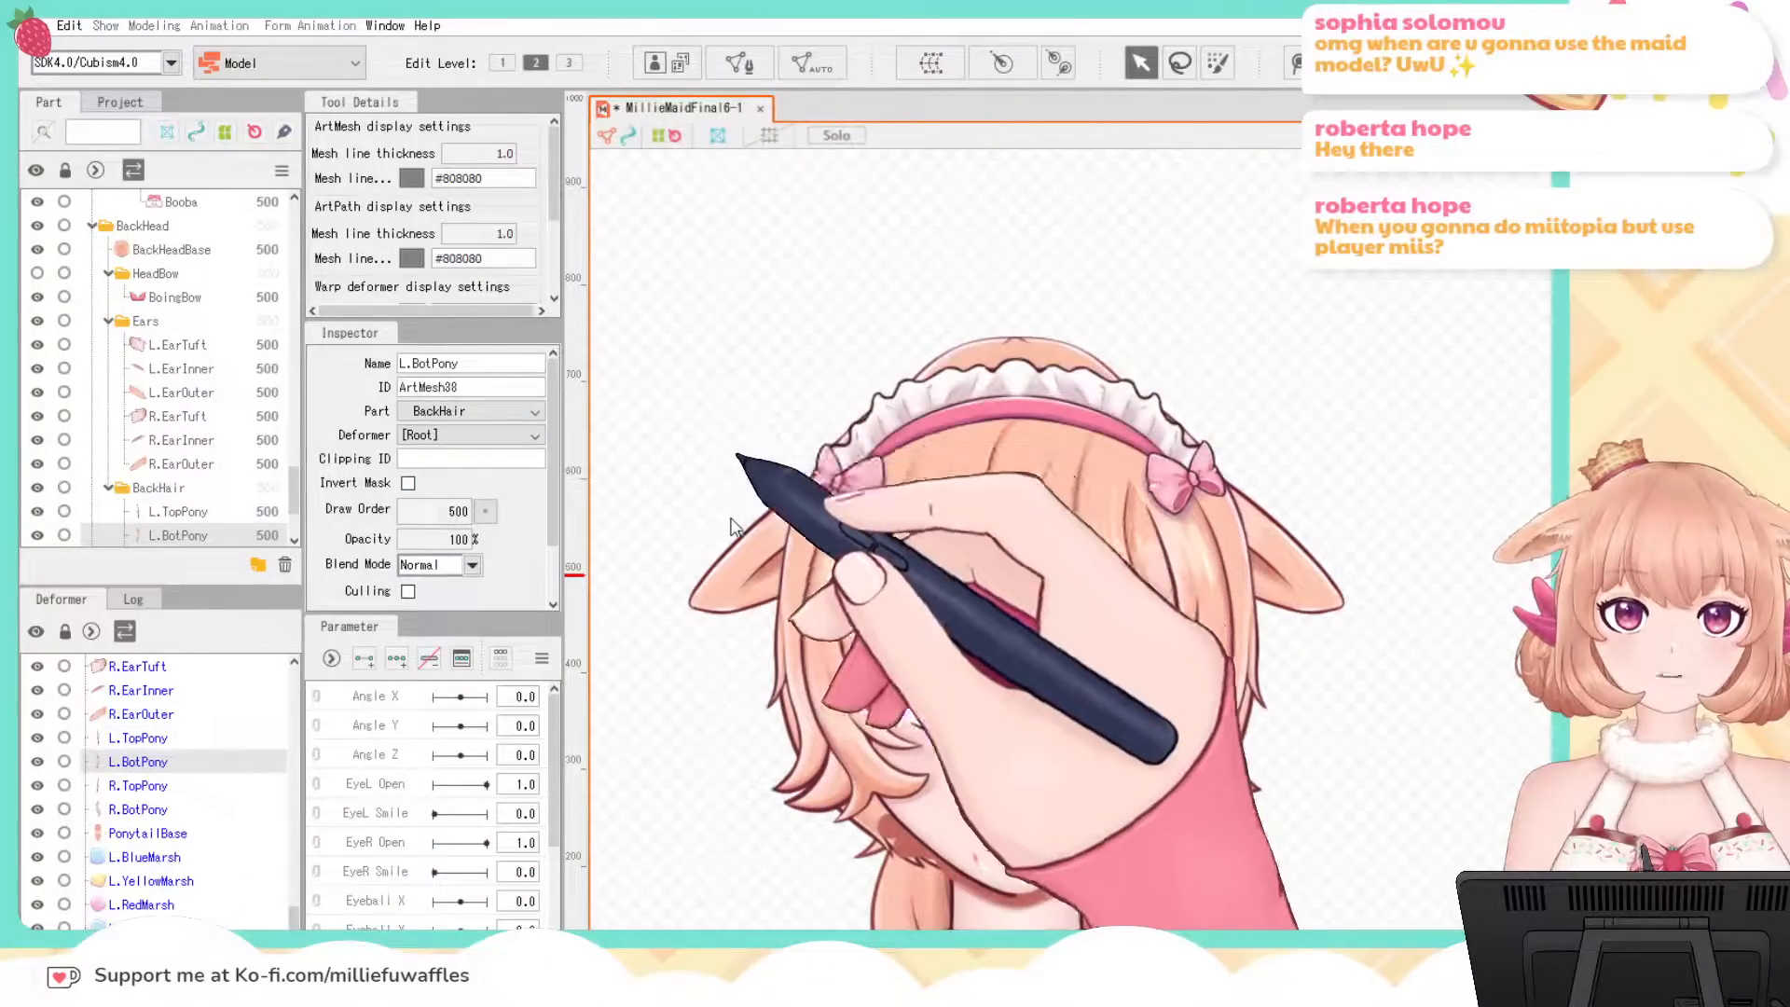
left_click(680, 512)
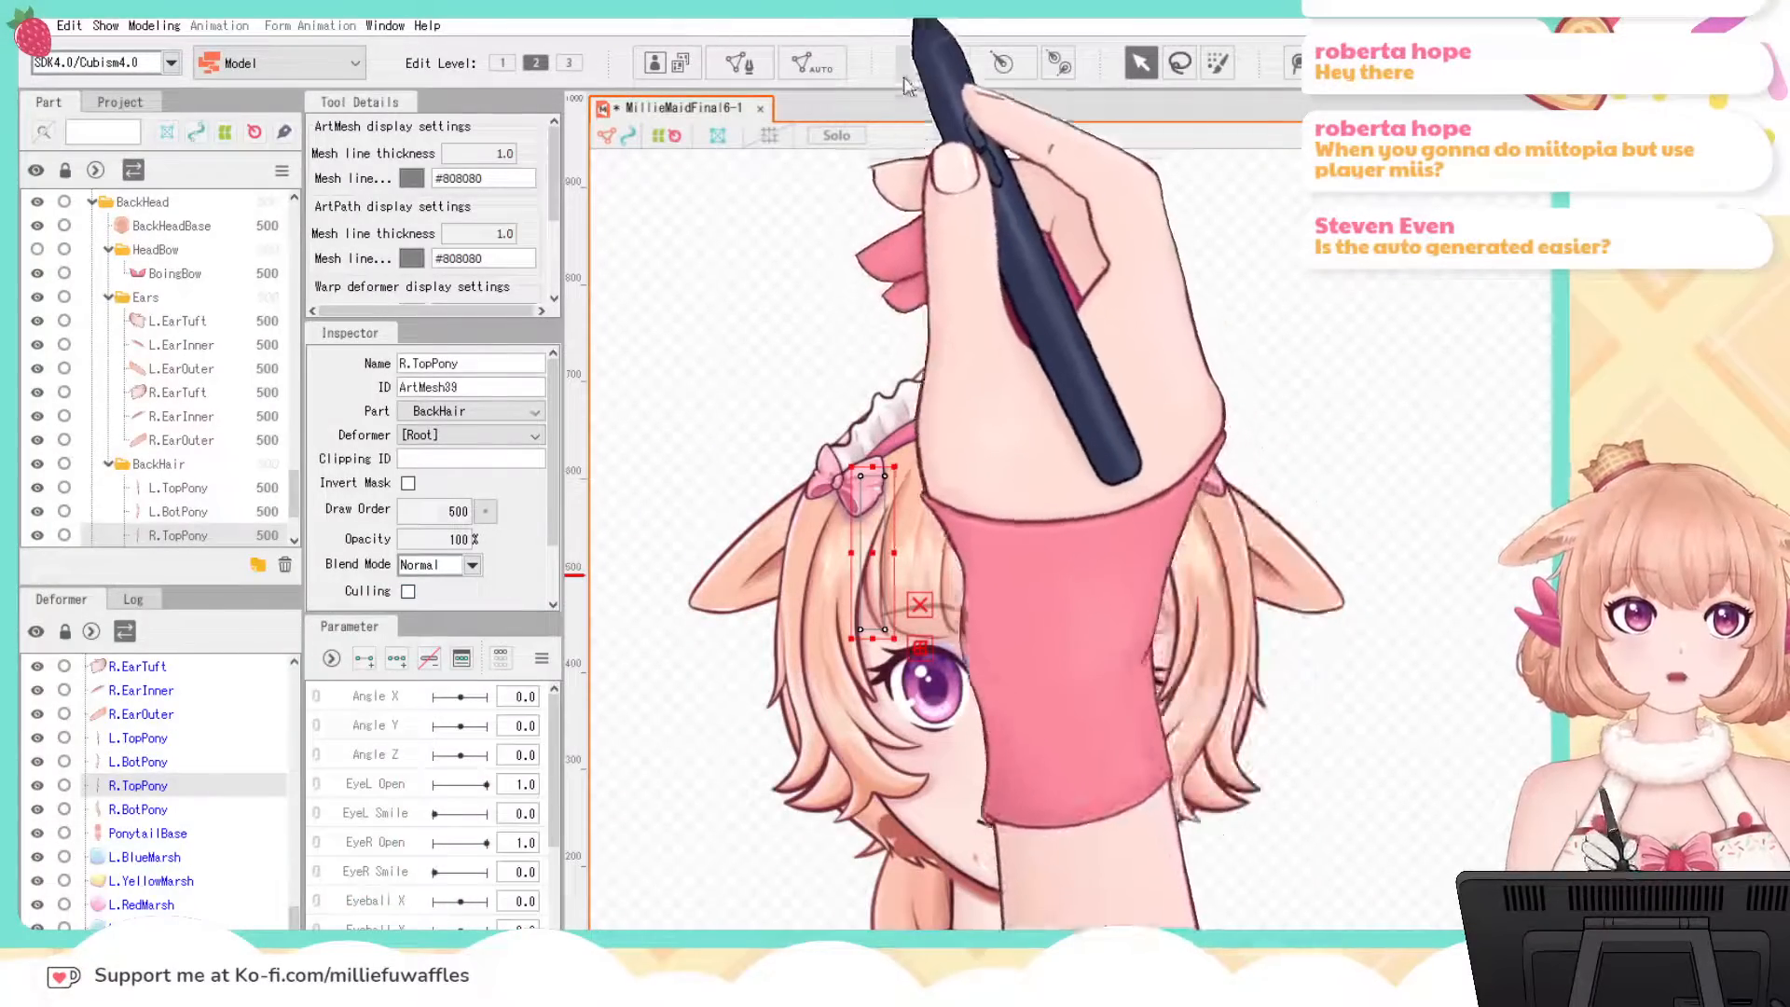
left_click(834, 66)
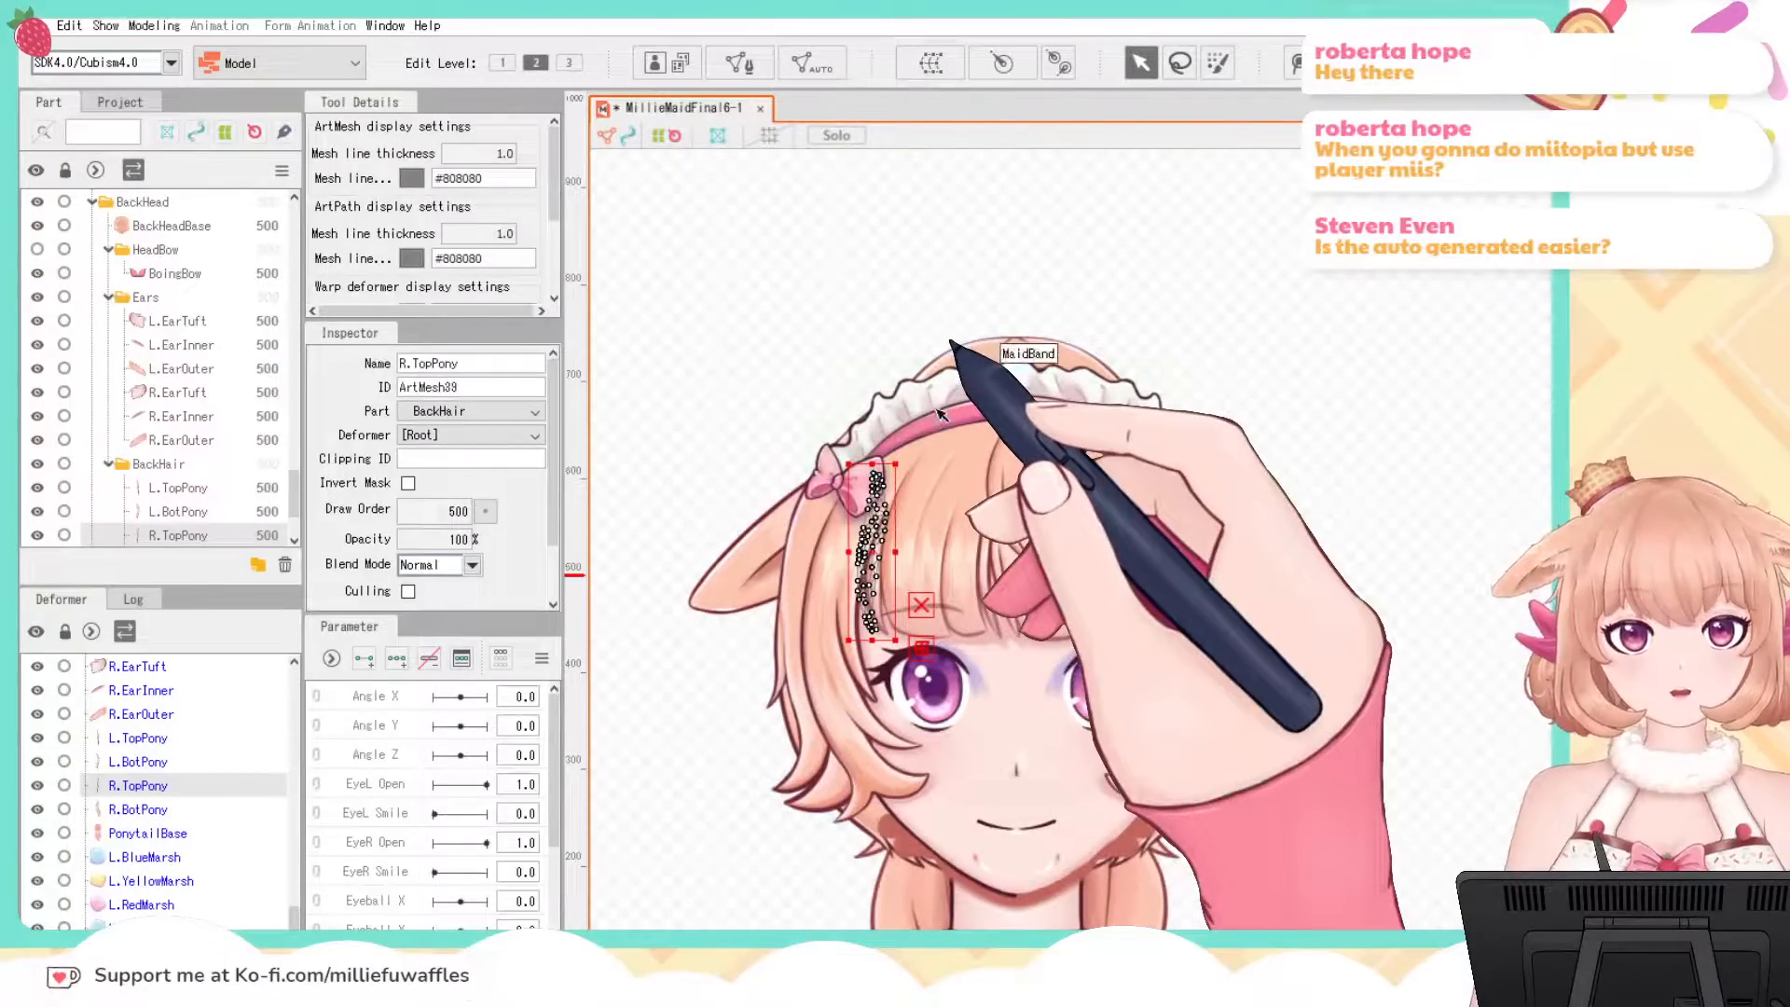
Step: Examine the generated mesh of R.TopPony up close against the hair strand it covers
scroll(918, 646, "up", 5)
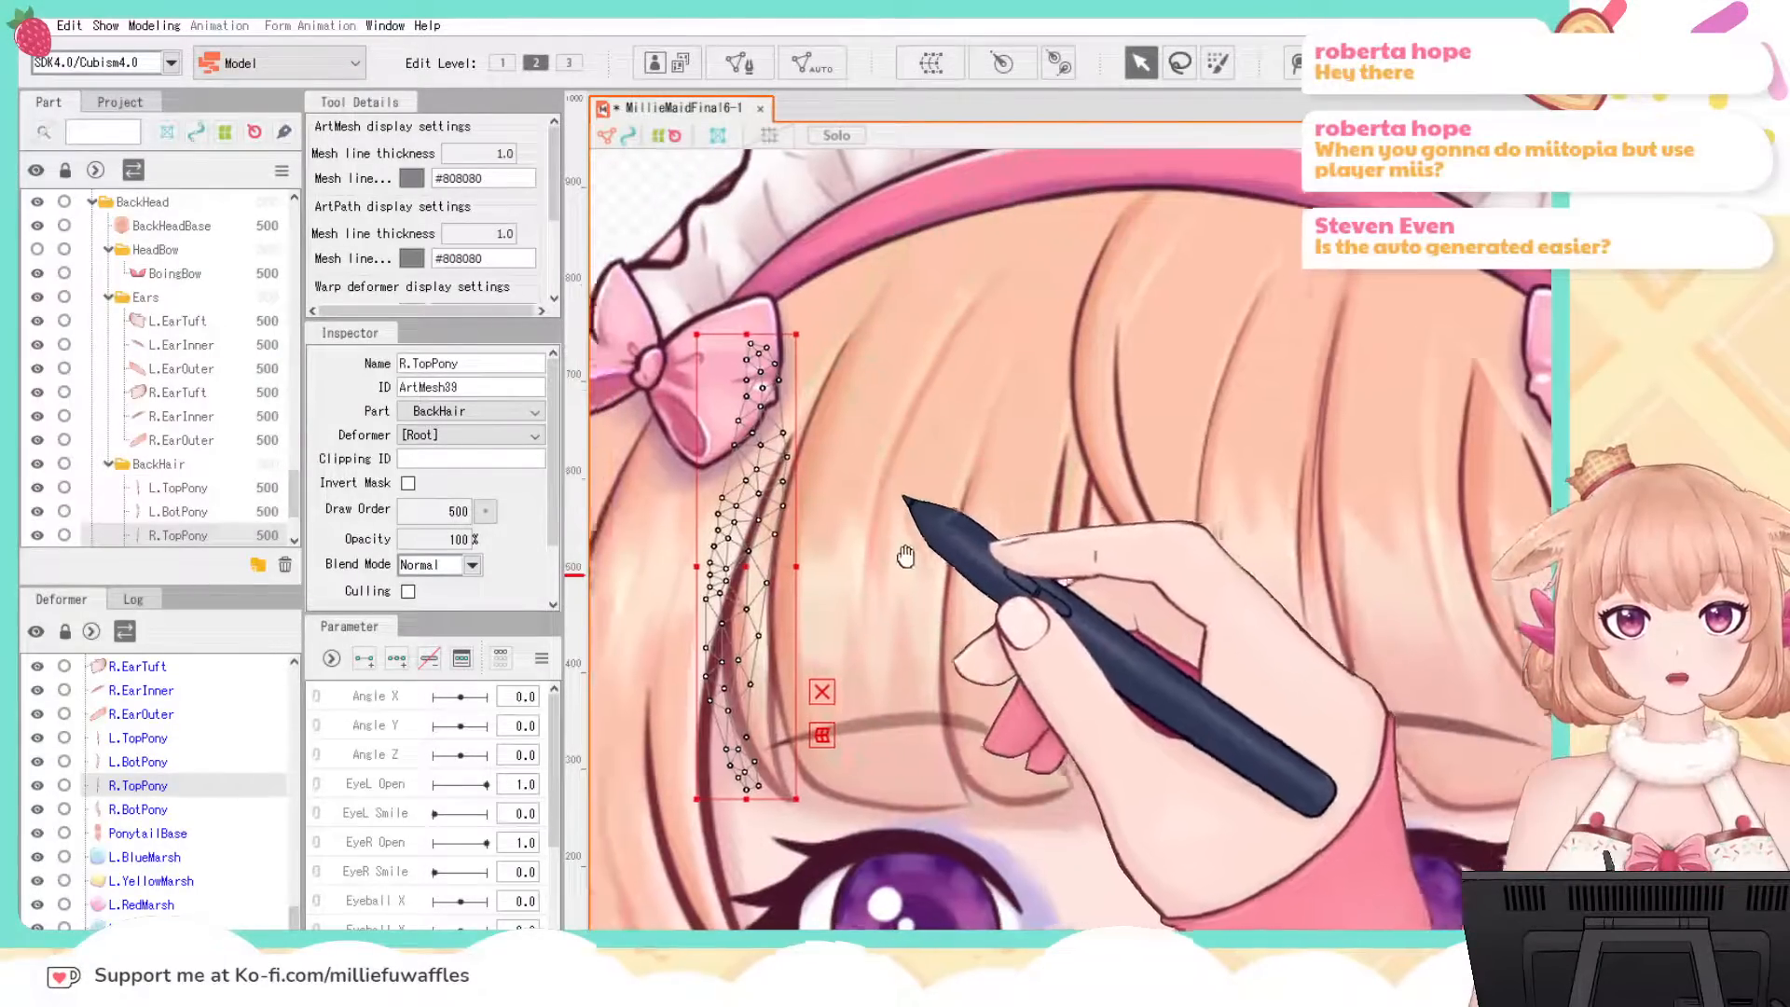
left_click_drag(1052, 557, 1115, 565)
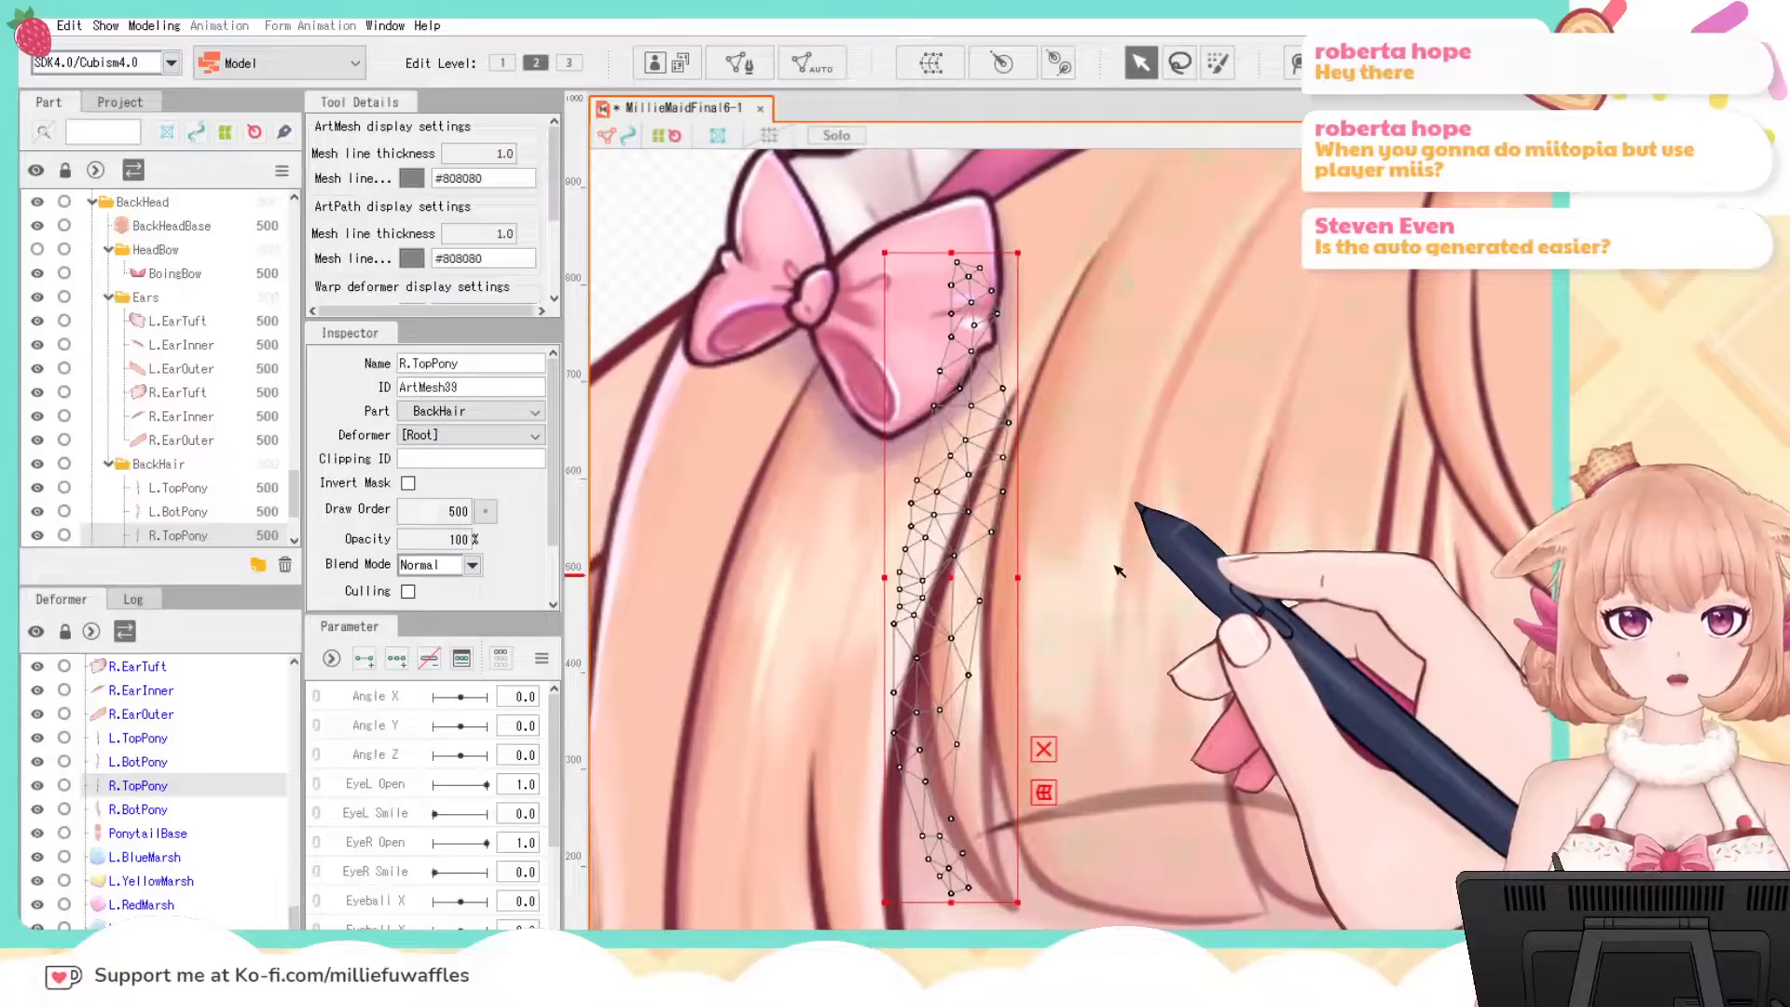
scroll(1046, 564, "up", 3)
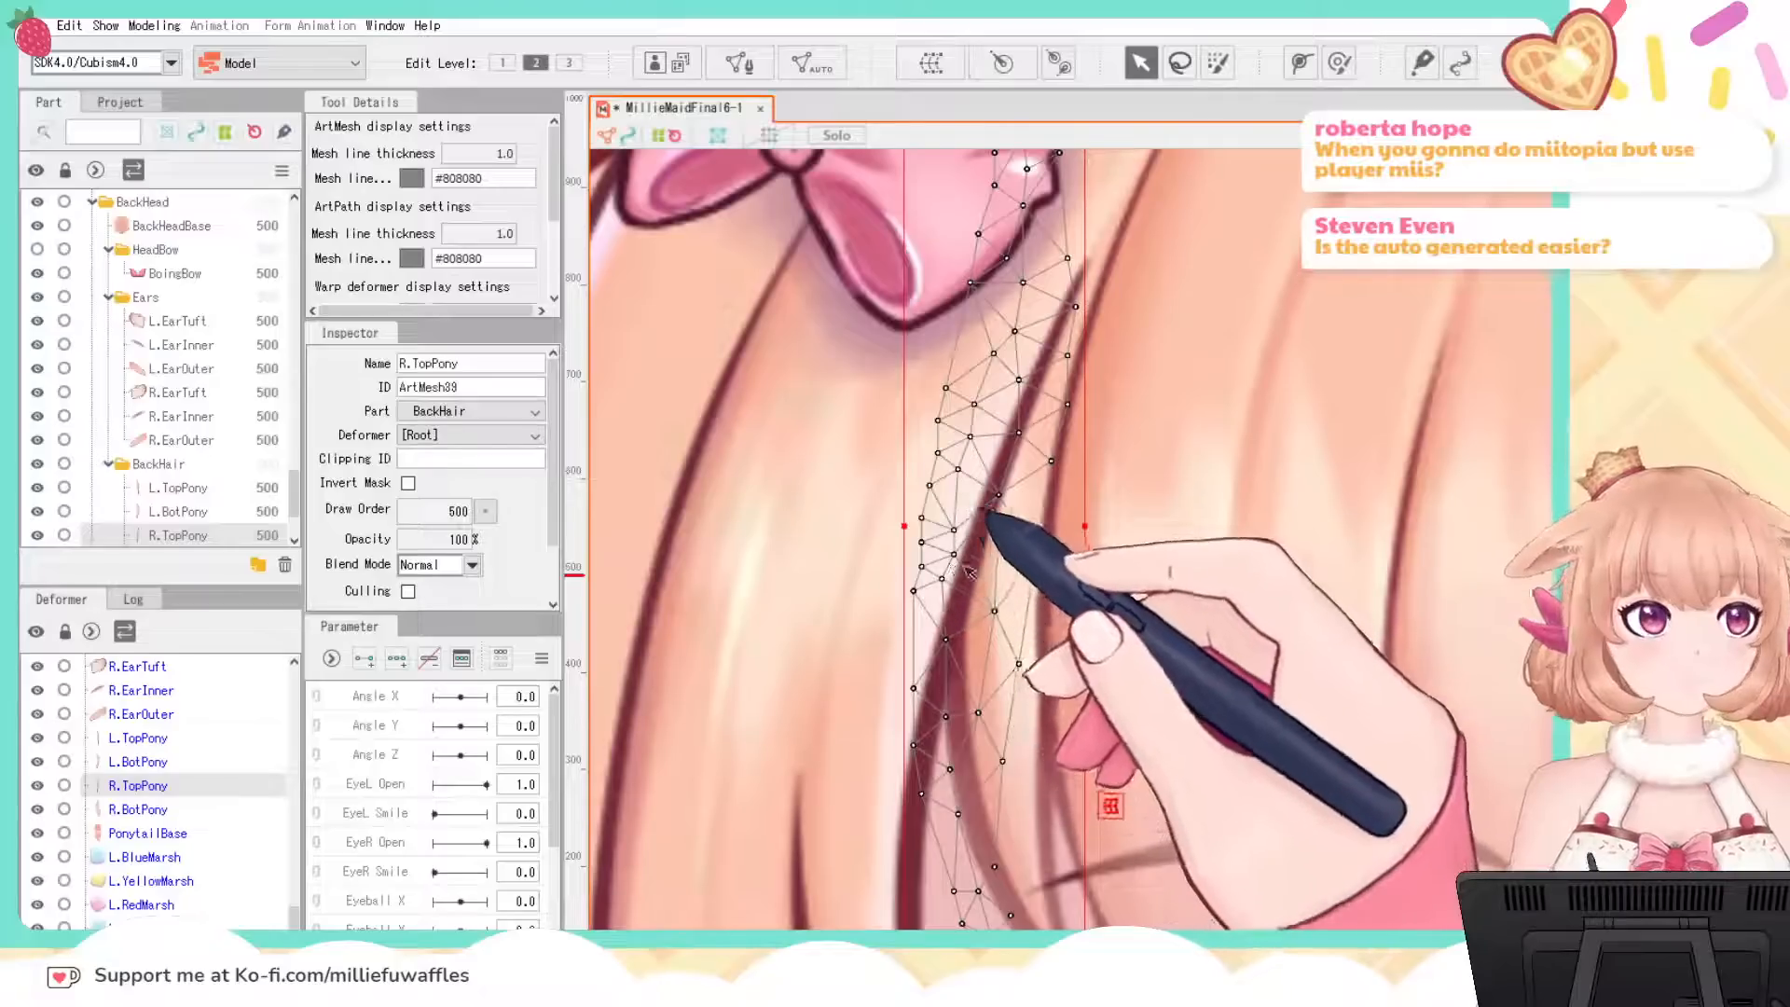
scroll(1290, 567, "down", 6)
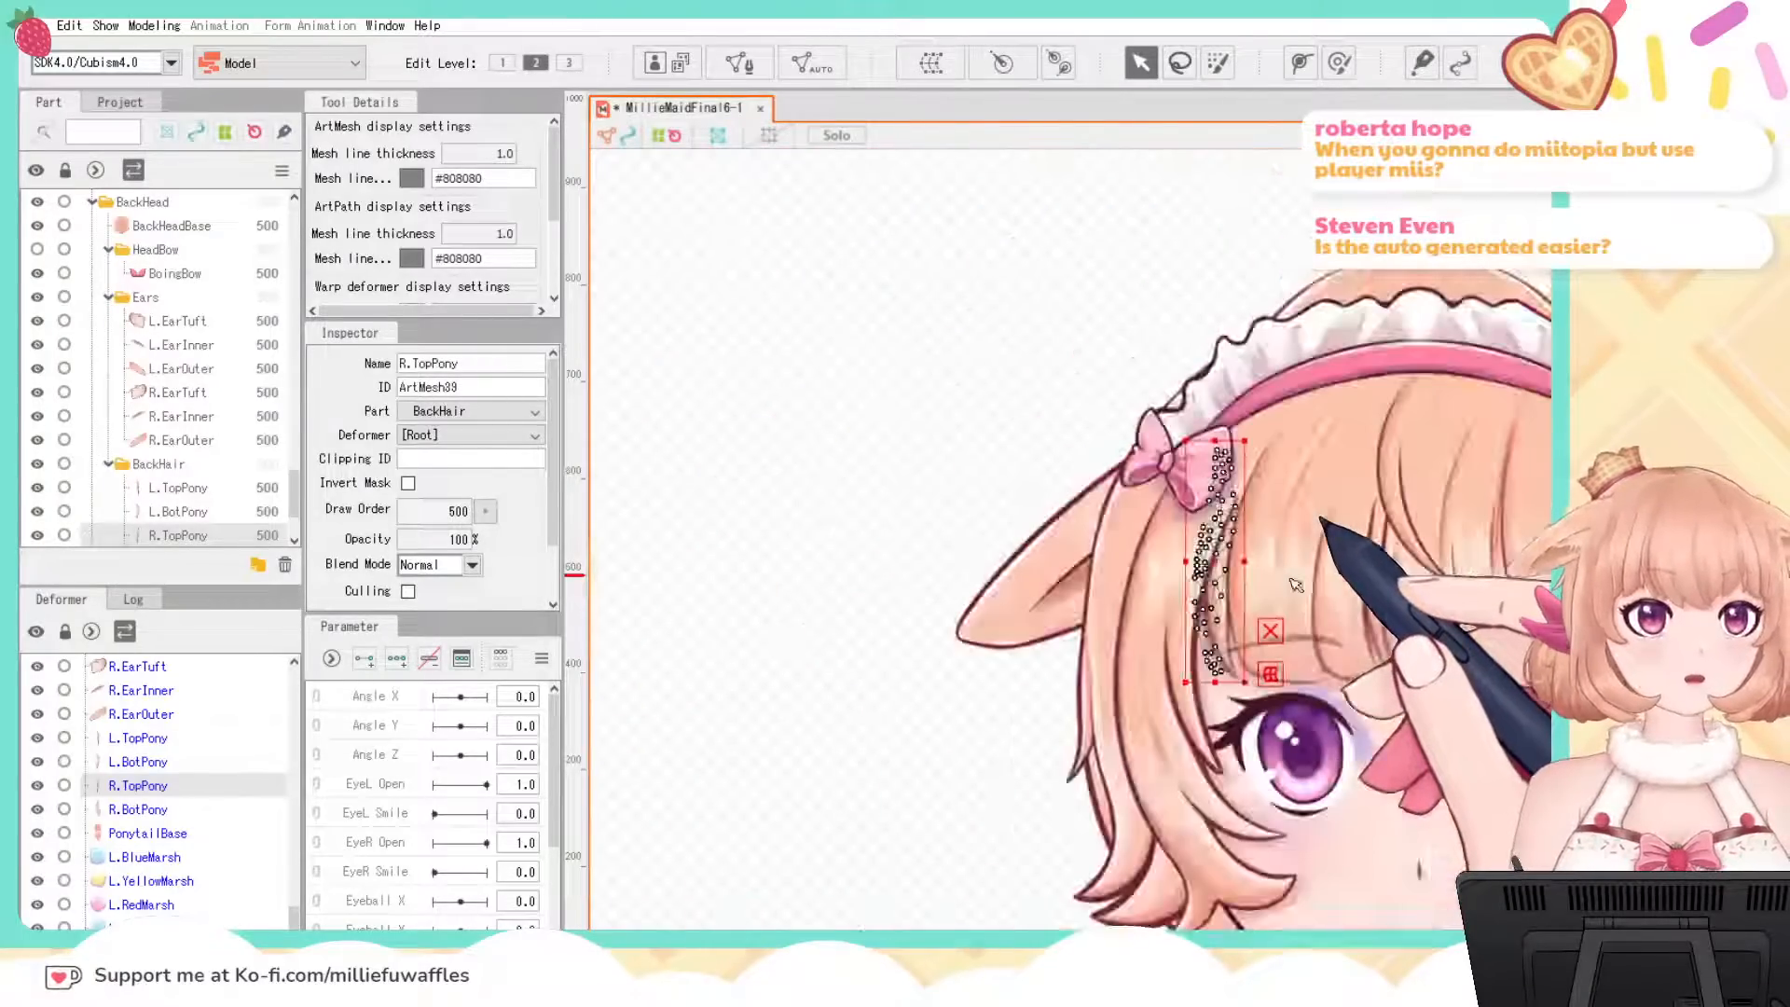
left_click_drag(1383, 595, 1115, 517)
scroll(1217, 518, "down", 3)
left_click_drag(1351, 572, 1263, 590)
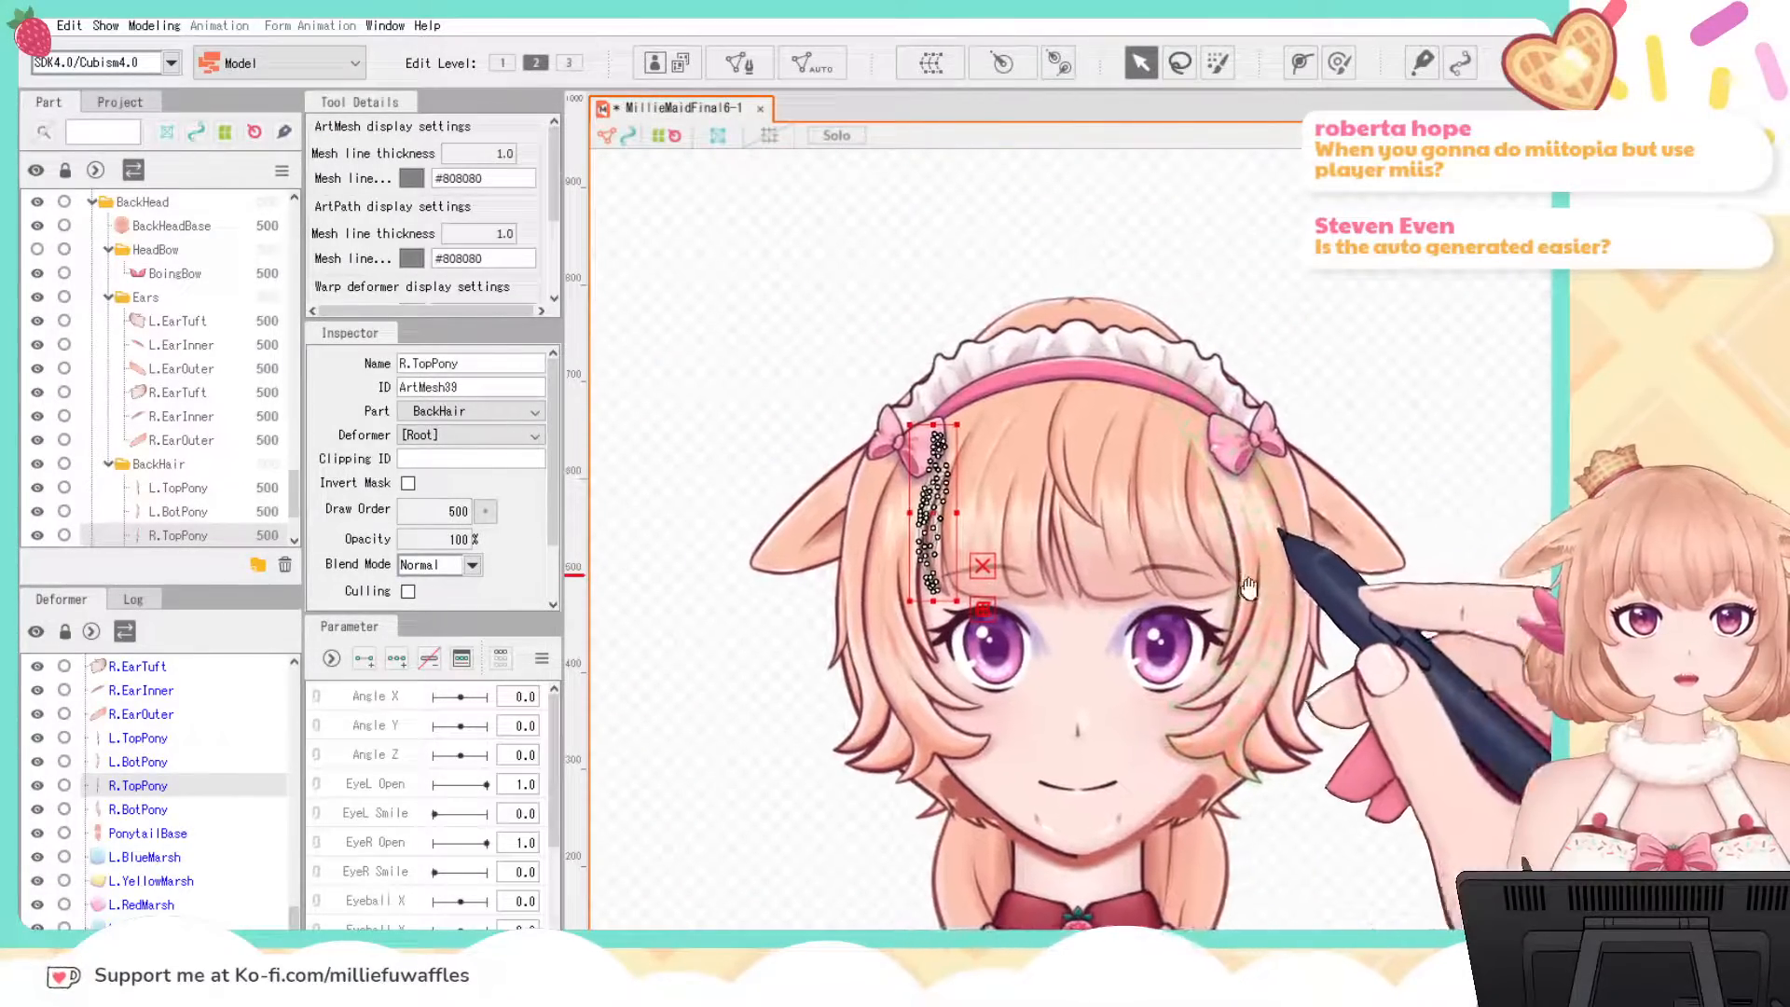
Step: Auto-generate meshes for the R.BotPony and PonytailBase parts in the BackHair group
left_click(138, 808)
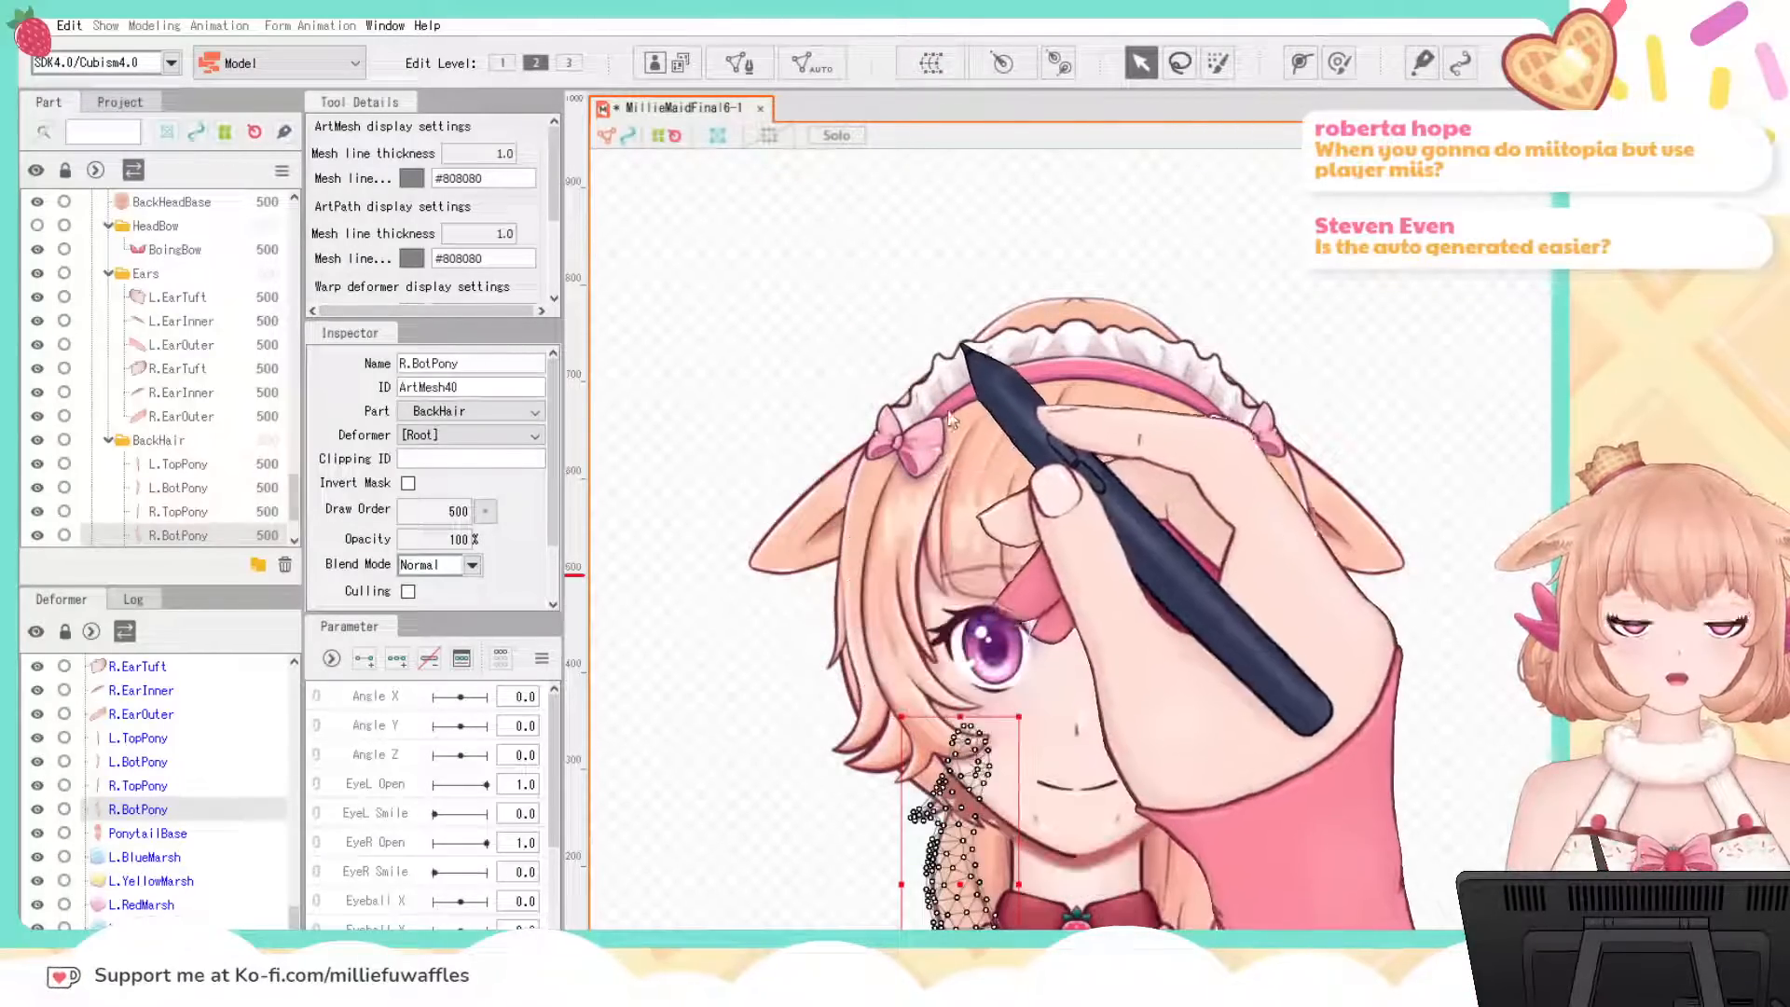
left_click(147, 832)
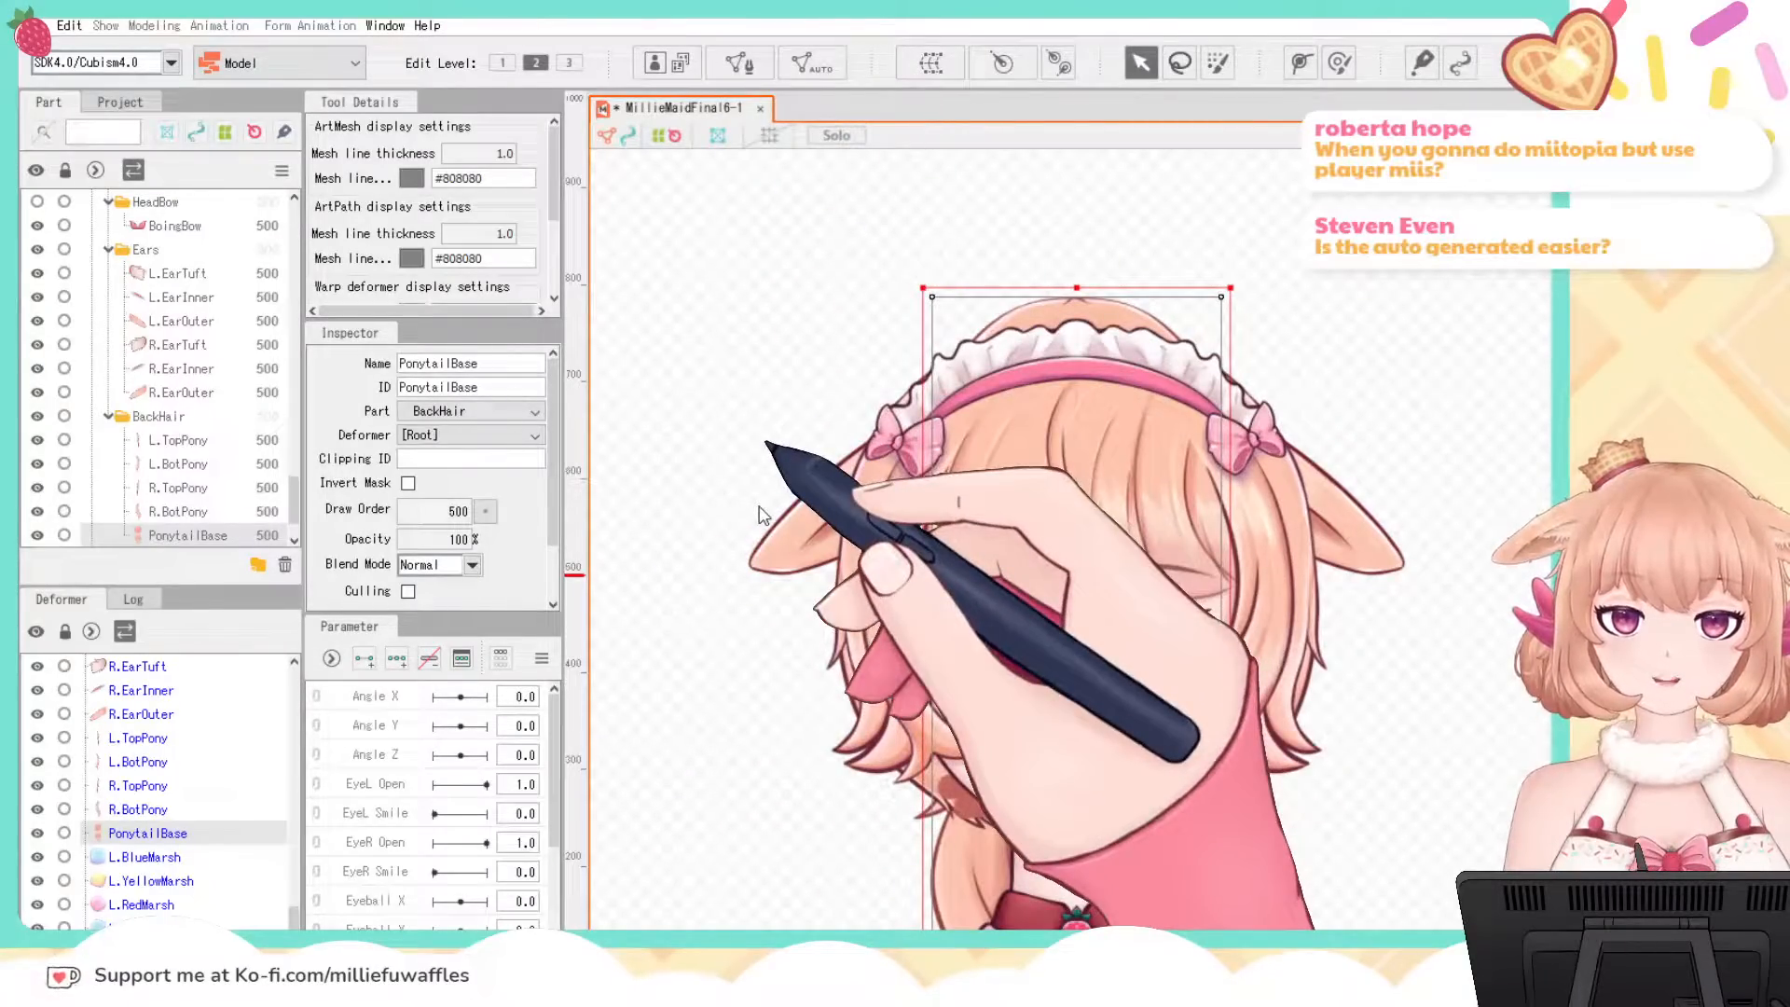
left_click(1446, 695)
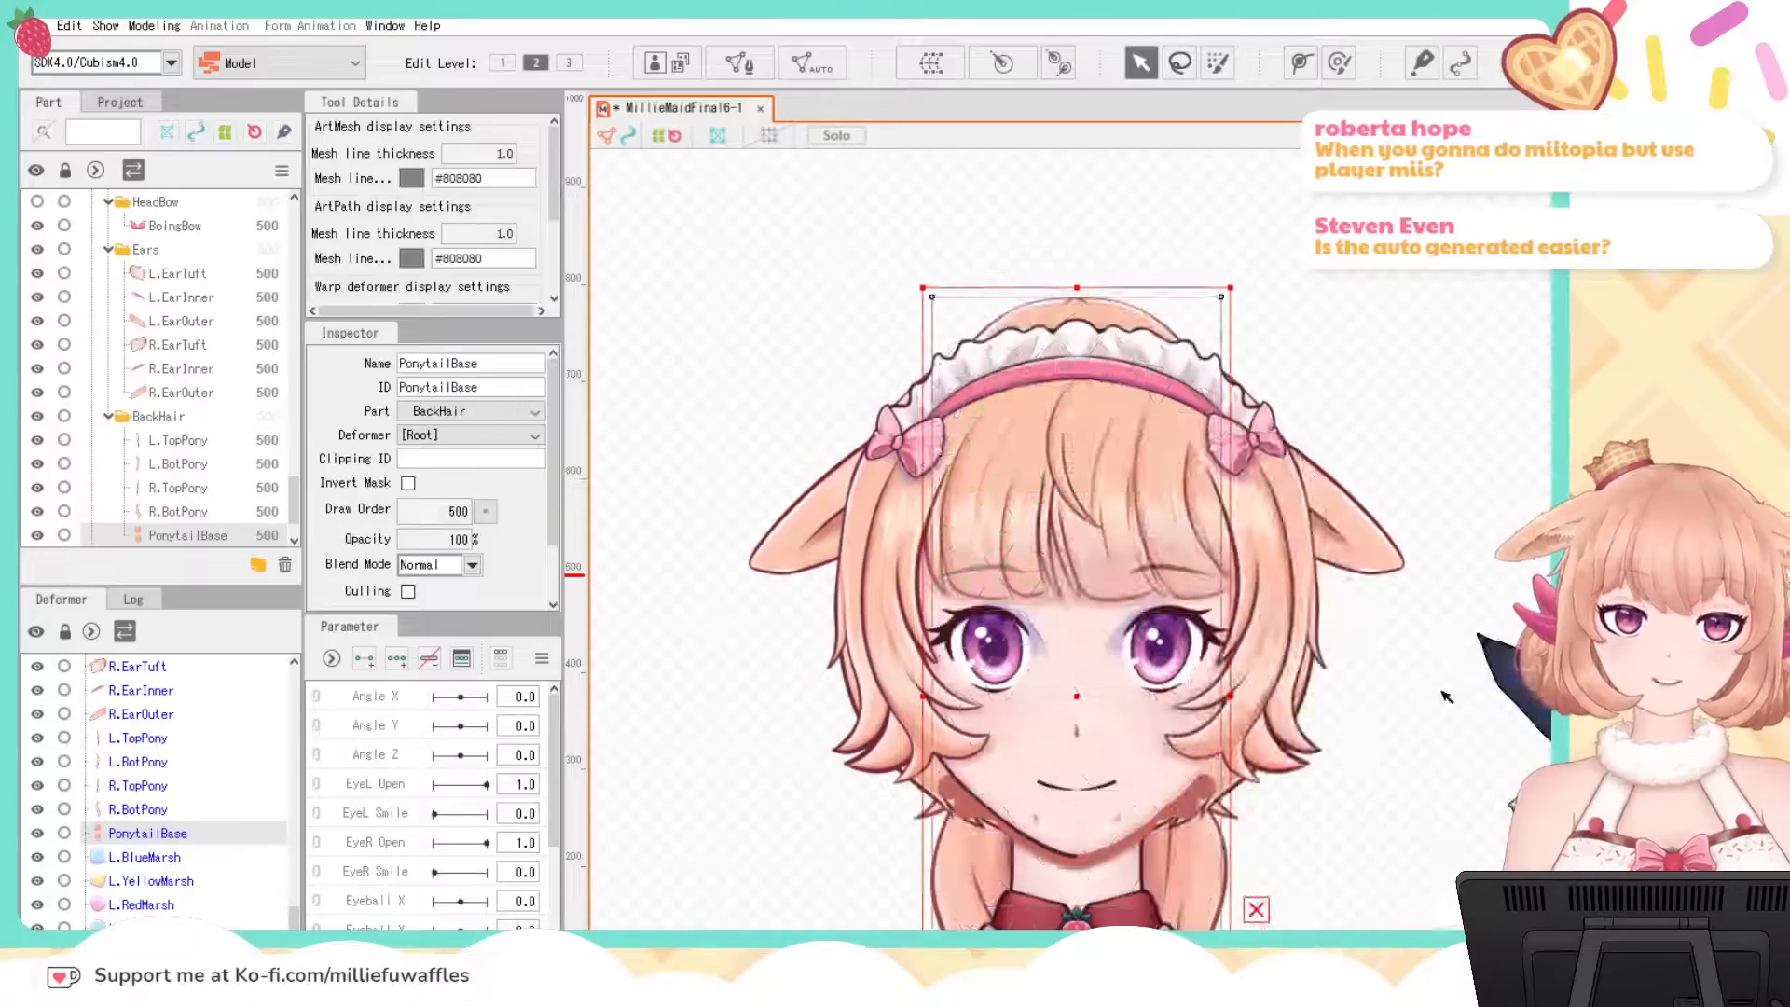
left_click(41, 832)
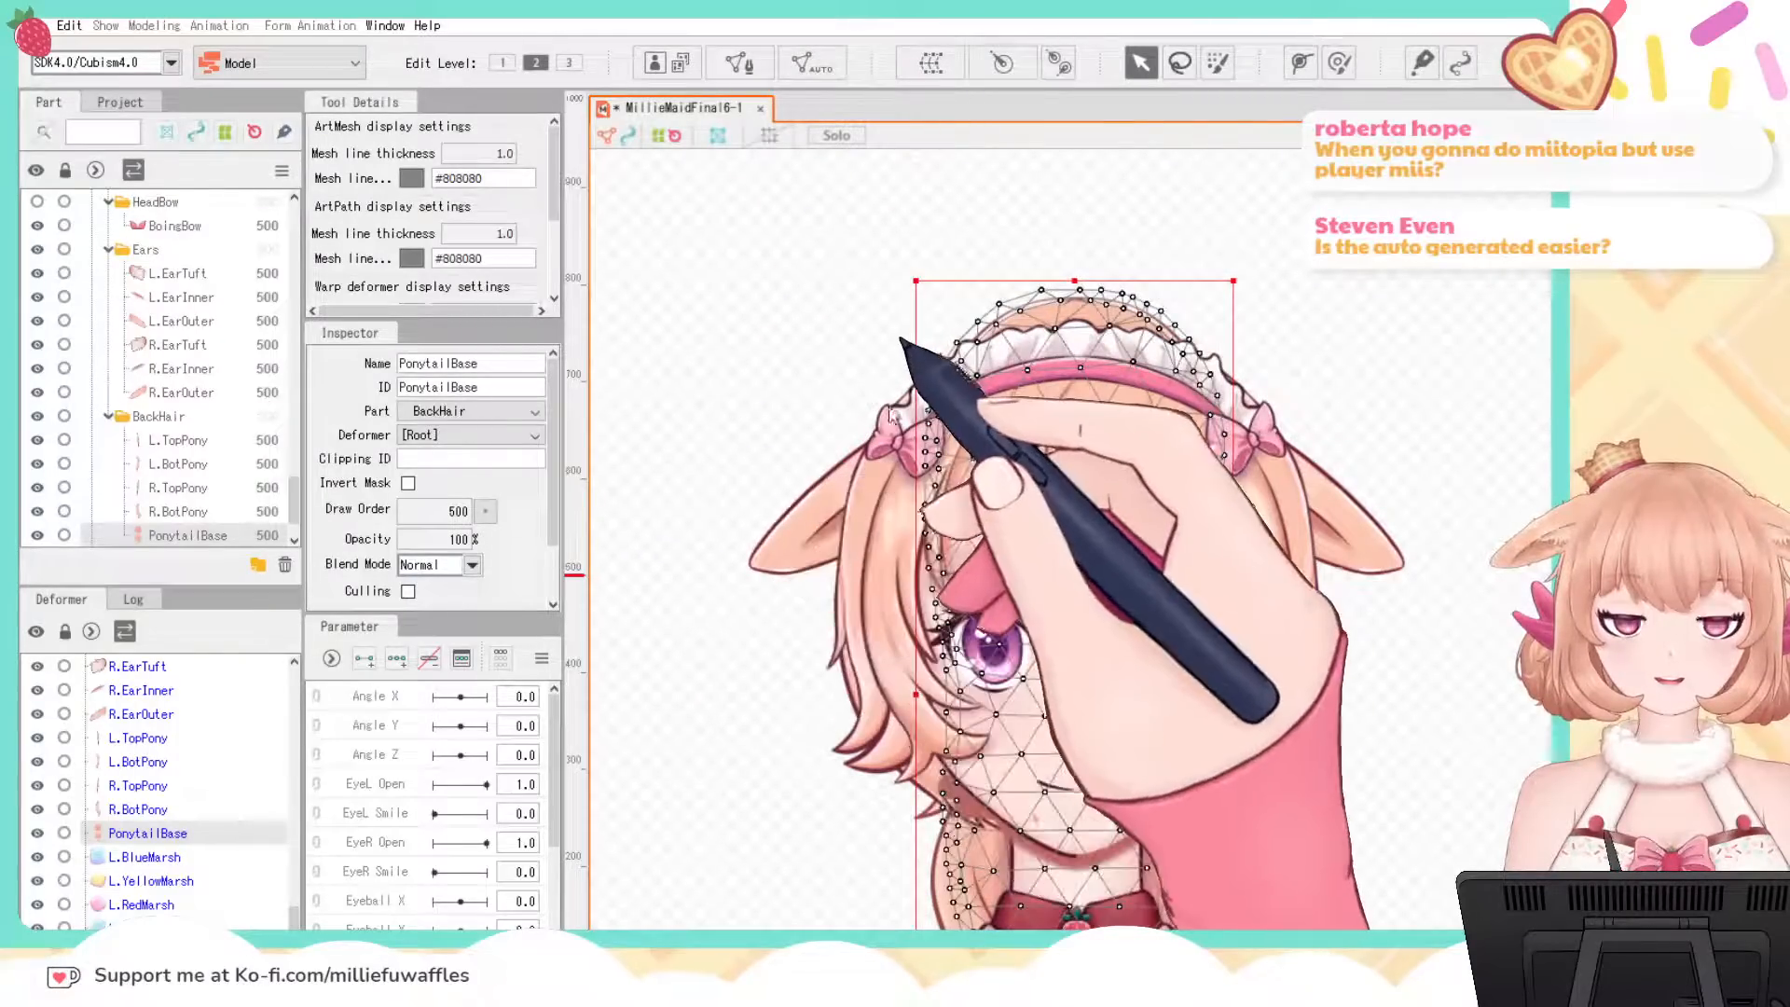
Step: Auto-generate meshes for the L.BlueMarsh, L.YellowMarsh and L.RedMarsh marshmallows on the skirt
scroll(1466, 718, "down", 4)
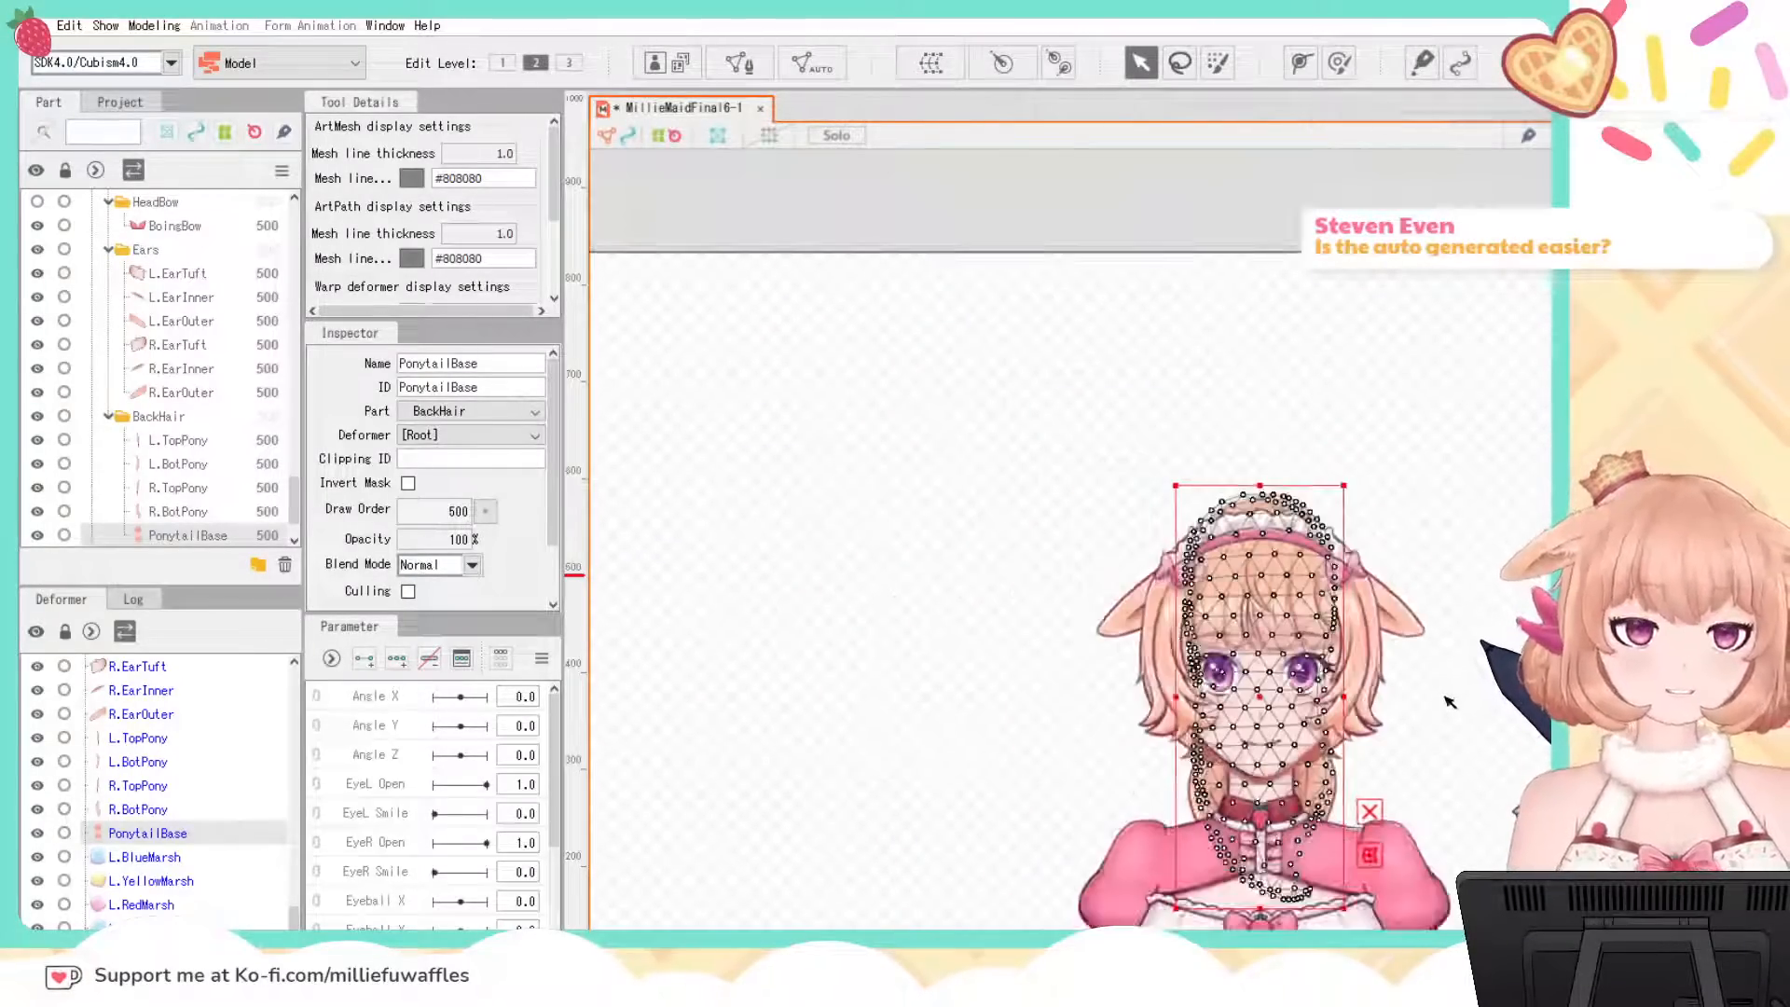
left_click(151, 861)
left_click_drag(1394, 691, 1392, 260)
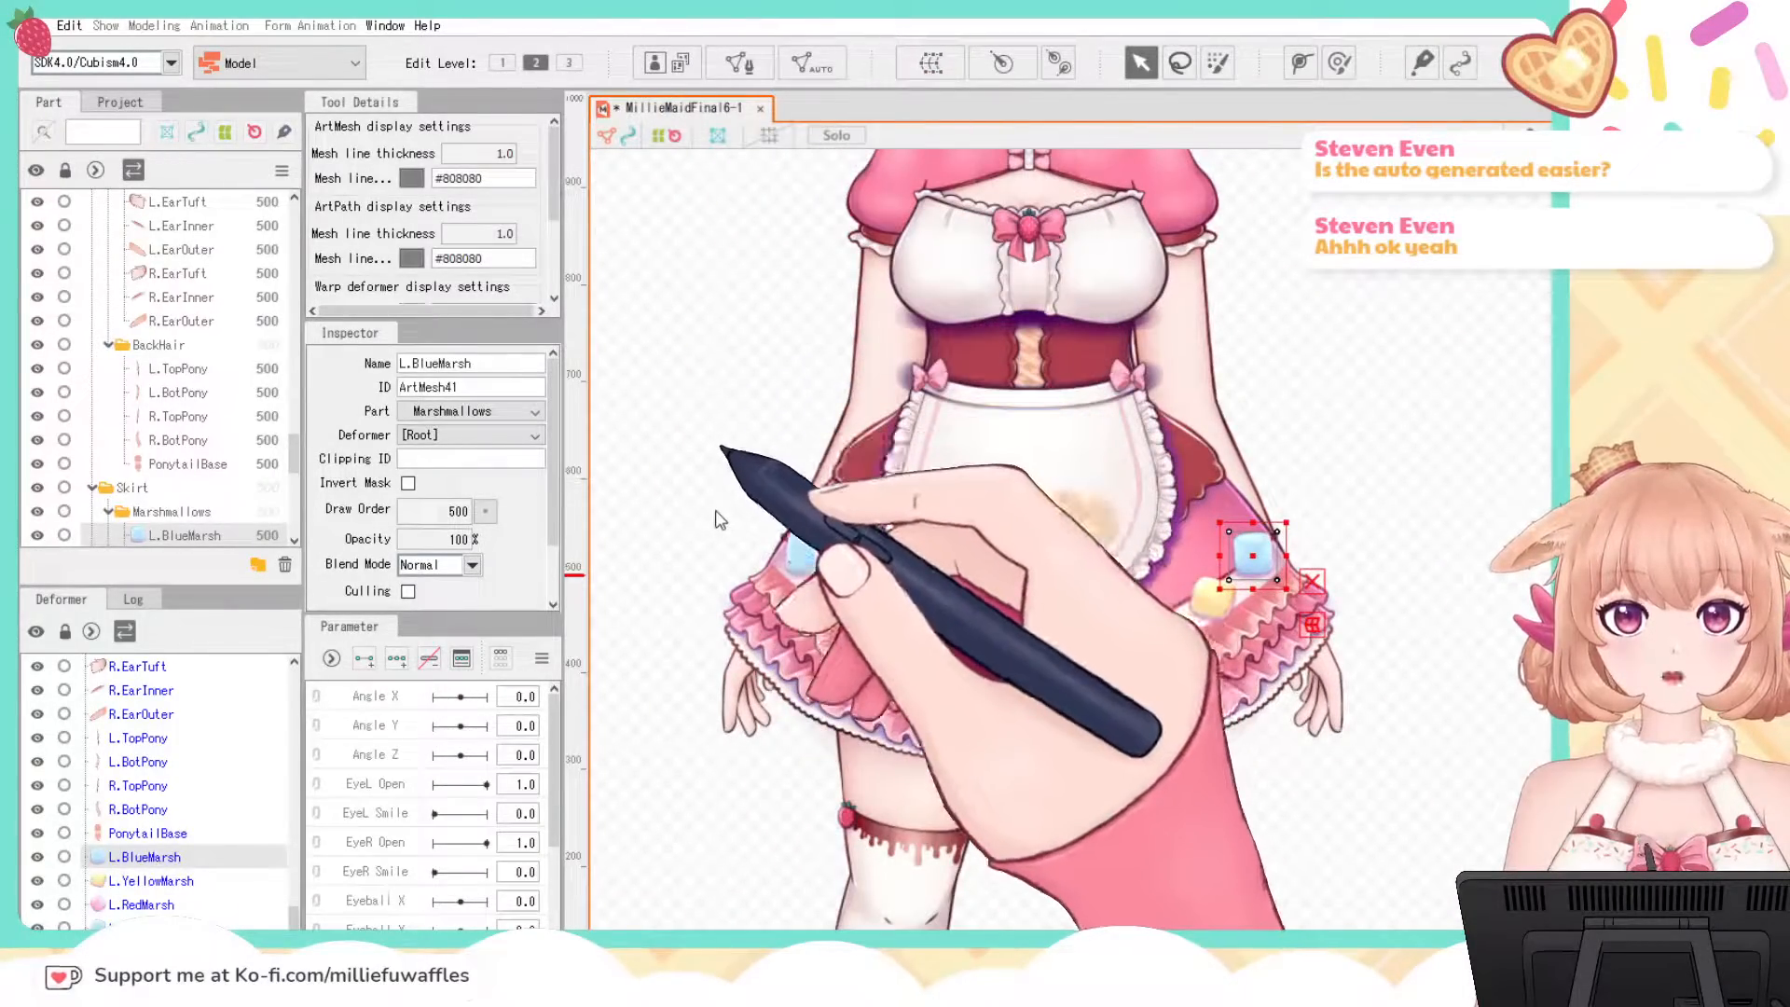
left_click(151, 880)
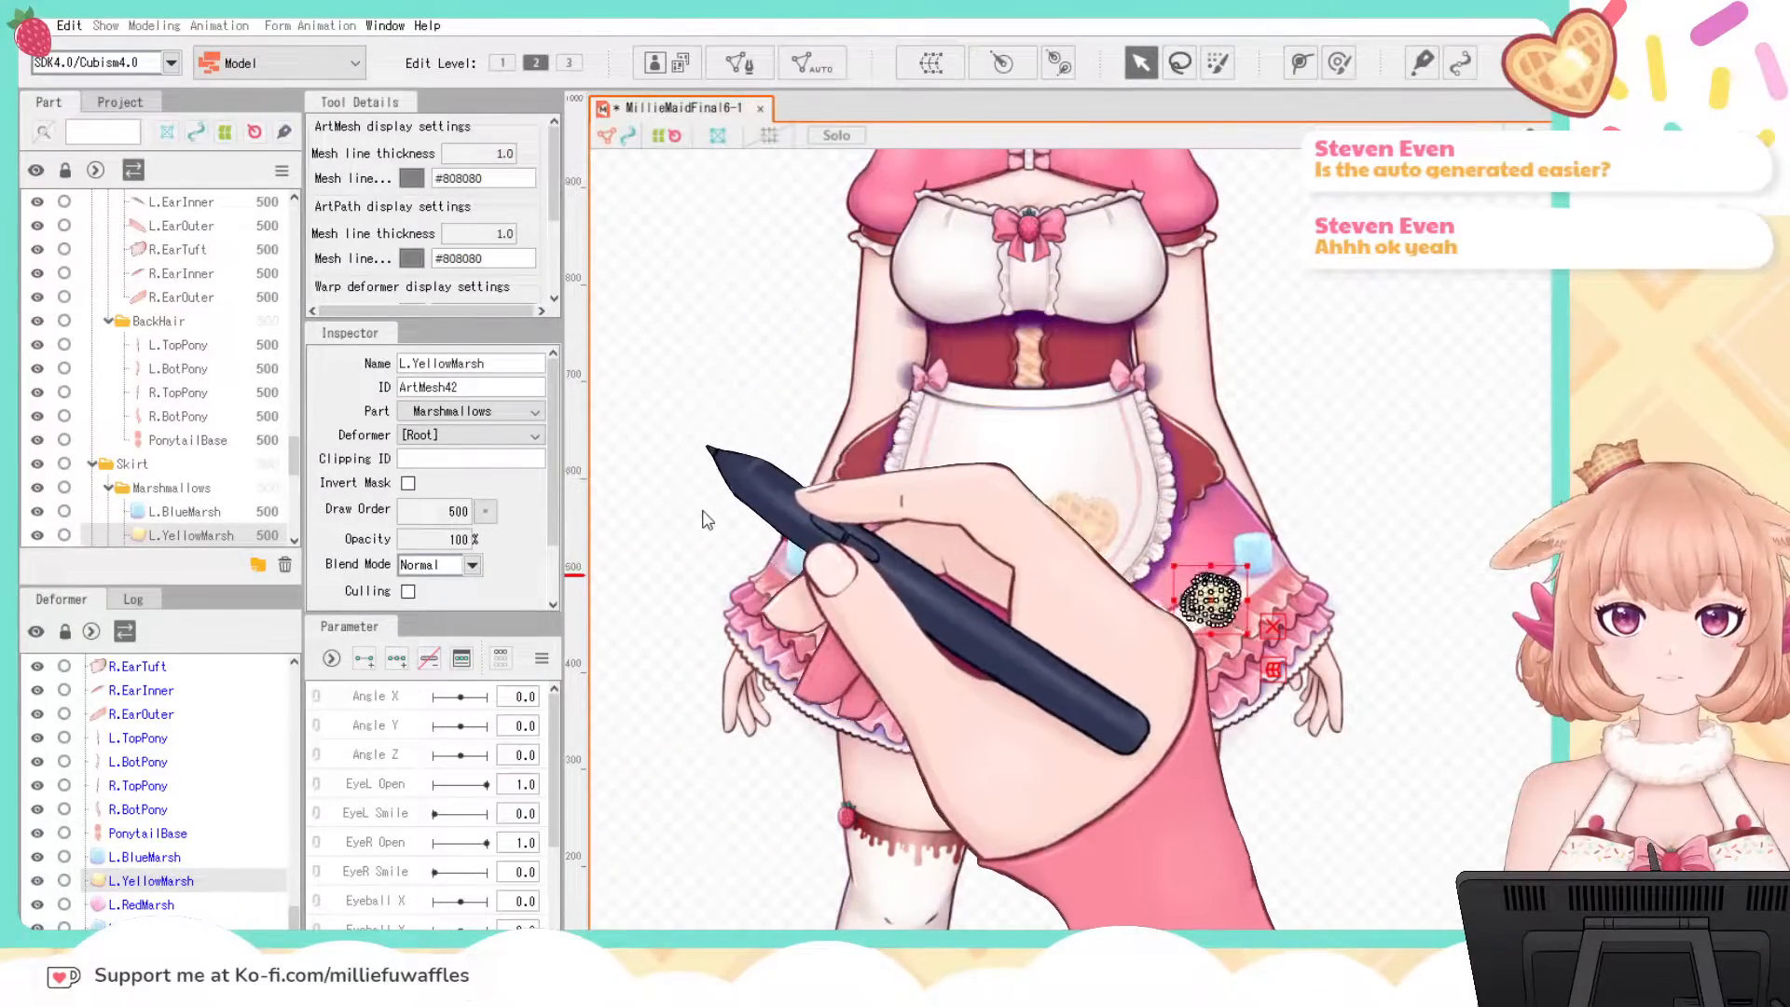
left_click(140, 905)
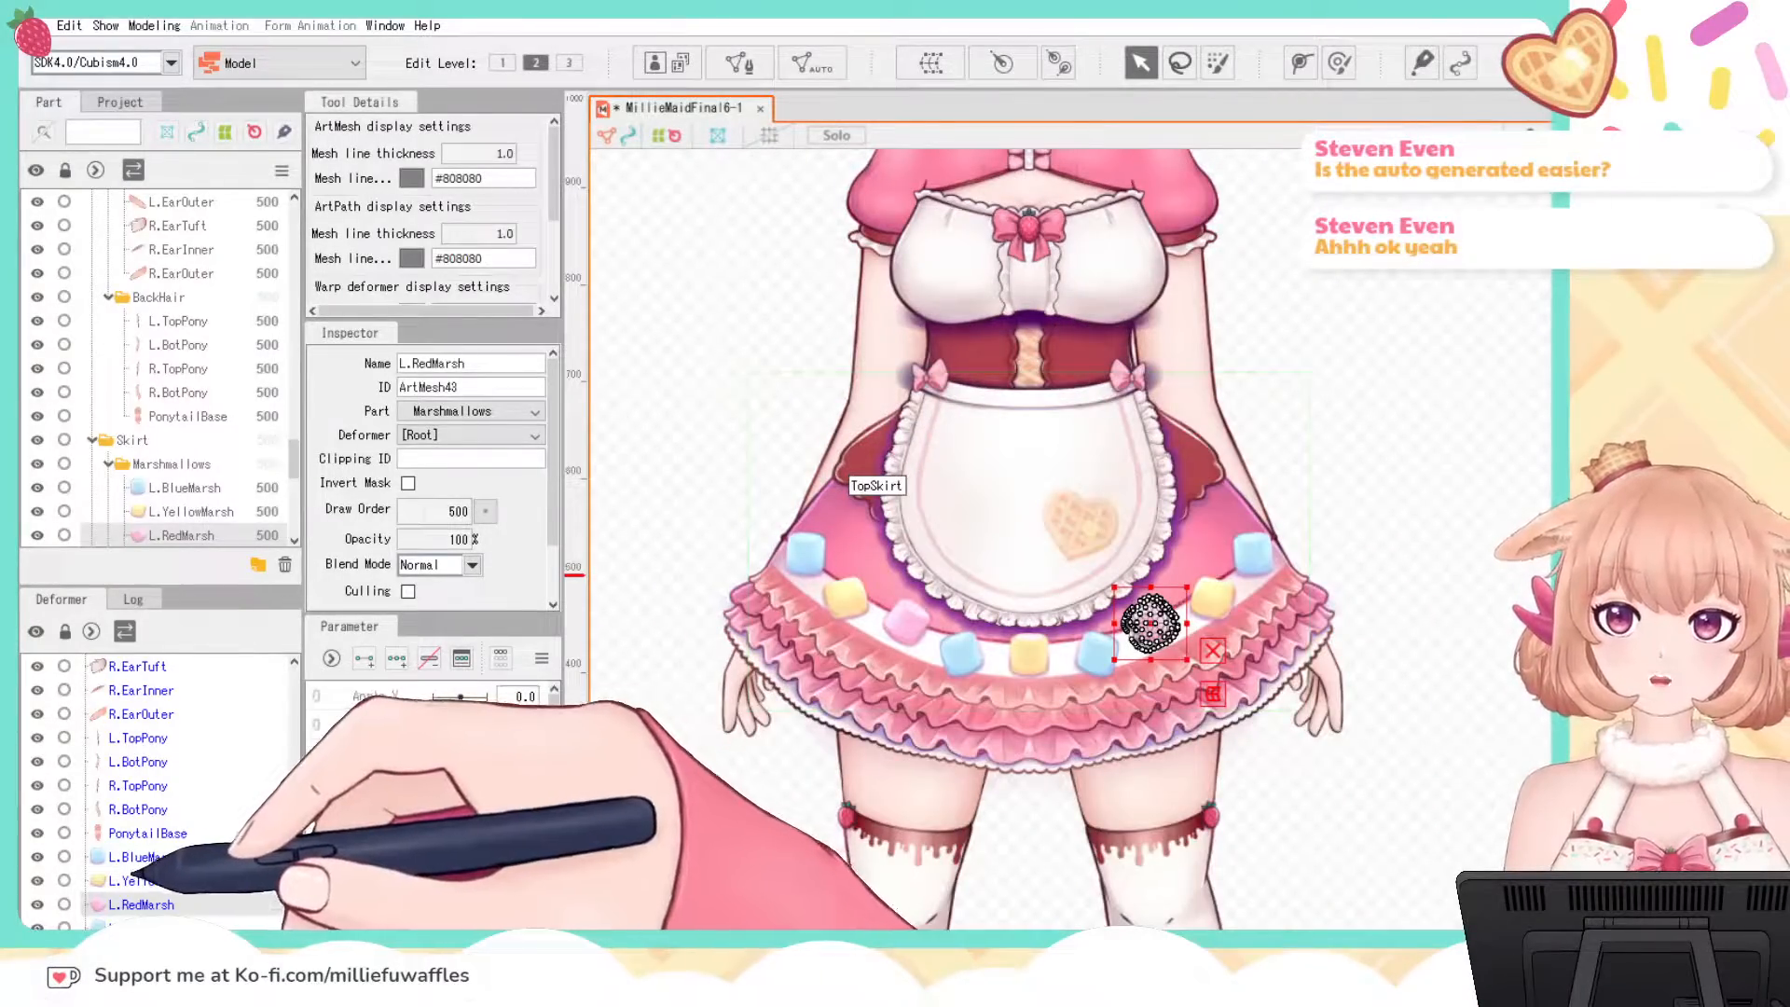
Step: Auto-generate meshes for the remaining skirt marshmallows, L2.BlueMarsh, R.BlueMarsh, R.YellowMarsh, R.RedMarsh, R2.BlueMarsh and M.YellowMarsh
left_click(138, 925)
left_click(811, 64)
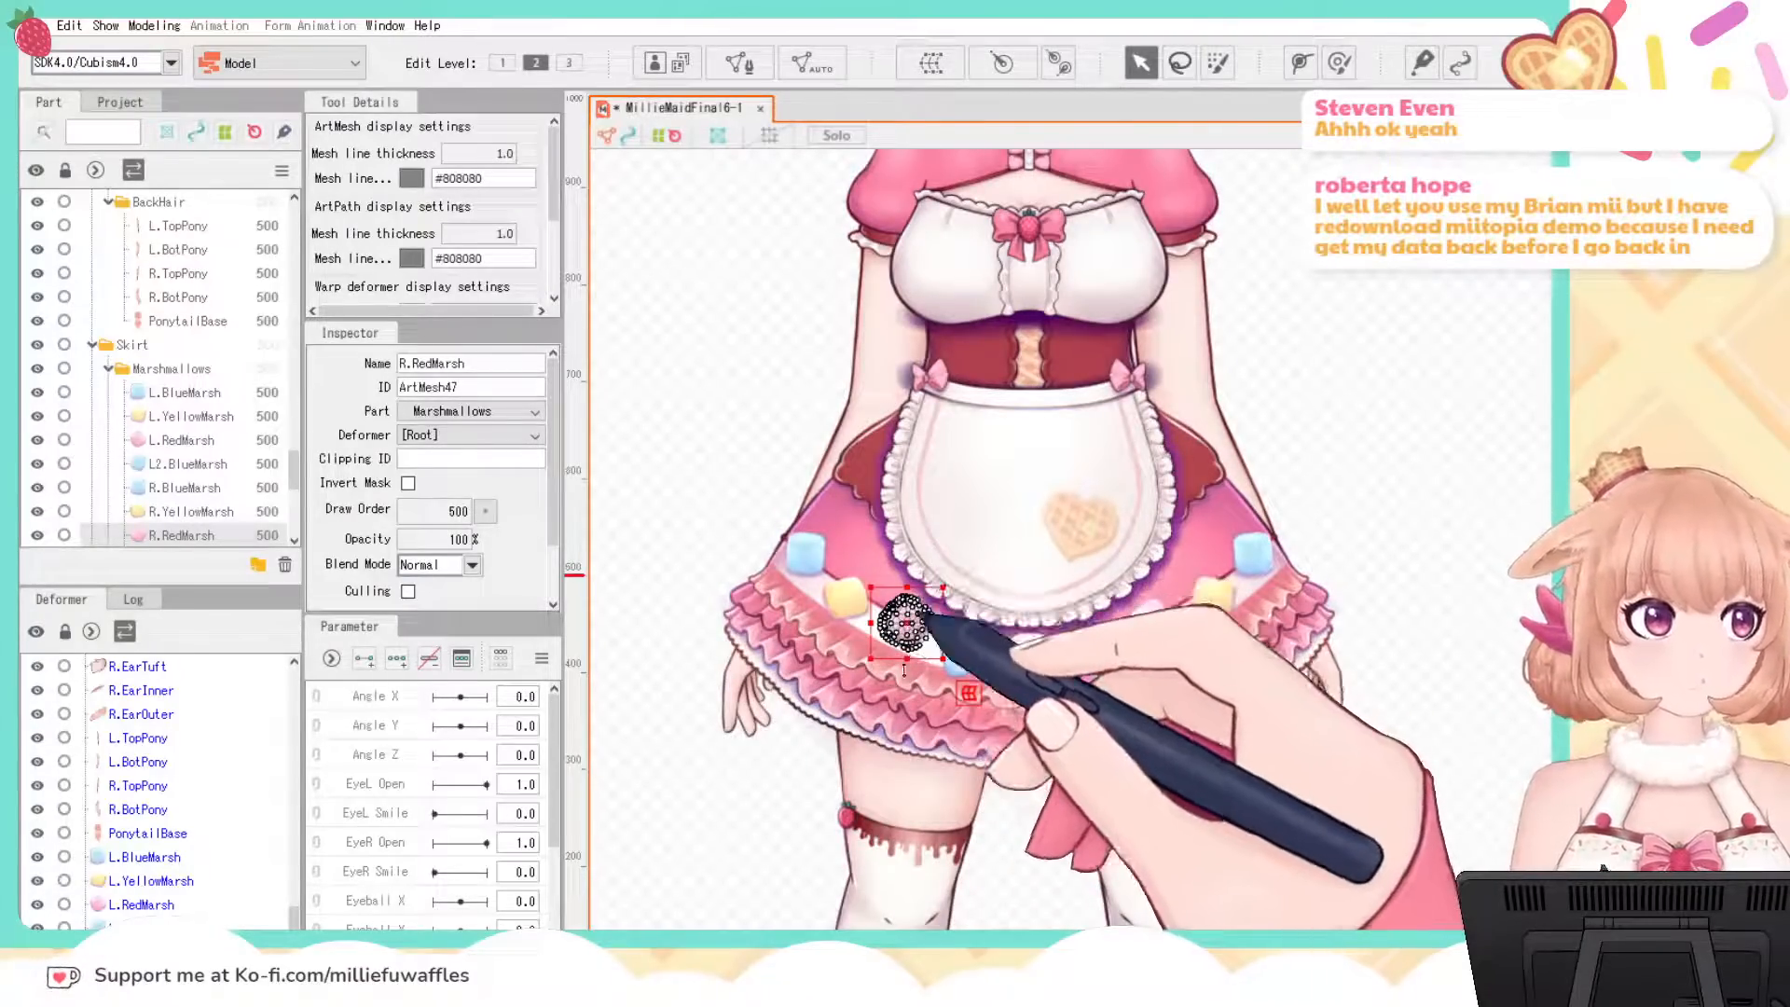
left_click(149, 999)
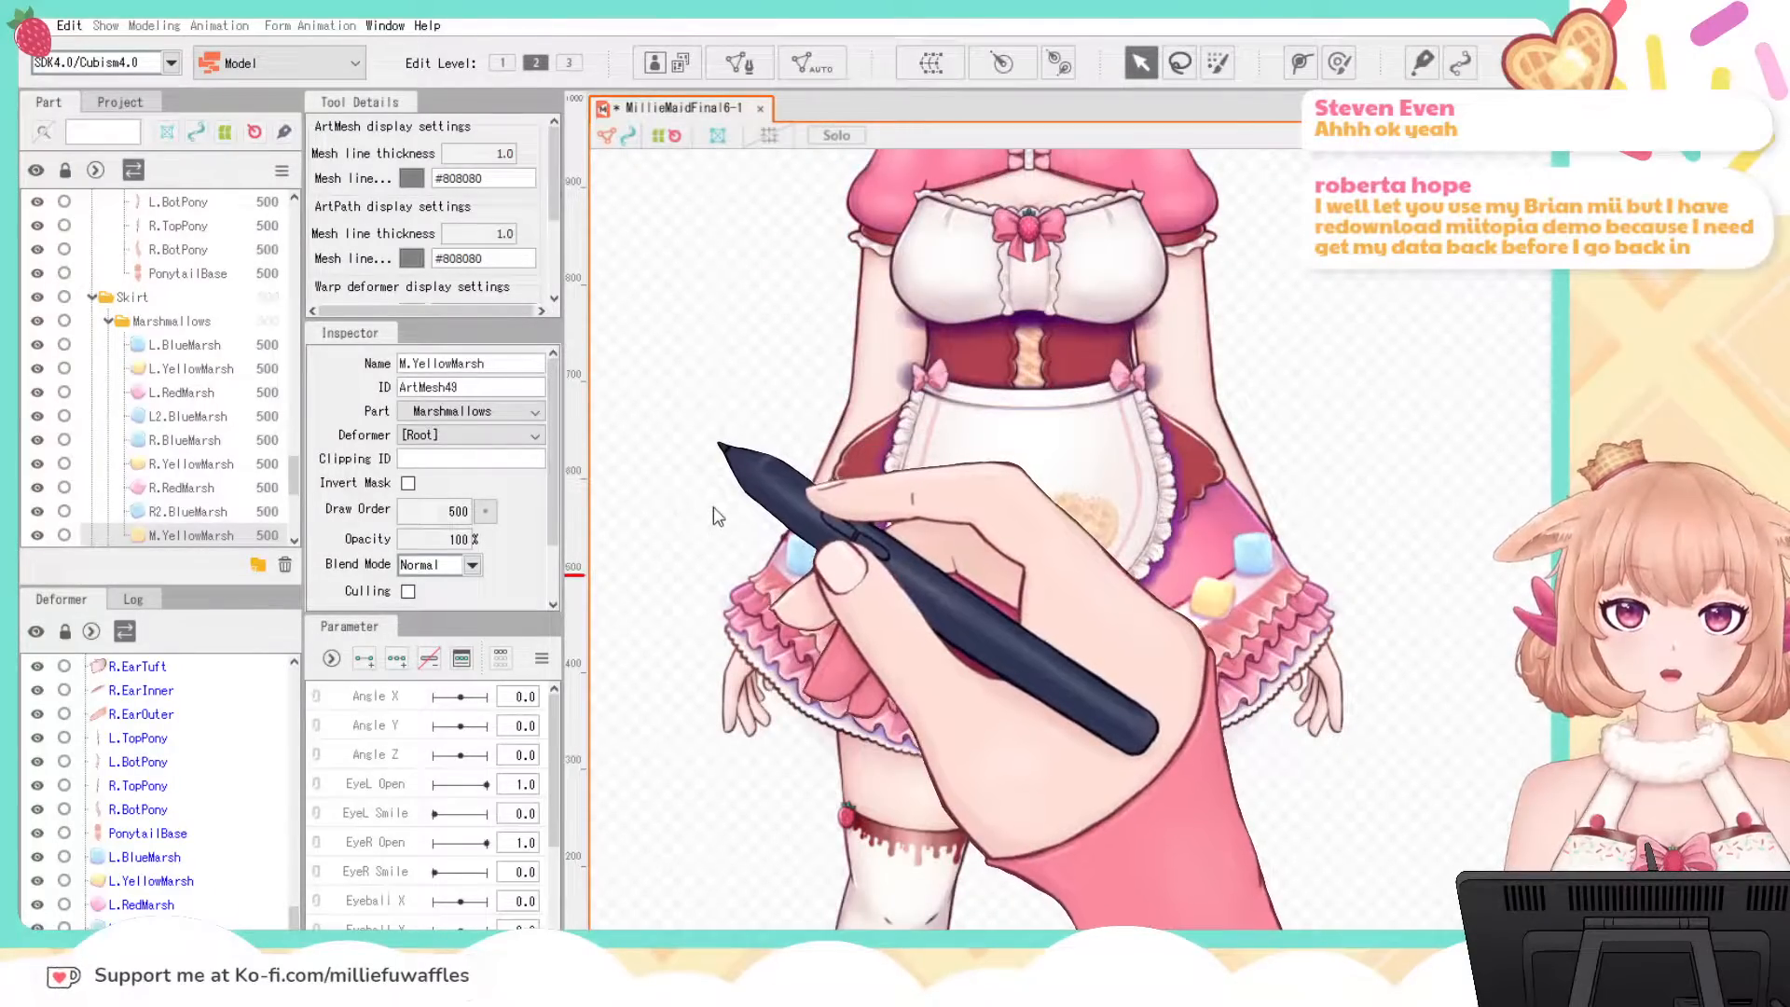
Step: Auto-generate meshes for the apron parts L.ApronBow, R.ApronBow, ApronTop and Apron
left_click_drag(1433, 581, 1431, 469)
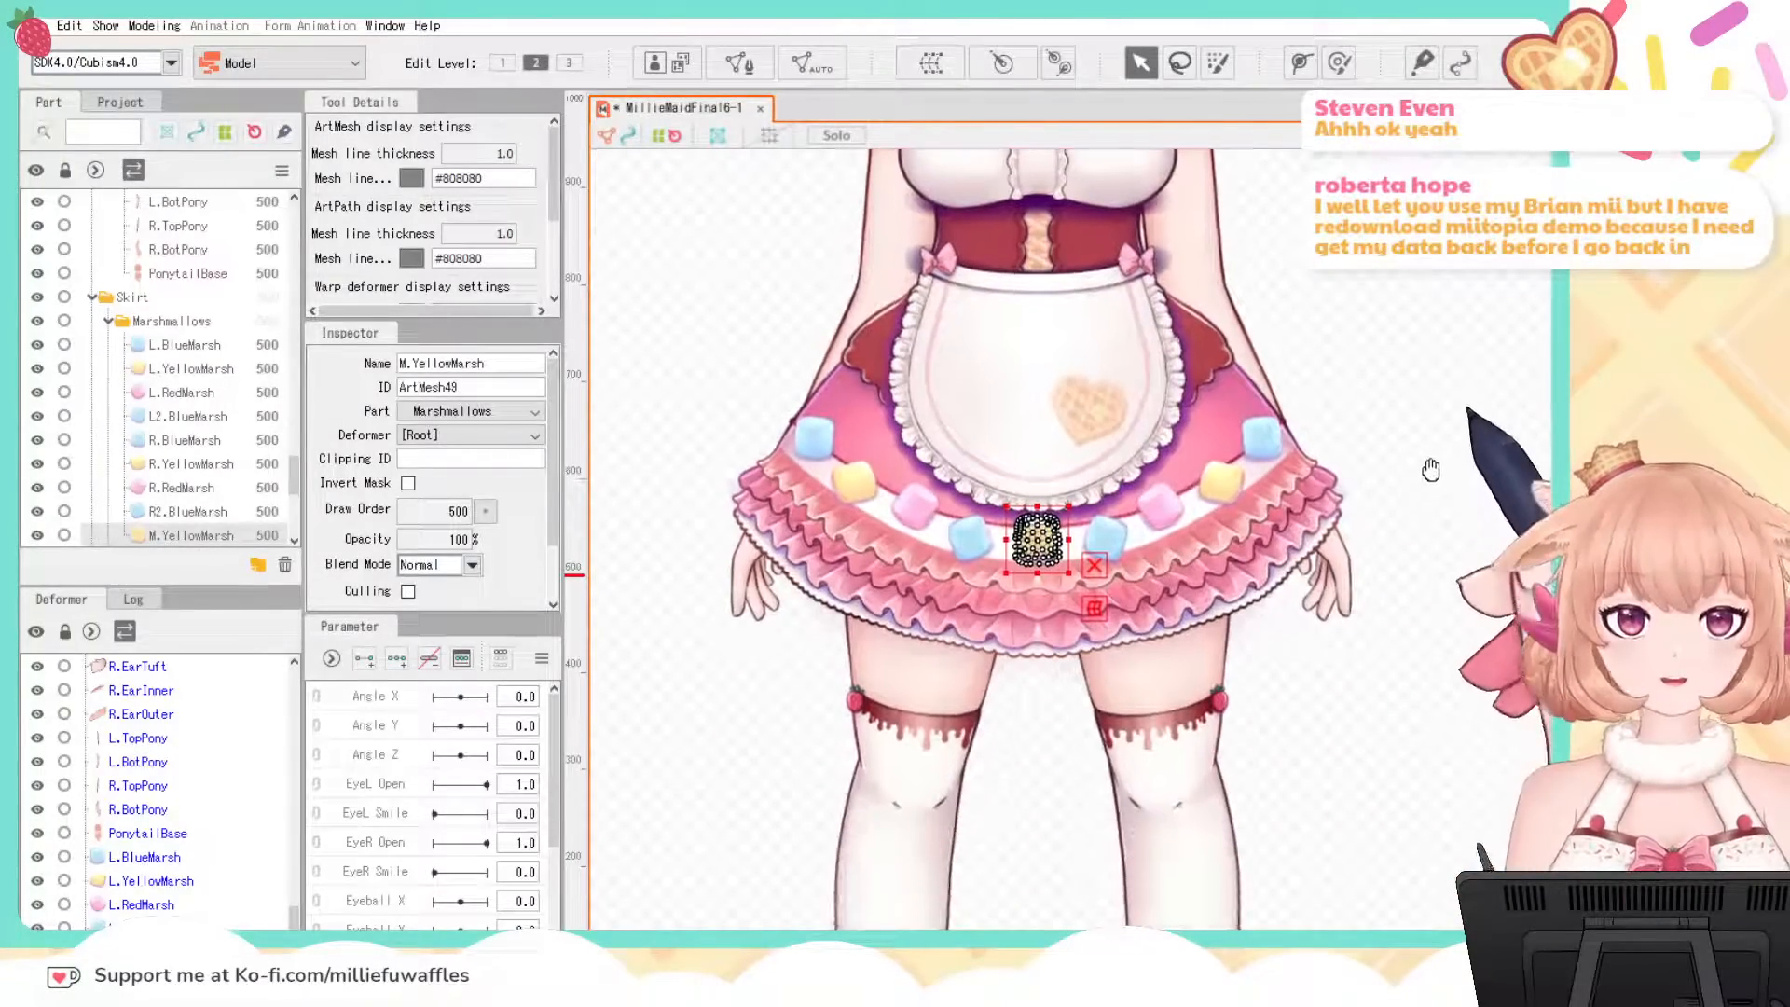
scroll(150, 839, "down", 2)
left_click(141, 897)
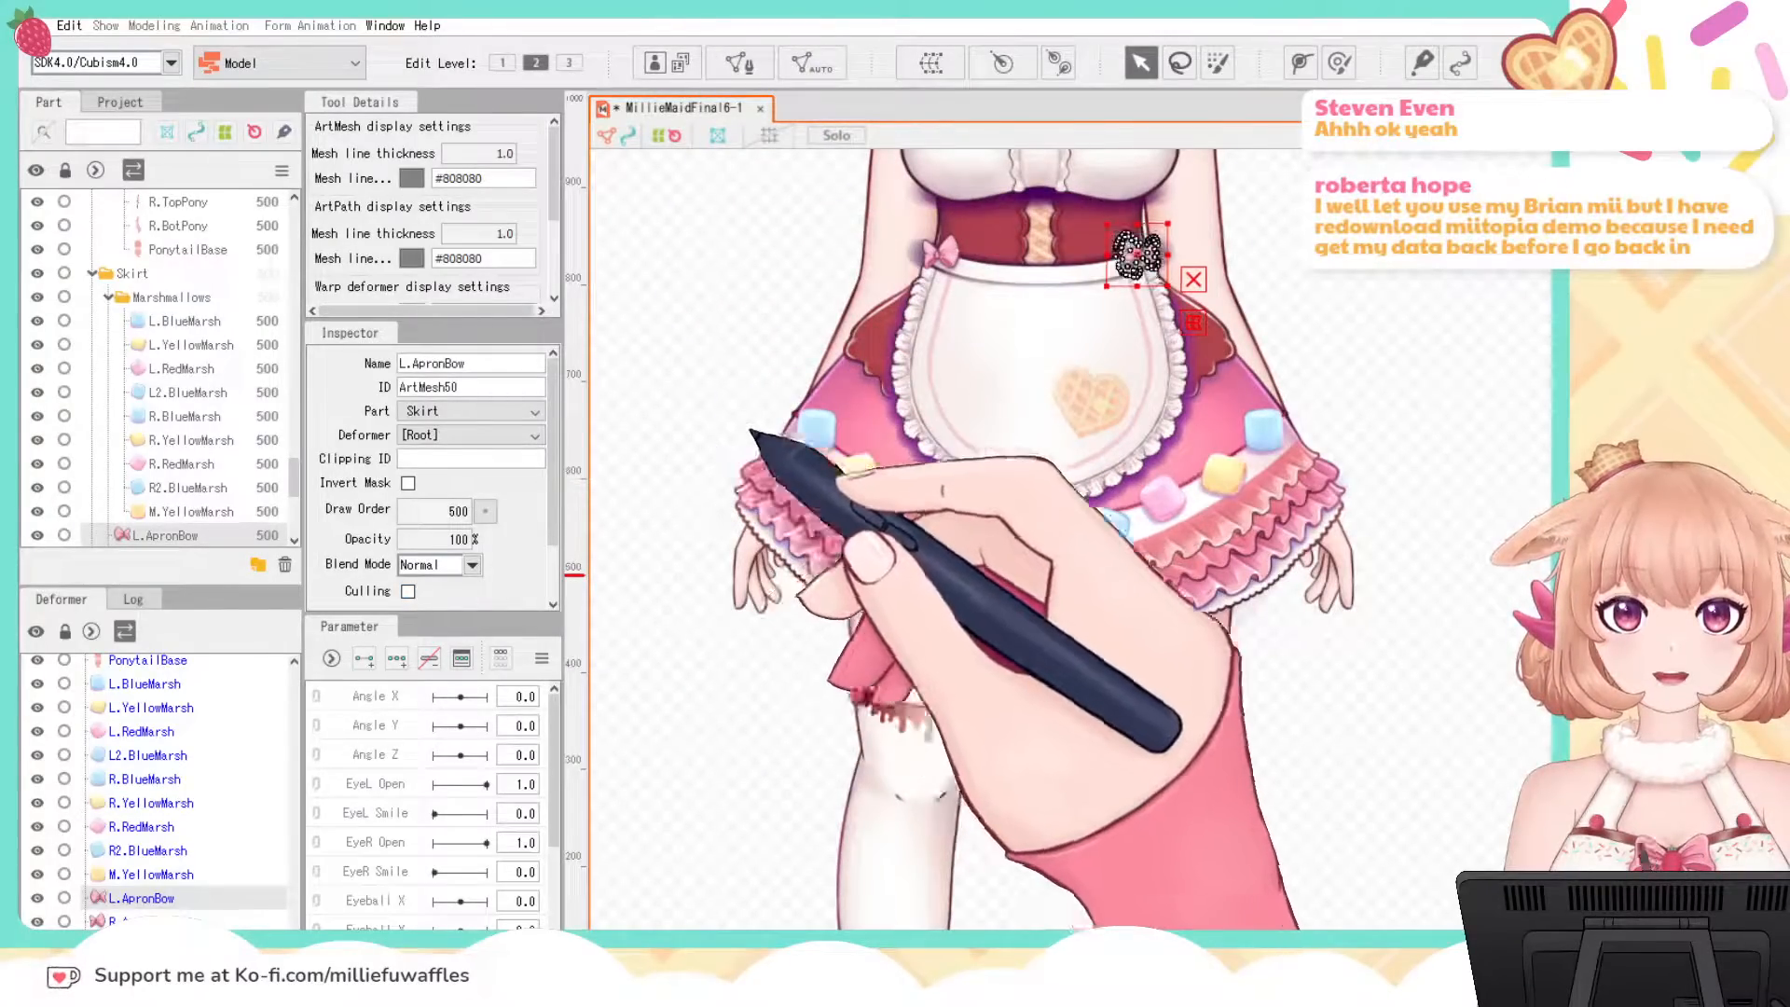
left_click(140, 921)
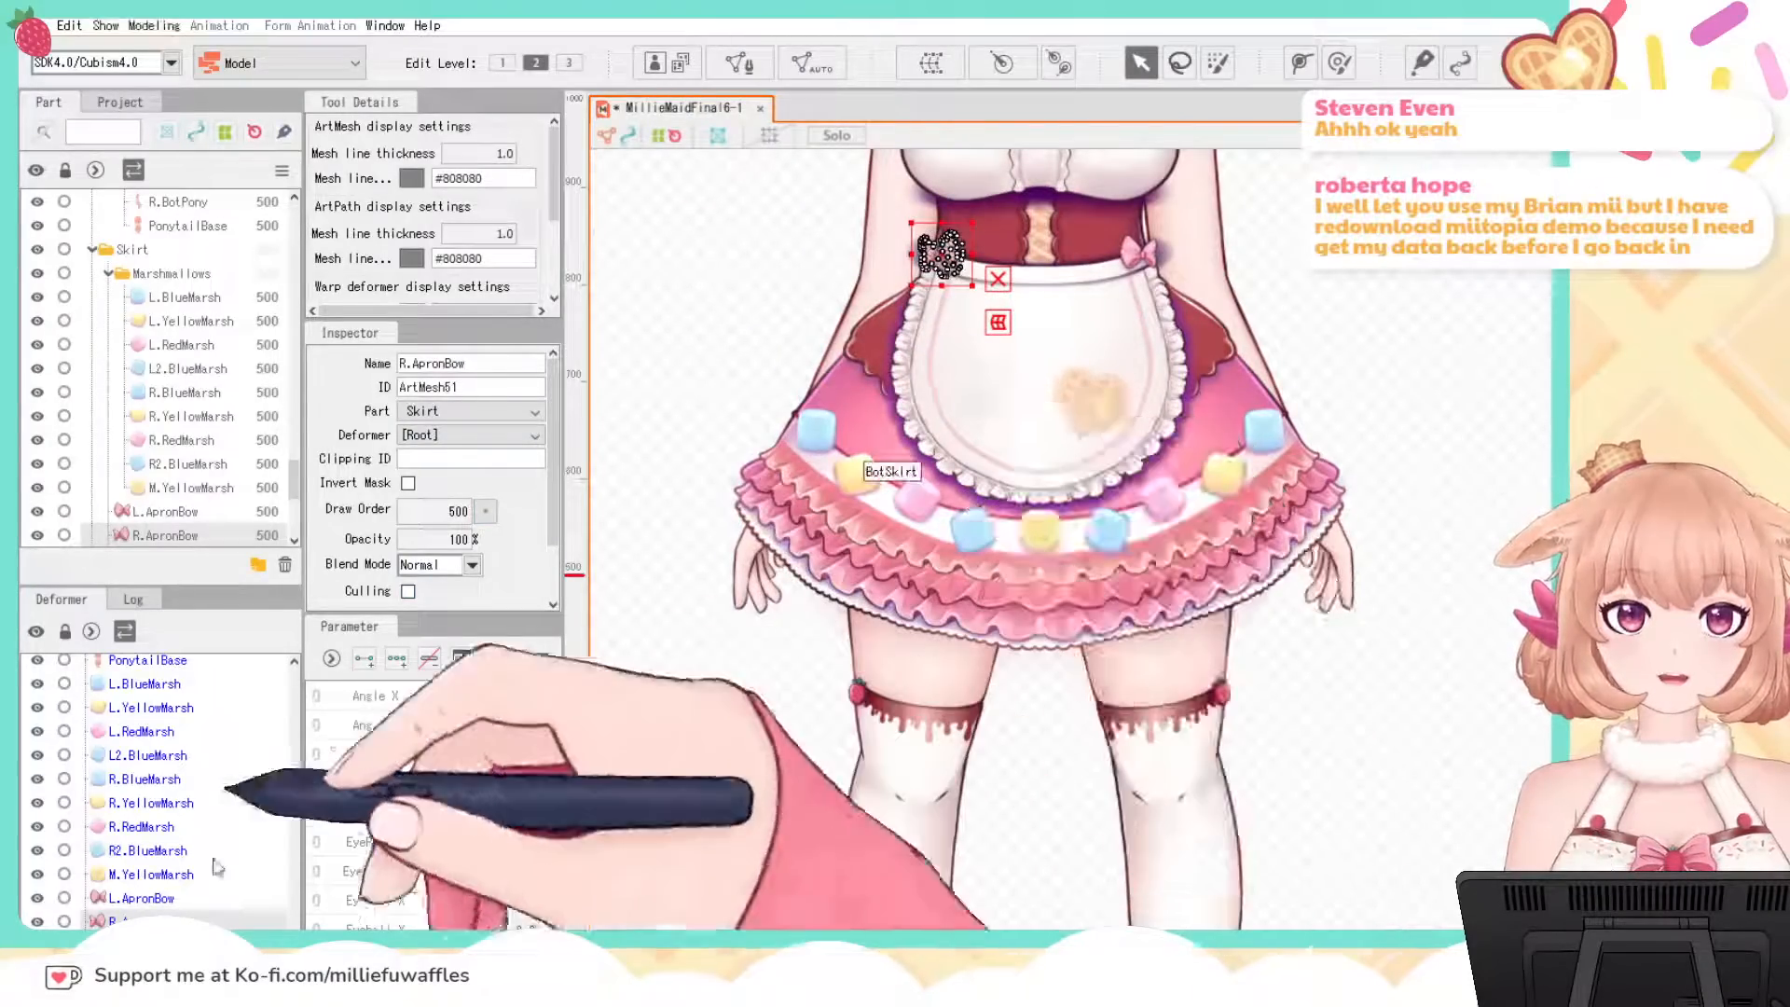
left_click(1025, 266)
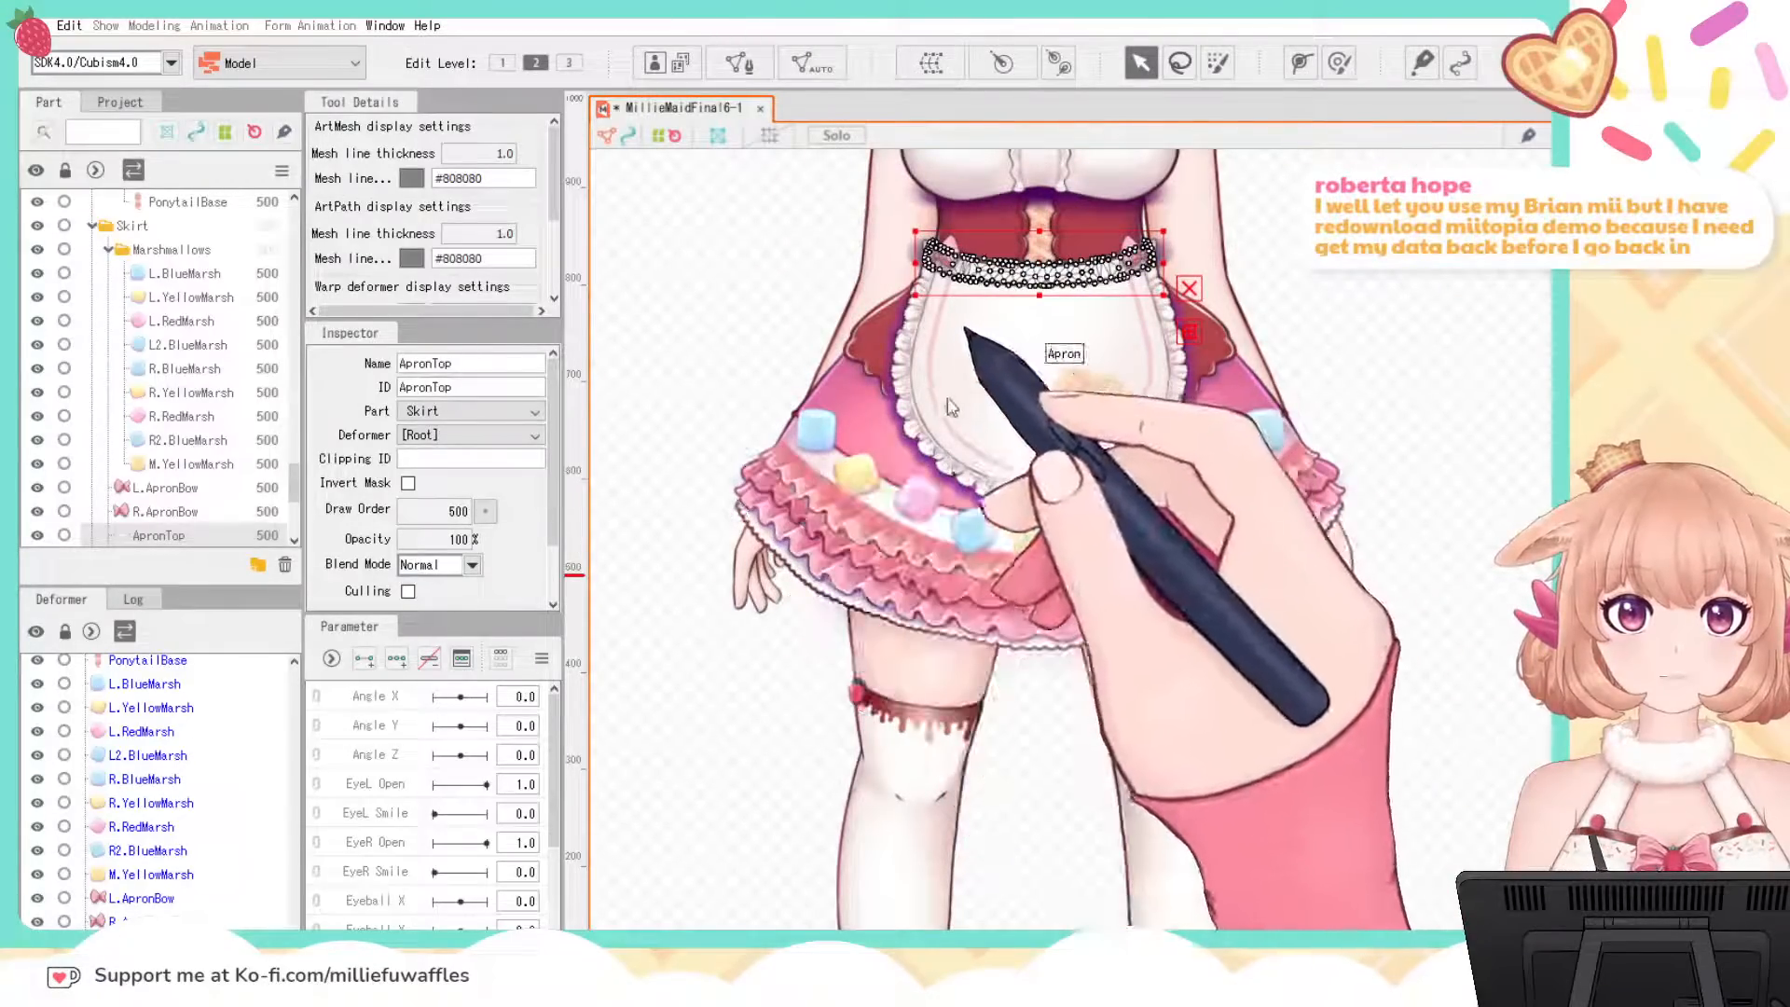
left_click(1034, 349)
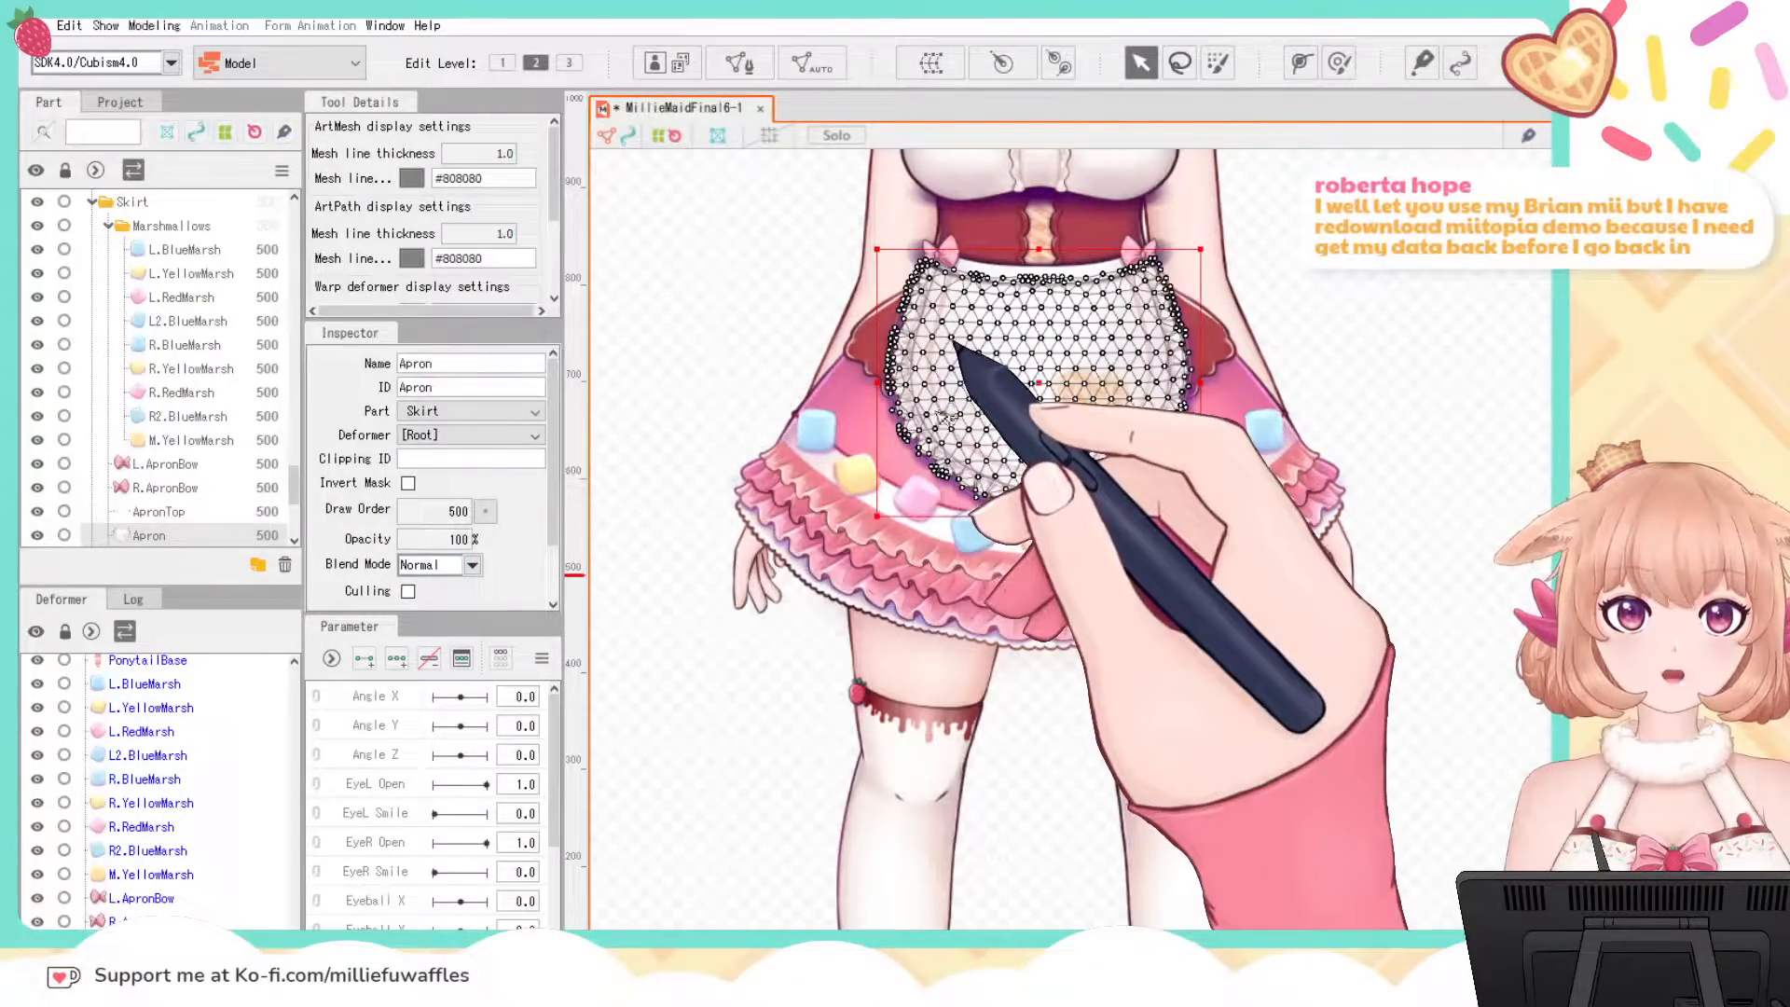
Step: Auto-generate meshes for the Sh.ApronTop and Sh.Booba shadows and the ChocoCorset part
left_click(147, 990)
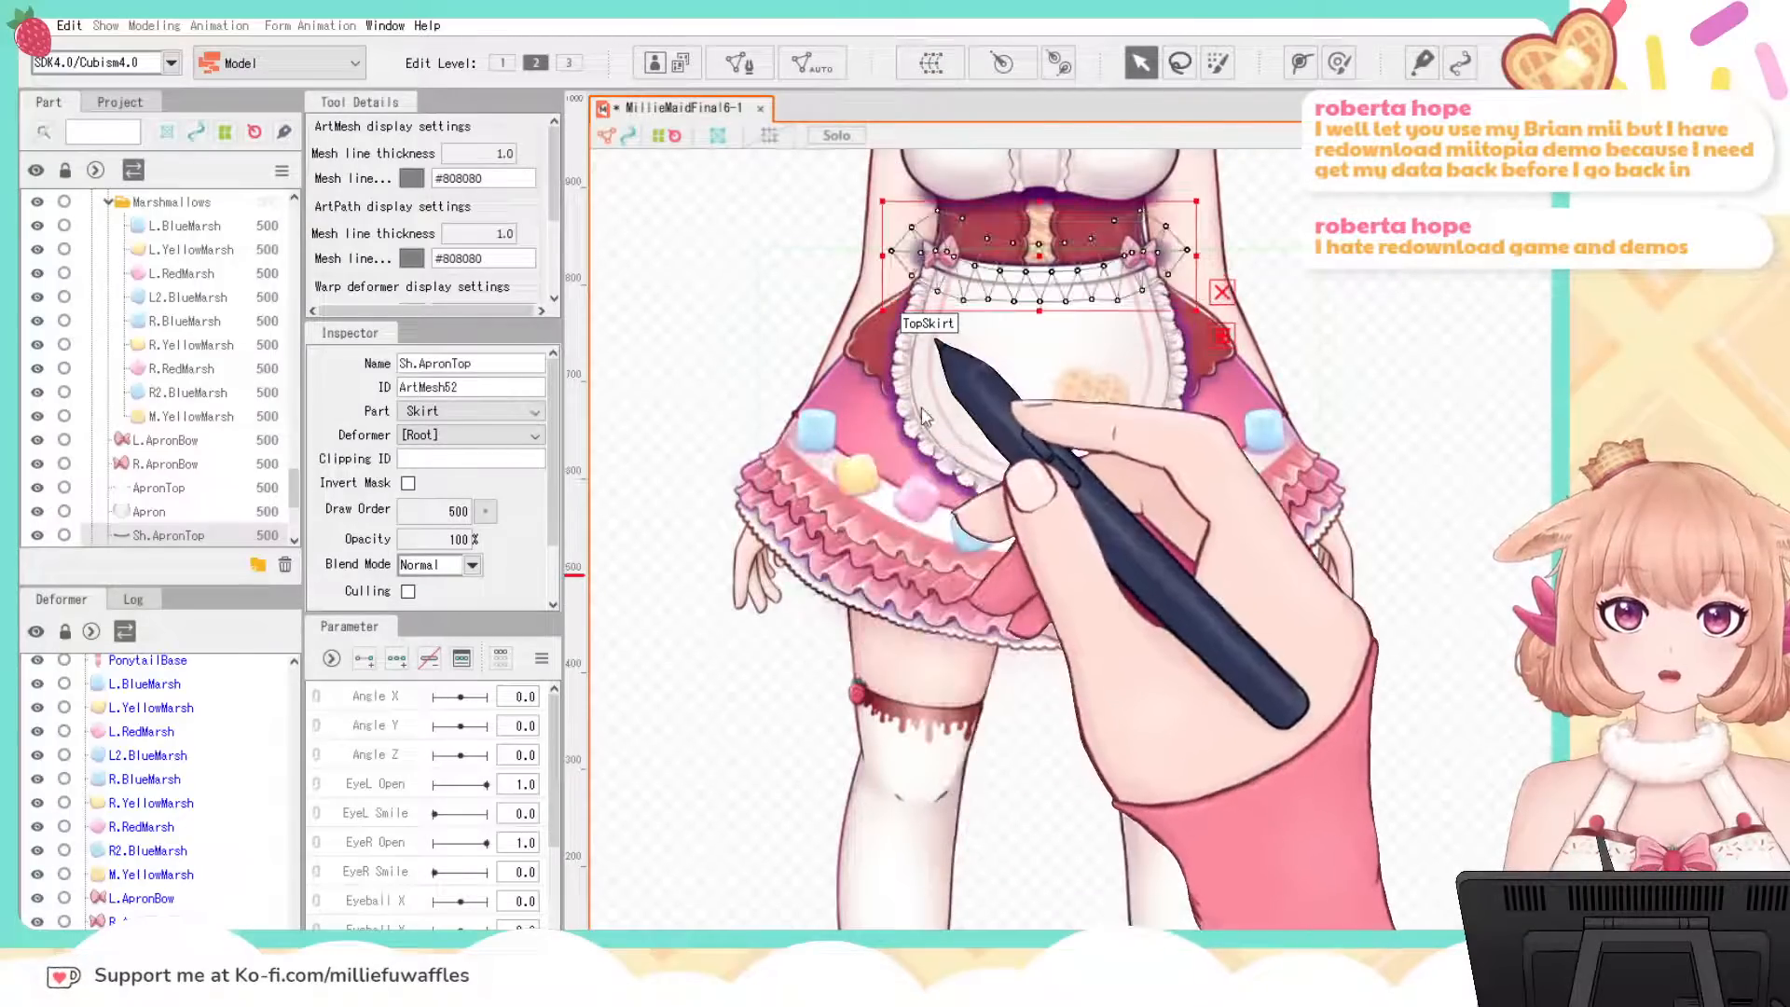
left_click(112, 993)
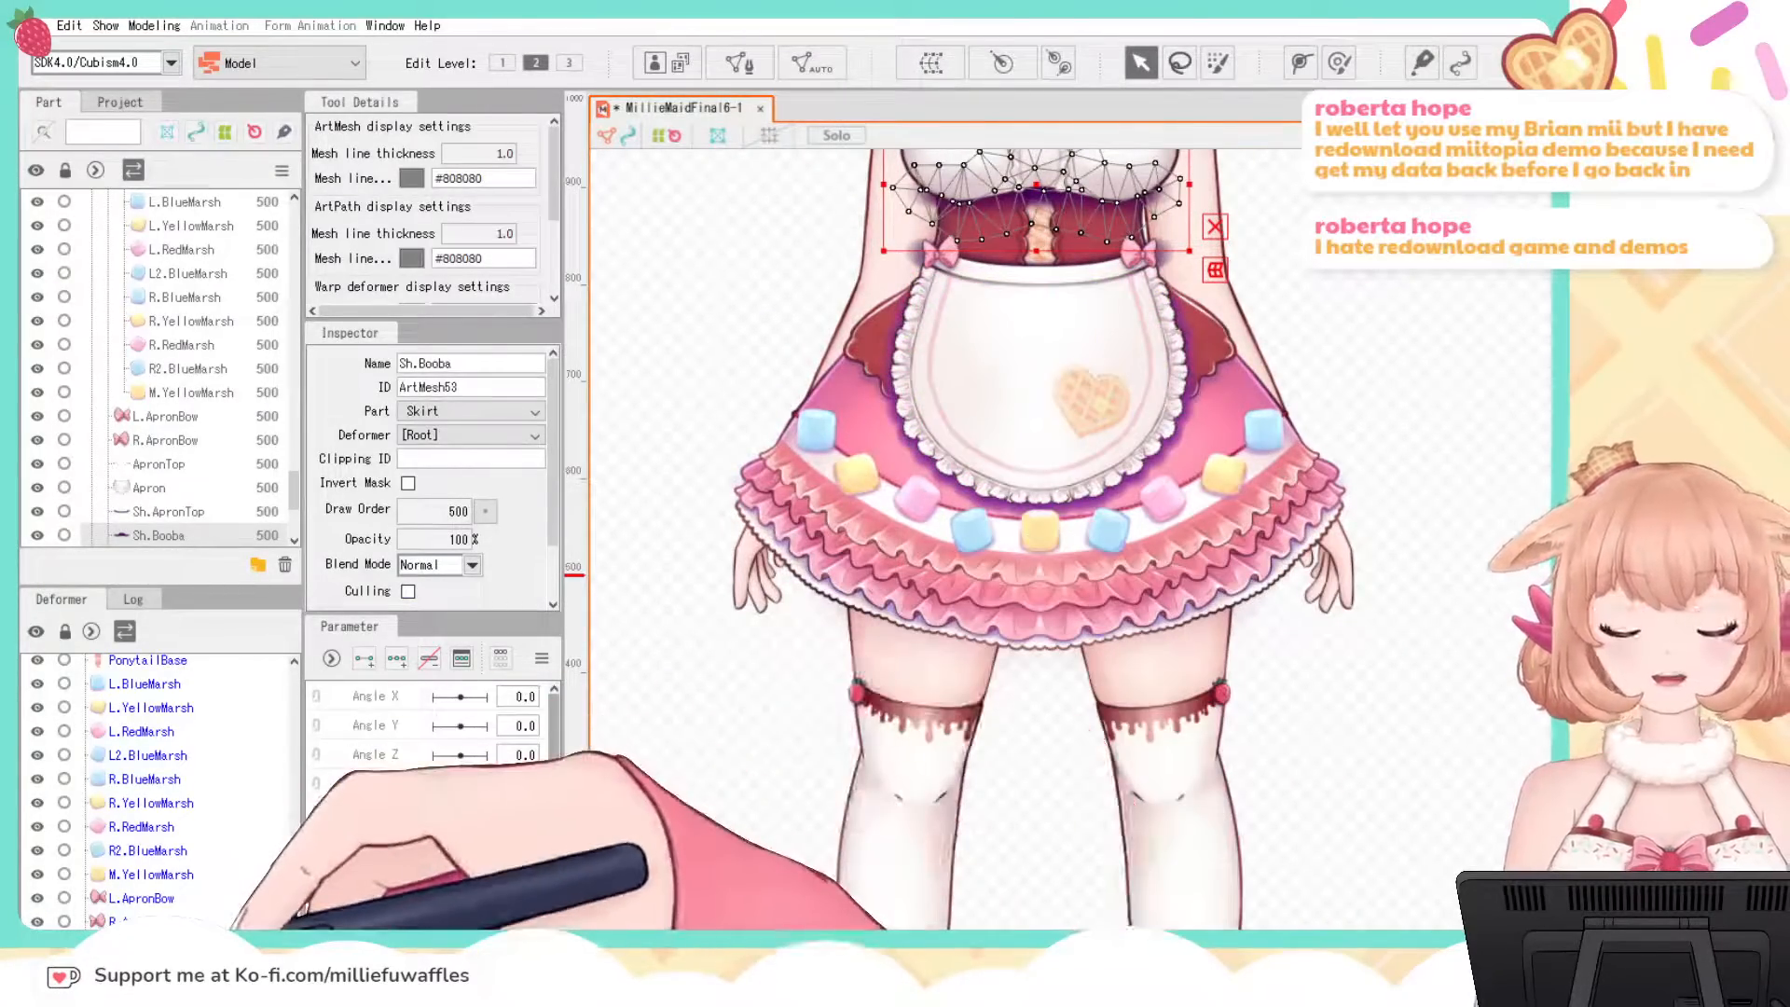
left_click(1036, 222)
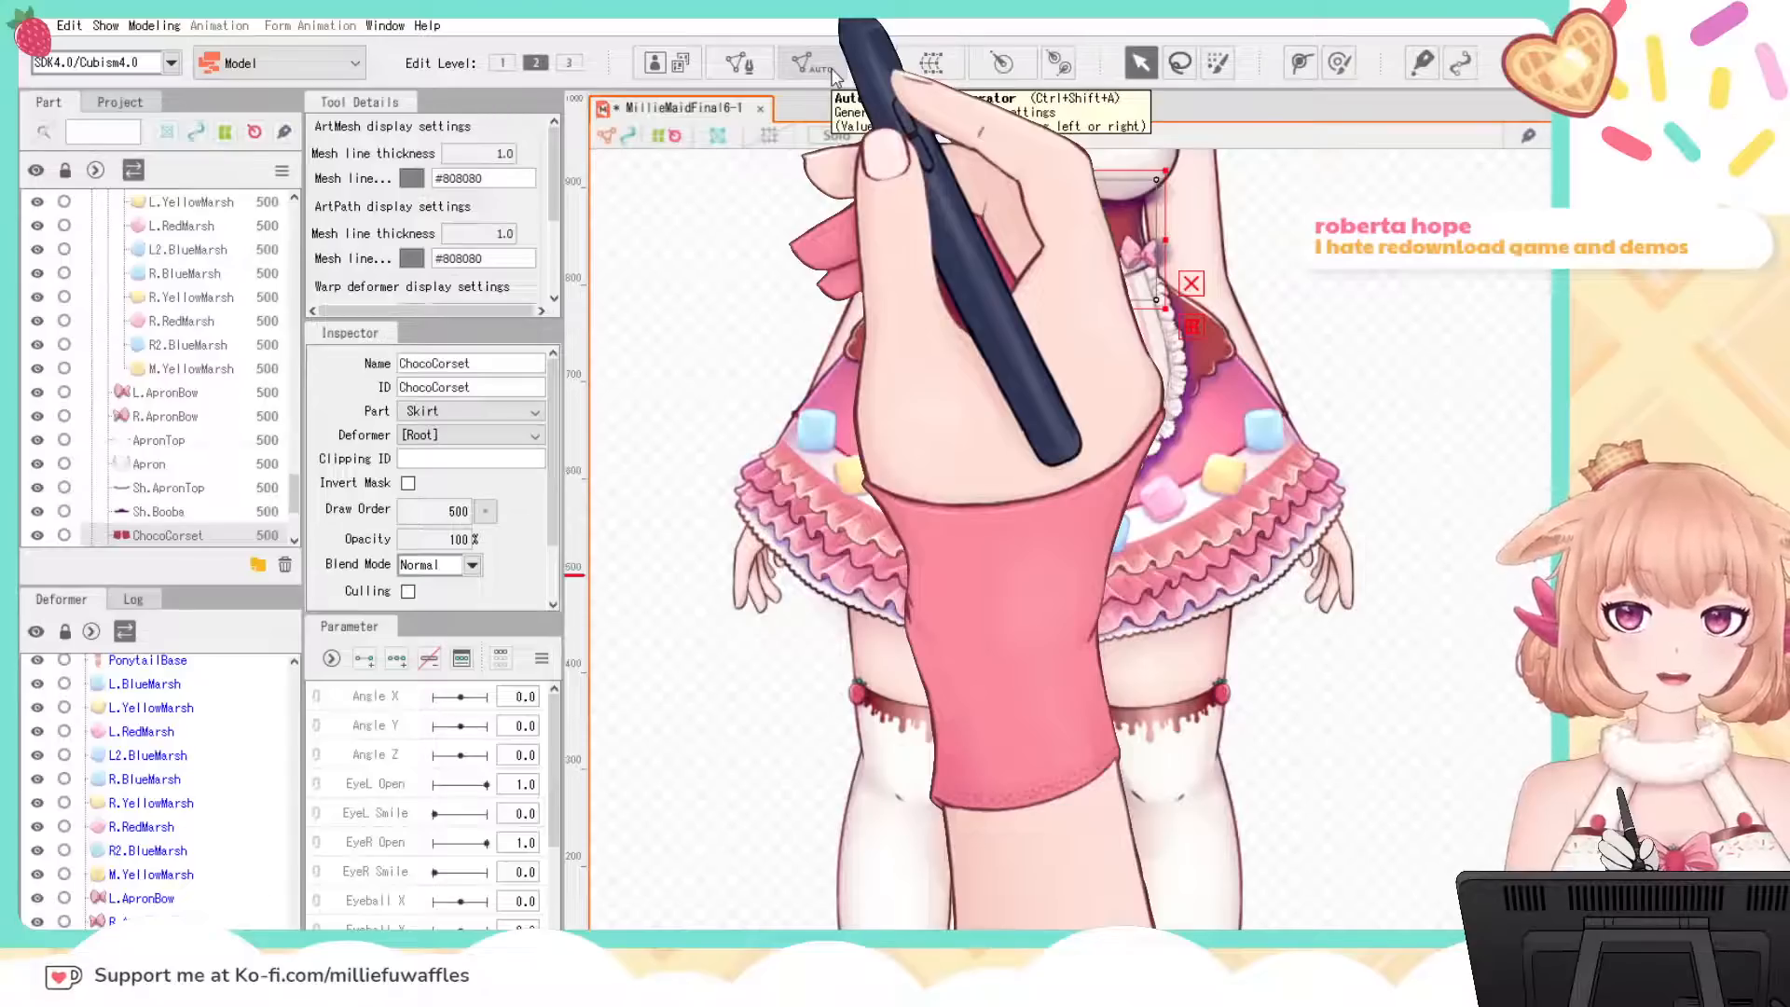
left_click(734, 515)
left_click(959, 405)
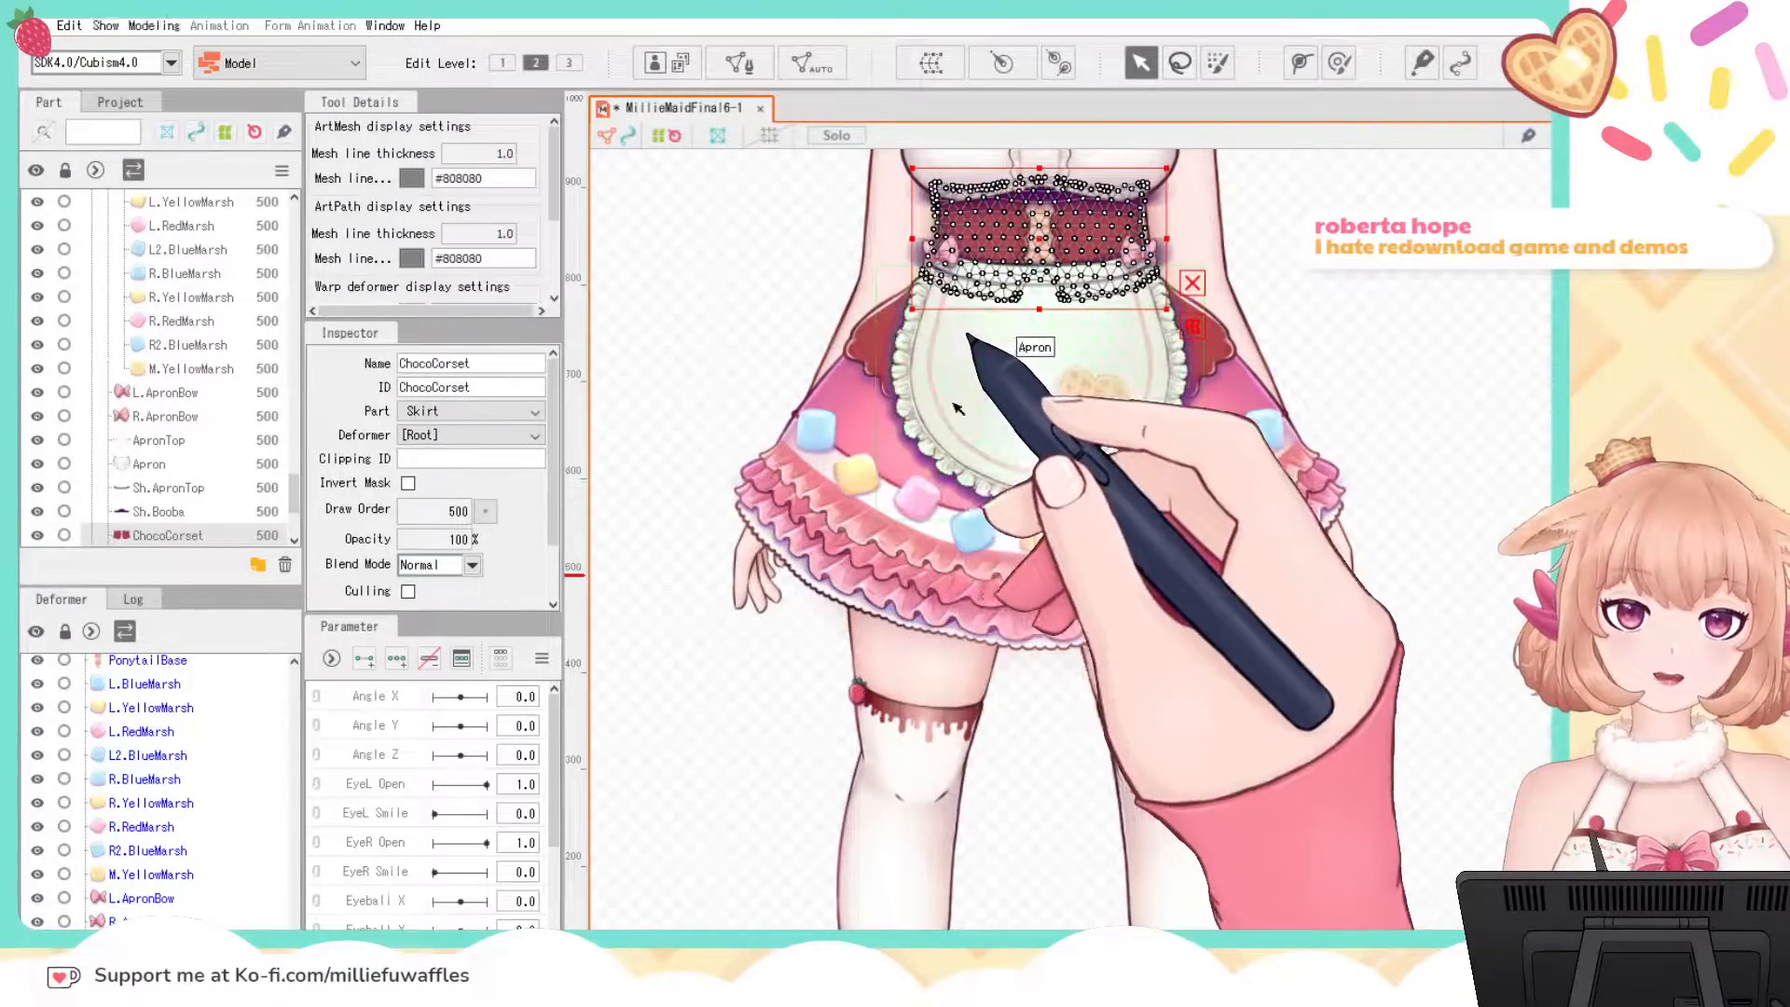
Step: Auto-generate meshes for the Sh.Apron shadow and the TopSkirt part
scroll(186, 792, "down", 3)
left_click(135, 892)
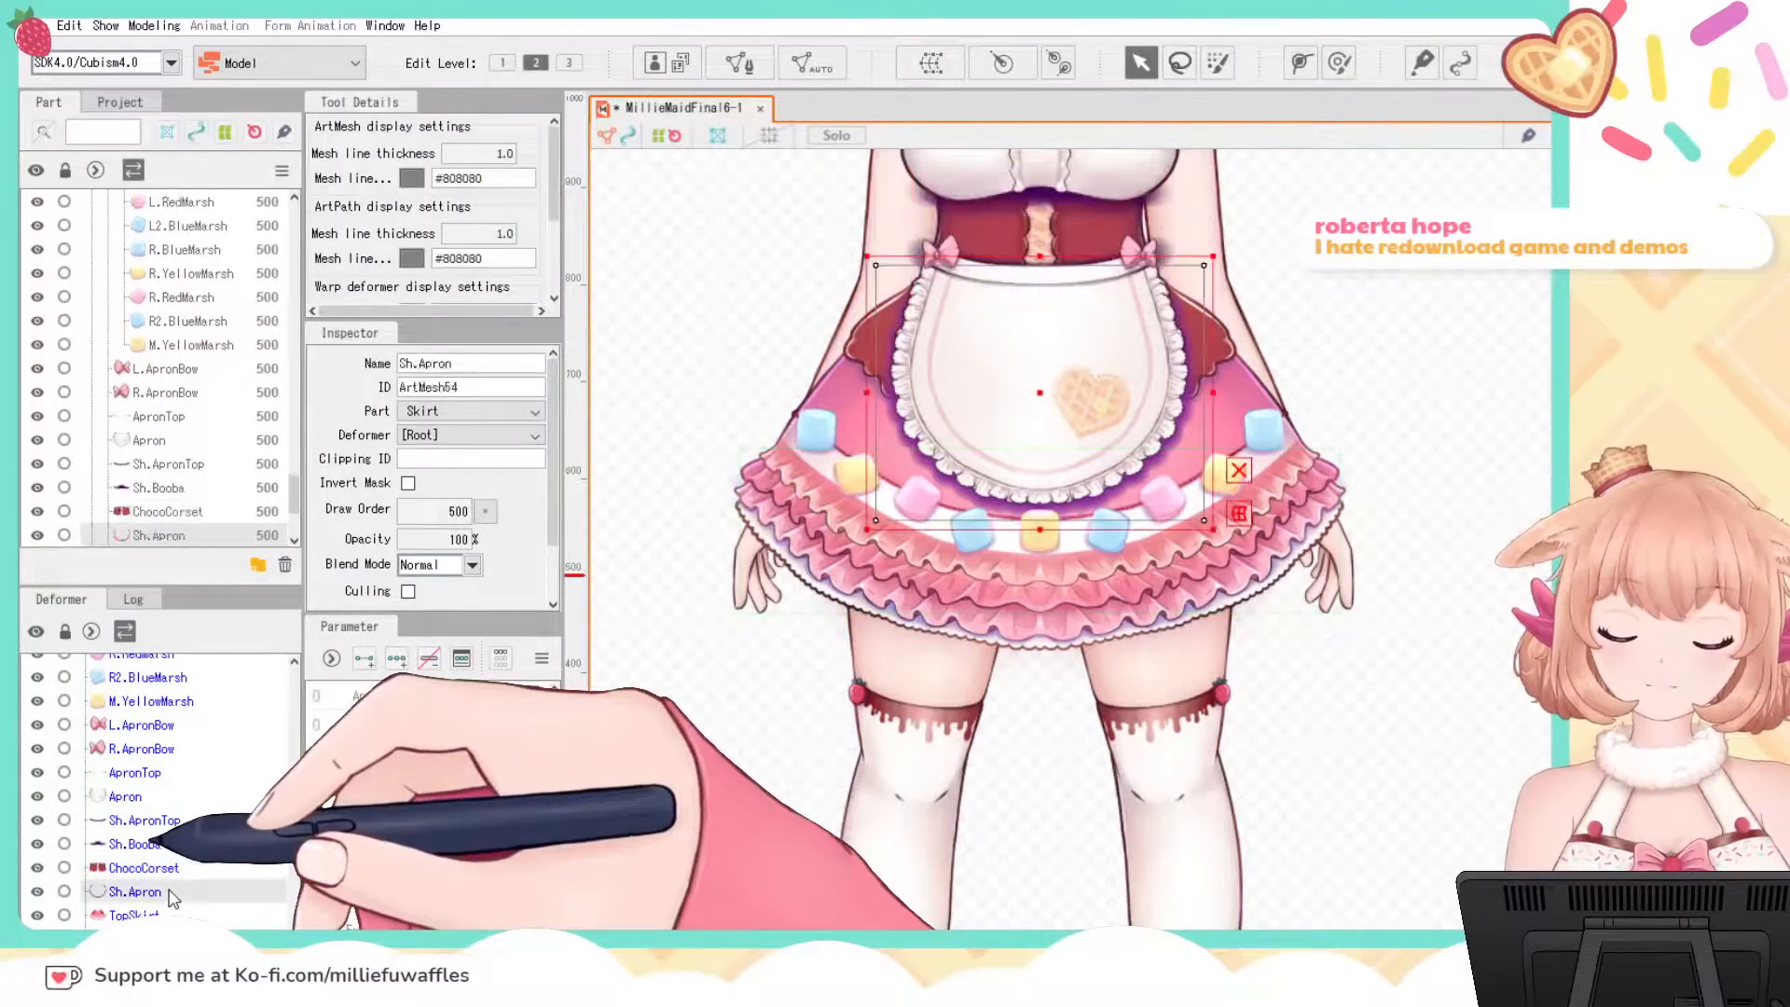
left_click(811, 65)
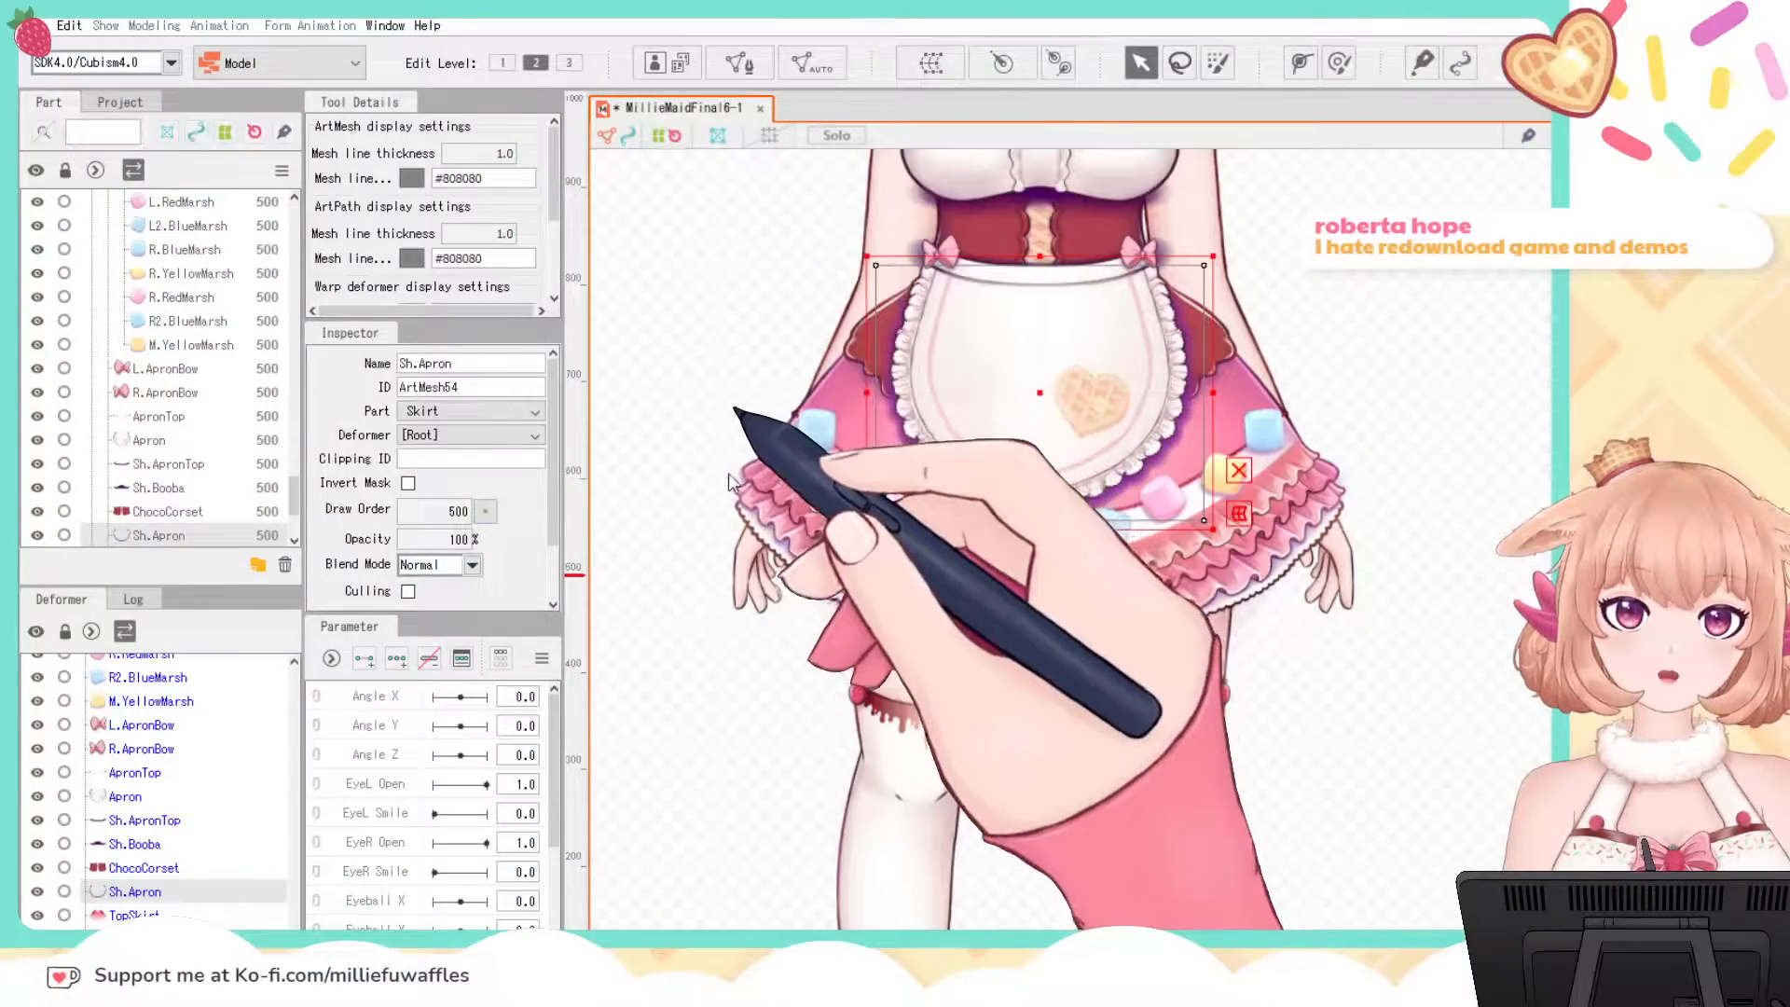
left_click(728, 473)
left_click(133, 915)
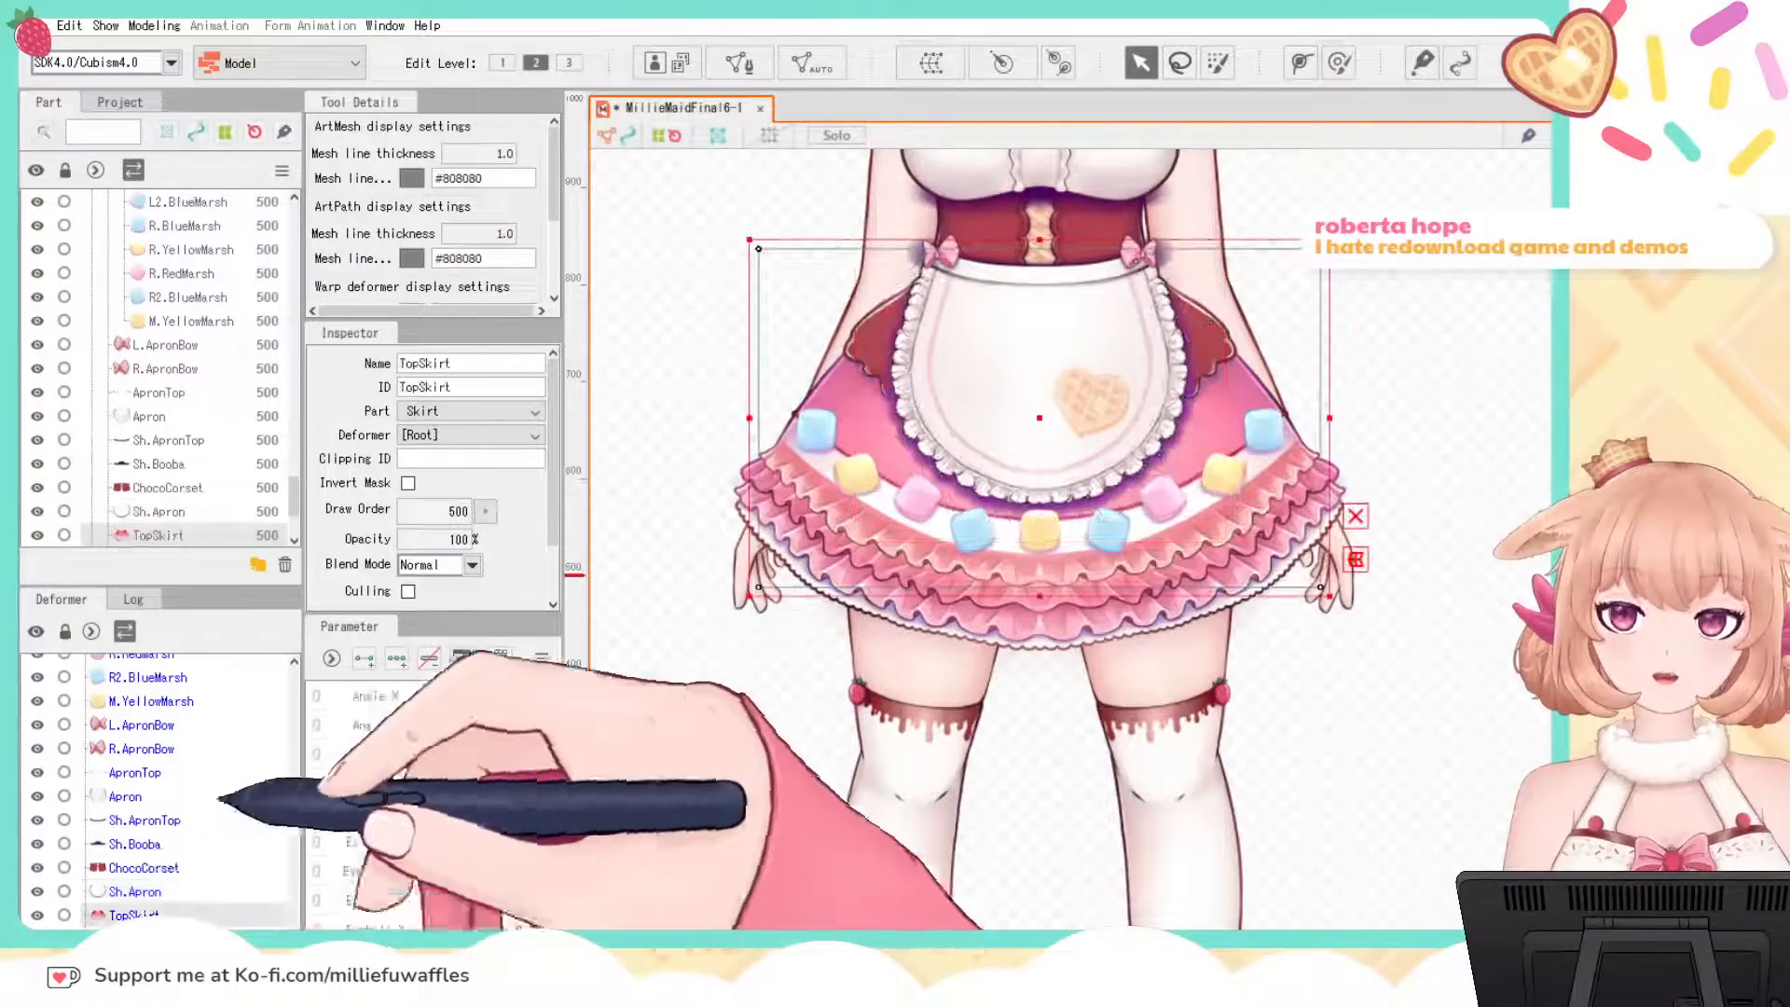
left_click(811, 66)
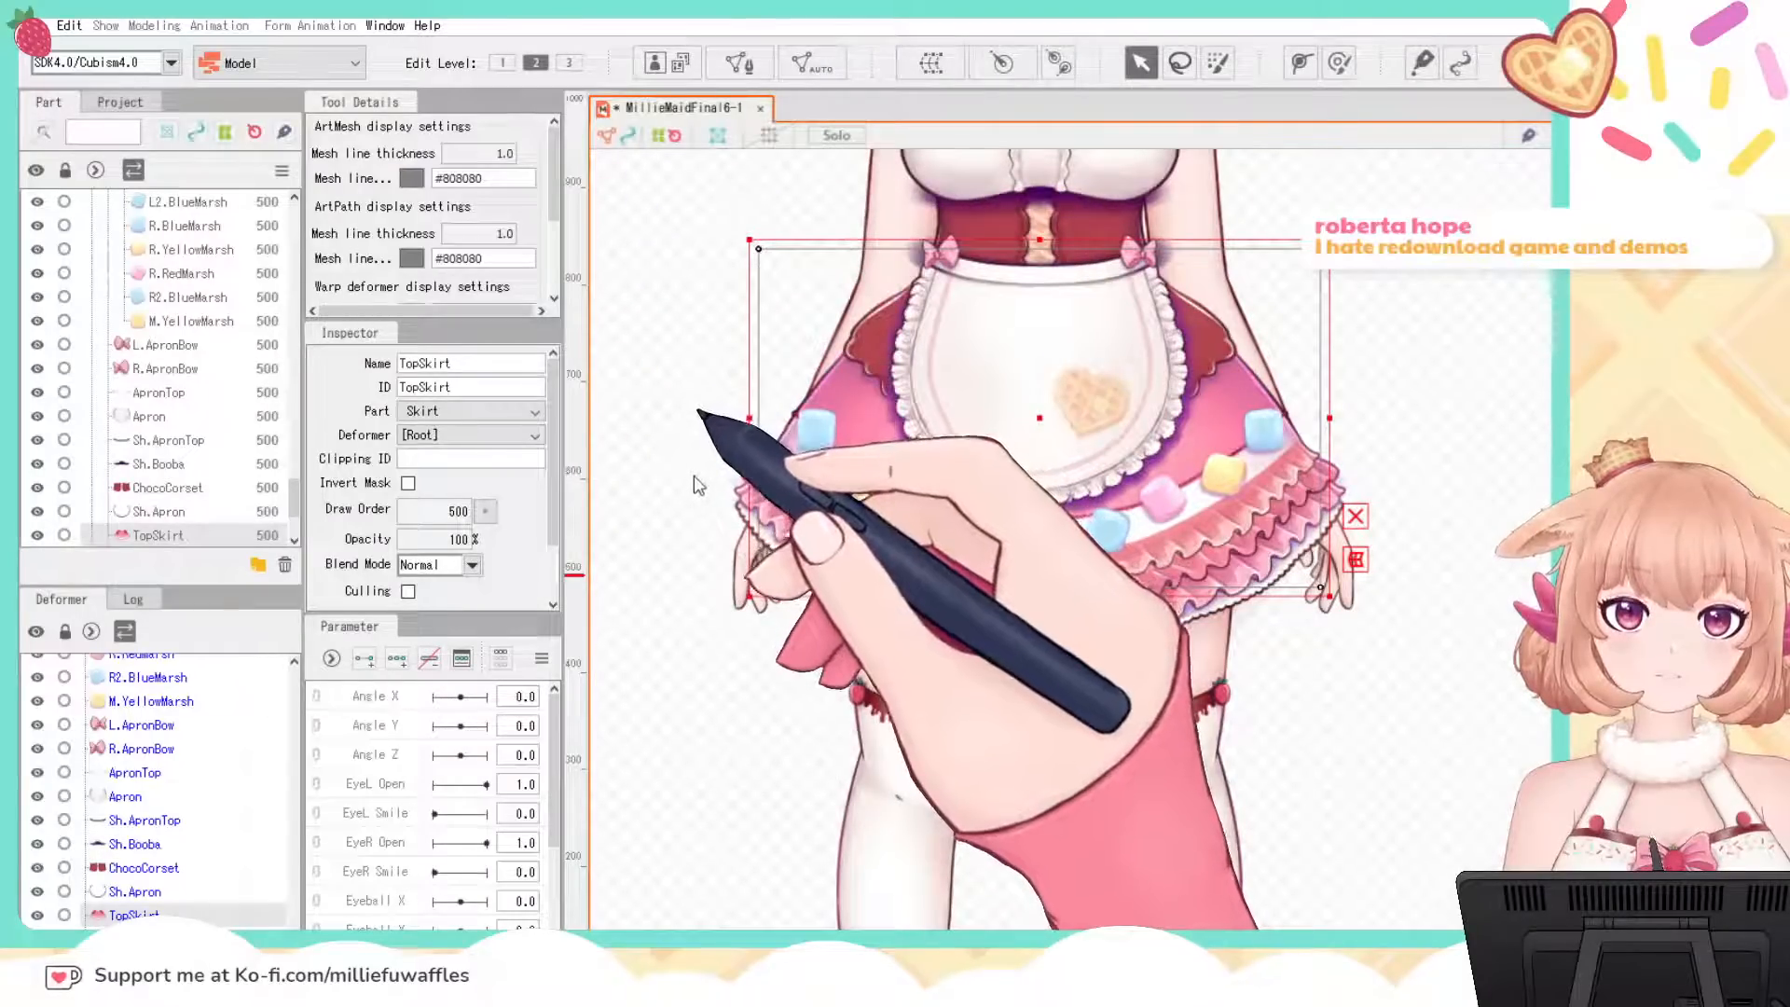
left_click(696, 483)
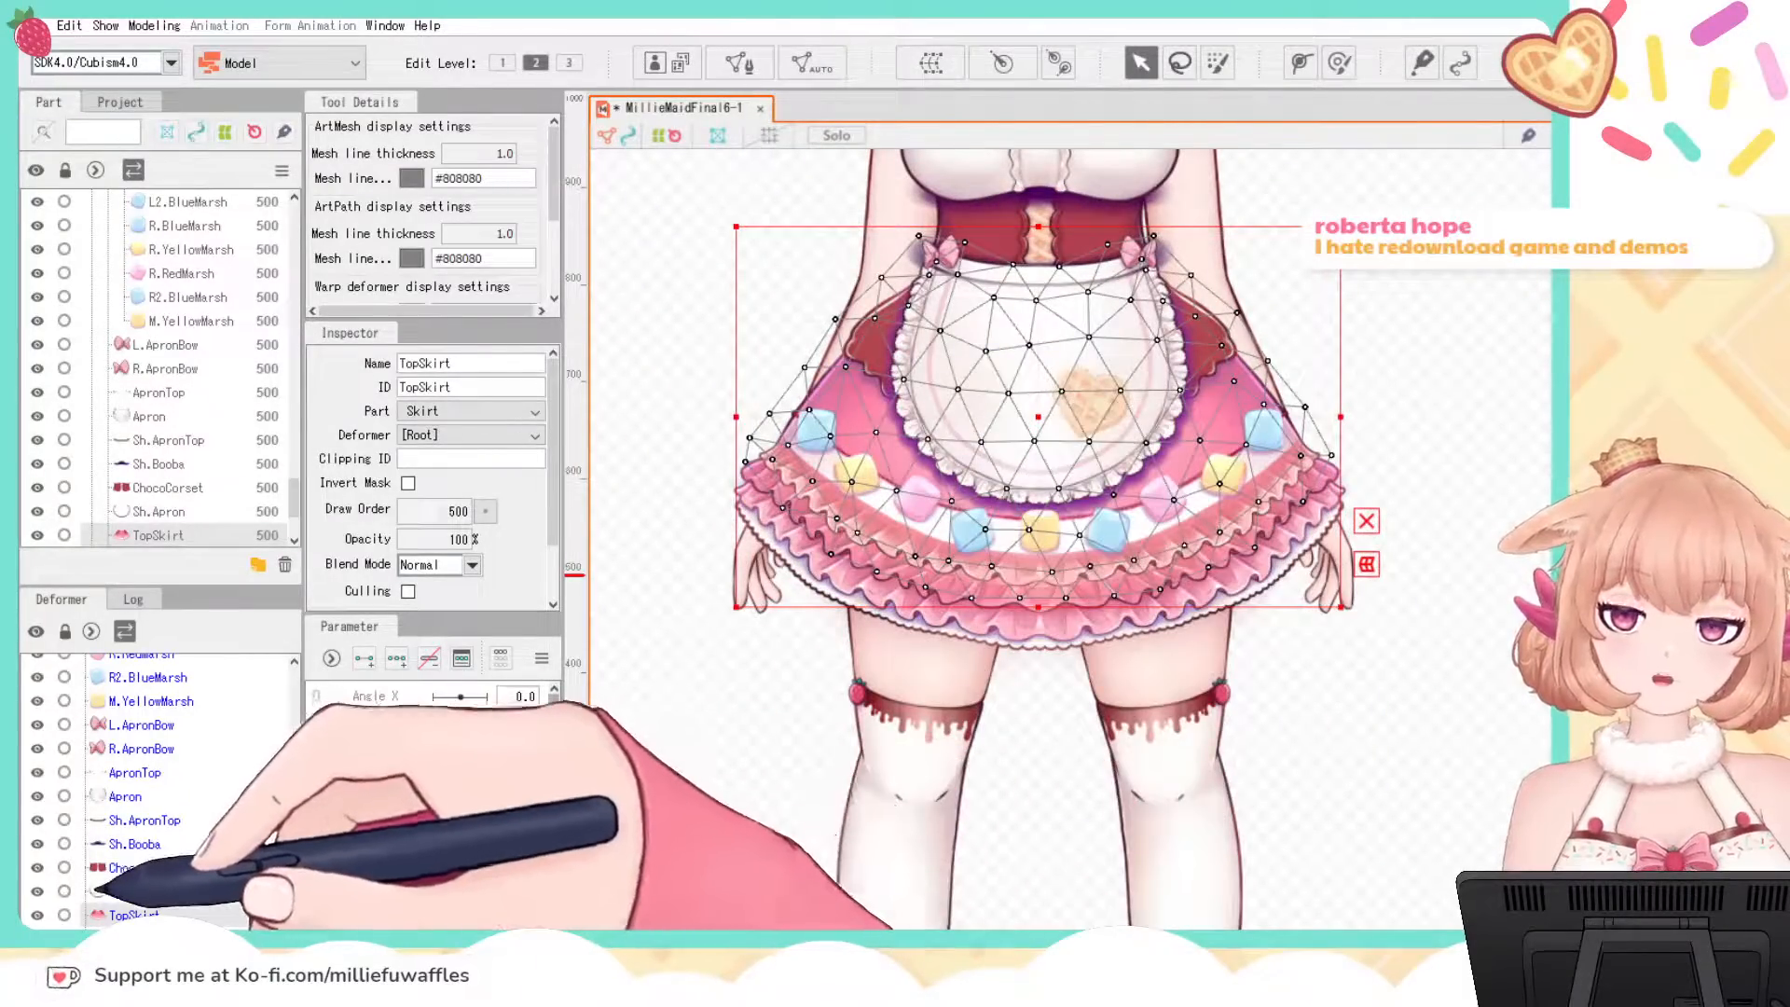
Step: Auto-generate meshes for the MidSkirt and BotSkirt layers and the Sh.BotSkirt shadow
left_click(134, 936)
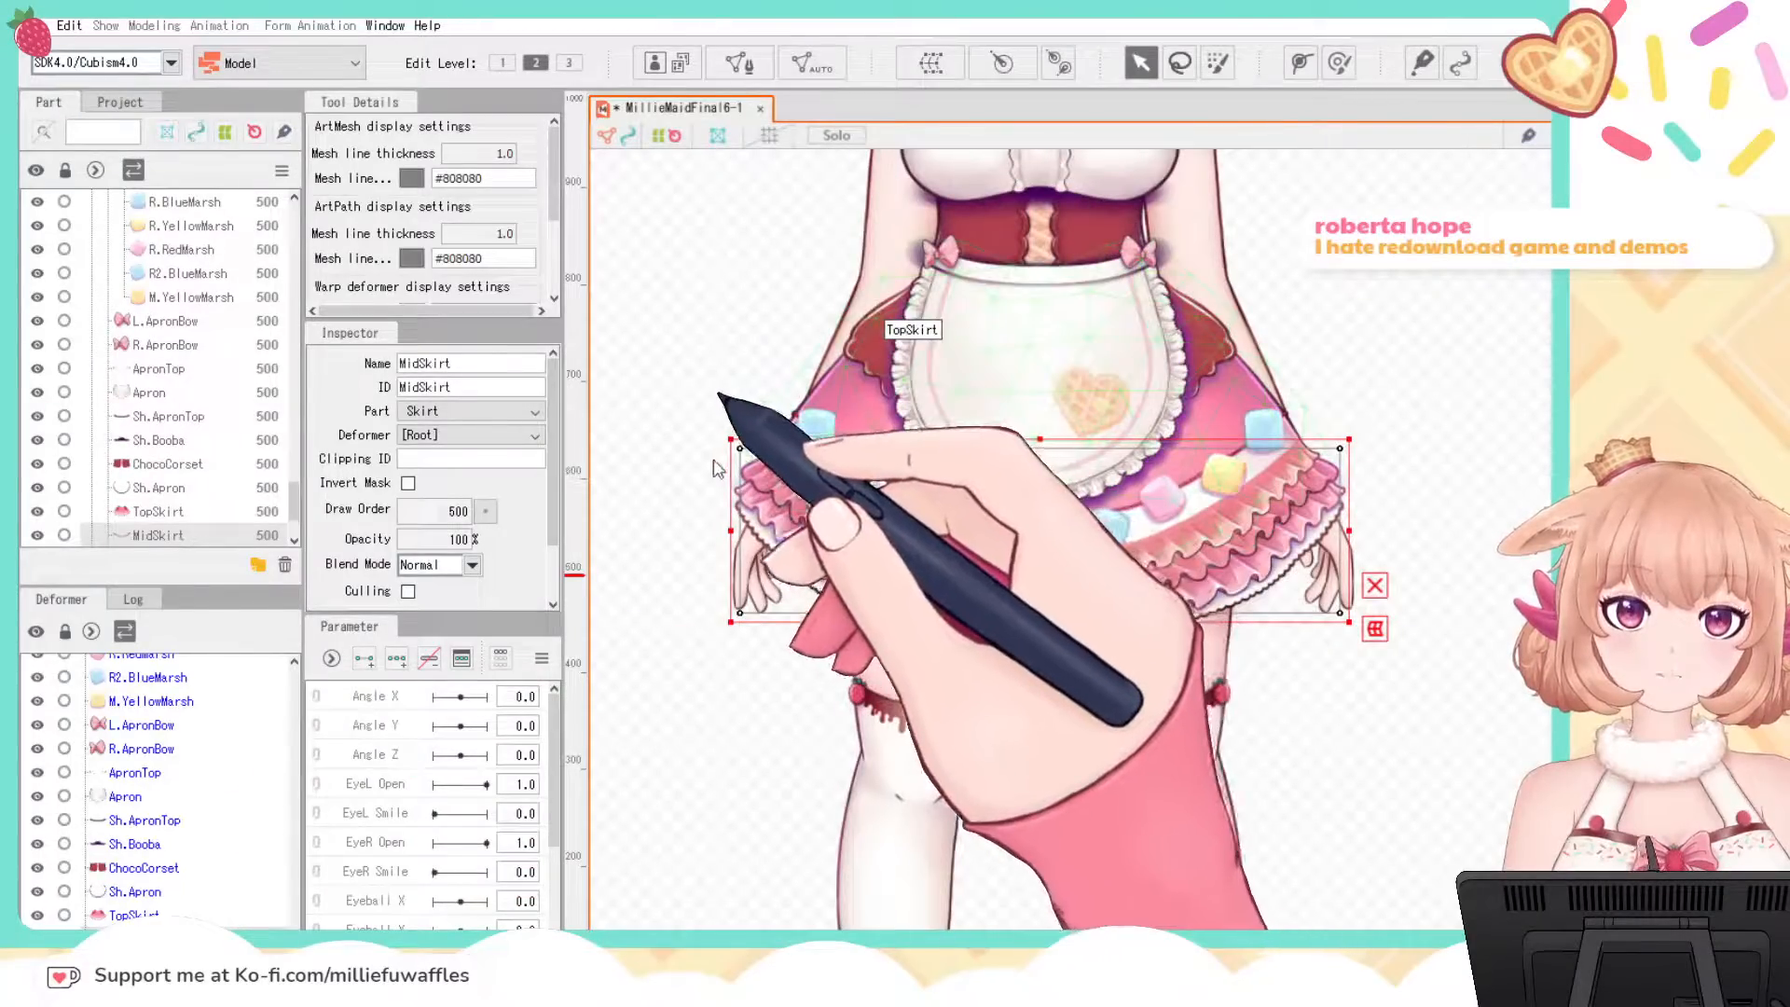
left_click(711, 486)
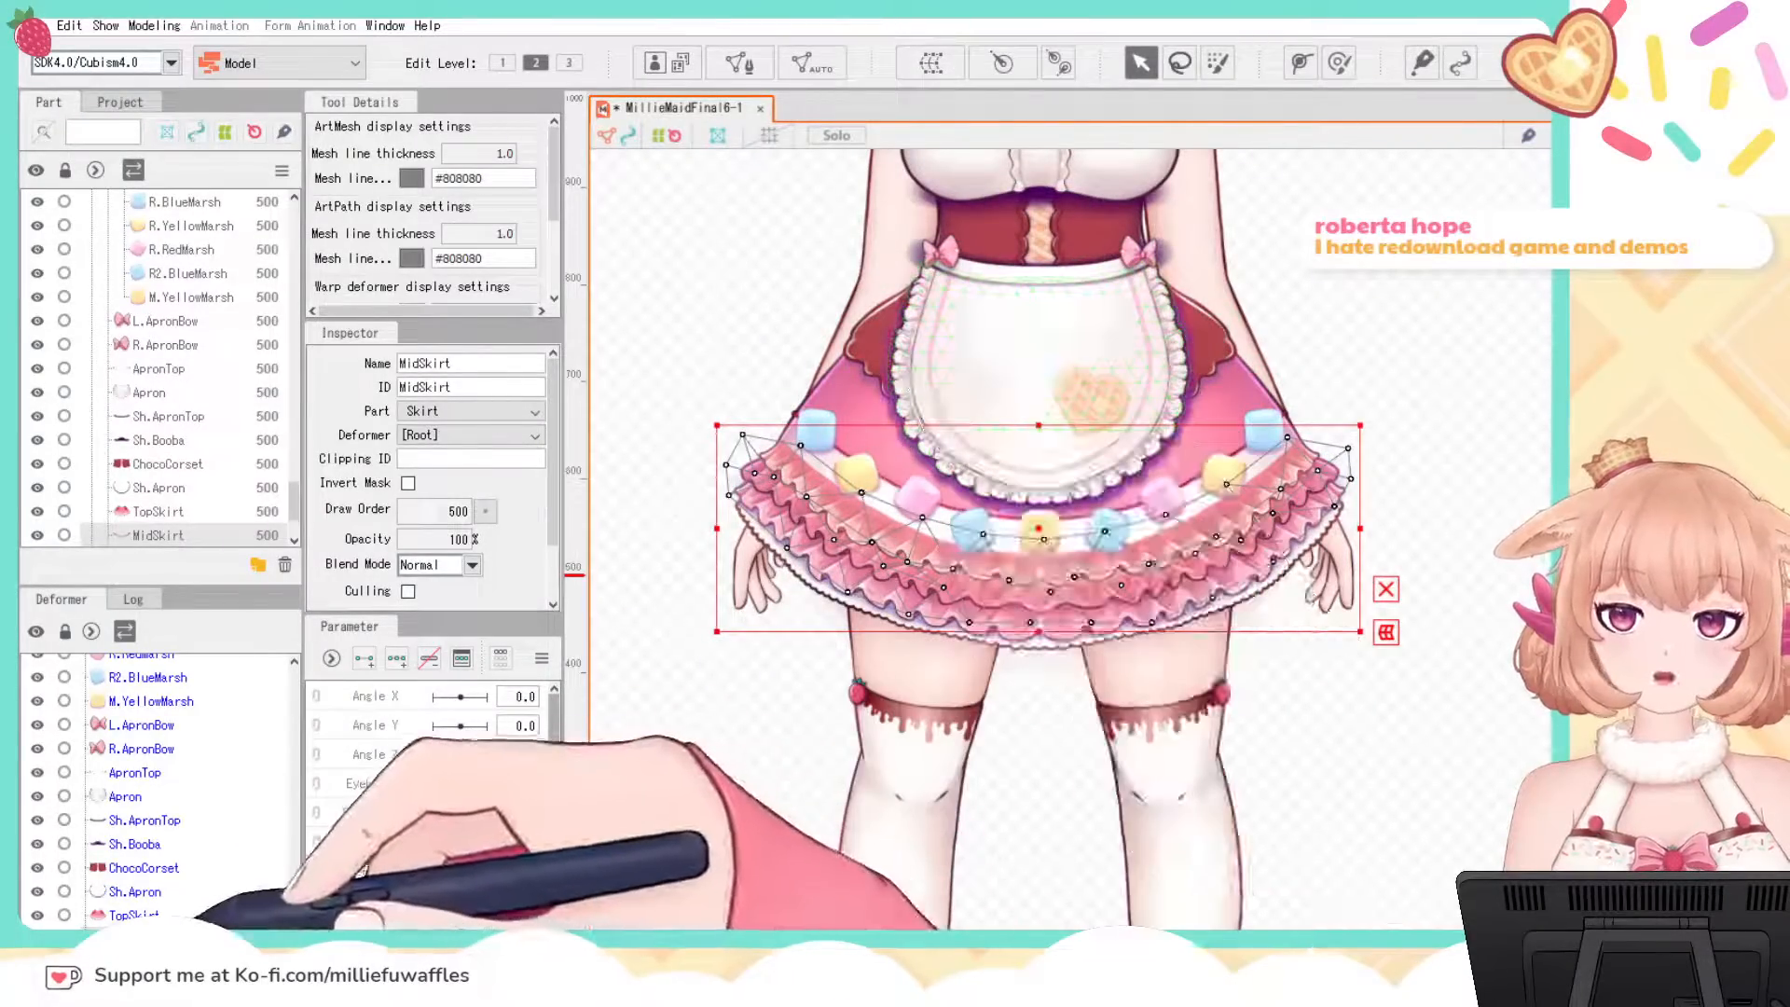
left_click(163, 961)
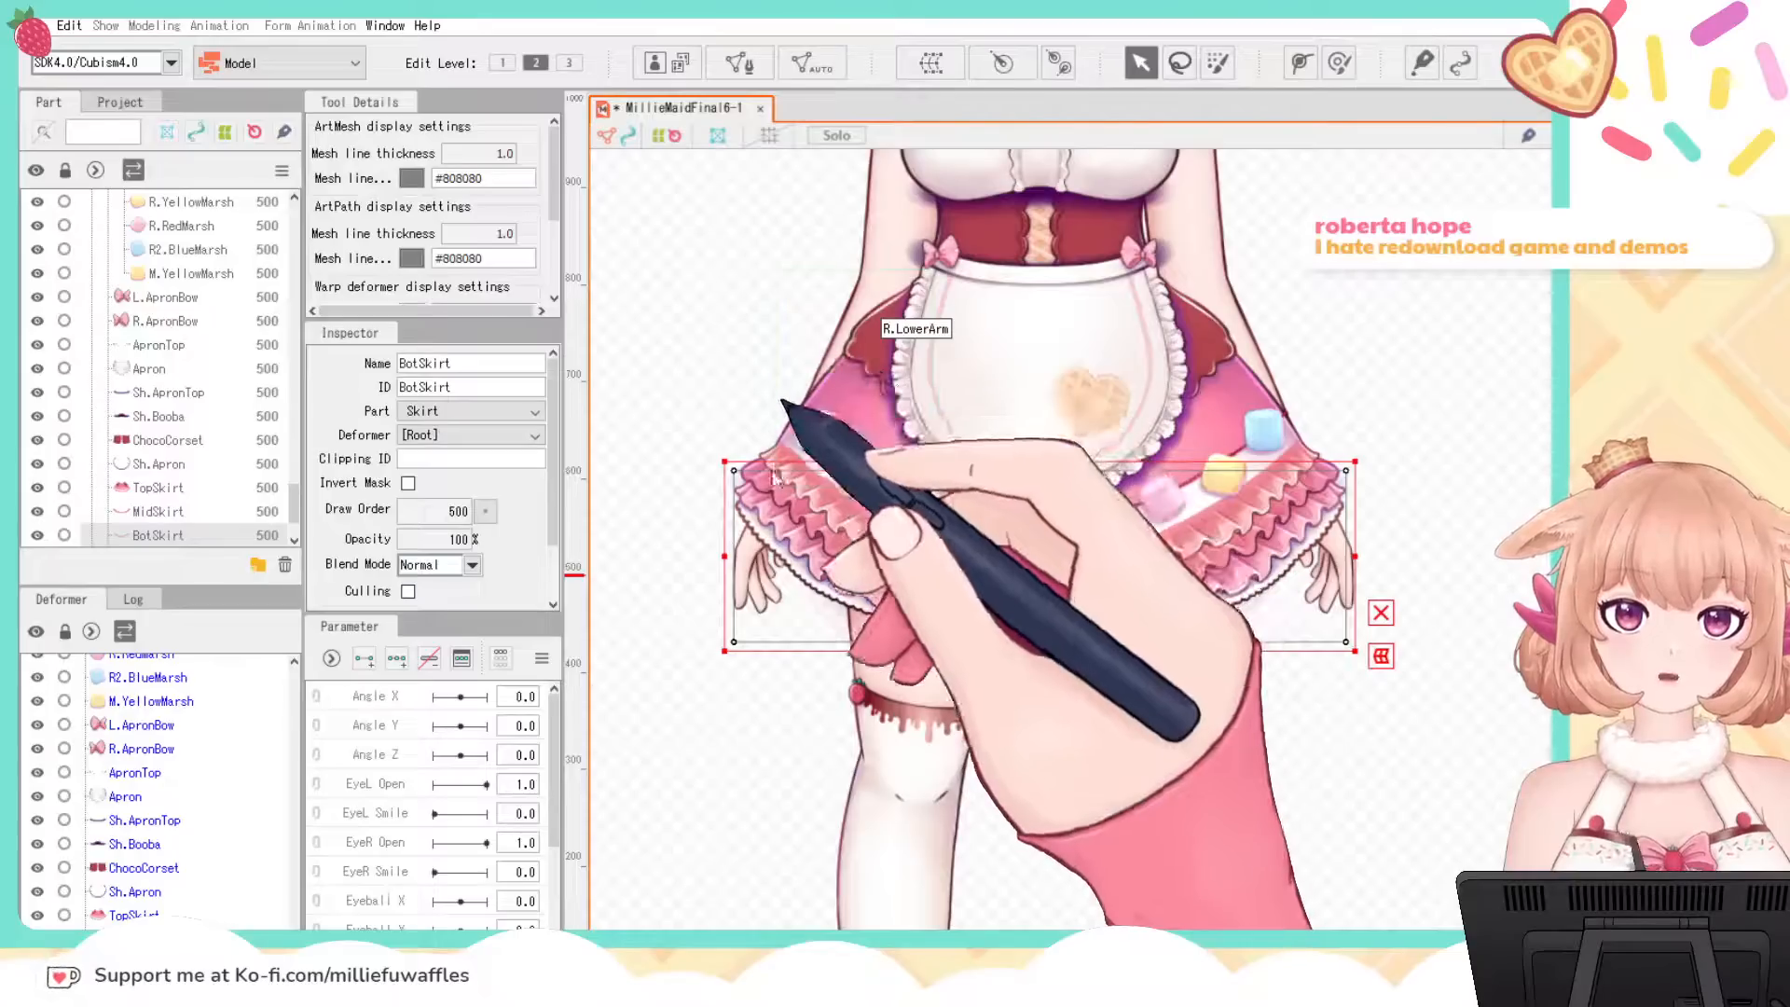
left_click(774, 478)
left_click(140, 987)
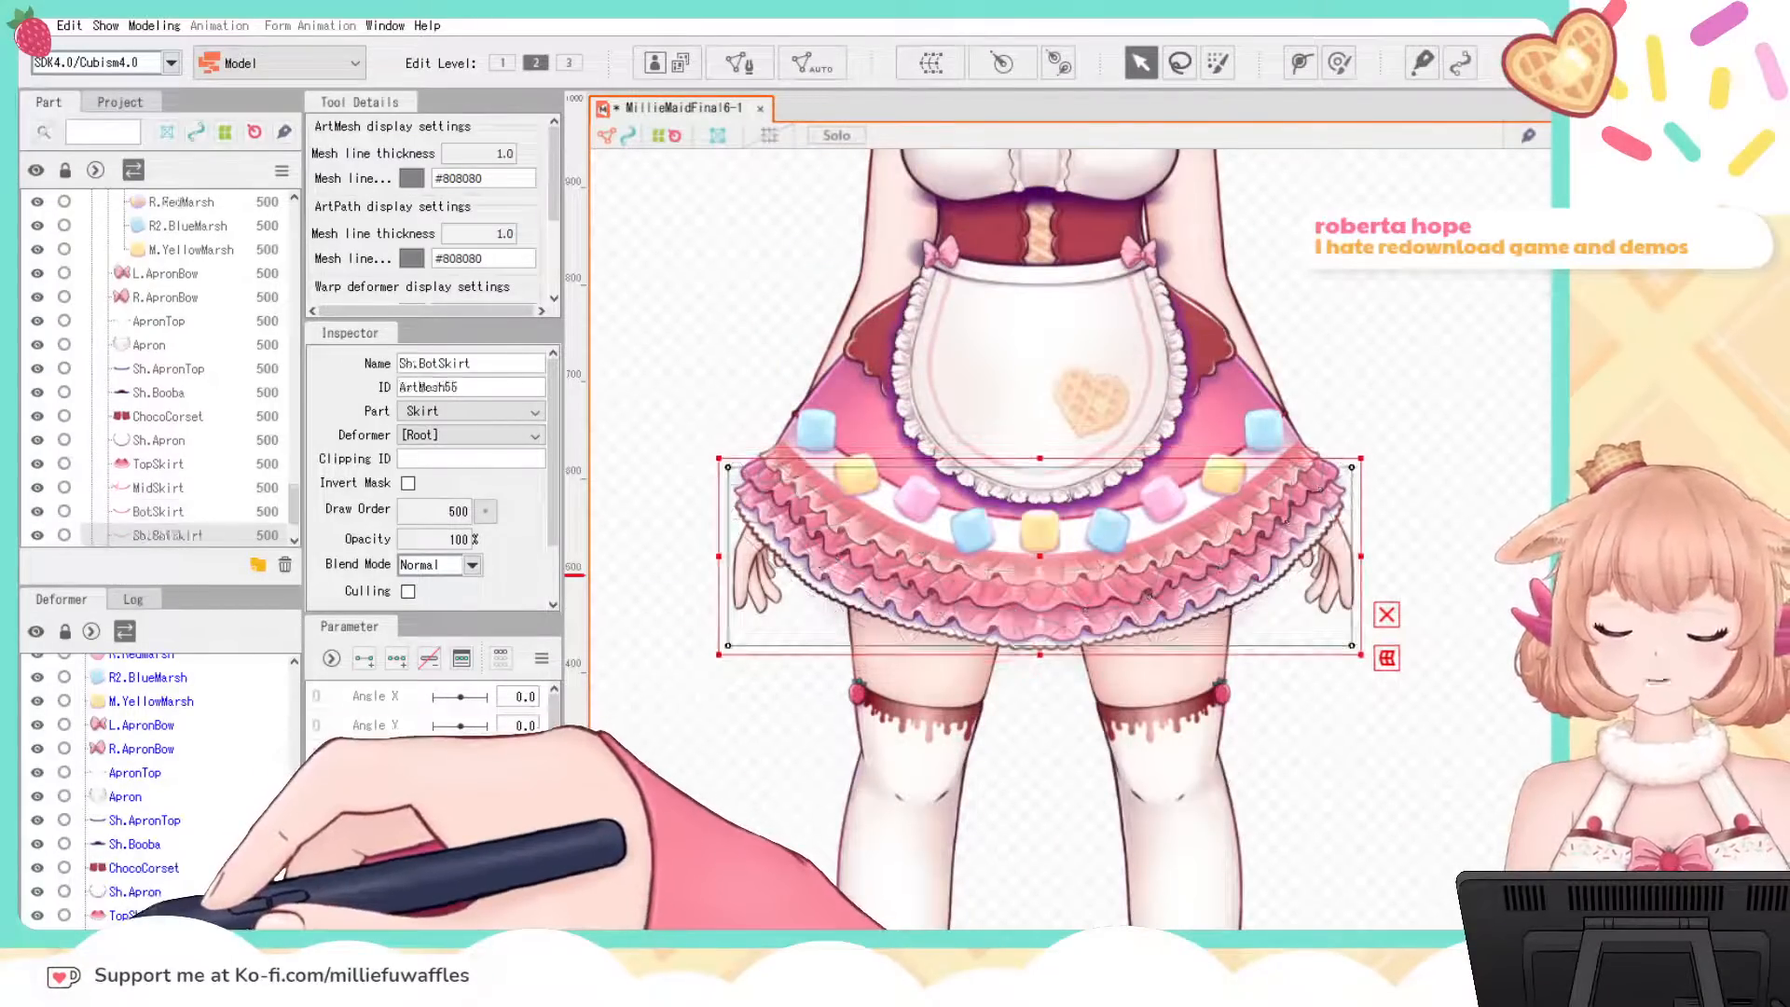
left_click(693, 482)
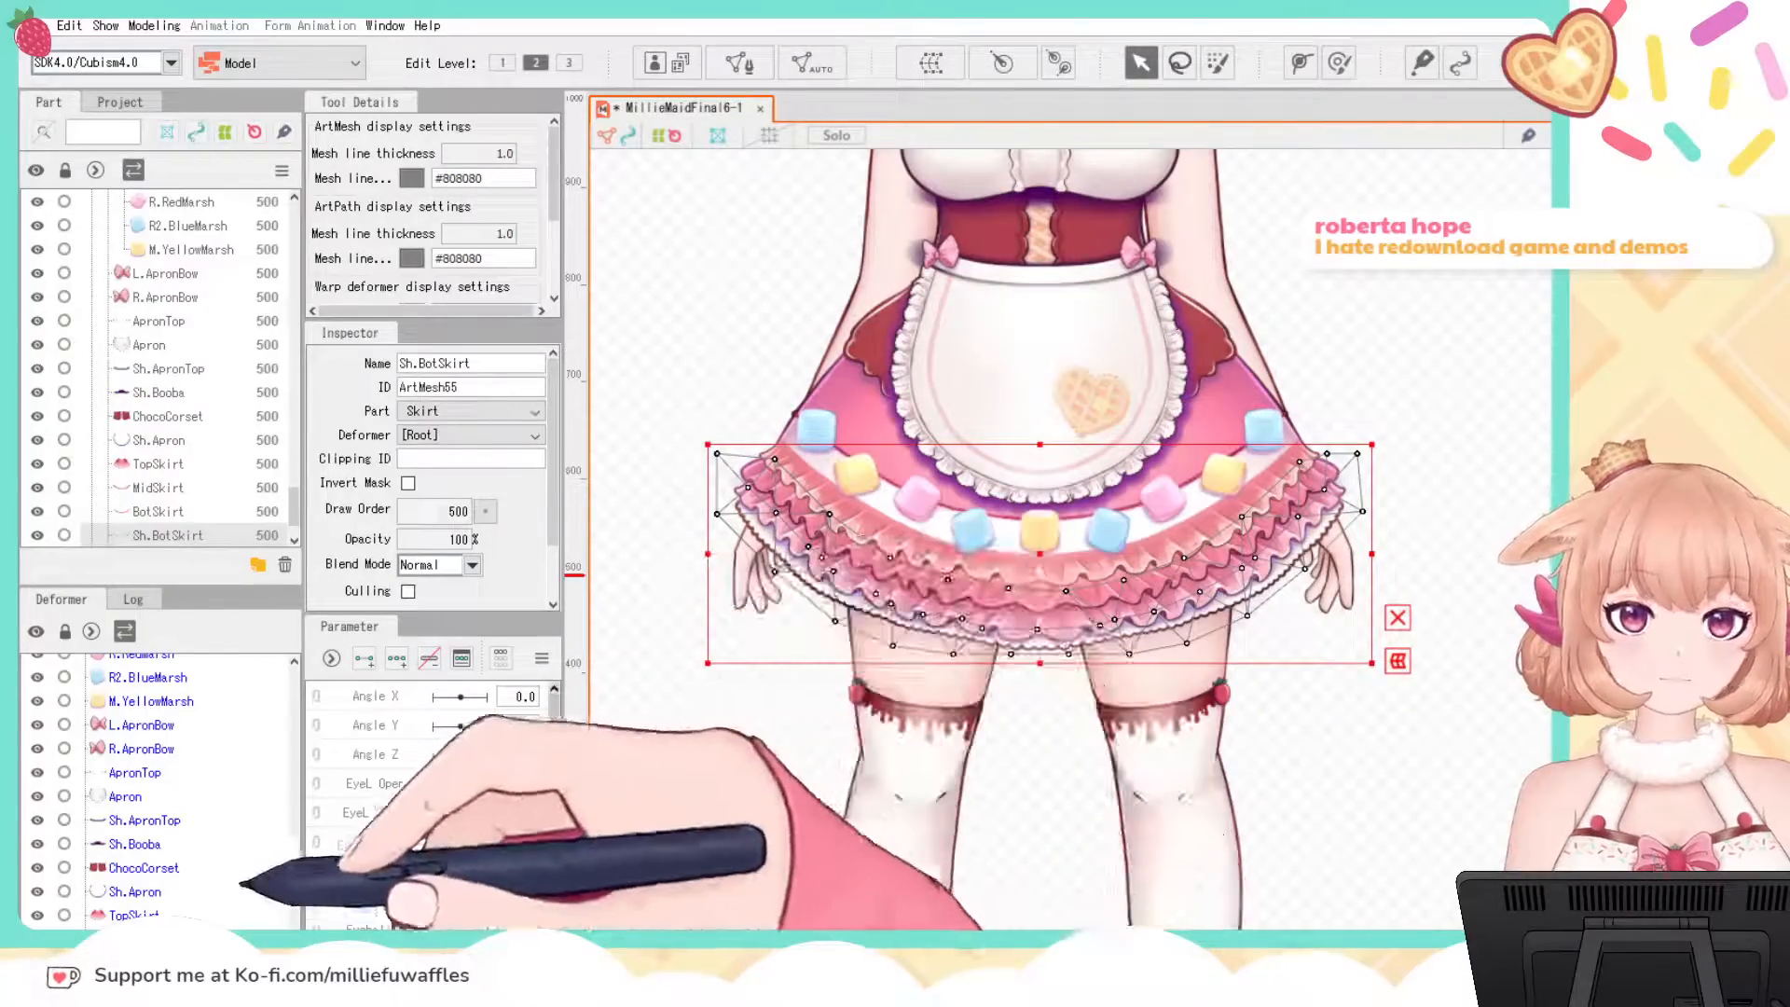
Step: Auto-generate a mesh for the SkirtEnd part in the Skirt group
left_click(144, 1006)
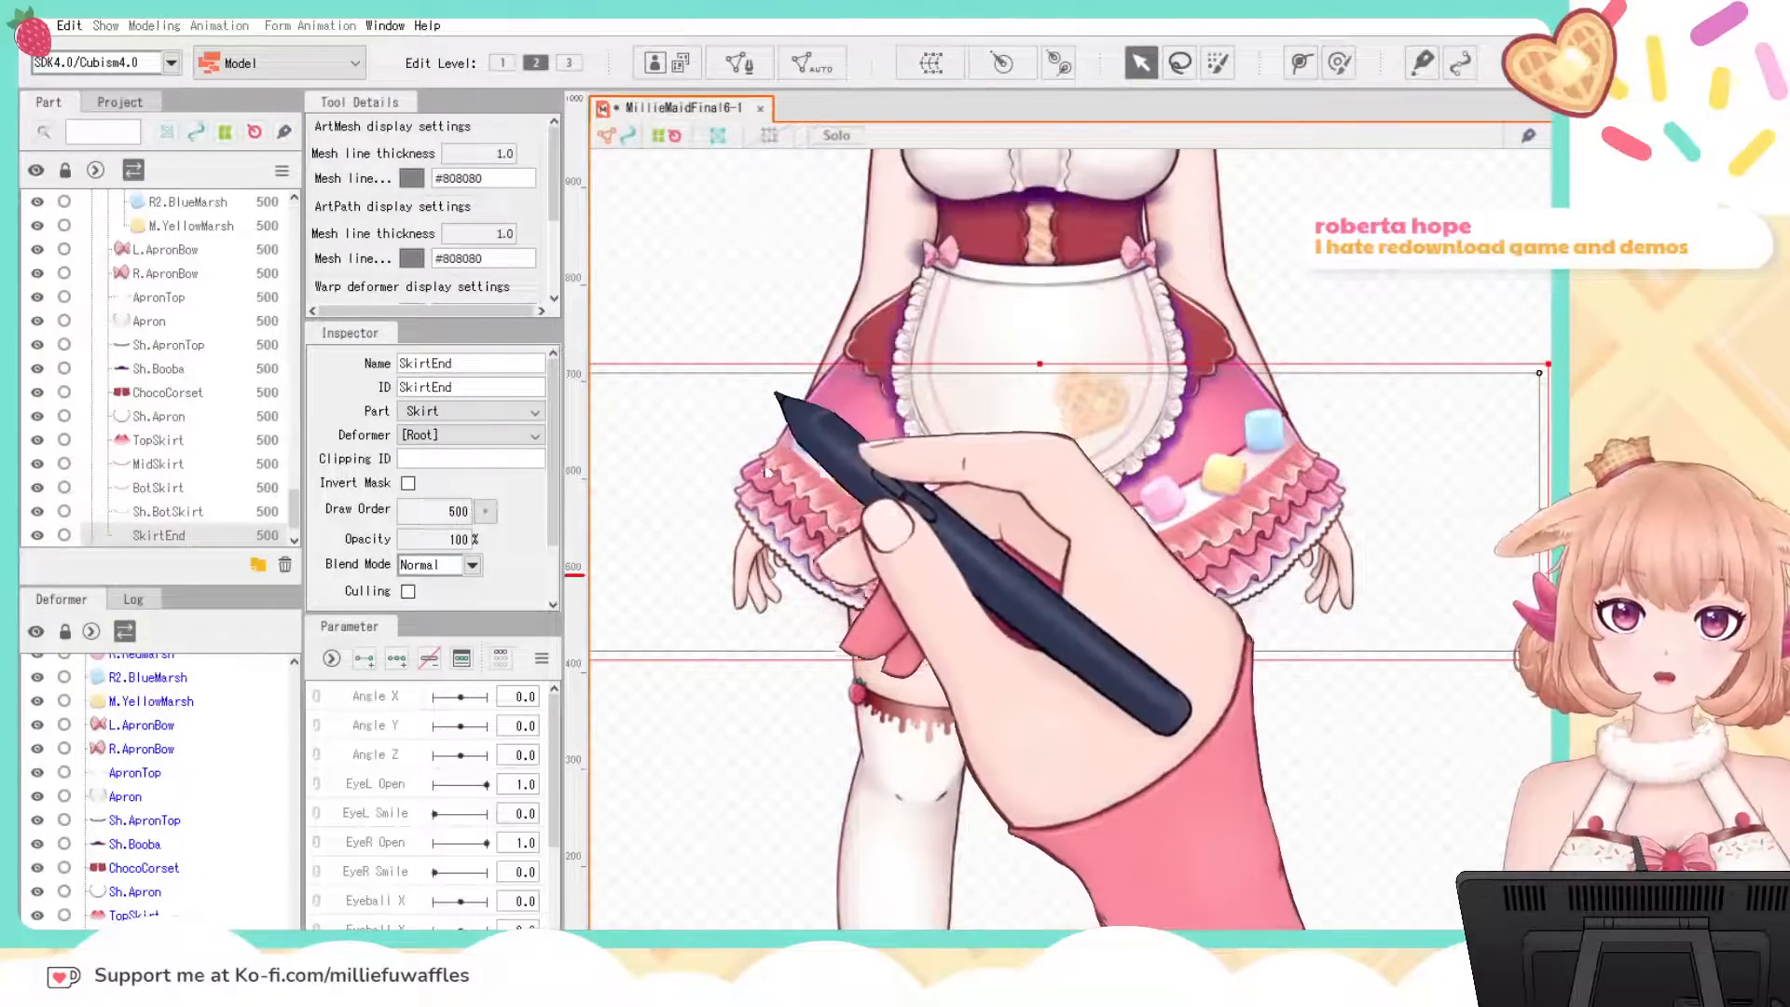
left_click(715, 483)
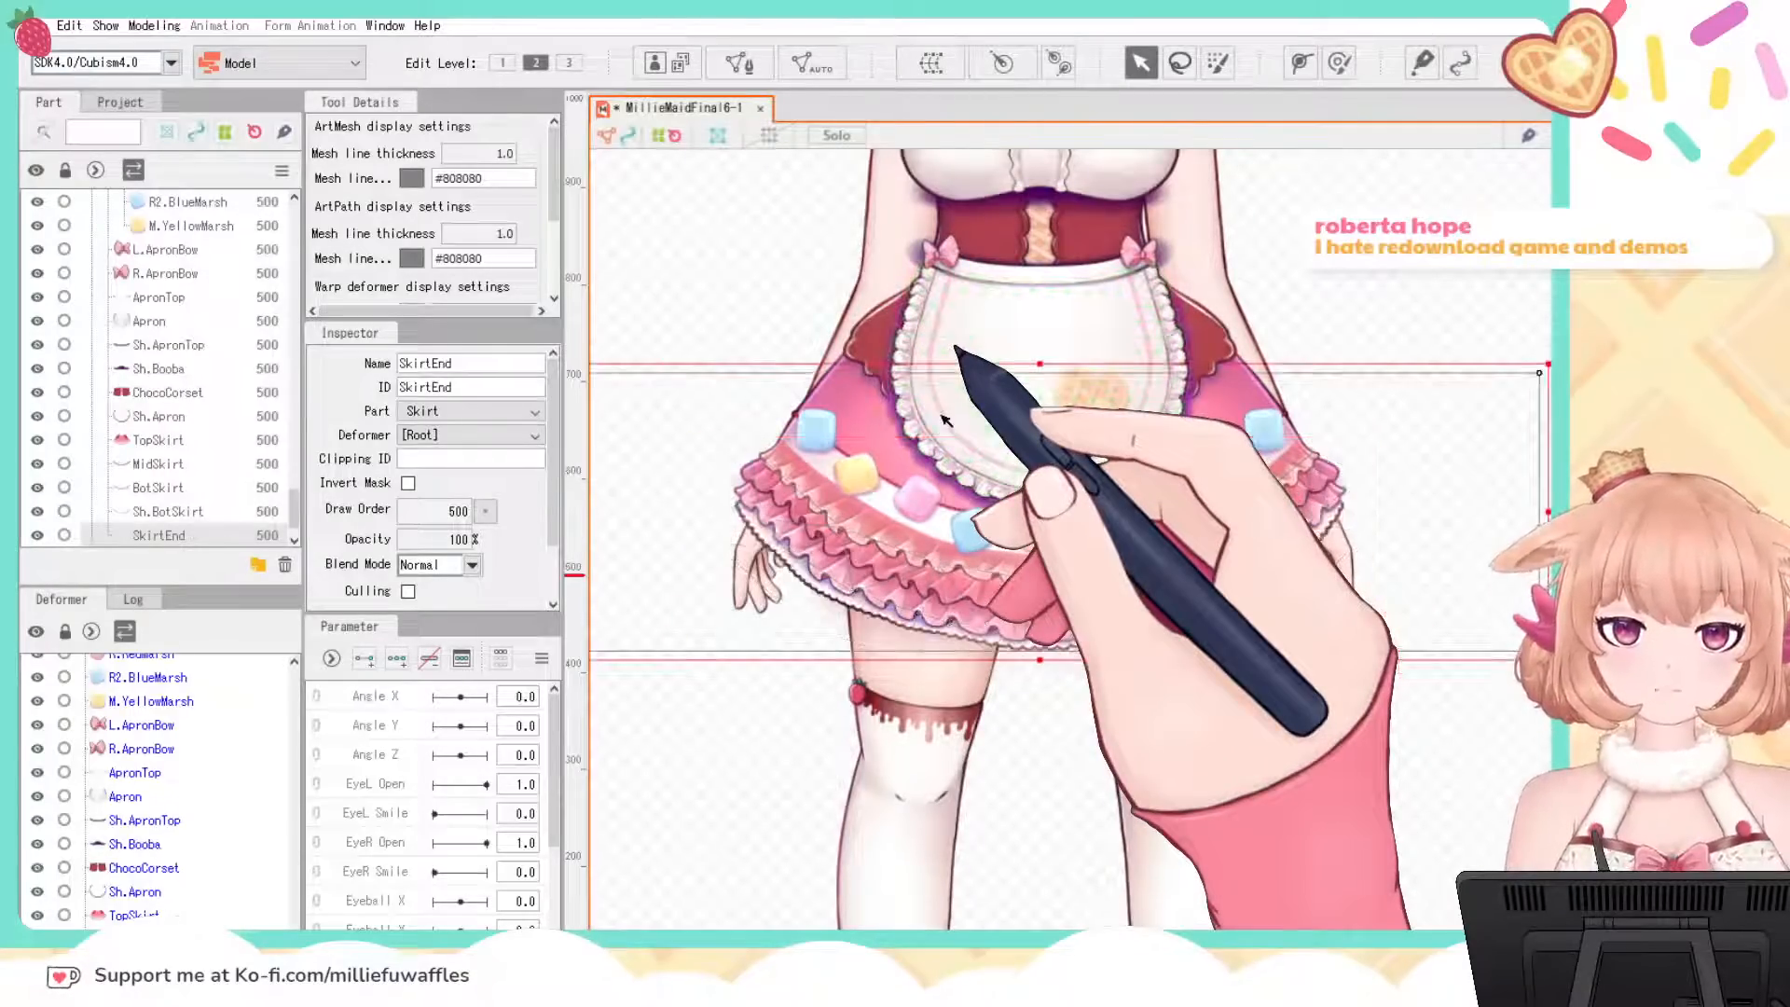
left_click(144, 986)
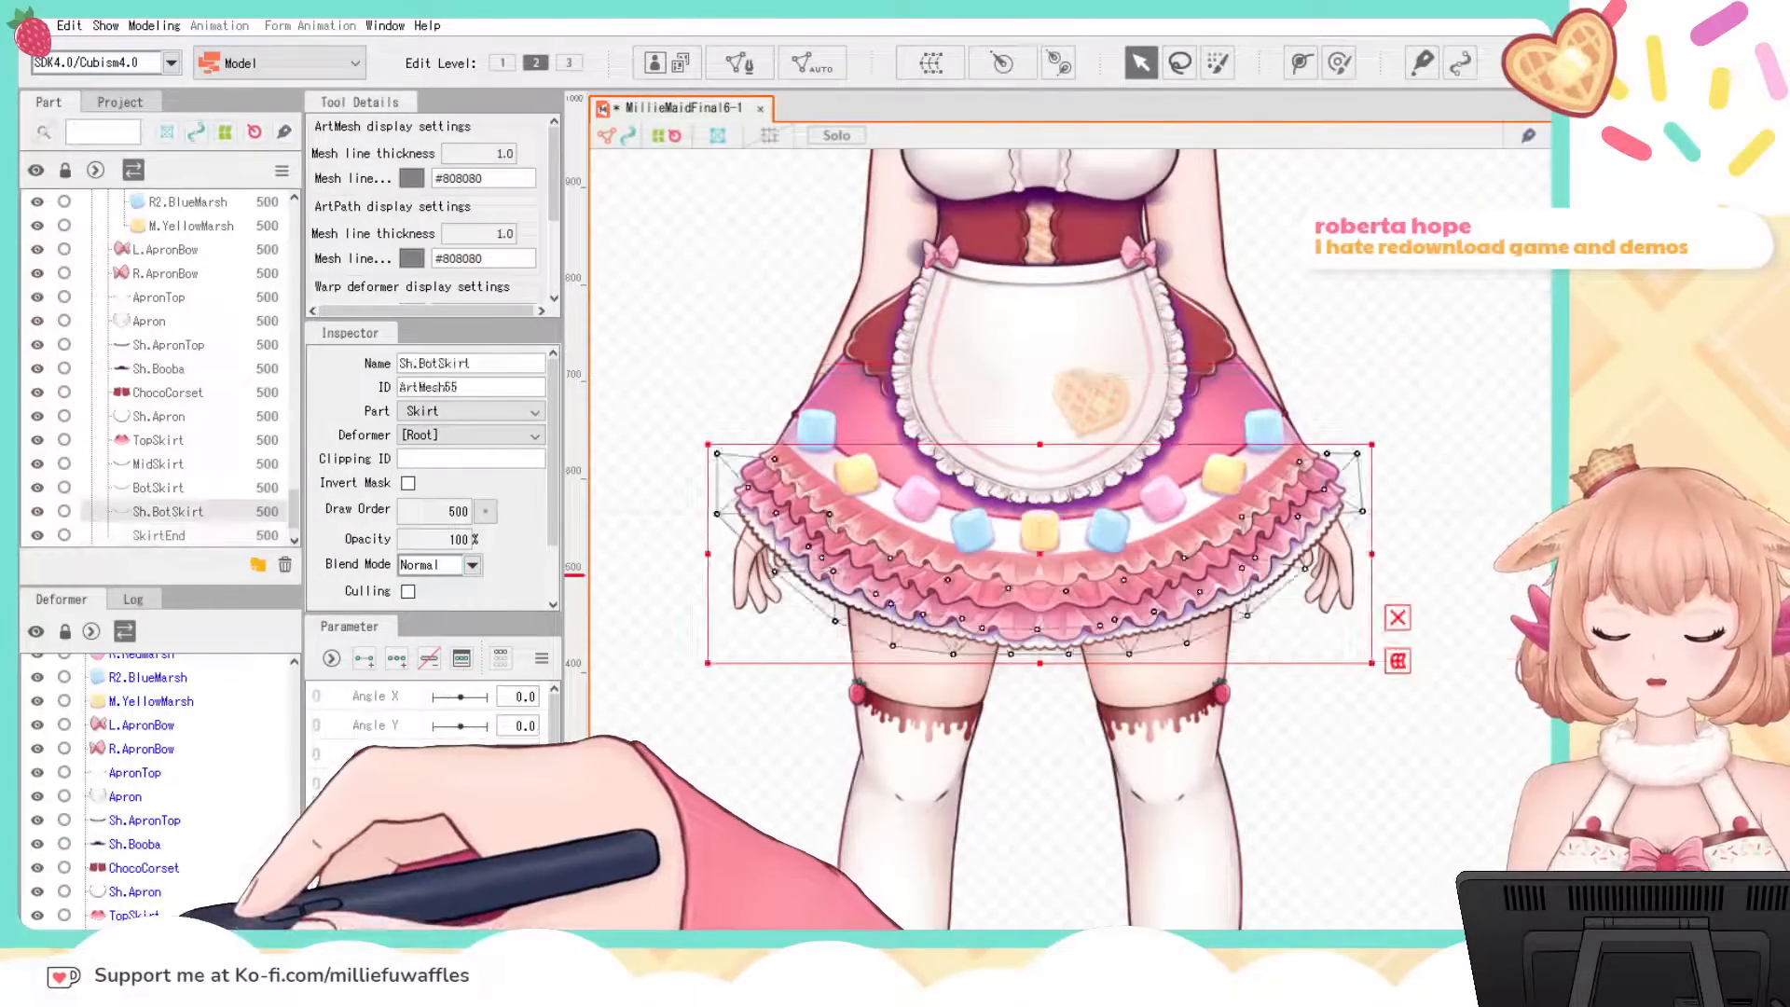
left_click(159, 535)
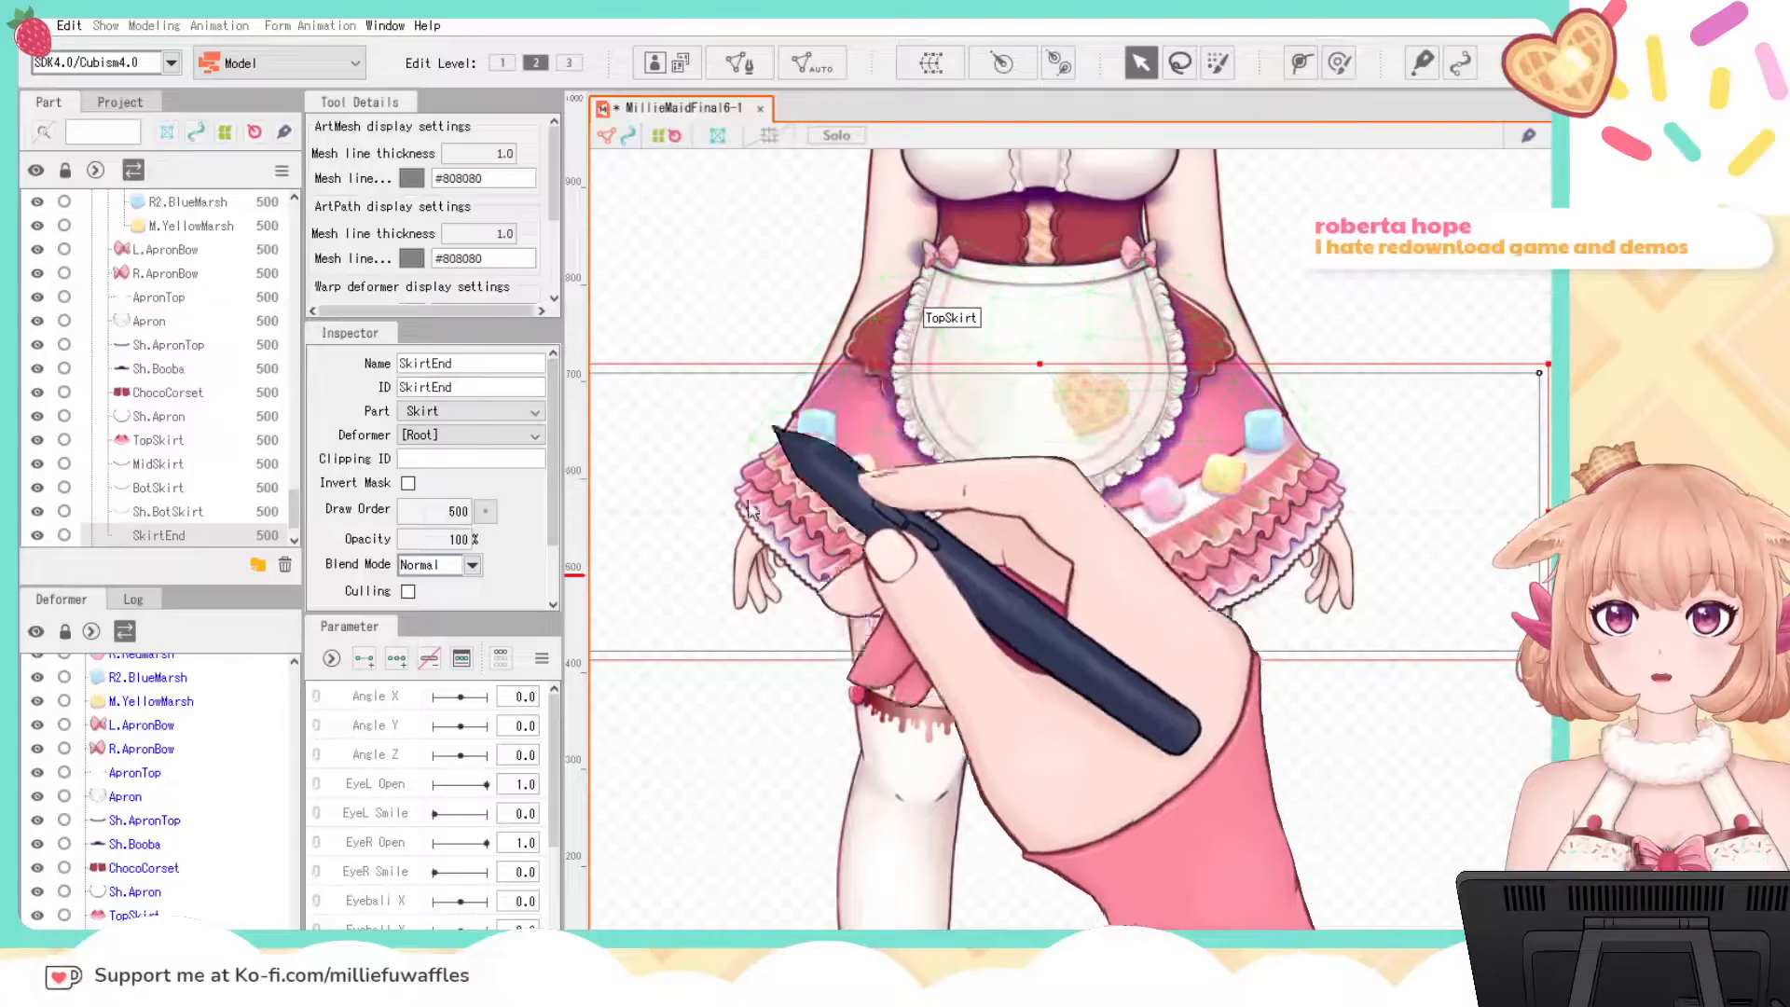
left_click(729, 479)
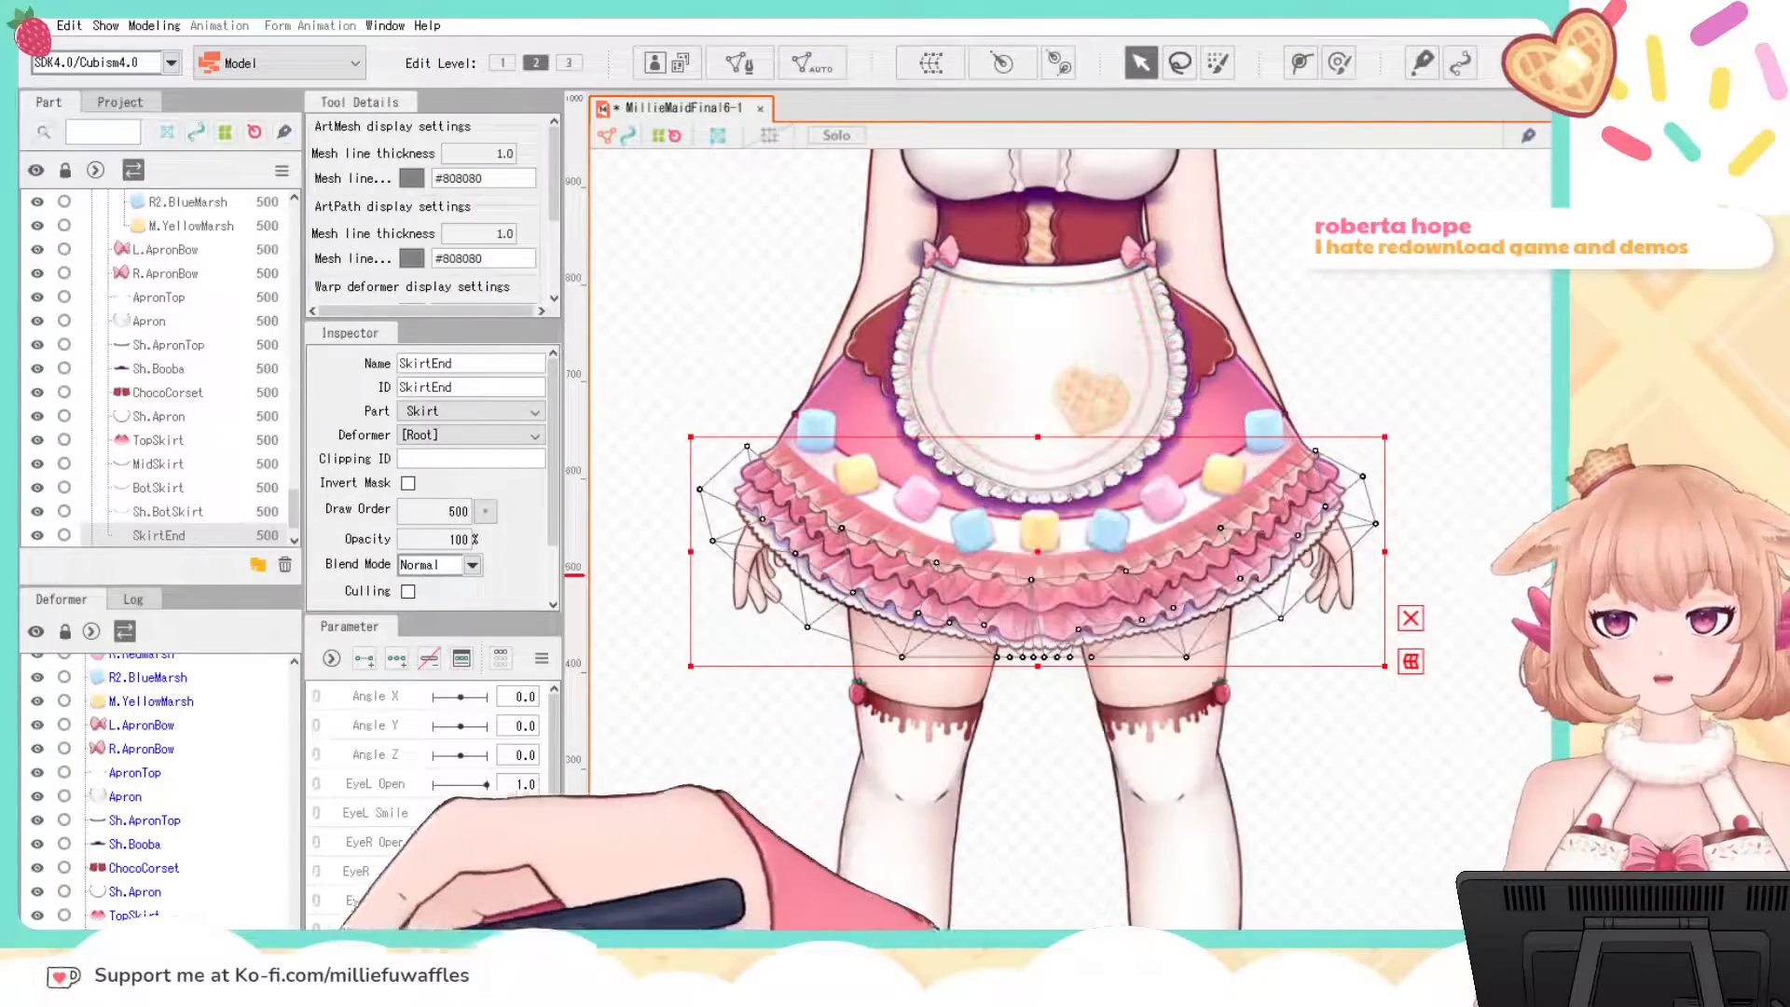
Step: Auto-generate meshes for the right arm parts R.HandFront, R.Fingies, R.UpperArm and R.LowerArm
scroll(144, 909, "down", 3)
left_click(757, 466)
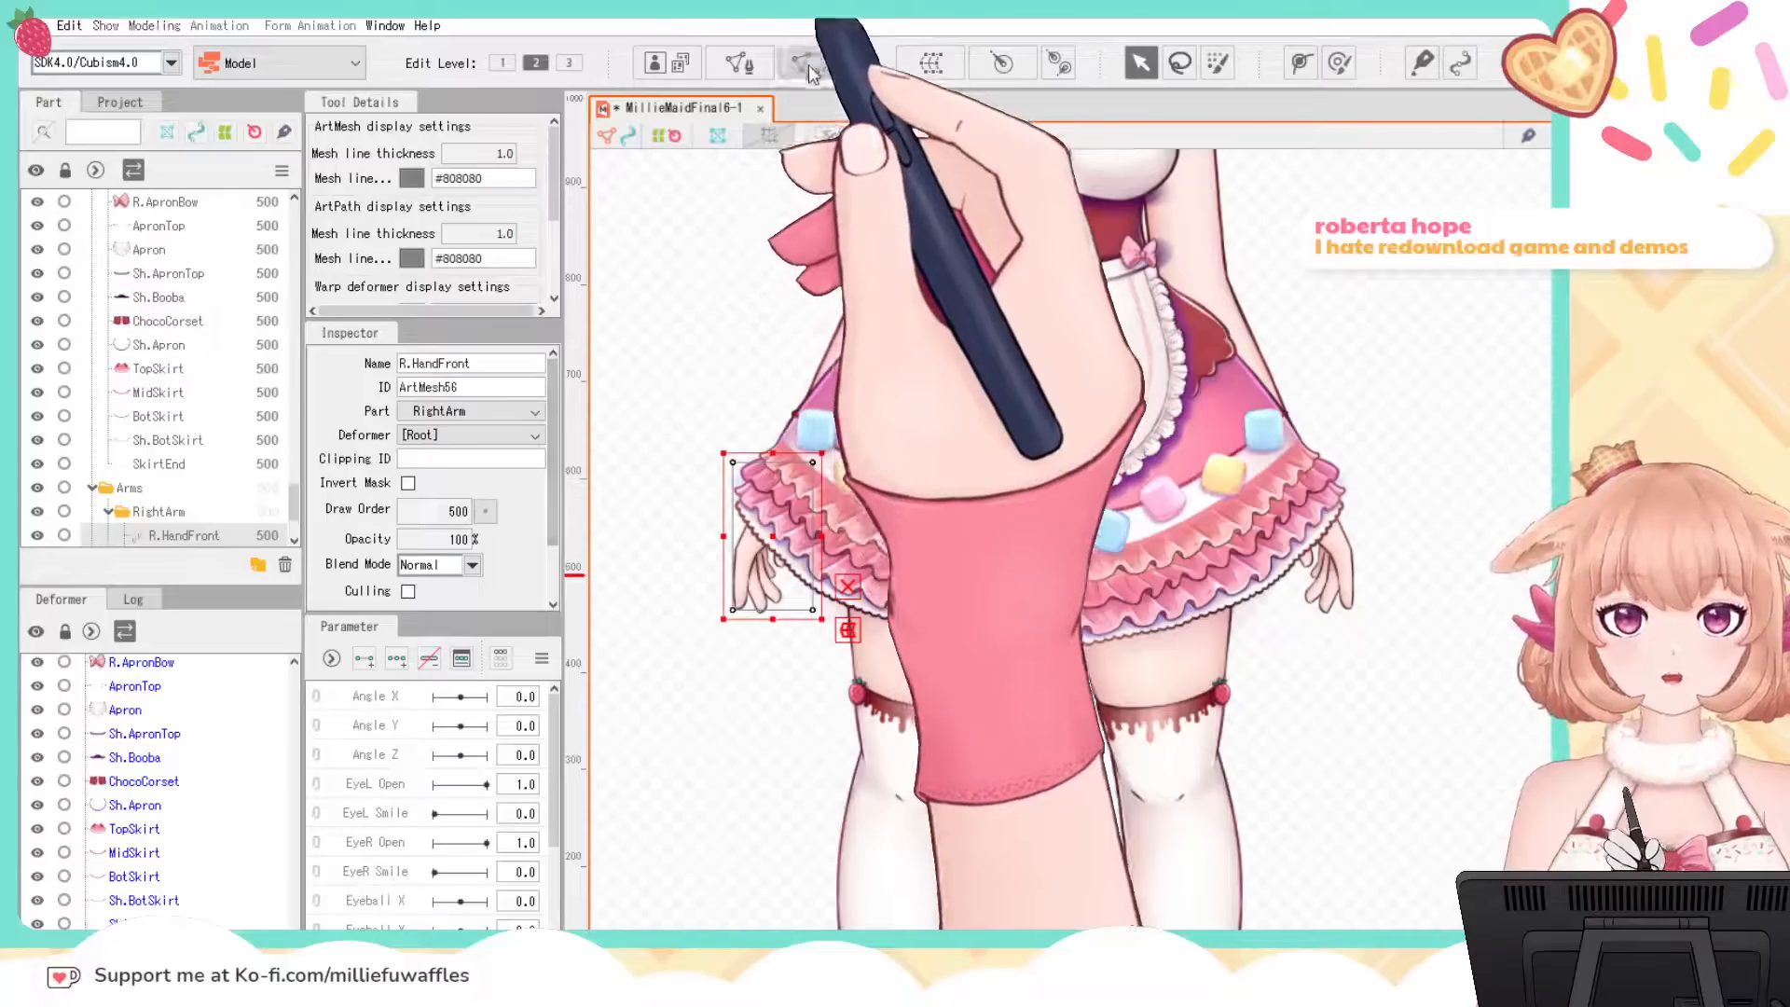
left_click(751, 494)
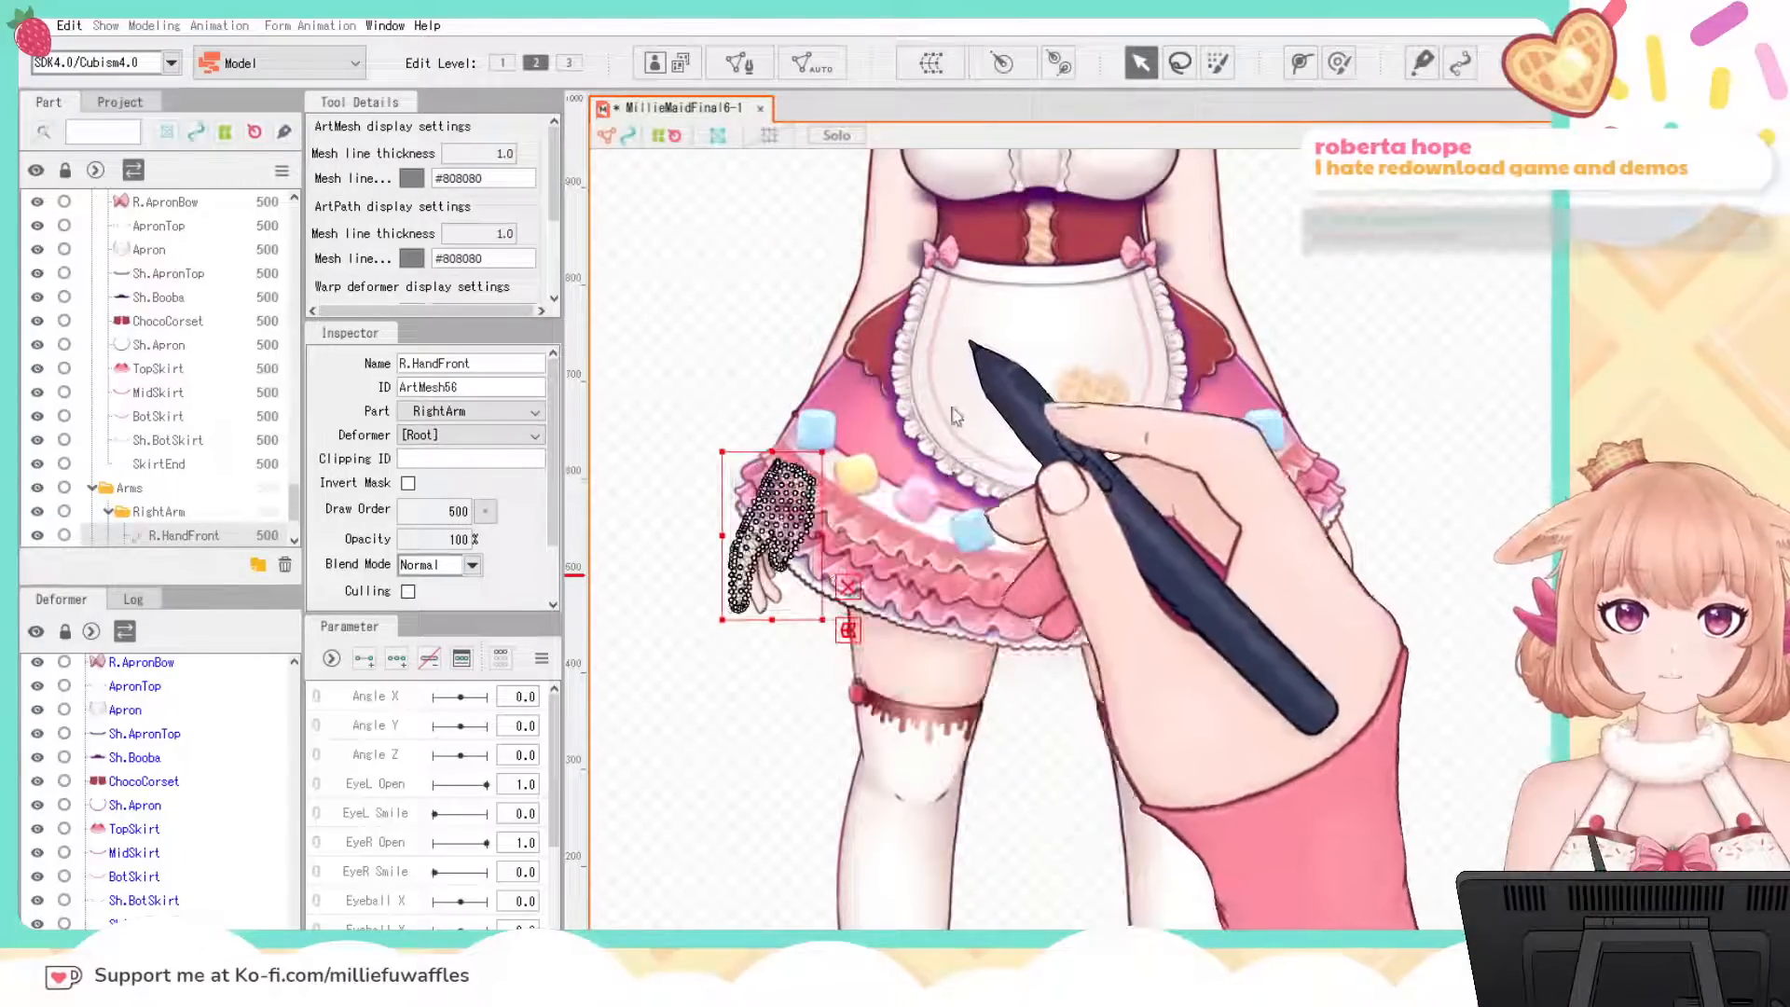
left_click(762, 559)
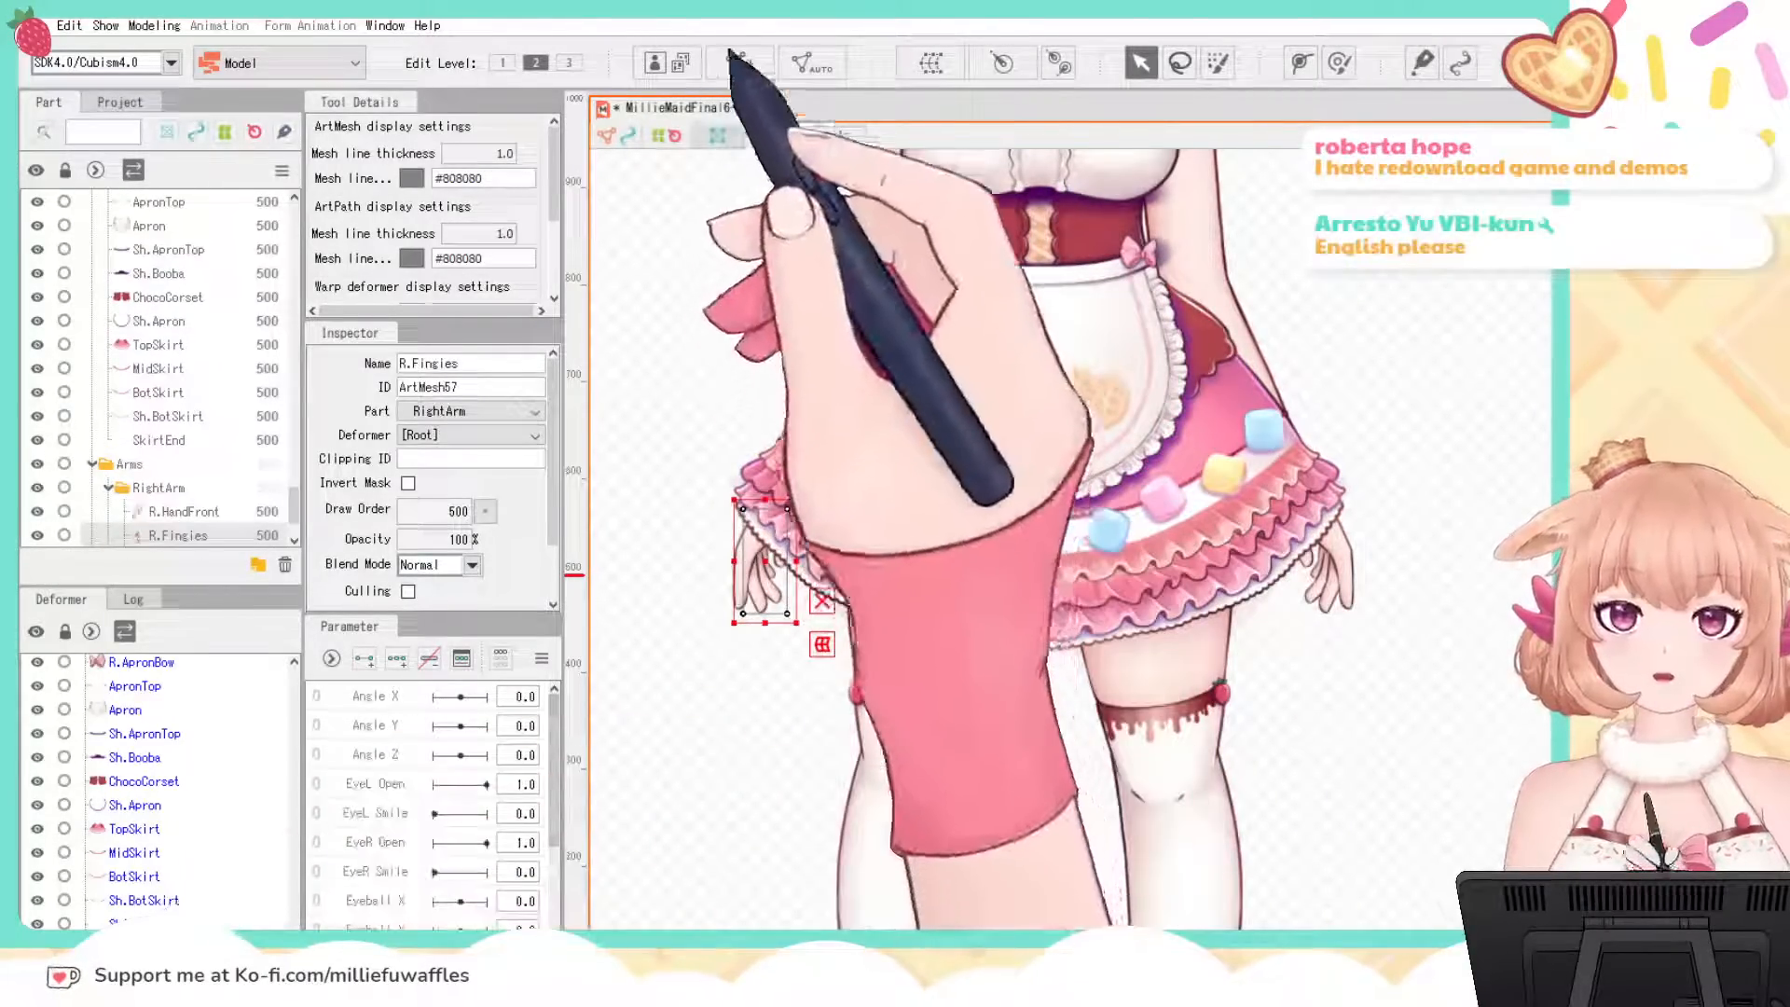
left_click(807, 67)
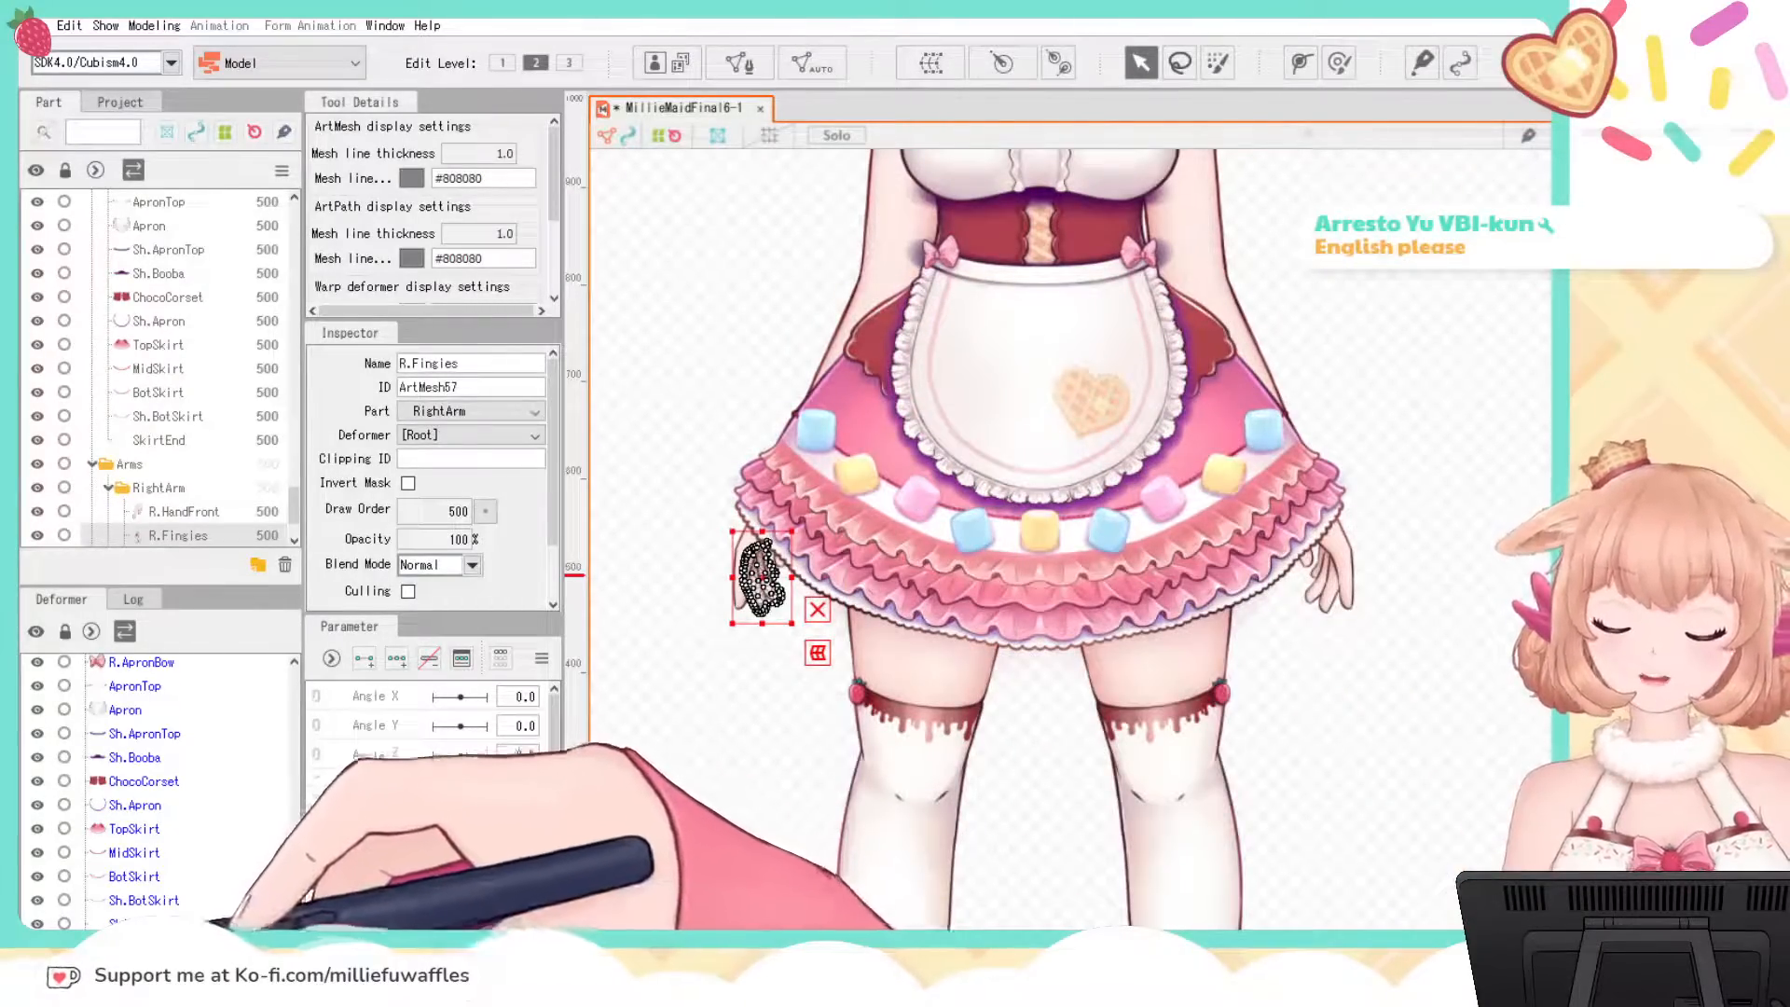
left_click(203, 986)
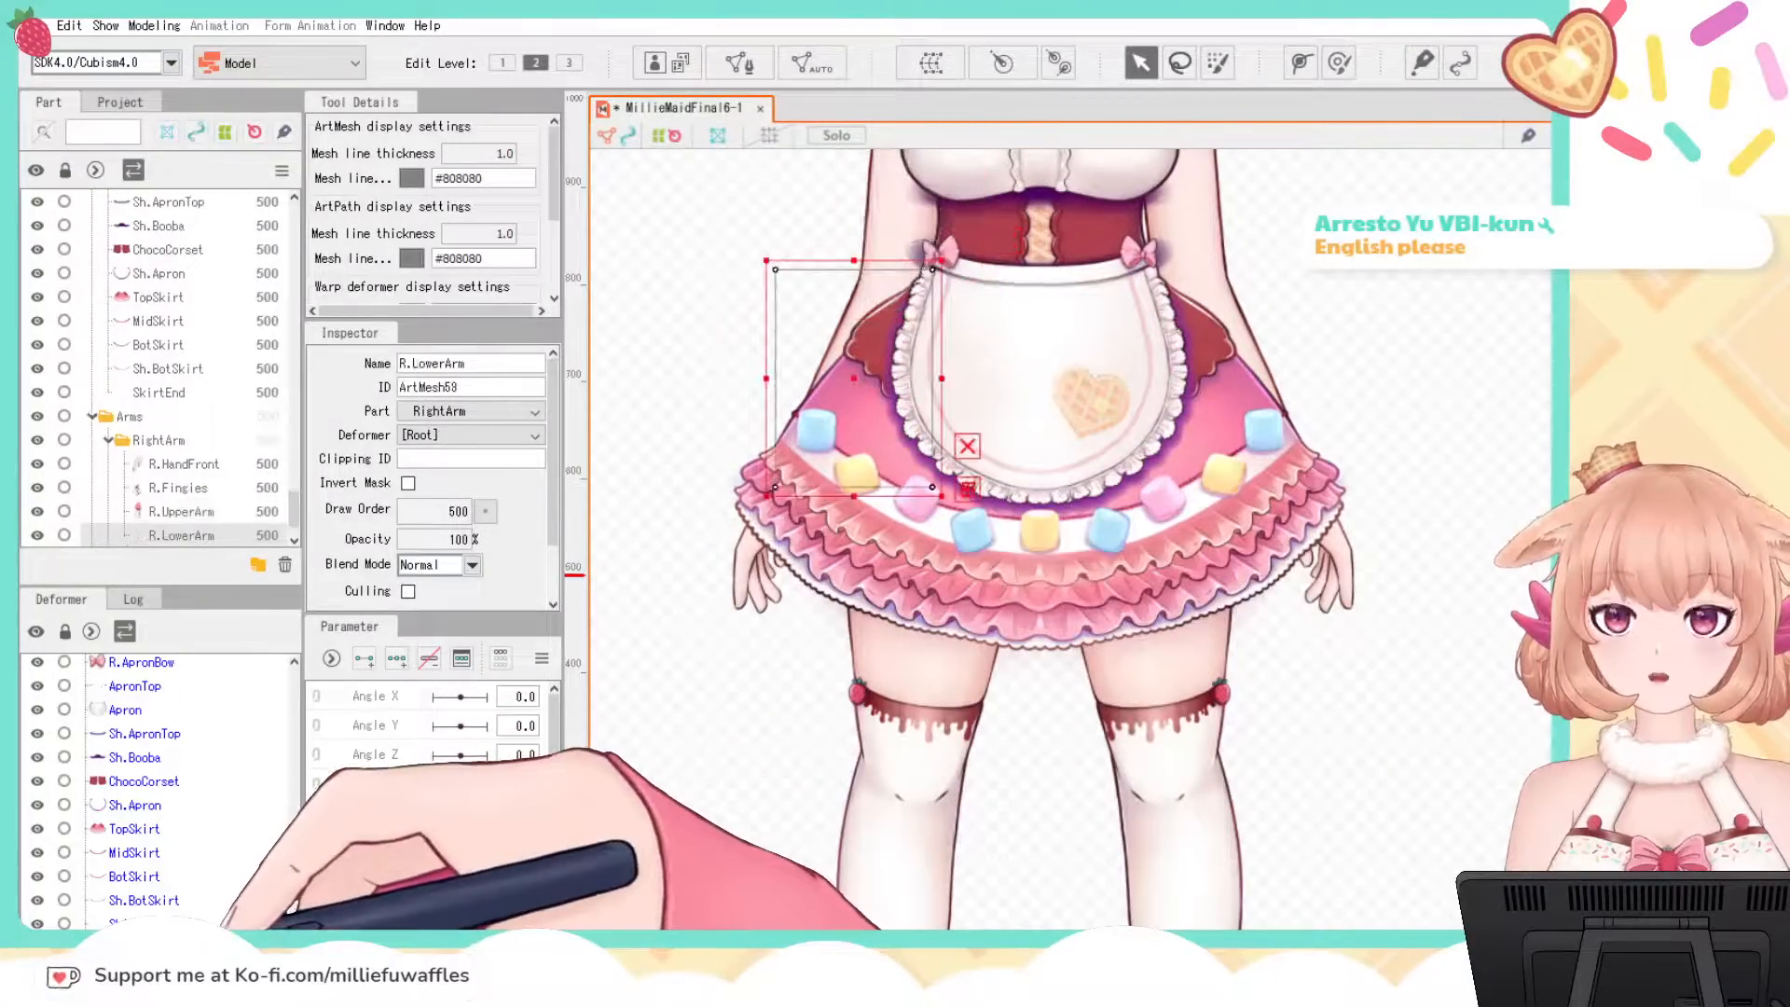
left_click(729, 479)
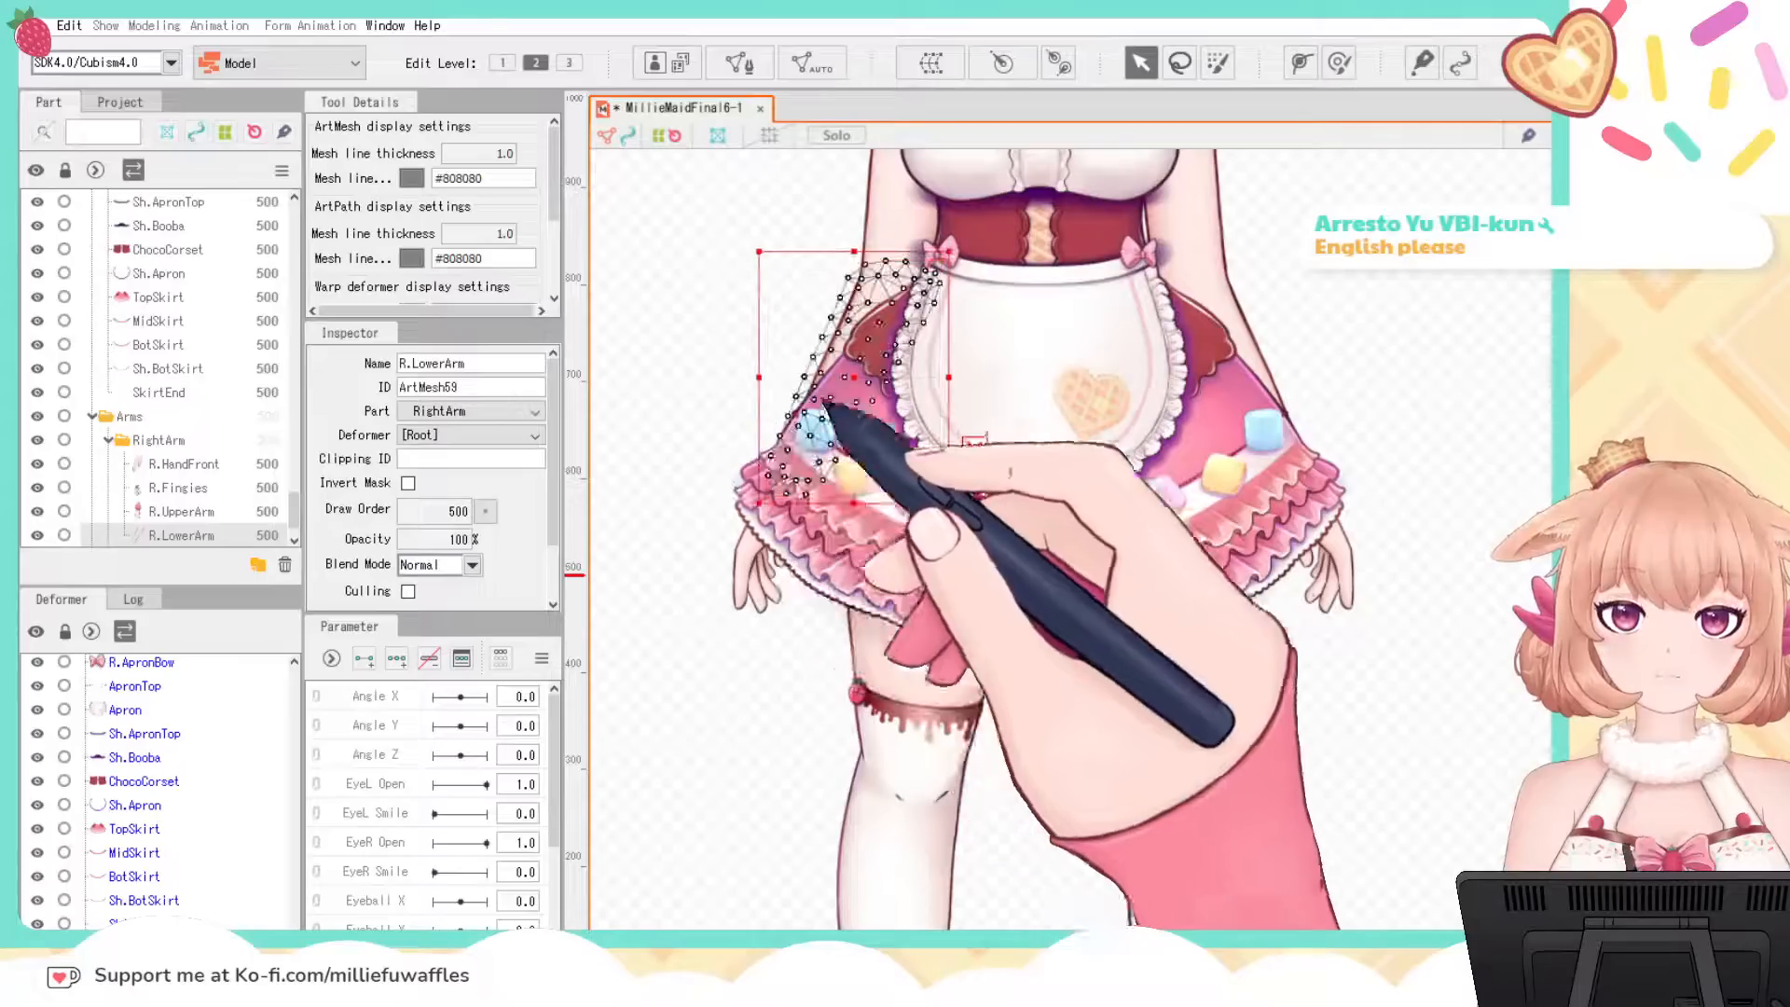
Step: Auto-generate meshes for the L.HandFront and L.Fingies parts of the left arm
left_click(168, 1002)
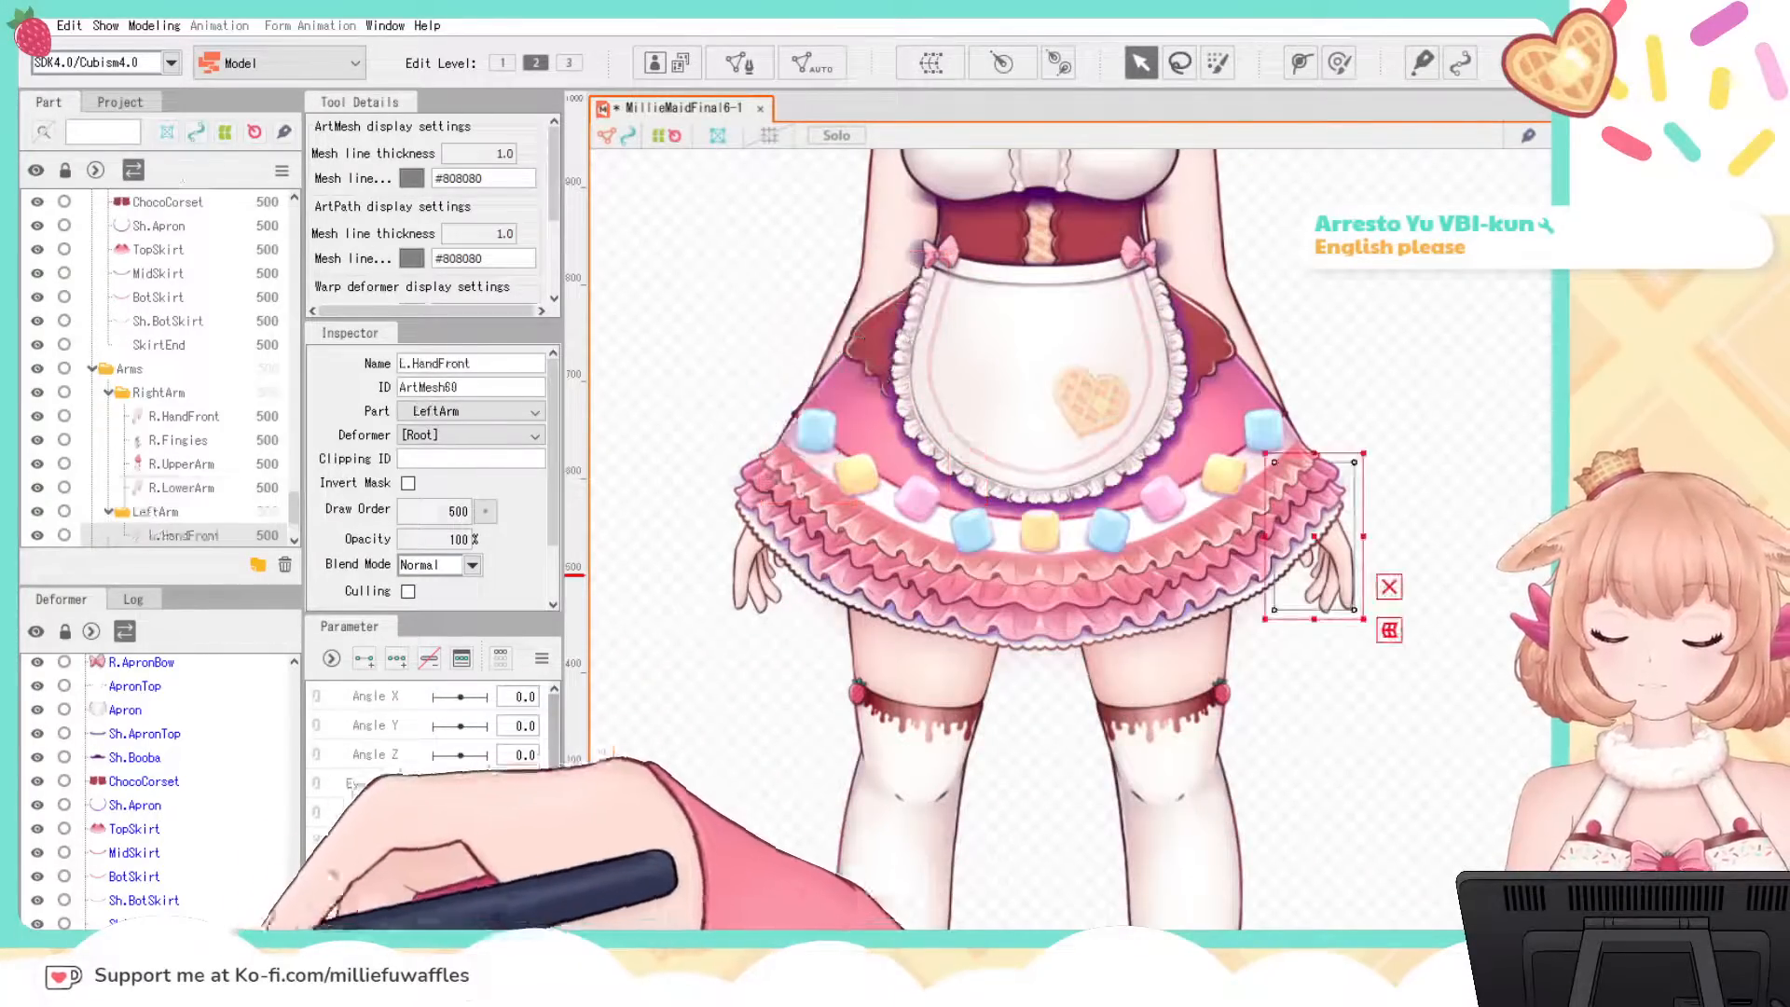
left_click(812, 63)
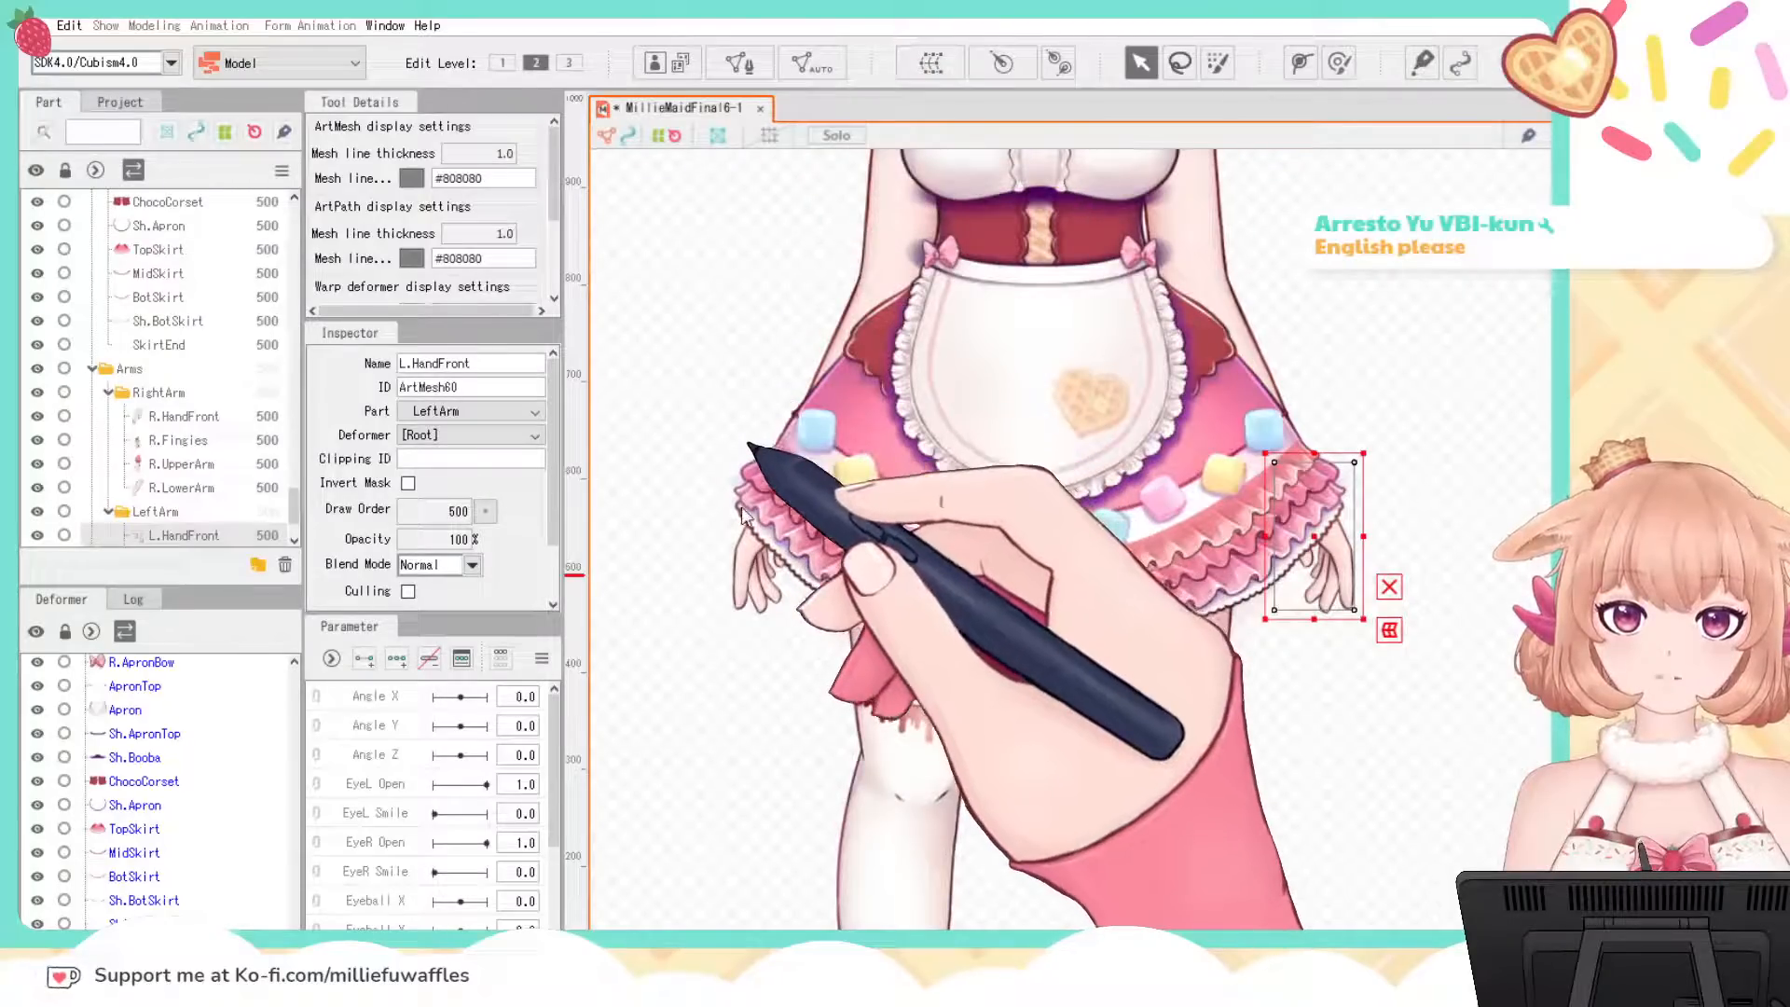
left_click(1323, 574)
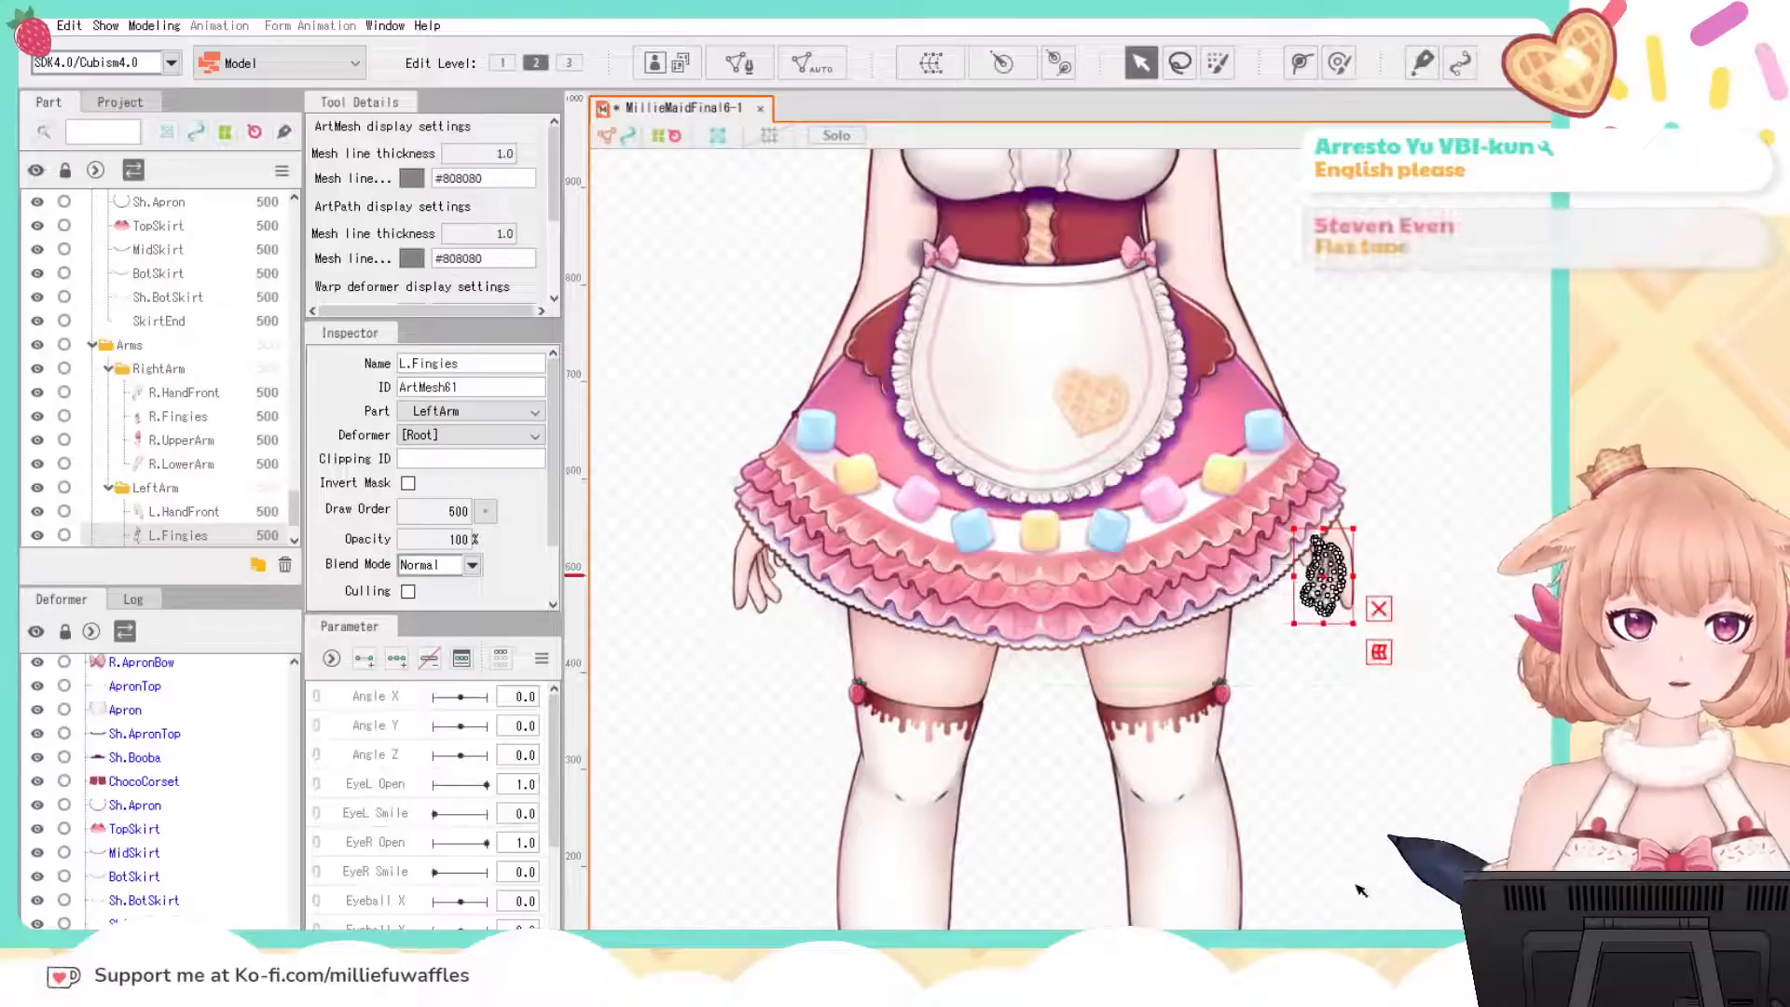
Step: Examine the generated mesh of the L.Fingies part up close around the fingers
scroll(1315, 738, "down", 3)
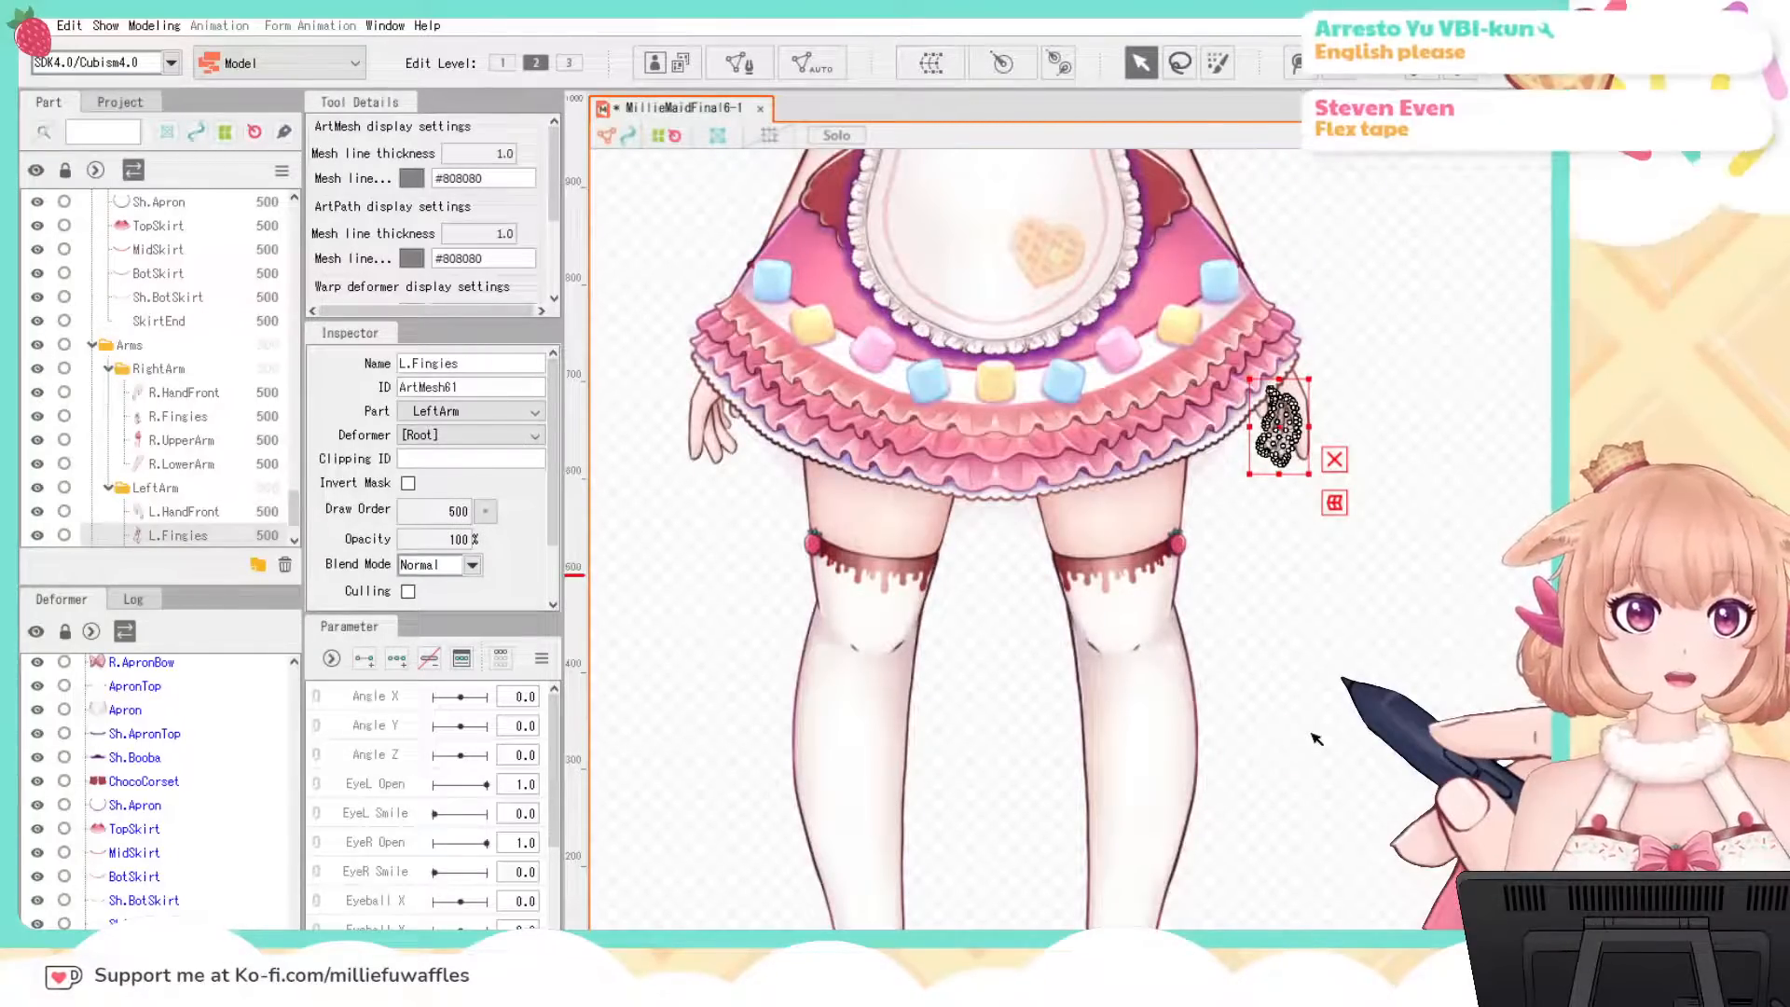
scroll(1212, 746, "up", 4)
left_click_drag(1171, 753, 1078, 1002)
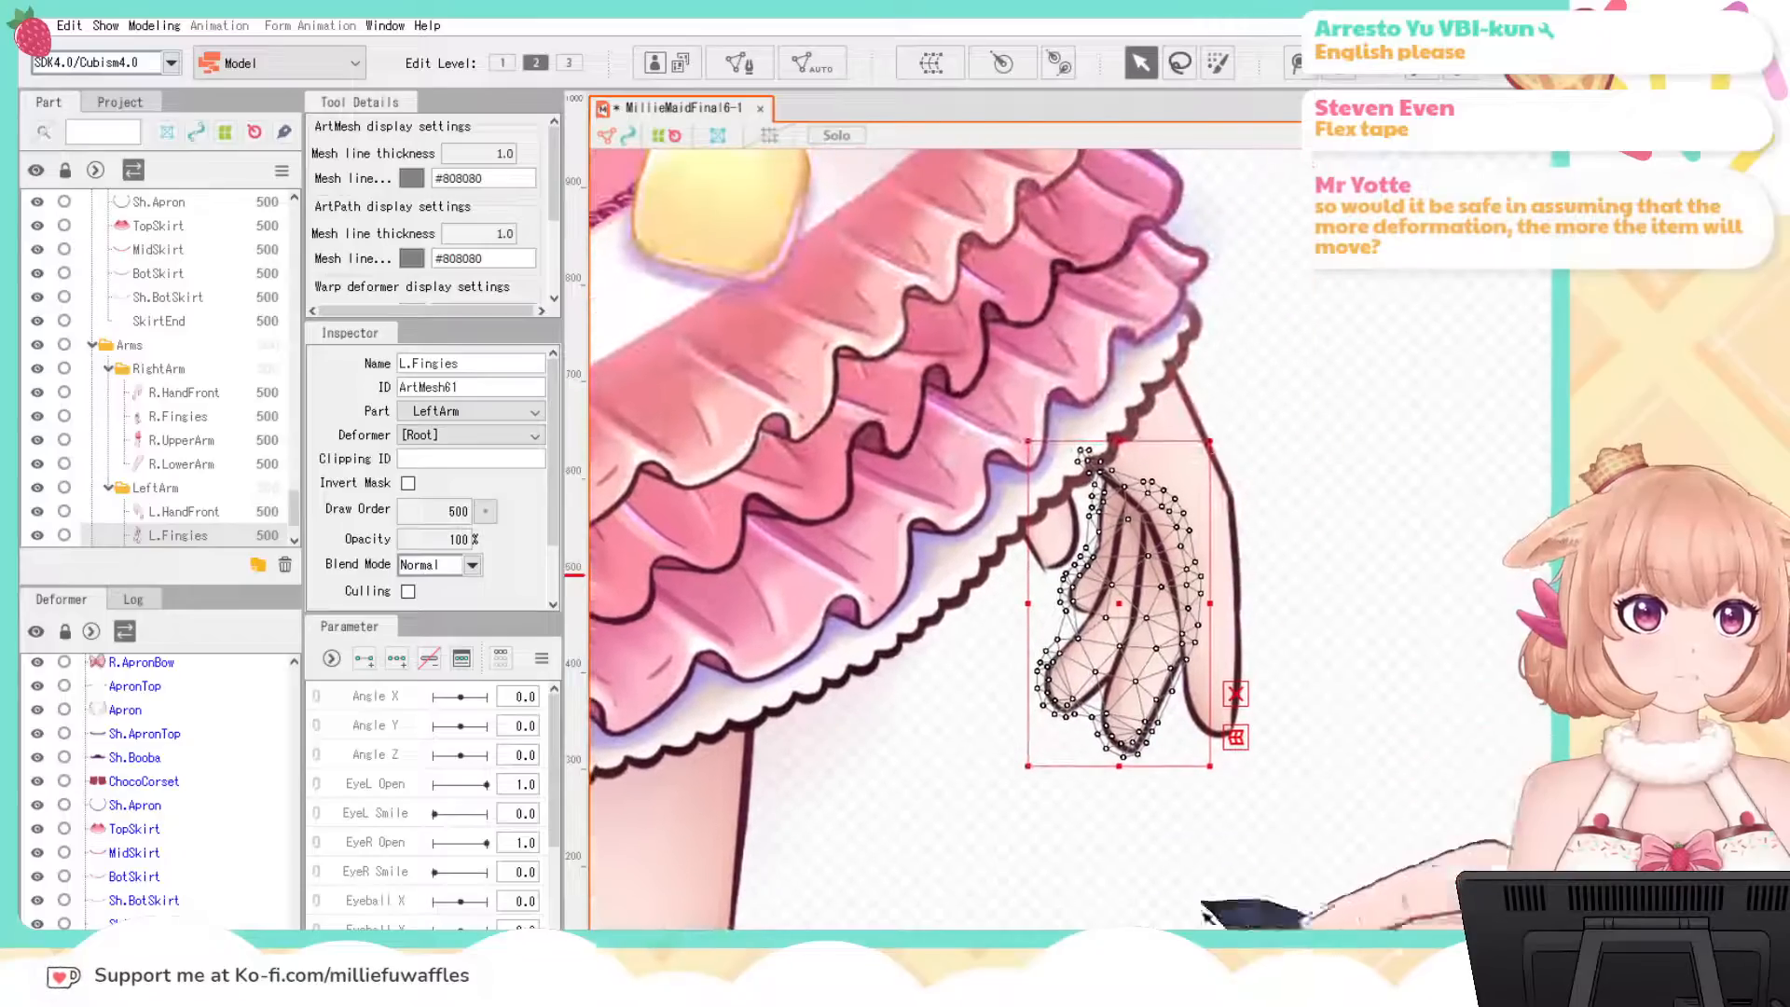
scroll(1205, 593, "up", 2)
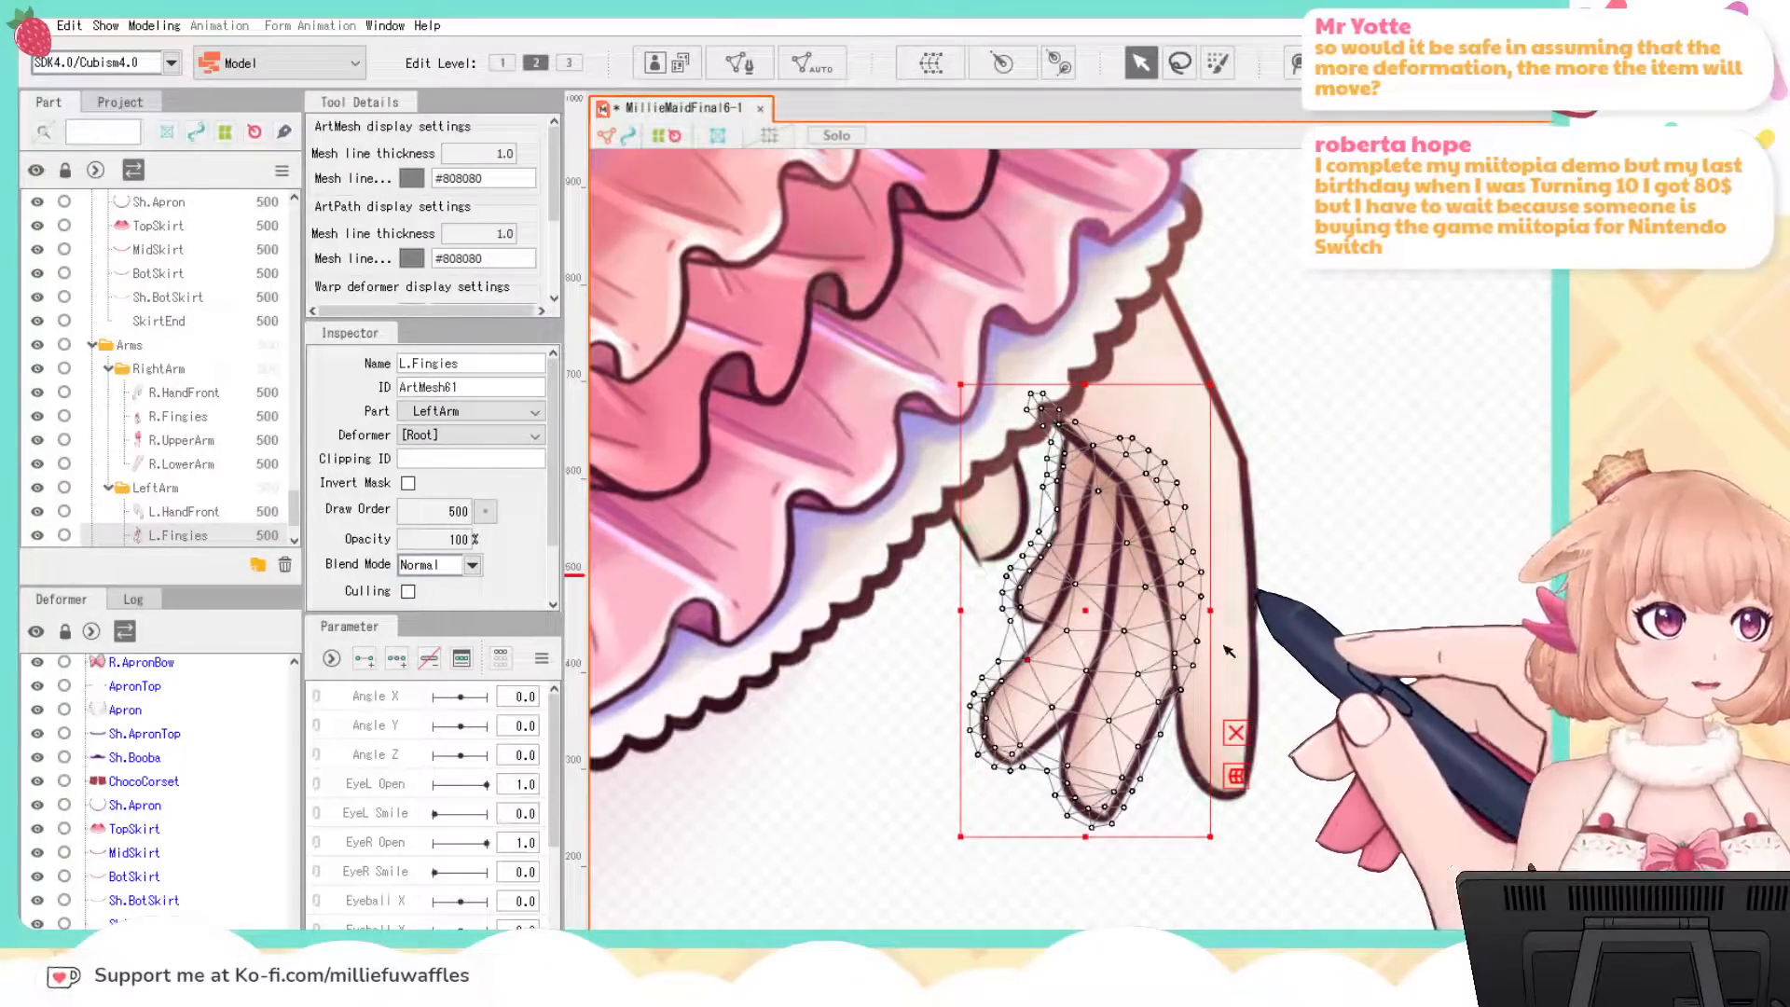
scroll(1227, 650, "down", 3)
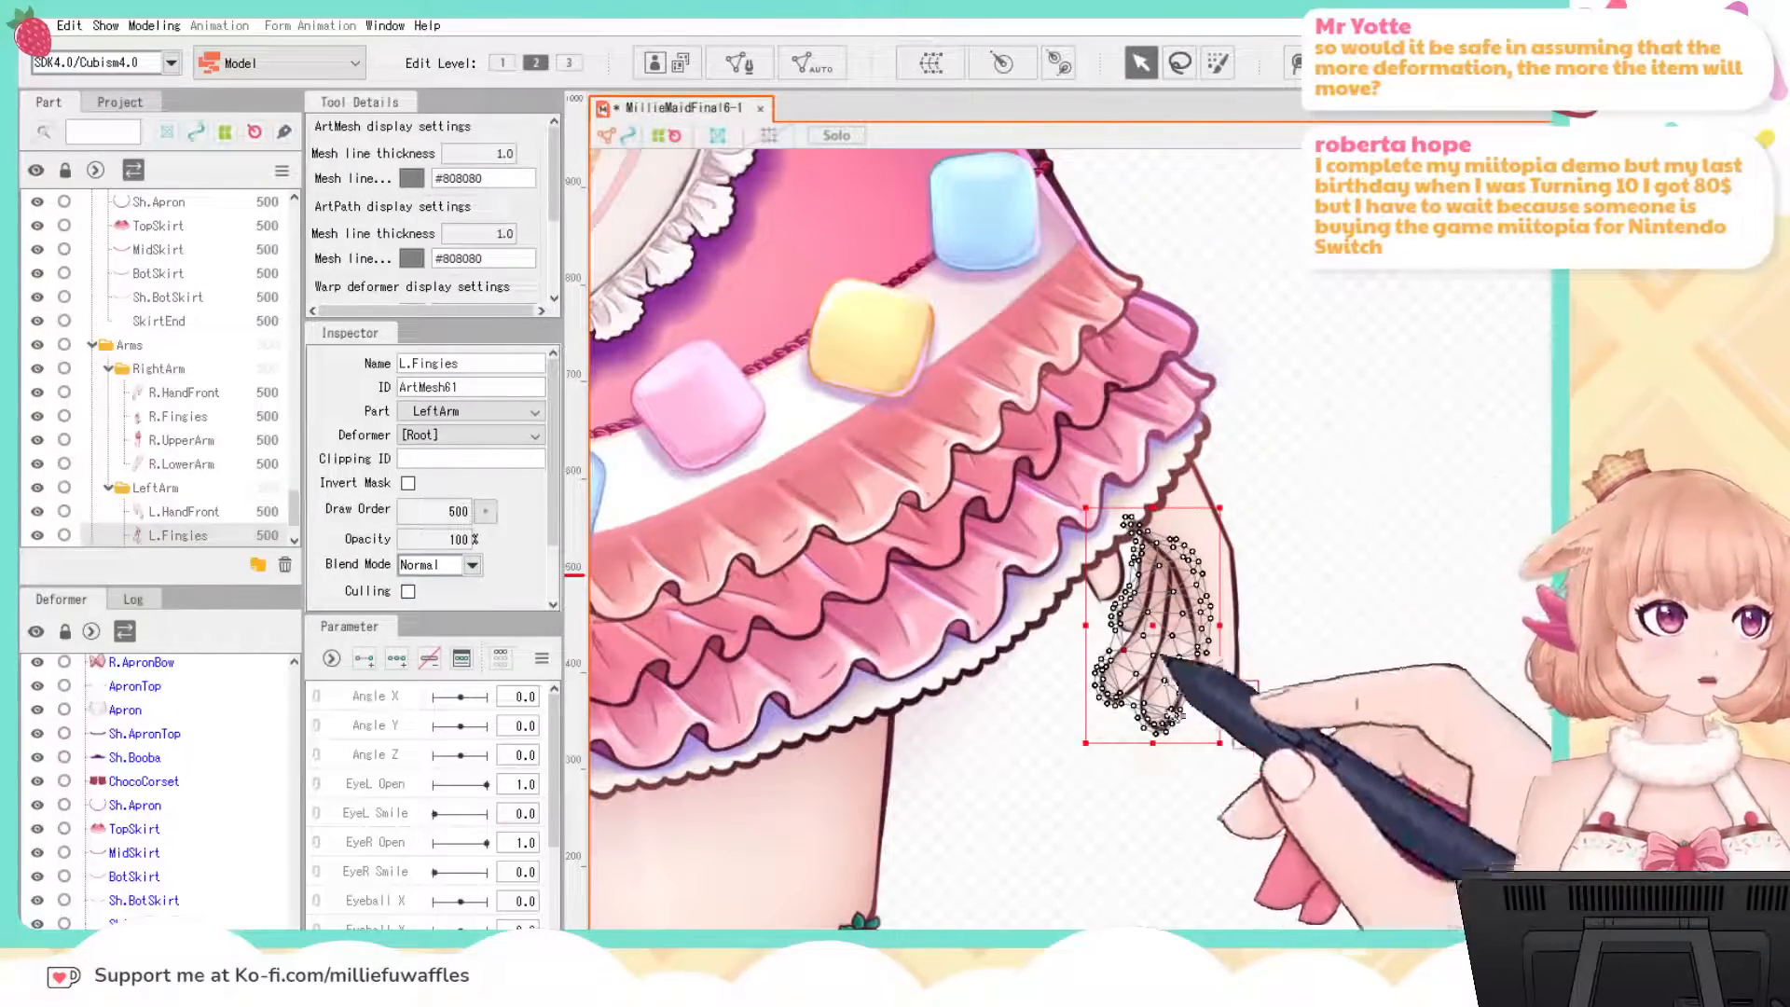
scroll(1217, 727, "down", 3)
left_click_drag(1307, 552, 1454, 304)
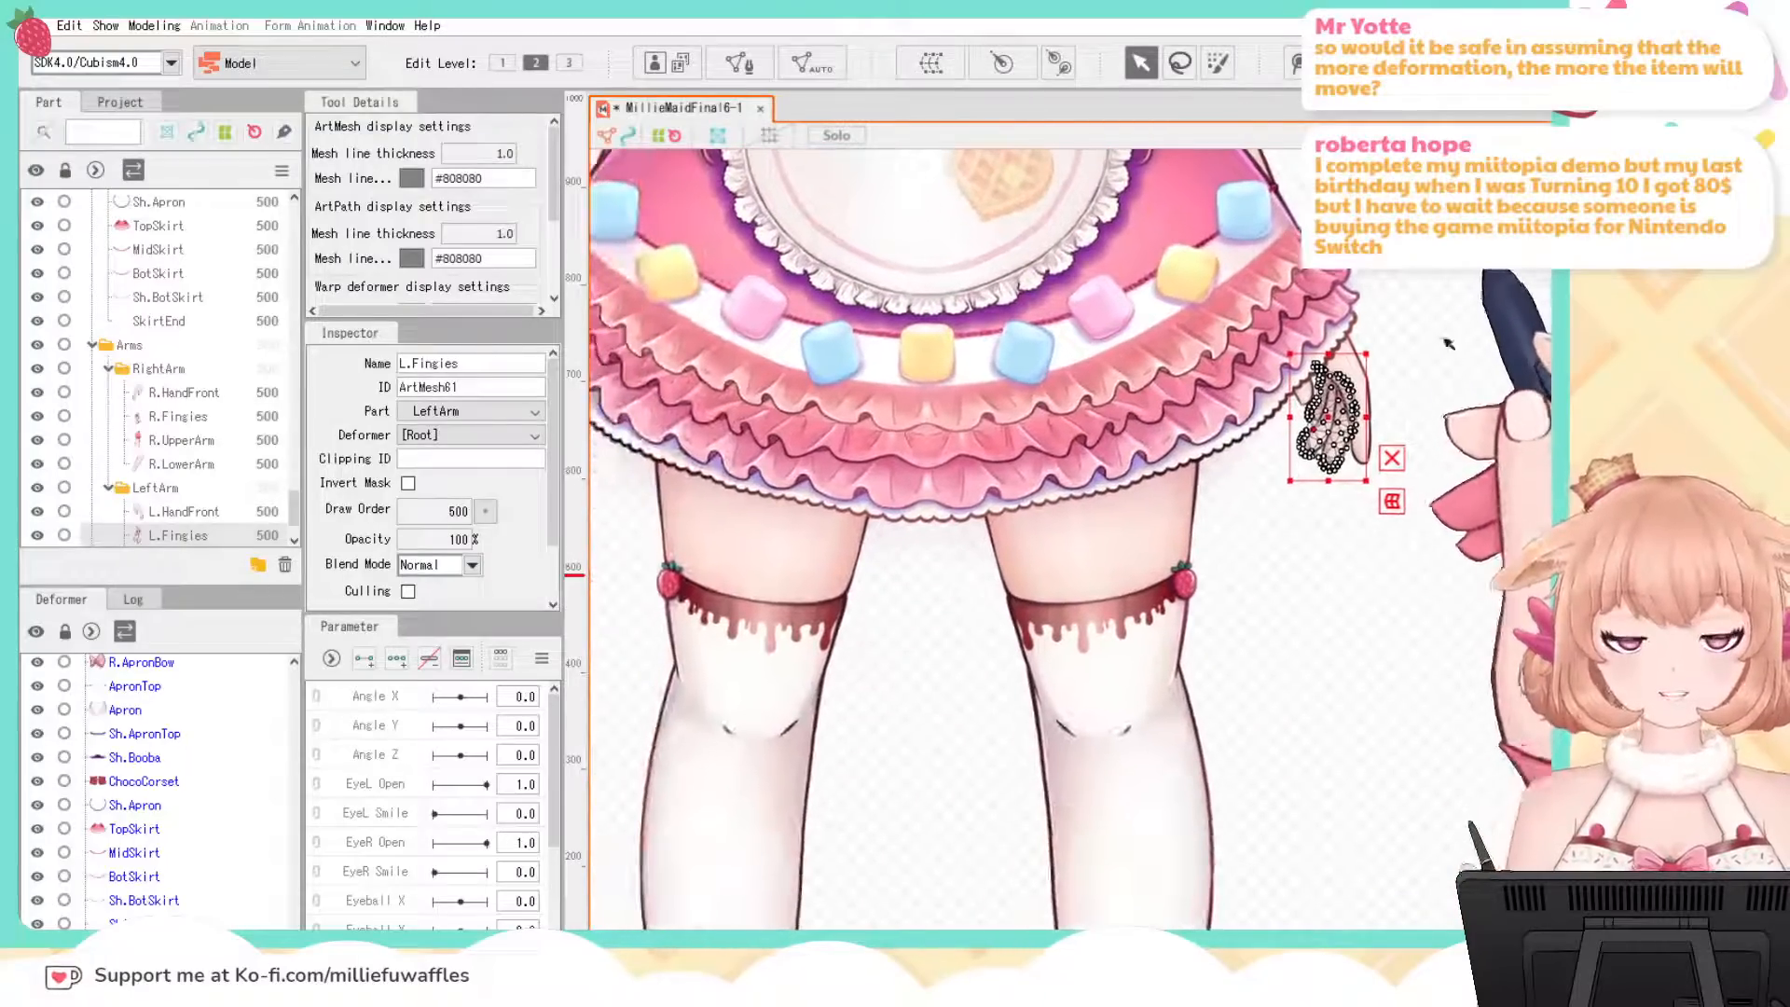
left_click_drag(1294, 741, 1364, 699)
Step: Auto-generate meshes for the L.UpperArm and L.LowerArm parts of the left arm
scroll(181, 885, "down", 3)
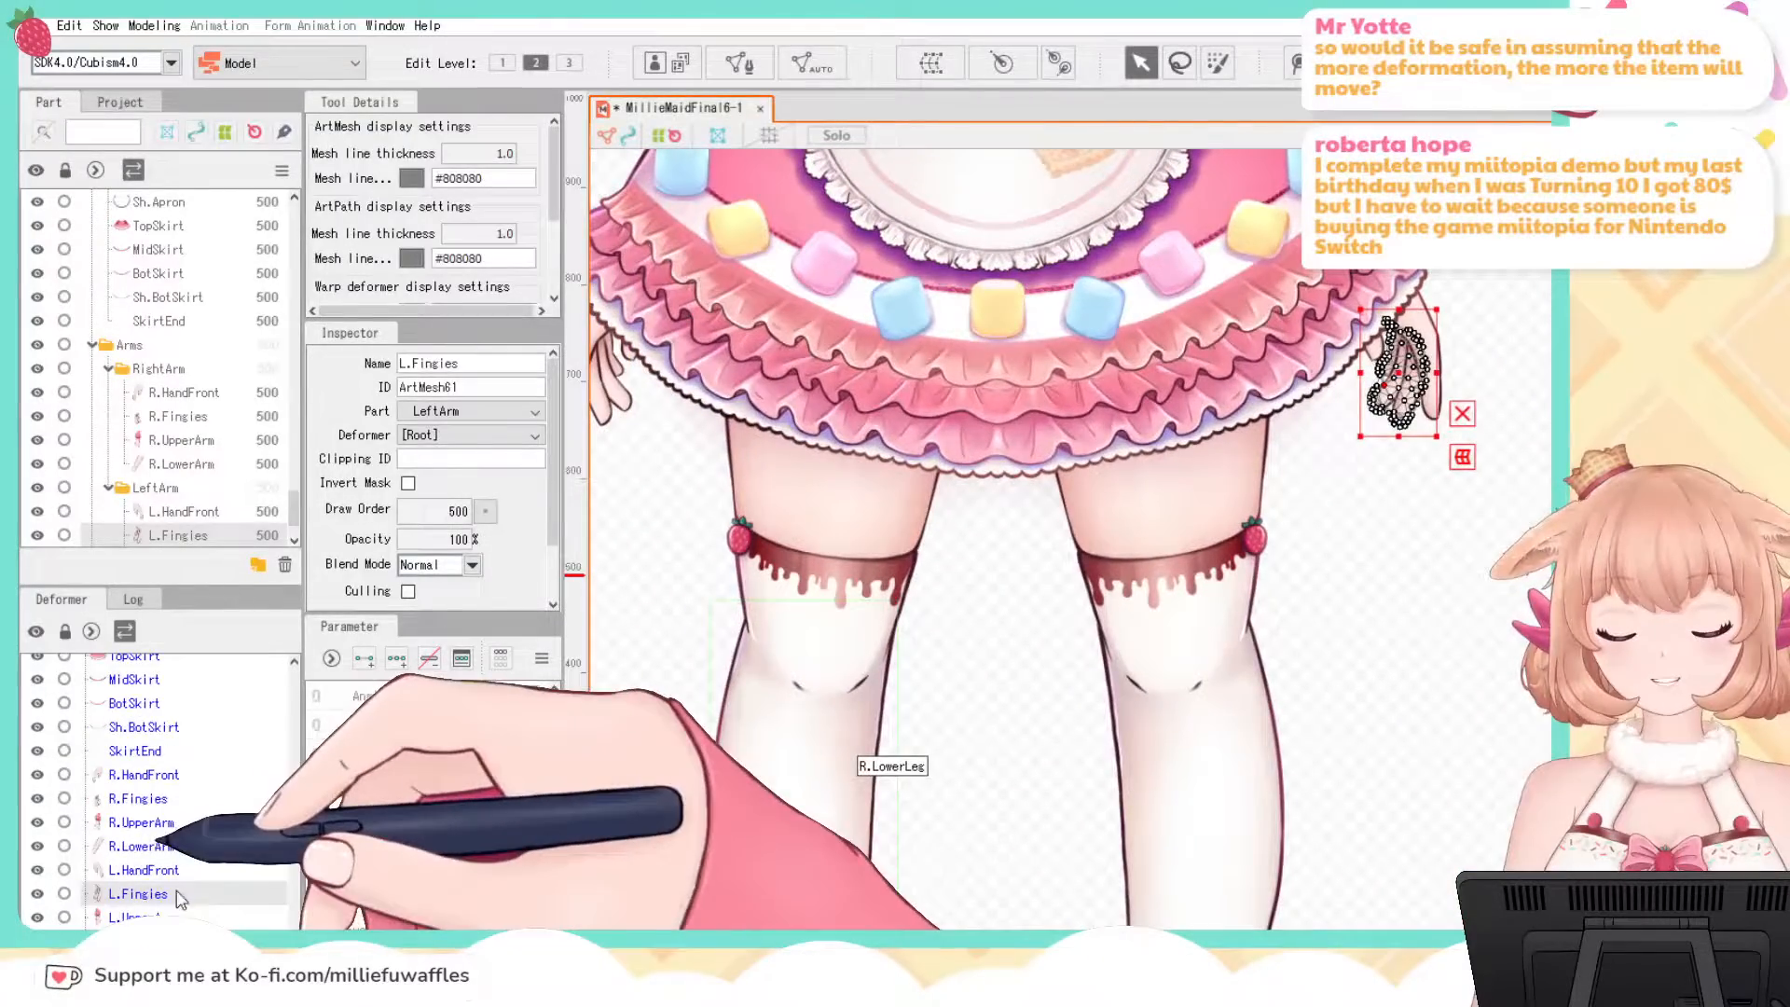
left_click(134, 916)
scroll(1042, 631, "down", 3)
left_click_drag(1334, 453, 1309, 619)
left_click(829, 62)
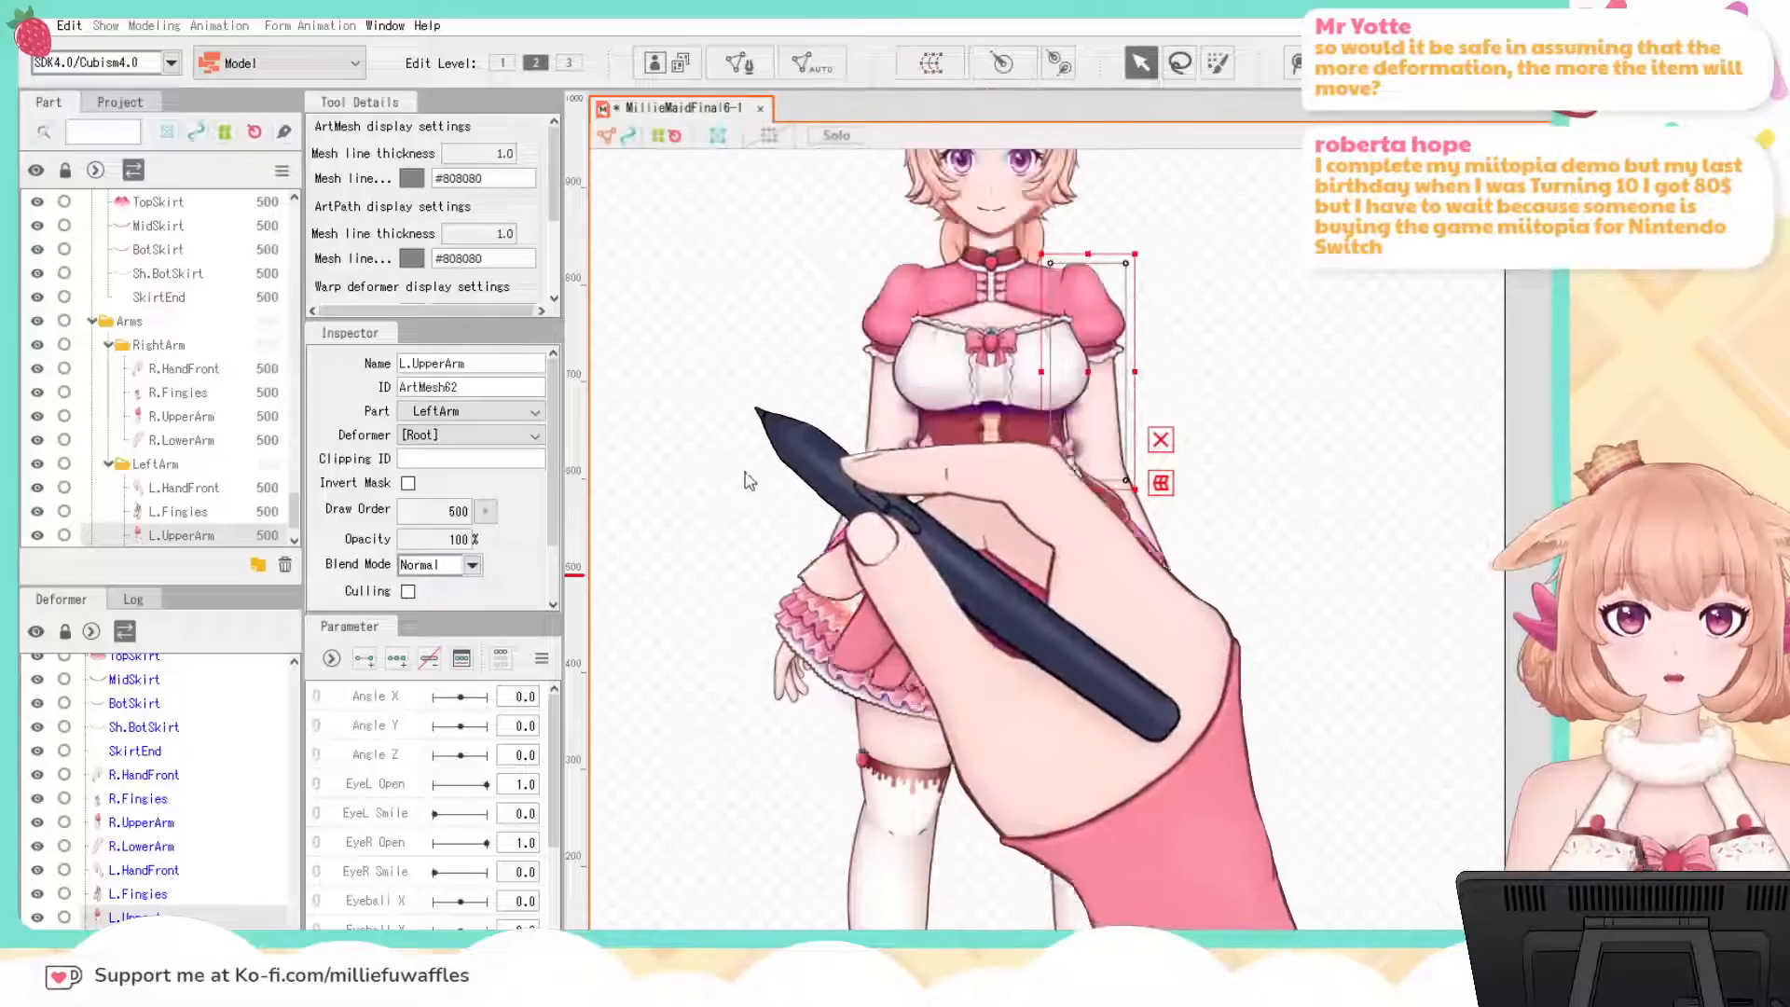
left_click(706, 486)
left_click(949, 390)
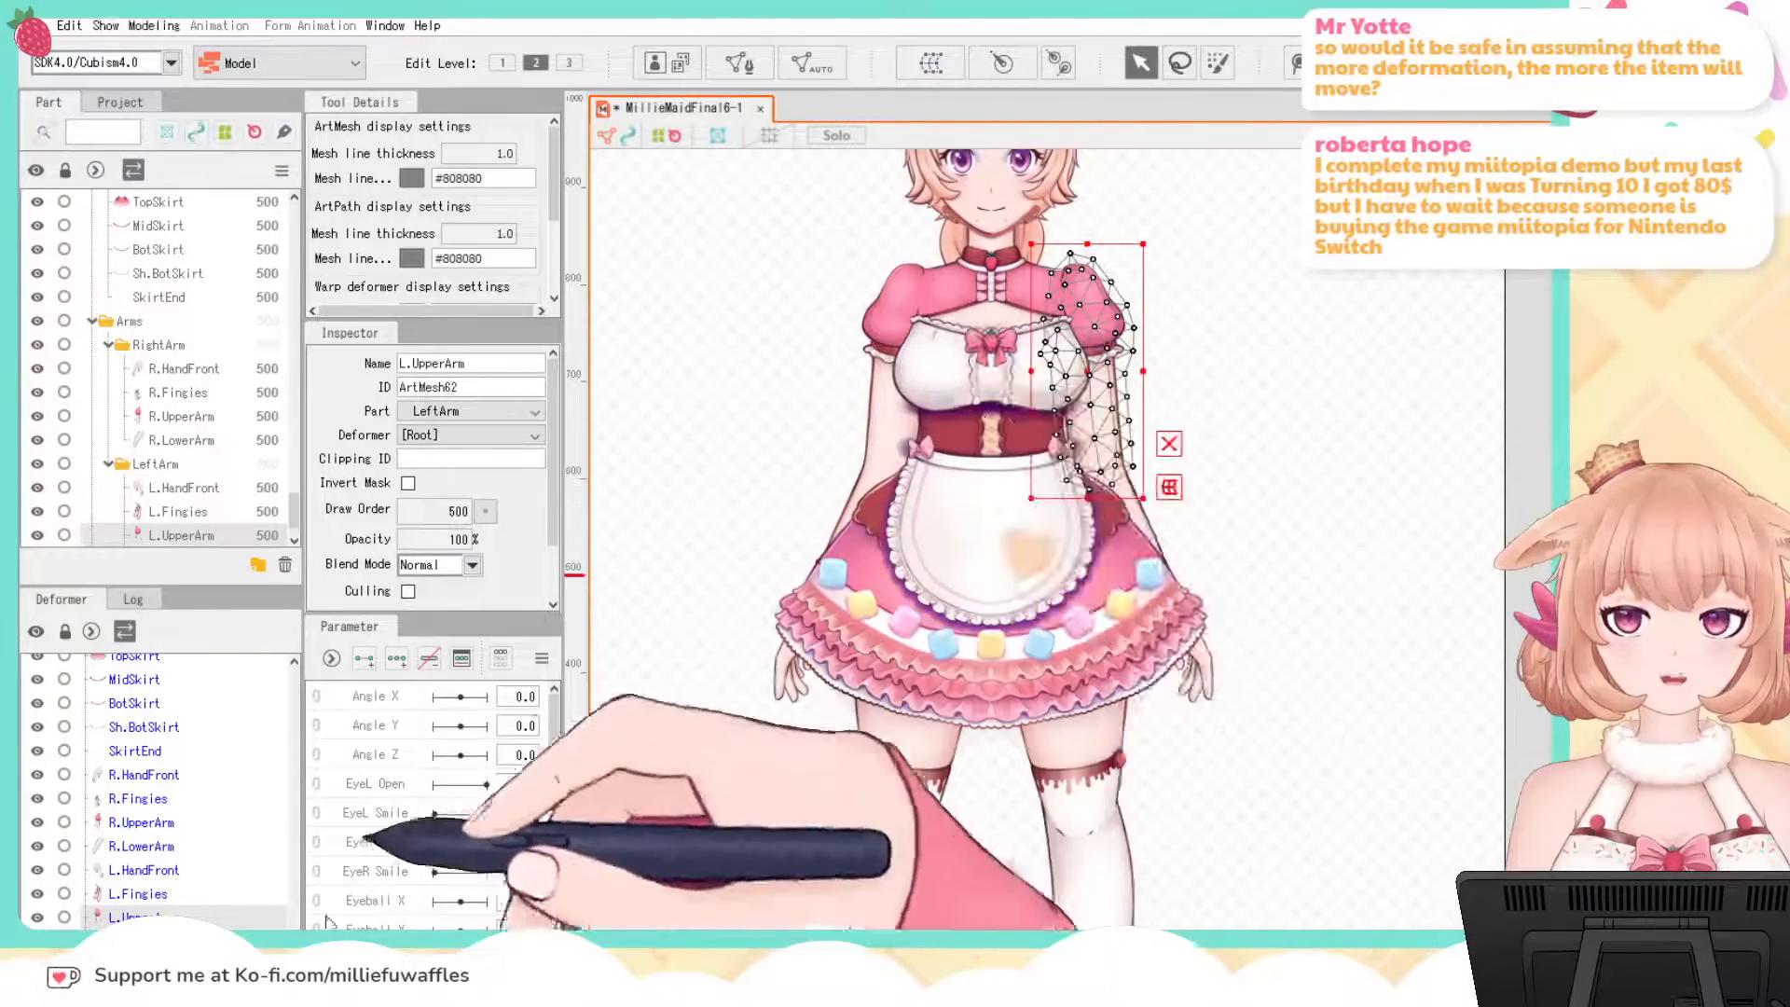
left_click(140, 940)
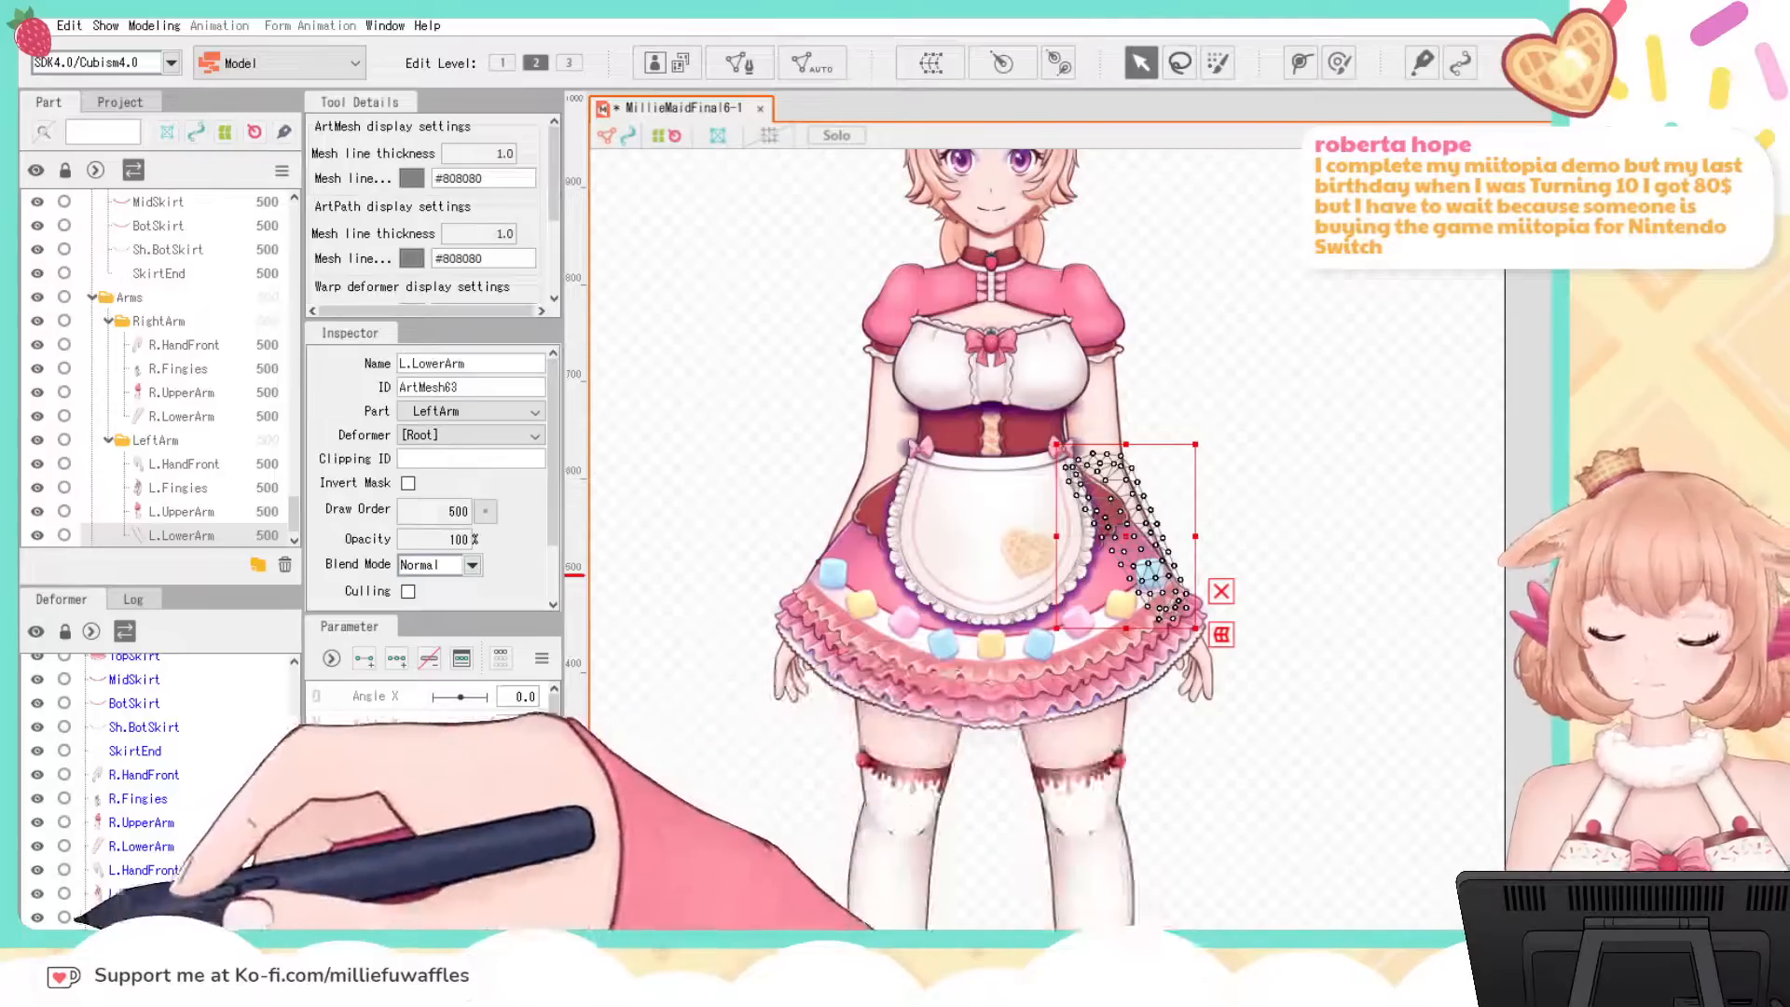
Step: Auto-generate meshes for the L.Foot and L.LegBerry parts in the LeftLeg group
key("Down")
key("Down")
key("Down")
scroll(1242, 386, "down", 5)
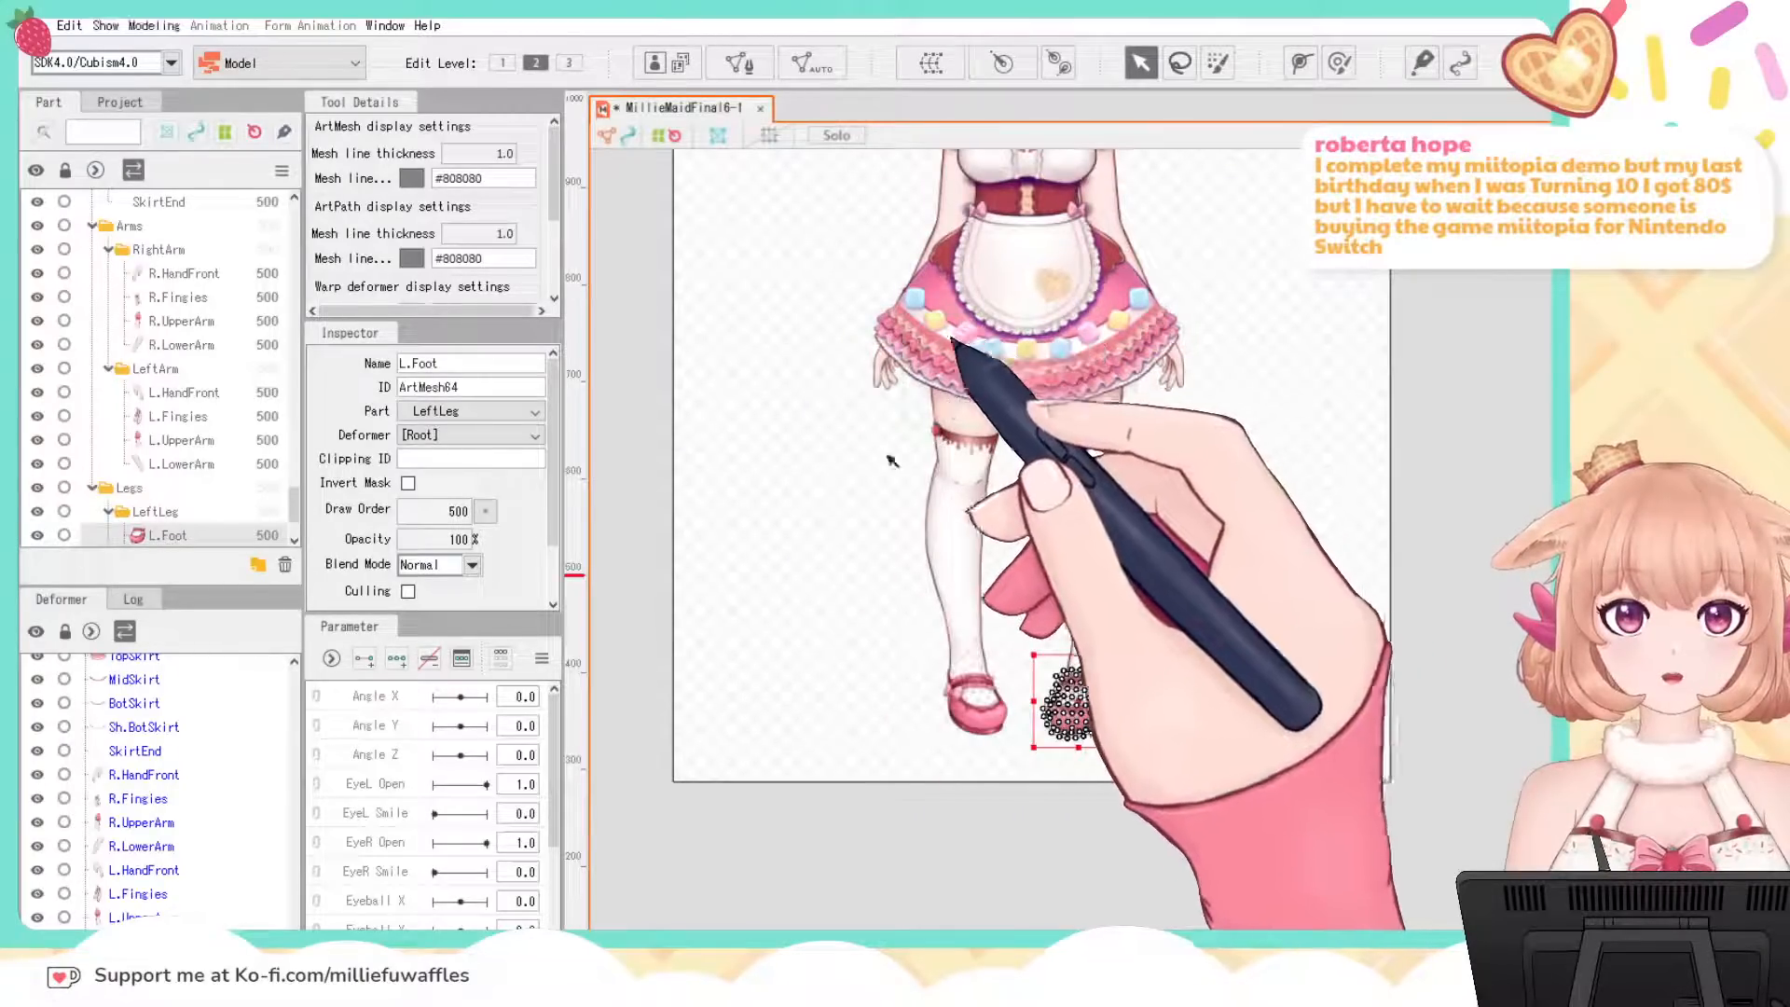
key("Down")
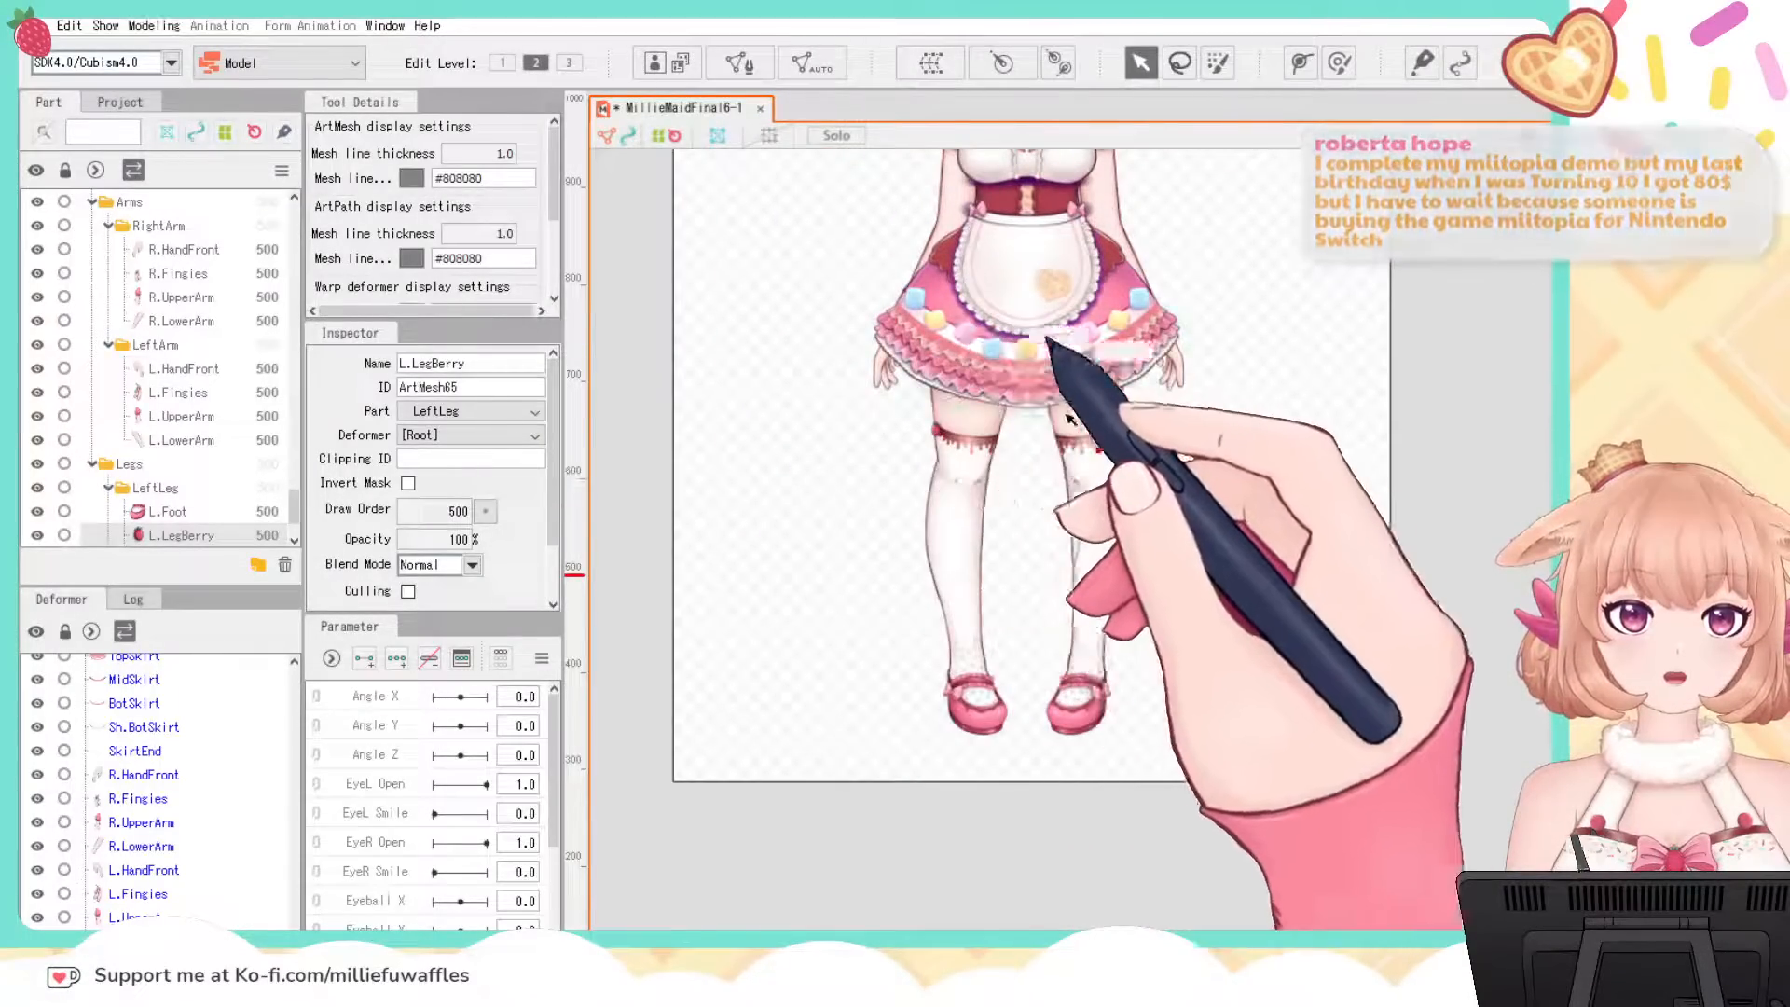
Step: Auto-generate meshes for the L.LegShade, L.TopLeg and L.LowerLeg parts of the left leg
key("Down")
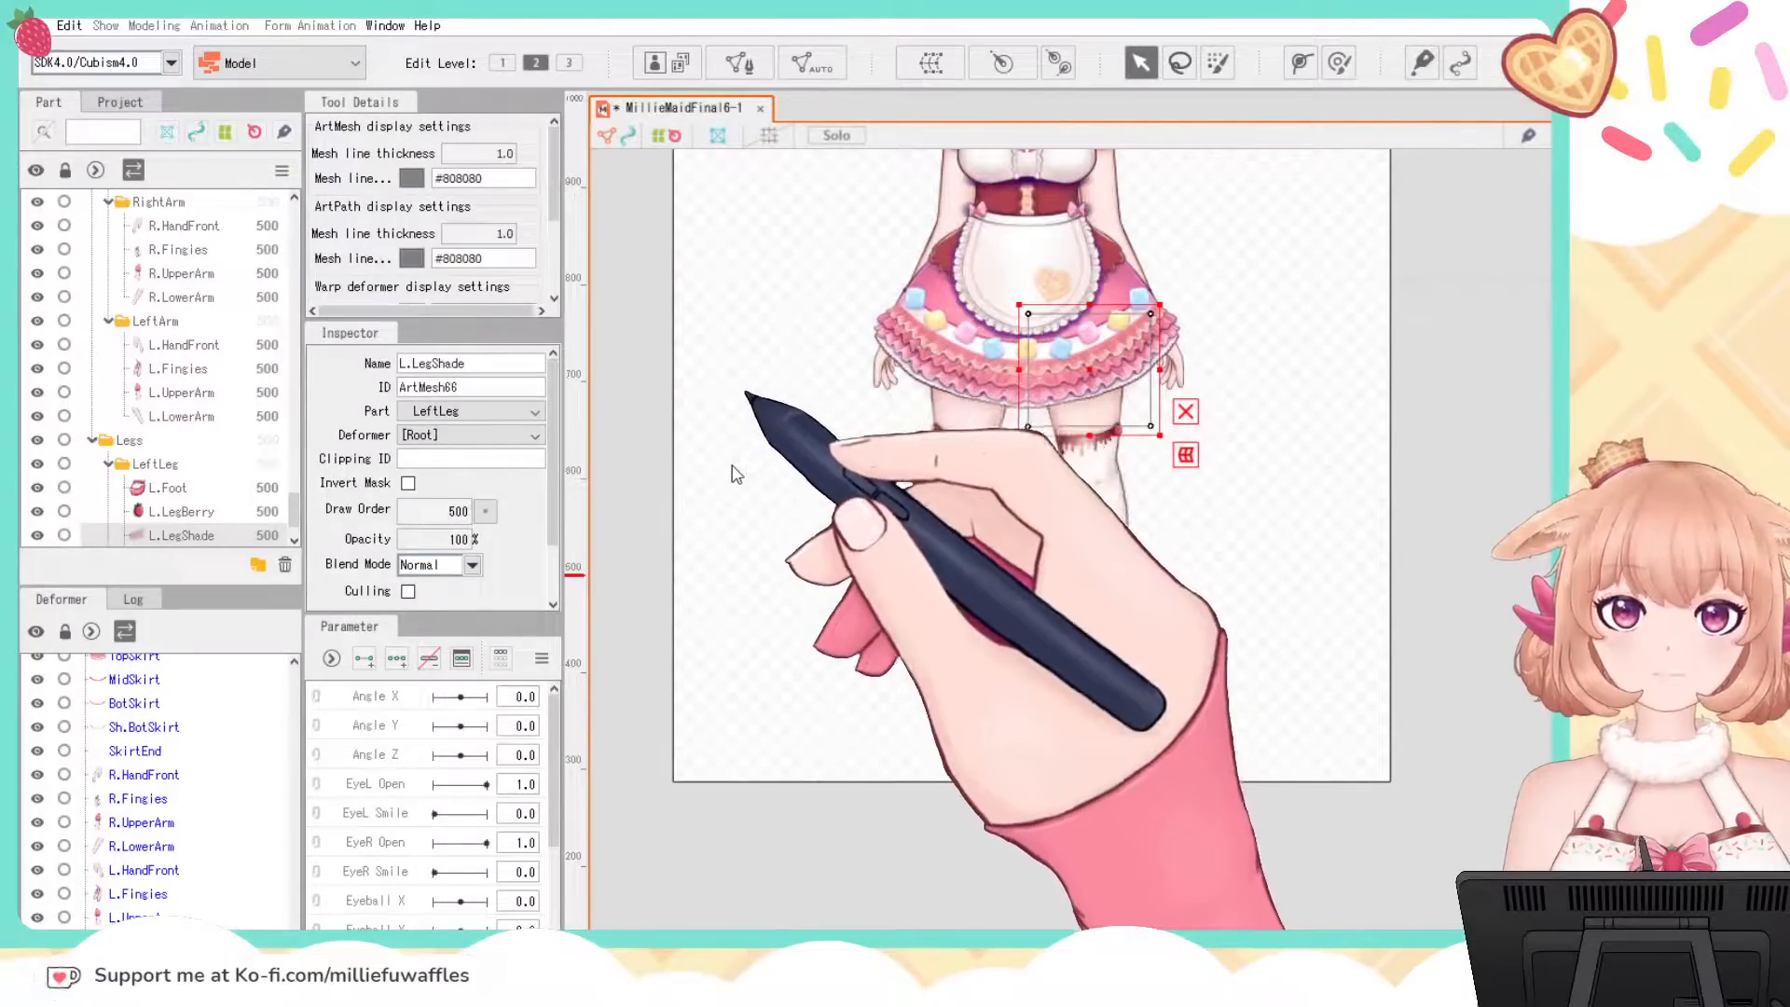
key("Down")
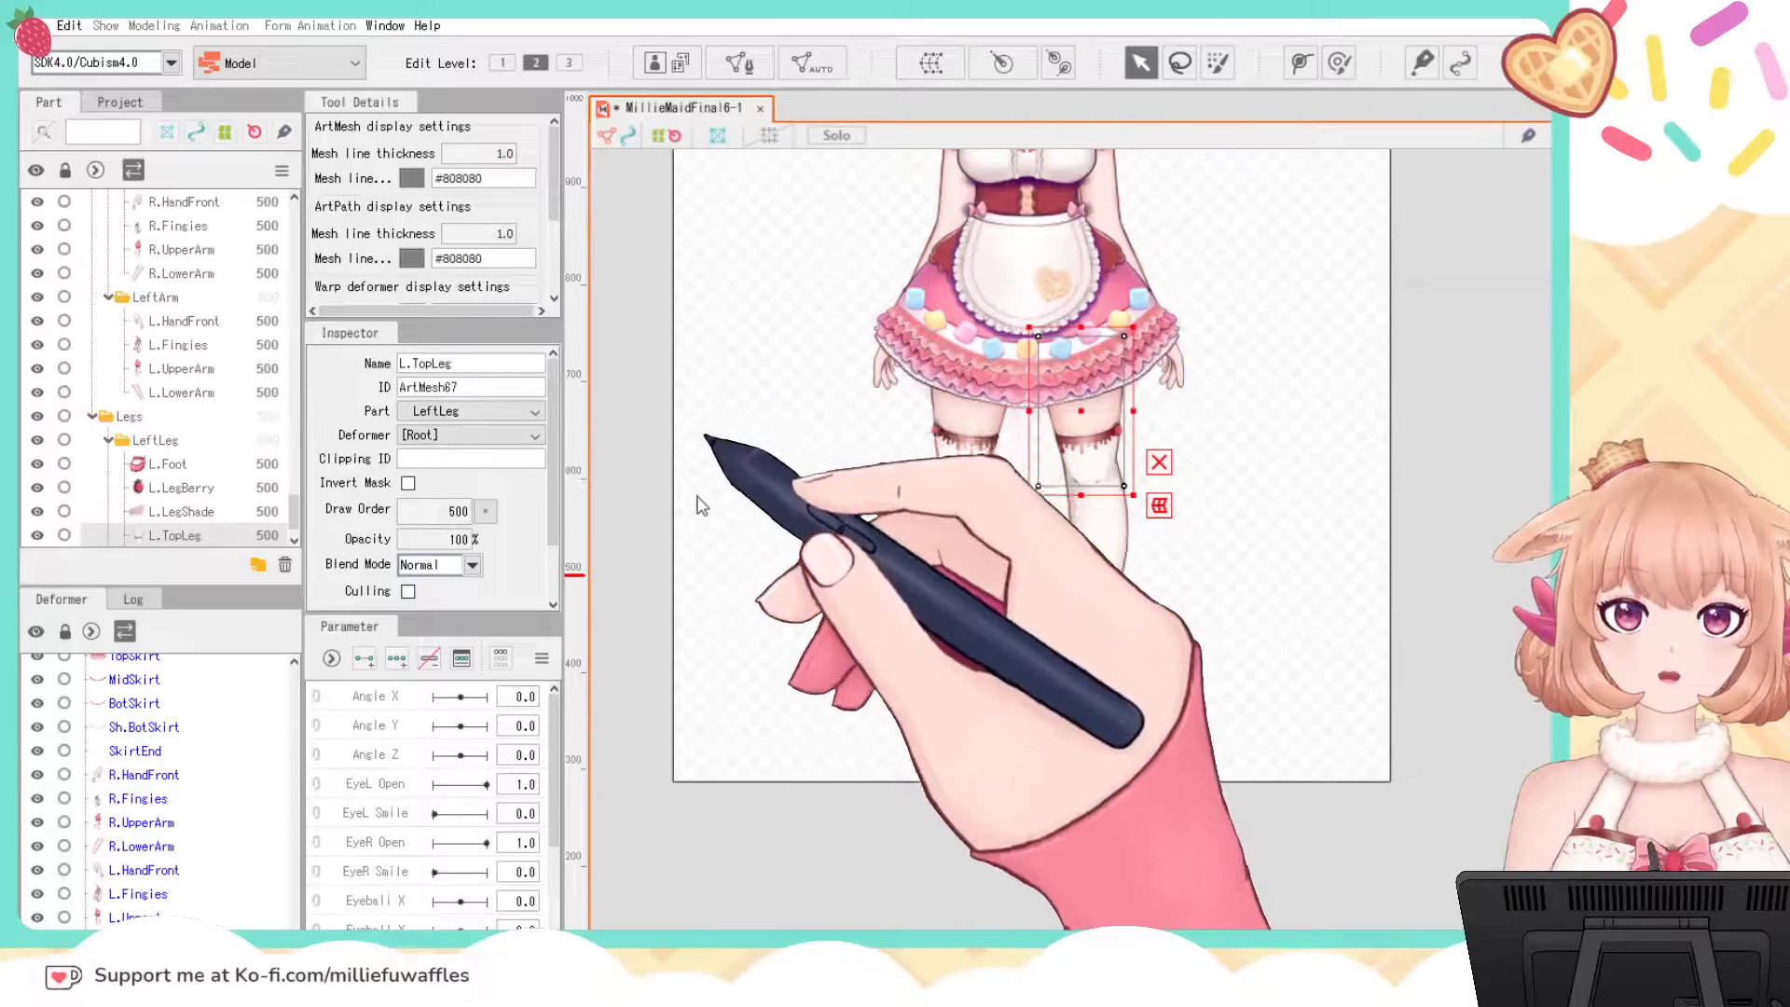
scroll(182, 896, "down", 2)
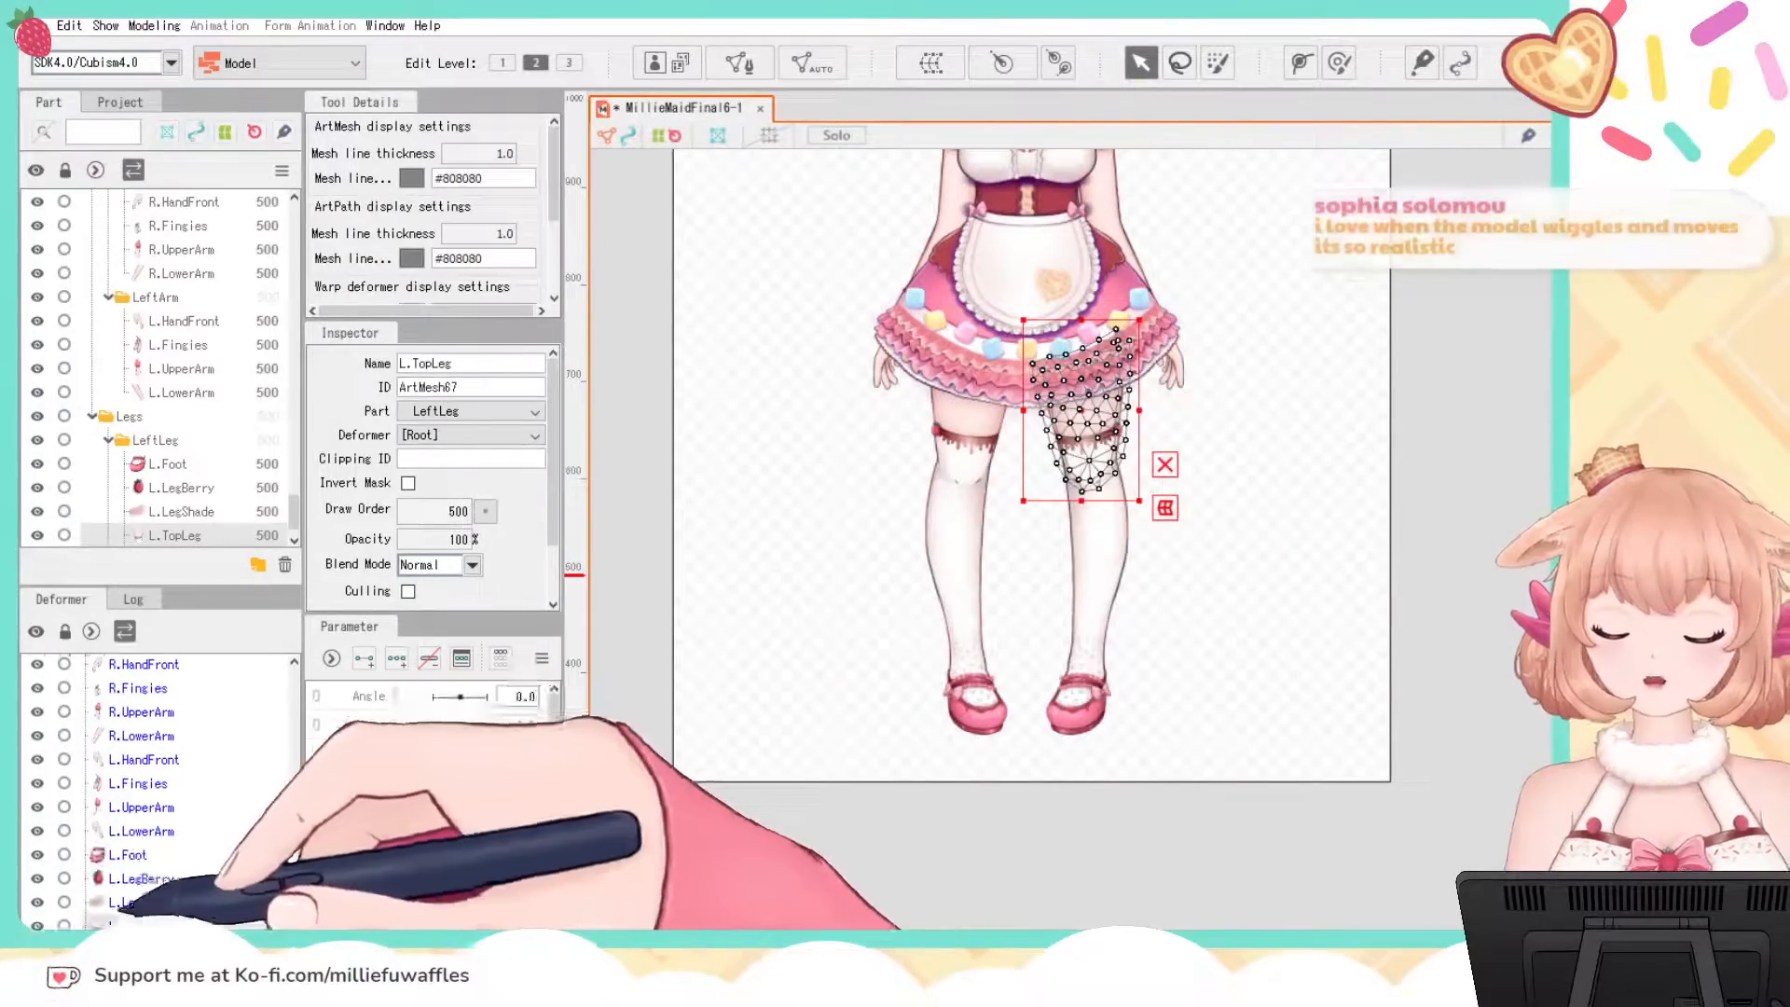
left_click(128, 950)
left_click(800, 61)
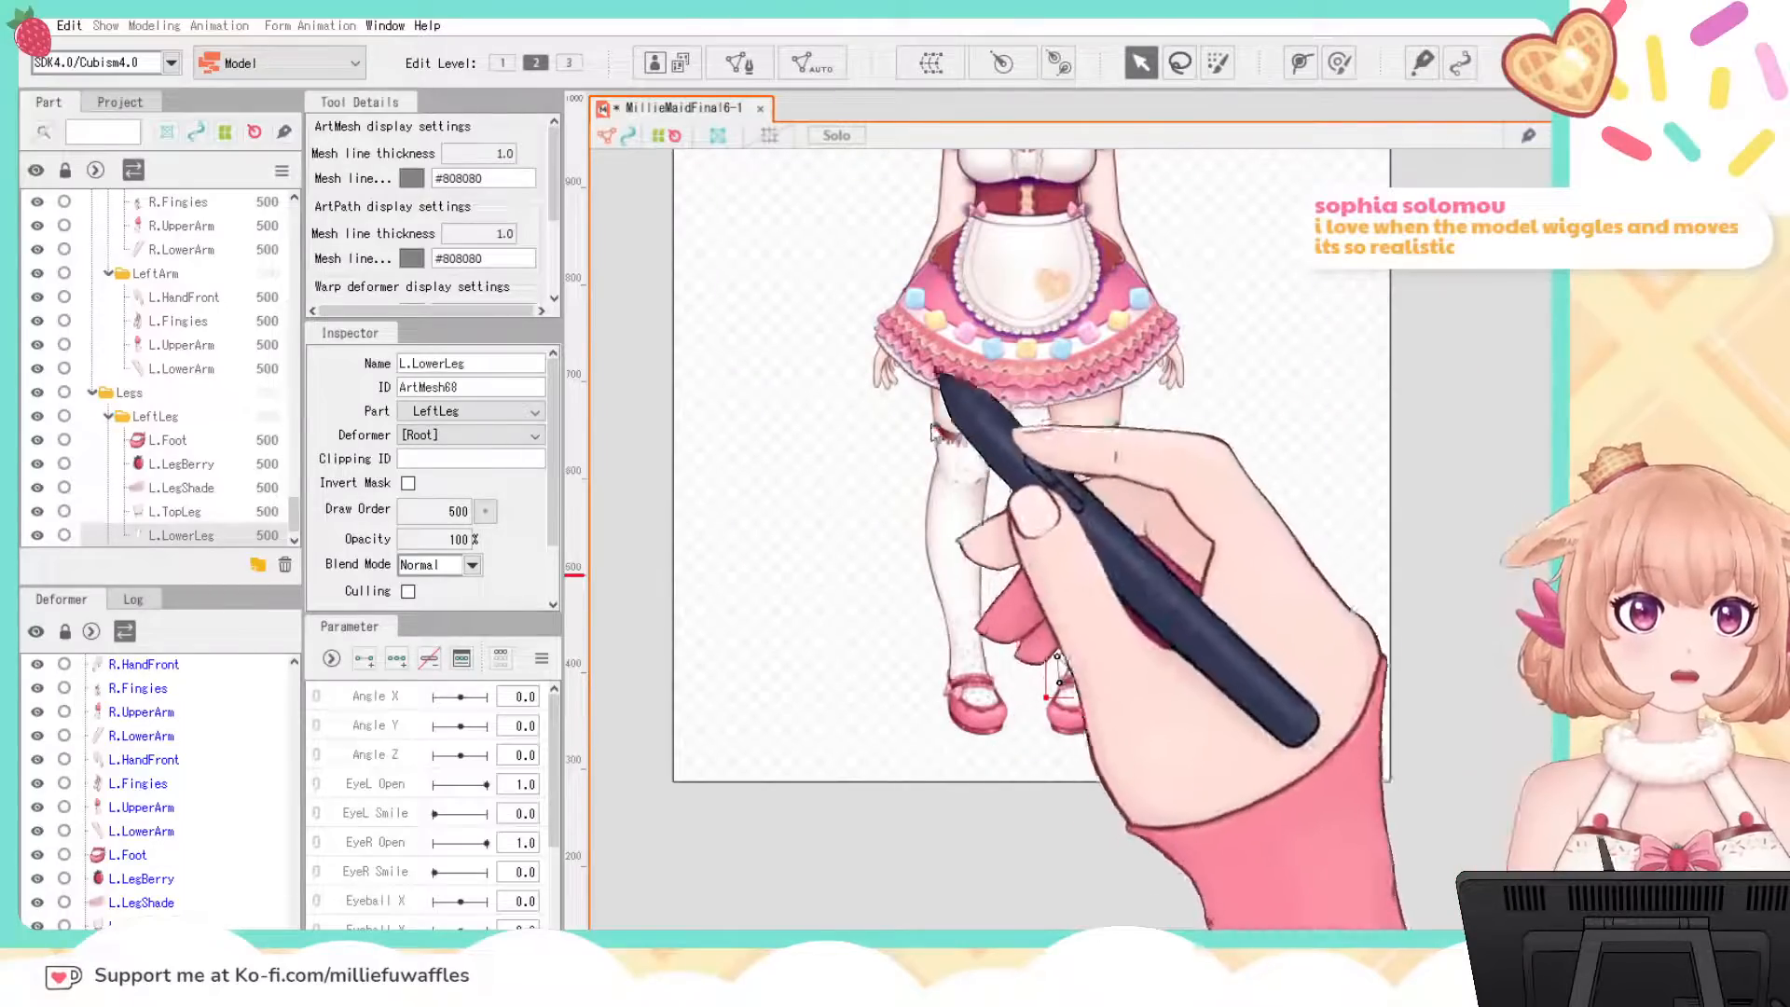
Step: Auto-generate meshes for the R.Foot, R.LegBerry and R.LegShade parts in the RightLeg group
left_click_drag(1433, 375, 1416, 622)
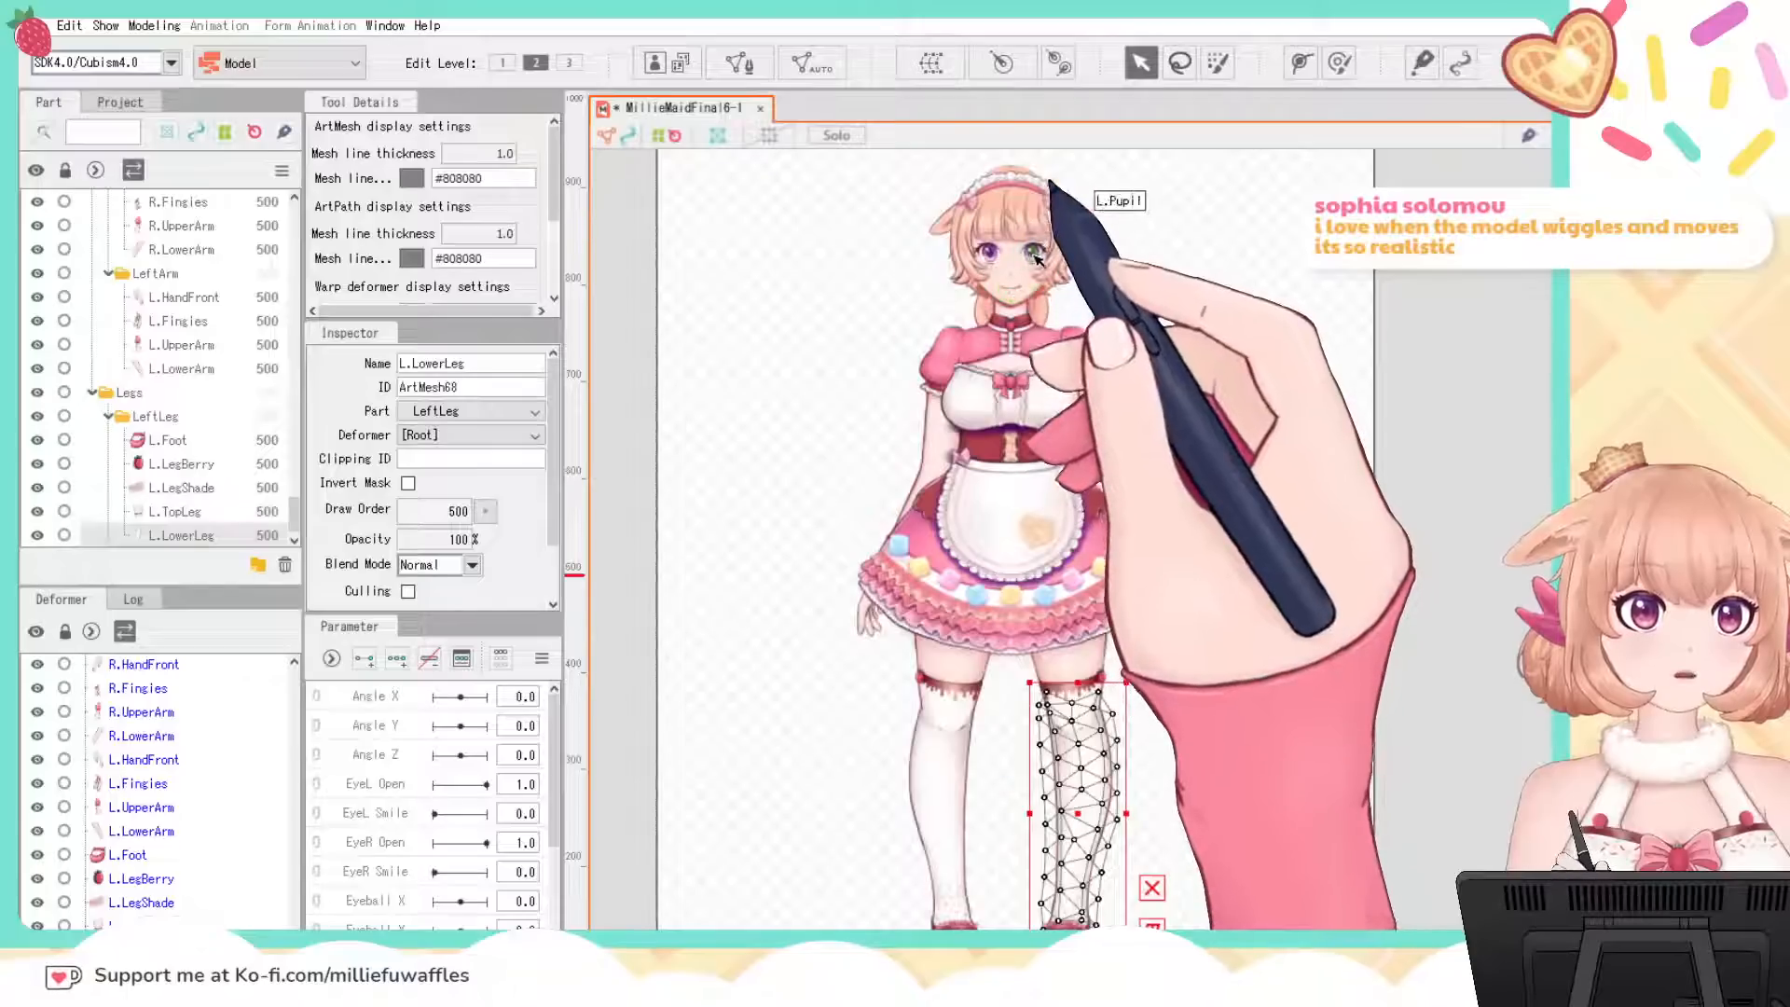
left_click_drag(1443, 633, 1435, 524)
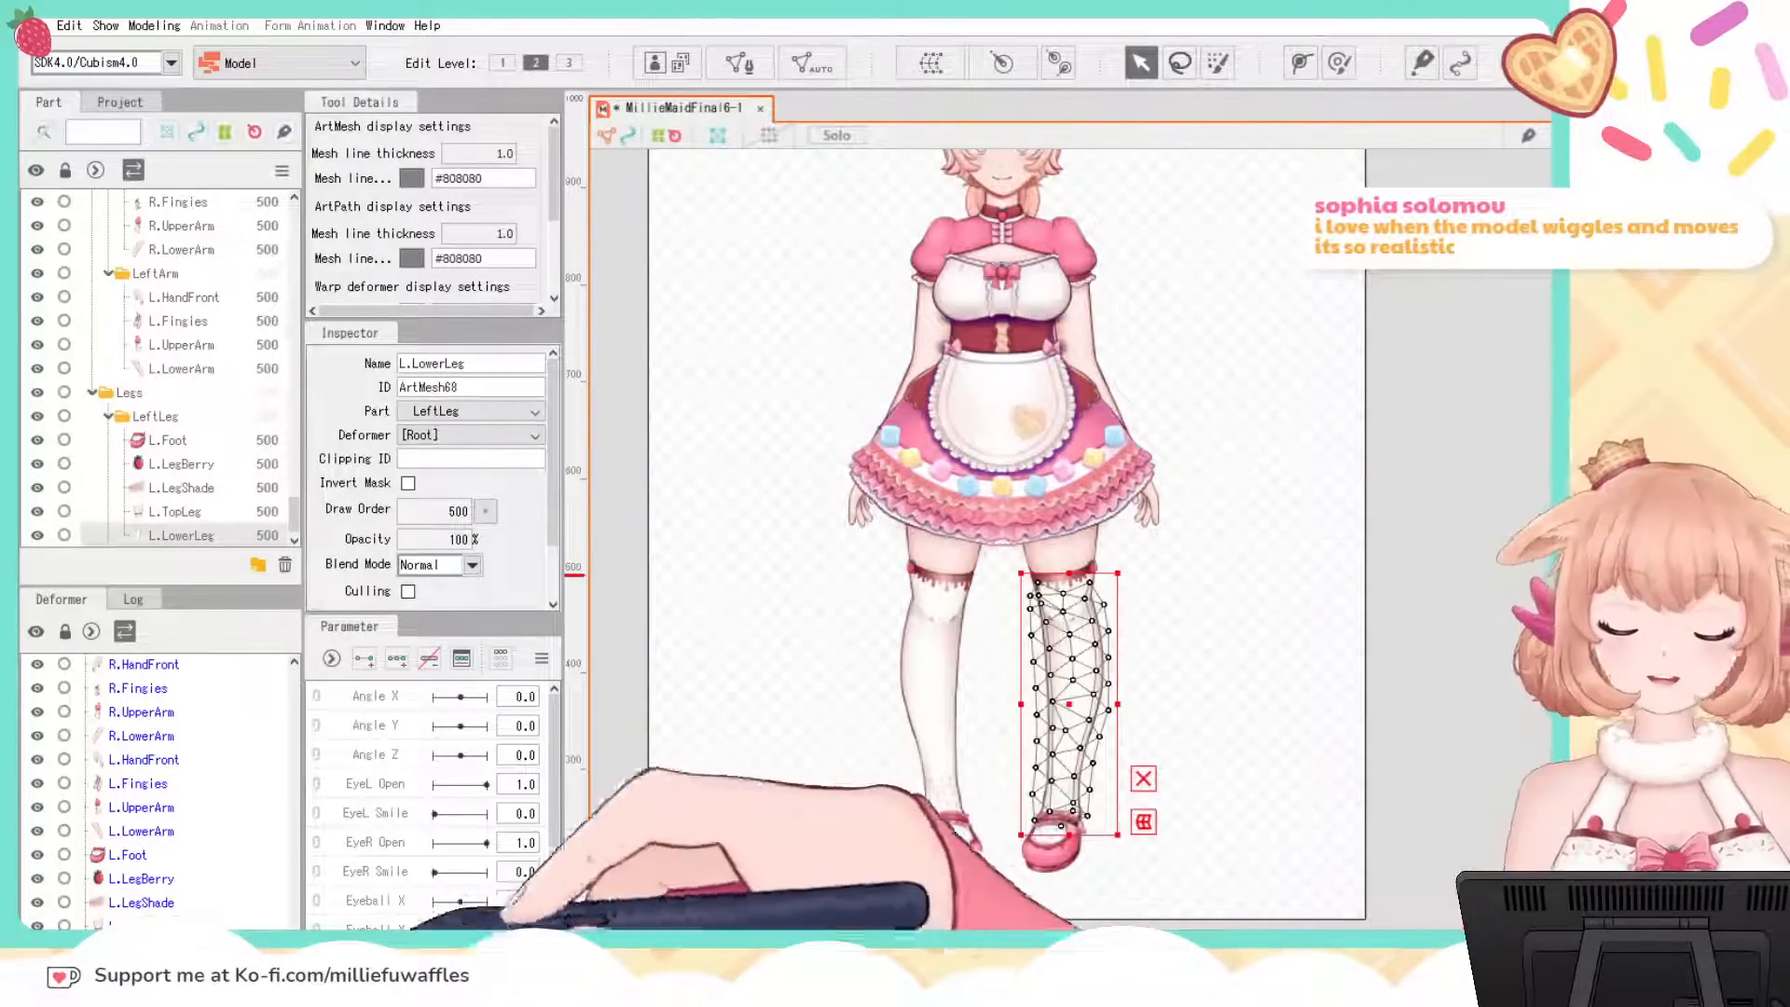
left_click(952, 837)
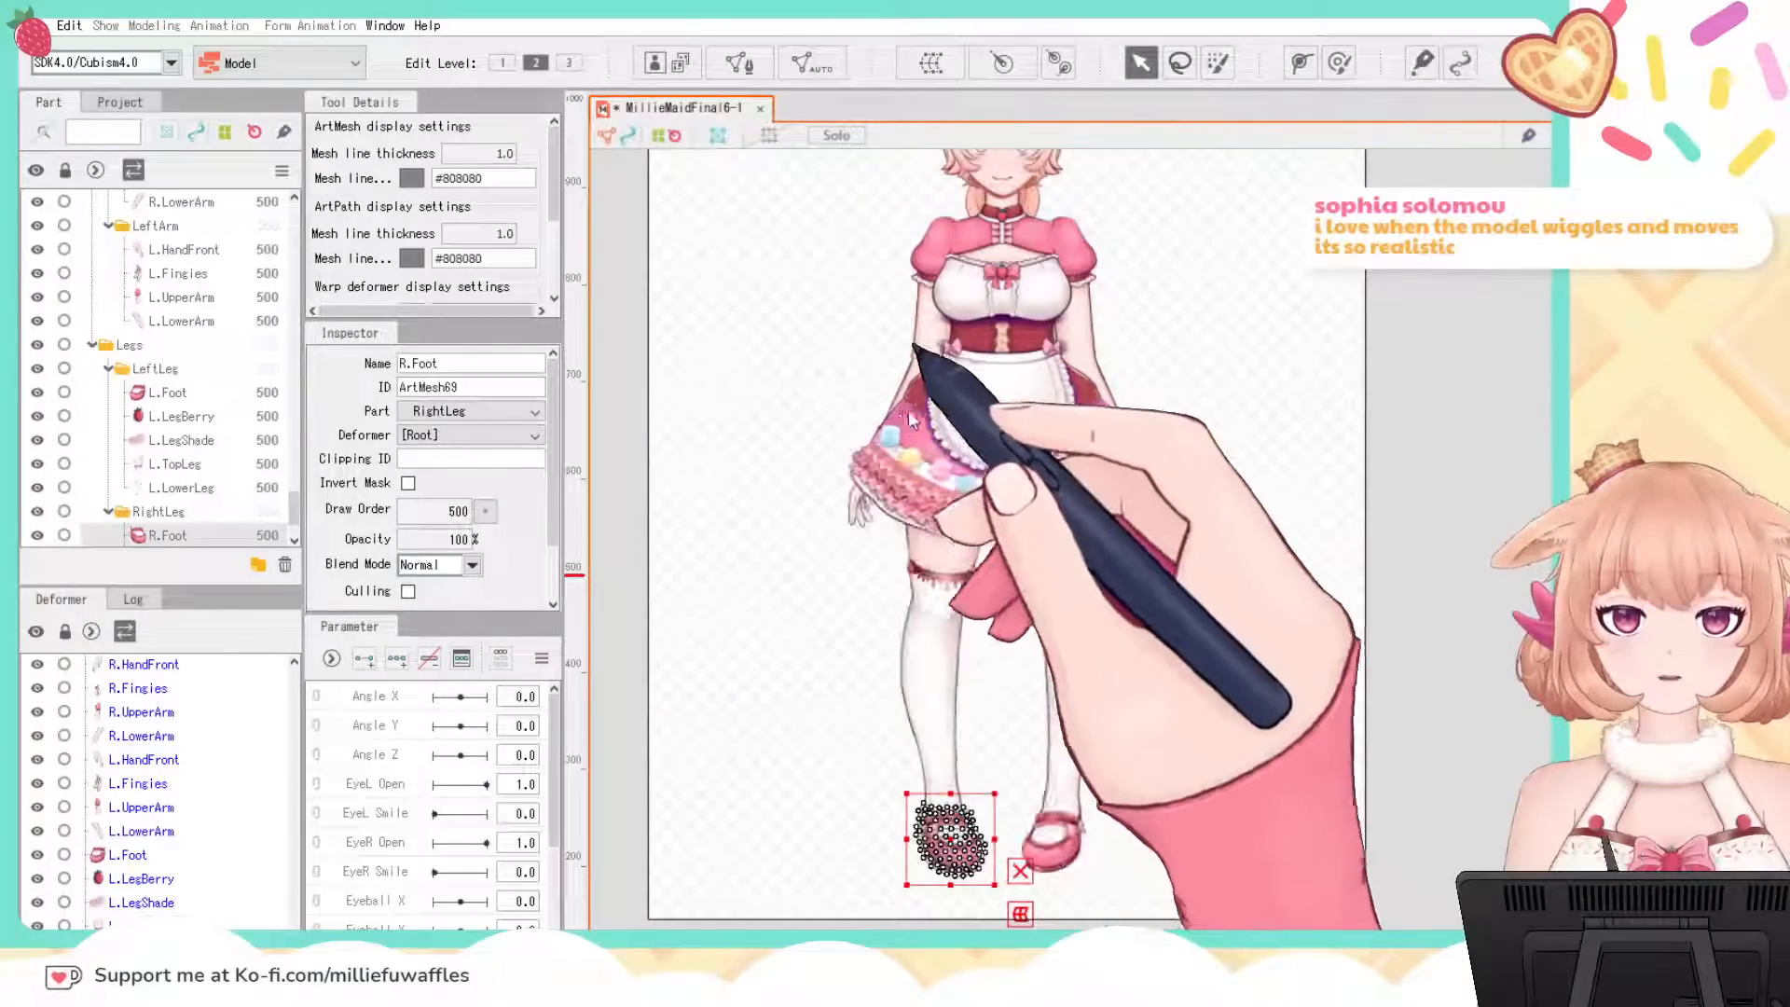
left_click(912, 570)
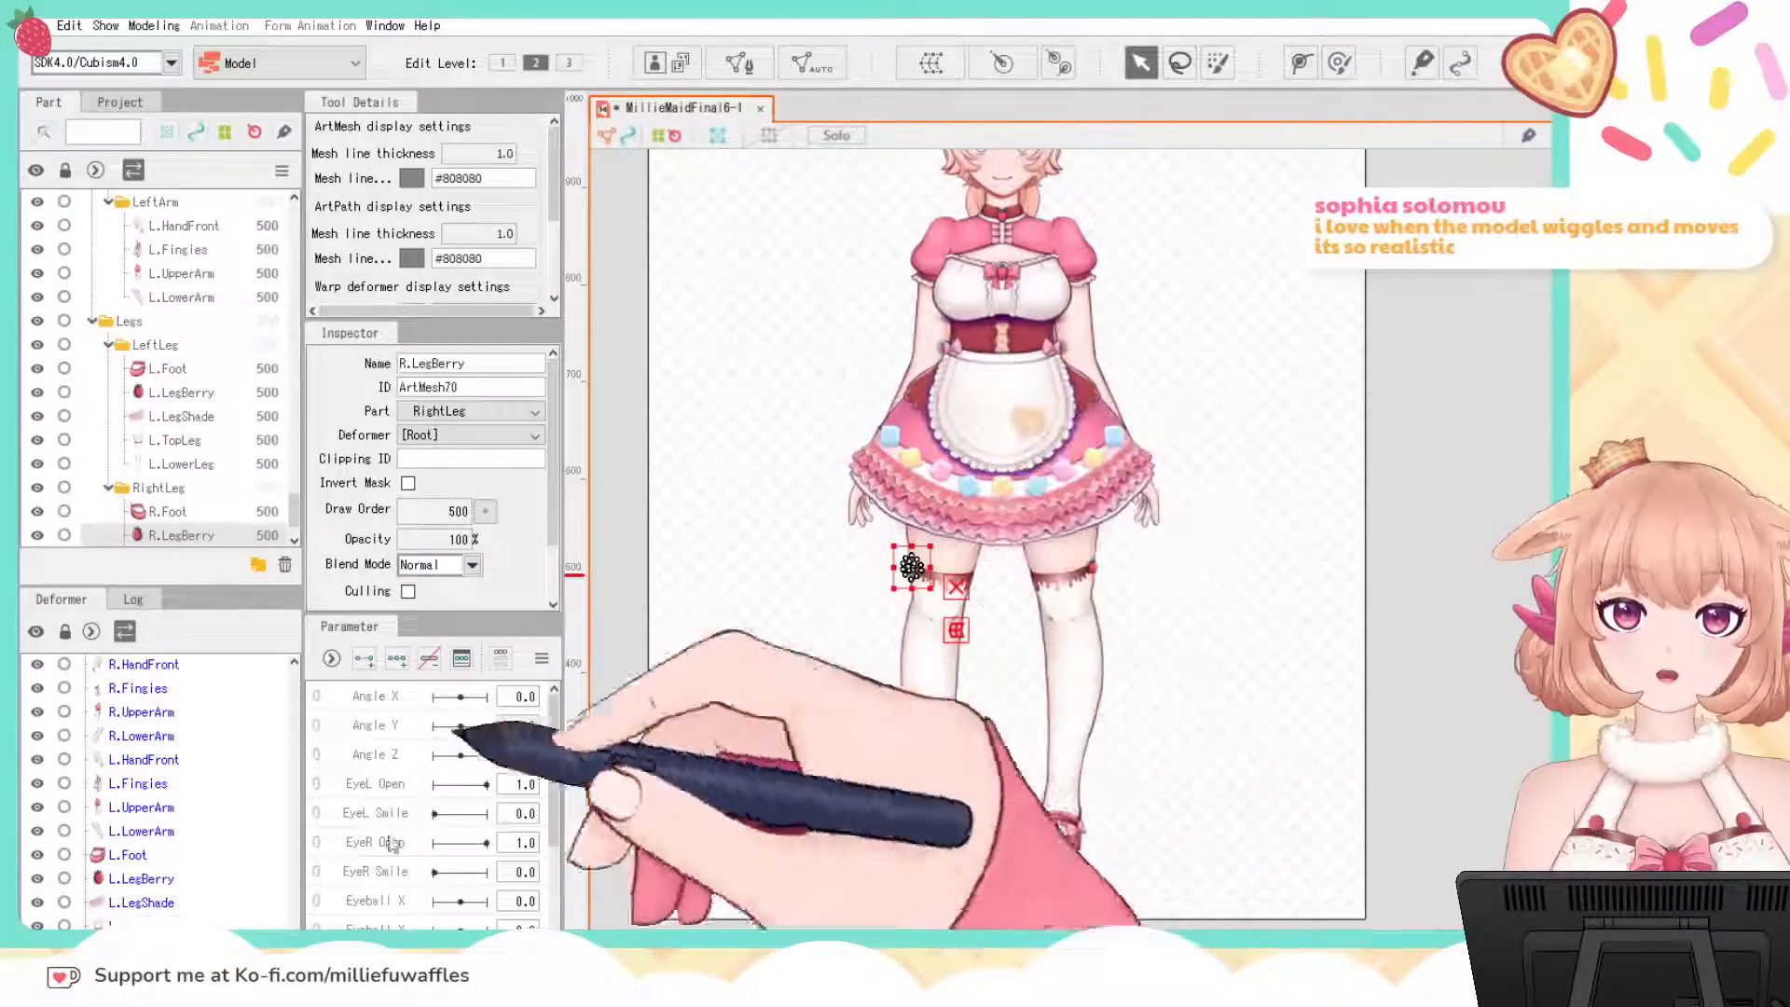
left_click(874, 539)
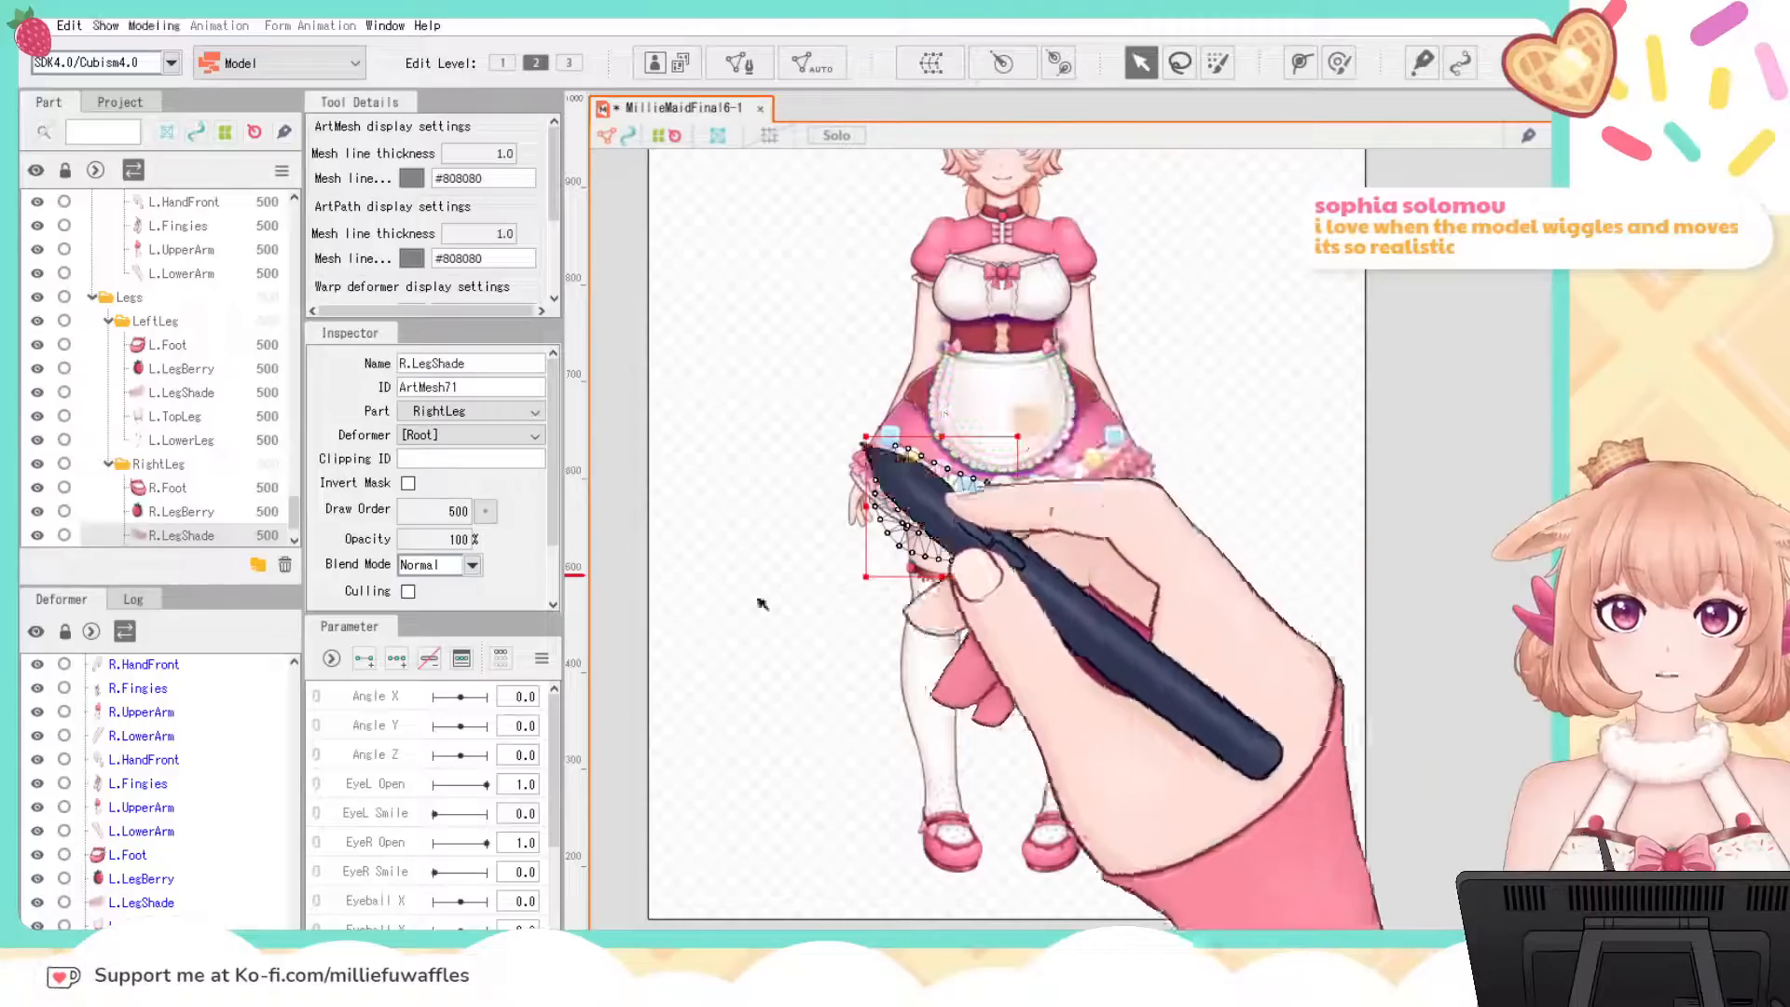
Step: Auto-generate meshes for the R.TopLeg and R.LowerLeg parts, then clear the selection
left_click(178, 998)
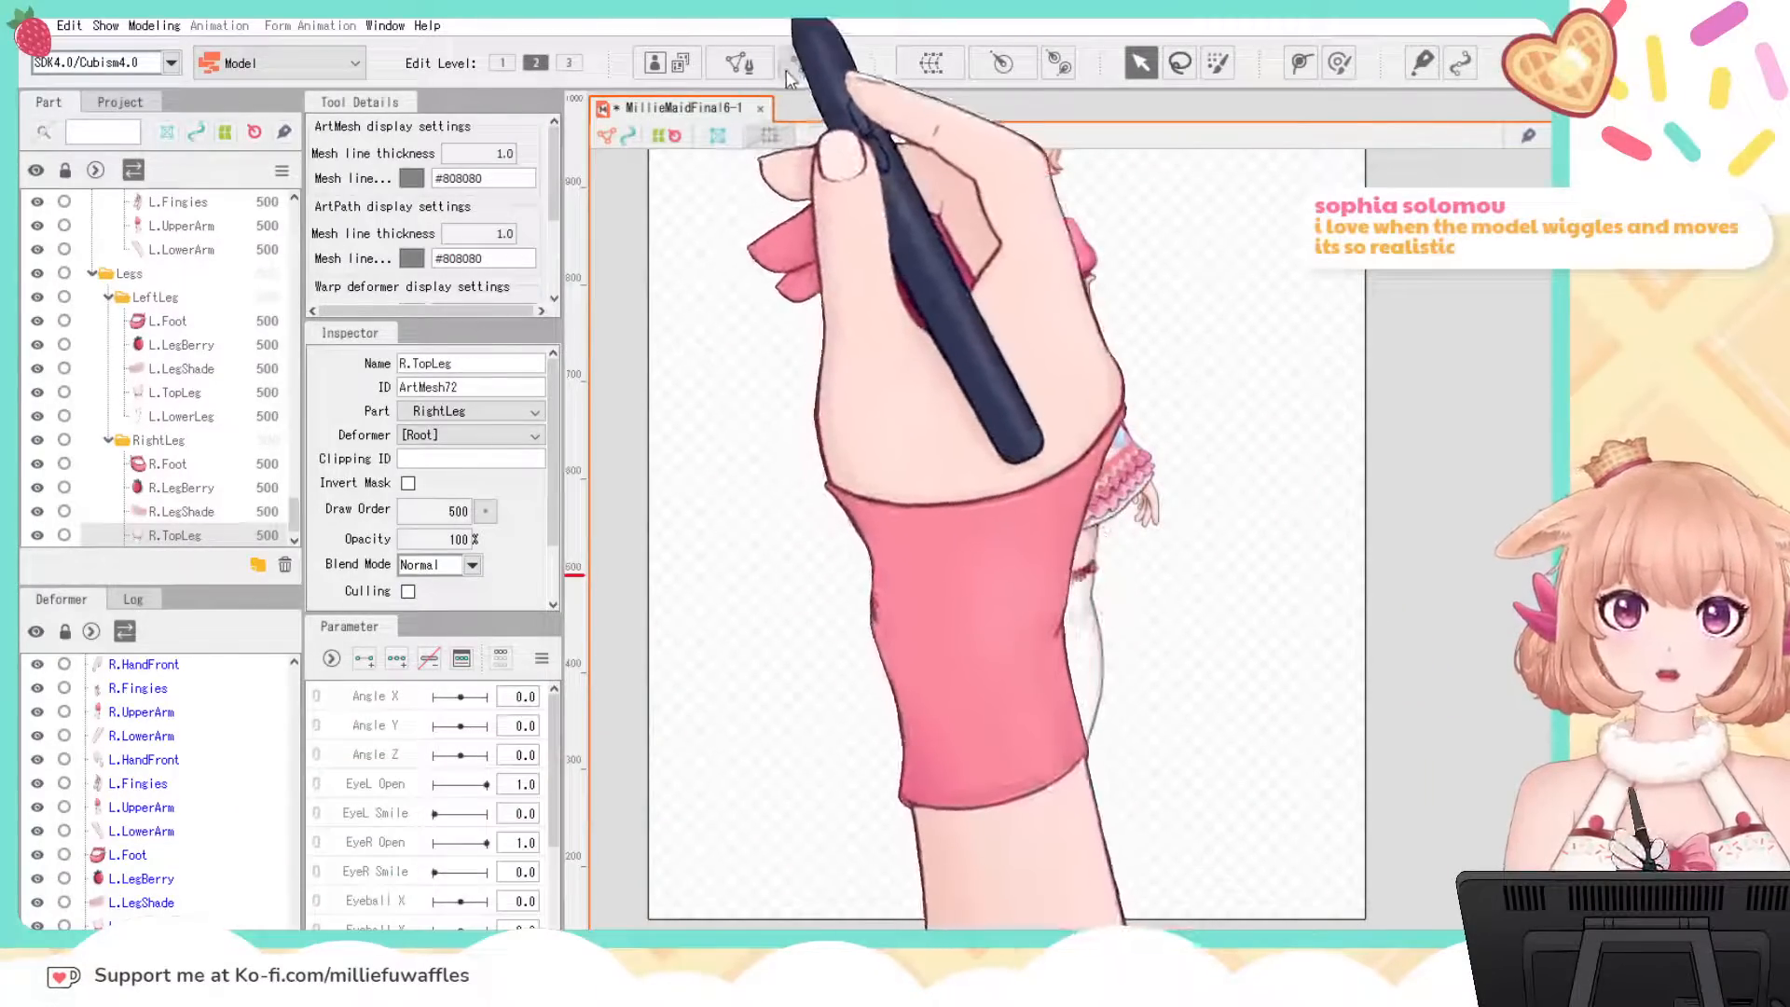
left_click(994, 403)
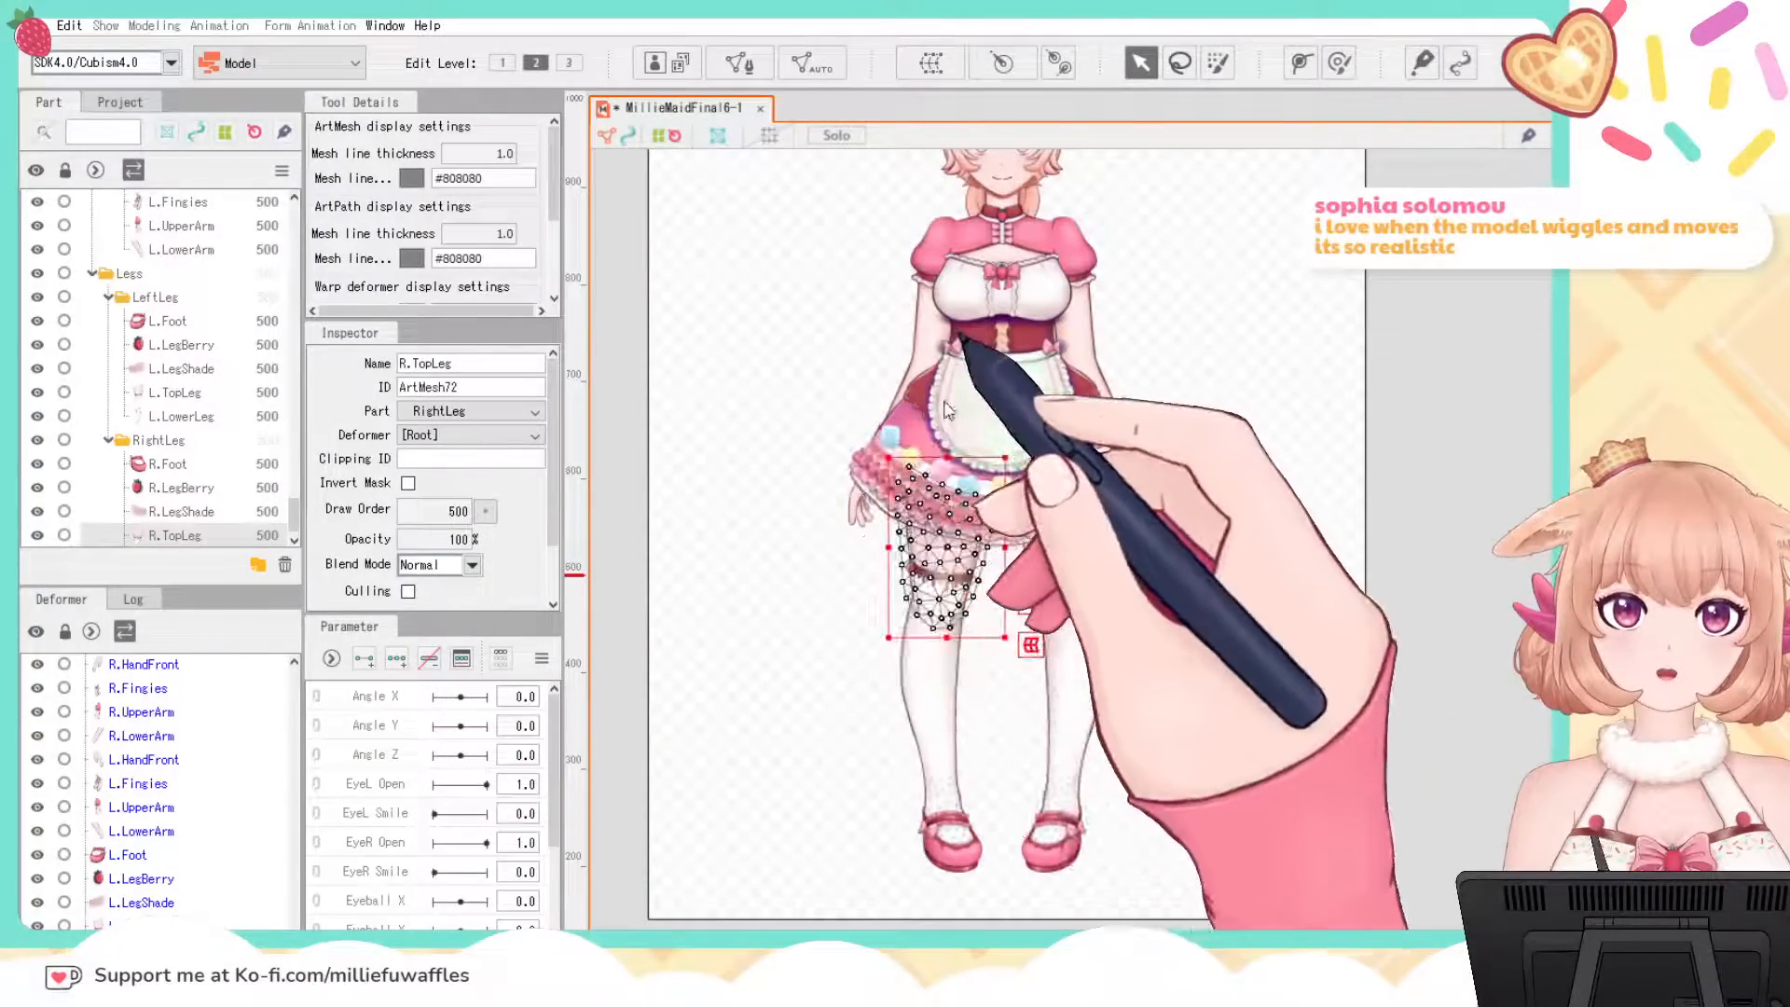
left_click(177, 1002)
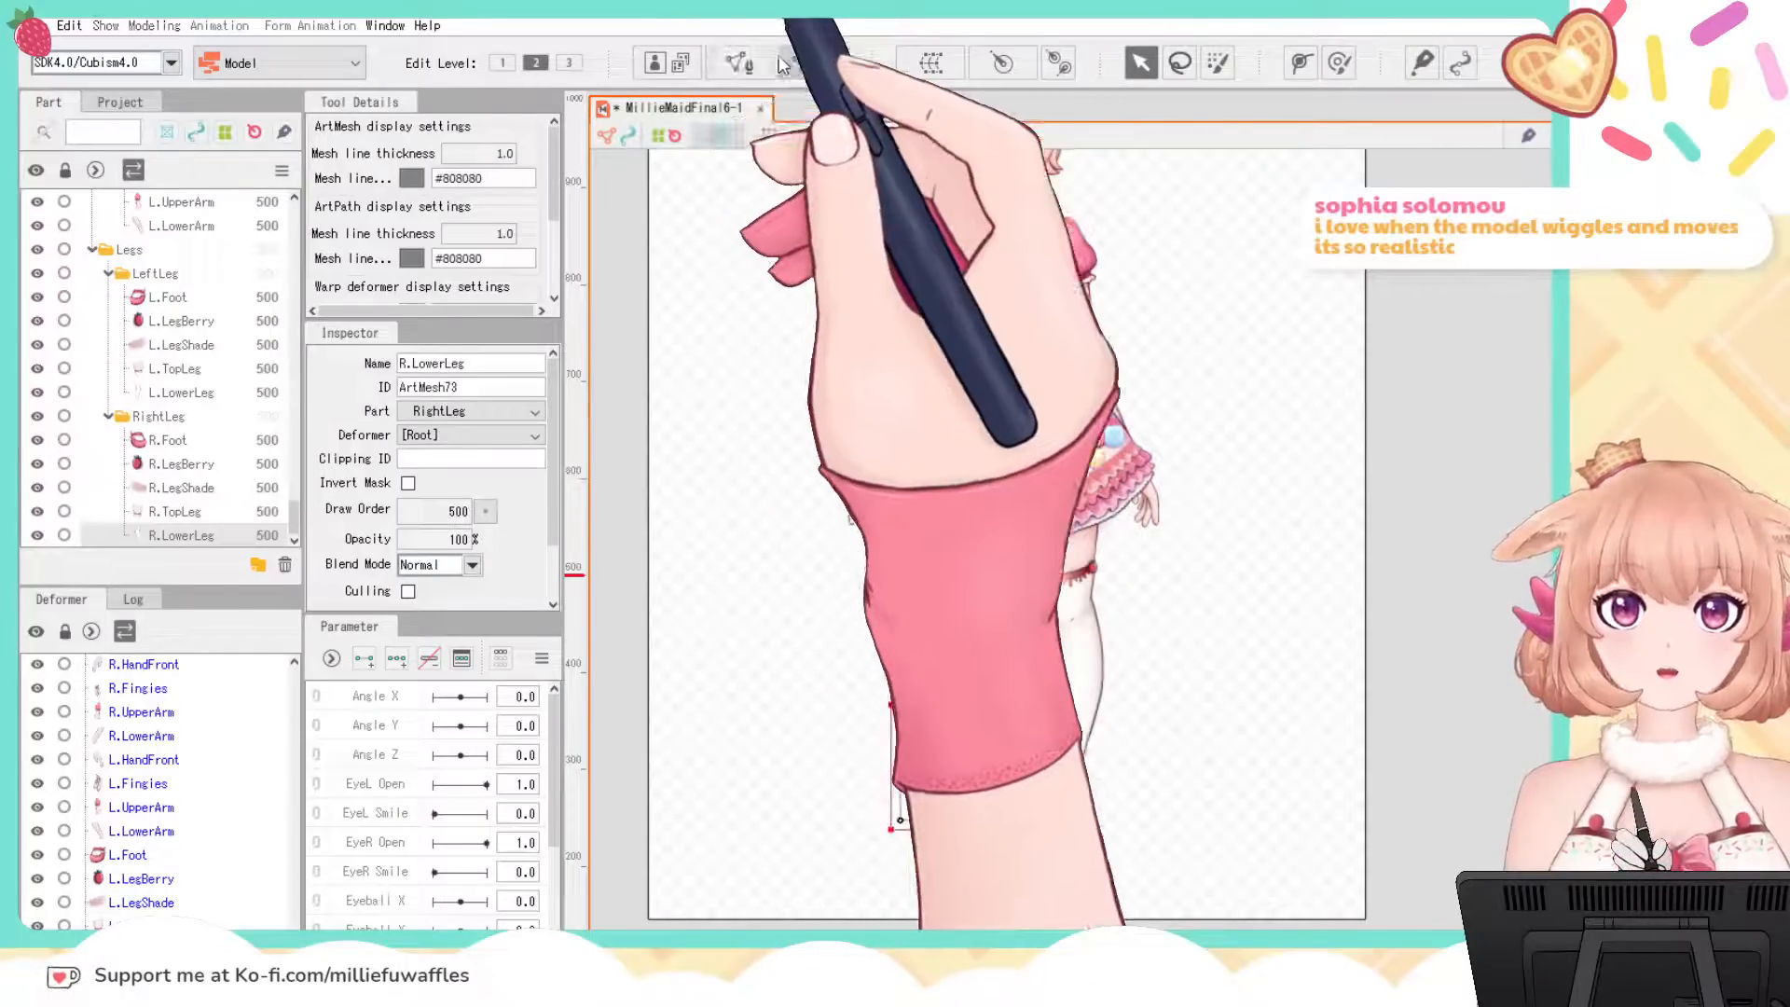
left_click(1338, 636)
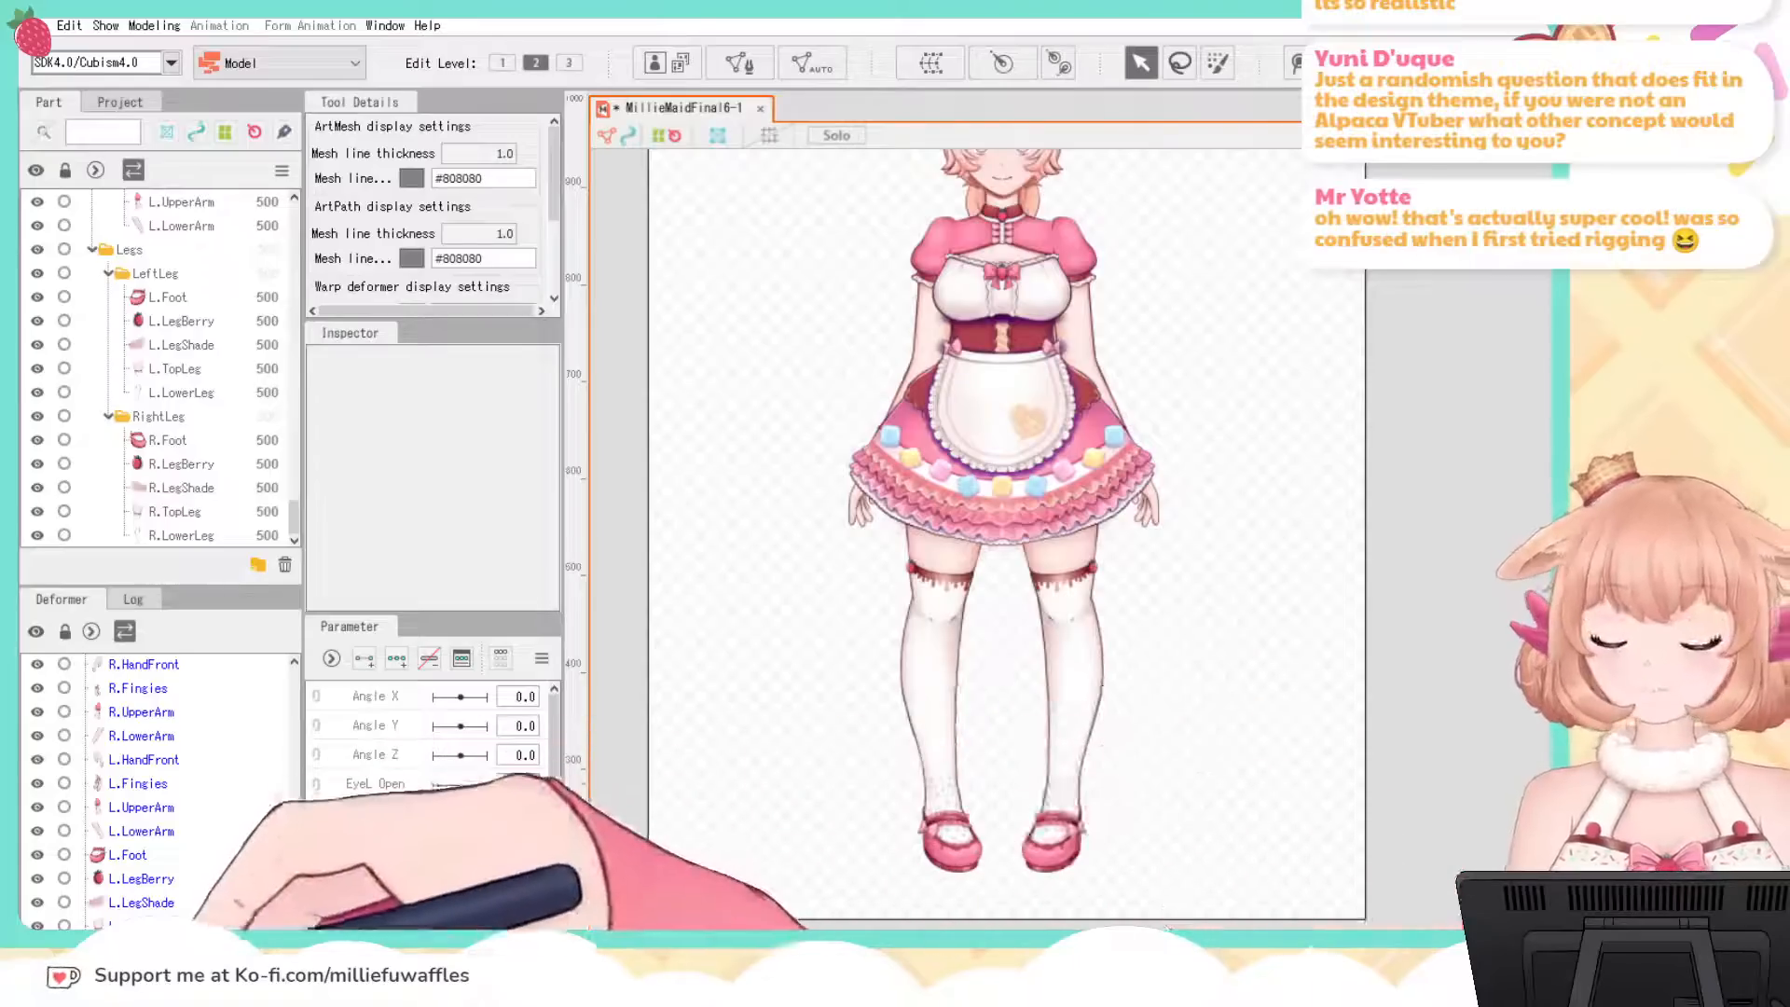
left_click(911, 763)
left_click(1313, 525)
scroll(1314, 536, "down", 2)
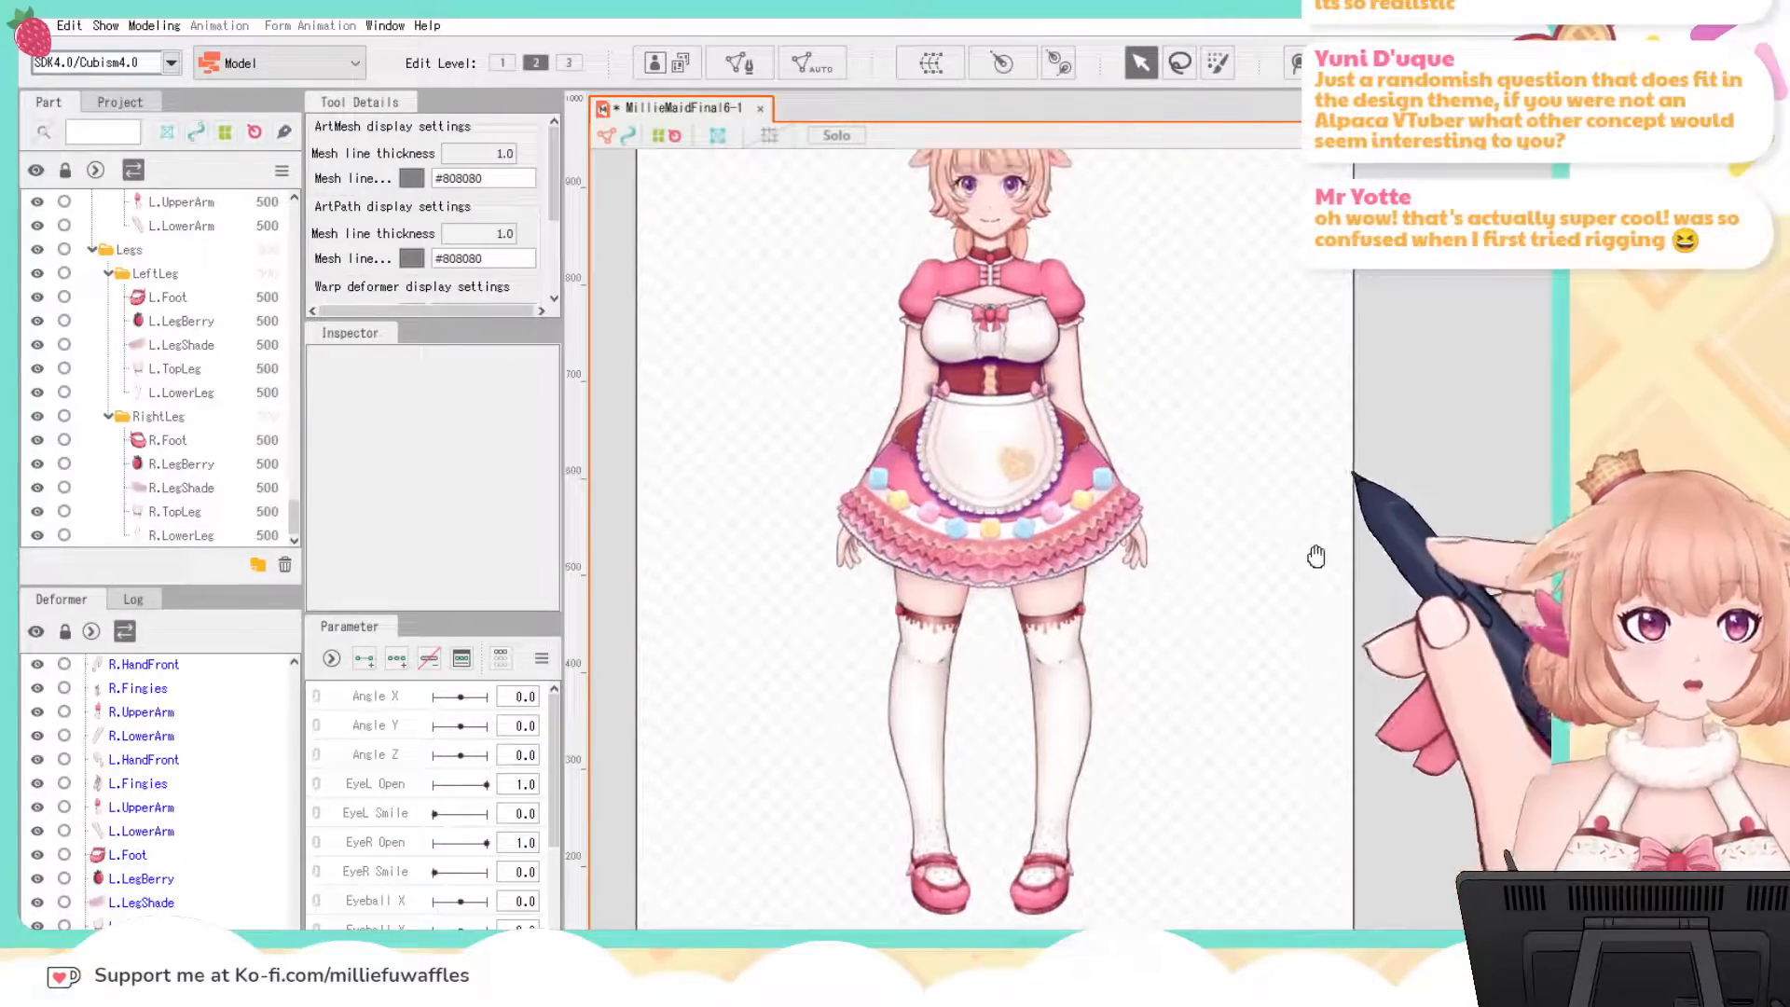
scroll(1314, 597, "up", 2)
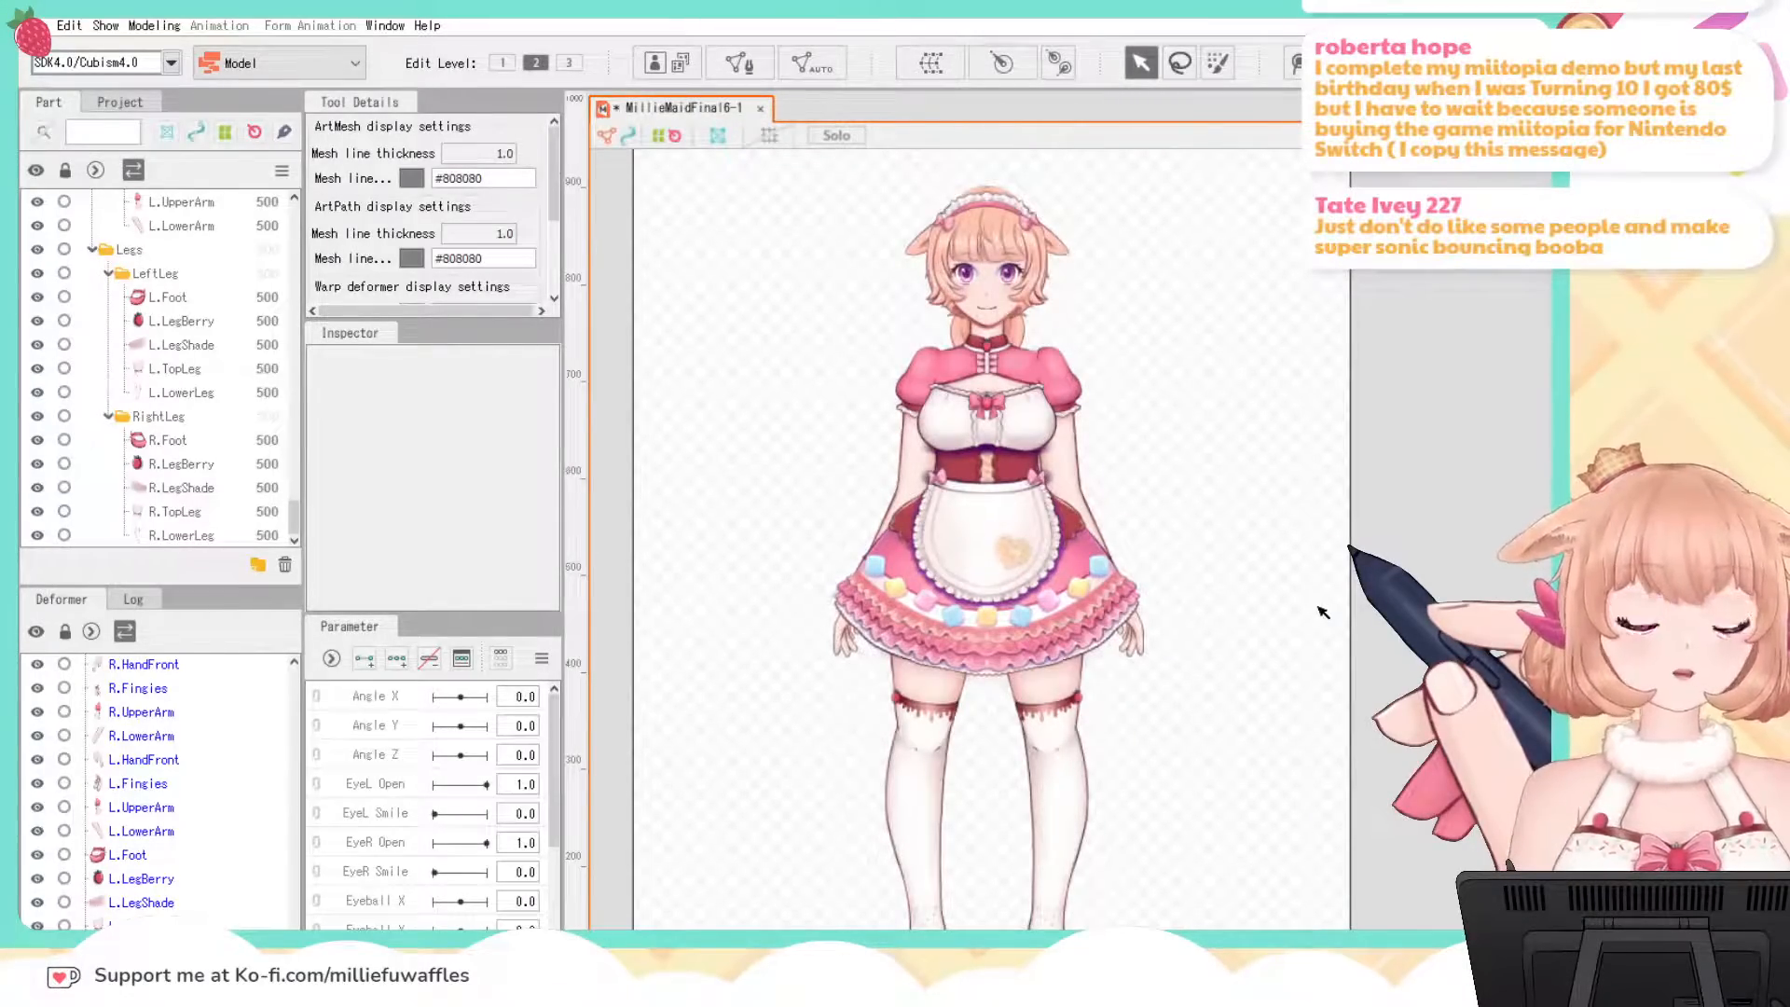
Step: Examine the automatic mesh of the MouthLine1 part on the face up close, and clear the selection
scroll(1161, 370, "up", 5)
left_click_drag(953, 412, 1375, 736)
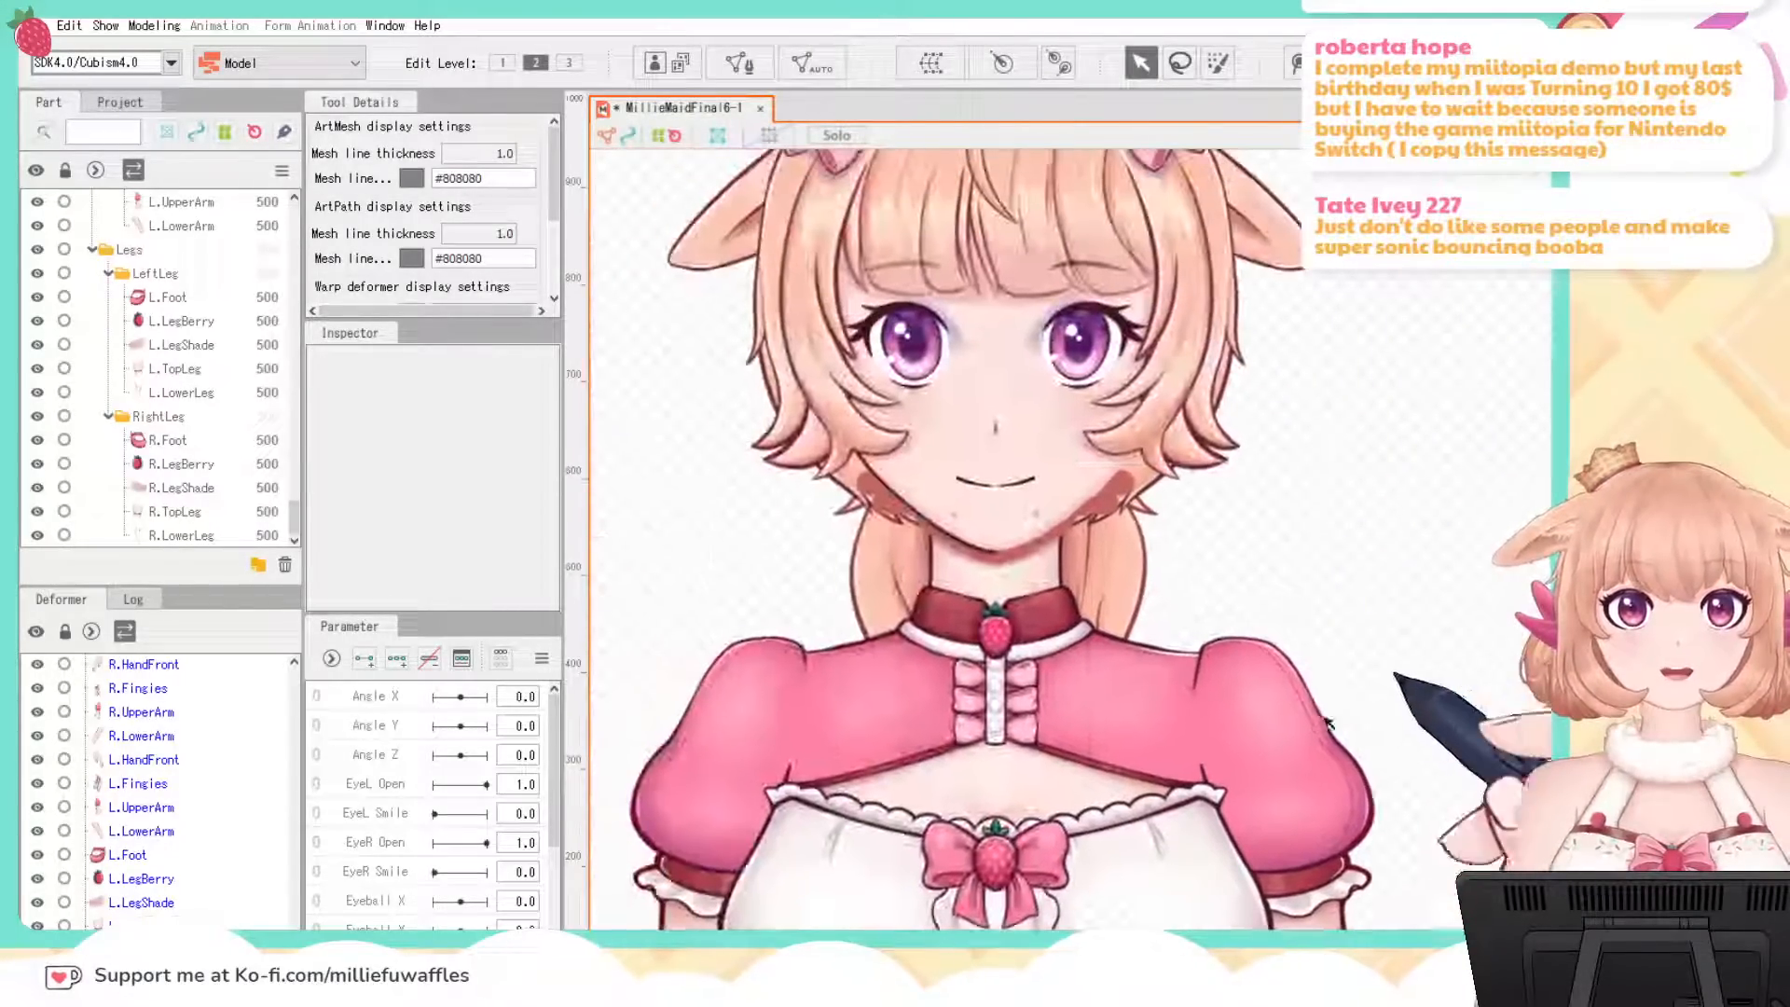
scroll(1198, 657, "up", 2)
left_click_drag(833, 512, 1035, 792)
scroll(1035, 643, "up", 3)
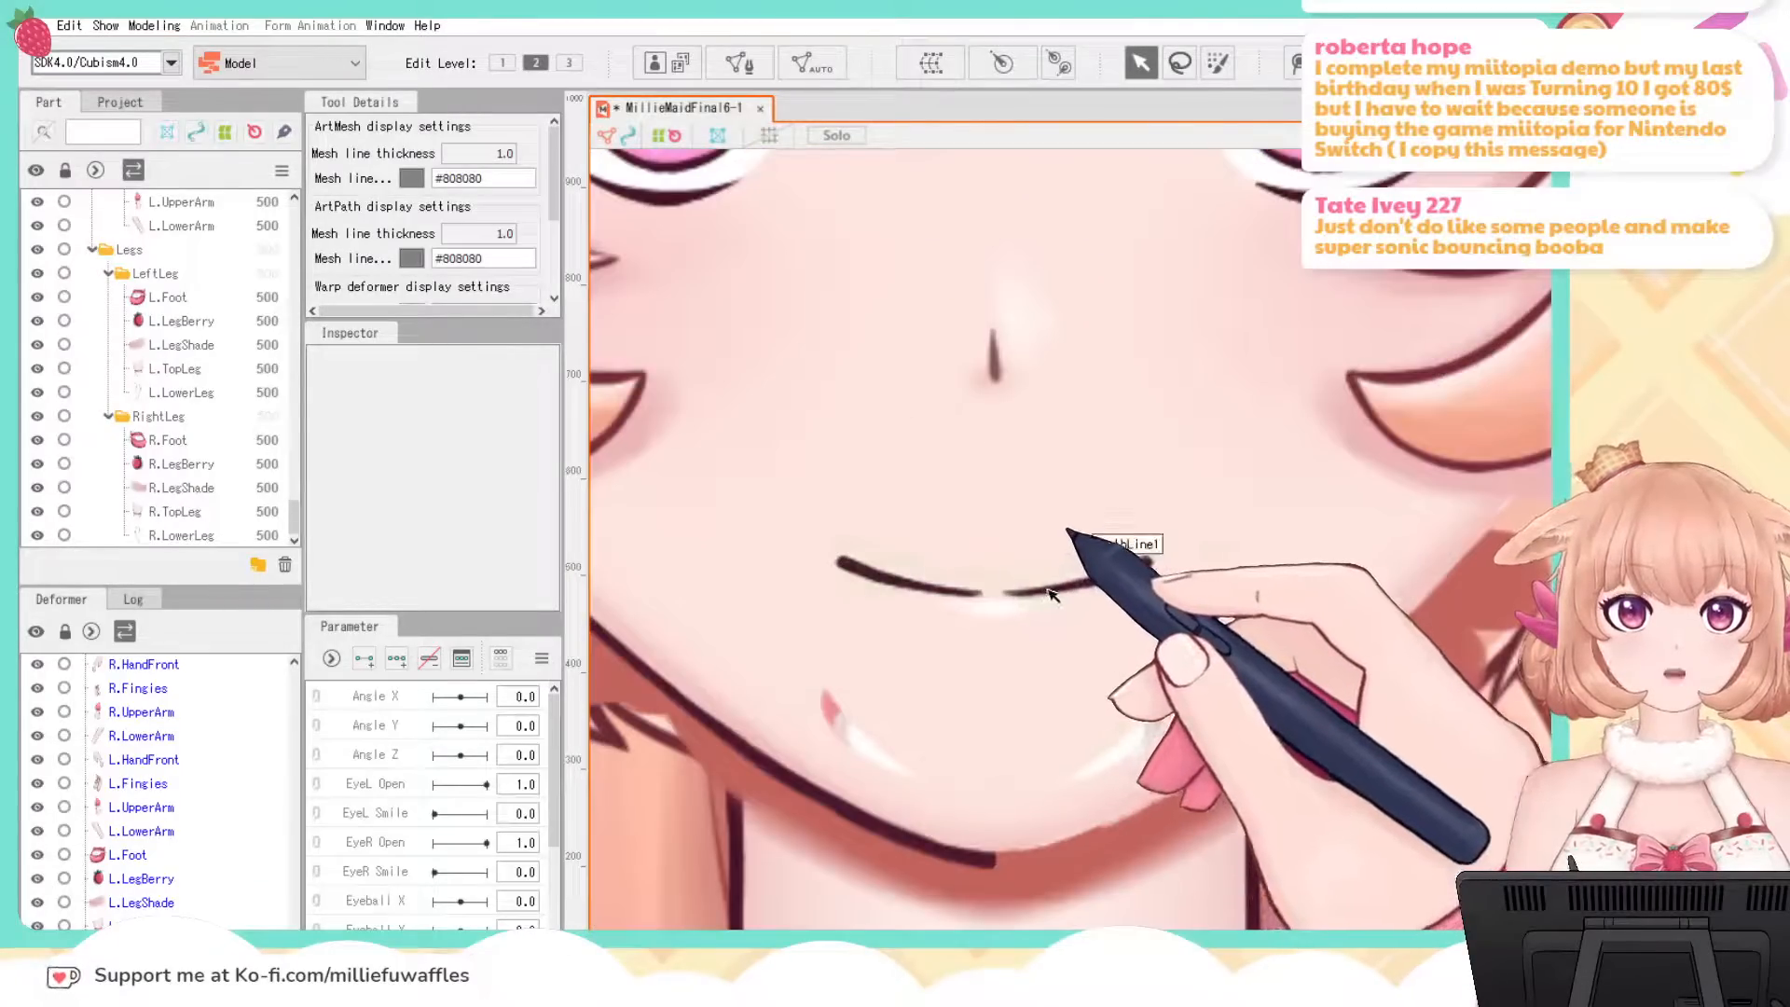
left_click(1051, 594)
scroll(1054, 587, "up", 3)
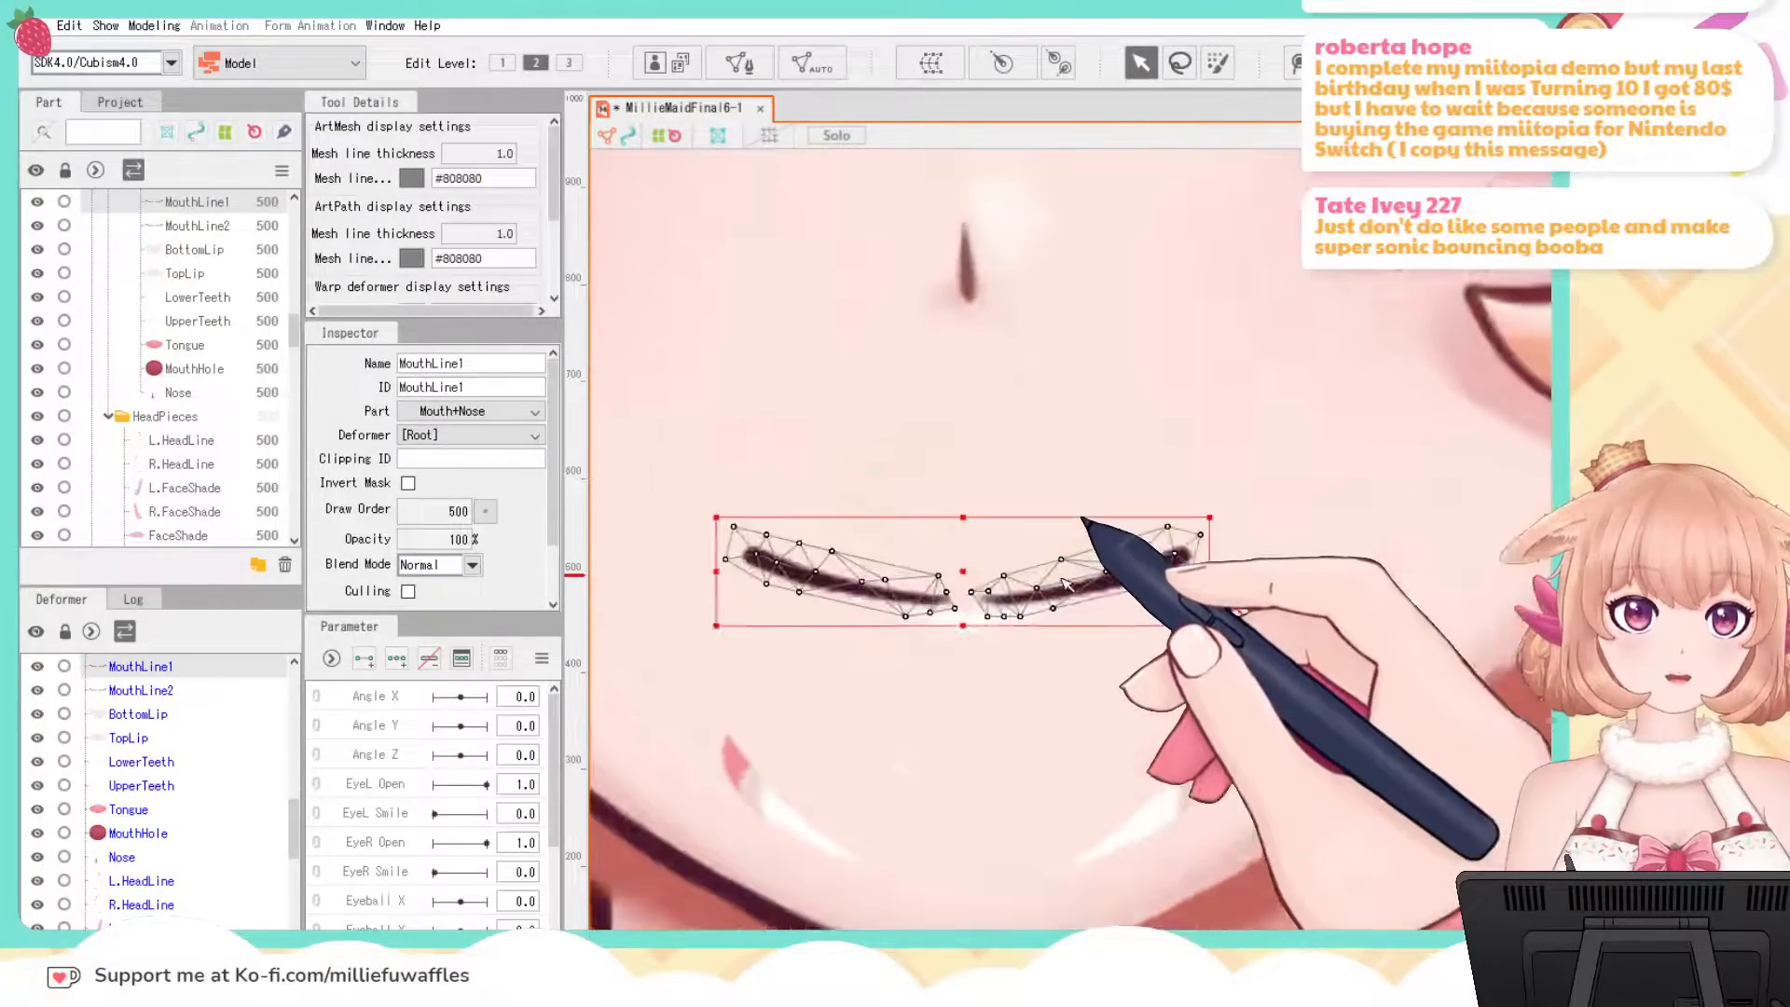
scroll(1069, 572, "down", 1)
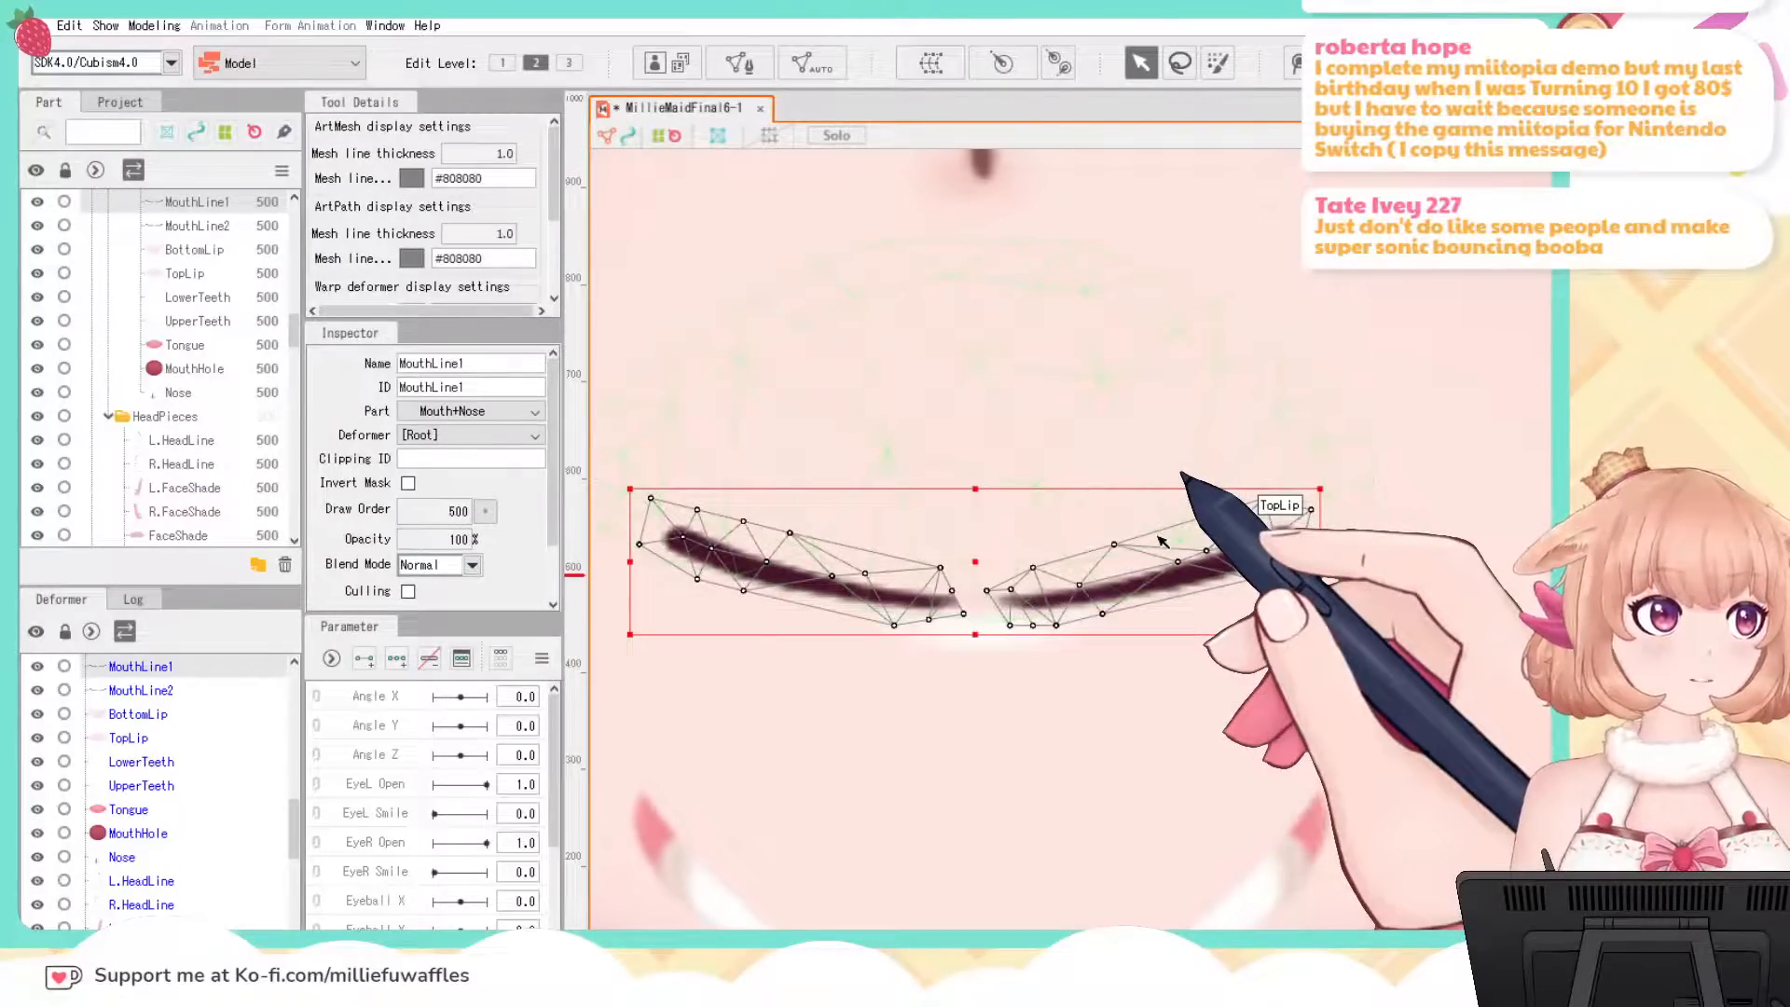
scroll(1163, 542, "down", 10)
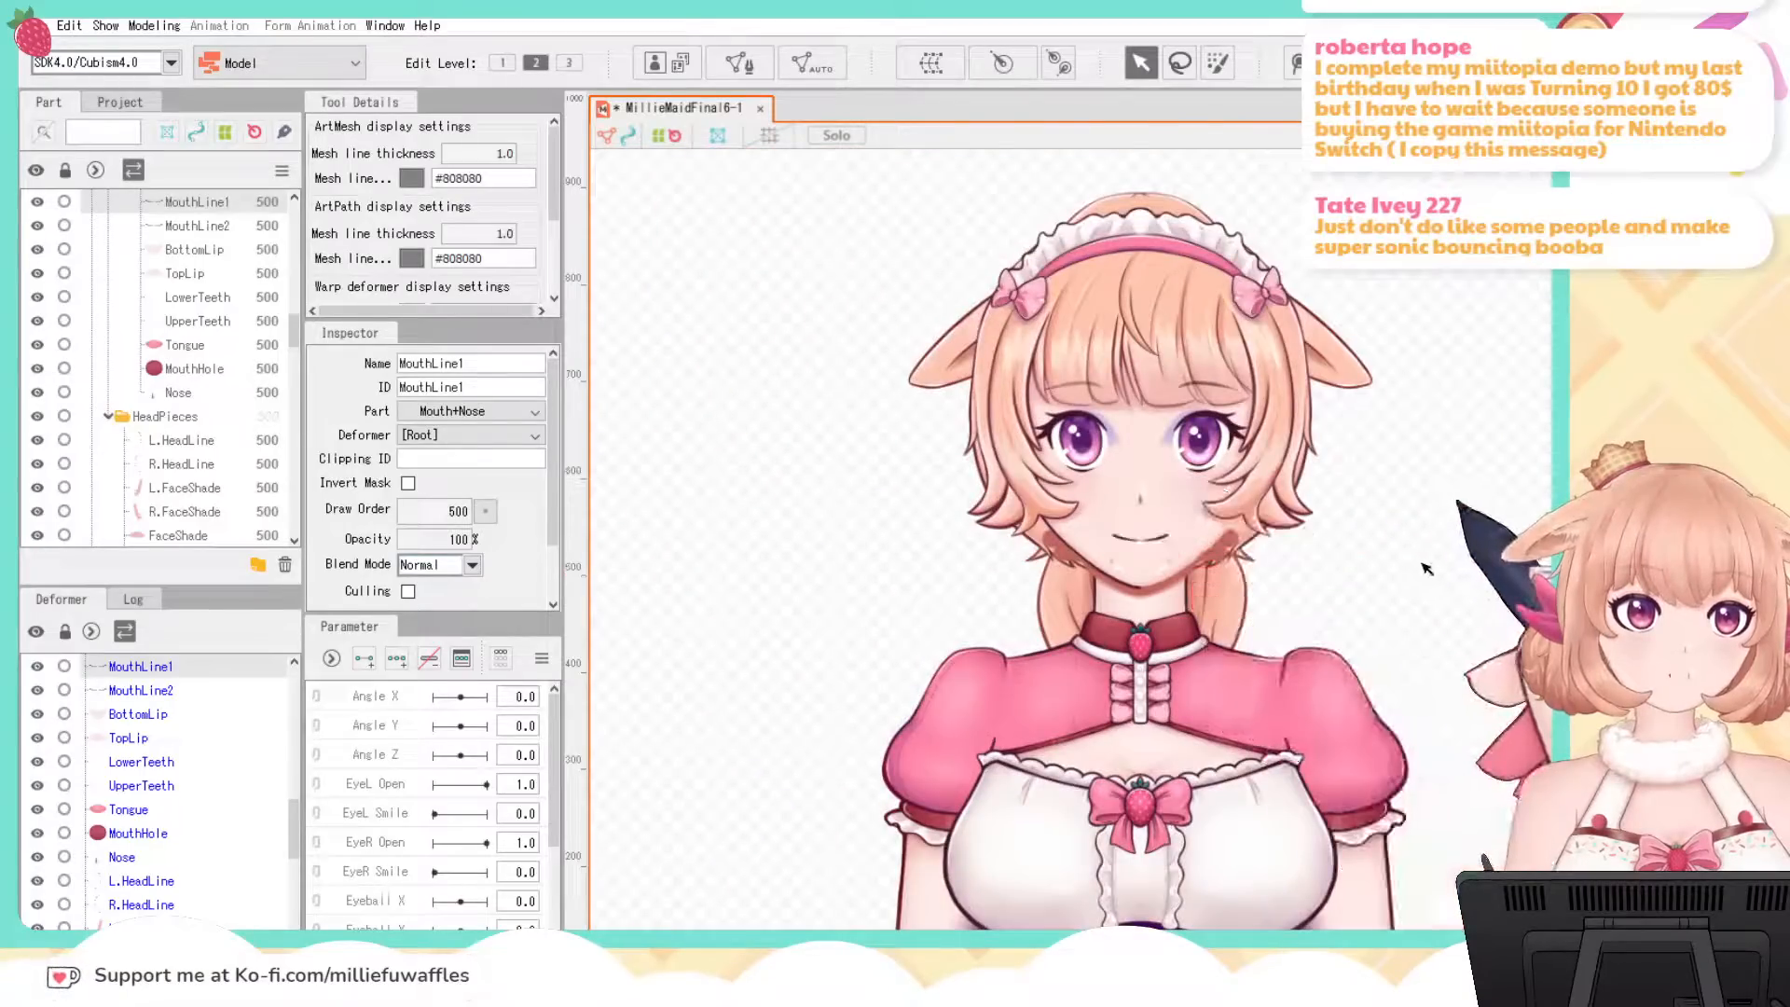
left_click(1427, 567)
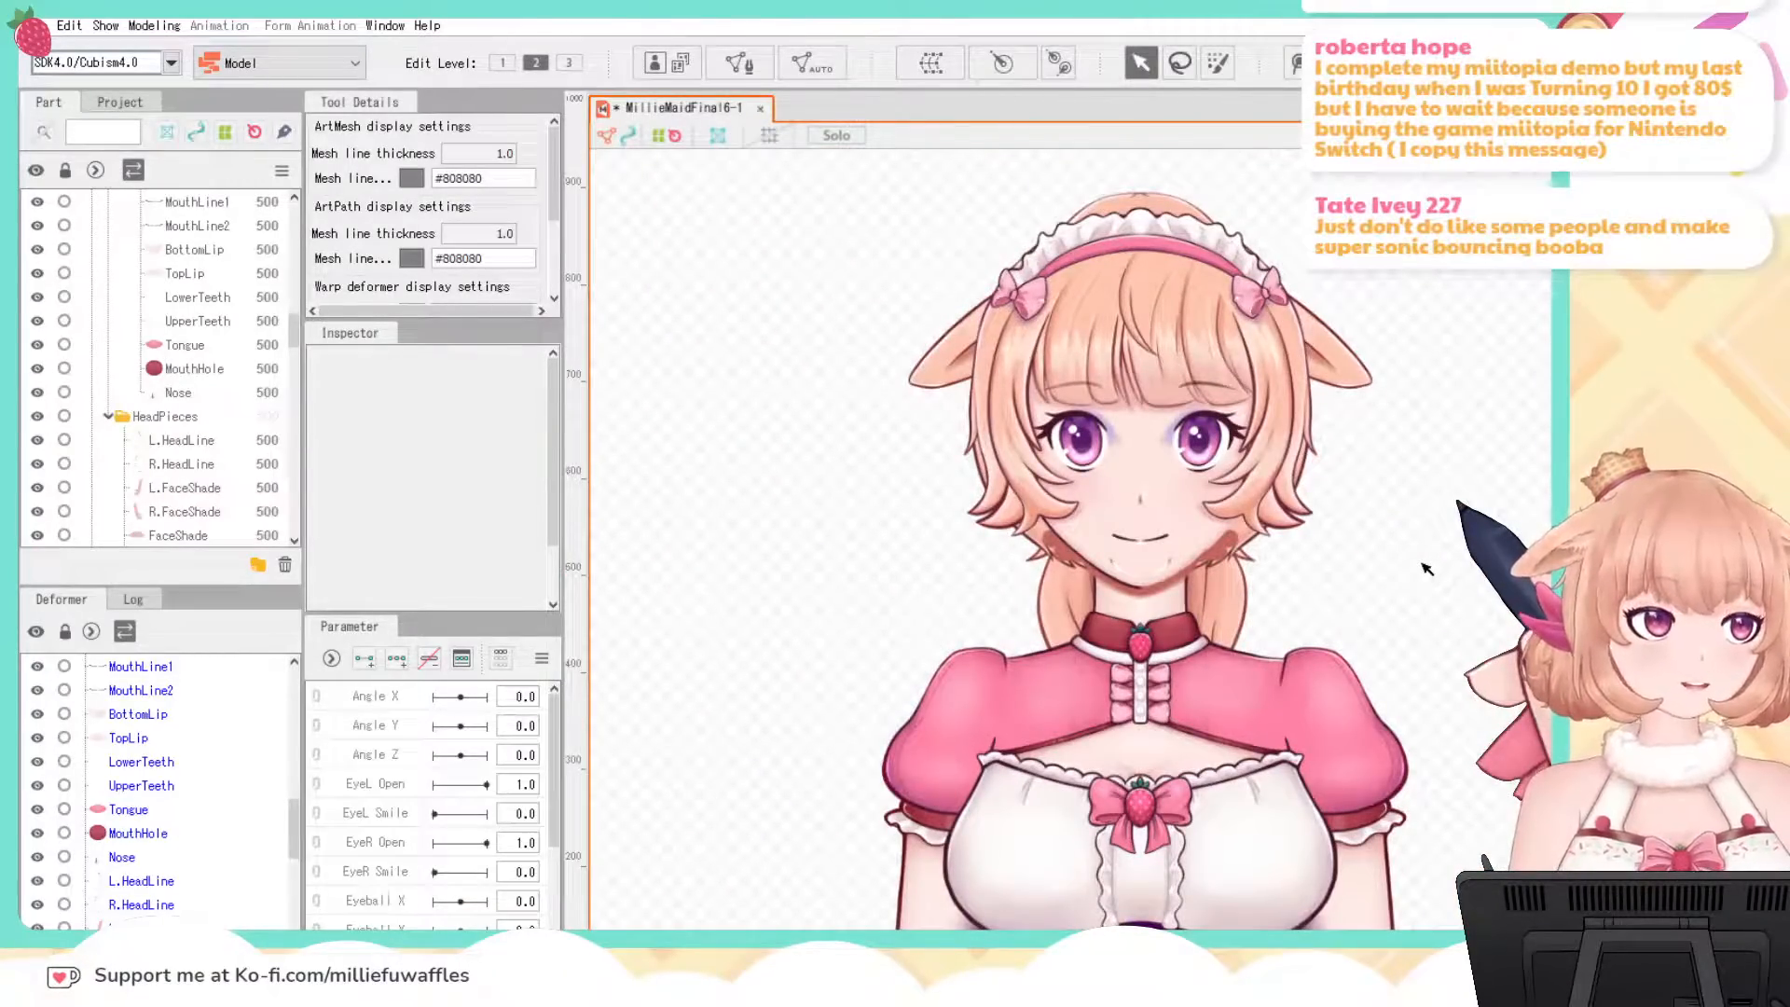
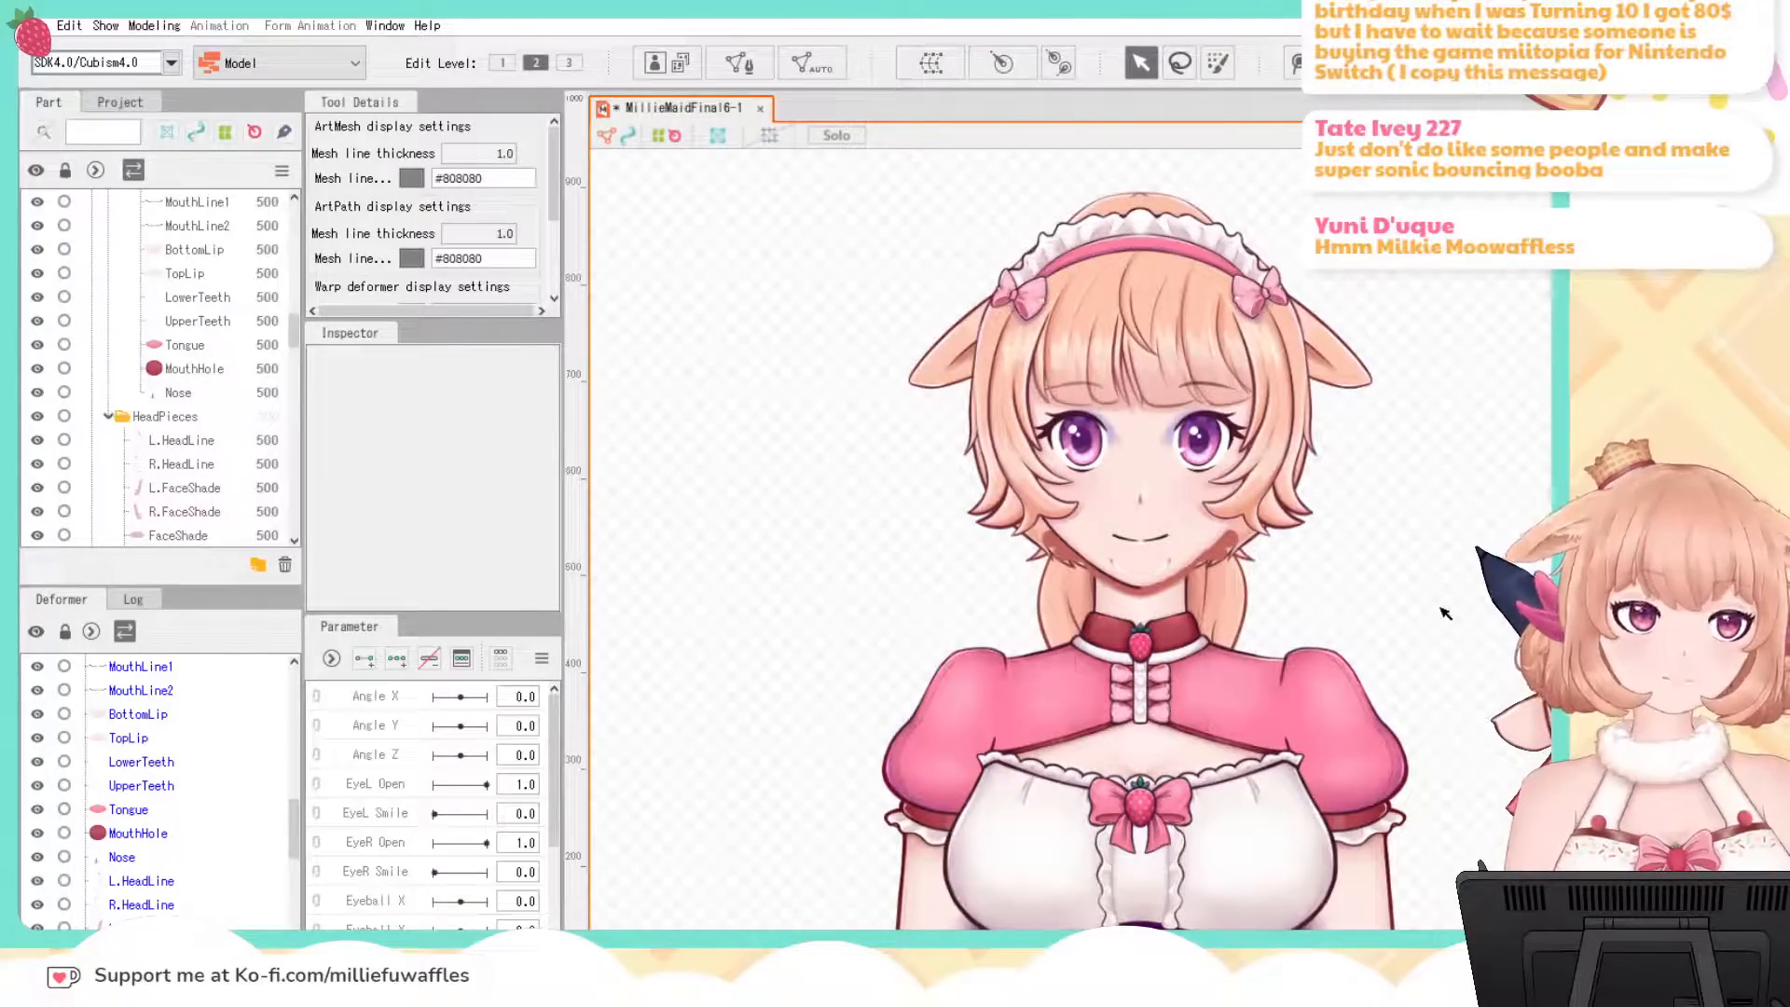
Step: Select all parts of the character to review their meshes together, and clear the selection
left_click_drag(1445, 612, 1315, 583)
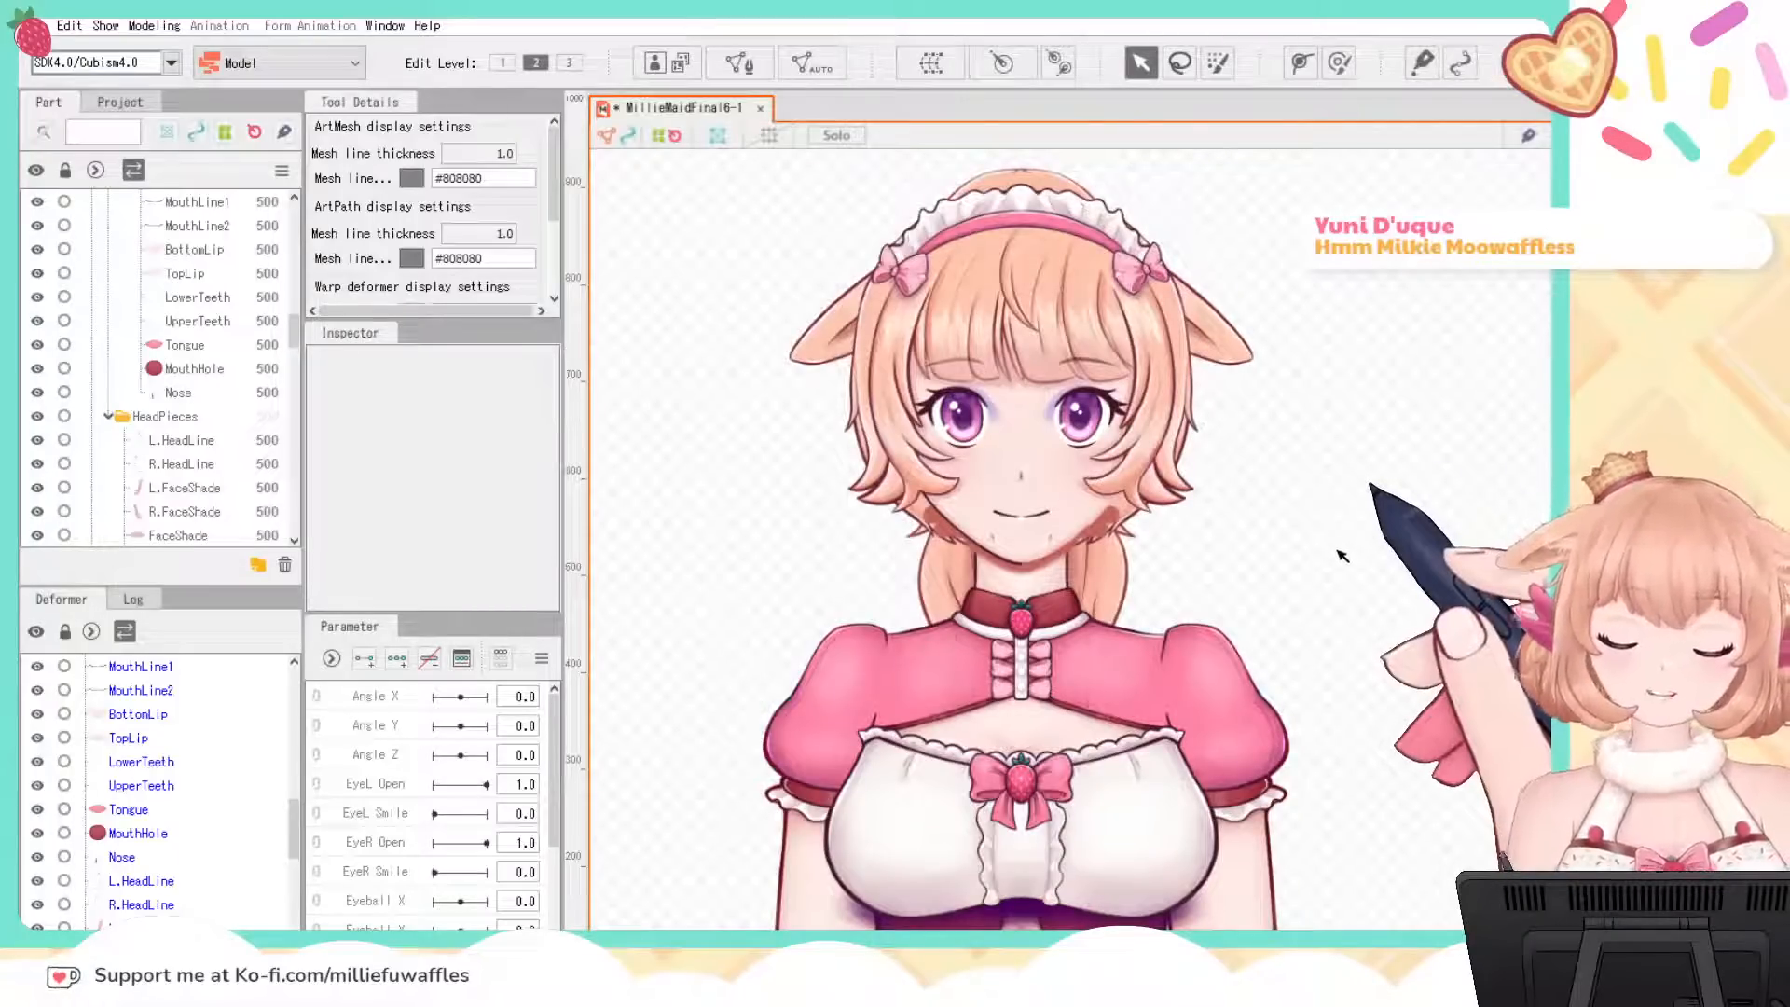
left_click_drag(1324, 594, 1335, 507)
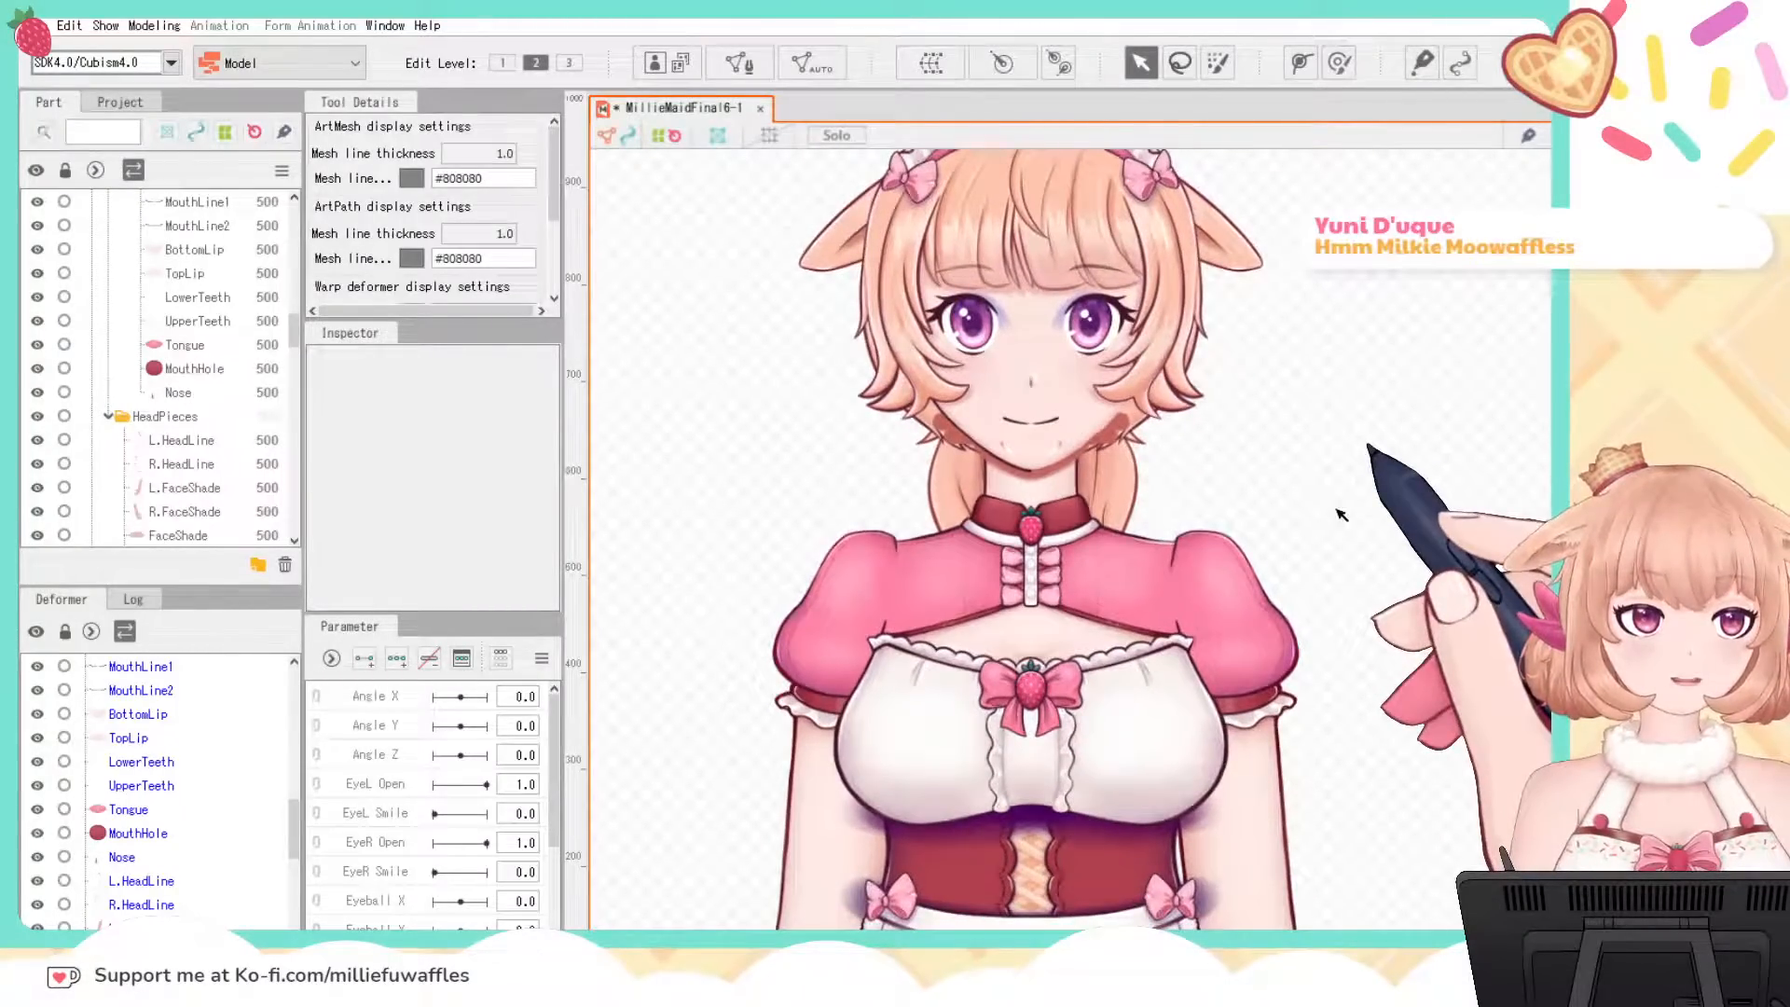
scroll(1341, 515, "down", 5)
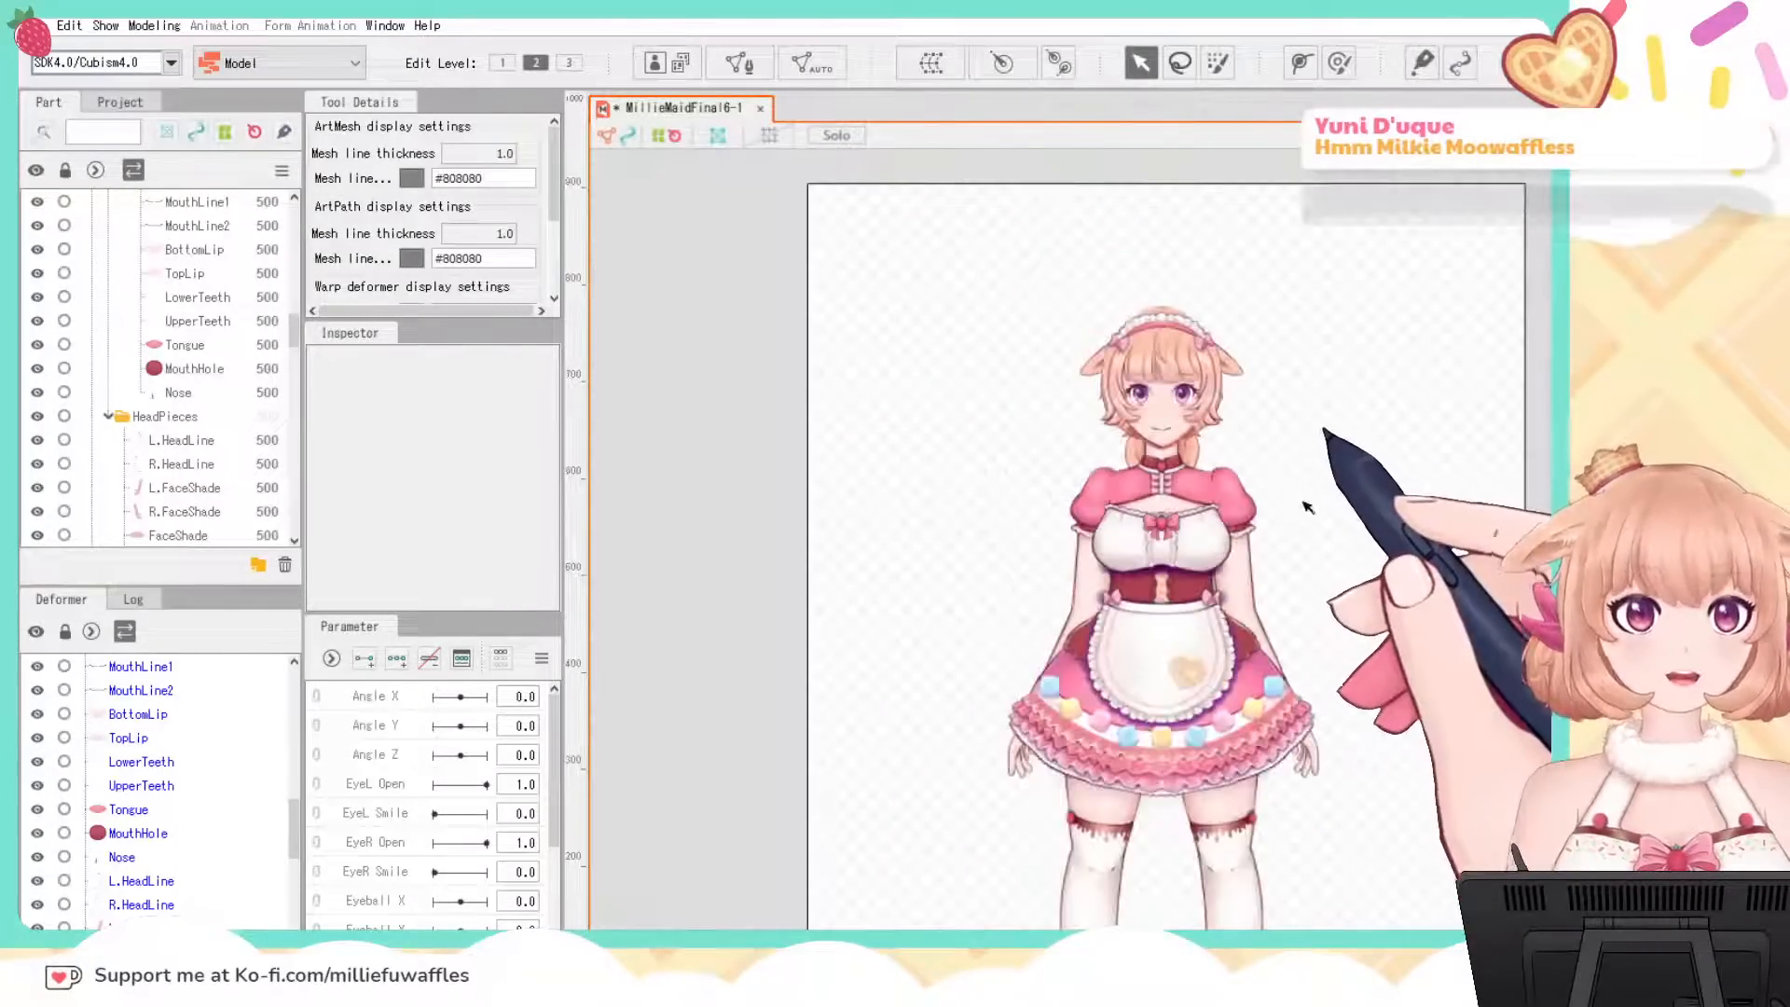
left_click_drag(1308, 506, 1227, 414)
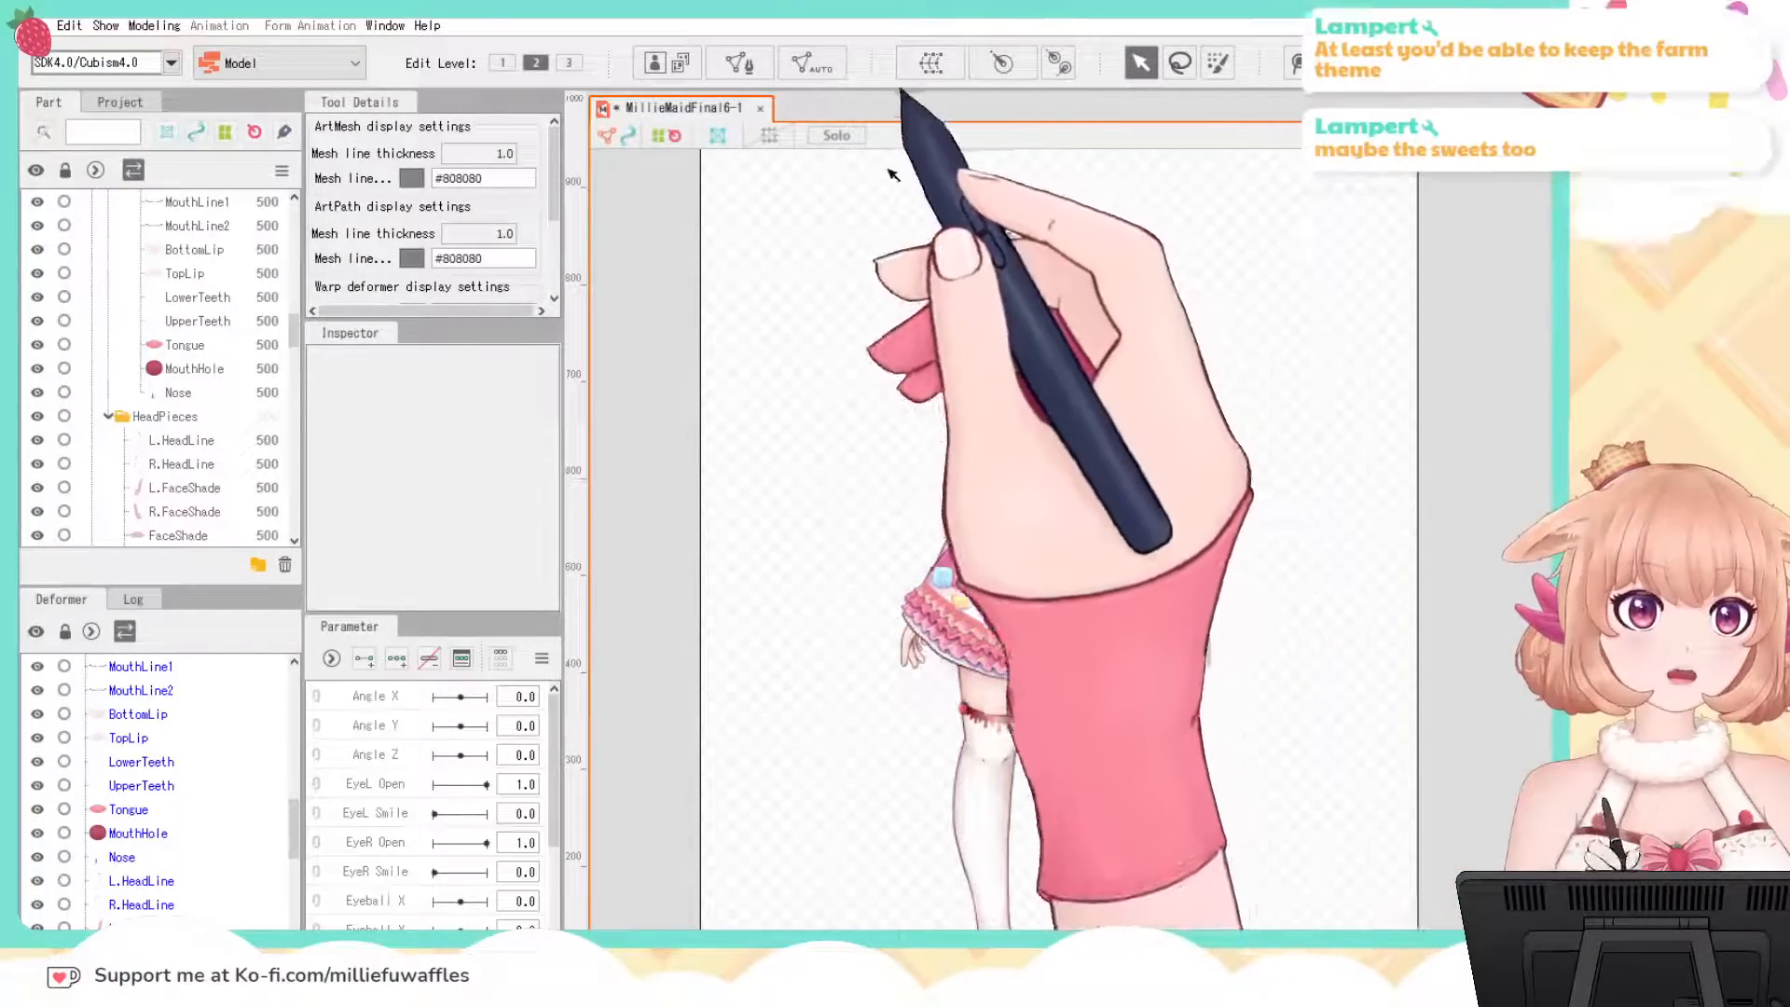
left_click_drag(821, 169, 1300, 951)
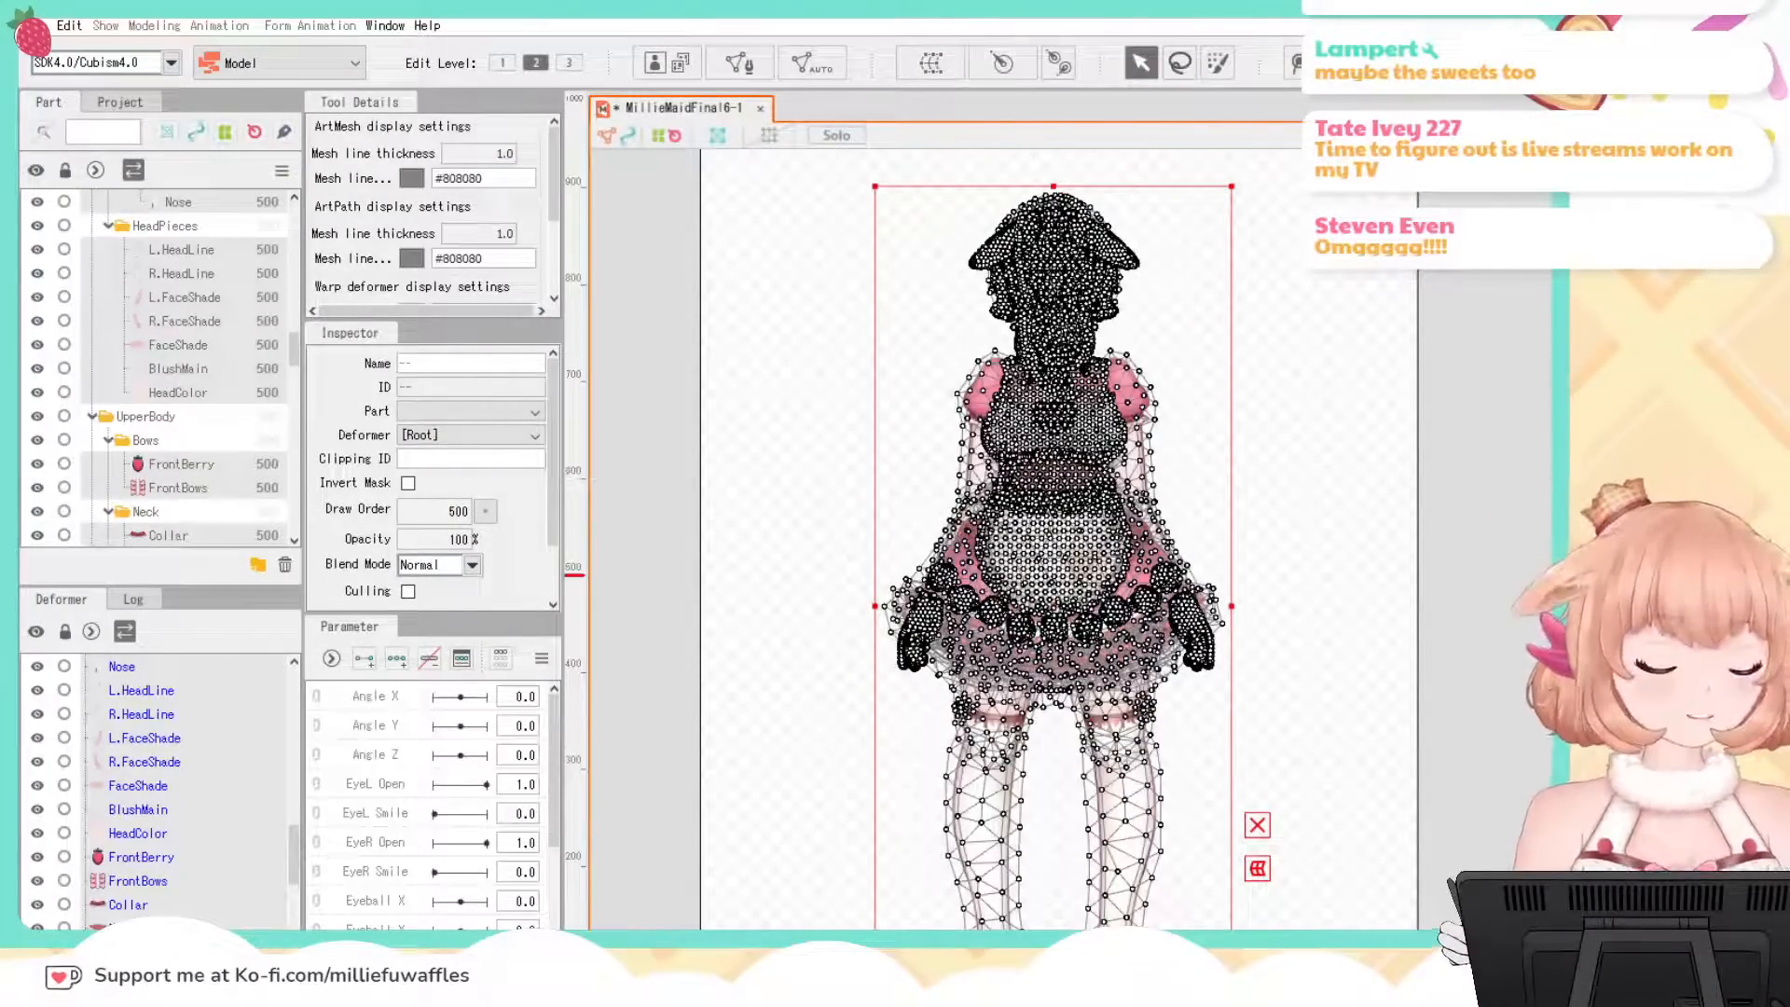
left_click(1290, 520)
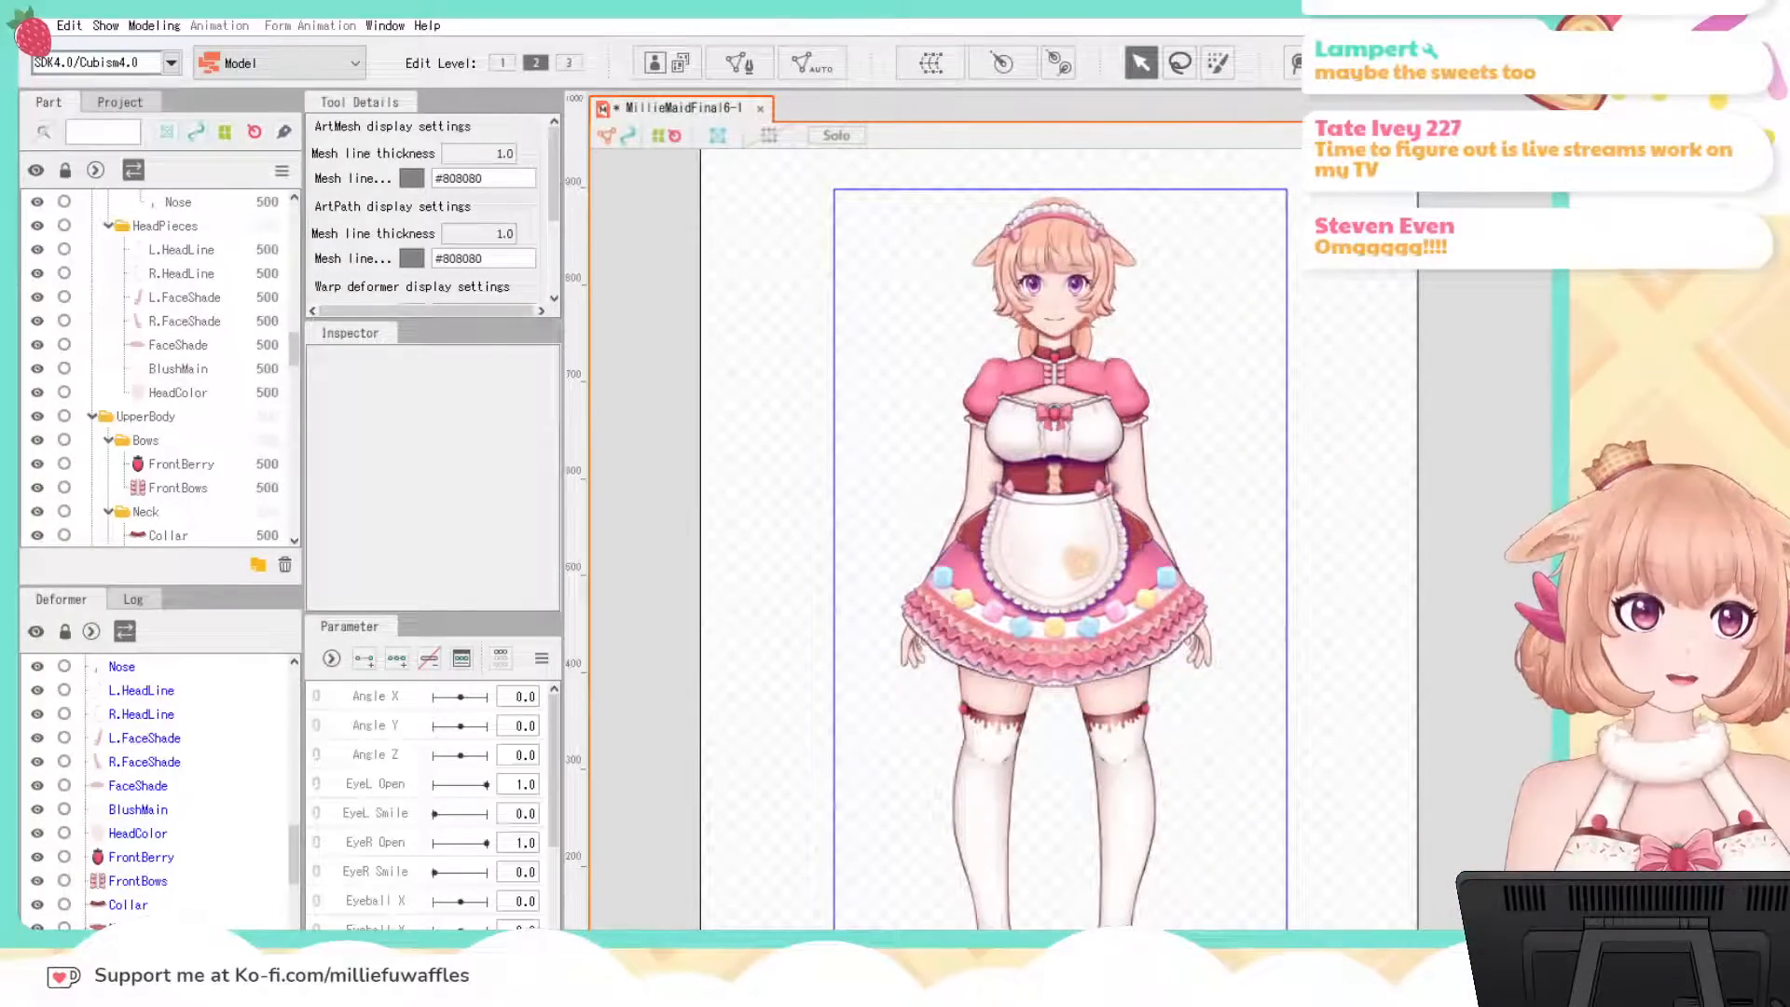
key("ctrl+a")
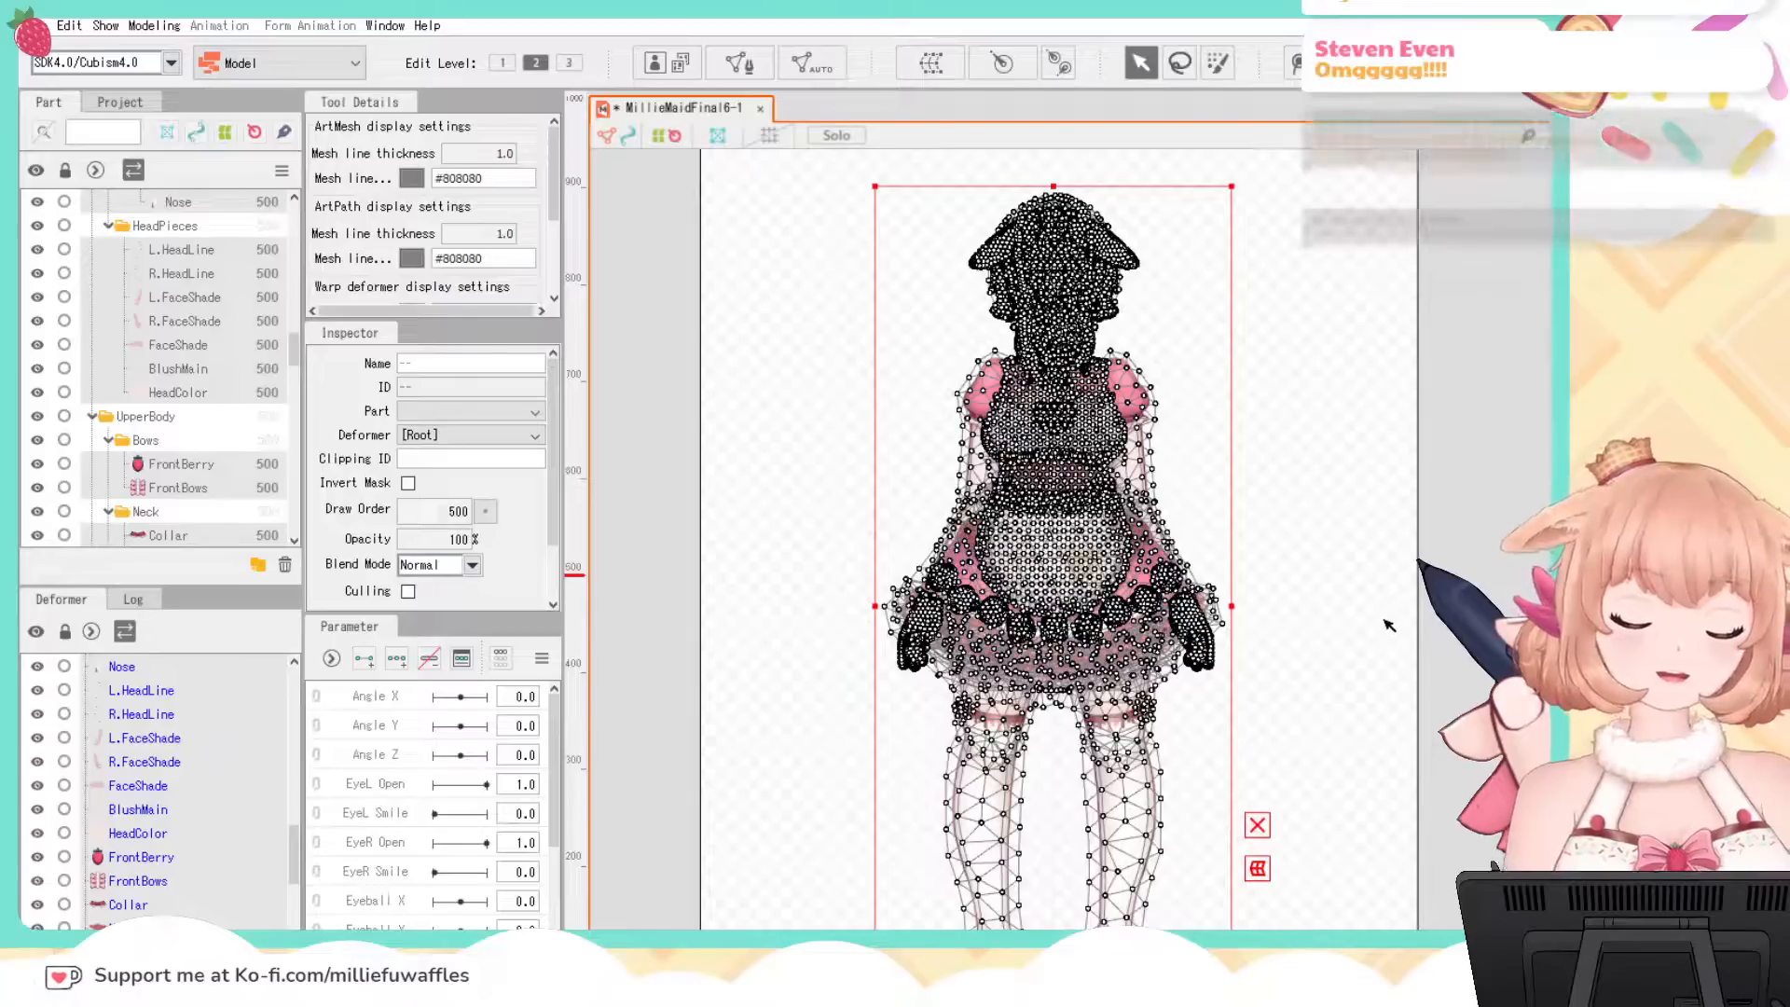
left_click(1430, 603)
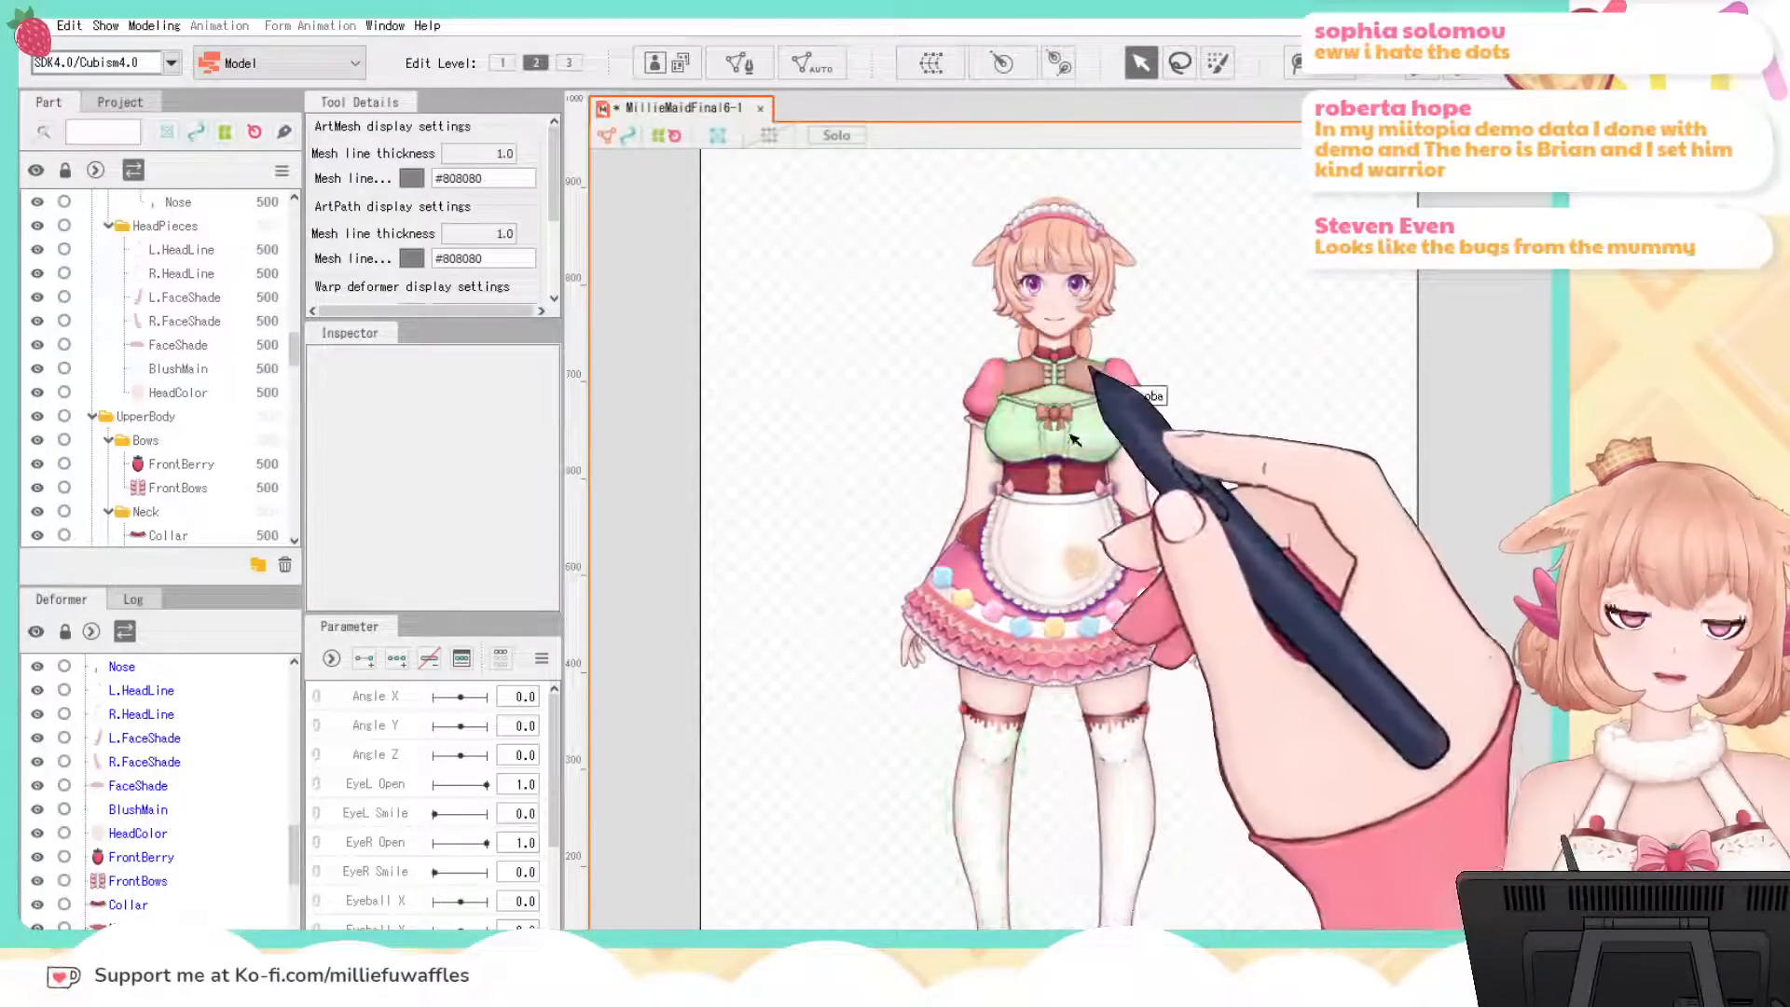
Step: Set the blend mode of the Sh.Booba shadow under the chest to Multiply
scroll(1313, 434, "up", 3)
left_click_drag(1106, 440, 1563, 463)
scroll(1450, 474, "up", 3)
scroll(1459, 440, "down", 2)
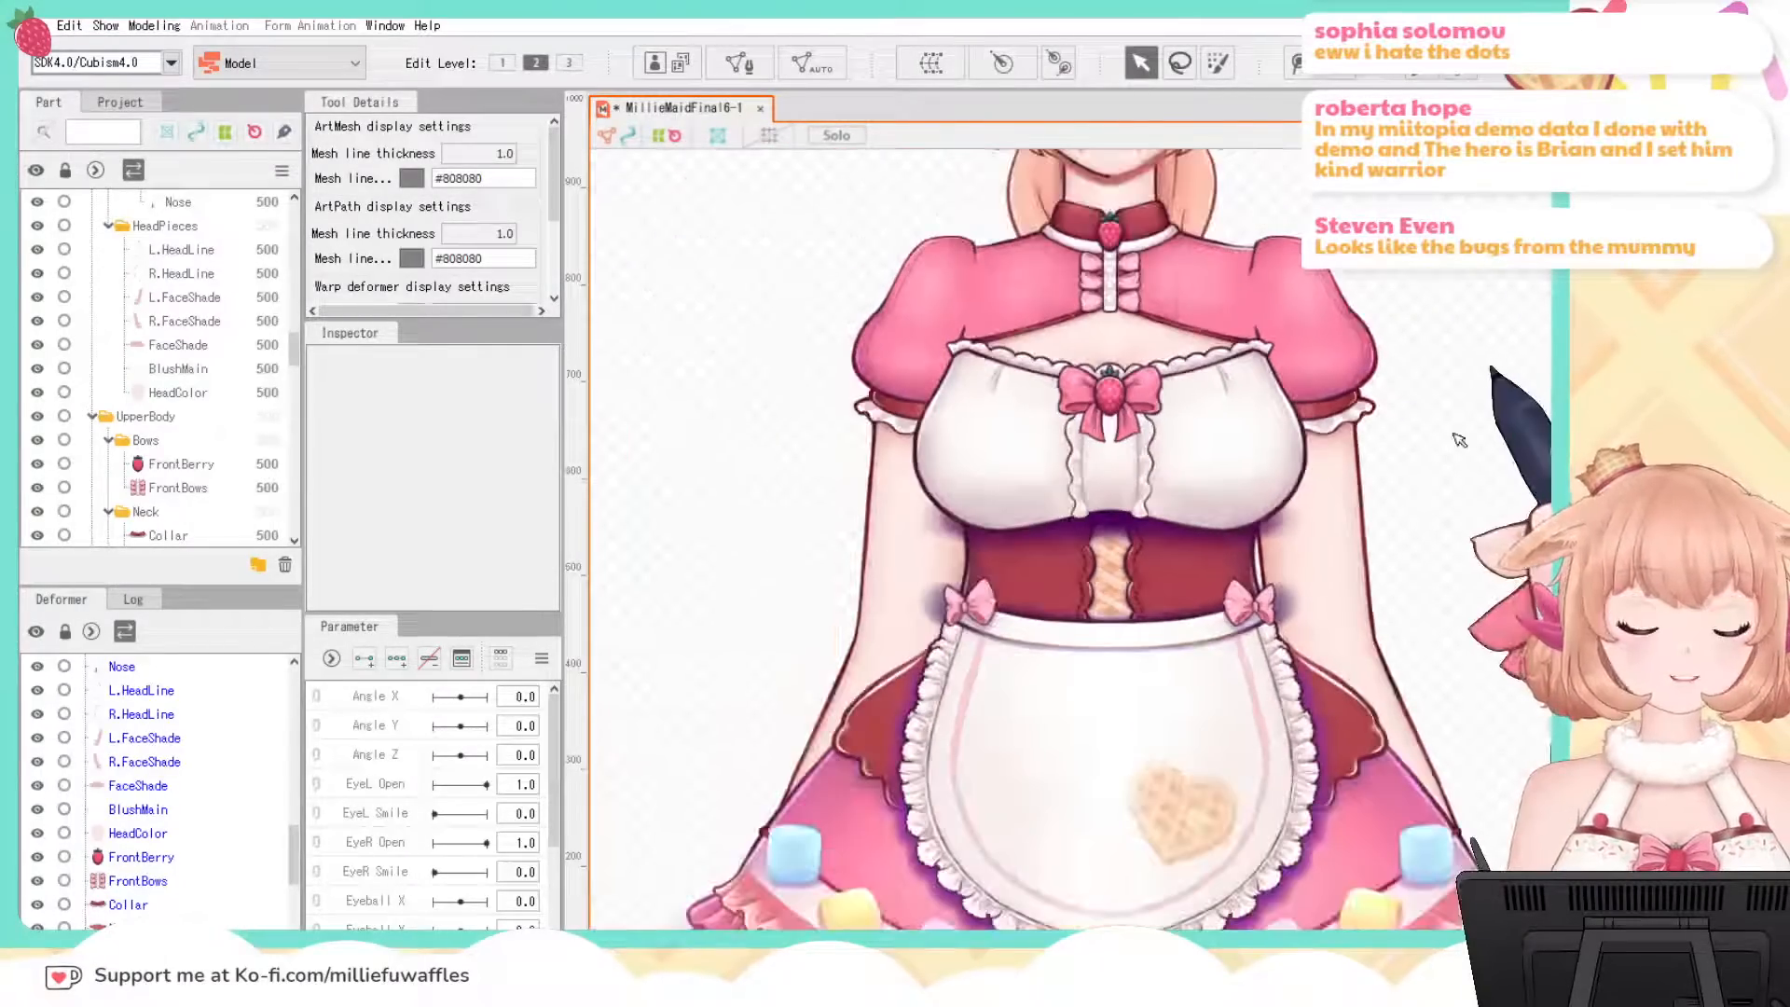
left_click_drag(1453, 451, 1358, 431)
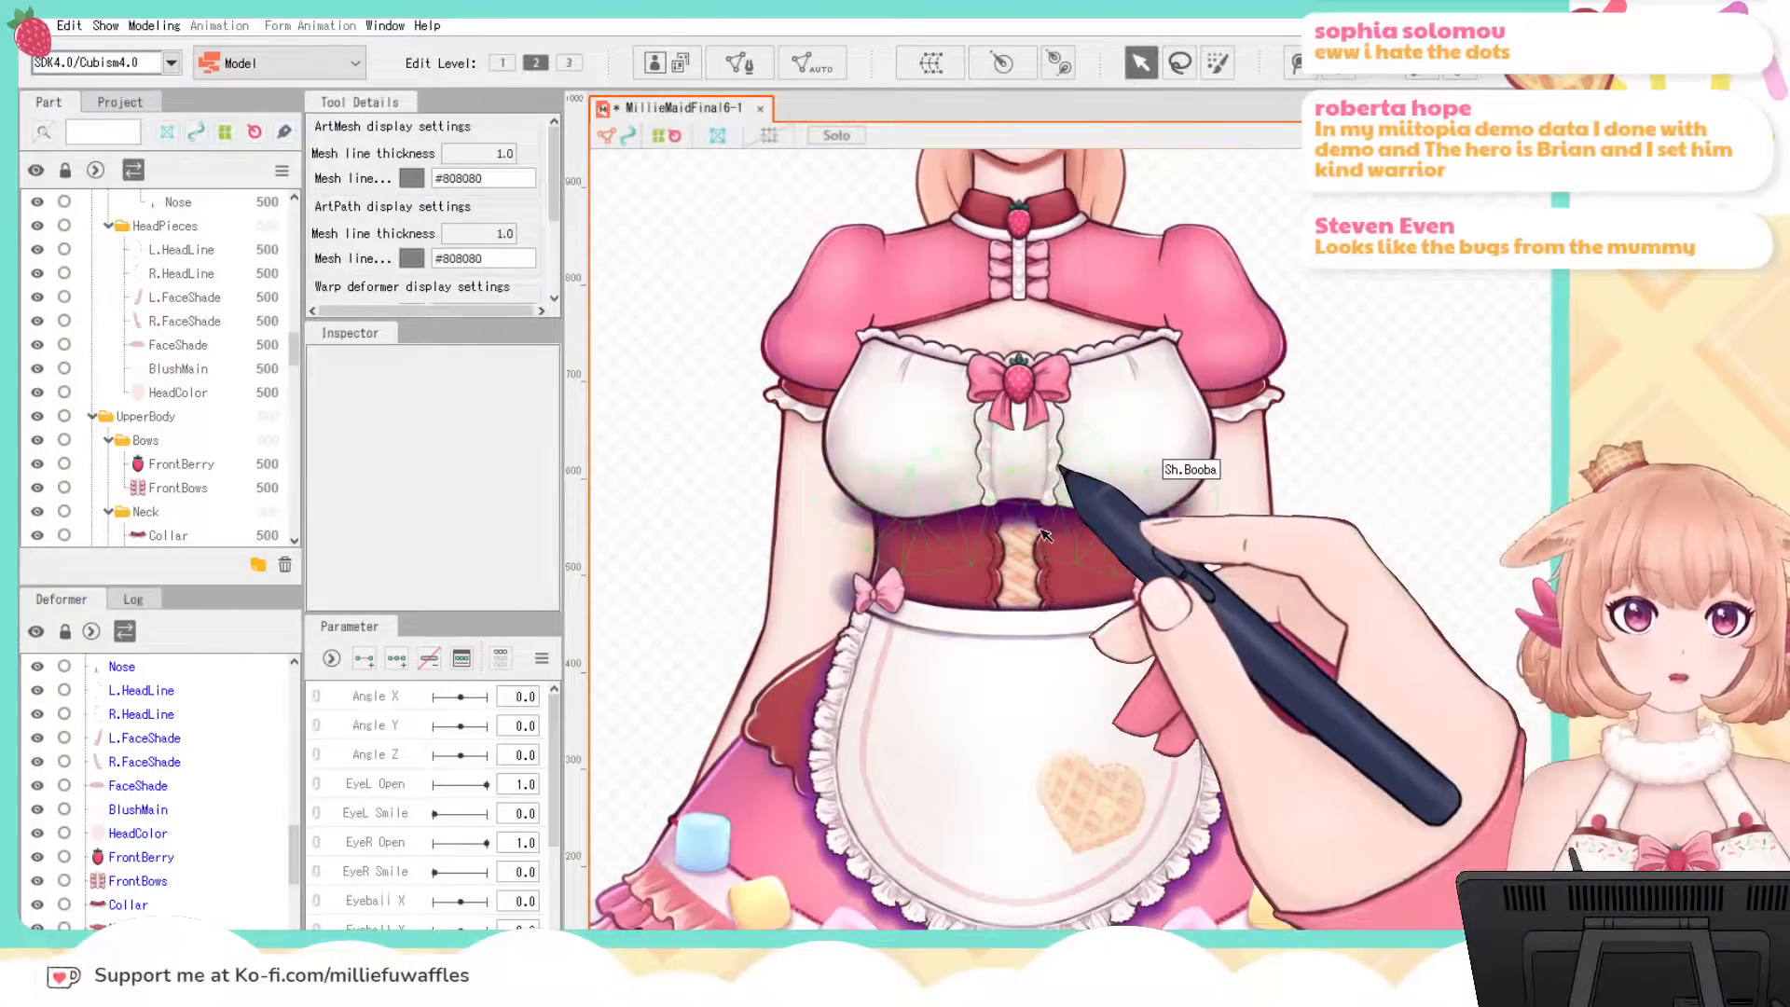
left_click(1156, 466)
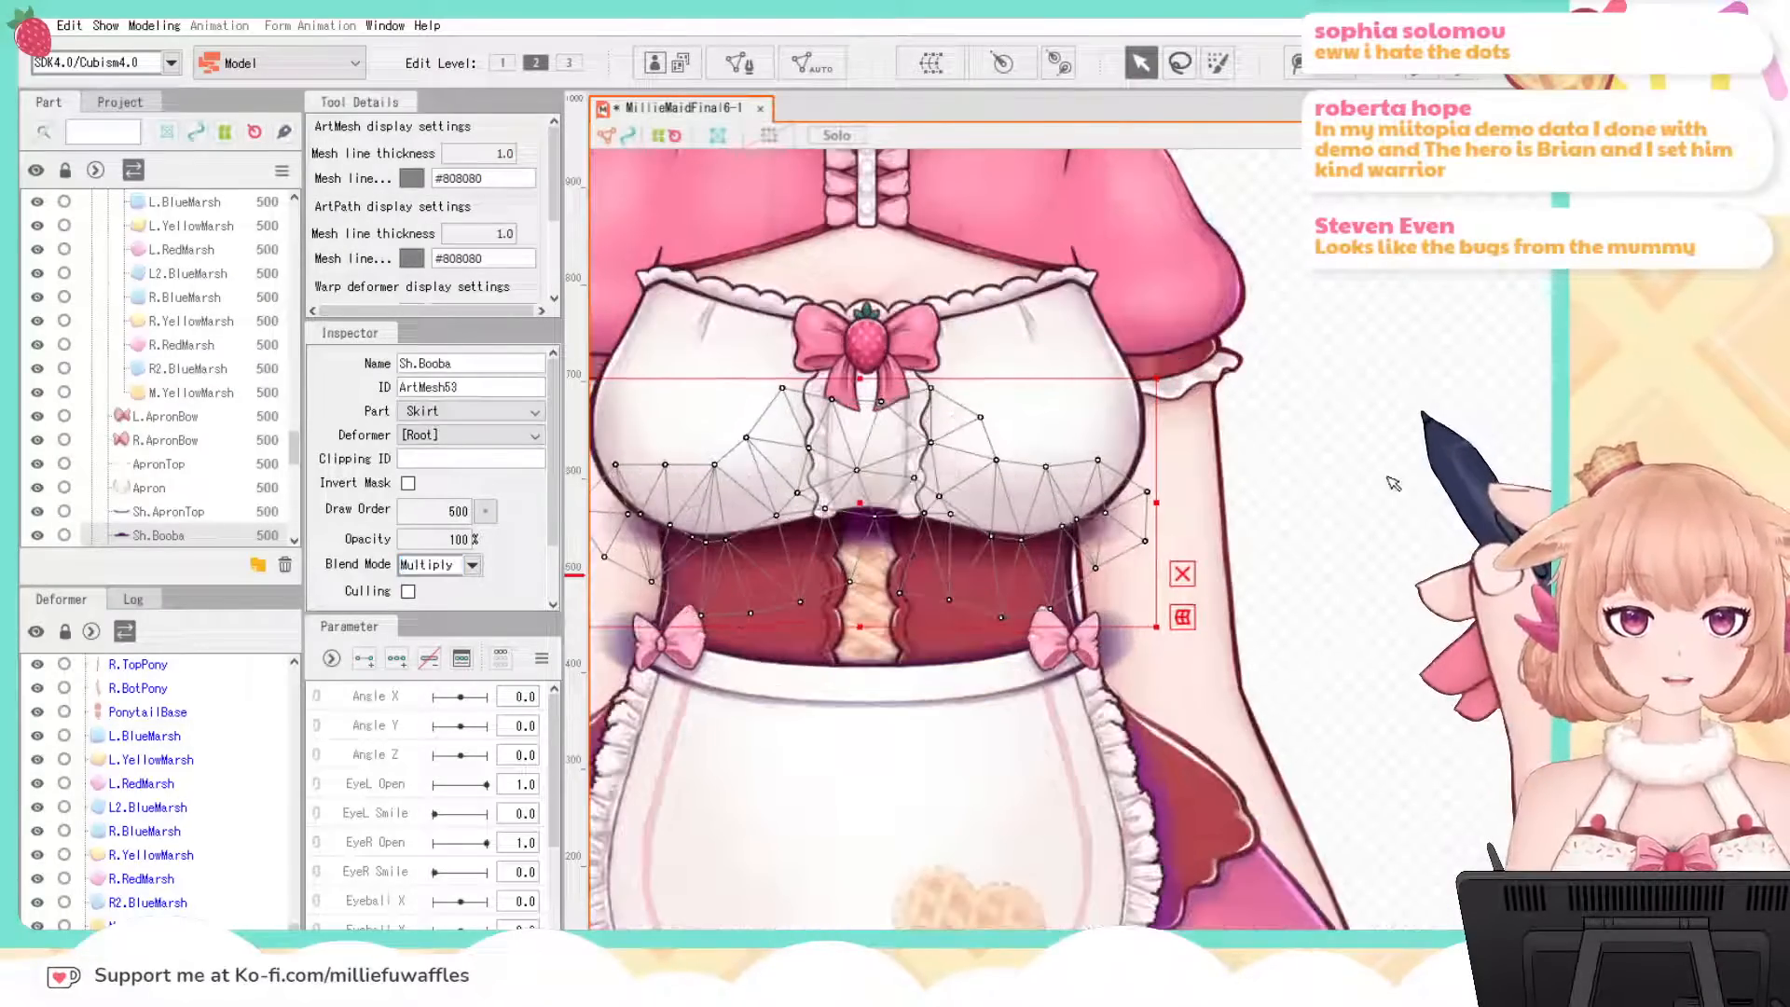
scroll(1417, 479, "up", 3)
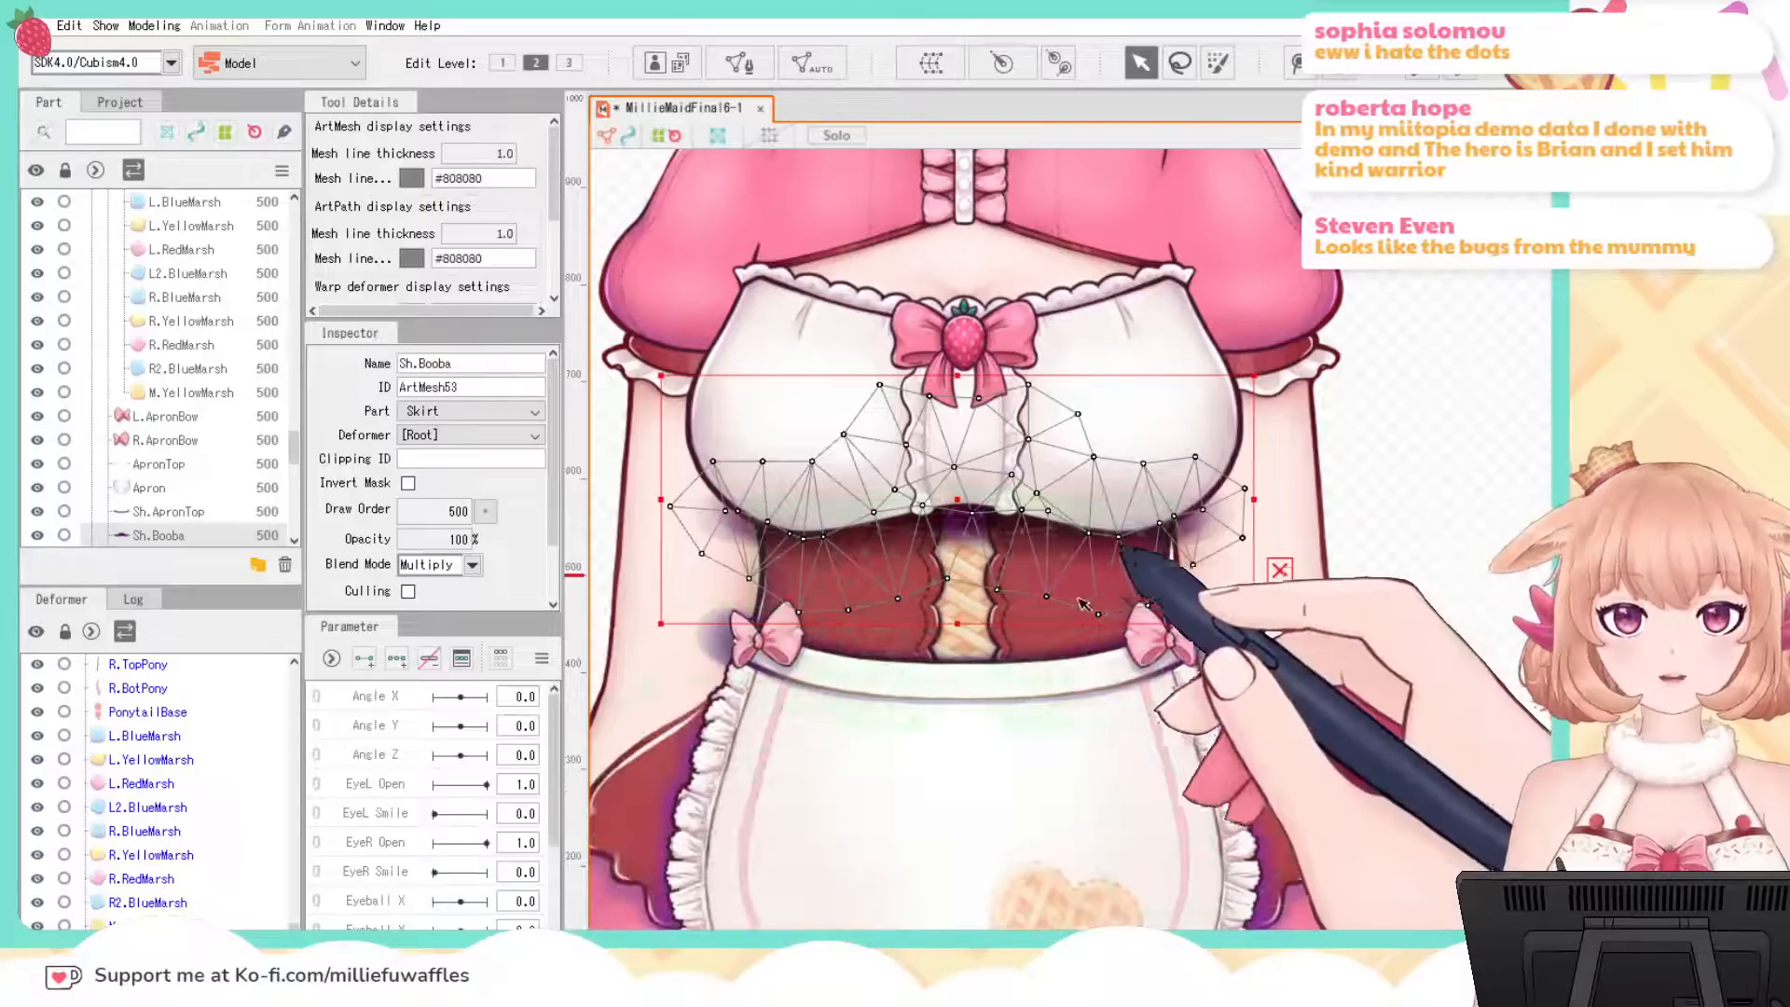
Step: Clip the Sh.Booba shadow to the corset by copying the corset's ID, ChocoCorset, into the shadow's clipping ID
left_click(847, 597)
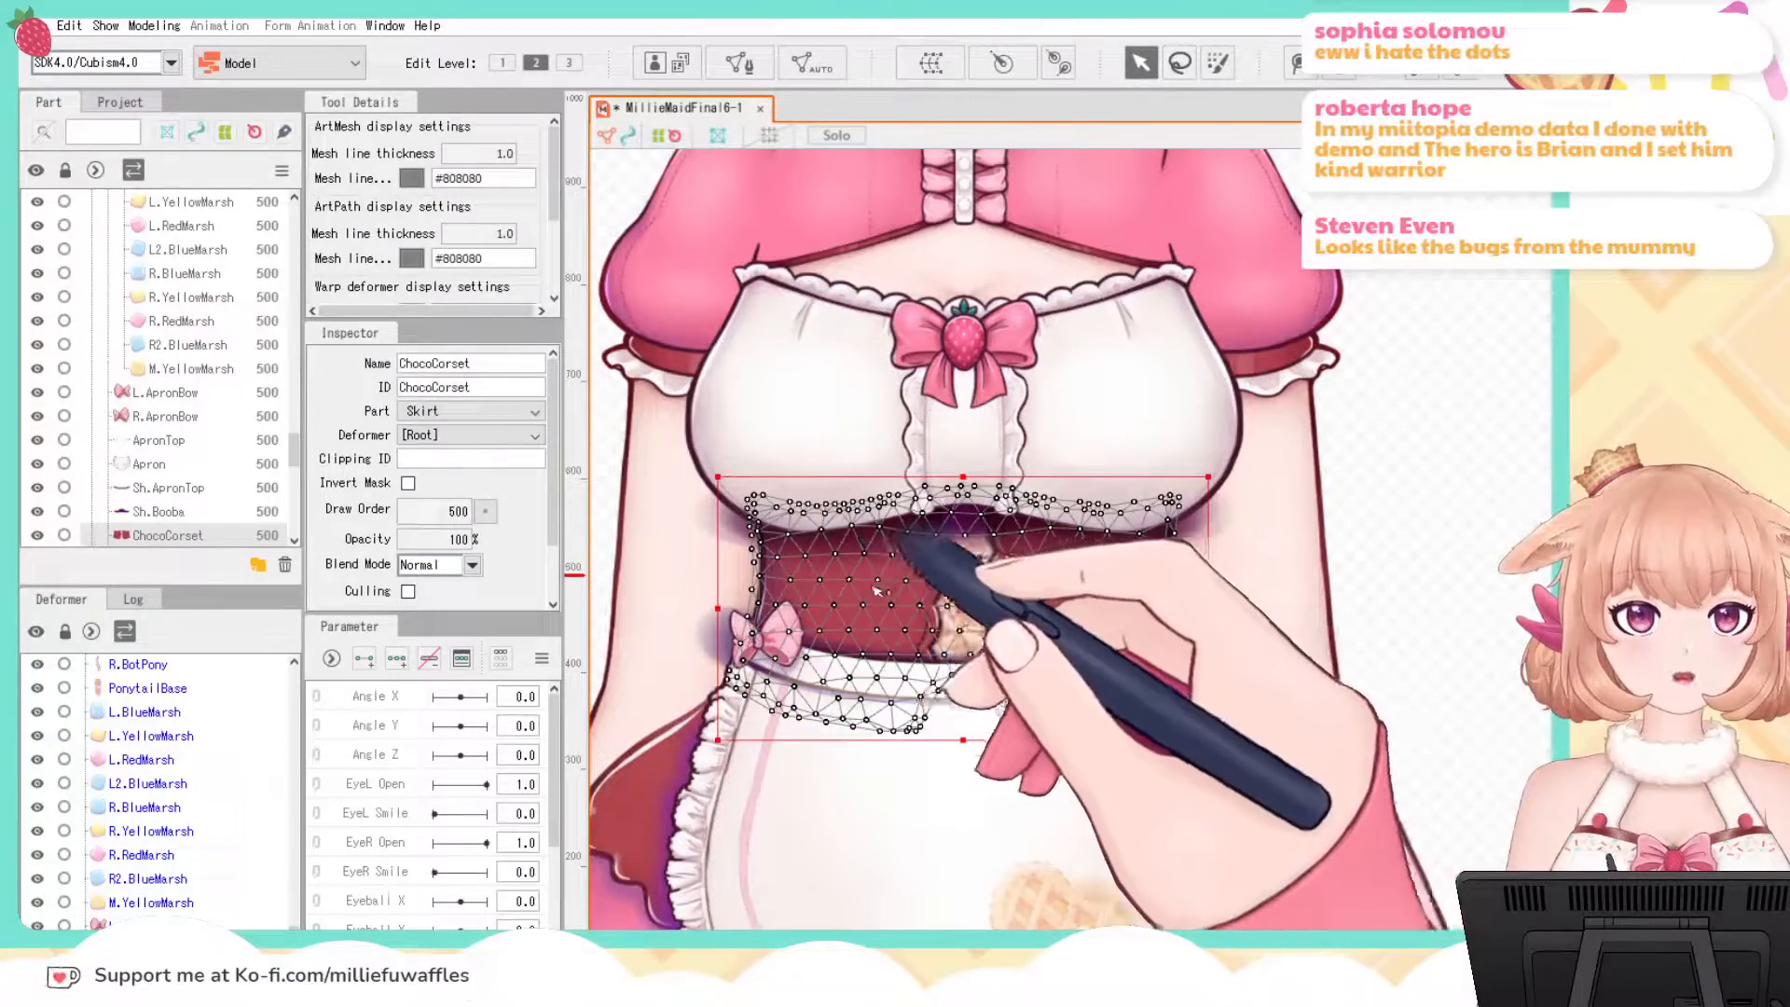
double_click(490, 386)
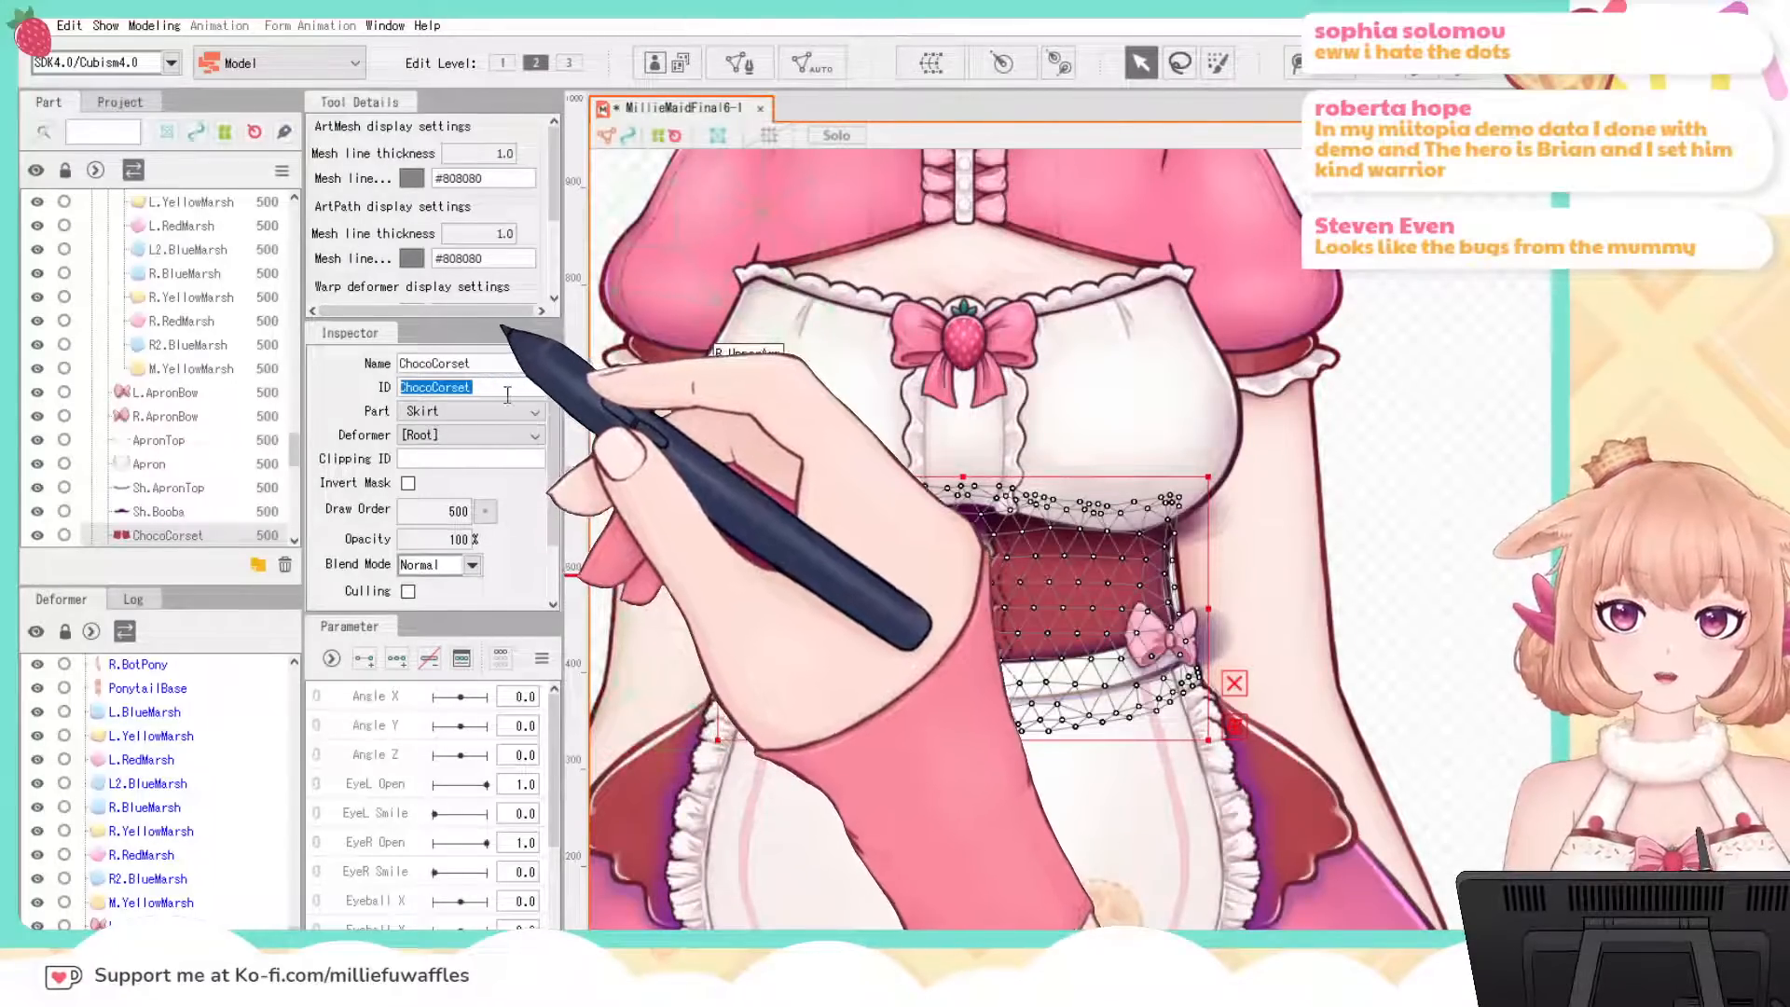
left_click(484, 390)
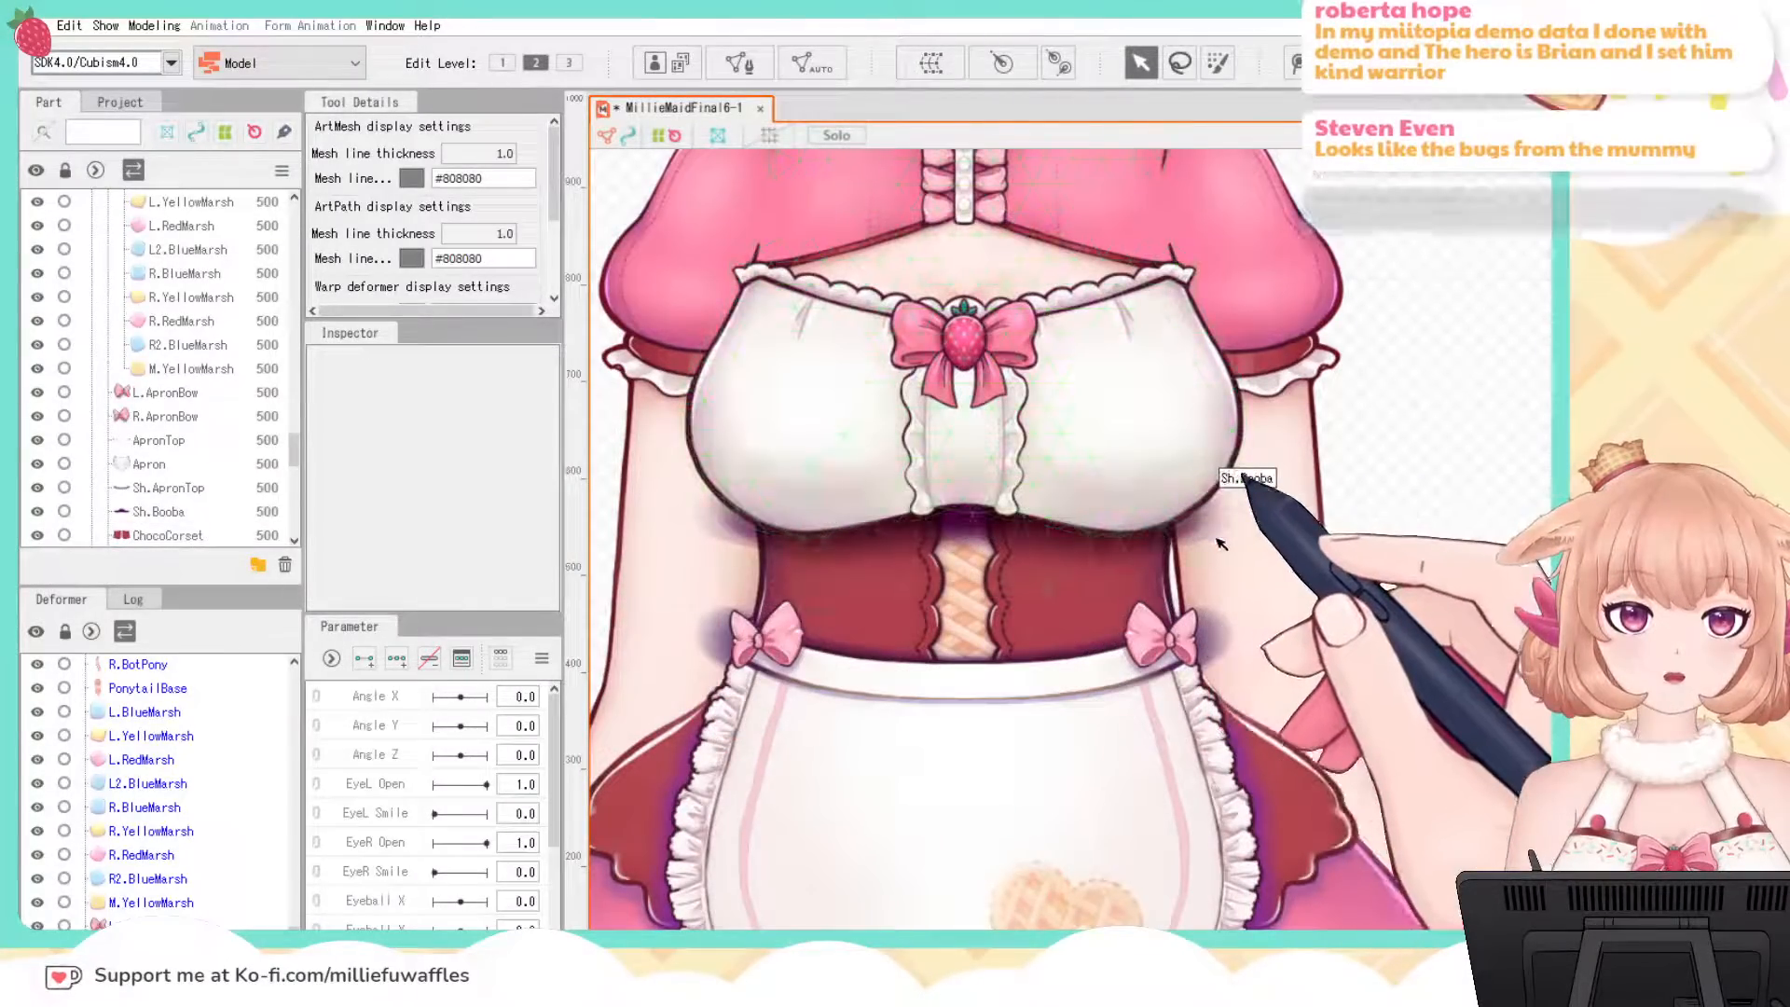
left_click(699, 508)
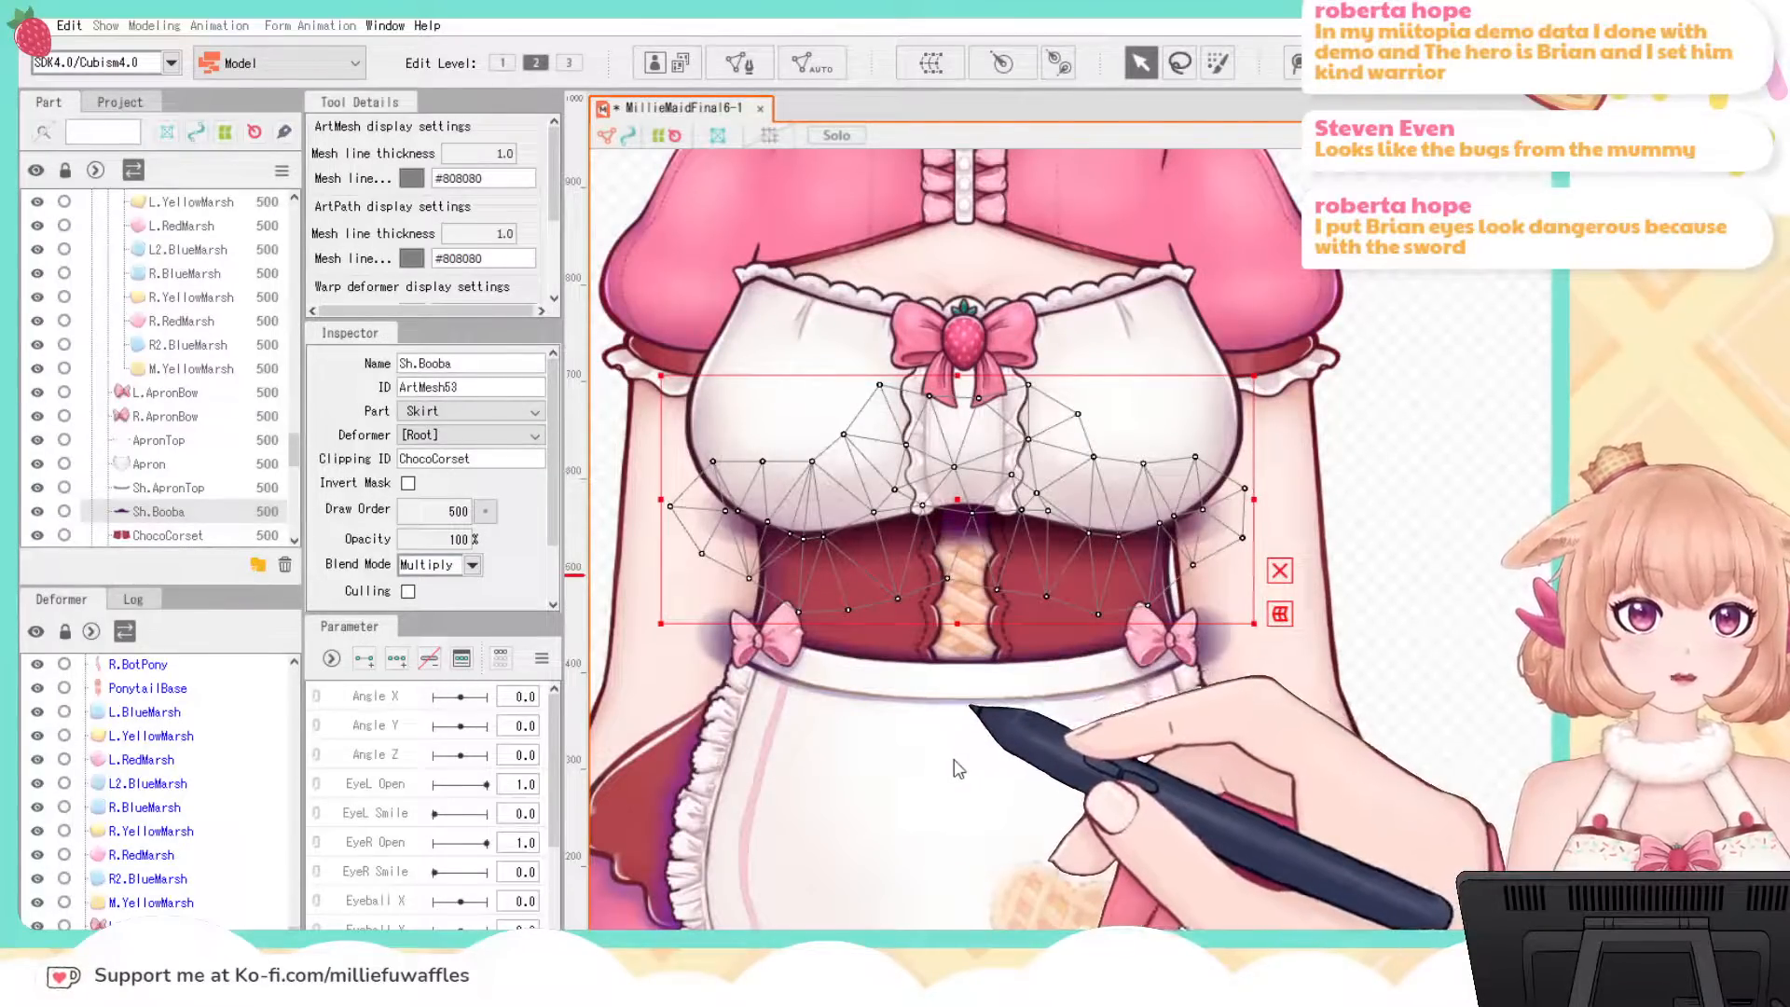
left_click(1488, 531)
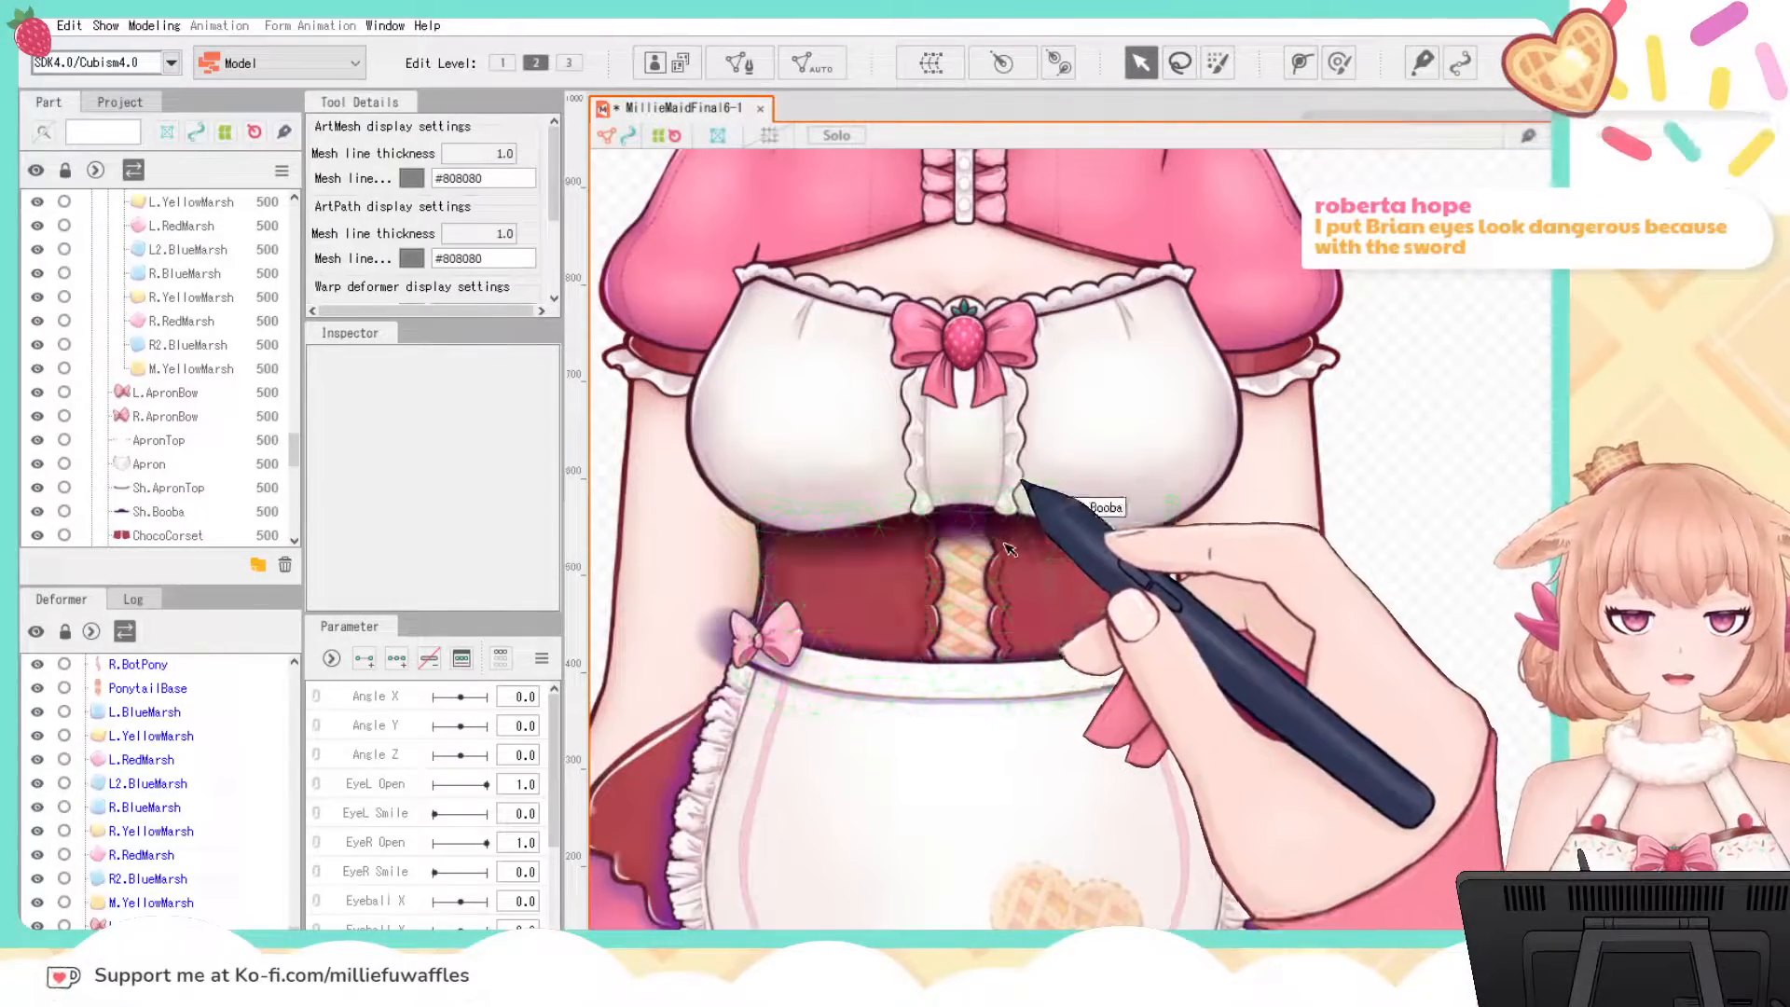
Step: Set the opacity of the Sh.Booba shadow to 50%, and clear the selection
left_click(1009, 550)
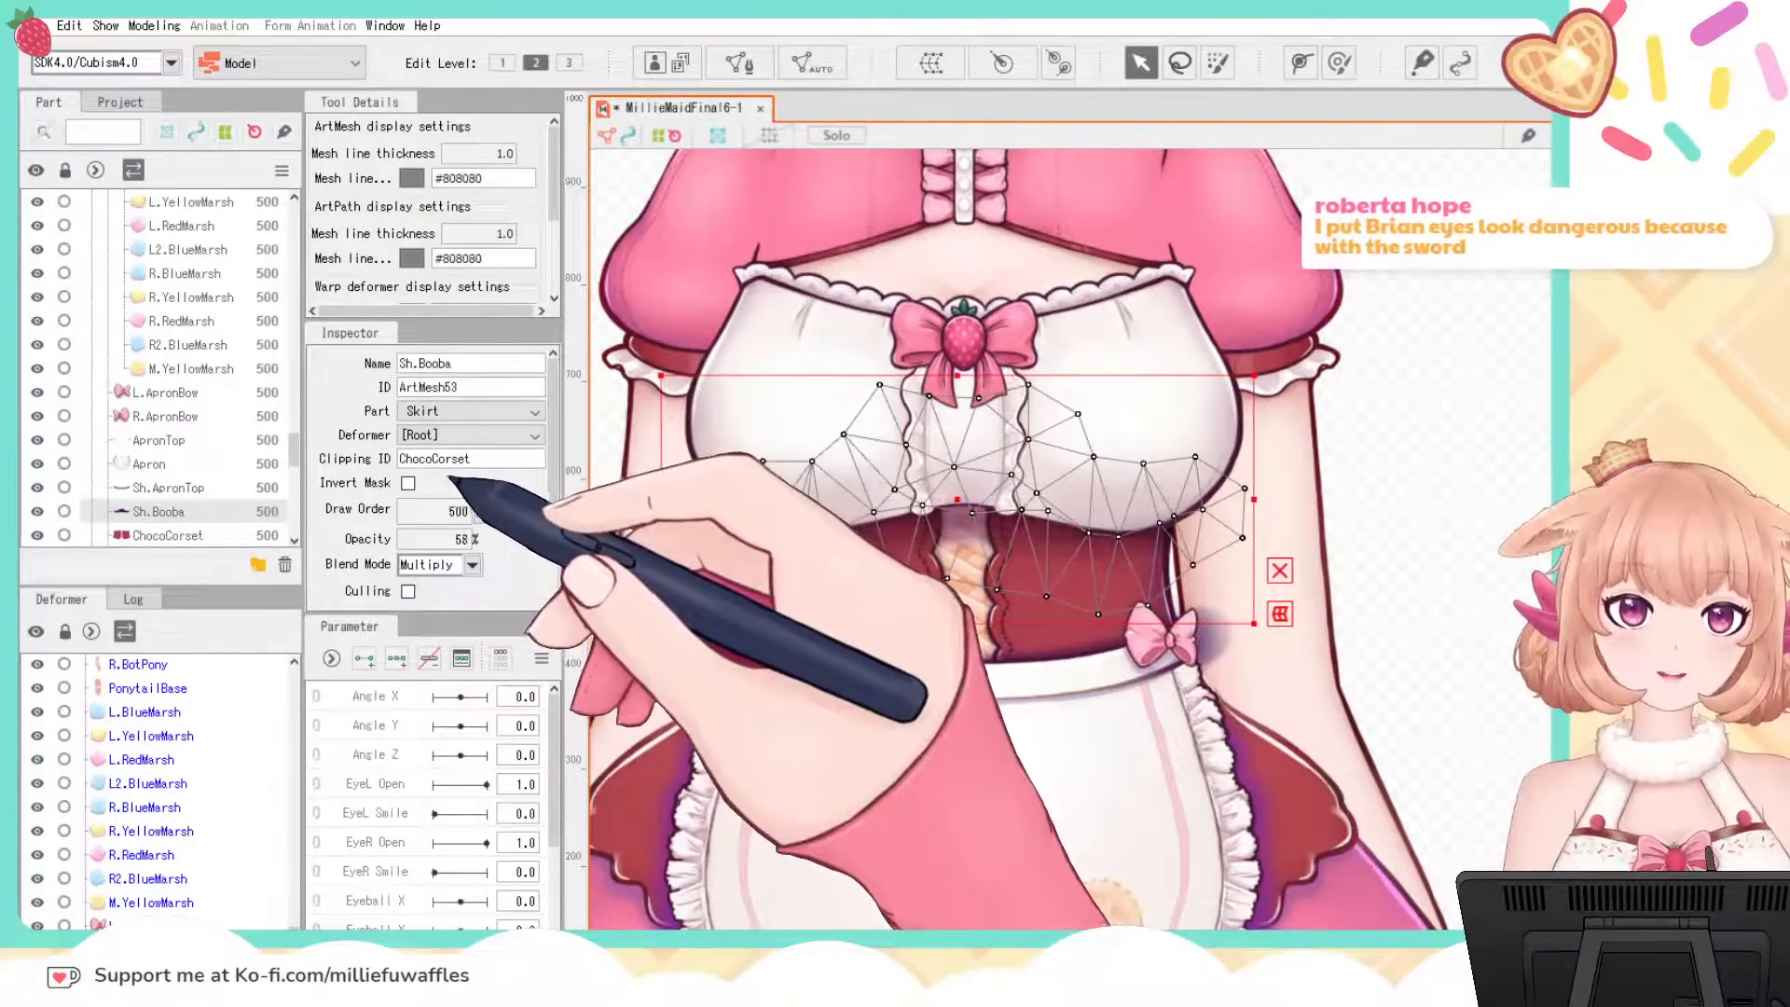
left_click_drag(449, 539, 455, 538)
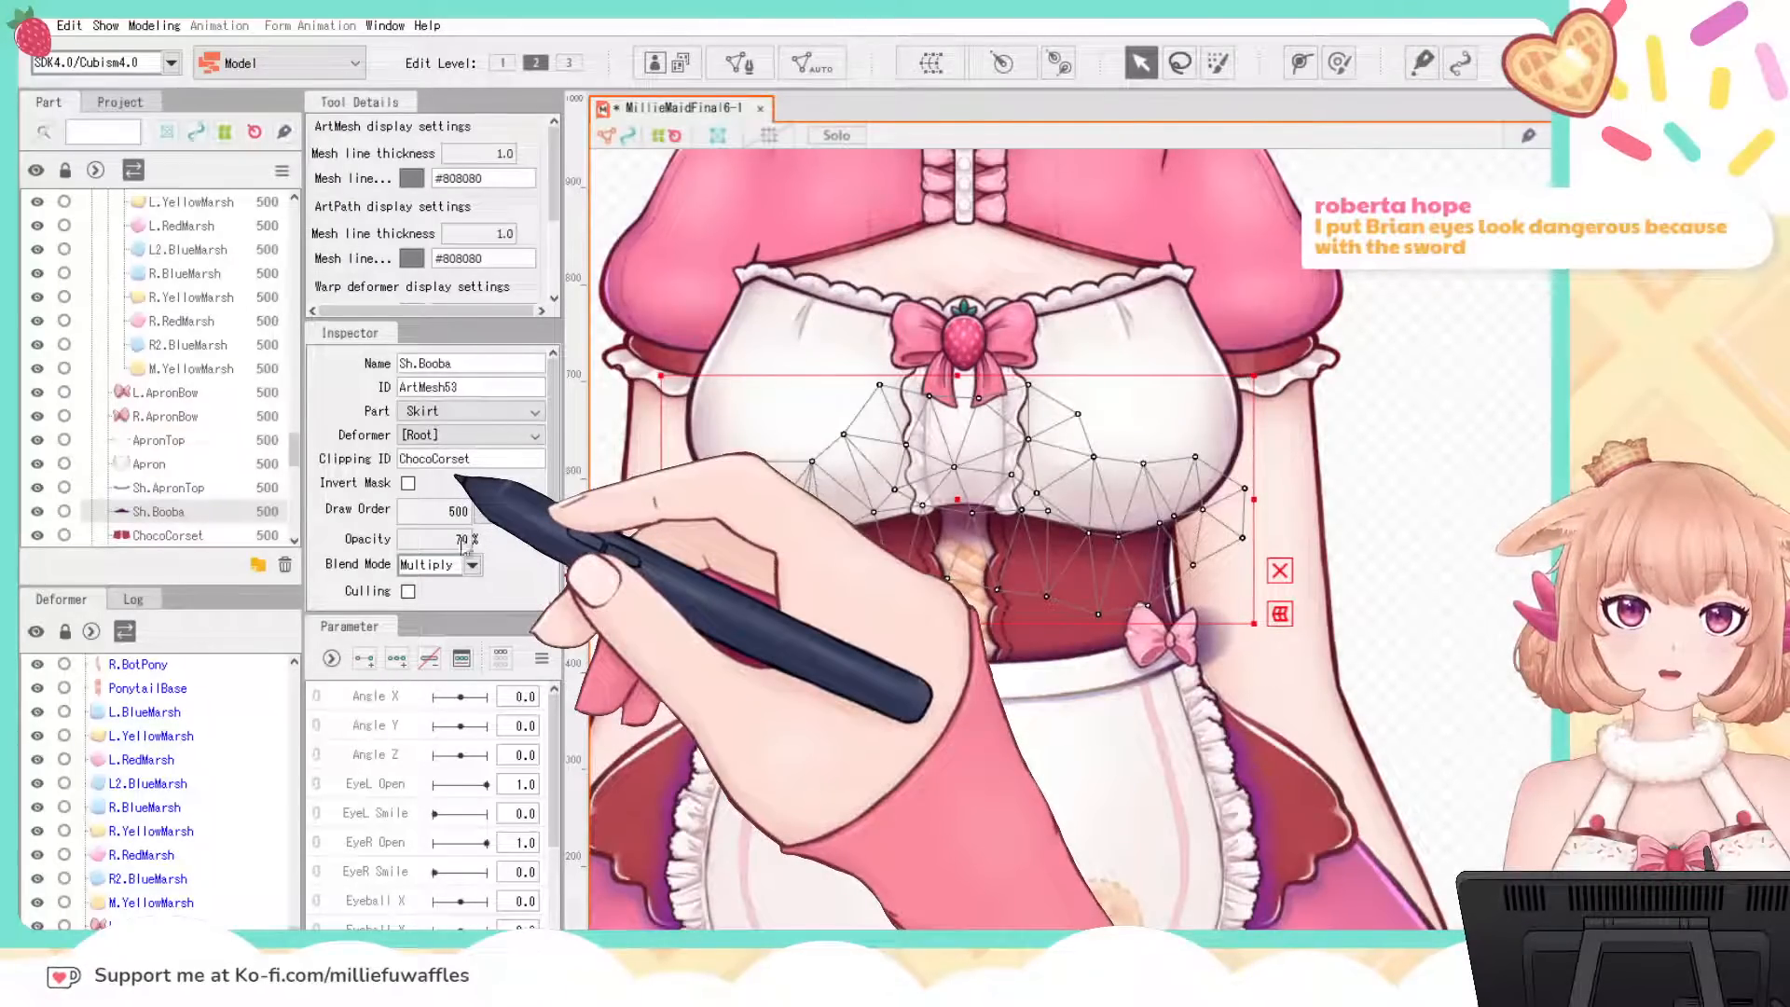
left_click(1461, 541)
scroll(1460, 541, "down", 5)
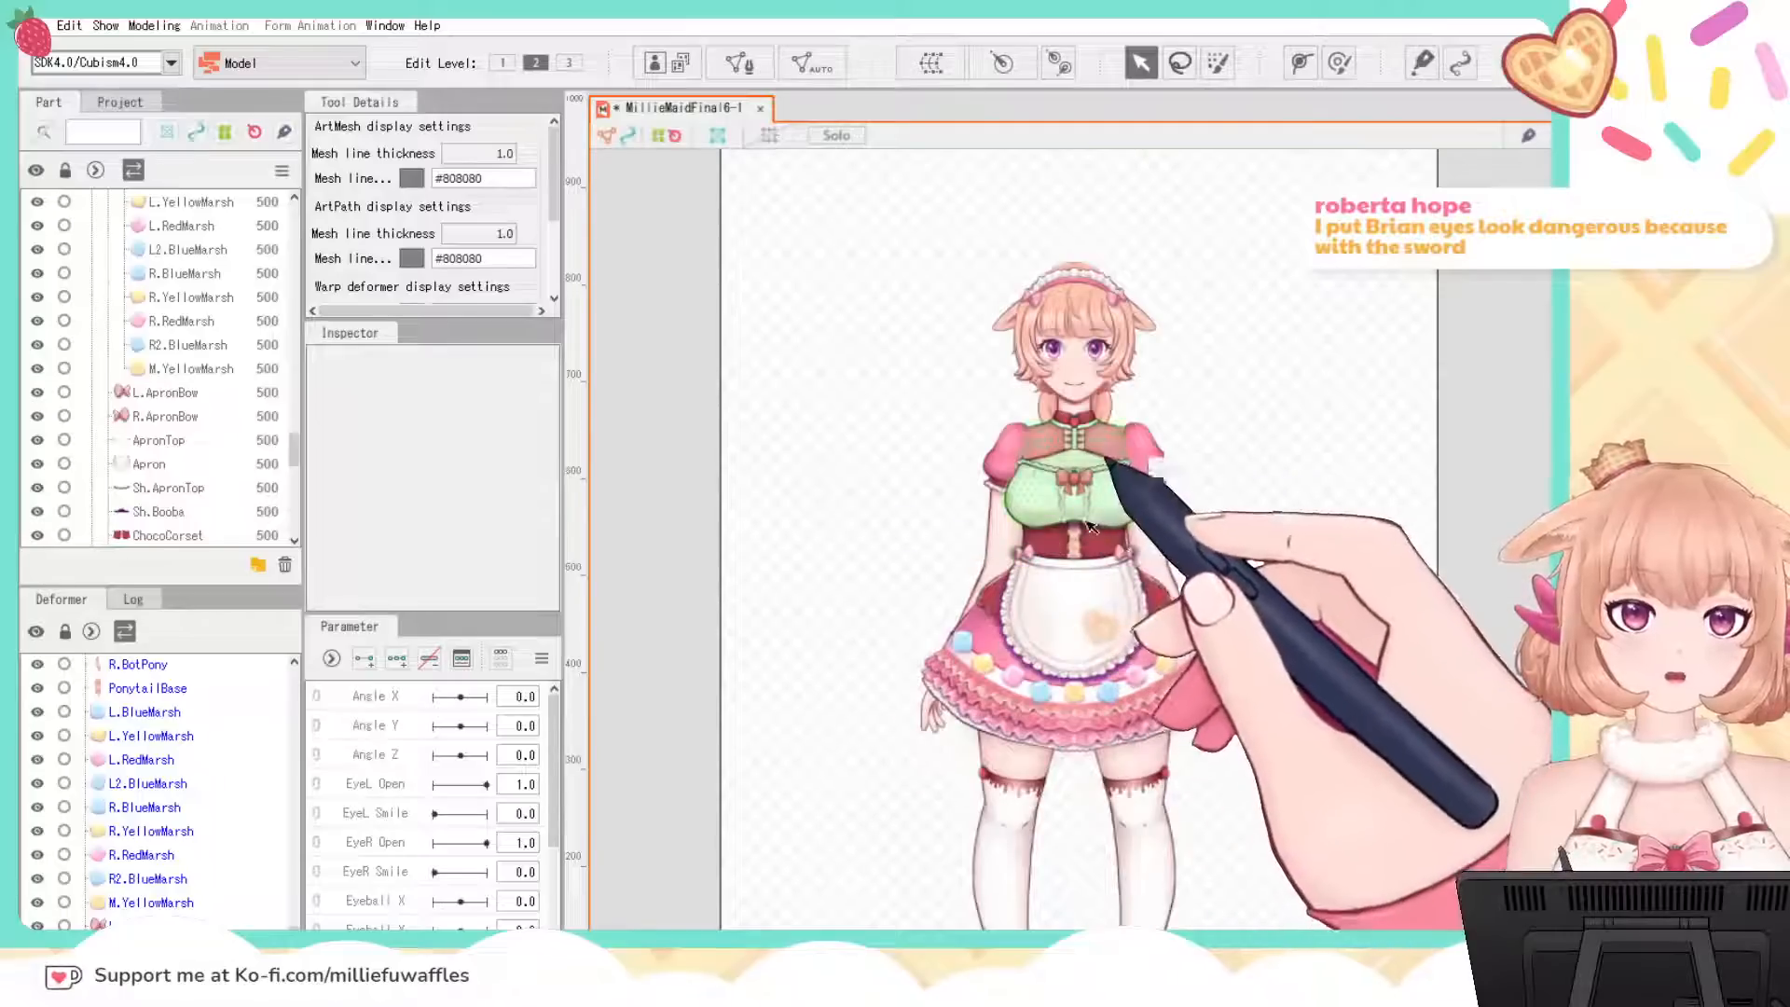
left_click(1128, 484)
left_click_drag(449, 537, 431, 537)
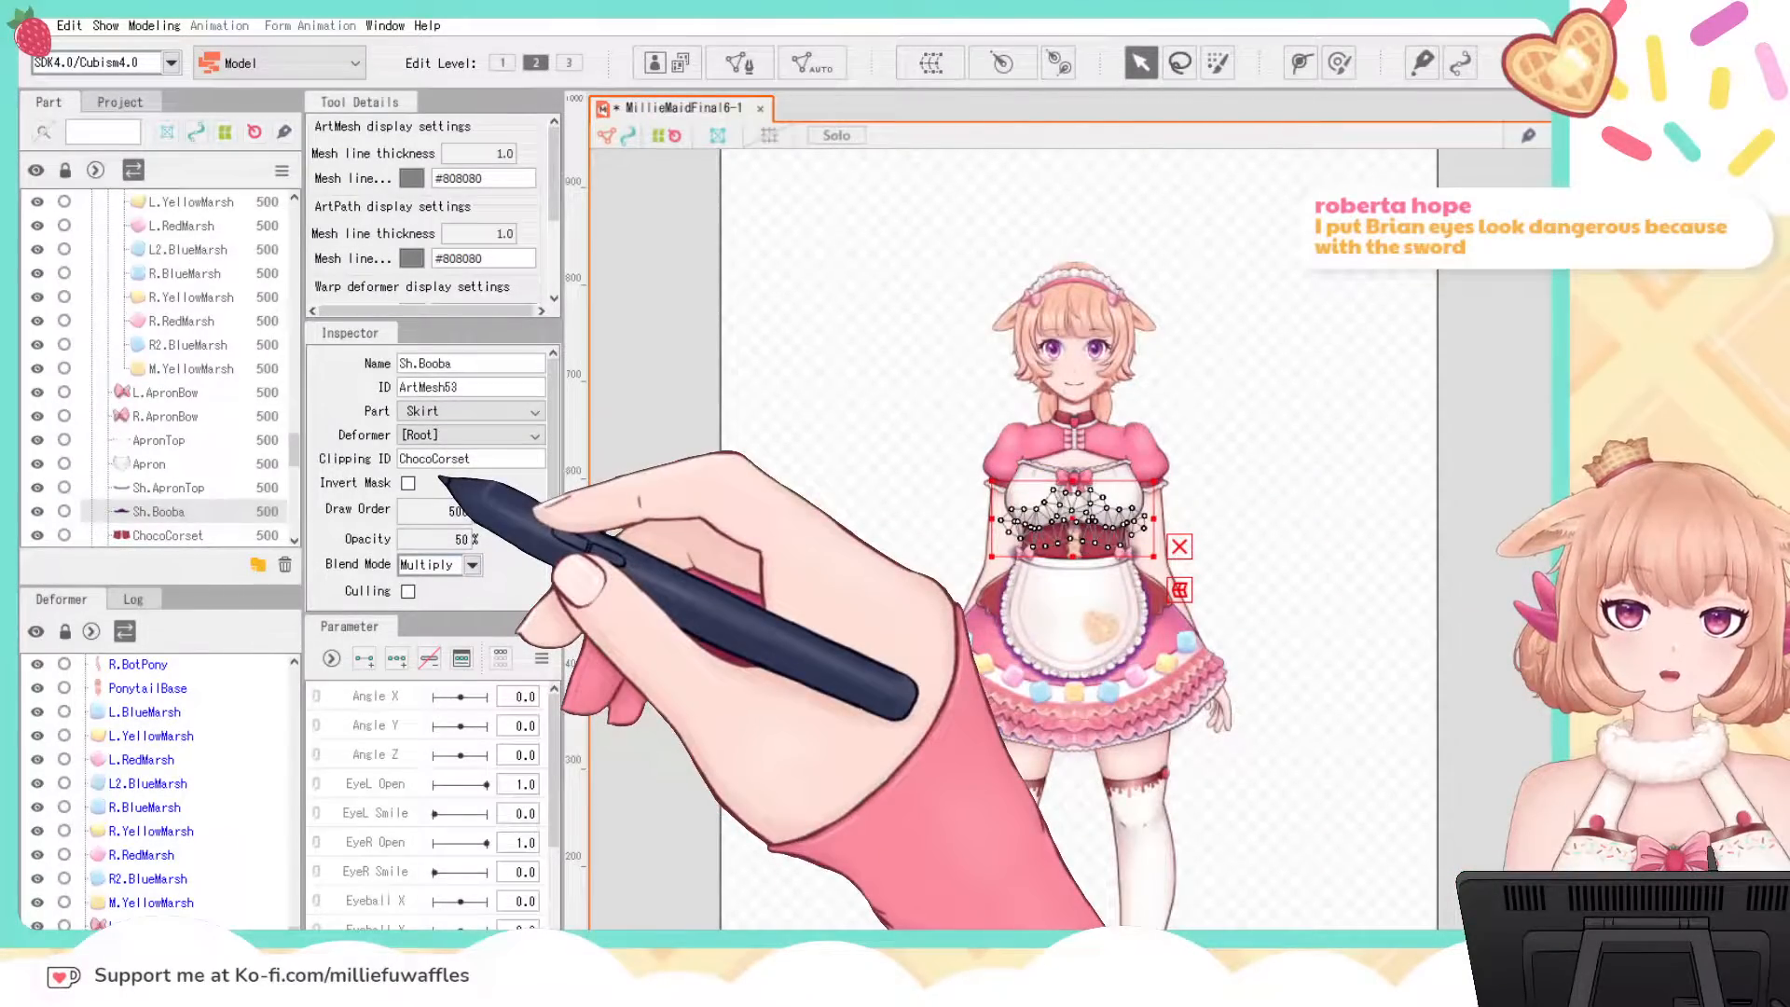
left_click(1275, 595)
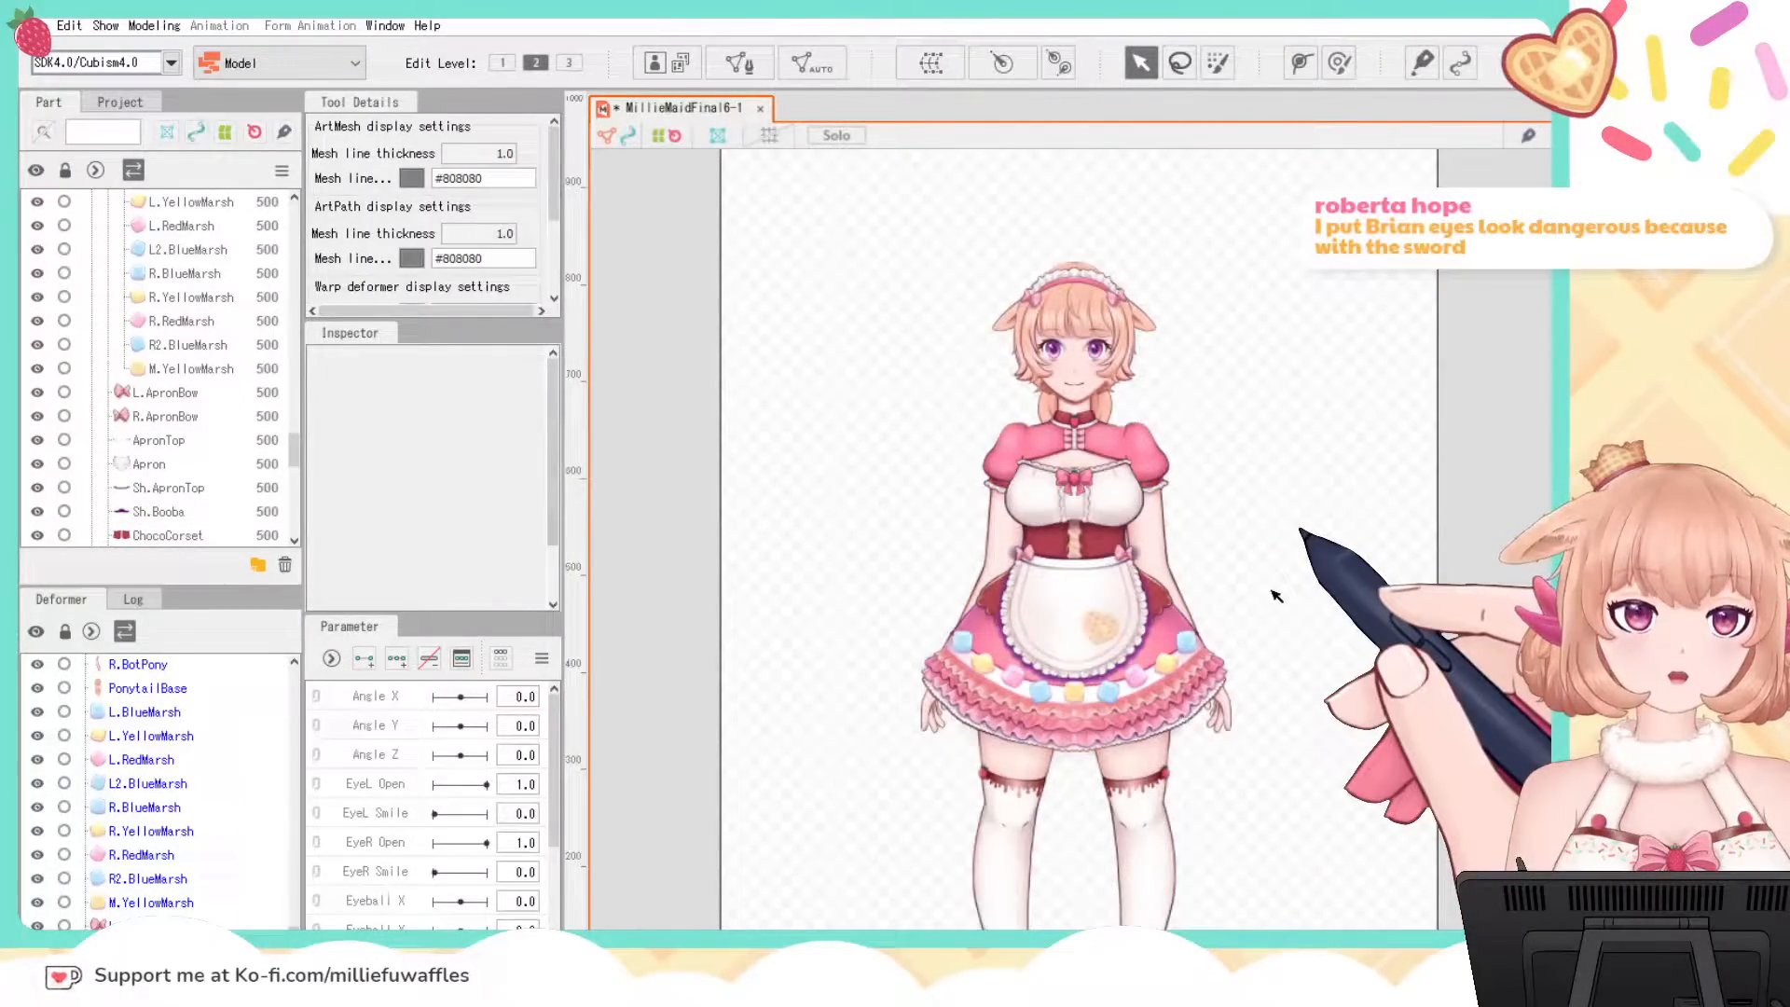
Step: Set the Sh.ApronTop shadow's blend mode to Multiply and its clipping ID to ChocoCorset
scroll(1276, 595, "up", 5)
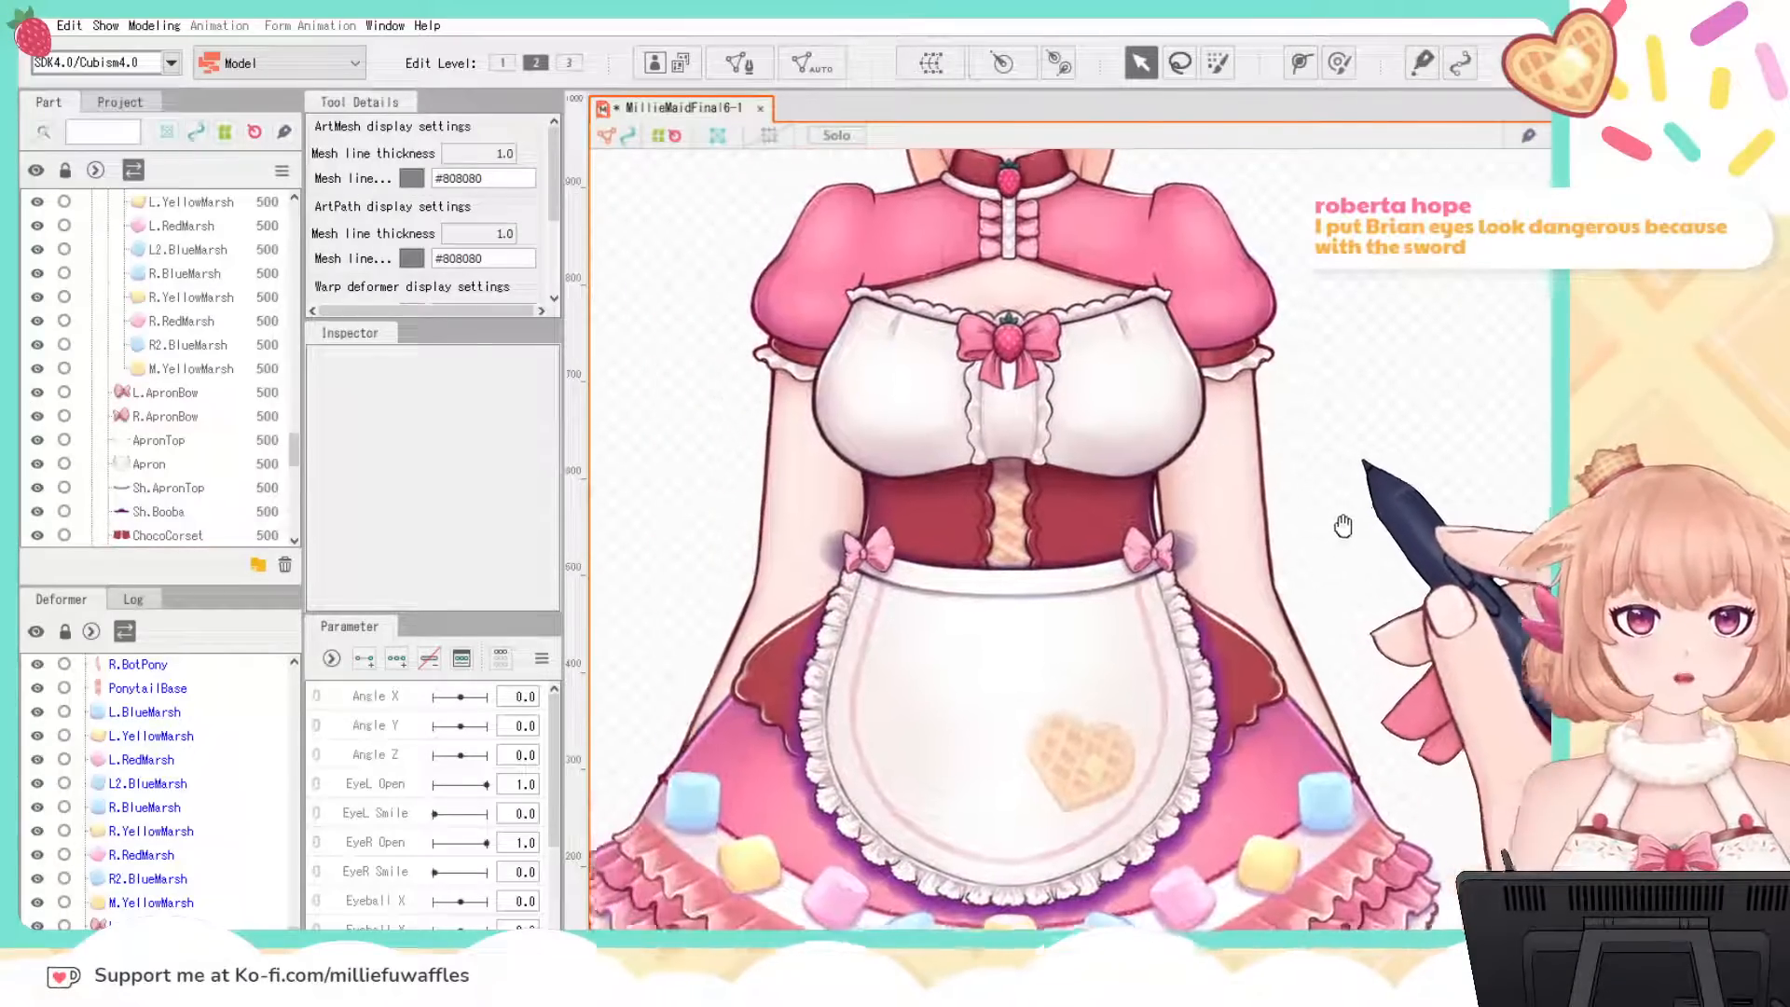
left_click_drag(1313, 544, 1372, 578)
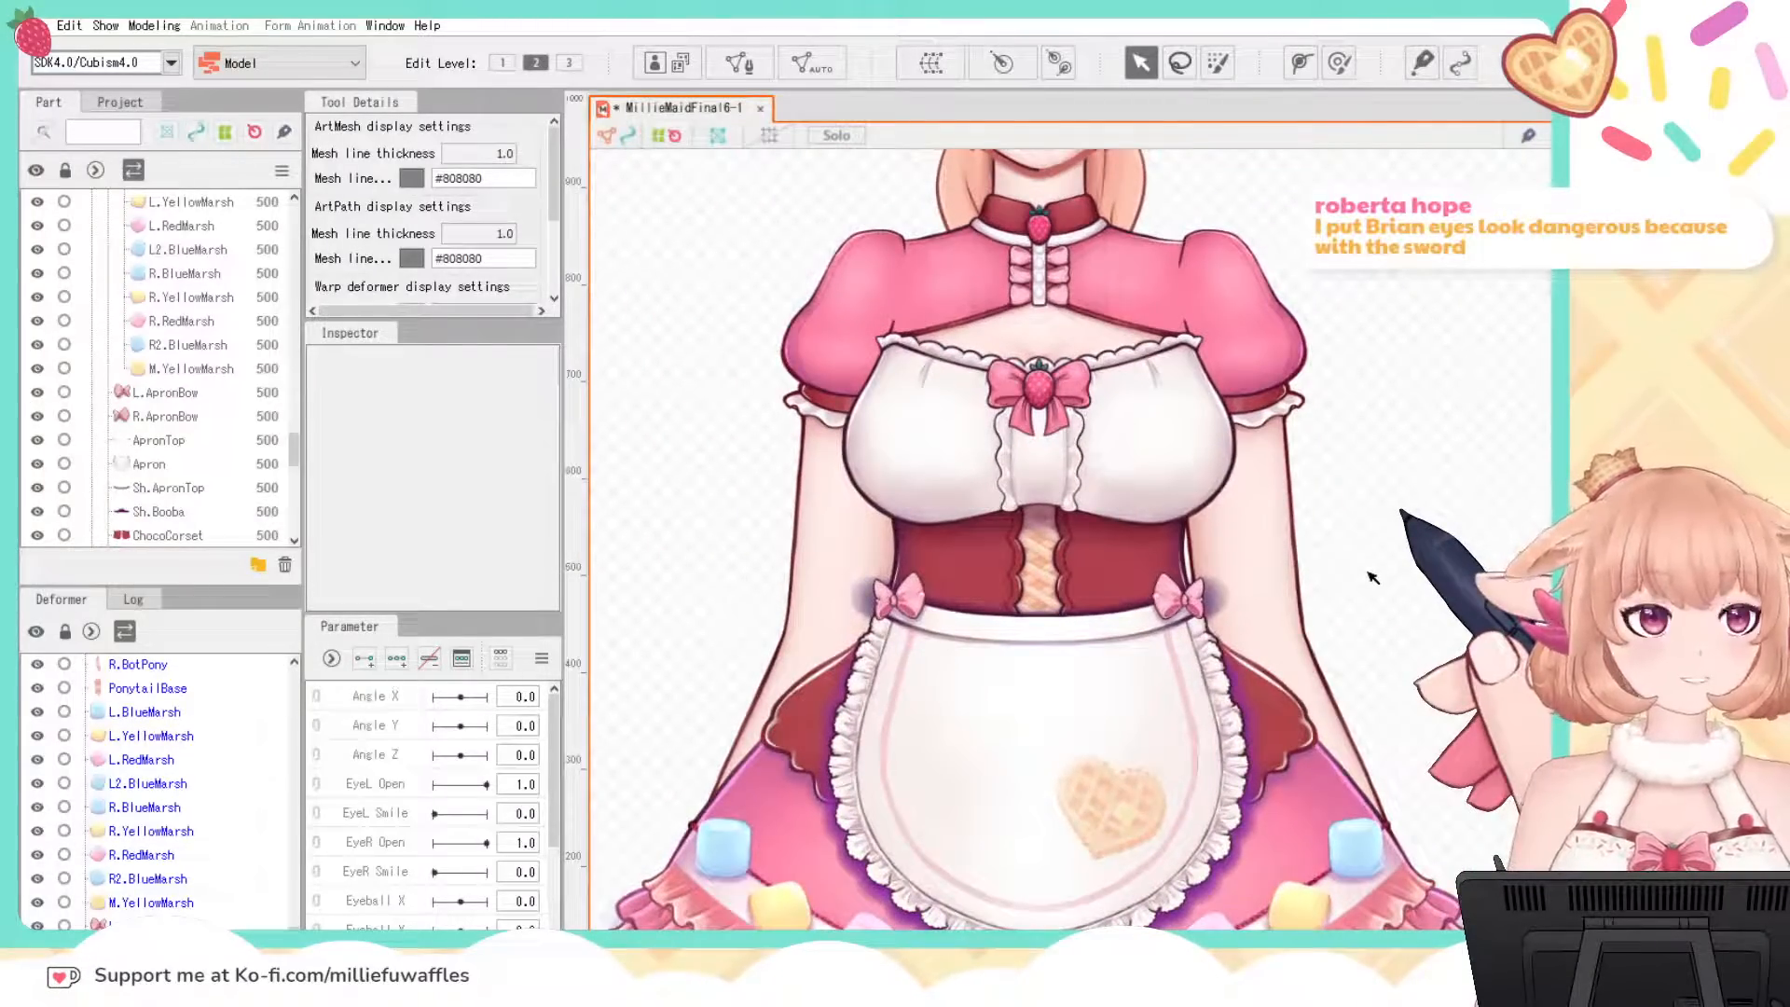
scroll(1364, 576, "up", 1)
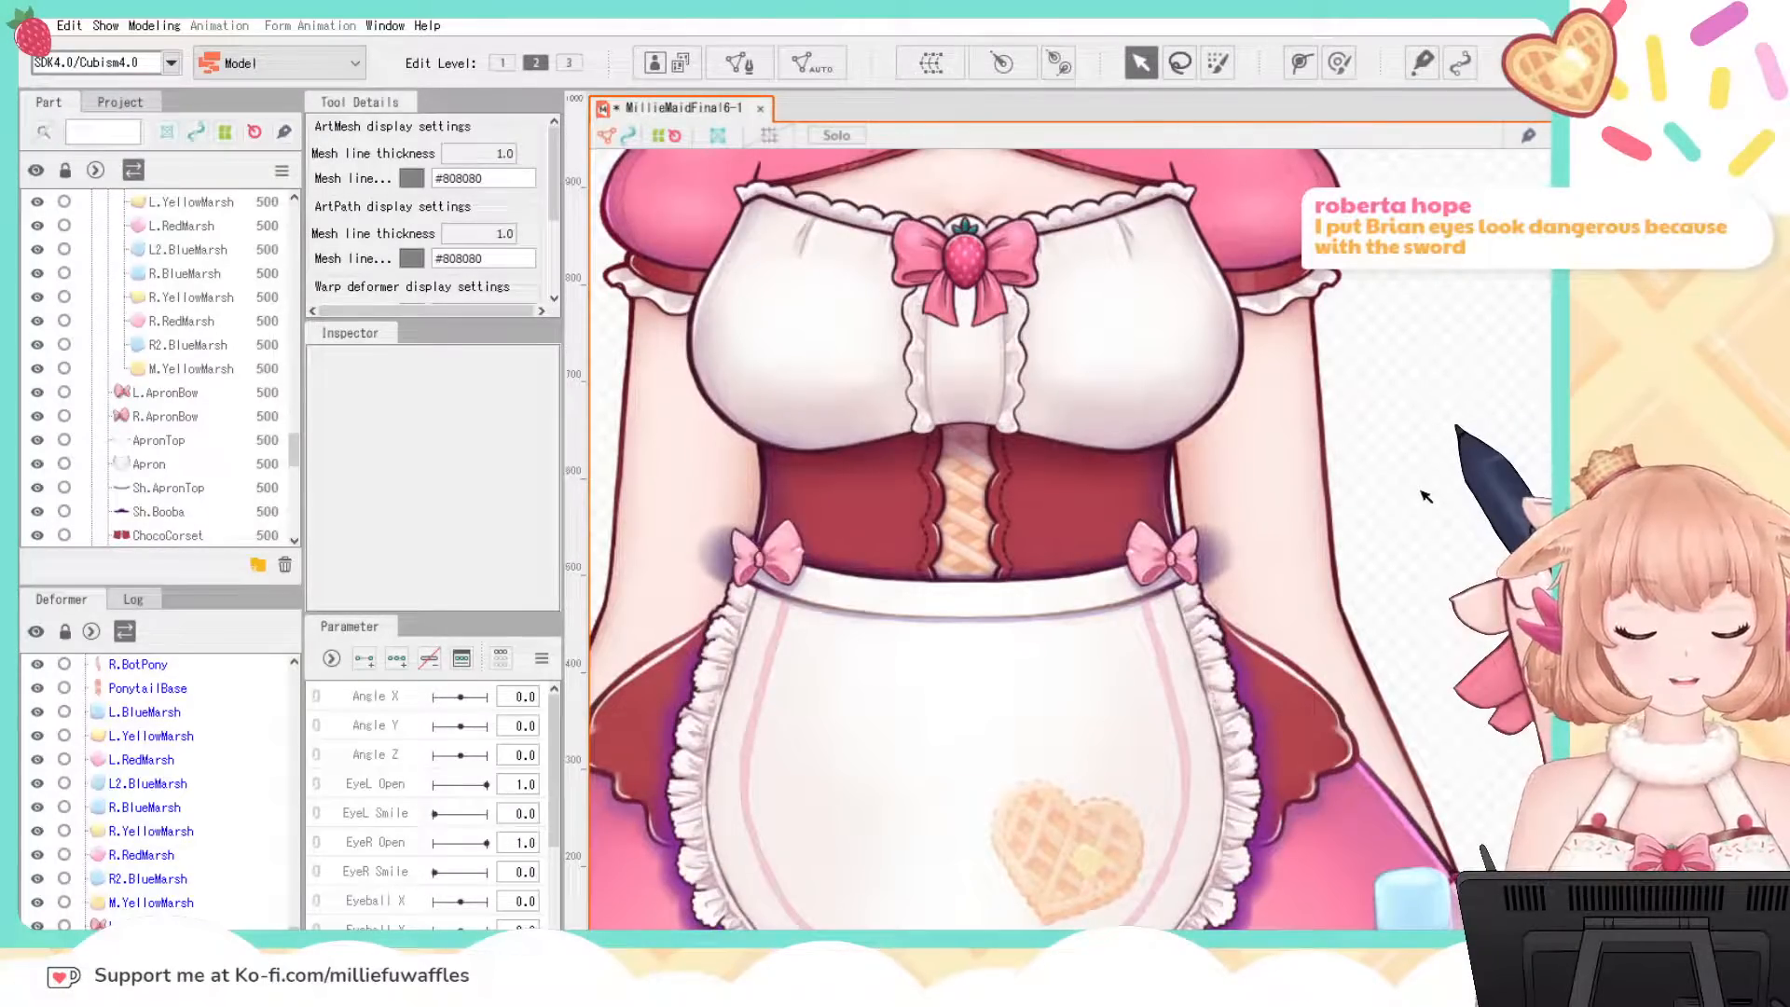
left_click(1244, 513)
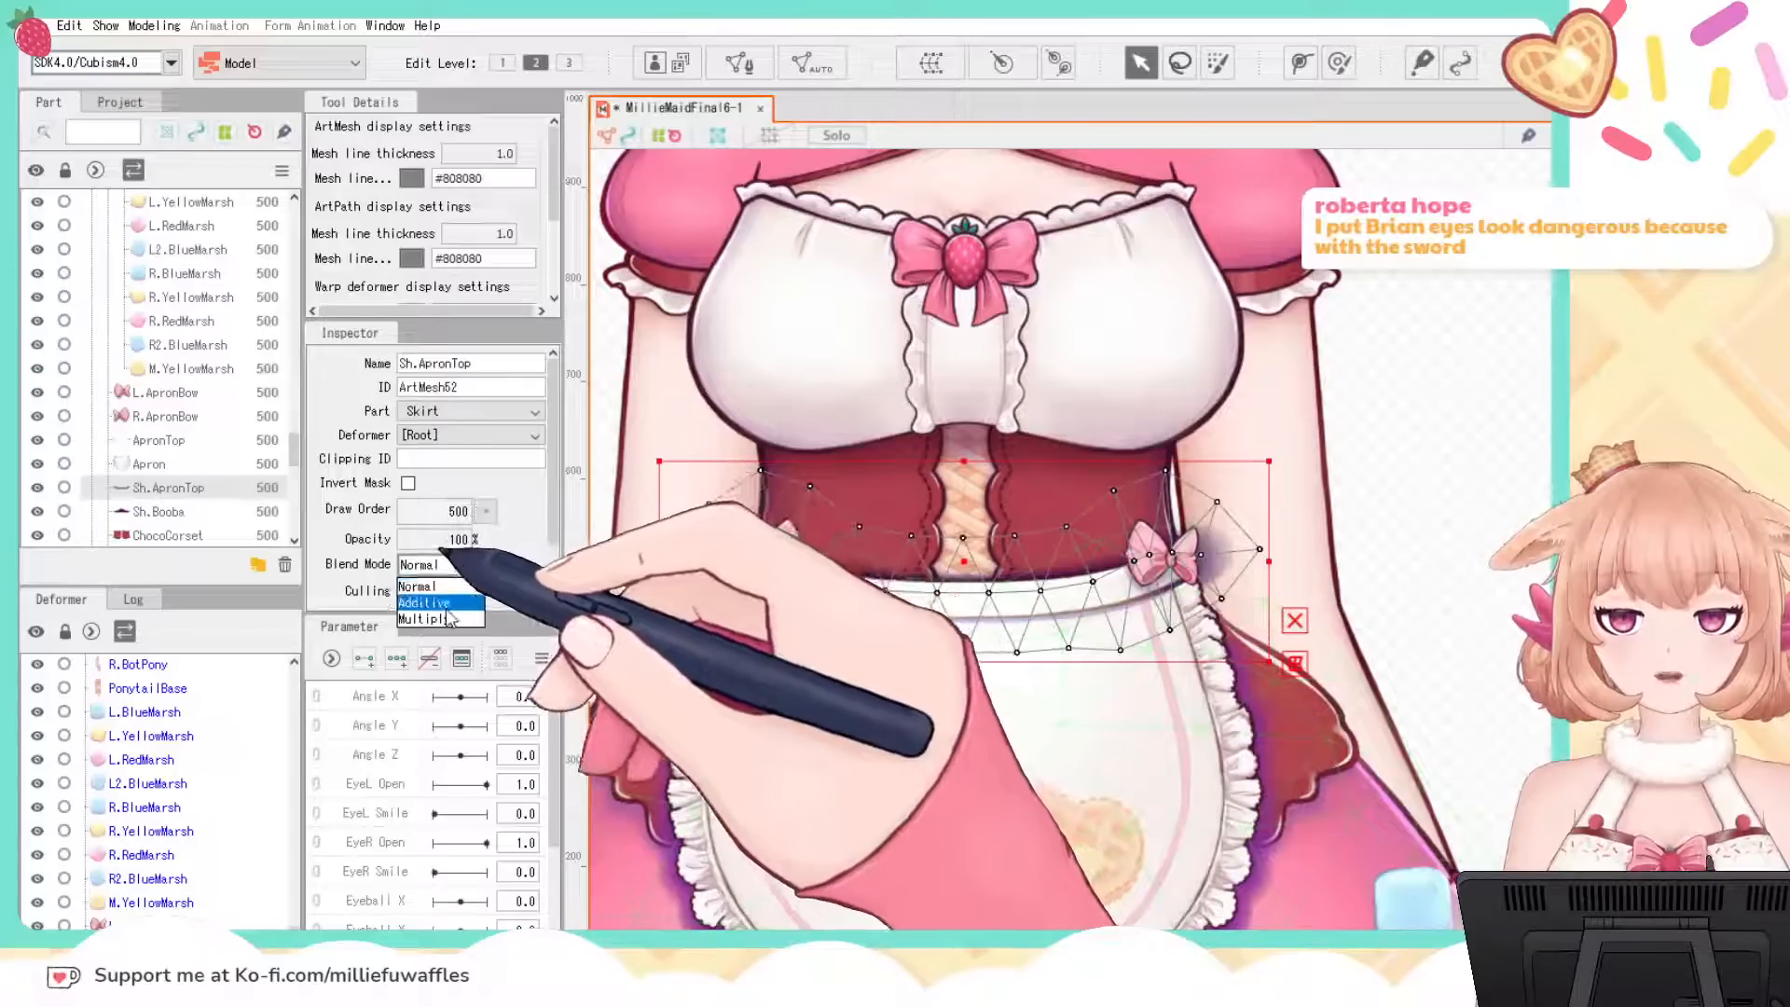
left_click(438, 618)
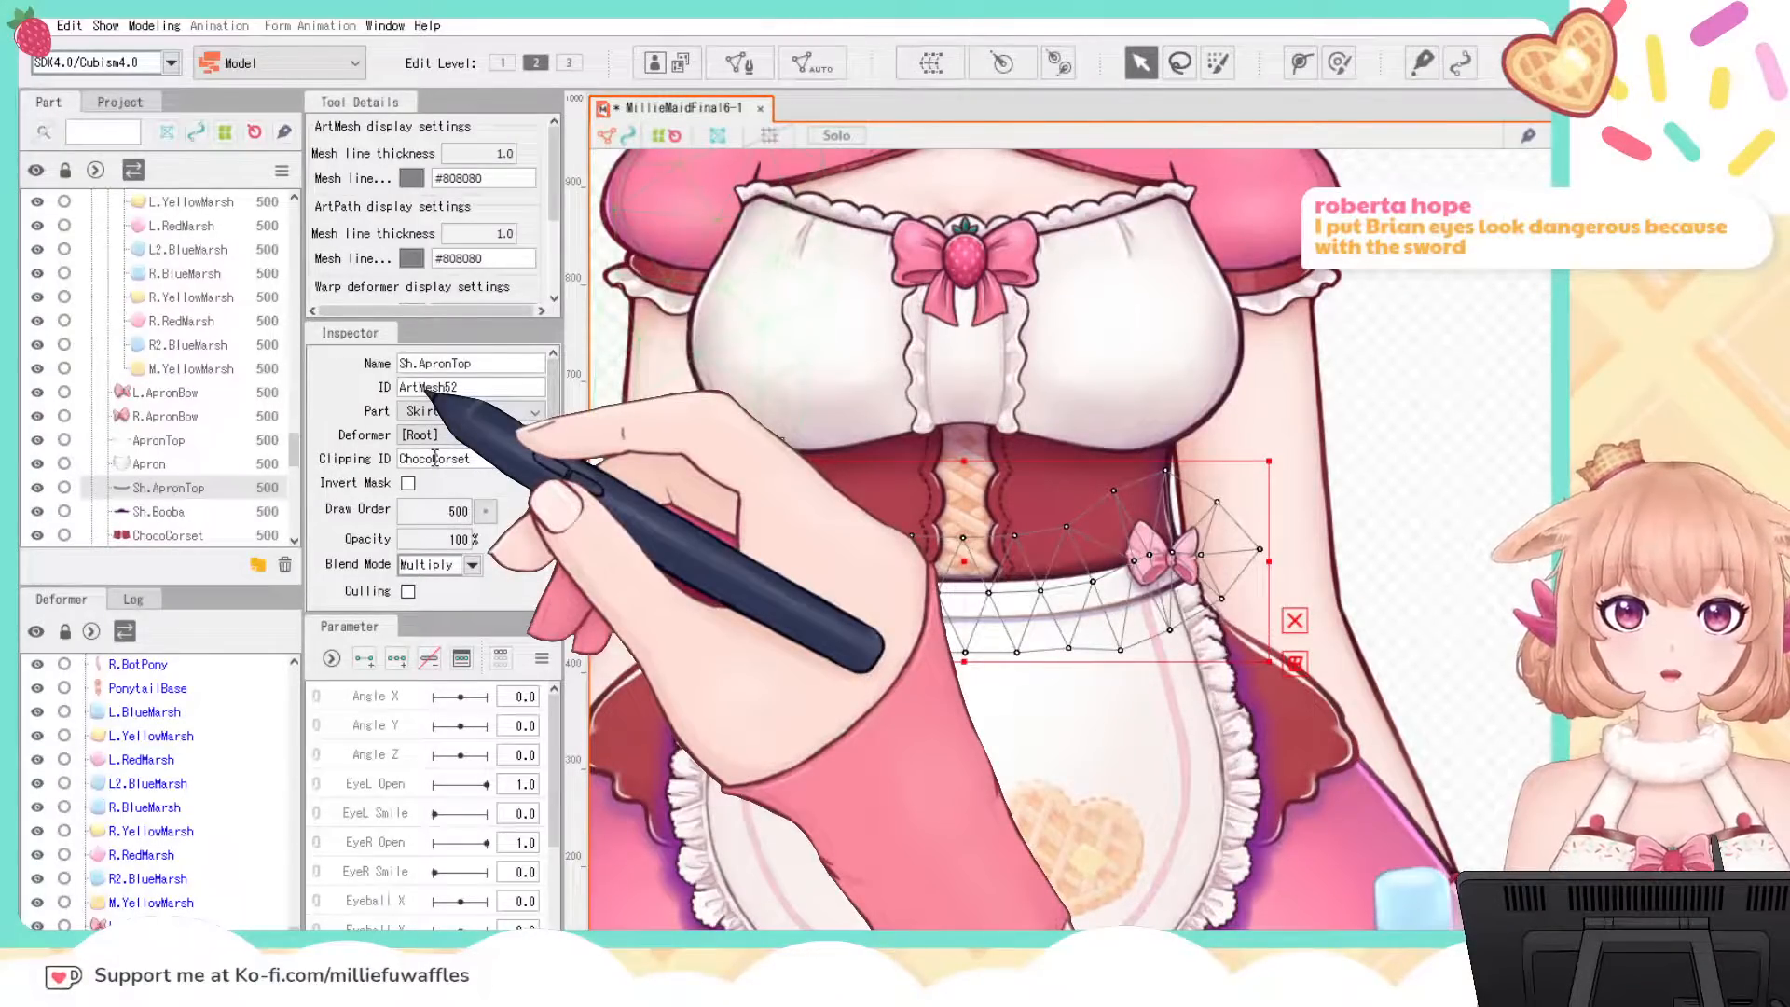
Step: Set the opacity of the Sh.ApronTop shadow to 70%
left_click(456, 541)
type("70")
key("Return")
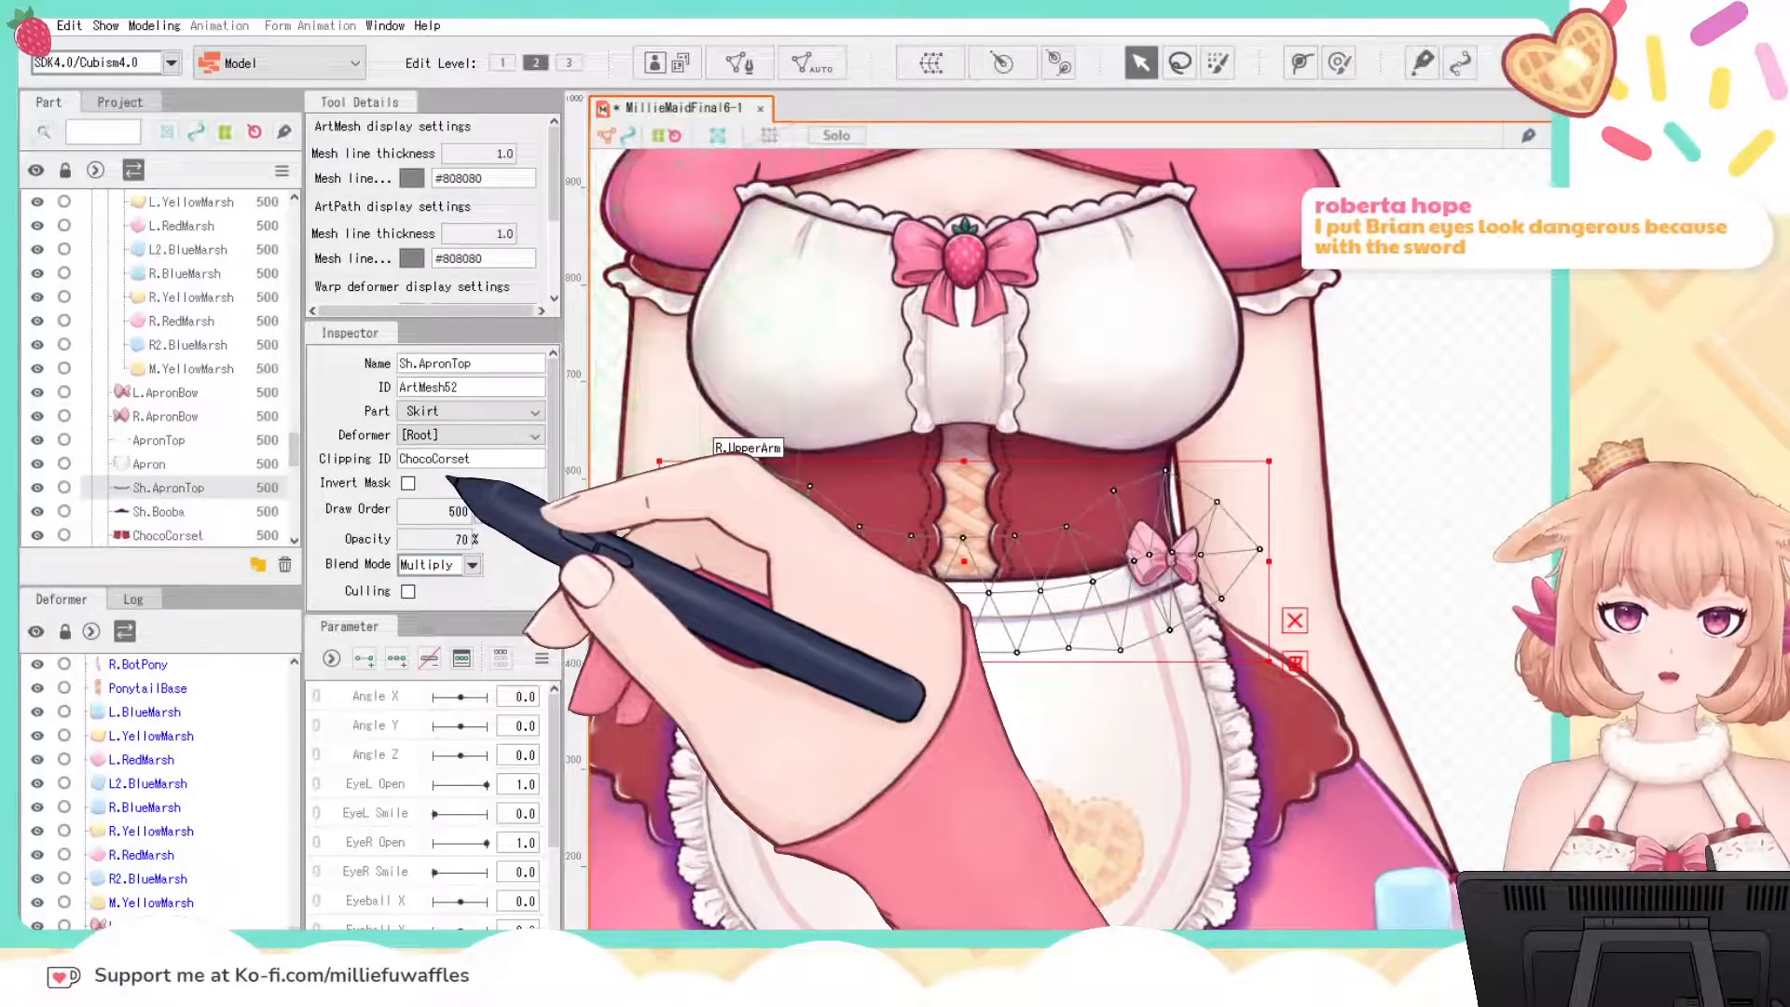
Step: Clear the selection and examine the corset and apron shading both close up and on the whole figure
left_click(1394, 510)
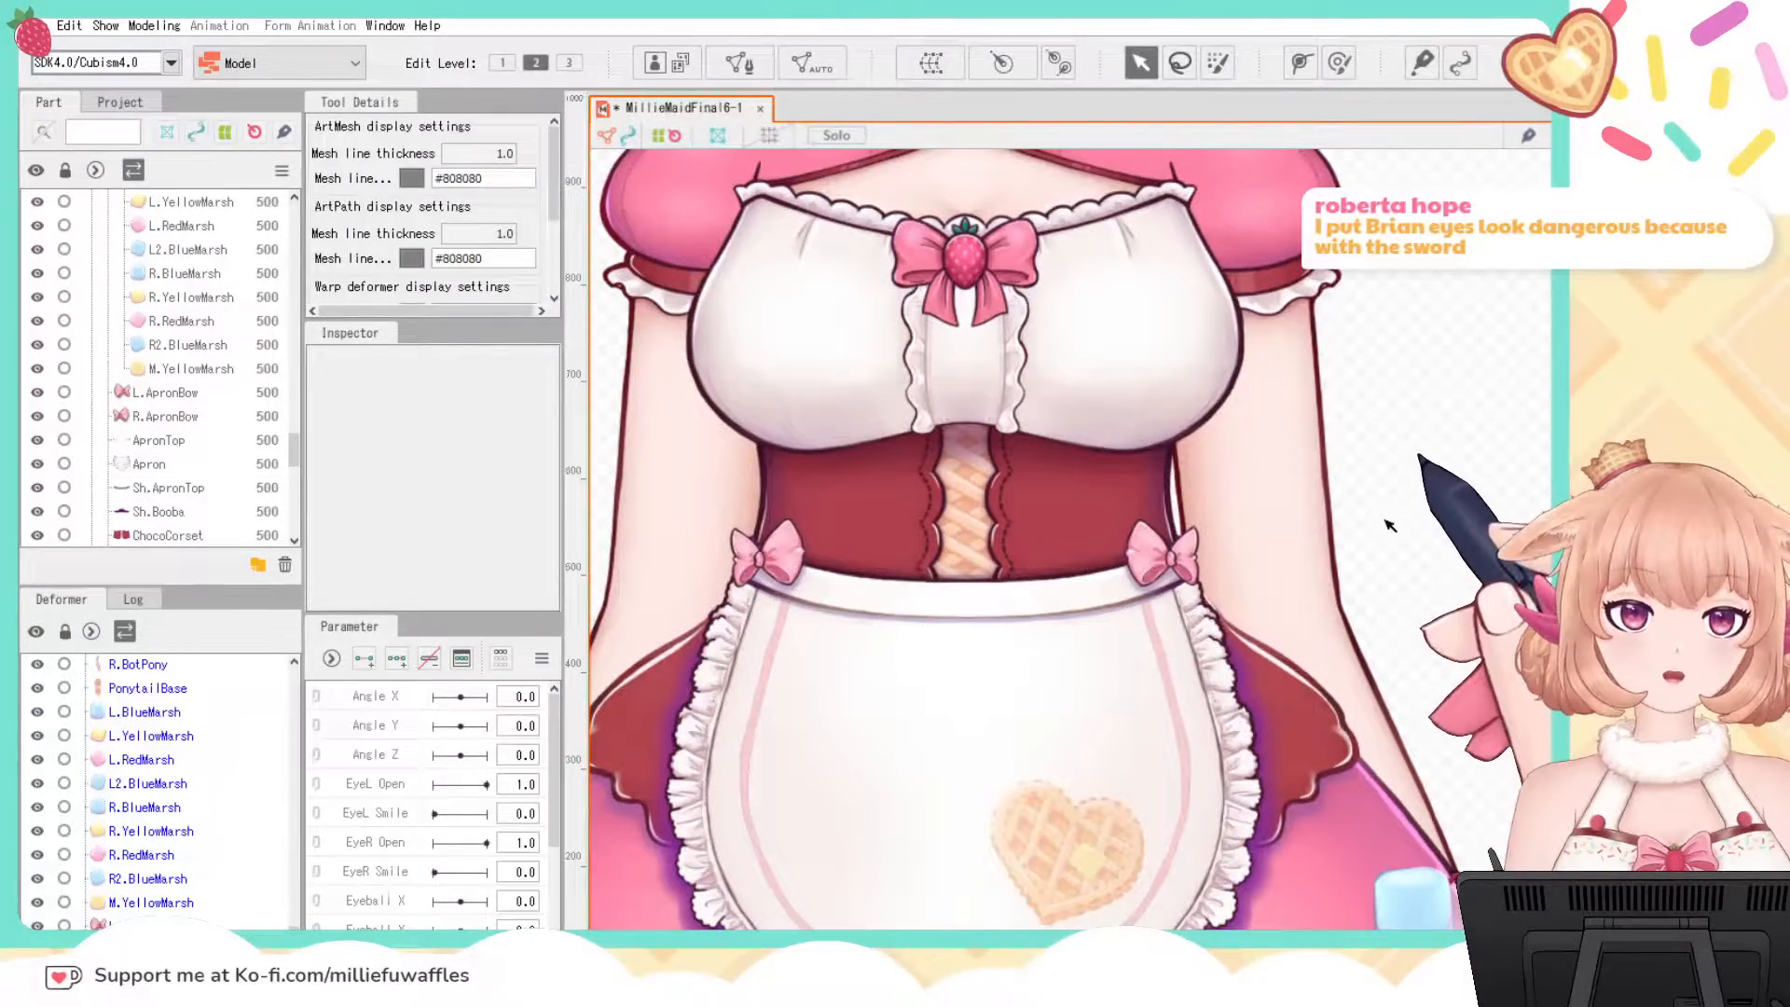
scroll(1389, 525, "down", 5)
left_click_drag(1388, 503, 1306, 507)
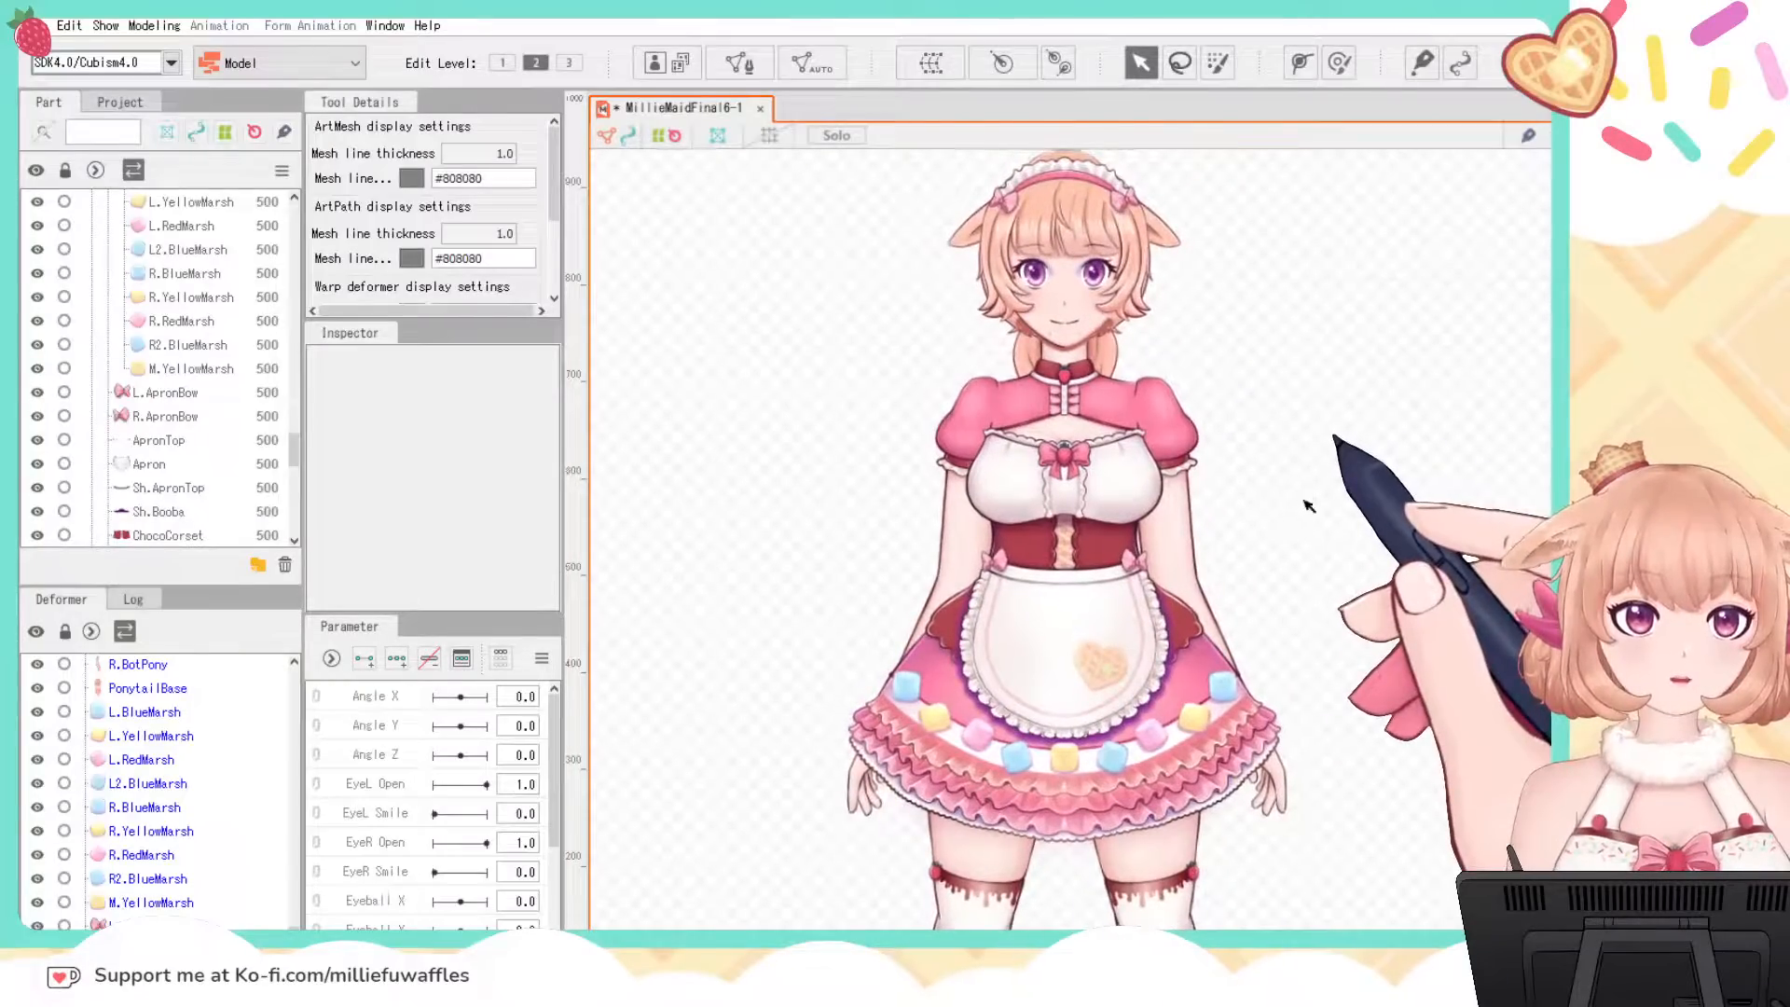
scroll(1303, 506, "up", 3)
scroll(1304, 507, "up", 4)
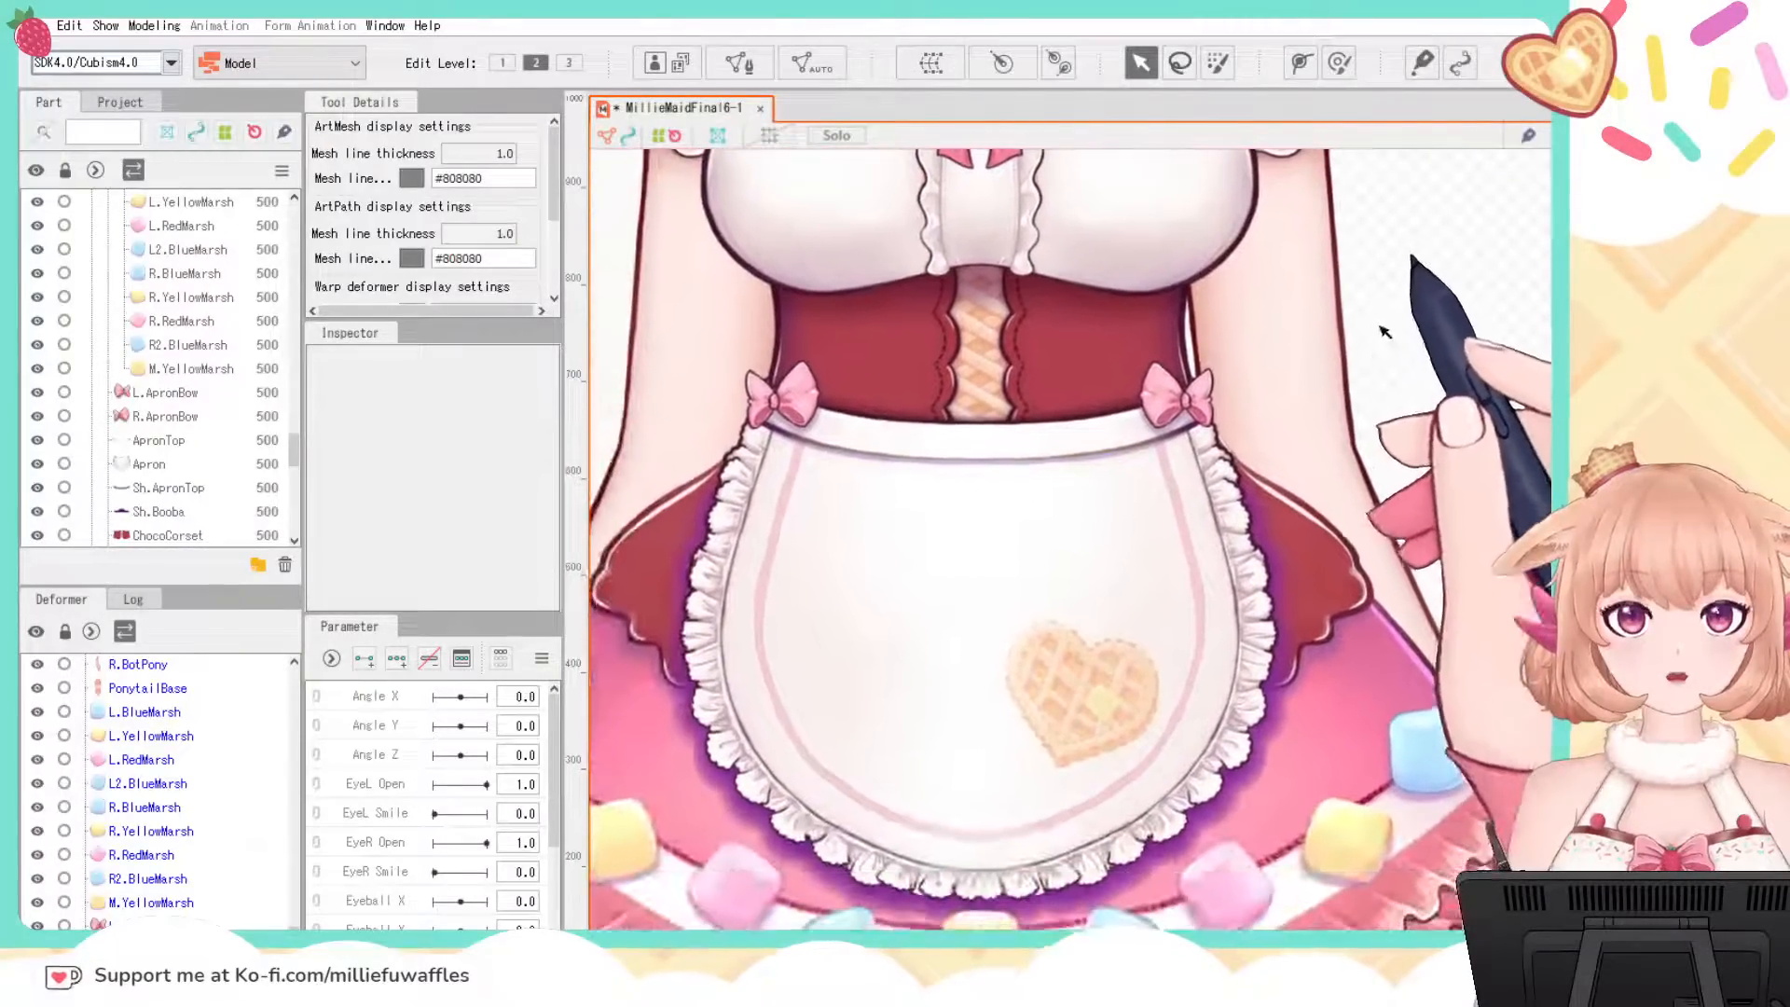
scroll(1389, 466, "down", 5)
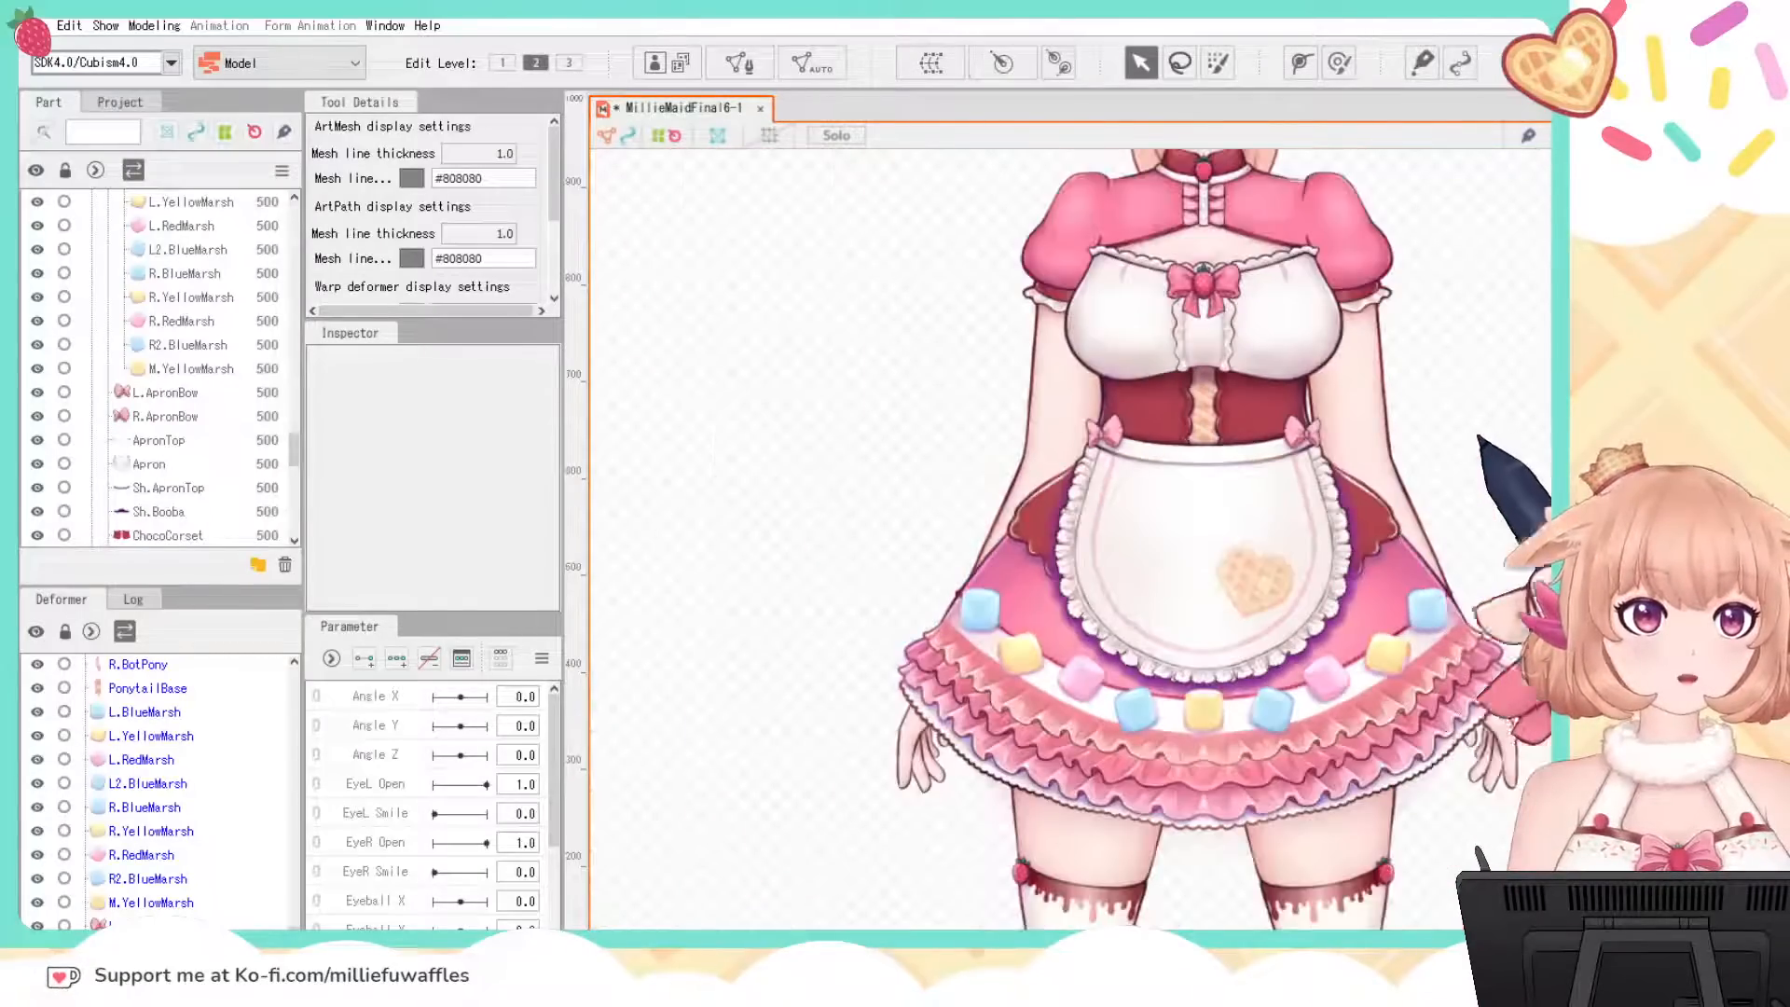
scroll(1358, 514, "up", 1)
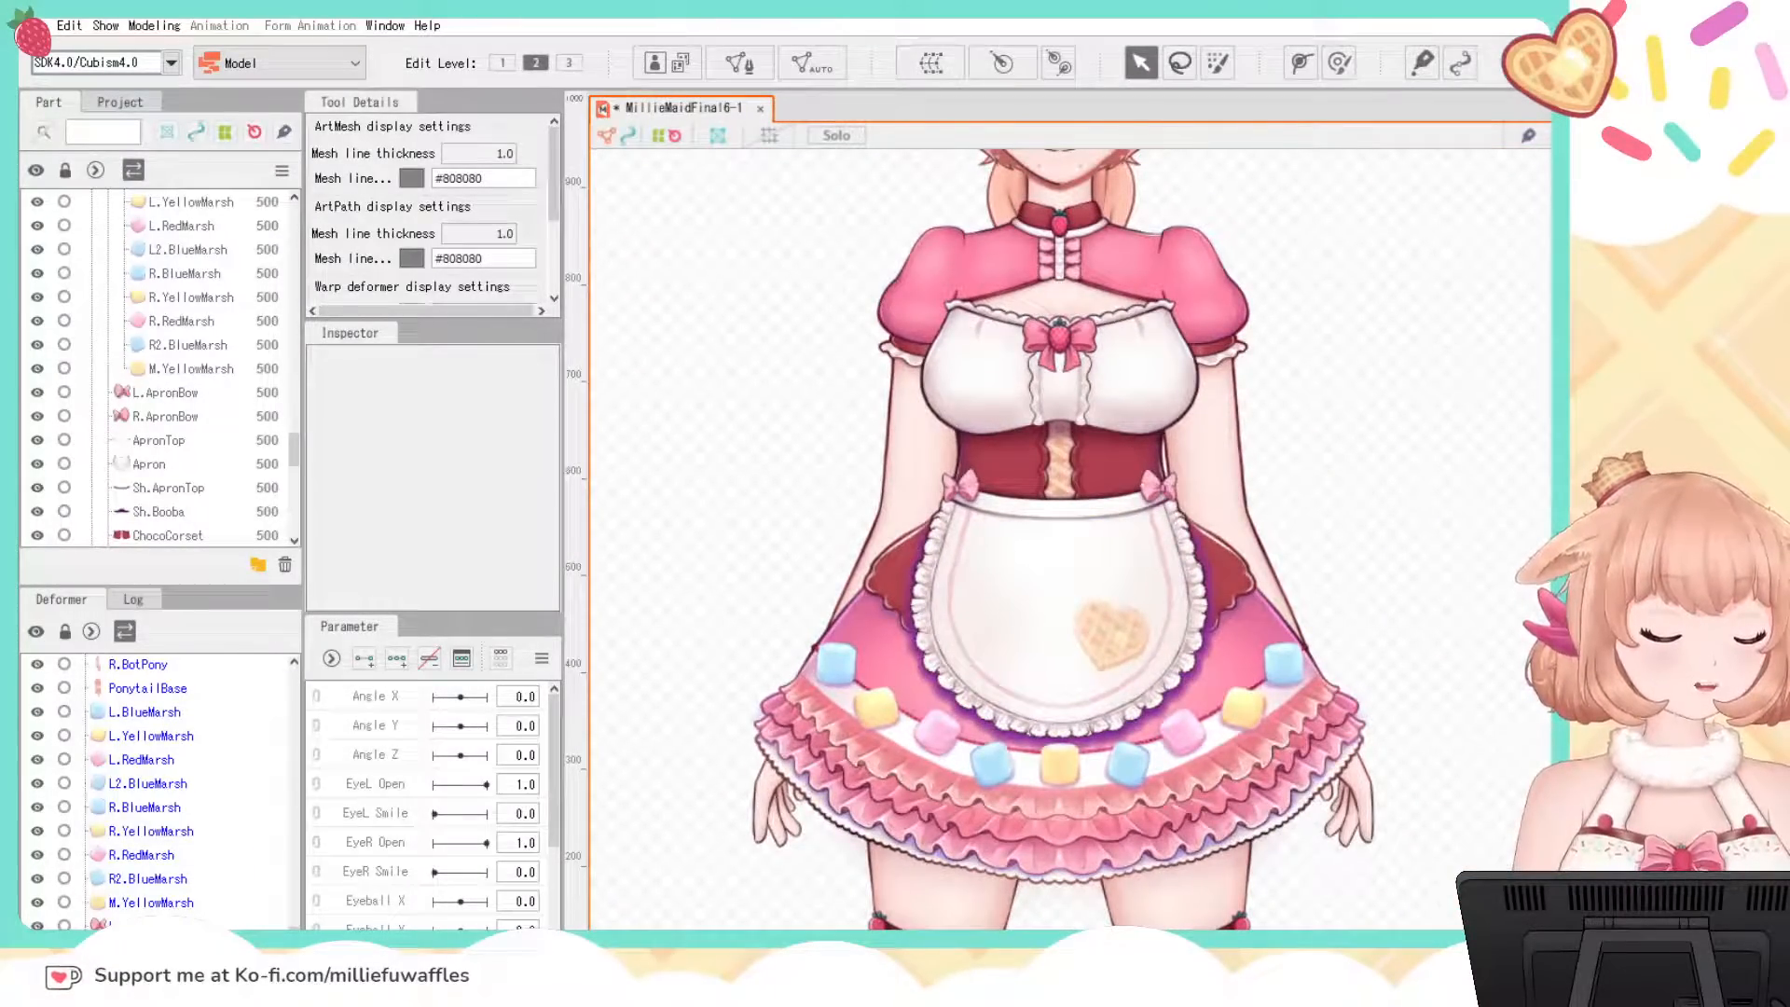
Step: Switch to PaintTool SAI and locate the Sh.Apron layer inside the Skirt folder to check its original mode and opacity
key("alt+Tab")
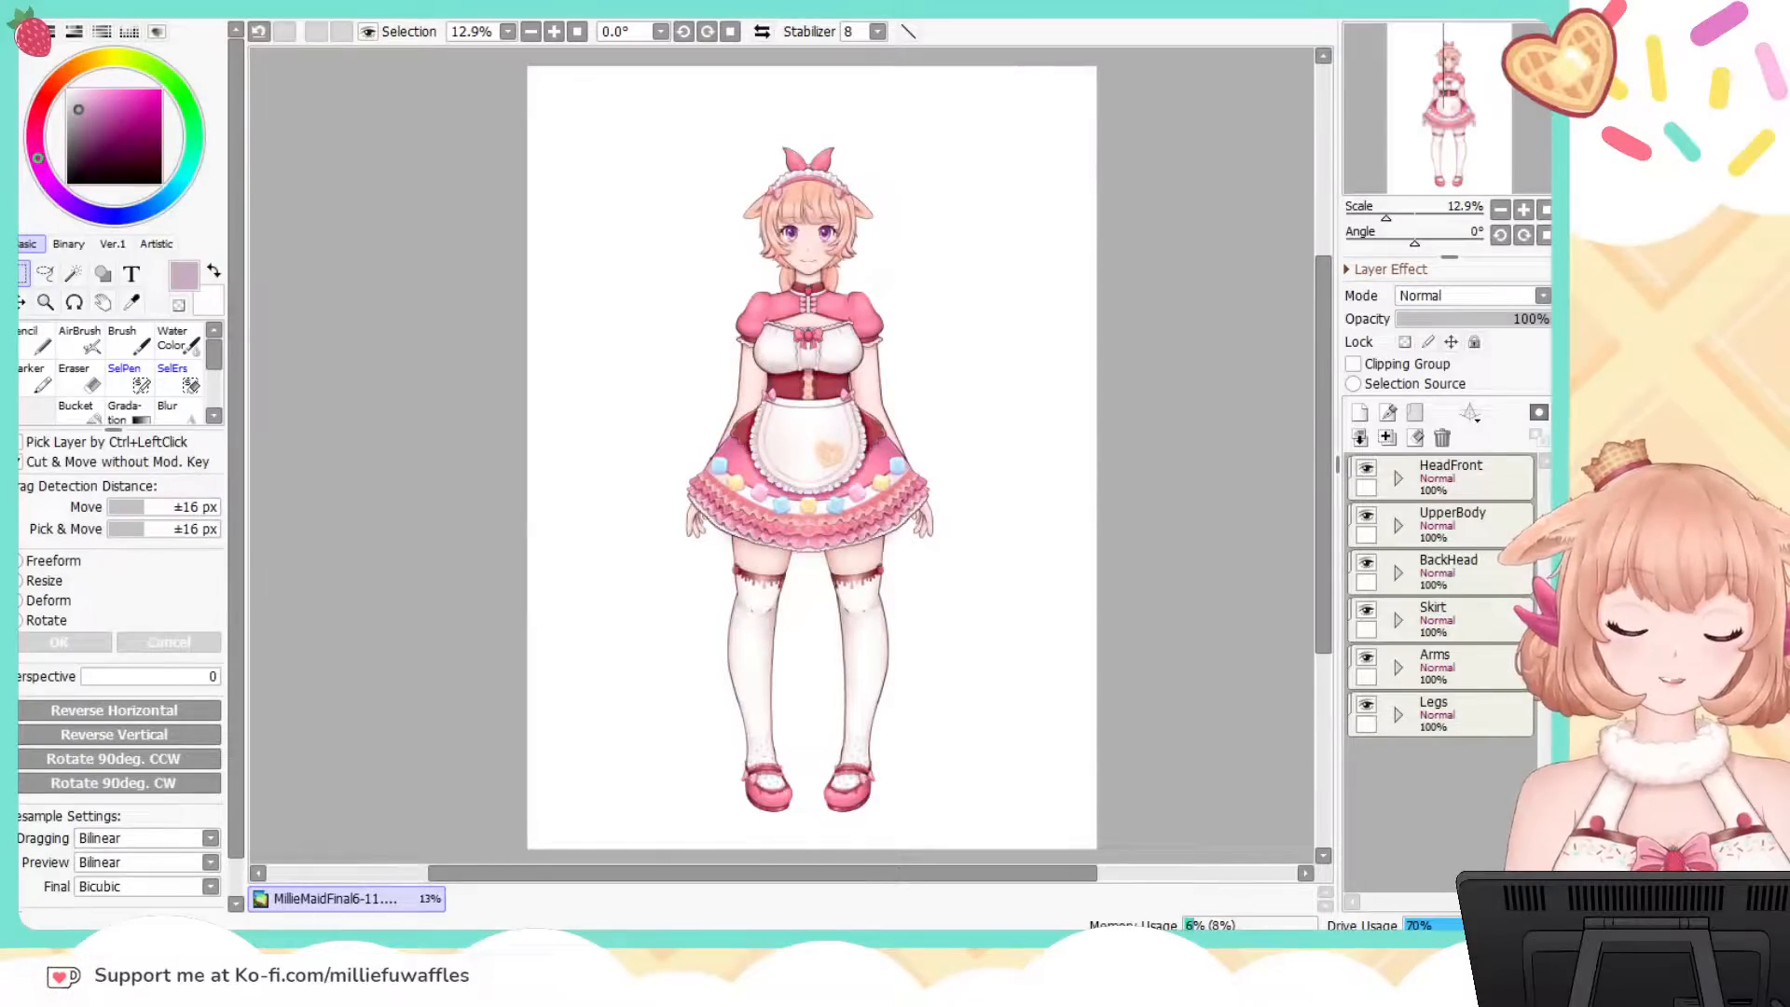
scroll(971, 495, "up", 4)
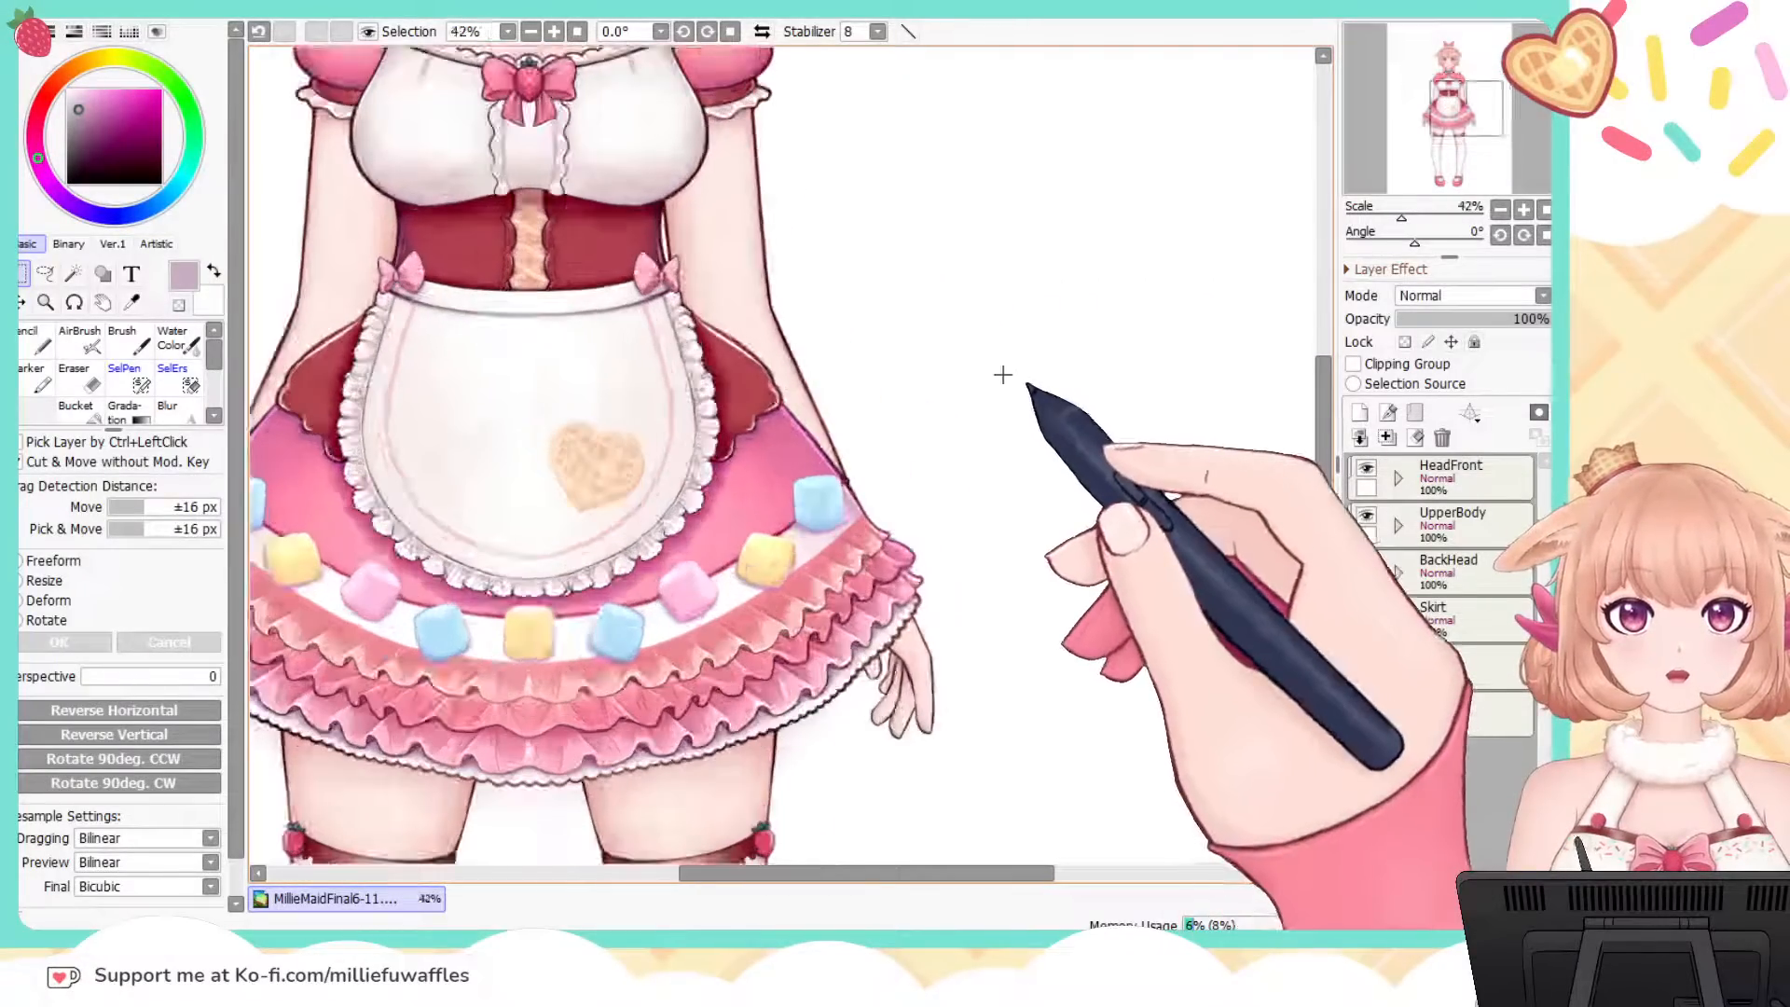
left_click_drag(947, 875, 840, 872)
left_click(1399, 621)
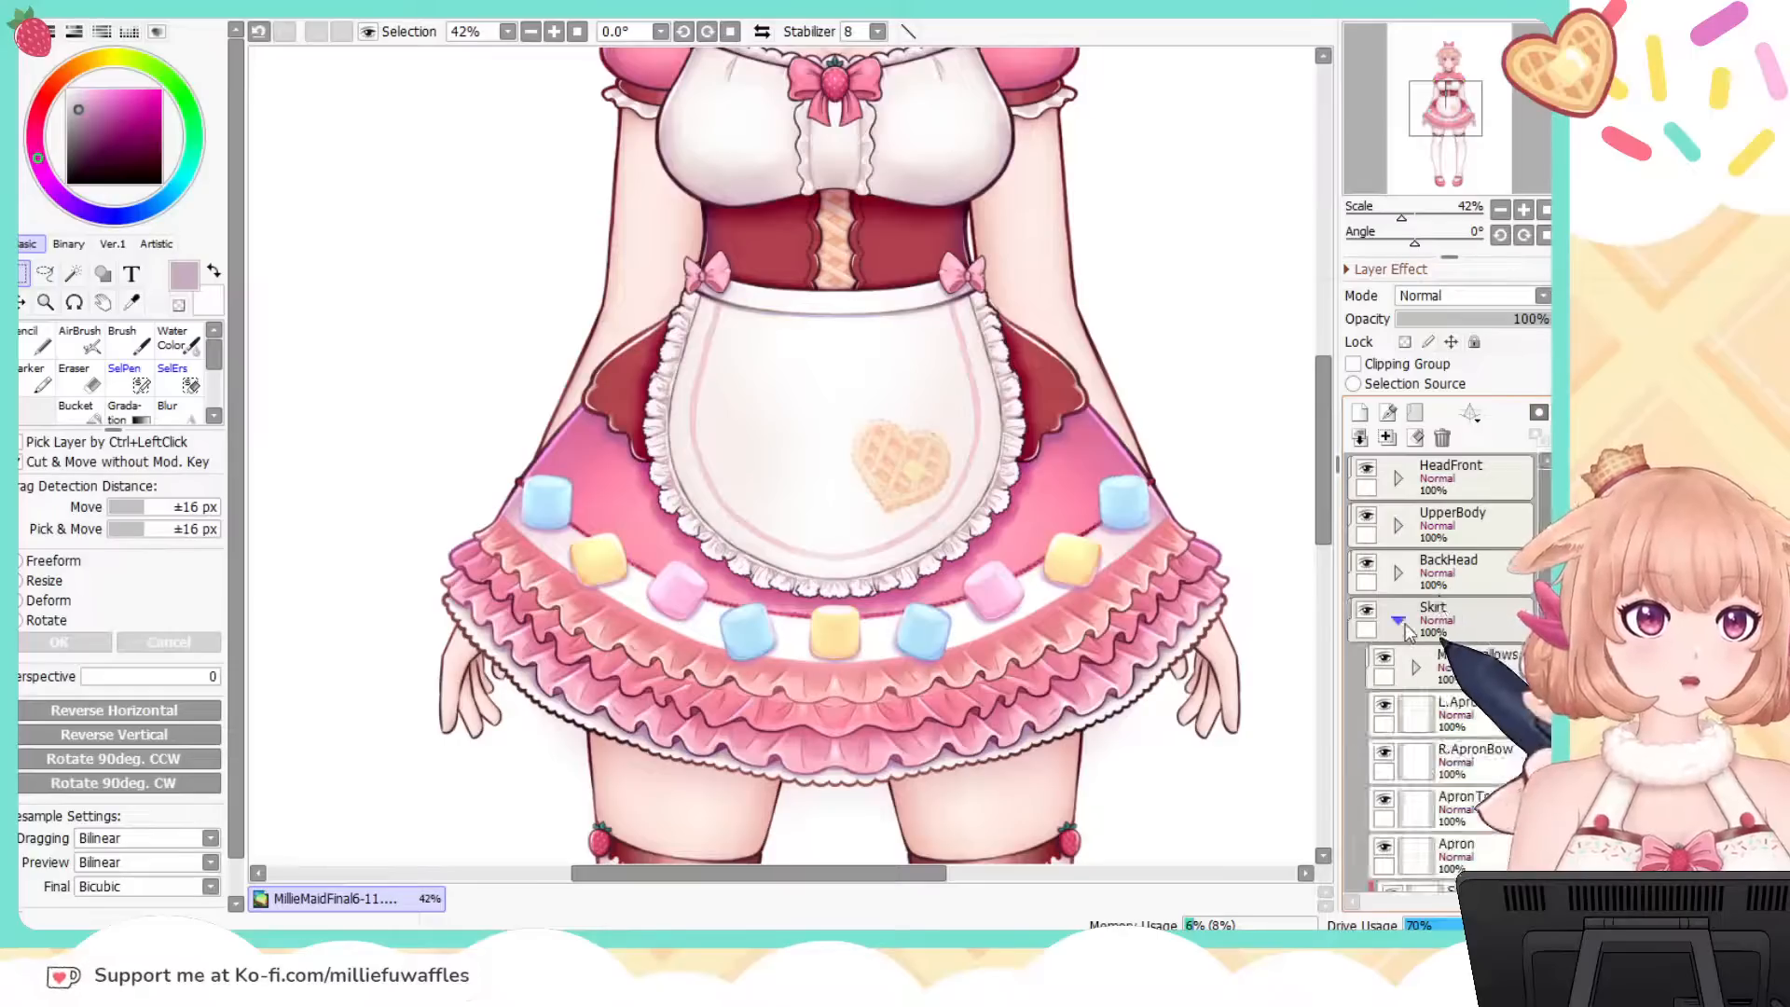
scroll(1454, 653, "down", 5)
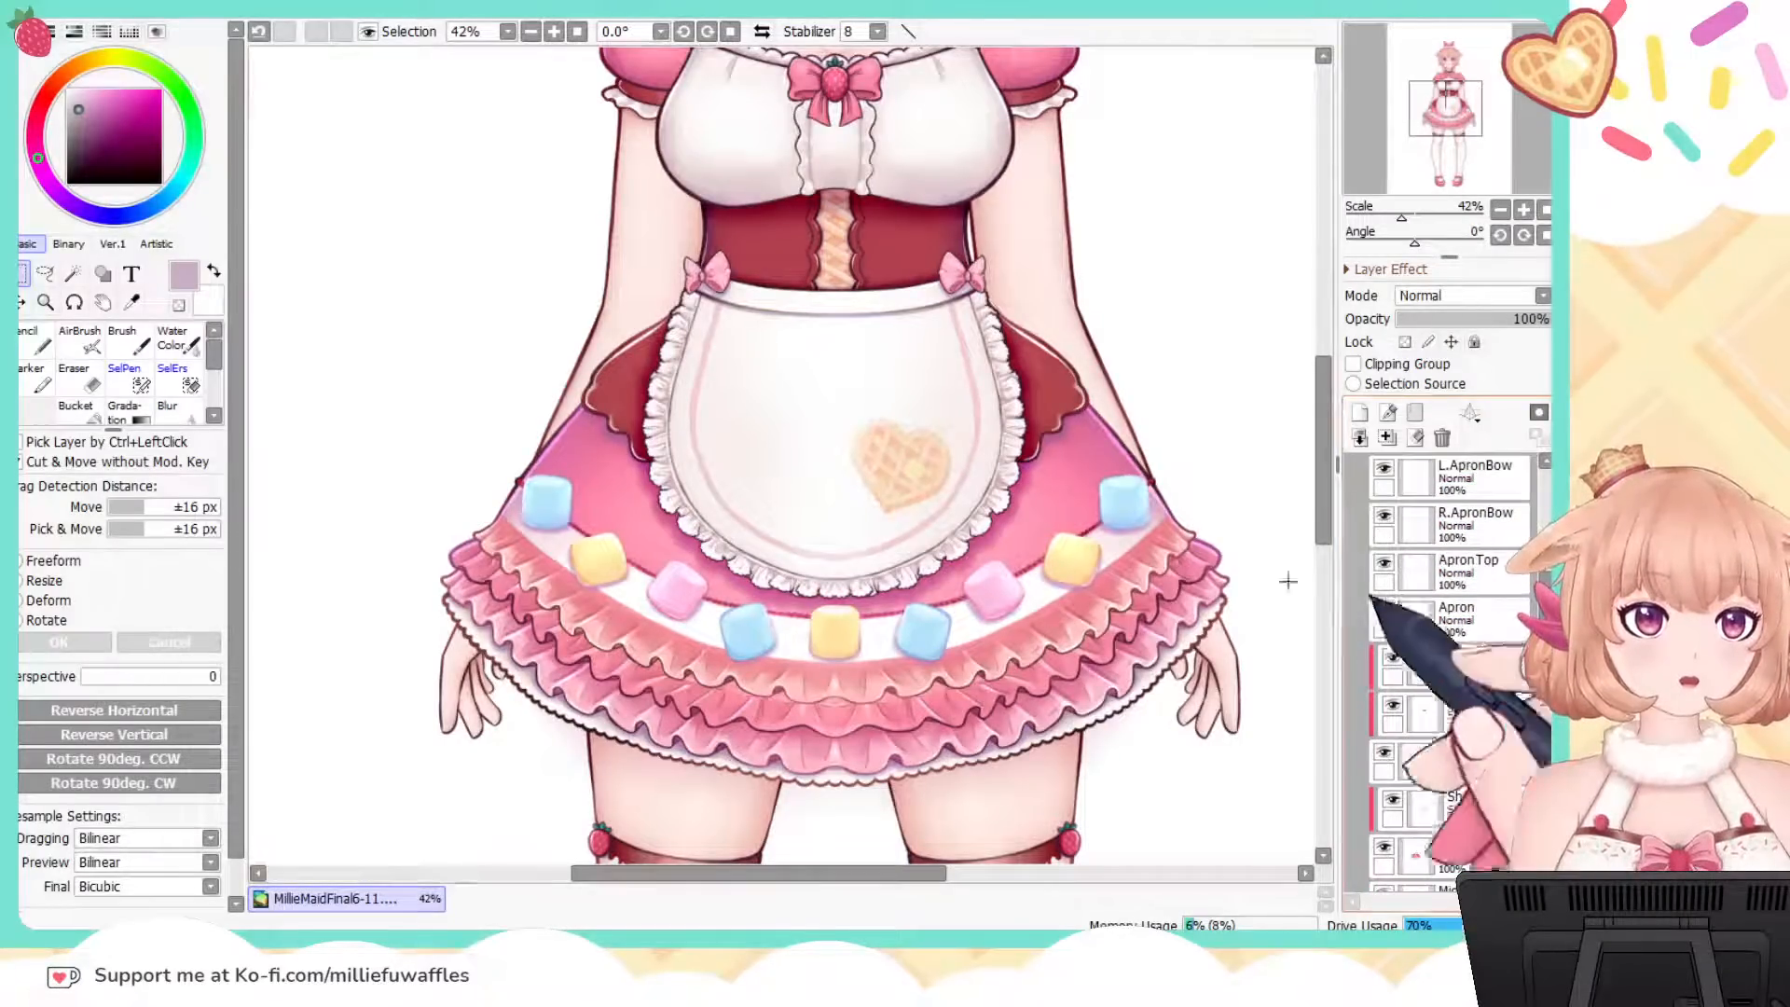
scroll(970, 602, "up", 1)
scroll(961, 597, "up", 1)
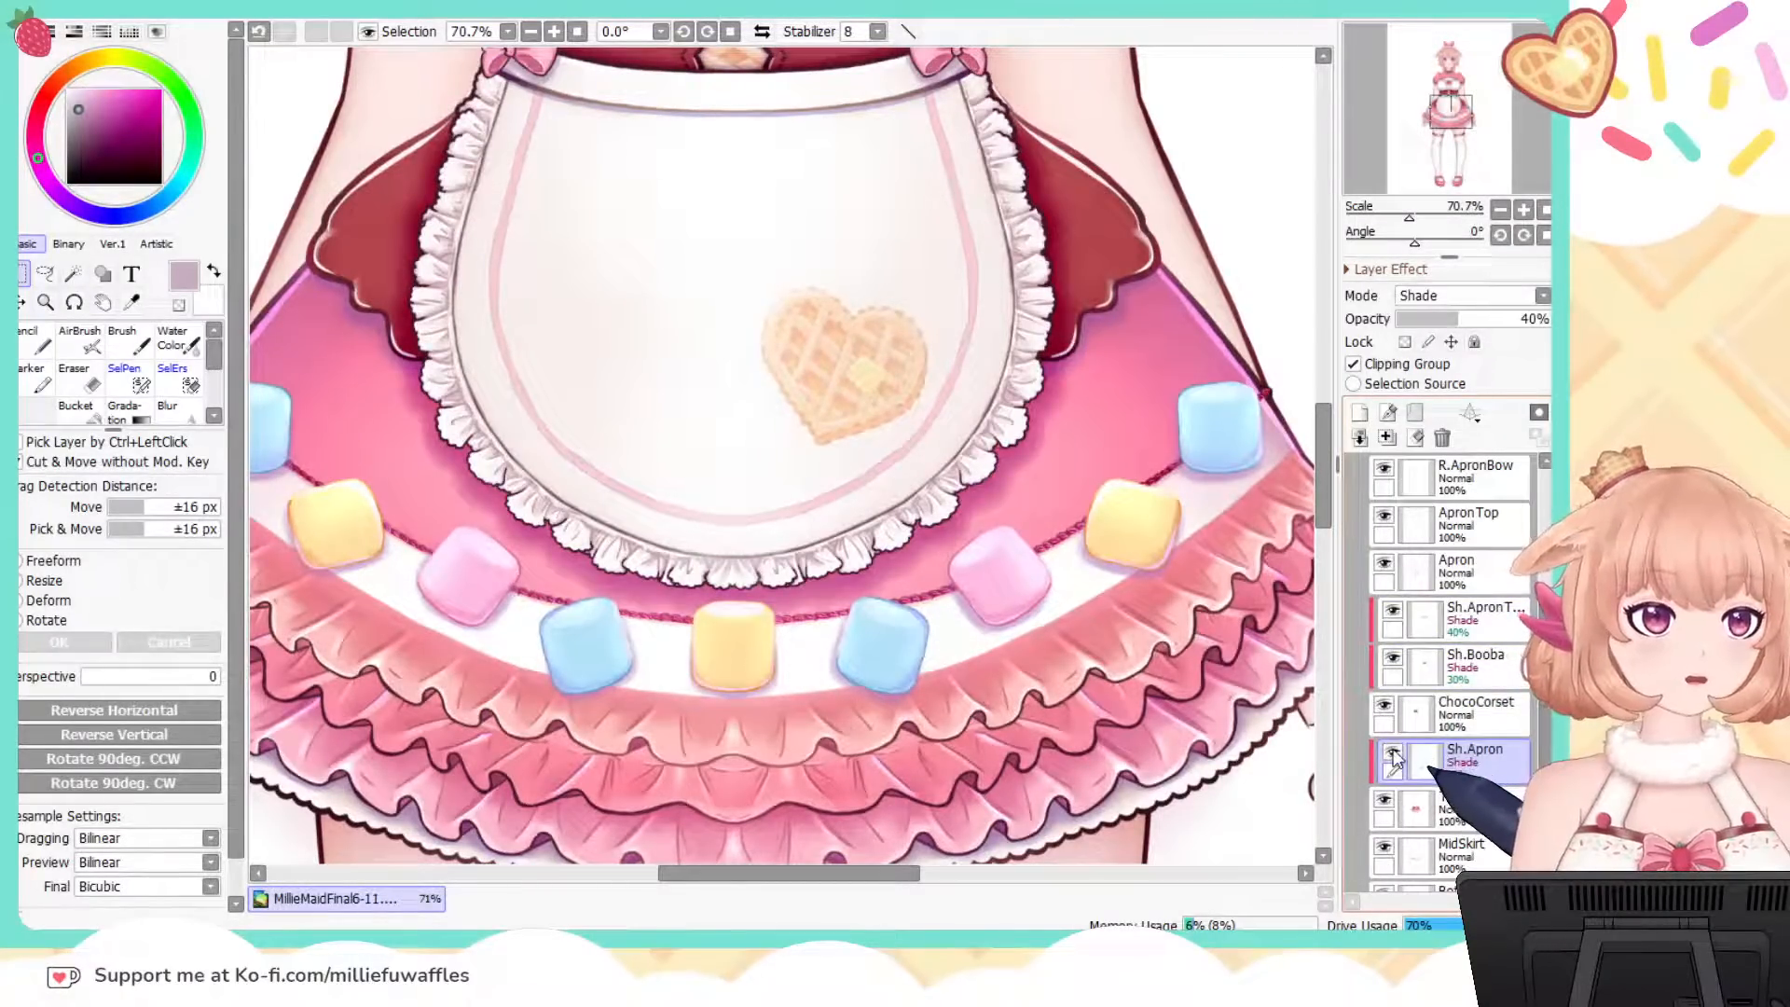
Step: Toggle the Sh.Apron layer's visibility off and on to compare the skirt with and without the apron shadow
left_click(1393, 753)
left_click(1393, 753)
left_click(1393, 753)
left_click(1392, 753)
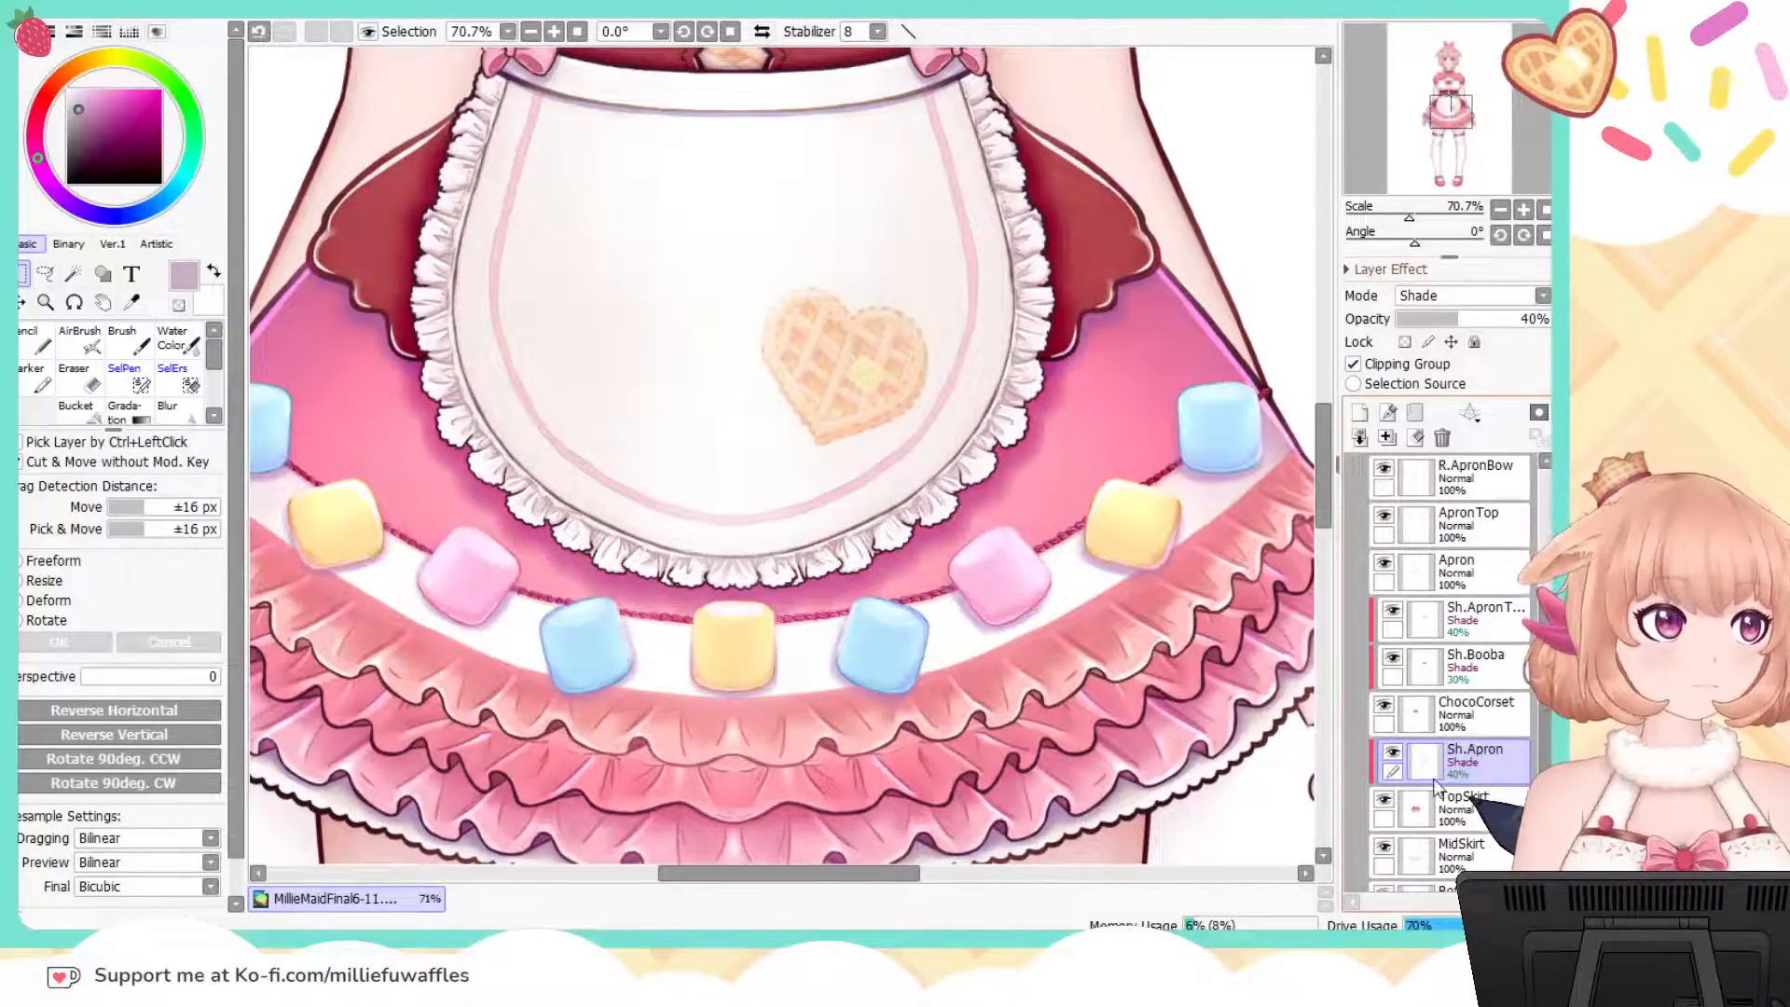
left_click(1392, 753)
left_click(1392, 753)
scroll(1118, 568, "down", 2)
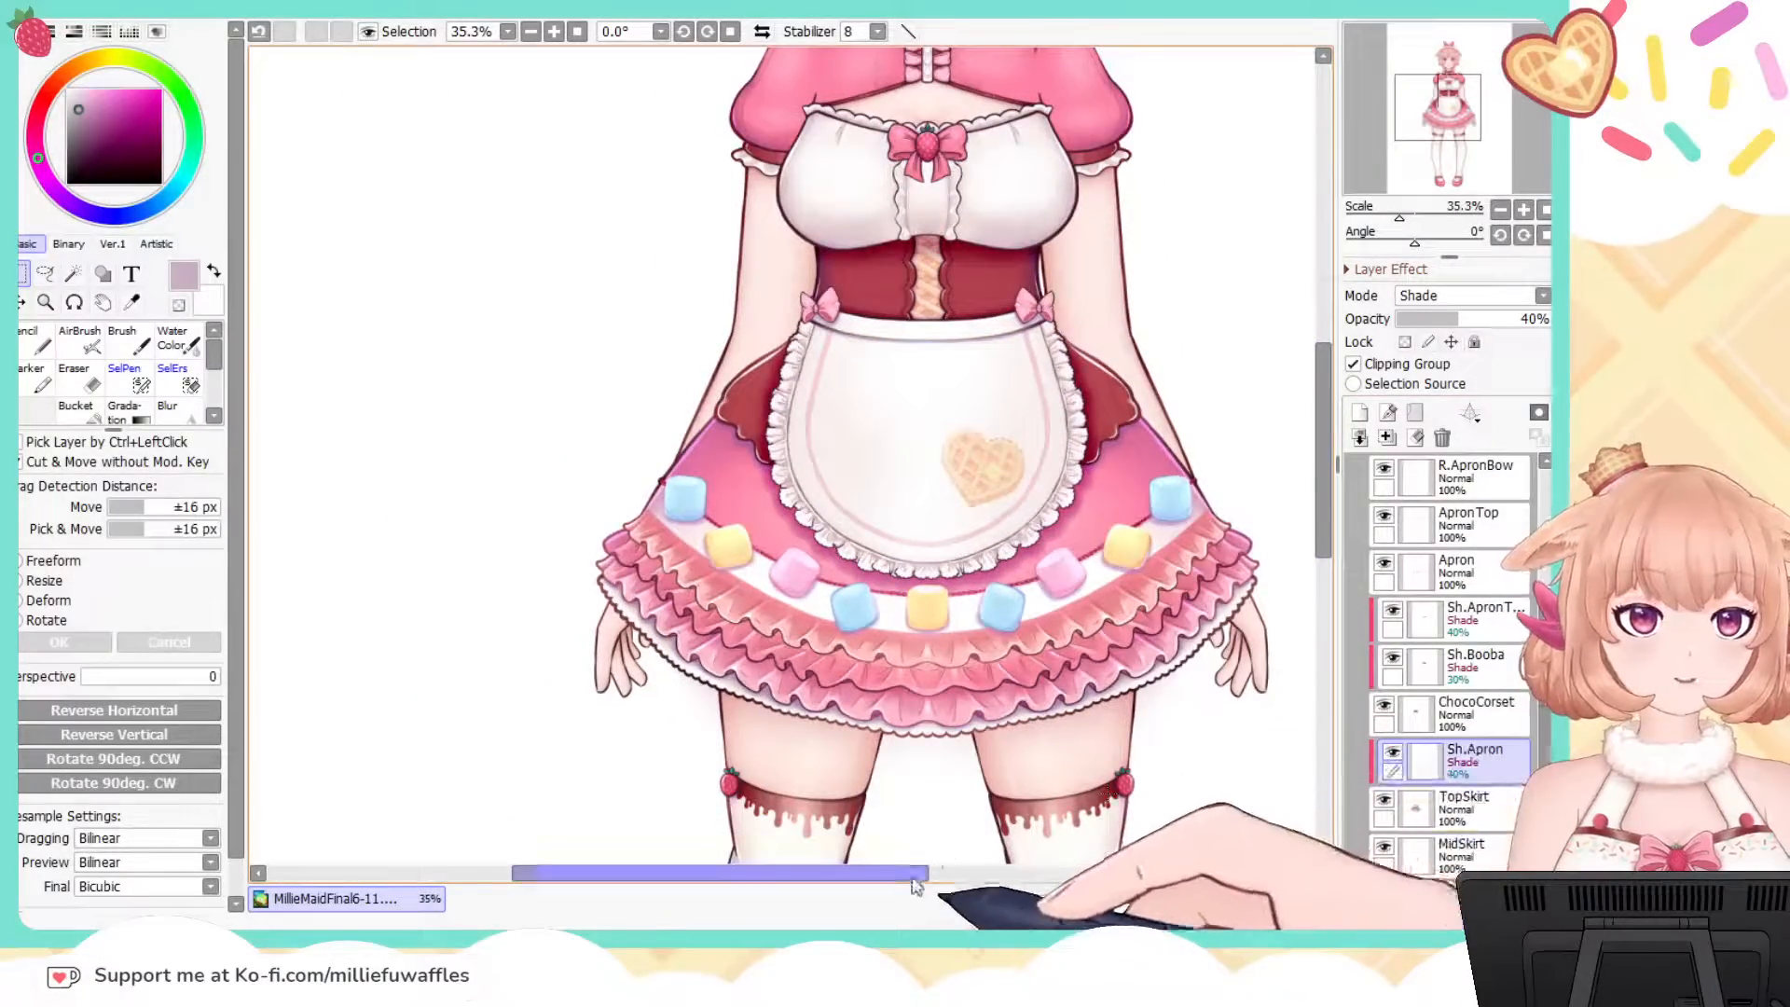
left_click_drag(913, 886, 977, 885)
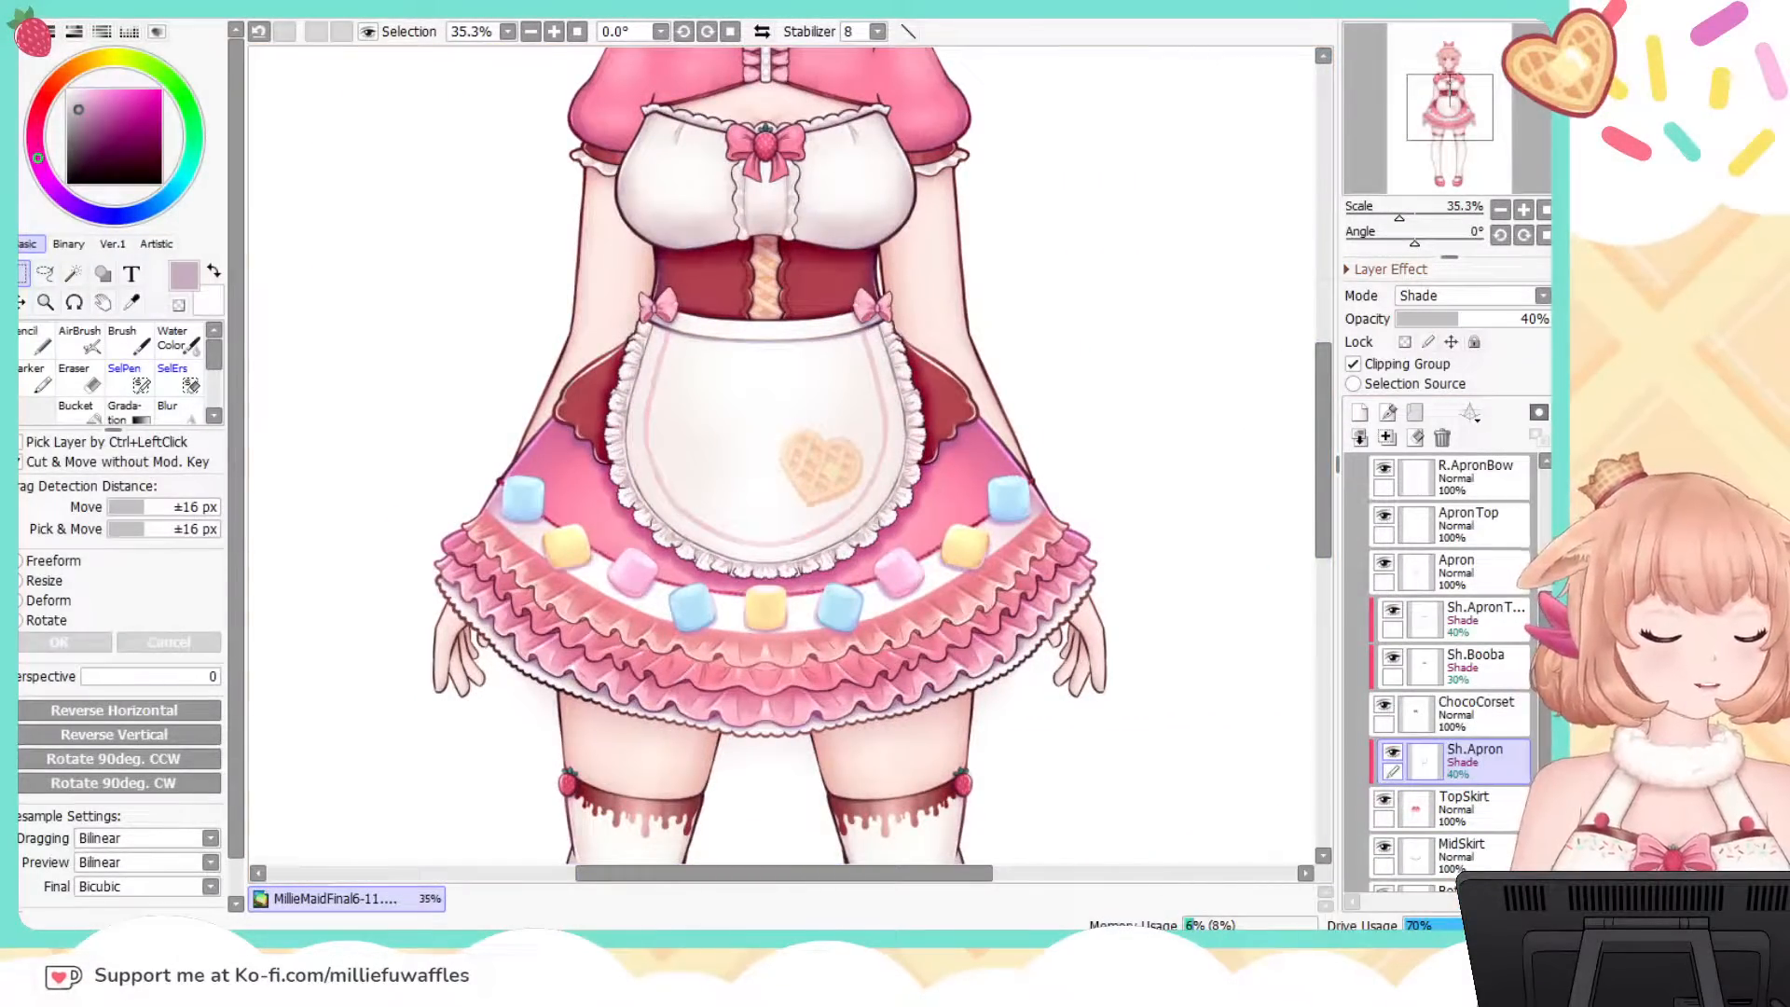
Step: Switch back to Live2D Cubism Editor and clip the Sh.Apron shadow to the skirt by copying the ID TopSkirt into its clipping ID
key("alt+Tab")
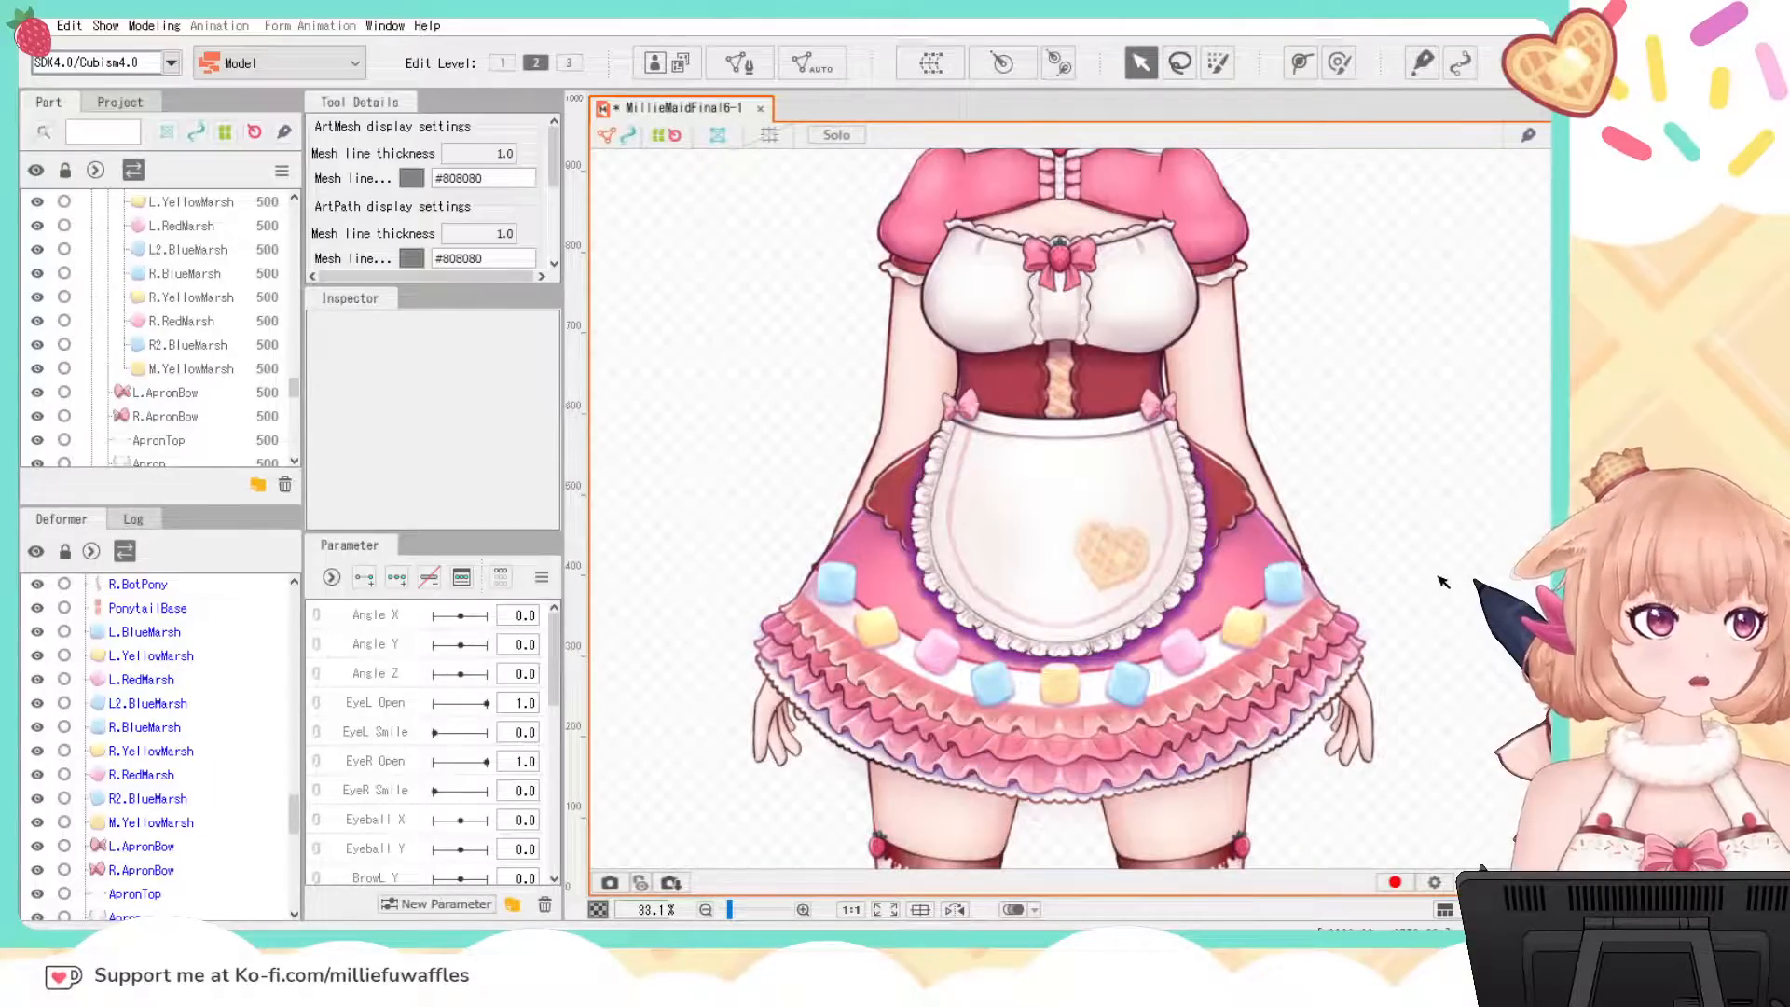
scroll(1359, 577, "up", 2)
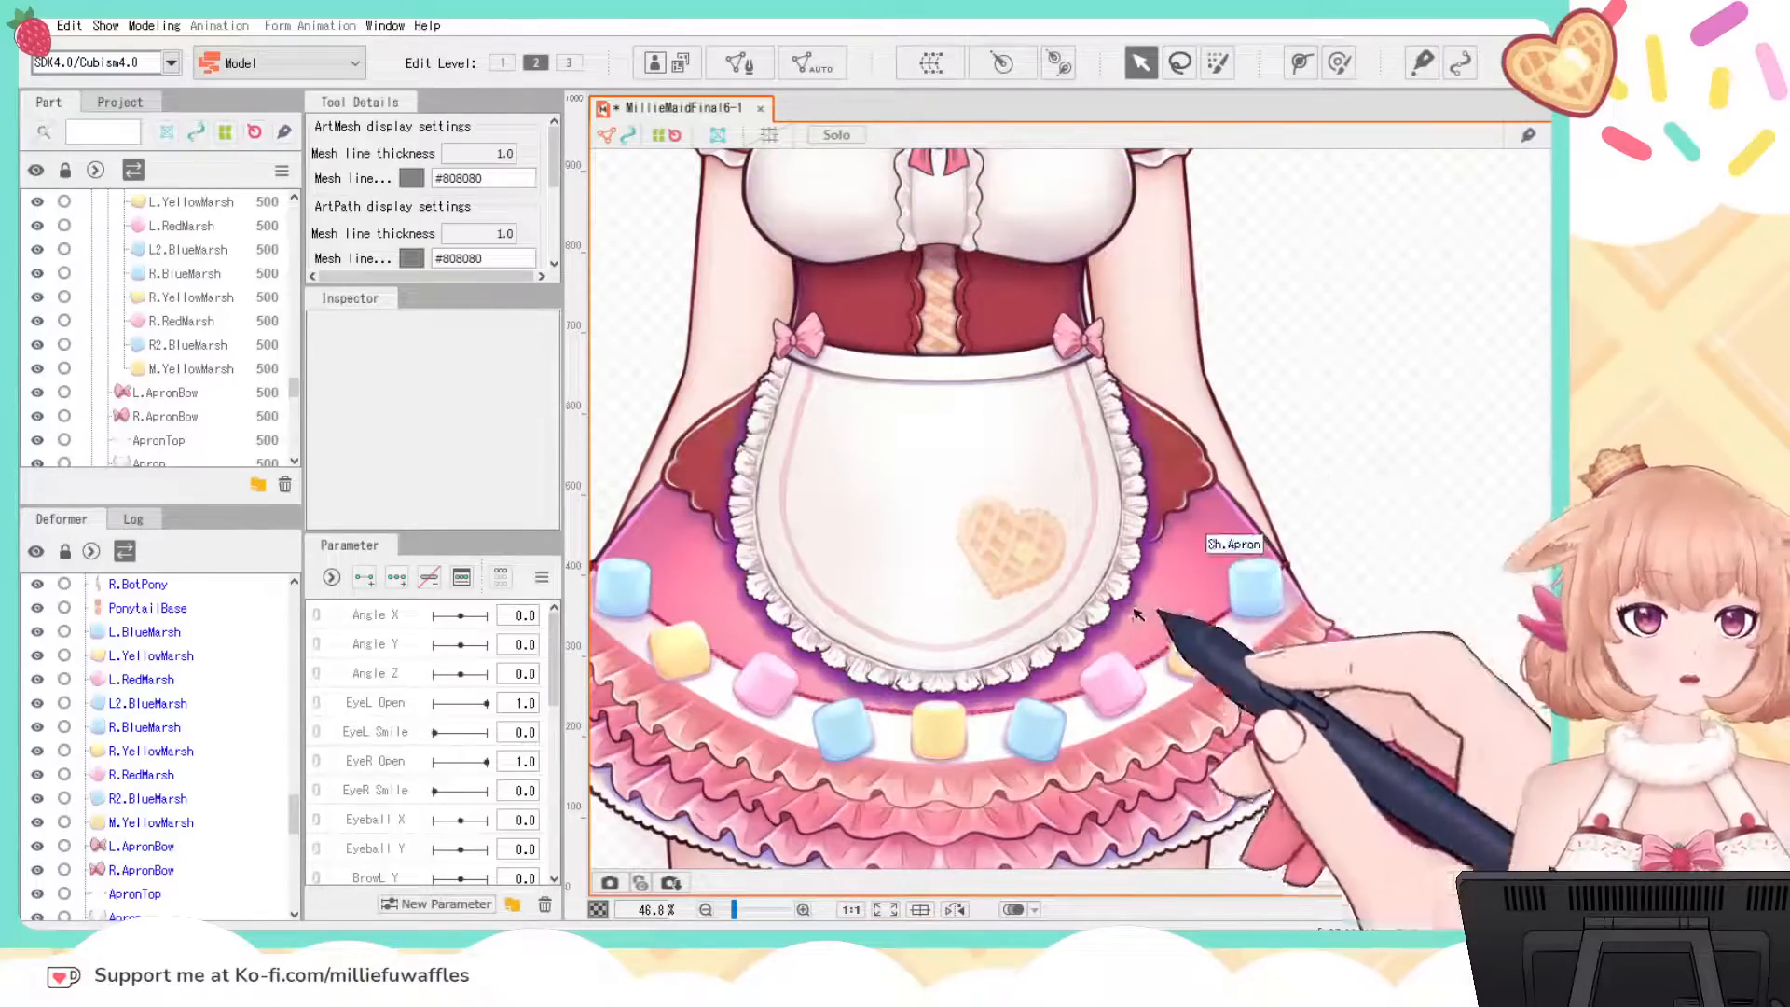
left_click(1135, 628)
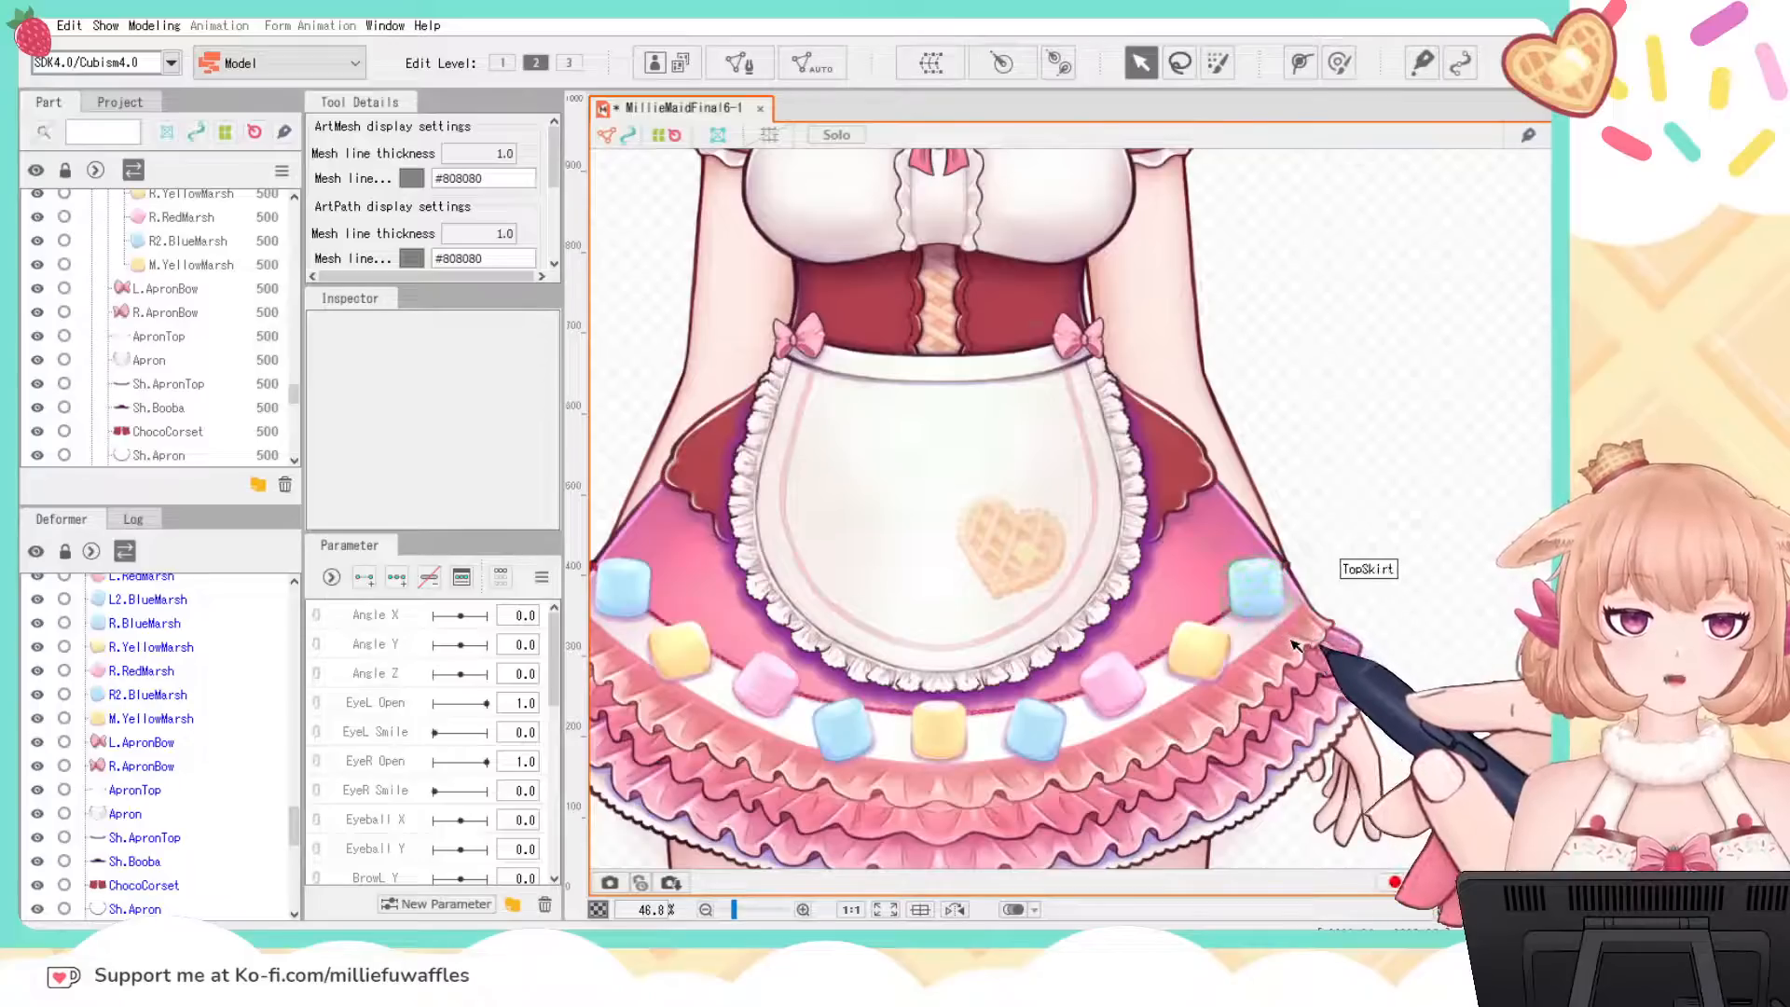
left_click(1340, 552)
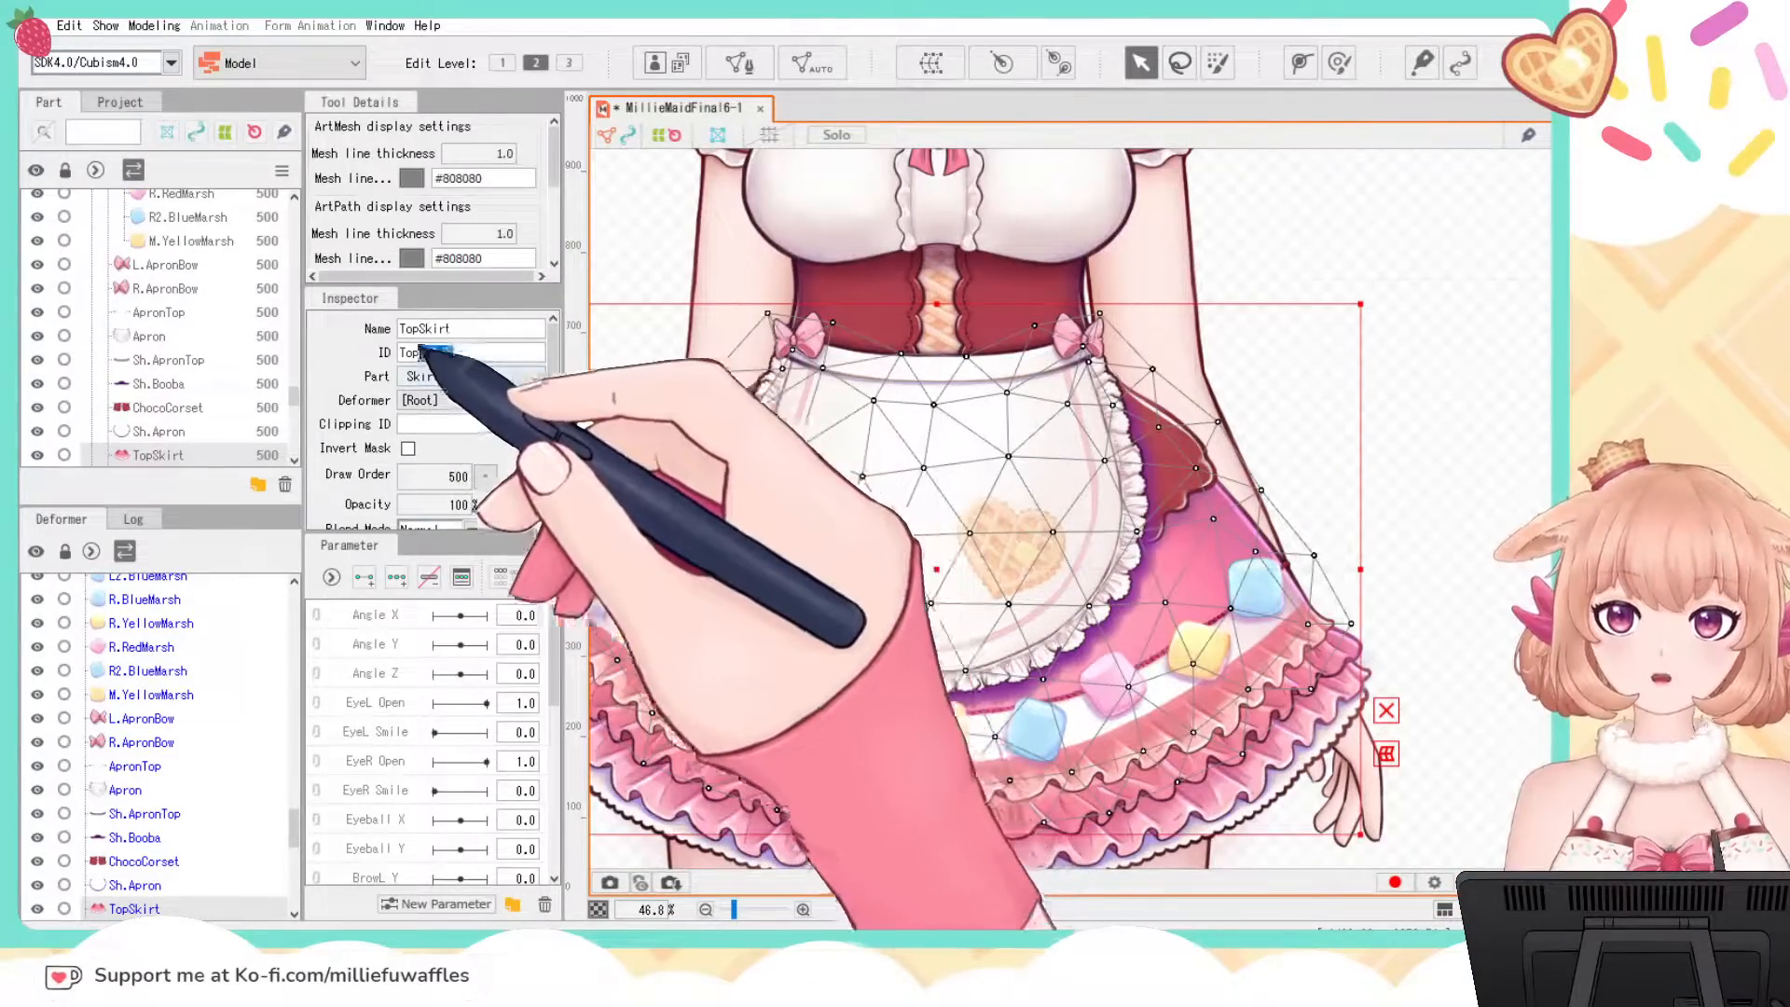
double_click(399, 353)
left_click(473, 354)
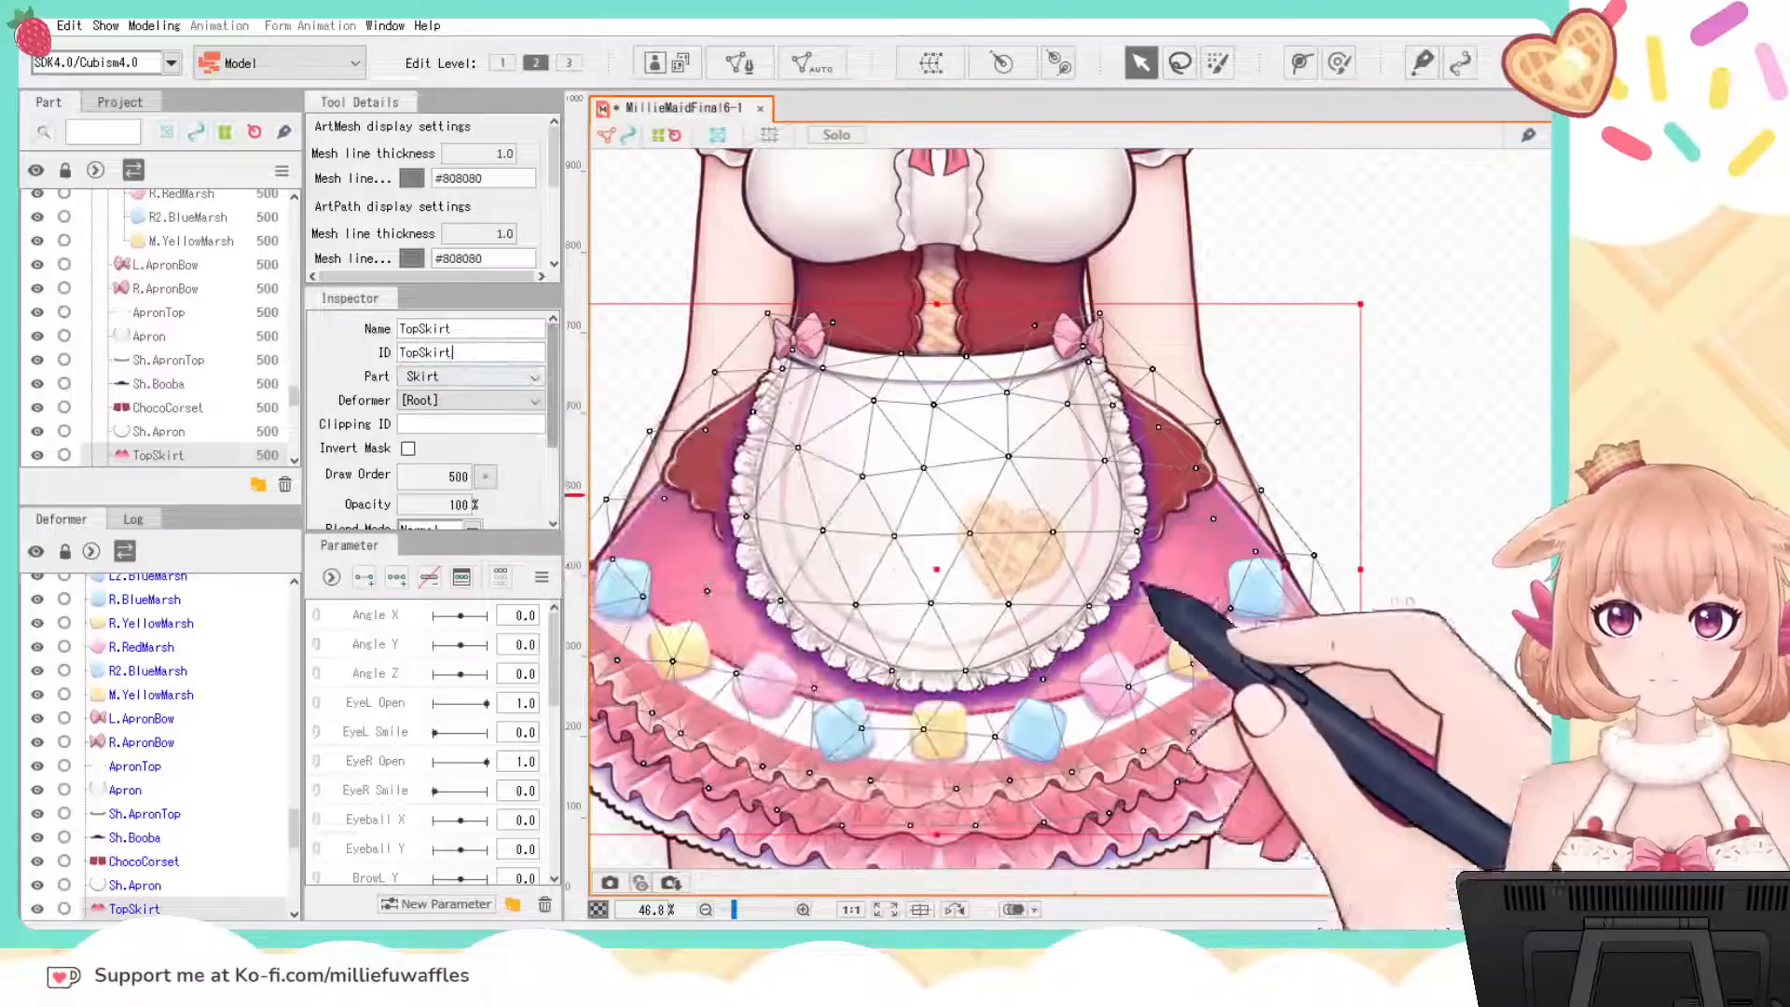
left_click(1470, 430)
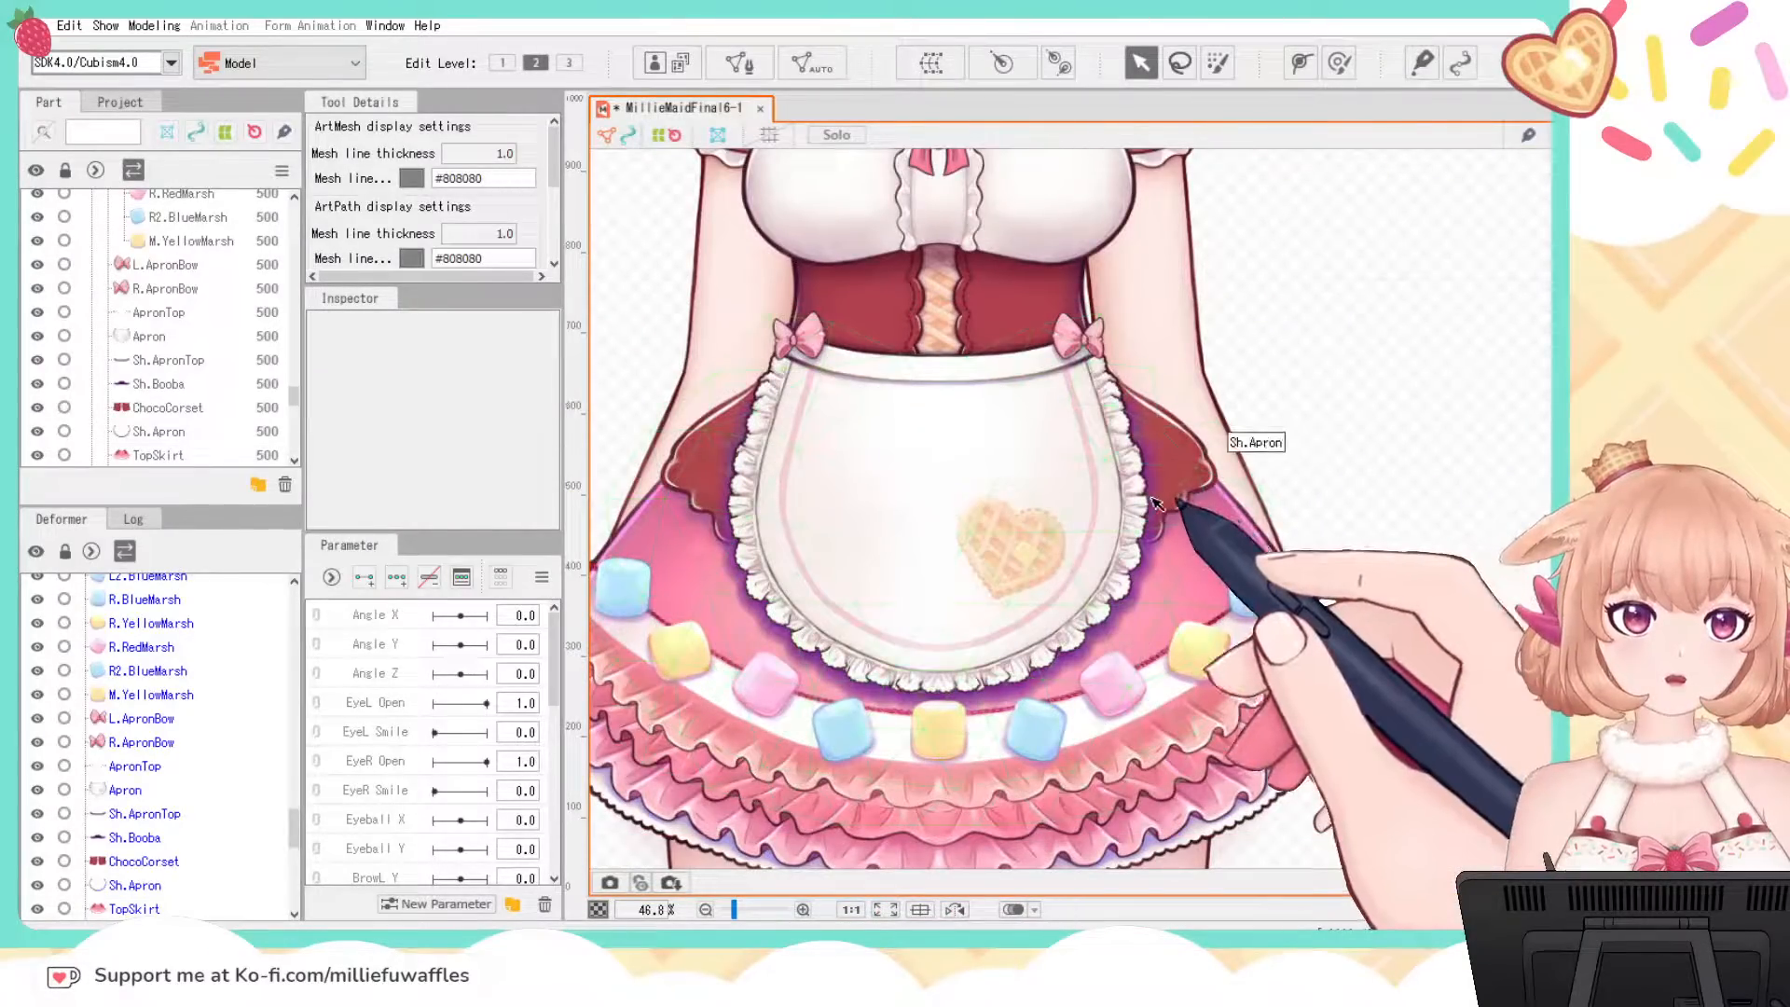
left_click(1178, 483)
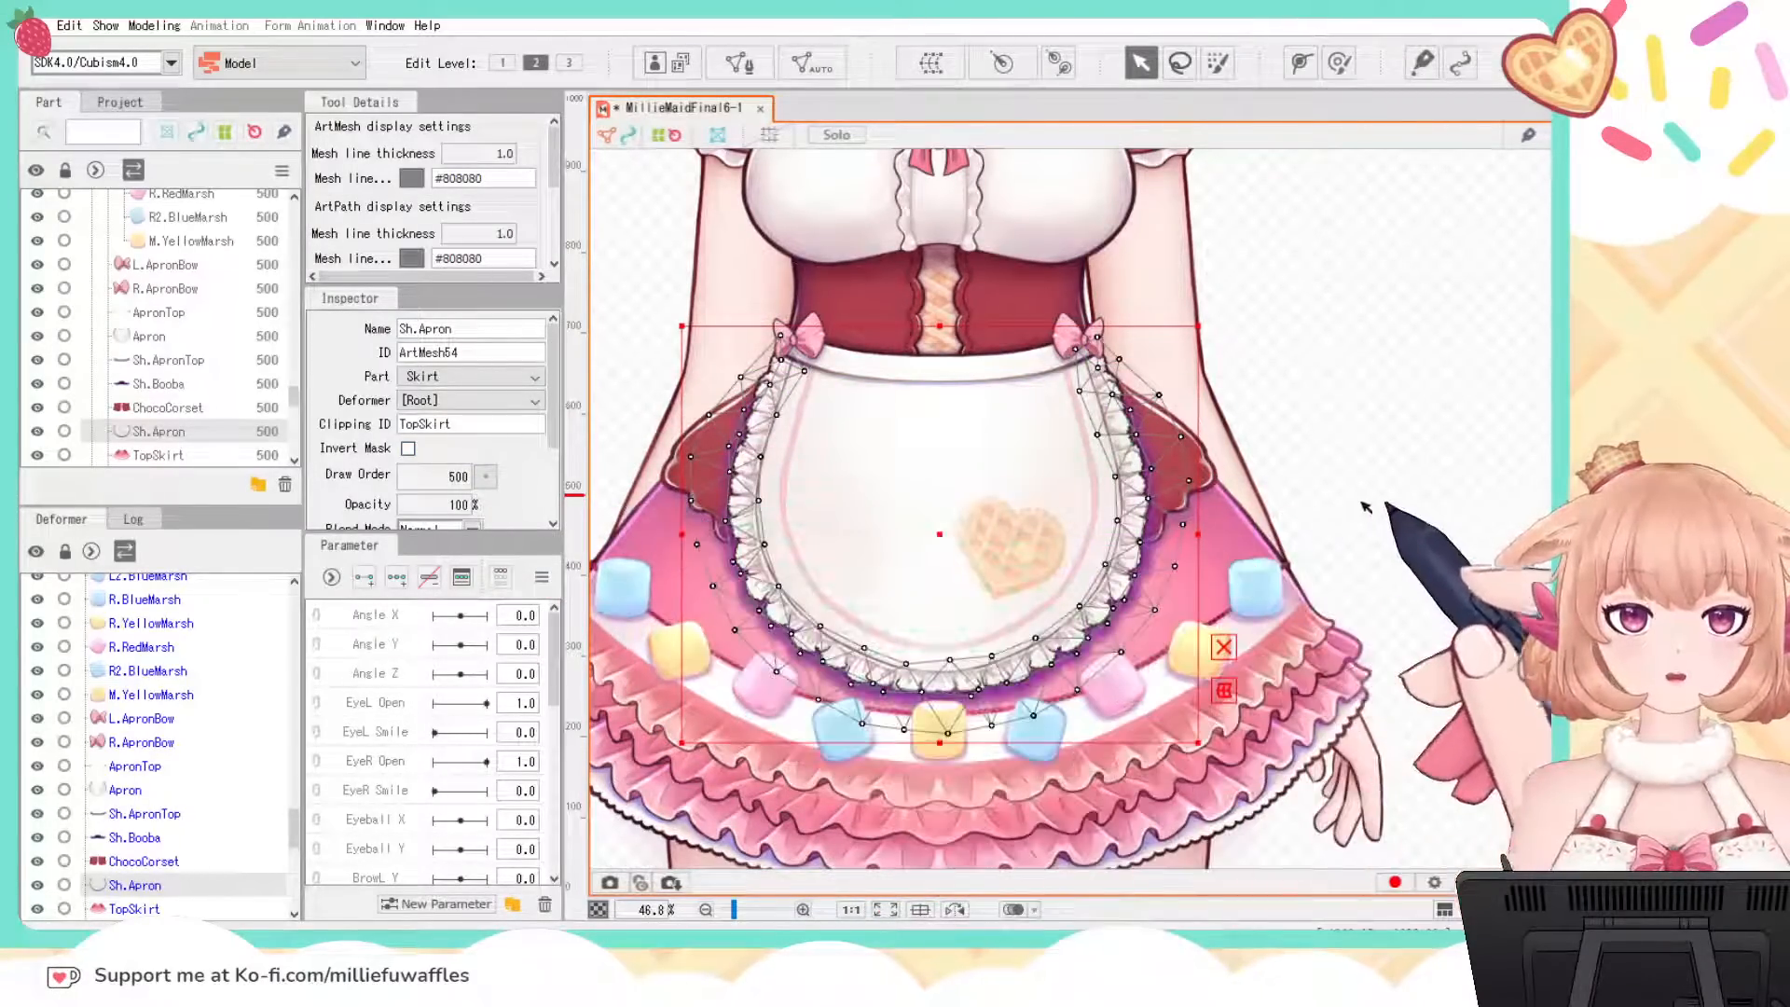
left_click(1378, 504)
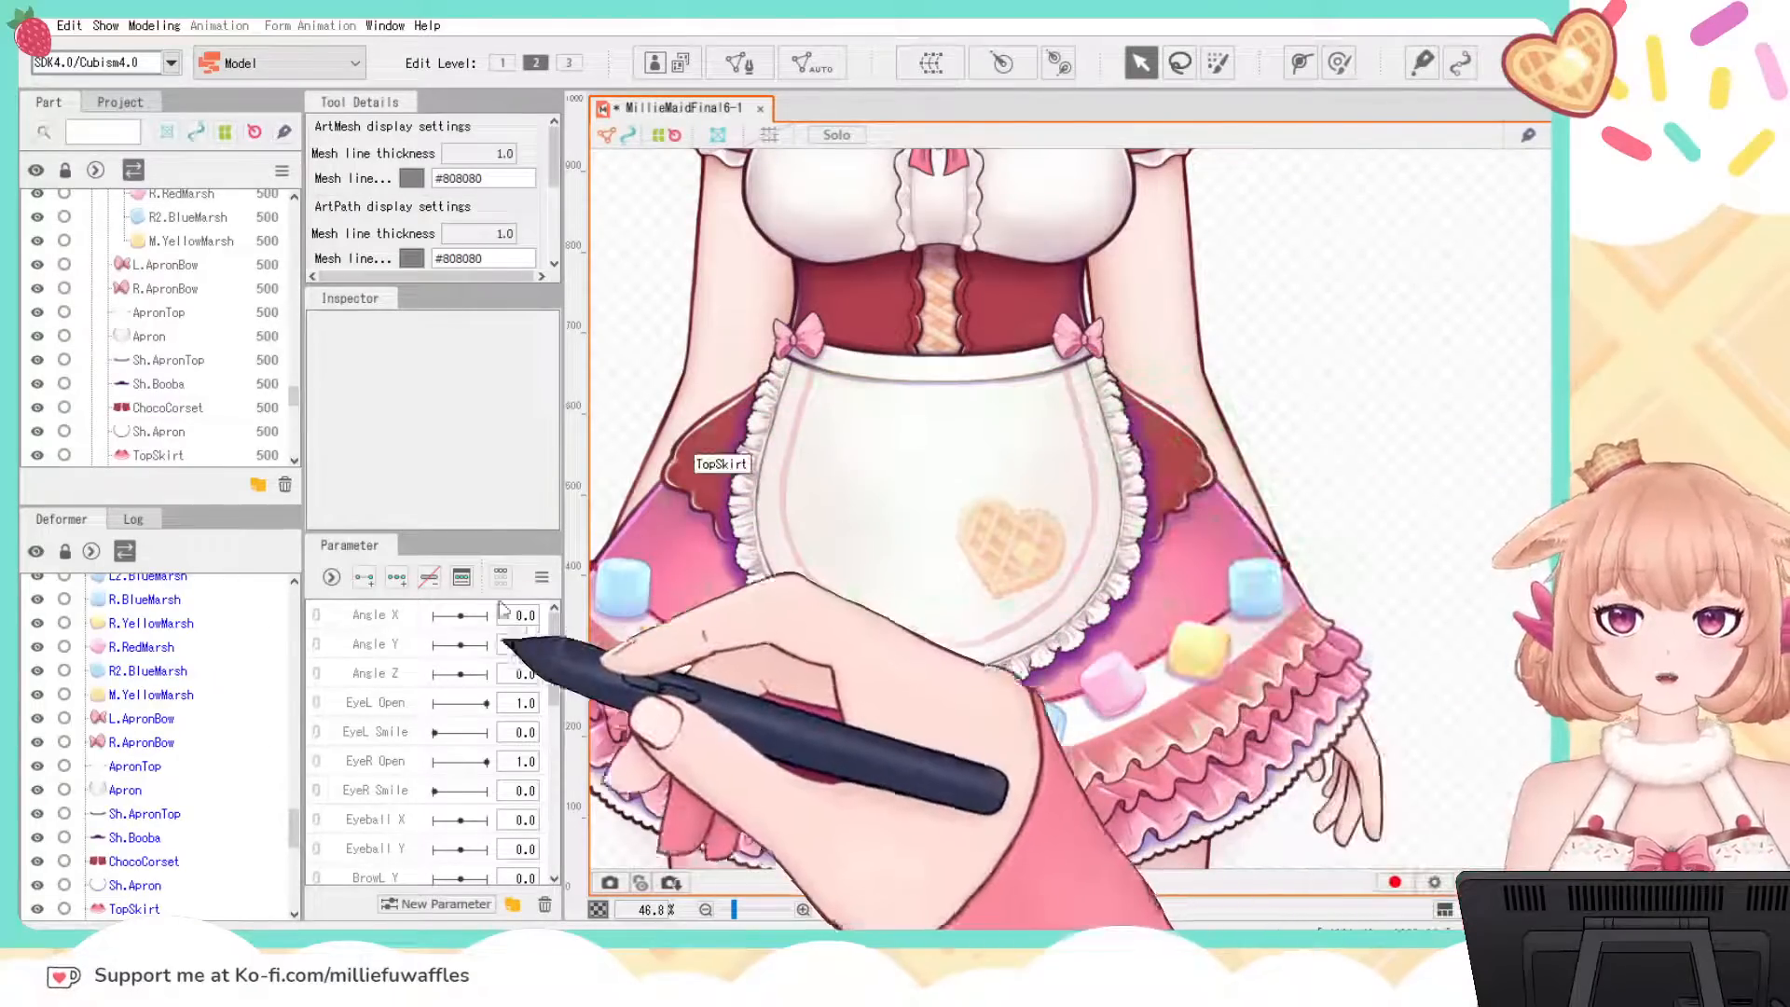
Step: Set the Sh.Apron shadow's blend mode to Multiply and its opacity to 50%, and clear the selection
left_click(1153, 578)
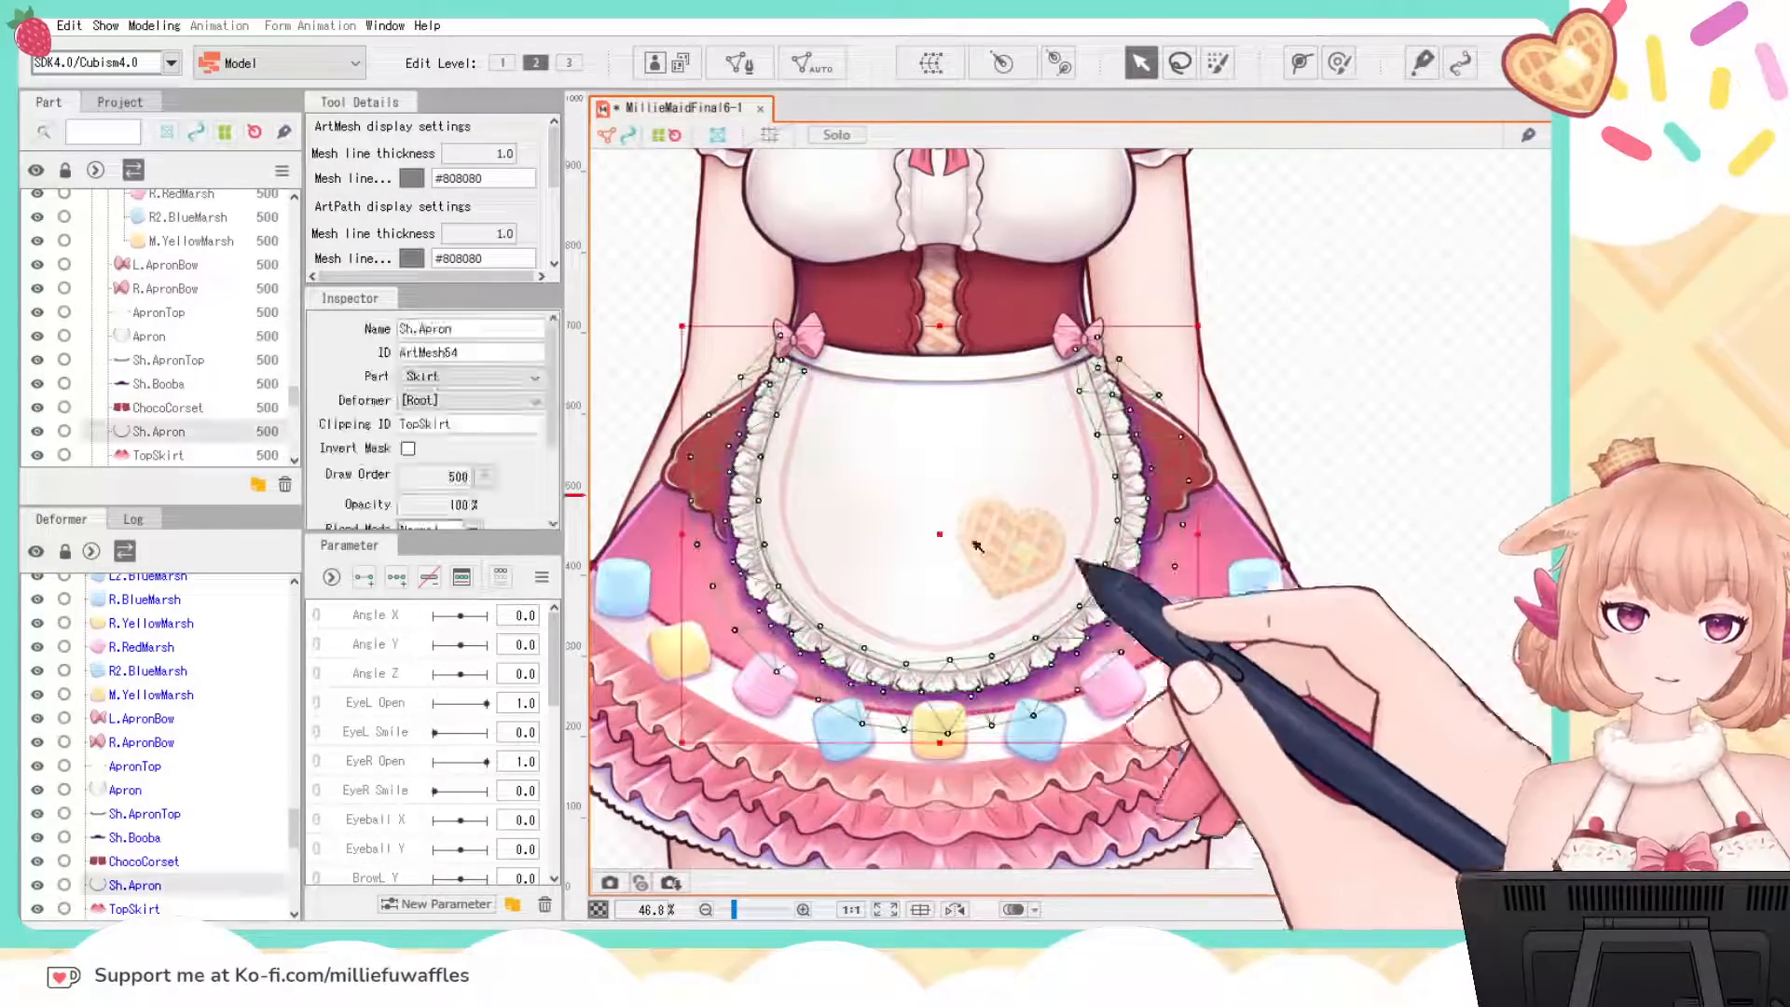
scroll(445, 469, "down", 2)
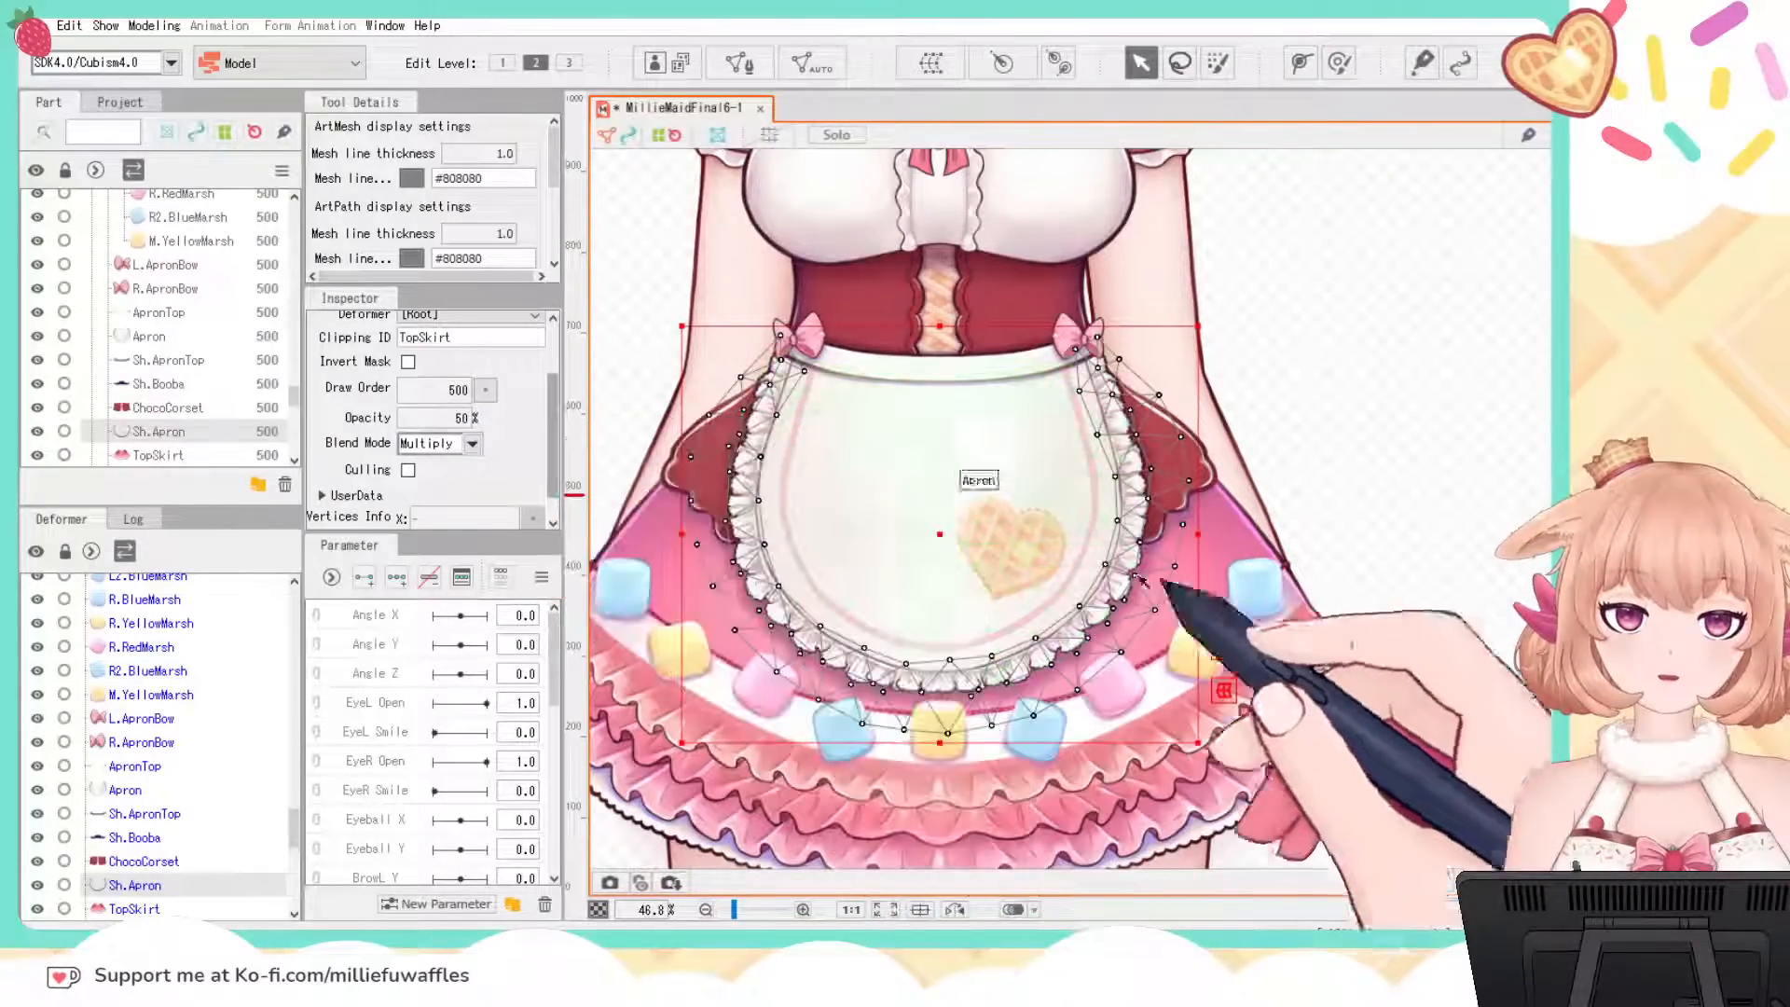
left_click(1358, 507)
Step: Lower the opacity of the Sh.Apron shadow further while viewing the whole outfit, and clear the selection
scroll(1358, 506, "down", 3)
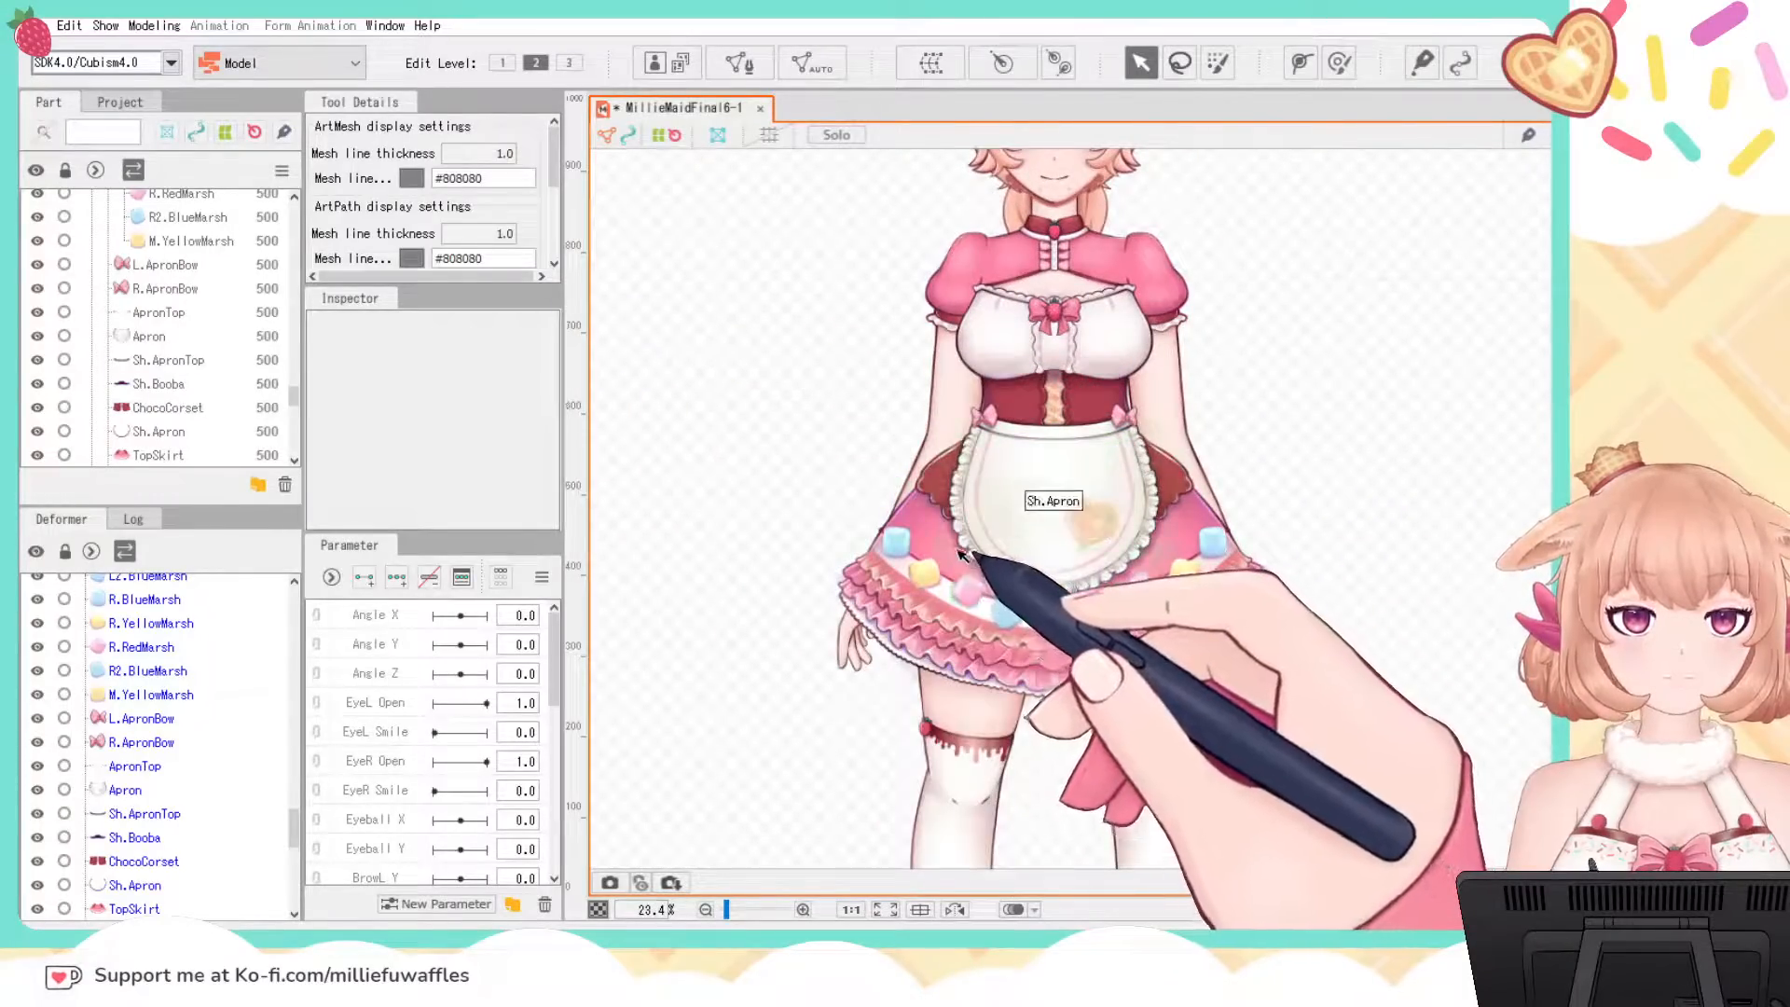
left_click(1035, 508)
left_click_drag(460, 505, 454, 506)
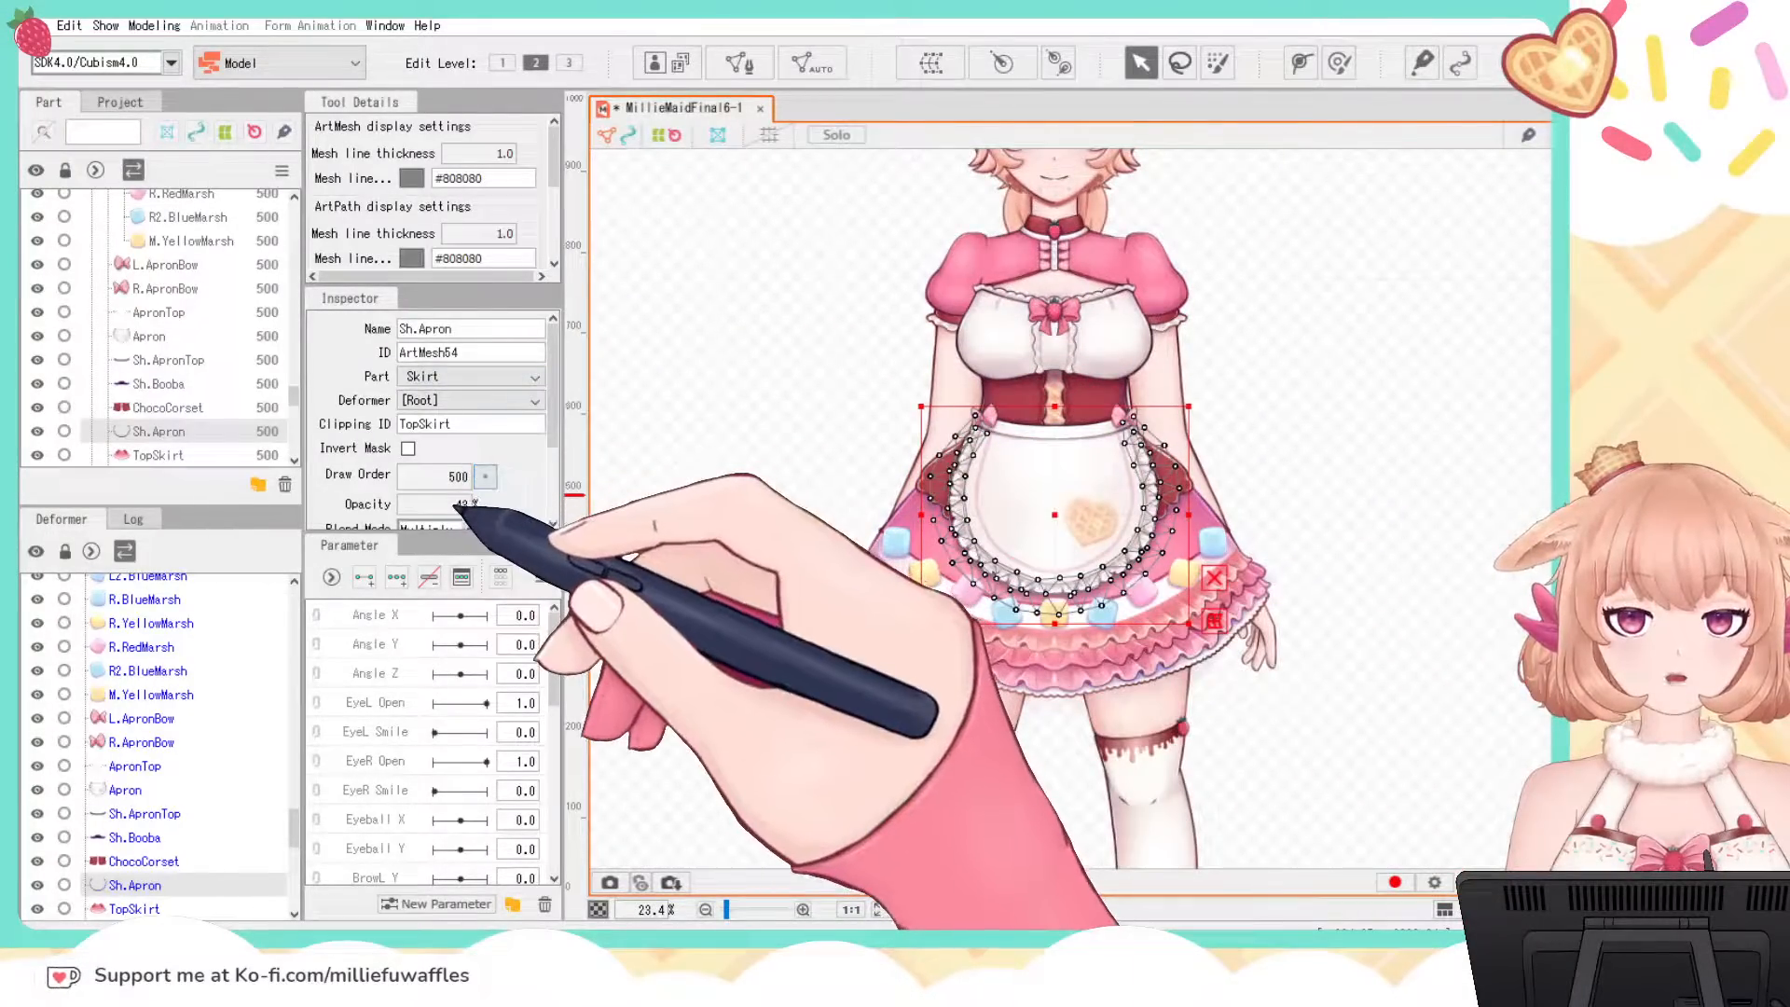
left_click(1324, 483)
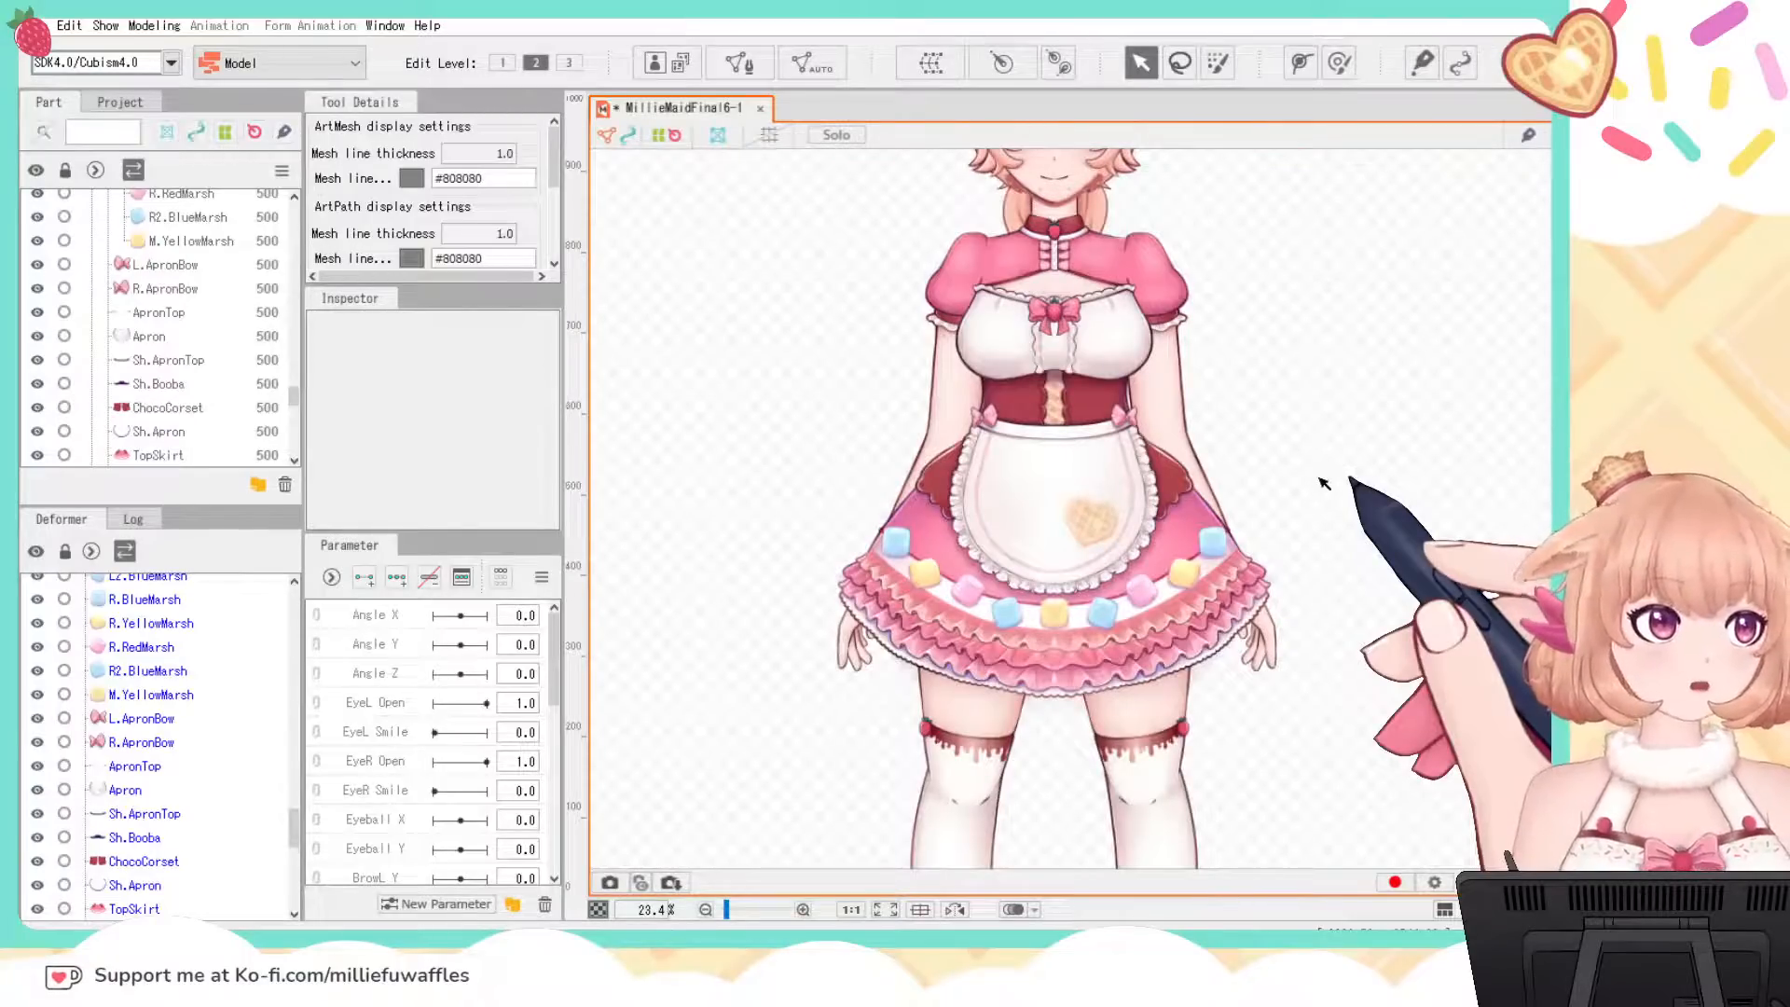
Step: Clip the NeckHeadShade shadow under the chin to the neck by copying the ID NeckColor into its clipping ID
scroll(1323, 484, "up", 2)
left_click_drag(1176, 469, 1381, 685)
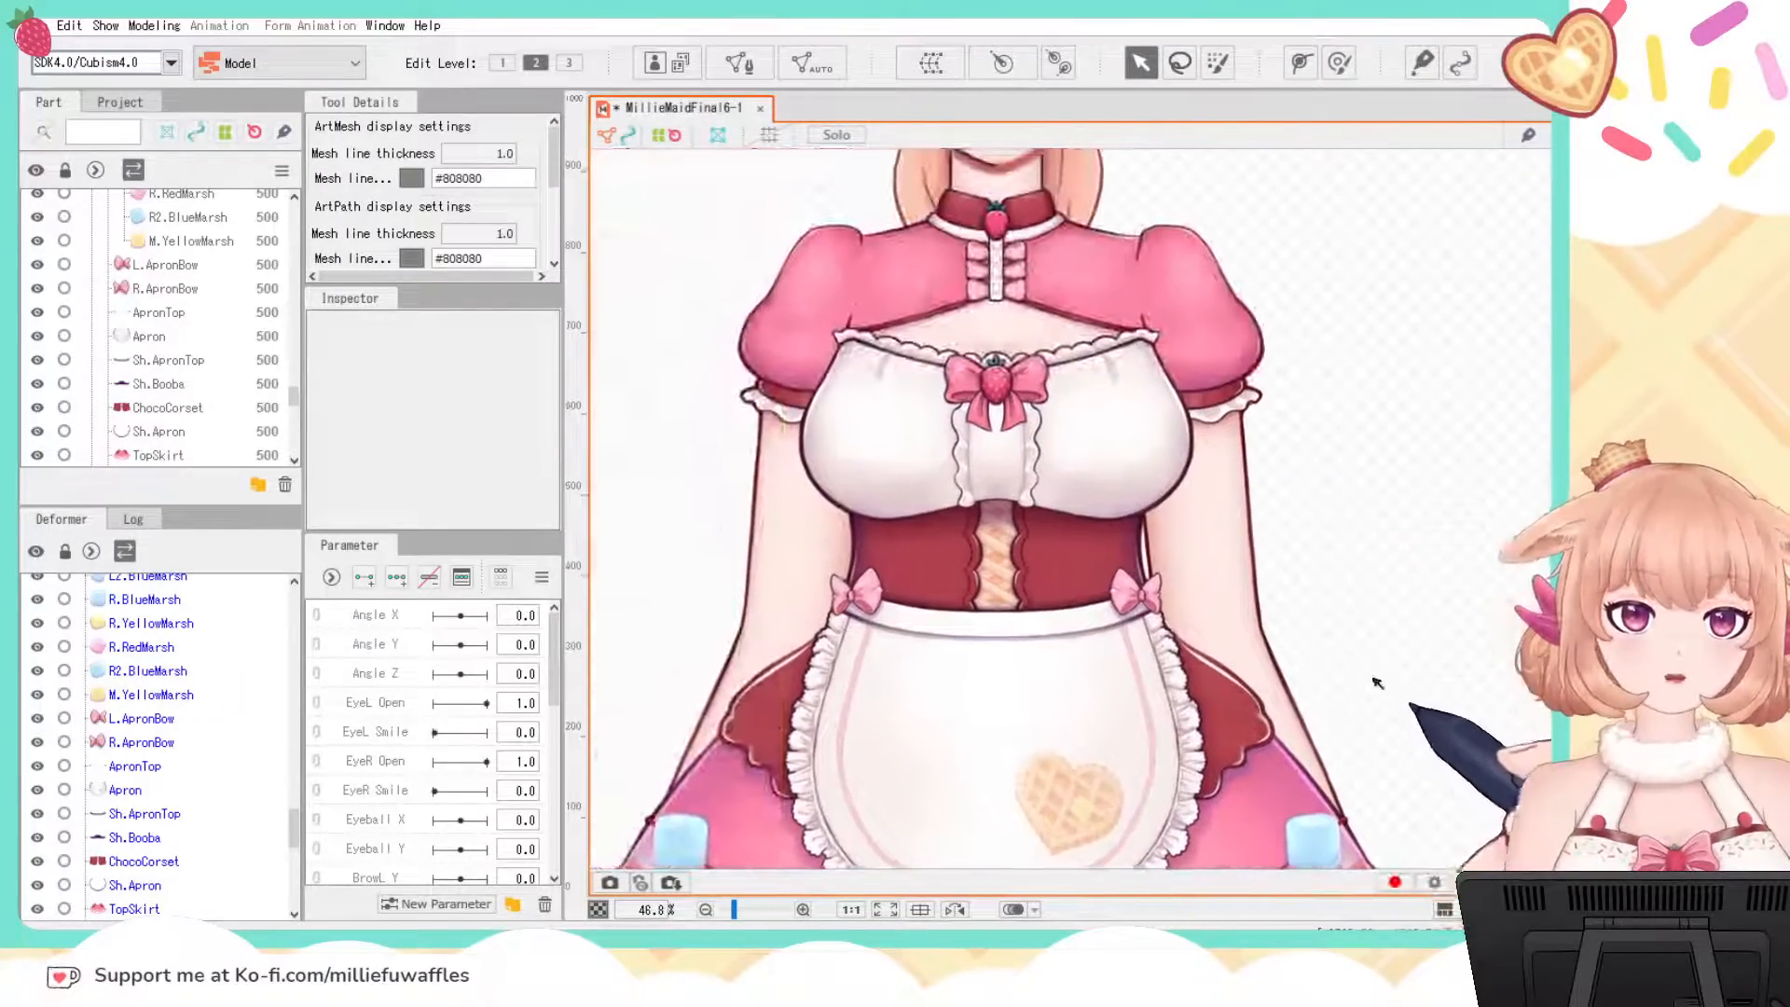
left_click_drag(1332, 388, 1393, 525)
scroll(1324, 589, "up", 2)
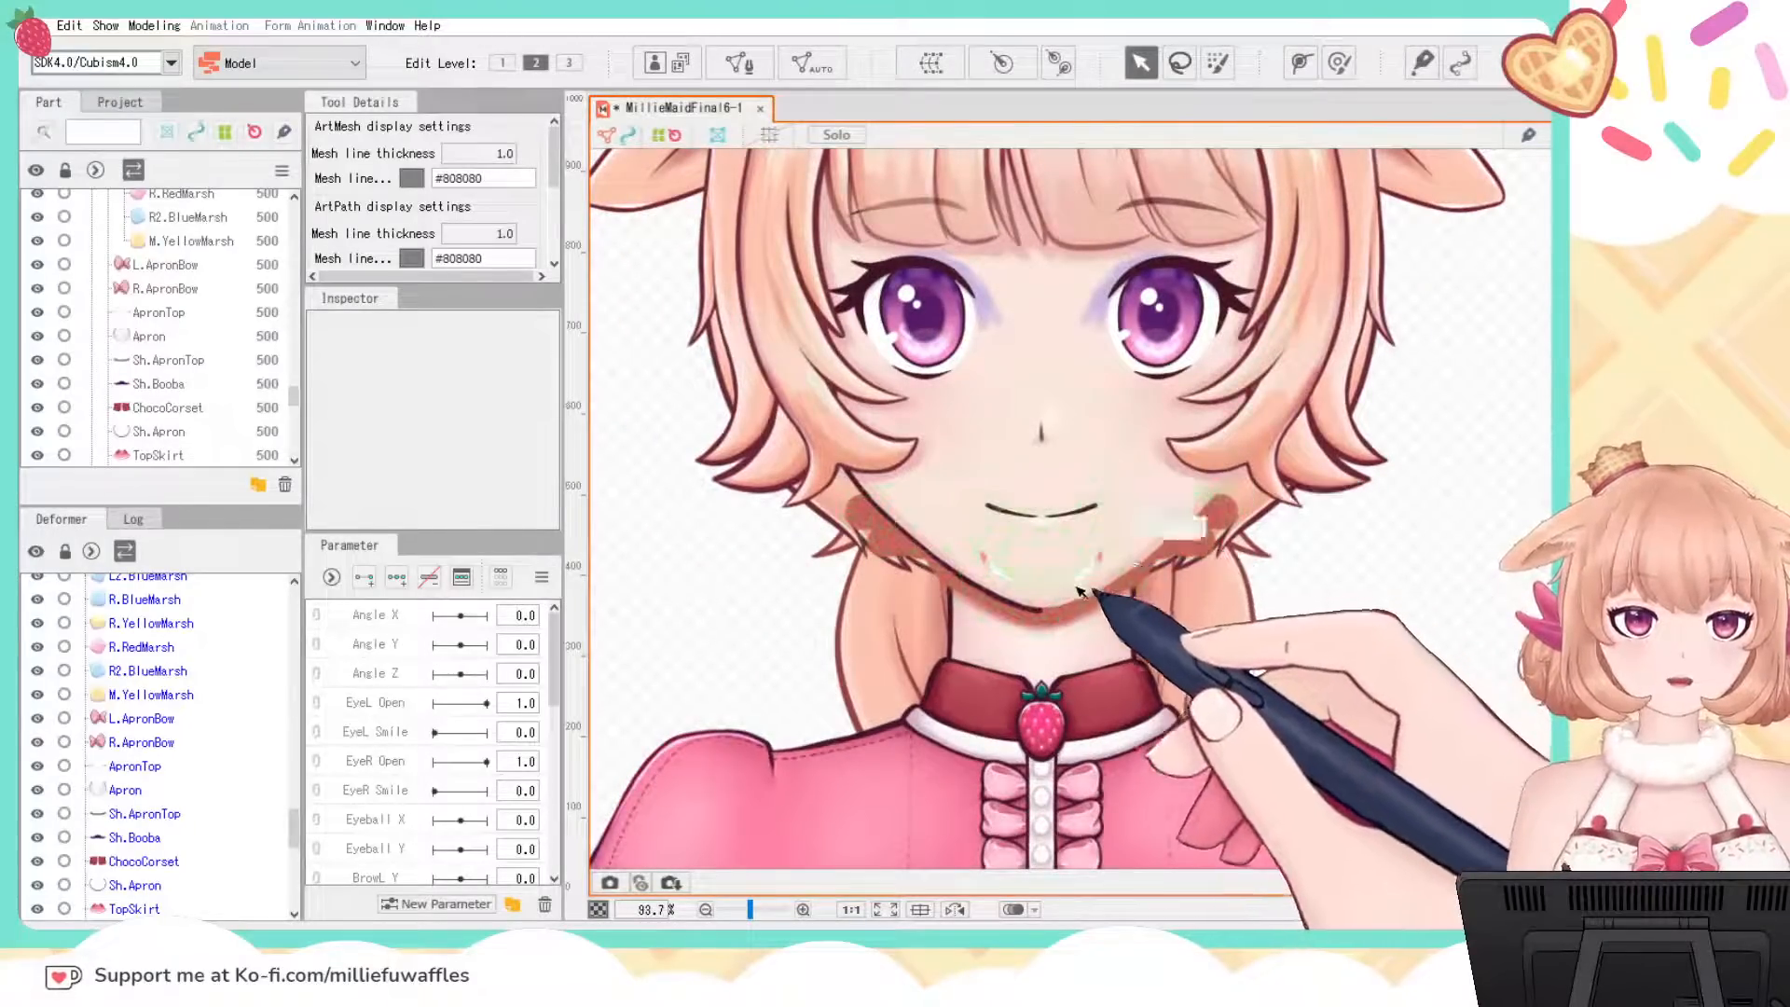
left_click(1201, 543)
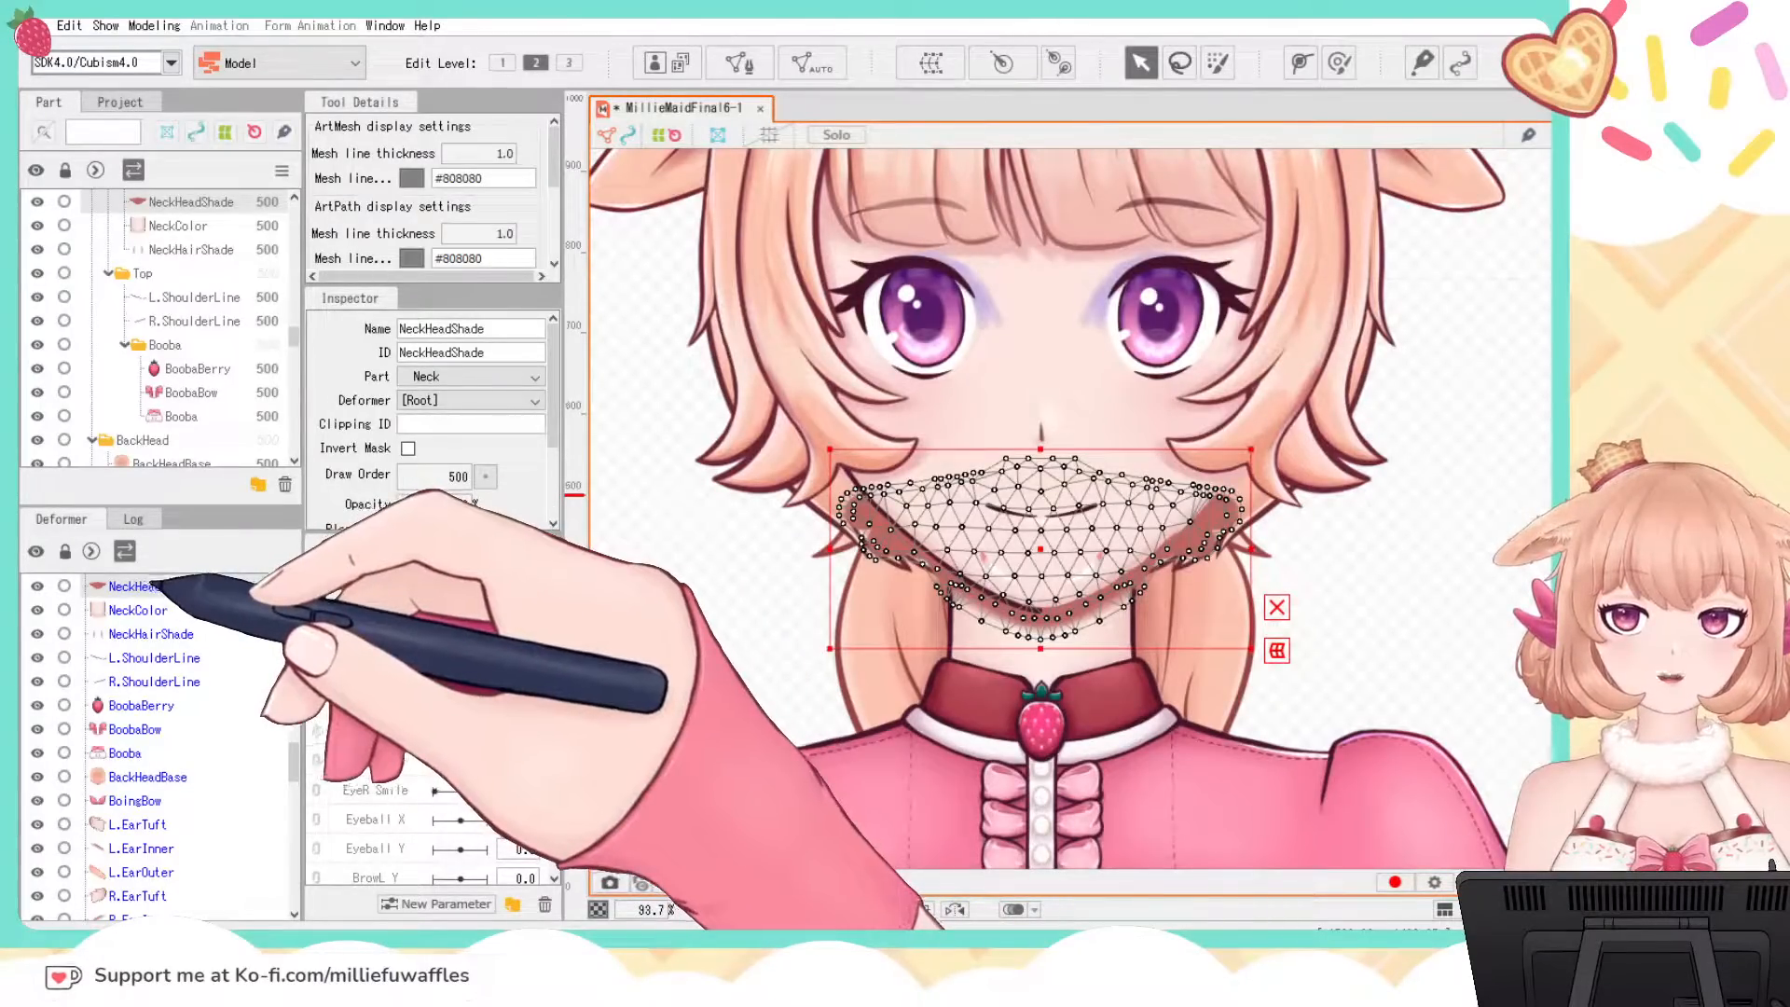
left_click(150, 609)
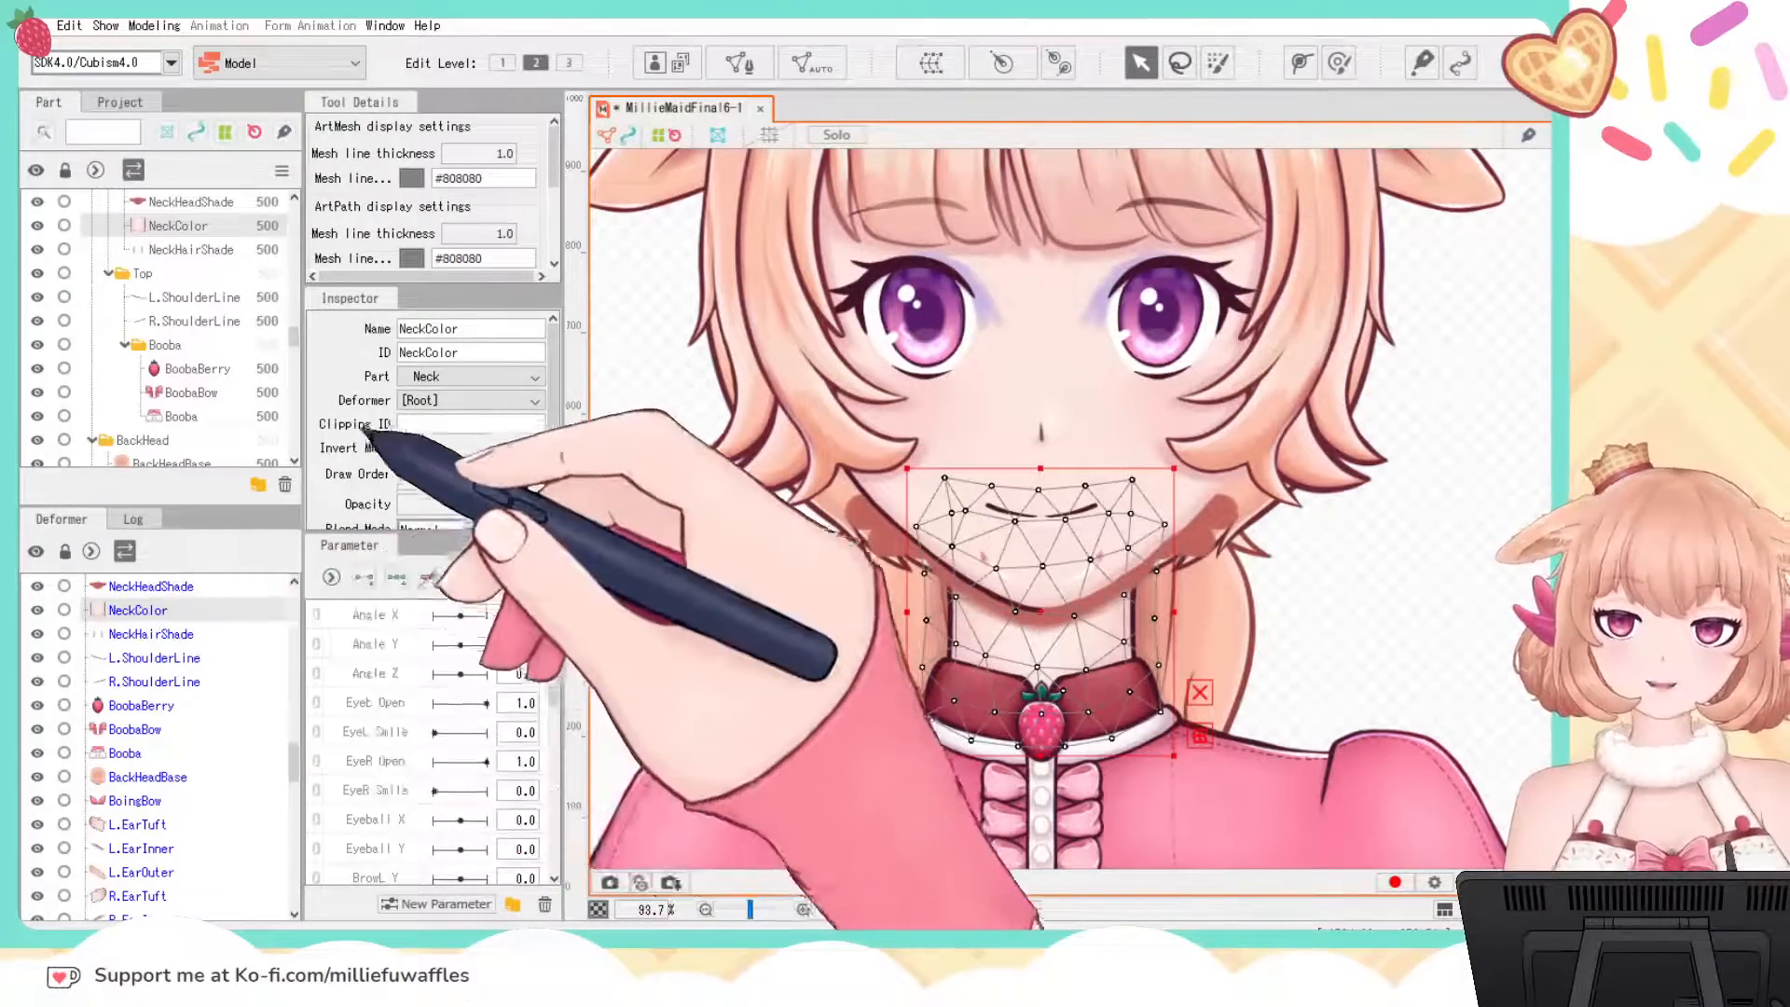
double_click(431, 352)
key("ctrl+c")
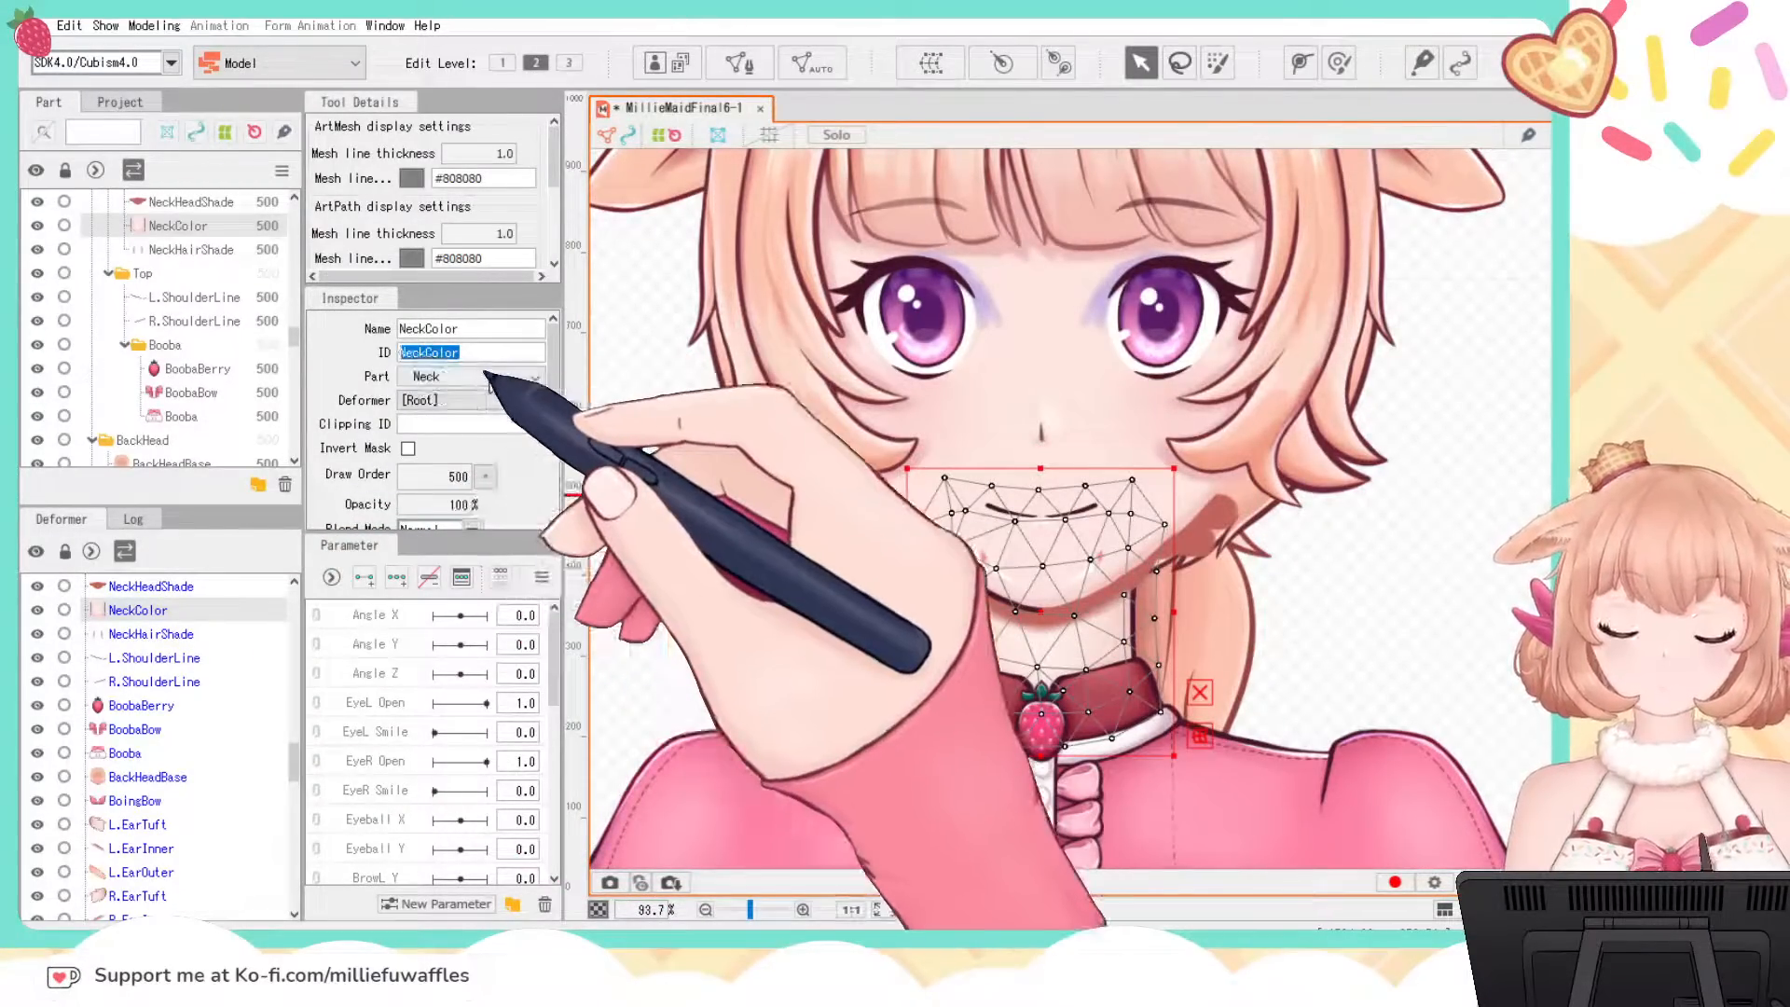
left_click(185, 586)
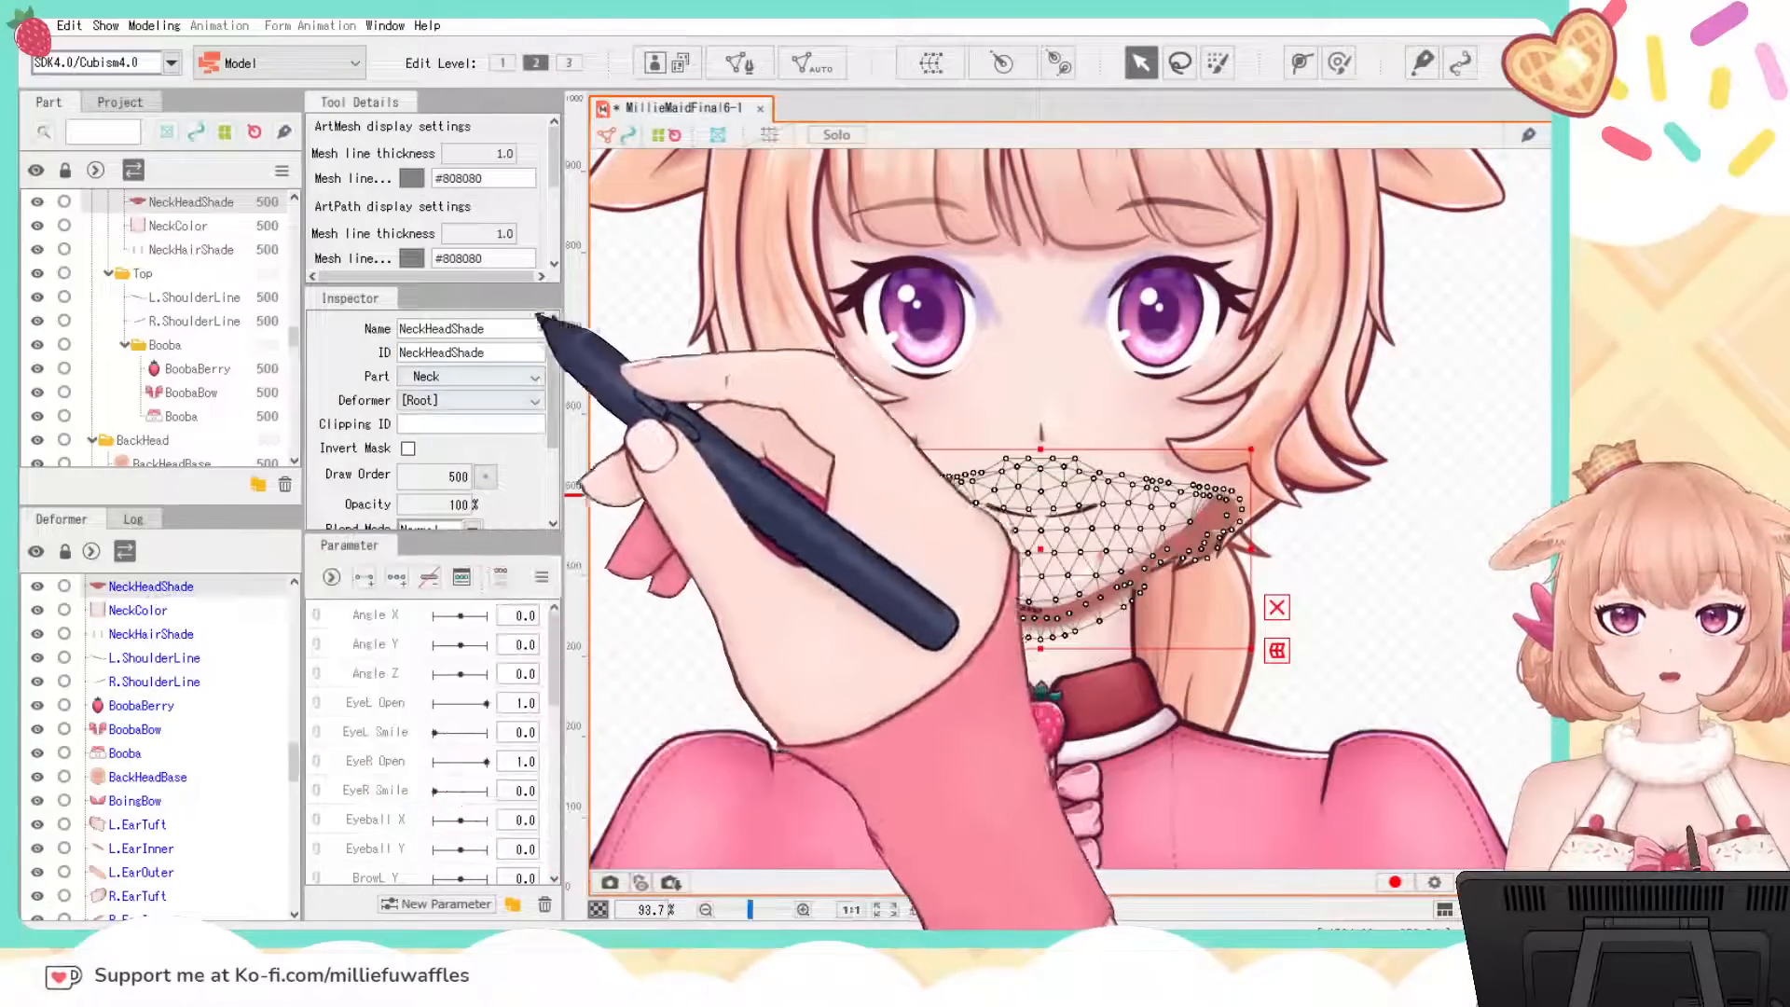
key("ctrl+v")
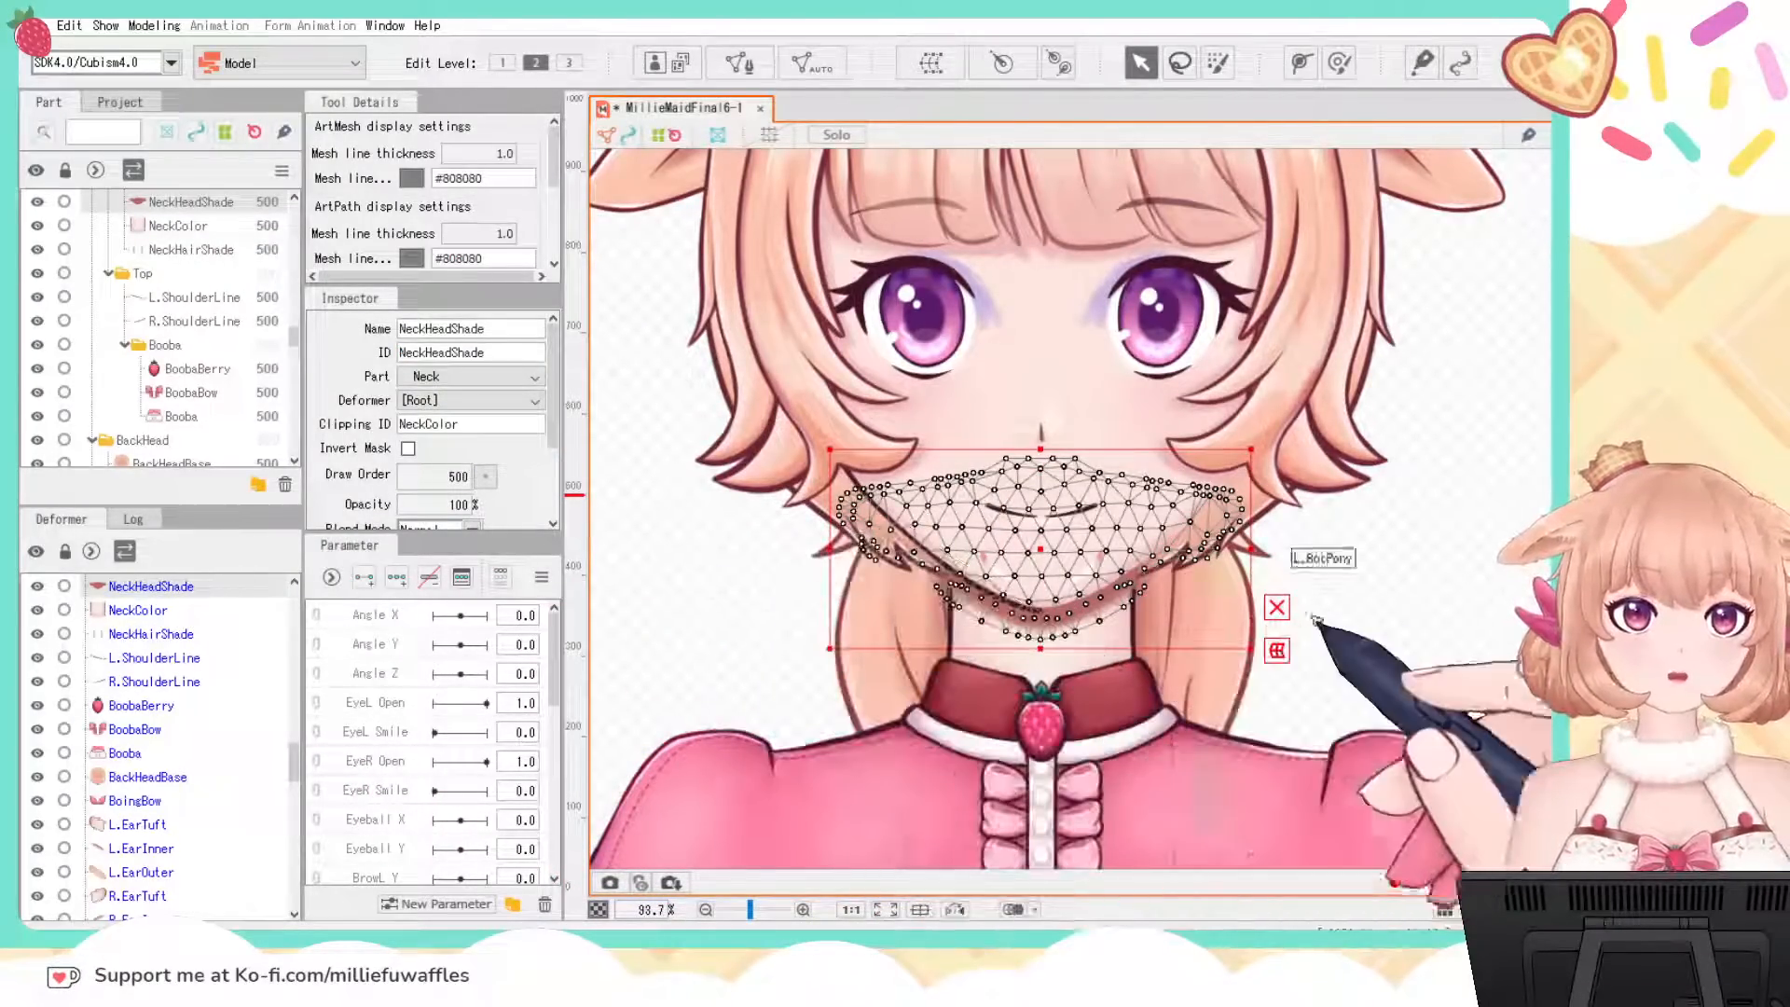
left_click(1412, 595)
Step: Set the NeckHeadShade shadow's blend mode to Multiply, lower its opacity, and clear the selection
left_click(1066, 627)
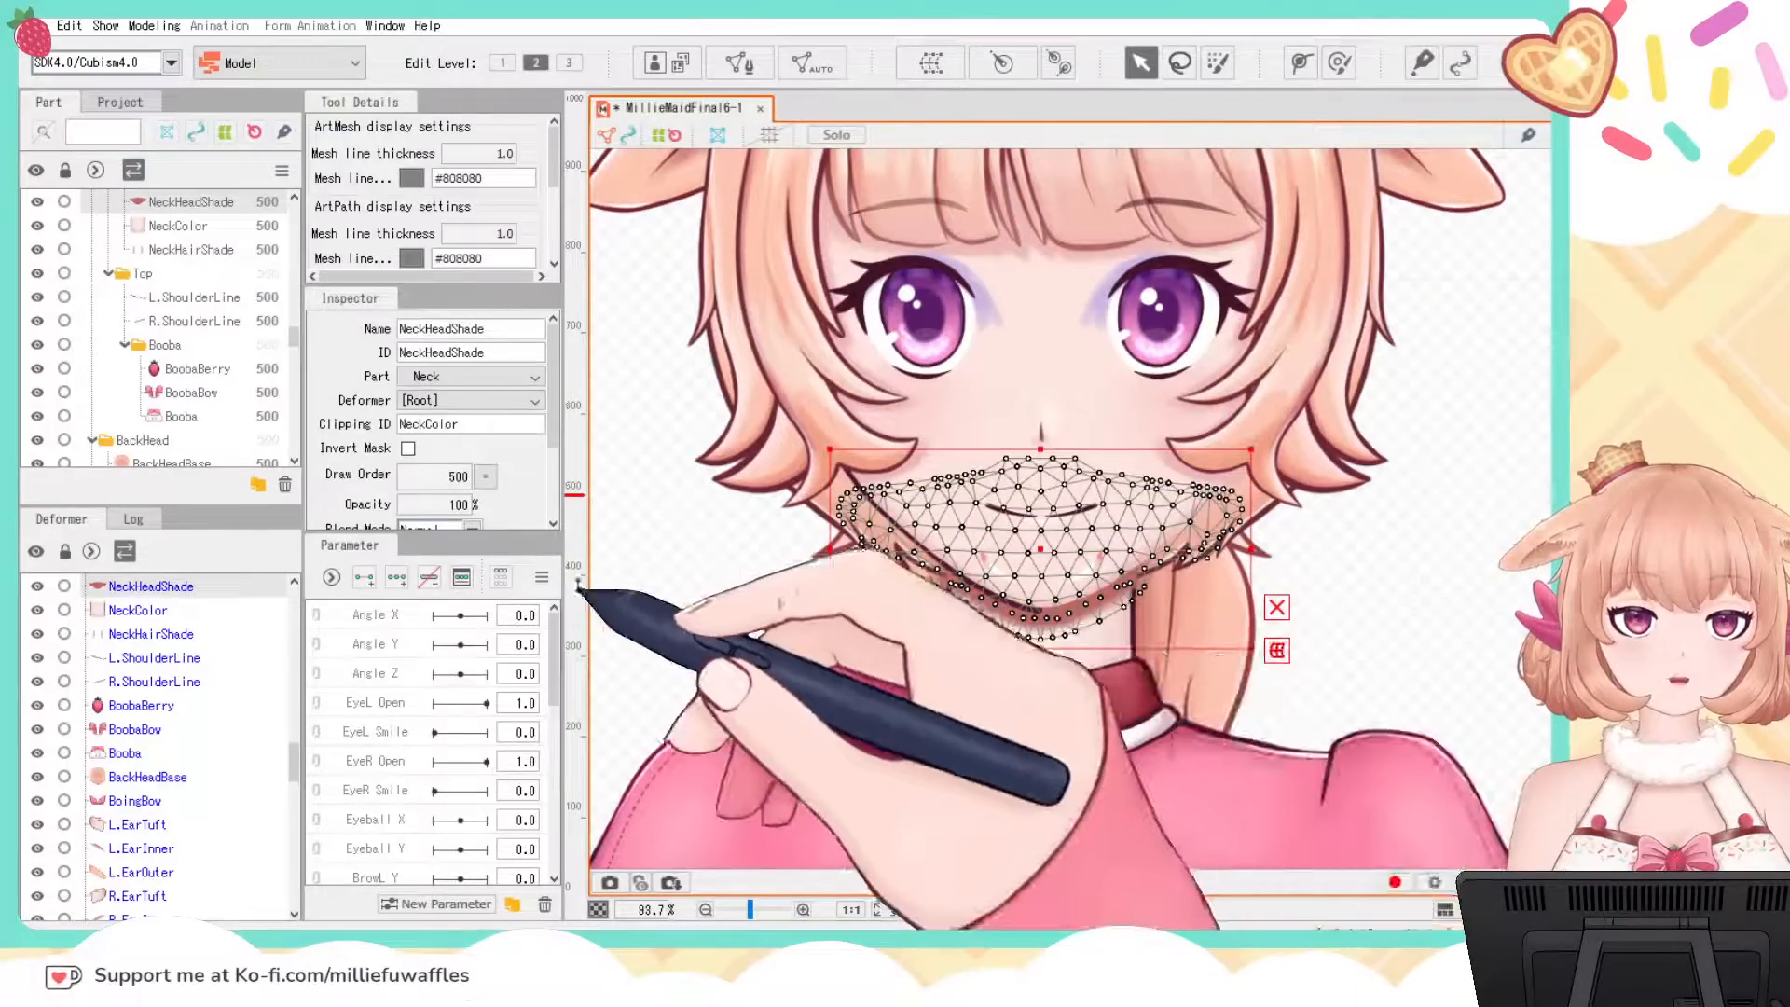
scroll(522, 447, "down", 2)
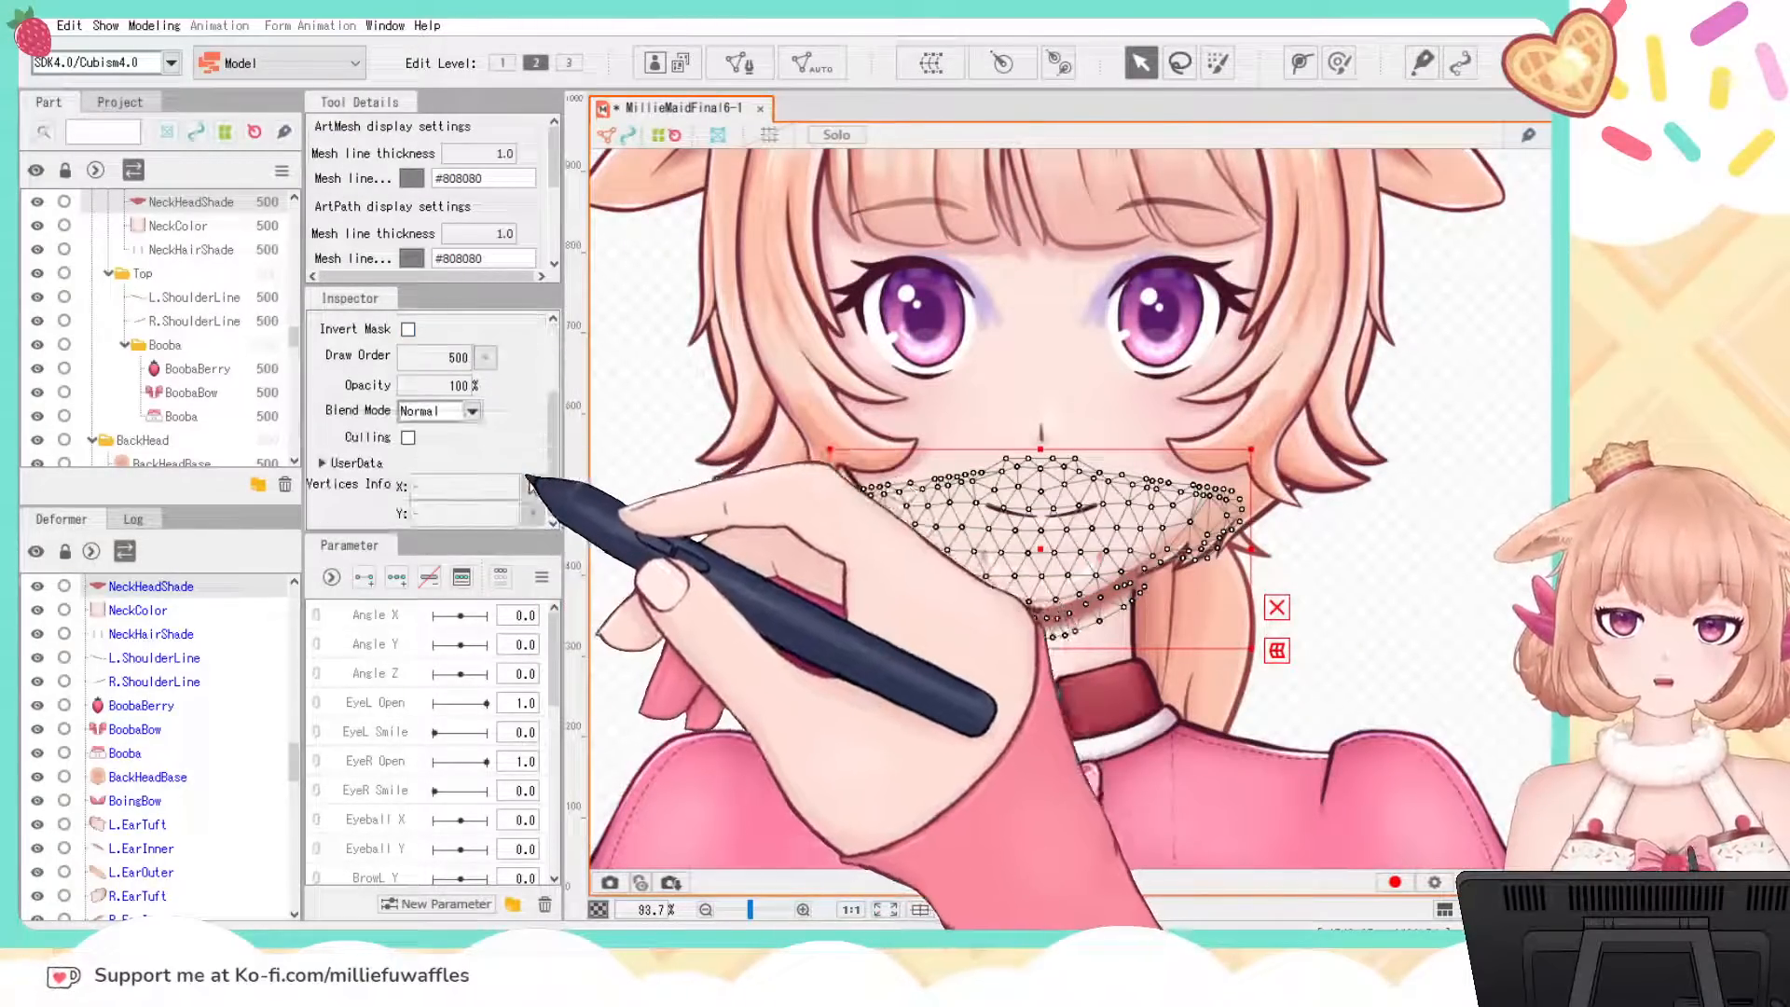
left_click(433, 410)
left_click(439, 462)
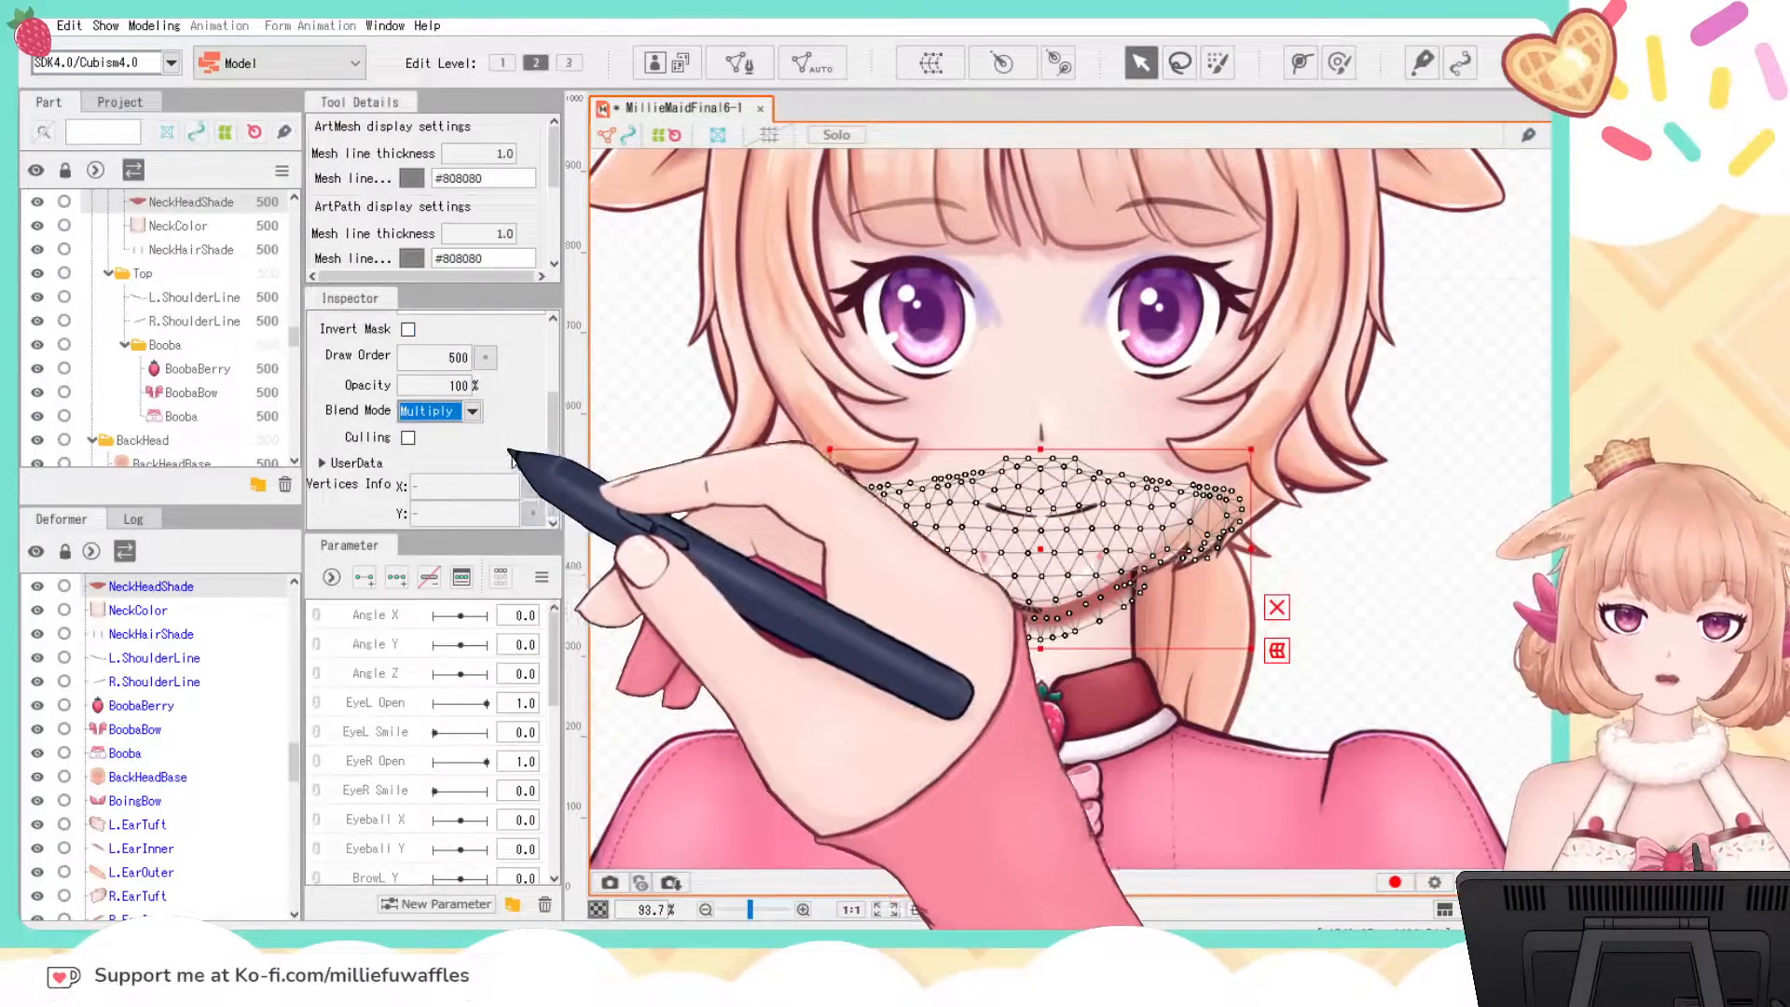
left_click(460, 384)
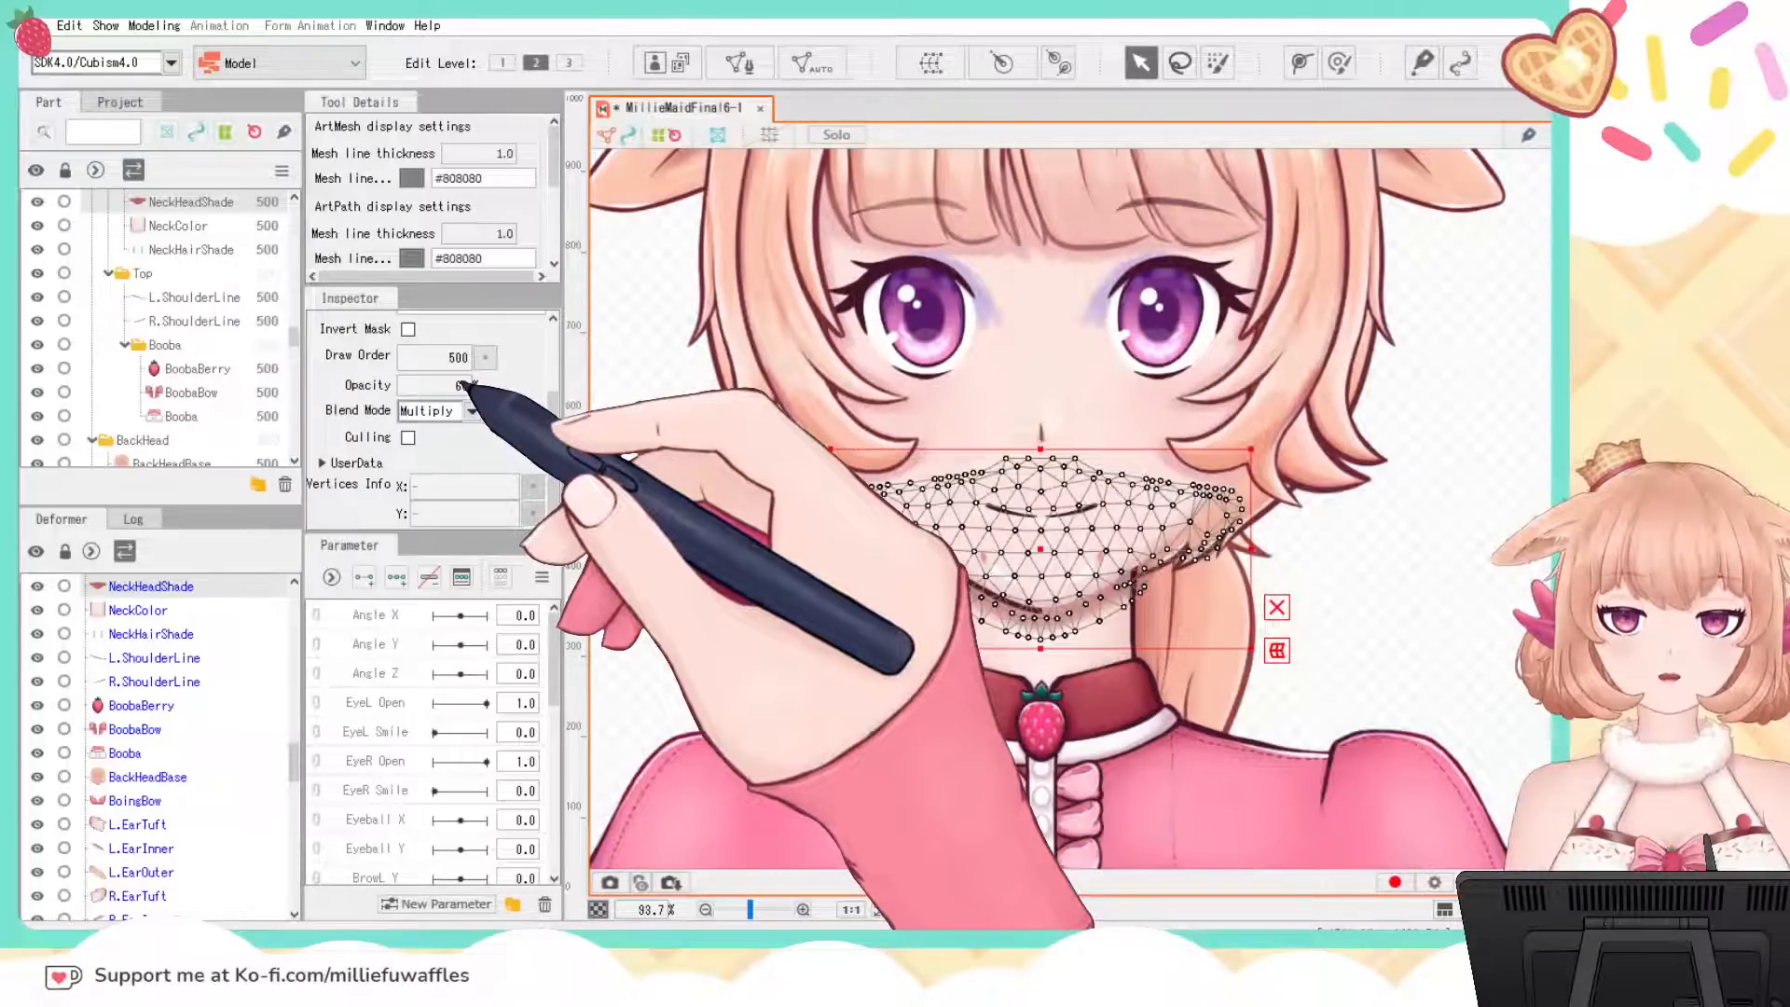
left_click(1479, 619)
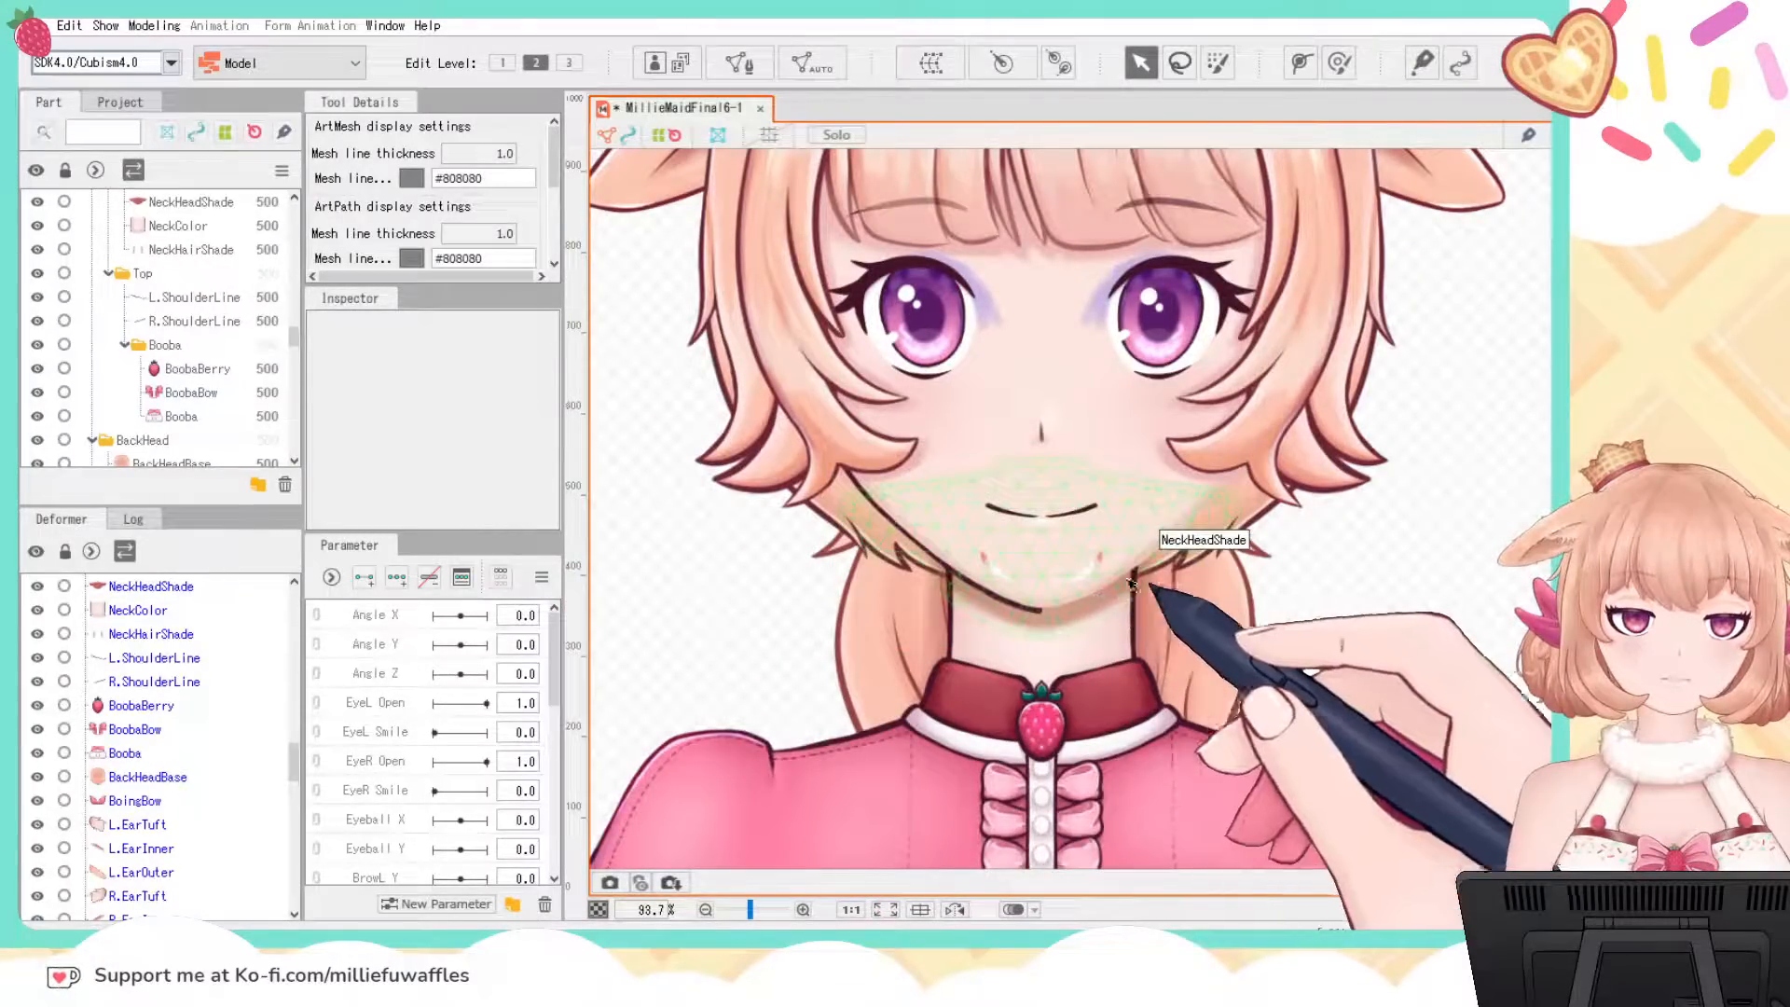
Step: Regenerate the L.HeadLine mesh along the jaw with fewer, more widely spaced points, and clear the selection
left_click(1218, 497)
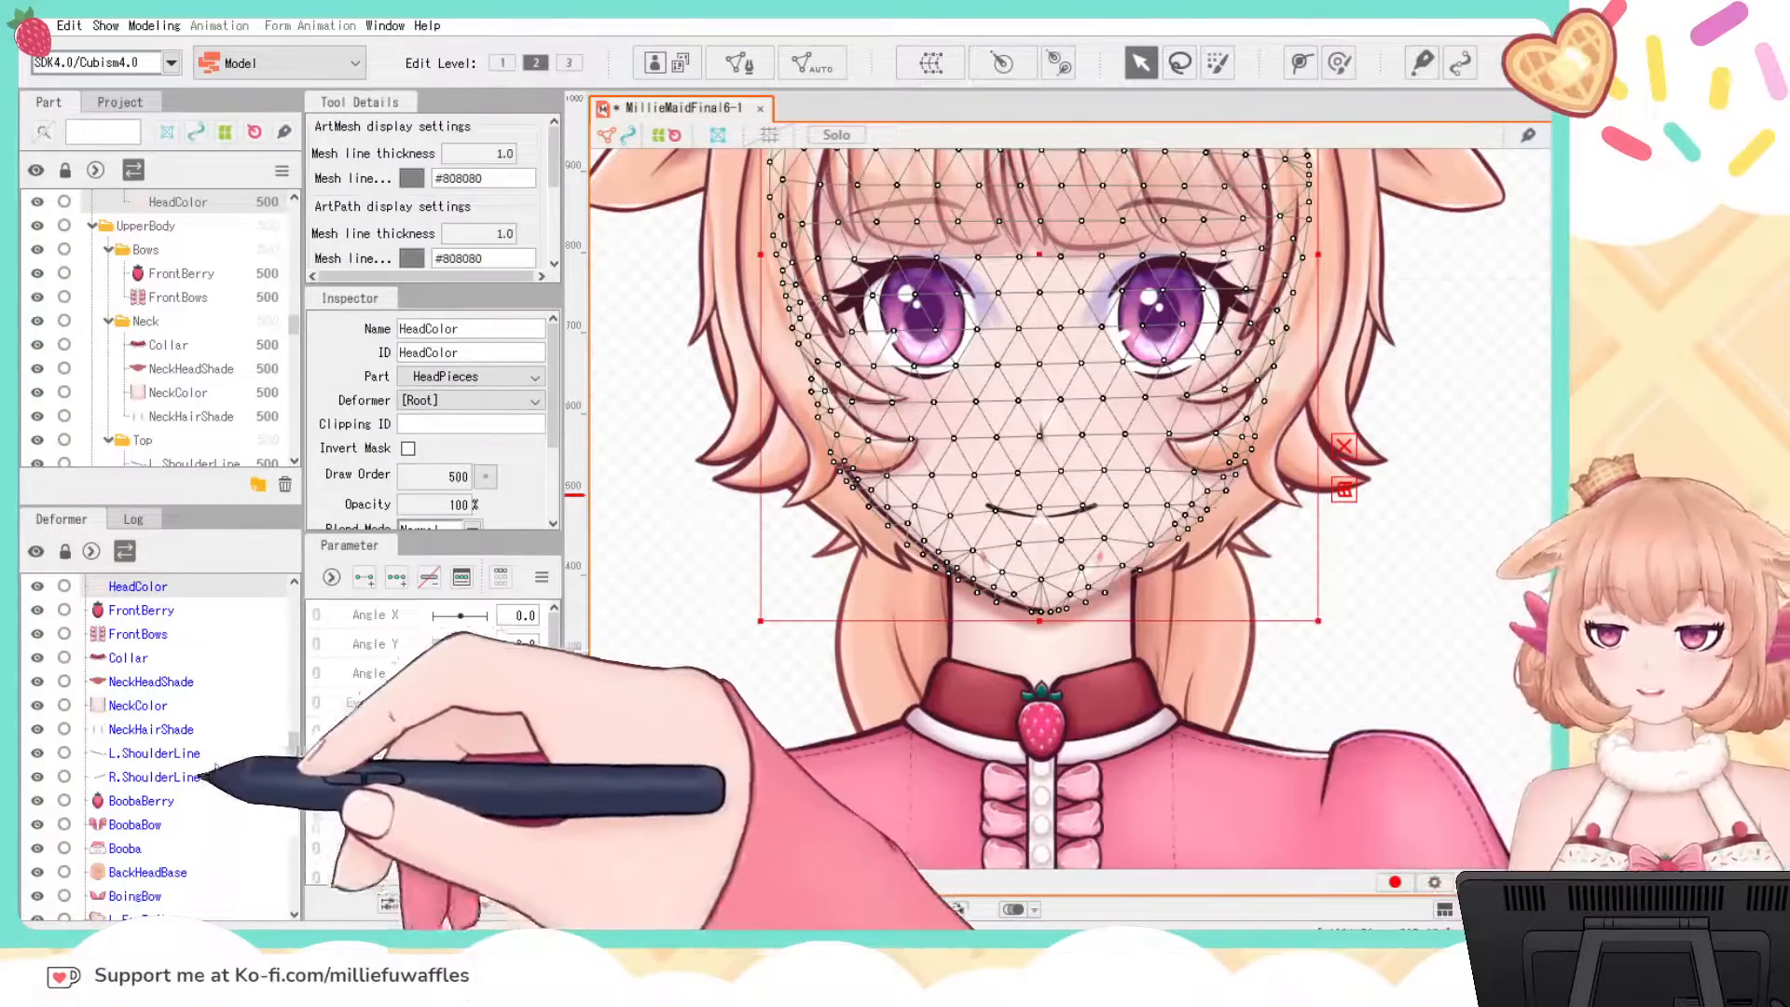
left_click(1389, 594)
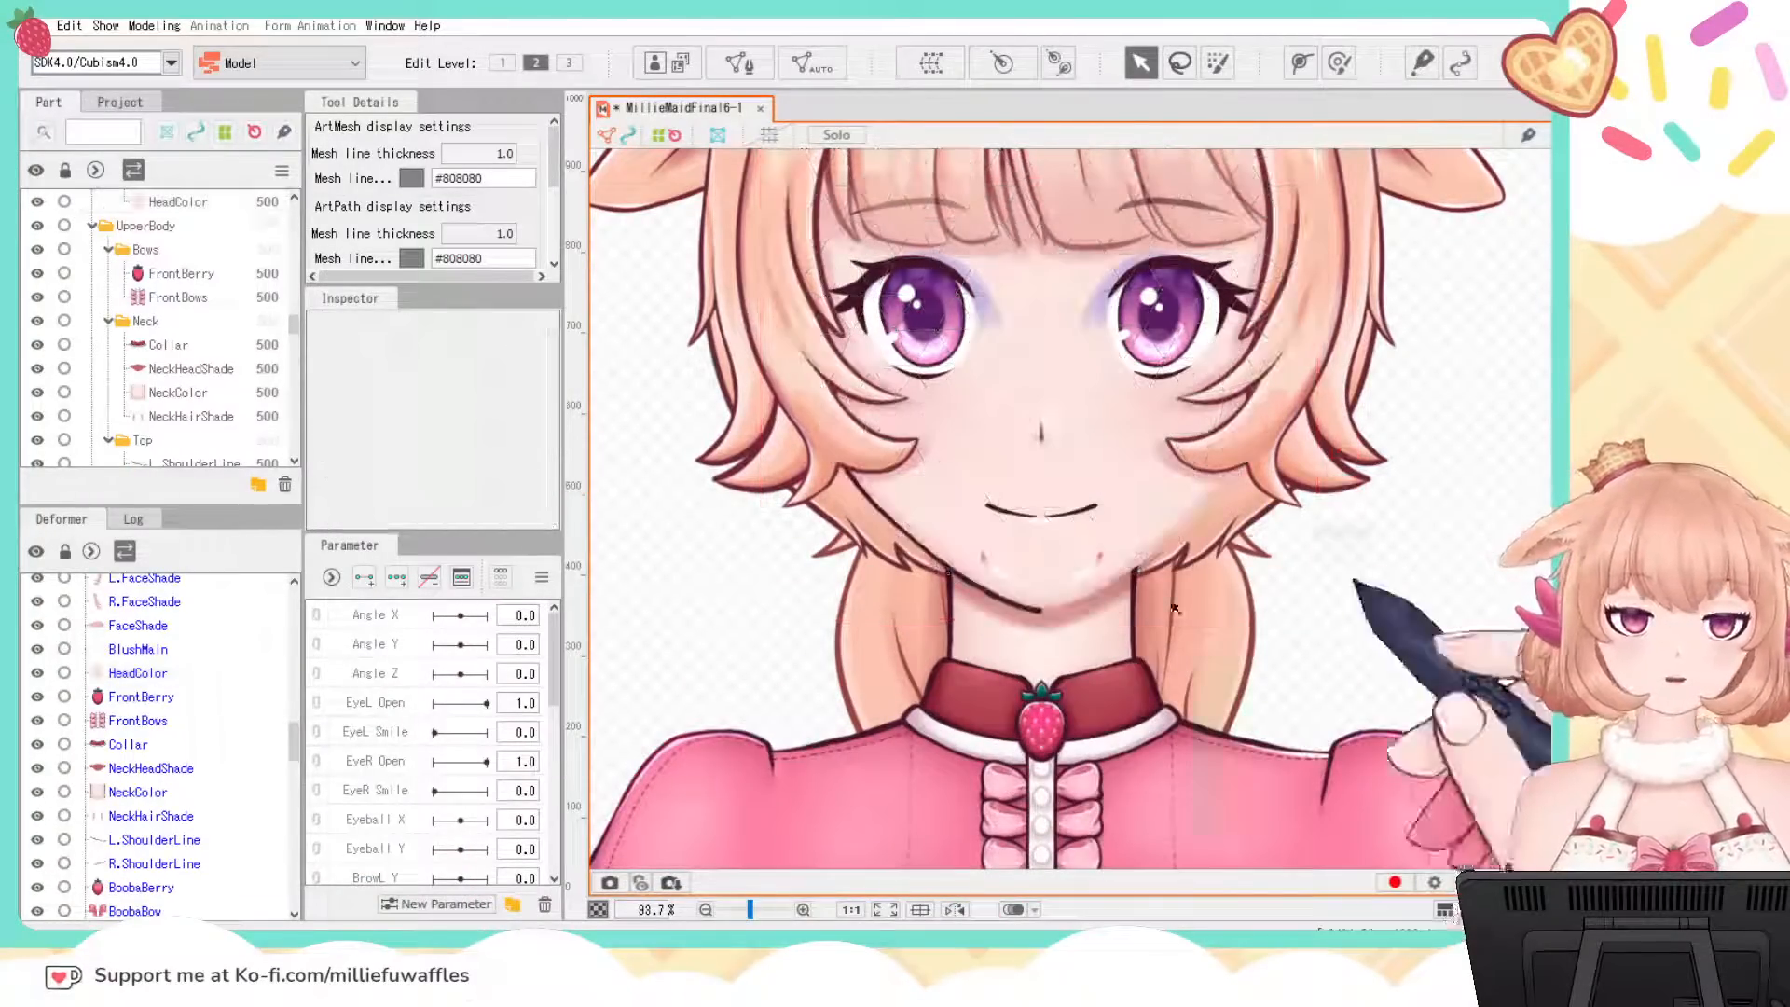
left_click(984, 593)
scroll(140, 727, "up", 3)
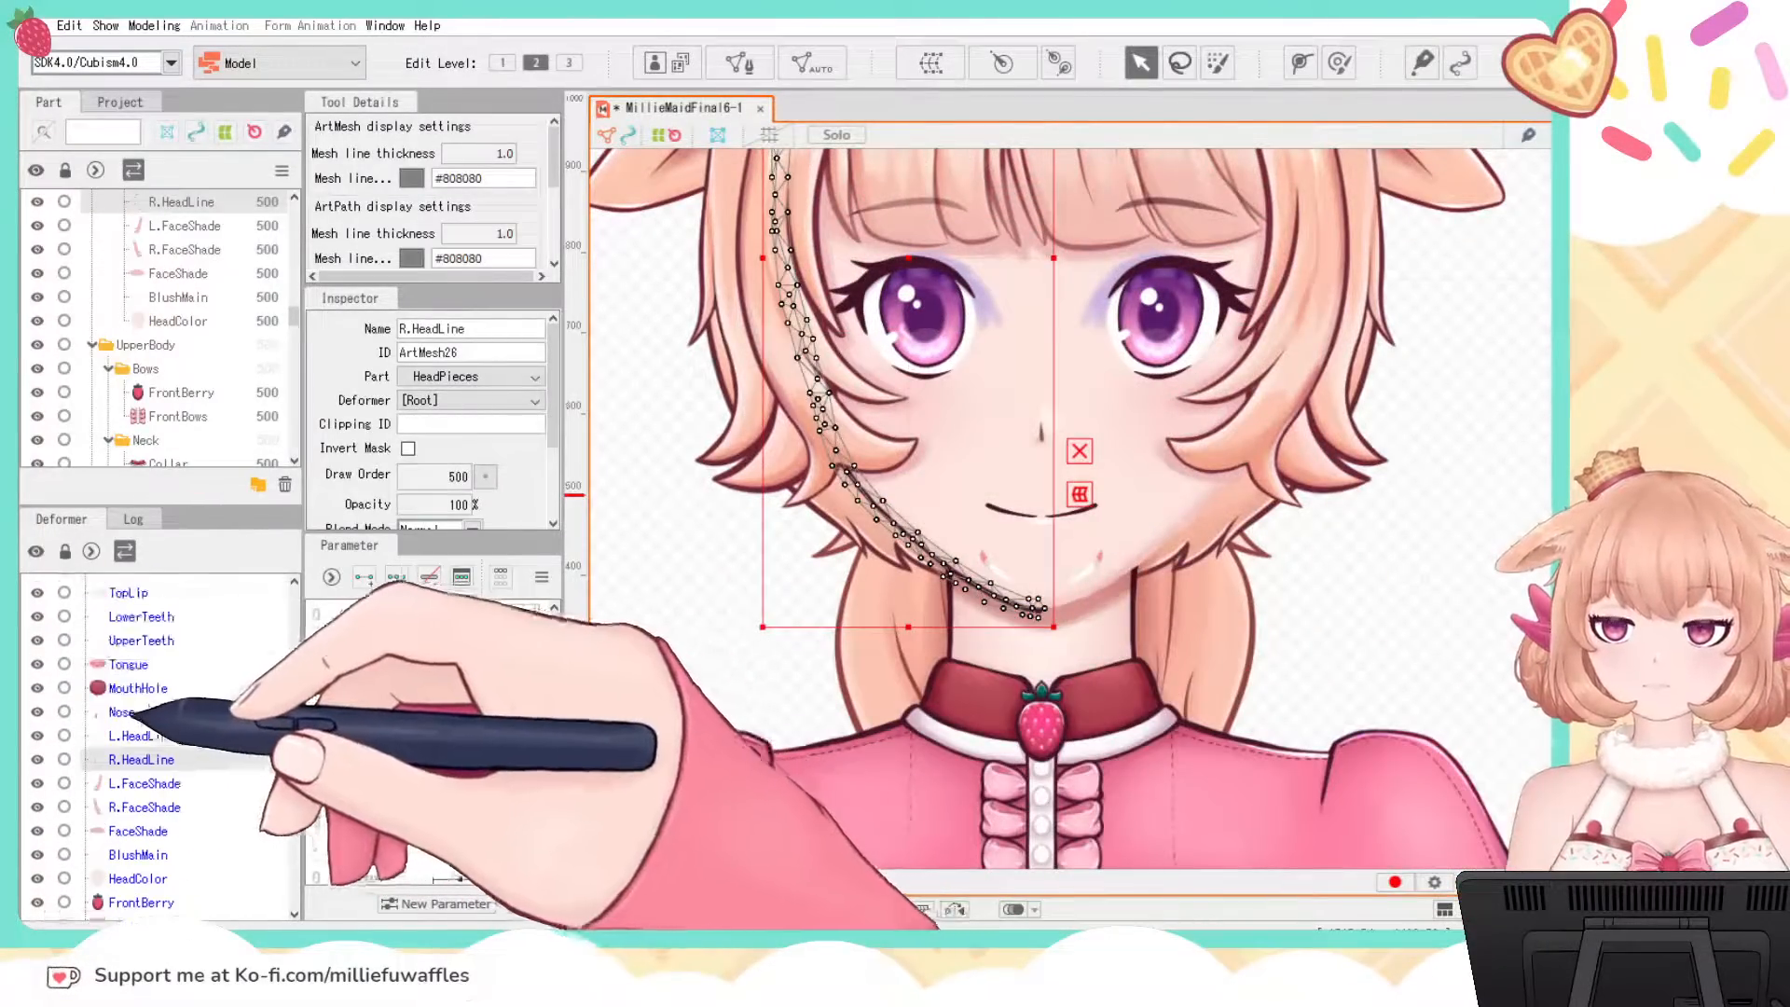
left_click(116, 736)
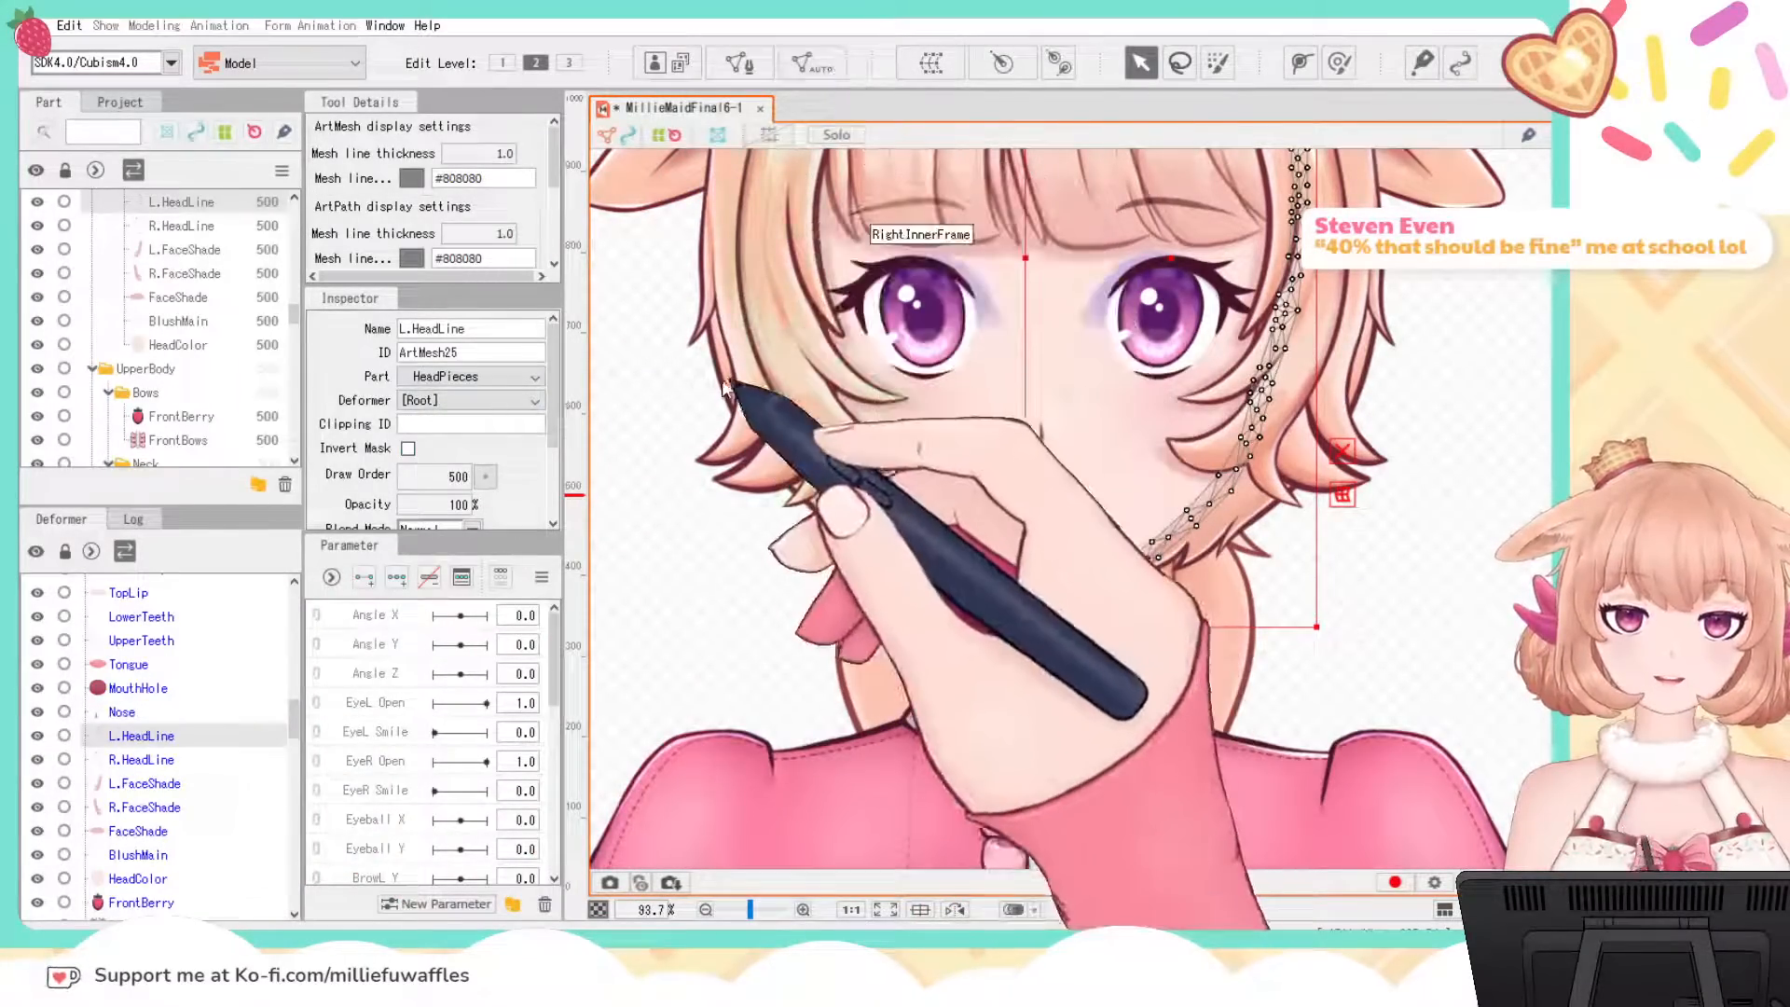
left_click(702, 424)
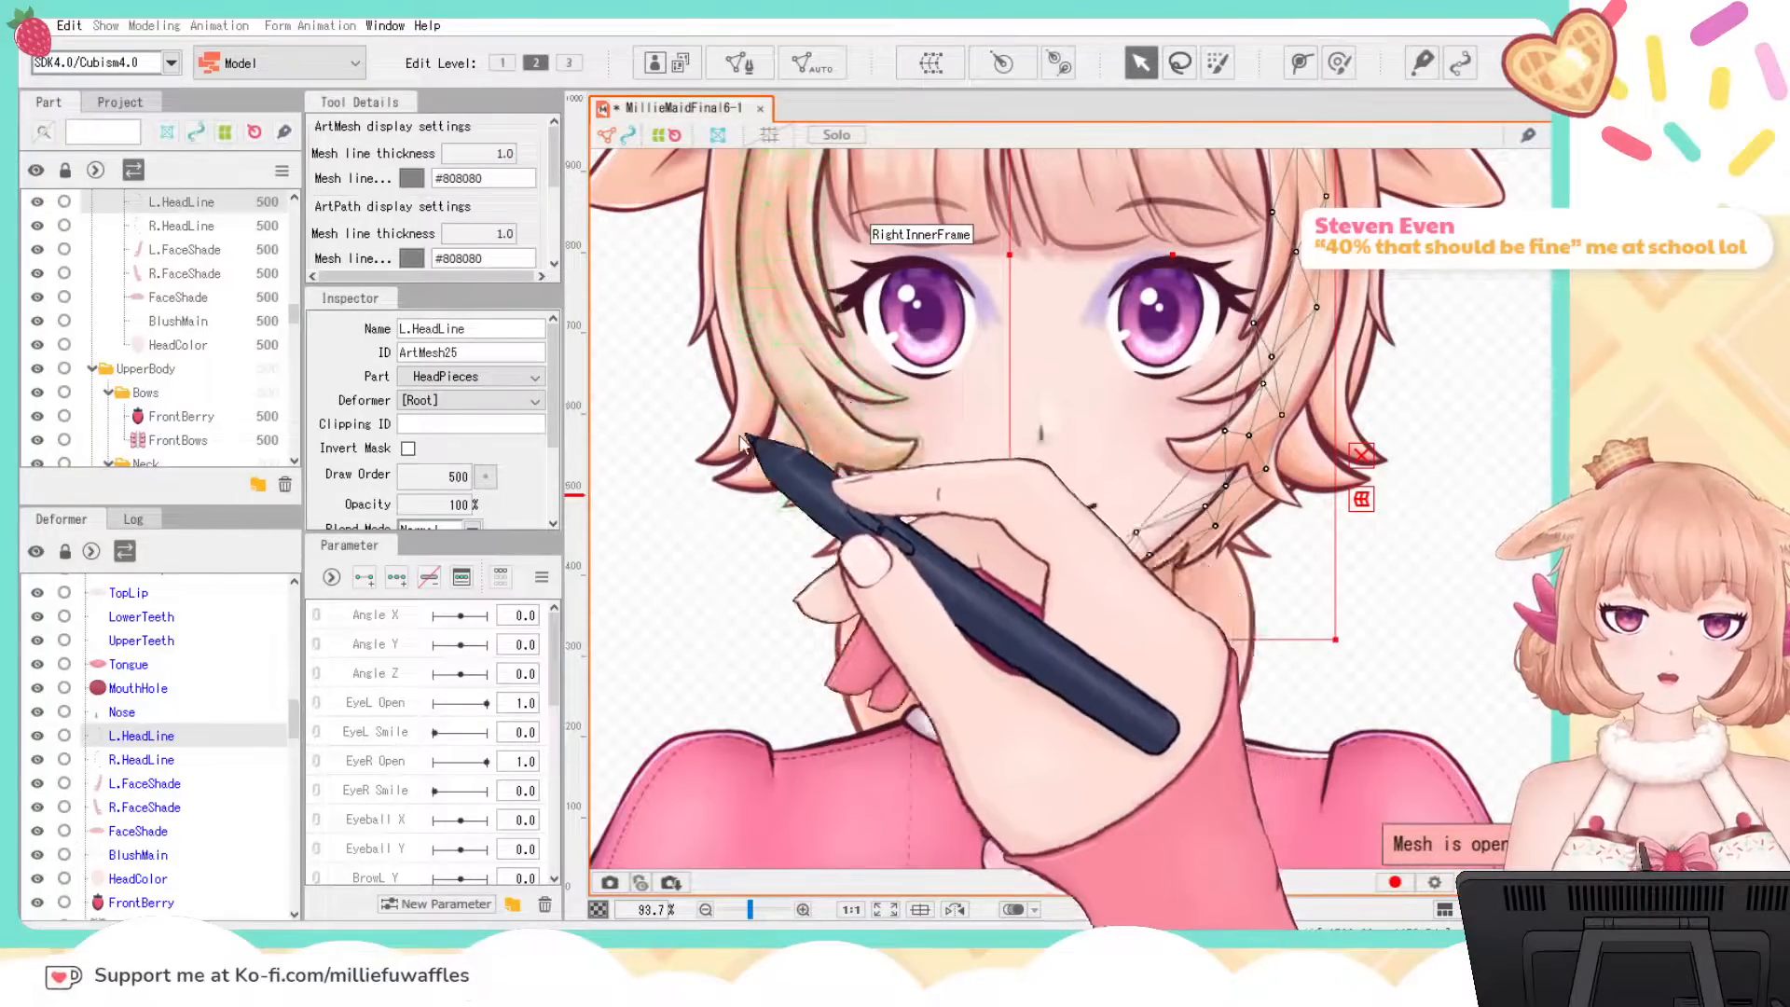
left_click(1432, 566)
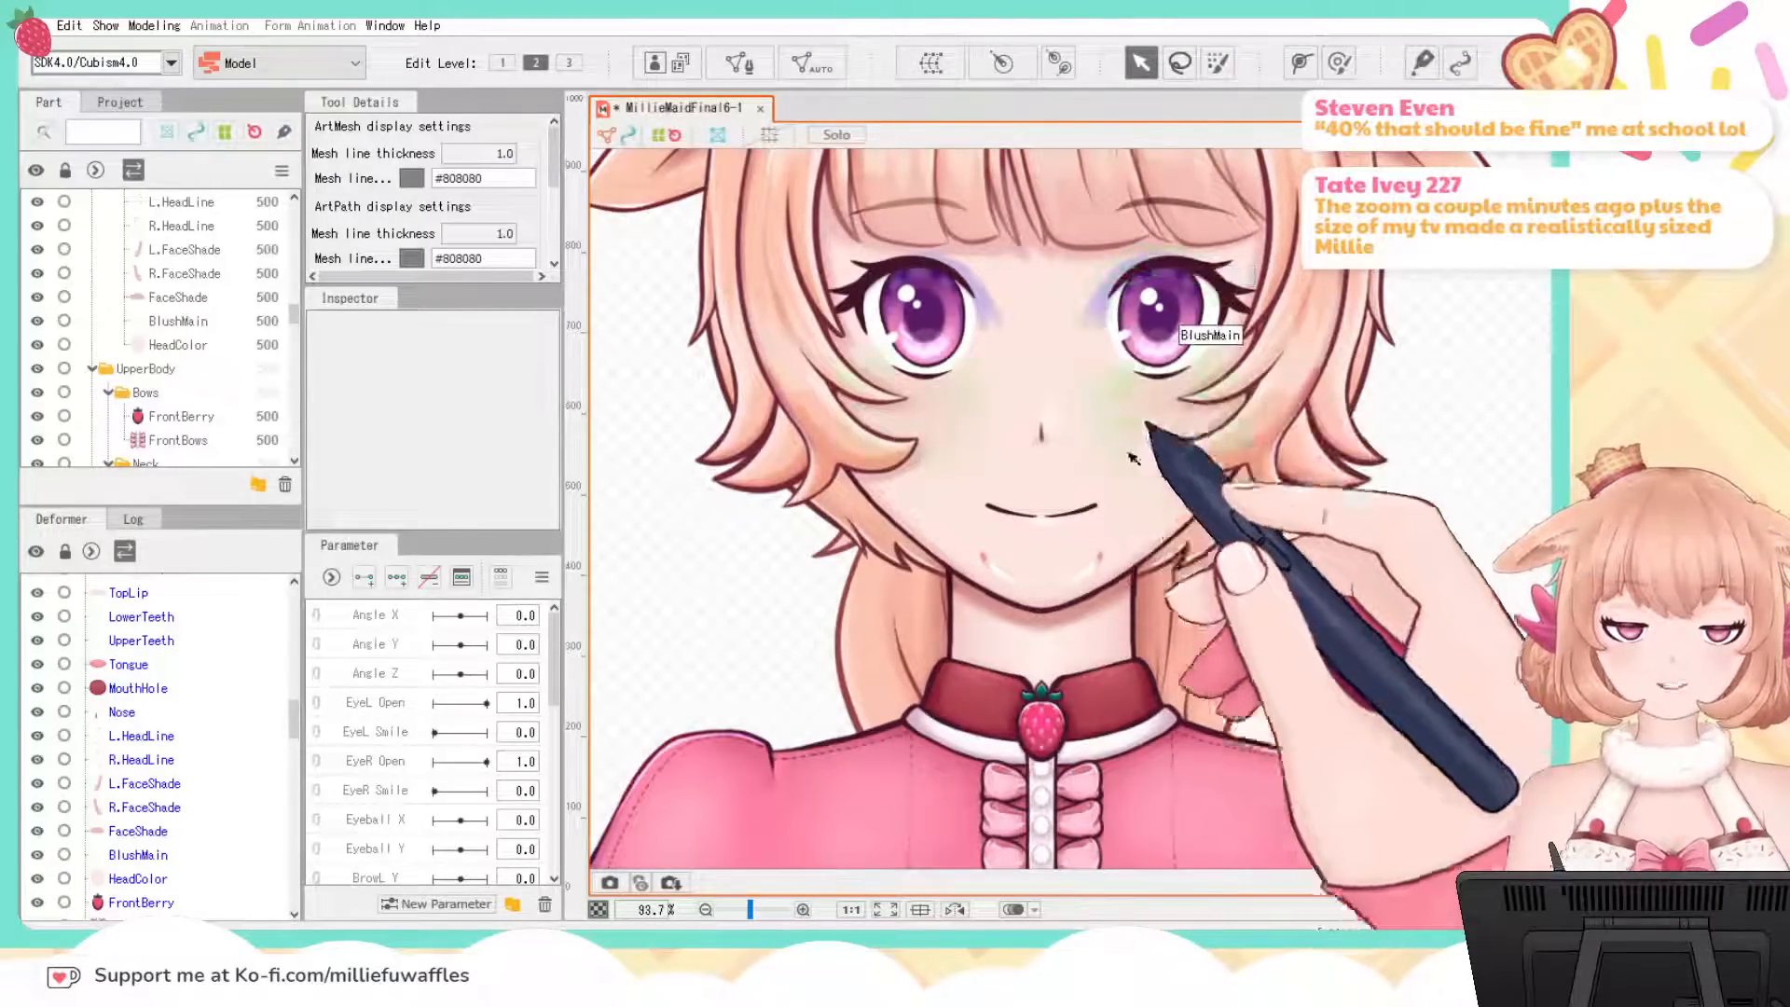
Step: Clip the BlushMain cheek blush to the face by copying the ID HeadColor into its clipping ID
left_click(1199, 439)
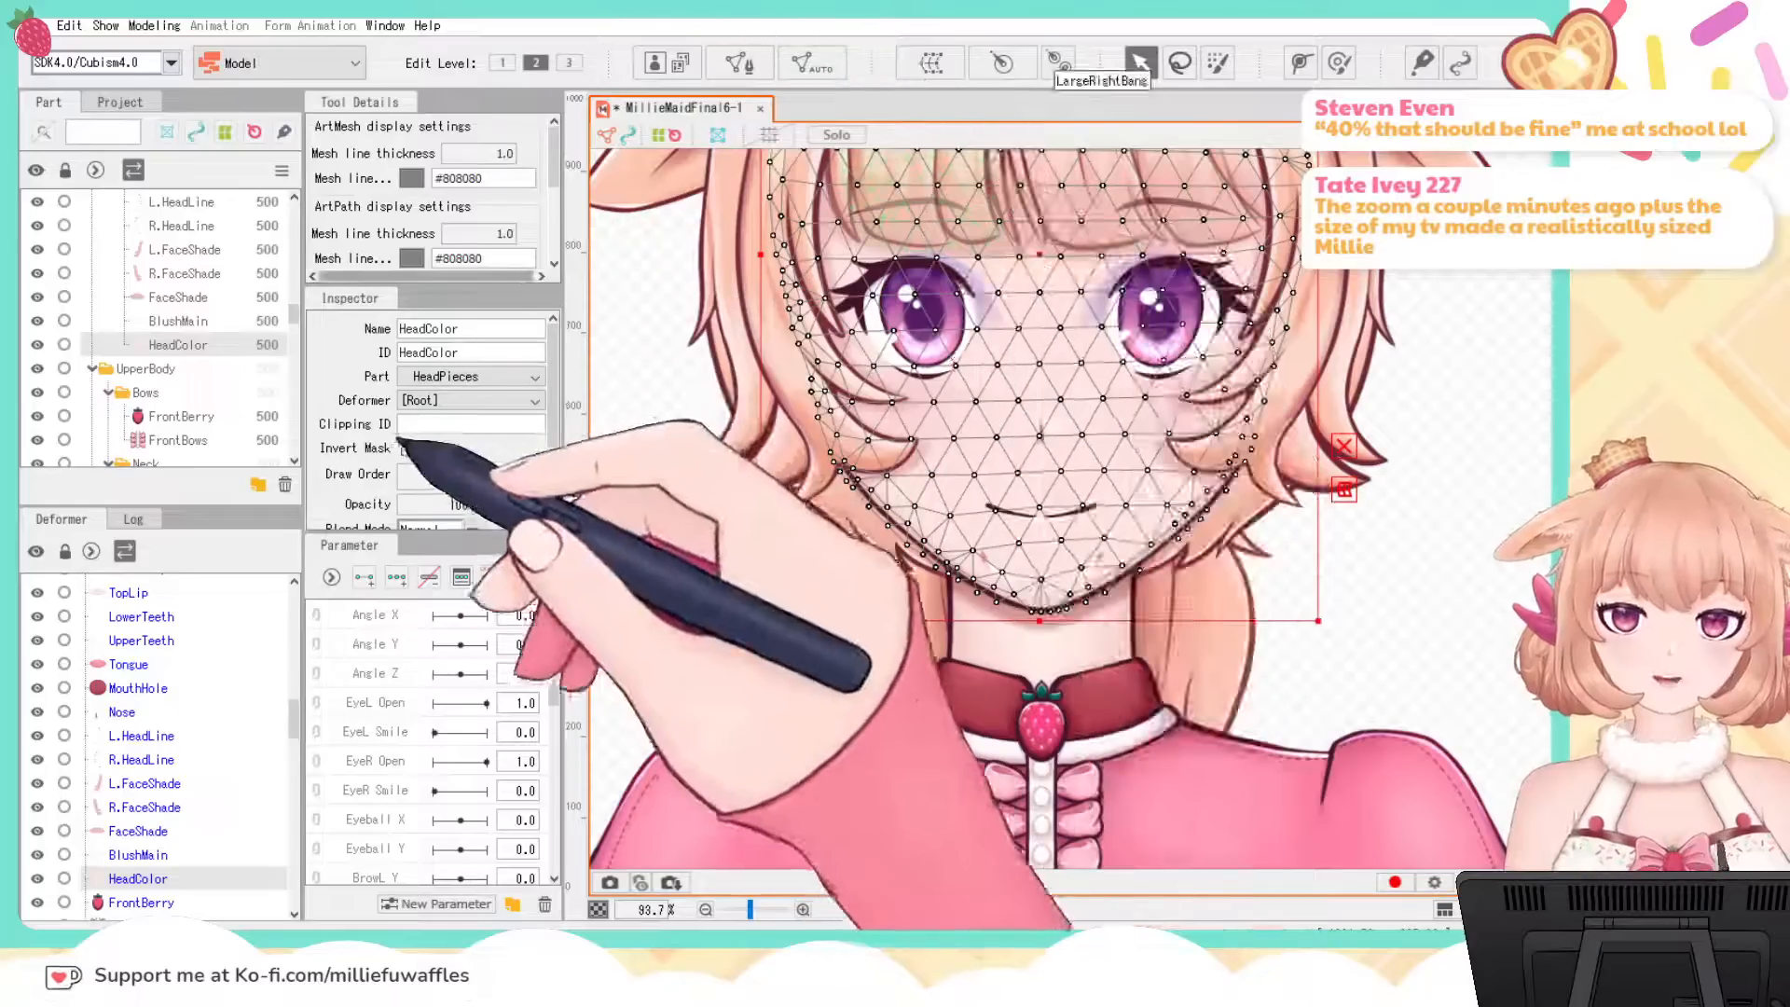
double_click(429, 352)
key("ctrl+c")
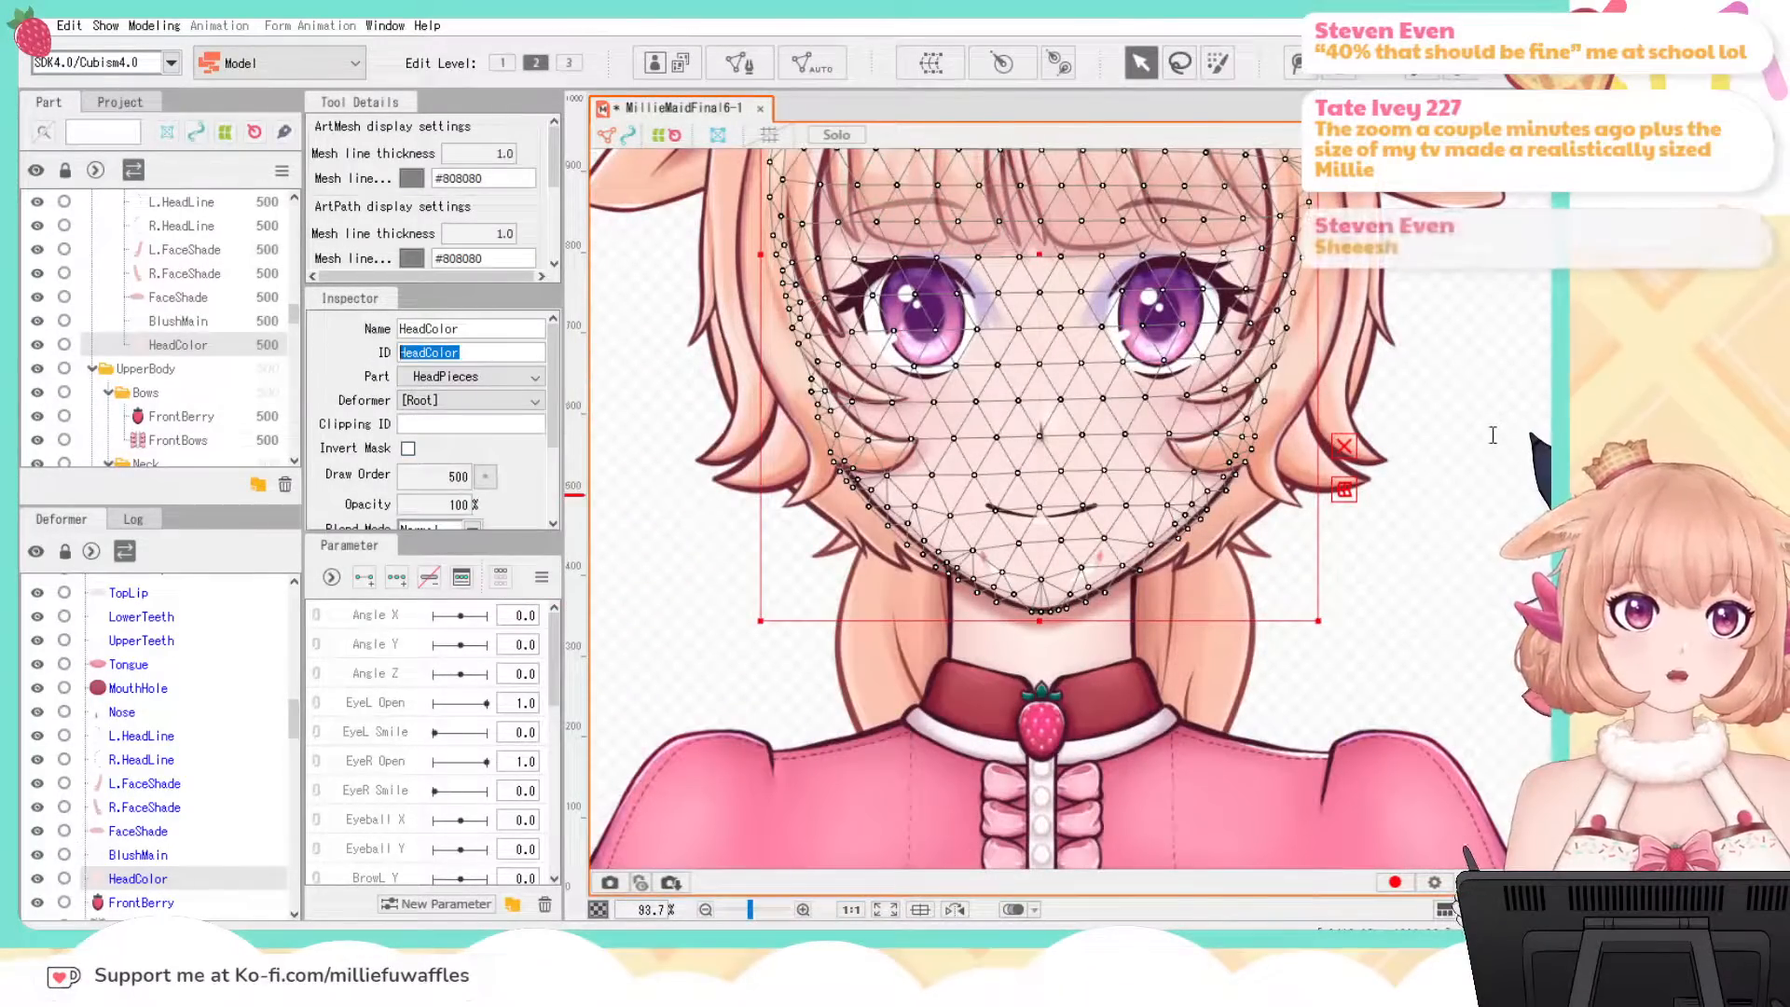
left_click(1496, 441)
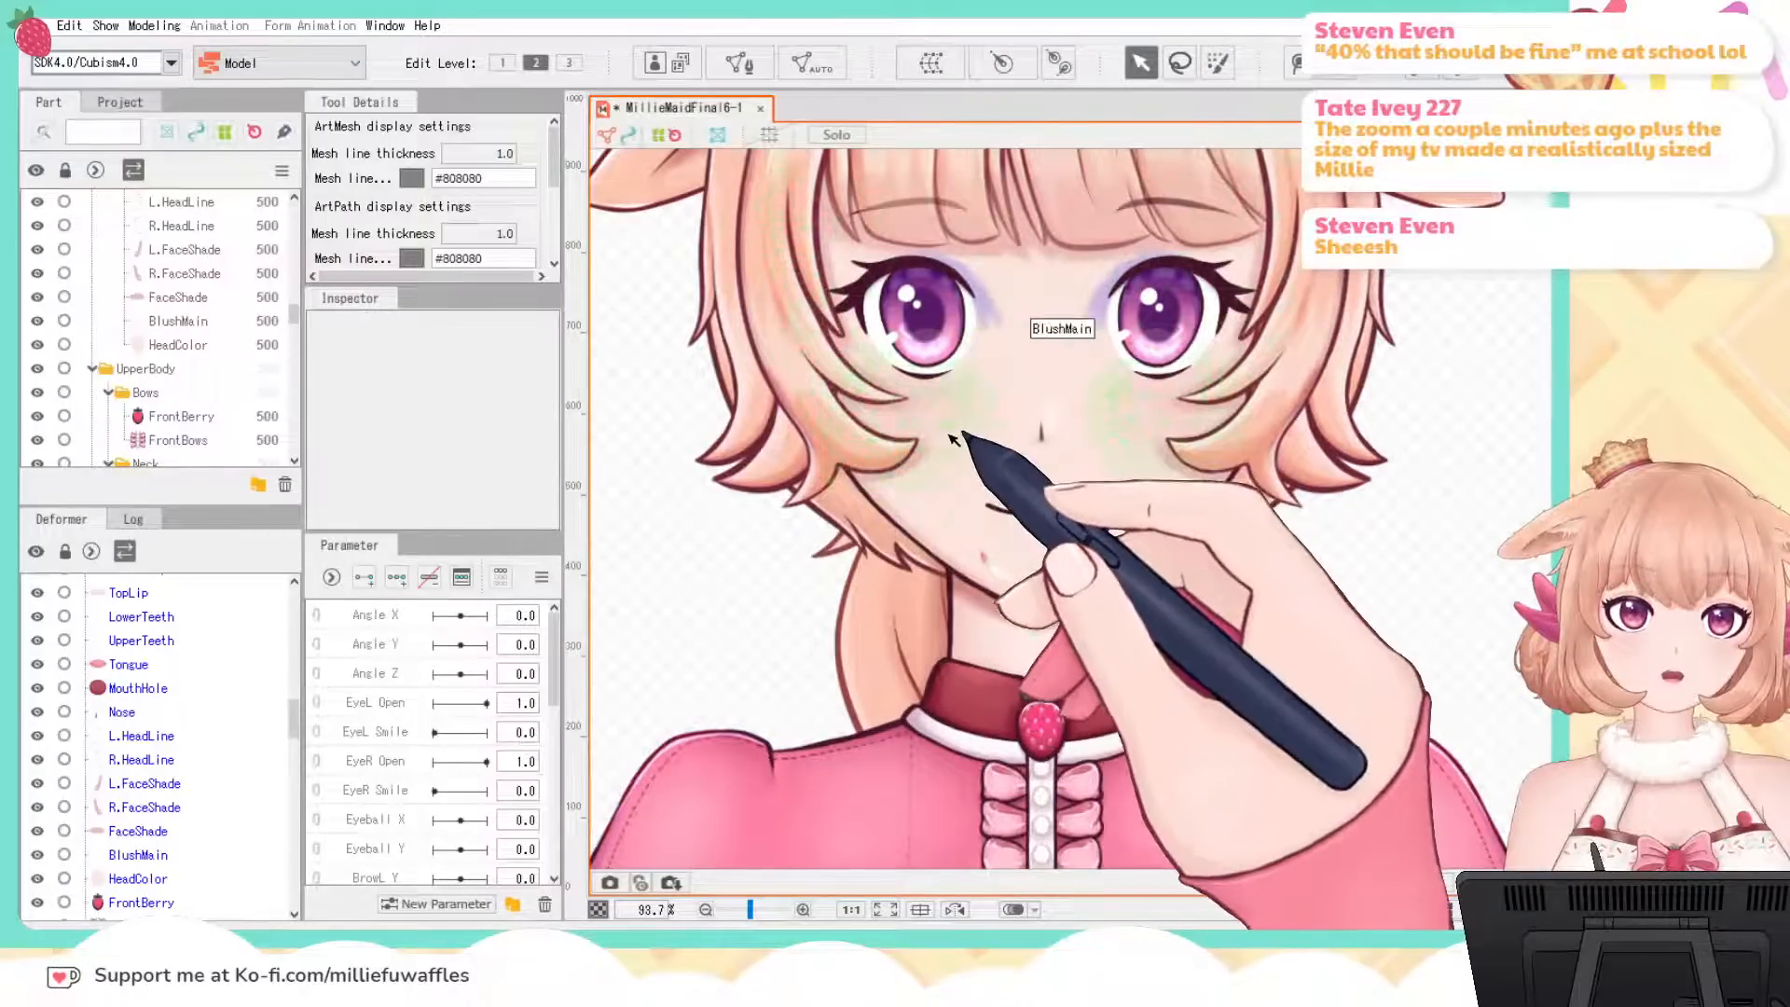
left_click(953, 430)
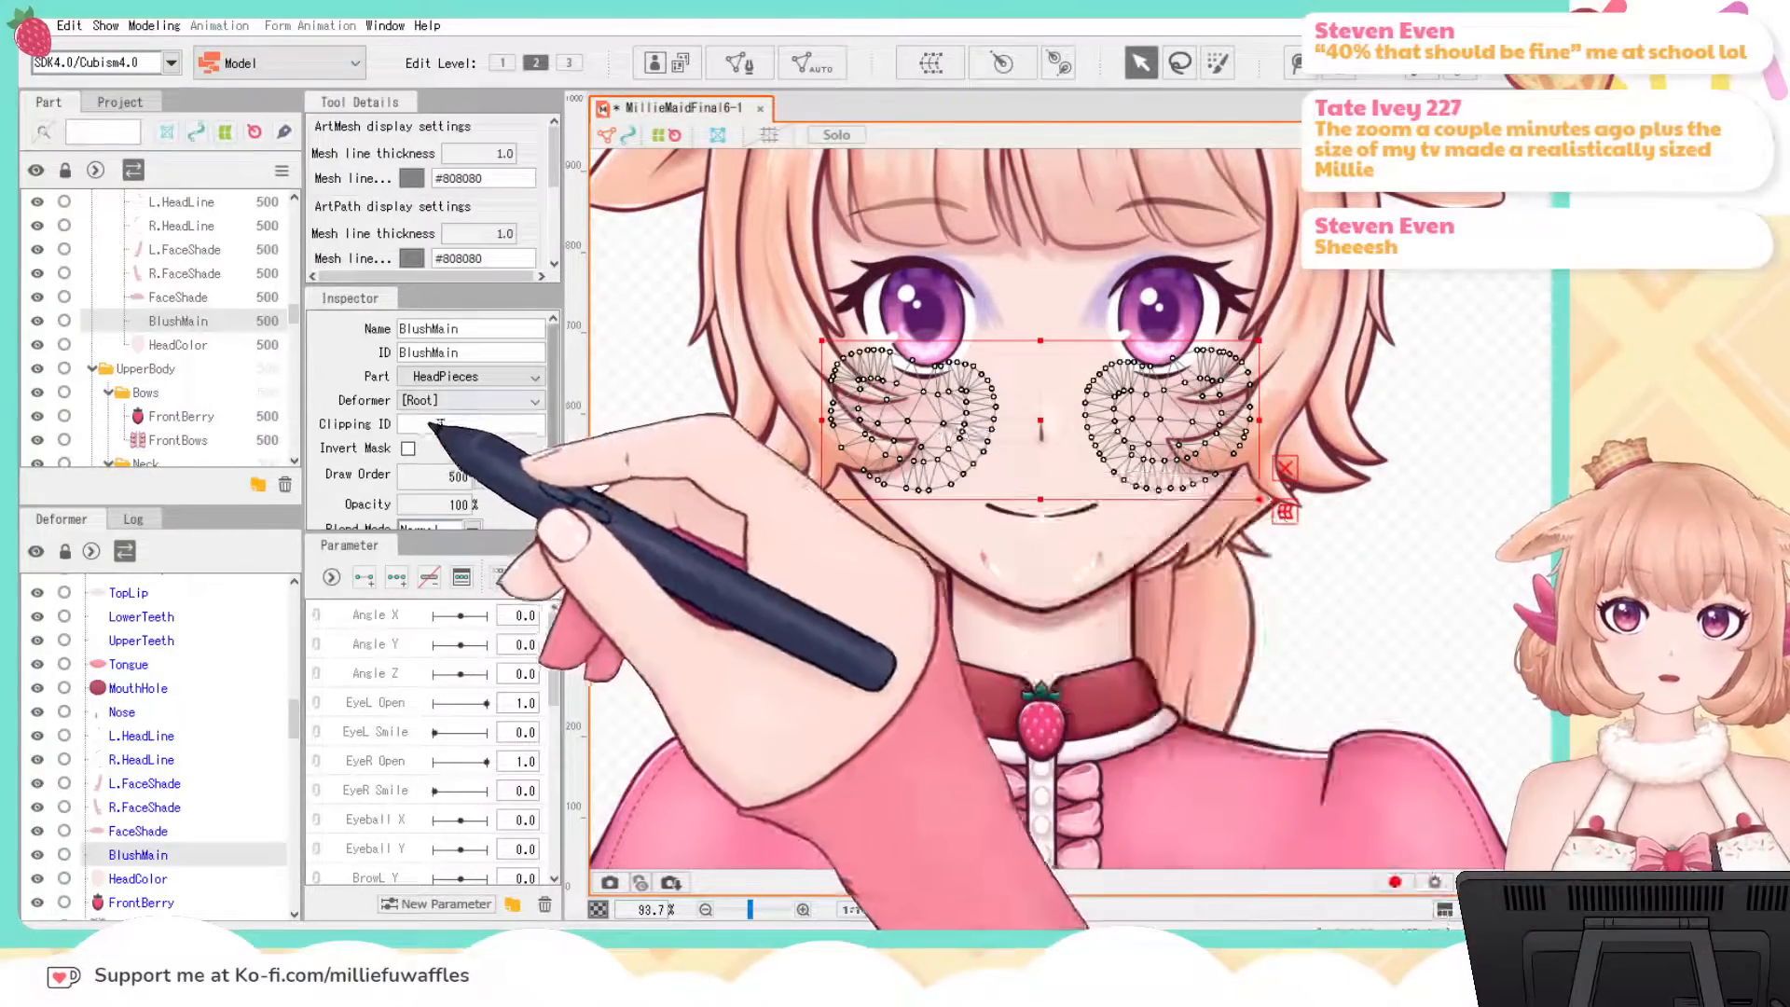
left_click(520, 427)
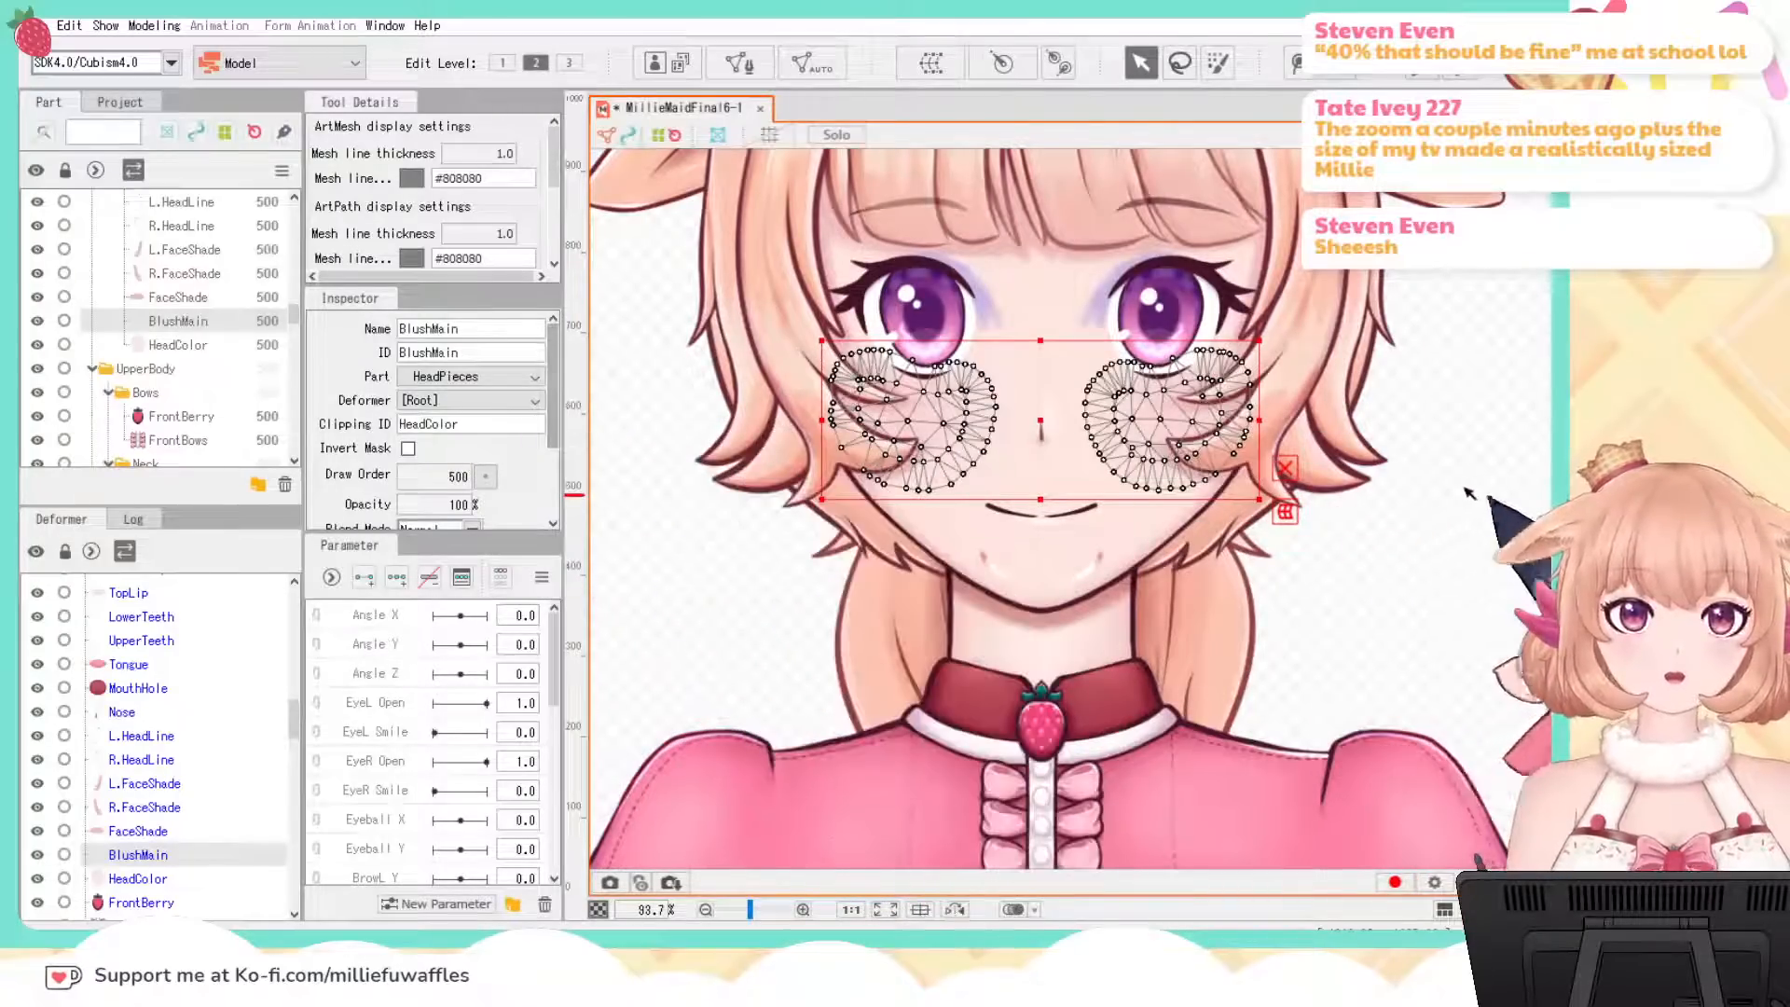
left_click(1489, 471)
Step: Clip the R.FaceShade and L.FaceShade side shadows to the face with the clipping ID HeadColor
left_click(927, 462)
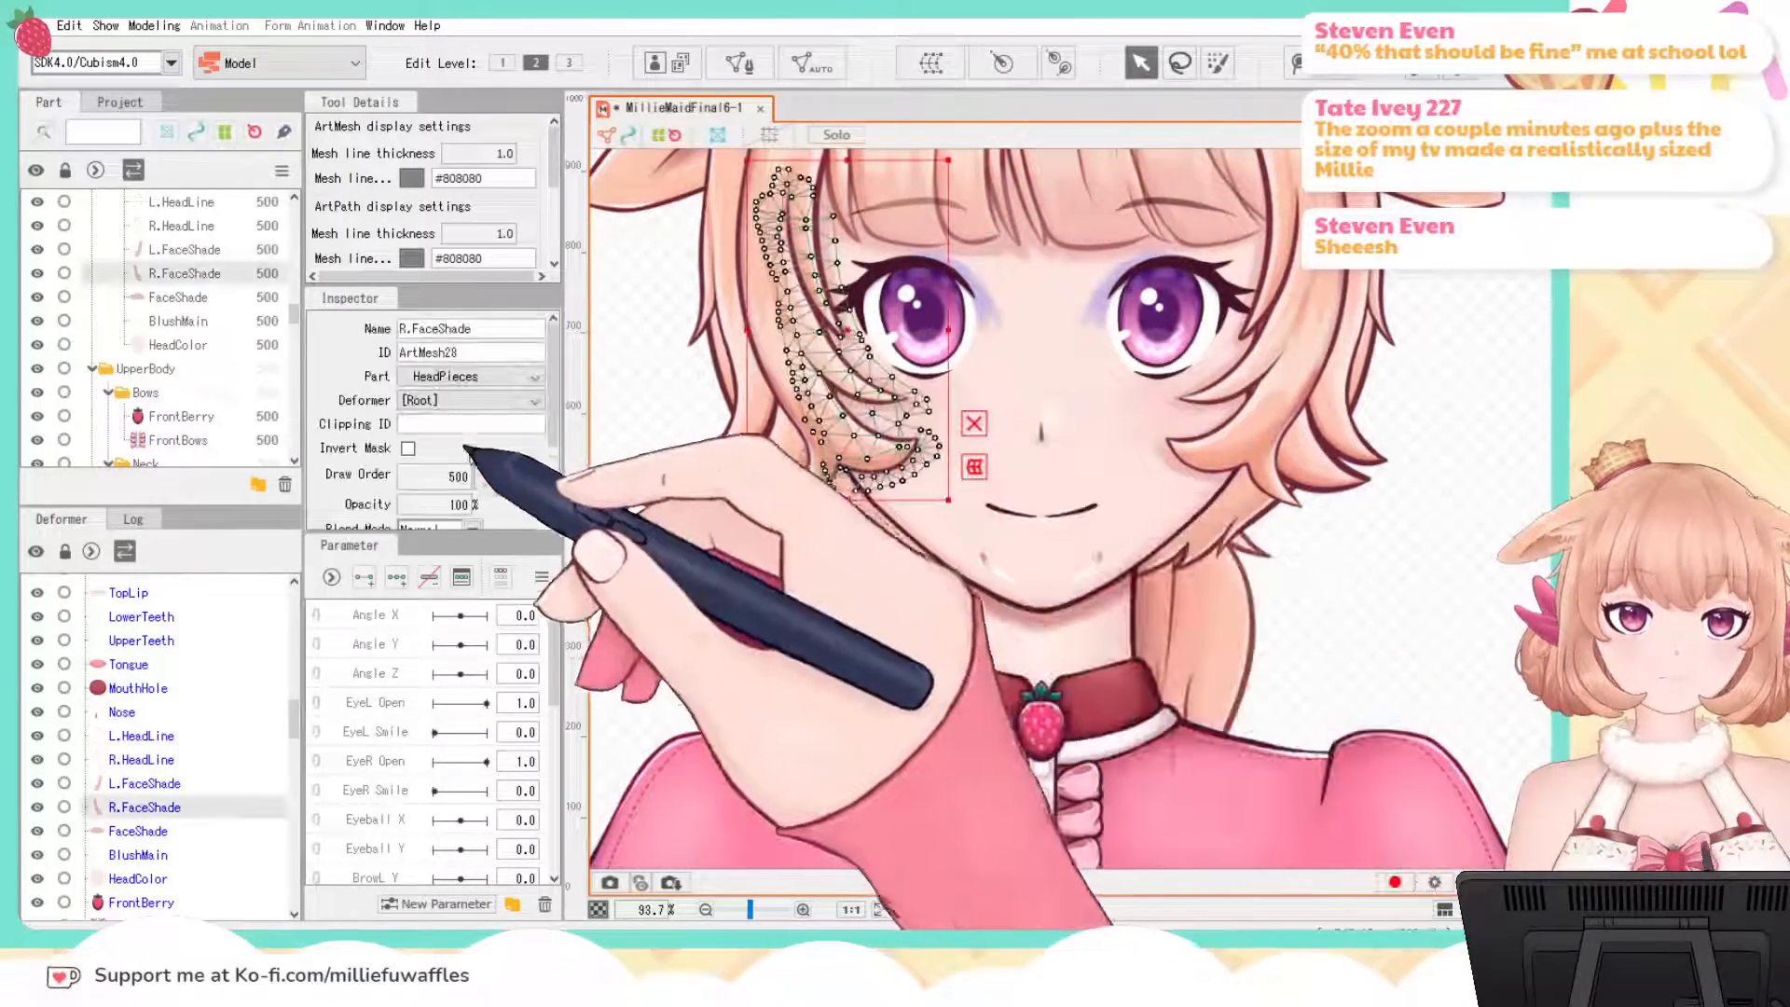
left_click(460, 424)
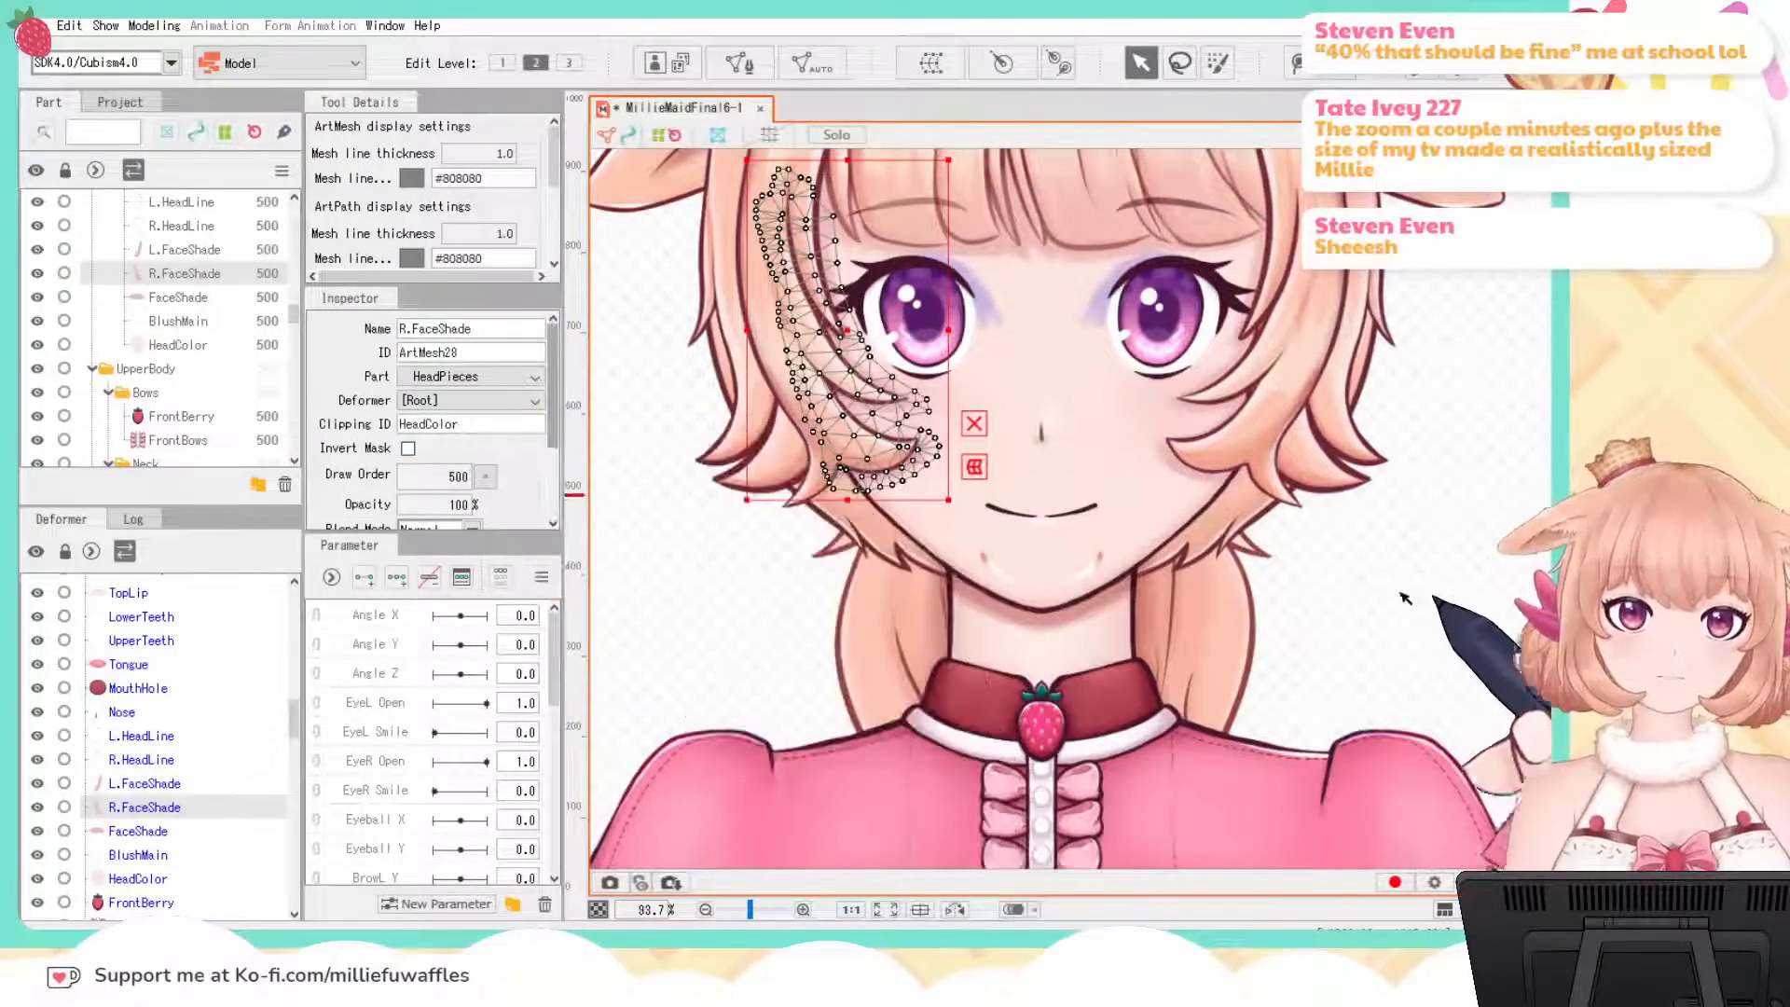
left_click(1450, 593)
left_click(1168, 459)
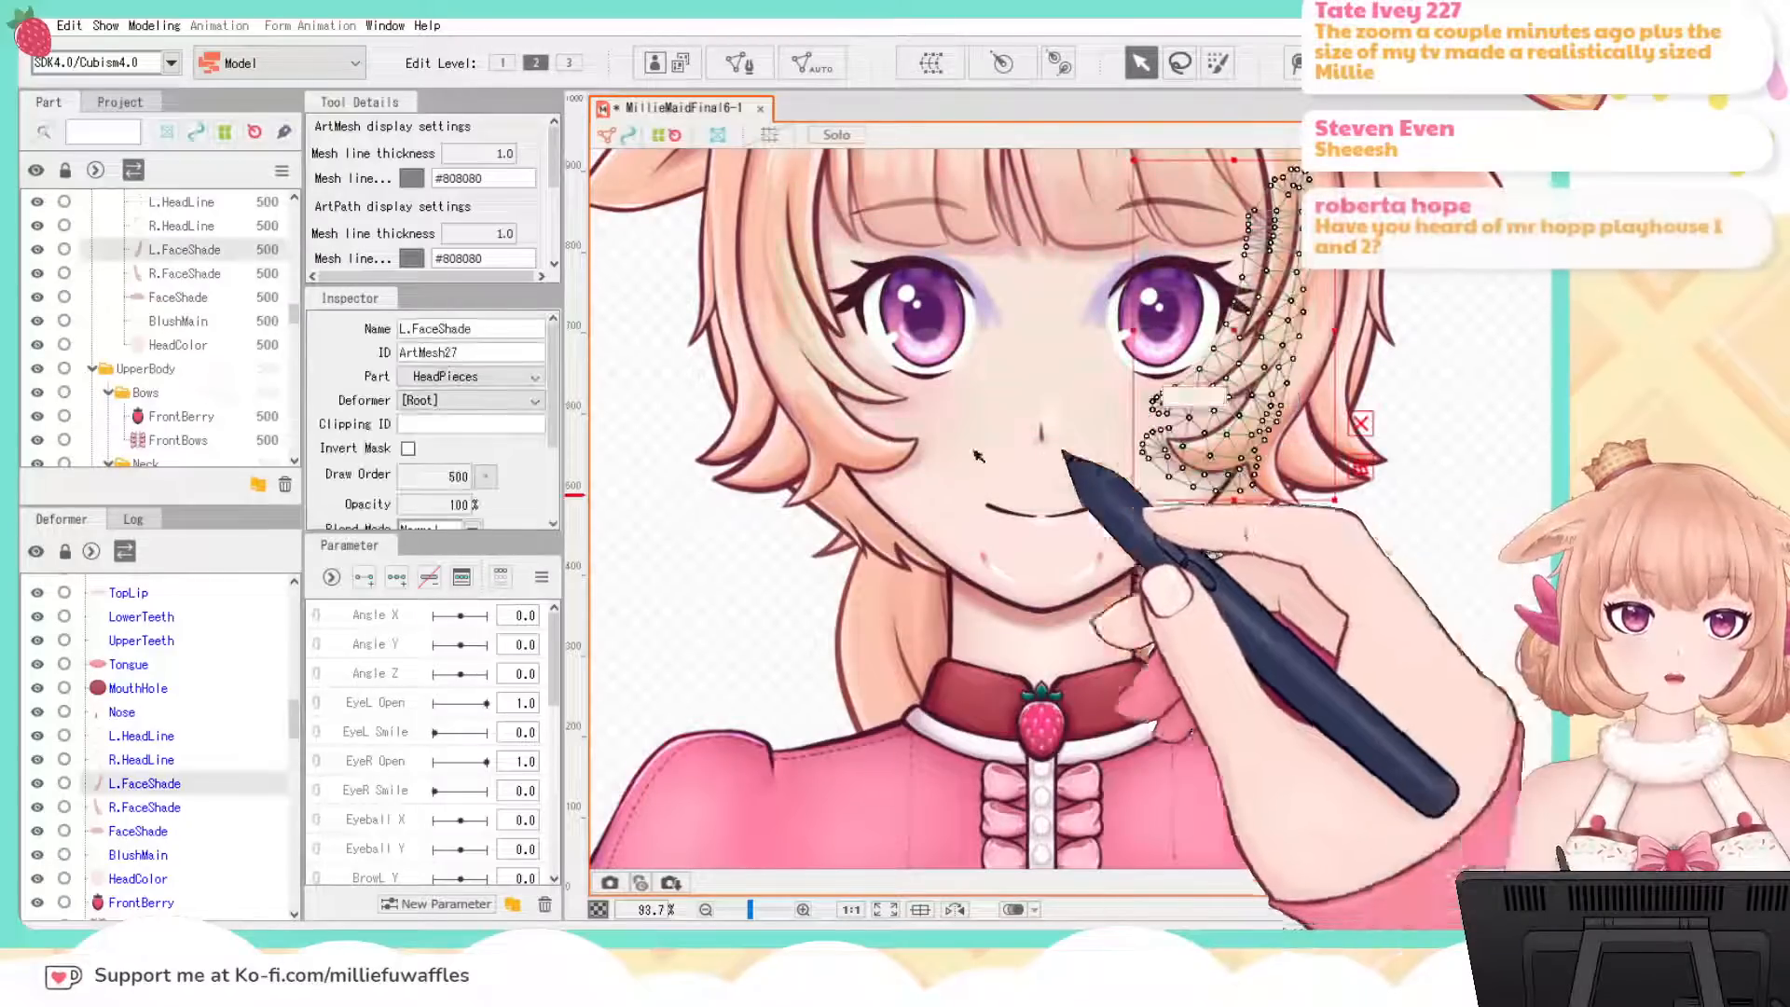
key("ctrl+v")
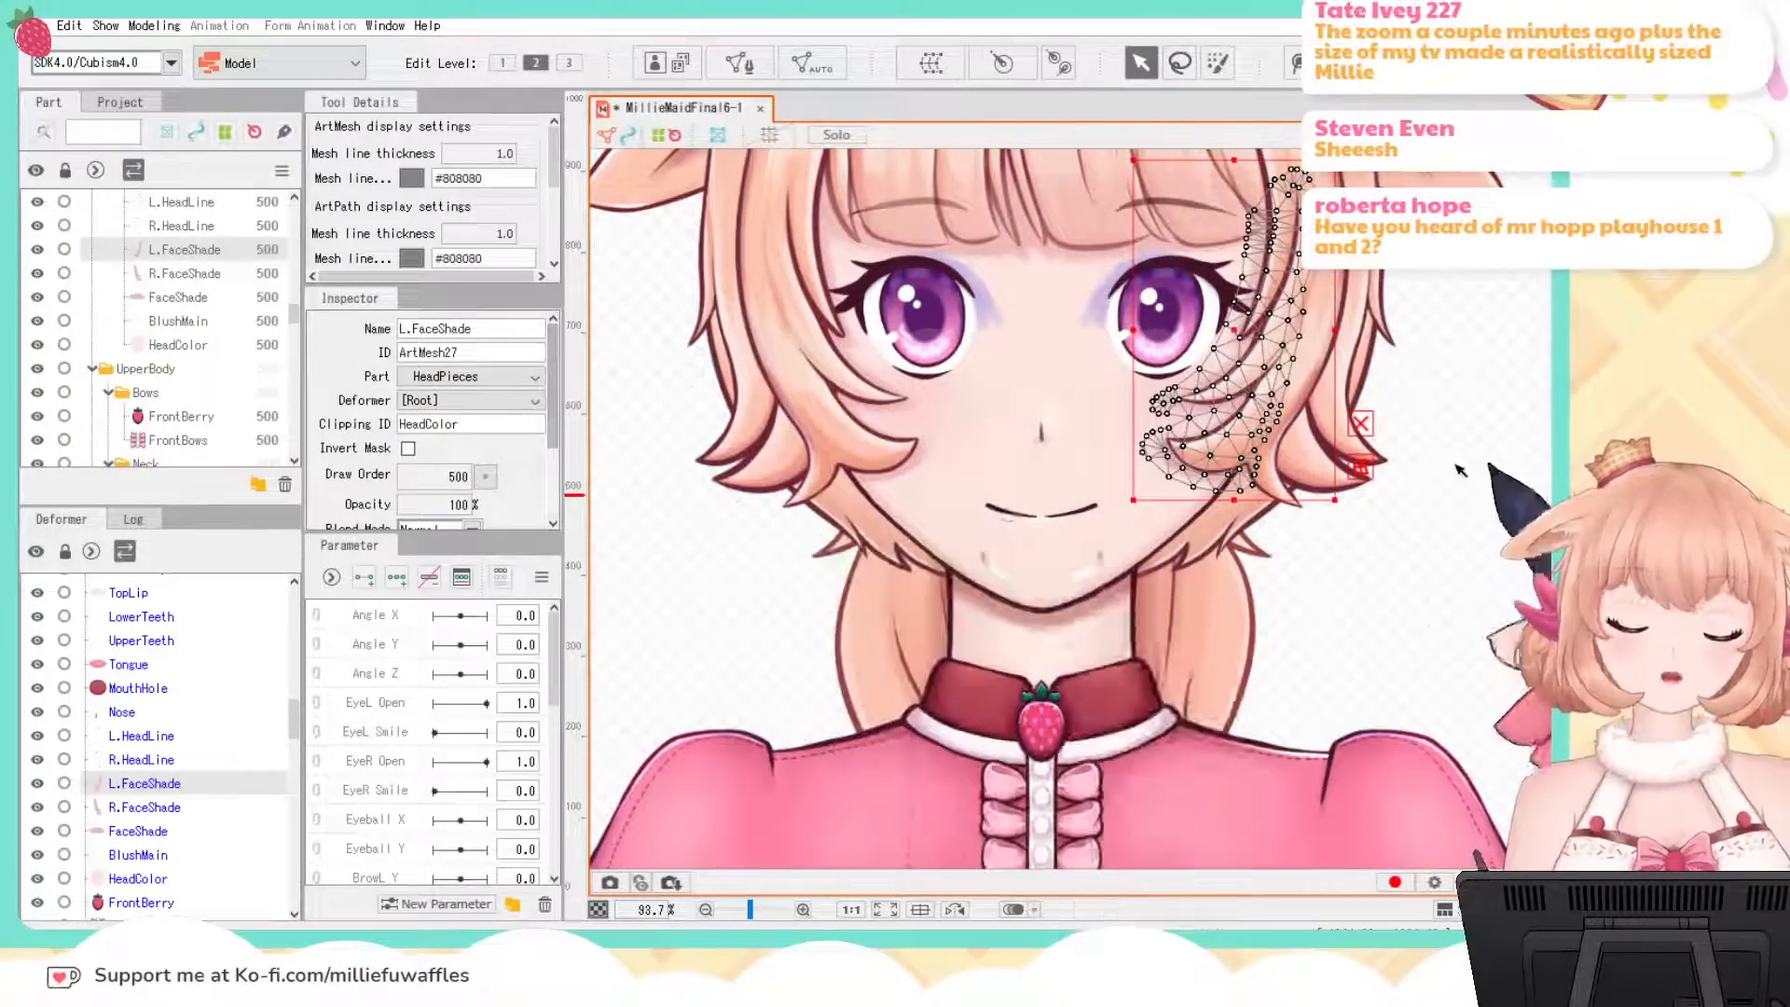
left_click(1470, 446)
Step: Clip the FaceShade shadow under the bangs to the face with the clipping ID HeadColor
left_click(922, 263)
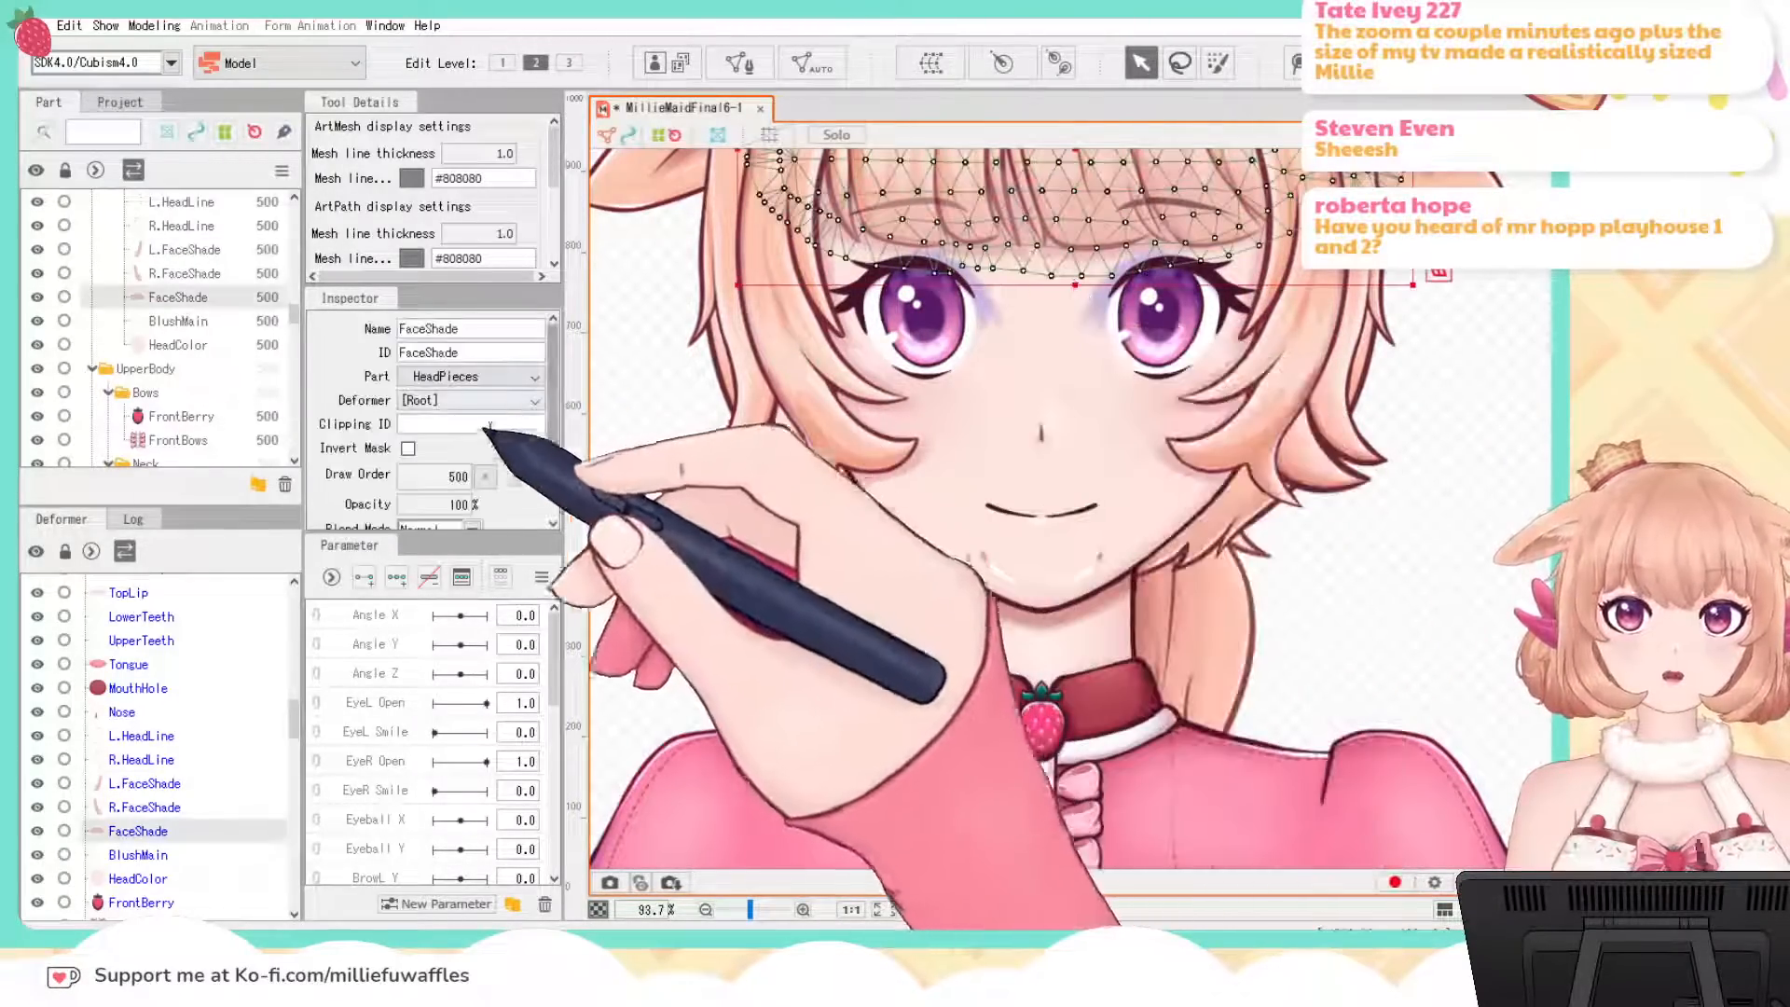
left_click(470, 423)
key("ctrl+v")
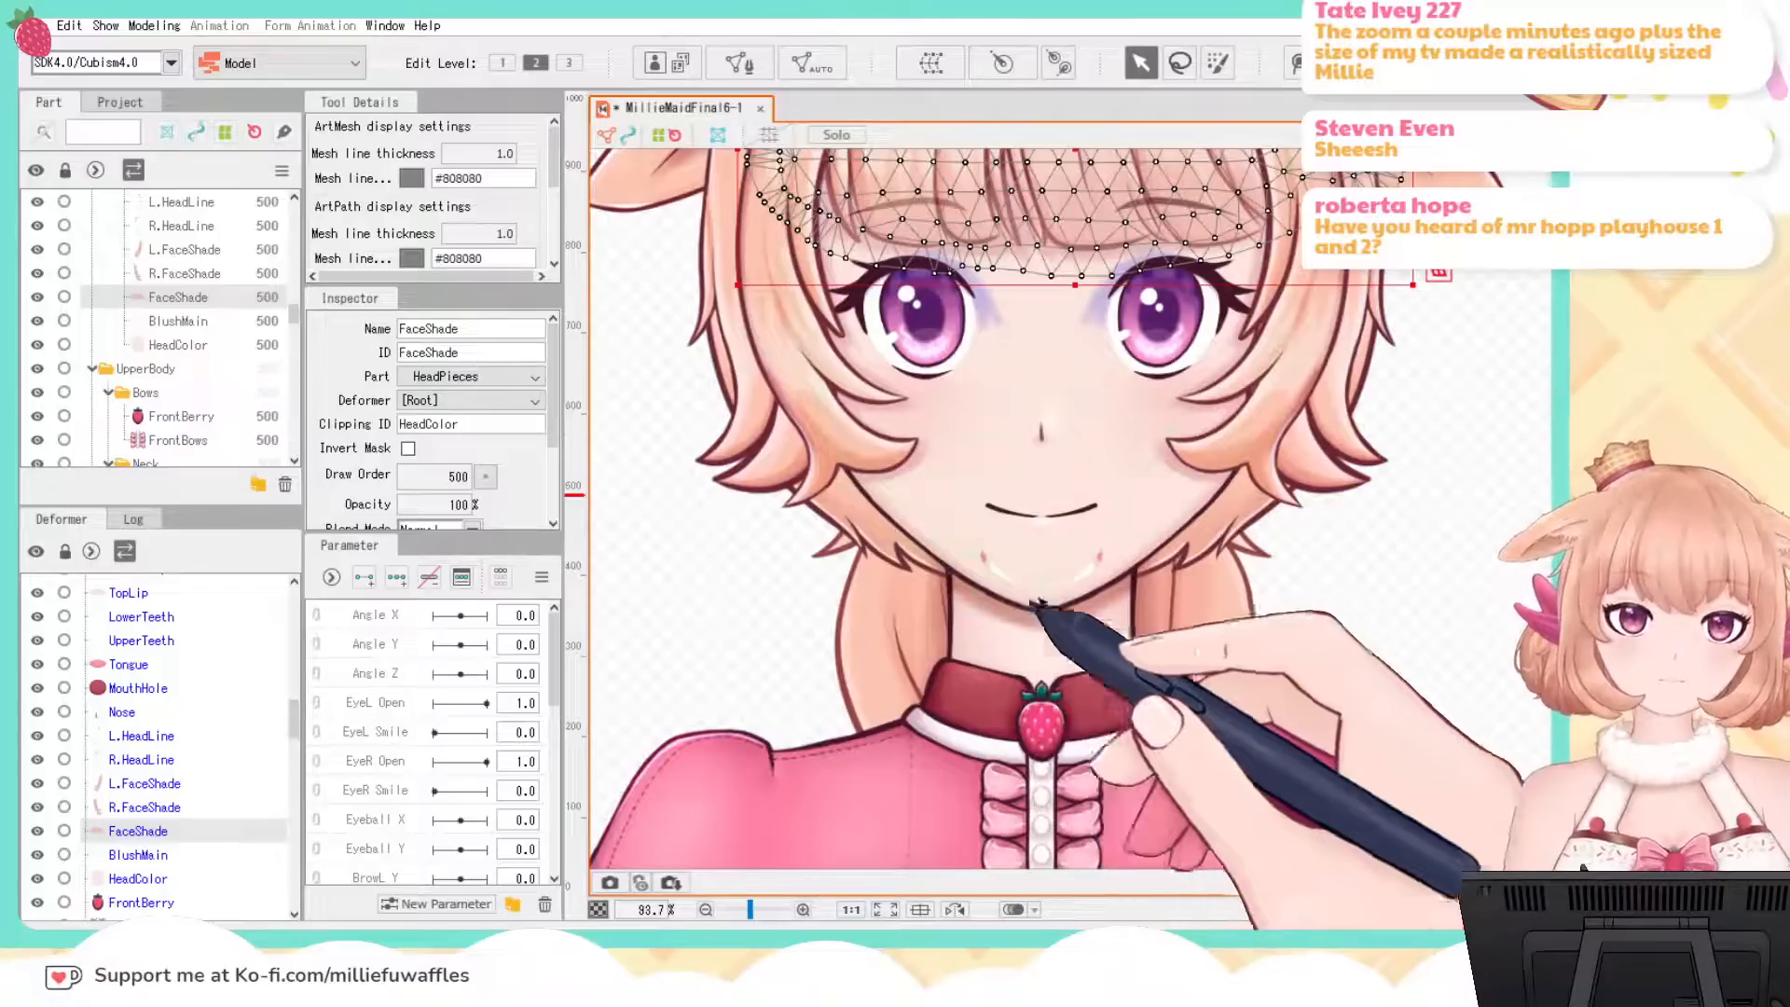
left_click(1378, 585)
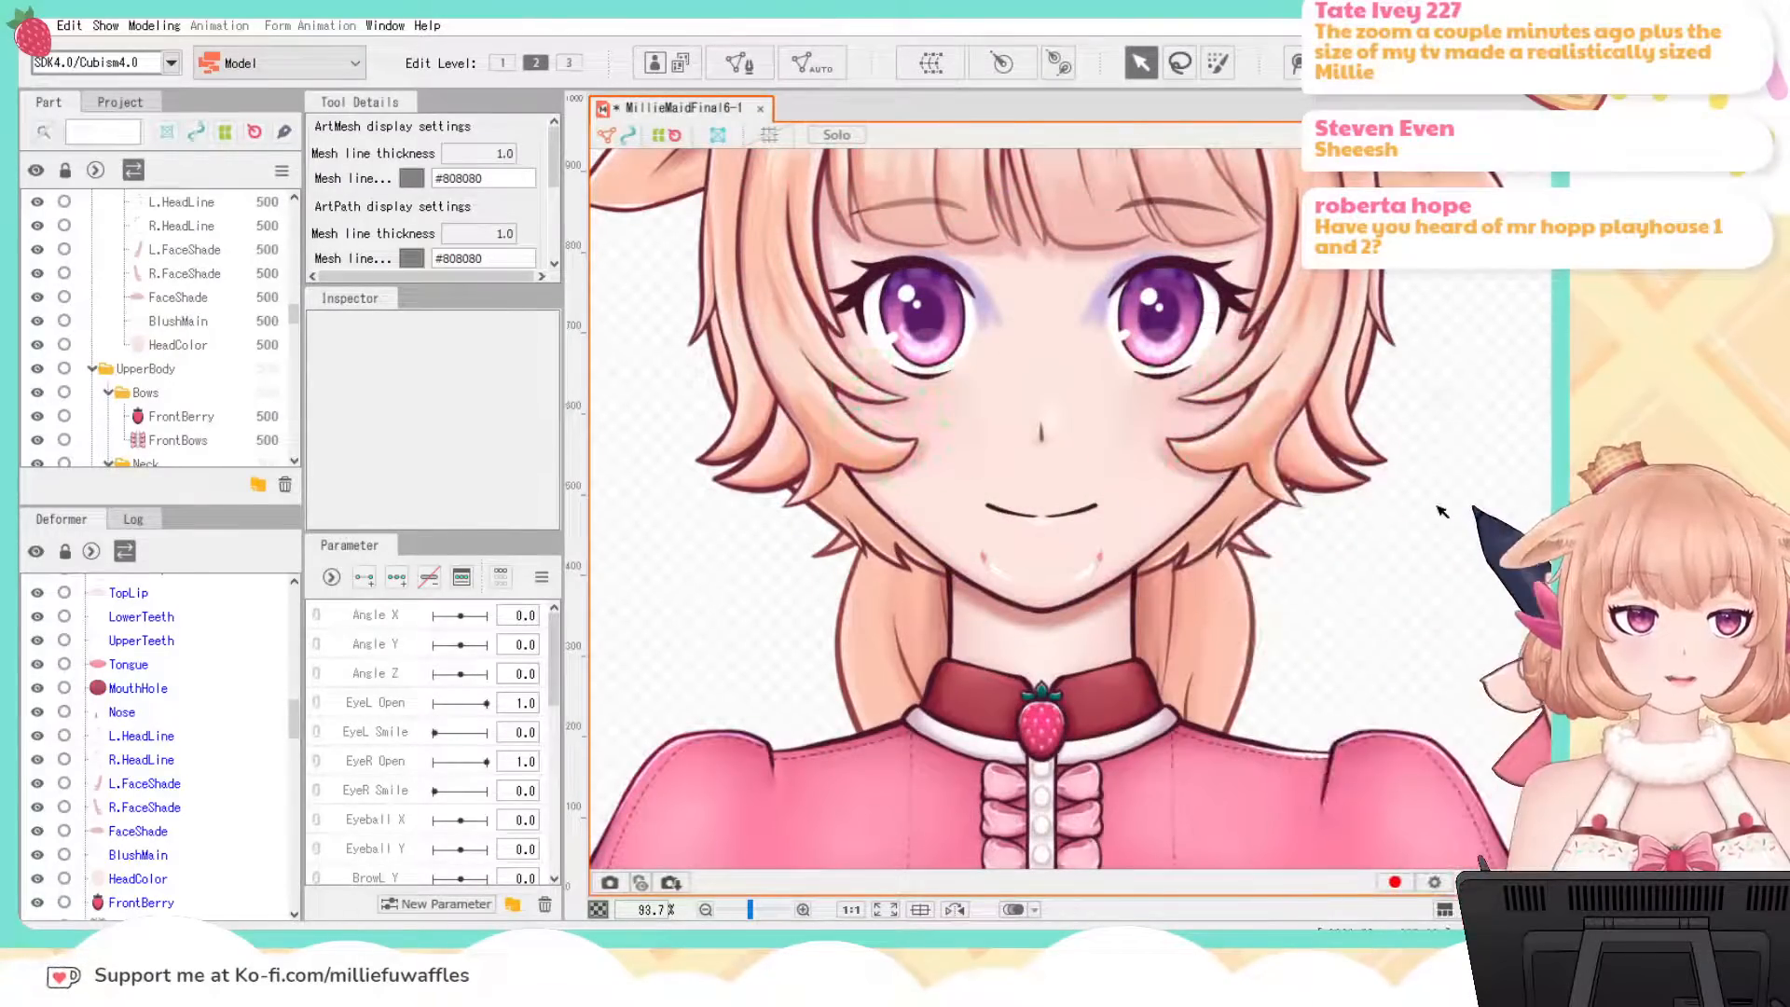
Step: Clip the R.ScleraShade eye shadow to the eye white by copying R.Sclera's ID ArtMesh24 into its clipping ID, and check the eye closely
left_click_drag(1440, 512, 1398, 585)
left_click(941, 396)
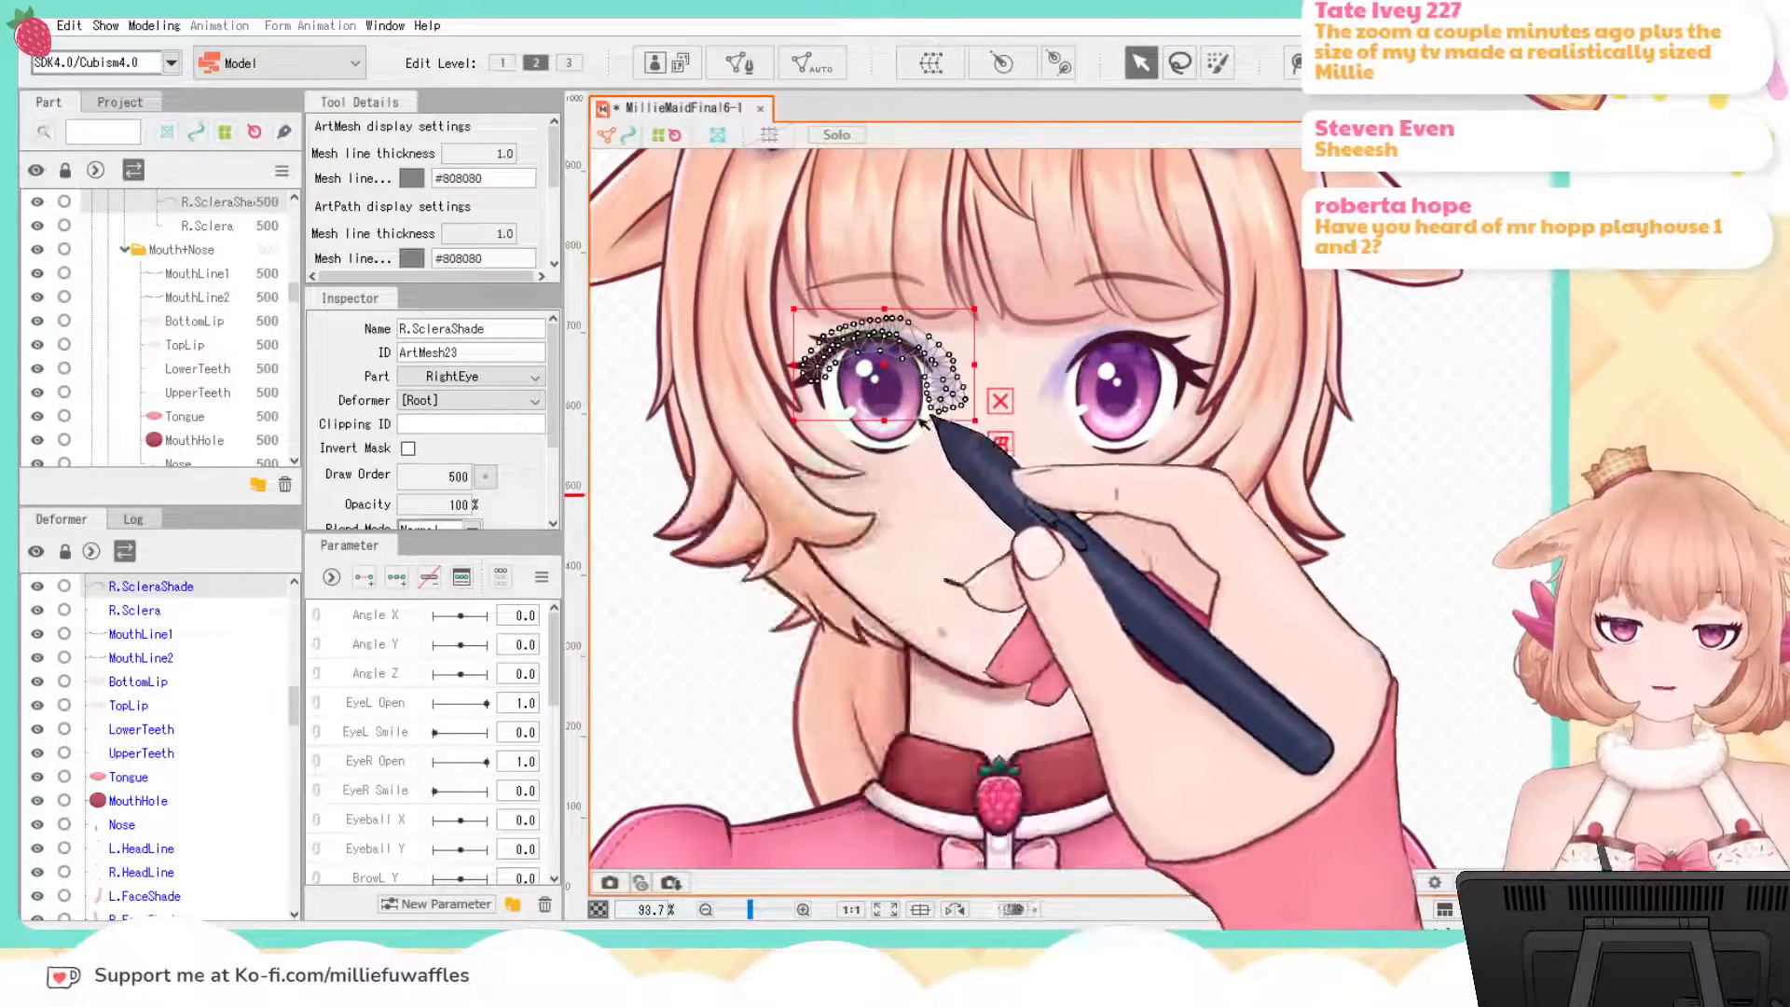
left_click(829, 400)
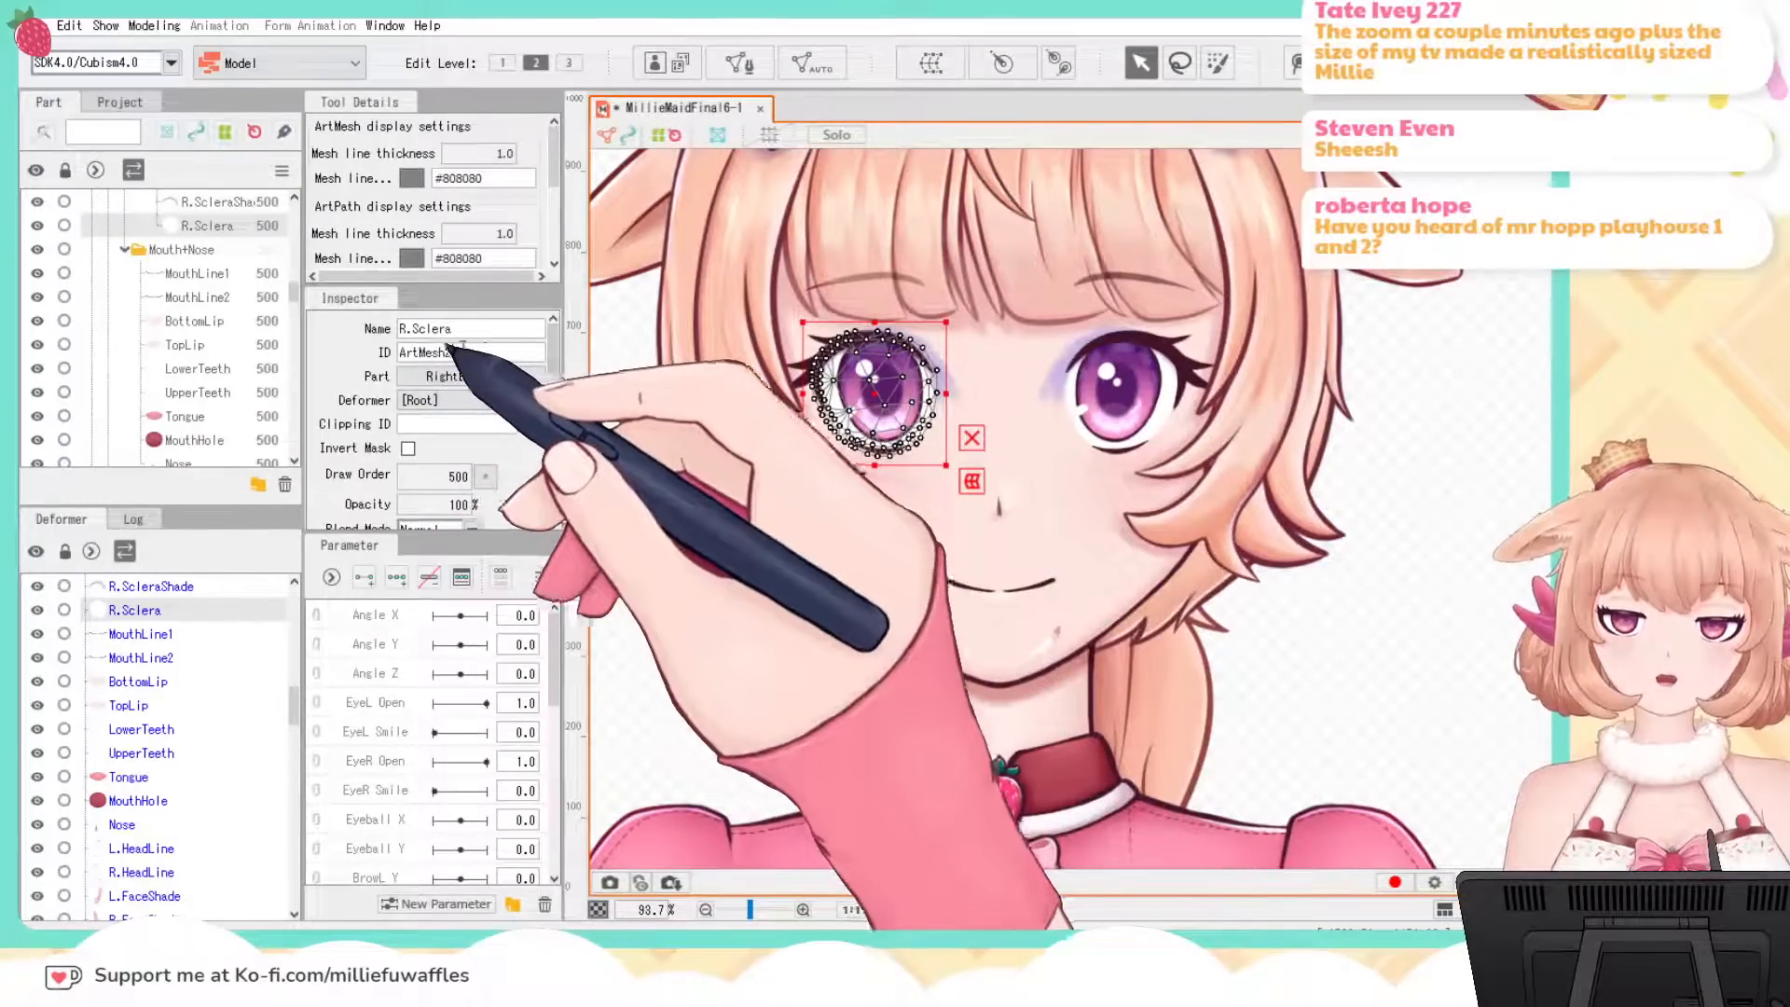
double_click(424, 351)
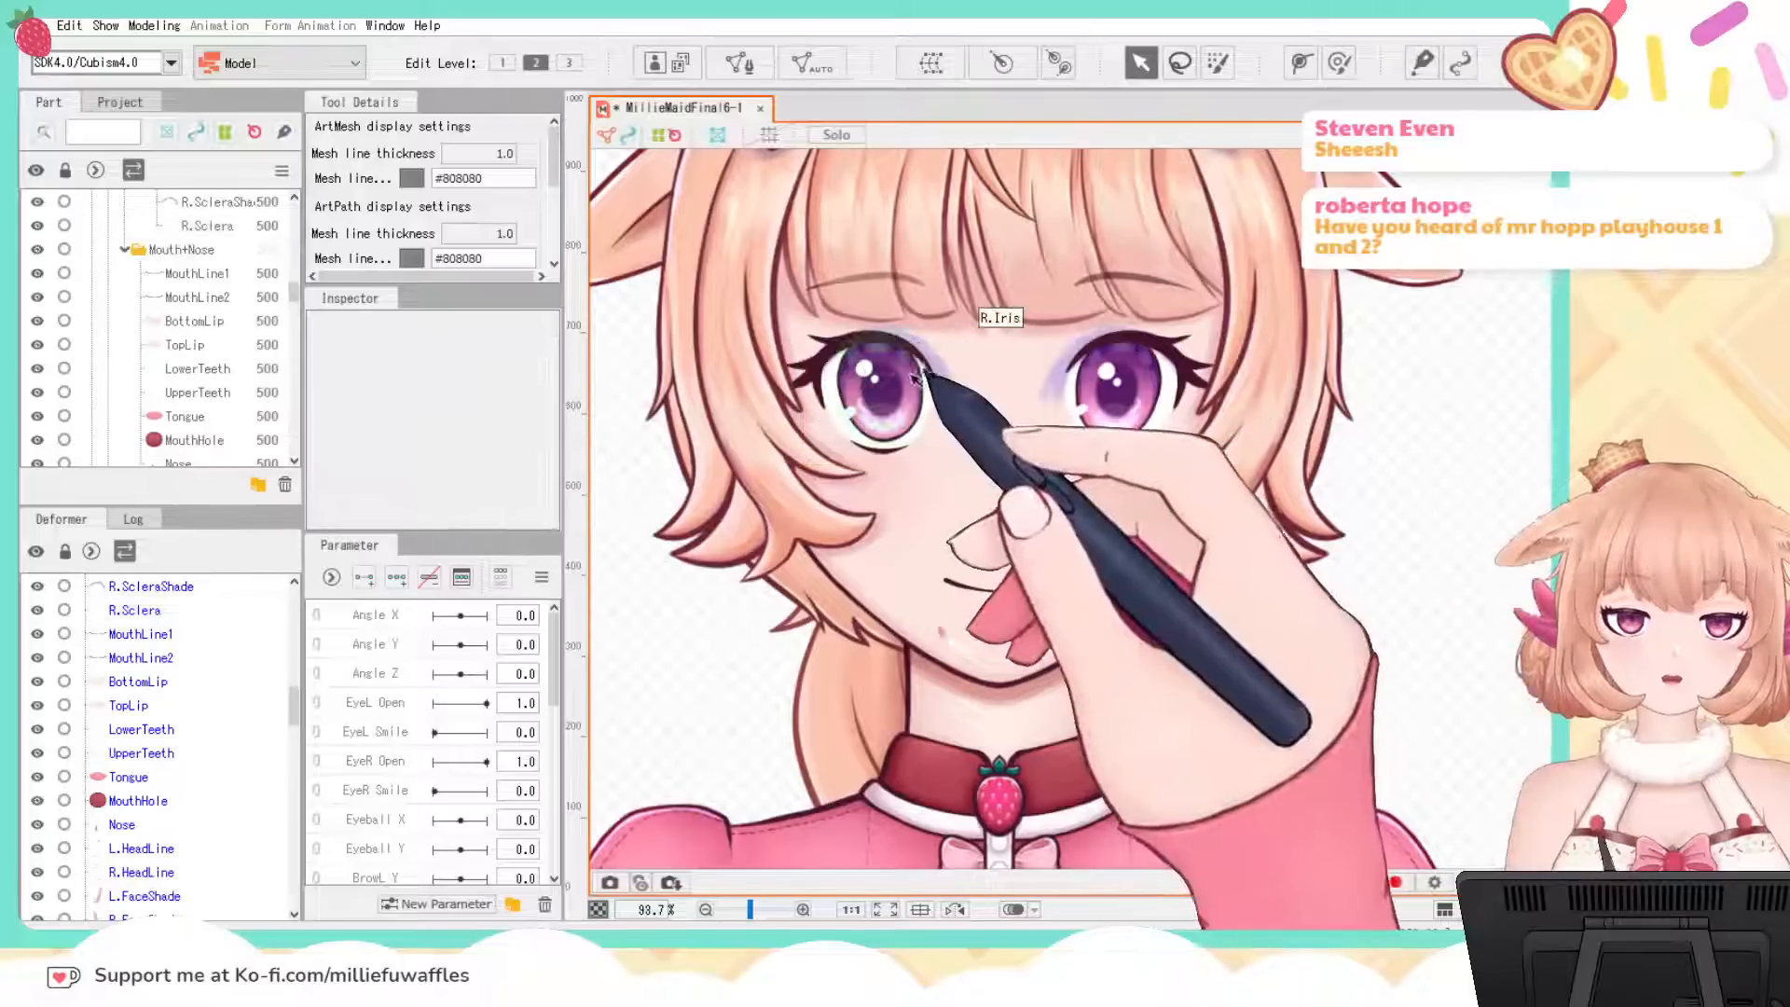
left_click(942, 359)
left_click(478, 426)
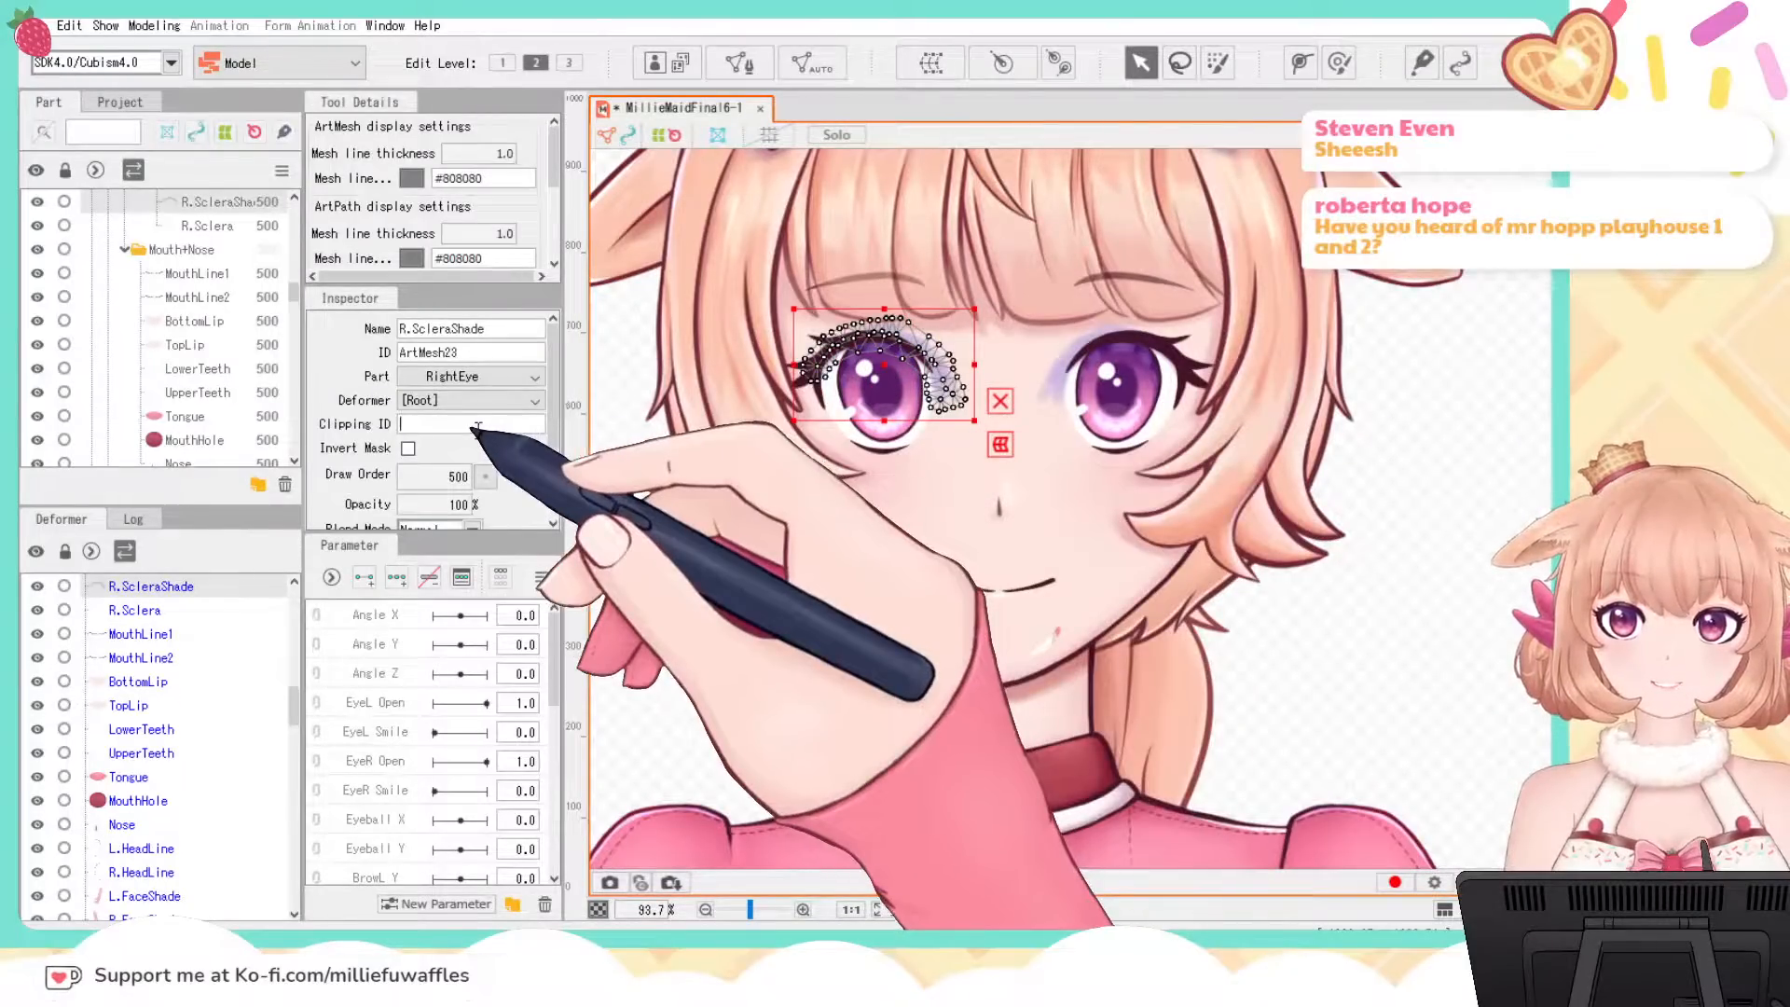
left_click(1440, 504)
scroll(788, 351, "up", 3)
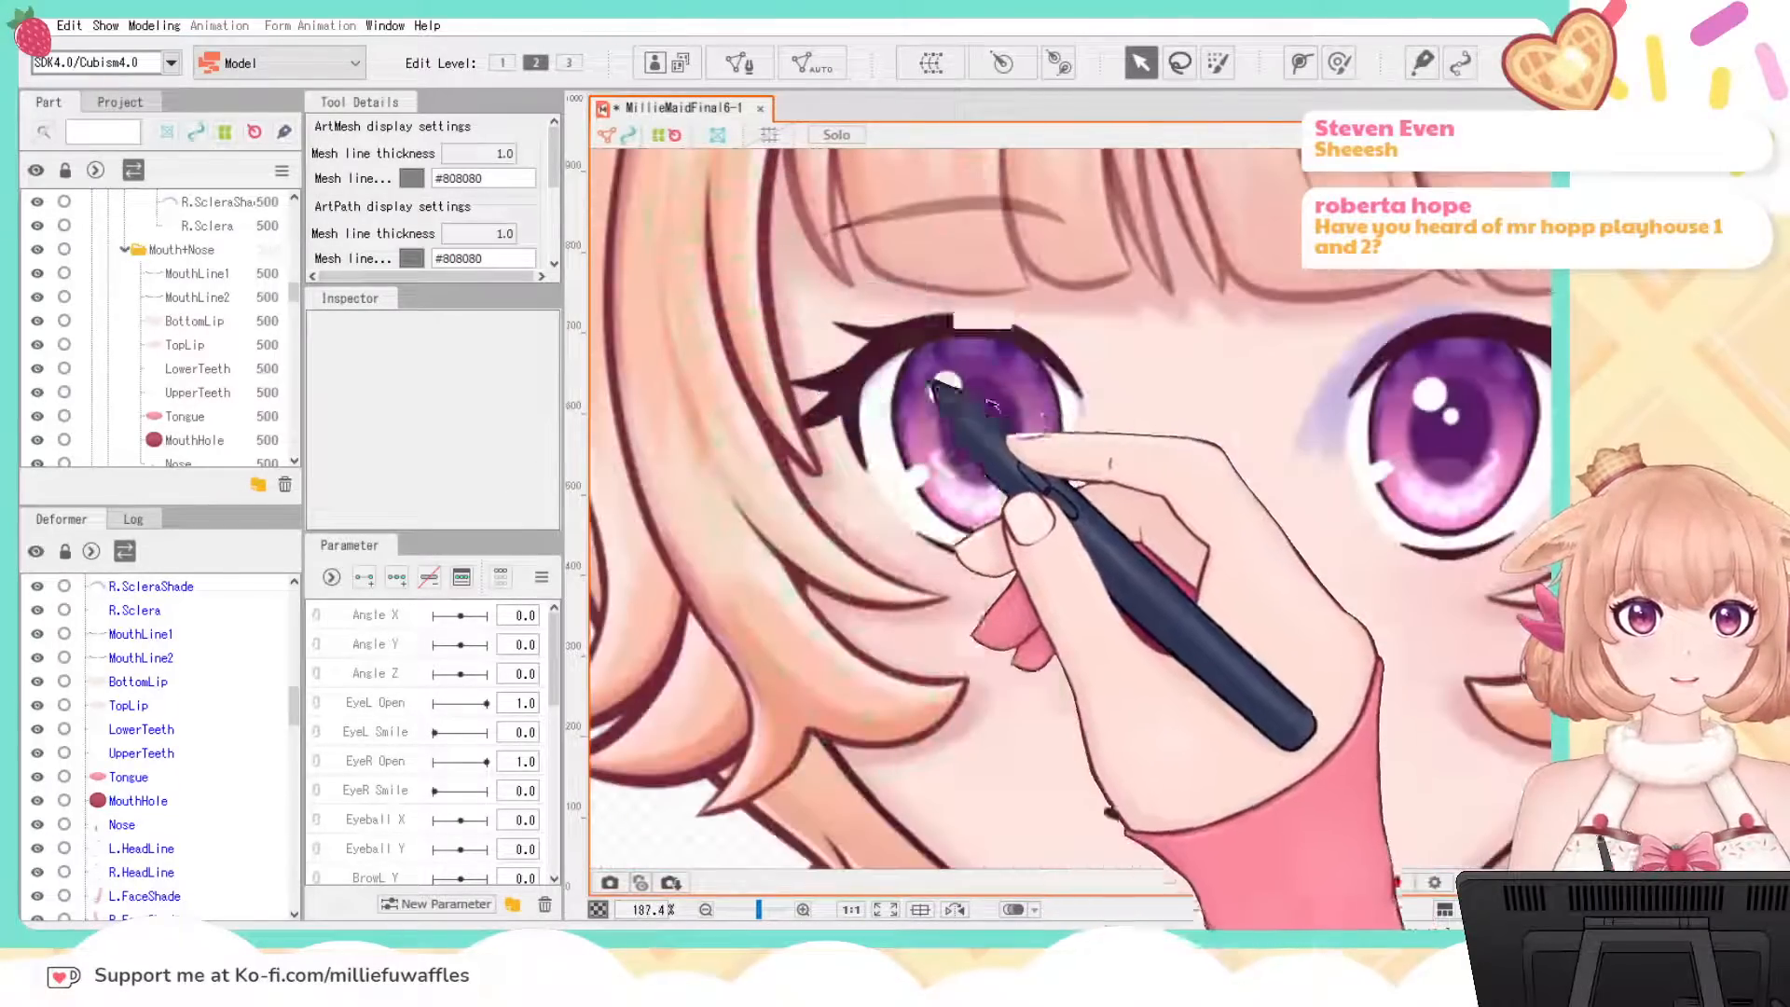
scroll(1405, 610, "down", 3)
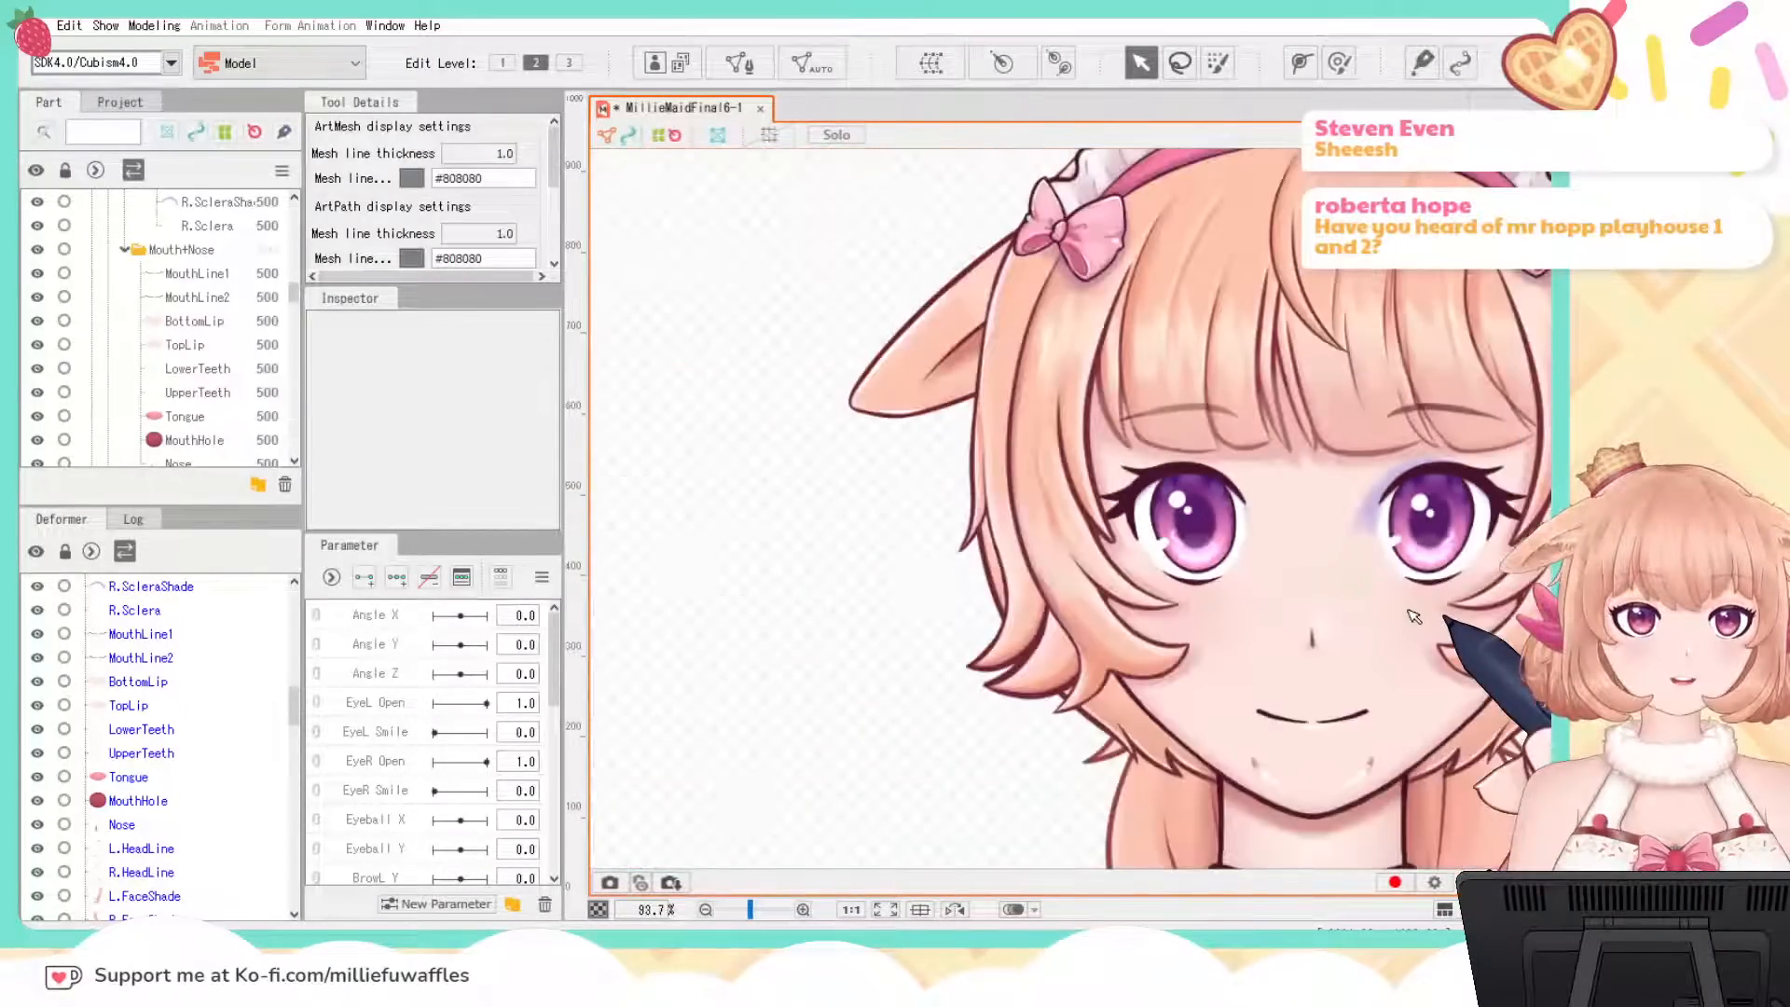
left_click_drag(753, 561, 571, 471)
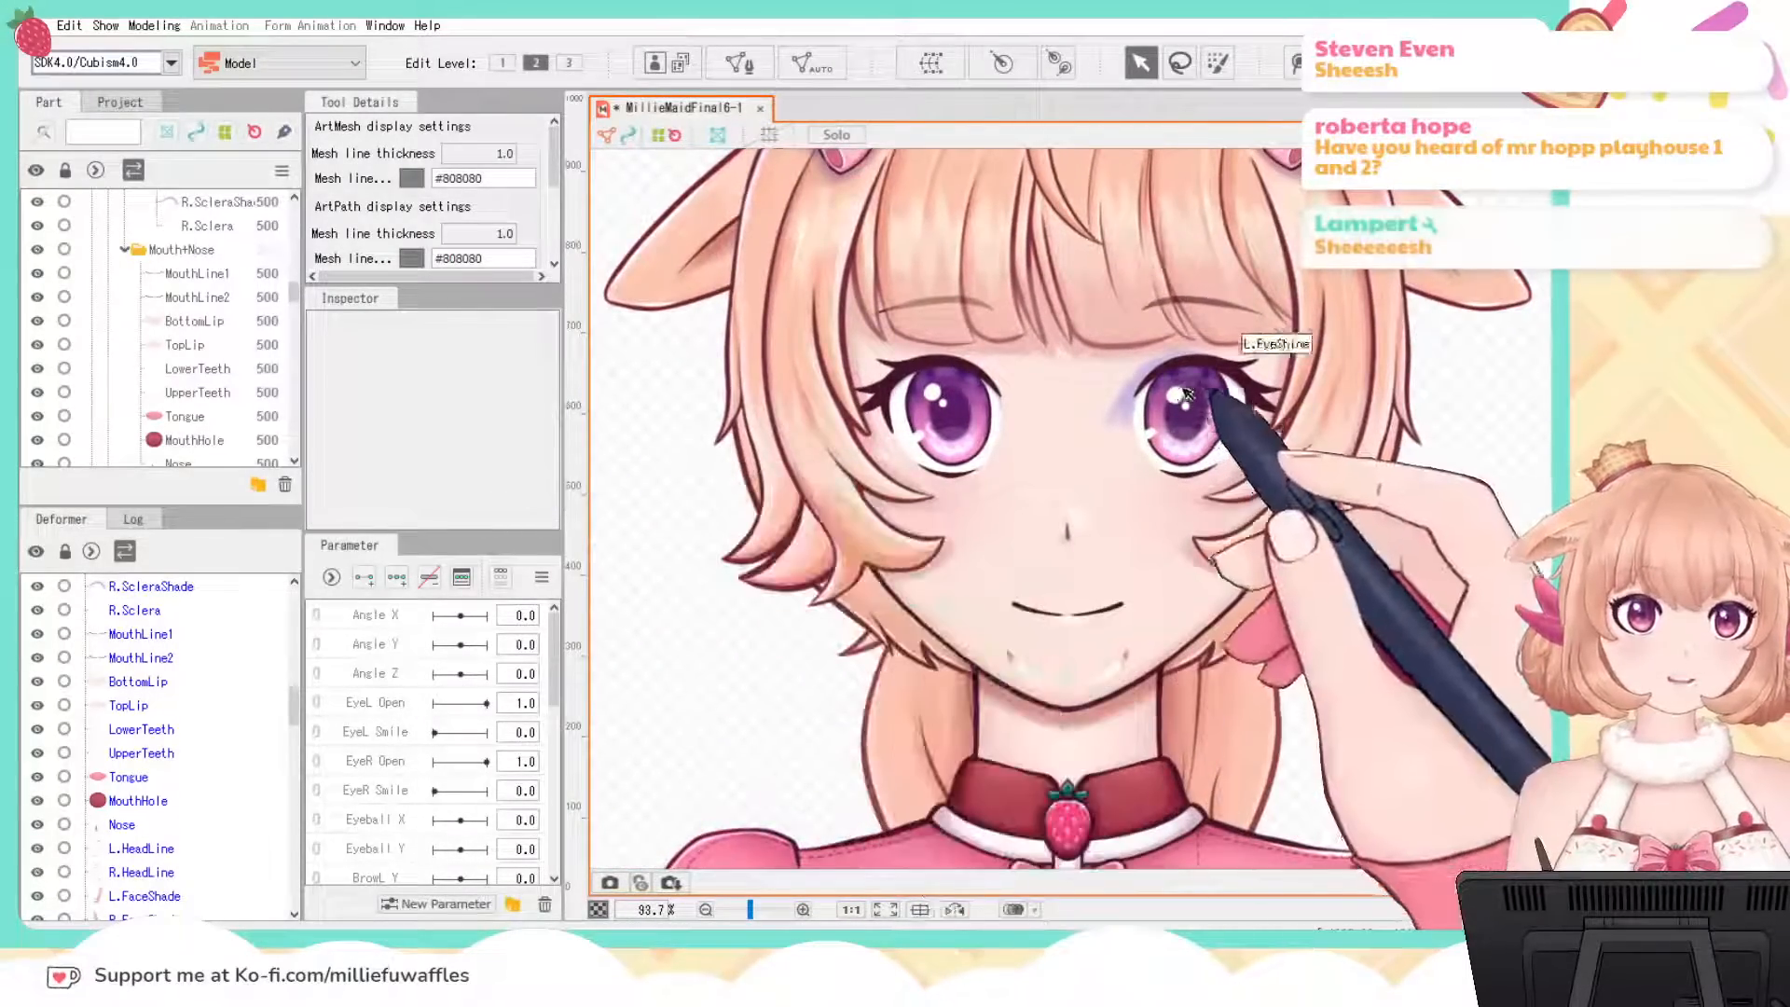
left_click(1126, 399)
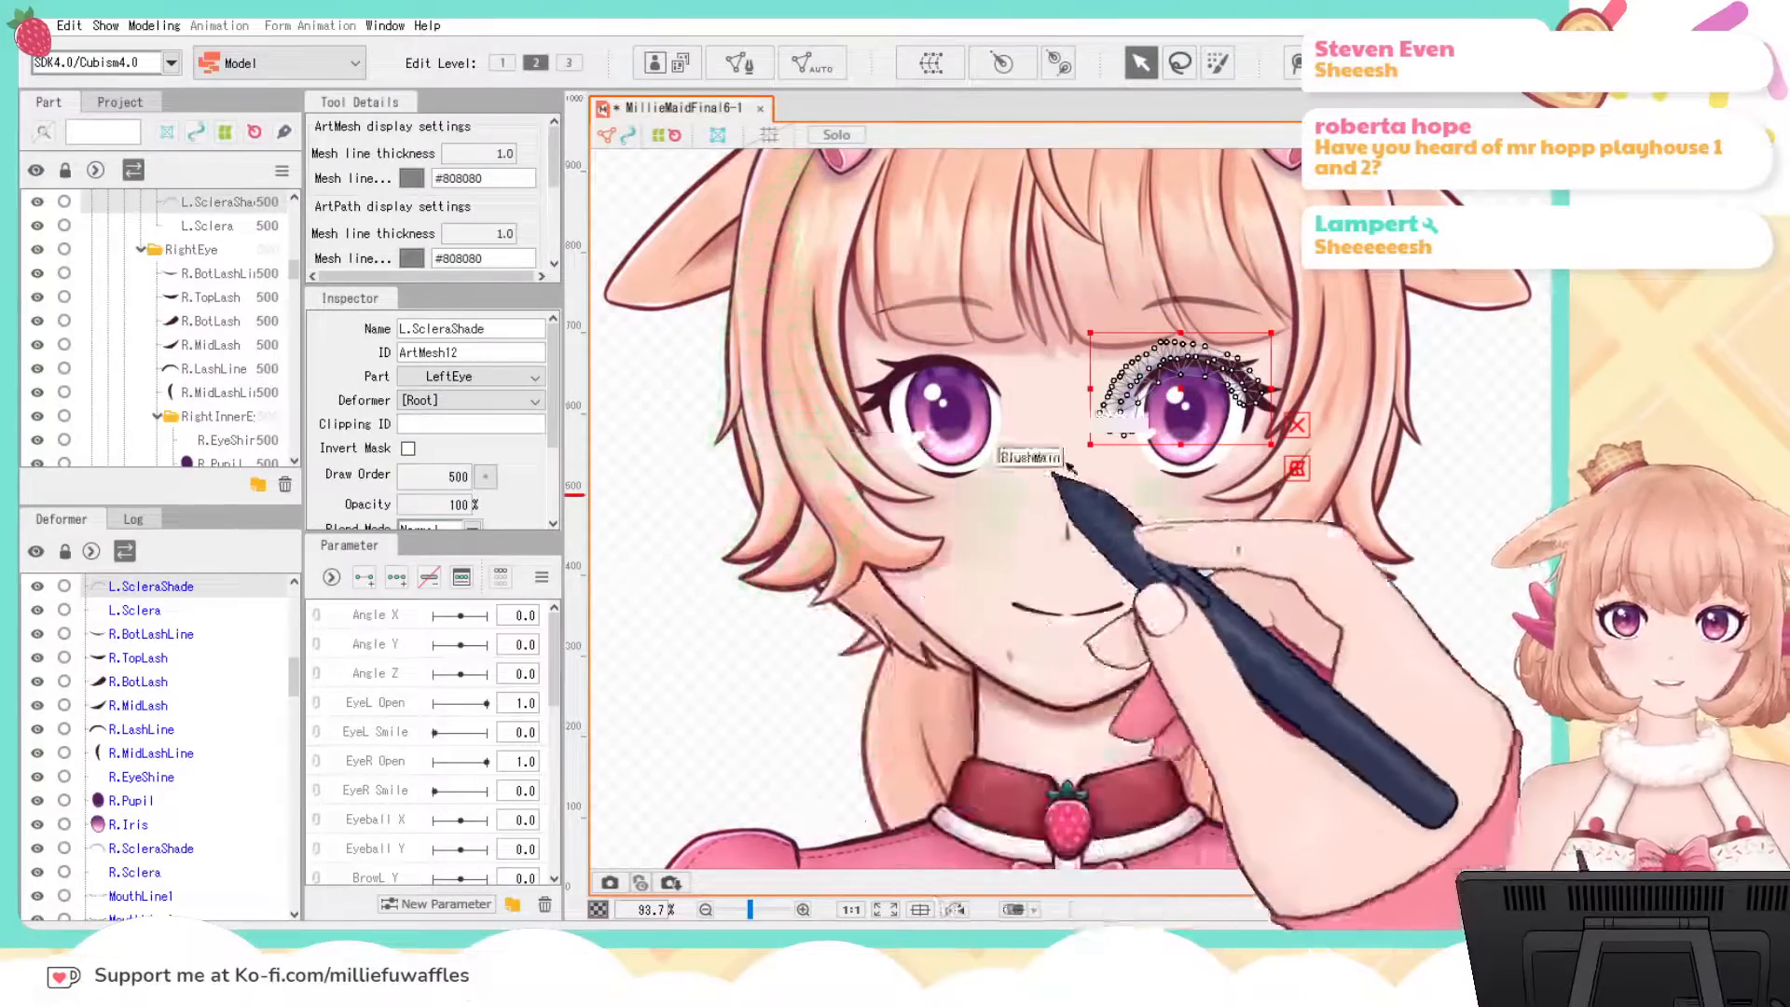
left_click(1160, 471)
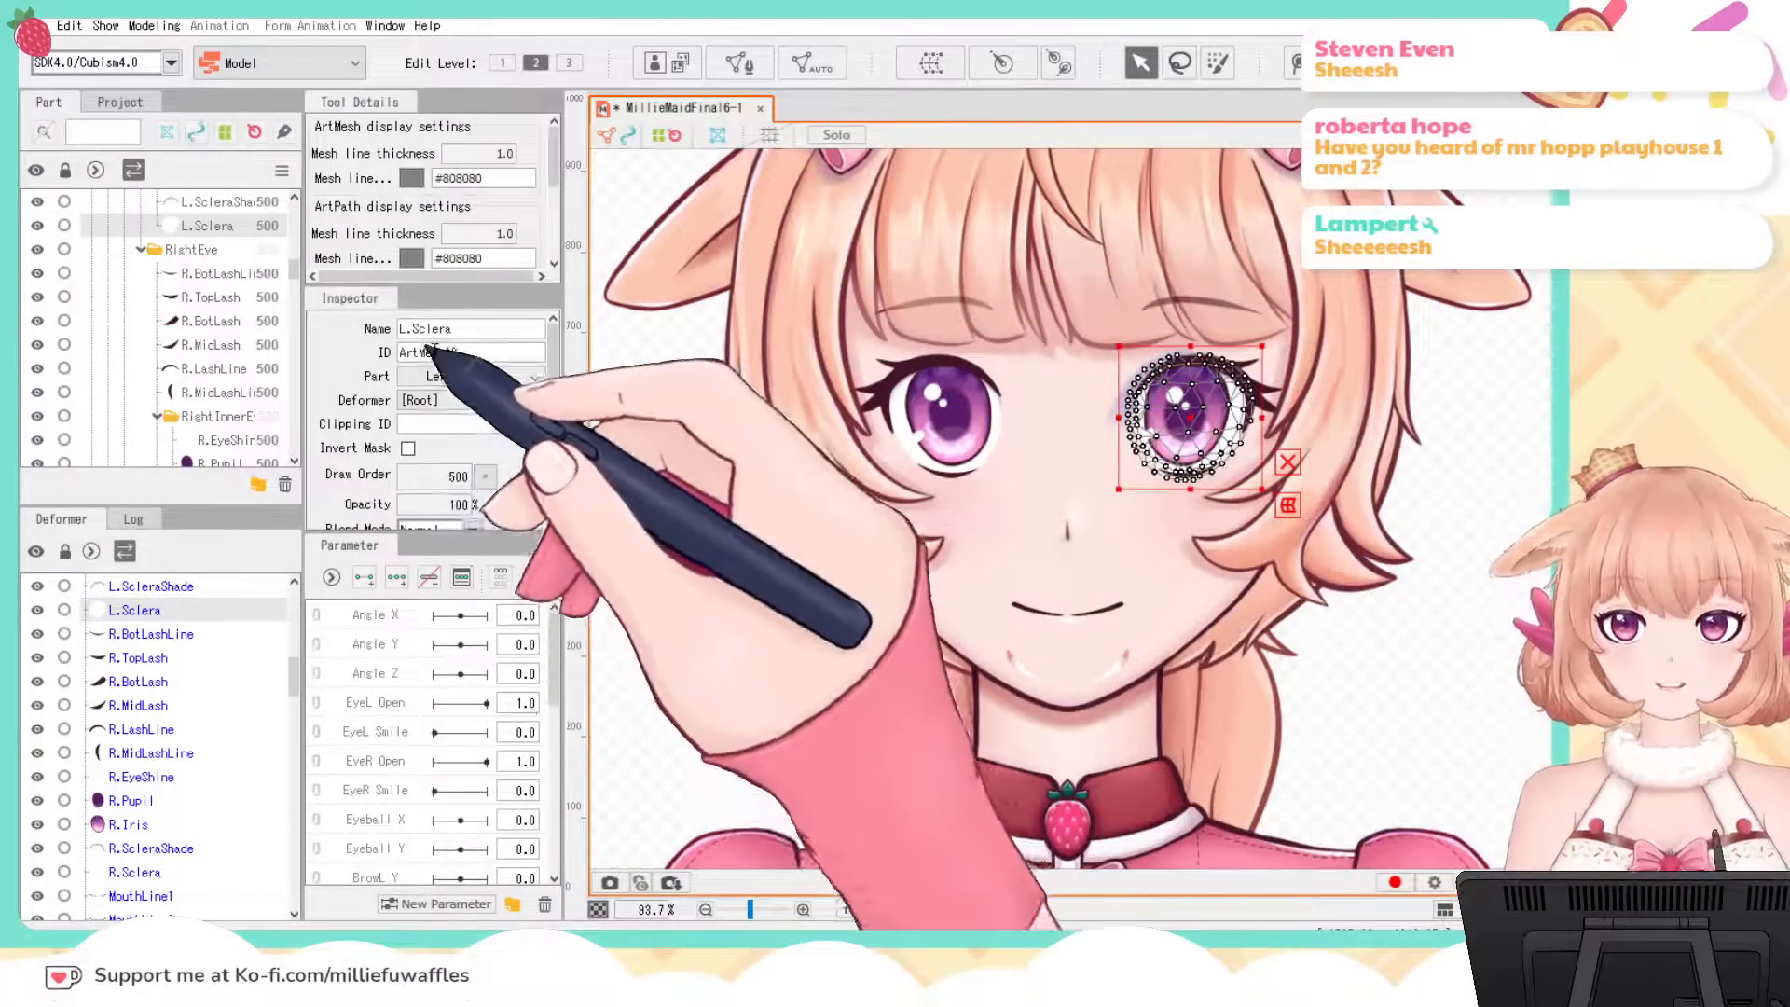
double_click(438, 351)
key("ctrl+c")
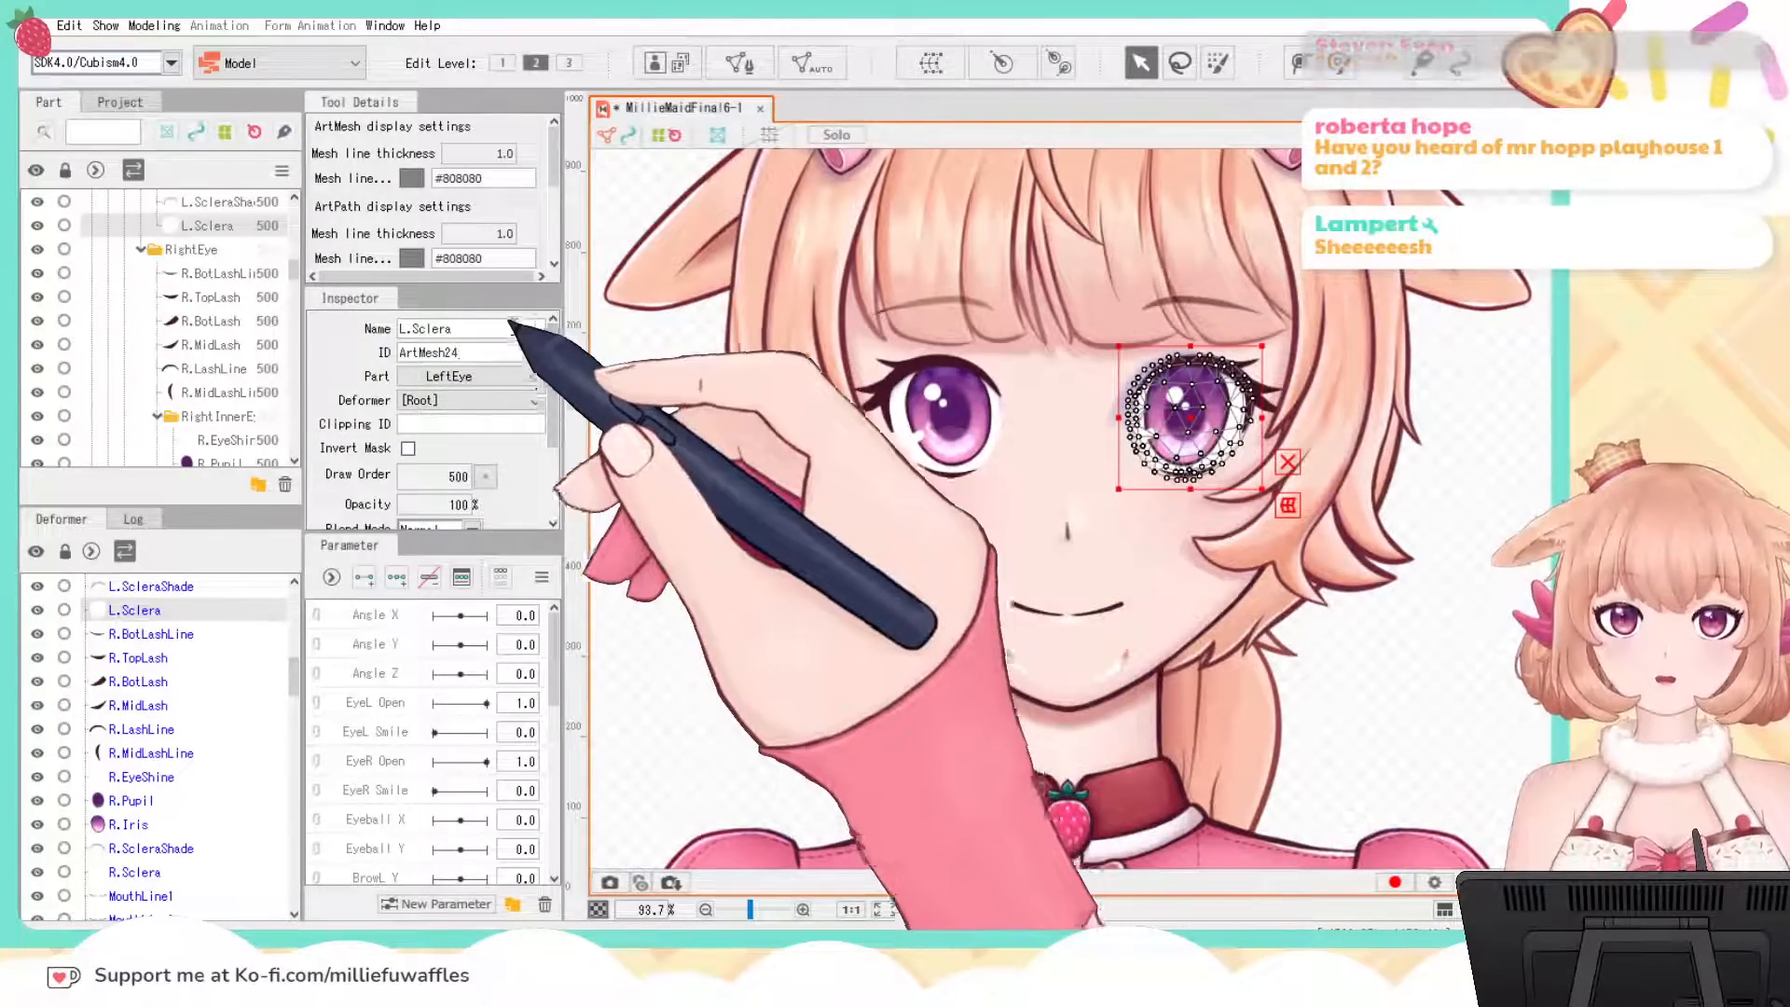
key("BackSpace")
key("BackSpace")
key("BackSpace")
key("BackSpace")
key("BackSpace")
key("BackSpace")
key("BackSpace")
key("BackSpace")
key("BackSpace")
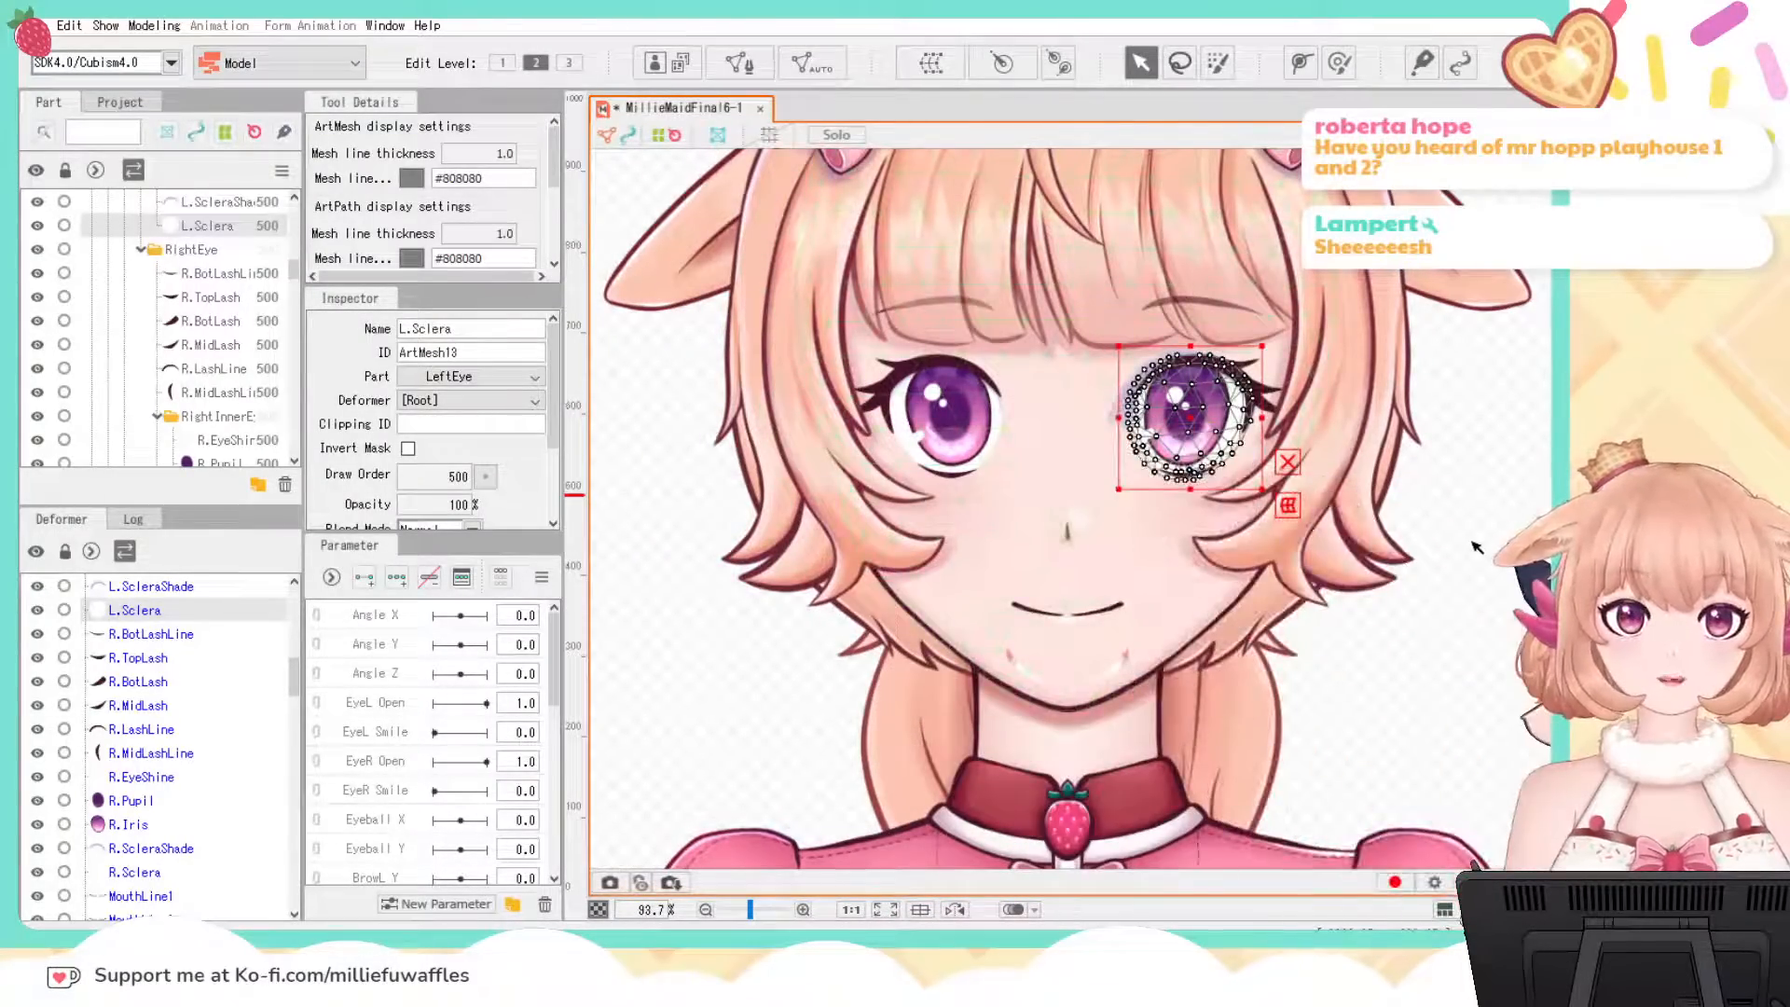
Step: Clip the L.ScleraShade eye shadow to the eye white by copying L.Sclera's ID ArtMesh13 into its clipping ID
left_click(1301, 489)
left_click(1230, 445)
left_click(494, 352)
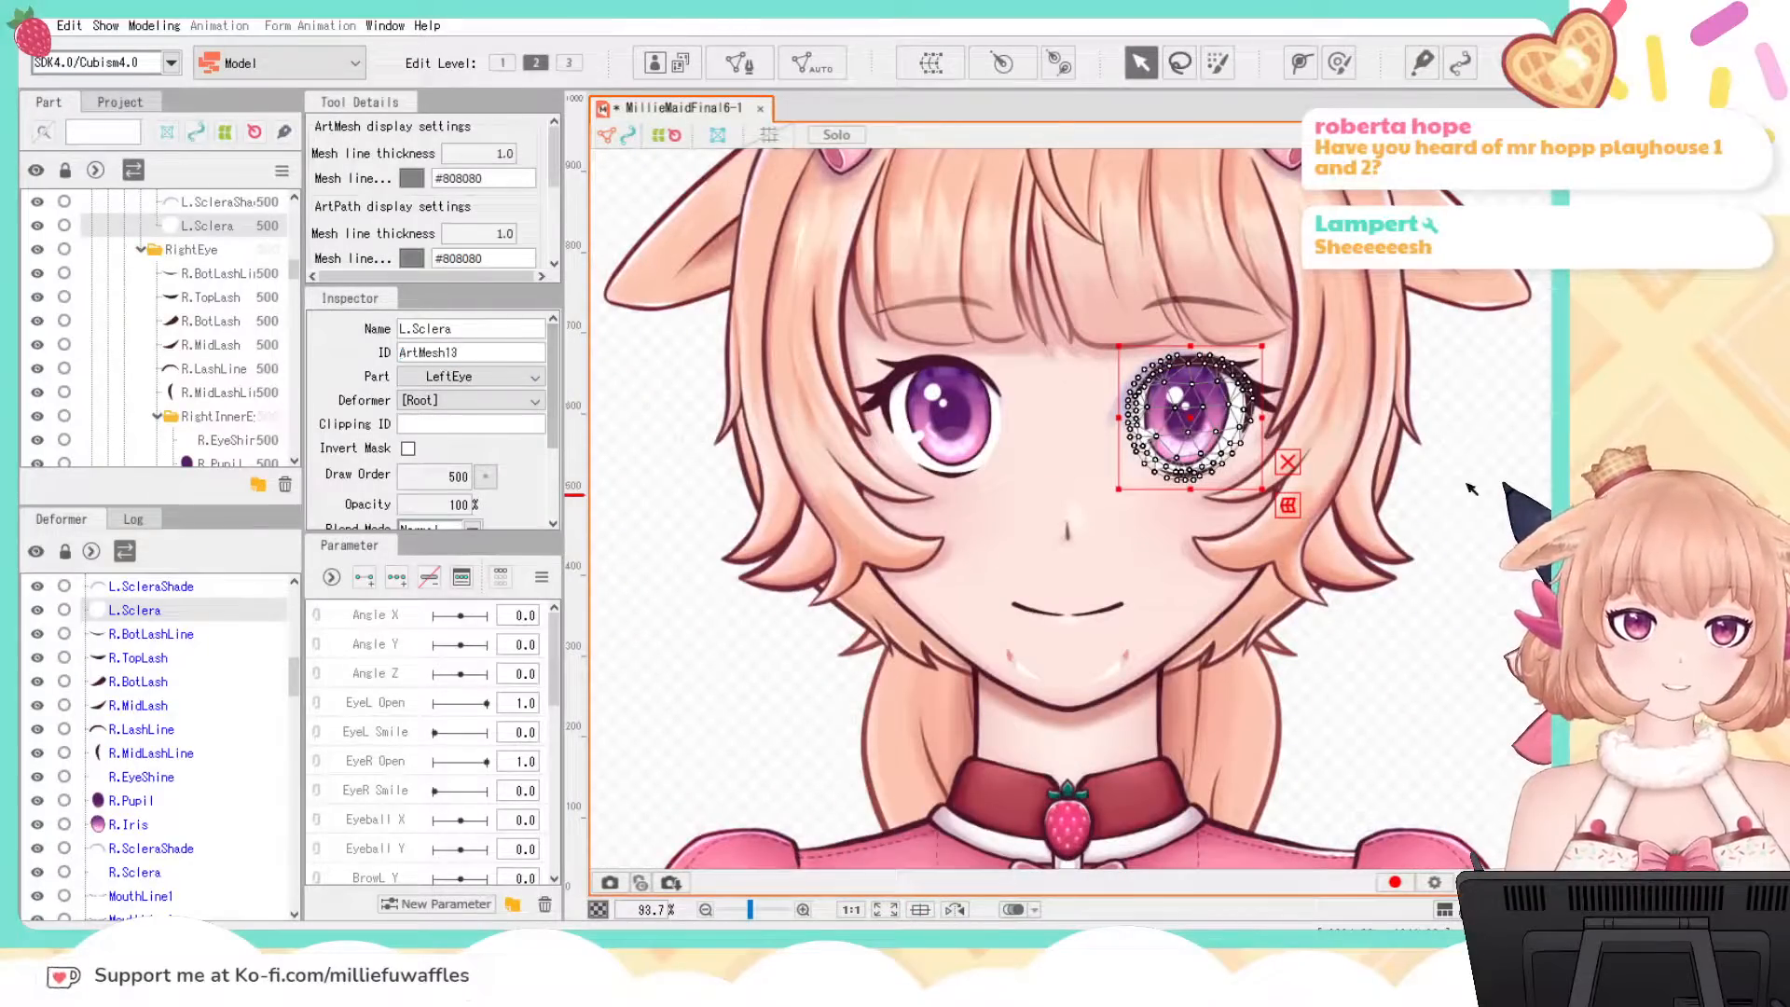
left_click(1133, 383)
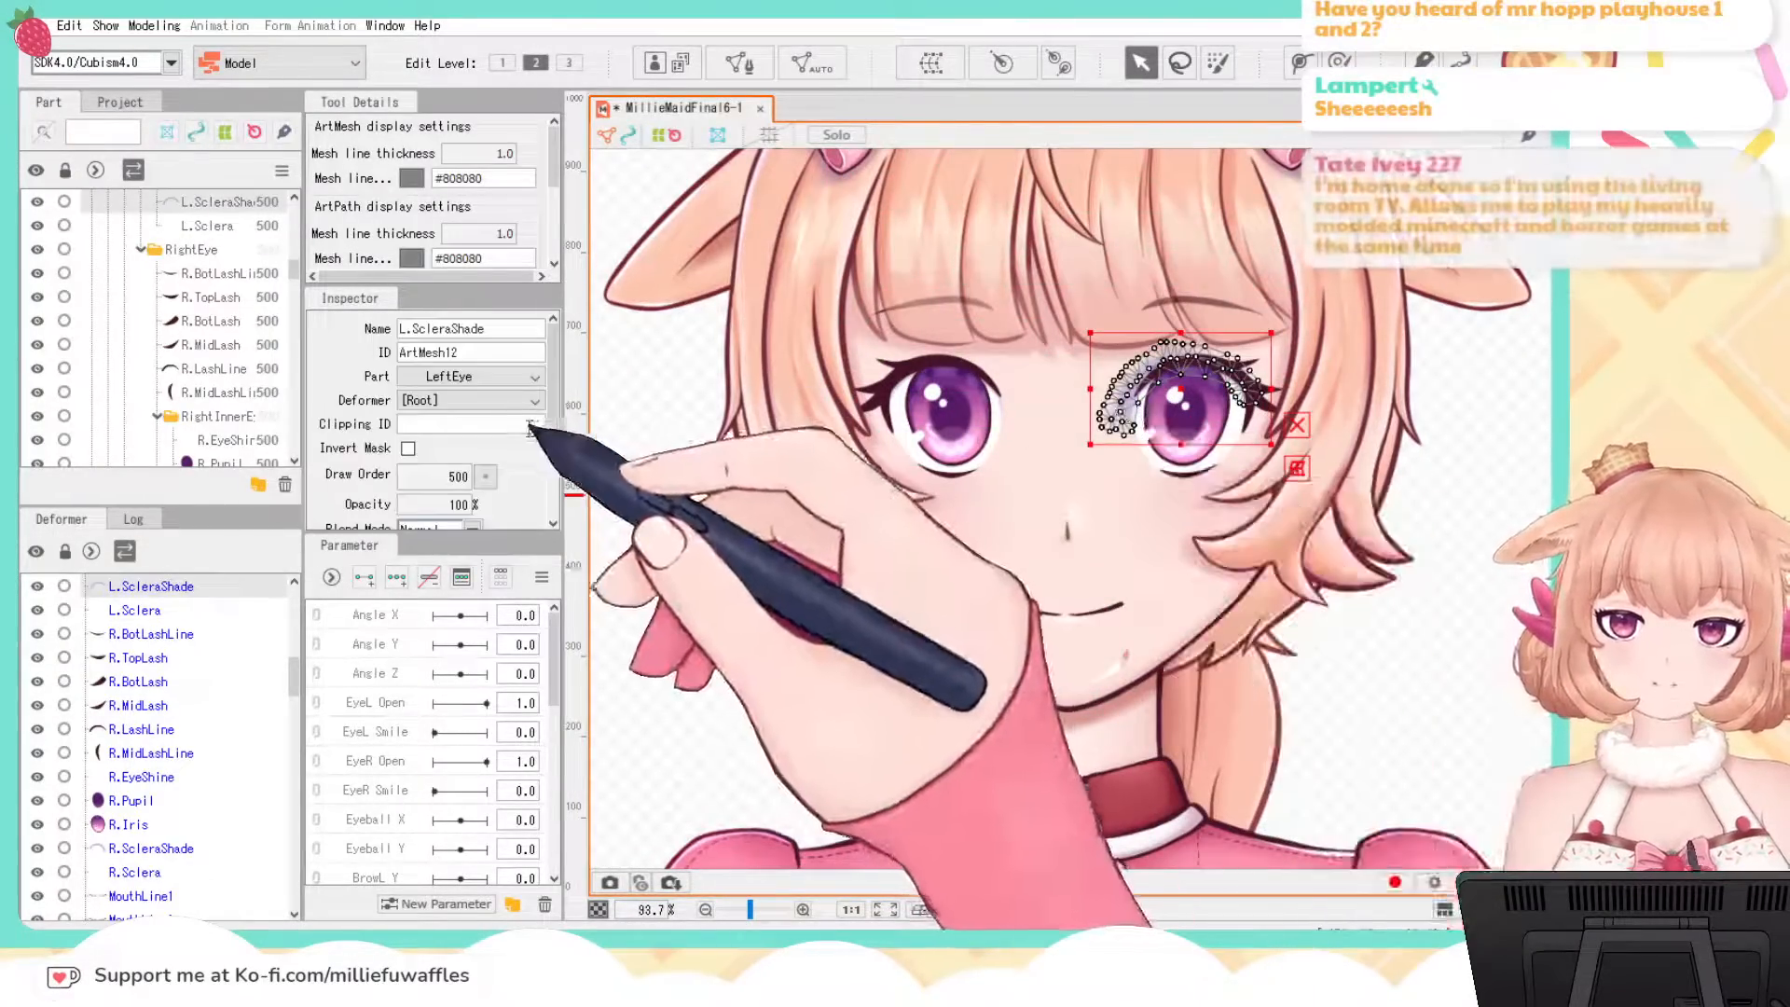
left_click(512, 425)
key("ctrl+v")
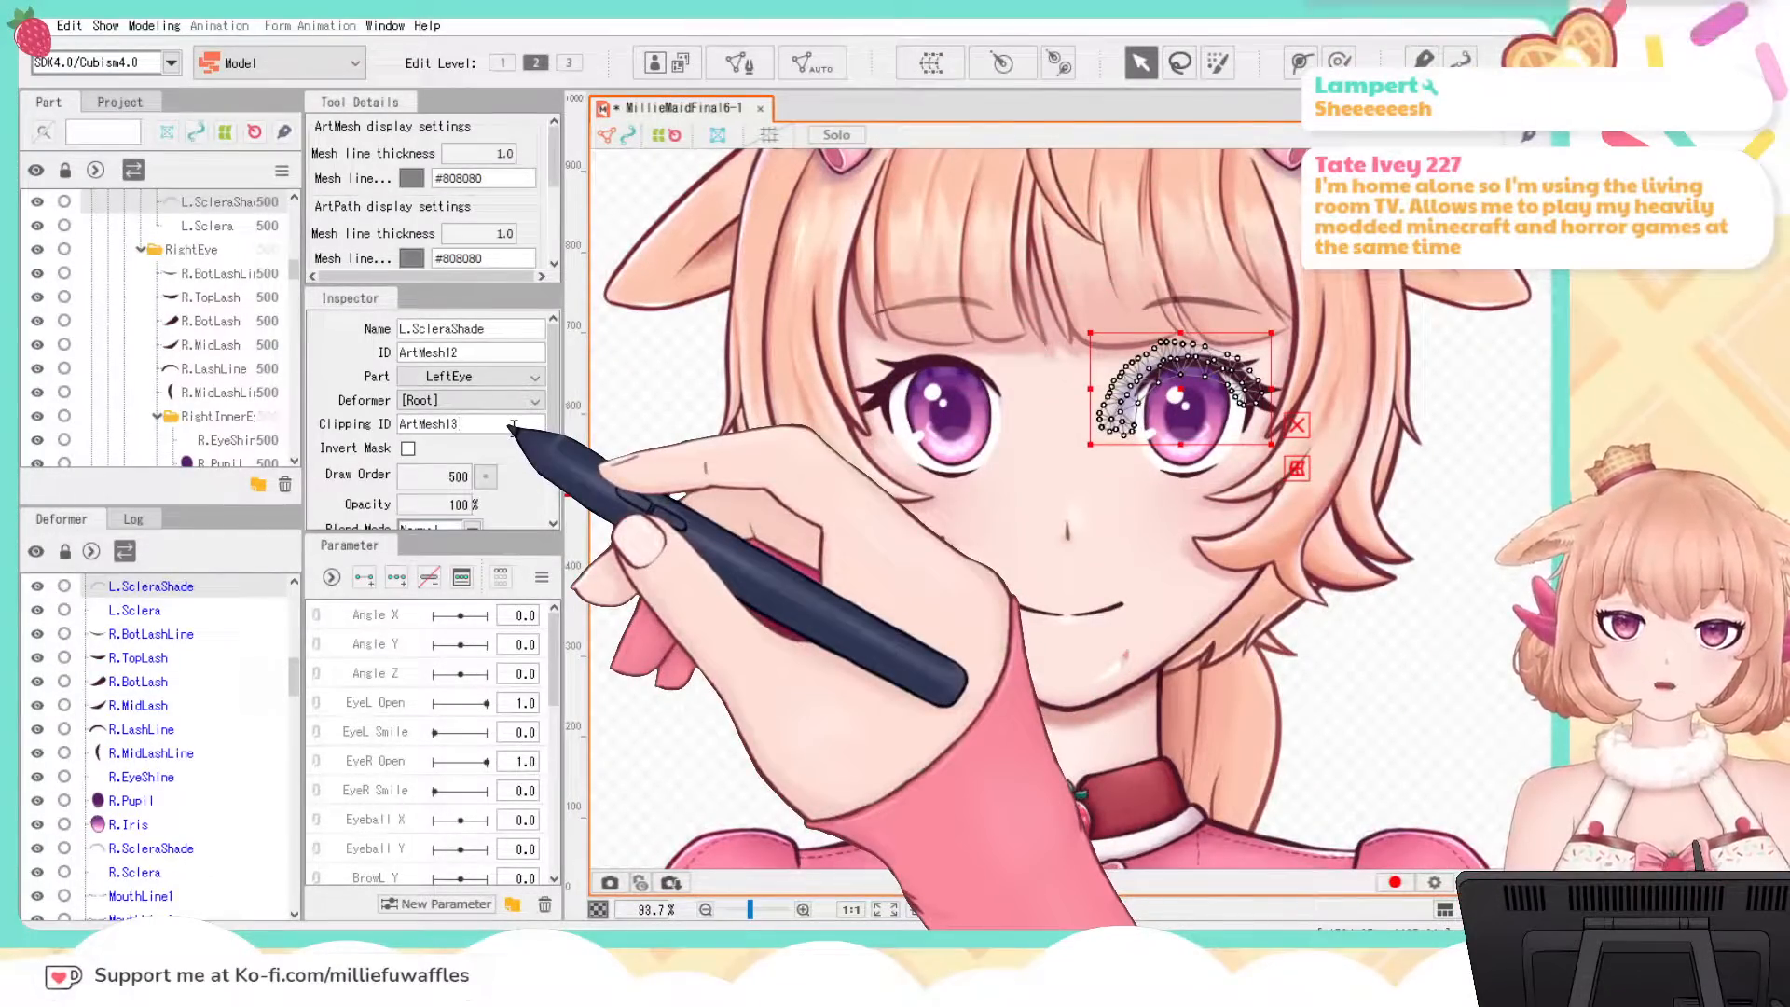
left_click(1479, 531)
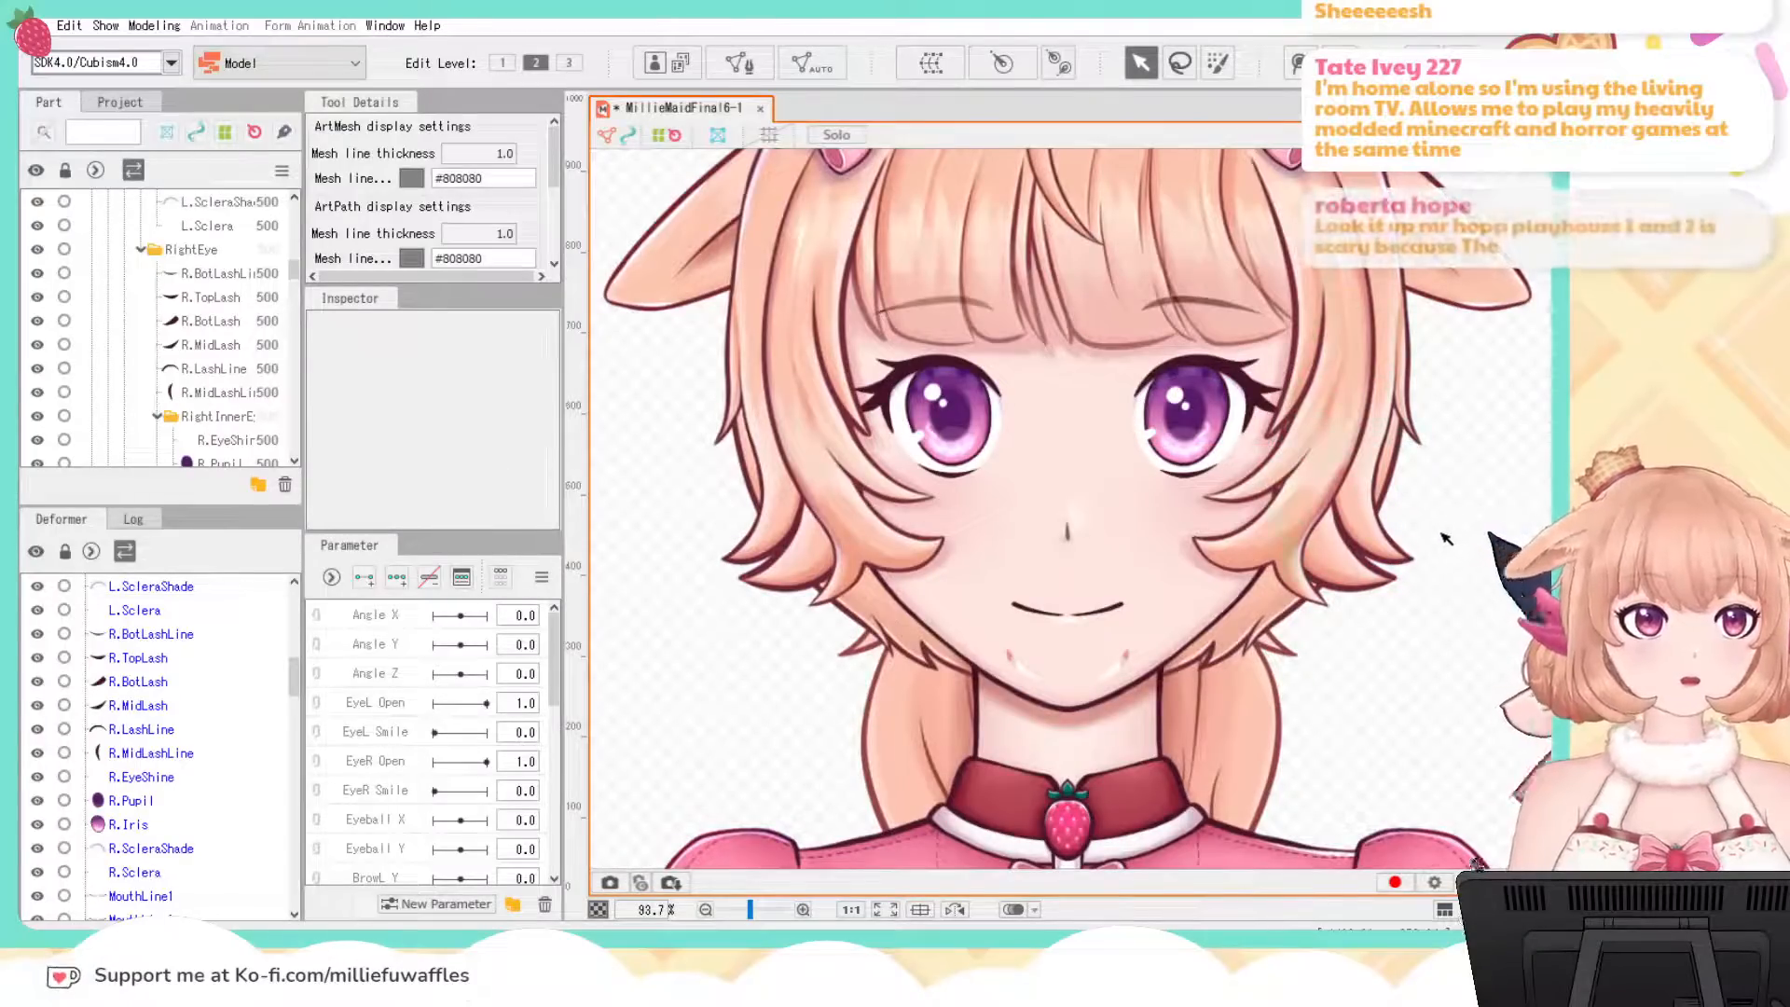
Step: Hide the BottomLip part to expose the inside of the mouth
left_click_drag(1315, 658, 1264, 654)
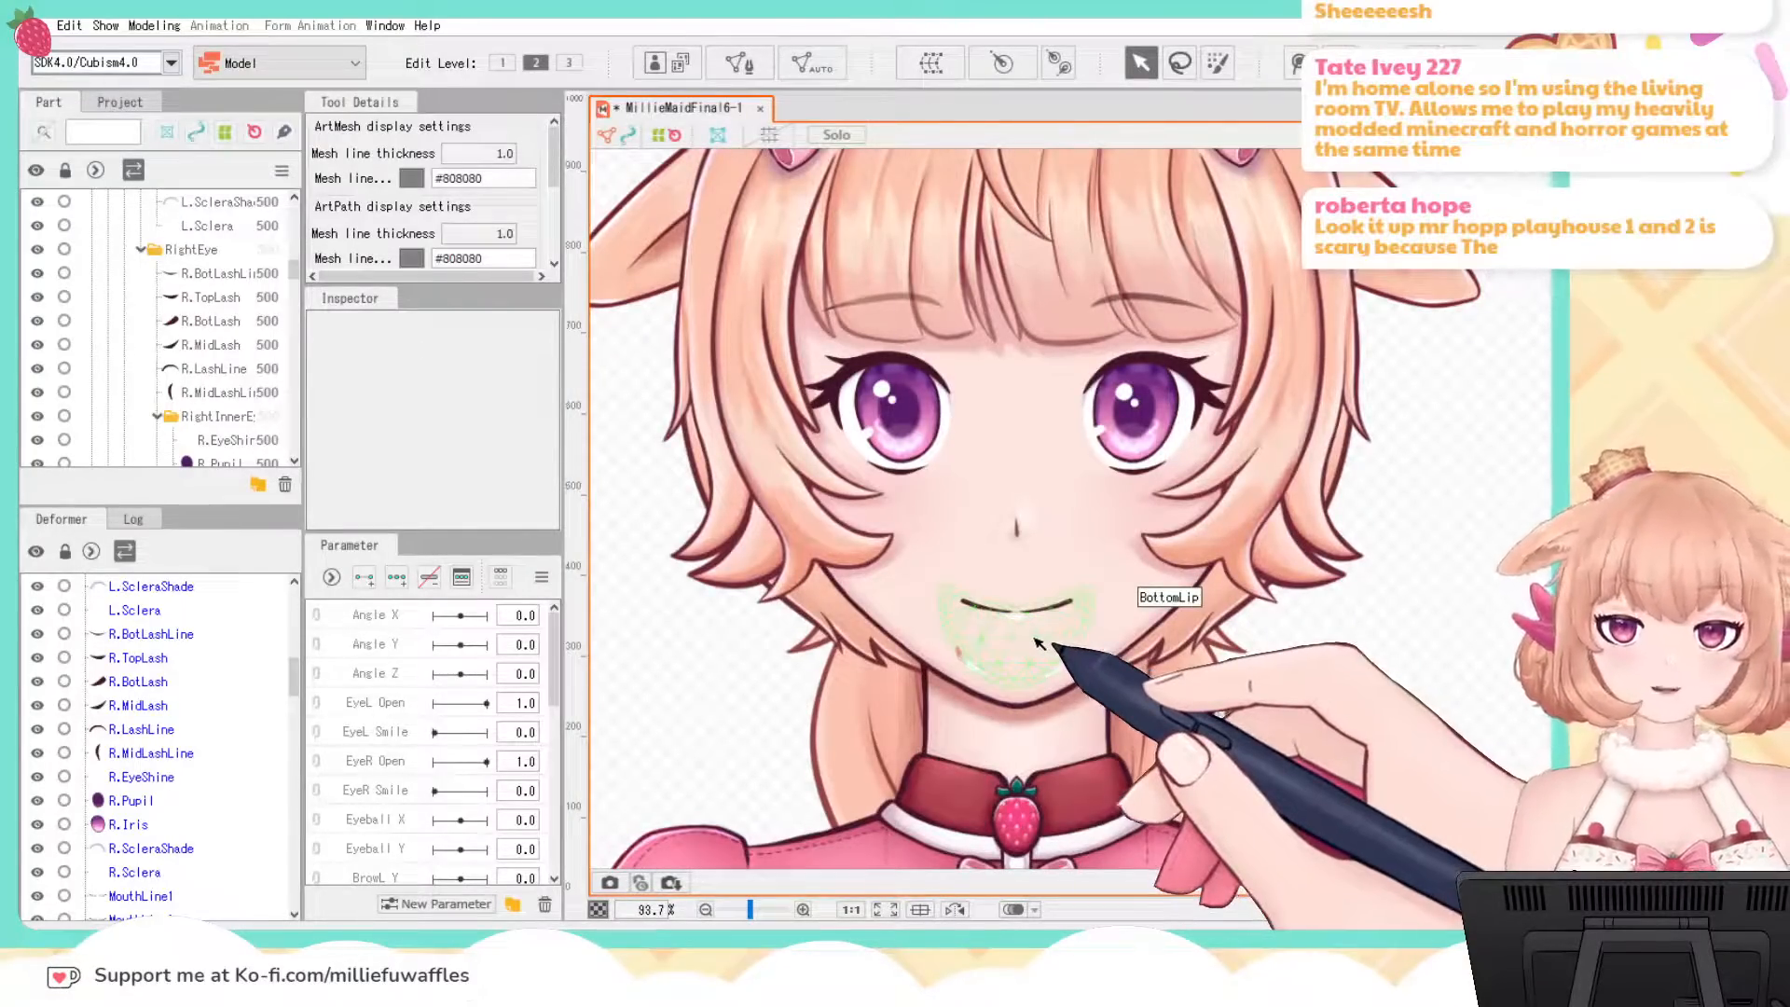
left_click(1067, 654)
scroll(154, 410, "down", 2)
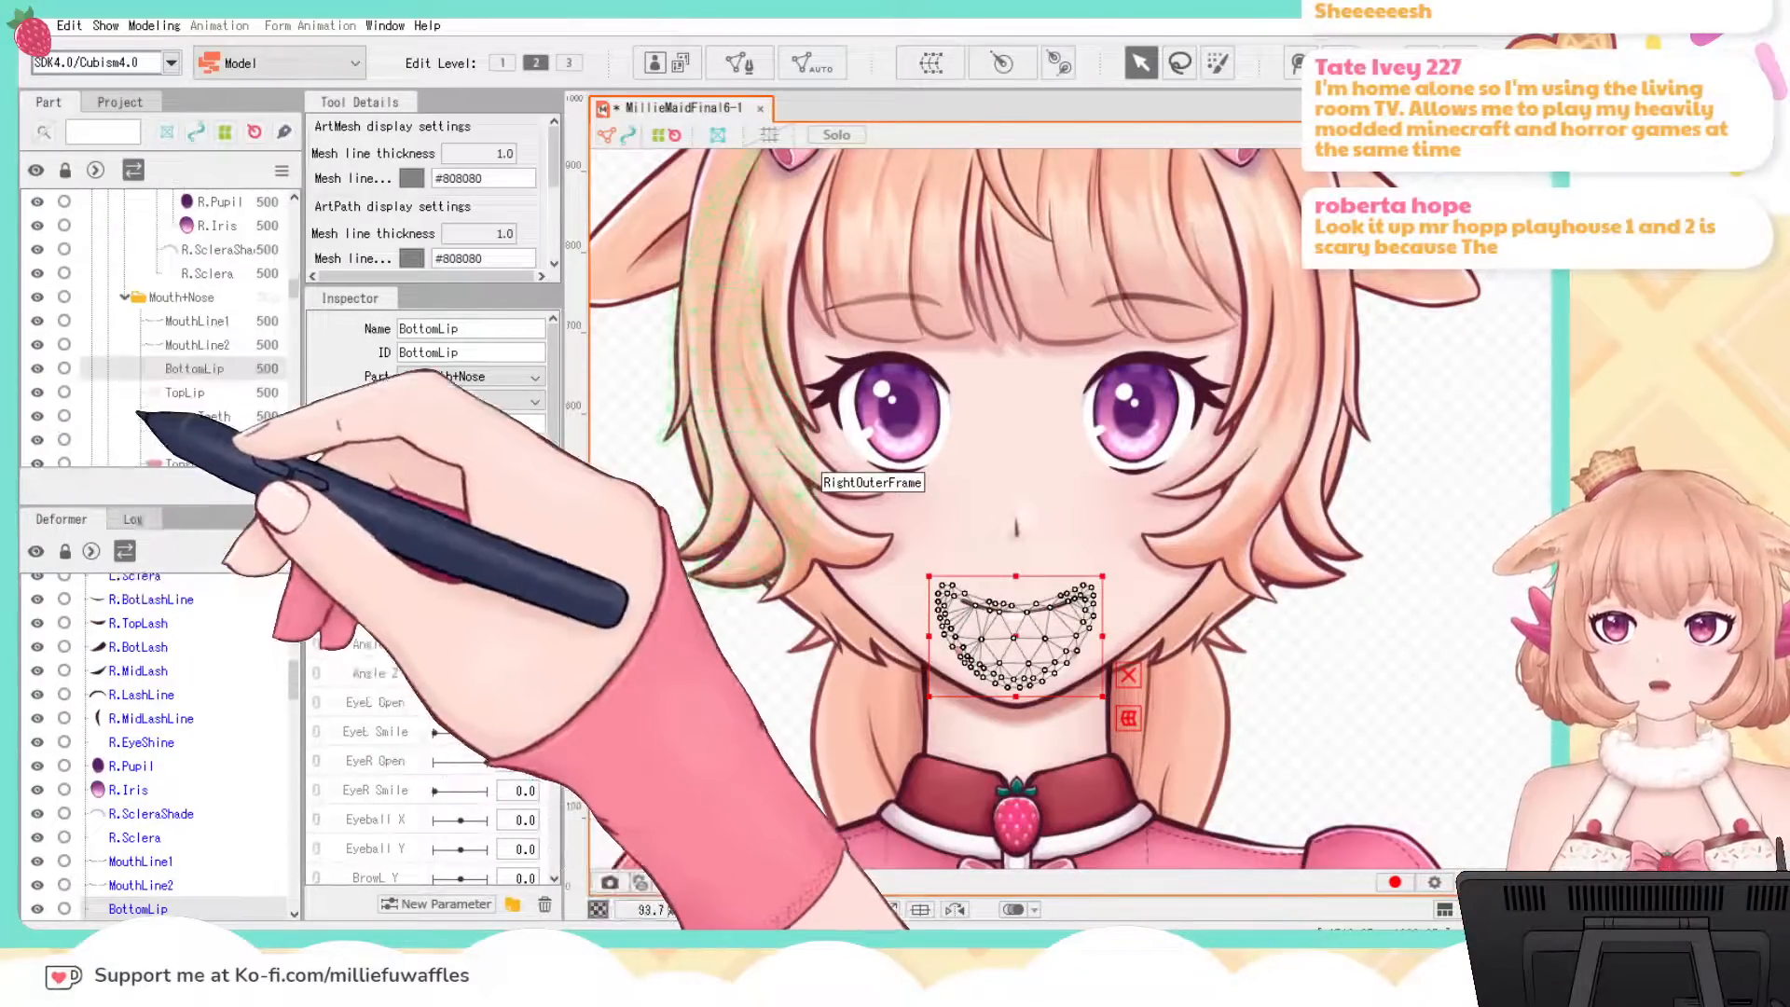
left_click(37, 369)
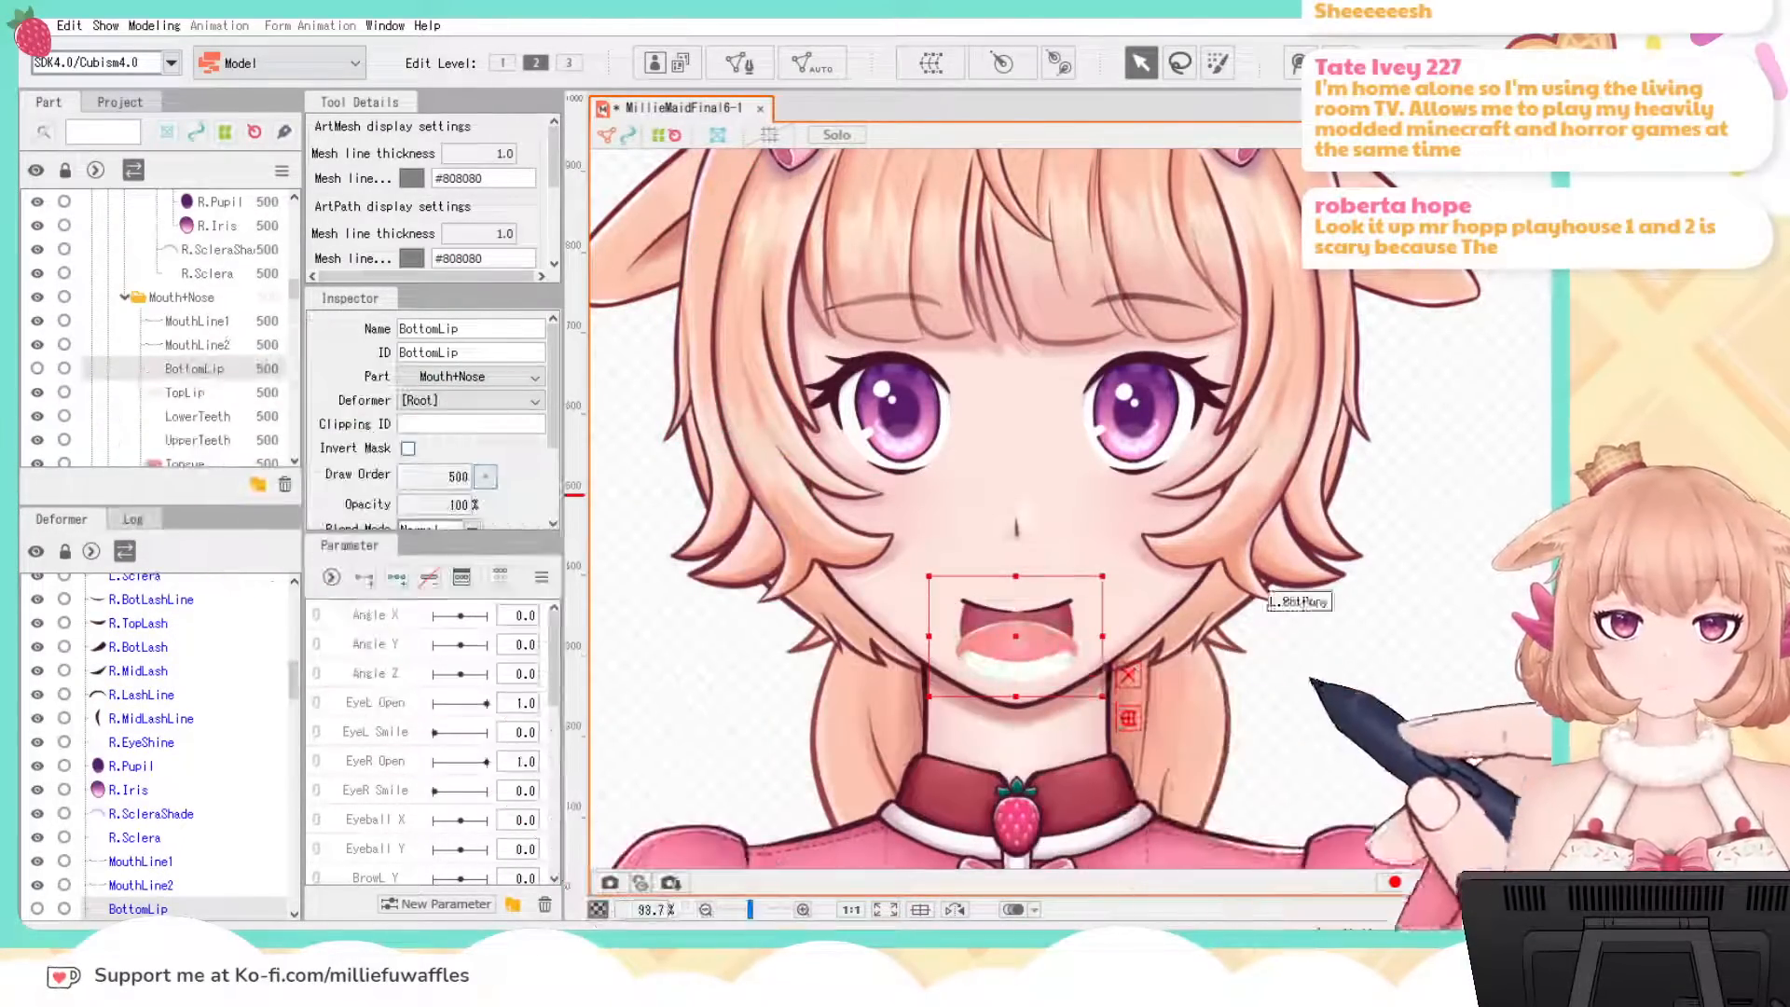
left_click(1368, 691)
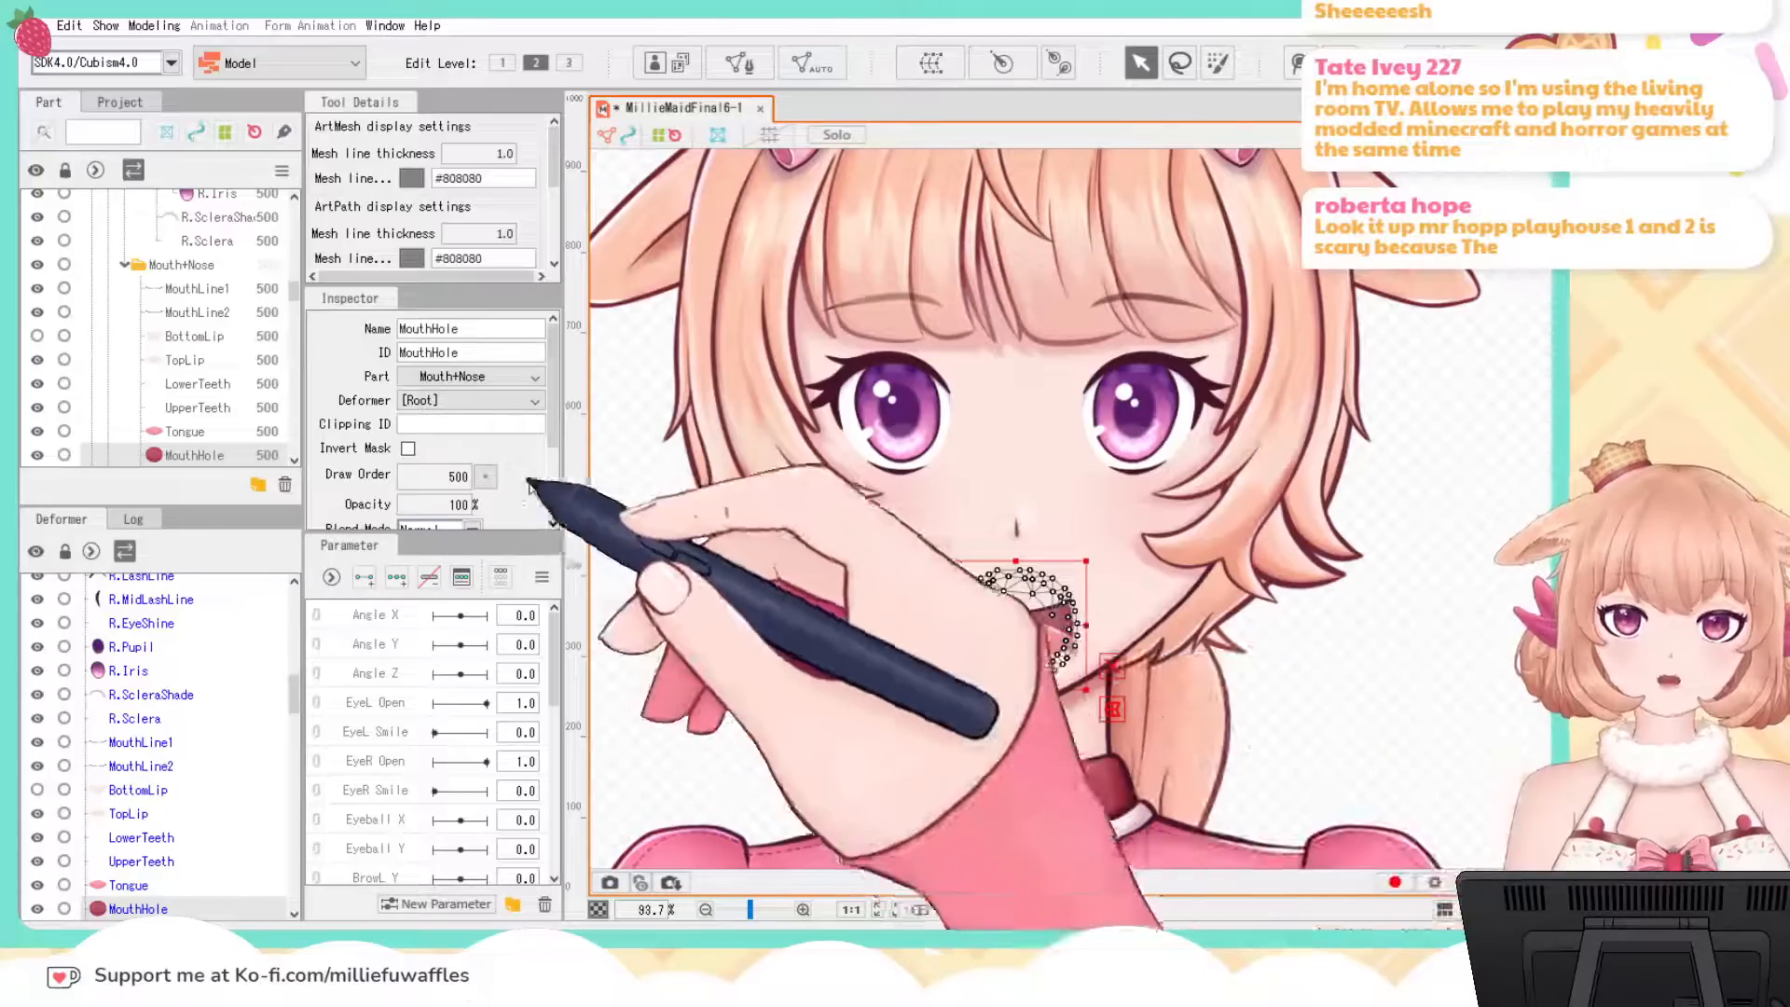
Step: Clip the Tongue to the mouth opening by copying the ID MouthHole into its clipping ID
double_click(428, 352)
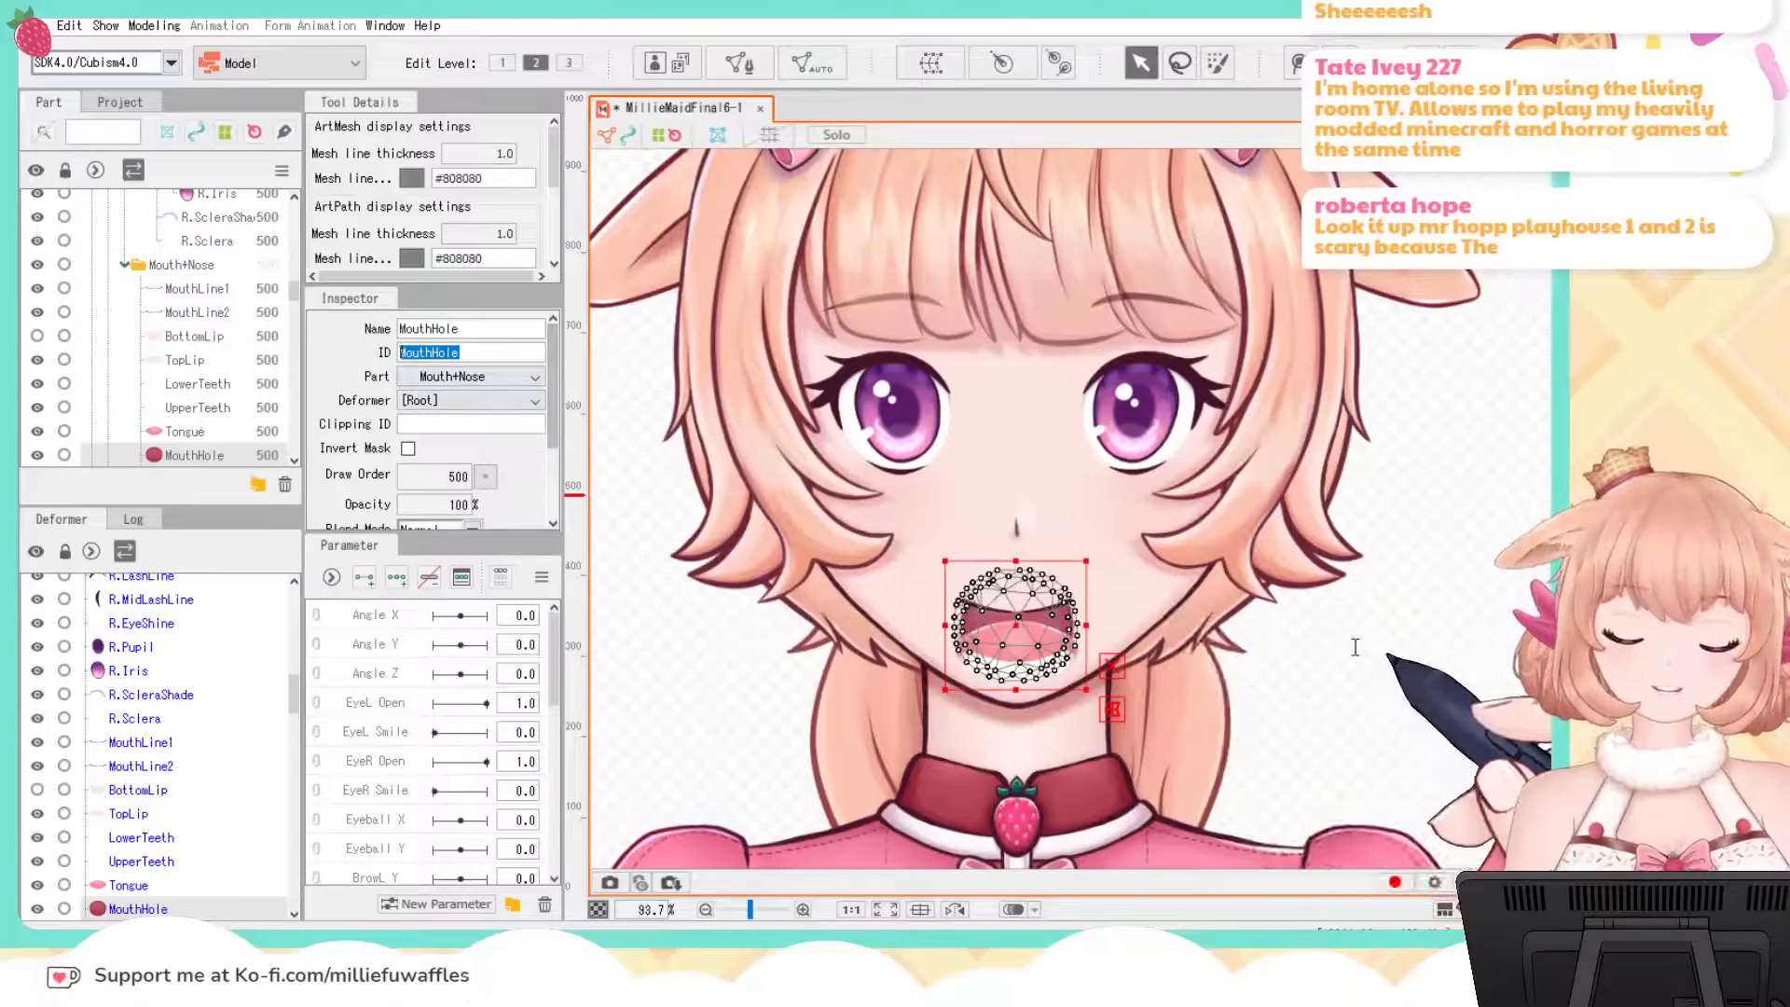
left_click(1039, 639)
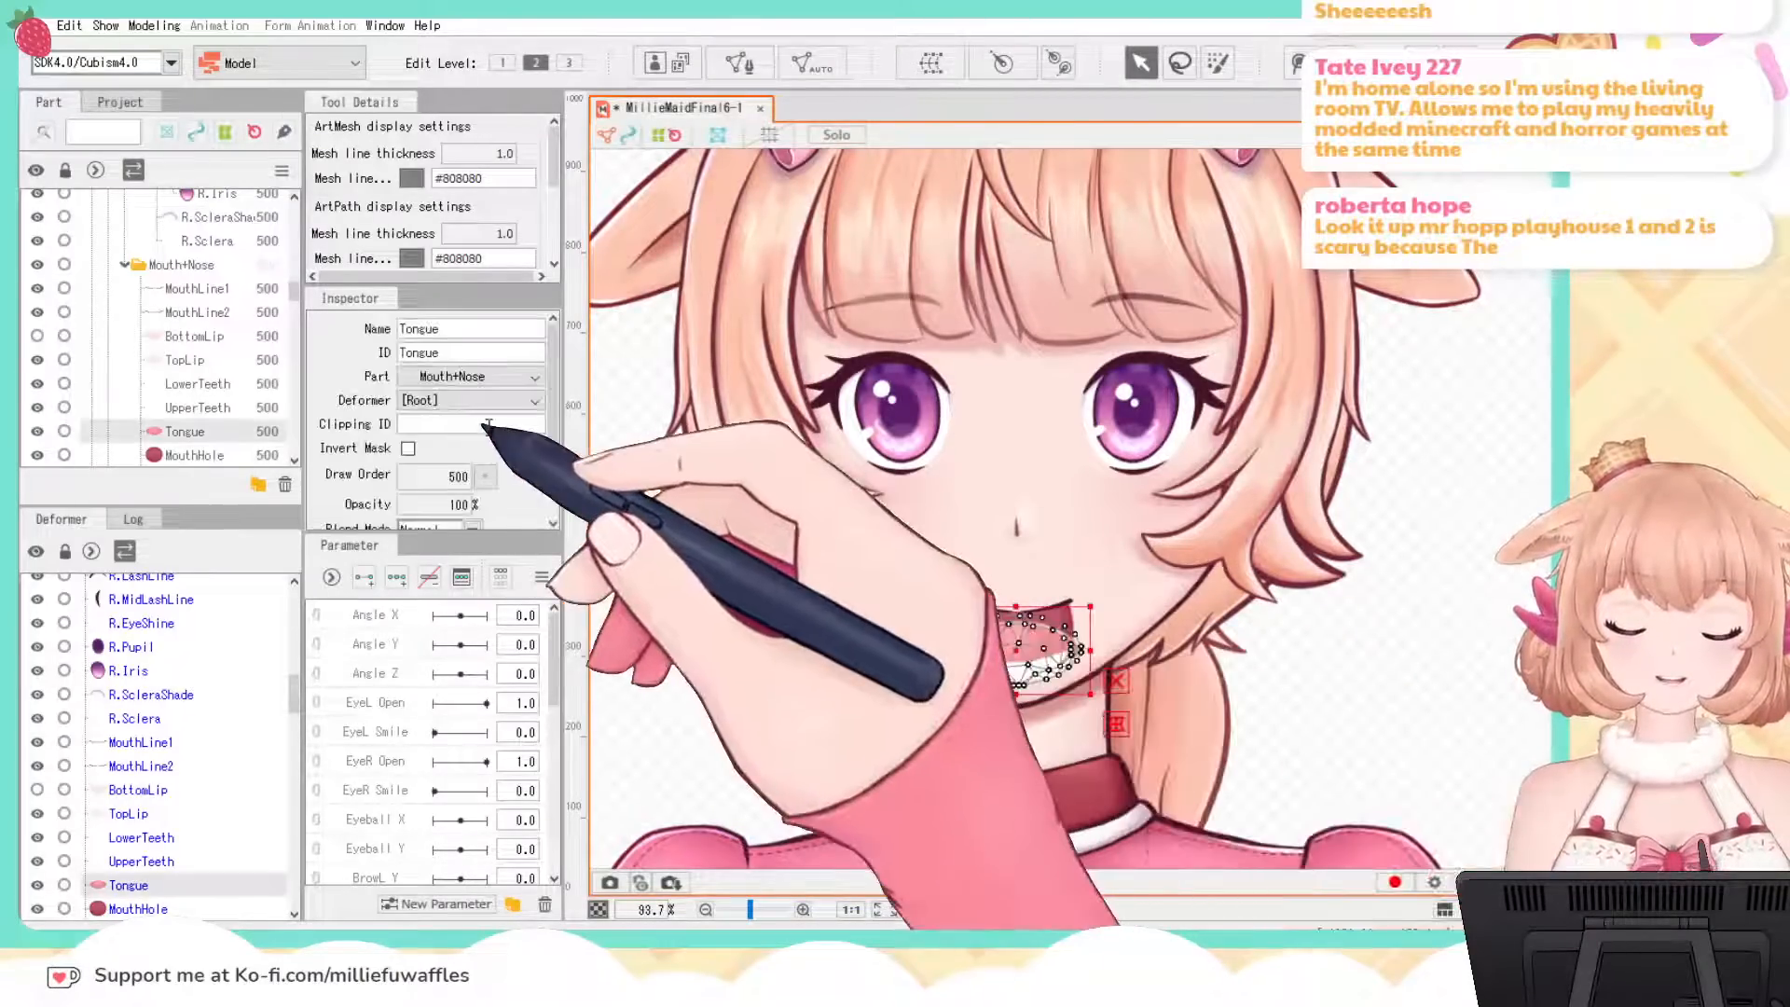
left_click(471, 424)
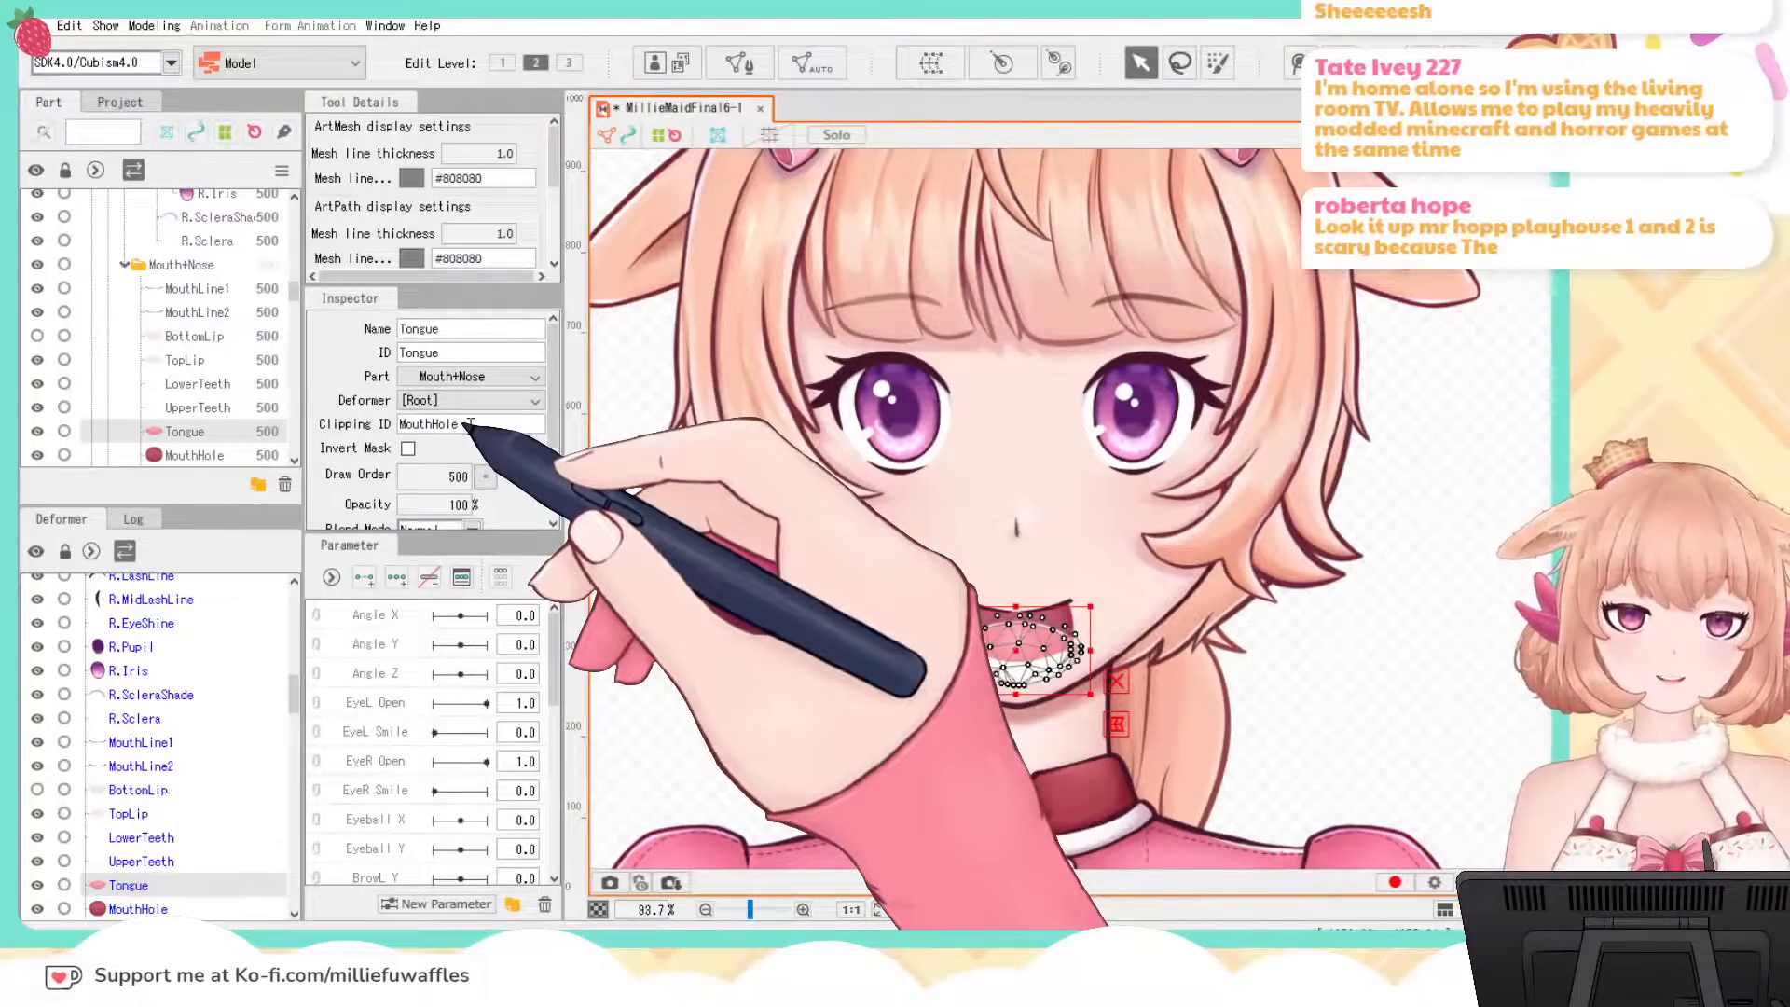
left_click(1331, 652)
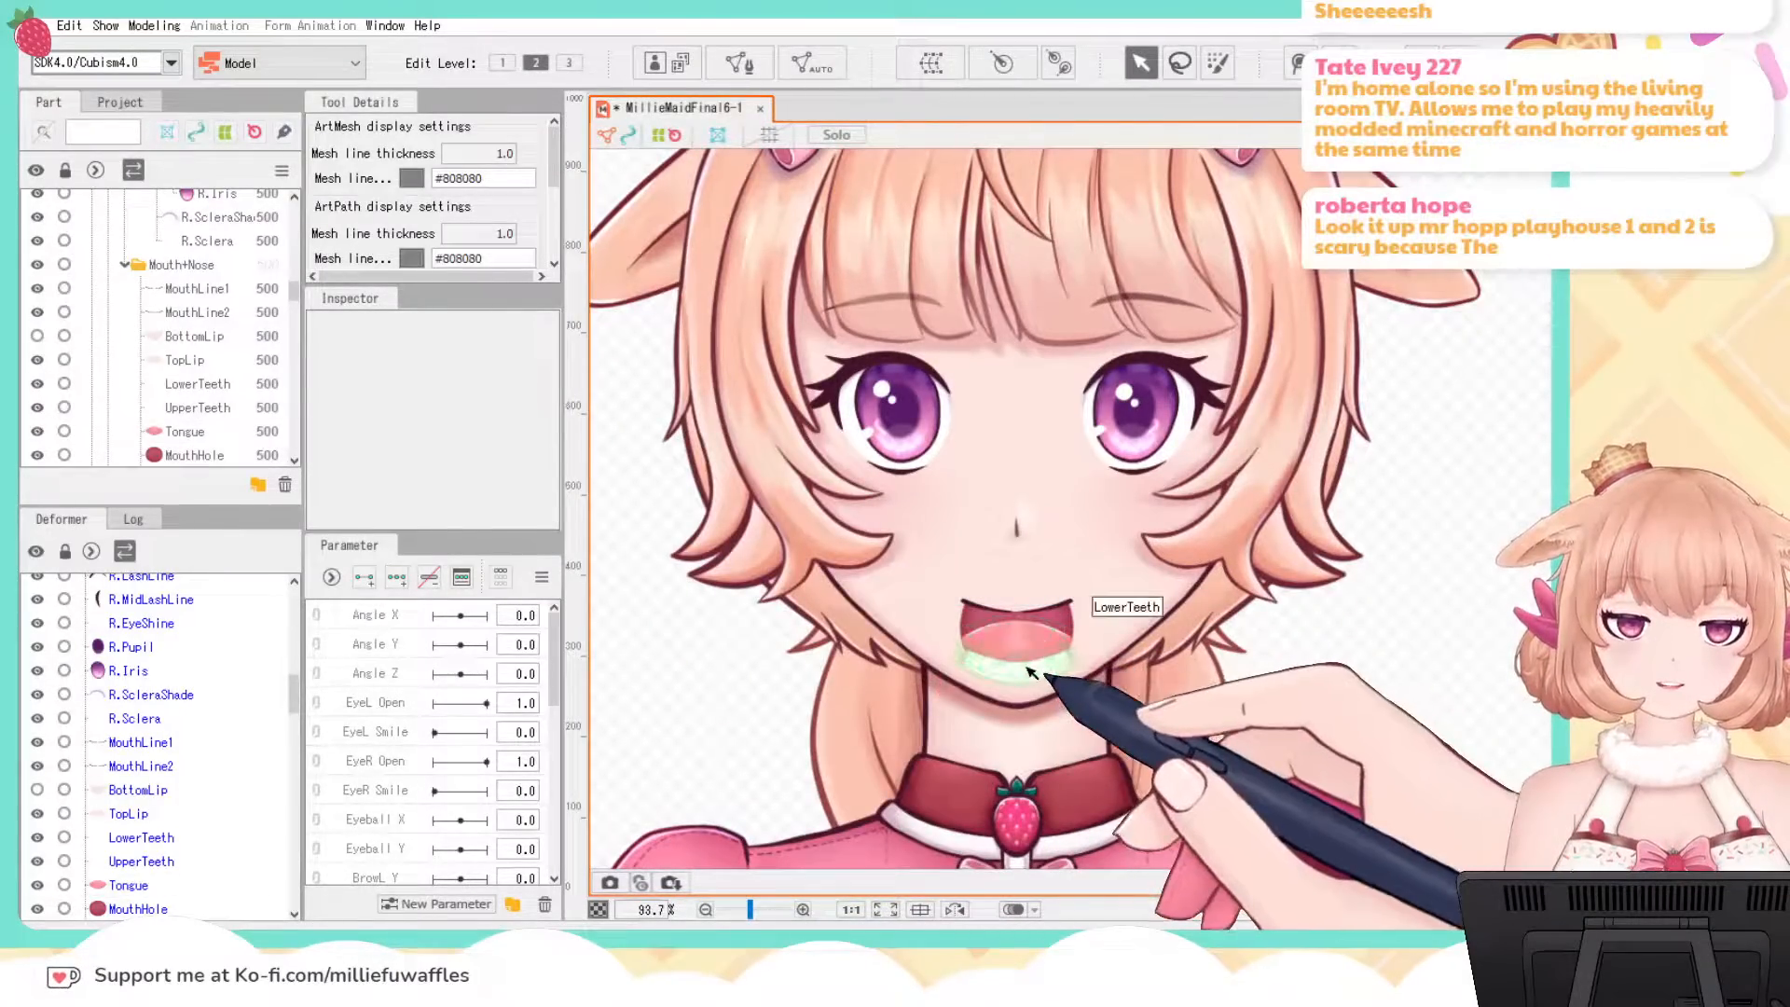
Step: Clip the LowerTeeth to the mouth opening with the clipping ID MouthHole, and hide the TopLip part
left_click(1030, 671)
left_click(448, 425)
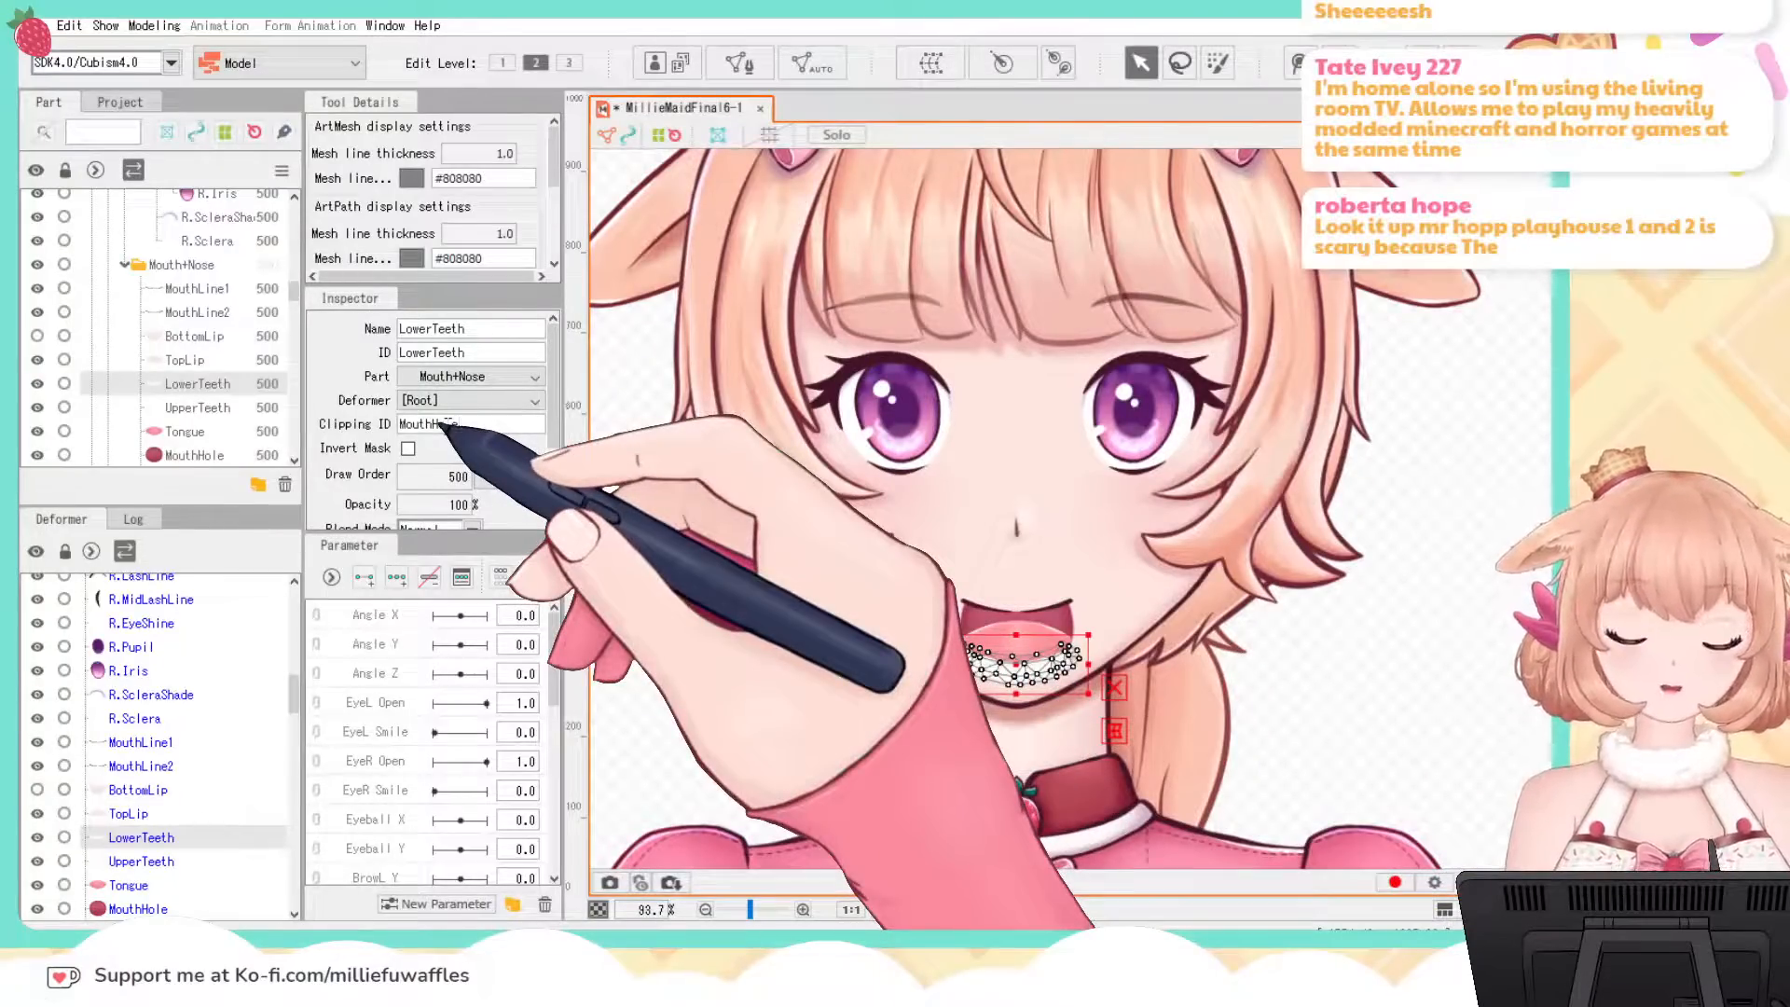
key("Return")
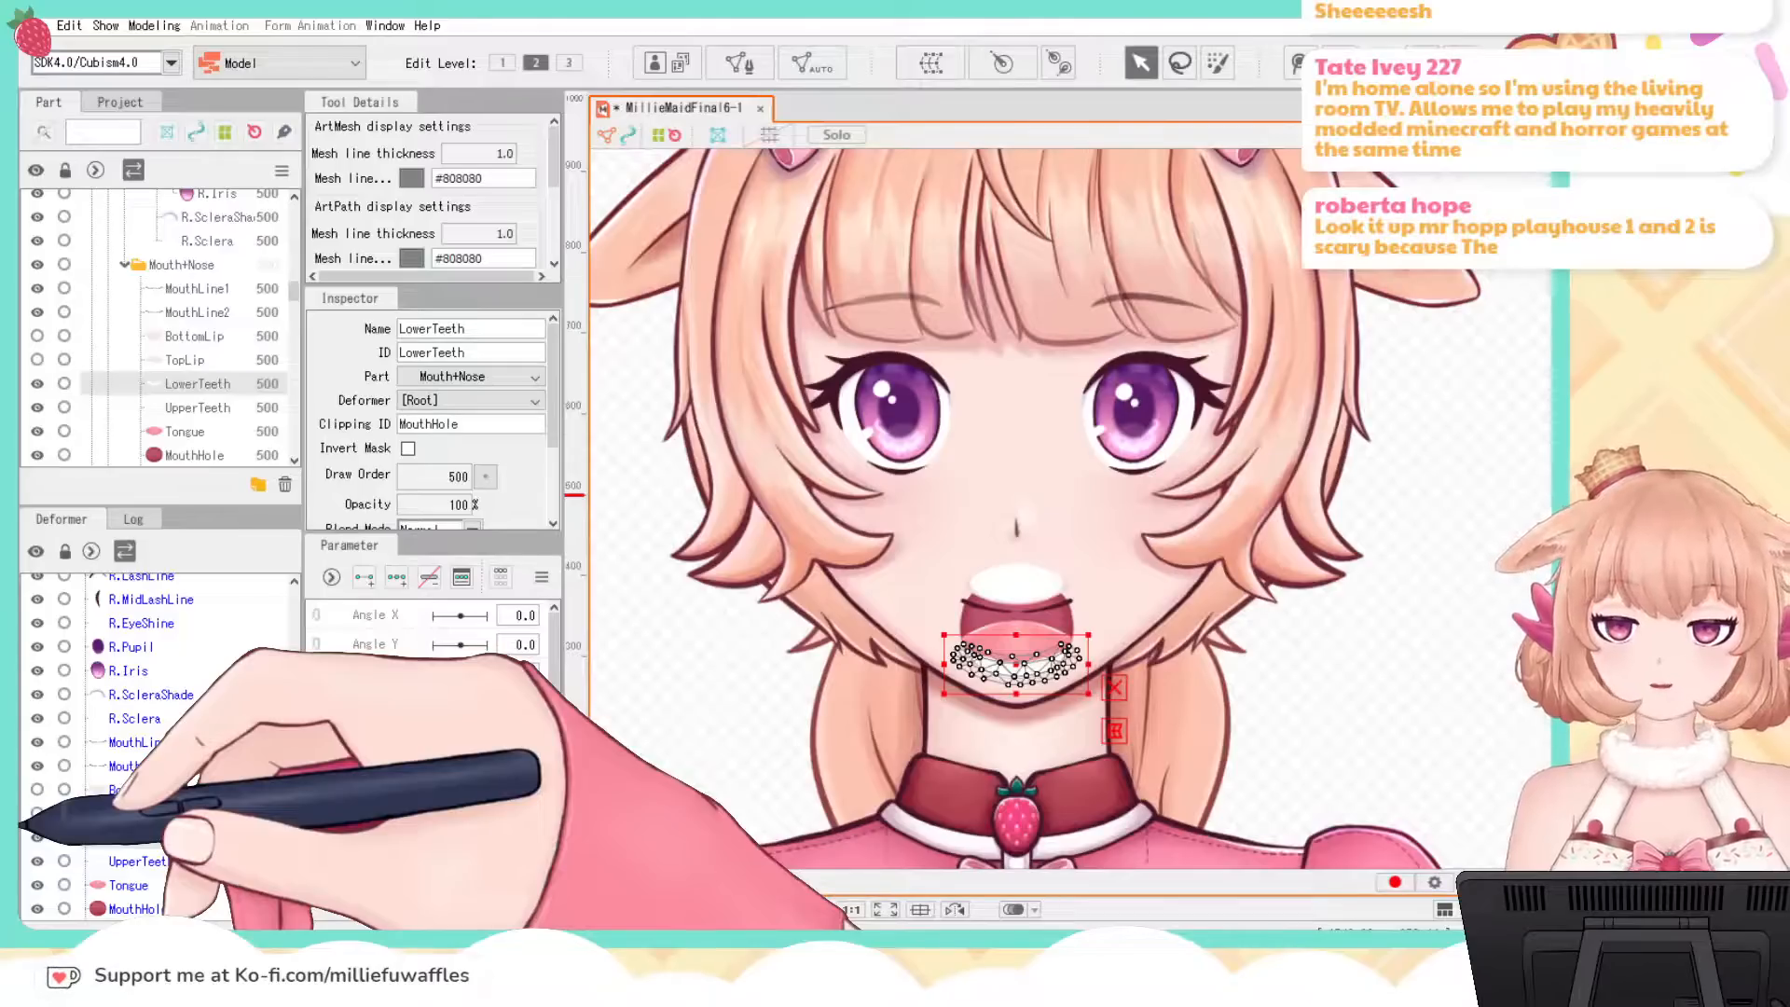
Step: Clip the UpperTeeth to the mouth opening with the clipping ID MouthHole
left_click(1016, 578)
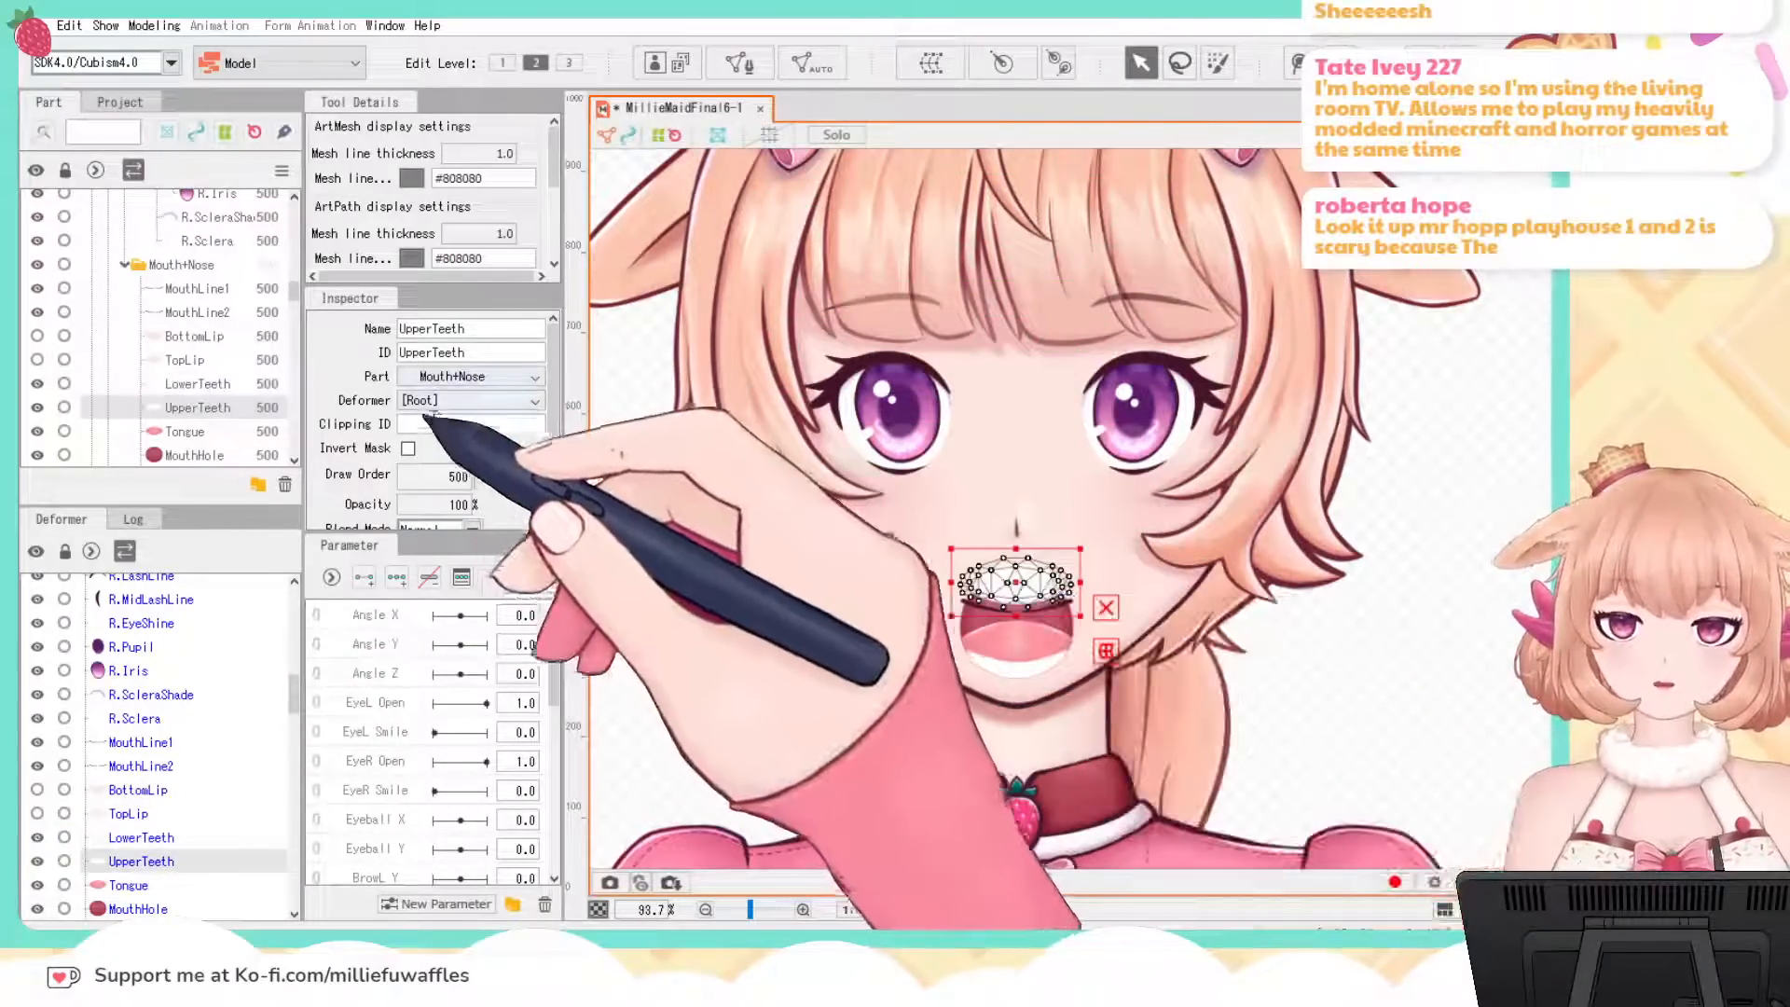
left_click(439, 424)
key("Return")
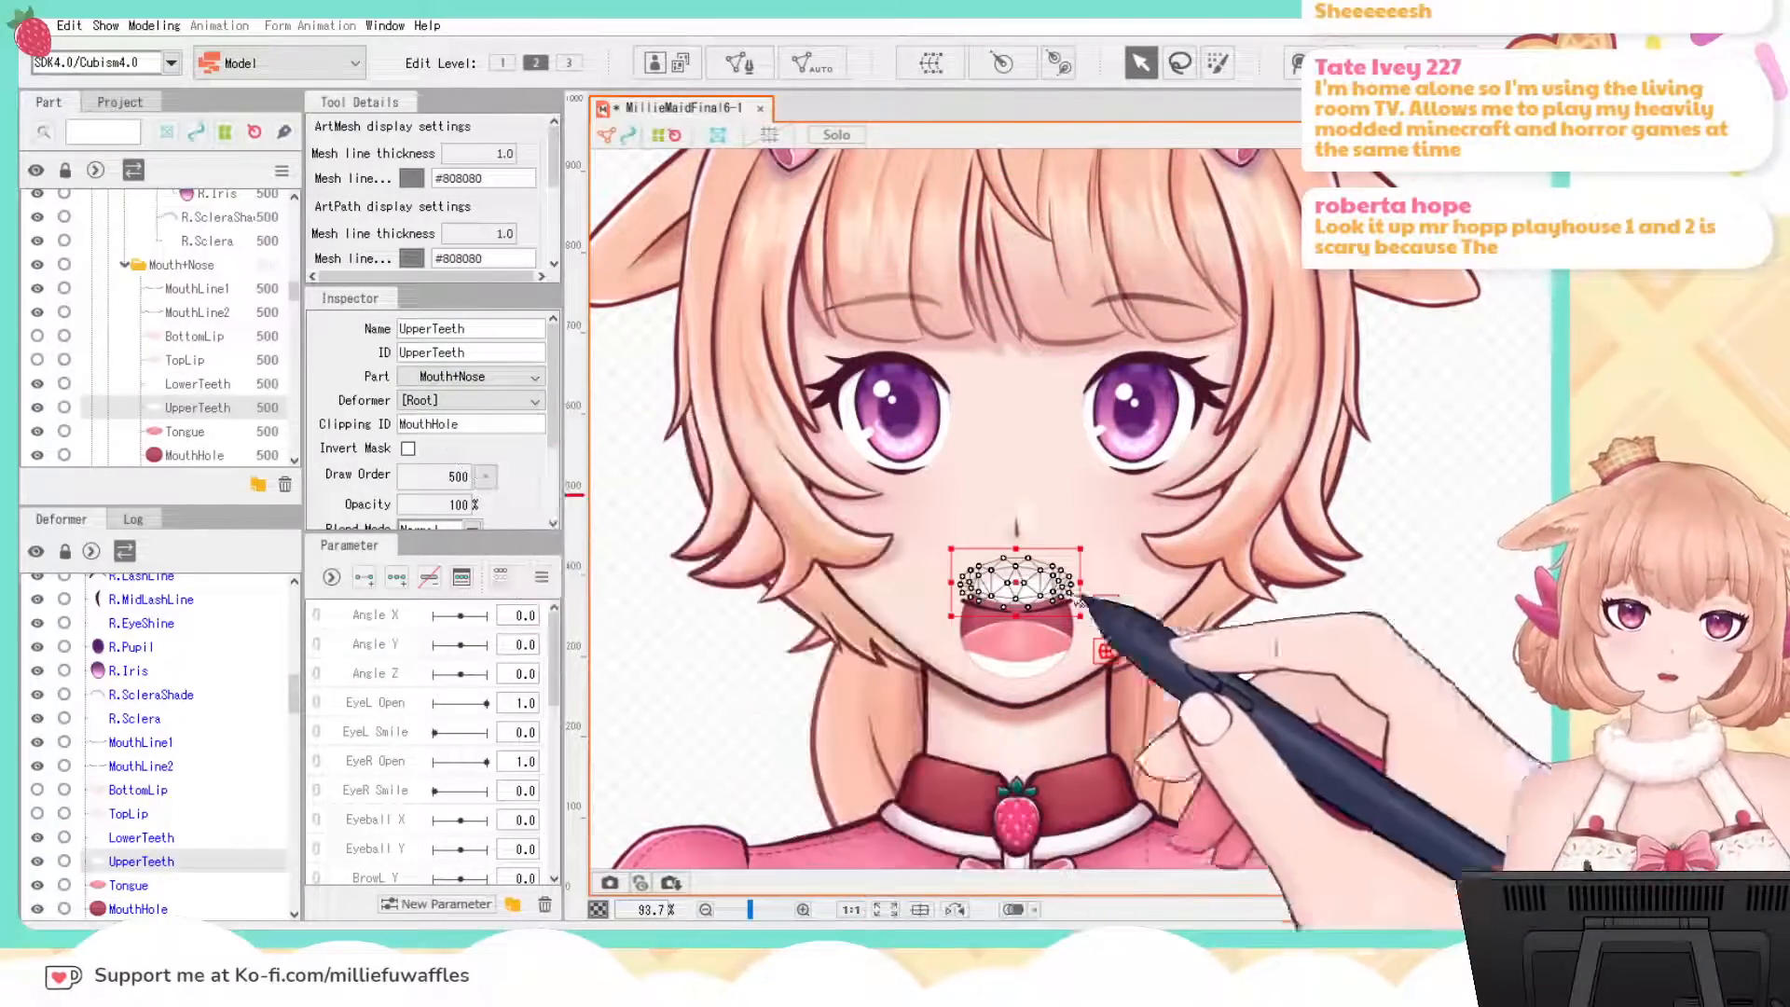
left_click(1426, 656)
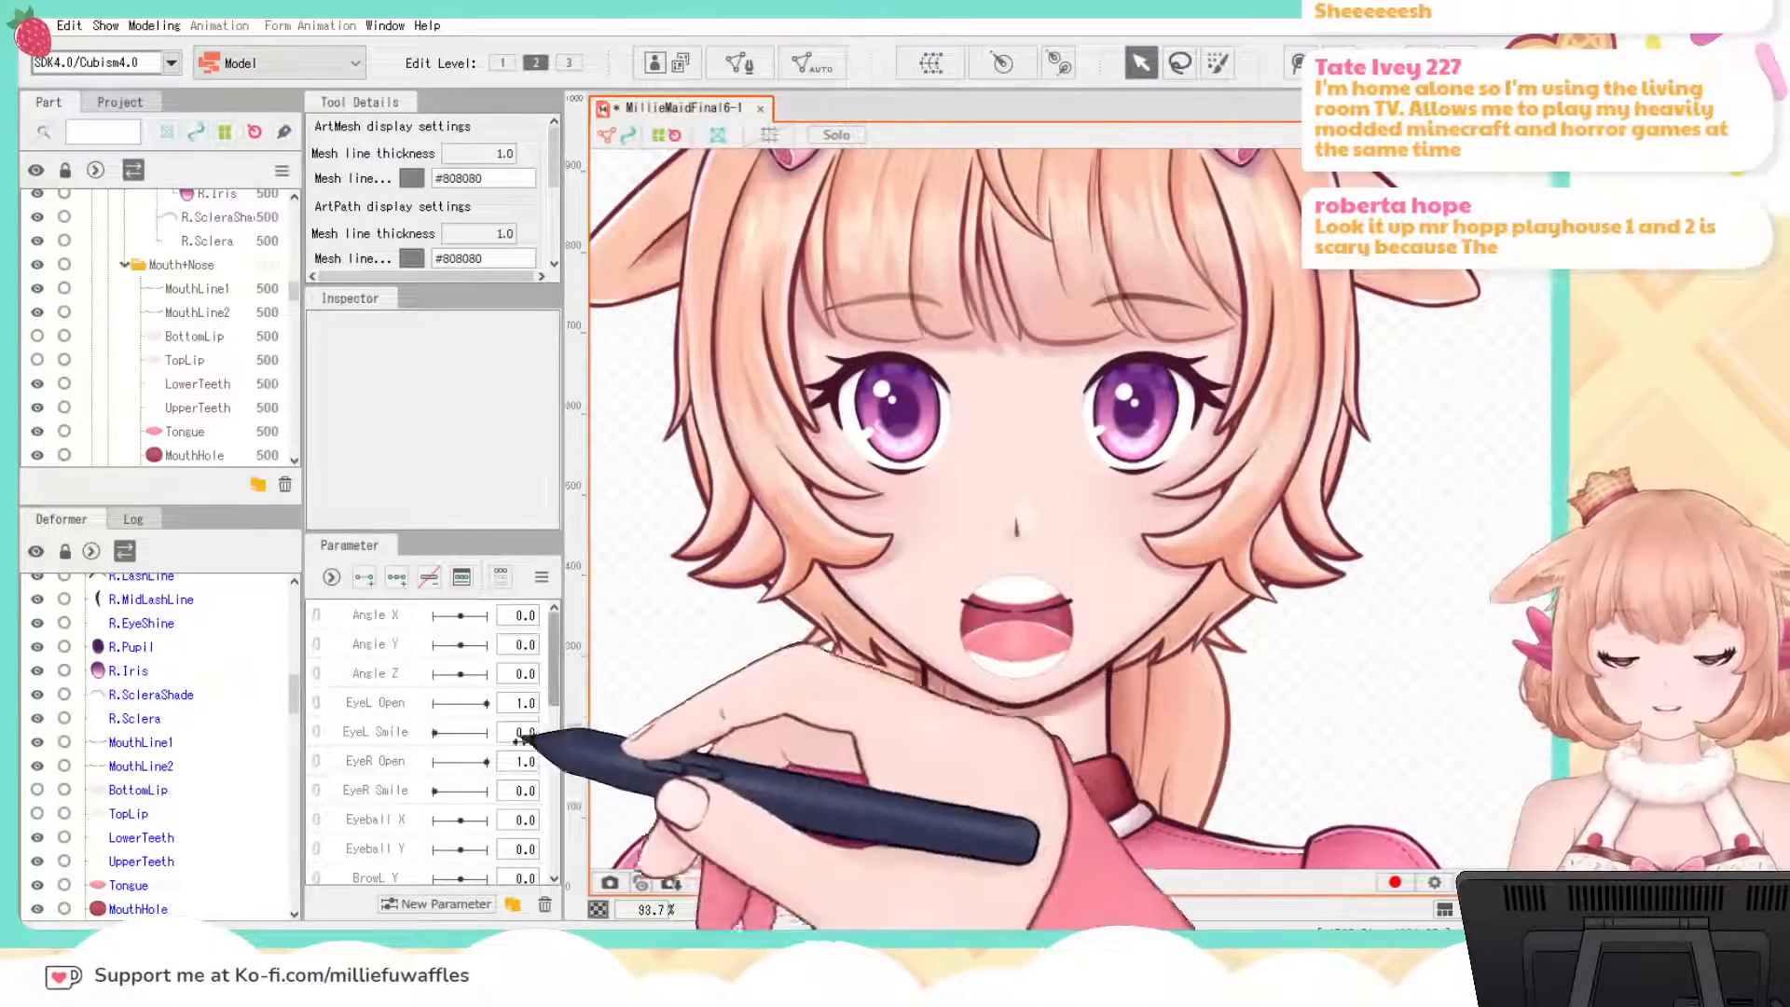
Step: Show the BottomLip and TopLip parts again and check the closed mouth
left_click(36, 790)
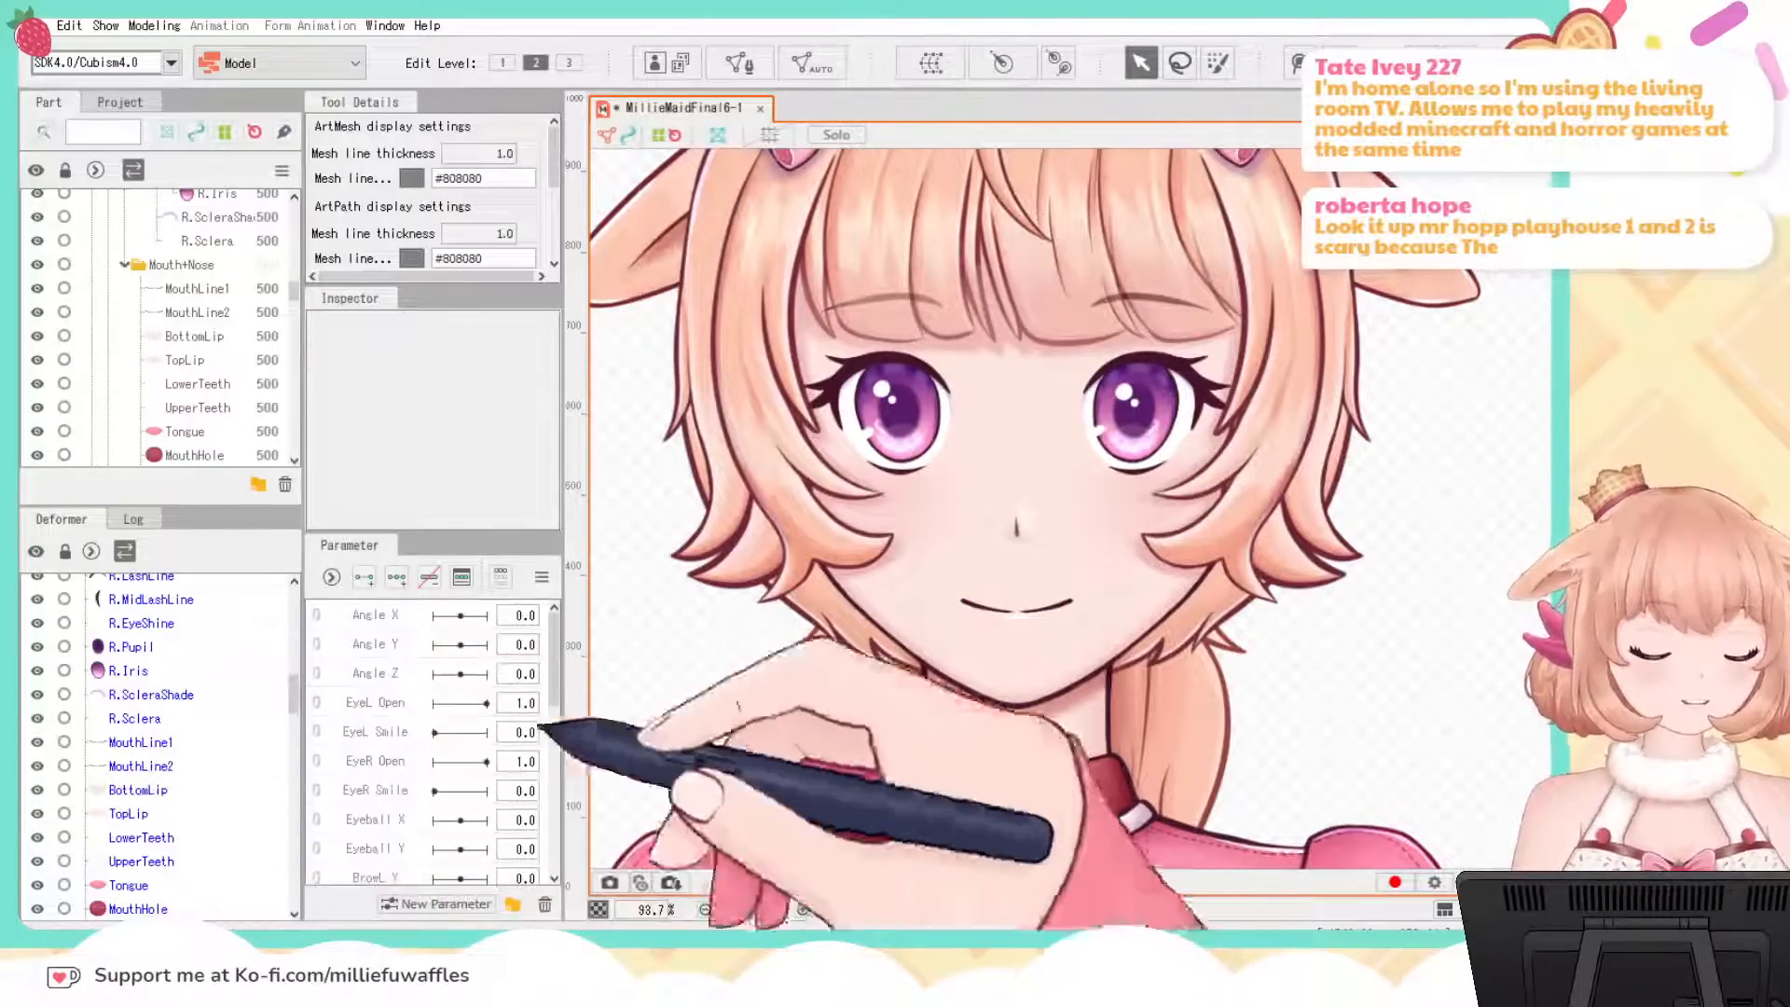
scroll(1366, 751, "down", 3)
left_click_drag(1378, 695, 1233, 503)
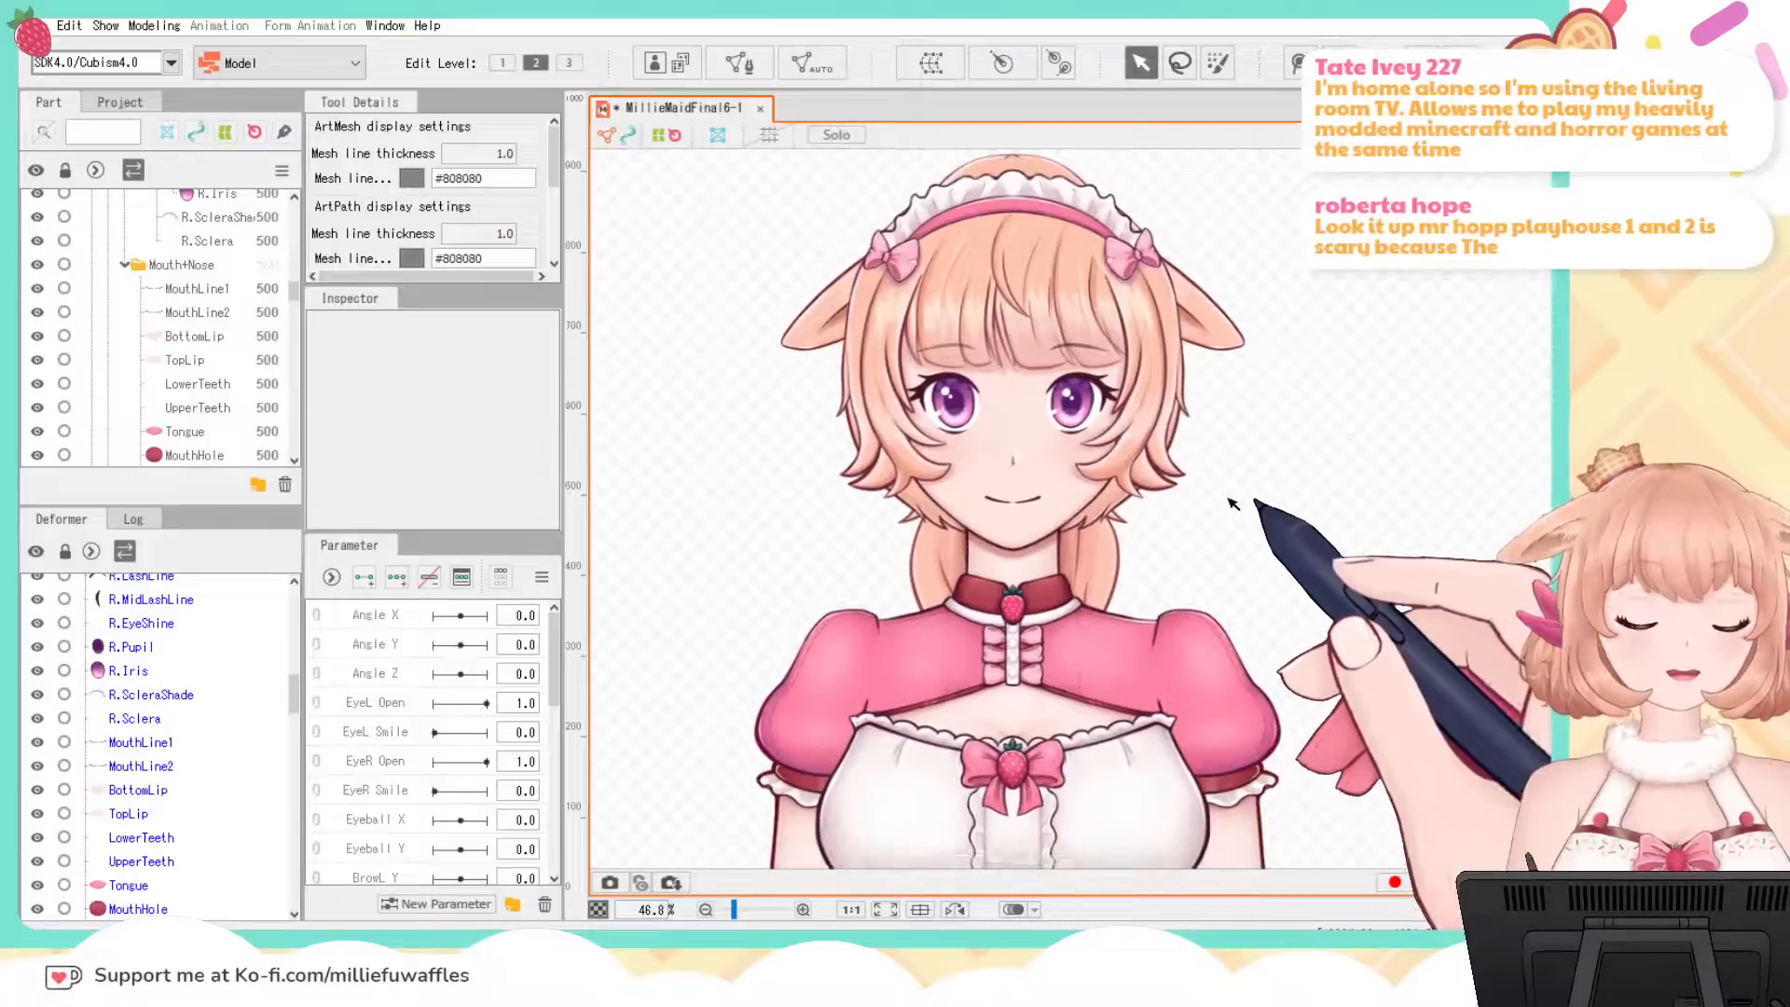
Step: Try to clip the NeckHairShade shadow to the ponytail by copying L.BotPony's ID ArtMesh38 into its clipping ID
scroll(1232, 504, "up", 4)
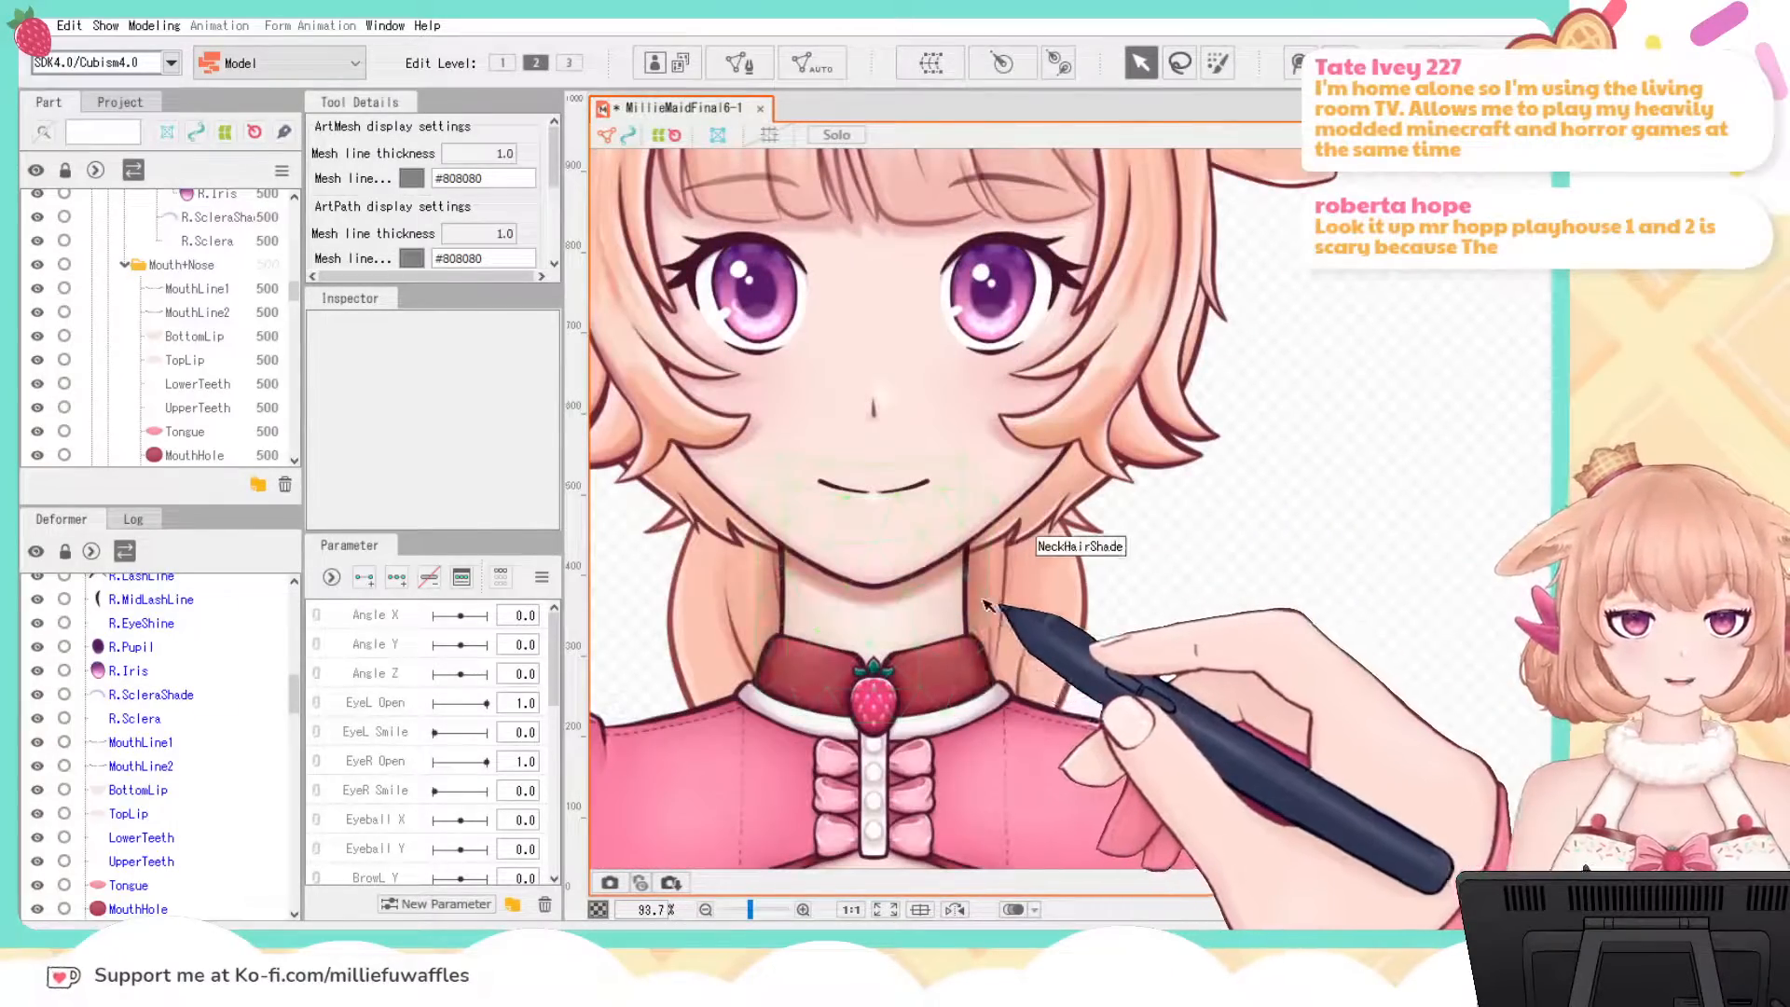
left_click(988, 606)
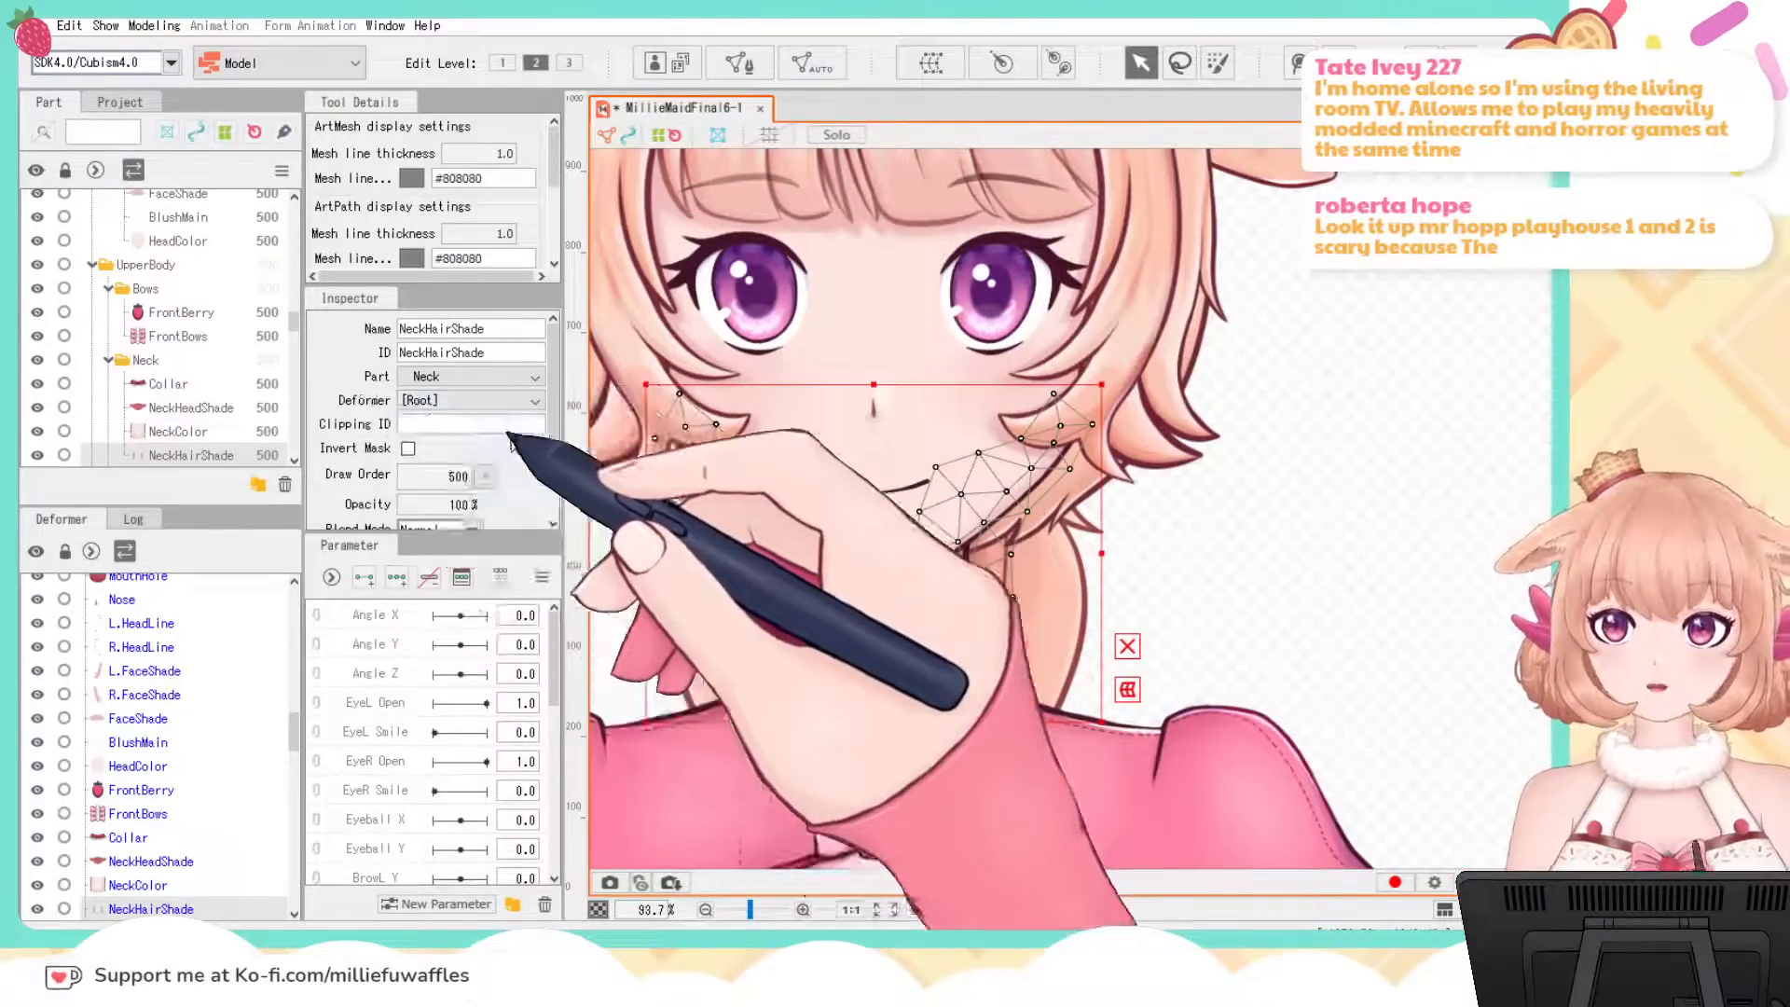
left_click(1060, 645)
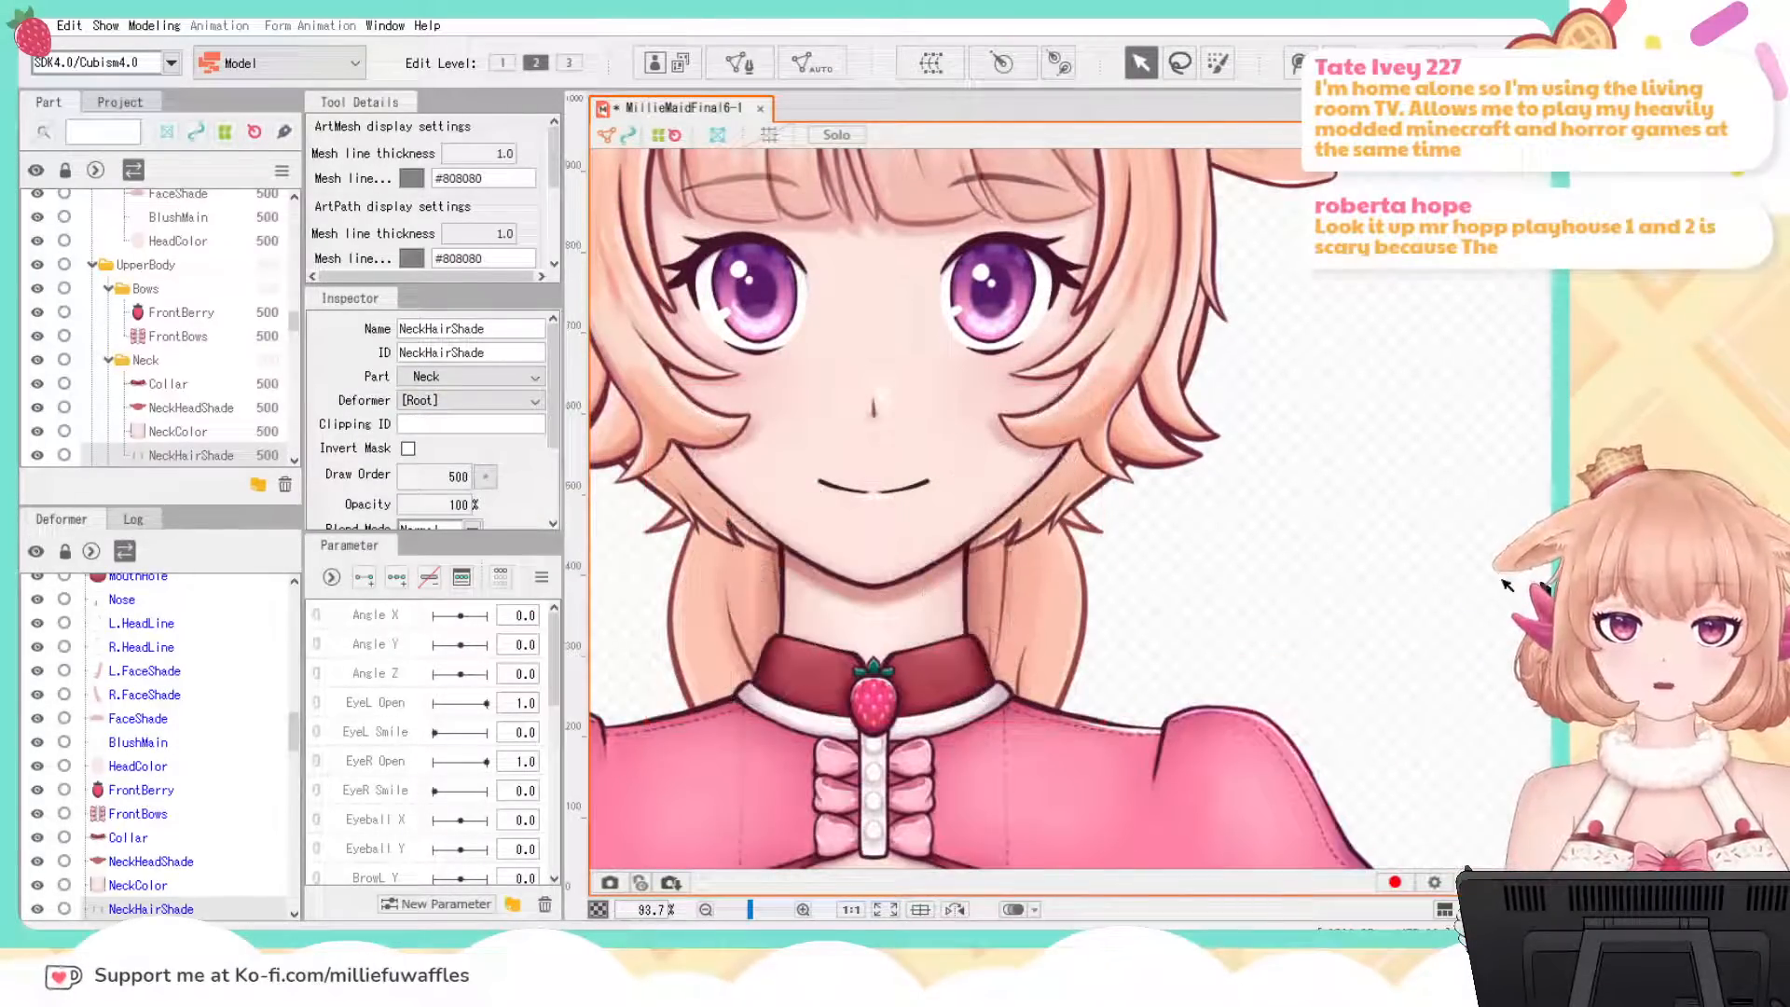
left_click(1035, 602)
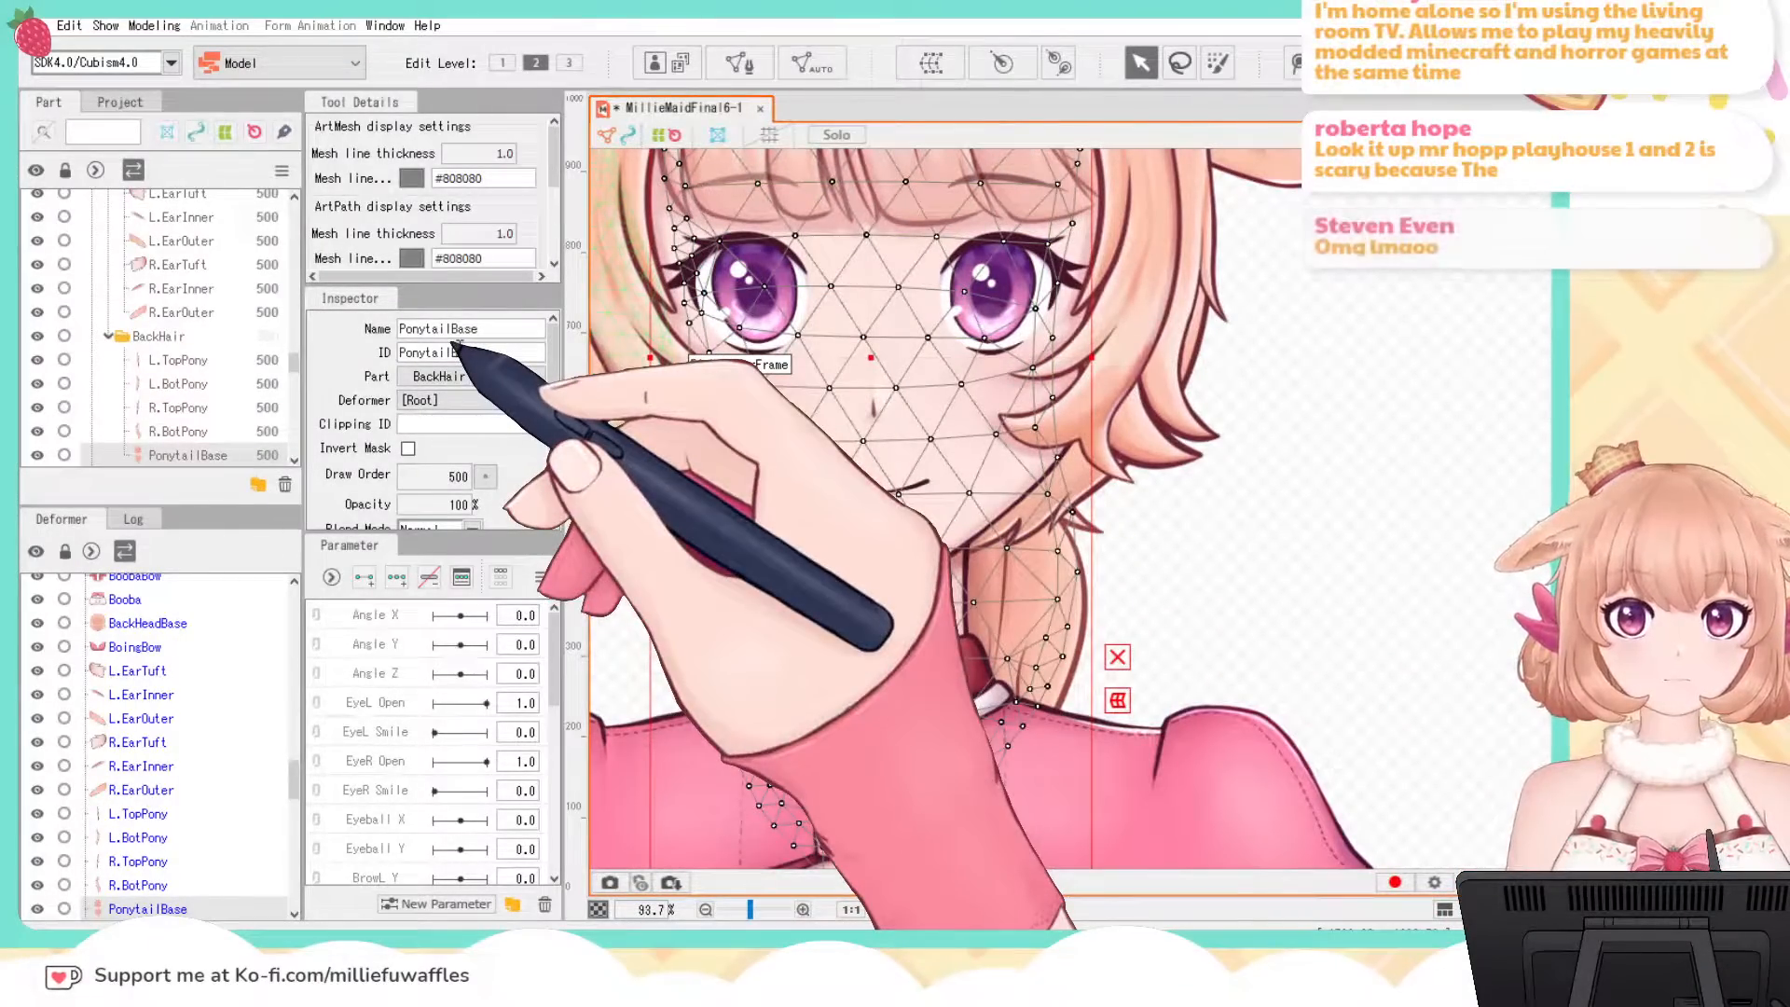
left_click(1307, 589)
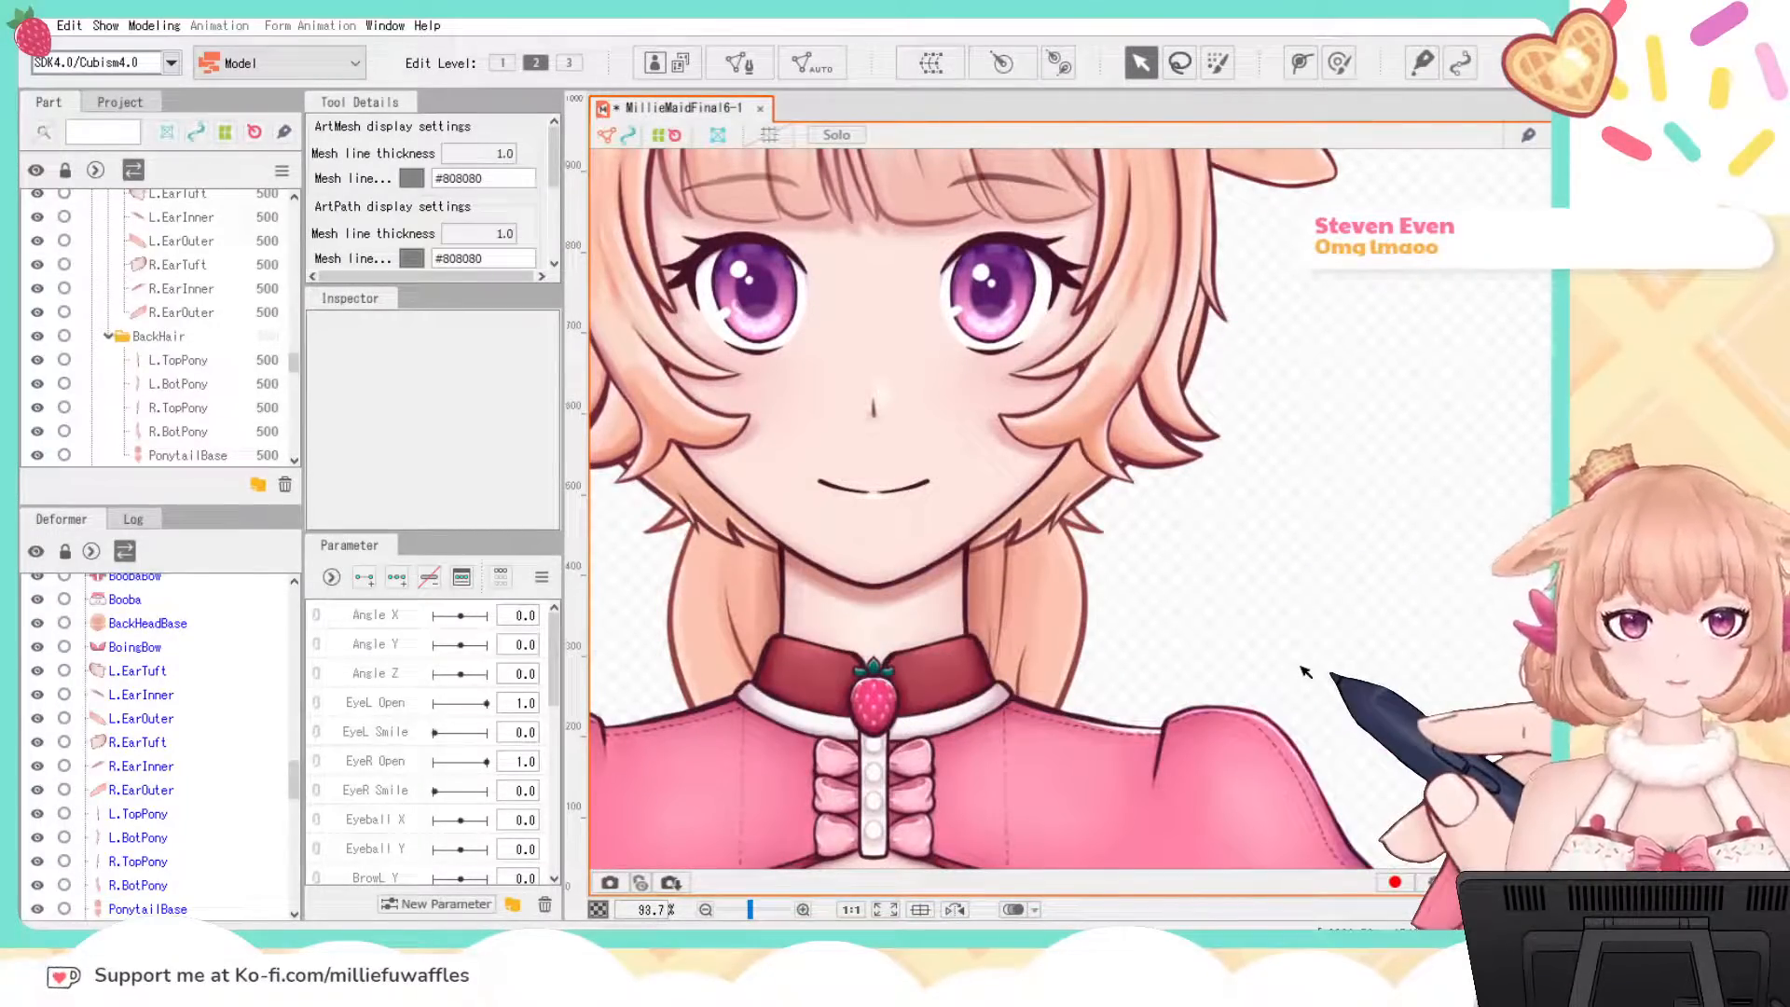
left_click(1050, 603)
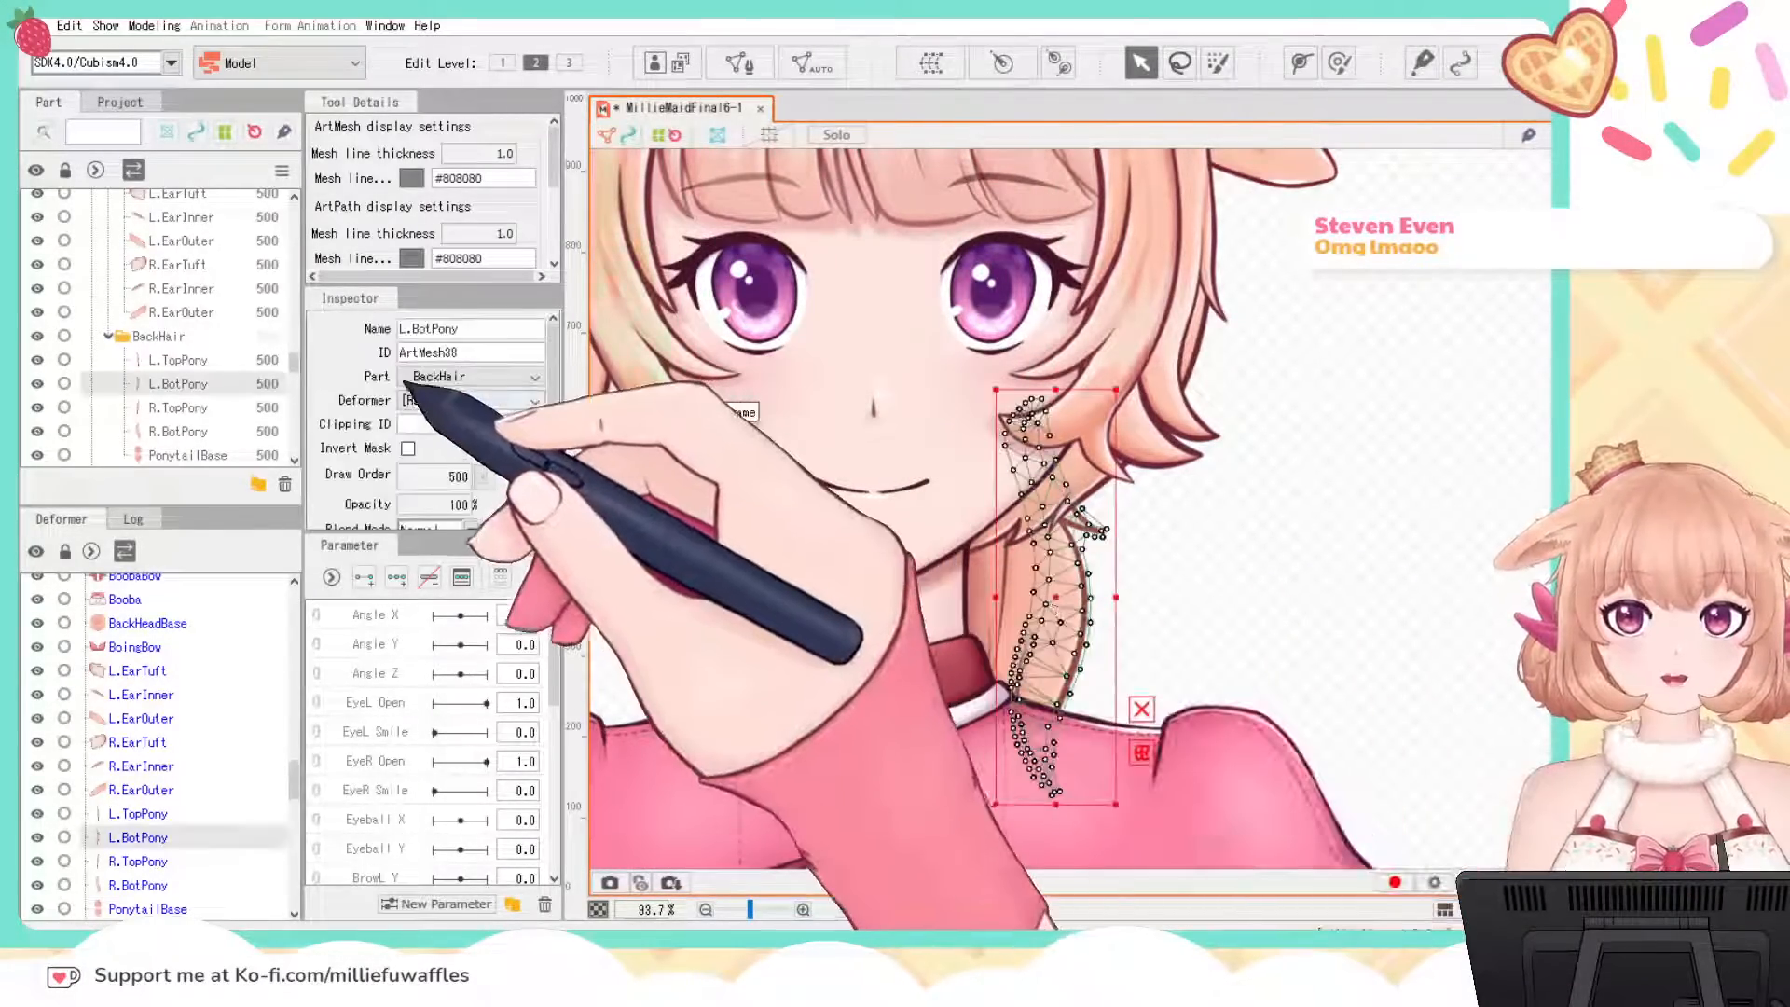
double_click(396, 351)
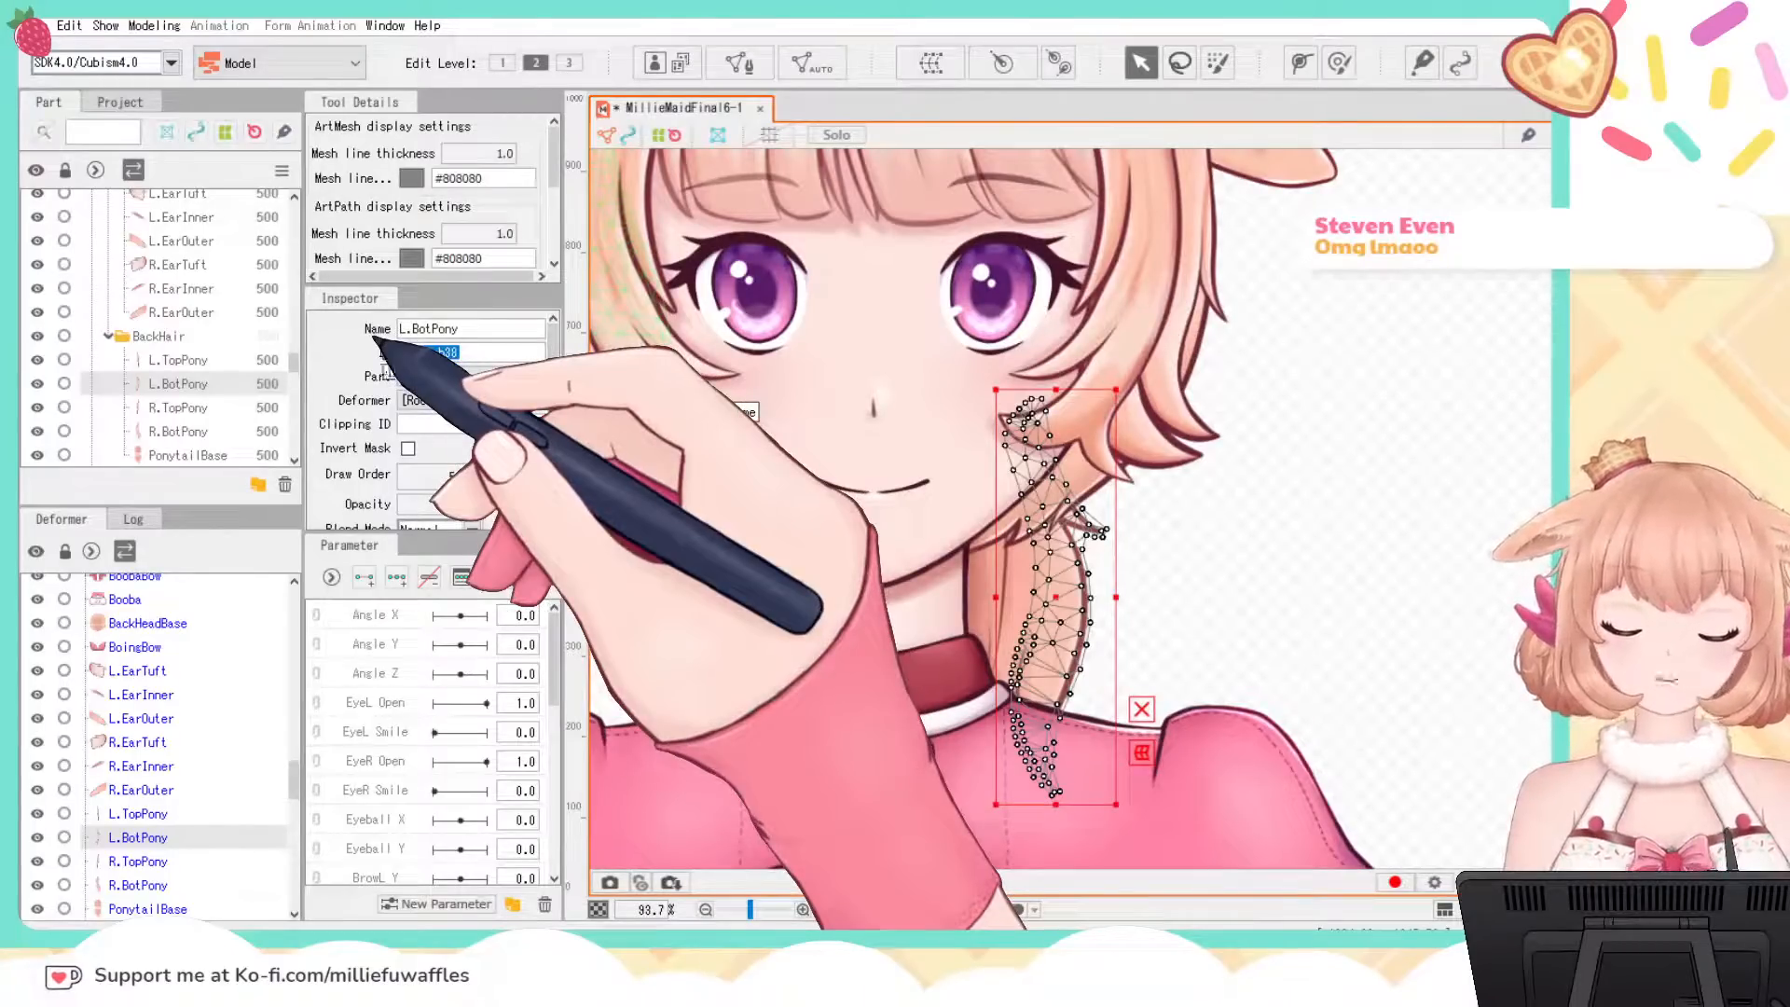
left_click(480, 353)
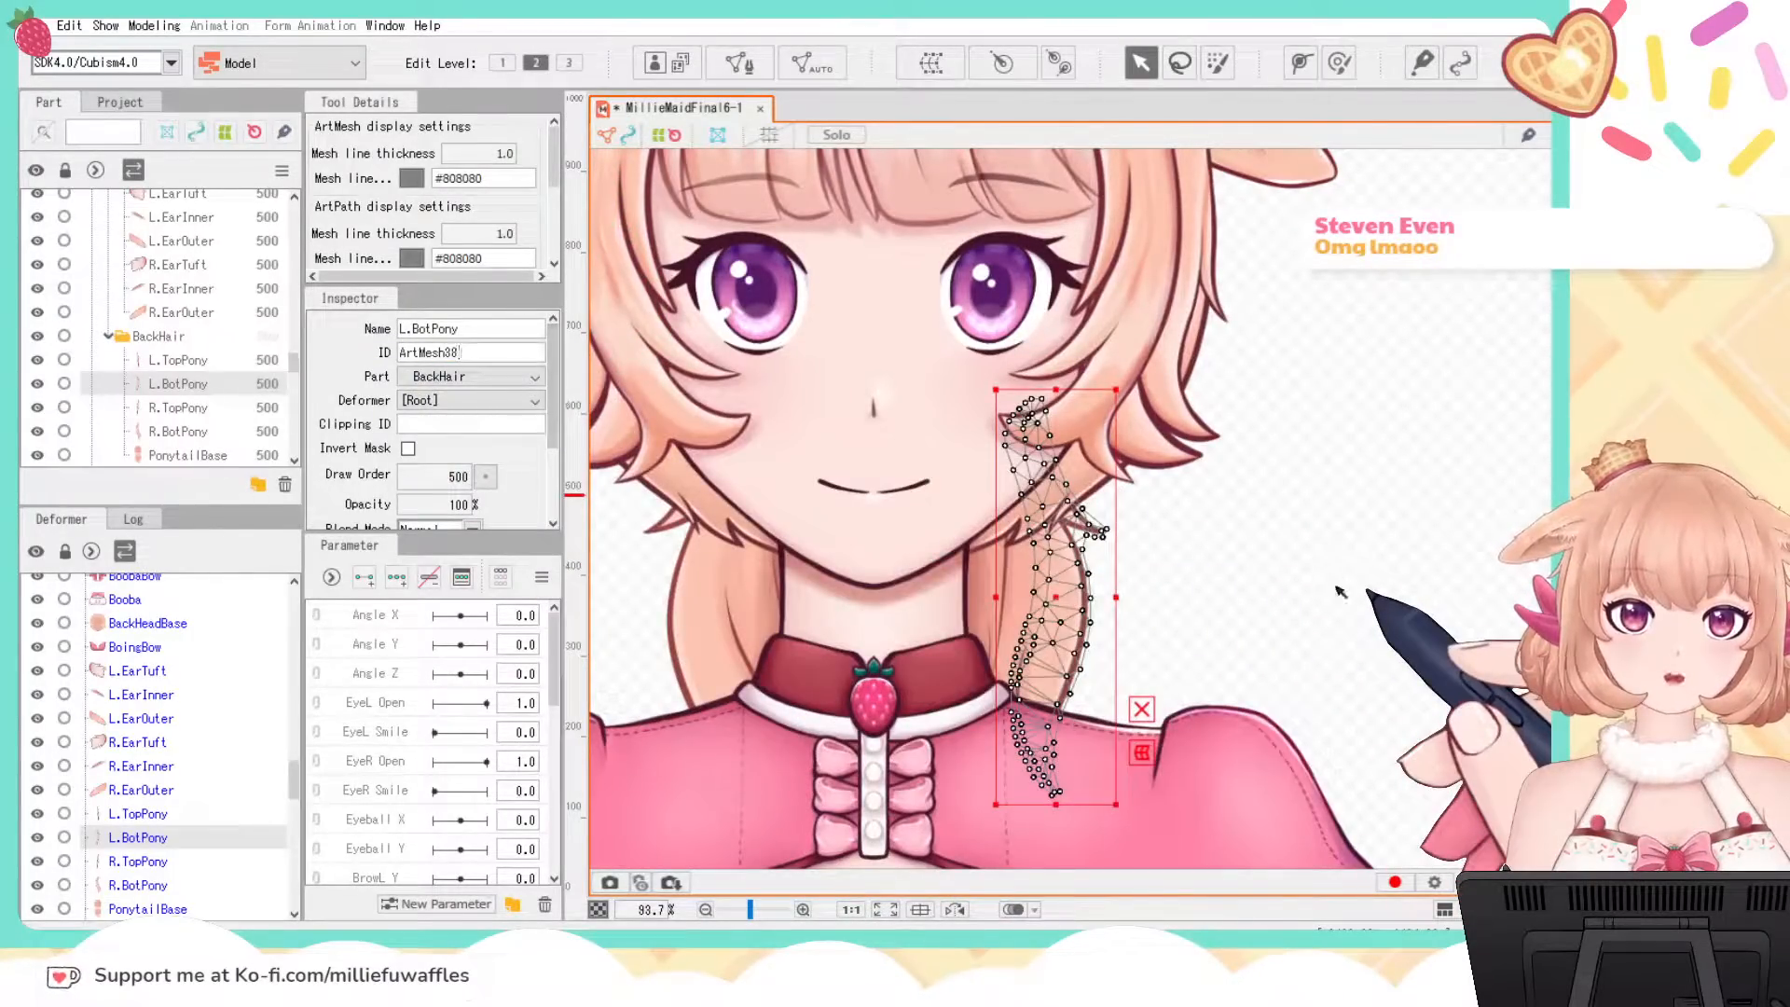
left_click(1339, 592)
left_click(985, 593)
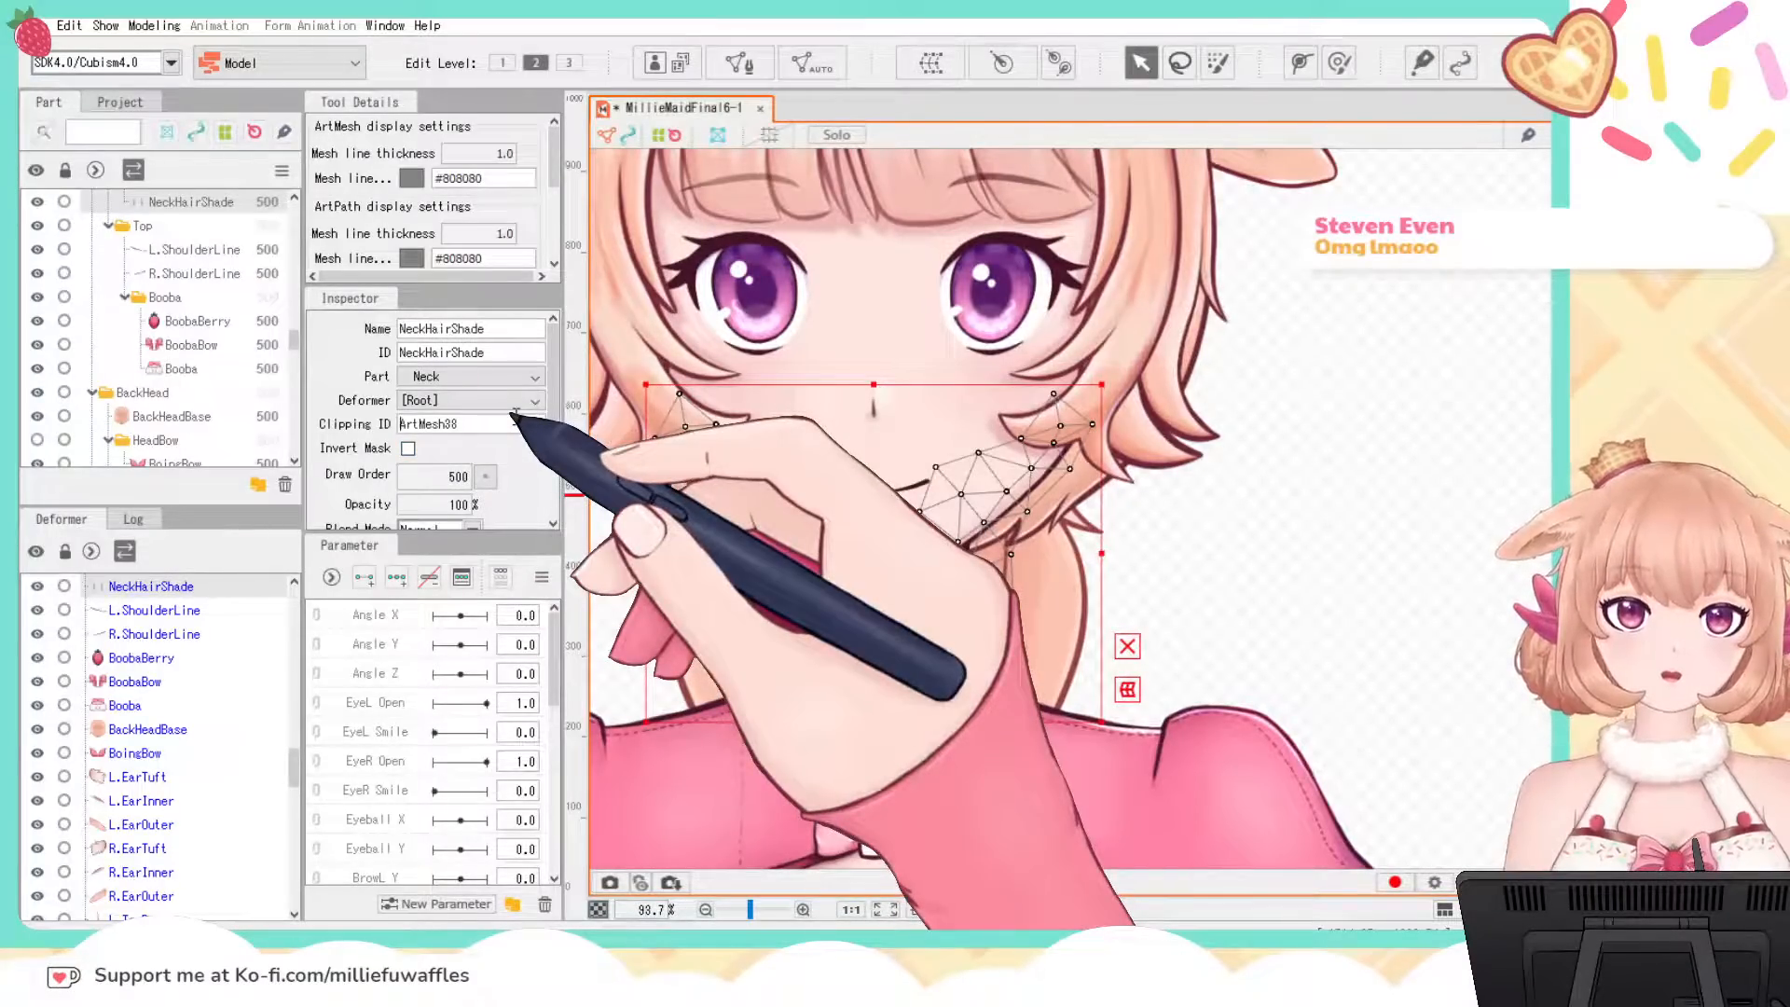
left_click(532, 424)
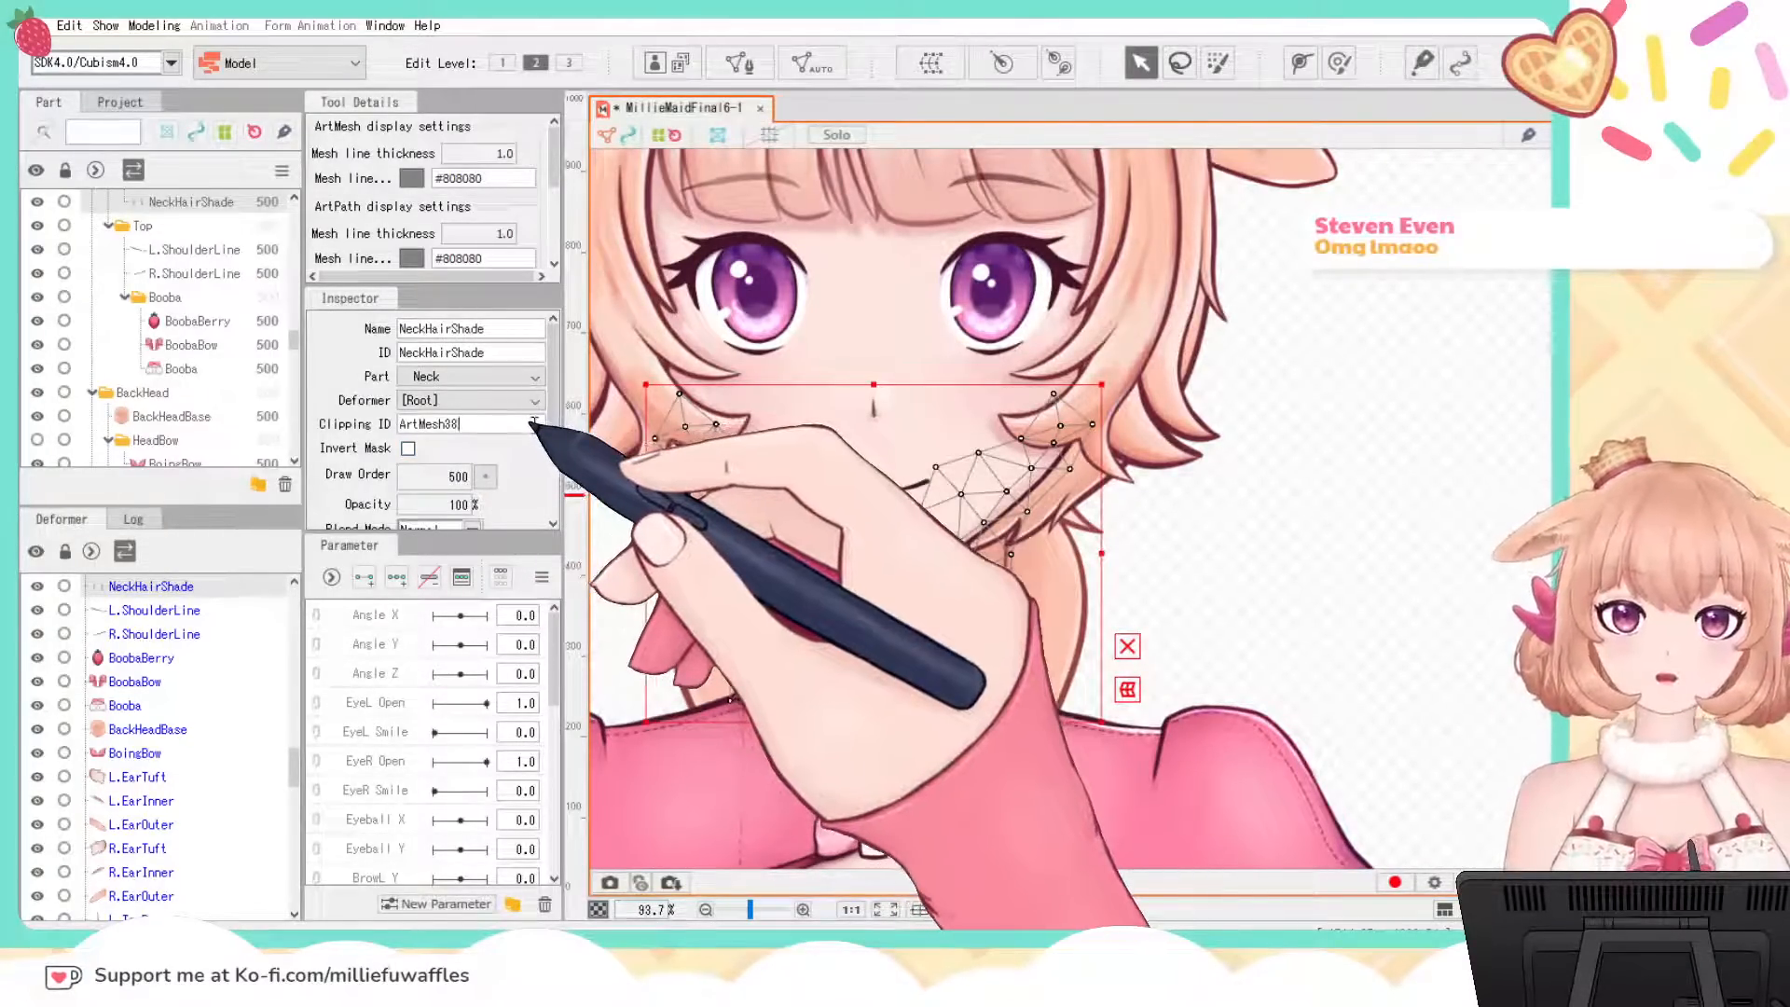
scroll(233, 755, "up", 2)
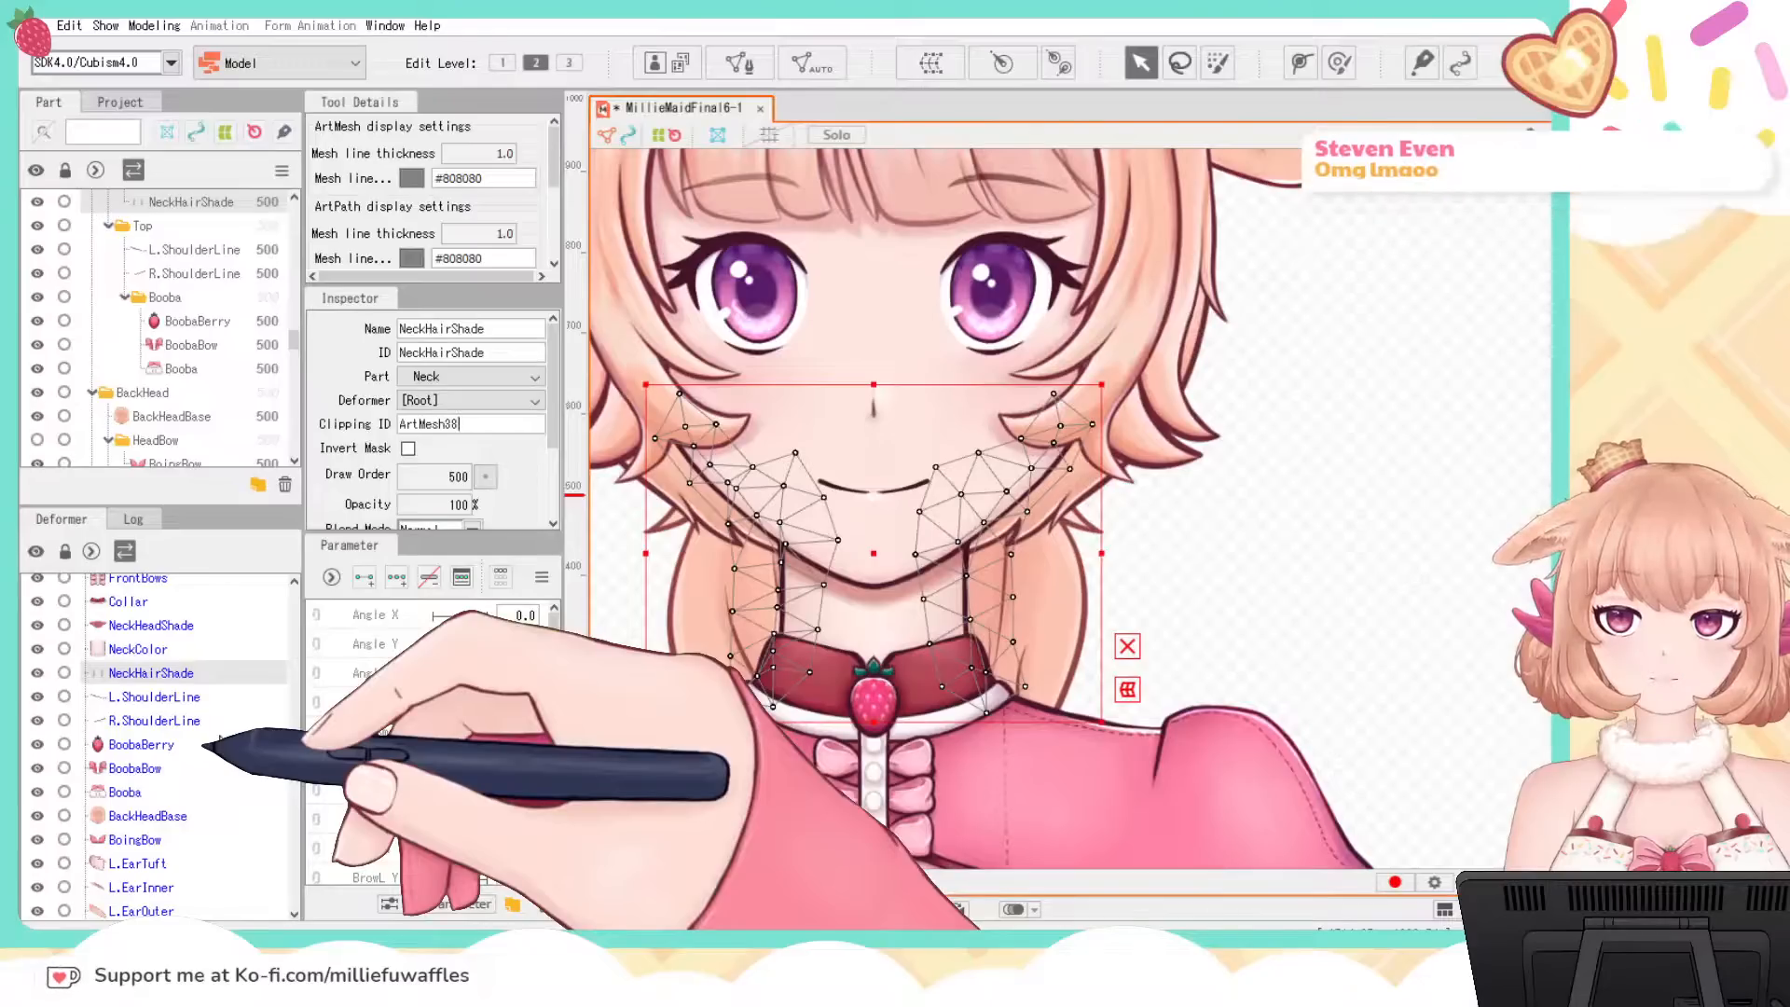
Step: Delete the clipping ID of the NeckHairShade and undo the deletion
key("BackSpace")
key("BackSpace")
key("BackSpace")
key("BackSpace")
key("BackSpace")
key("BackSpace")
key("BackSpace")
key("BackSpace")
key("BackSpace")
key("ctrl+z")
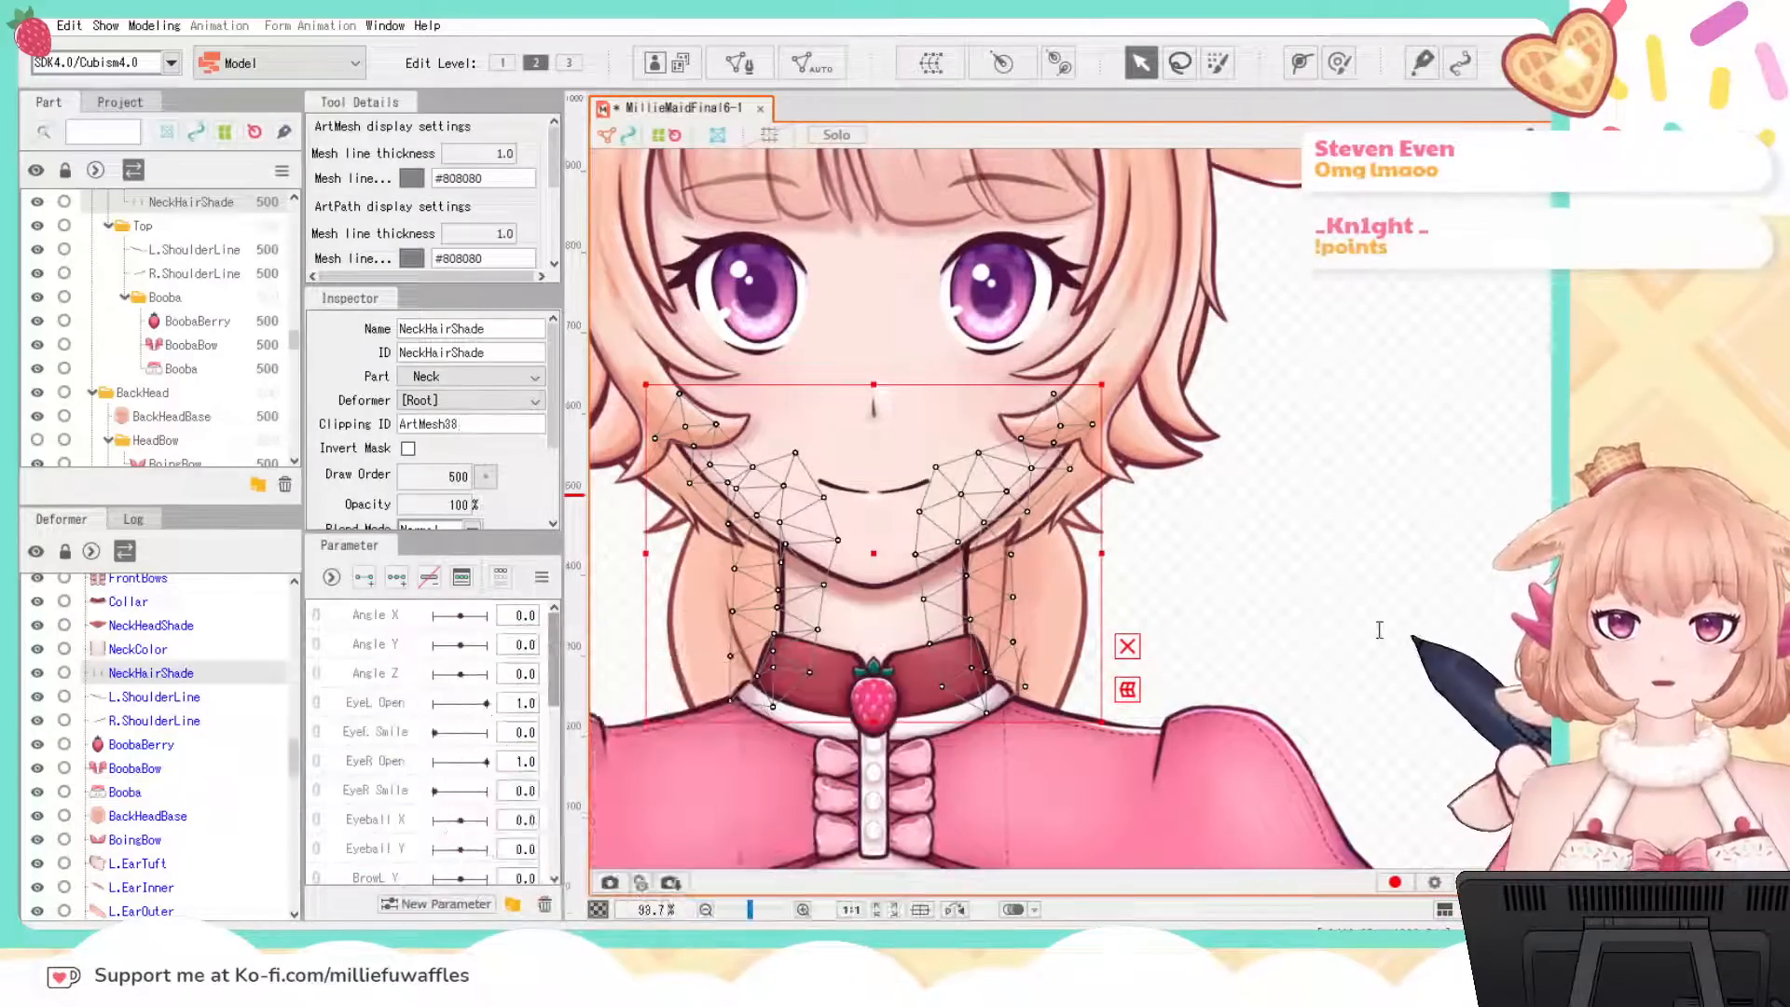
left_click(1315, 597)
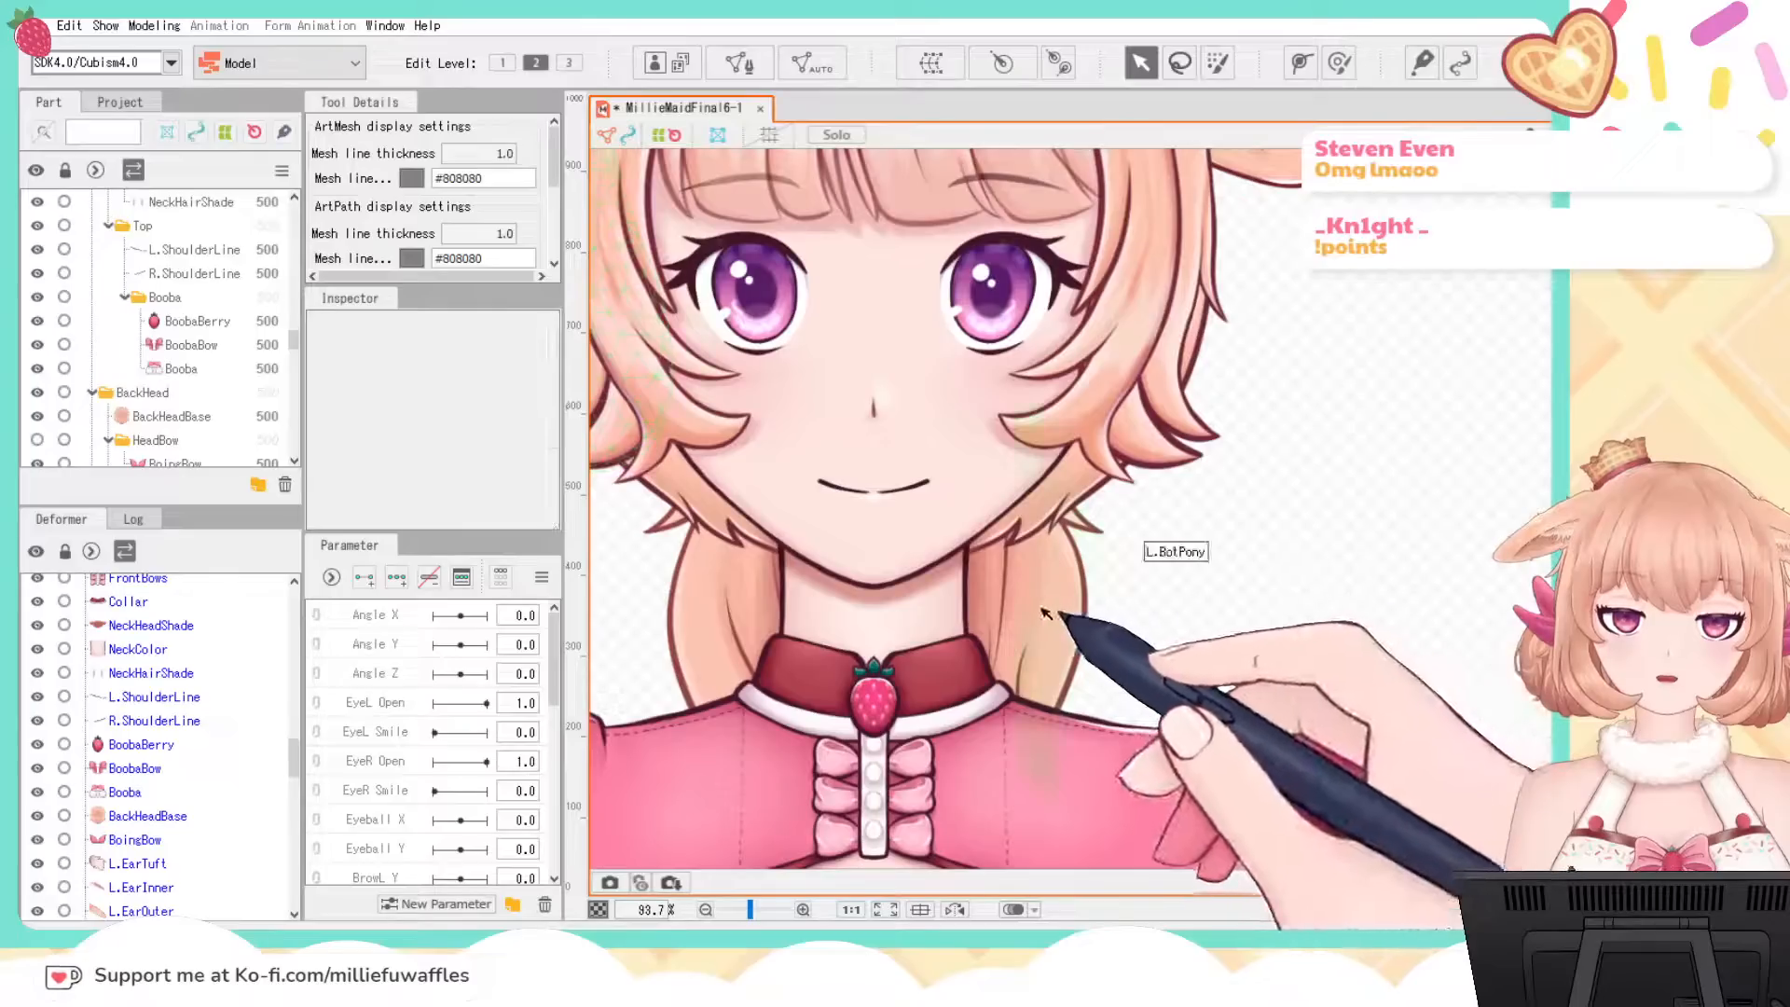
Step: Clip the NeckHairShade shadow to the back hair by copying the ID PonytailBase into its clipping ID
left_click(979, 589)
double_click(439, 352)
key("ctrl+c")
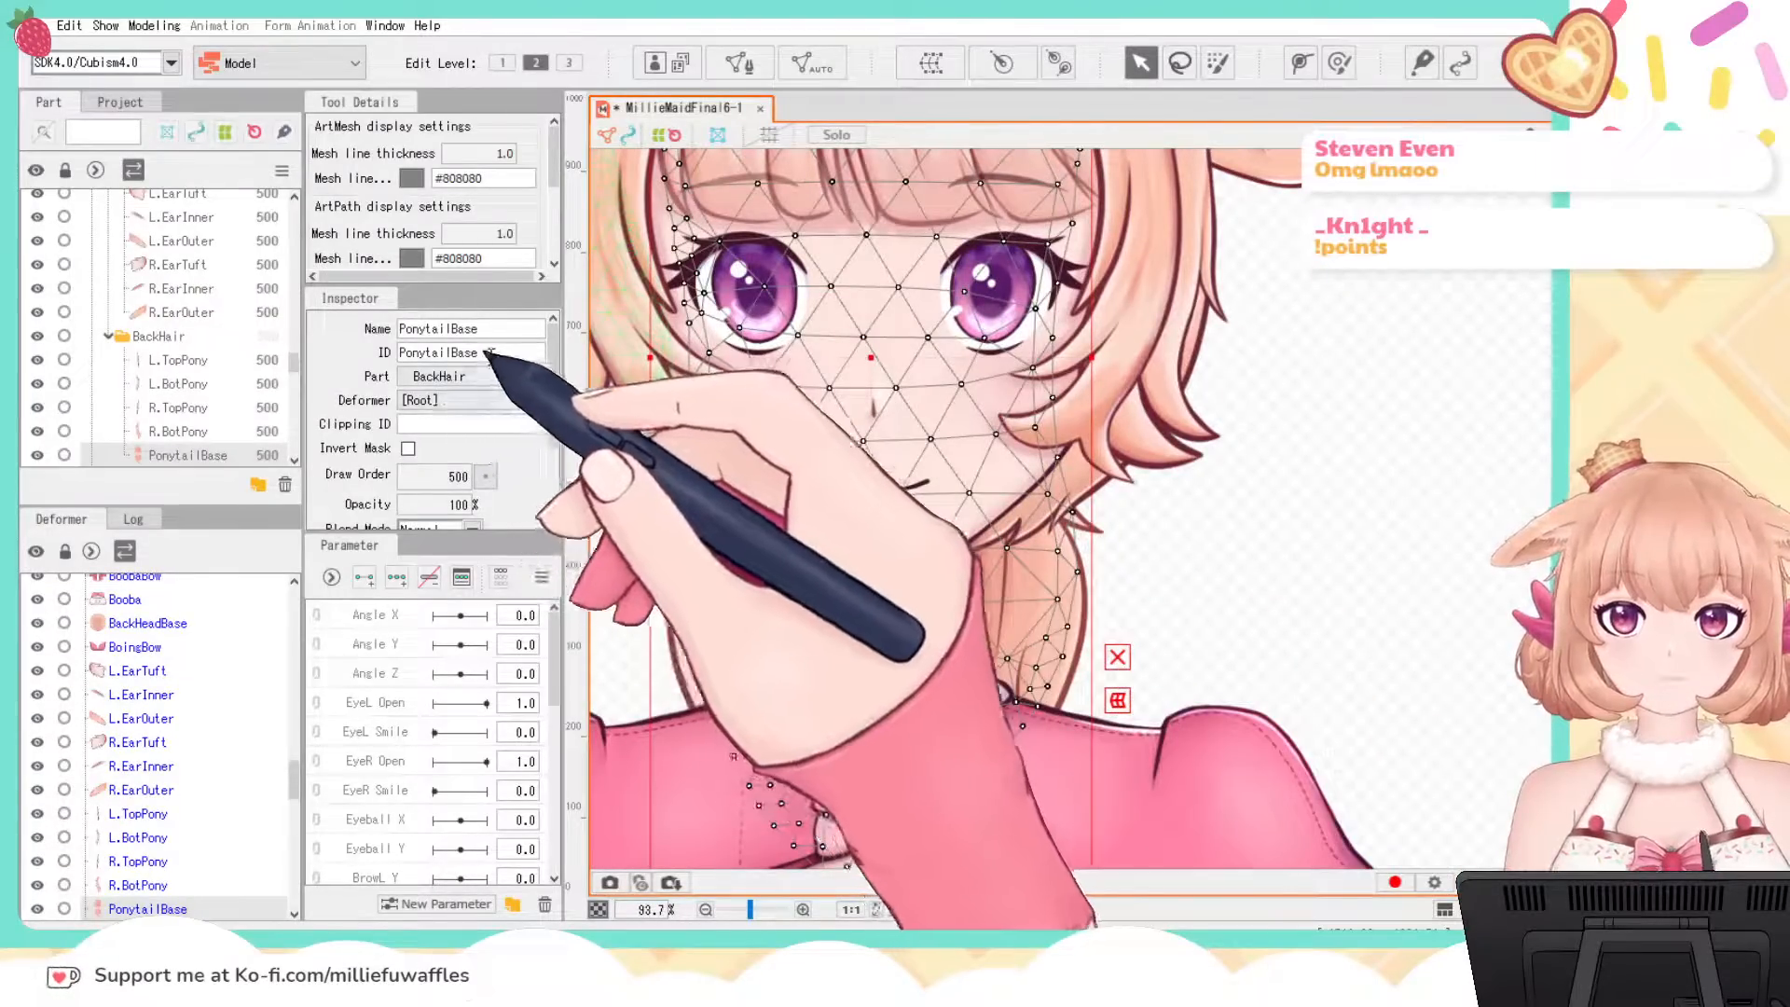
left_click(1454, 568)
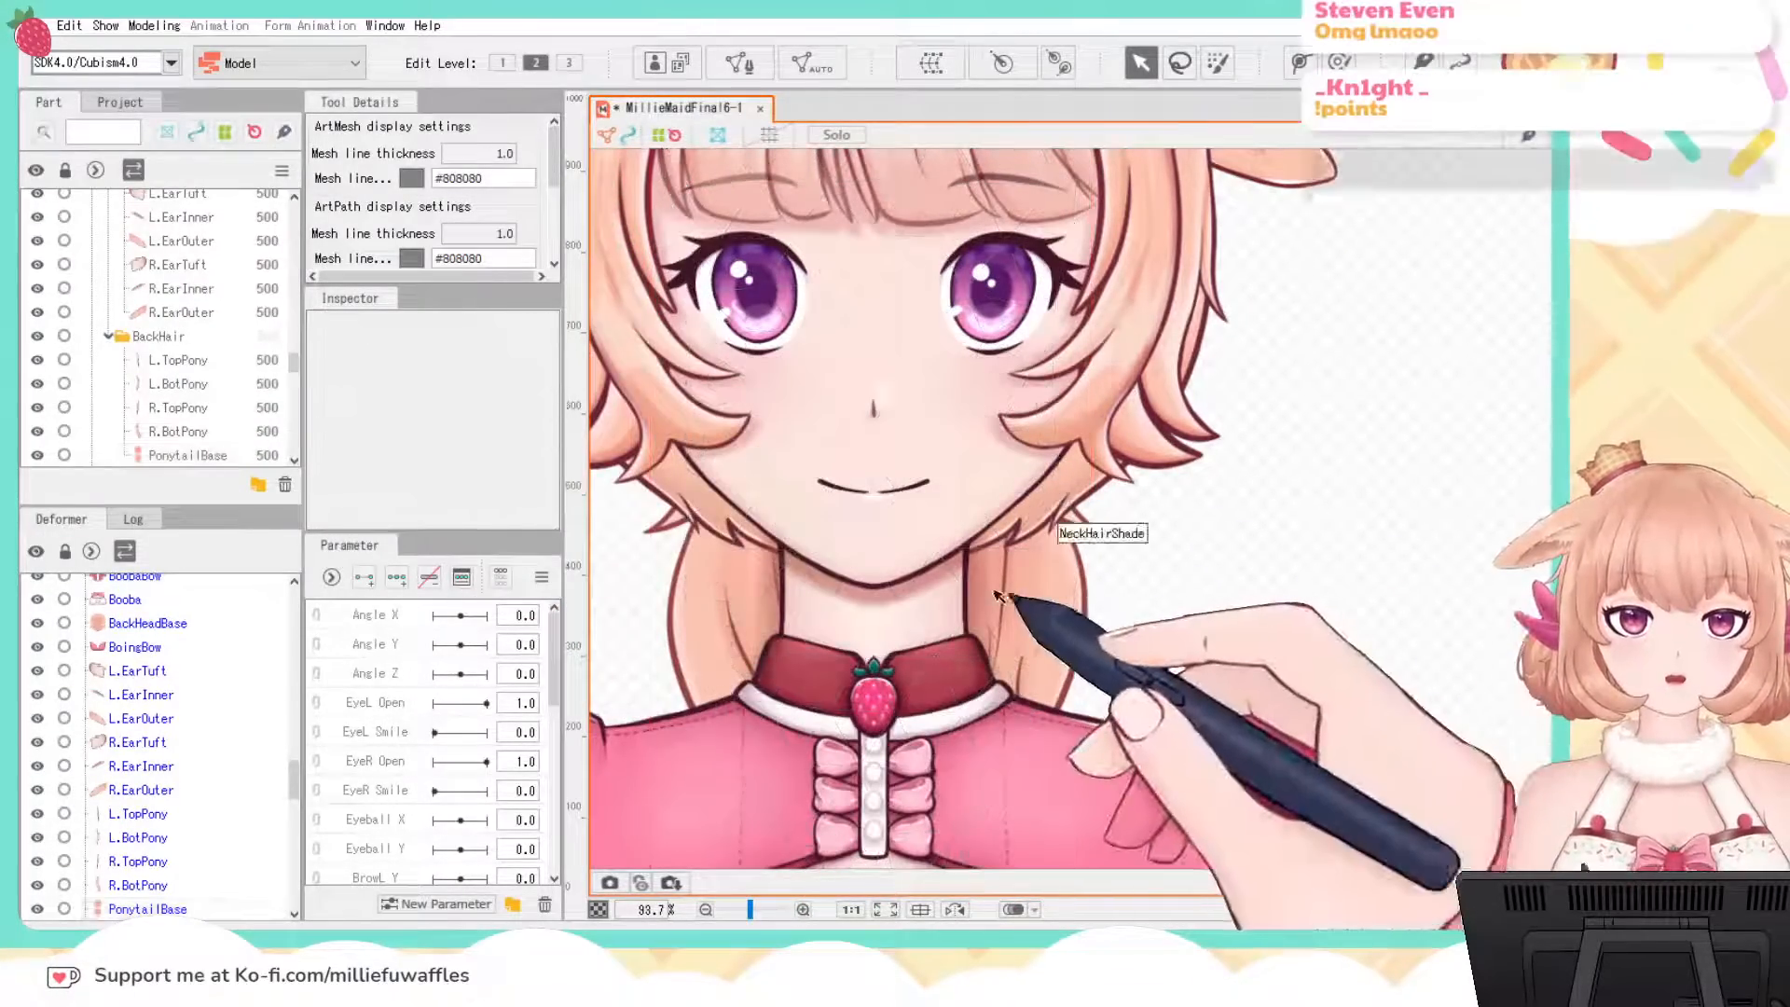
left_click(967, 572)
left_click(454, 423)
key("ctrl+v")
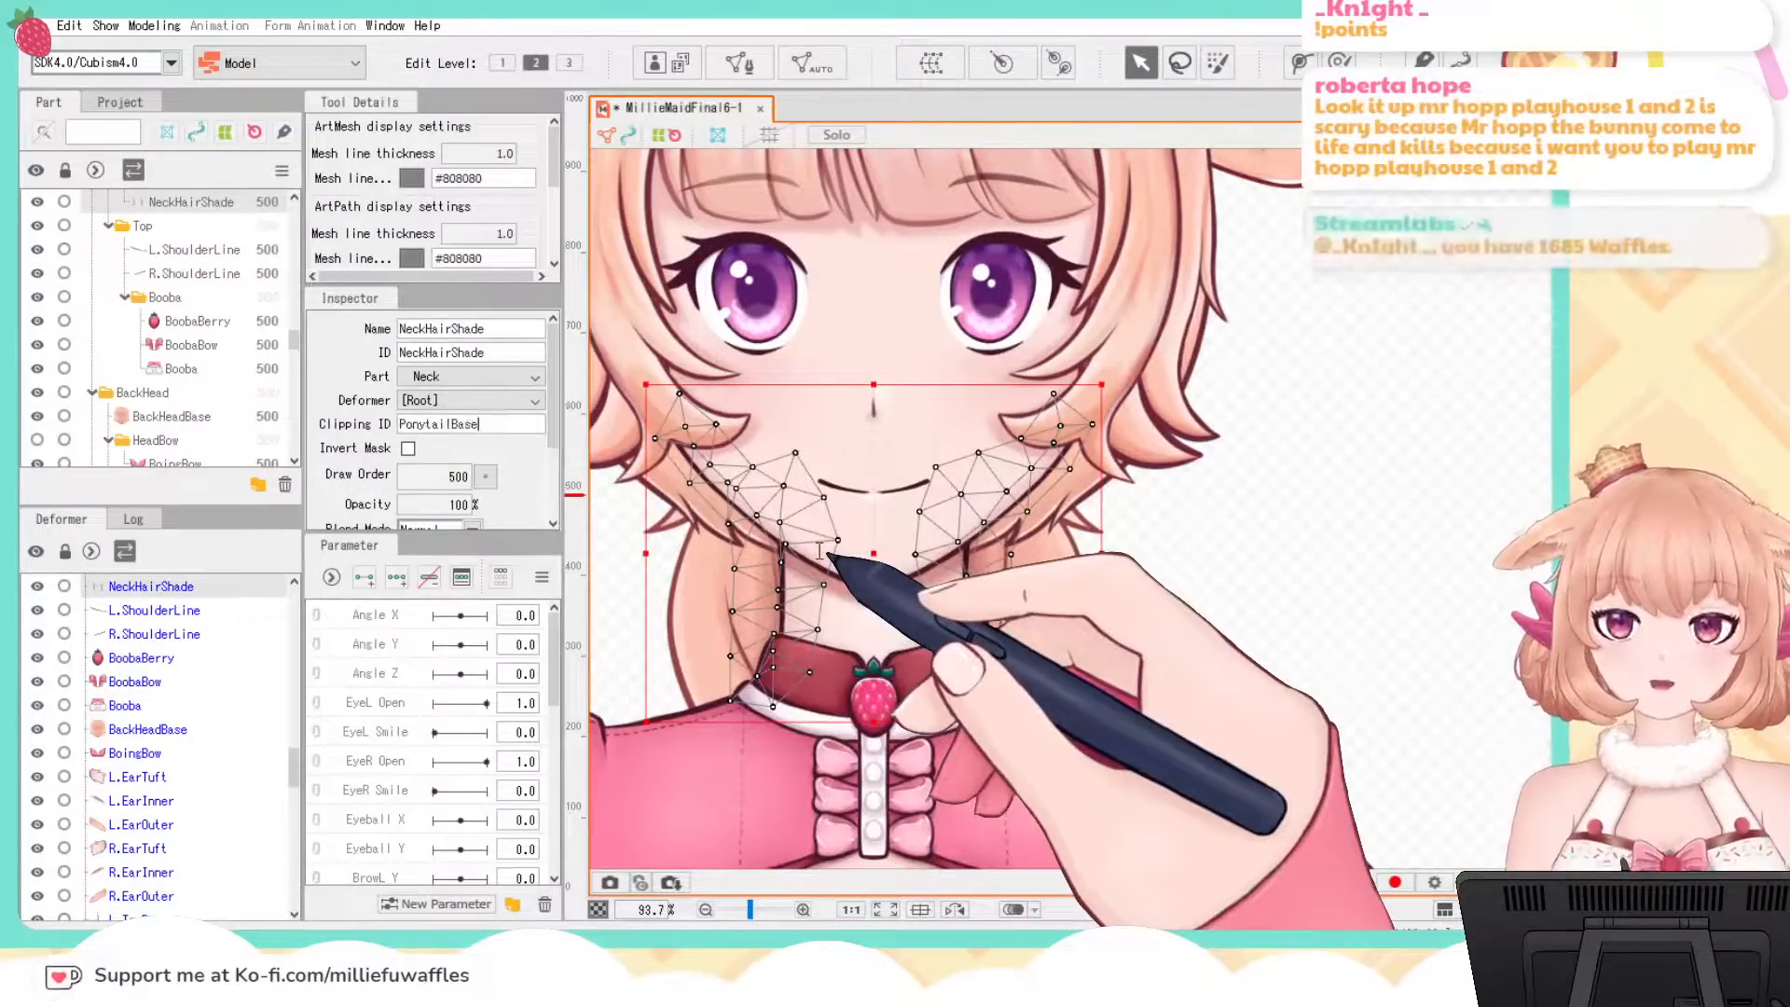
Step: Add L.BotPony's ID ArtMesh38 after PonytailBase in the clipping ID of the NeckHairShade
left_click(1291, 505)
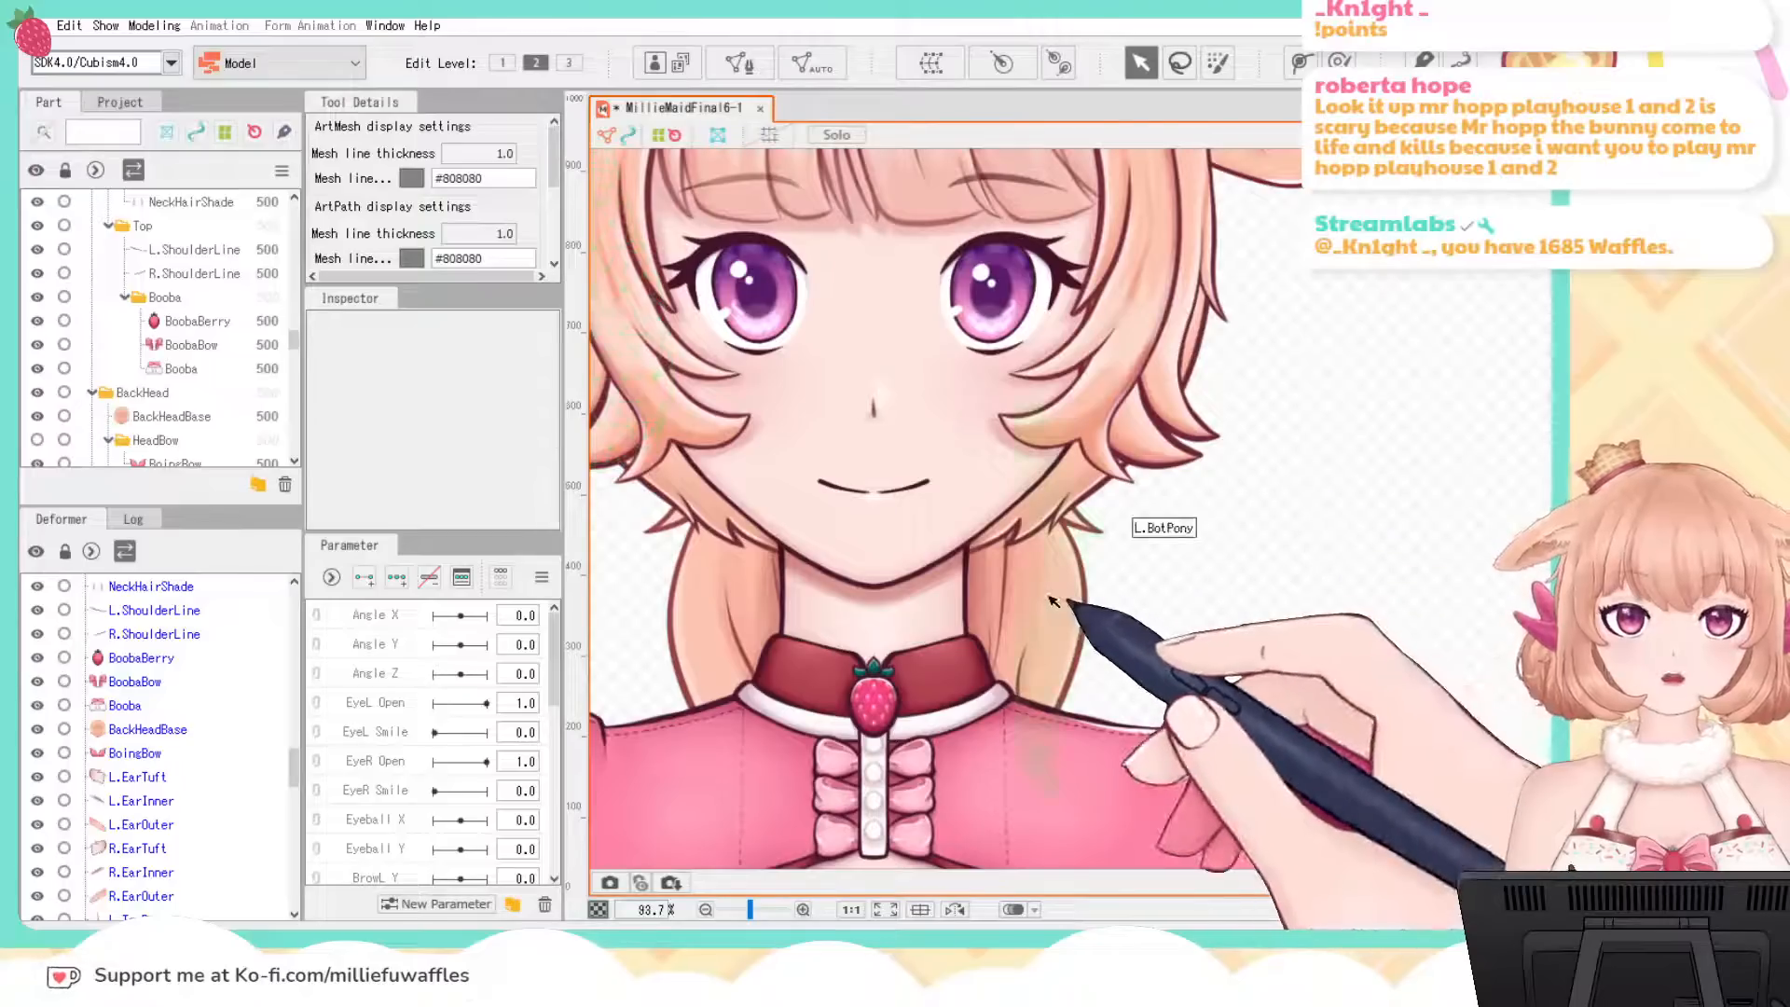
left_click(1072, 545)
double_click(427, 352)
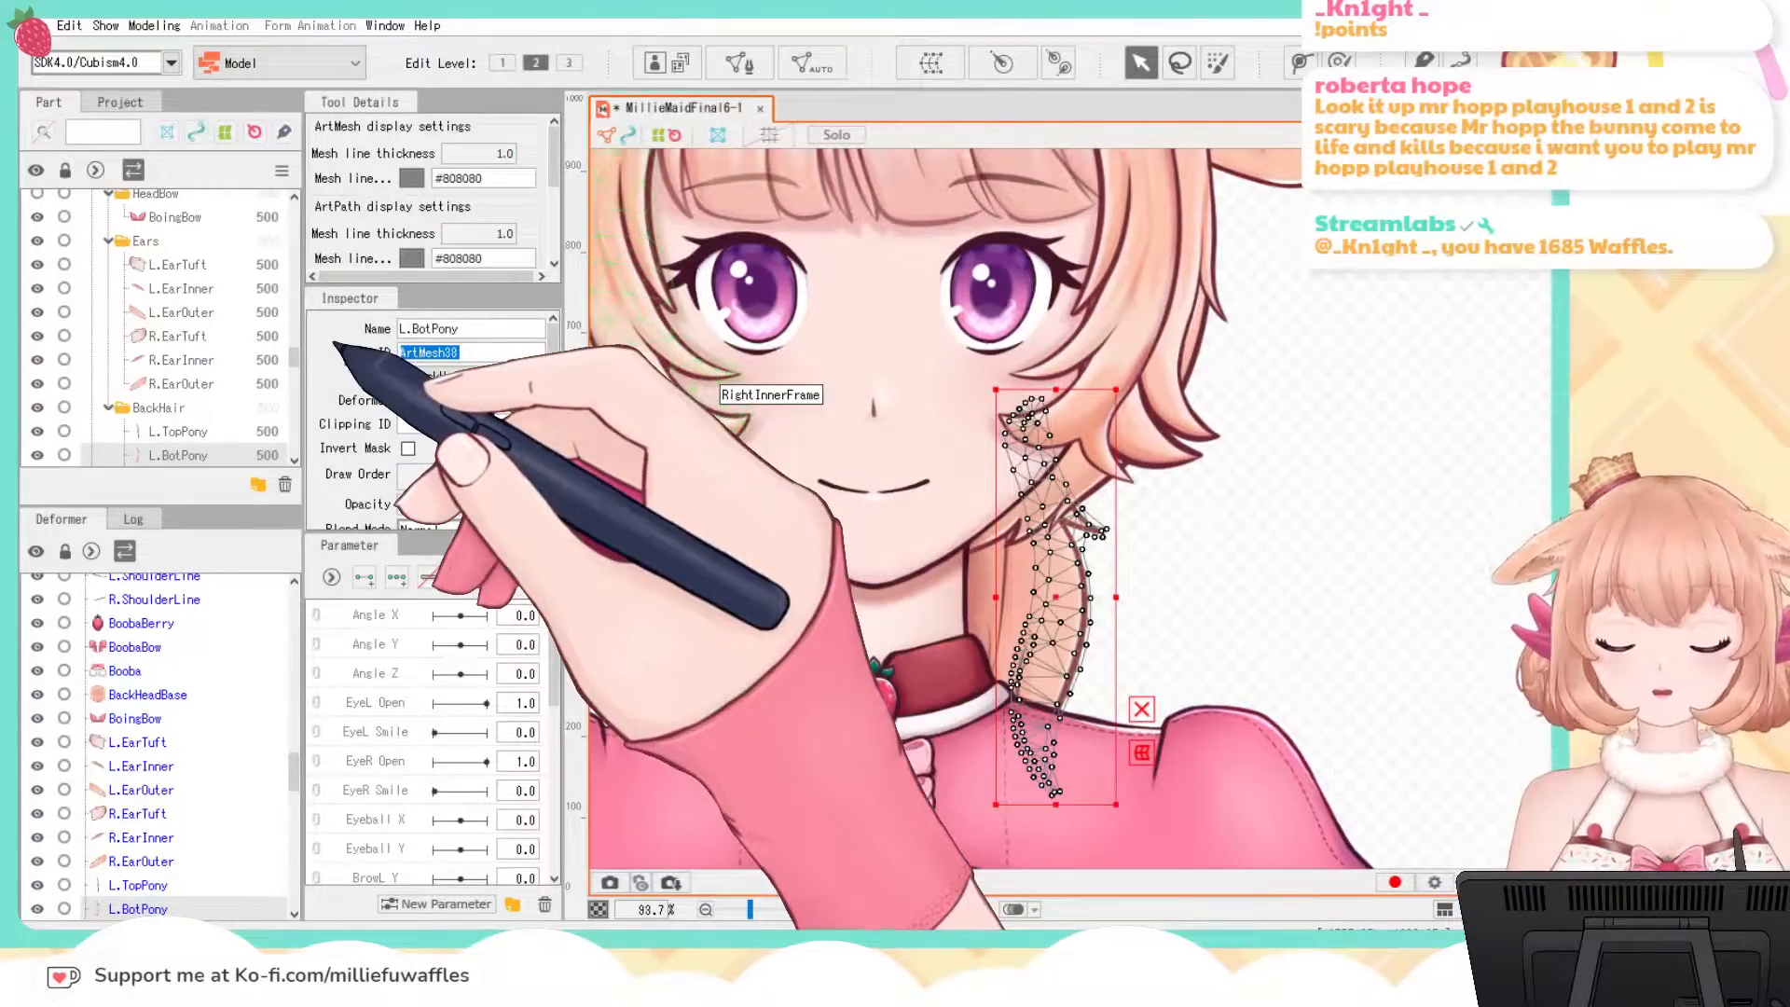
left_click(1097, 554)
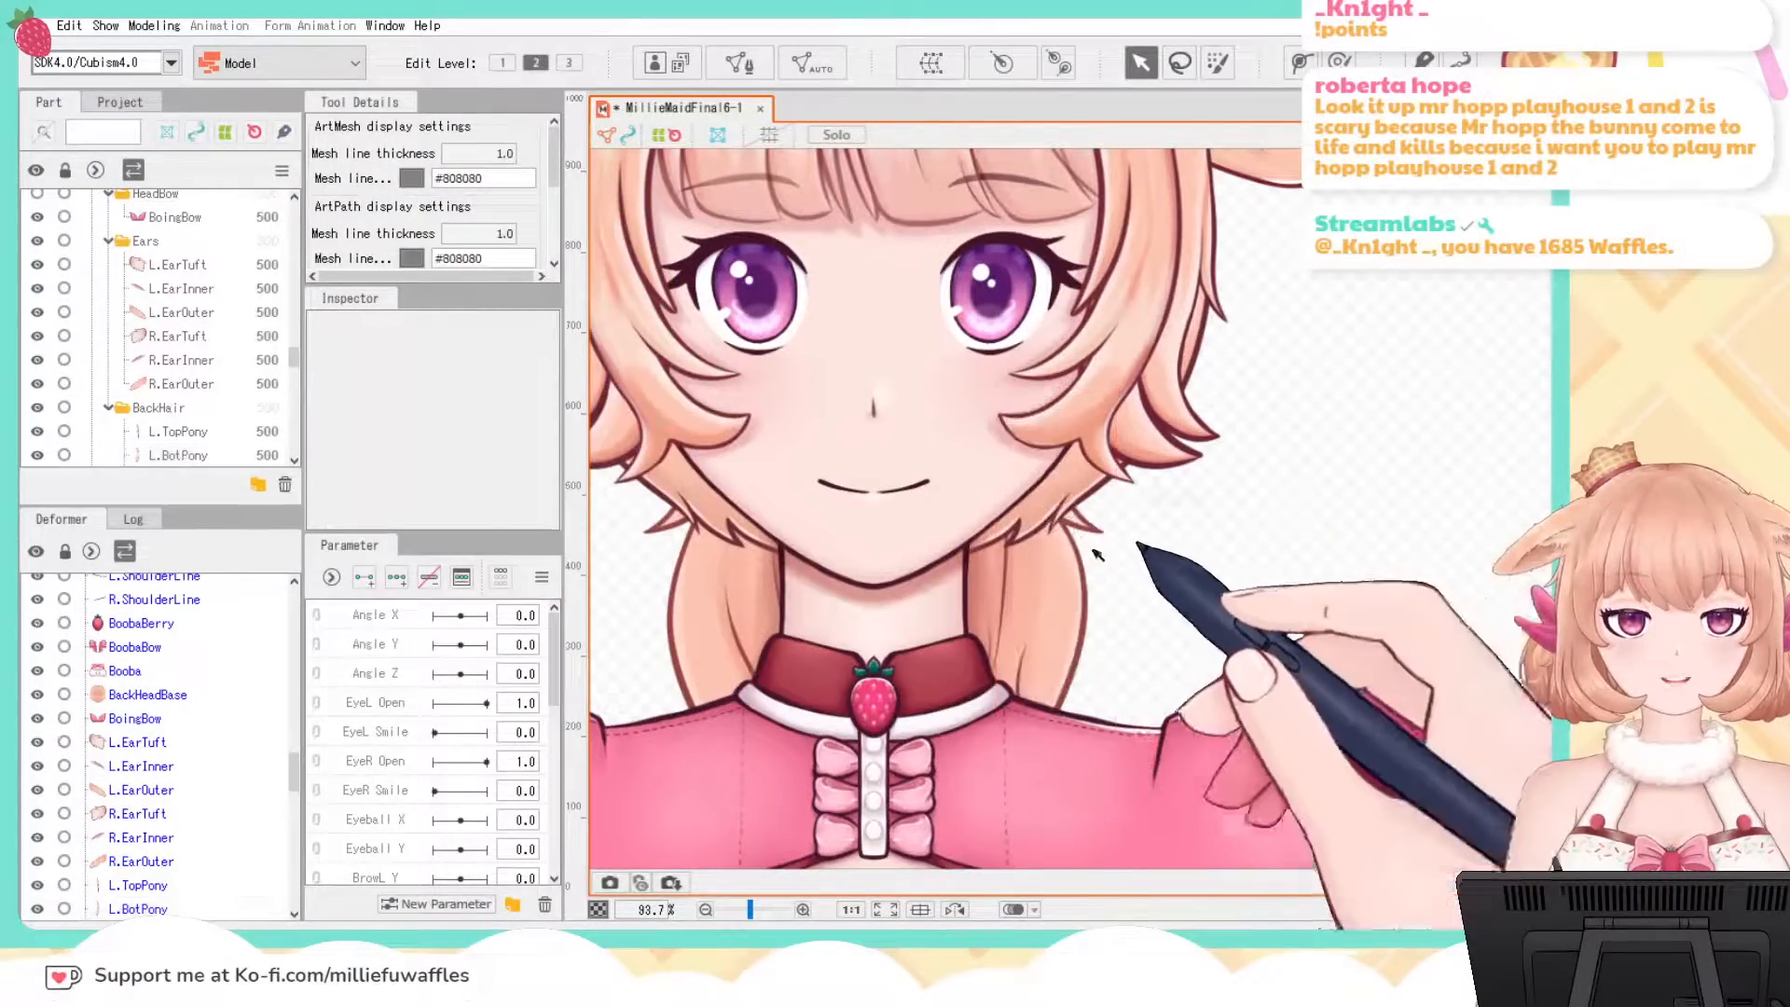
left_click(1009, 574)
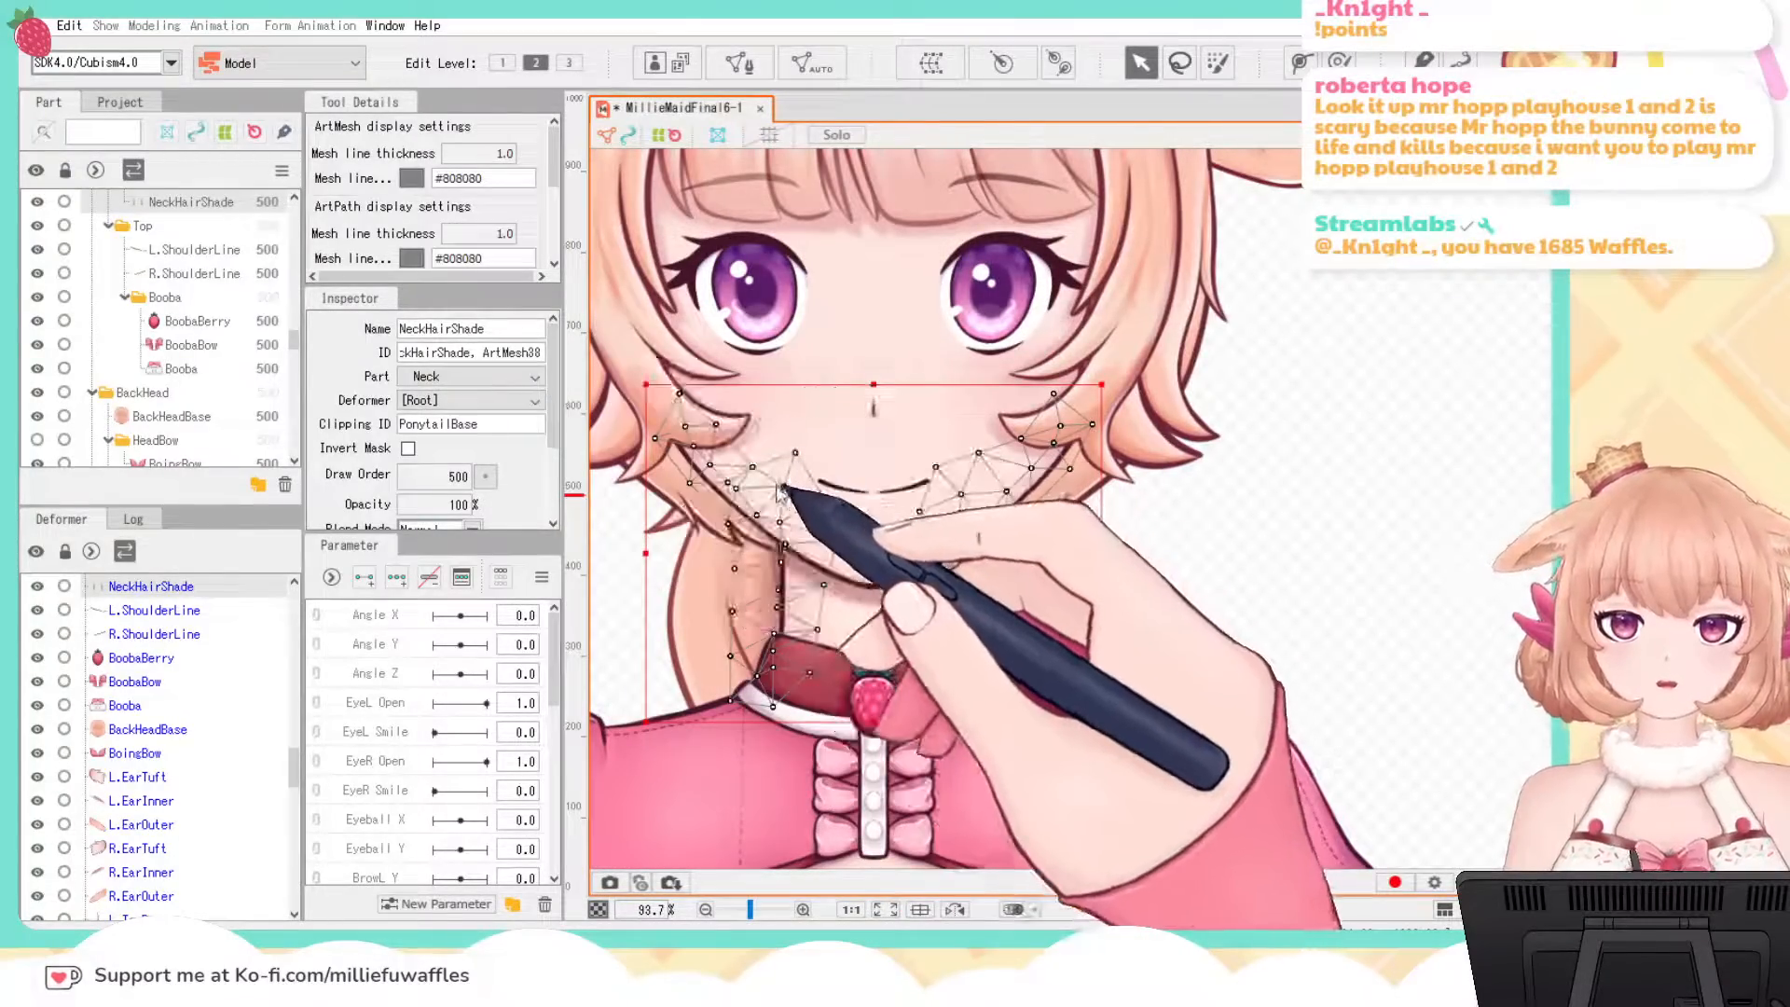
left_click(799, 538)
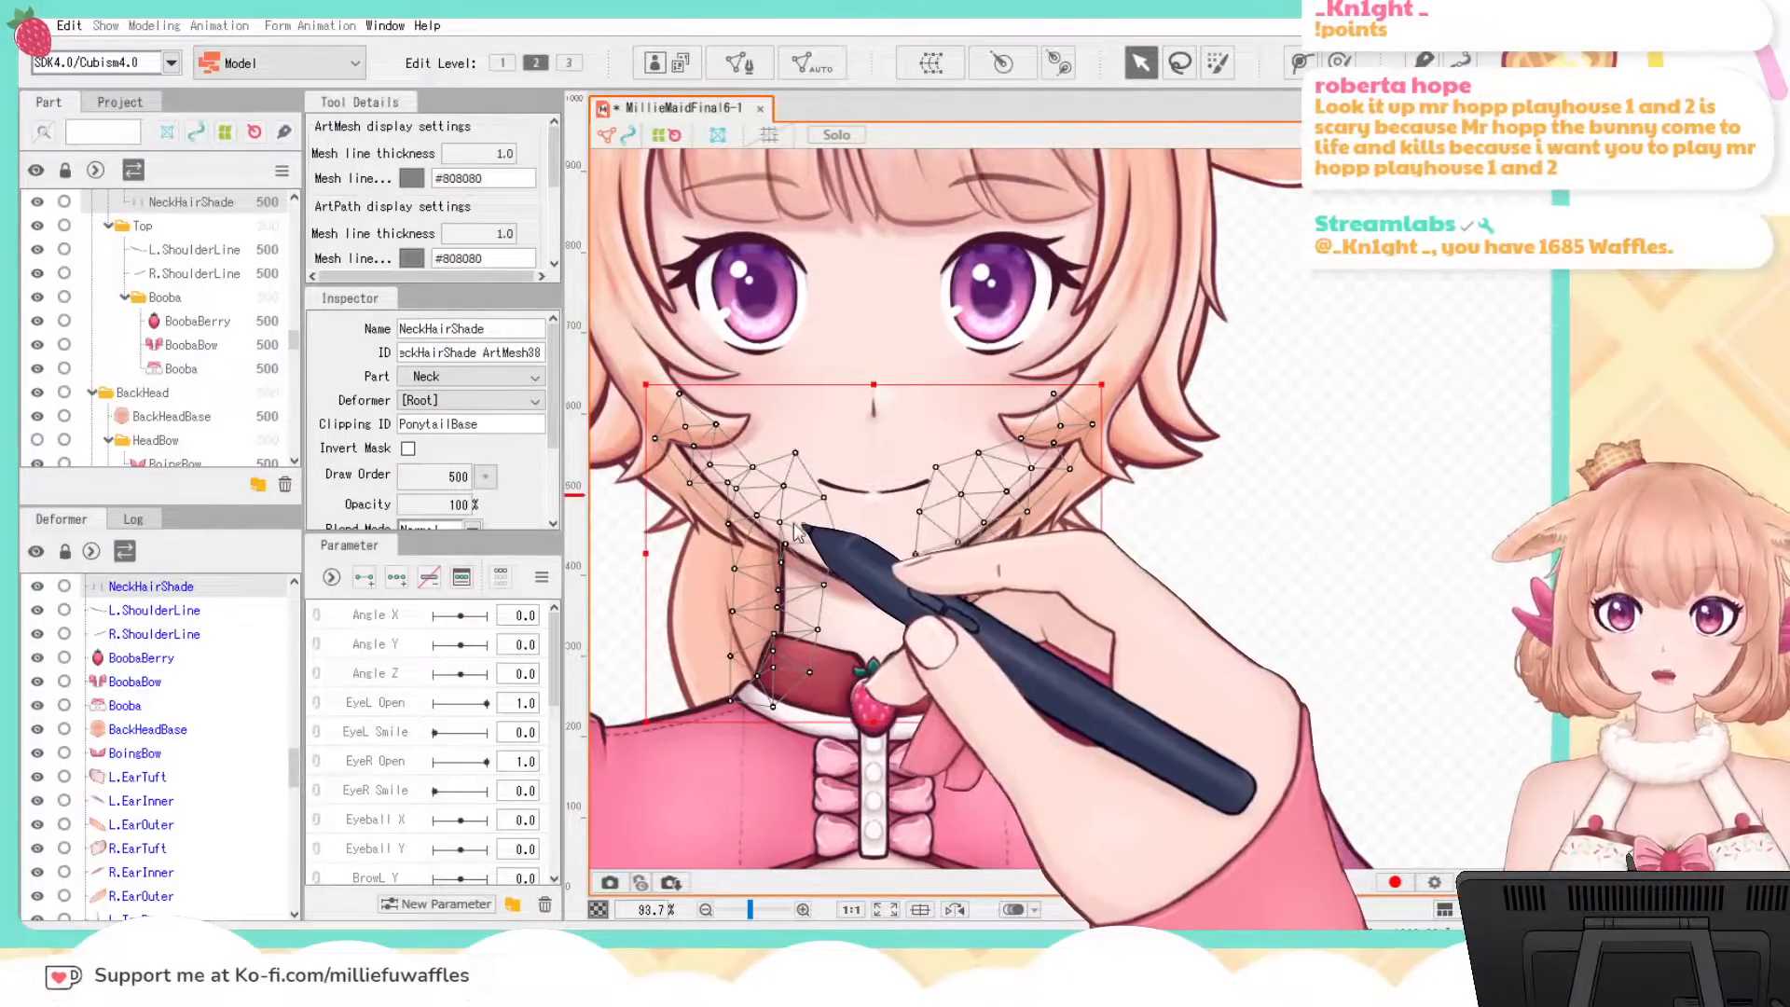
left_click(510, 424)
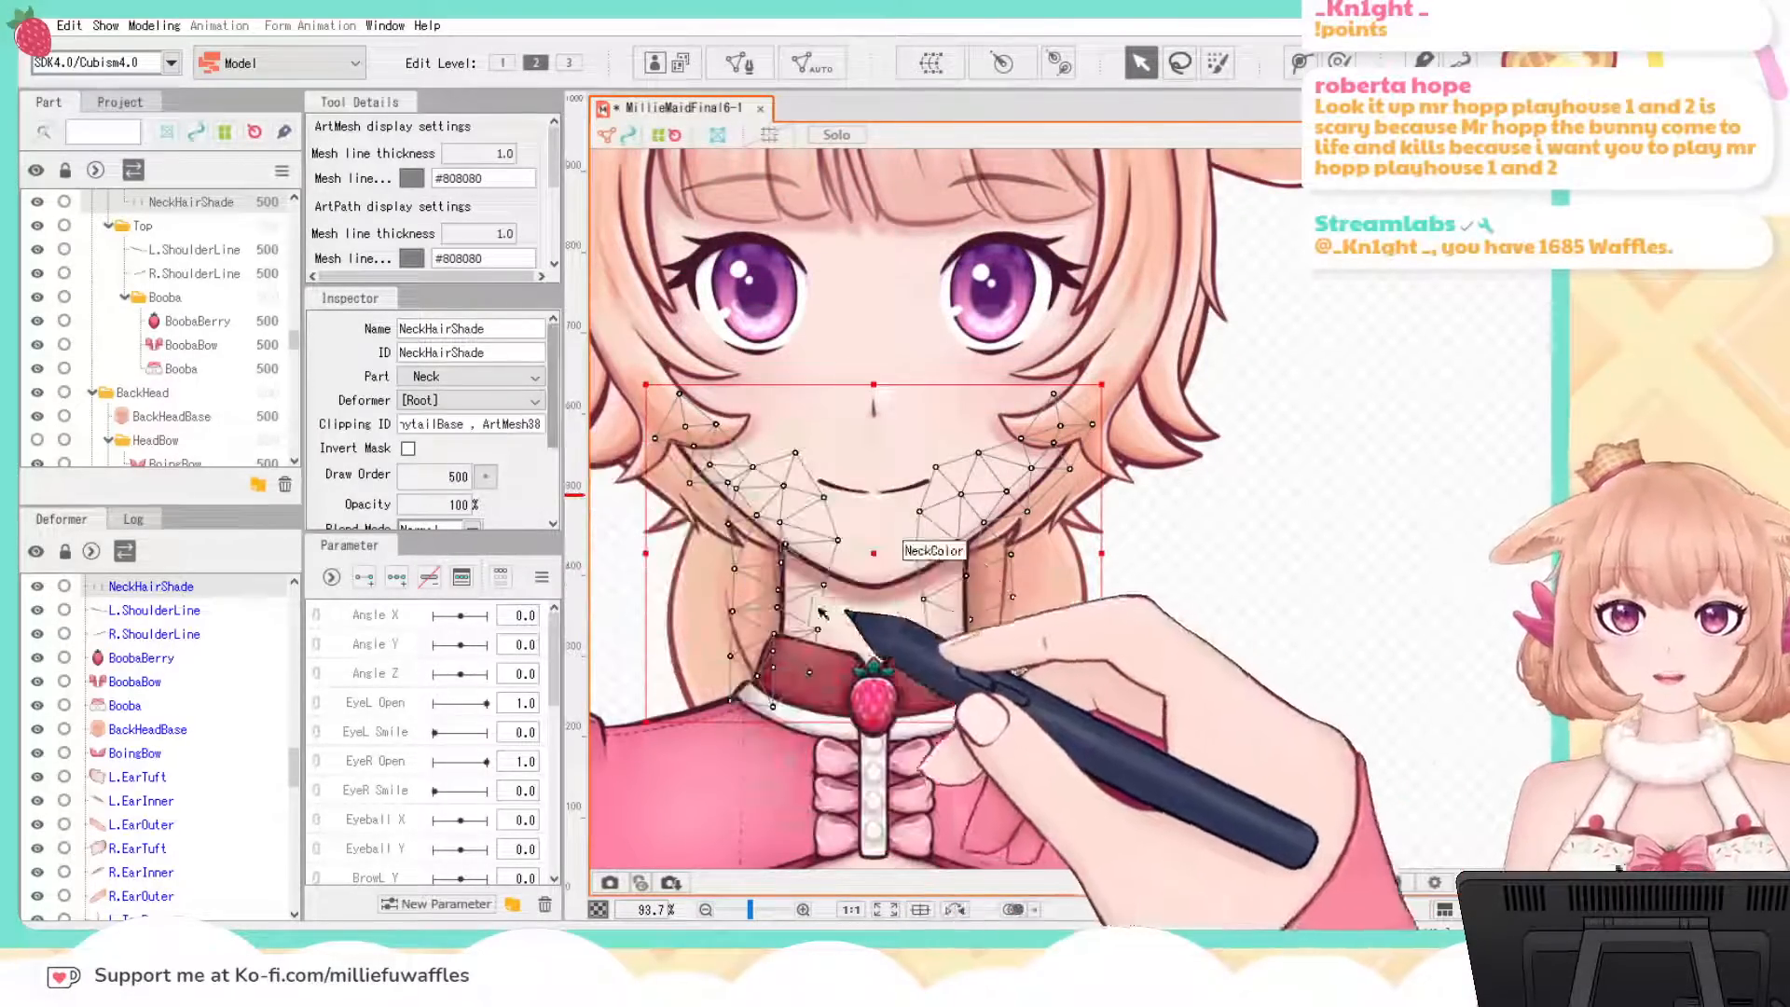
Step: Add R.BotPony's ID ArtMesh40 to the clipping ID of the NeckHairShade
left_click(1193, 625)
left_click(687, 596)
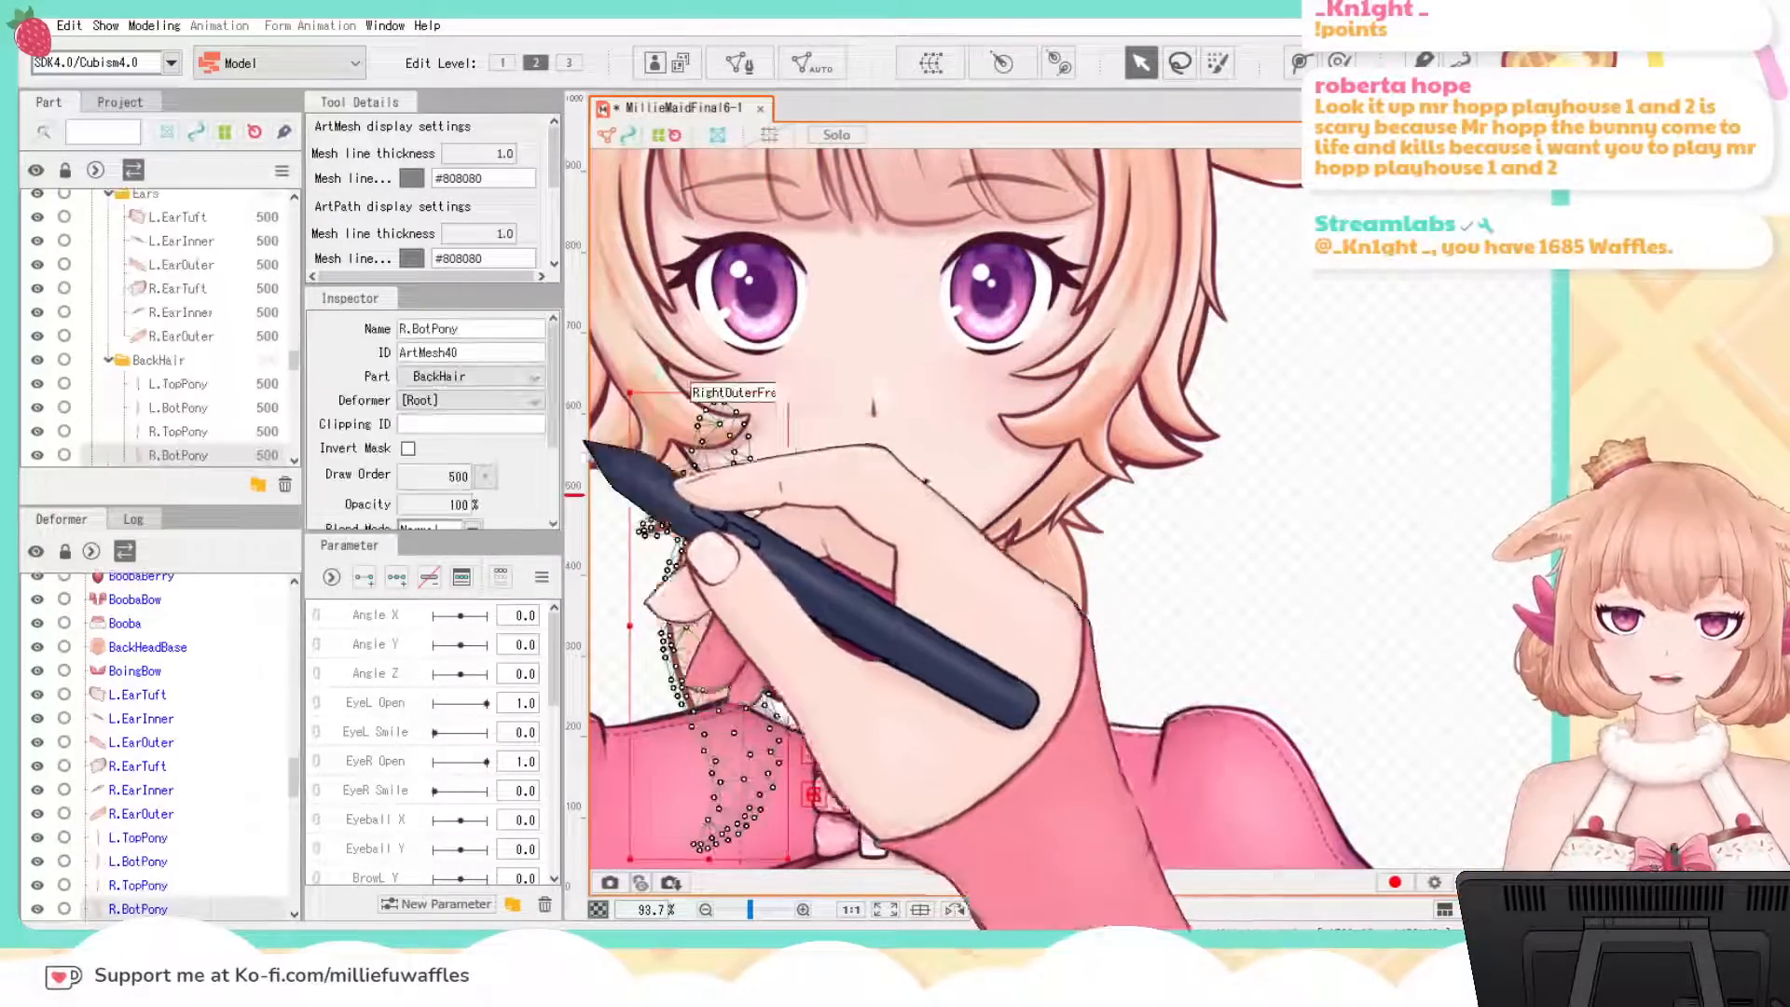
left_click_drag(453, 352, 359, 344)
left_click(1480, 547)
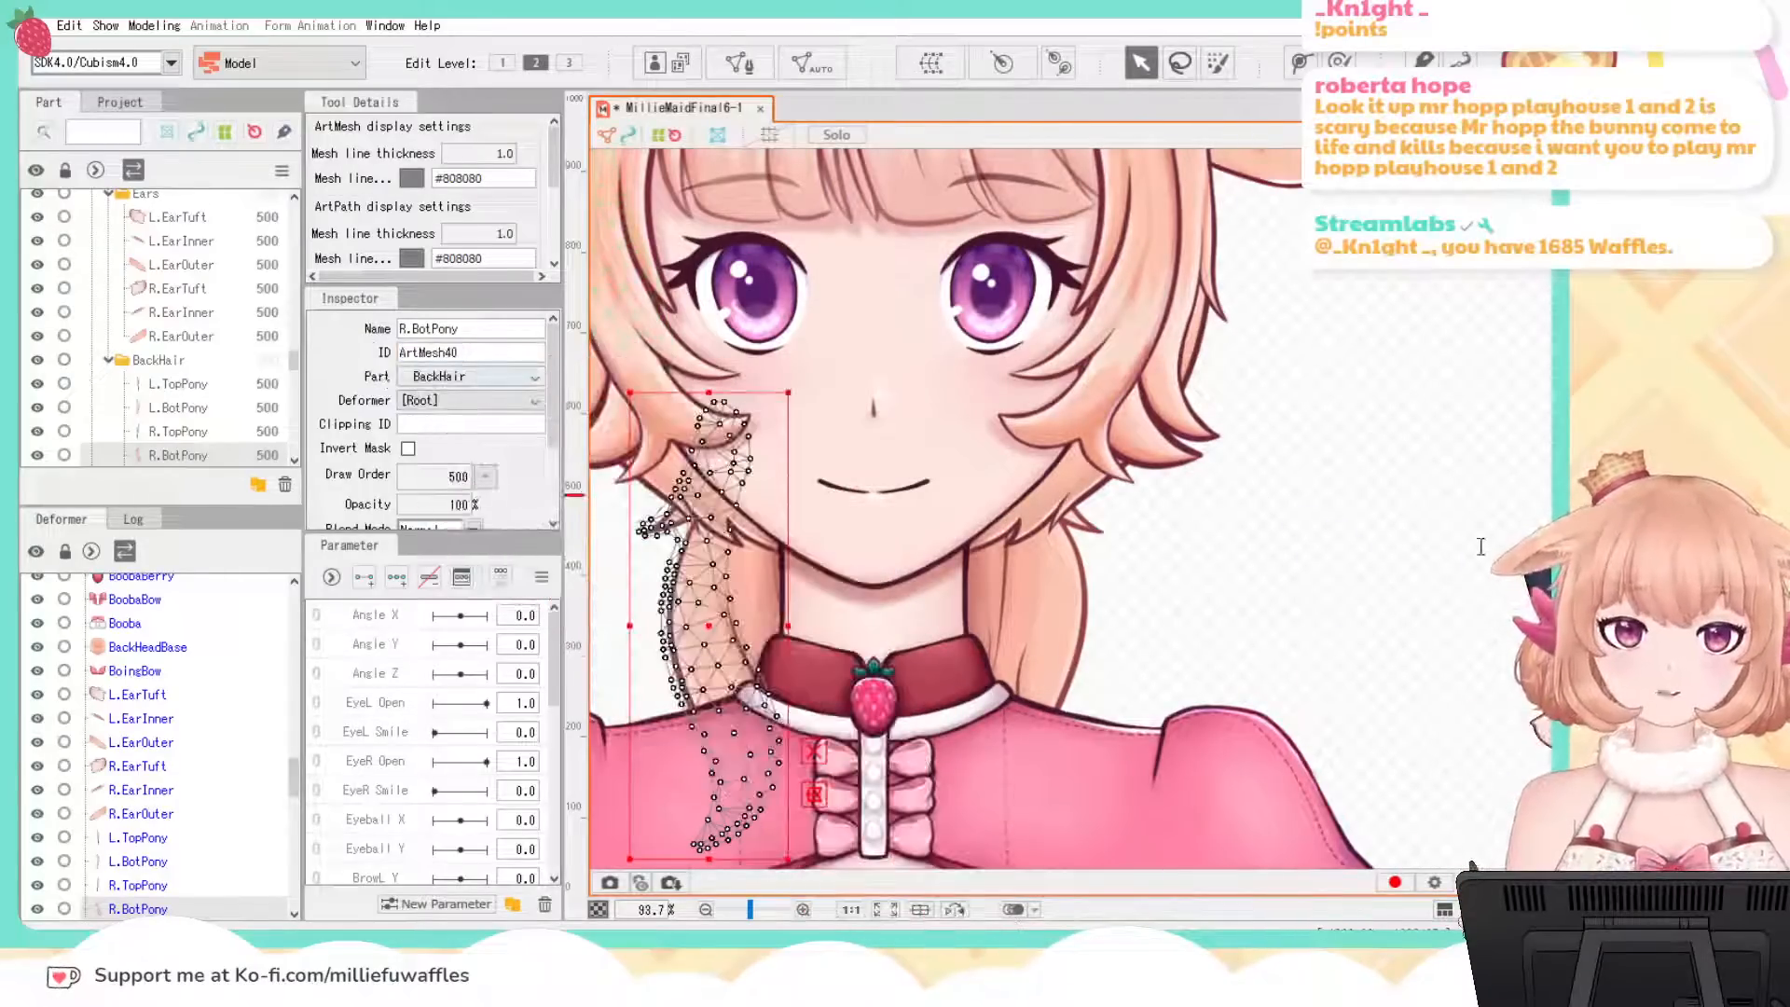
left_click(759, 589)
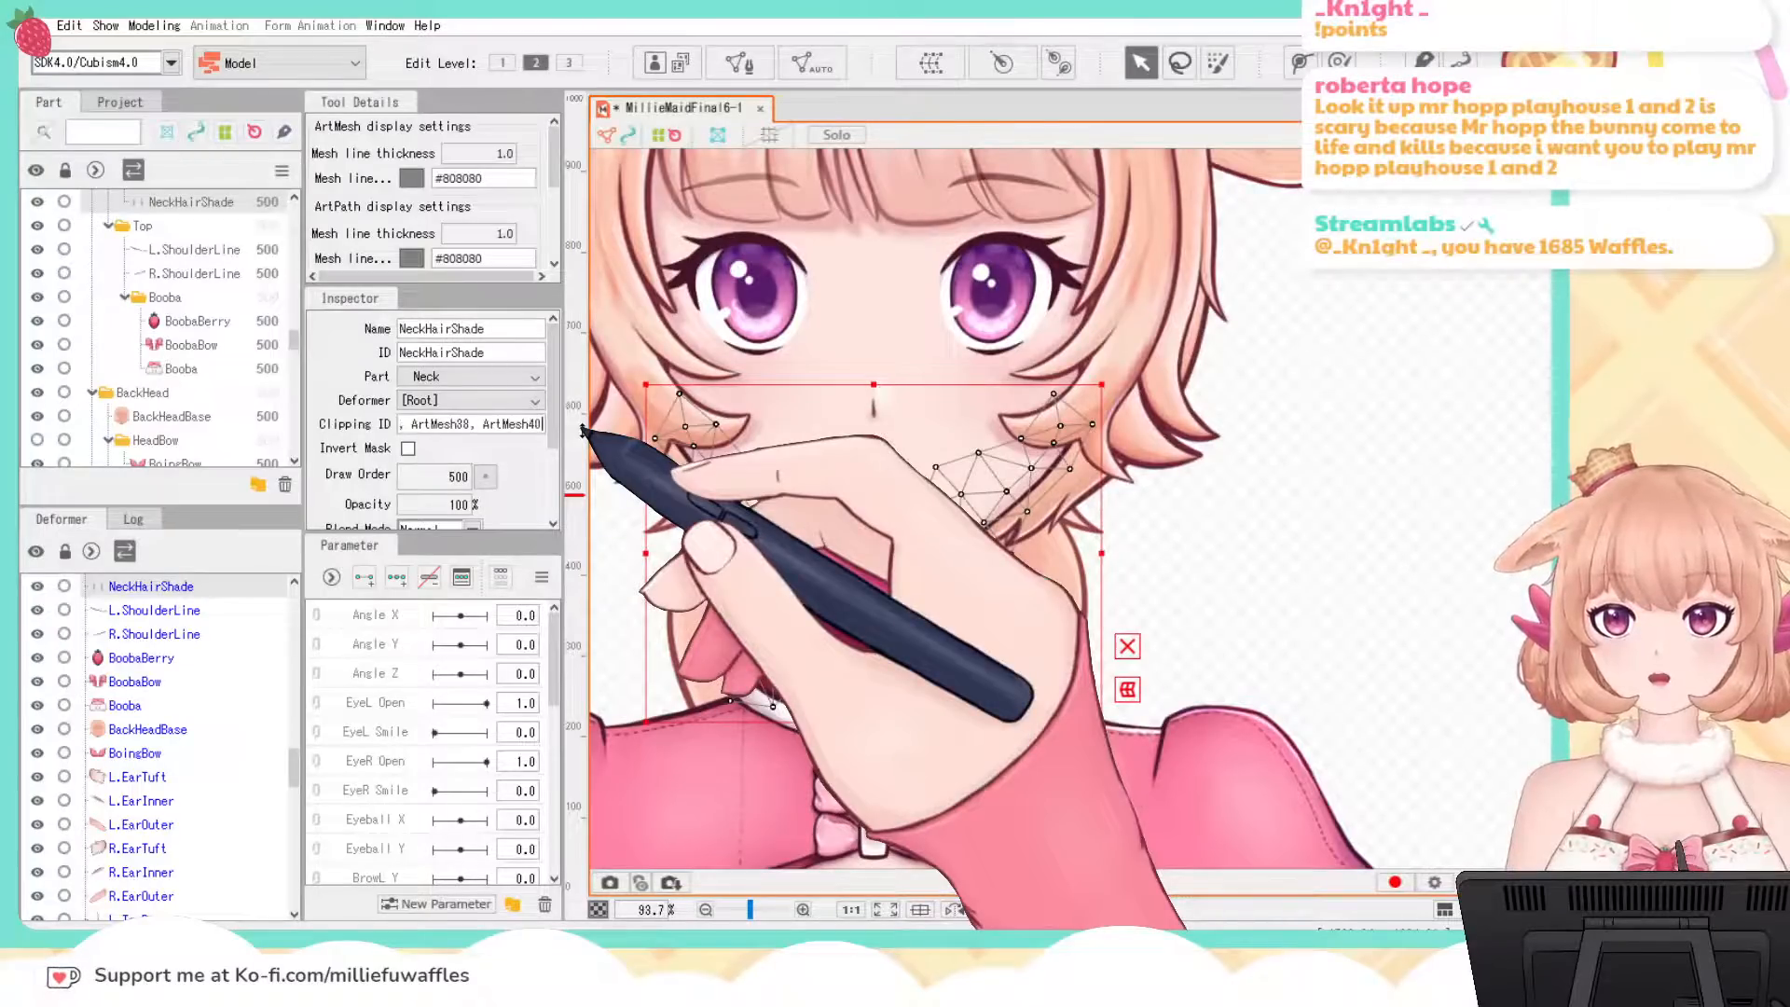
left_click(1333, 545)
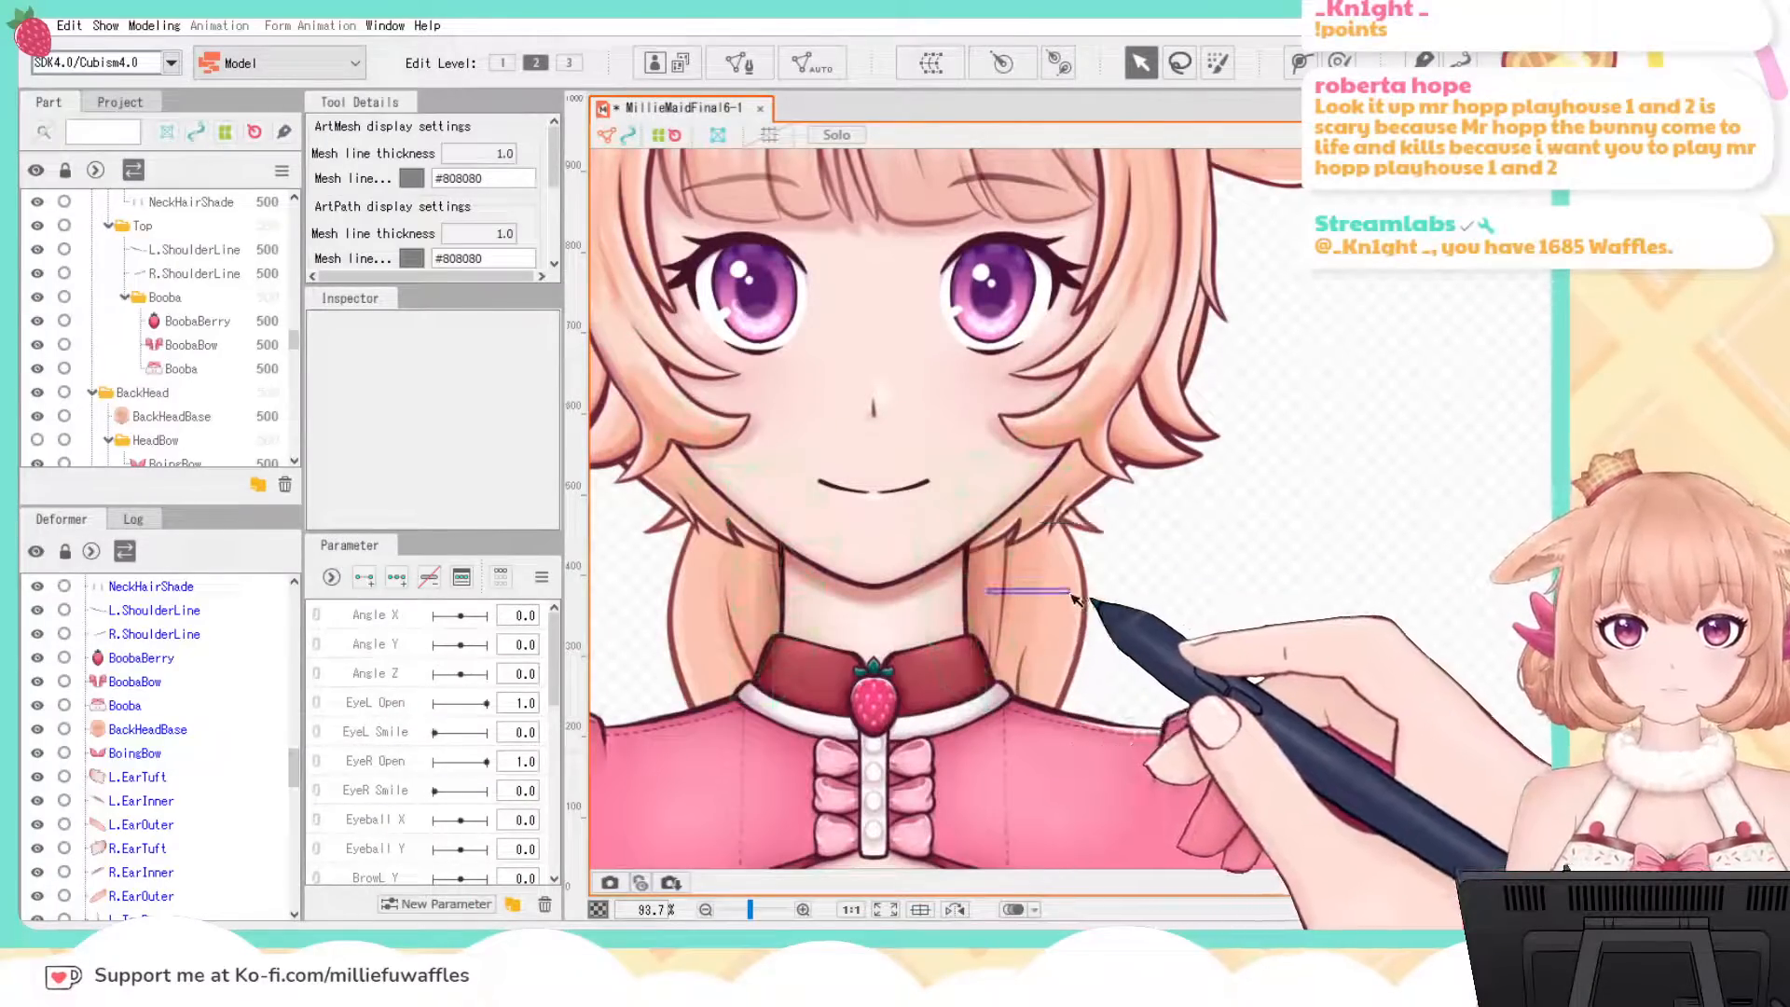
Step: Shift the NeckHairShade mesh slightly sideways to test its clipping on the ponytails and undo the move
left_click(981, 587)
mouse_move(981, 588)
left_mouse_down()
mouse_move(1116, 594)
mouse_move(838, 600)
mouse_move(1005, 587)
left_mouse_up()
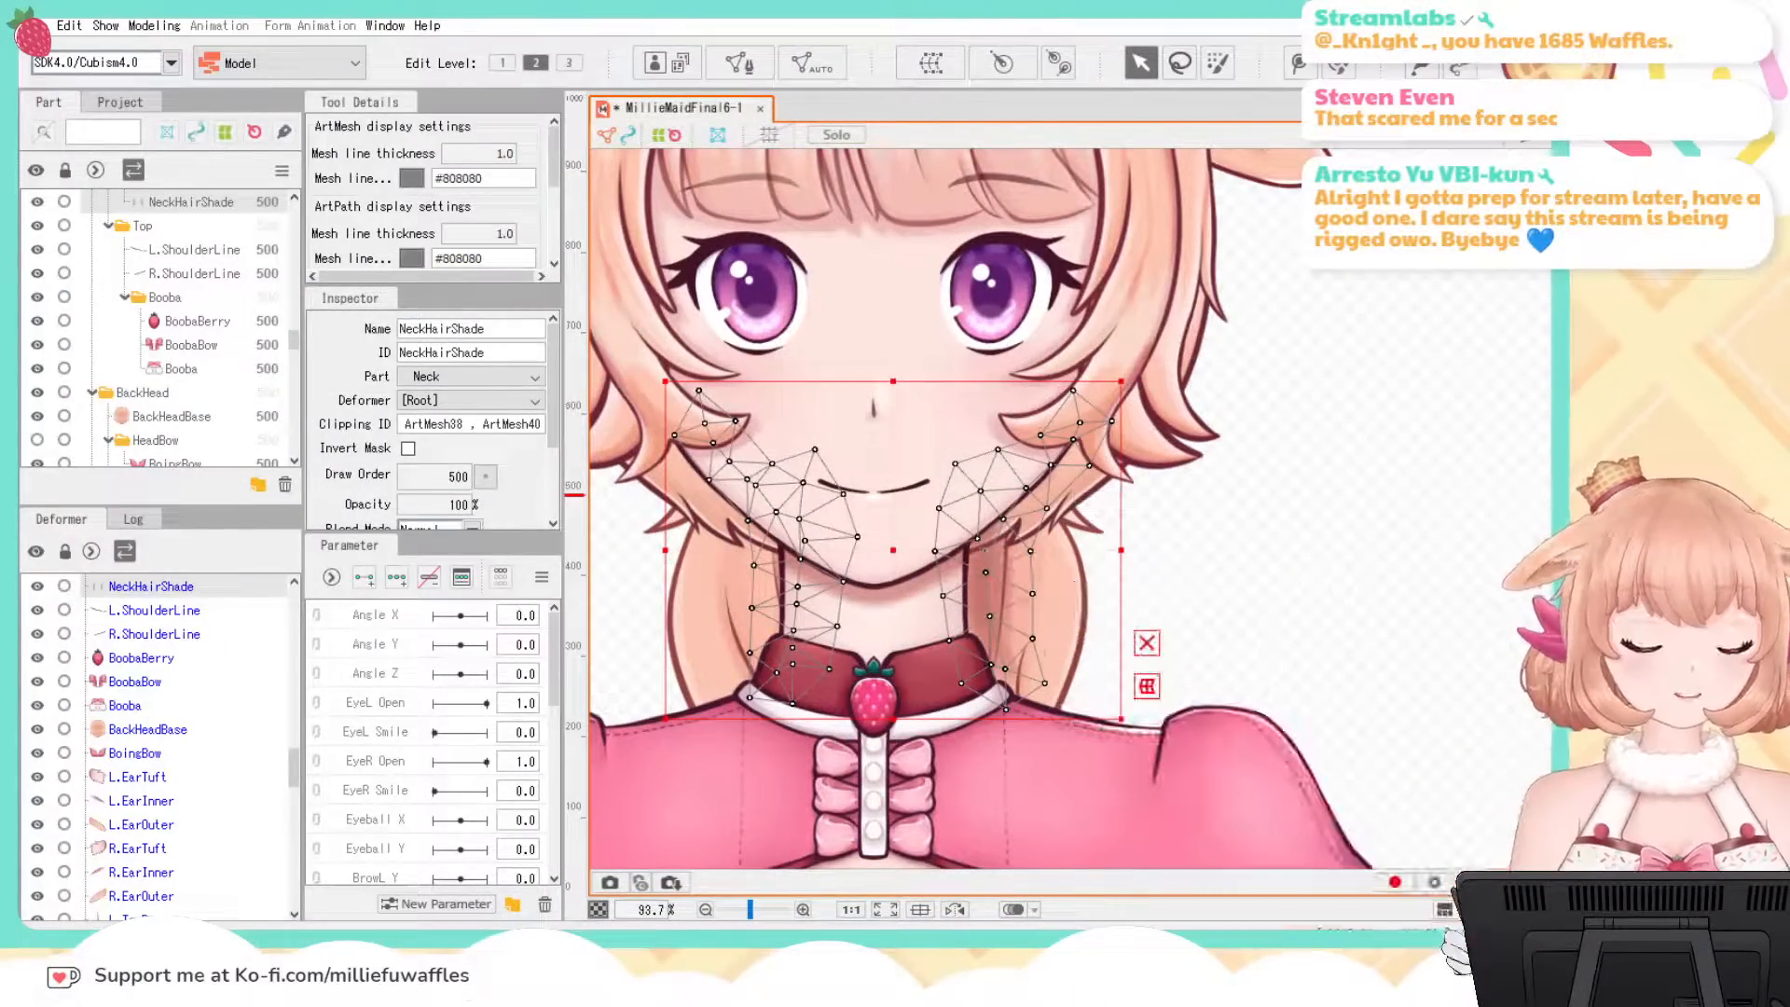
left_click(1364, 584)
key("ctrl+z")
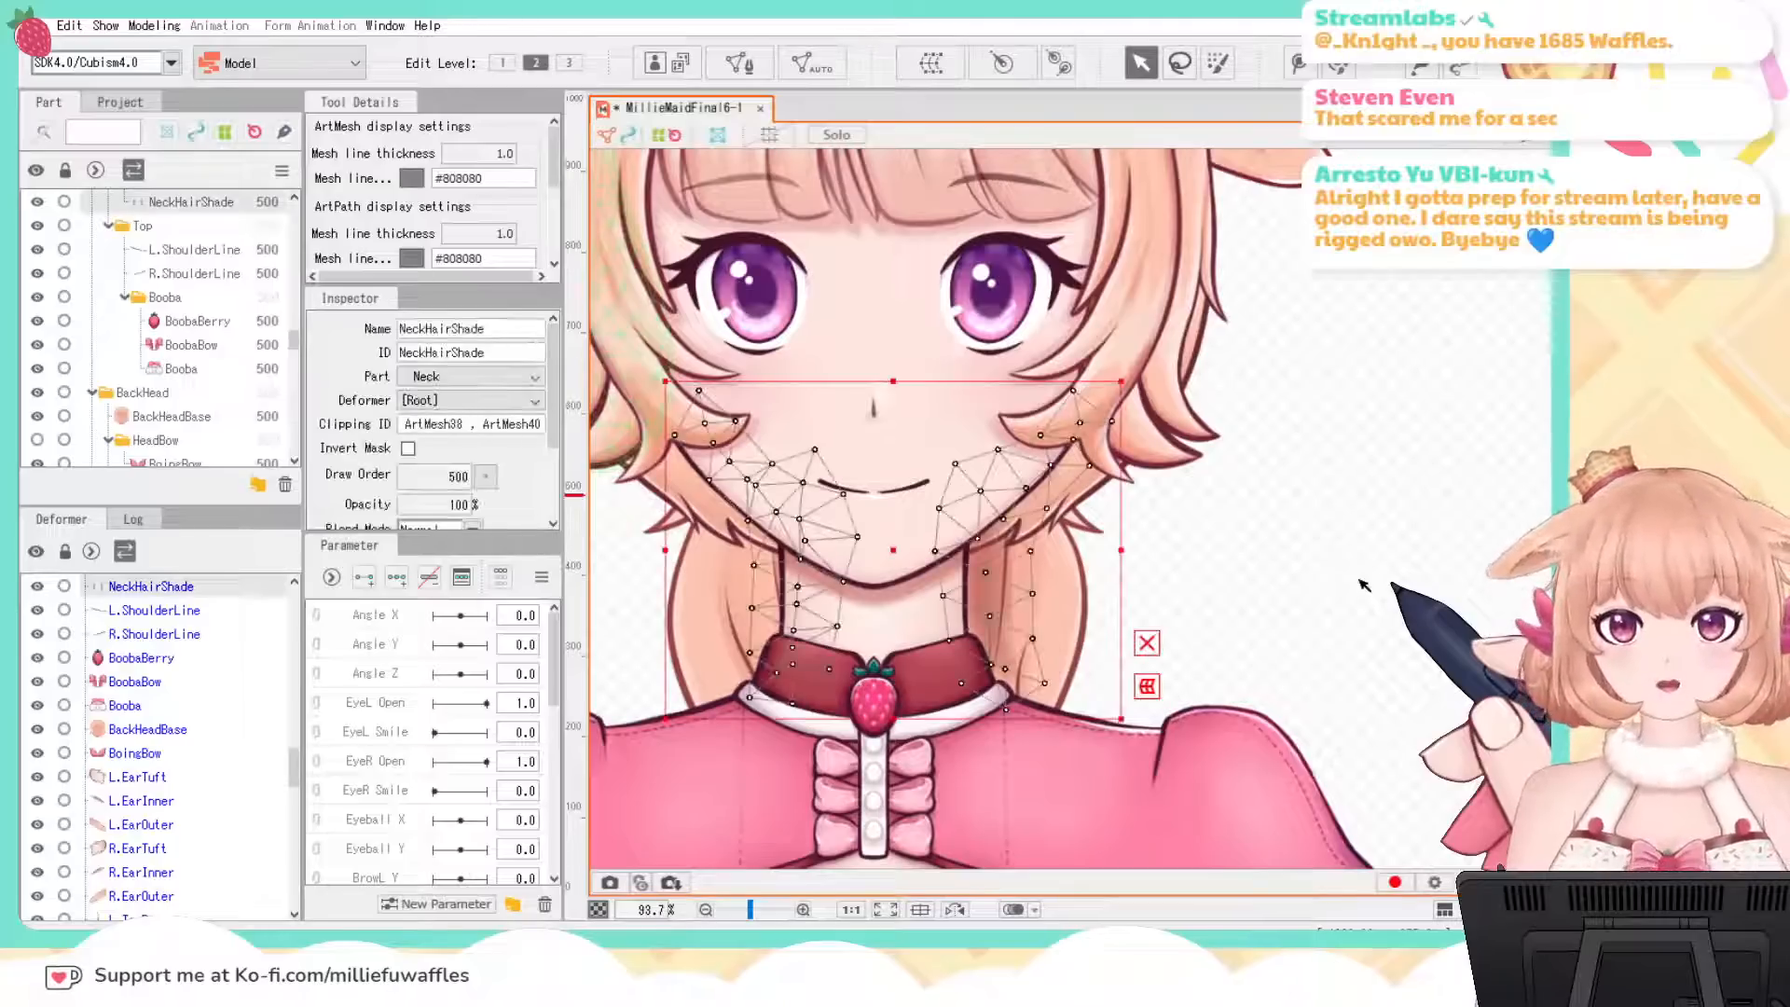
left_click(1349, 580)
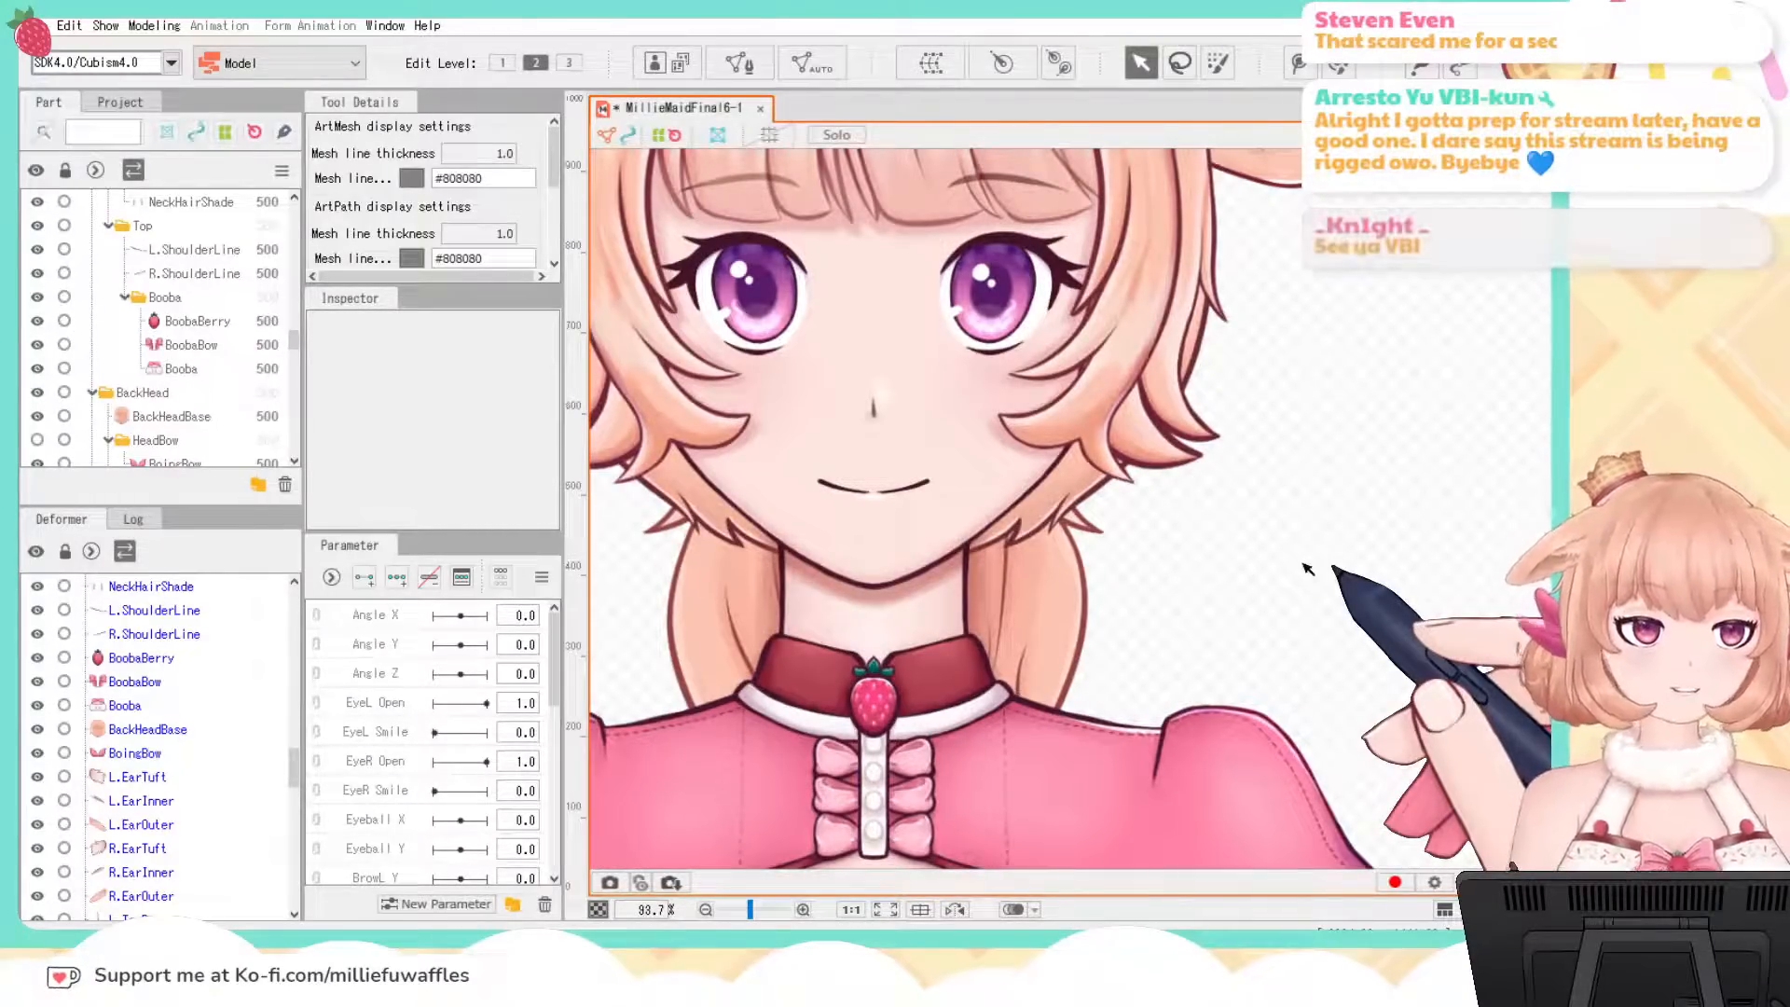
Step: Examine the model from the head down to the legs and inspect the L.LegShade part on the thigh
scroll(1308, 568, "down", 3)
left_click_drag(1398, 571, 1355, 623)
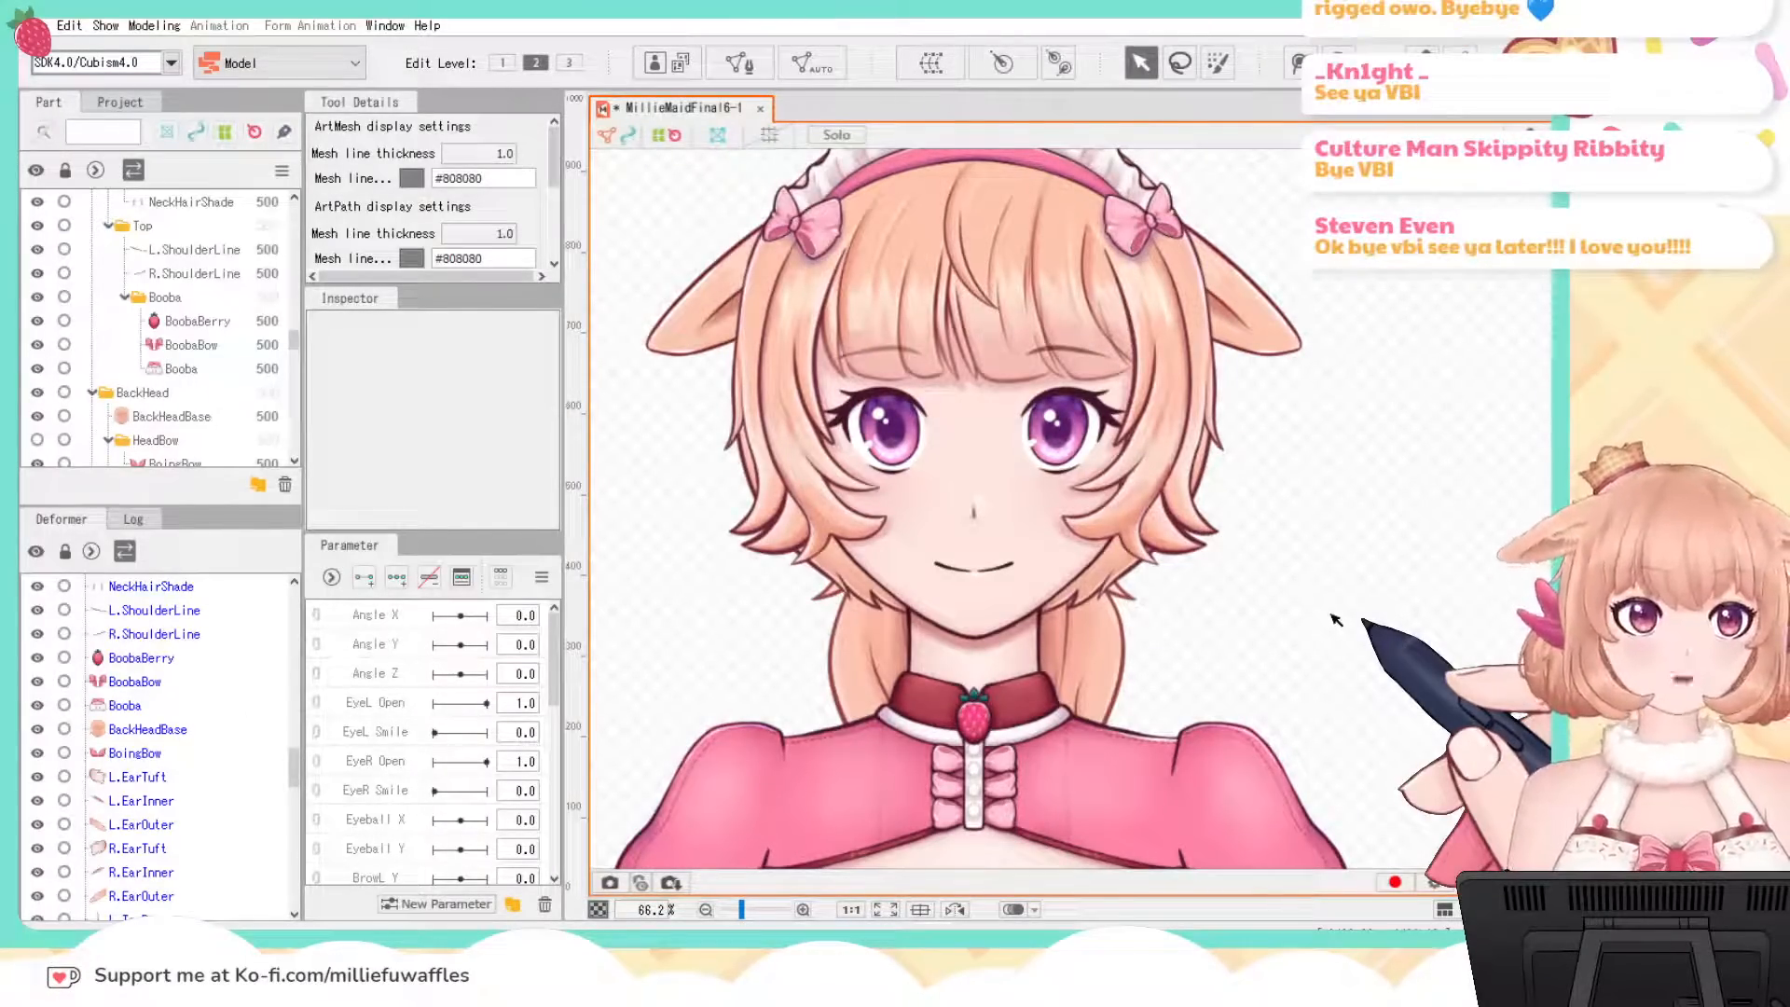
scroll(1335, 619, "down", 2)
left_click_drag(1369, 616, 1242, 300)
left_click_drag(1367, 665, 1387, 464)
scroll(1393, 471, "down", 2)
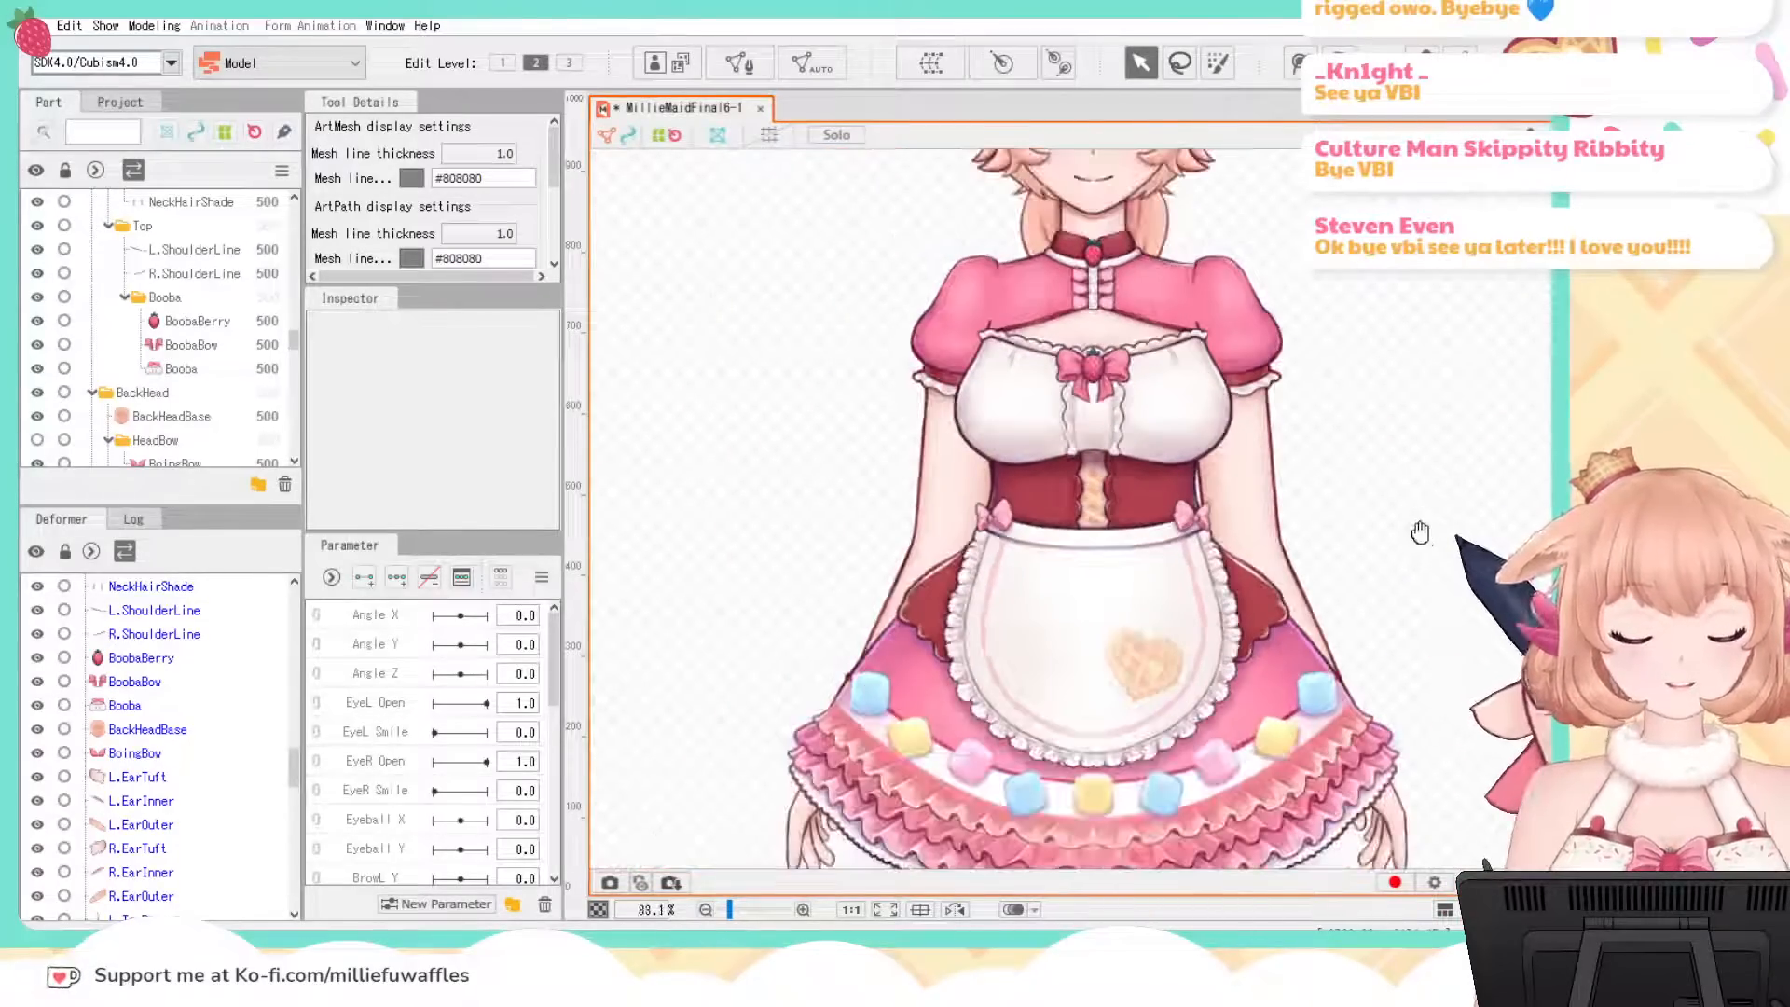
left_click_drag(1418, 531, 1365, 275)
scroll(1262, 559, "up", 2)
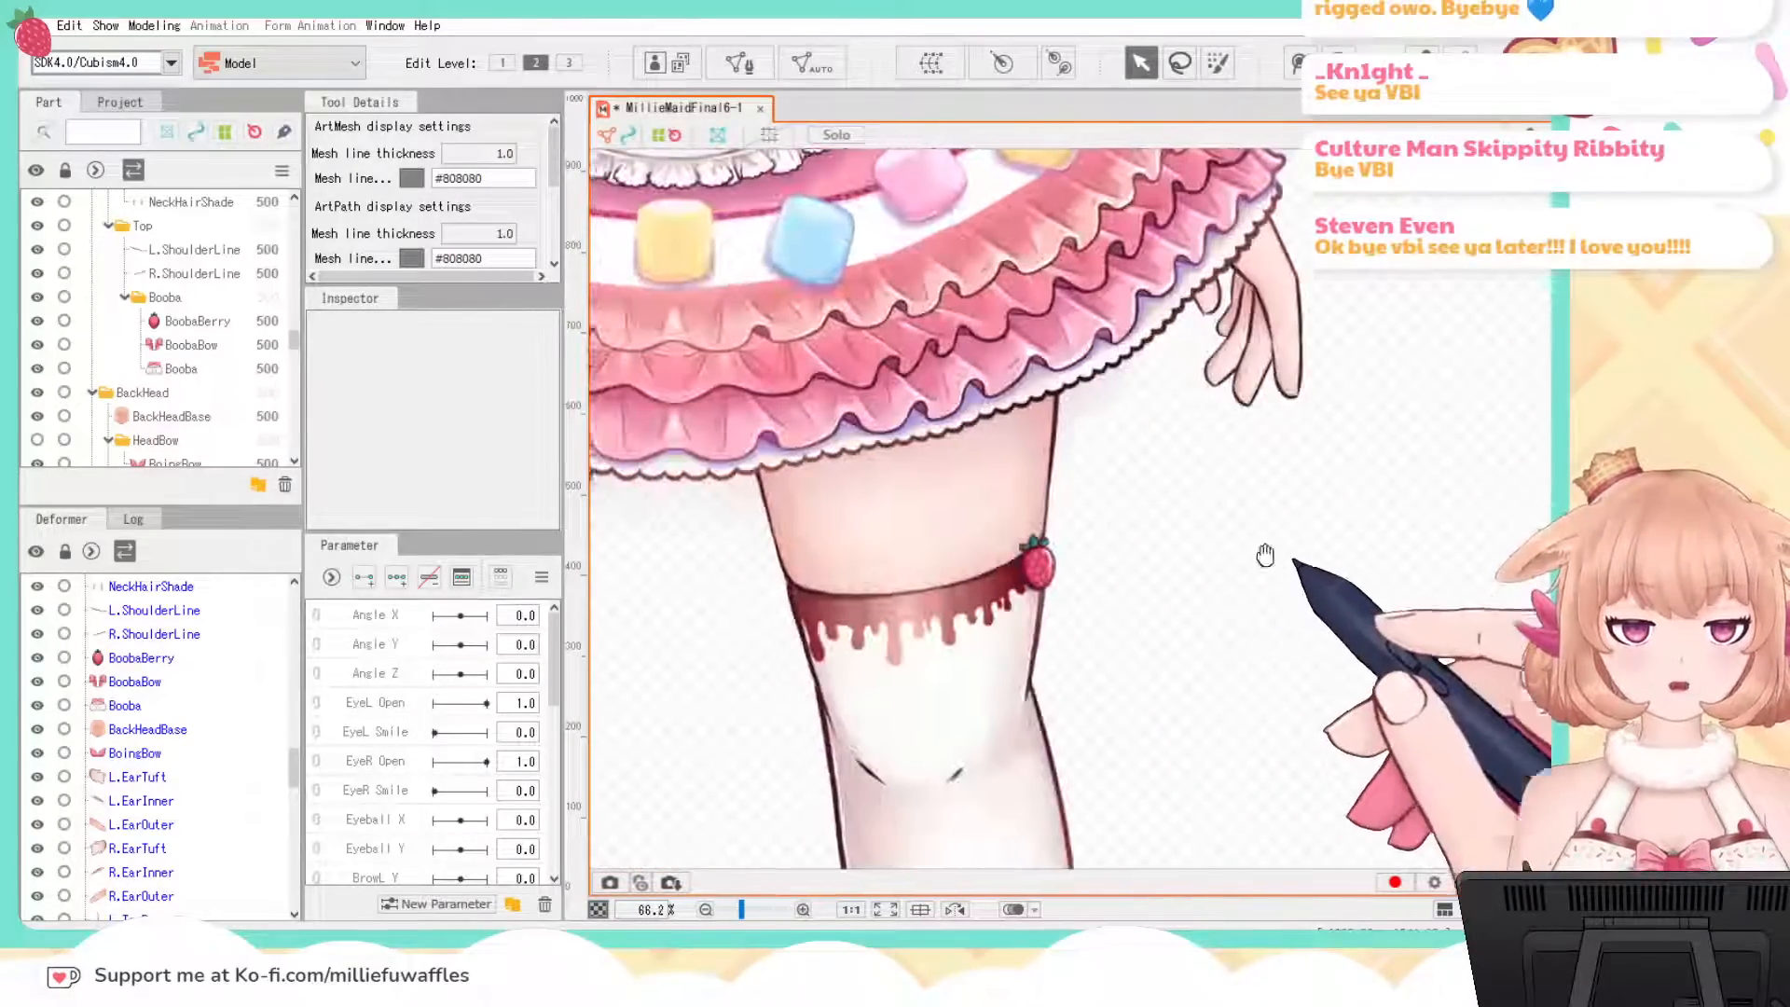
left_click(1013, 496)
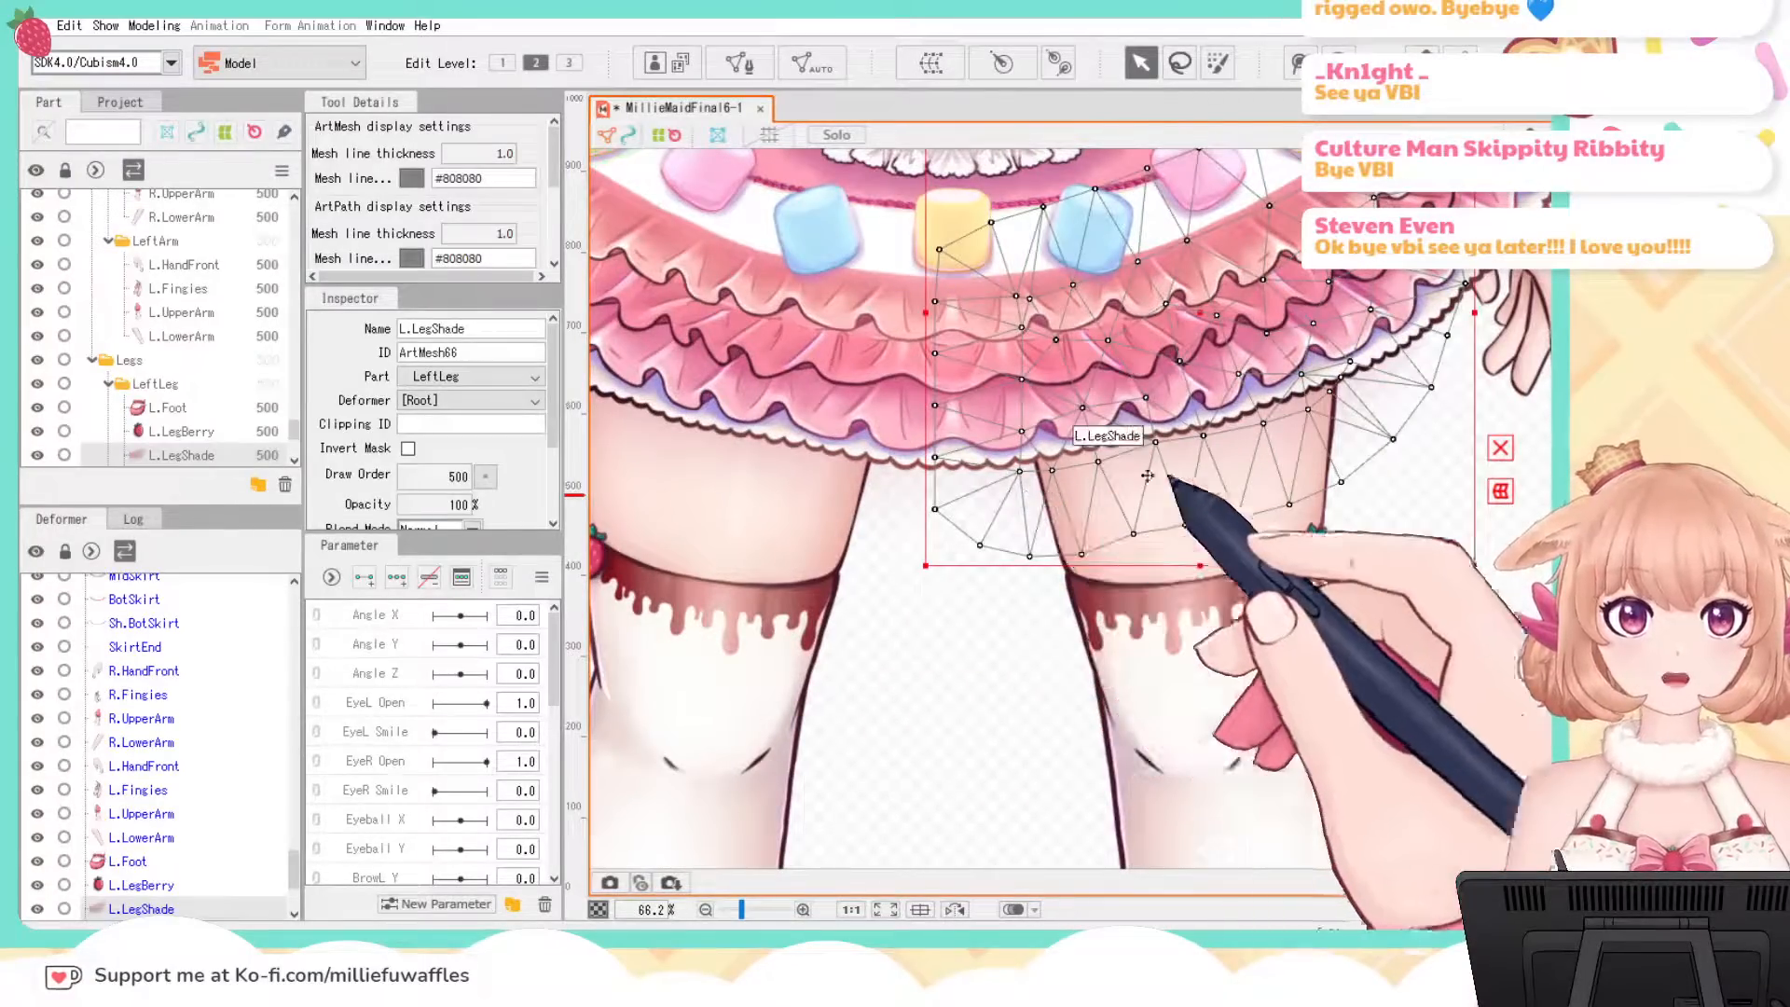
left_click_drag(1013, 491, 1013, 564)
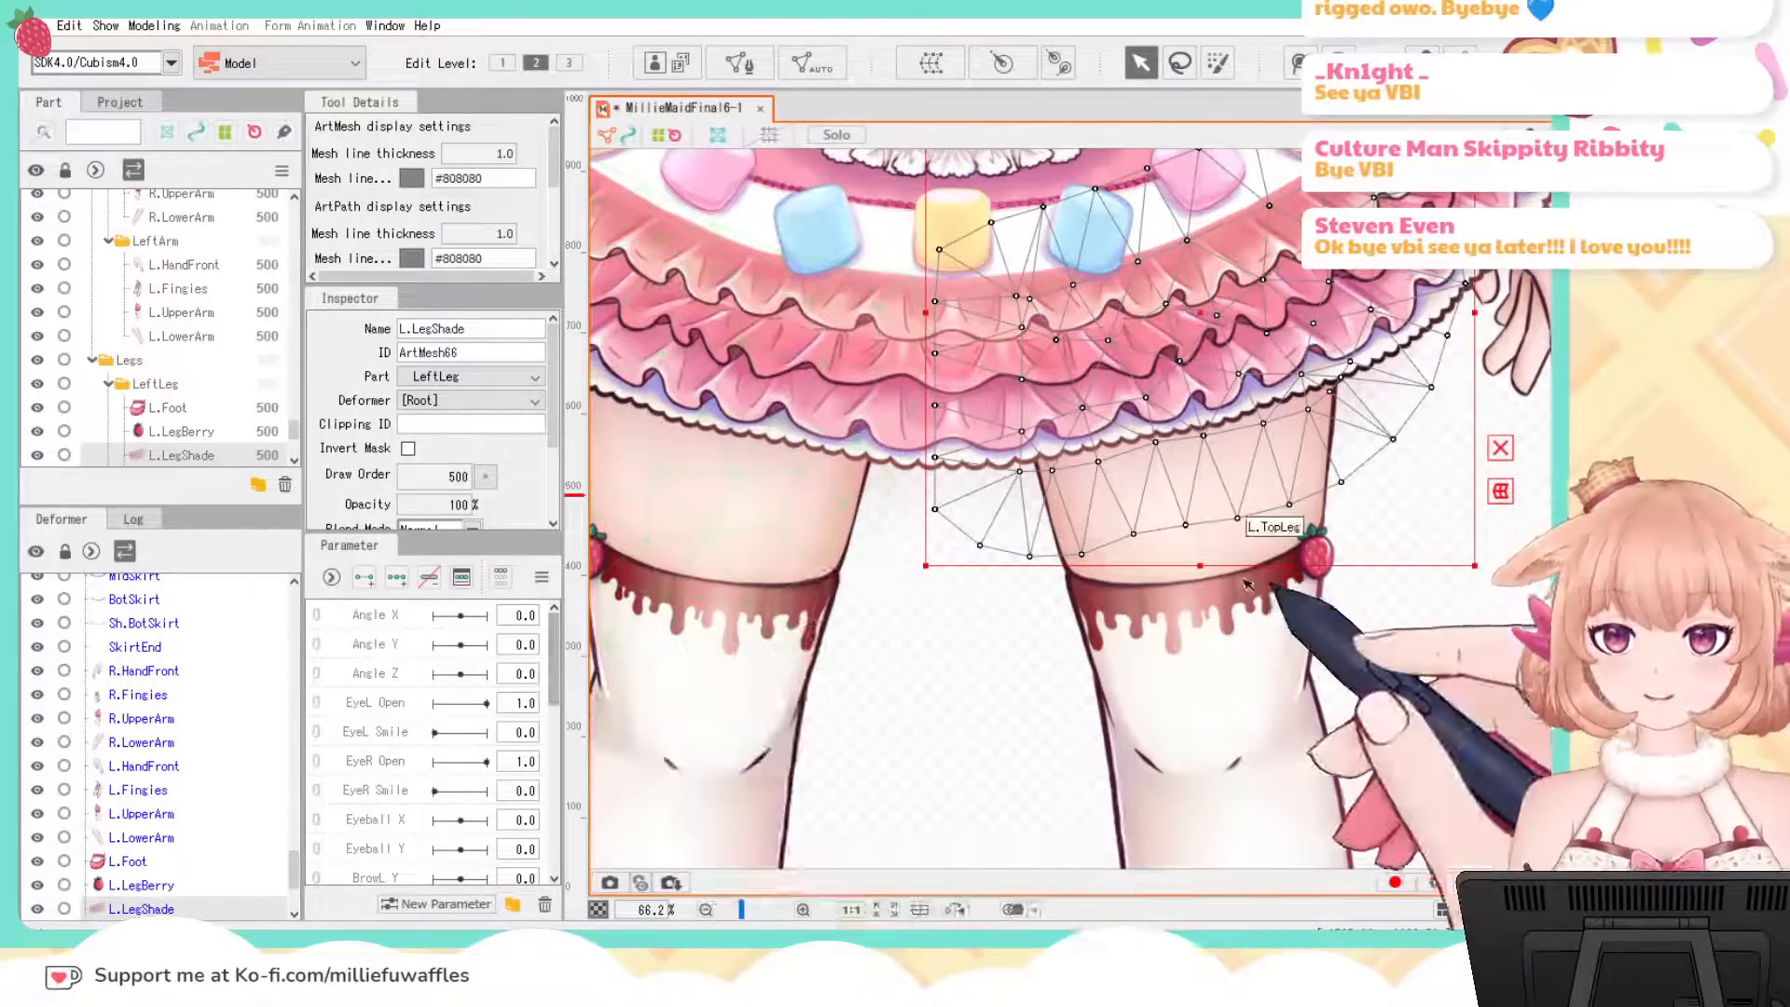
left_click(1495, 620)
Step: Clip the L.LegShade shadow to the thigh by copying L.TopLeg's ID ArtMesh67 into its clipping ID
left_click(1197, 548)
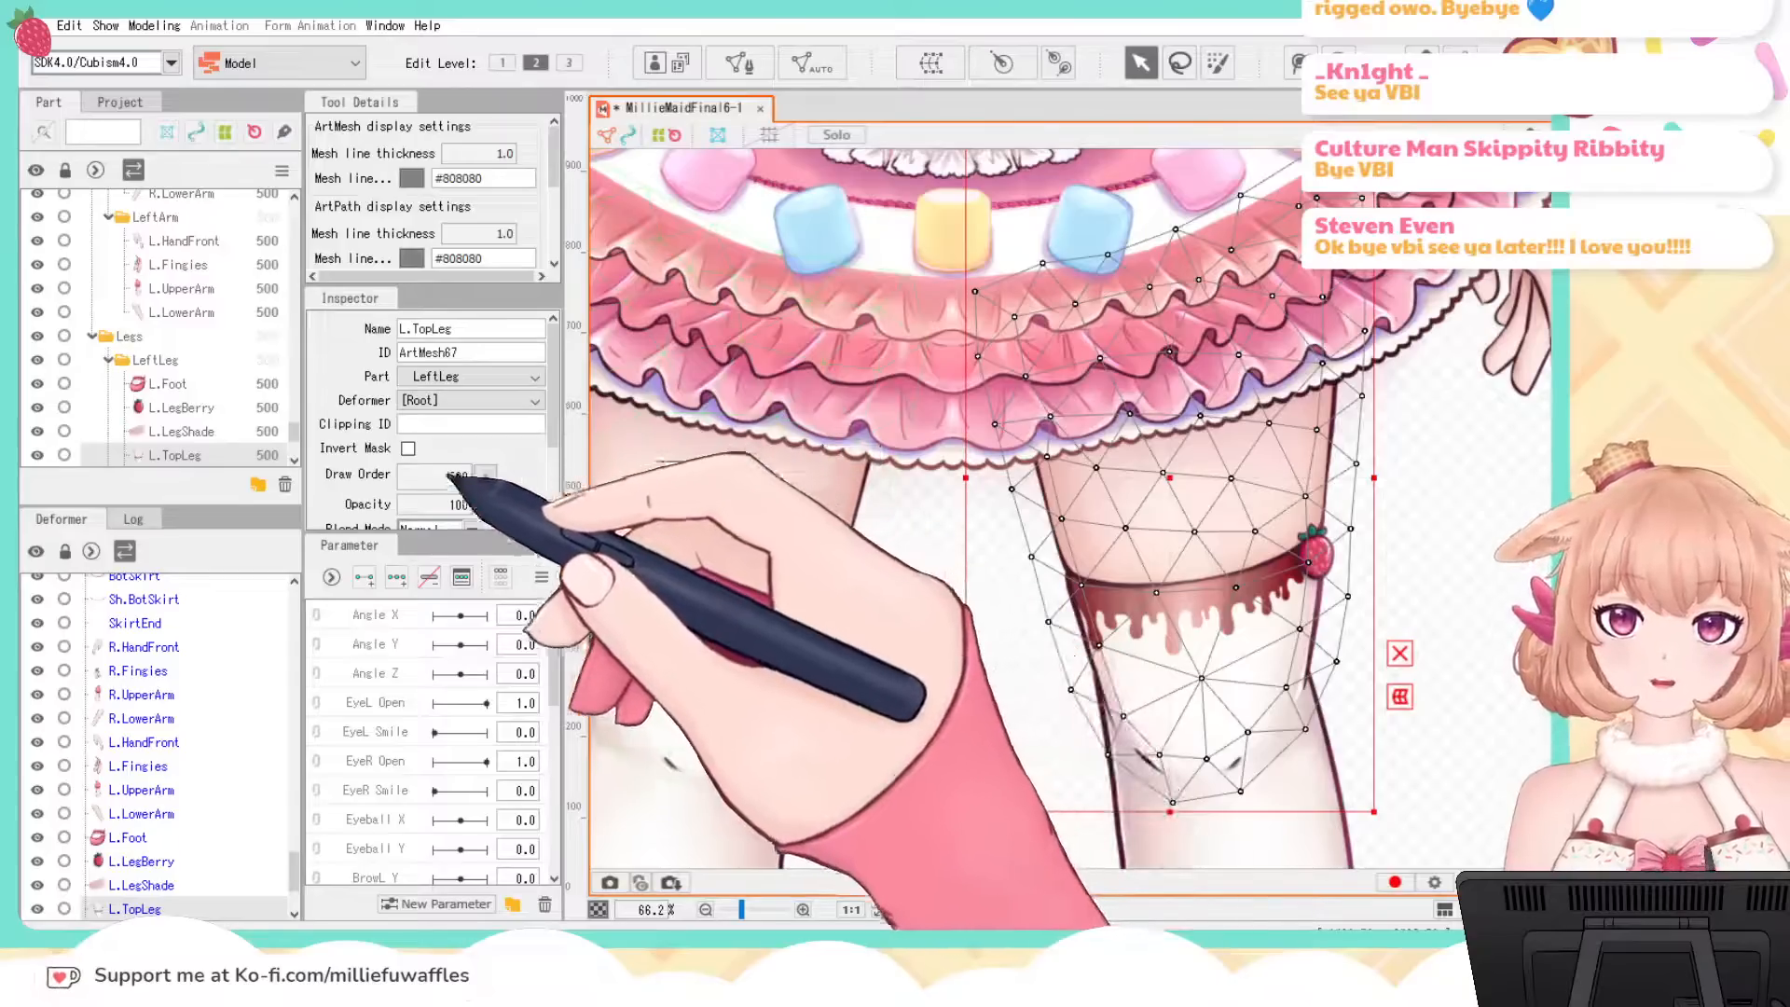
double_click(451, 352)
key("ctrl+c")
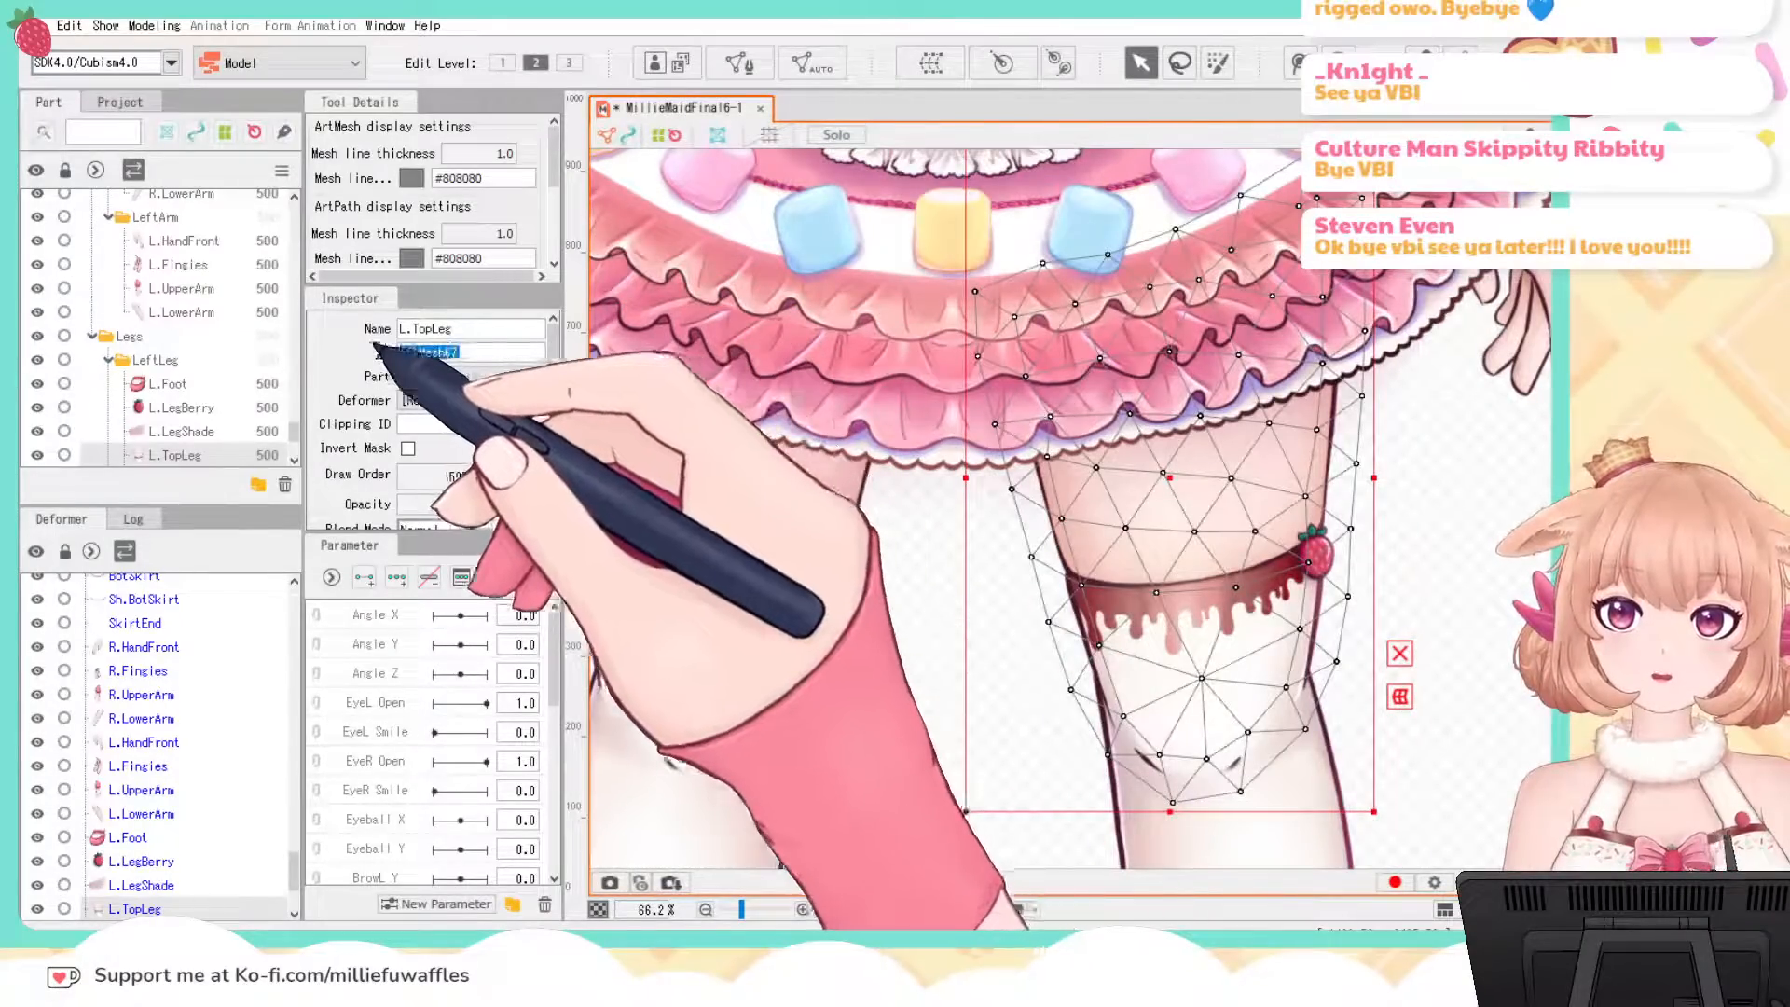
left_click(1013, 494)
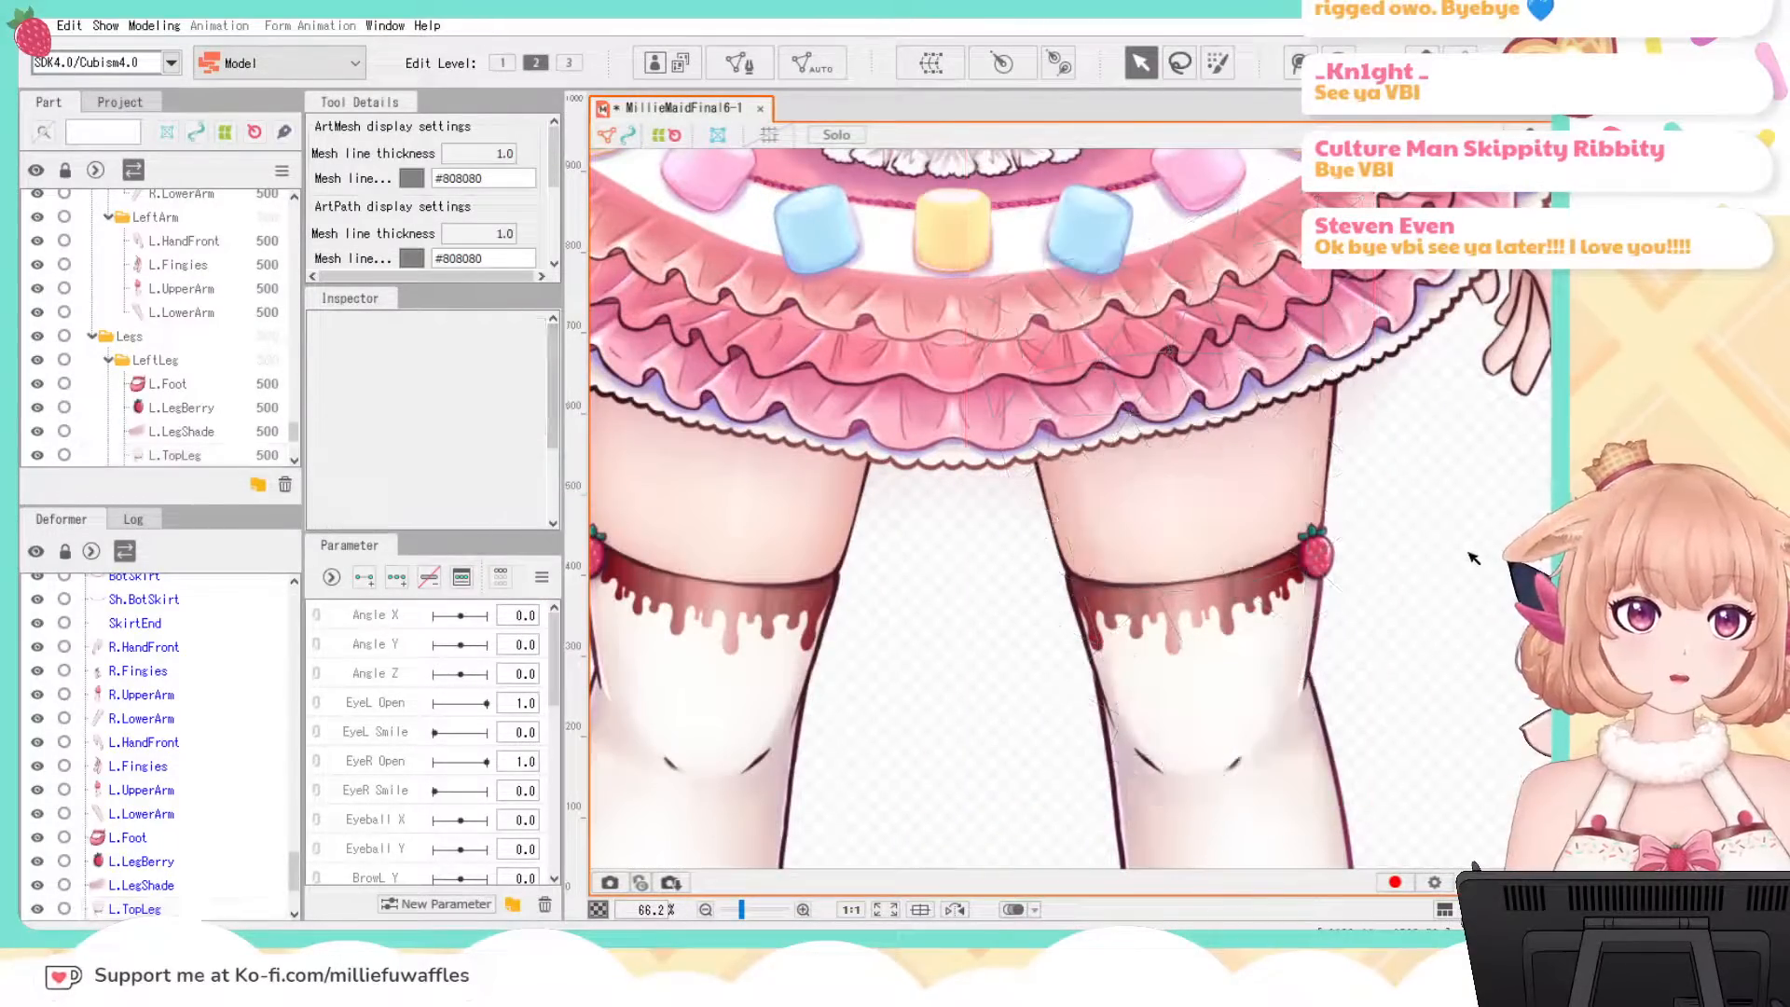
left_click(1013, 495)
left_click(440, 424)
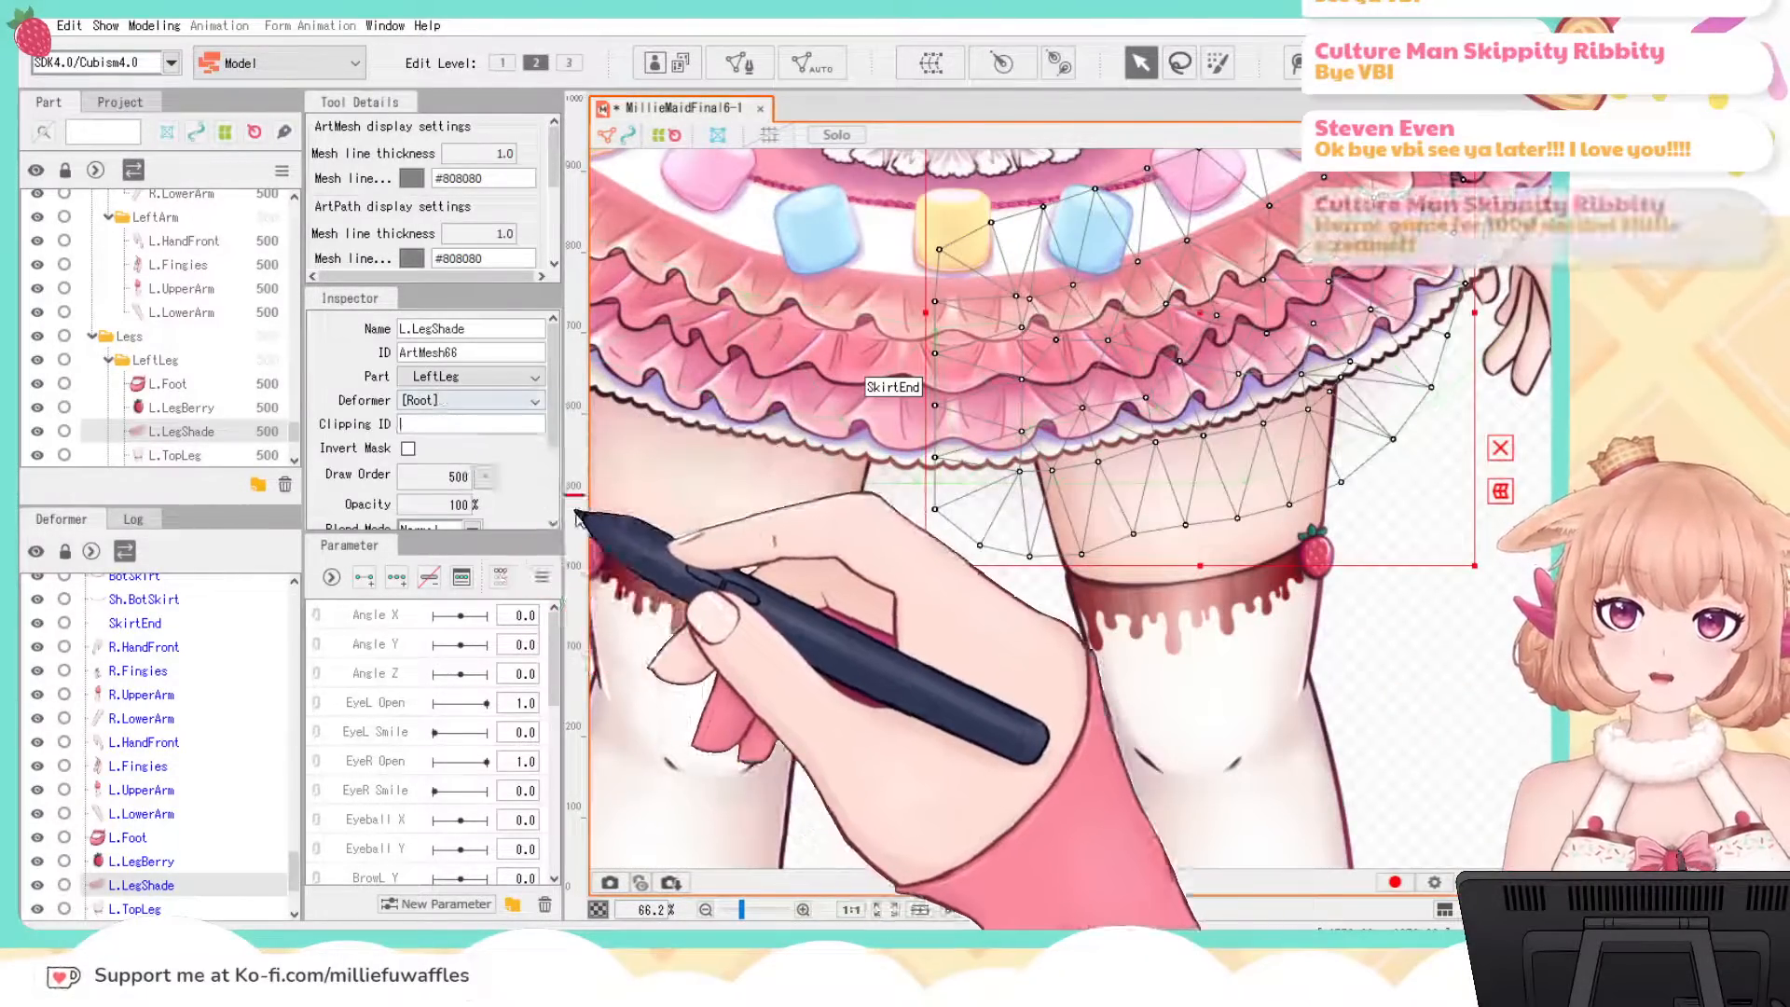
key("ctrl+v")
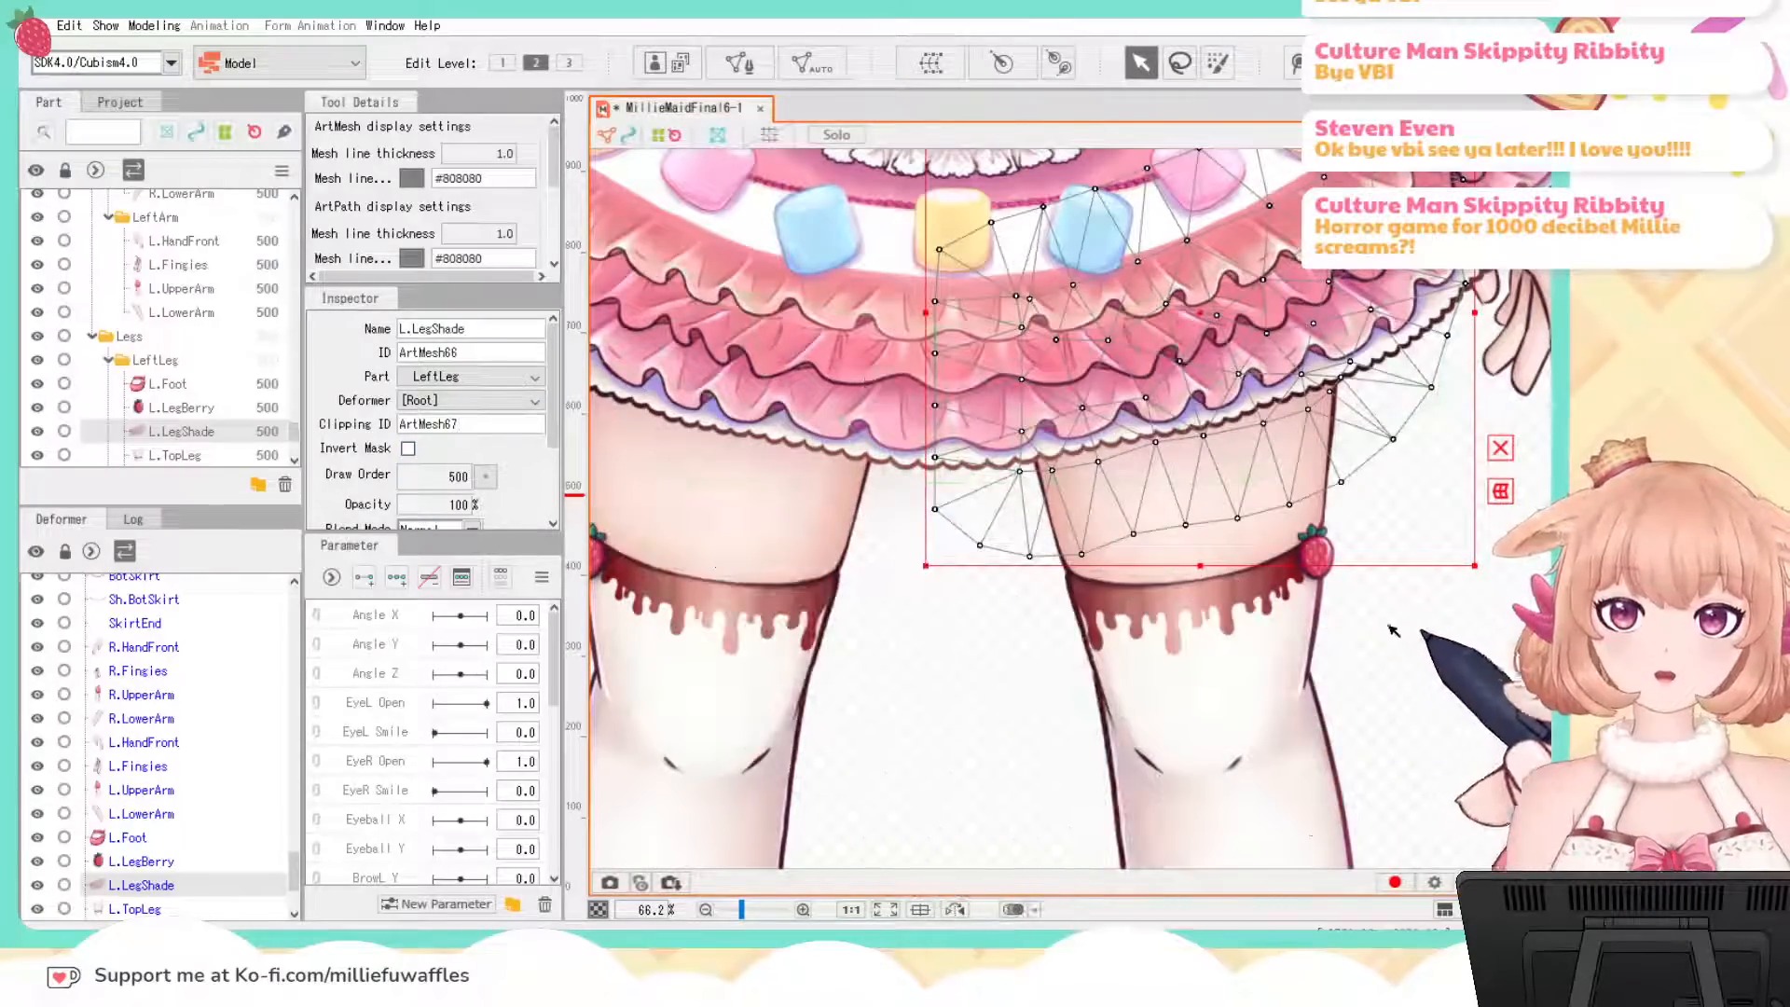
left_click(1392, 630)
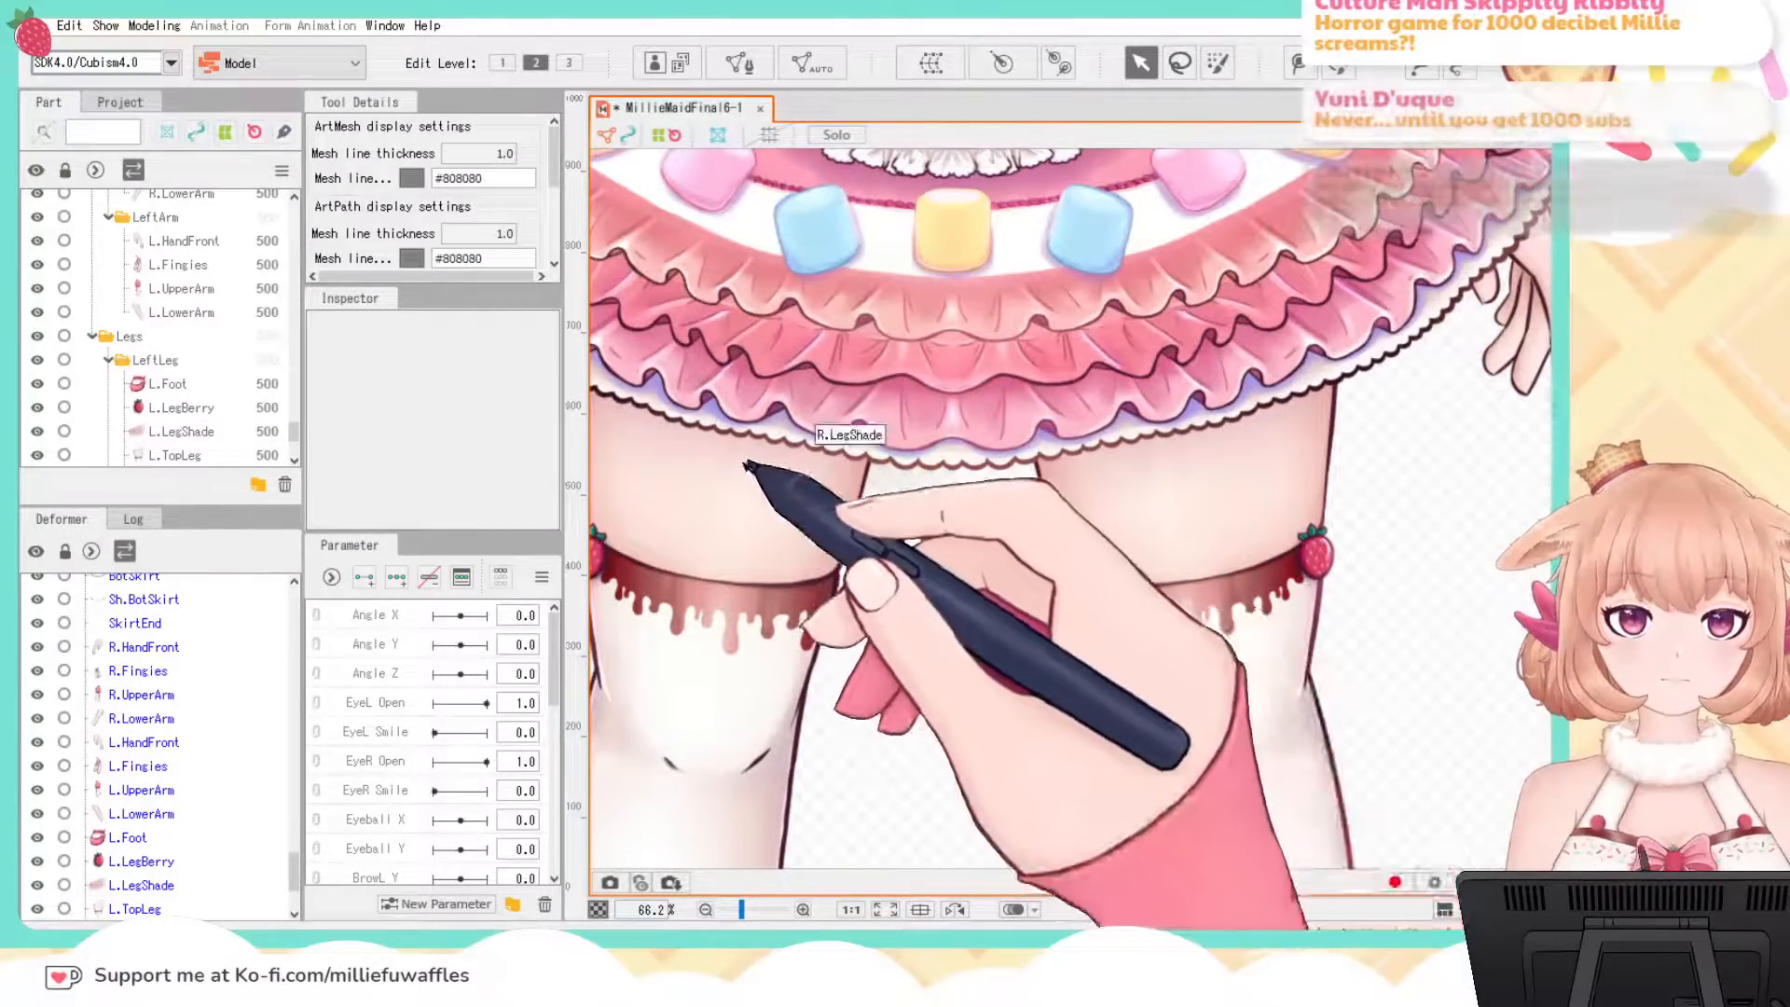
Step: Clip the R.LegShade shadow to its thigh by copying R.TopLeg's ID ArtMesh72 into its clipping ID
left_click(837, 548)
double_click(484, 353)
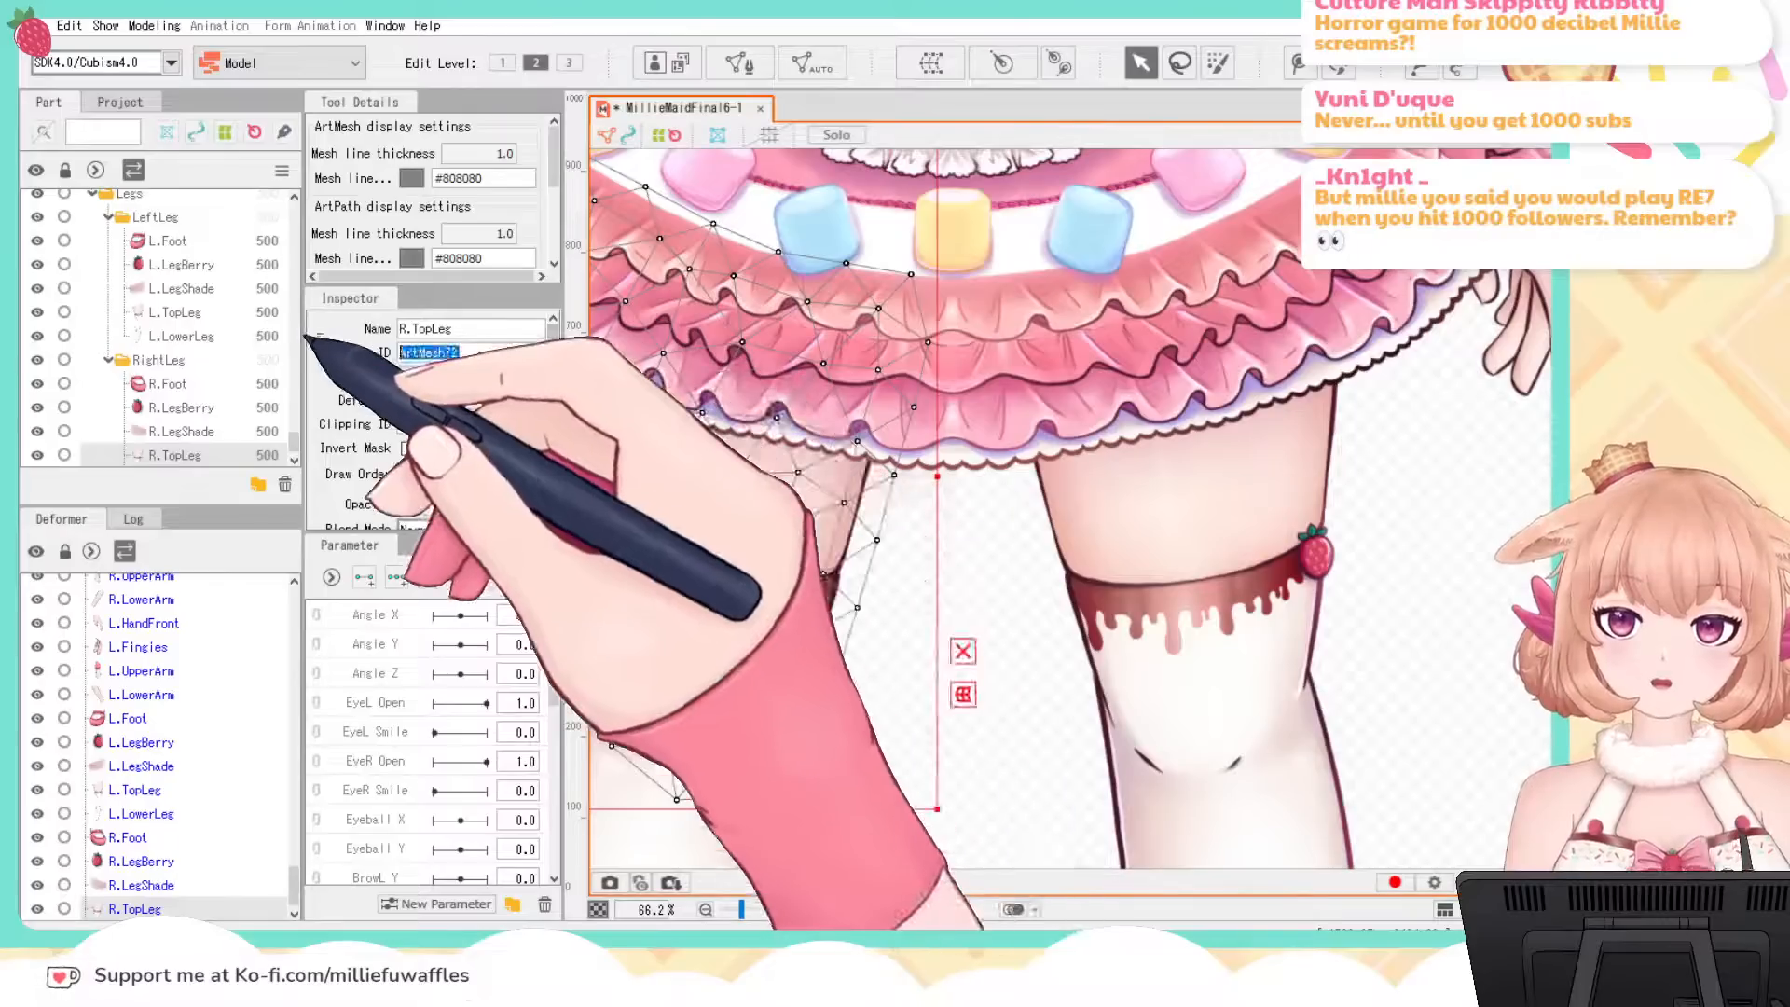
left_click(1031, 582)
left_click(470, 418)
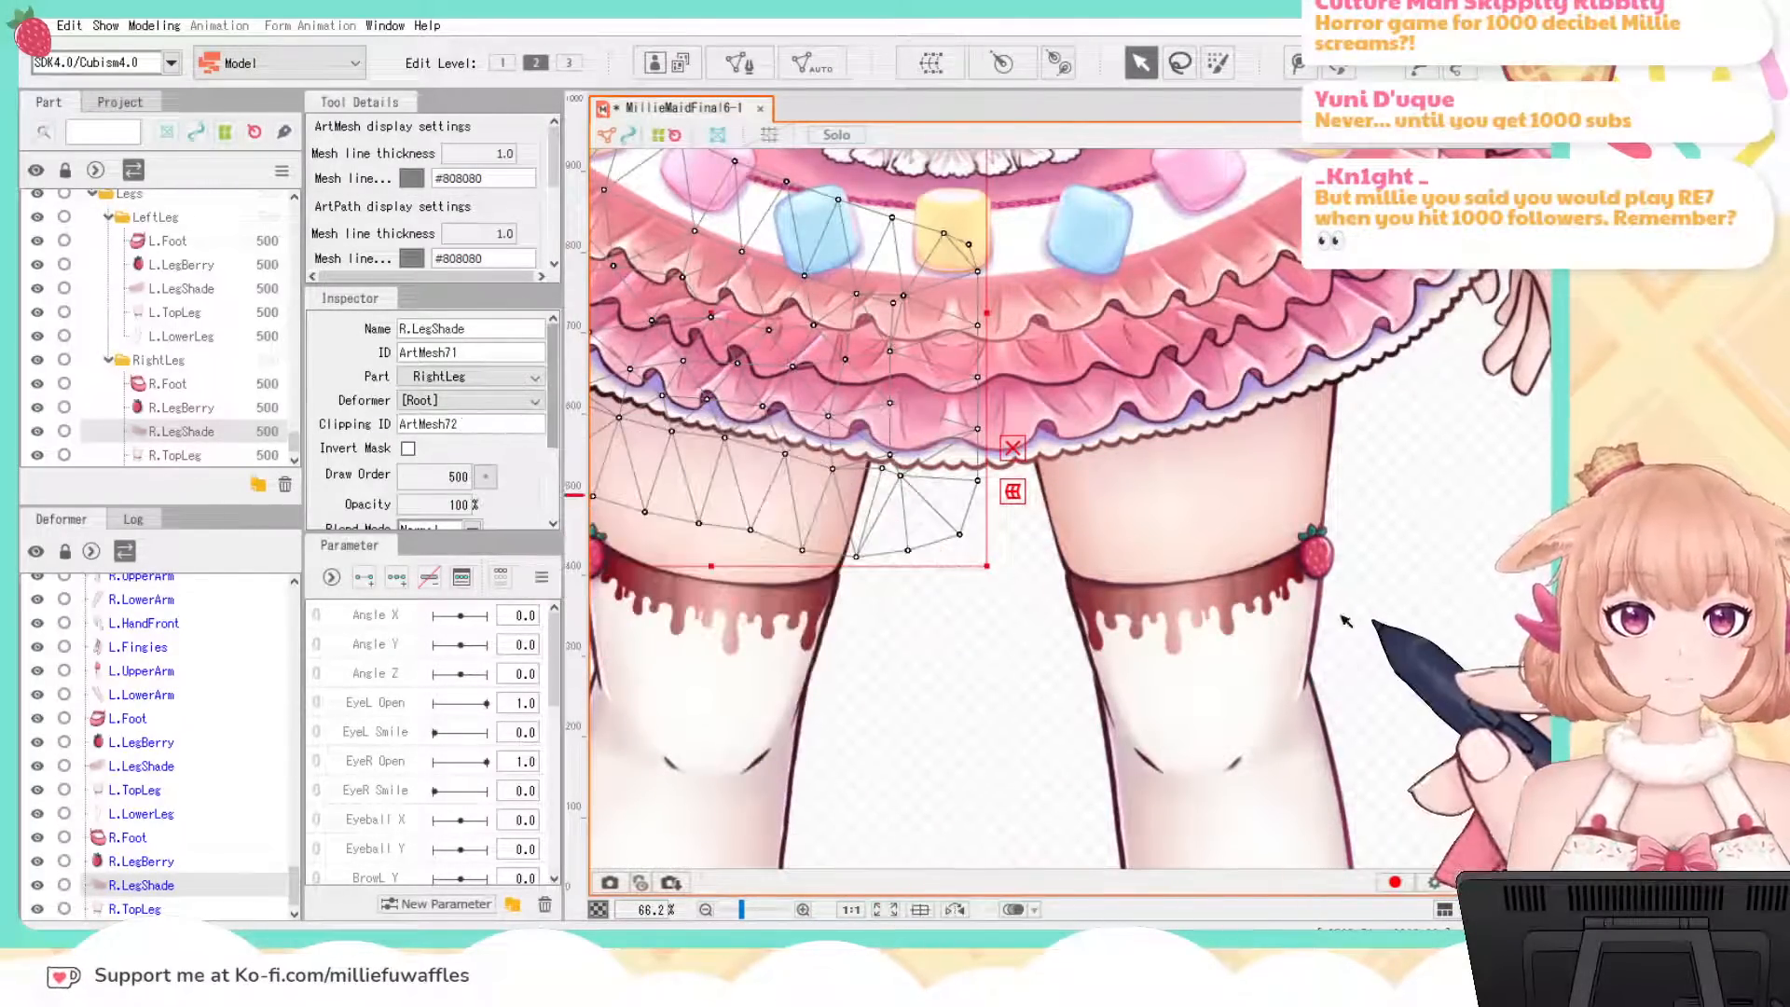
left_click(1412, 634)
Step: Inspect the legs and the Sh.BotSkirt shadow part at the hem of the skirt
scroll(1419, 618, "down", 3)
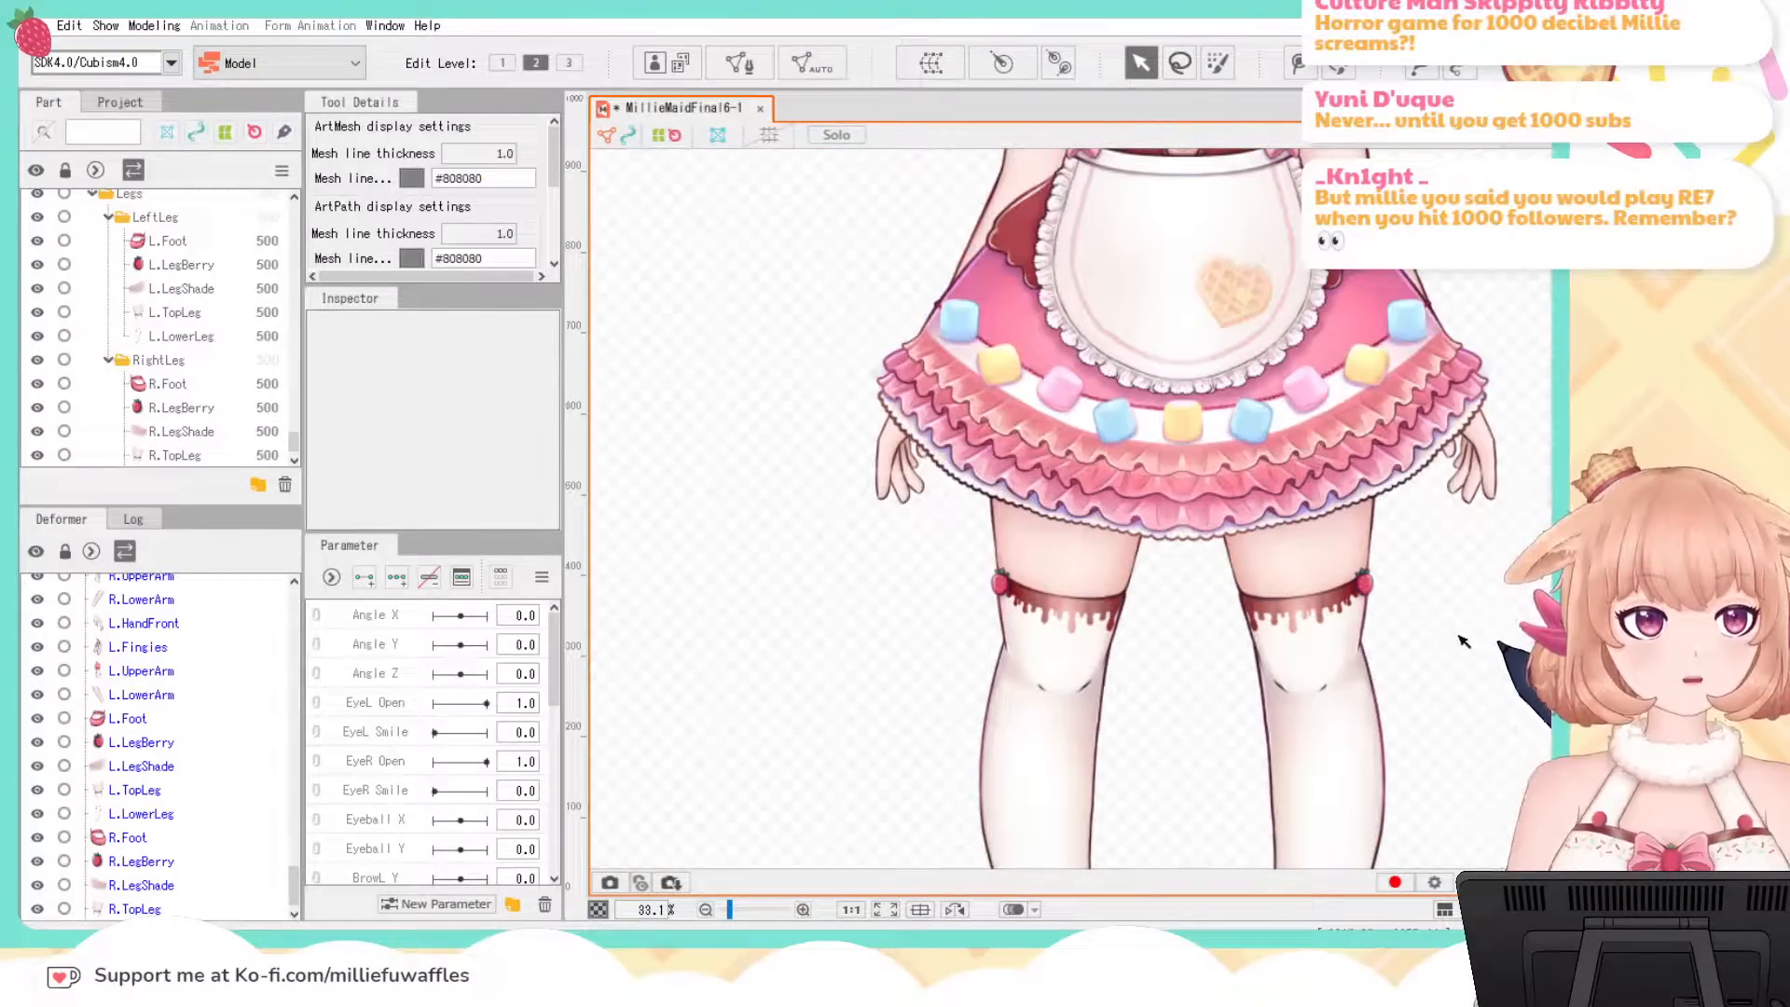
left_click_drag(1458, 637, 1348, 526)
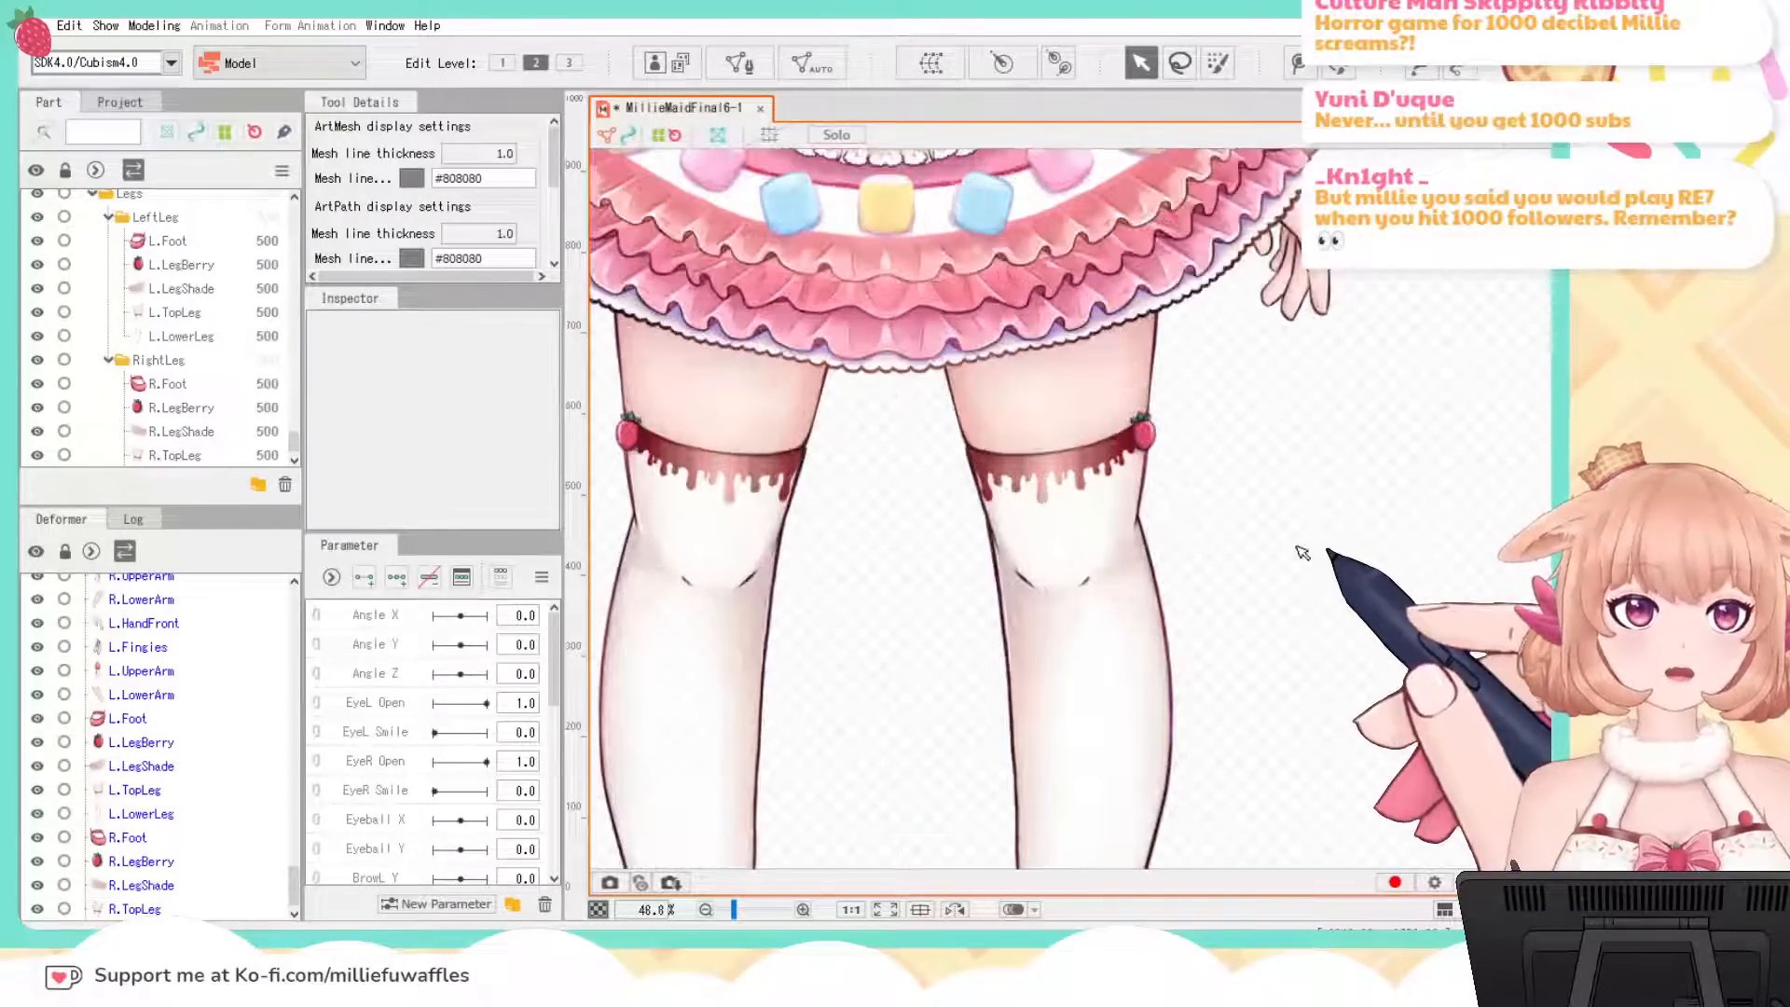
scroll(1240, 522, "up", 3)
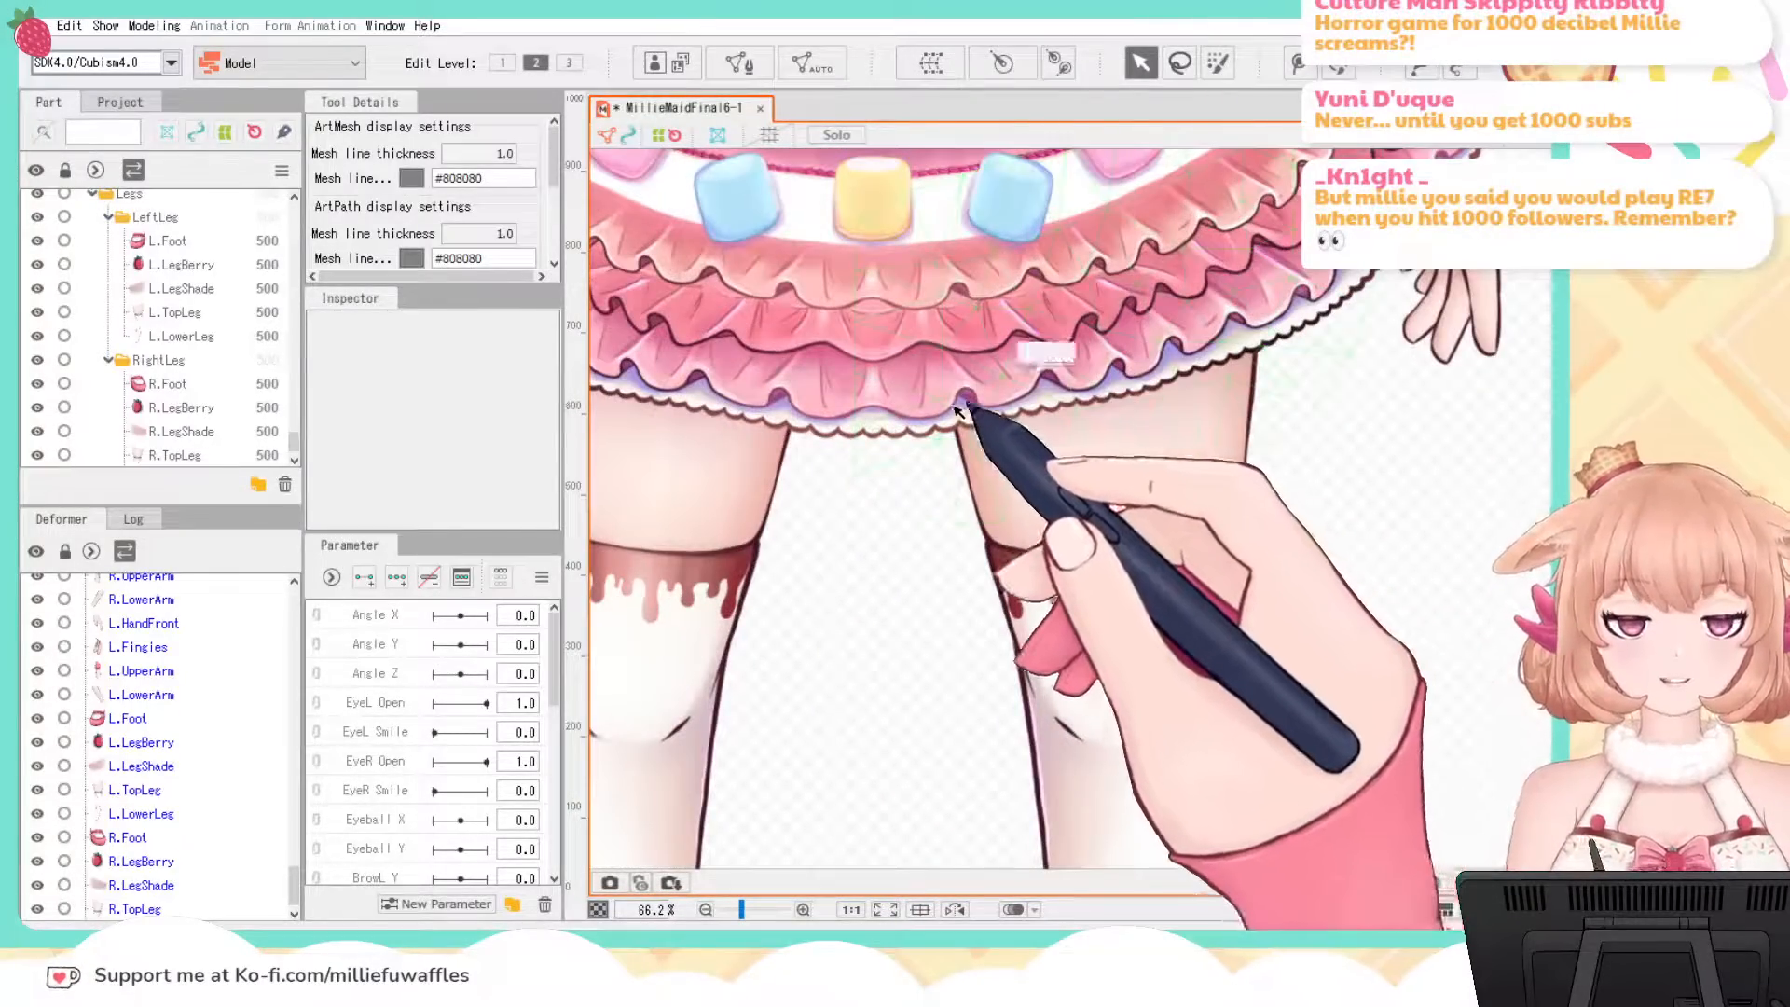
left_click(971, 416)
left_click_drag(939, 643, 1025, 758)
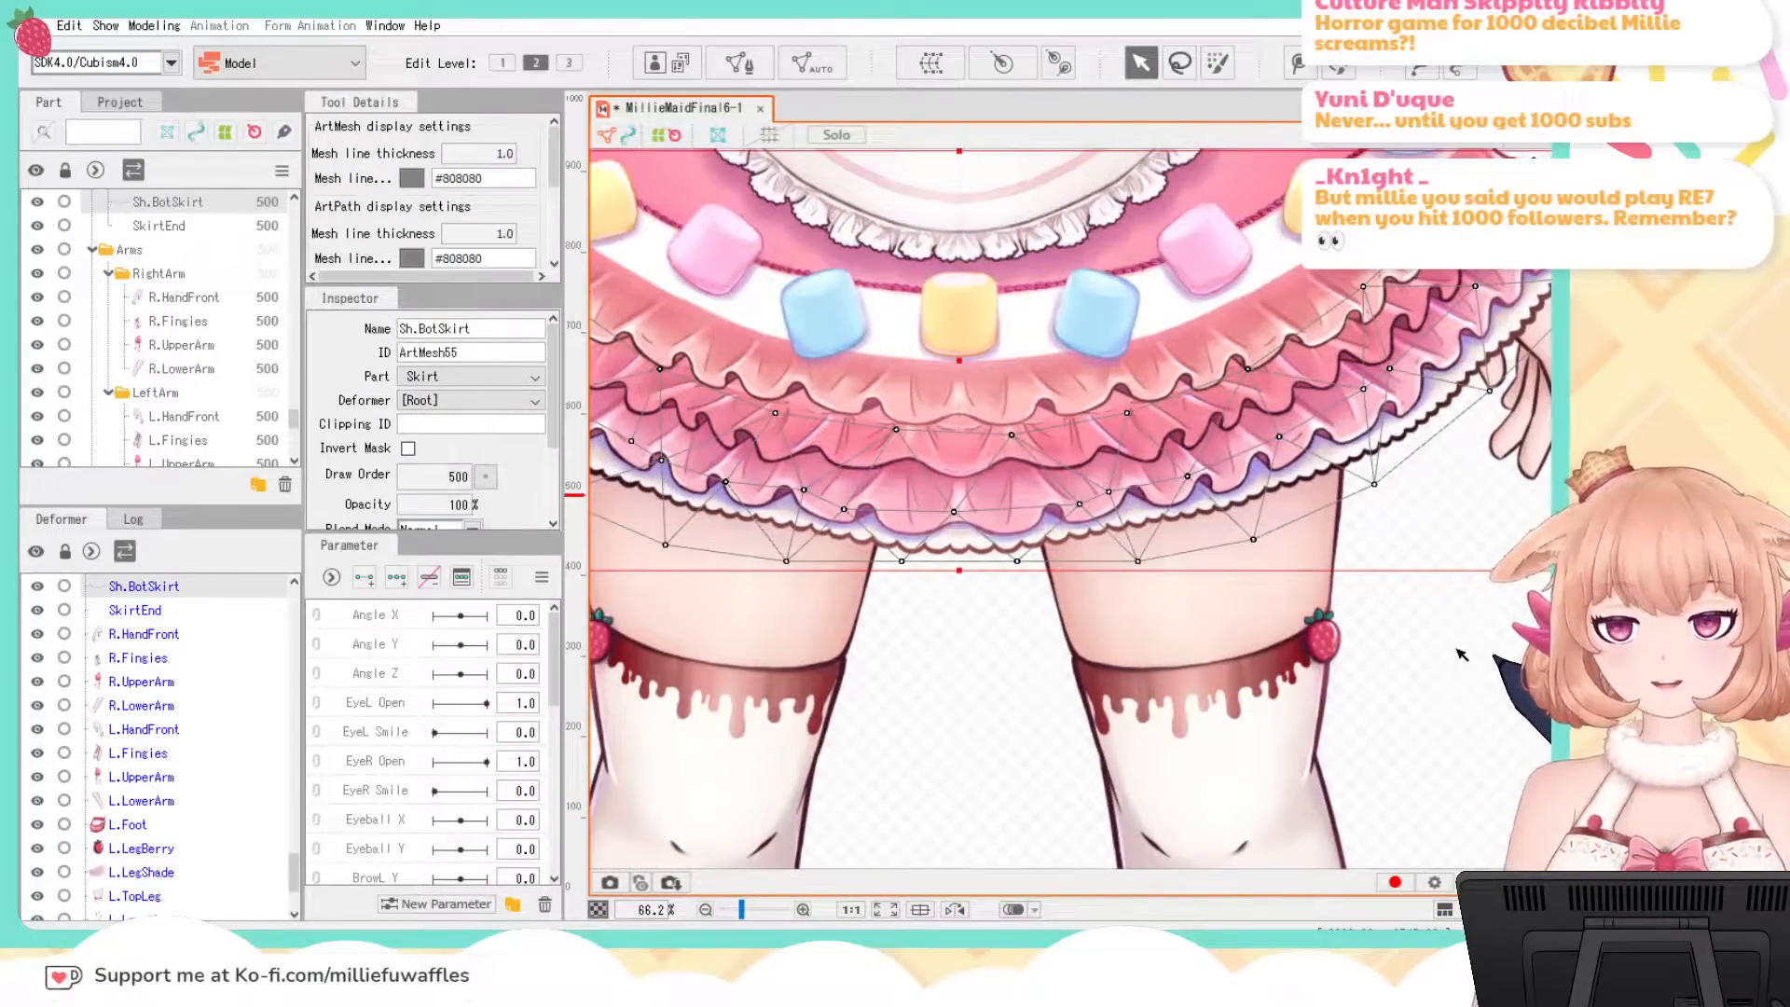
left_click(1372, 634)
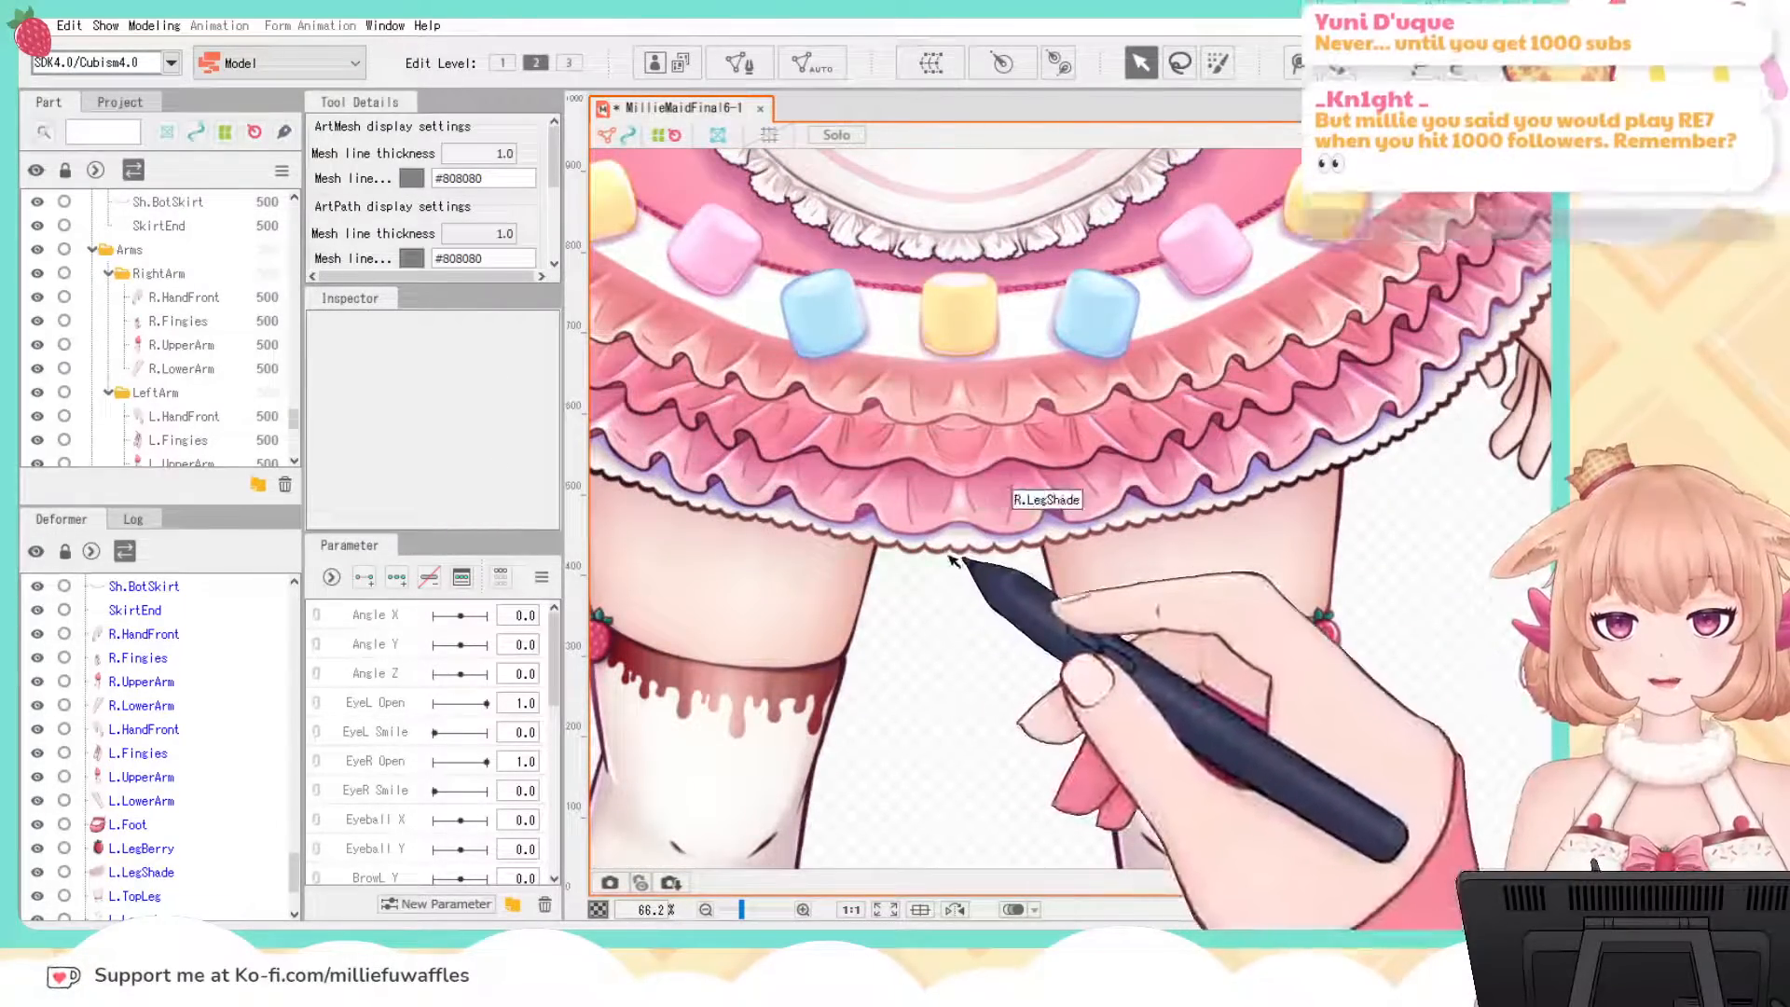
Step: Clip the Sh.BotSkirt shadow to the skirt's lace hem by copying the ID SkirtEnd into its clipping ID
left_click(985, 548)
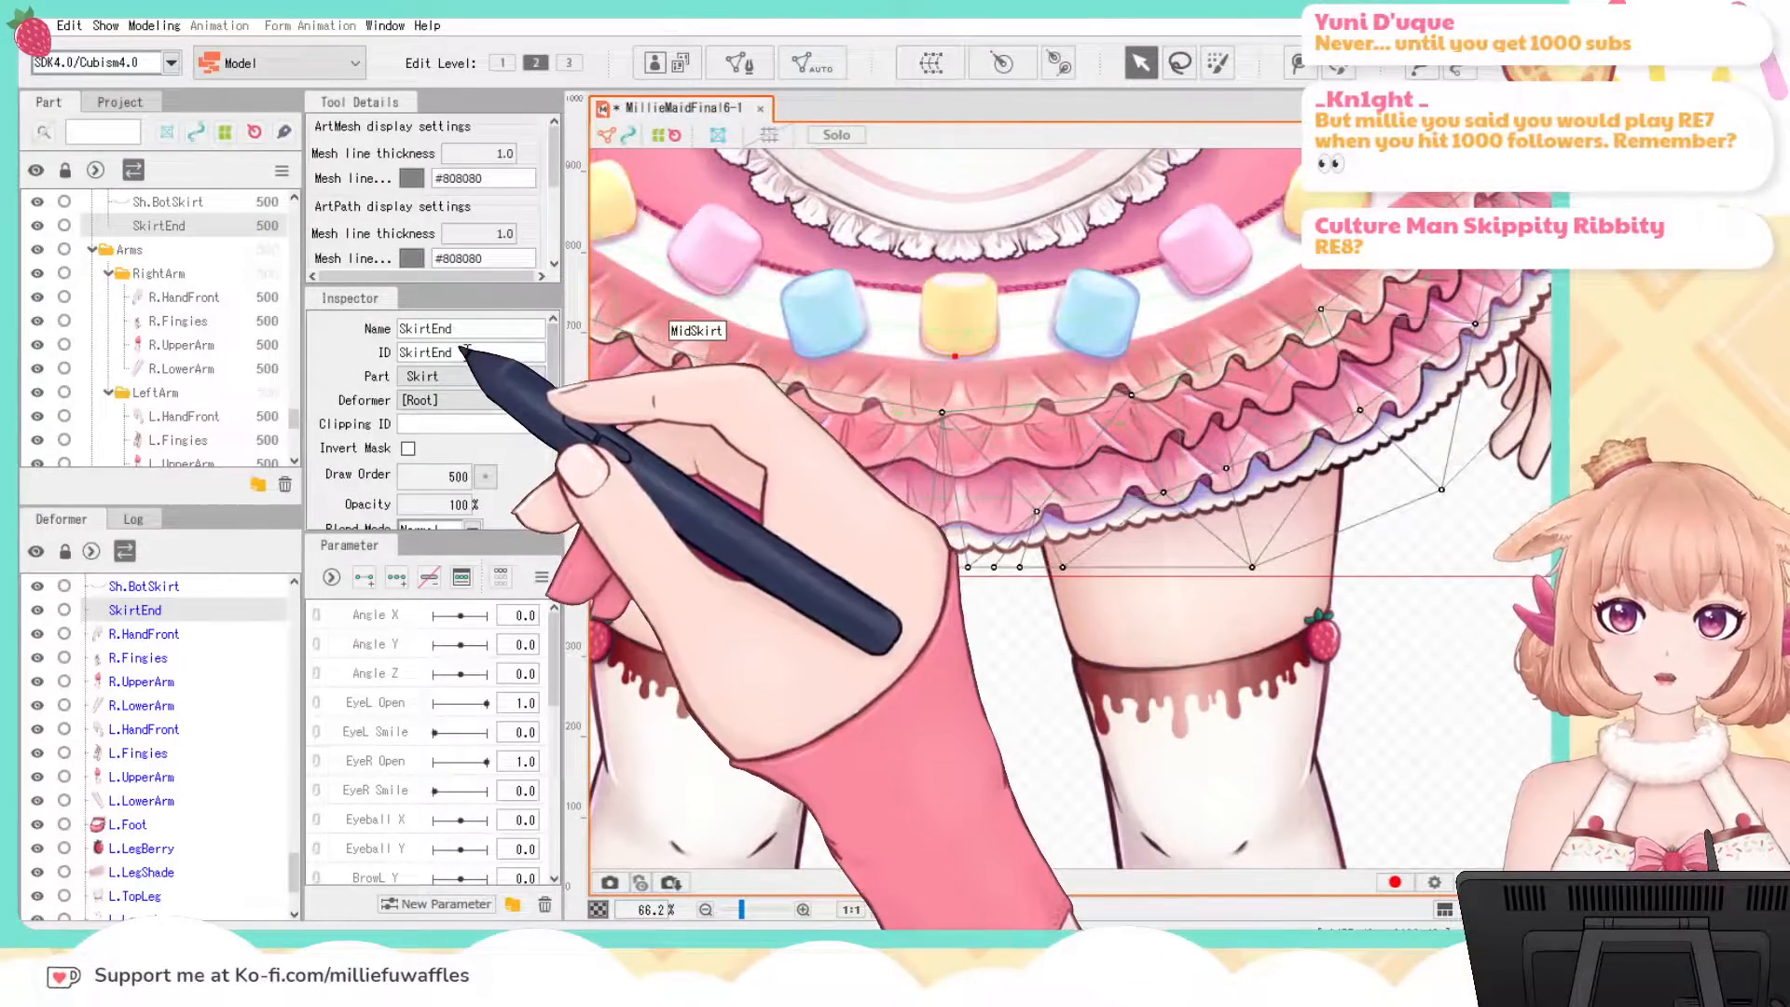
left_click_drag(467, 352, 357, 324)
key("ctrl+c")
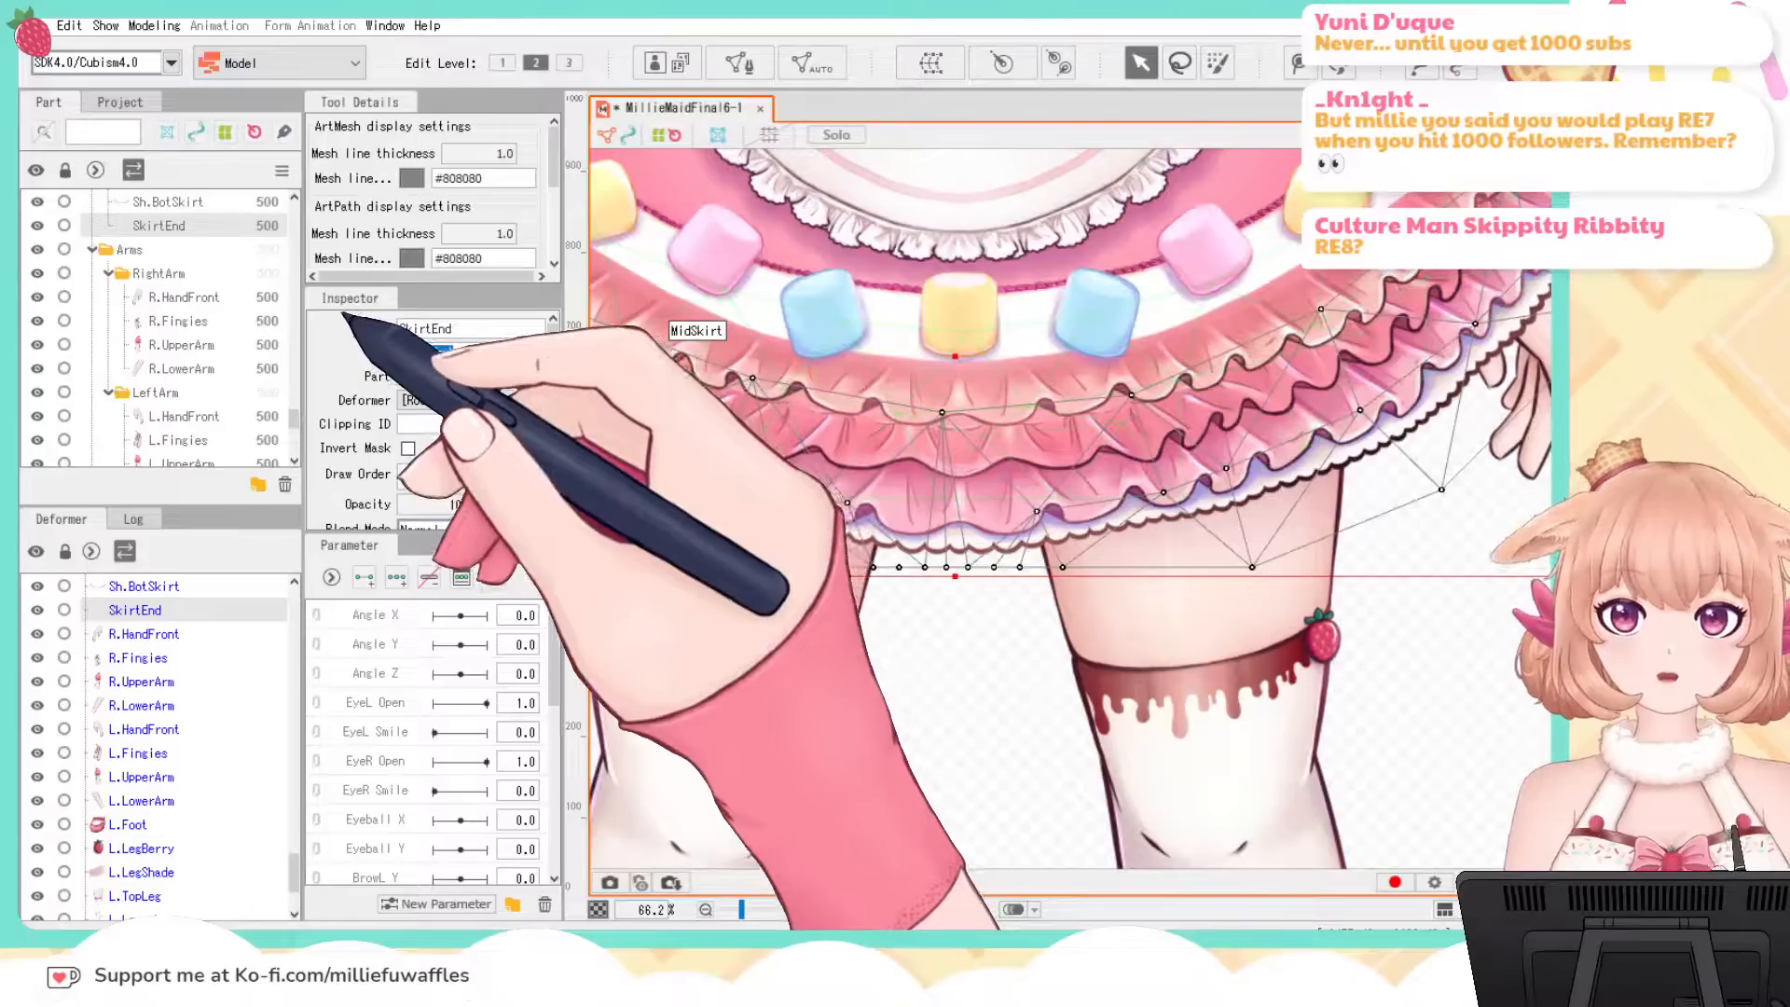
left_click(1006, 675)
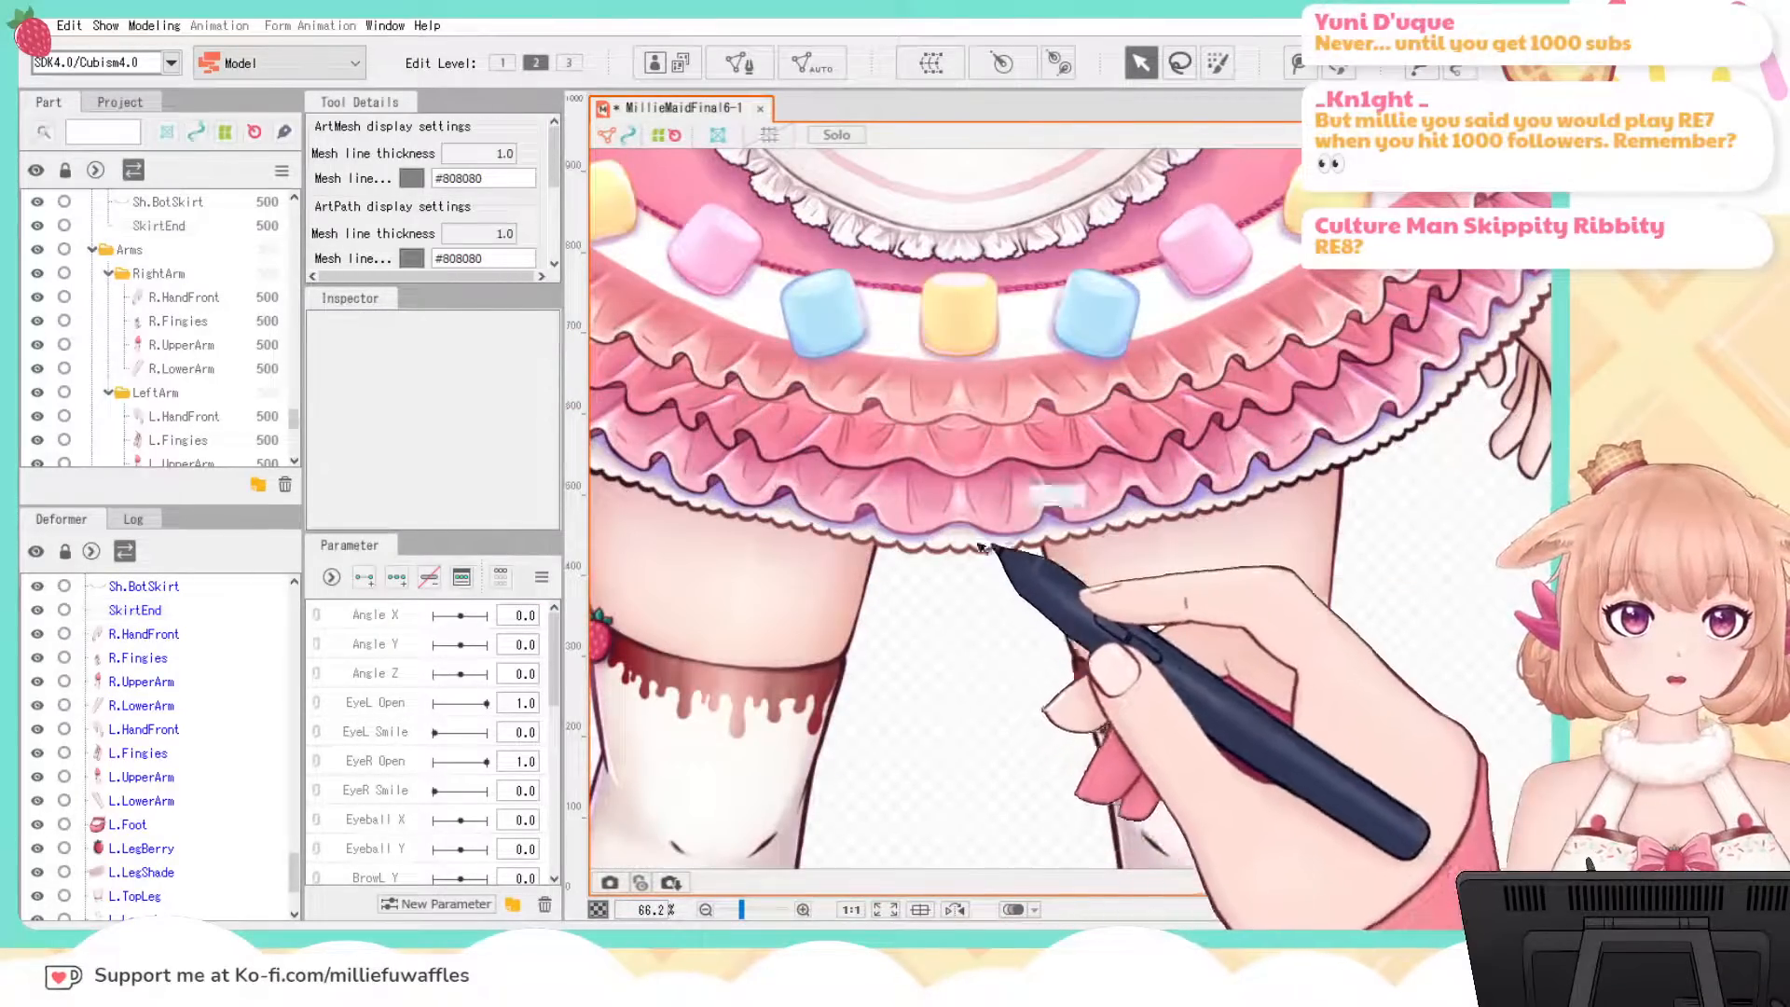
left_click(1030, 543)
left_click(470, 423)
key("ctrl+v")
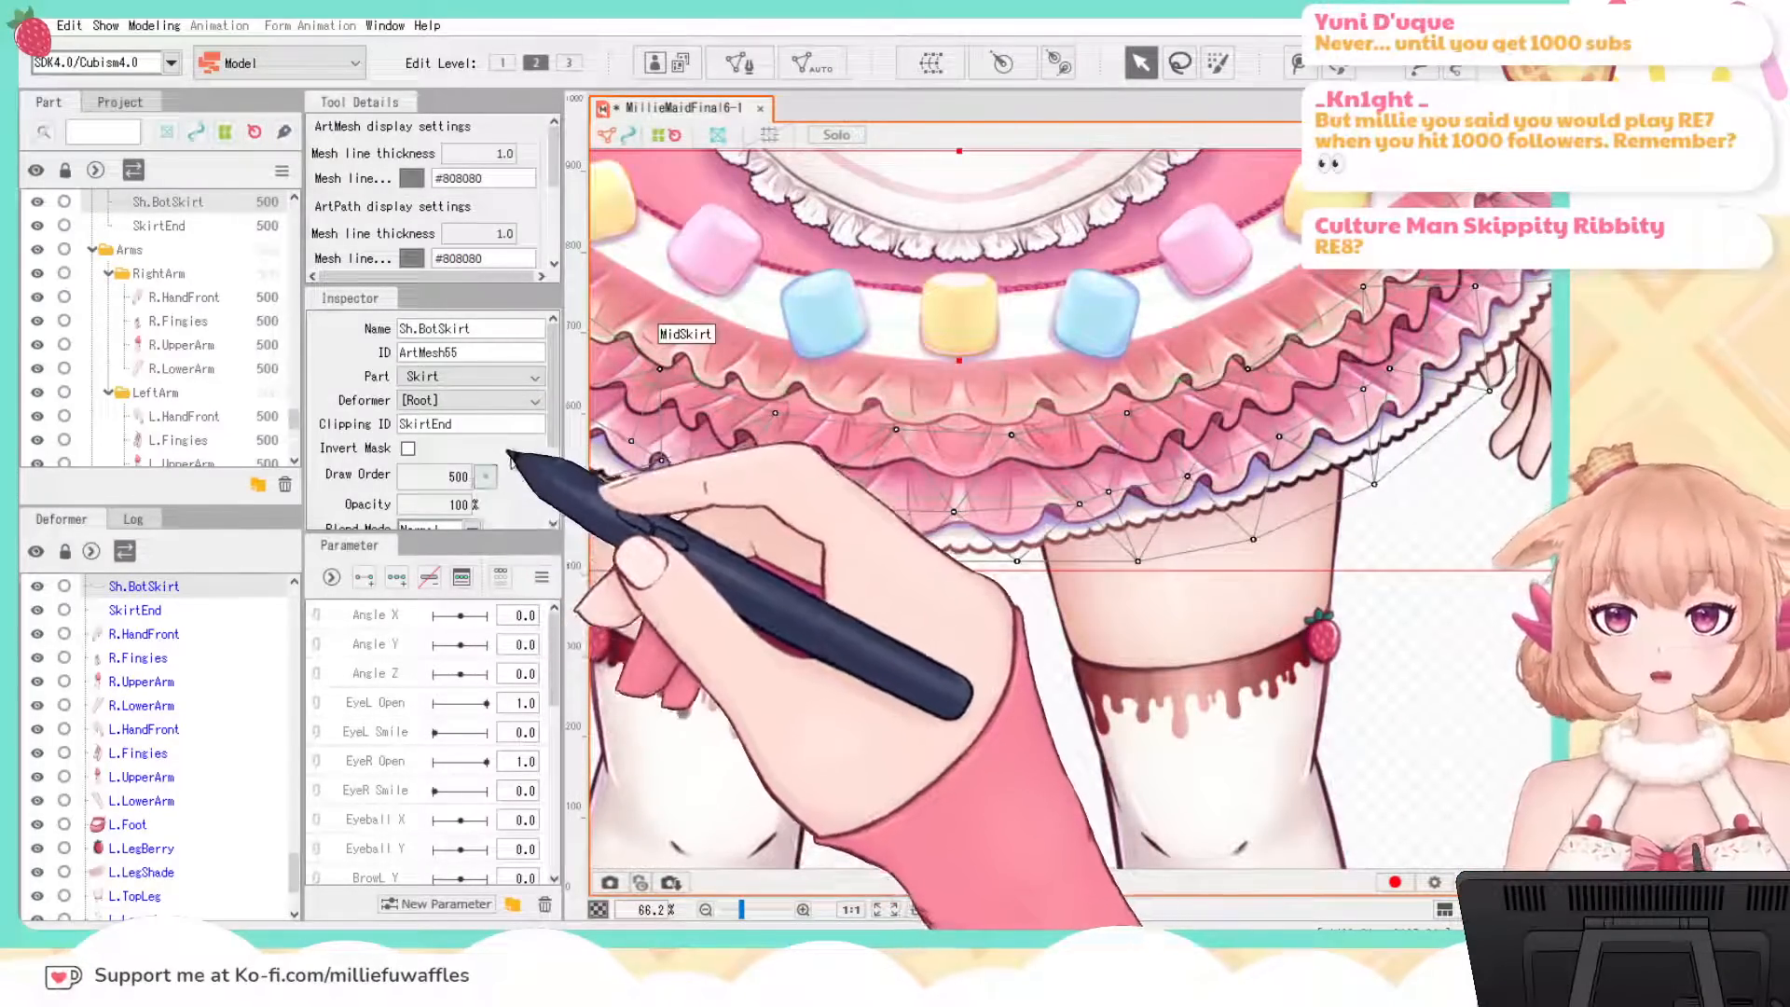
Step: Set the Sh.BotSkirt shadow's blend mode to Multiply and its opacity to 70%
scroll(485, 447, "down", 2)
left_click(460, 442)
left_click(424, 496)
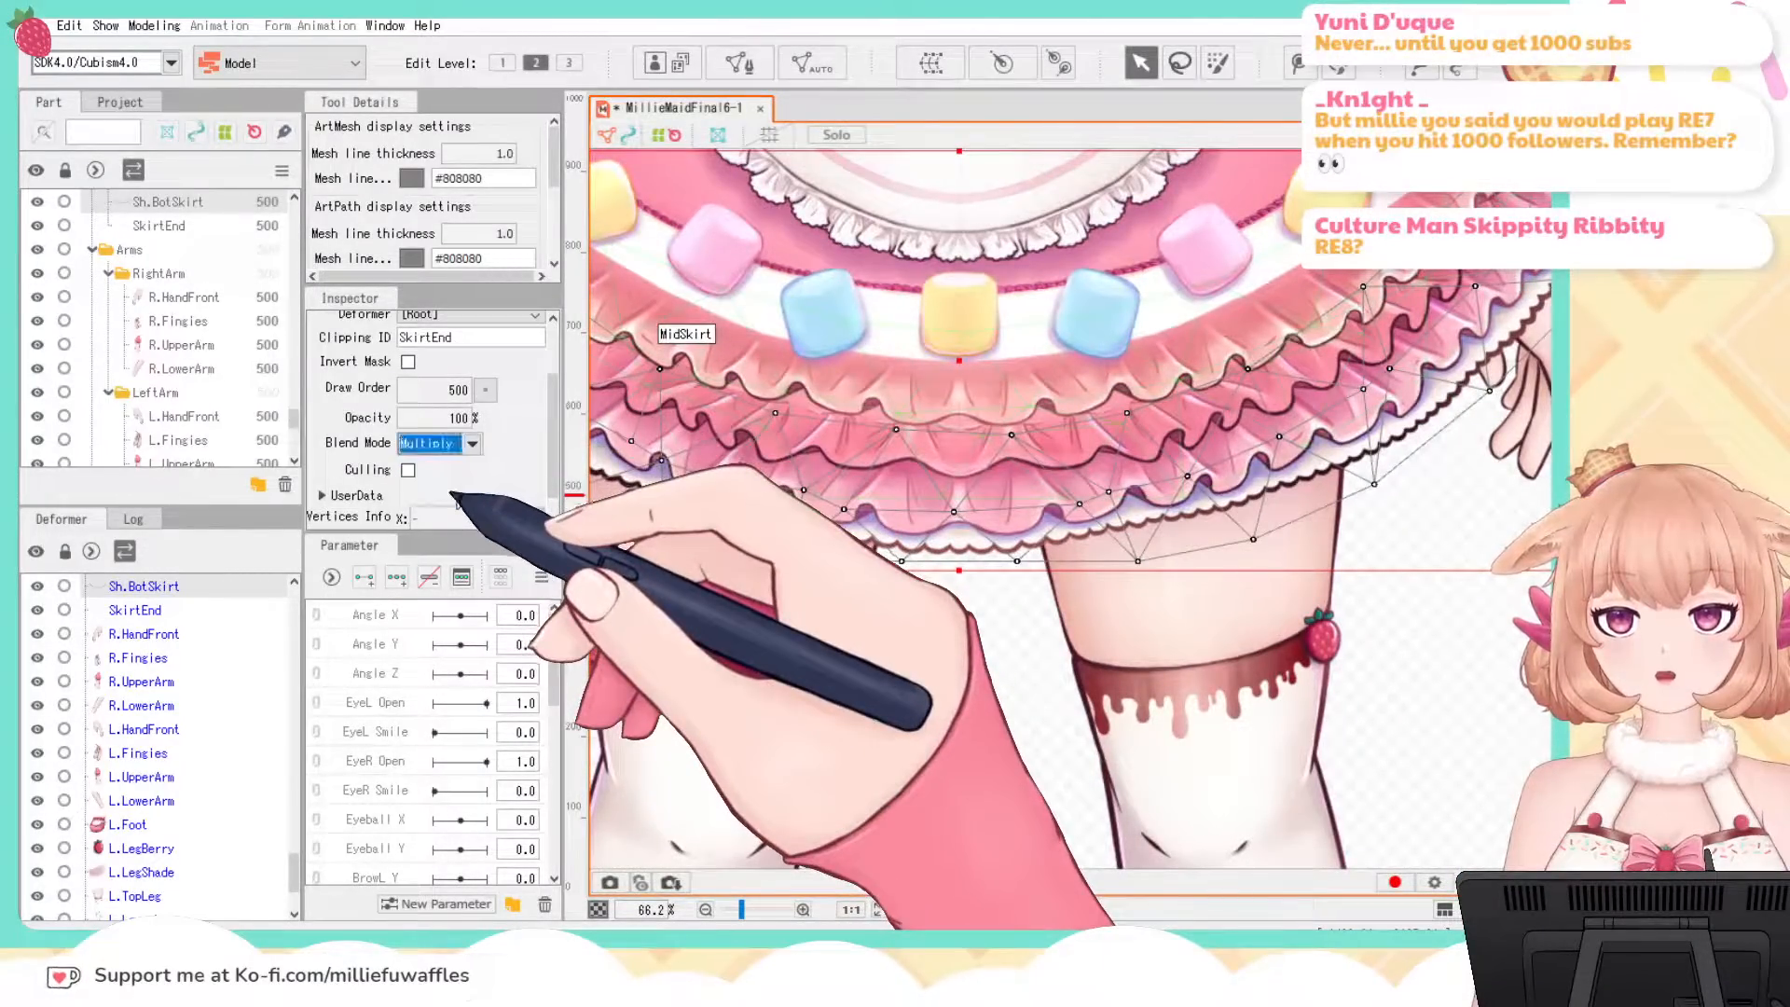
left_click(454, 417)
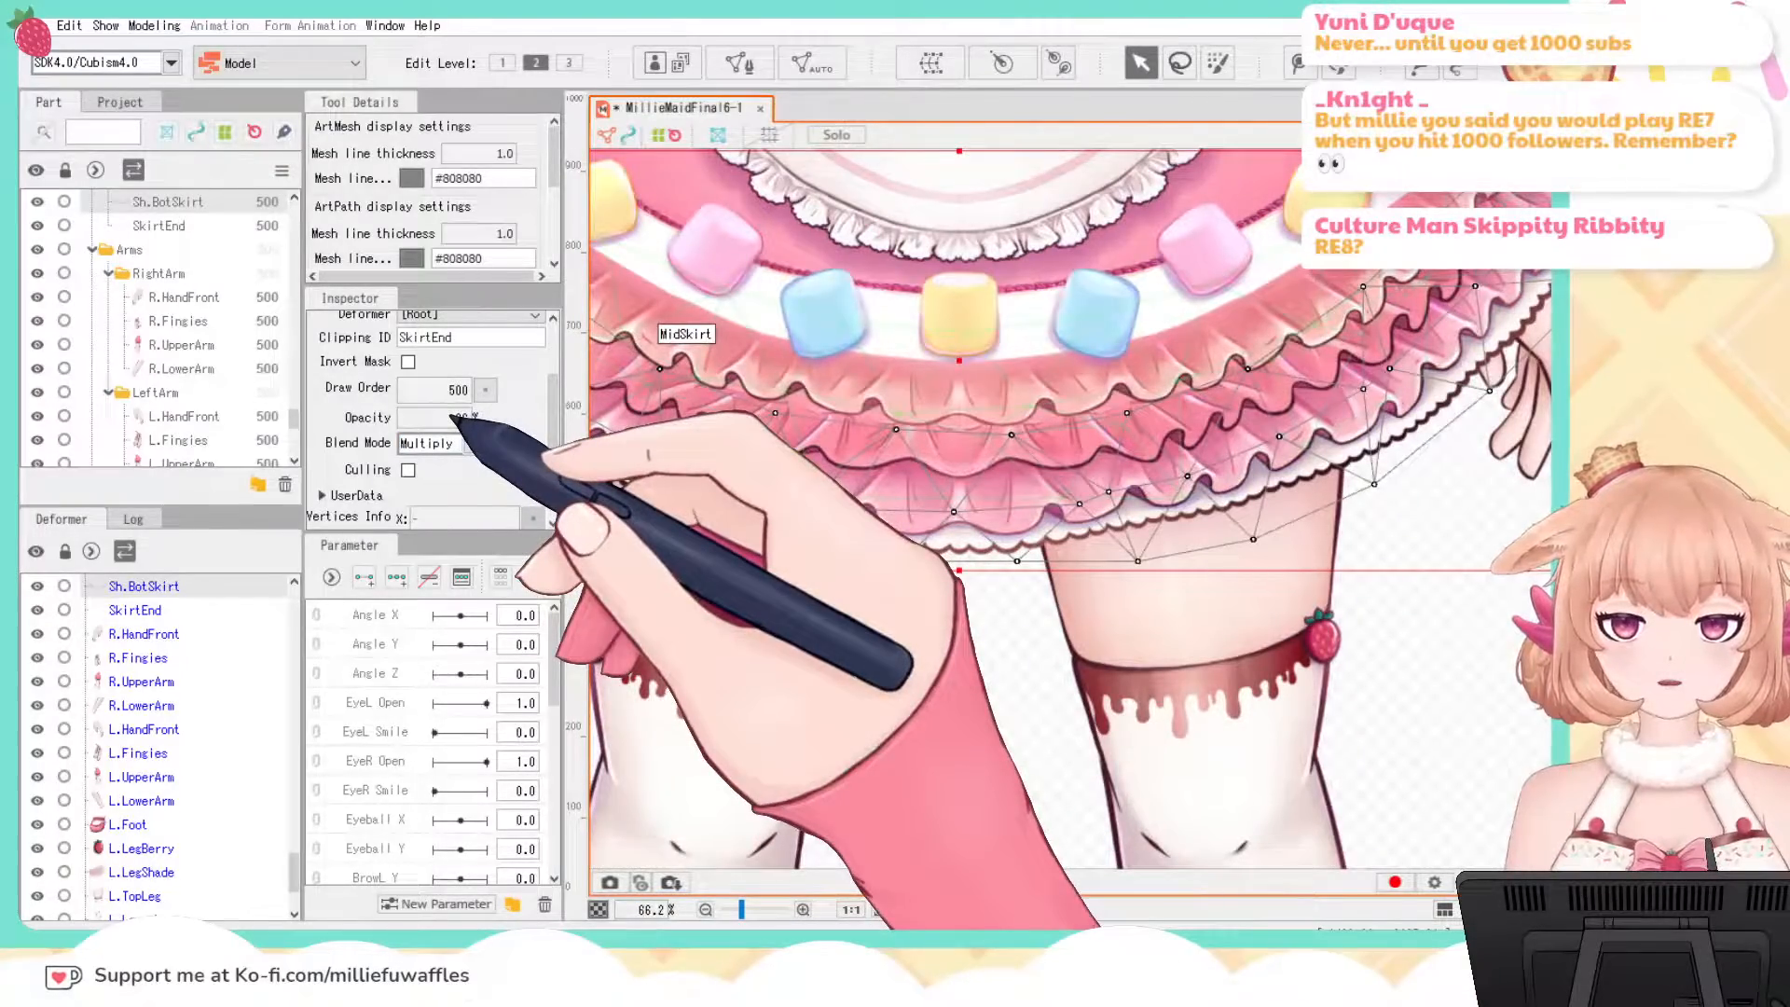
left_click(1138, 727)
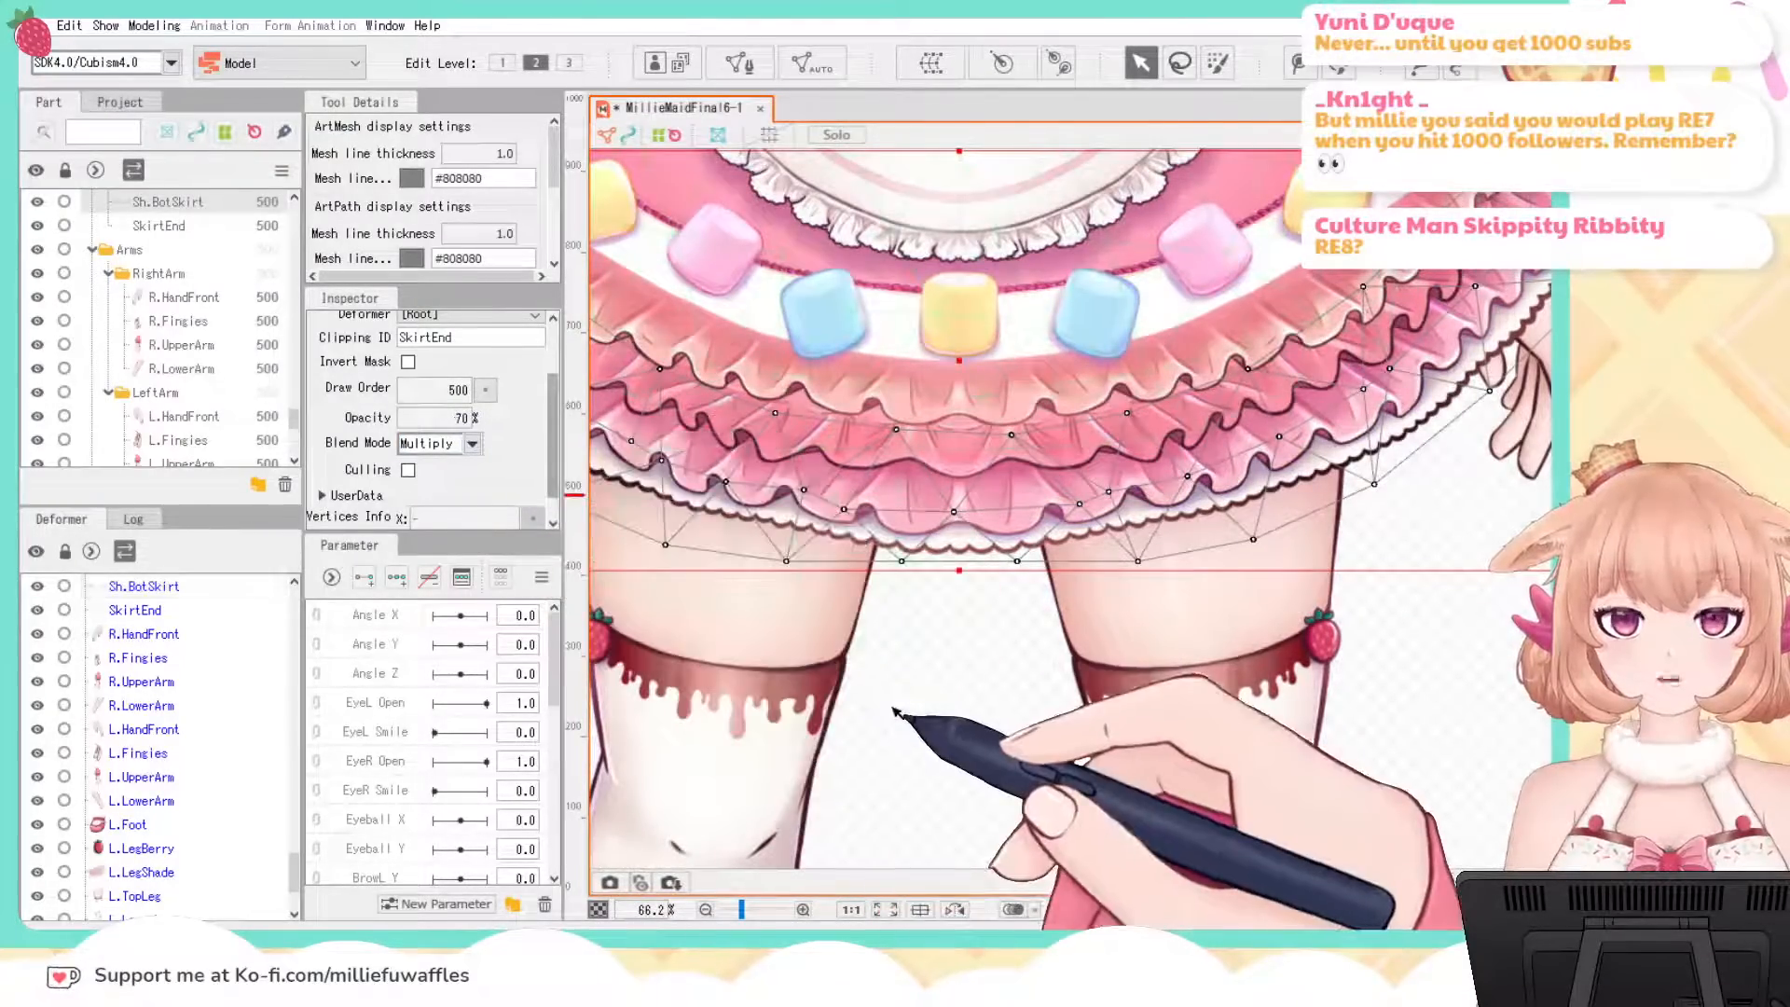
Step: Examine the full character from head to shoes and look through the part list up to the eye parts
scroll(1198, 679, "down", 5)
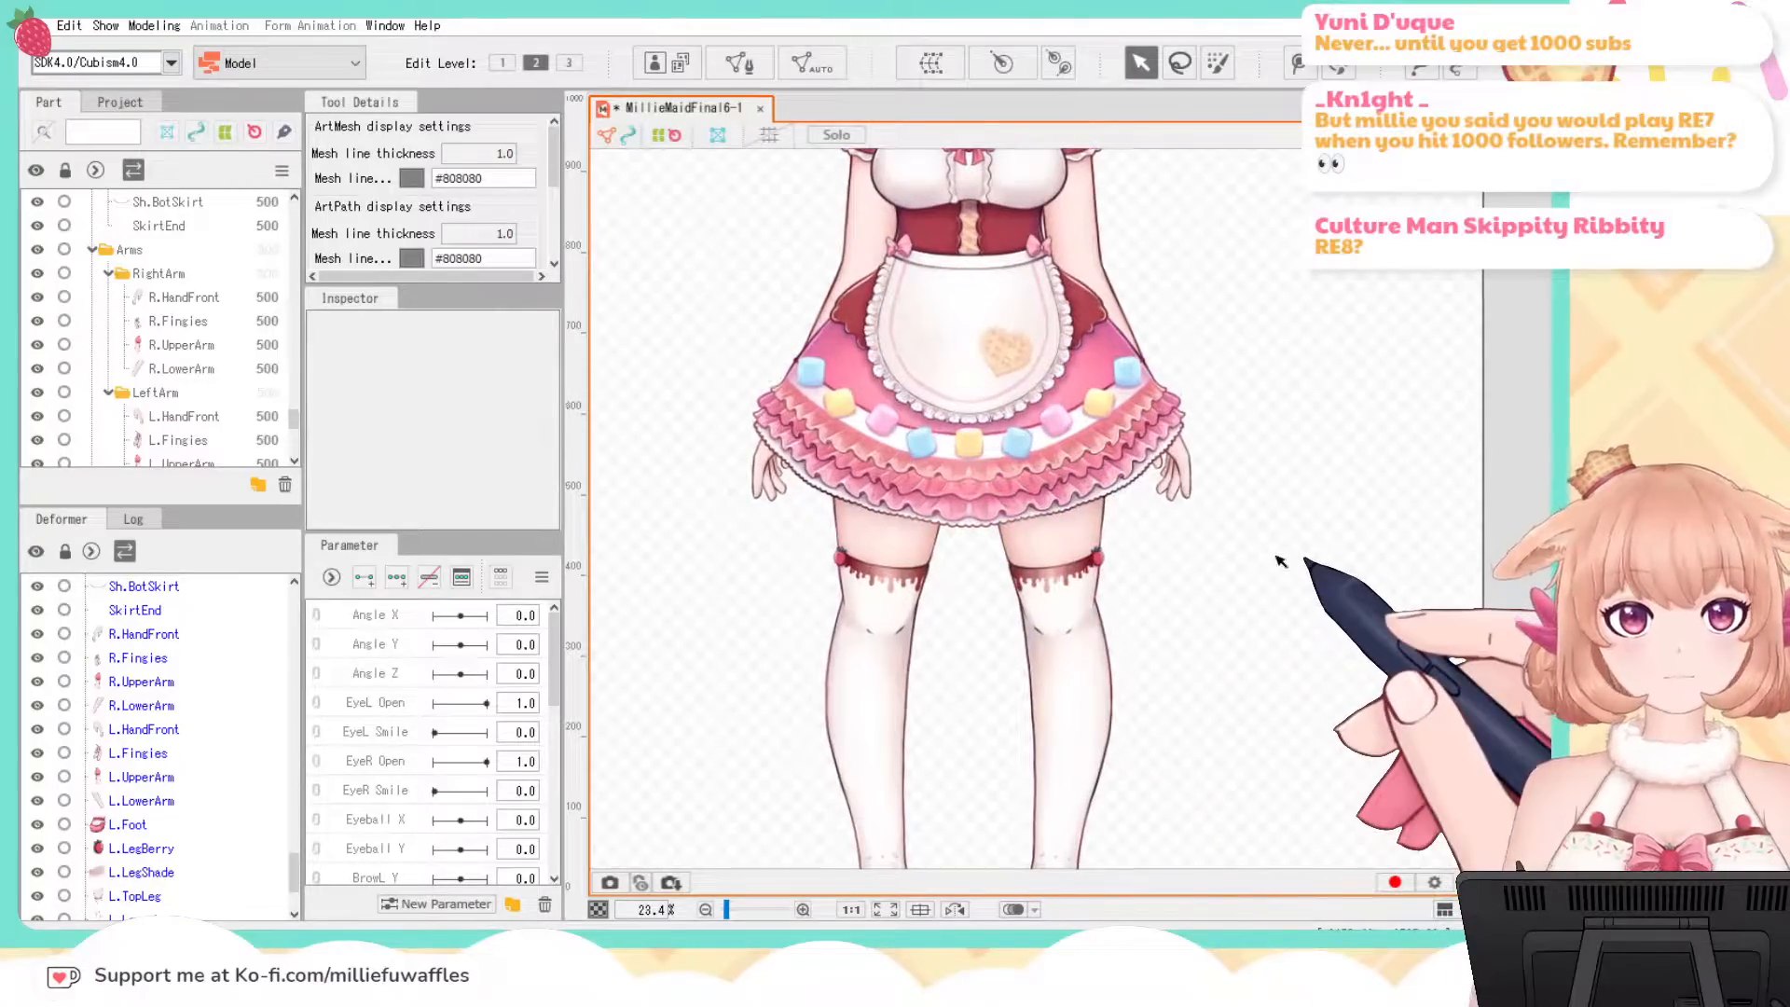
left_click_drag(1232, 582, 1258, 647)
scroll(1249, 560, "down", 2)
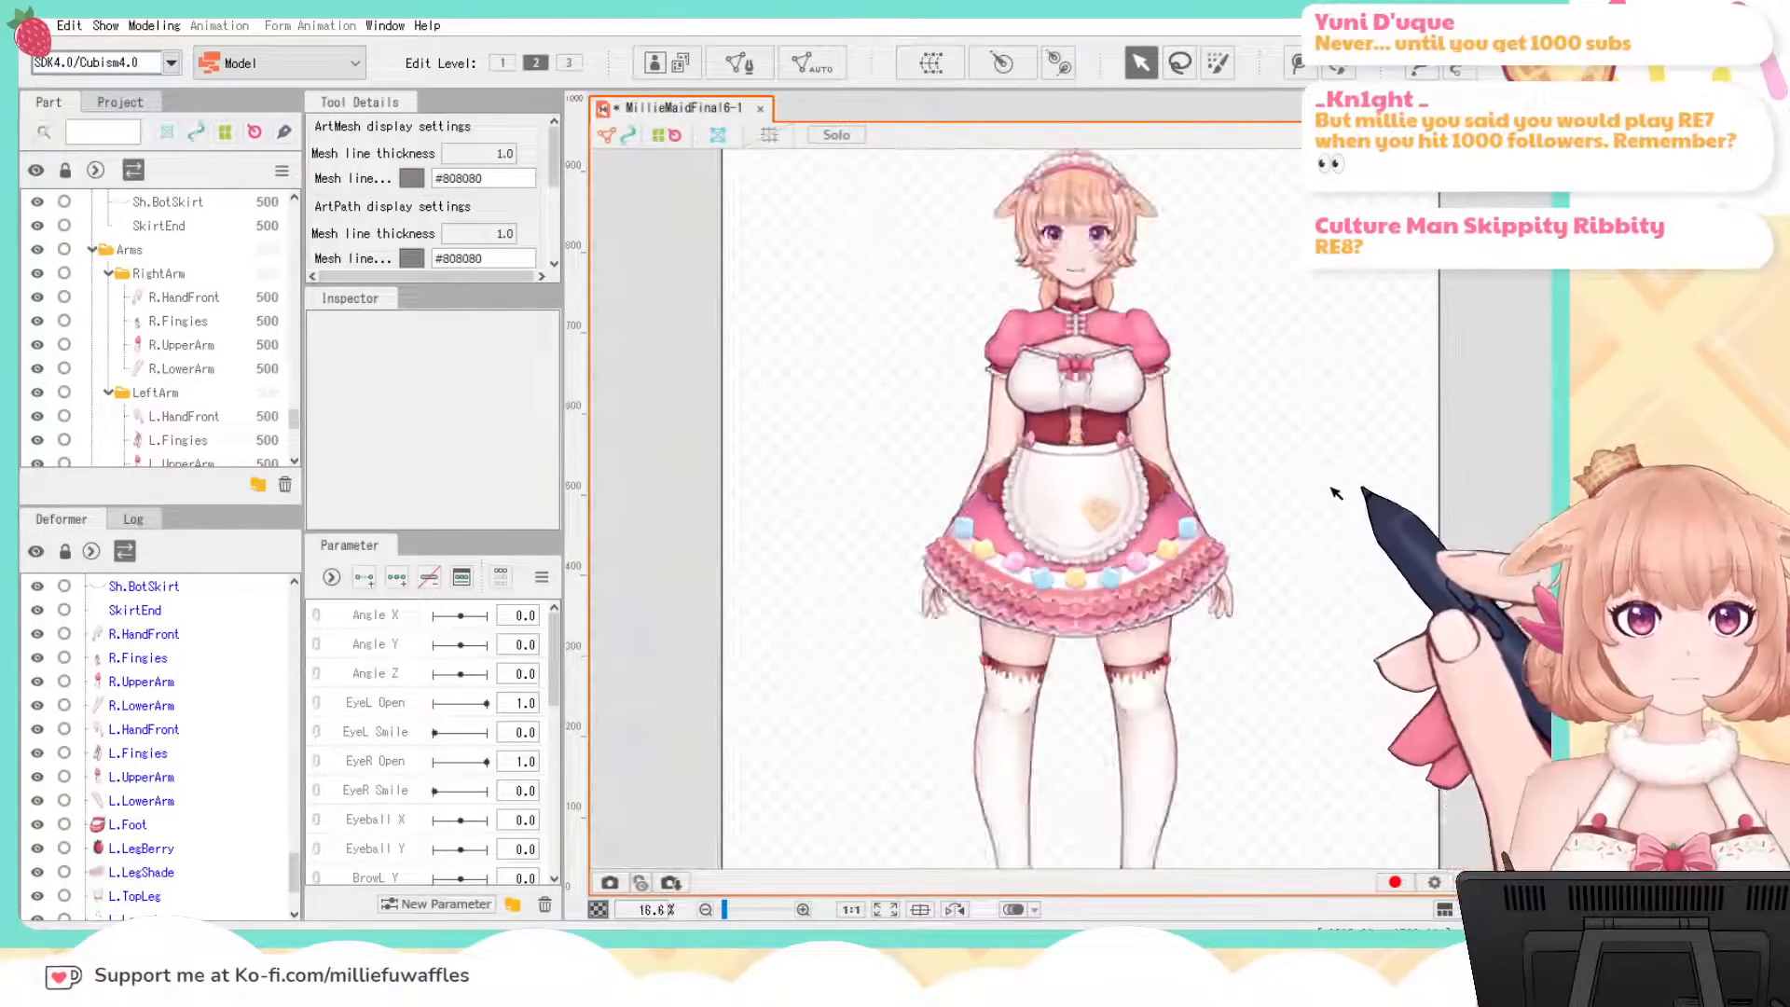
left_click_drag(1205, 351, 1242, 568)
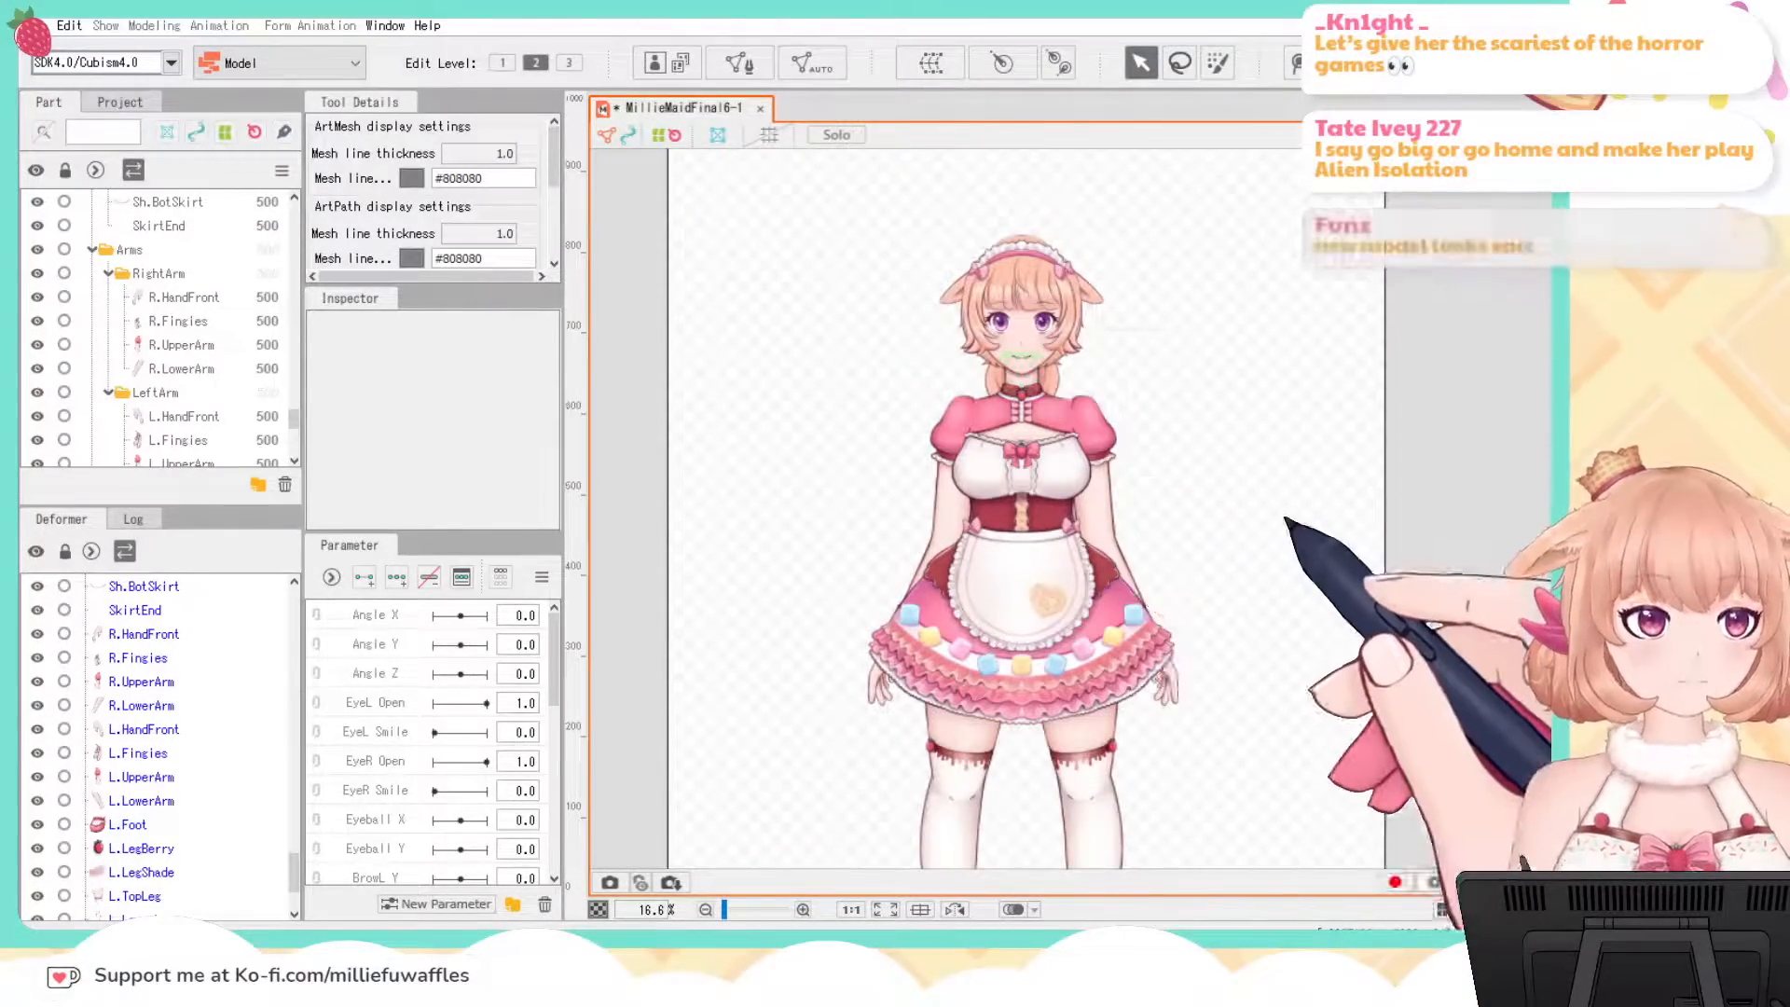
left_click_drag(1370, 569, 1361, 376)
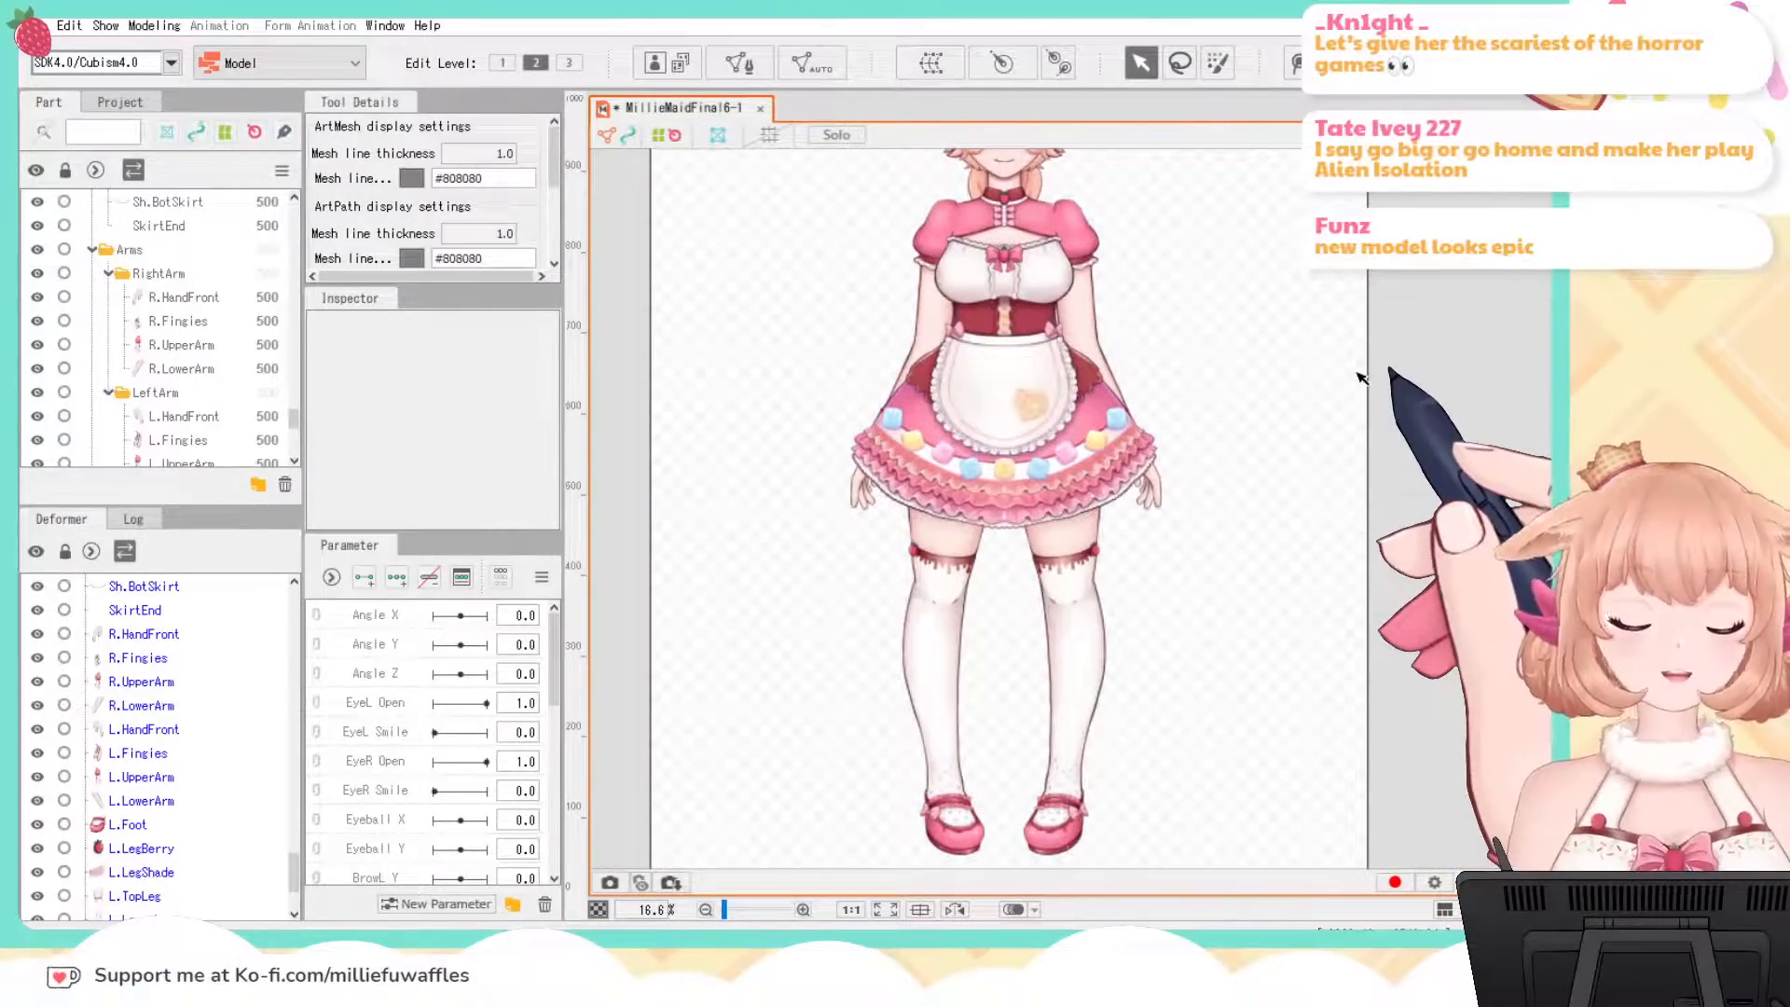
left_click_drag(1286, 288, 1286, 456)
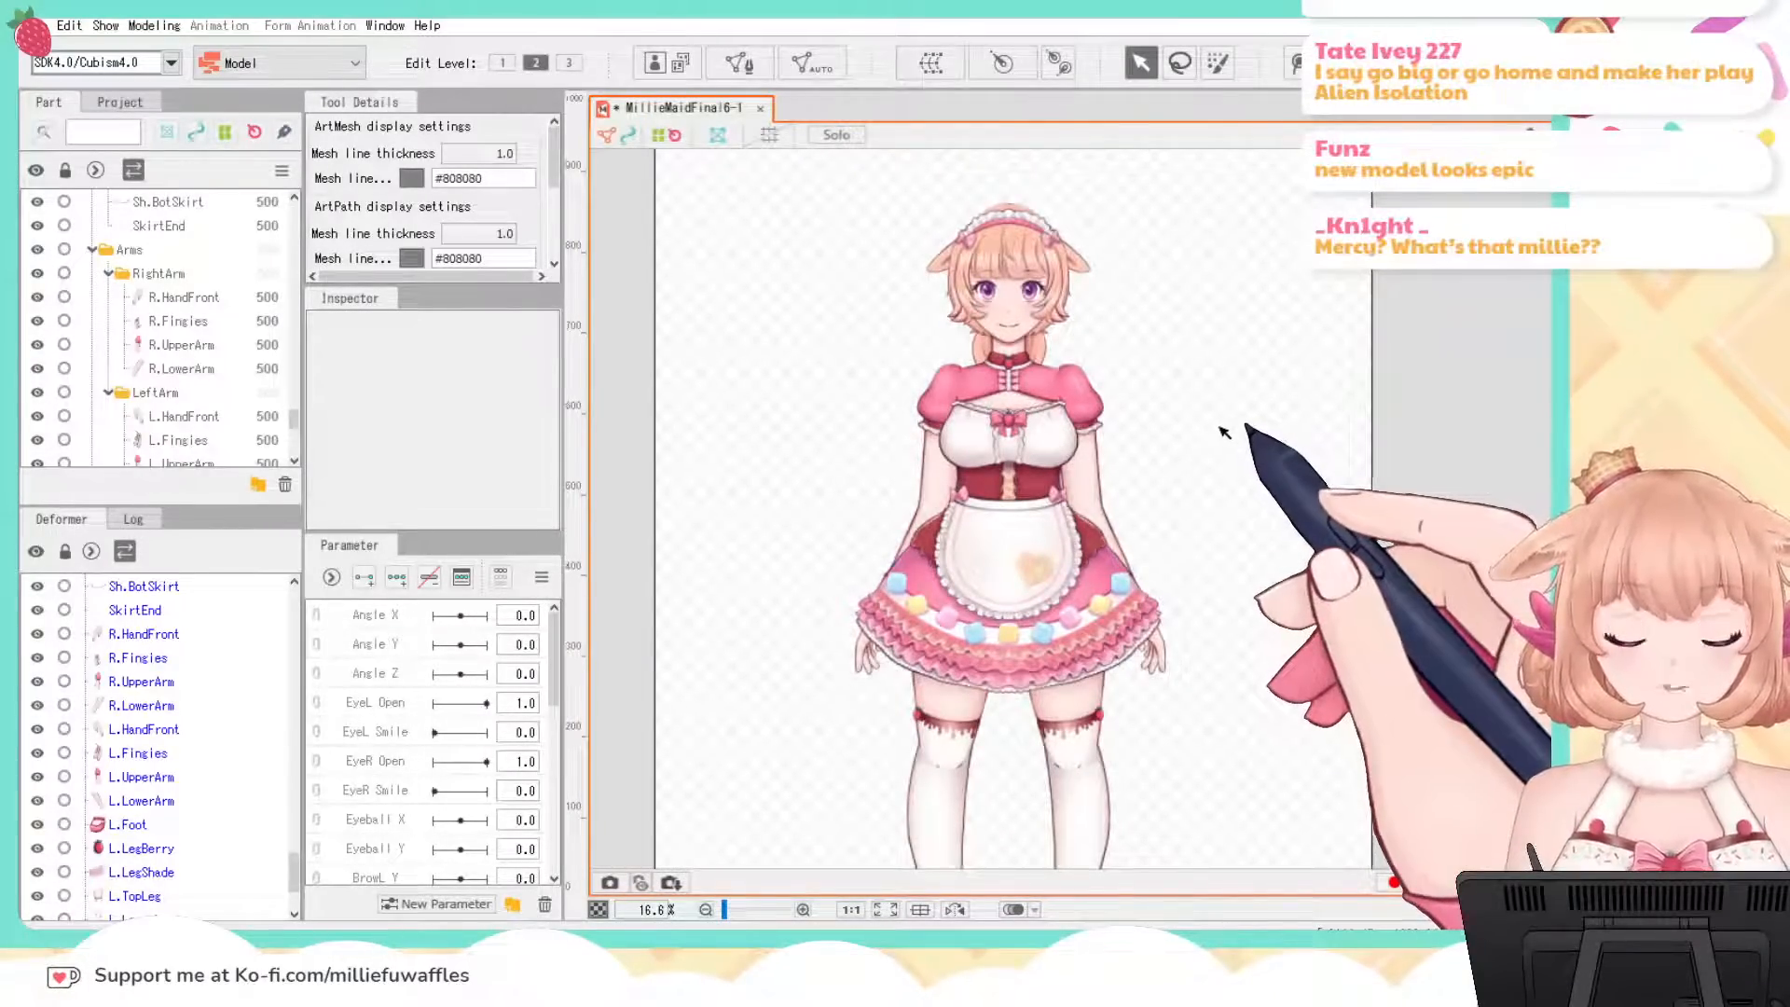
scroll(206, 714, "up", 5)
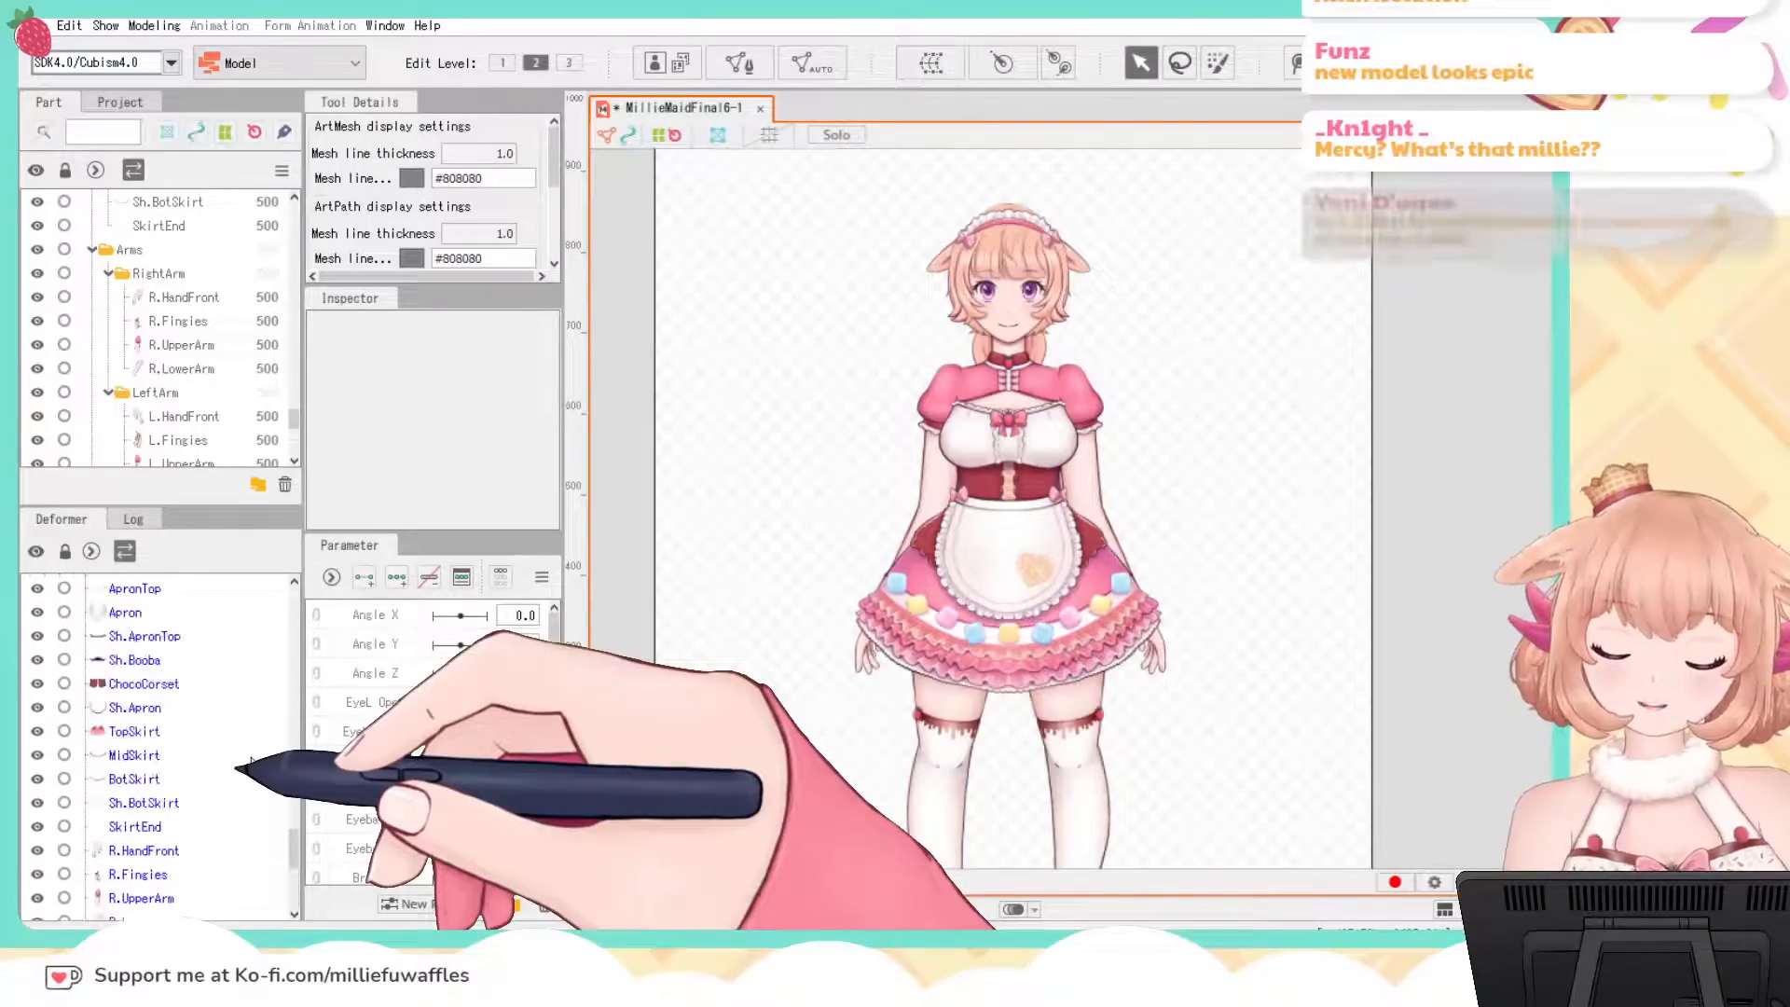
scroll(206, 727, "up", 10)
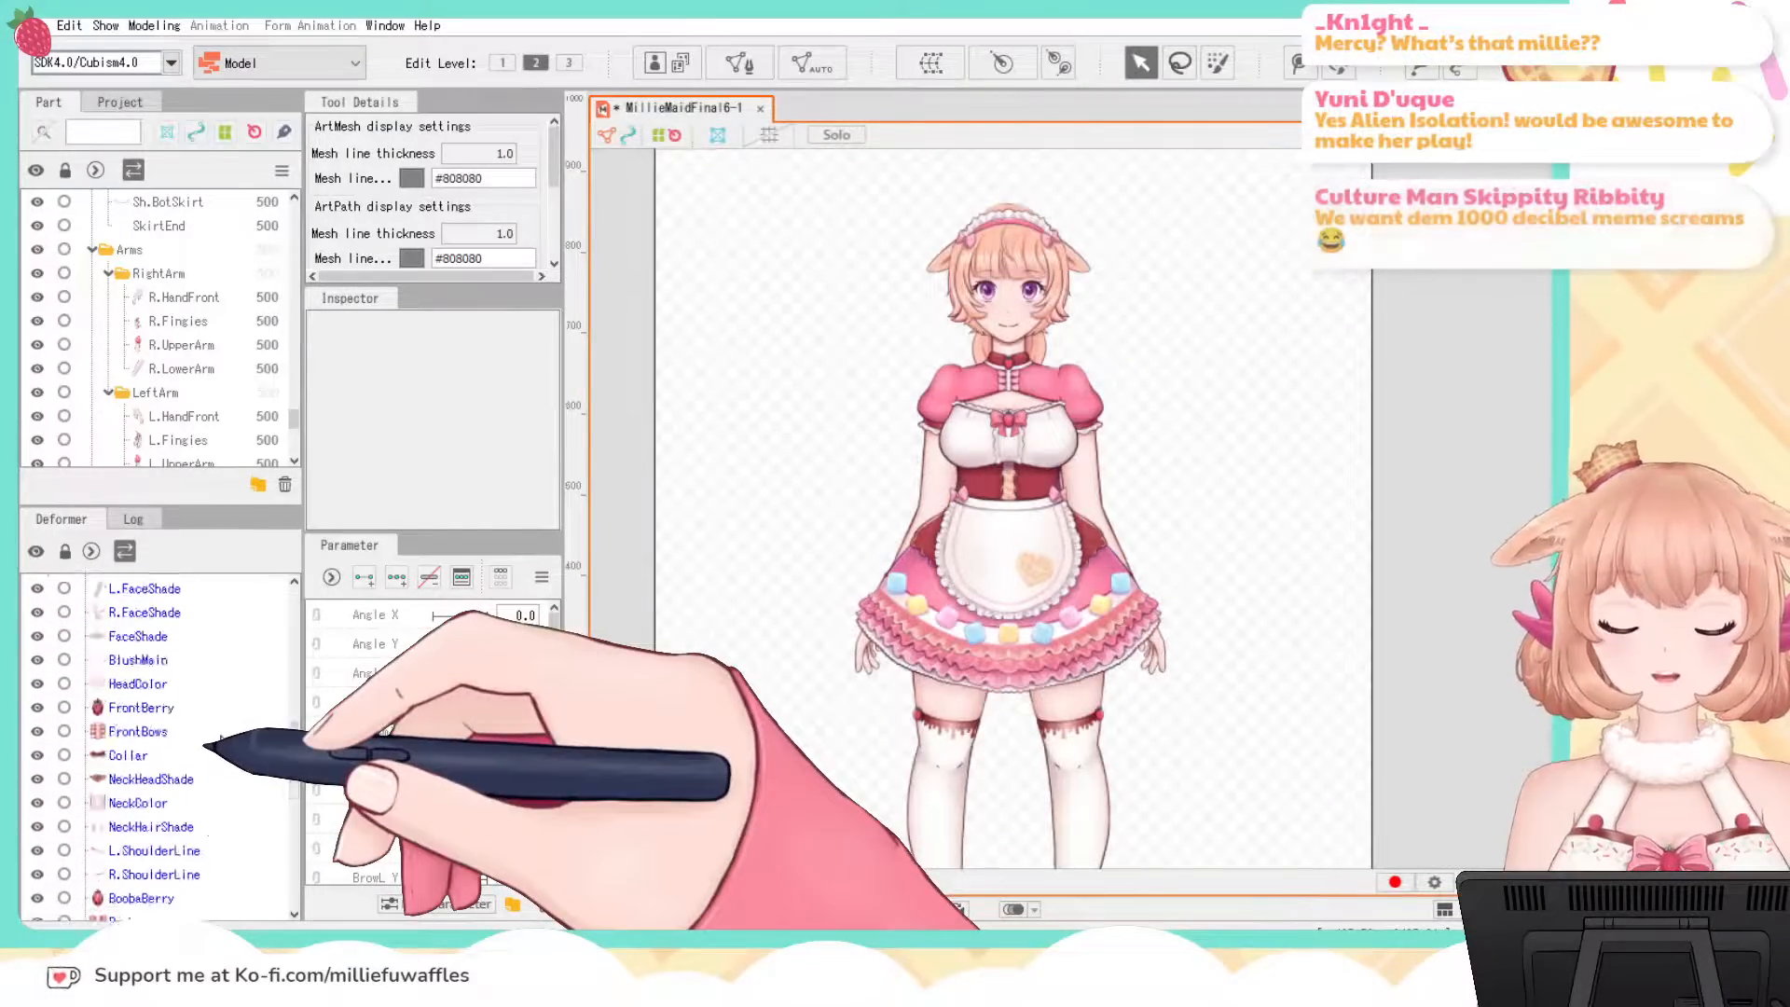
scroll(220, 739, "up", 10)
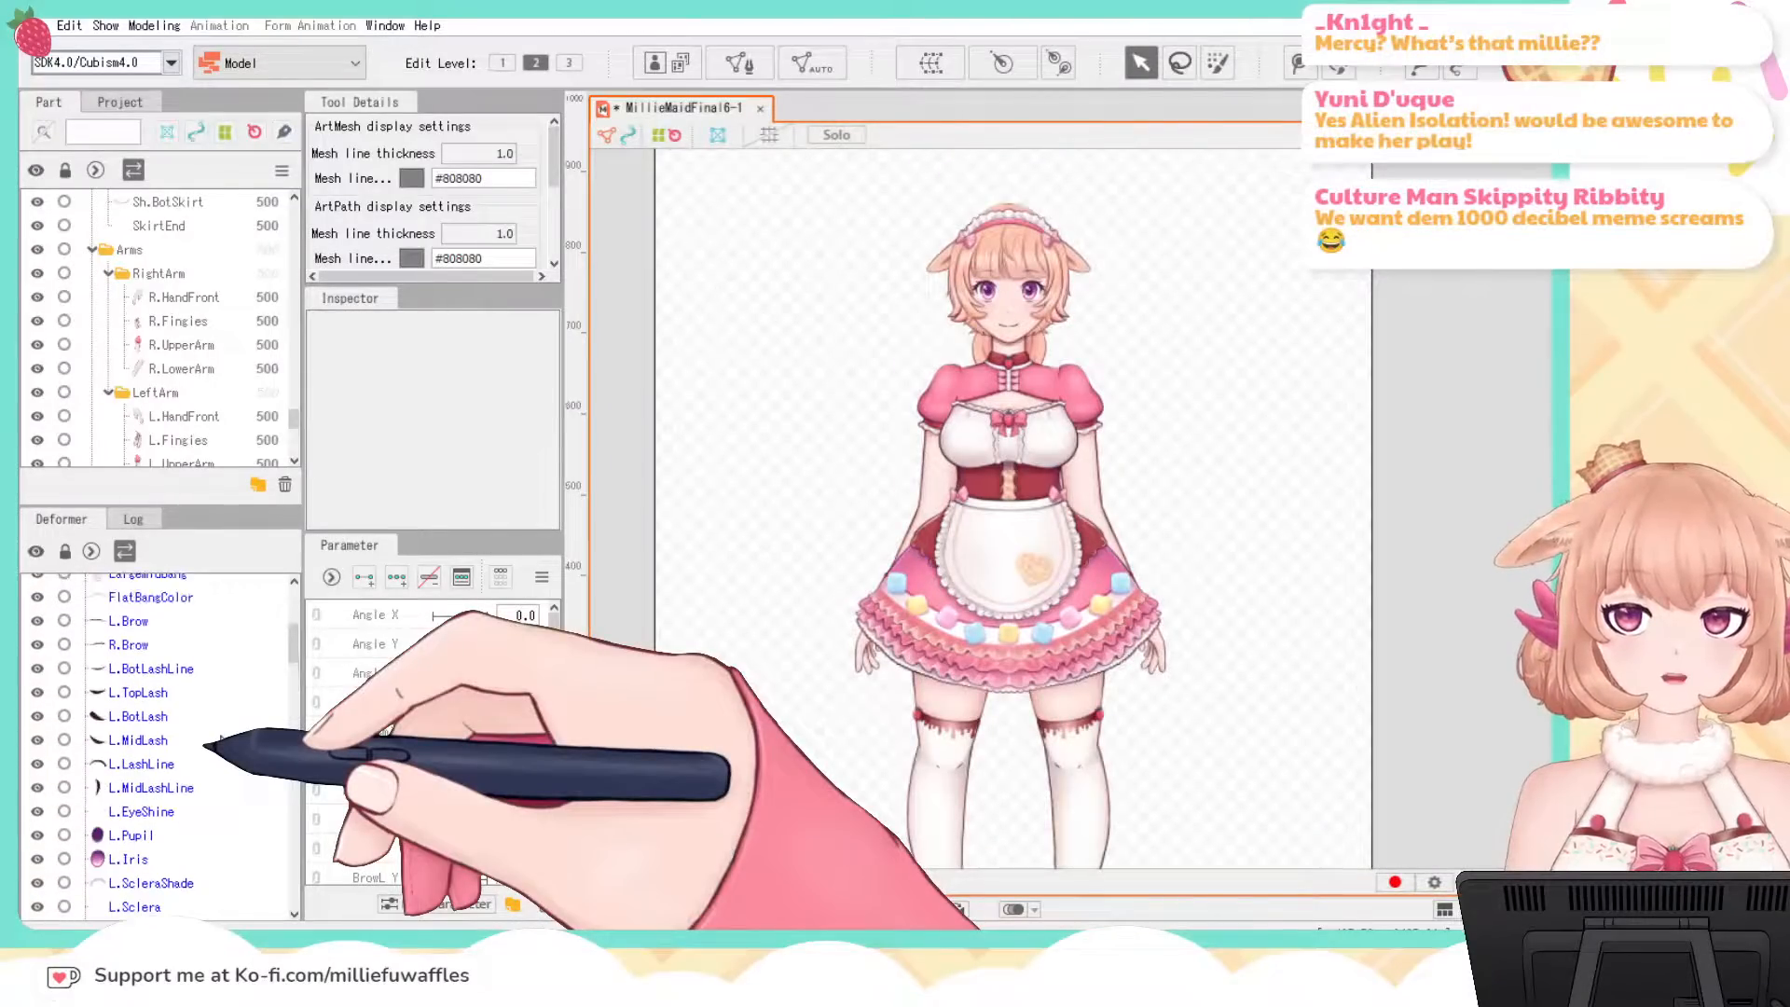
scroll(220, 739, "down", 4)
scroll(1212, 440, "up", 6)
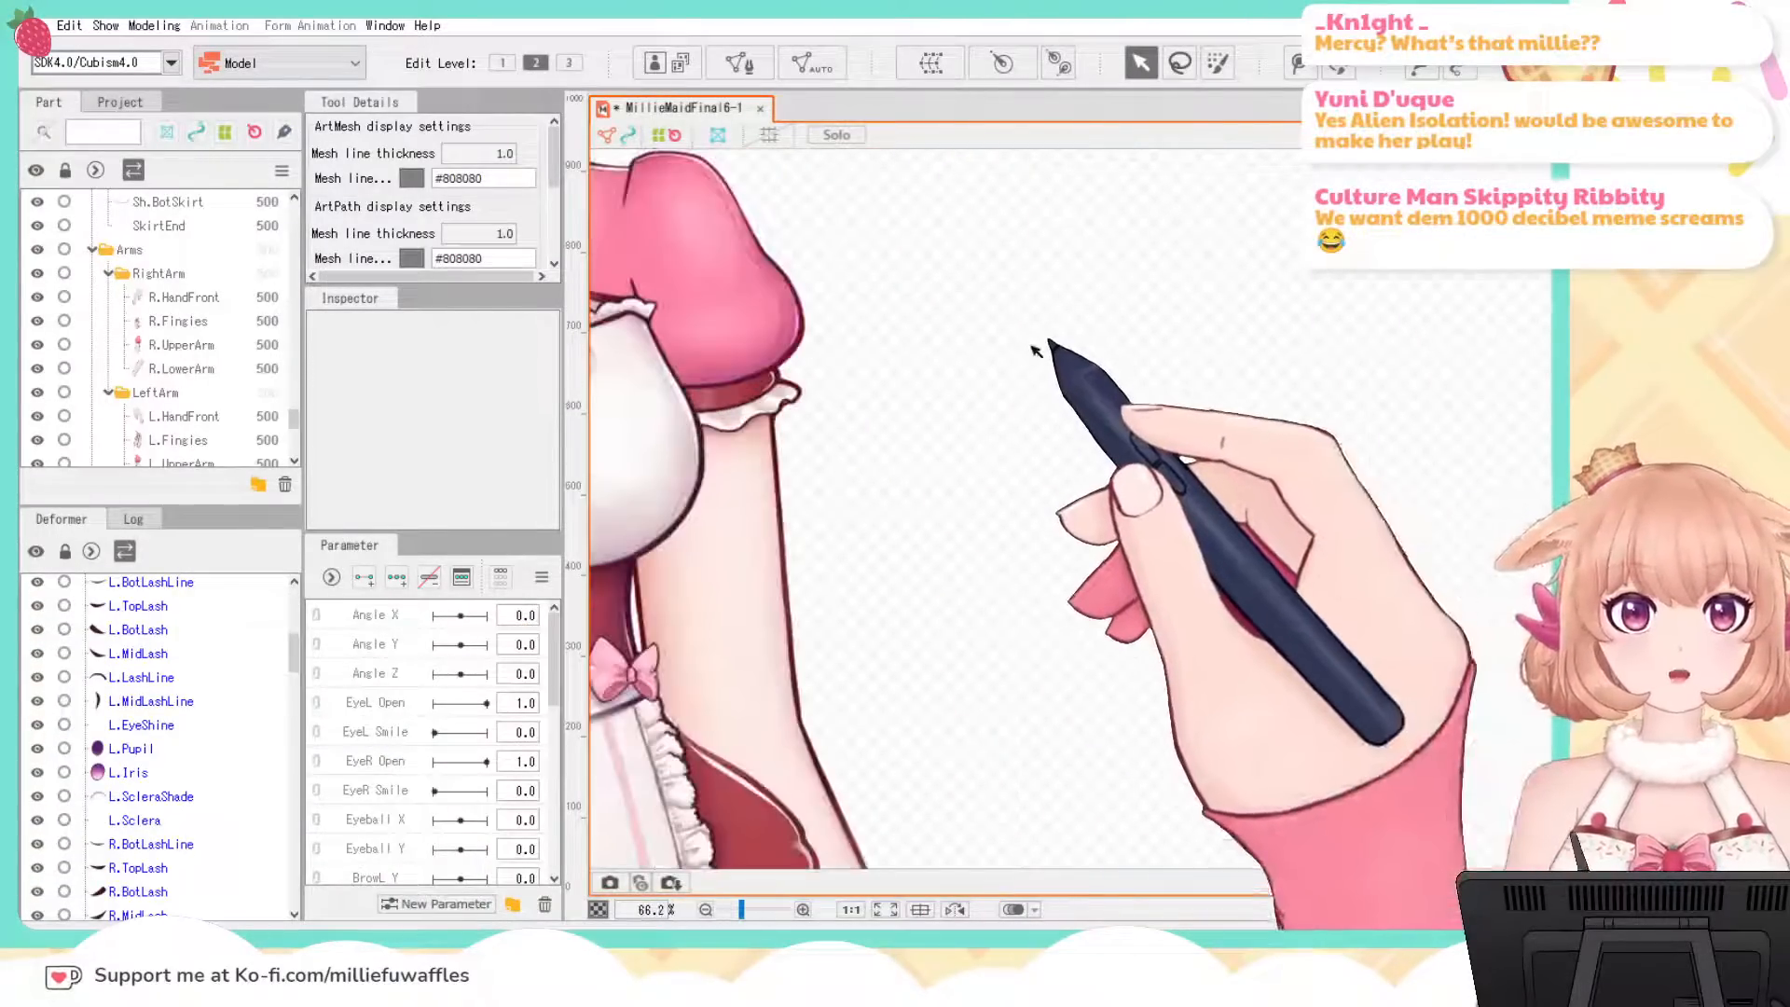
Step: Clip L.Pupil to the white of its eye by copying L.Sclera's ID ArtMesh13 into its clipping ID
left_click_drag(1038, 352, 1422, 825)
scroll(1396, 488, "up", 8)
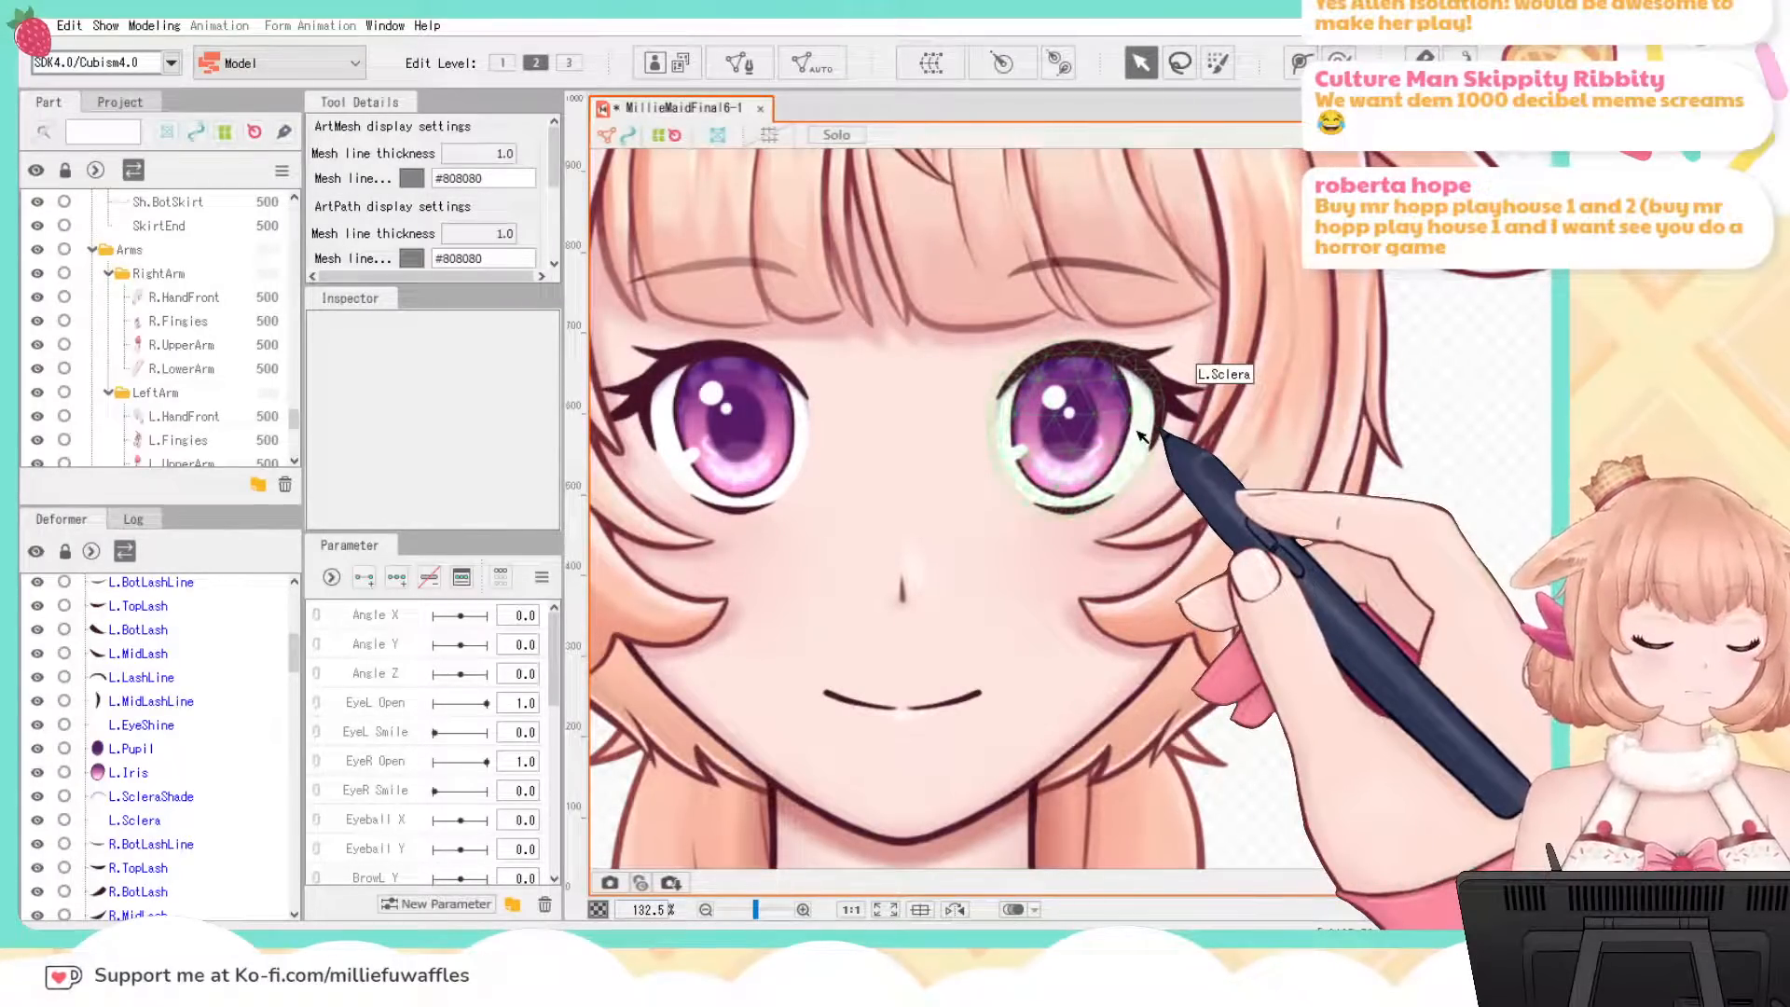
left_click(1142, 436)
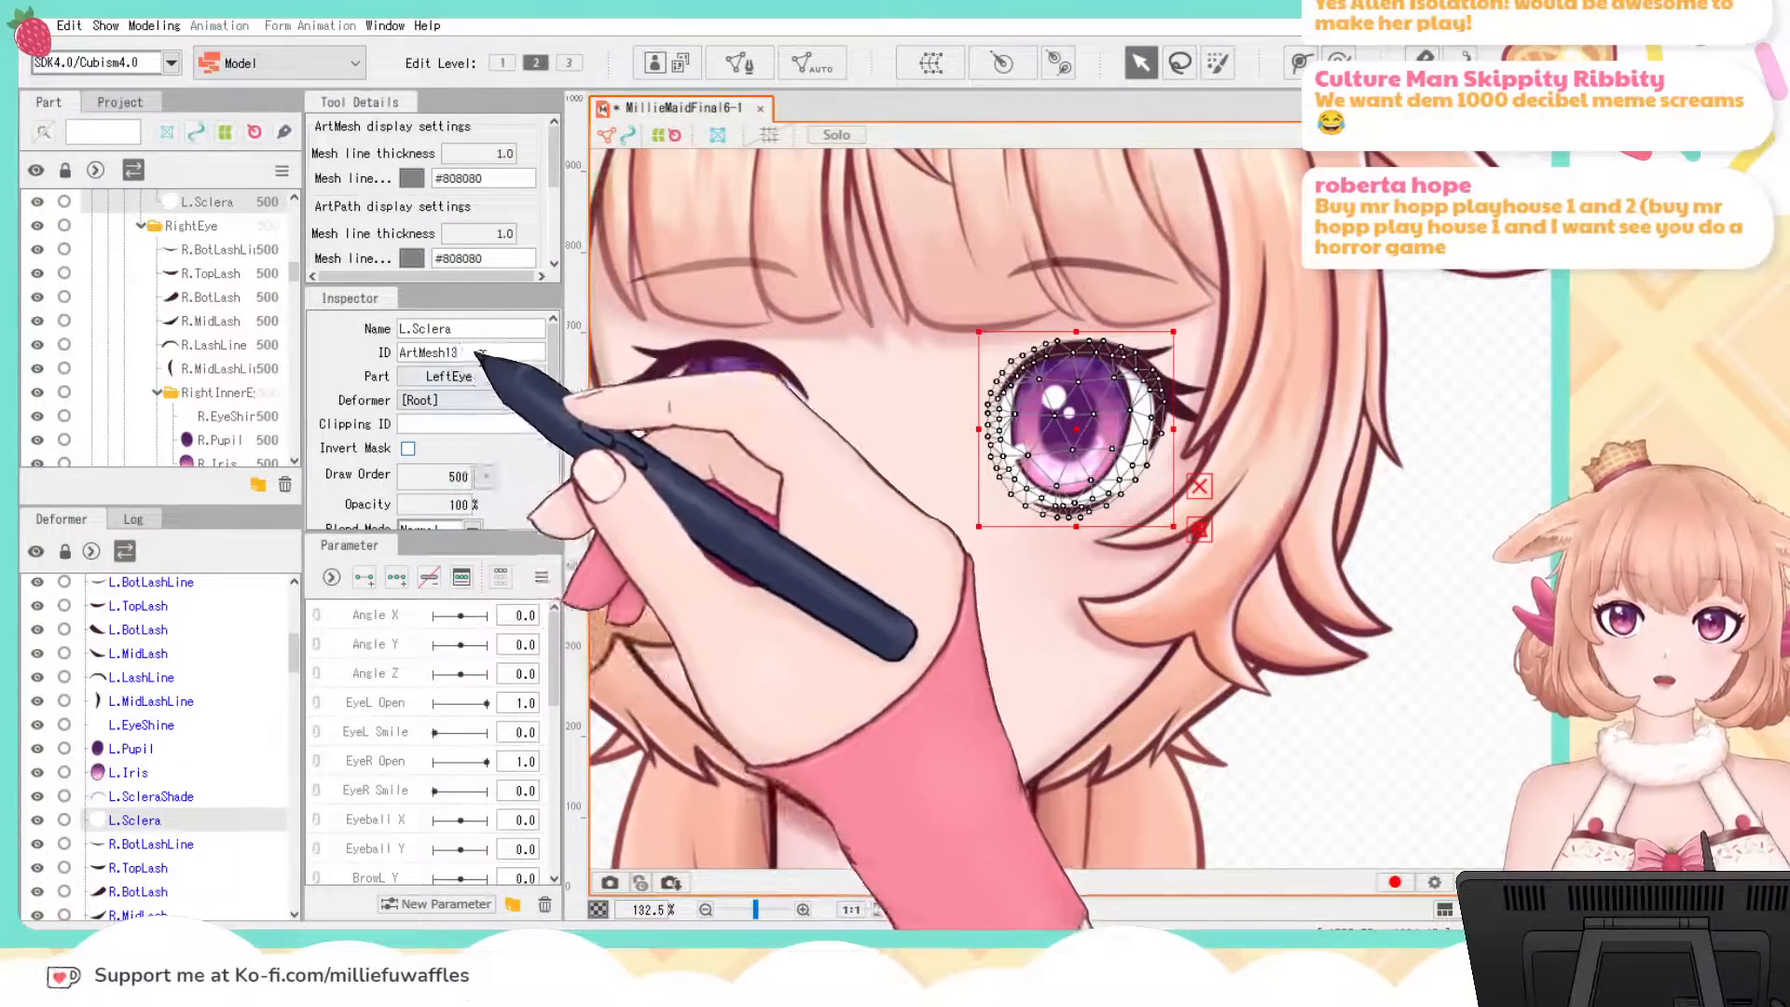
double_click(480, 353)
key("ctrl+c")
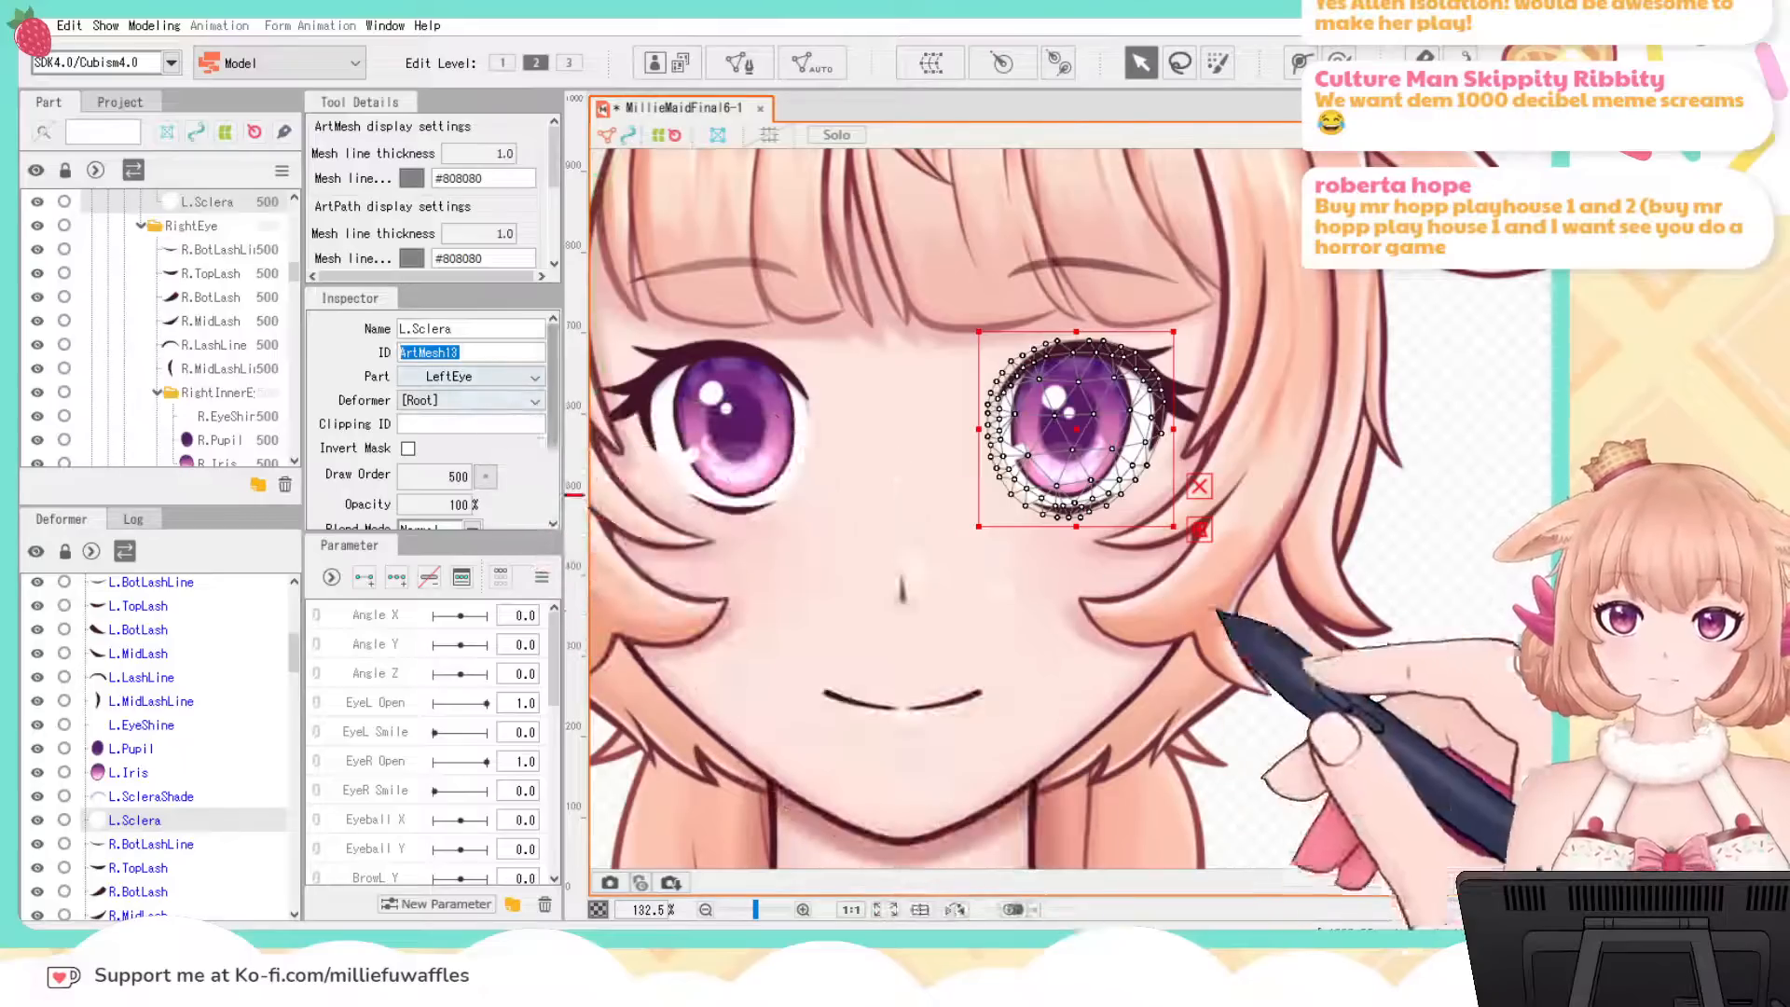
left_click(1471, 491)
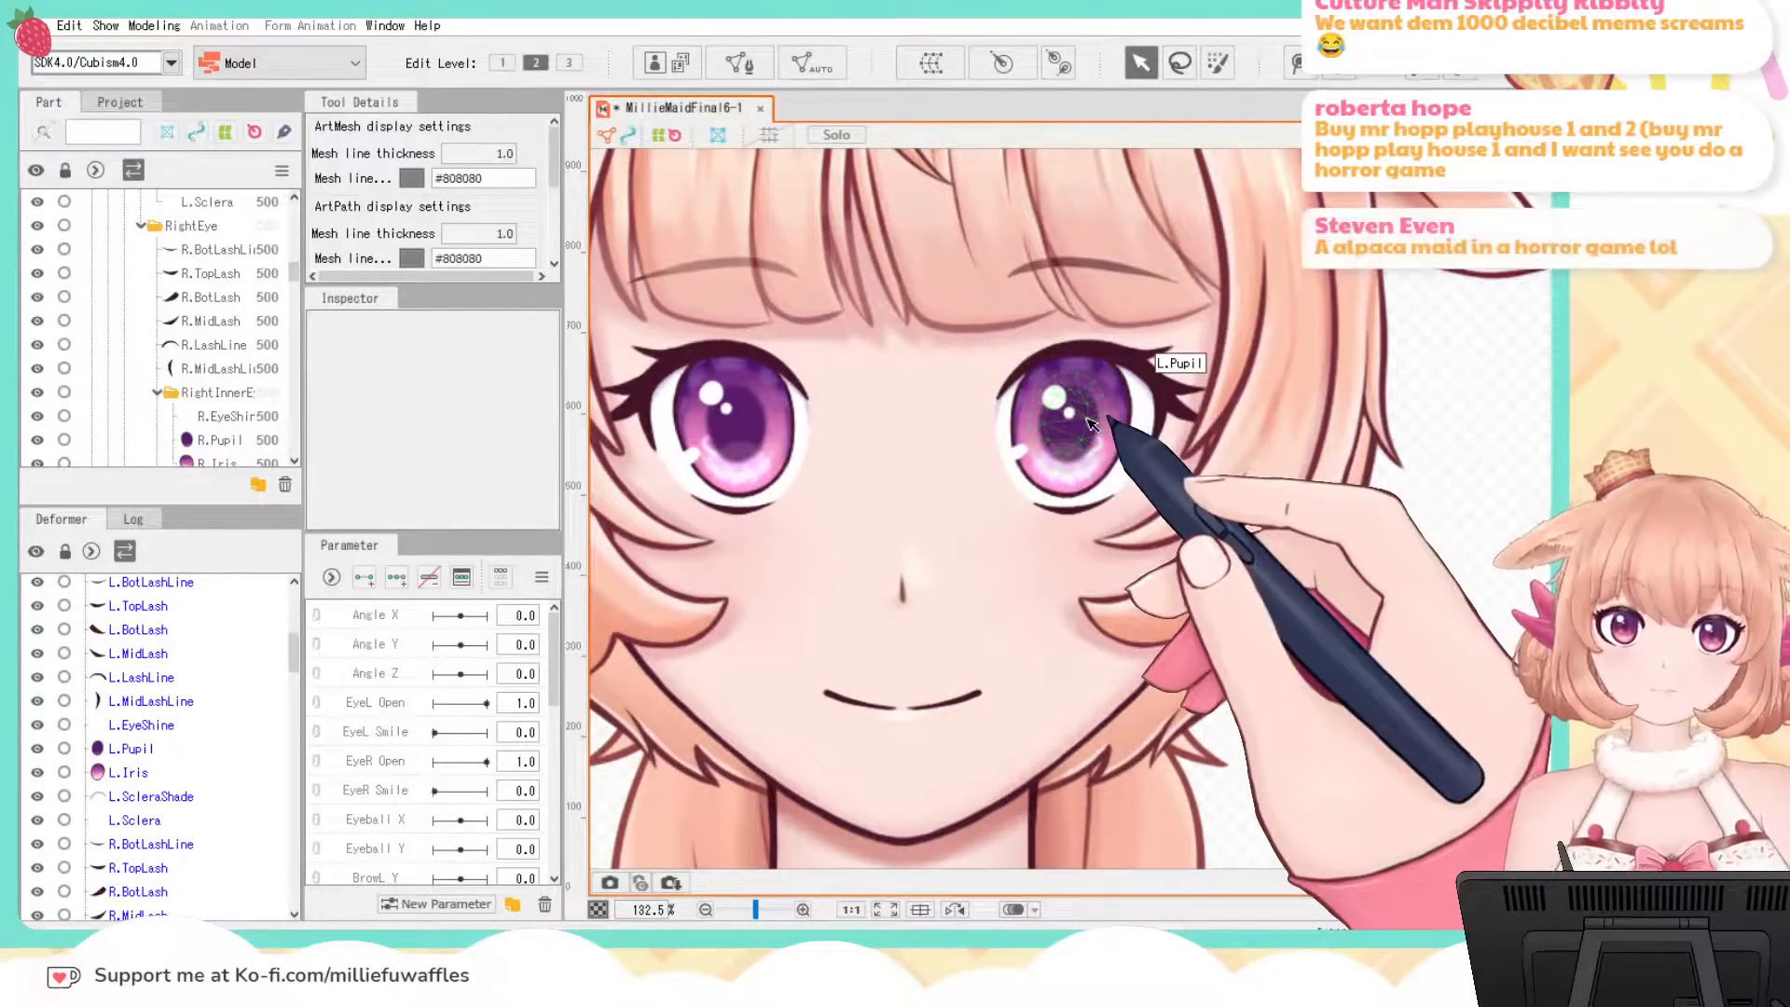
left_click(1090, 424)
left_click(453, 423)
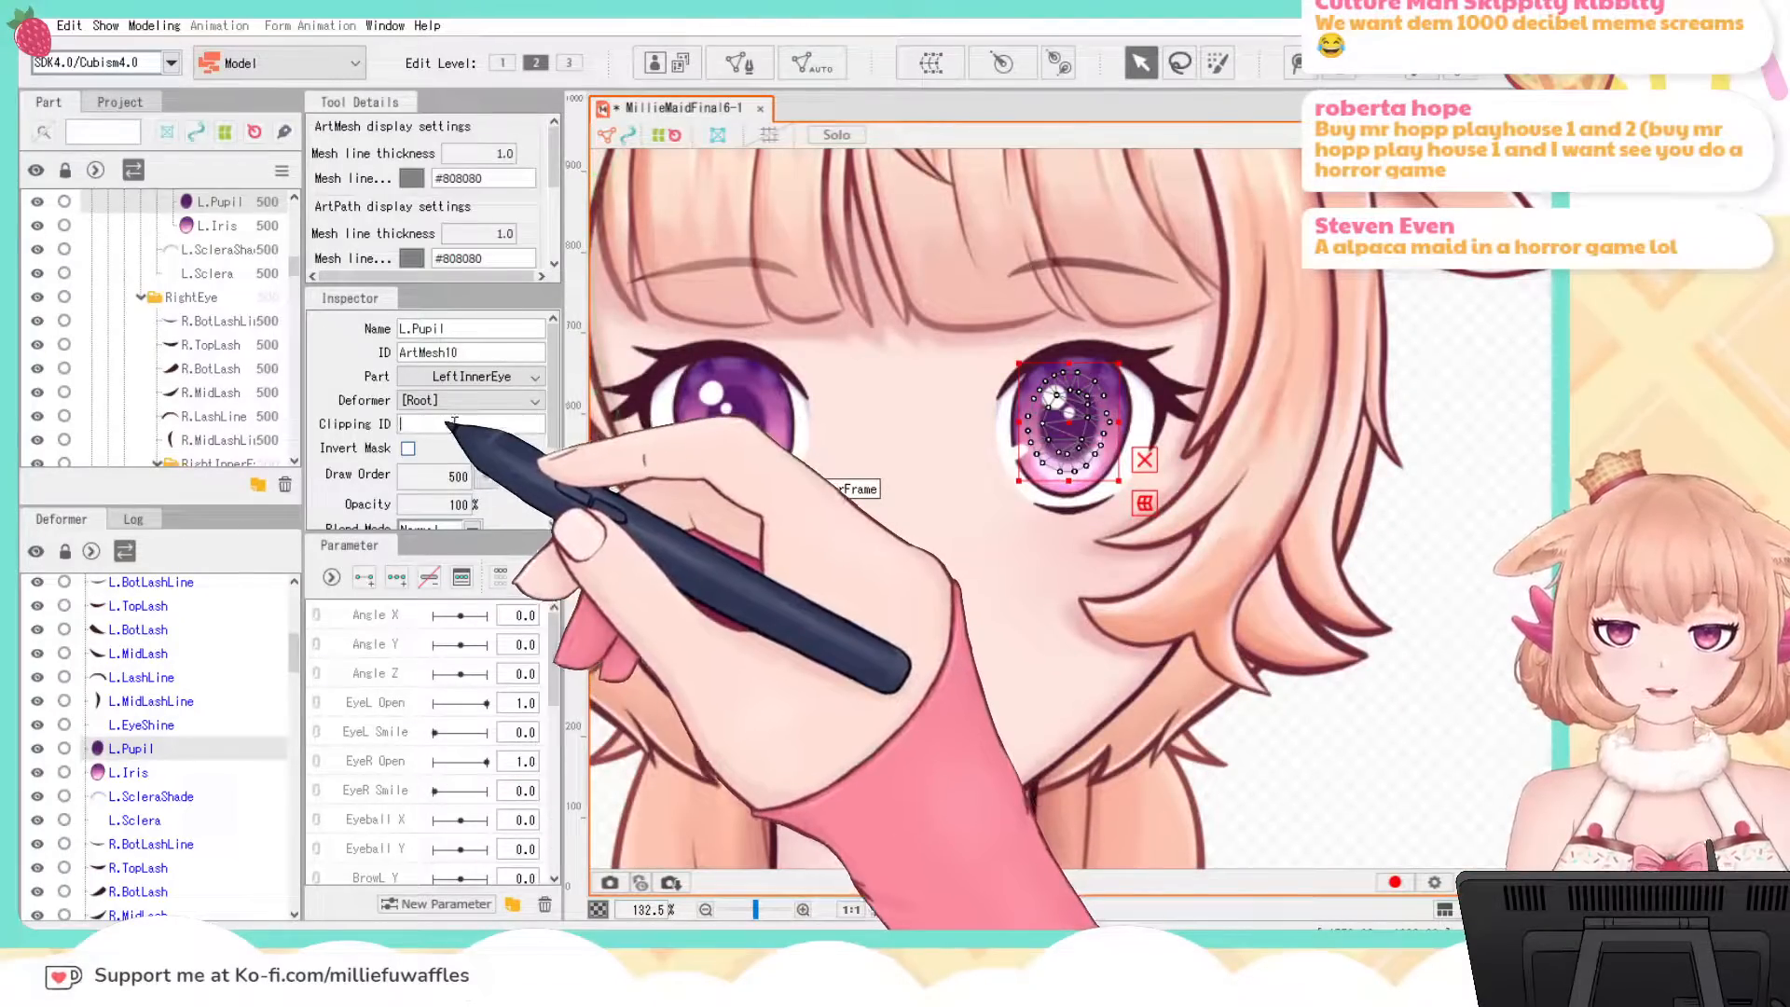
left_click(1448, 603)
Step: Clip L.Iris and L.EyeShine to L.Sclera by entering ArtMesh13 as the clipping ID of both
left_click(1072, 420)
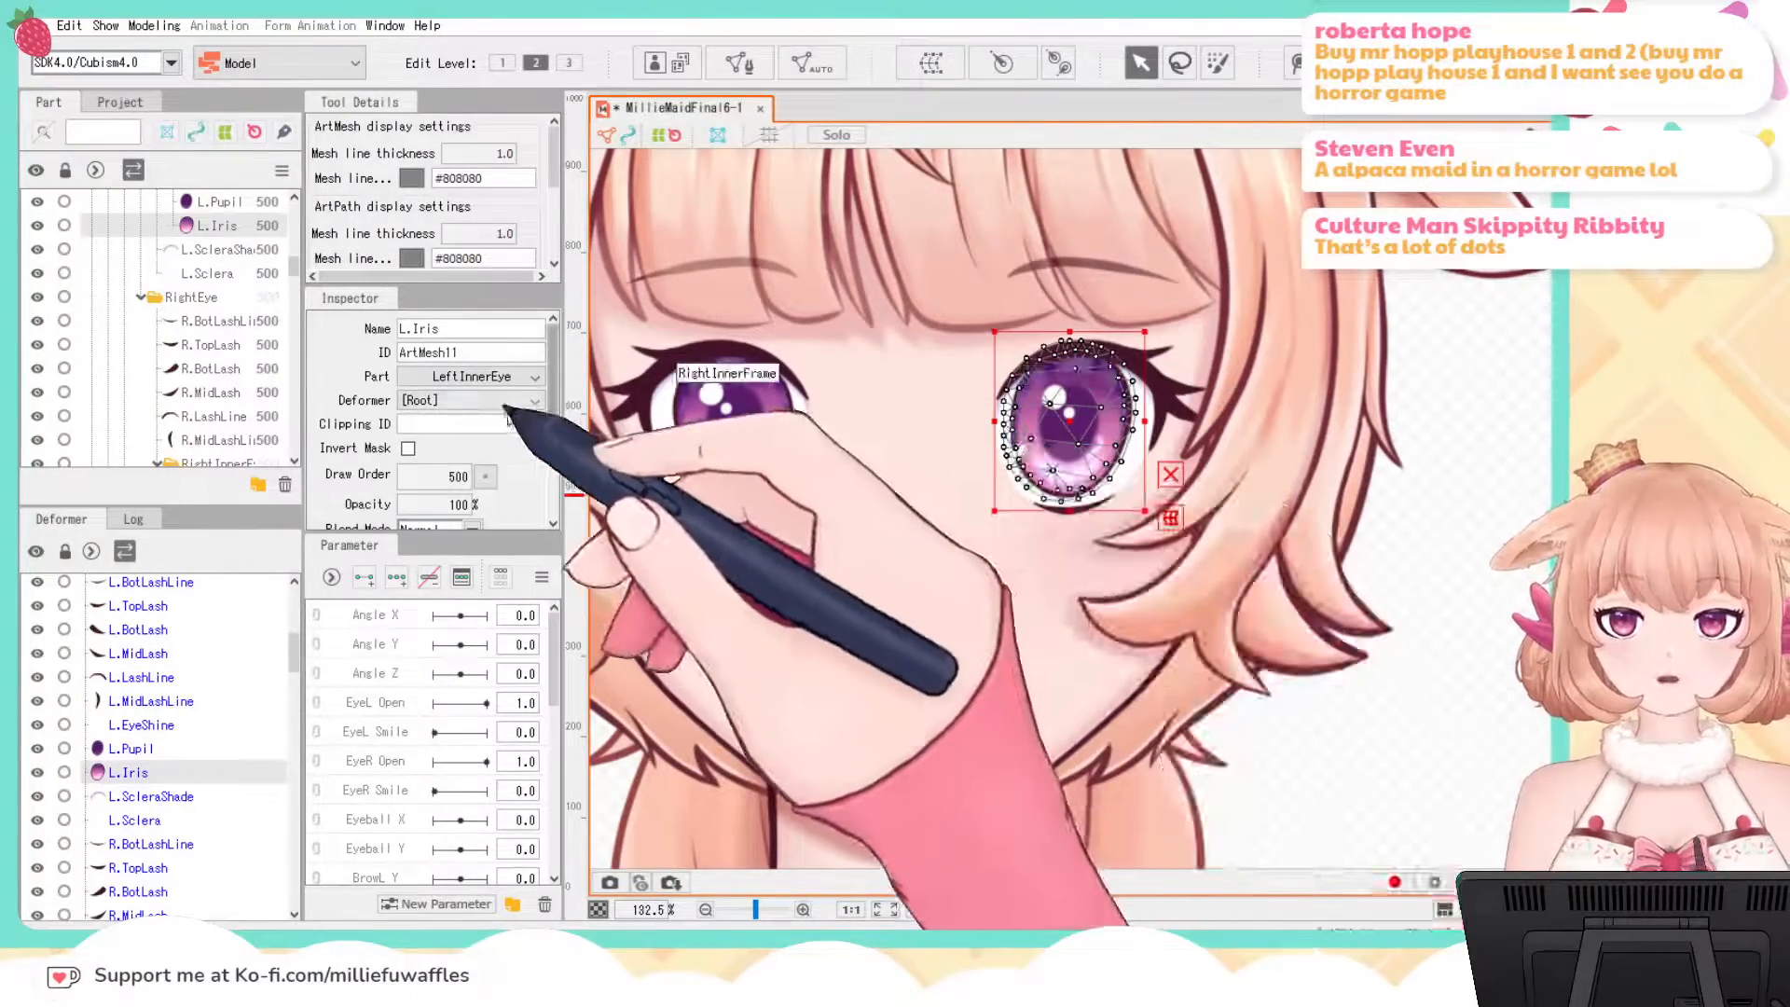
left_click(495, 422)
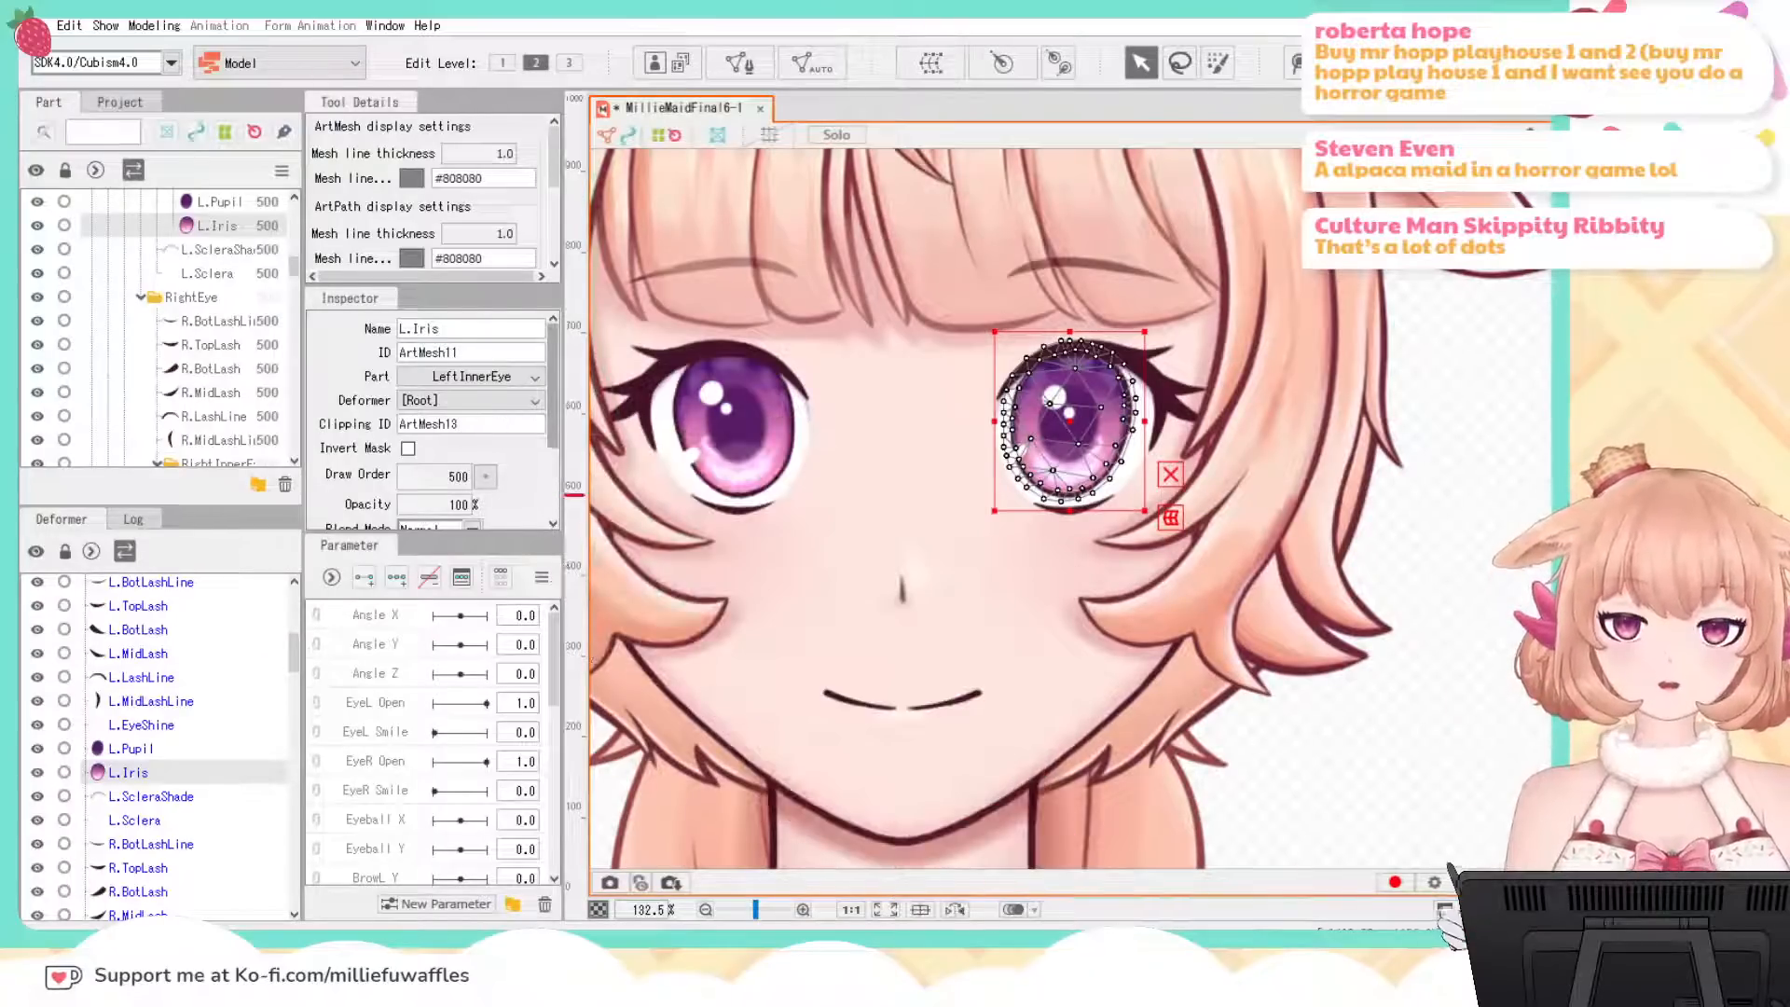
left_click(1053, 396)
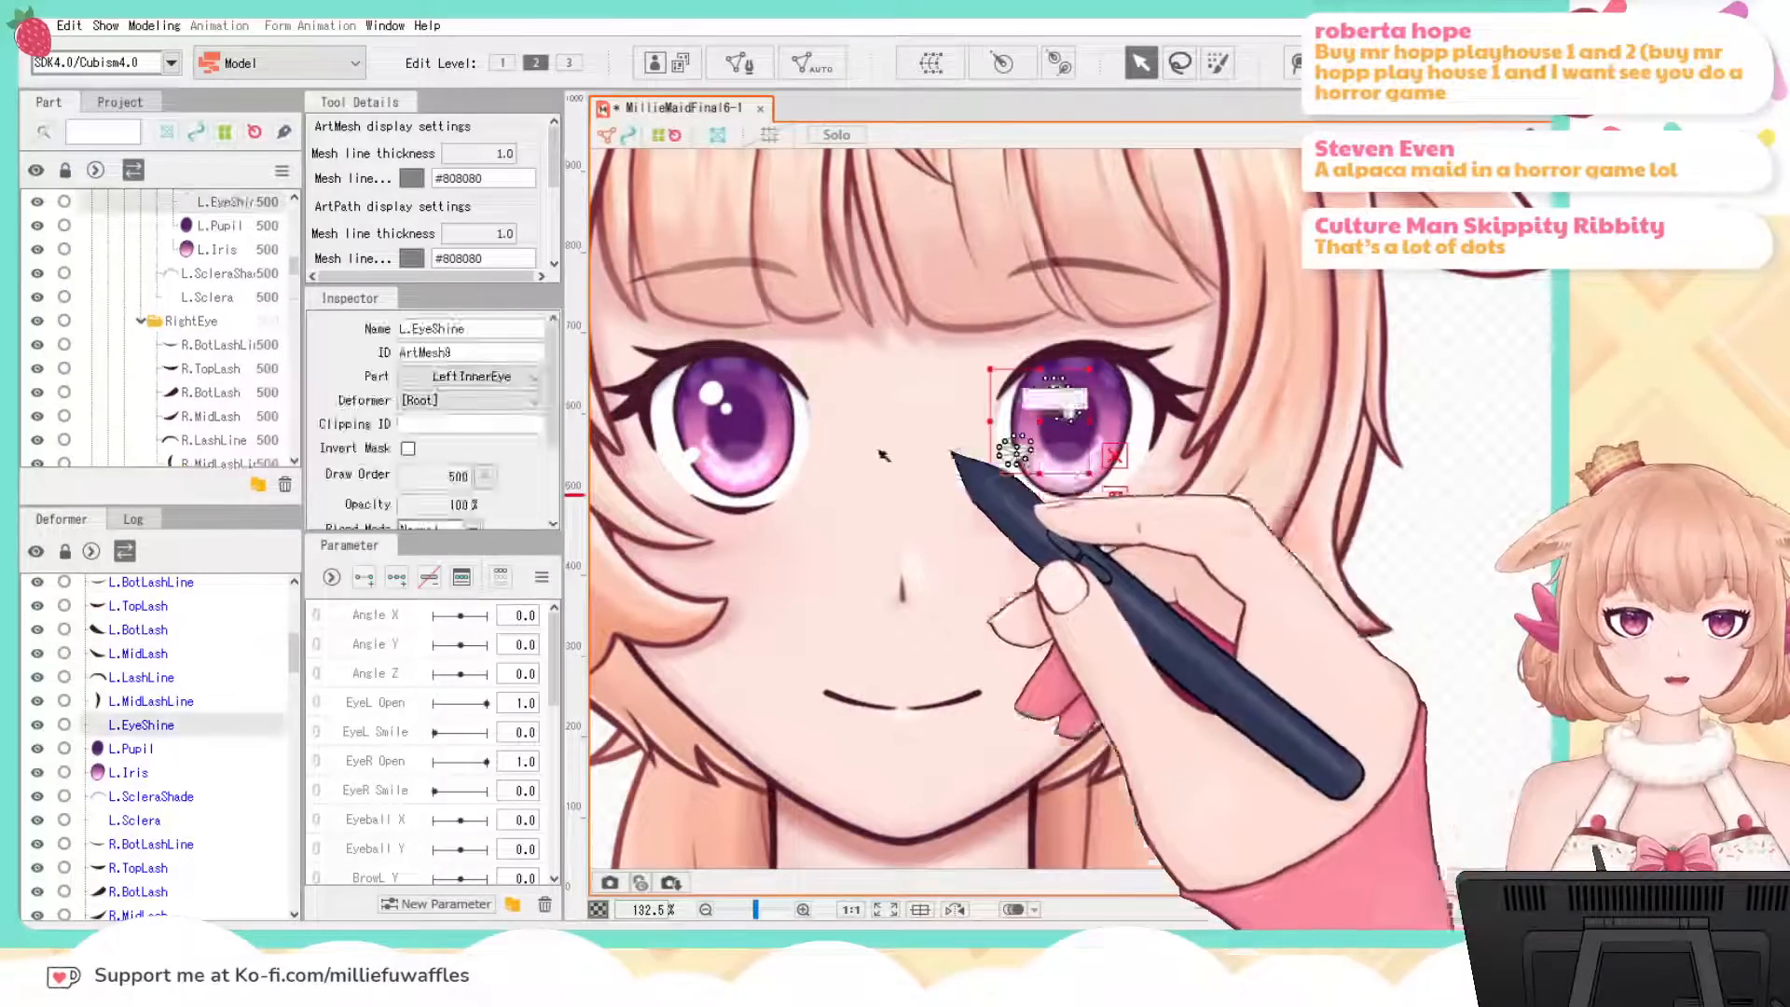
left_click(530, 422)
key("ctrl+v")
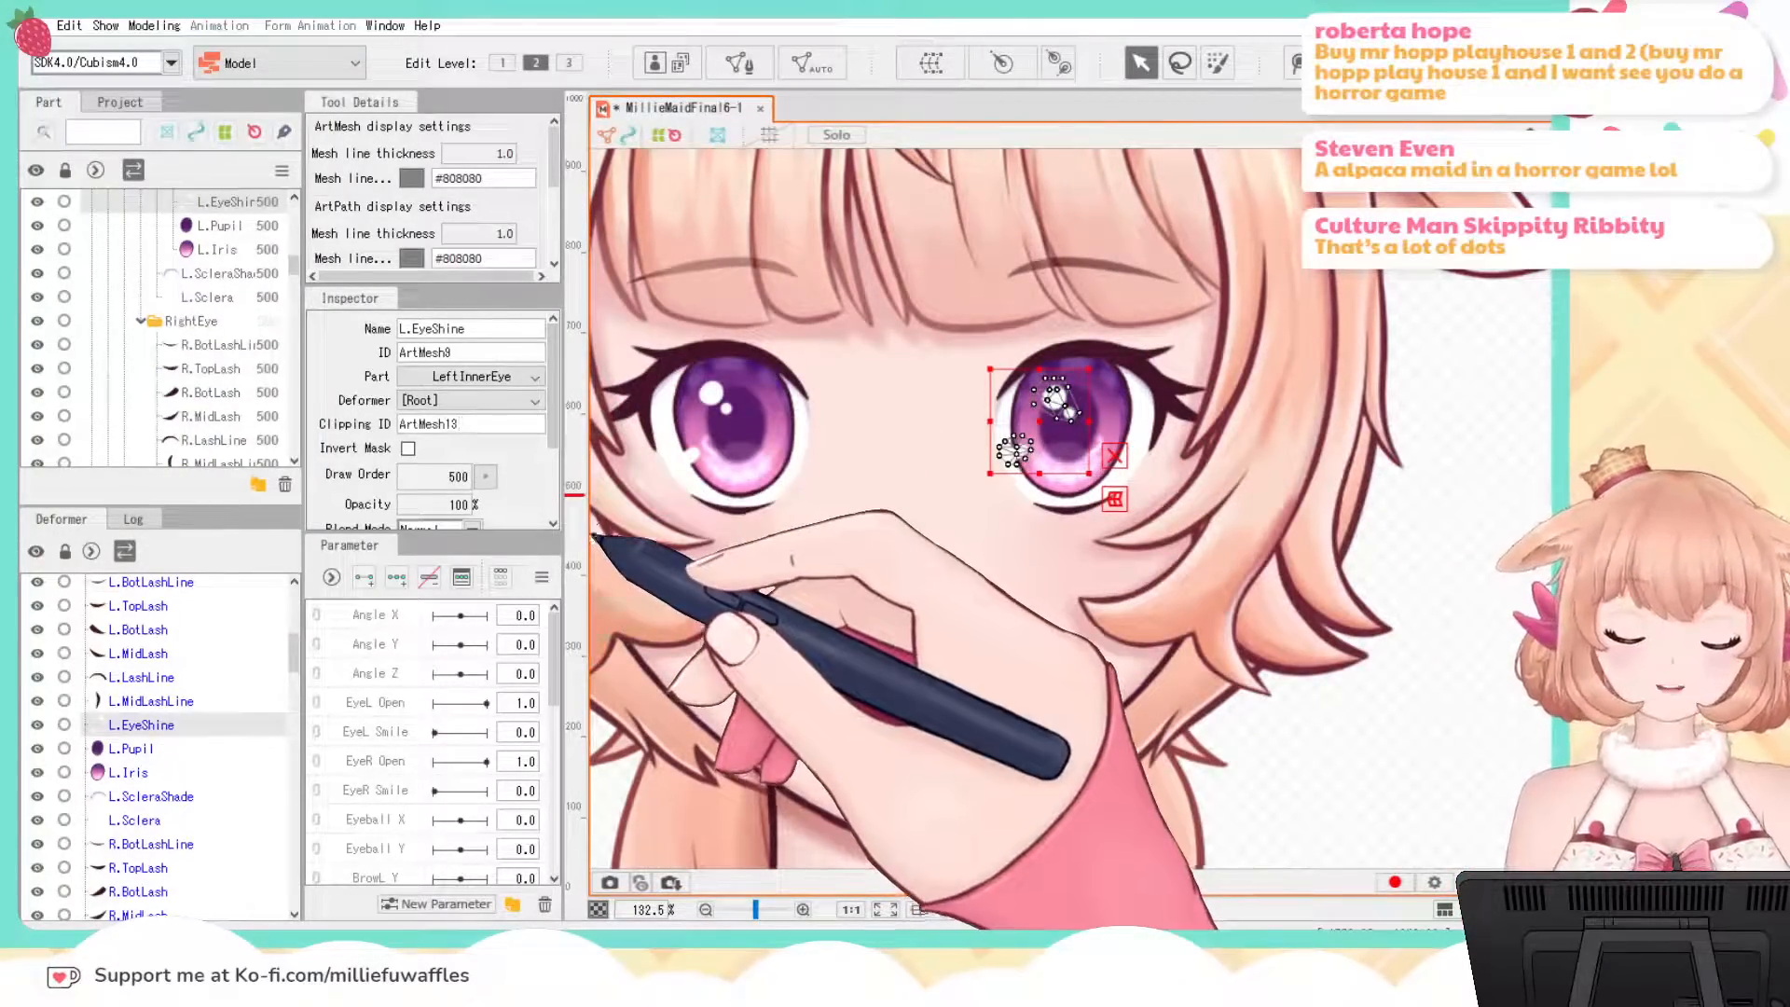
left_click(1436, 506)
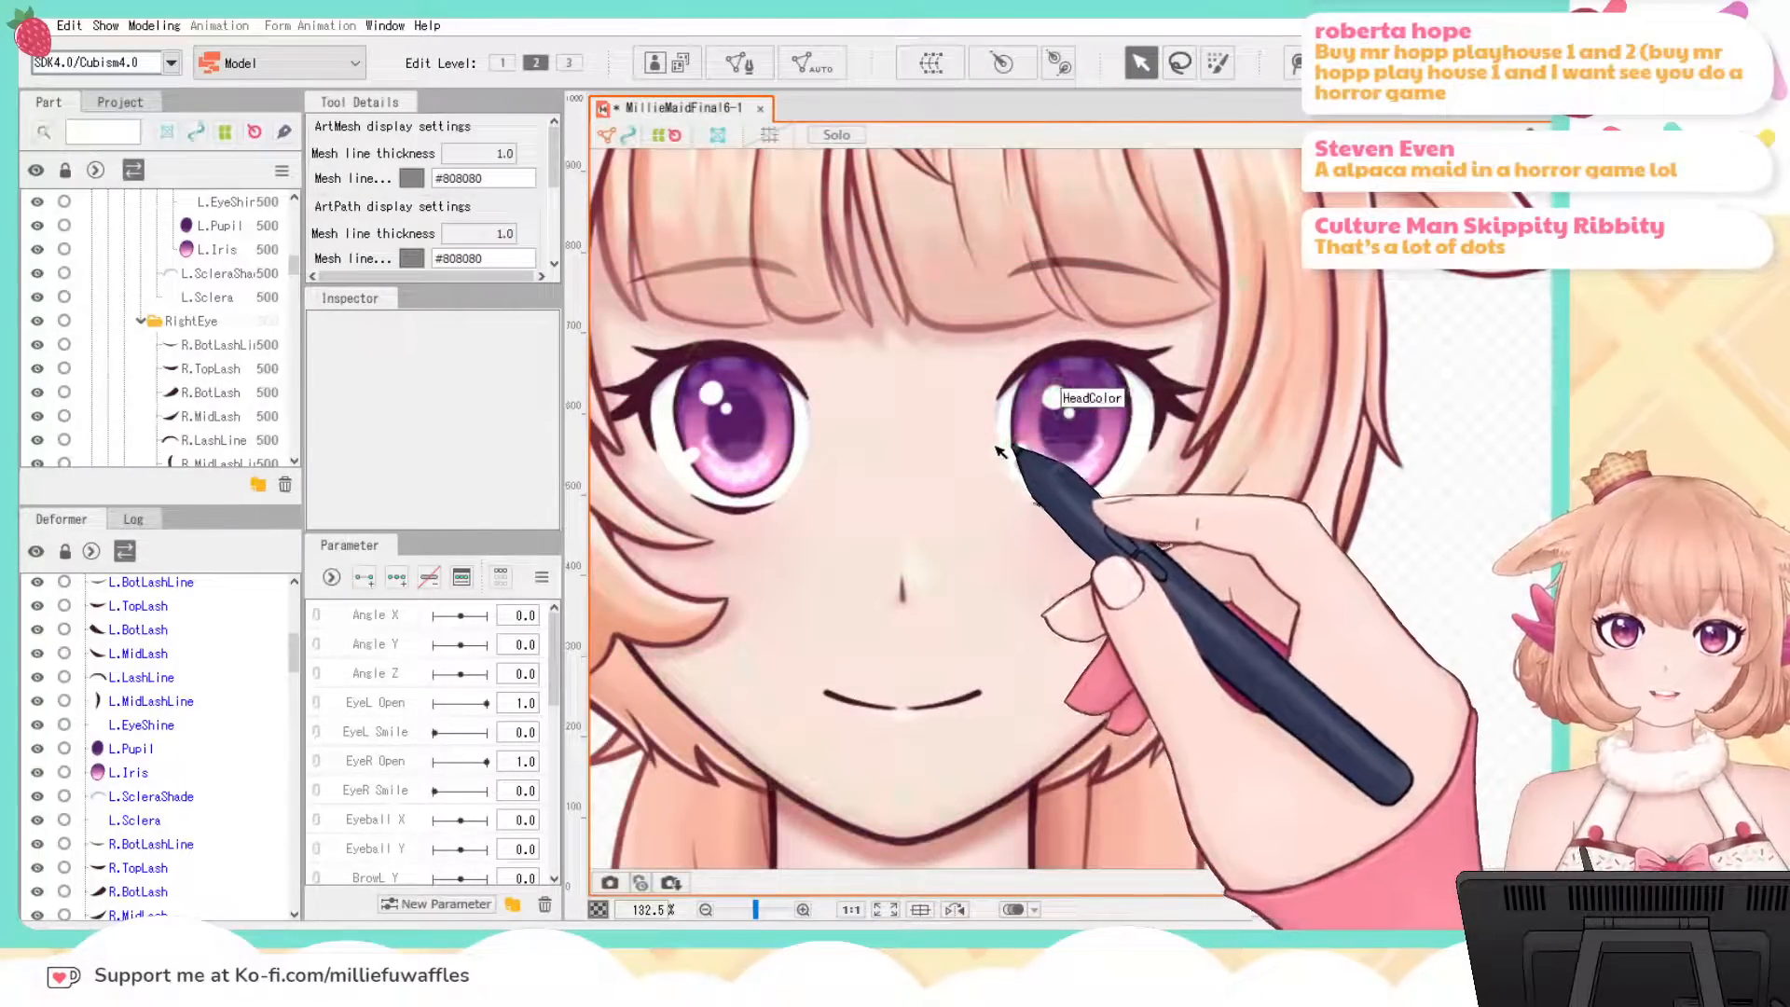
Step: Test the clipping of L.Pupil and L.Iris by shifting them around the sclera, and restore their original positions
left_click(1070, 419)
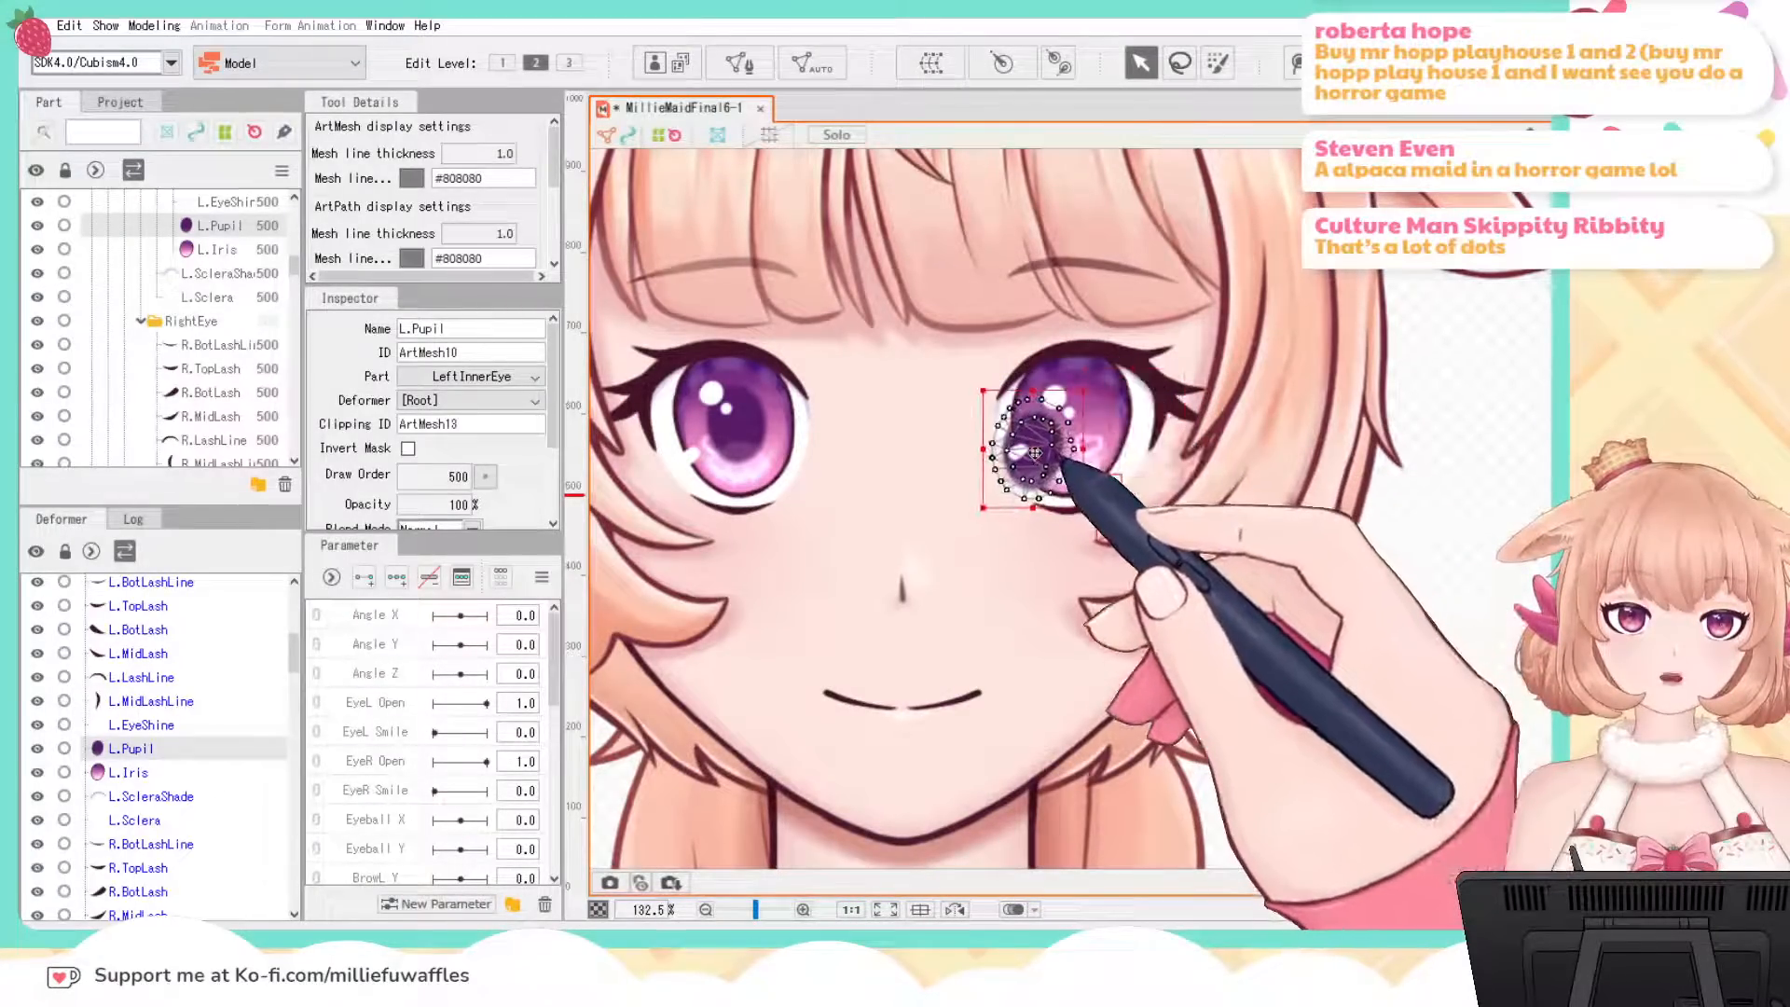
left_click(1053, 417)
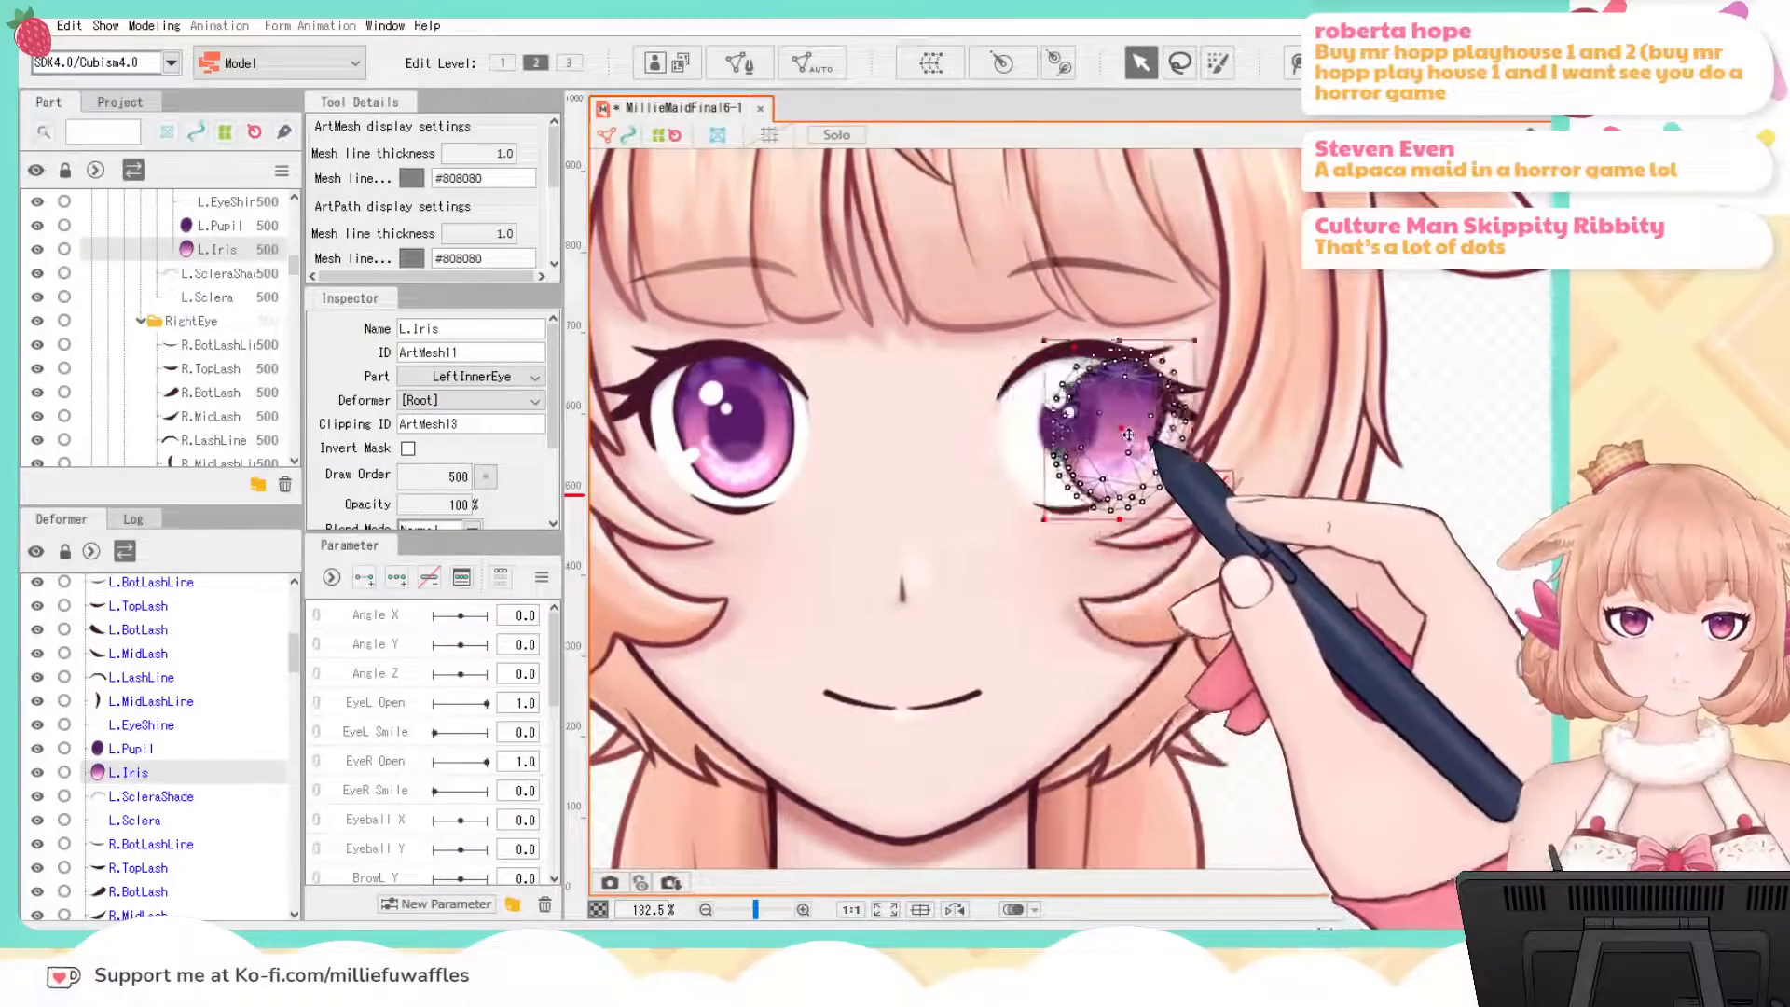
left_click_drag(1074, 401, 1084, 475)
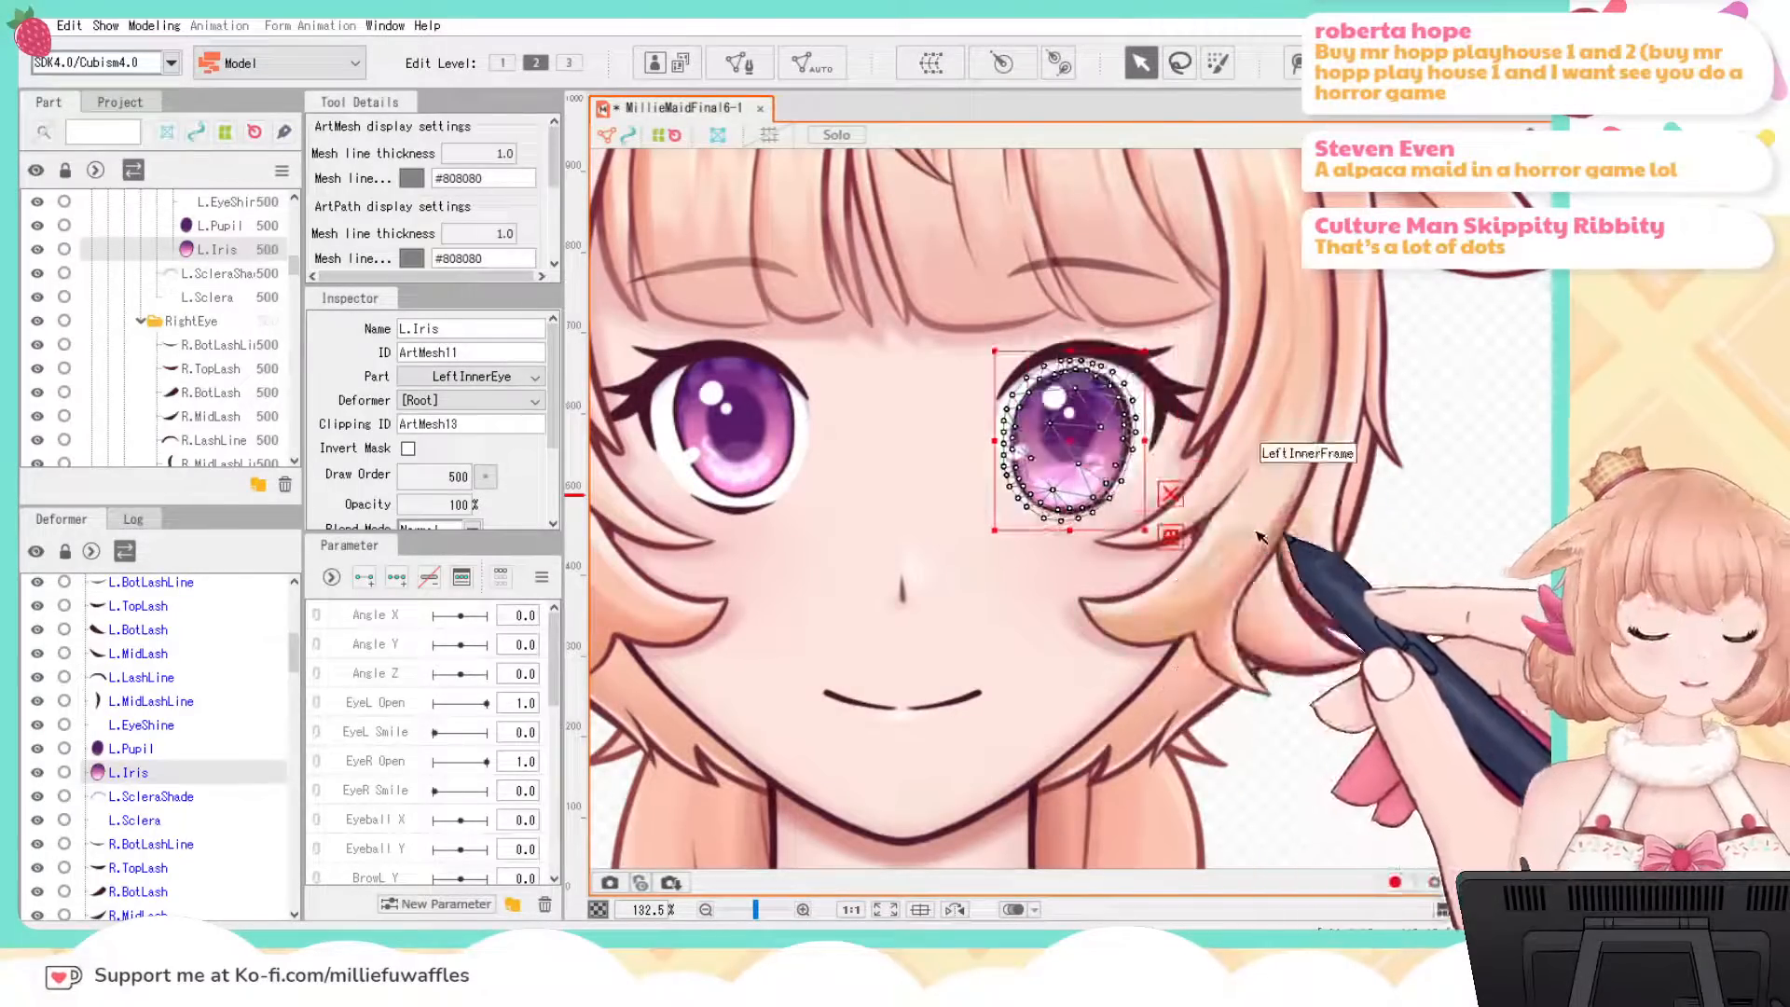
left_click(1466, 500)
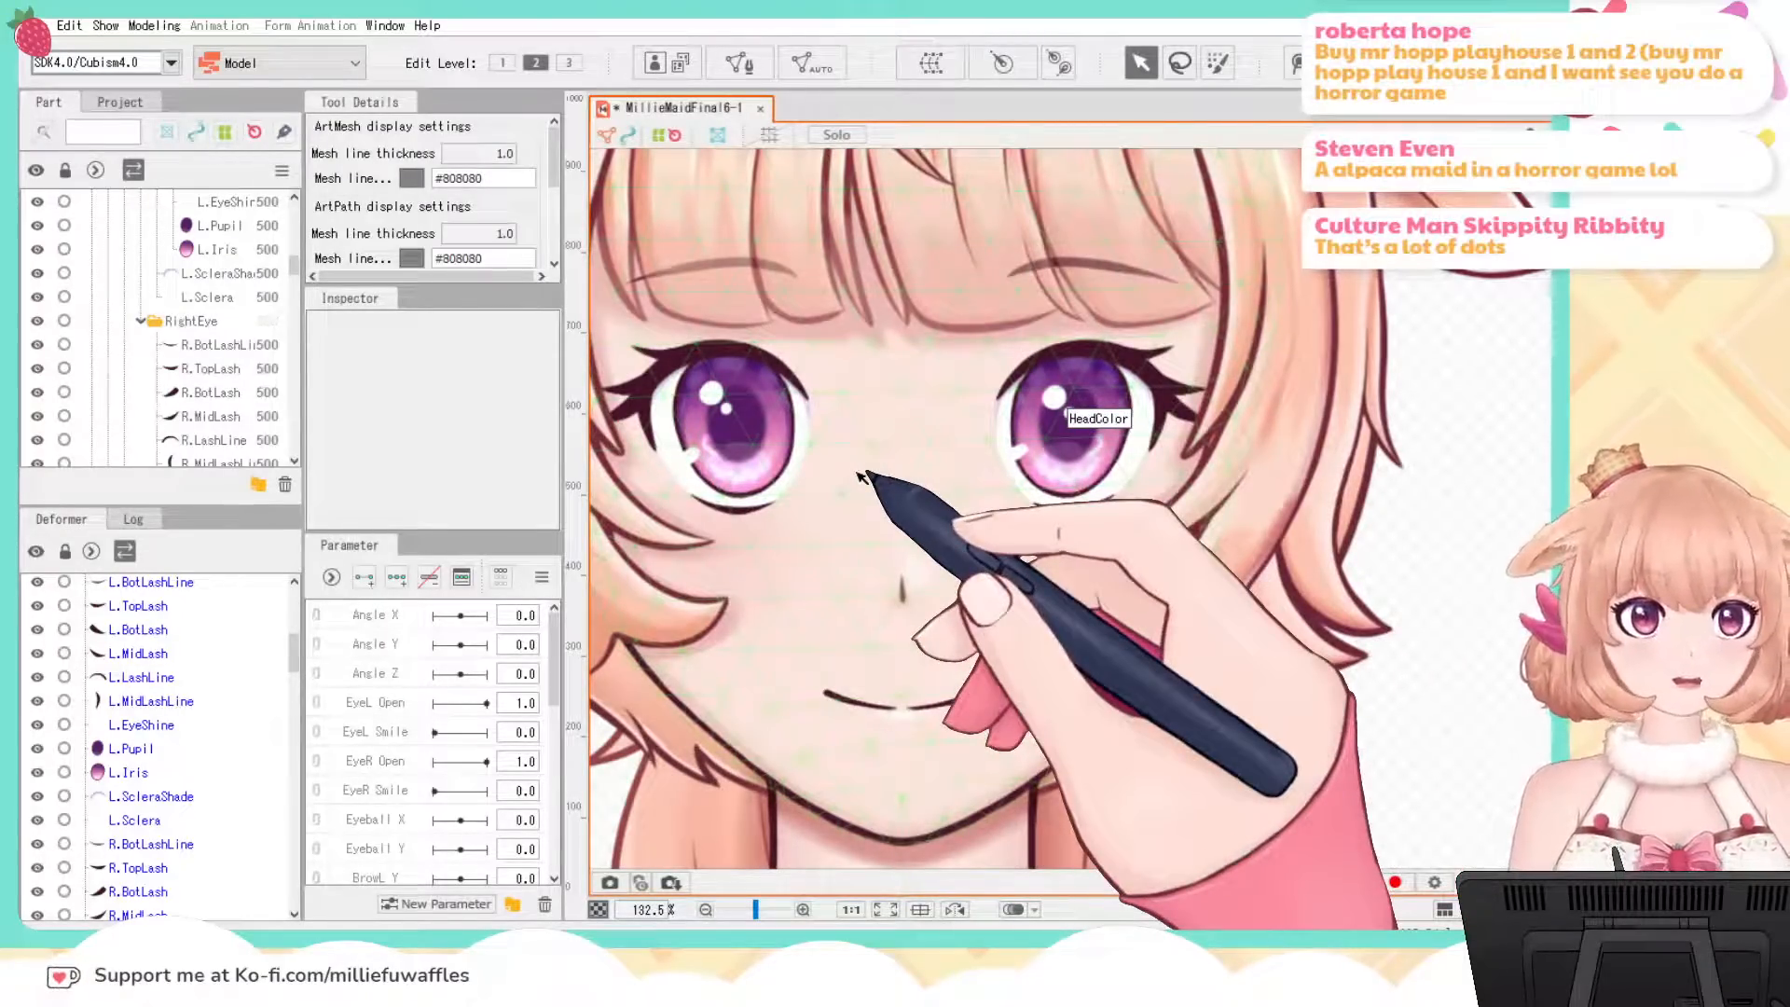
Step: Clip R.Iris to the white of its eye by copying R.Sclera's ID ArtMesh24 into its clipping ID
left_click(791, 438)
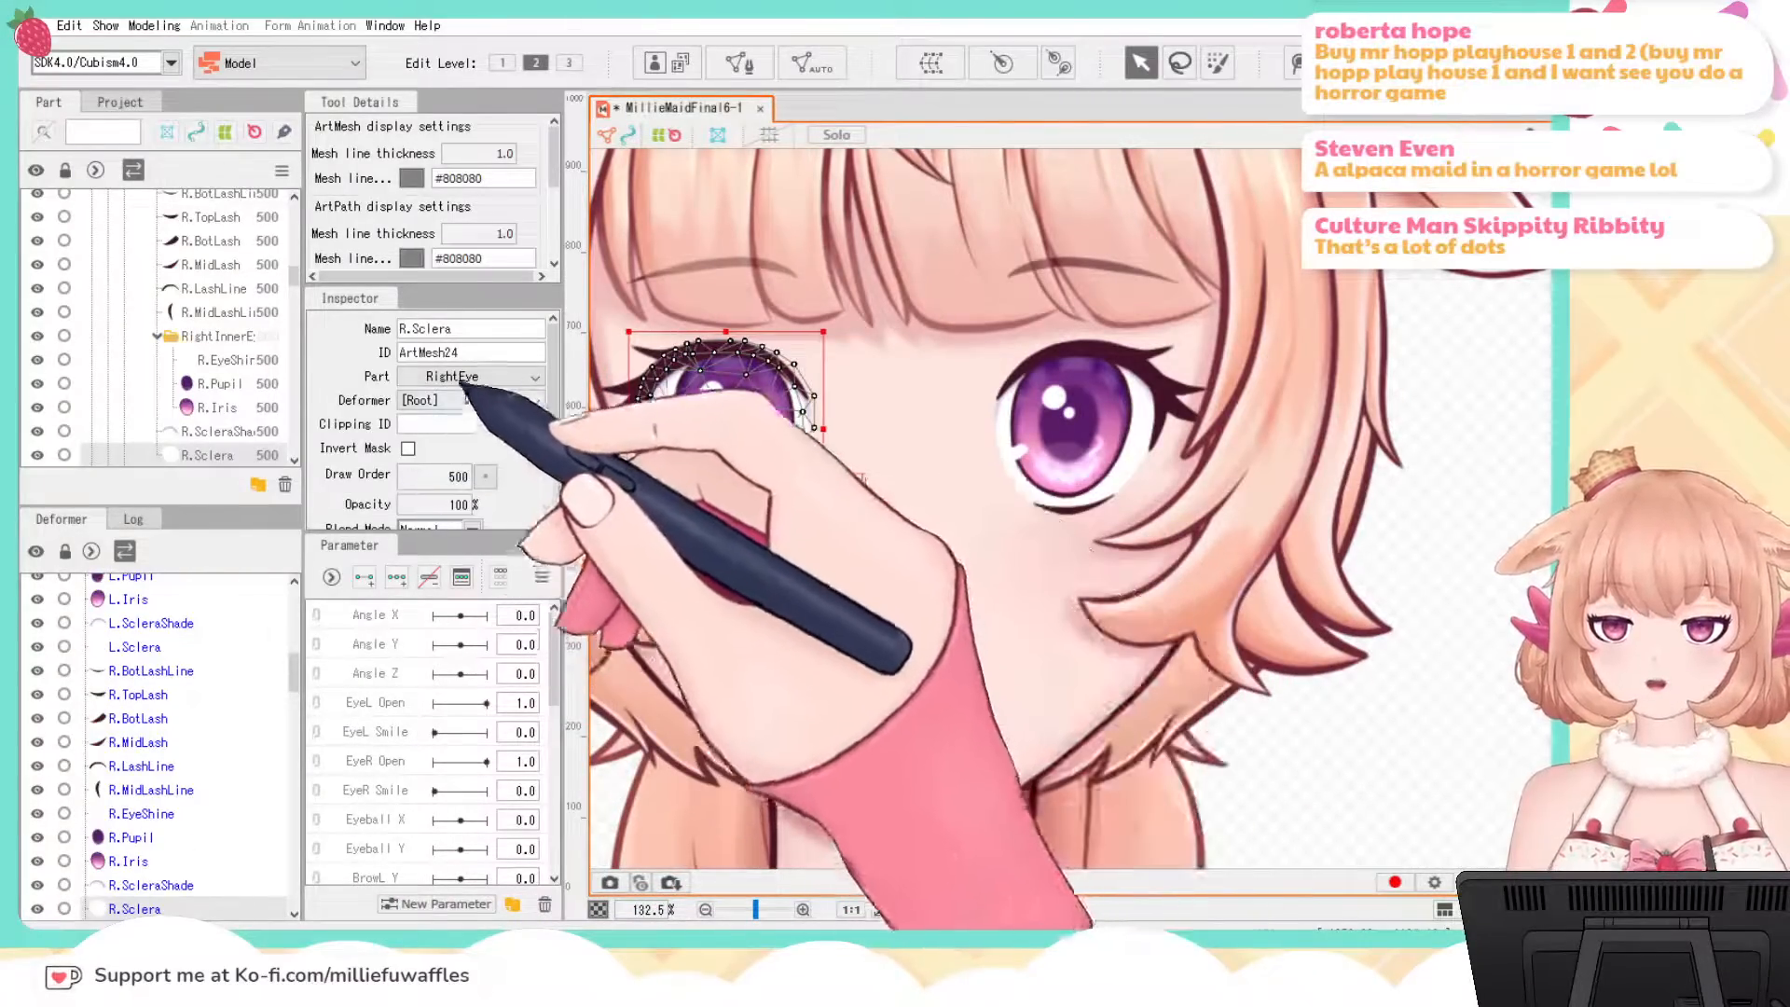
left_click_drag(469, 355, 330, 352)
key("ctrl+c")
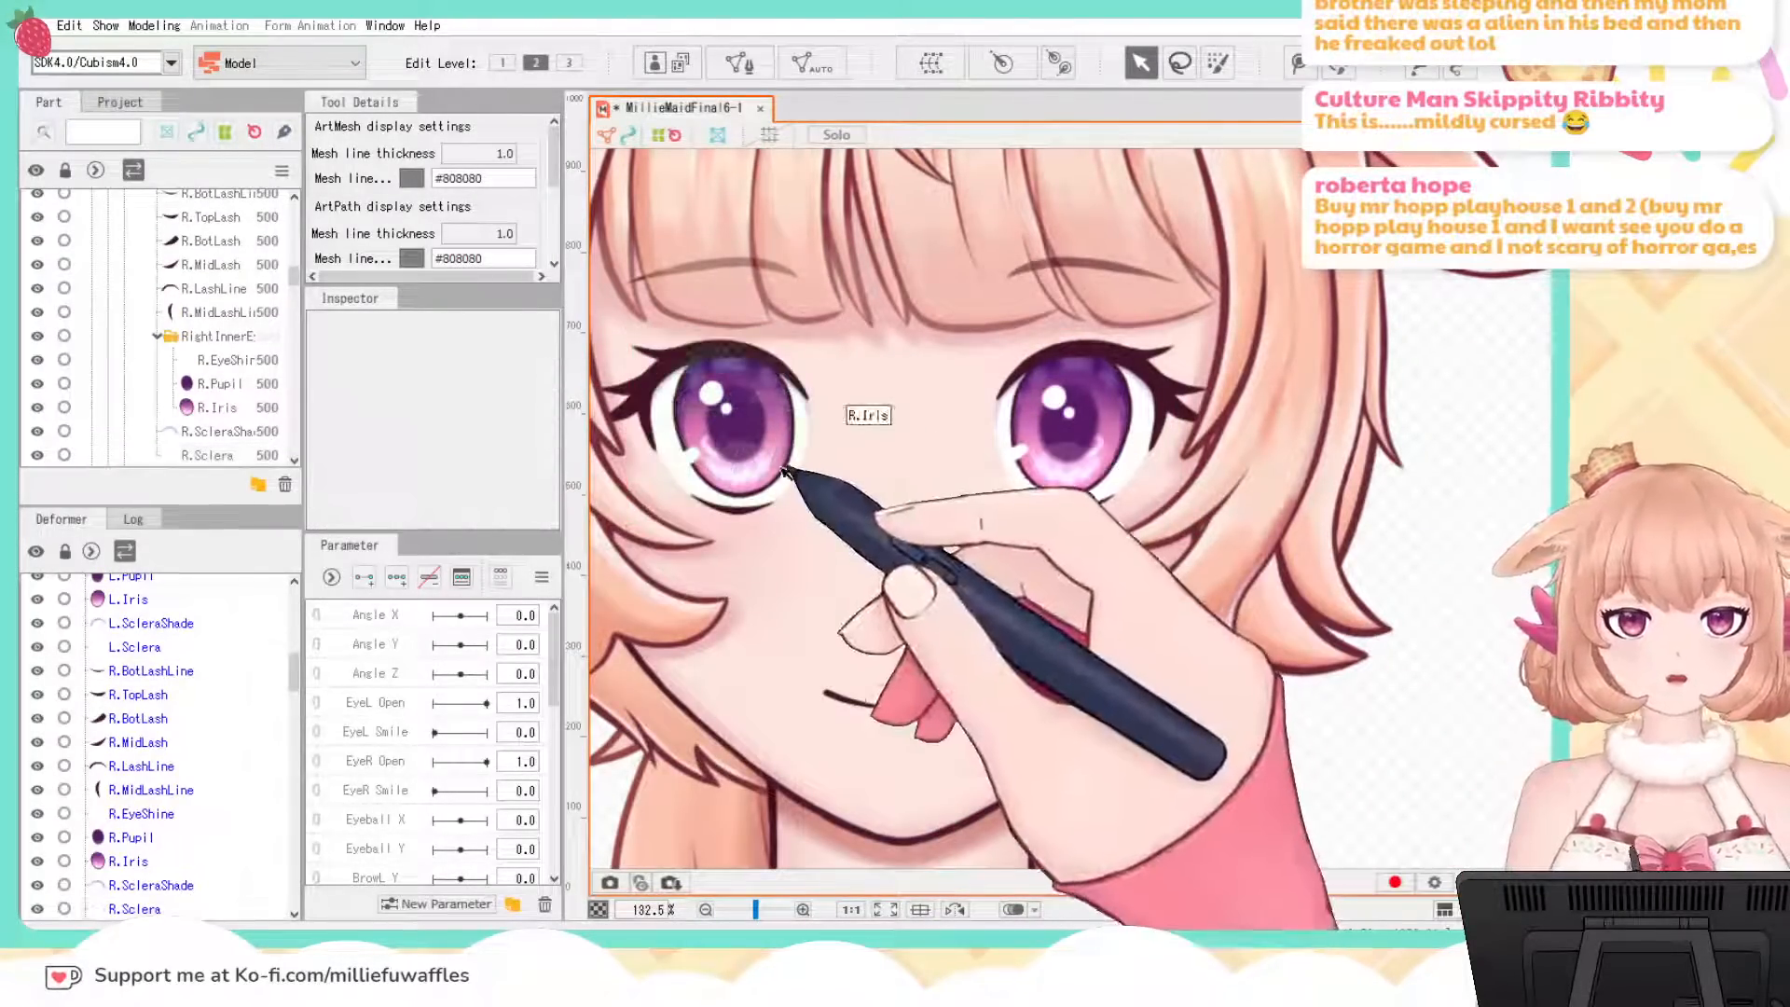
left_click(722, 396)
left_click(446, 423)
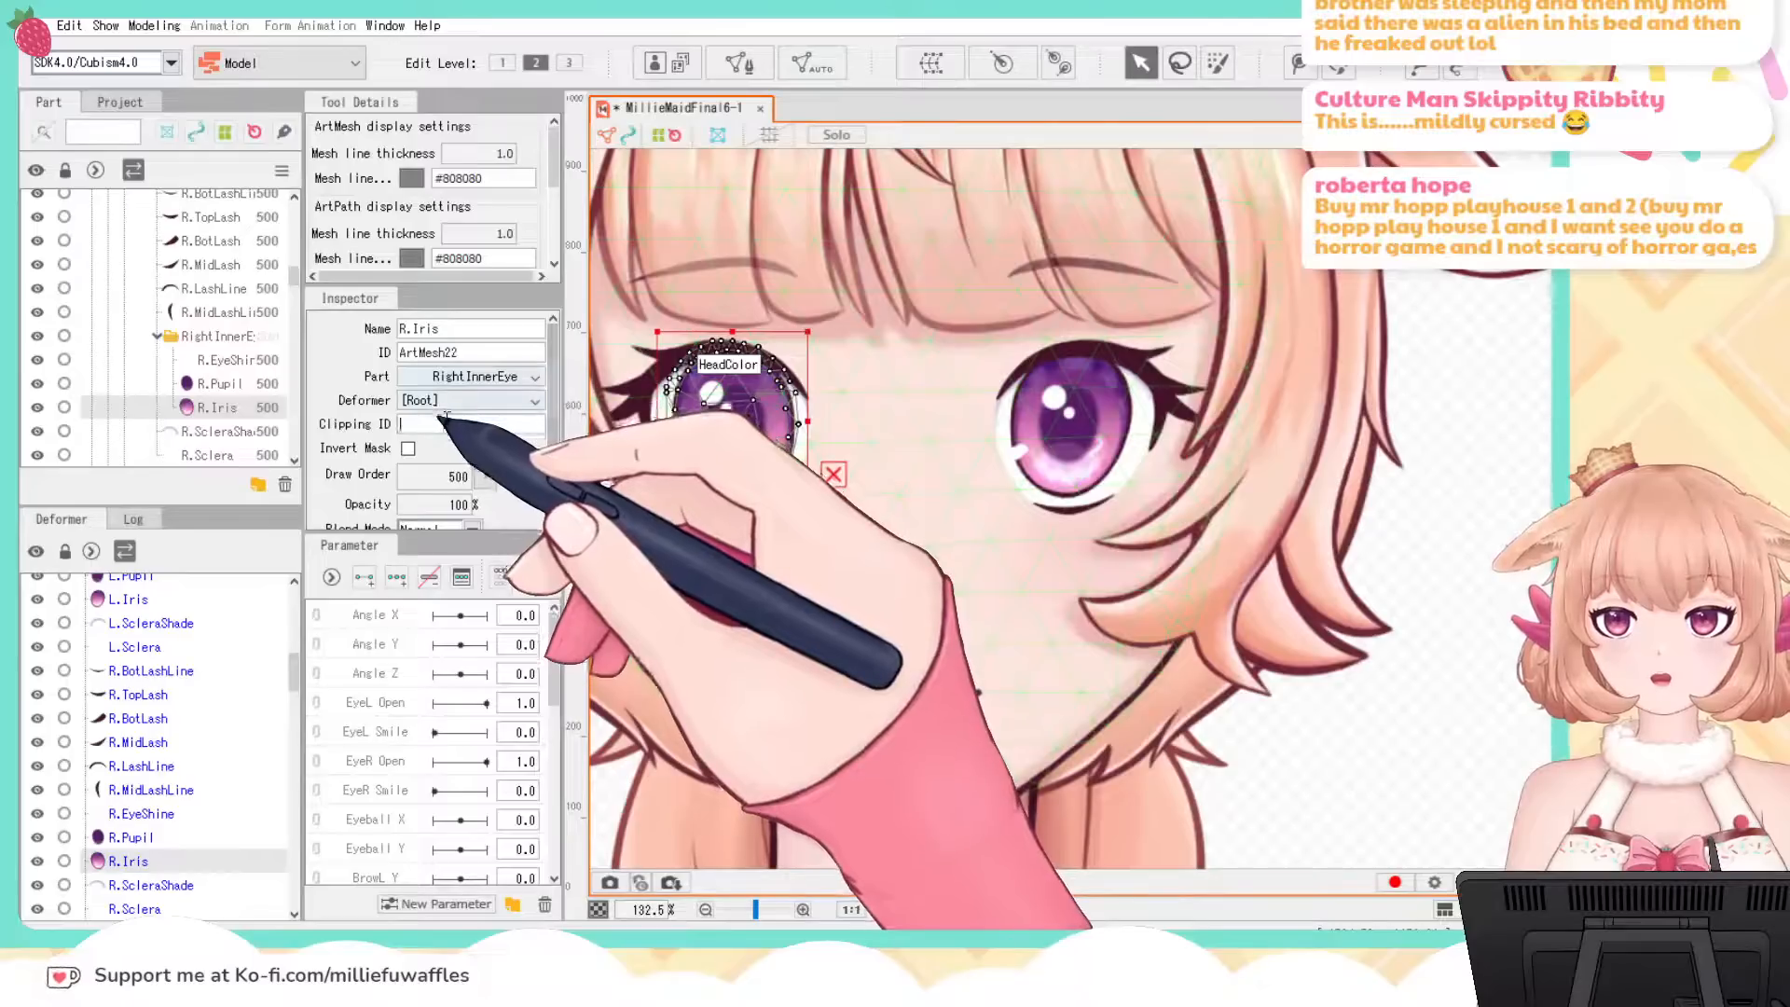
left_click(1406, 538)
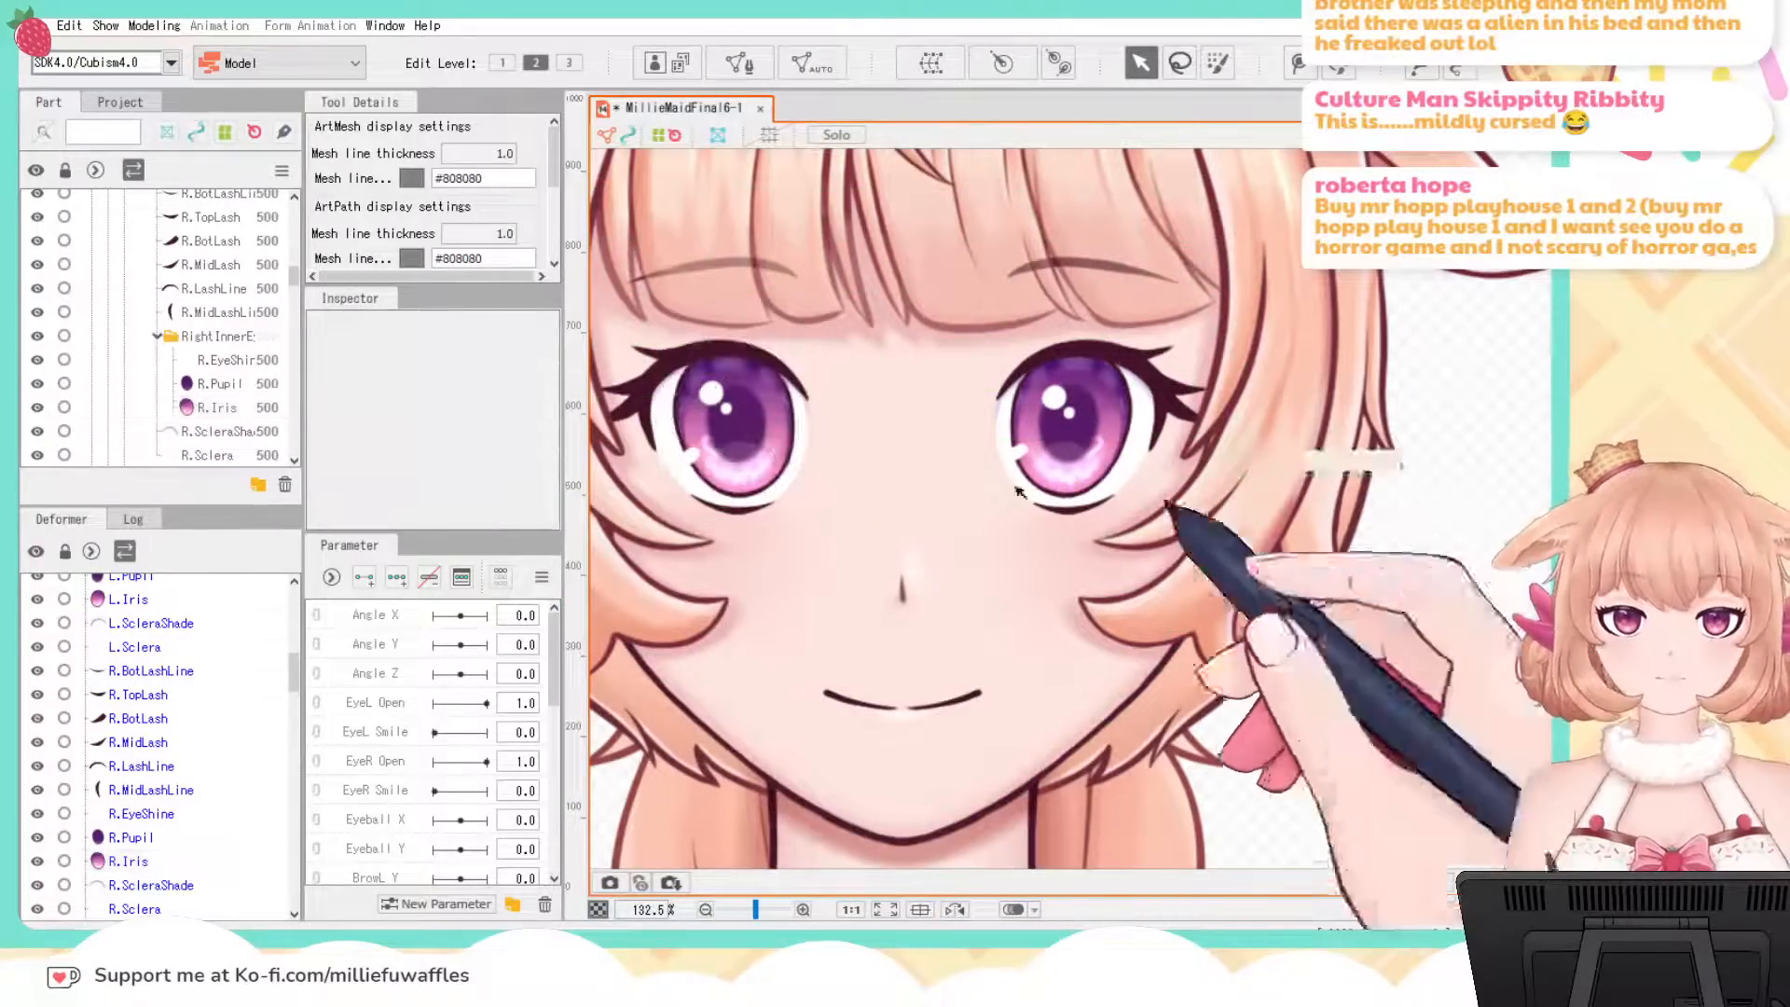
Step: Clip R.Pupil and R.EyeShine to R.Sclera by entering ArtMesh24 as the clipping ID of both
left_click(739, 446)
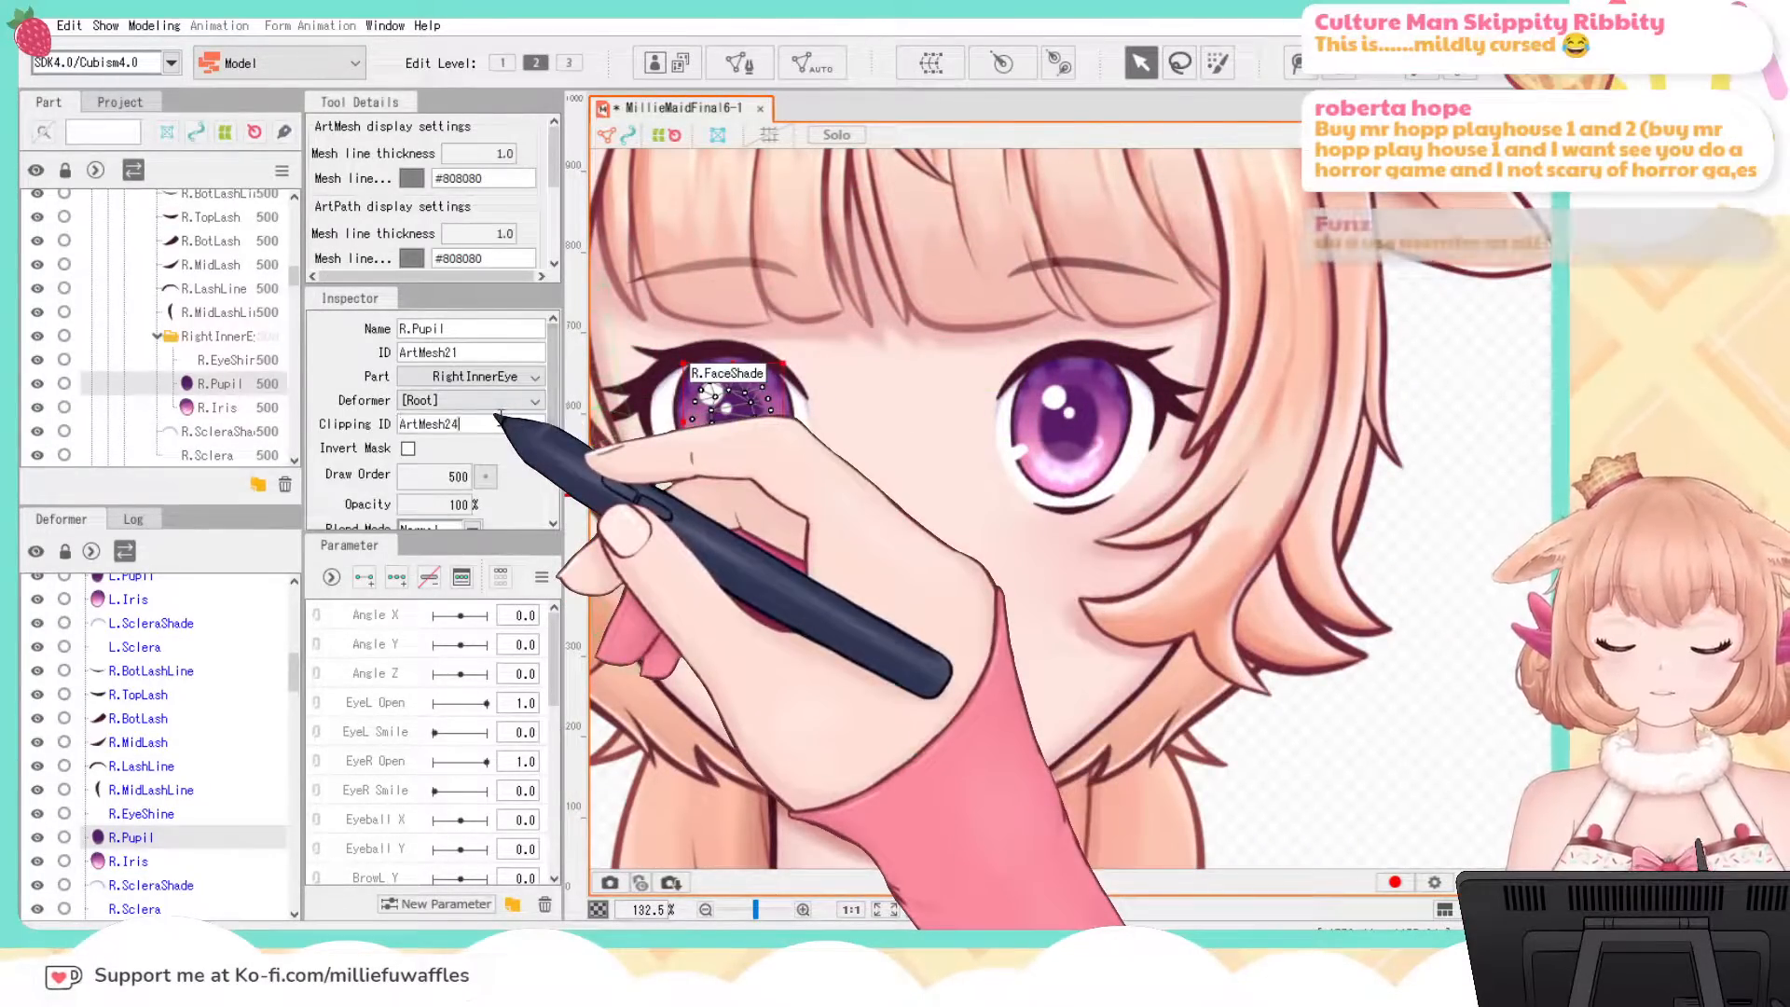
left_click(1403, 550)
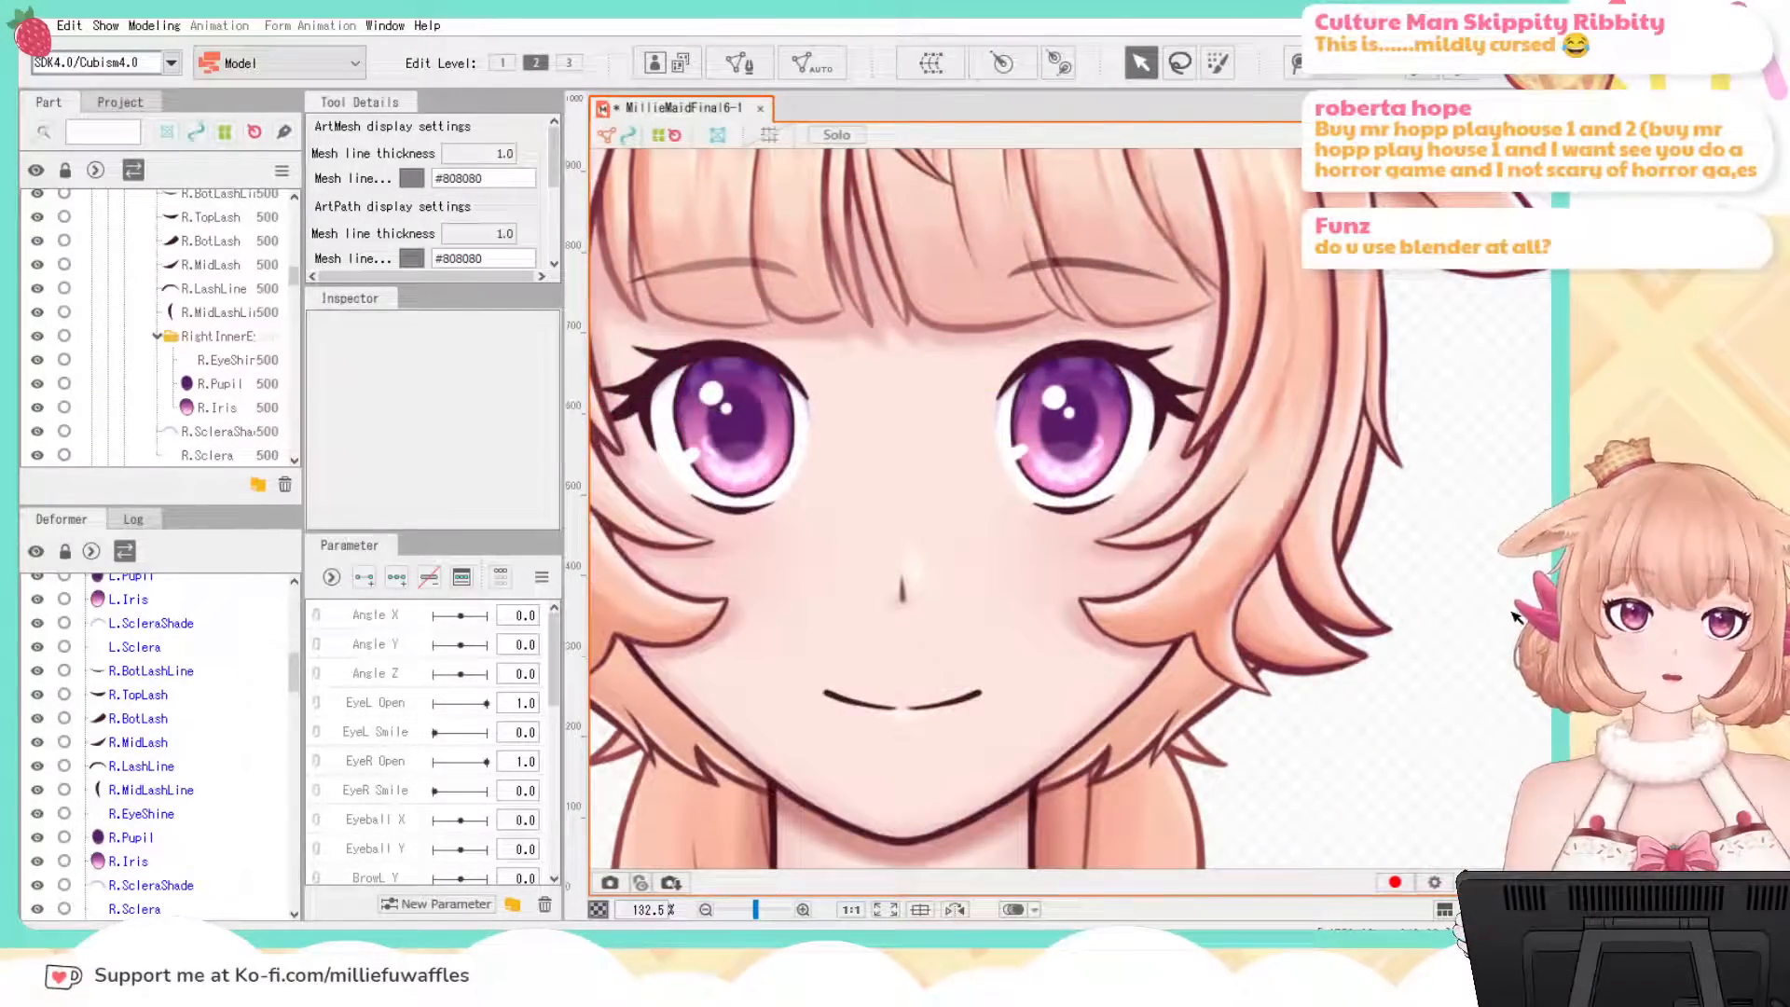
left_click(710, 392)
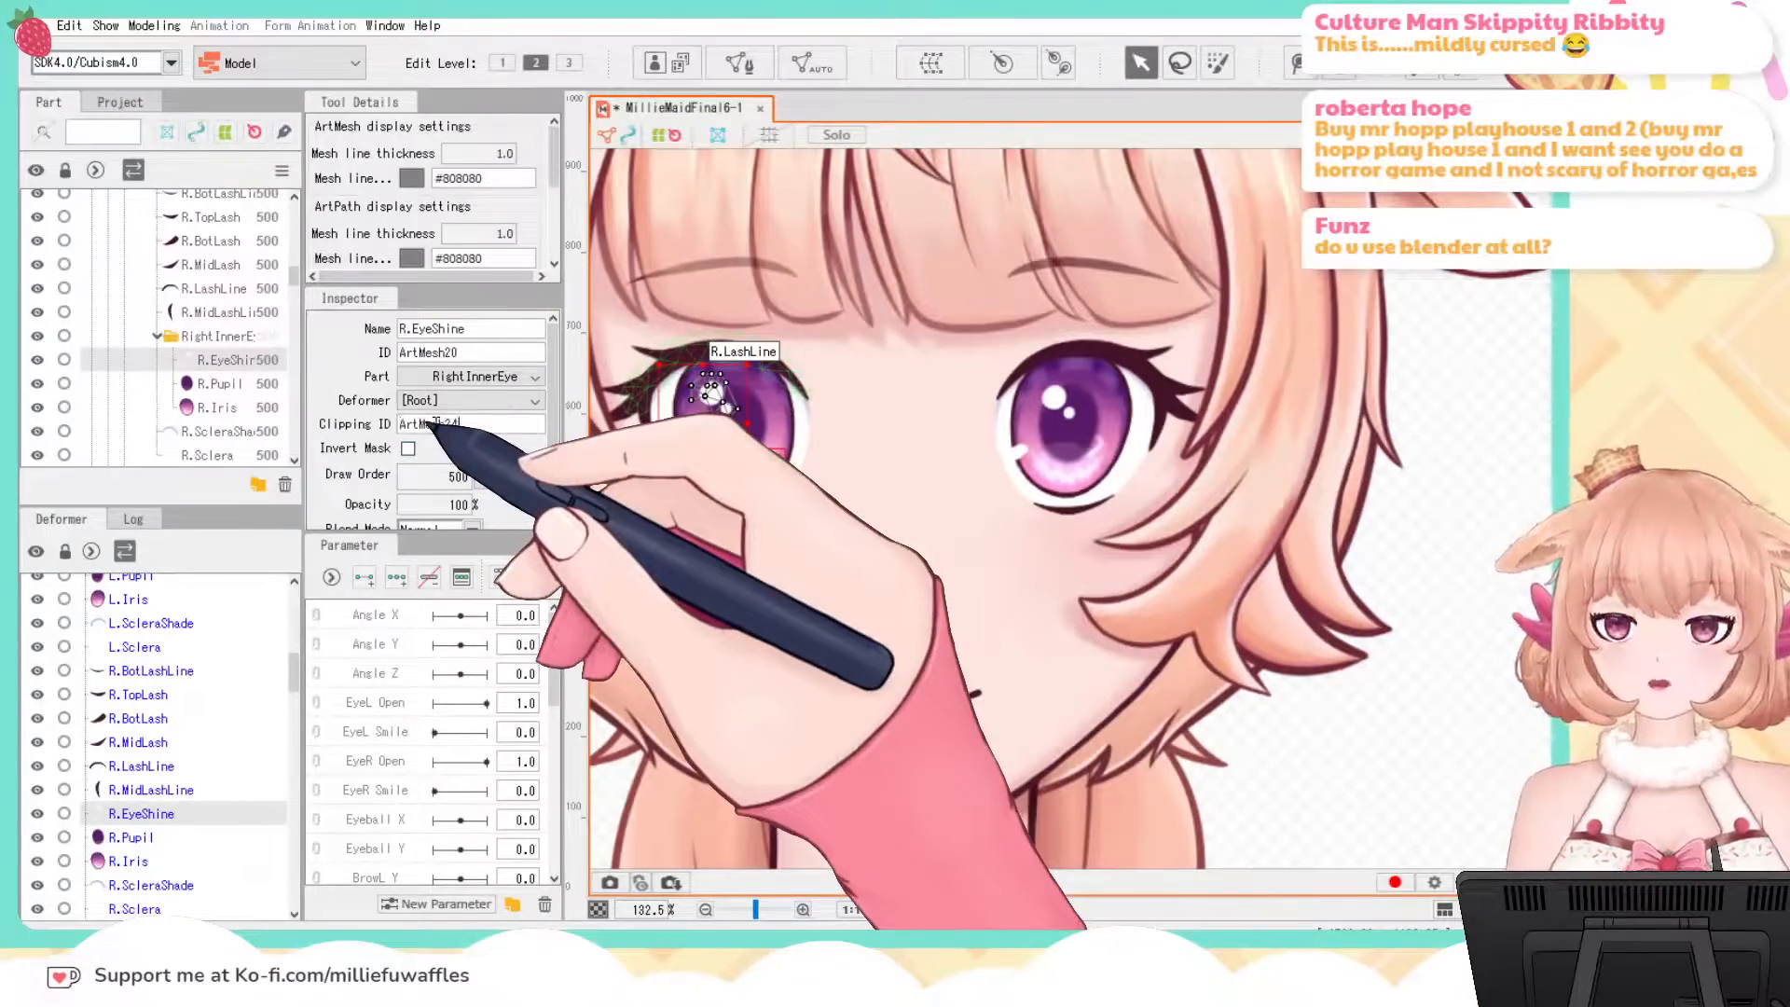
left_click(1497, 544)
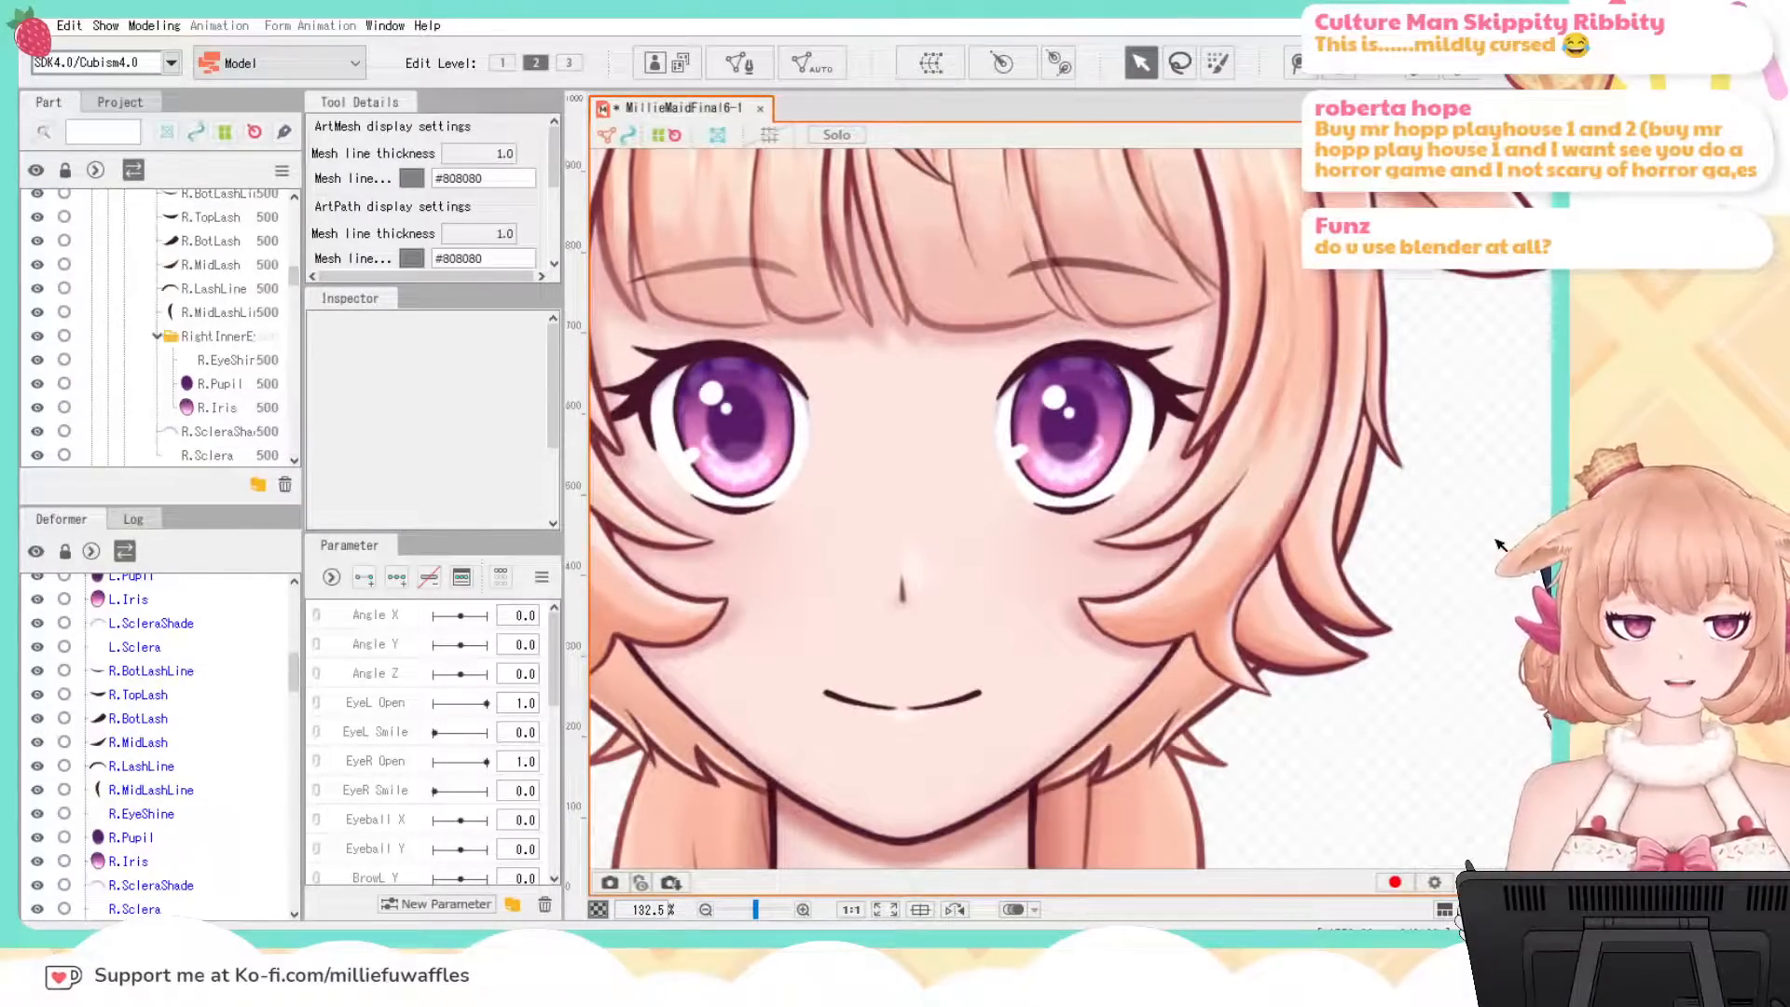
scroll(1352, 522, "down", 6)
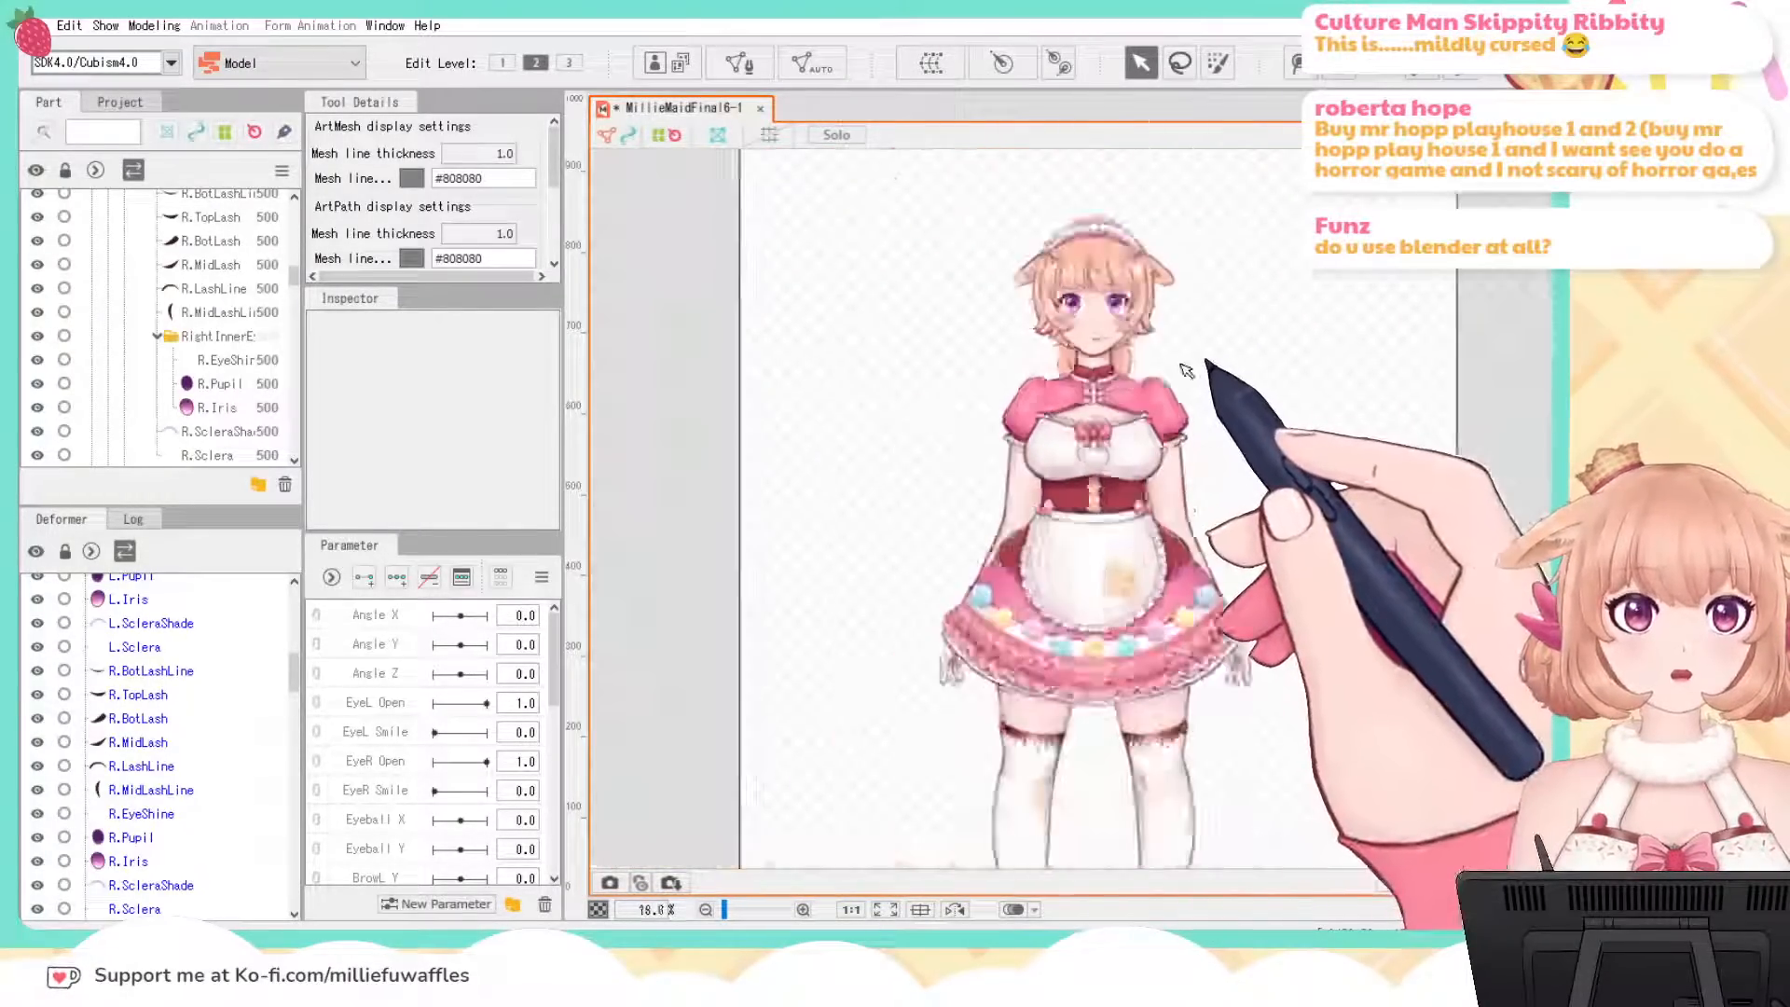
Step: Select all art meshes of the character to view the whole model's mesh coverage, and clear the selection
scroll(1186, 371, "down", 3)
left_click_drag(1262, 535, 1178, 500)
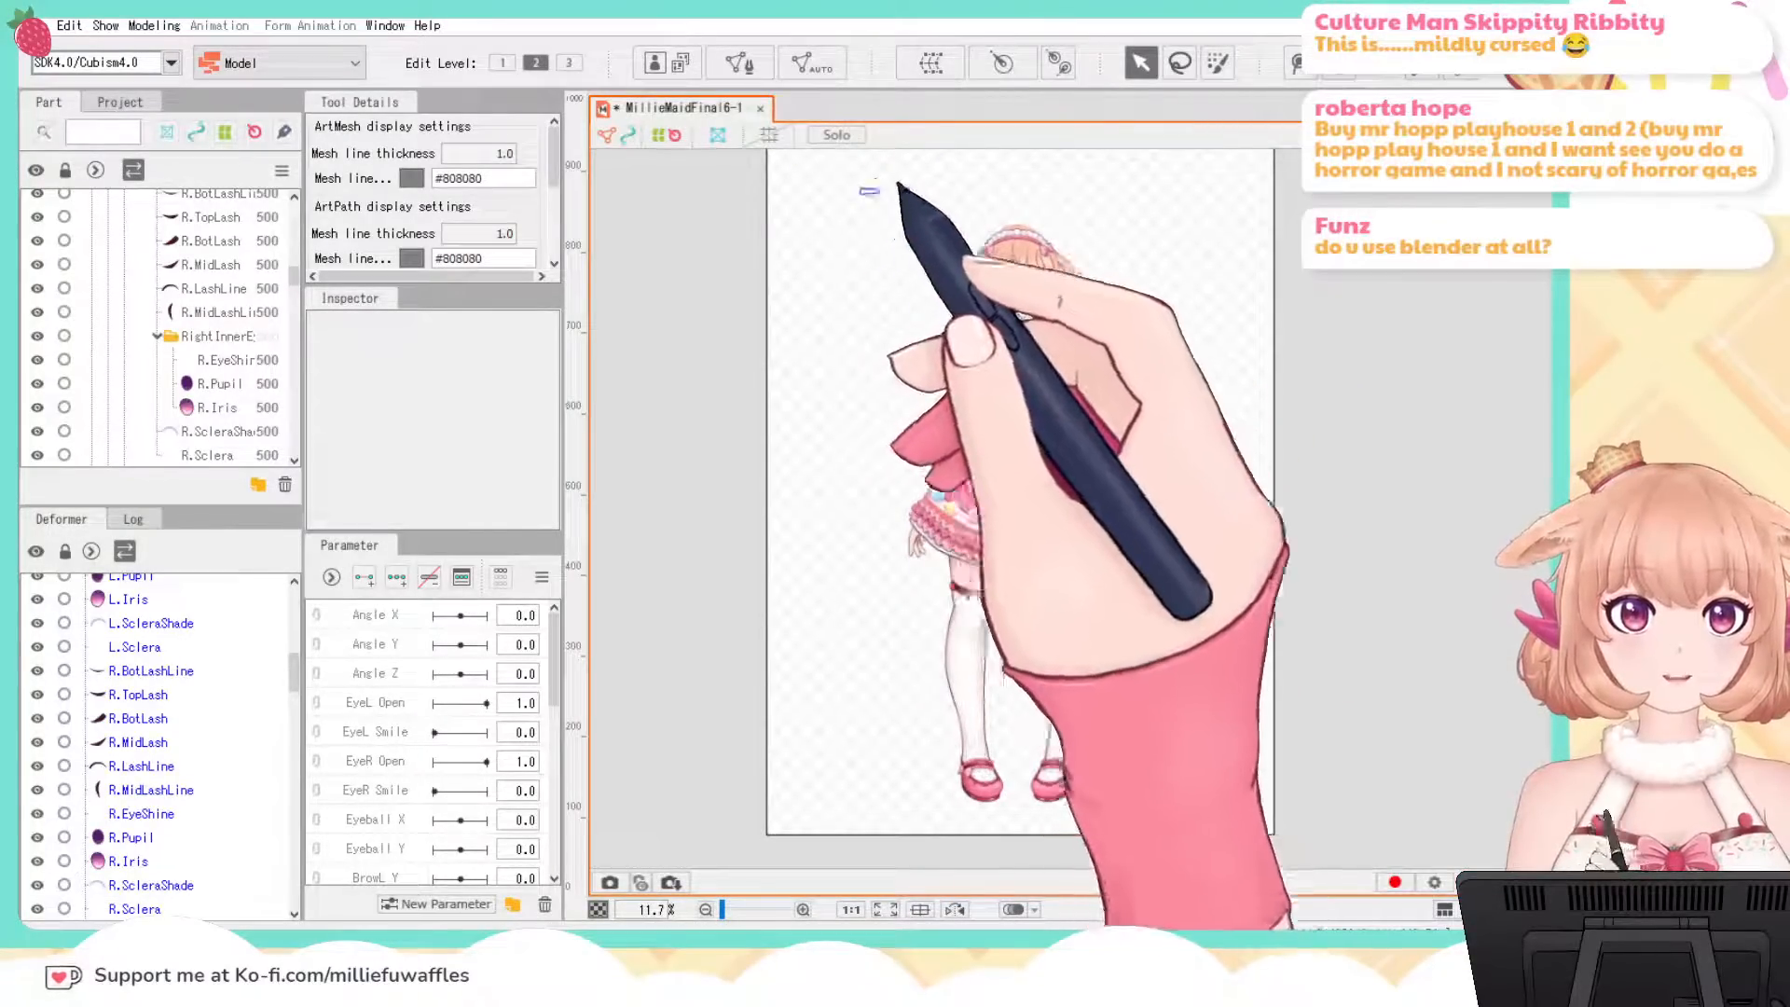
left_click_drag(869, 190, 1208, 827)
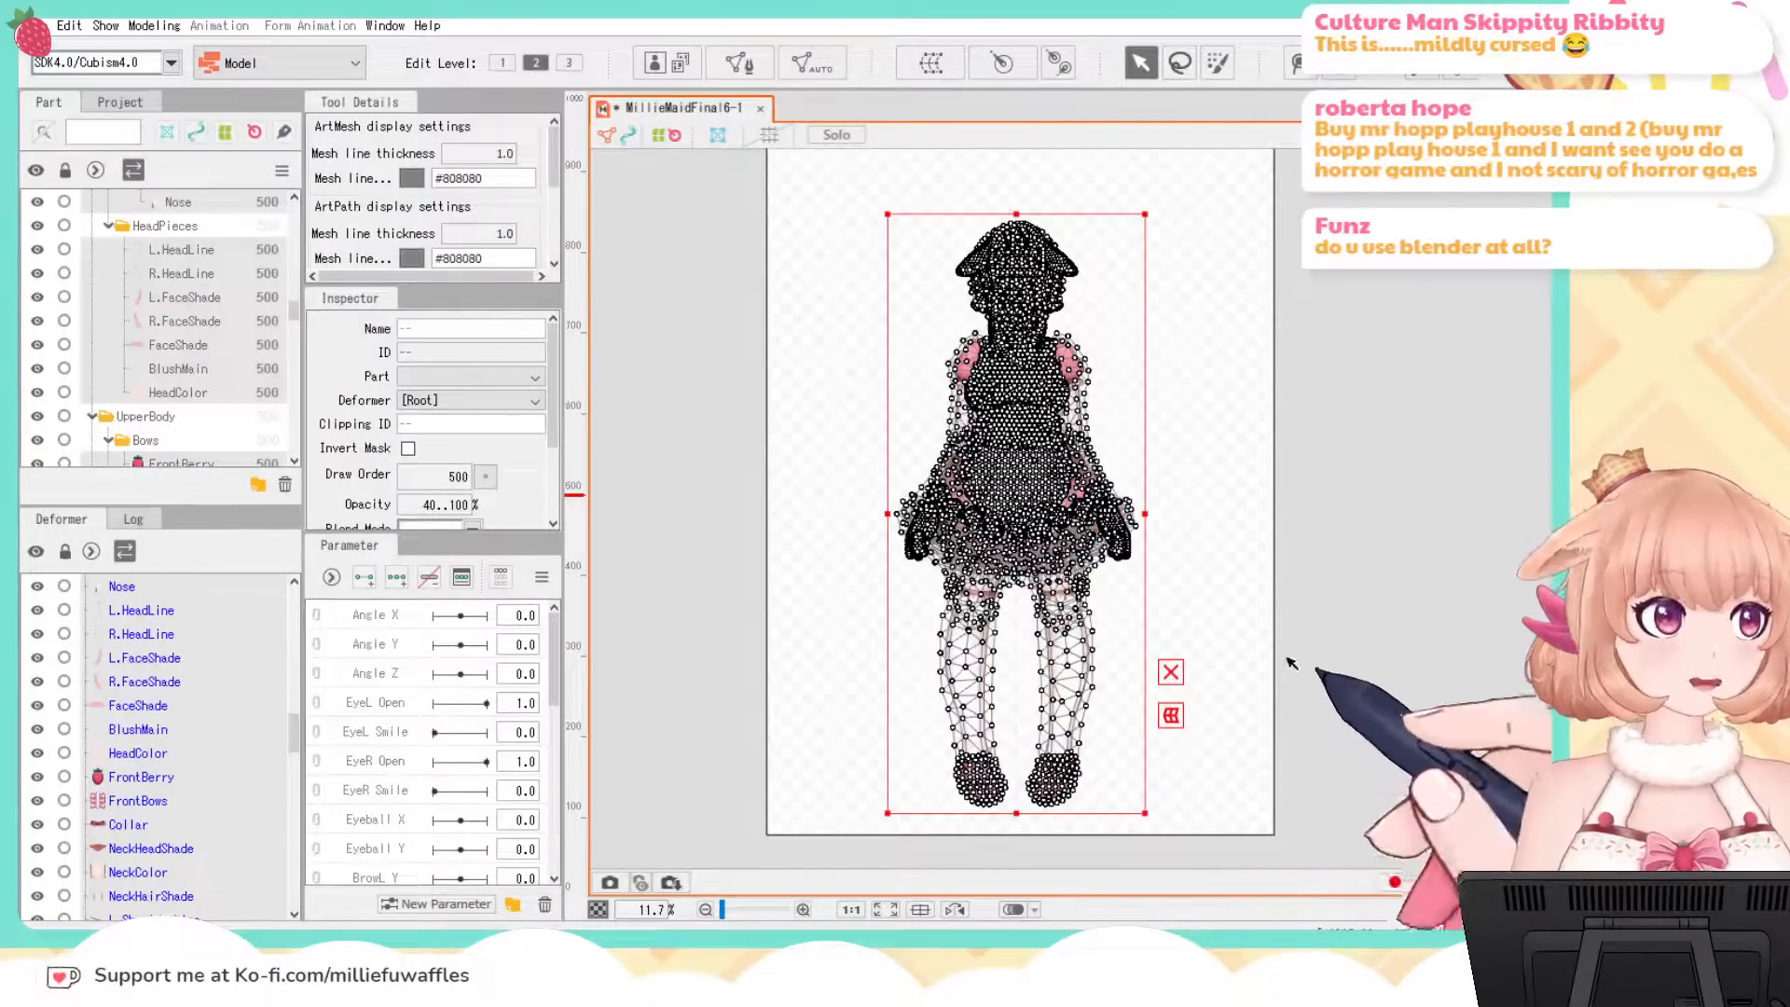
scroll(1291, 662, "up", 2)
left_click_drag(1270, 587, 1283, 646)
left_click(1293, 490)
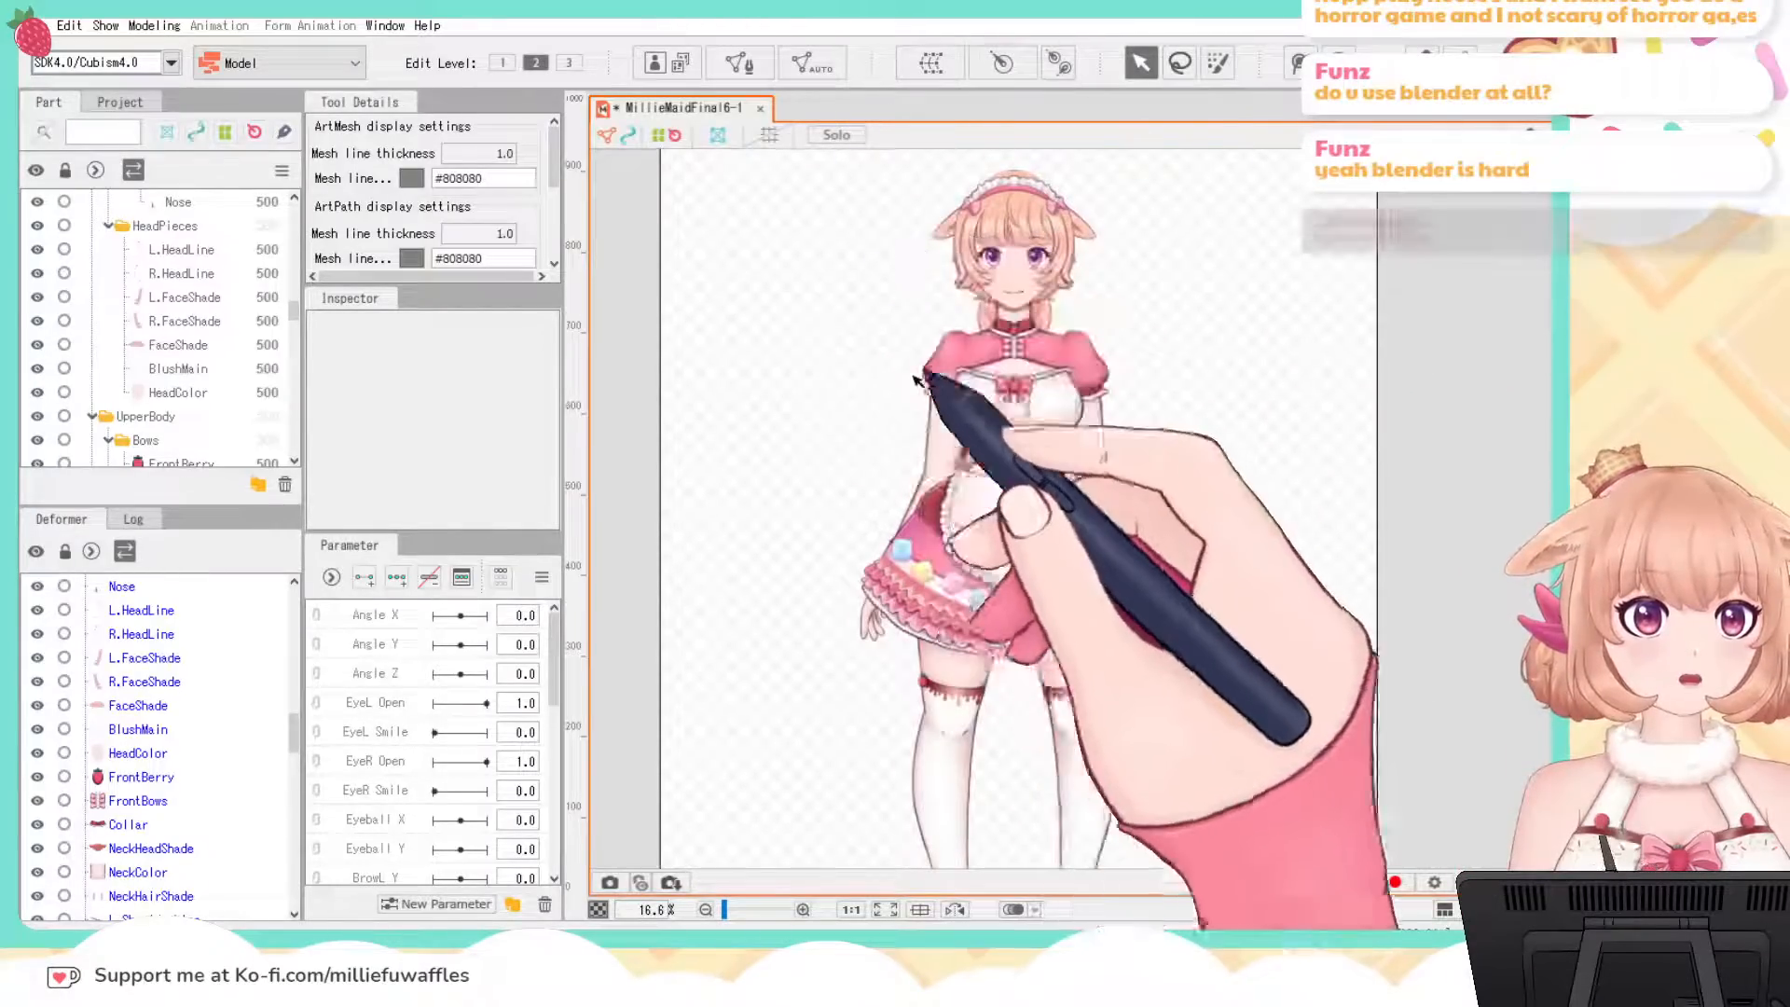
Step: Shift L.LowerArm out from behind the skirt to view the separated part, and restore its original position
scroll(1291, 607, "down", 4)
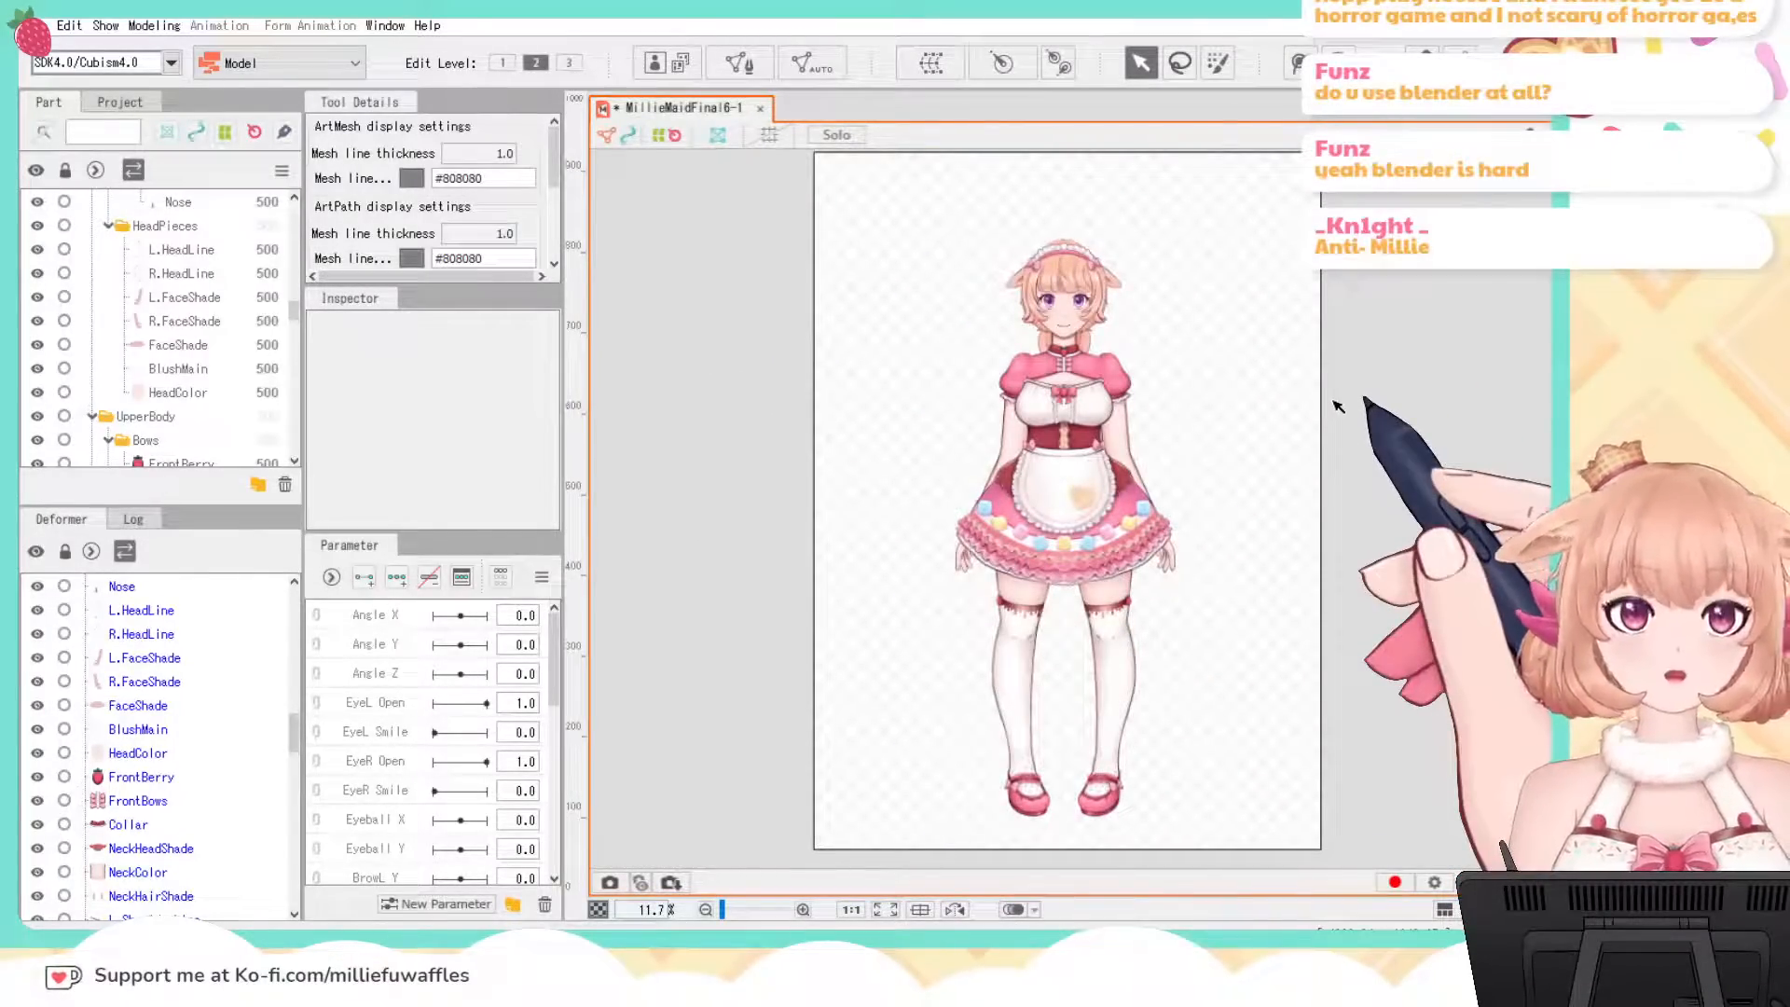
left_click(1132, 470)
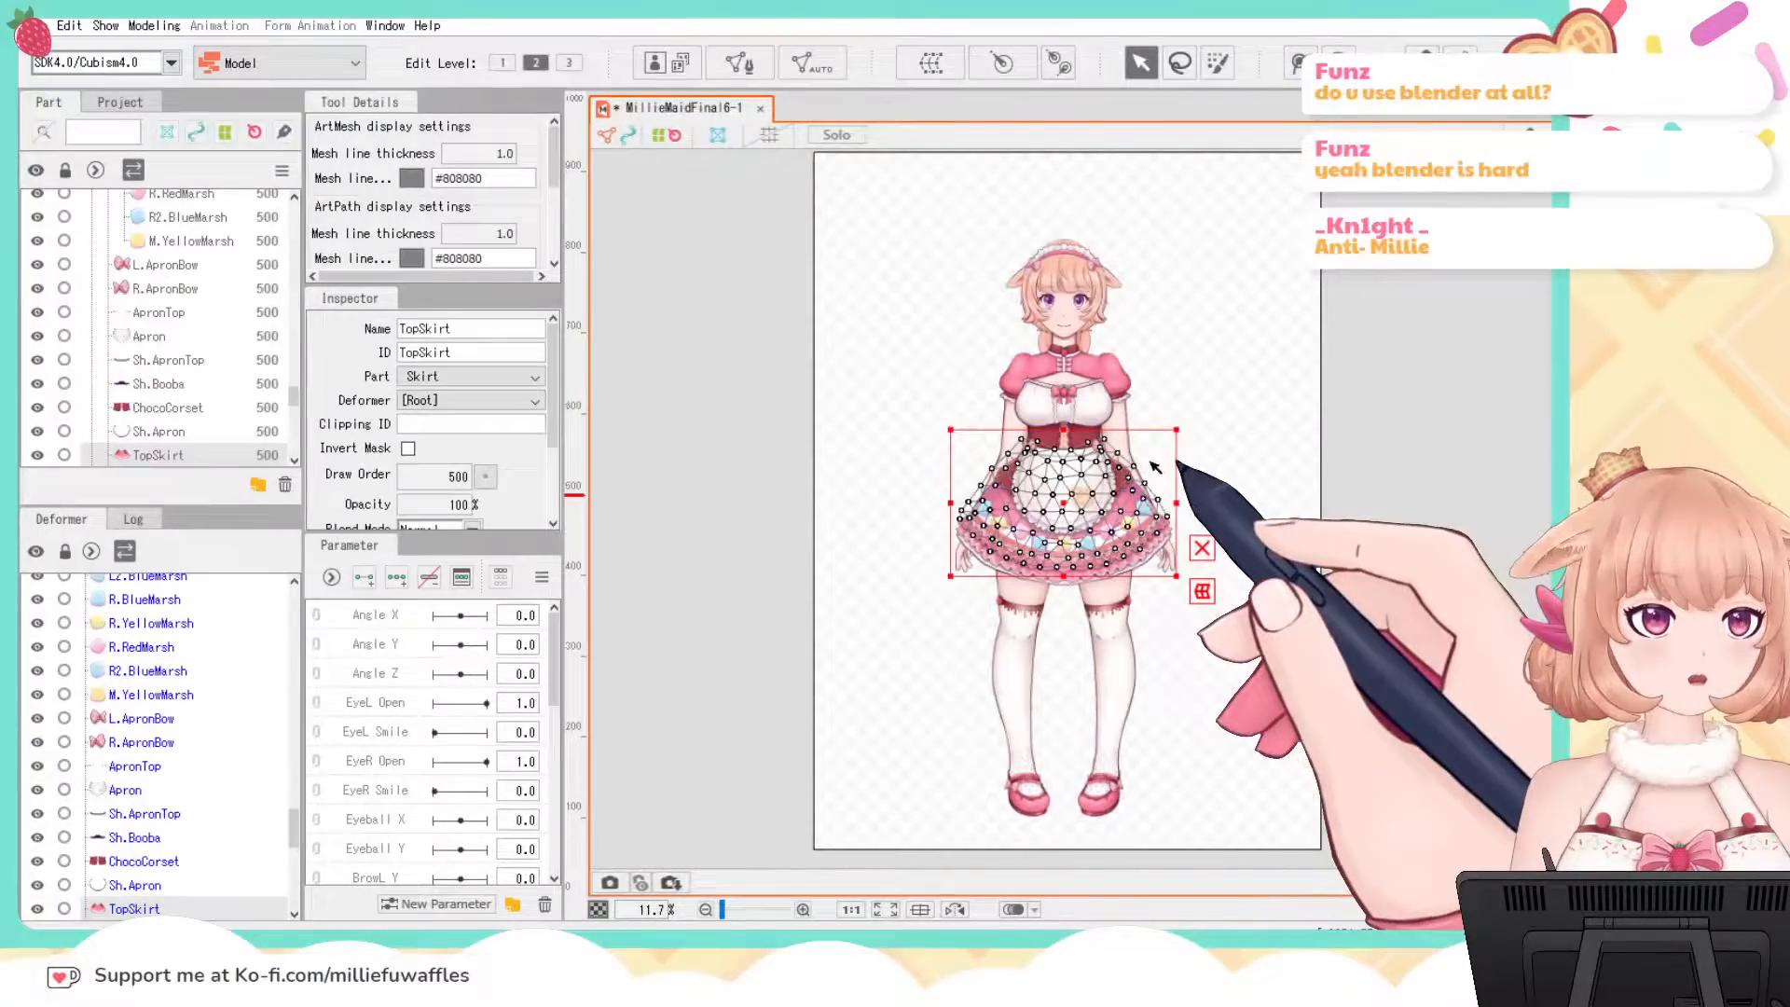
left_click(1218, 463)
left_click(1136, 464)
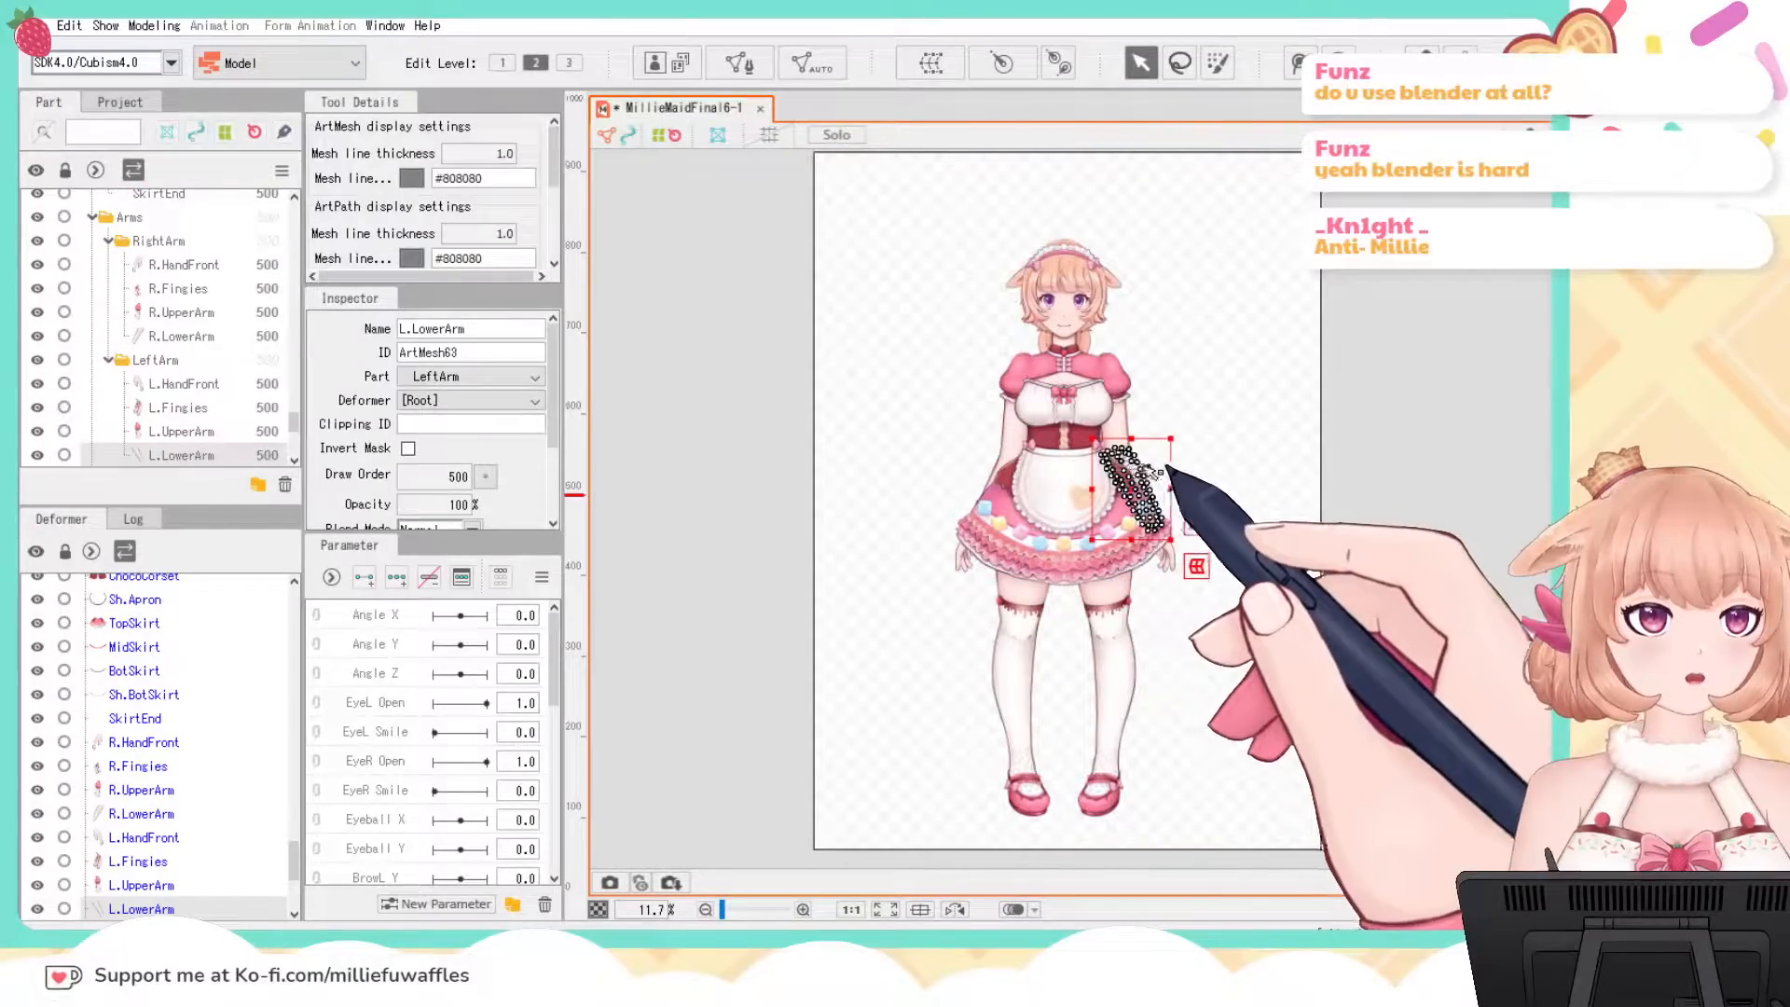
left_click(1266, 472)
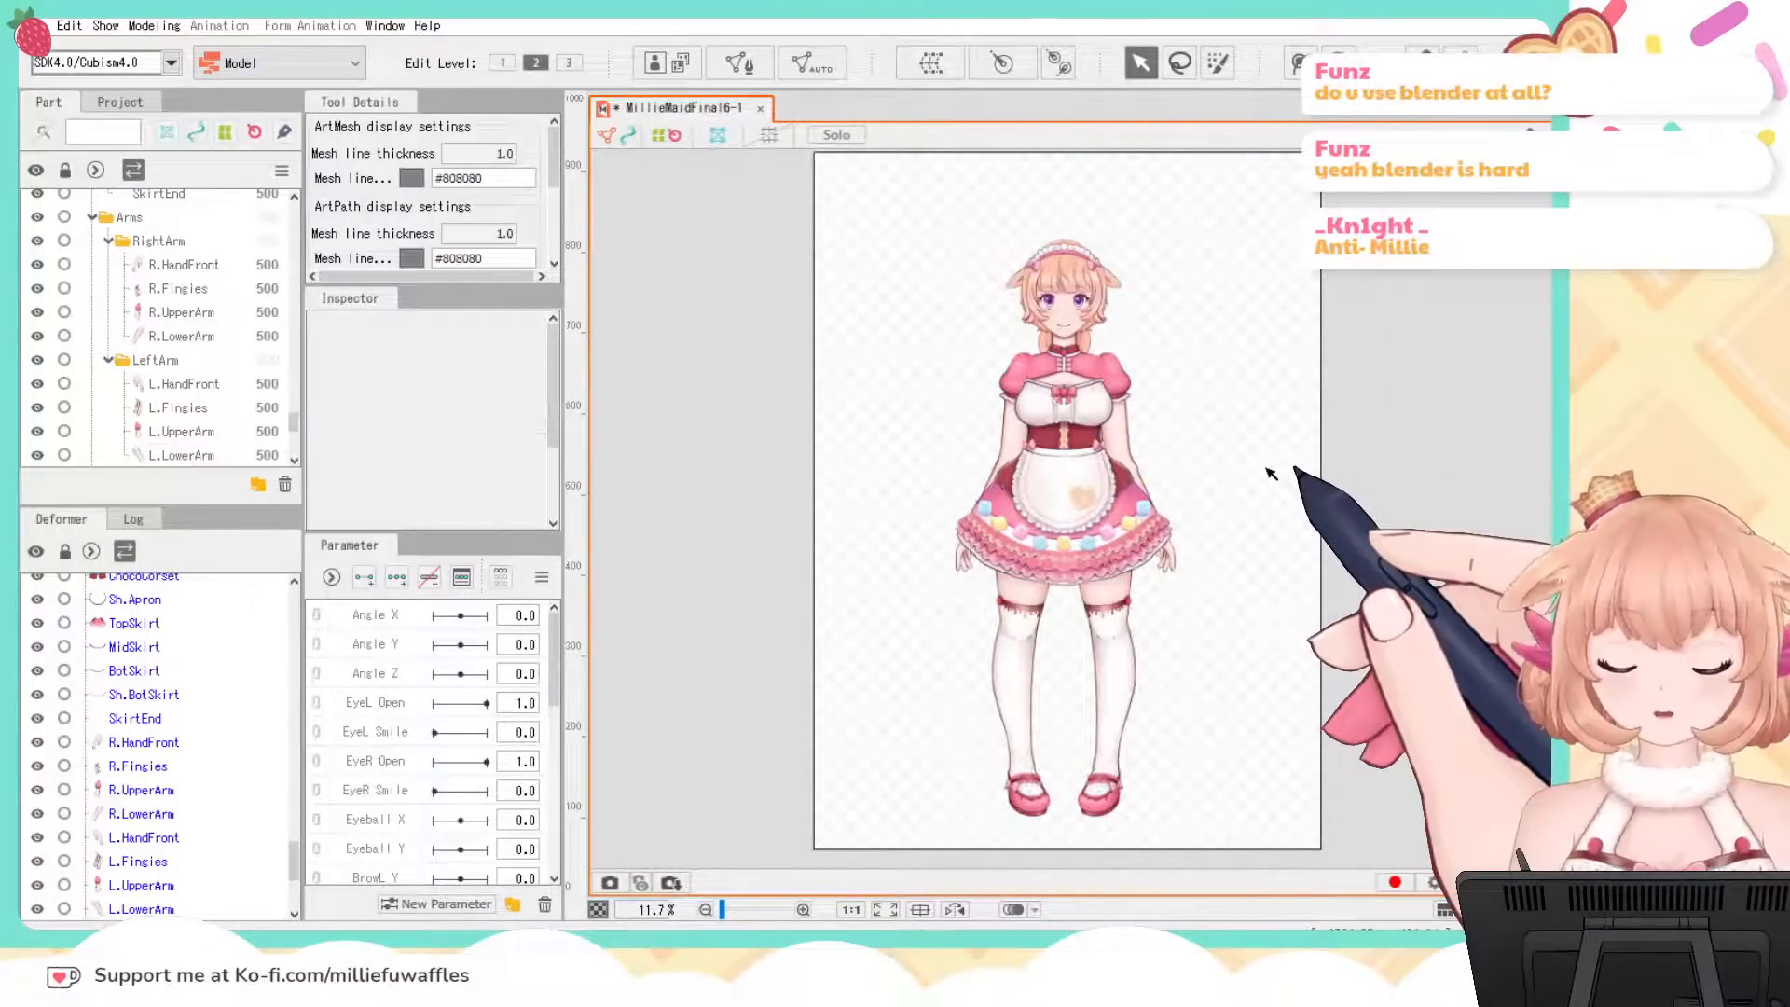
key("ctrl+z")
scroll(1232, 519, "up", 4)
left_click(1118, 382)
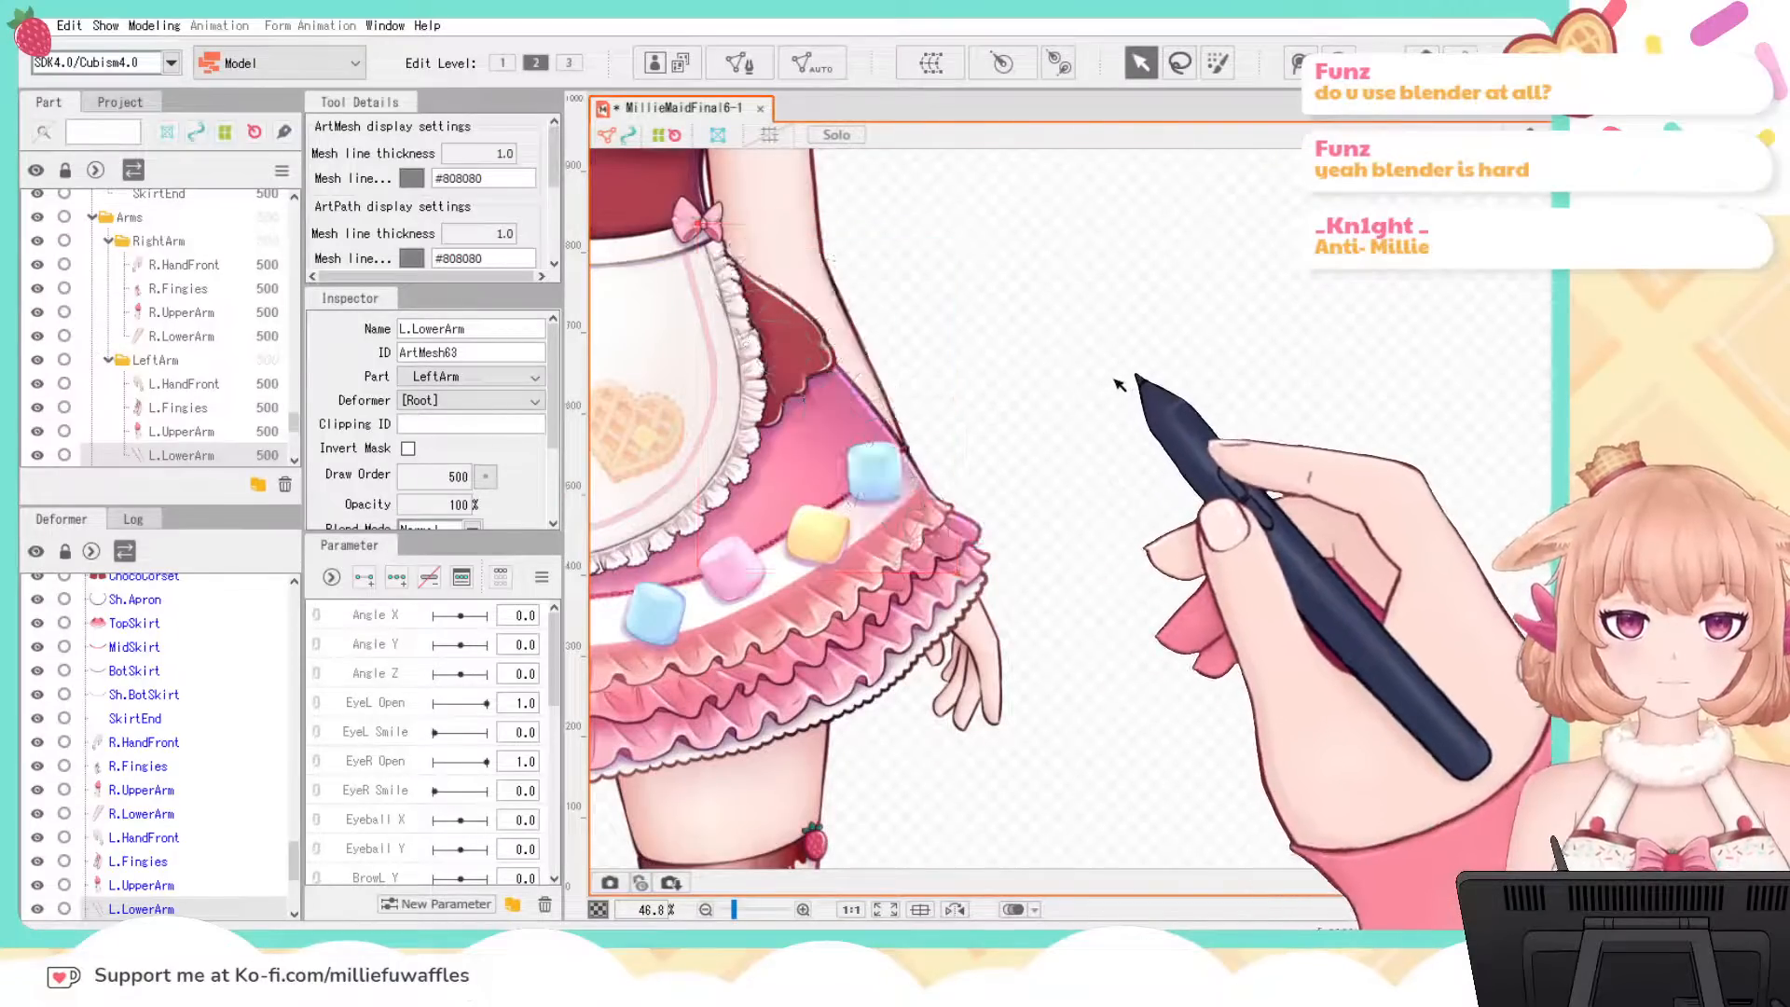
left_click(862, 377)
scroll(1165, 419, "down", 4)
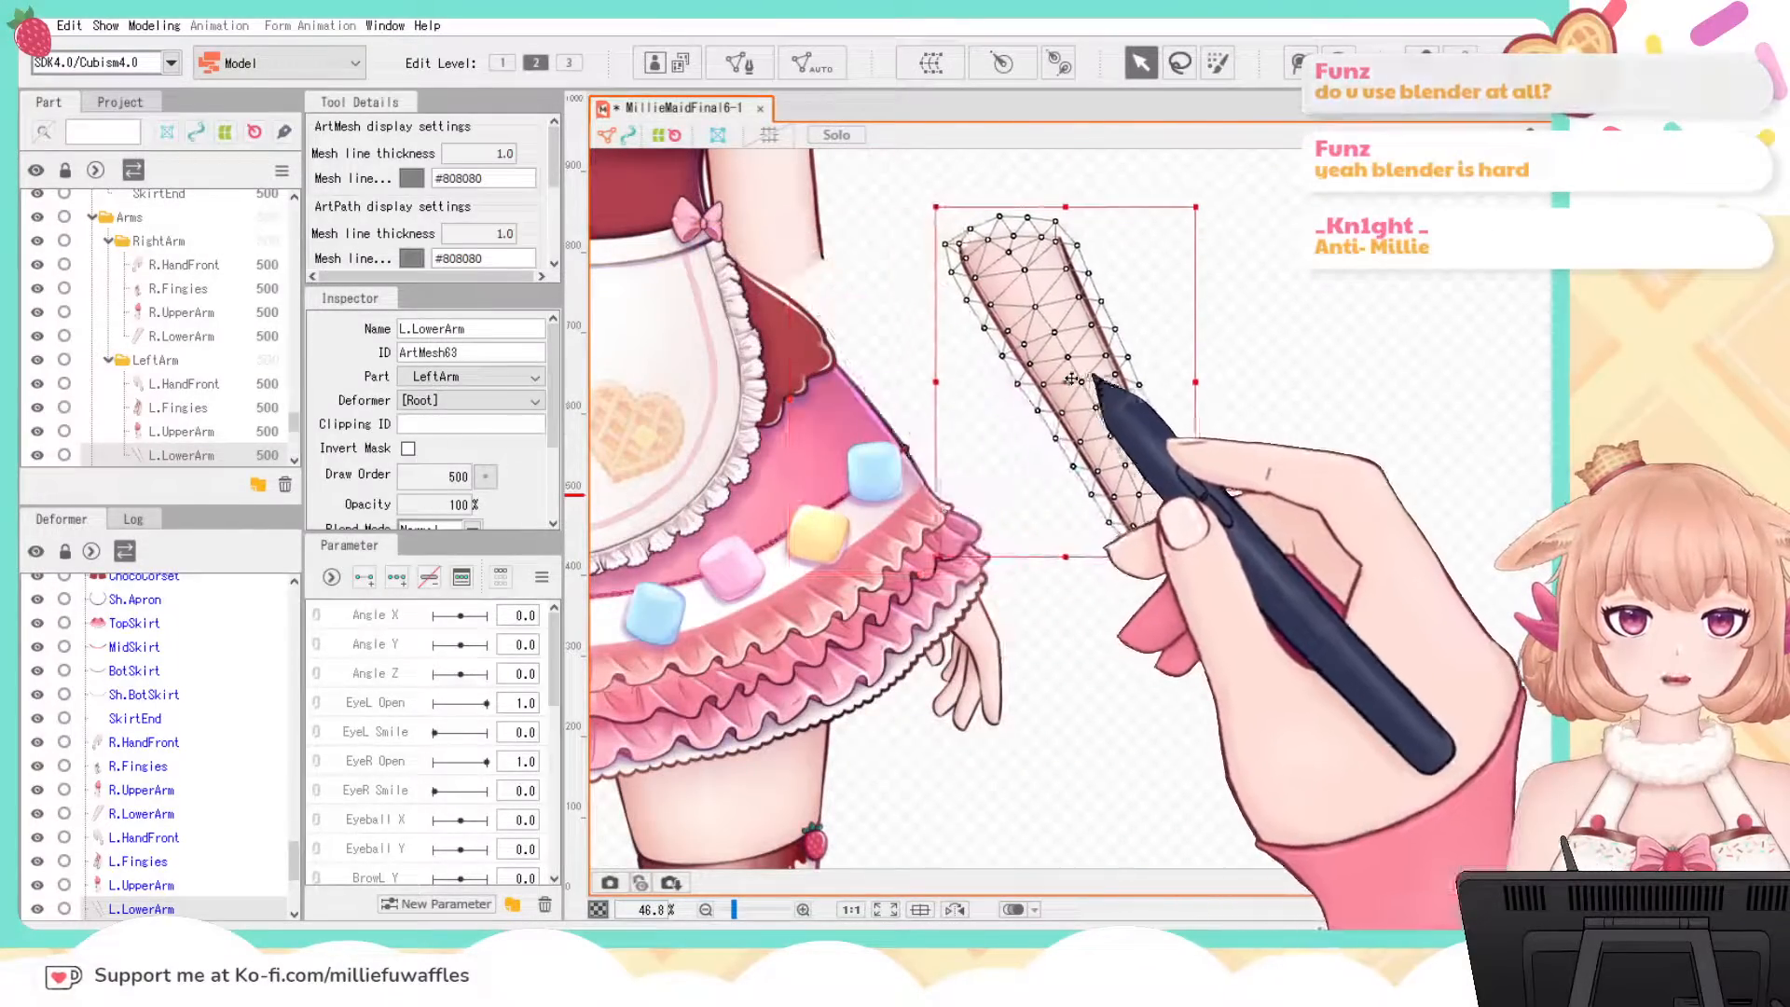
left_click(1377, 419)
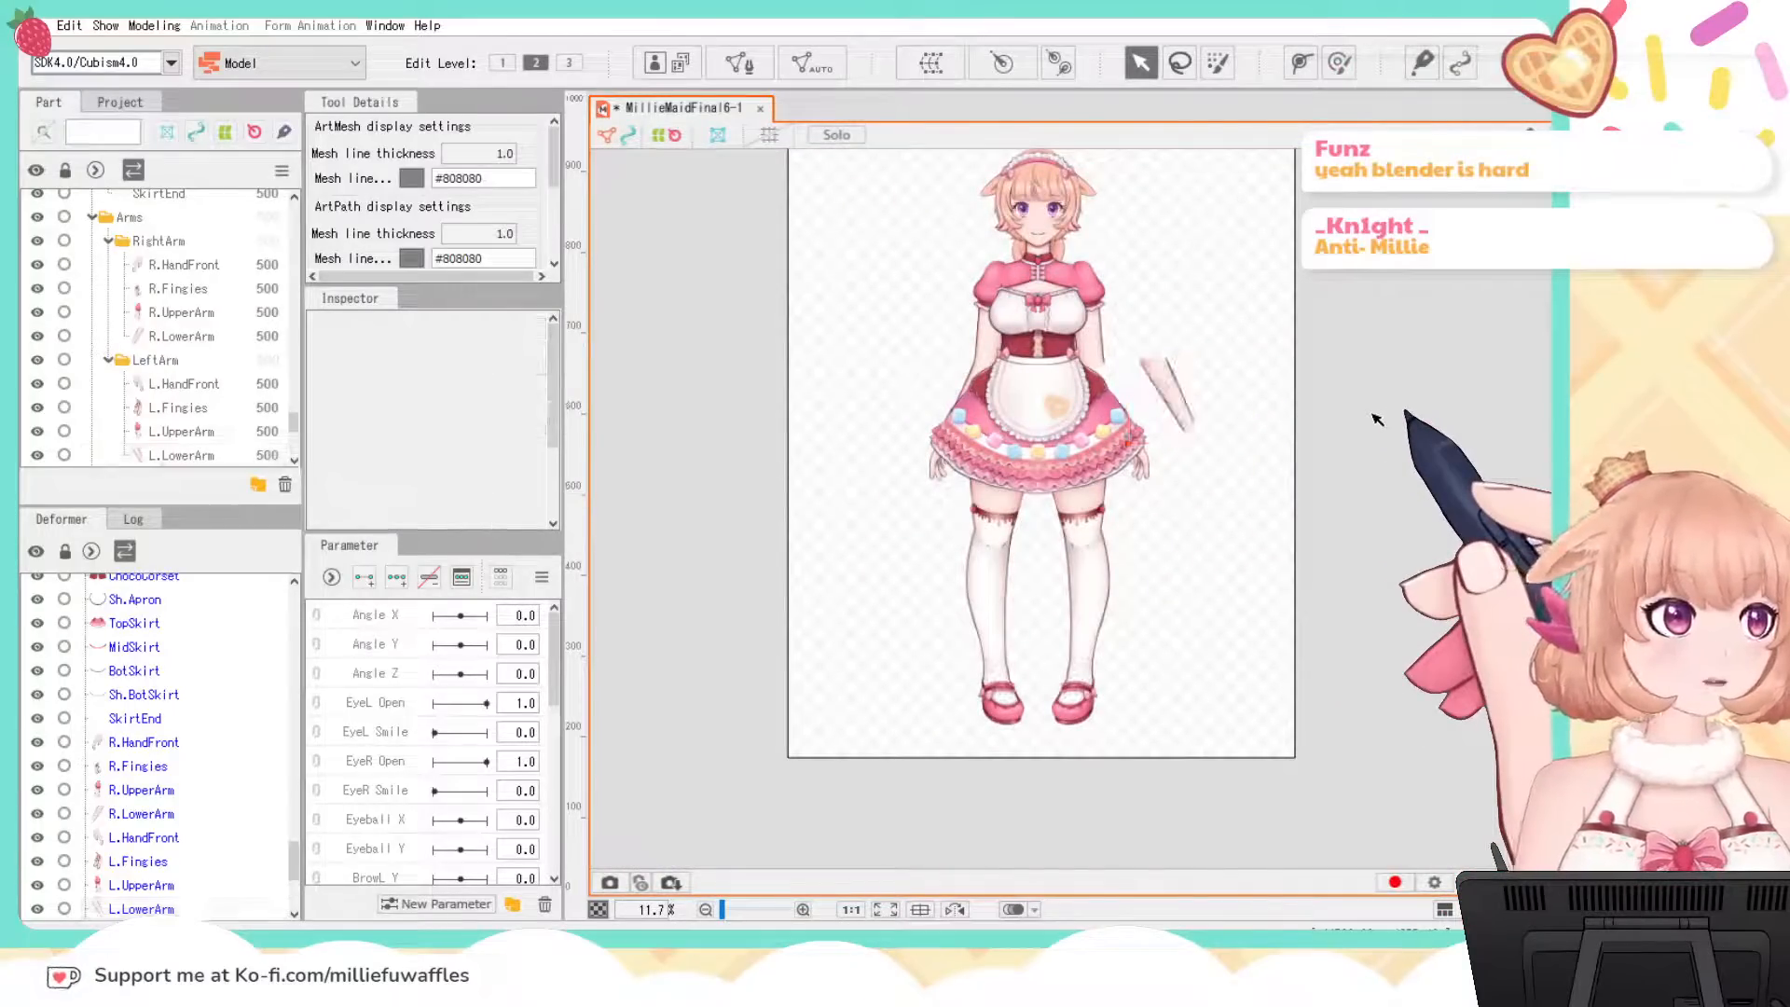
key("ctrl+z")
key("ctrl+z")
left_click(1378, 418)
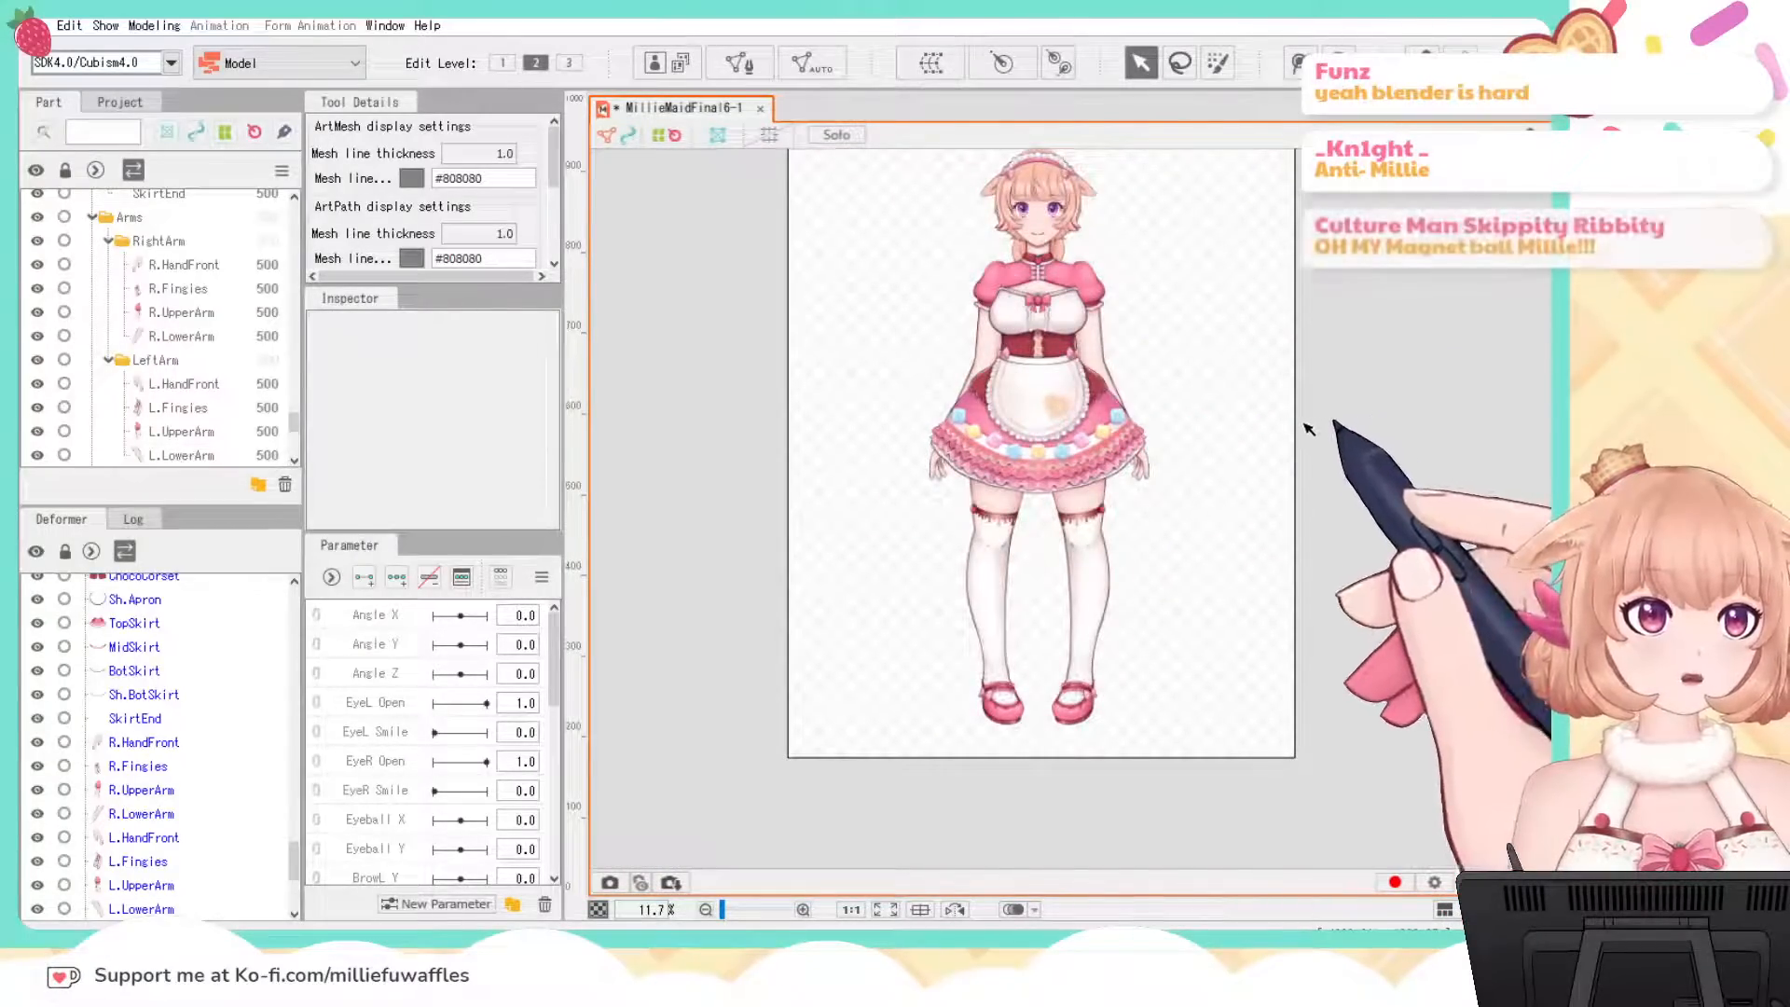
Step: Examine the full character from head to shoes with every art mesh highlighted, and deselect everything
scroll(1165, 466, "up", 2)
left_click_drag(1158, 479, 1209, 501)
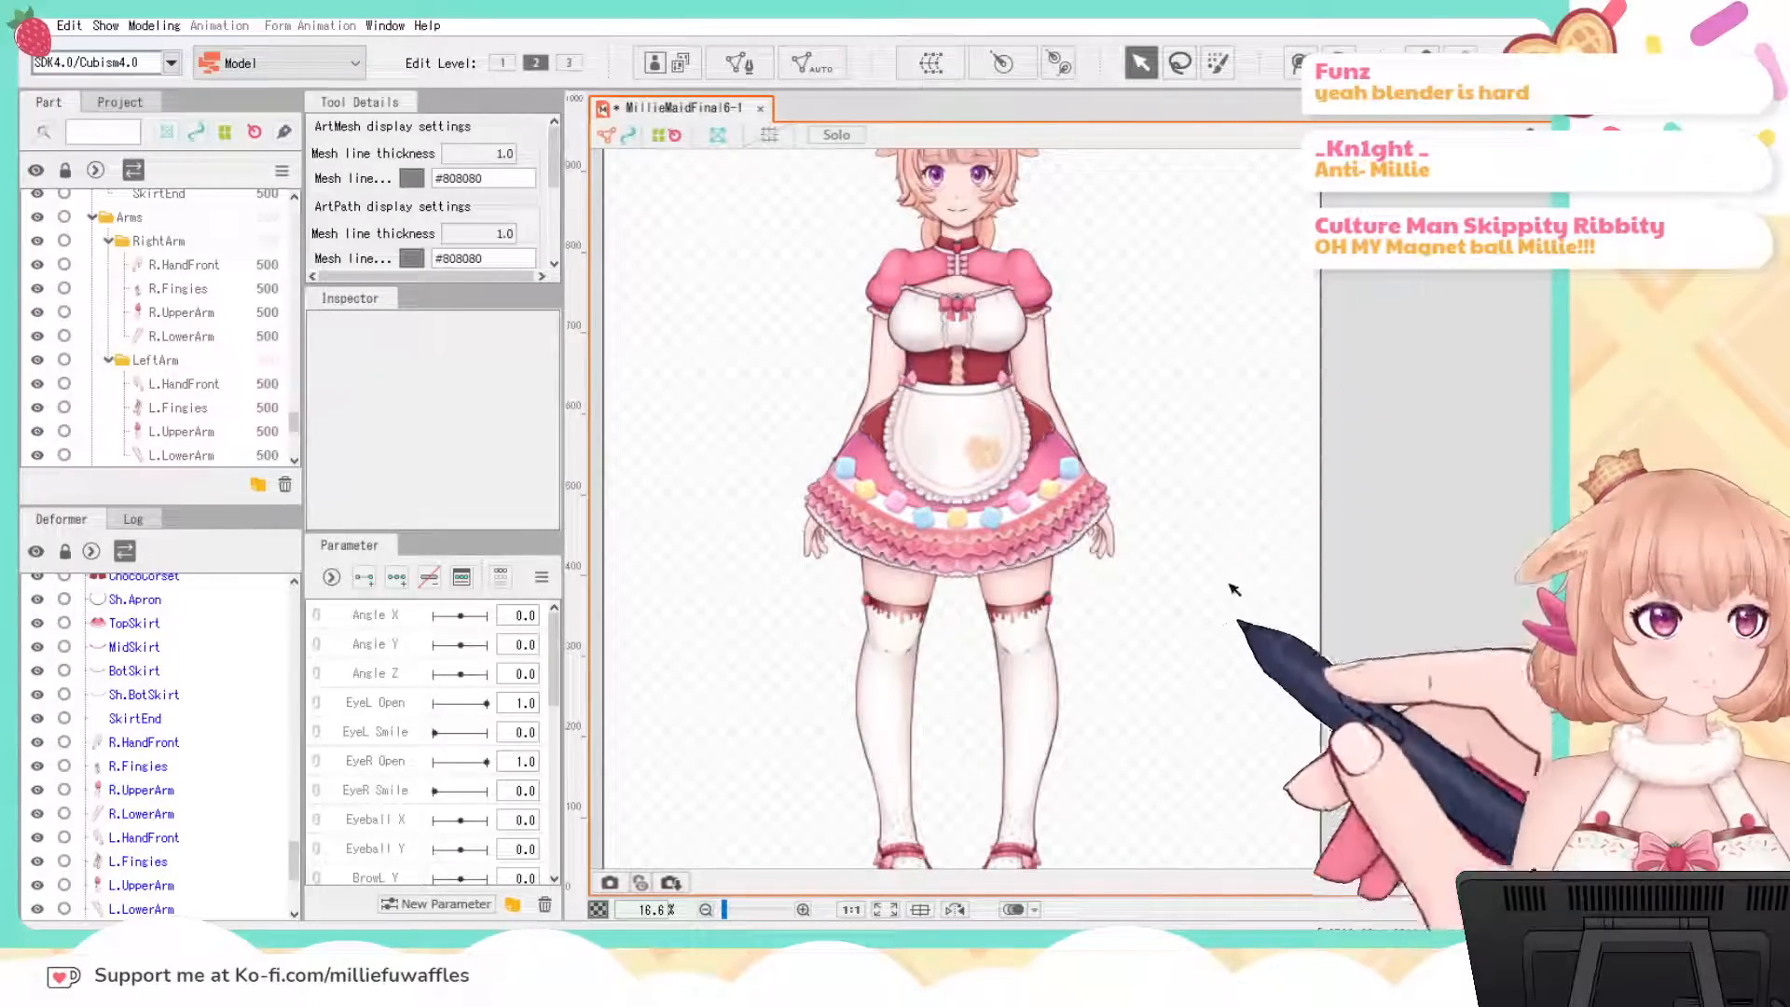
scroll(1196, 546, "down", 2)
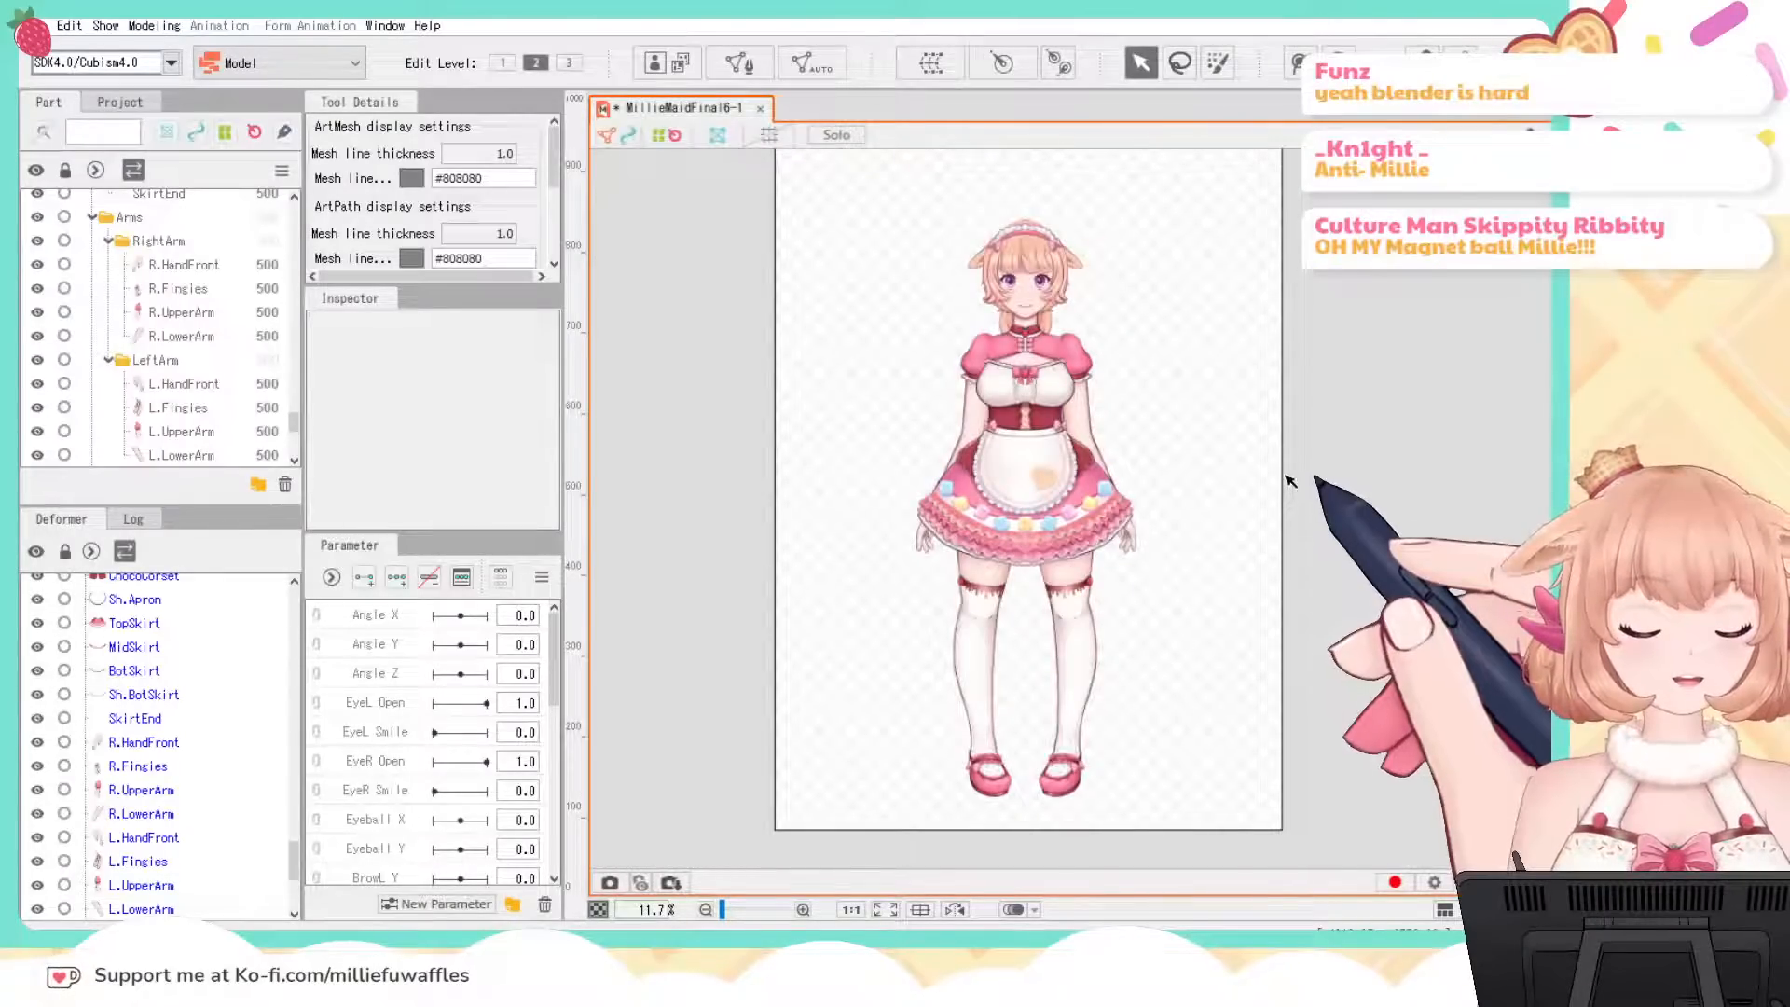
left_click_drag(1247, 427, 1238, 452)
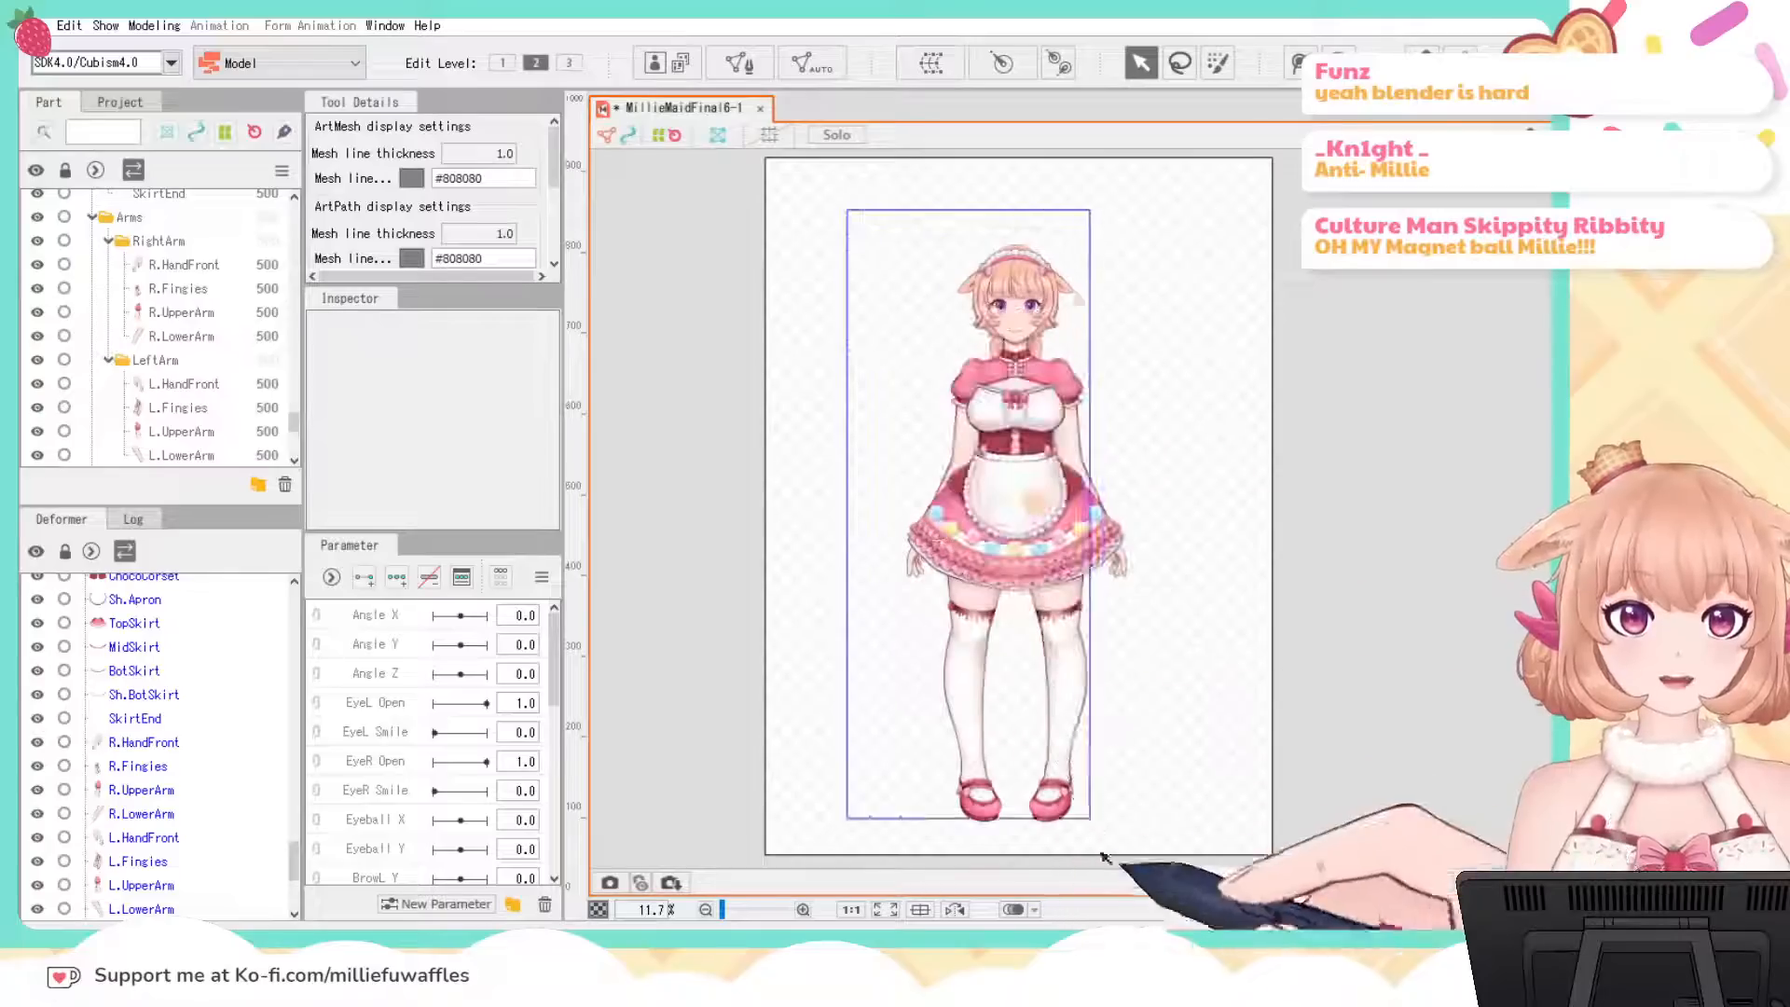
key("ctrl+a")
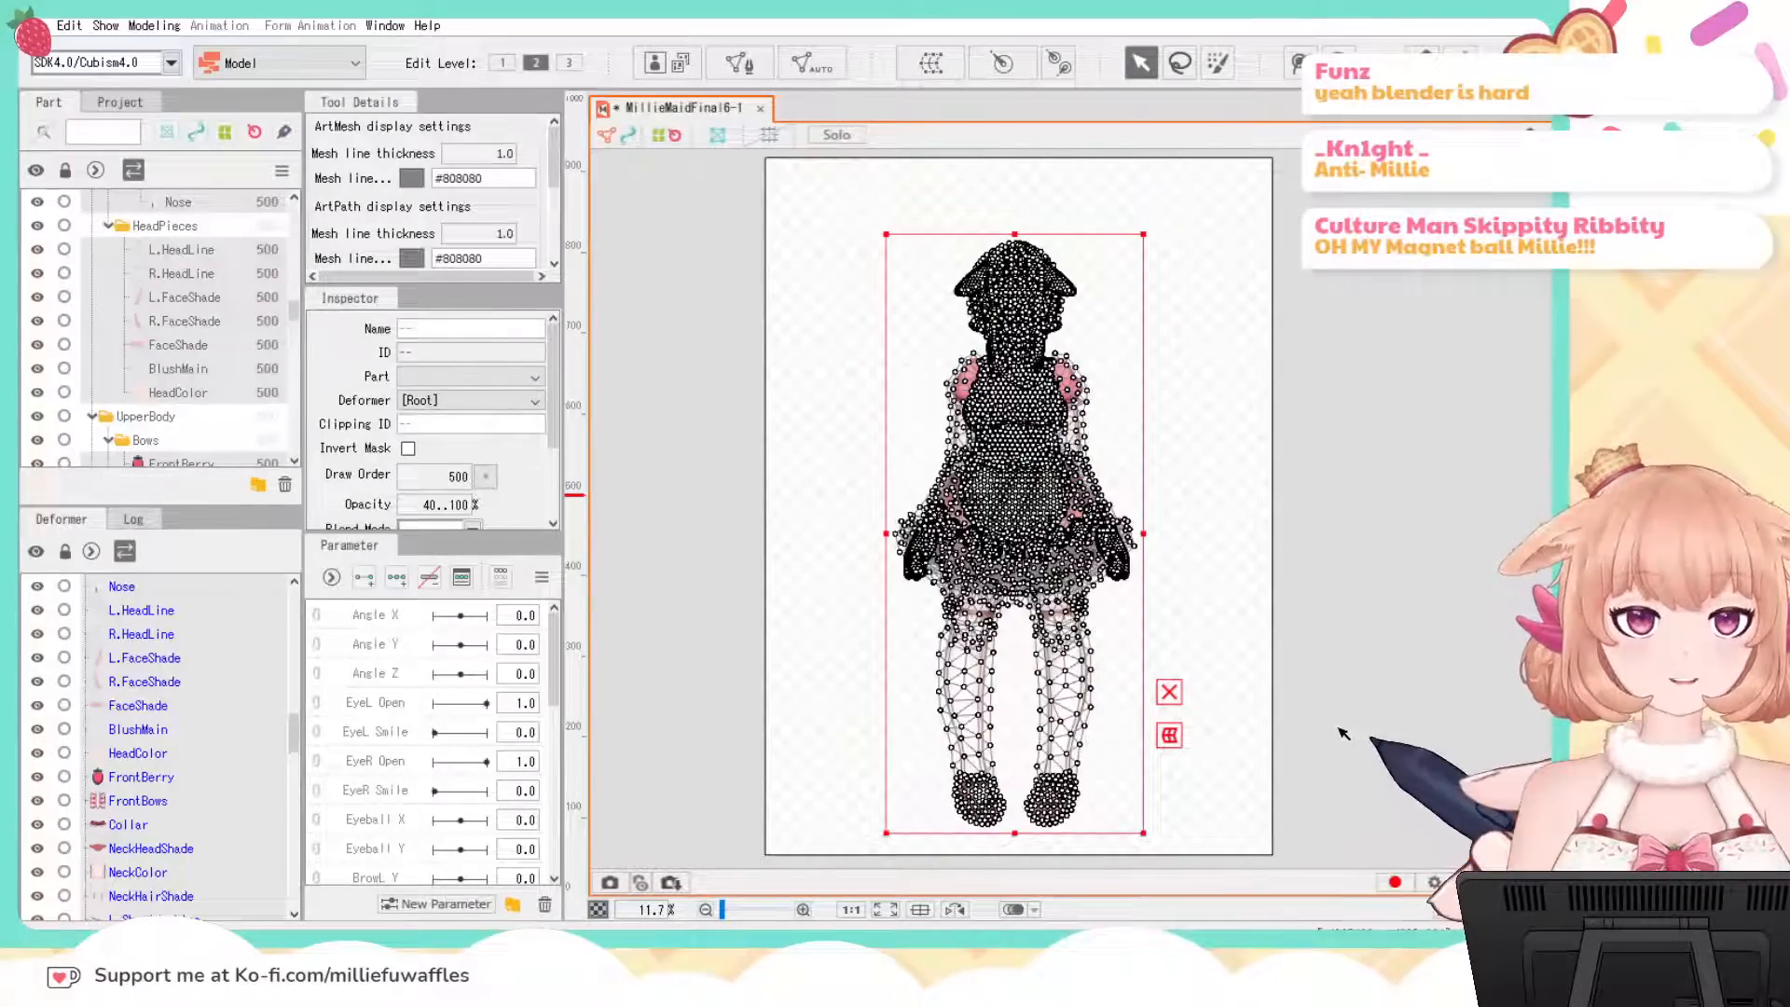
left_click(1363, 609)
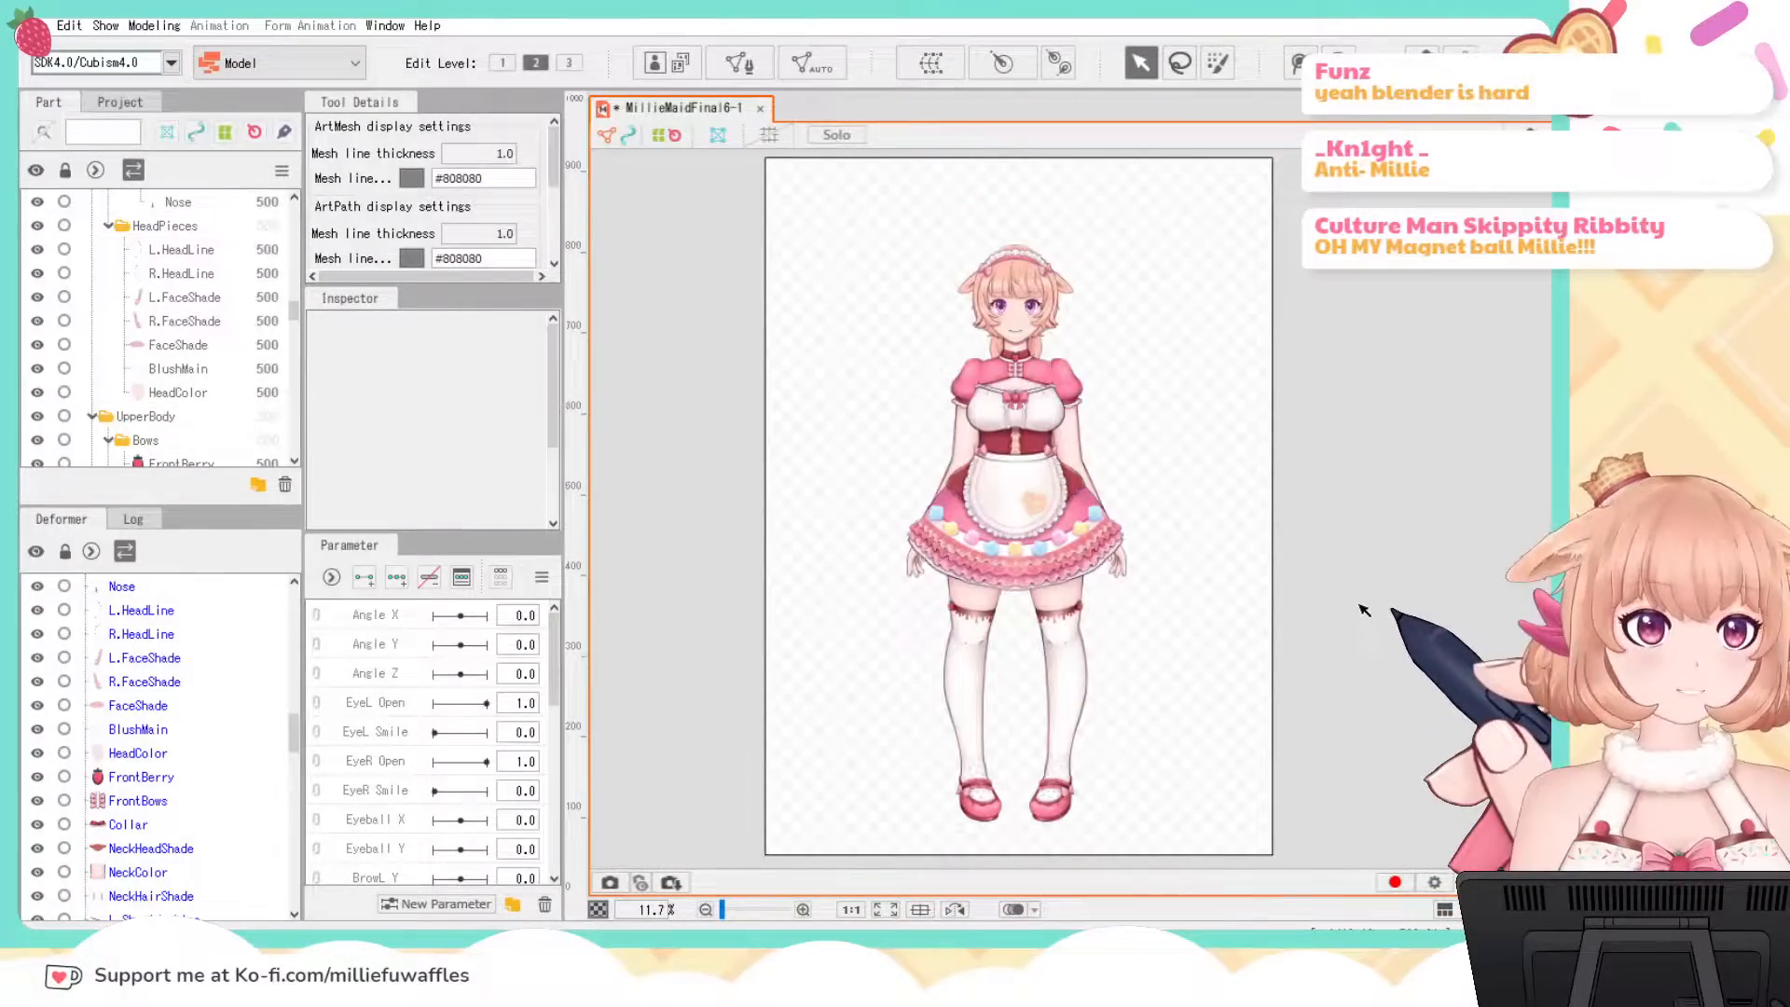
Step: Save the maid model file
left_click(32, 25)
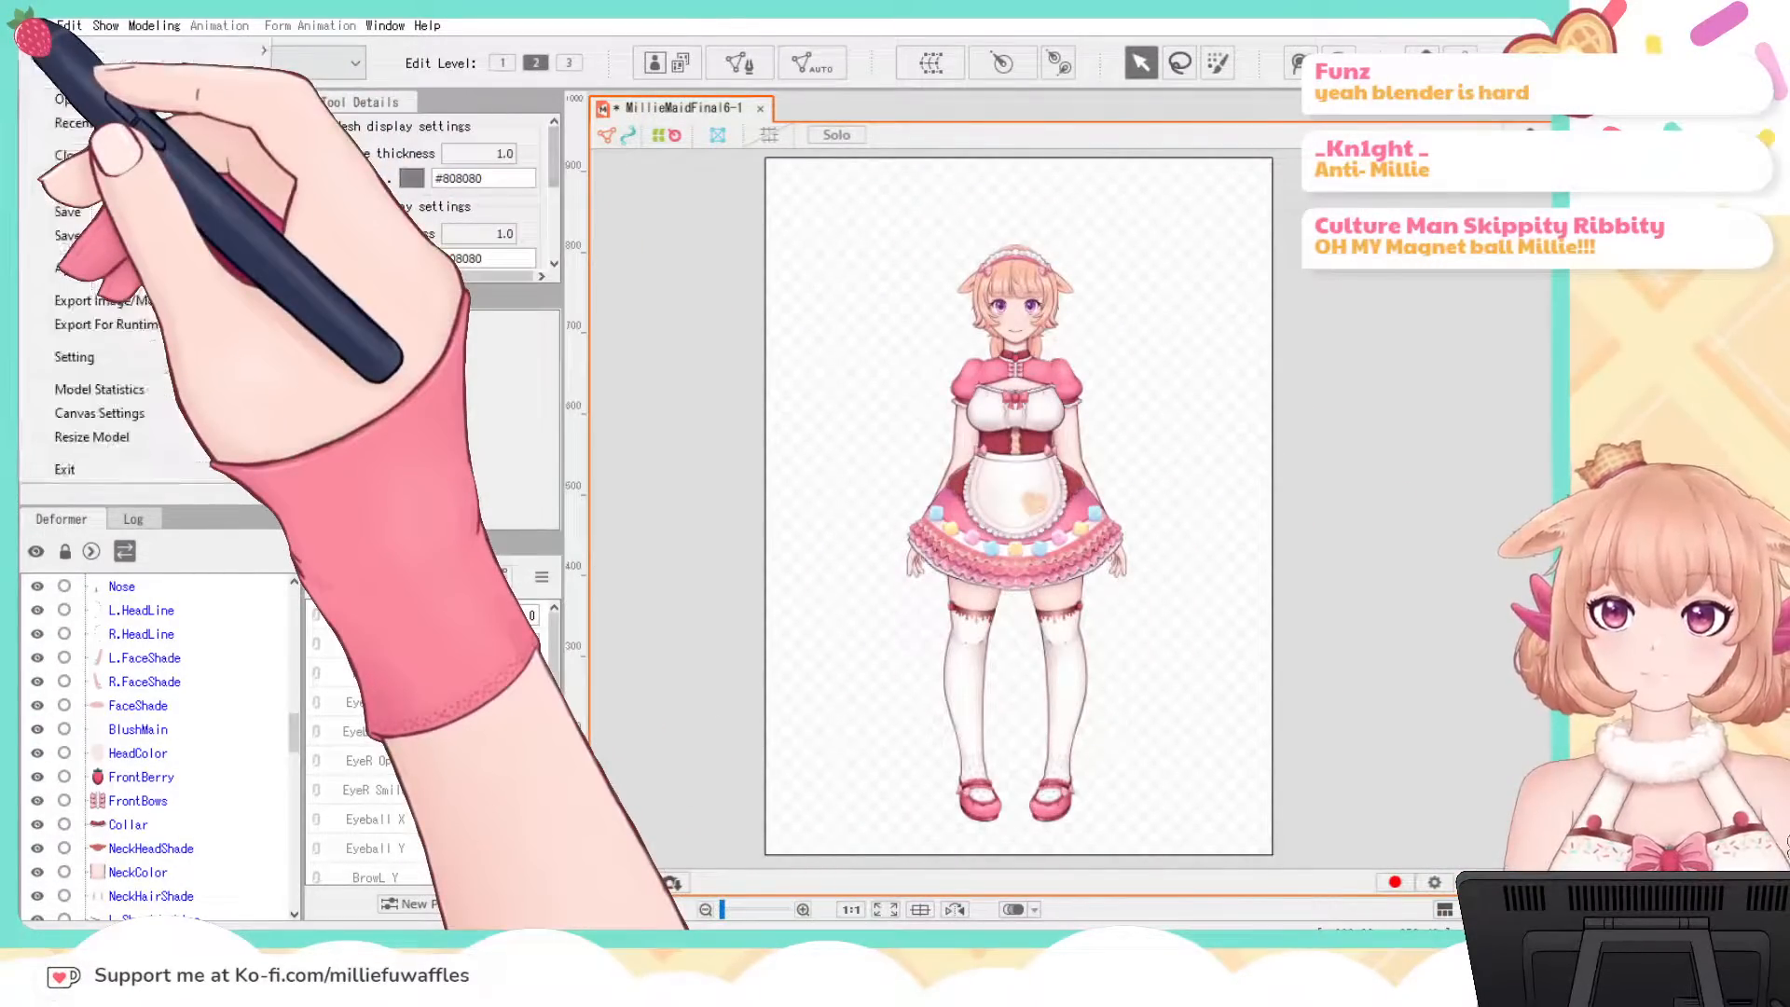
left_click(91, 234)
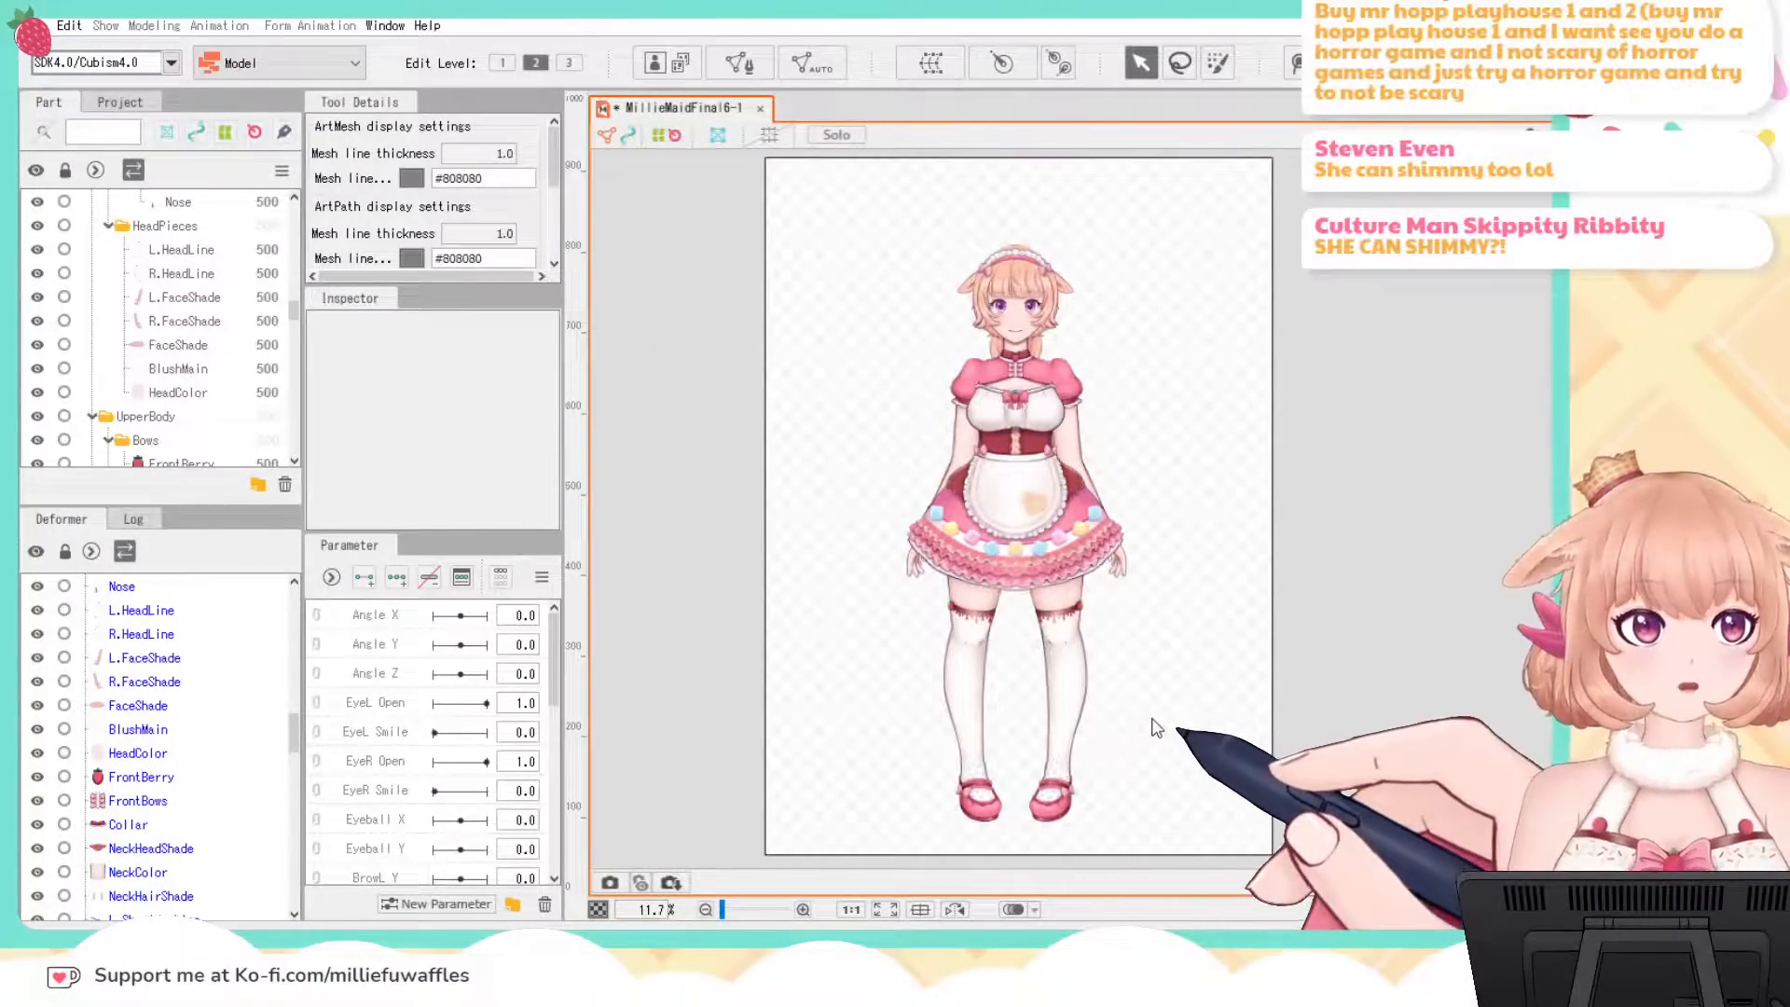
key("ctrl+s")
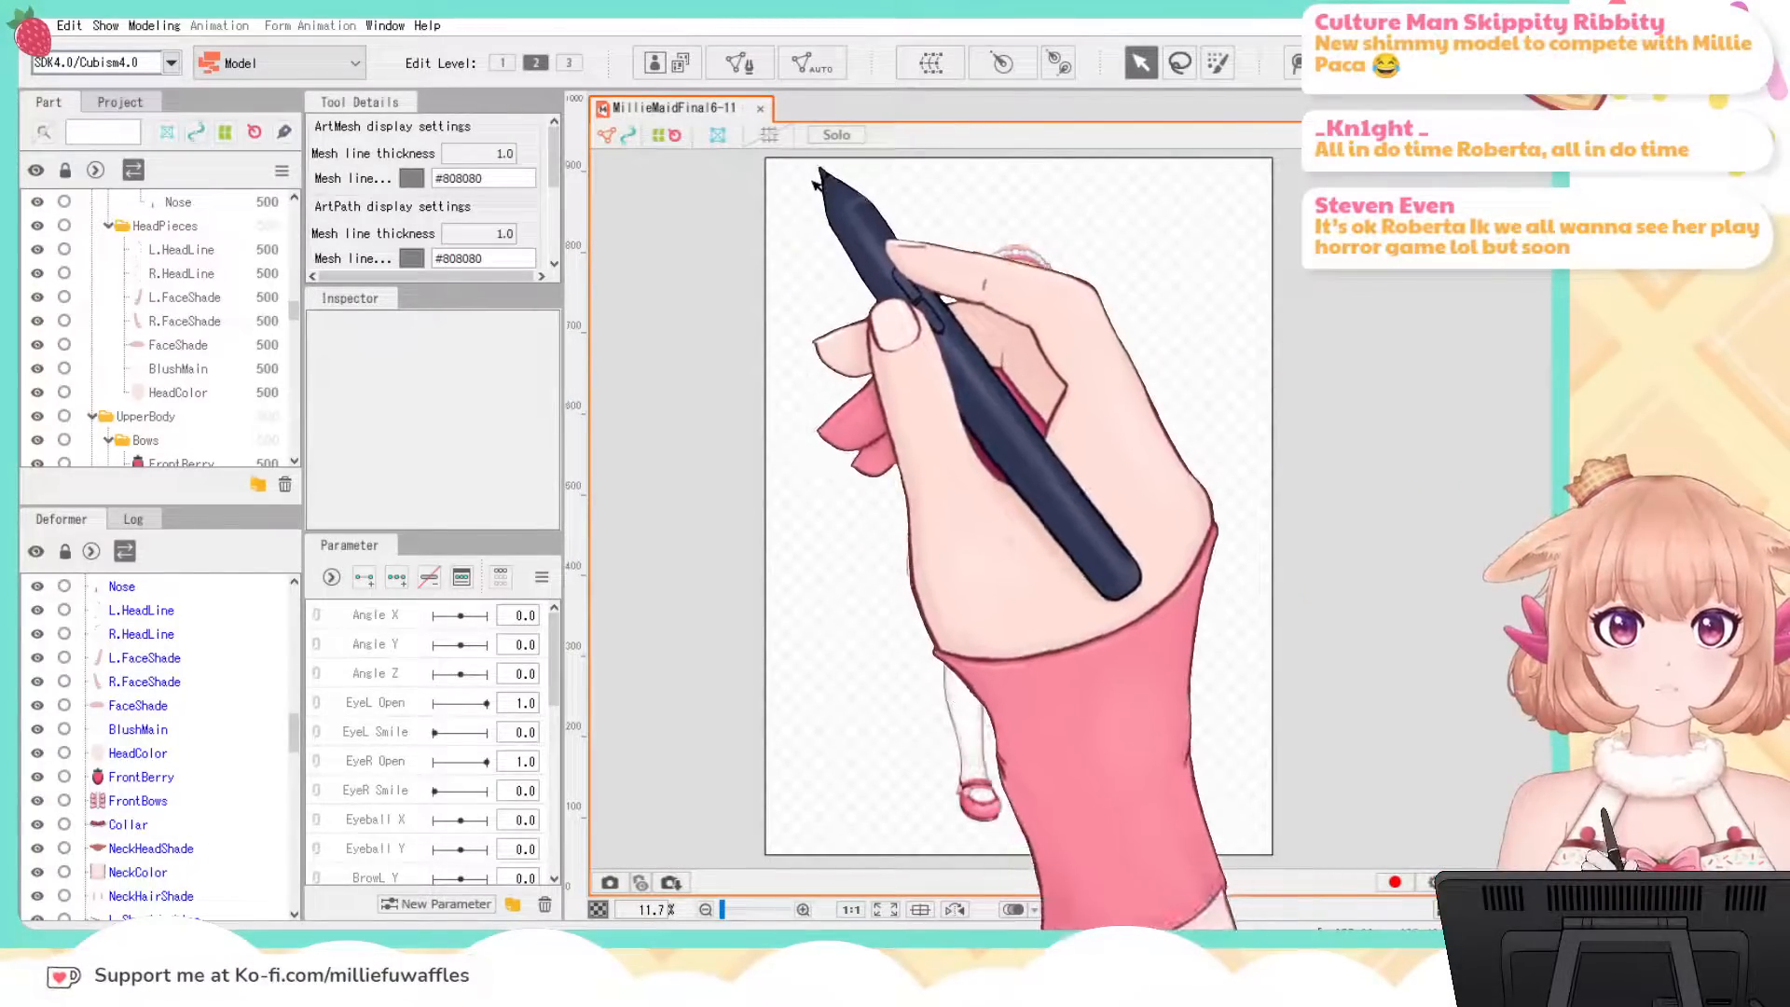
Step: Highlight all meshes of the model once more, deselect them, and examine the head and upper body up close
left_click_drag(811, 179, 1254, 856)
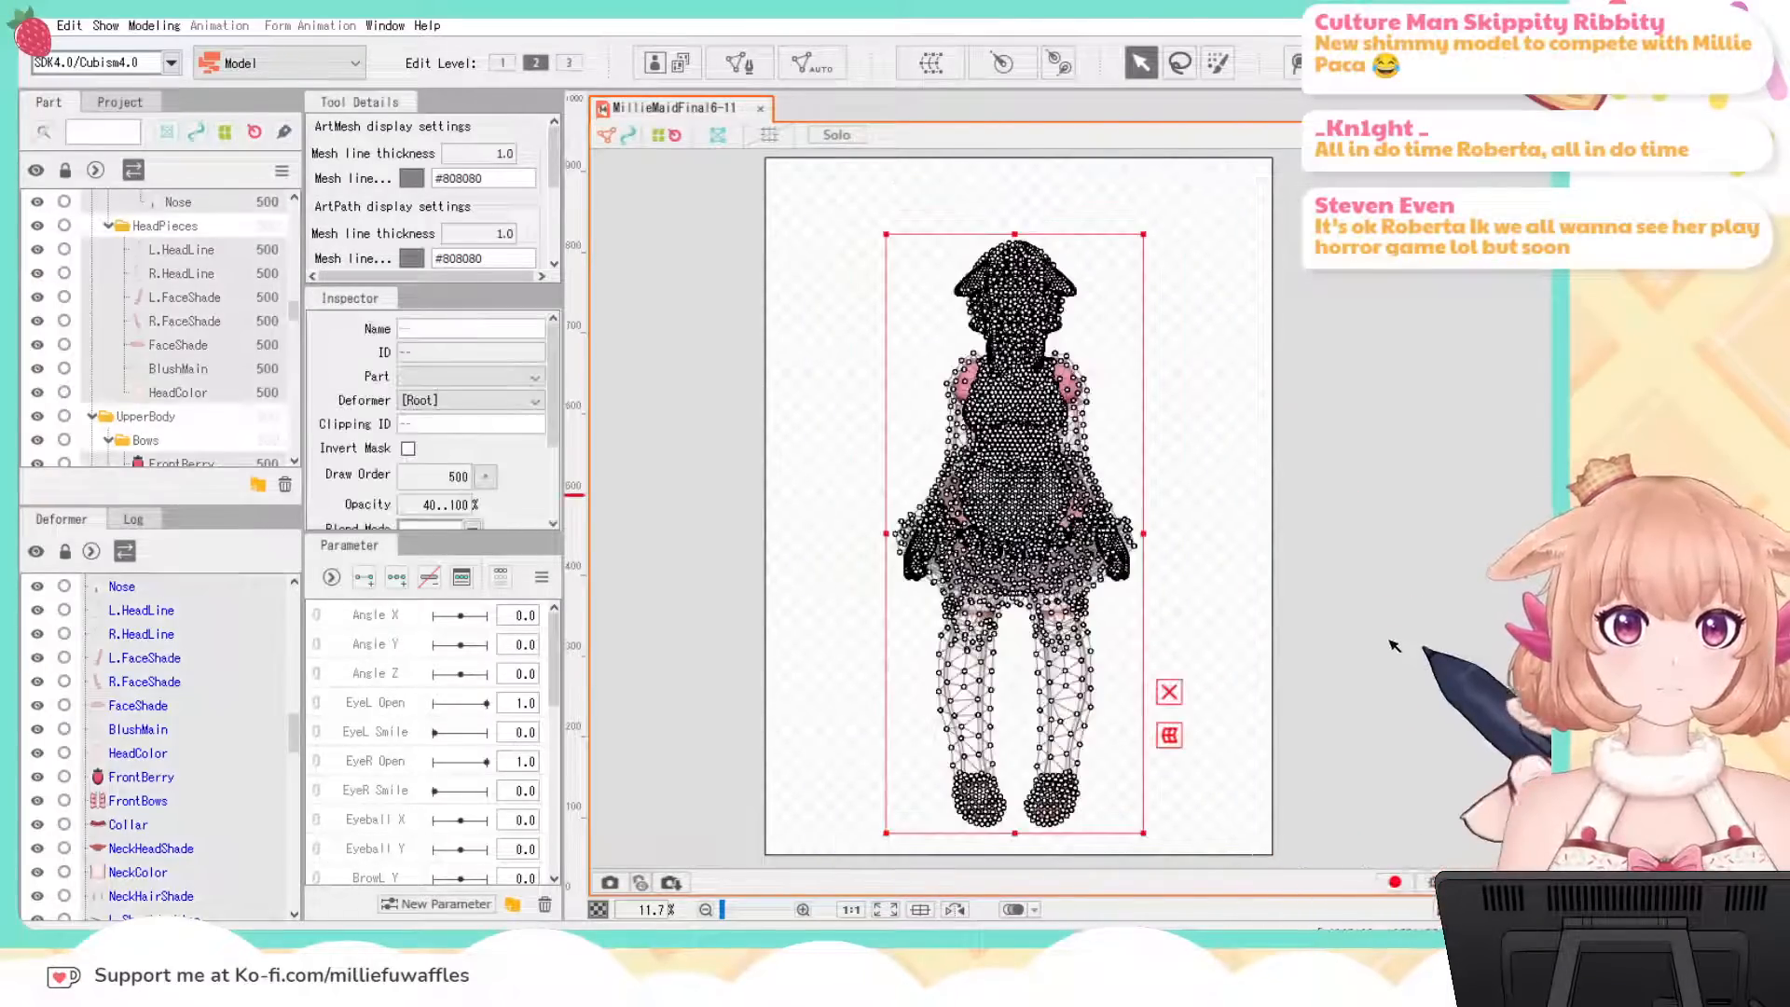
left_click(1425, 581)
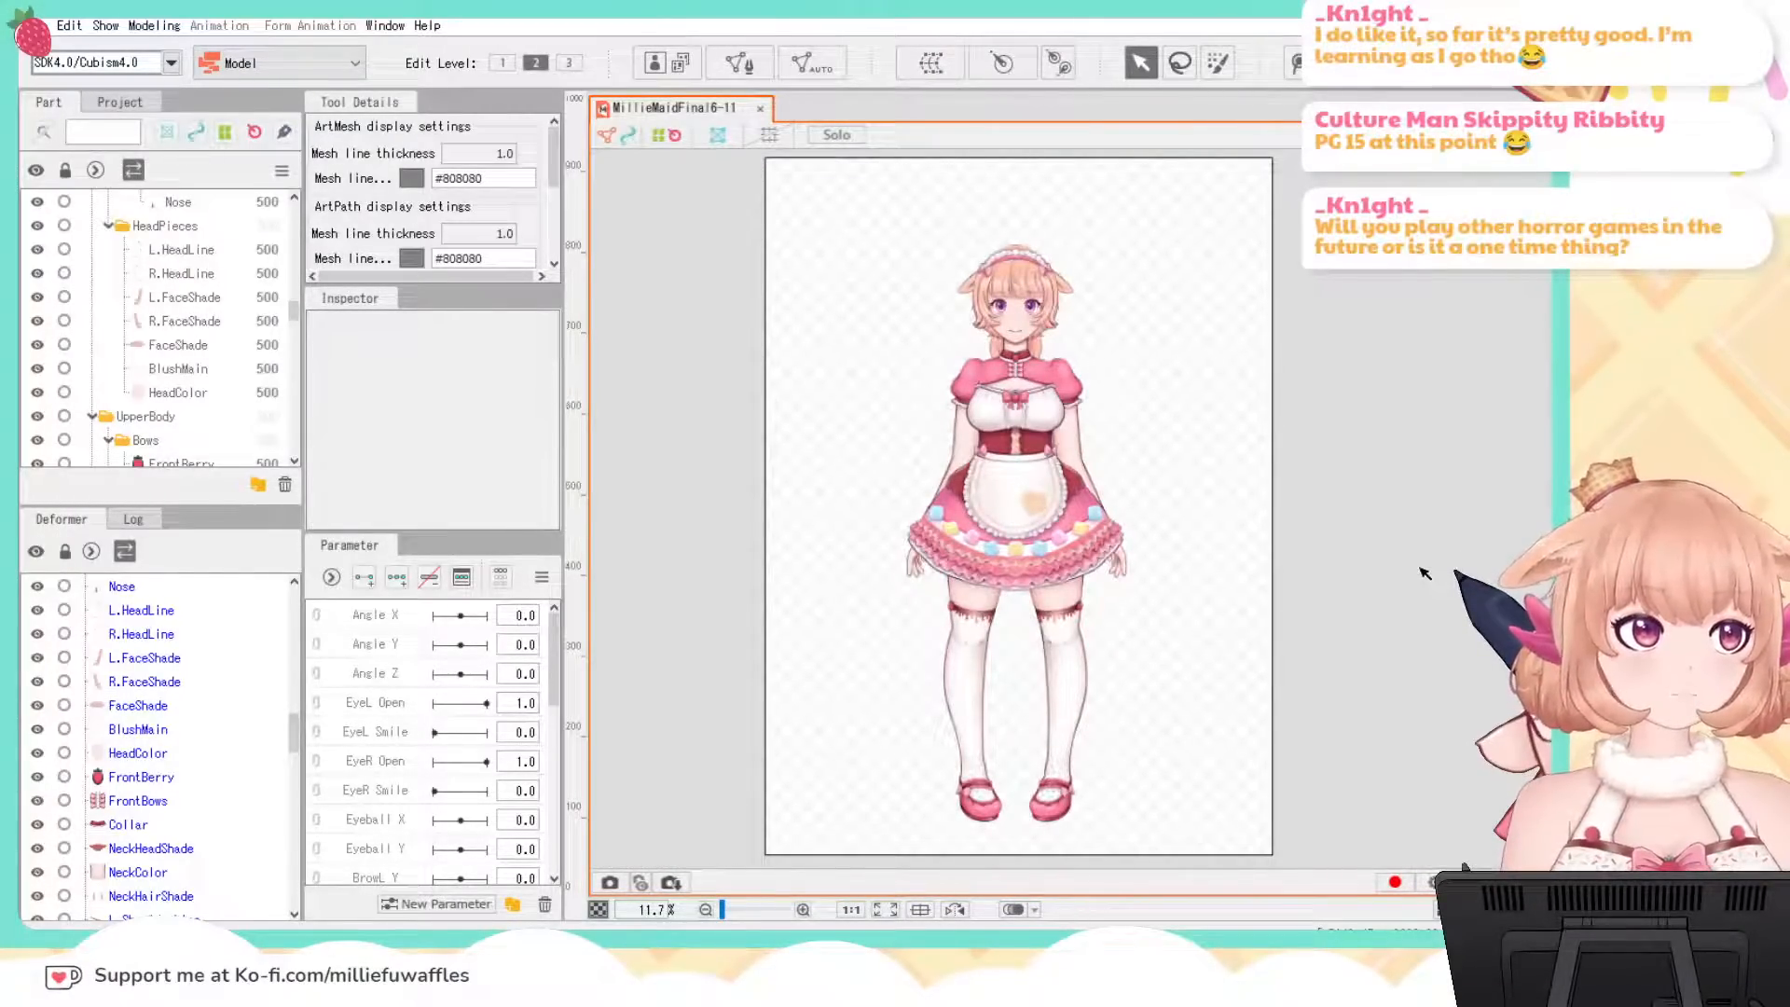
scroll(1152, 363, "up", 4)
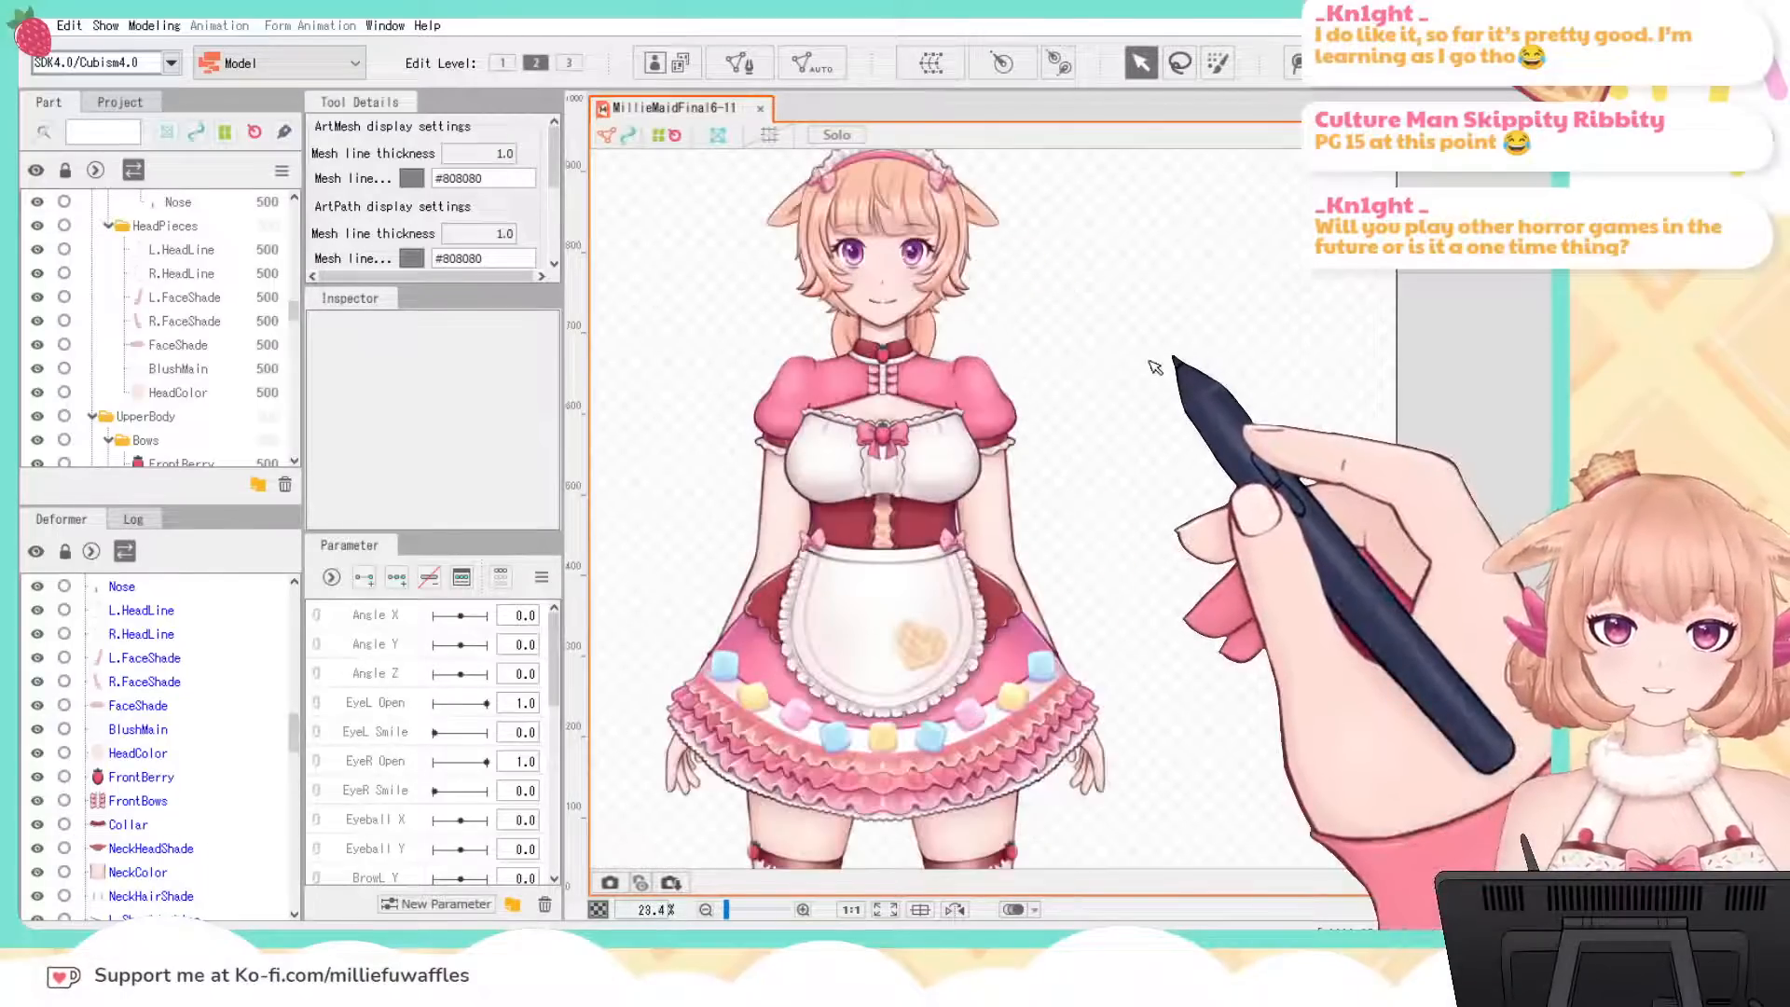
left_click_drag(1023, 363, 1412, 645)
left_click_drag(1322, 512, 1330, 512)
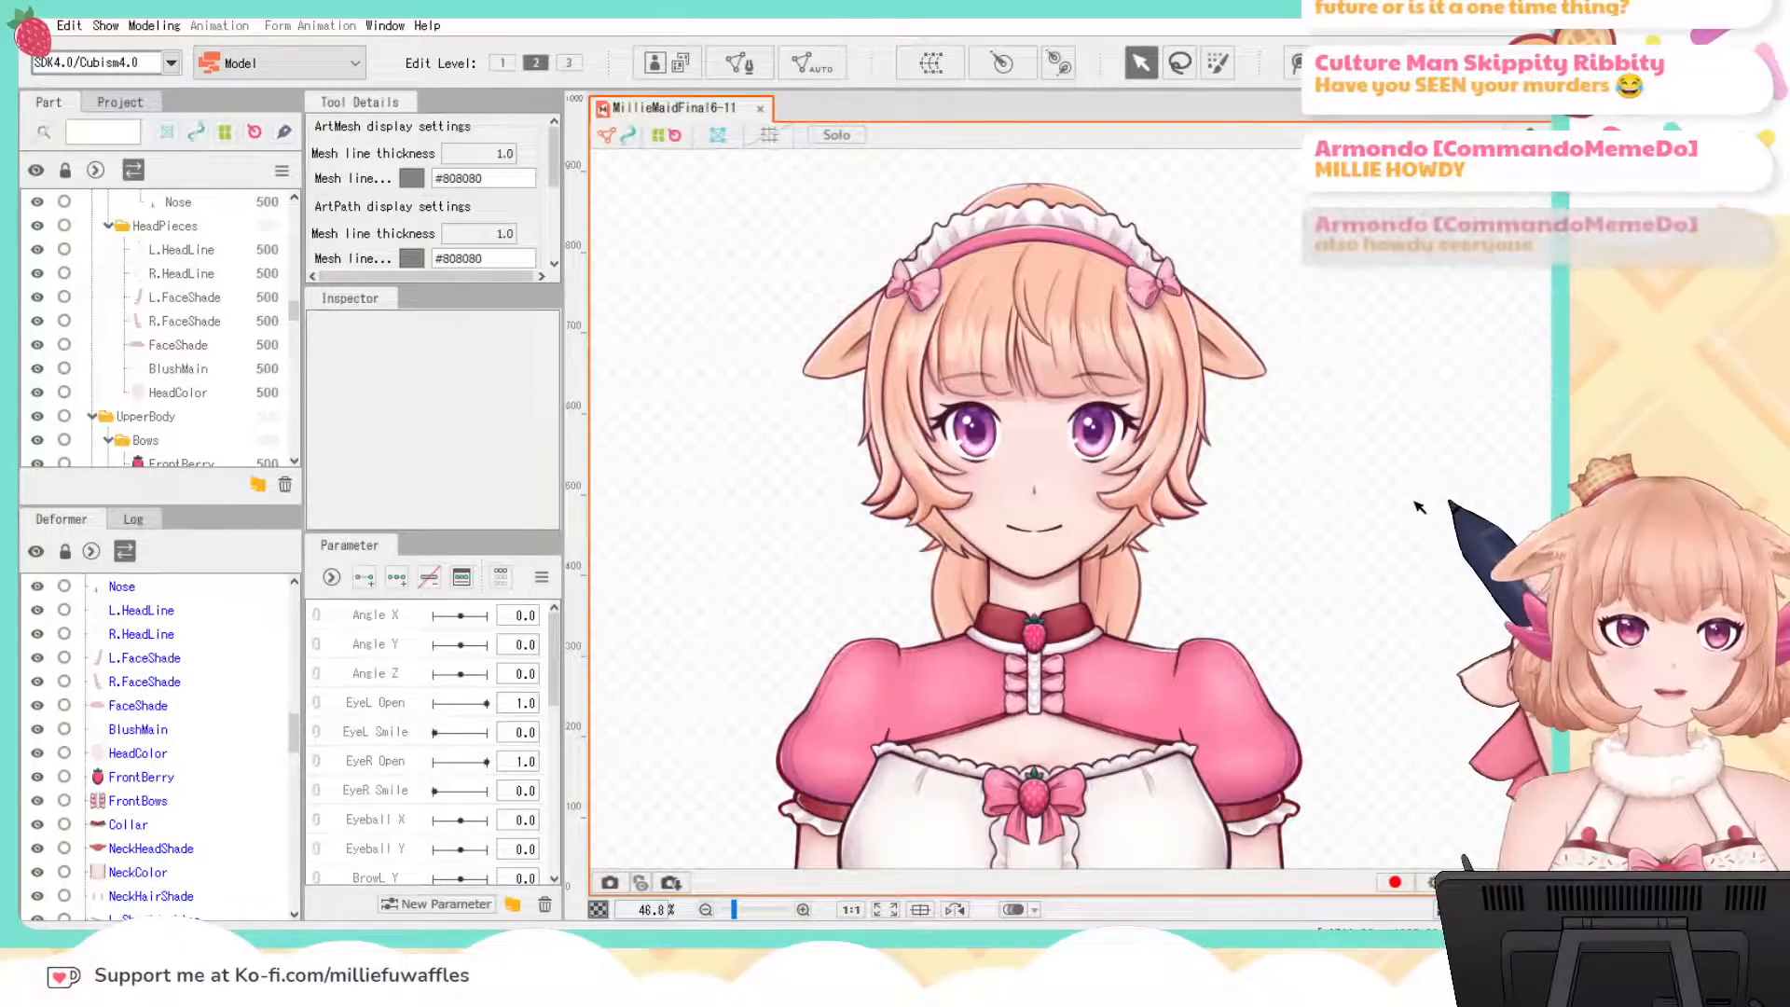
scroll(1422, 508, "down", 2)
left_click_drag(1421, 508, 1284, 419)
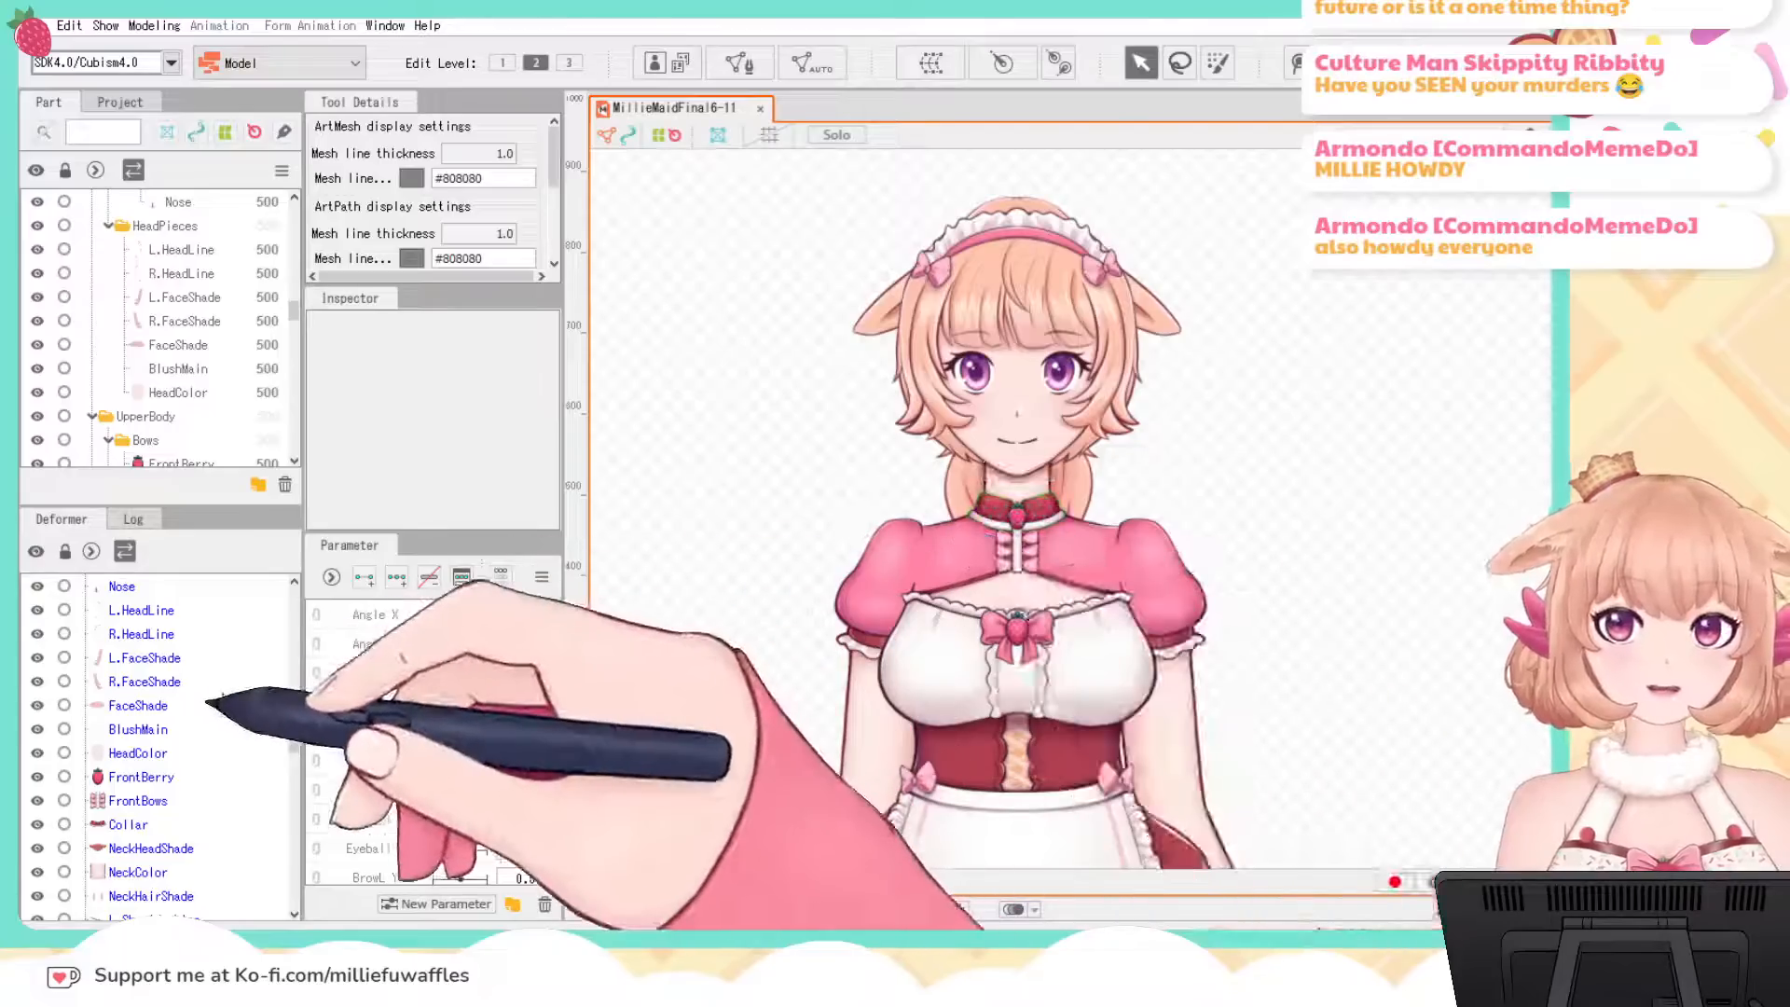
Step: Look through the model's parts from the headband to the legs, and locate L.MaidBow's mesh on the head
scroll(187, 745, "up", 5)
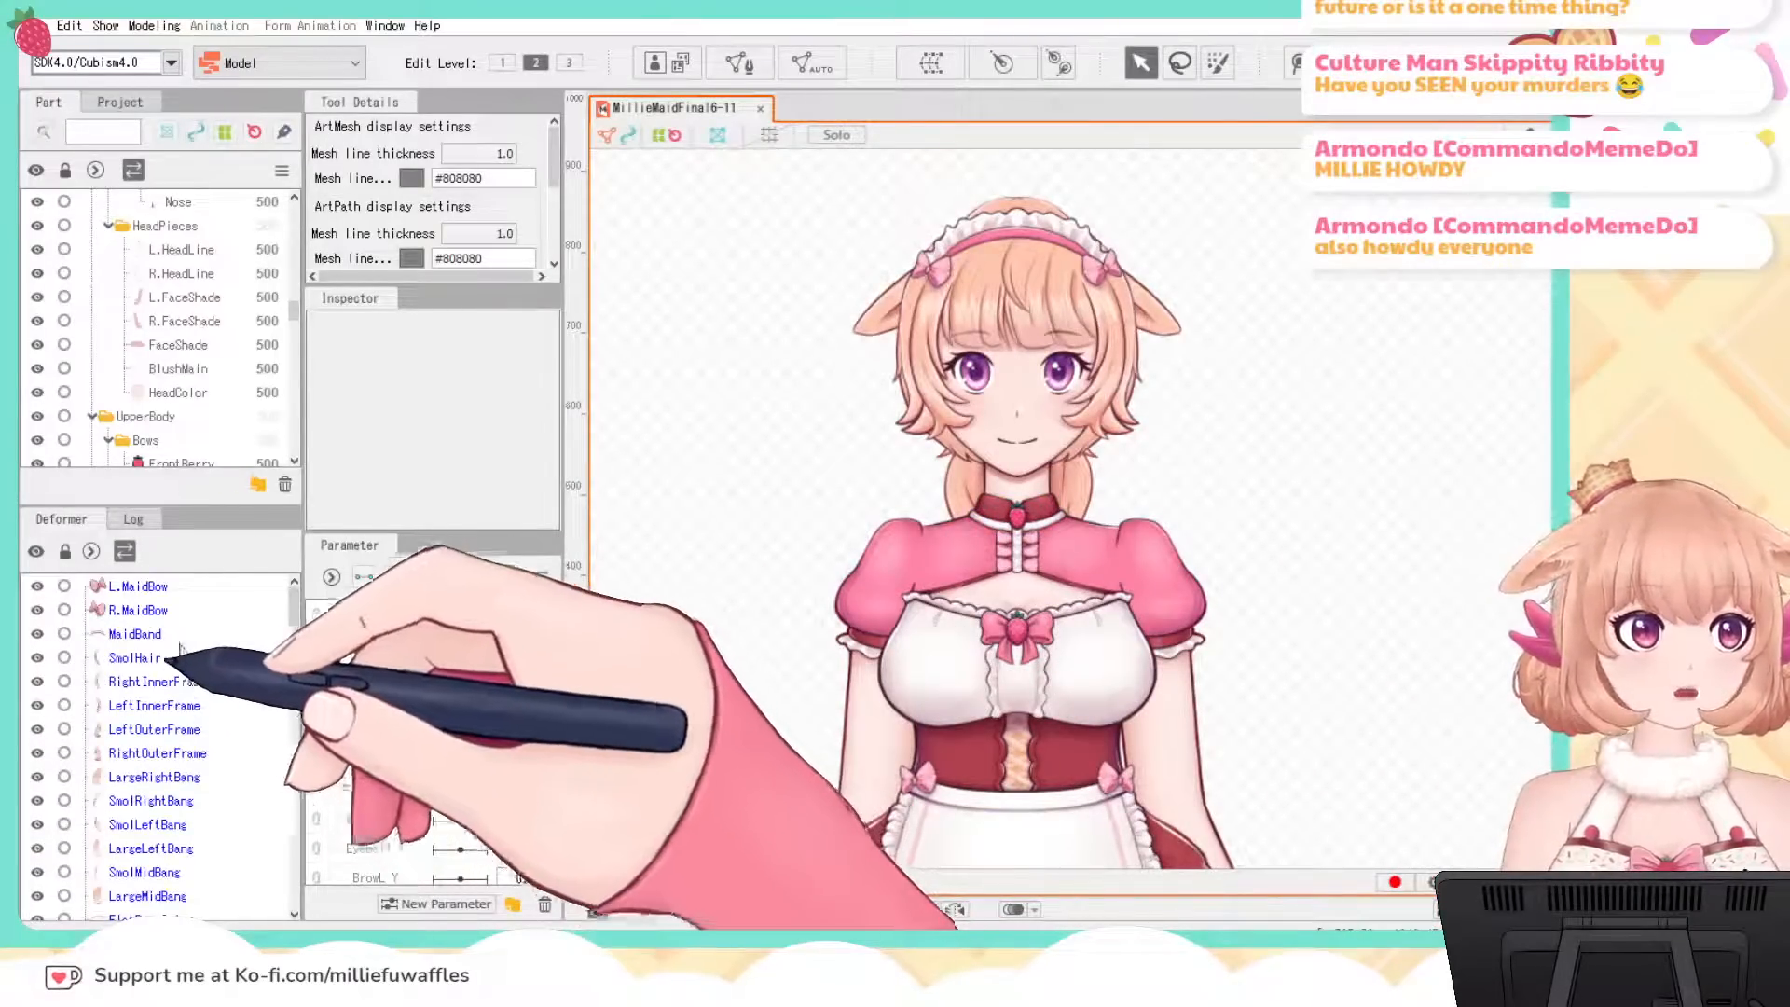
scroll(187, 709, "up", 5)
scroll(182, 618, "down", 10)
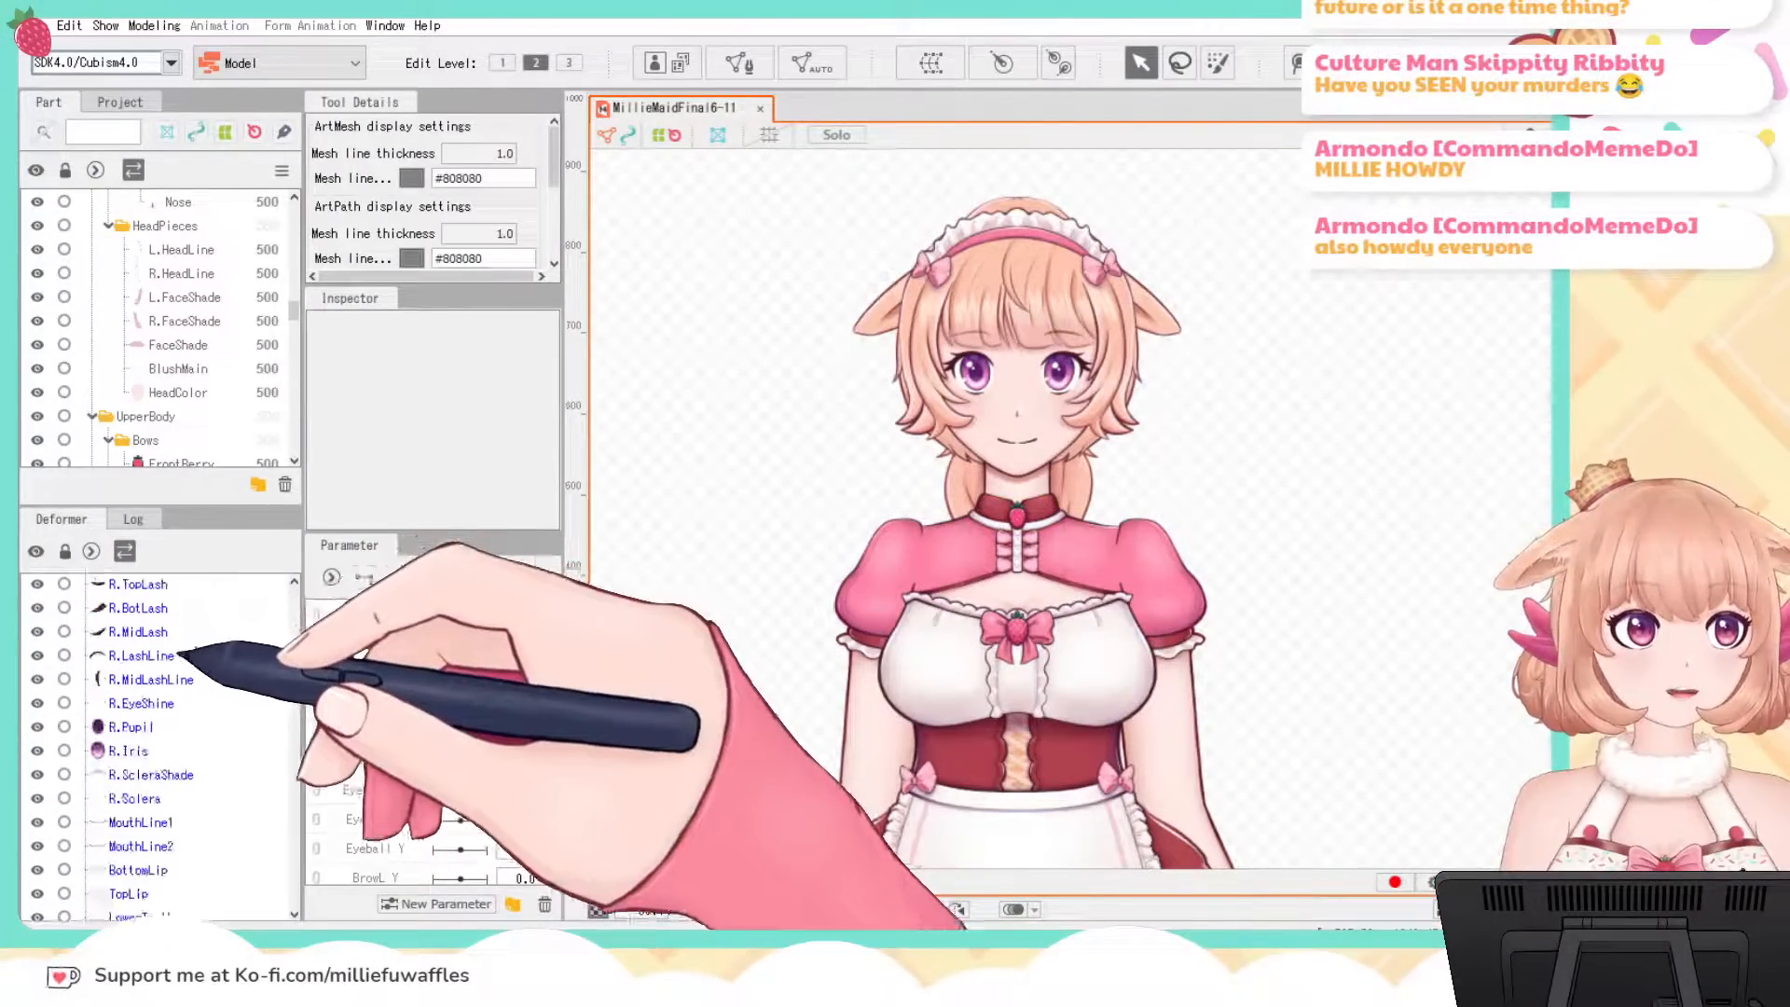
scroll(180, 655, "down", 5)
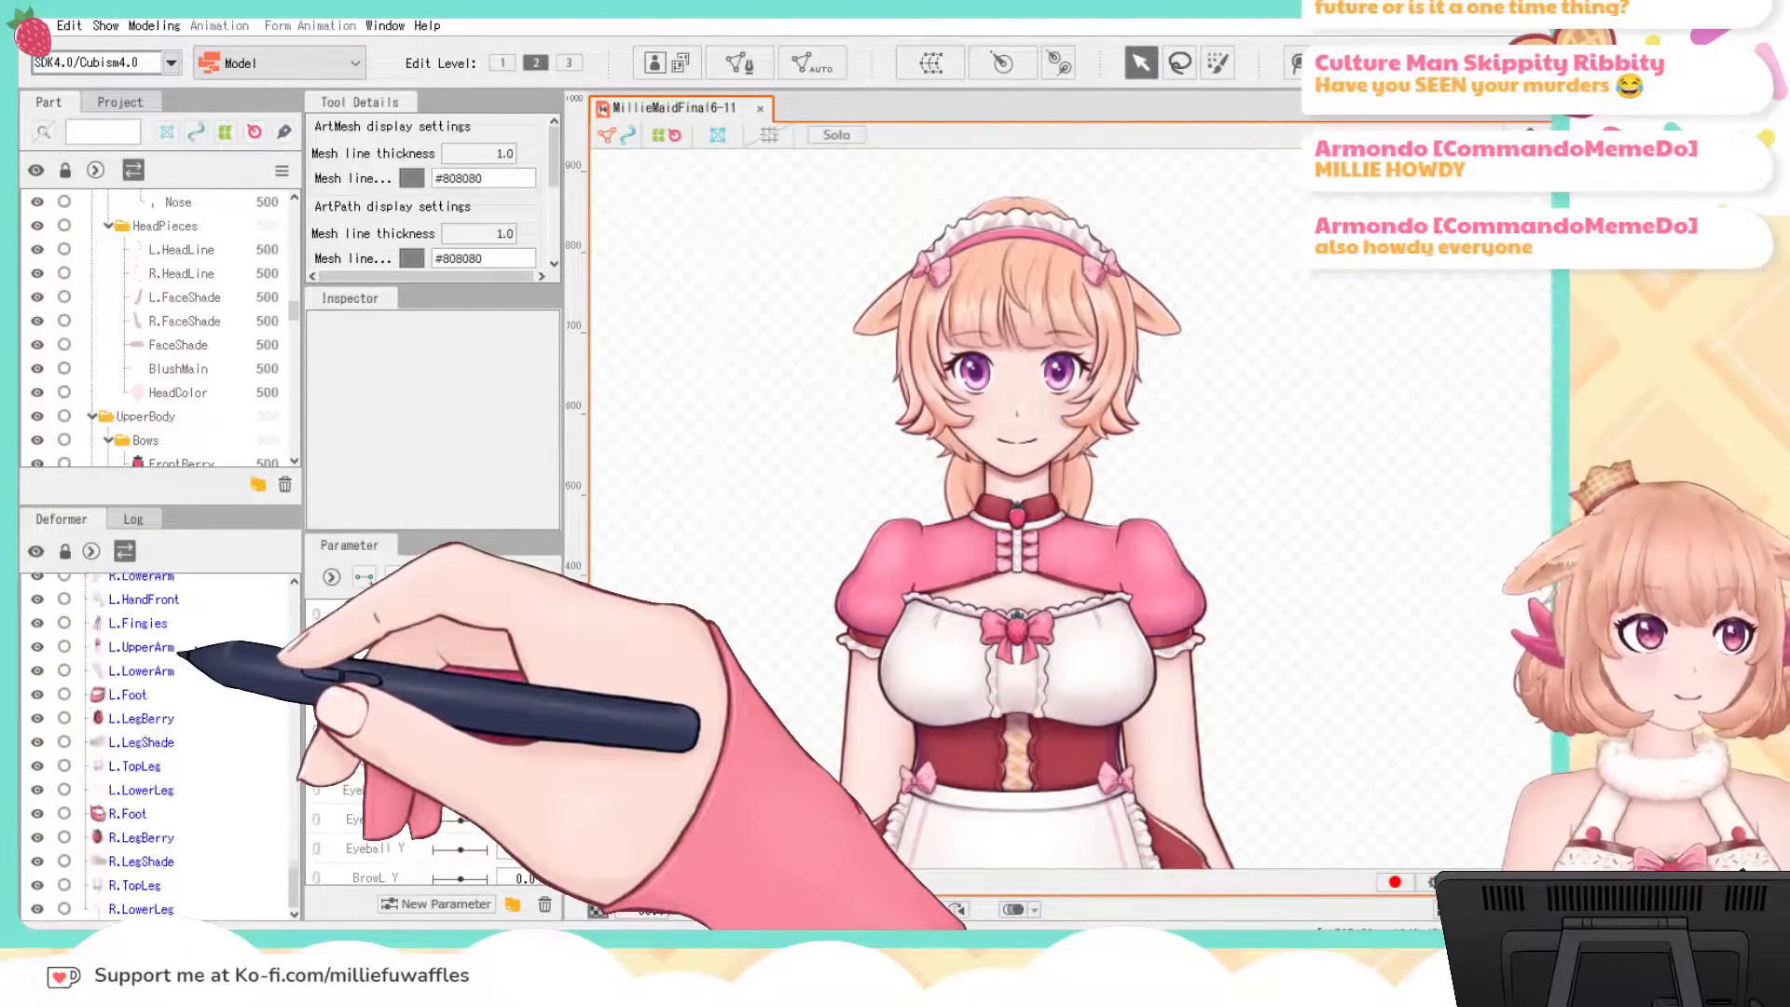
scroll(180, 657, "up", 10)
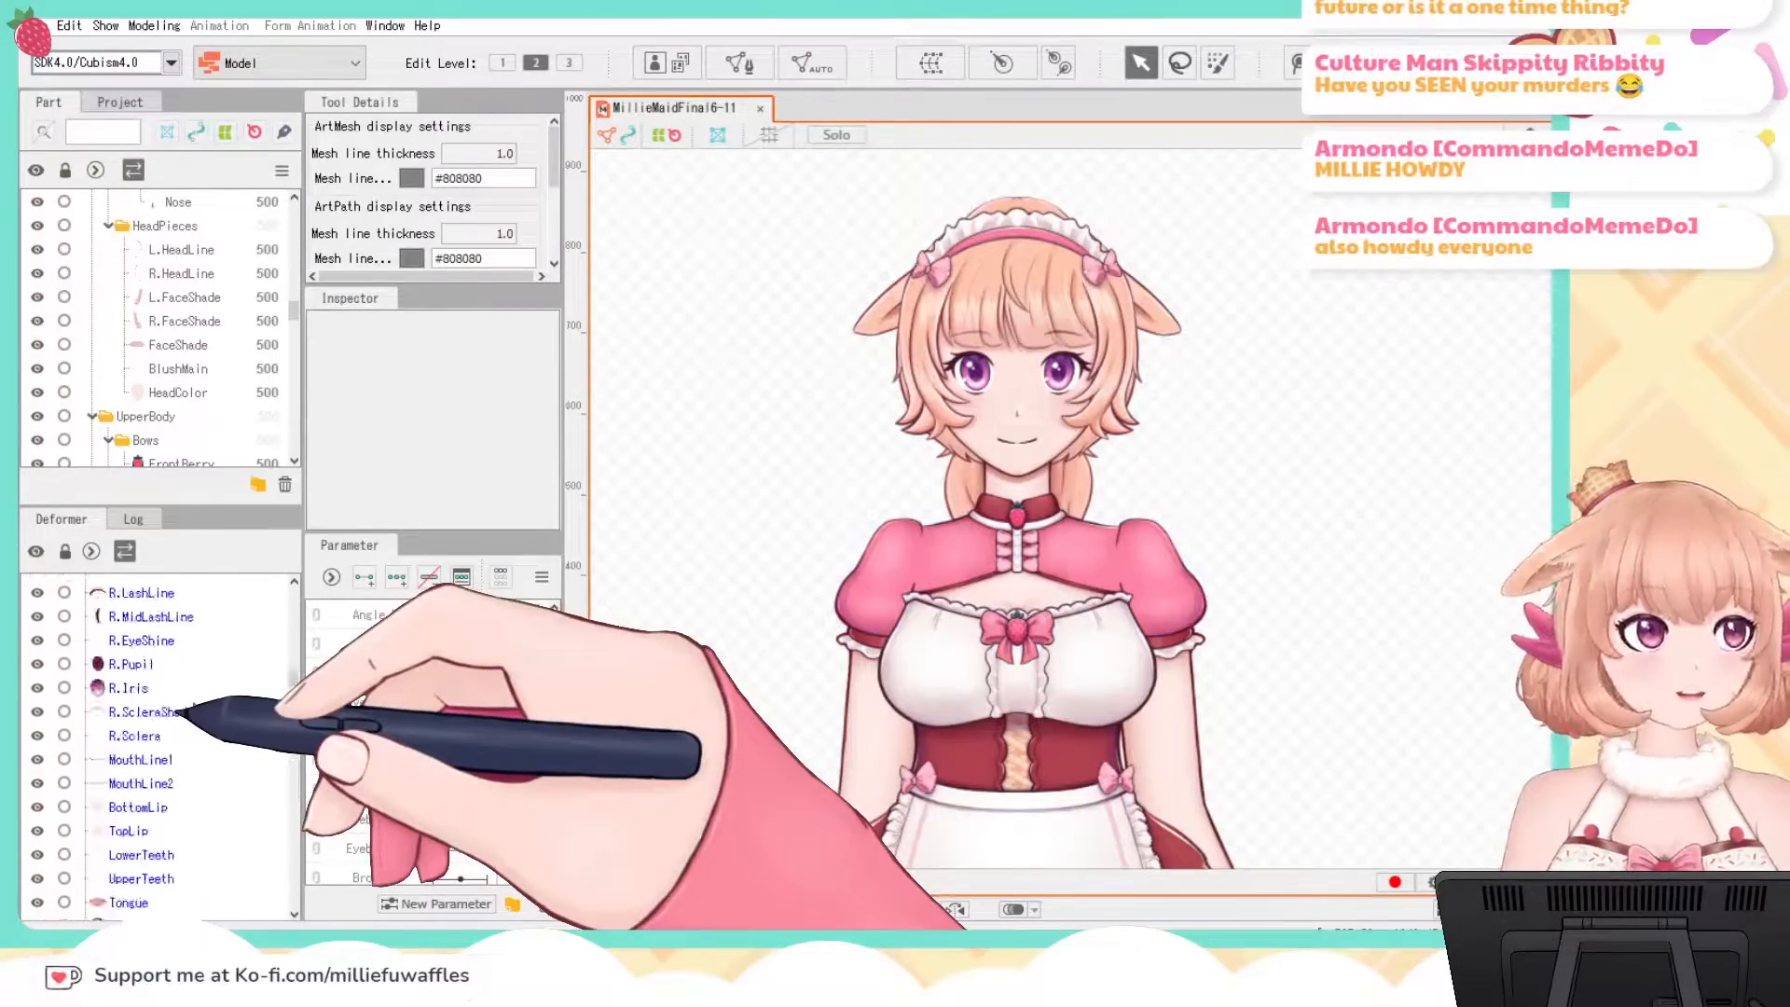
scroll(177, 714, "down", 2)
scroll(180, 714, "up", 5)
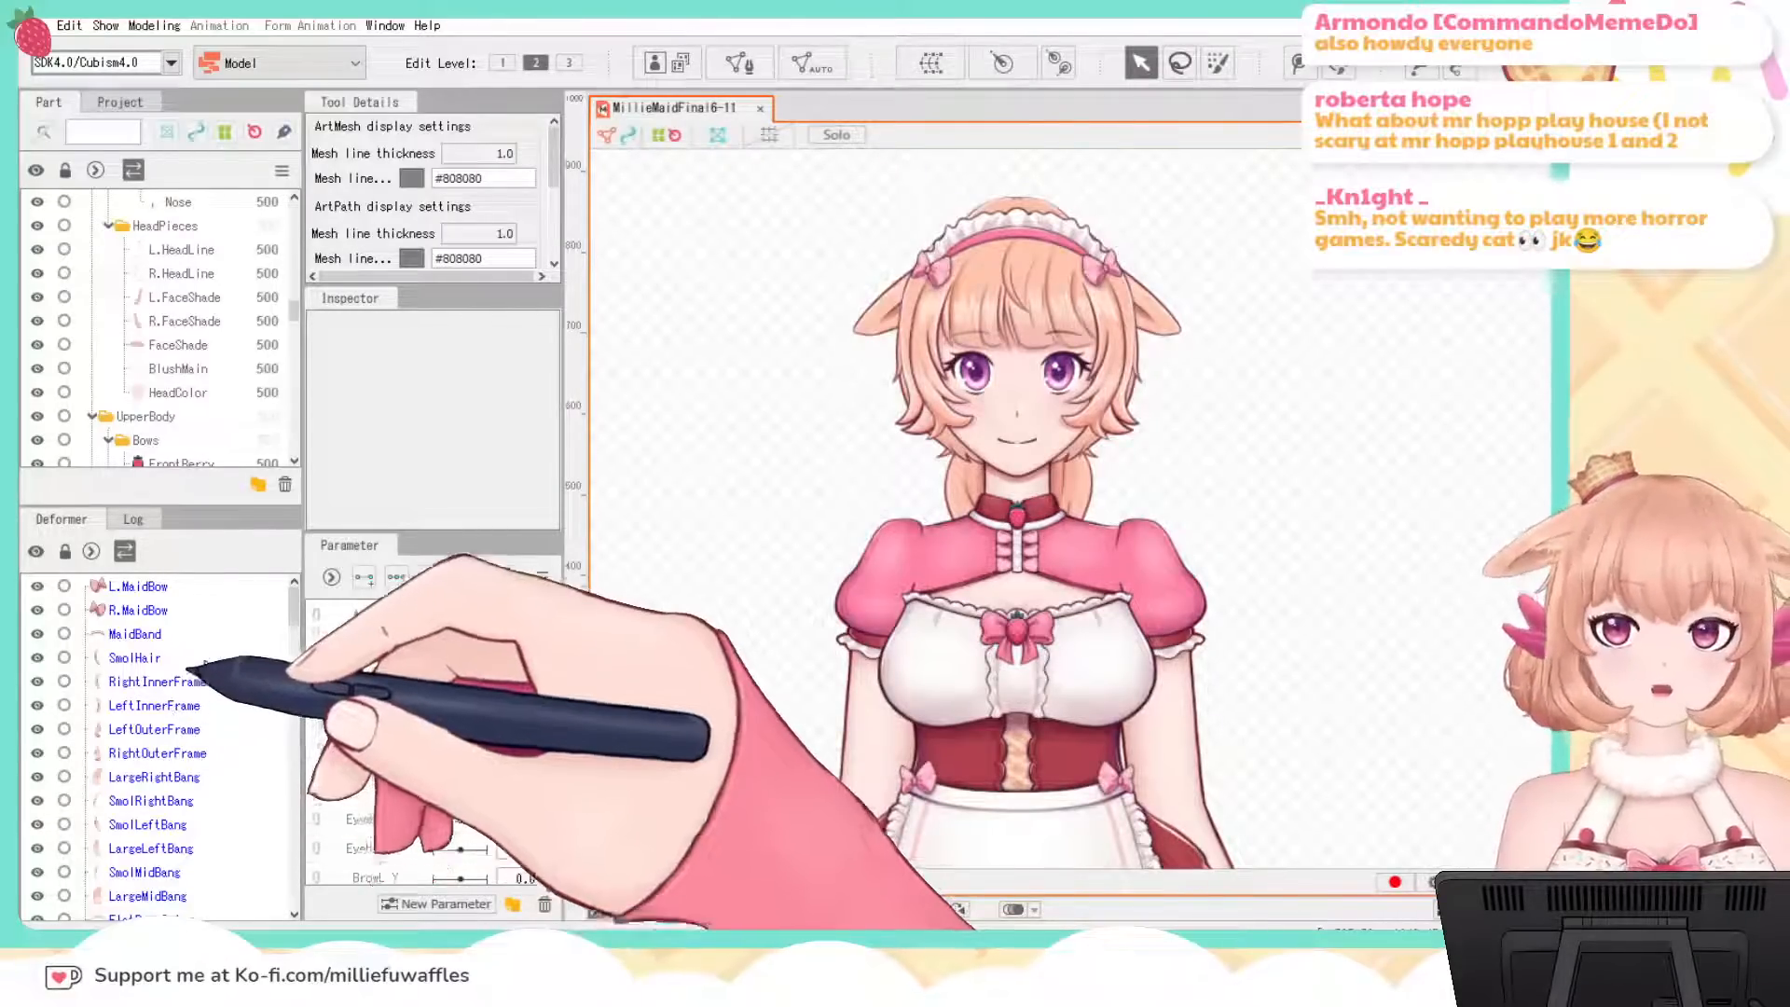
left_click(153, 587)
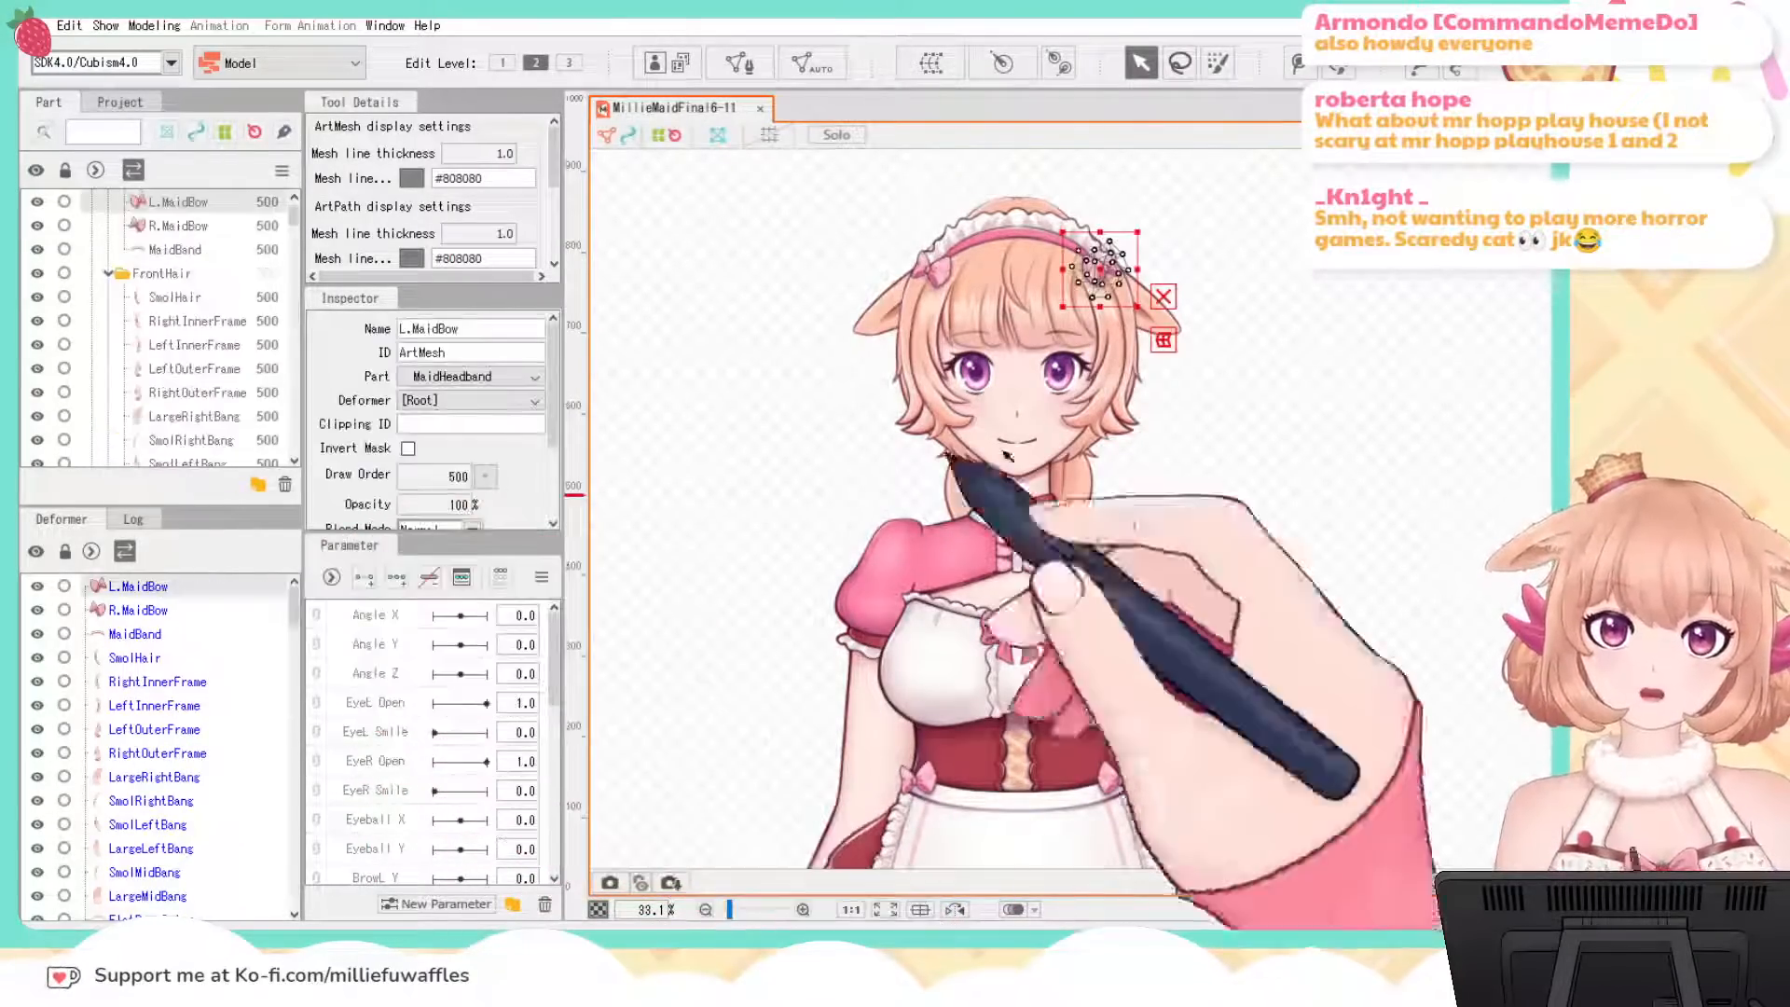
left_click(1311, 418)
left_click_drag(1294, 400, 1309, 598)
scroll(1310, 598, "up", 3)
left_click_drag(1187, 482, 1363, 501)
Step: Select individual parts, including L.LegBerry, BottomLip and RightInnerFrame, to examine their meshes on the character
scroll(164, 664, "down", 10)
scroll(164, 690, "down", 10)
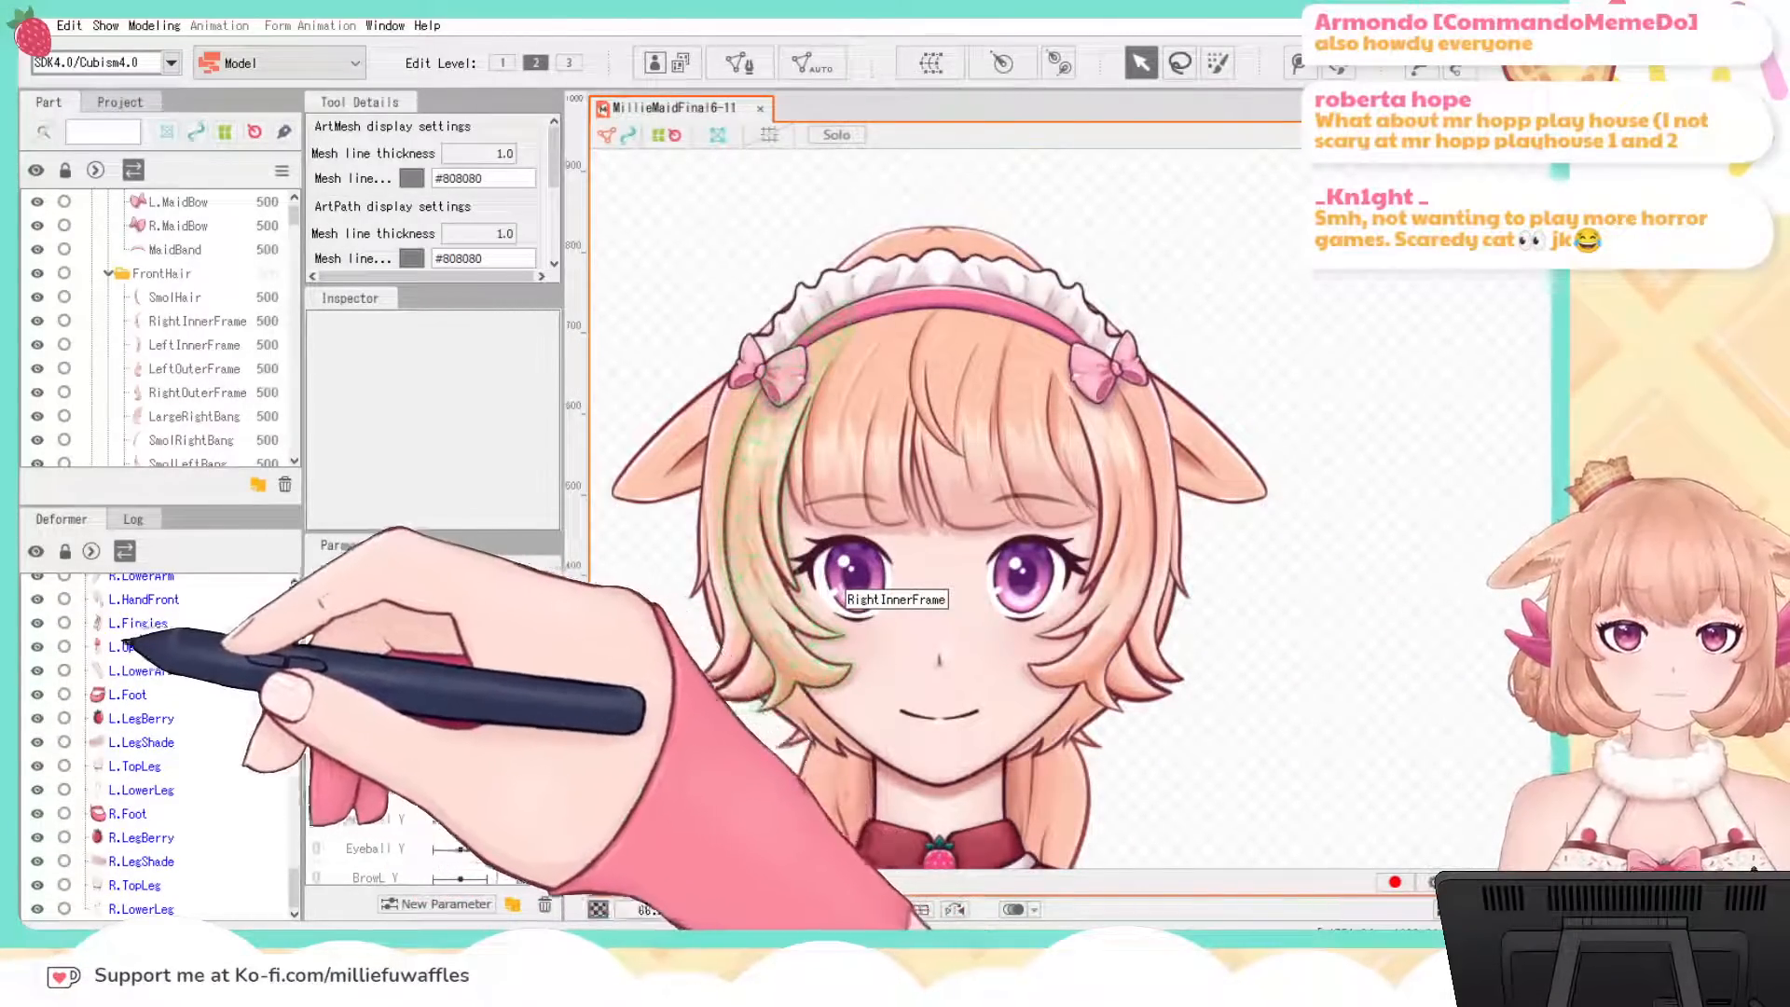
left_click(140, 790)
left_click(140, 717)
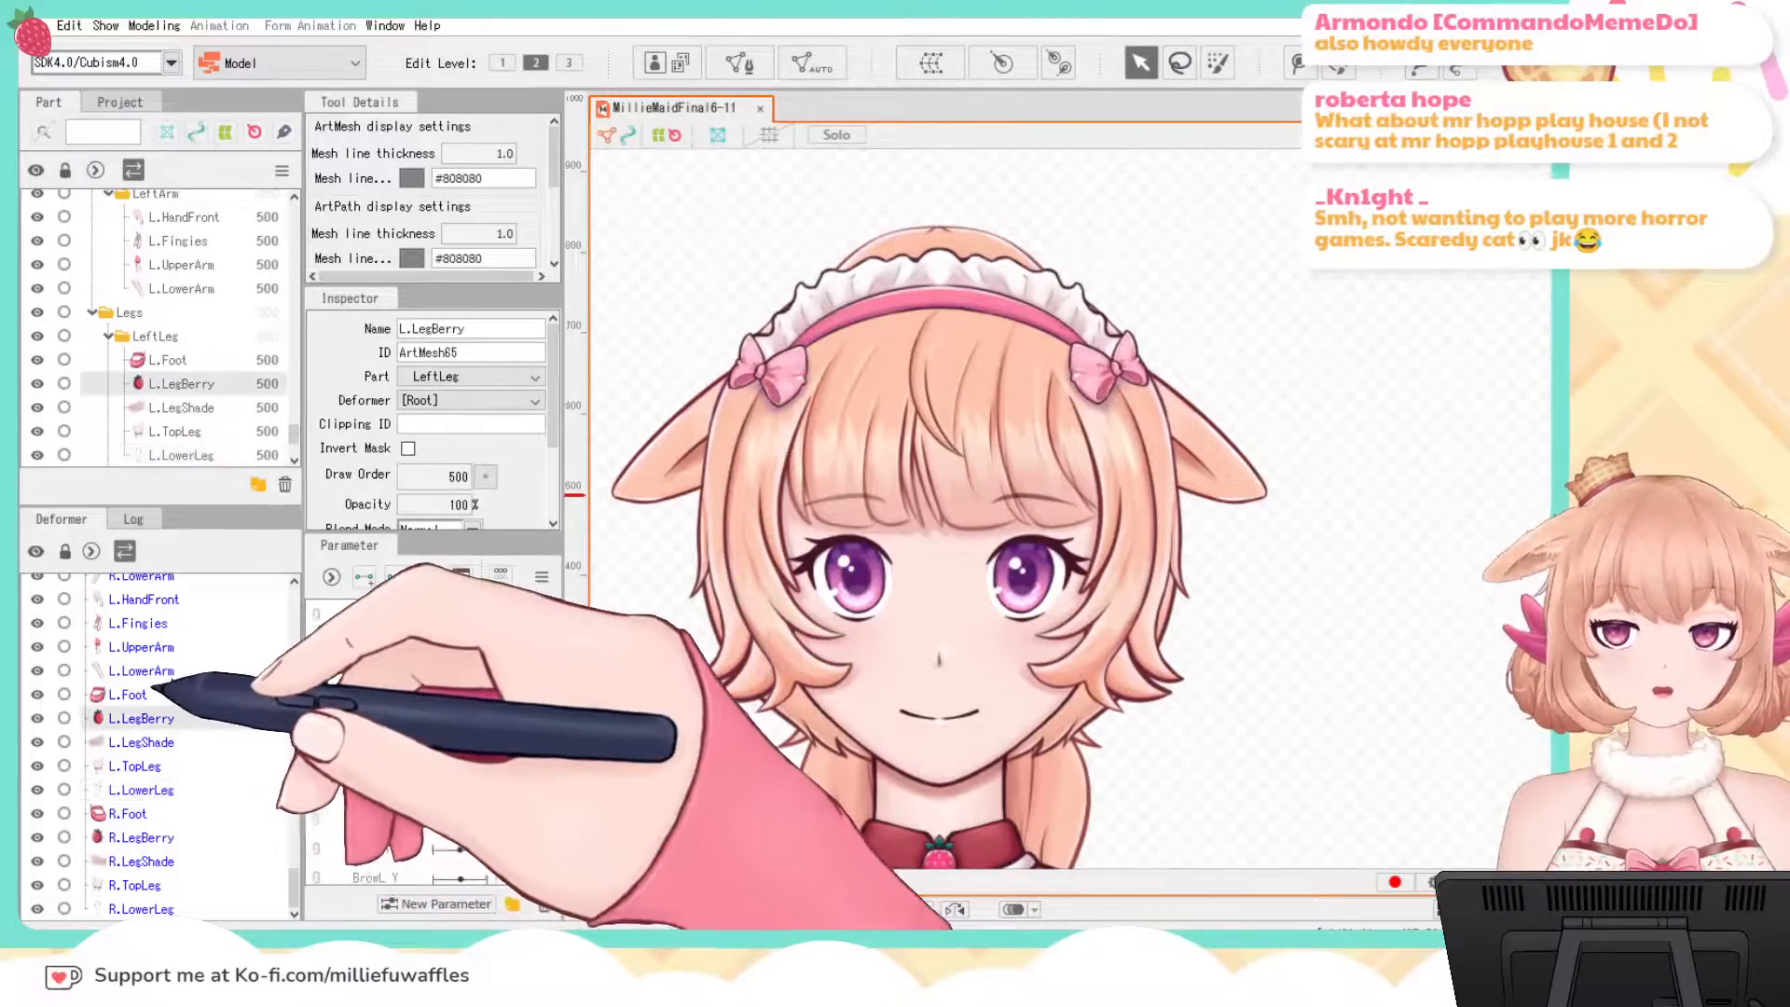
scroll(160, 690, "up", 5)
scroll(140, 687, "up", 5)
left_click(97, 635)
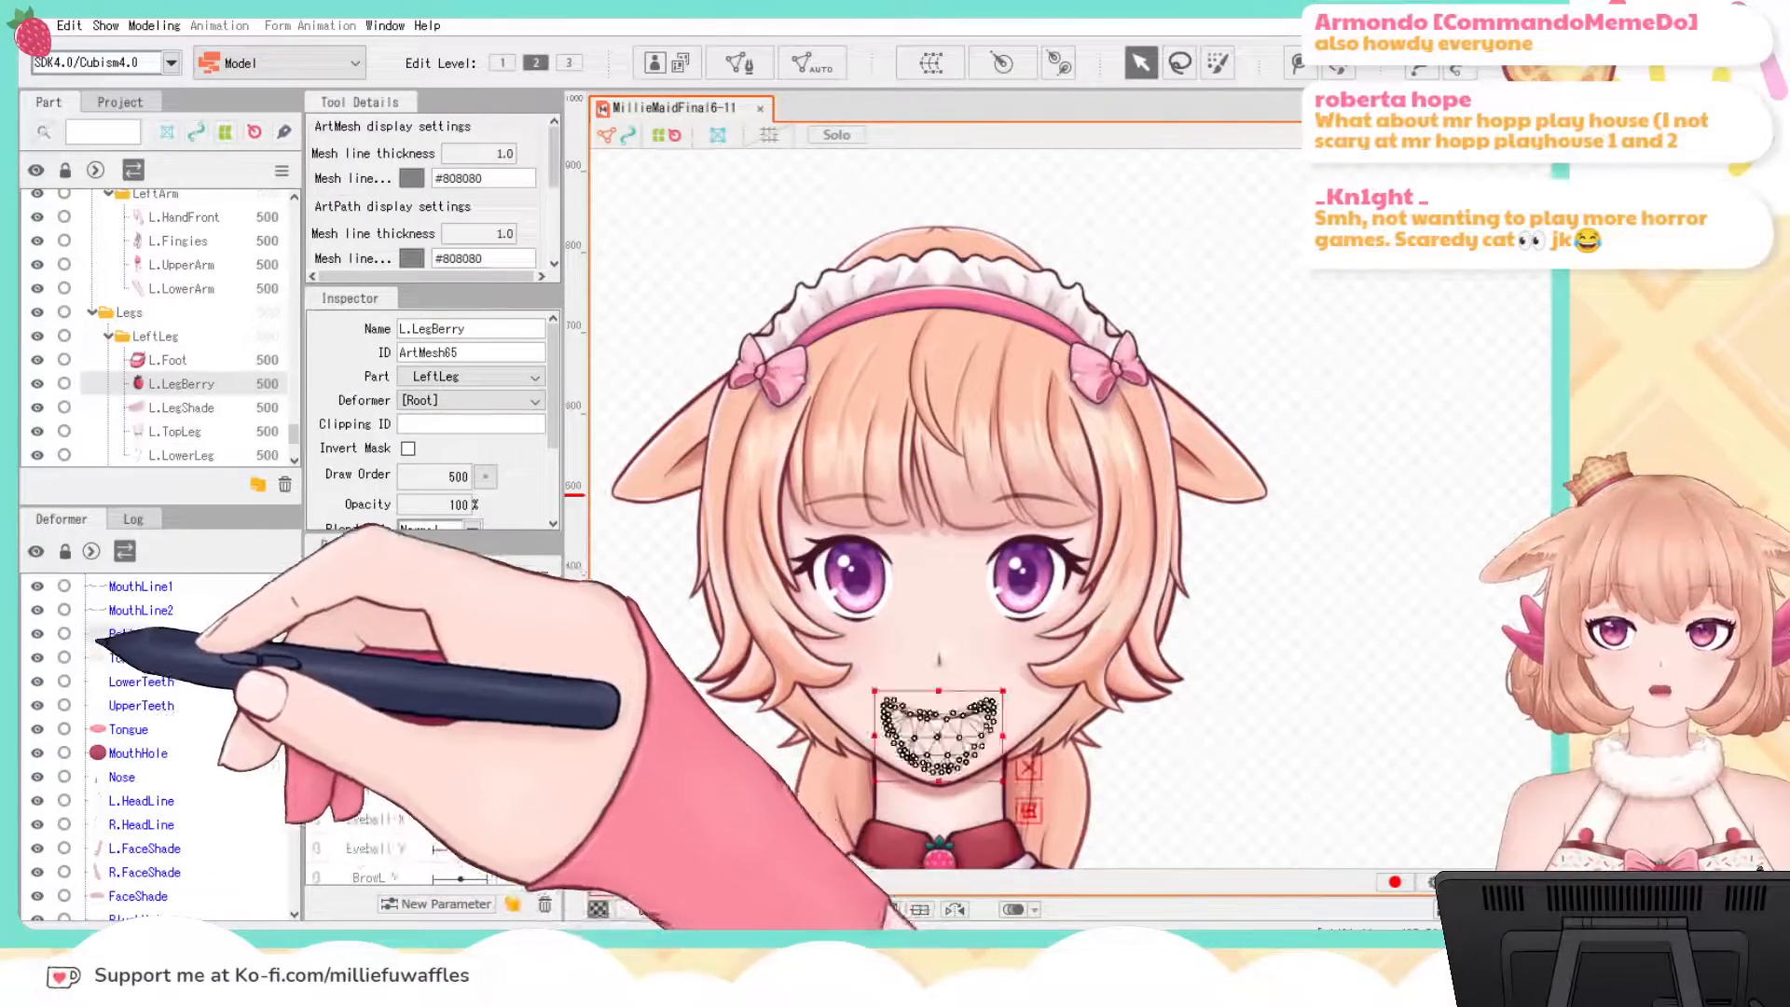
scroll(119, 645, "up", 8)
scroll(140, 671, "up", 10)
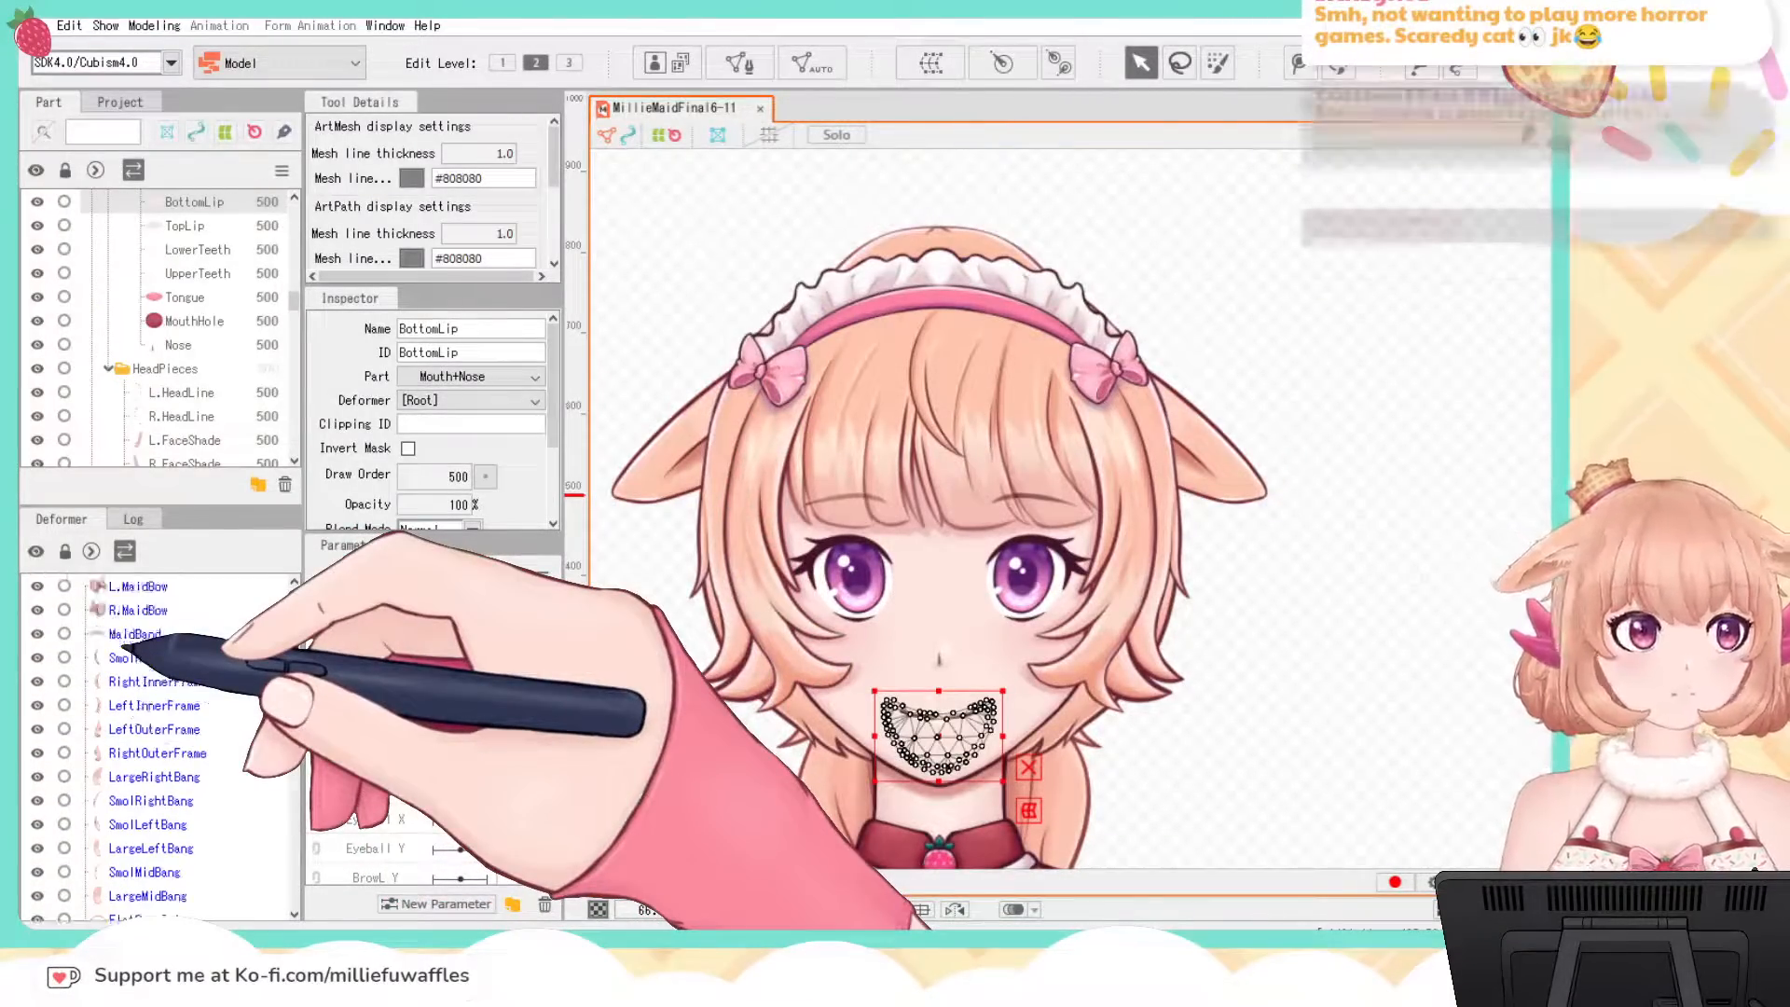
left_click(126, 634)
left_click(154, 681)
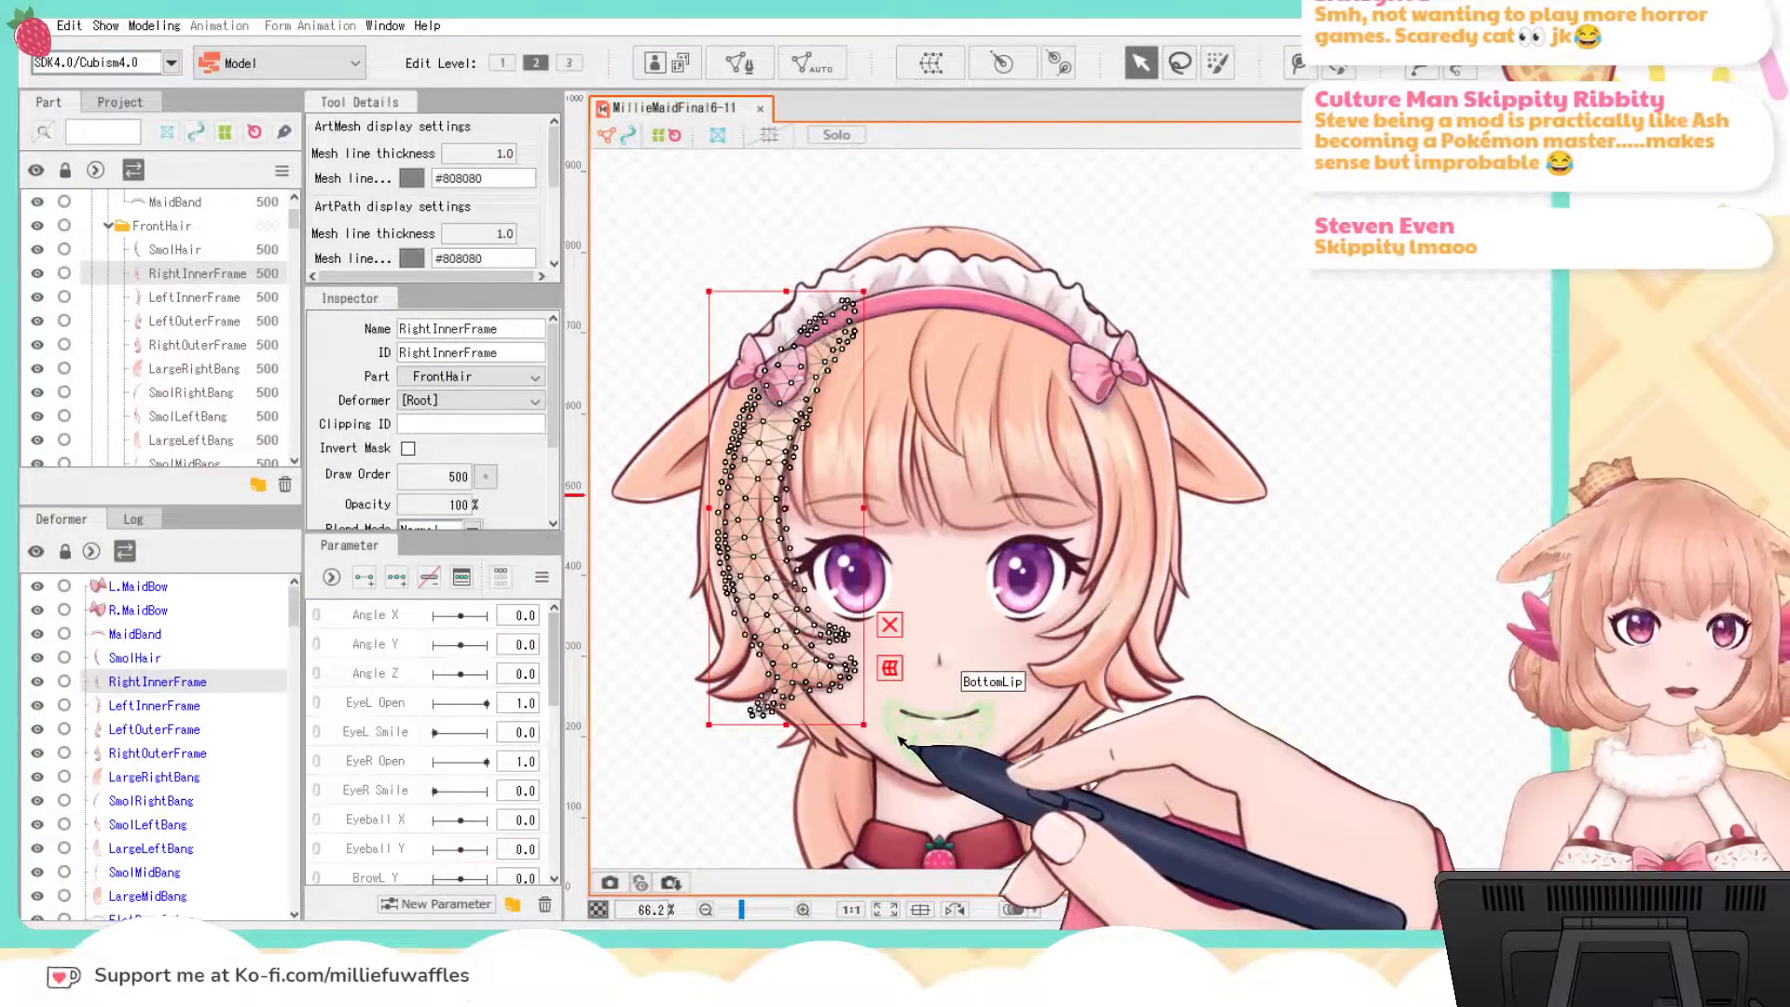
Step: Select the L.MaidBow, R.MaidBow and MaidBand meshes of the maid headband together
left_click(140, 586)
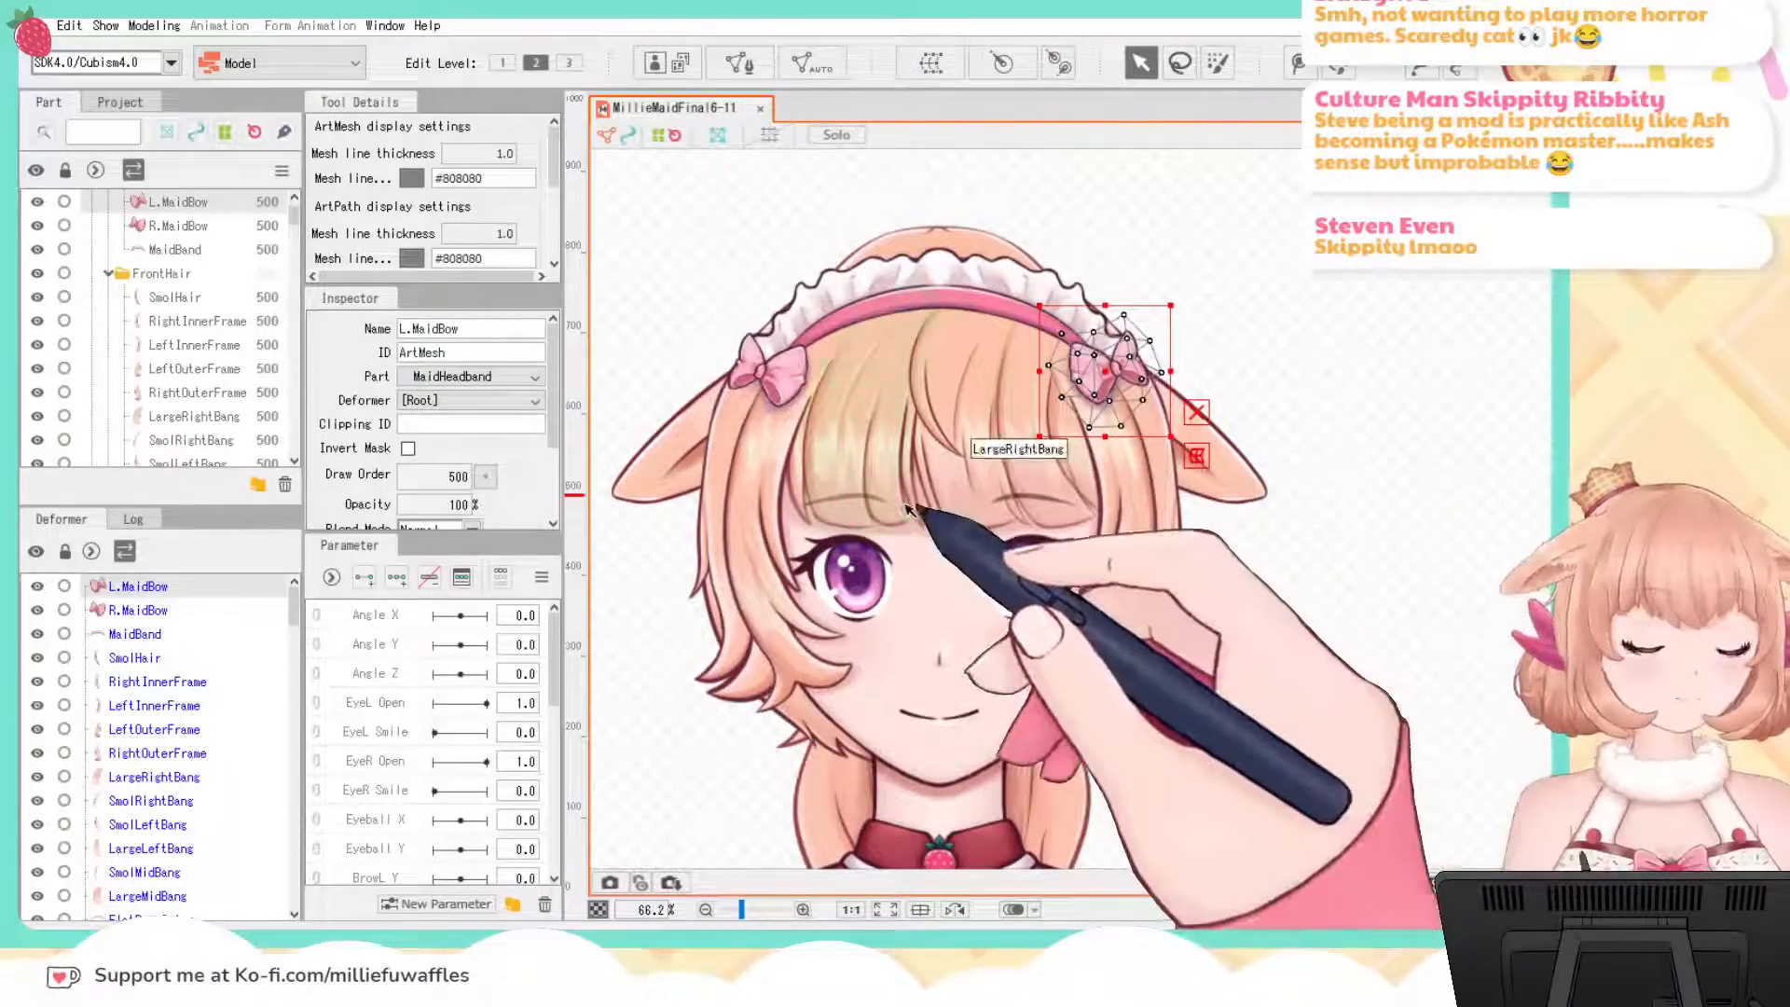
left_click(1484, 540)
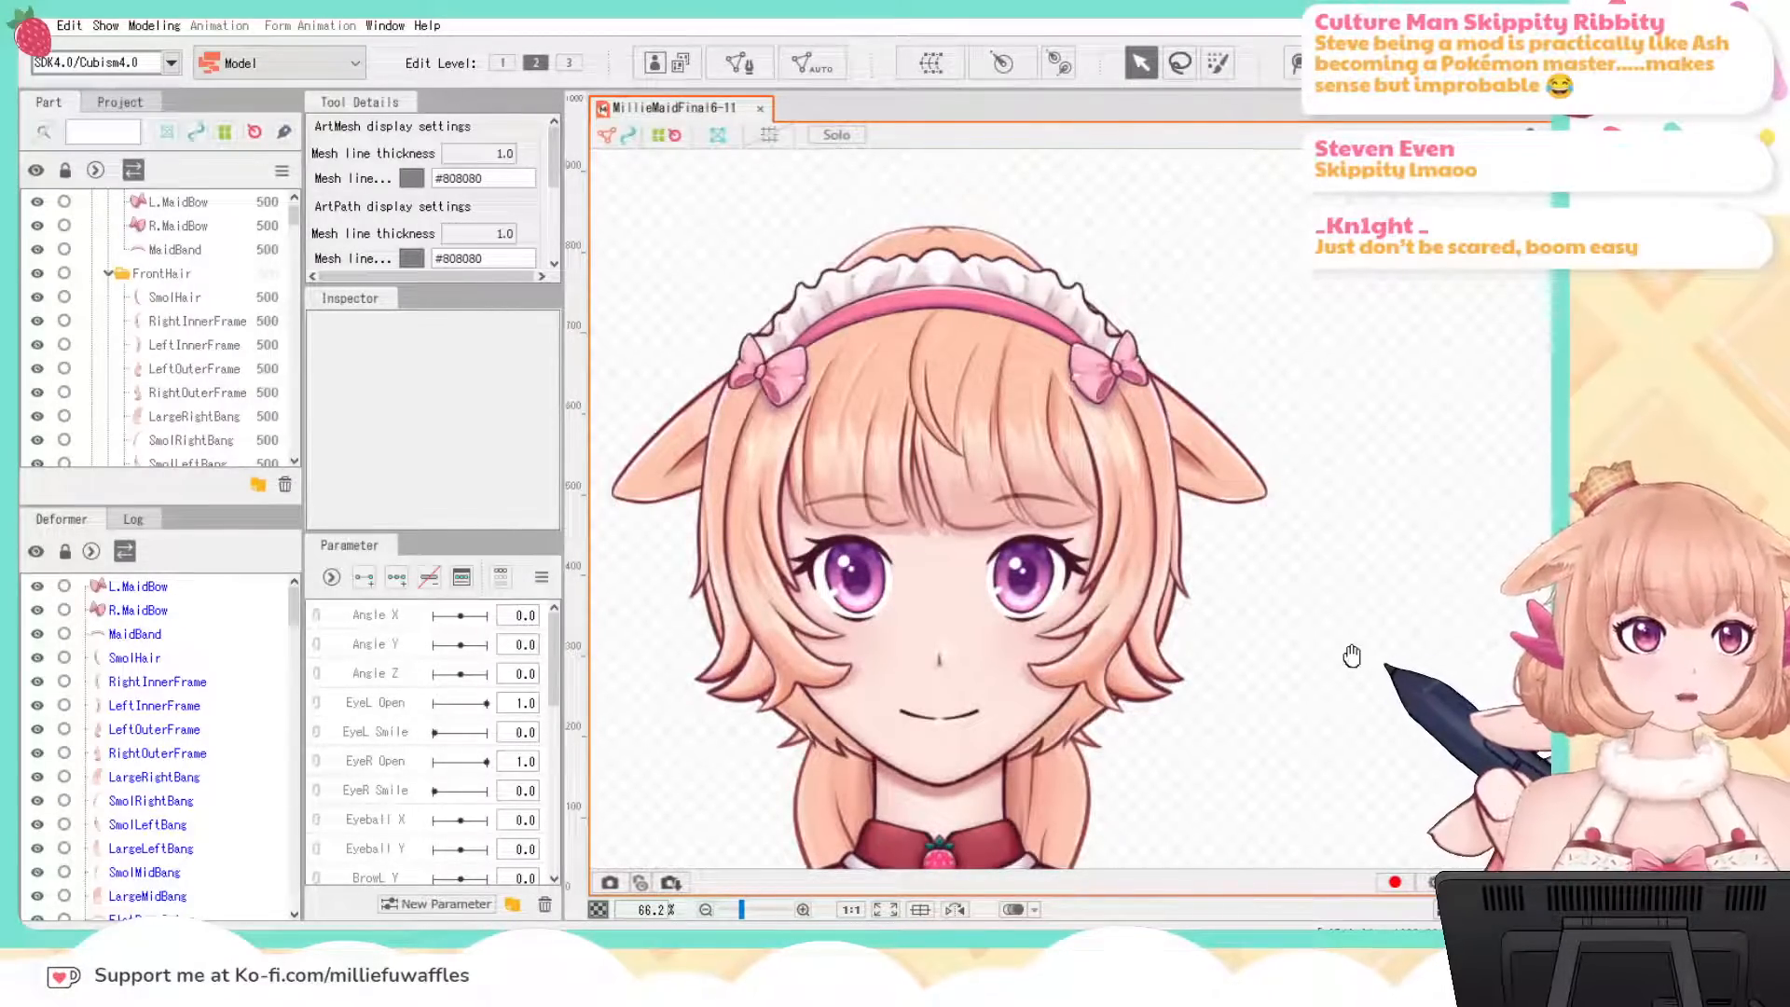
left_click_drag(1351, 655, 1387, 649)
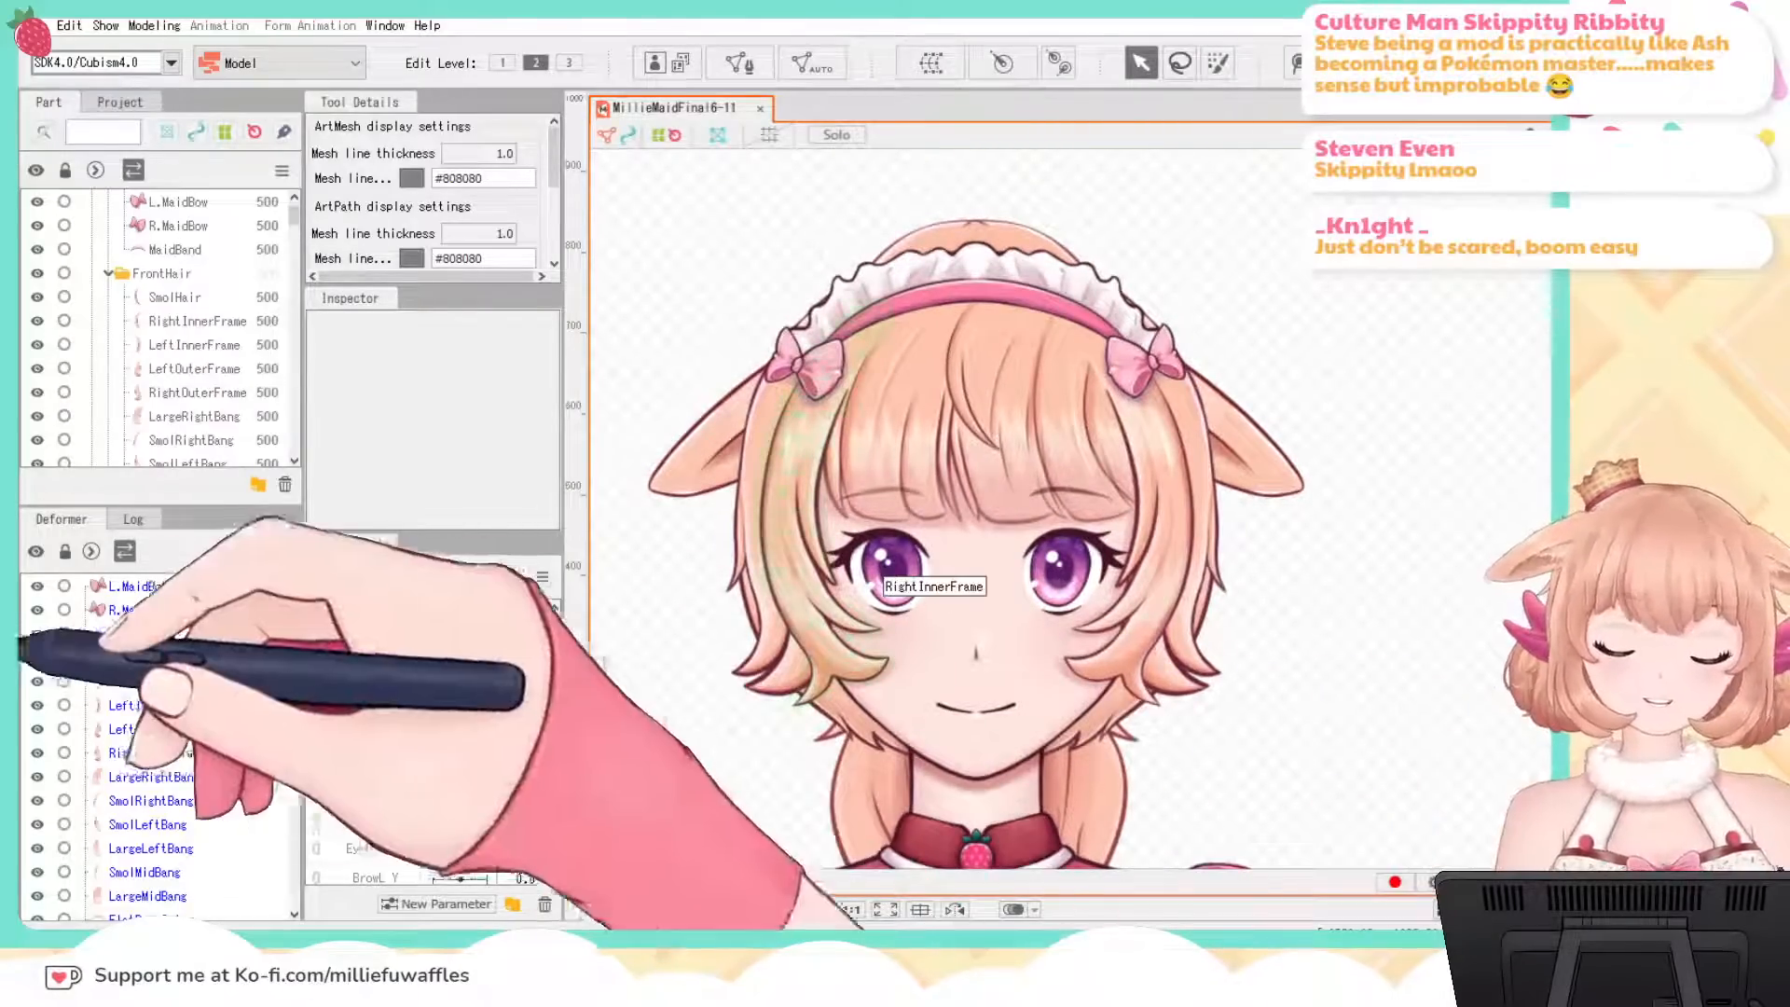
left_click(138, 586)
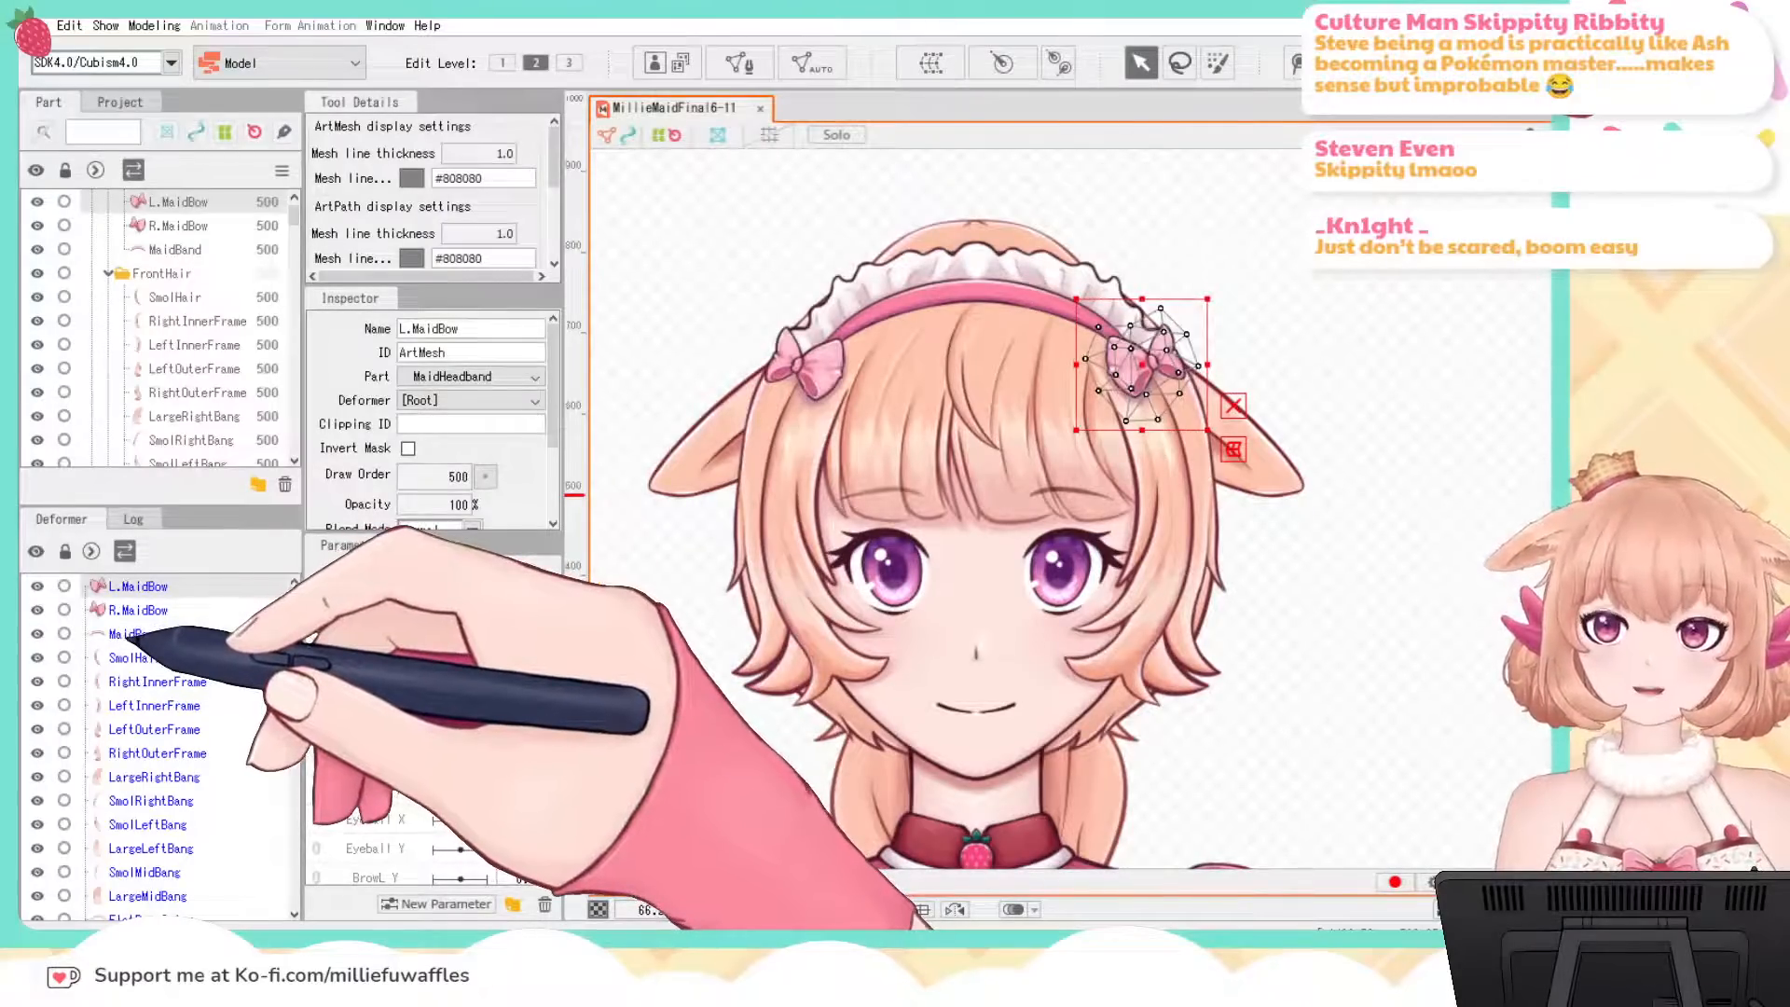
left_click(140, 634, "shift")
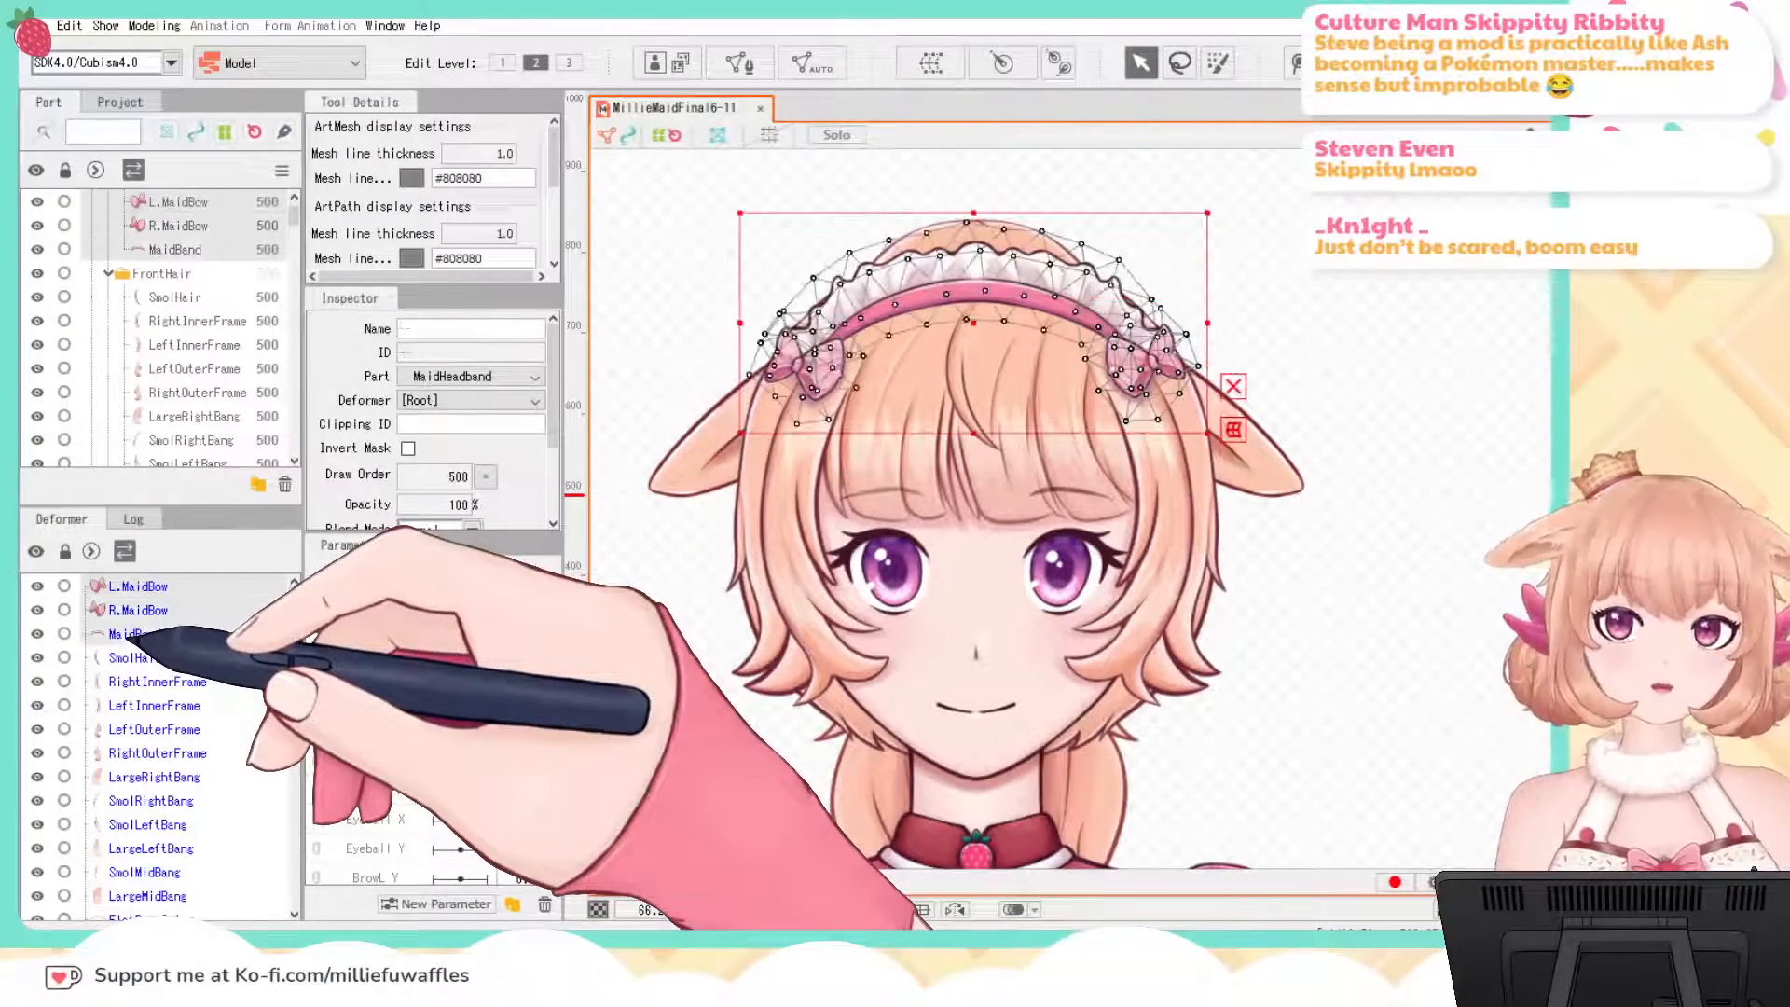
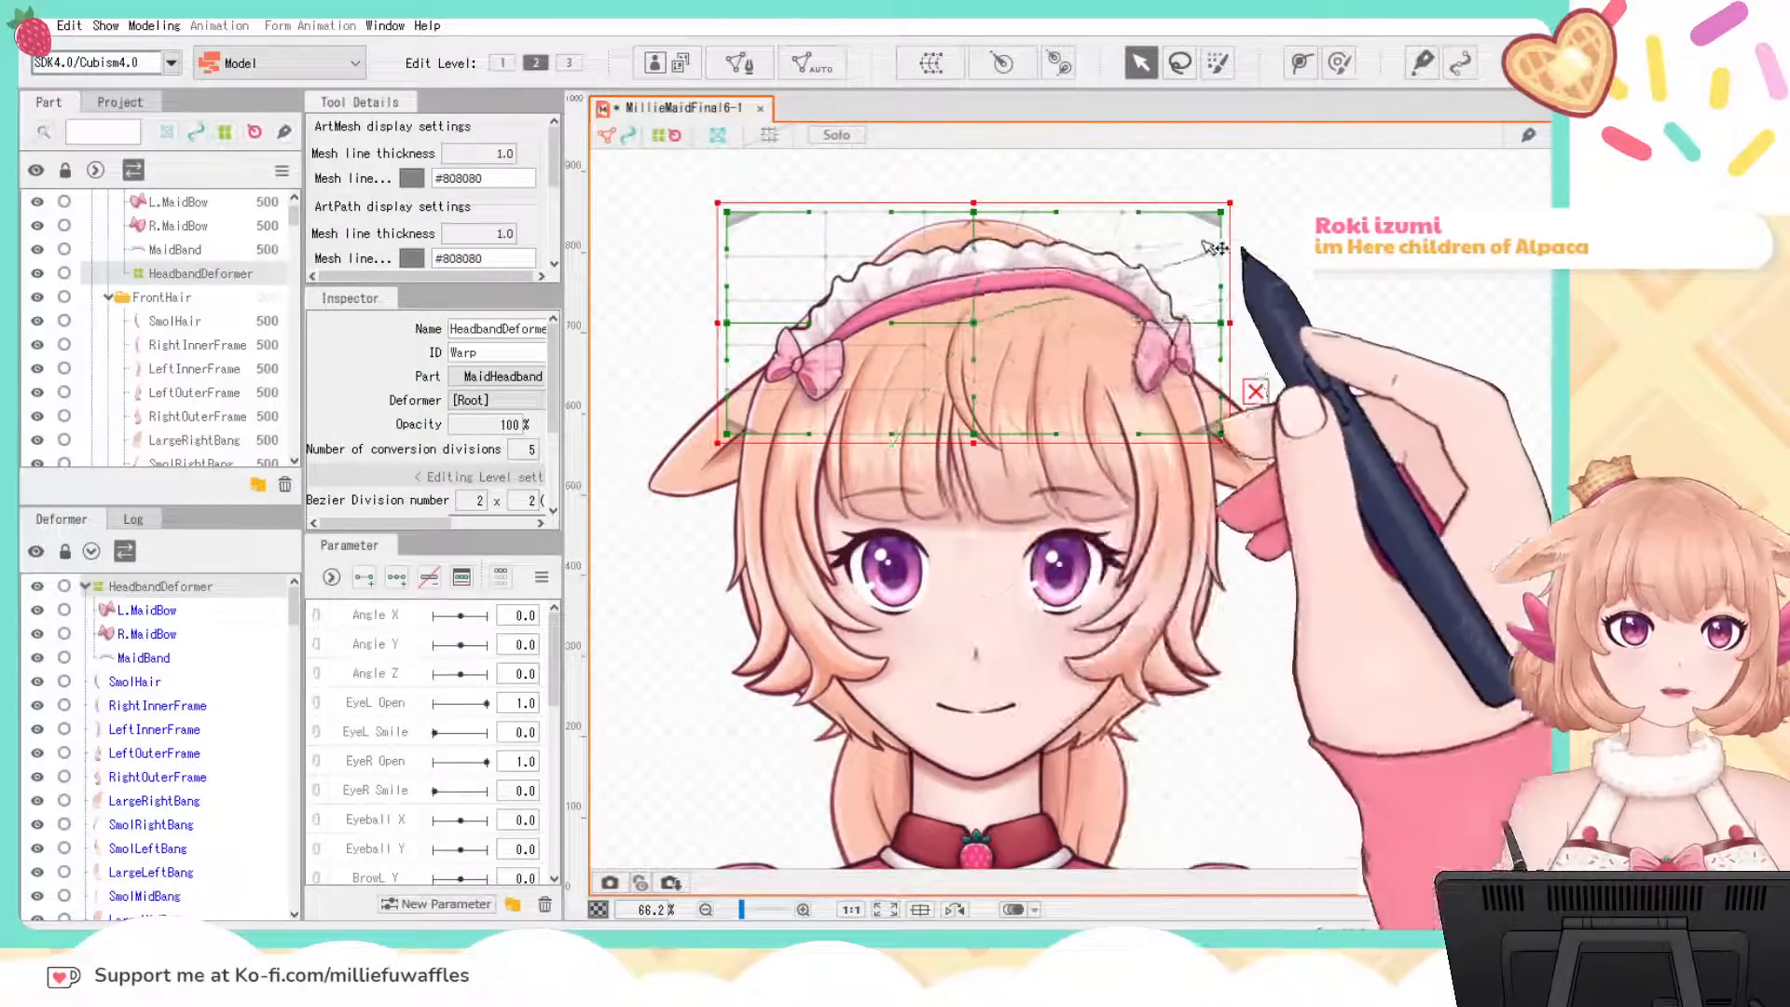
Step: Try distorting the headband with the HeadbandDeformer warp grid, and undo the deformation
left_click_drag(900, 412, 1125, 390)
left_click(1395, 370)
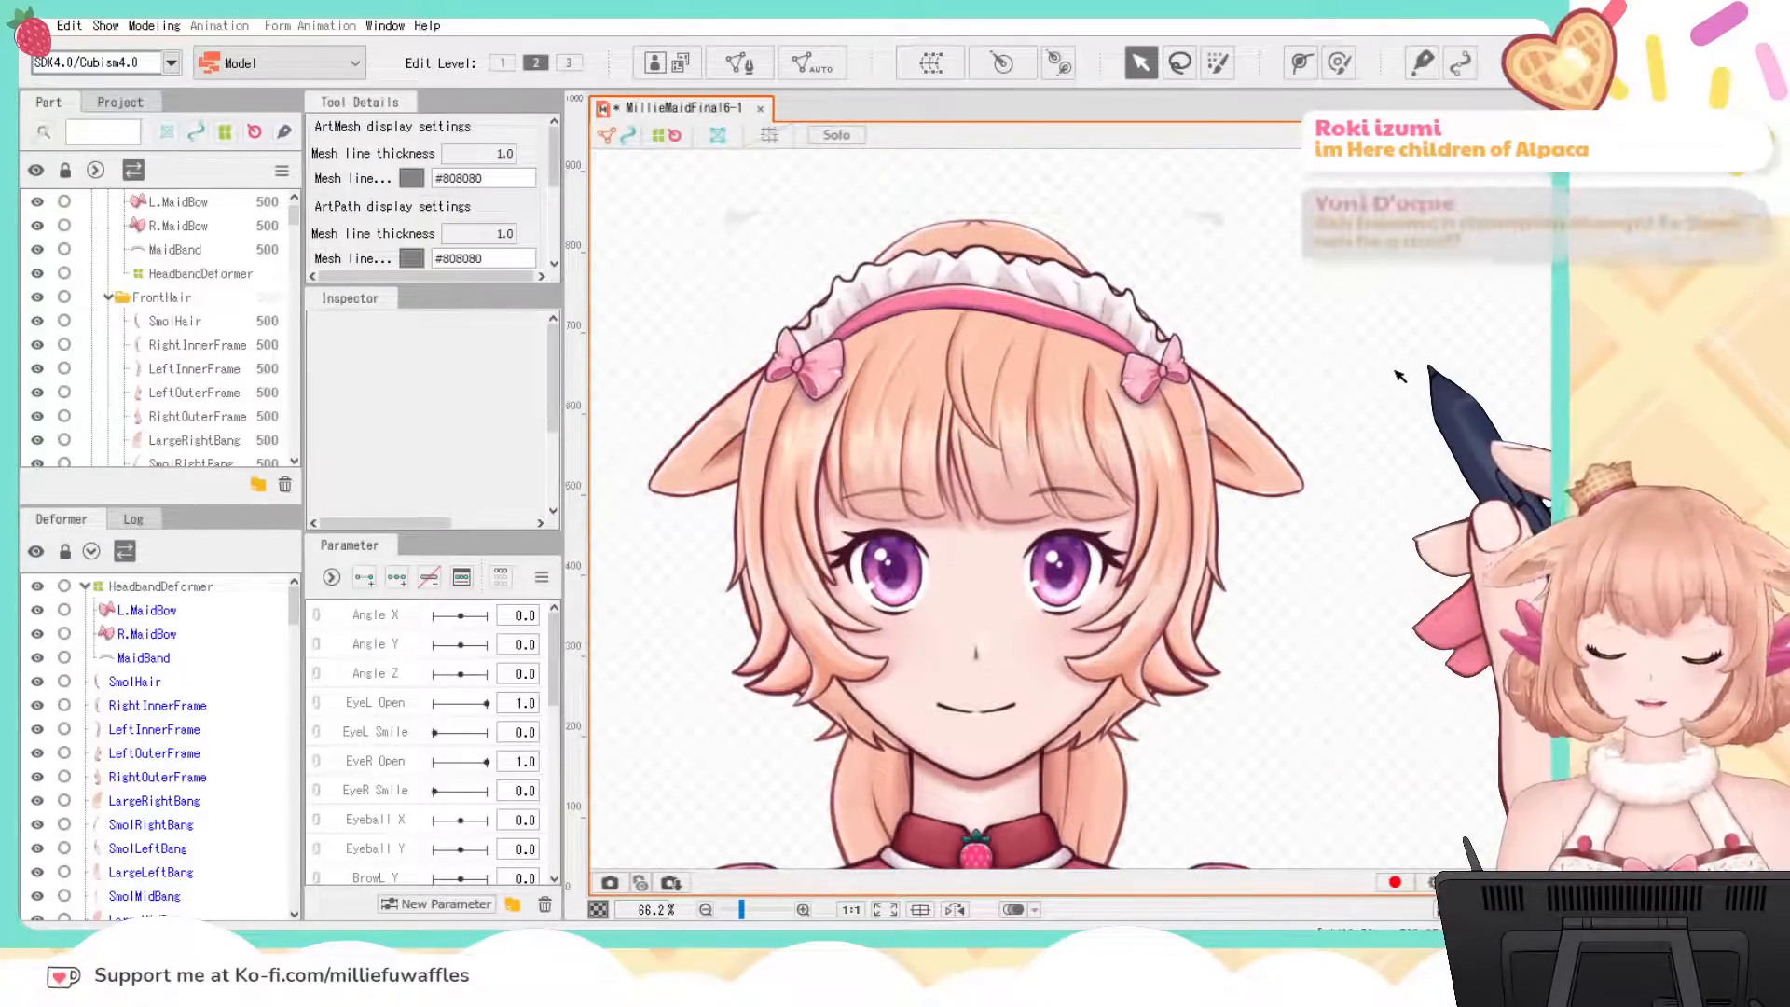
key("ctrl+z")
key("ctrl+z")
left_click(1398, 375)
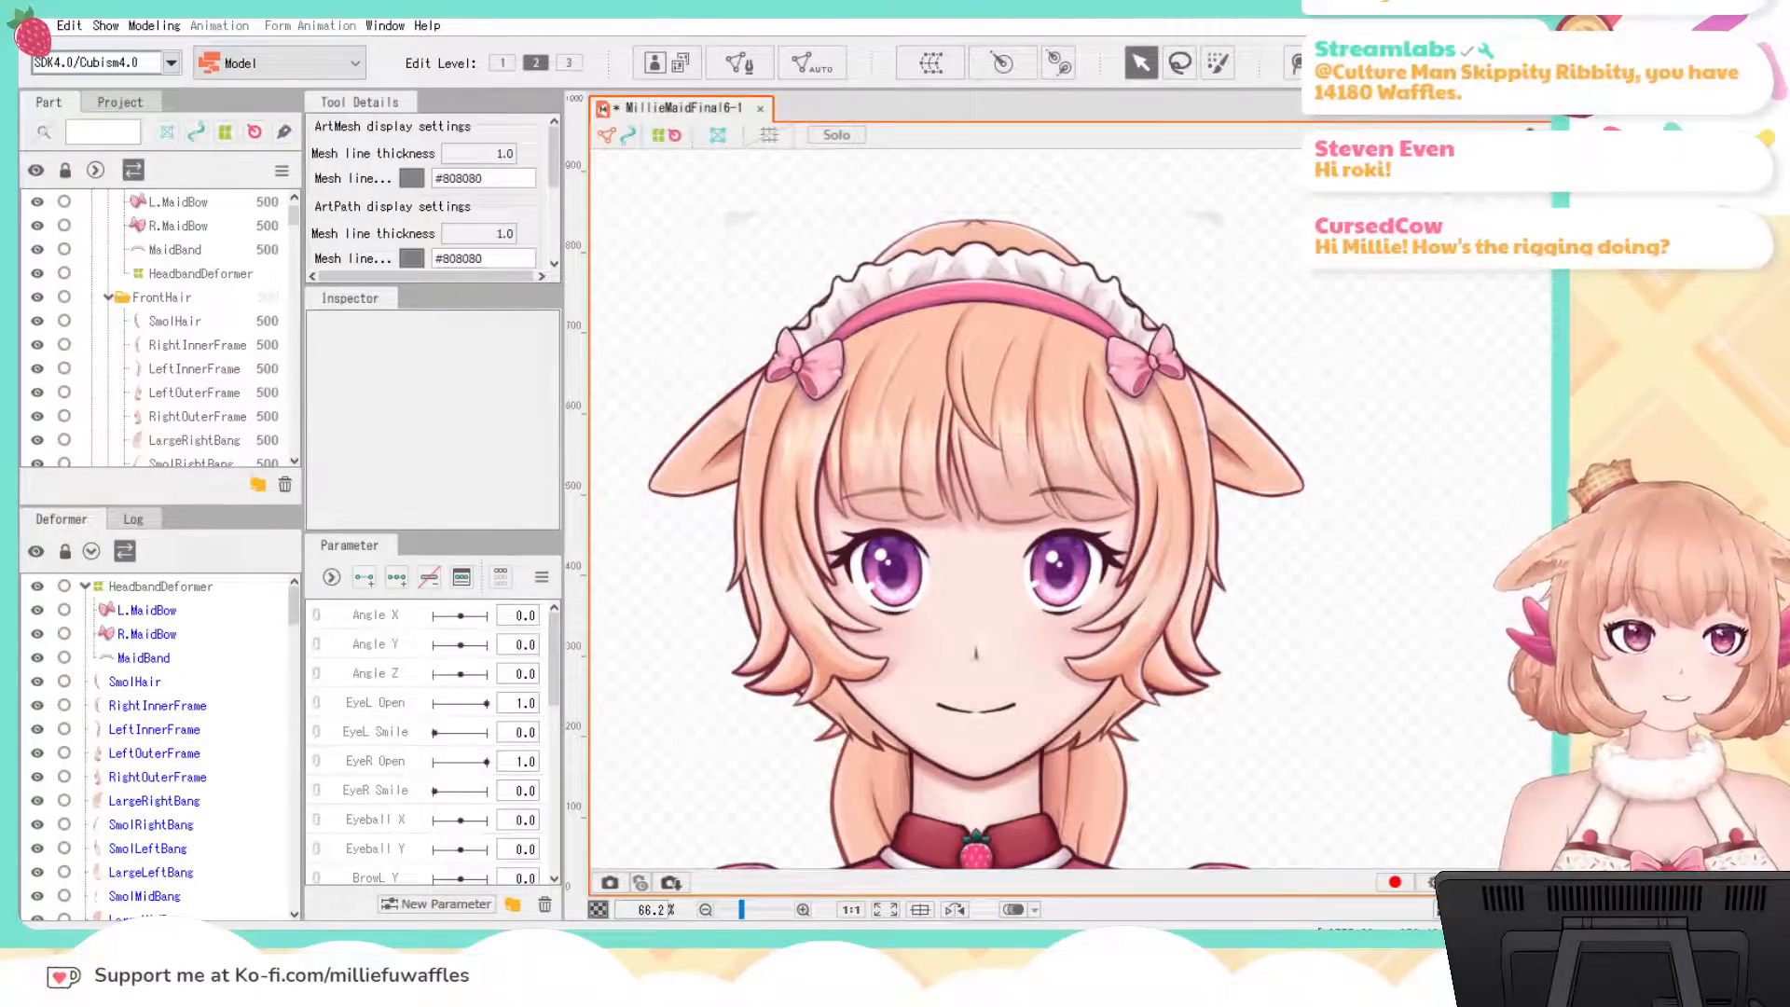
Step: Highlight all meshes of the full-body character and examine them from the torso down to the skirt and legs
scroll(1424, 420, "down", 2)
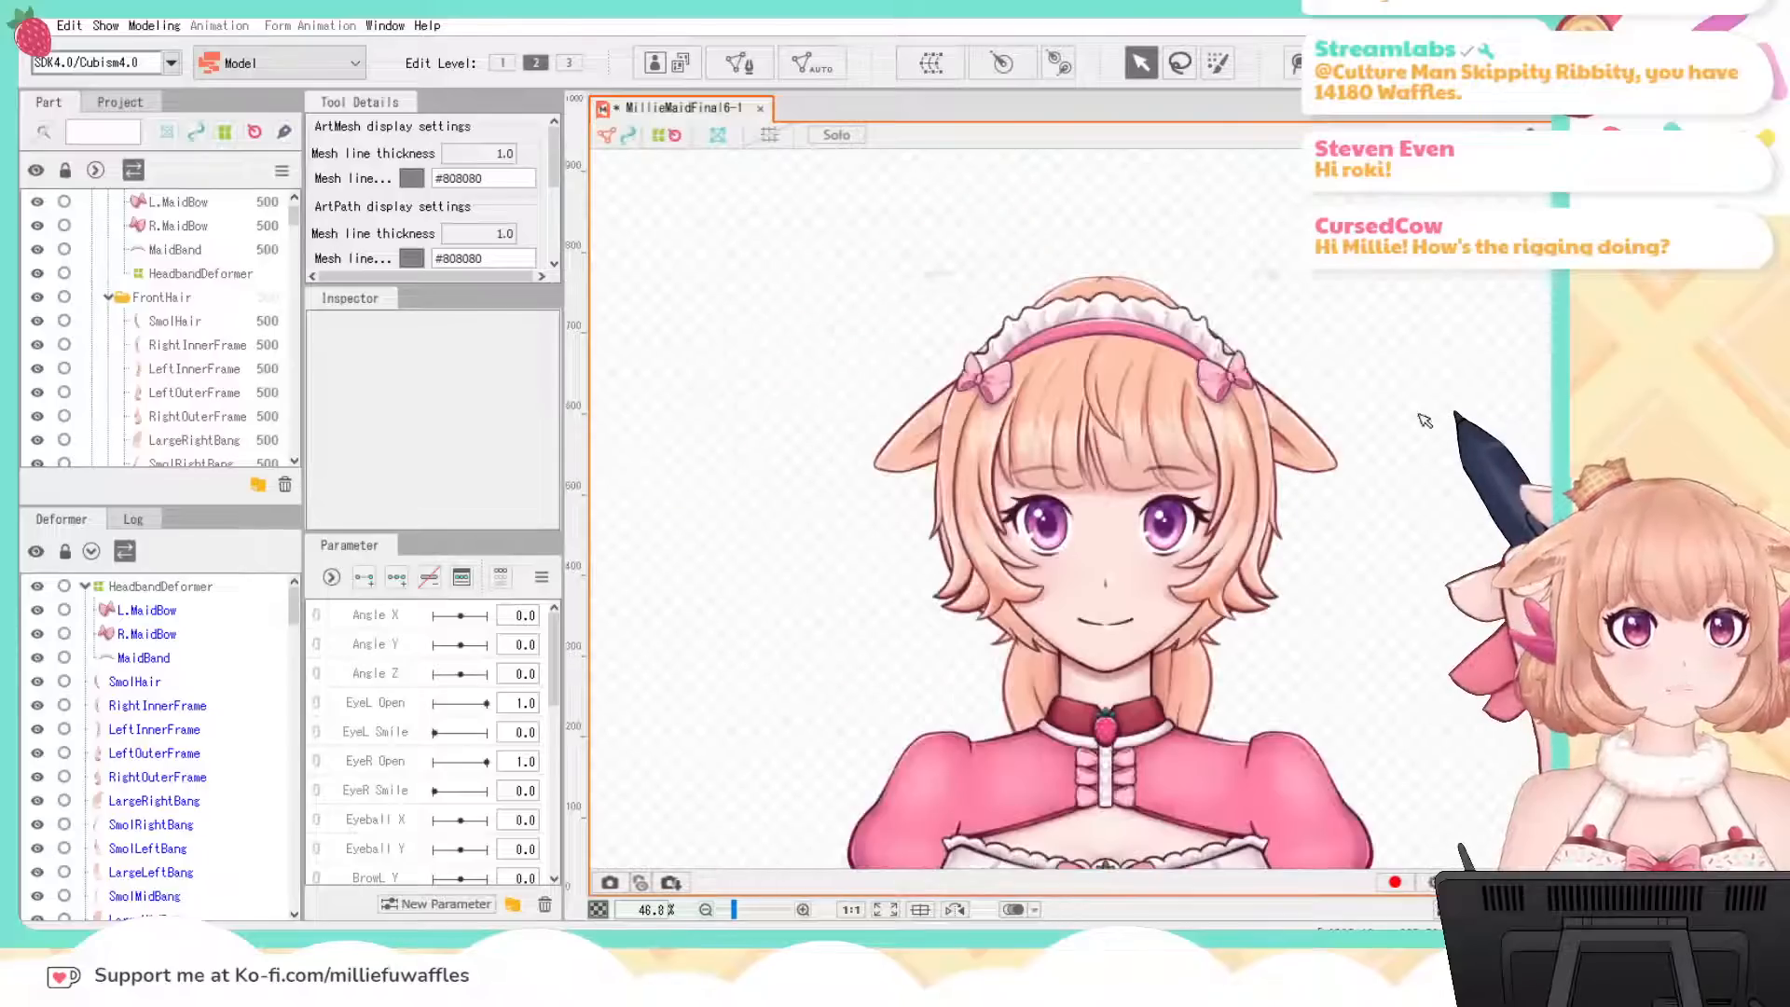
scroll(1398, 382, "down", 3)
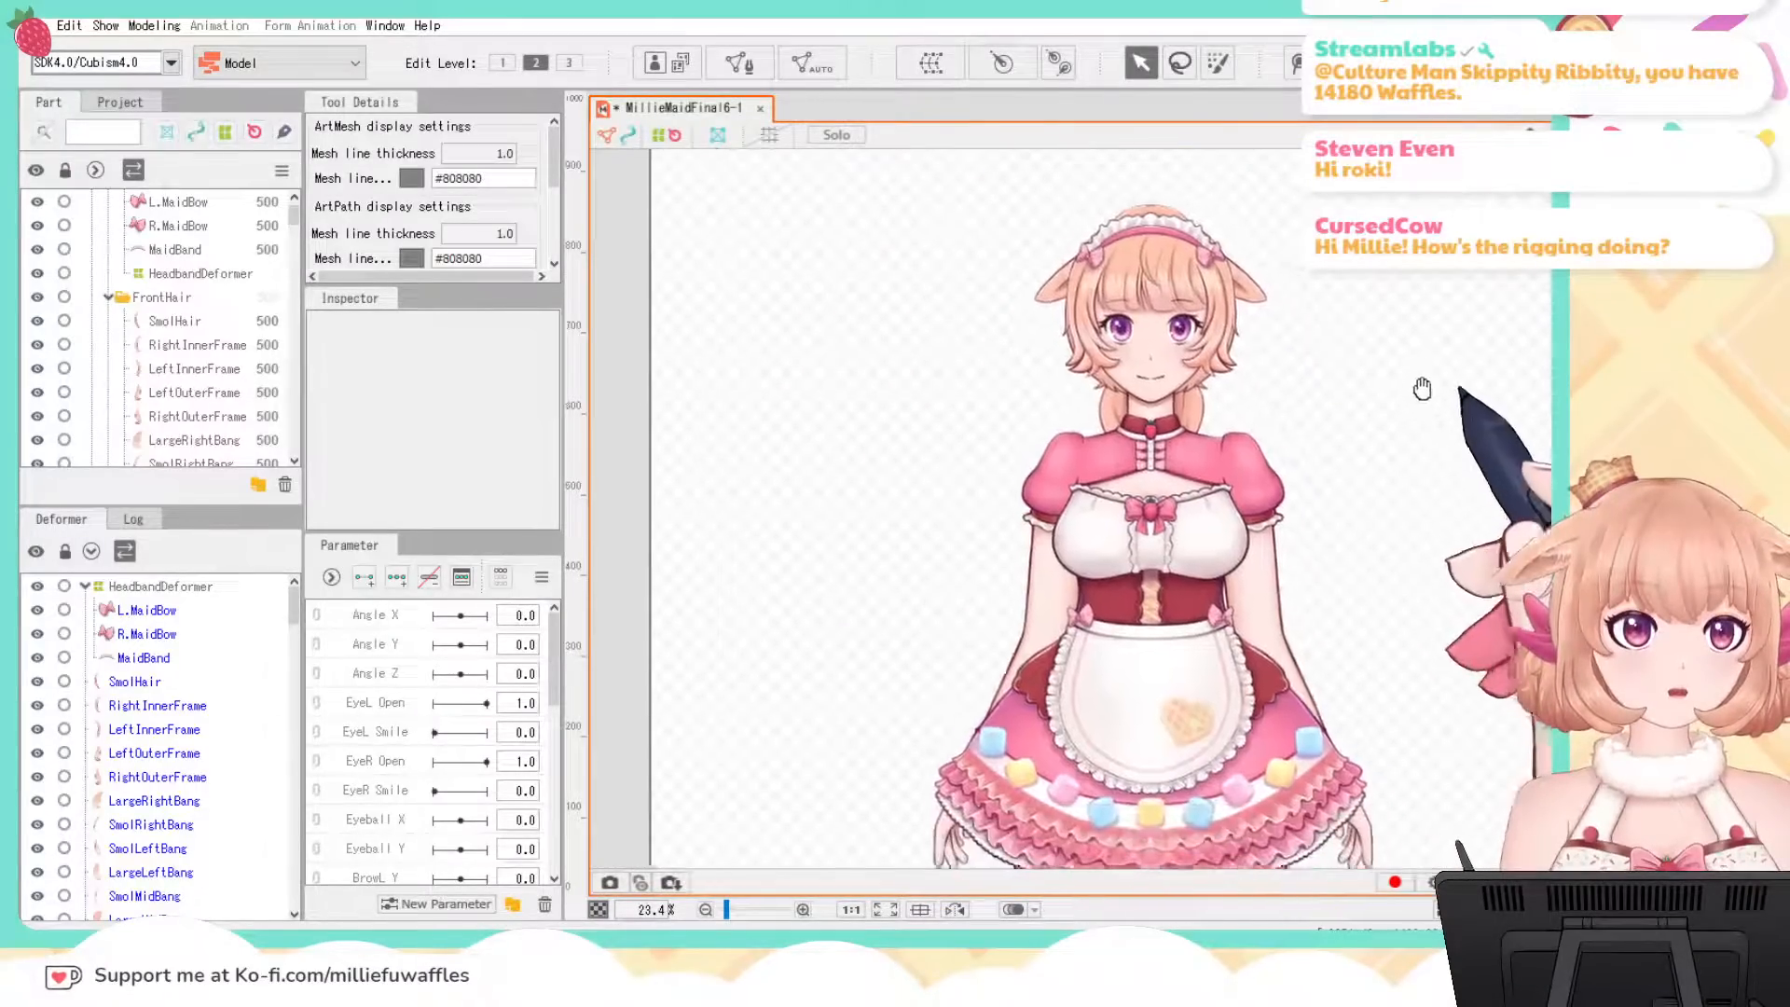
scroll(1374, 350, "down", 2)
left_click_drag(1377, 360, 1181, 366)
left_click_drag(799, 228, 1165, 843)
scroll(1249, 652, "up", 2)
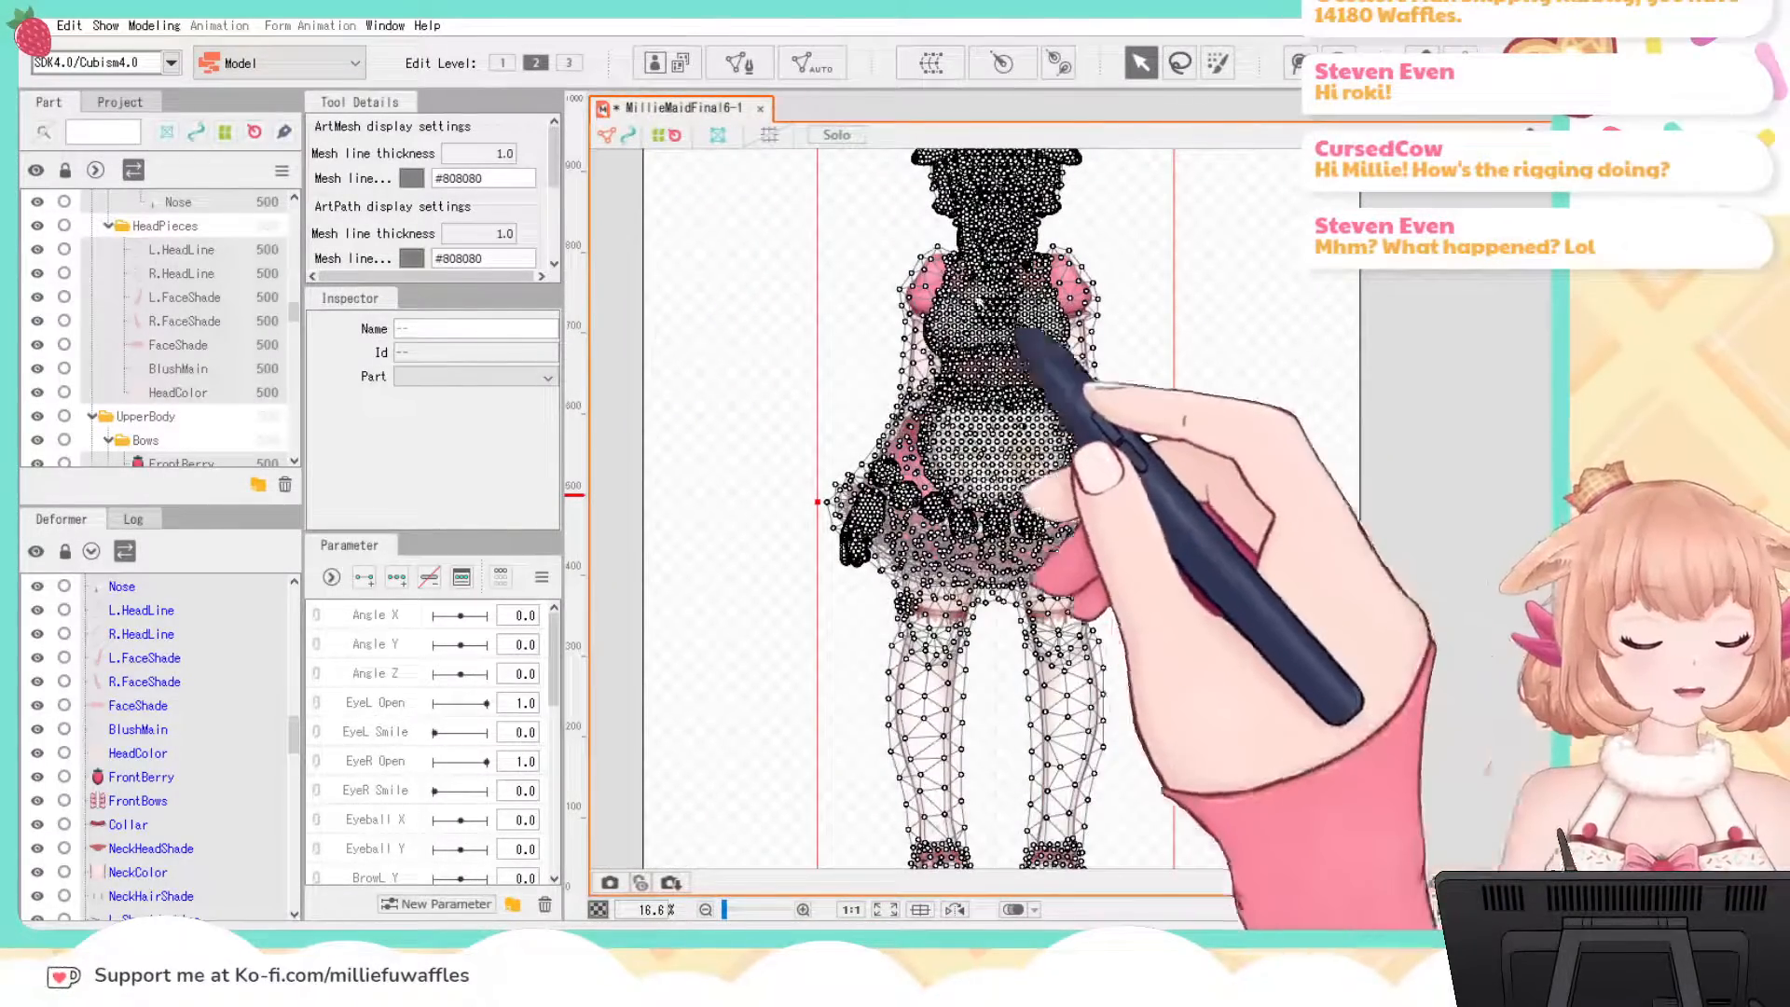
scroll(1212, 583, "up", 1)
scroll(1213, 585, "up", 1)
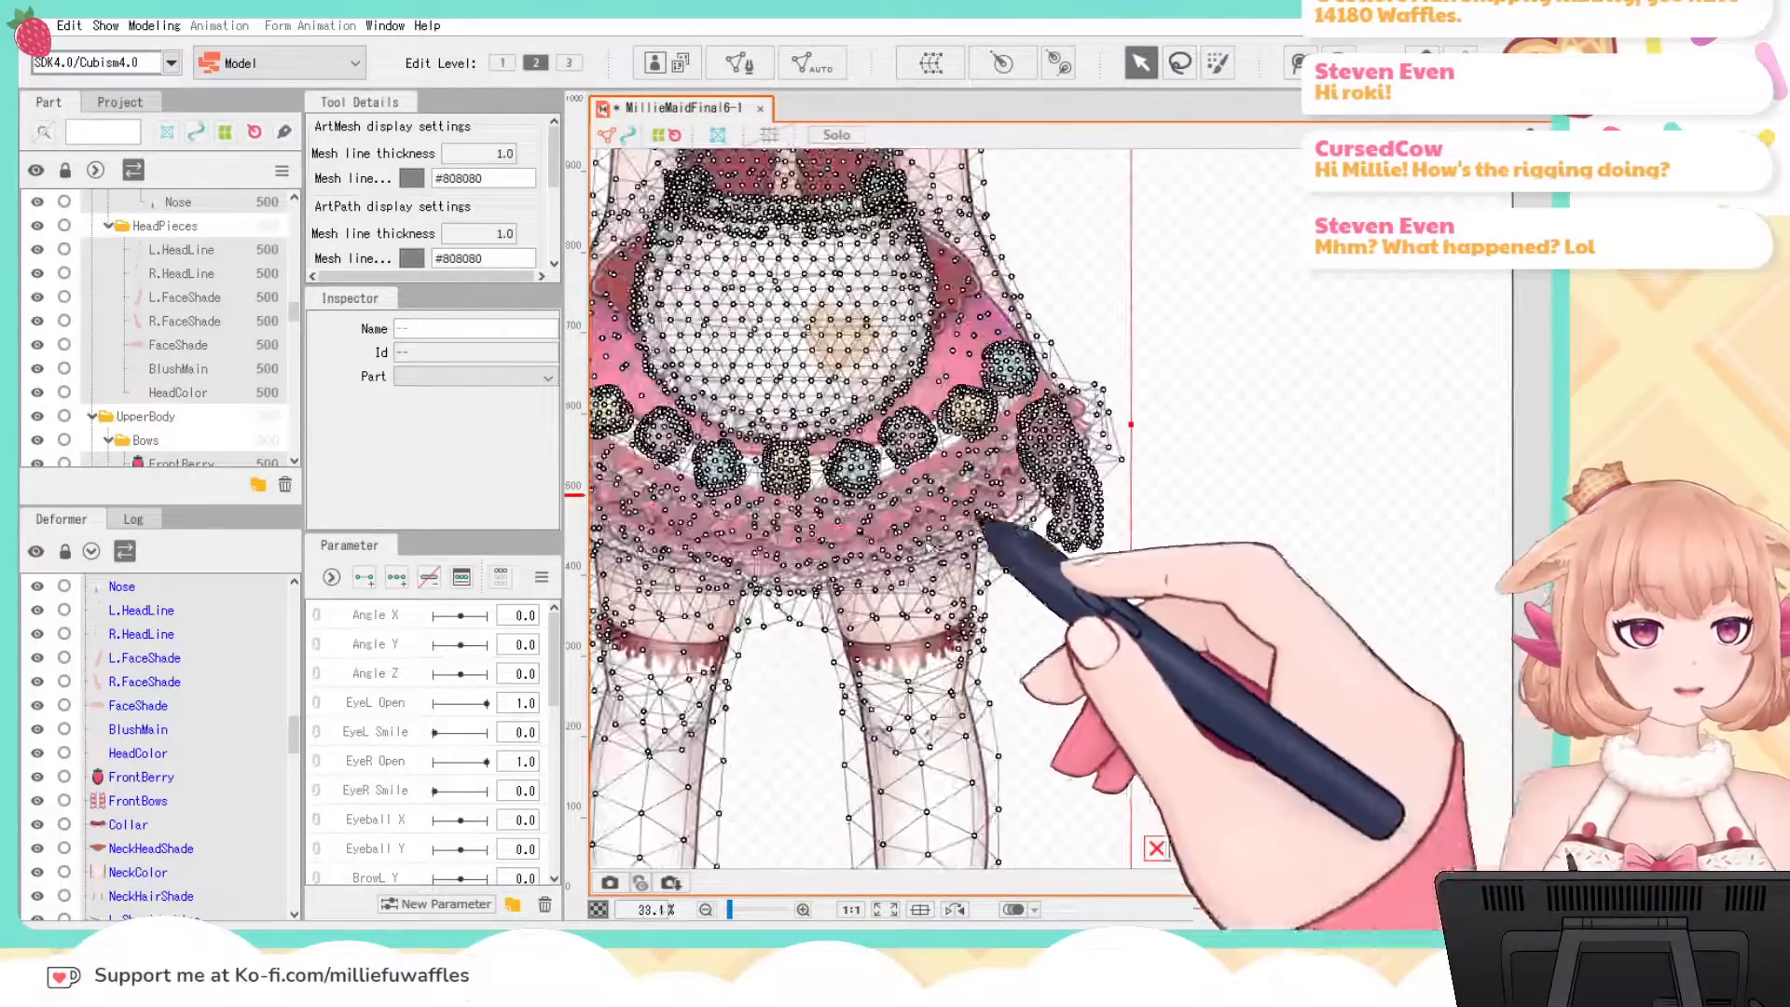
Step: Deselect all meshes and view the whole character, the upper body and the head without the wireframe
left_click(1330, 472)
scroll(1319, 465, "down", 3)
left_click_drag(1319, 464, 1216, 518)
scroll(177, 737, "down", 10)
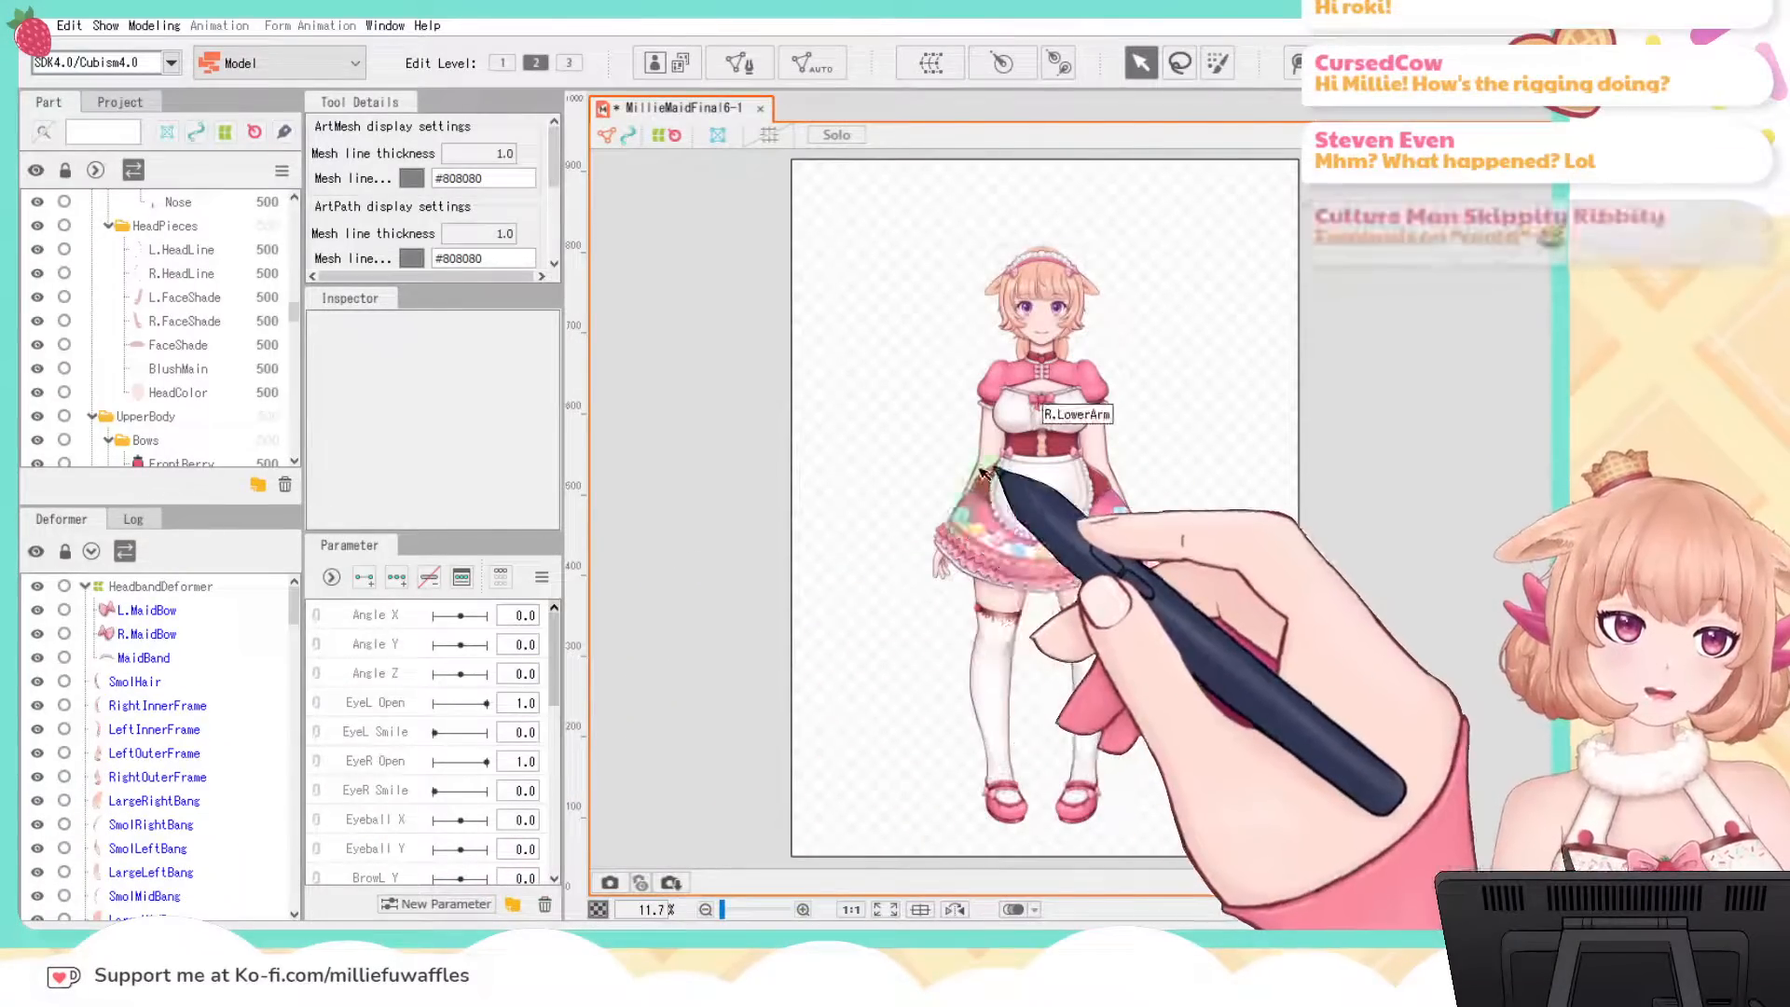
scroll(1158, 438, "up", 3)
scroll(1156, 438, "up", 6)
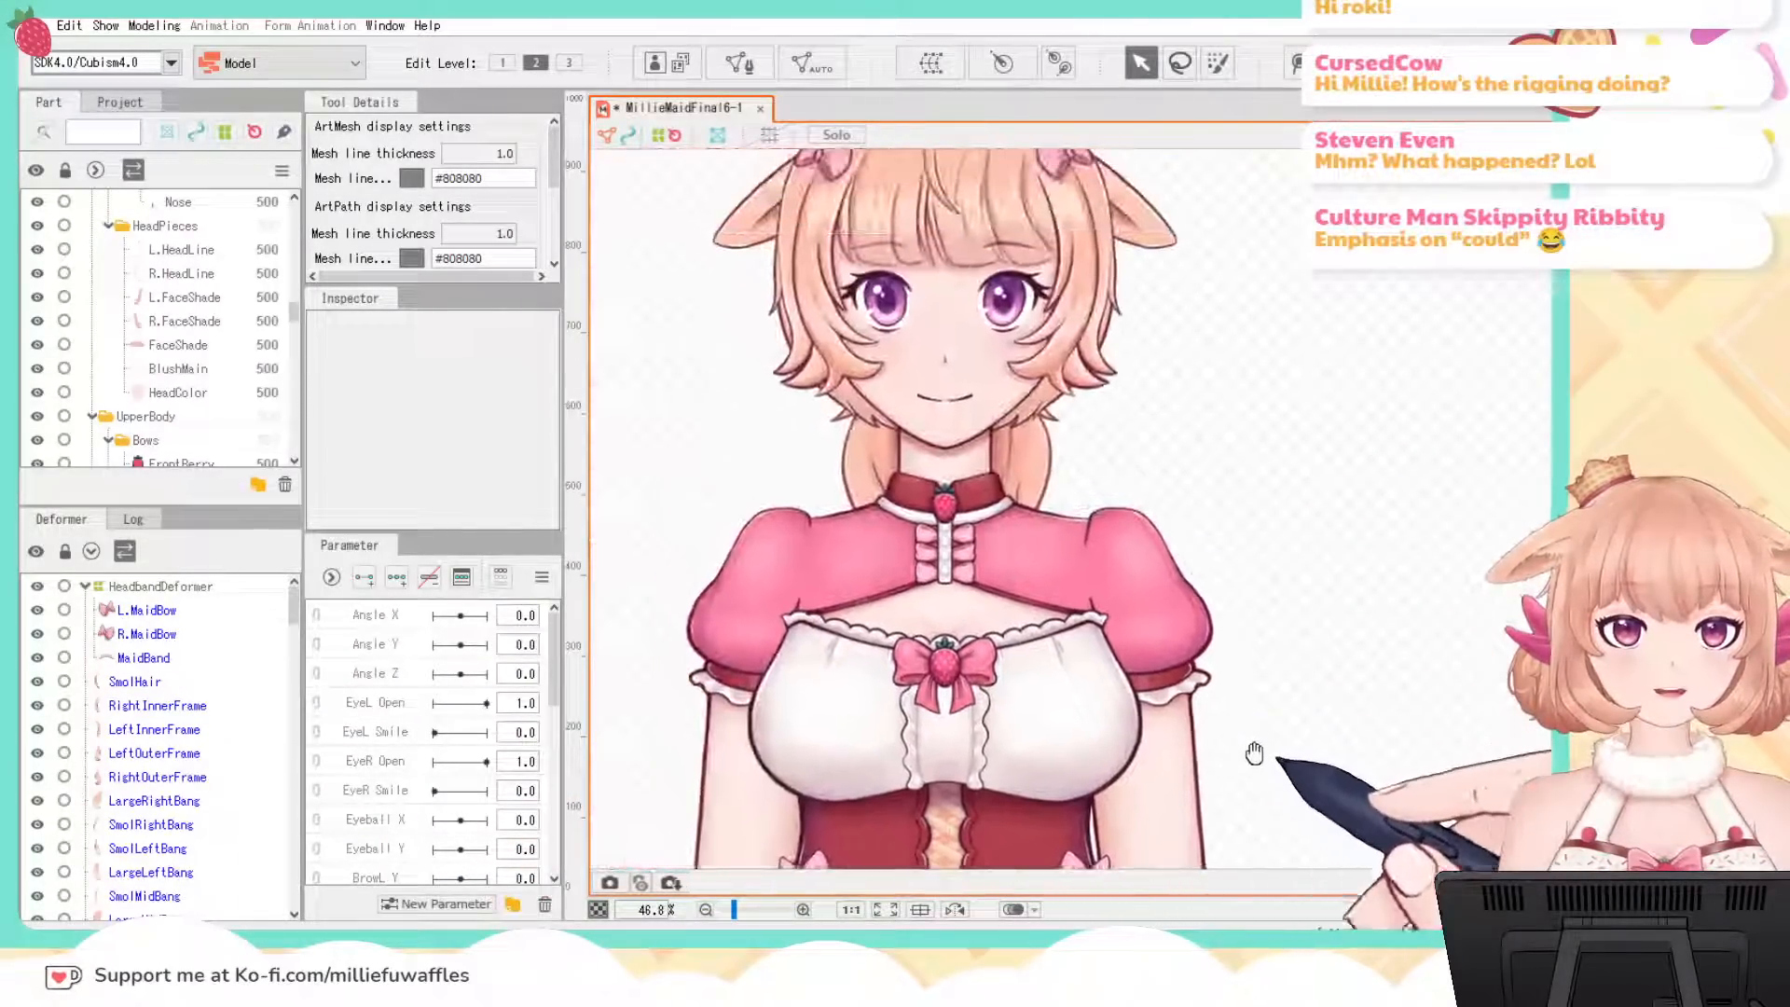
scroll(1217, 497, "down", 2)
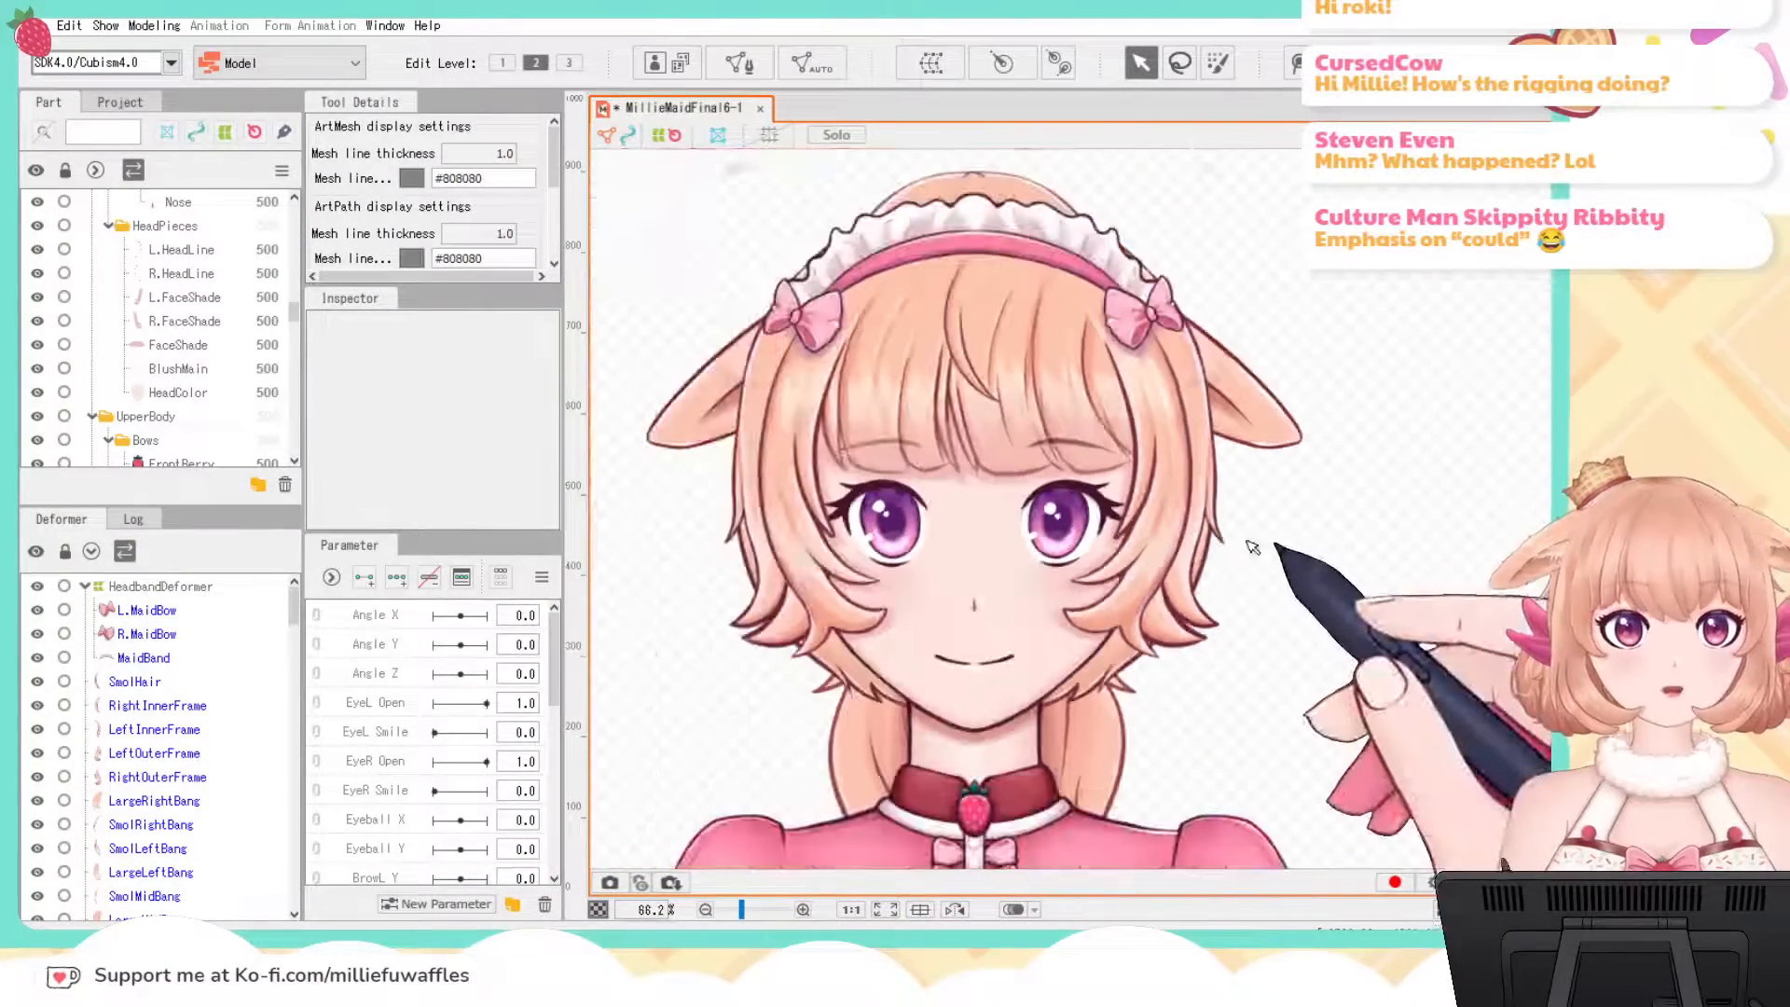
left_click_drag(1253, 543, 1281, 630)
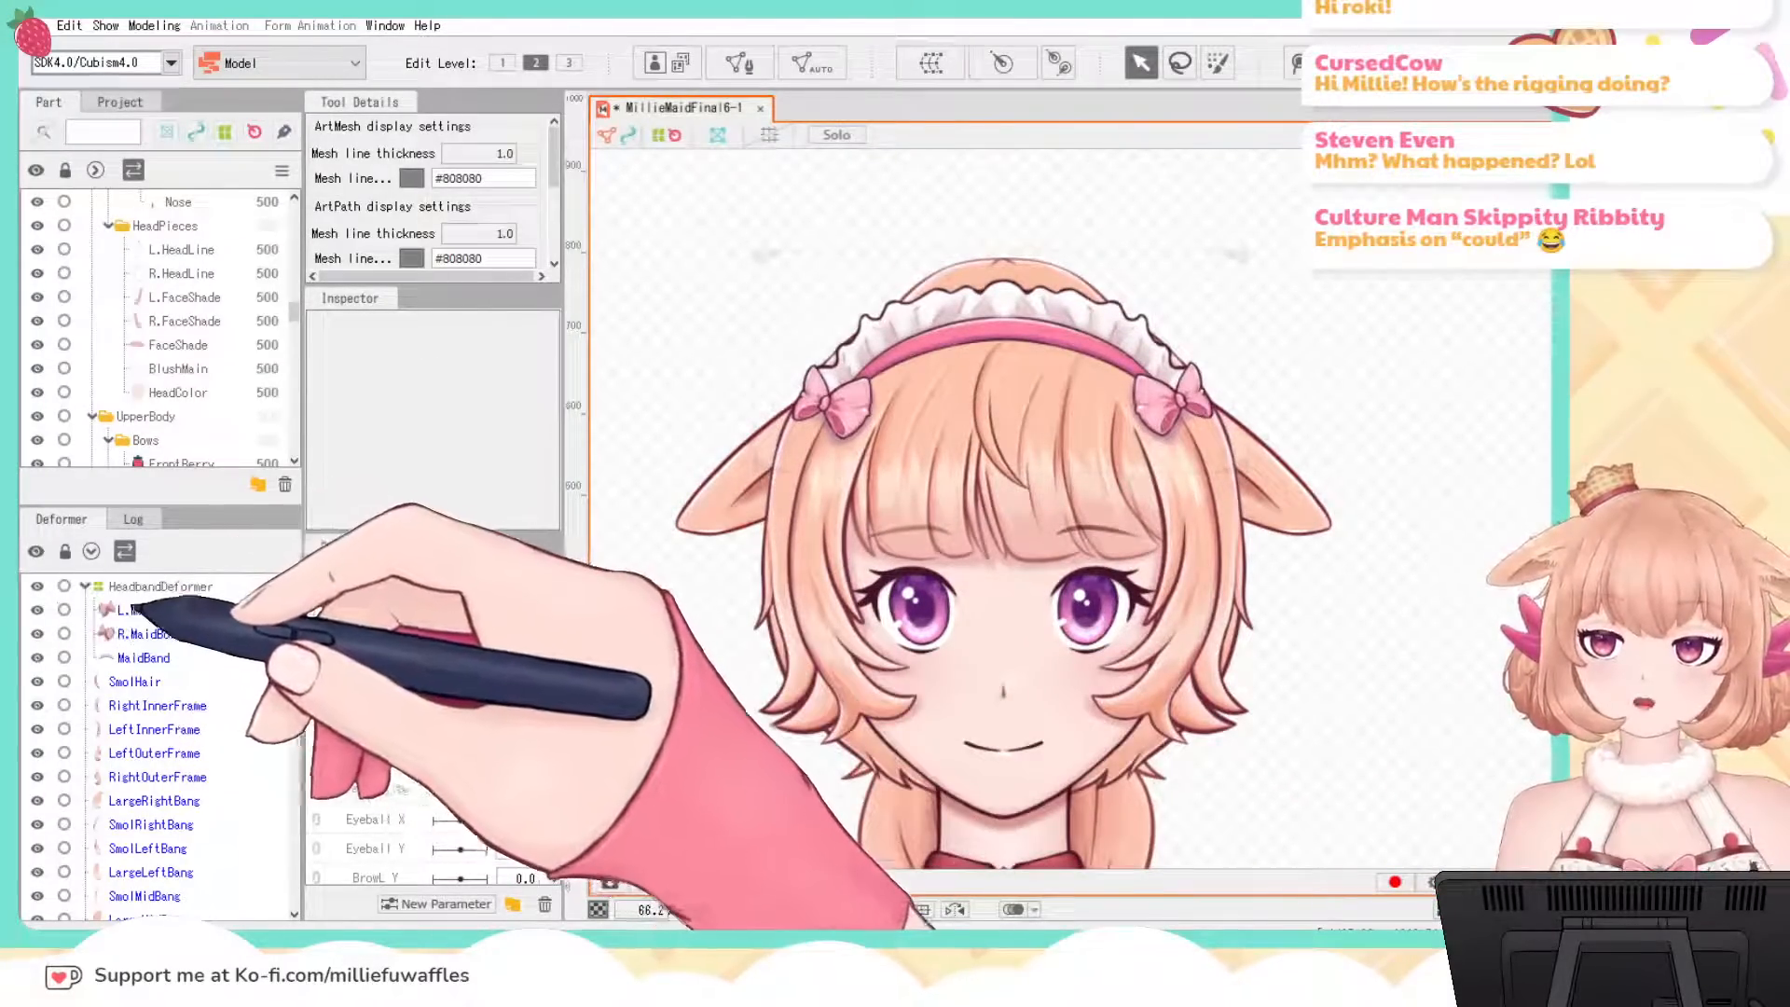
Step: Collapse HeadbandDeformer's contents in the deformer hierarchy and select the SmolHair mesh
left_click(85, 585)
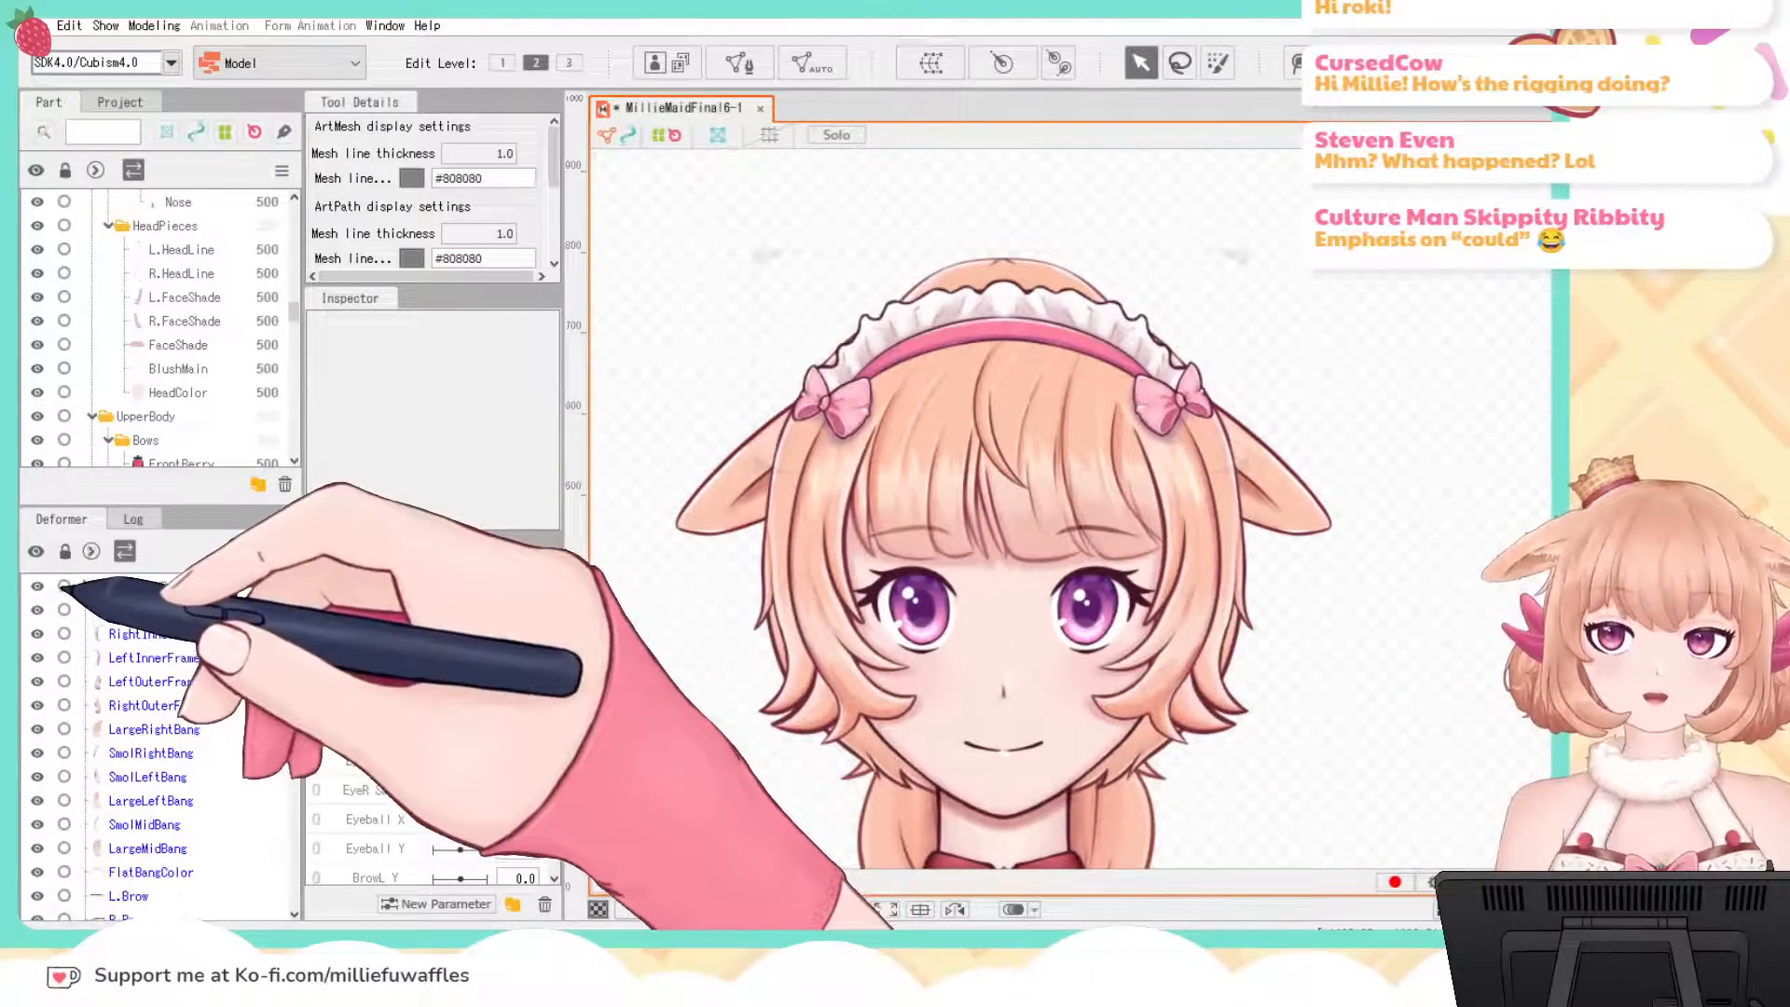
left_click(135, 609)
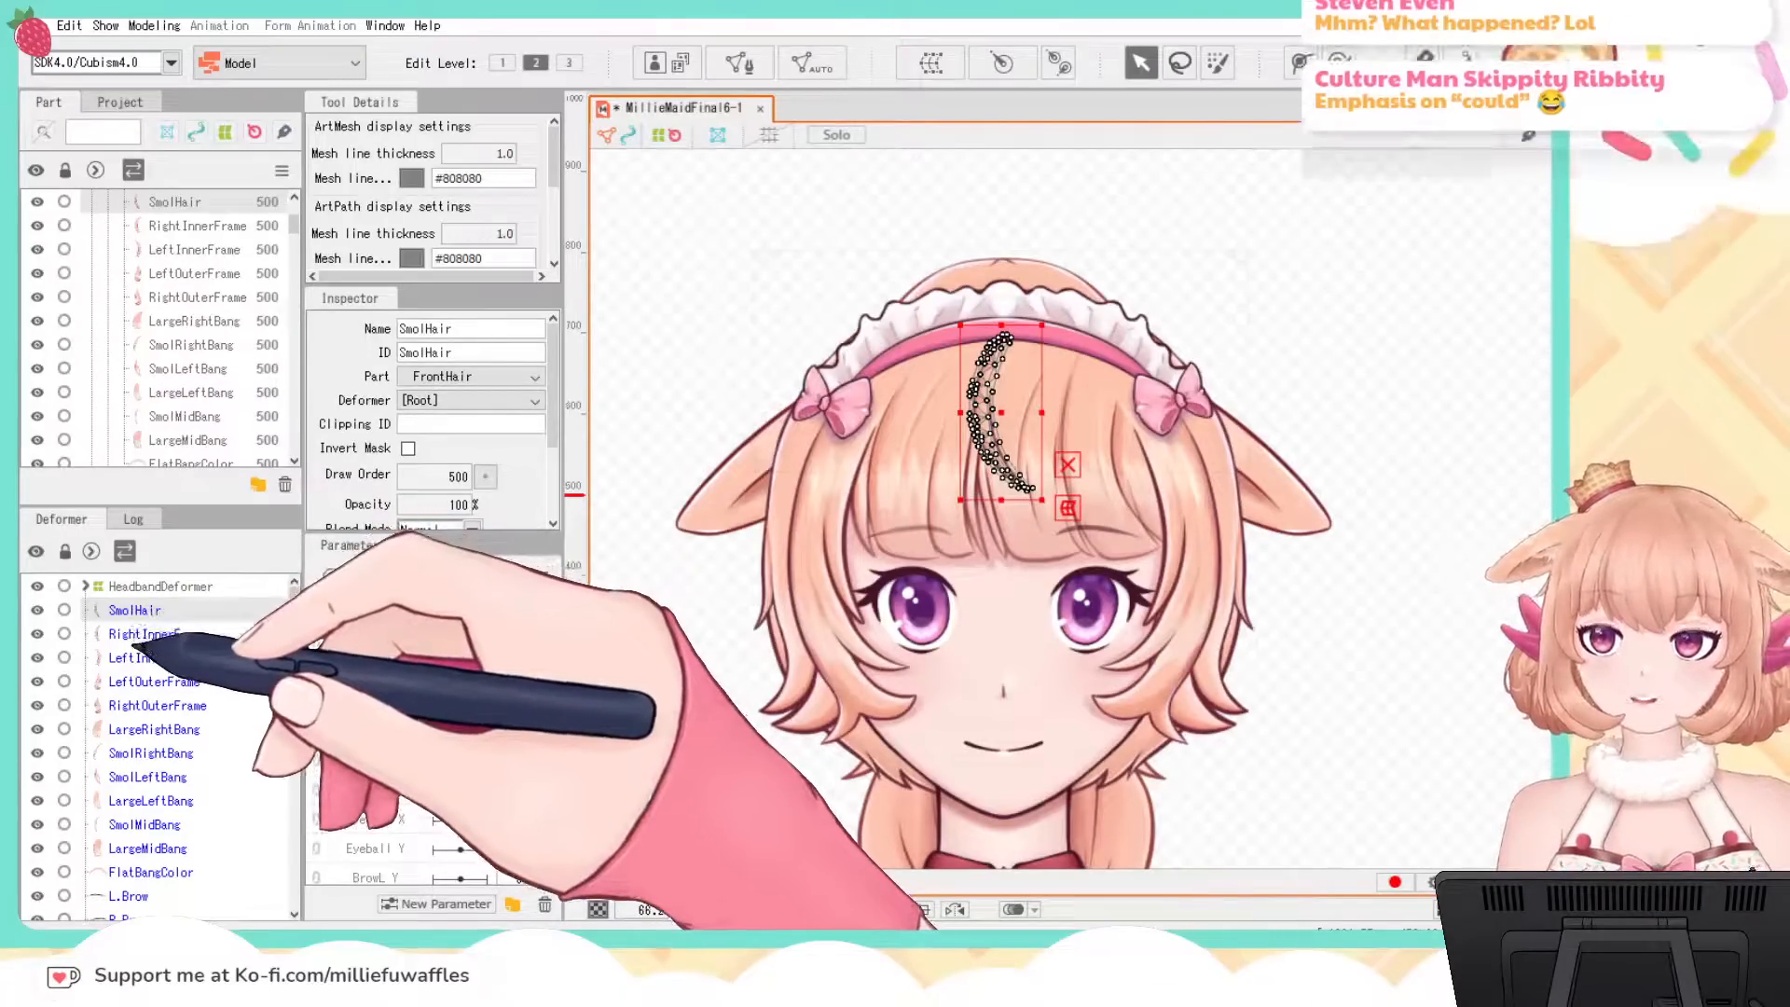
left_click(125, 879, "shift")
left_click(130, 872)
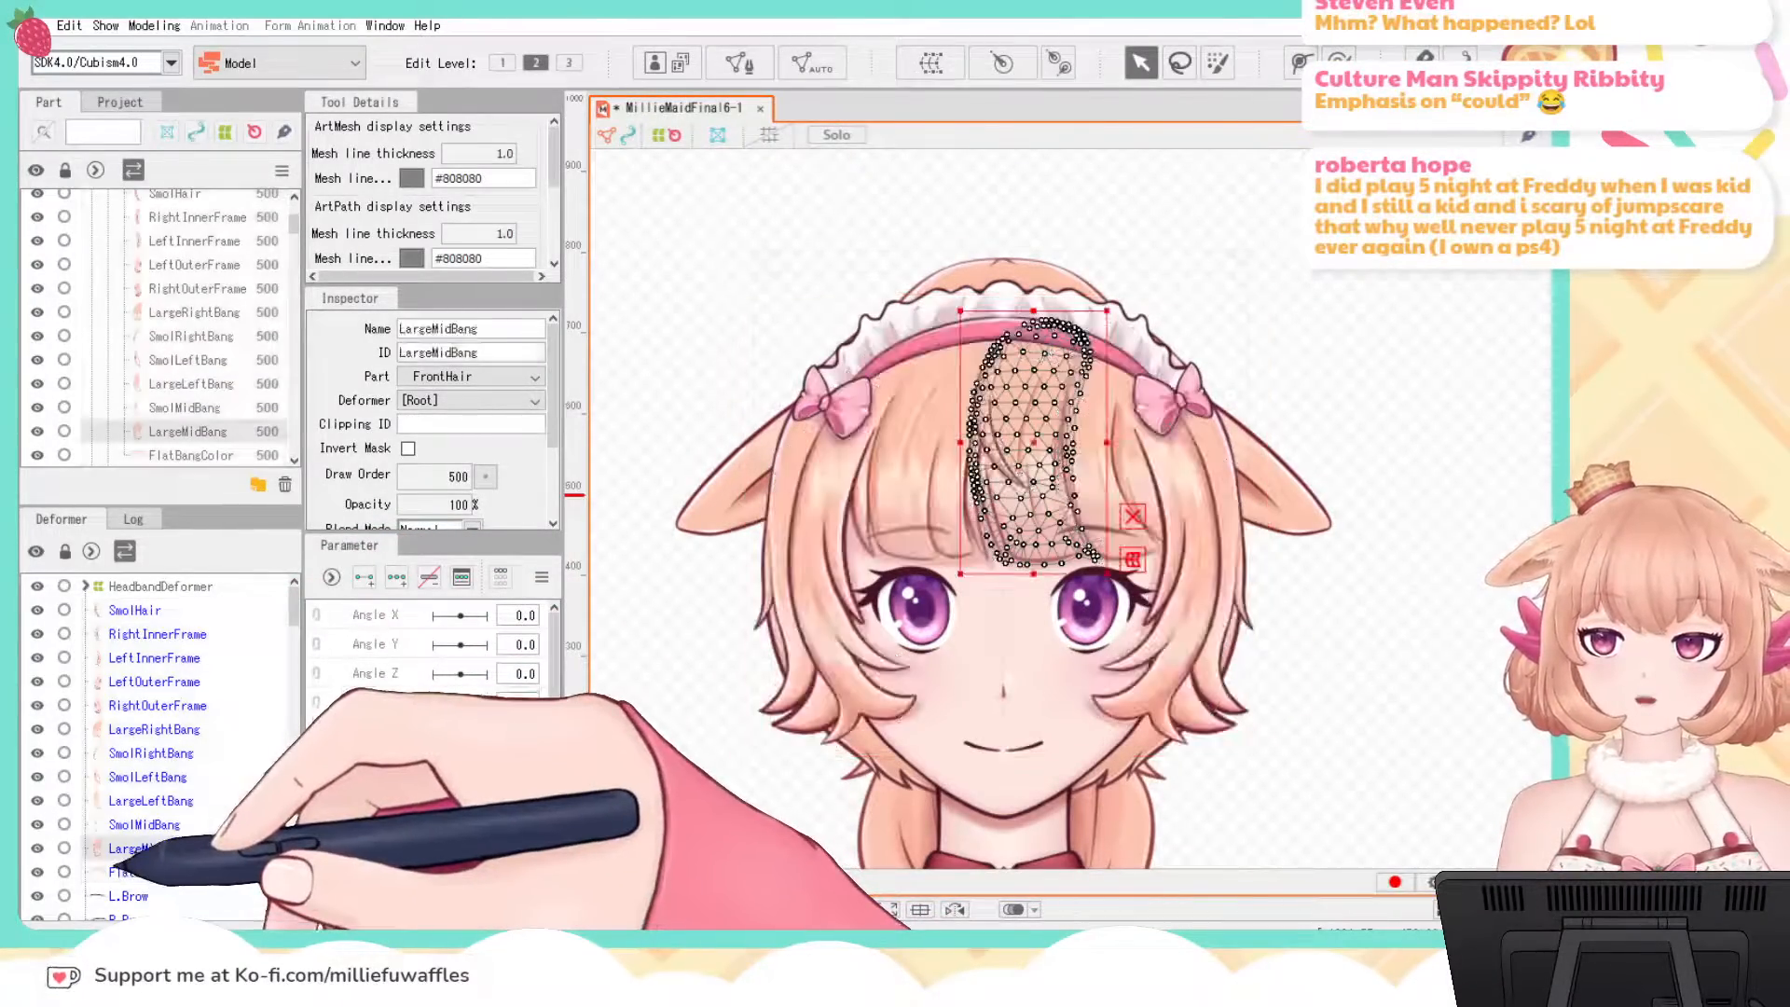
left_click(135, 610)
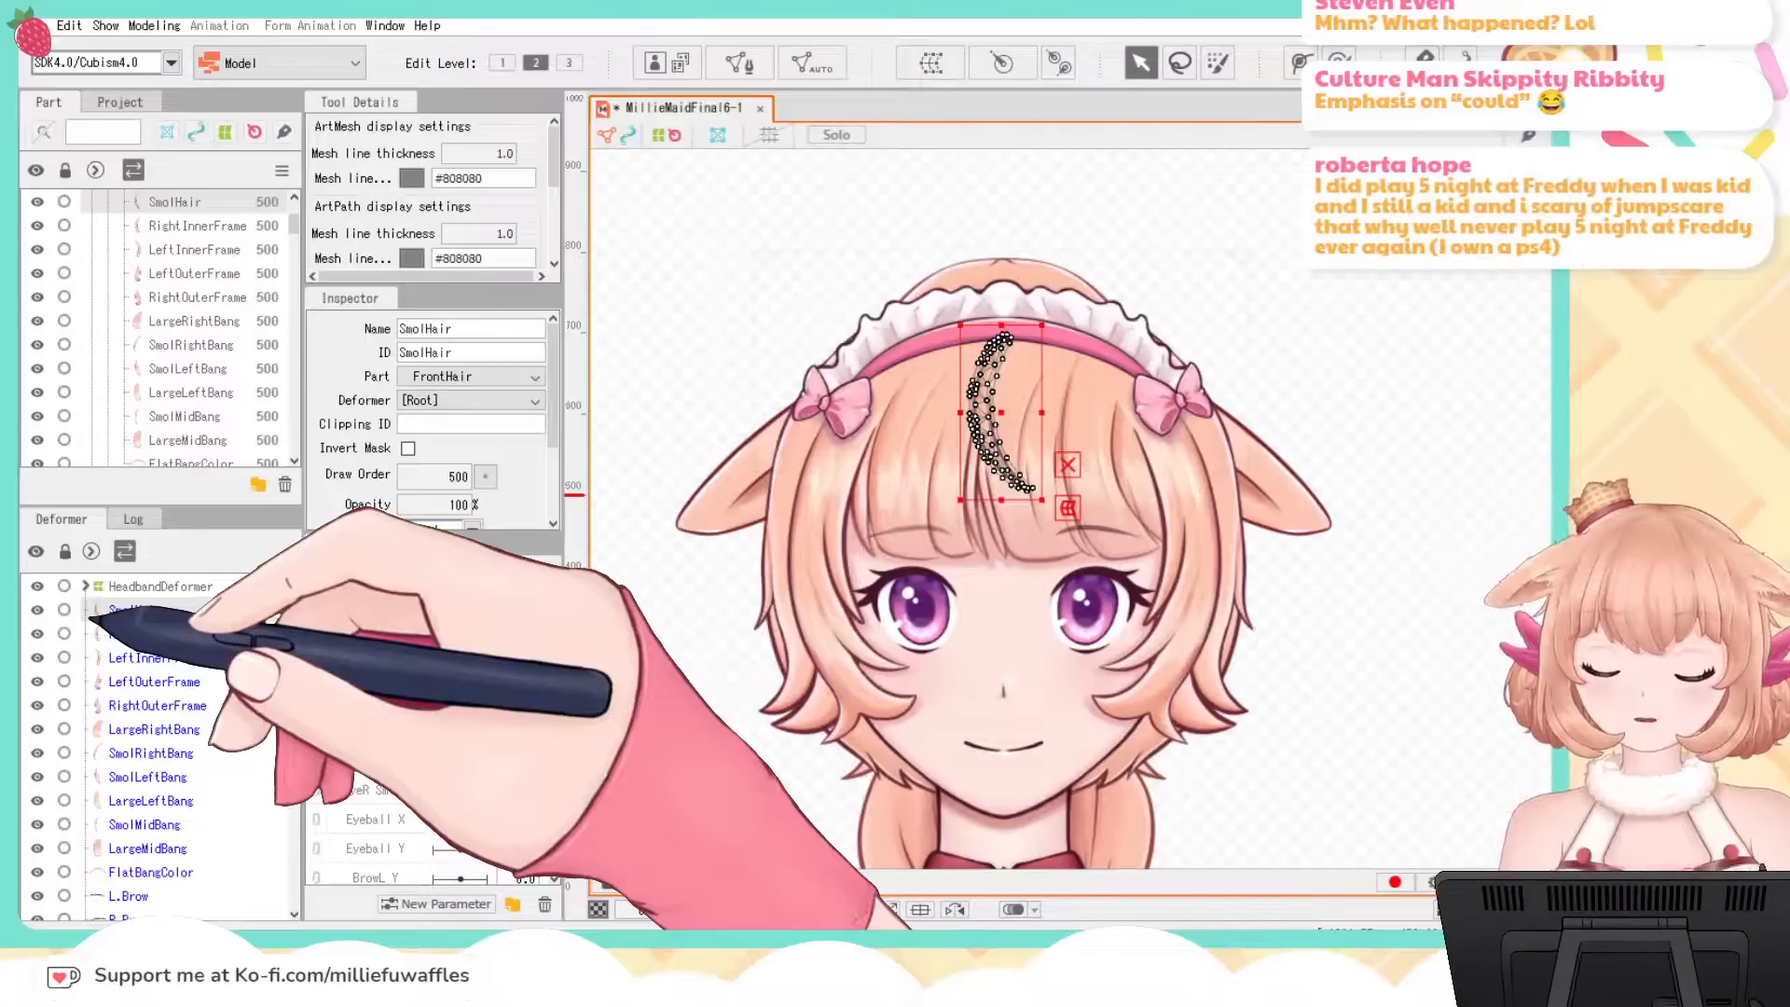
left_click(139, 634, "ctrl")
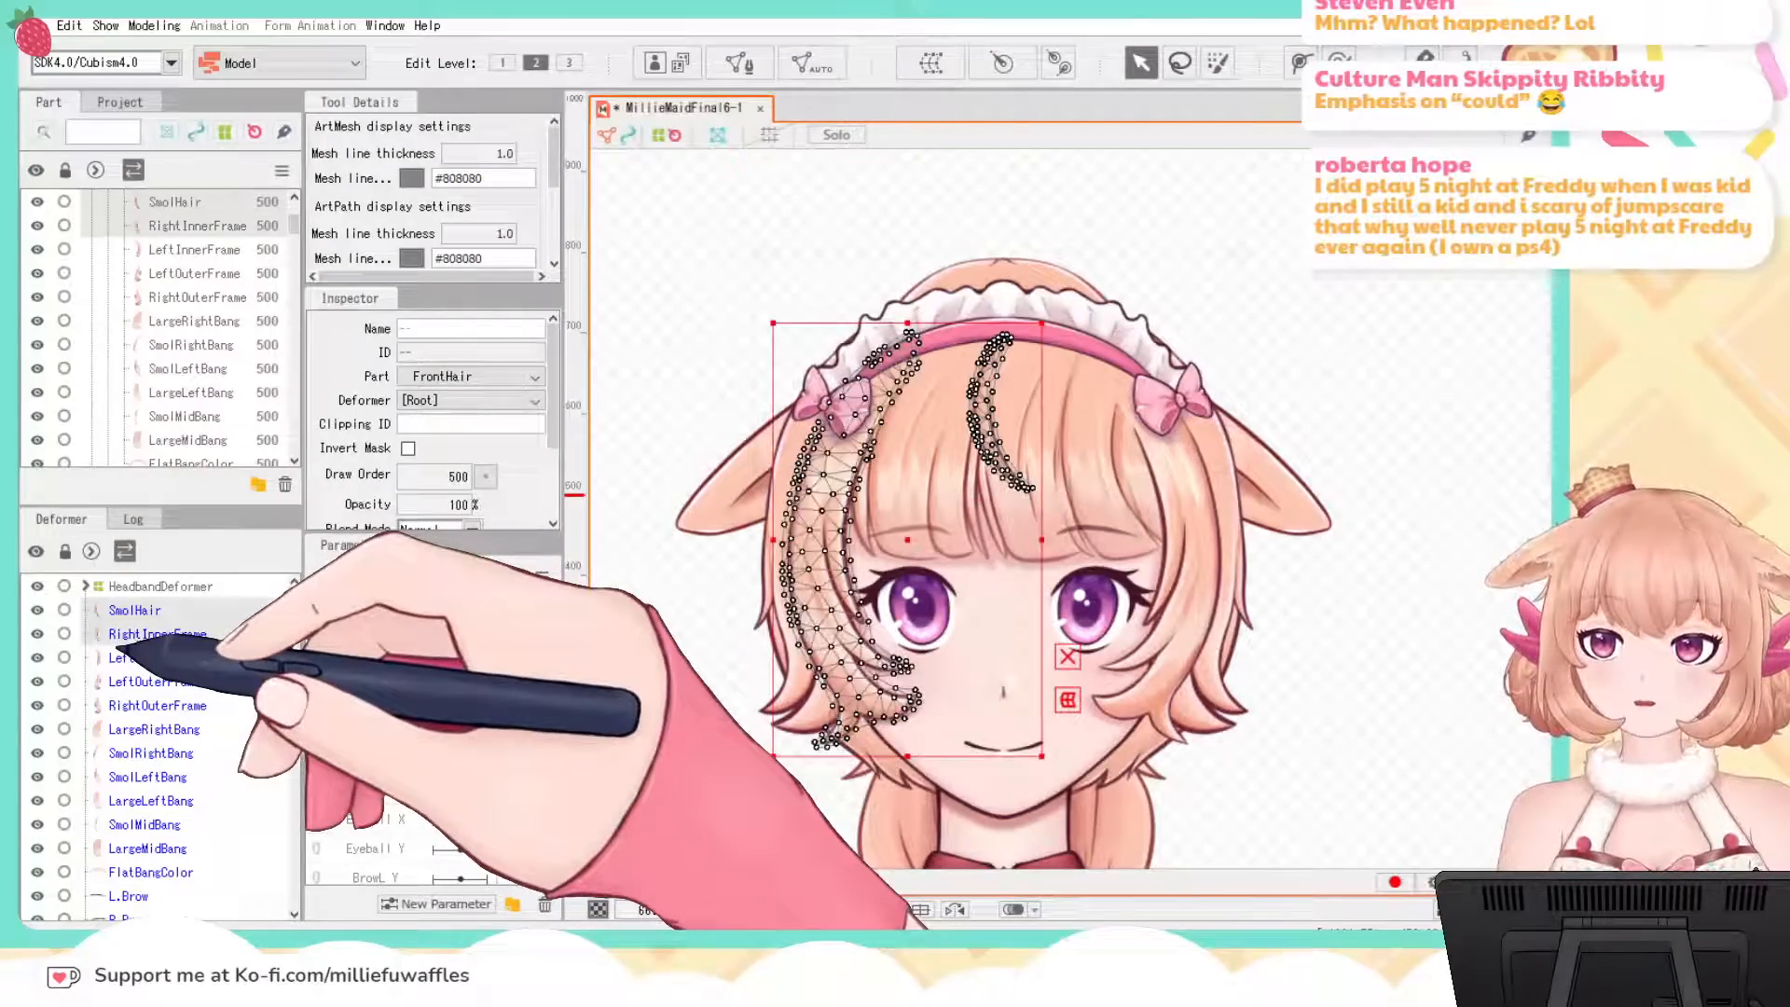
left_click(139, 657, "ctrl")
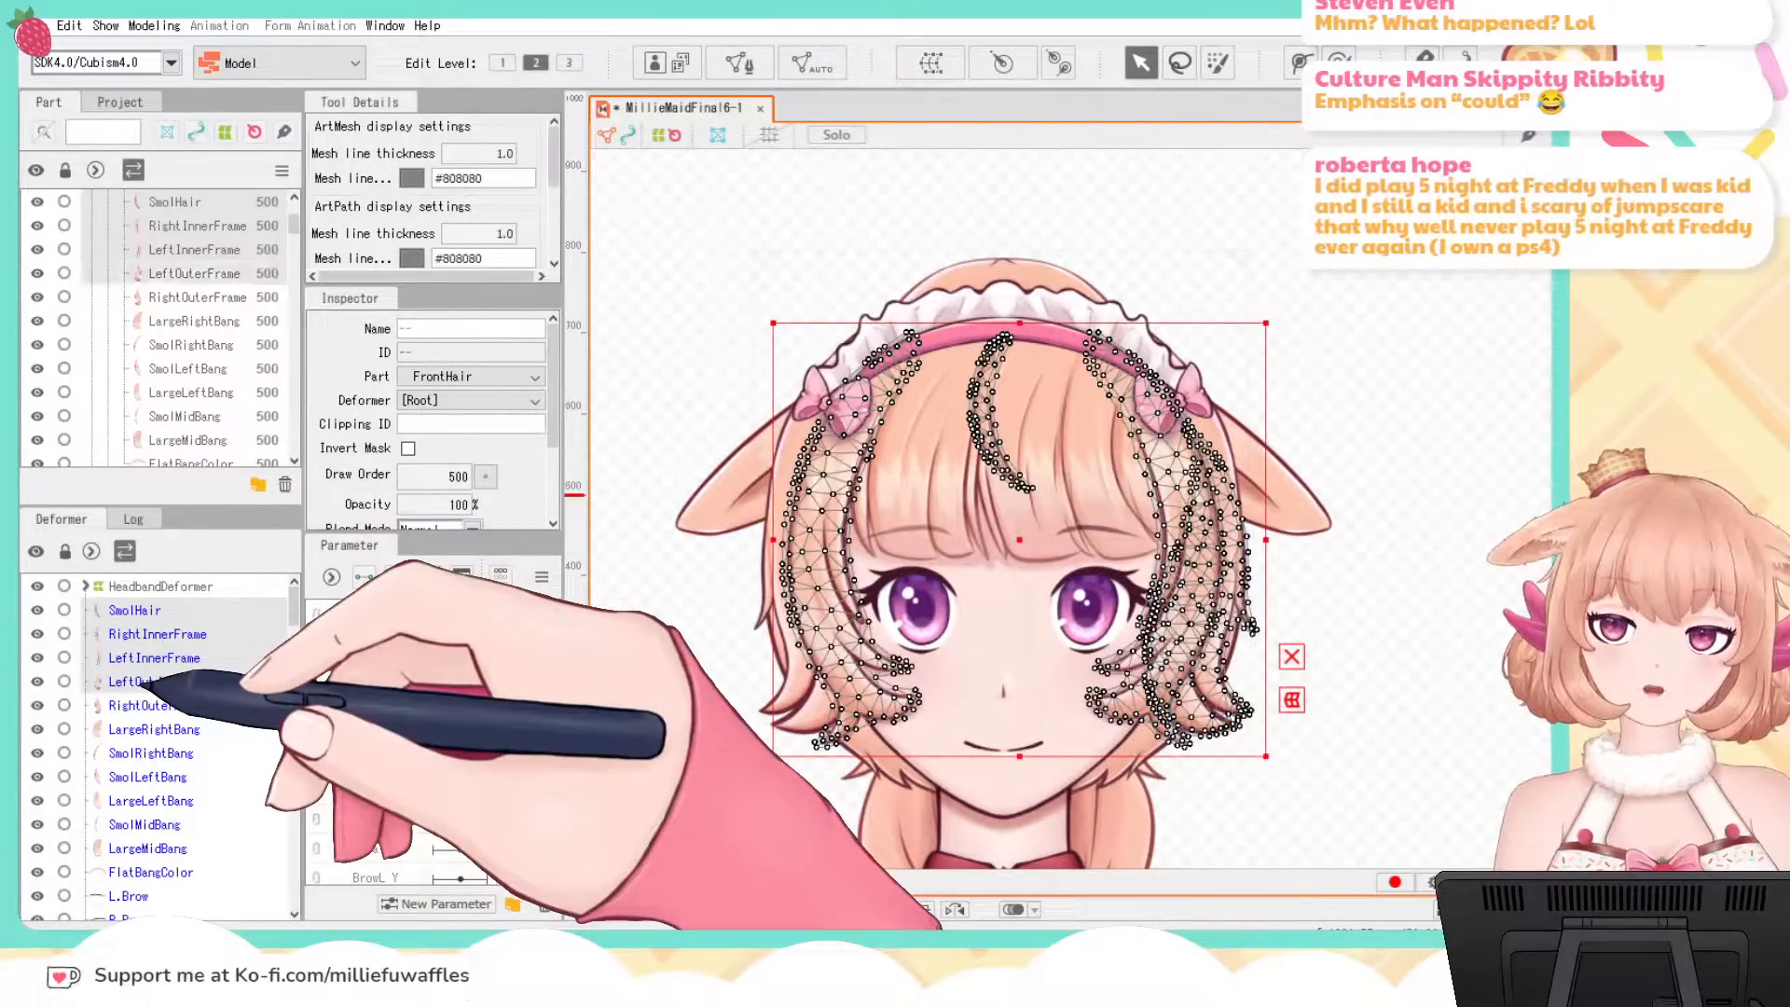
key("ctrl+z")
key("ctrl+z")
key("ctrl+z")
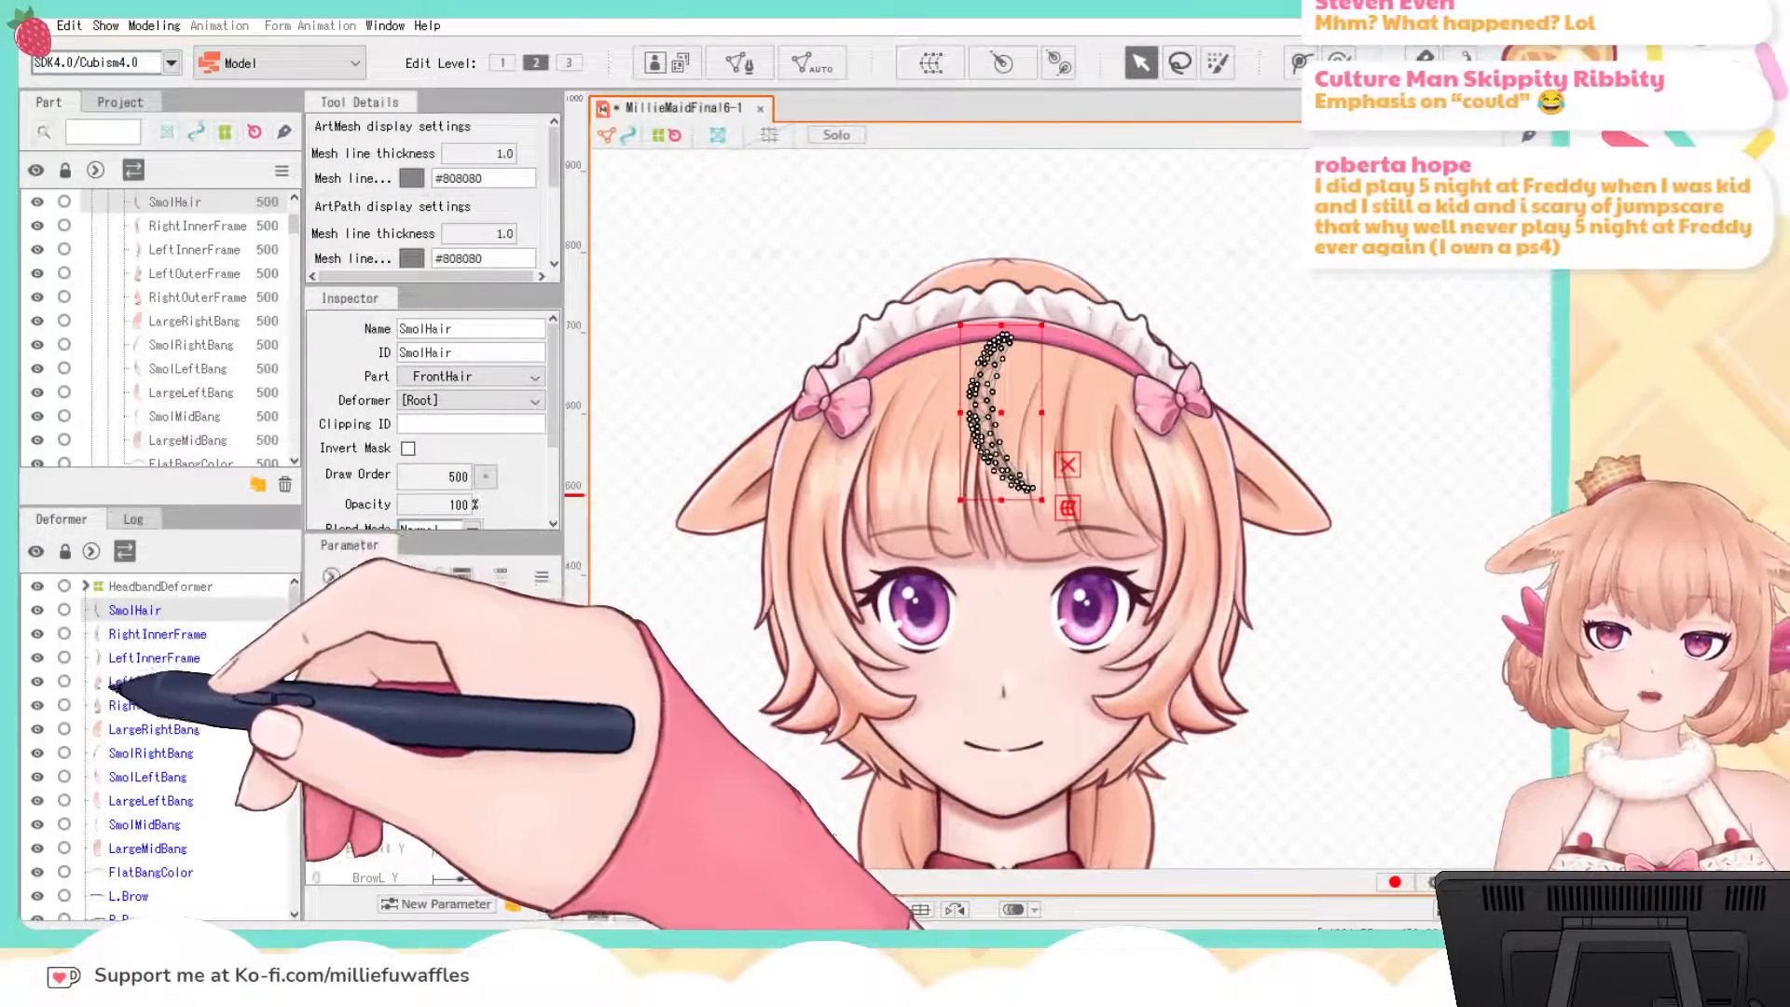
Step: Add LargeRightBang, SmolRightBang, SmolLeftBang, LargeLeftBang, SmolMidBang, LargeMidBang and FlatBangColor to the SmolHair selection
left_click(154, 729, "ctrl")
left_click(149, 752, "ctrl")
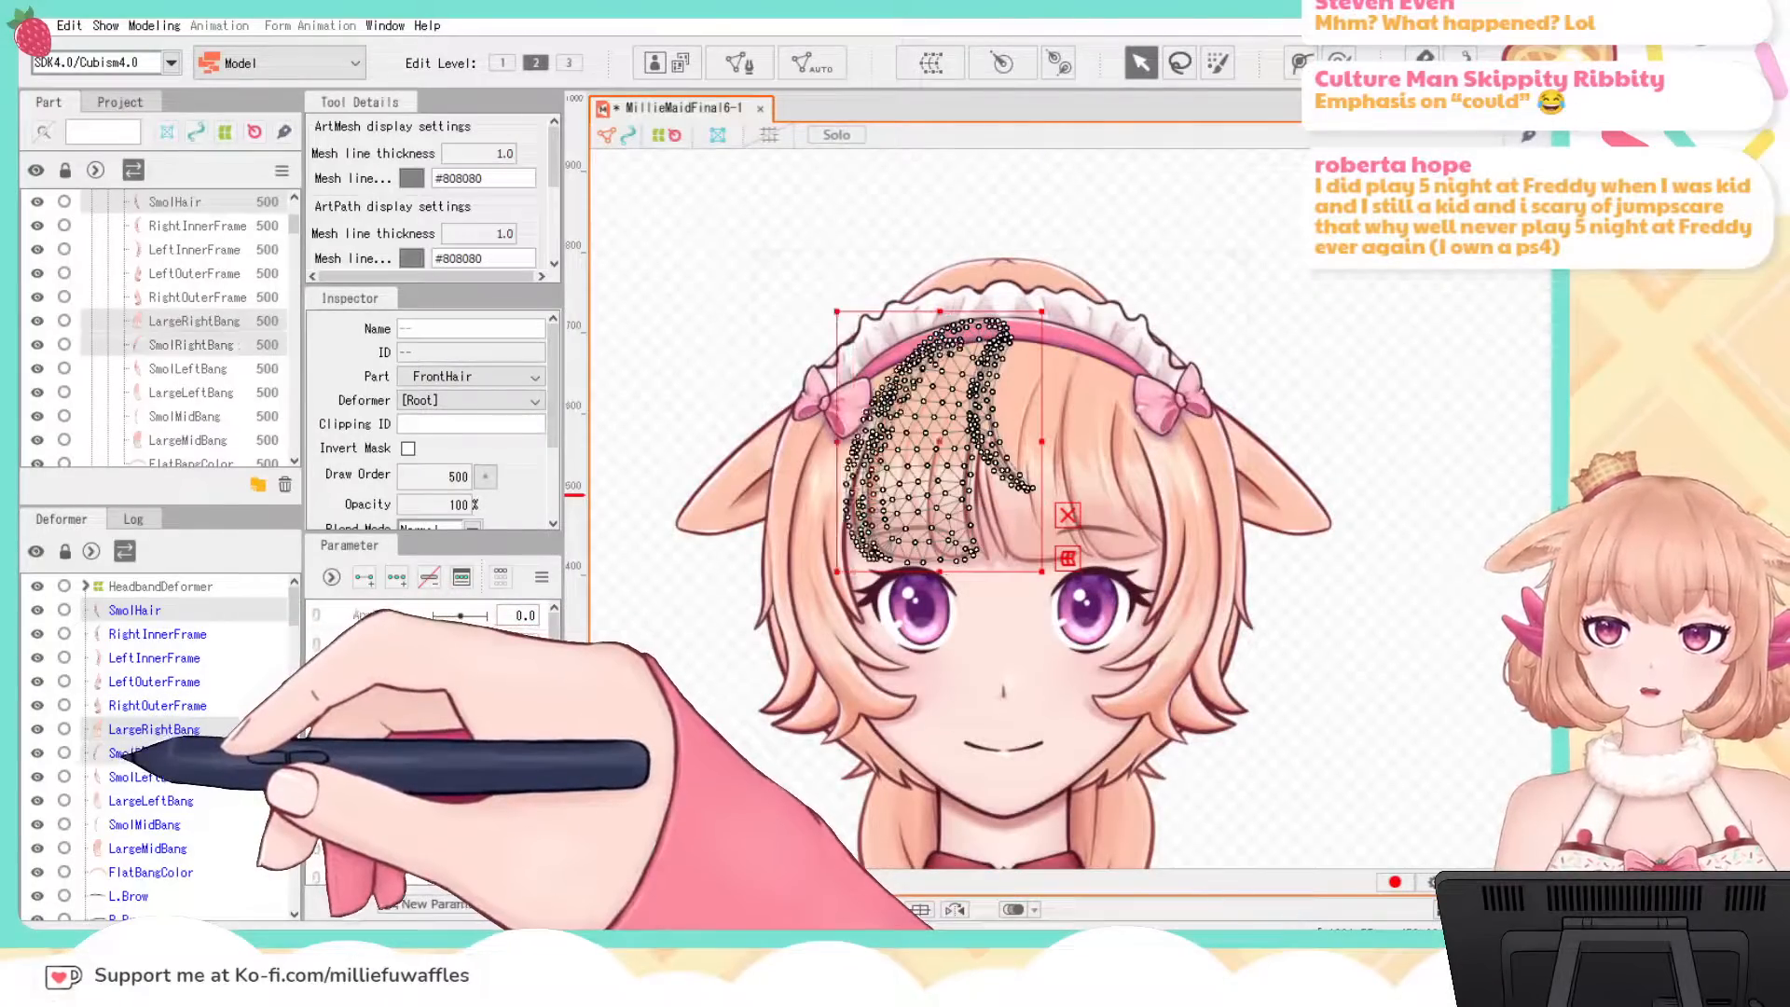
left_click(148, 776, "ctrl")
left_click(150, 800, "ctrl")
left_click(121, 824, "ctrl")
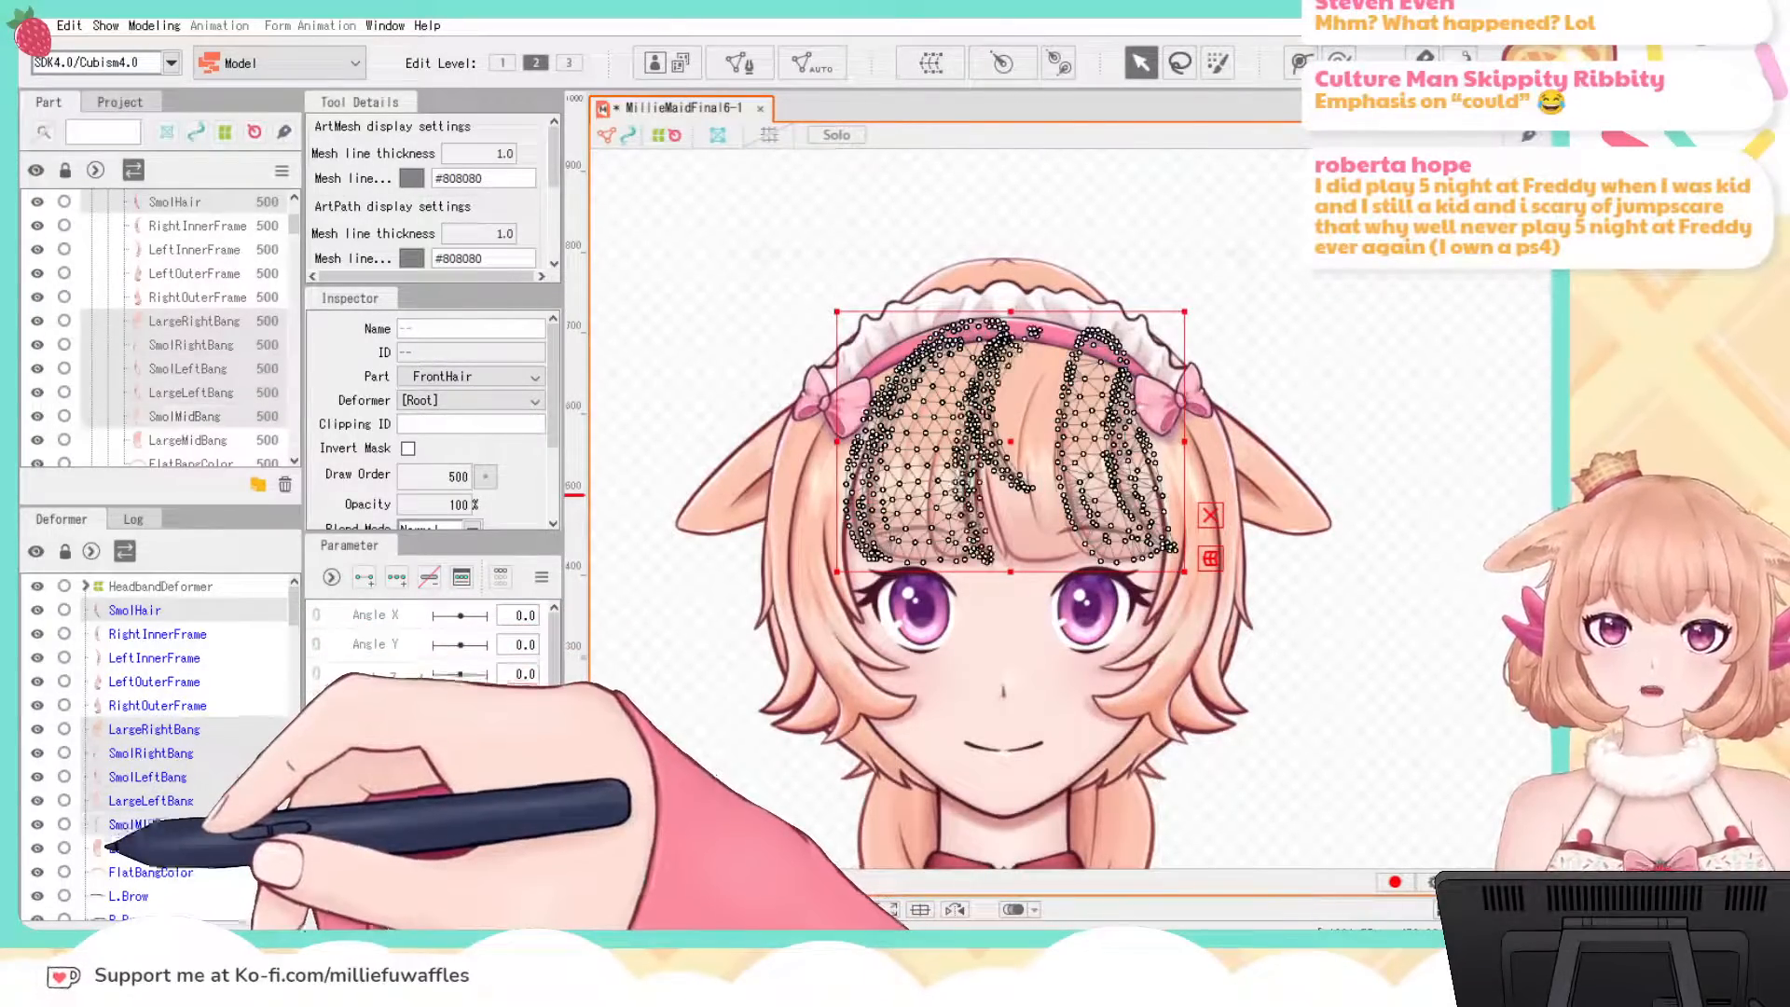
left_click(126, 847, "ctrl")
left_click(122, 872, "ctrl")
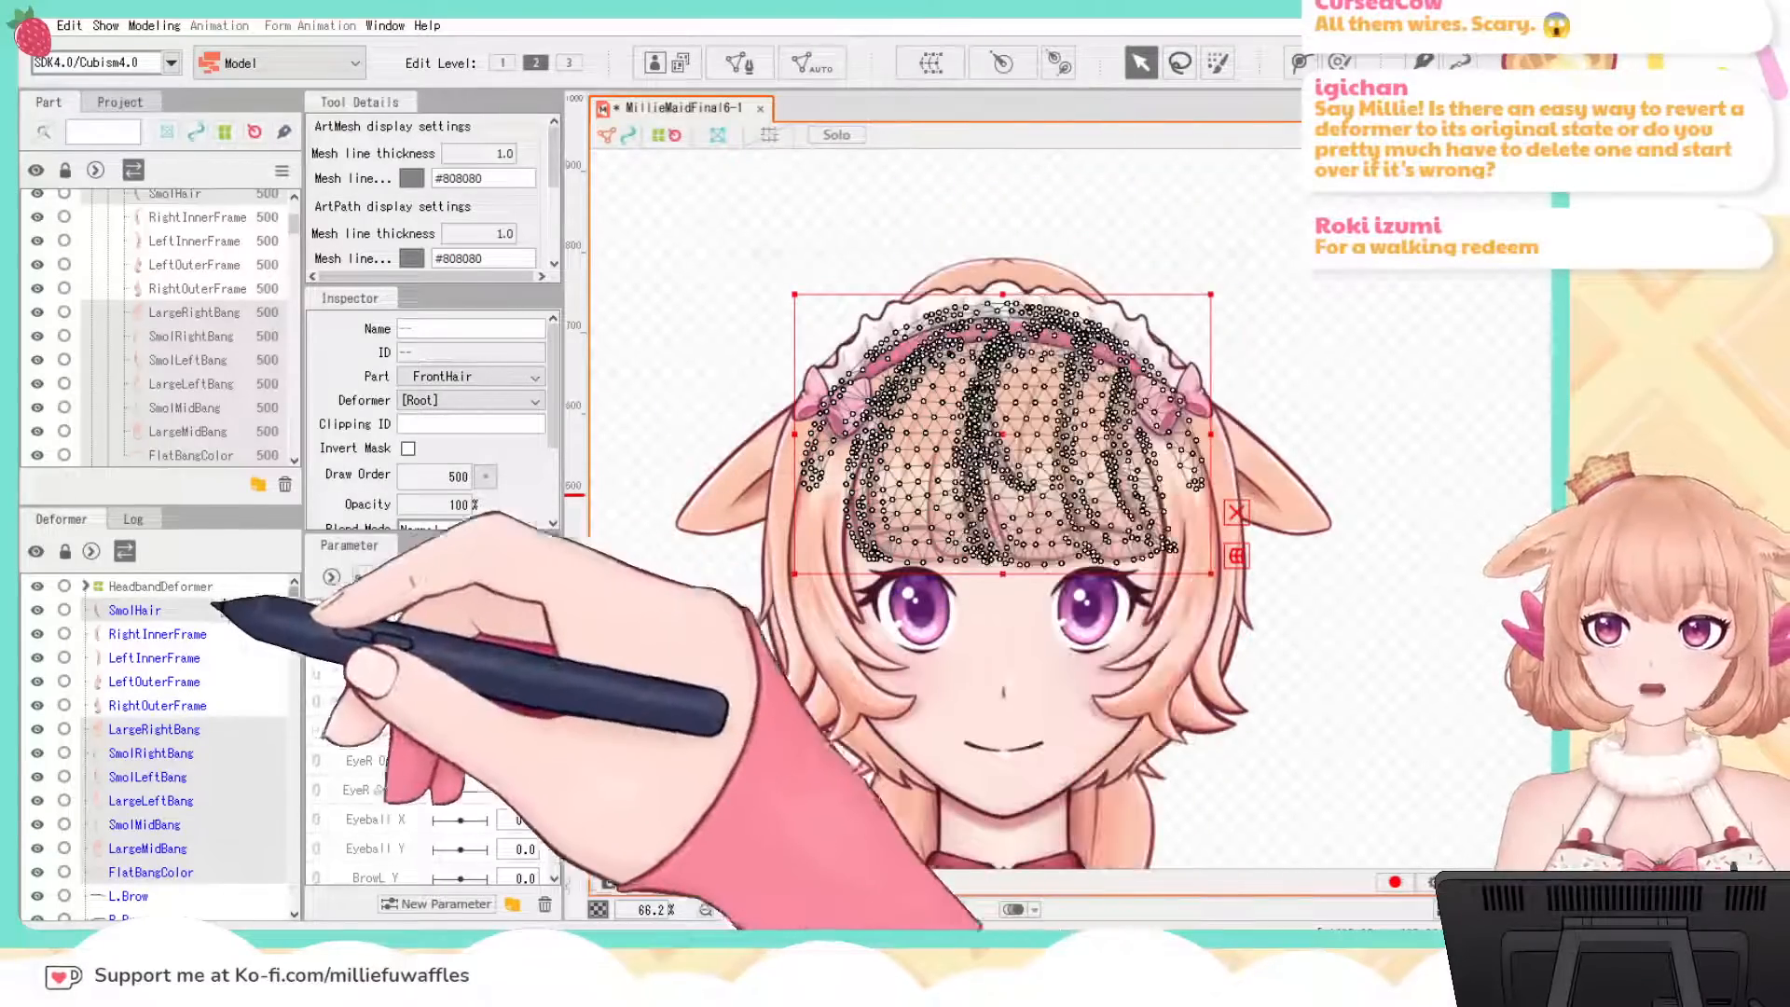
Step: Select HeadbandDeformer, expand its contents, and select the L.MaidBow mesh inside it
left_click(149, 587)
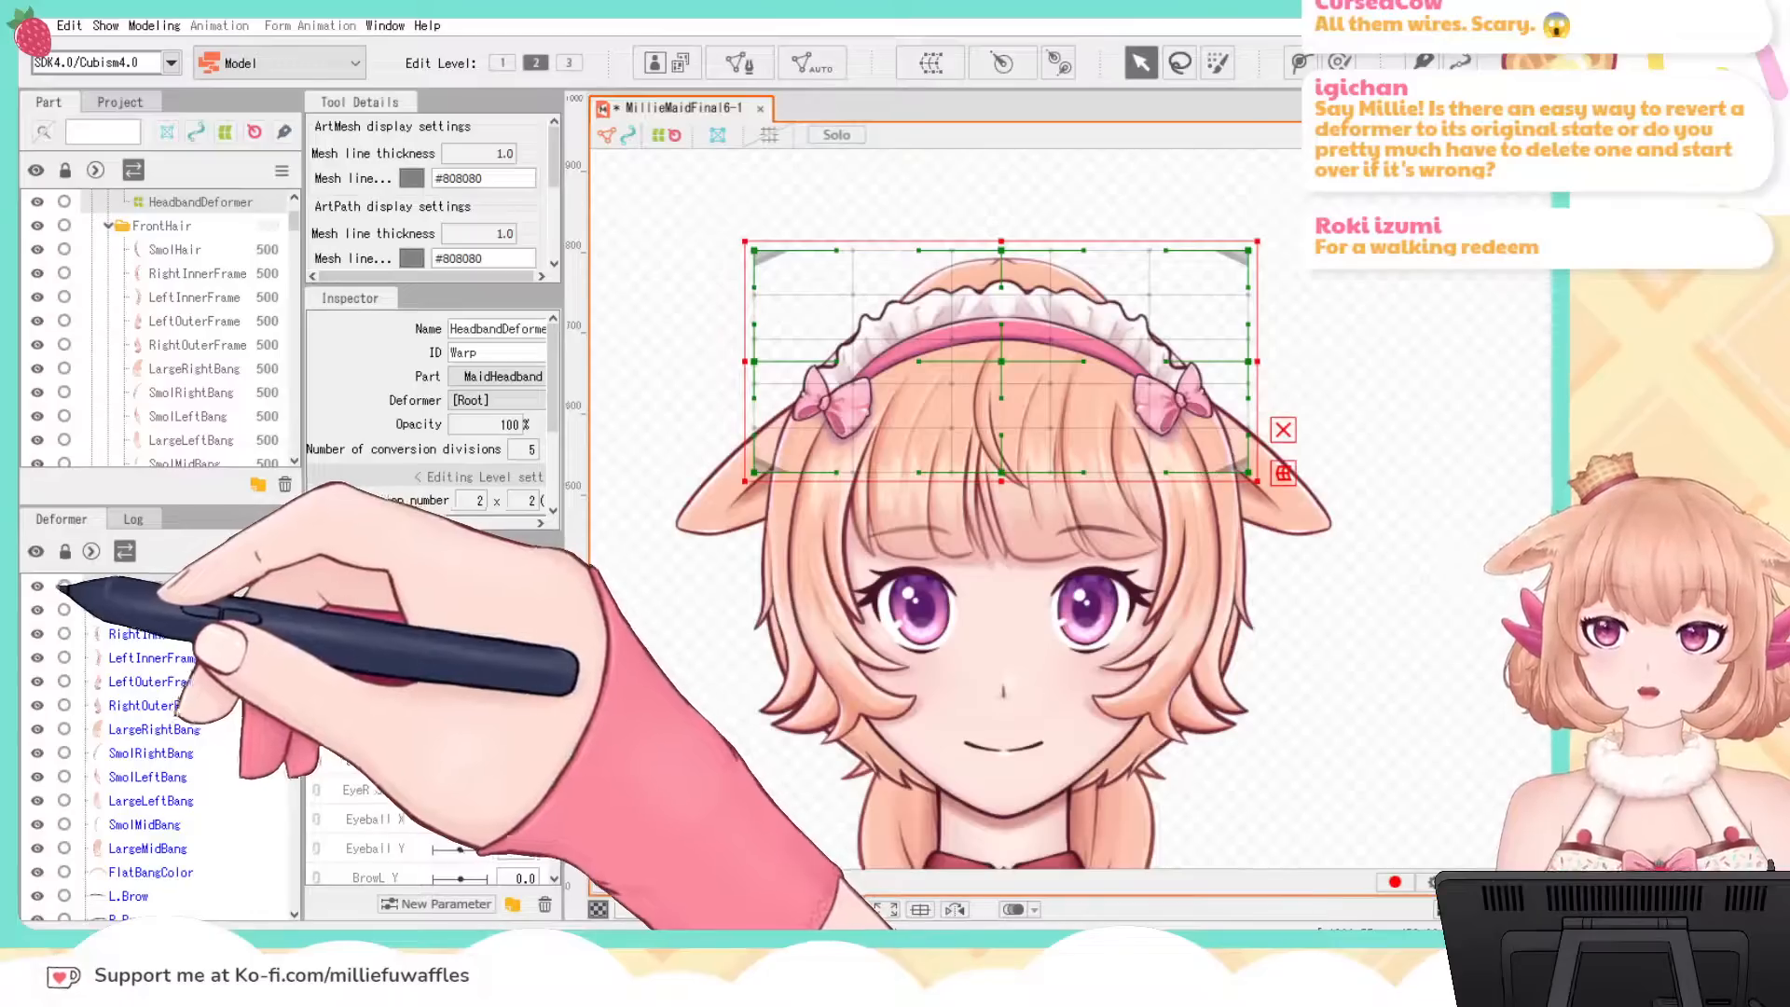
left_click(85, 585)
left_click(142, 611)
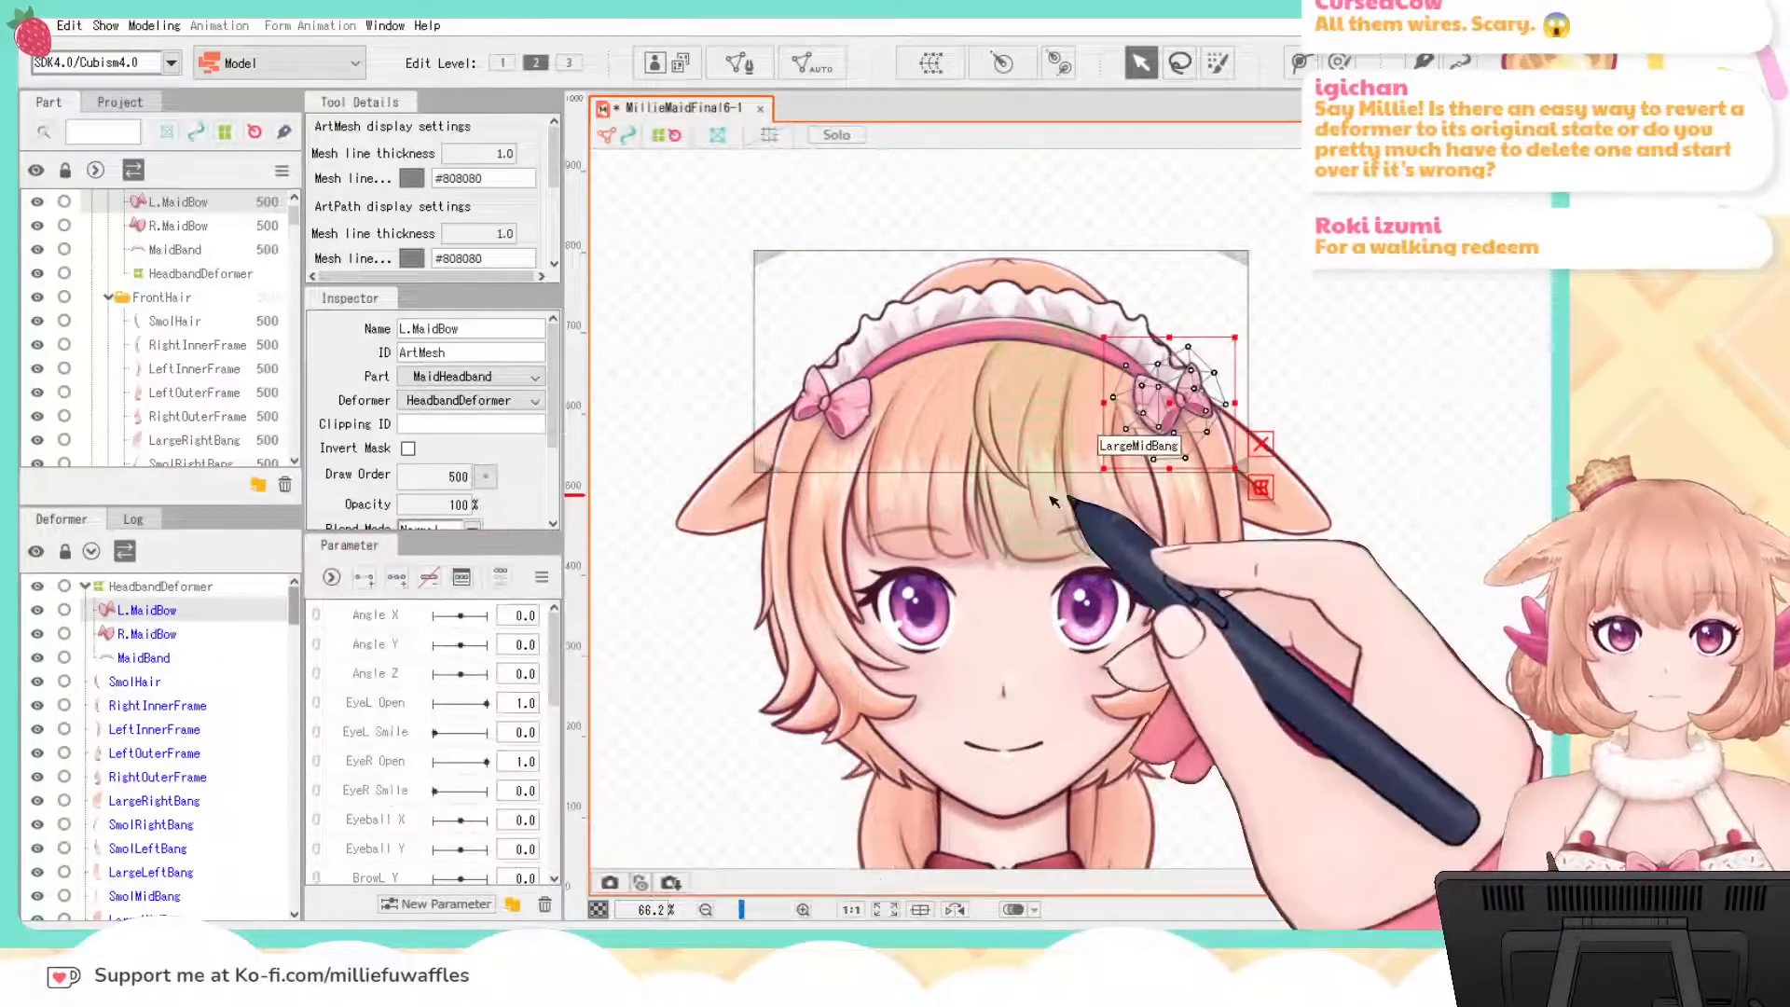
Step: Distort the HeadbandDeformer warp by pulling its upper-right curve handle up and outward and its middle-right control point outward
left_click(159, 586)
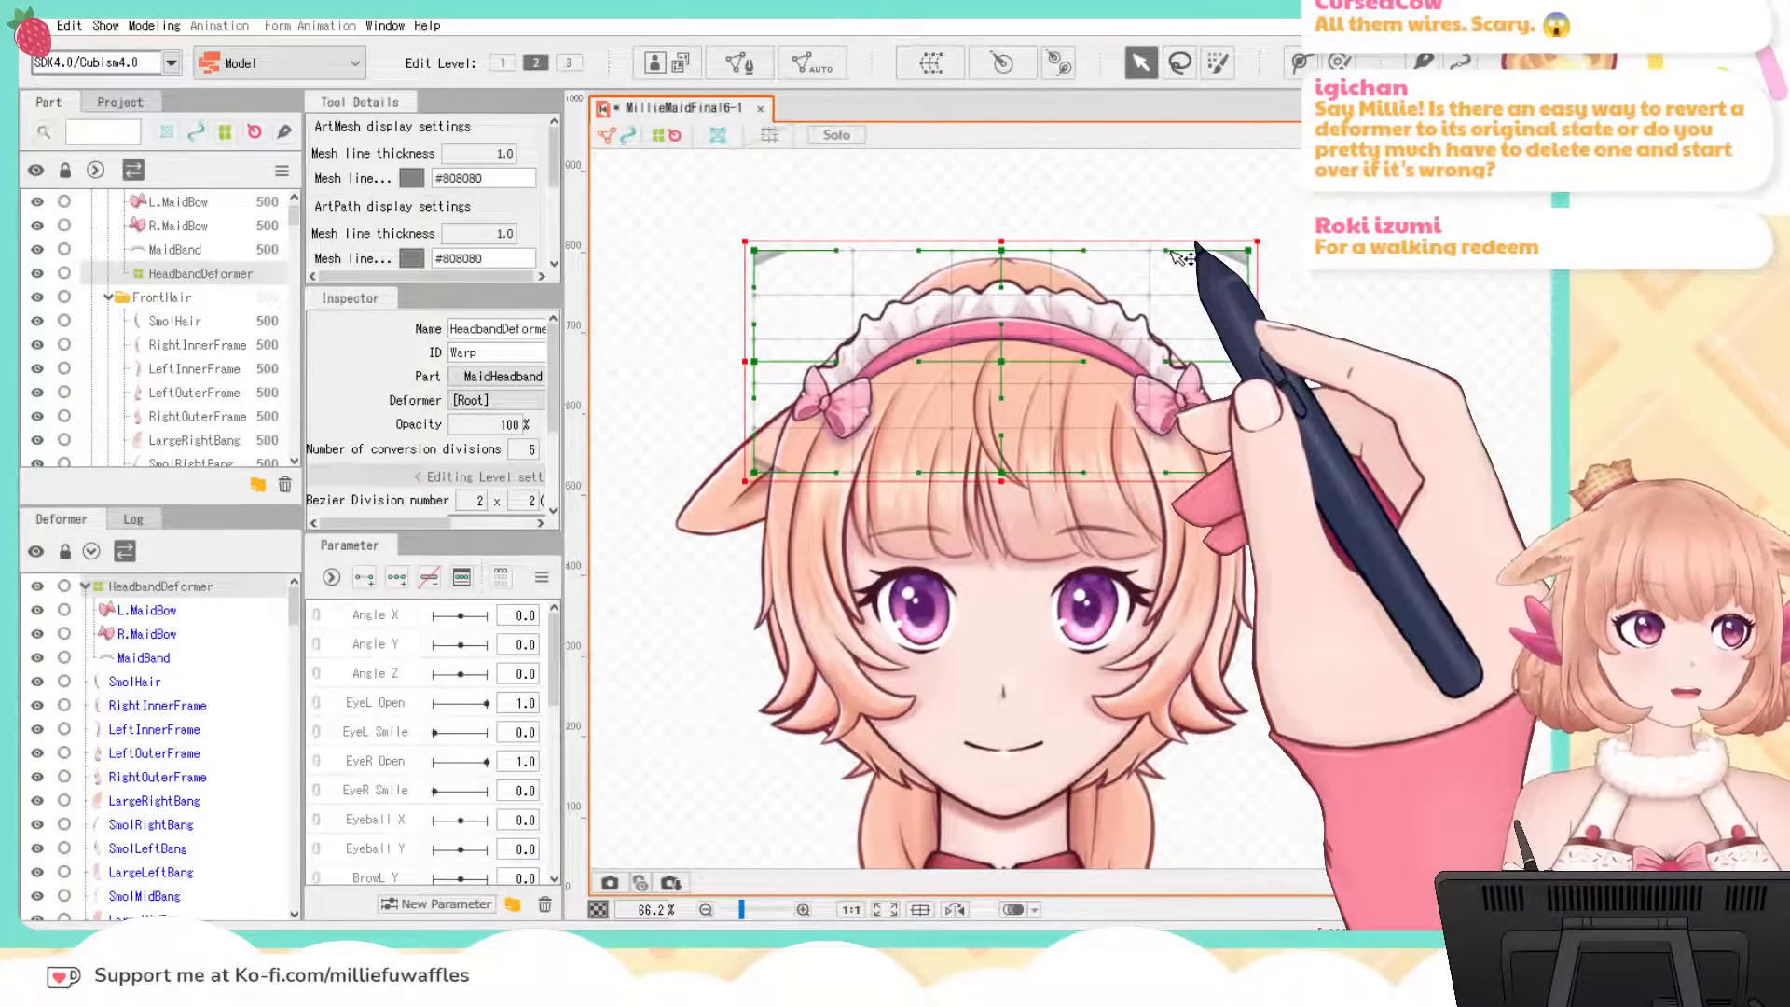
left_click_drag(1169, 250, 1238, 208)
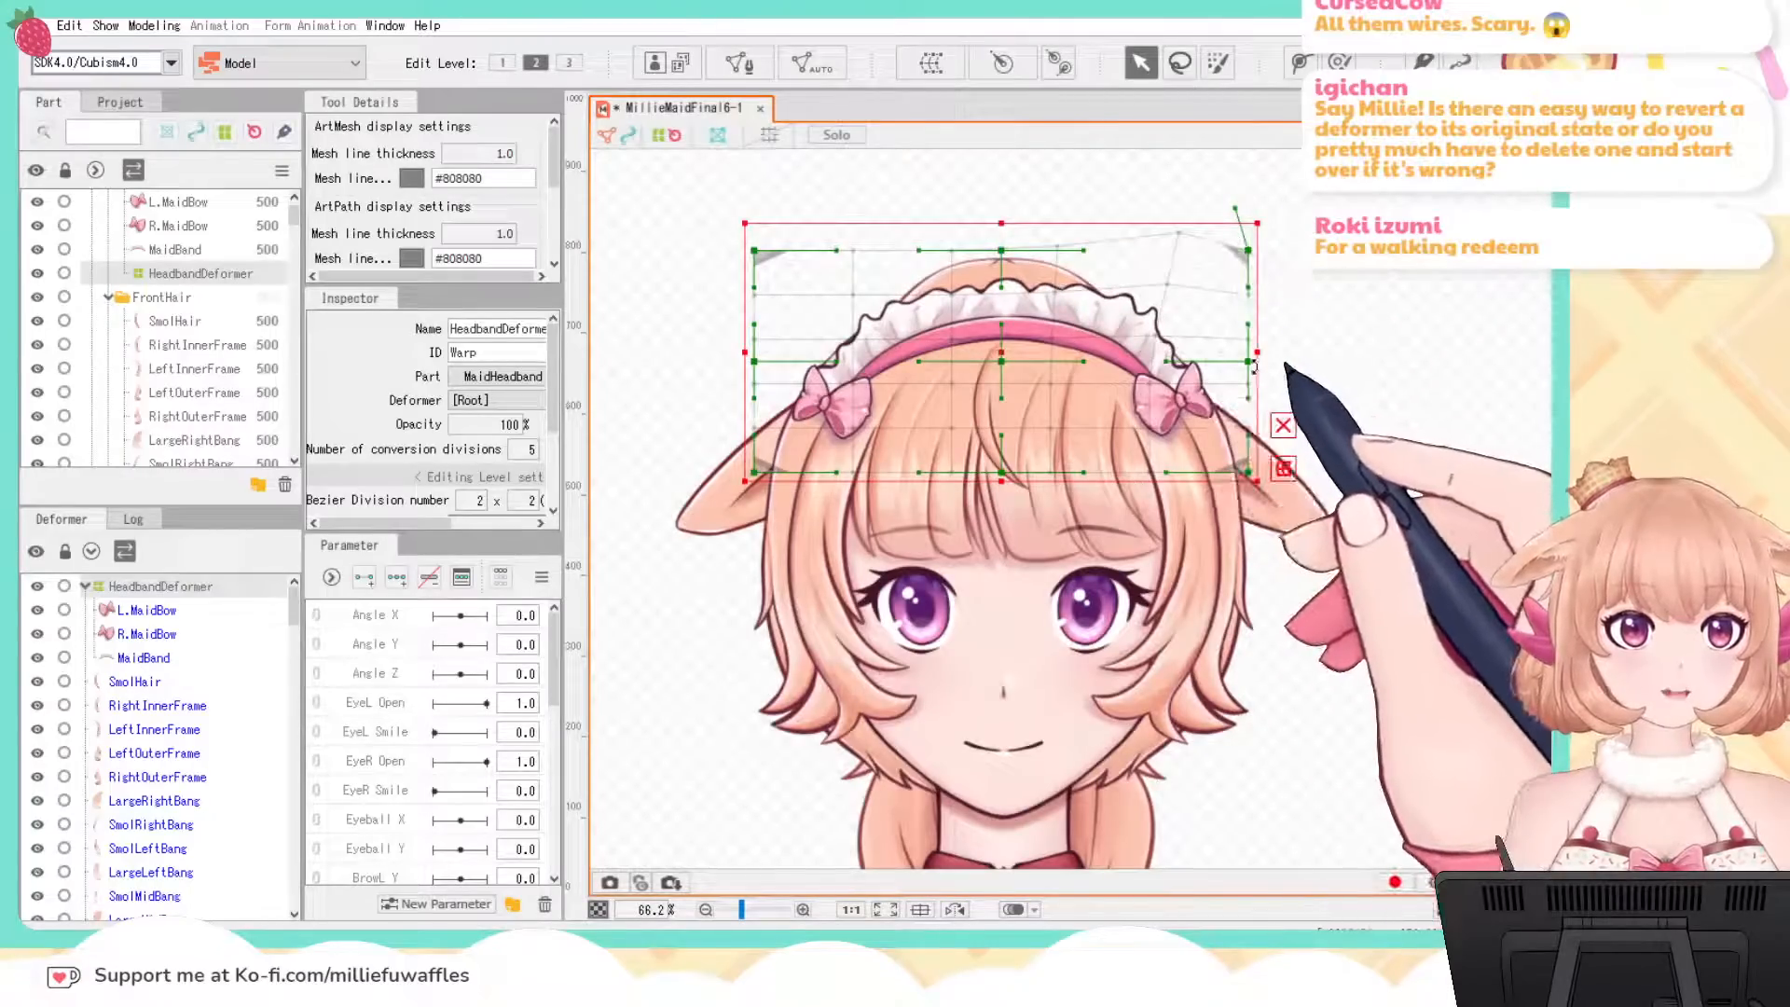
left_click_drag(1251, 362, 1312, 364)
left_click(1442, 396)
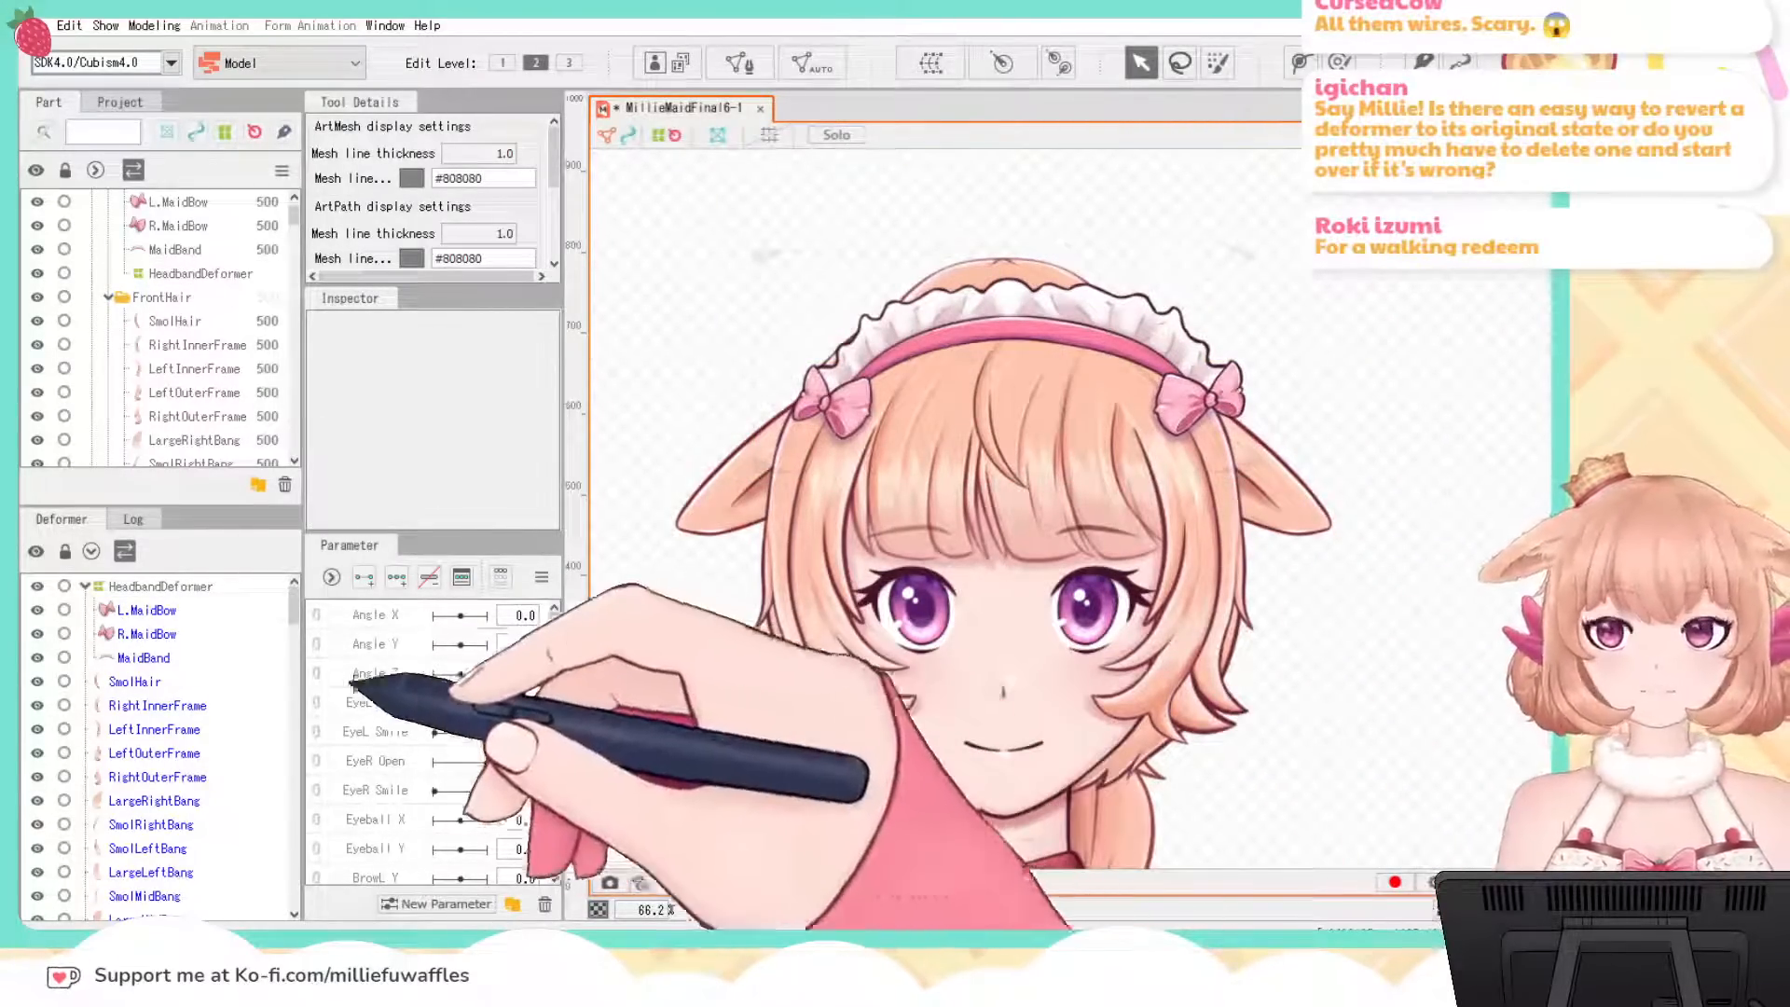
Step: Move L.MaidBow, R.MaidBow and MaidBand out of HeadbandDeformer to the root level and cut the emptied deformer
left_click(154, 586)
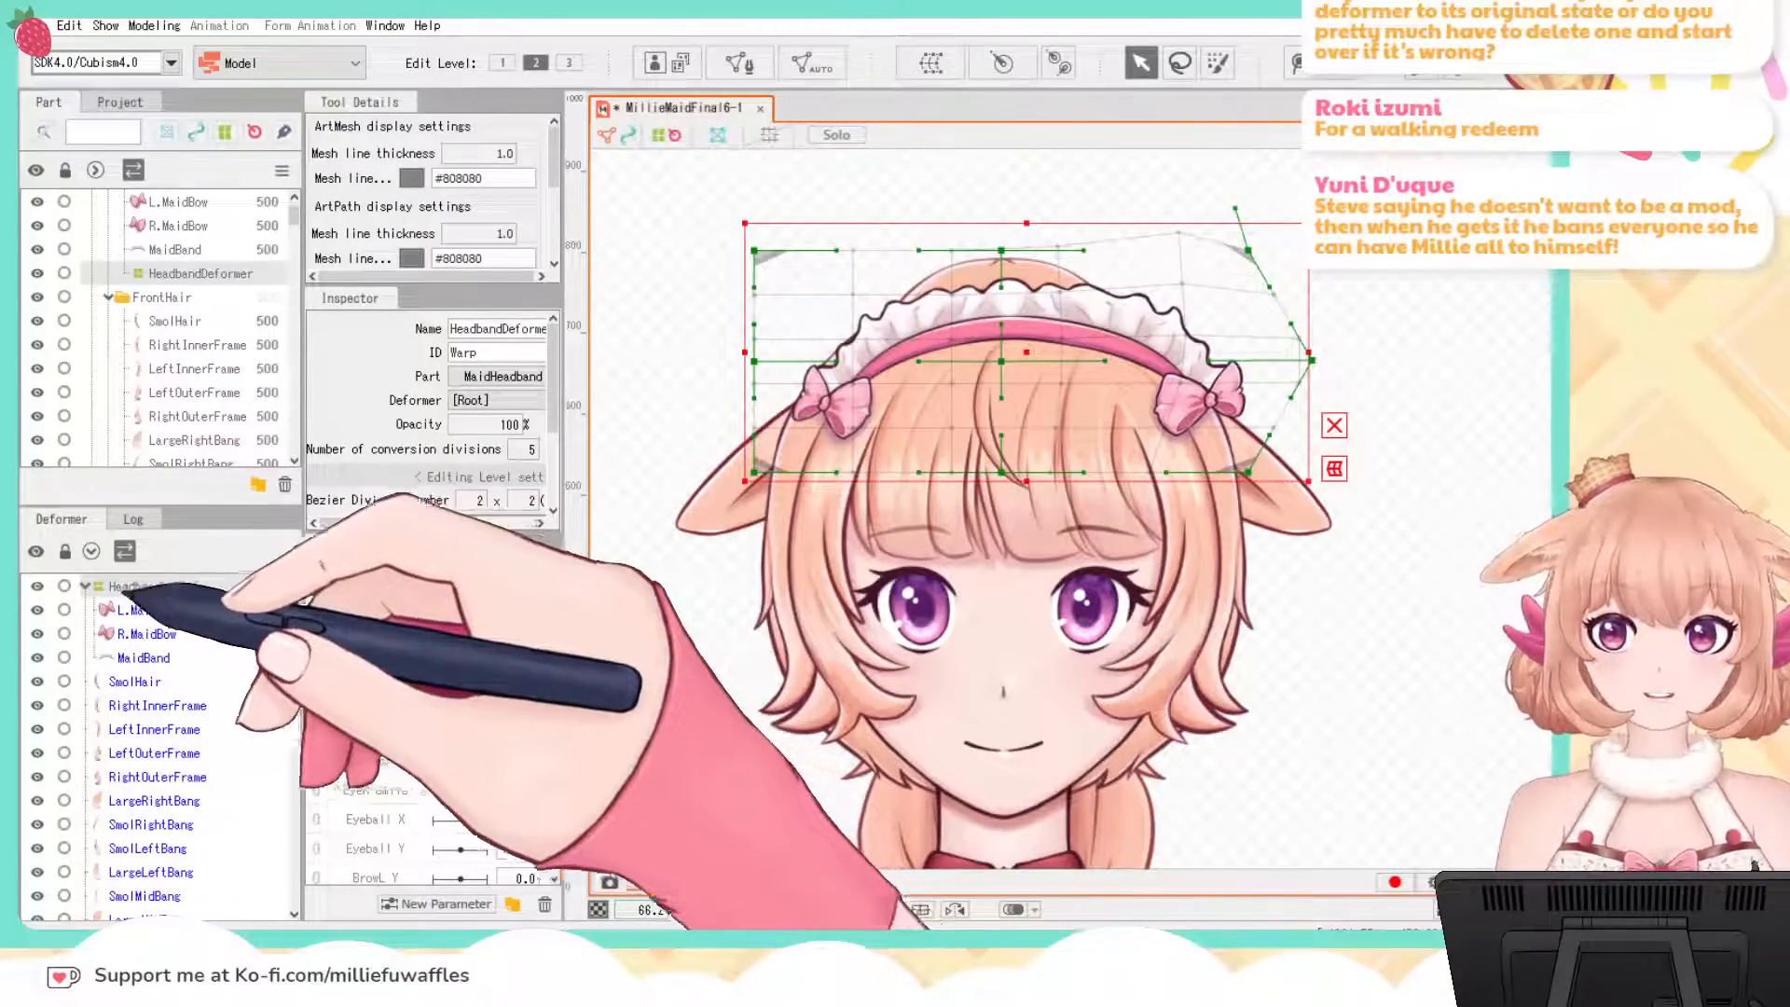
left_click(145, 658)
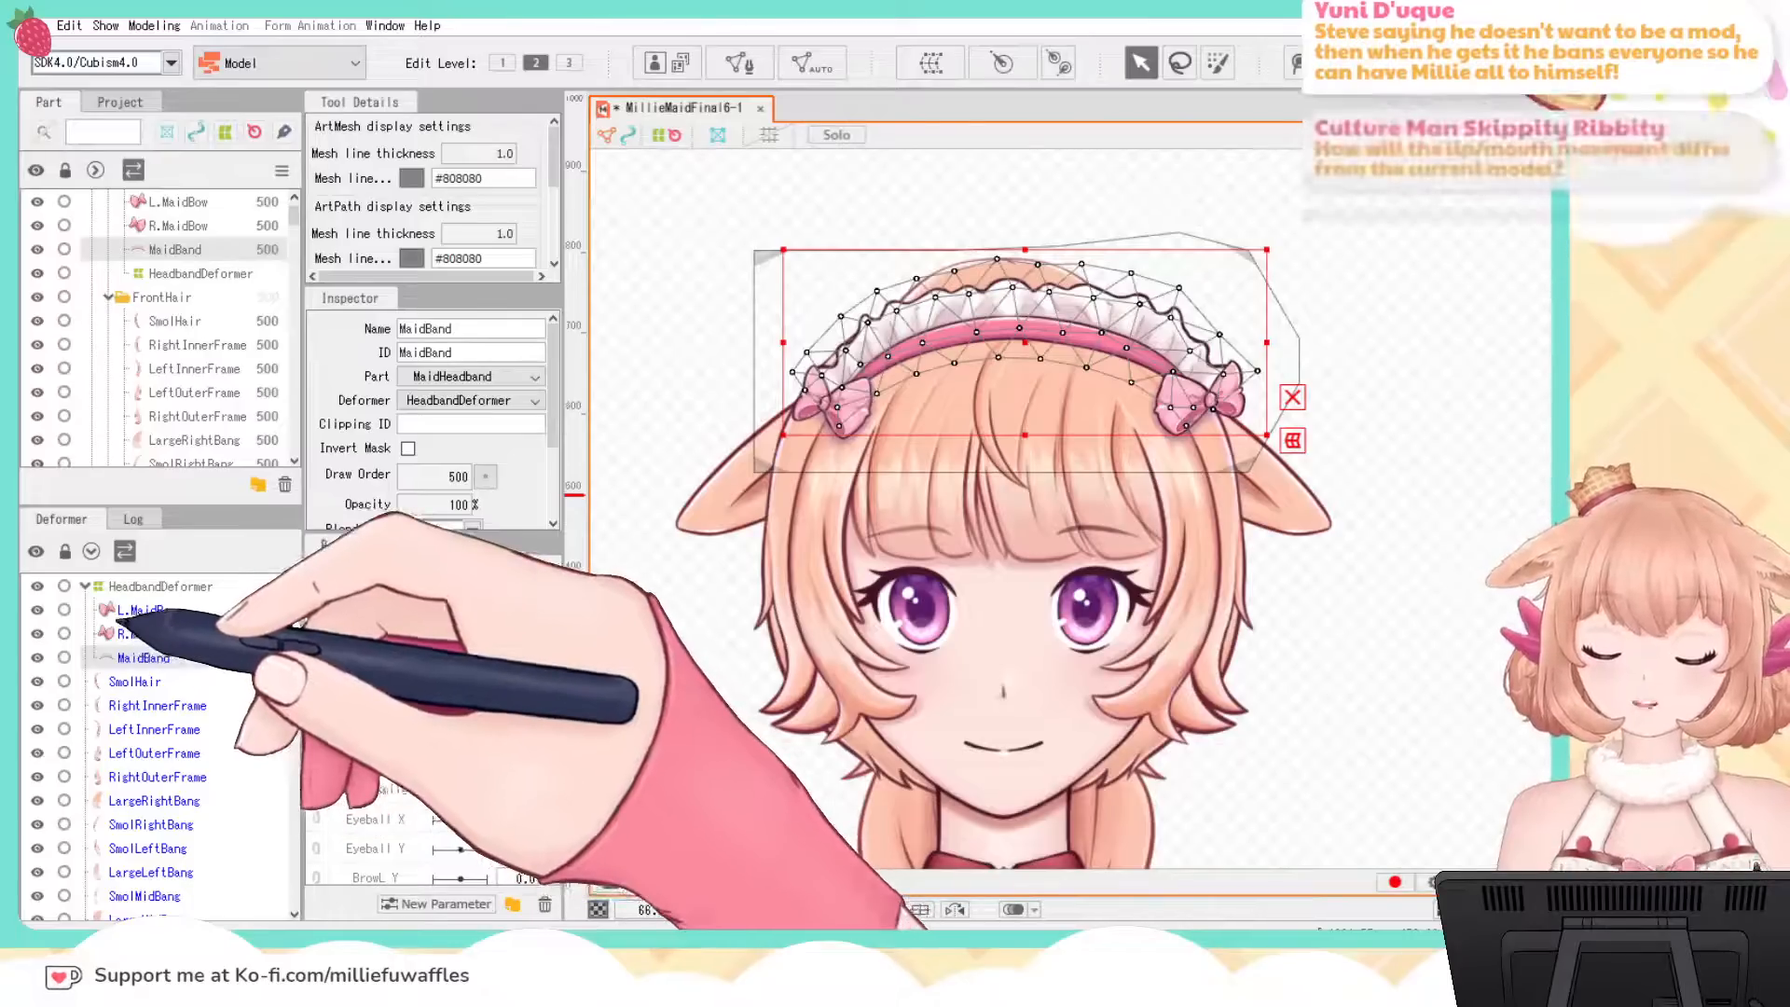
left_click(139, 609, "shift")
left_click_drag(140, 611, 131, 583)
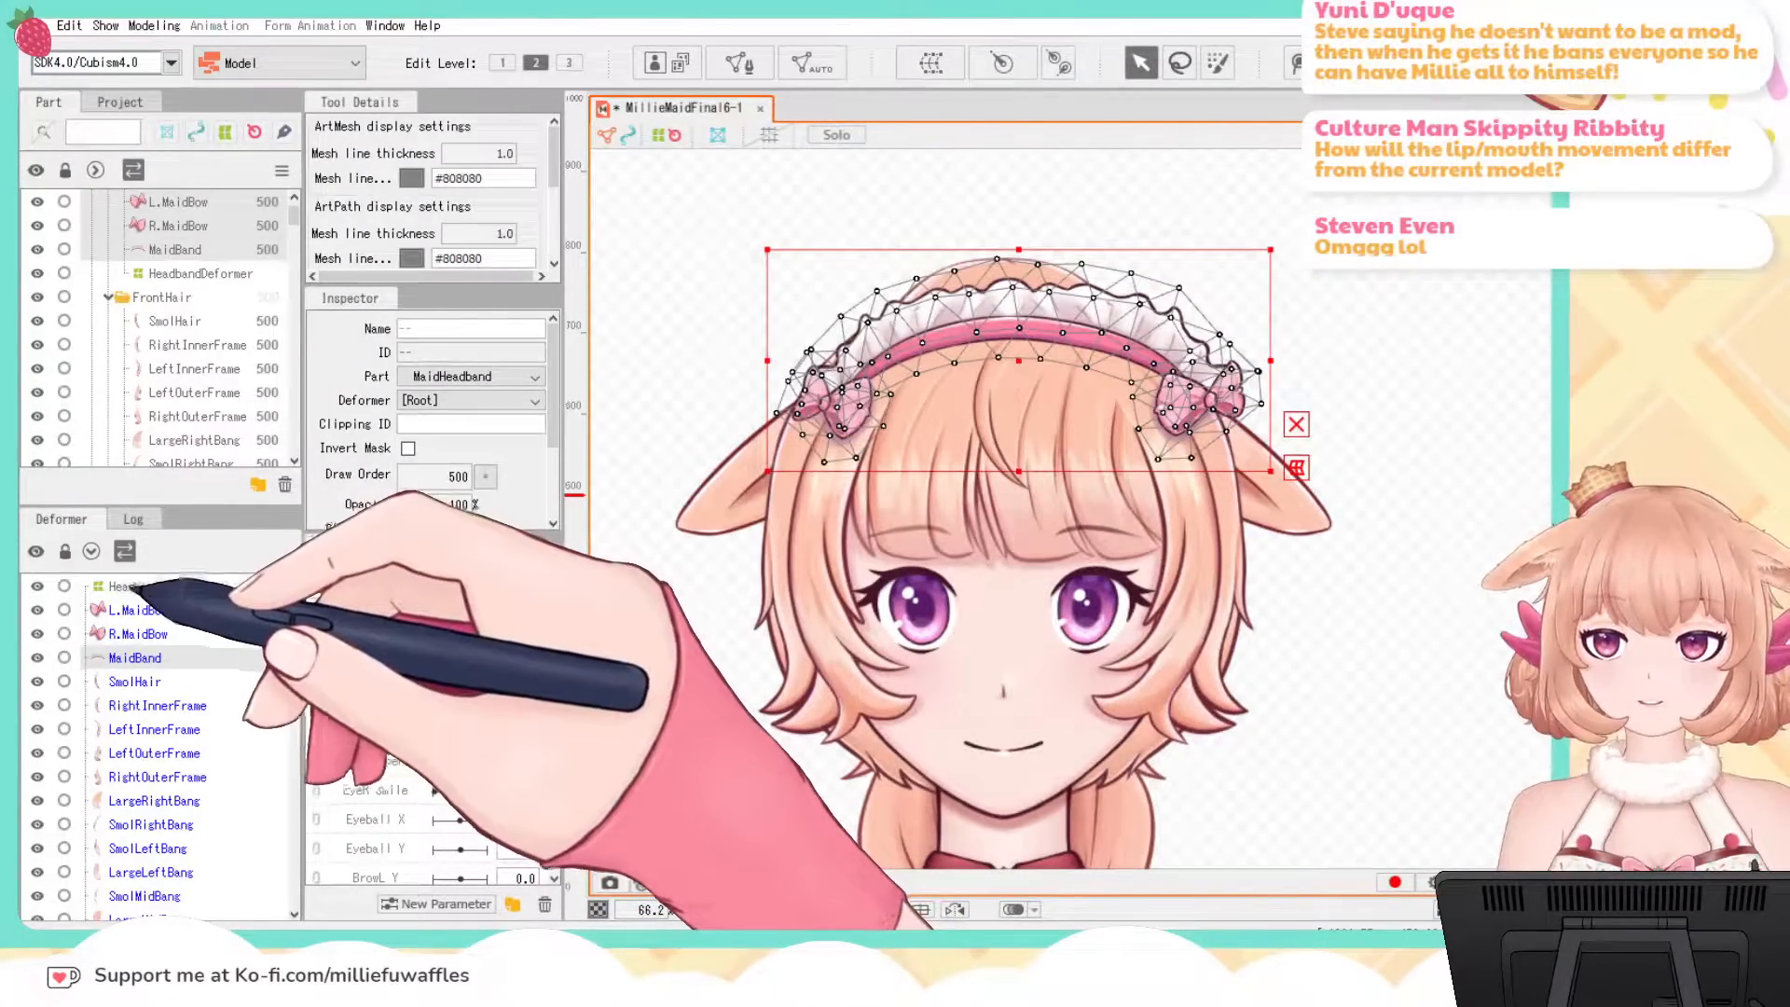
left_click(132, 586)
right_click(149, 587)
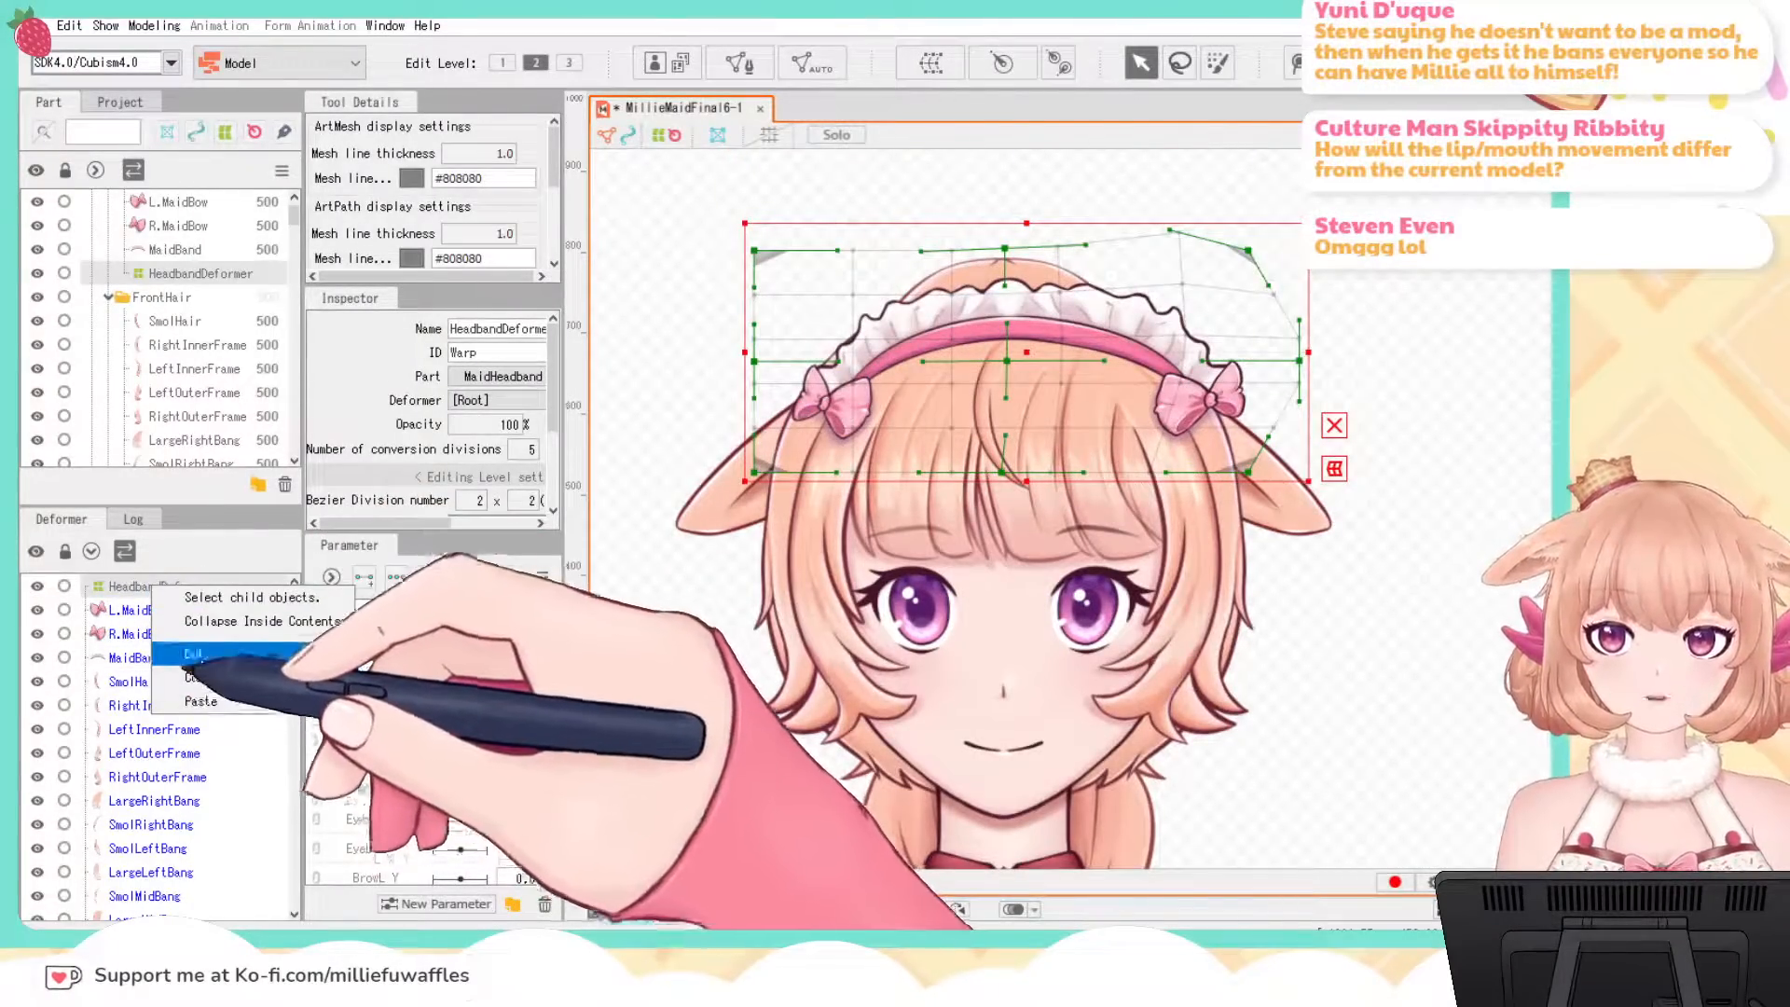
left_click(186, 657)
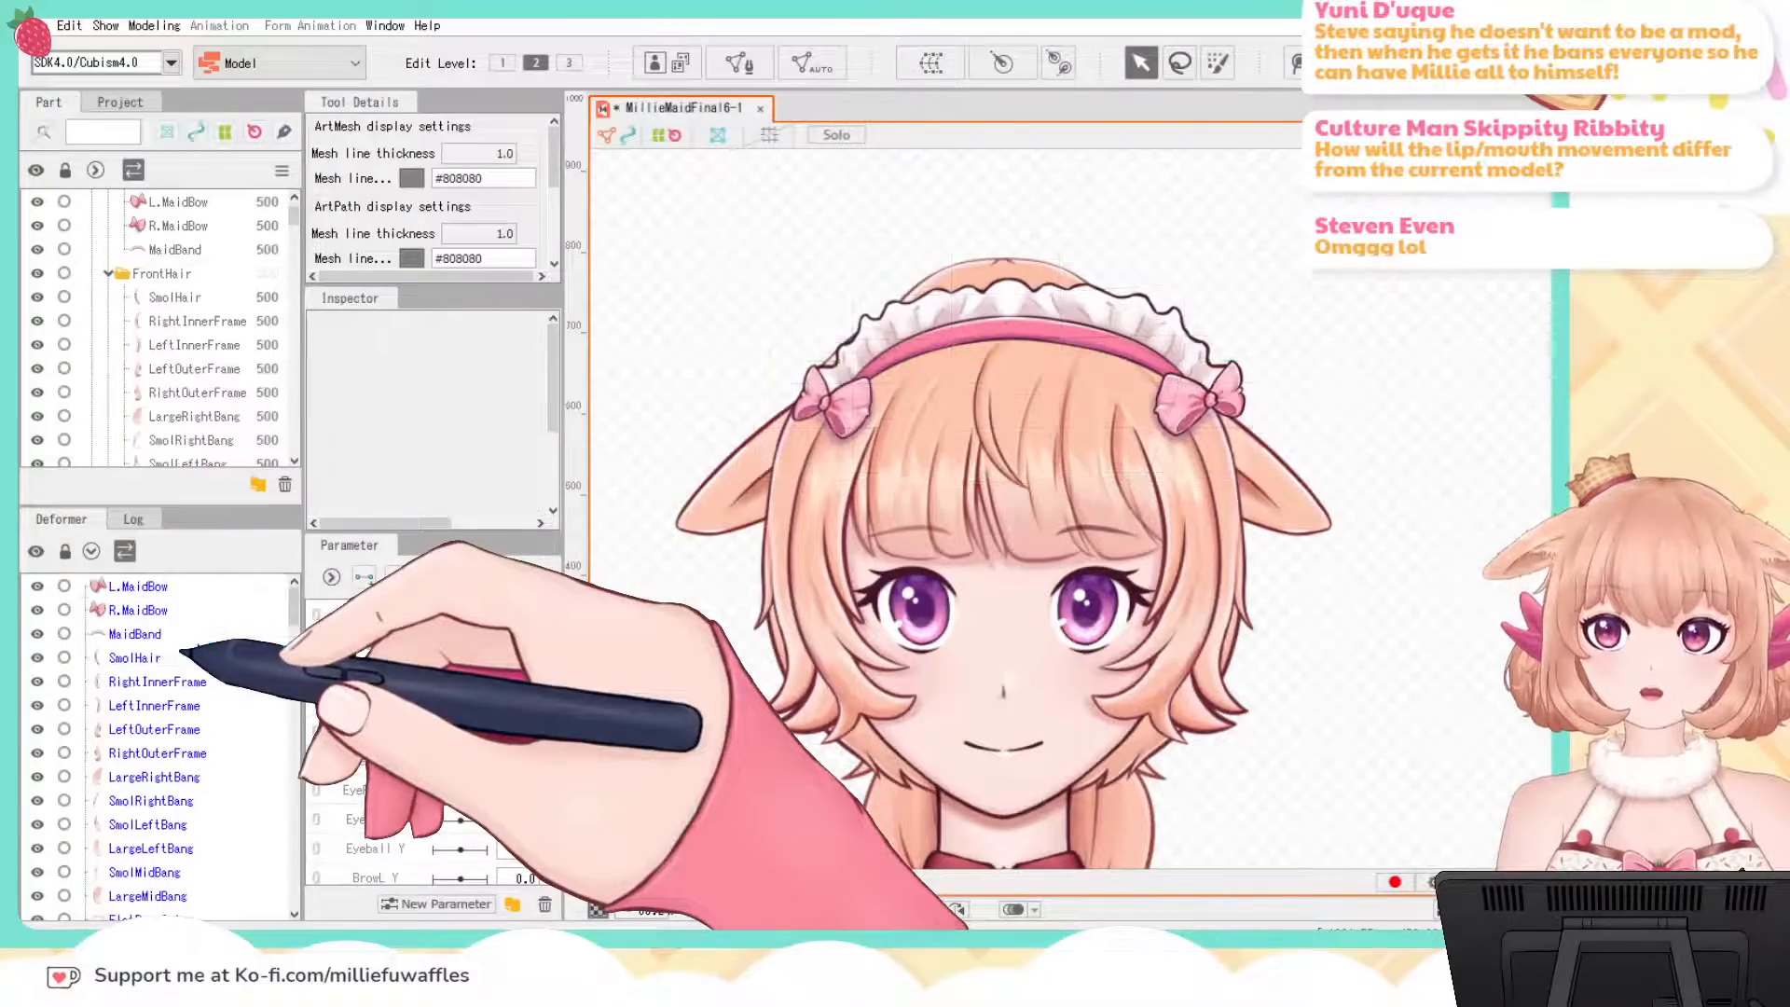
Step: Revert the L.MaidBow mesh to its original shape
left_click(130, 586)
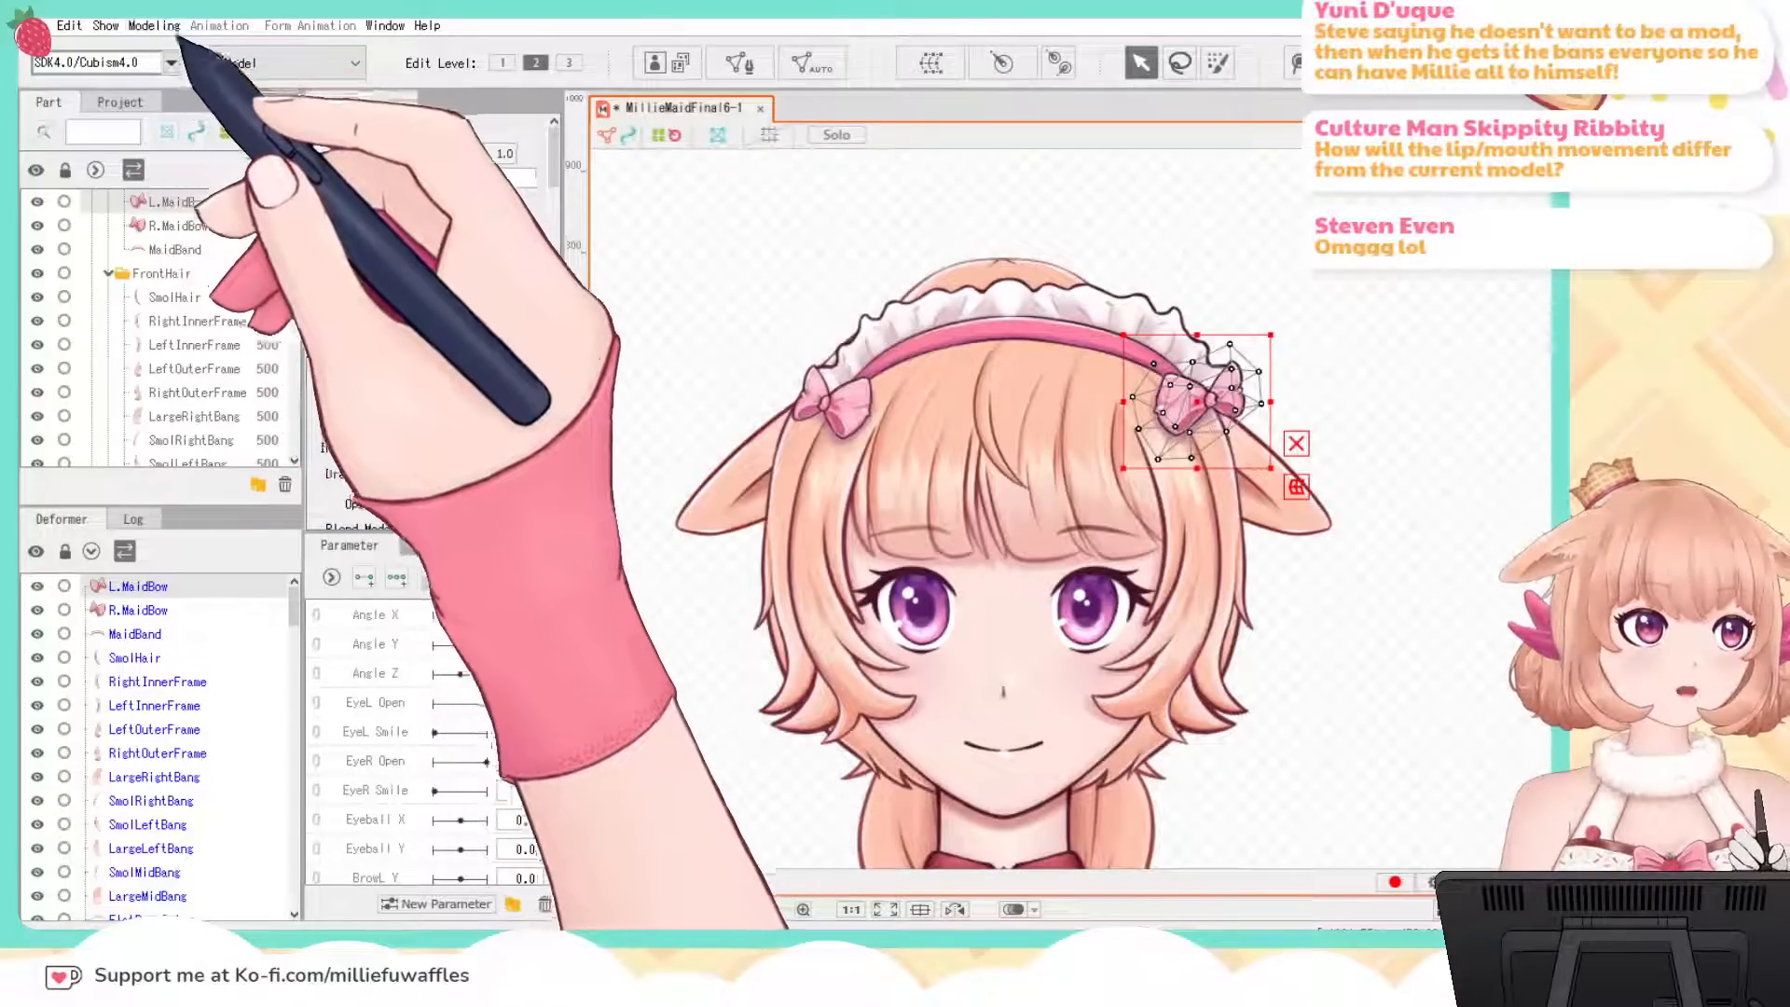
left_click(149, 25)
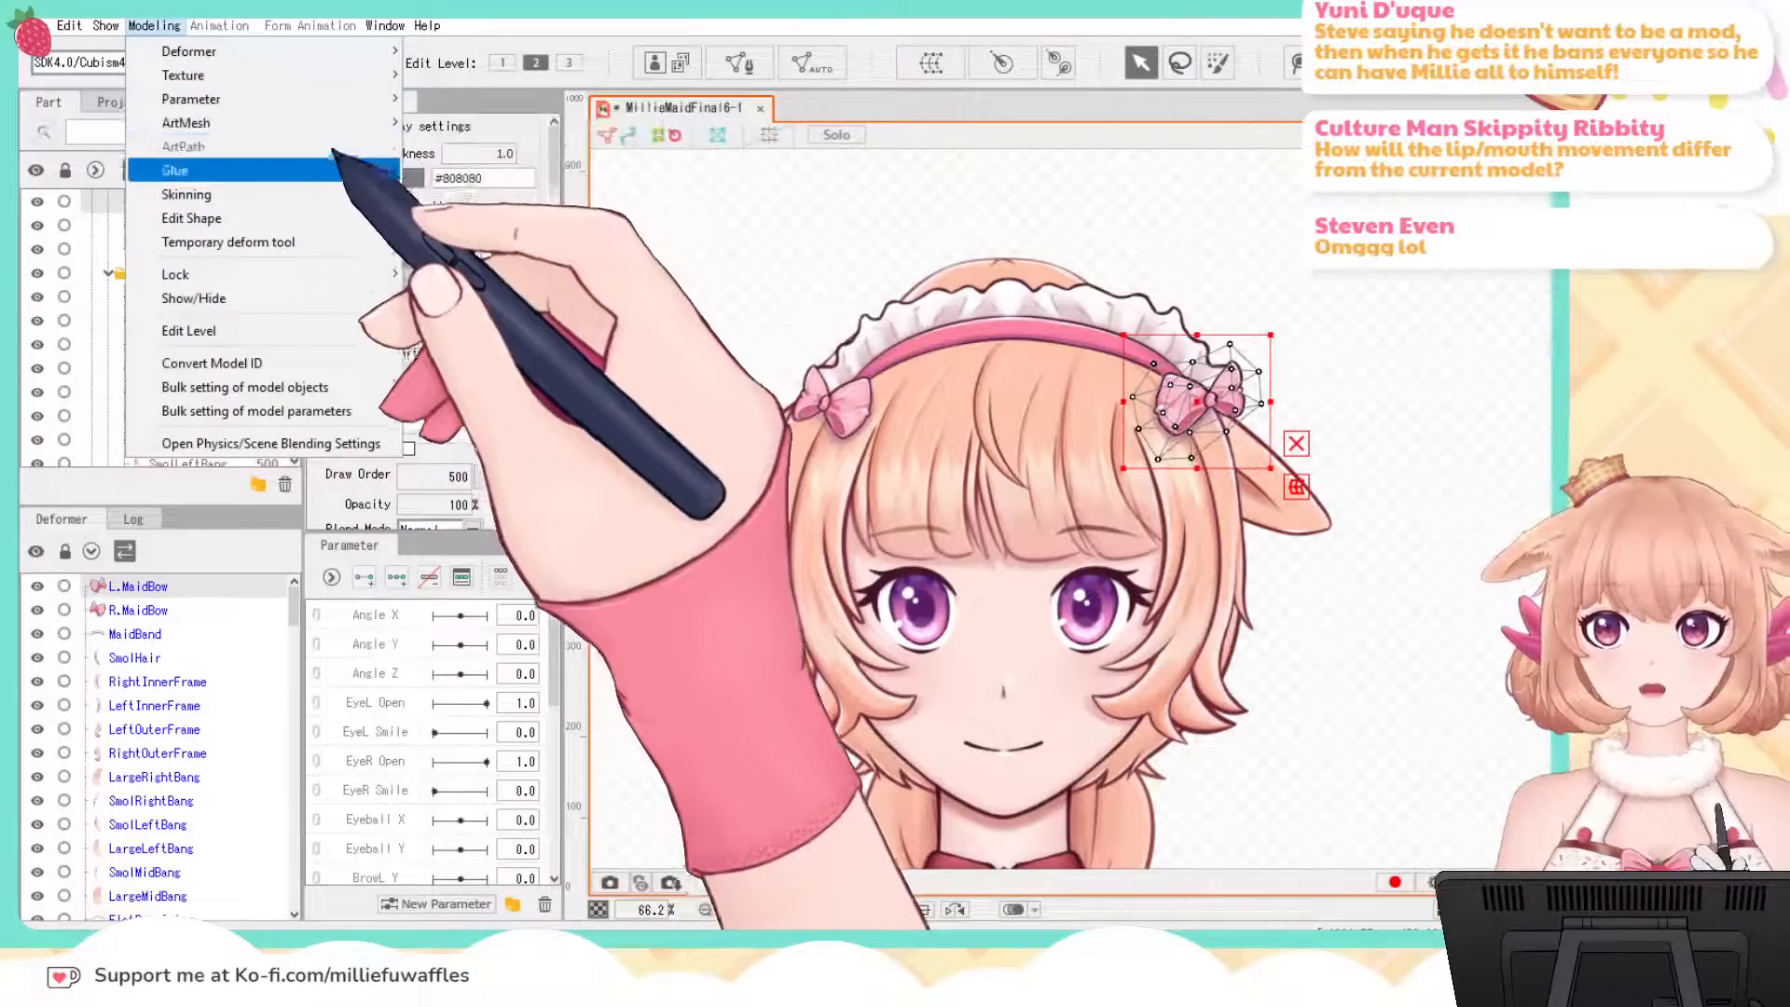
mouse_move(324, 215)
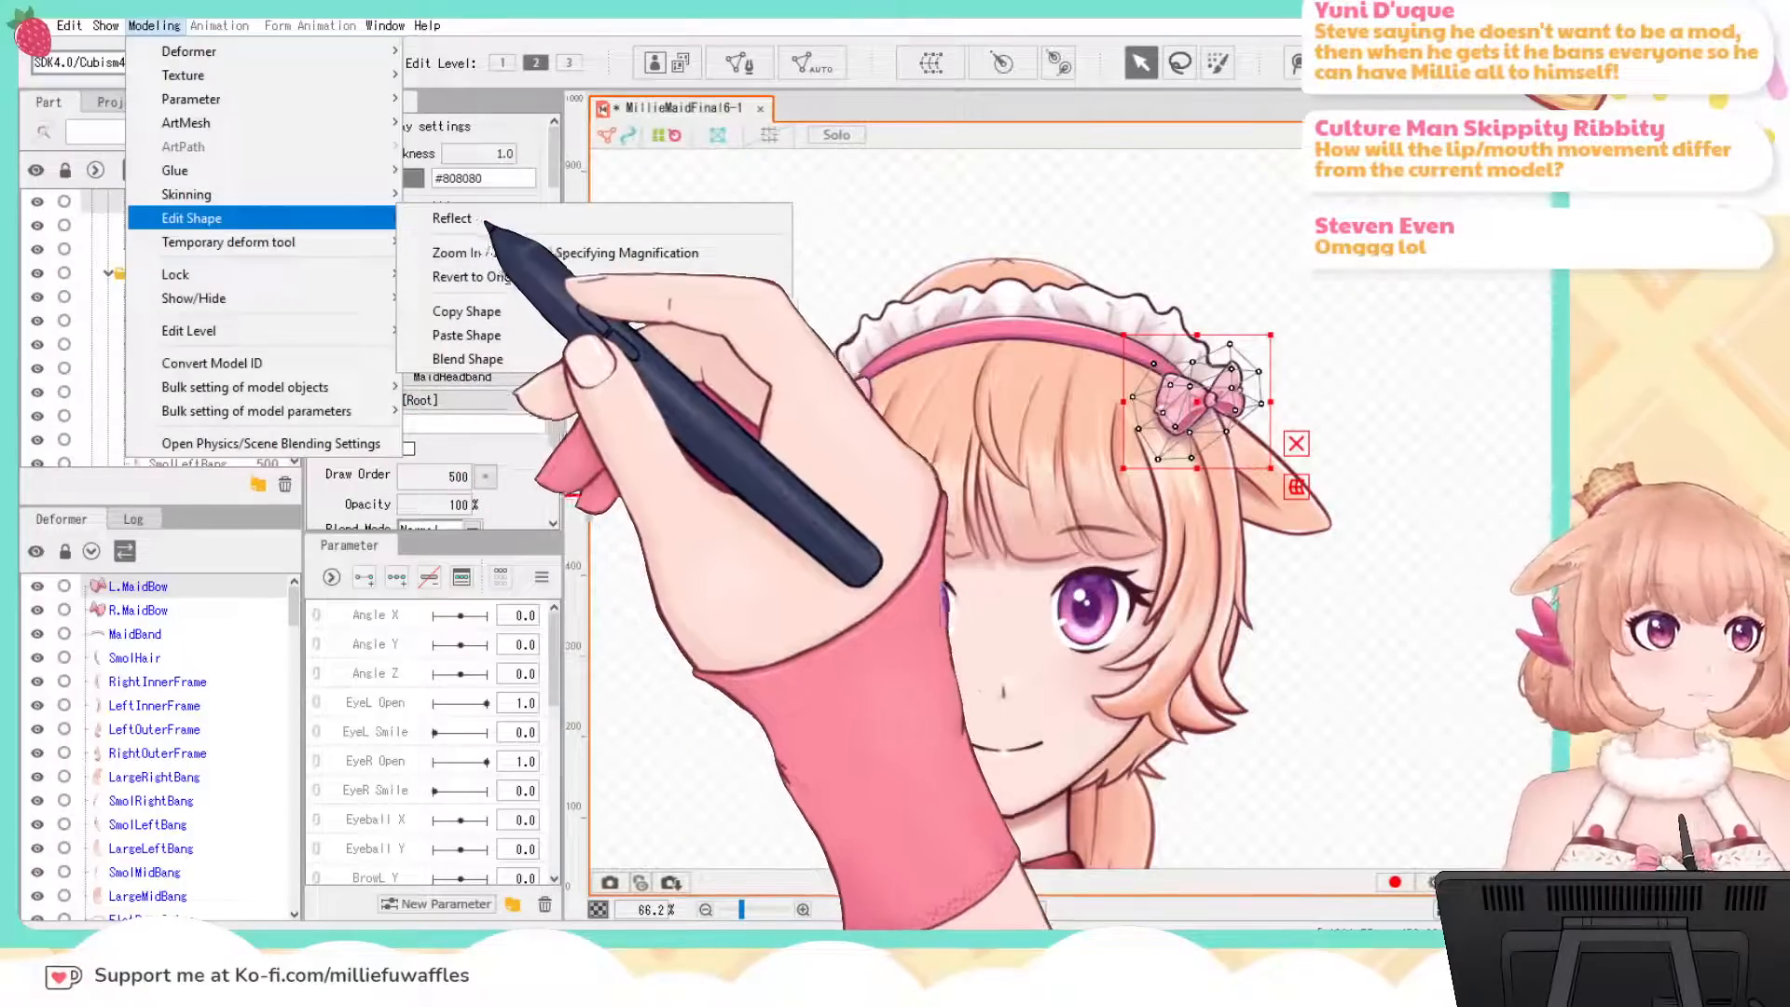
left_click(603, 277)
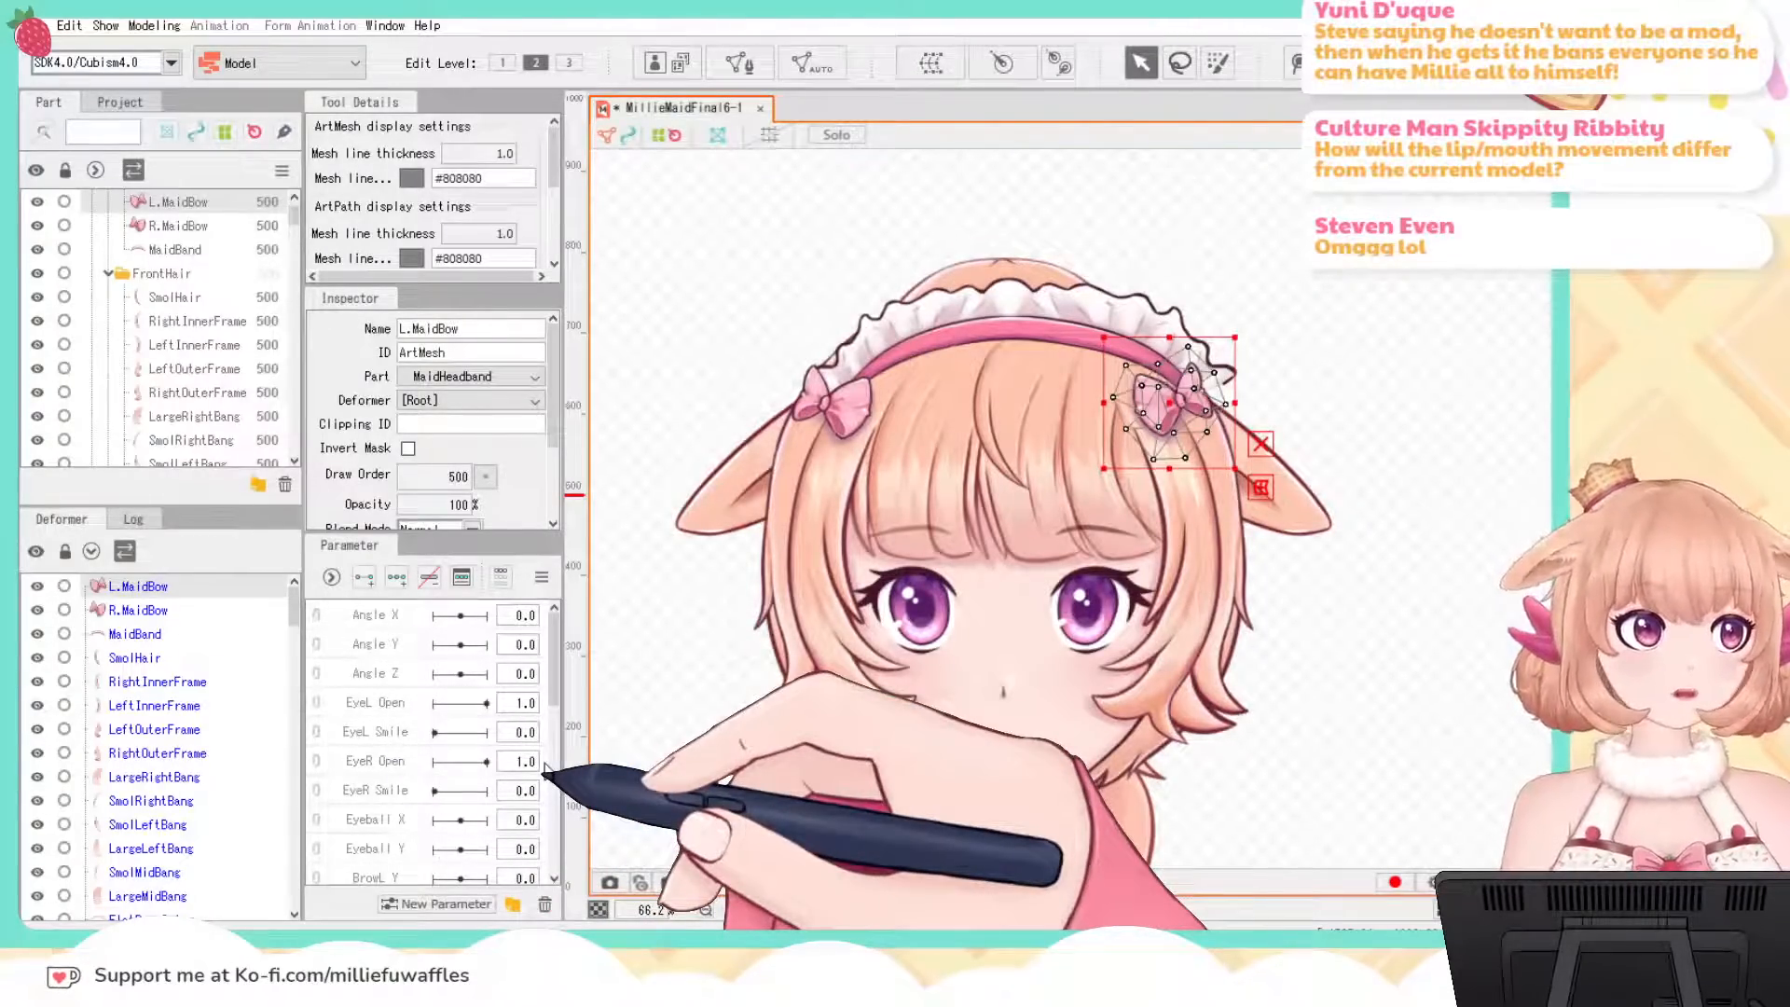
Step: Revert the MaidBand mesh to its original shape and clear the selection
left_click(138, 610)
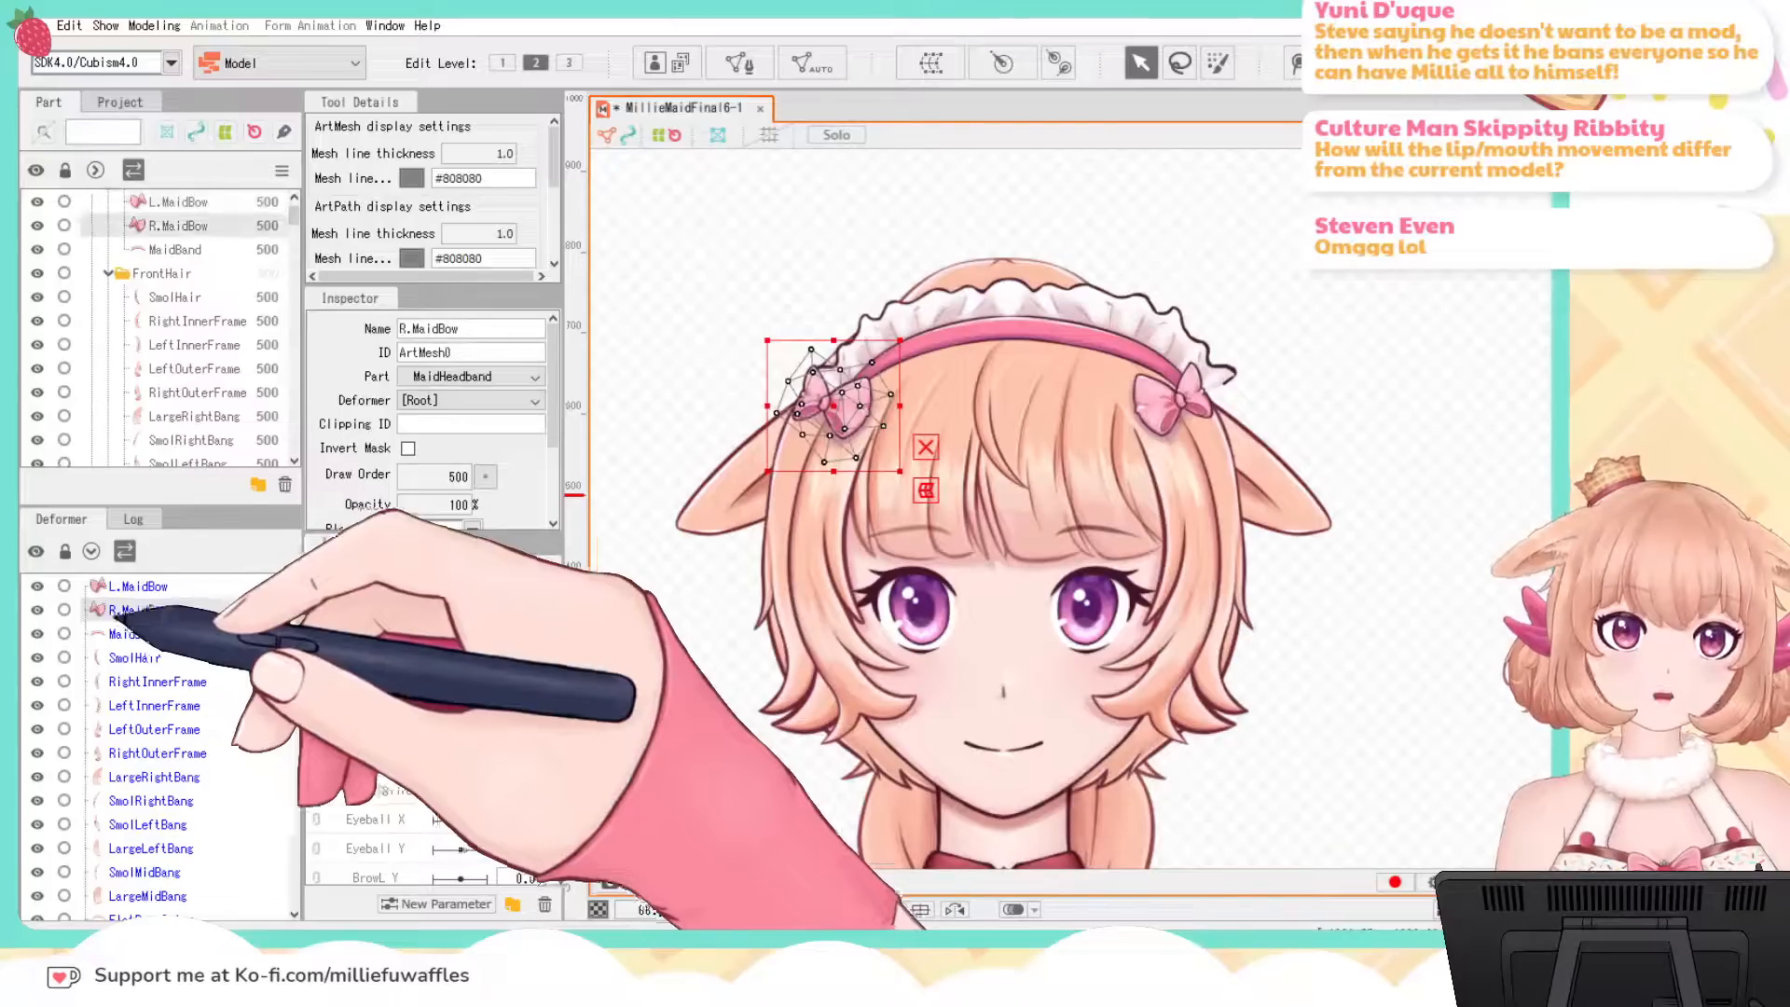
left_click(136, 634)
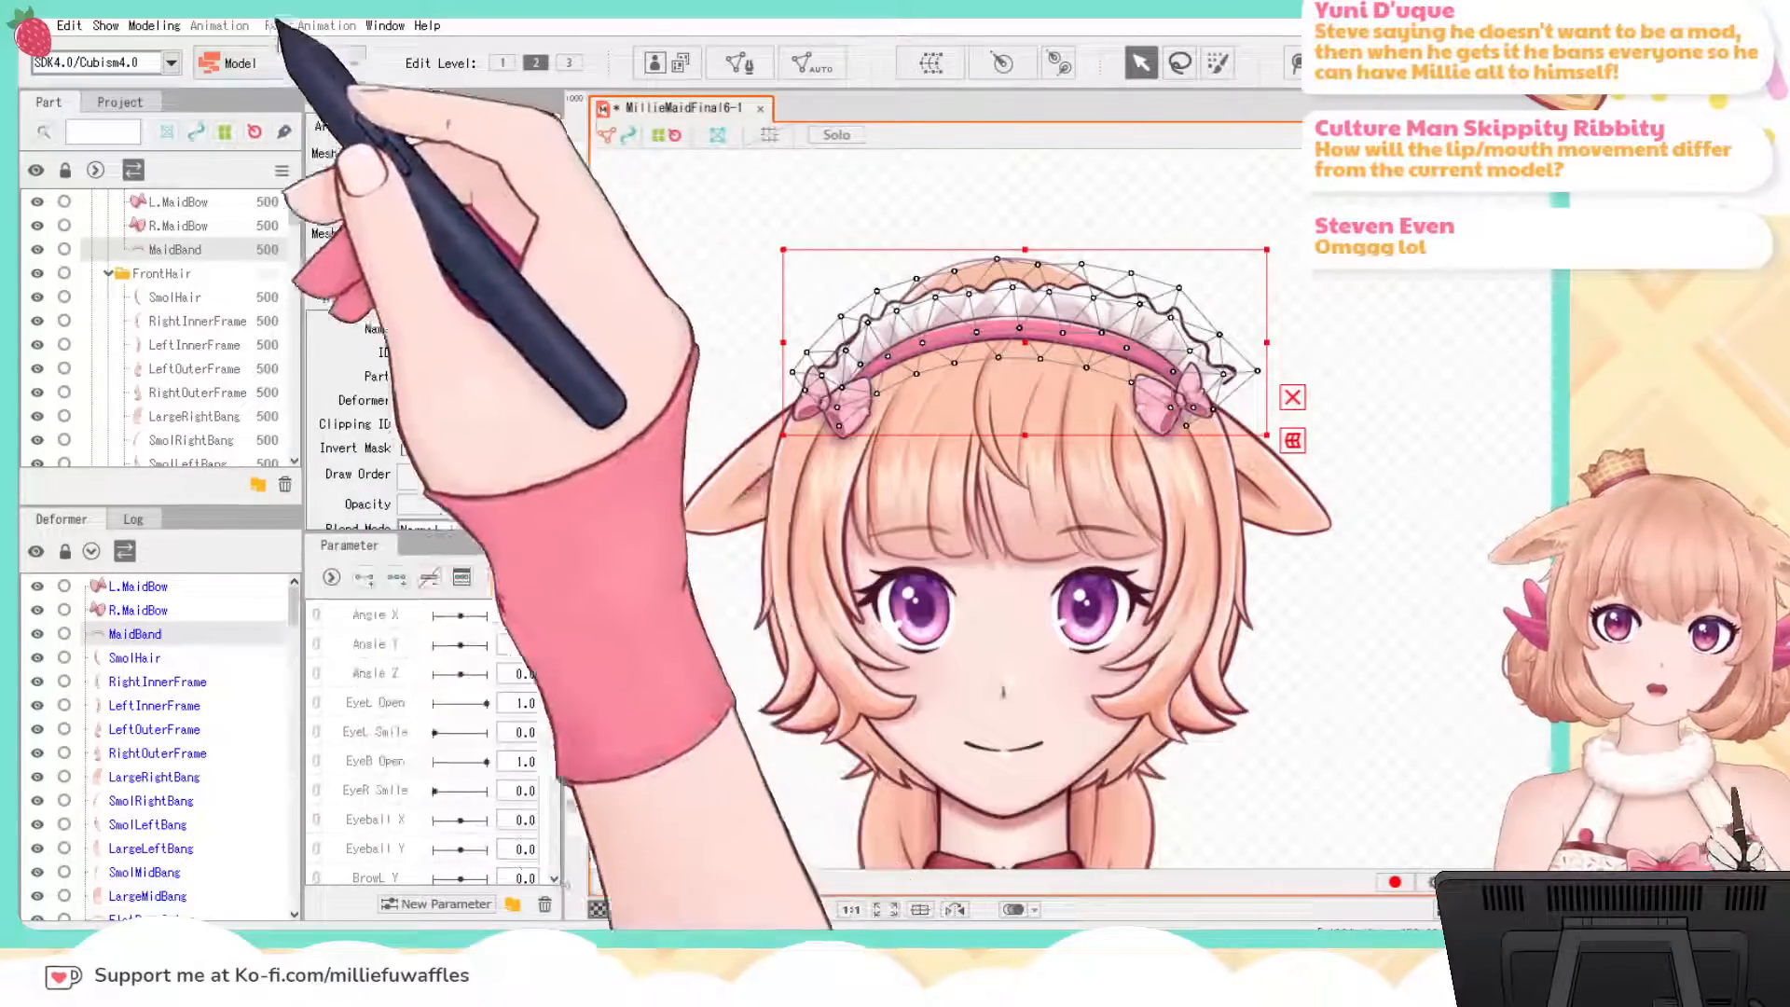
left_click(155, 25)
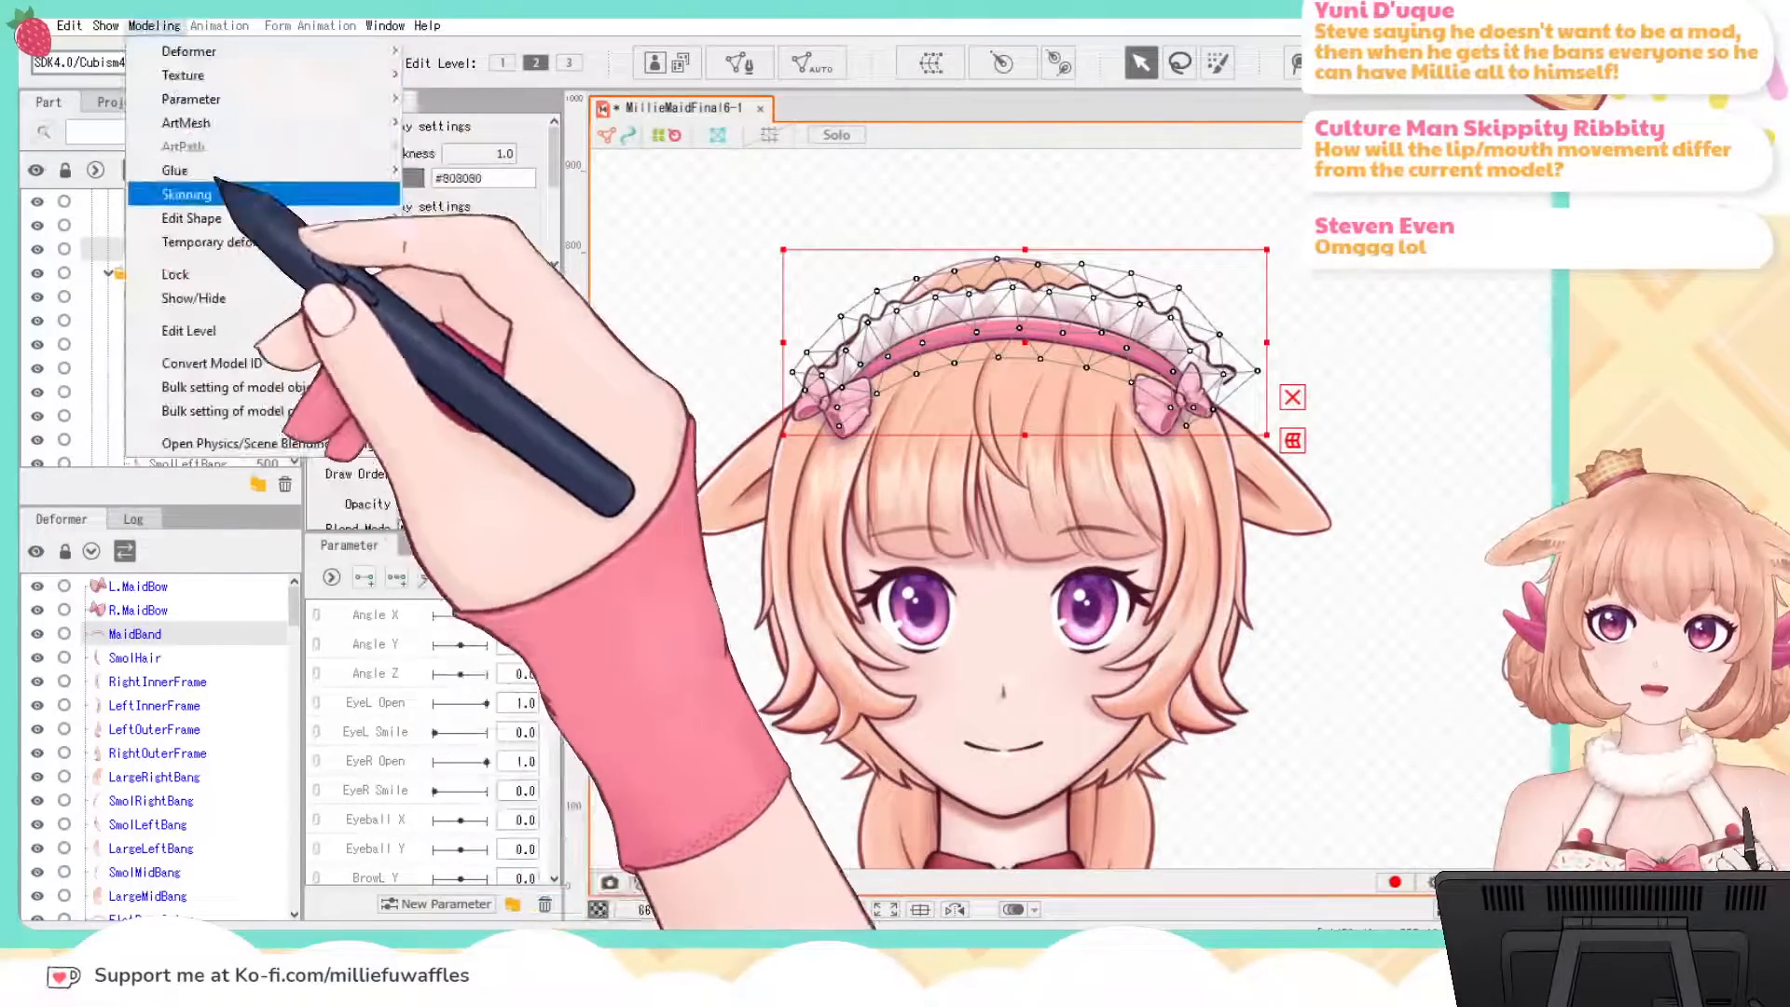
mouse_move(233, 218)
left_click(690, 275)
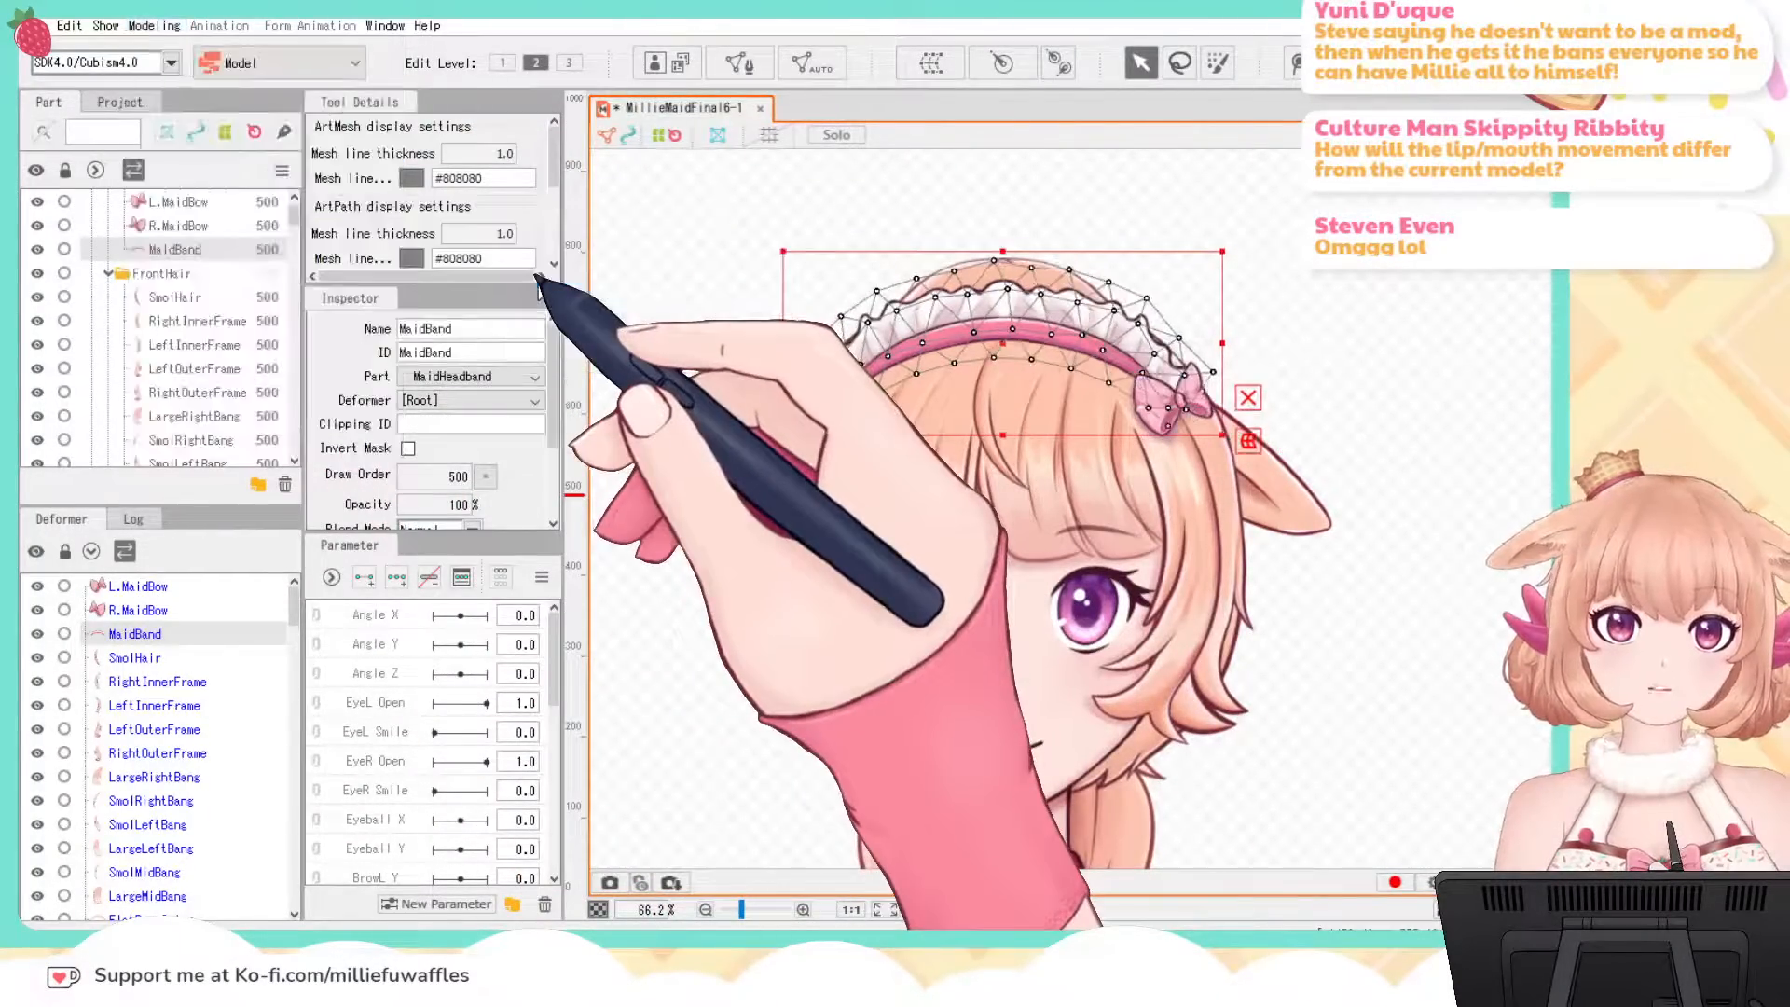
left_click(1391, 328)
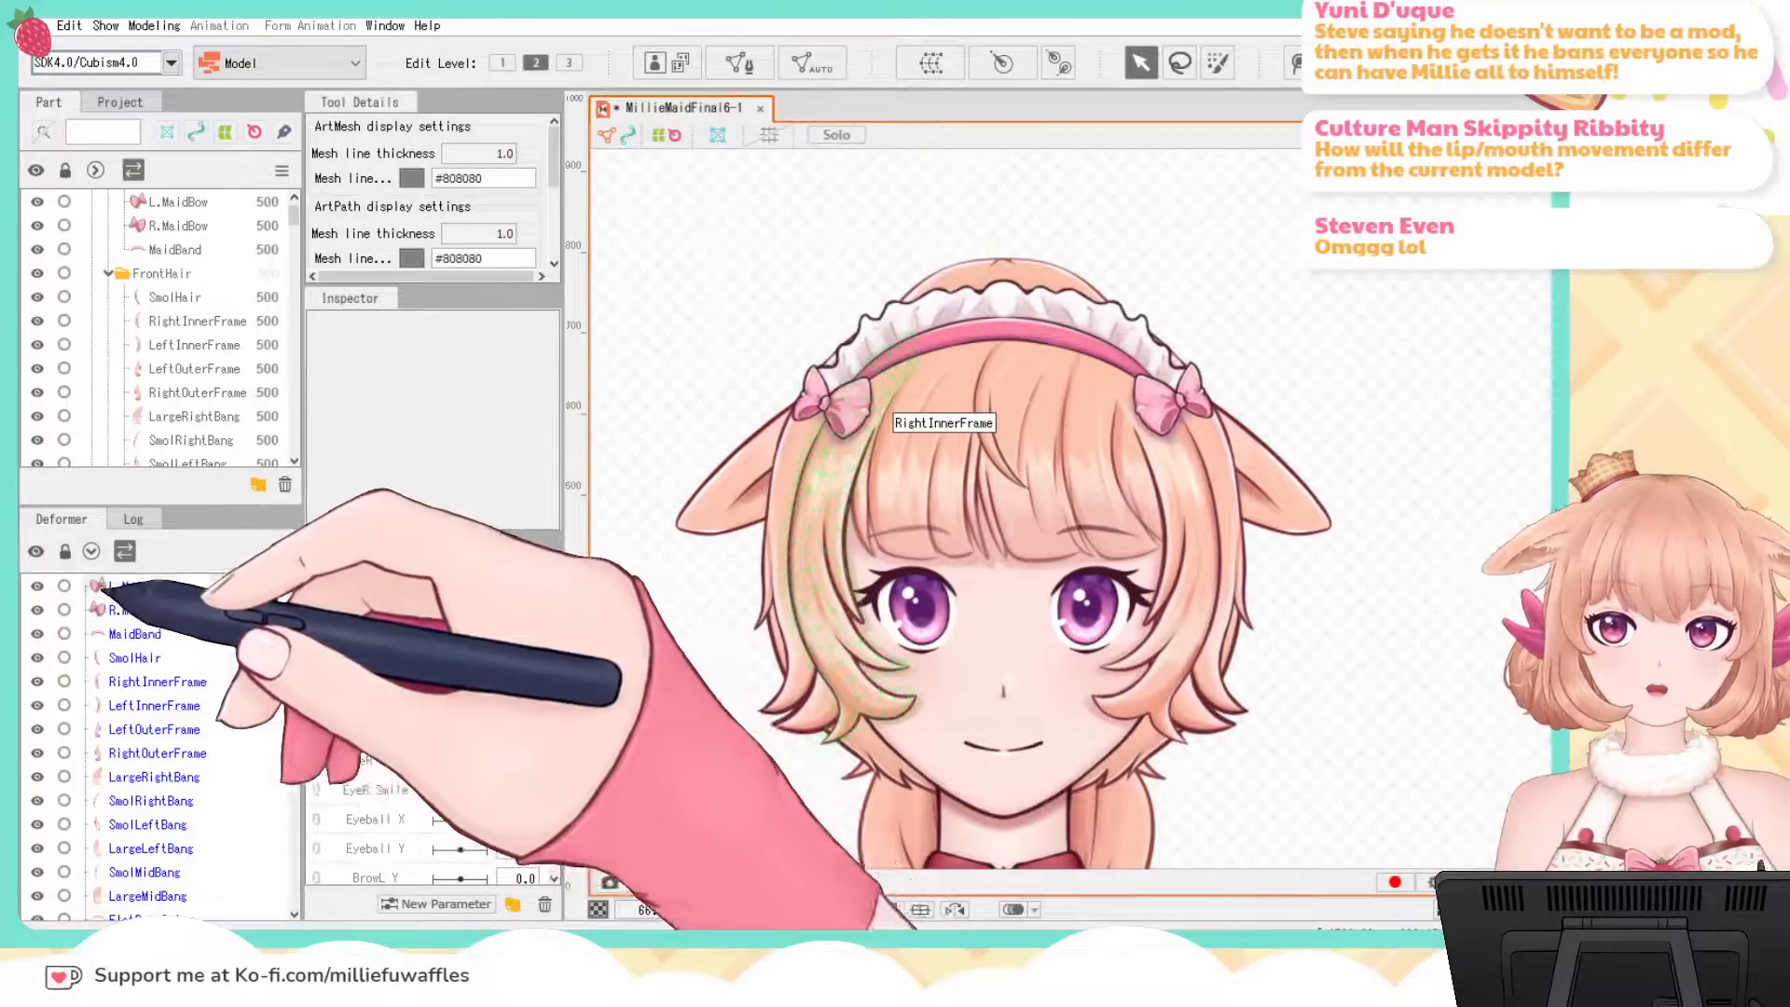
Step: Revert the R.MaidBow mesh to its original shape
left_click(101, 587)
left_click(101, 609)
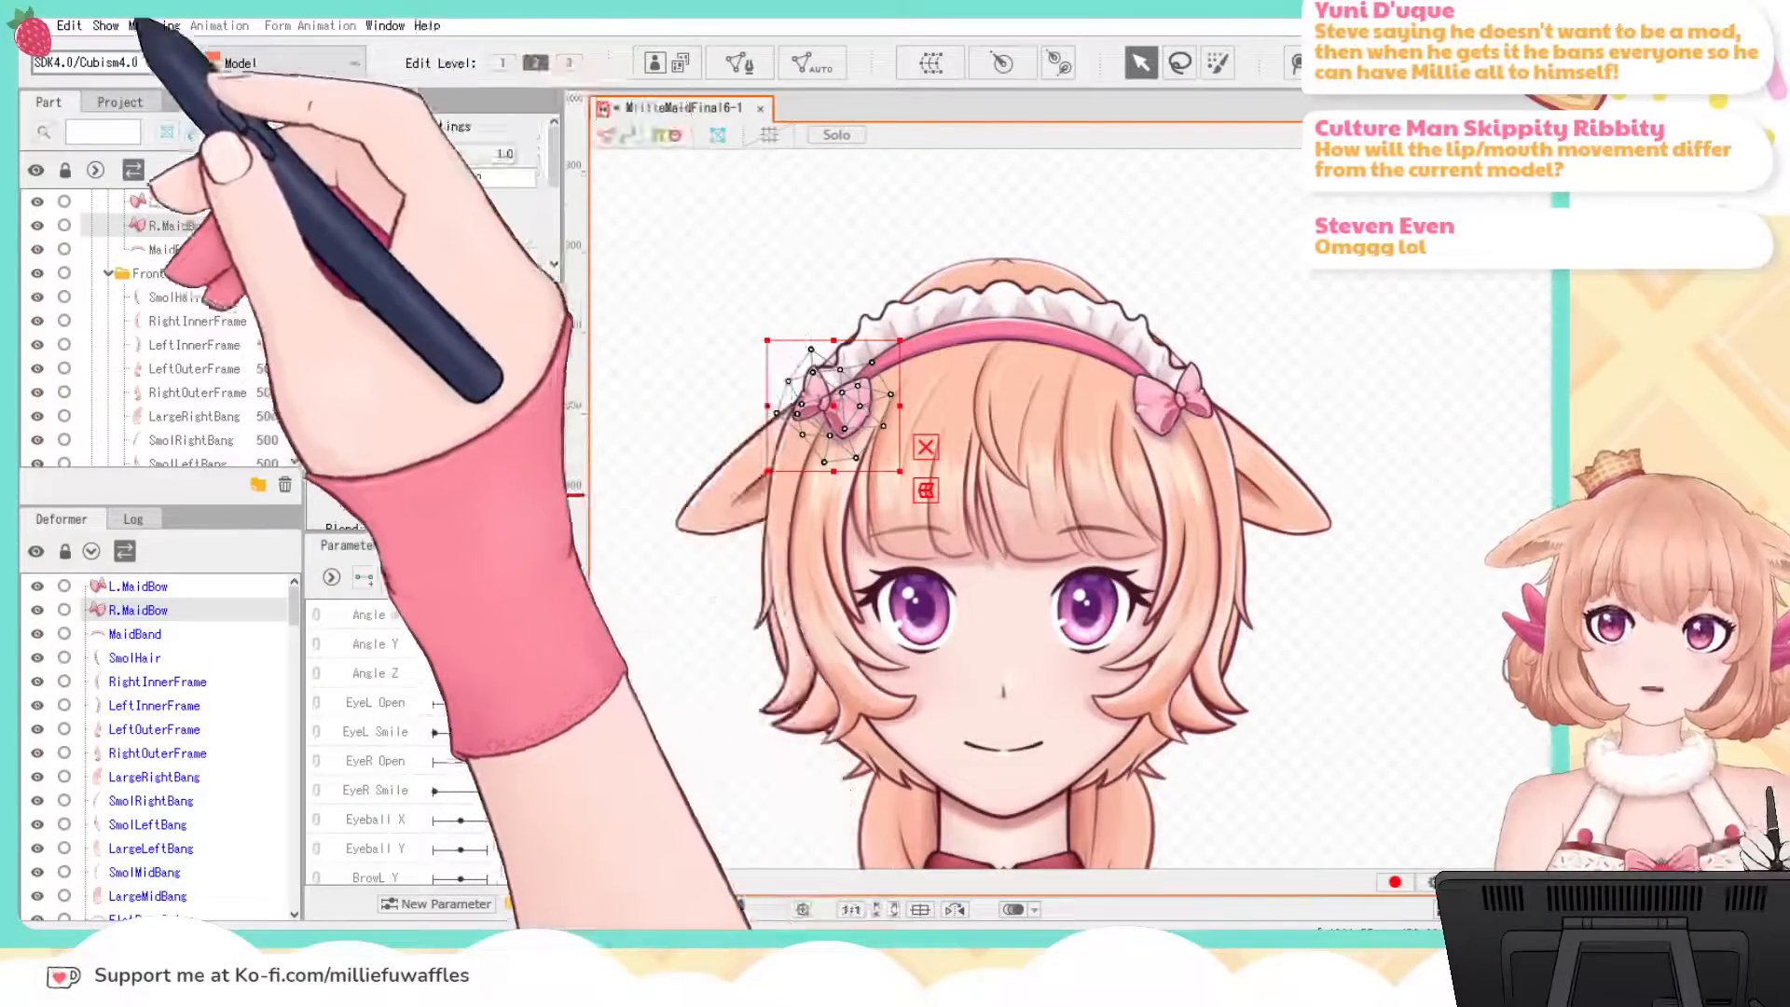
left_click(152, 25)
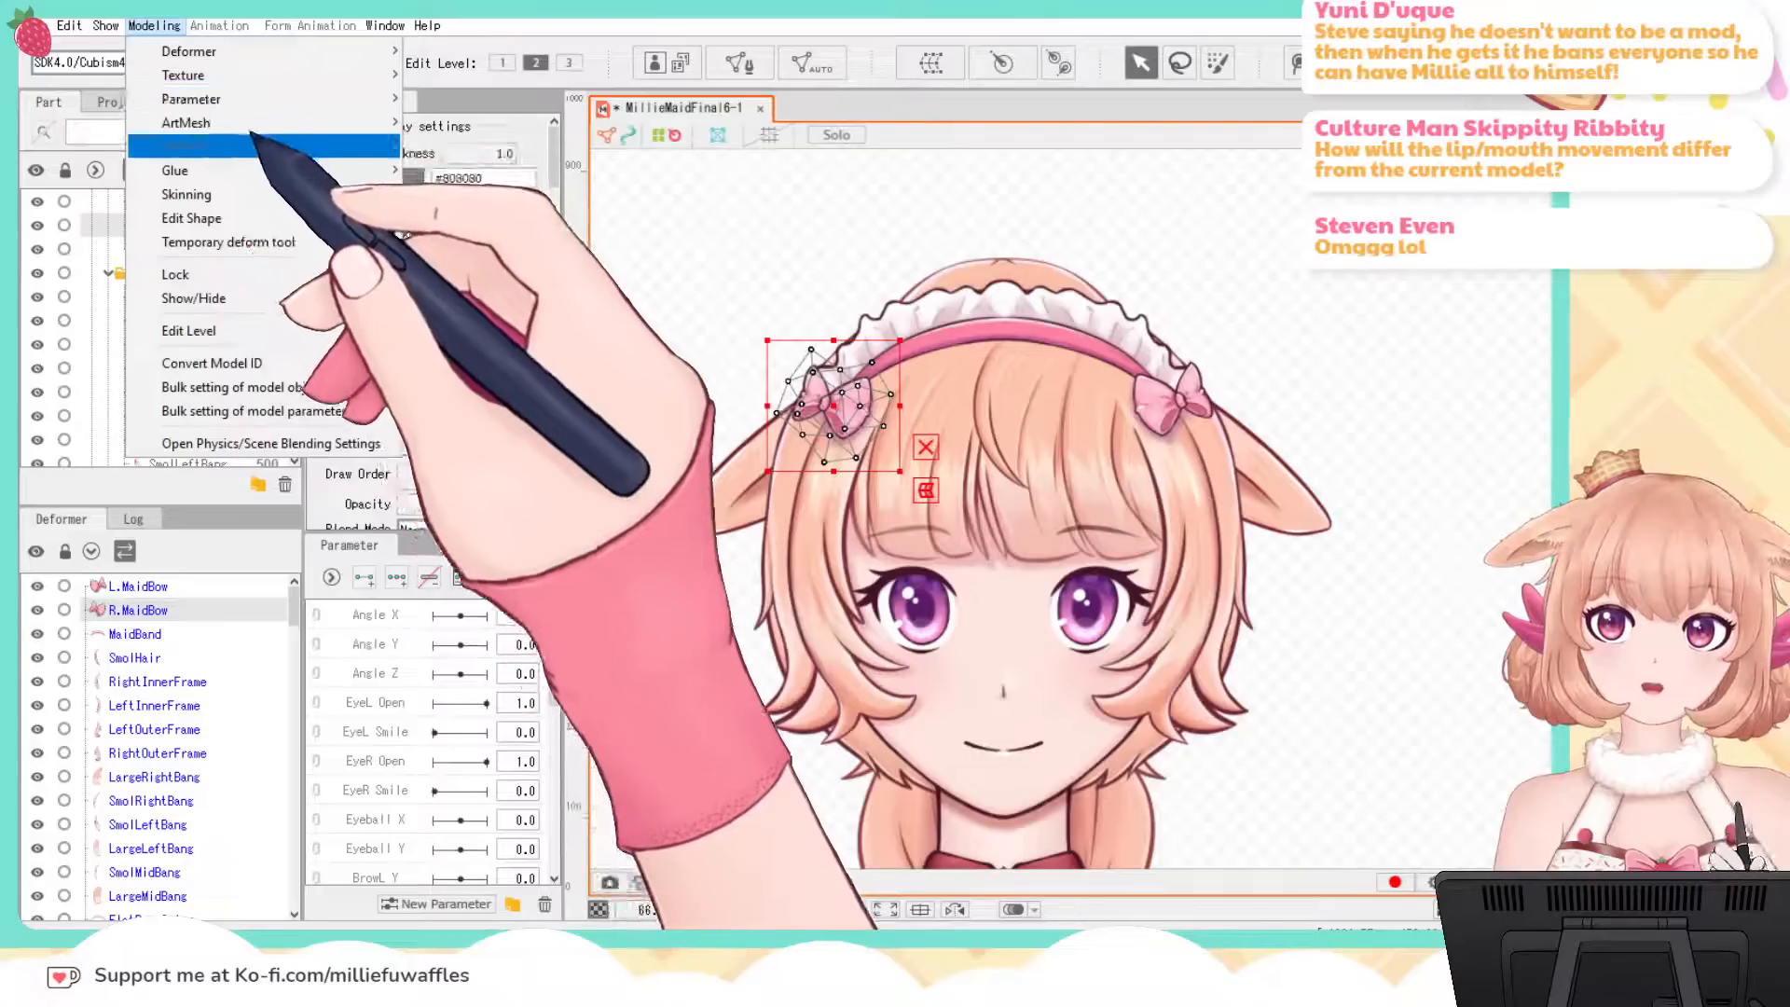
mouse_move(215, 217)
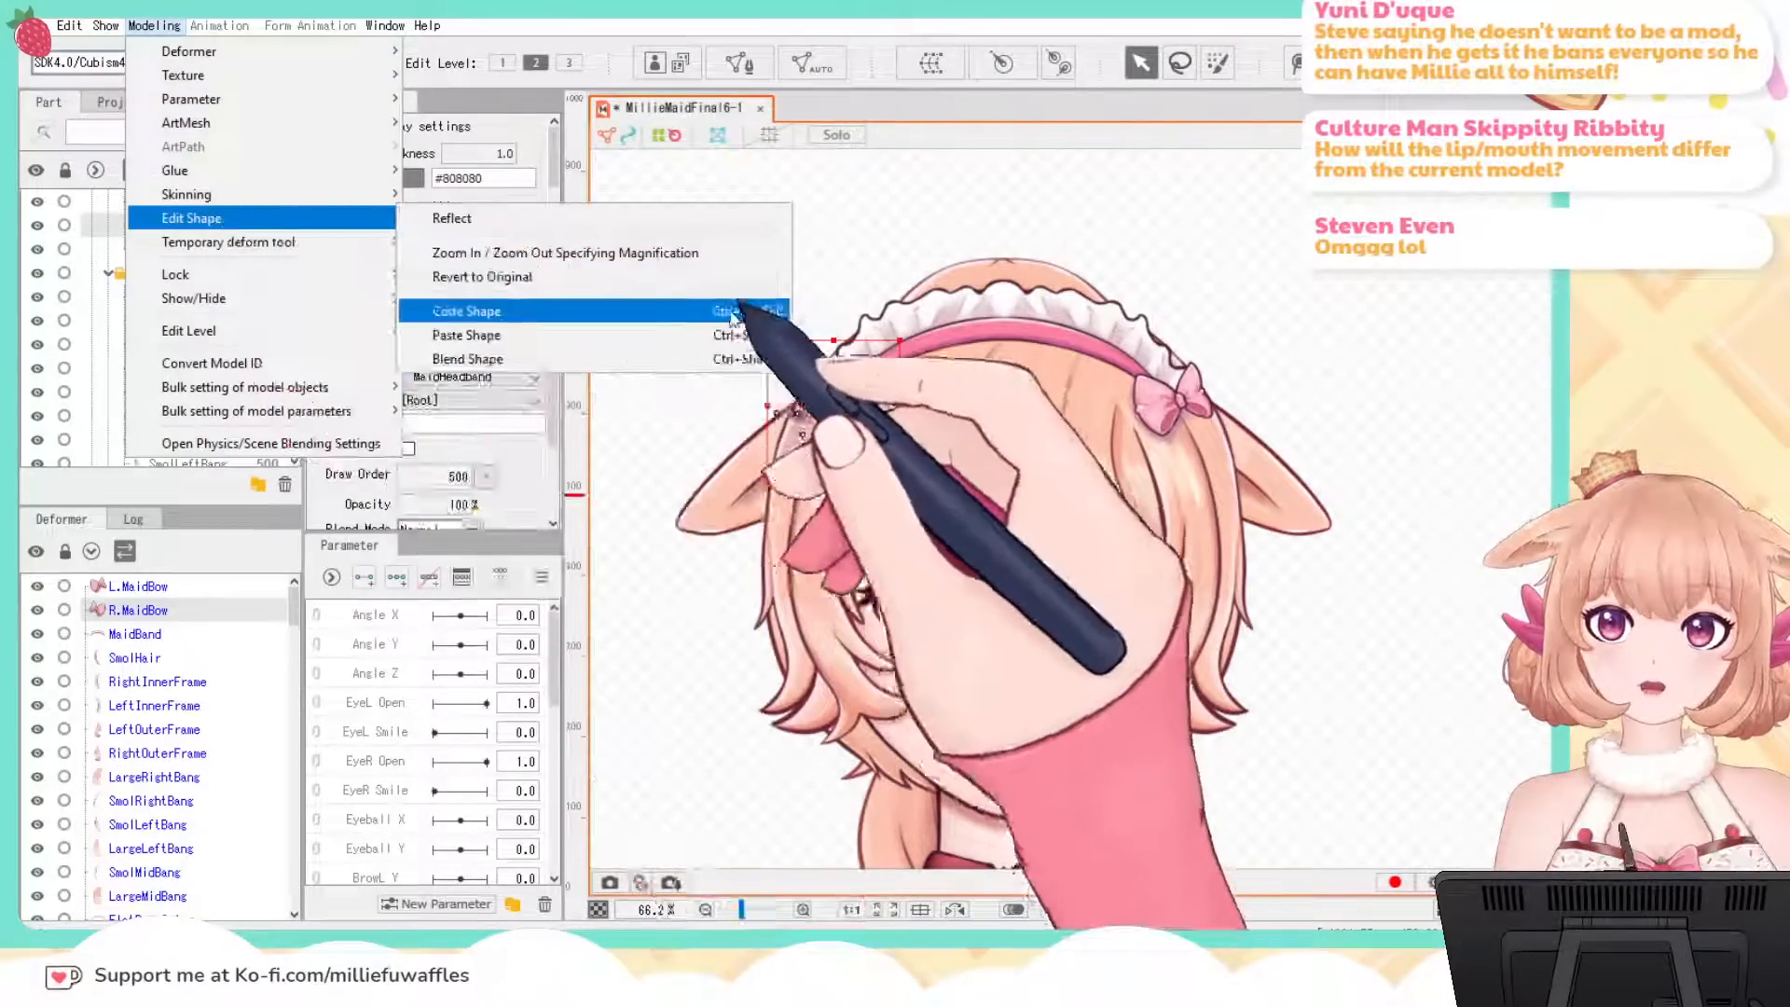
left_click(551, 276)
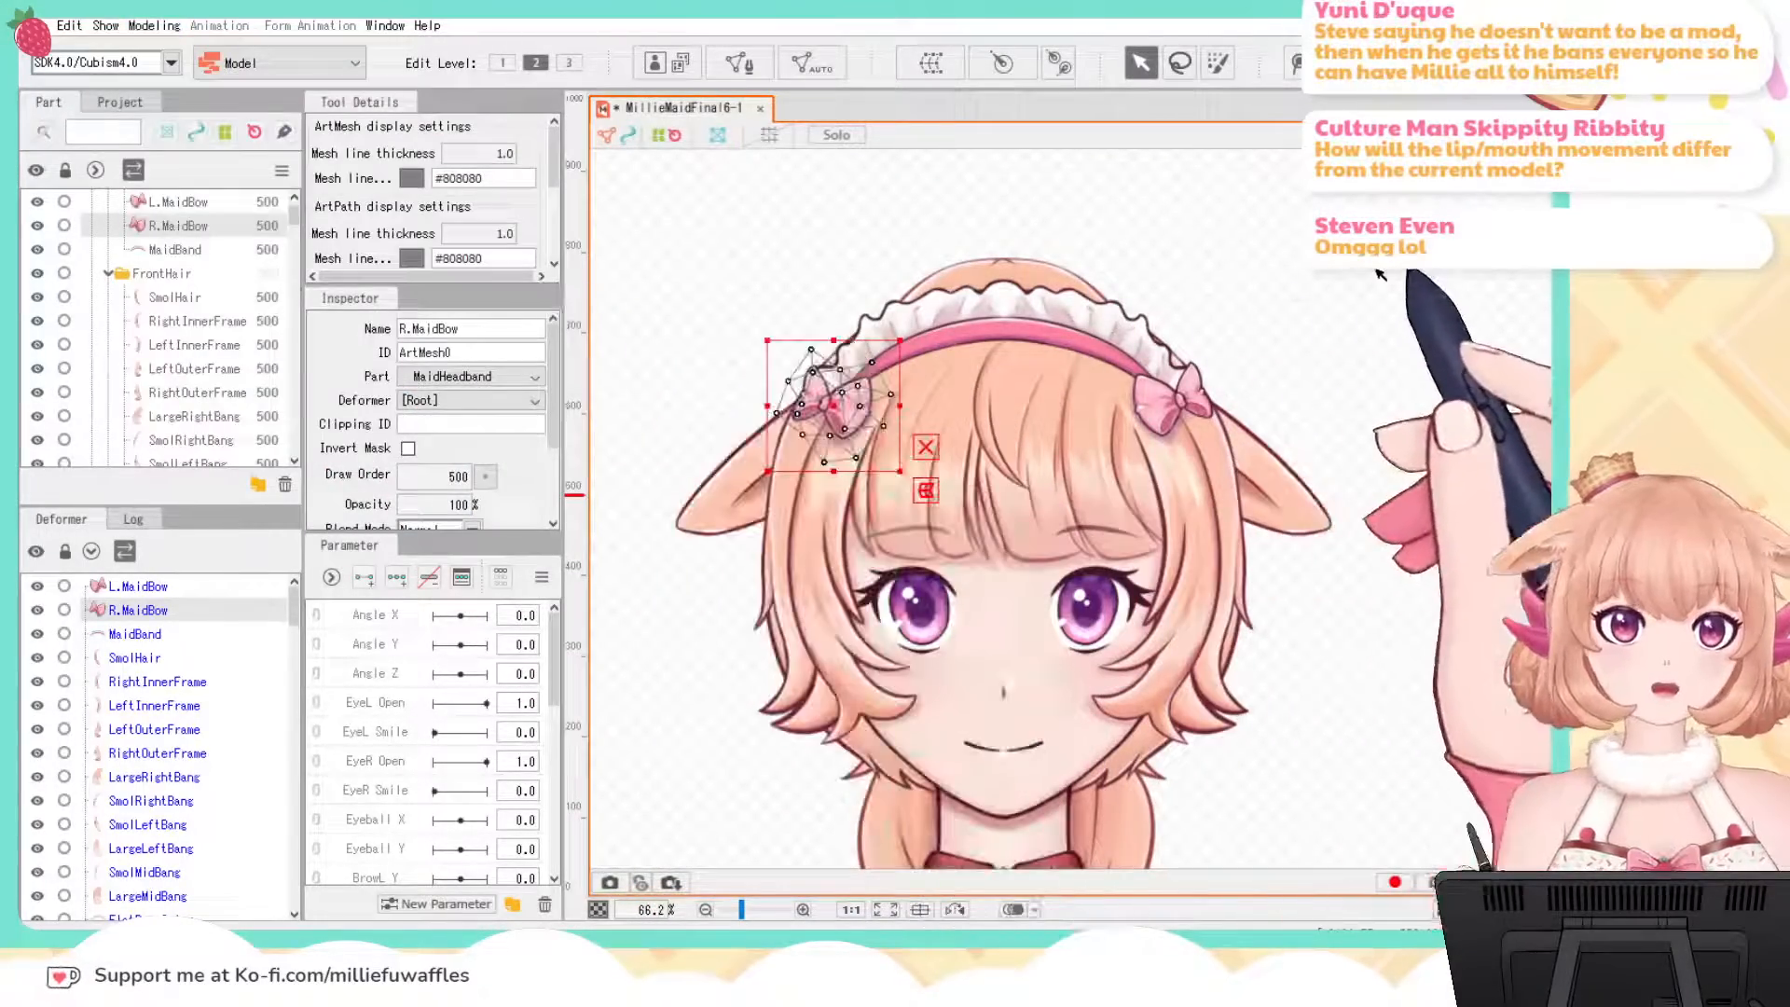
Step: Show the Revert to Original shape option with both bows and MaidBand selected together, without applying it
left_click(136, 587)
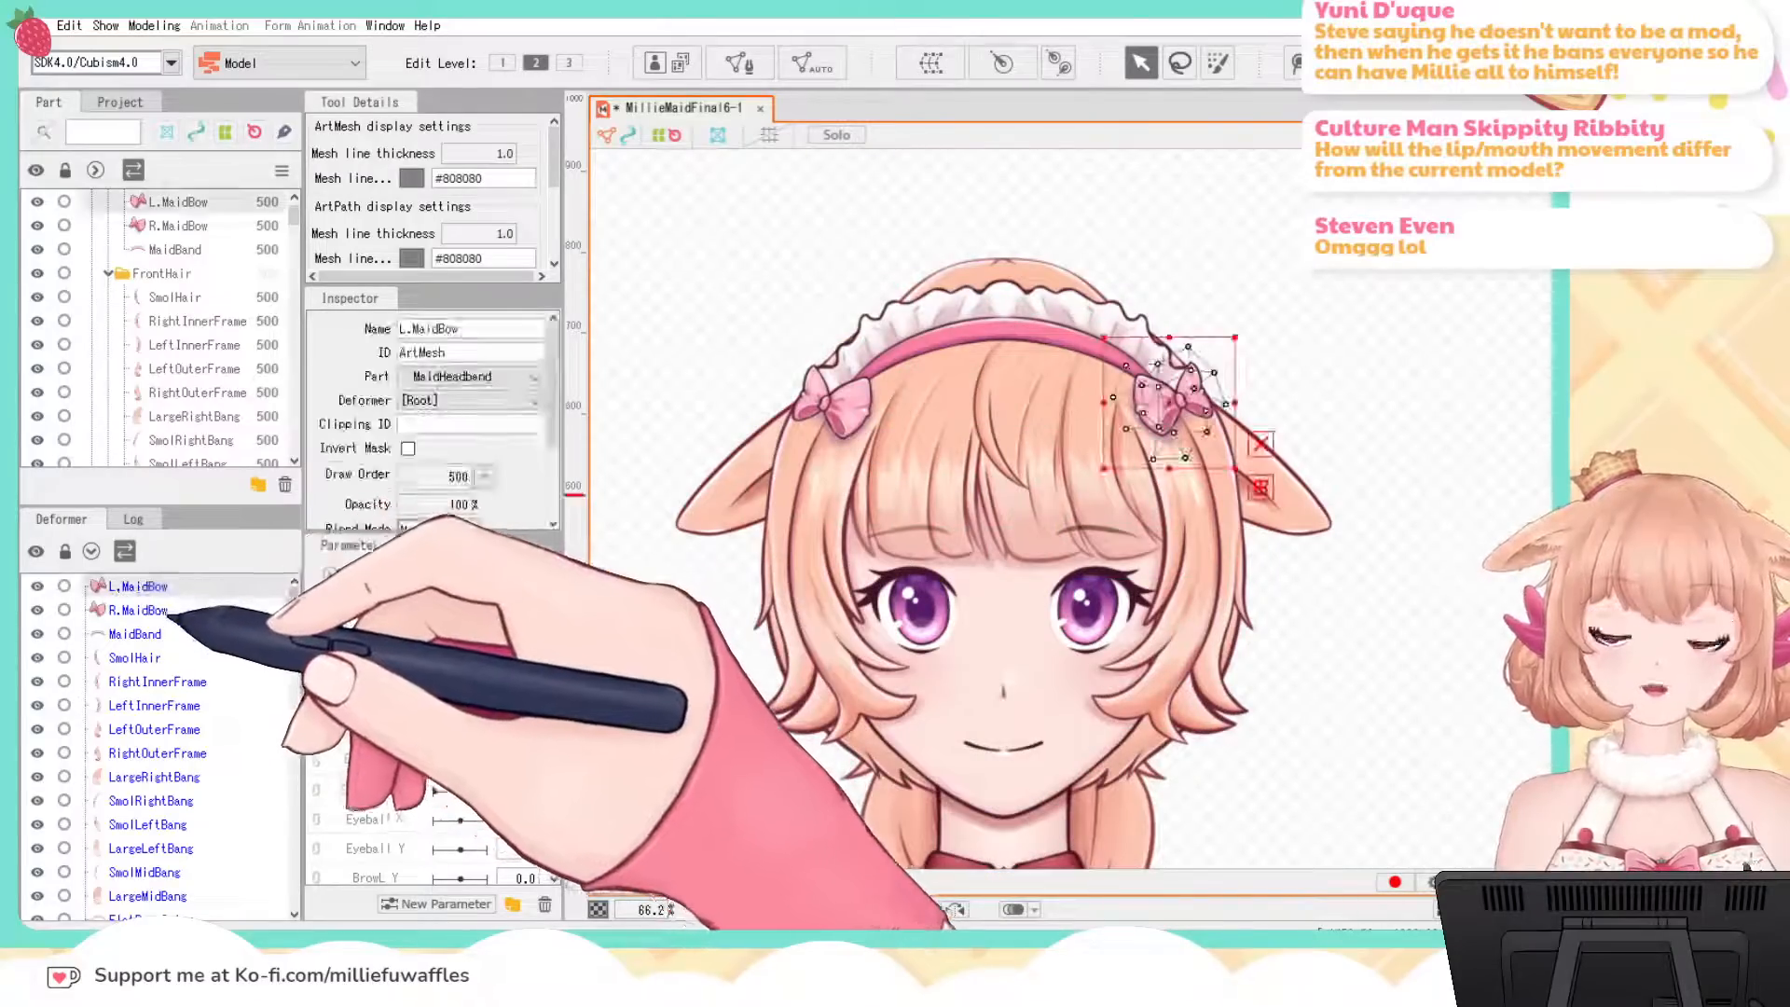
left_click(147, 634, "shift")
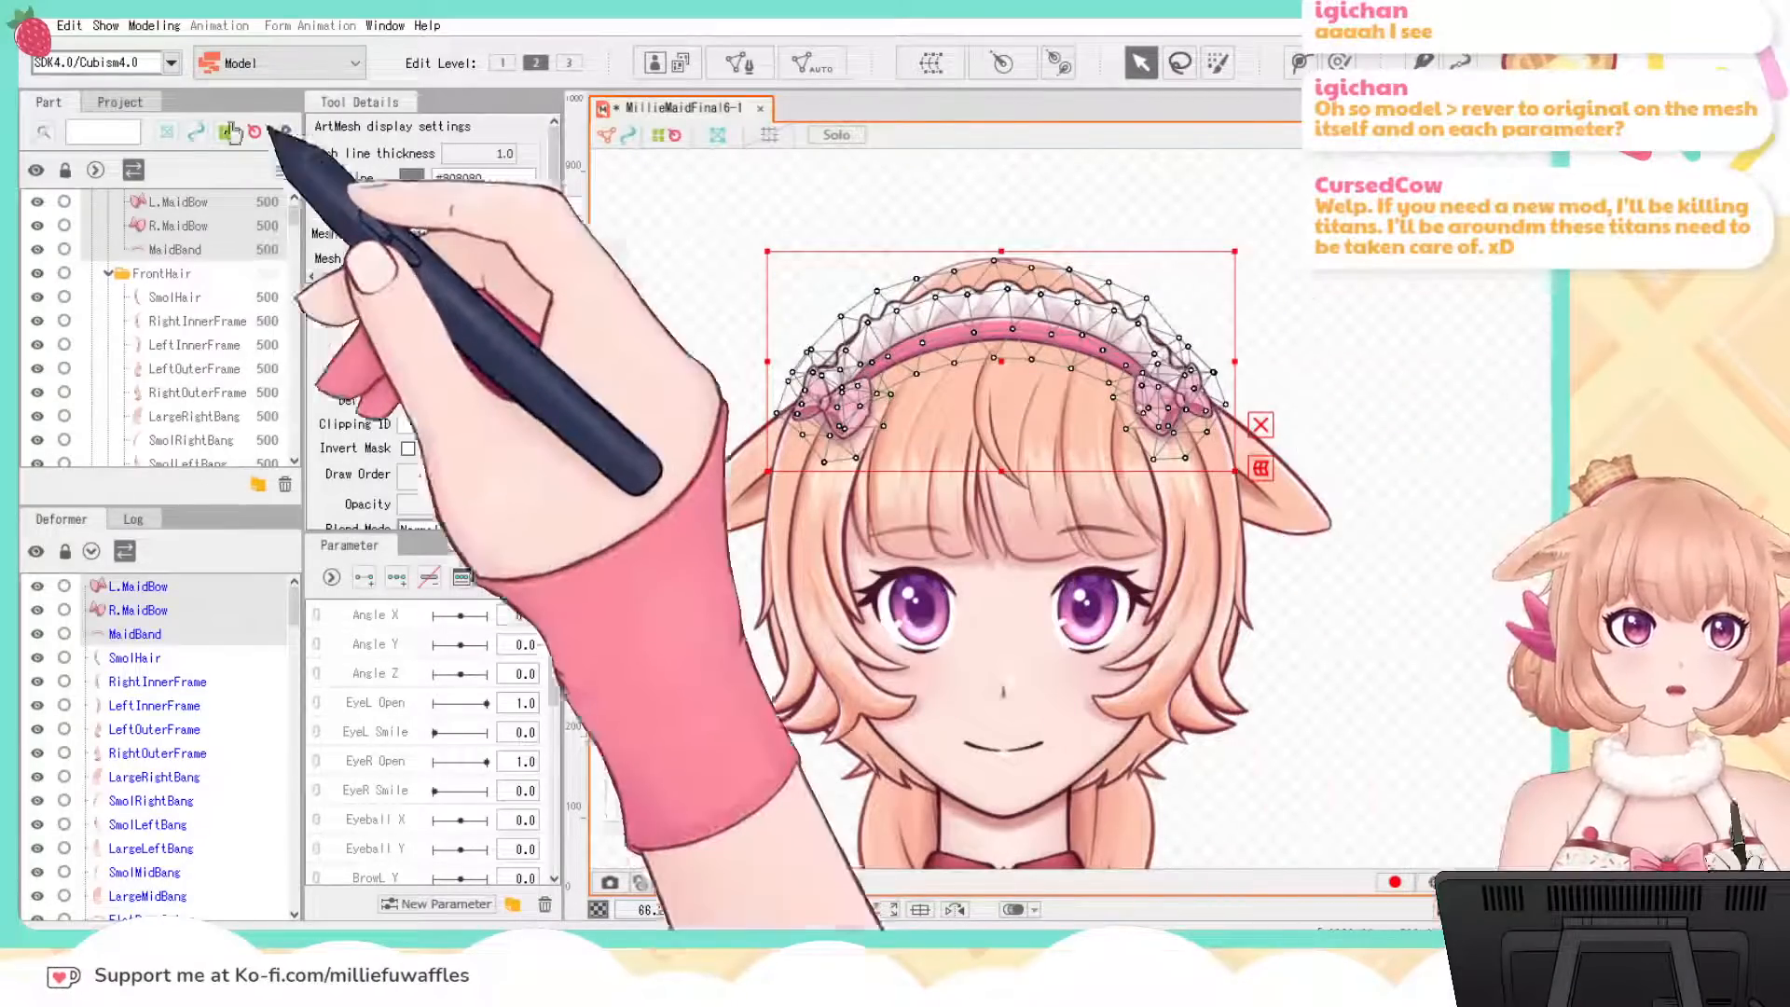
left_click(143, 25)
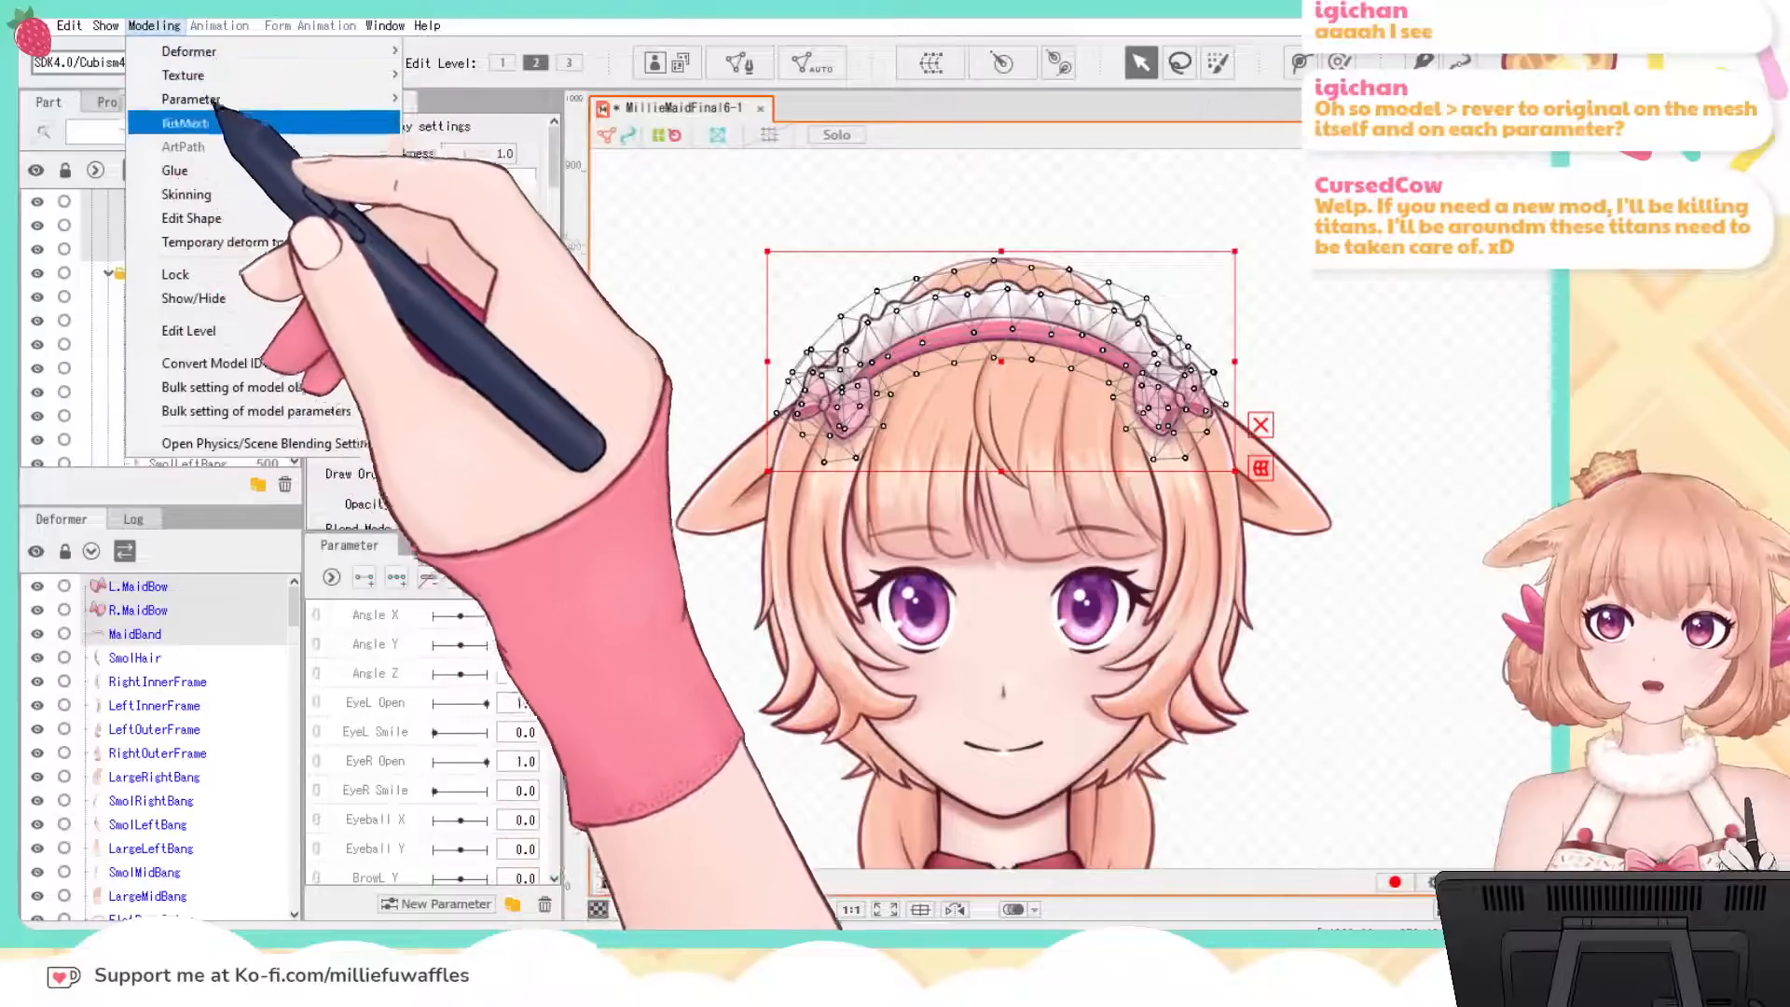
mouse_move(235, 213)
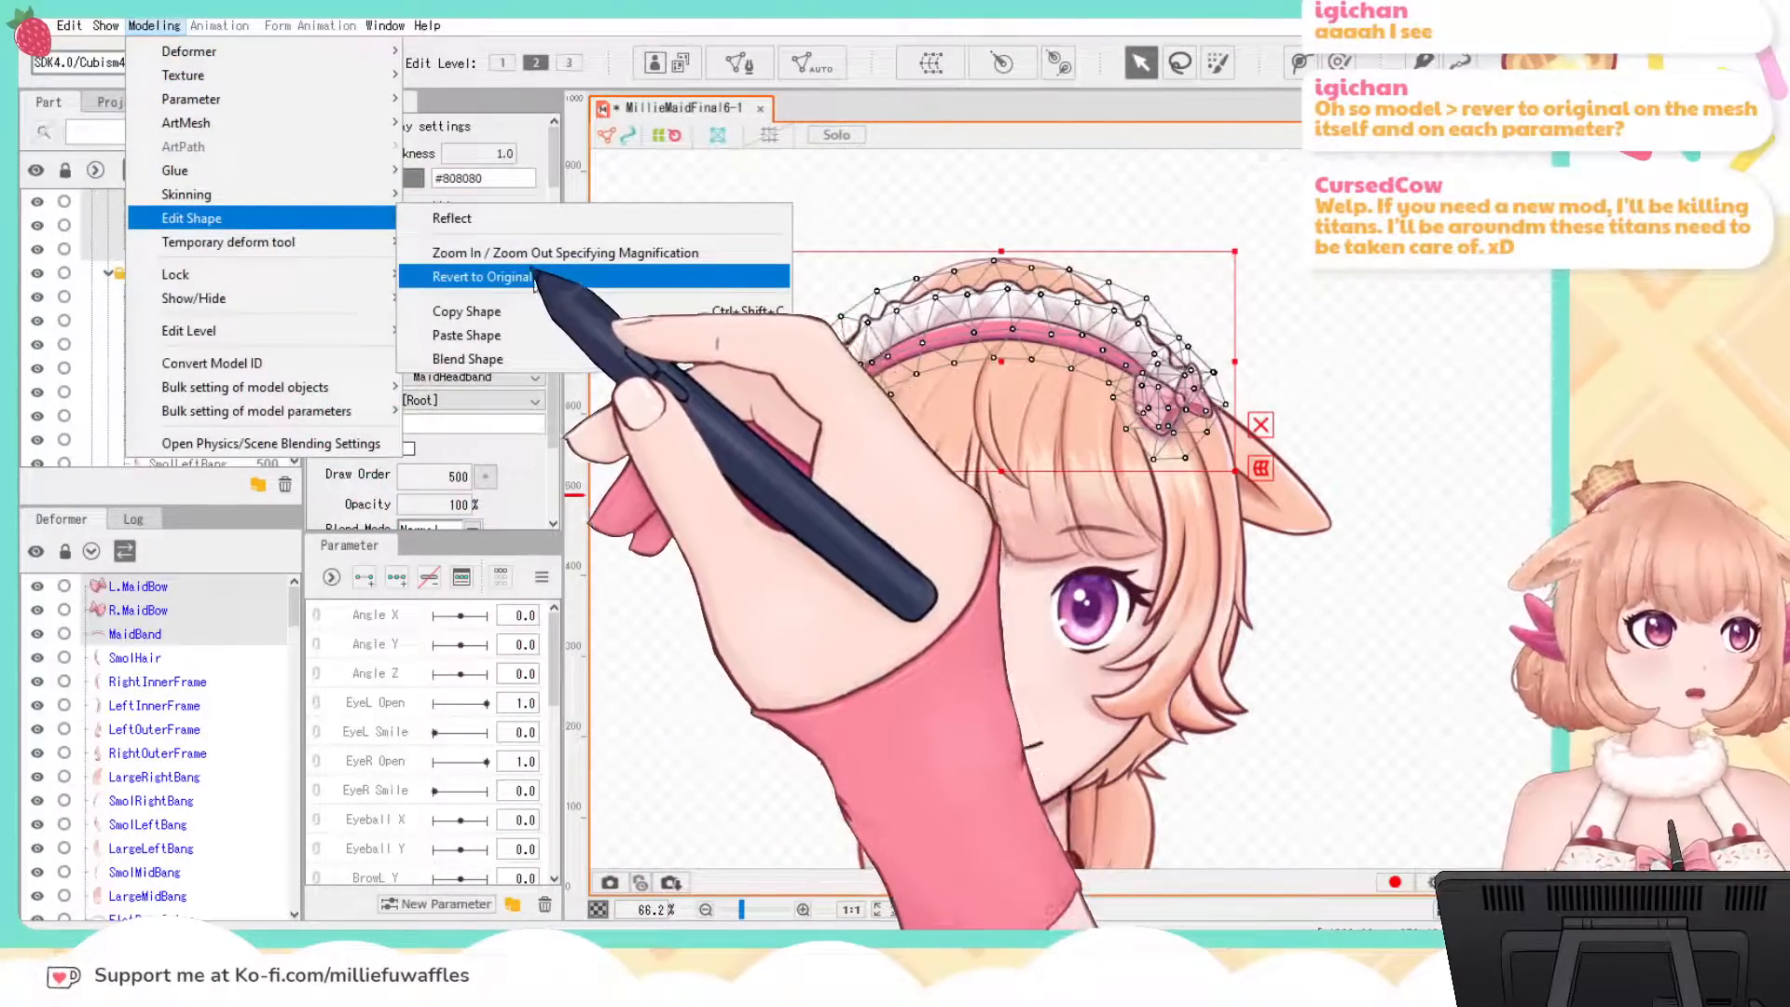
left_click(1339, 305)
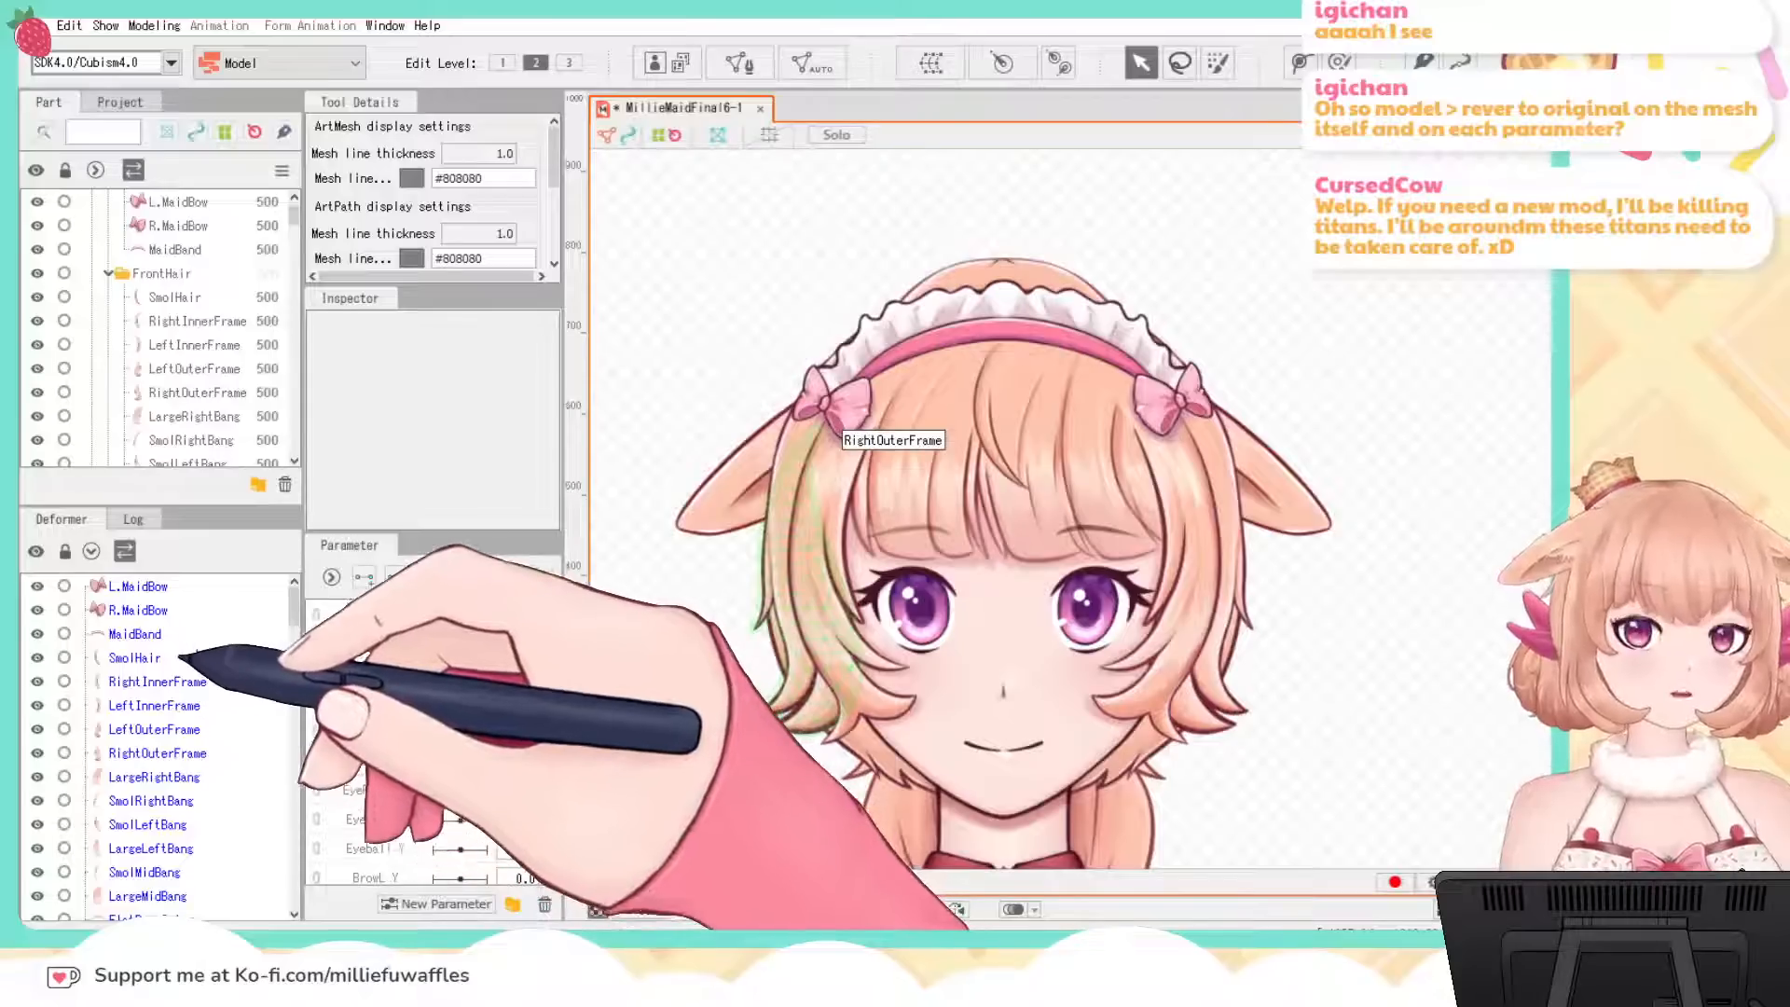
Step: Create a warp deformer named HeadbandWarp around L.MaidBow, R.MaidBow and MaidBand, and collapse it in the deformer hierarchy
left_click(138, 633)
left_click(138, 585, "shift")
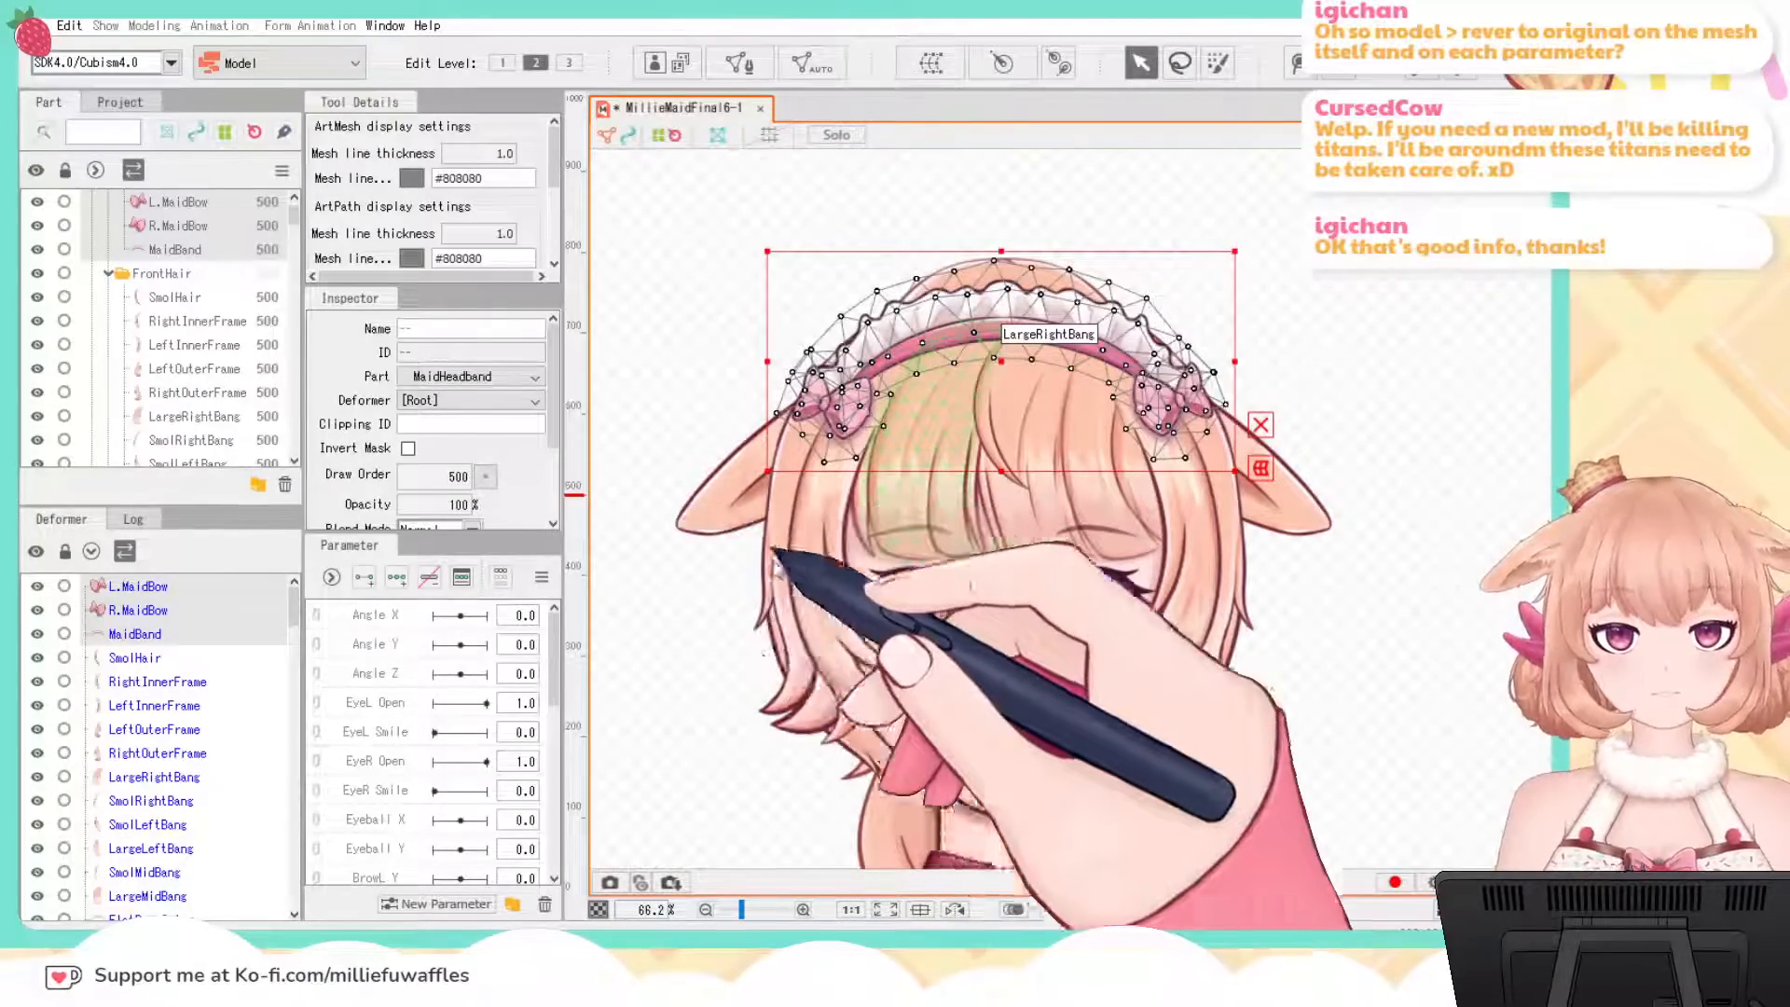
left_click(771, 768)
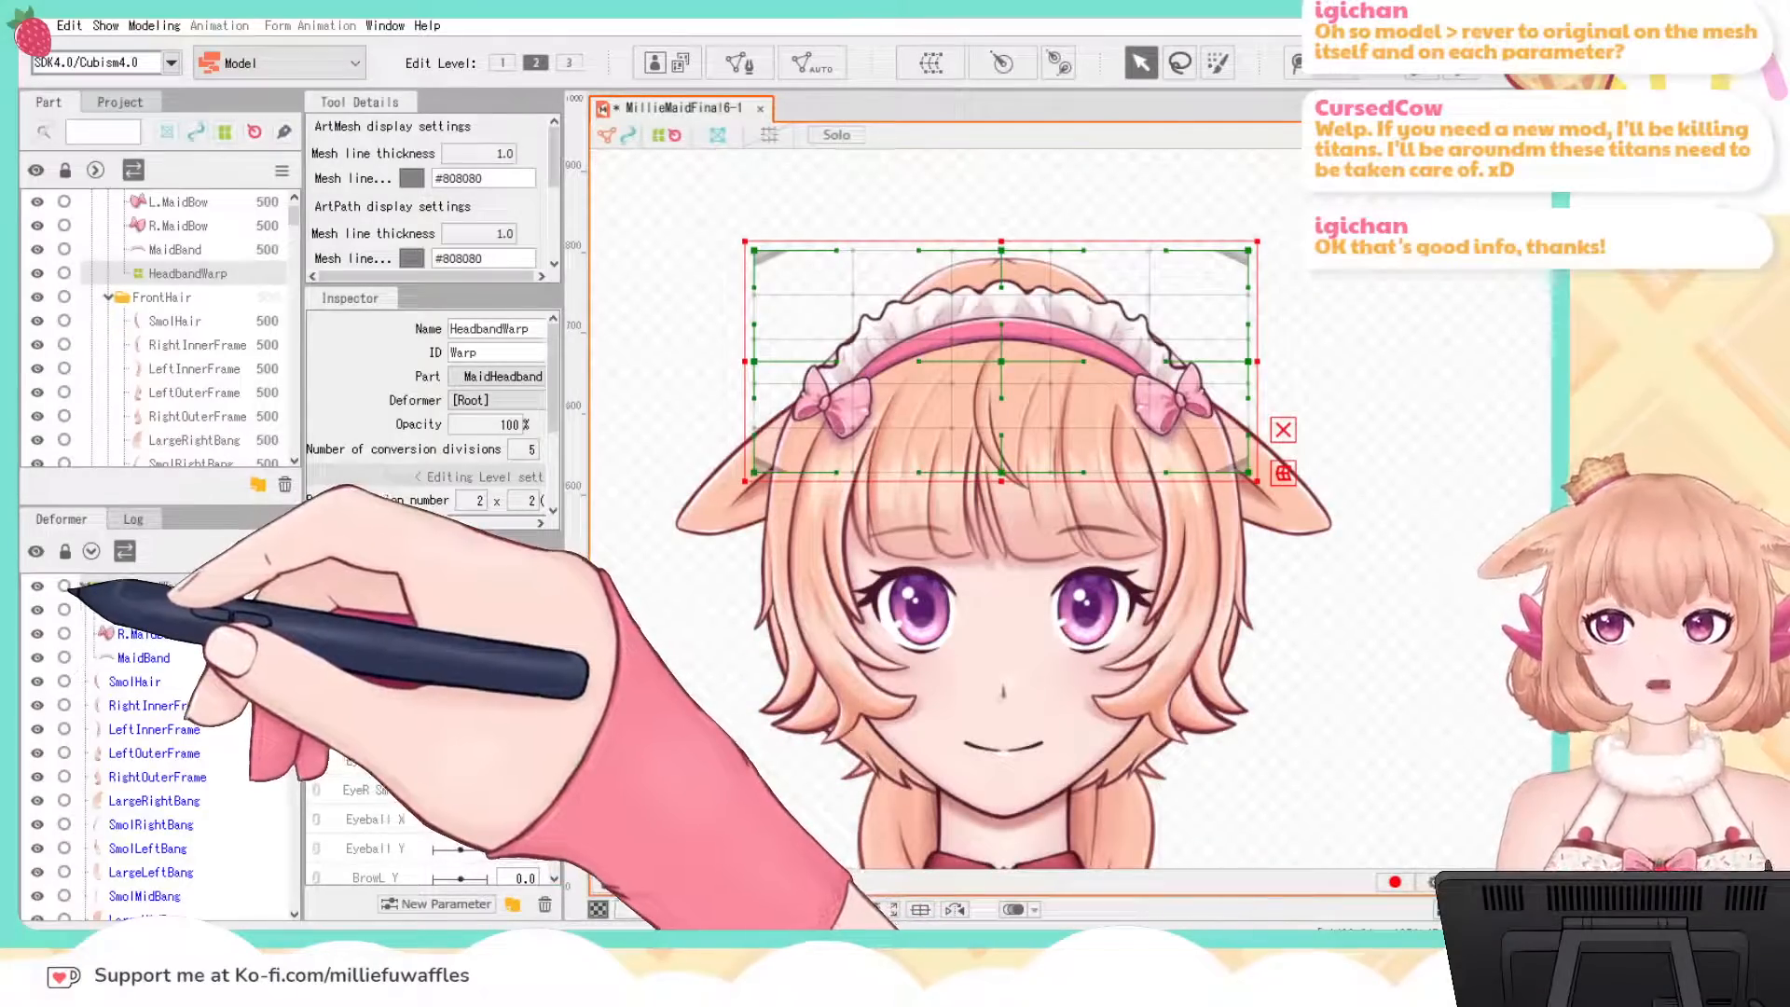
scroll(76, 593, "down", 1)
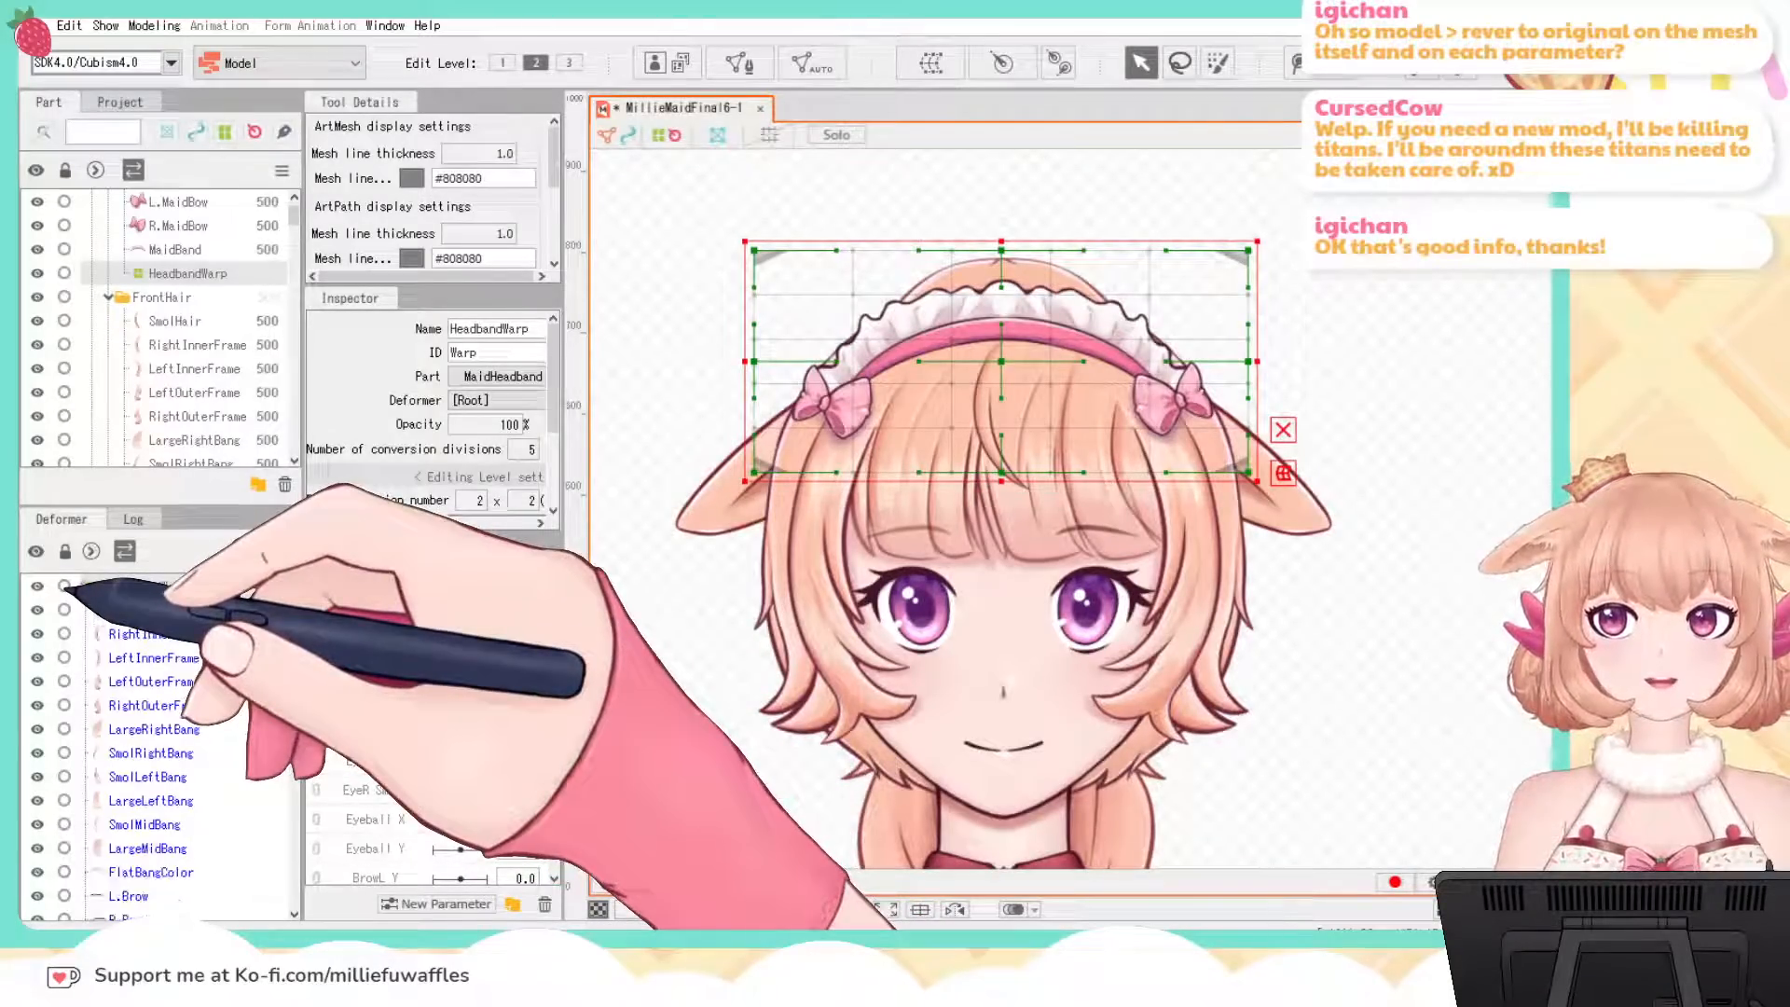
Step: Examine the front bangs by selecting SmolHair, all the large and small bang meshes and FlatBangColor together, and deselect them
left_click(130, 610)
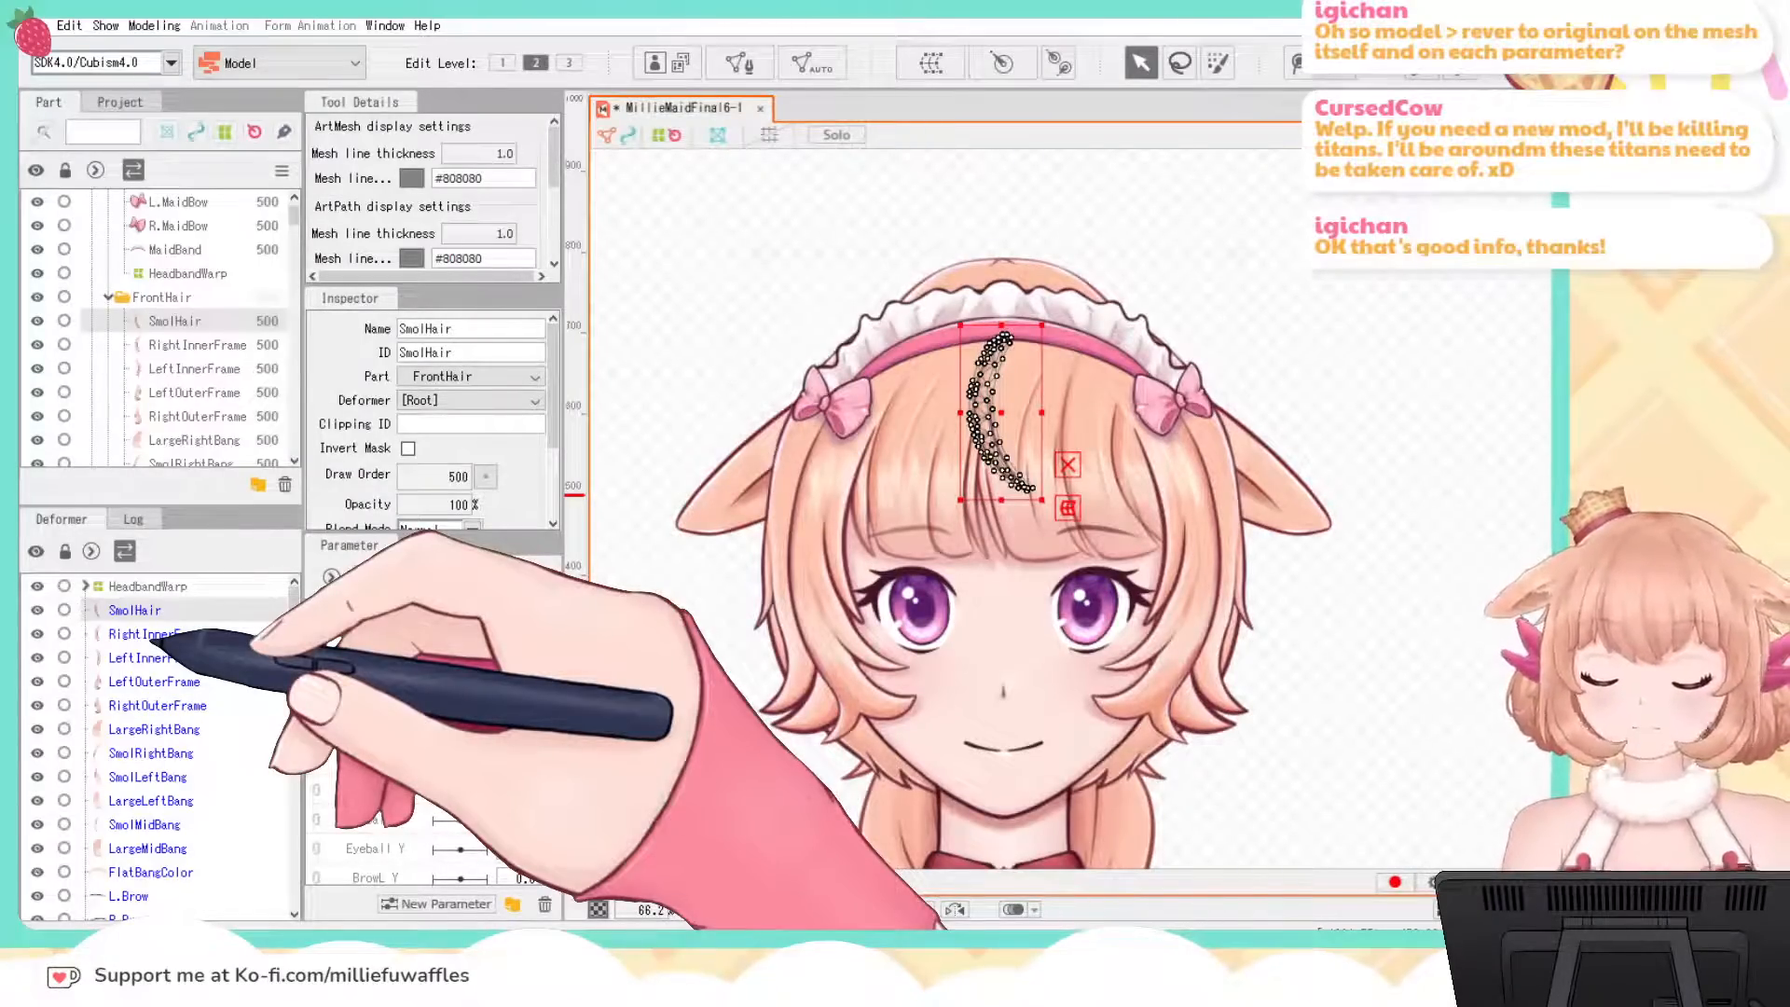
left_click(110, 730, "ctrl")
left_click(112, 753, "ctrl")
left_click(114, 777, "ctrl")
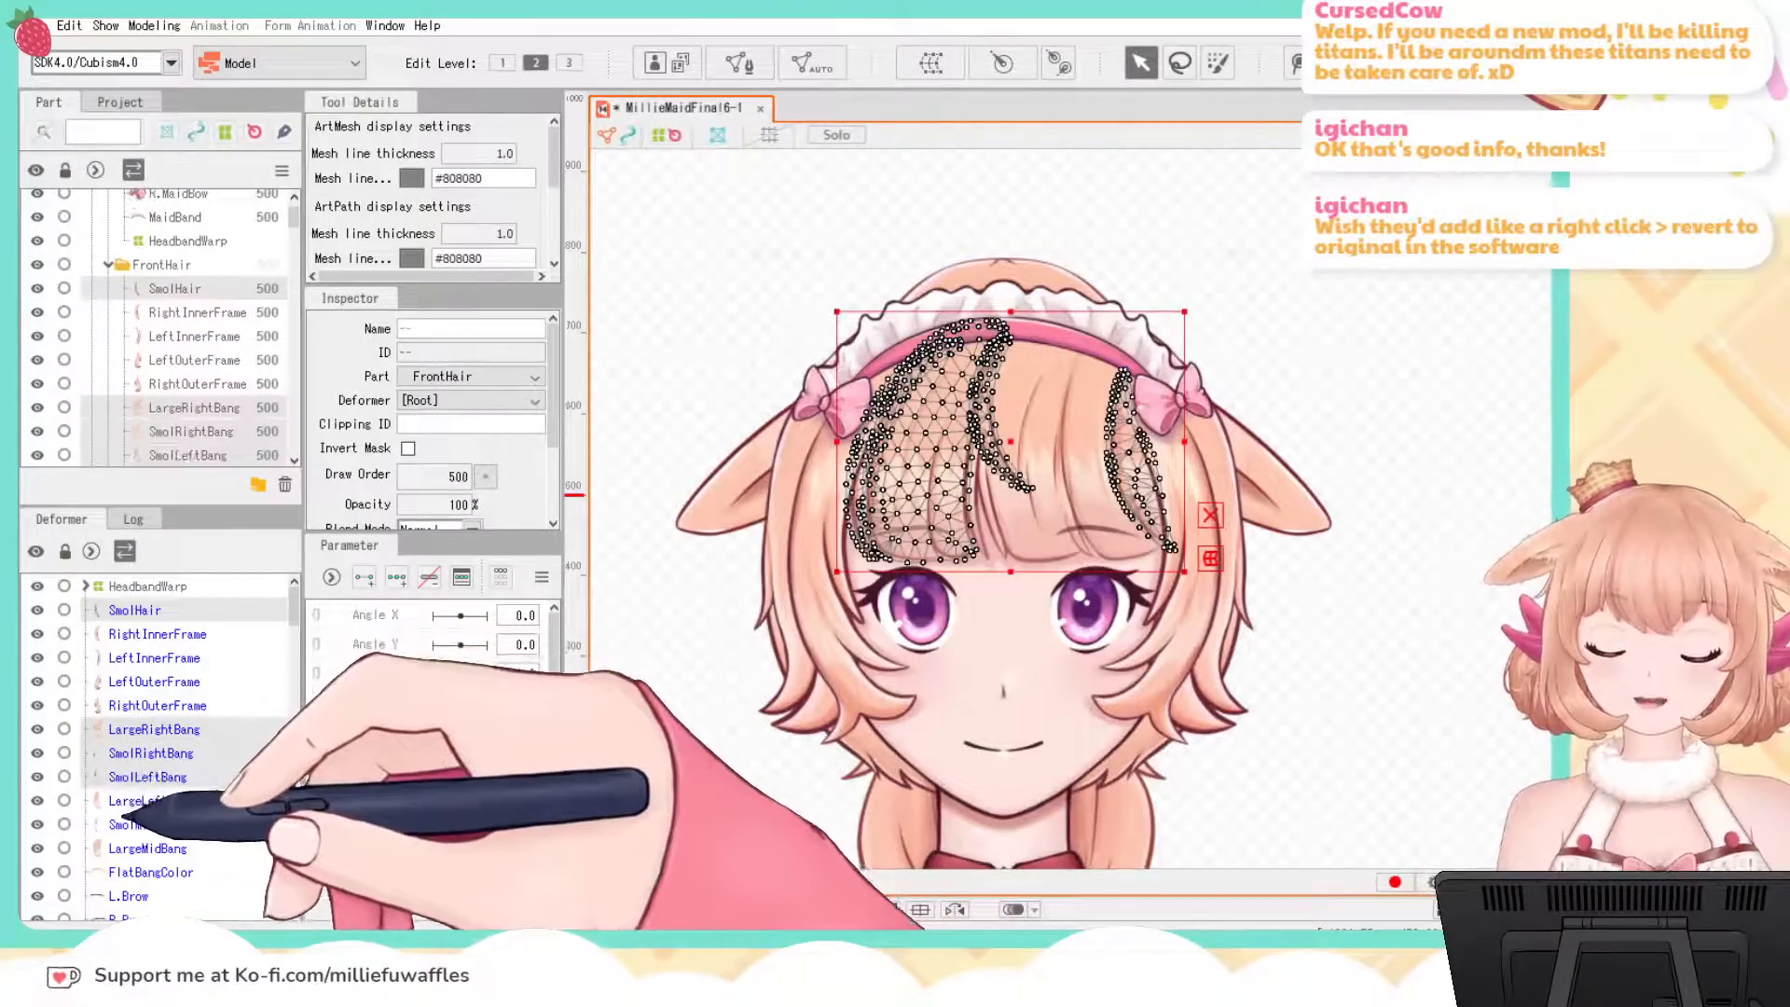
left_click(111, 801, "ctrl")
left_click(112, 824, "ctrl")
left_click(115, 848, "ctrl")
left_click(115, 872, "ctrl")
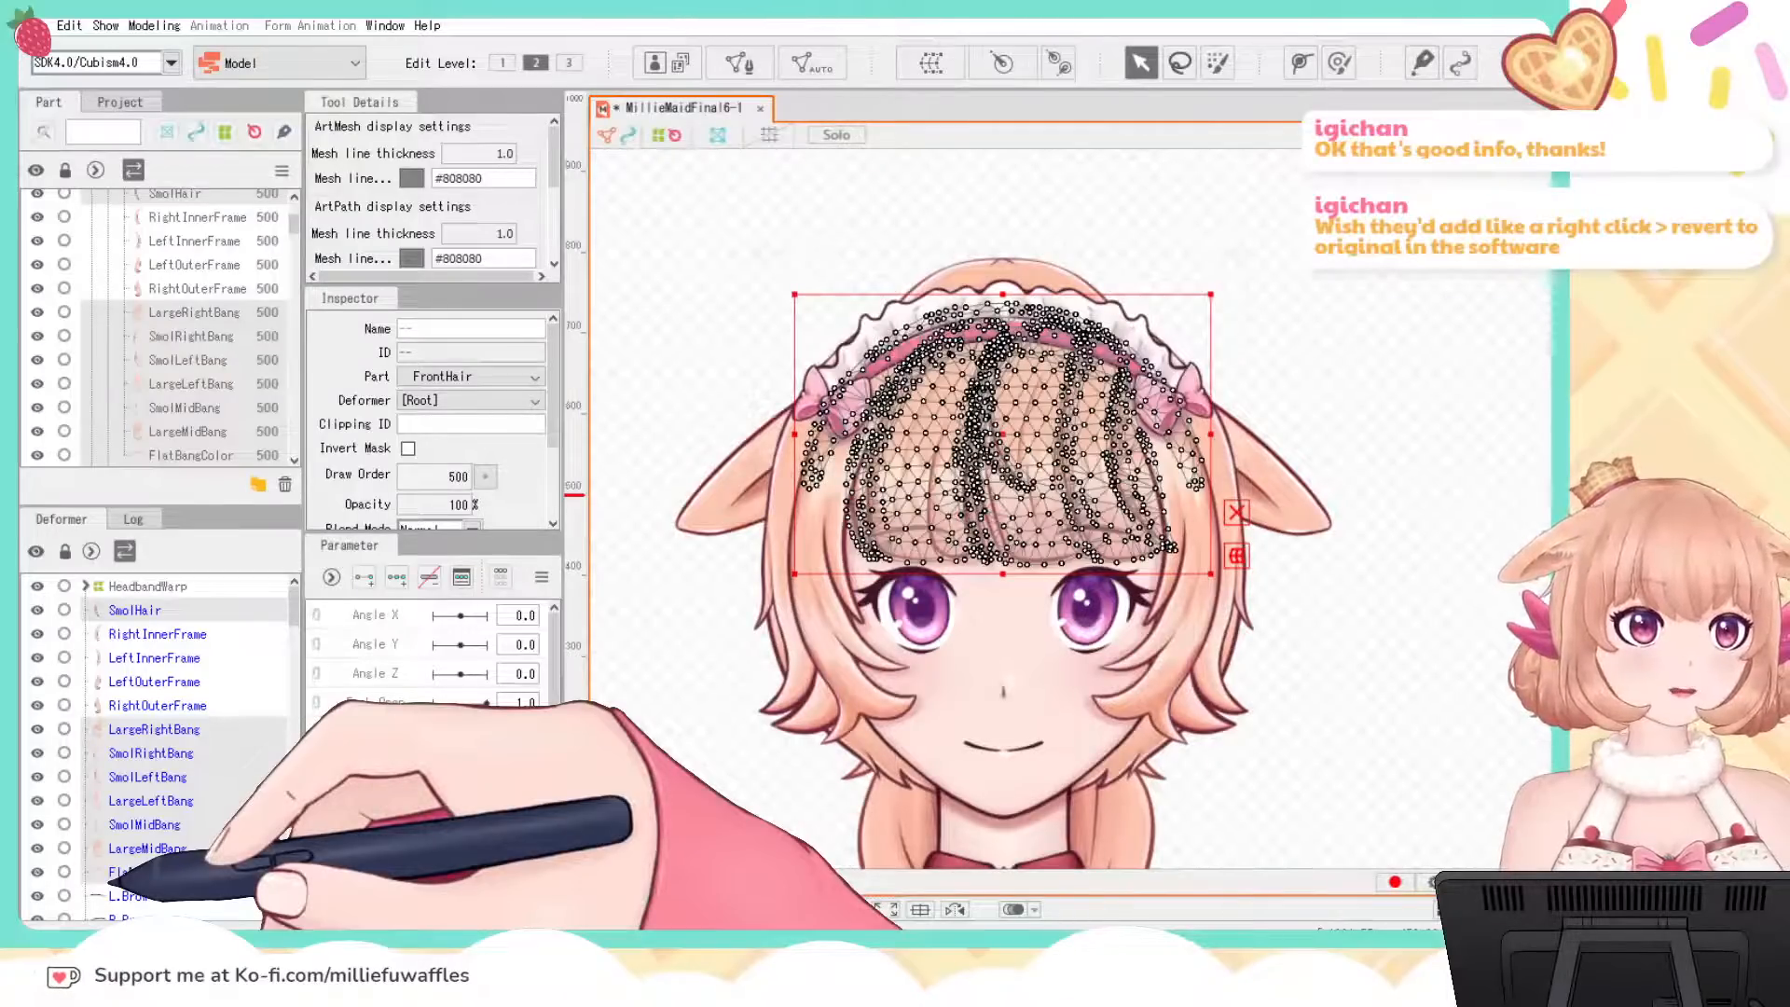
left_click(1415, 378)
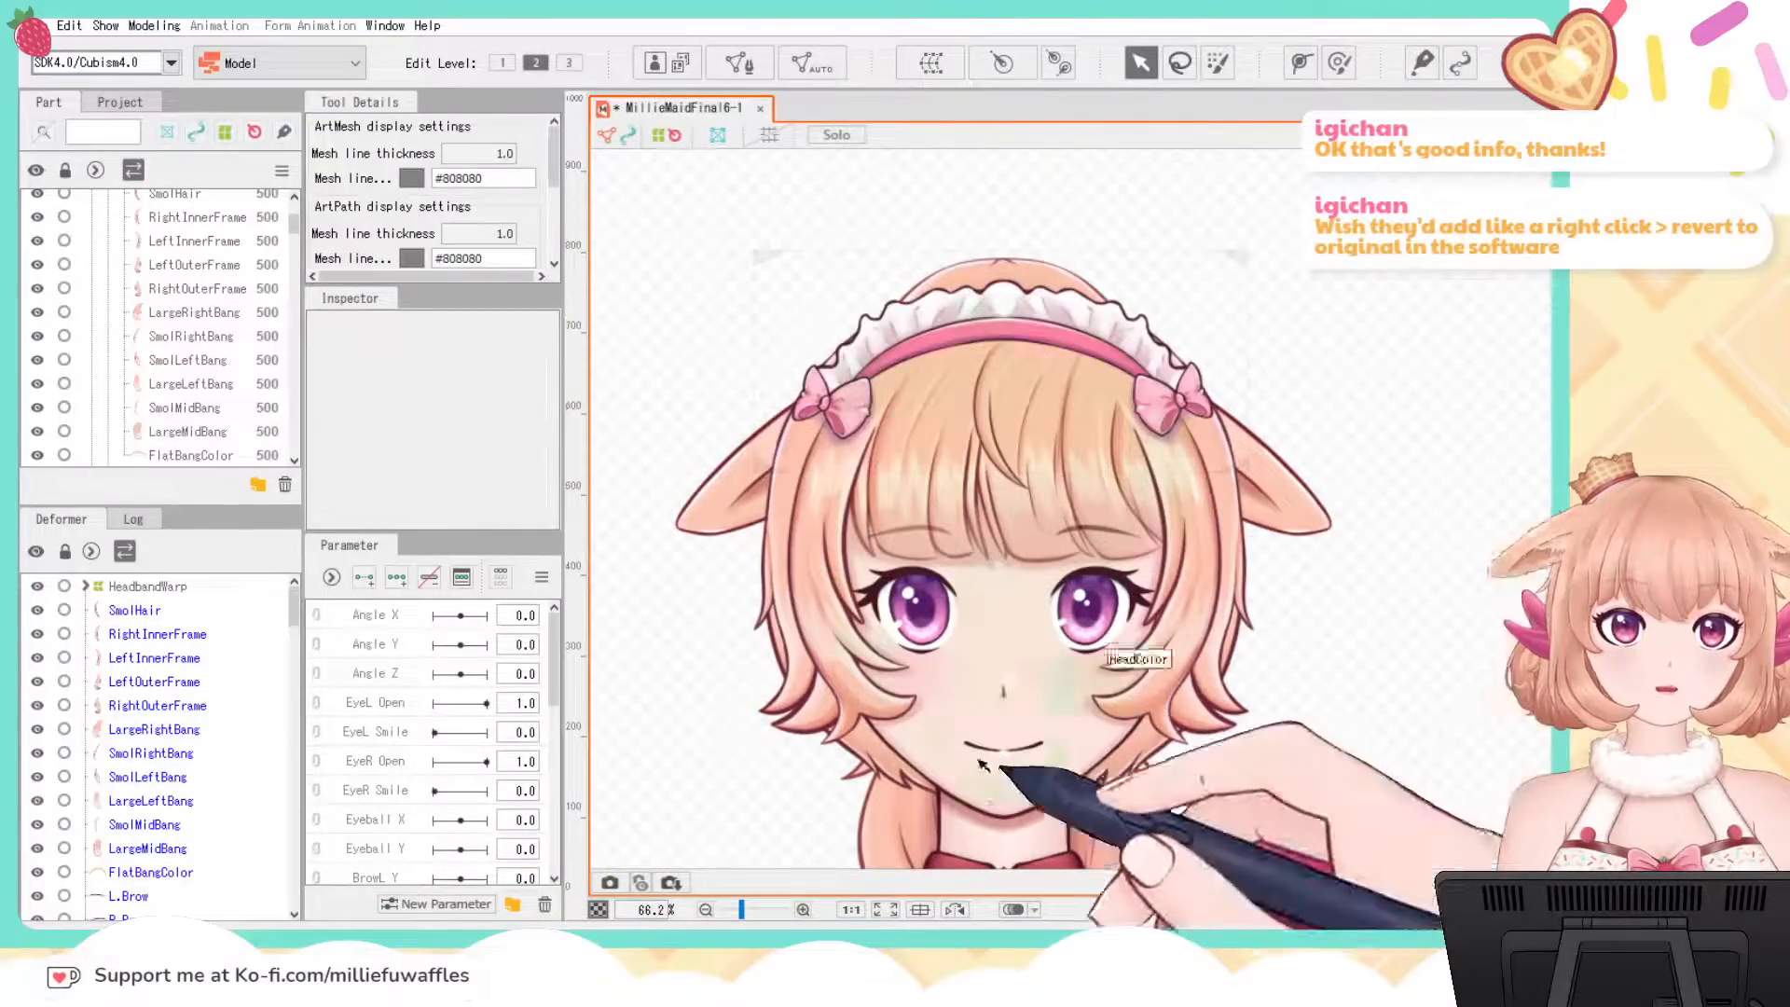
Step: Try to draw an ArtPath along the MouthLine1 mesh on the mouth, and undo its points
scroll(1290, 611, "up", 8)
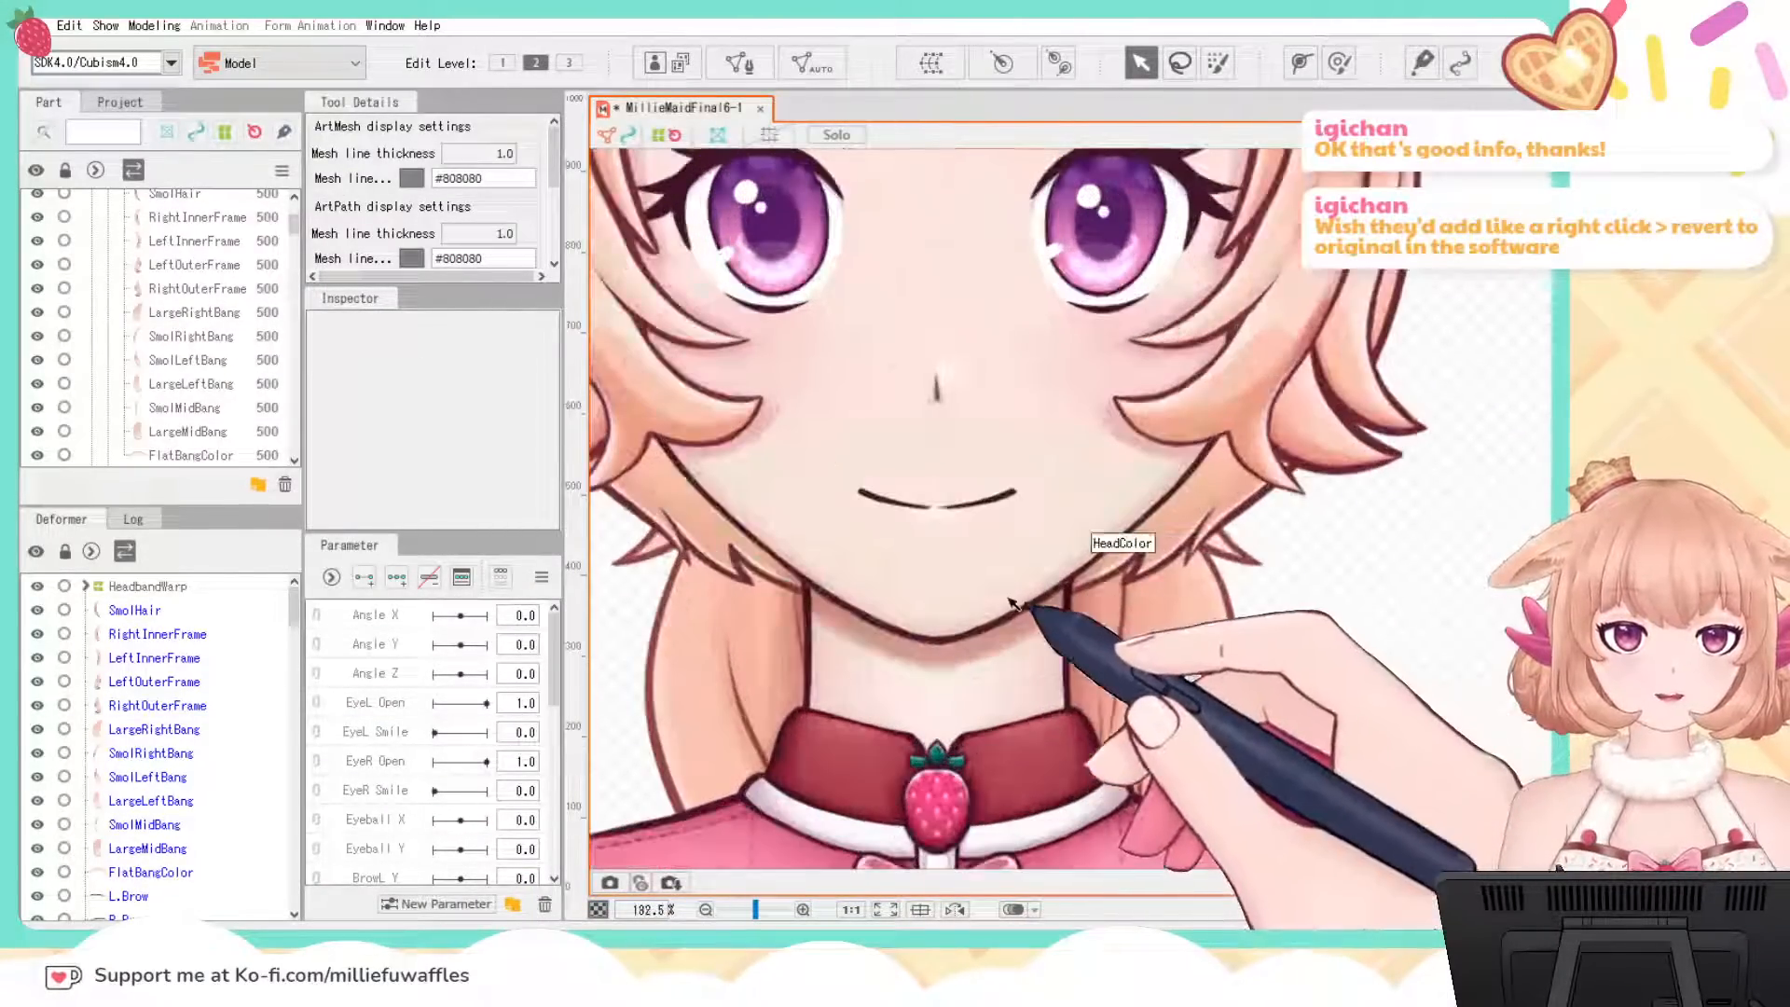
scroll(1014, 604, "up", 3)
left_click(1049, 437)
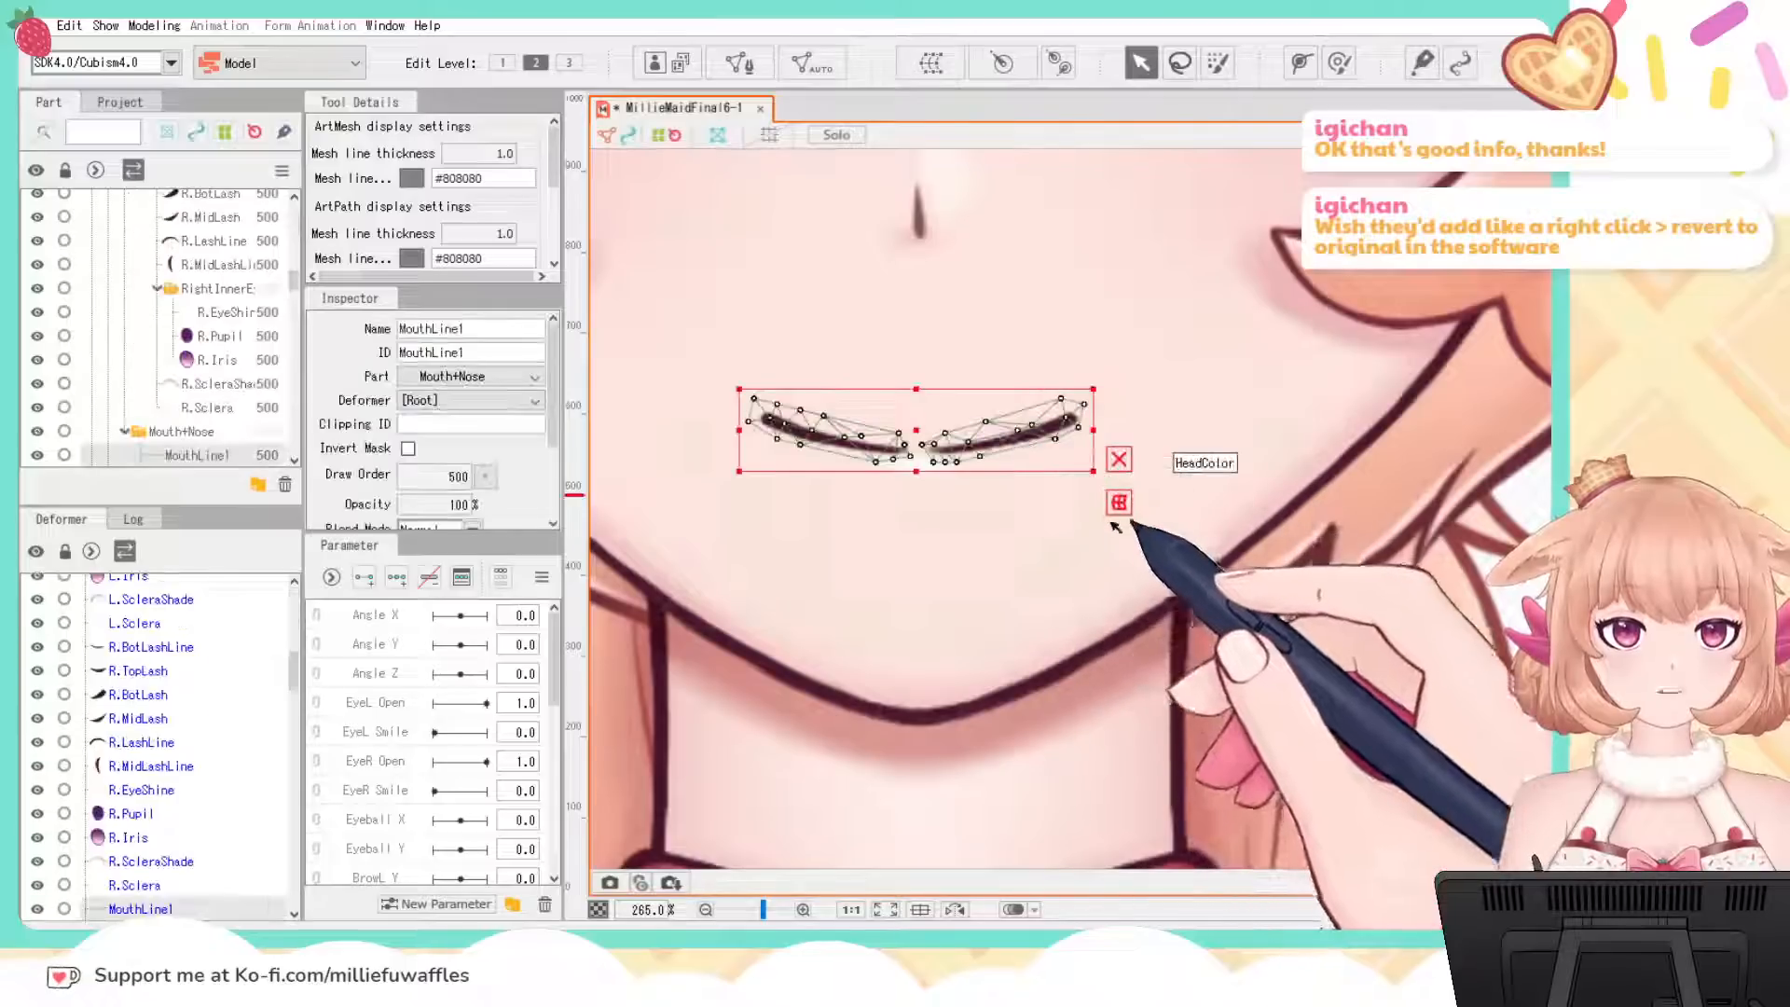
left_click_drag(1218, 599, 1269, 664)
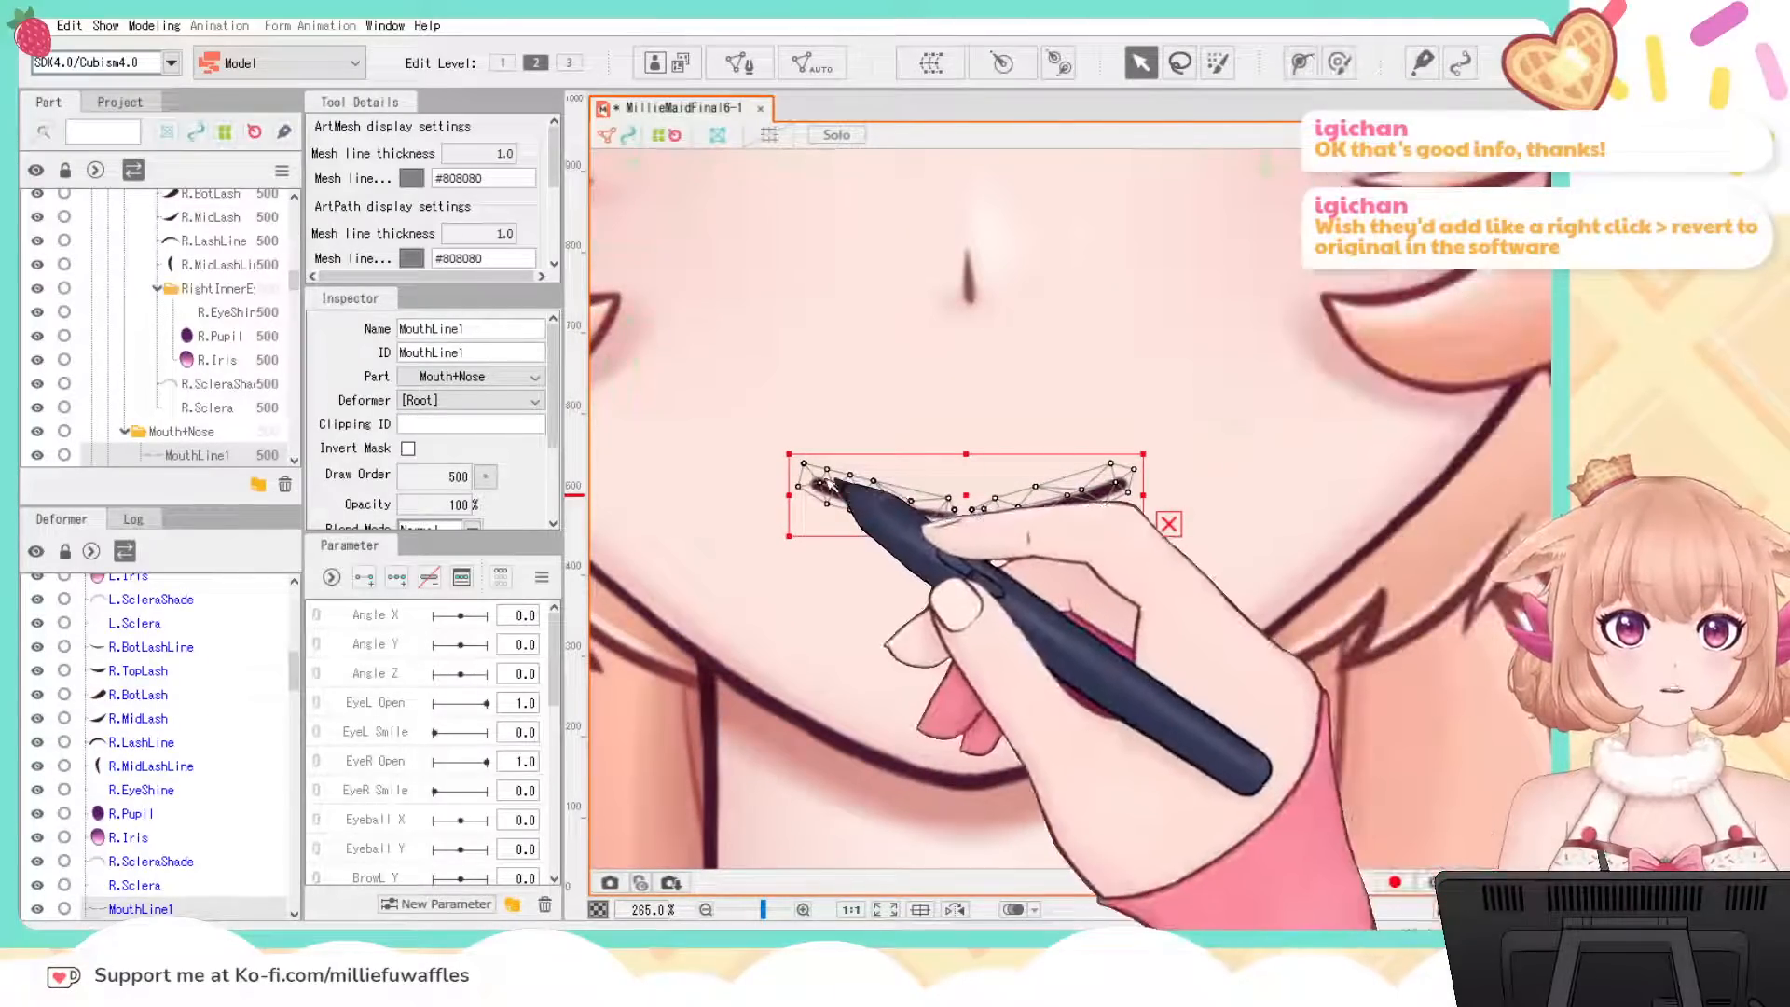
left_click(1303, 64)
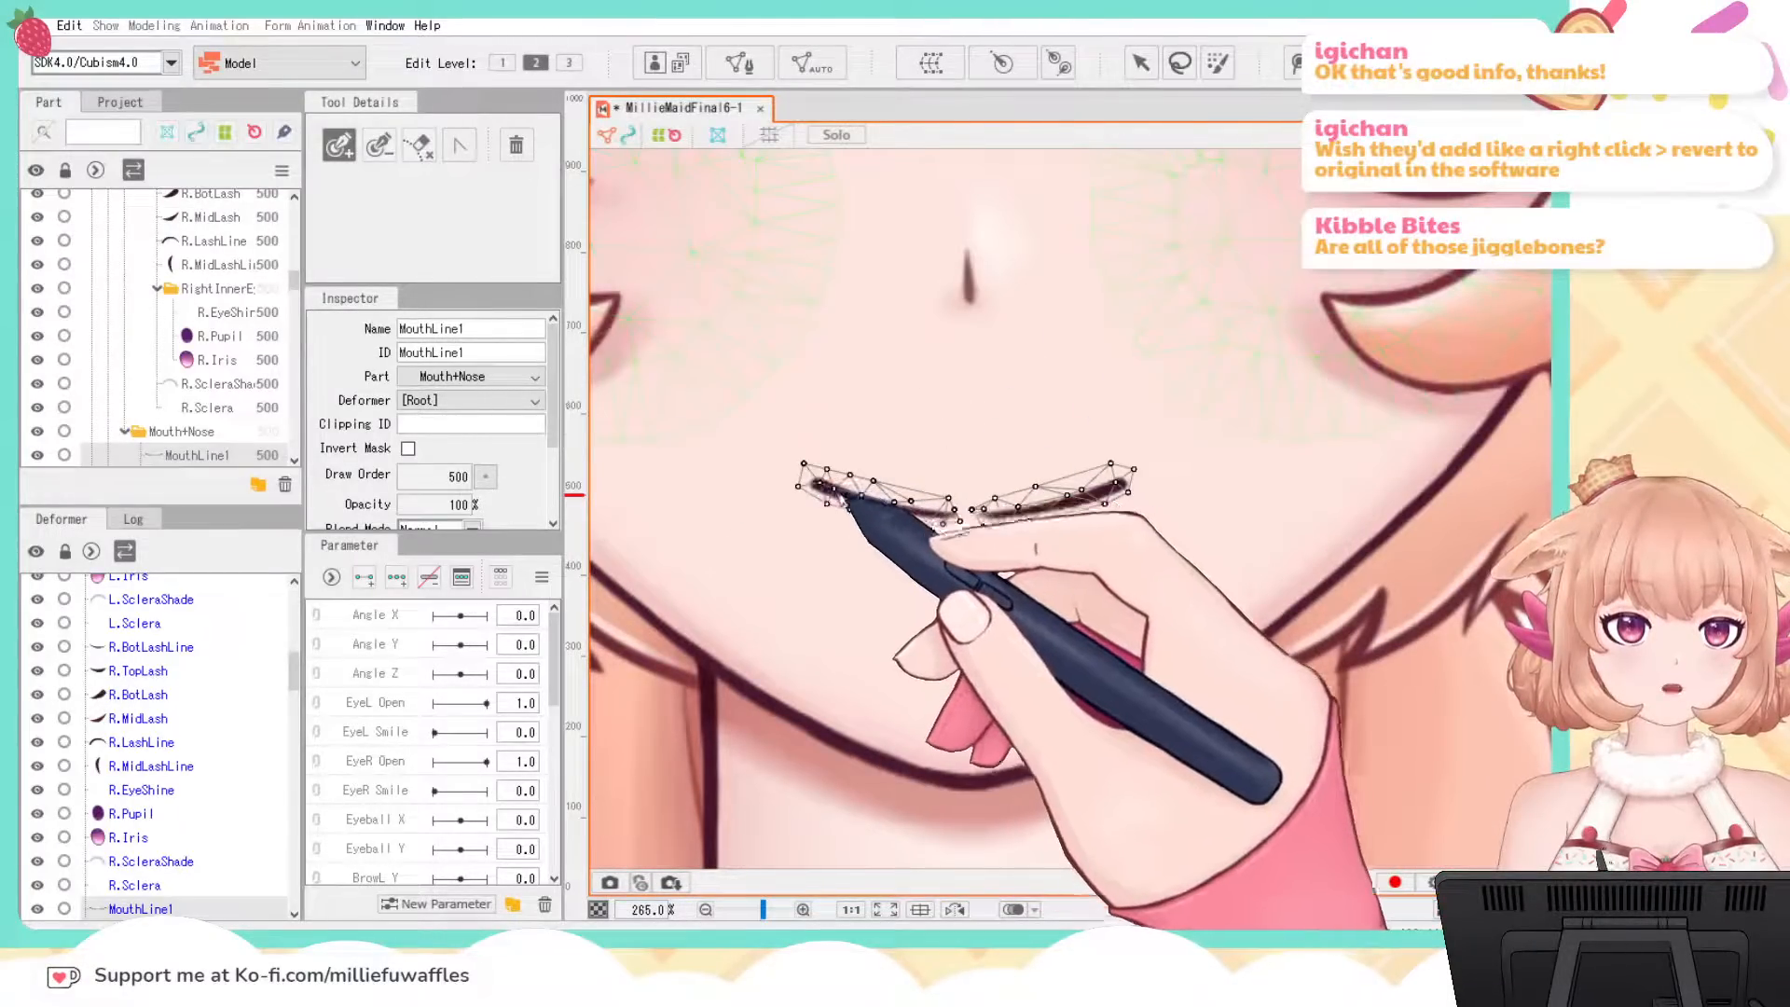
left_click(1430, 63)
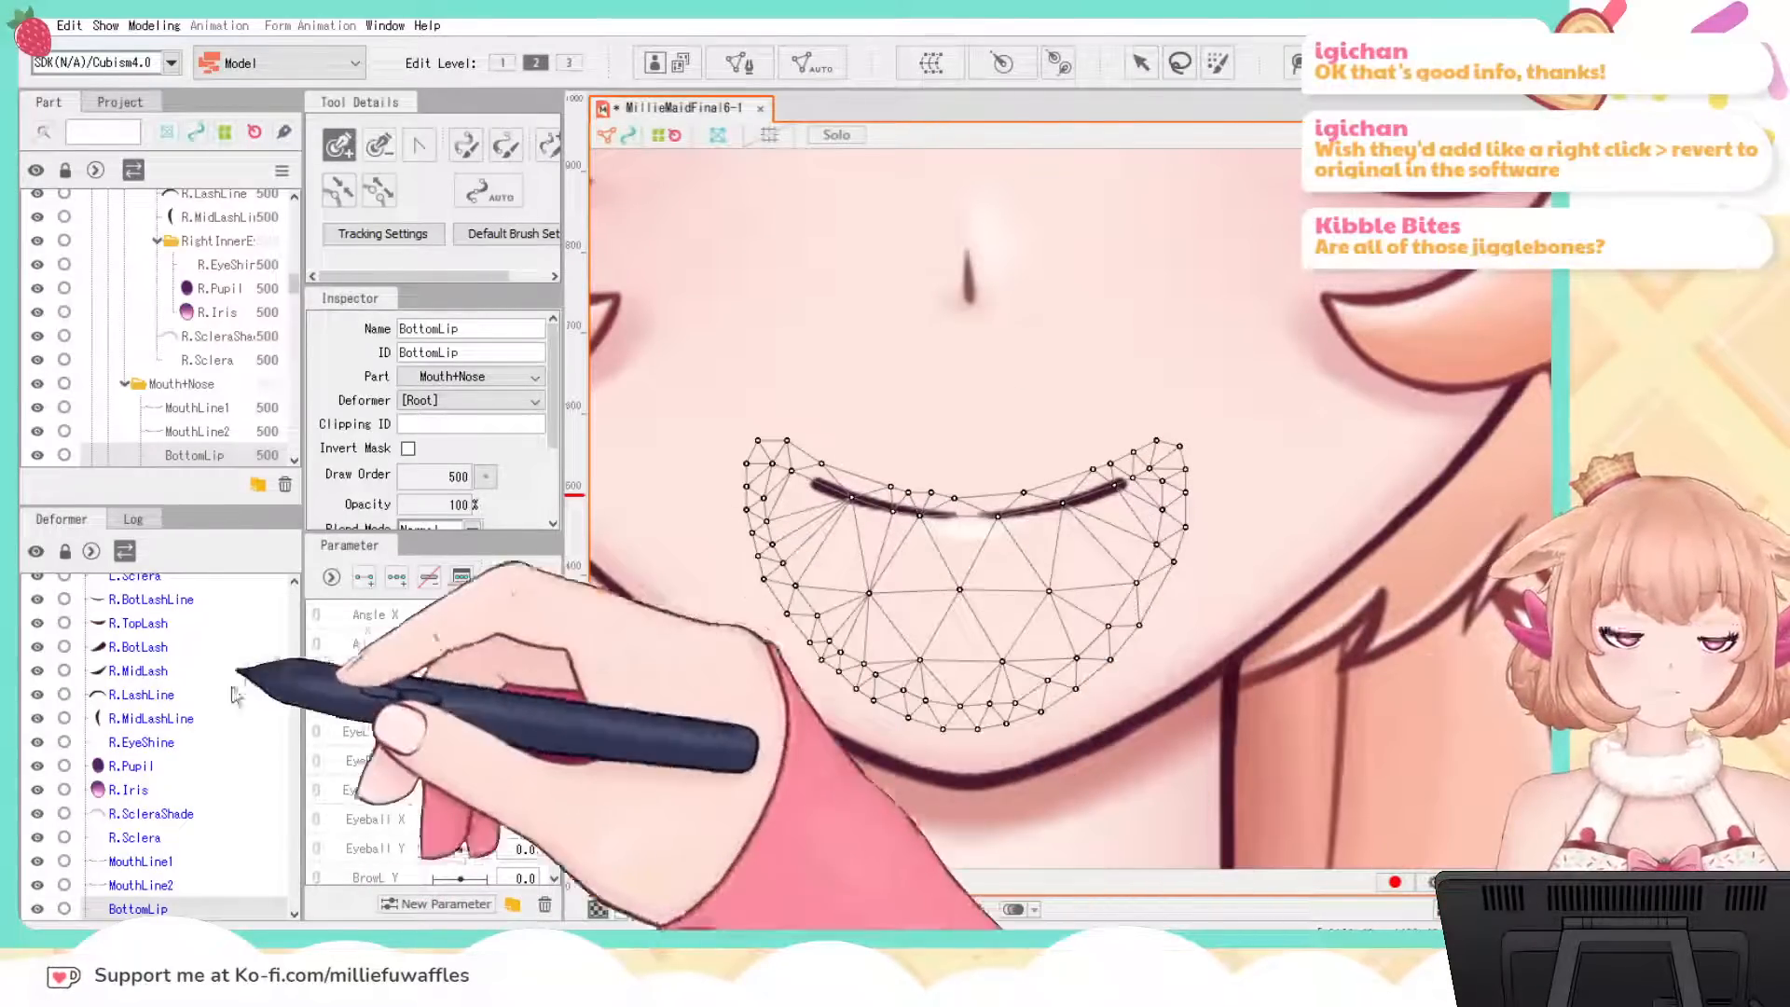
left_click(123, 861)
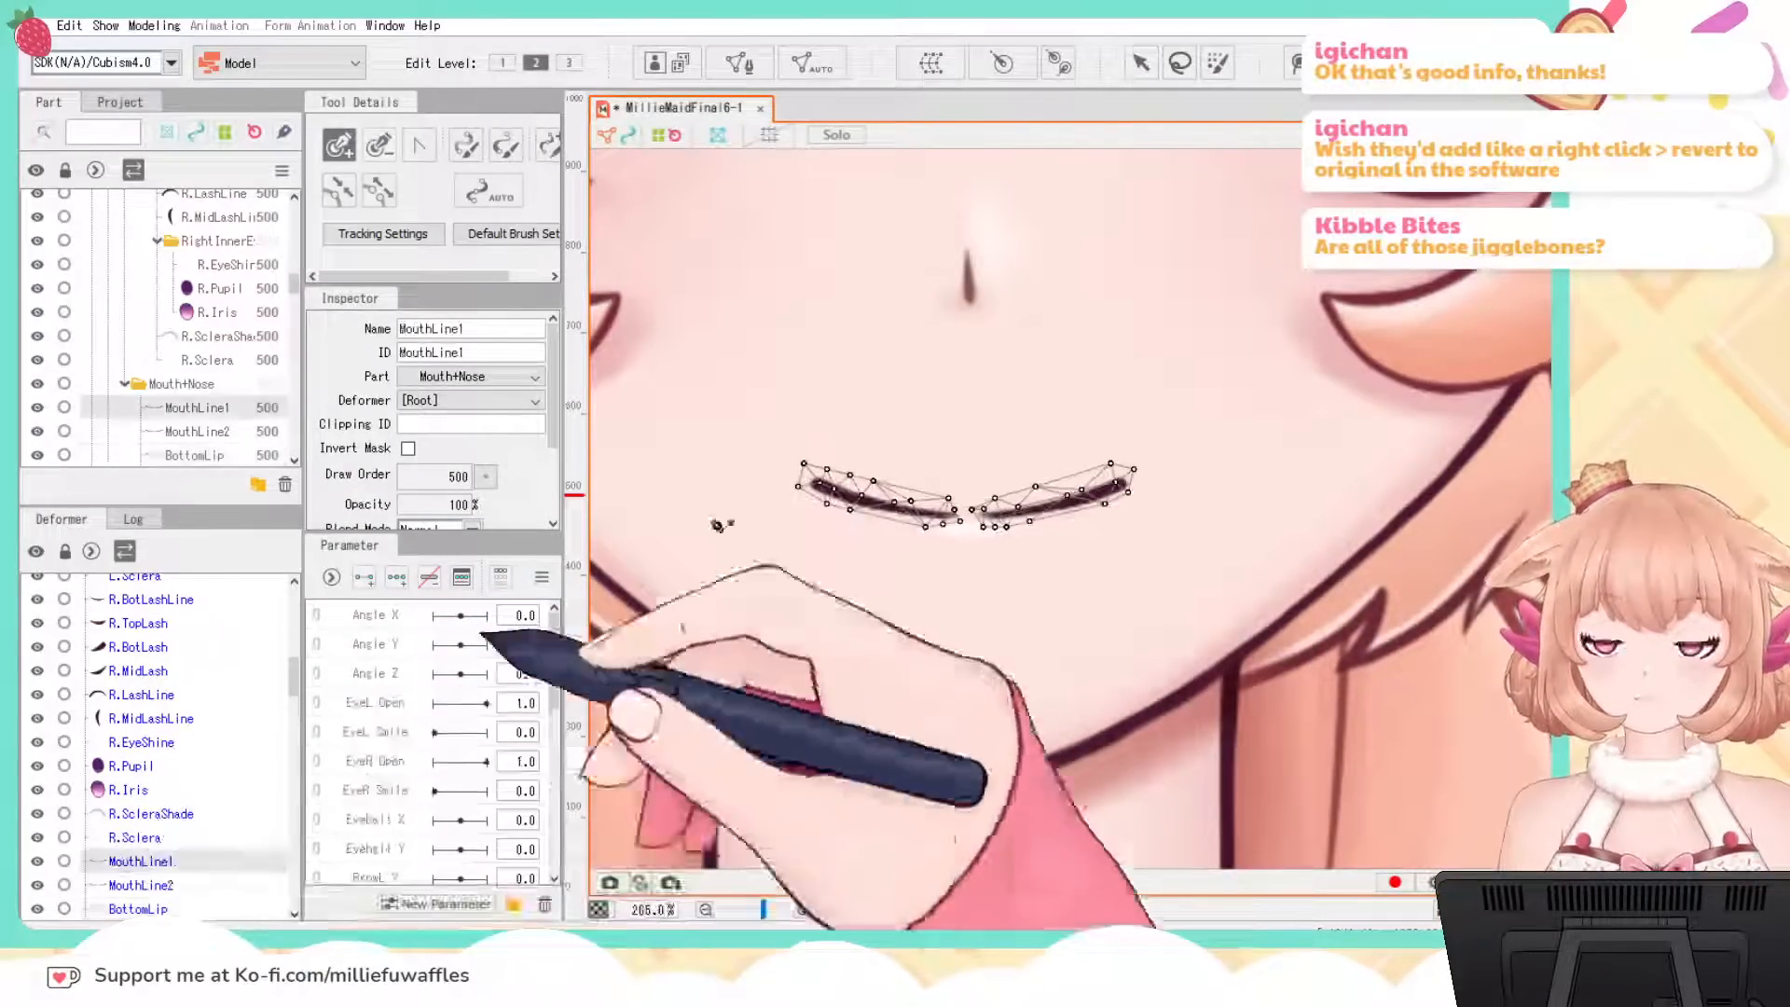
left_click(804, 483)
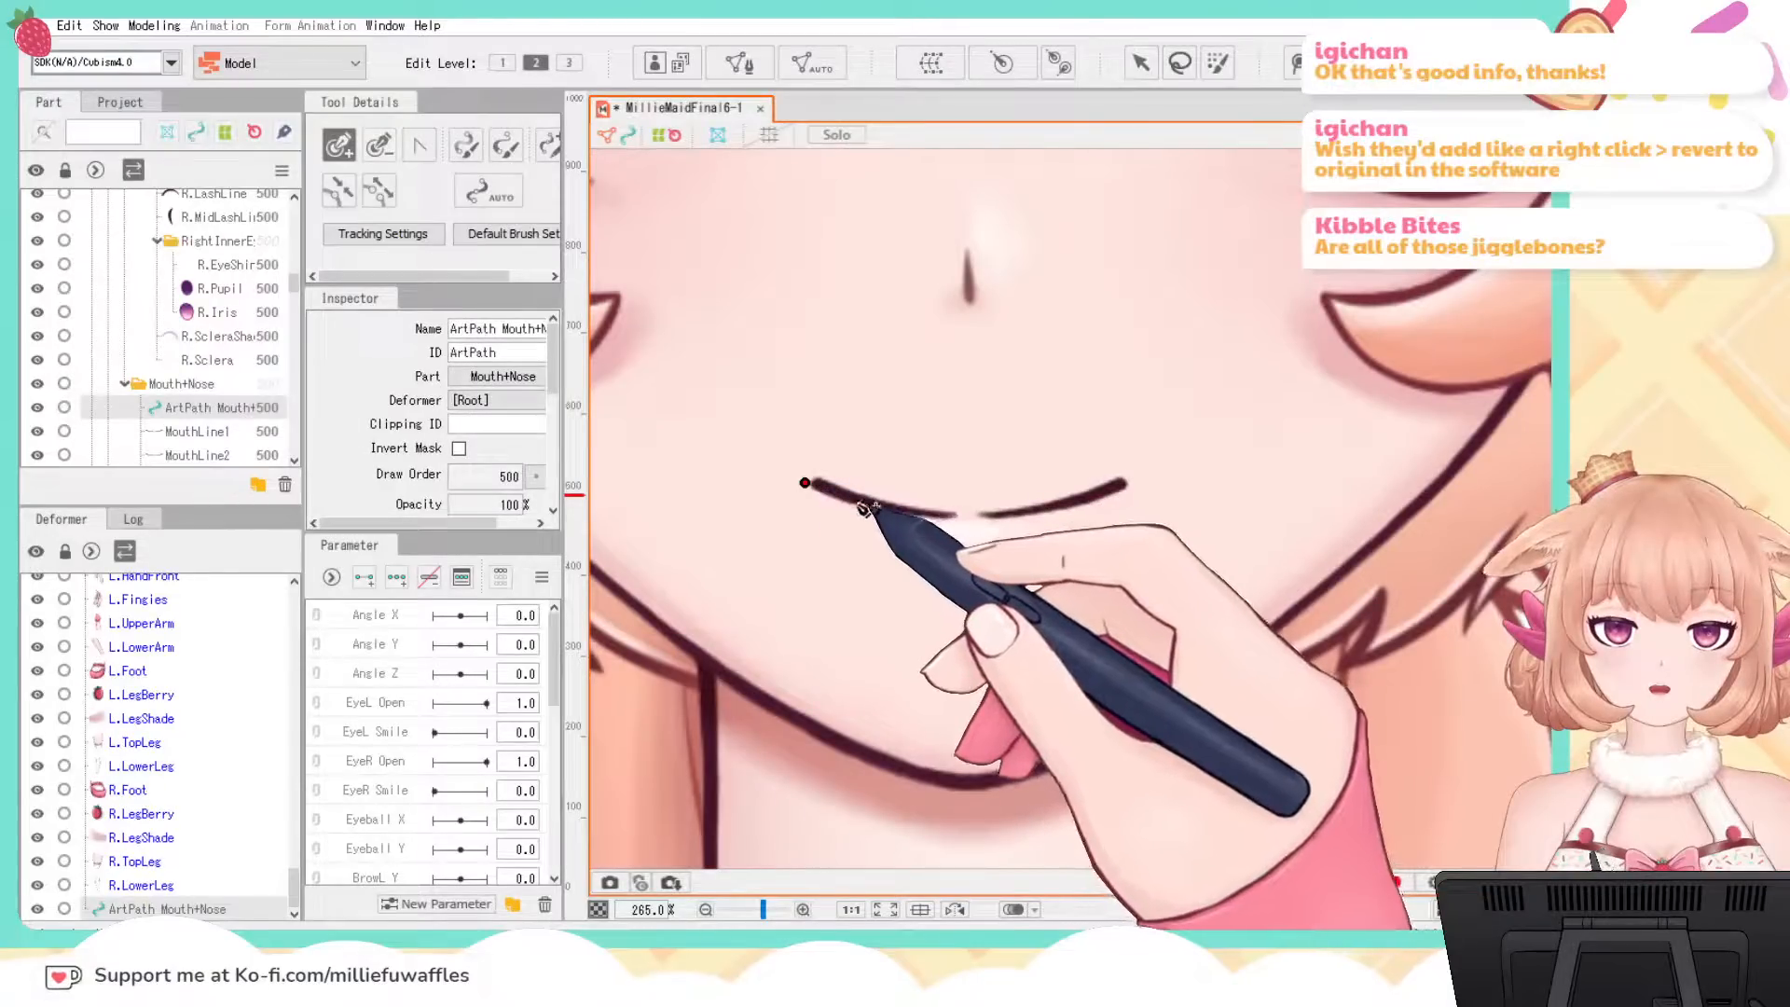
left_click(855, 504)
key("ctrl+z")
key("ctrl+z")
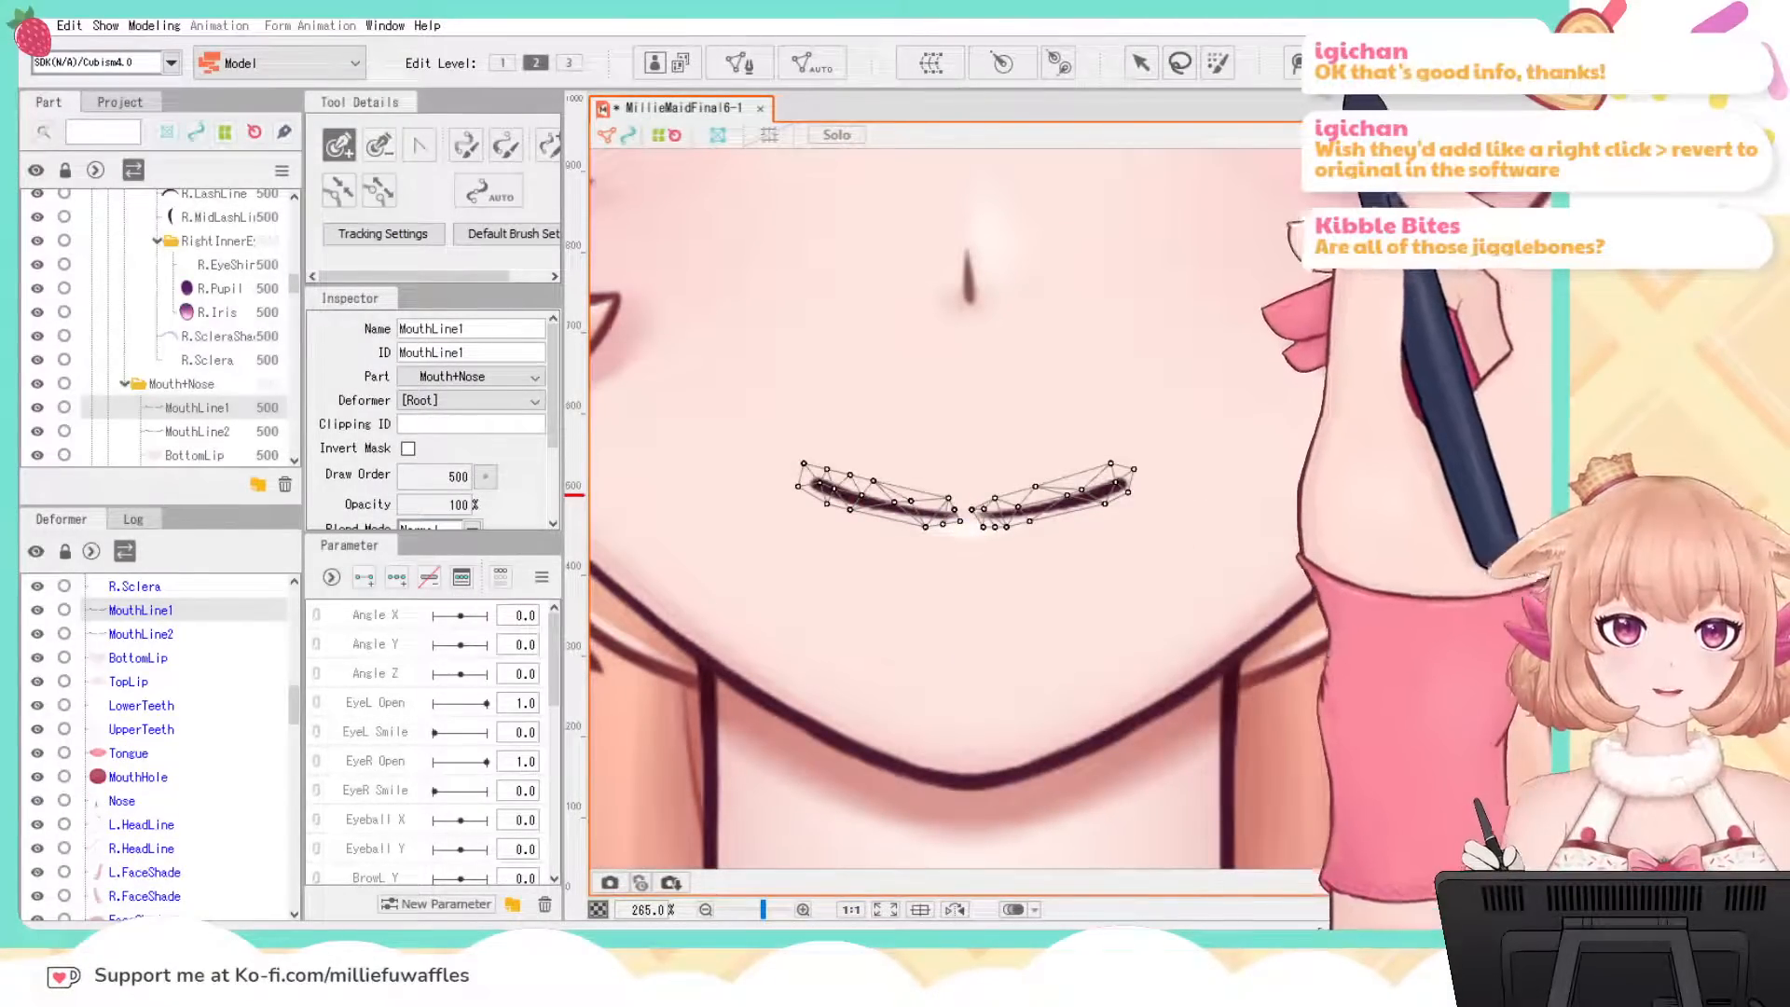
Step: Demonstrate a deform path by placing seven points along the MouthLine1 mesh from one mouth corner to the other, and undo them
left_click(1296, 63)
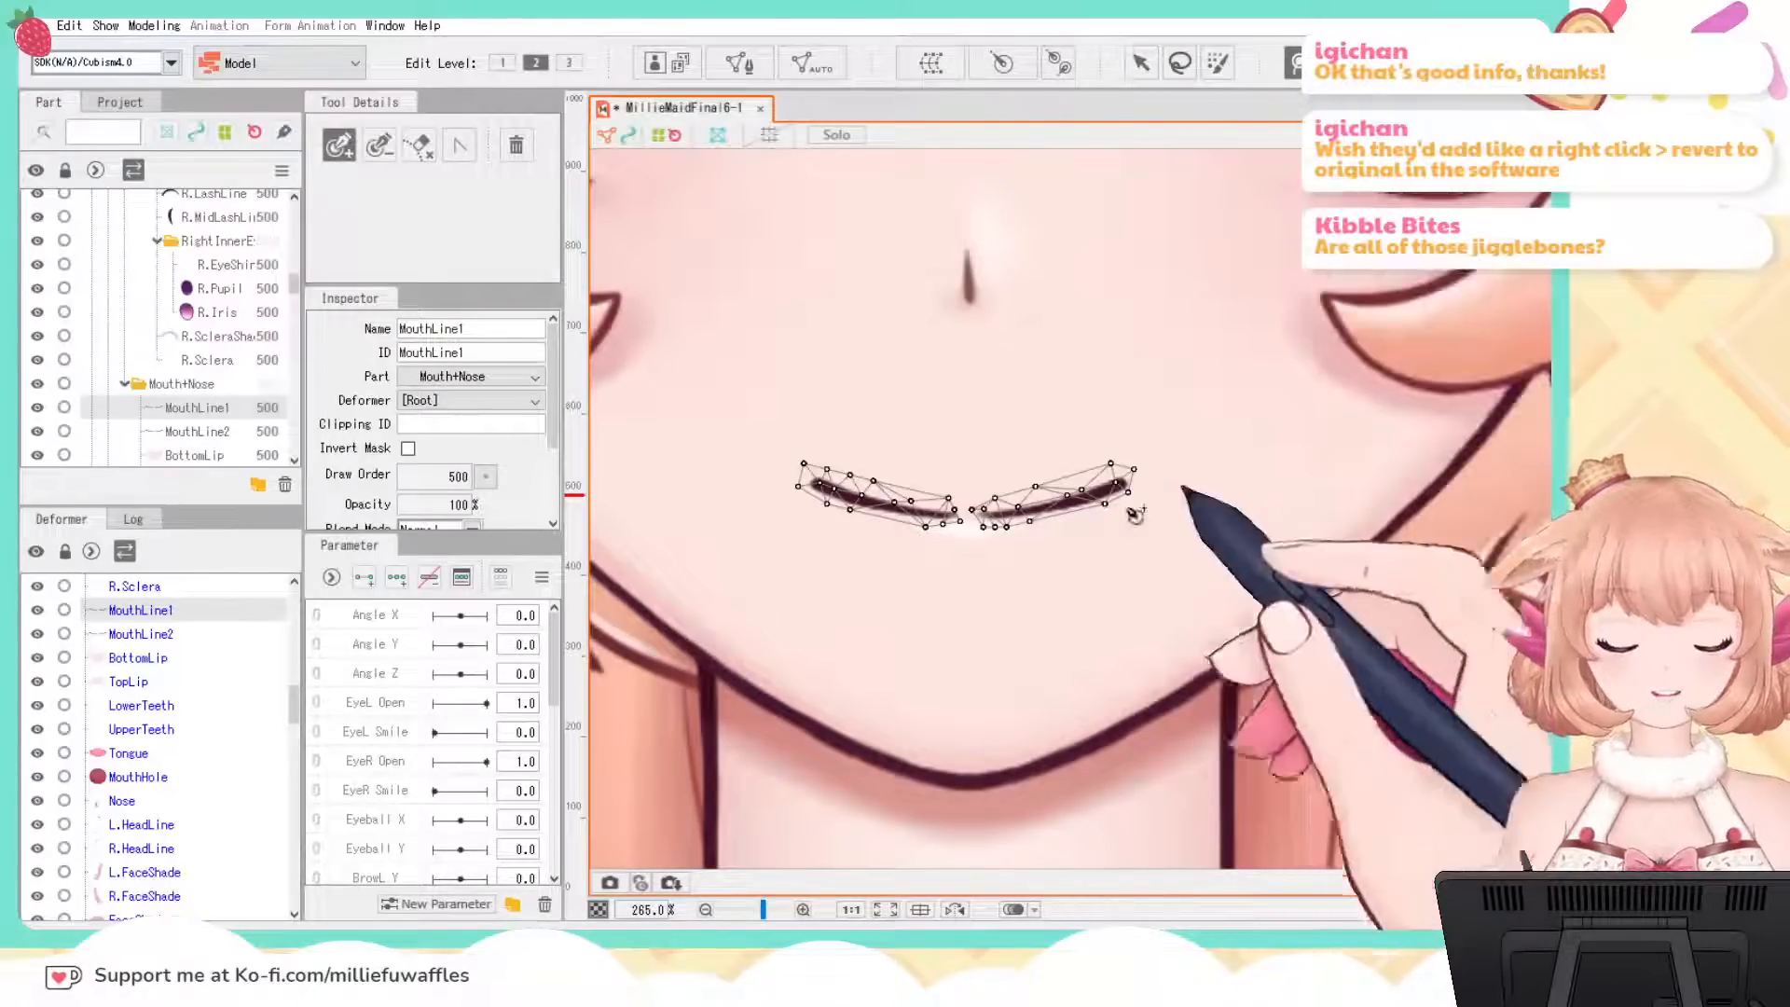
left_click(810, 480)
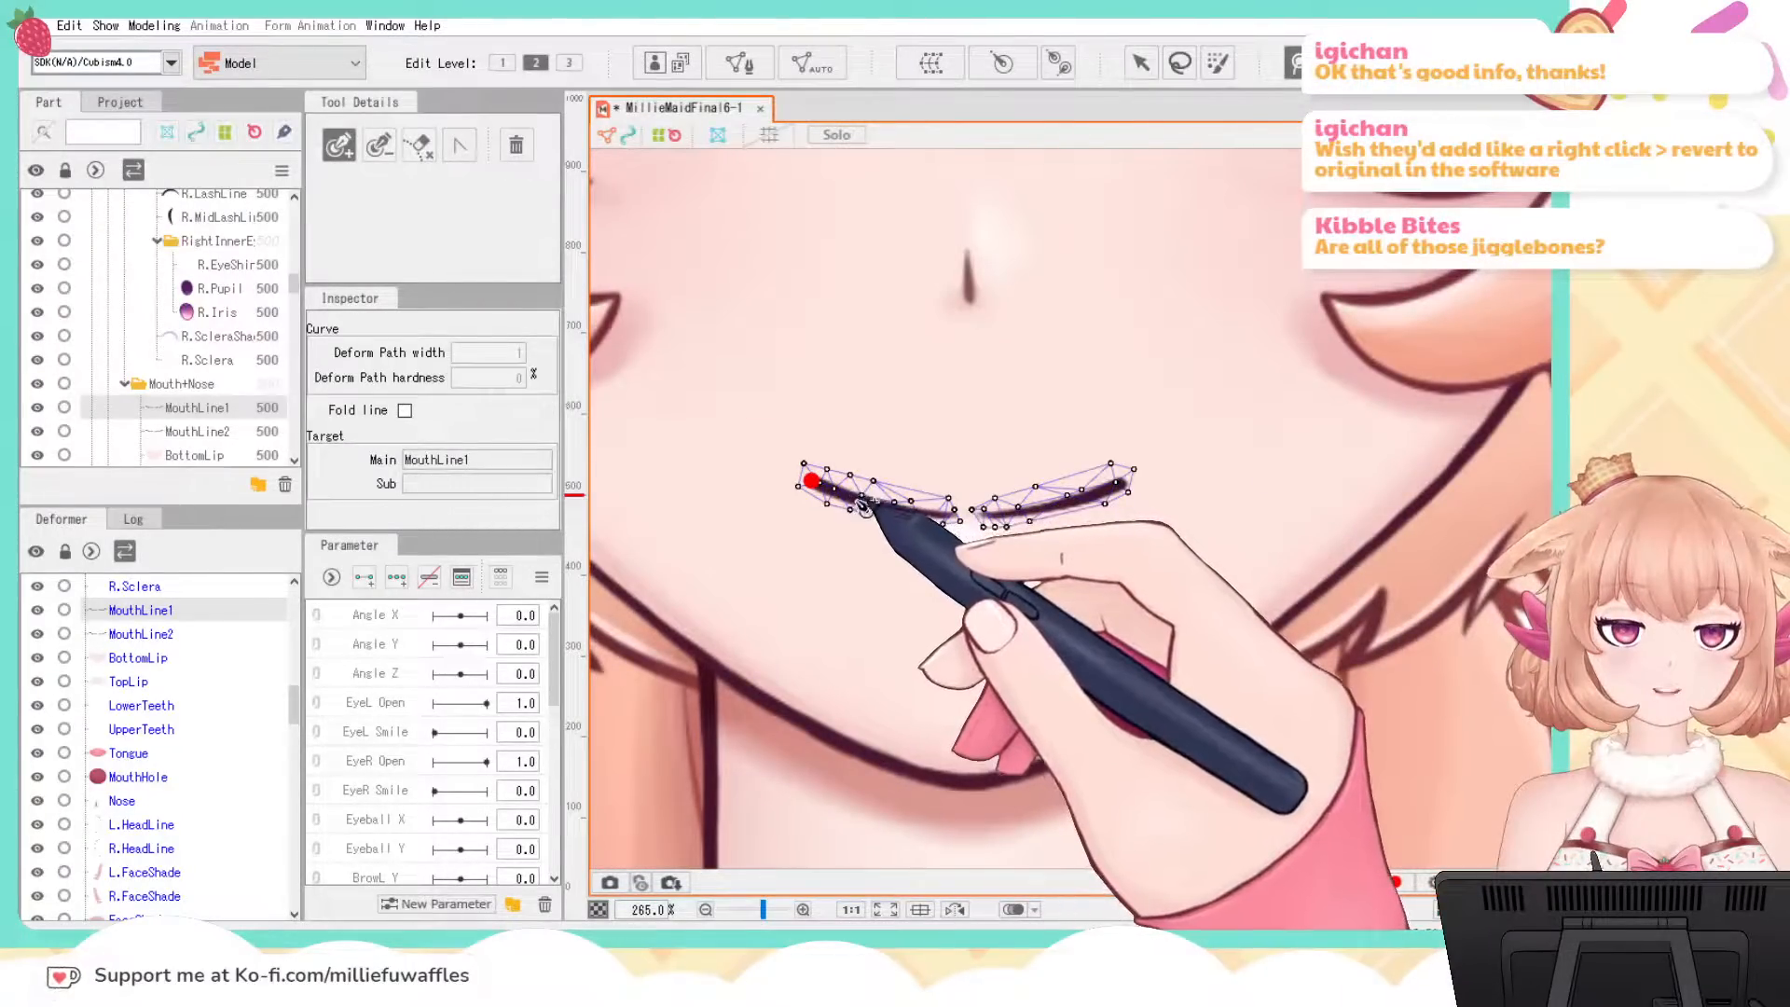
left_click(856, 501)
left_click(900, 511)
left_click(951, 514)
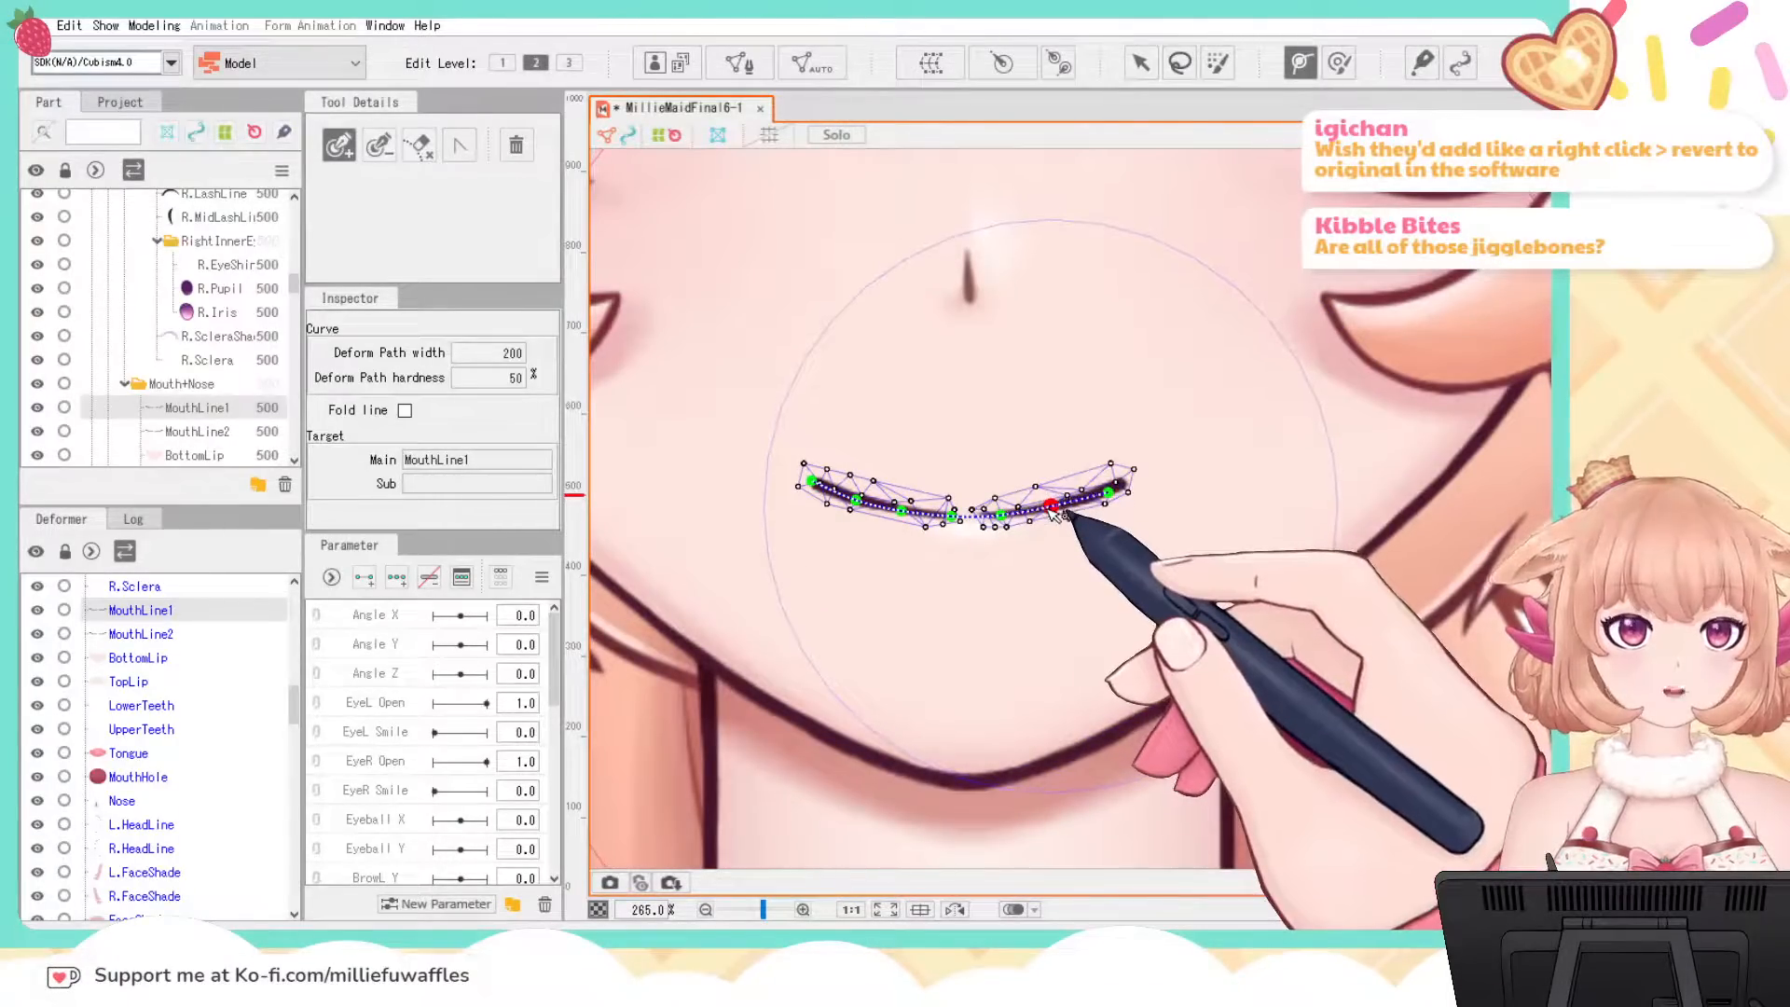
key("ctrl+z")
key("ctrl+z")
key("ctrl+z")
key("ctrl+z")
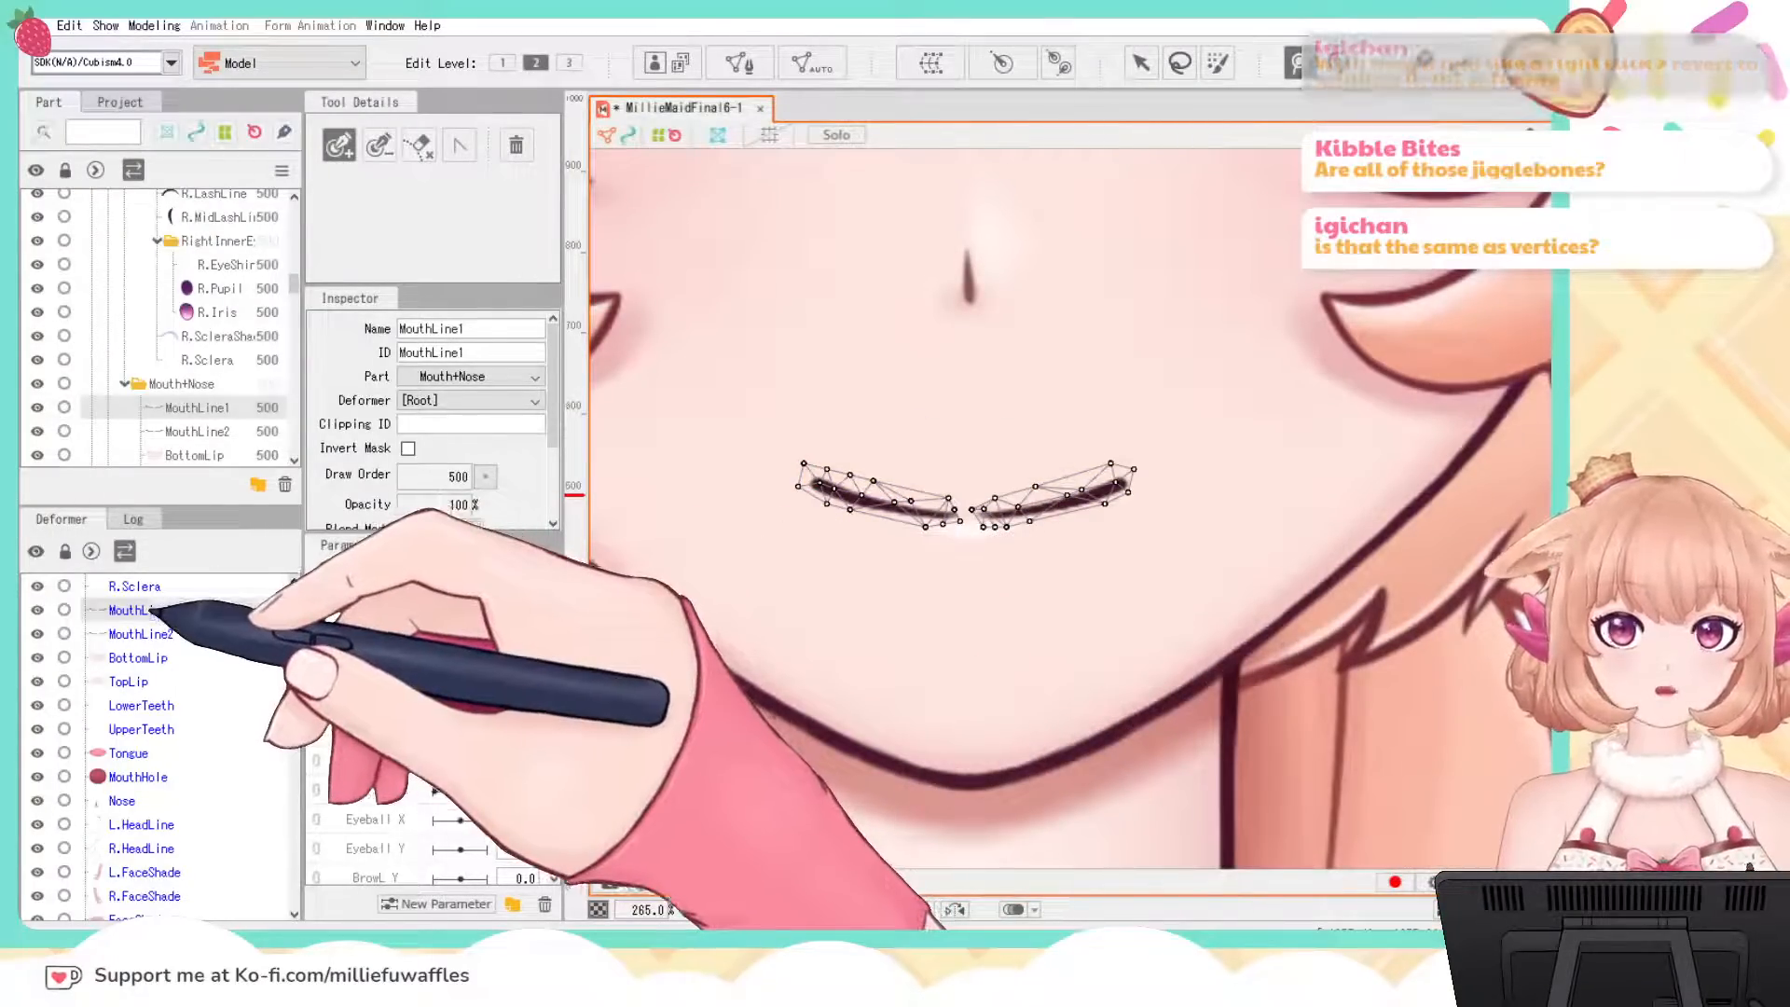
Step: Undo back to before the HeadbandWarp deformer's creation and redo it to restore the deformer
scroll(1103, 536, "down", 5)
left_click_drag(1395, 504, 1351, 562)
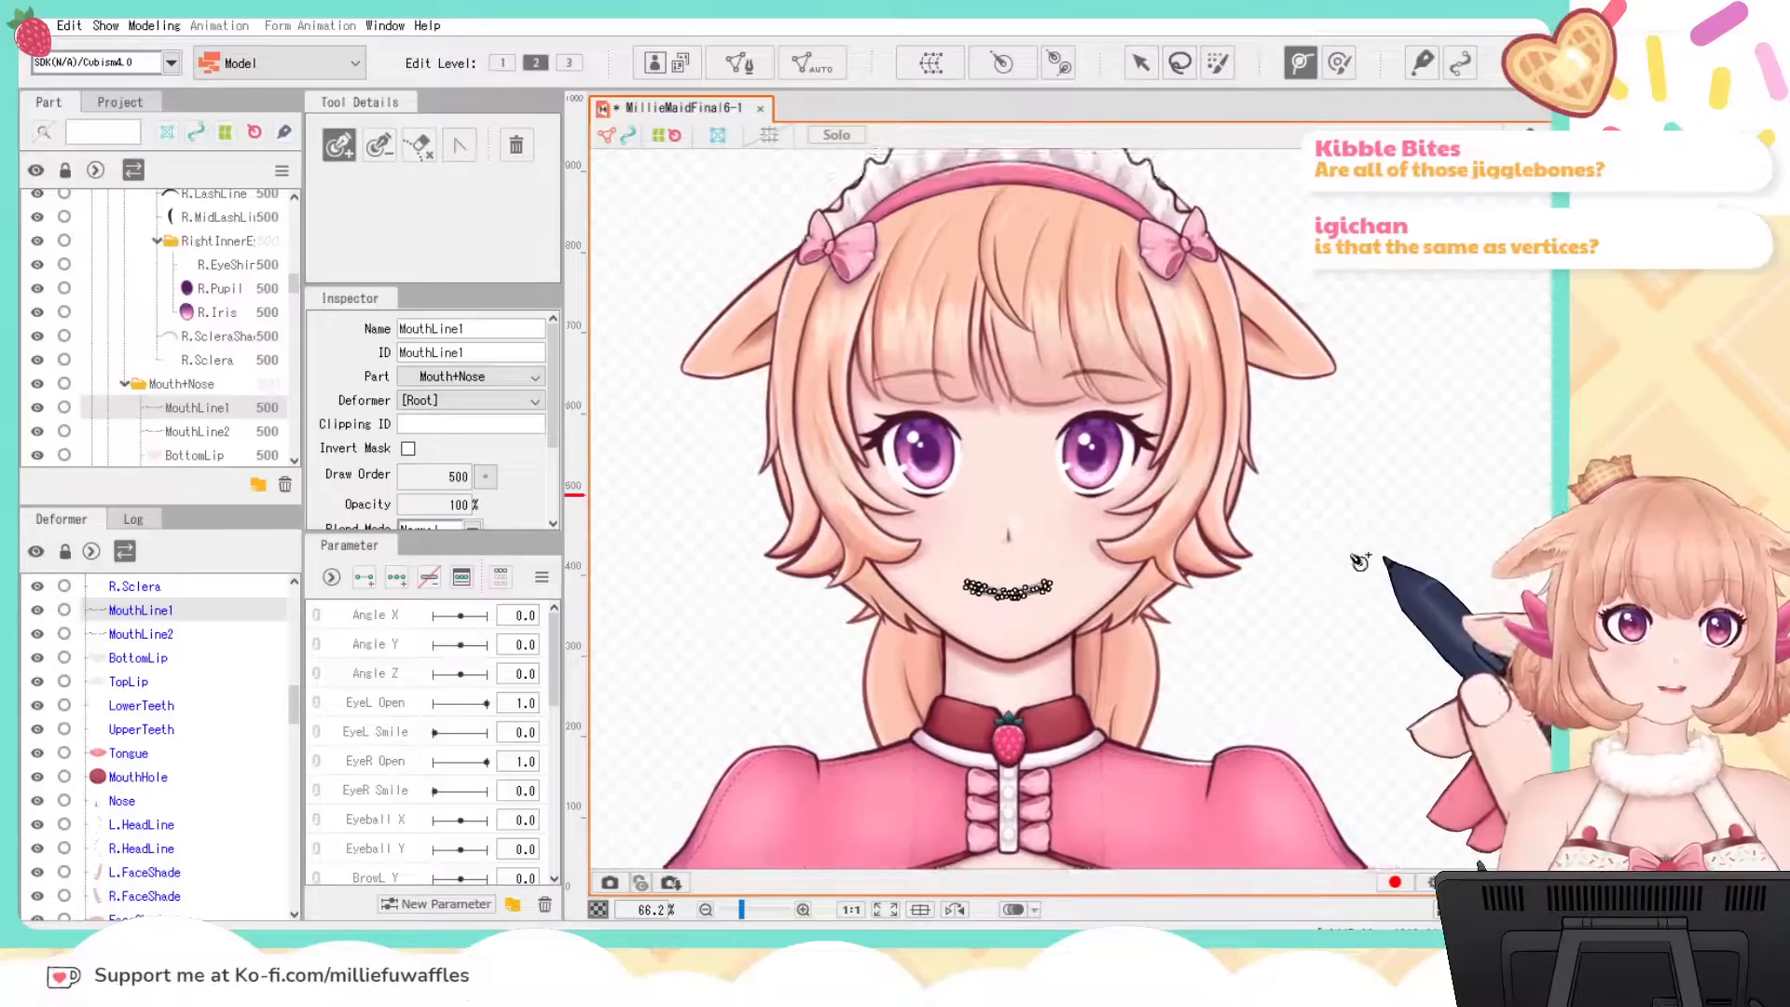
key("ctrl+z")
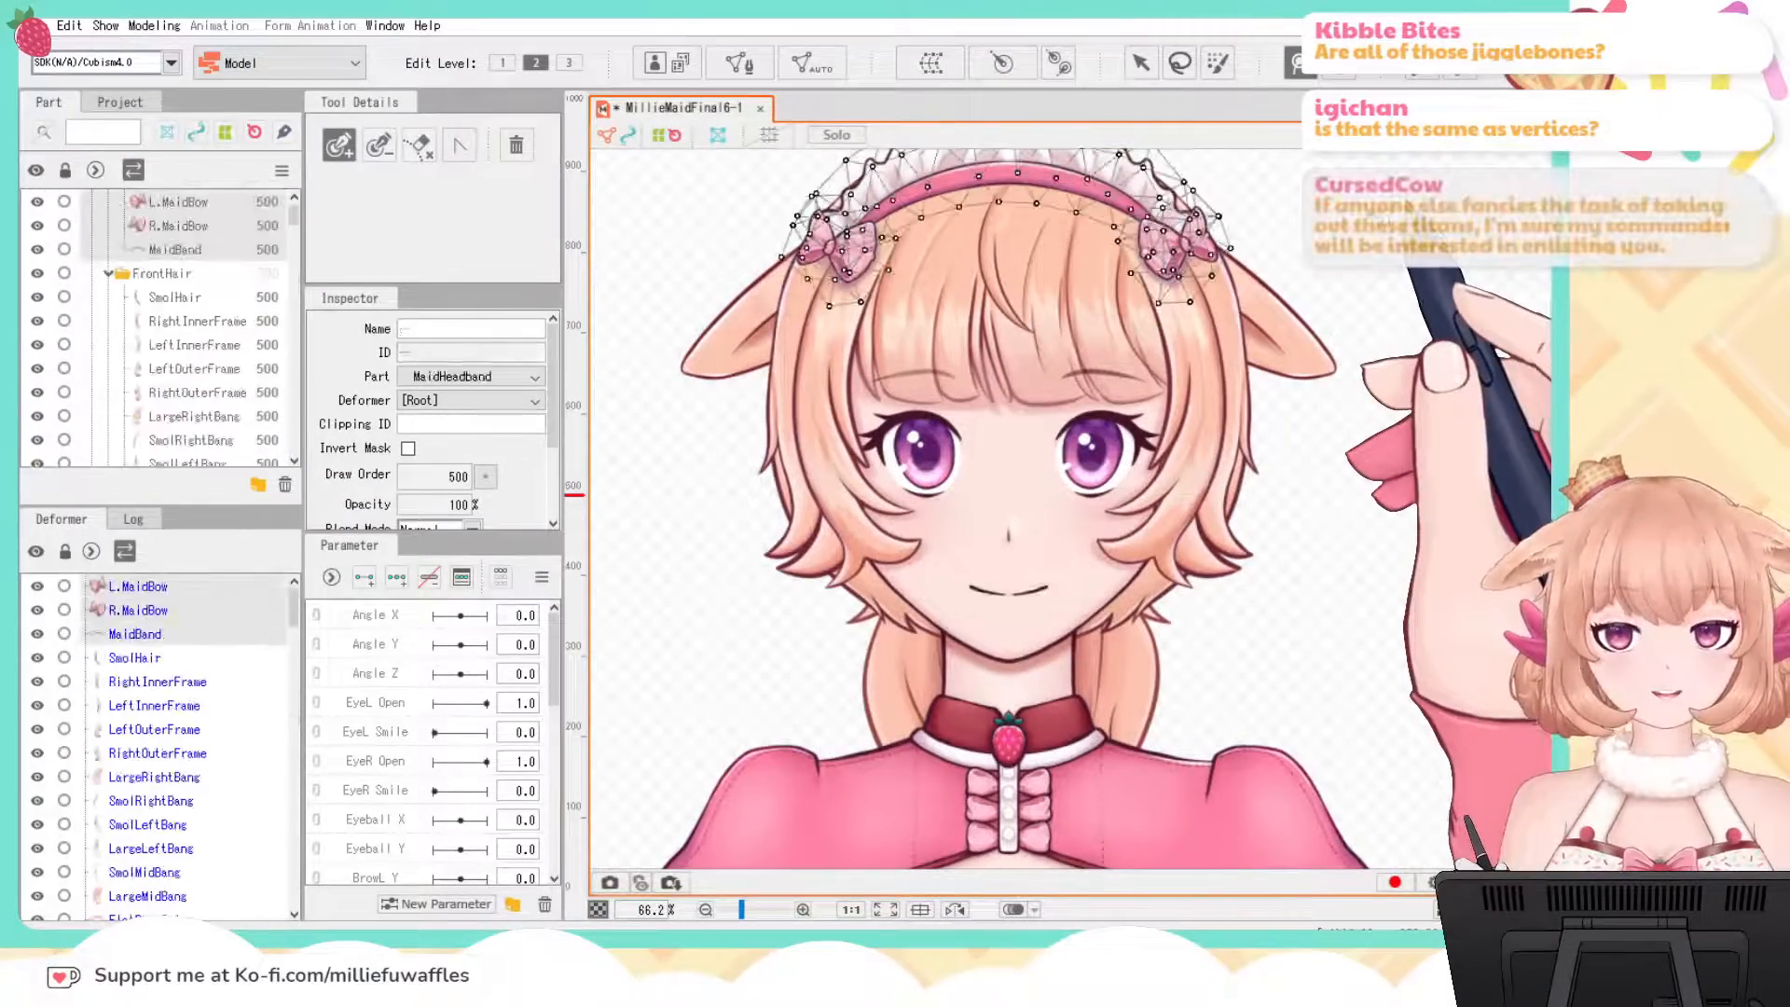
key("ctrl+y")
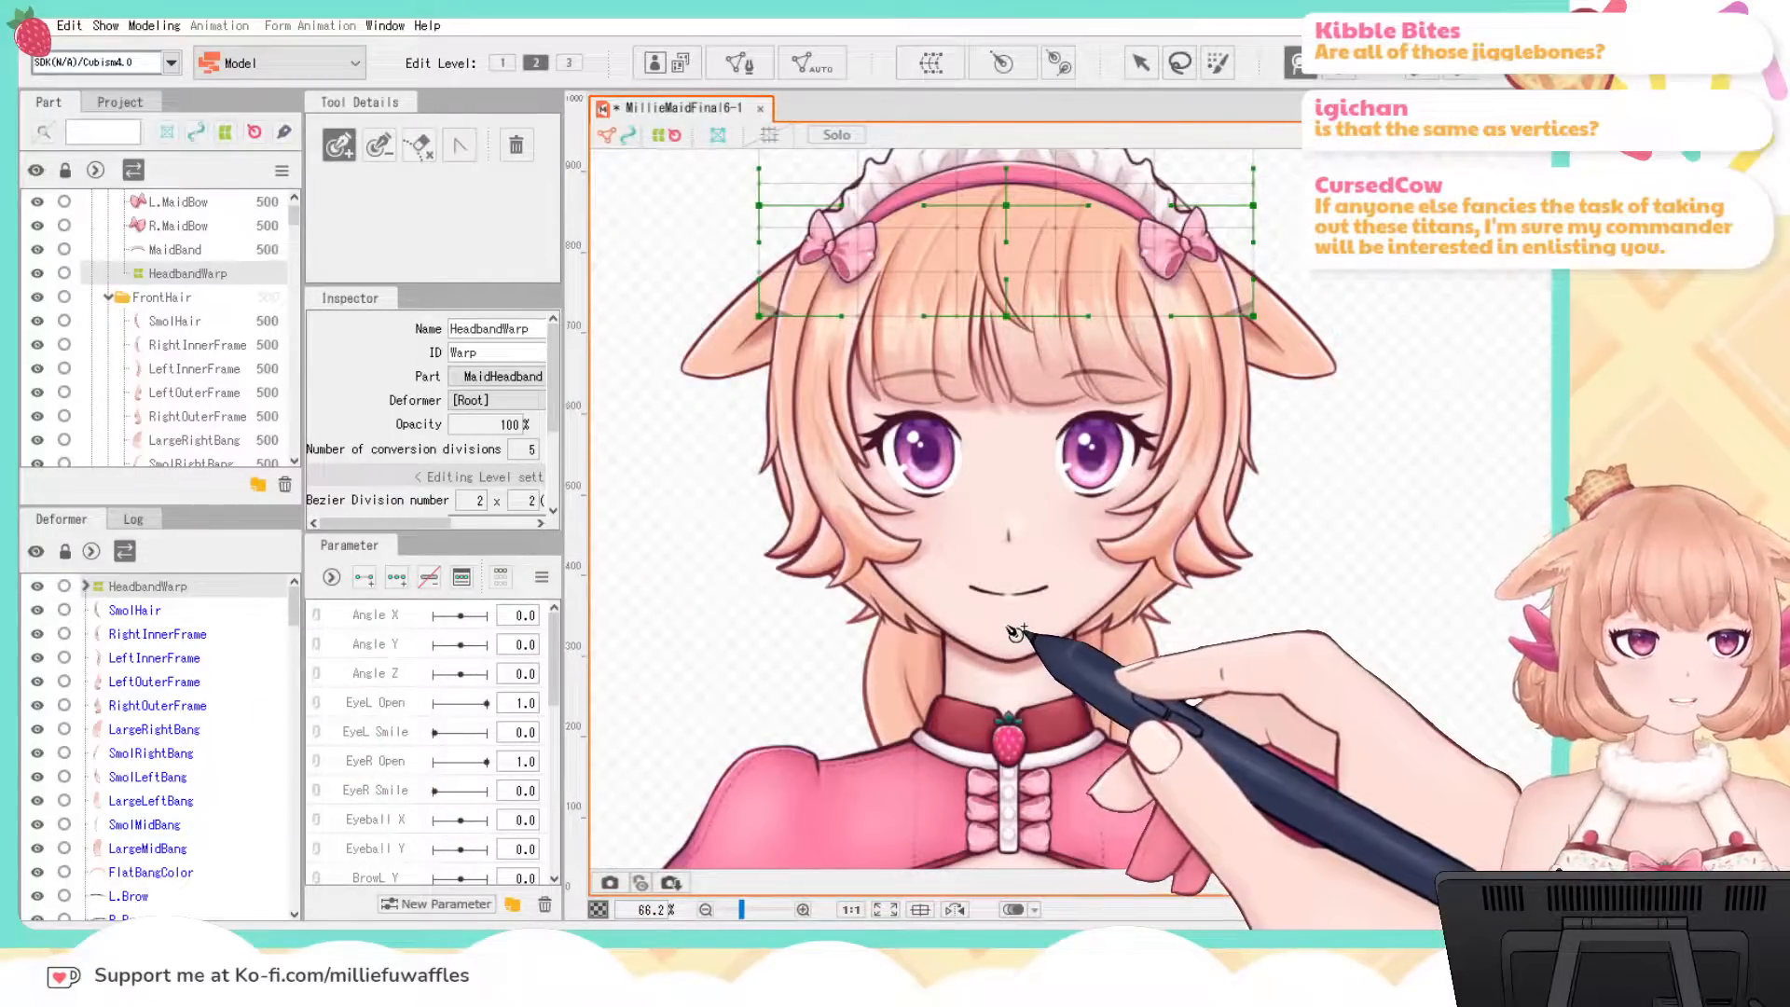
Step: Expand HeadbandWarp in the deformer hierarchy, then select the whole character to examine all of its meshes, and deselect them
scroll(1145, 664, "up", 2)
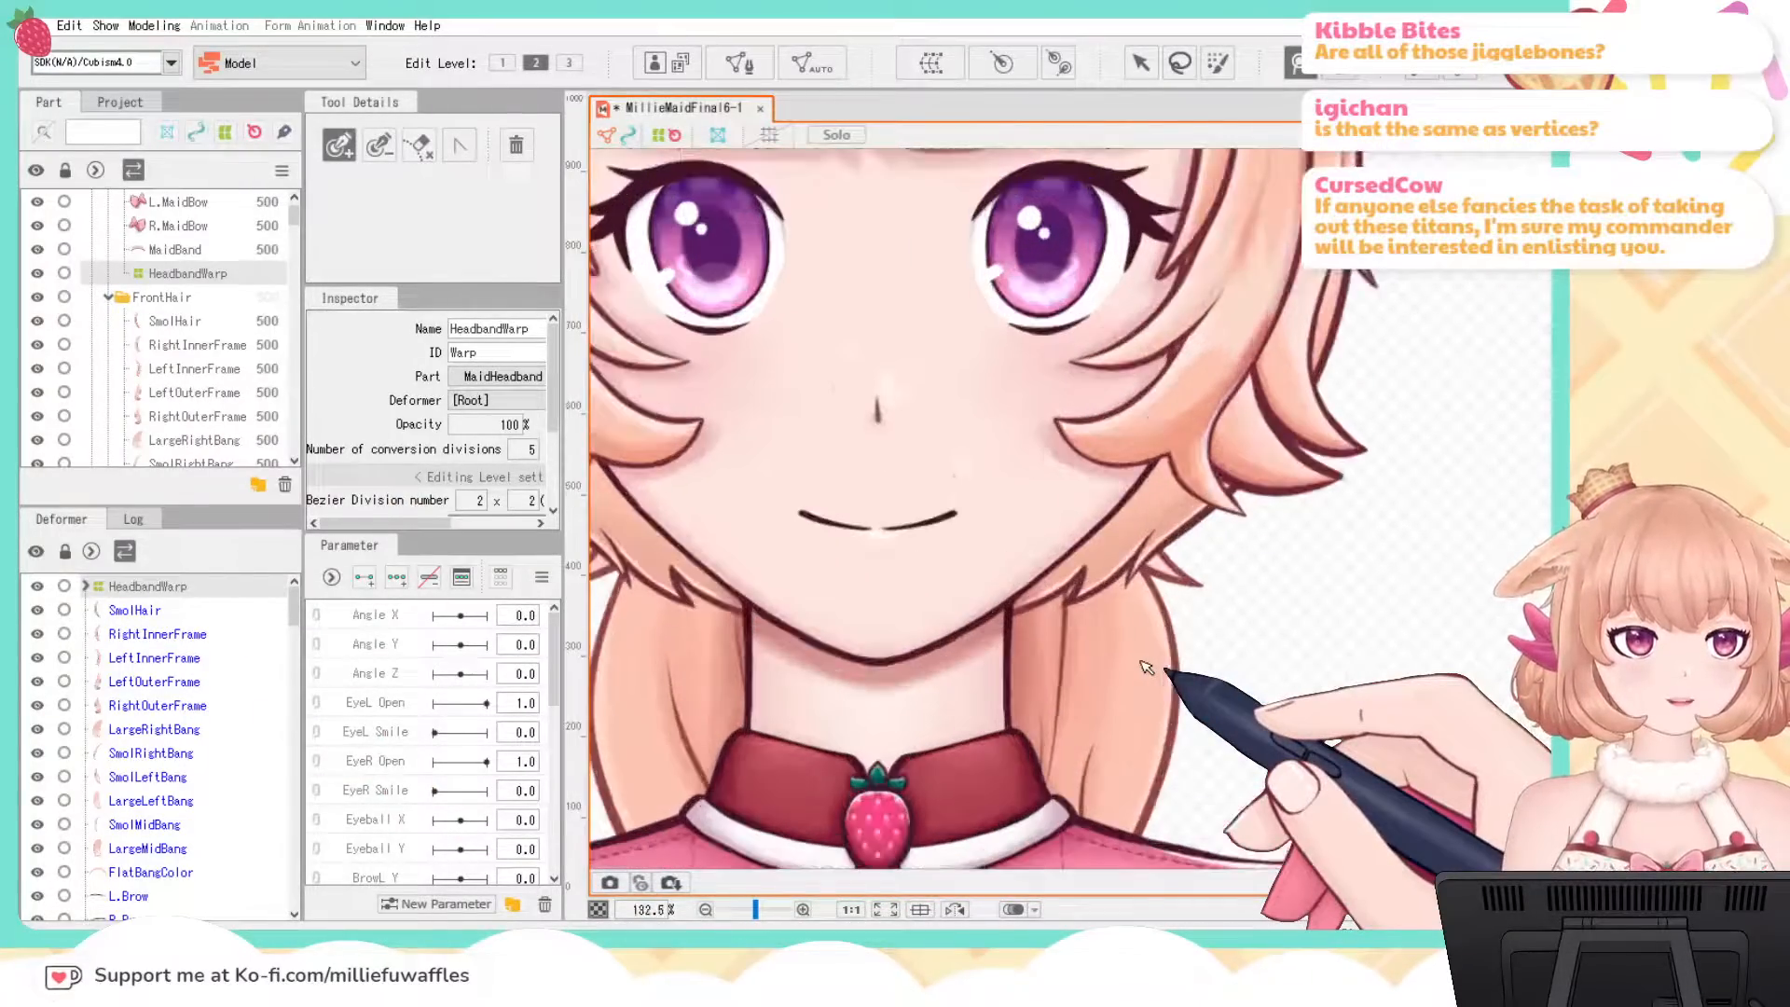
left_click_drag(1198, 656, 1305, 781)
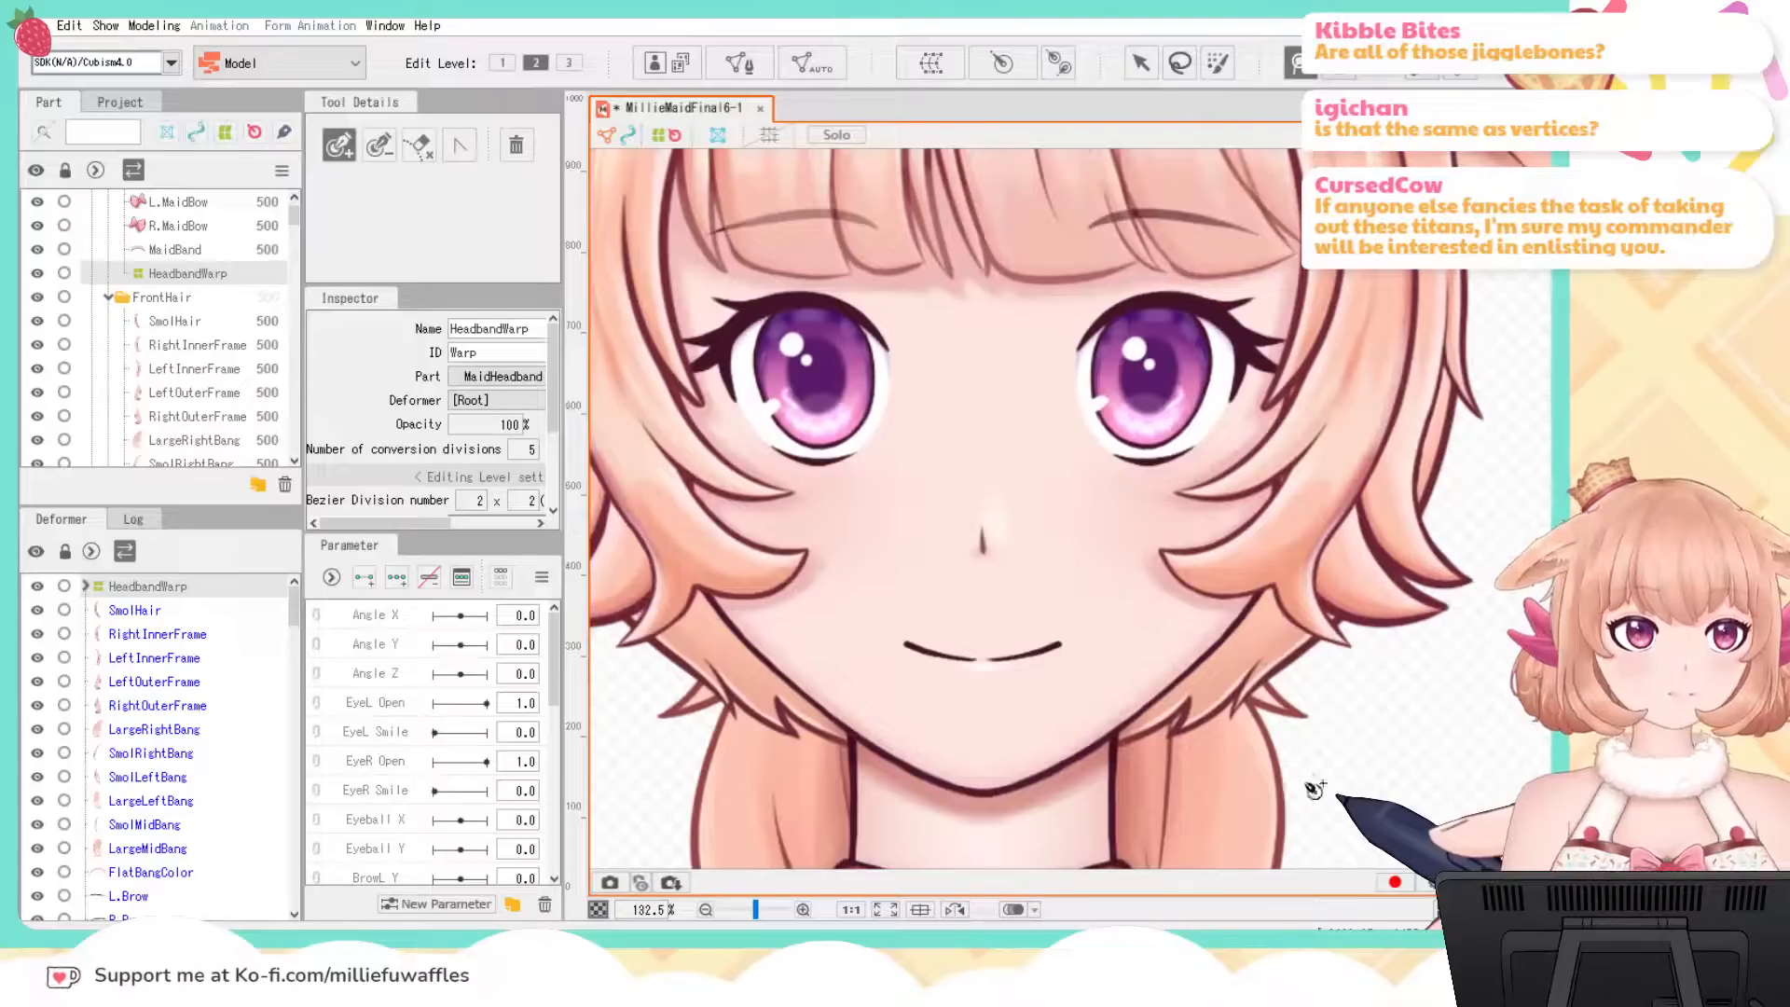
scroll(1314, 790, "down", 6)
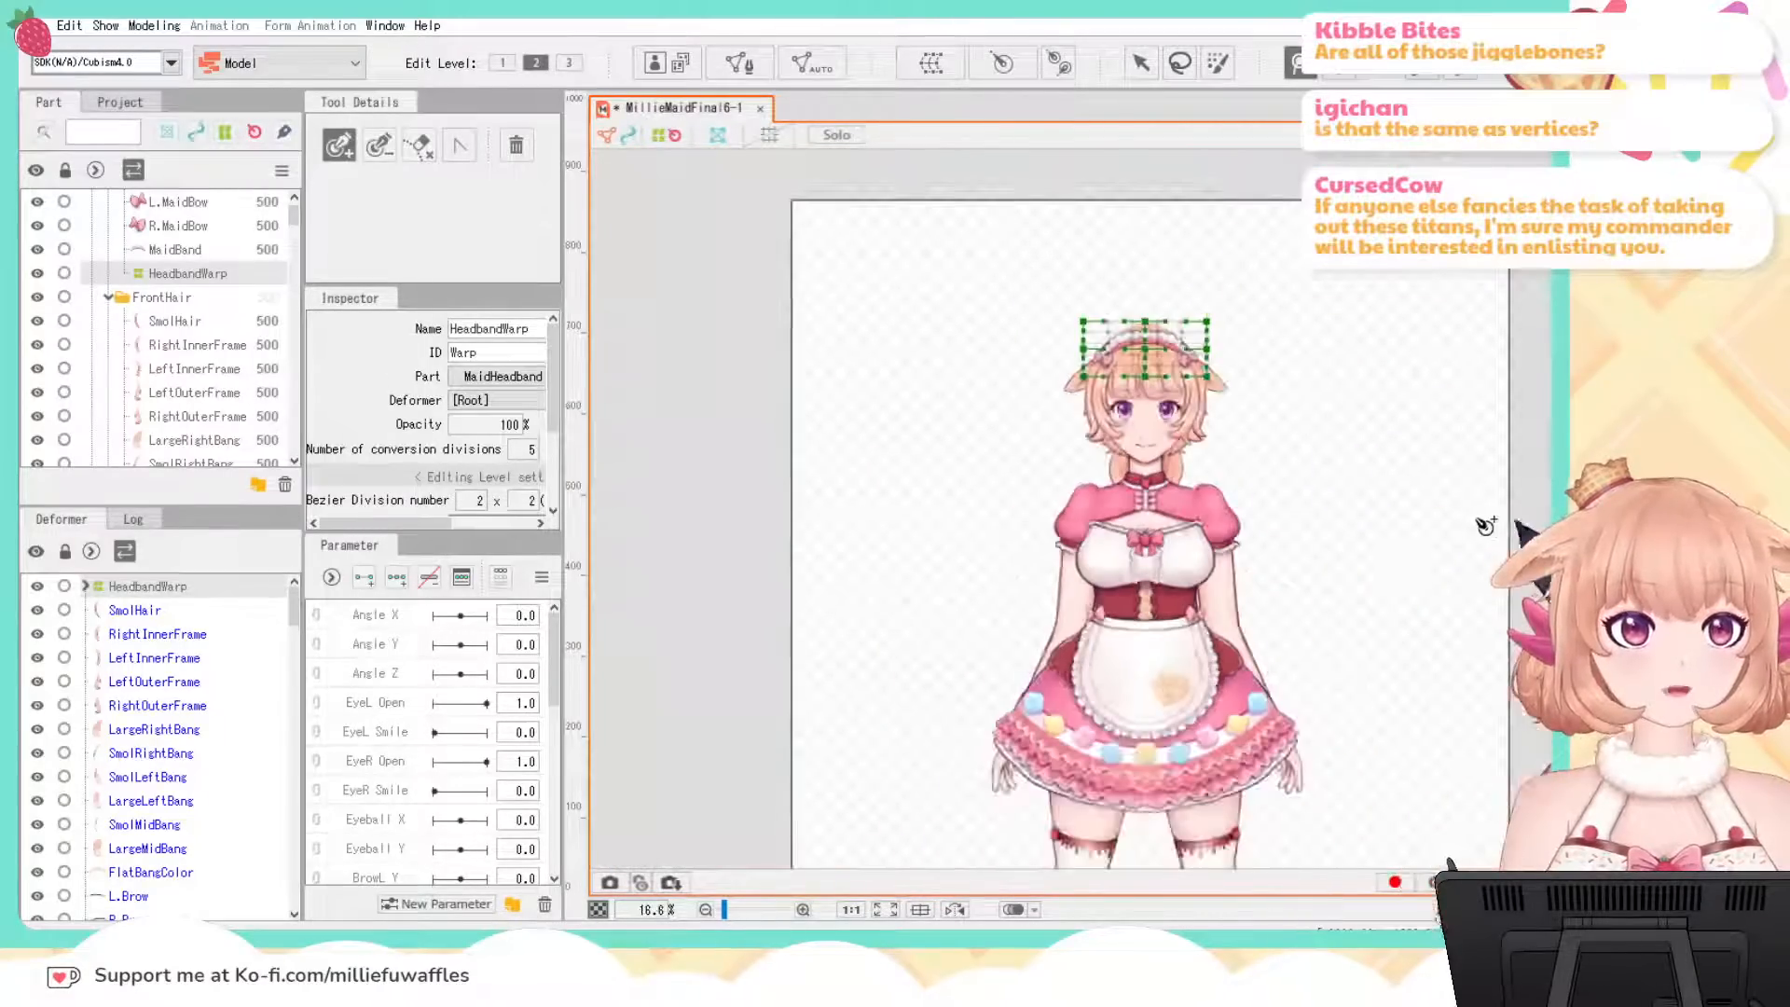
scroll(1379, 379, "down", 1)
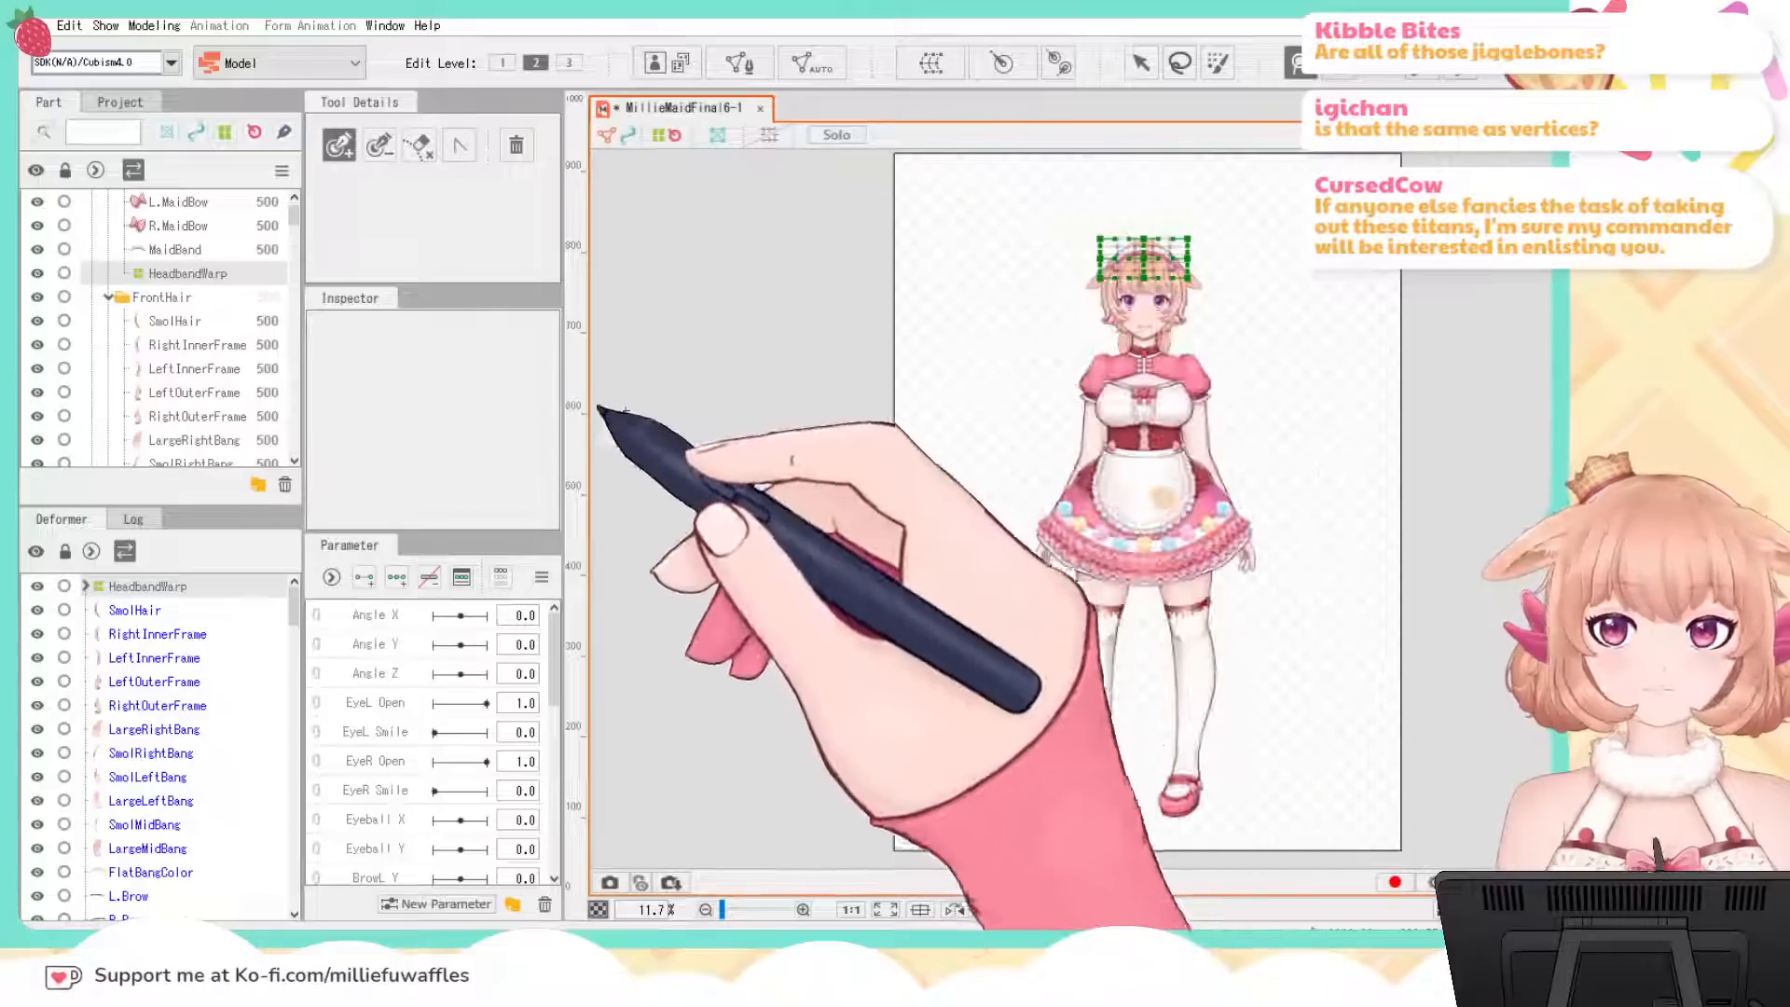
left_click(1300, 64)
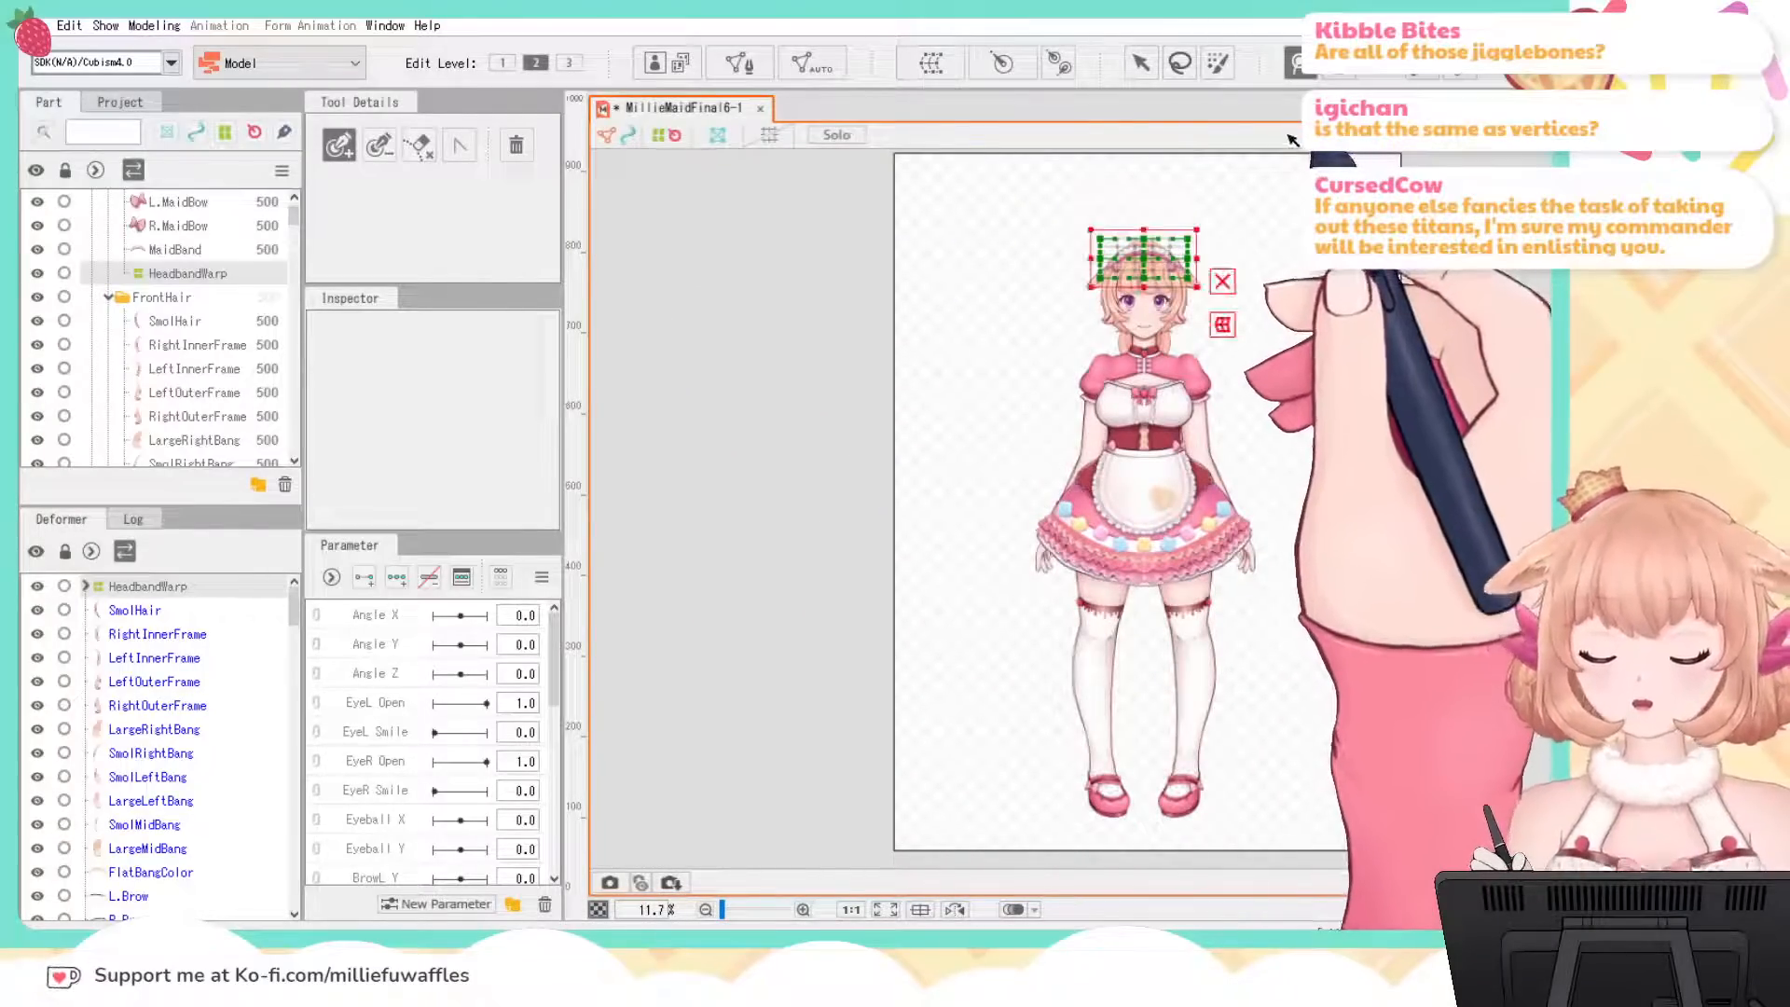
left_click(85, 586)
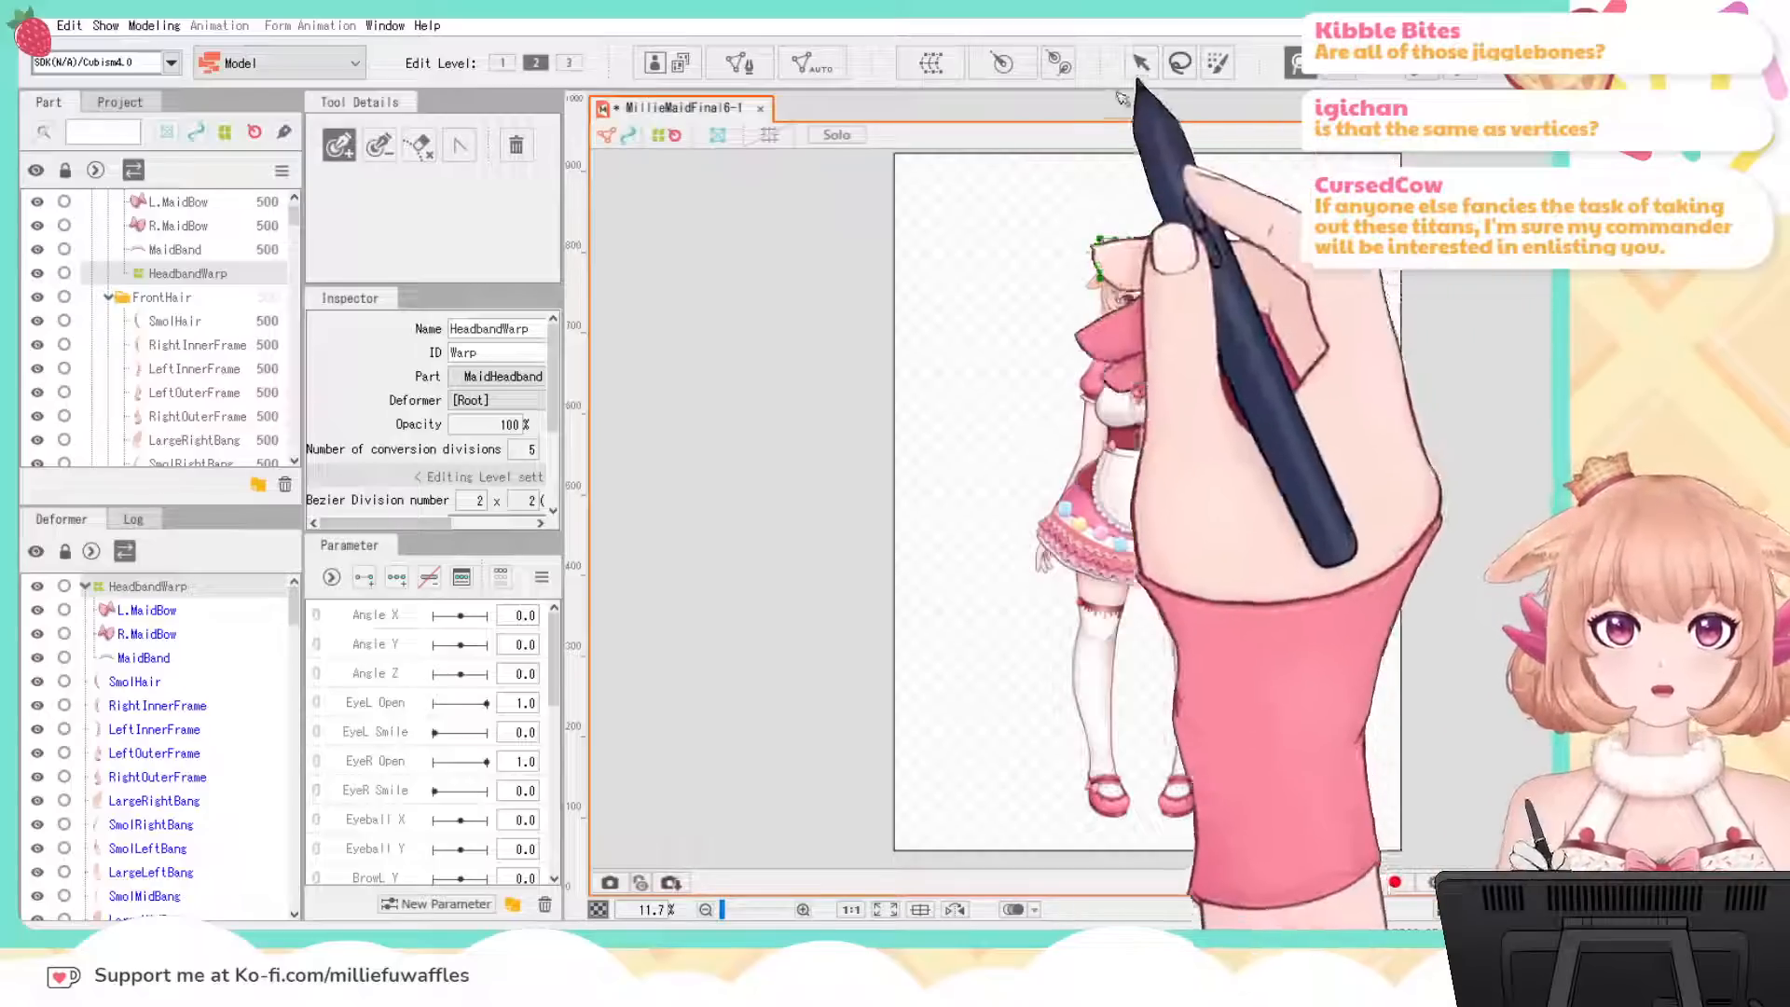
left_click(1140, 62)
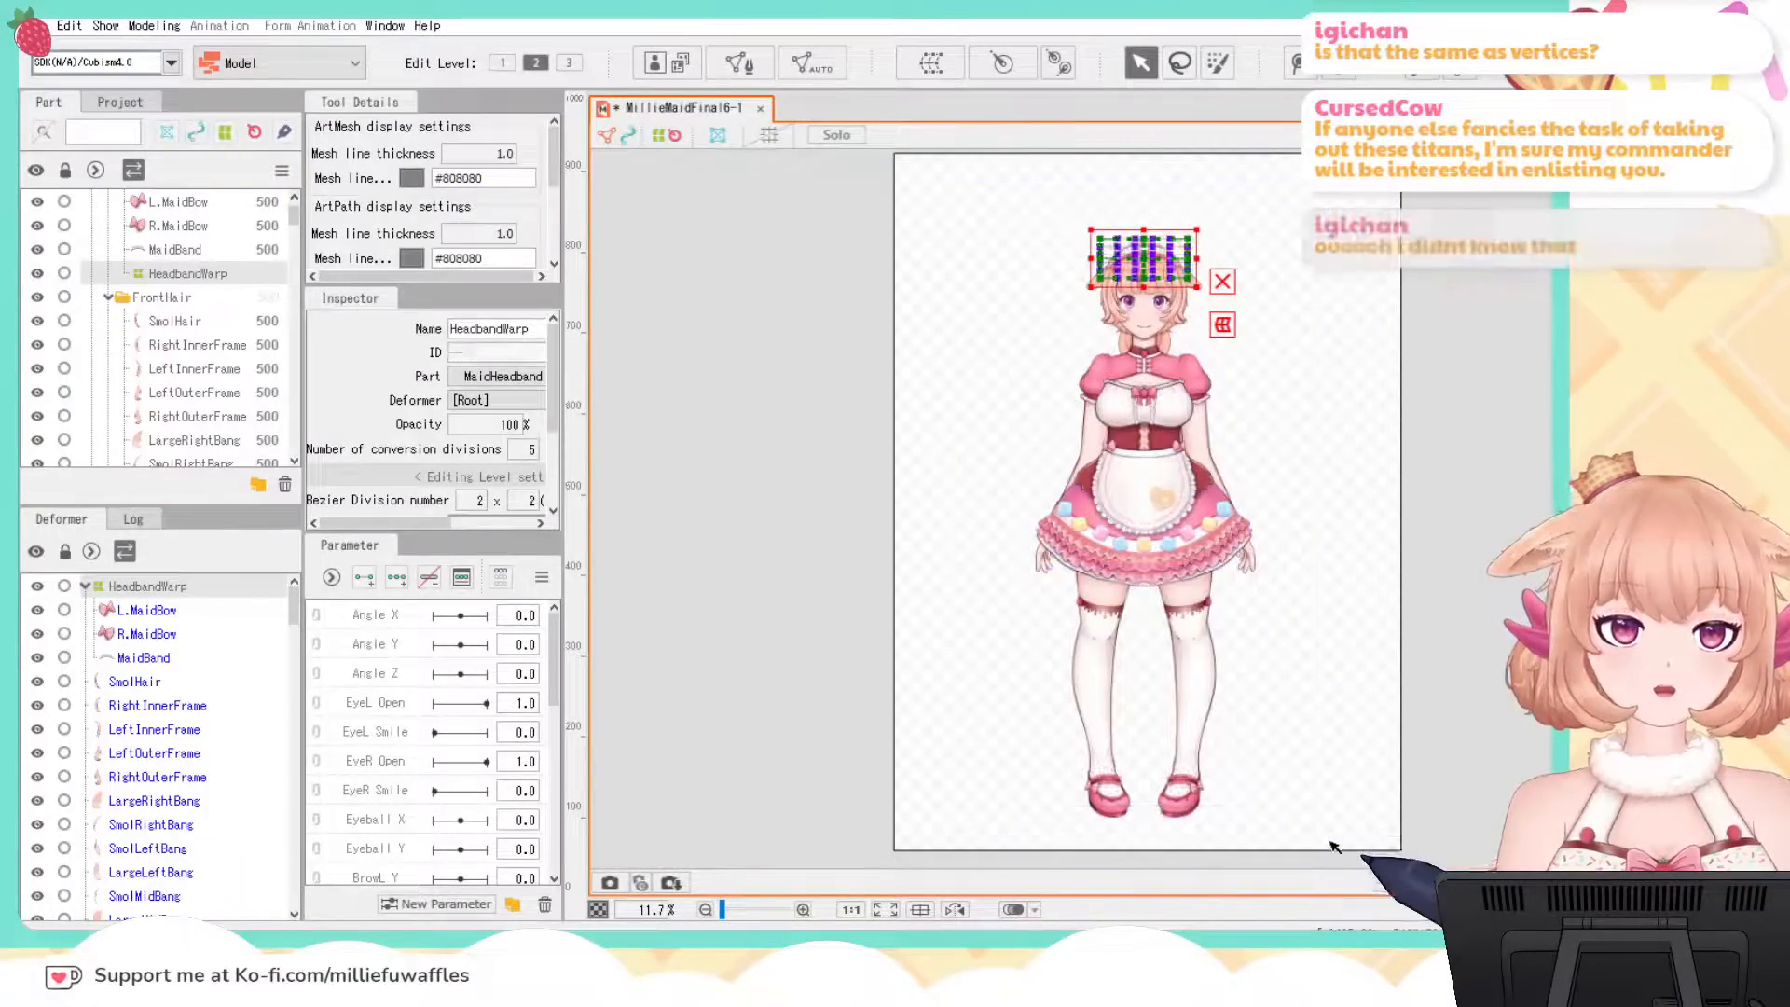
left_click(1276, 473)
left_click_drag(945, 180, 1345, 850)
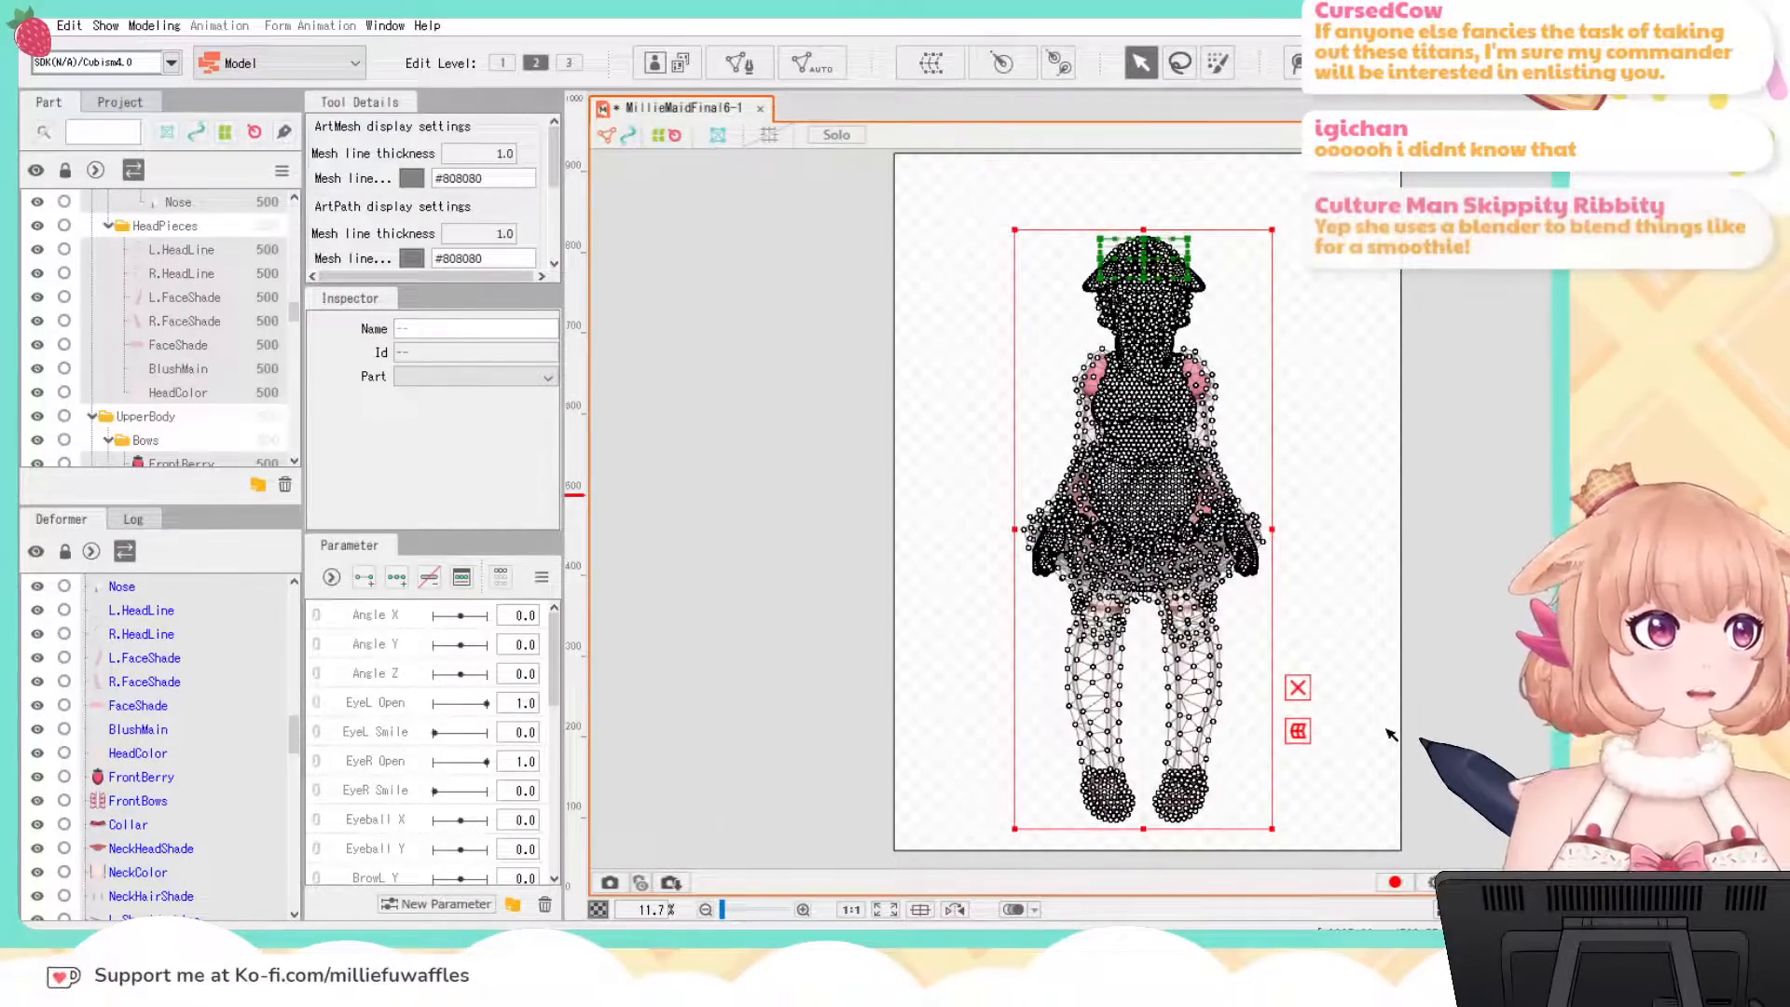
left_click(1378, 456)
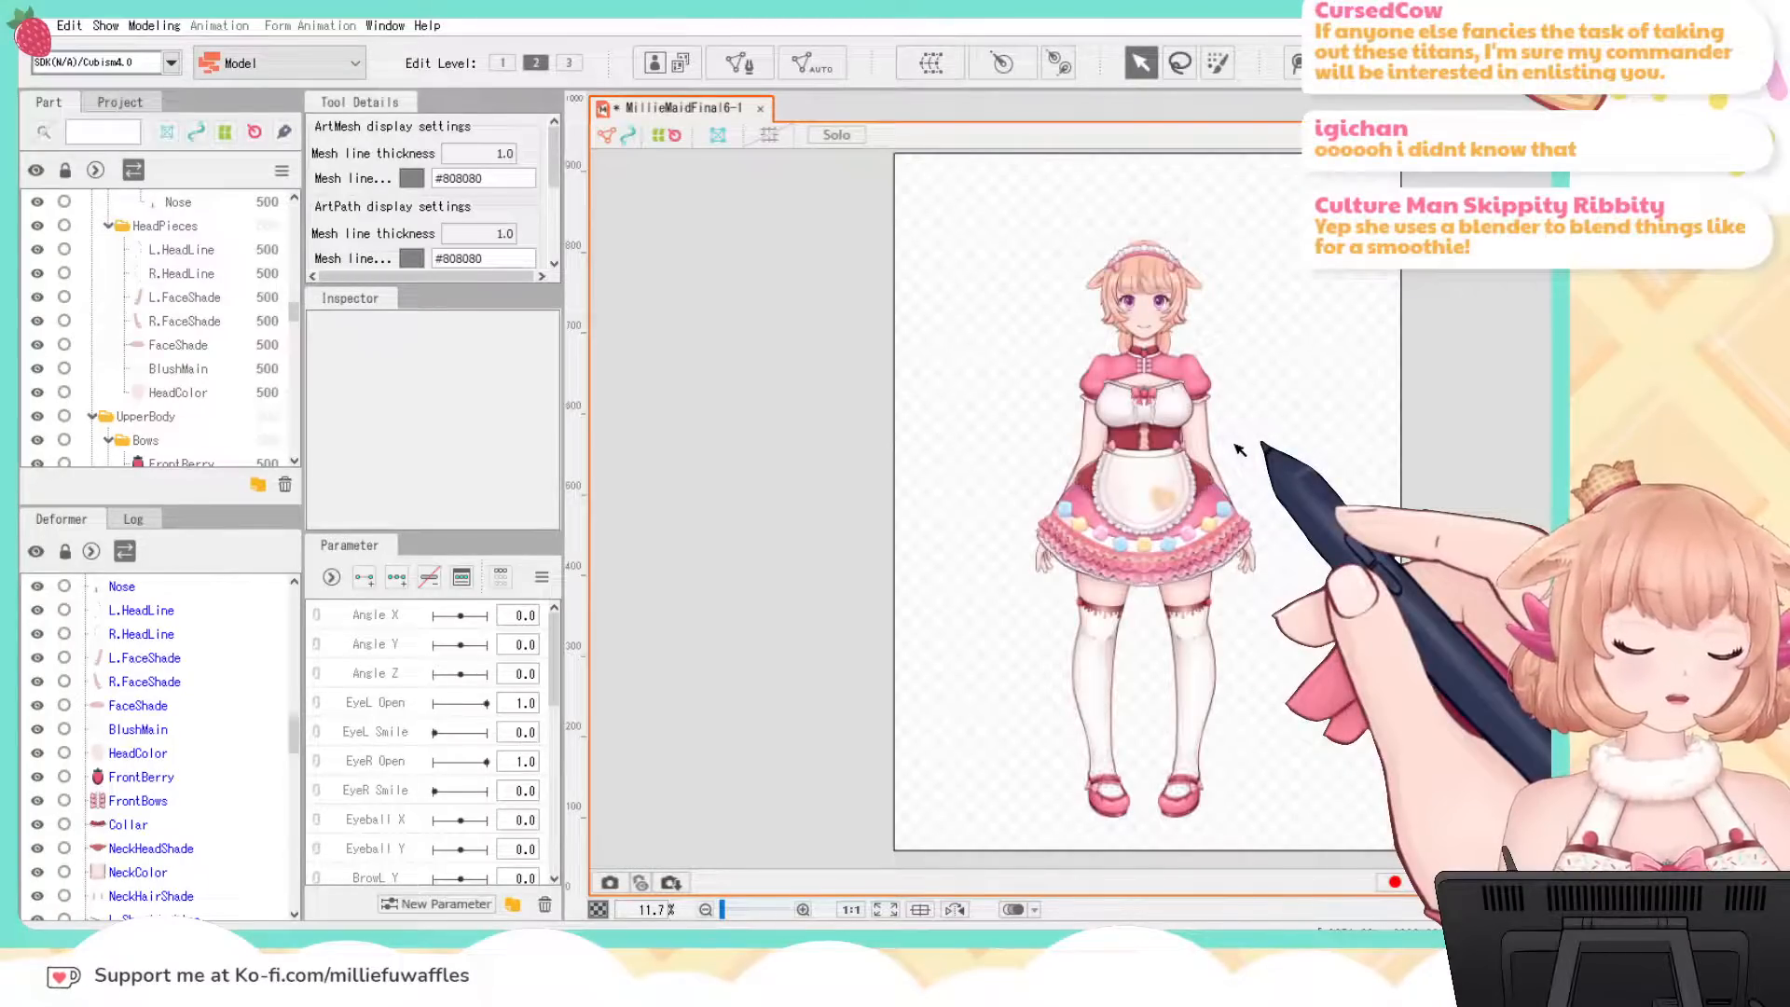
Step: Create a warp deformer named FrontBangWarp around SmolHair, all large and small bang meshes and FlatBangColor, and collapse it in the deformer hierarchy
scroll(1240, 450, "up", 10)
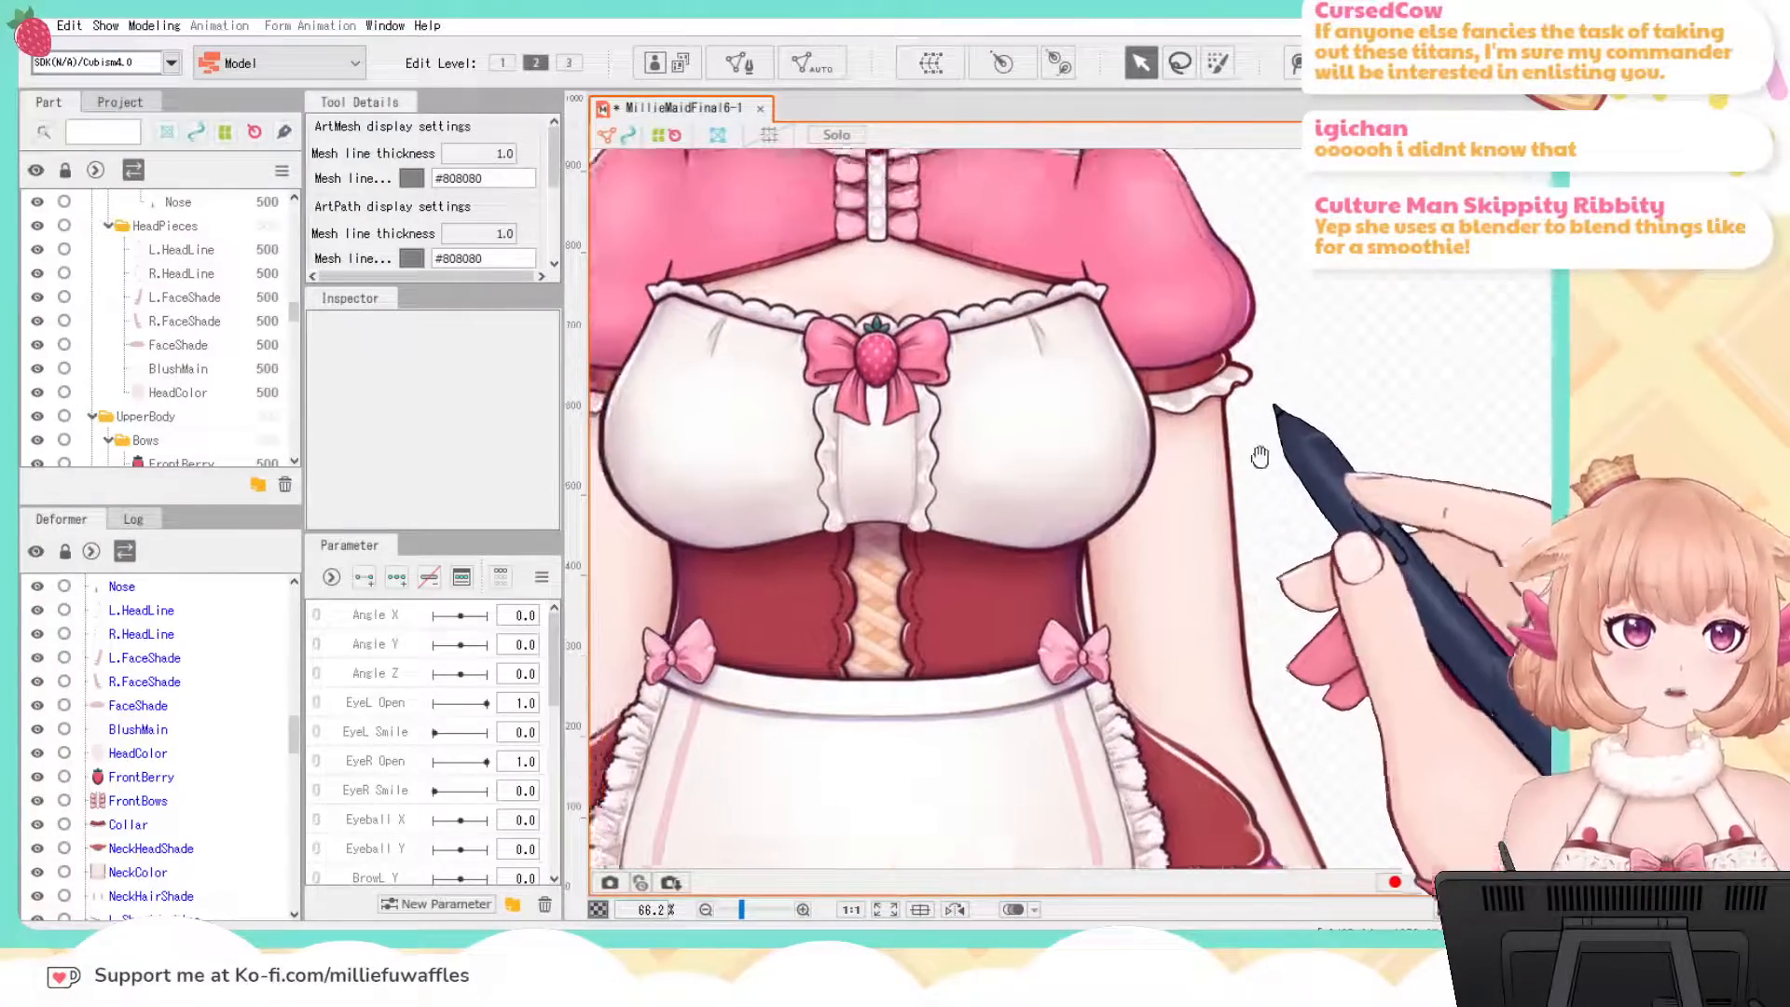
left_click_drag(1259, 455, 1415, 810)
left_click_drag(1357, 466, 1336, 588)
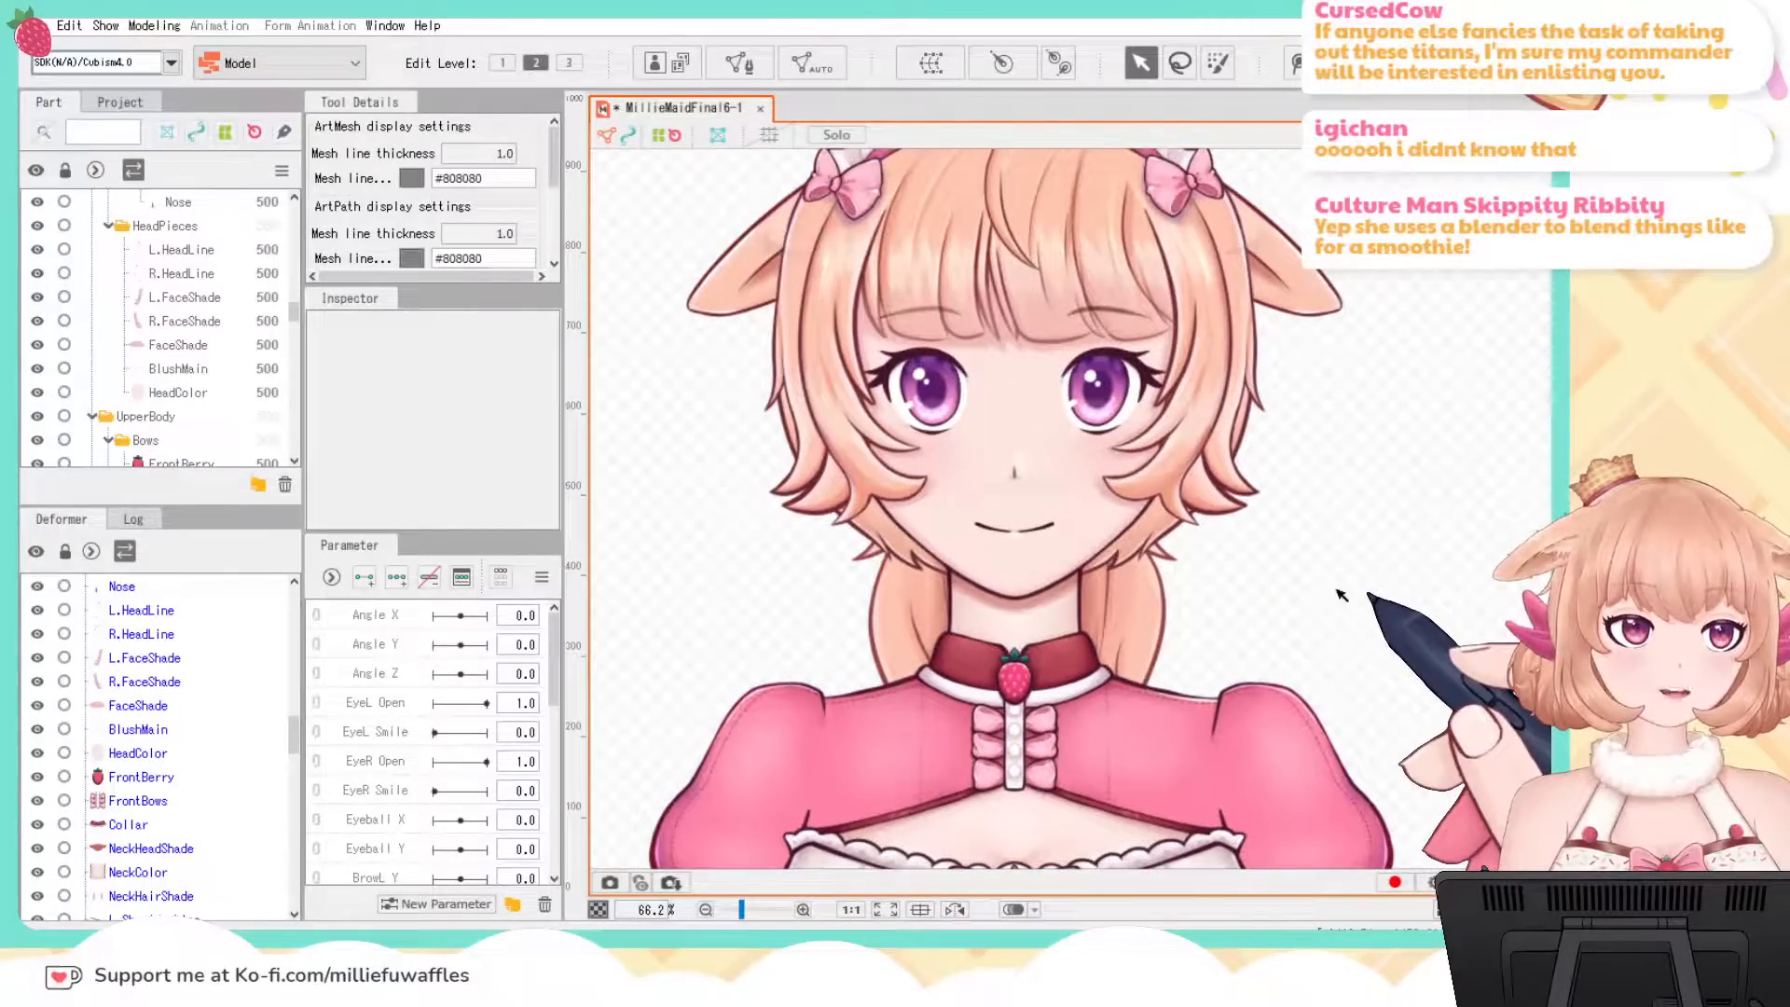
scroll(1340, 593, "up", 3)
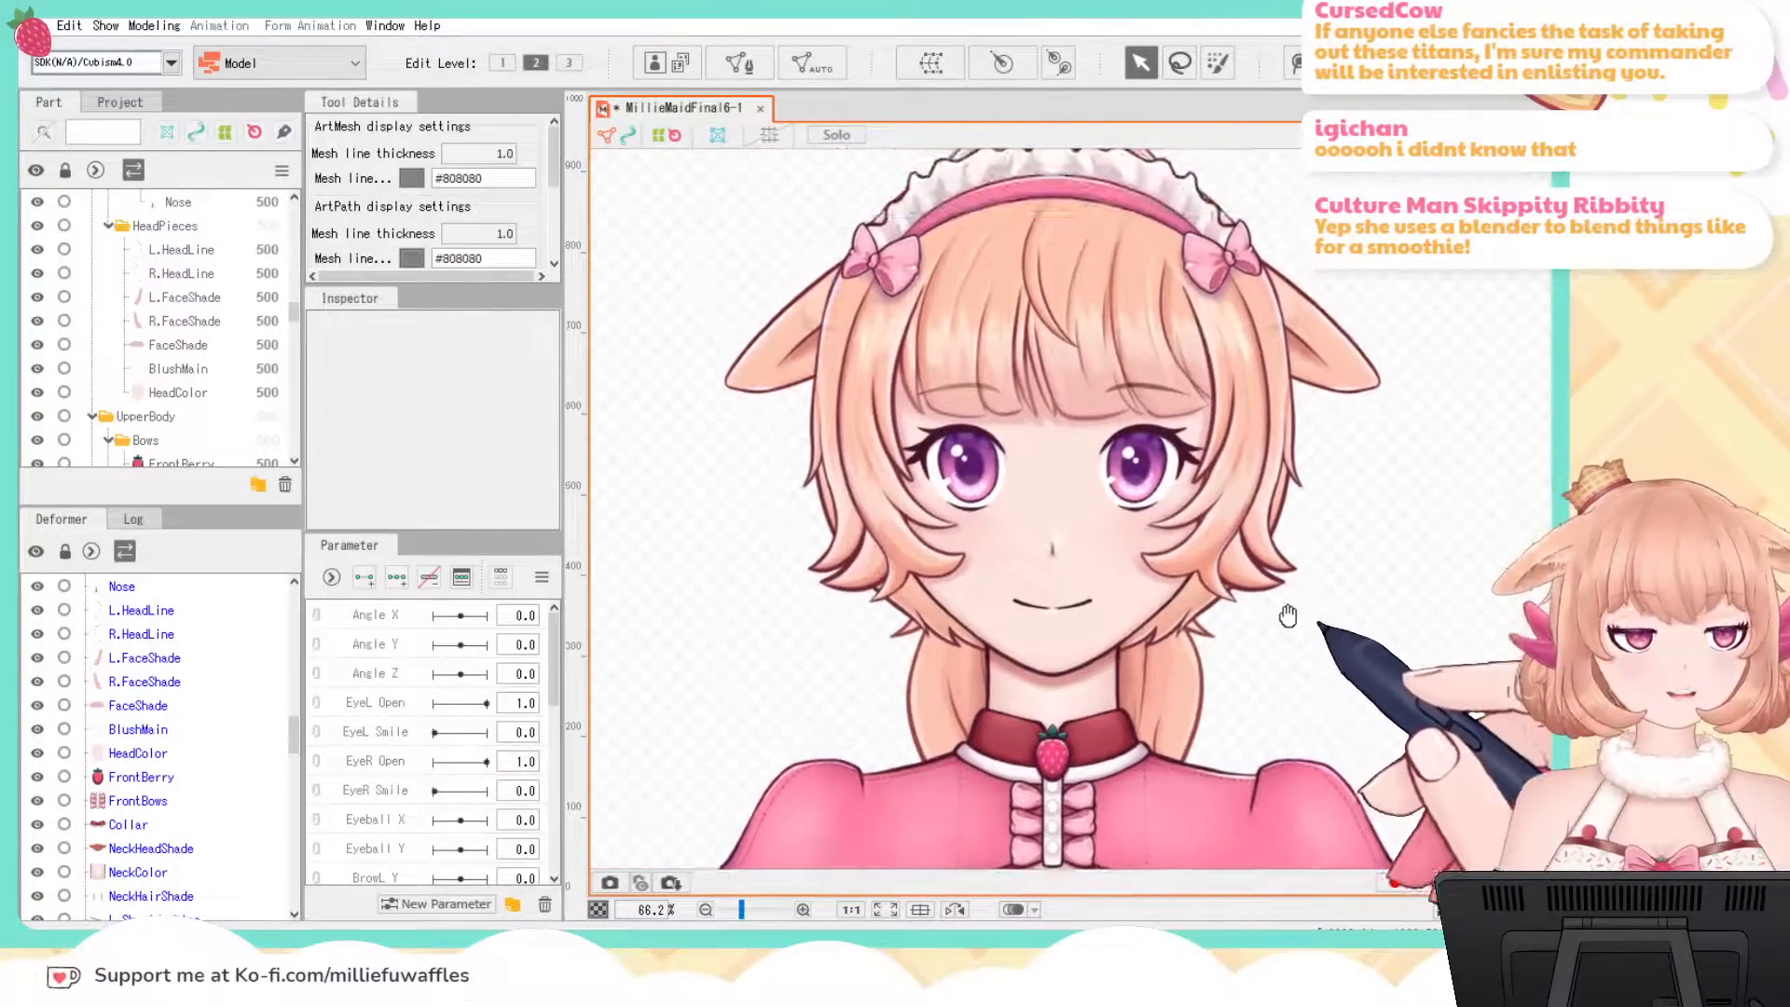
left_click_drag(1279, 625, 1355, 765)
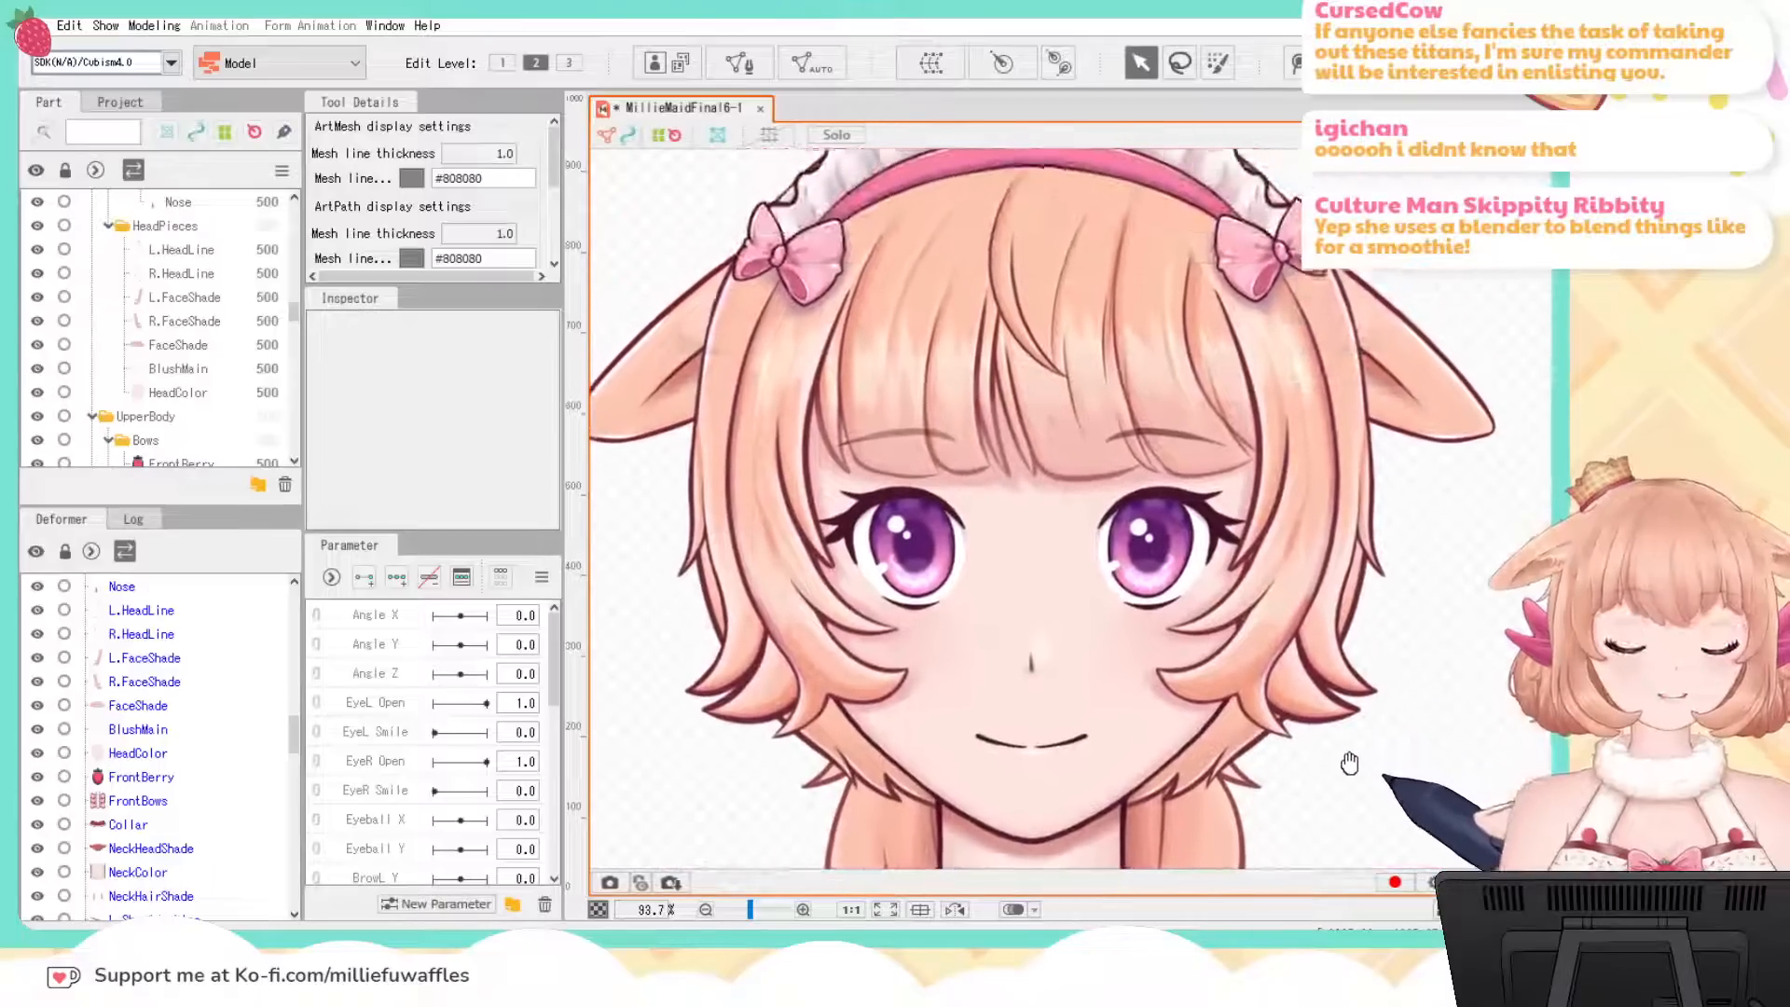
scroll(222, 684, "up", 2)
scroll(186, 690, "down", 5)
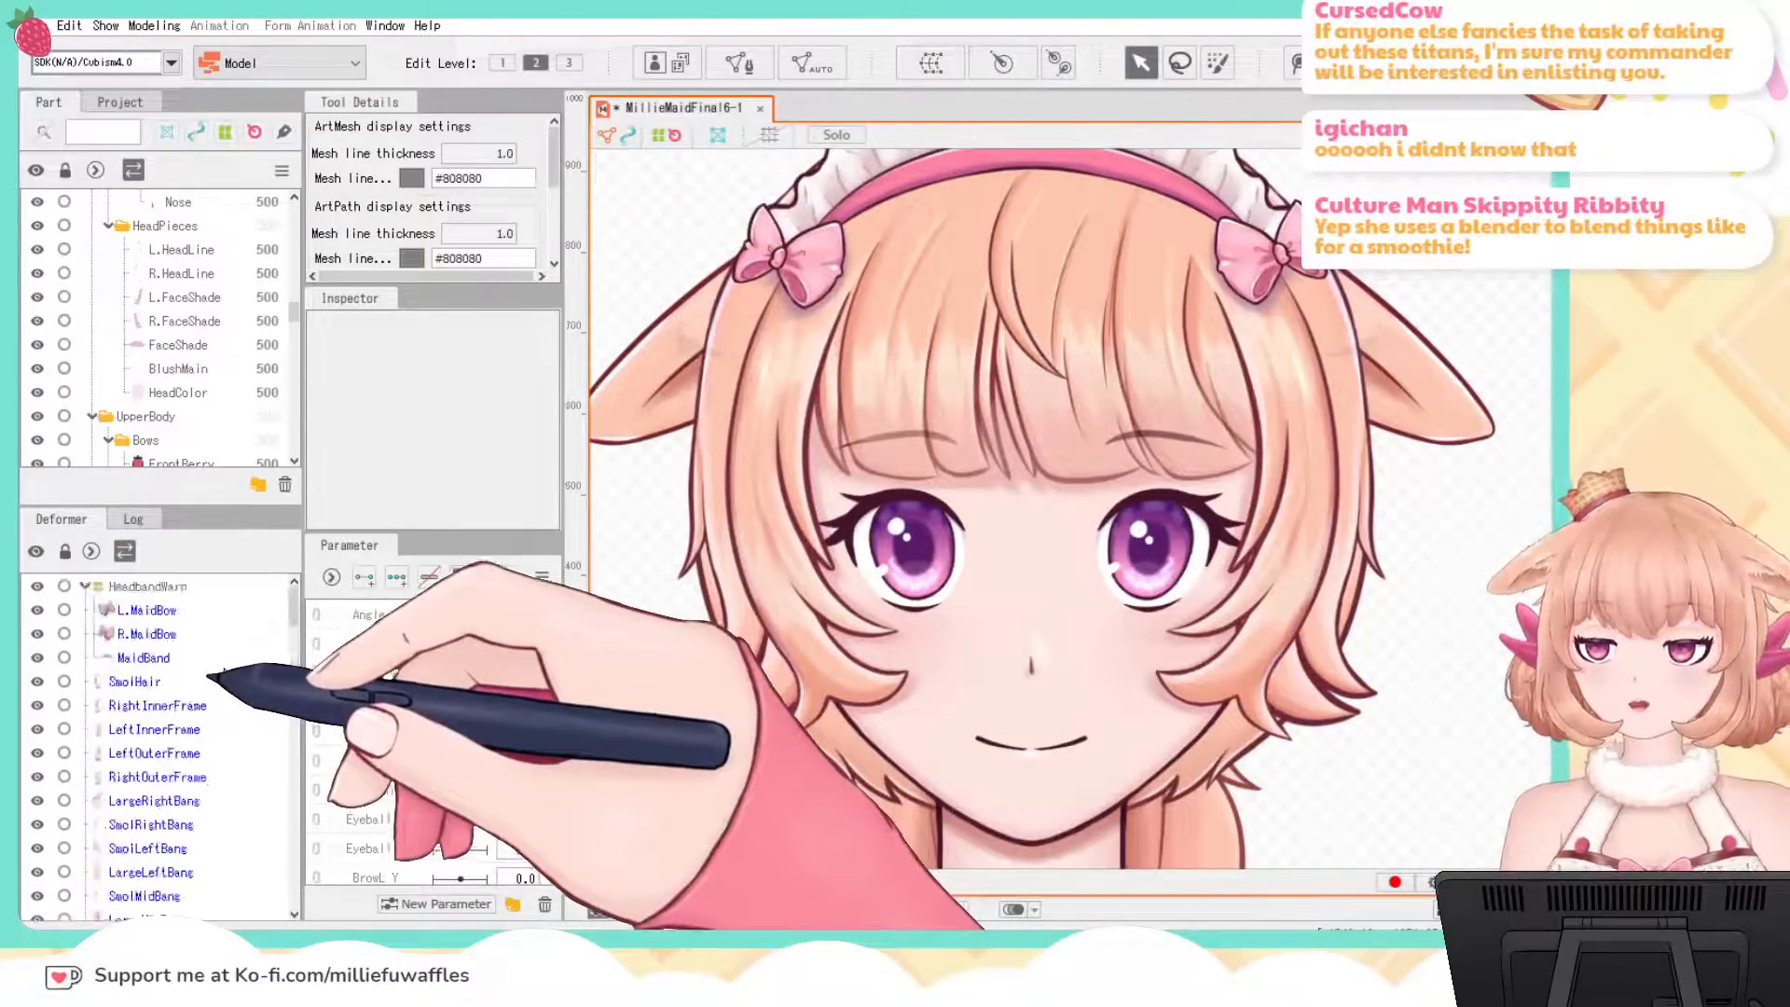
left_click(133, 682)
scroll(158, 727, "down", 3)
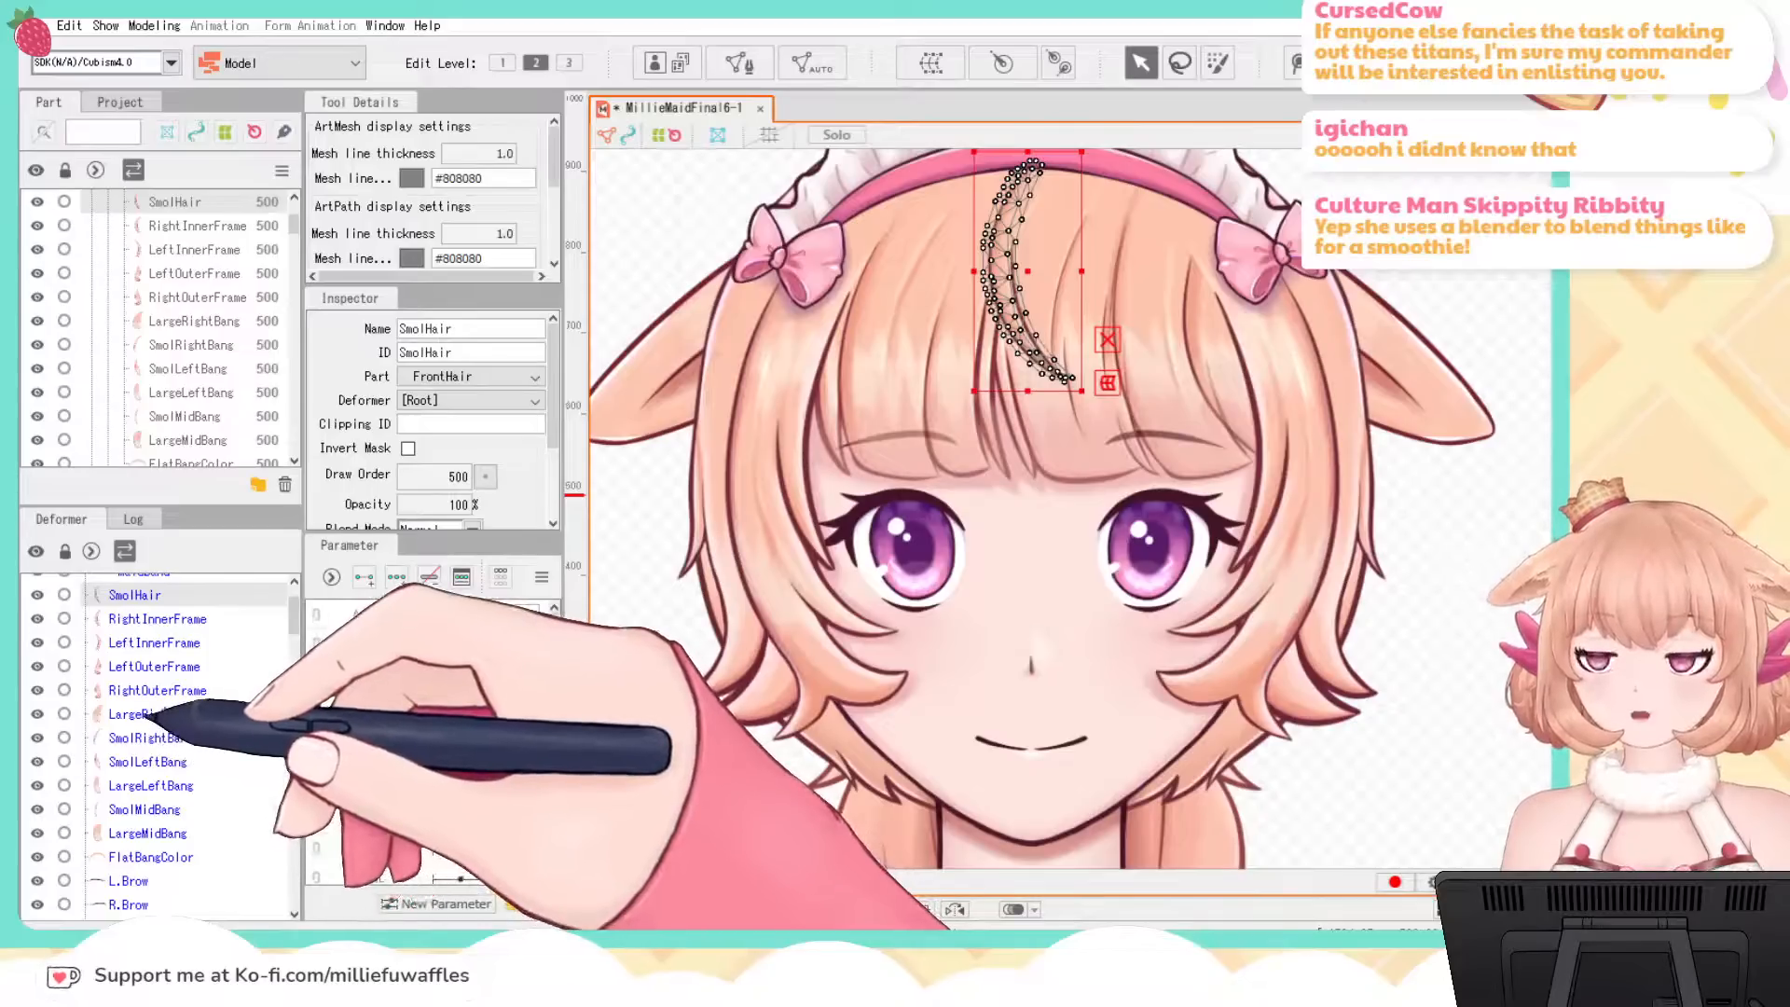
left_click(149, 714, "ctrl")
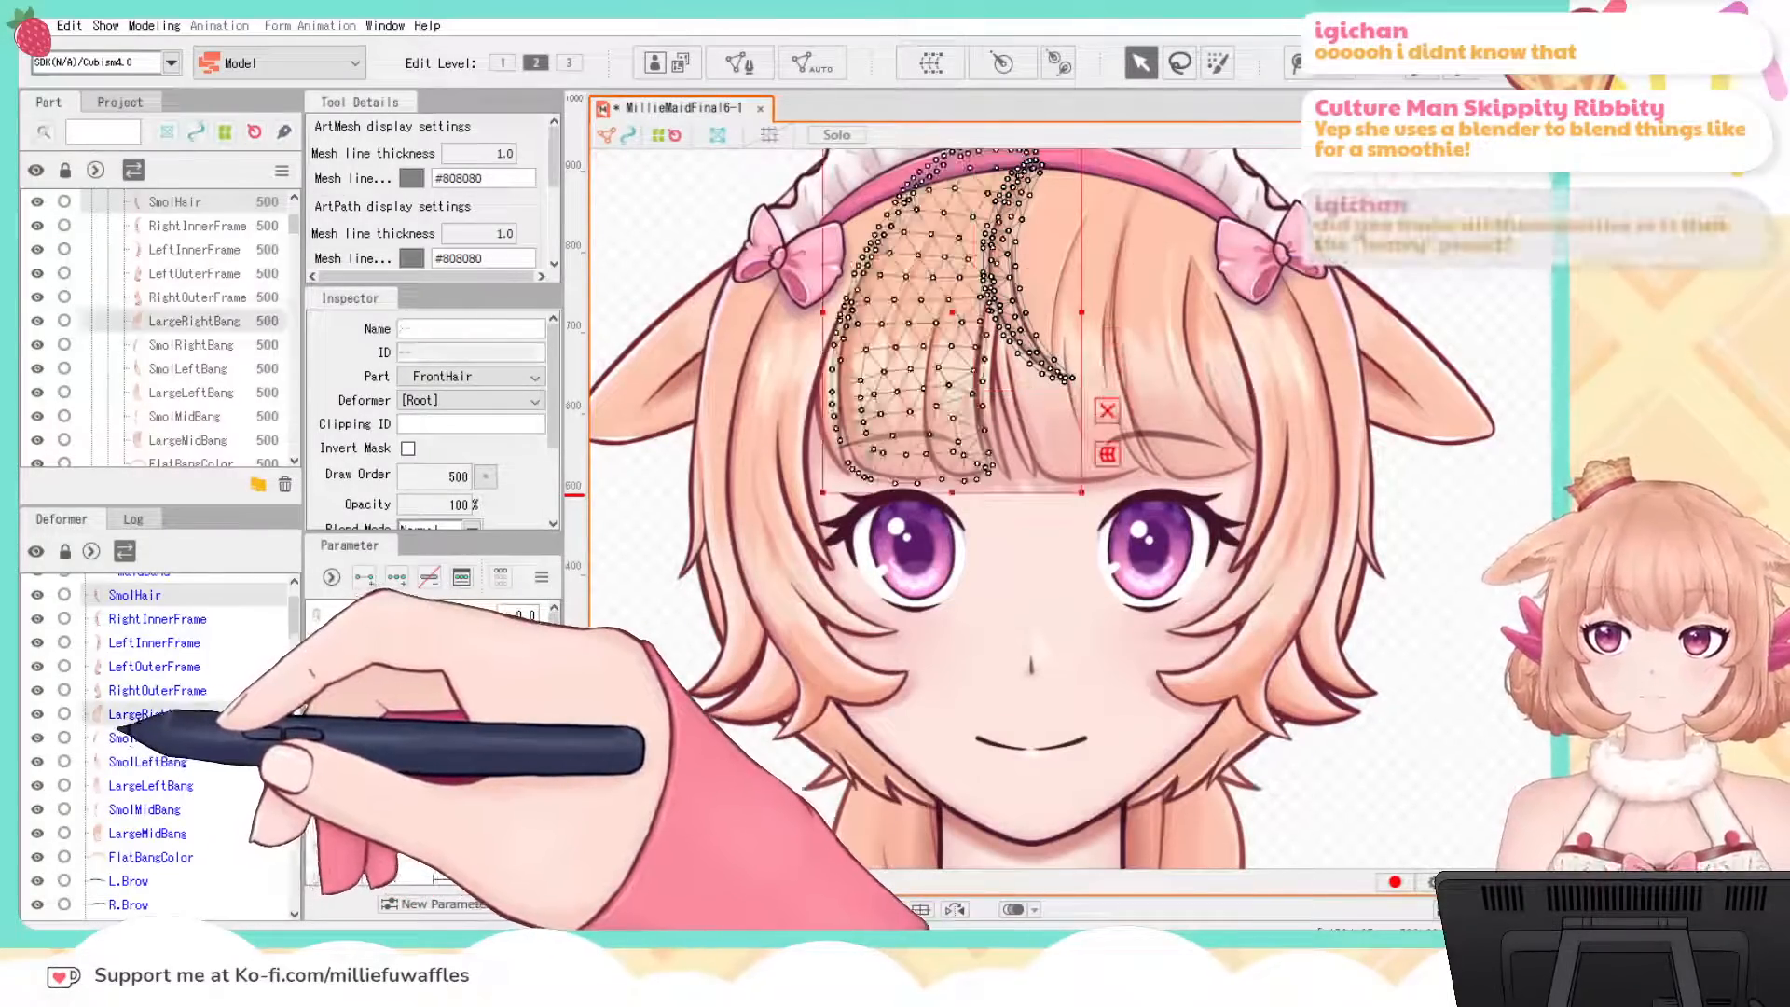
left_click(144, 737, "ctrl")
left_click(138, 762, "ctrl")
left_click(131, 785, "ctrl")
left_click(140, 809, "ctrl")
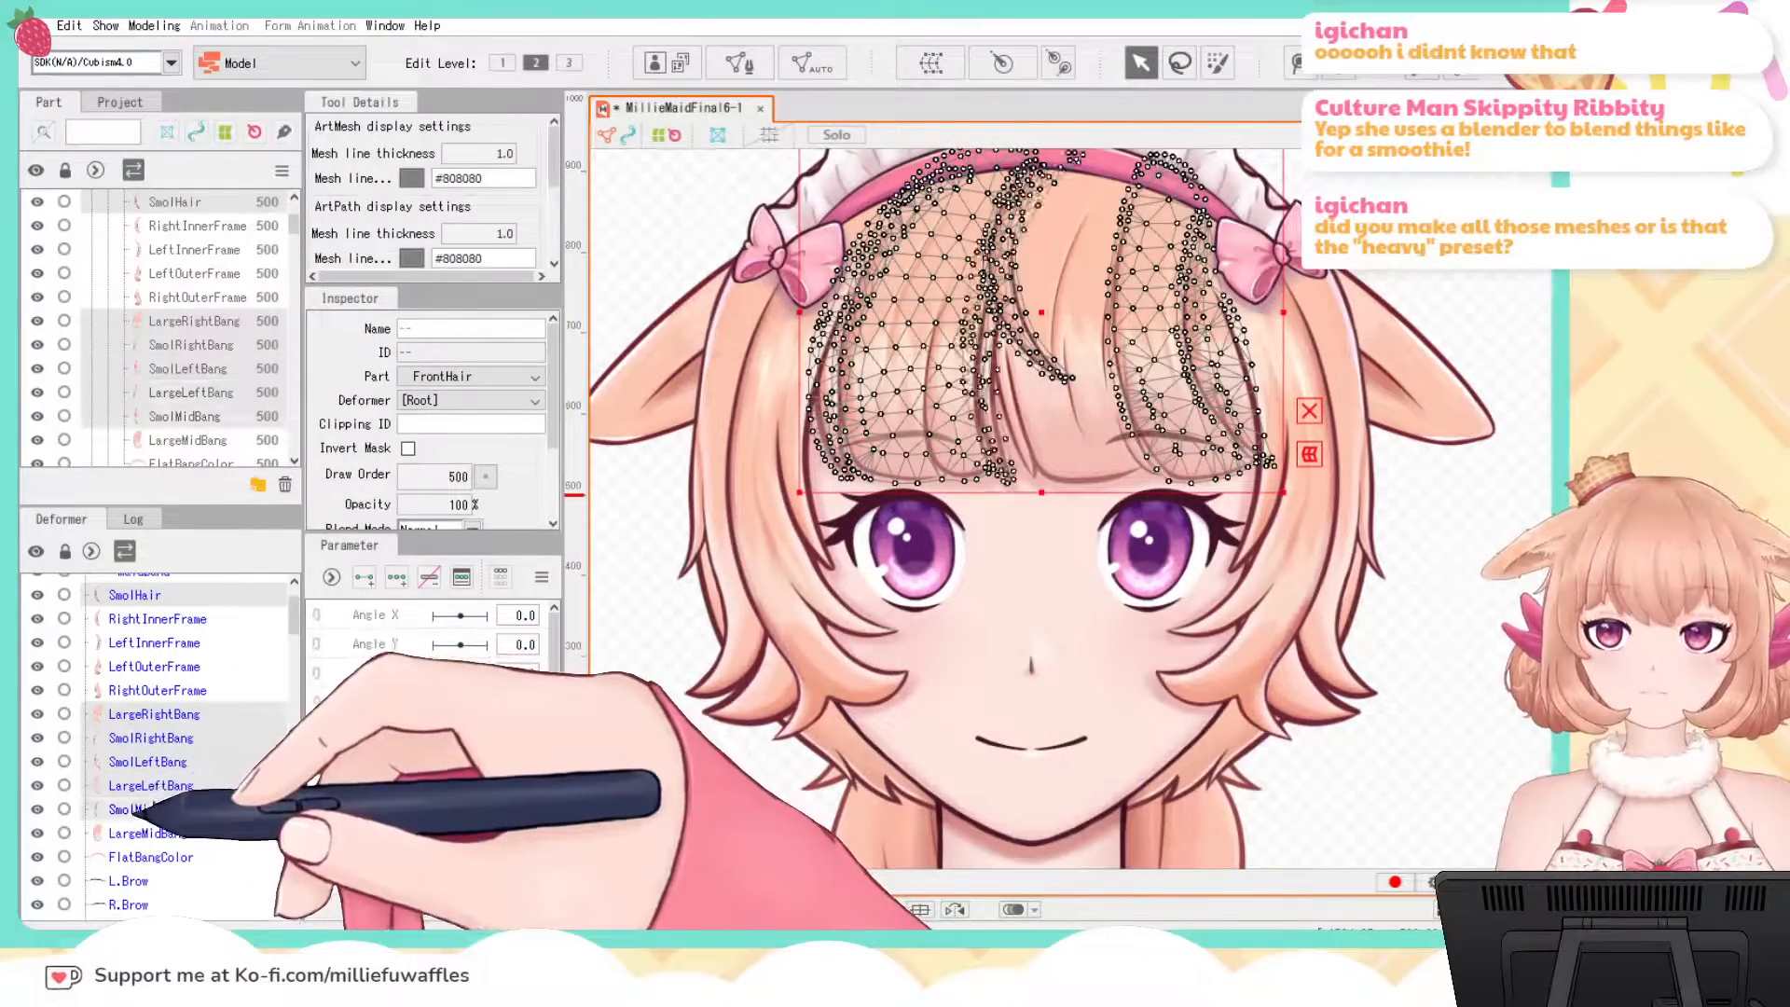
left_click(148, 833, "ctrl")
left_click(145, 857, "ctrl")
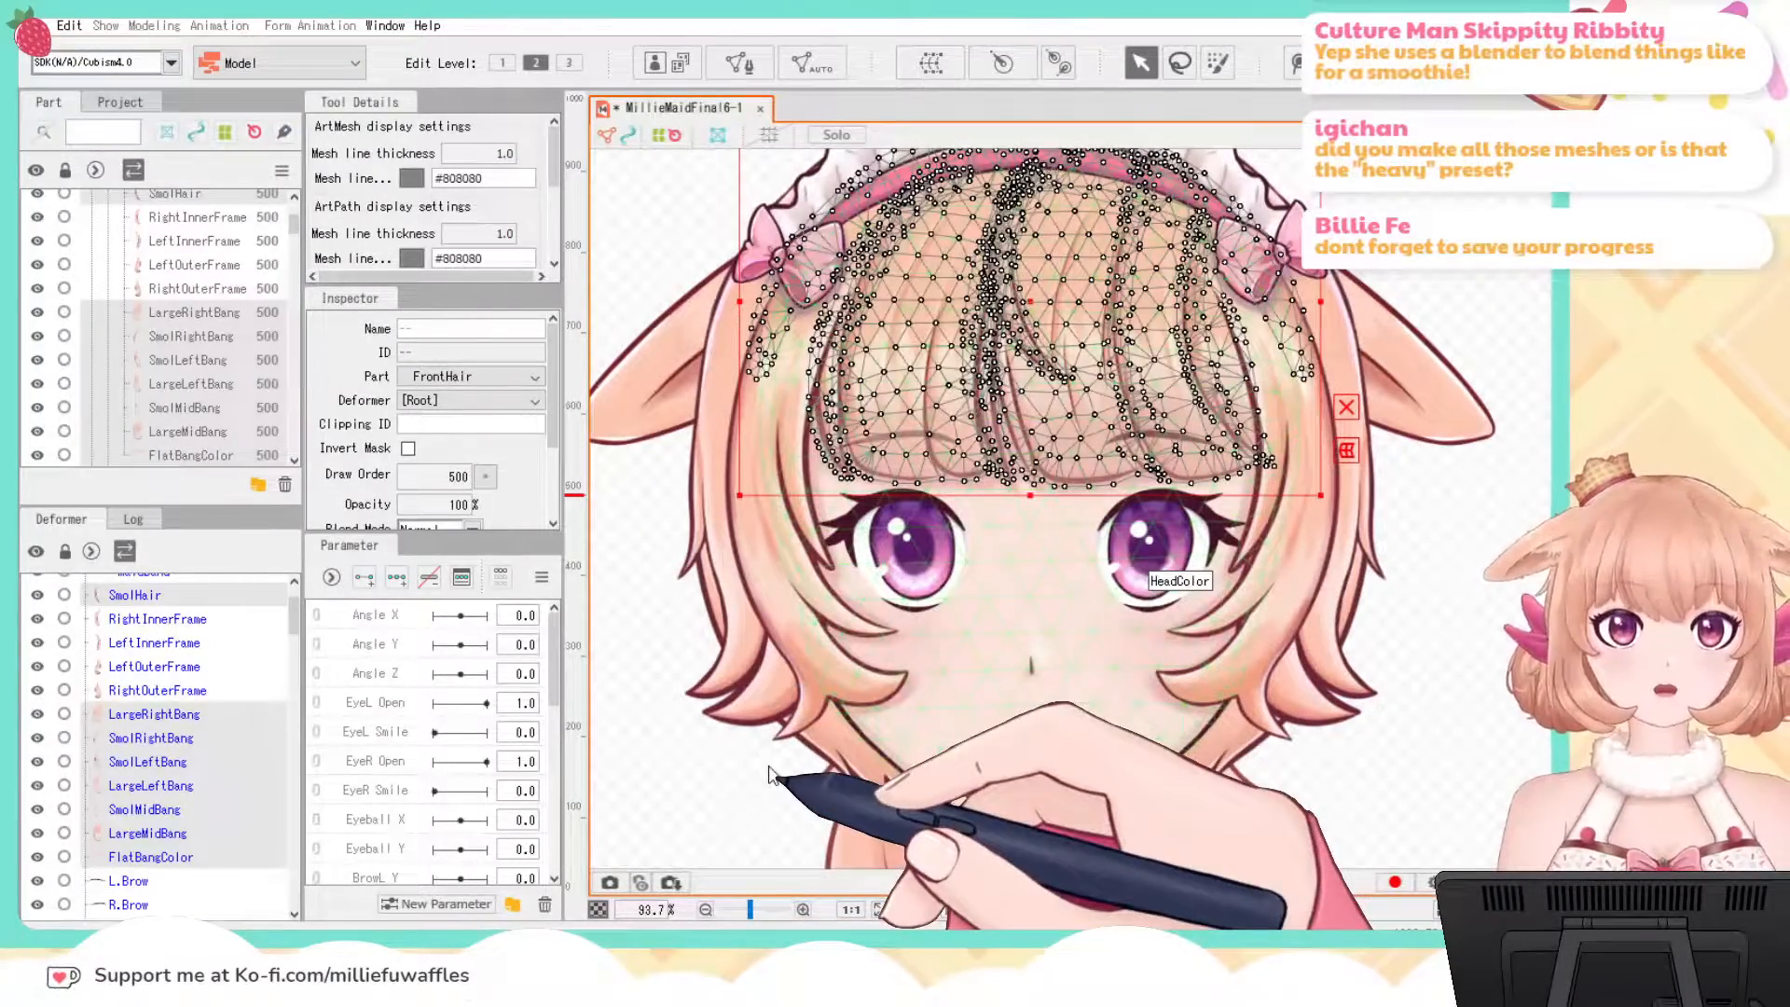
left_click(769, 767)
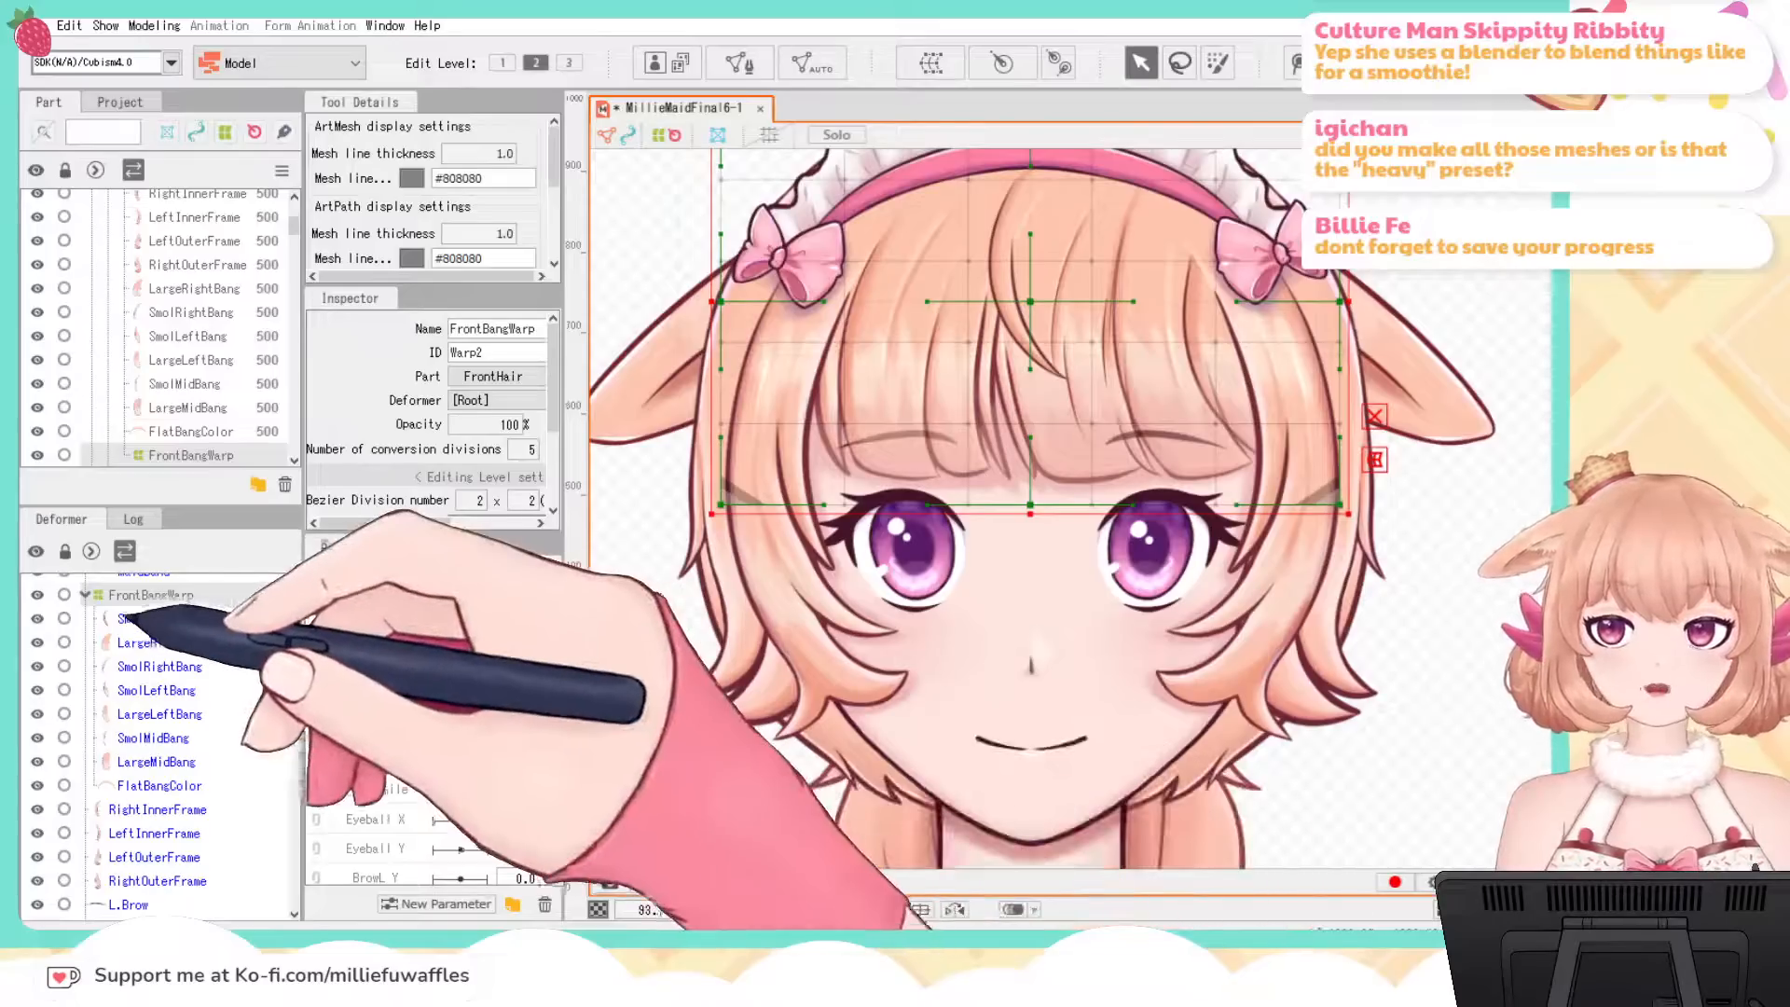
scroll(61, 592, "down", 3)
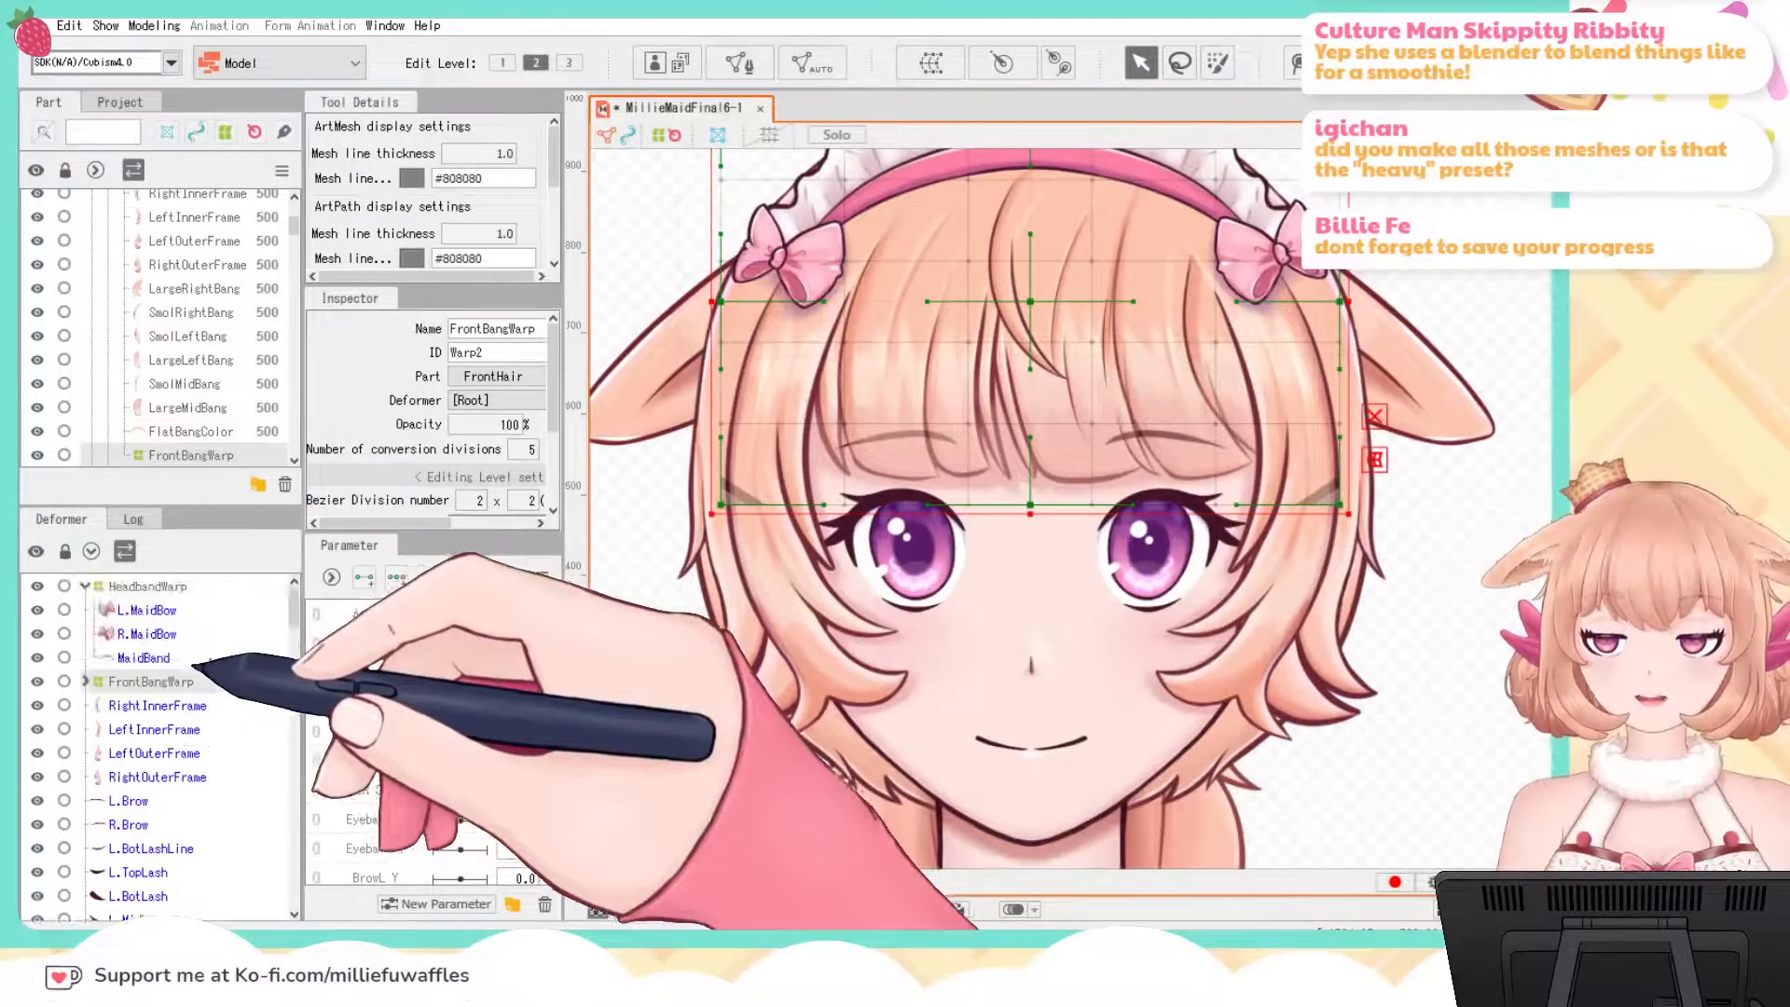
Step: Create a warp deformer named RightFrameWarp around the RightInnerFrame and RightOuterFrame hair meshes
left_click(140, 634)
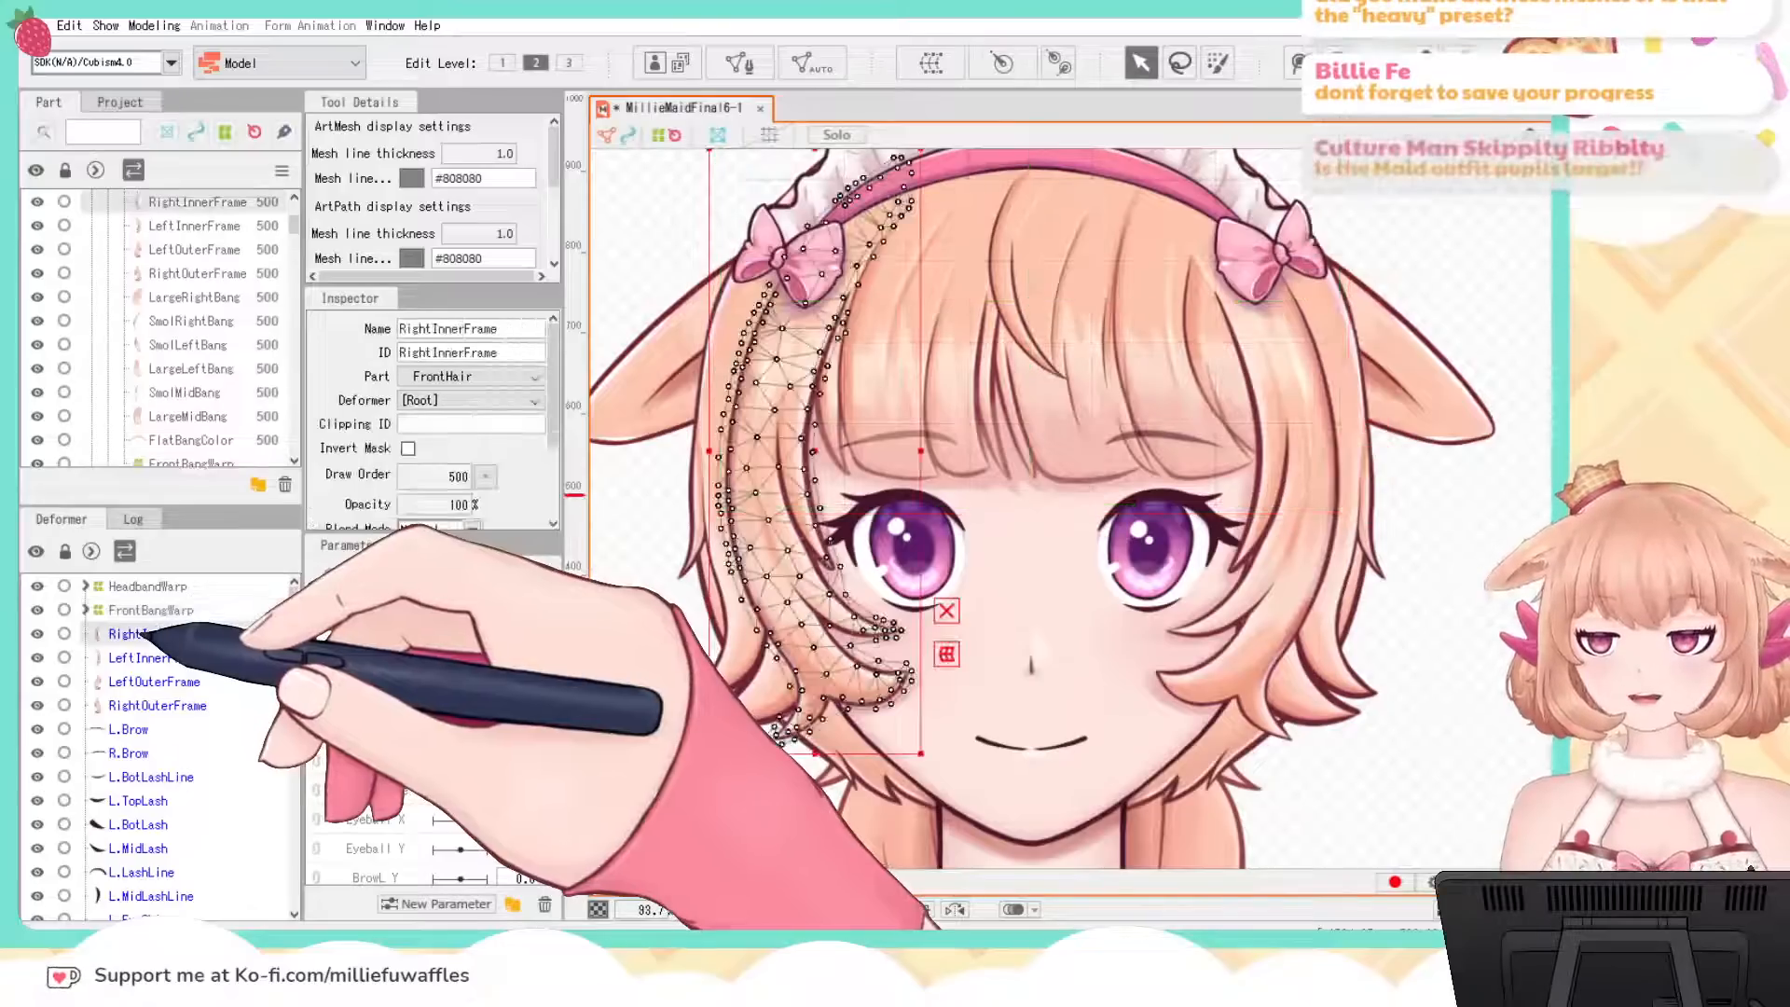
left_click(149, 657, "ctrl")
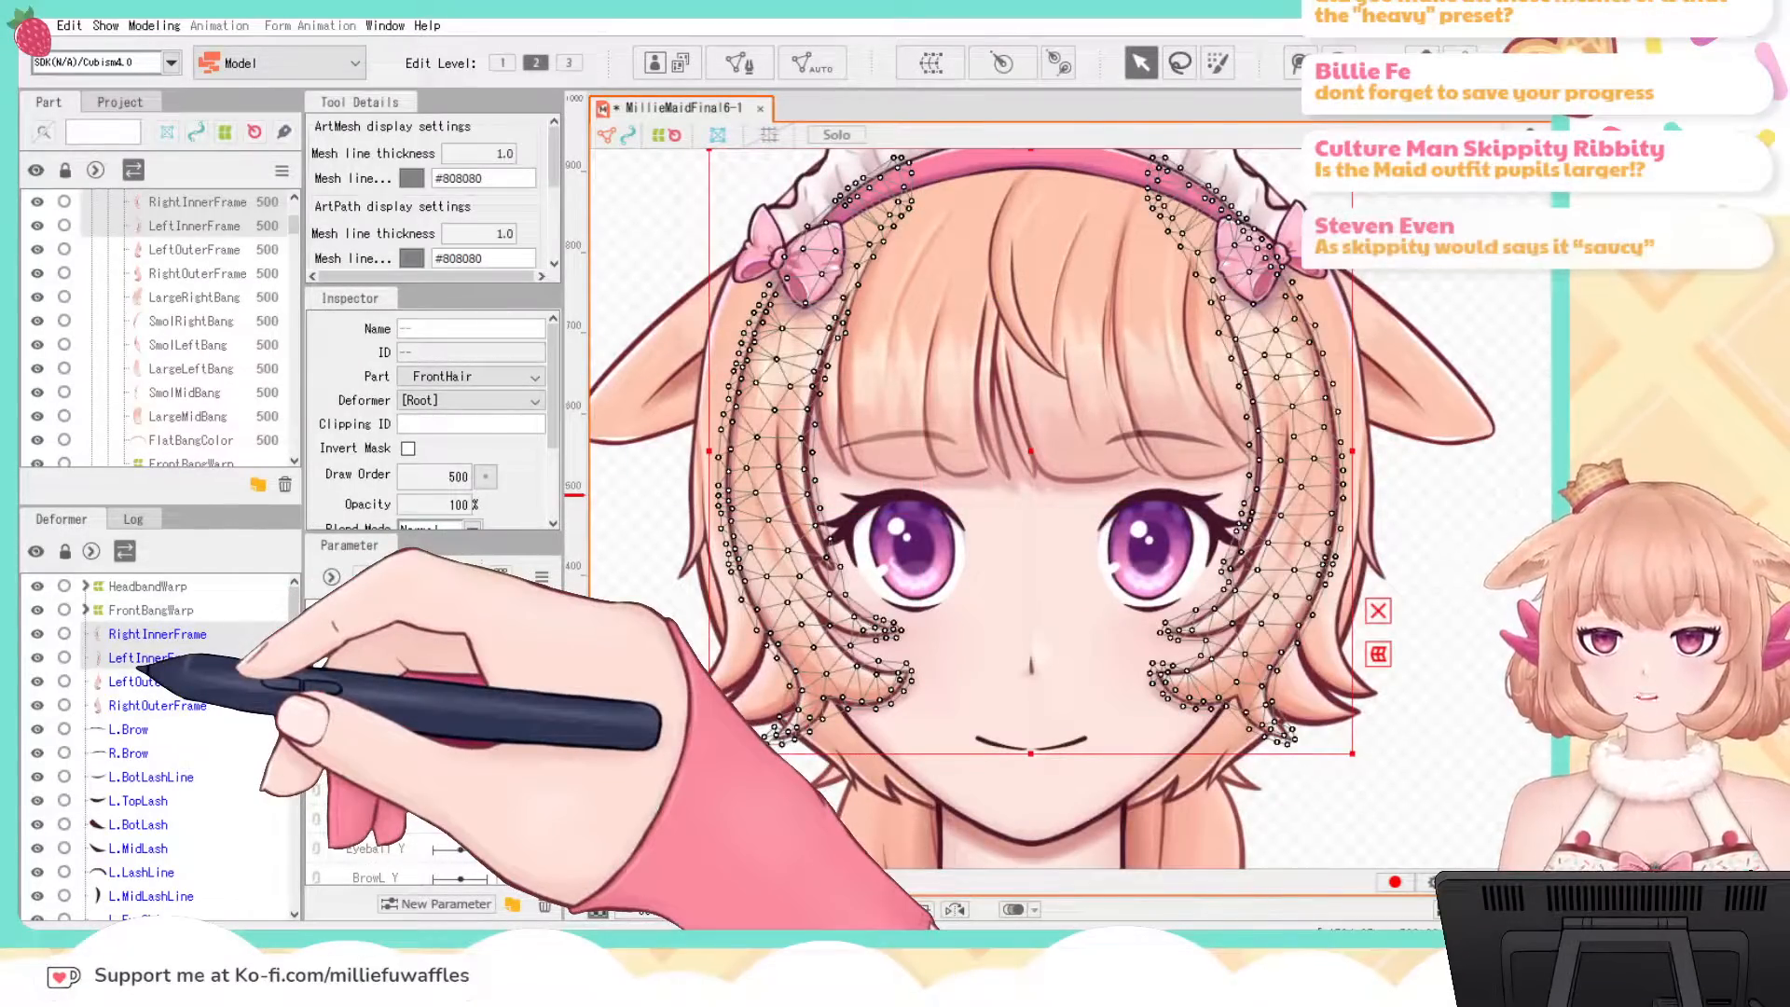
left_click(149, 657)
left_click(140, 634)
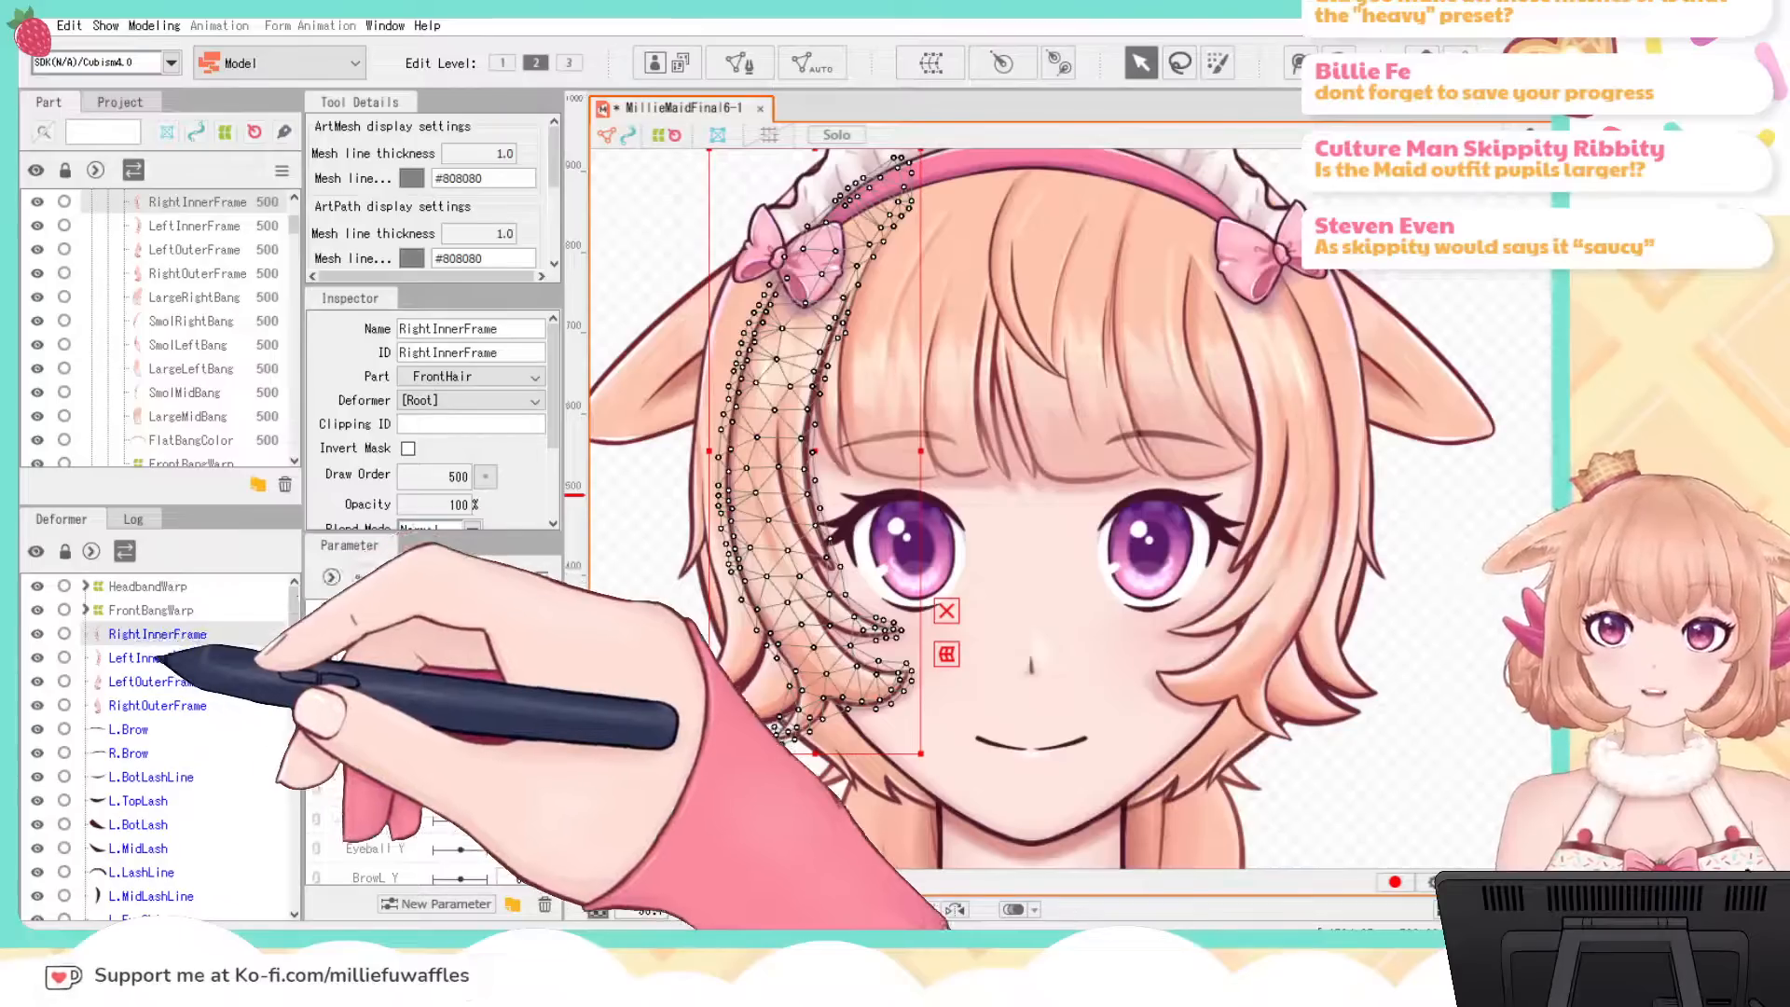
left_click(148, 683, "ctrl")
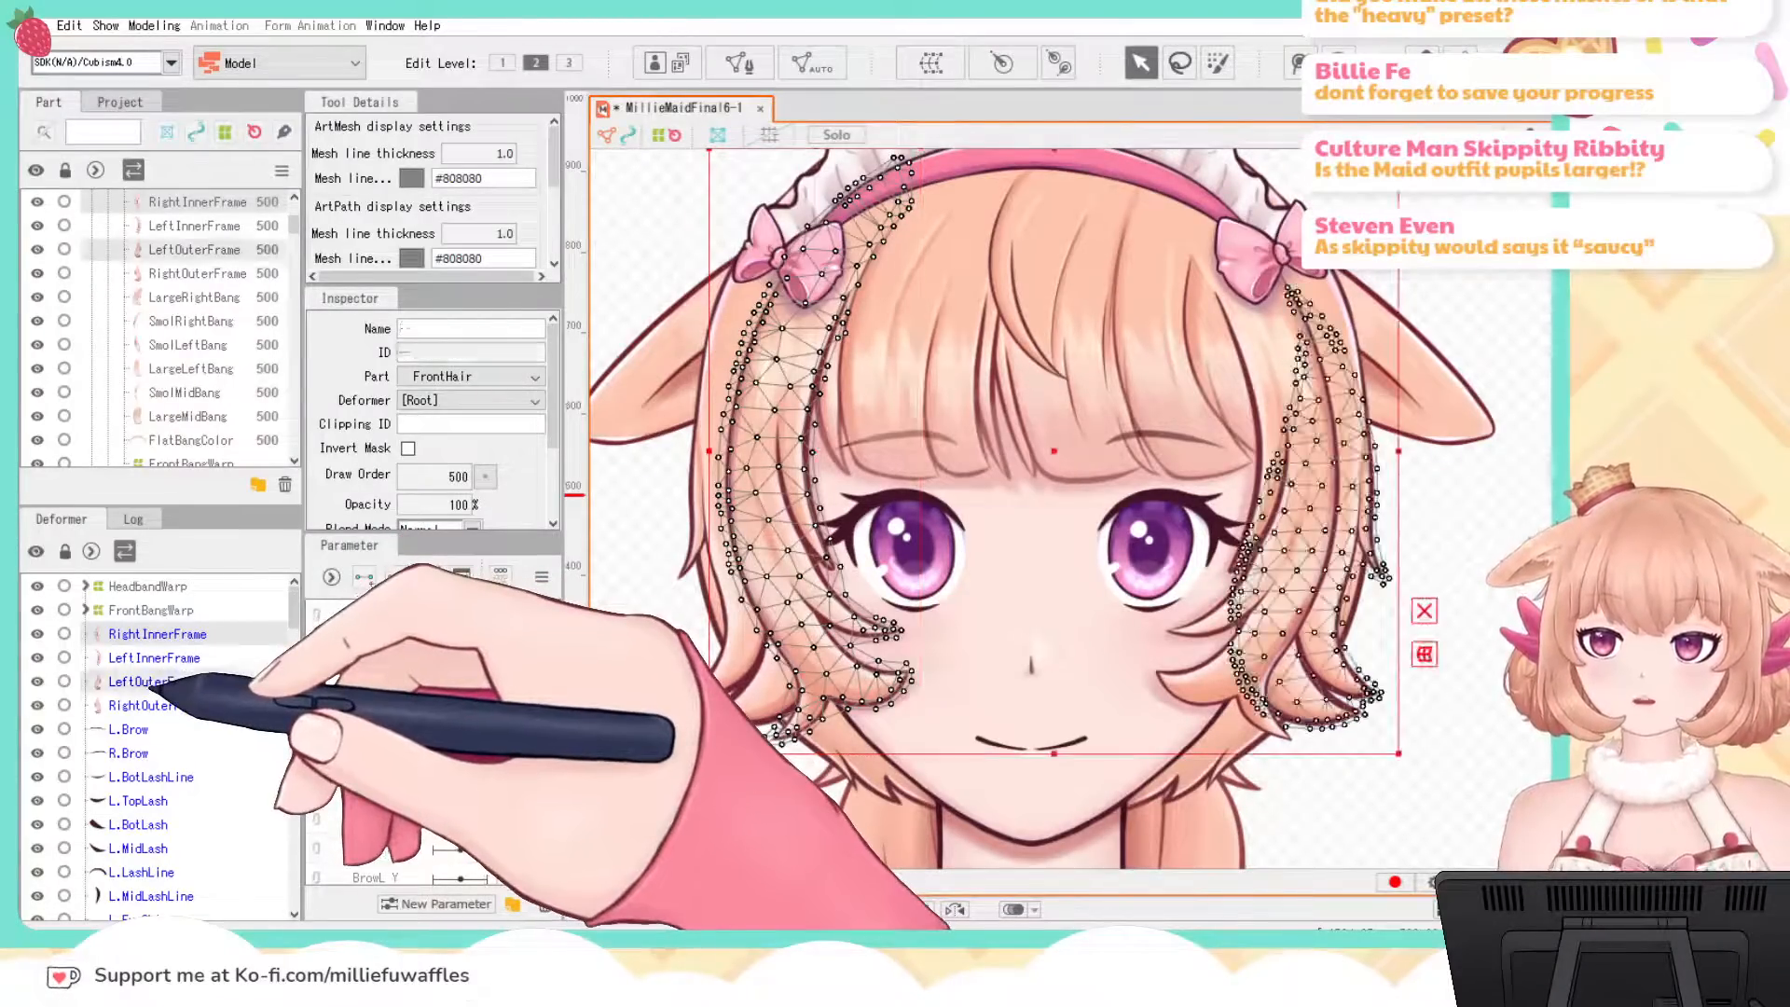
left_click(148, 683, "ctrl")
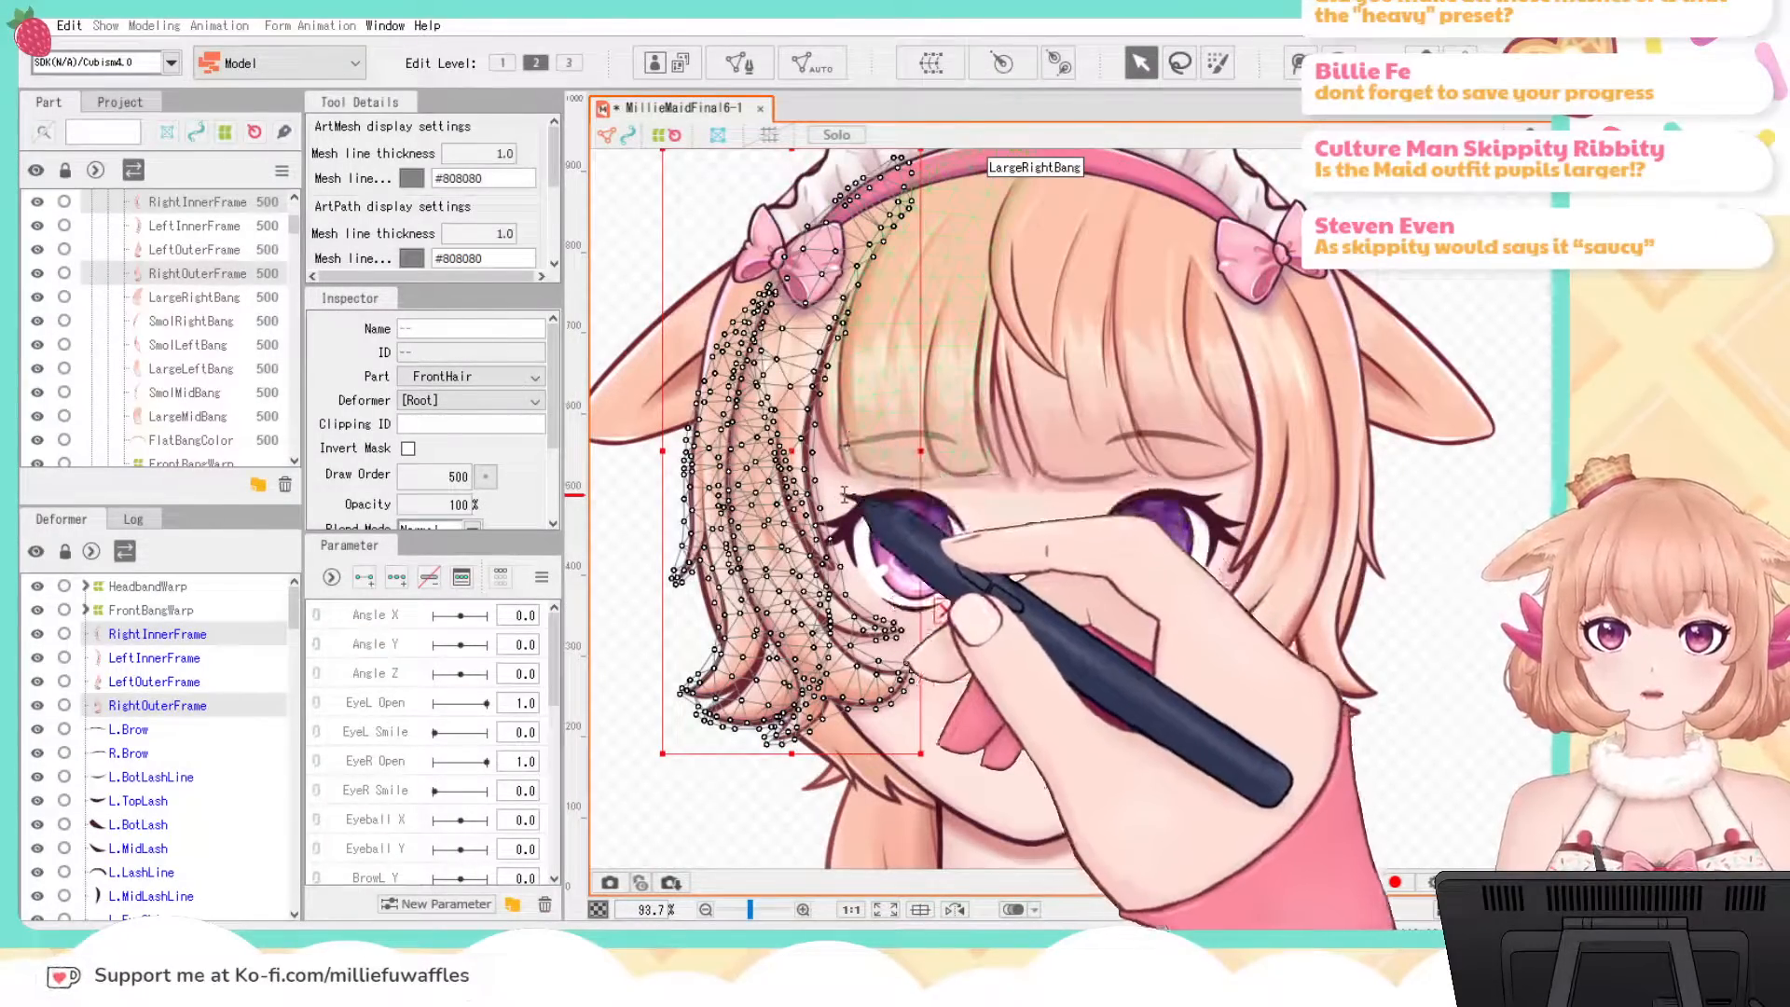
left_click(768, 766)
Step: Create a warp deformer named LeftFrameWarp around LeftInnerFrame and LeftOuterFrame, then collapse both frame warps in the deformer hierarchy and deselect
left_click(233, 705)
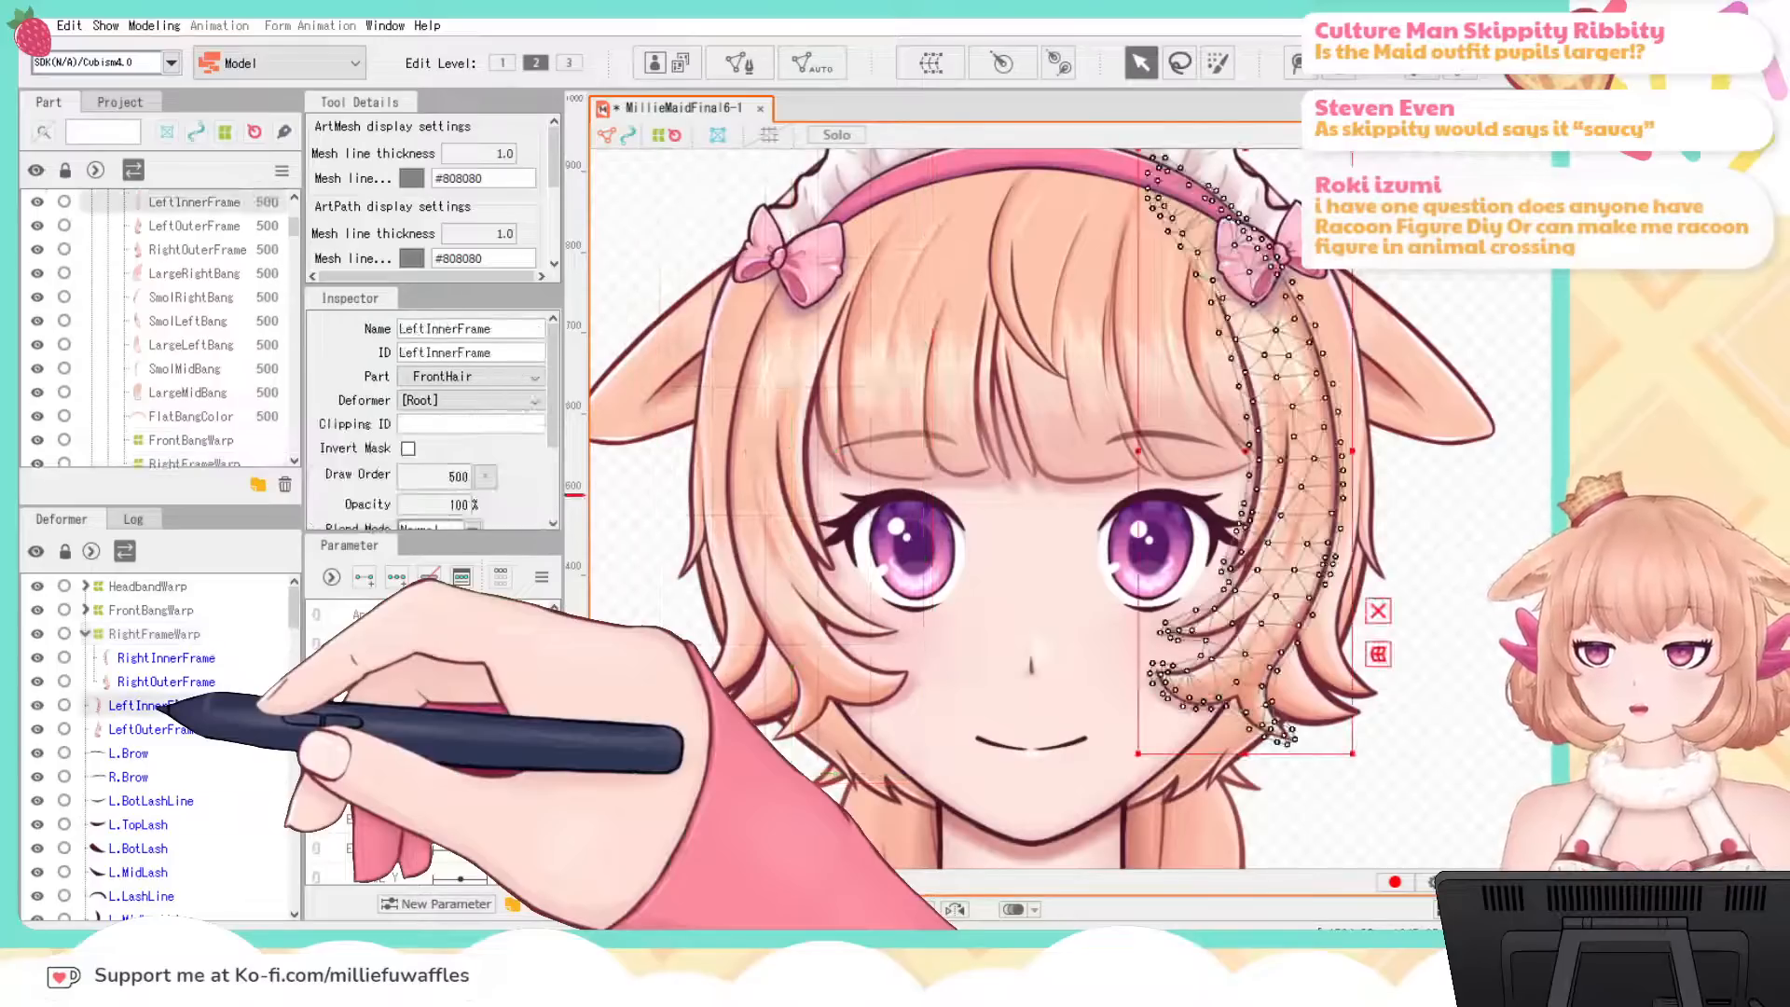
left_click(233, 729, "shift")
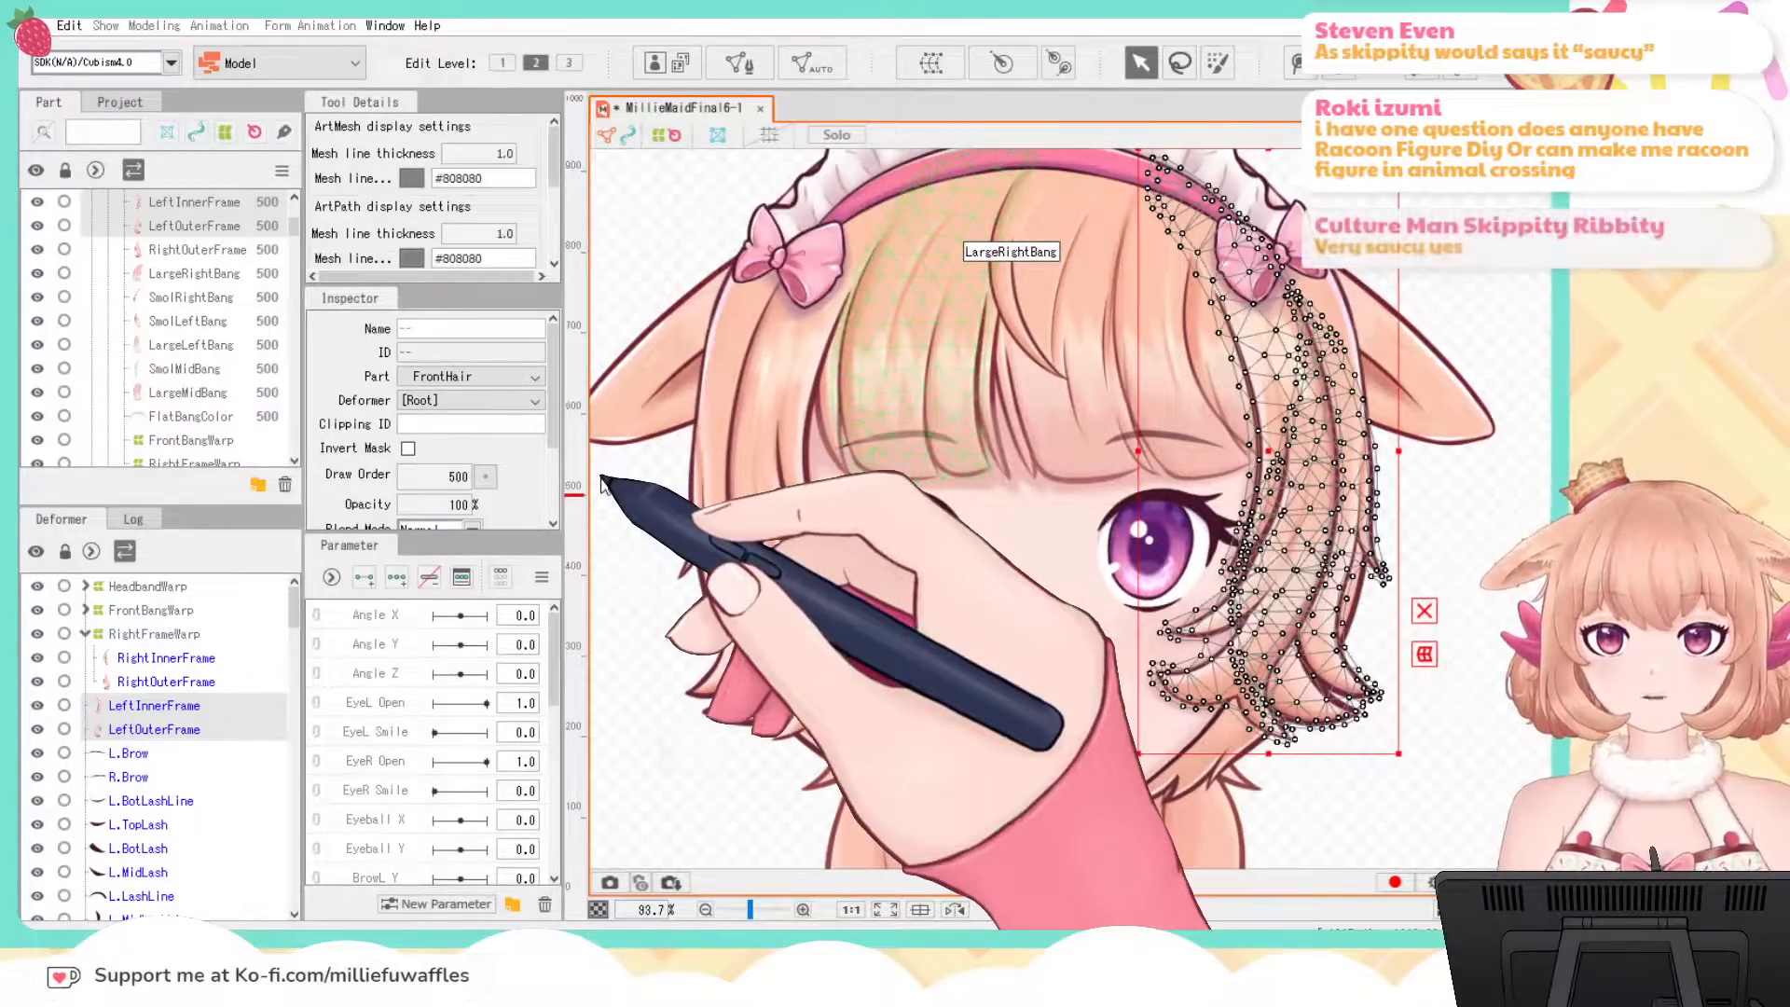
left_click(789, 773)
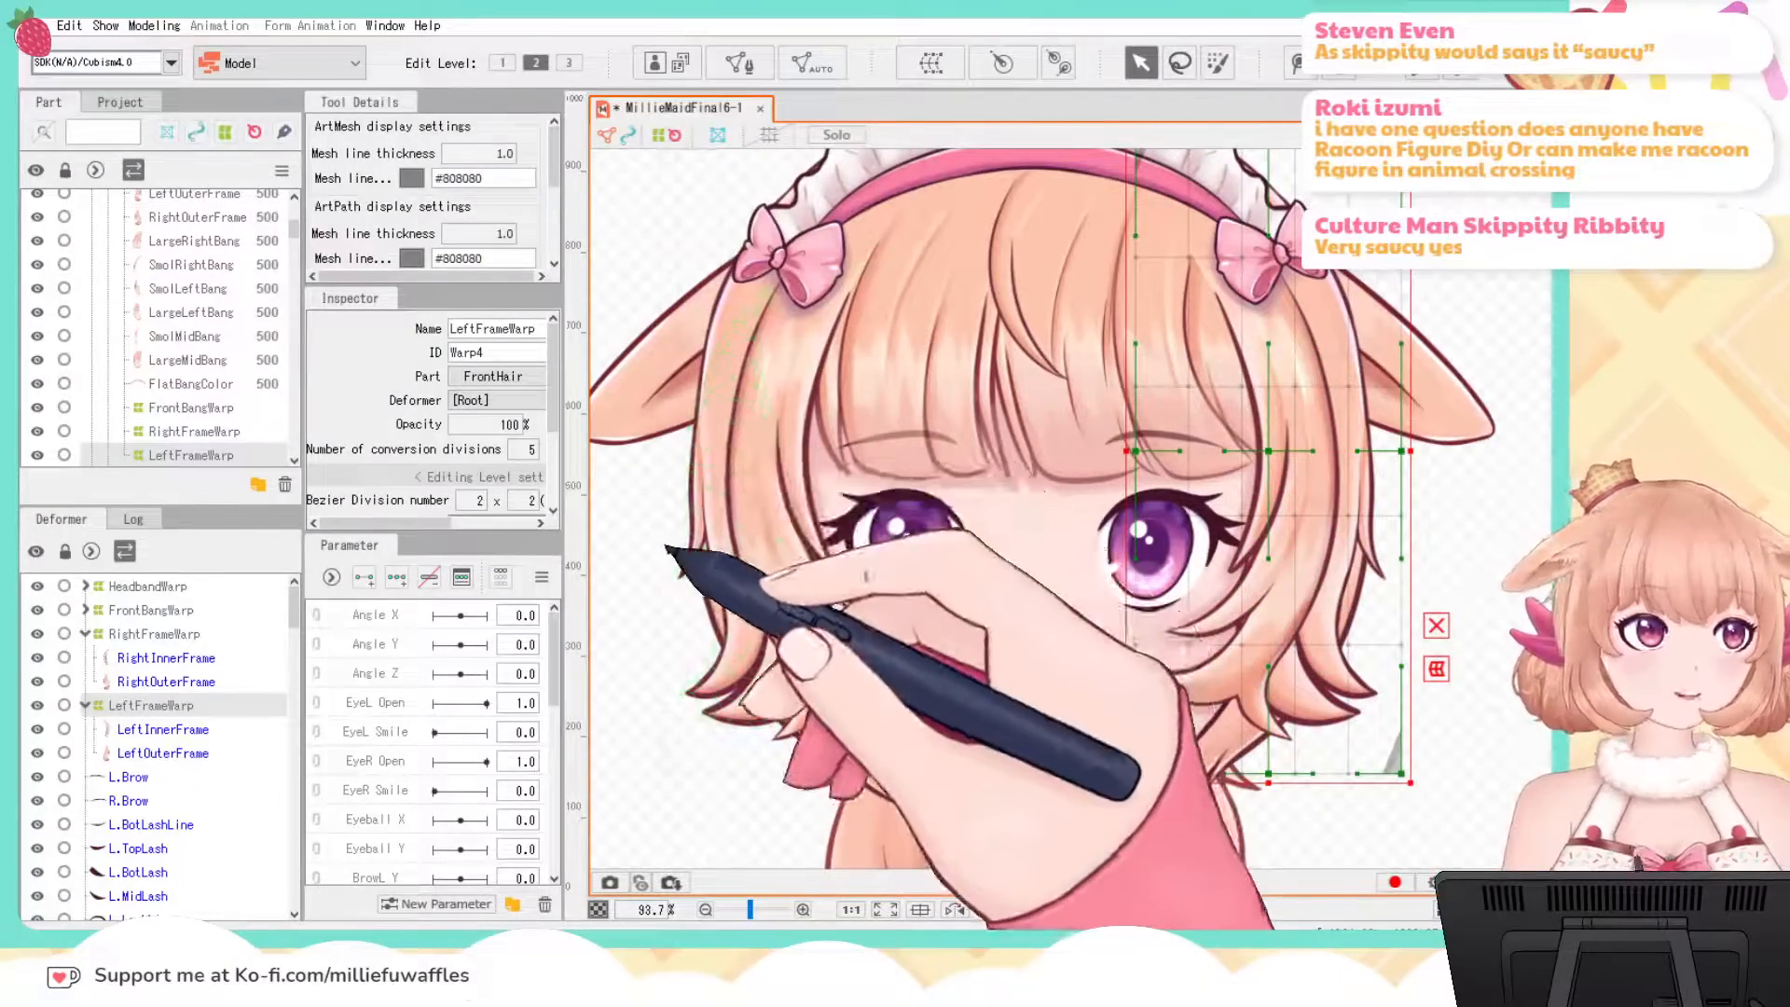
left_click(85, 704)
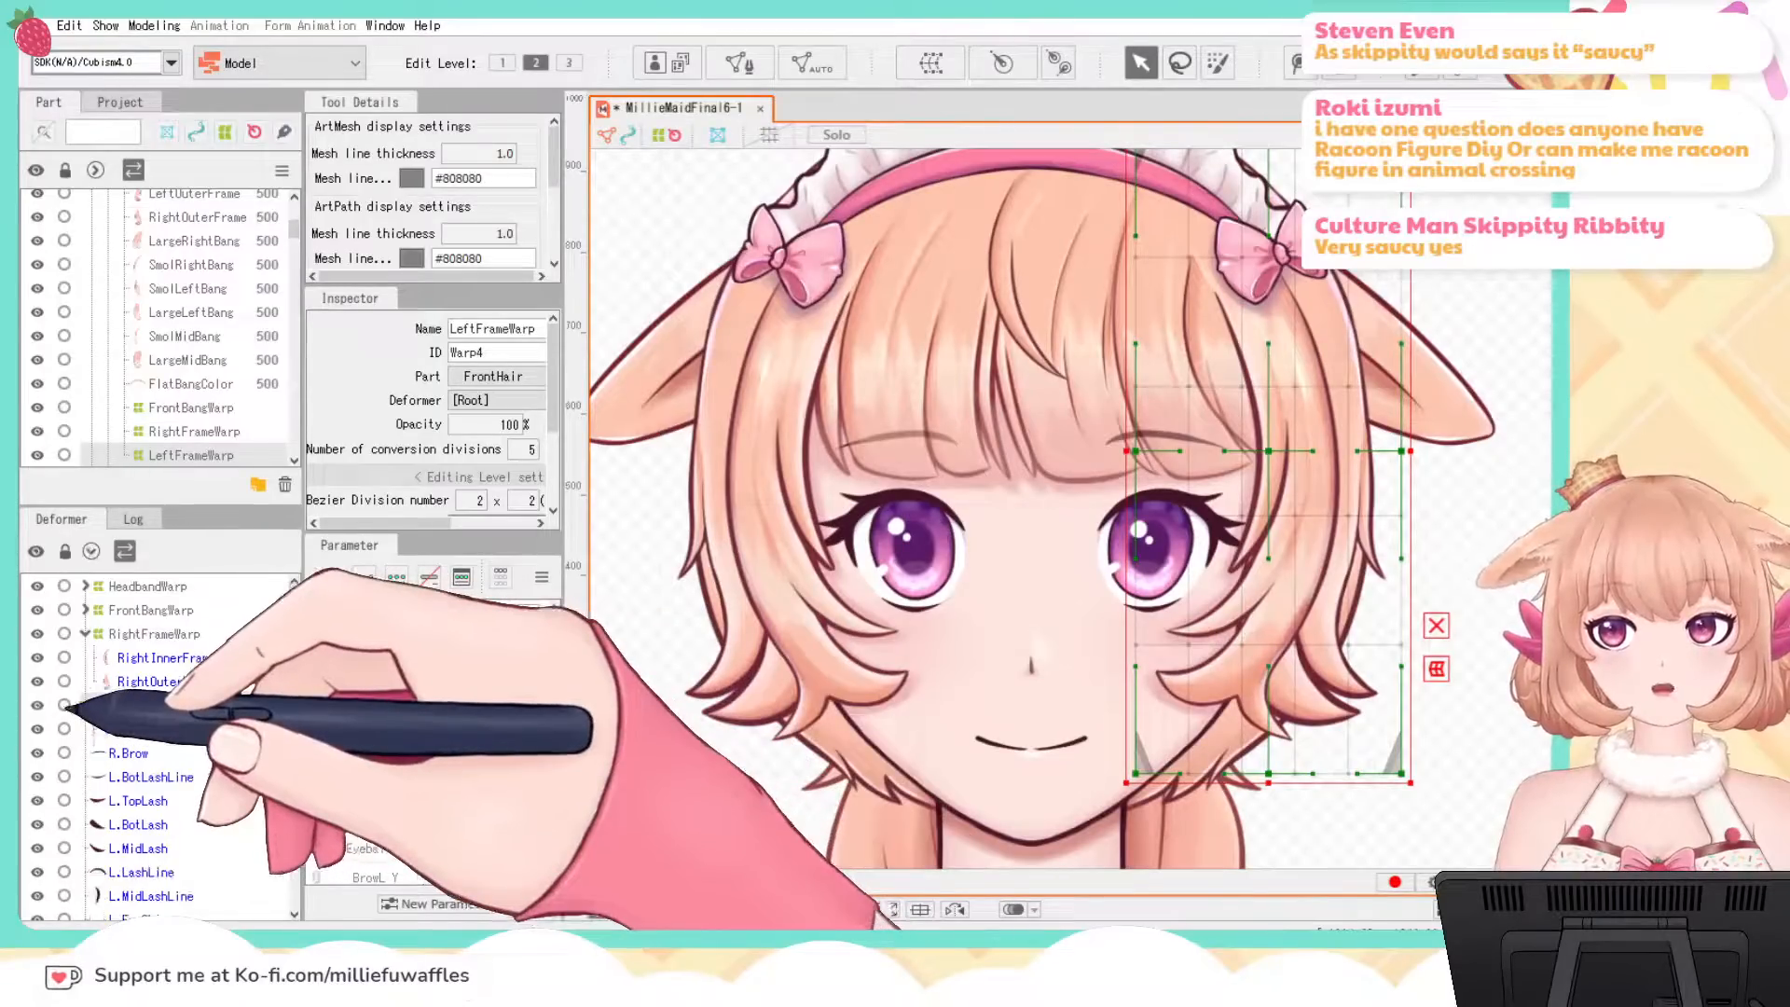
left_click(85, 632)
scroll(1132, 604, "down", 4)
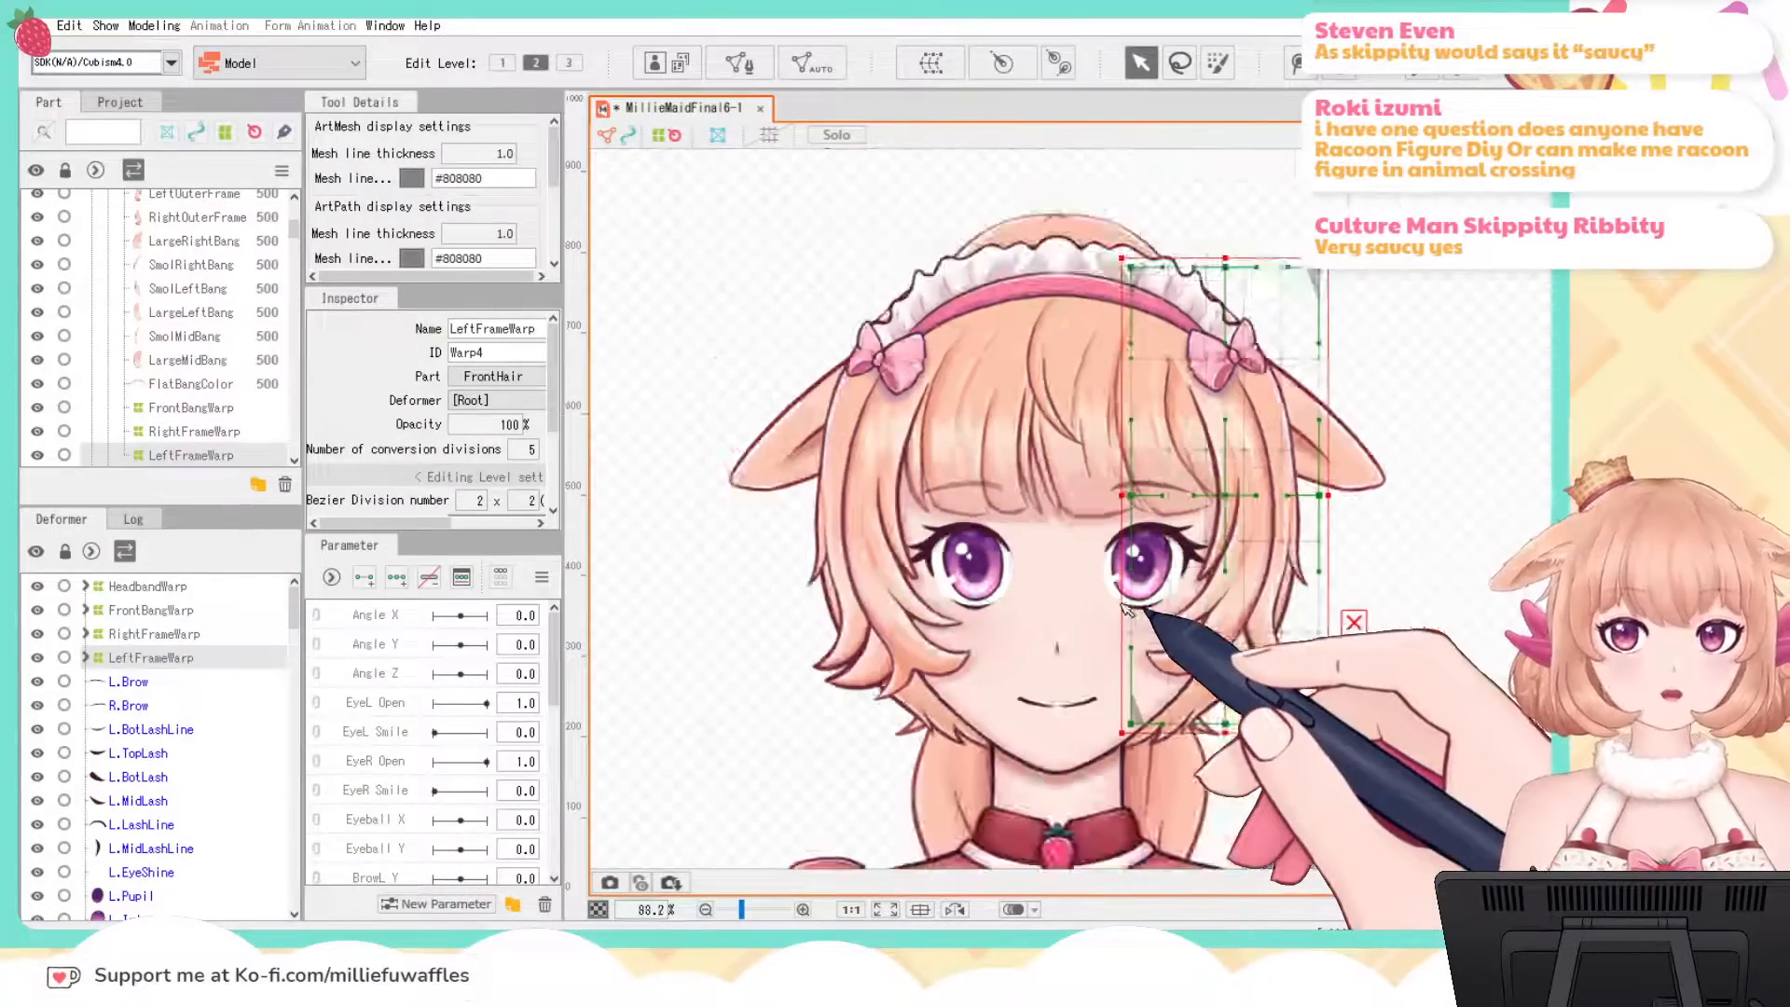
left_click(1535, 620)
Step: Group FrontBangWarp, RightFrameWarp and LeftFrameWarp under a parent warp deformer named FrontHairWarp, and collapse it in the deformer hierarchy
left_click_drag(1535, 619, 1501, 518)
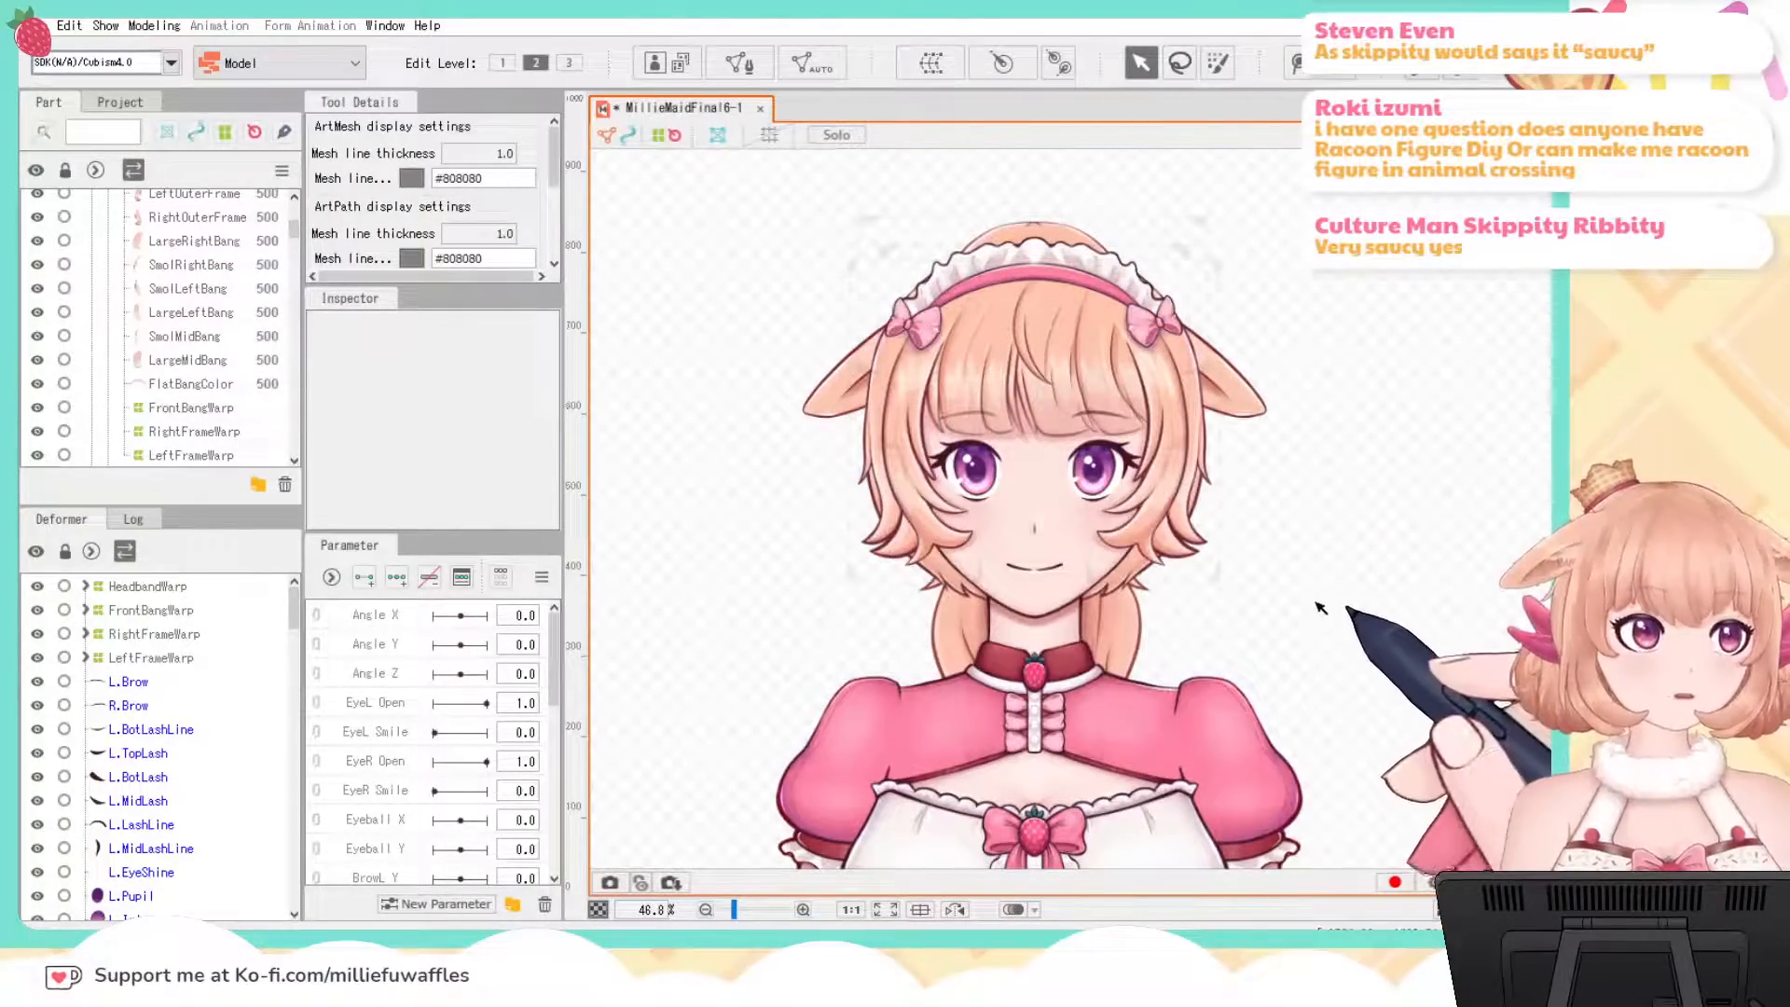
scroll(1320, 608, "up", 4)
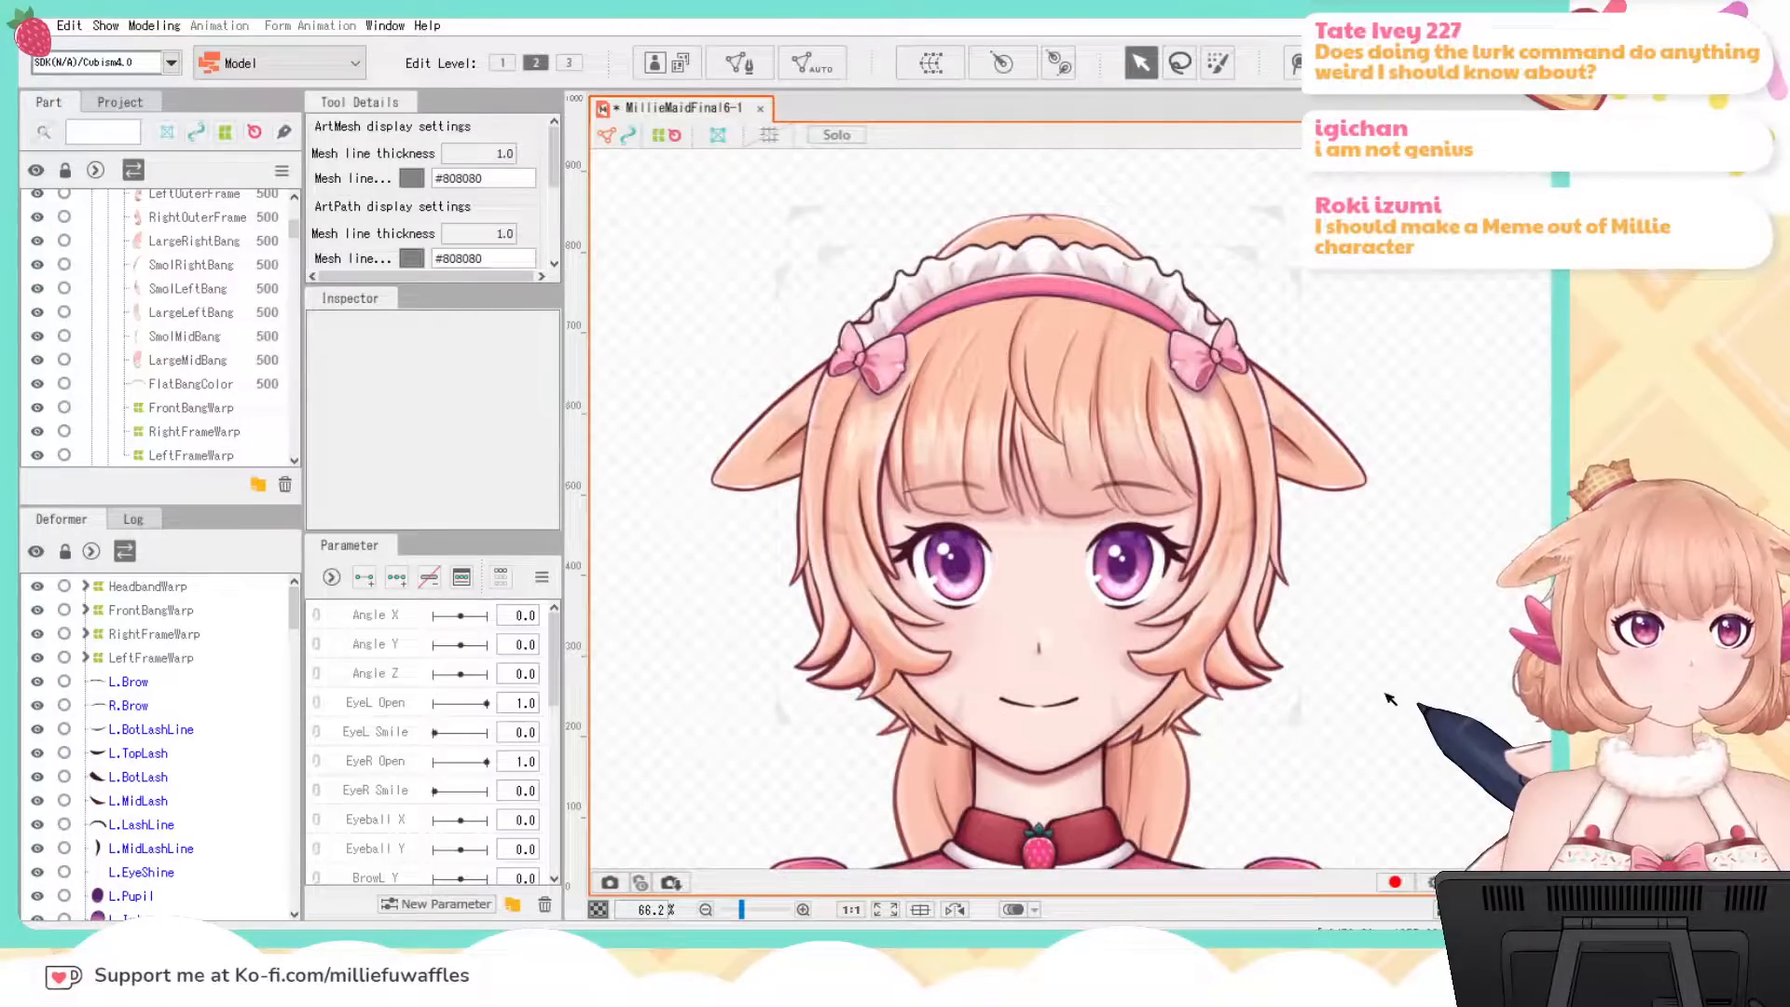
left_click_drag(1406, 617, 1364, 605)
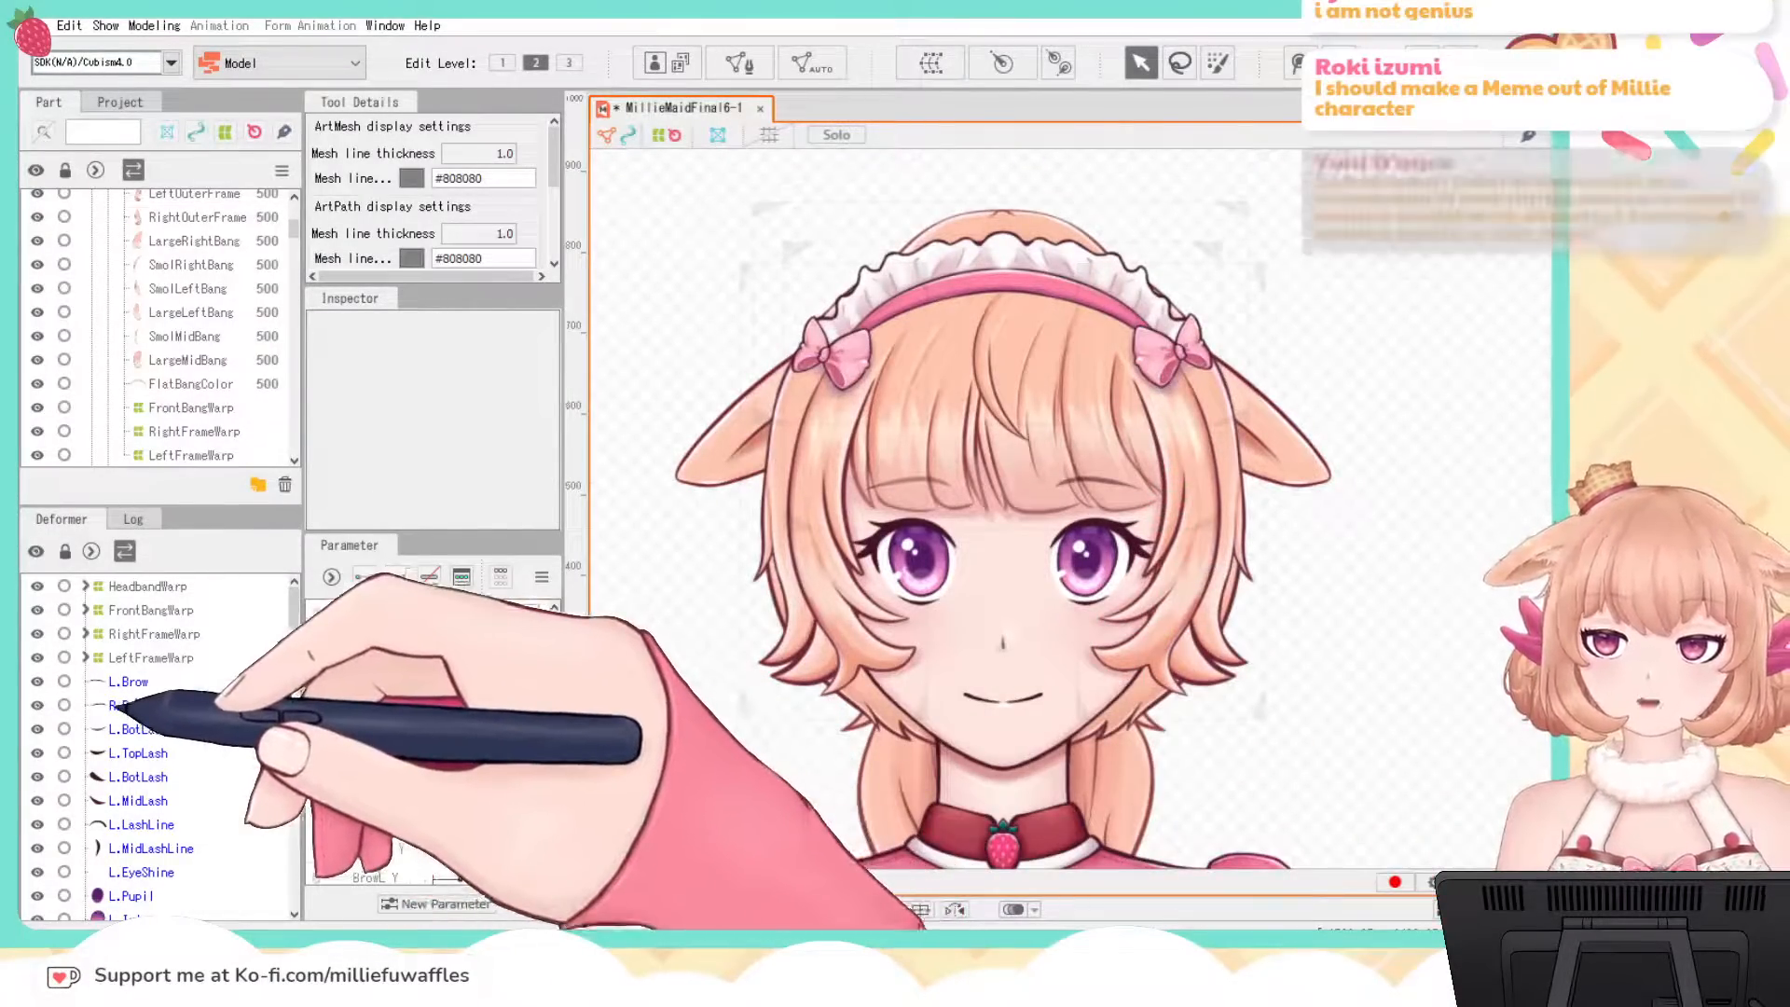
left_click(140, 610)
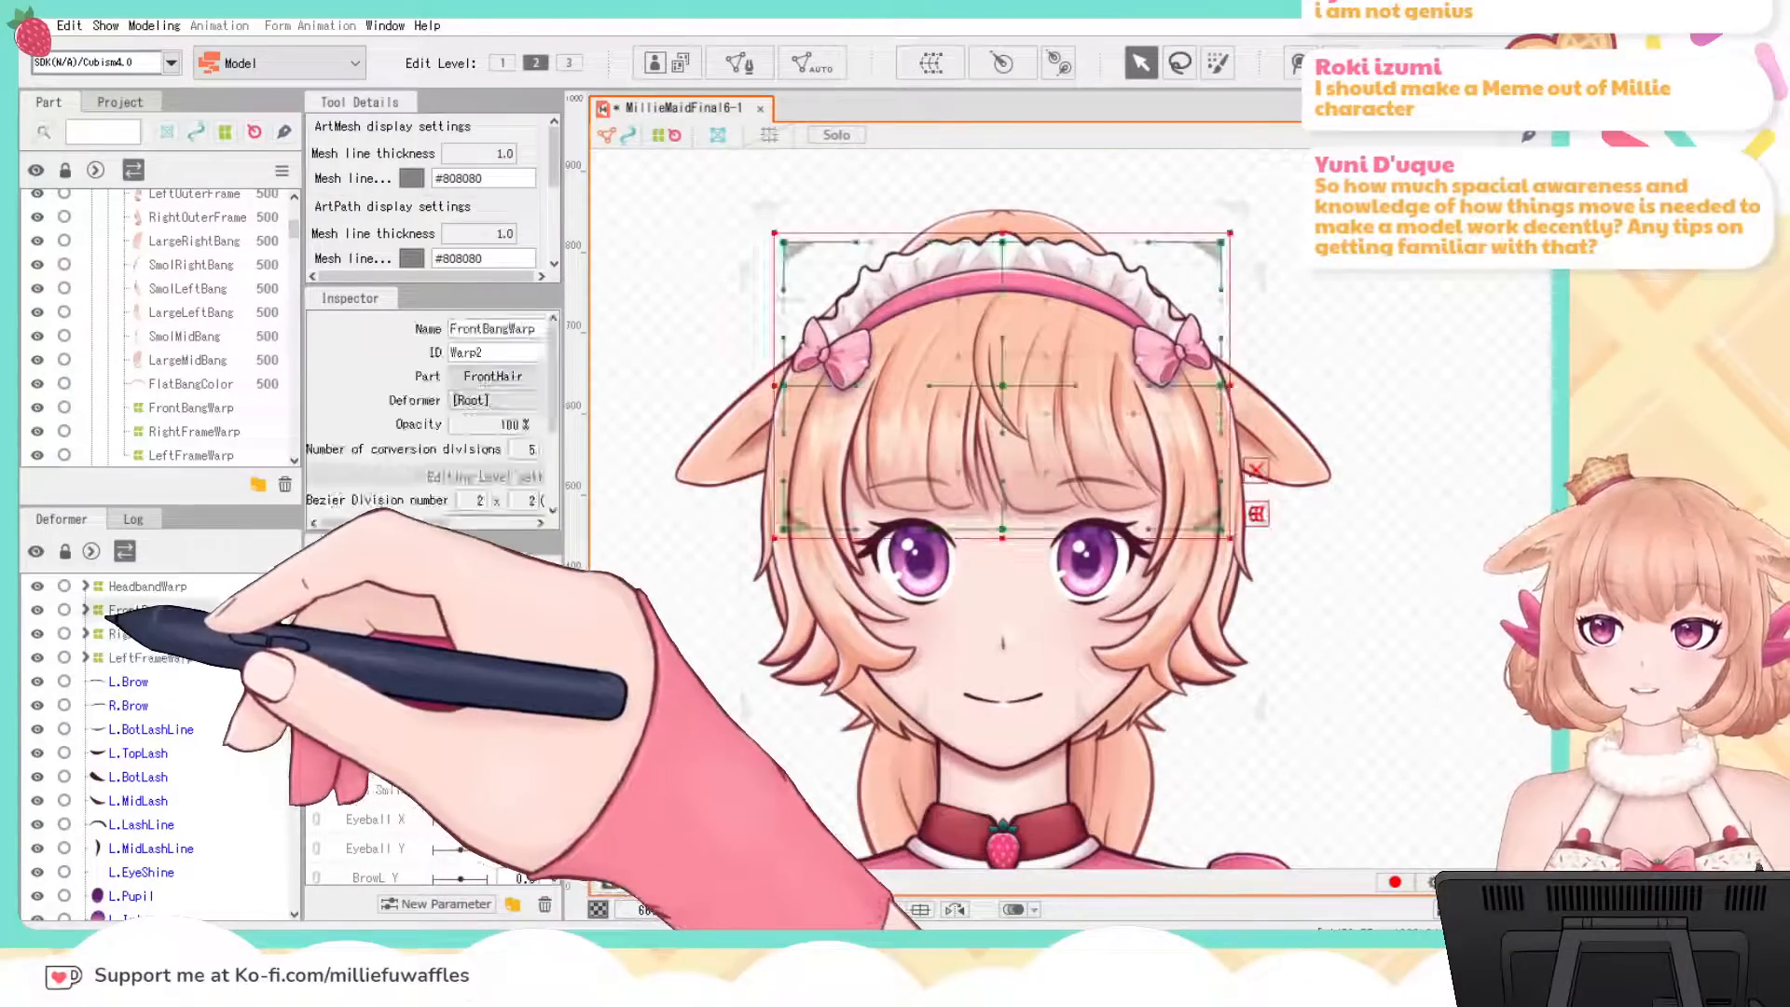
left_click(140, 634)
left_click(144, 657)
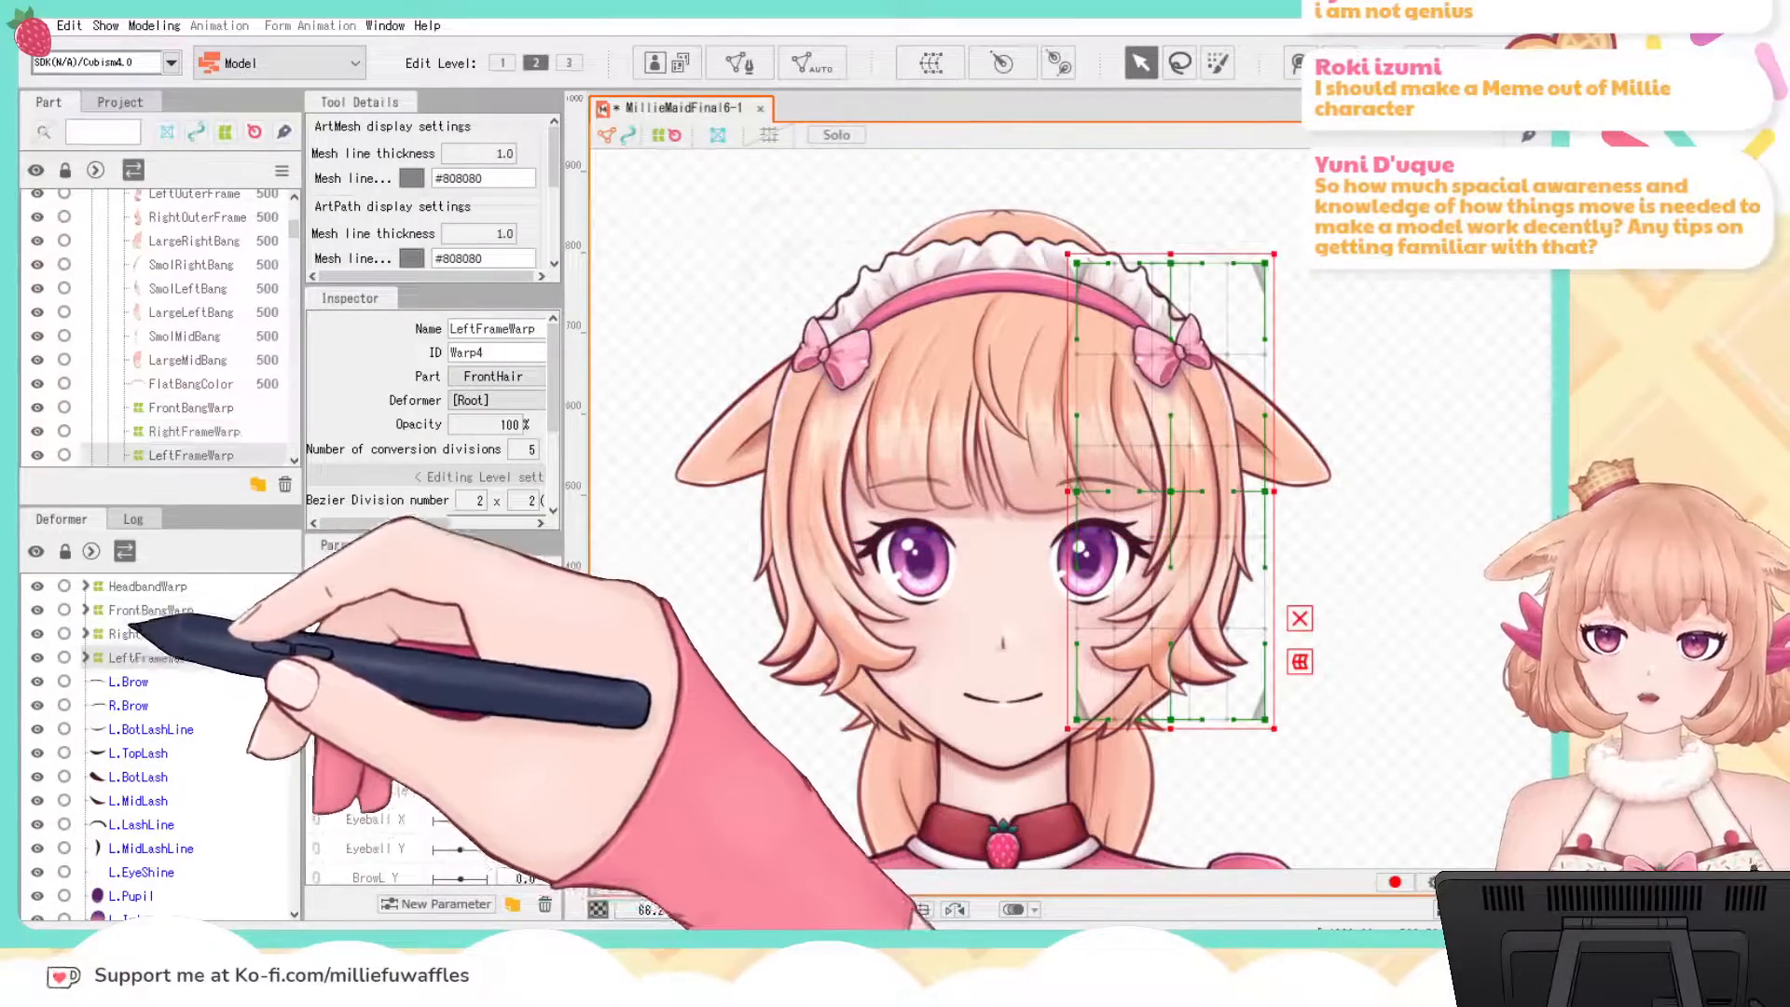
left_click(139, 609)
left_click(140, 634, "ctrl")
left_click(145, 657, "ctrl")
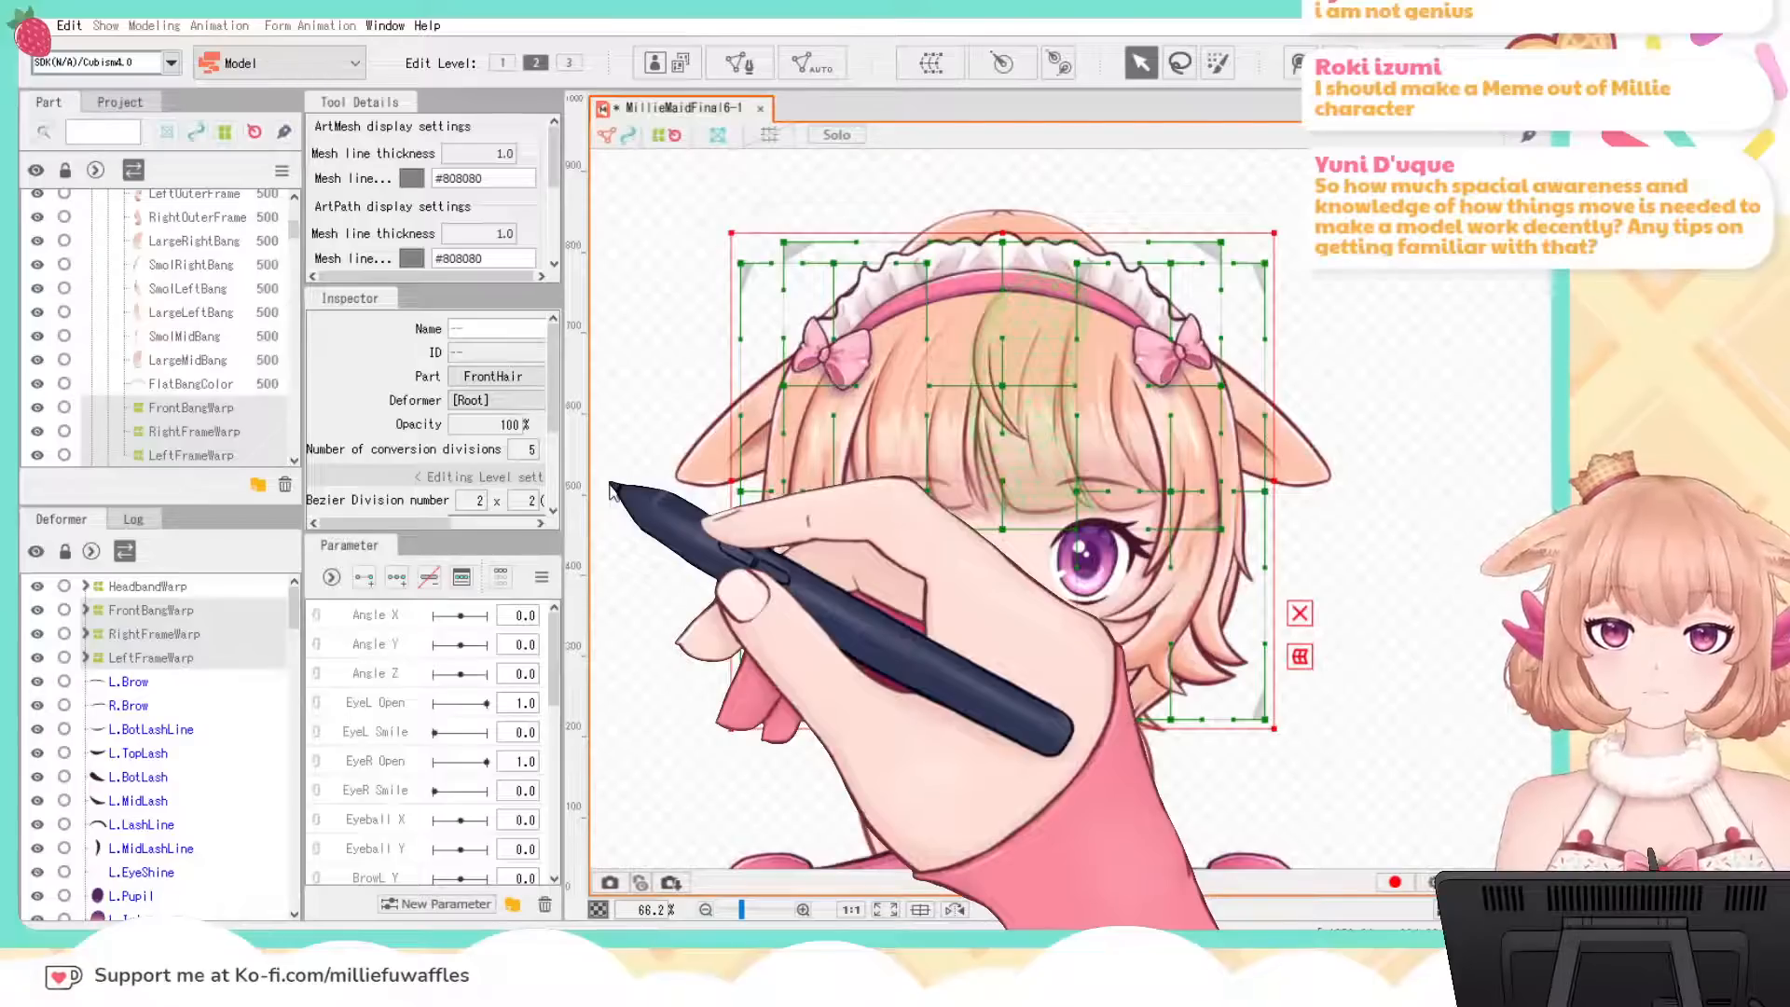
left_click(743, 771)
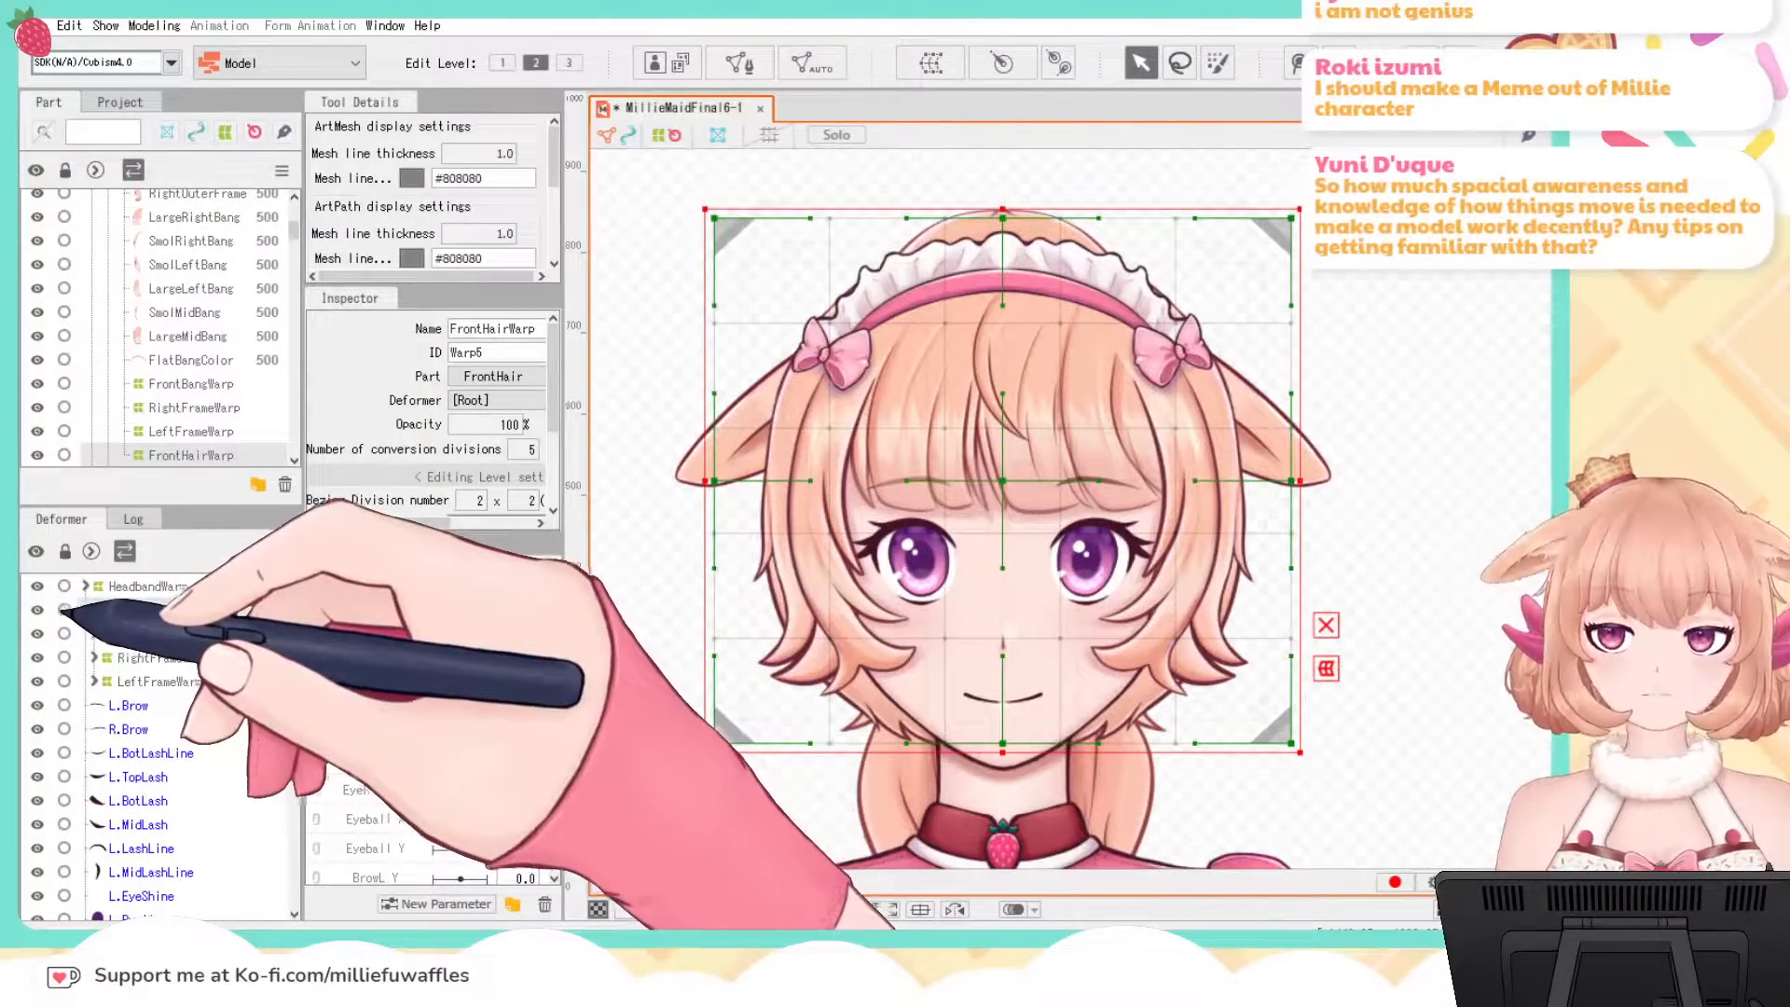
left_click(85, 609)
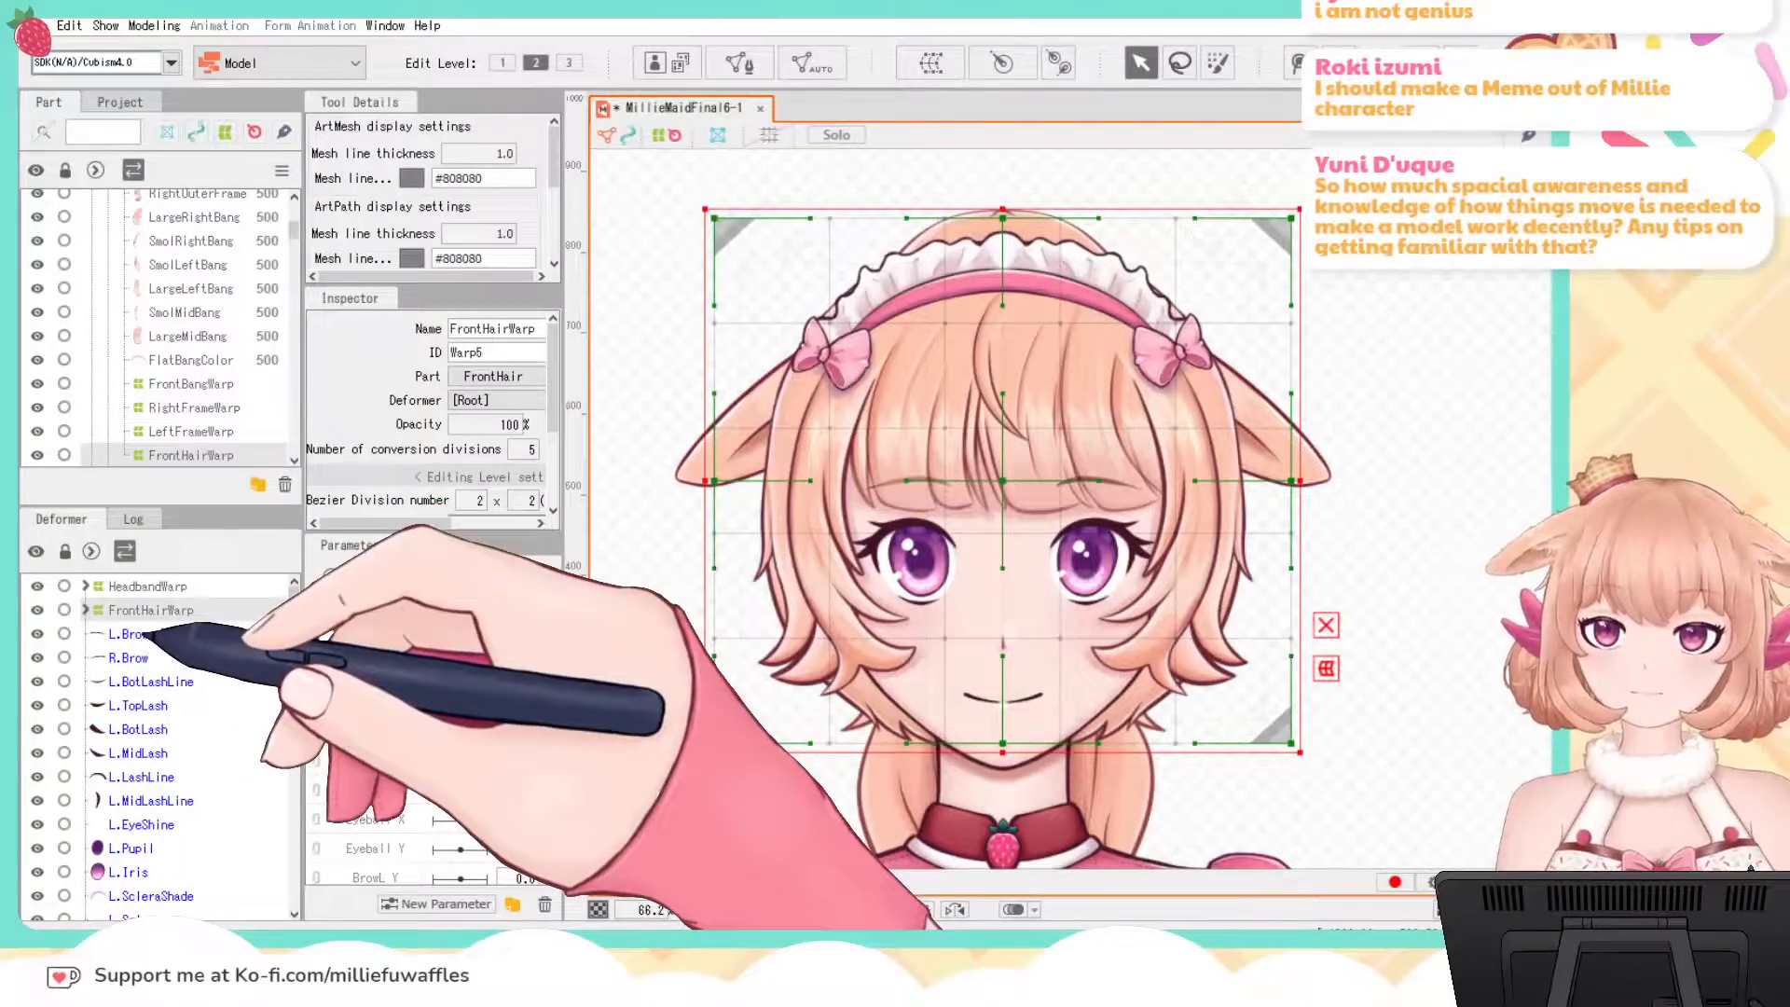
left_click(1410, 396)
Step: Create a warp deformer named LeftEyeWarp around all left eye meshes from L.BotLashLine to L.Sclera, and collapse it in the deformer hierarchy
scroll(1410, 396, "down", 2)
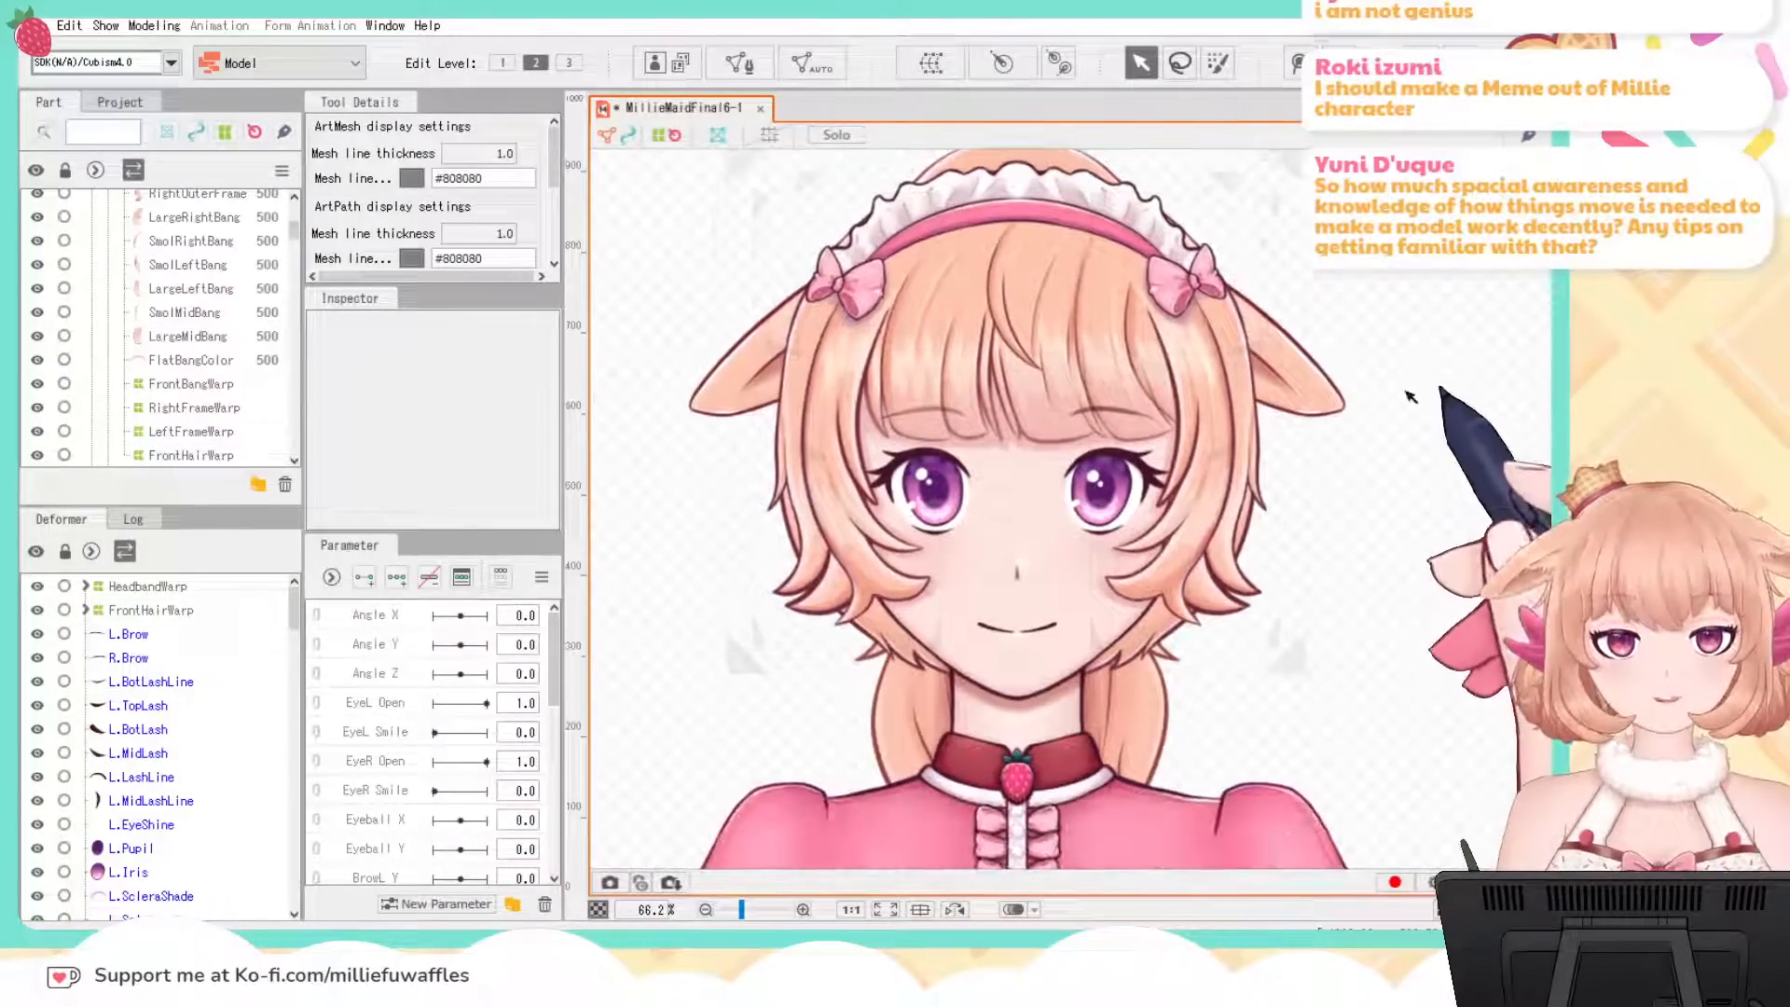
scroll(1239, 492, "up", 3)
left_click(128, 634)
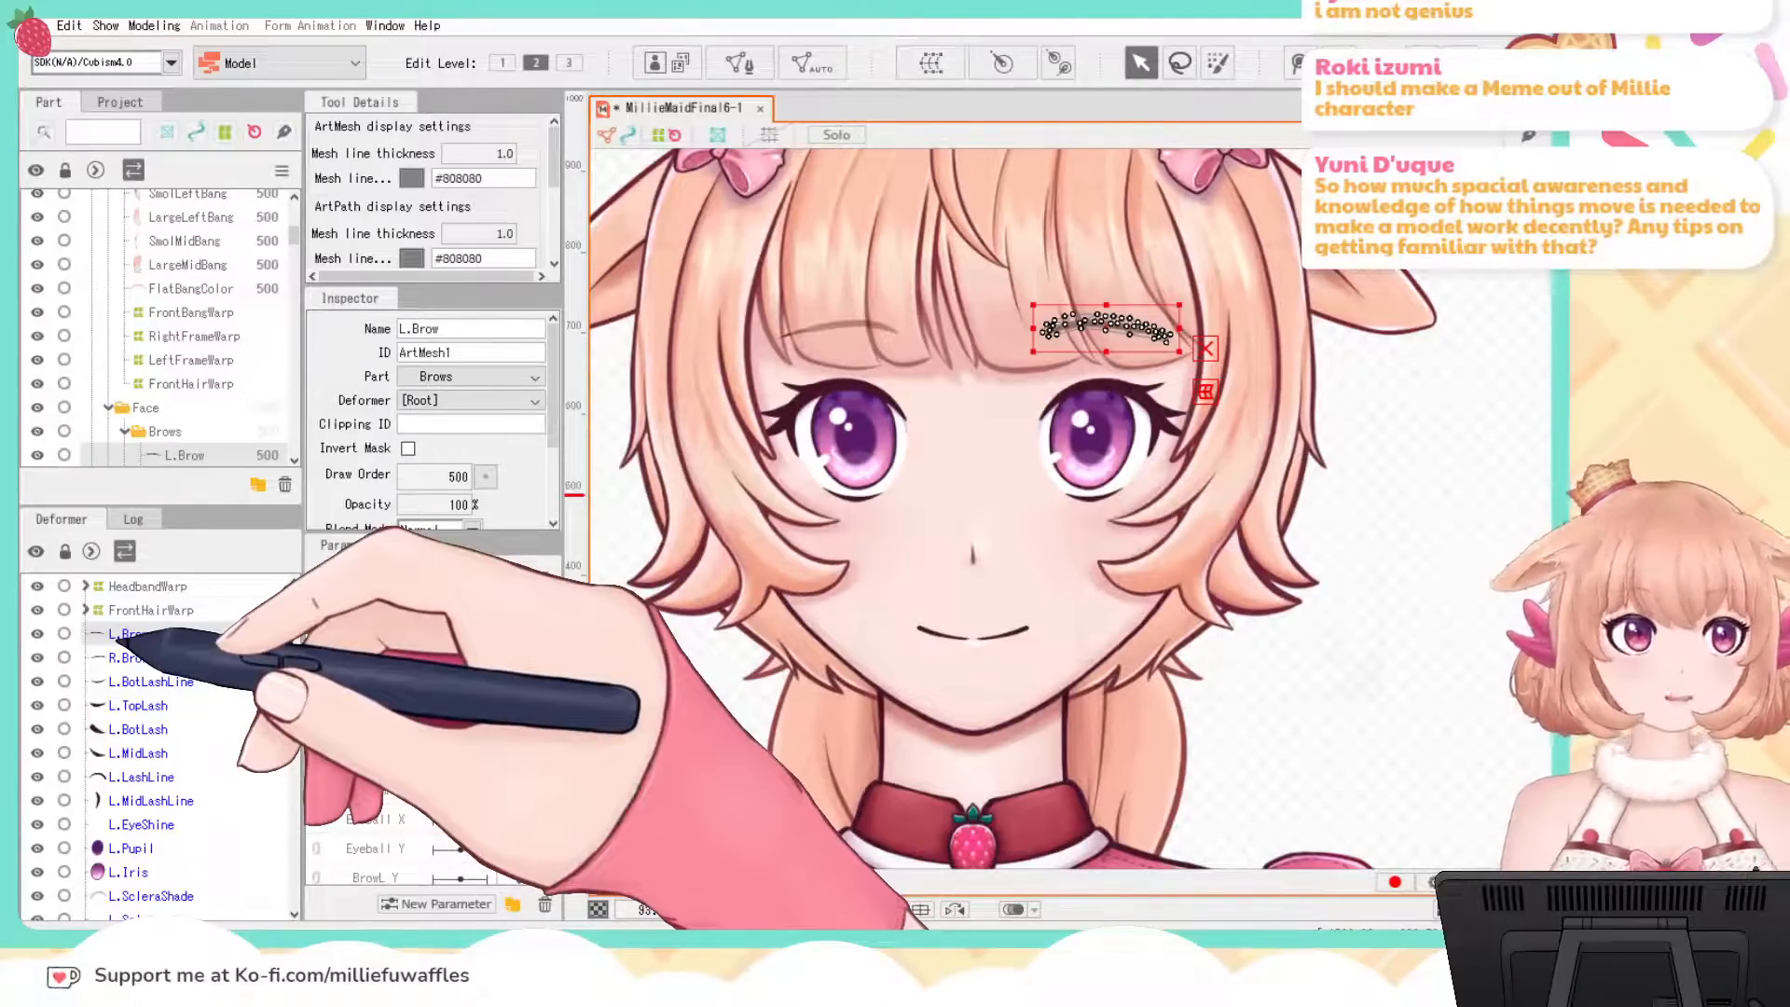
left_click(113, 659)
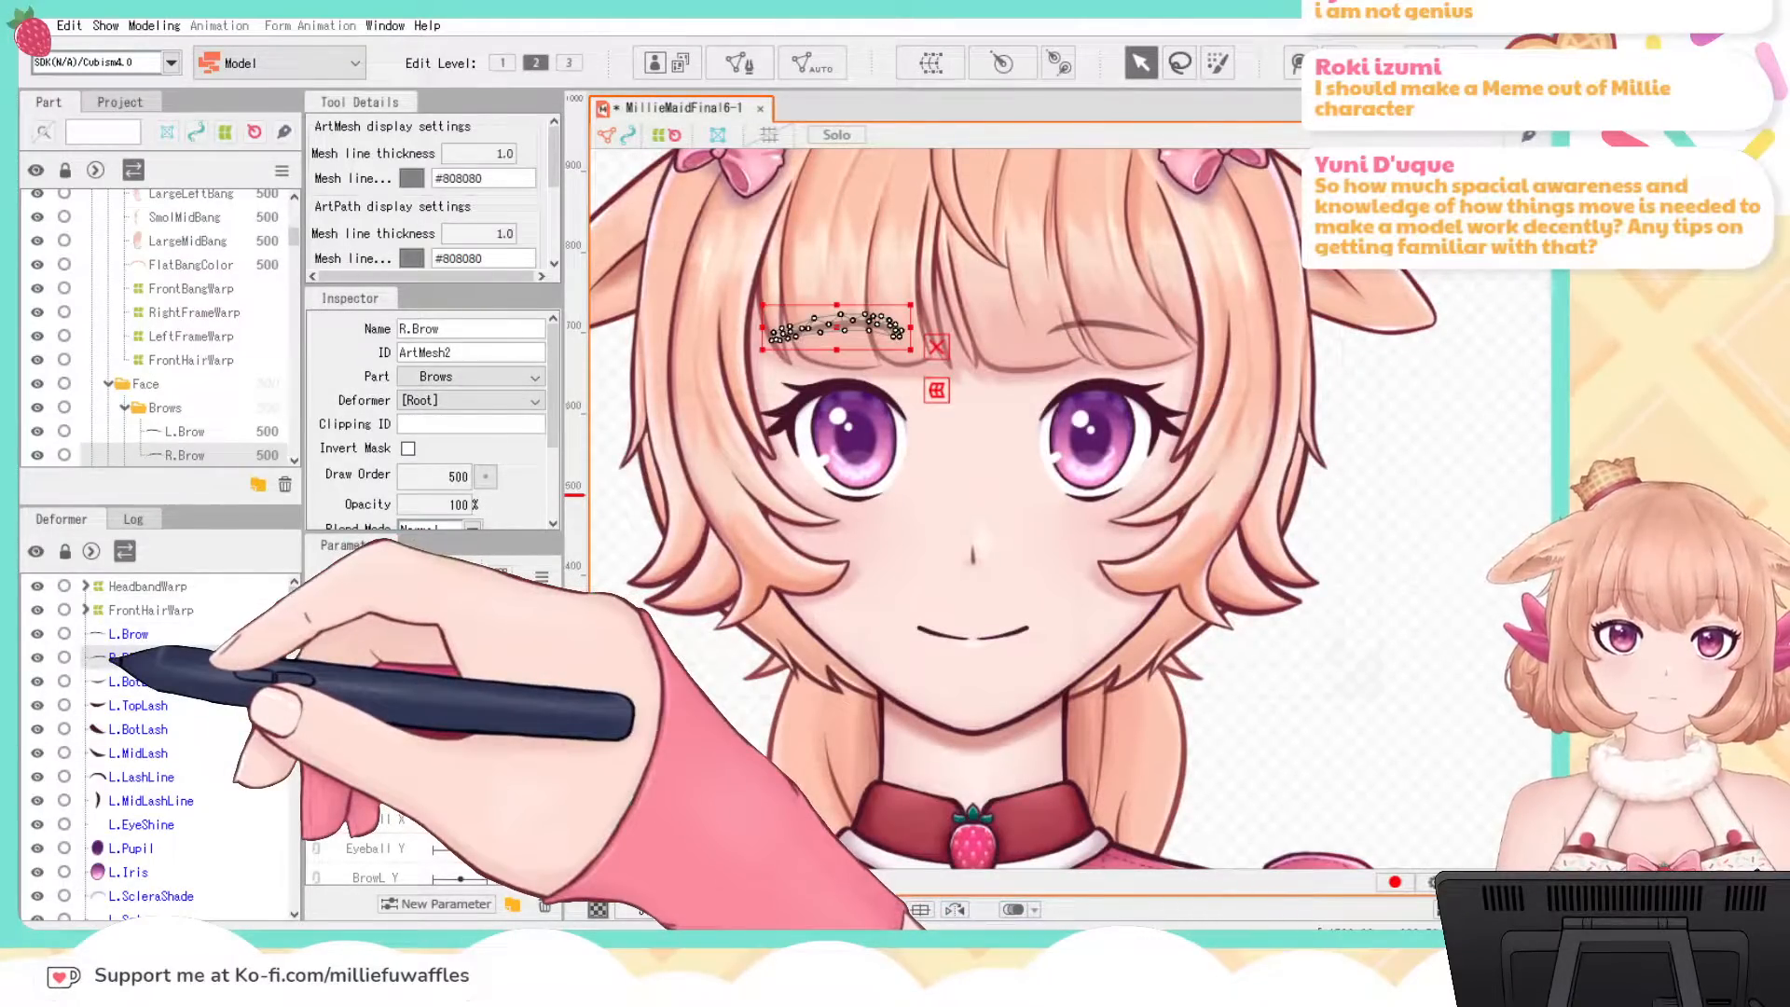
left_click(114, 681)
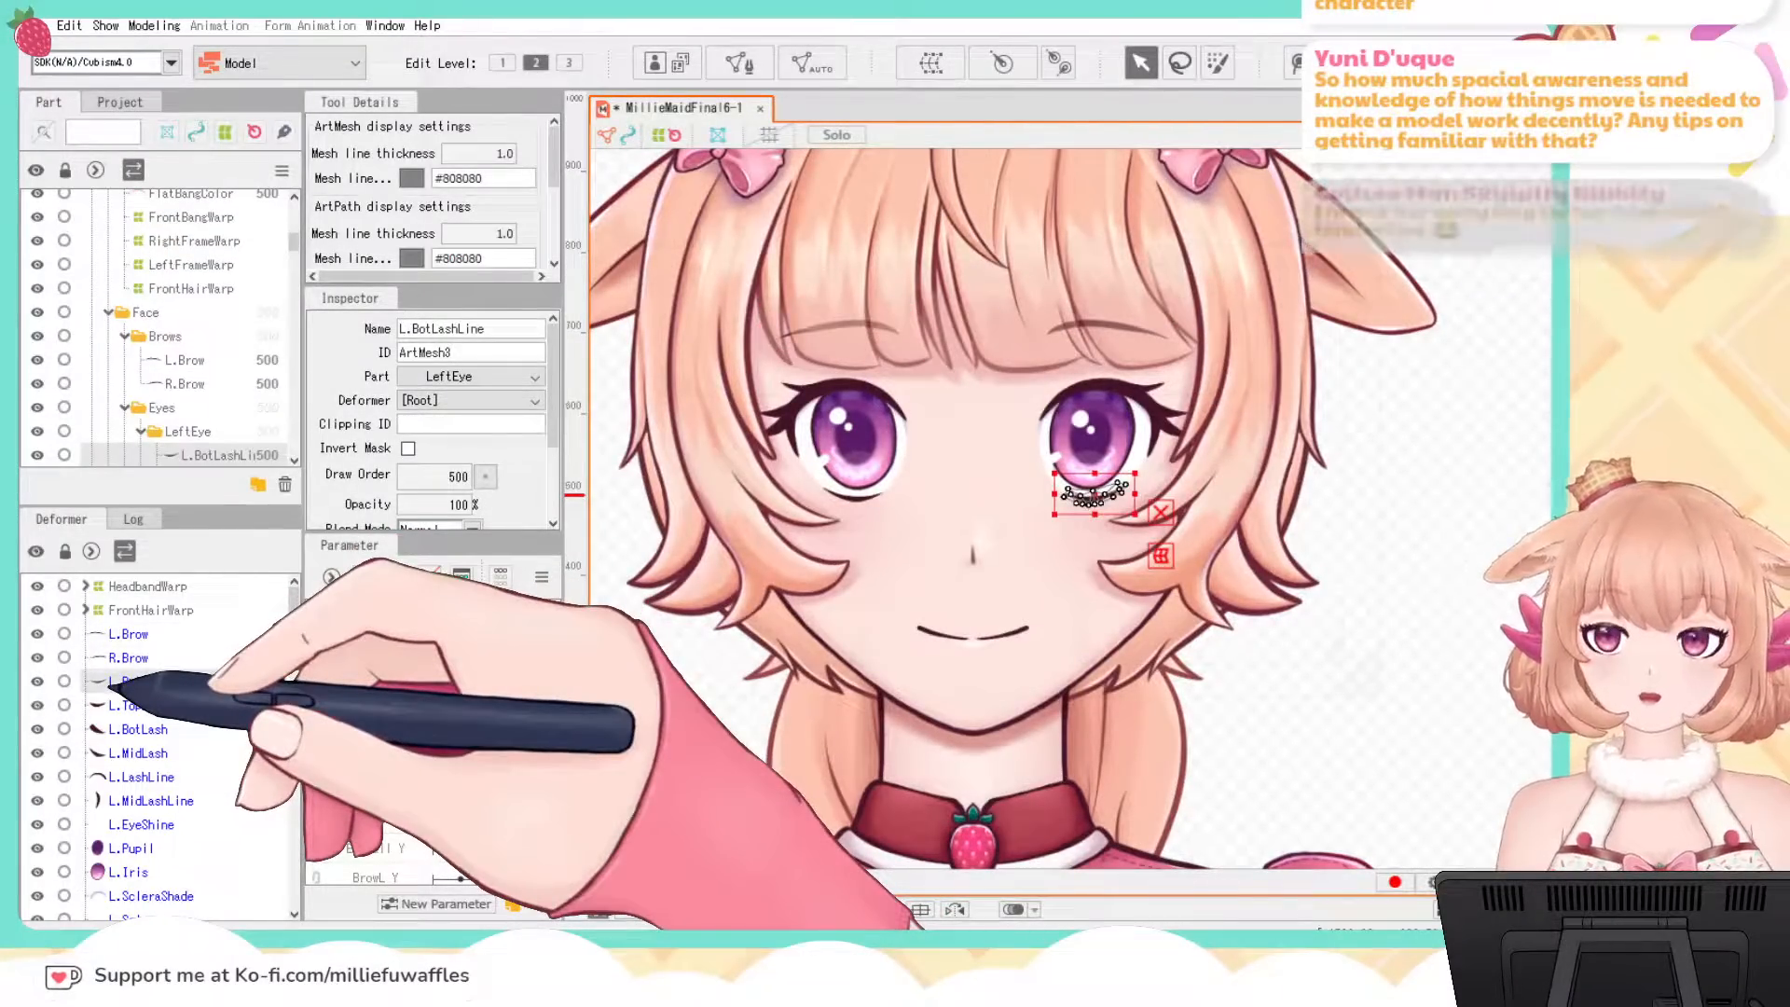
scroll(182, 750, "down", 1)
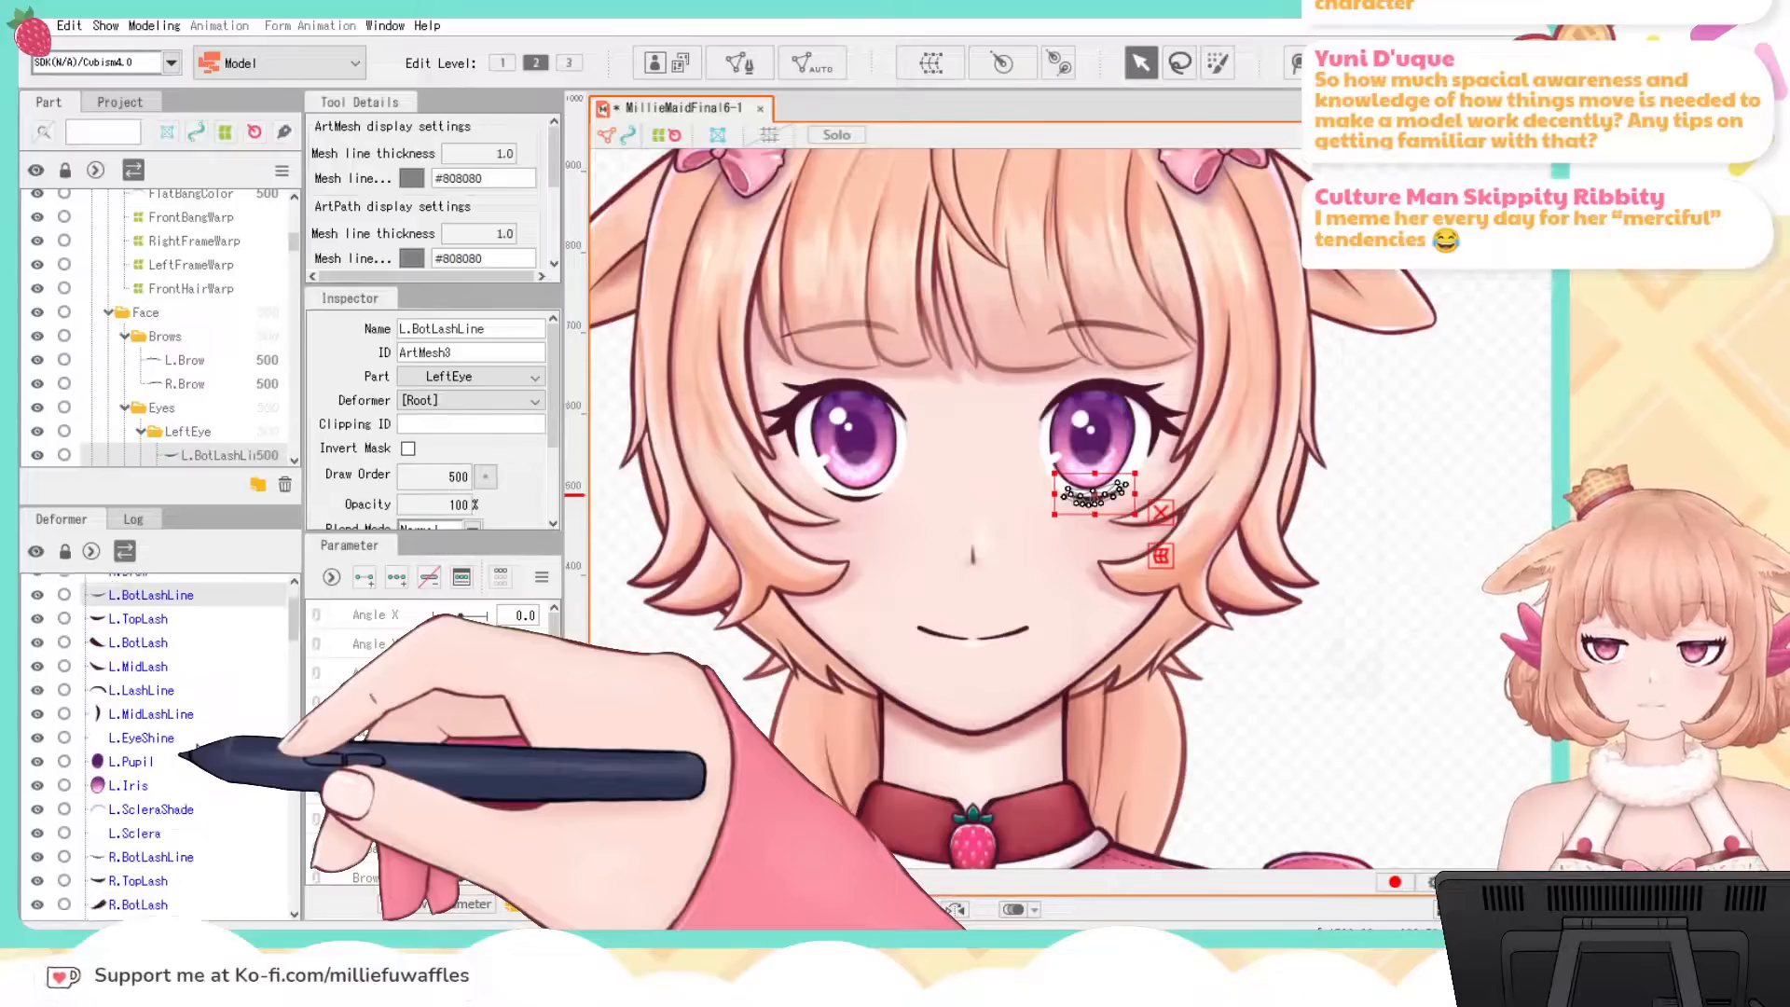
scroll(181, 752, "down", 1)
scroll(165, 759, "up", 1)
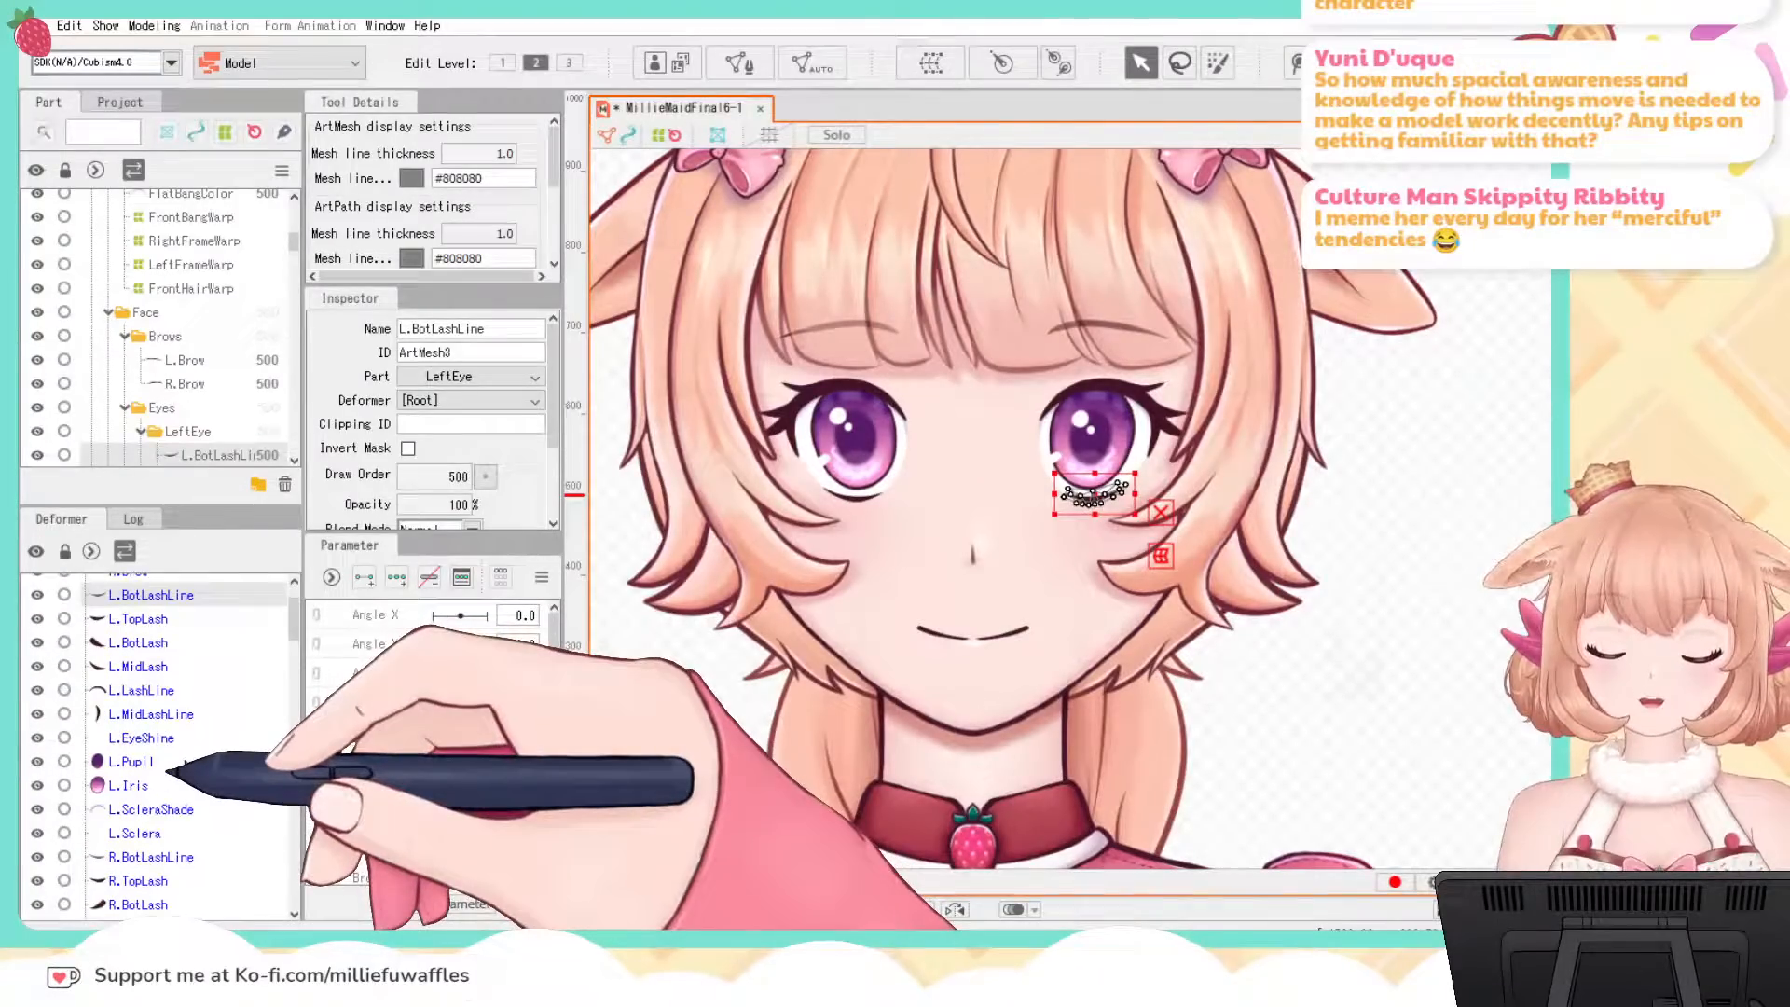
left_click(135, 832, "shift")
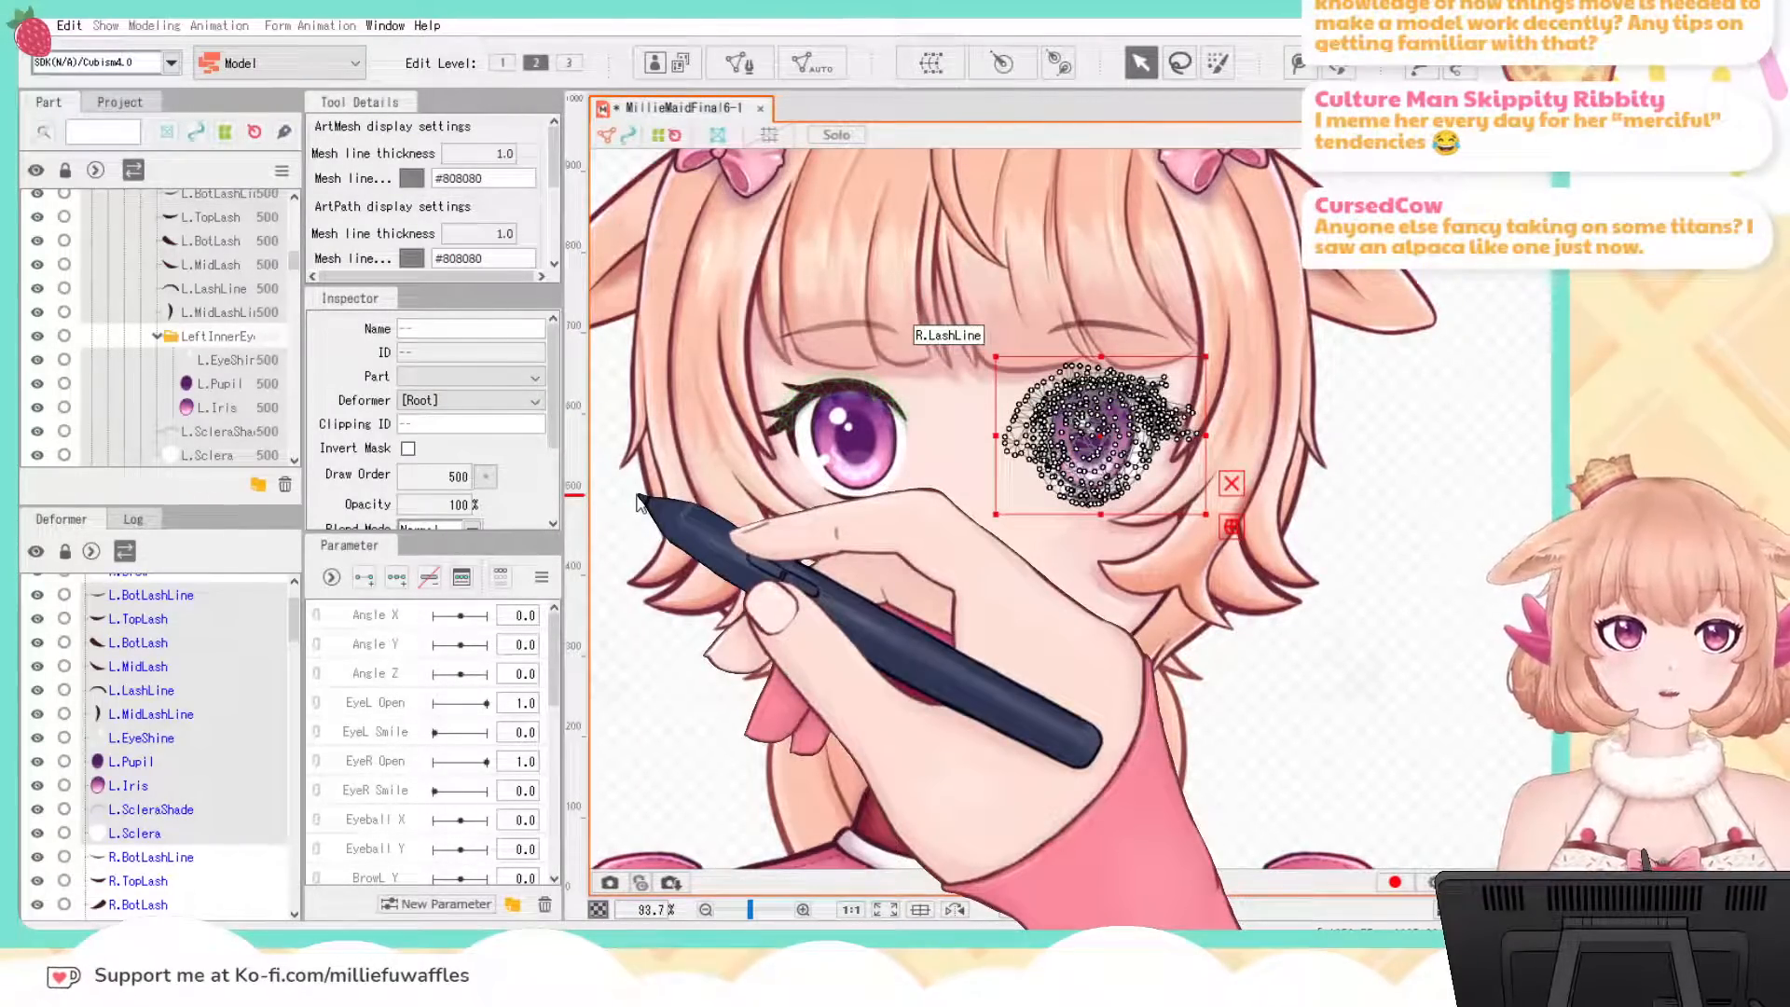
left_click(788, 768)
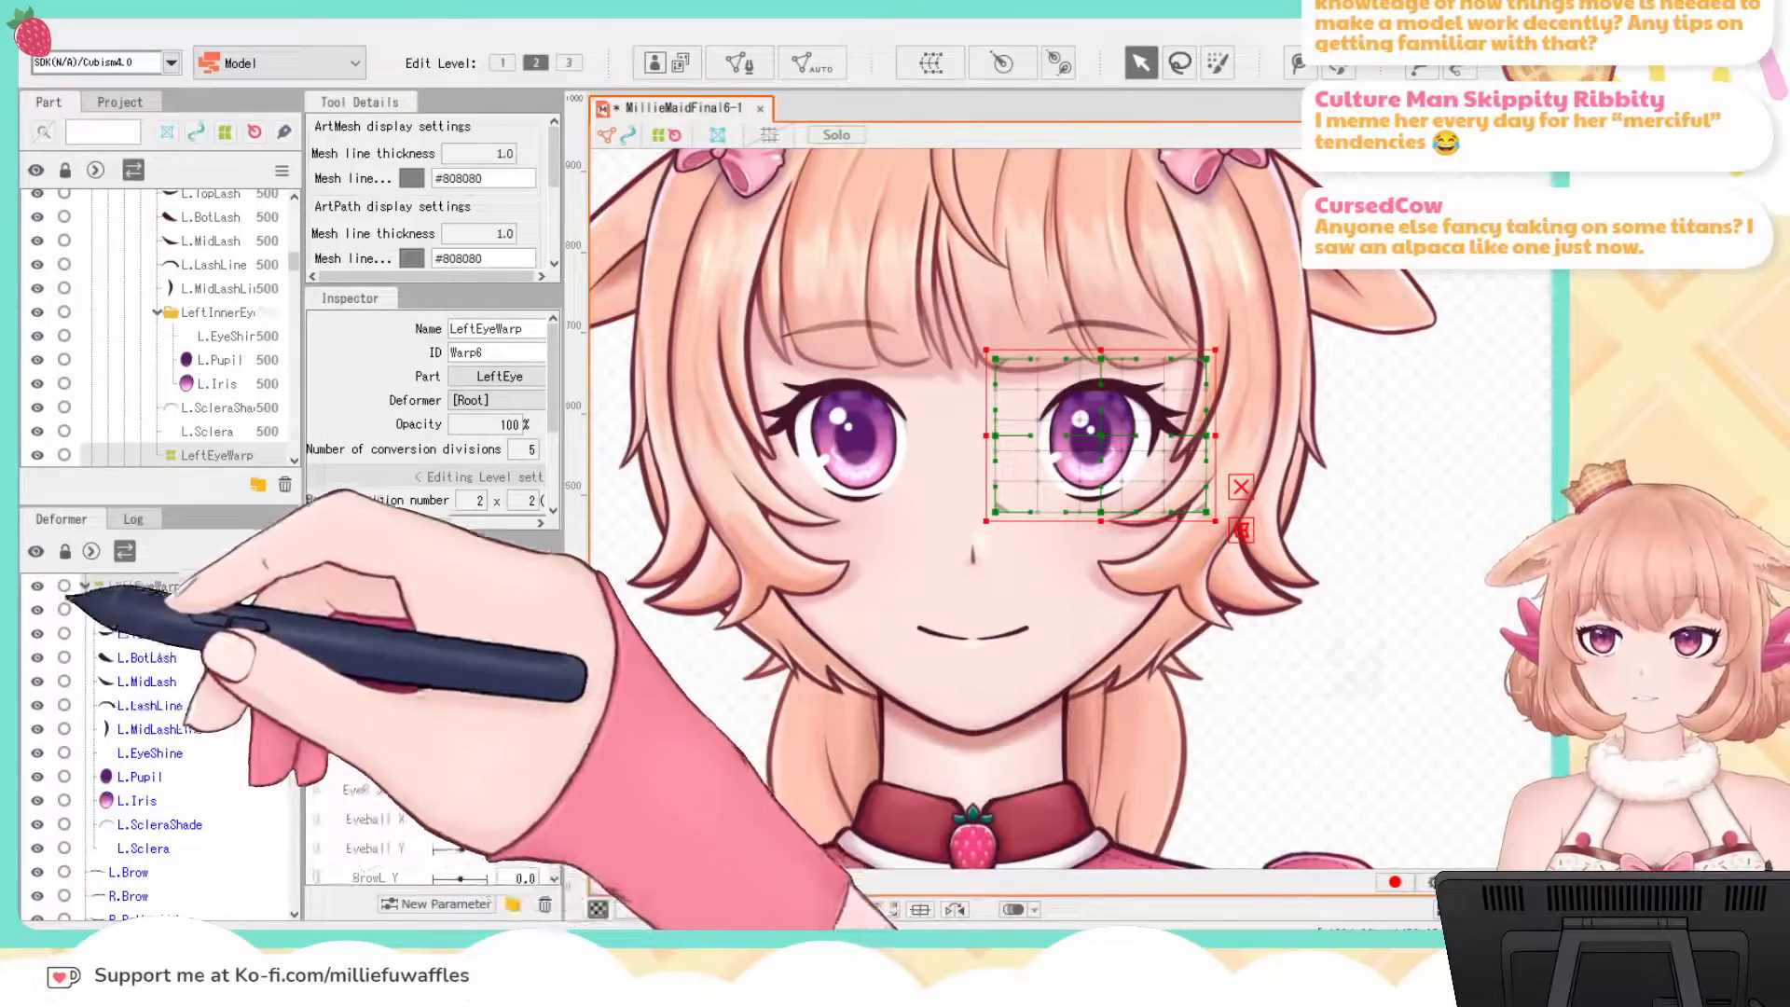
left_click(85, 585)
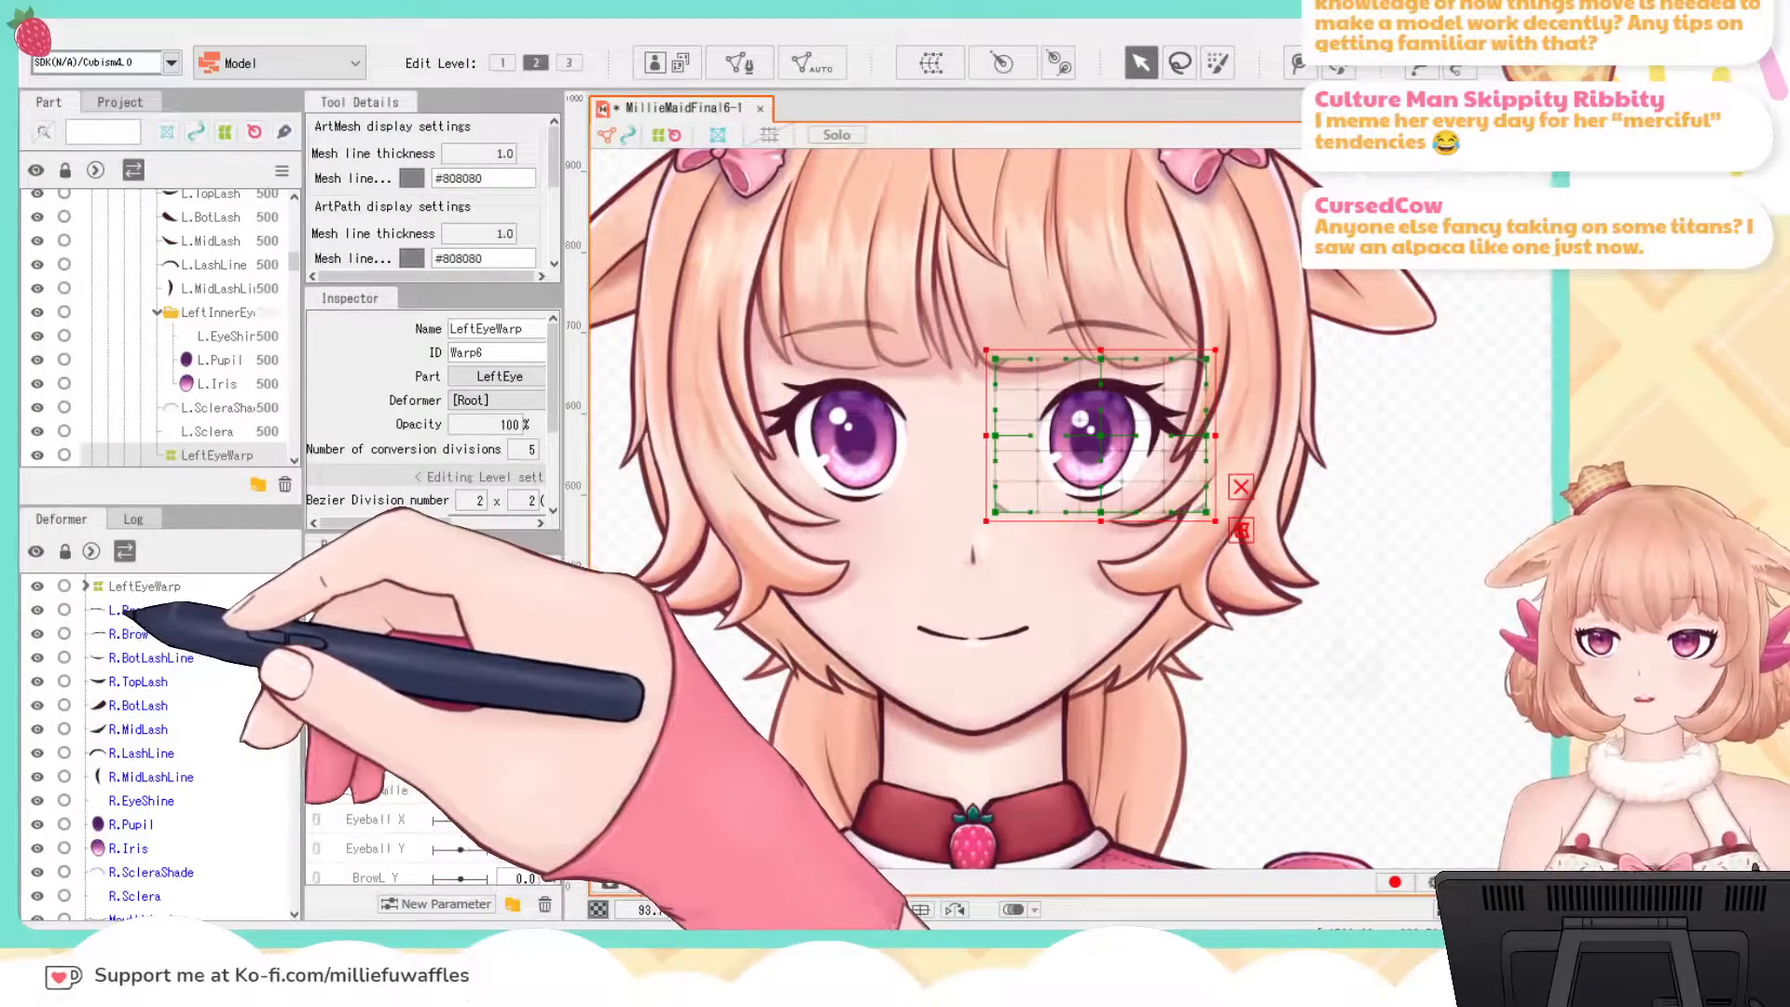
Step: Create a warp deformer named RightEyeWarp around all right eye meshes from R.BotLashLine to R.Sclera, and collapse it in the hierarchy
left_click(149, 657)
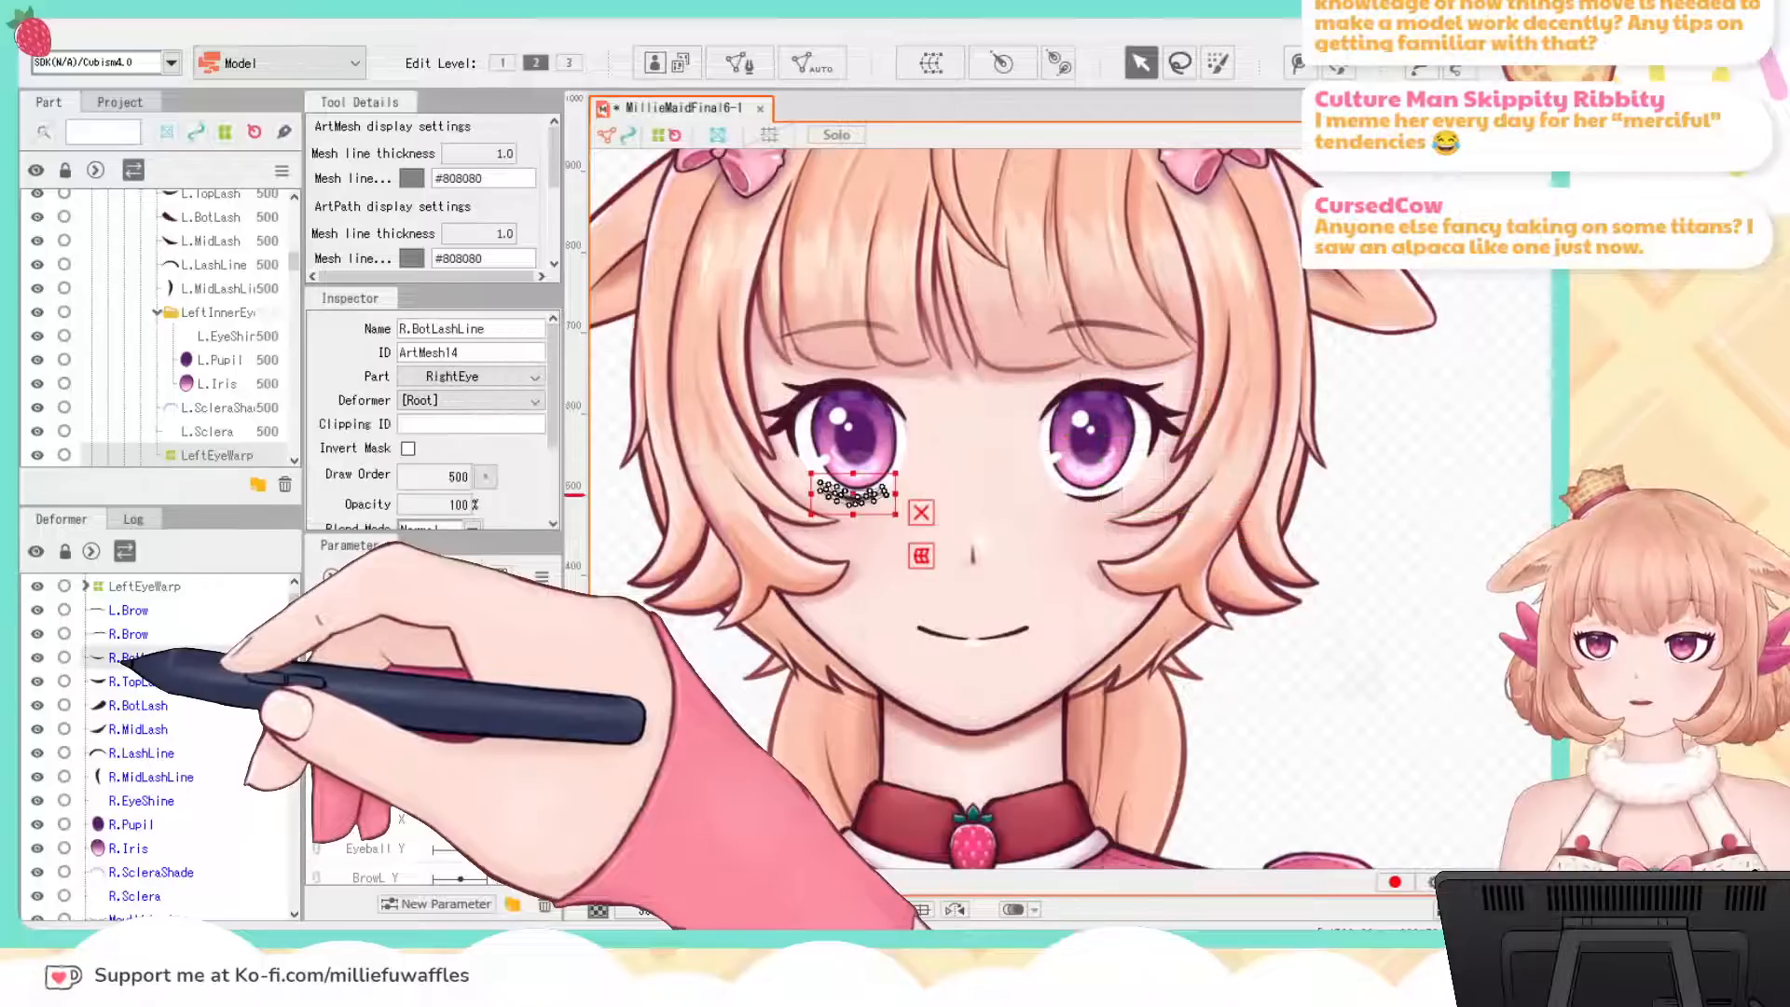
left_click(134, 895, "shift")
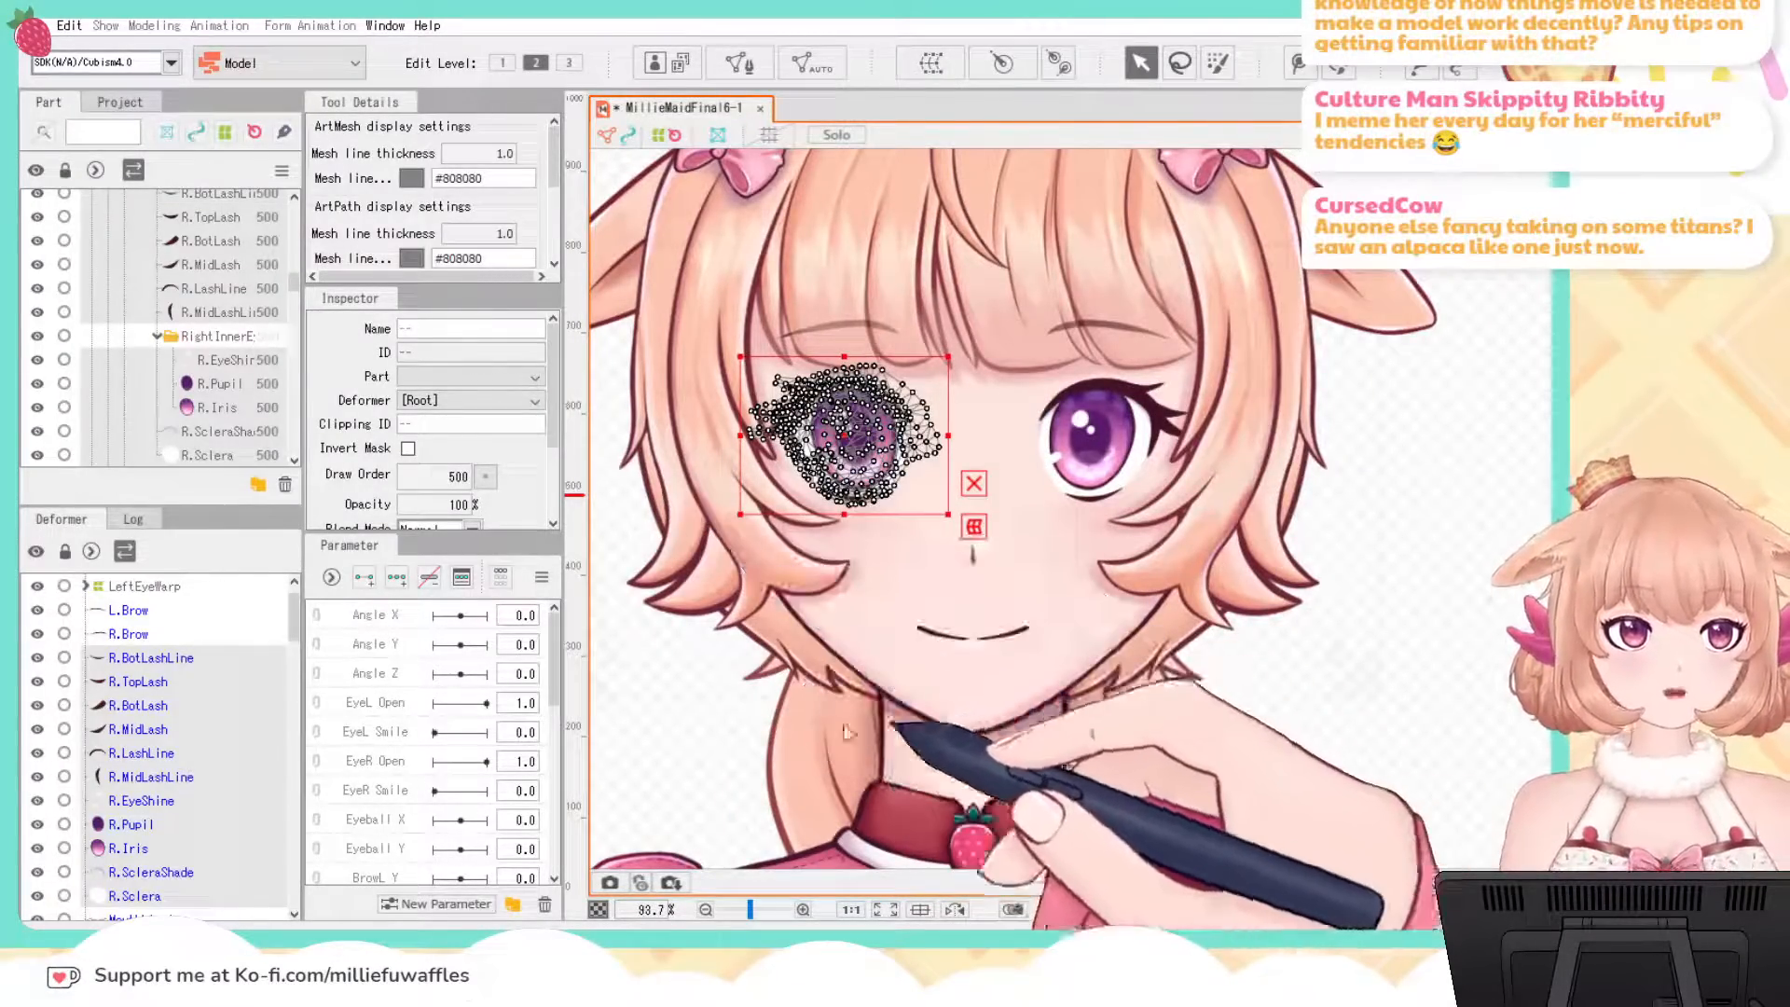
left_click(799, 773)
left_click(85, 610)
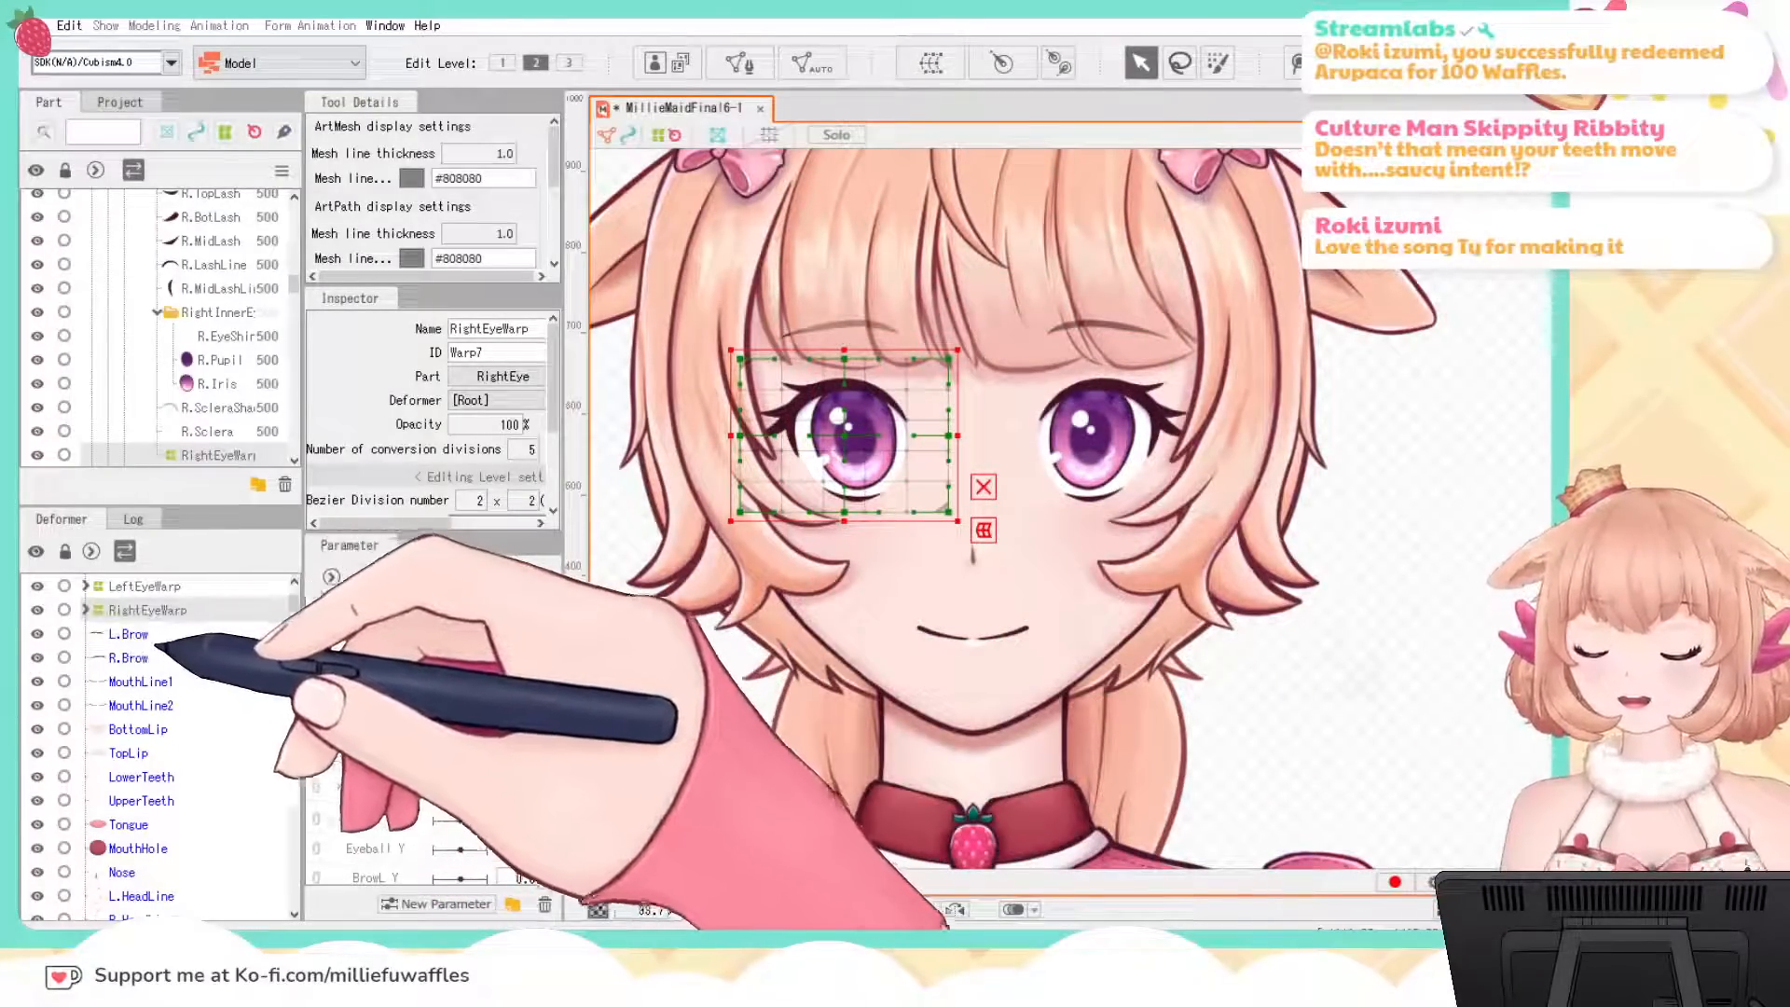
Step: Create a warp deformer named MouthWarp around the meshes from MouthLine1 to MouthHole, including lips, teeth and tongue, and collapse it
left_click(140, 681)
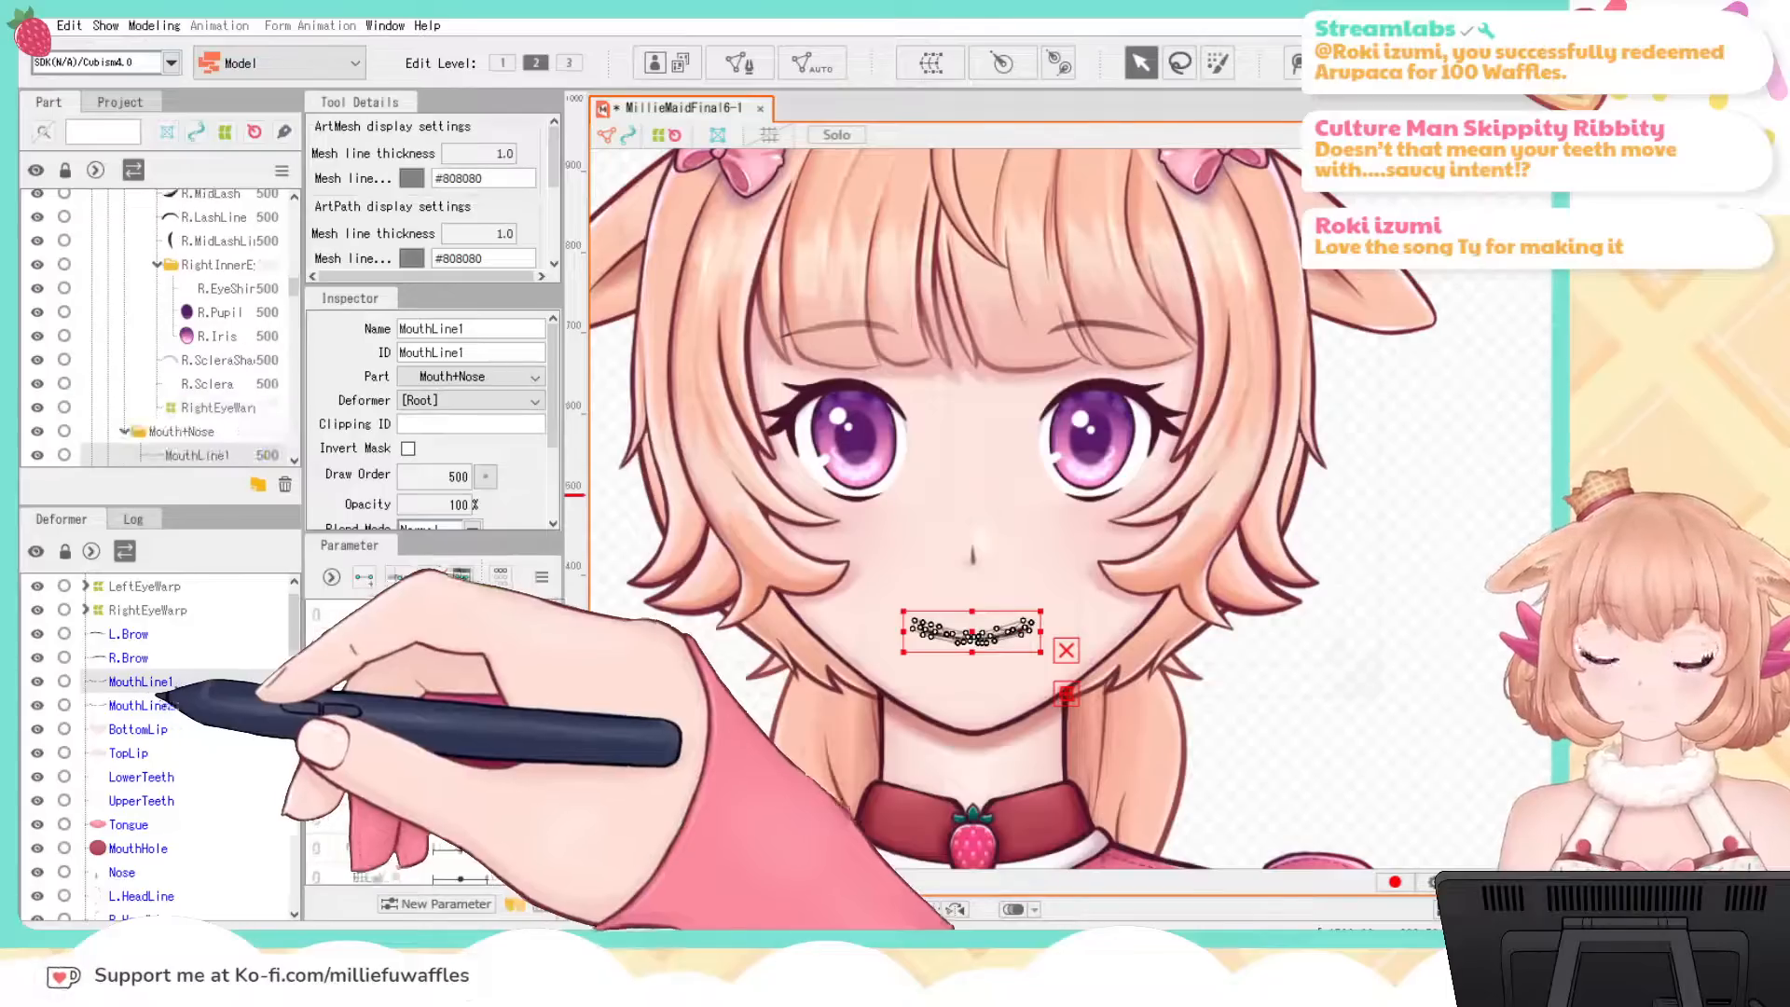
left_click(135, 848, "shift")
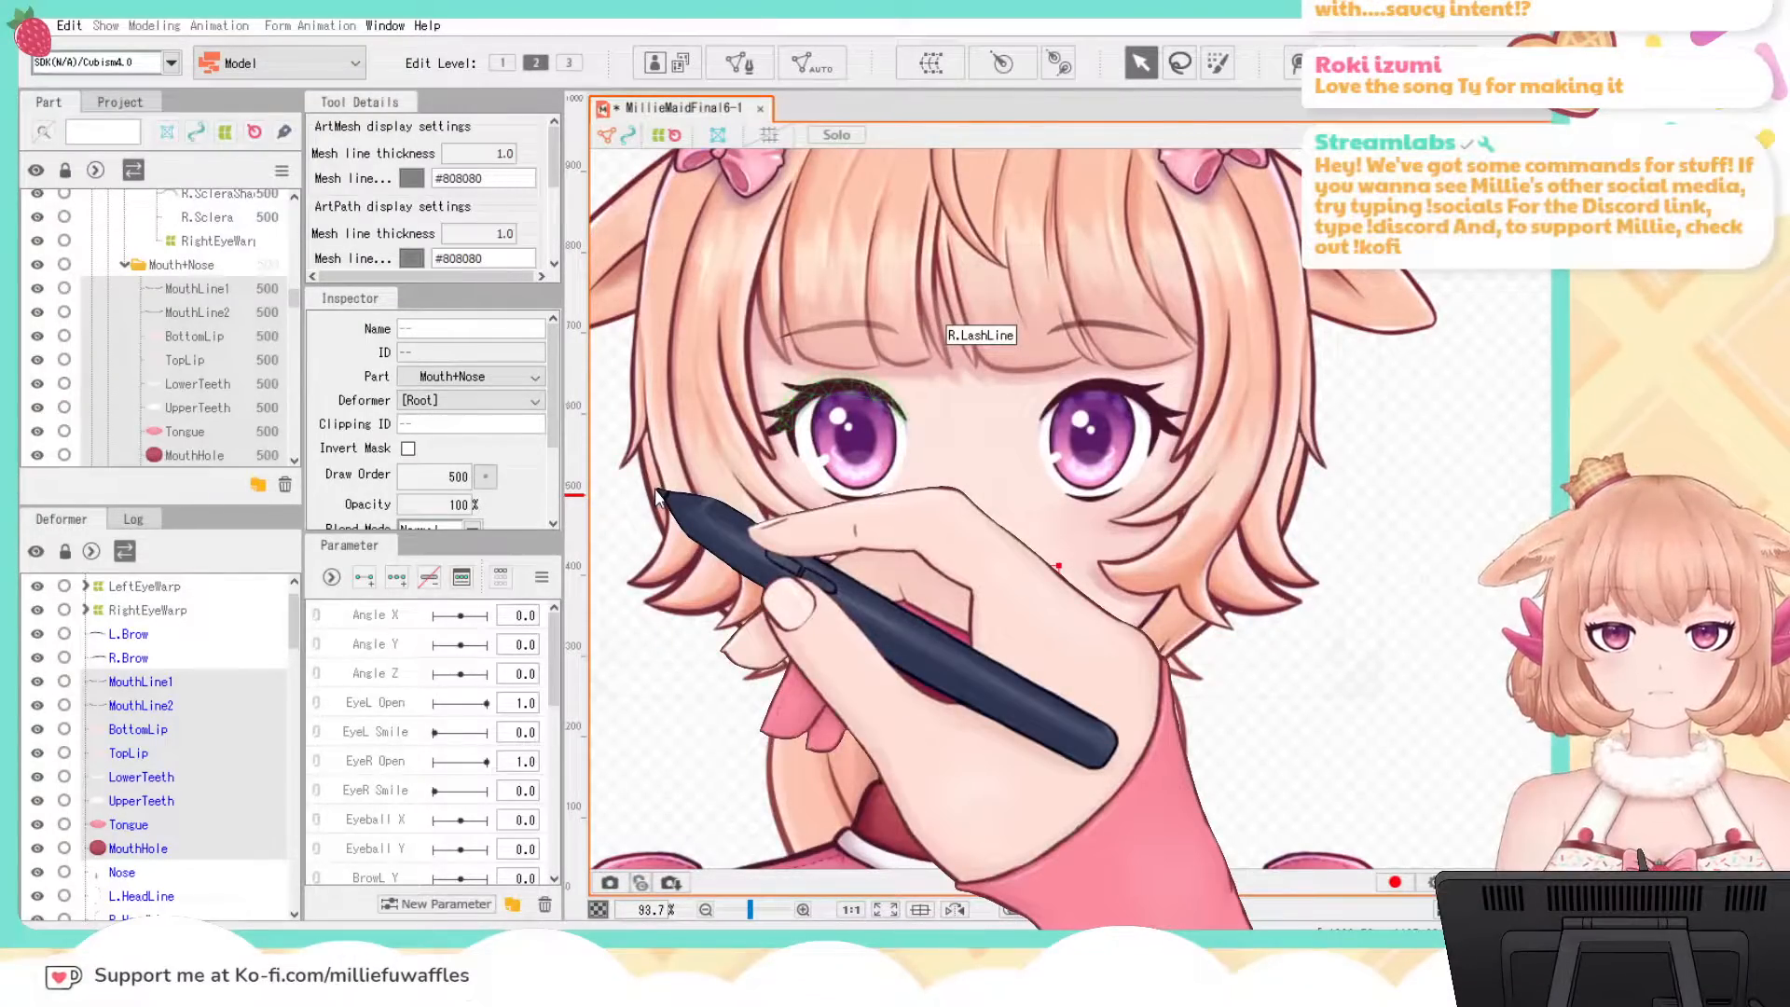
left_click(764, 767)
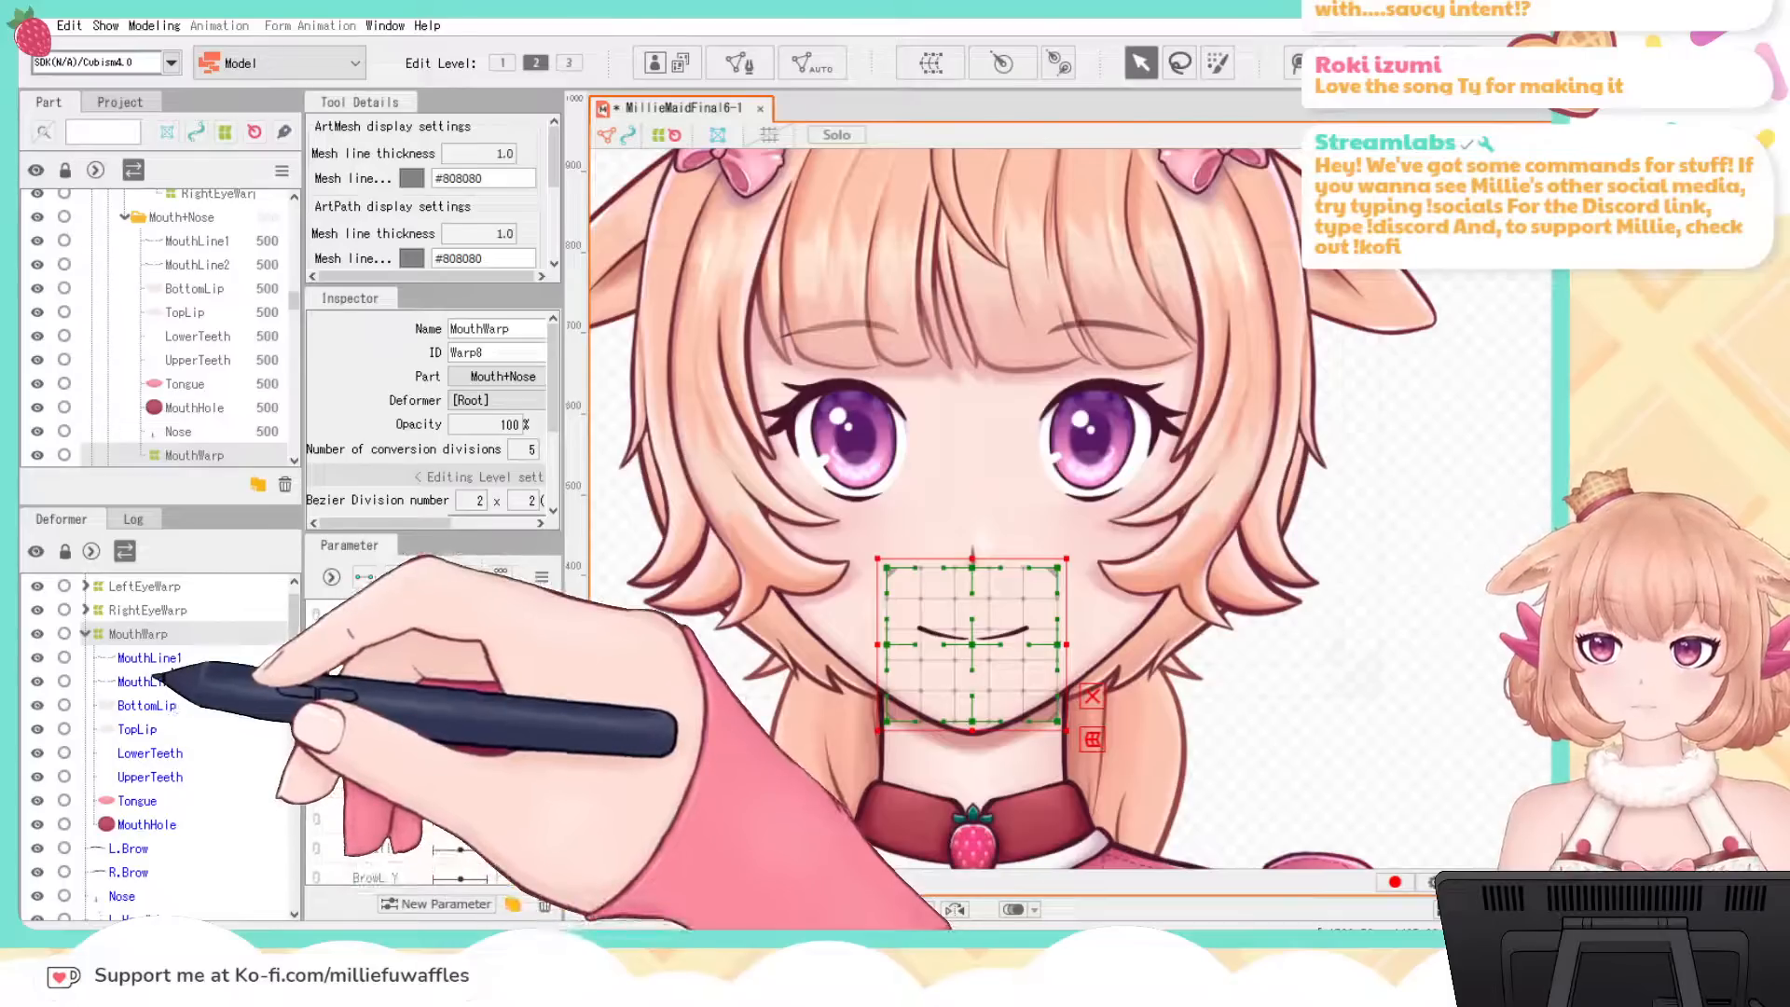
left_click(84, 632)
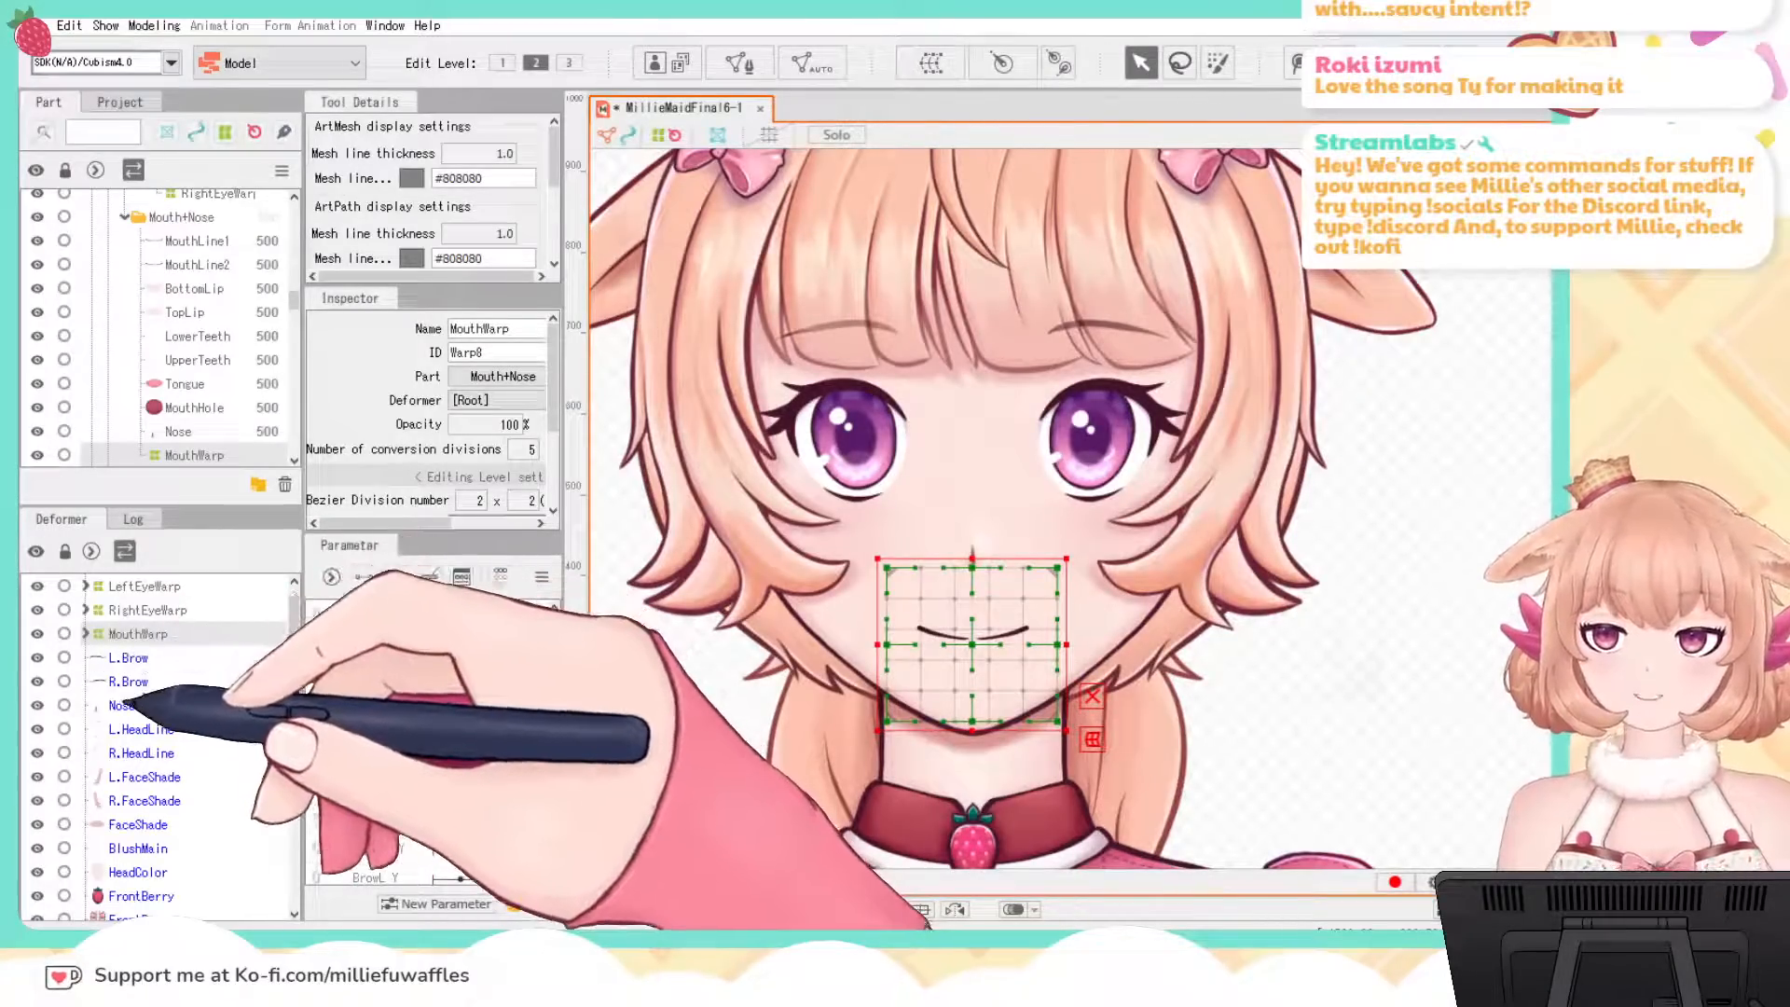
Step: Create a warp deformer named NoseWarp around the Nose mesh and collapse it in the deformer hierarchy
left_click(123, 704)
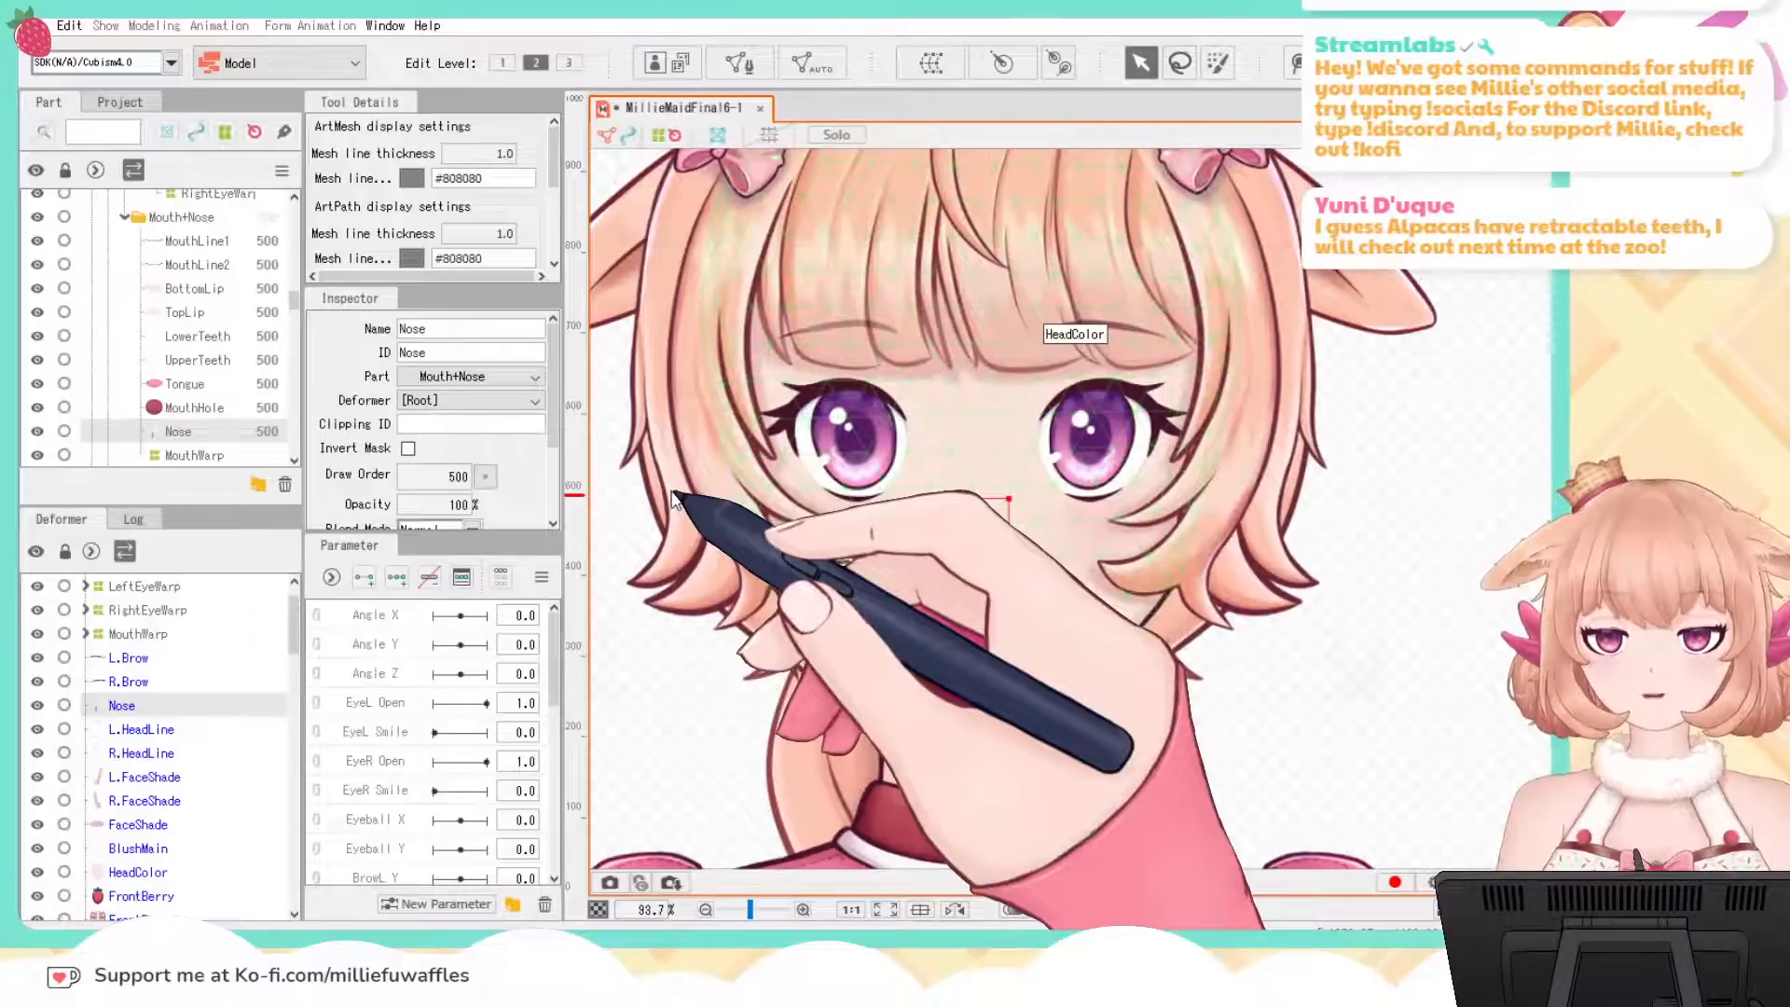
left_click(775, 763)
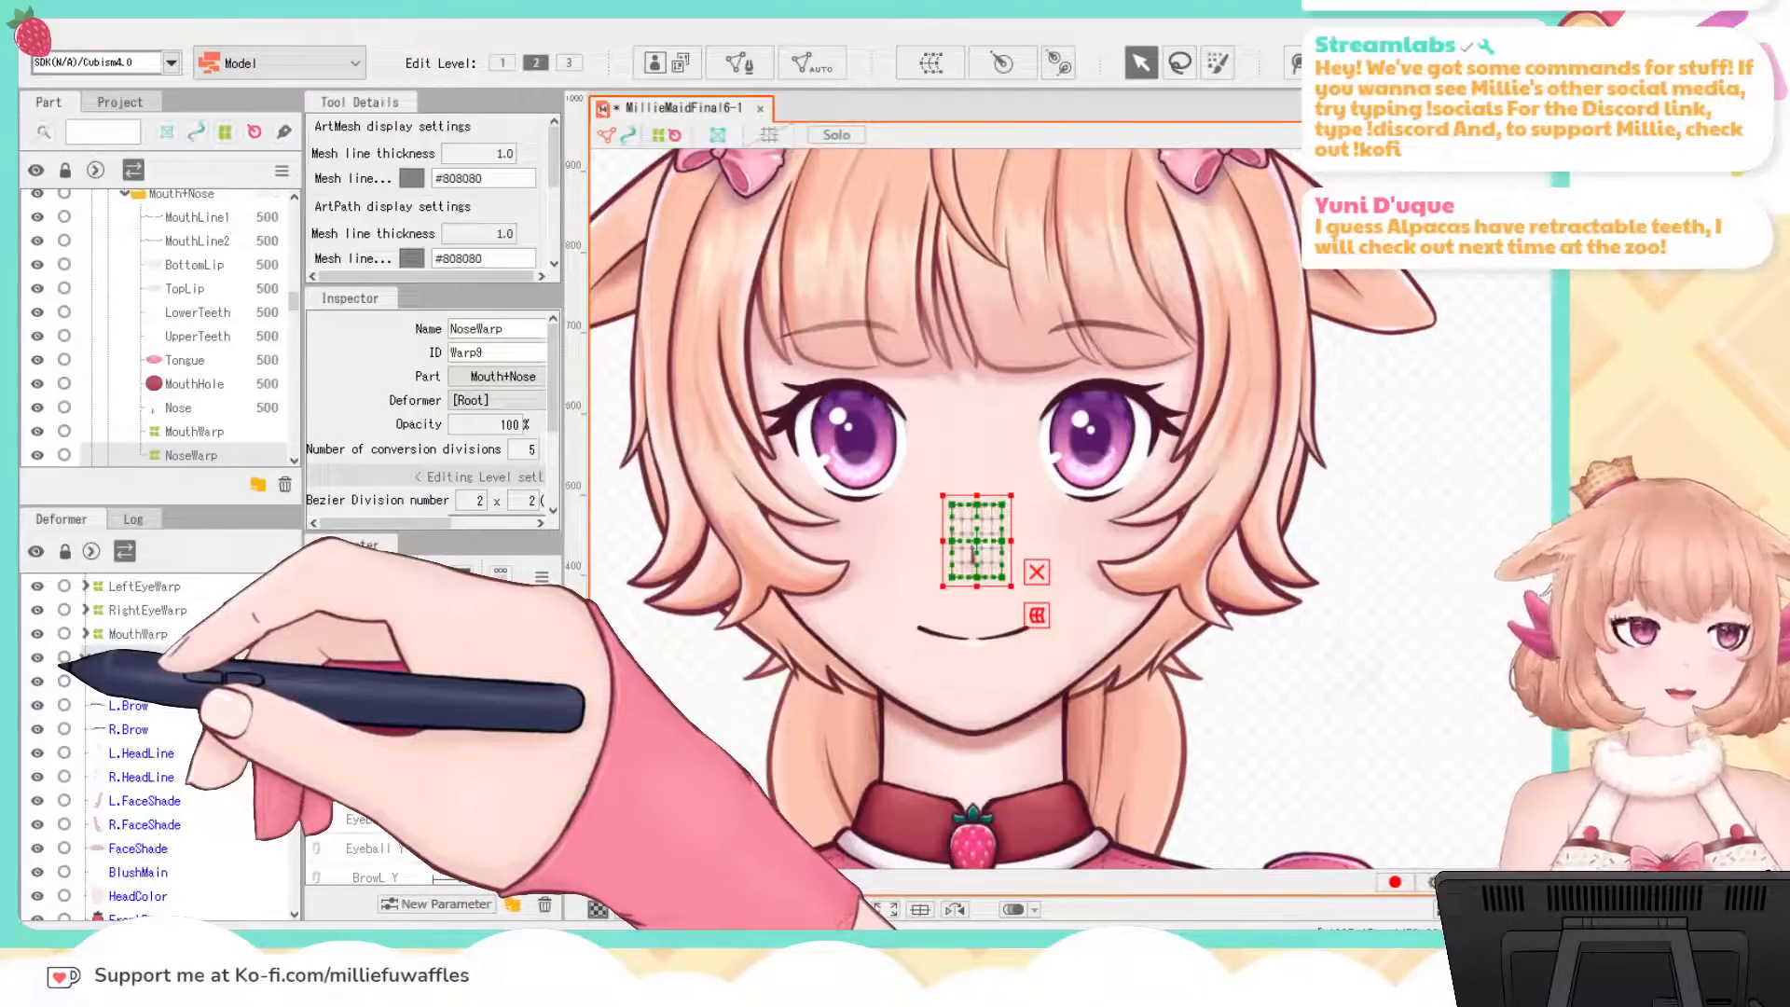
left_click(85, 657)
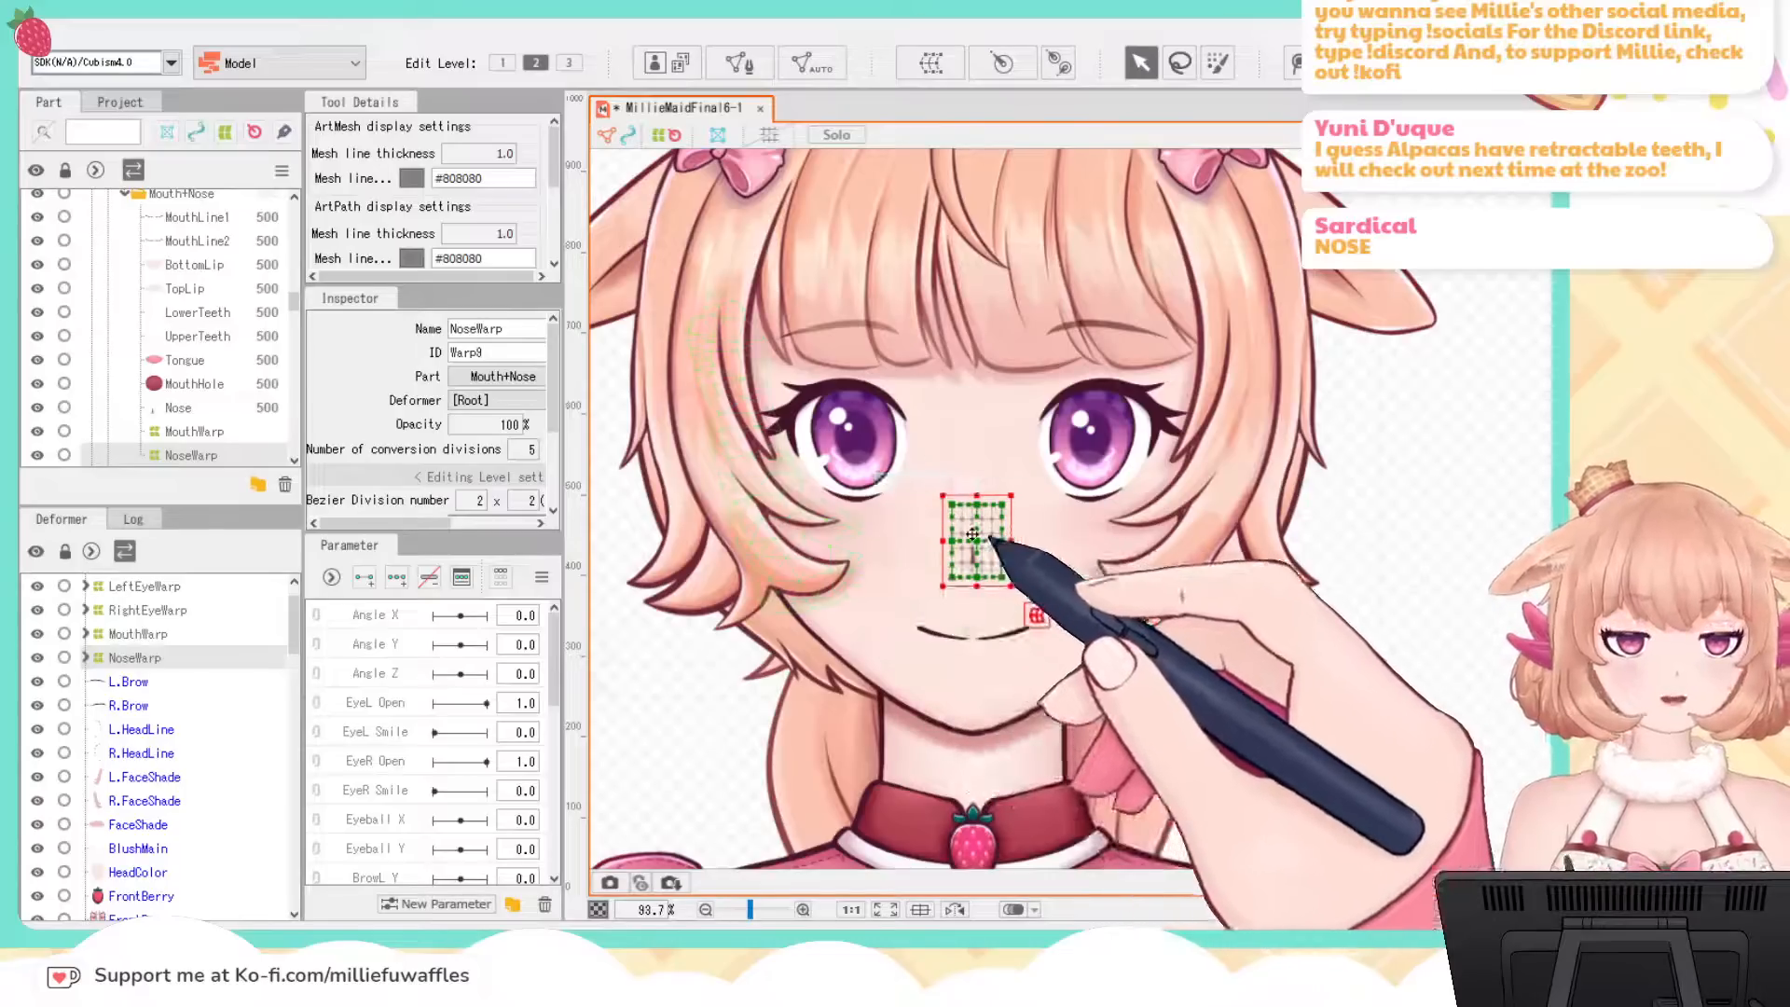
Step: Try moving NoseWarp away from the face, undo the move, and collapse NoseWarp in the hierarchy again
left_click_drag(961, 574, 1267, 665)
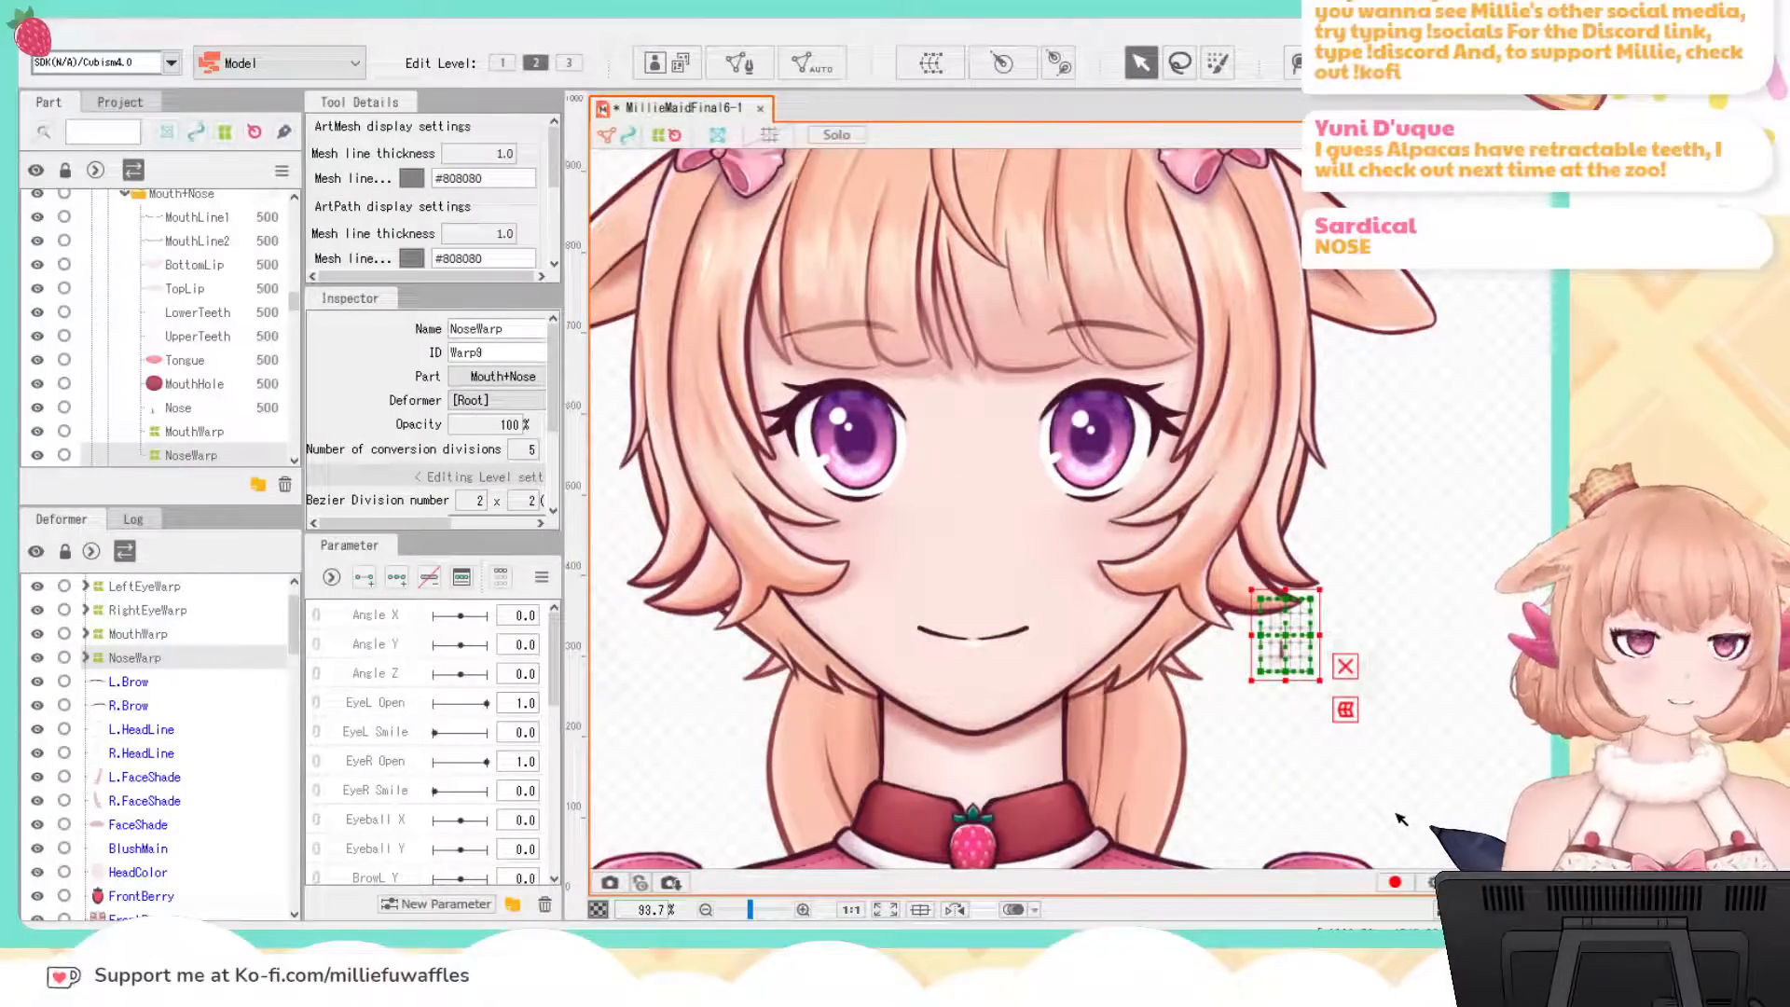
key("ctrl+z")
left_click(1512, 727)
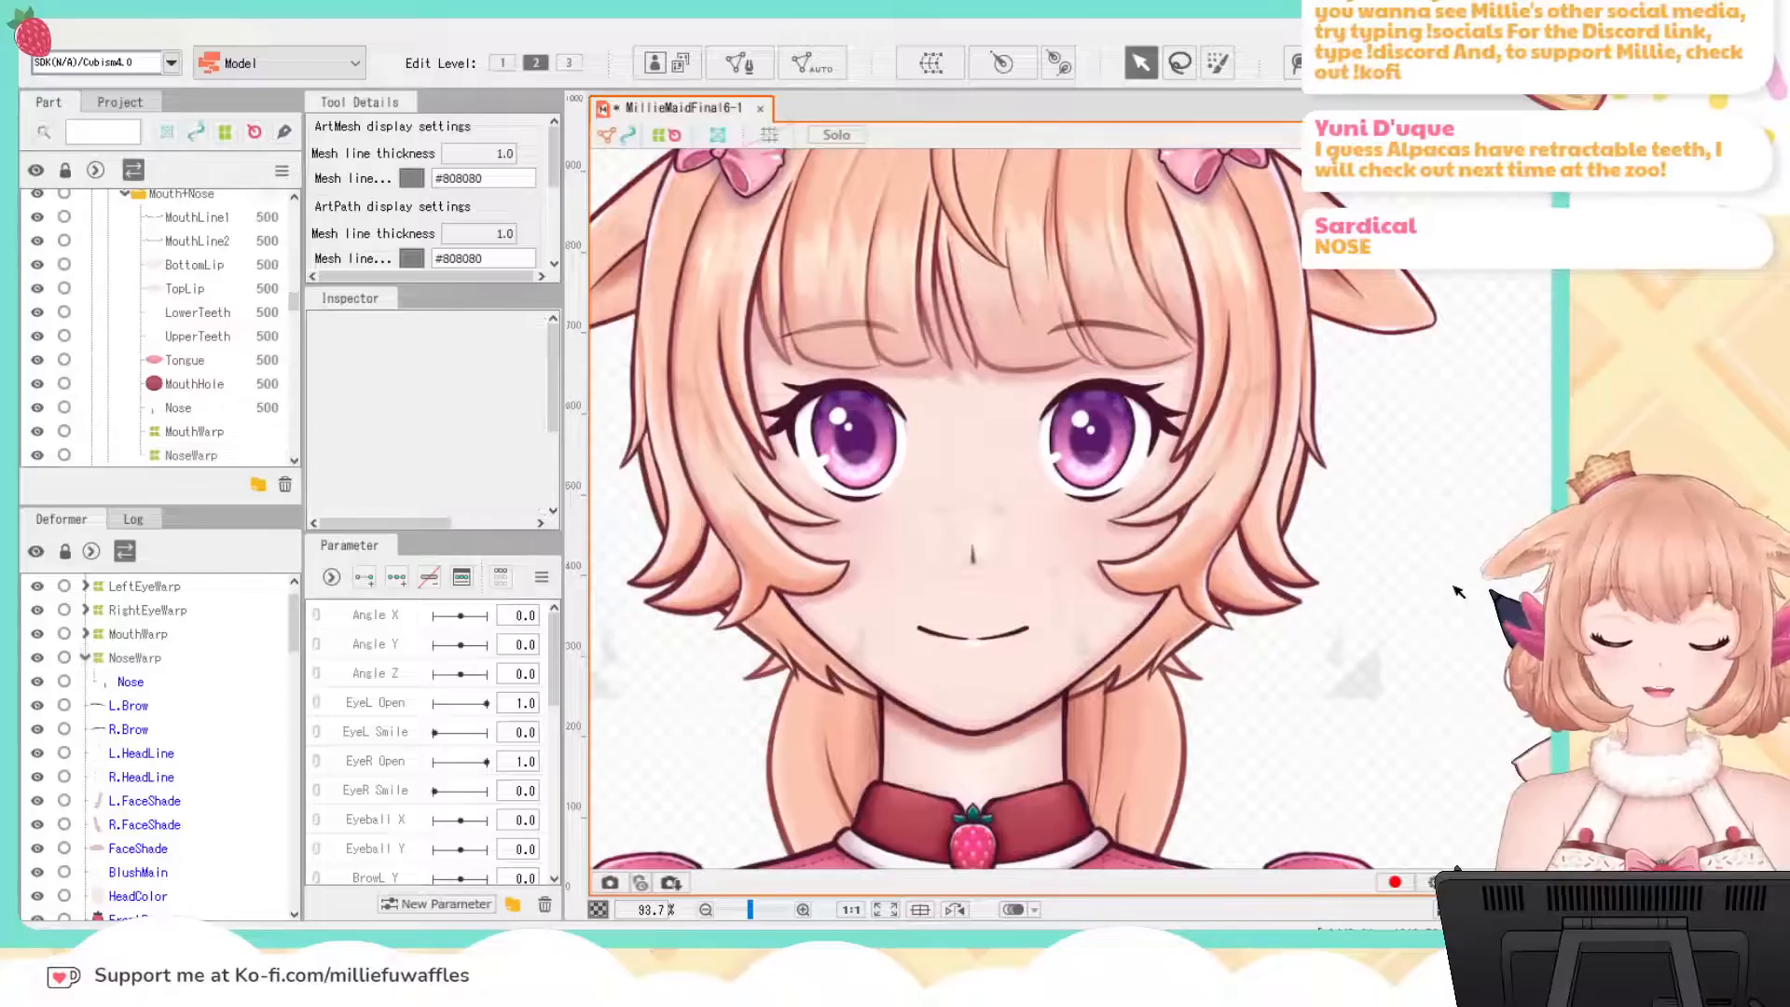
left_click(85, 657)
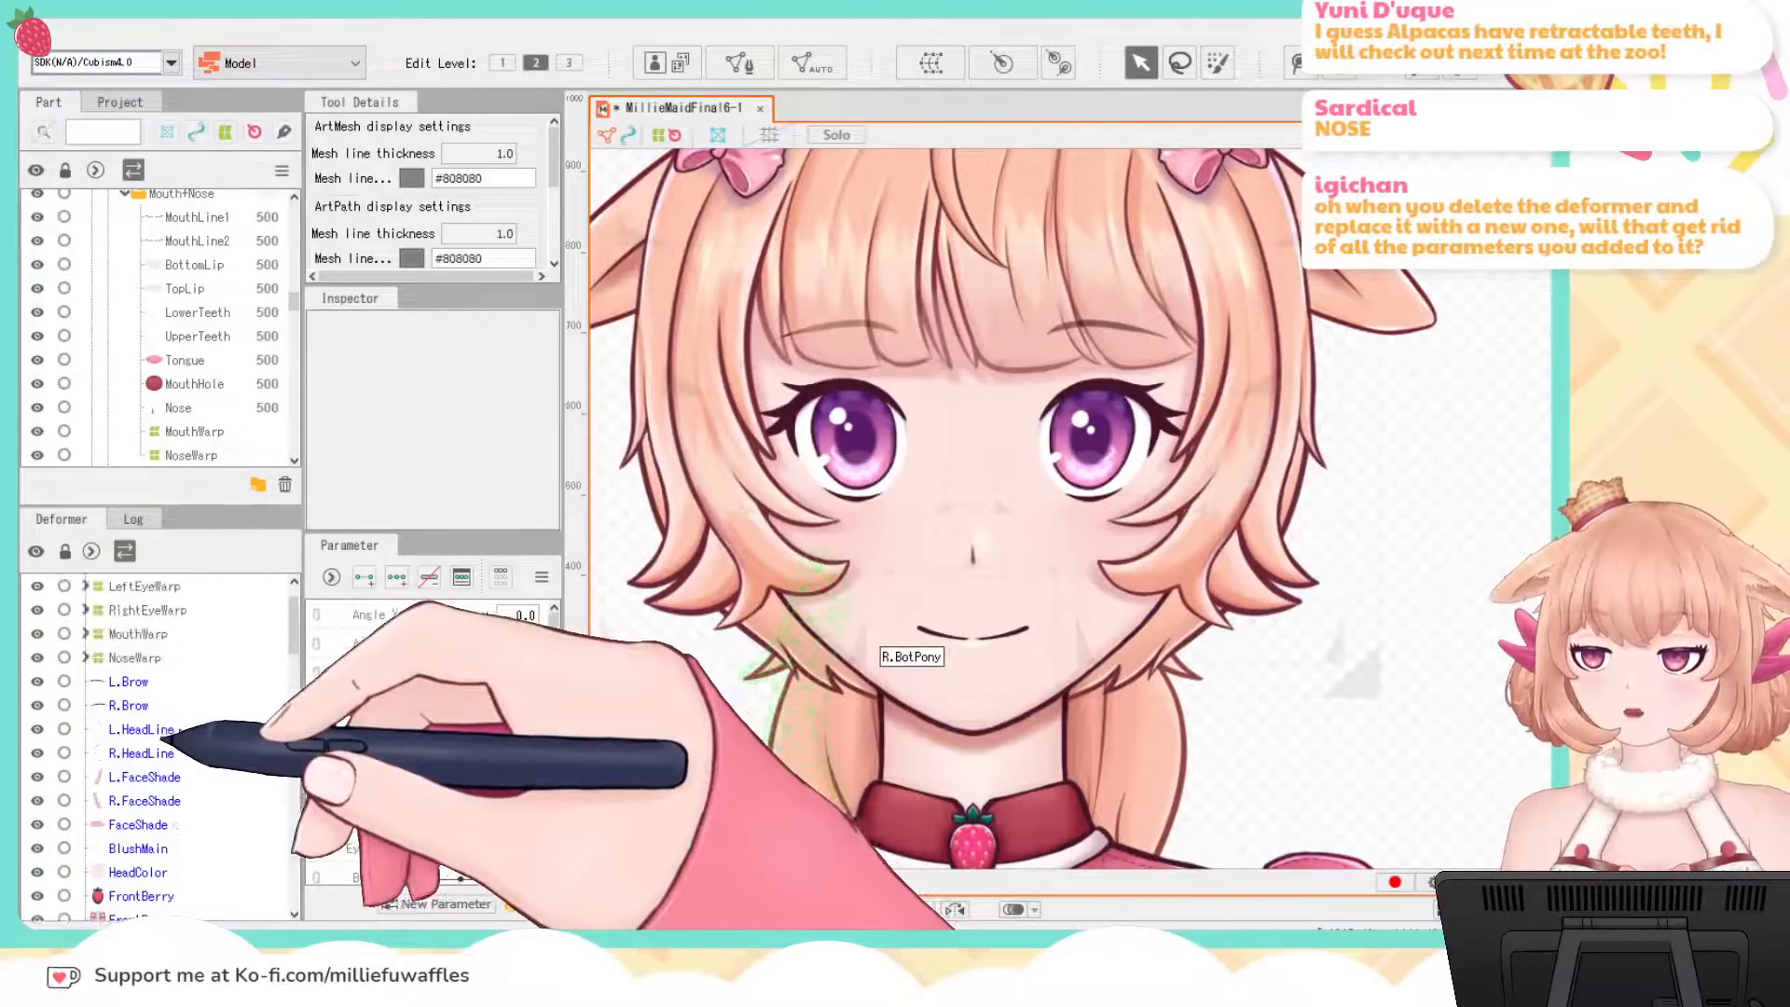
Step: Create a warp deformer named FaceShadingWarp around L.FaceShade, R.FaceShade and FaceShade, and collapse it in the deformer hierarchy
left_click(144, 777)
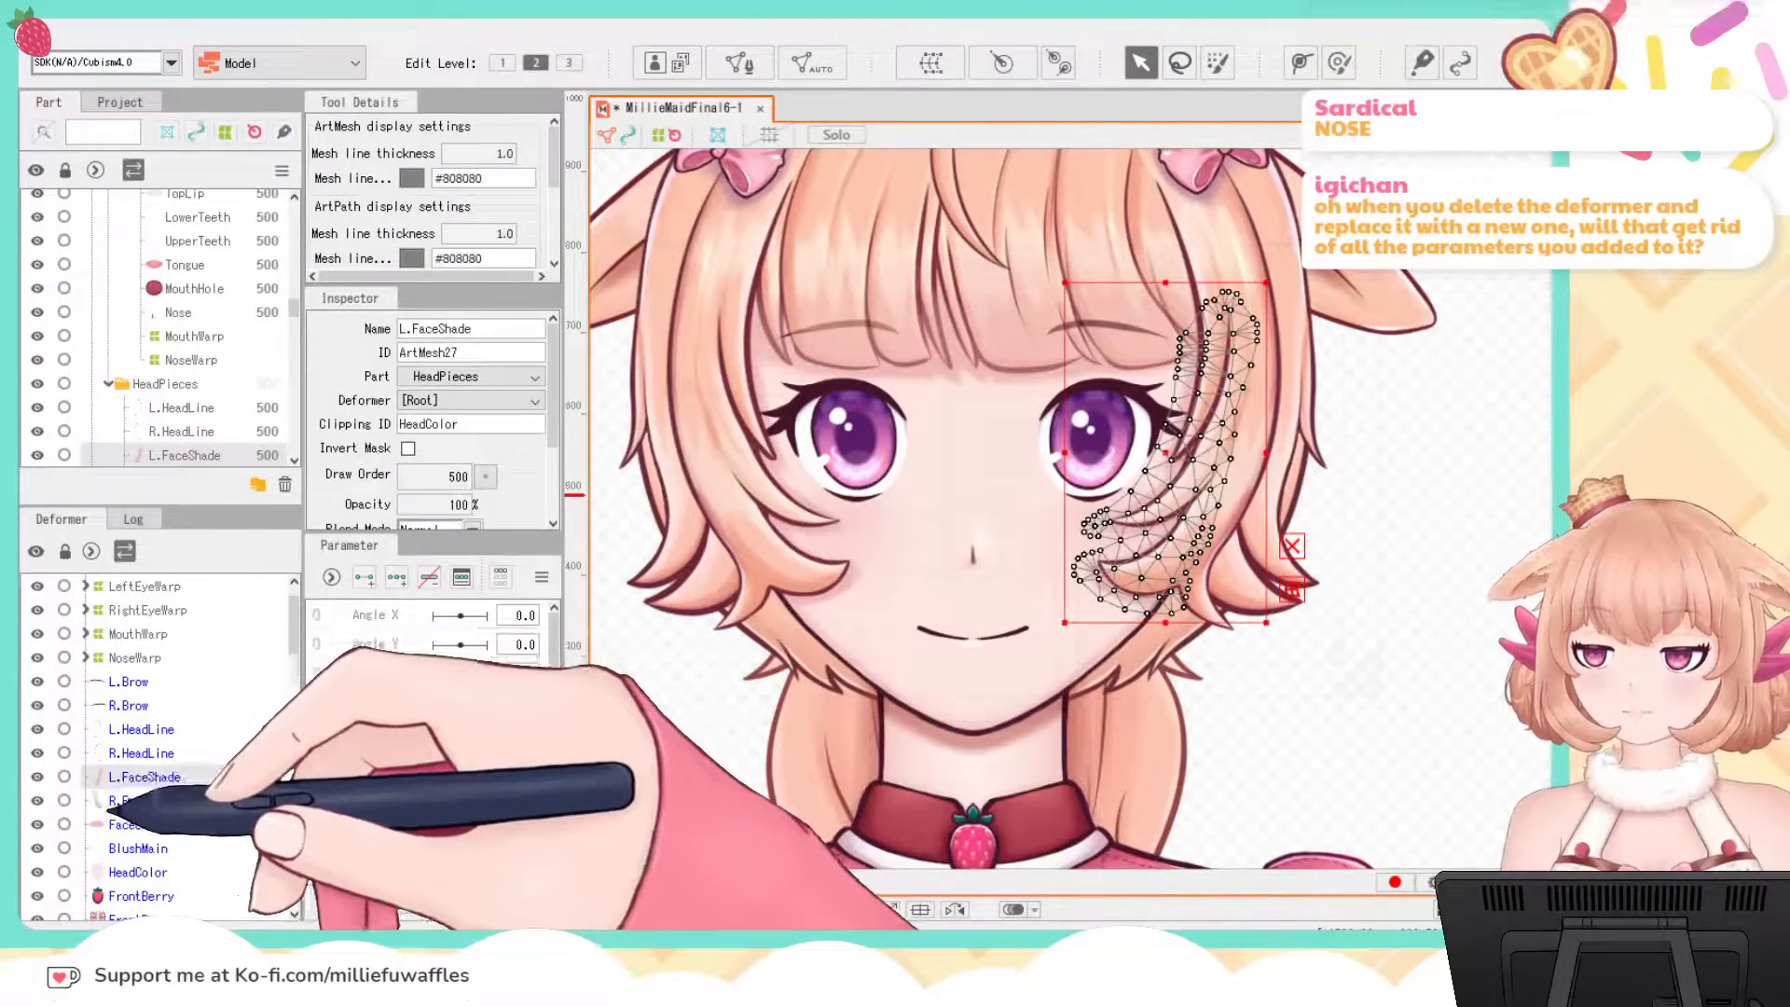
left_click(138, 824, "shift")
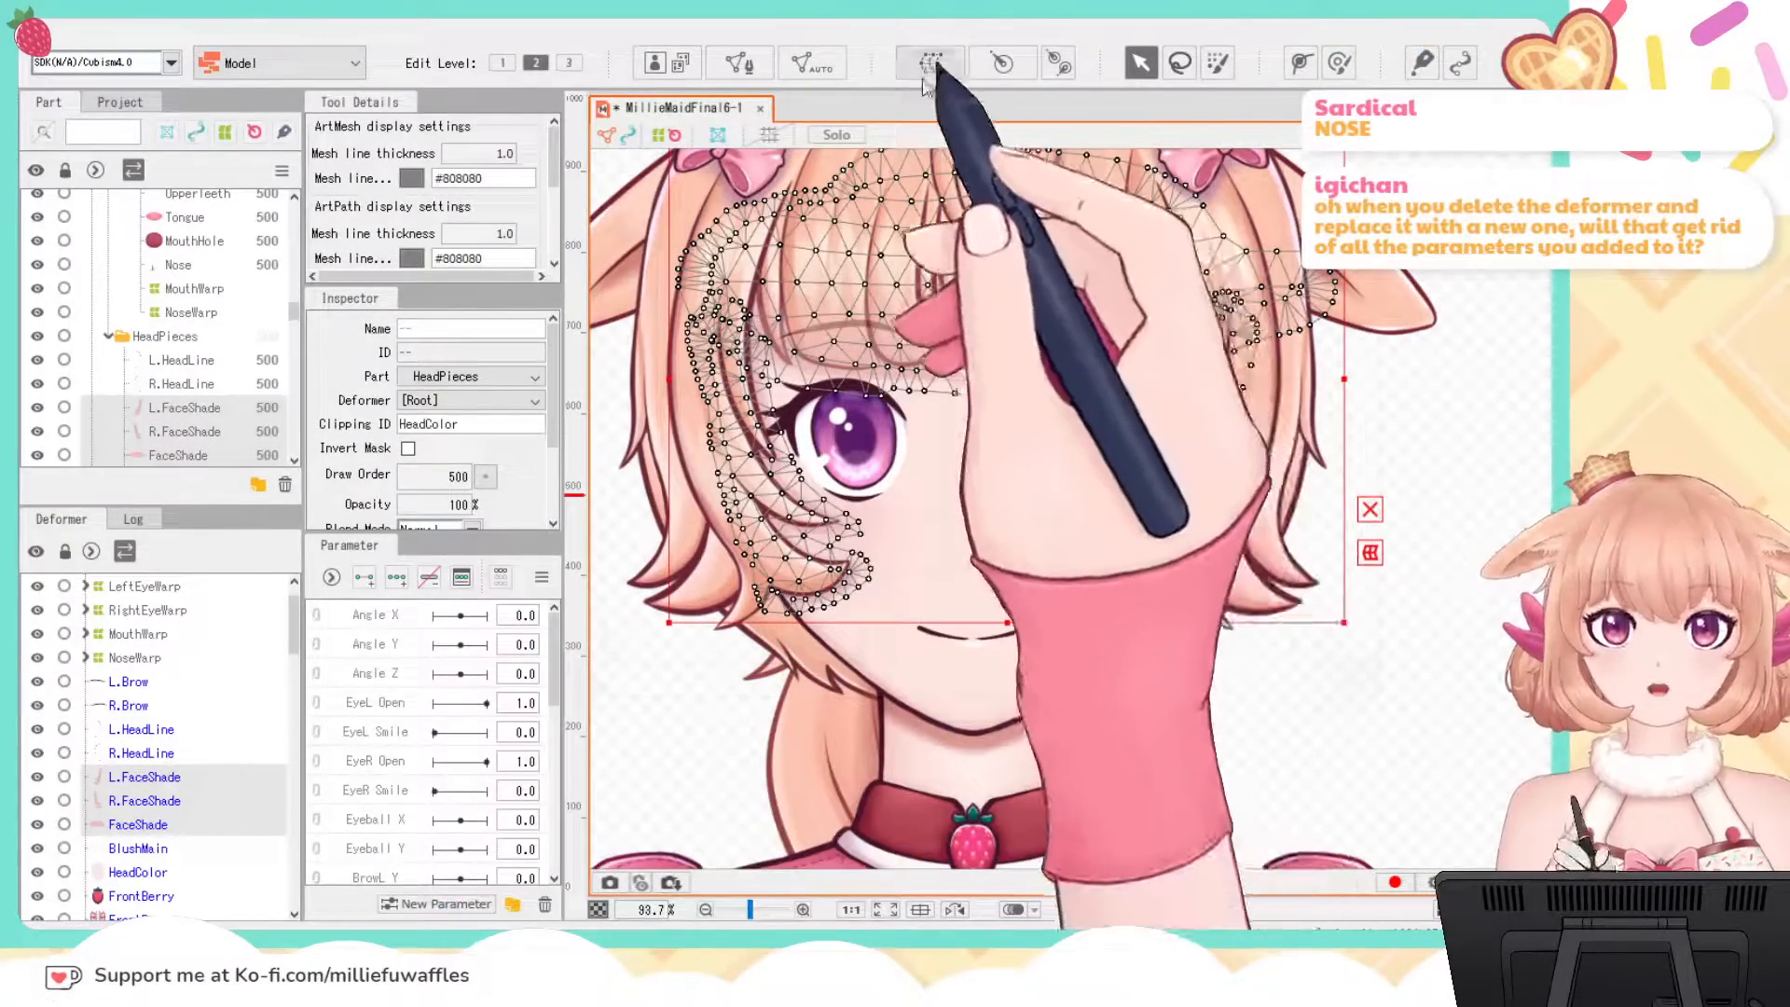
left_click(932, 65)
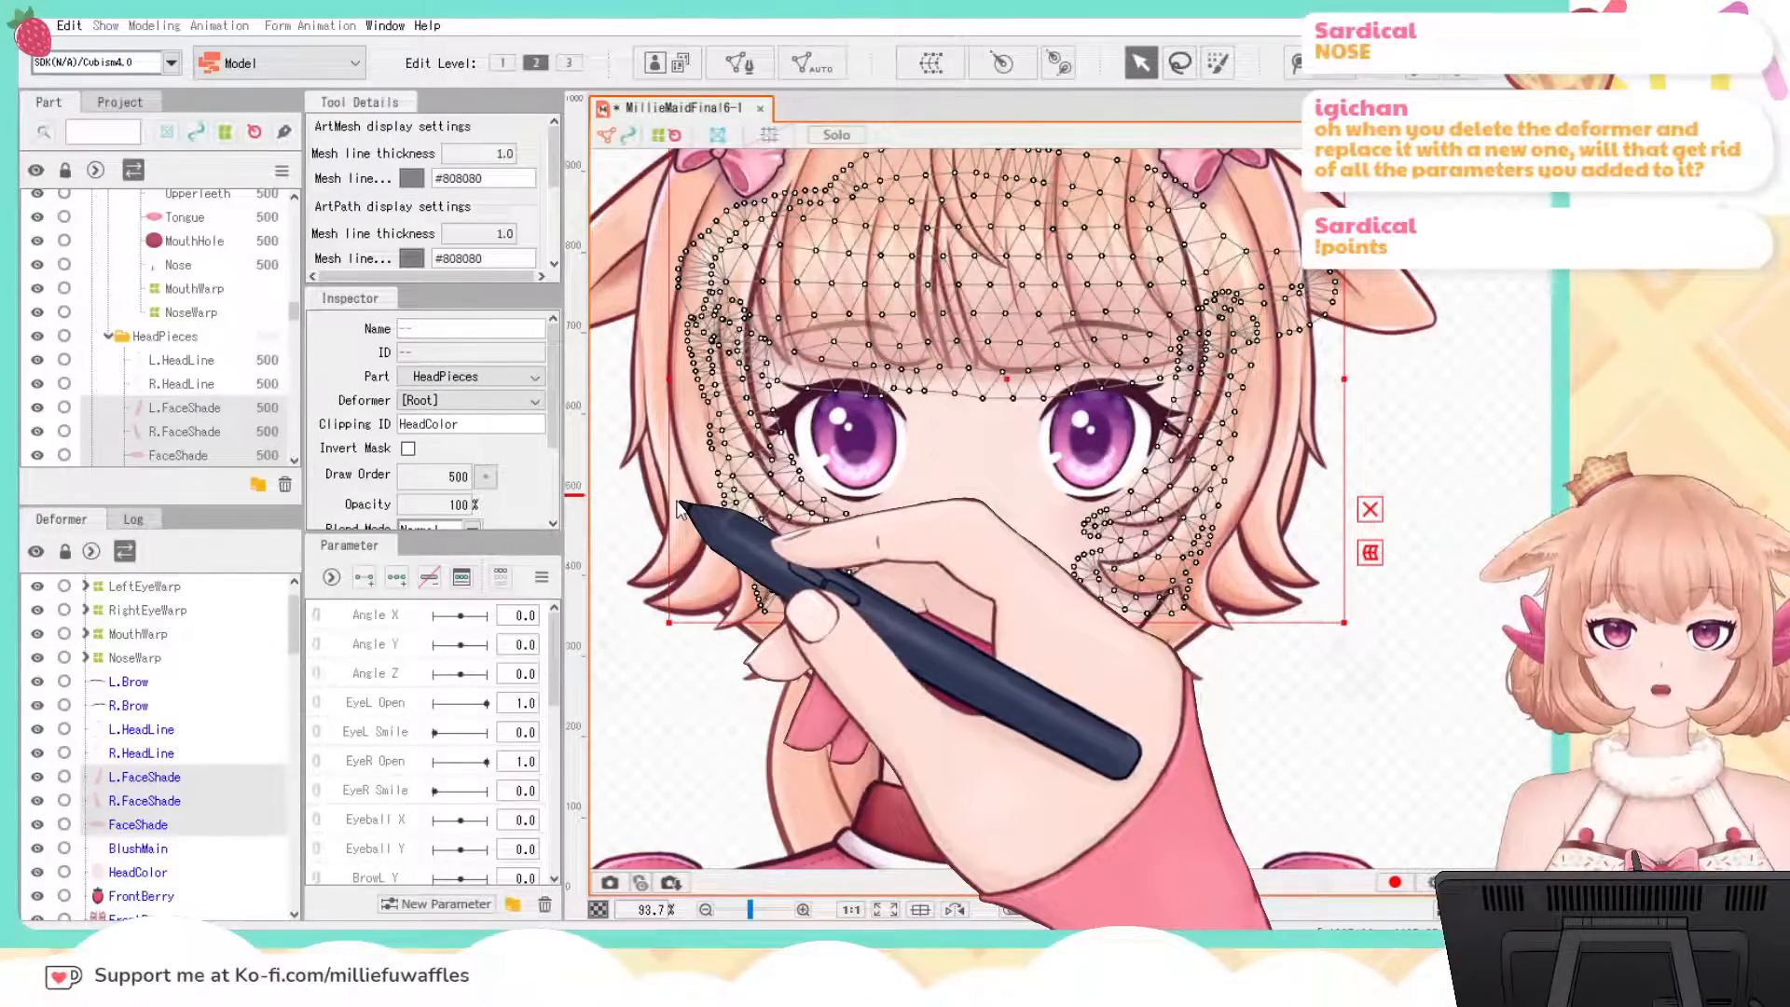
left_click(749, 768)
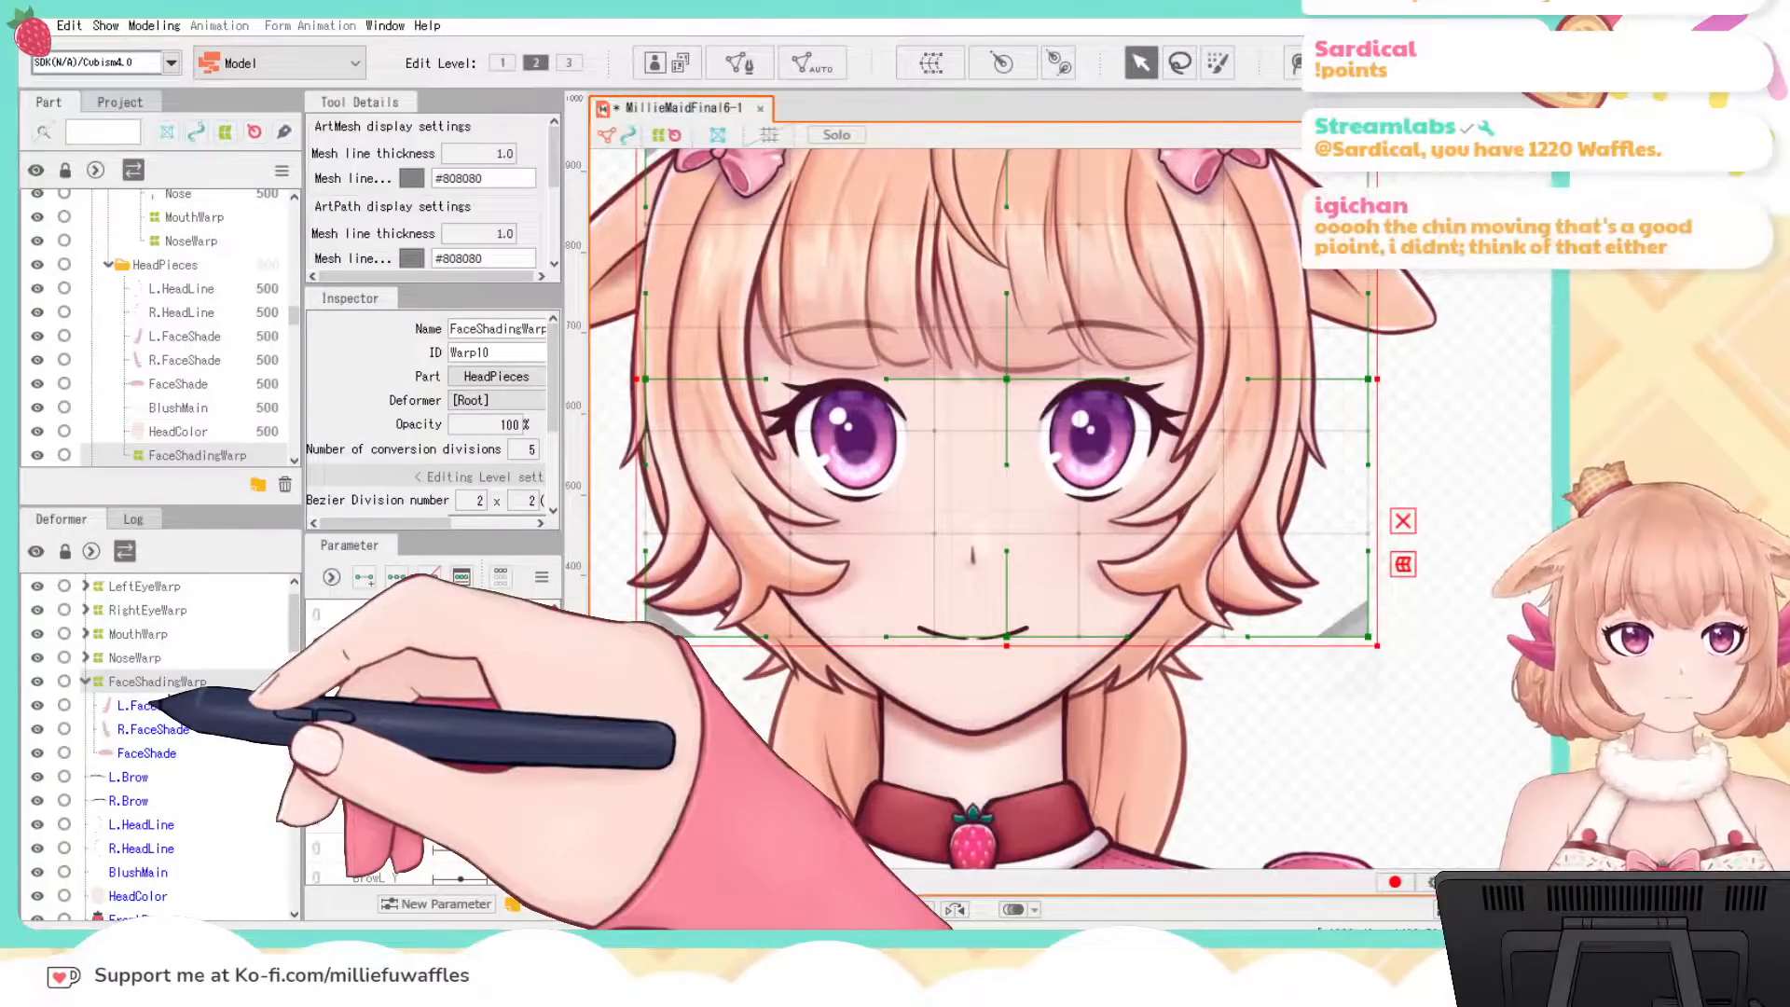
left_click(85, 682)
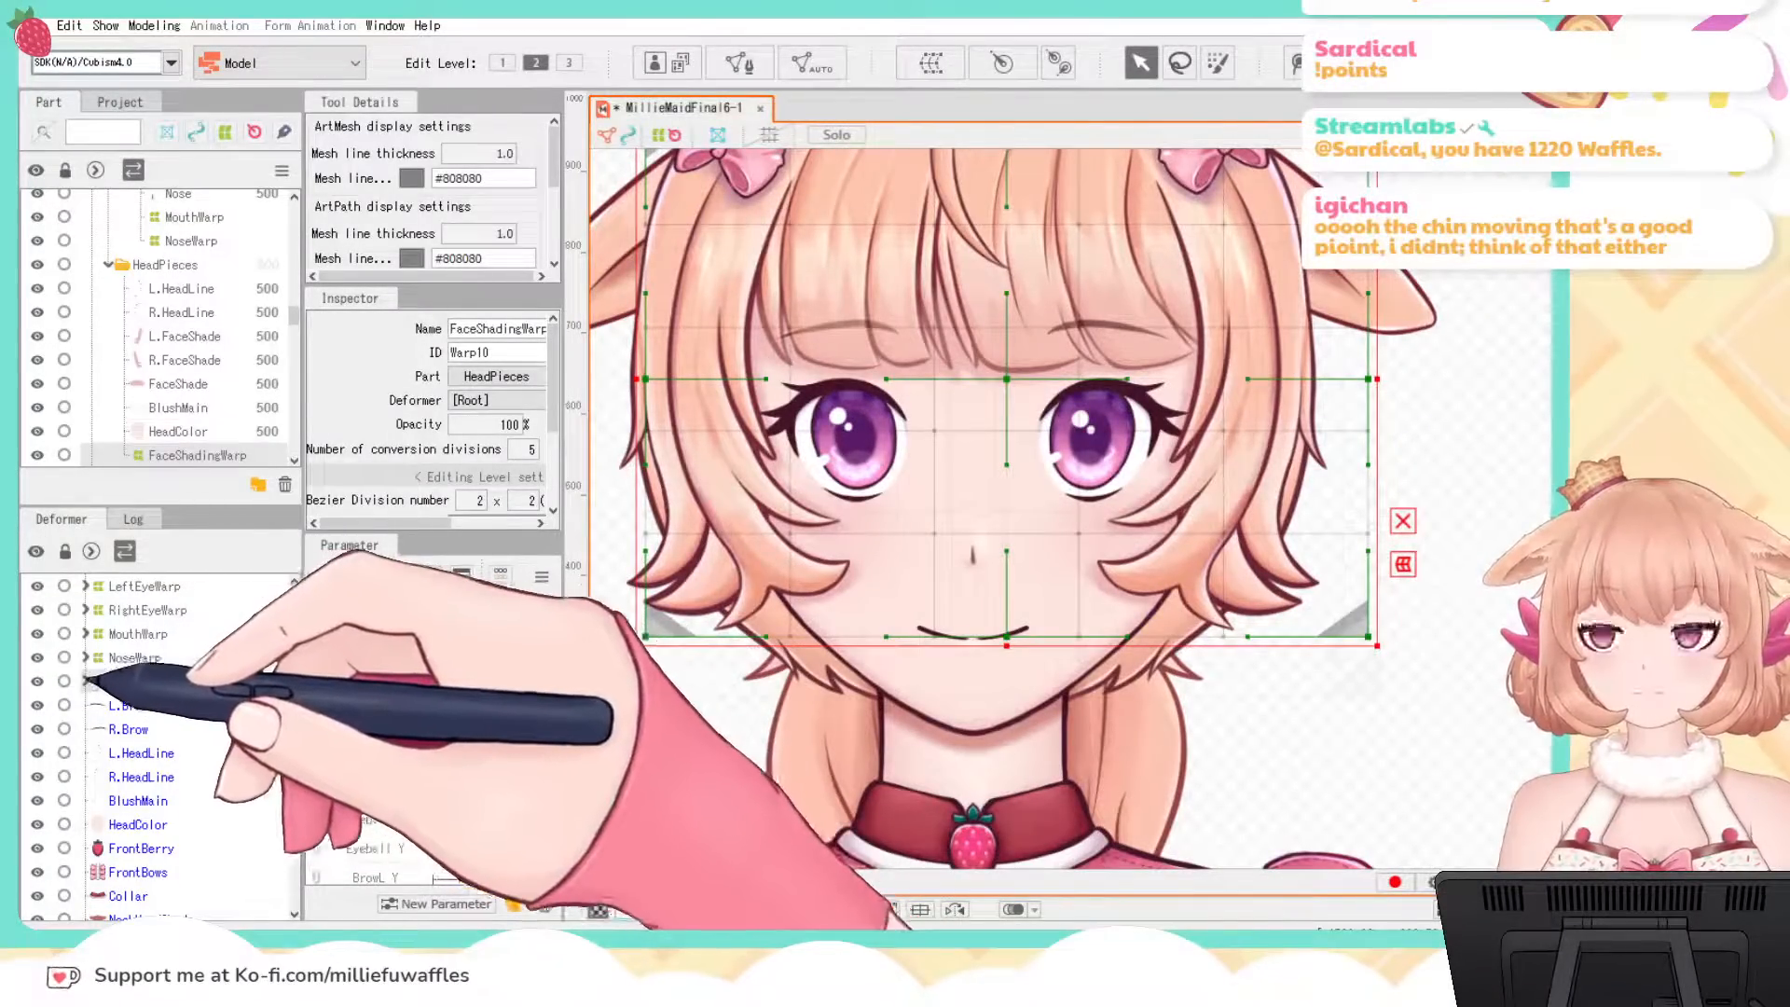
Step: Create a warp deformer named BrowWarp around the L.Brow and R.Brow meshes, and collapse it in the deformer hierarchy
scroll(93, 699, "up", 2)
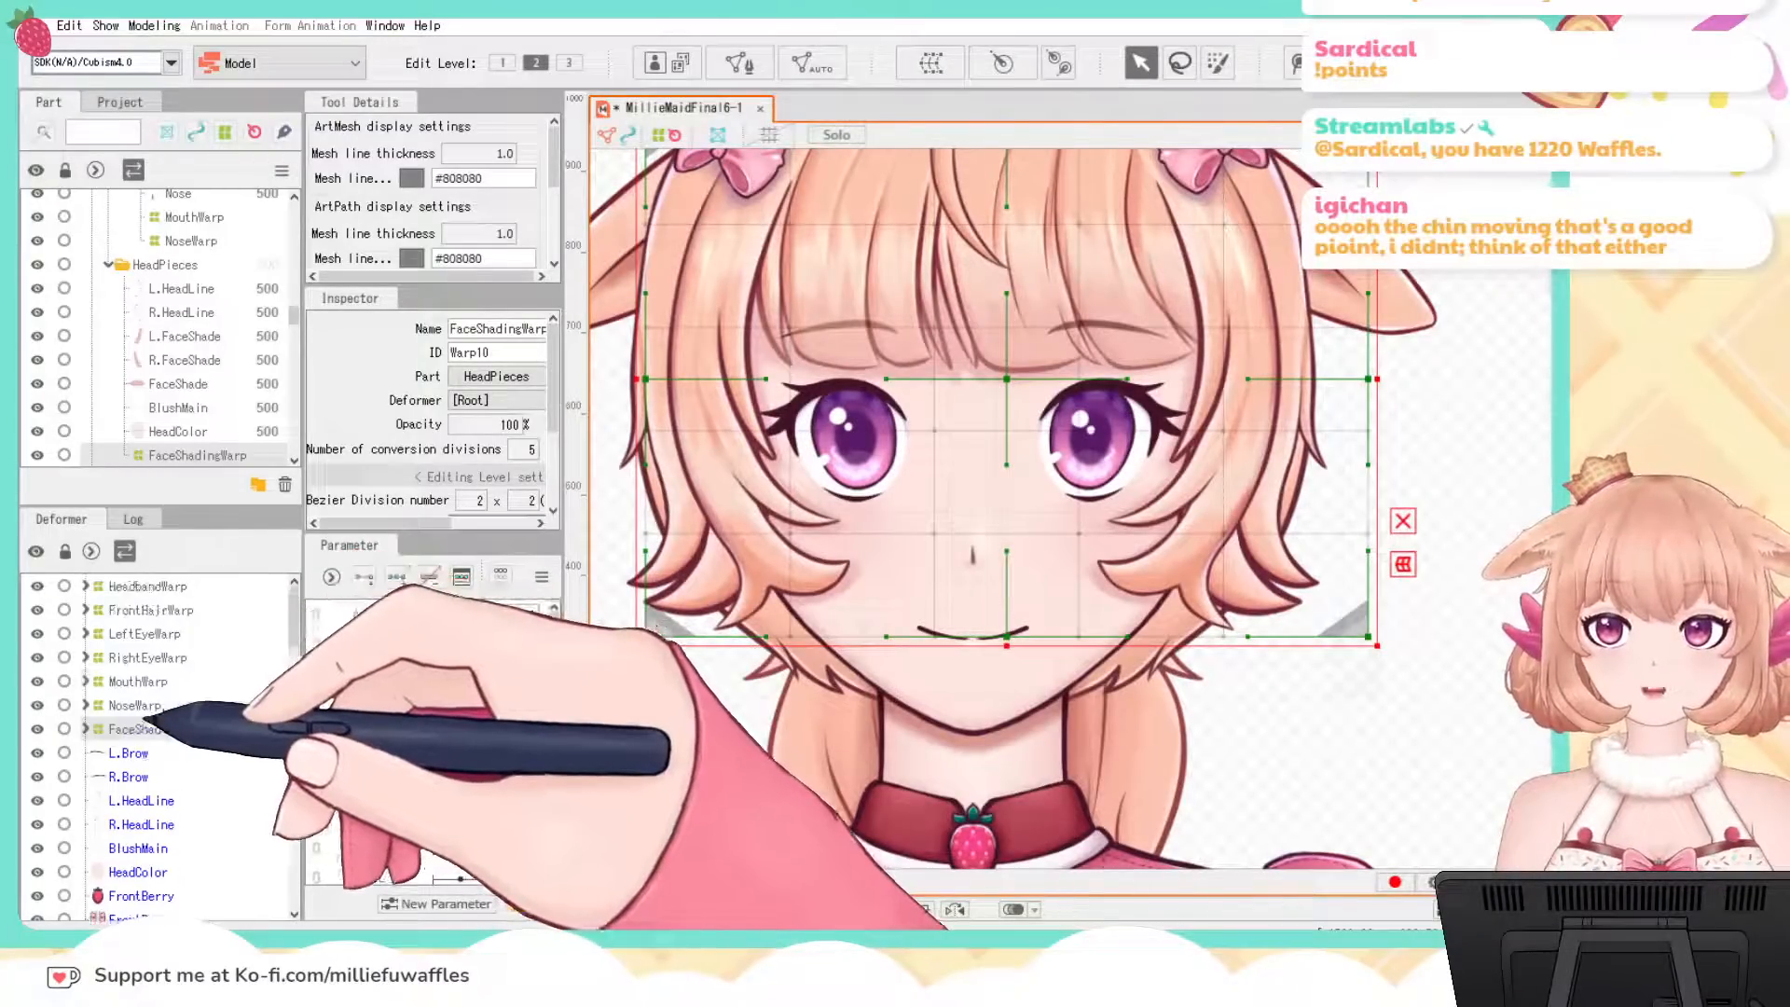
scroll(144, 708, "down", 3)
left_click(130, 665)
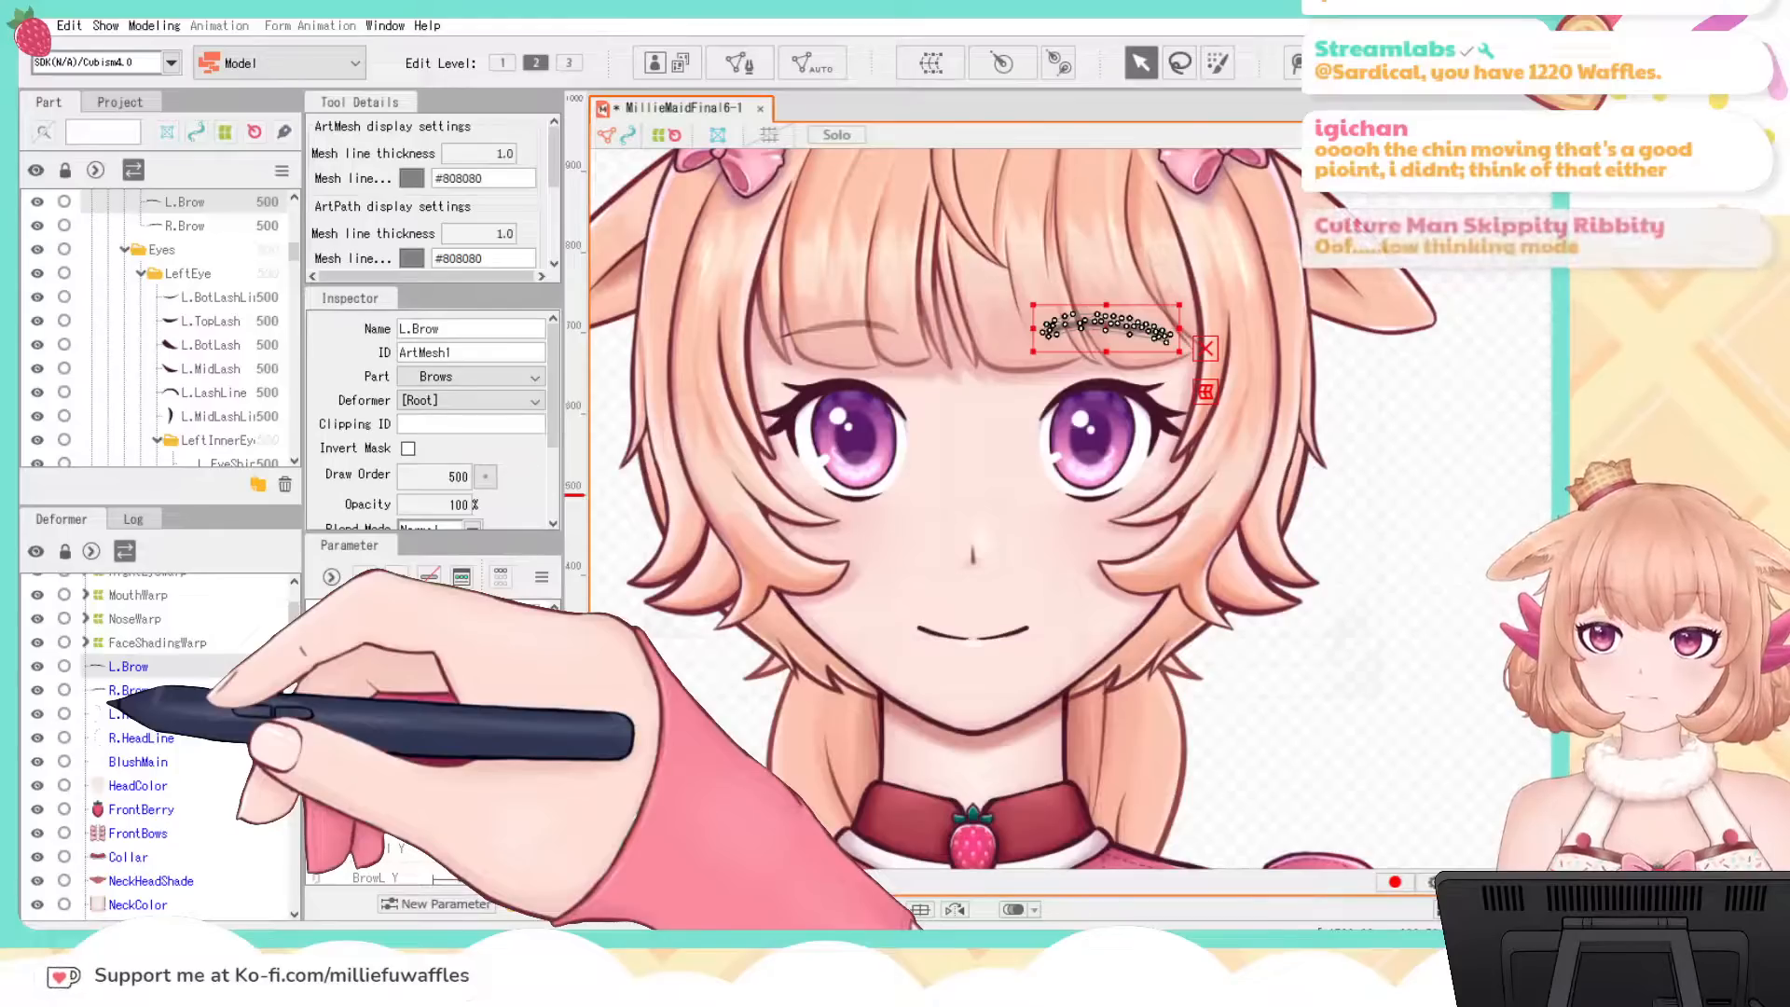
scroll(125, 727, "up", 4)
left_click(123, 776, "ctrl")
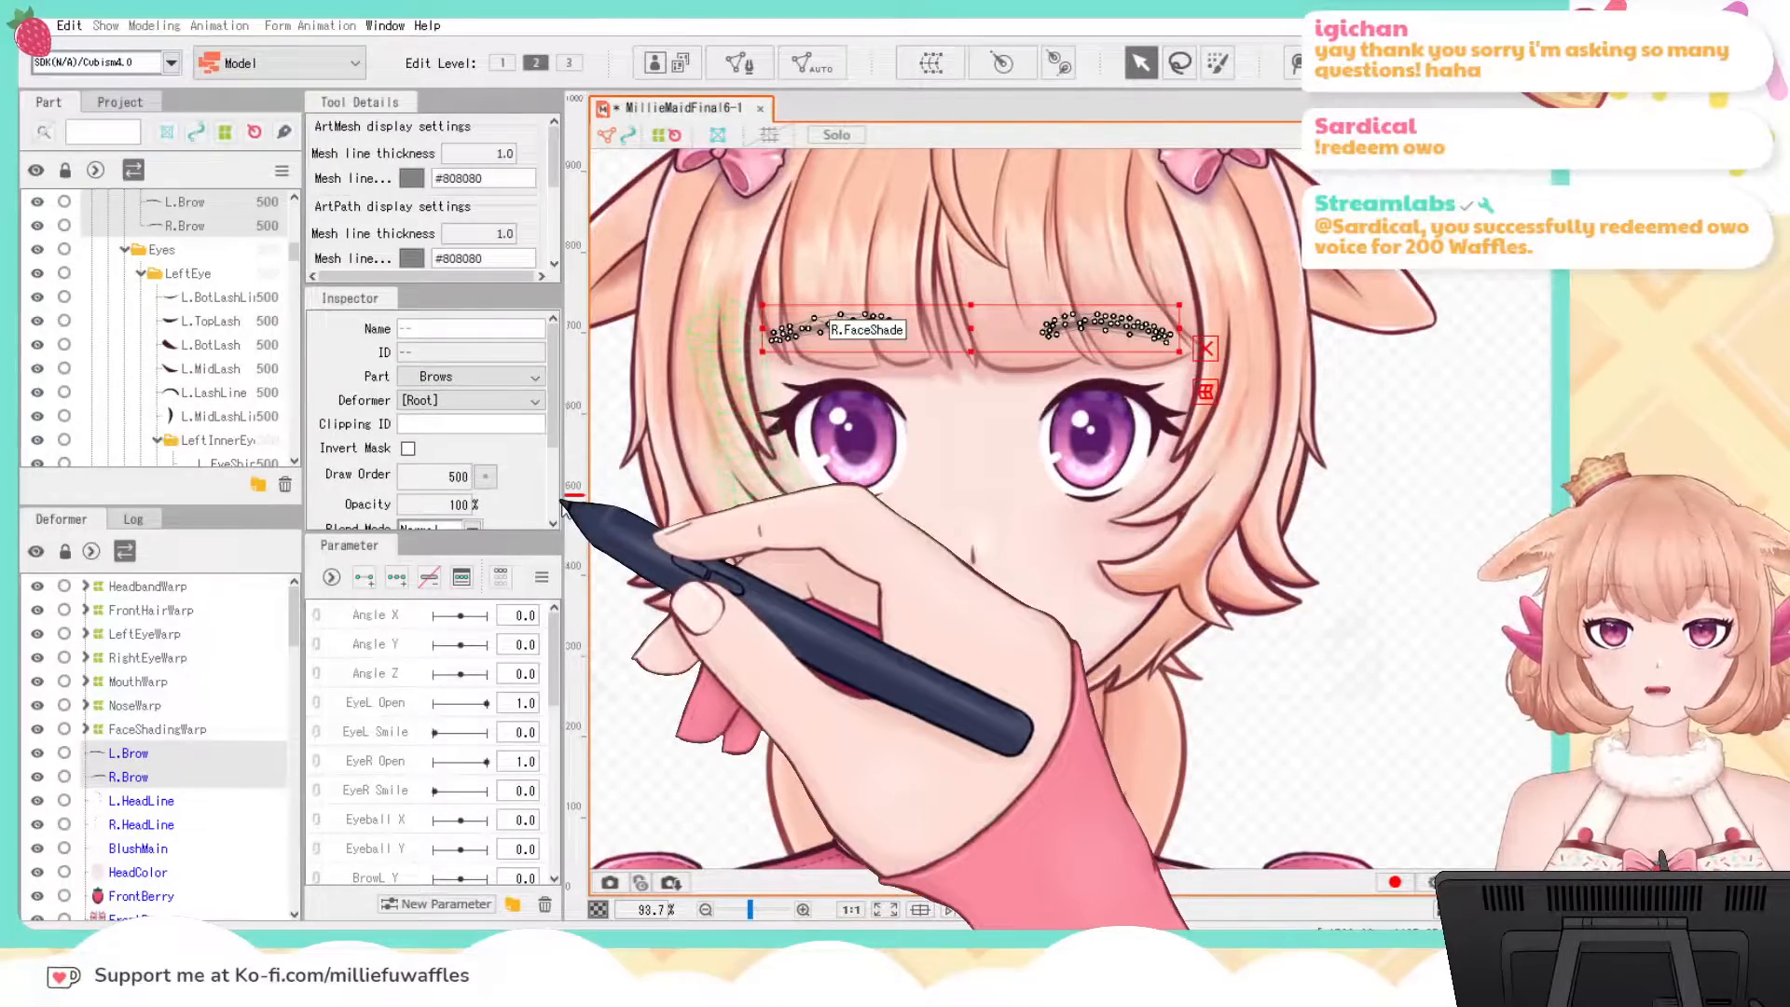
left_click(758, 759)
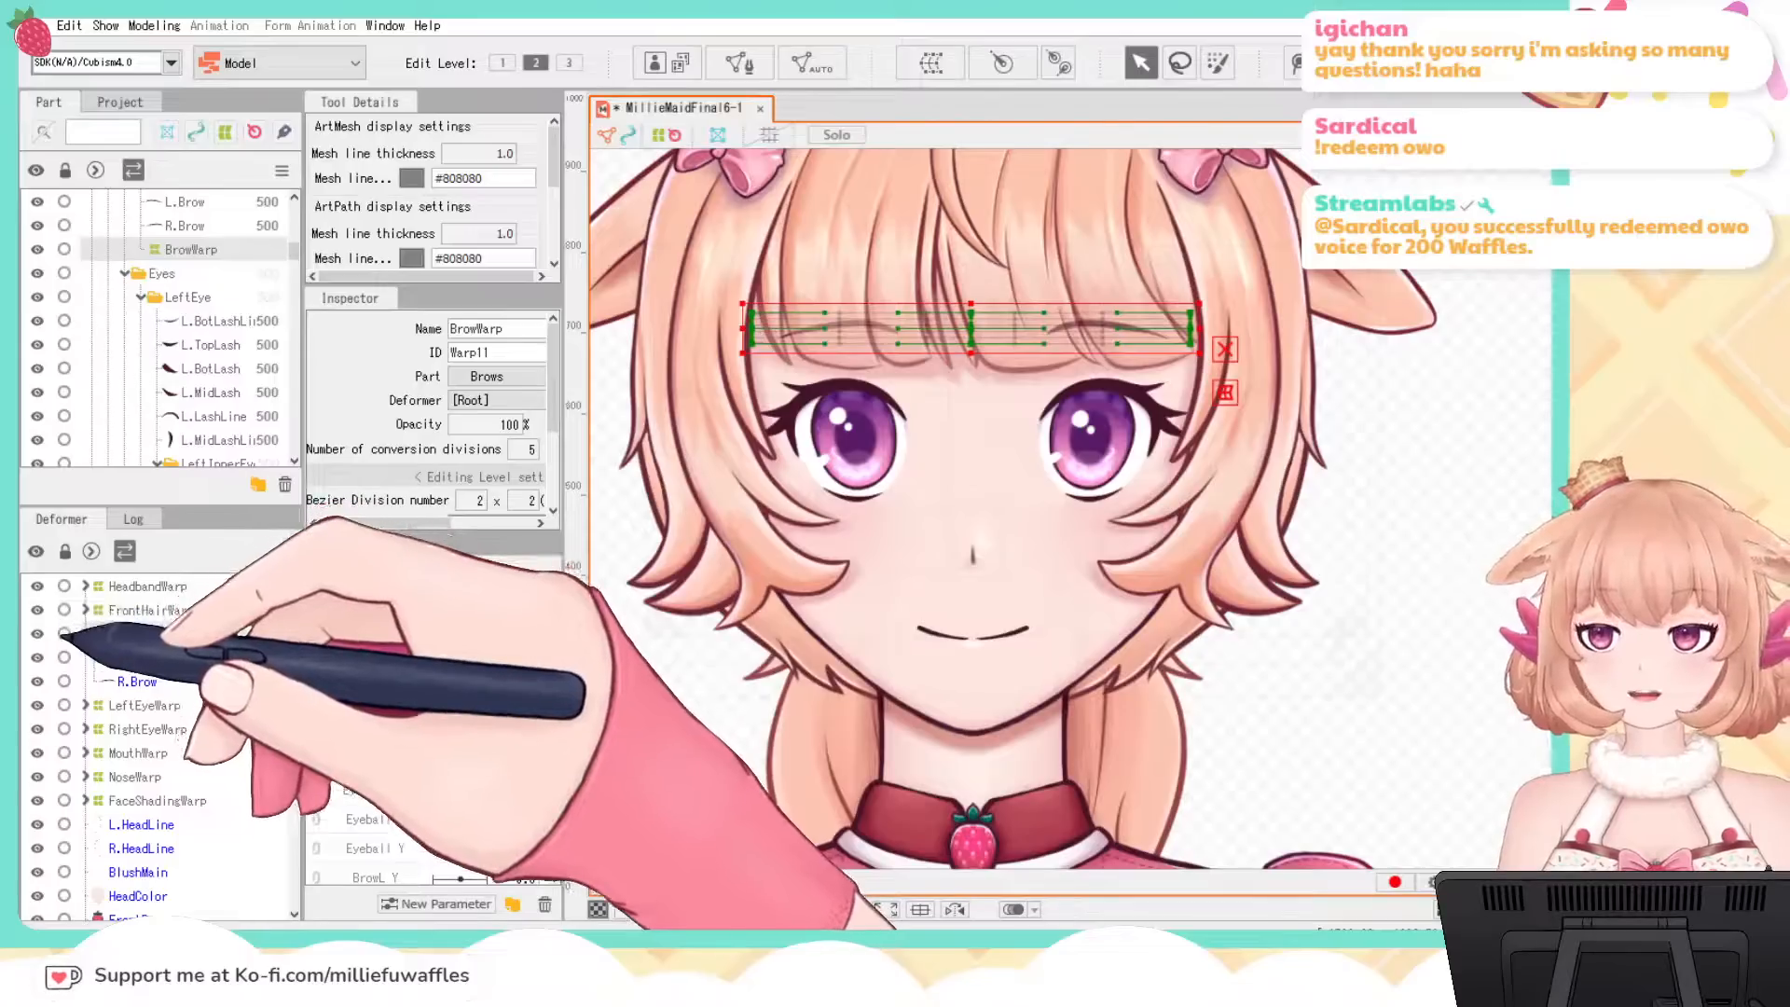
left_click(85, 633)
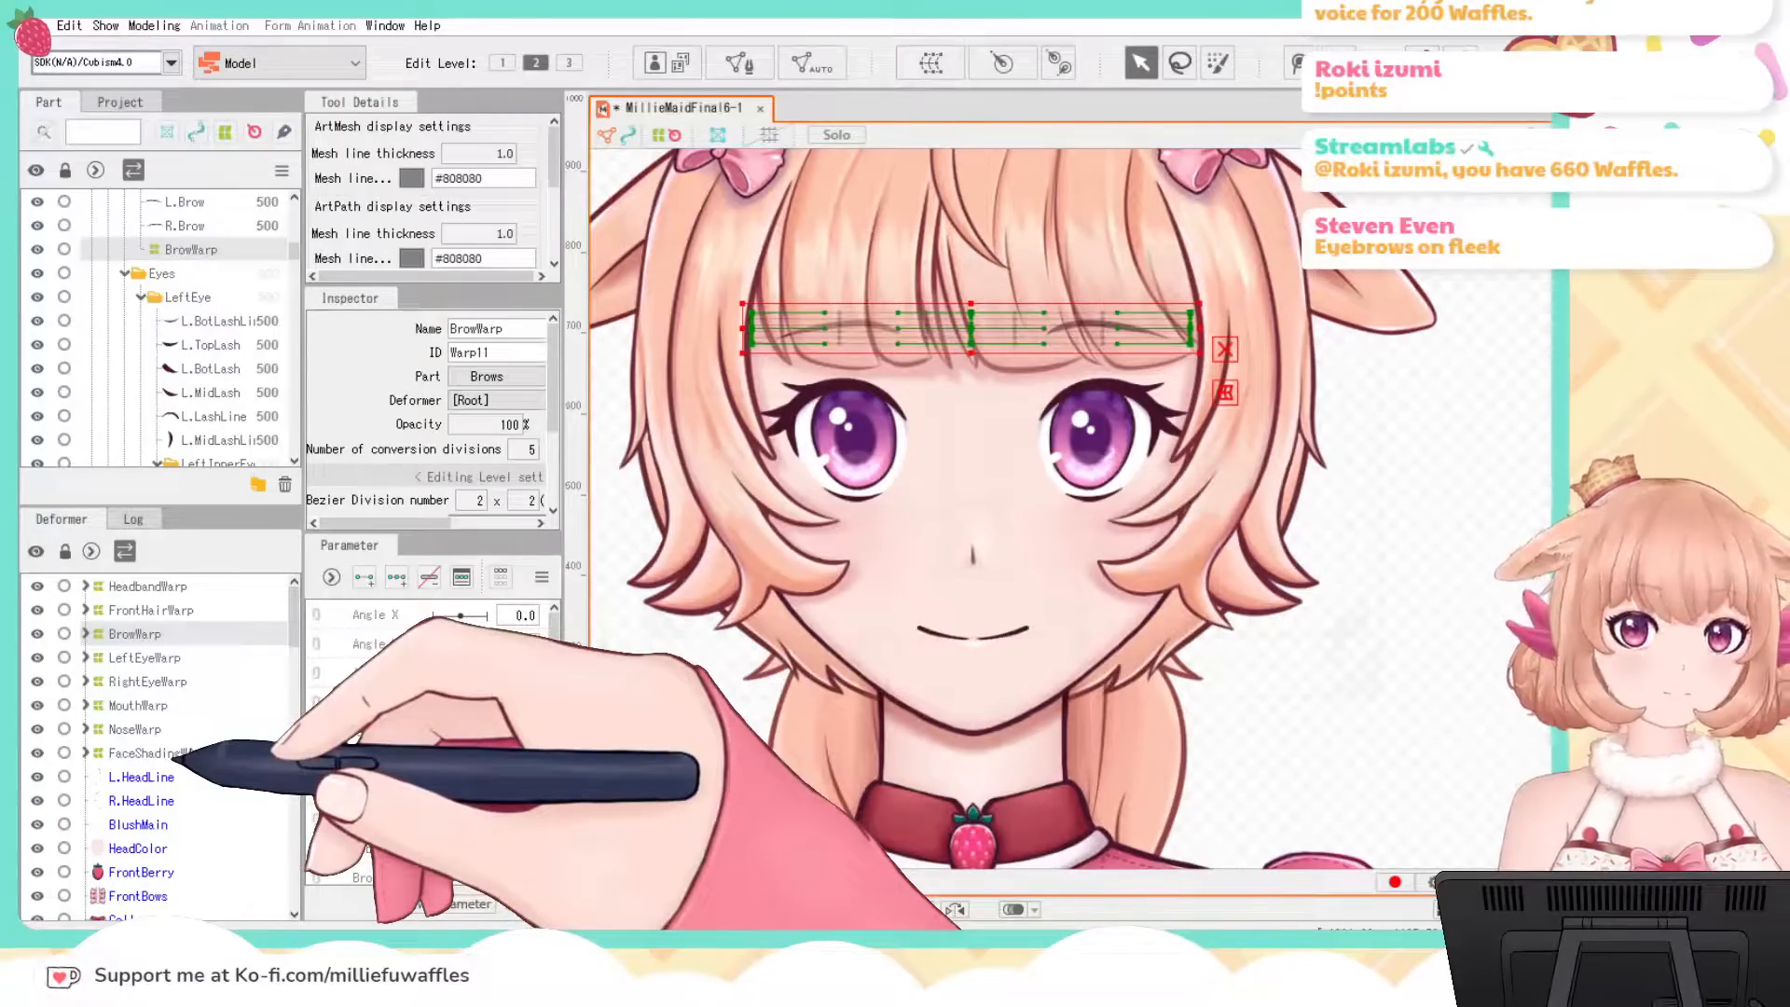
Step: Create a warp deformer named HeadWarp around L.HeadLine, R.HeadLine, BlushMain and HeadColor, and collapse it in the hierarchy
scroll(158, 745, "down", 2)
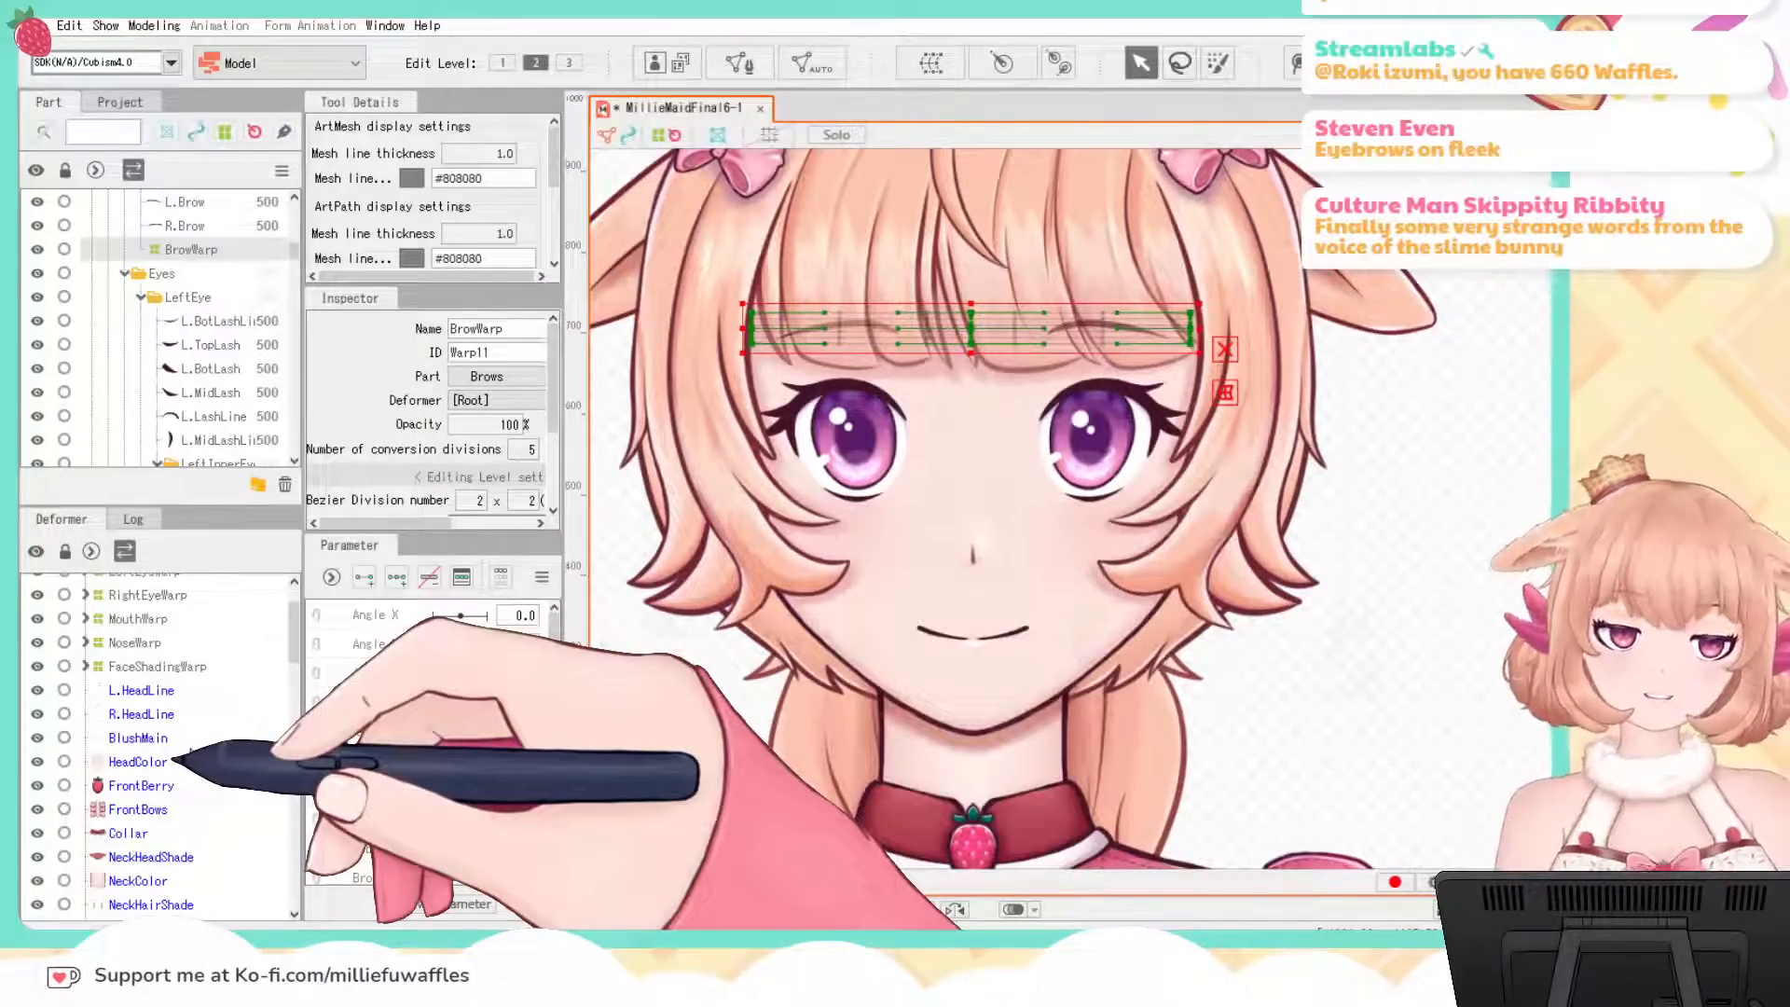
left_click(140, 690)
left_click(138, 761, "shift")
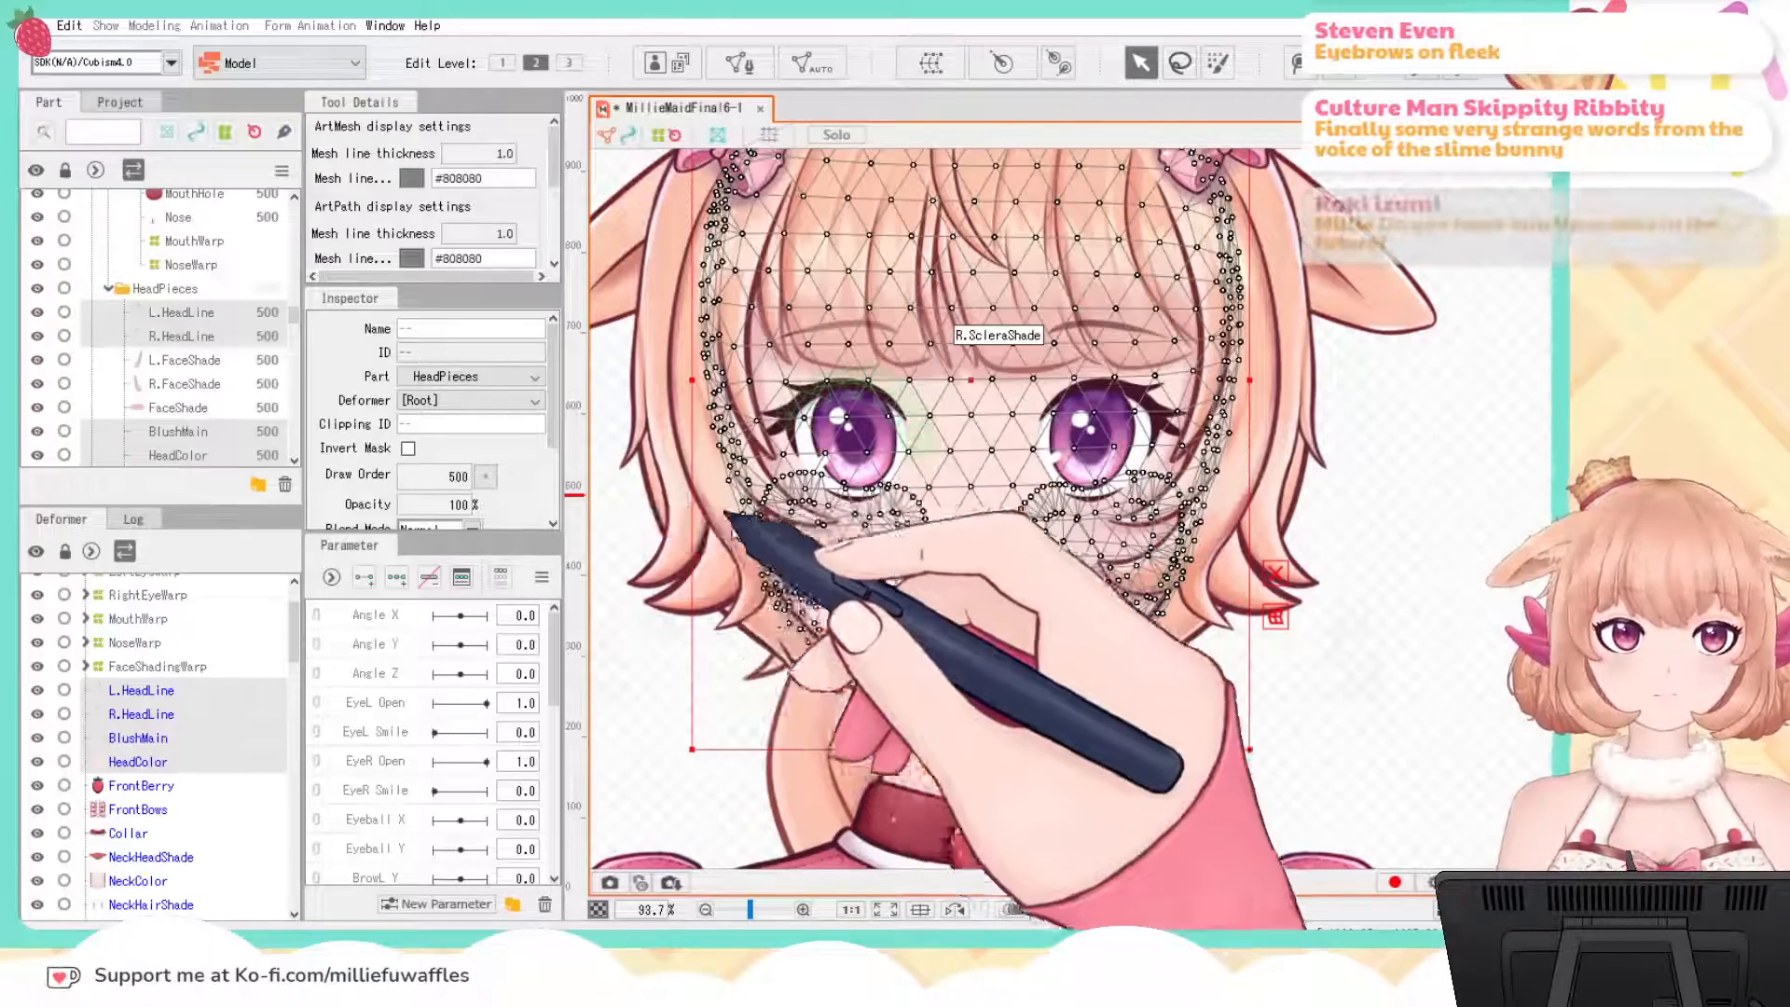
left_click(783, 779)
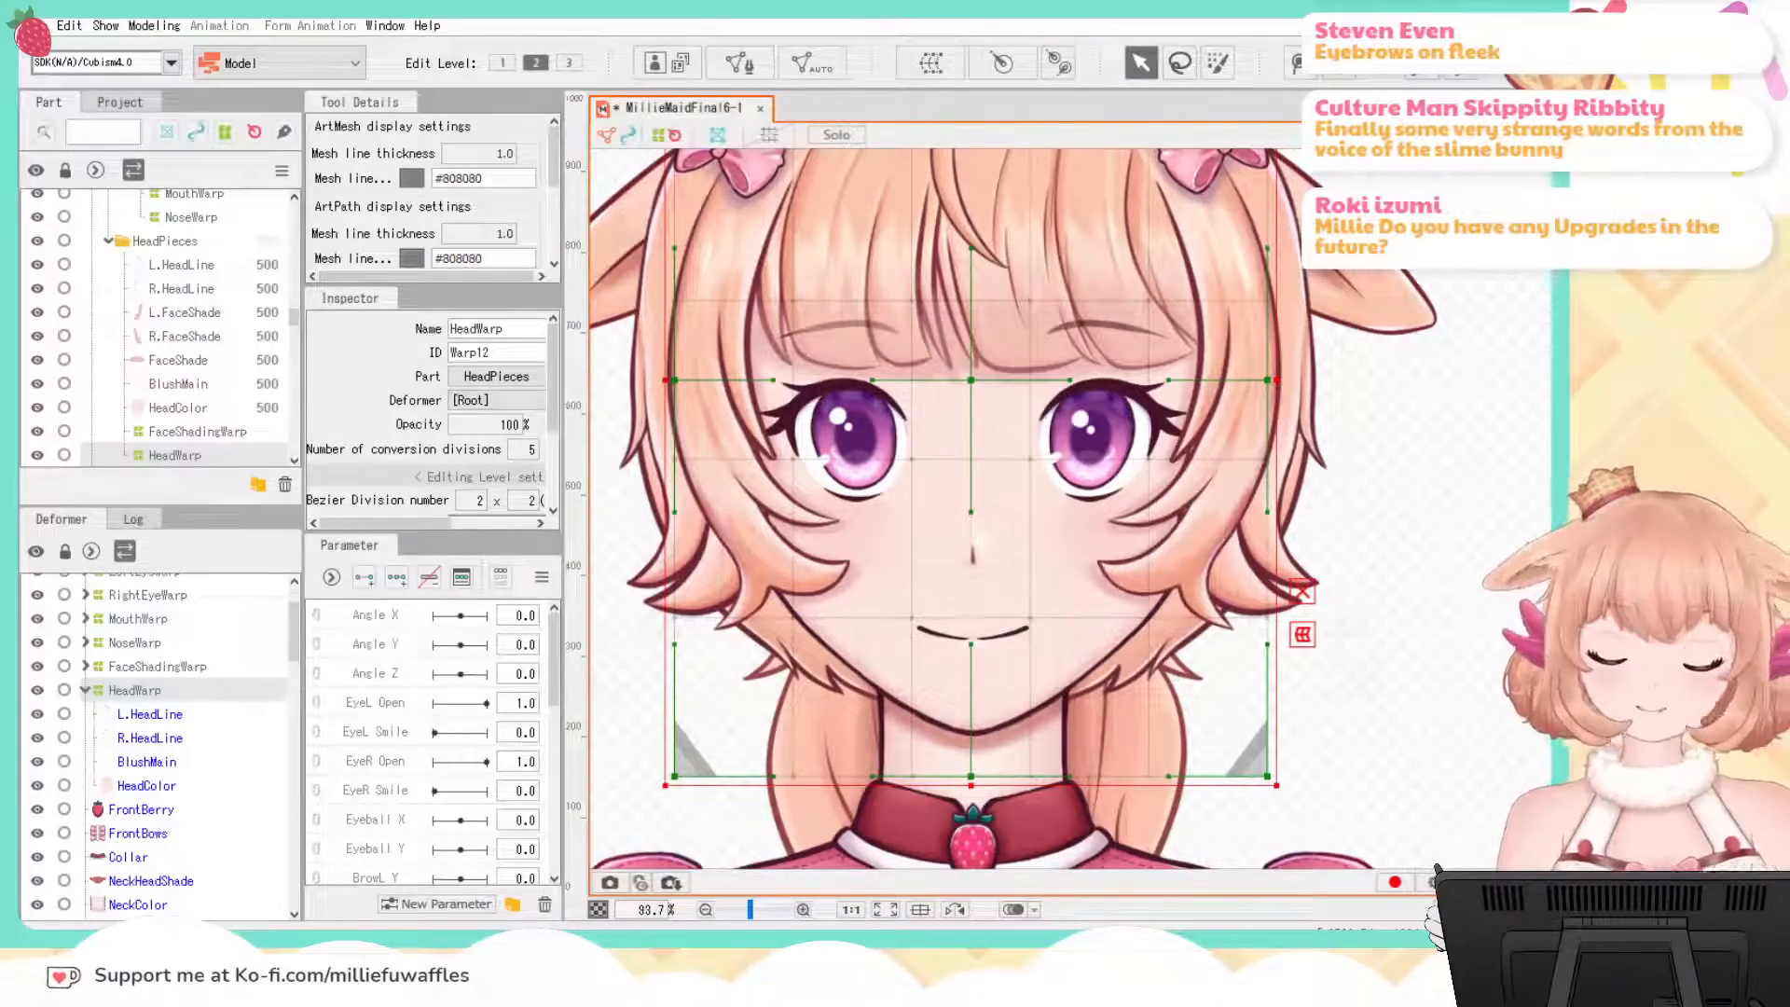
left_click(85, 689)
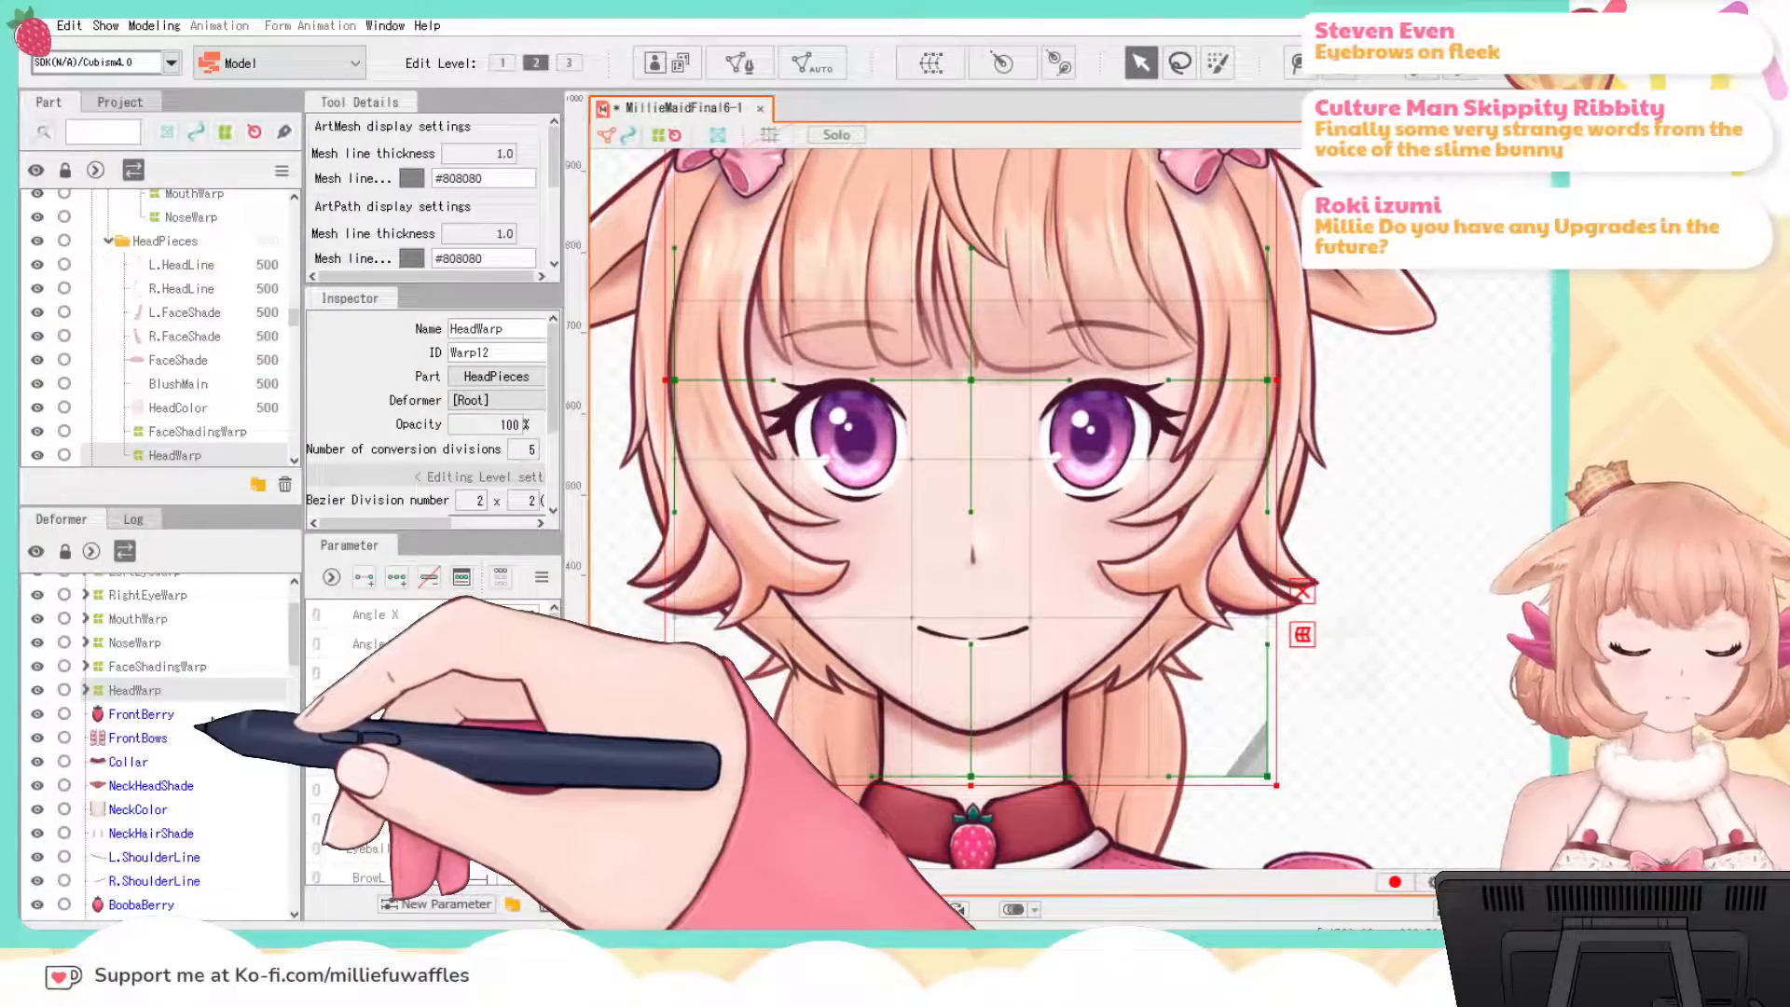
Step: Review the deformer hierarchy against the full figure and examine the left upper arm's mesh
scroll(159, 746, "down", 3)
scroll(1501, 534, "down", 5)
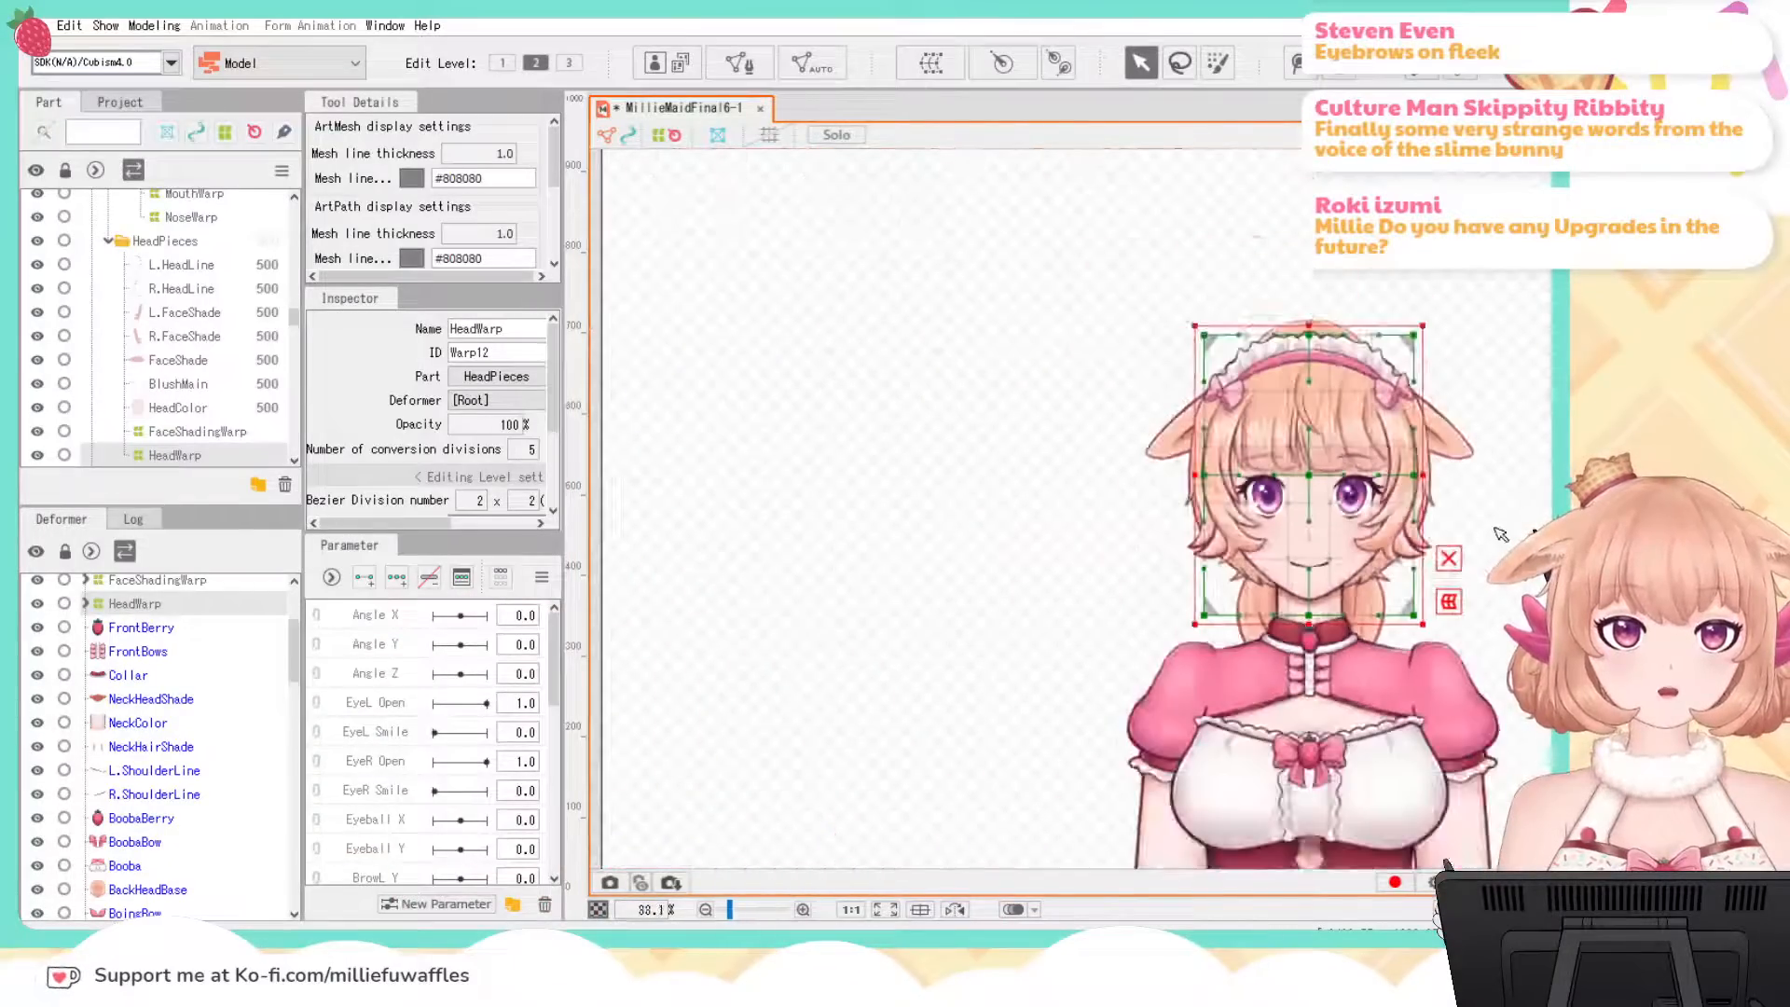
left_click_drag(1521, 528, 1239, 348)
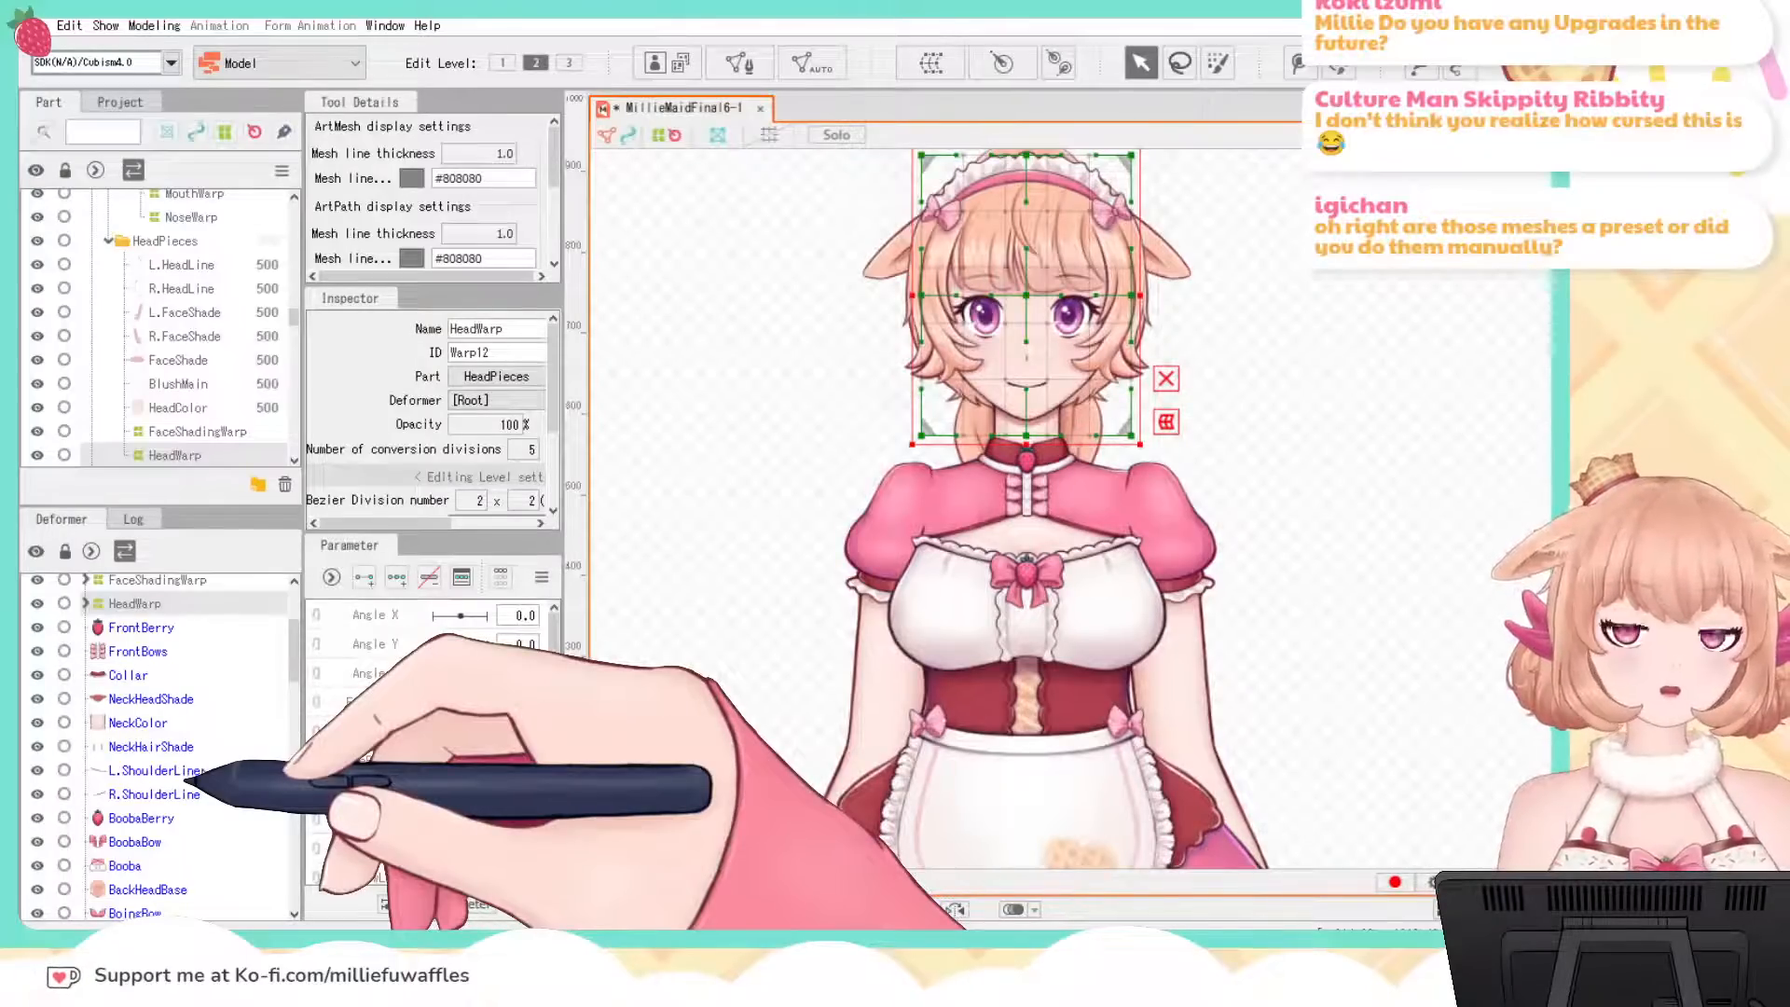
scroll(149, 778, "up", 3)
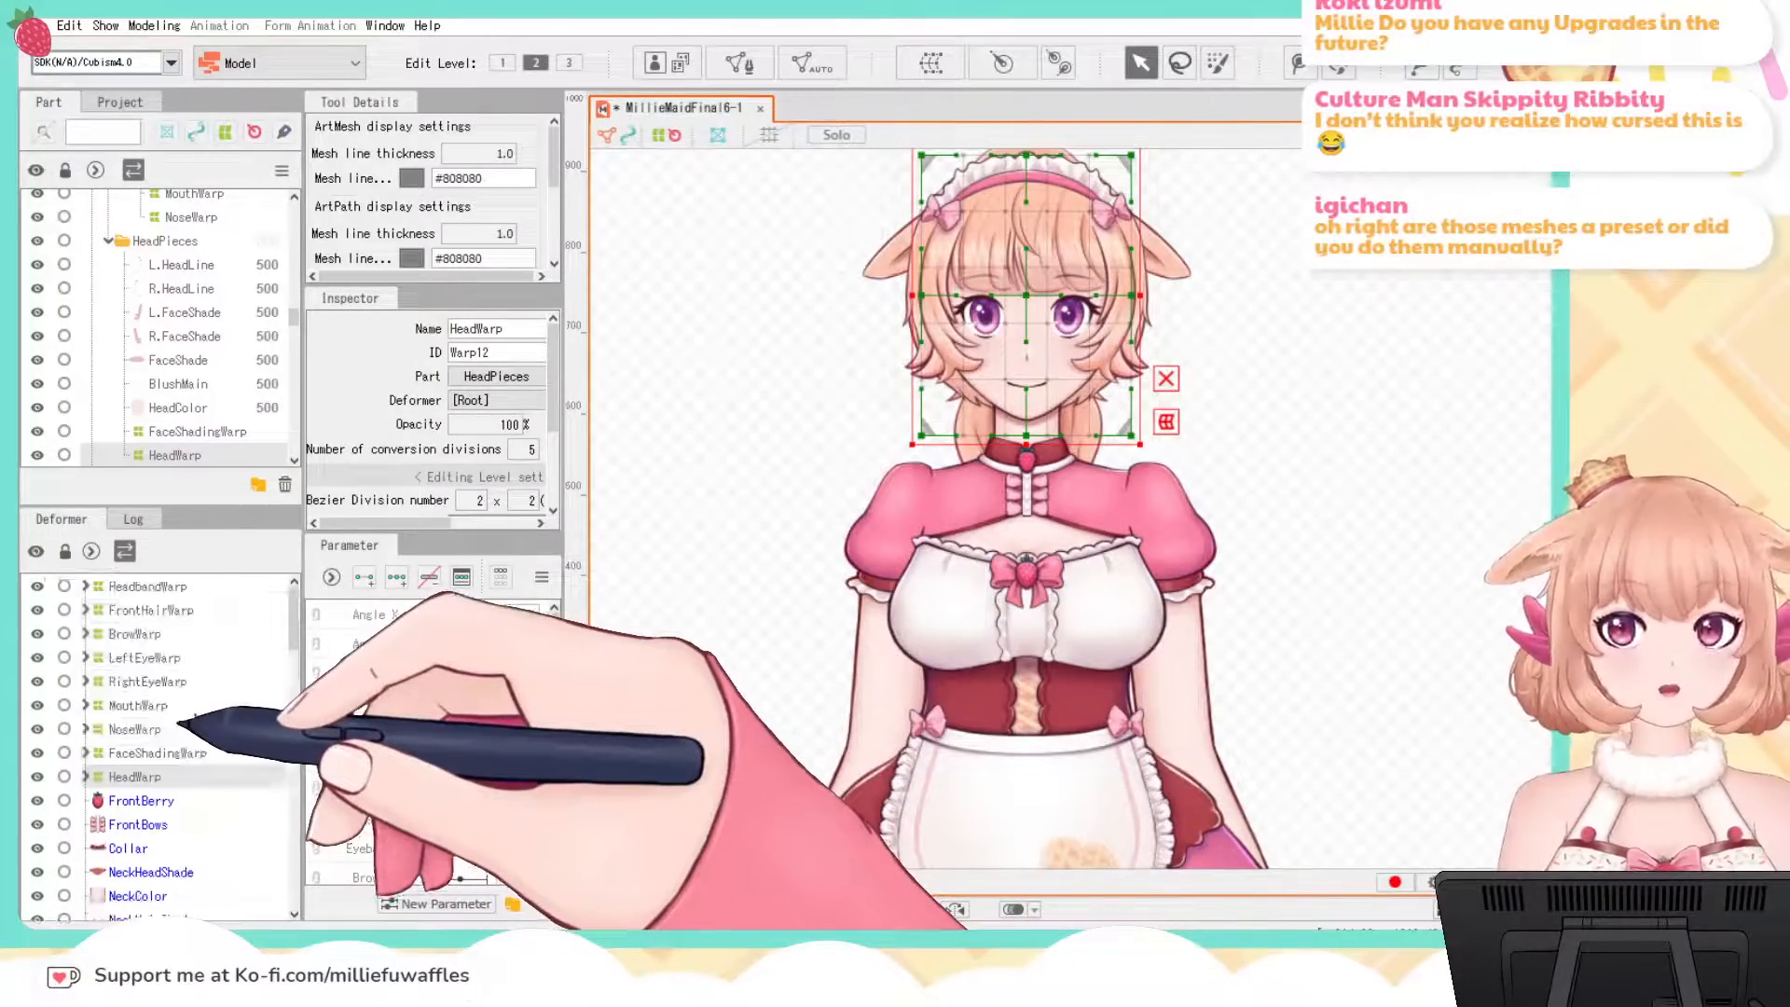
left_click(1179, 550)
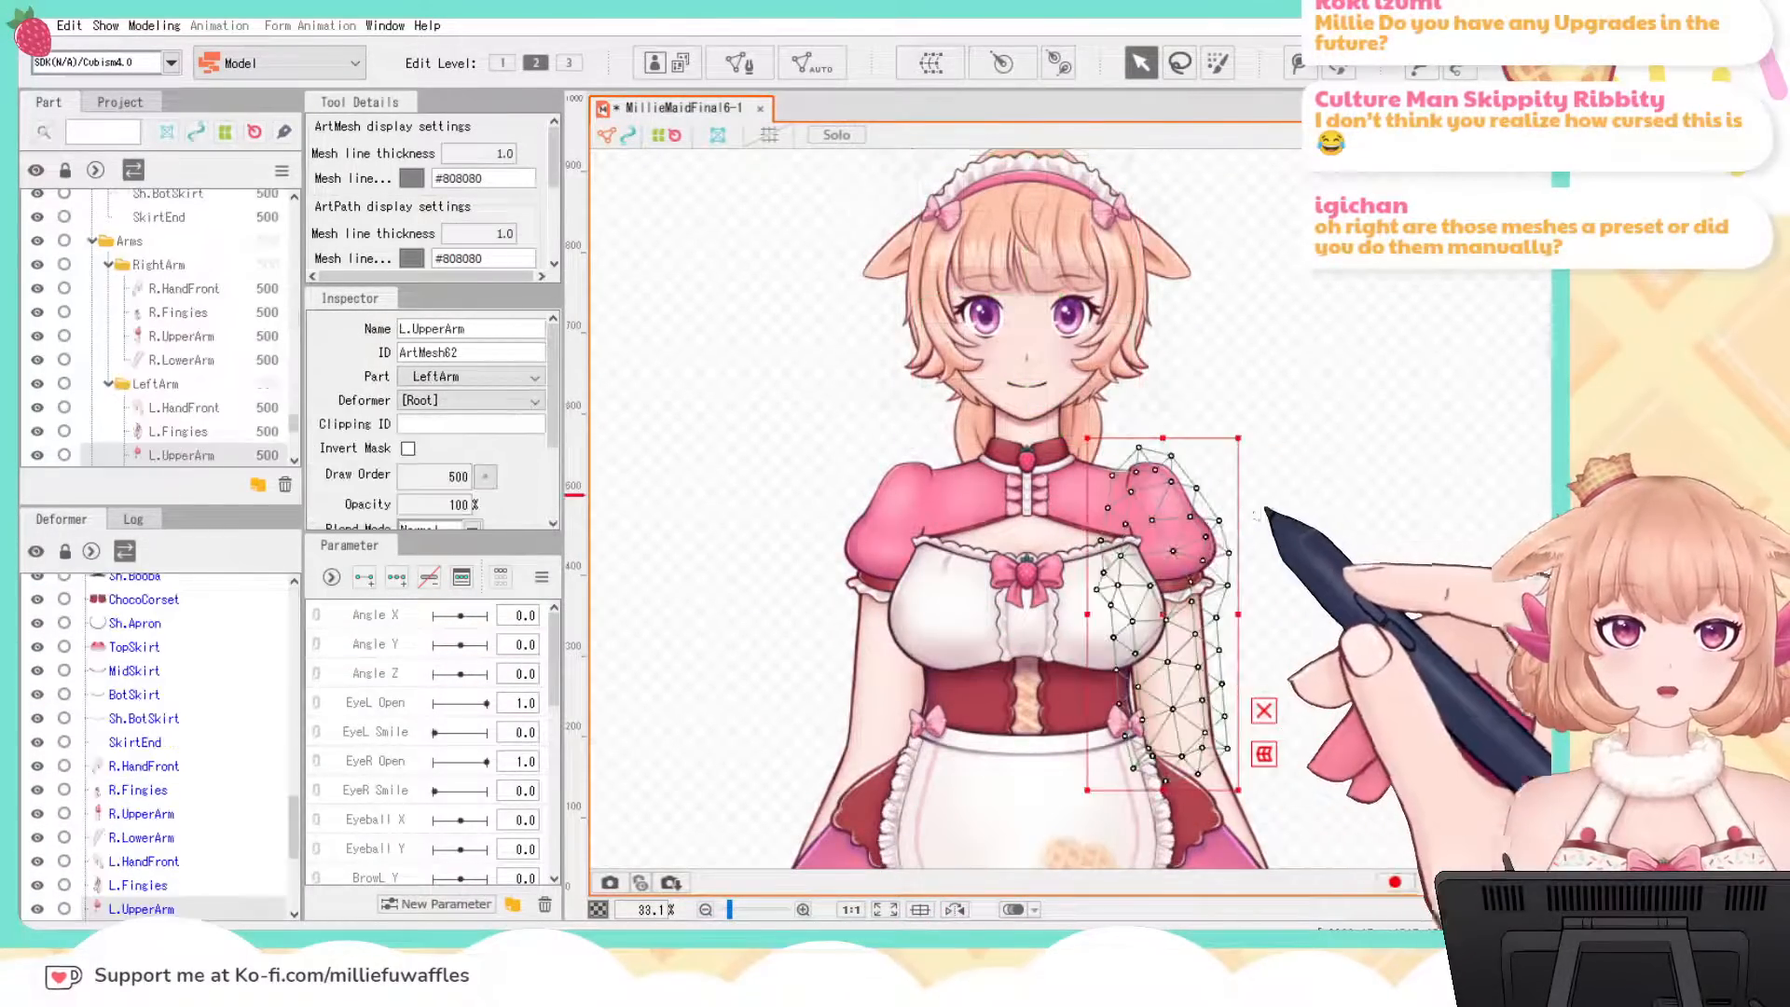
scroll(1287, 523, "up", 3)
left_click_drag(1343, 526, 1462, 428)
left_click_drag(1313, 201, 1390, 556)
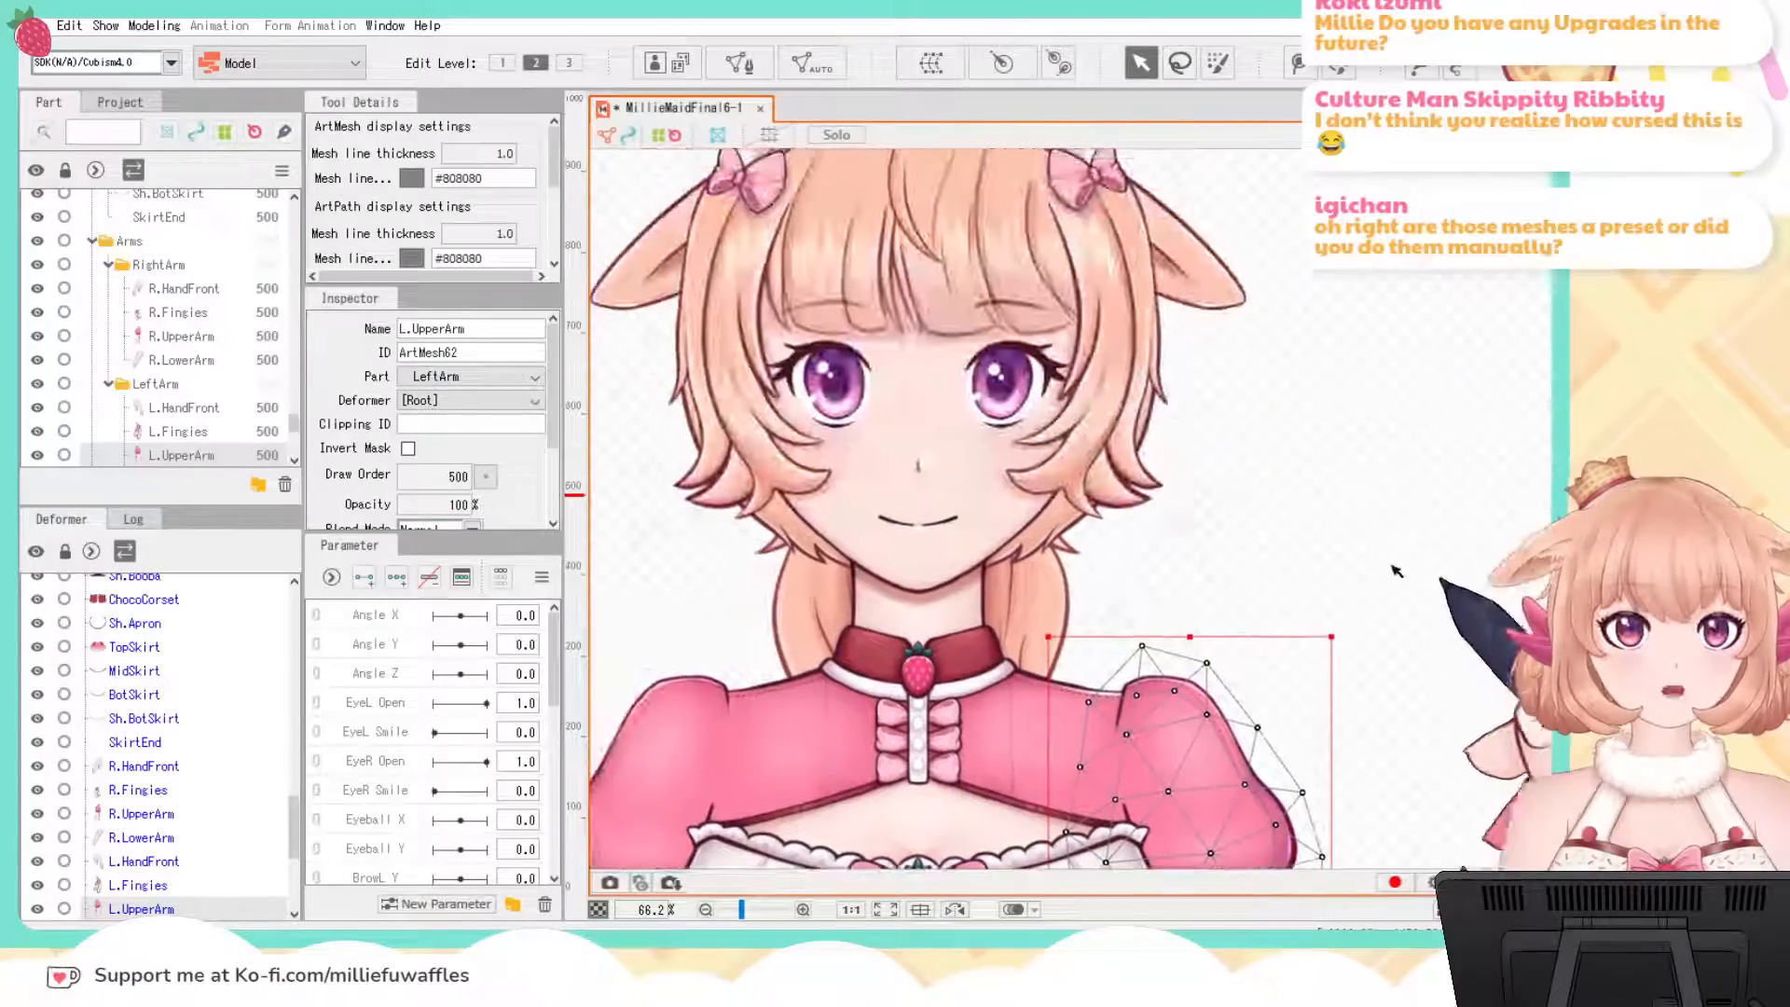
scroll(1221, 476, "up", 3)
left_click_drag(1200, 482, 1446, 461)
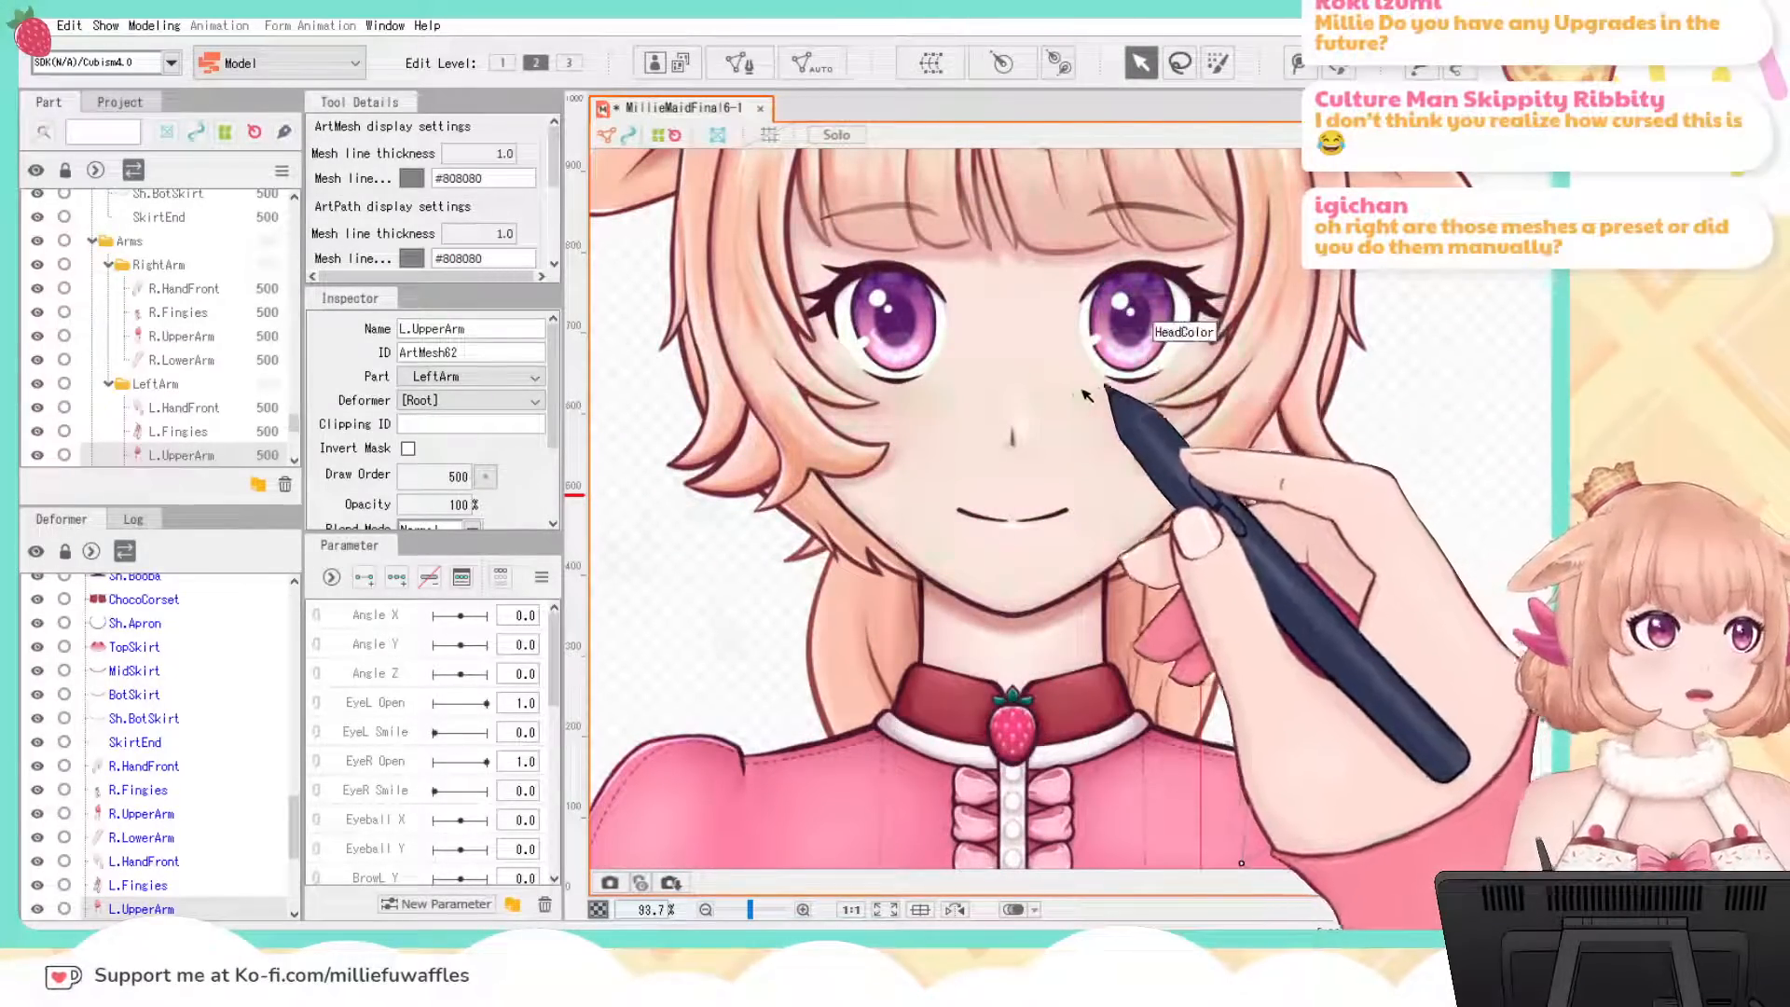
Step: Examine the mesh and inspector settings of MouthLine1 up close on the character's mouth
left_click(1011, 513)
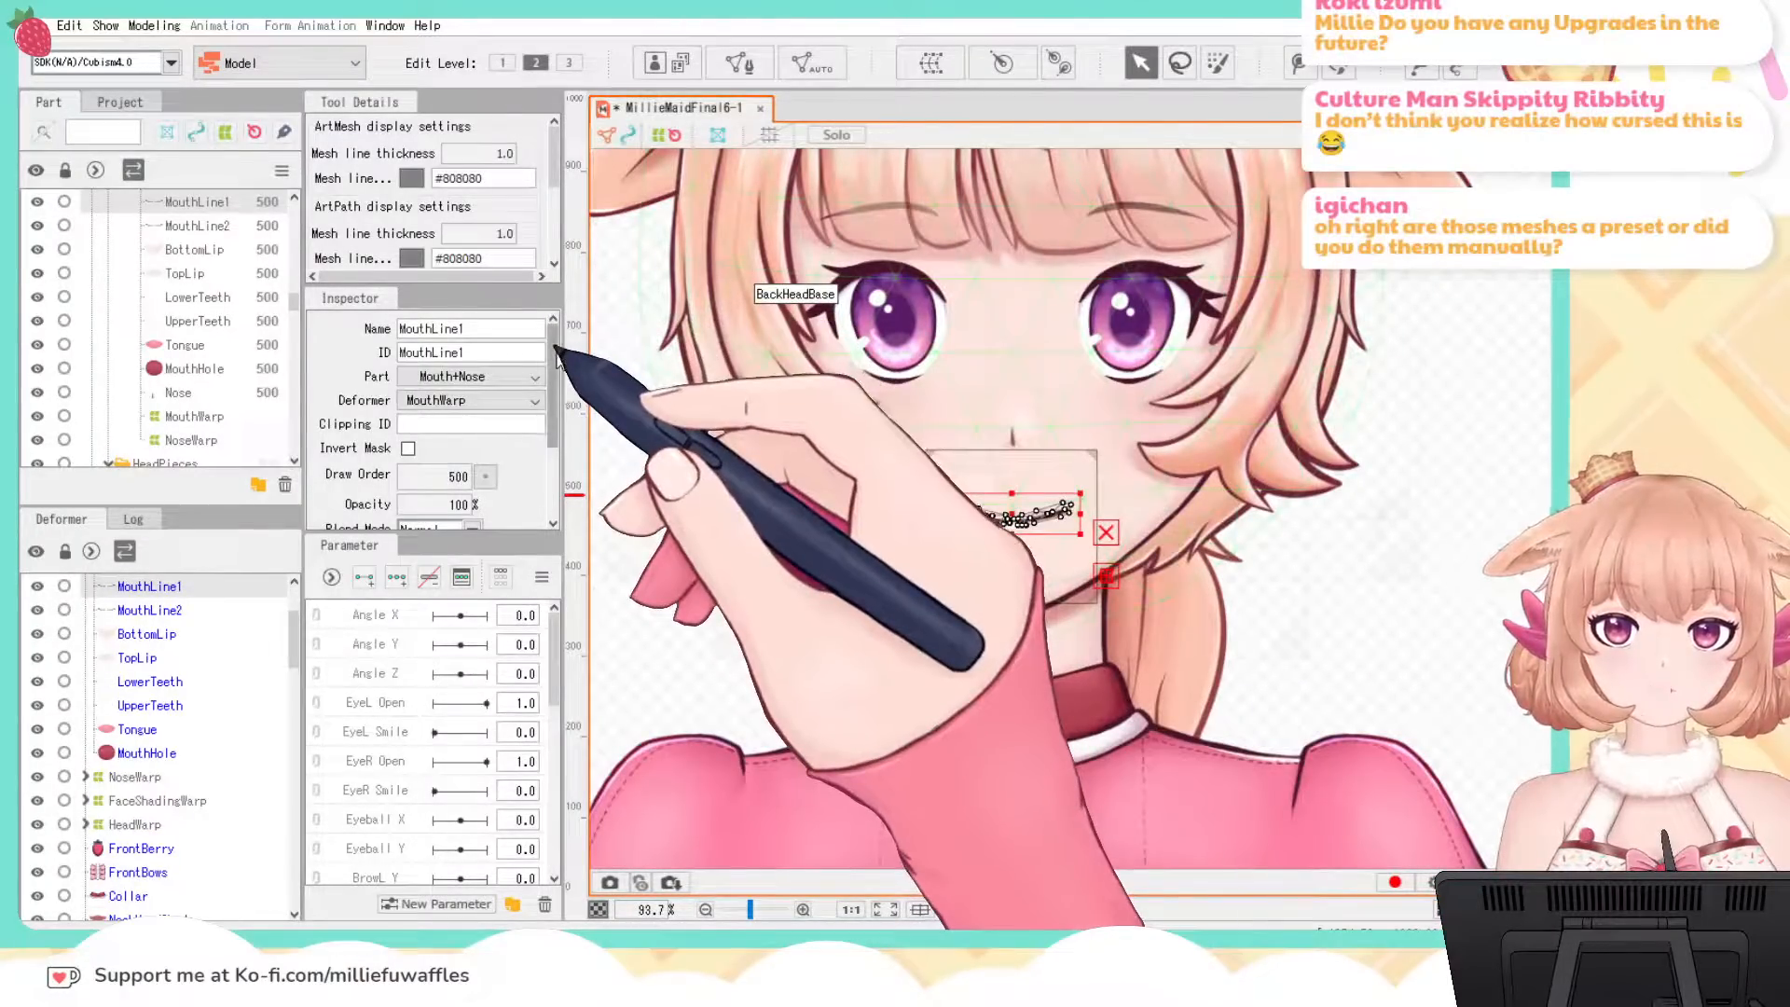
left_click_drag(553, 357, 556, 317)
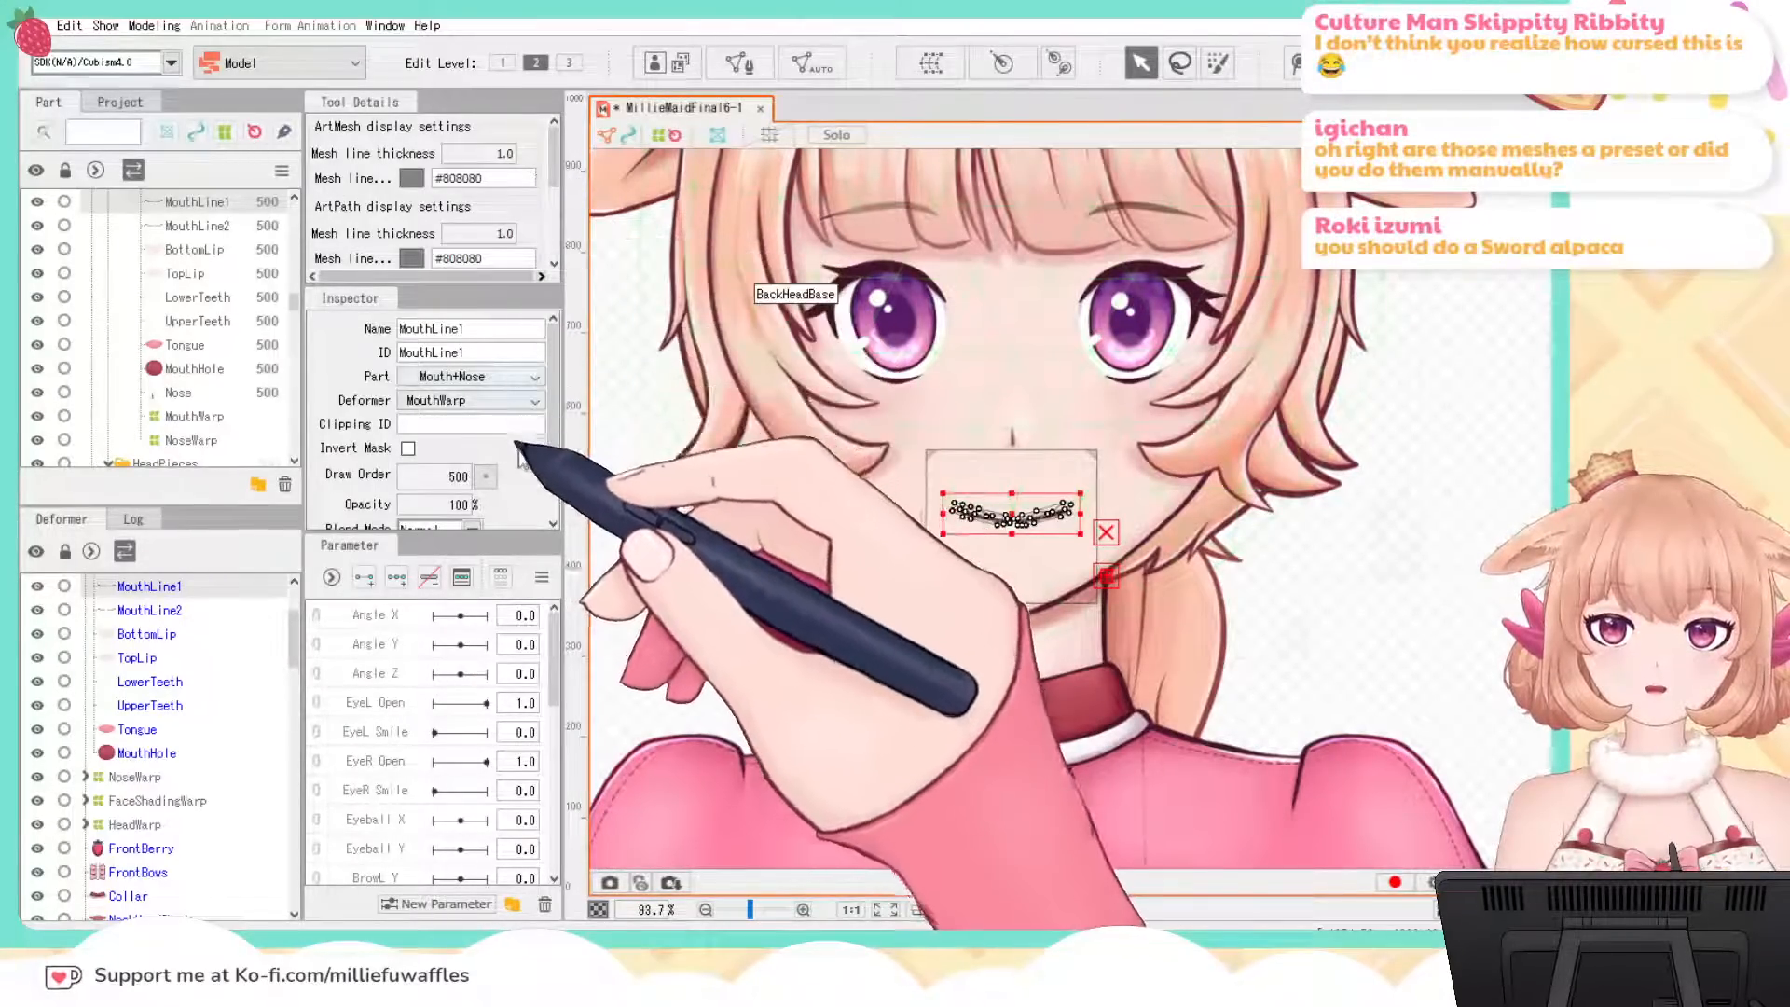
scroll(520, 477, "down", 3)
scroll(519, 478, "up", 3)
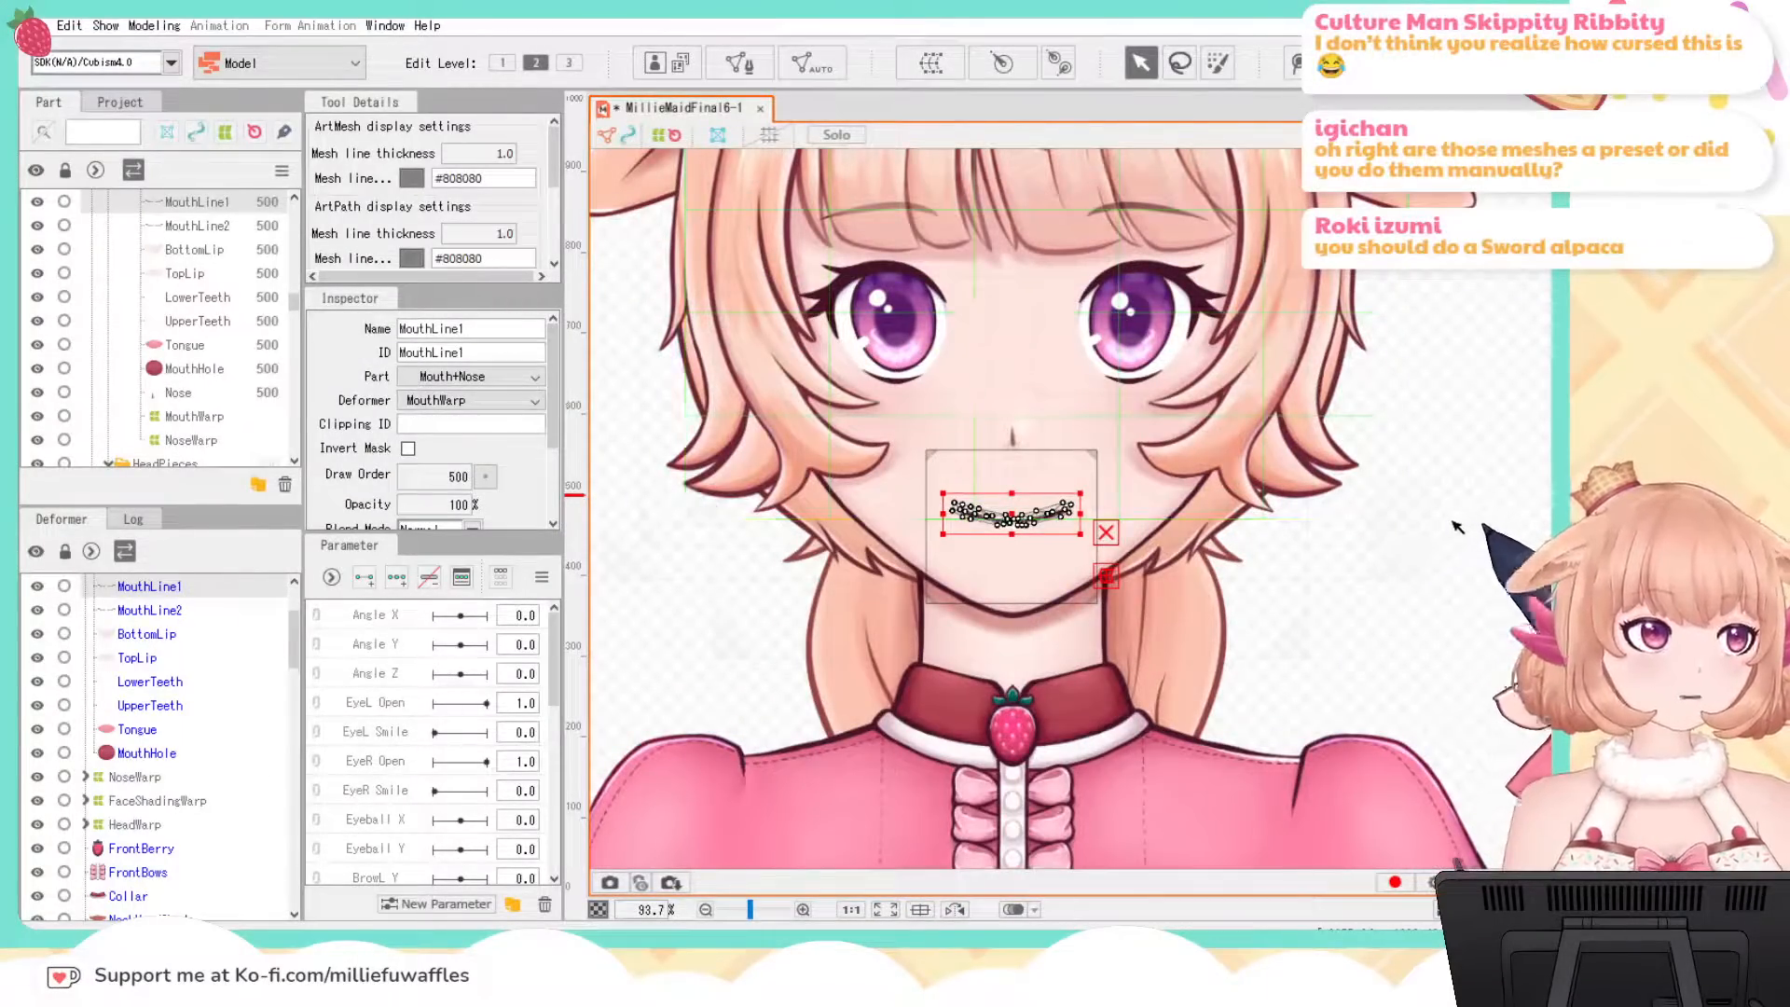
left_click(1489, 507)
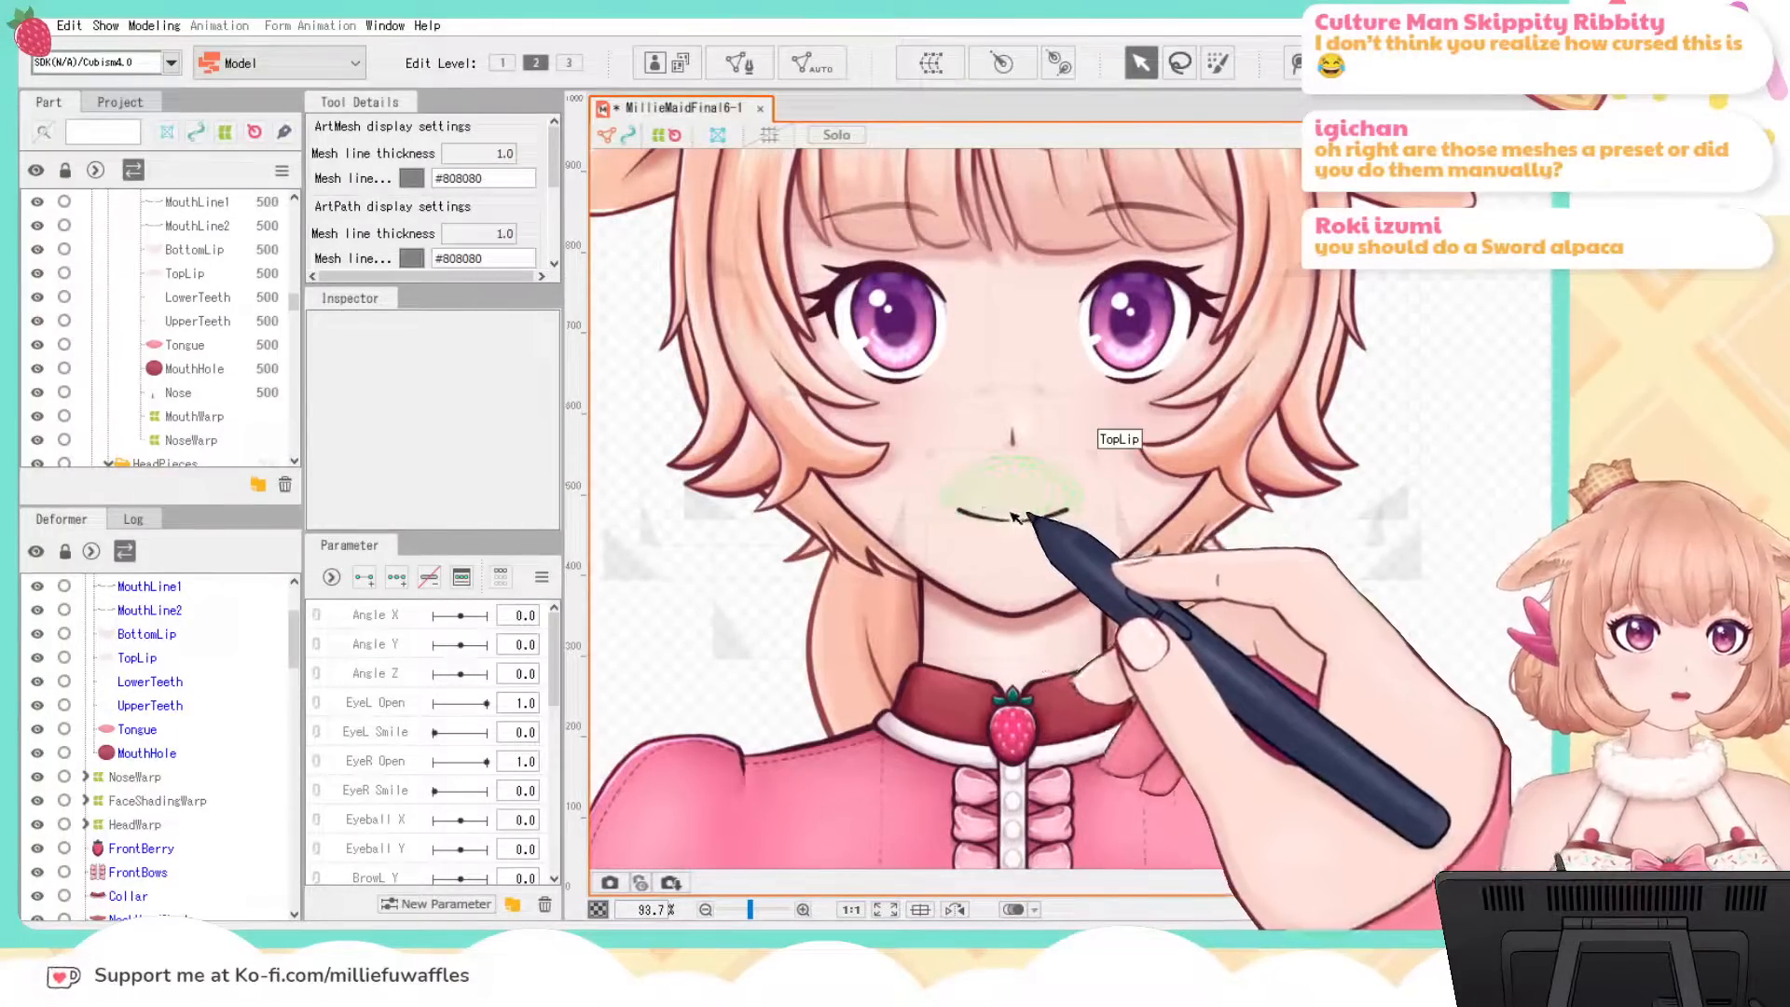
scroll(1238, 561, "down", 2)
left_click_drag(1460, 554, 1325, 491)
scroll(1100, 446, "up", 5)
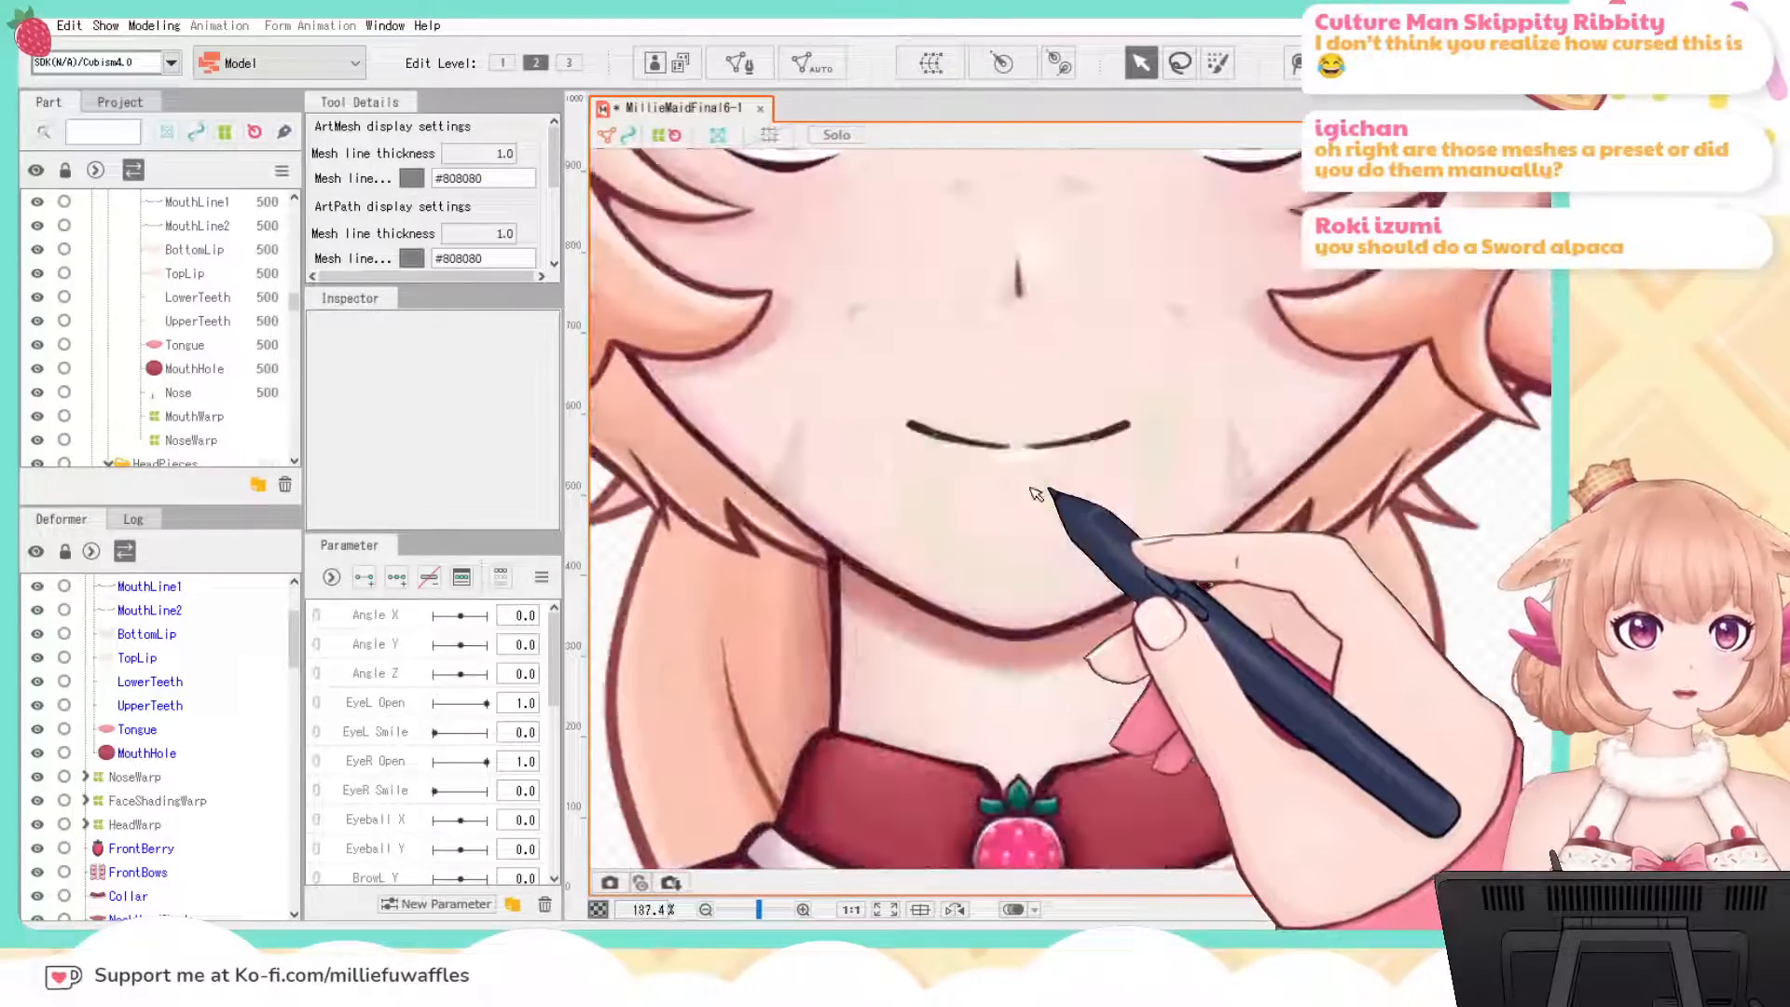
left_click(1103, 445)
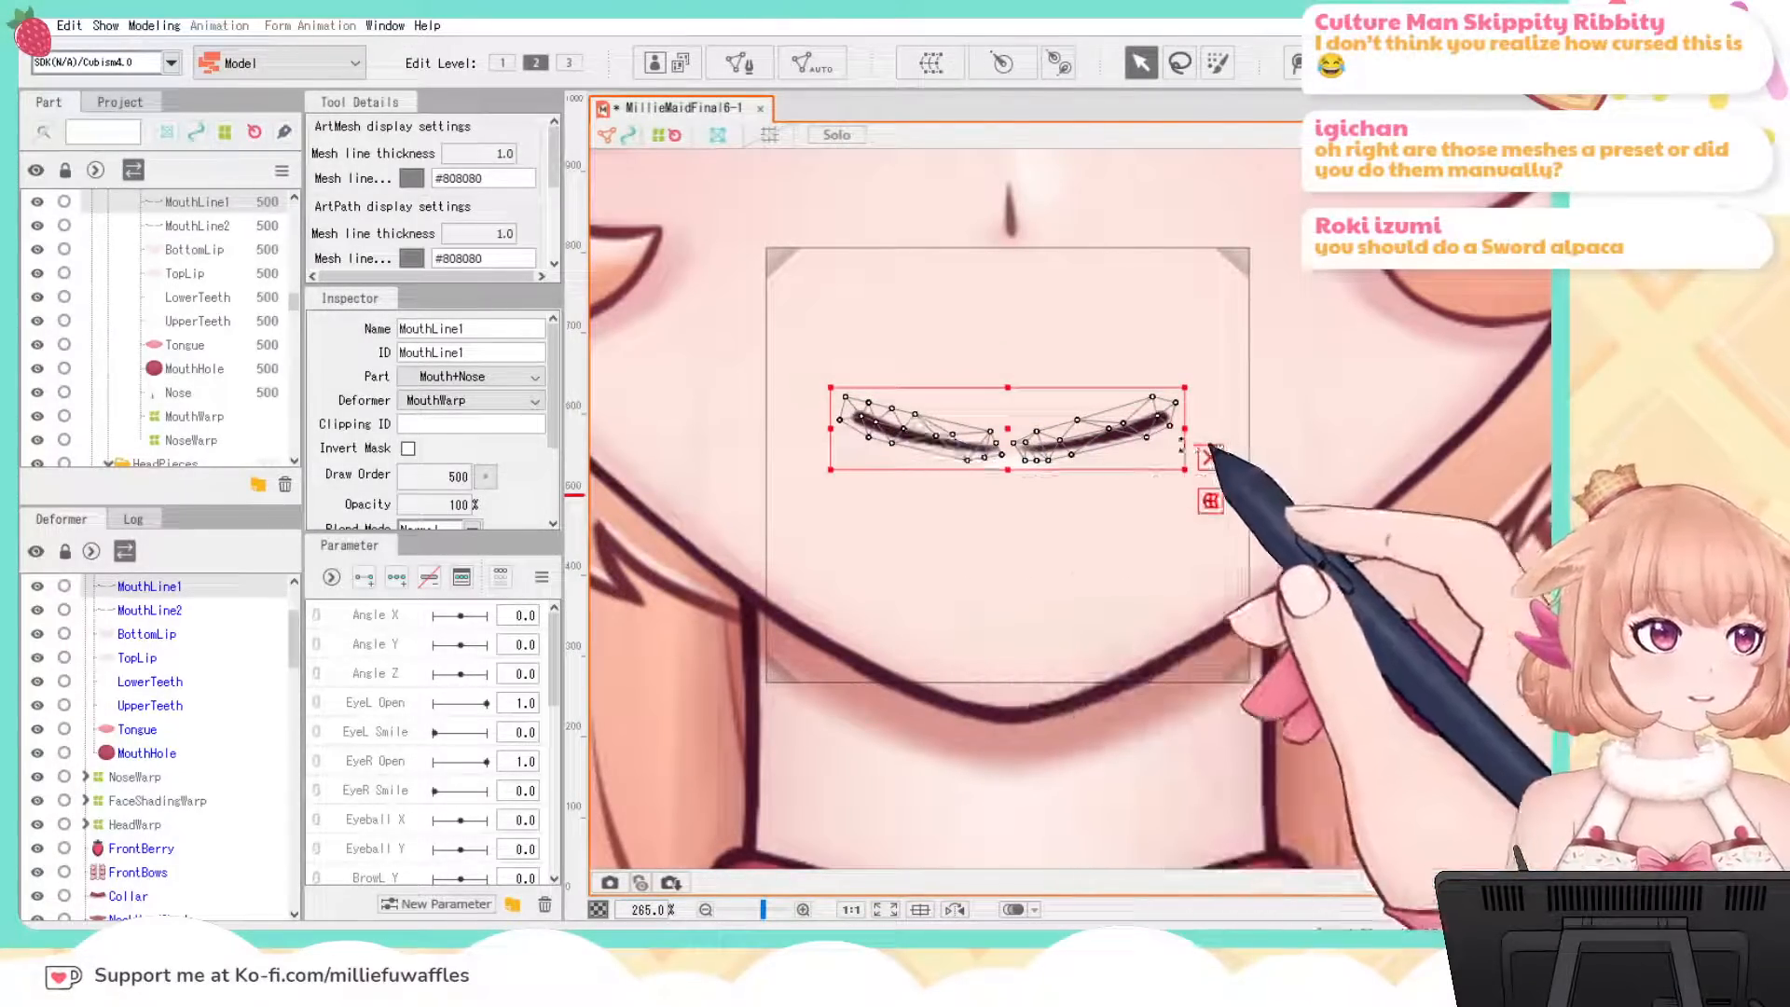
scroll(1191, 468, "down", 6)
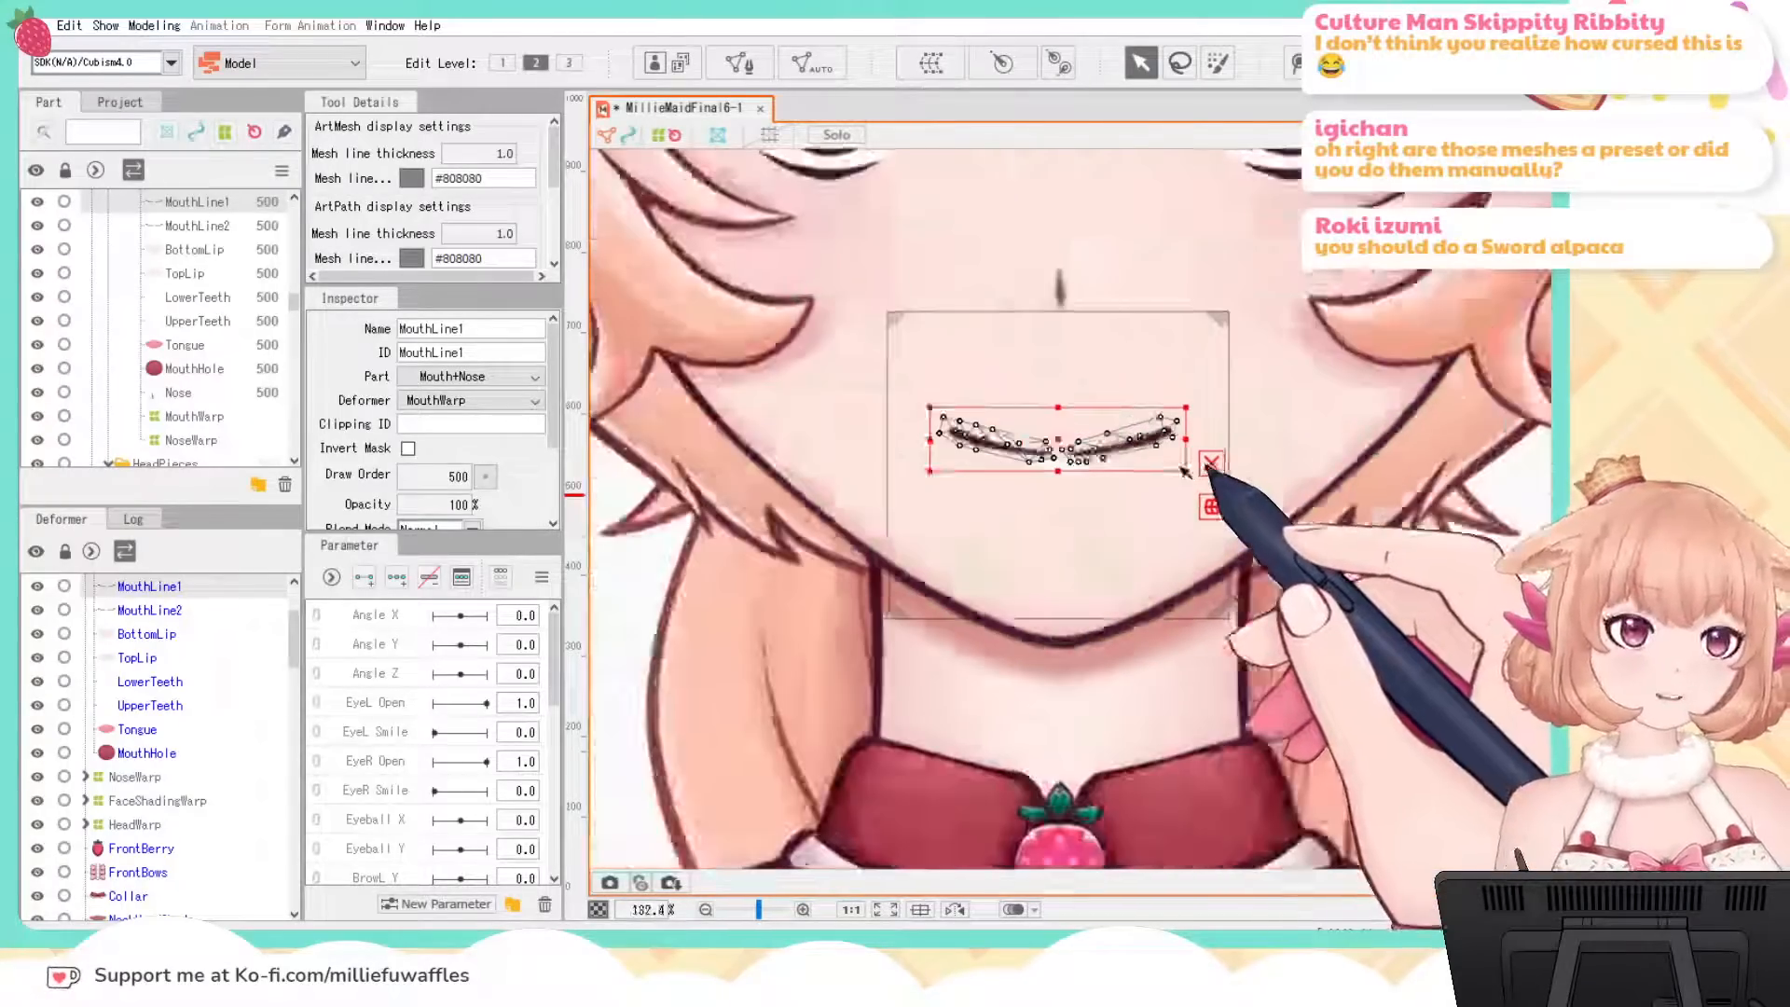
left_click(1460, 501)
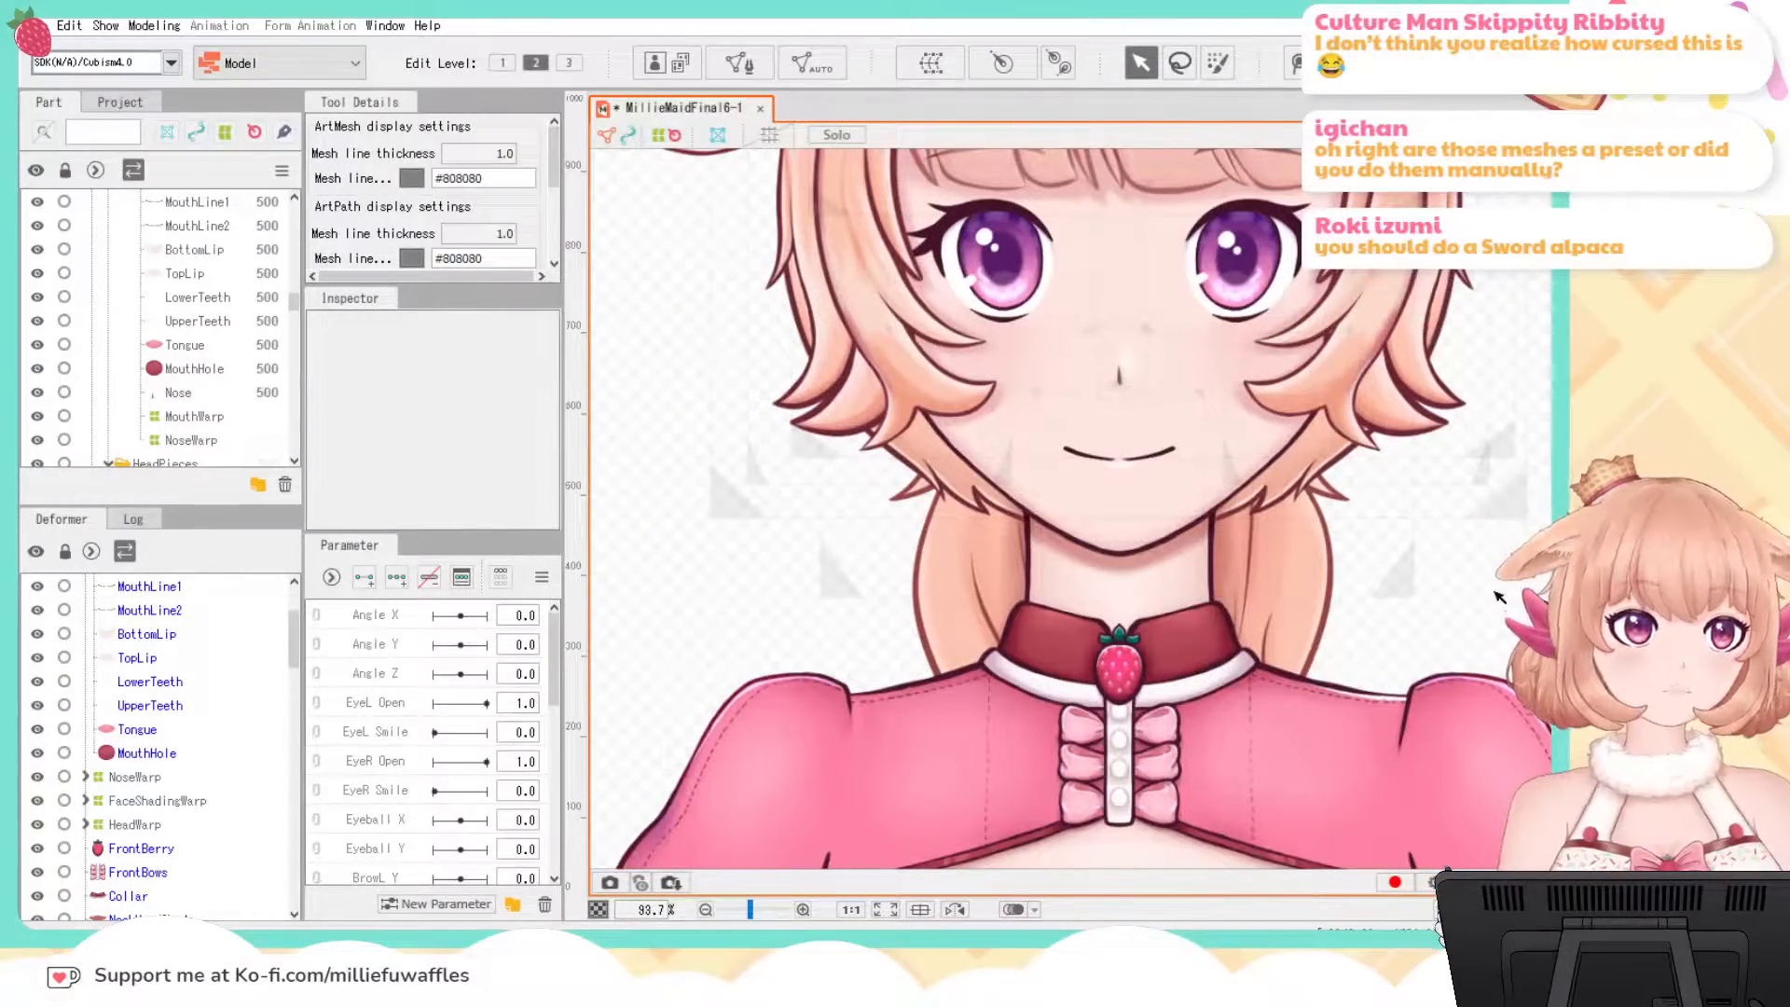
scroll(1095, 471, "up", 6)
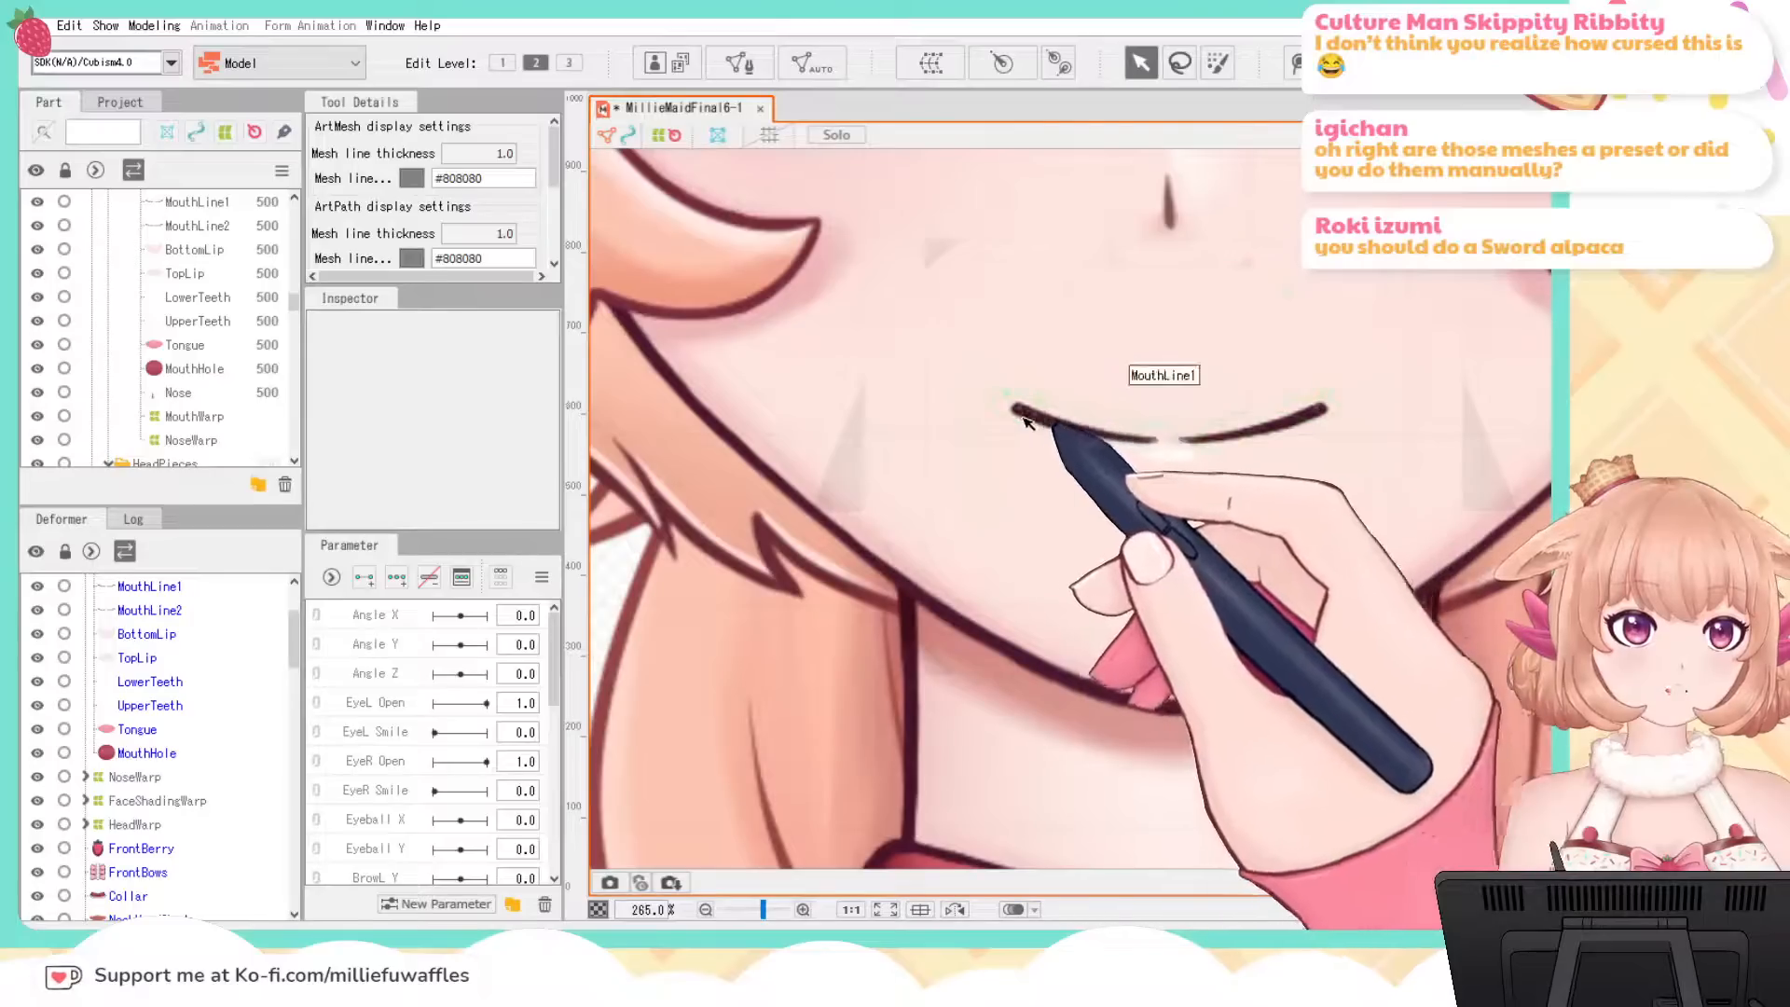
scroll(1198, 446, "down", 8)
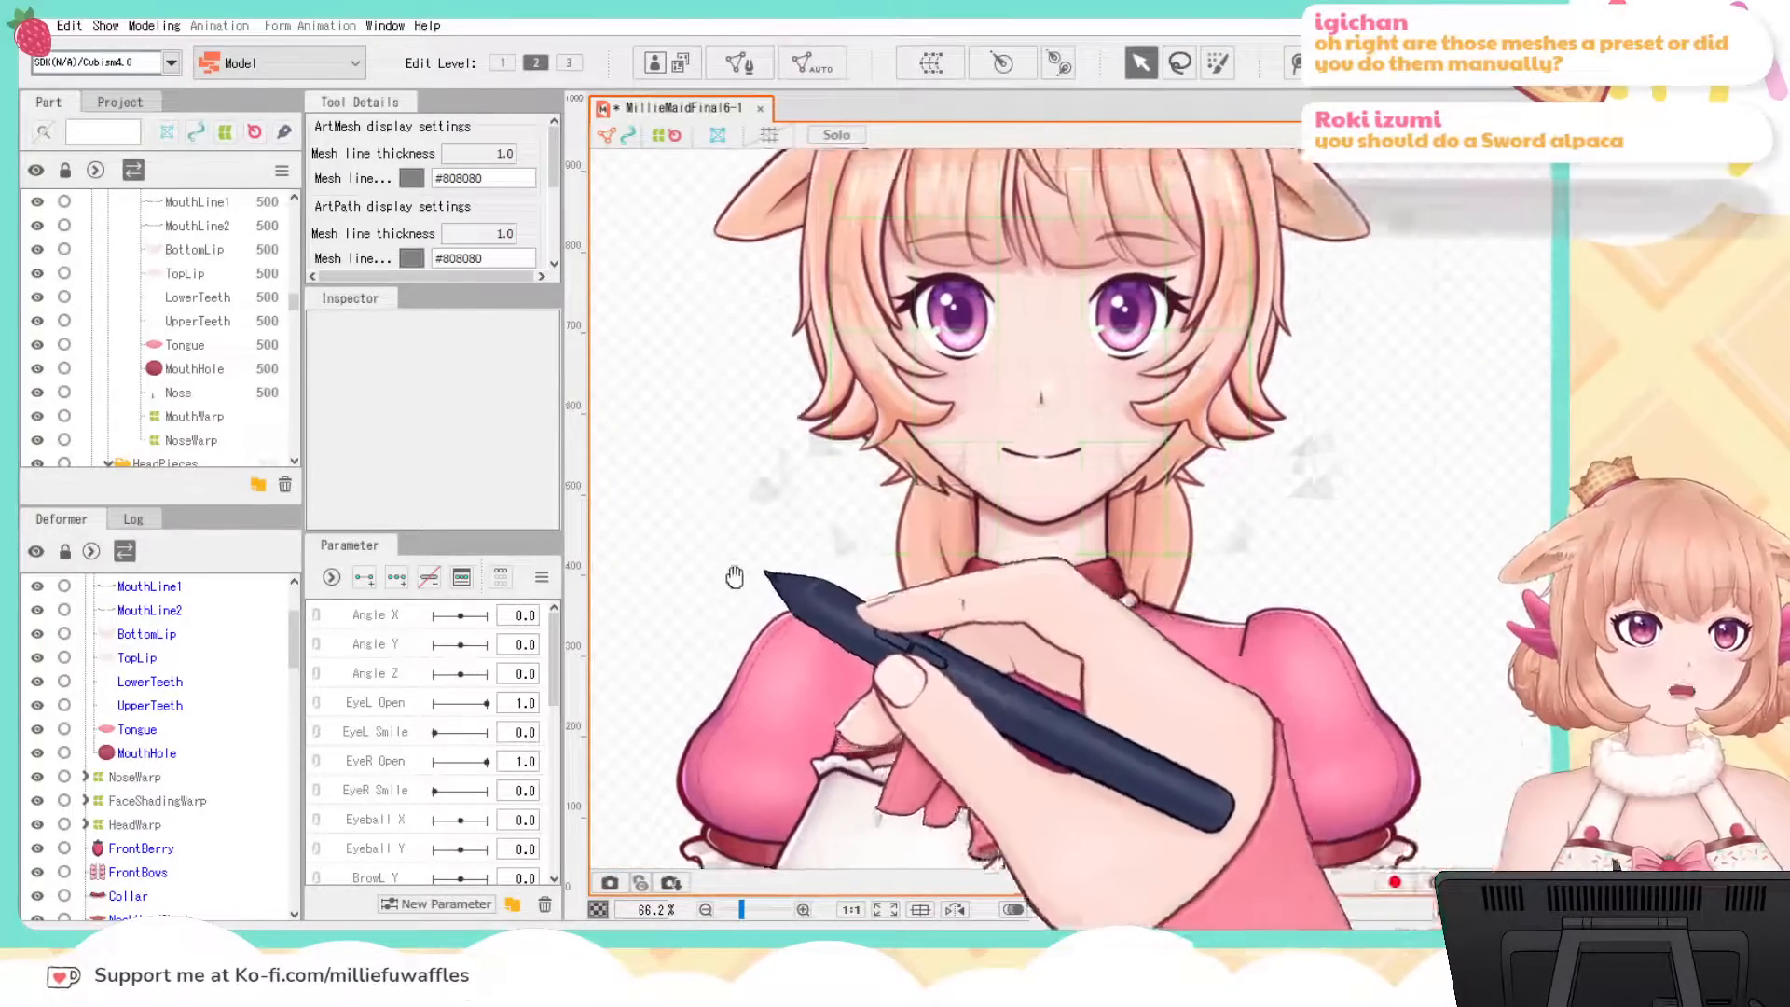
Step: Review the full figure and deformer hierarchy, examining the meshes of LargeLeftBang and L.UpperArm
left_click_drag(1465, 381, 1493, 472)
left_click_drag(1418, 401, 1437, 427)
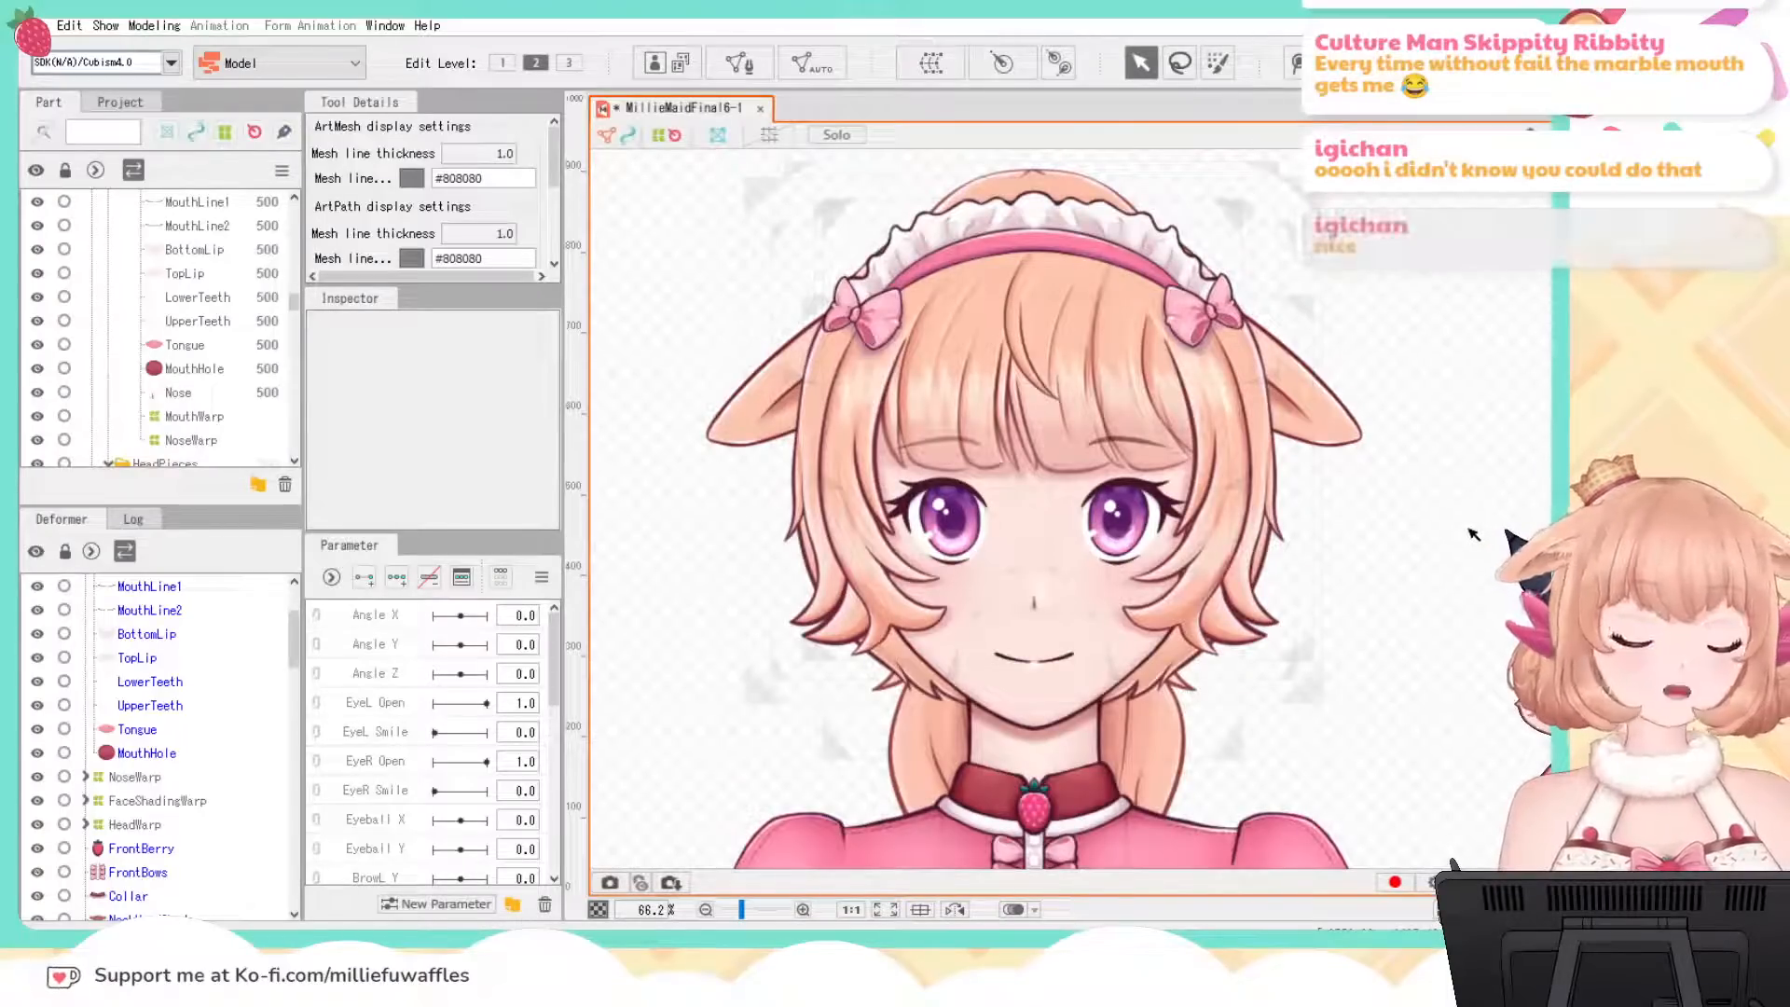
left_click_drag(1462, 539, 1355, 387)
scroll(1417, 518, "down", 2)
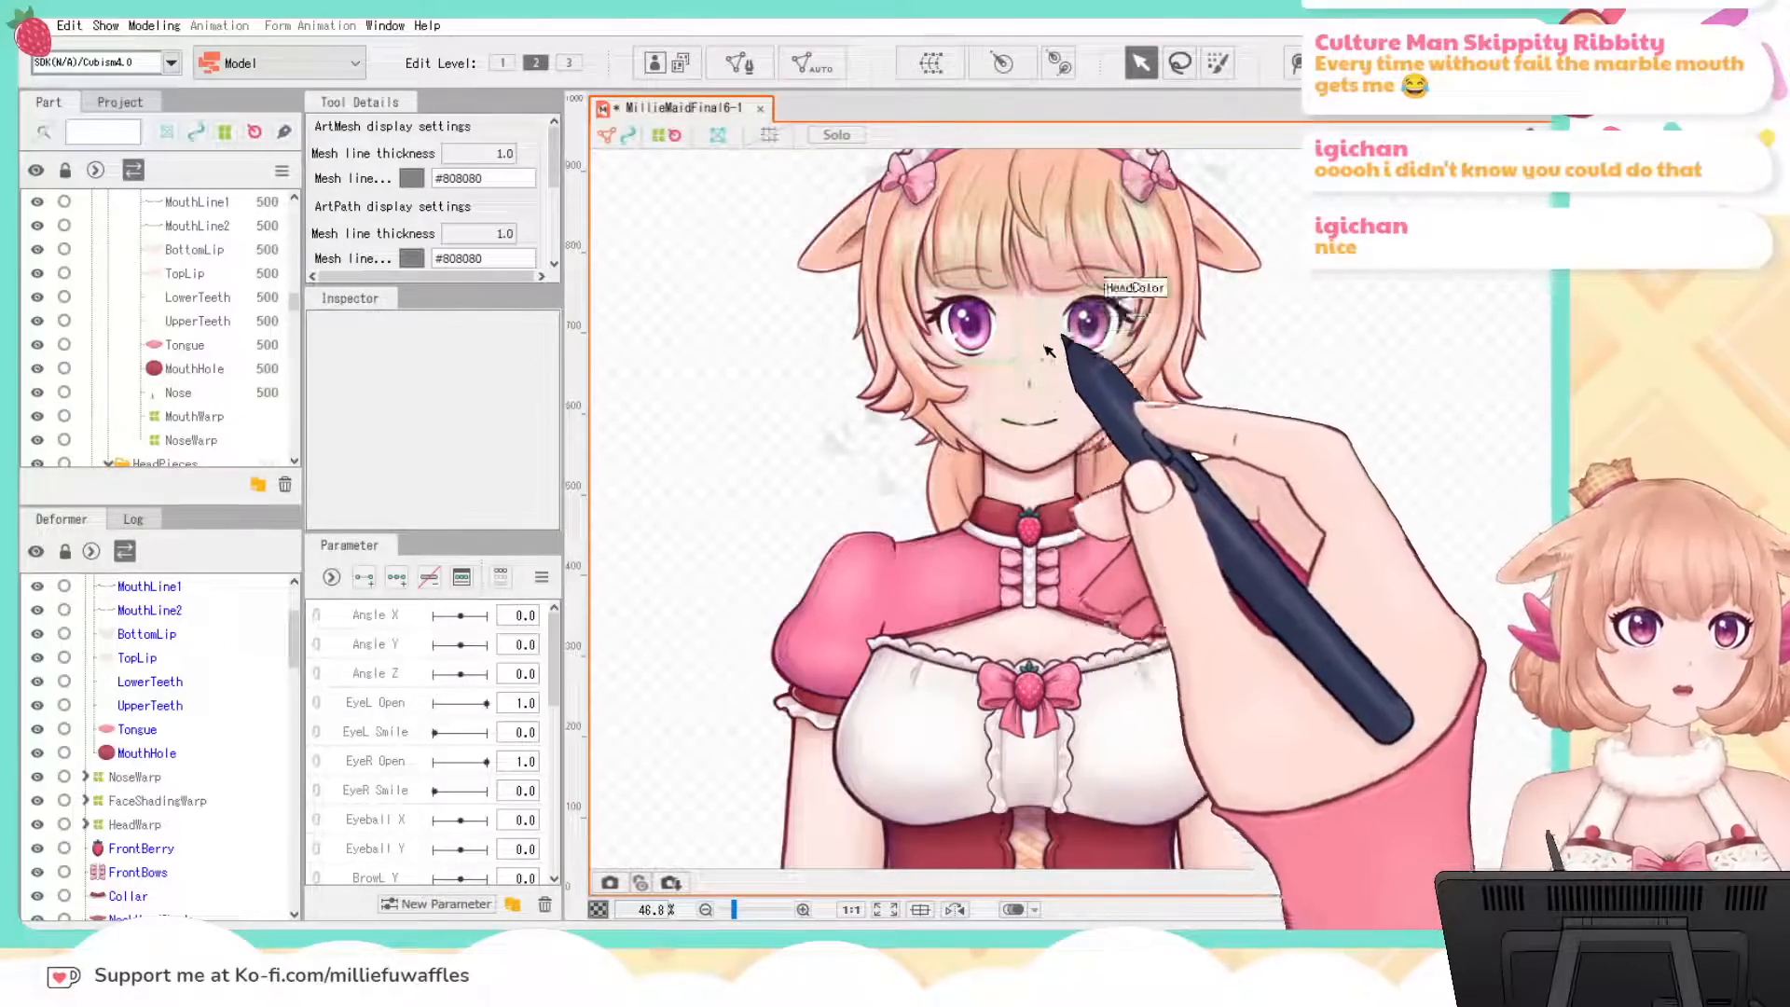
left_click(1117, 200)
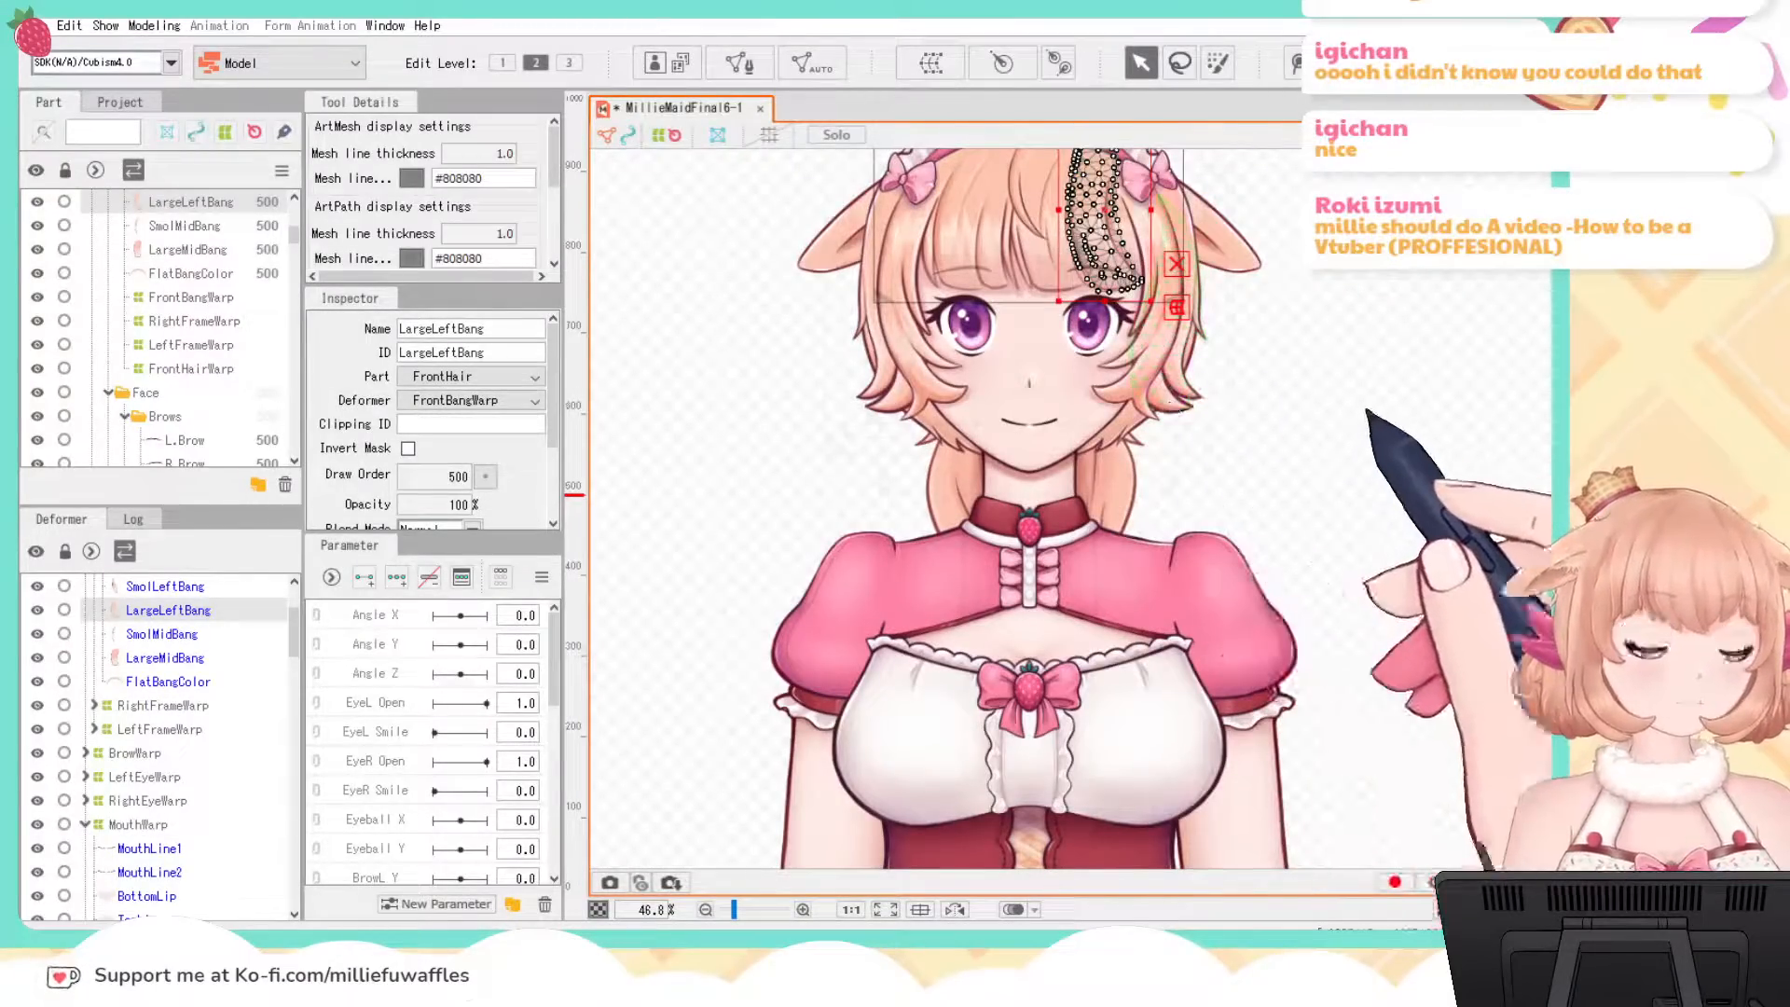
left_click(1447, 496)
scroll(1305, 466, "down", 5)
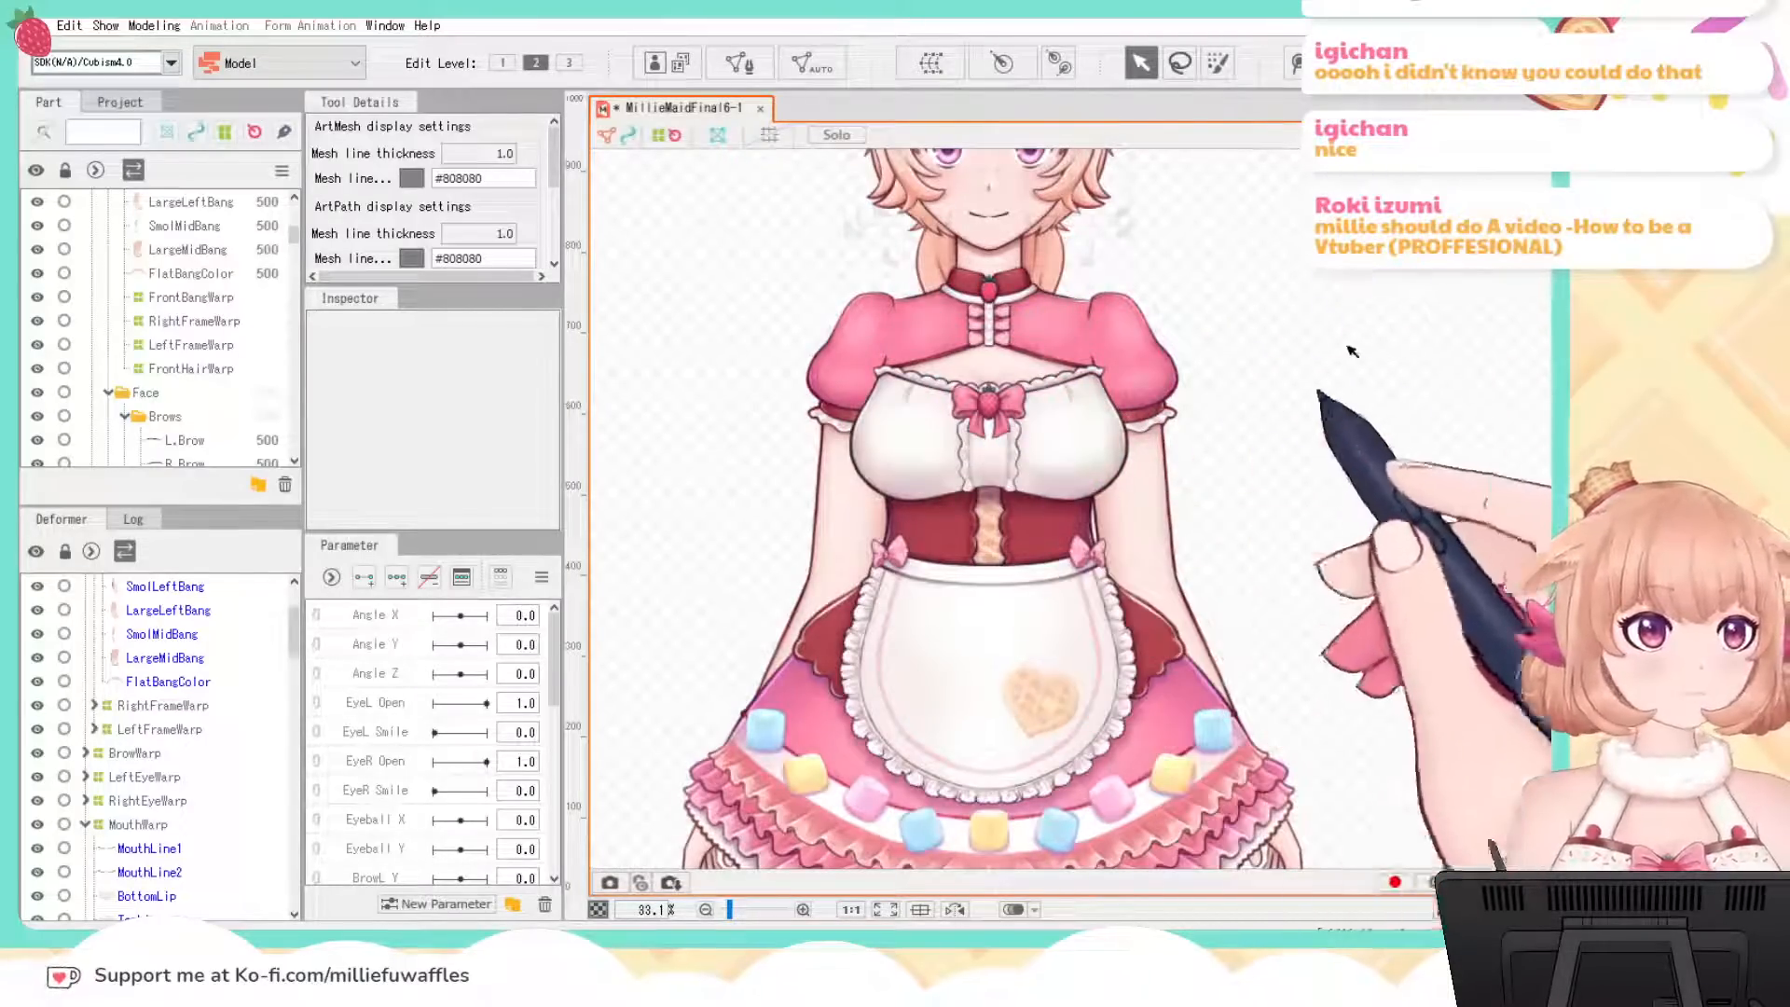
left_click(1148, 522)
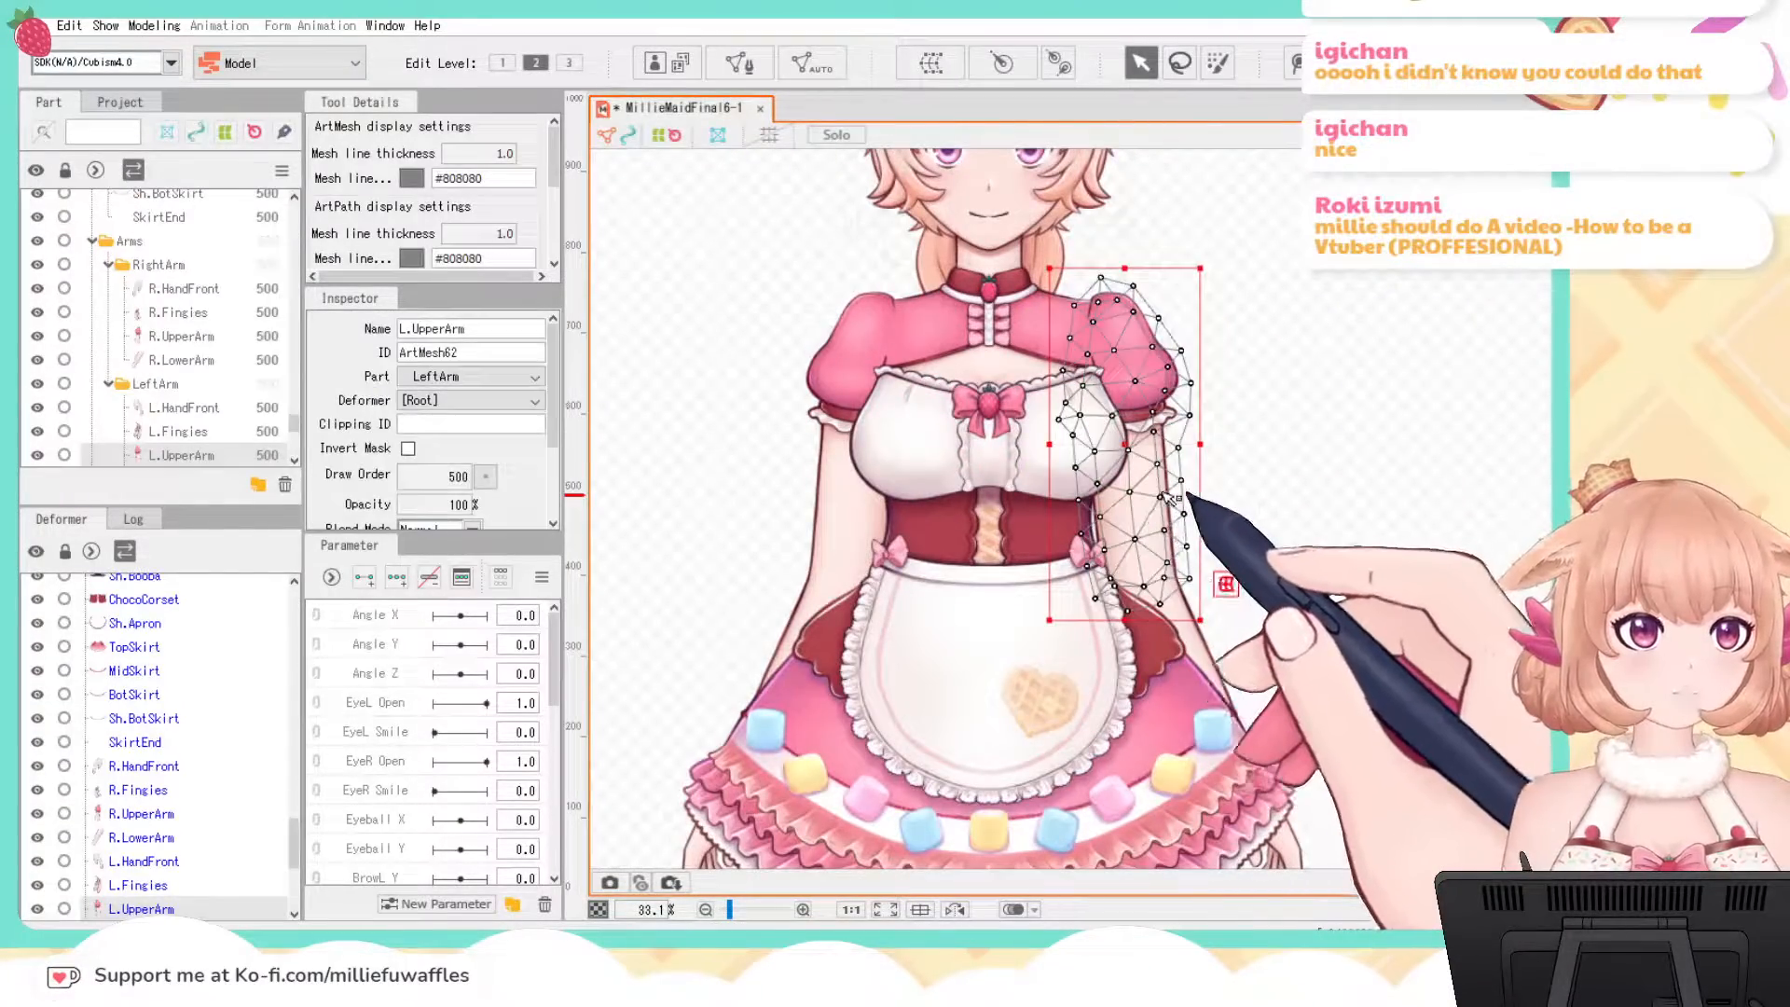
left_click(1395, 399)
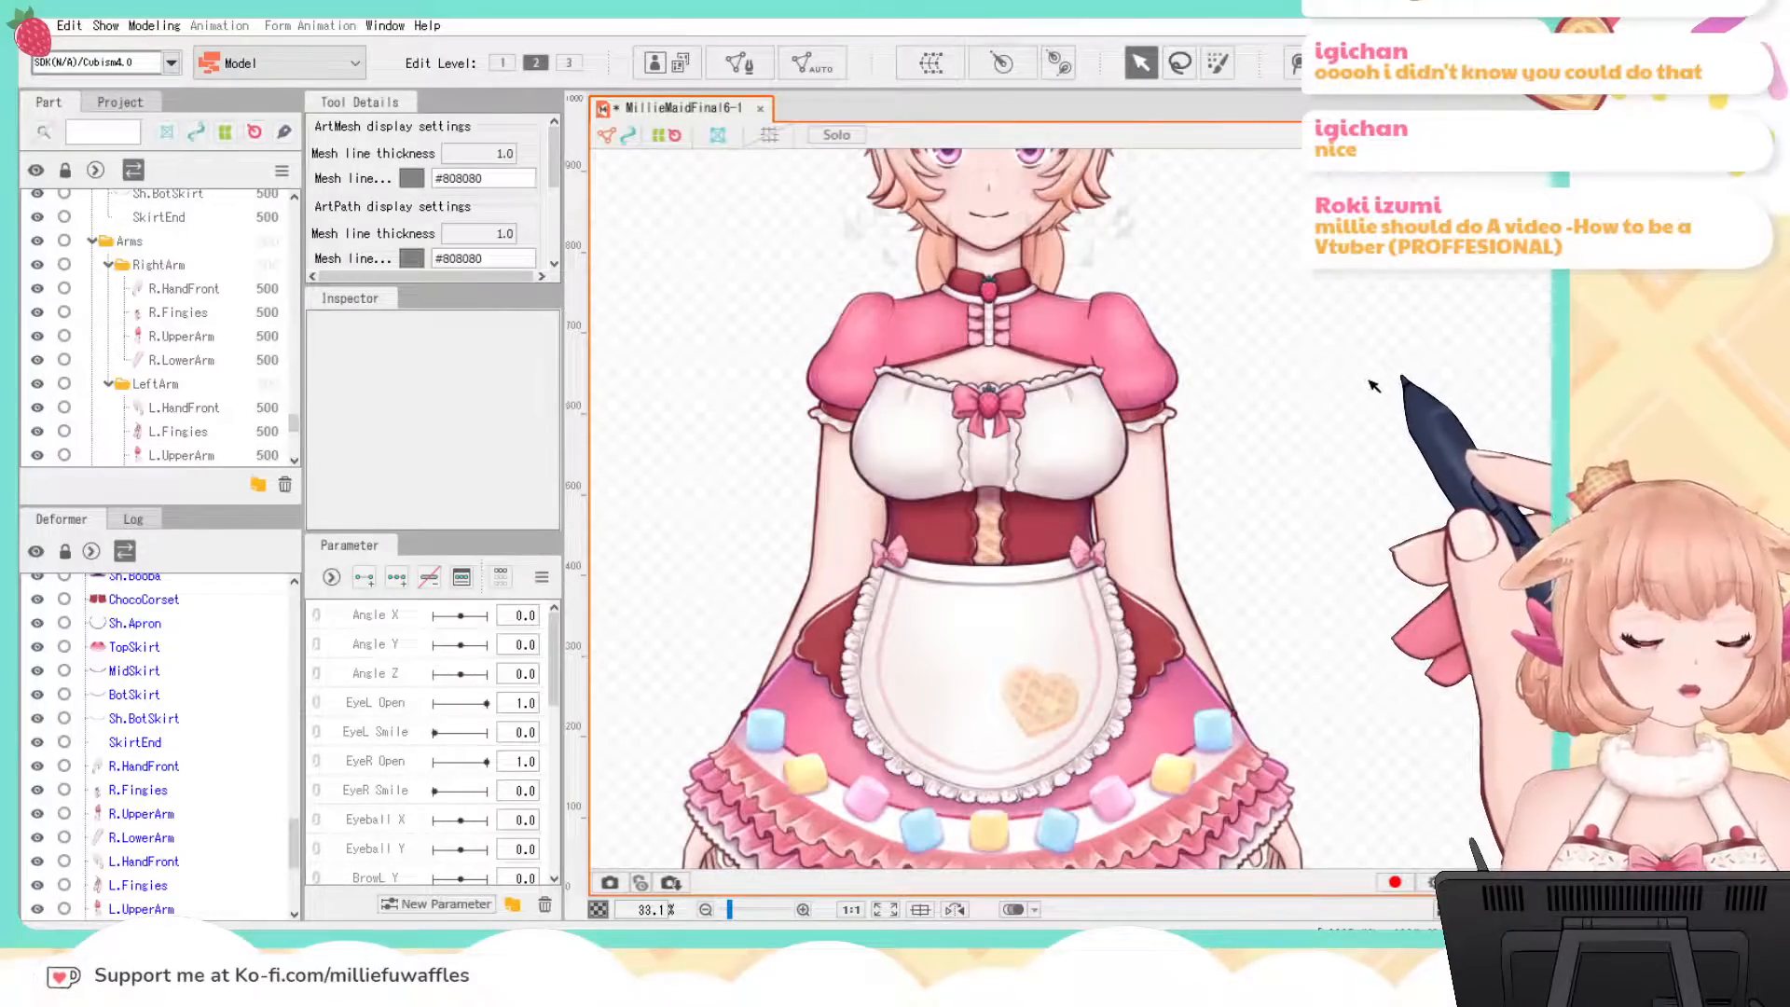
left_click_drag(1368, 385, 1407, 508)
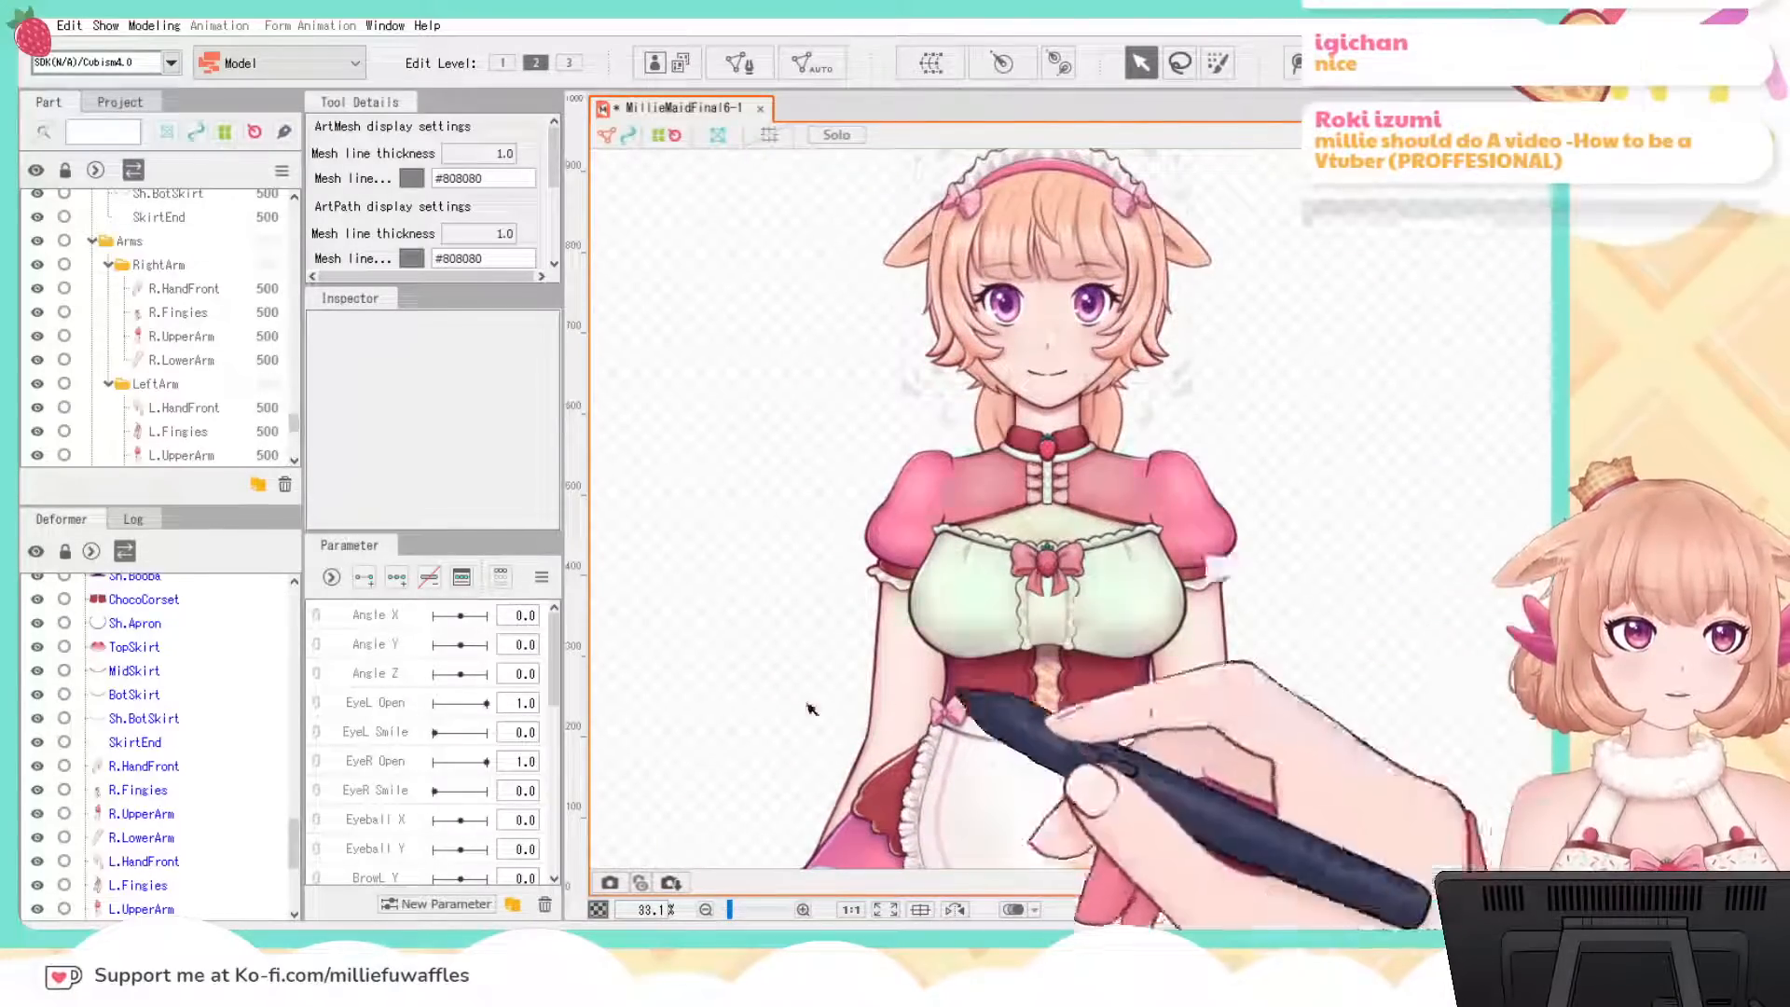
scroll(192, 732, "up", 3)
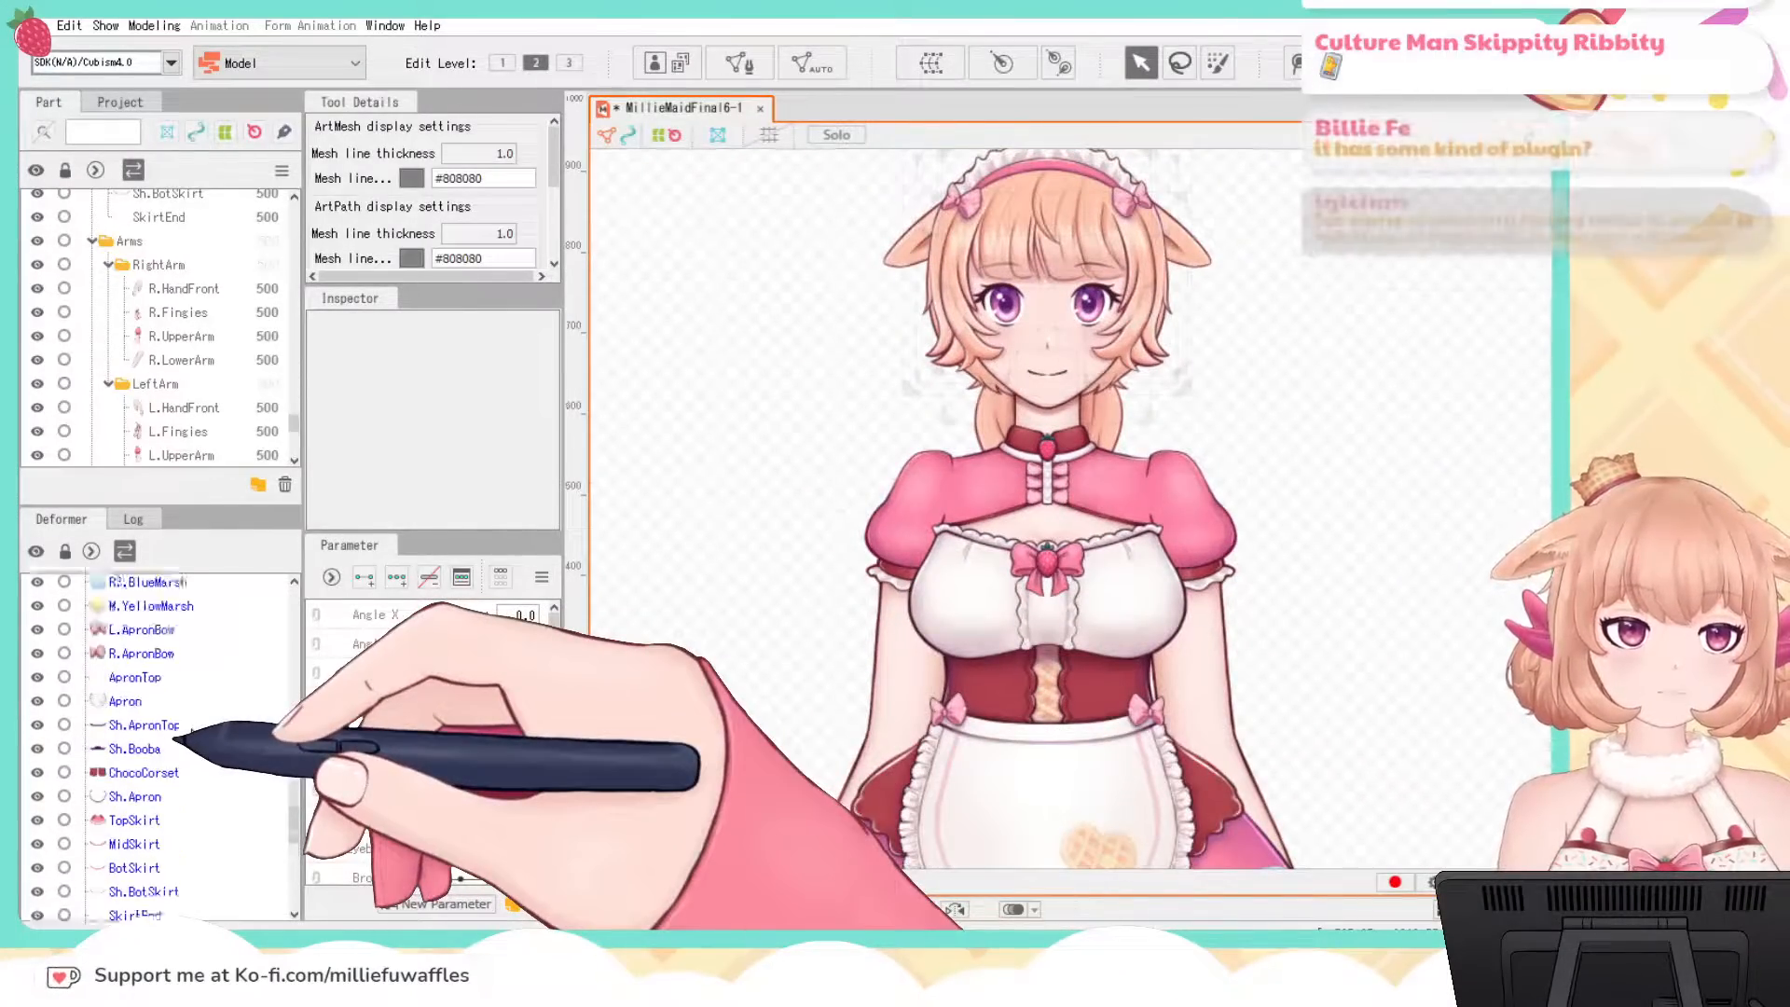
scroll(186, 737, "up", 10)
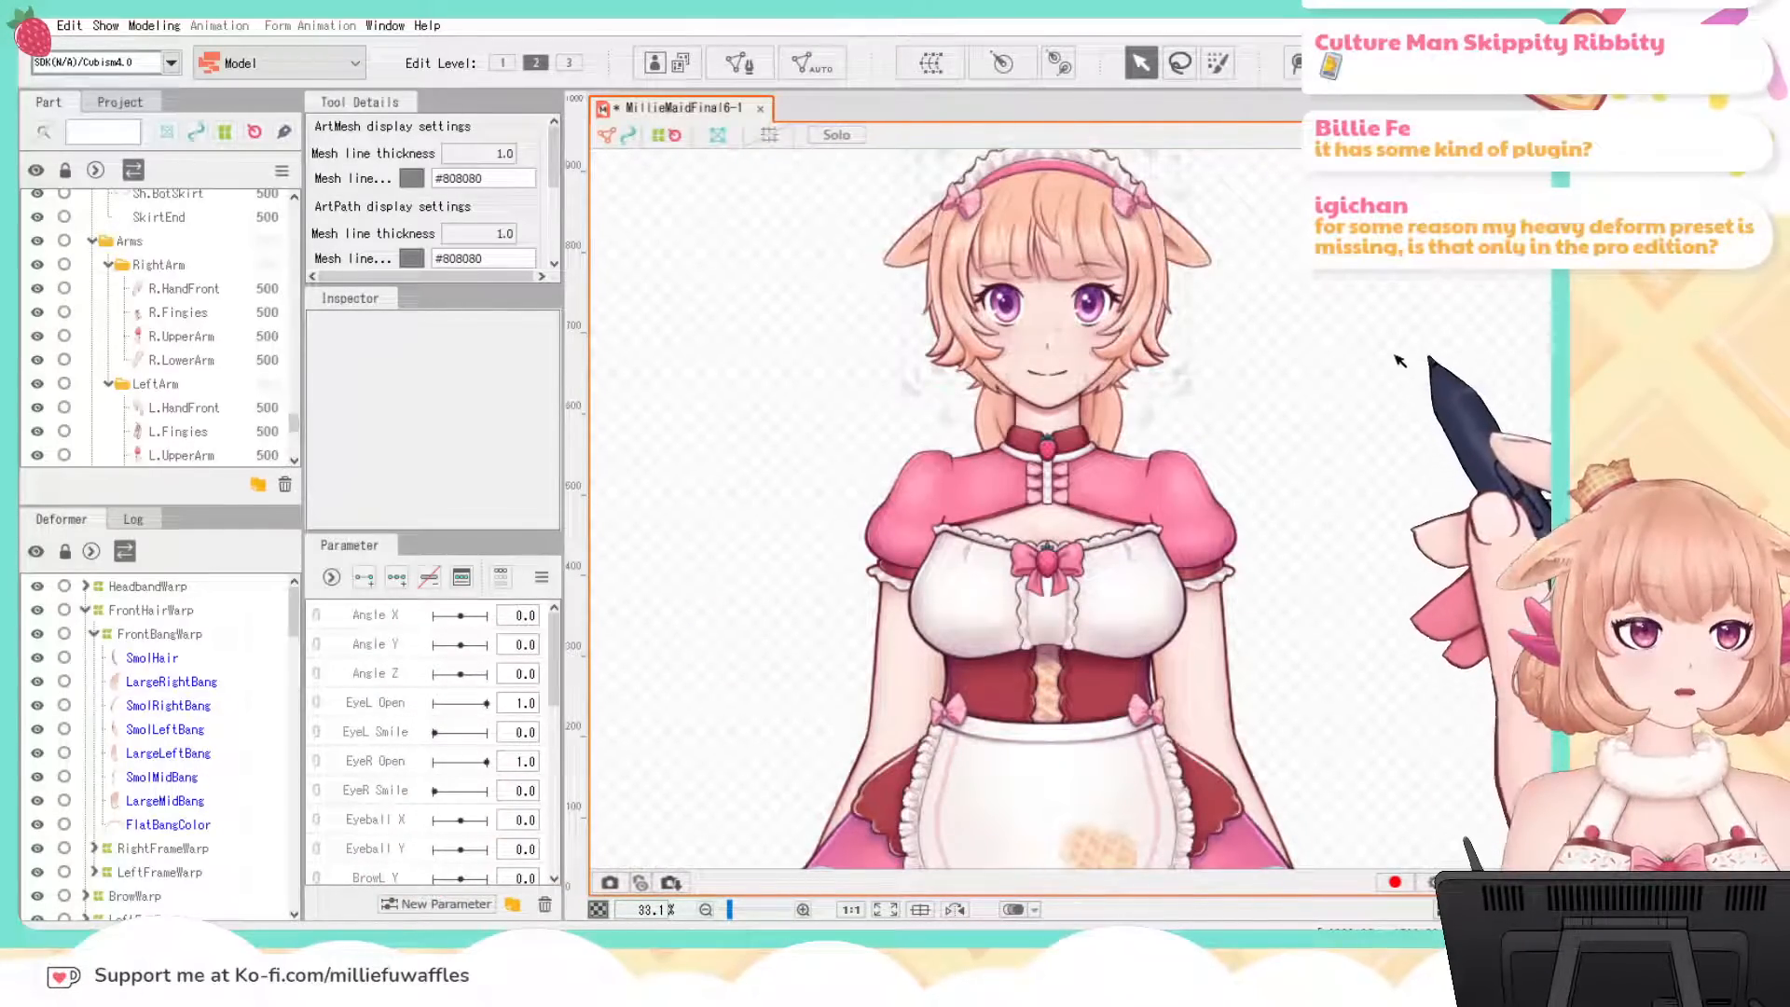
left_click_drag(1392, 354, 1367, 385)
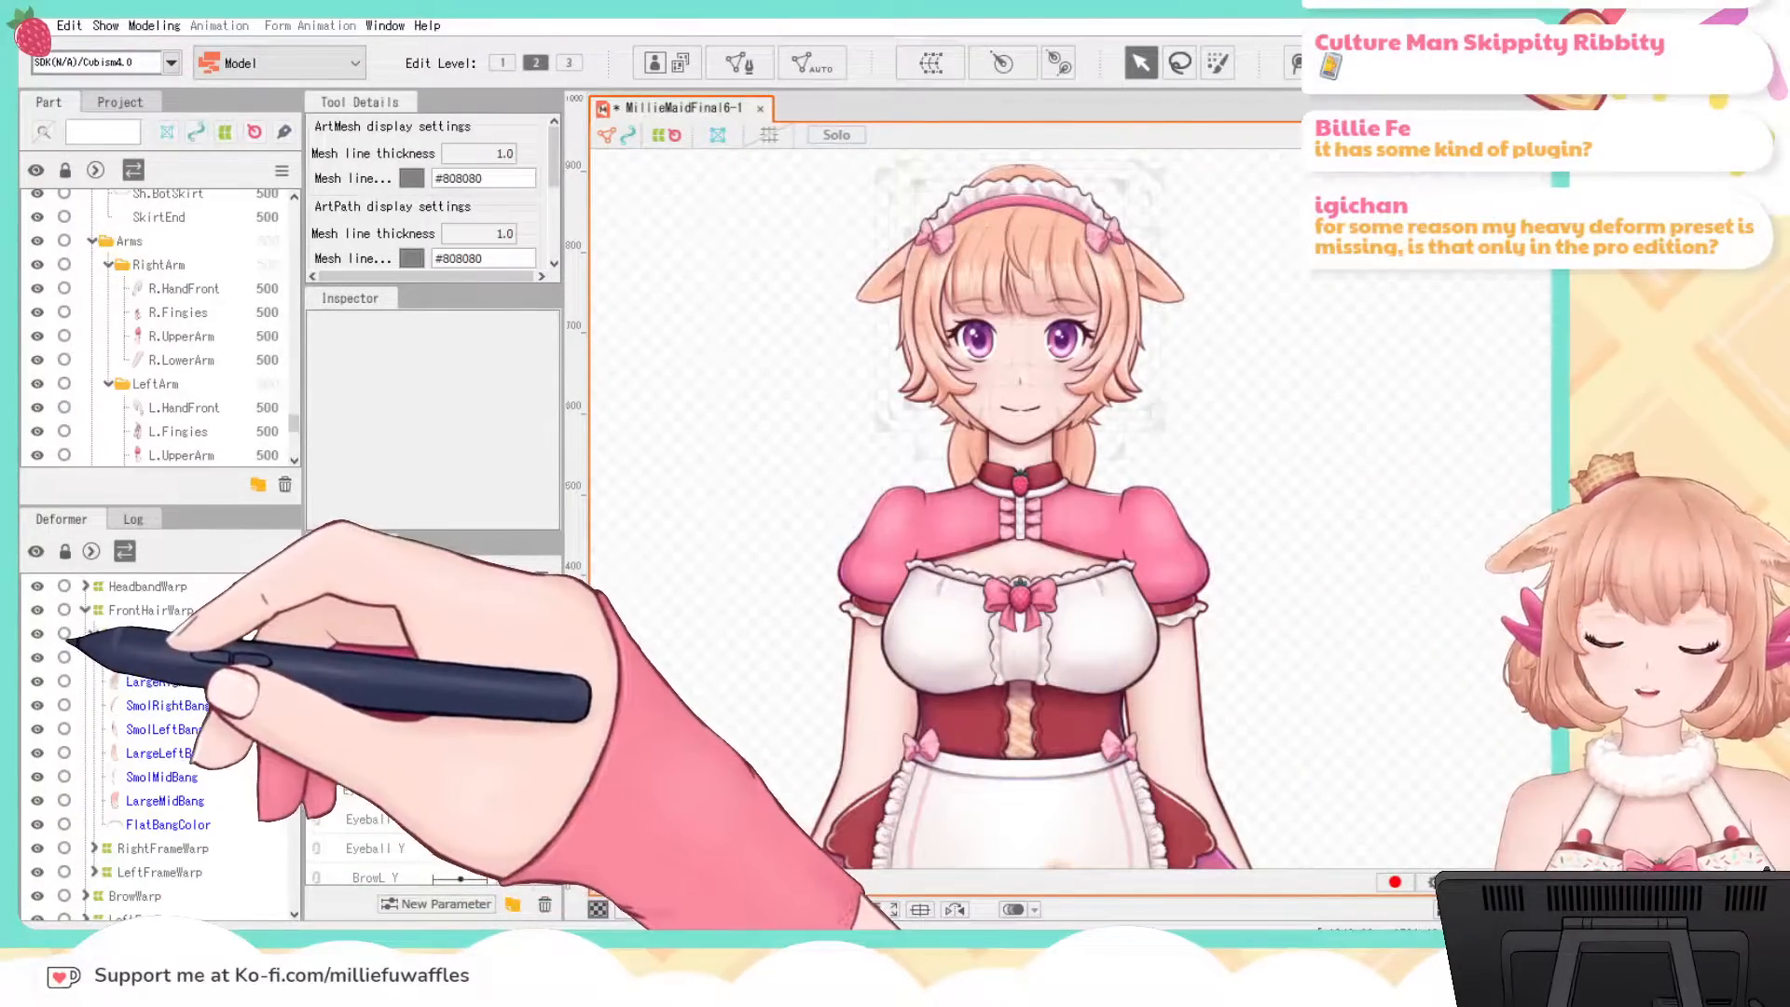
Step: Collapse FrontBangWarp and MouthWarp in the deformer hierarchy
left_click(93, 634)
scroll(152, 729, "down", 3)
scroll(152, 730, "up", 3)
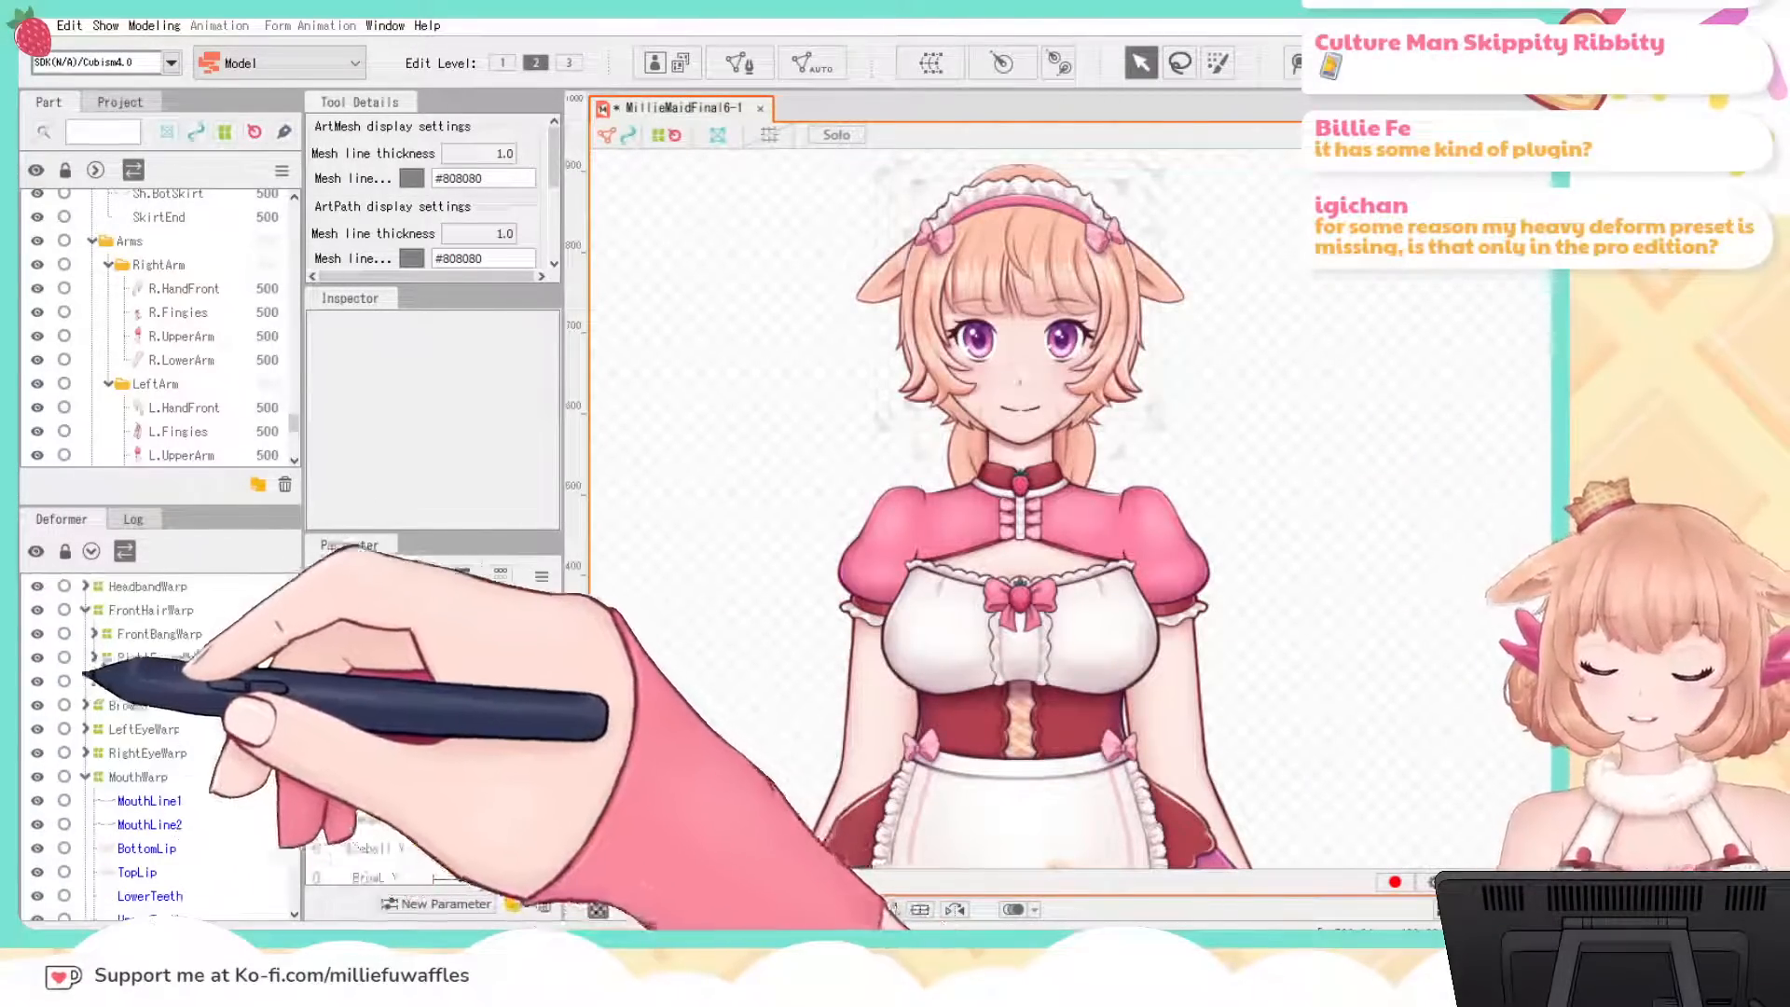
scroll(112, 709, "down", 5)
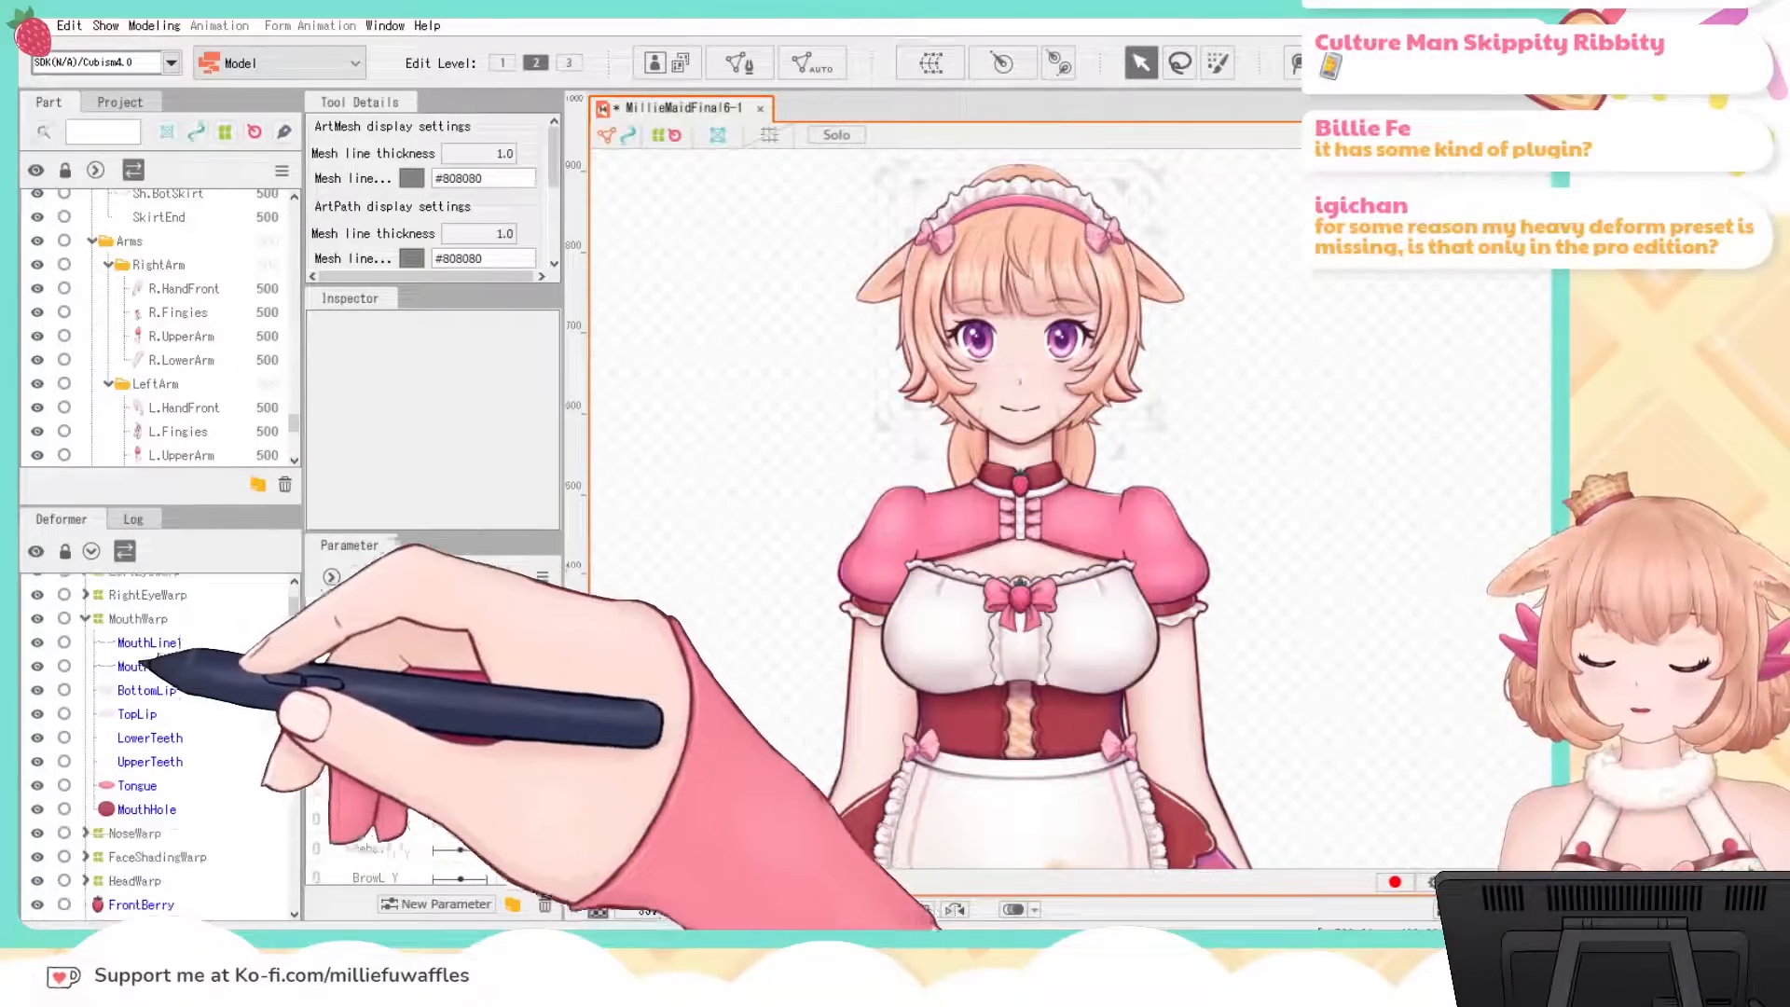
left_click(148, 642)
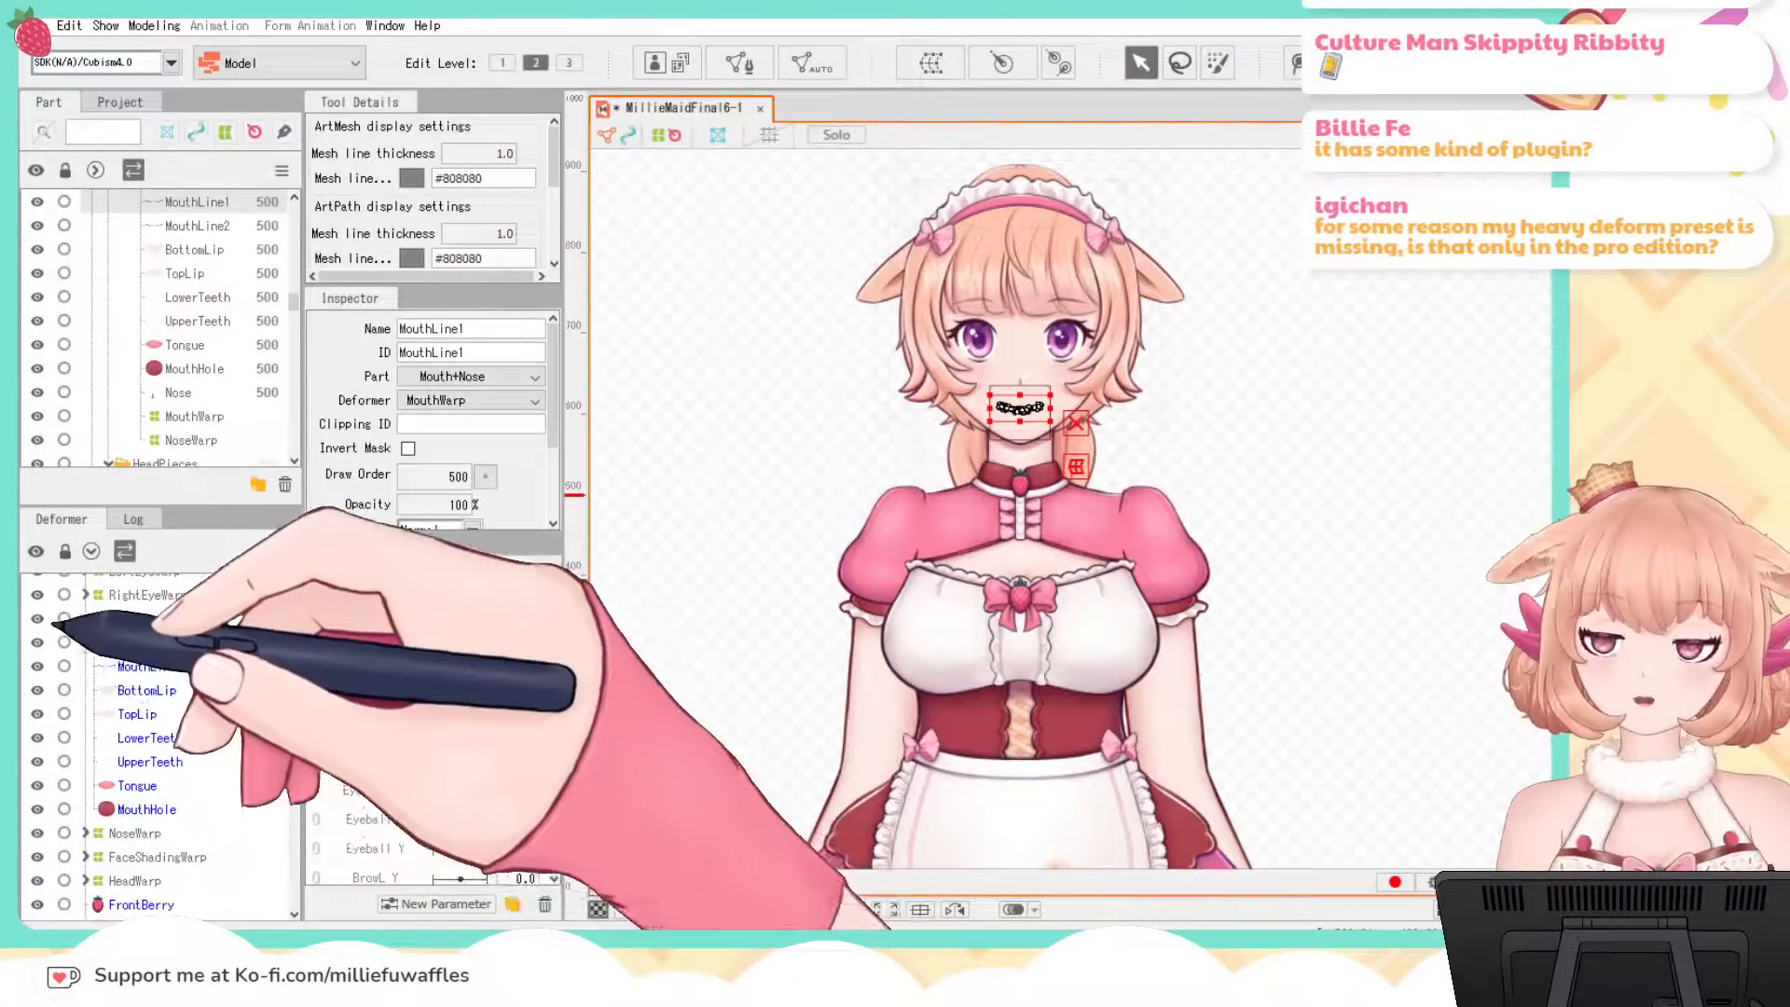
left_click(85, 618)
Step: Create a warp deformer named CollarWarp around FrontBerry, FrontBows and Collar, and collapse it in the deformer hierarchy
left_click(140, 714)
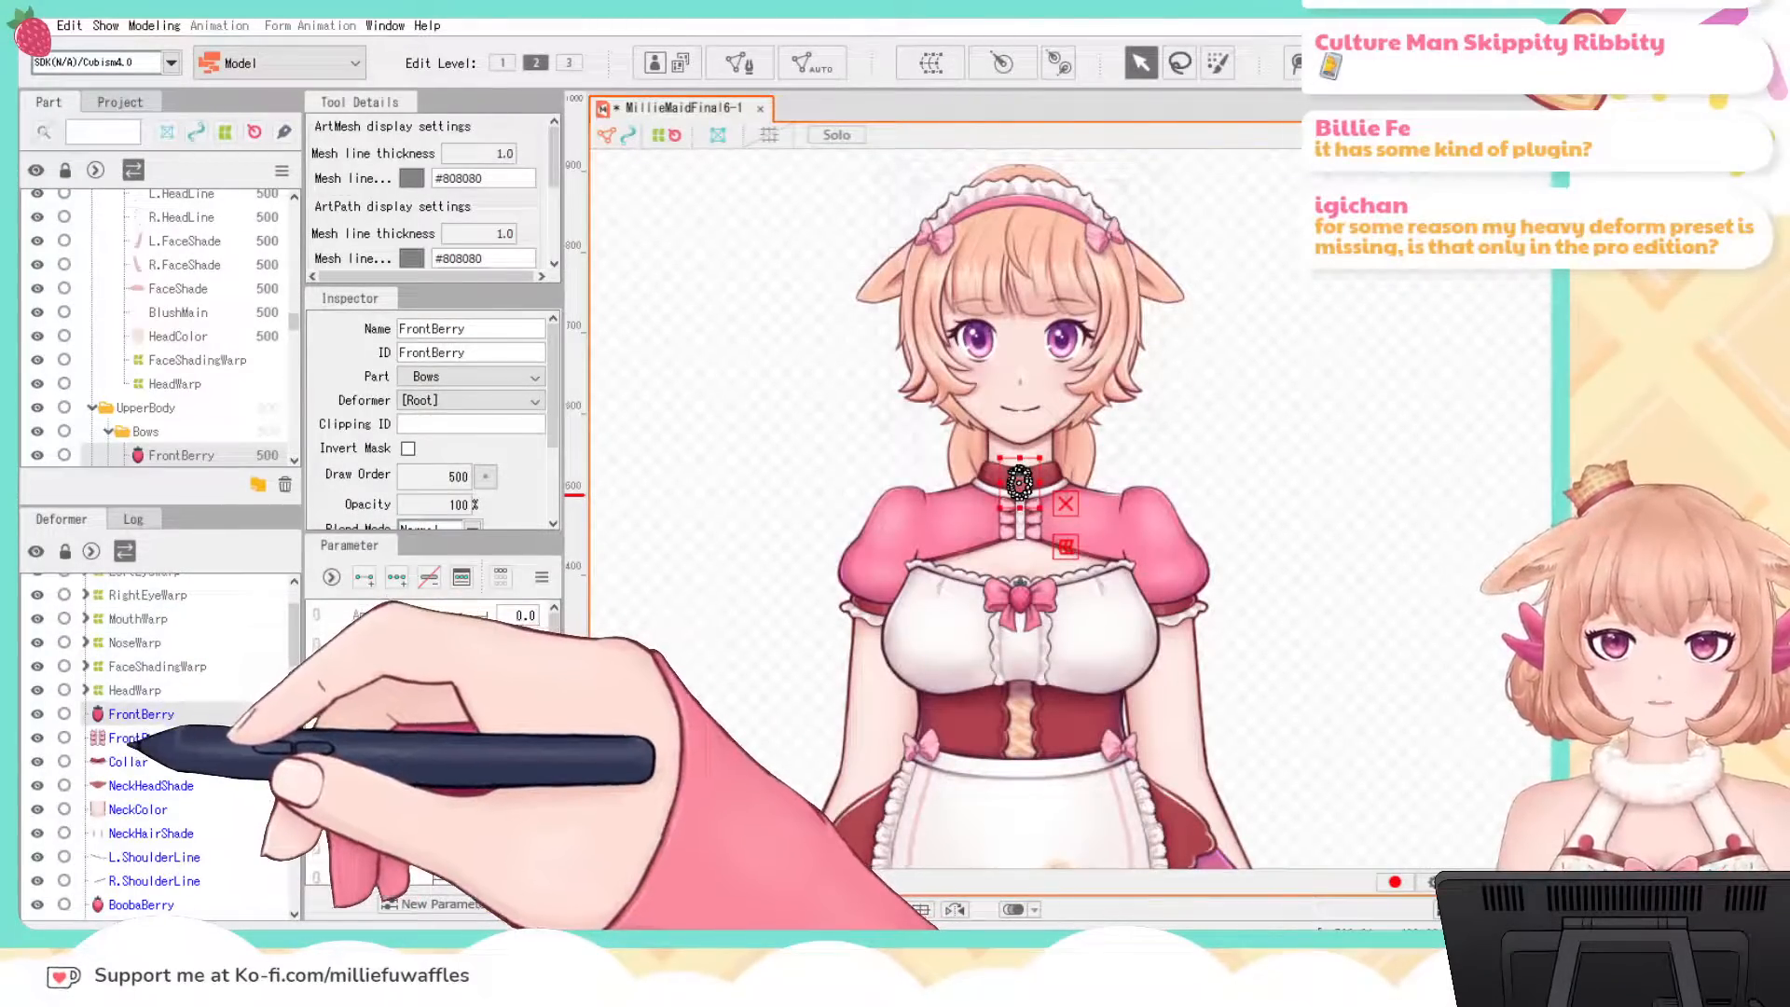
left_click(138, 737)
left_click(128, 761)
left_click(140, 784)
left_click(127, 761)
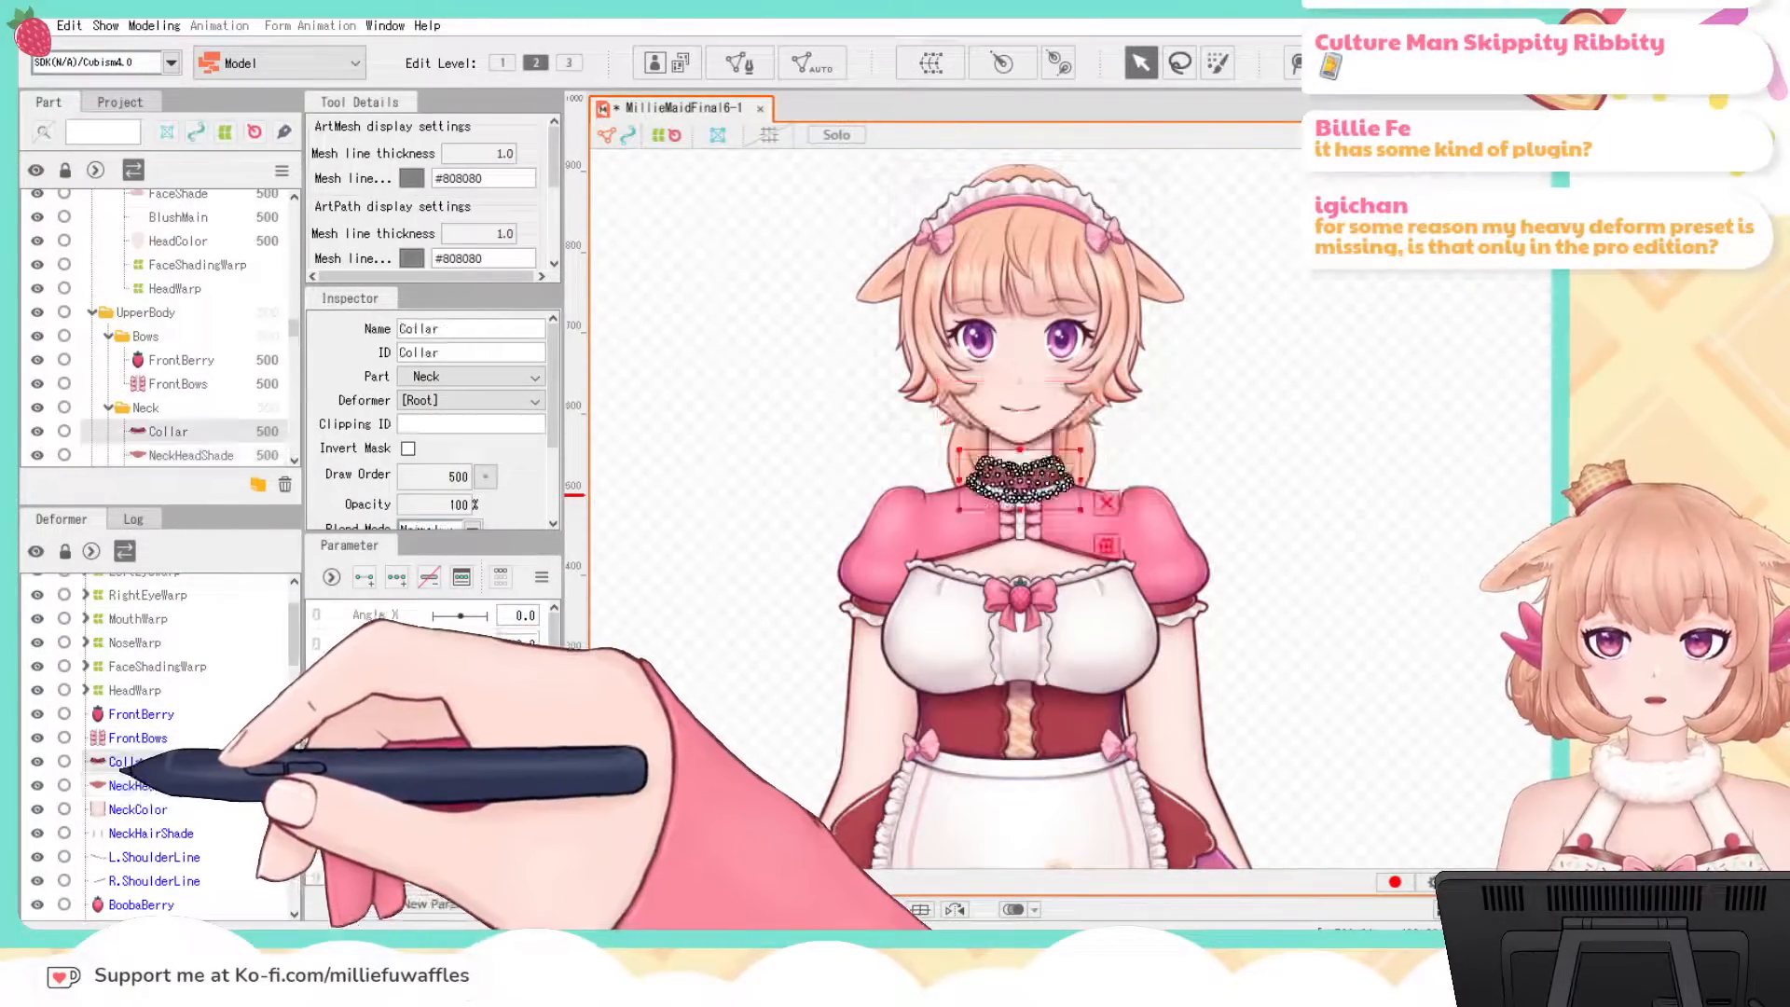
left_click(119, 715, "shift")
scroll(1089, 559, "up", 5)
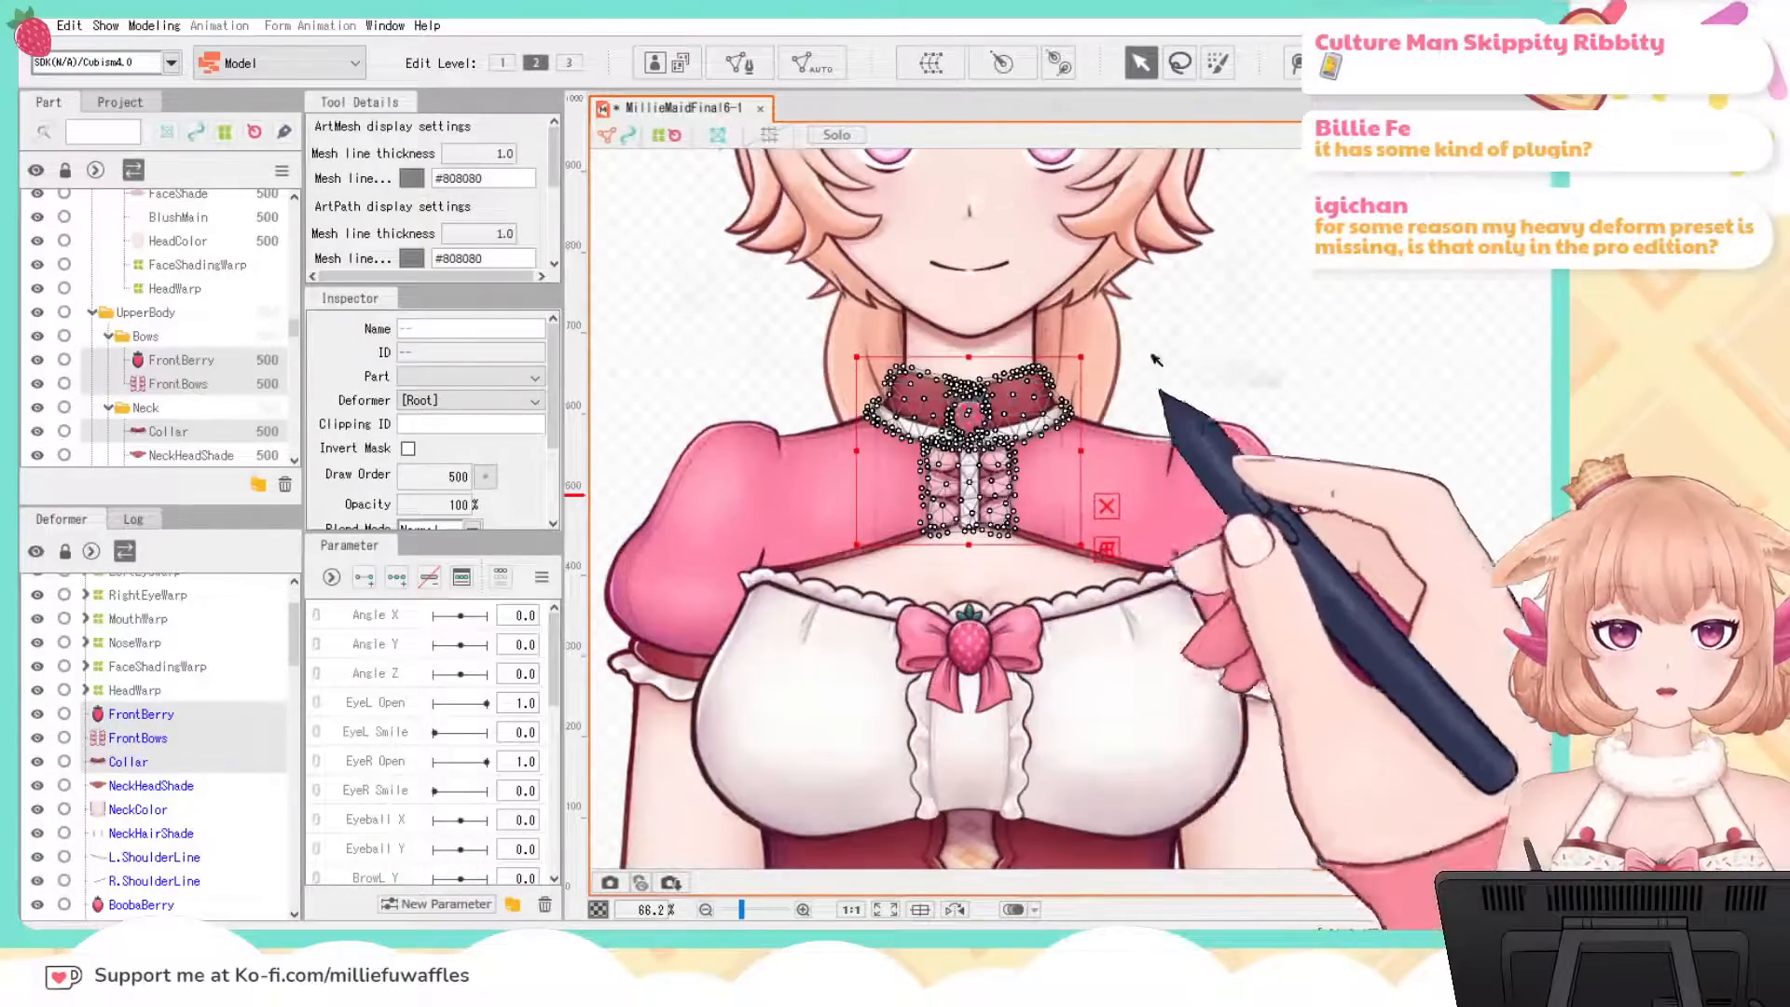
left_click_drag(1223, 326, 1364, 392)
scroll(1303, 395, "up", 3)
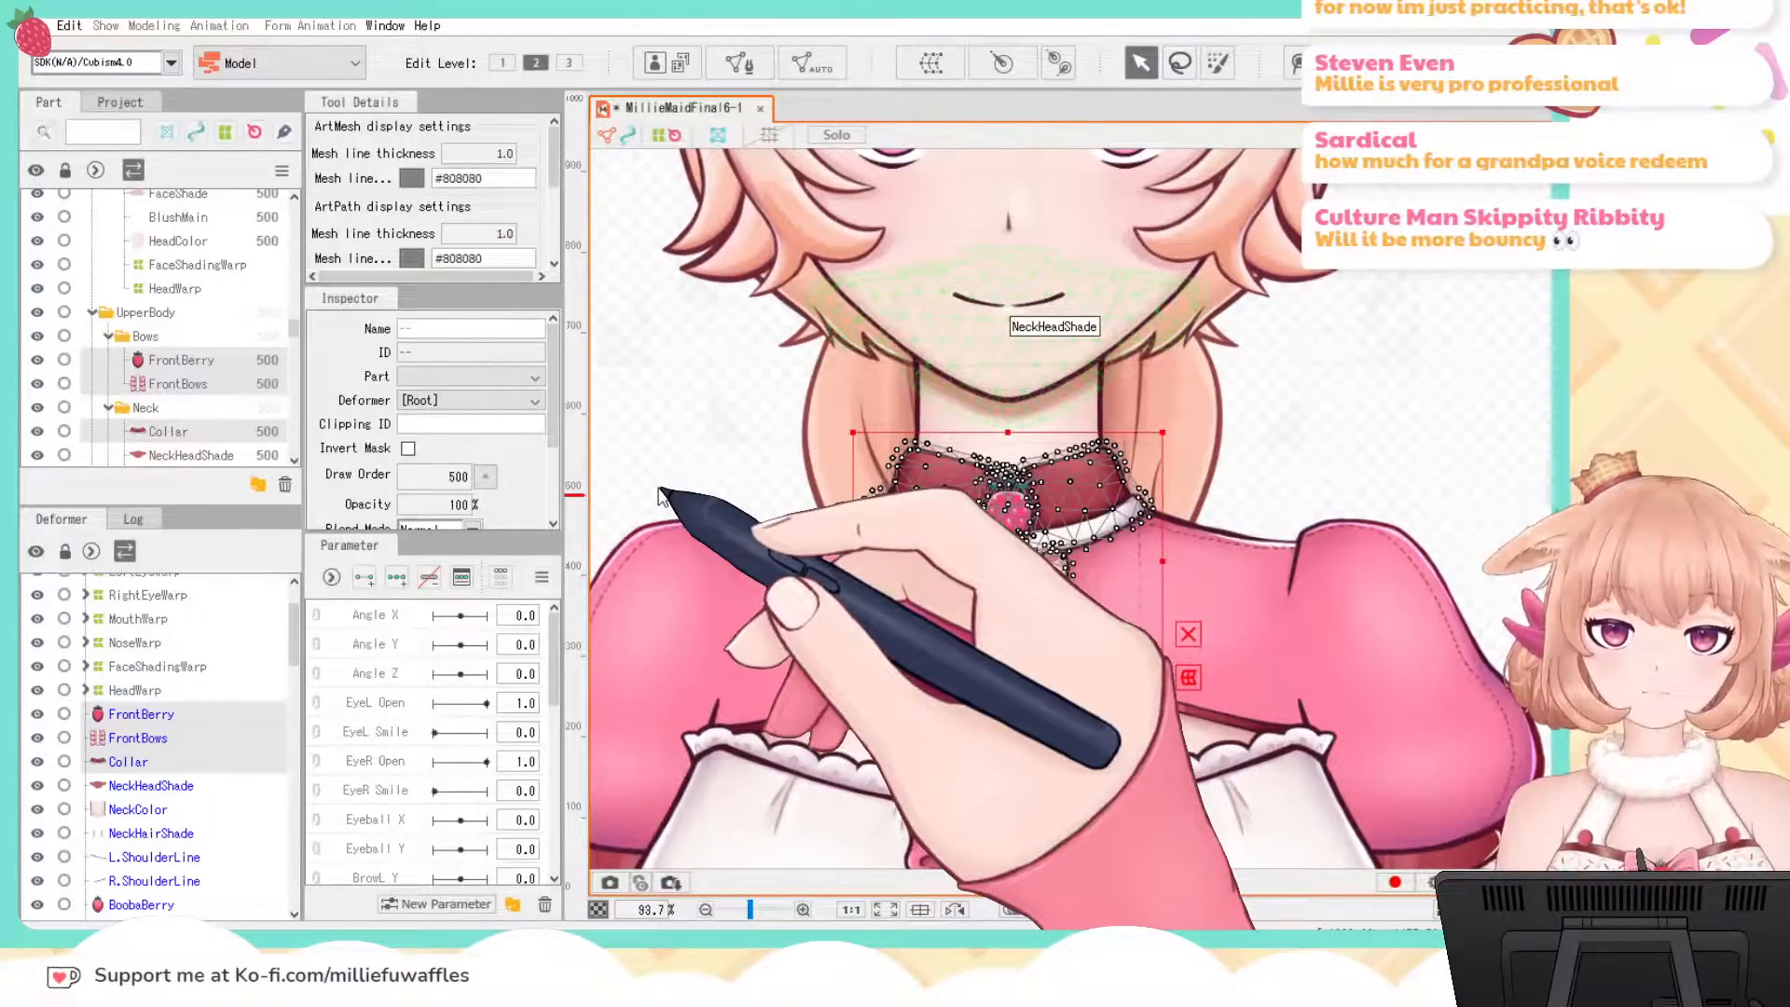
left_click(800, 775)
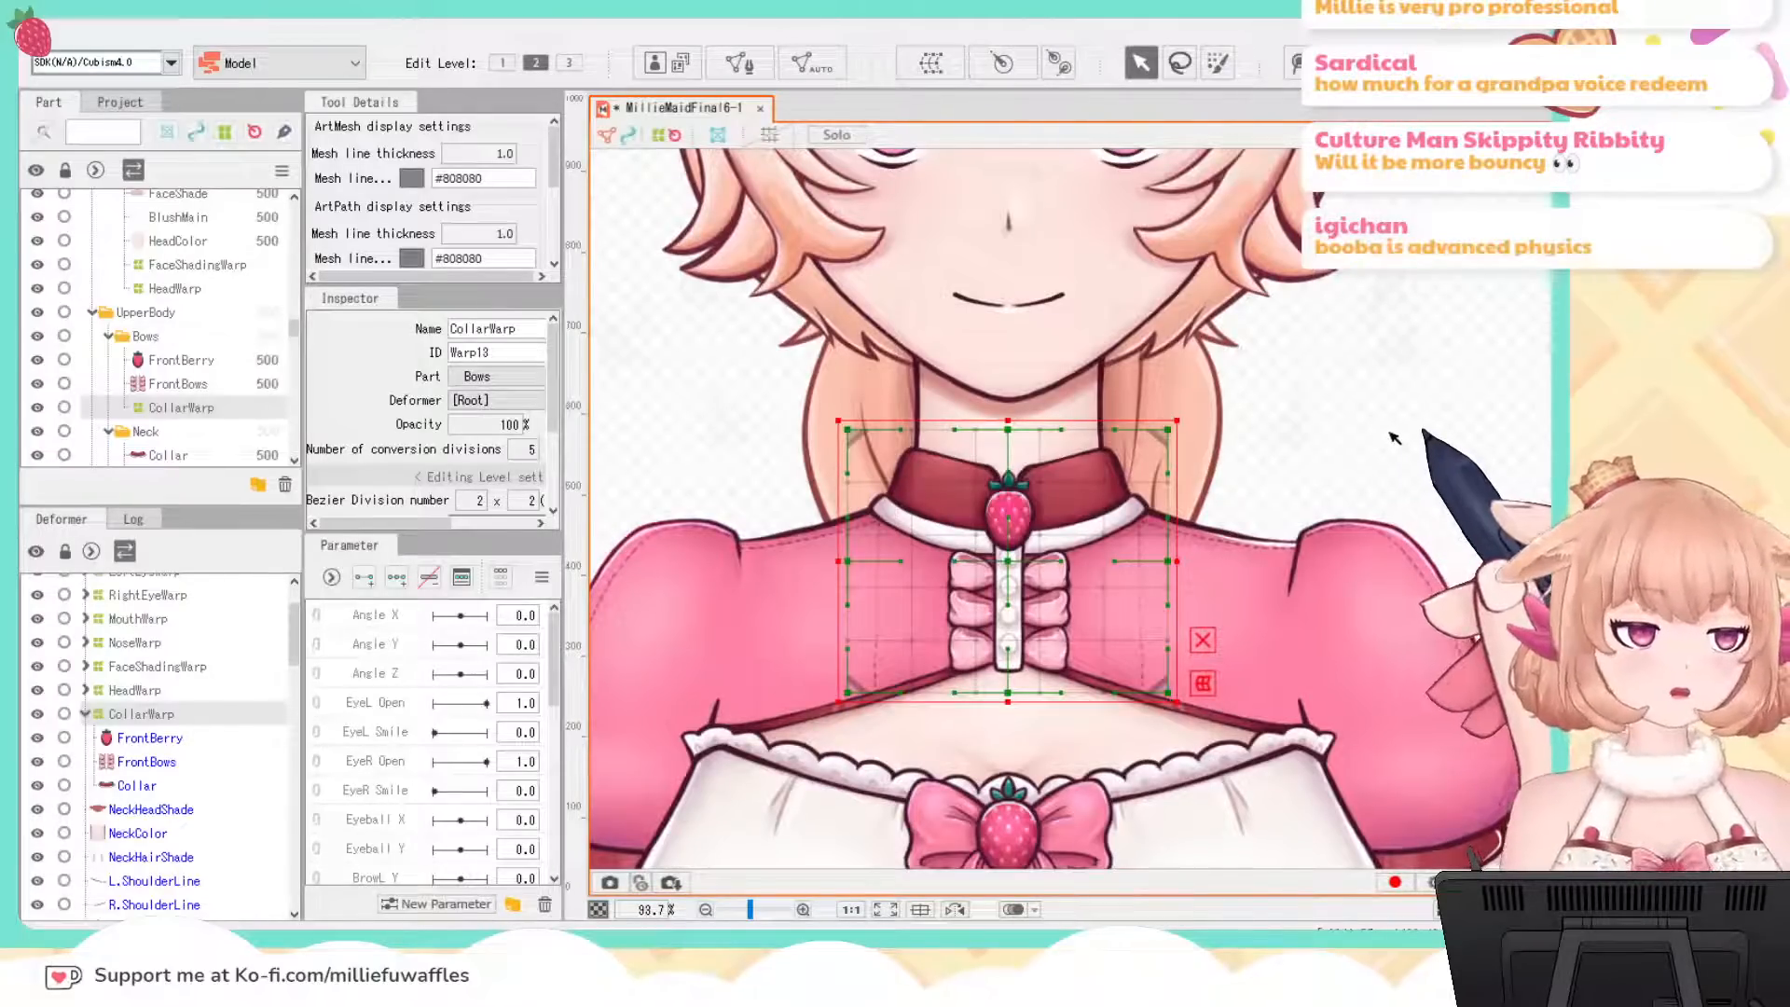
left_click(1394, 438)
scroll(1433, 453, "down", 3)
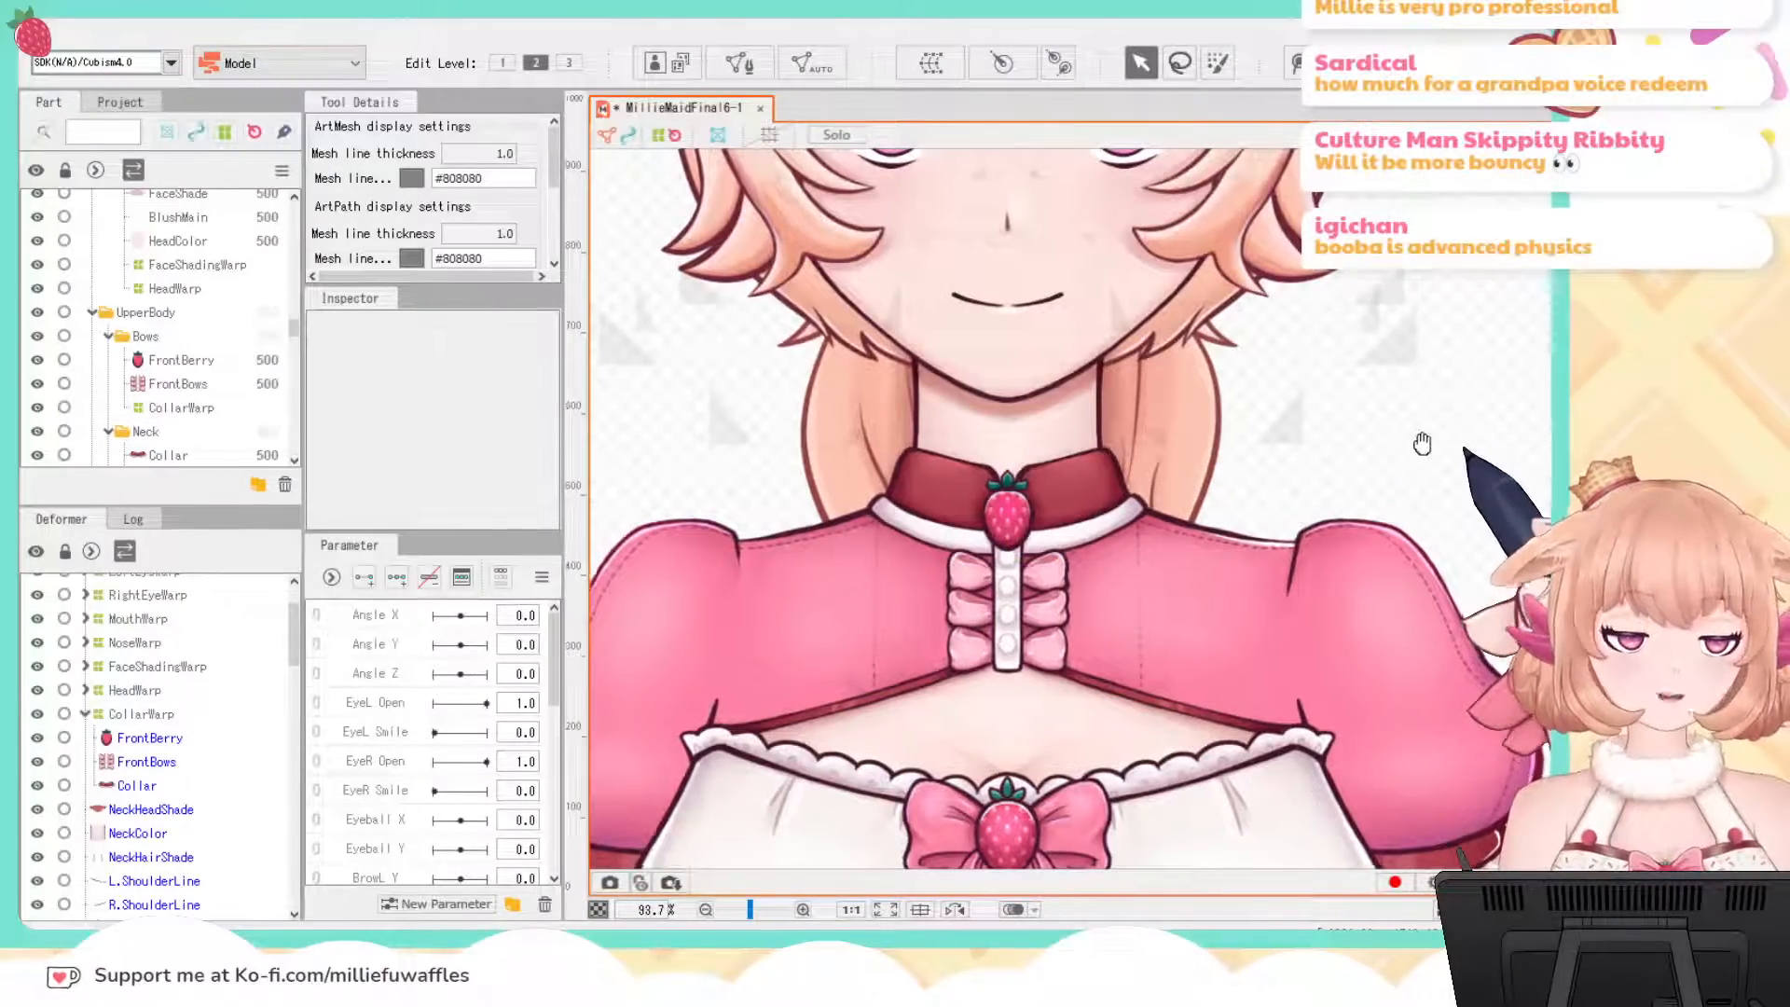
left_click_drag(1465, 419, 1417, 410)
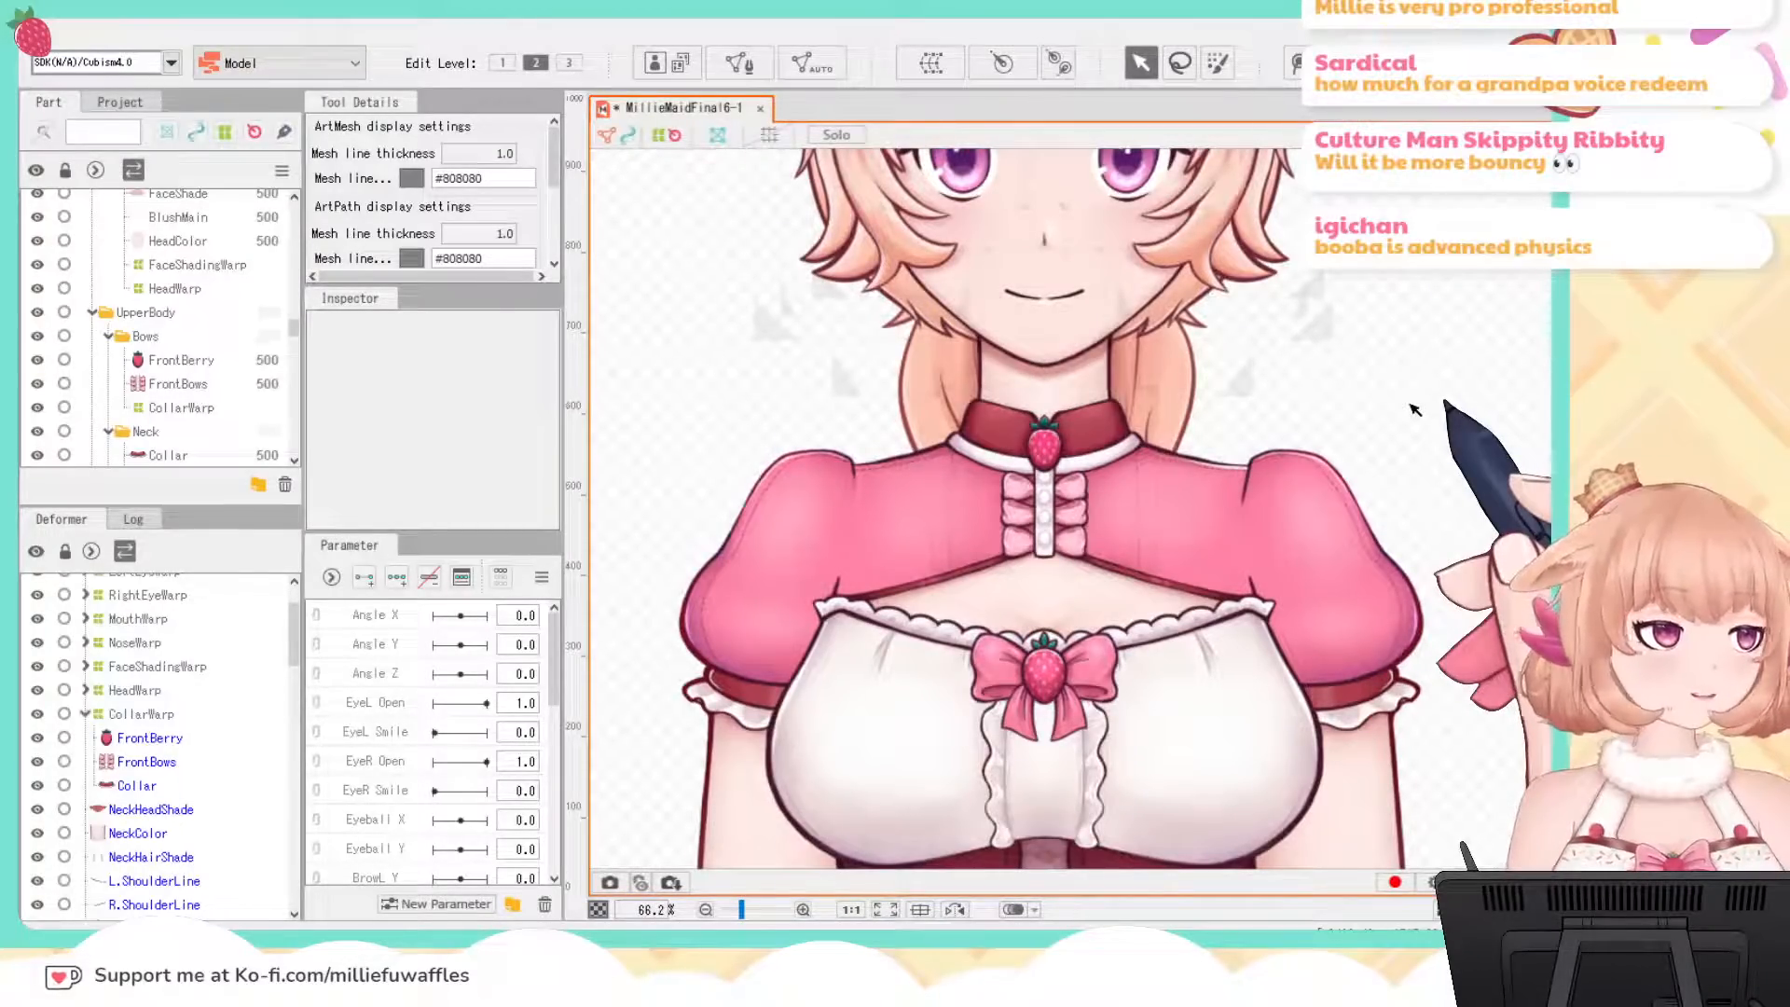
left_click_drag(1414, 410, 1367, 377)
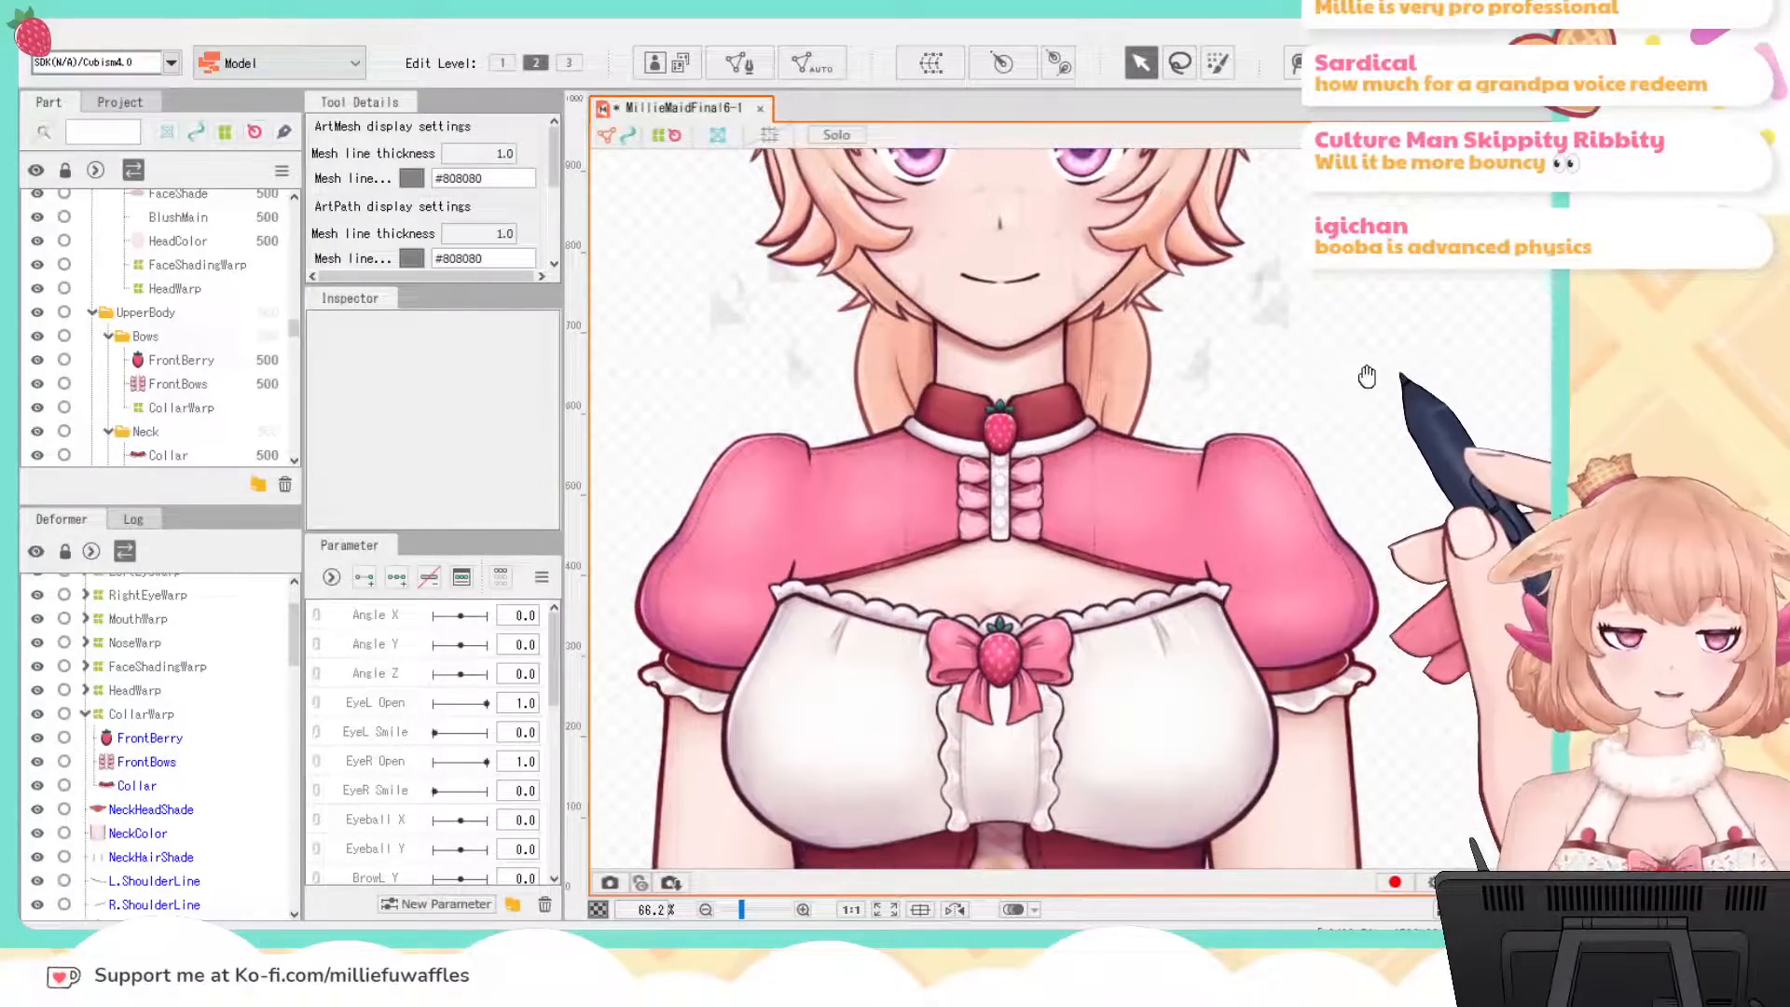
left_click(86, 714)
Step: Create a warp deformer named NeckWarp around NeckHeadShade, NeckColor and NeckHairShade, and collapse it in the deformer hierarchy
left_click(128, 737)
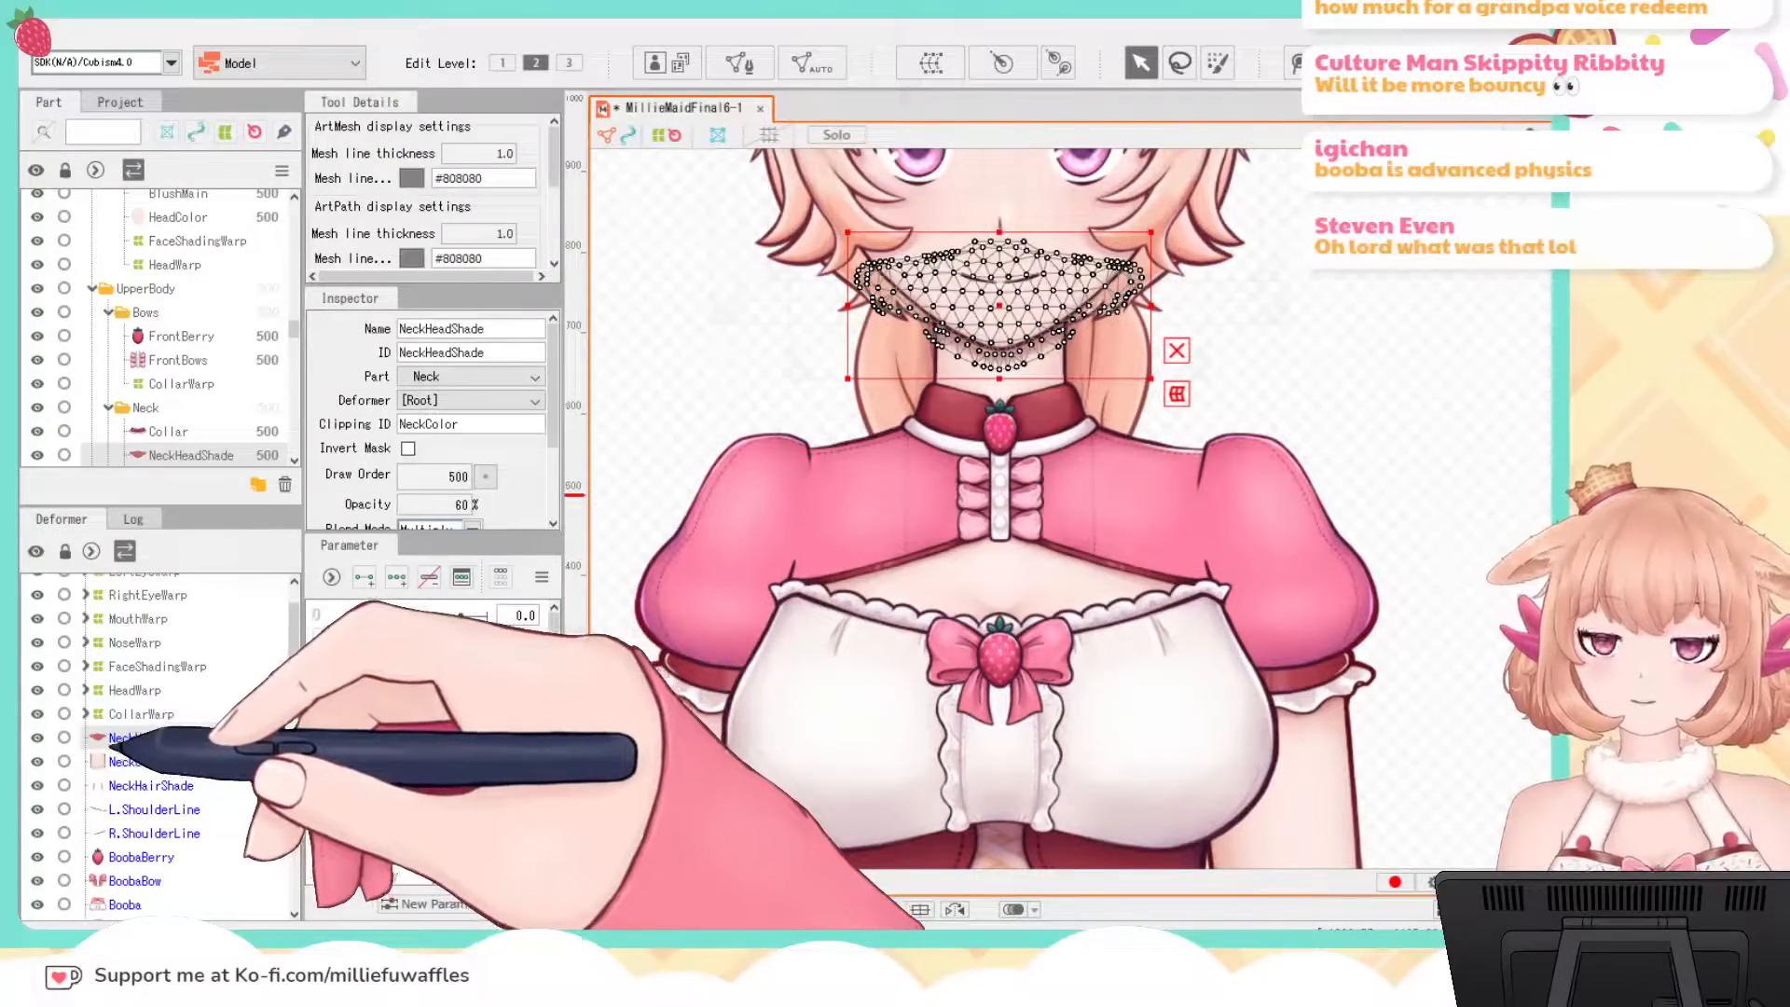
left_click(138, 761, "ctrl")
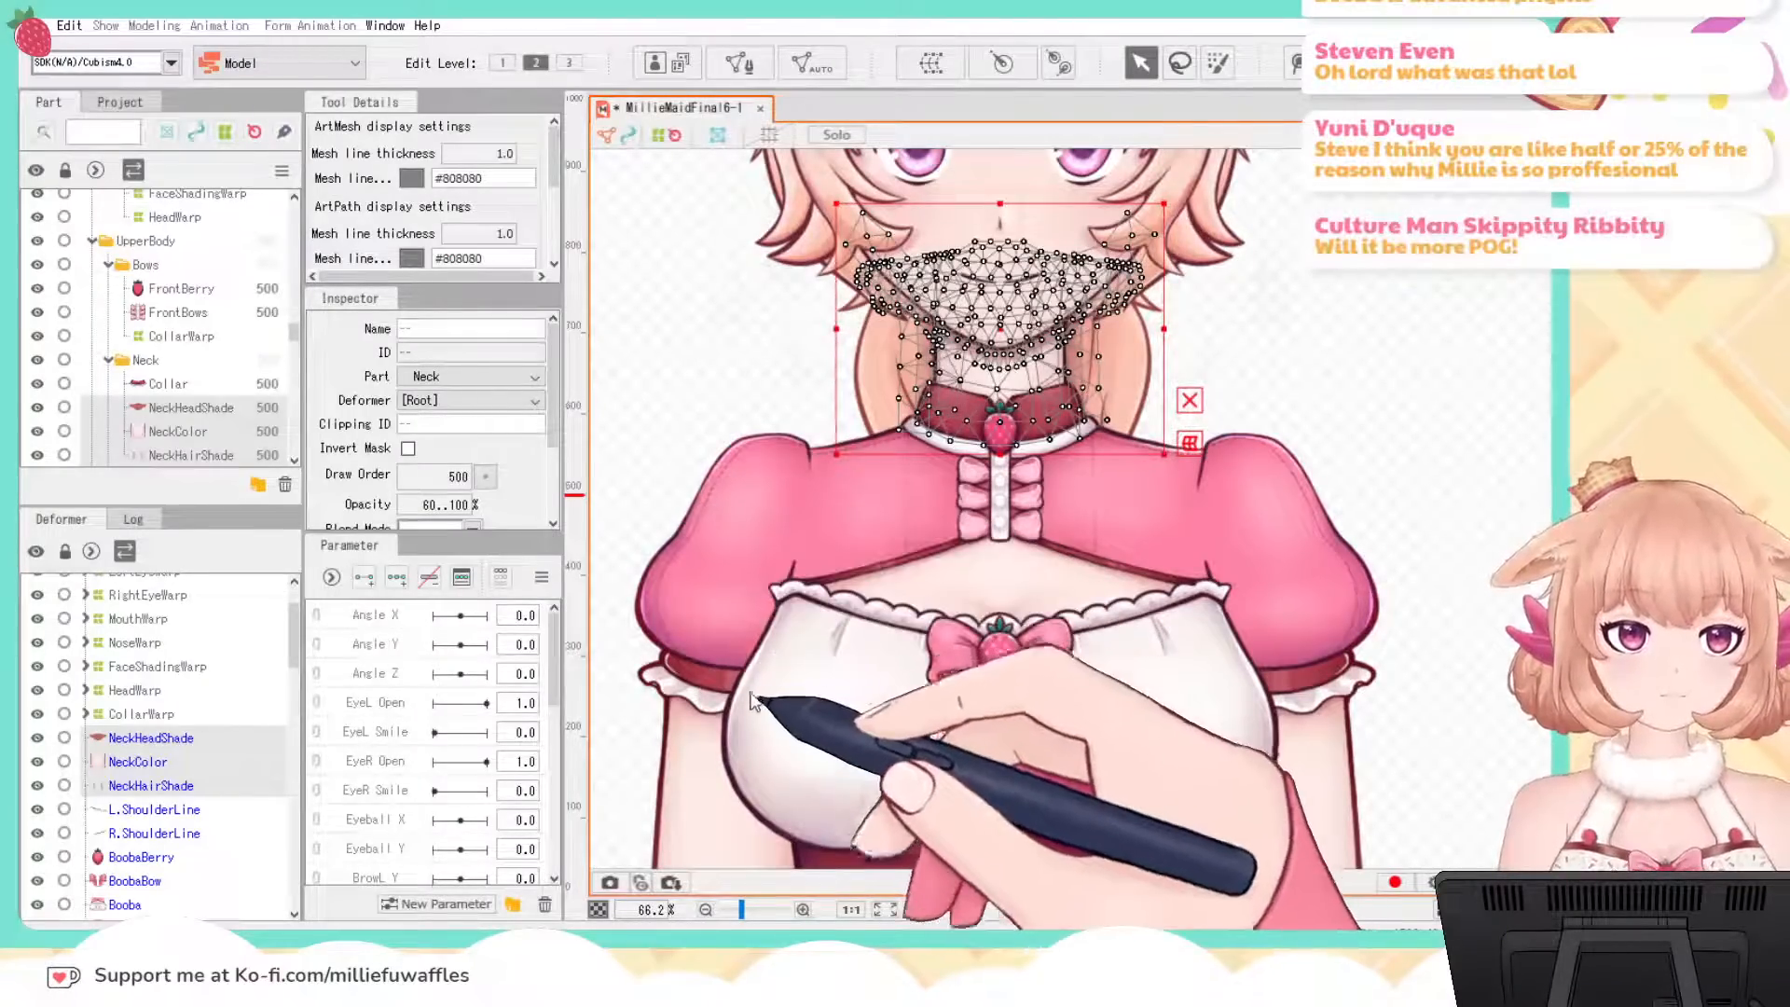
left_click(761, 772)
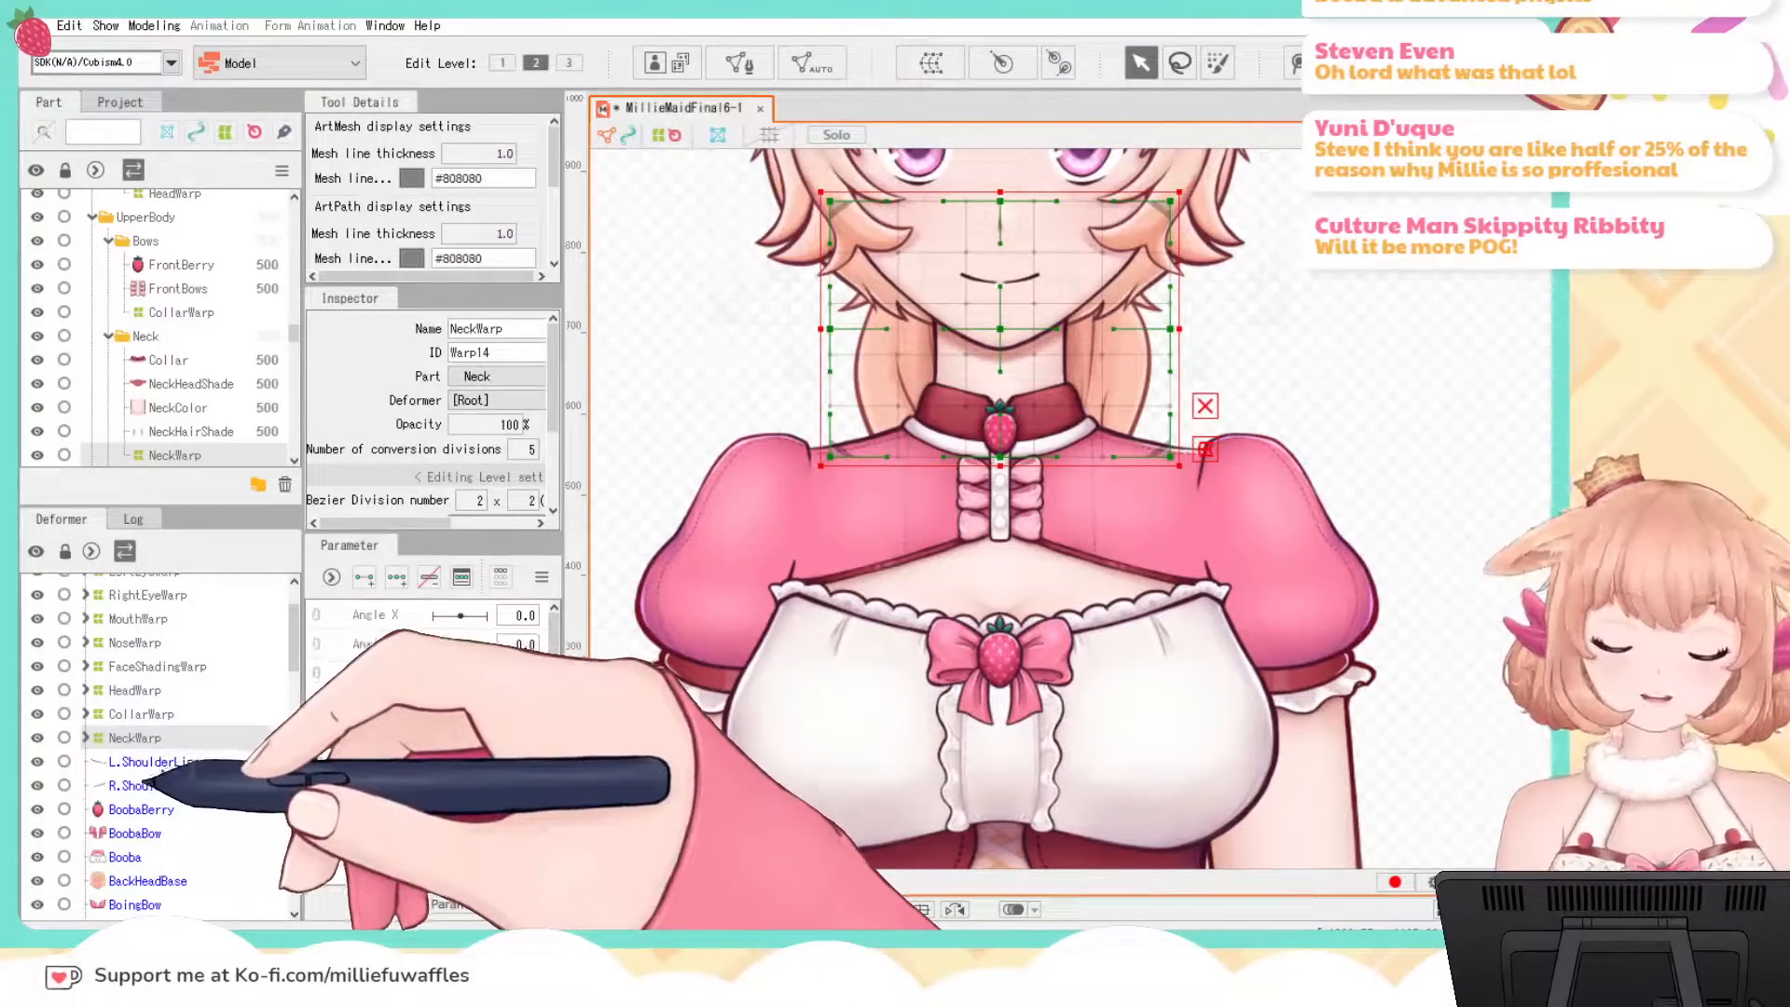
Step: Create a warp deformer named TopWarp around L.ShoulderLine, R.ShoulderLine, BoobaBerry, BoobaBow and Booba, and collapse it in the deformer hierarchy
left_click(140, 761)
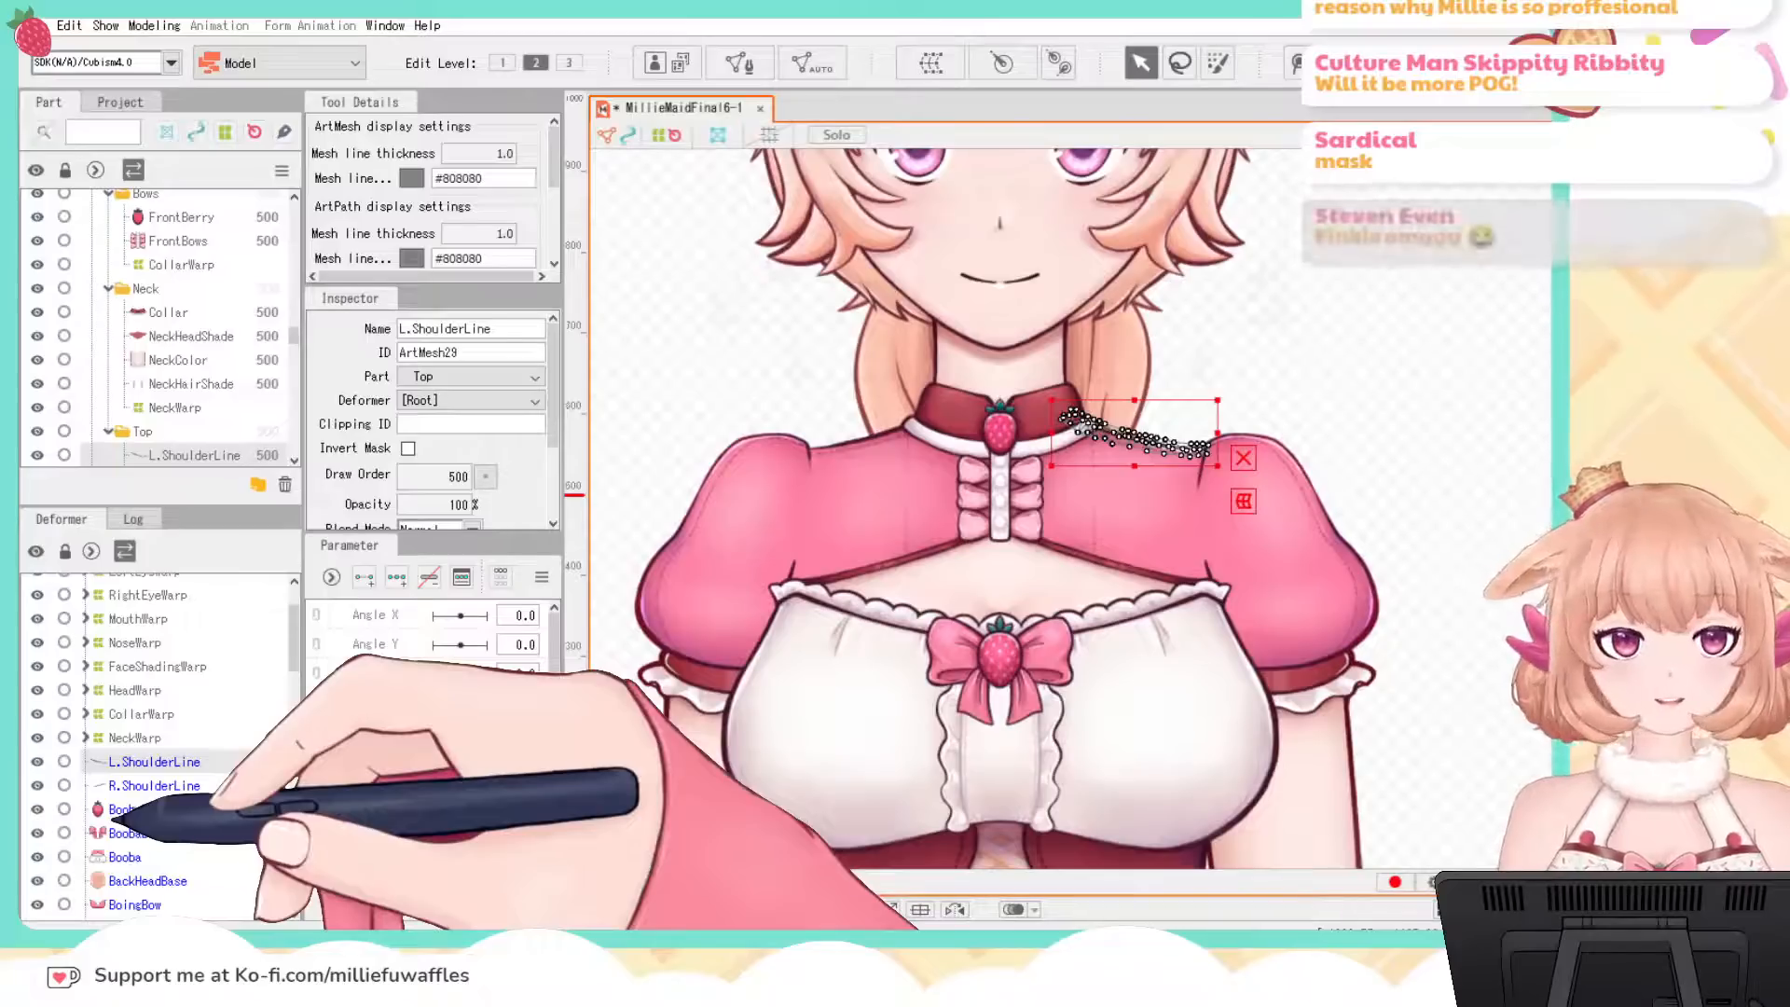
scroll(159, 746, "down", 2)
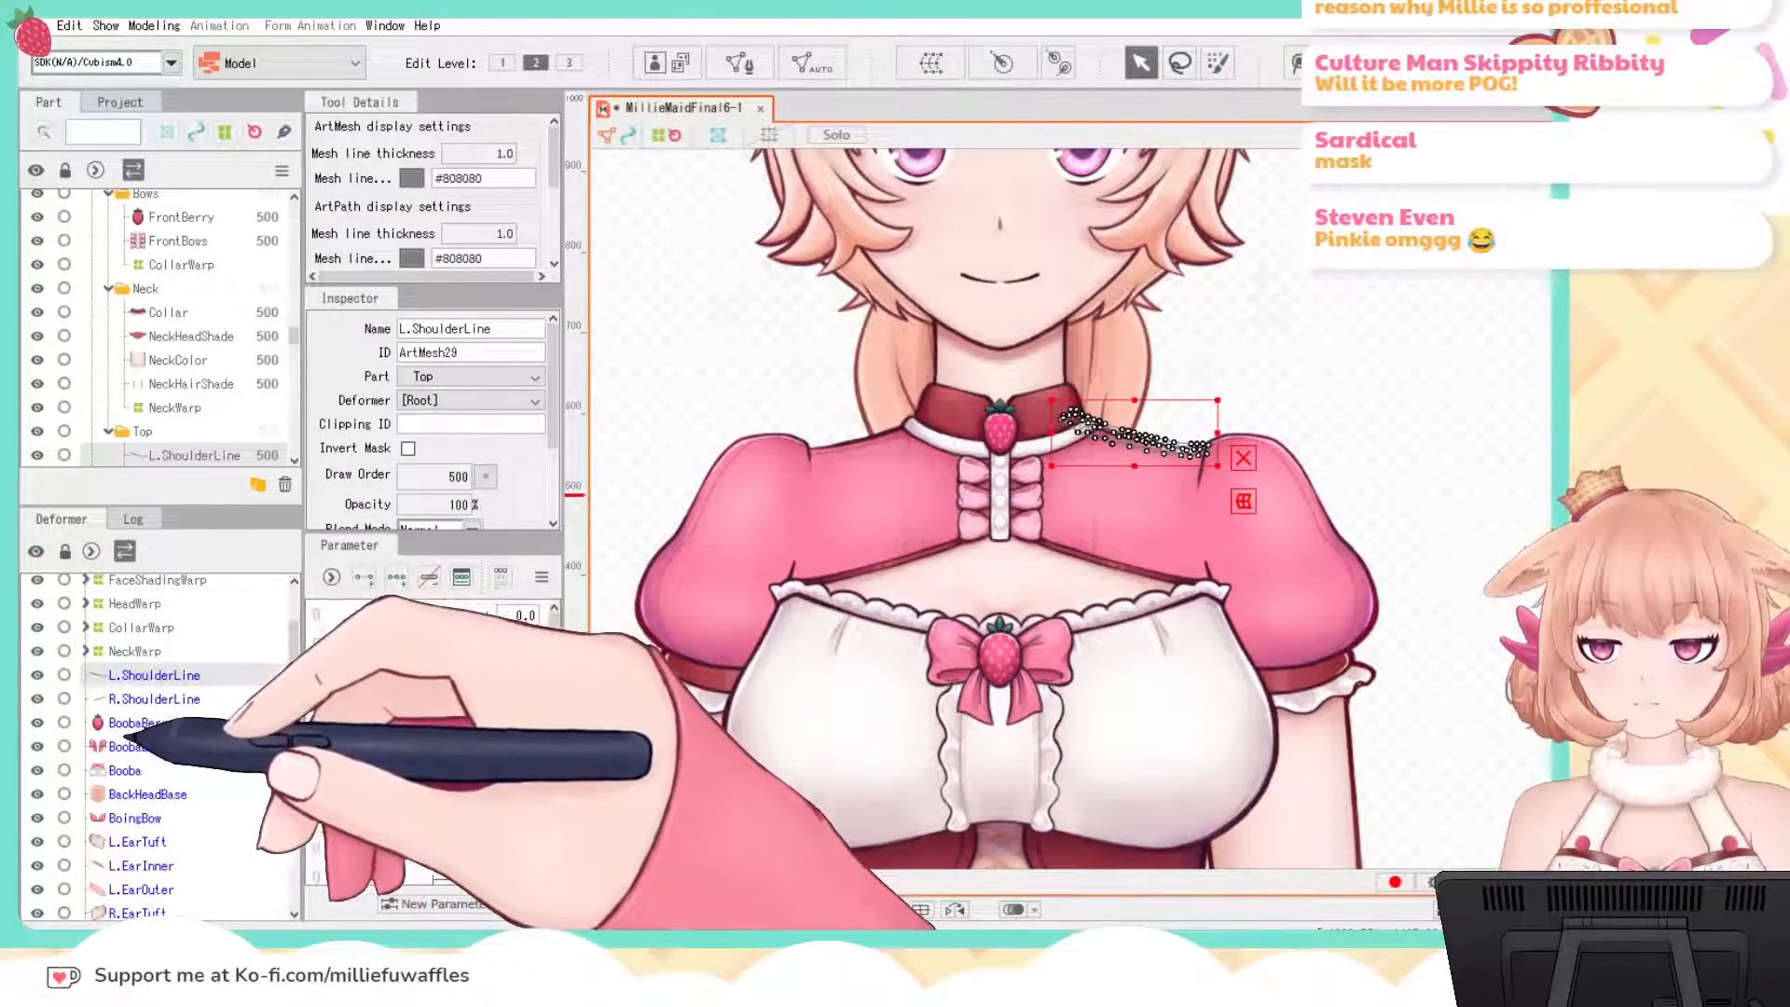
scroll(158, 745, "down", 5)
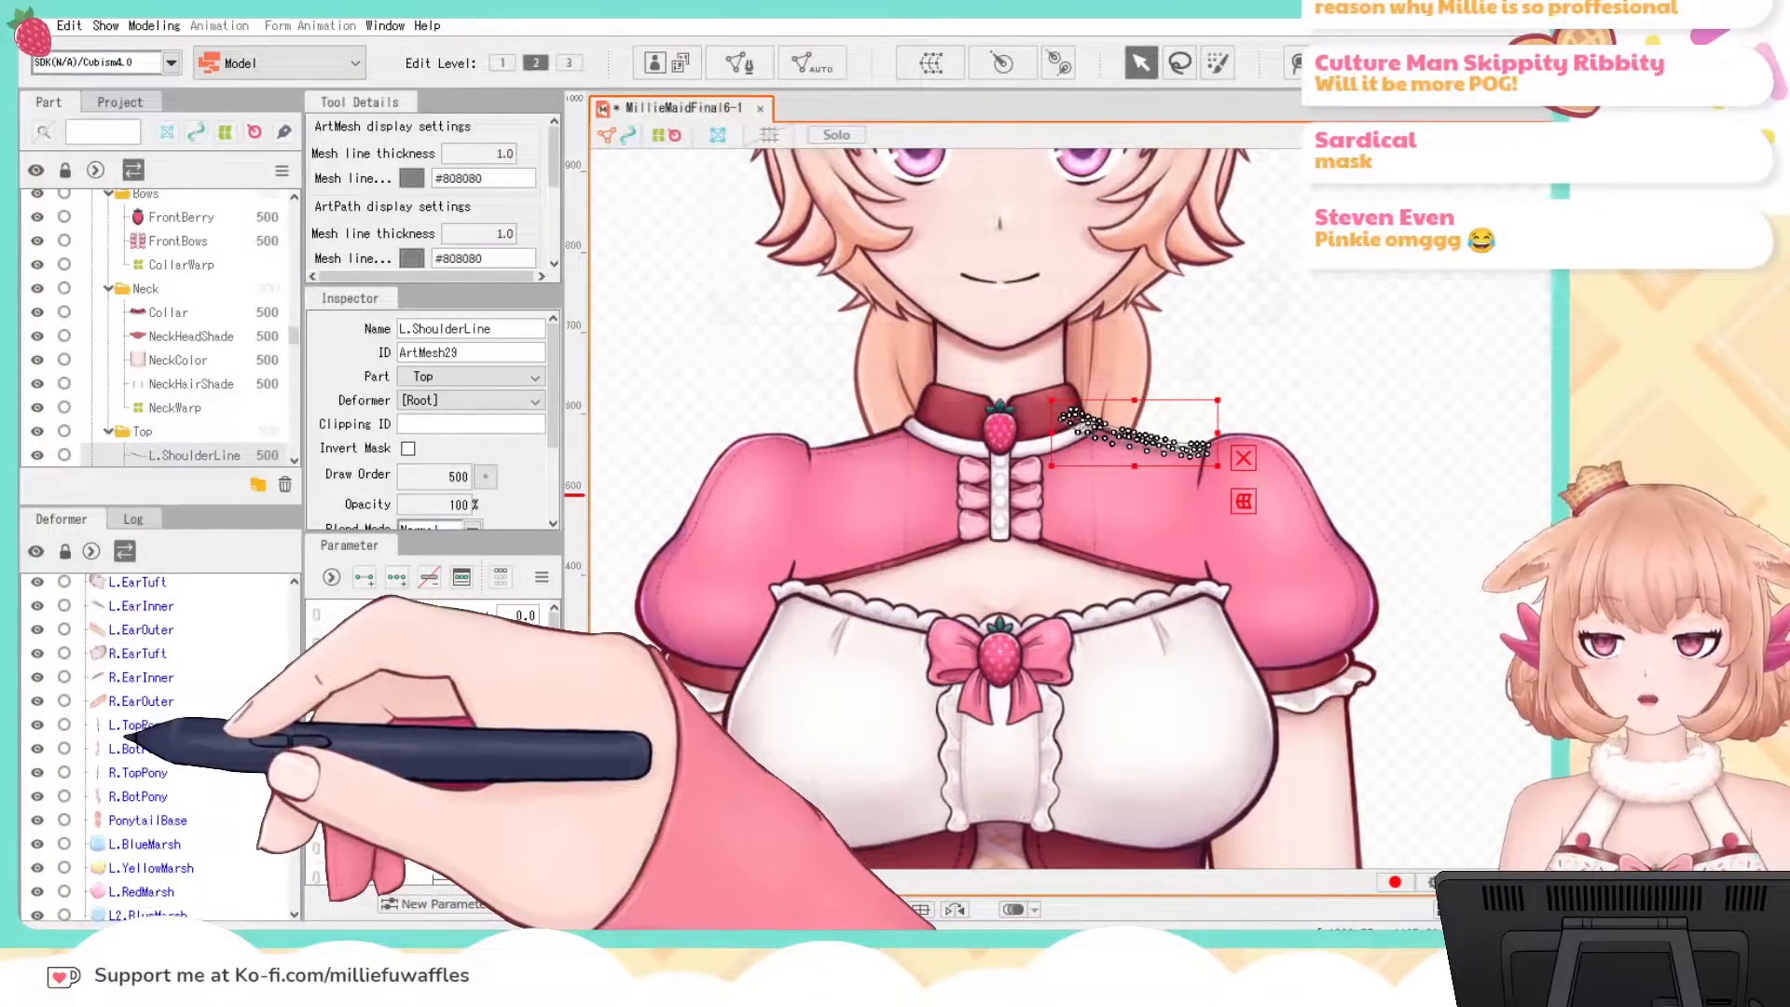
scroll(158, 746, "down", 2)
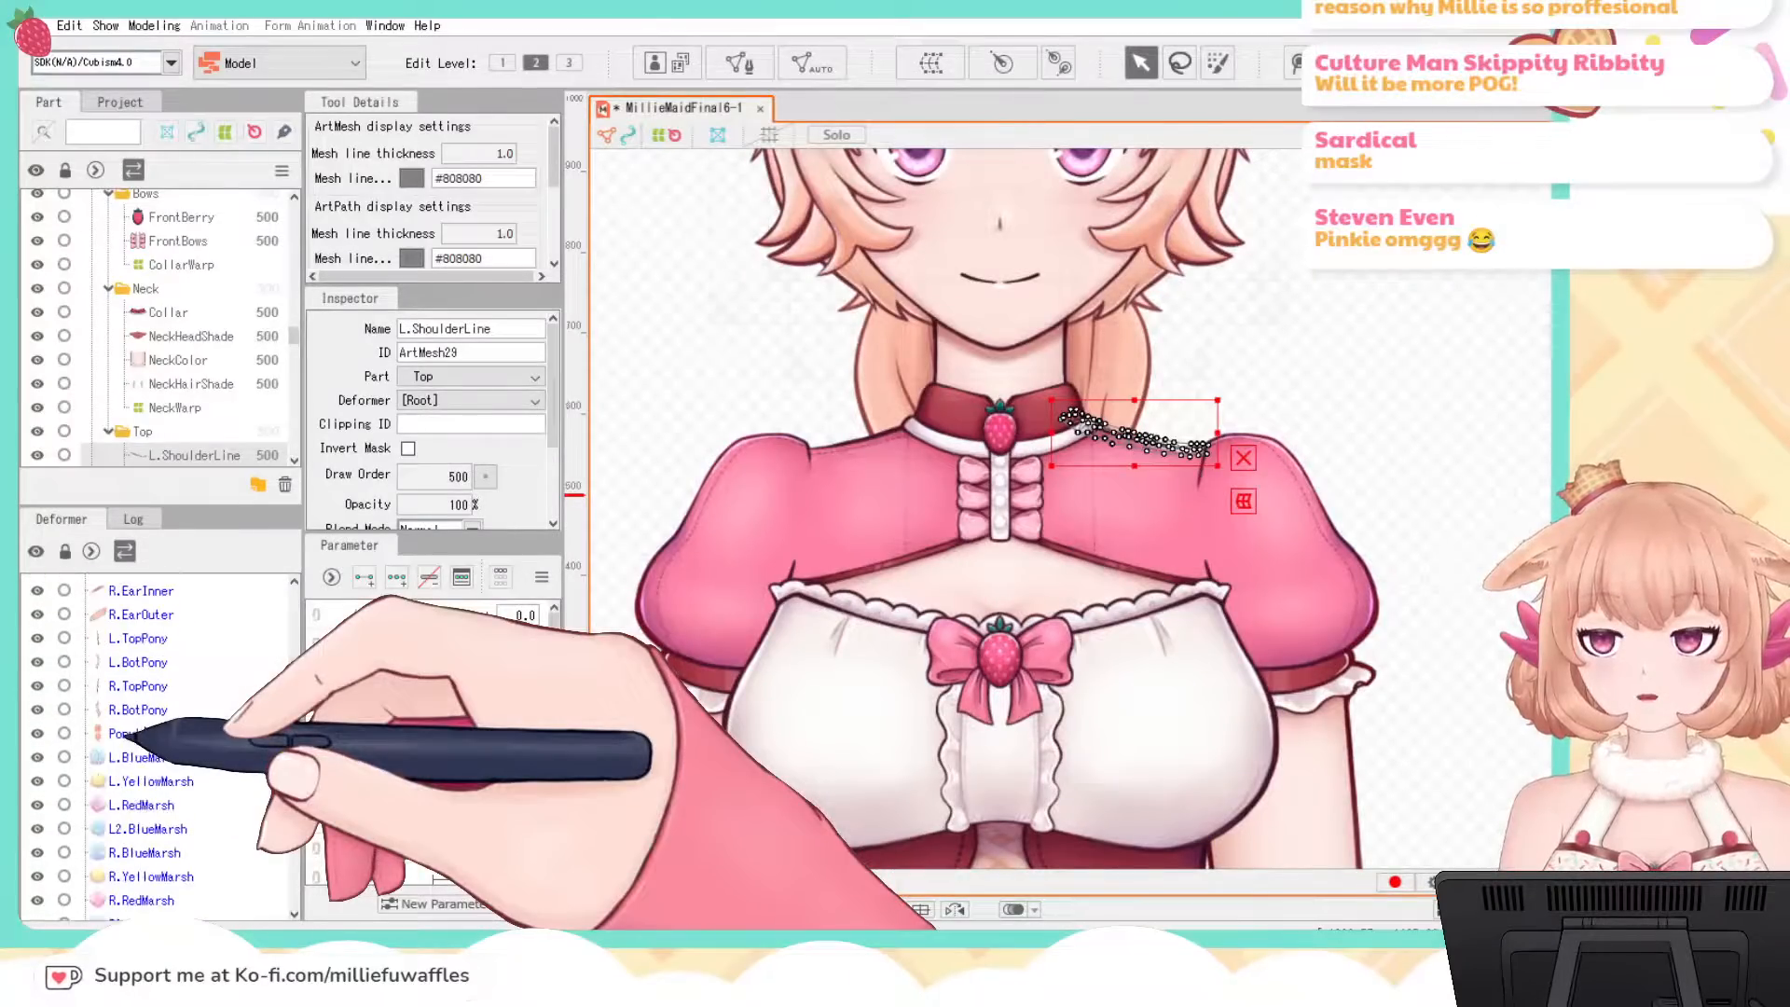
scroll(126, 732, "up", 5)
left_click(114, 686)
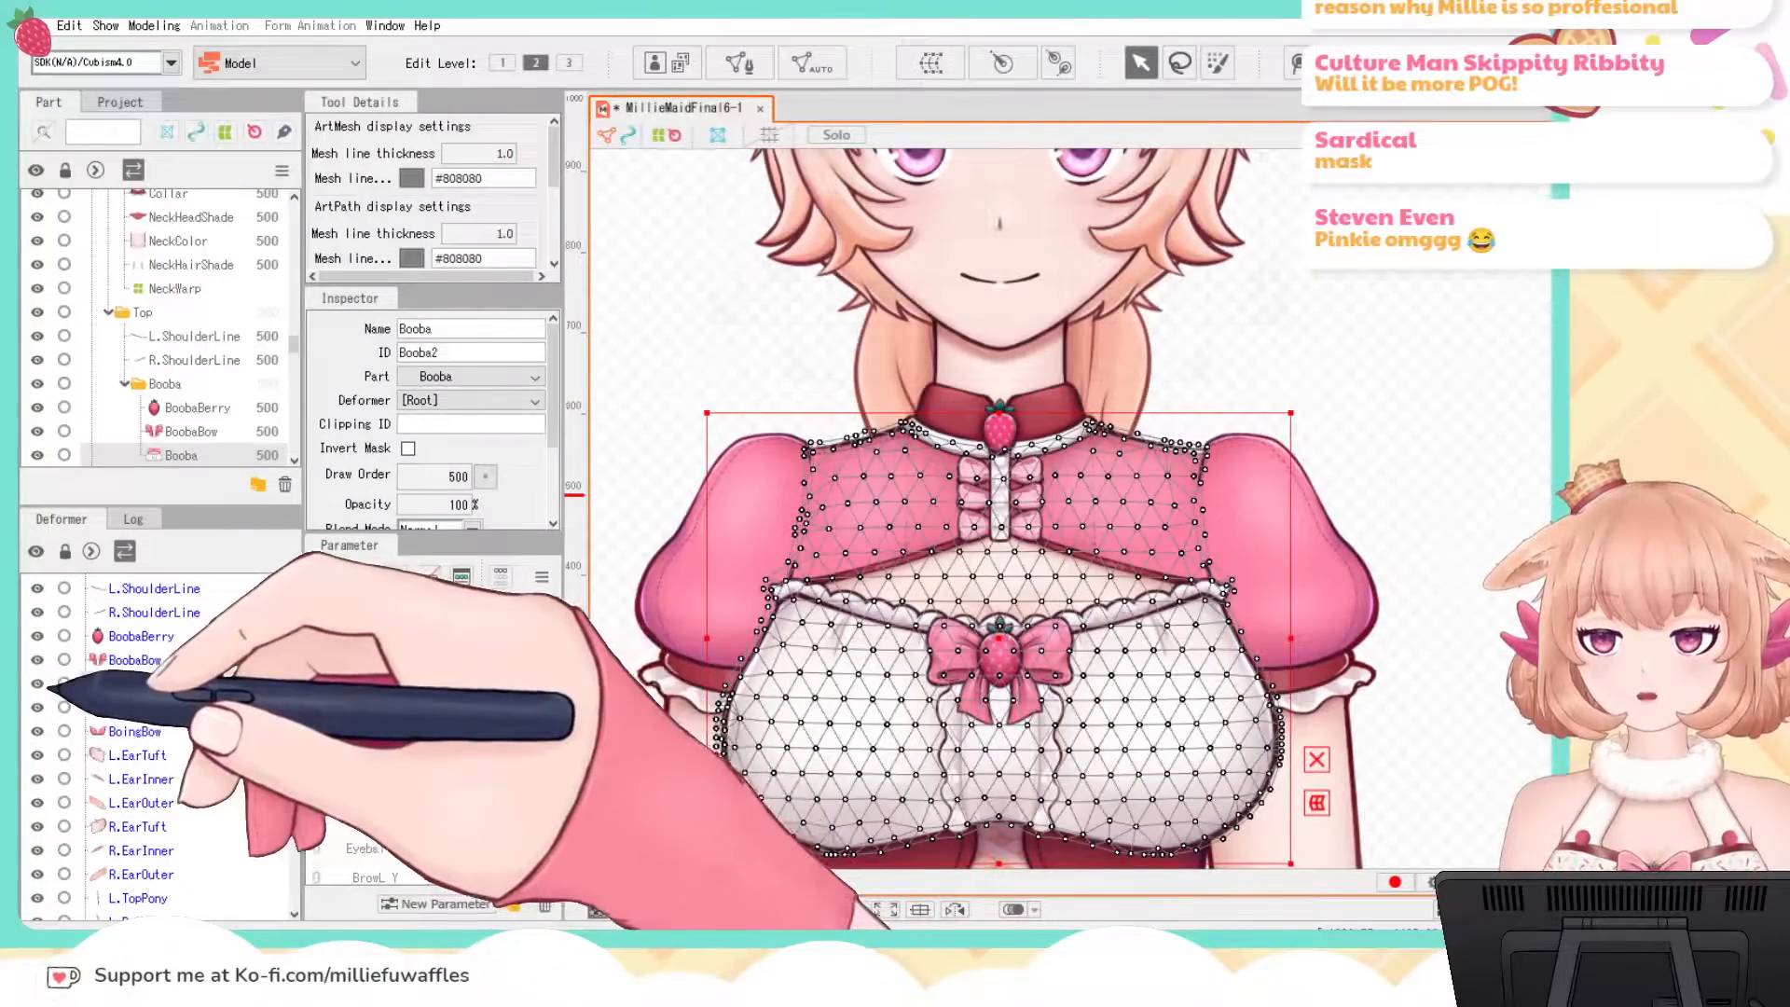
left_click(130, 659)
scroll(139, 727, "up", 2)
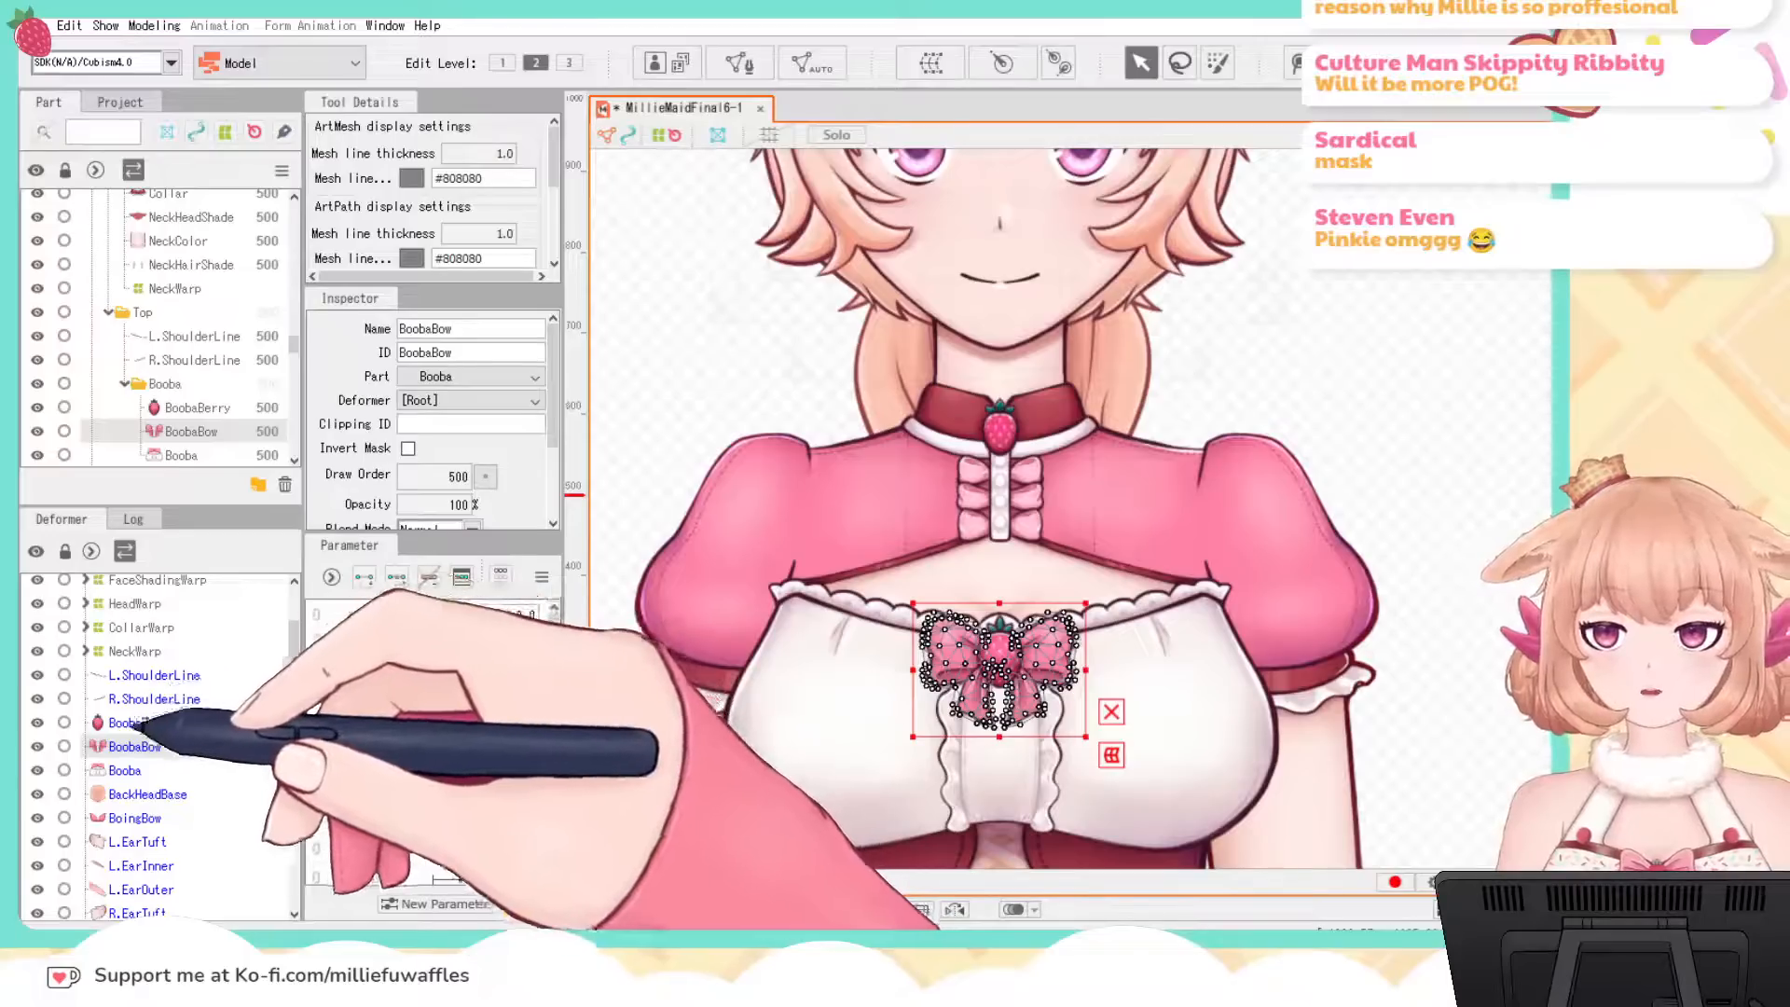
left_click(124, 770, "ctrl")
left_click(111, 674, "shift")
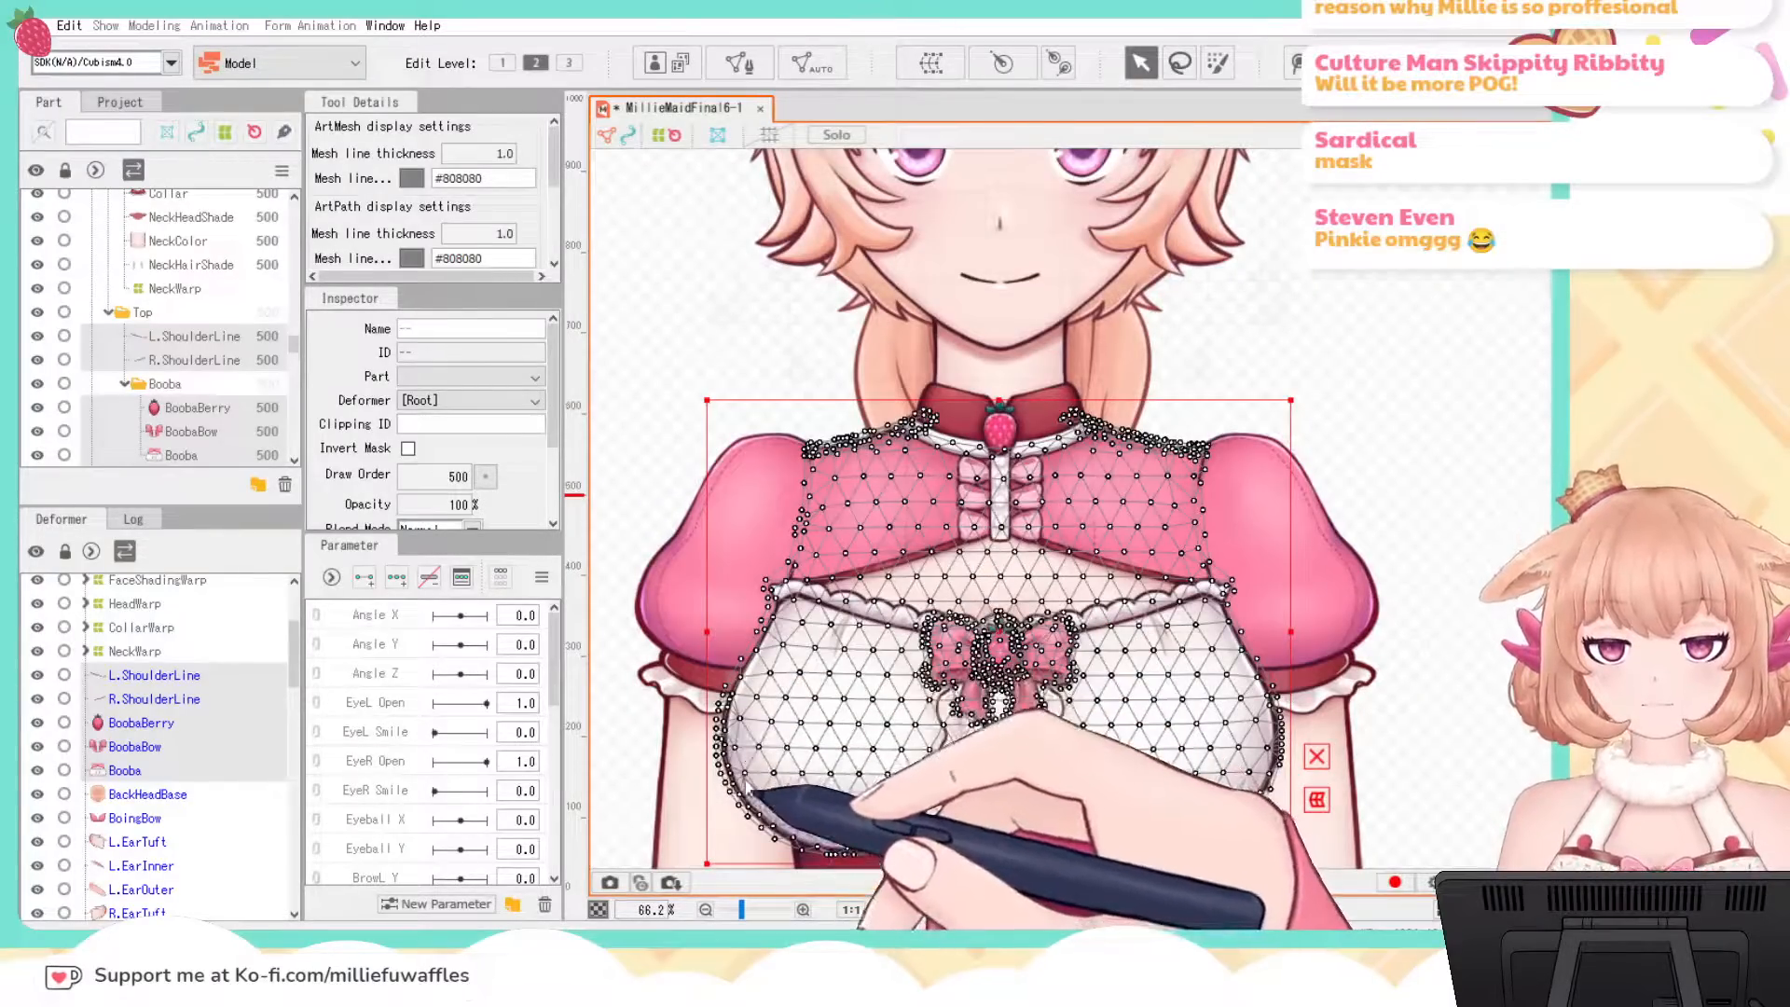
left_click(753, 787)
left_click(85, 675)
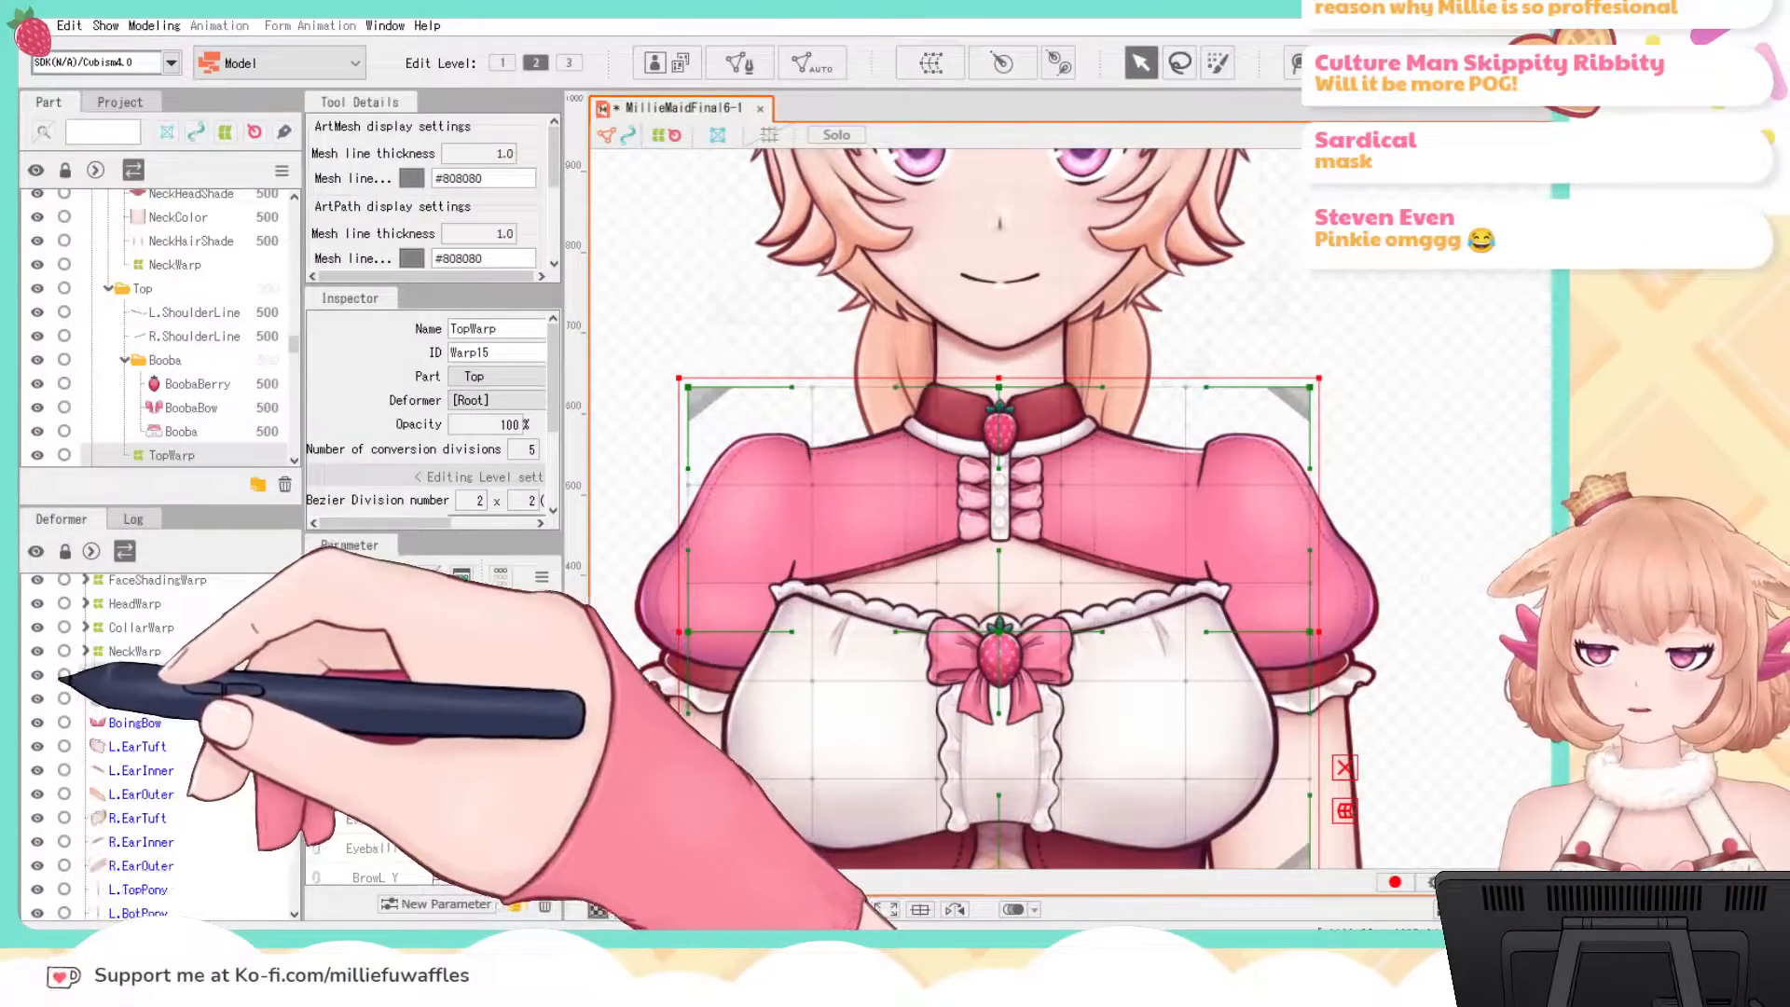
Step: Create a warp deformer named PonytailWarp around the four pony strands and PonytailBase, and one named BackHeadWarp around BackHeadBase, collapsing both
scroll(180, 731, "down", 1)
scroll(1344, 469, "down", 4)
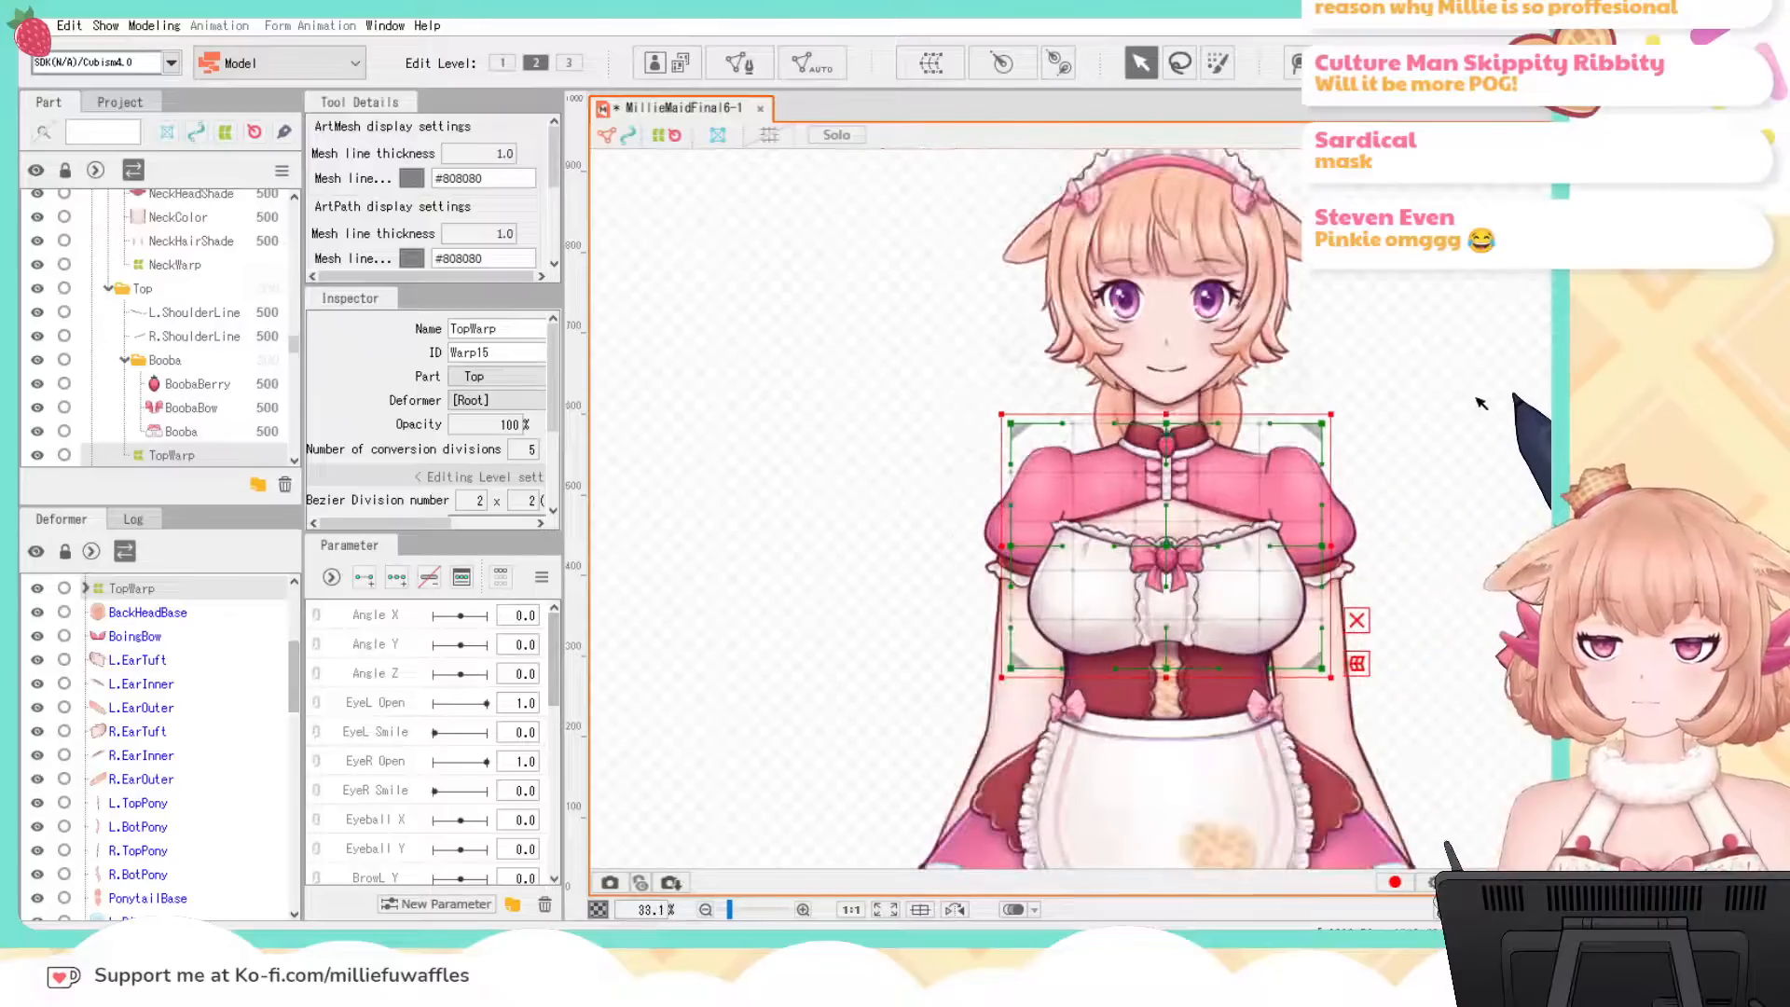
left_click_drag(1426, 407, 1329, 483)
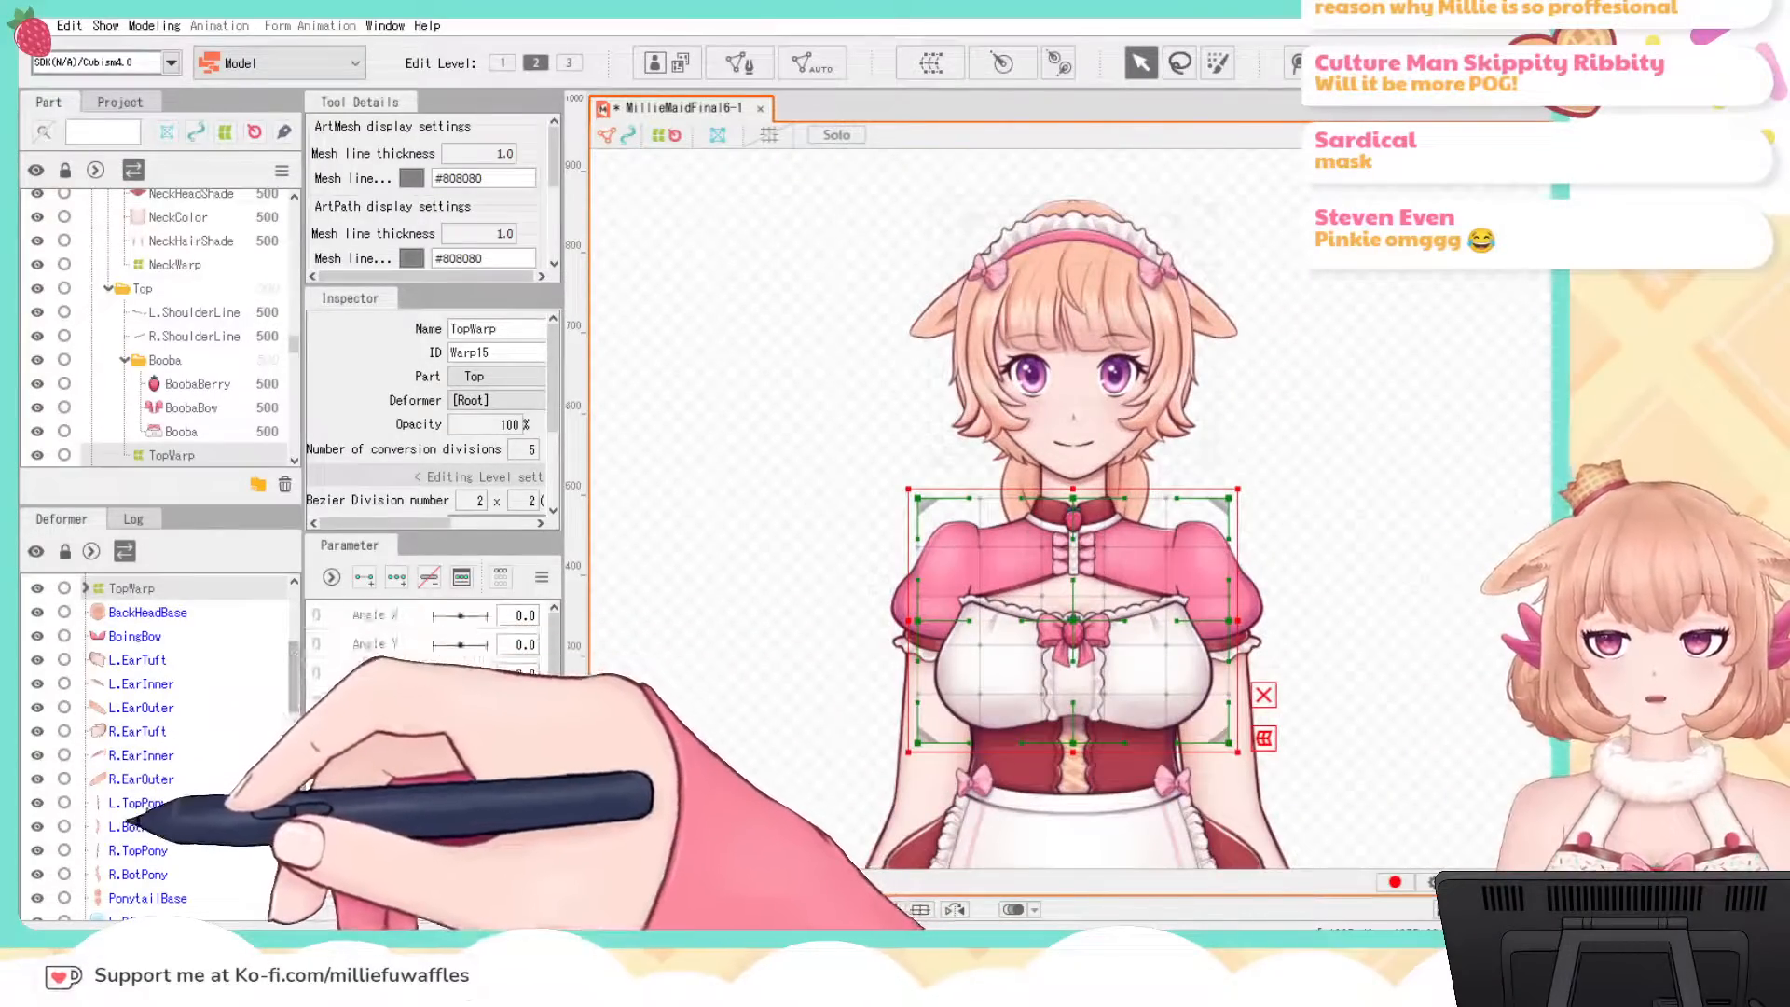
left_click(140, 803)
left_click(148, 897, "shift")
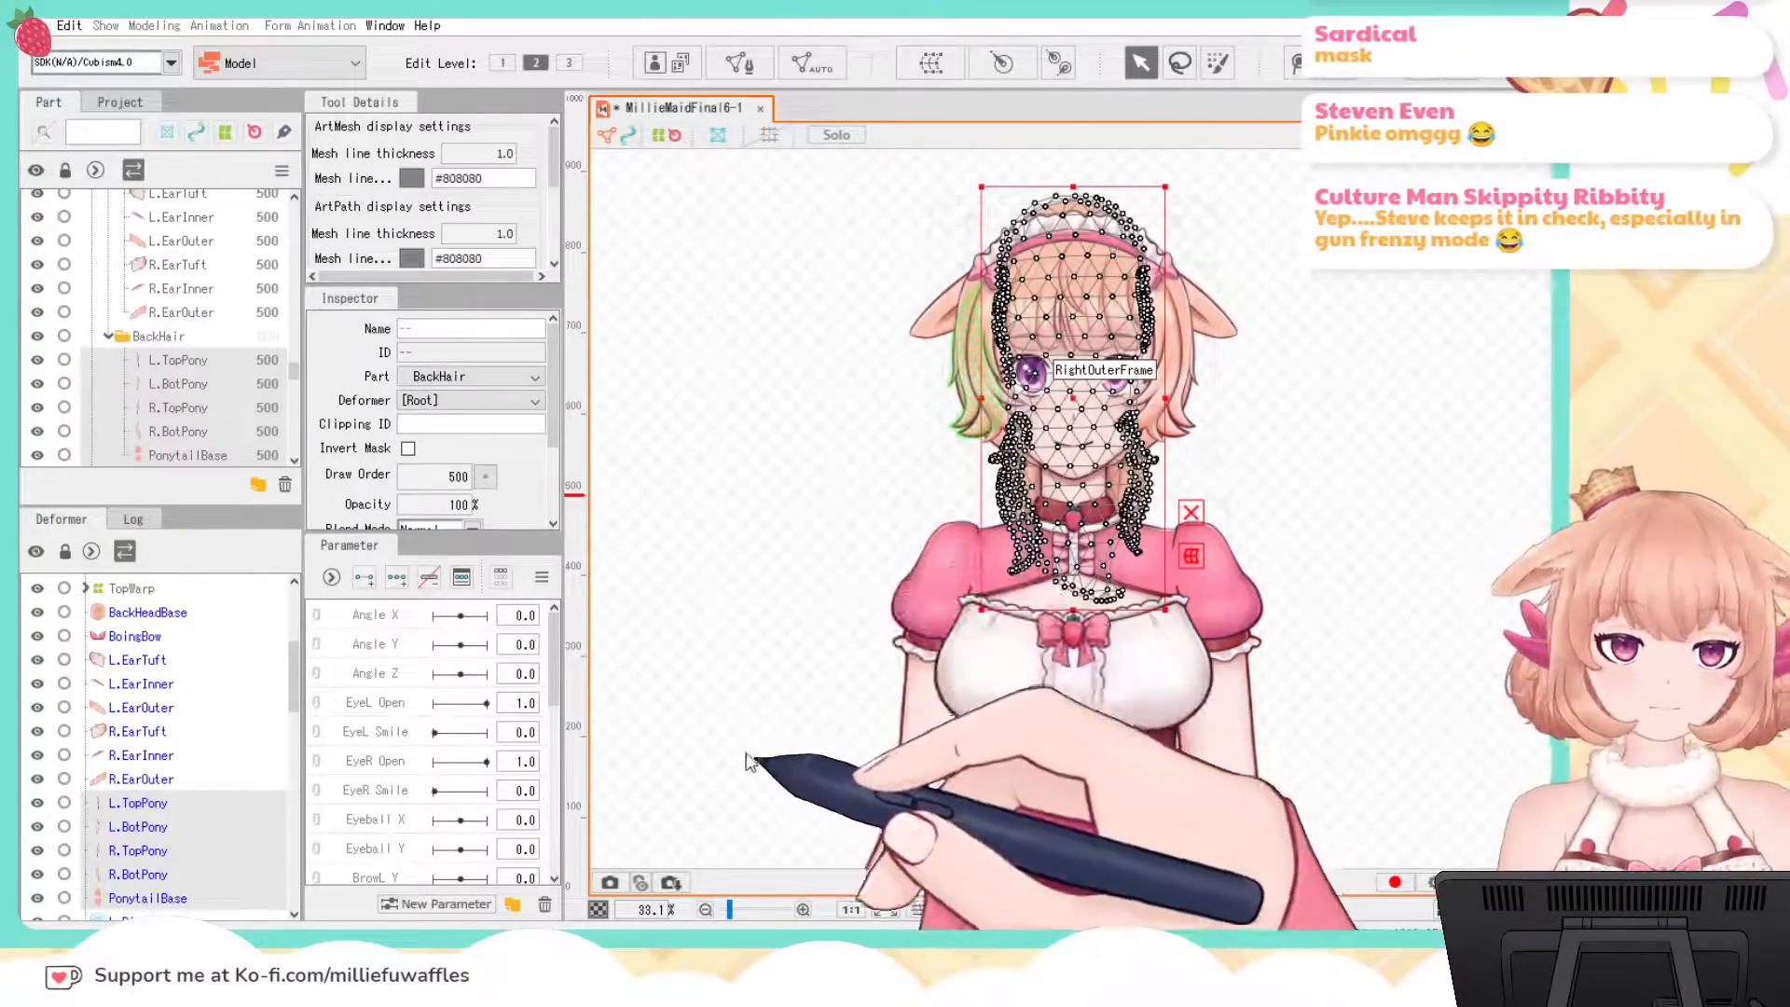
left_click(745, 763)
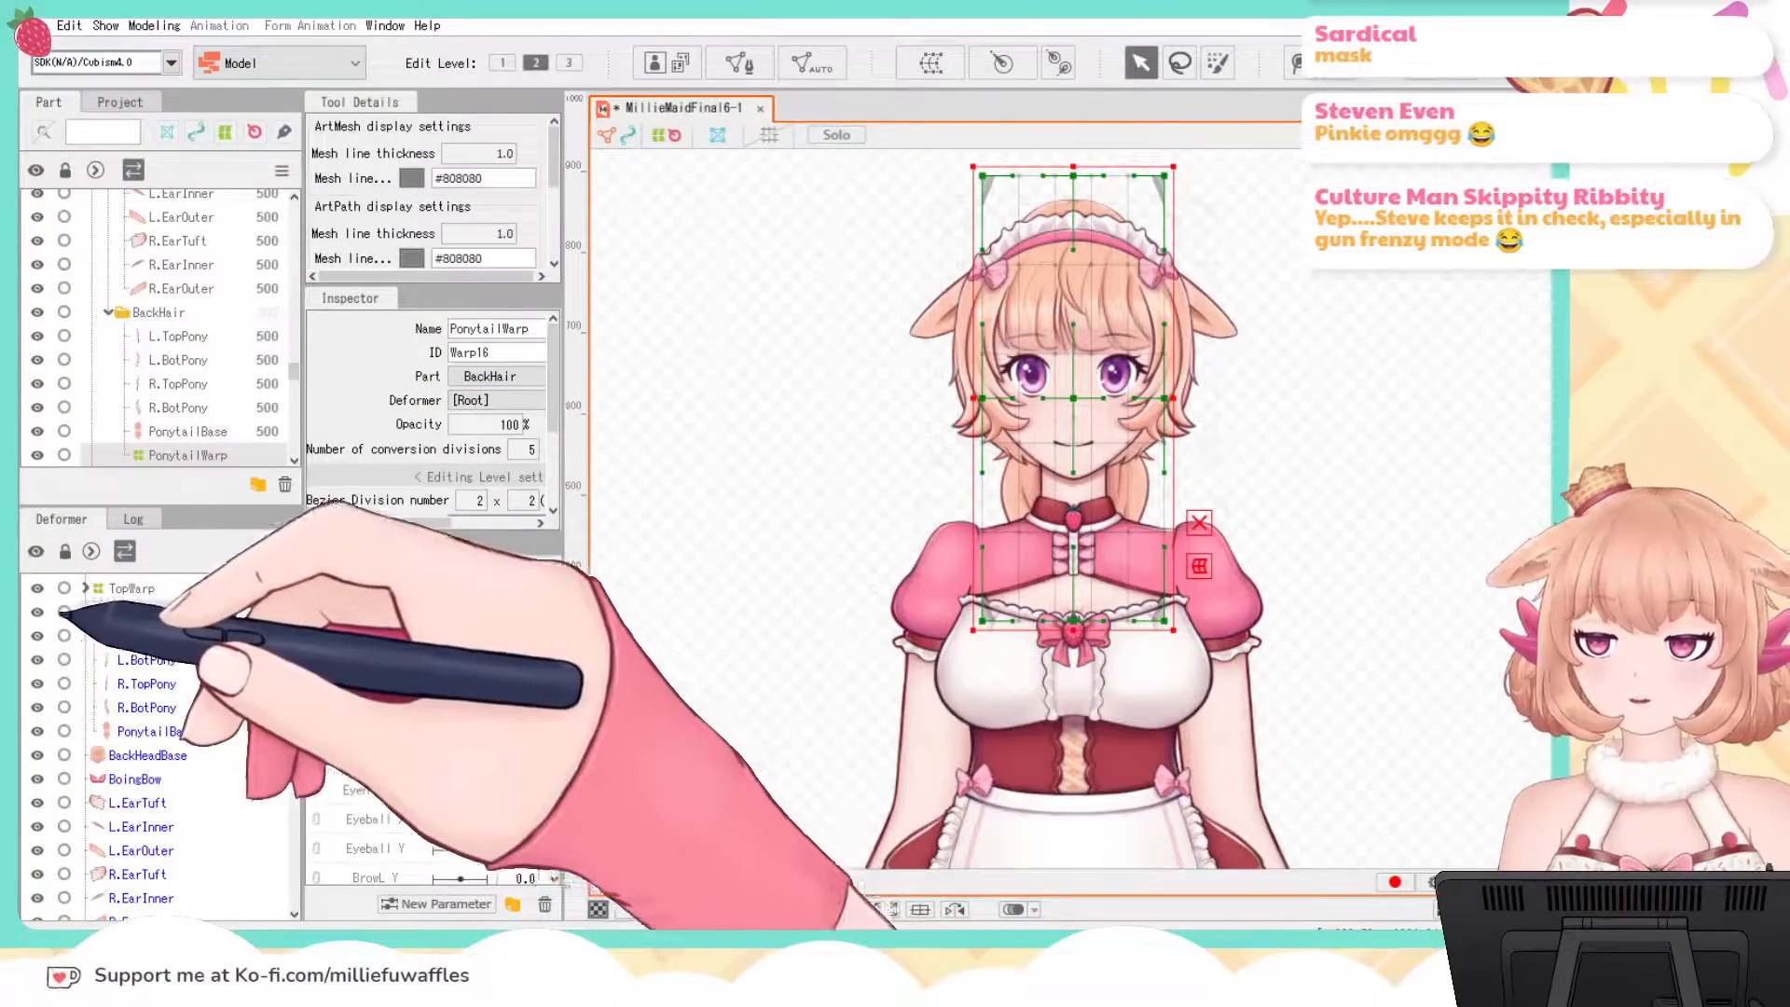
left_click(135, 636)
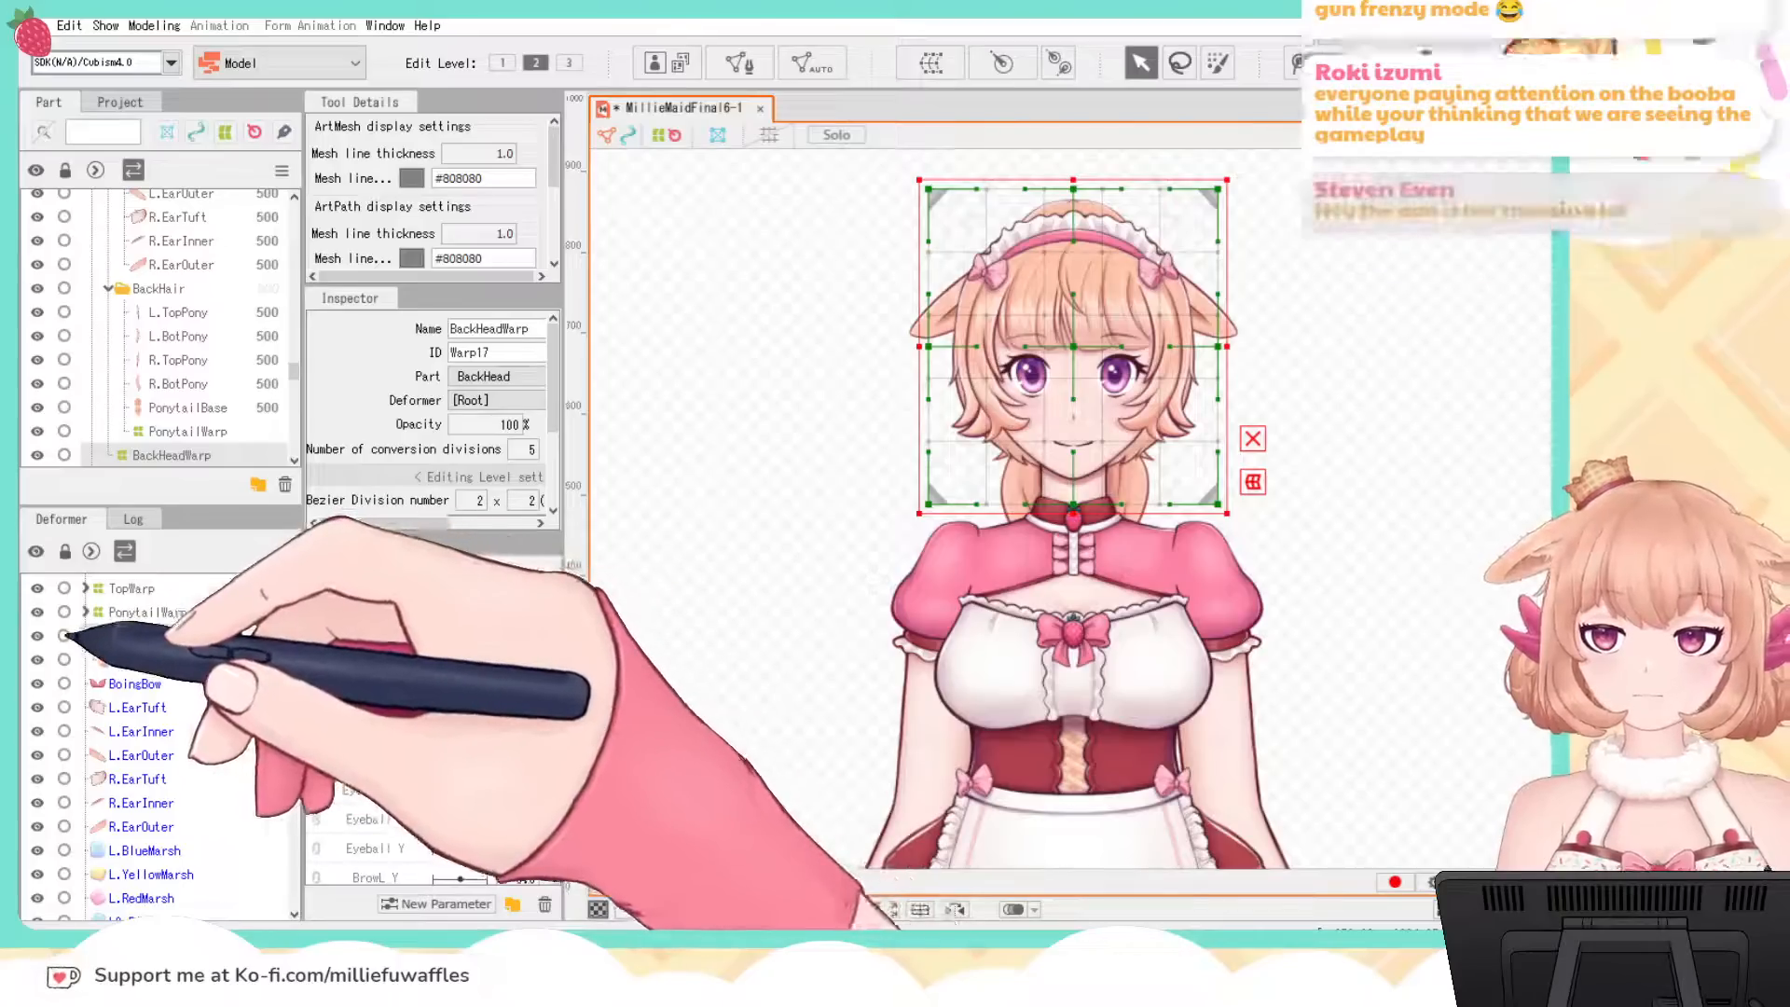
left_click(86, 635)
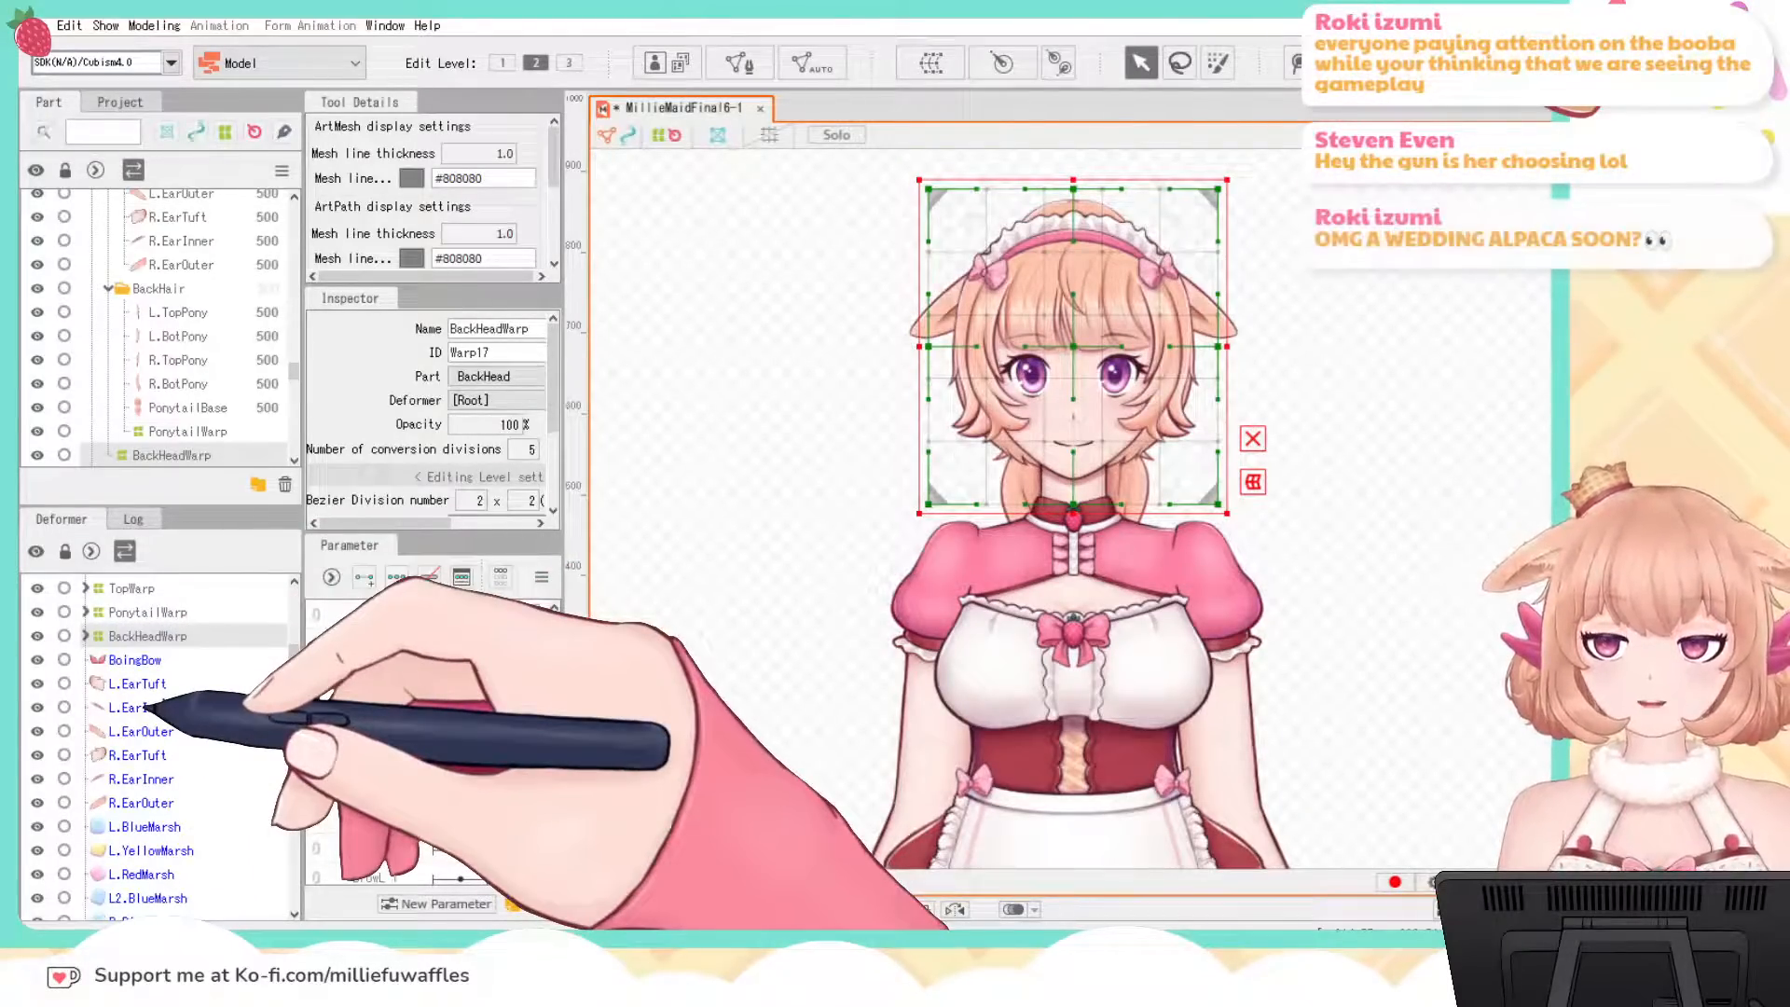
Step: Create a warp deformer named HeadBowWarp around BoingBow, collapse it in the deformer hierarchy, and hide the HeadBow part
left_click(138, 683)
left_click(130, 659)
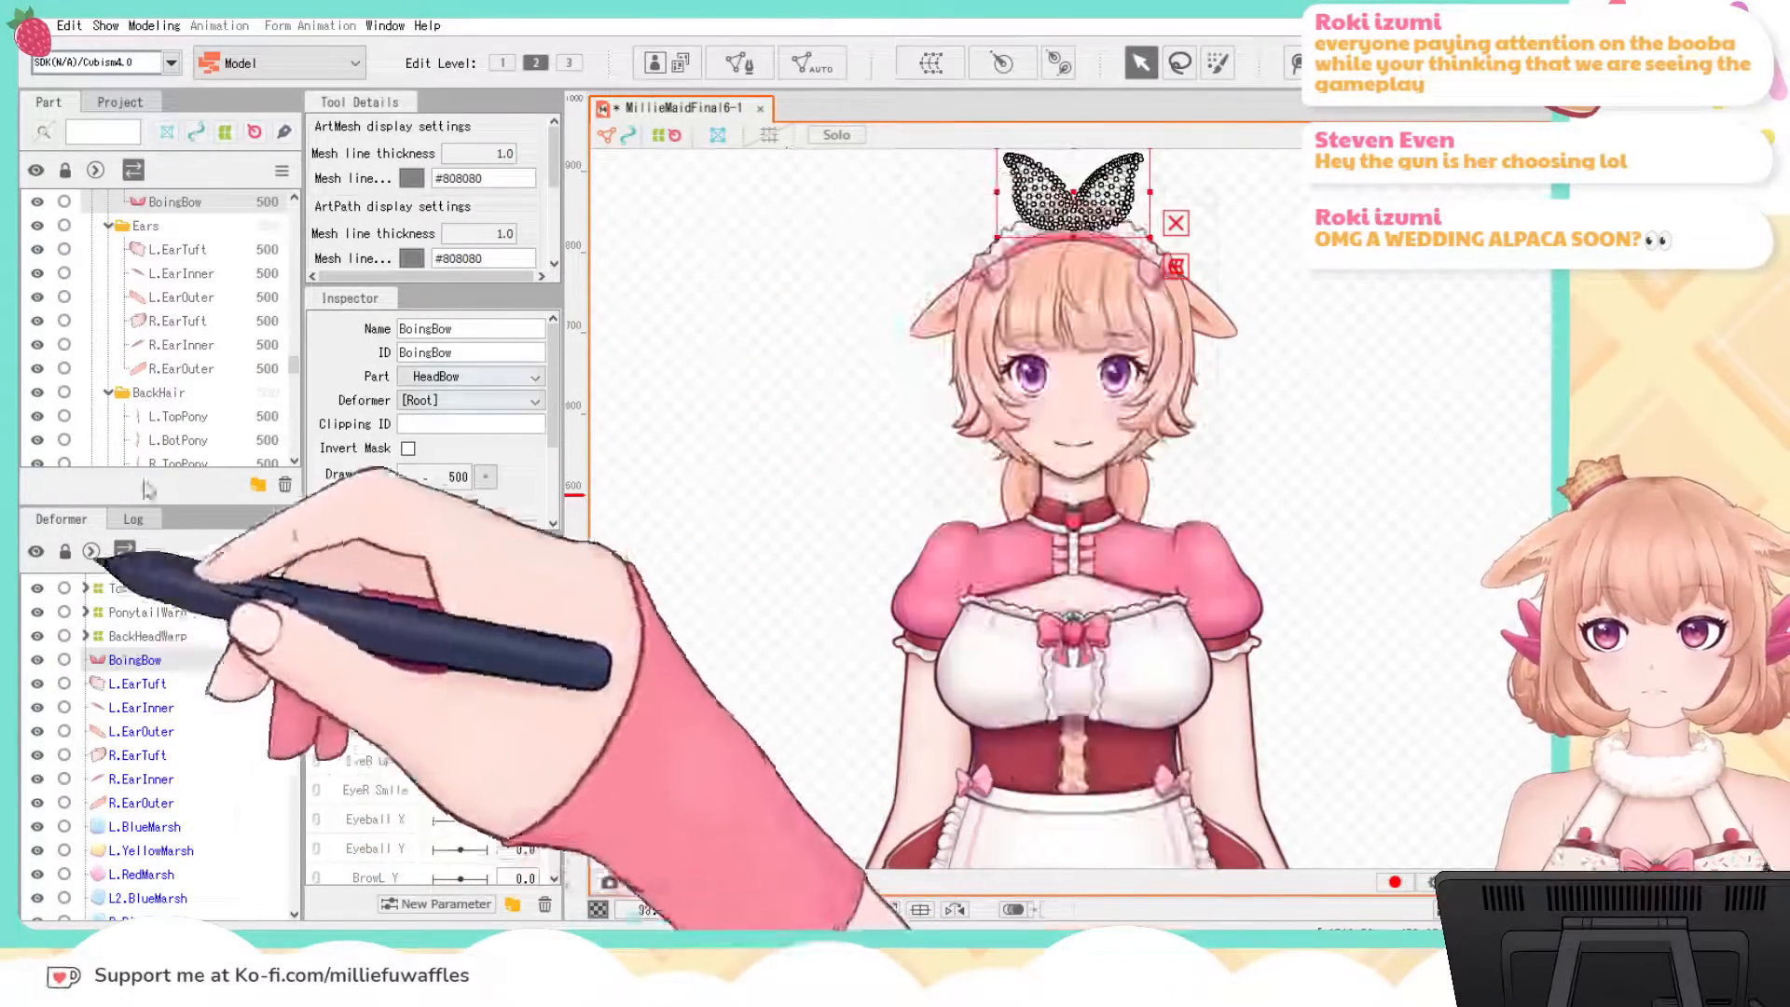
scroll(159, 326, "up", 4)
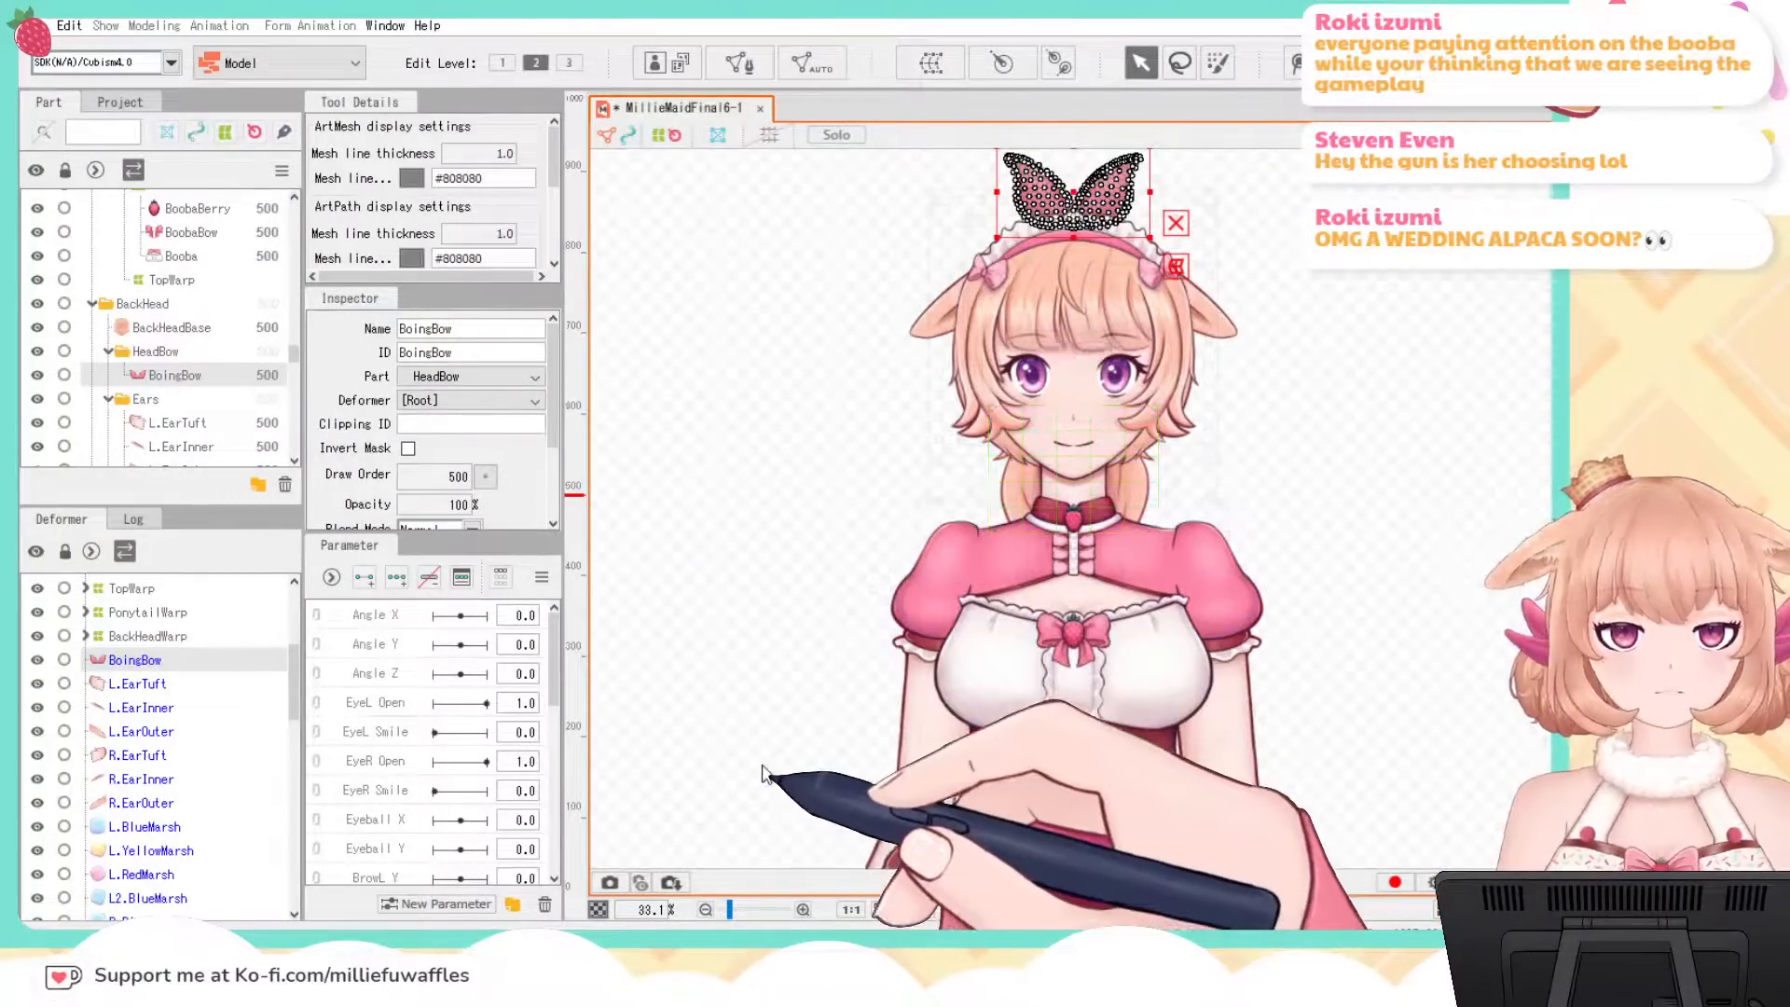
left_click(764, 769)
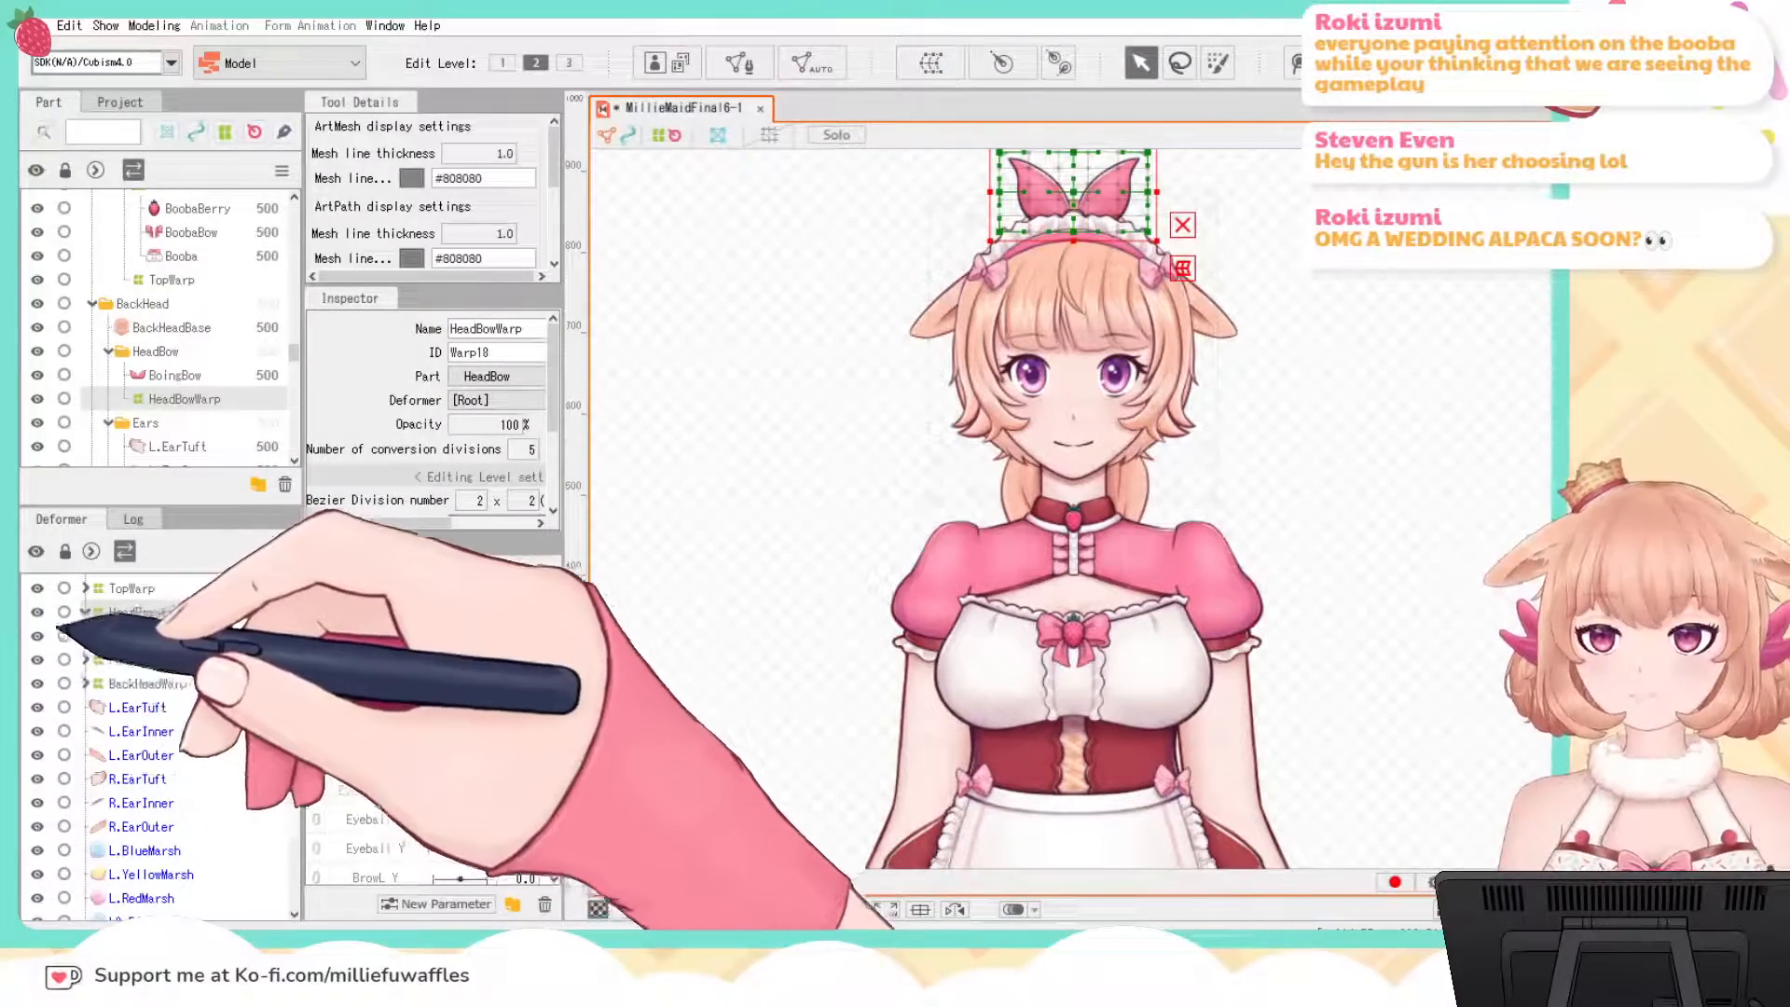
left_click(85, 612)
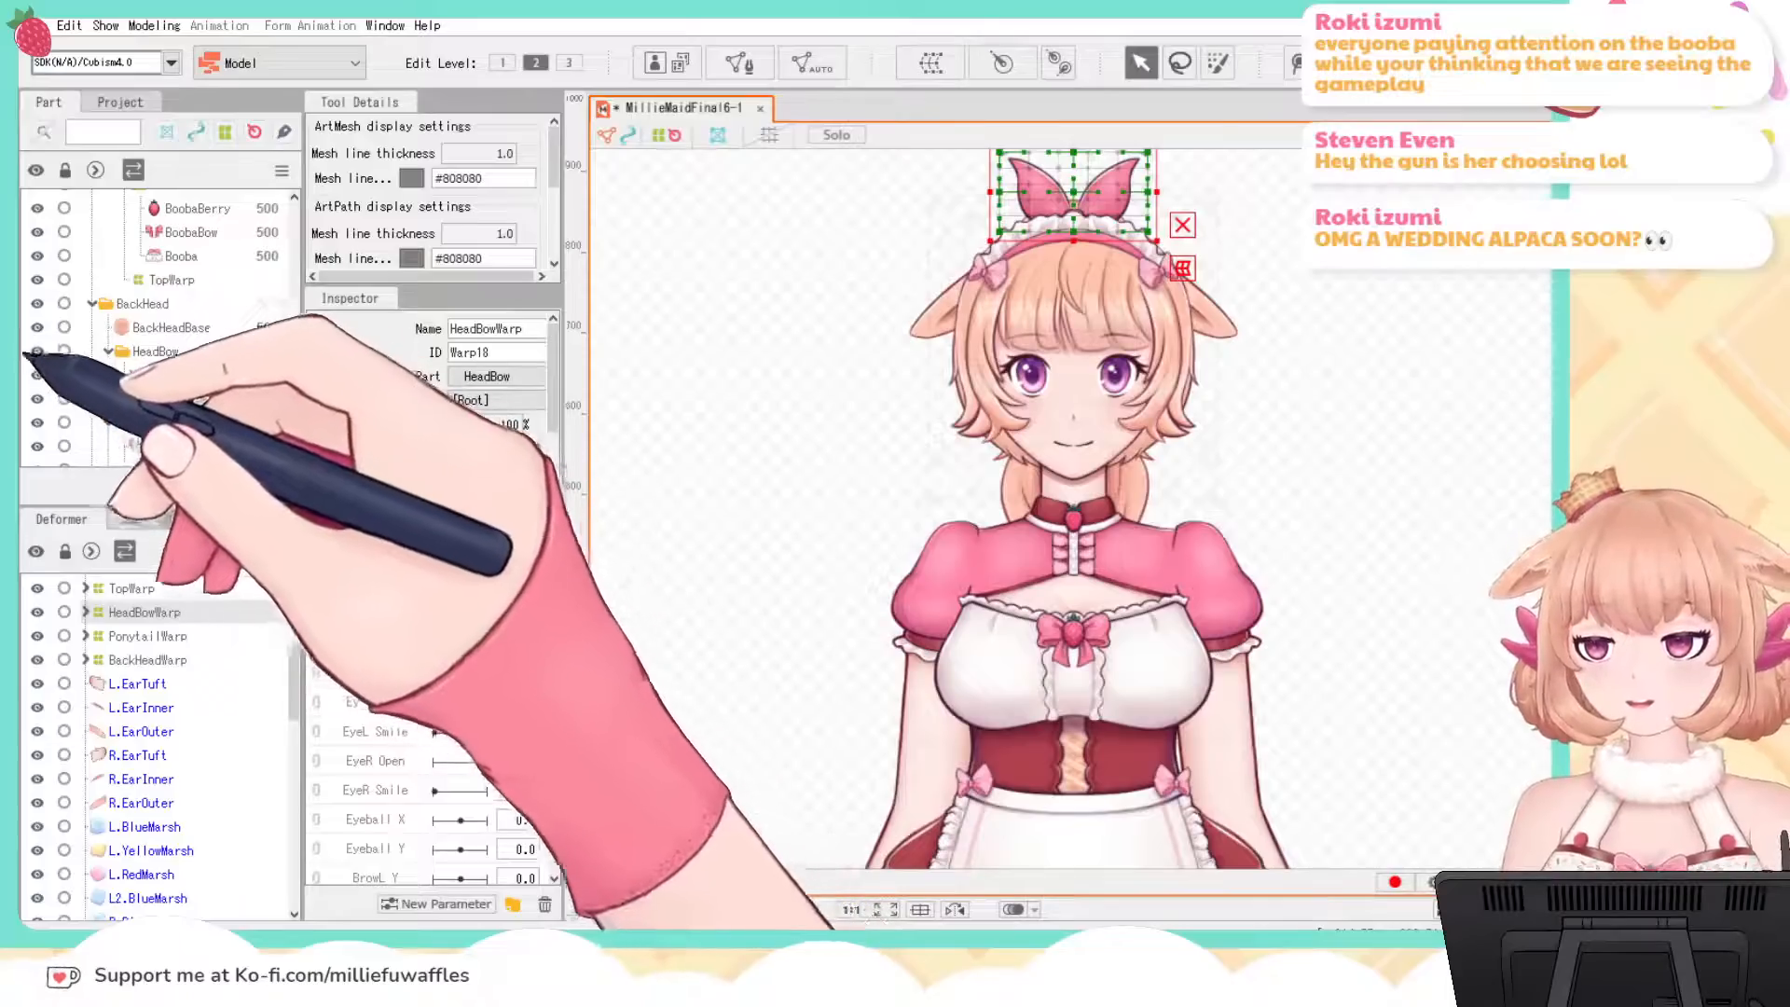
left_click(37, 352)
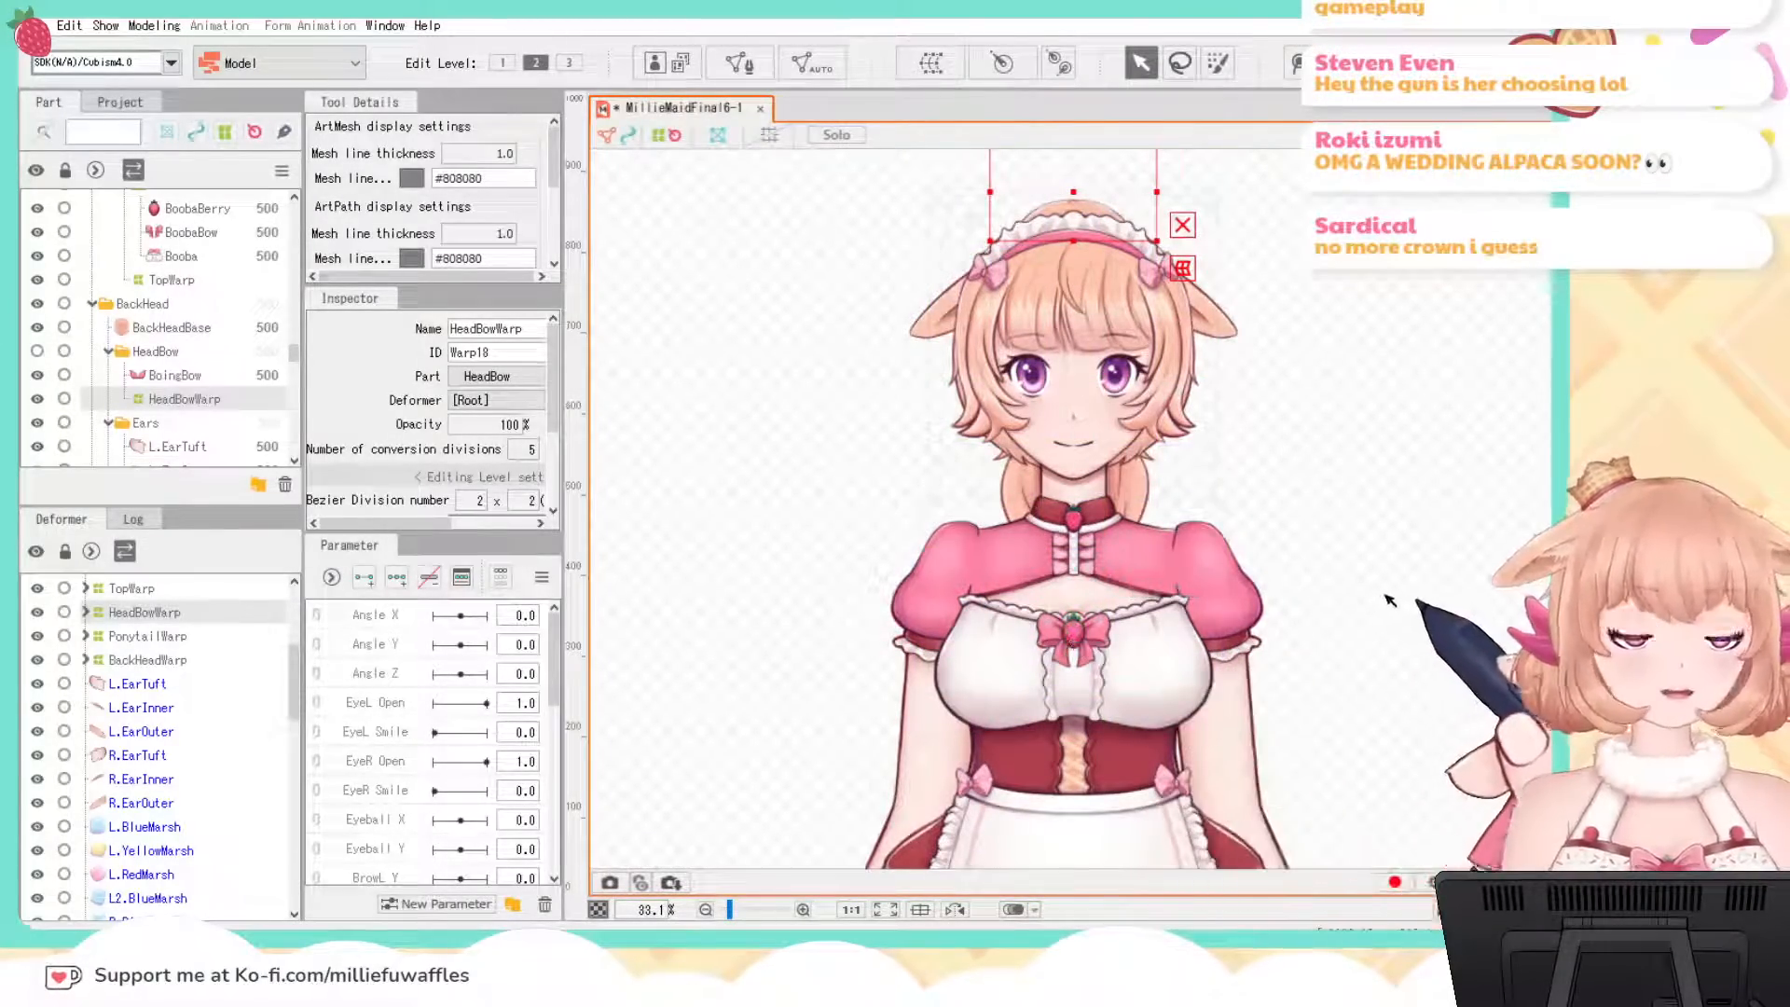
Step: Create a warp deformer named LeftEarWarp around L.EarTuft, L.EarInner and L.EarOuter, and collapse it in the deformer hierarchy
left_click_drag(1454, 491, 1400, 513)
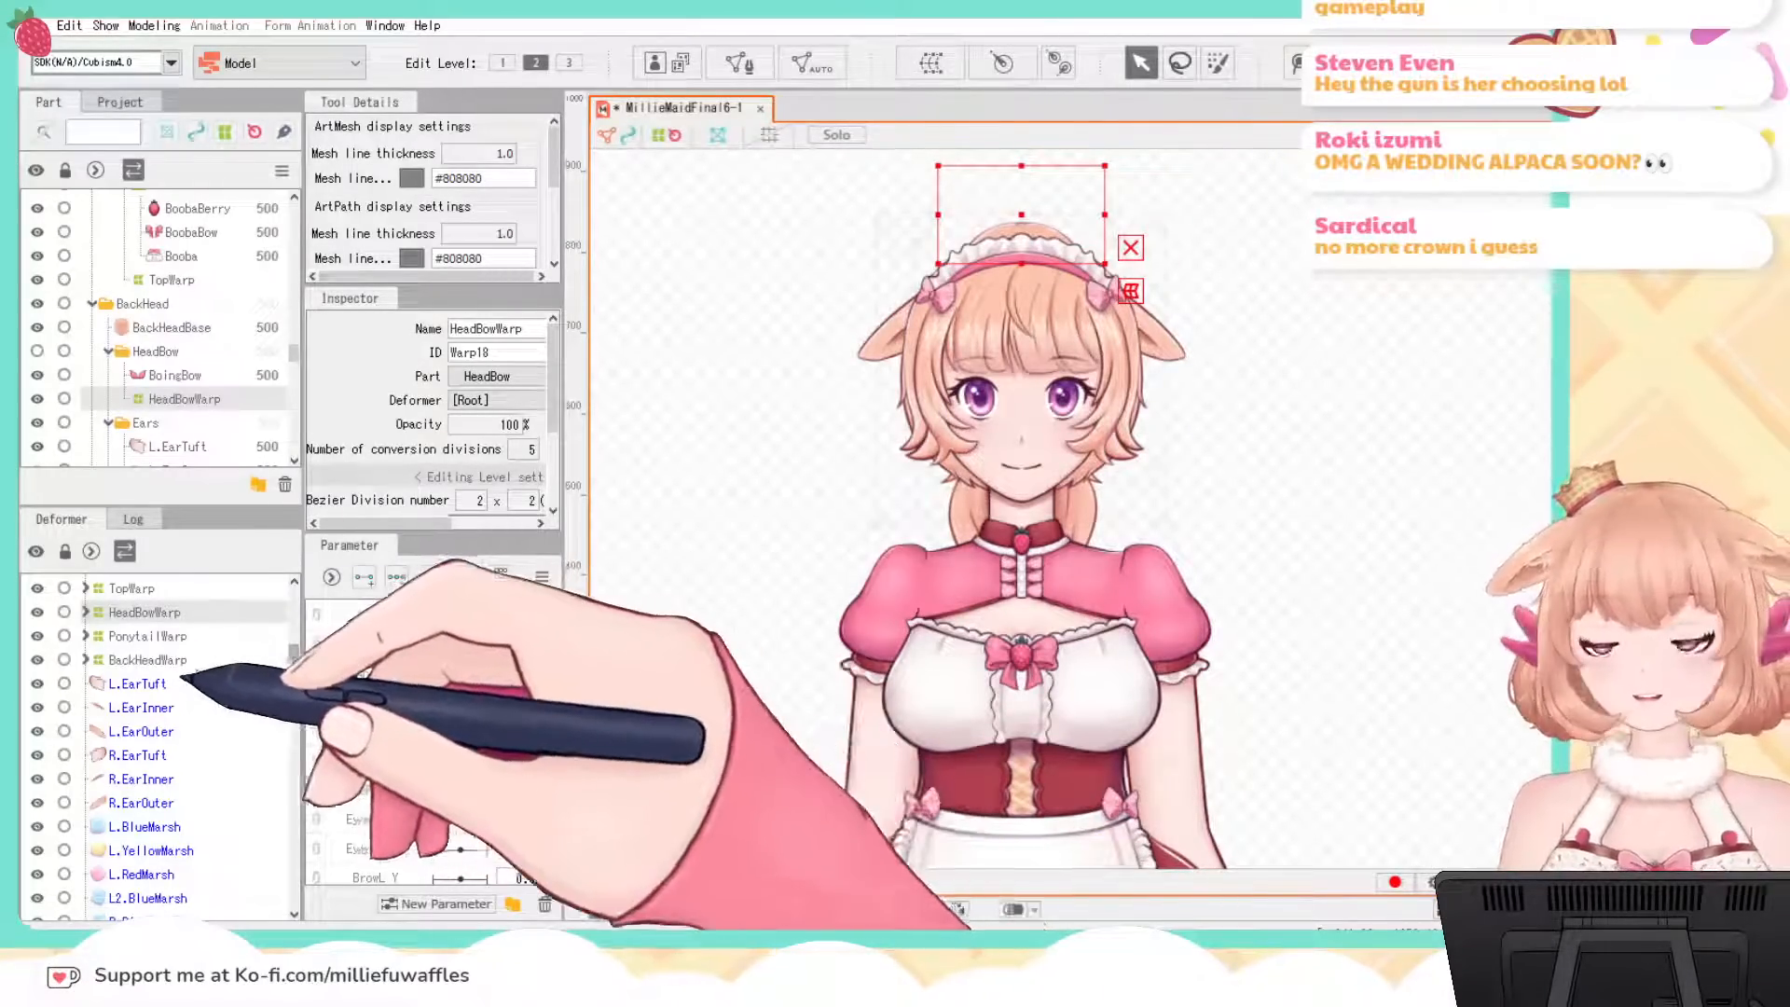
left_click(131, 706)
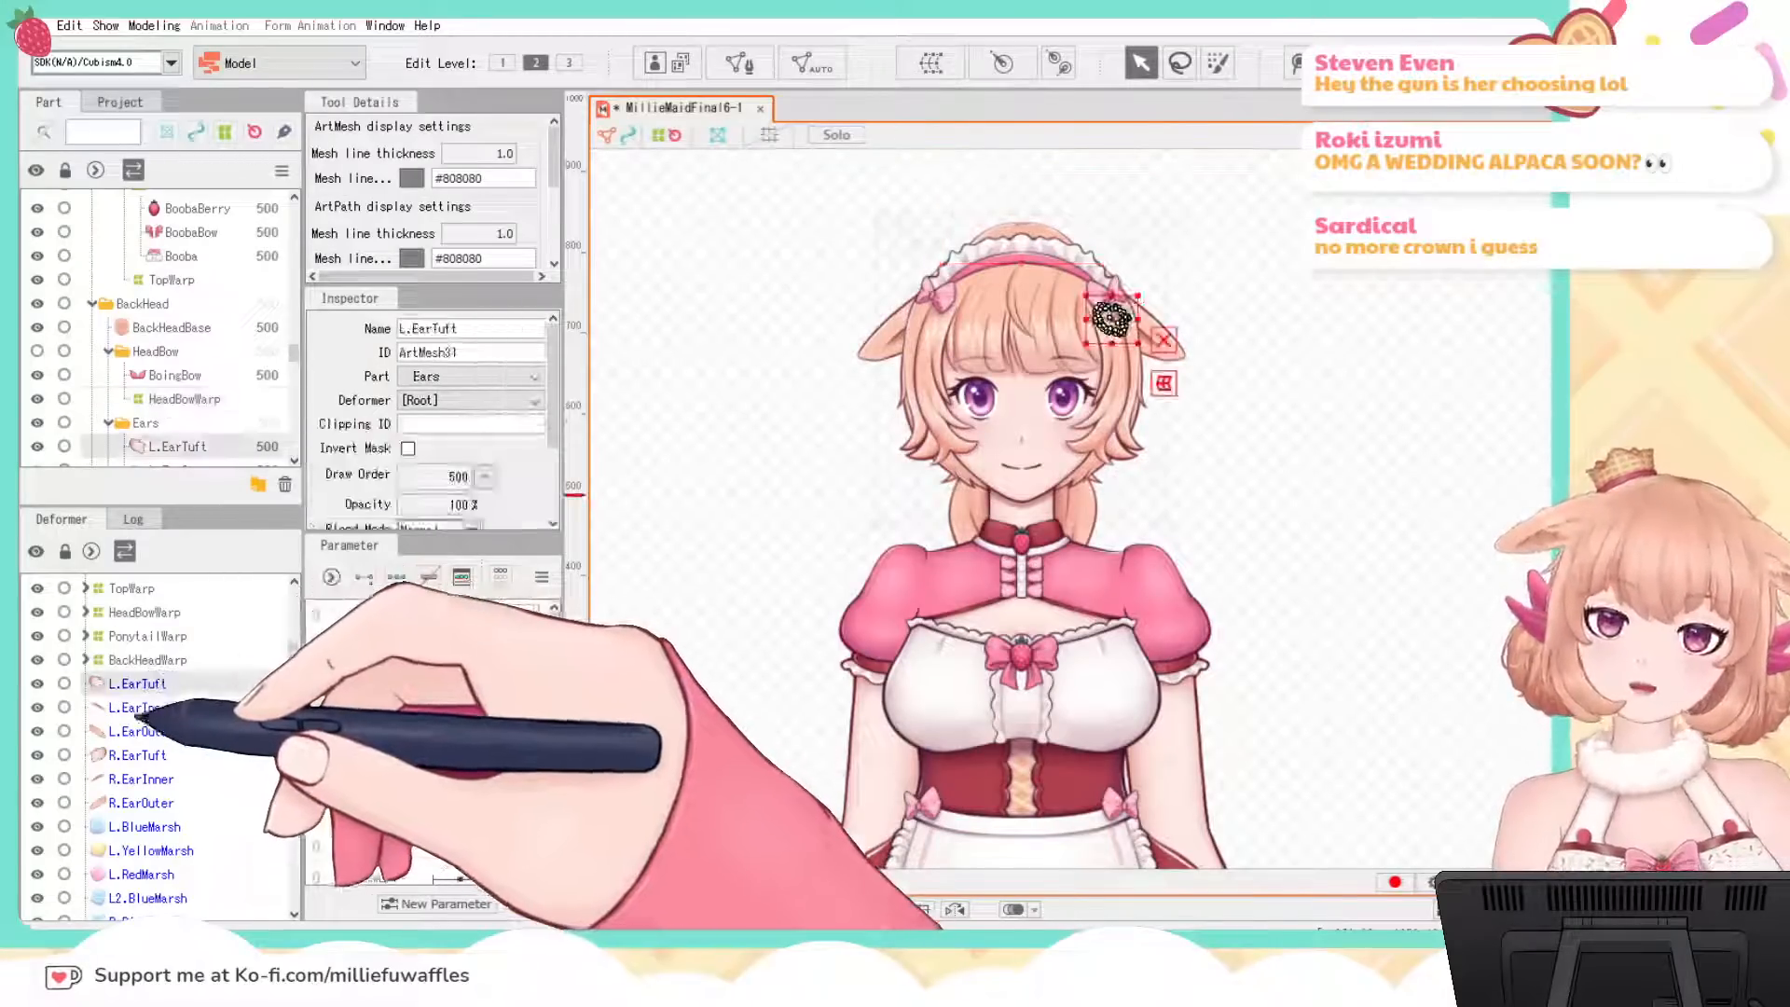
left_click(117, 732)
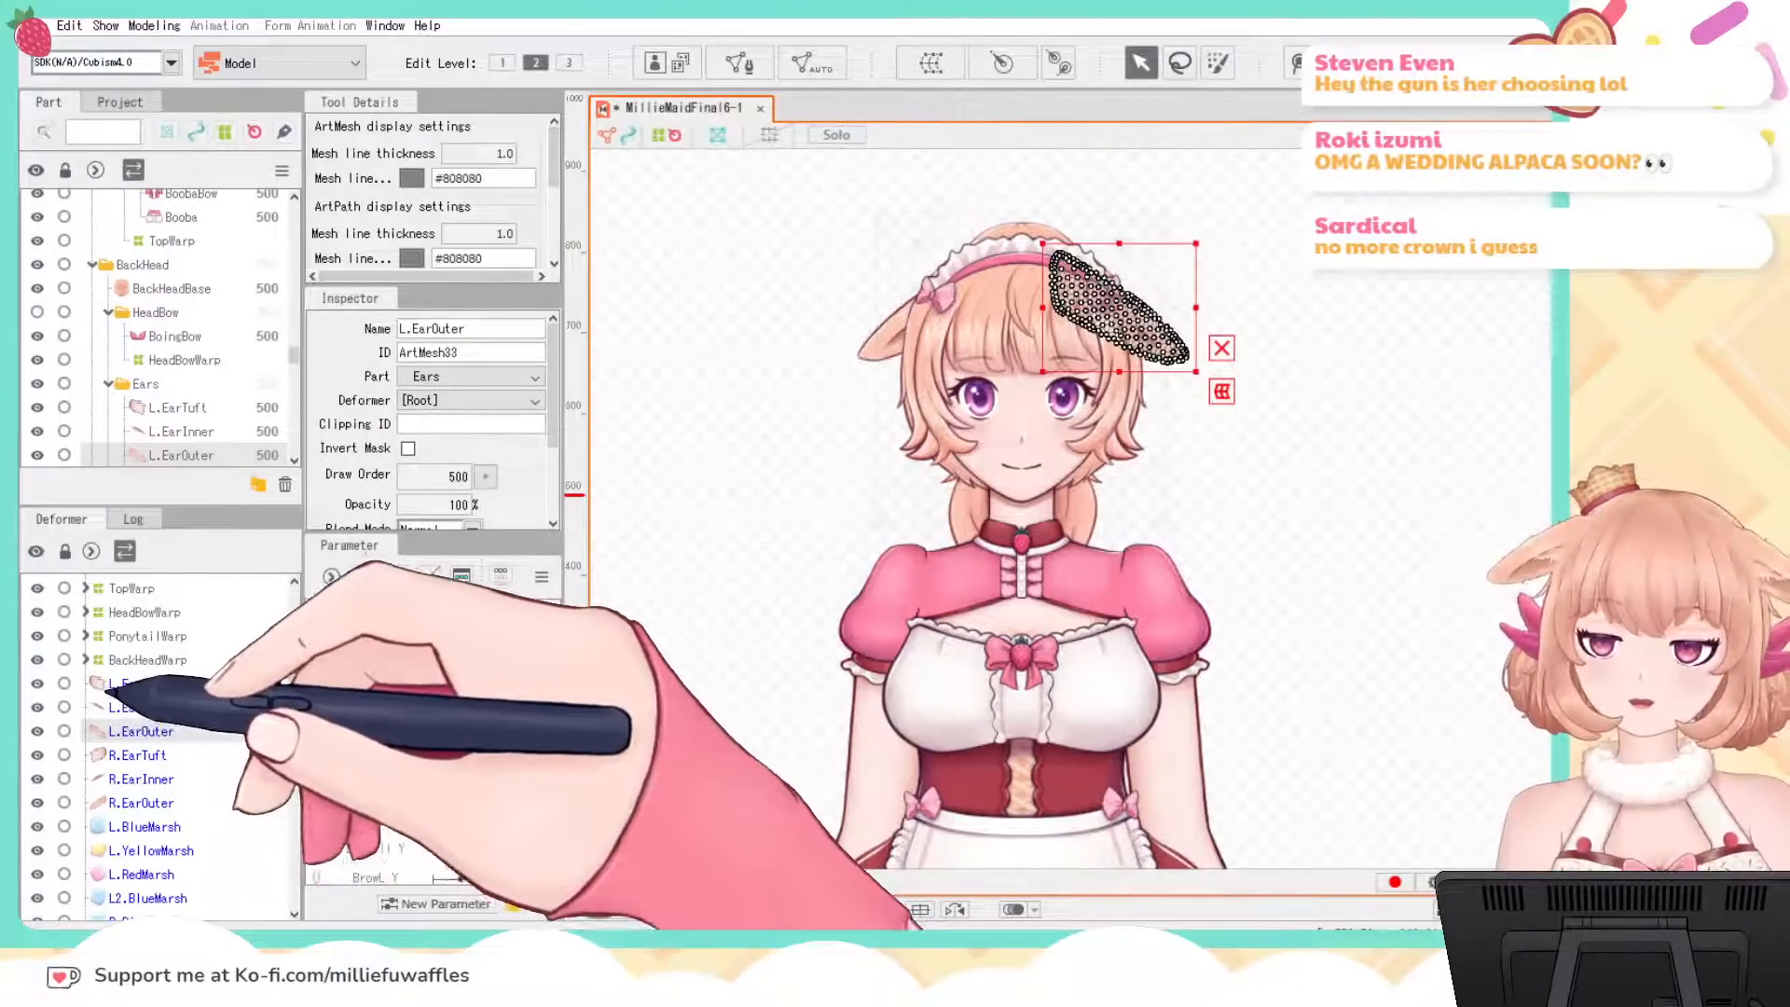
left_click(115, 685, "shift")
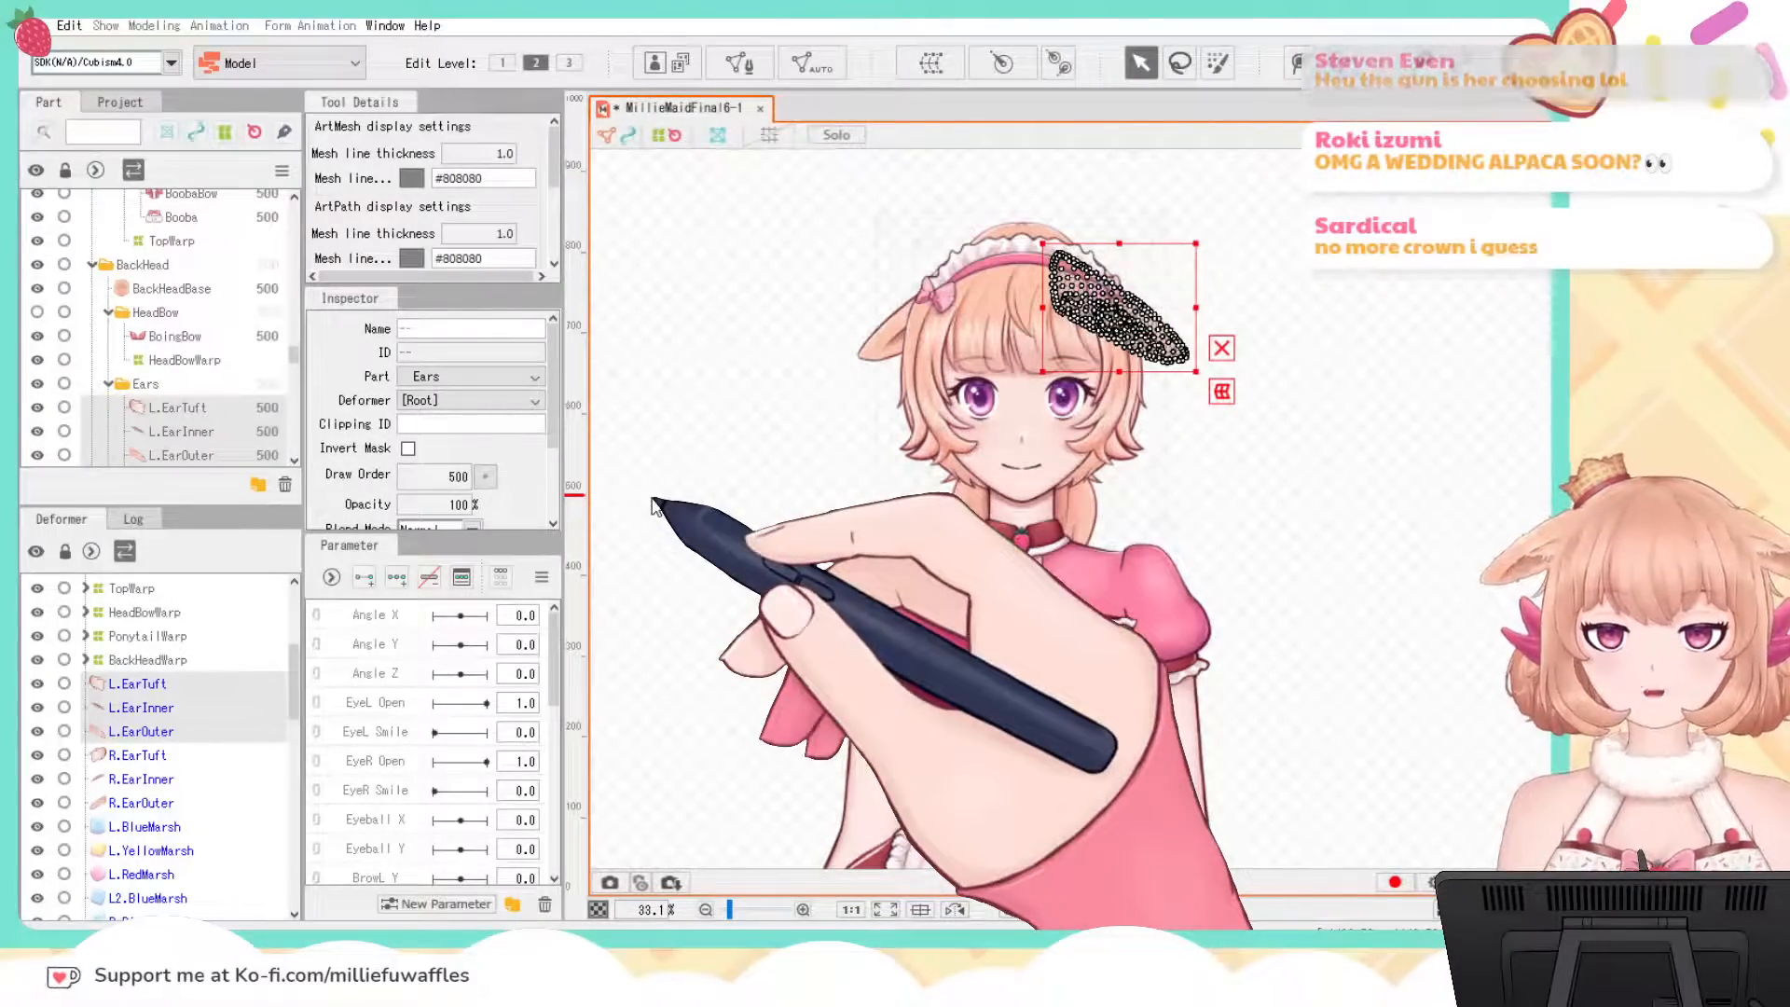
left_click(735, 767)
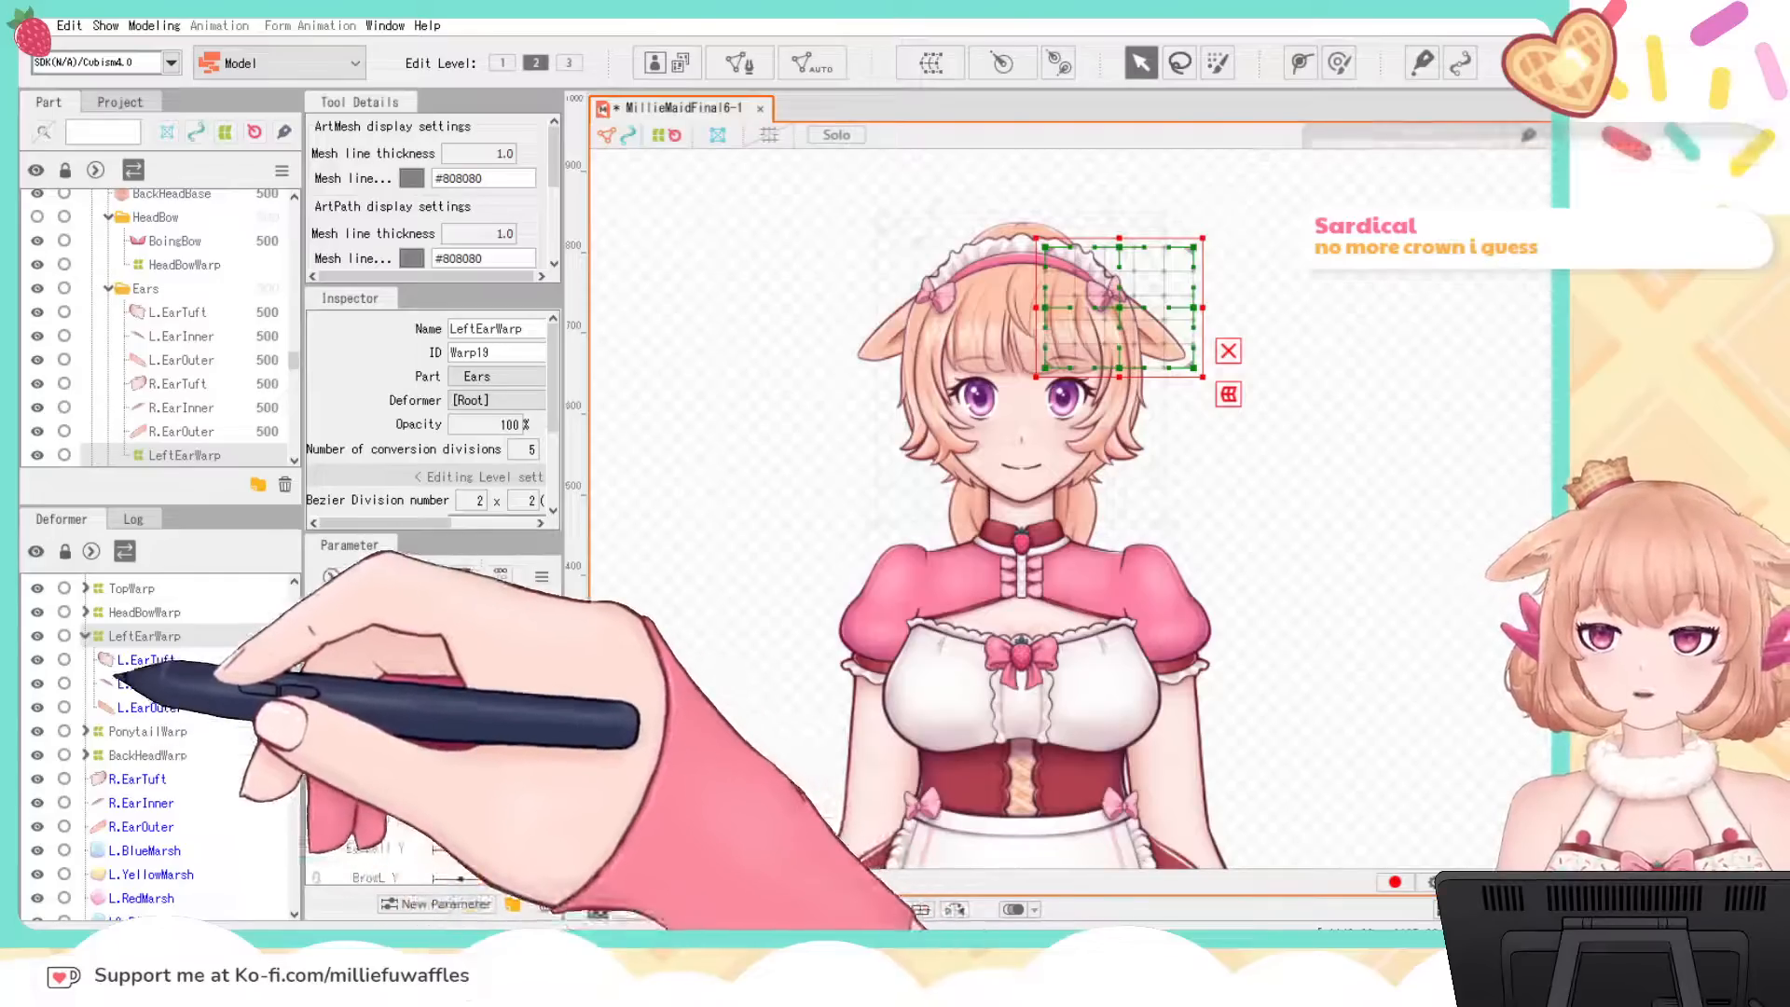
left_click(146, 659)
left_click(85, 635)
Step: Create a warp deformer named RightEarWarp around R.EarTuft, R.EarInner and R.EarOuter, and deselect it
left_click(112, 710)
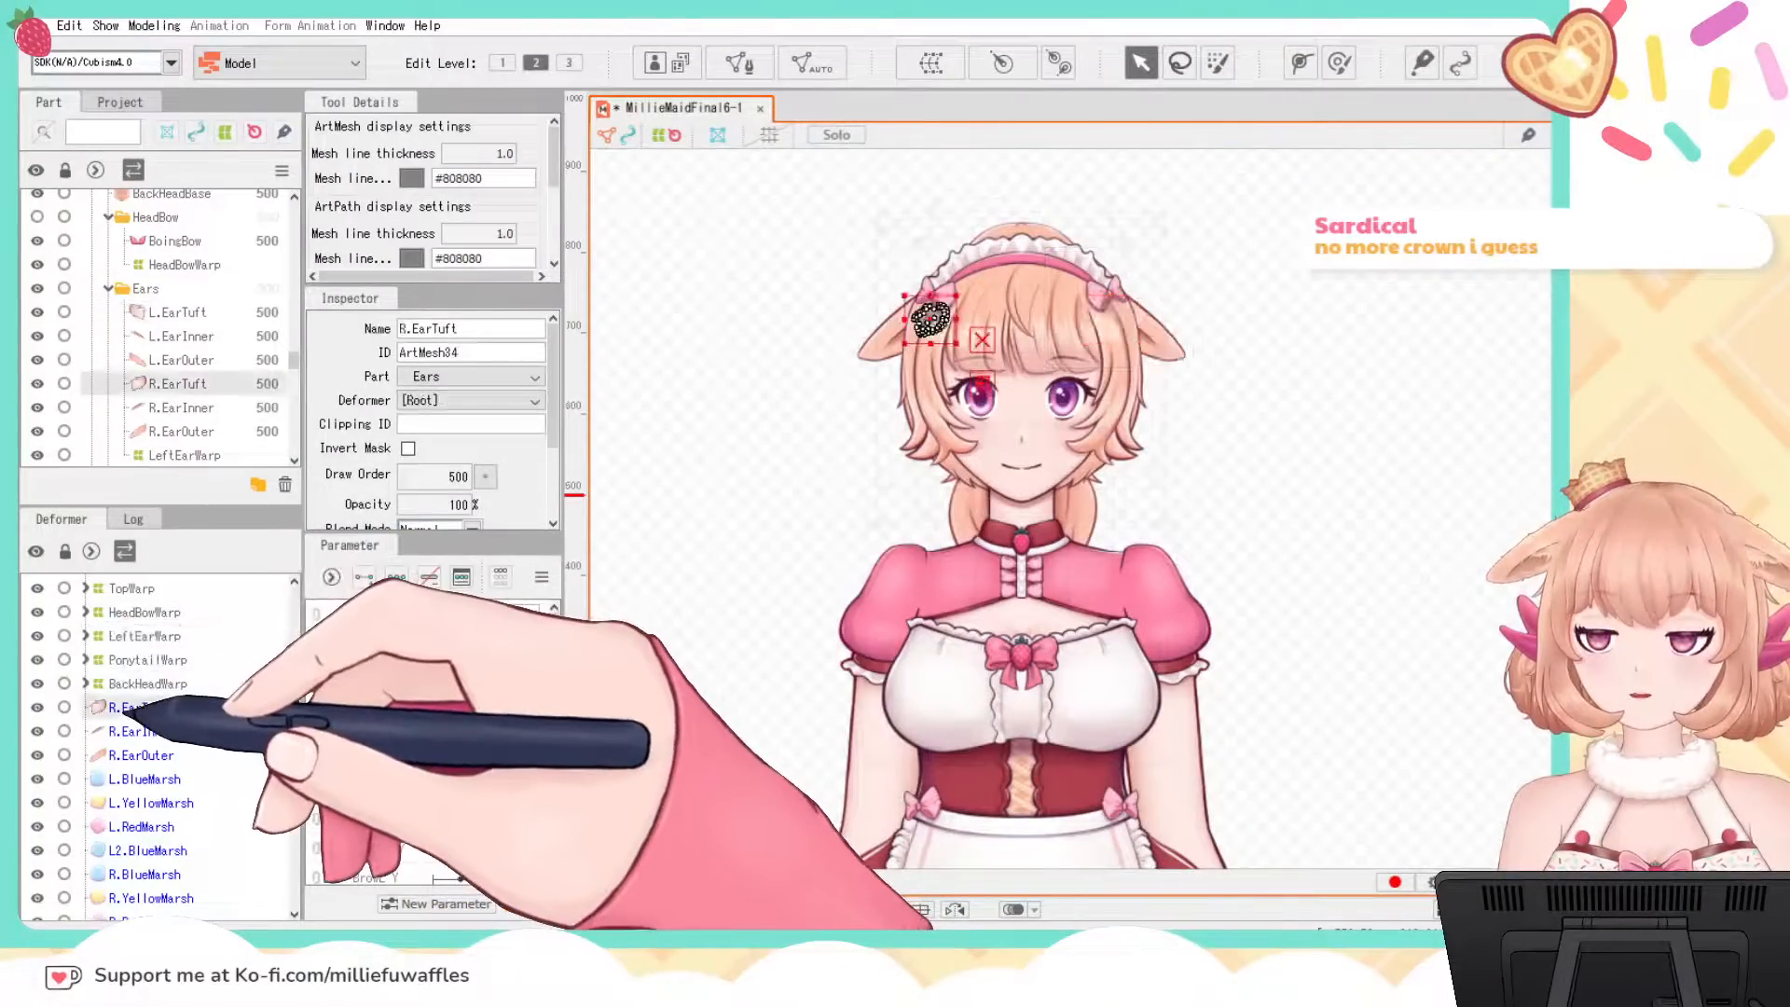
left_click(111, 757, "shift")
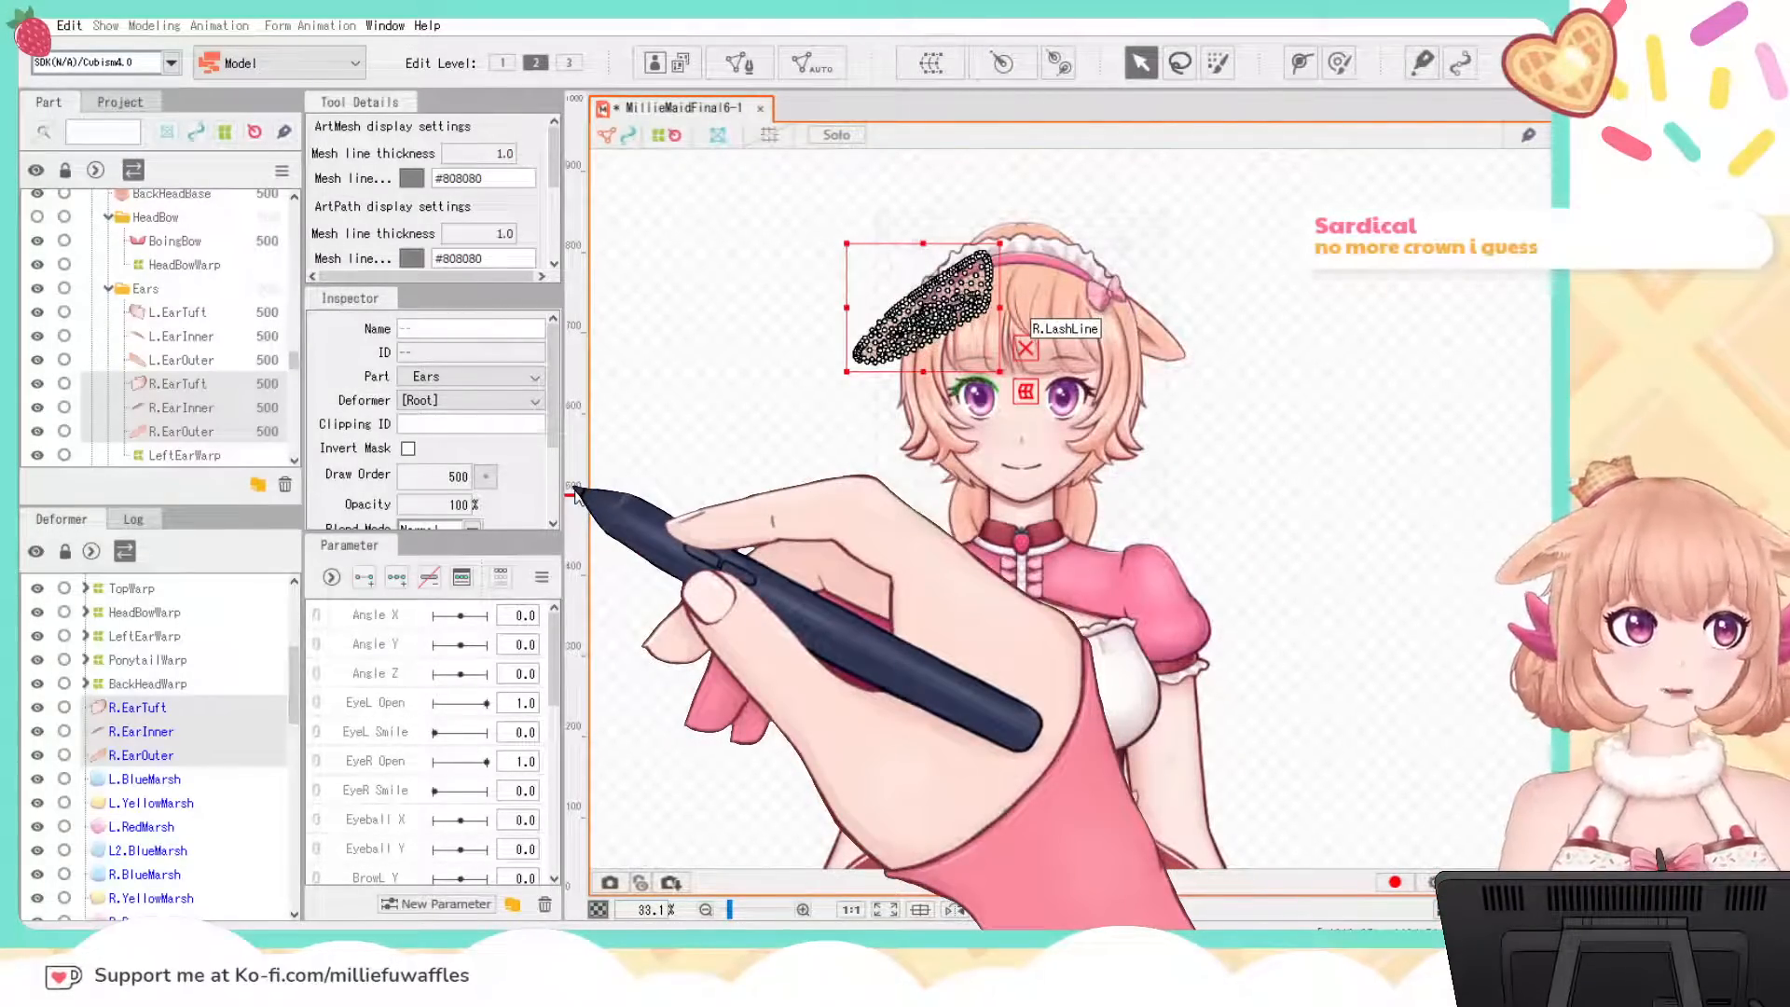
left_click(788, 775)
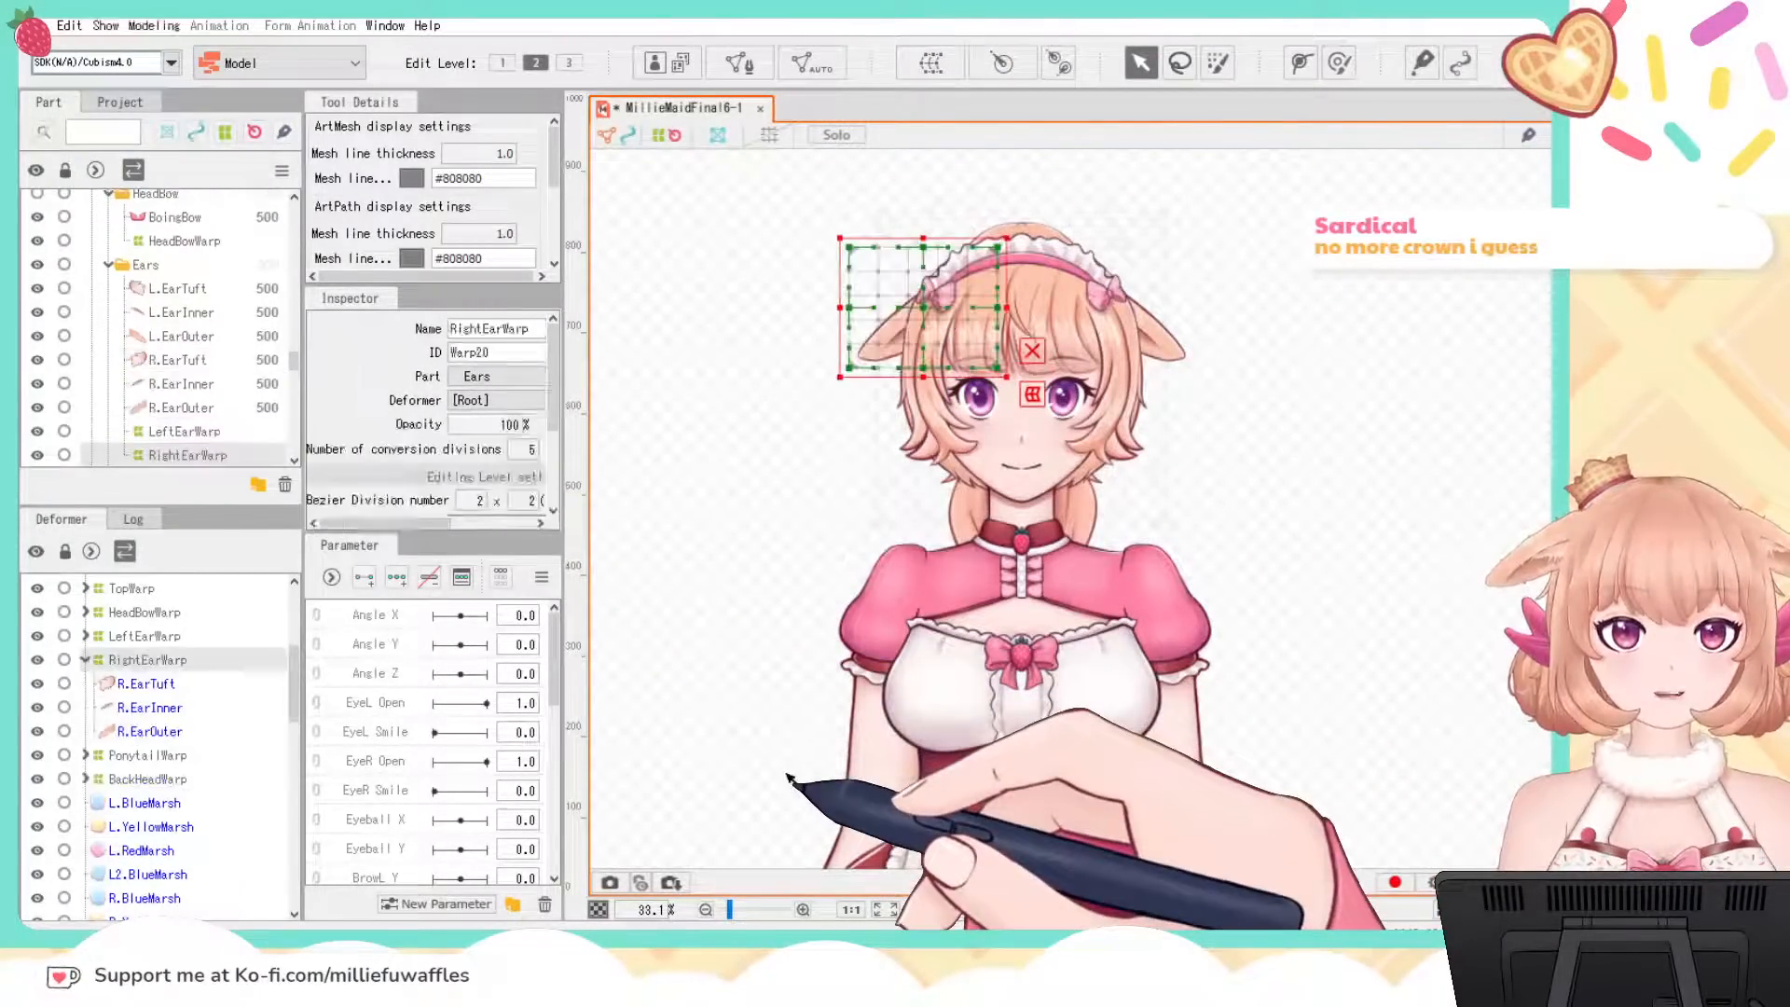
left_click(1350, 513)
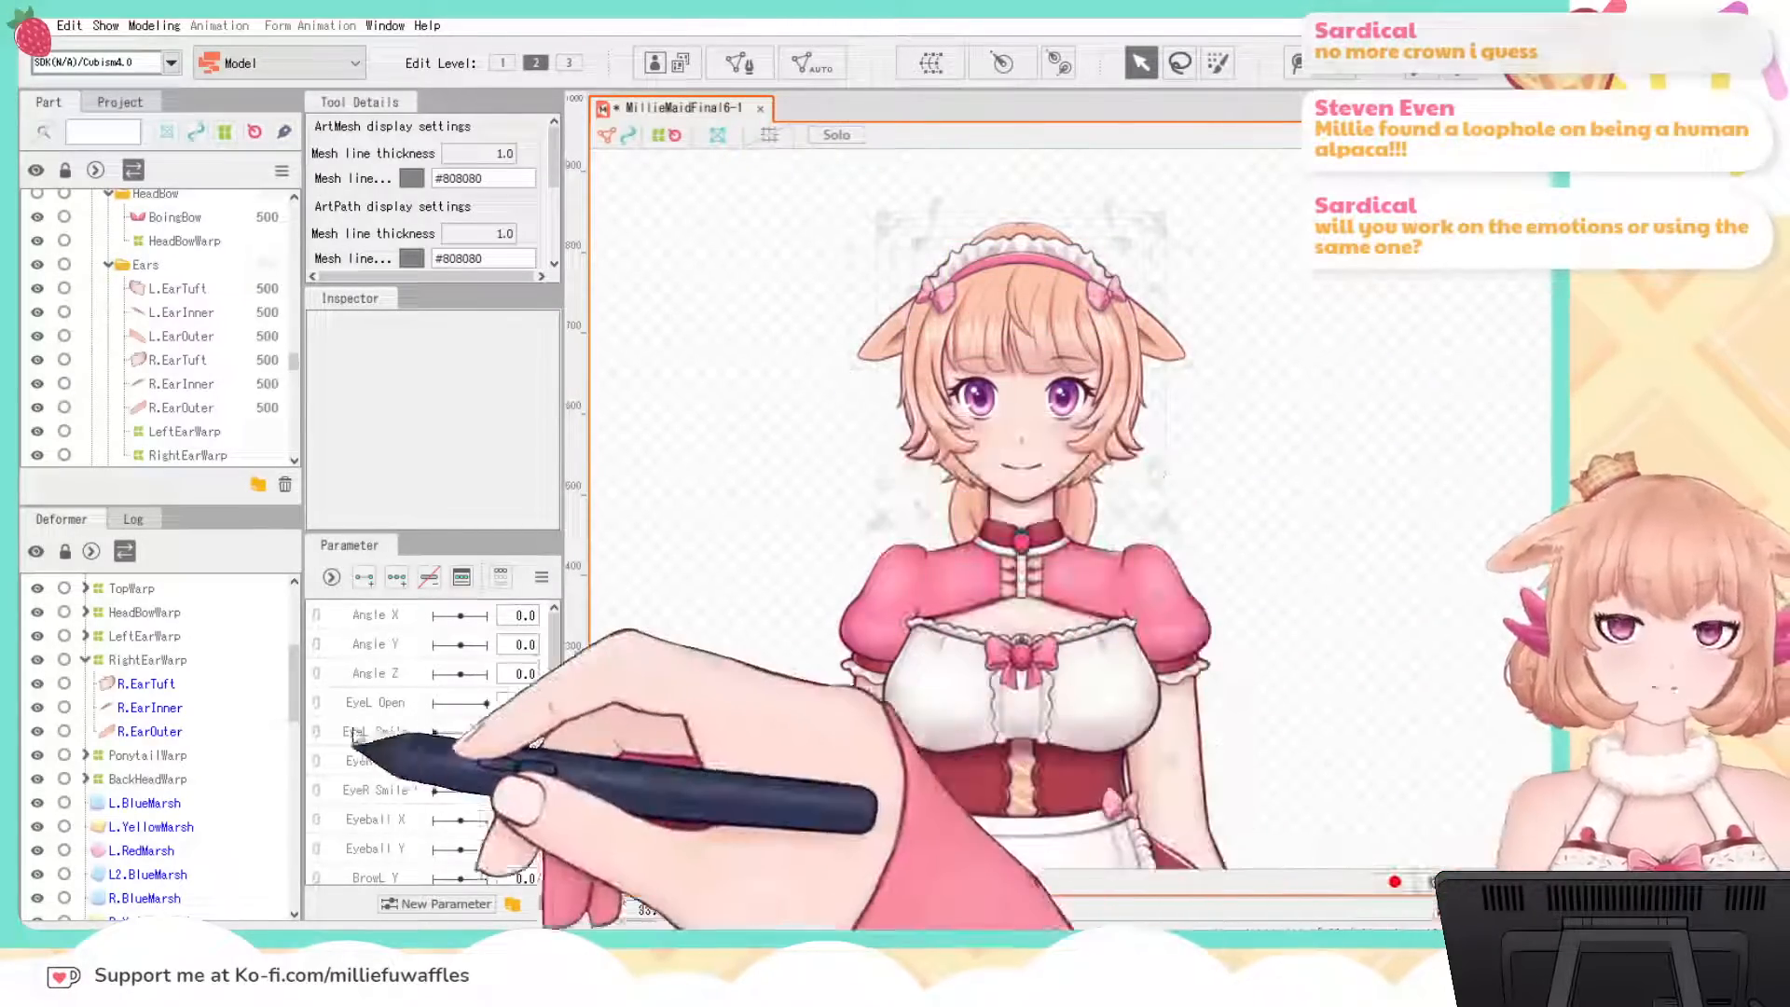
Step: Try rotating and moving PonytailWarp to swing the ponytail to different sides of the head
left_click(149, 755)
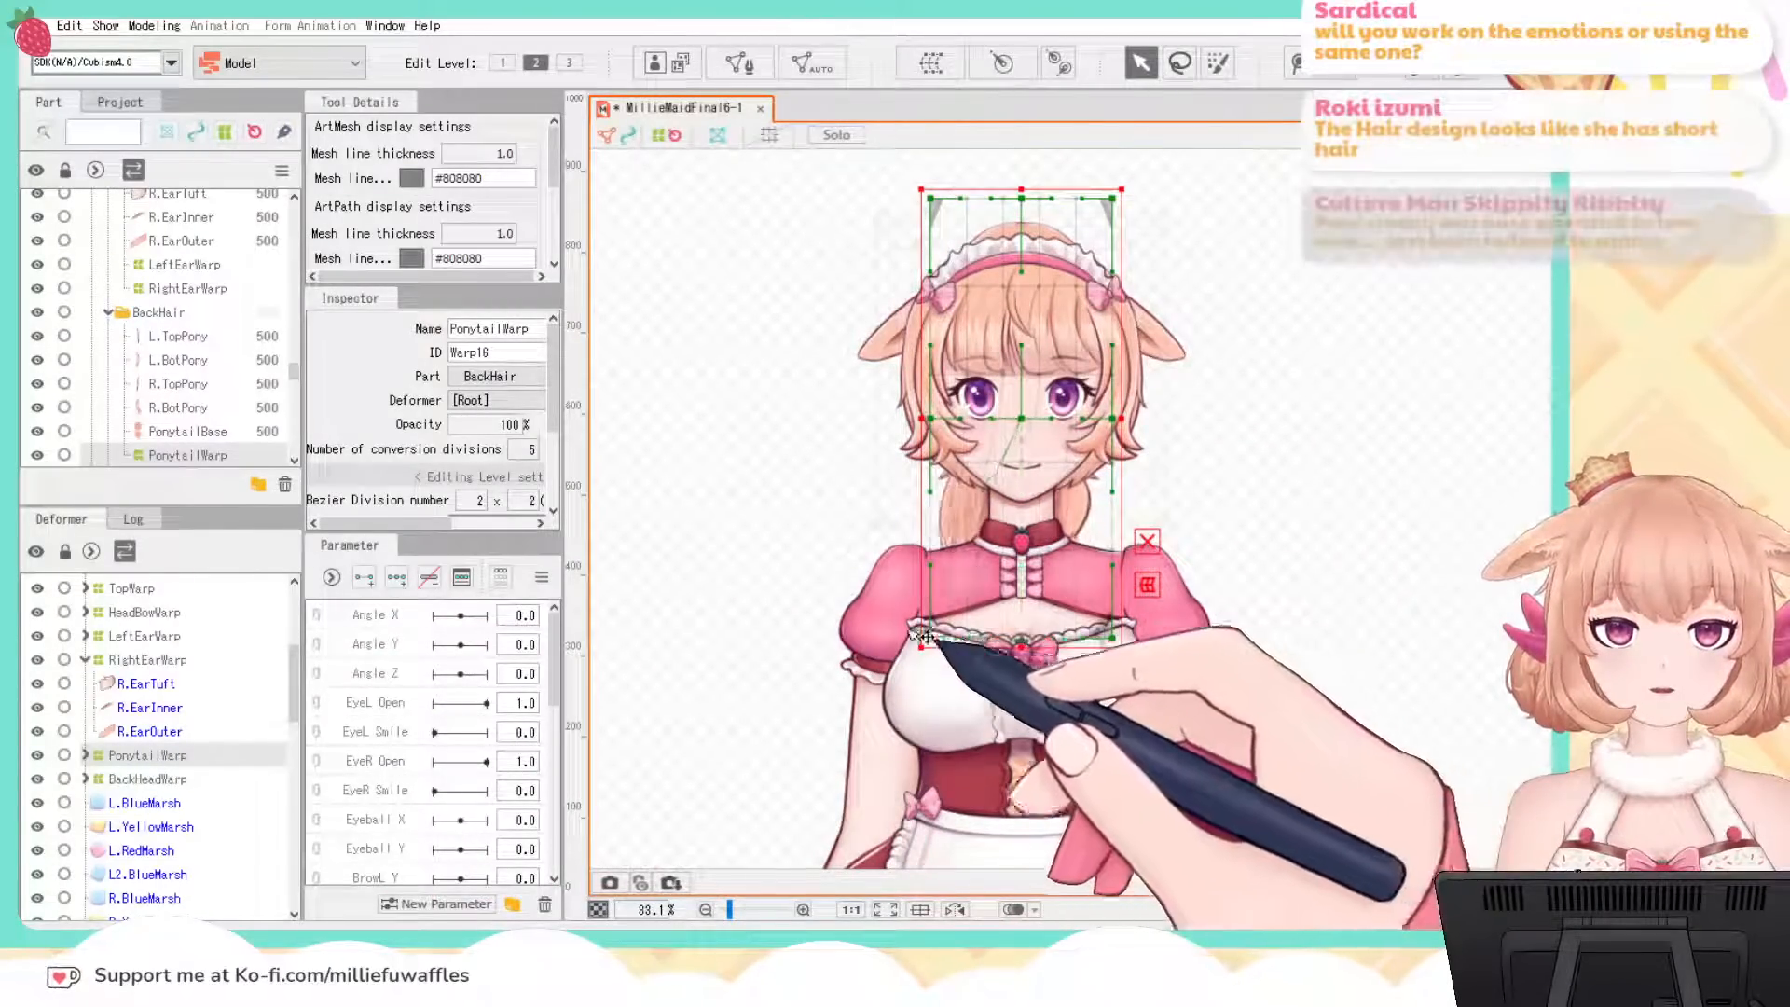
left_click_drag(951, 643, 839, 618)
key("ctrl+z")
key("ctrl+z")
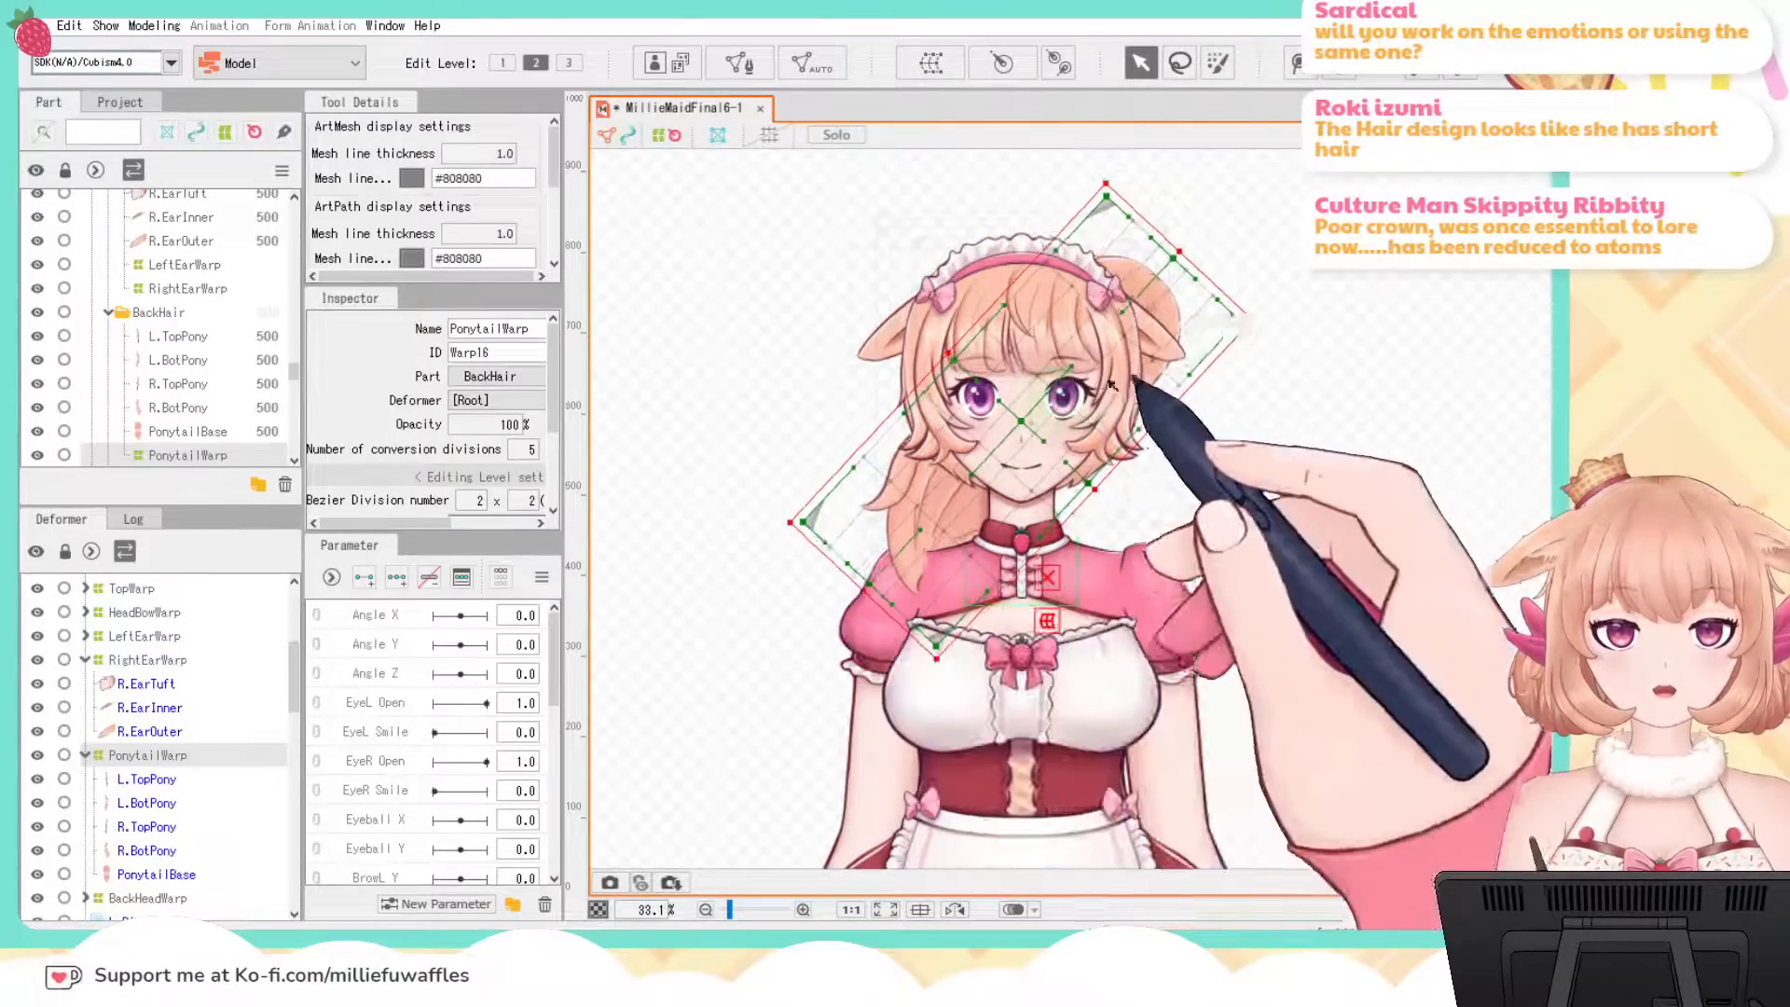
left_click_drag(1013, 431, 951, 411)
left_click_drag(1123, 210, 1114, 409)
Step: Step back and forth through the trial PonytailWarp poses and undo all of its rotations and moves
key("ctrl+z")
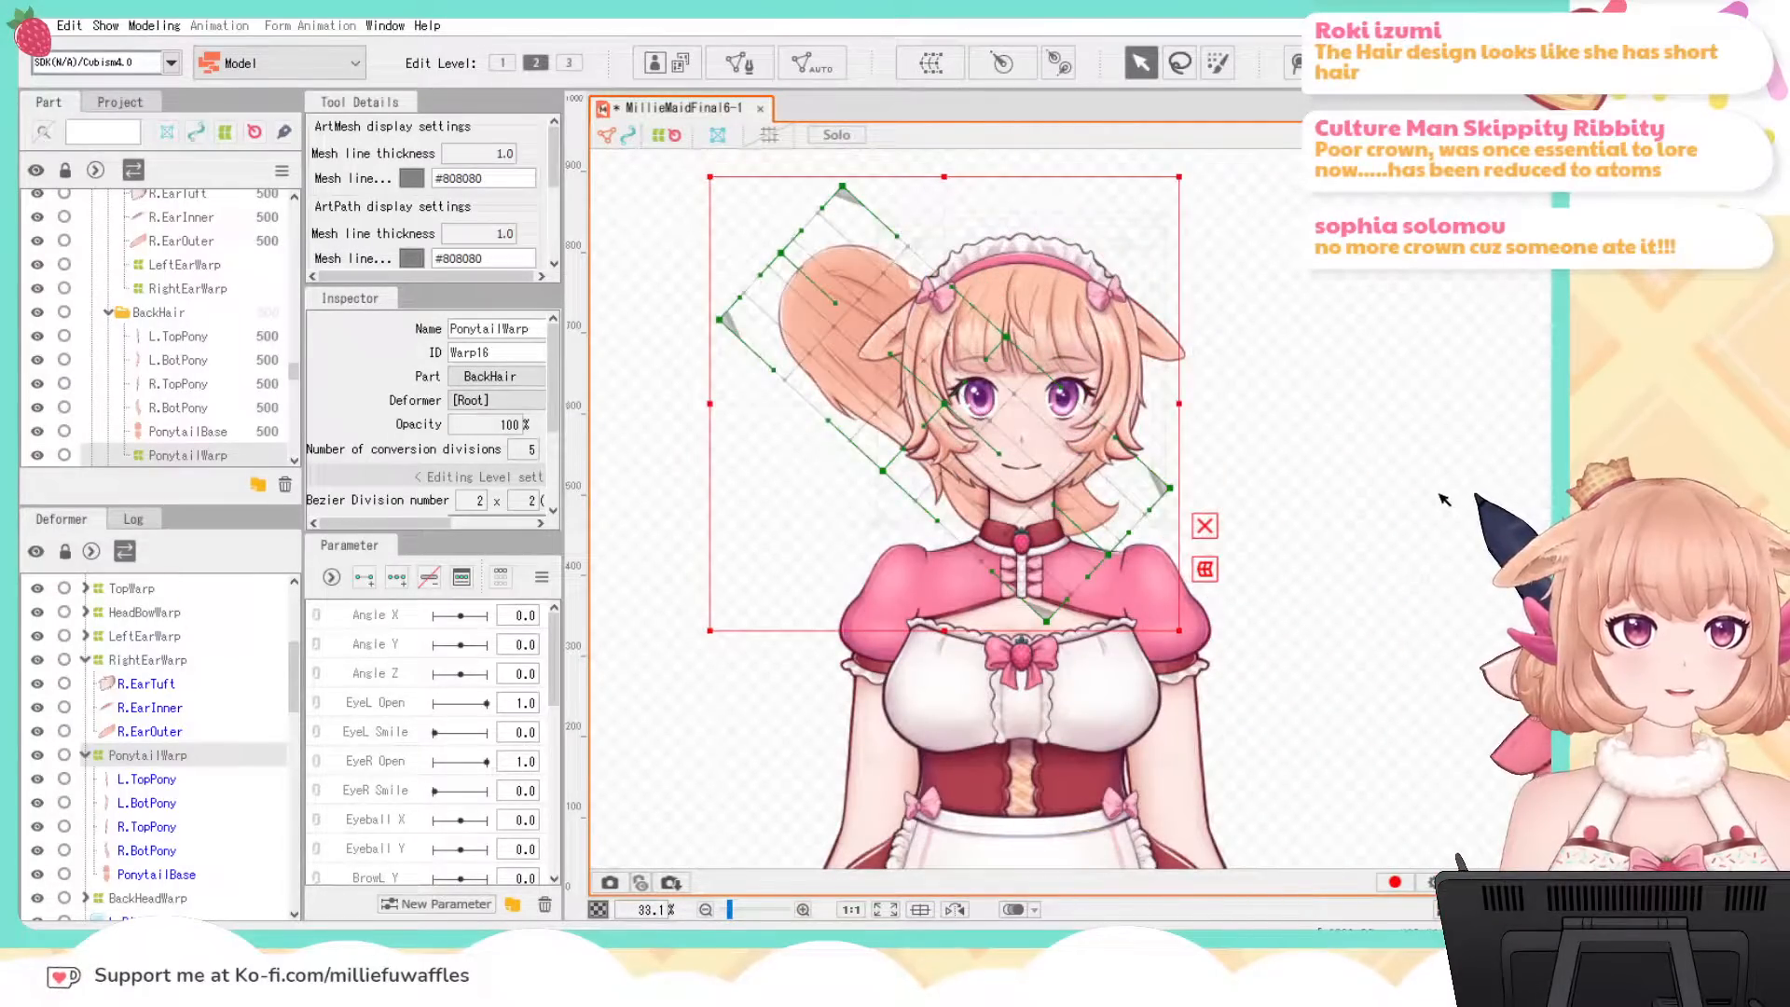
key("ctrl+z")
key("ctrl+y")
key("ctrl+y")
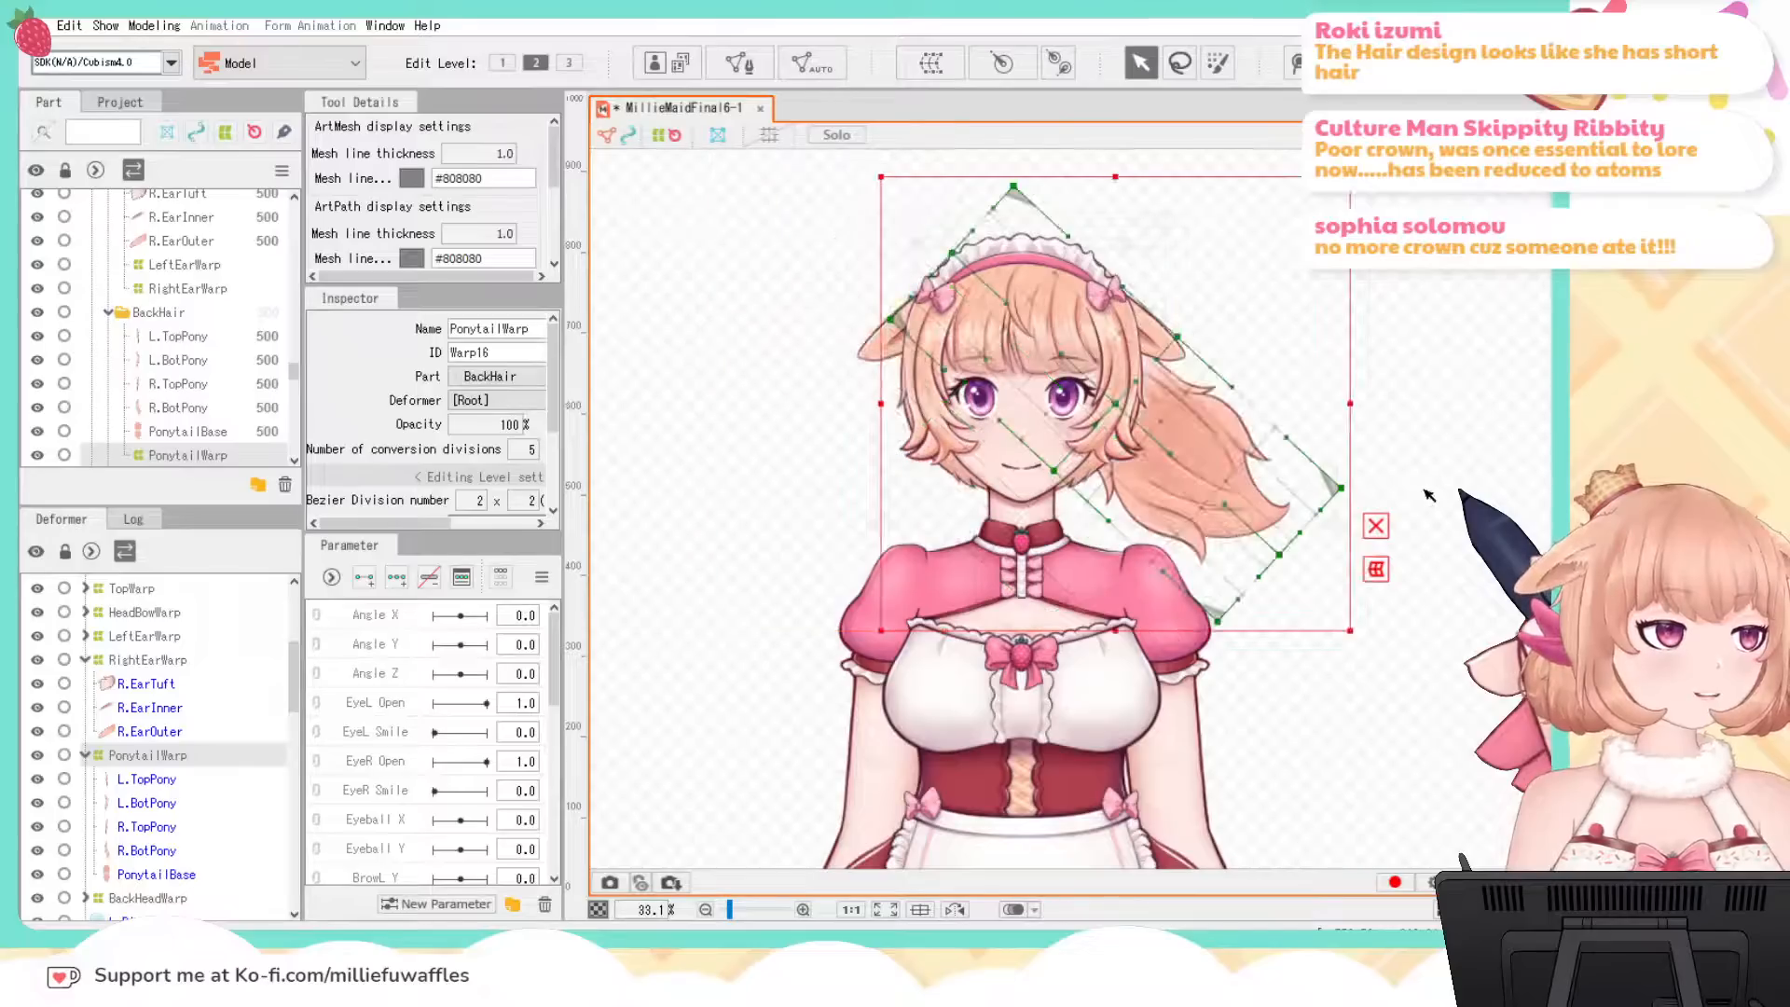
key("ctrl+z")
key("ctrl+z")
key("ctrl+z")
key("ctrl+z")
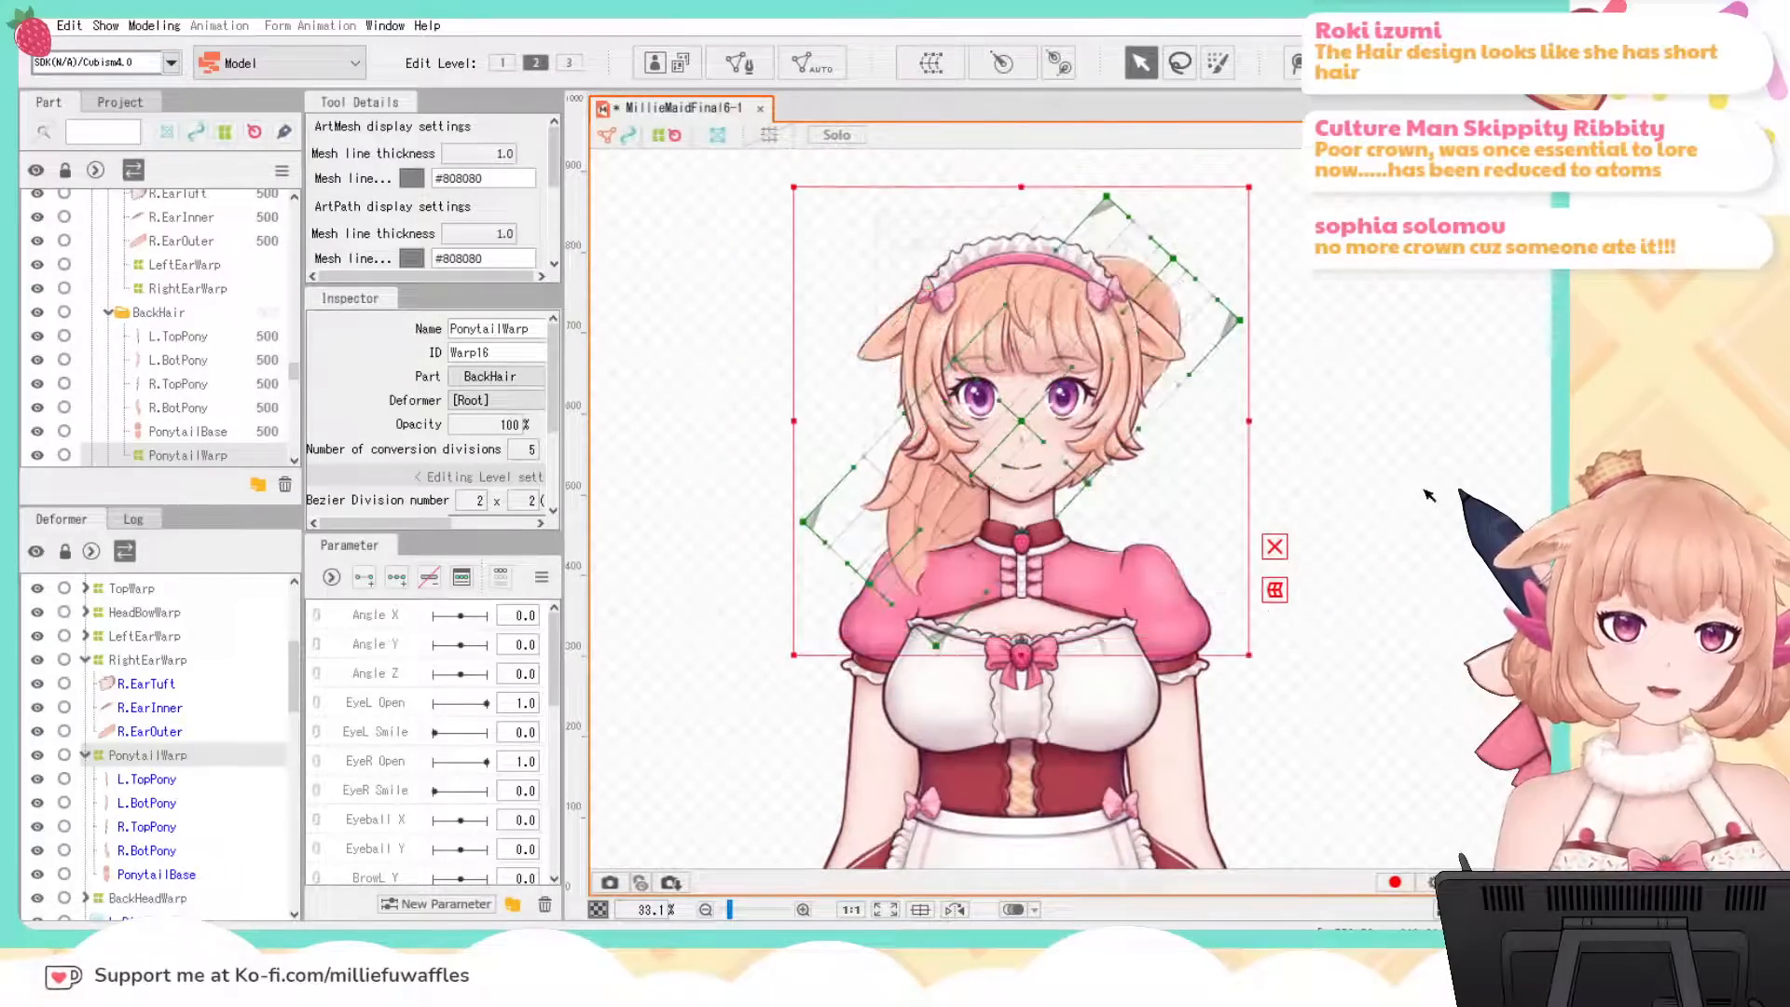
key("ctrl+z")
key("ctrl+z")
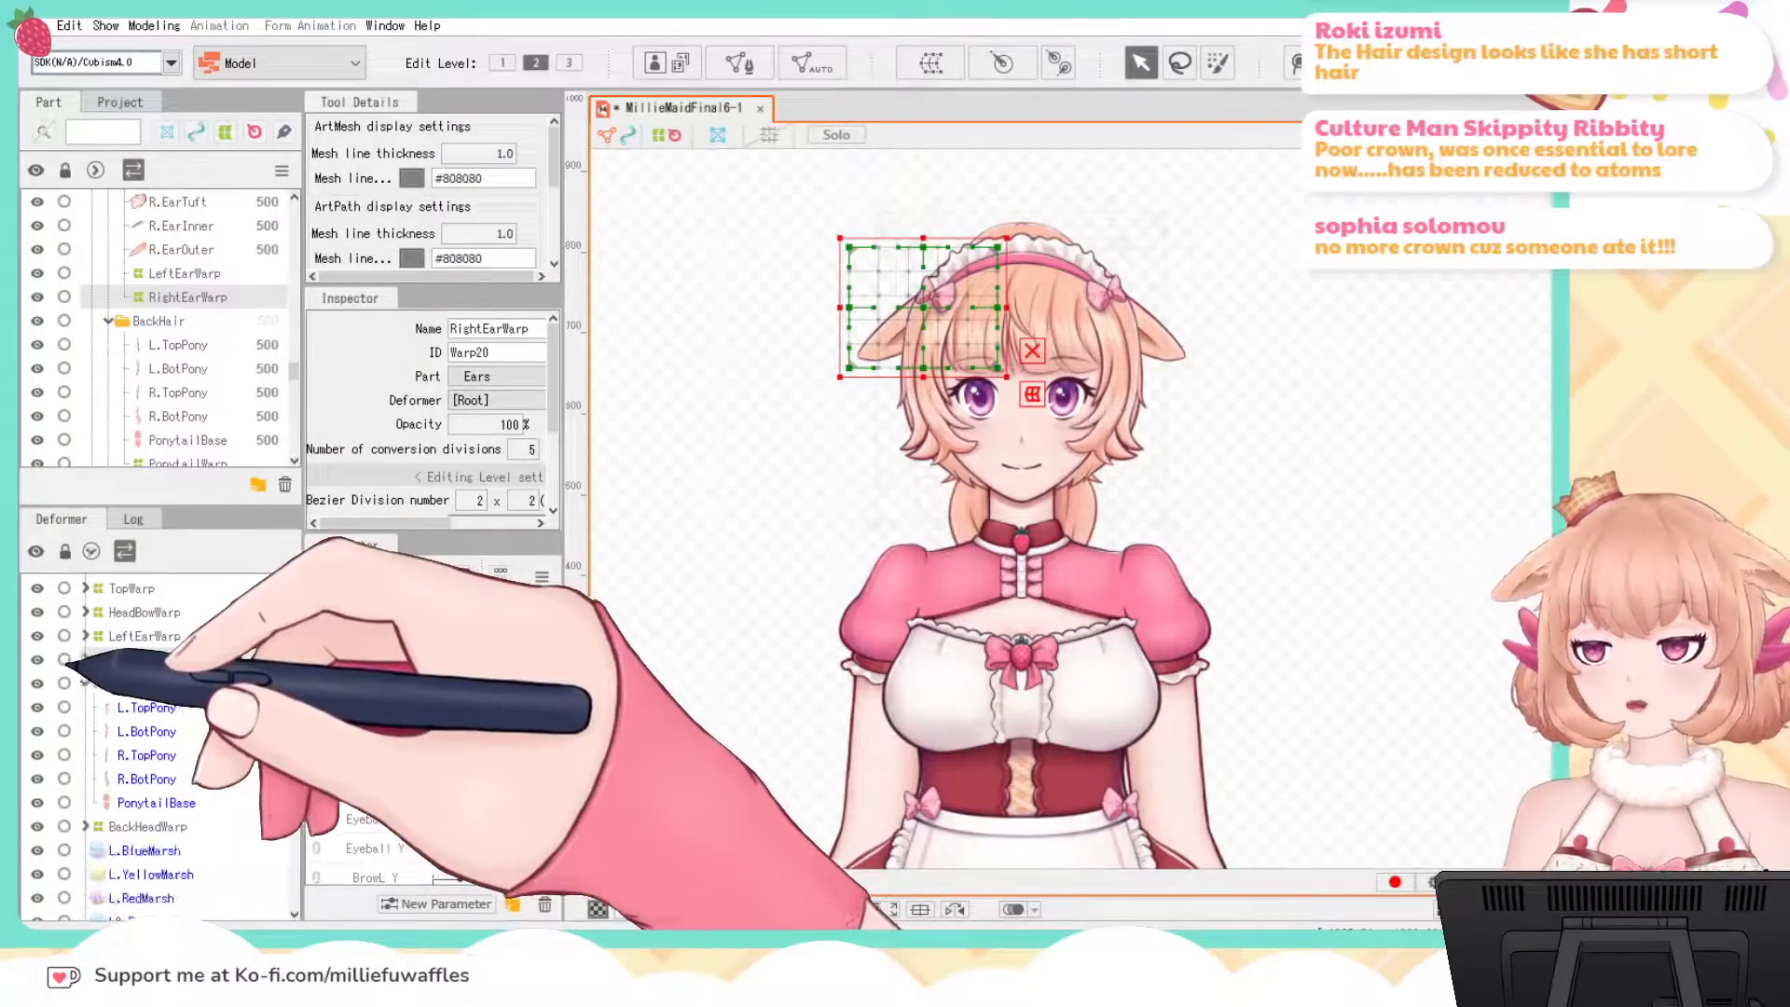
Step: Collapse RightEarWarp and PonytailWarp in the deformer hierarchy
left_click(84, 659)
left_click(85, 683)
scroll(177, 705, "down", 3)
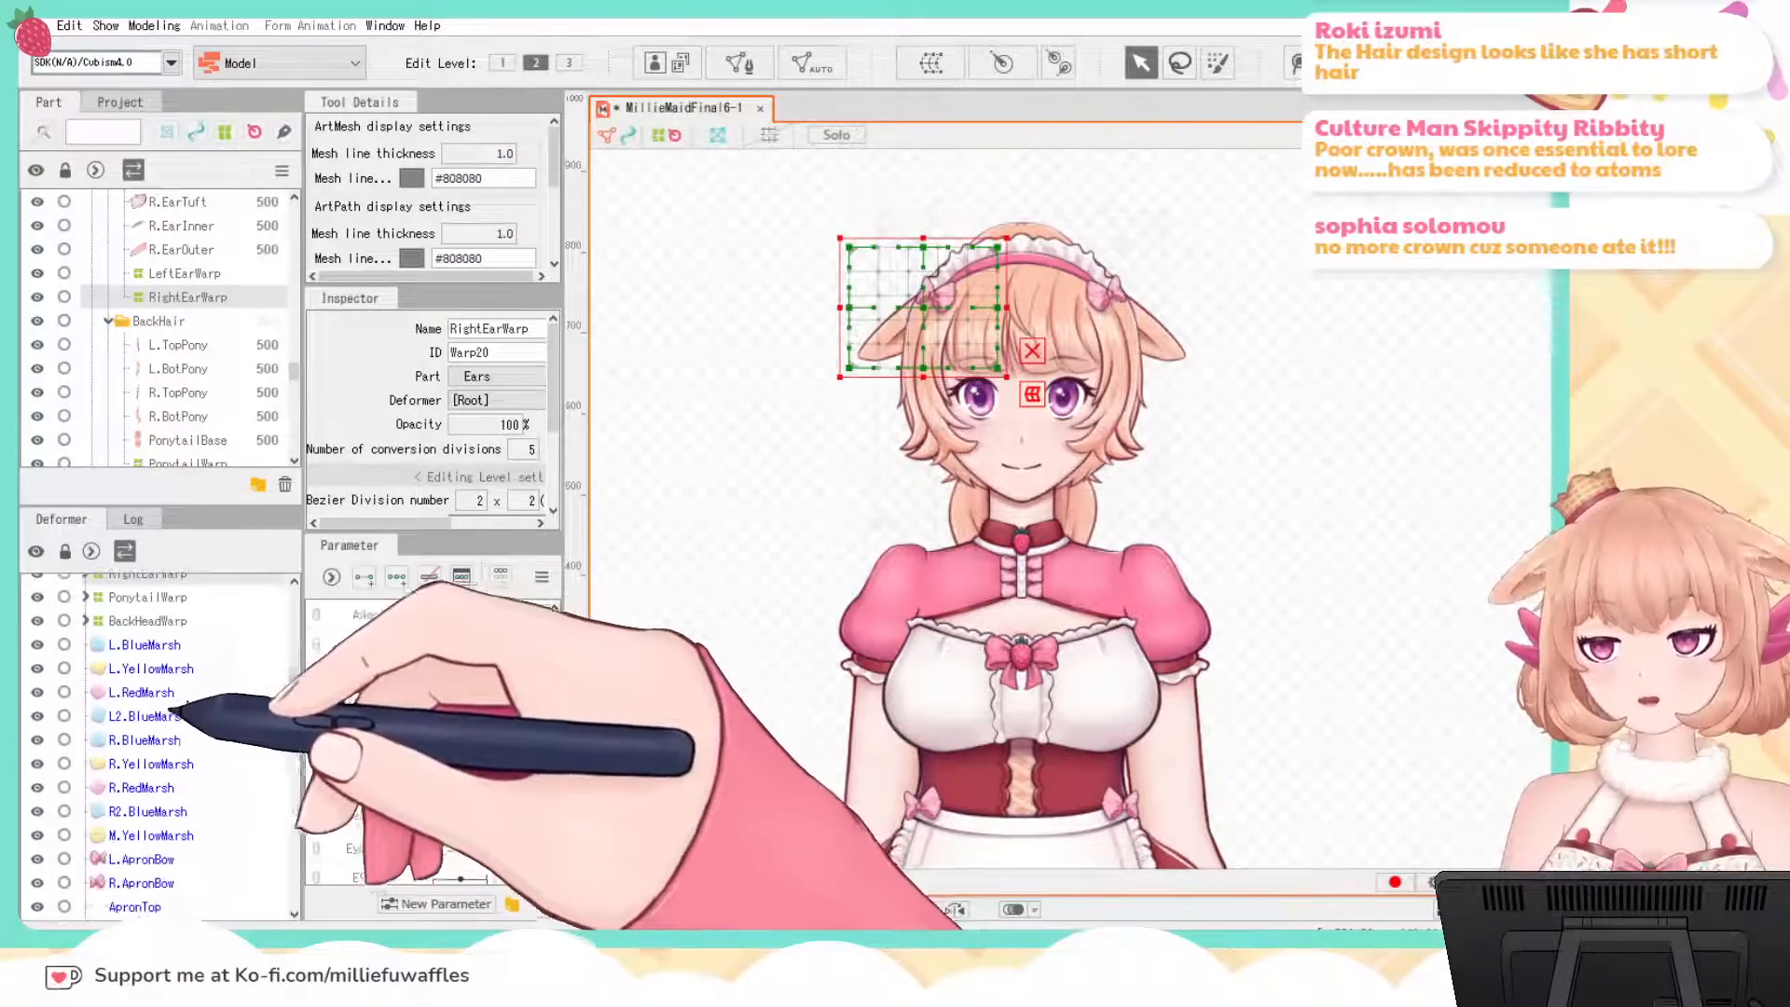
Step: Create a warp deformer named MarshmallowWarp around all nine skirt marshmallow meshes, L.BlueMarsh through M.YellowMarsh, and collapse it in the hierarchy
scroll(1337, 503, "down", 3)
left_click_drag(1478, 540, 1374, 317)
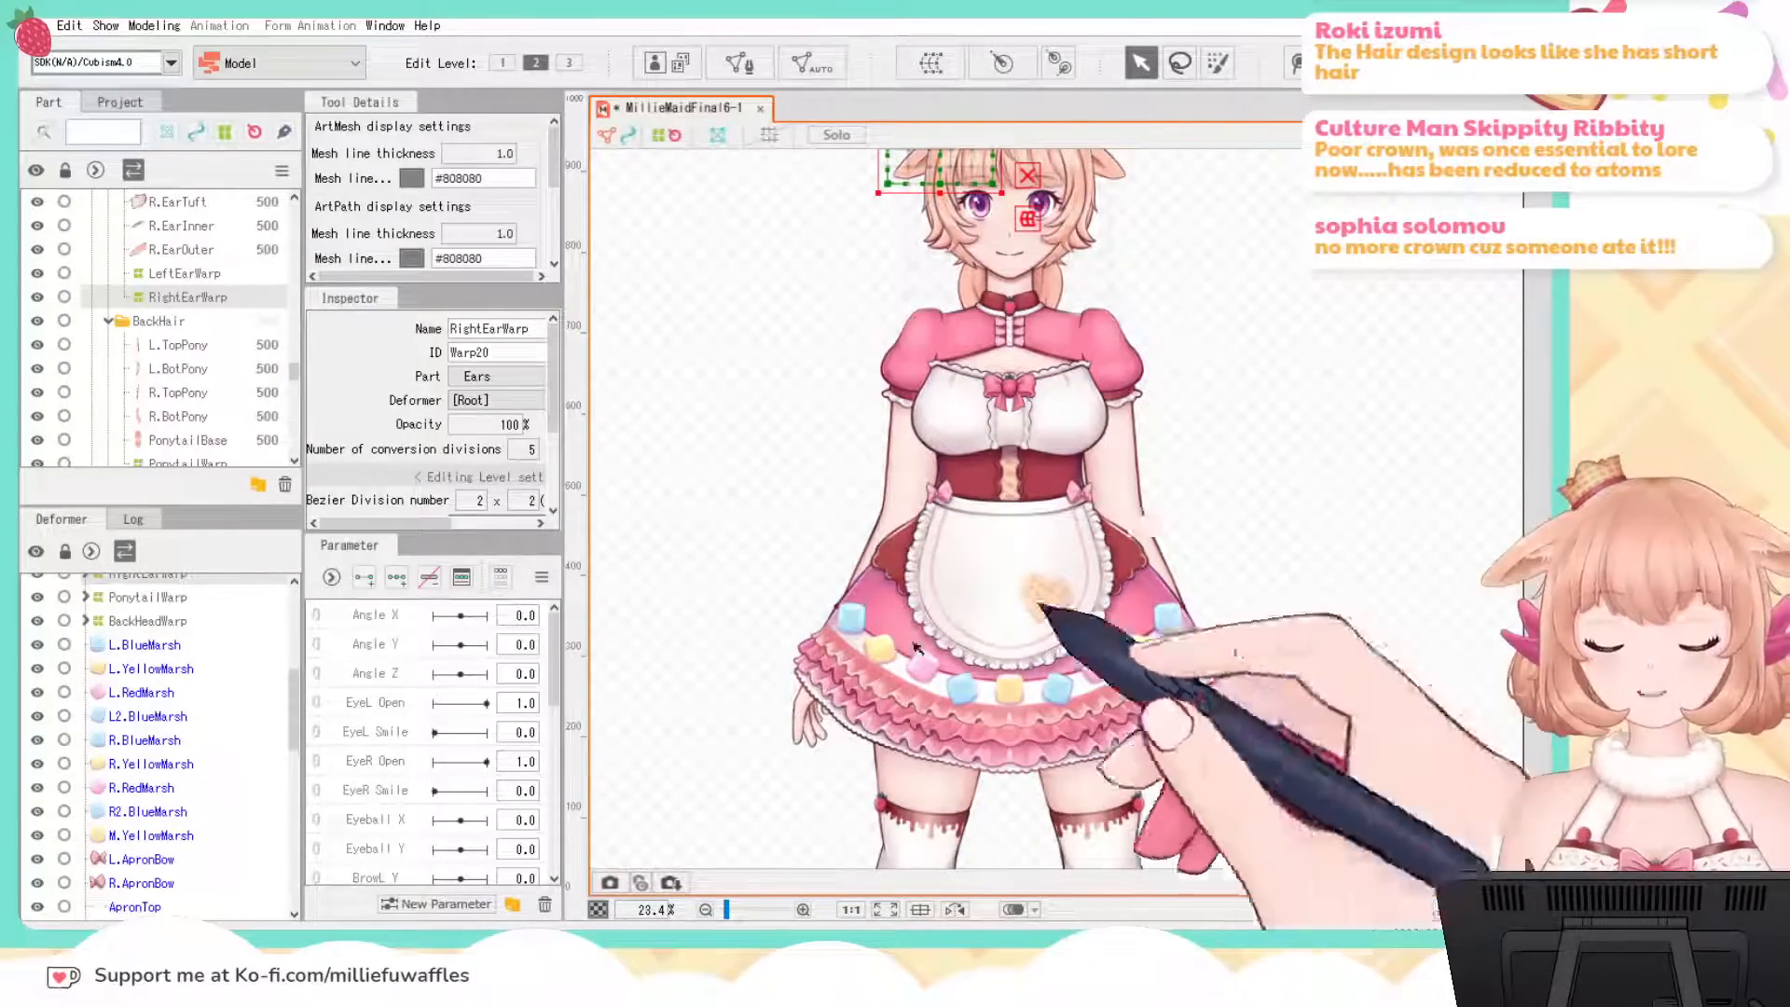
left_click(130, 644)
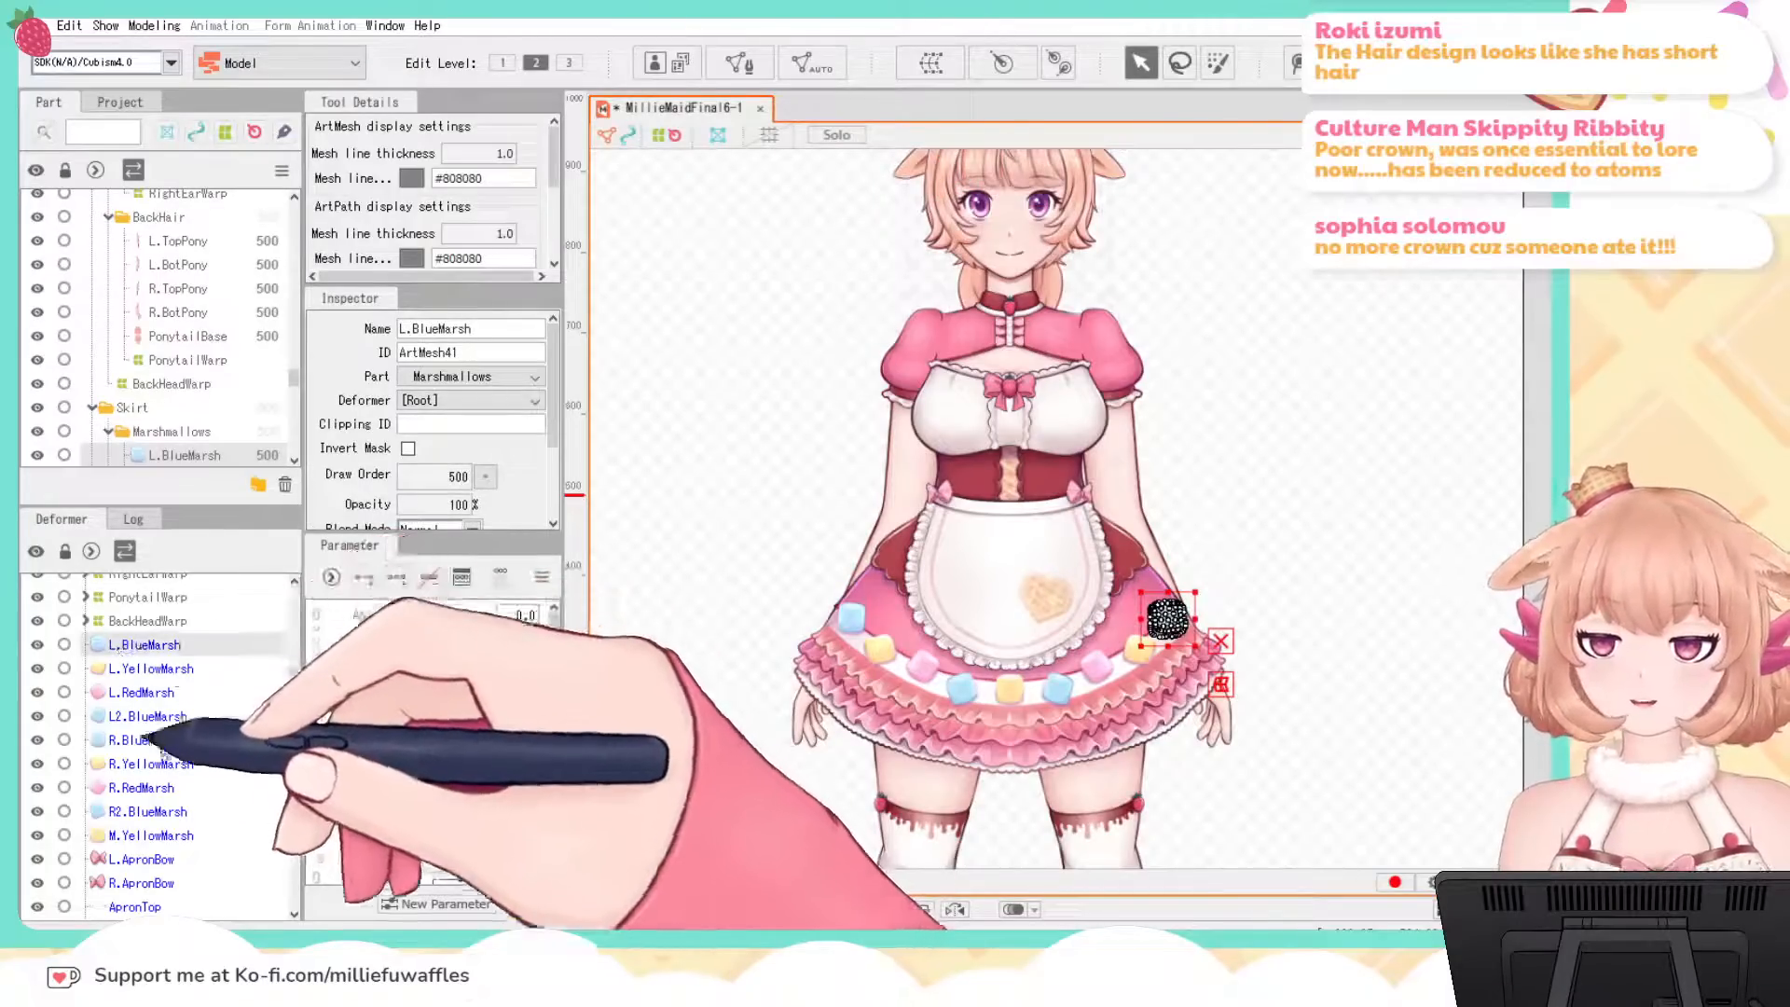
left_click(131, 835, "shift")
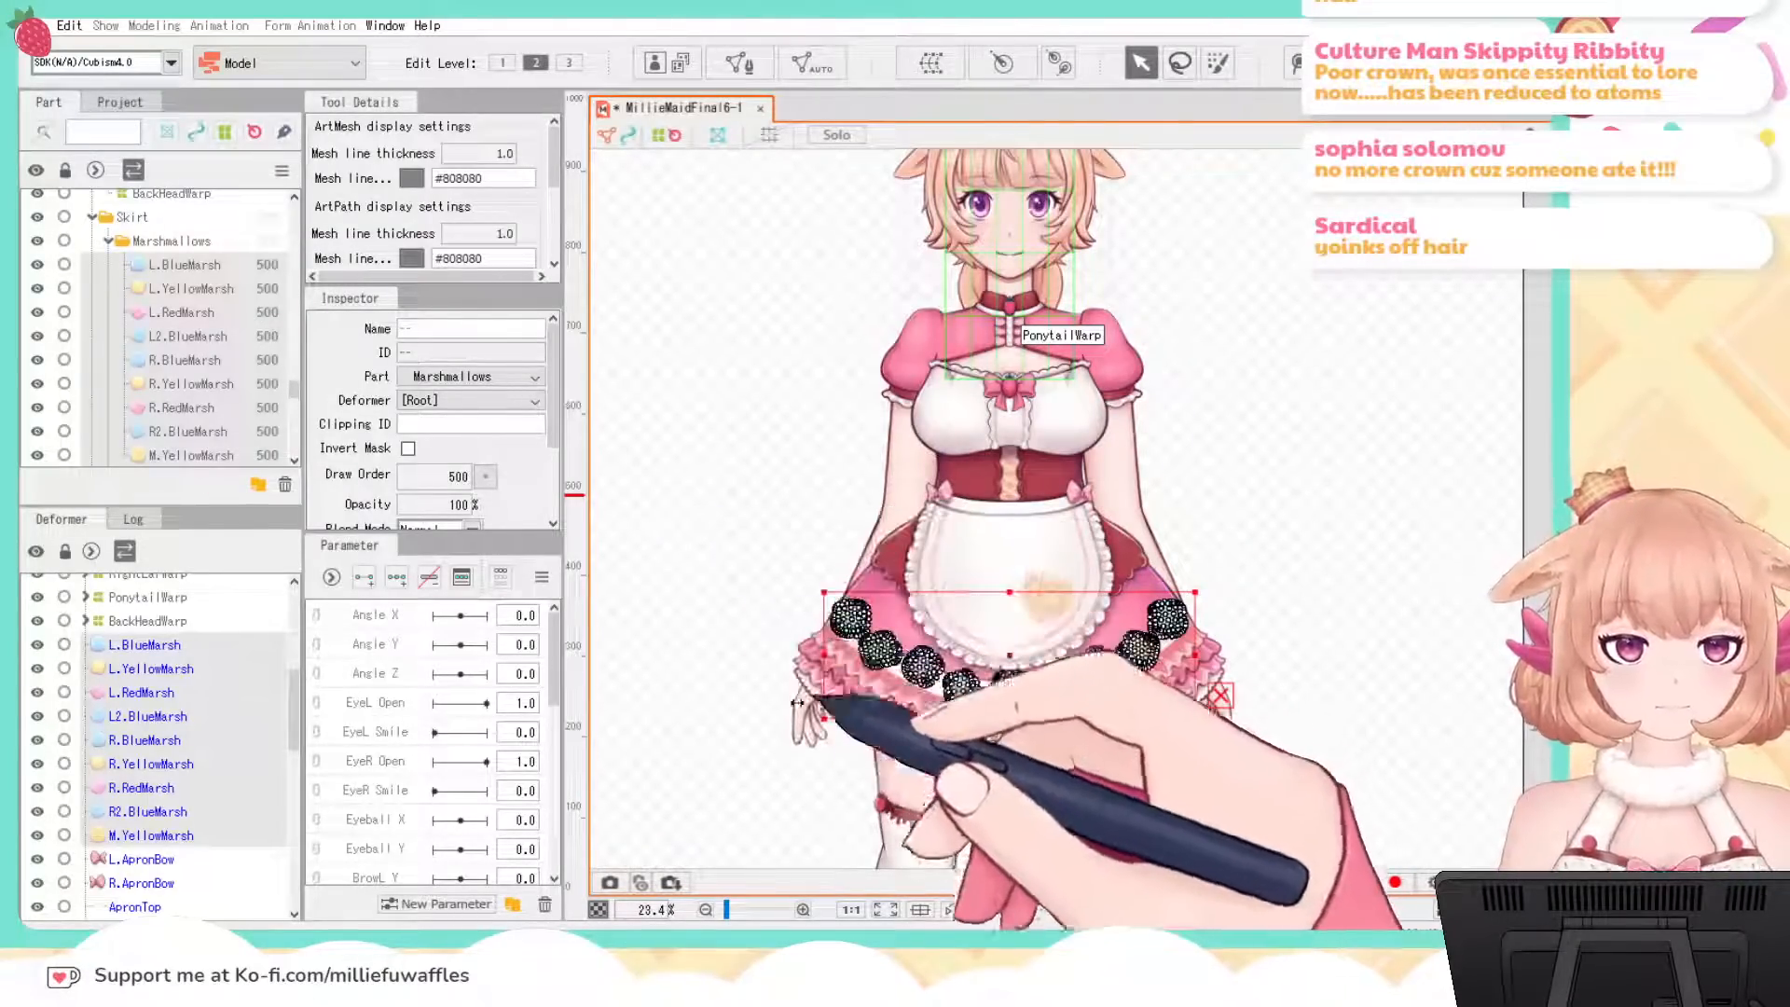
left_click(749, 776)
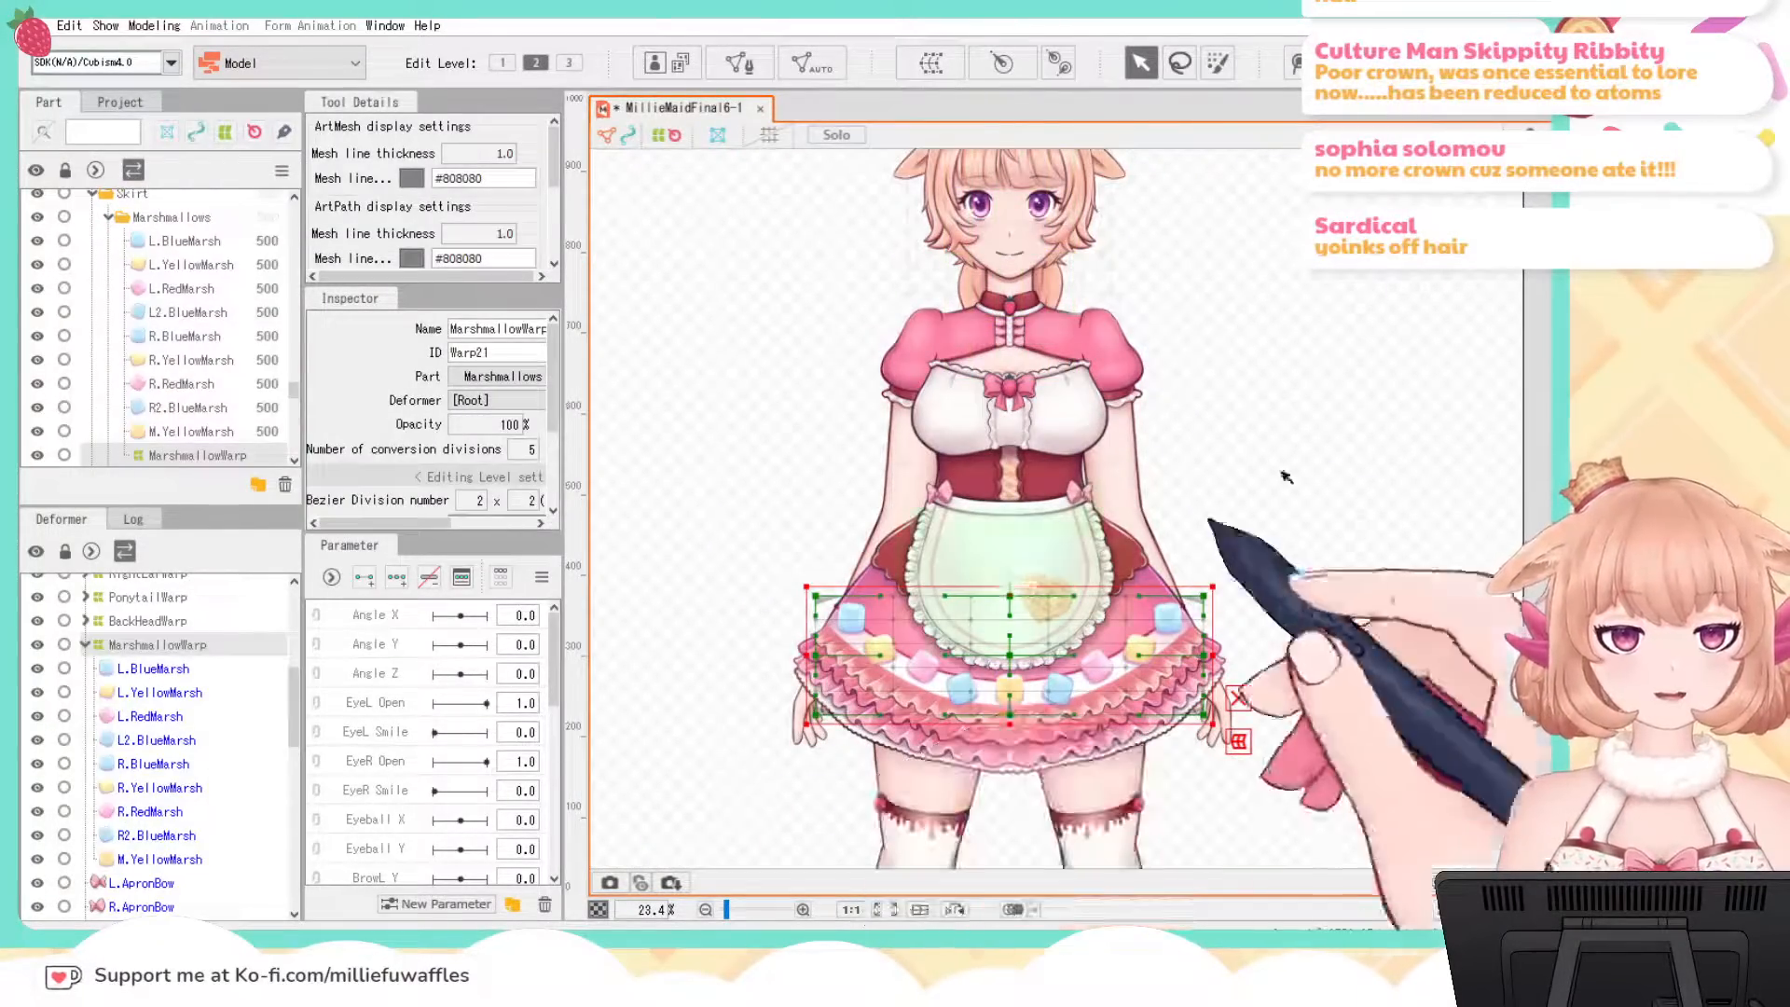
left_click(1393, 475)
left_click_drag(1392, 475, 1360, 391)
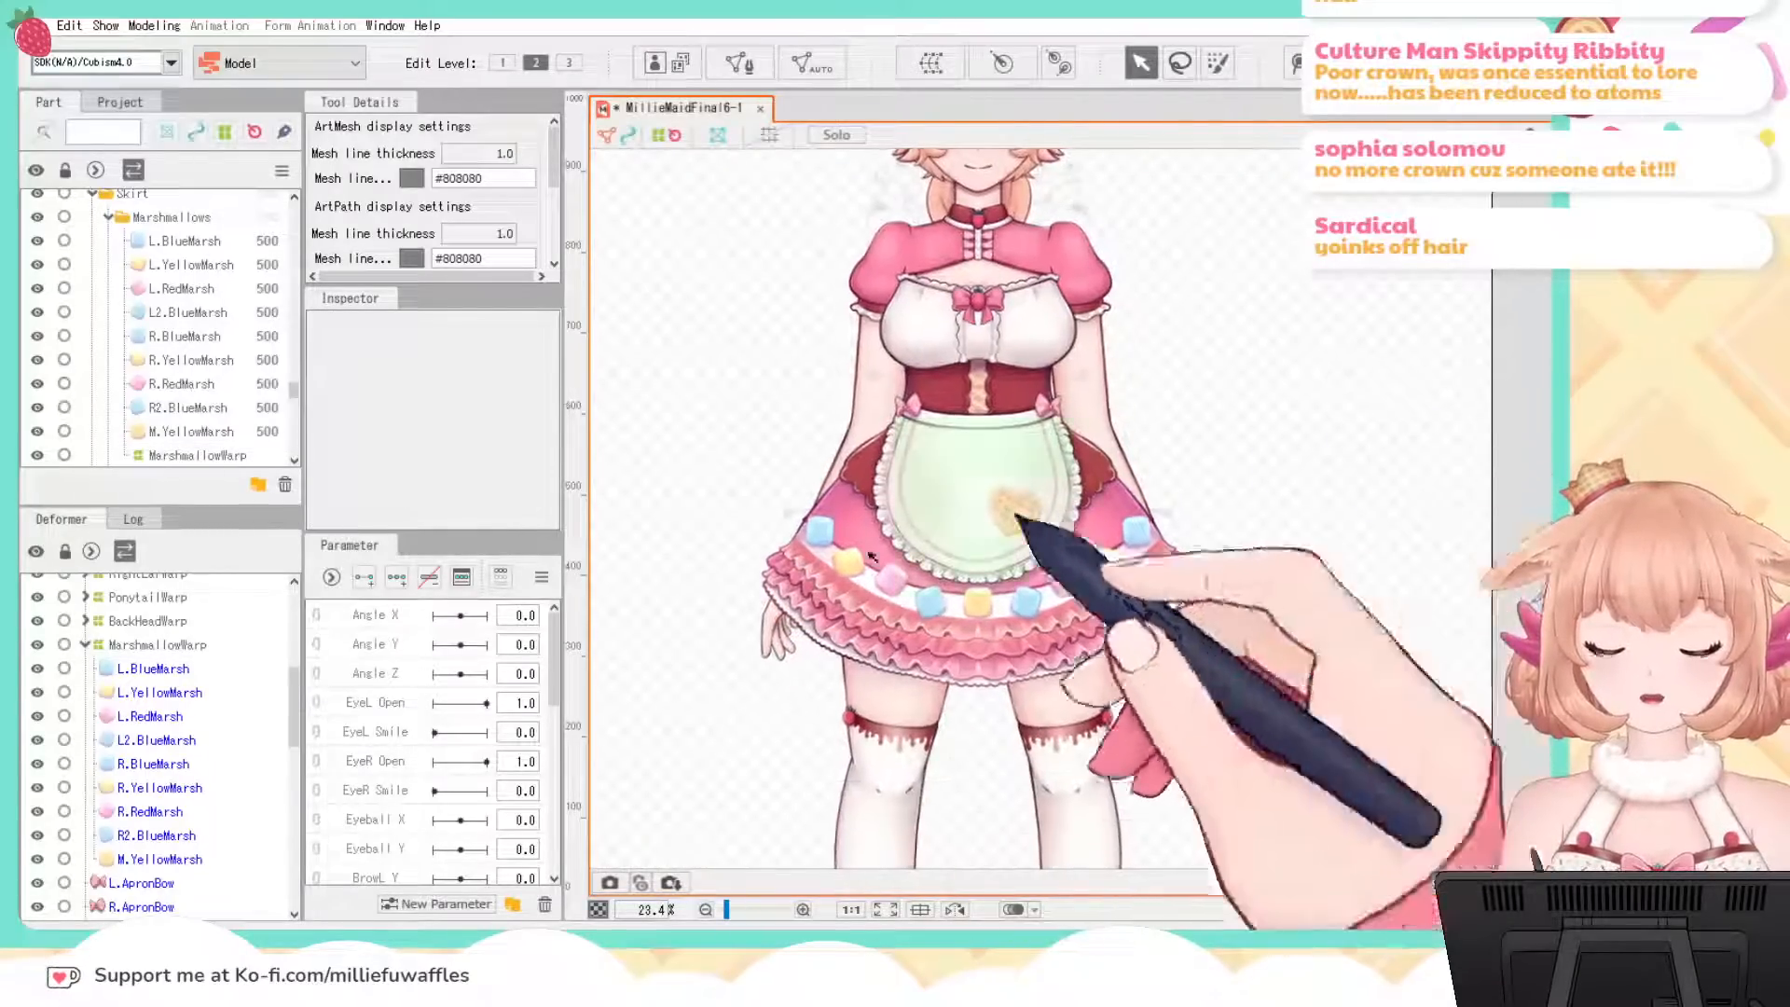
left_click(85, 644)
Step: Select the apron meshes L.ApronBow, R.ApronBow, ApronTop, Apron and Sh.ApronTop
left_click(94, 668)
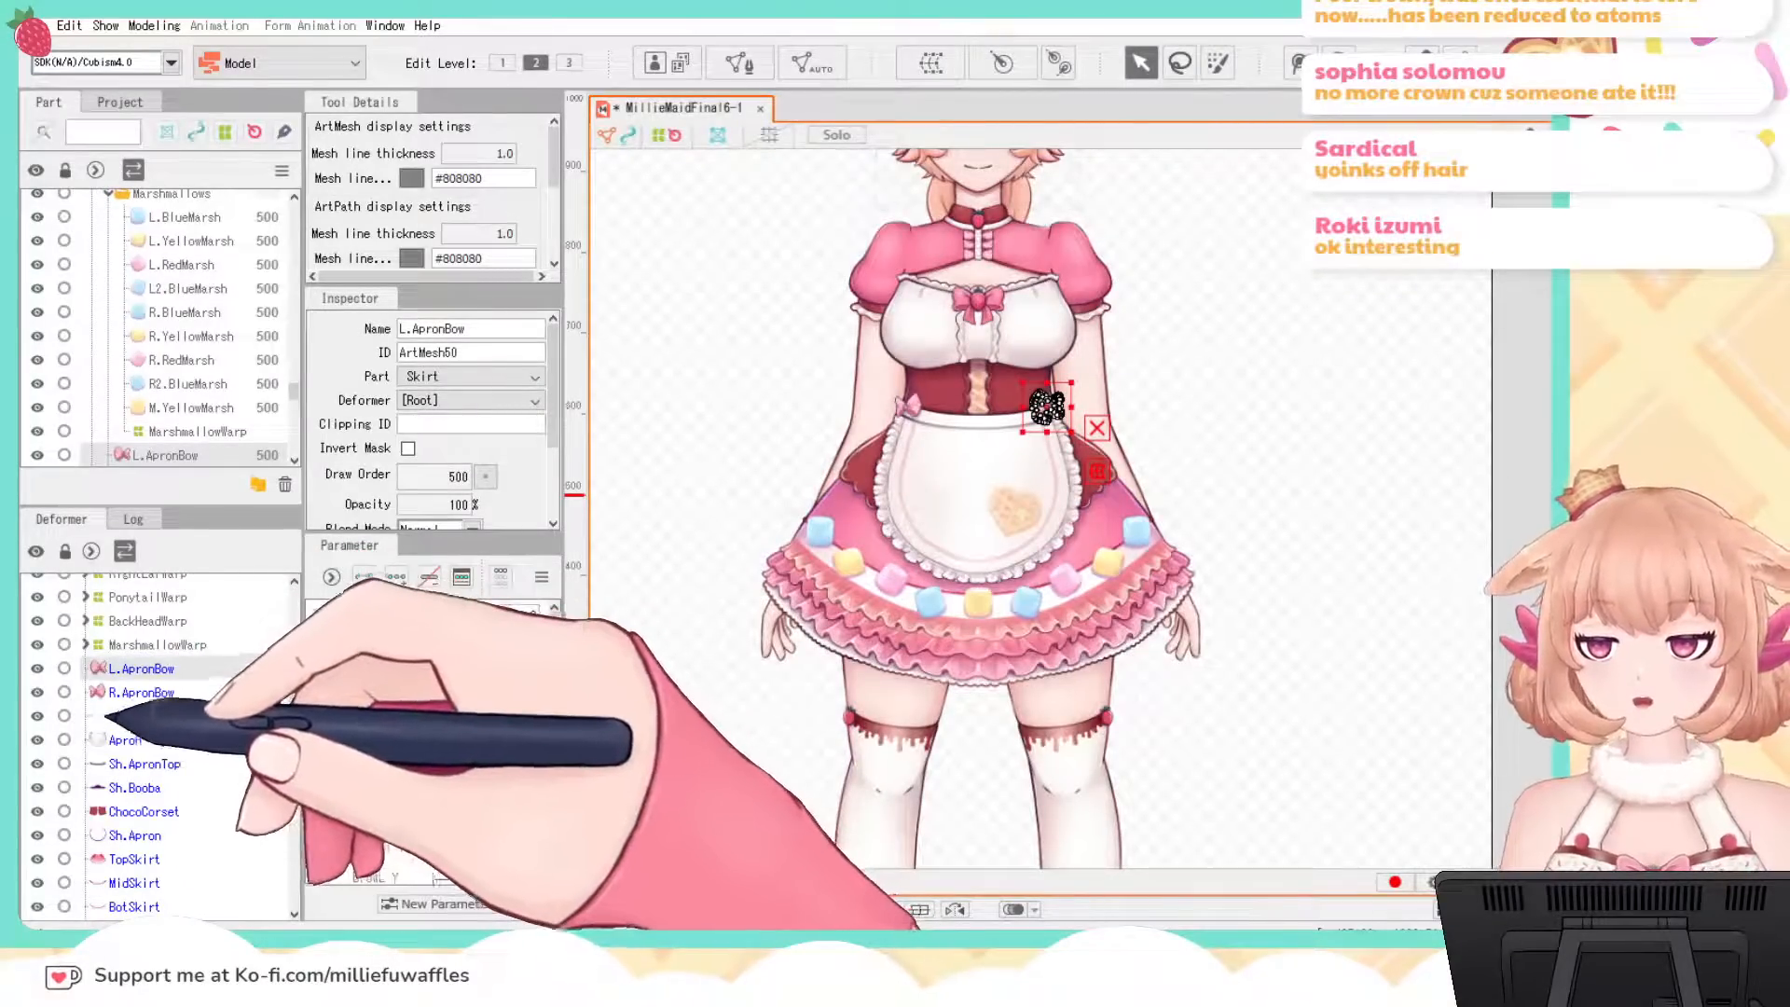
left_click(129, 763, "shift")
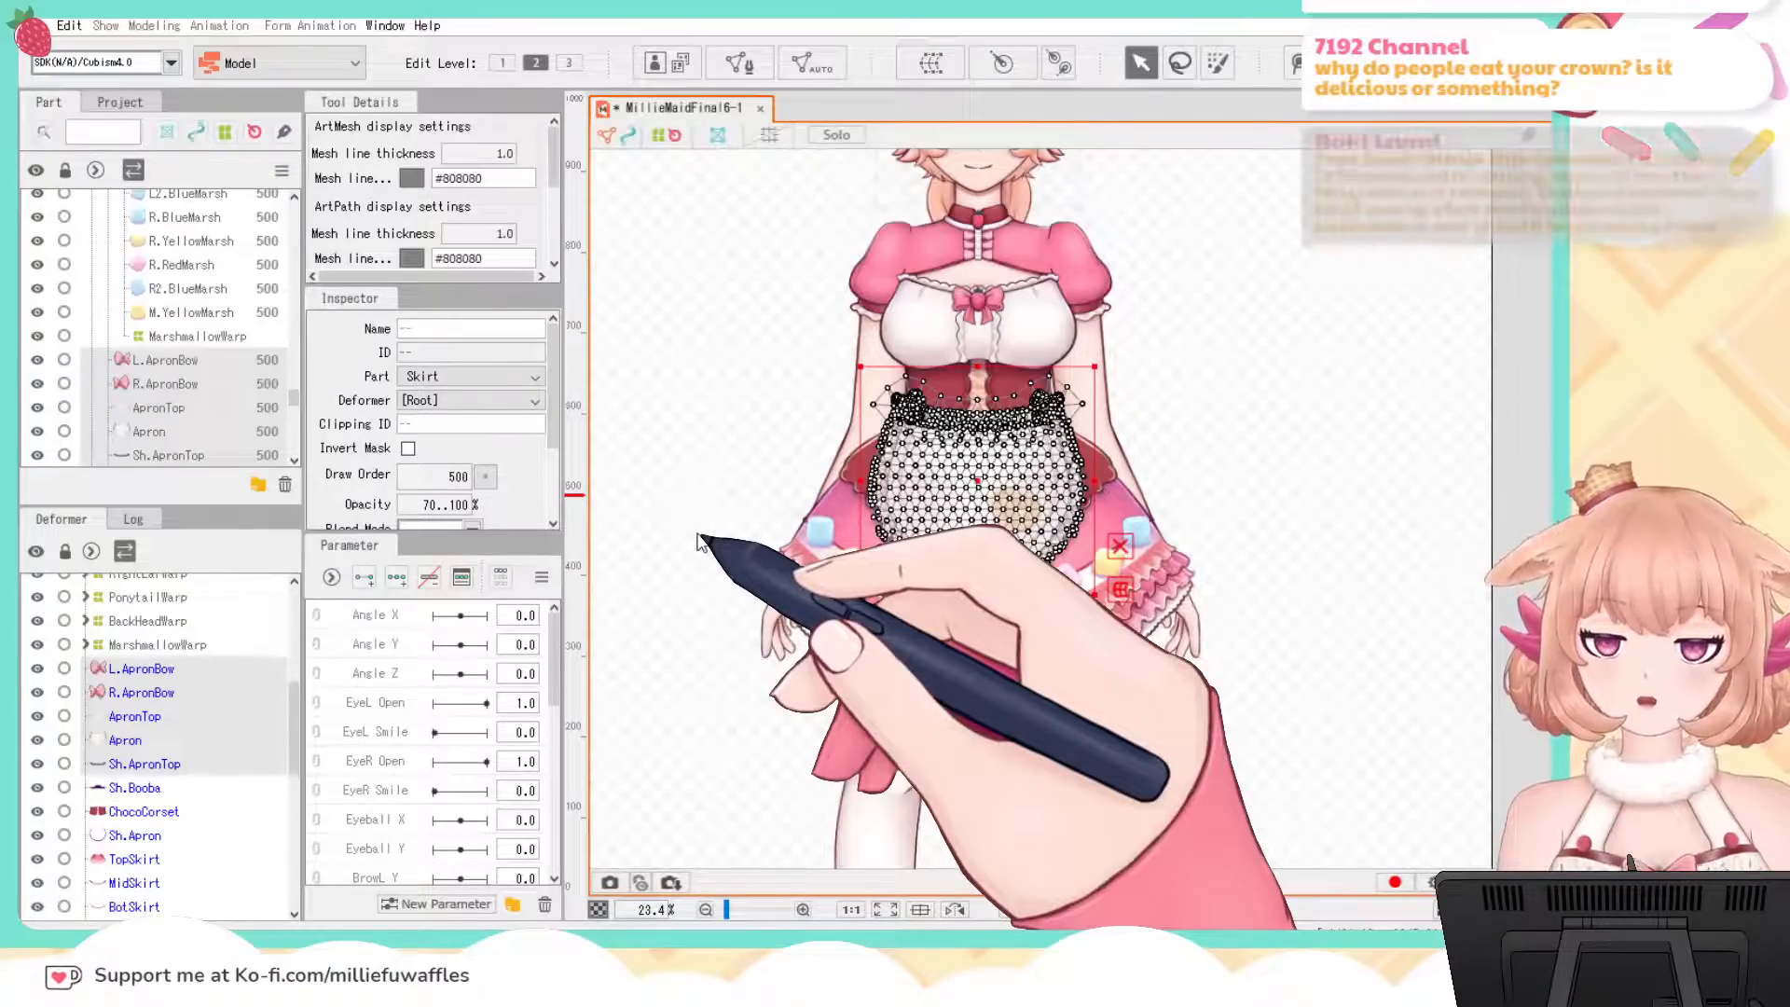
Step: Try wrapping the five selected apron meshes in a warp deformer named ApronWarp, and undo it back to the mesh selection
left_click(768, 761)
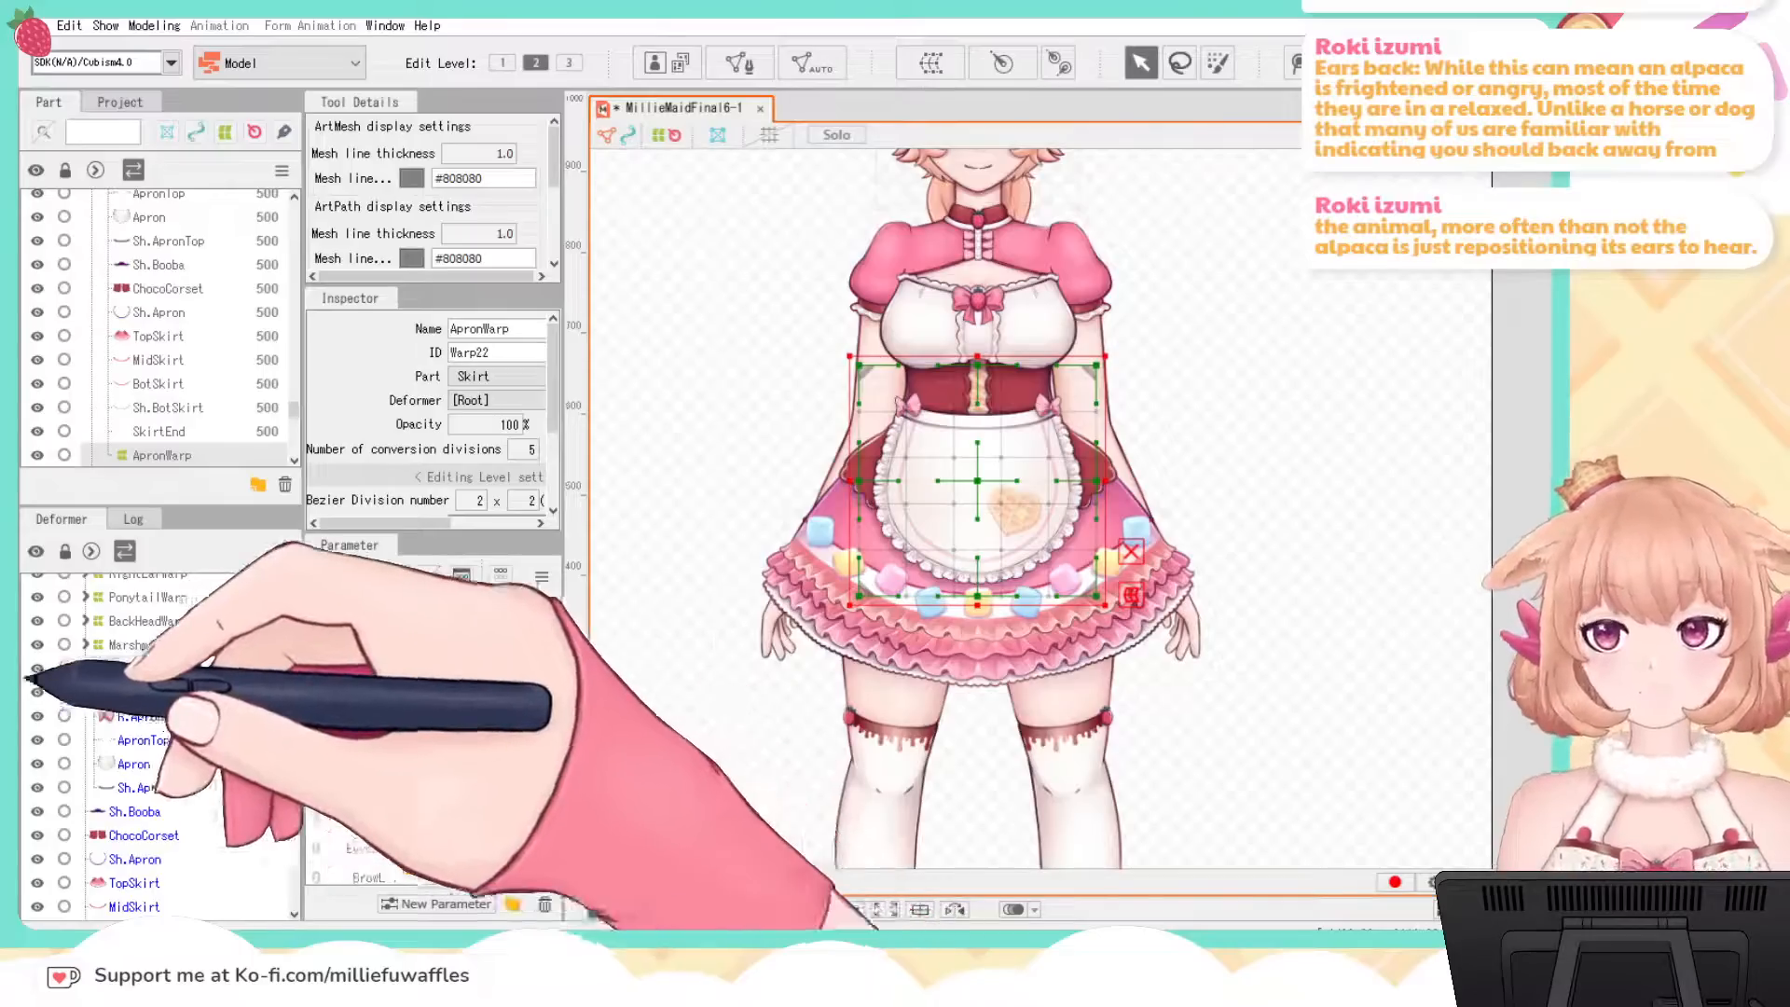
left_click(85, 668)
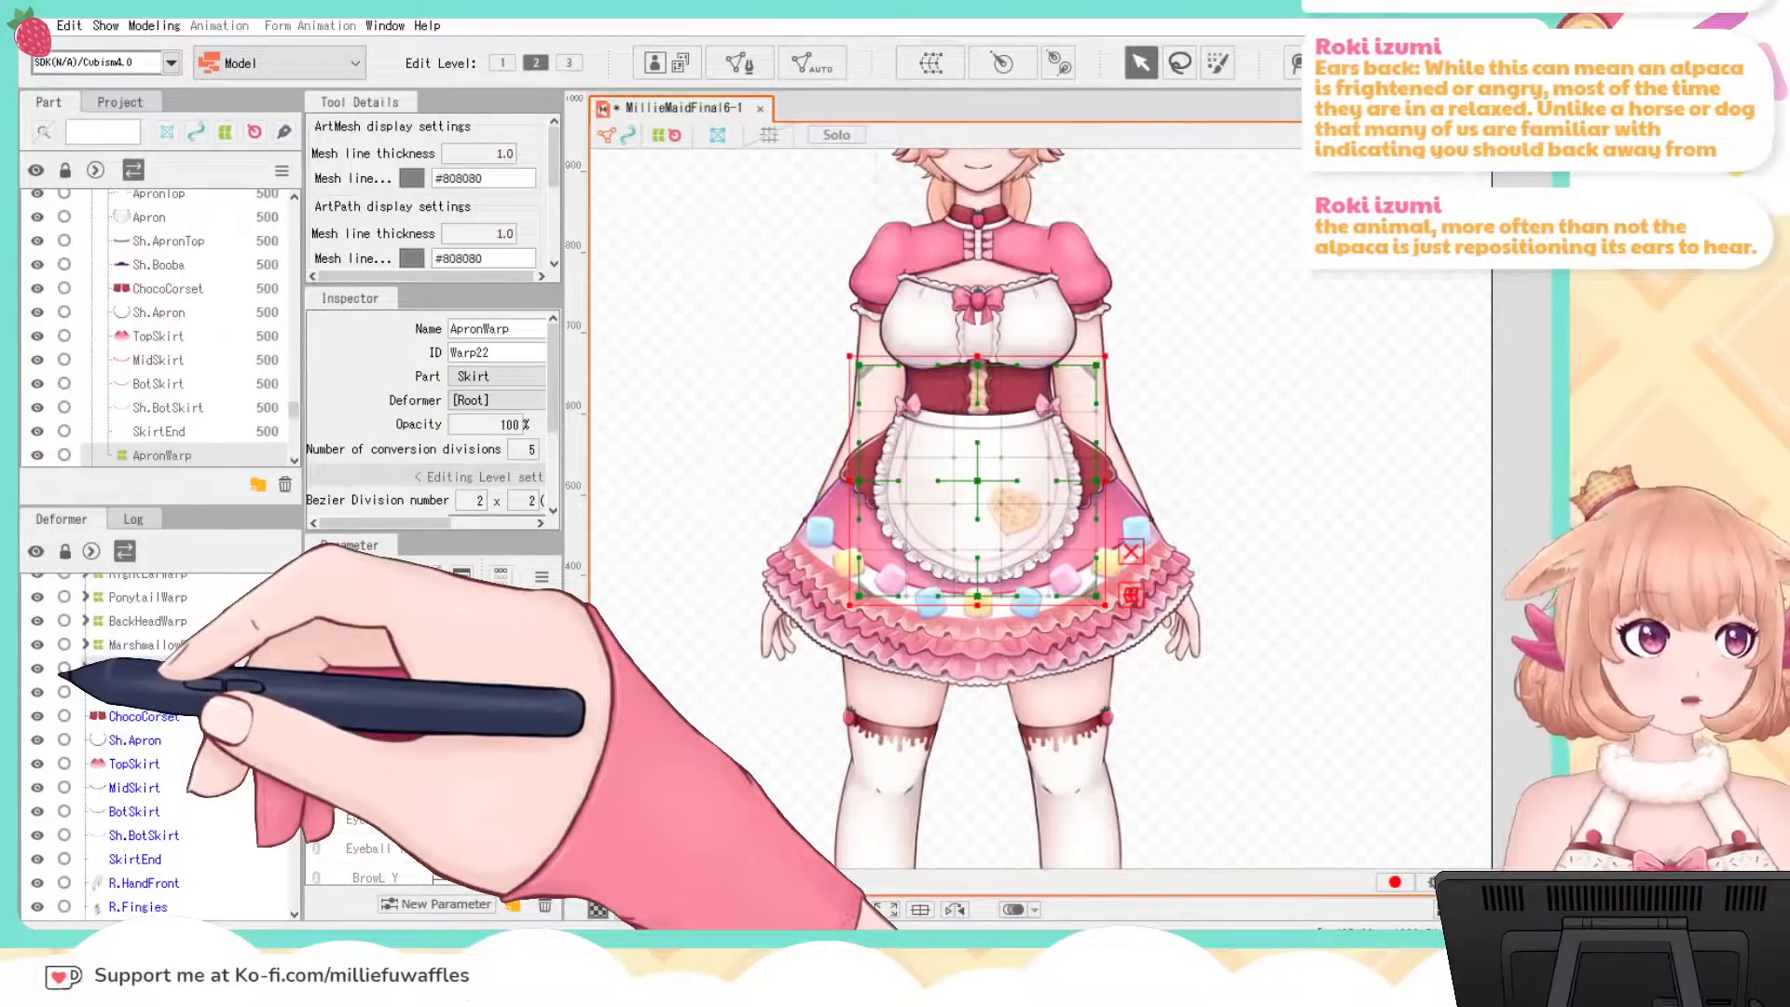
left_click(121, 693)
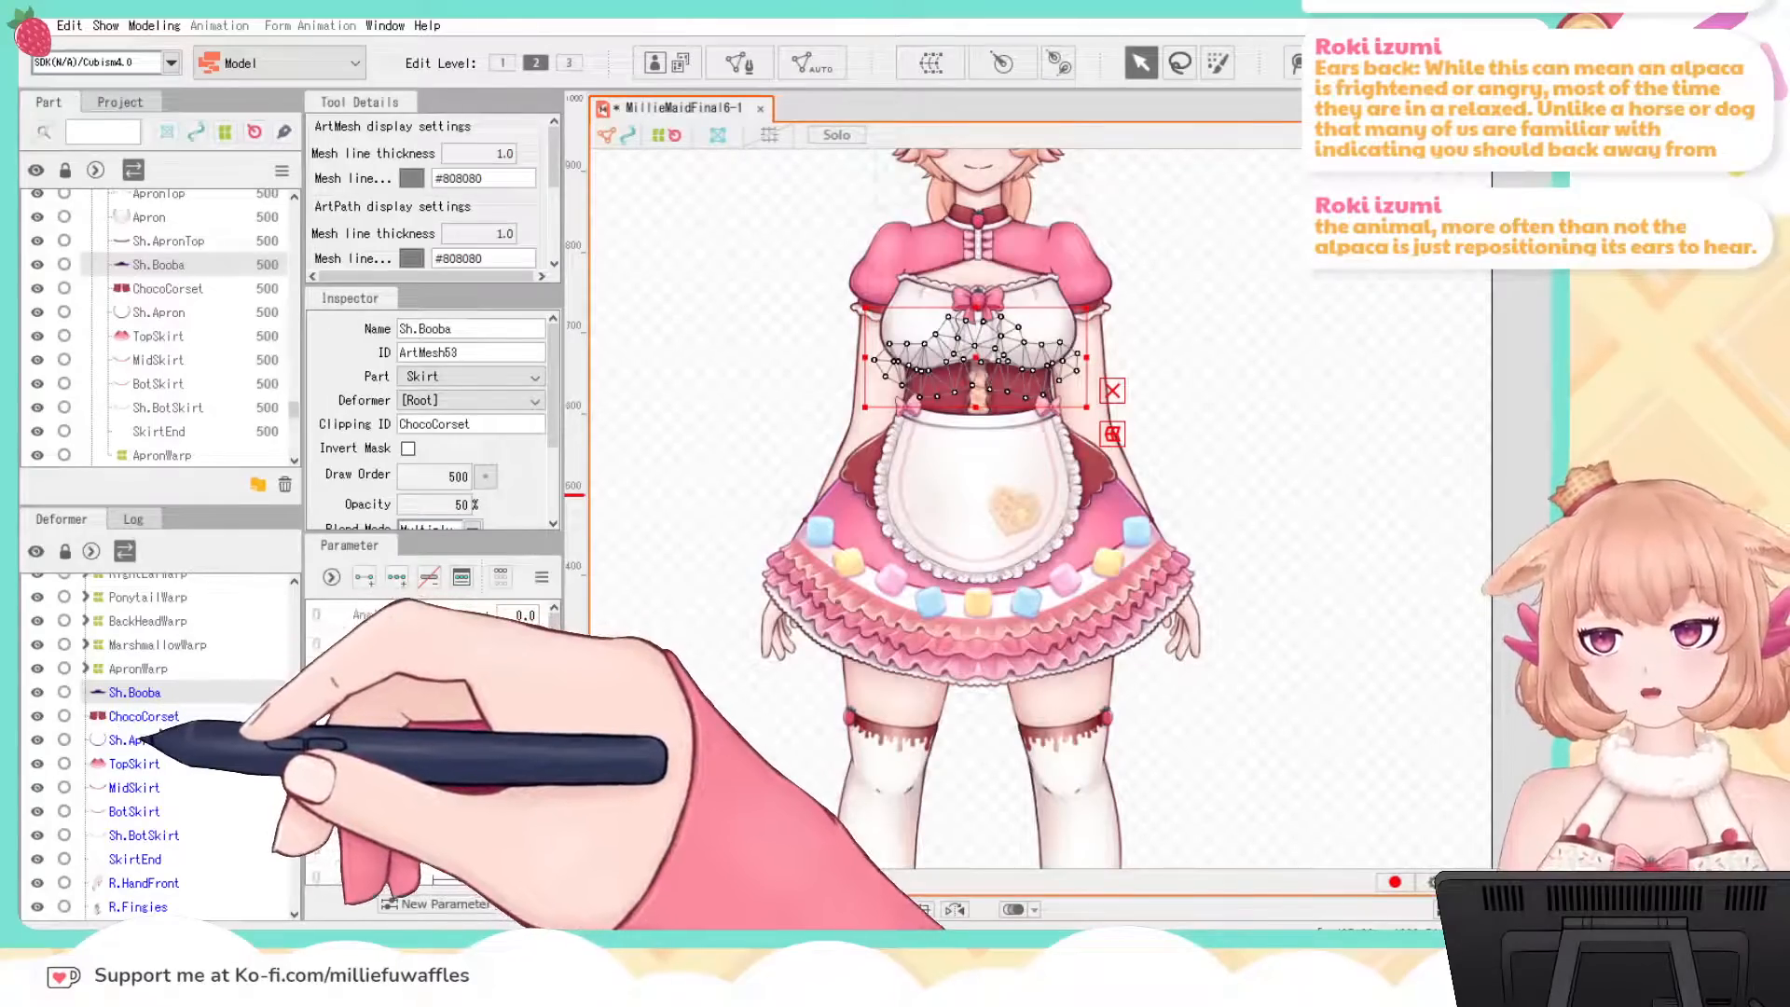
left_click(135, 739)
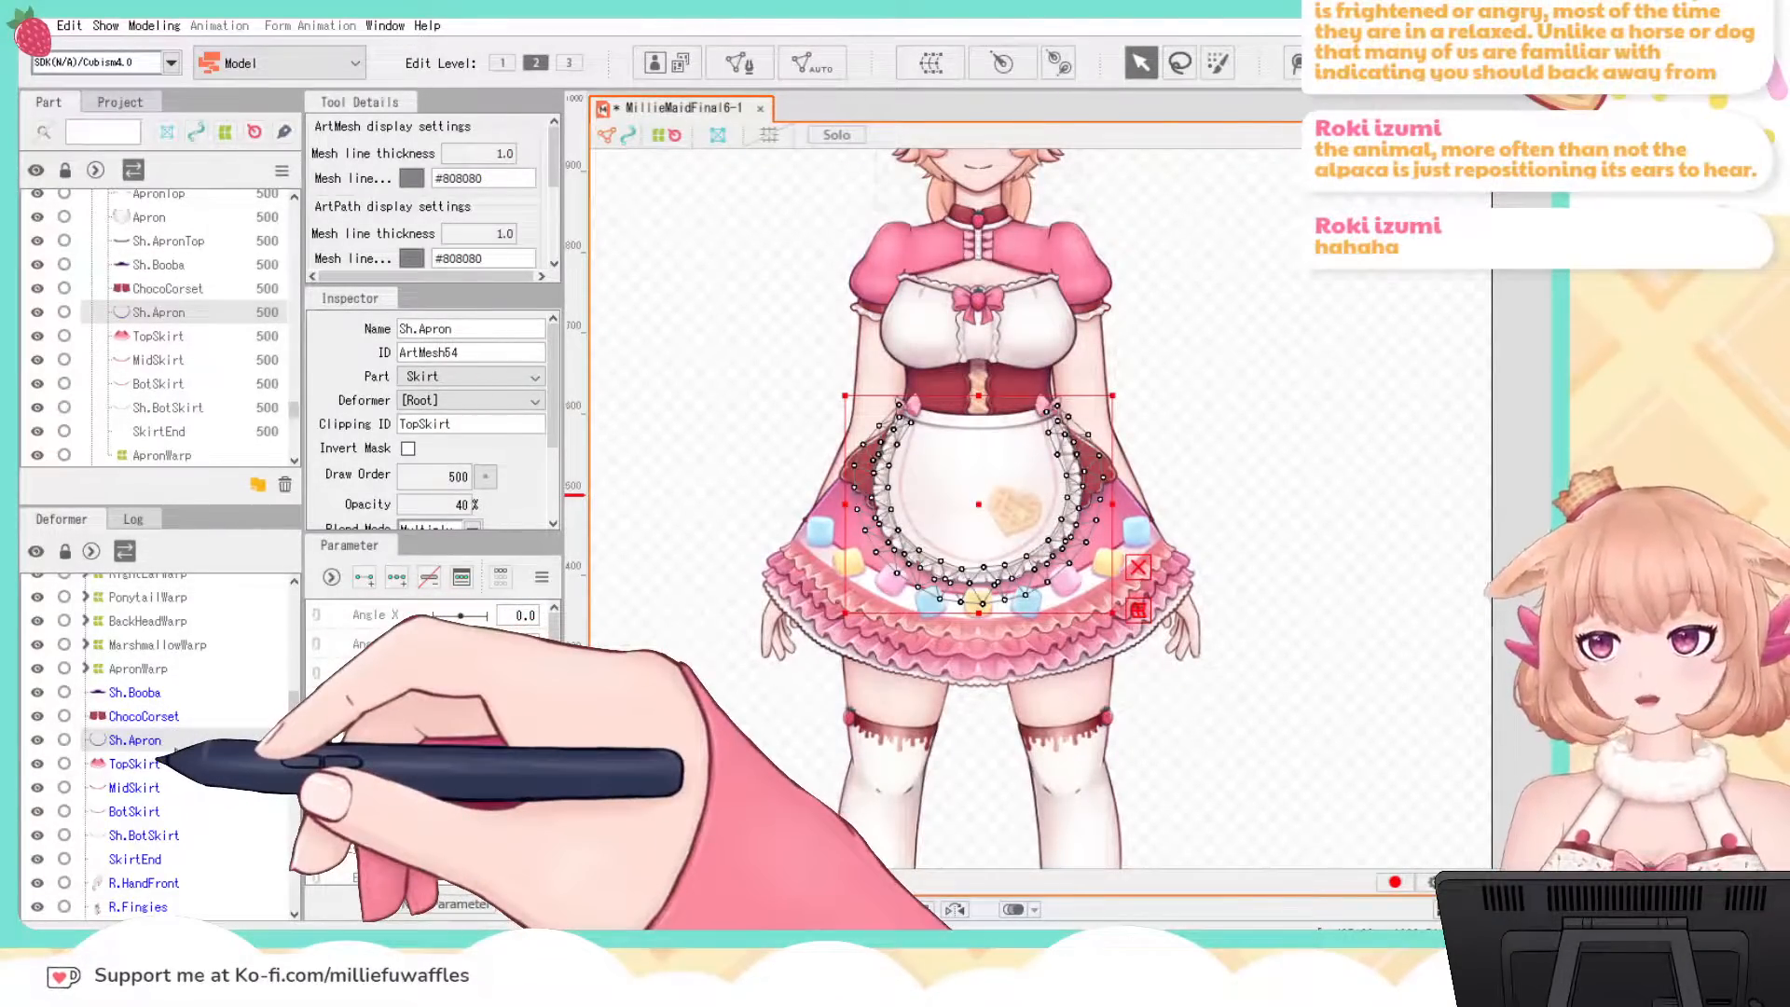
key("ctrl+z")
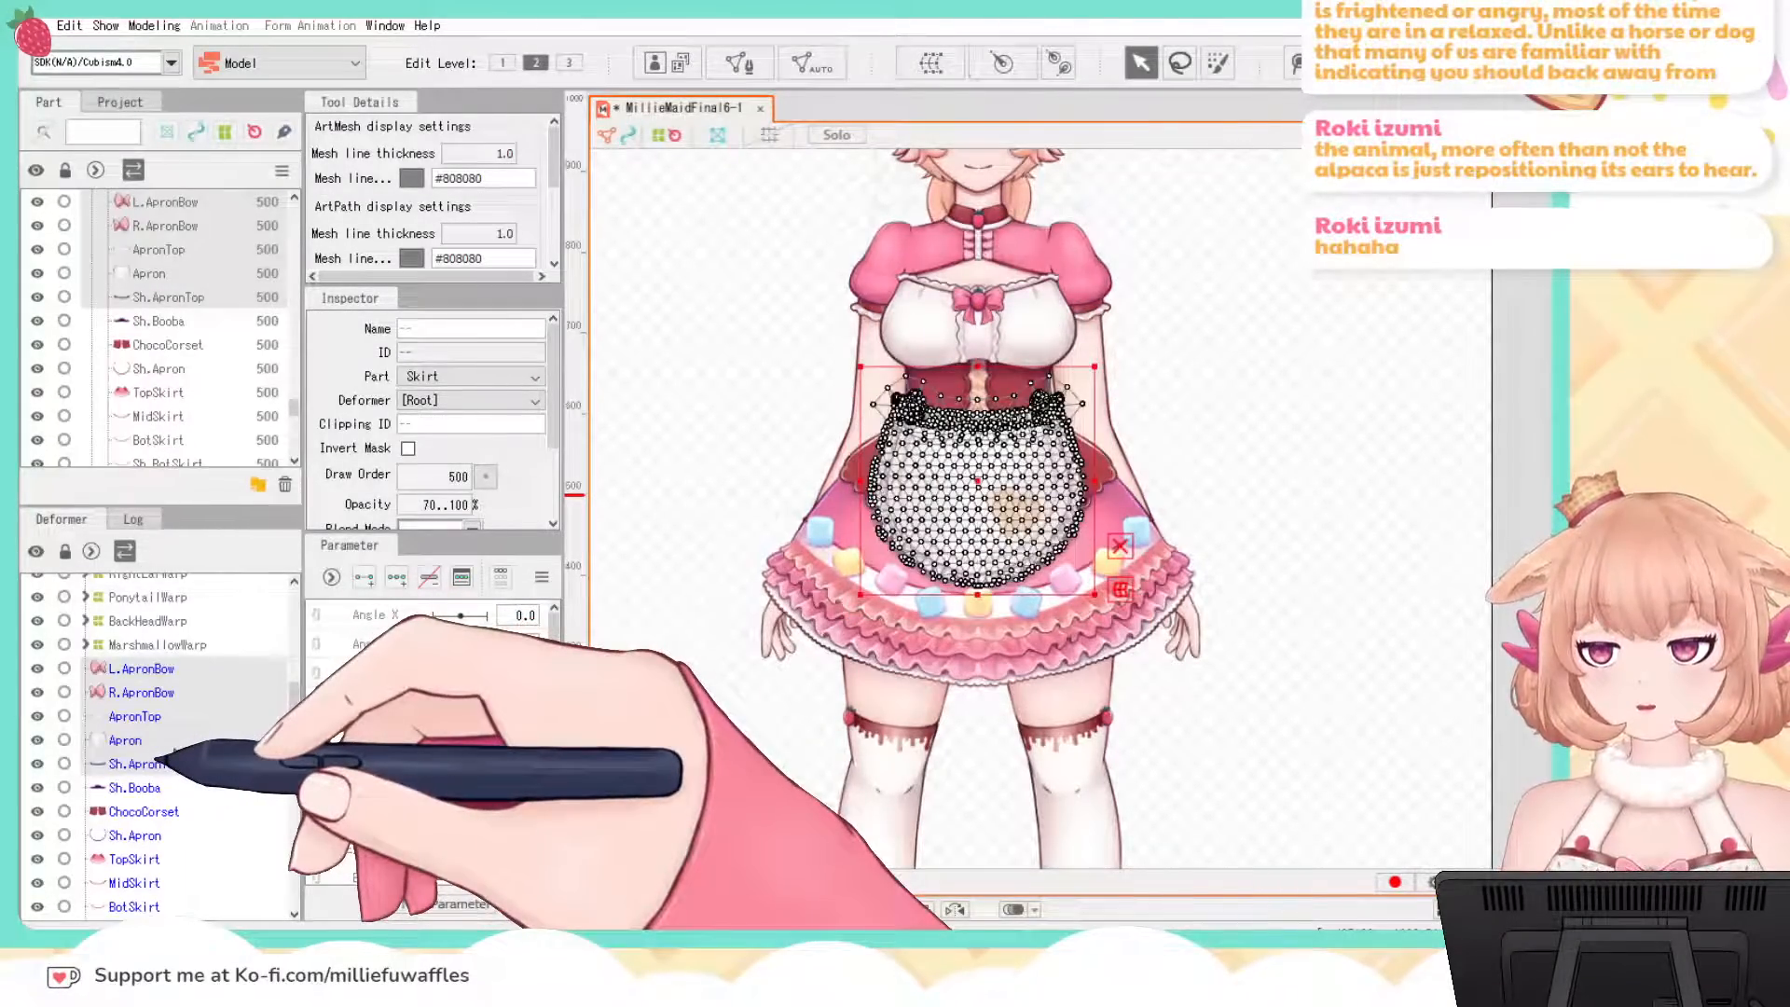
Step: Add Sh.Apron to the selected apron meshes, wrap them all in a warp deformer named ApronWarp, and collapse it
left_click(131, 835, "ctrl")
left_click(131, 836, "ctrl")
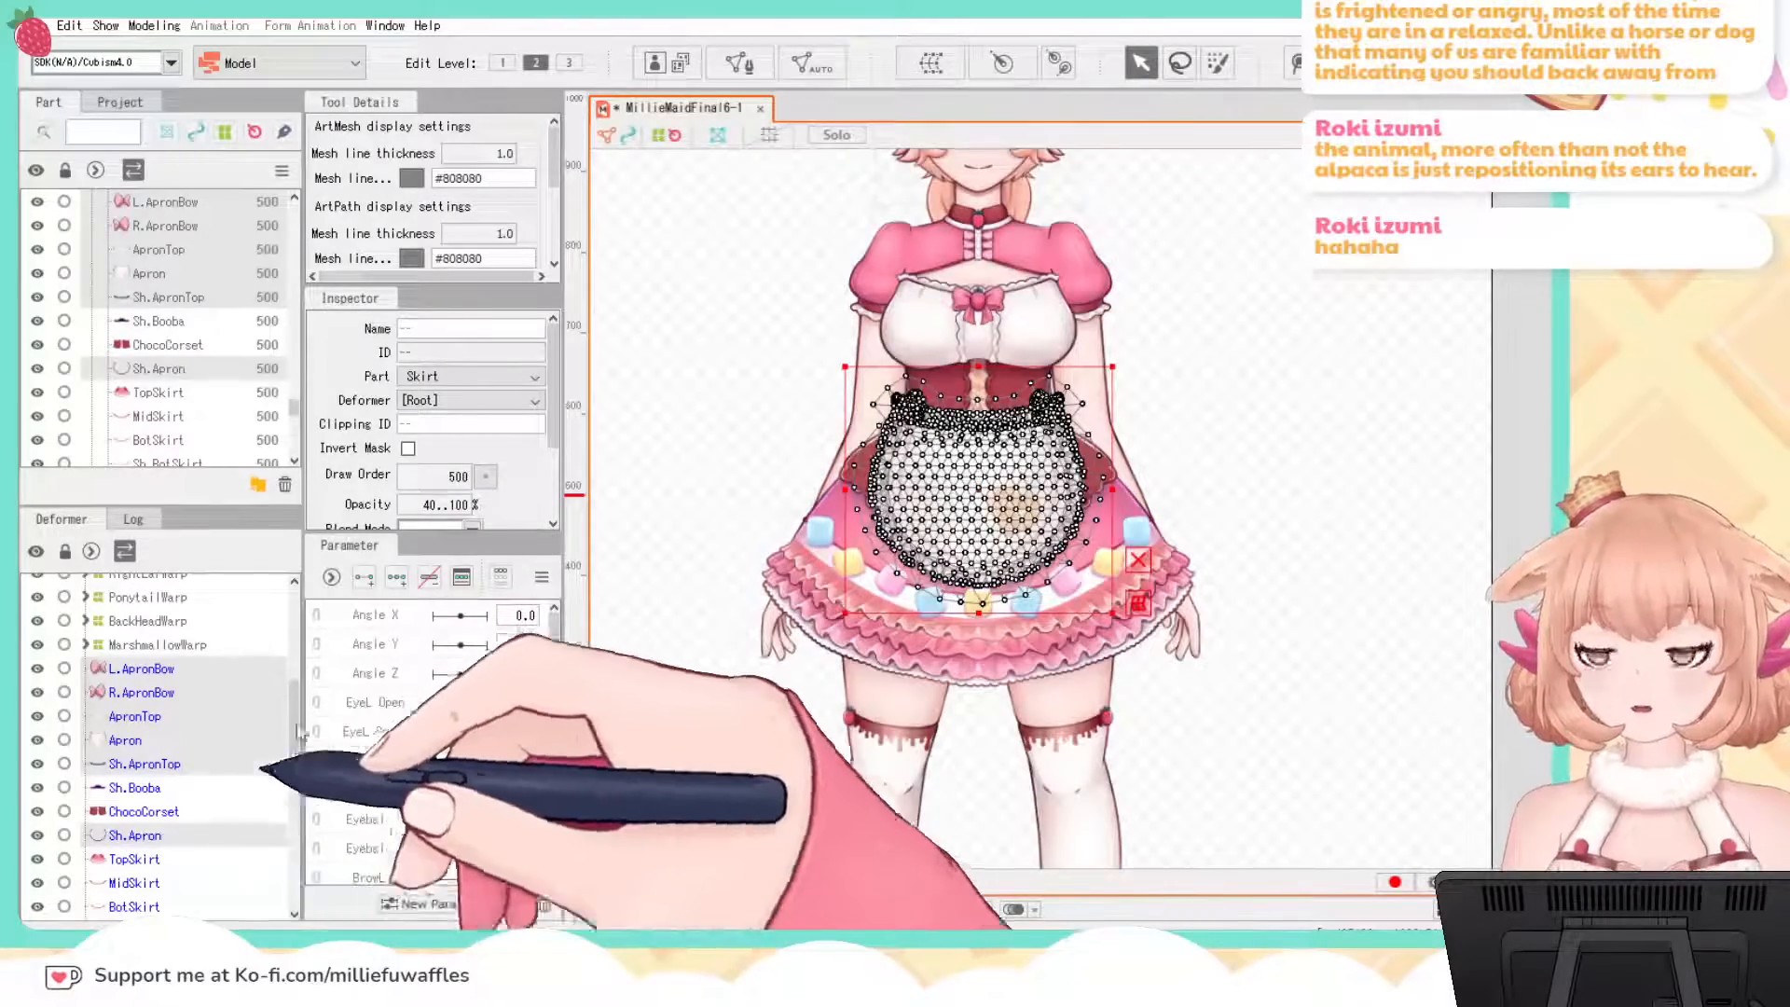
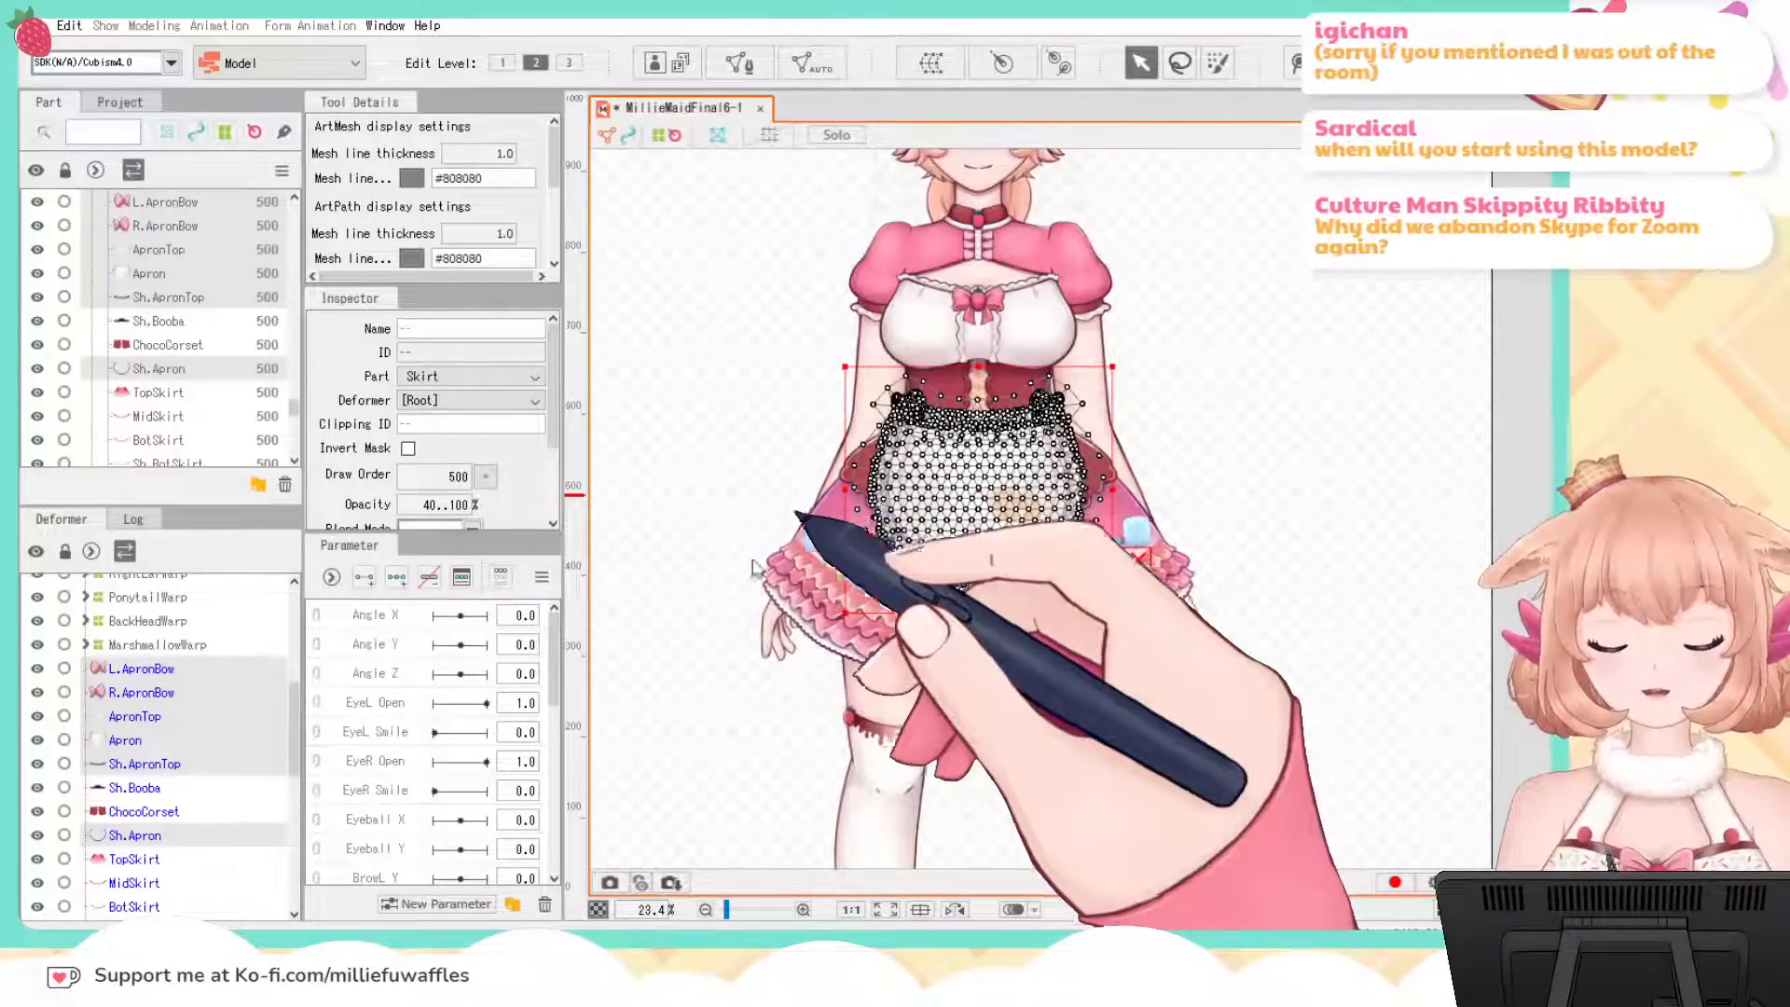
left_click(799, 778)
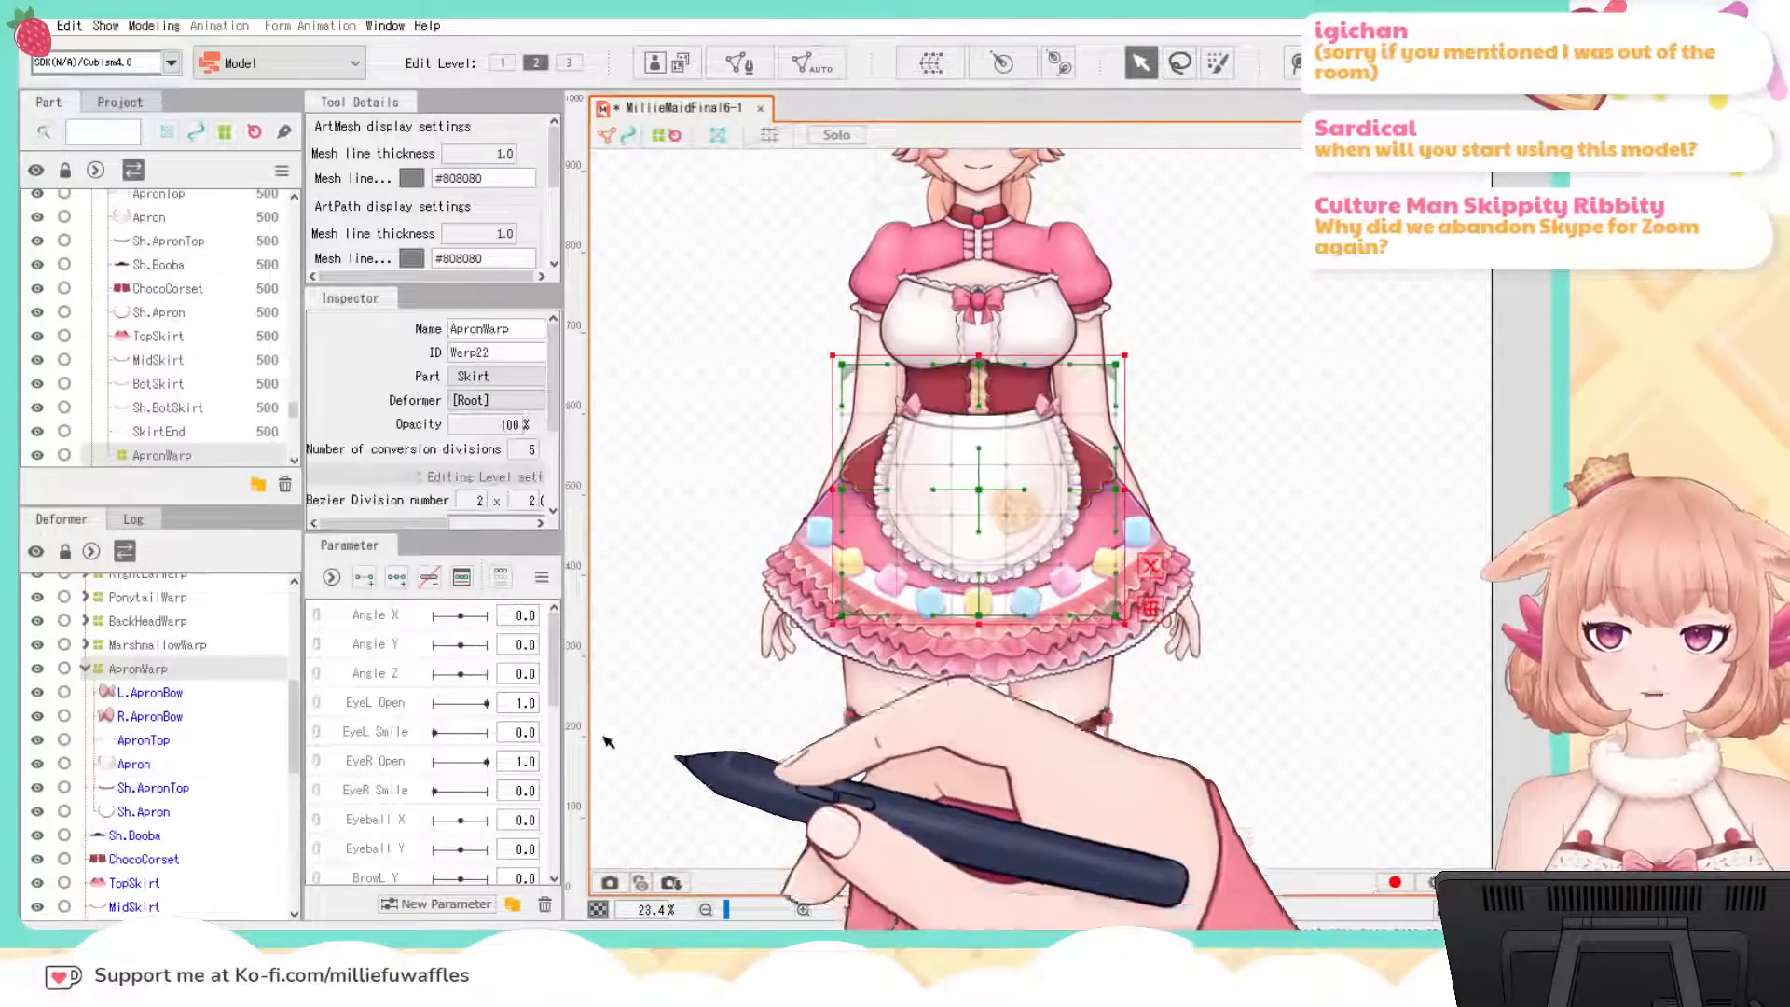
left_click(85, 669)
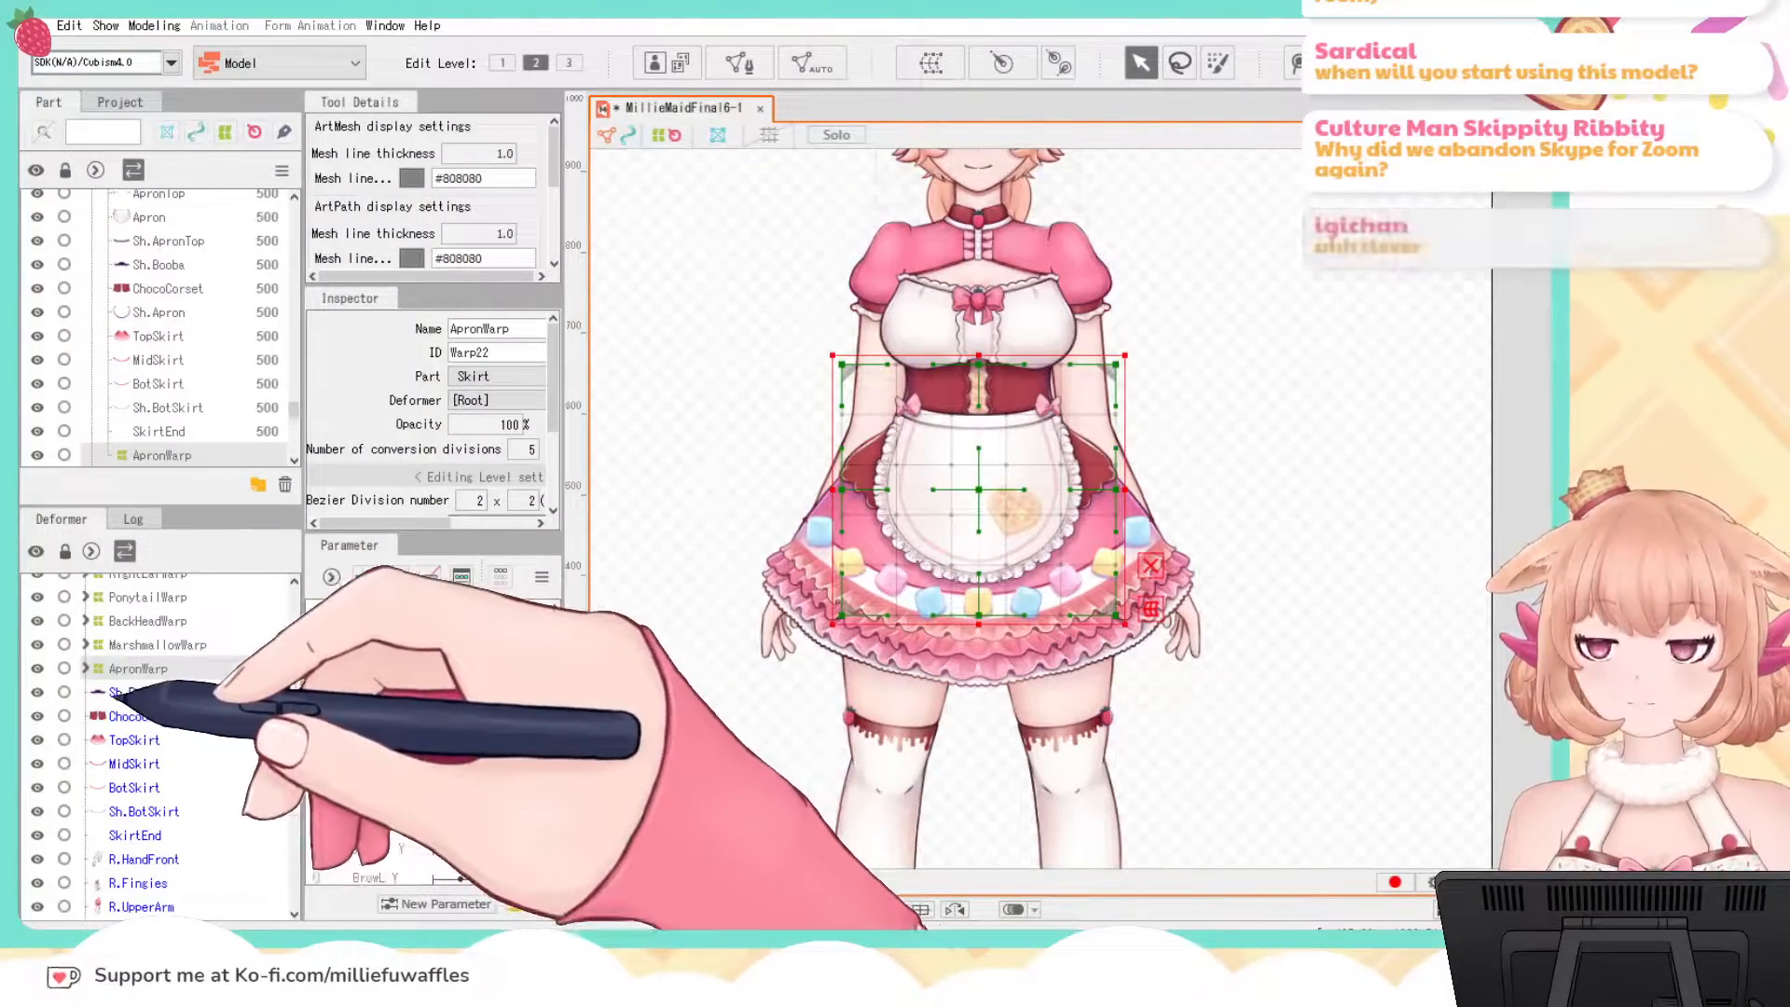
Step: Create a warp deformer named CorsetWarp around Sh.Booba and ChocoCorset, and collapse it in the hierarchy
left_click(132, 692)
left_click(126, 716, "ctrl")
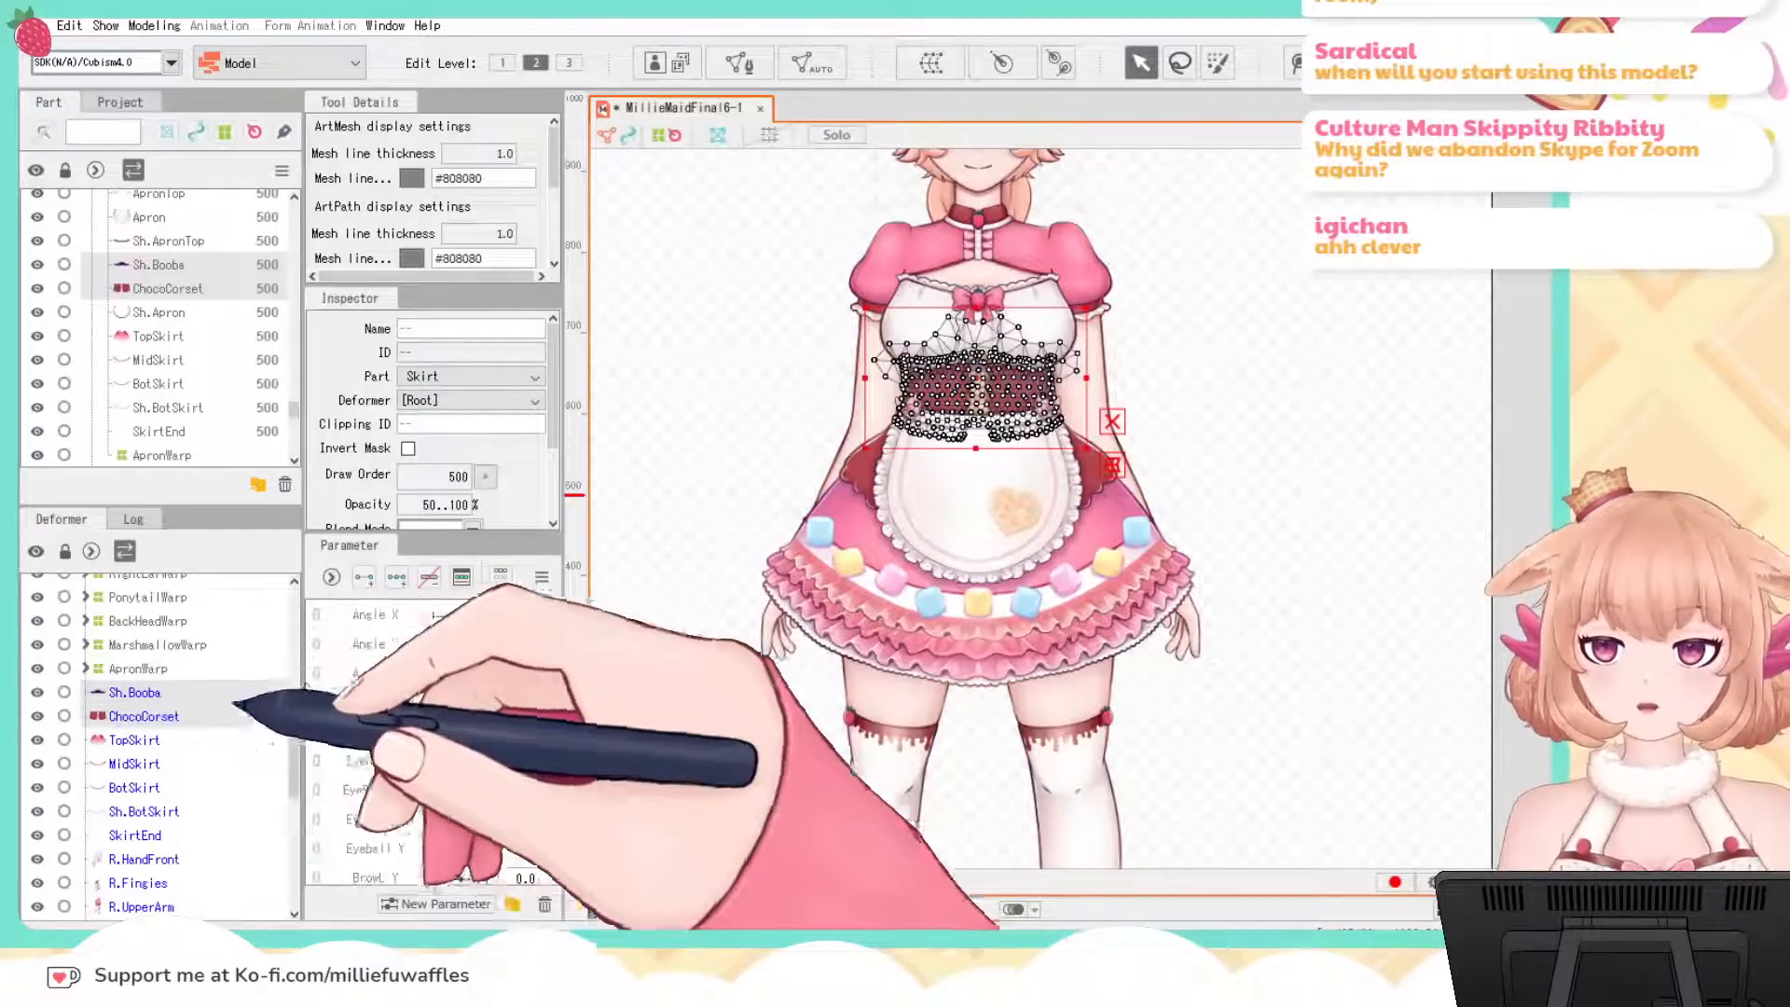
left_click(923, 66)
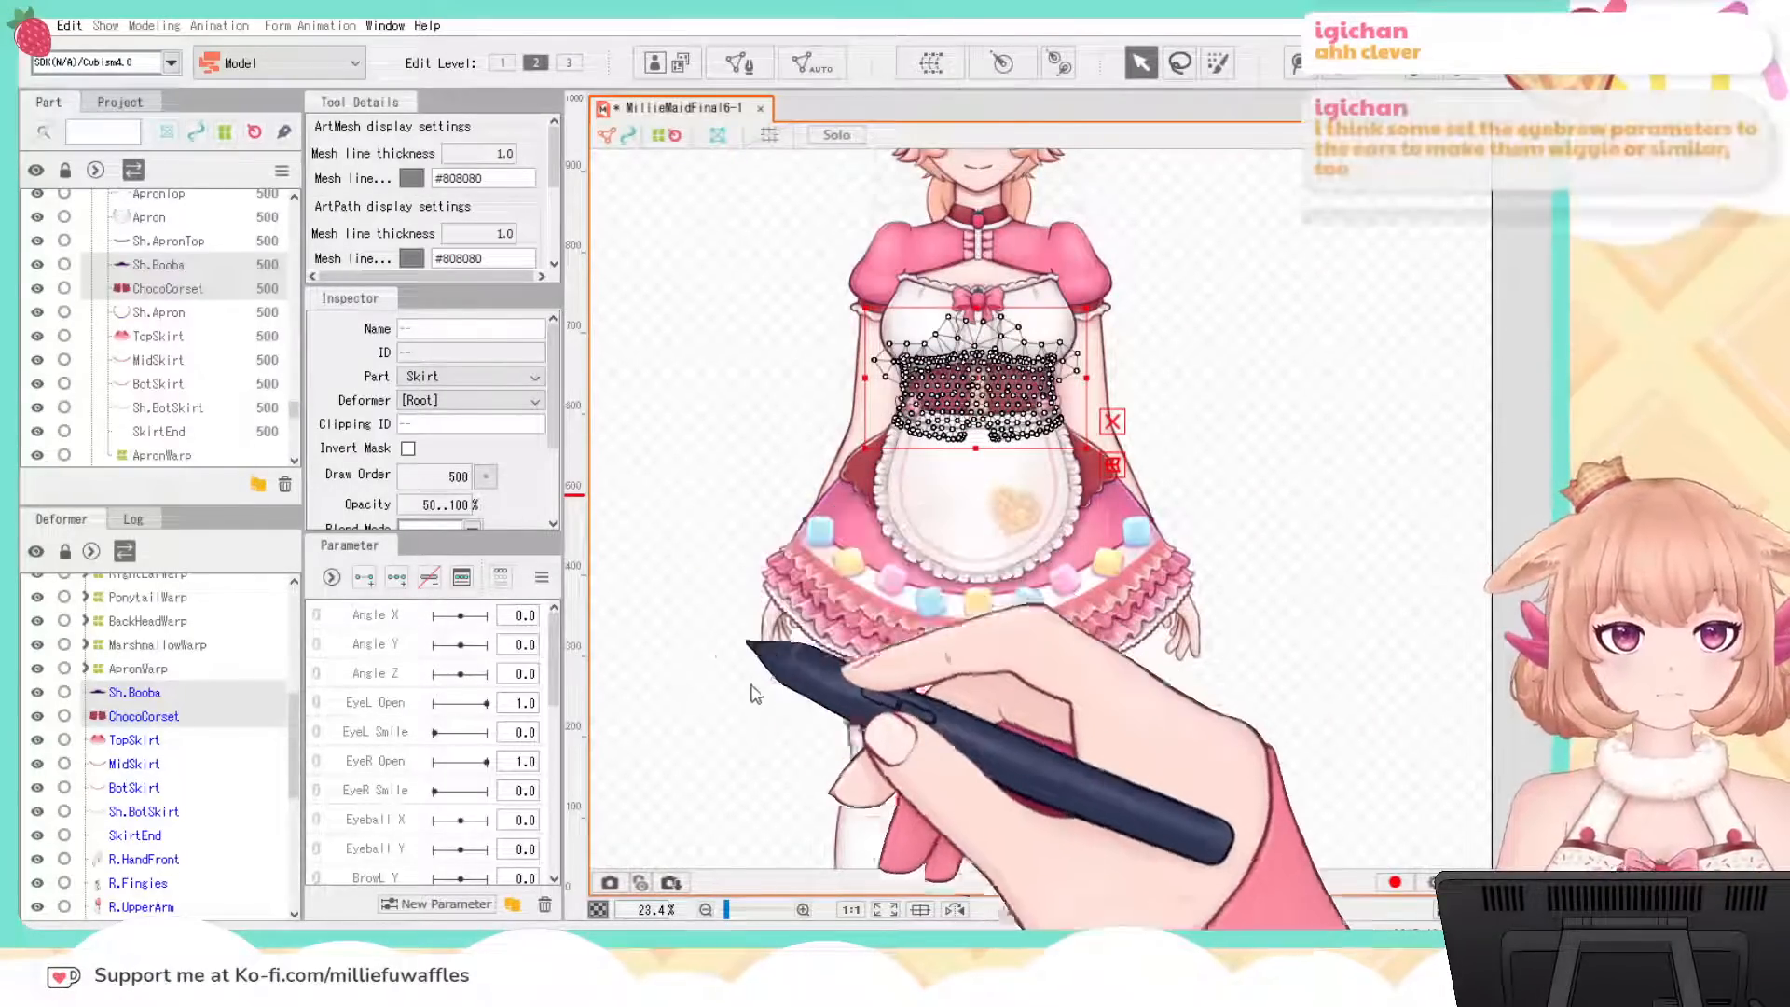
key("Return")
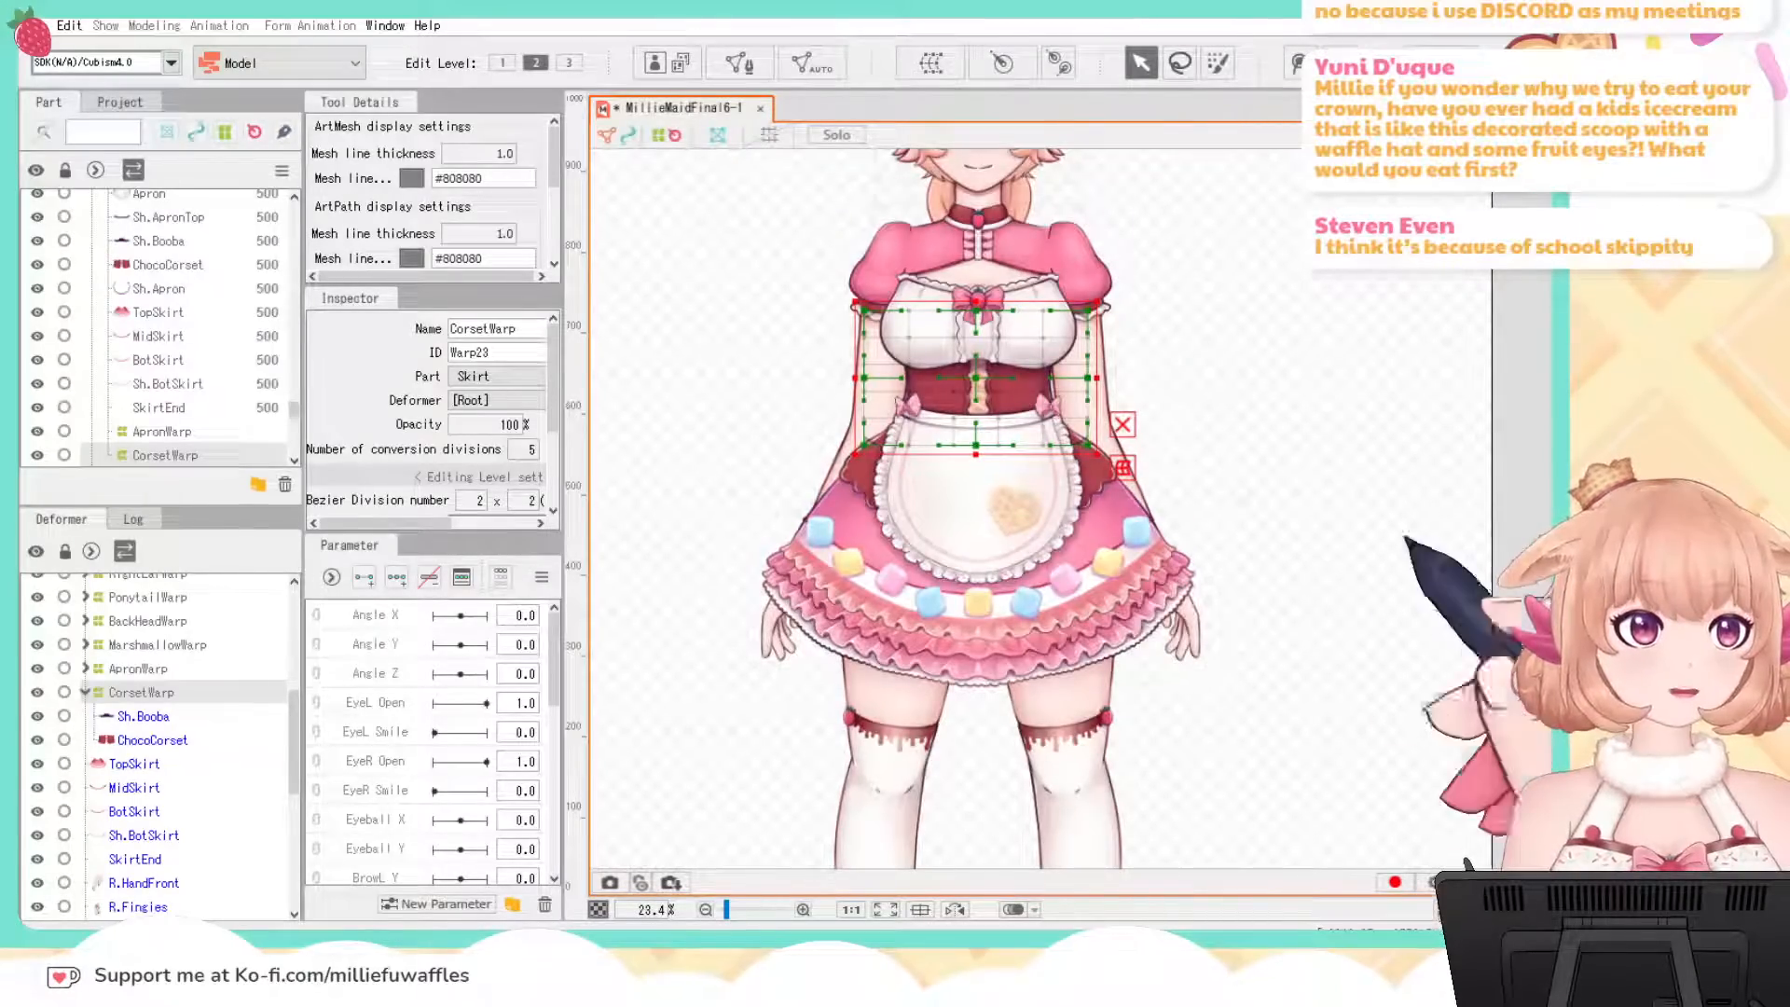
left_click(85, 692)
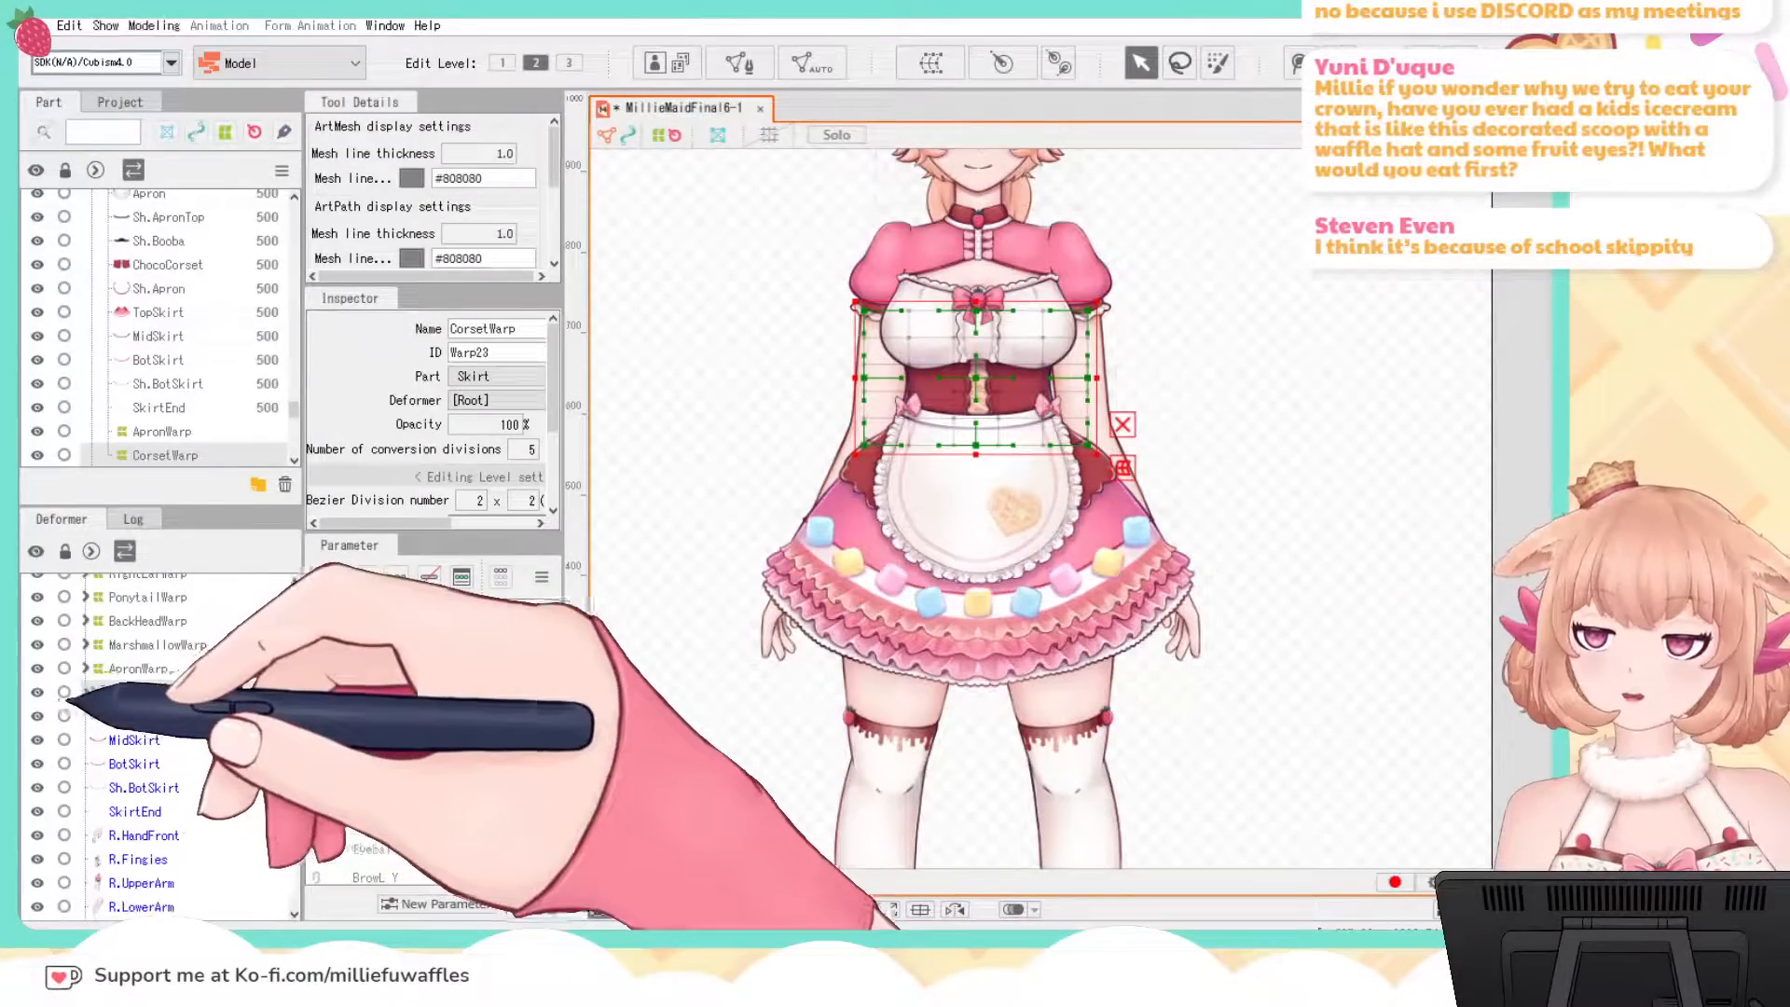
Step: Create a warp deformer named SkirtWarp around TopSkirt, MidSkirt, BotSkirt, Sh.BotSkirt, SkirtEnd and MarshmallowWarp, and collapse it
scroll(128, 709, "down", 1)
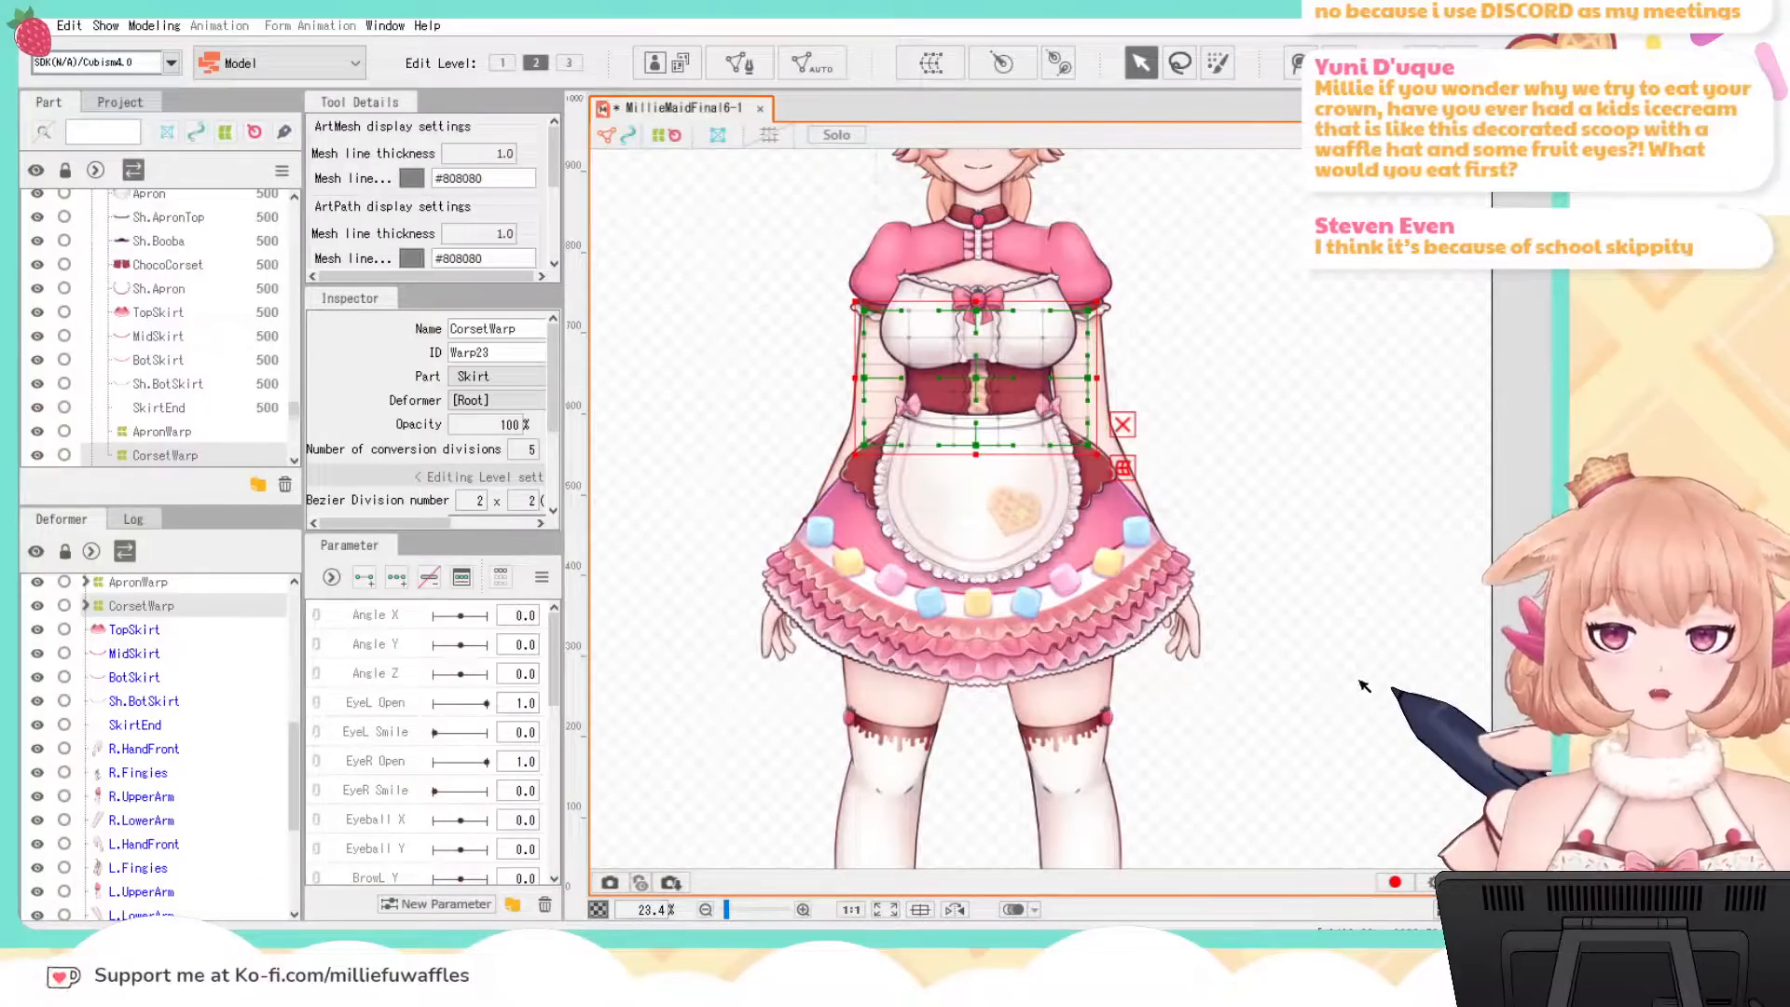
scroll(1361, 653, "down", 1)
left_click(130, 629)
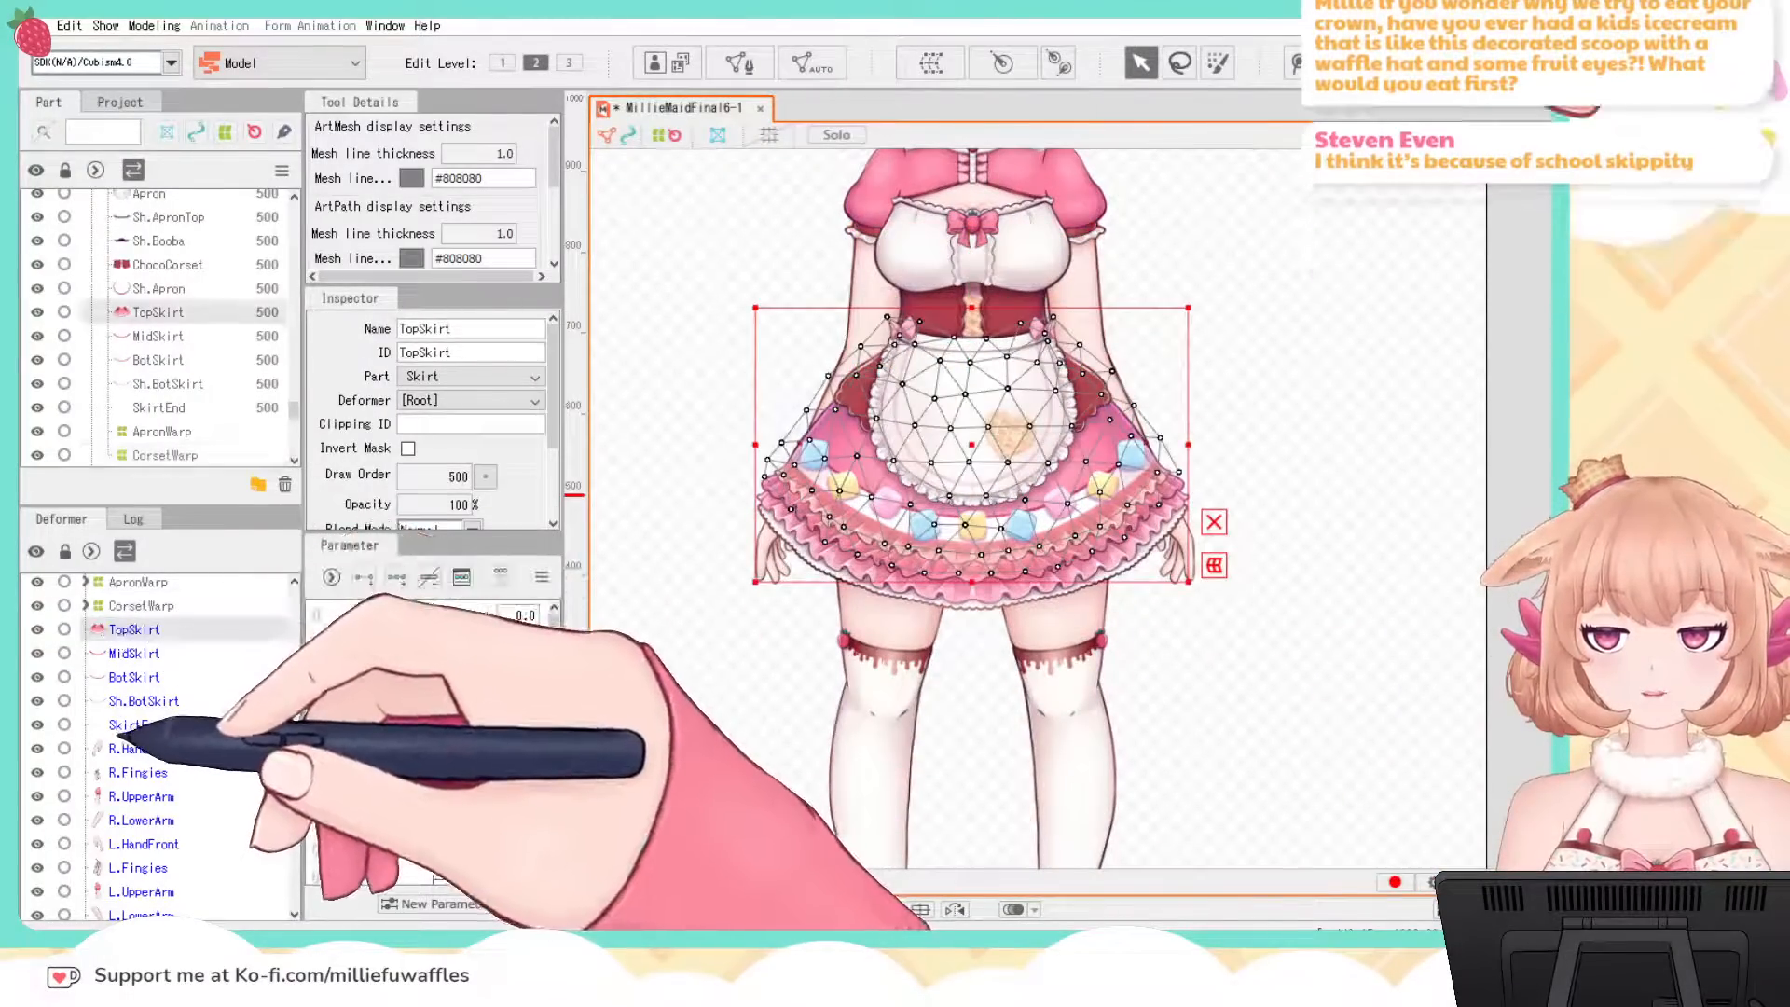
left_click(130, 724, "shift")
scroll(158, 726, "up", 3)
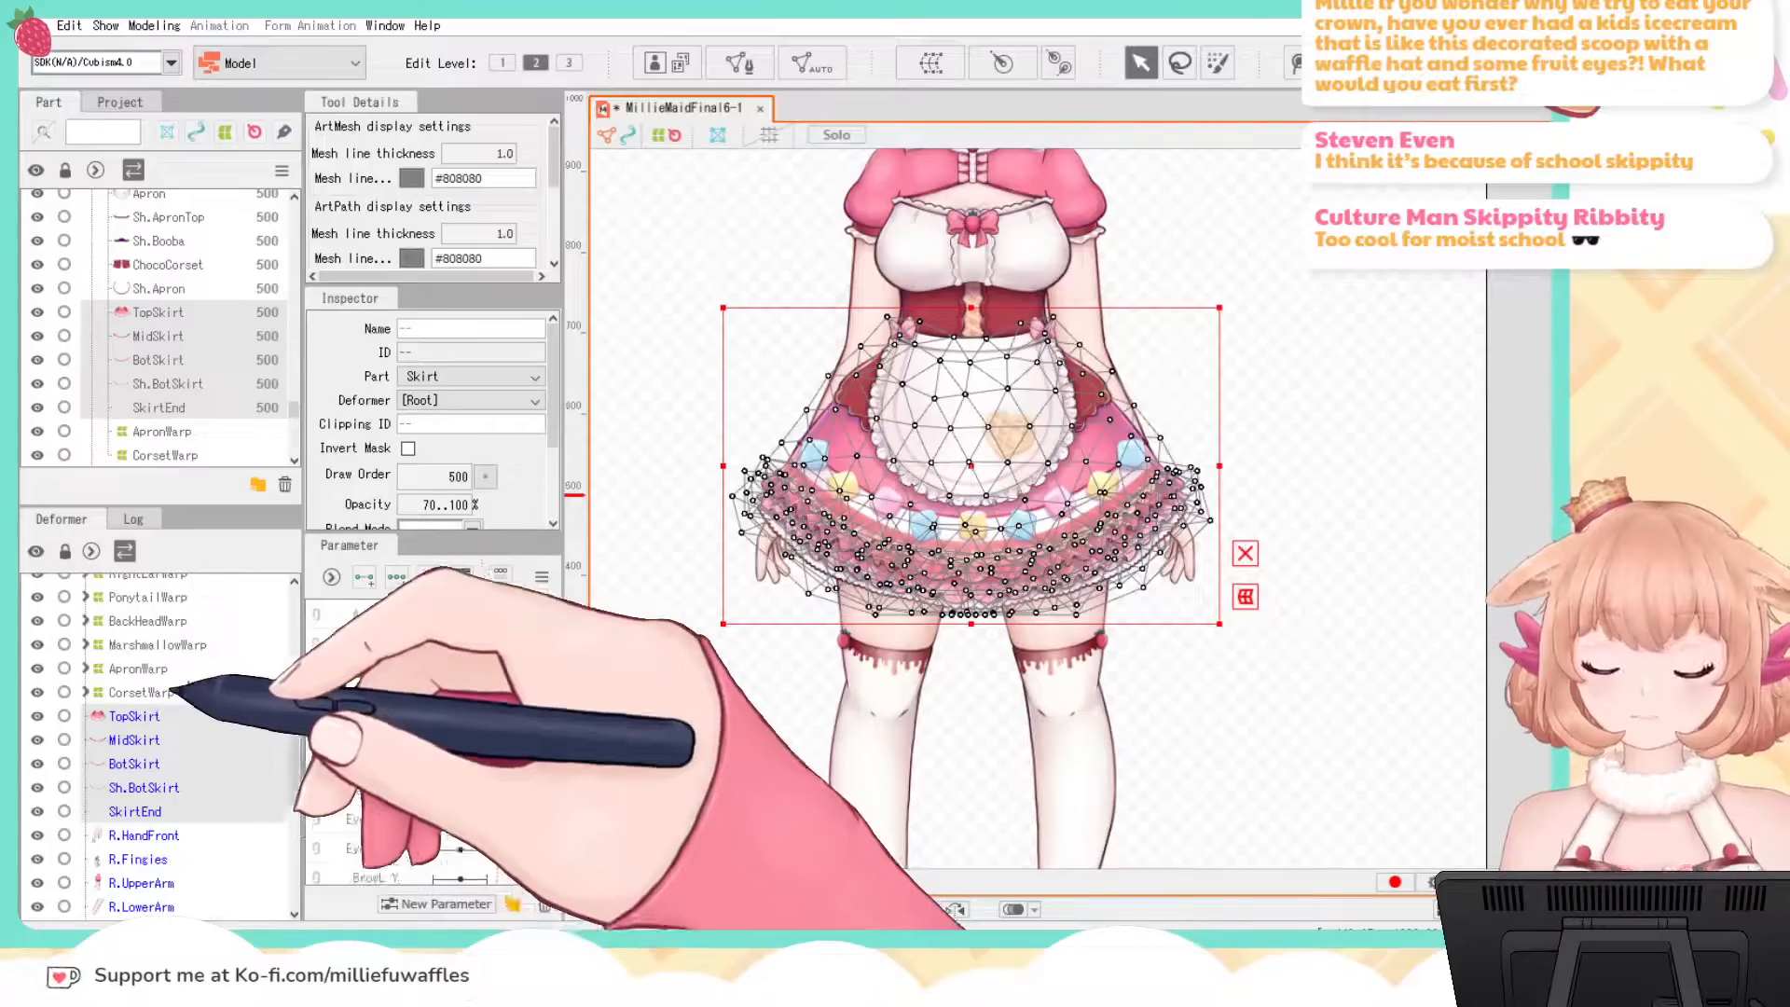
left_click(154, 645, "ctrl")
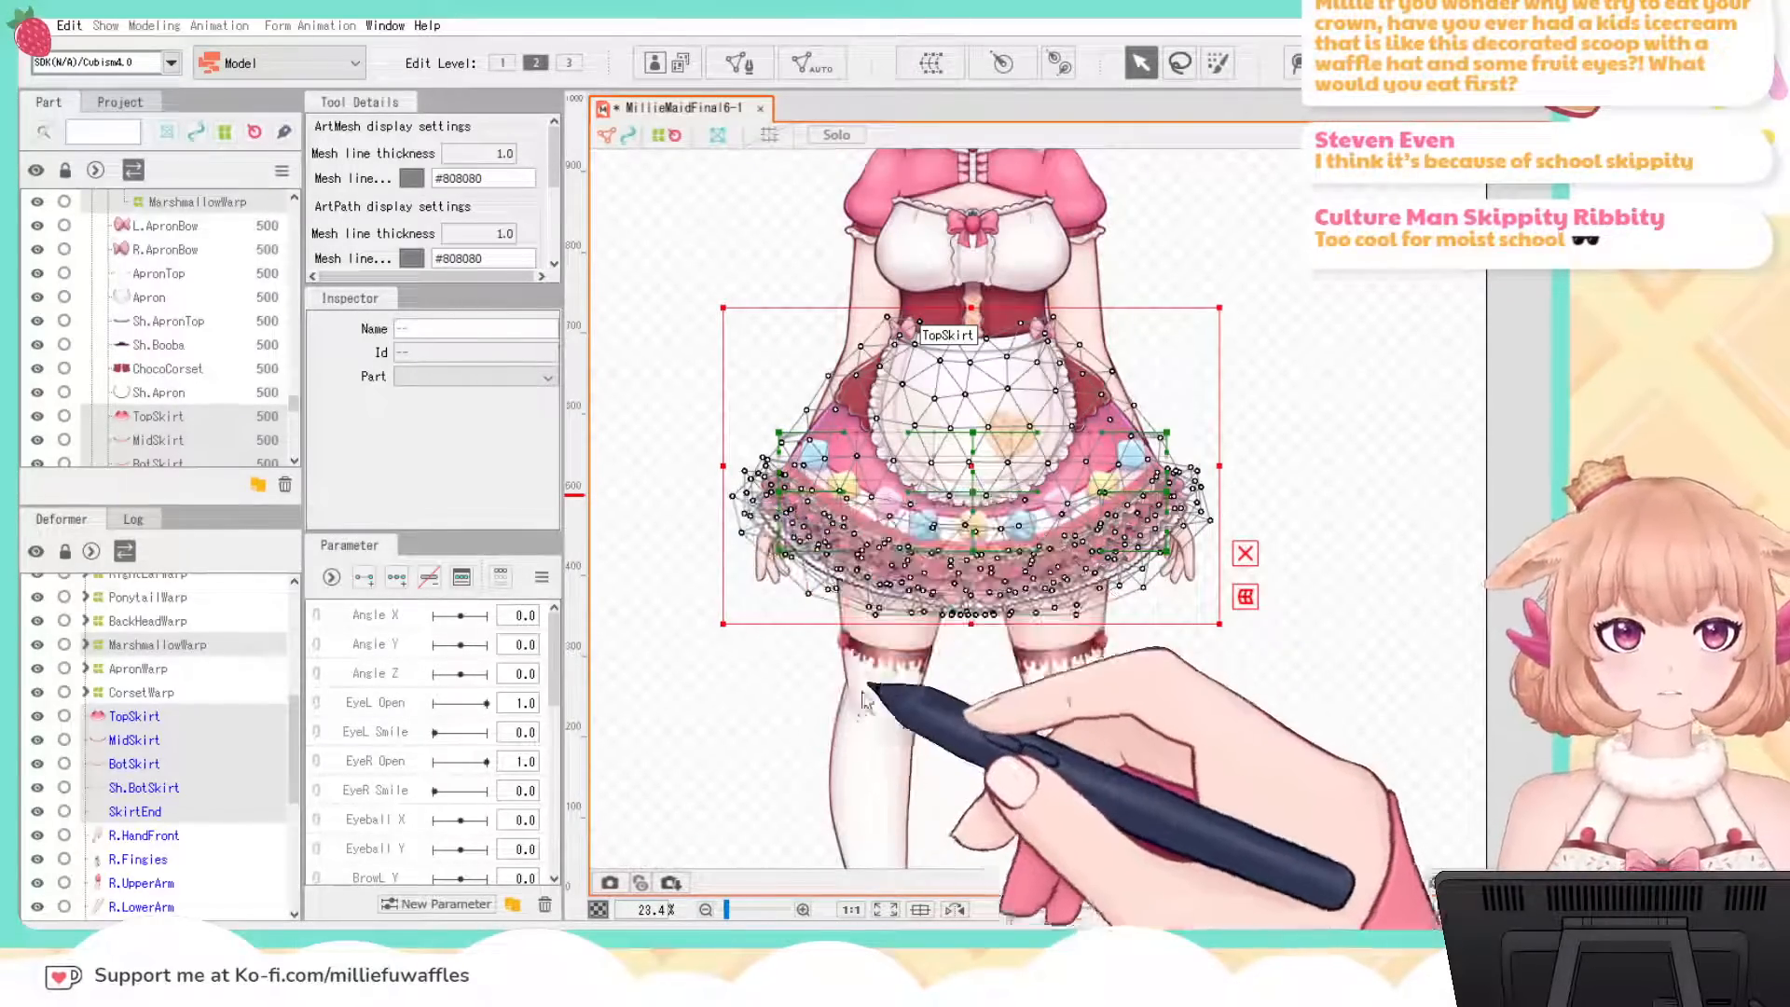
left_click(743, 776)
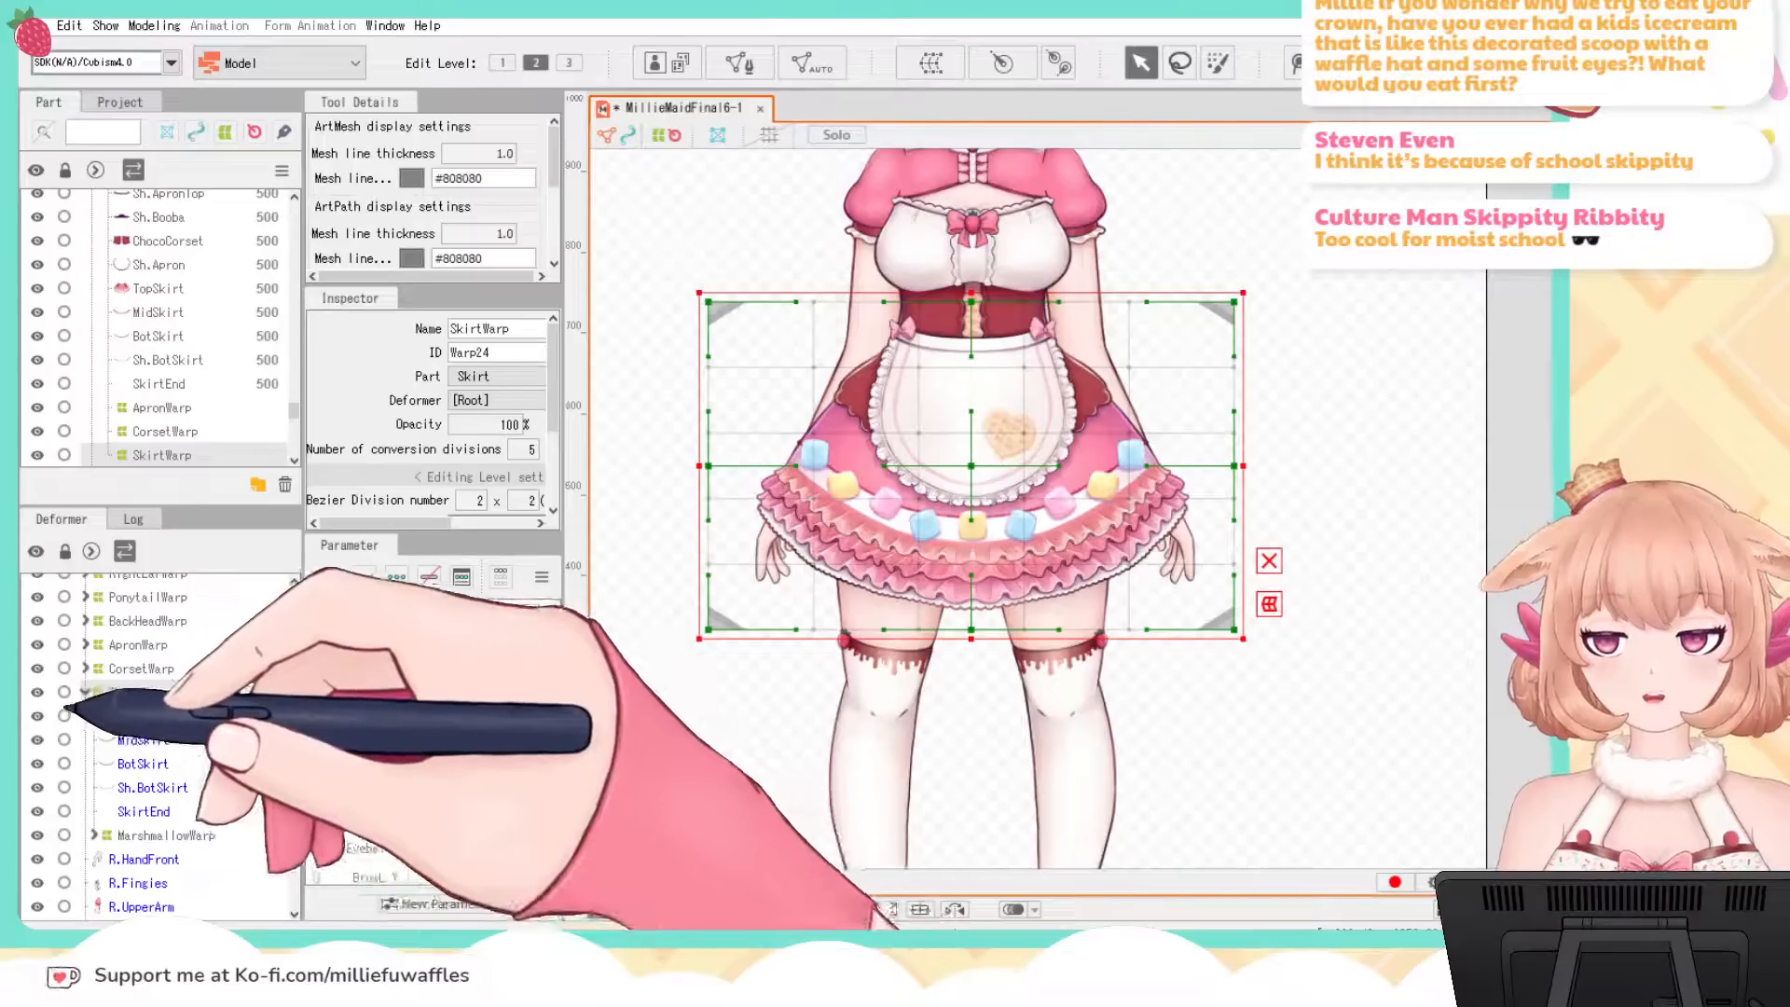
left_click(116, 835)
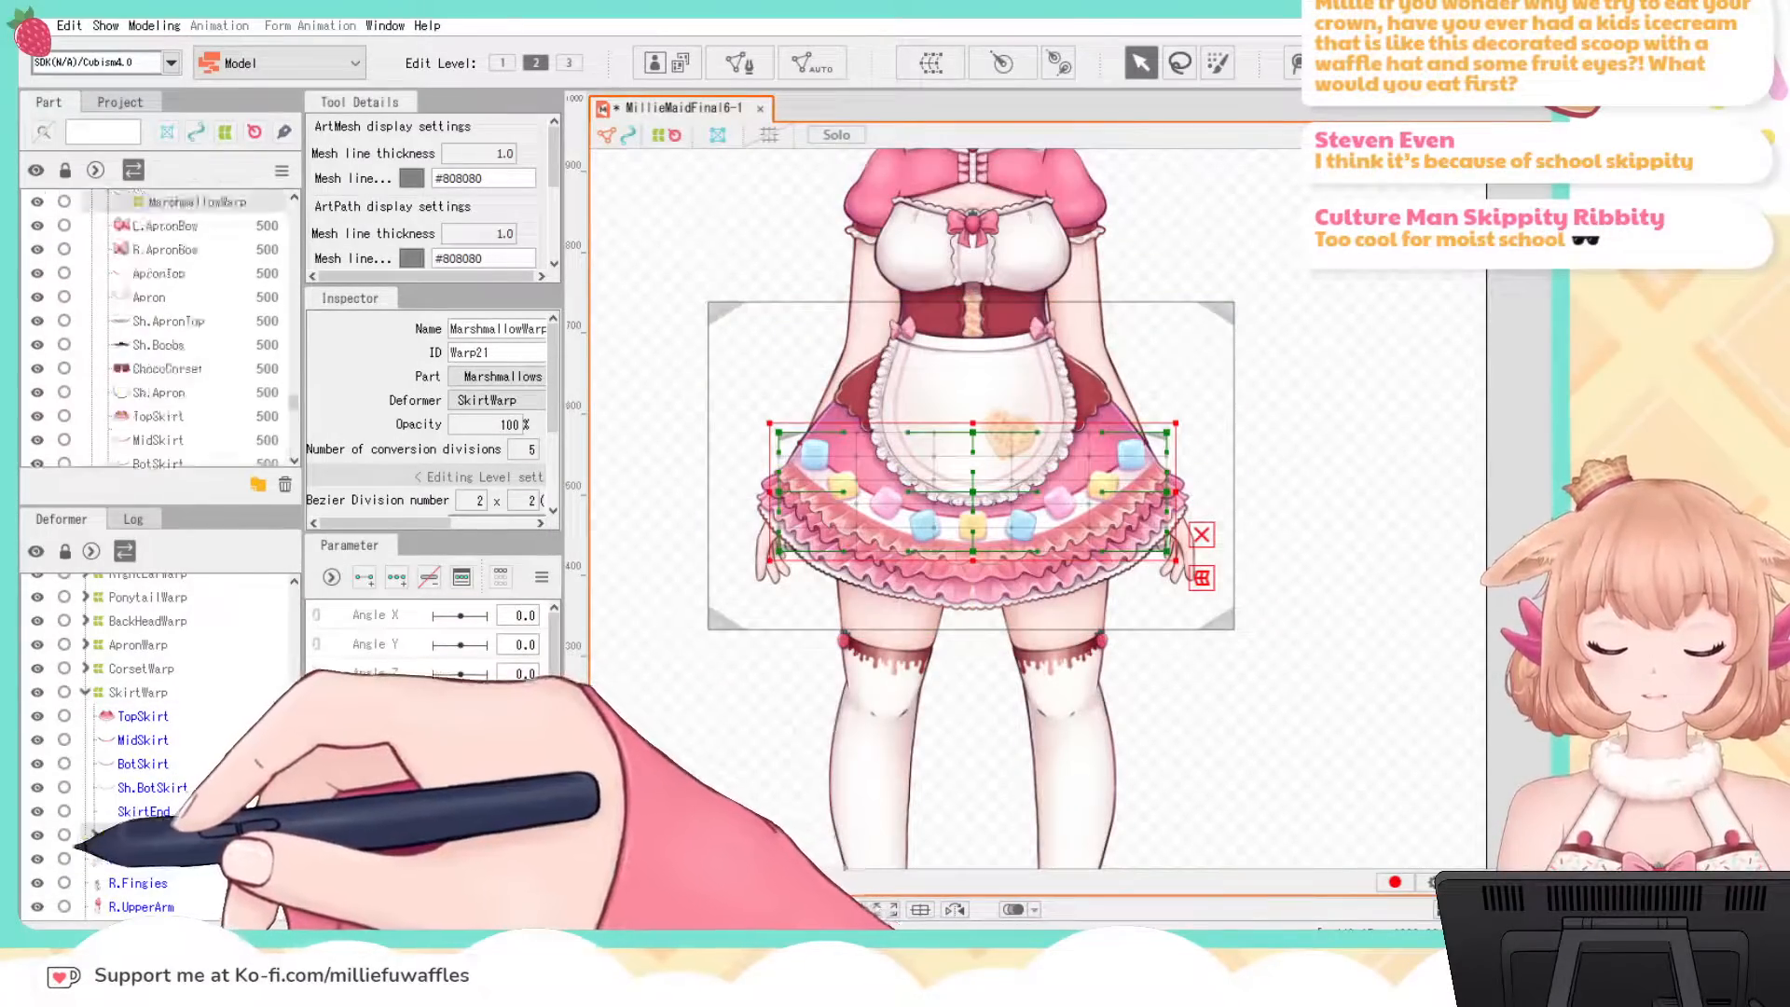
left_click(85, 692)
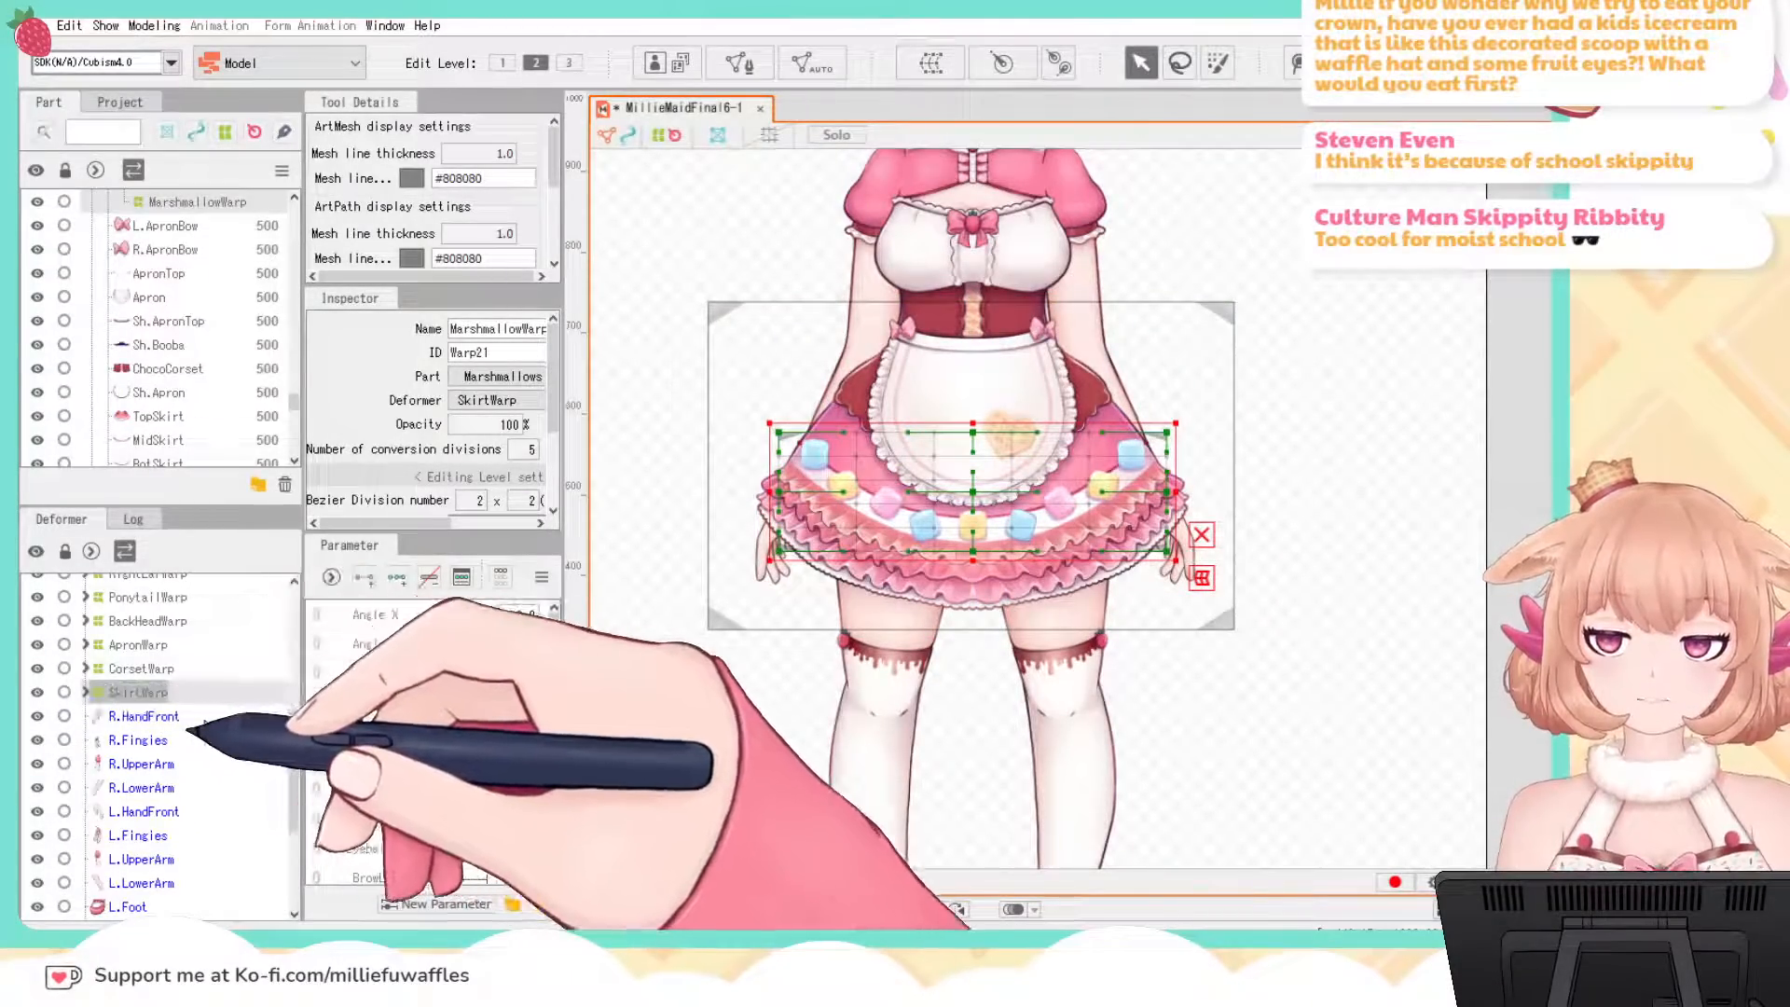
left_click(177, 691)
Step: Create a warp deformer named RightArmWarp around R.HandFront, R.Fingies, R.UpperArm and R.LowerArm, and collapse it
scroll(212, 718, "down", 2)
left_click(143, 630)
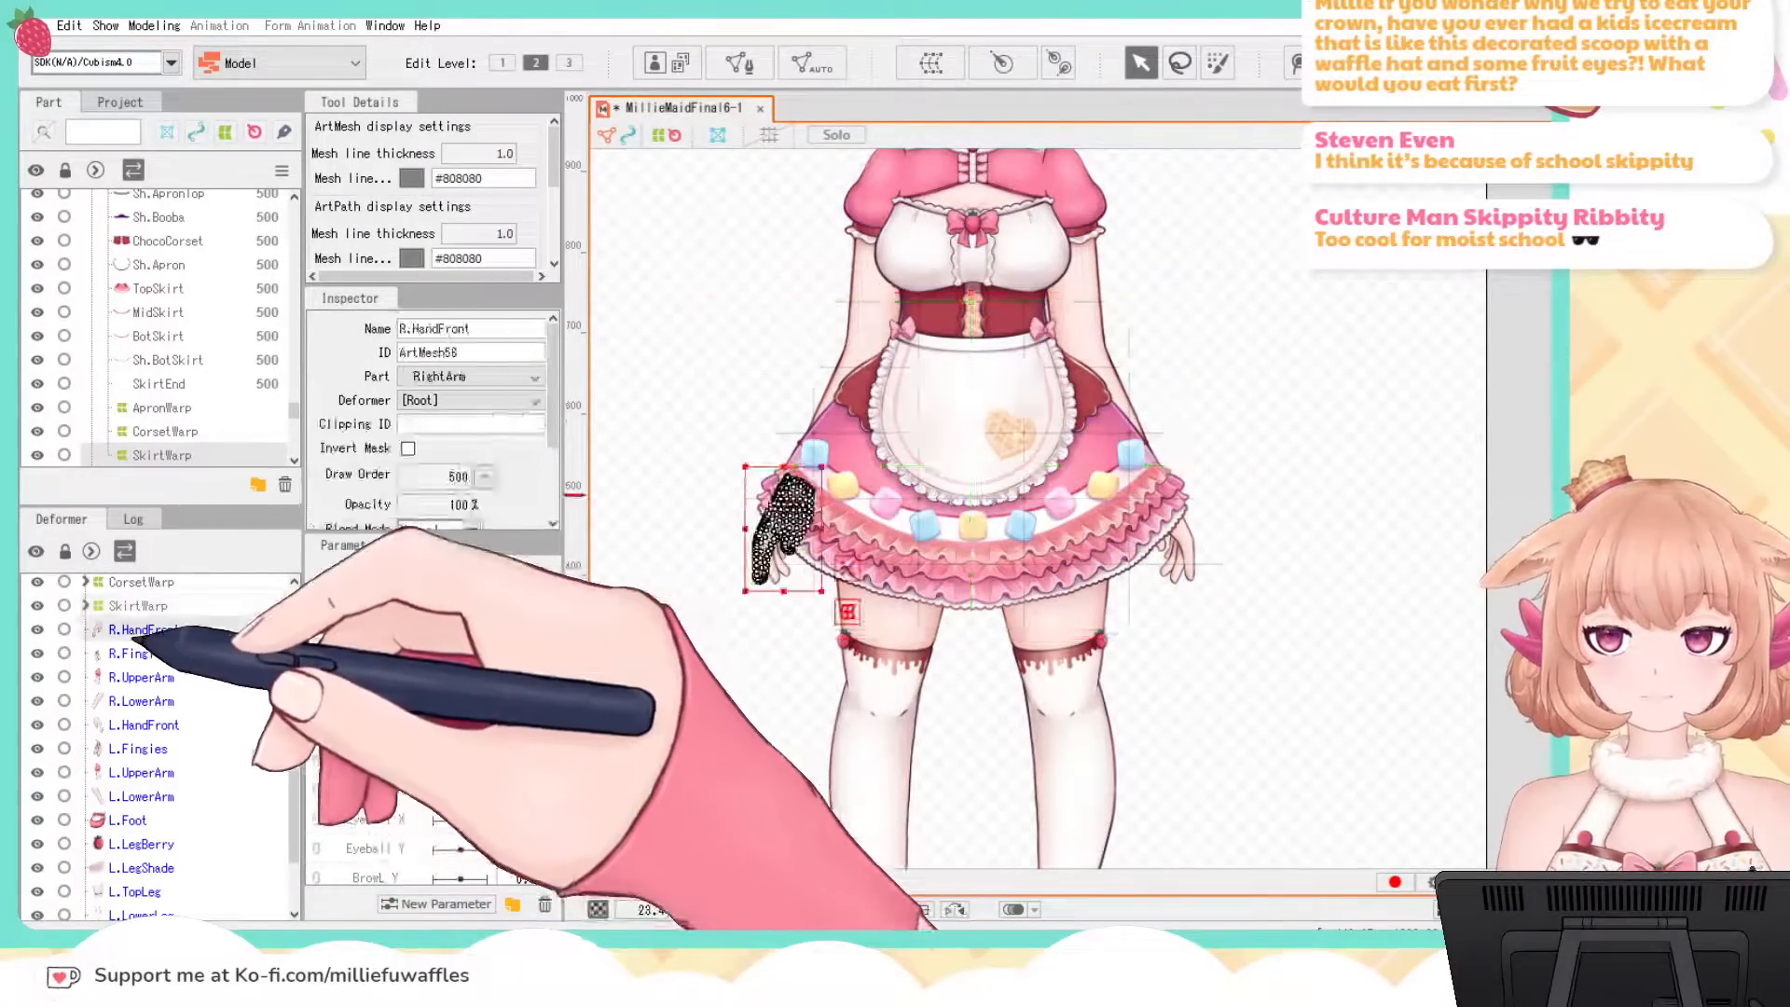
left_click(141, 701, "shift")
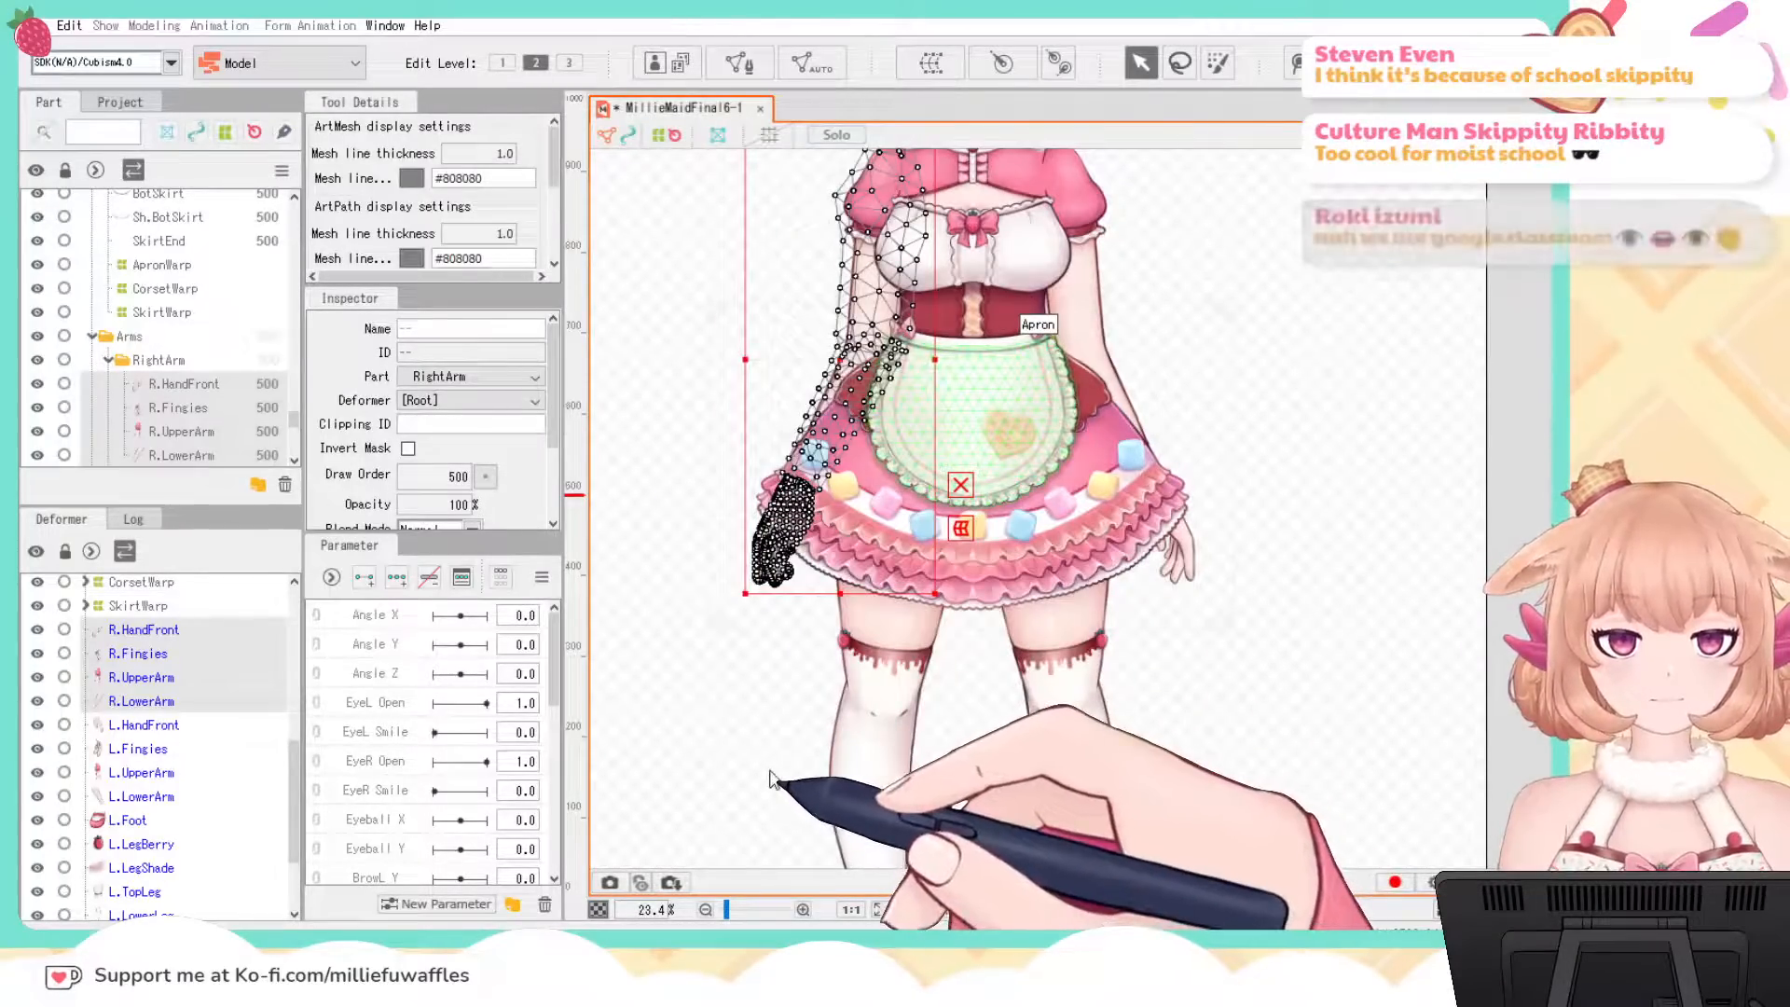
left_click(771, 776)
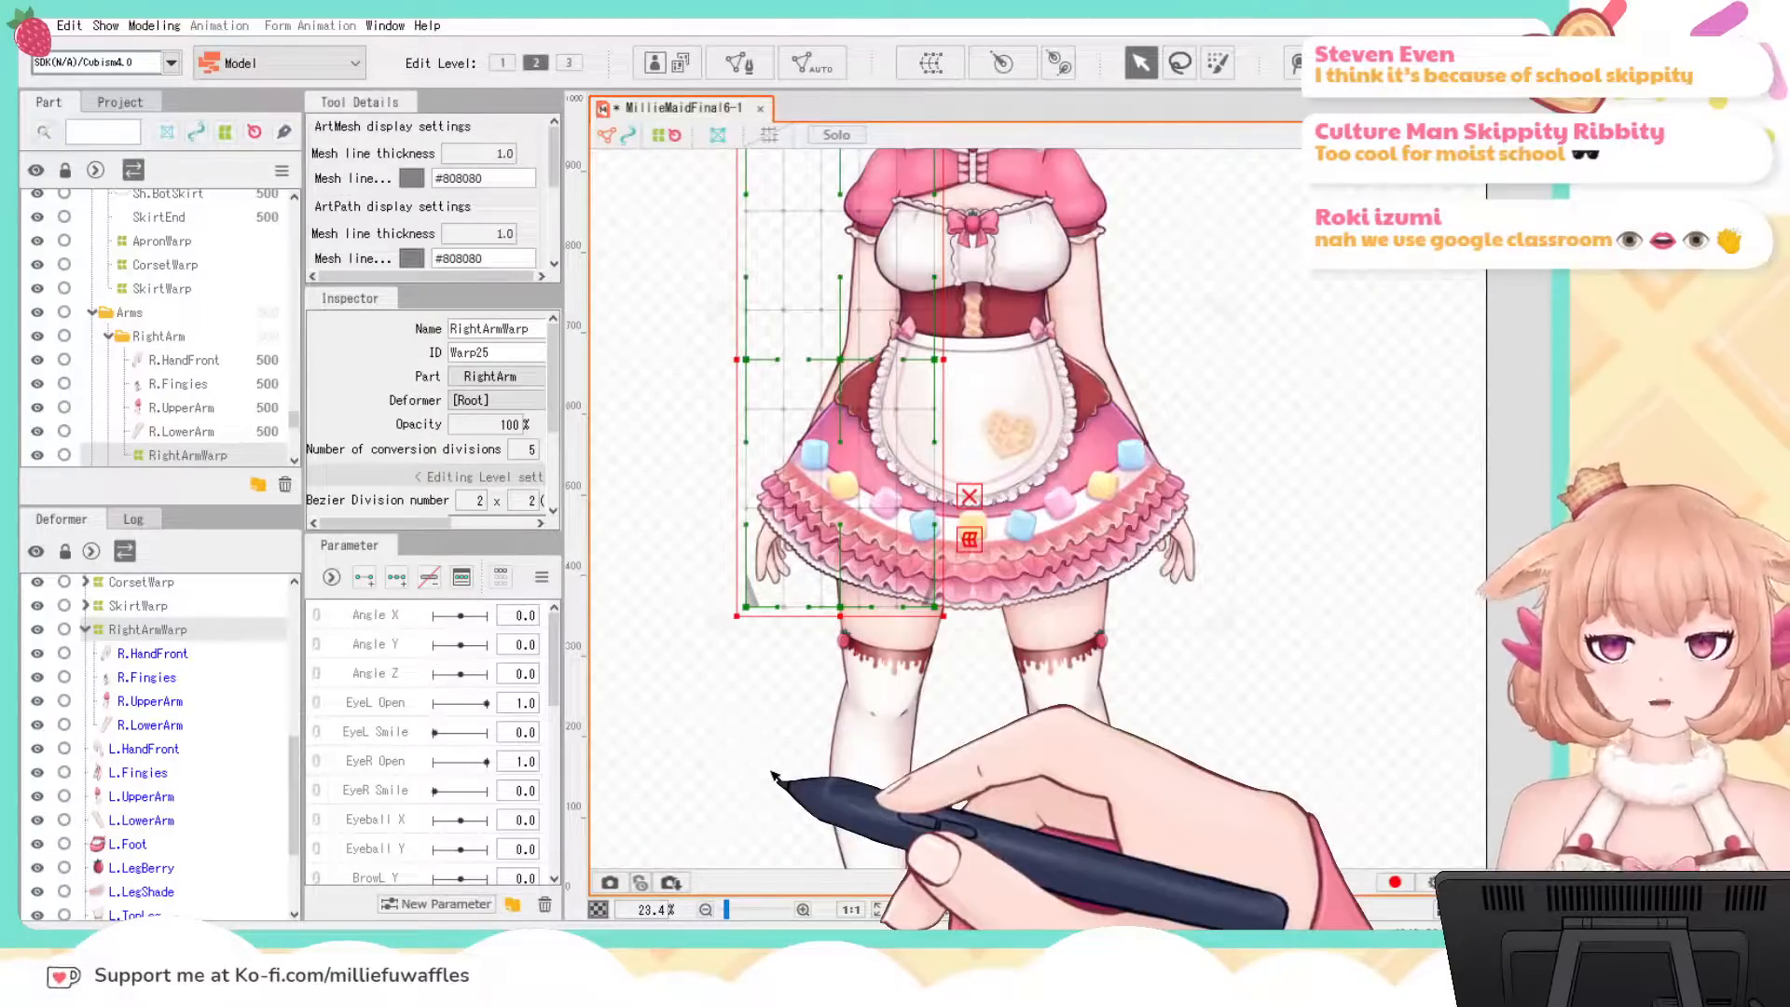
left_click(85, 629)
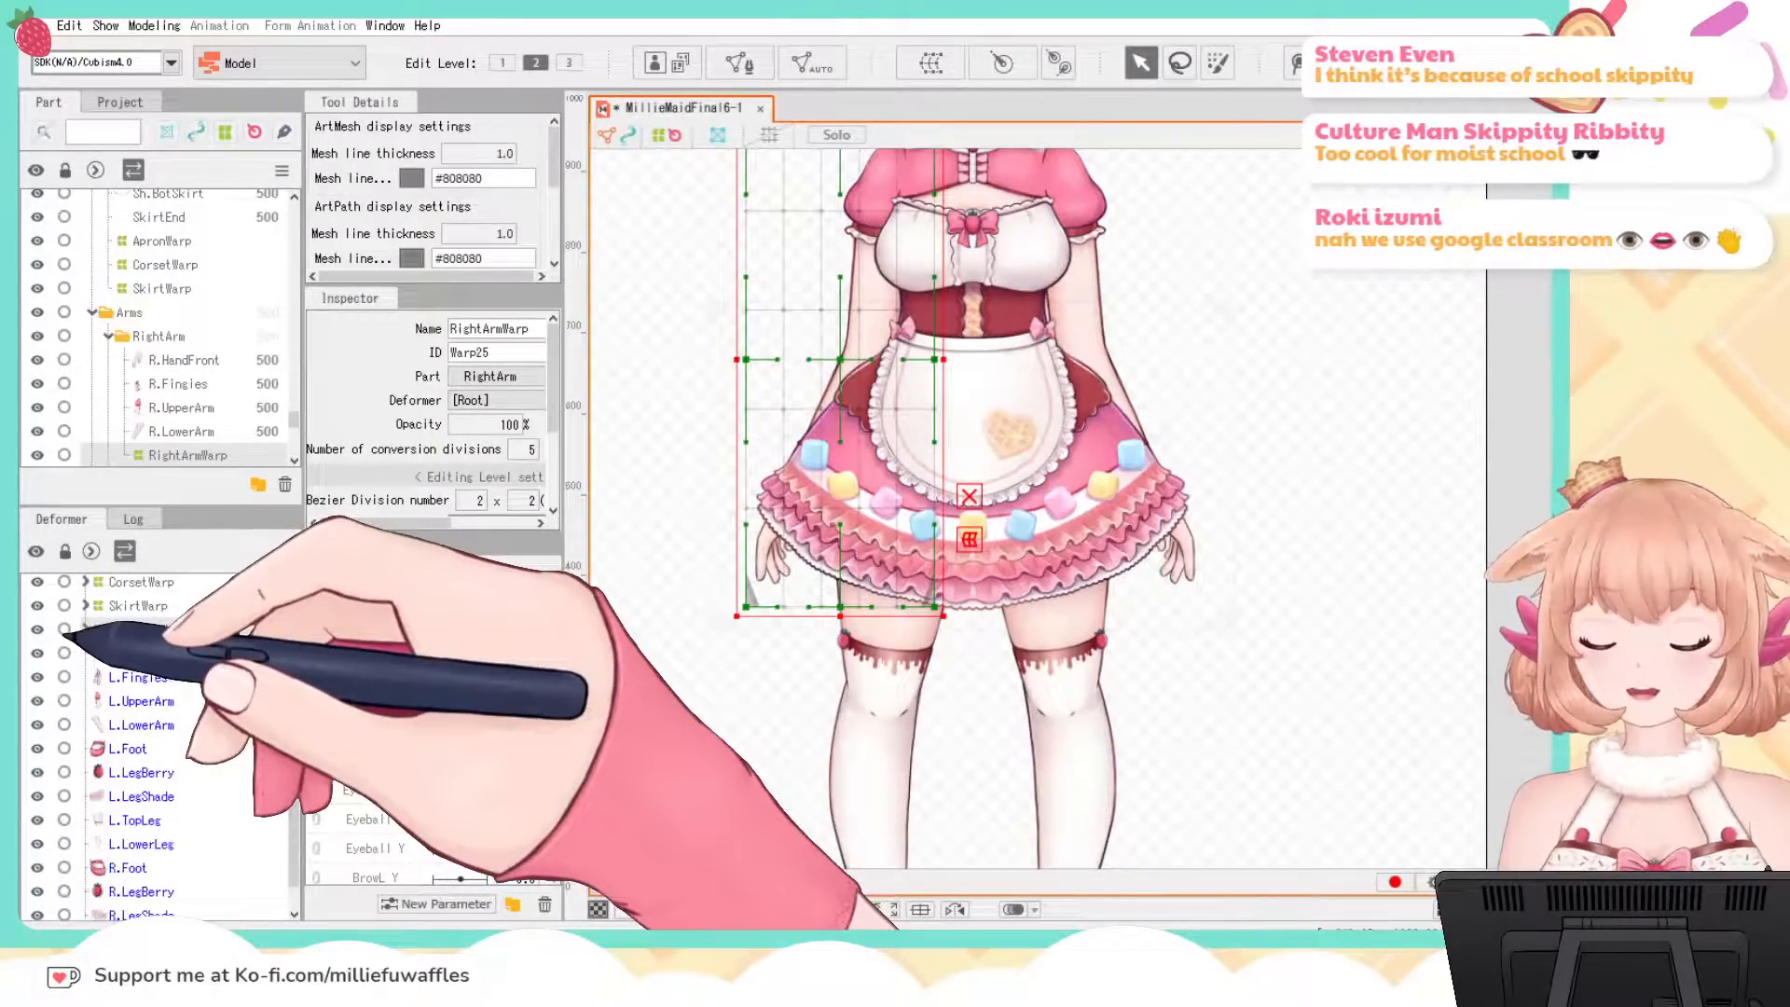
Step: Create a warp deformer named LeftArmWarp around L.HandFront, L.Fingies, L.UpperArm and L.LowerArm, and collapse it
left_click(114, 653)
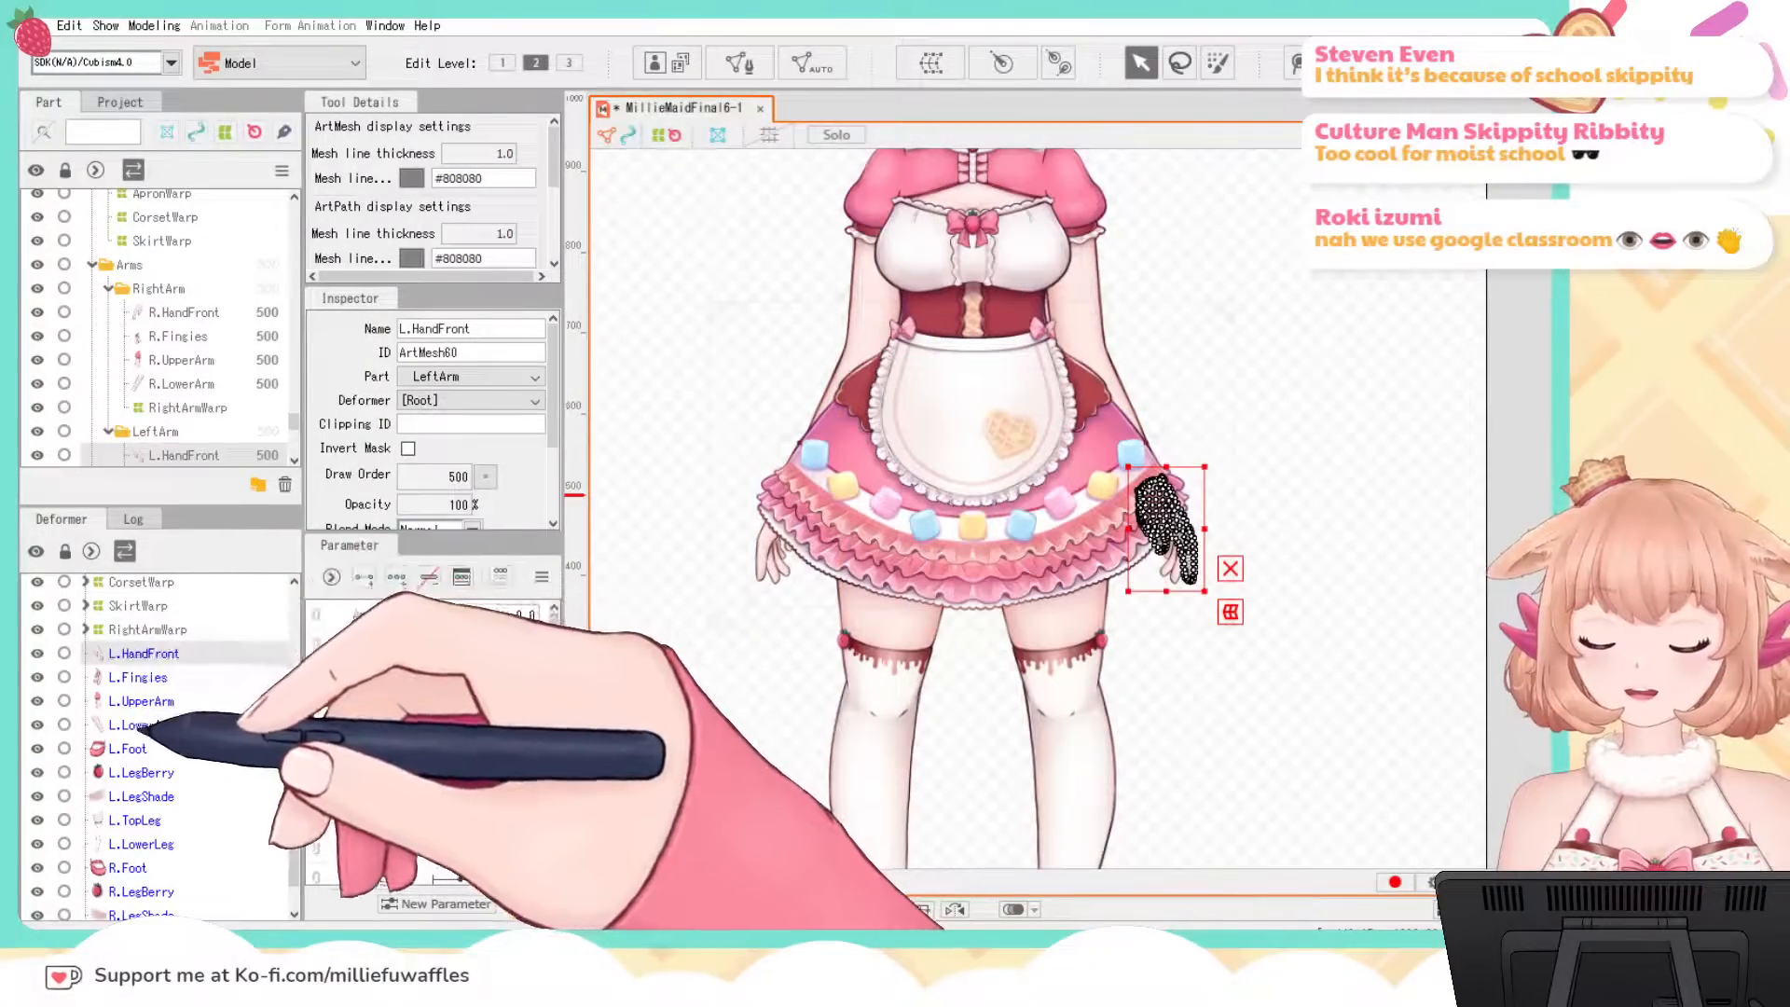
left_click(140, 724, "shift")
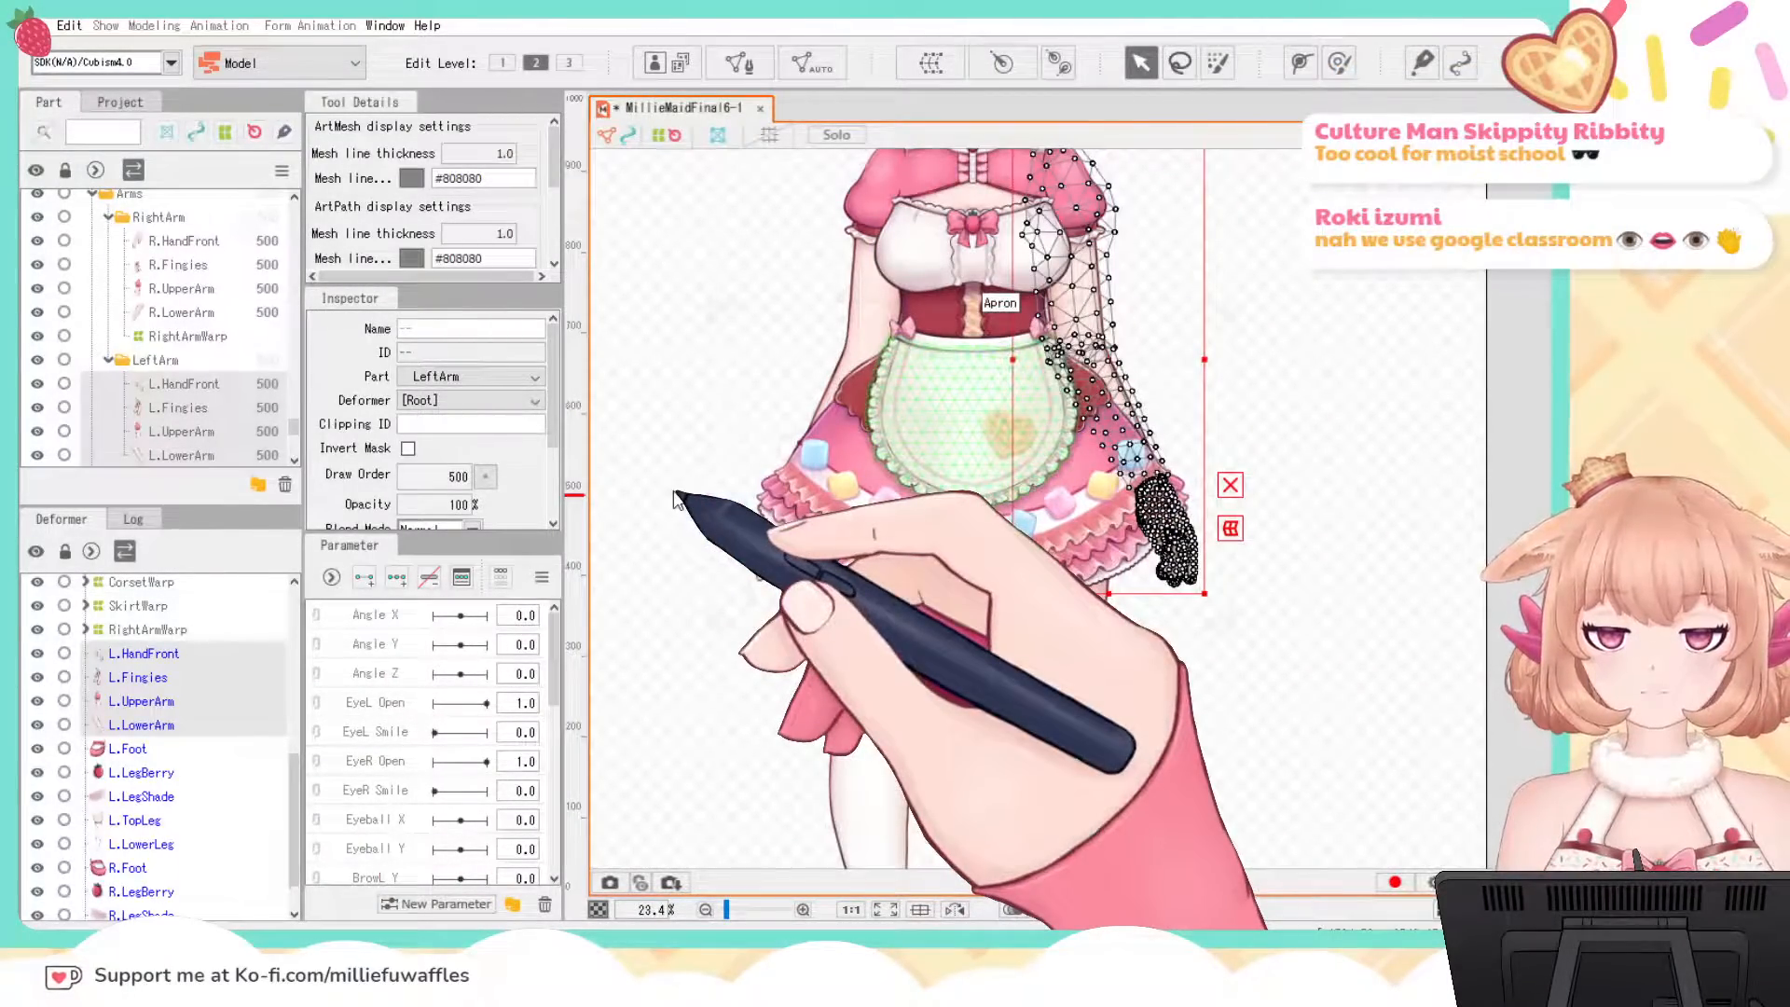
left_click(779, 771)
left_click(86, 652)
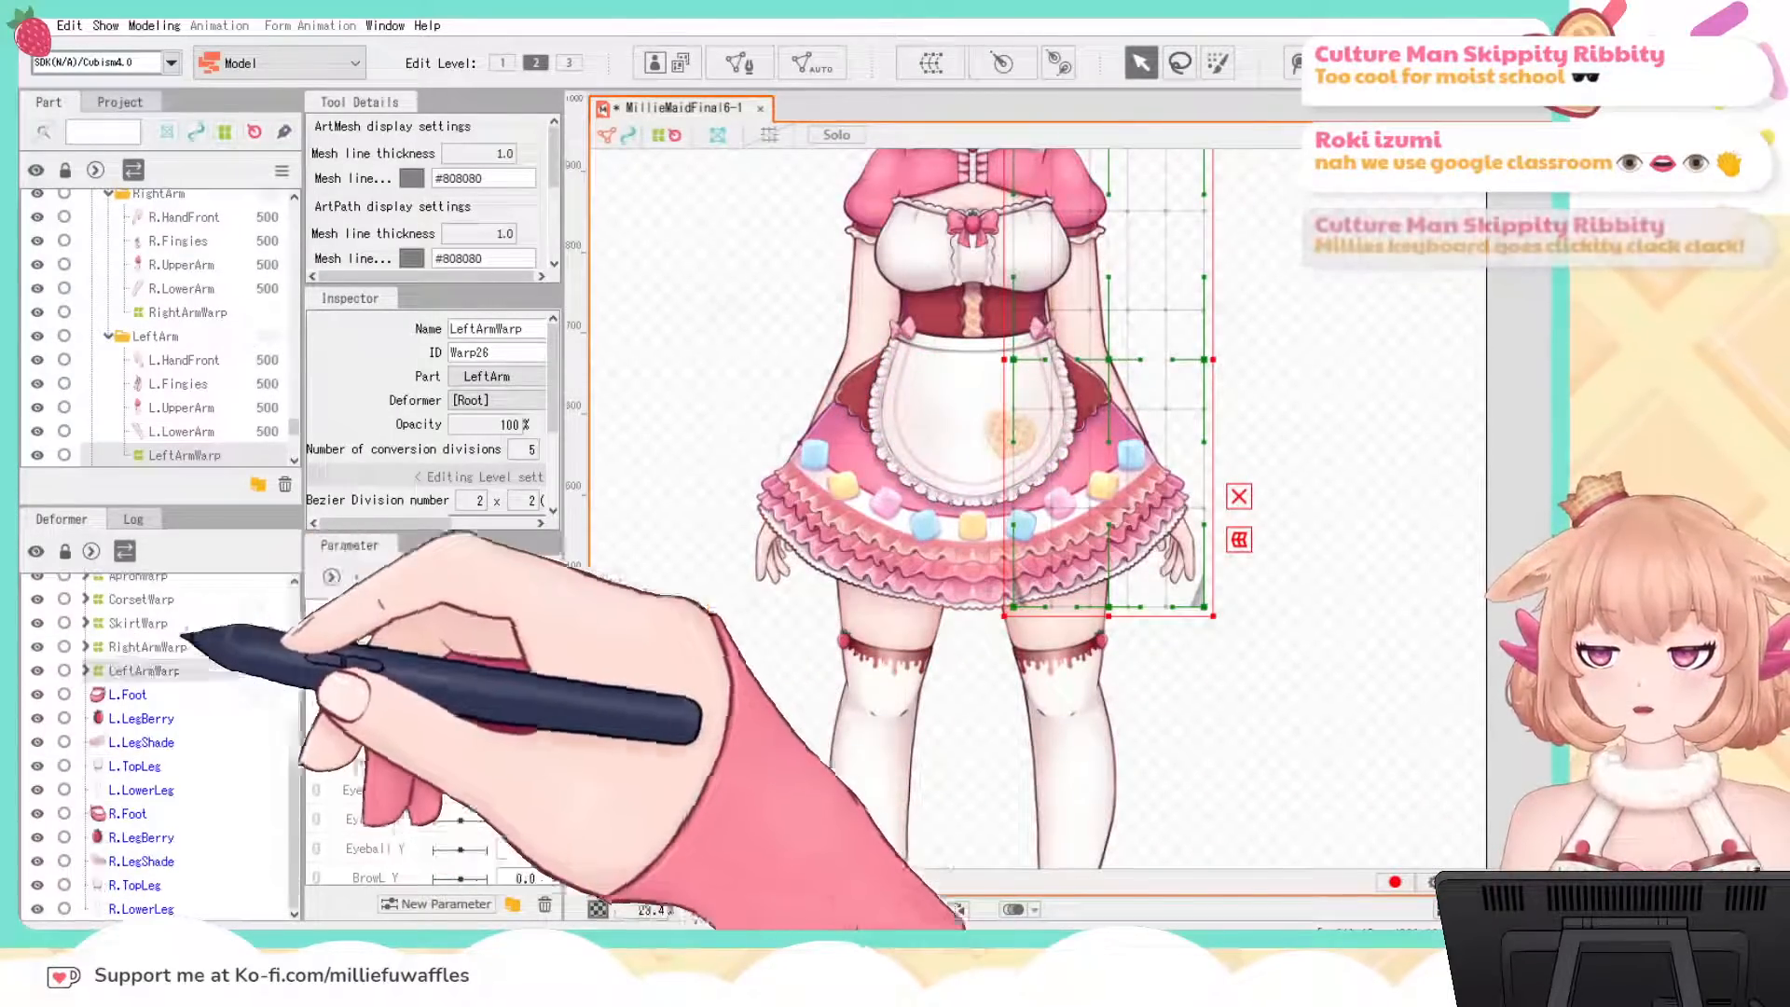
left_click_drag(1359, 719, 1321, 425)
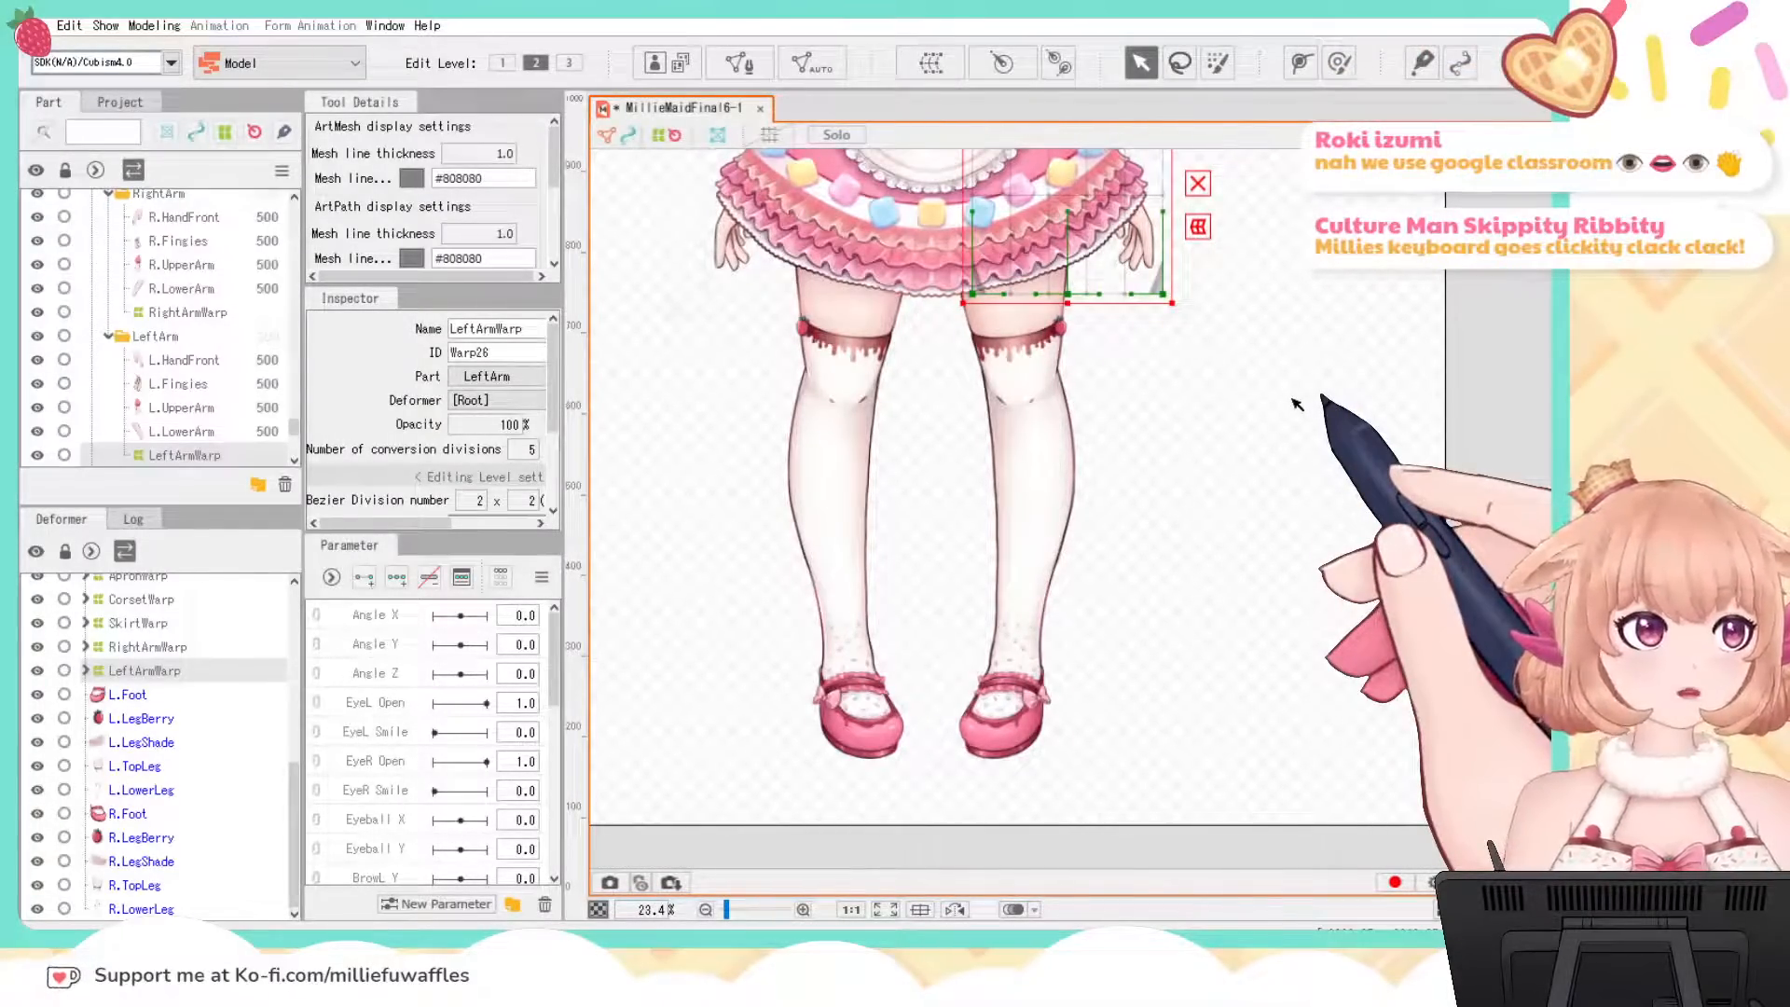
Step: Create a warp deformer named LeftLegWarp around L.Foot, L.LegBerry, L.LegShade, L.TopLeg and L.LowerLeg
left_click(127, 695)
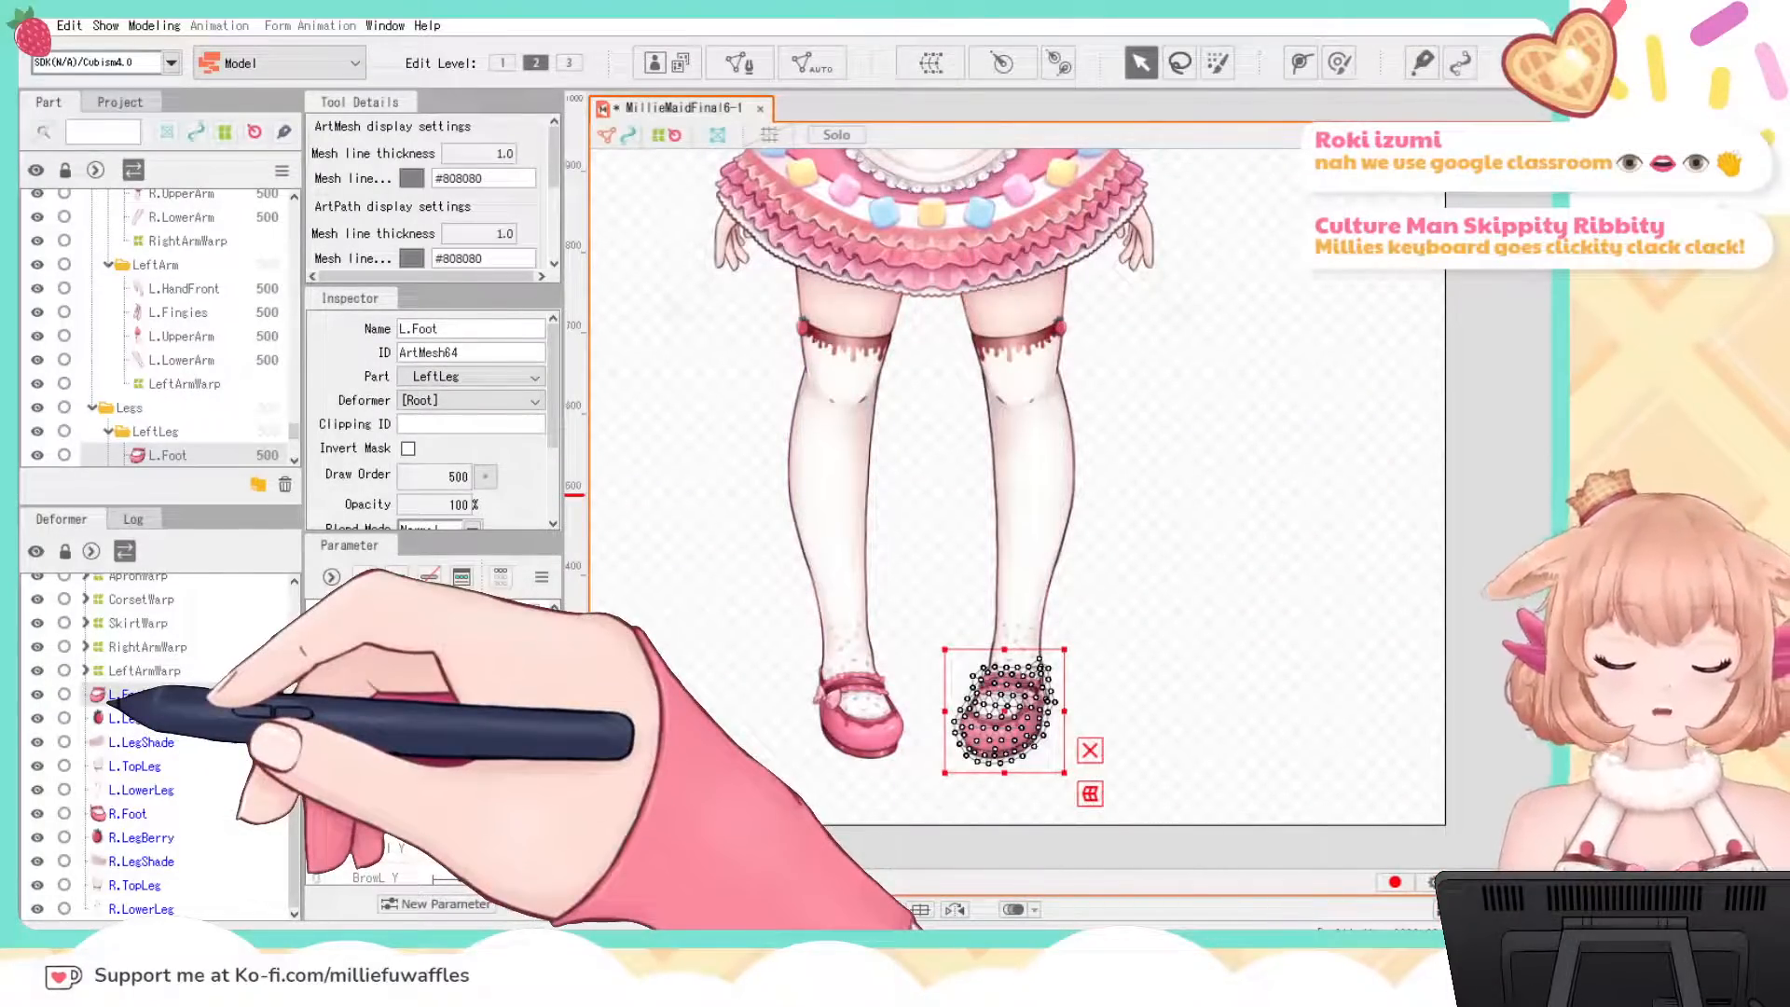
left_click(140, 789, "shift")
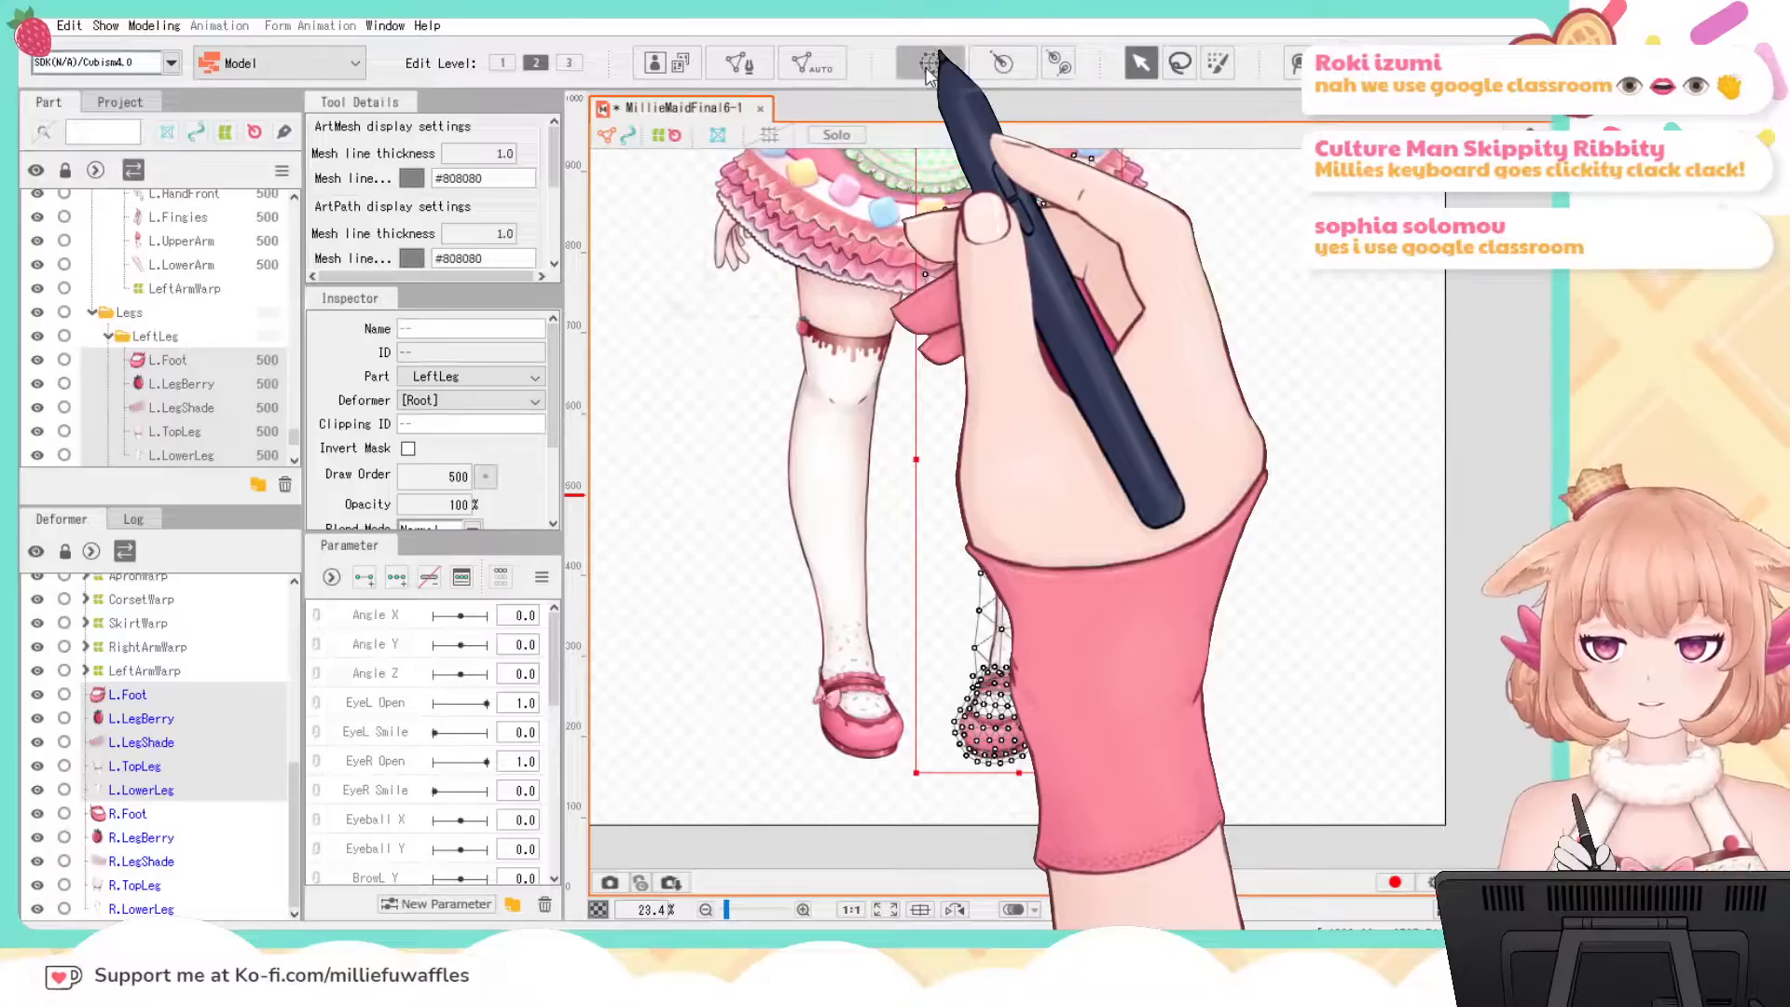
left_click(928, 65)
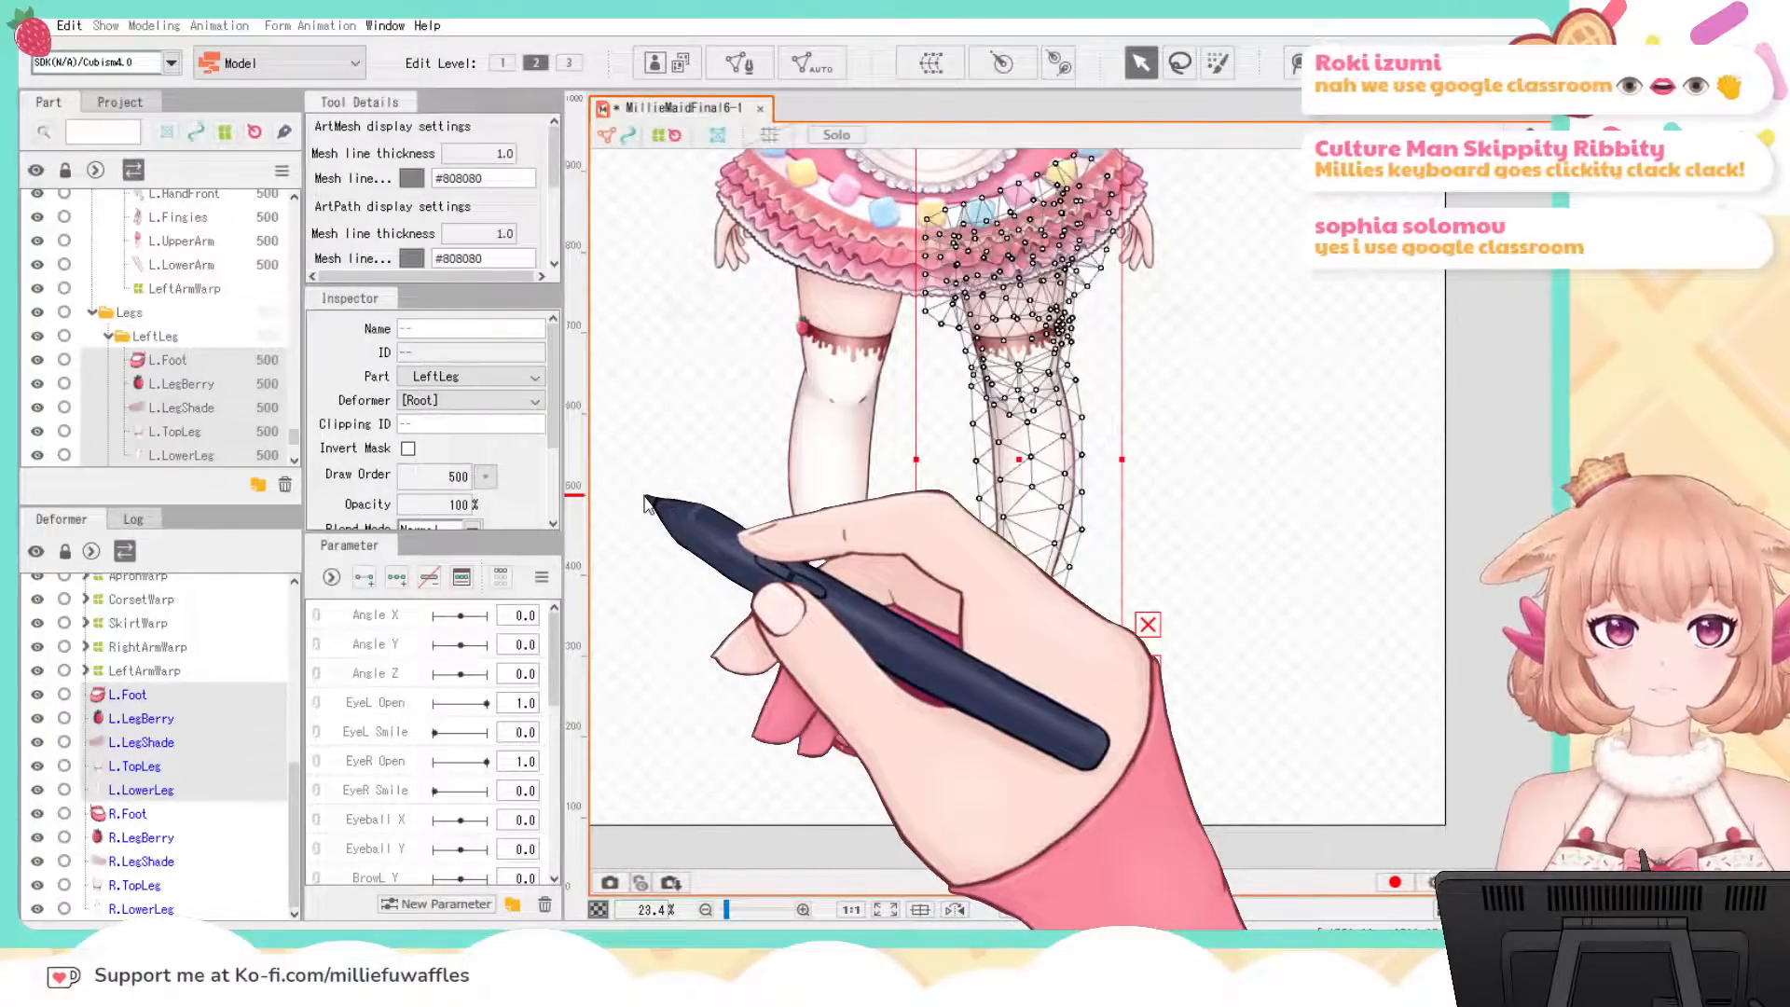
left_click(760, 772)
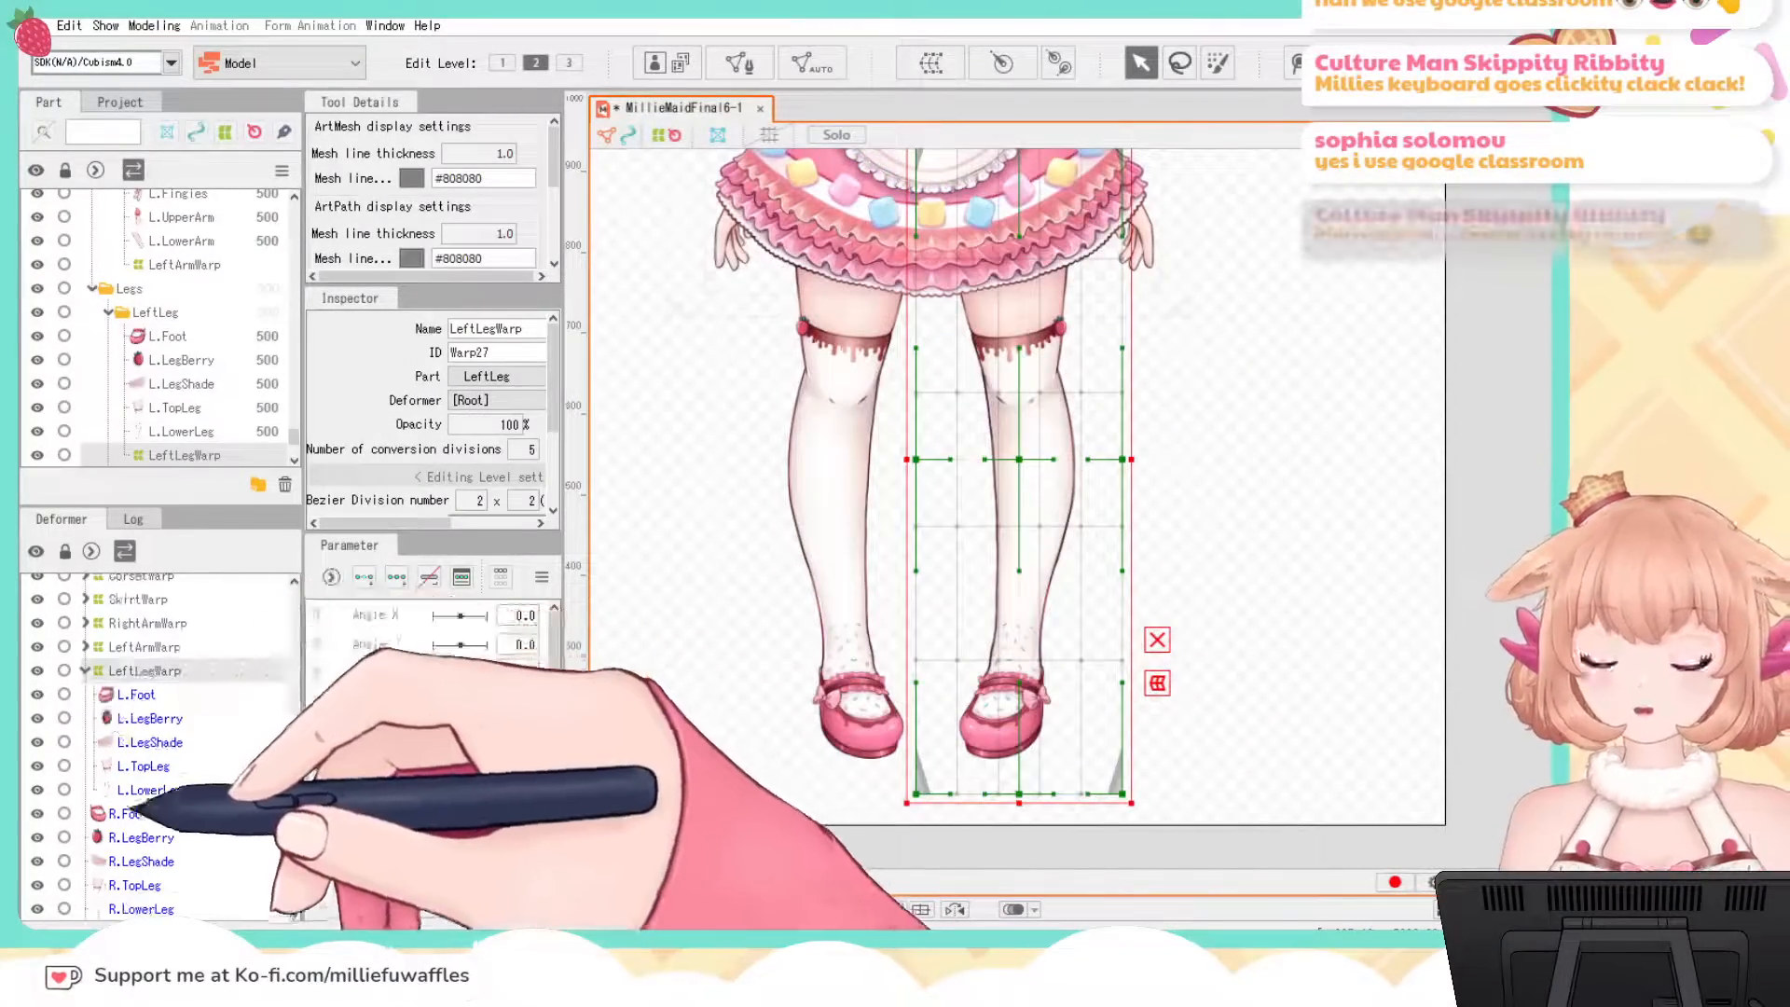
Step: Create a warp deformer named RightLegWarp around R.Foot, R.LegBerry, R.LegShade, R.TopLeg and R.LowerLeg, and collapse it
left_click(128, 812)
left_click(140, 908, "shift")
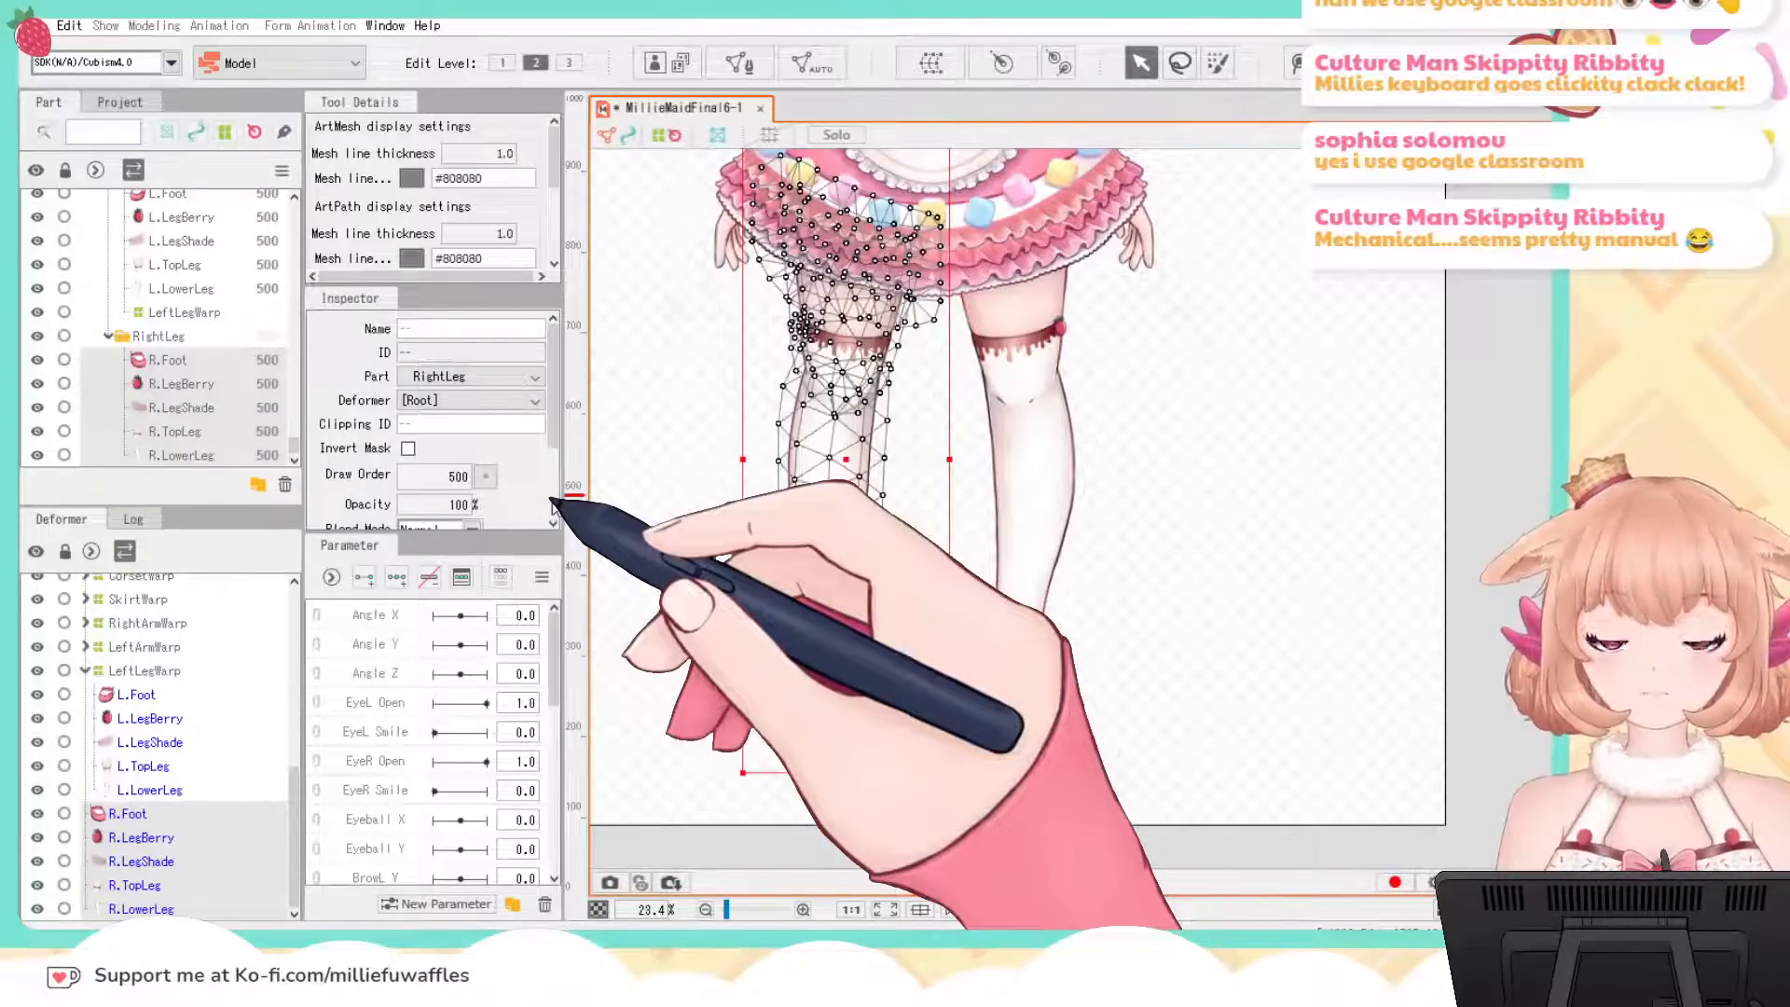
left_click(748, 772)
left_click(84, 813)
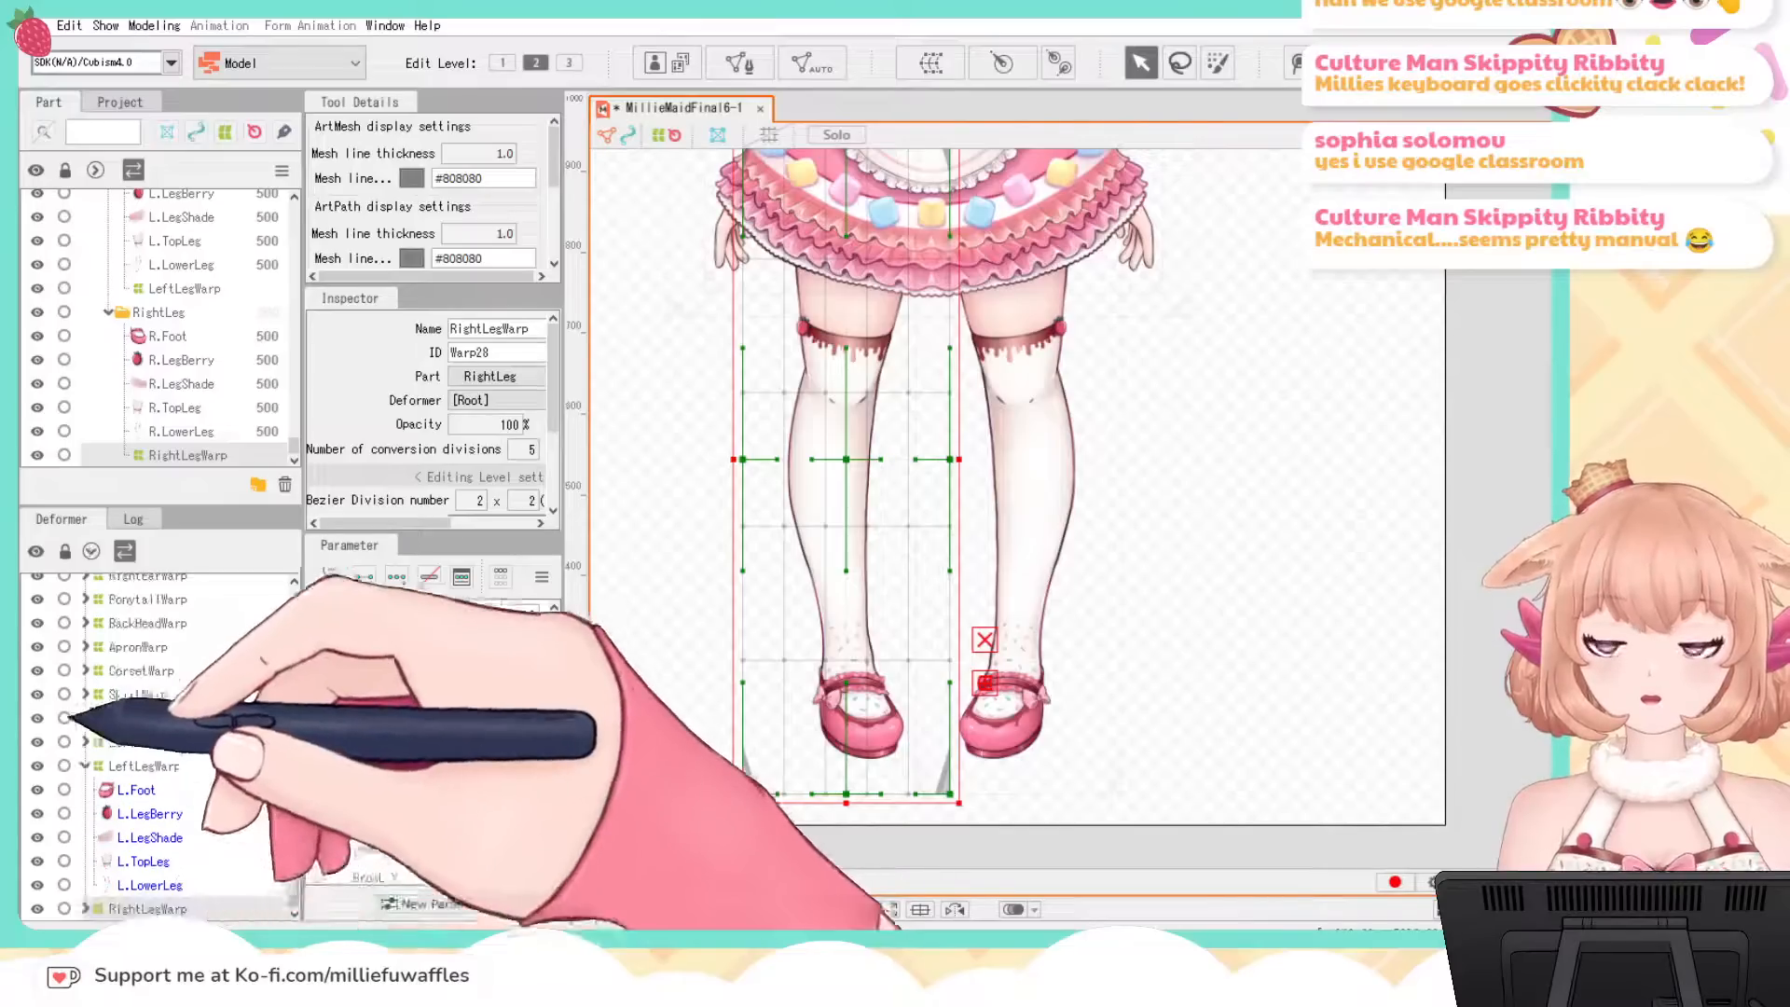
scroll(140, 727, "up", 10)
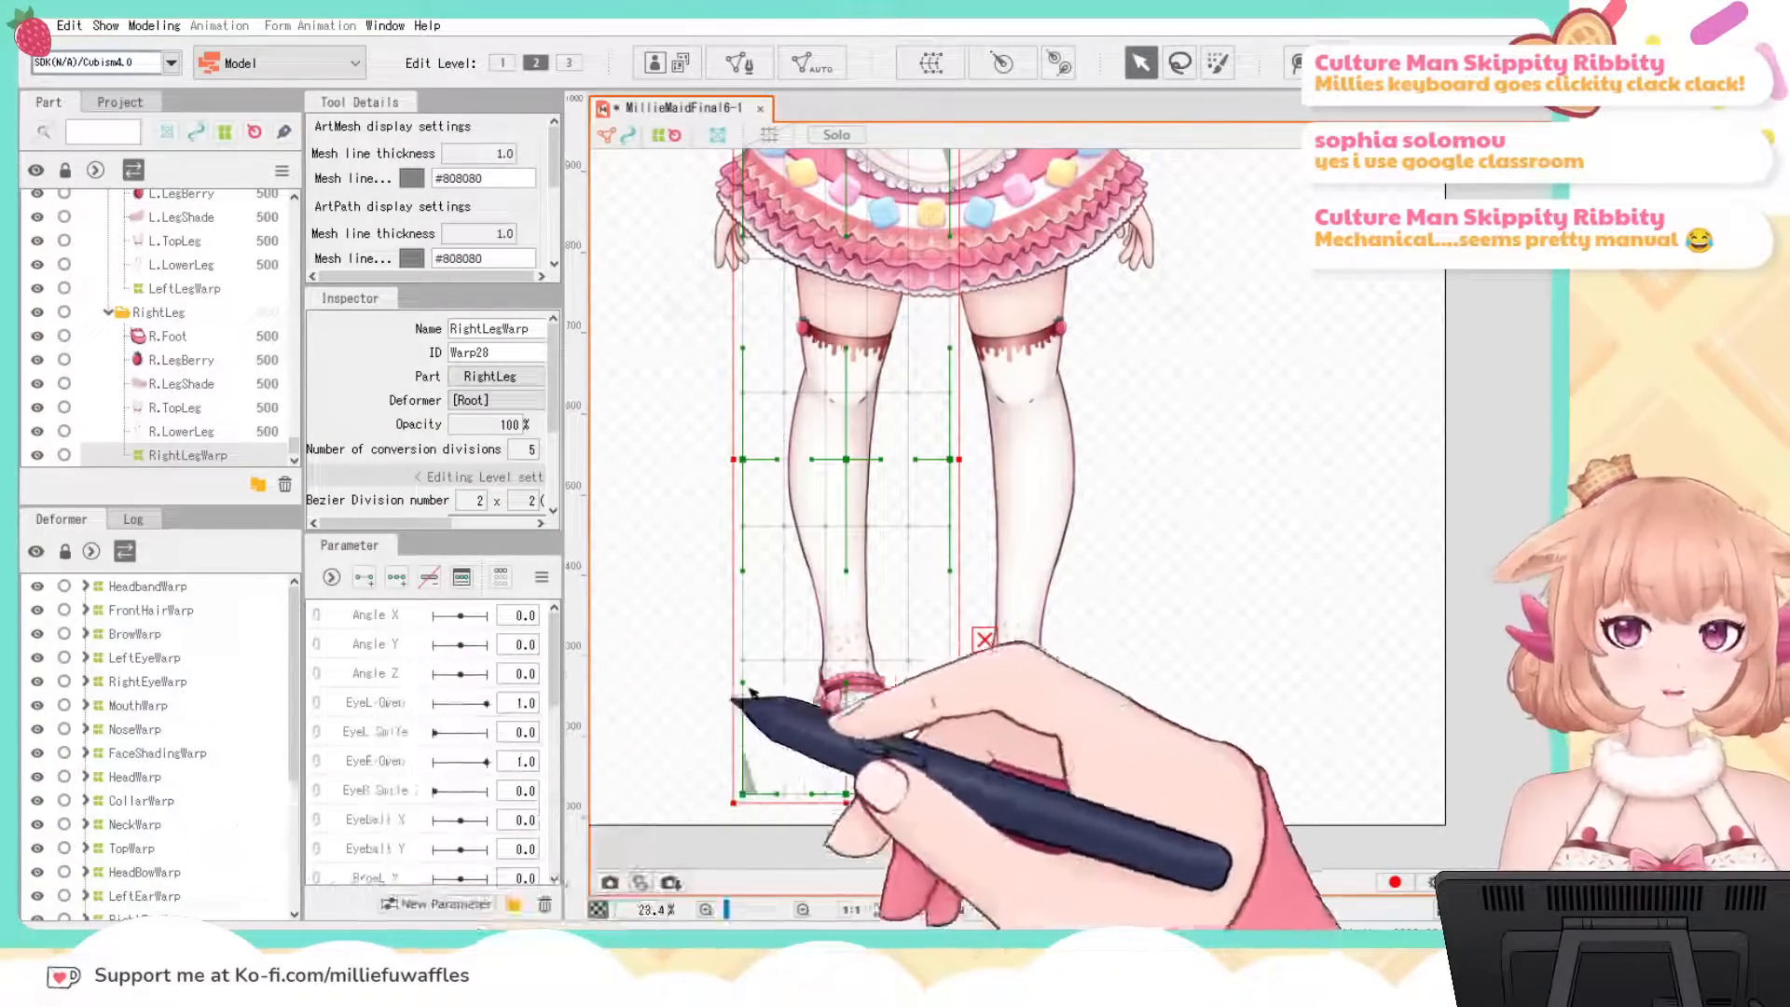
Step: Check which hair PonytailWarp covers by selecting it and hiding and showing the BackHair part
left_click(1350, 444)
left_click_drag(1328, 434, 1379, 753)
left_click_drag(1356, 338, 1329, 413)
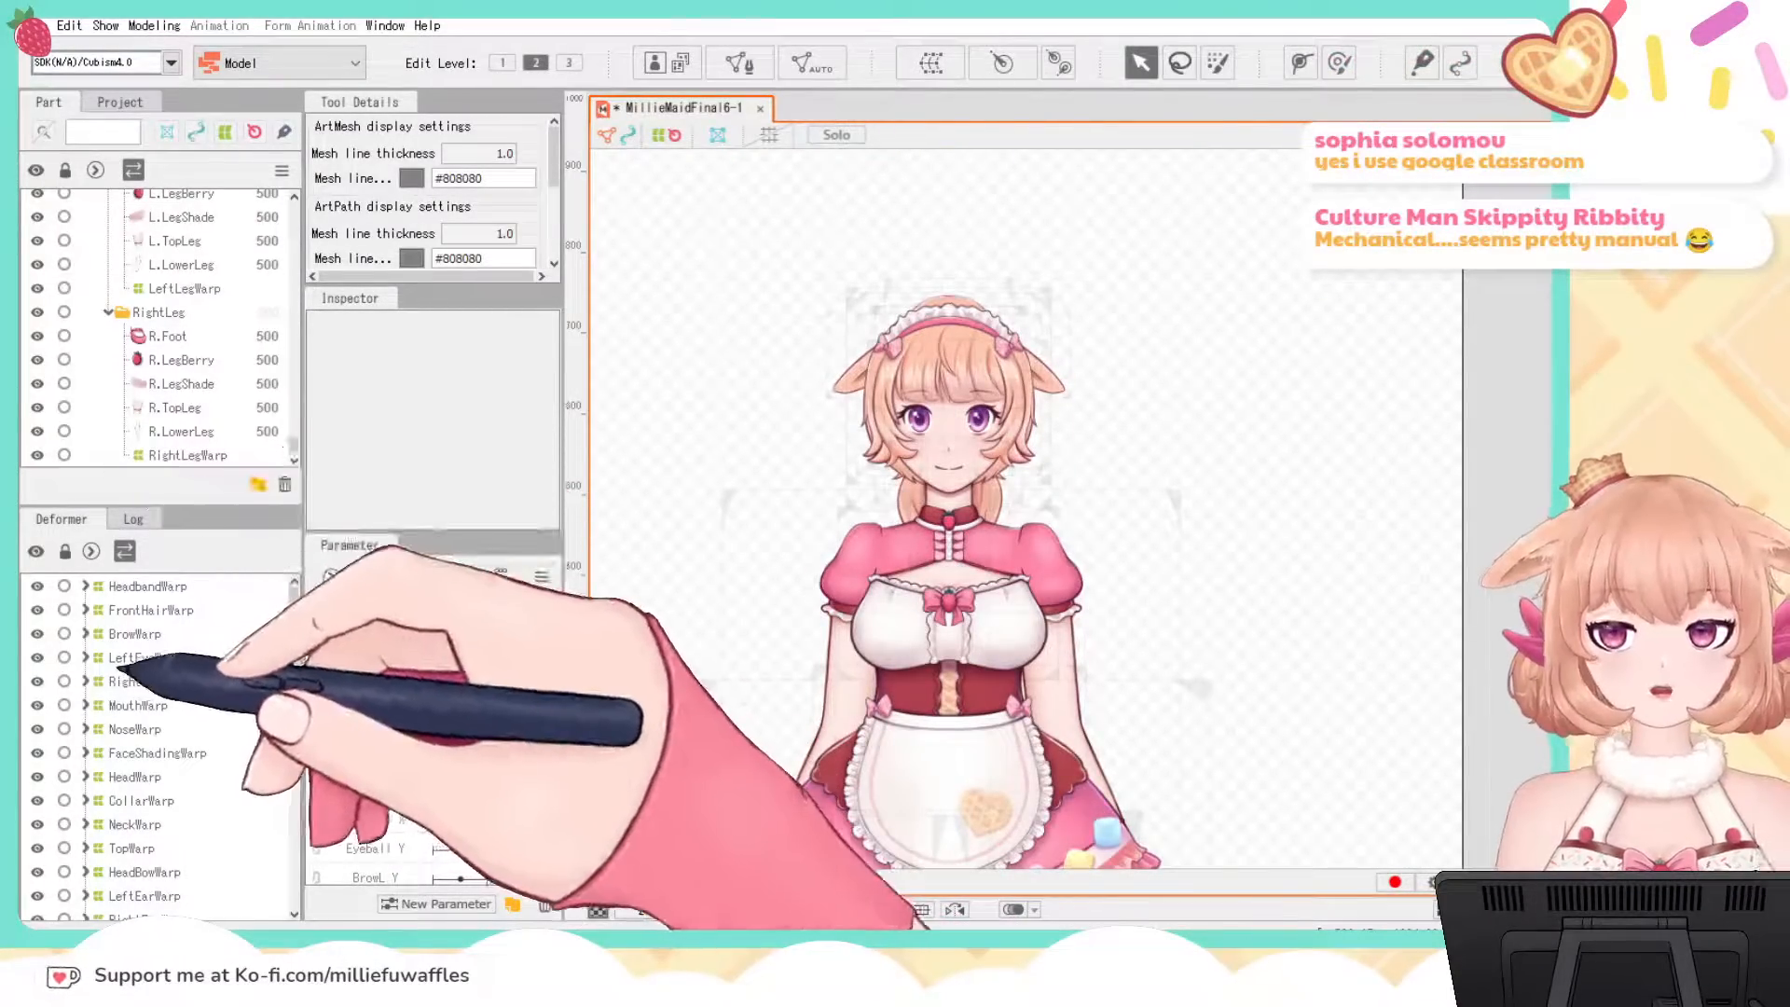
scroll(121, 662, "down", 3)
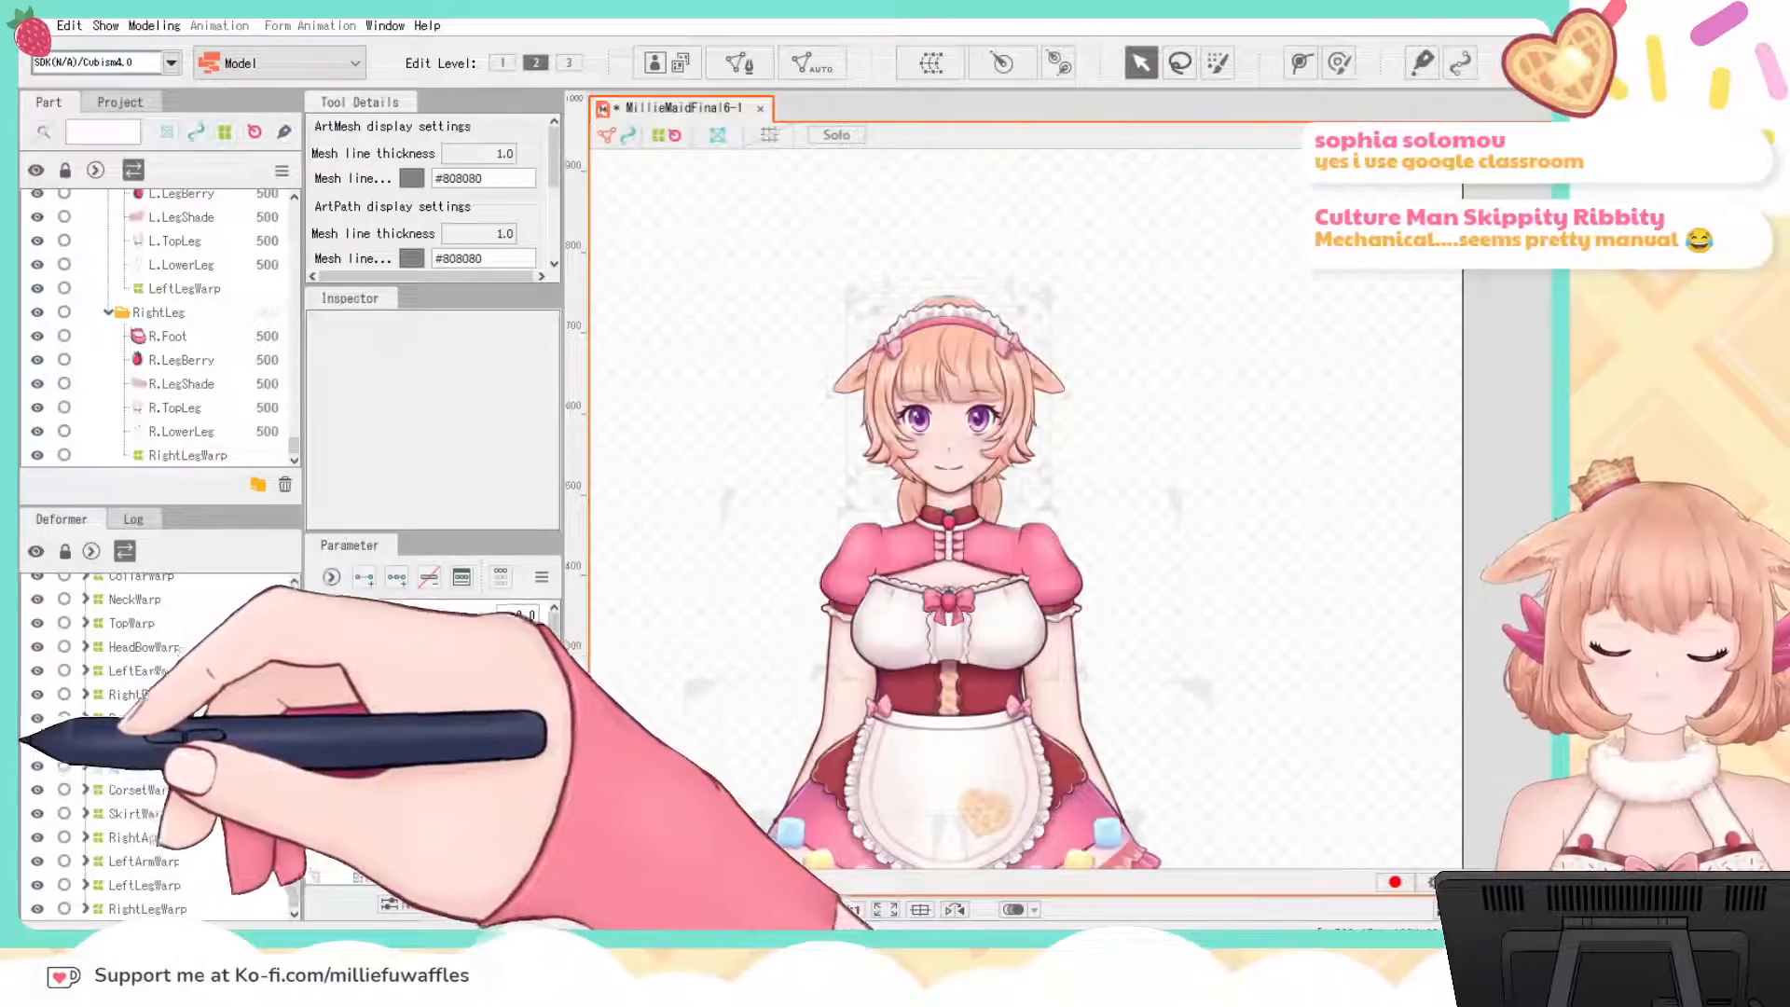
left_click(139, 718)
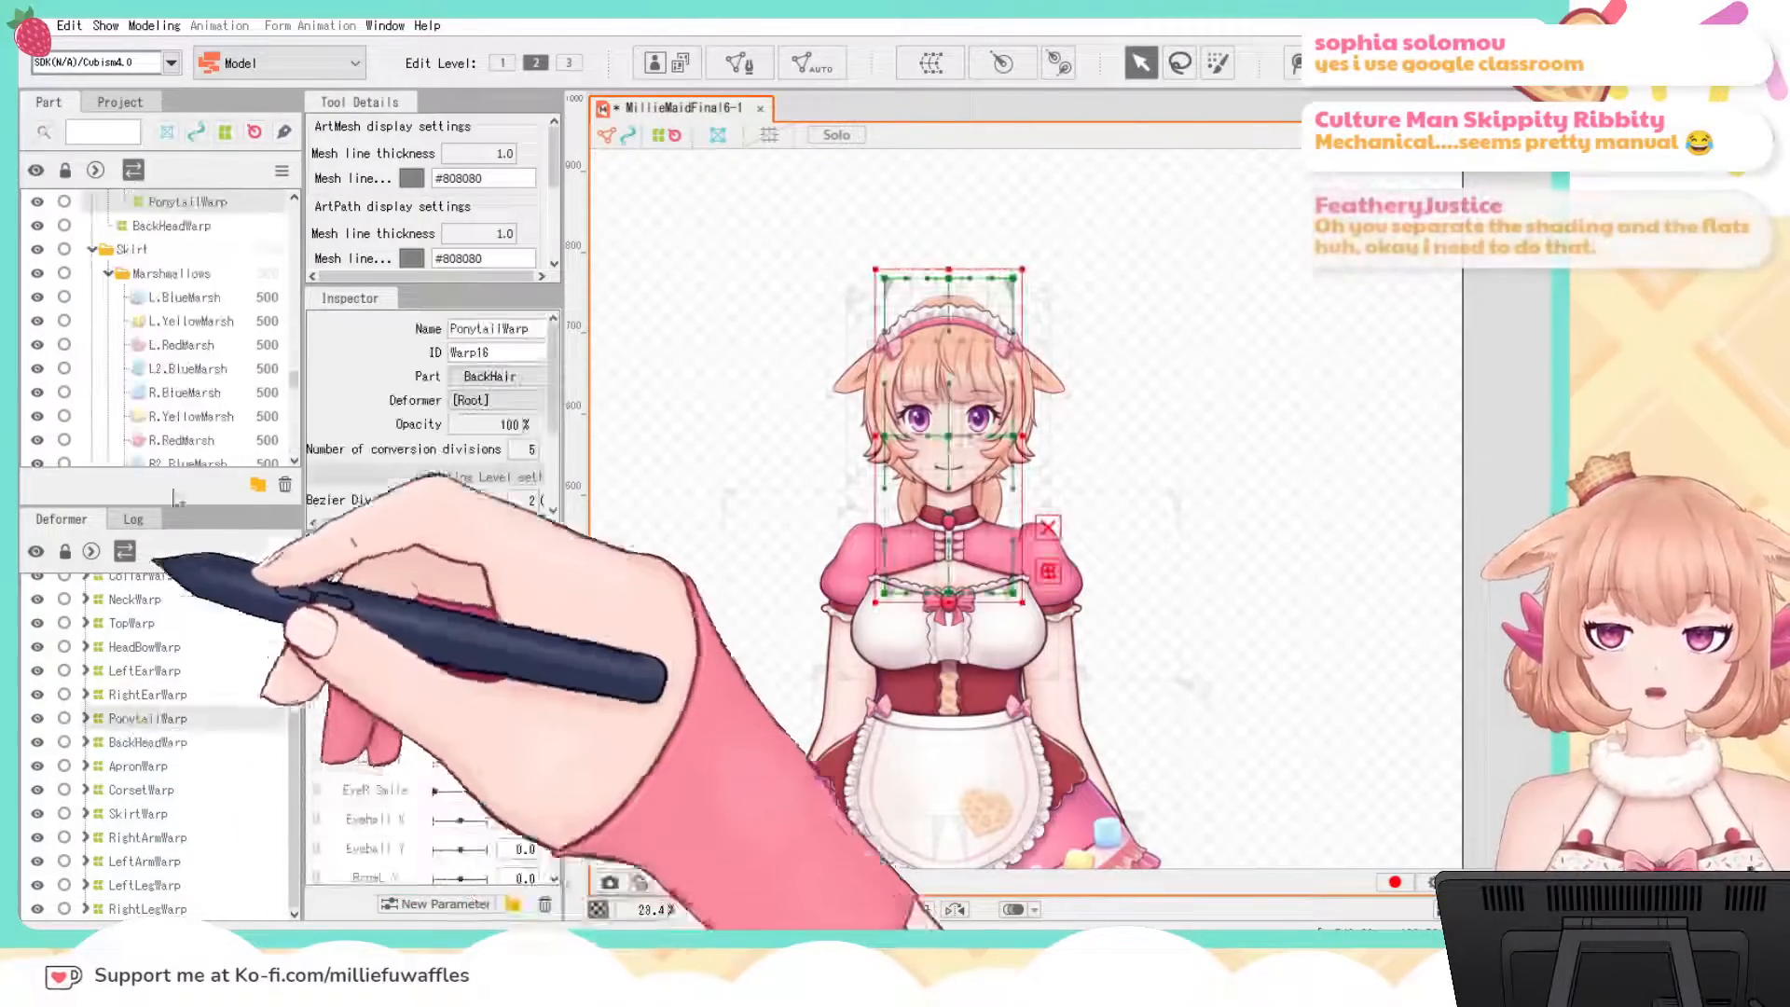
scroll(122, 280, "up", 3)
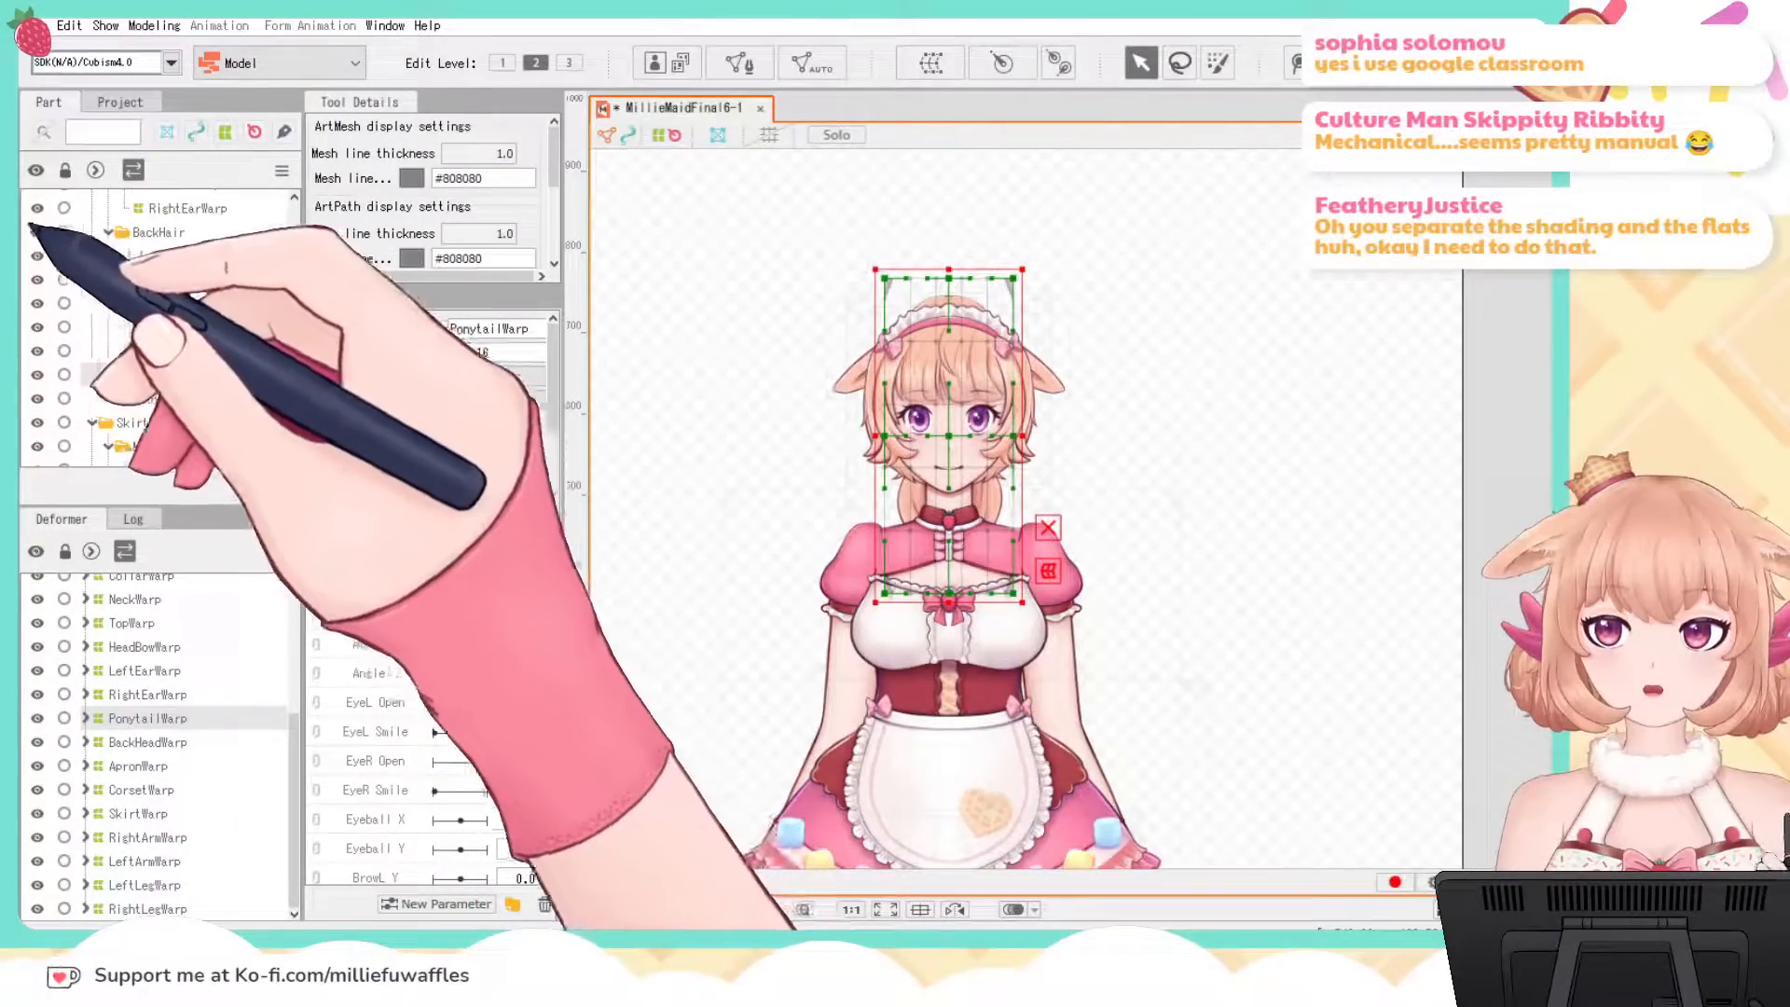
left_click(37, 232)
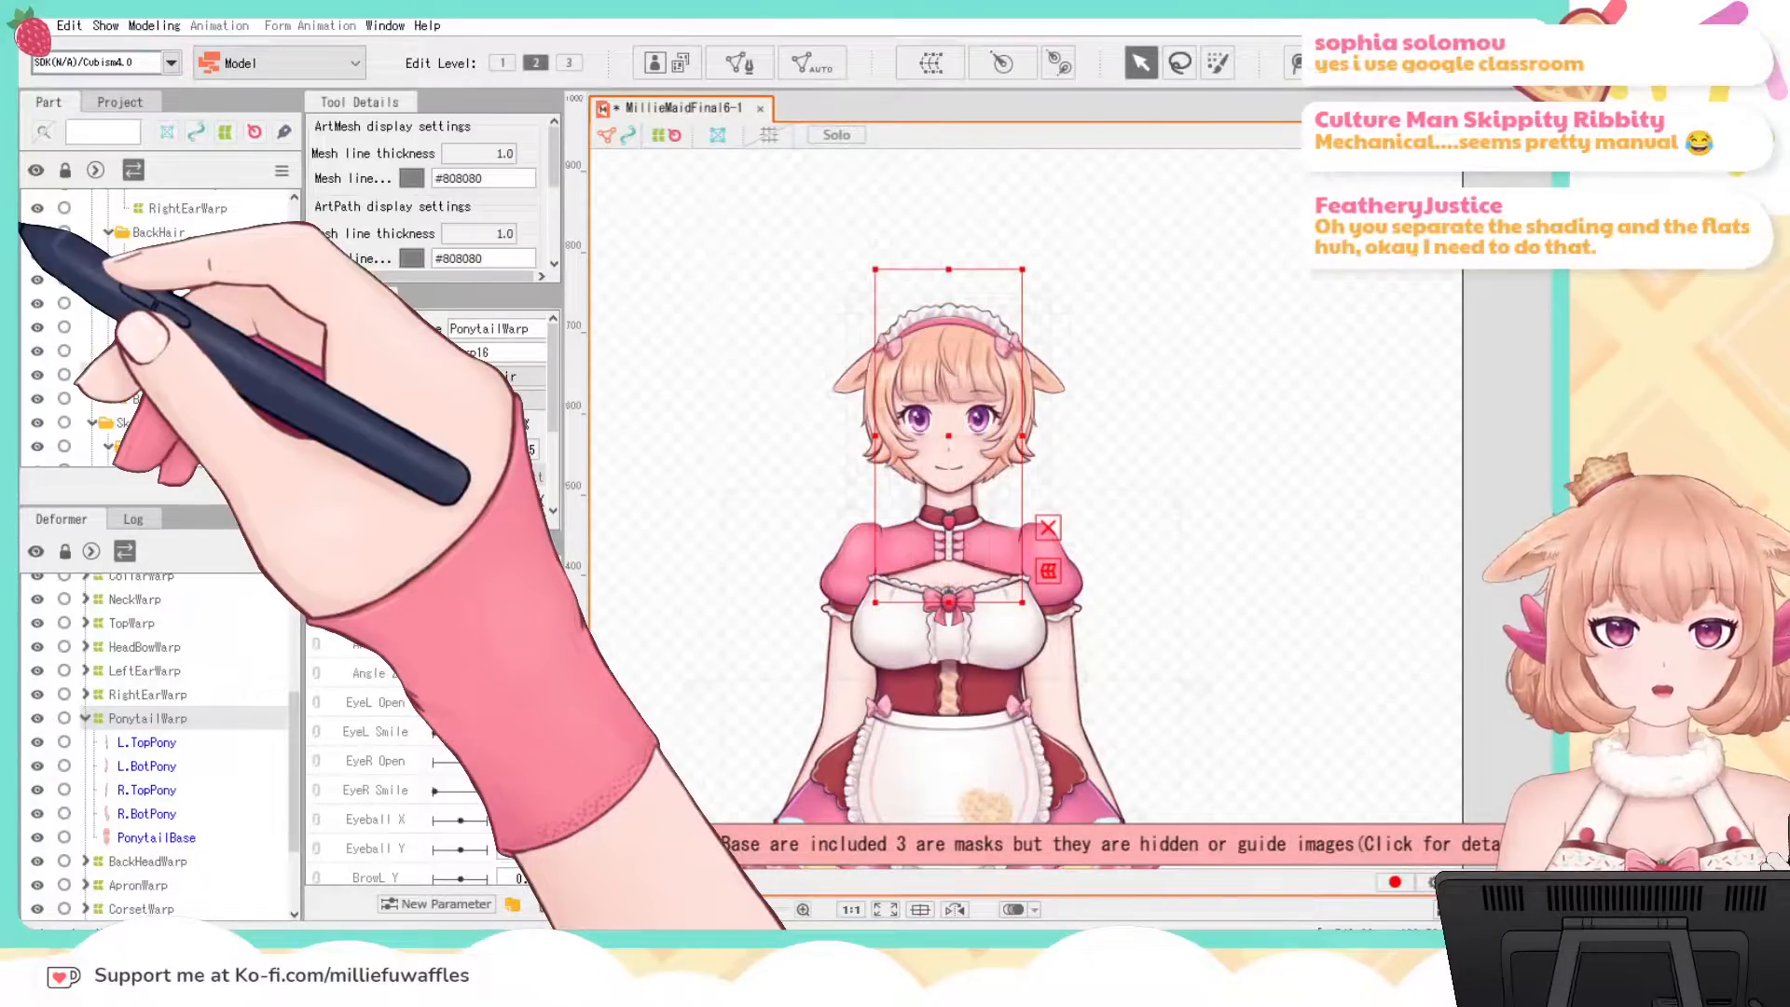
left_click(37, 232)
left_click(36, 232)
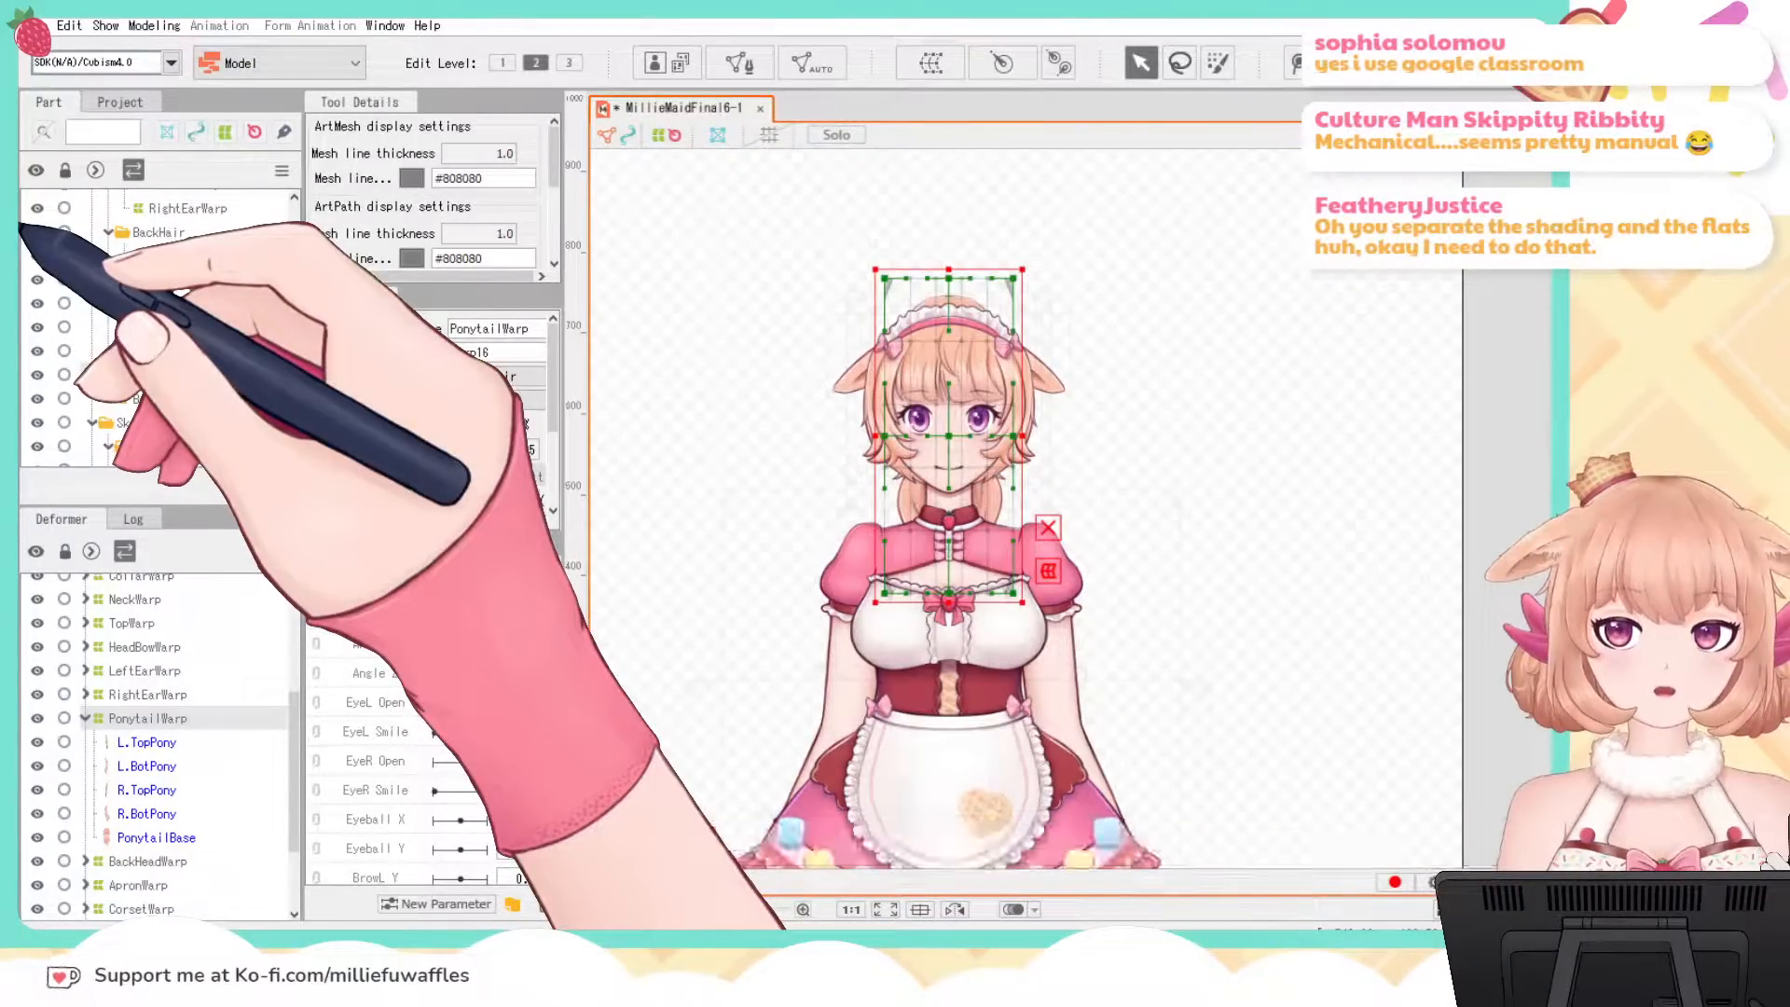
left_click(37, 232)
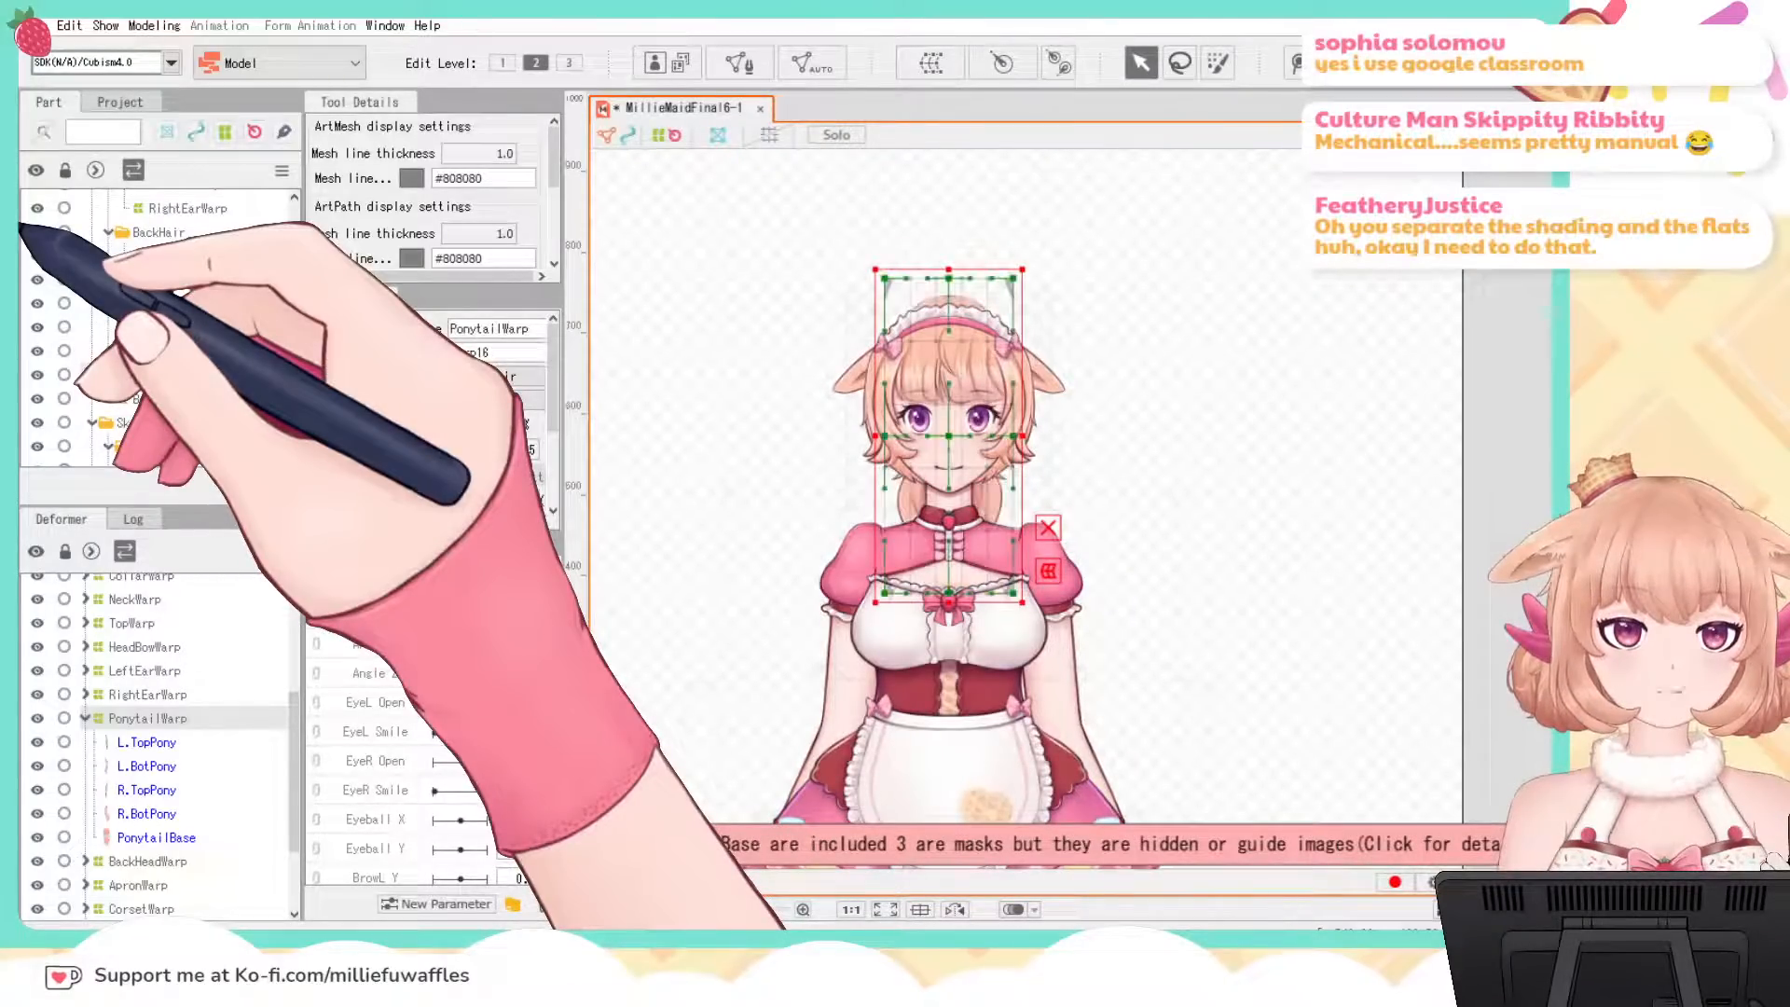
left_click(1284, 539)
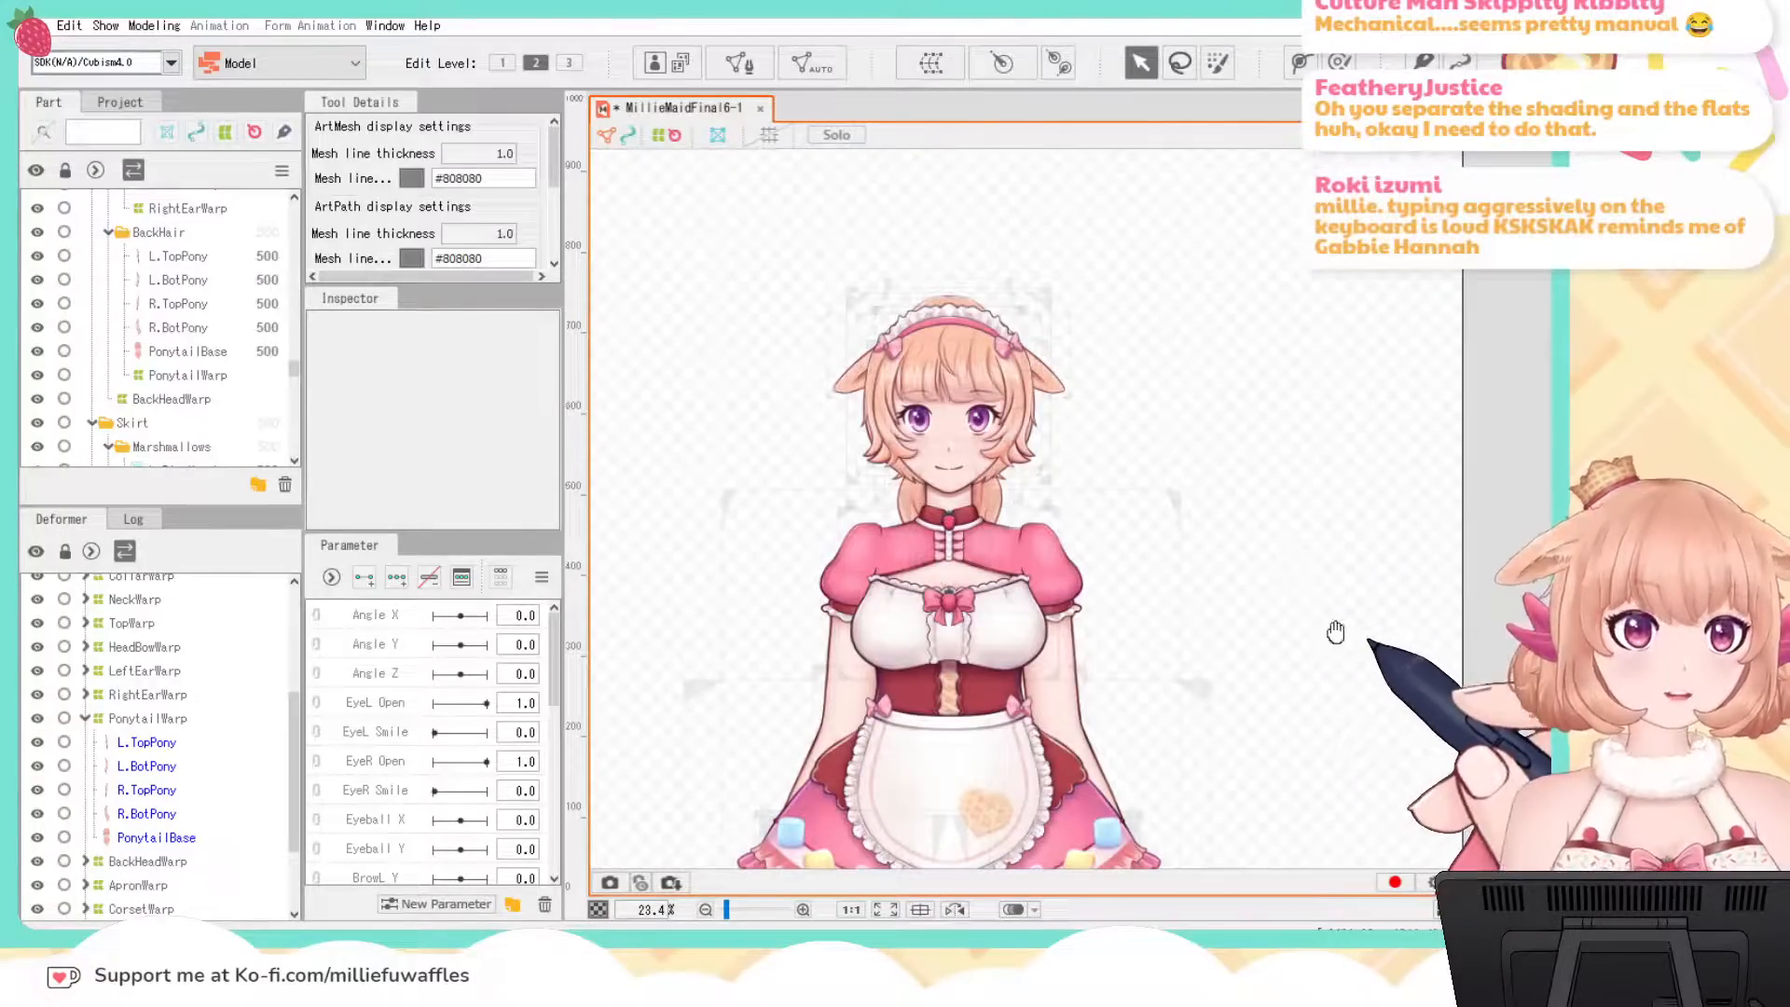
Step: Select the Sh.Booba shading mesh over the corset to inspect it, and deselect it
left_click_drag(1335, 632, 1350, 374)
scroll(1008, 431, "up", 4)
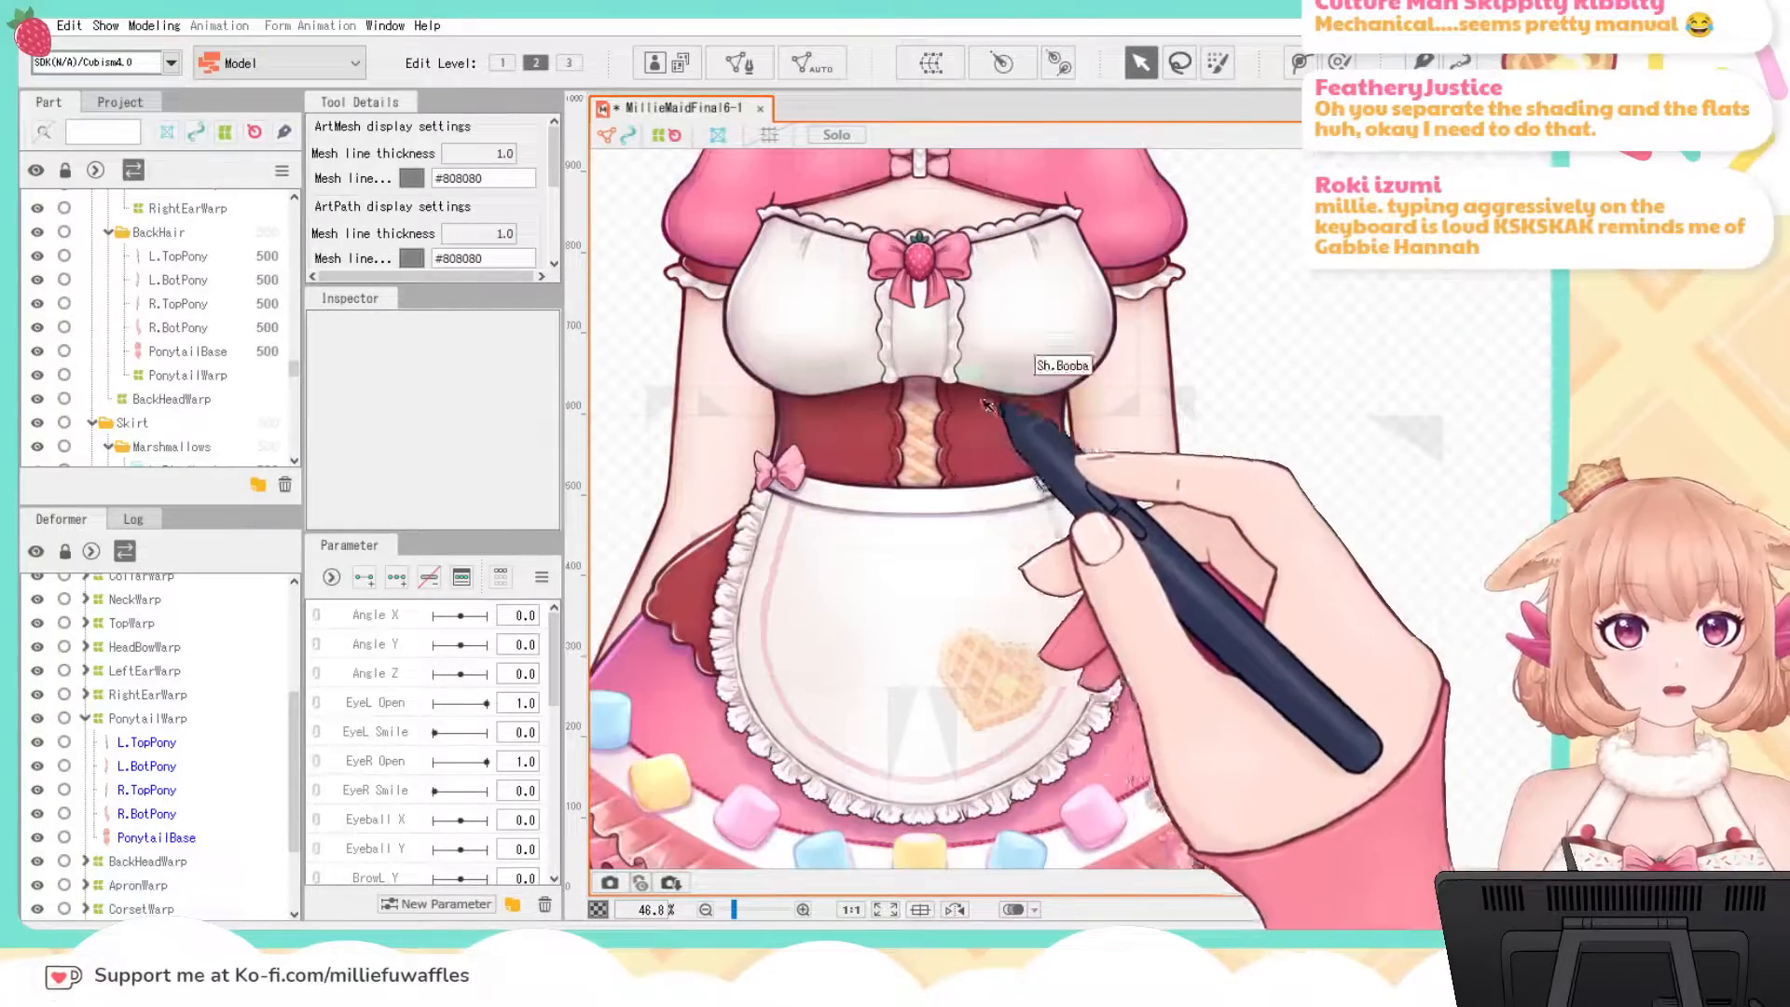
scroll(985, 403, "up", 2)
left_click(986, 404)
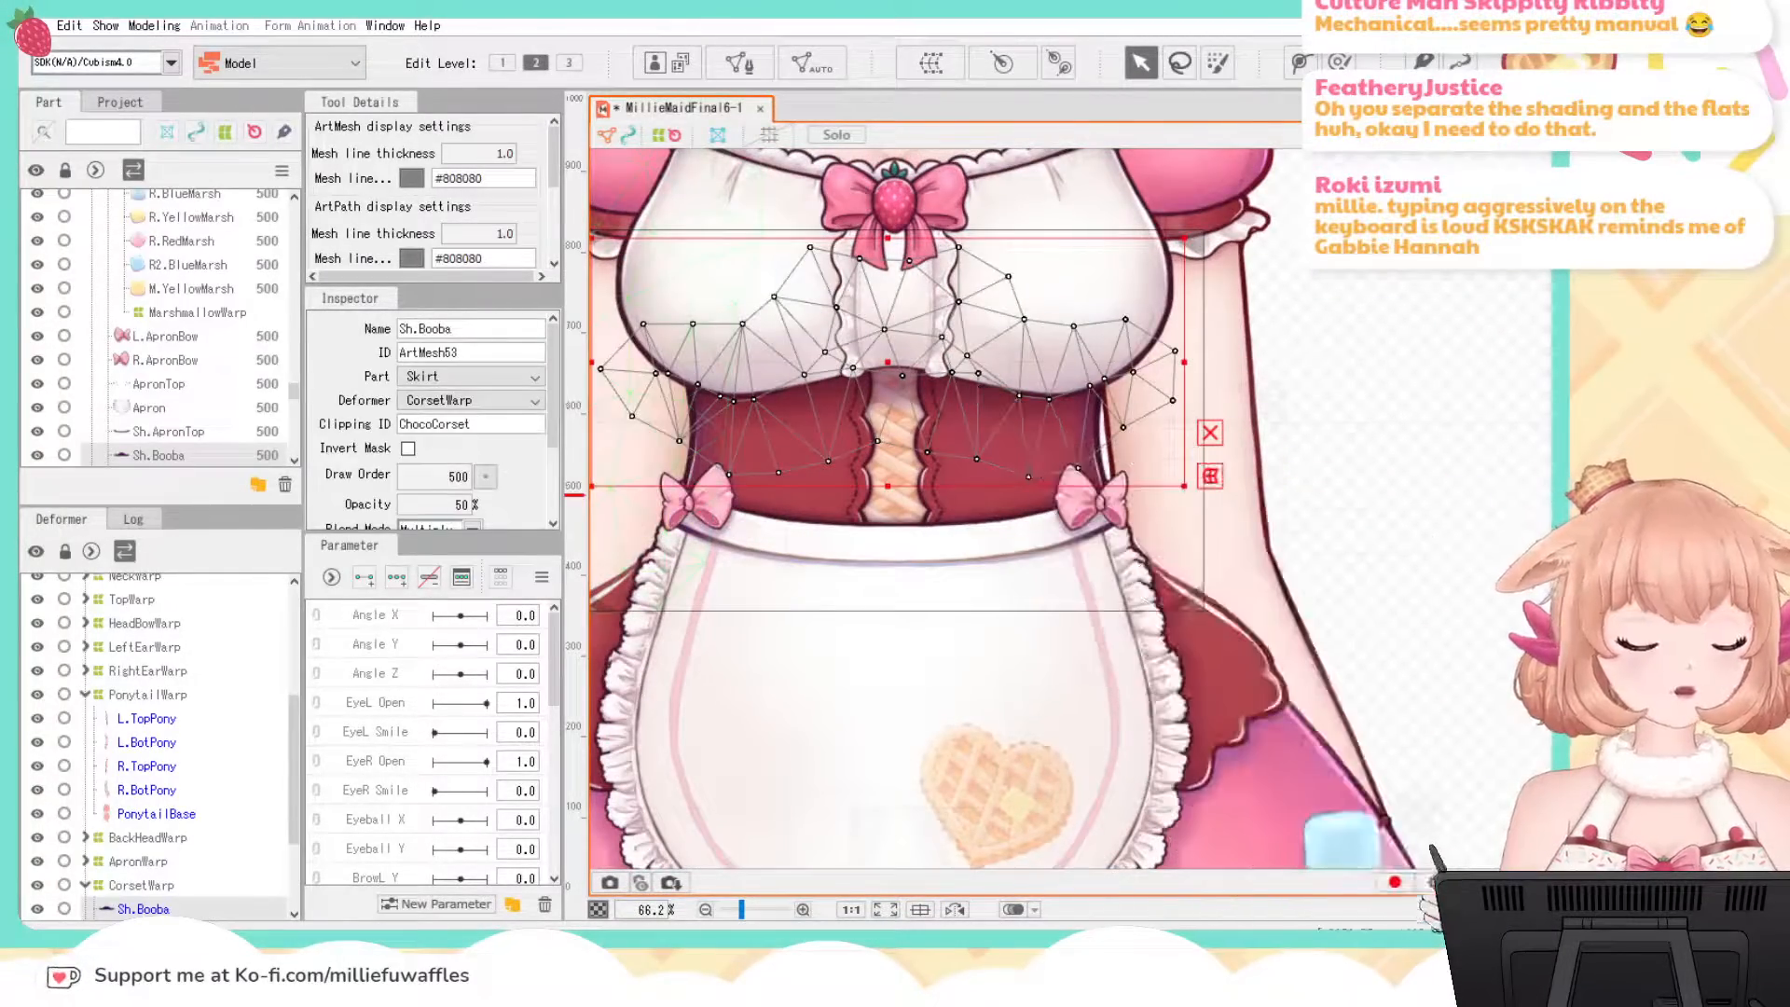
left_click(1452, 367)
scroll(1452, 366, "down", 2)
left_click_drag(1482, 415, 1409, 430)
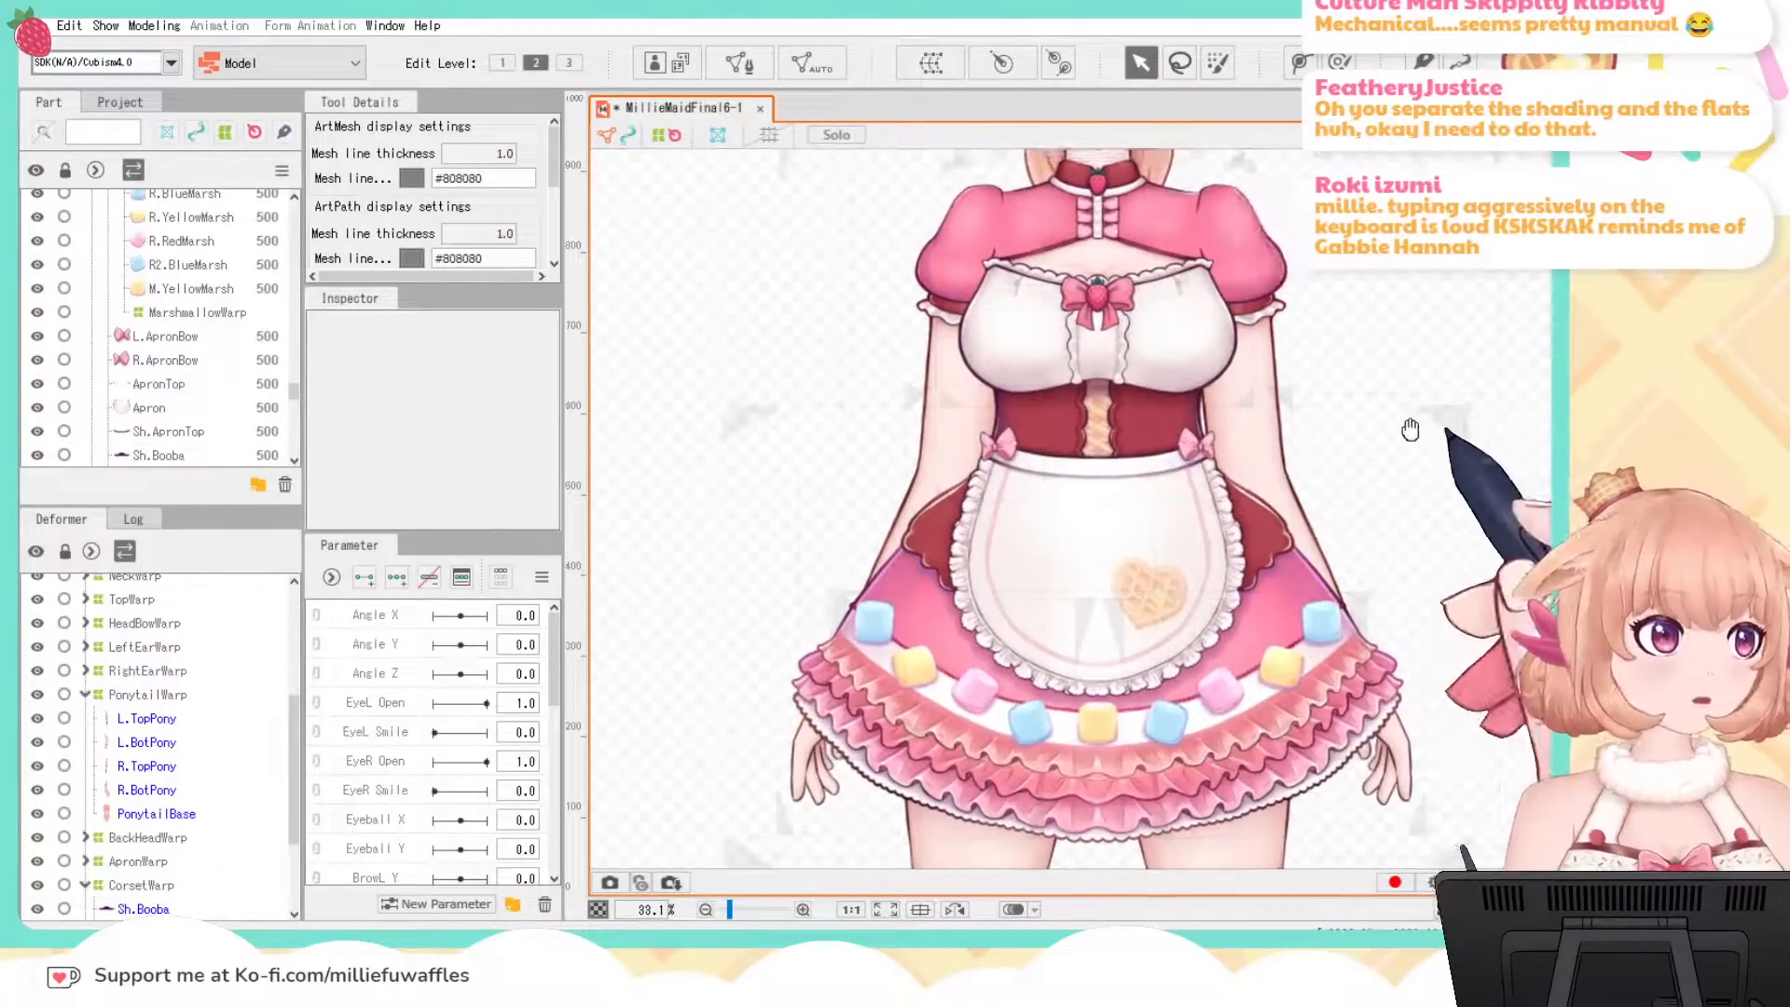
Step: Examine the artwork and warp coverage of the apron, skirt, head, torso and legs across the whole model
scroll(1272, 558, "up", 3)
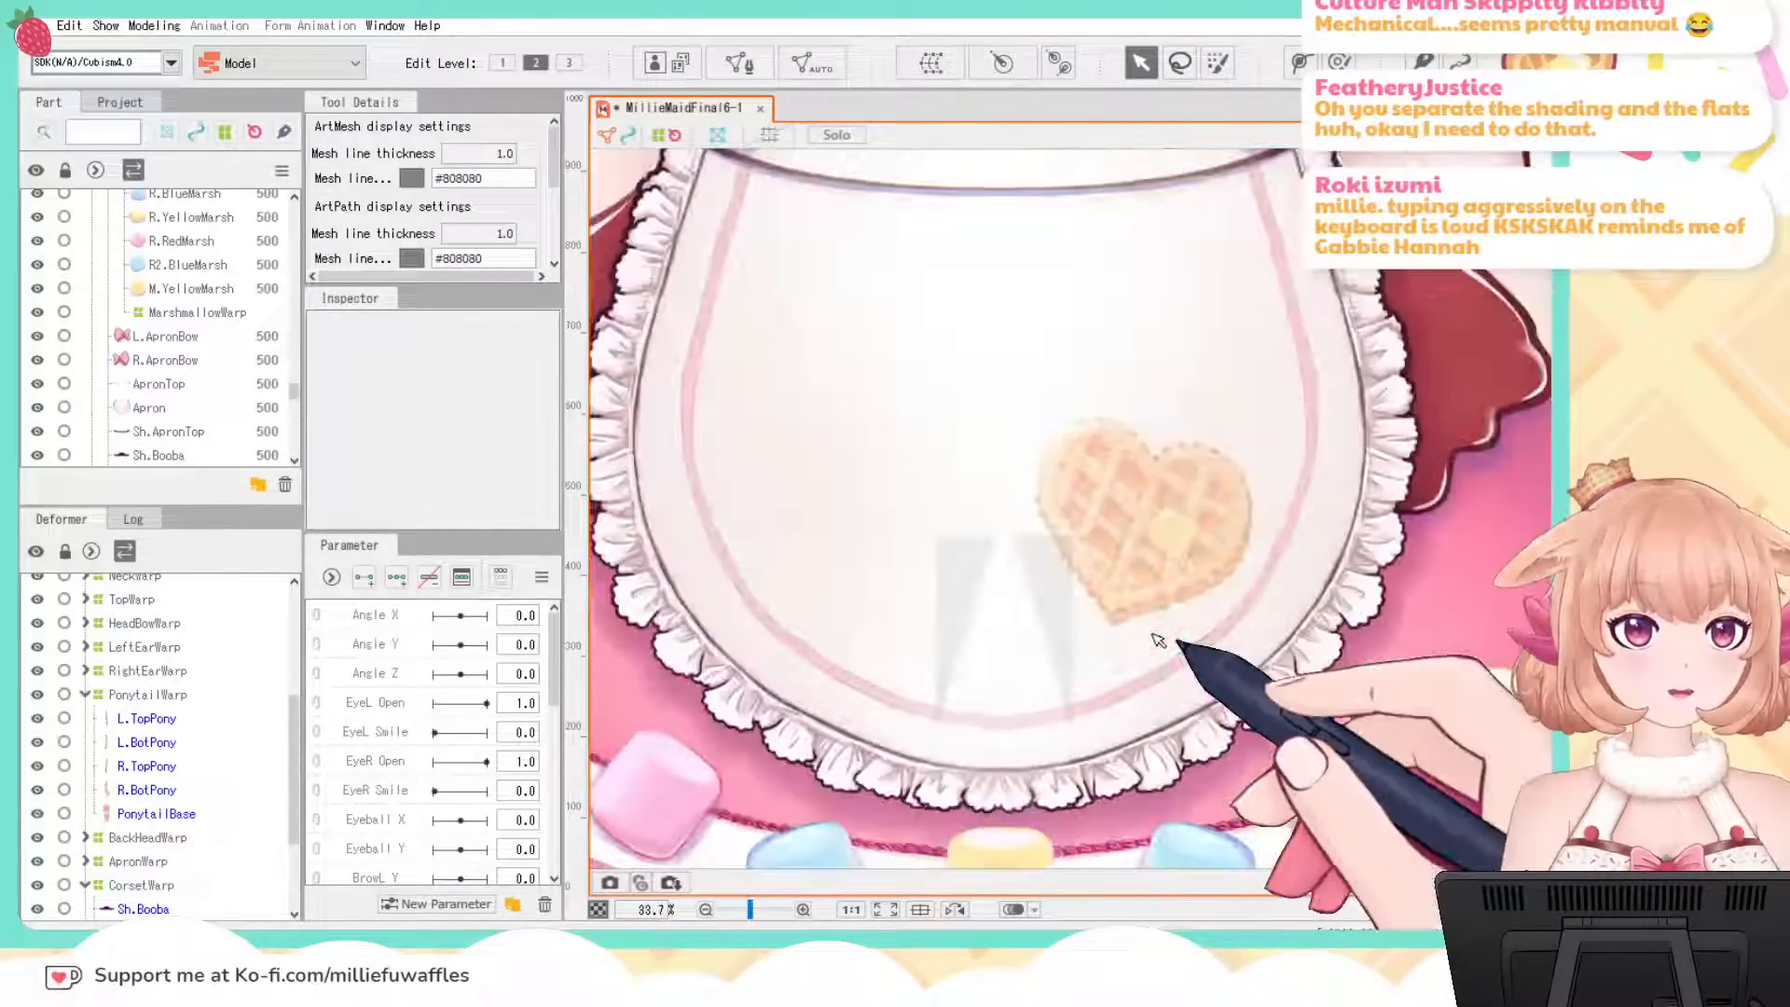
scroll(1193, 556, "up", 2)
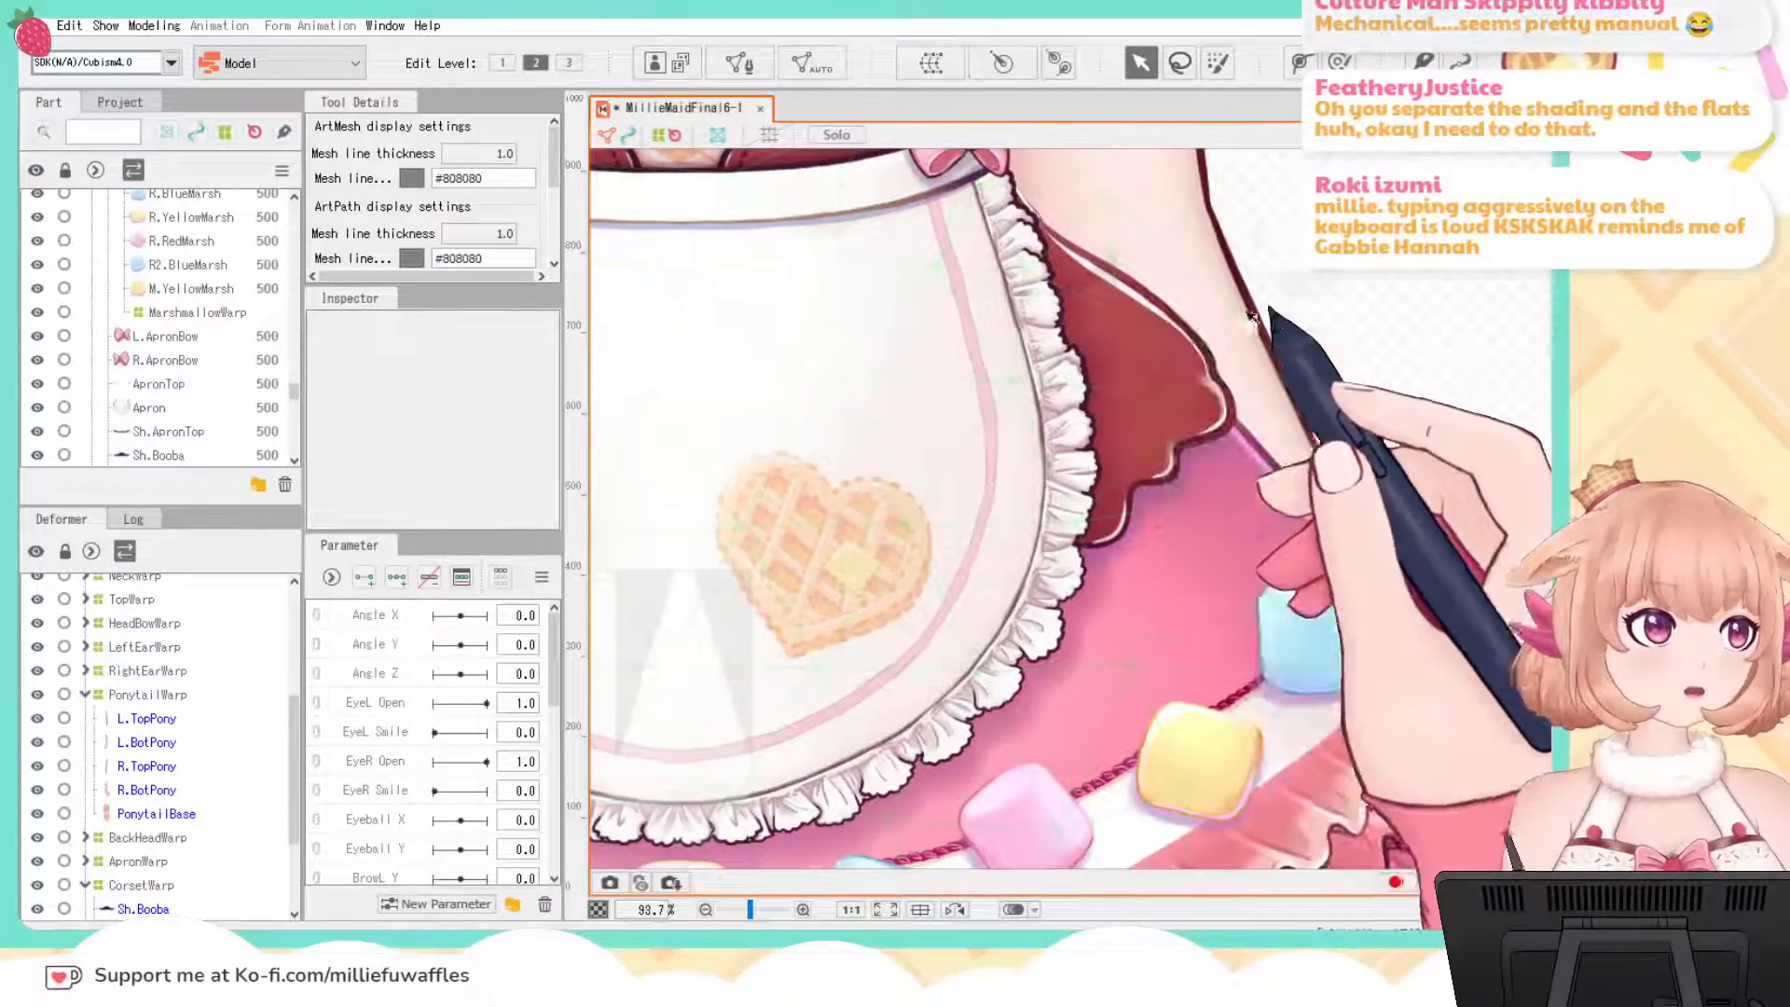
scroll(1305, 327, "down", 5)
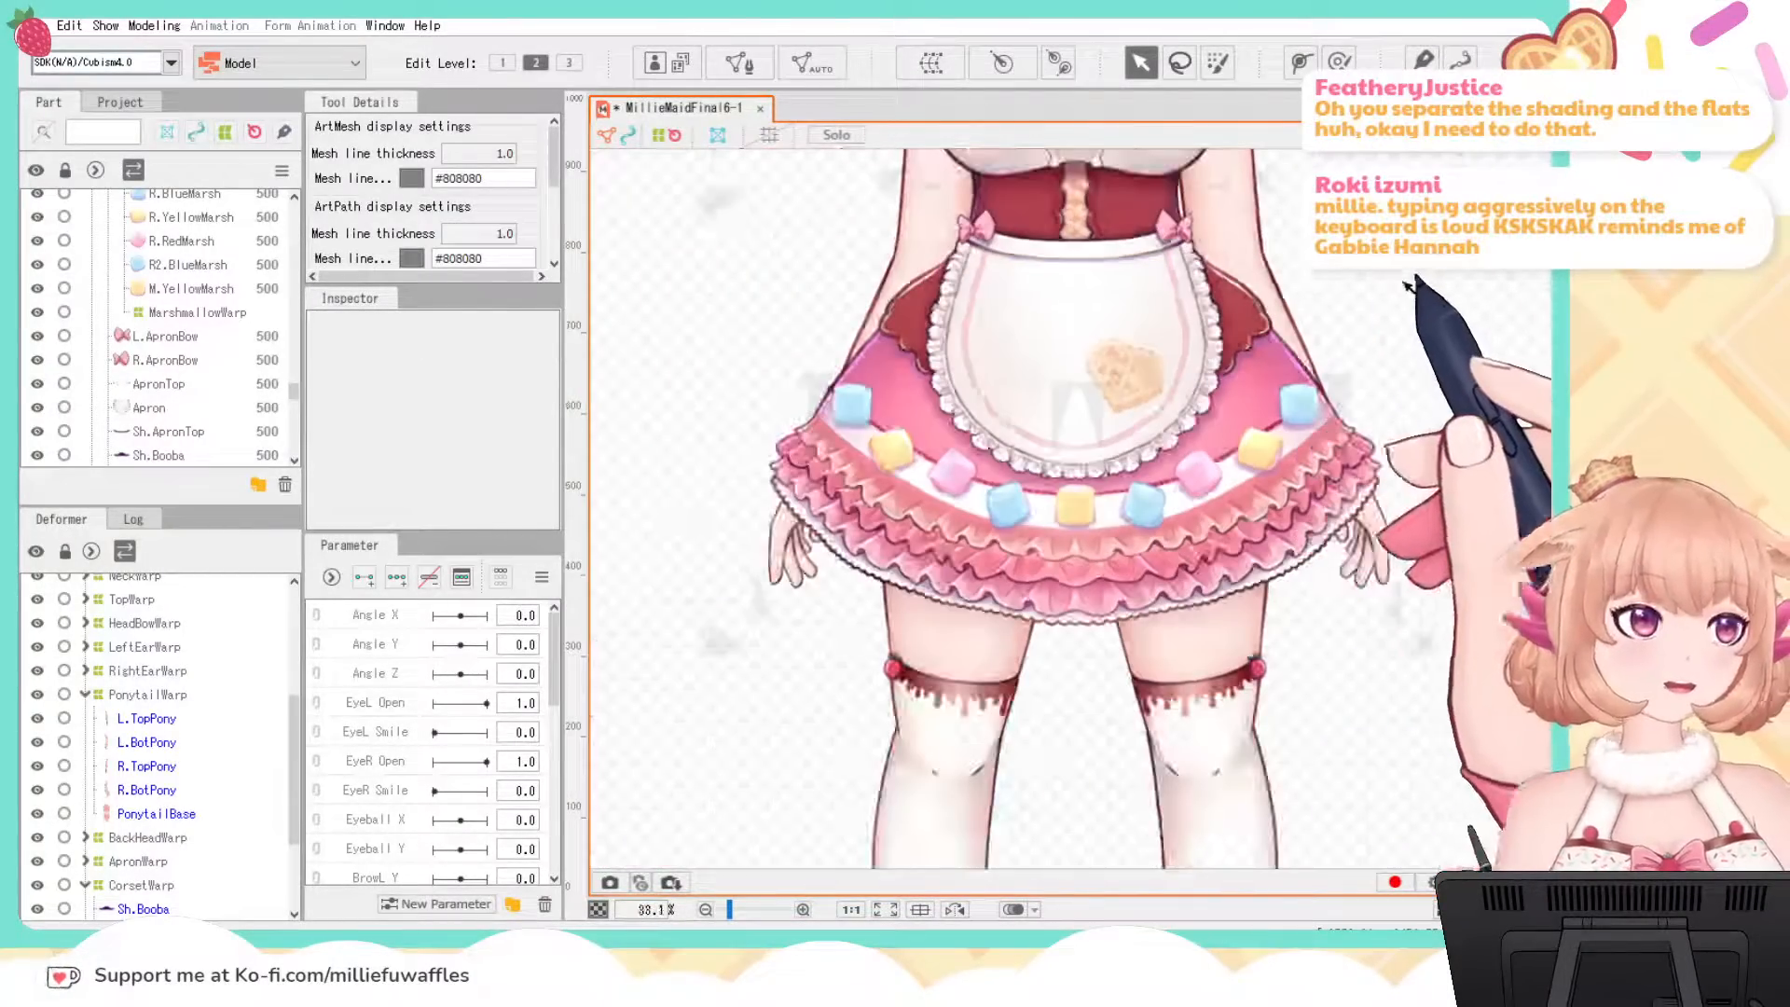
left_click_drag(1476, 299, 1446, 484)
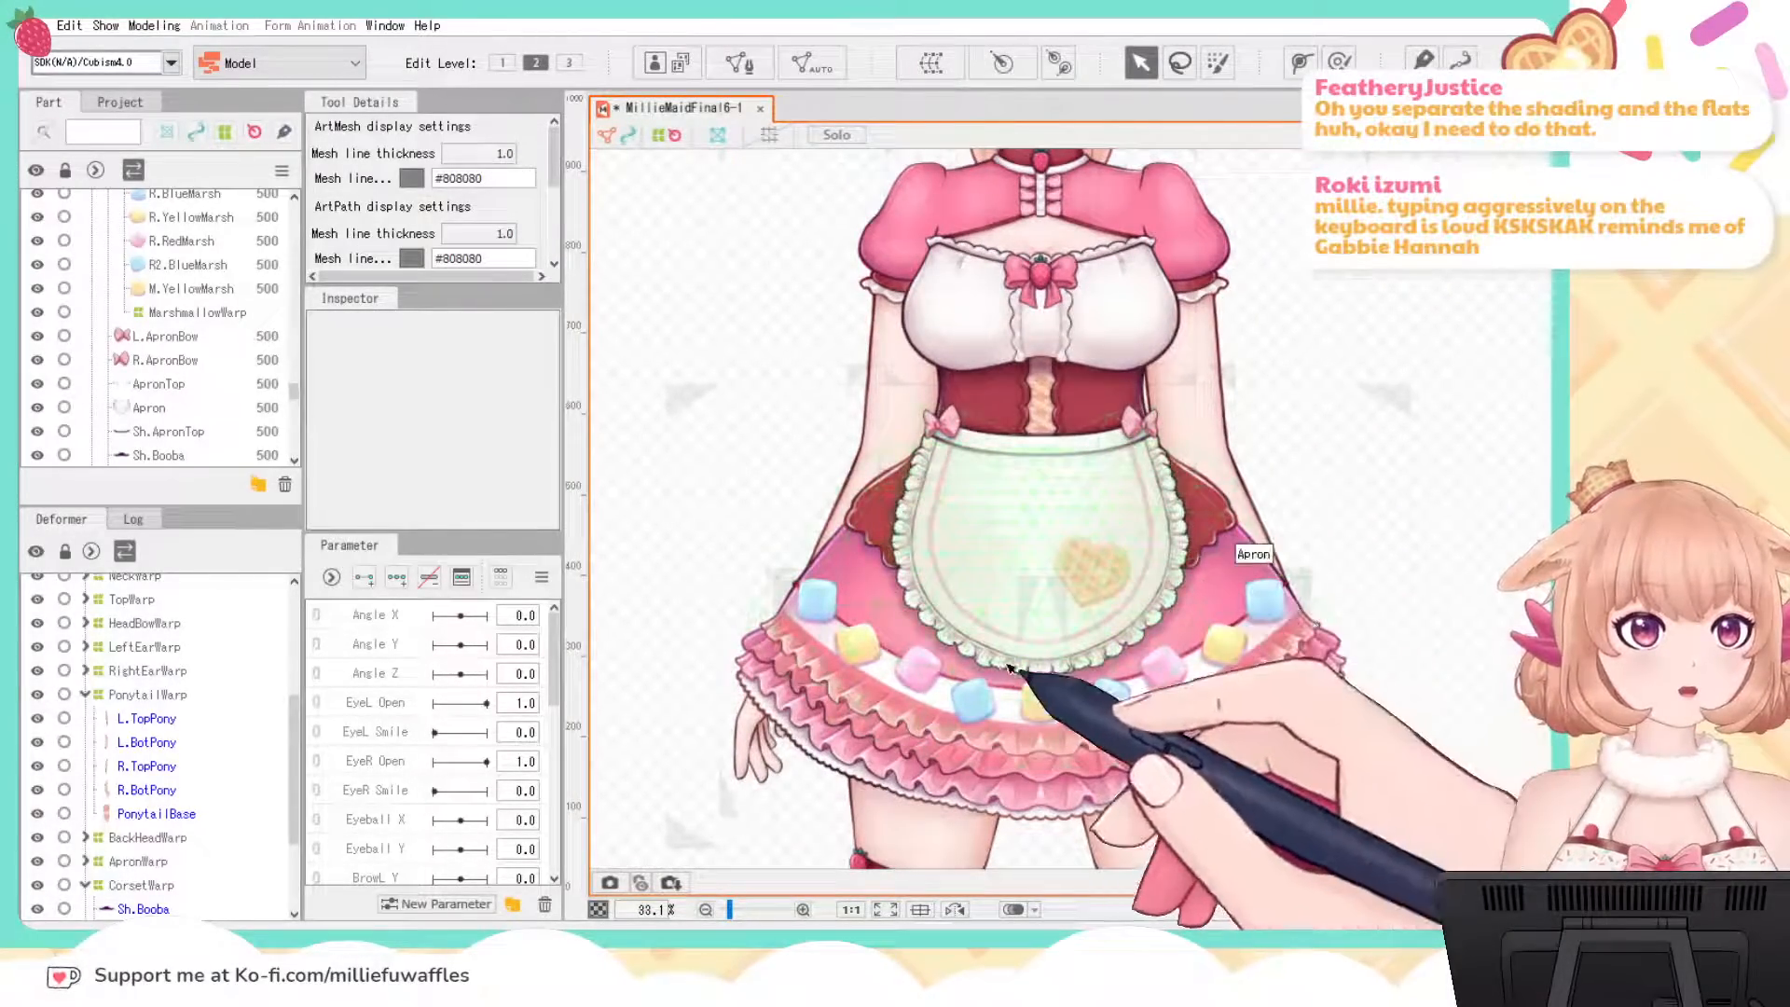
left_click_drag(1330, 331, 1383, 630)
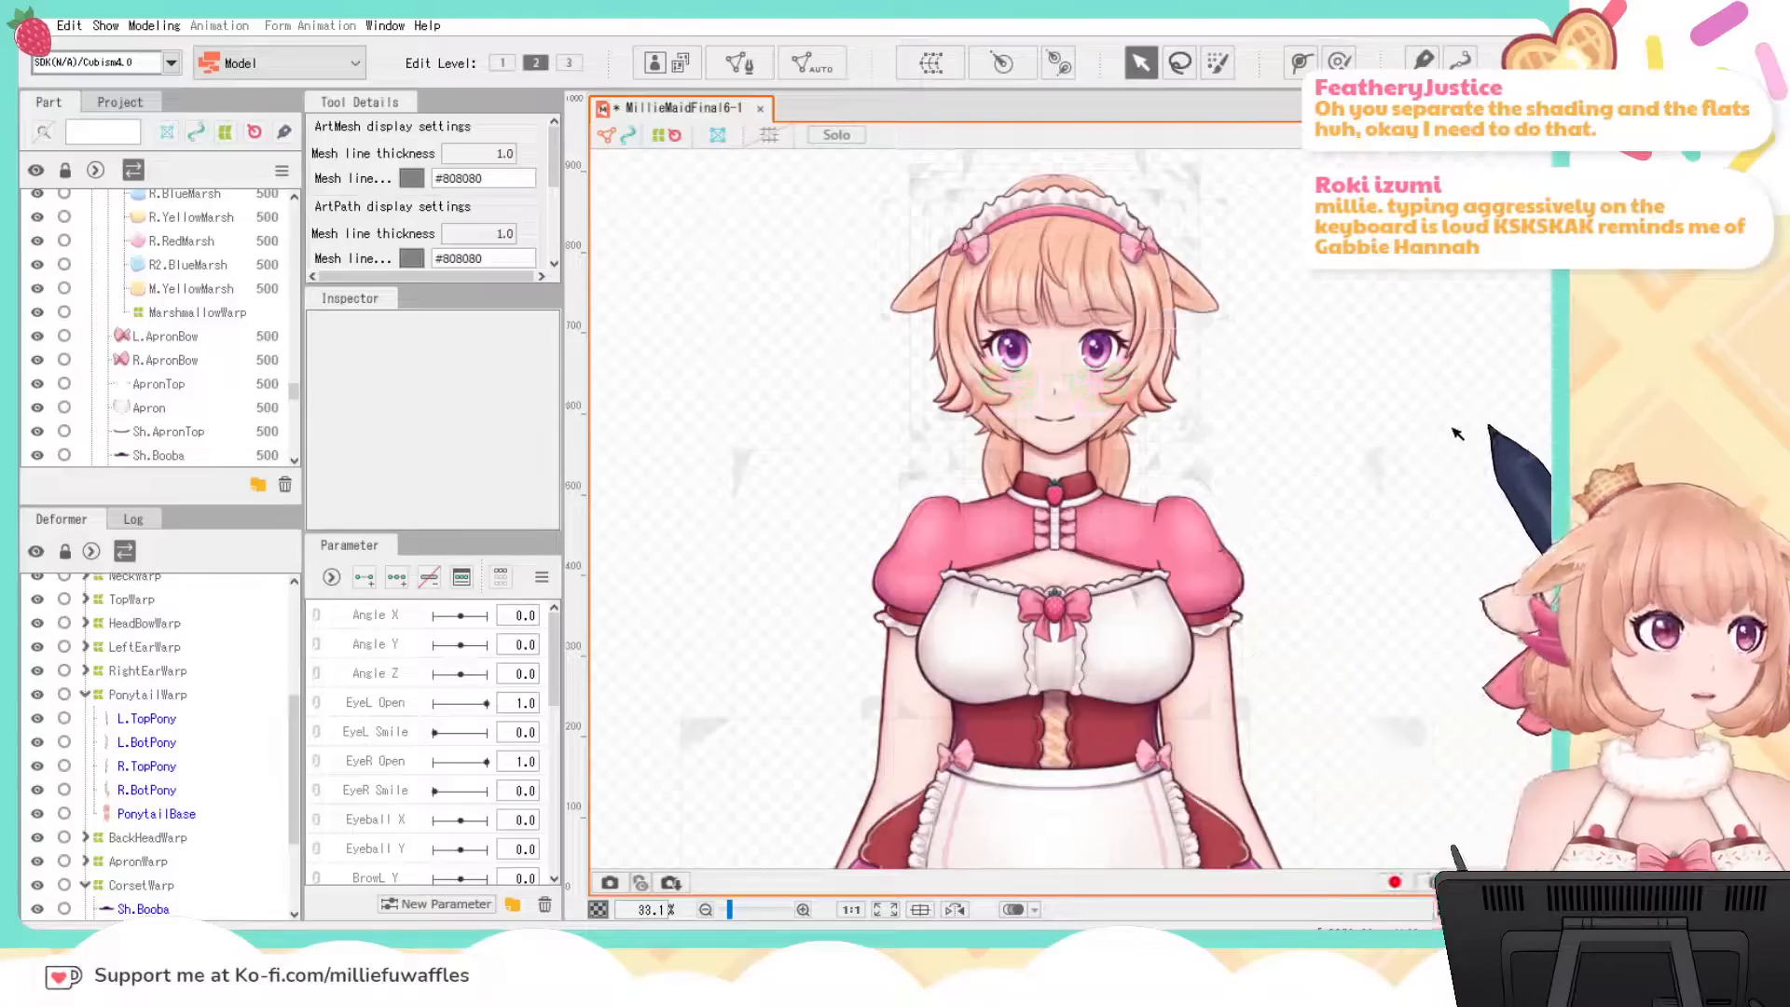
left_click_drag(1491, 462, 1391, 273)
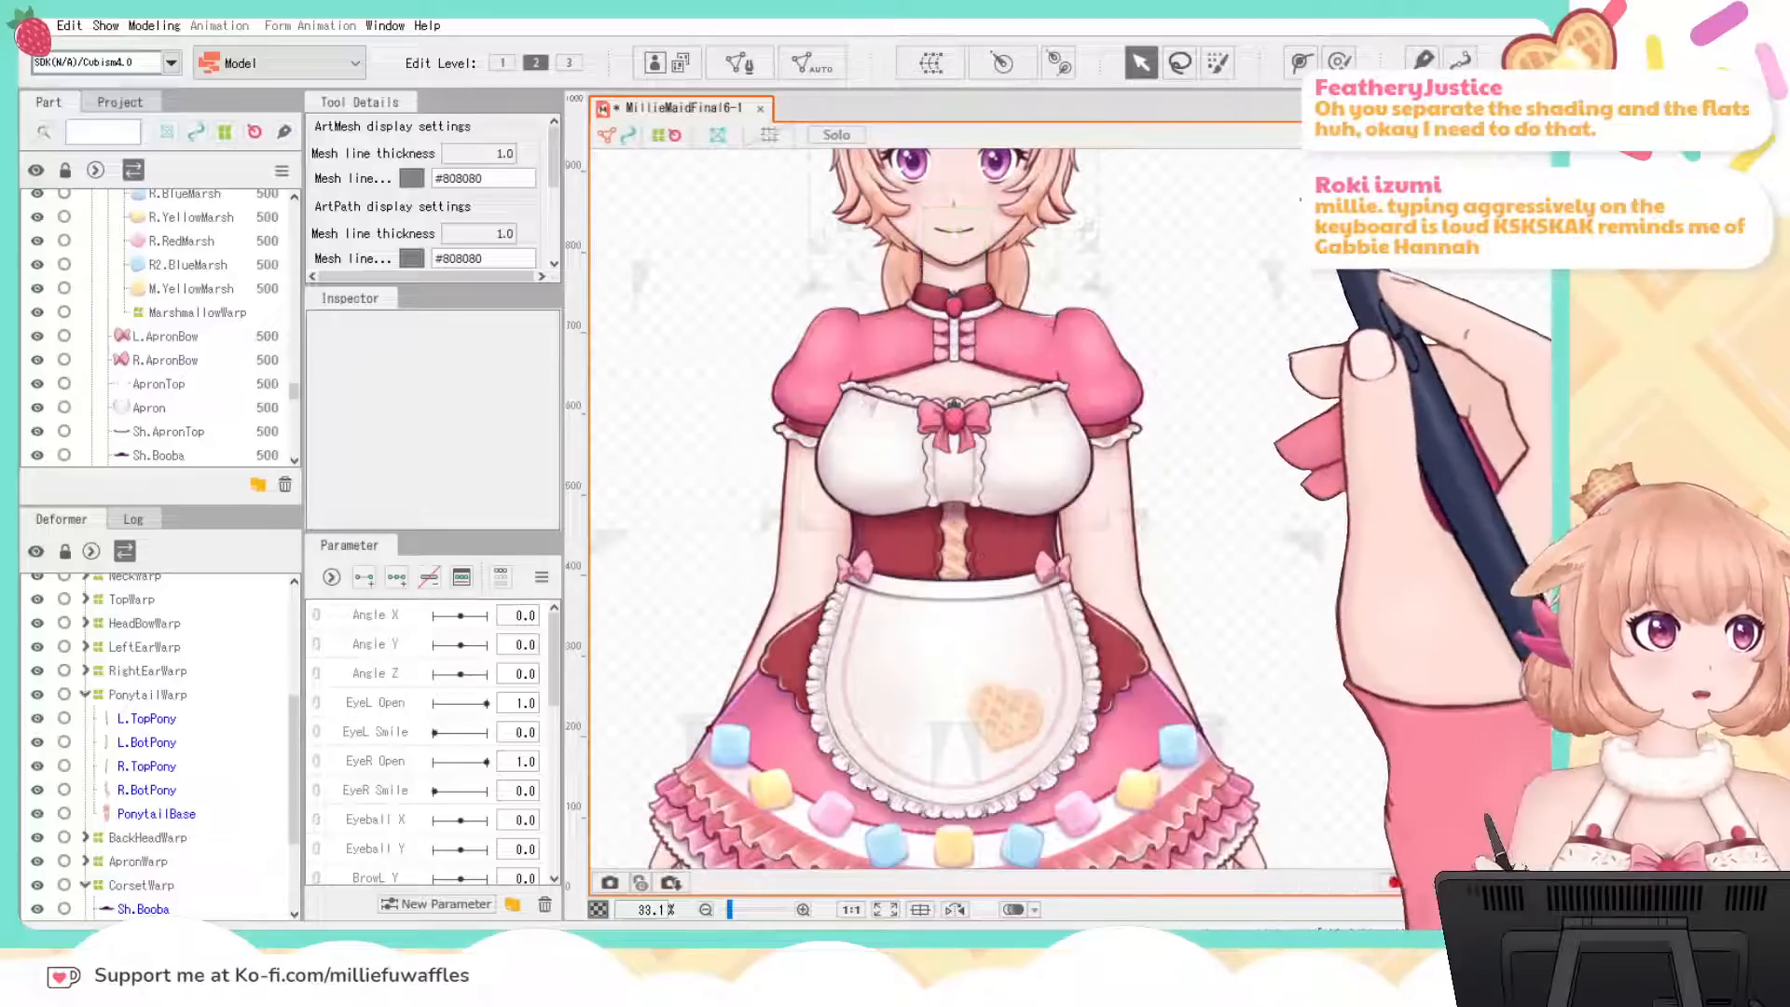
left_click_drag(1313, 232, 1378, 400)
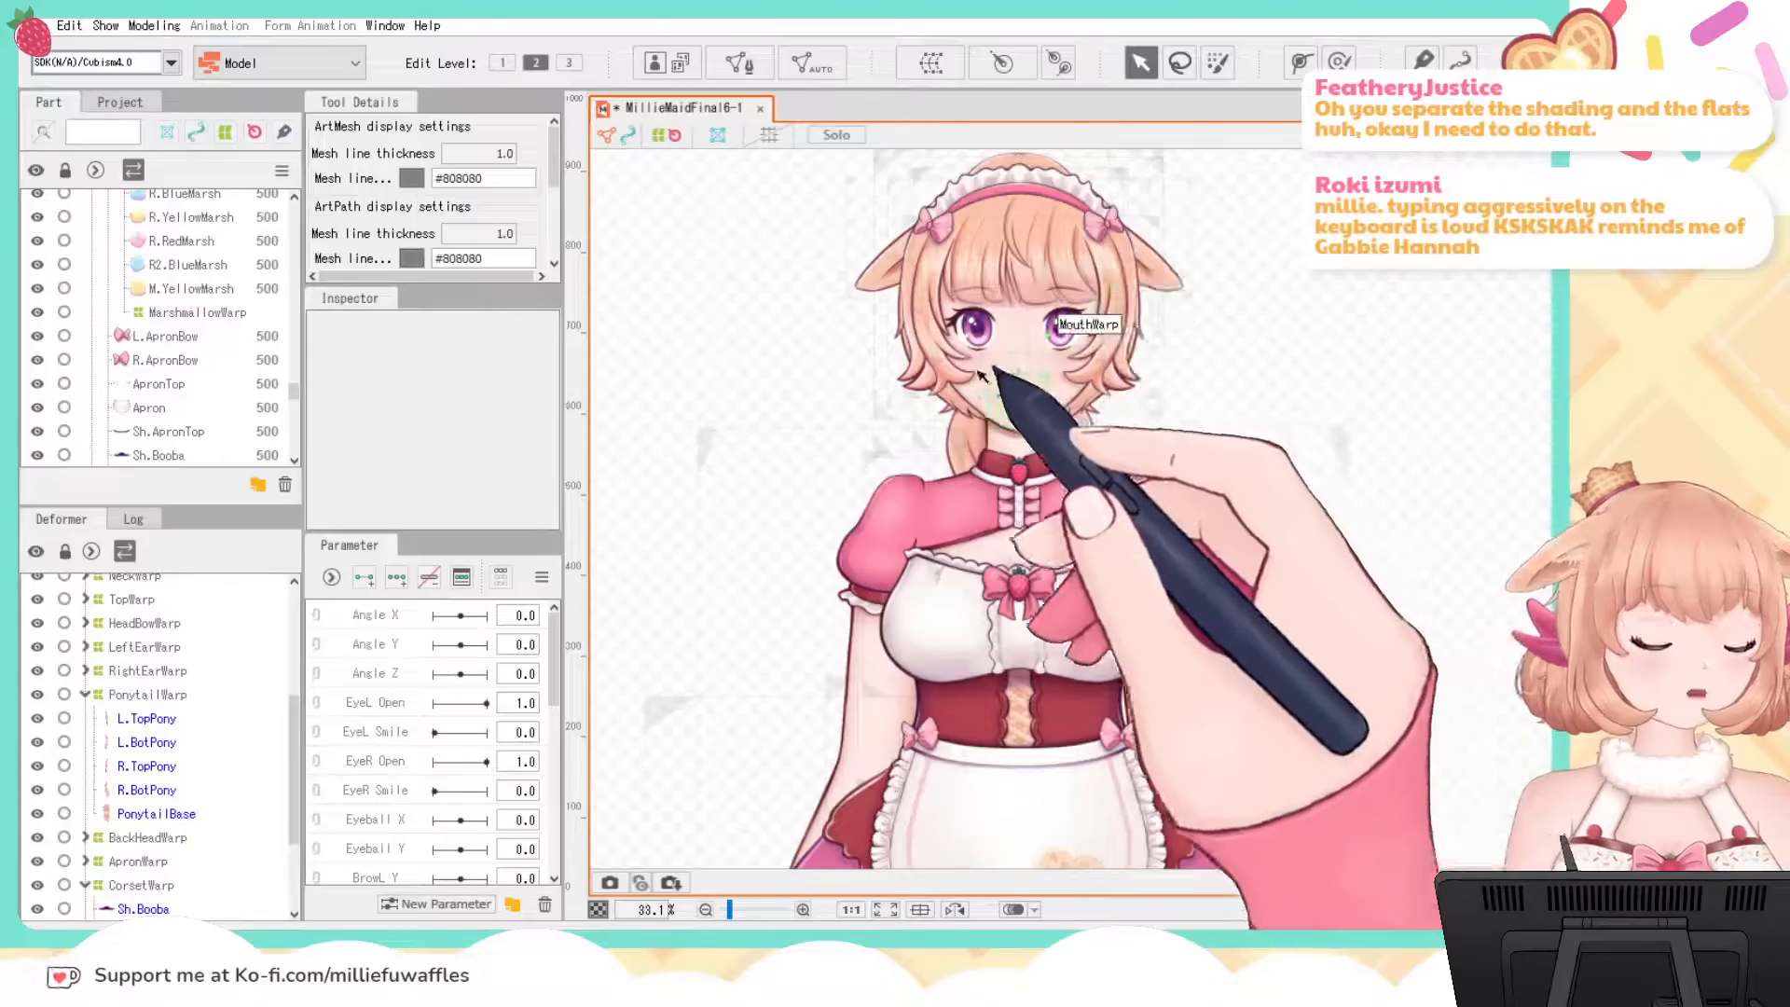
left_click_drag(1411, 420, 1372, 152)
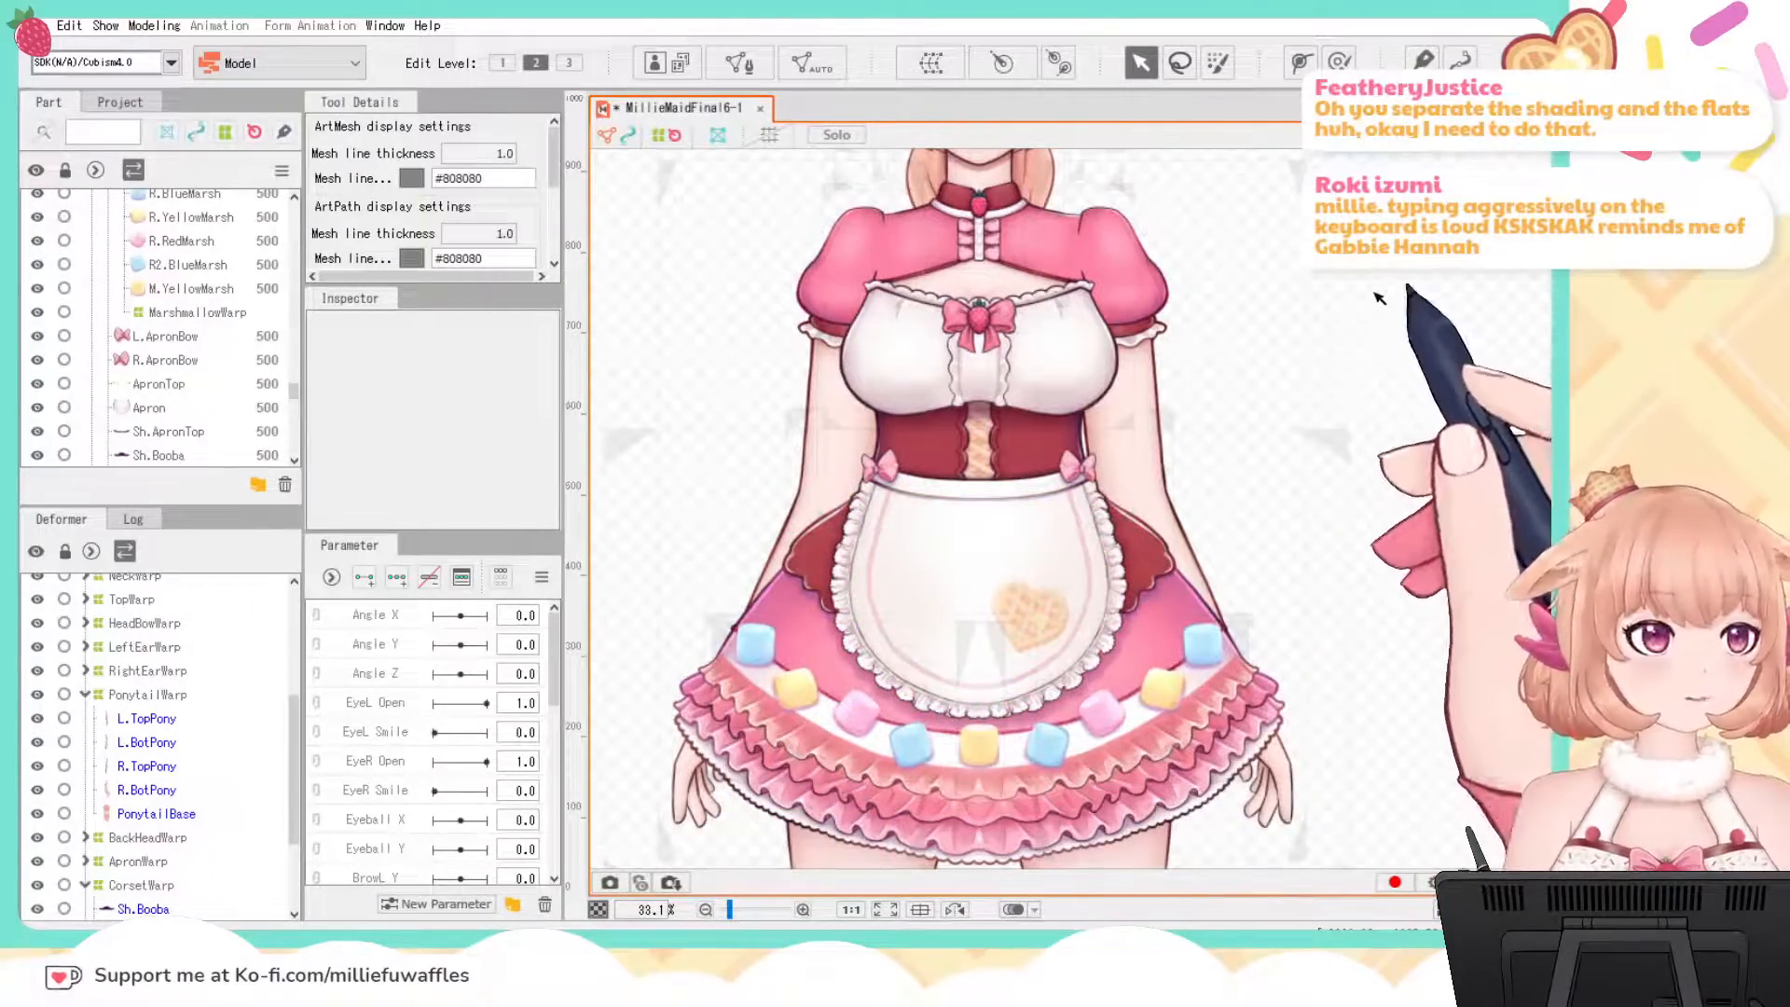
left_click_drag(1371, 291, 1408, 416)
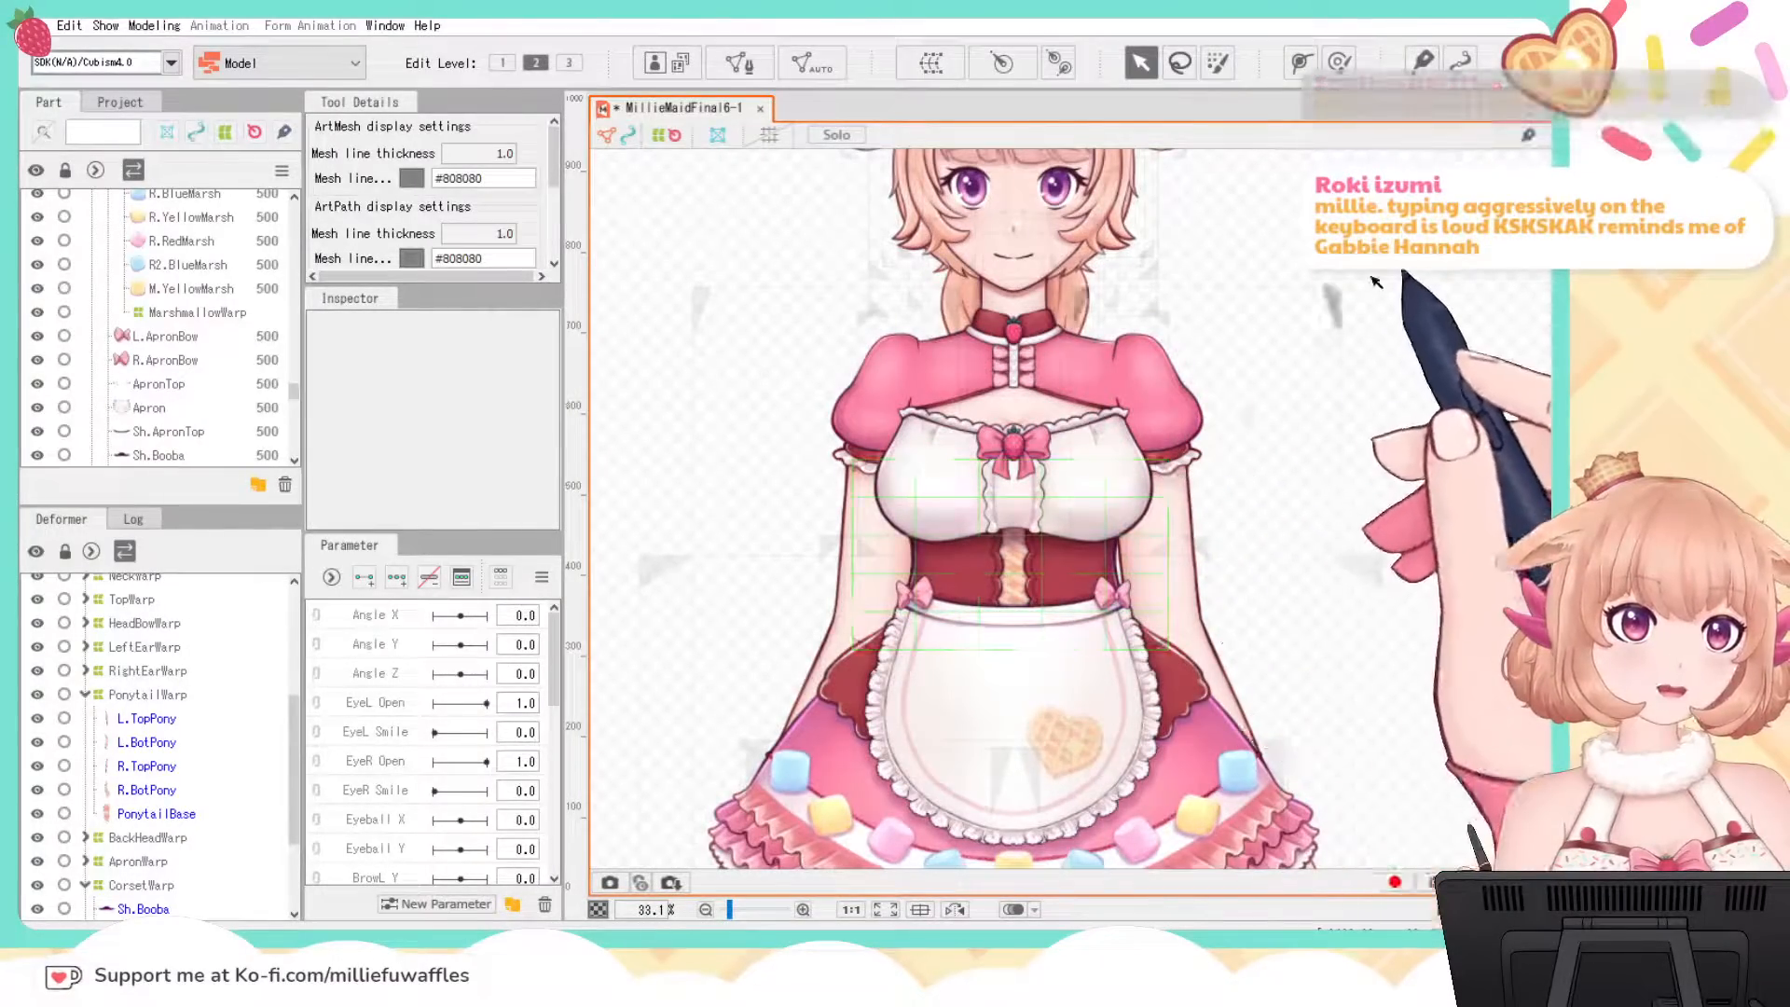
left_click_drag(1373, 284, 1395, 401)
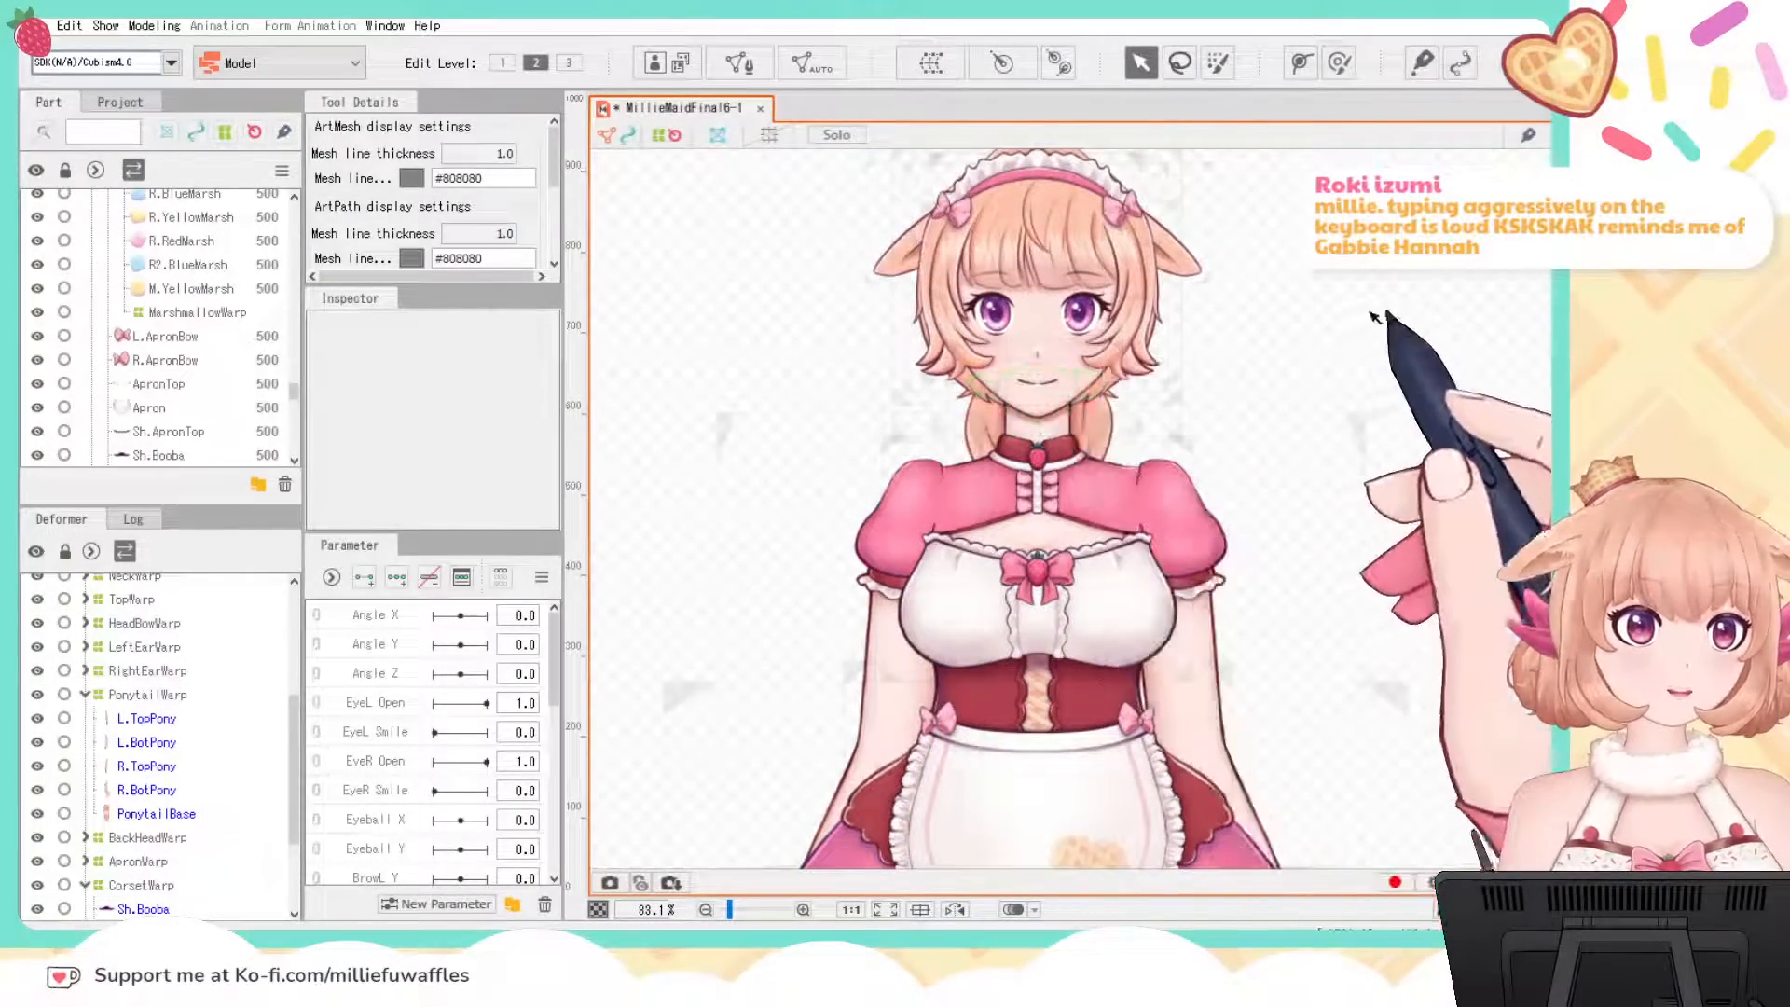
left_click_drag(1374, 302, 1355, 177)
left_click_drag(1463, 555, 1447, 276)
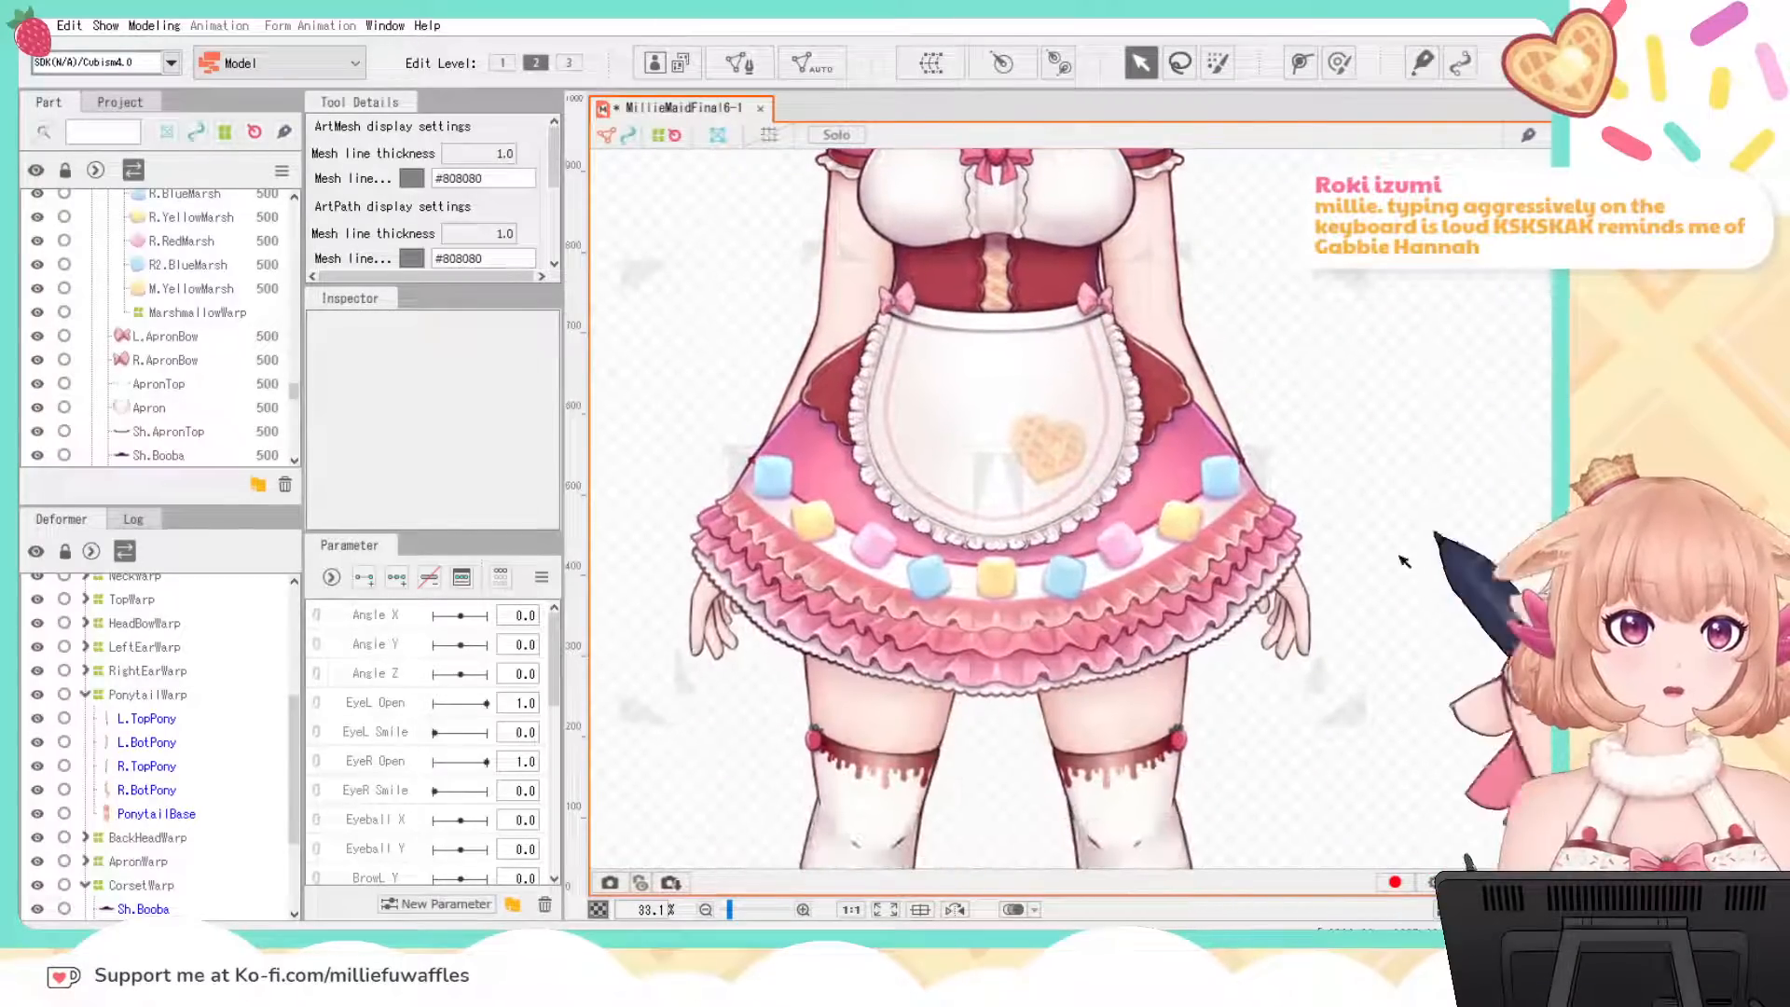
left_click_drag(1400, 574, 1398, 289)
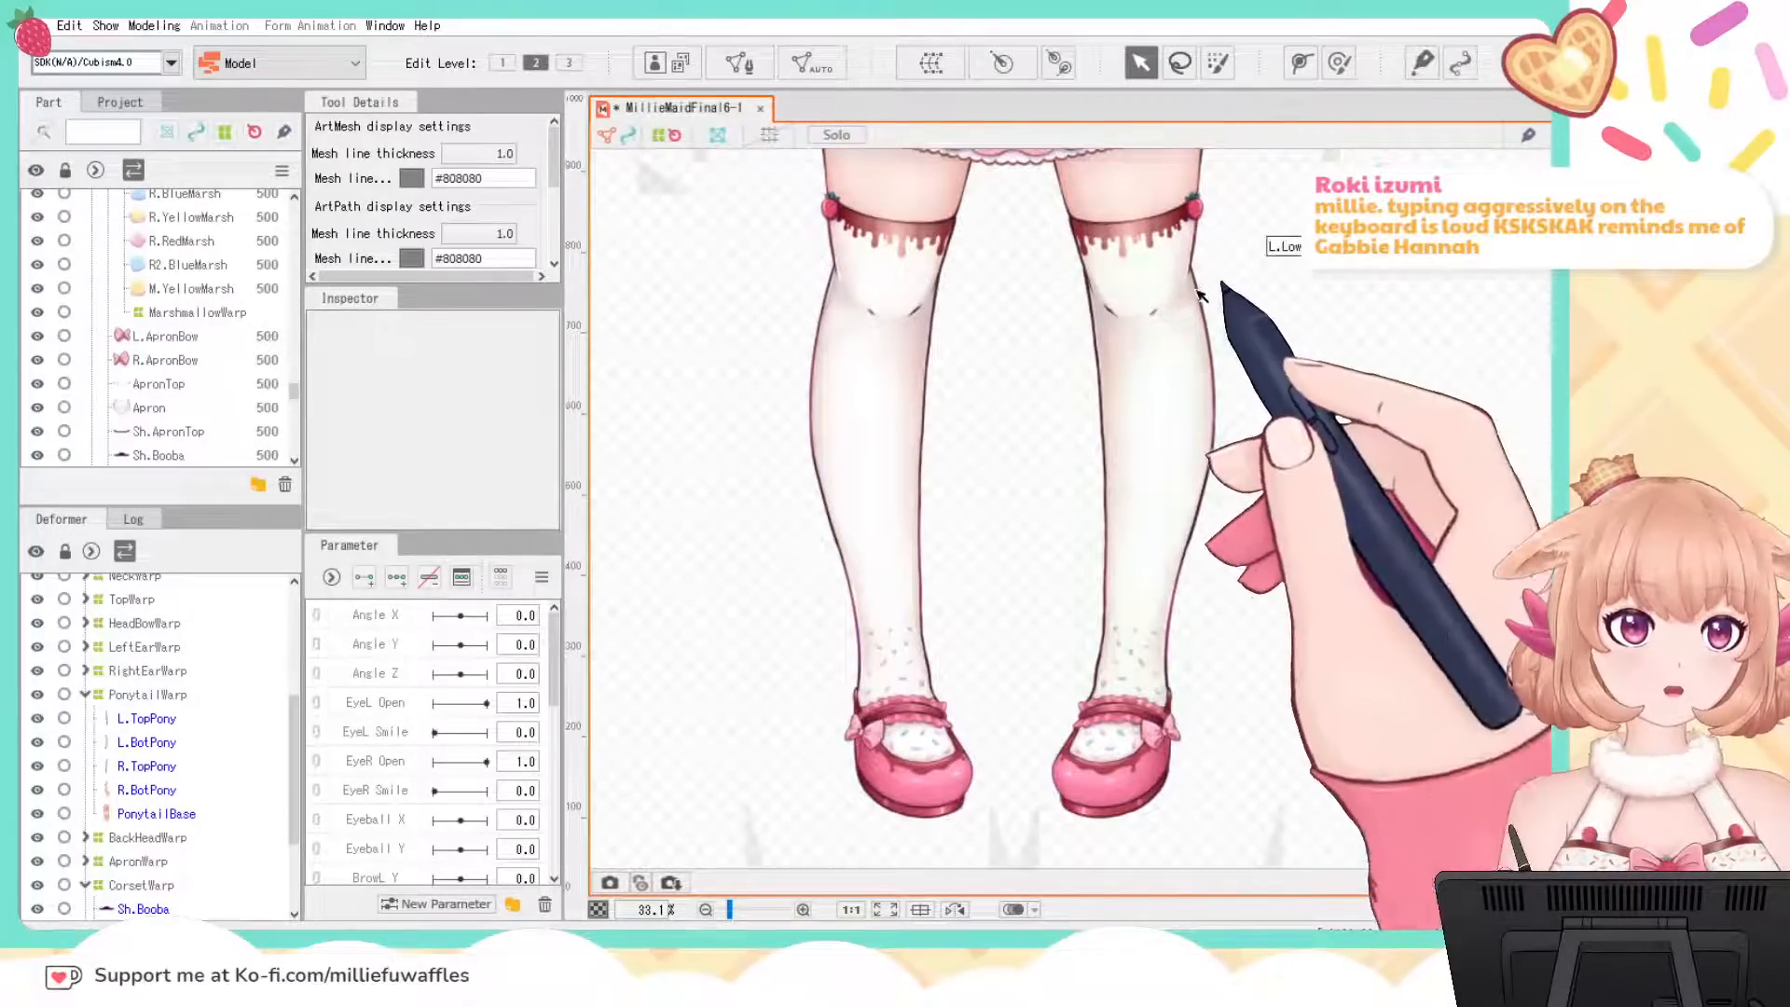
left_click_drag(1378, 391, 1358, 607)
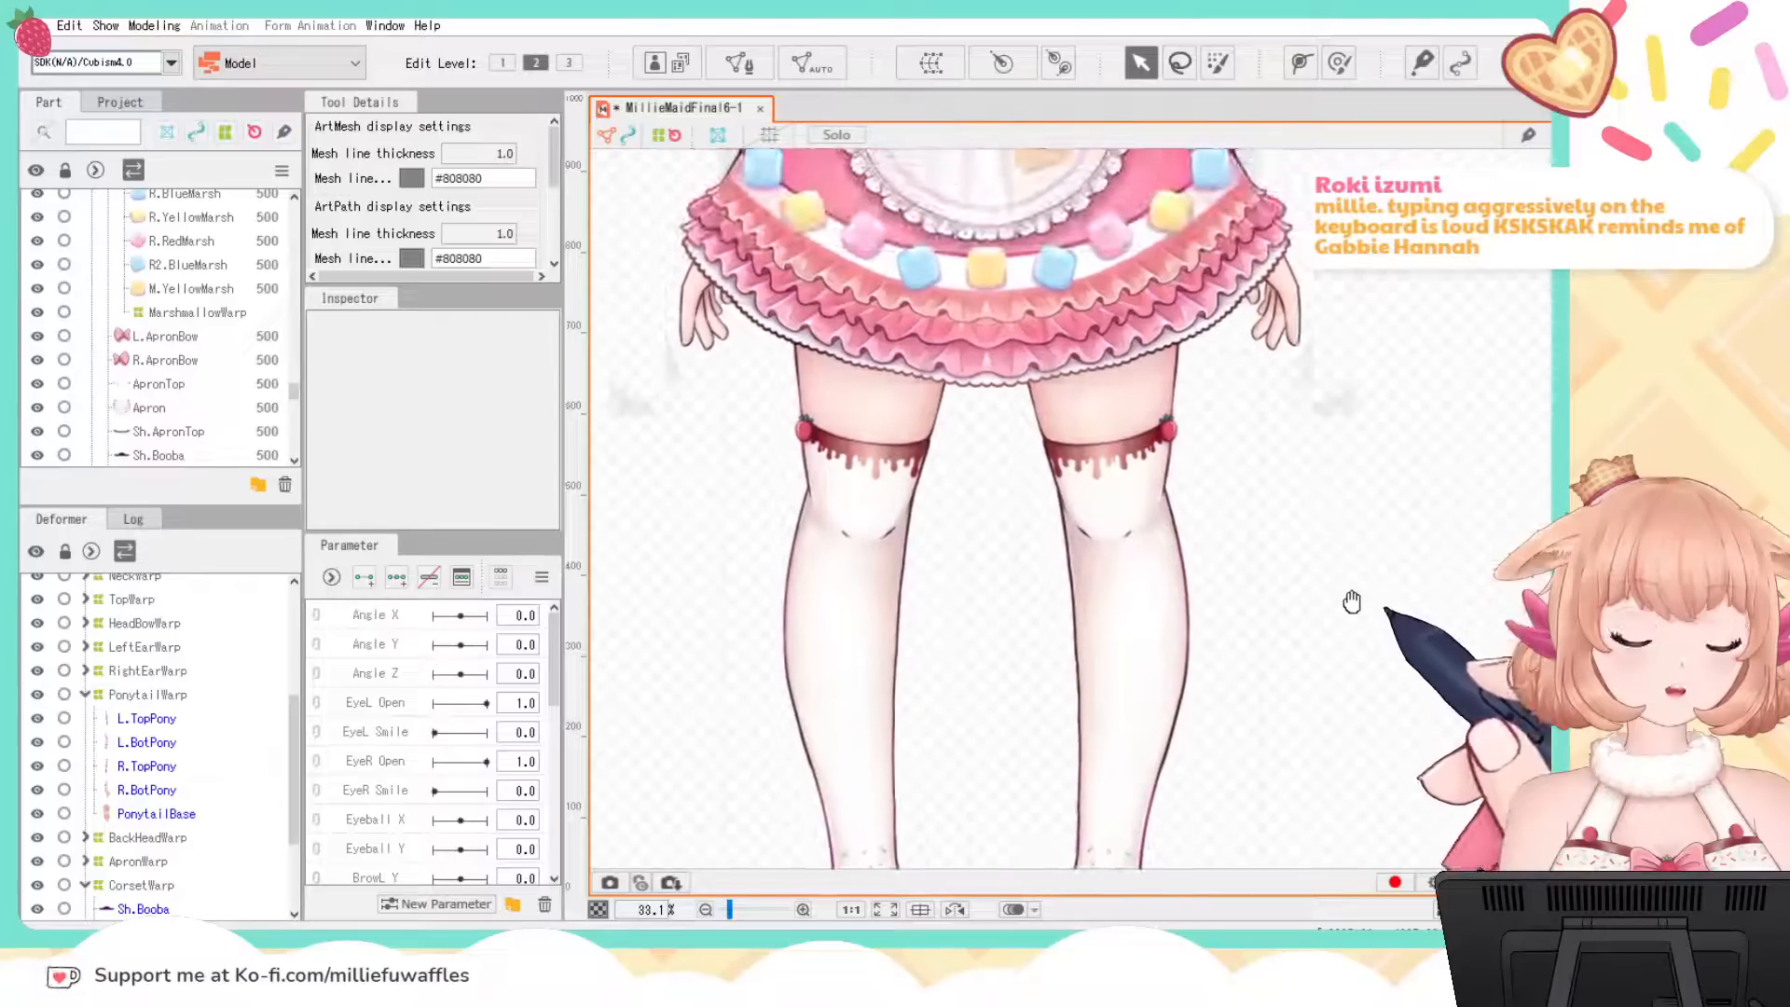
left_click_drag(1458, 304, 1451, 416)
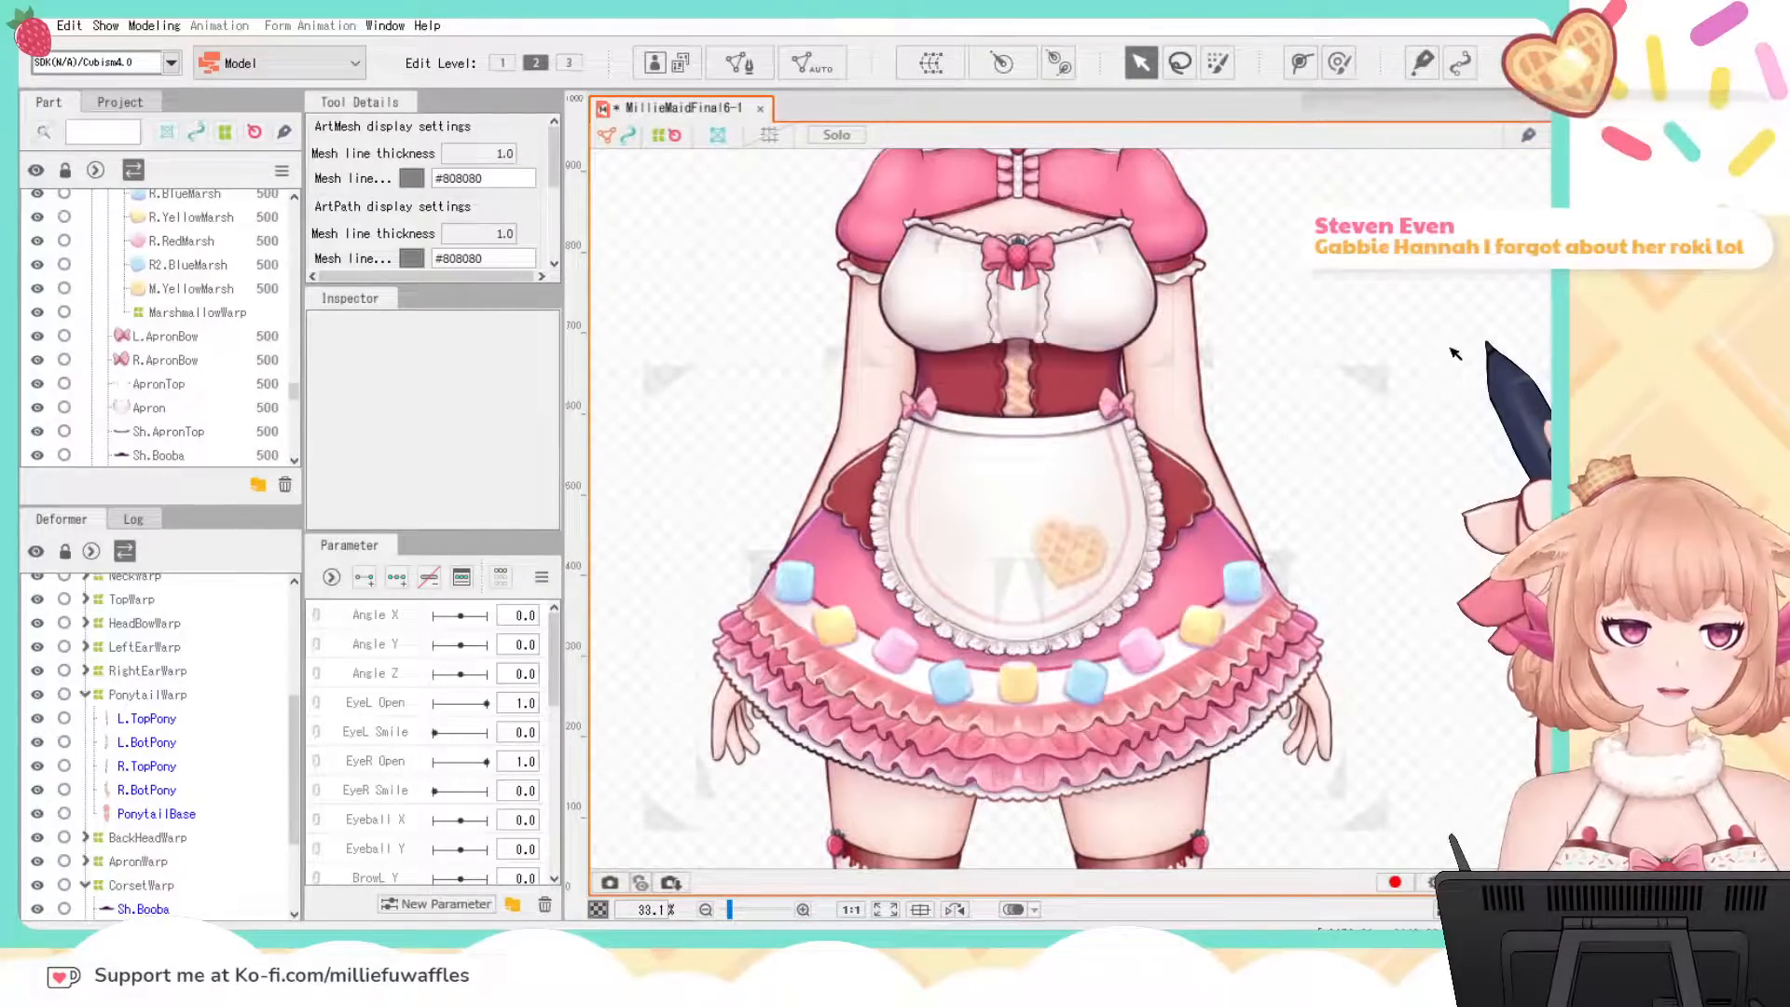
Step: Collapse PonytailWarp in the deformer hierarchy and return to the head warps at the start of the list
left_click(85, 694)
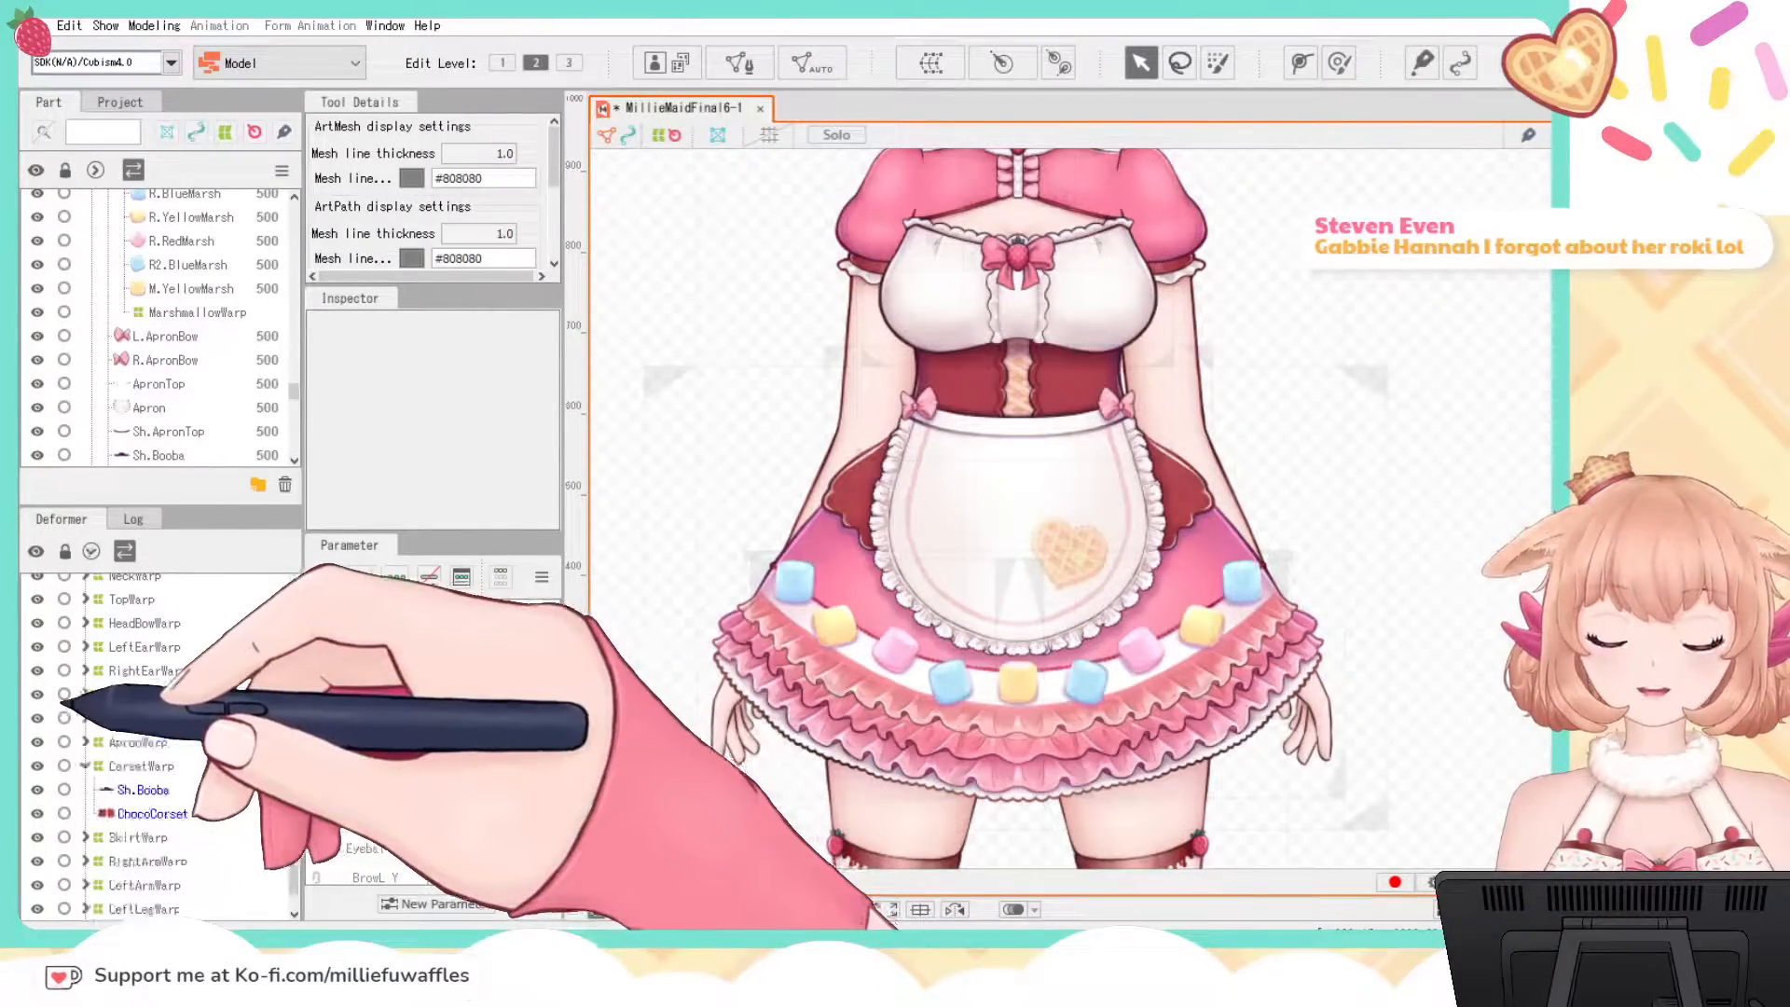
scroll(72, 783, "up", 4)
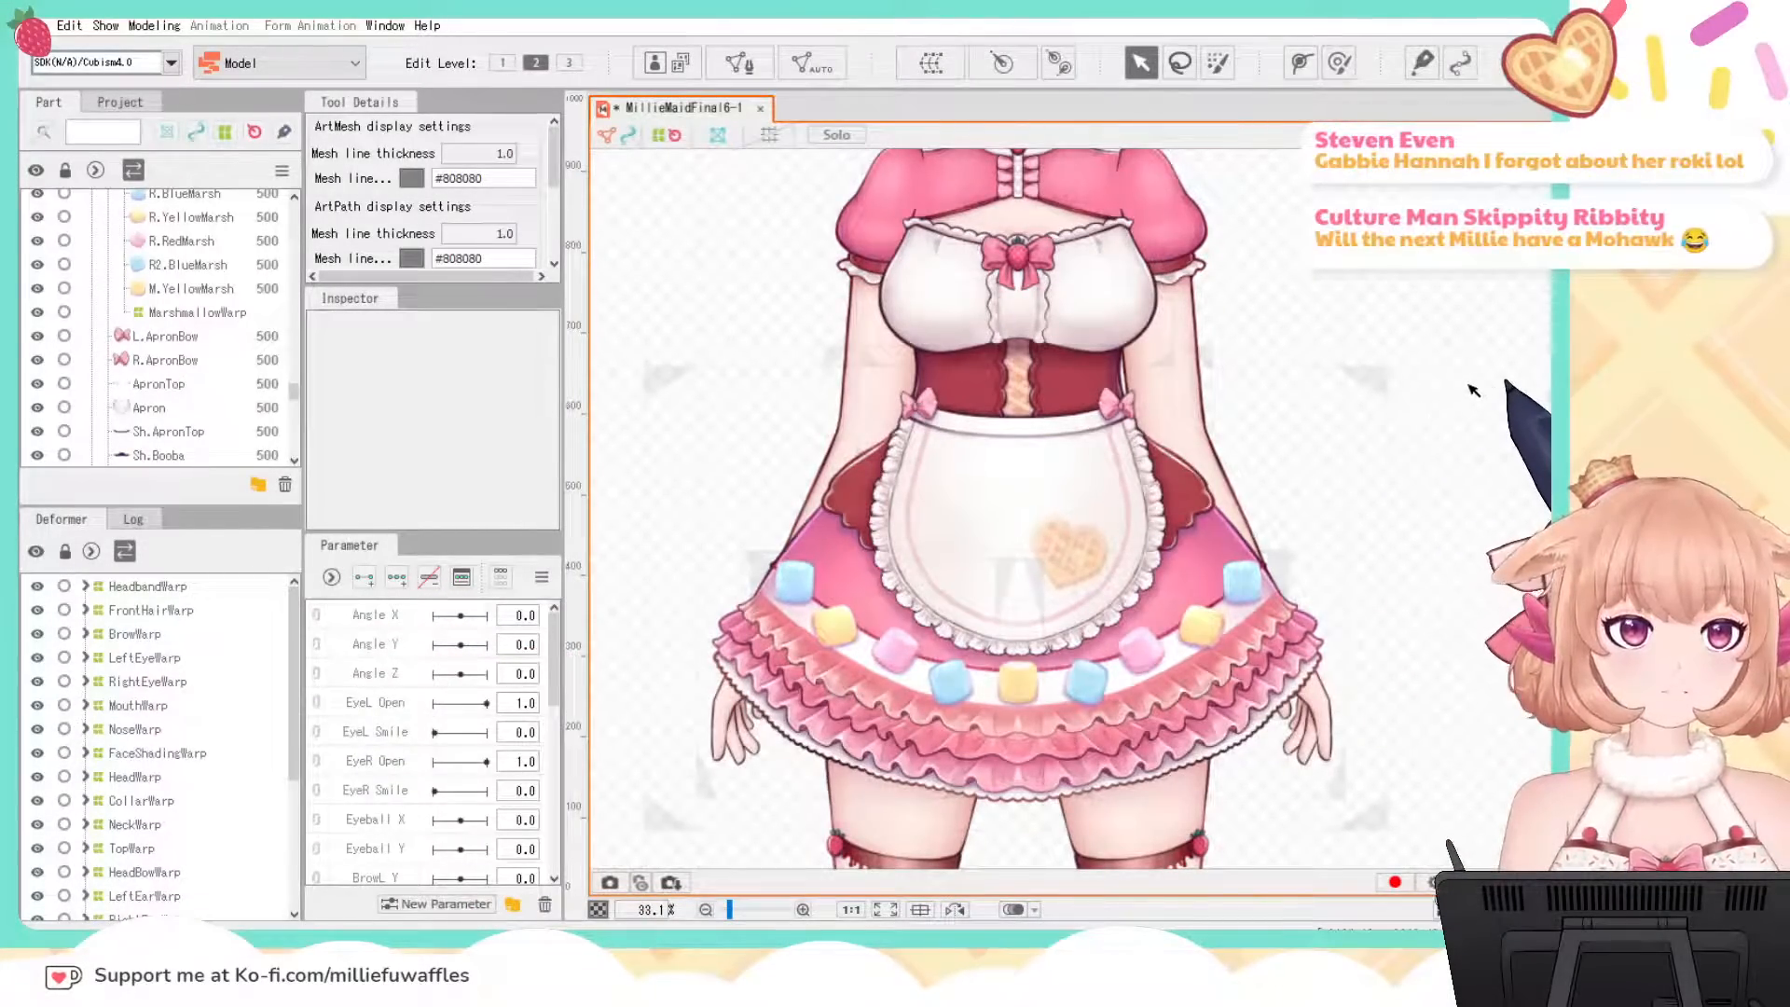
scroll(1412, 522, "down", 3)
scroll(1395, 622, "up", 3)
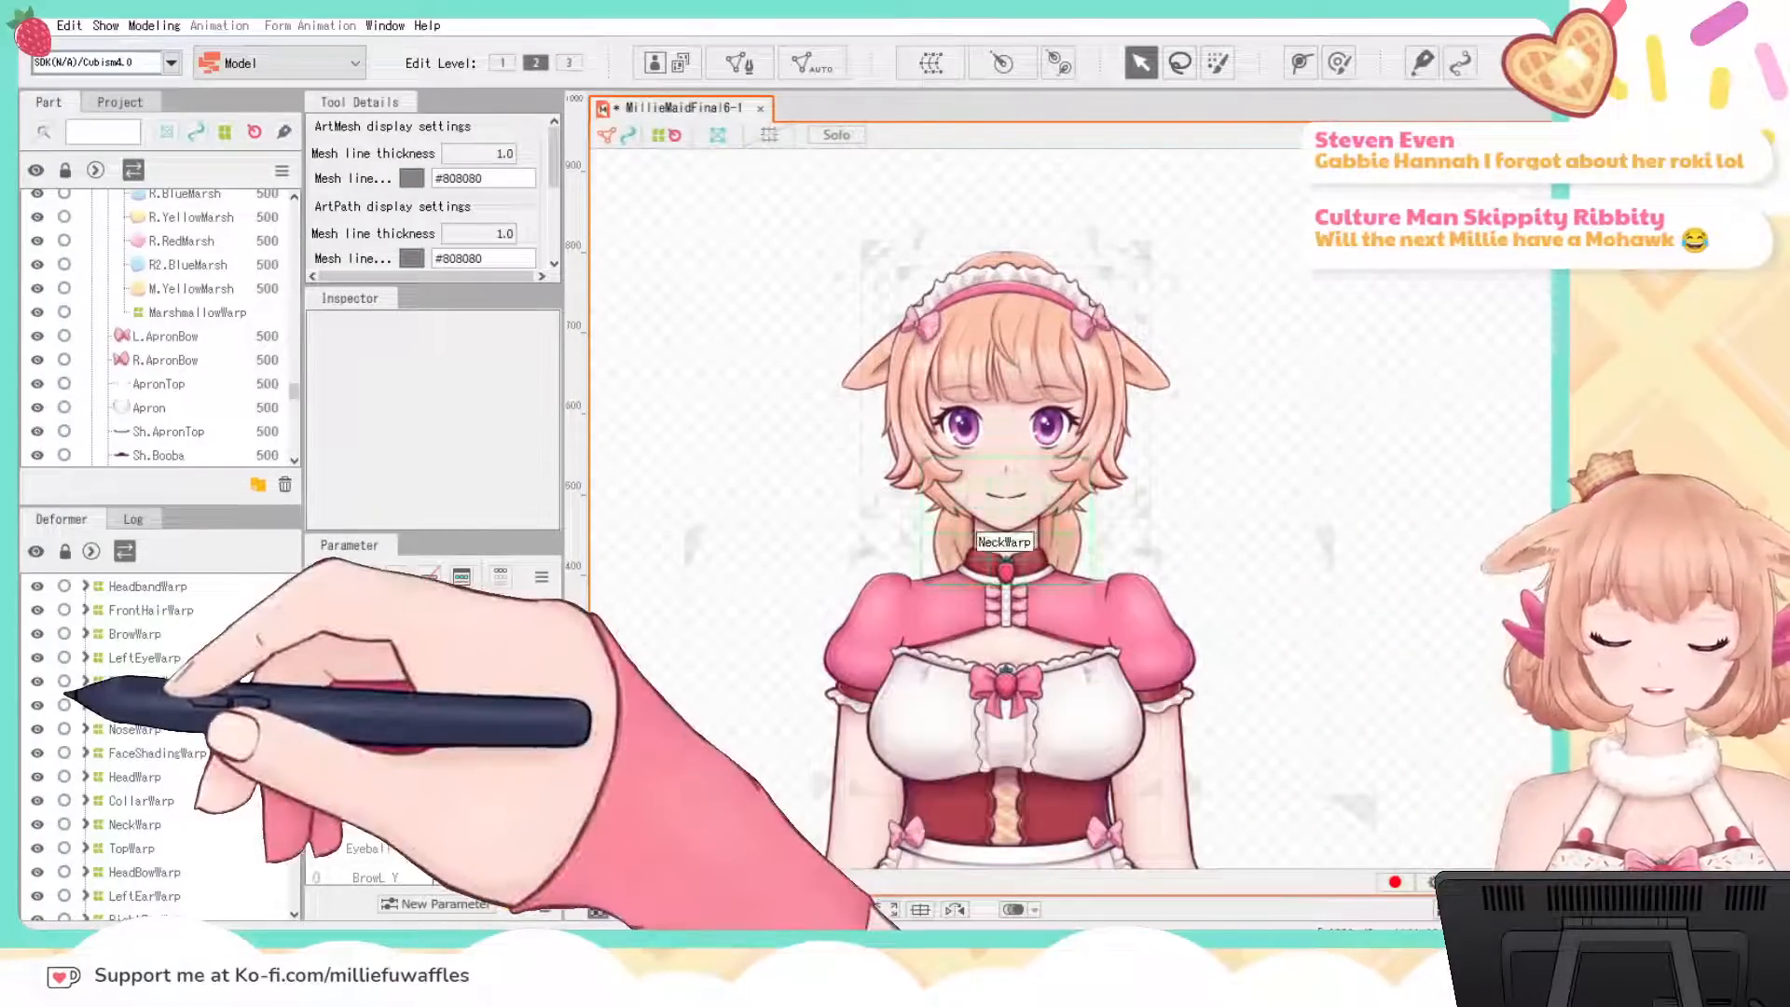
Step: Move the LargeMidBang mesh off the forehead to beside the head and inspect its faded lower end
scroll(1203, 428, "up", 5)
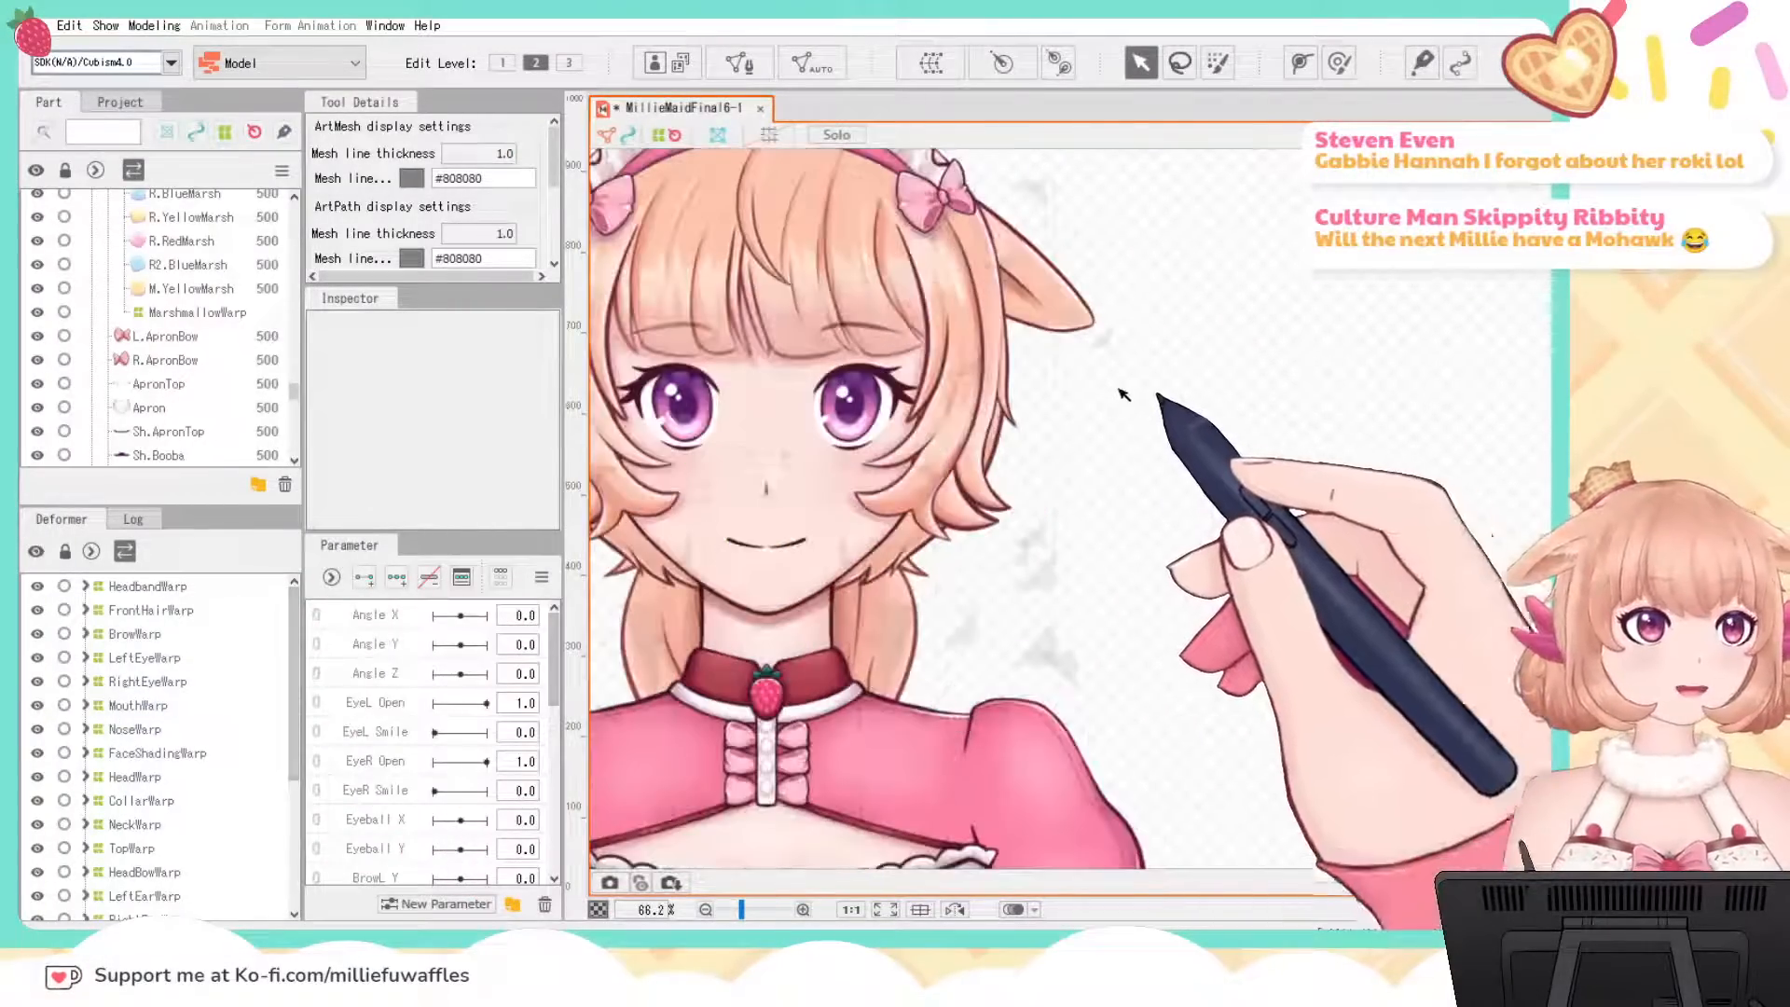
left_click_drag(1050, 563, 1139, 587)
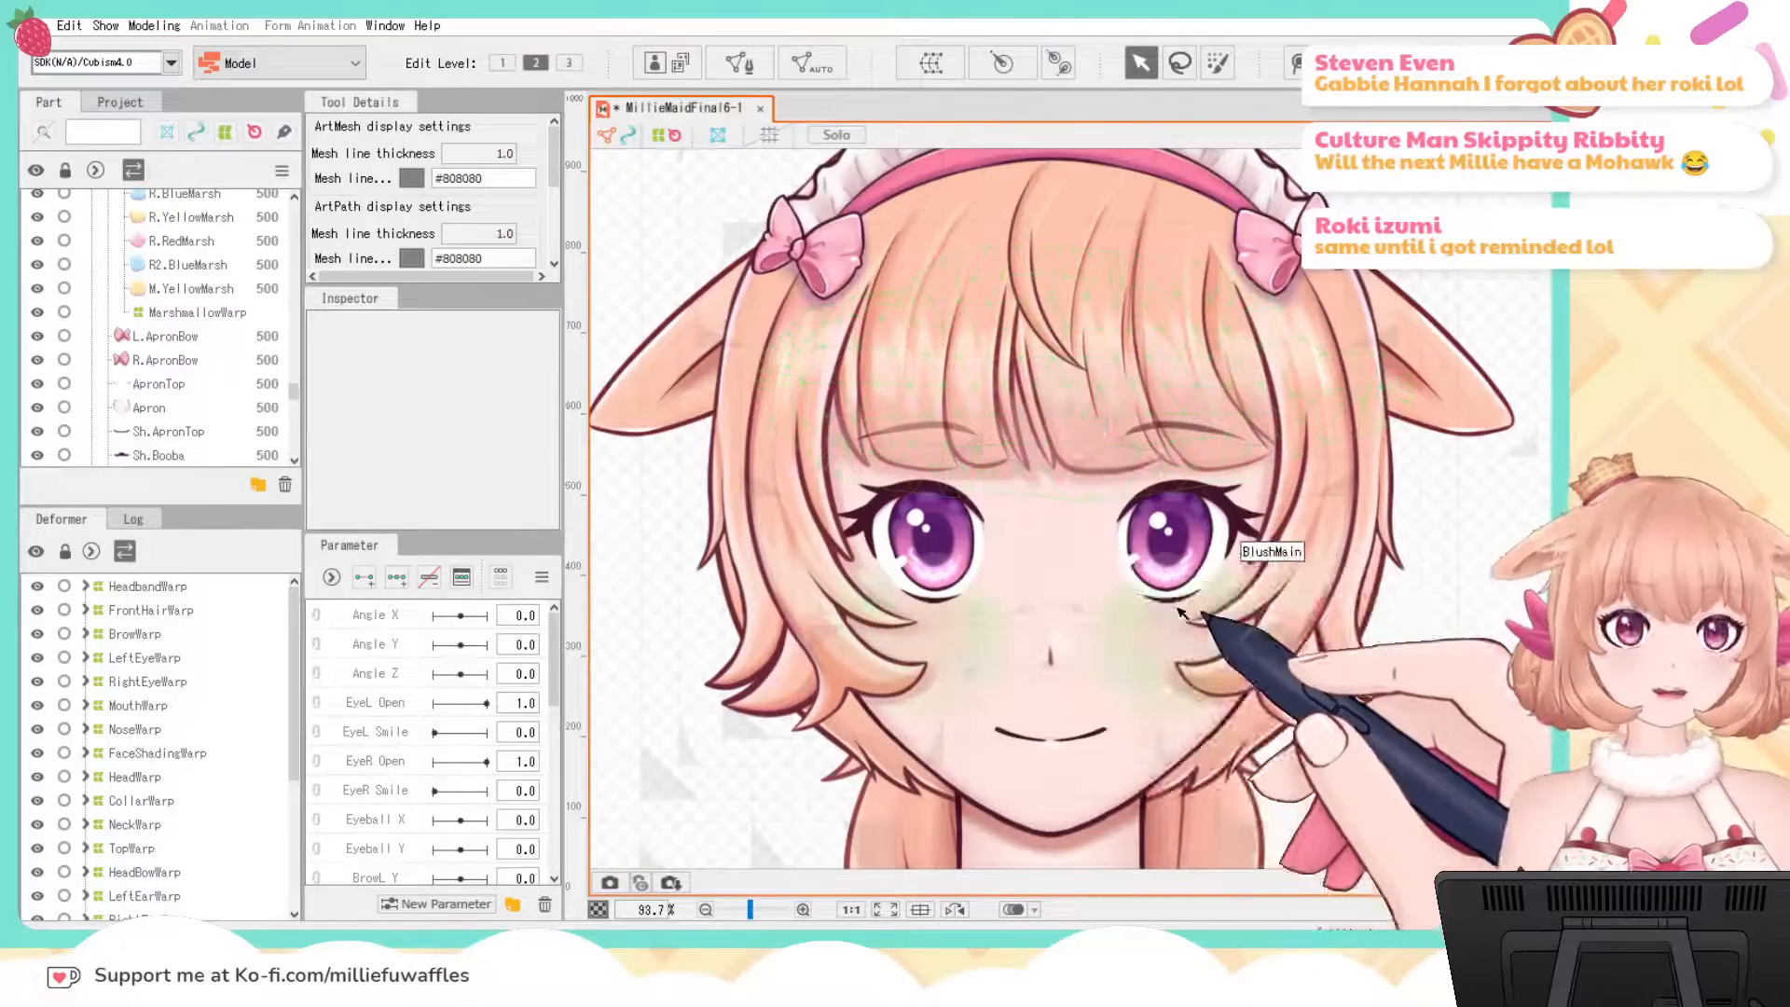
left_click(1195, 336)
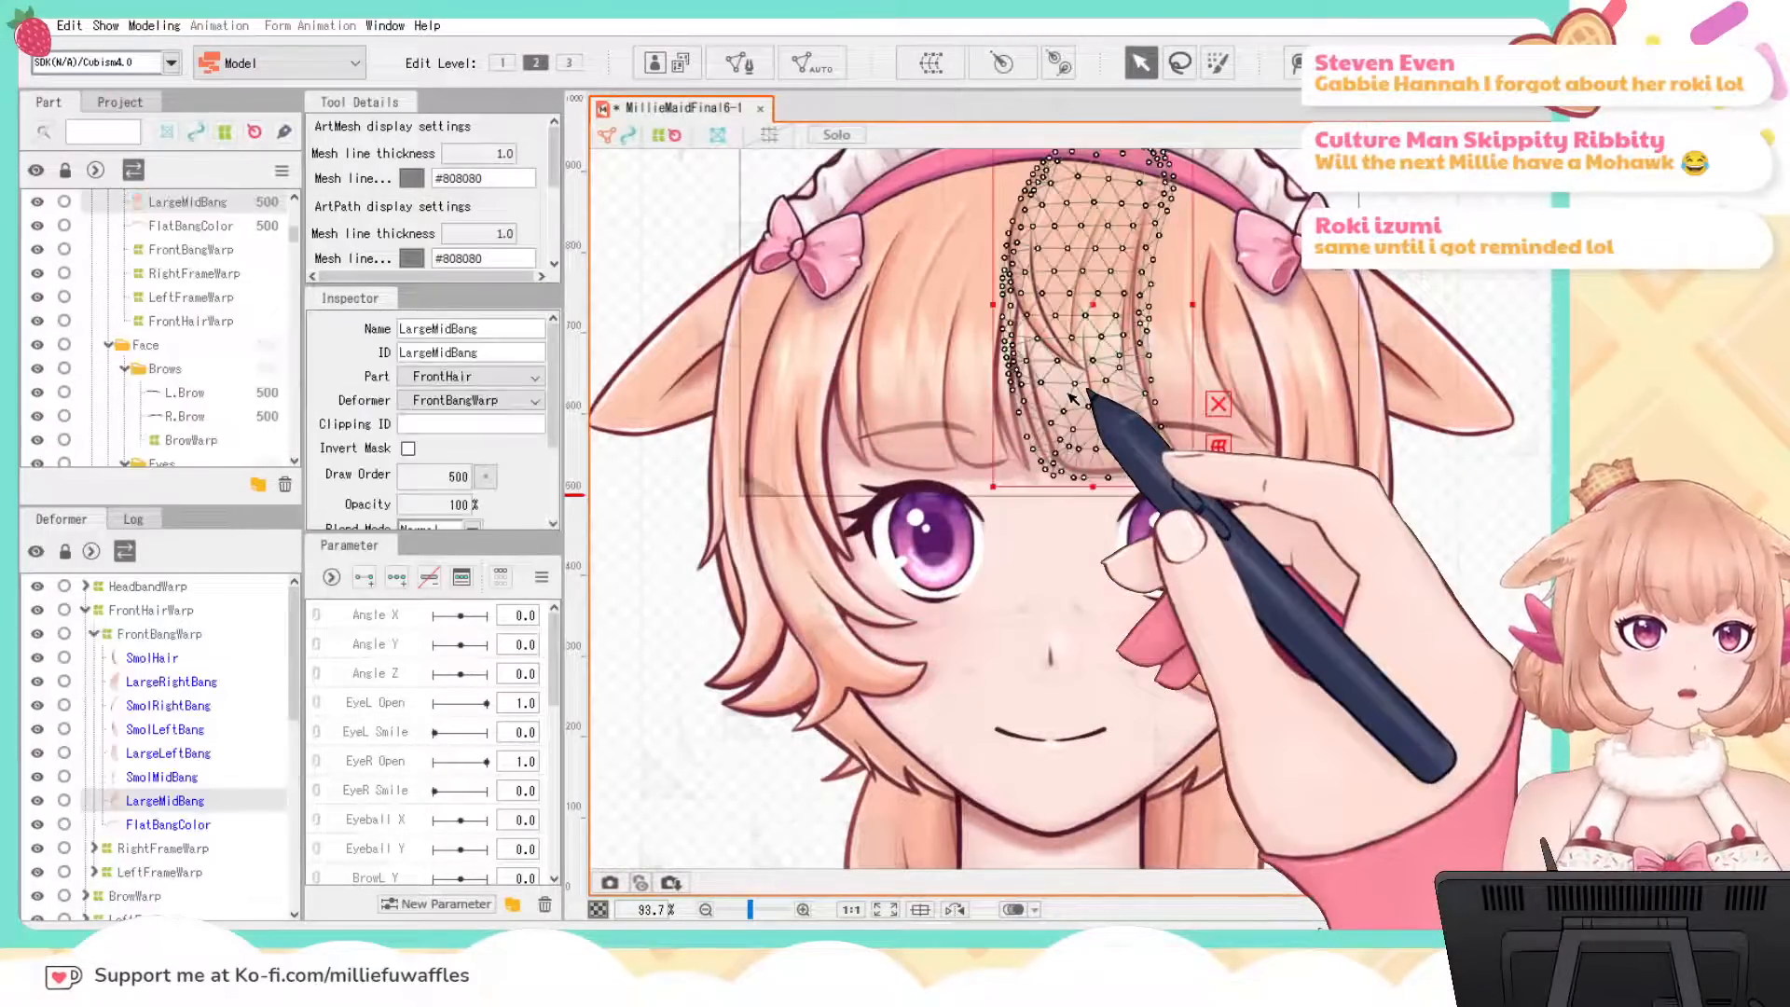
scroll(1165, 344, "down", 3)
left_click_drag(1082, 337, 701, 528)
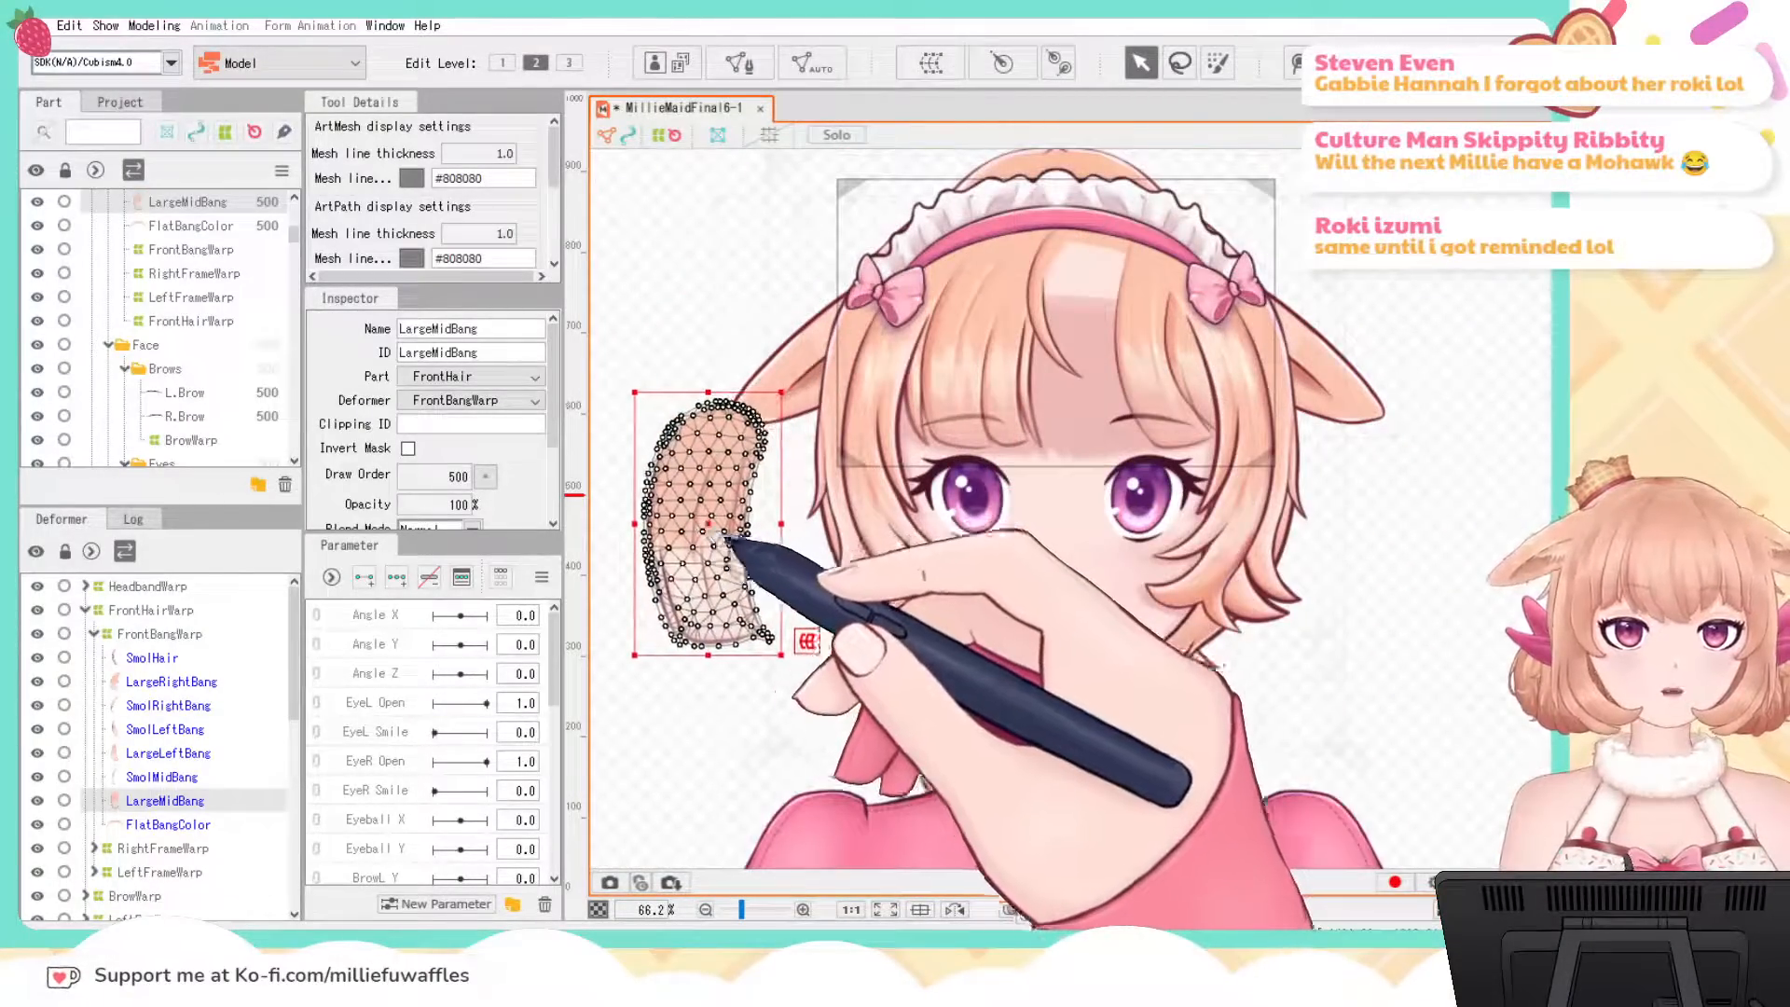
left_click(687, 756)
left_click_drag(695, 753, 833, 705)
scroll(987, 612, "up", 3)
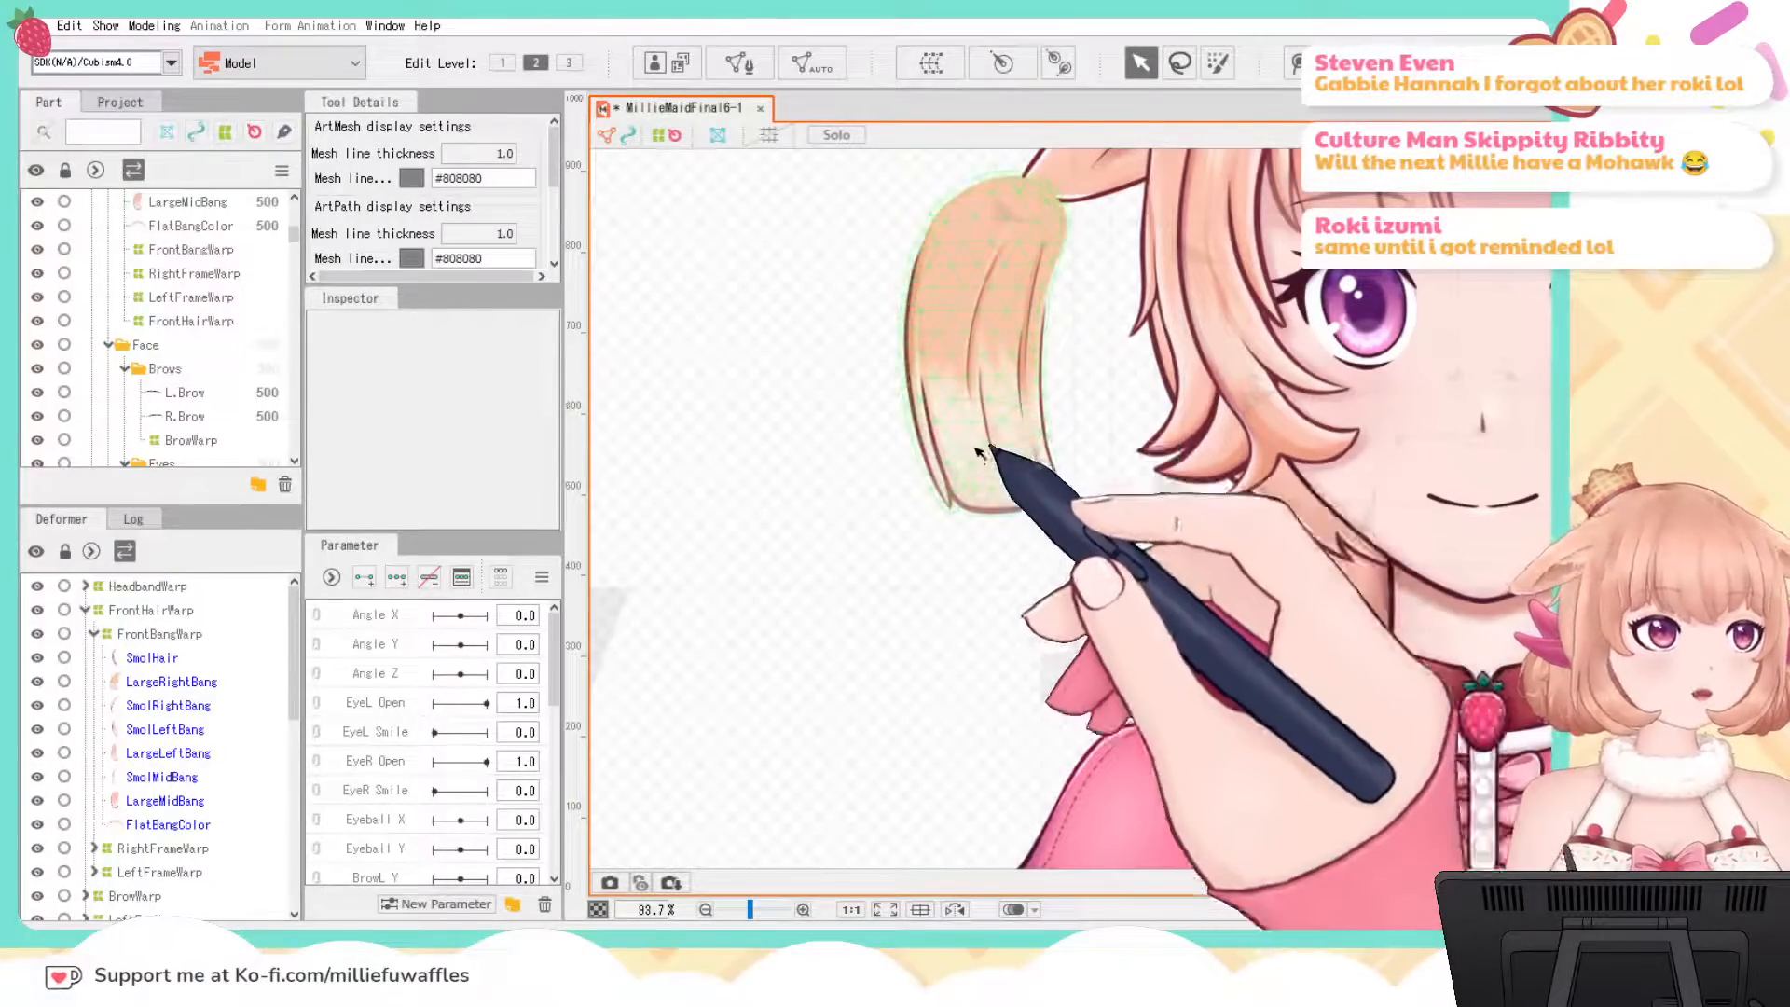
scroll(1036, 597, "down", 3)
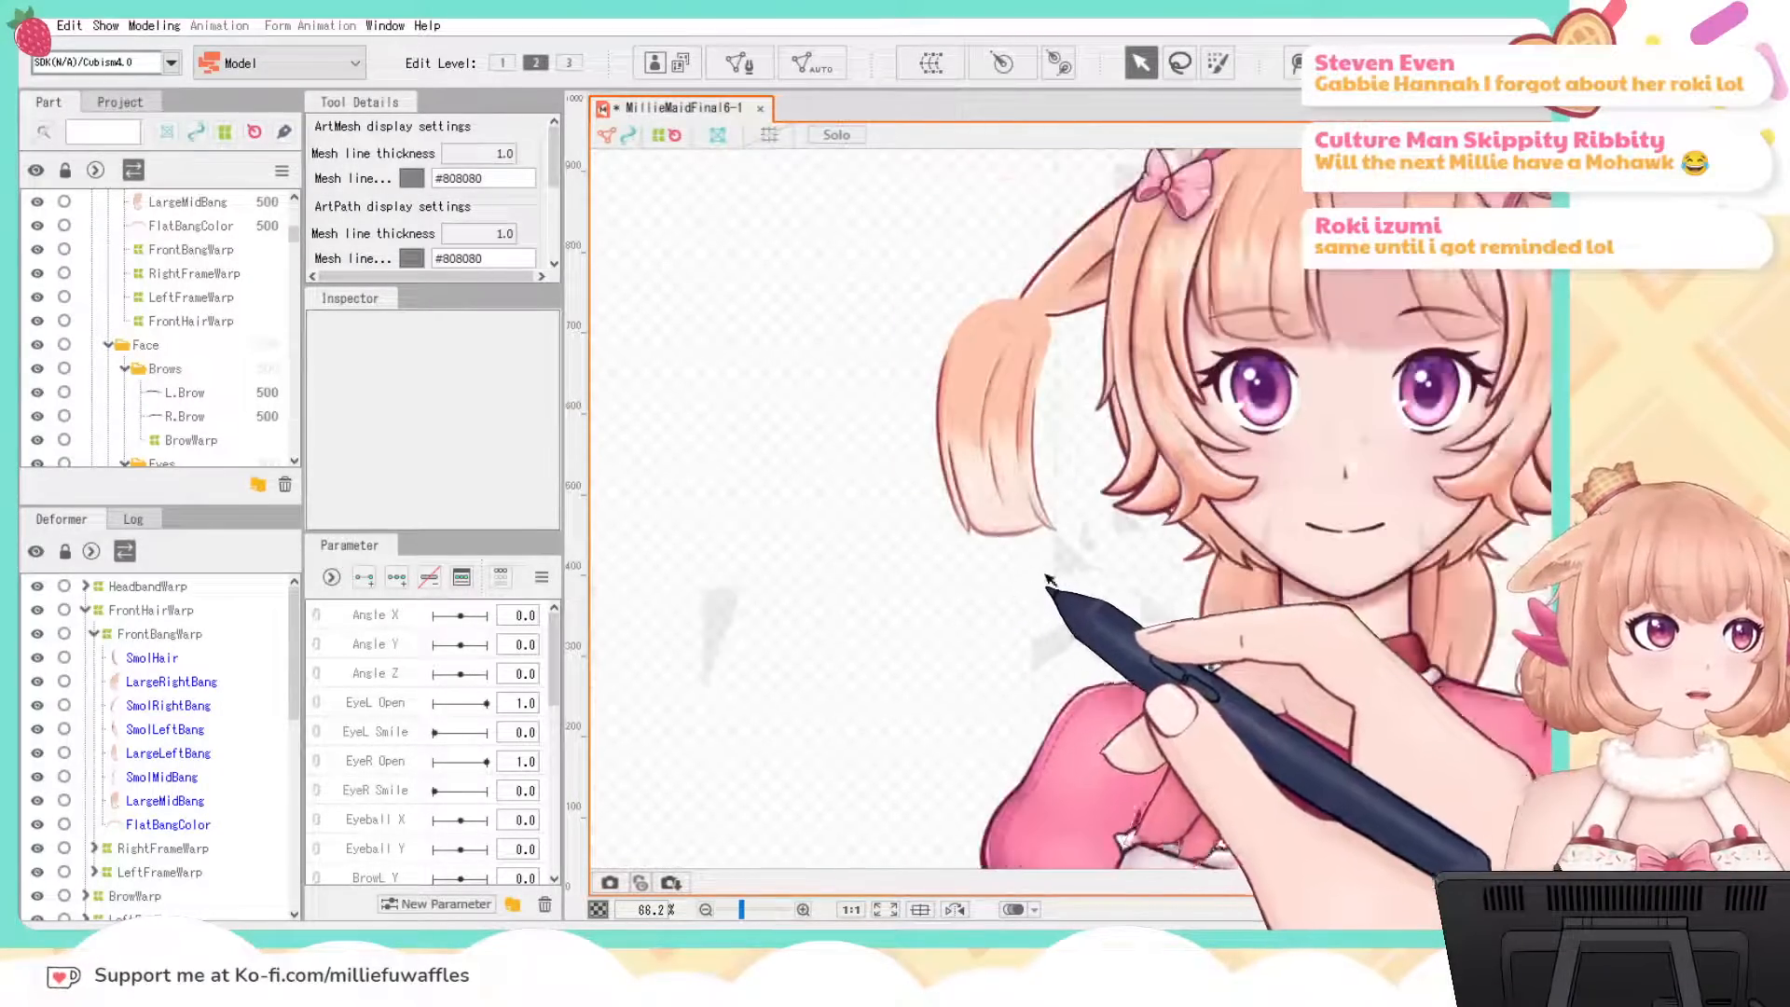
Step: Undo the displacement of the LargeMidBang mesh and deselect it
key("ctrl+z")
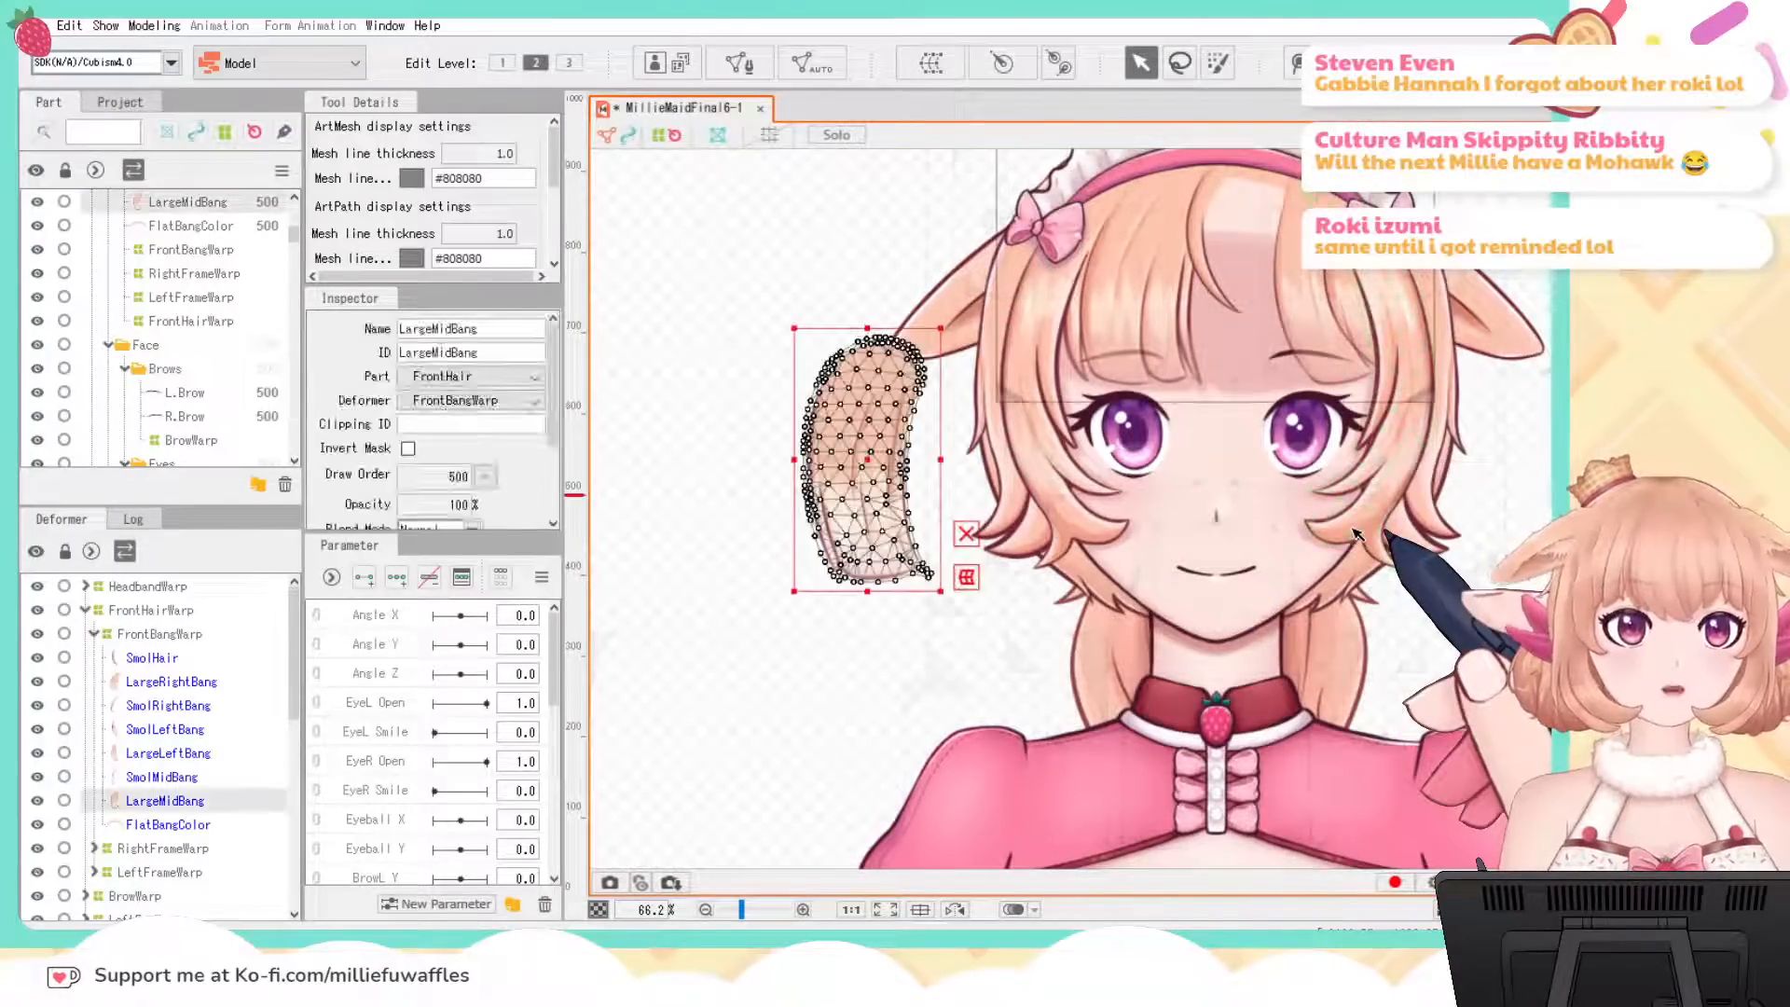
key("ctrl+z")
left_click(690, 626)
left_click_drag(807, 569, 559, 615)
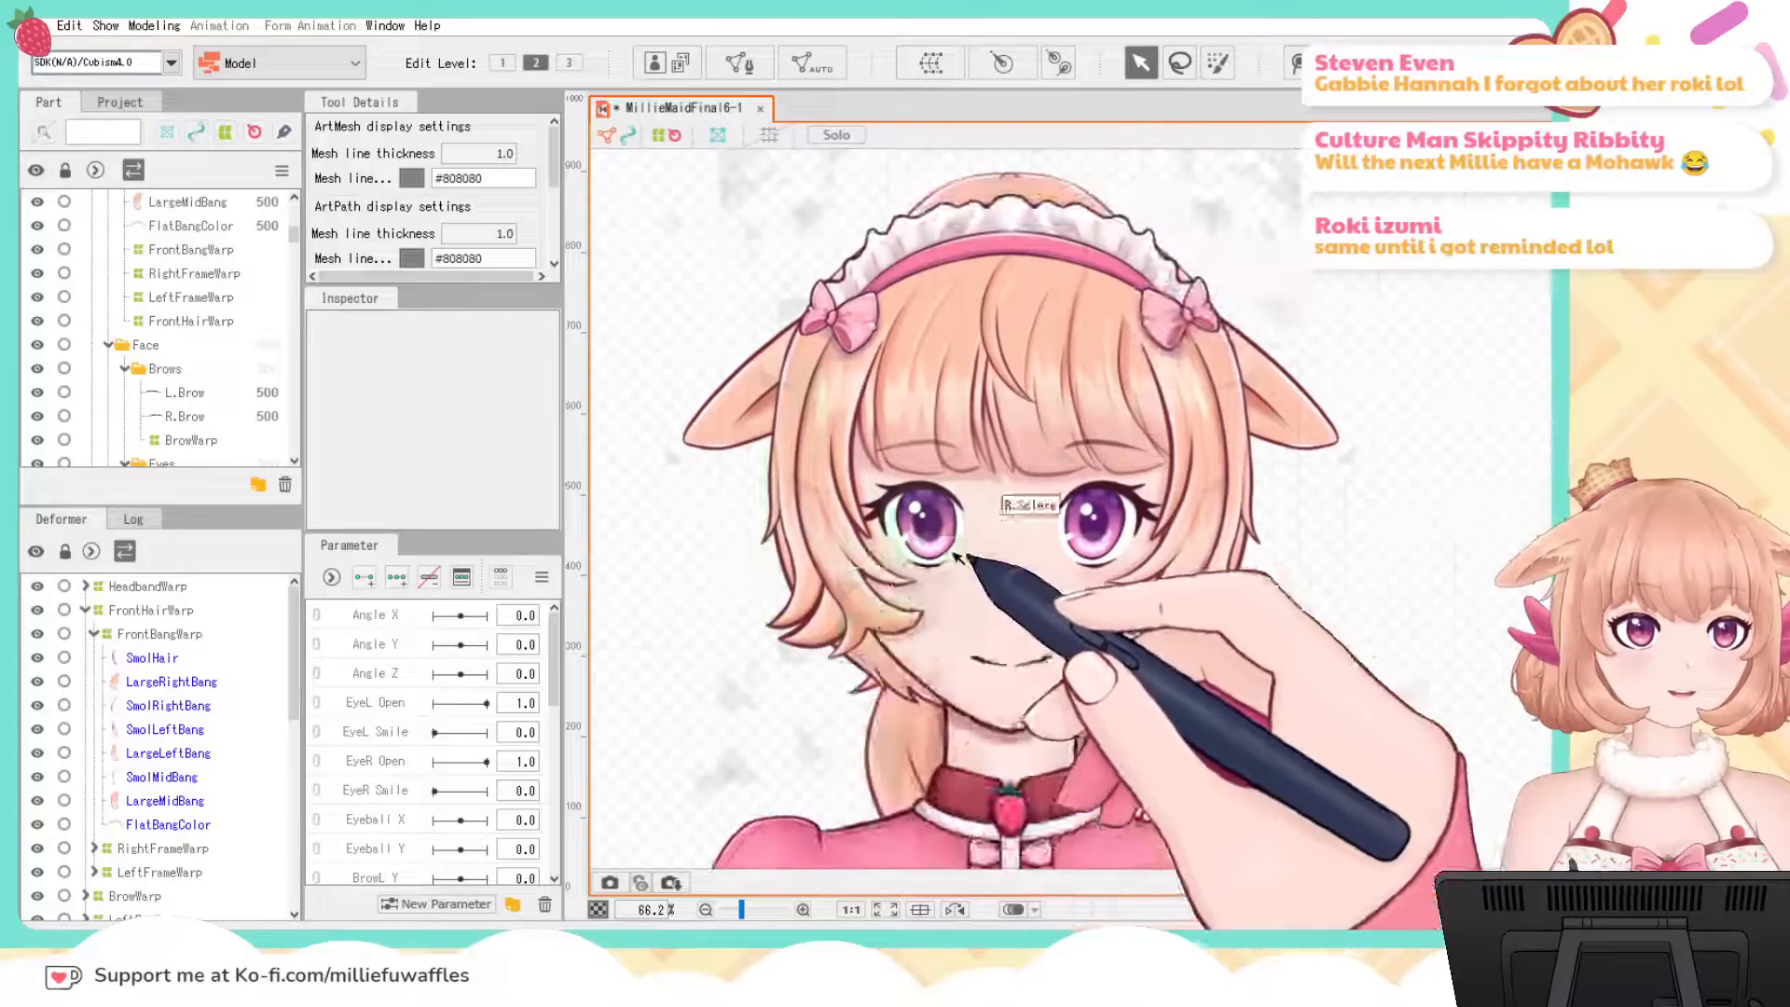
scroll(1302, 464, "up", 3)
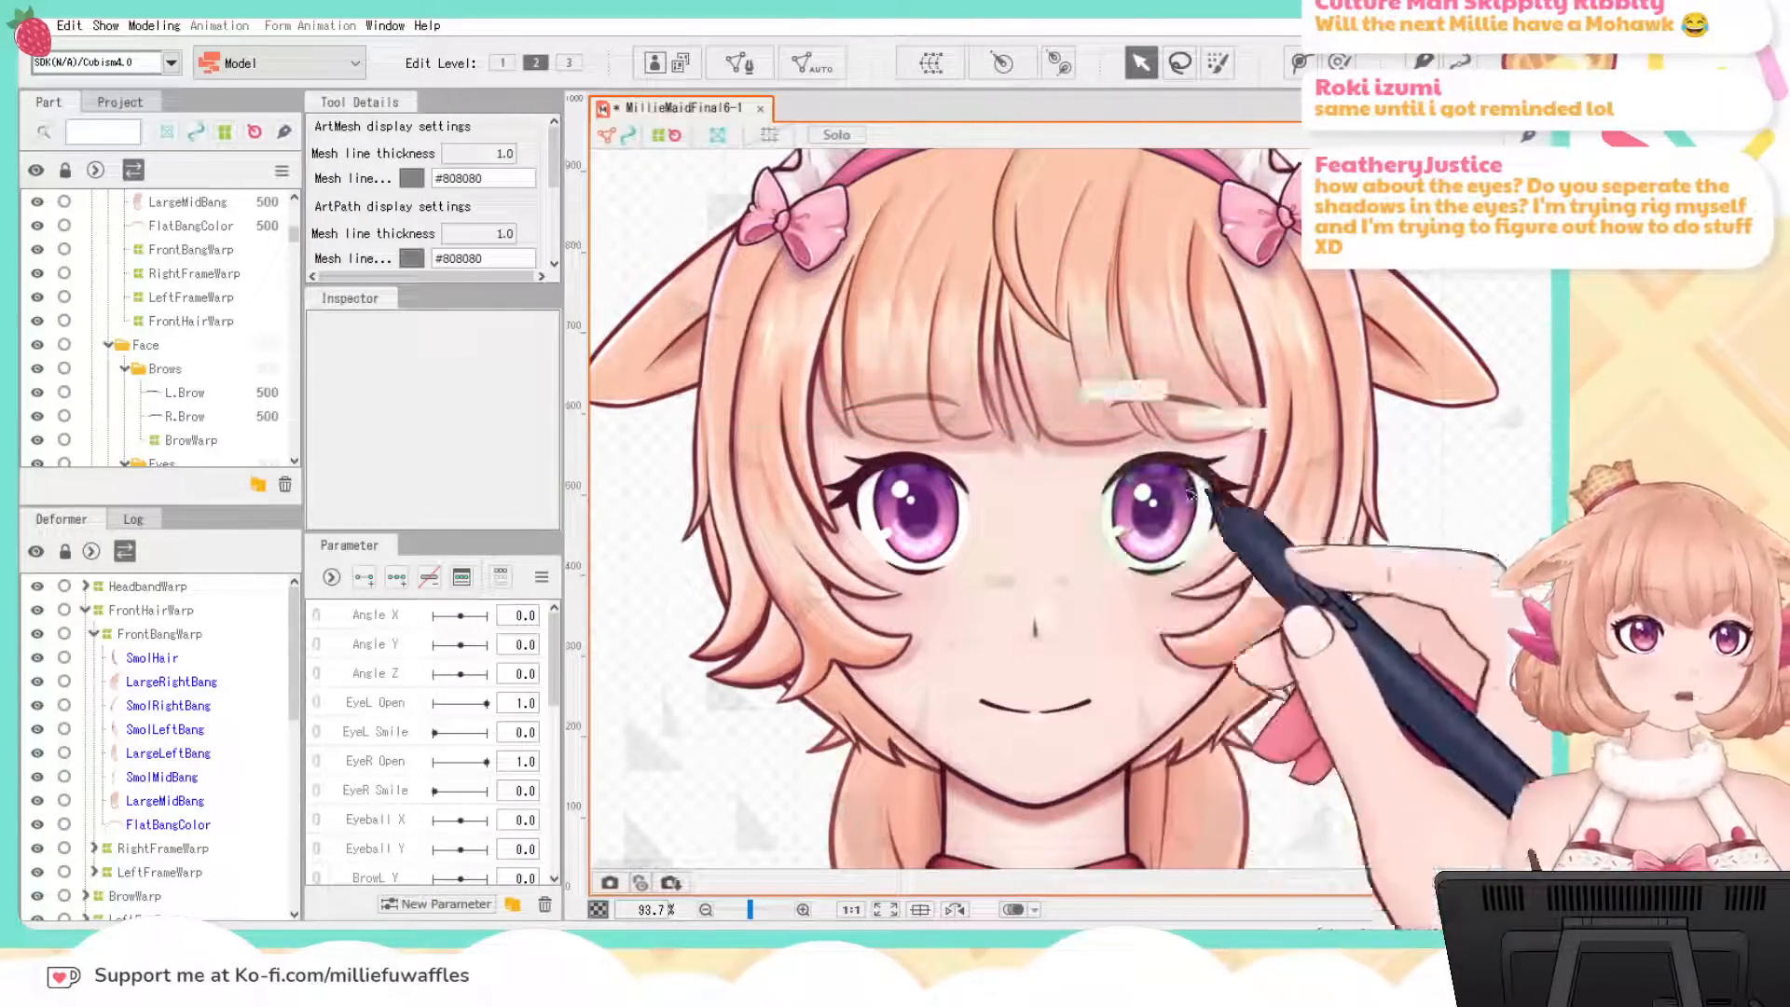
scroll(1349, 491, "down", 5)
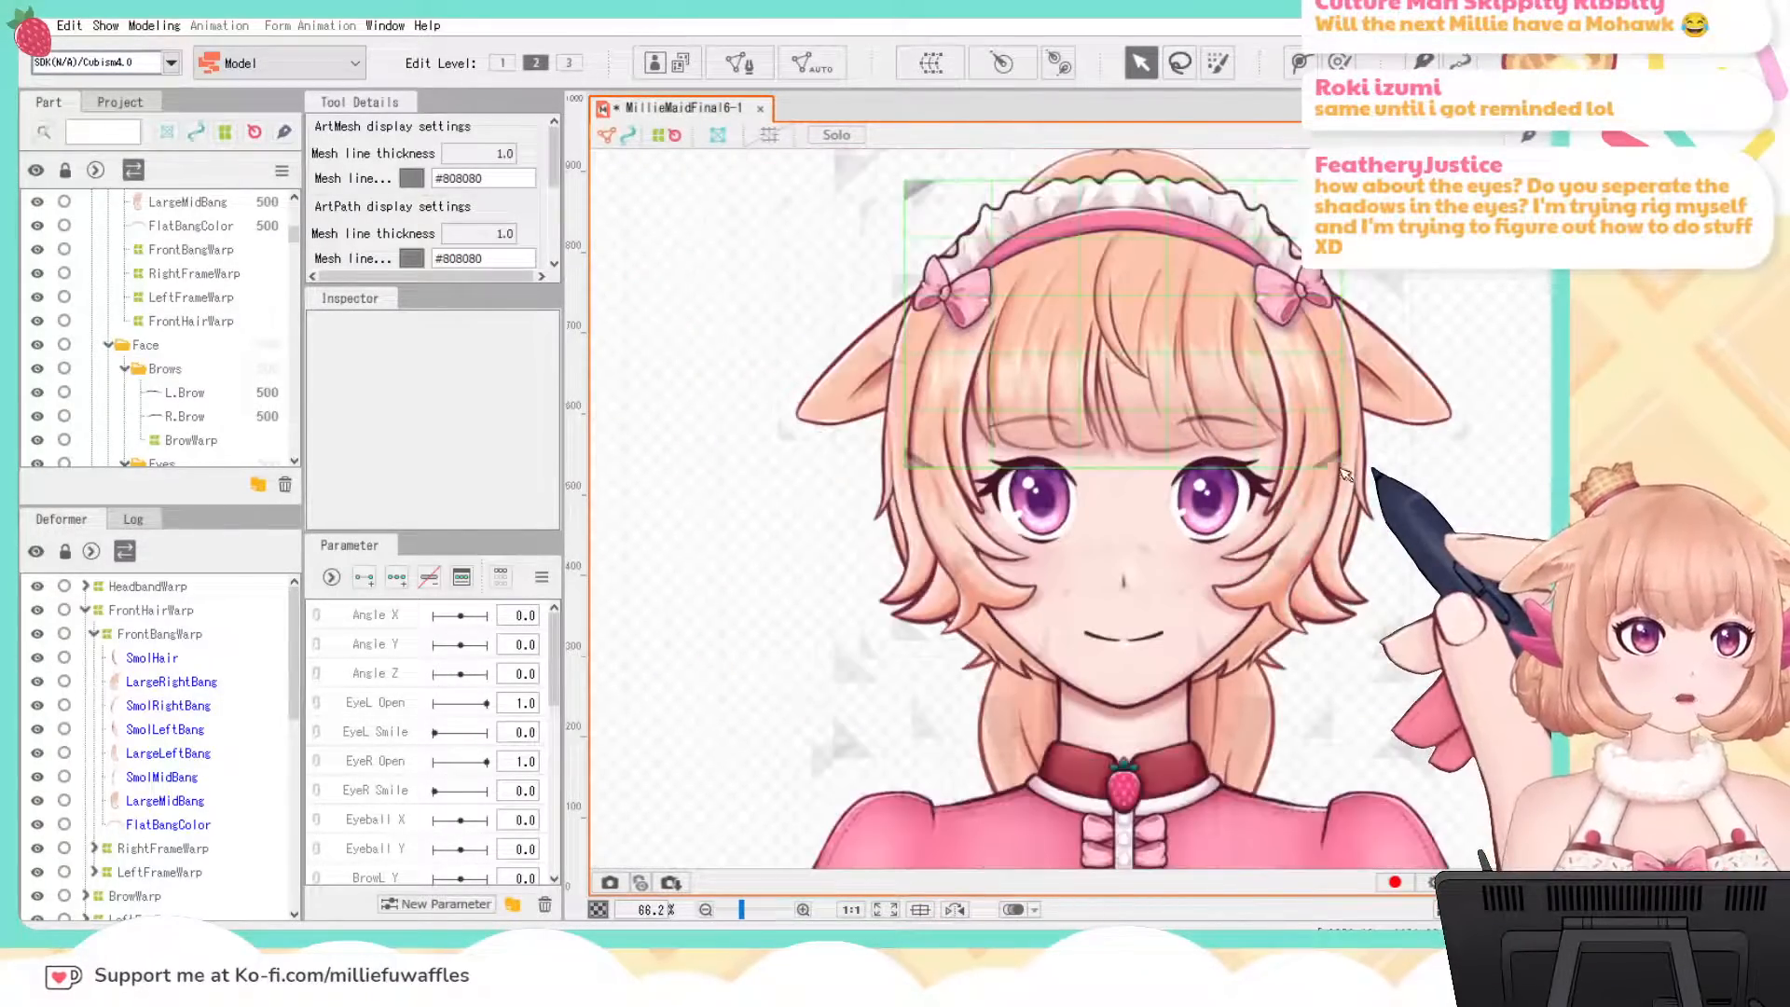
scroll(1335, 437, "down", 3)
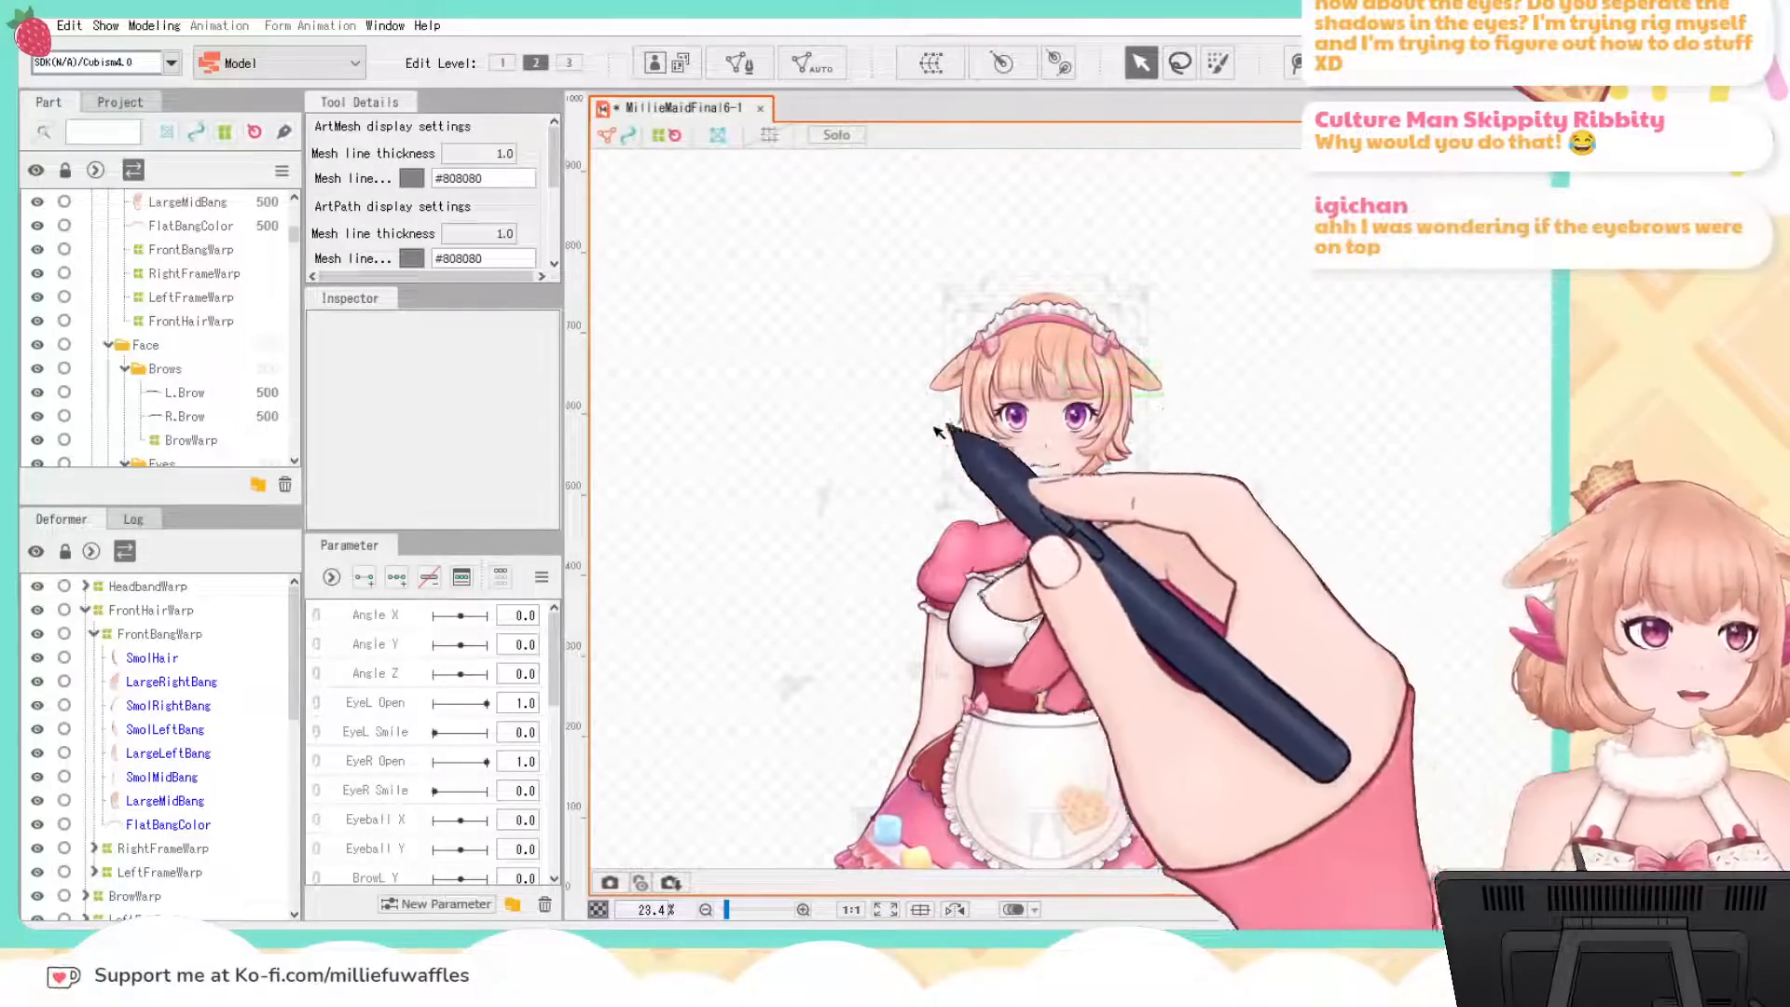
scroll(1204, 433, "up", 5)
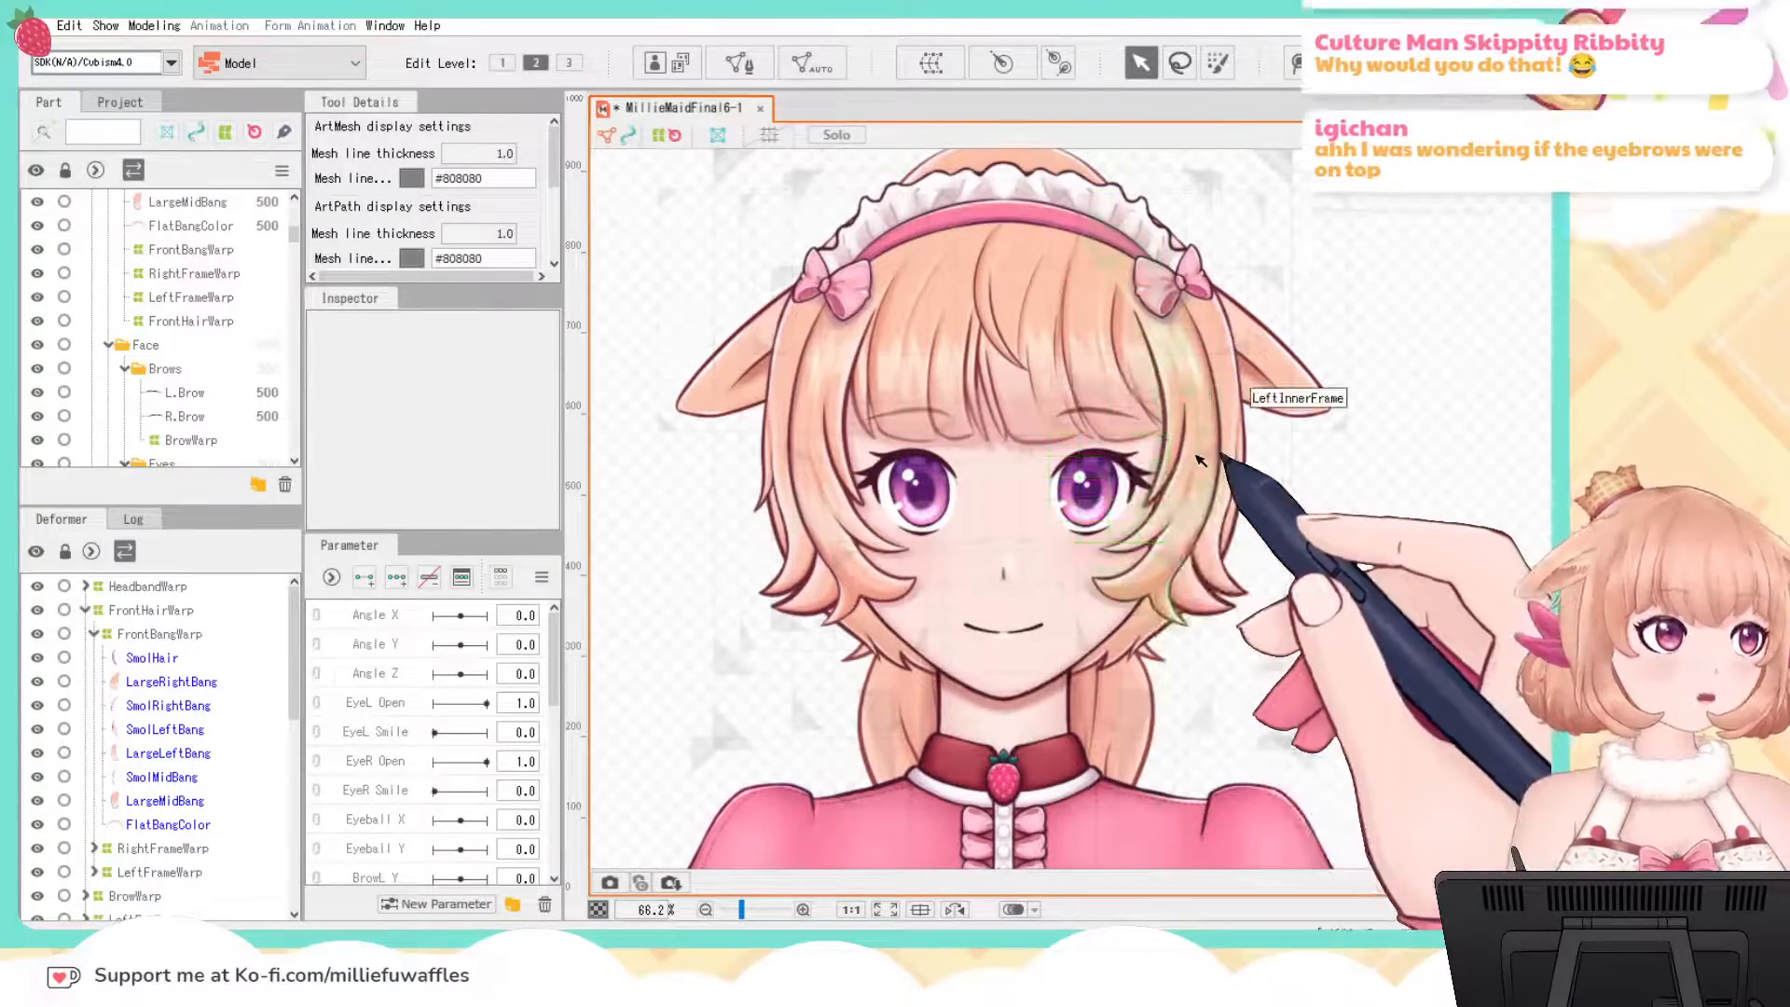
scroll(1400, 548, "down", 3)
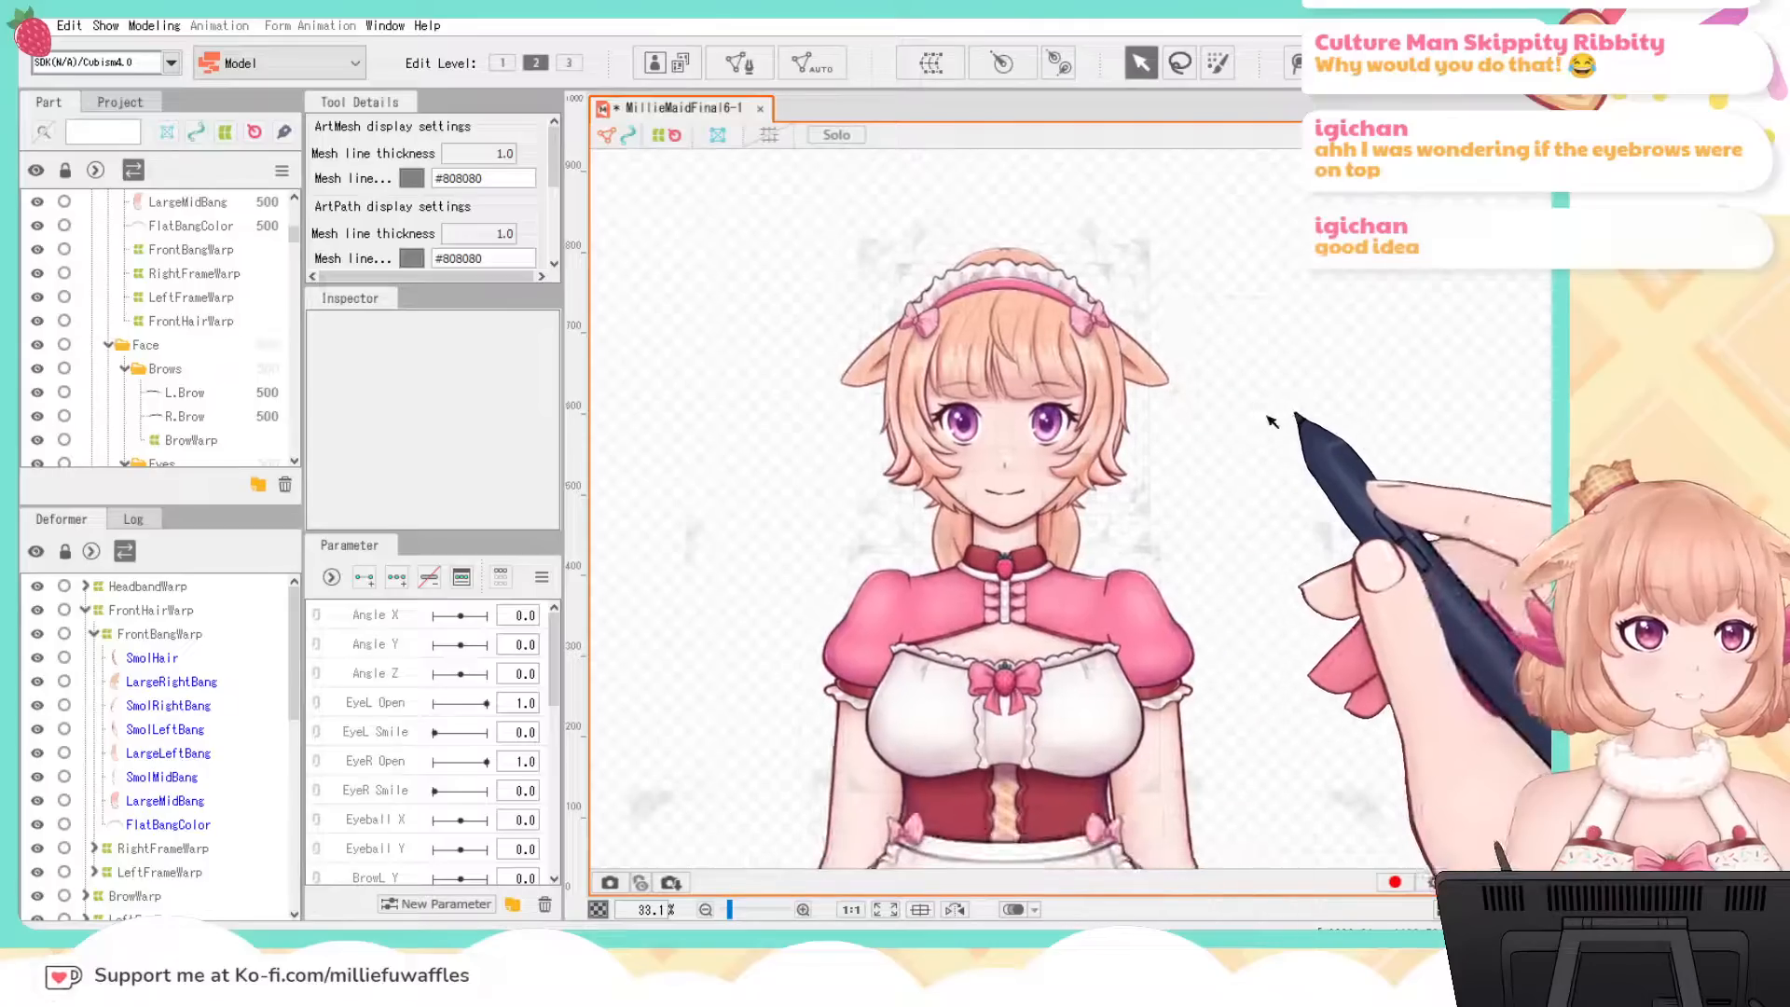
scroll(1311, 373, "down", 2)
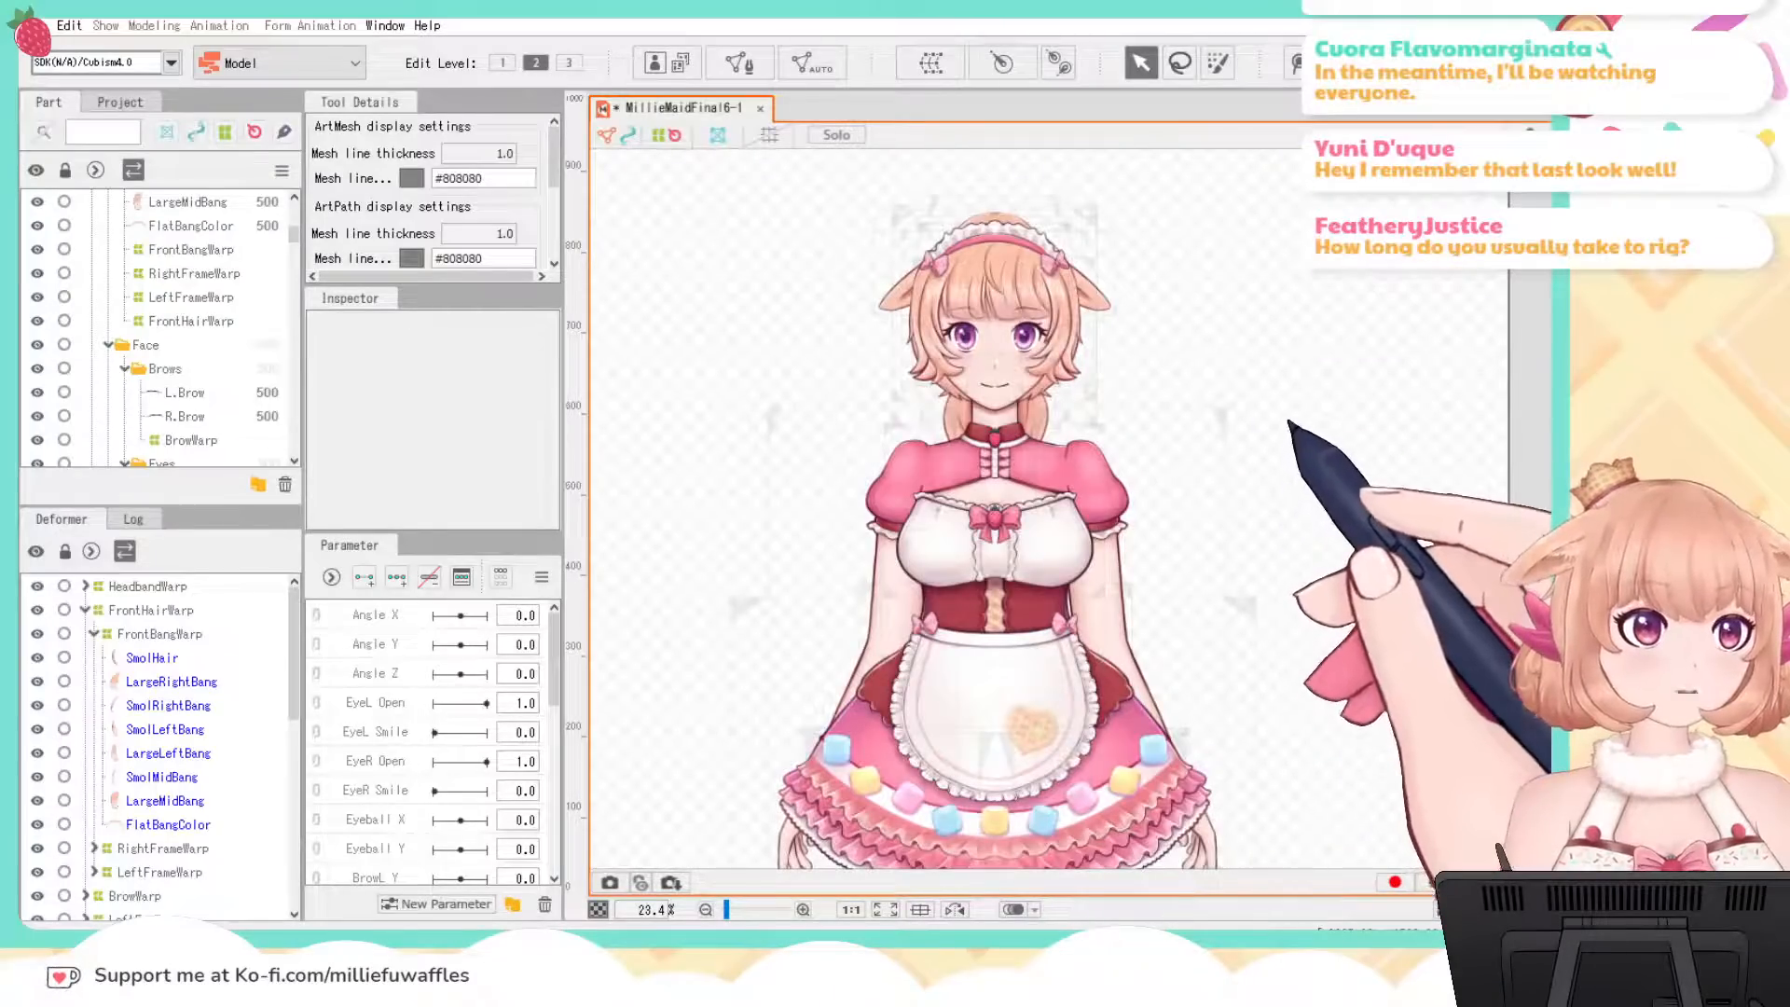
scroll(1271, 362, "down", 3)
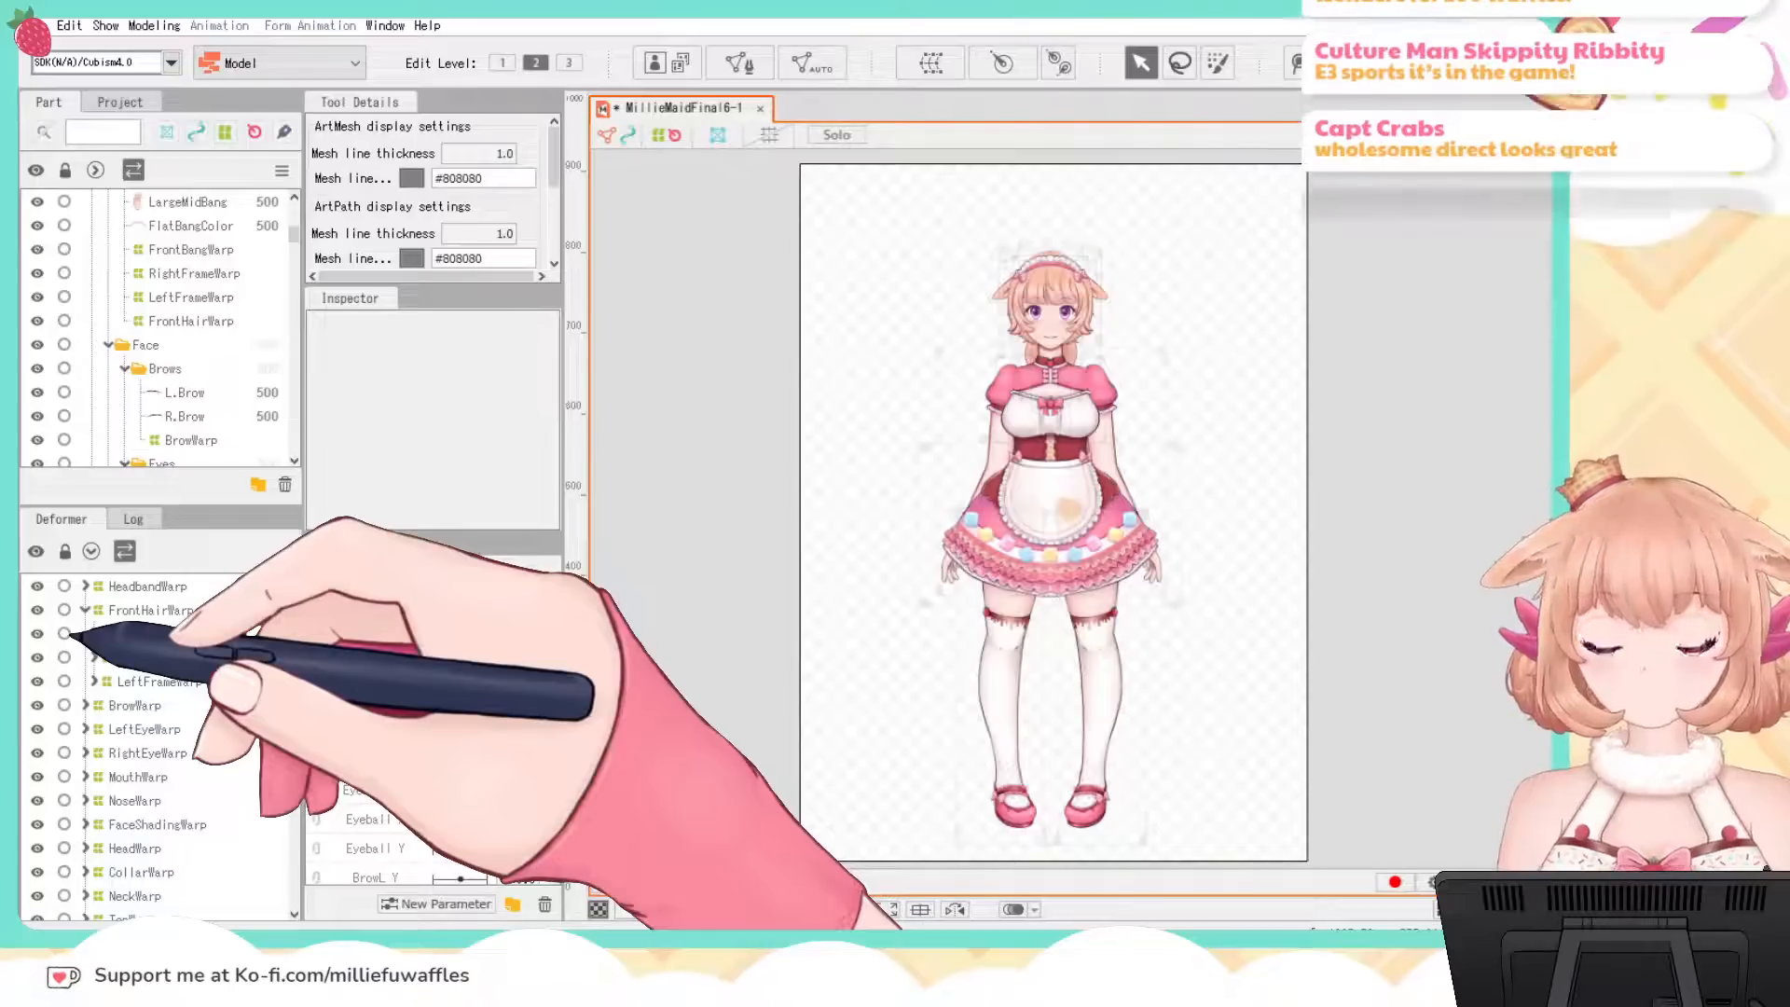
Step: Collapse FrontHairWarp and select all deformers from HeadbandWarp through HeadWarp in the hierarchy
left_click(85, 609)
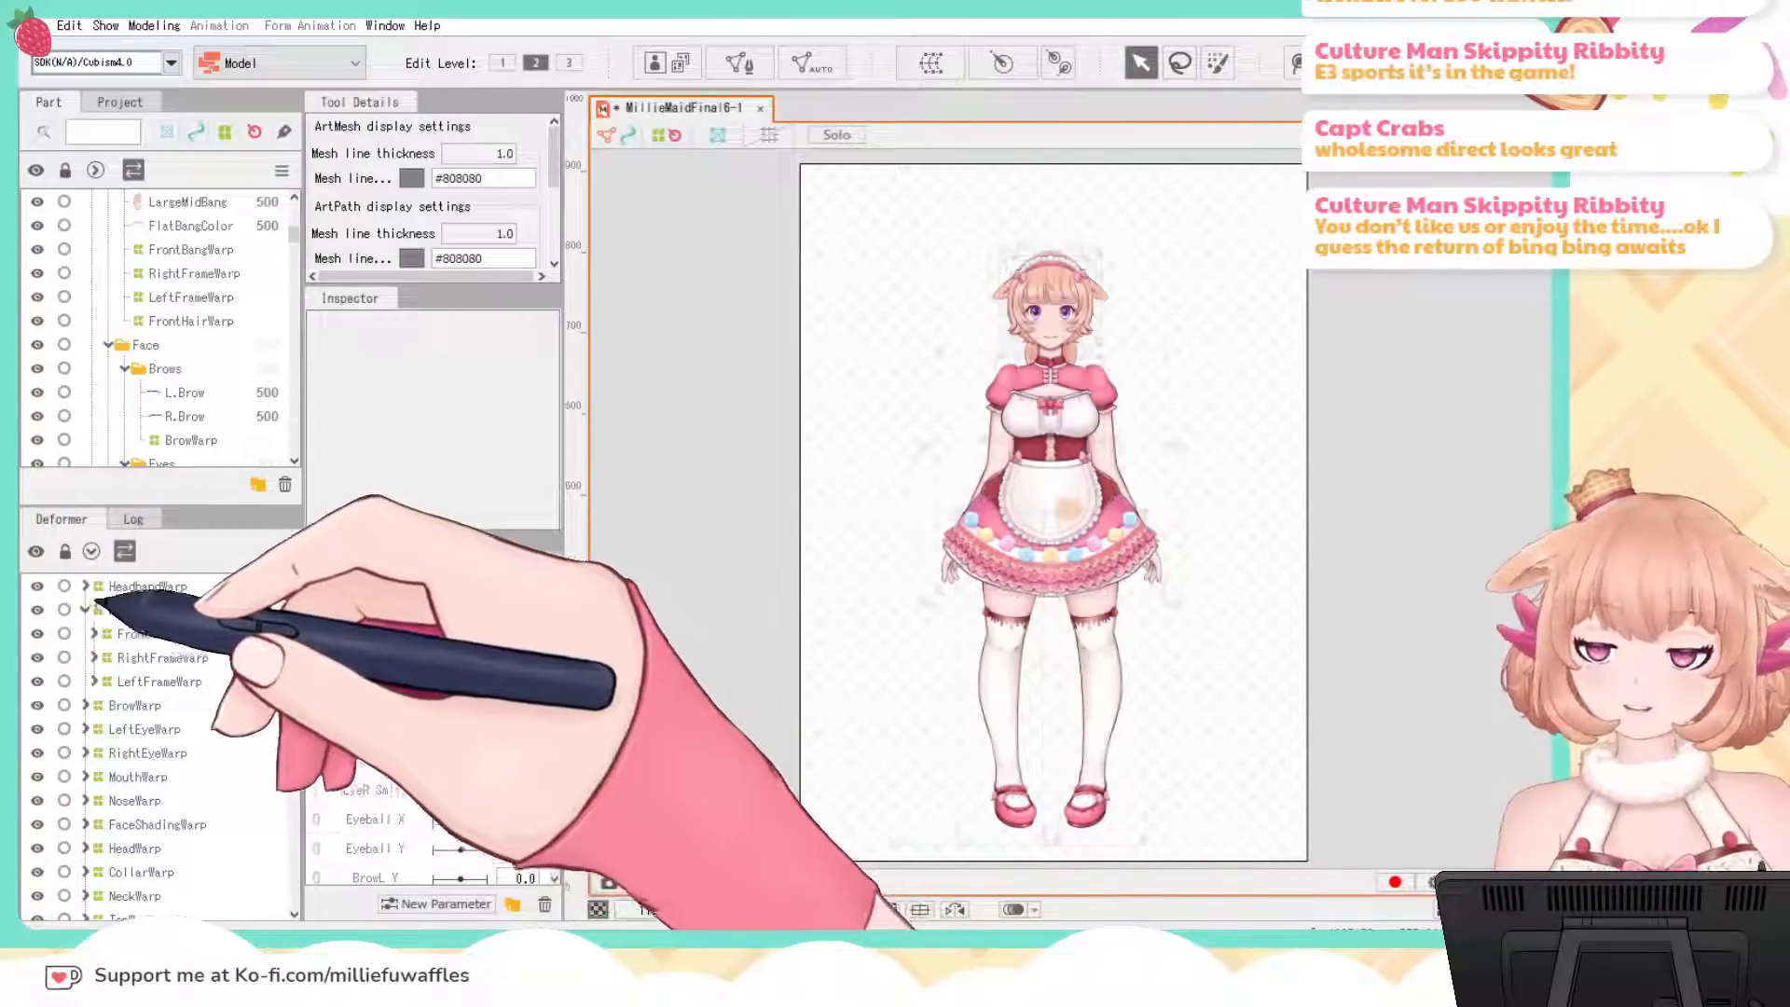
left_click(147, 587)
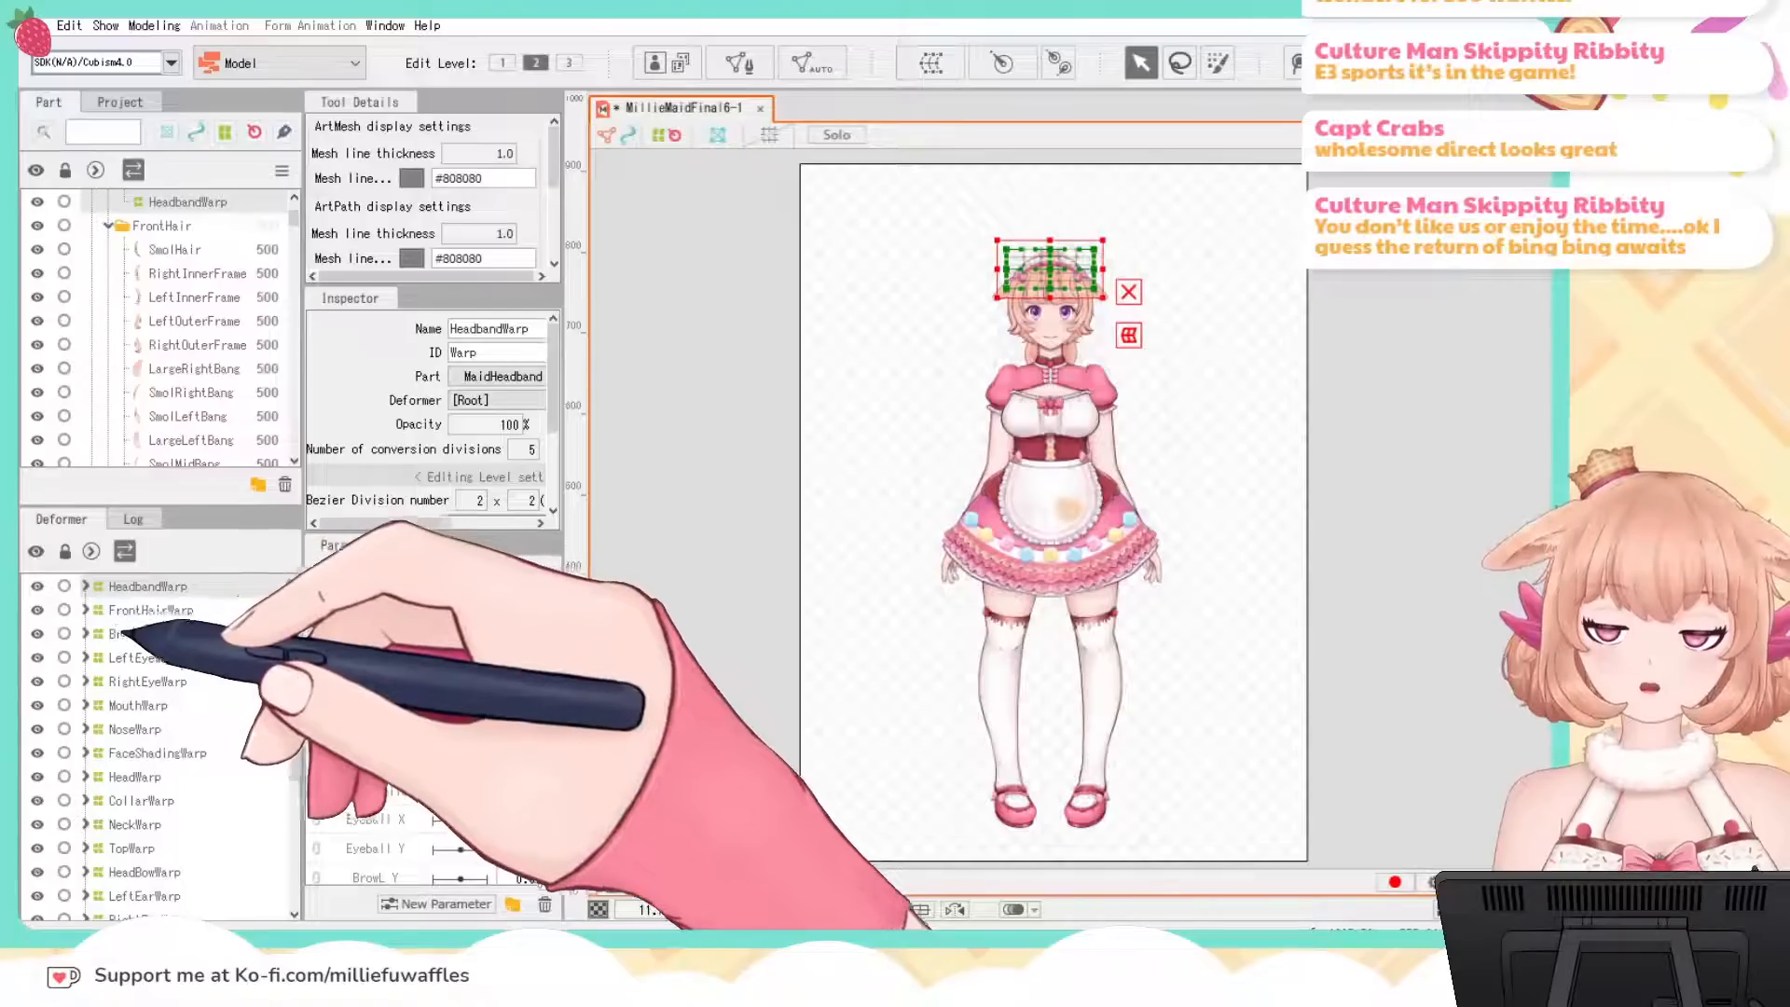
left_click(140, 729, "shift")
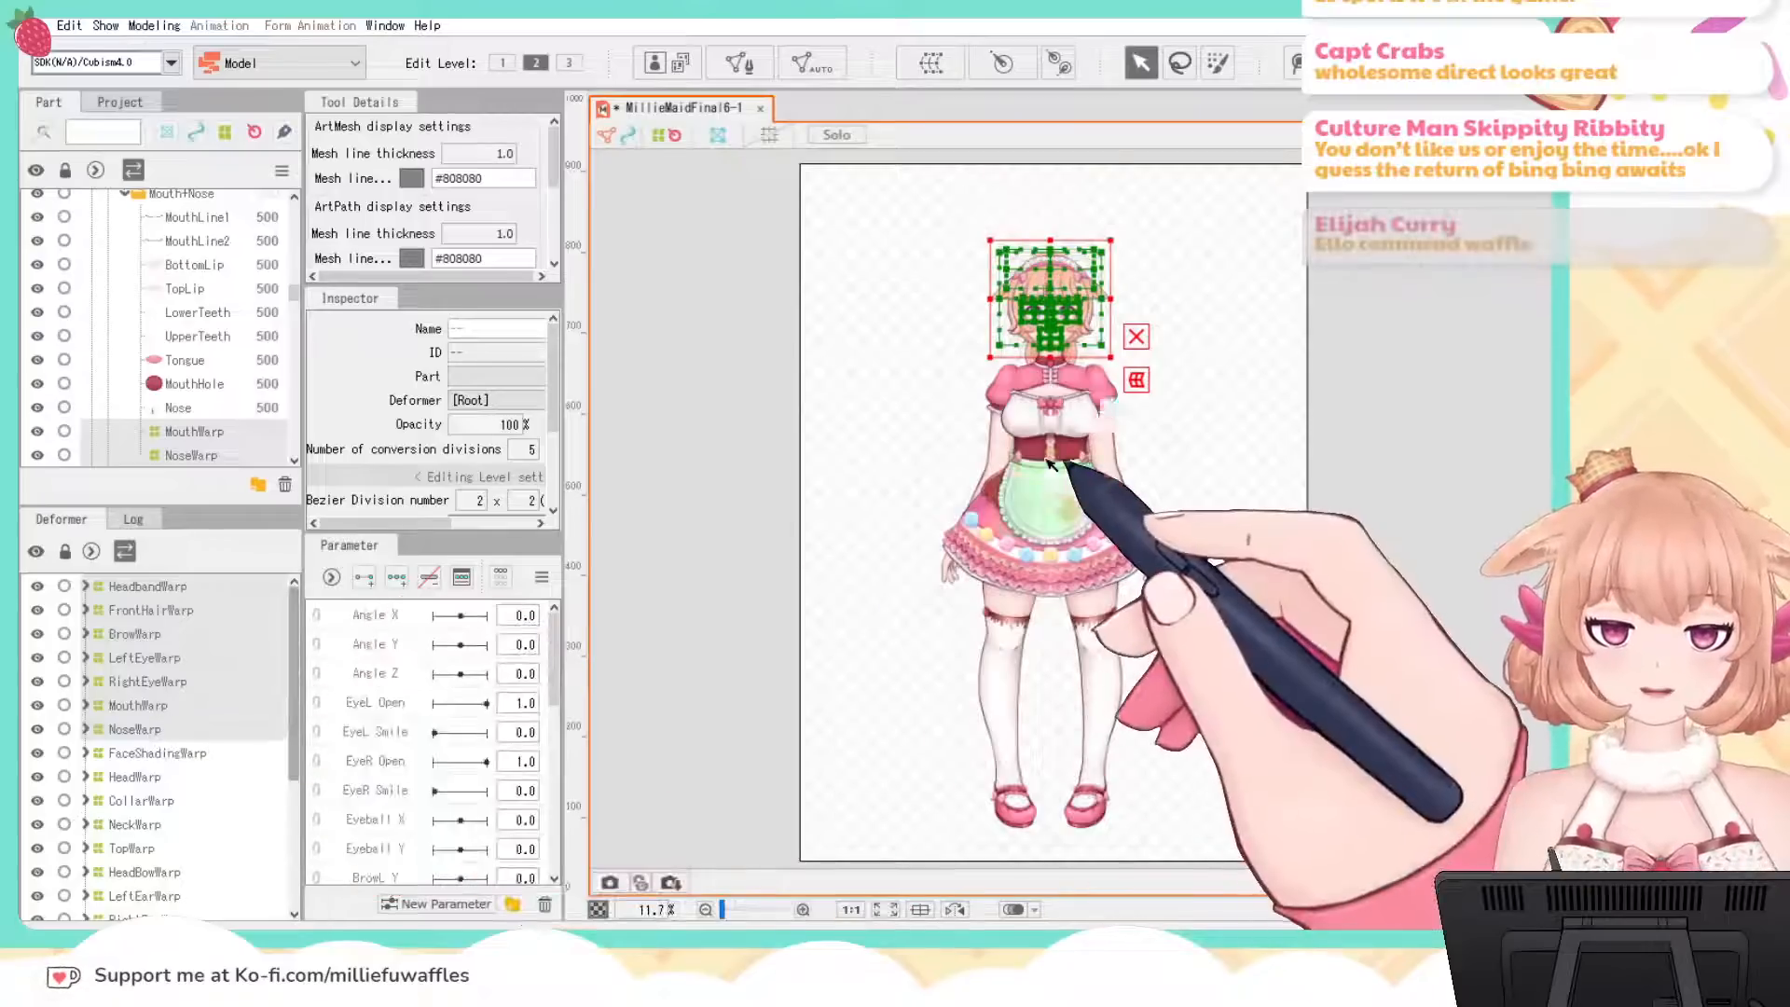
scroll(1176, 422, "up", 3)
left_click_drag(1302, 404, 1321, 848)
scroll(1398, 606, "up", 2)
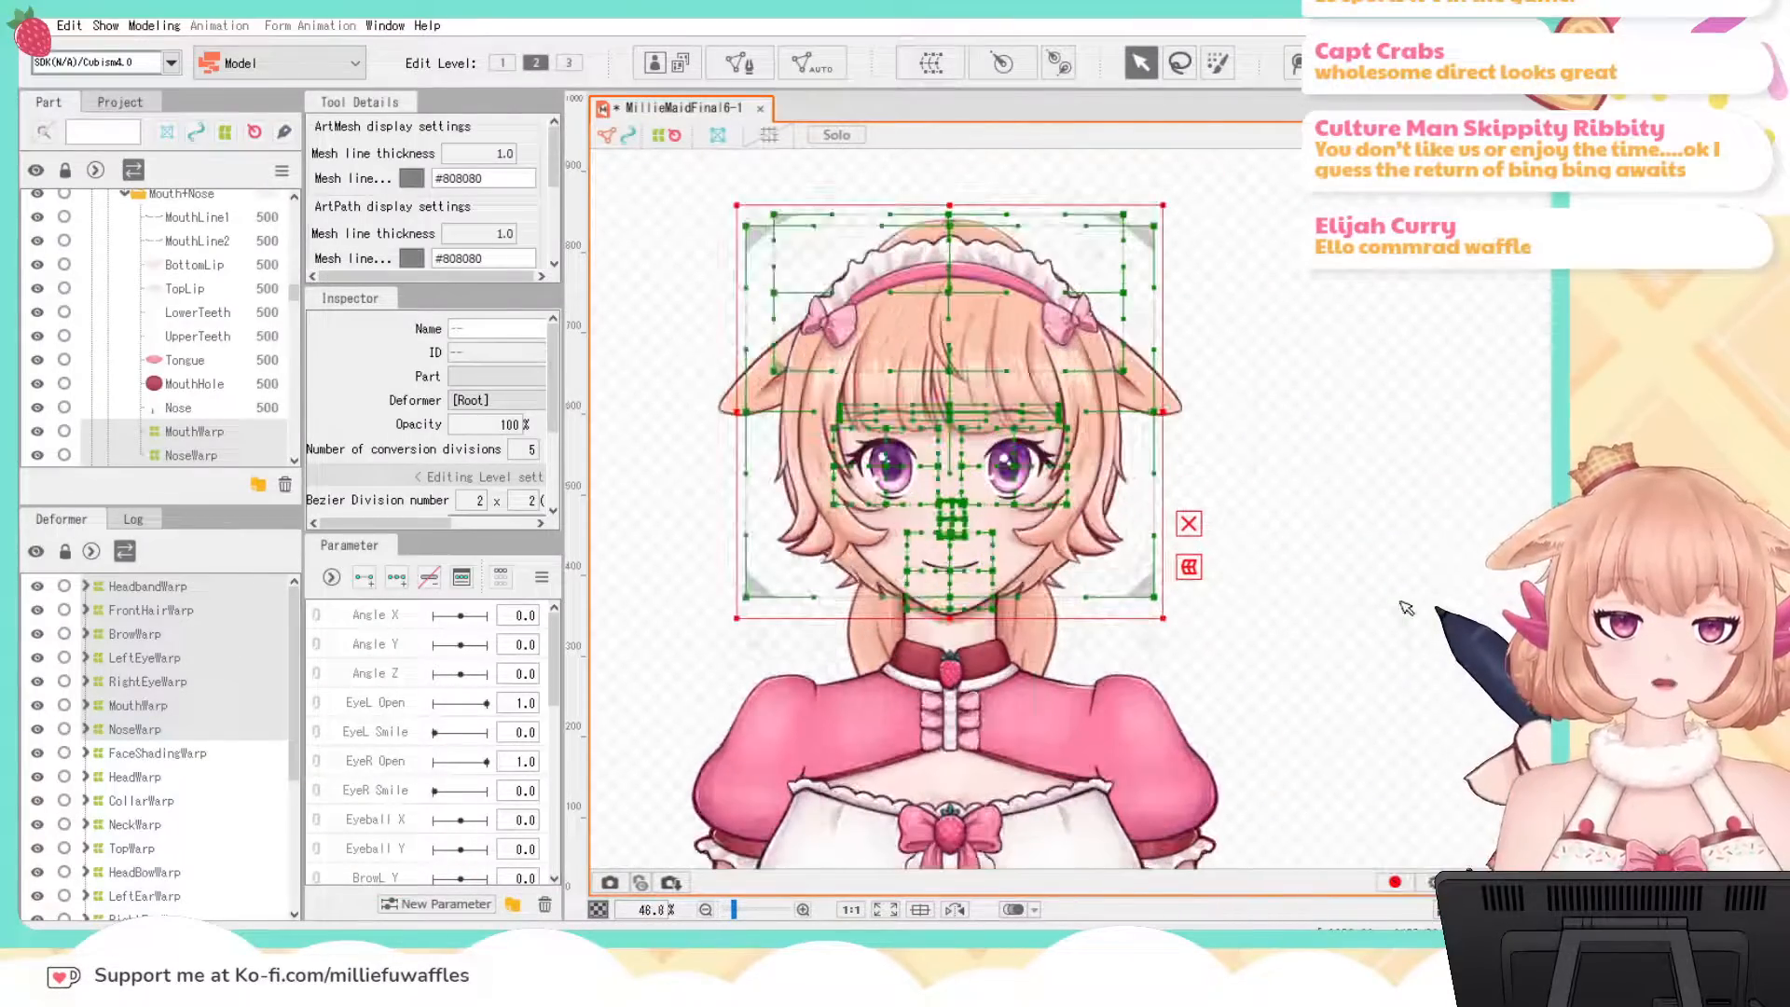
left_click_drag(1361, 564, 1421, 599)
left_click(135, 776, "shift")
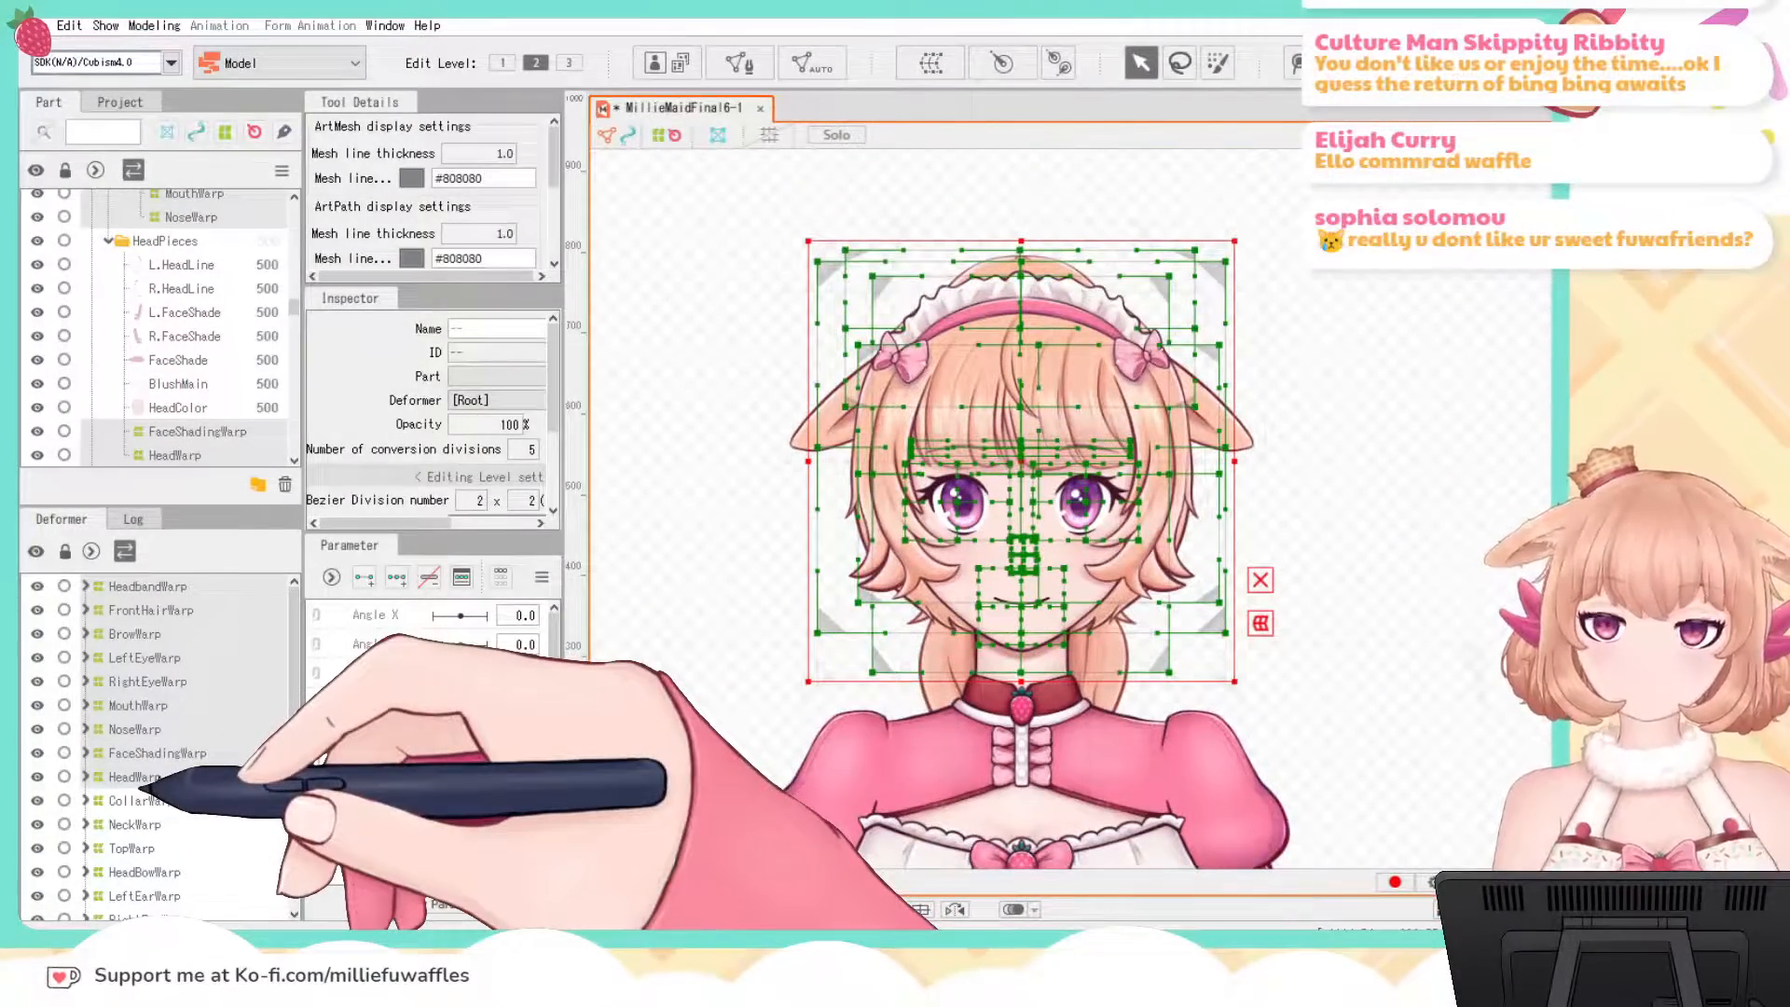
Step: Add LeftEarWarp, RightEarWarp, HeadBowWarp and BackHeadWarp to the head deformer selection
scroll(158, 788, "down", 1)
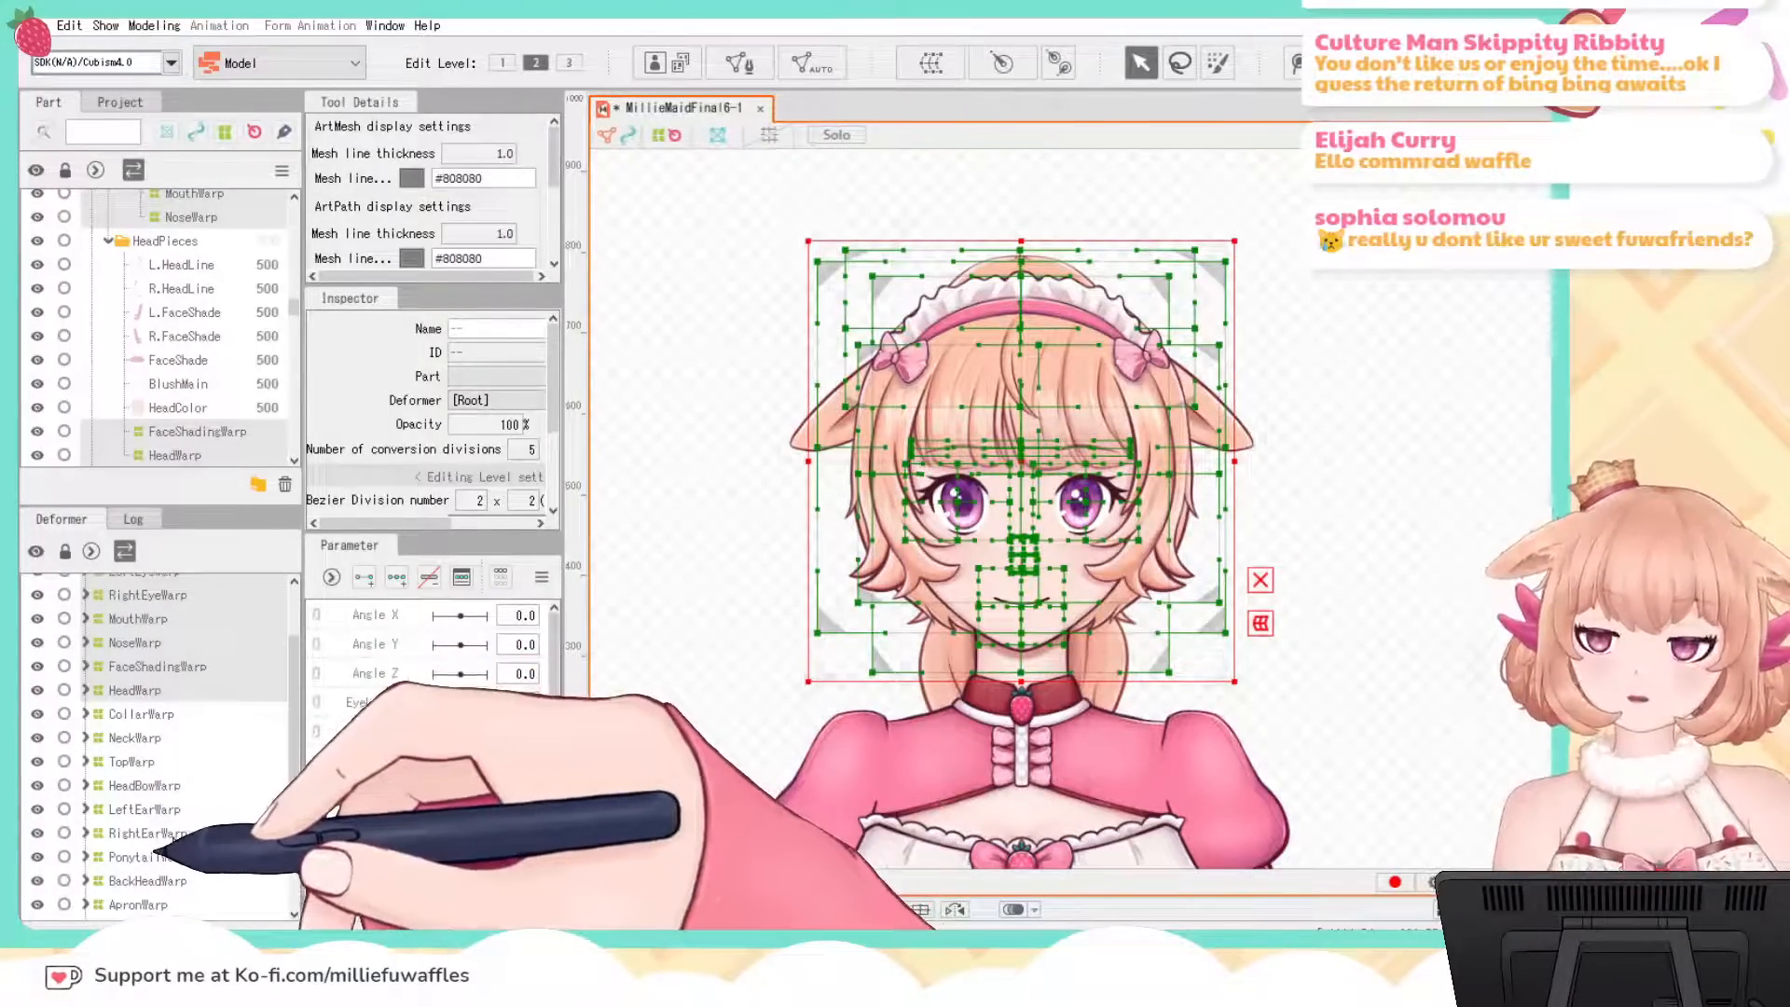
left_click(133, 818, "ctrl")
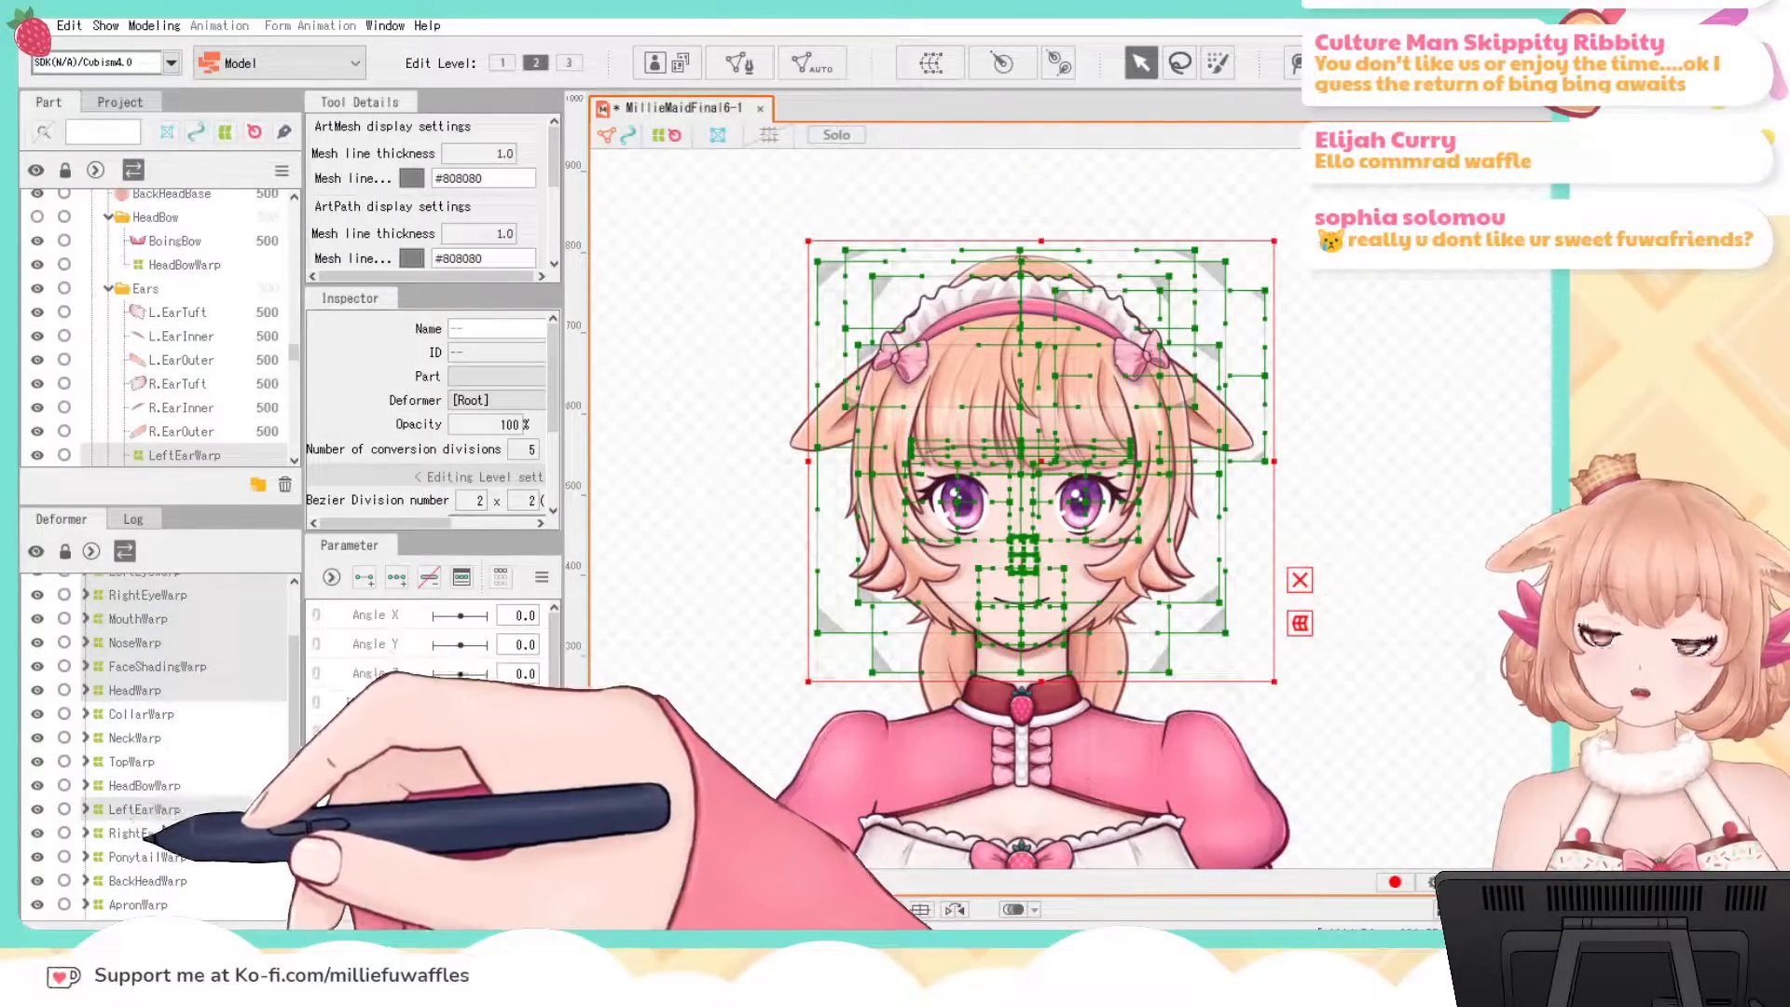
left_click(145, 837, "ctrl")
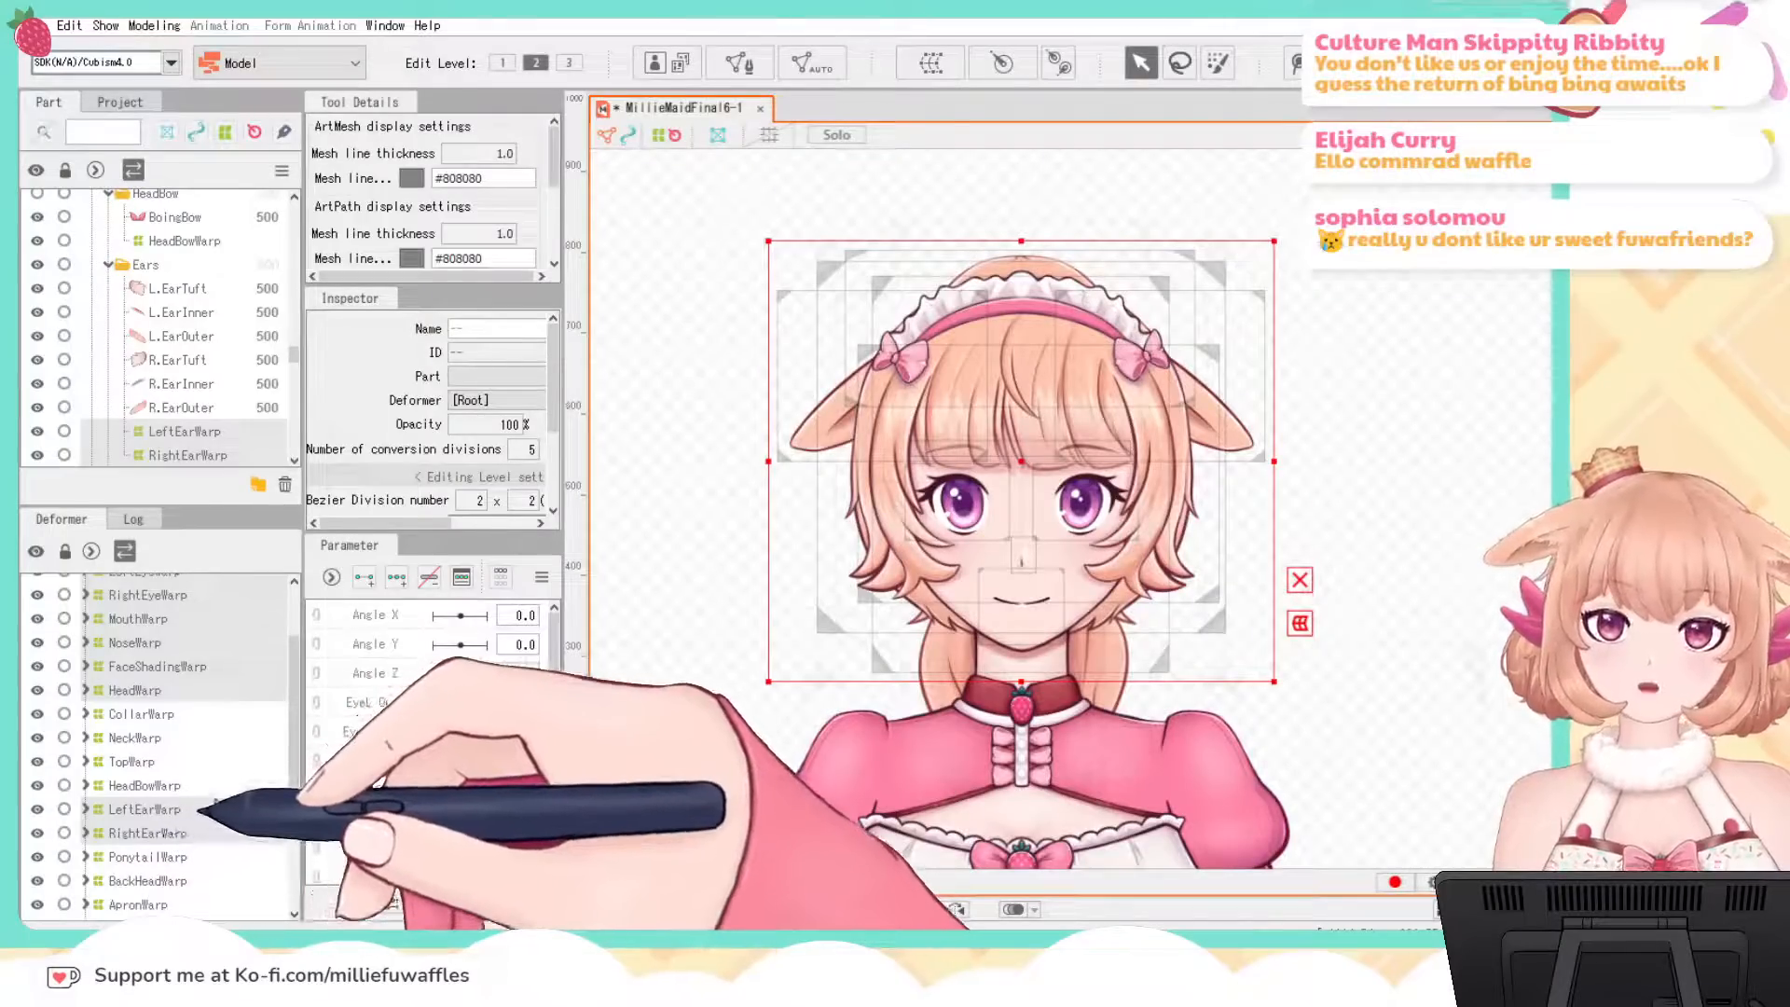
left_click(140, 786, "ctrl")
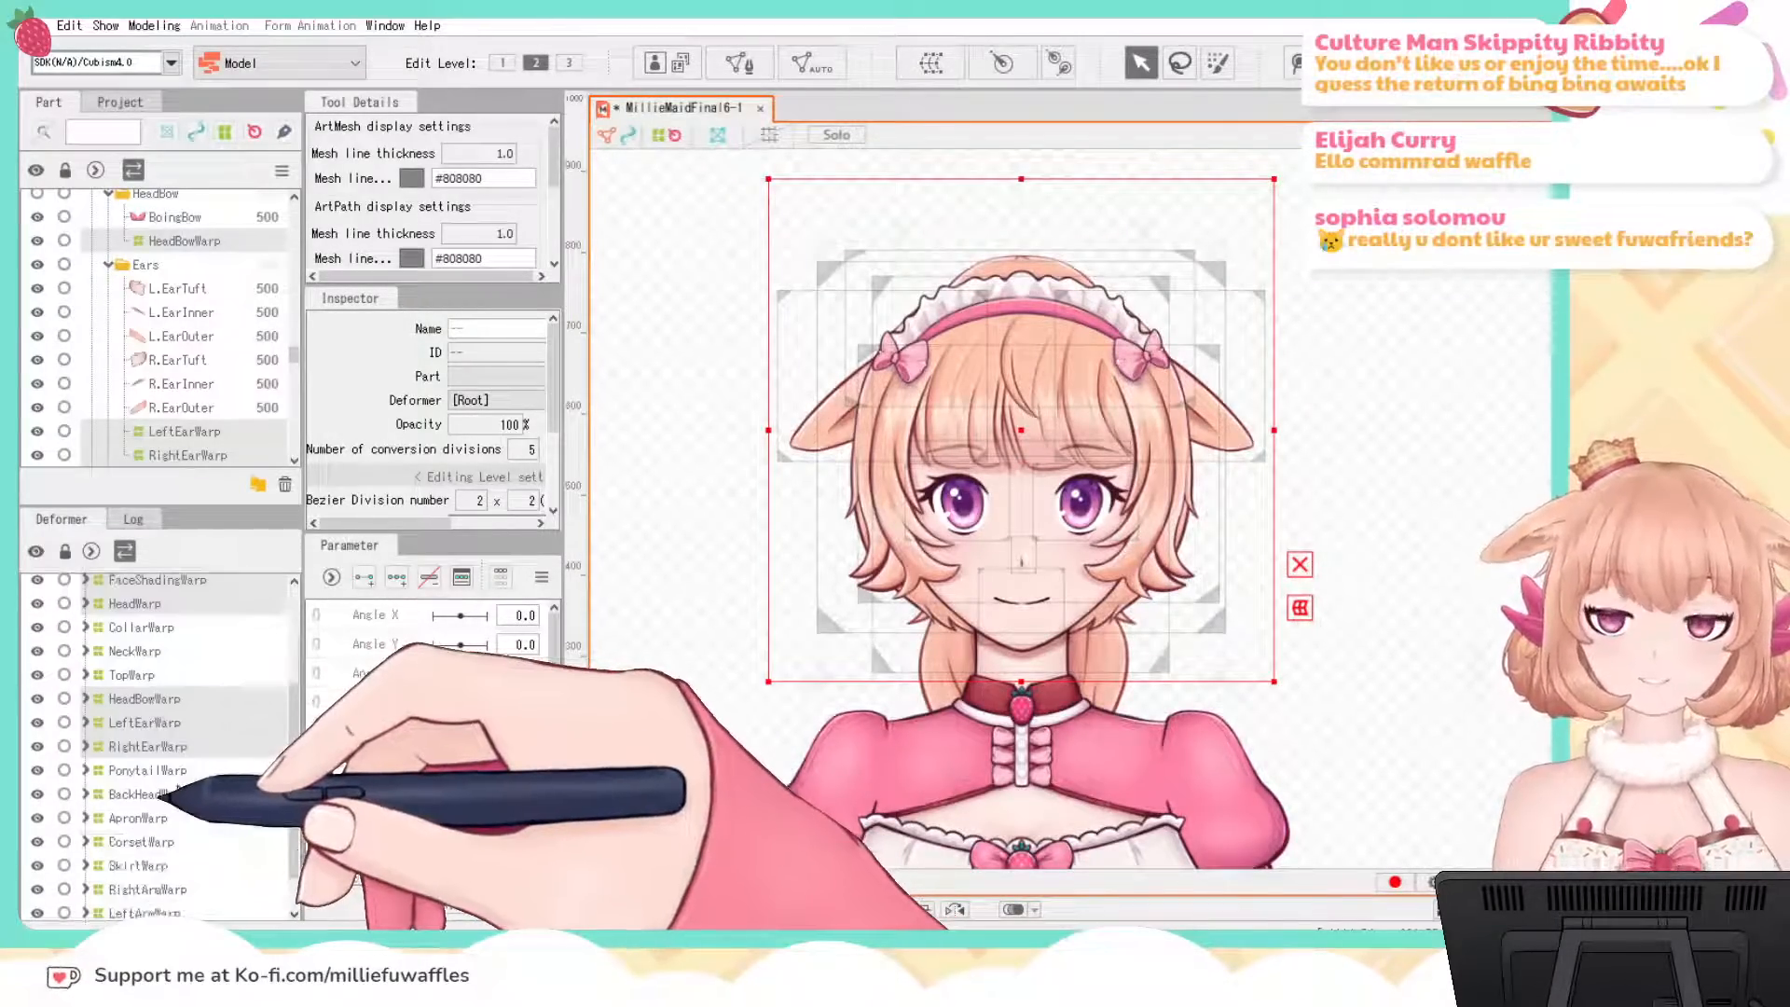
scroll(140, 801, "down", 2)
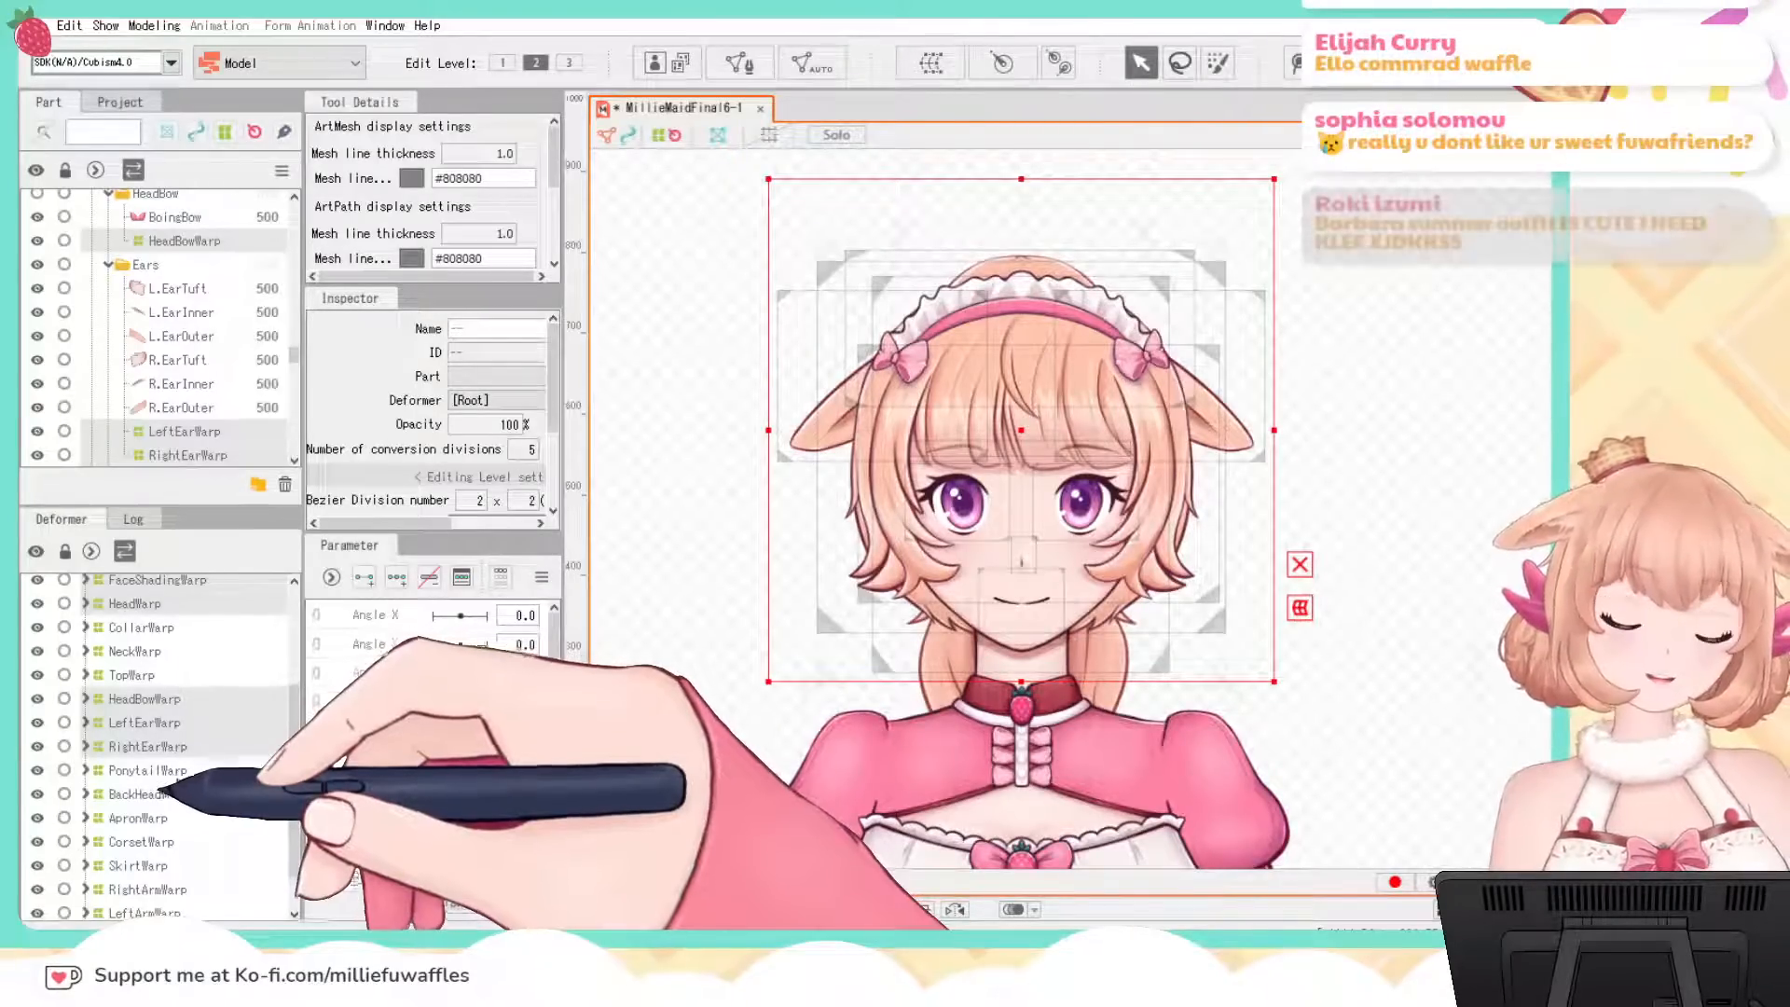
left_click(161, 795, "ctrl")
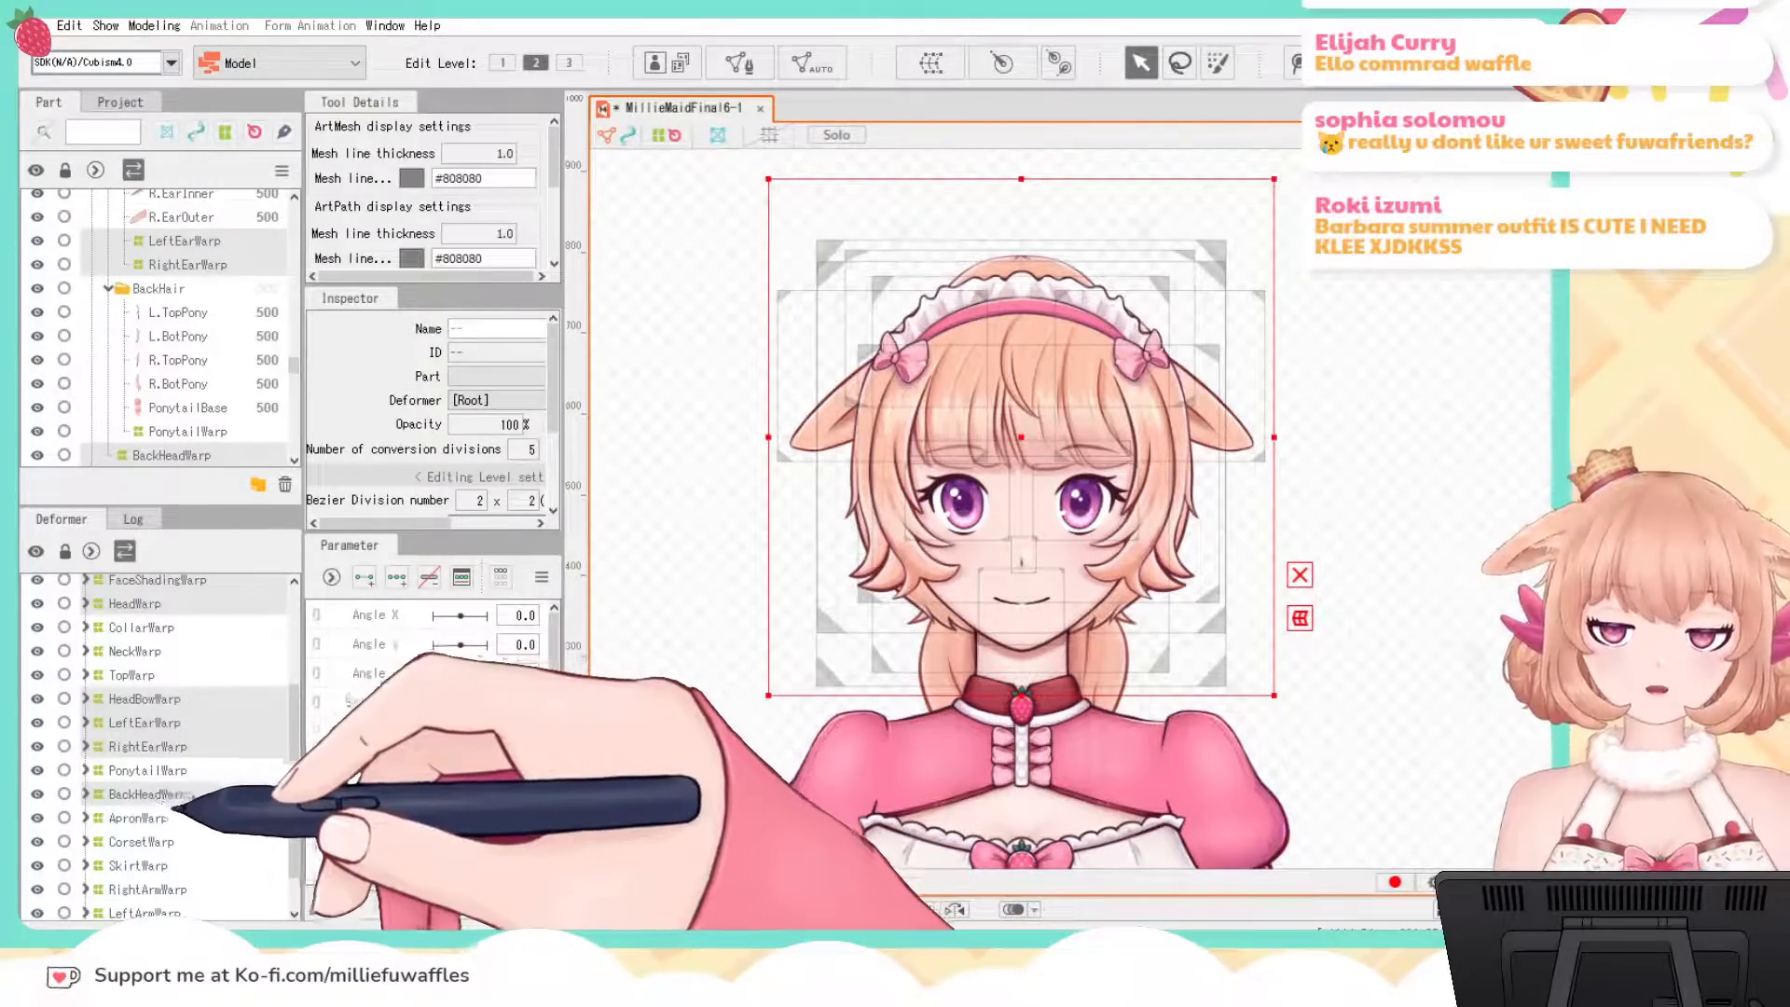
Step: Create a parent warp deformer named MainHeadWarp around the selected head warps and collapse it in the hierarchy
scroll(149, 836, "up", 3)
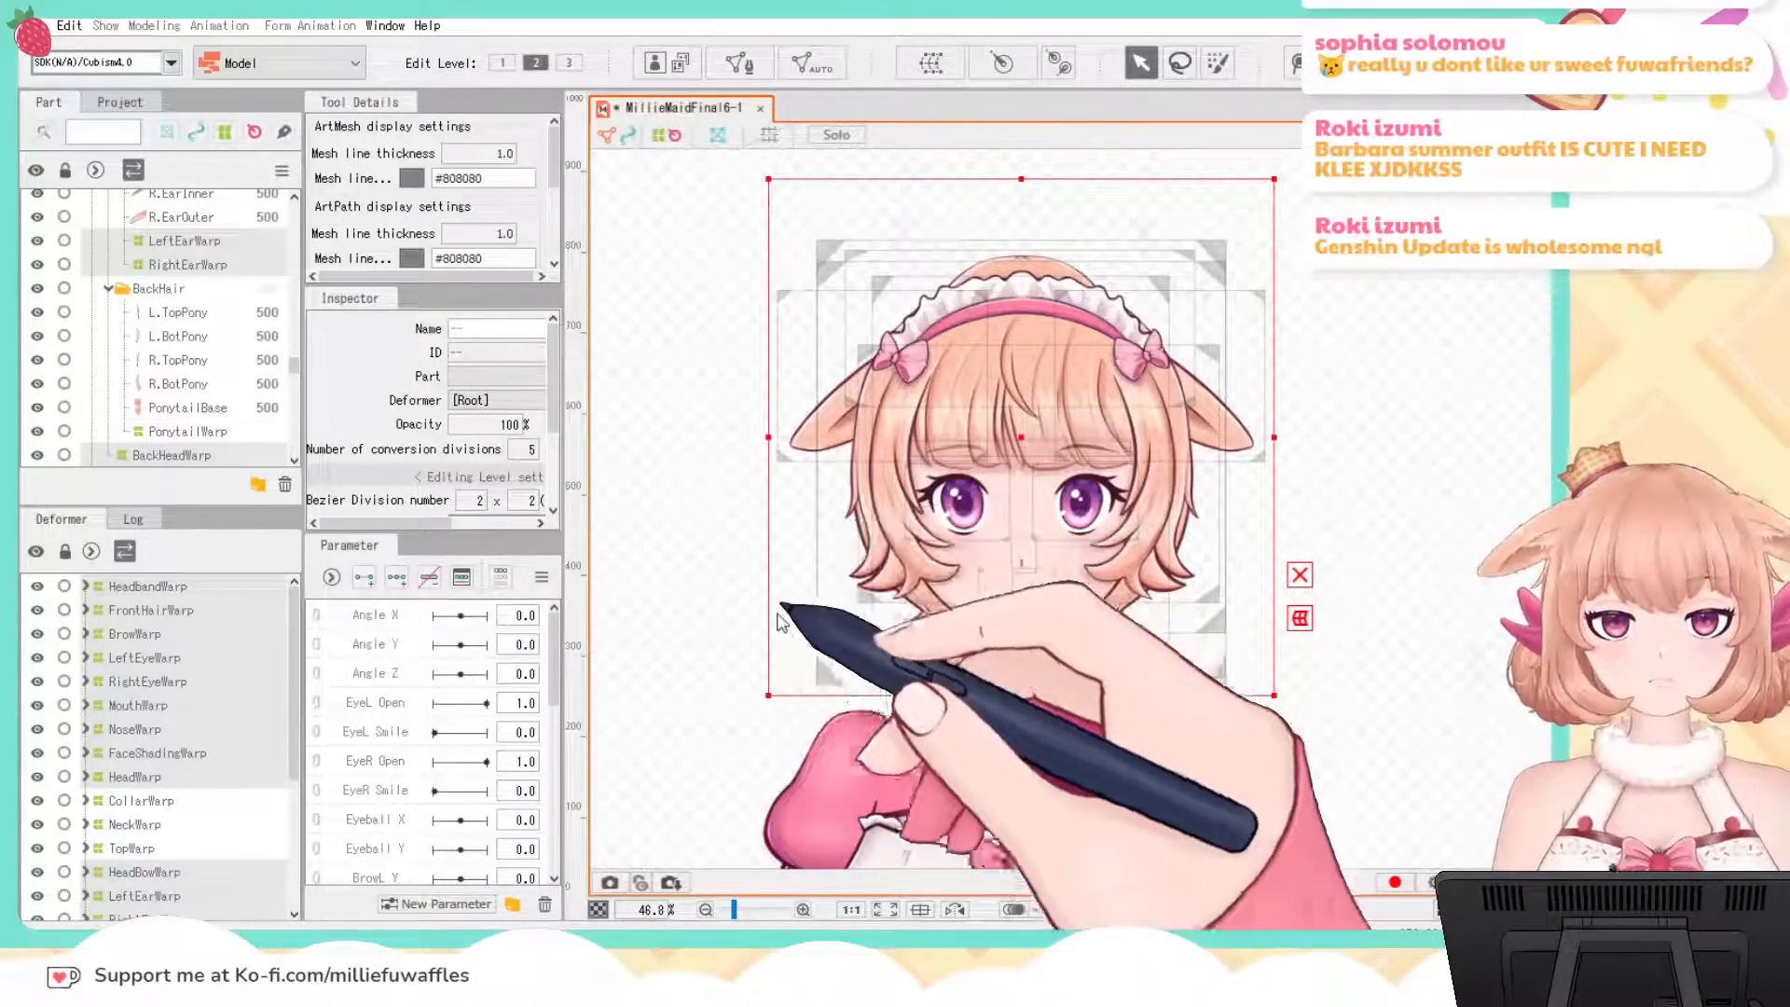
left_click(782, 771)
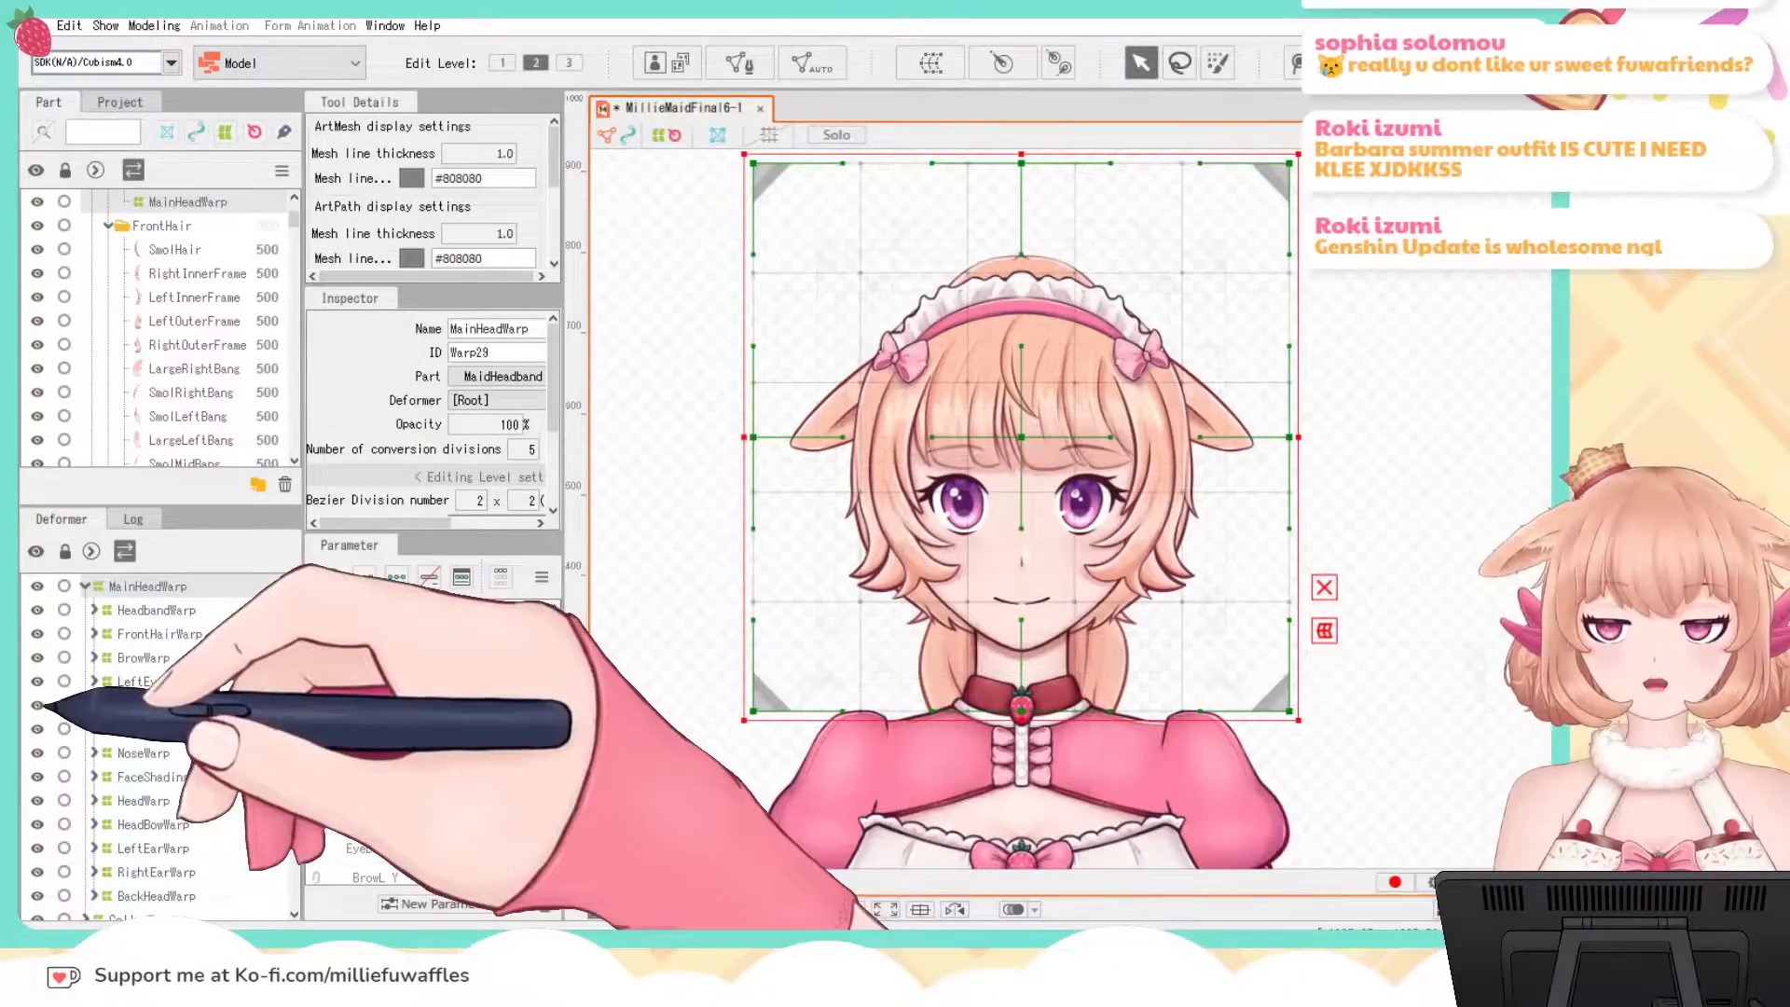
left_click(82, 587)
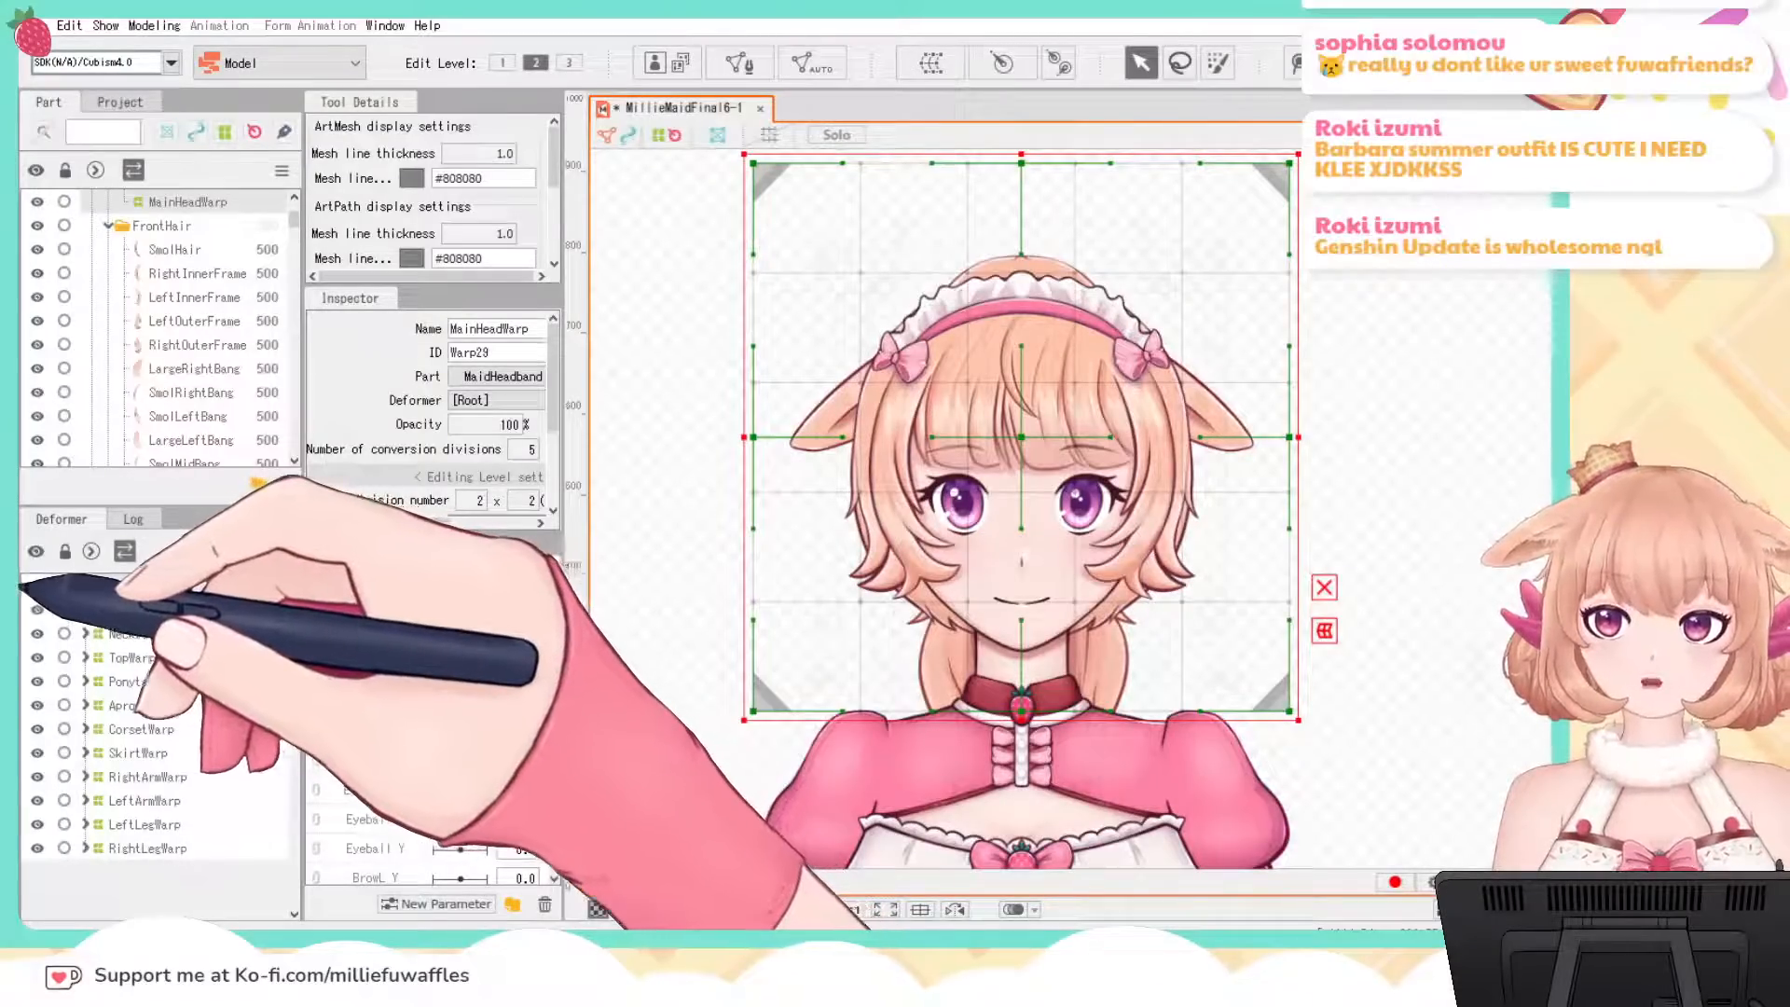
Step: Check MainHeadWarp by hiding and showing it, and review its placement in the MaidHeadband part
left_click(36, 585)
left_click(35, 587)
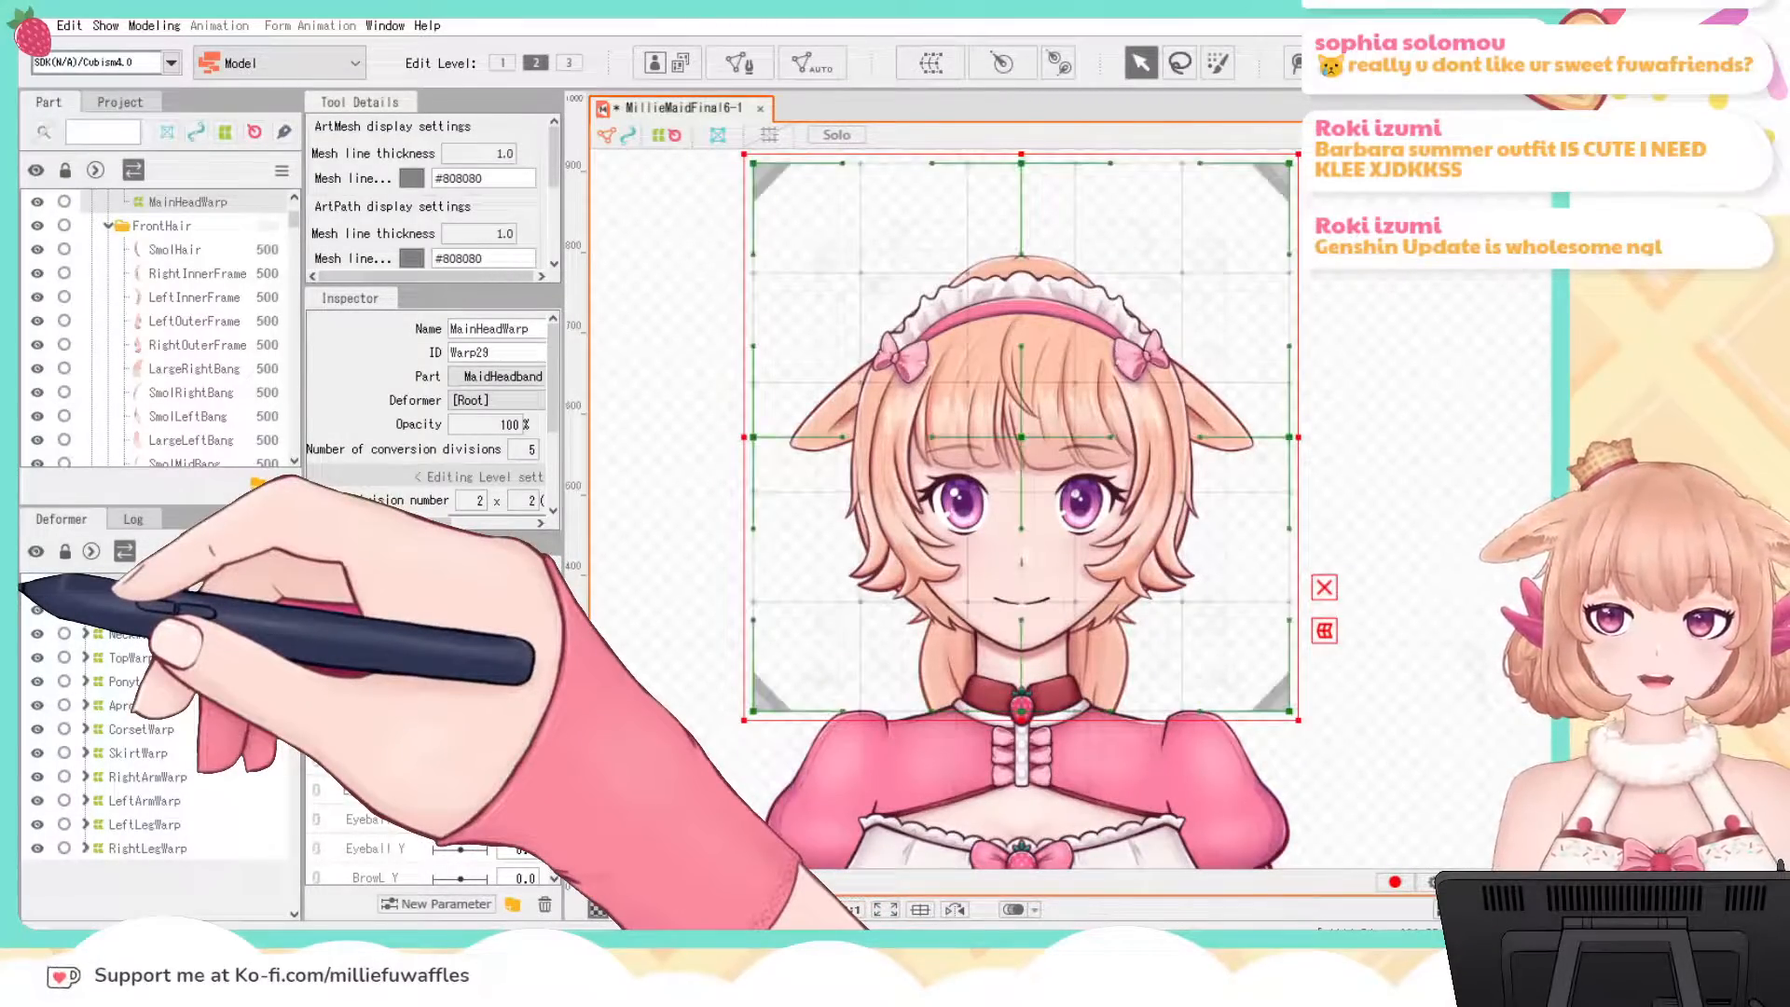
scroll(103, 241, "up", 3)
scroll(103, 241, "up", 2)
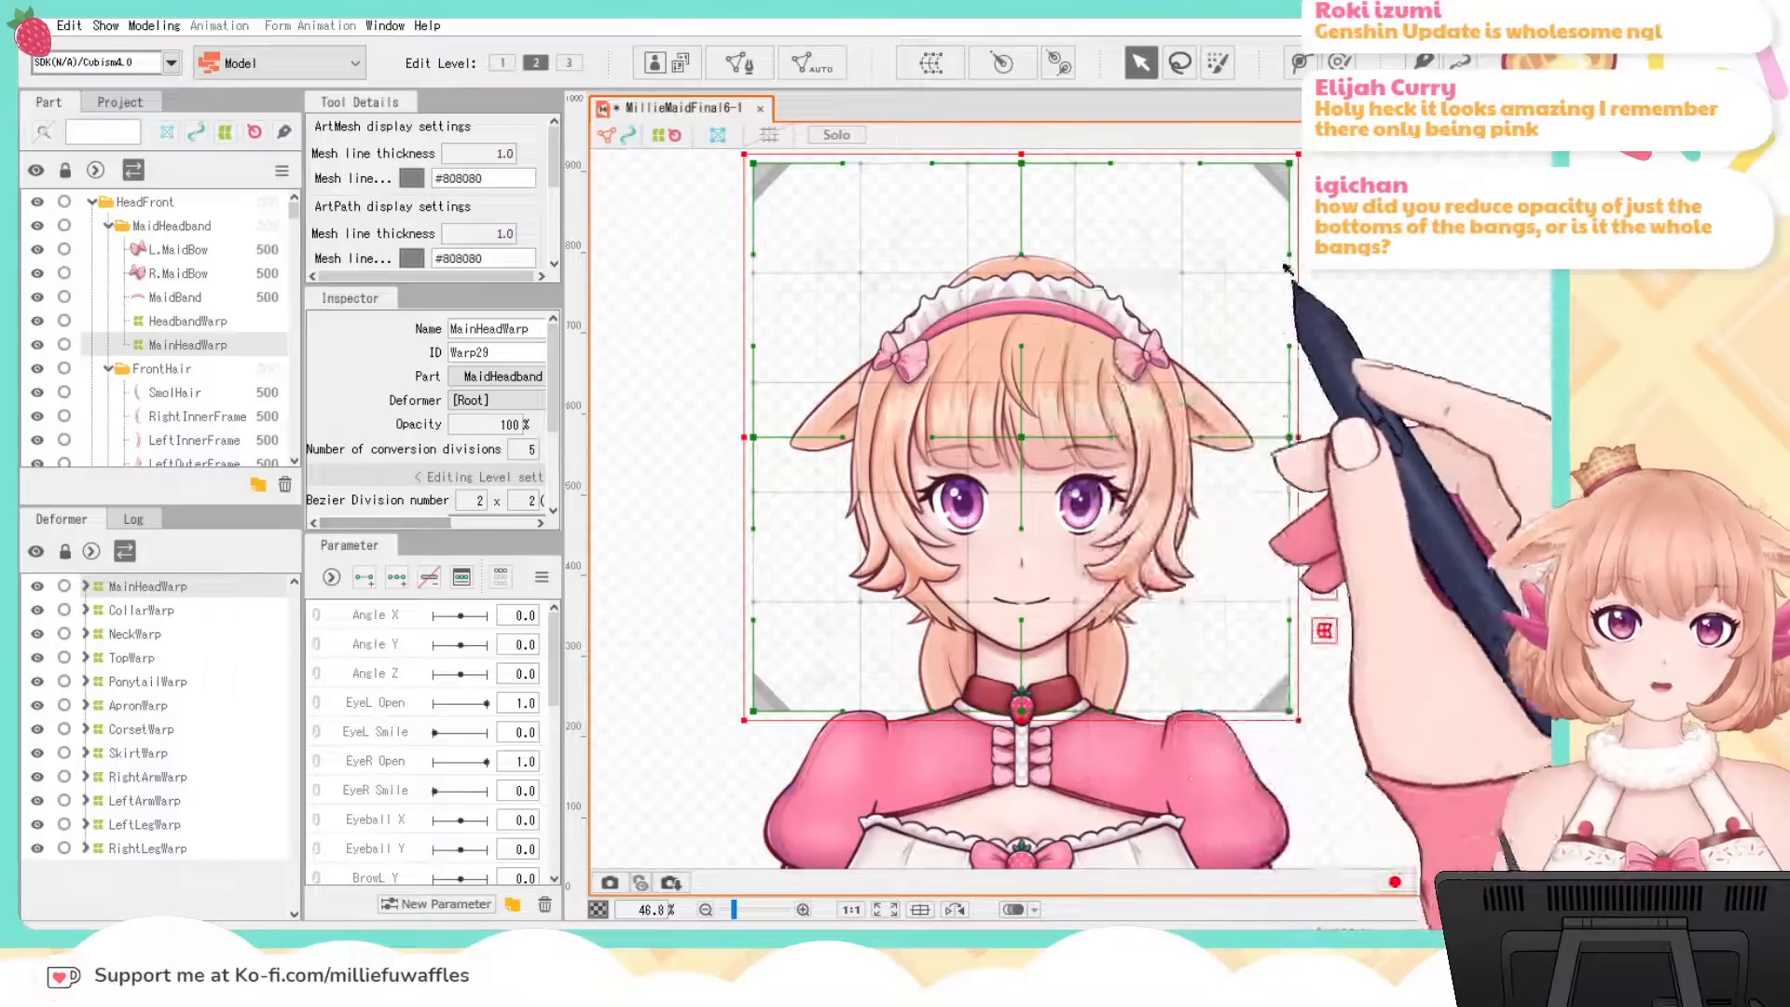
Step: Try tilting the whole head by rotating and shifting MainHeadWarp, and undo the test
left_click_drag(1291, 322, 1299, 329)
left_click_drag(1524, 363, 1530, 448)
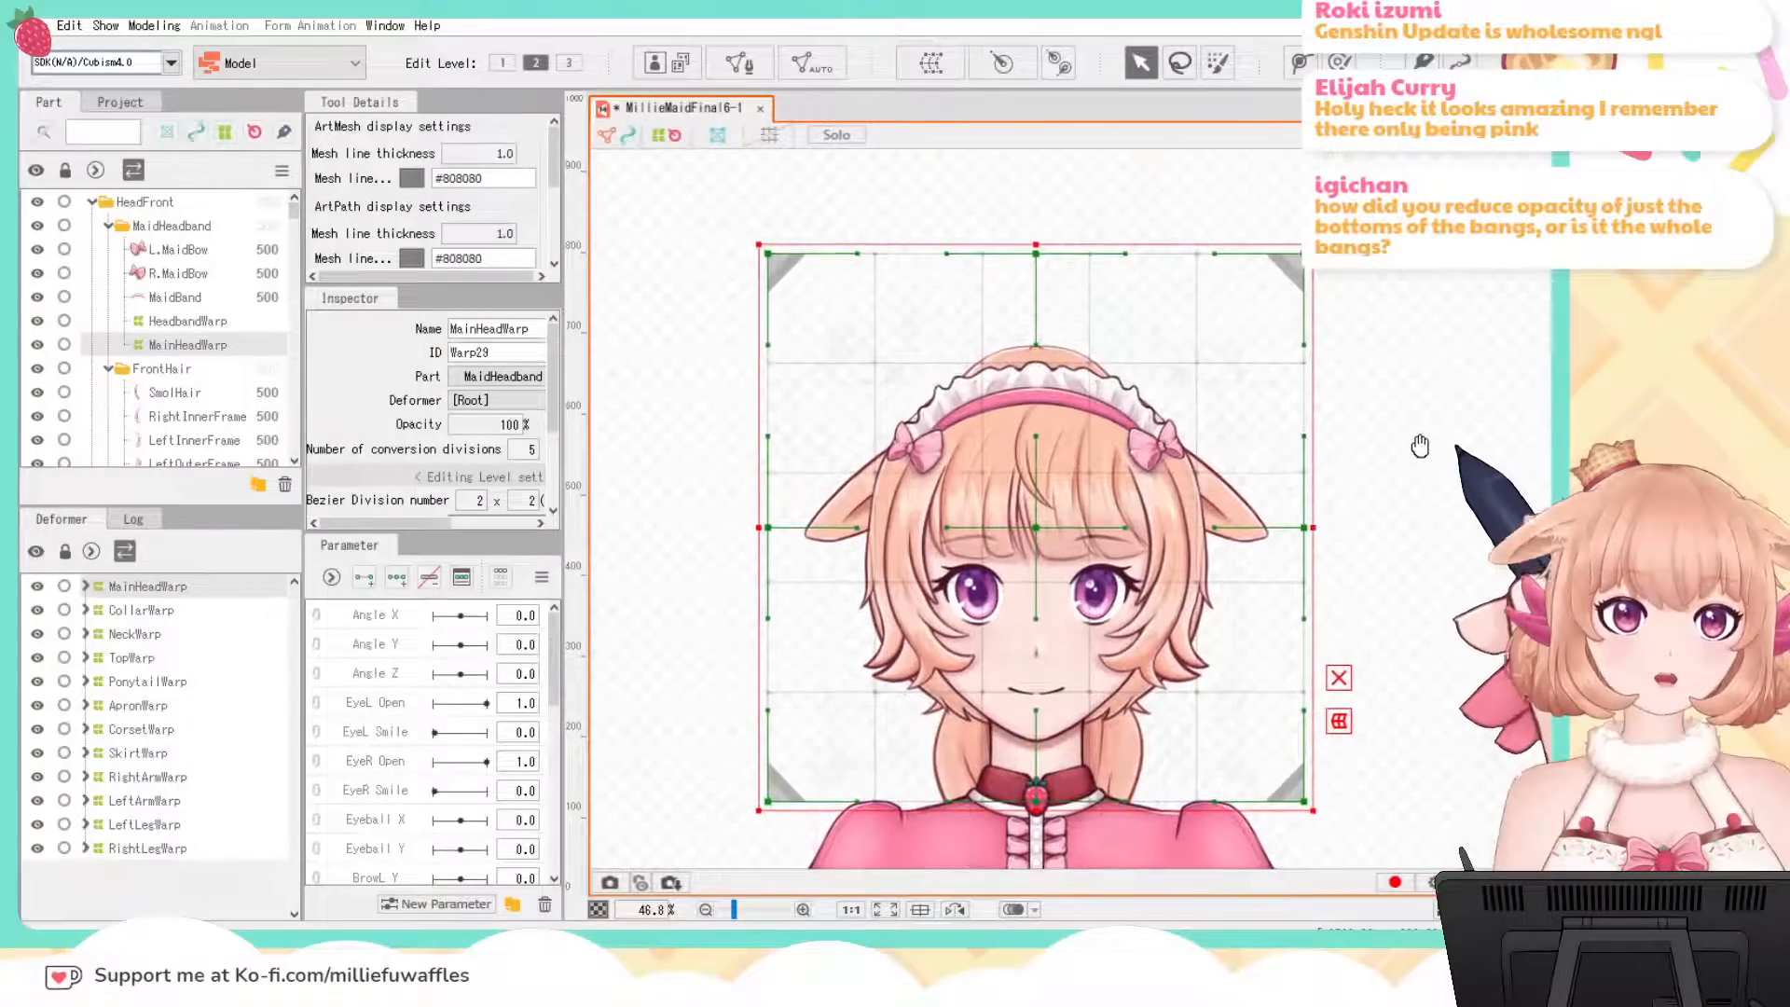
left_click_drag(1032, 226, 1249, 243)
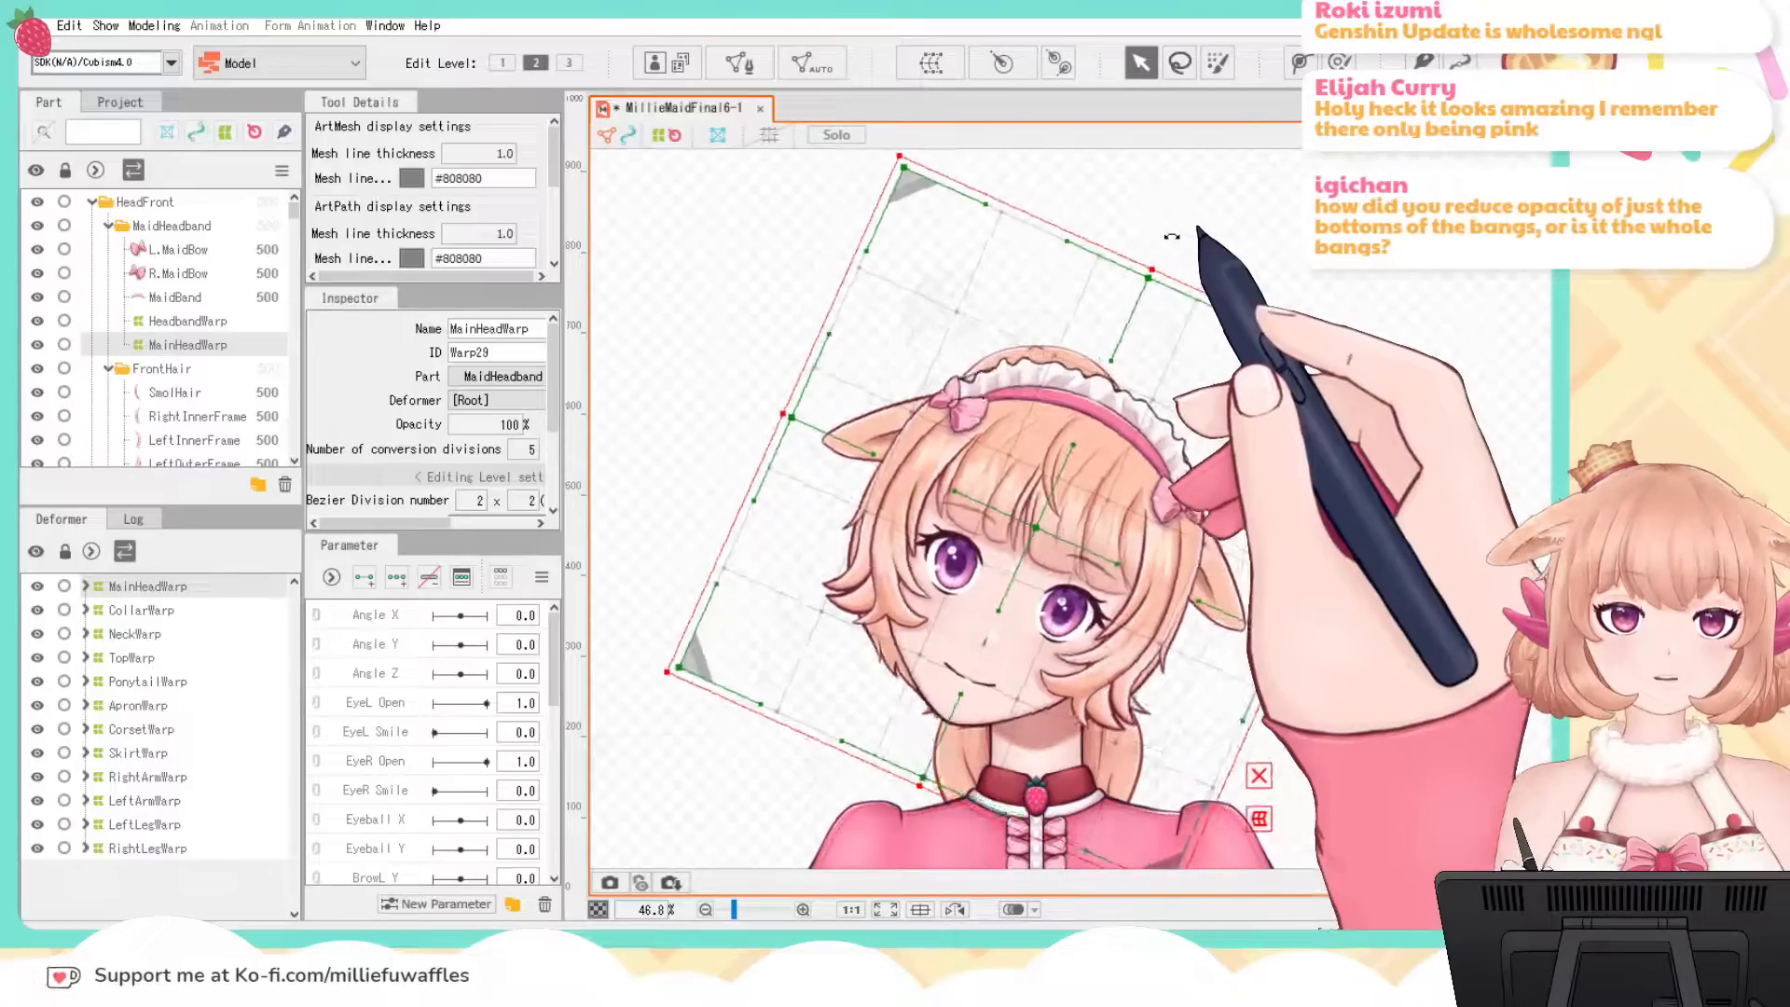
left_click_drag(1056, 535, 1091, 543)
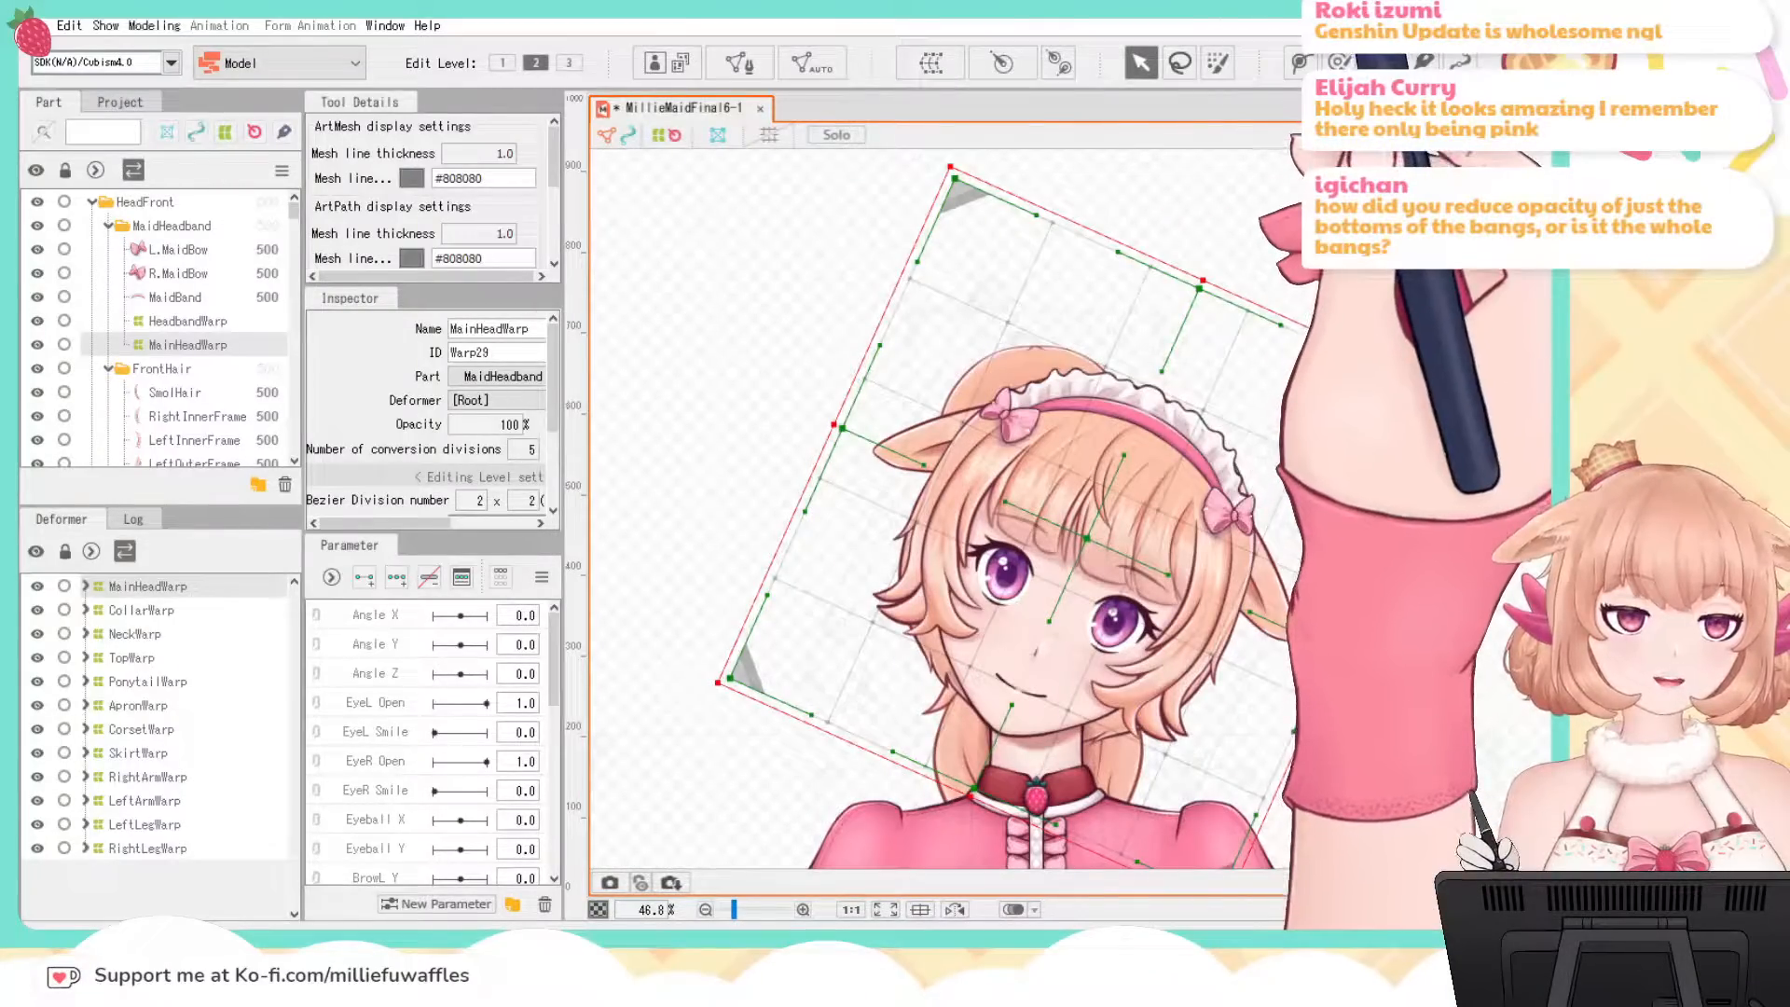
key("ctrl+z")
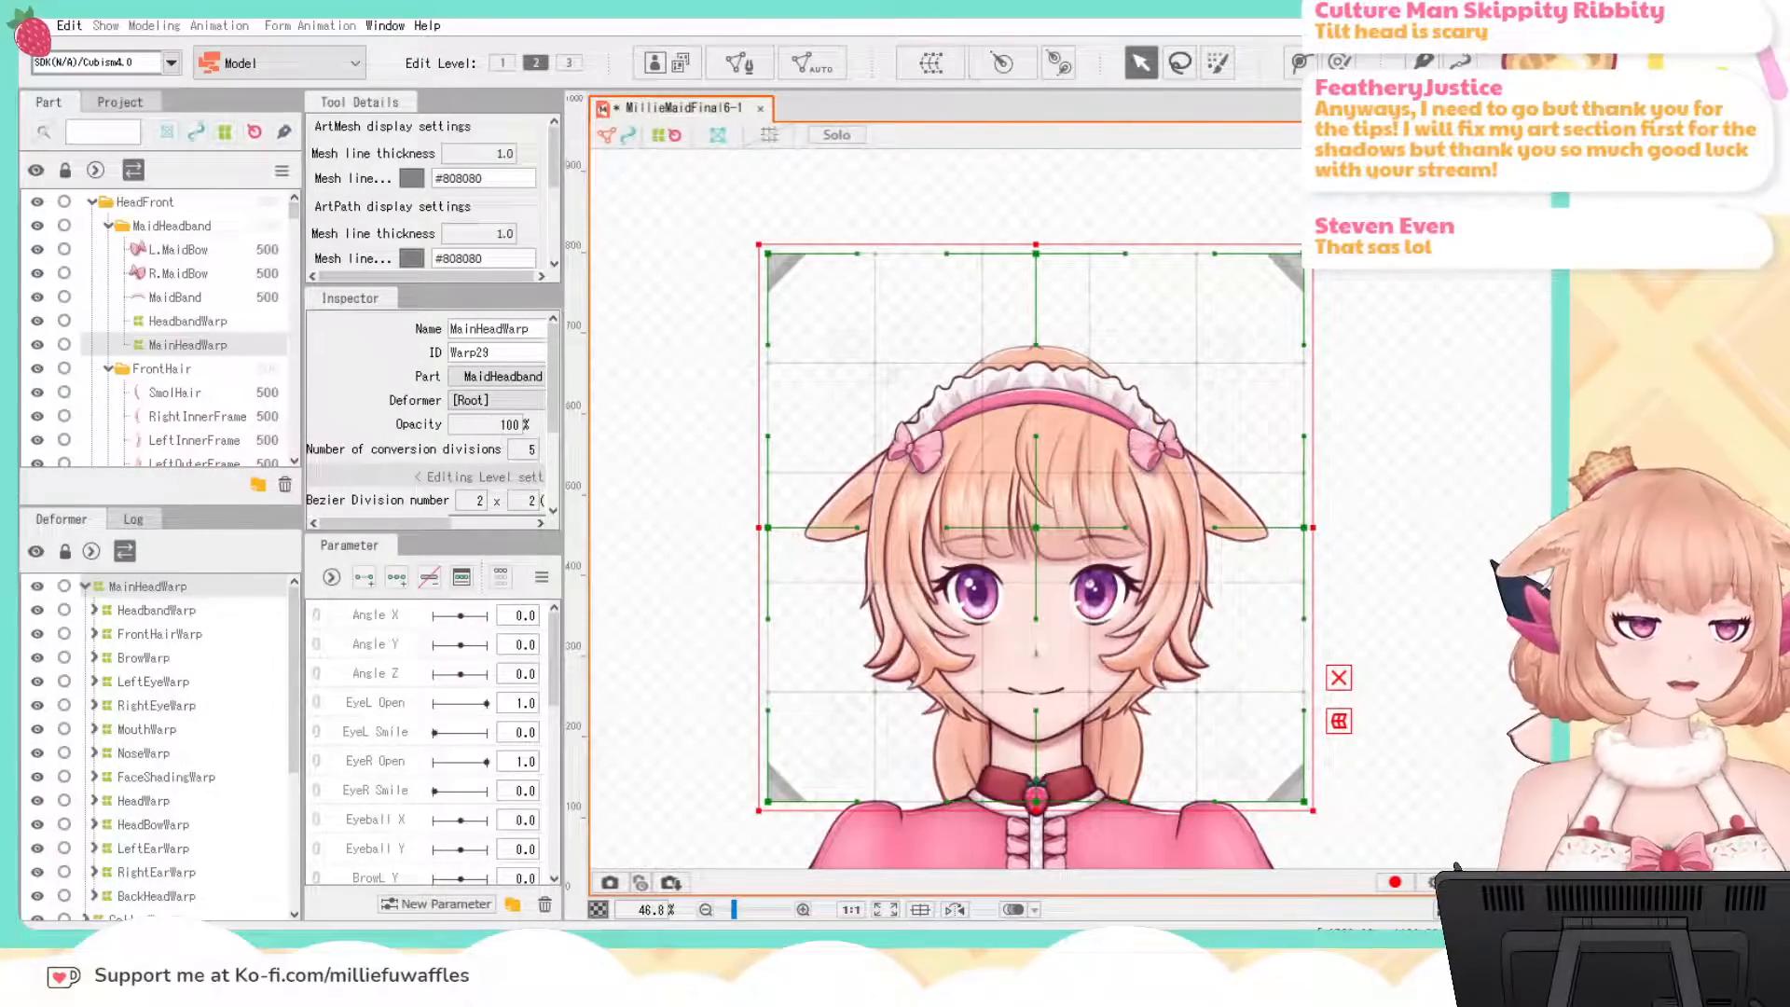
Step: Look over the full figure from head to shoes with MainHeadWarp selected
scroll(1346, 531, "down", 5)
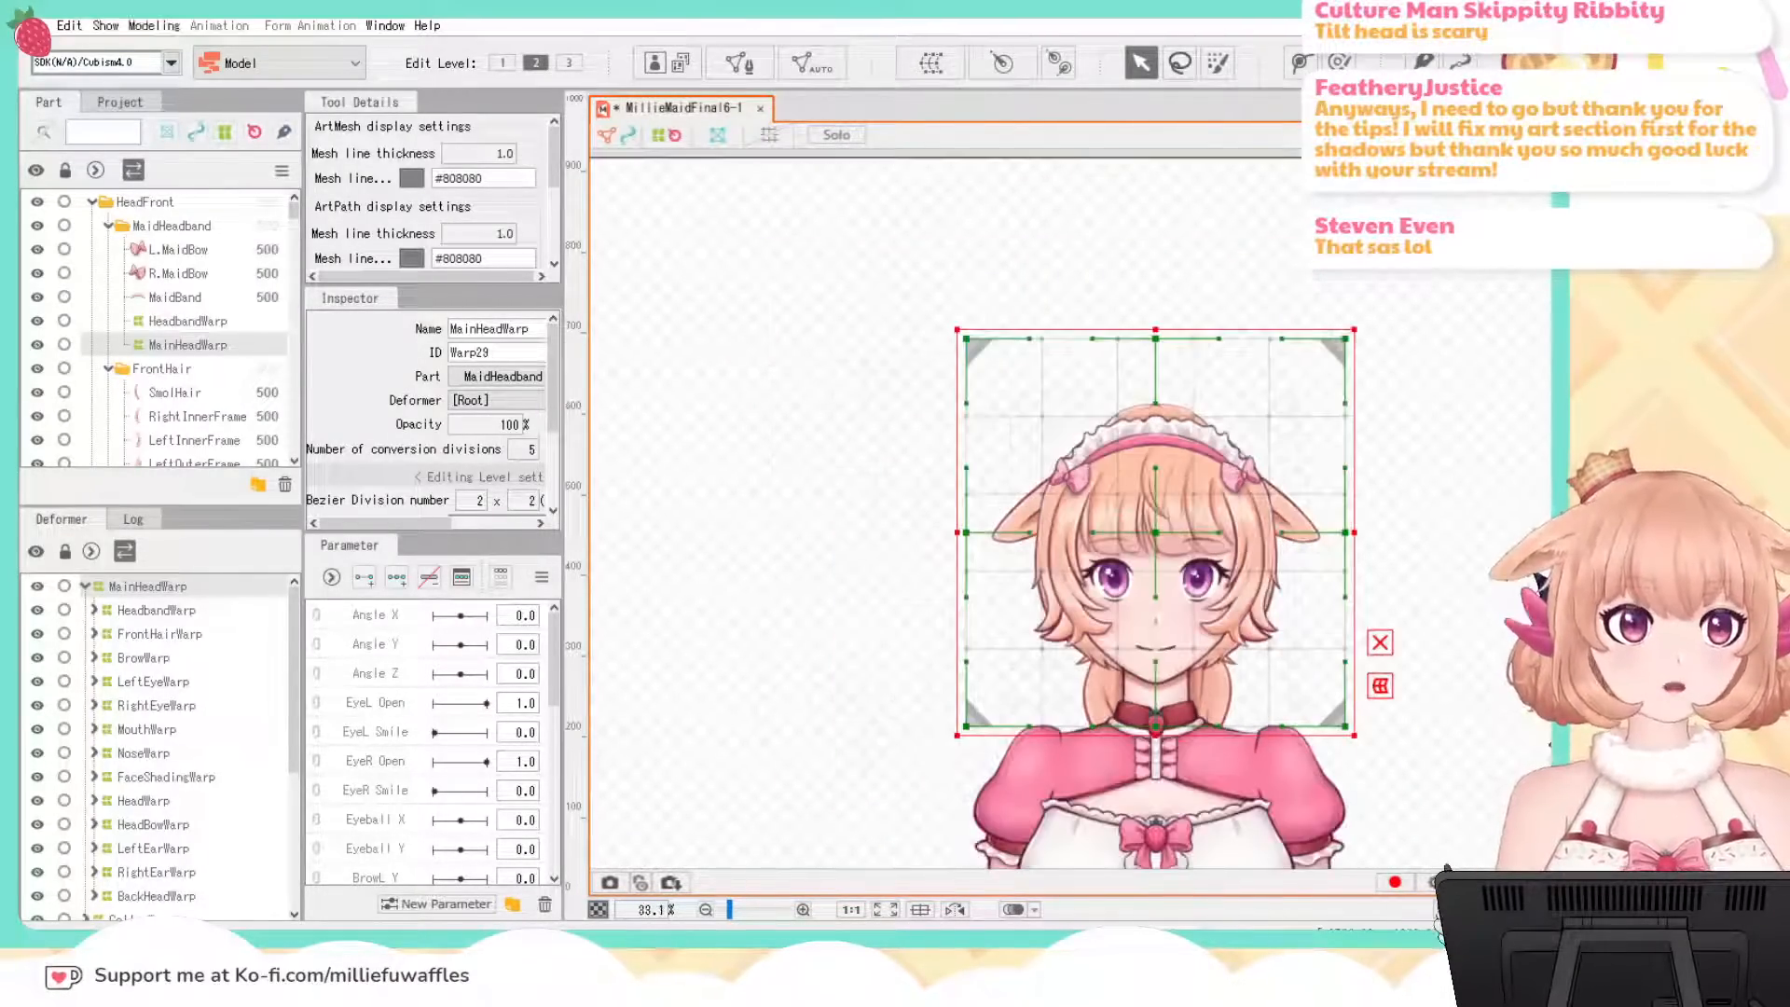
scroll(1431, 486, "down", 1)
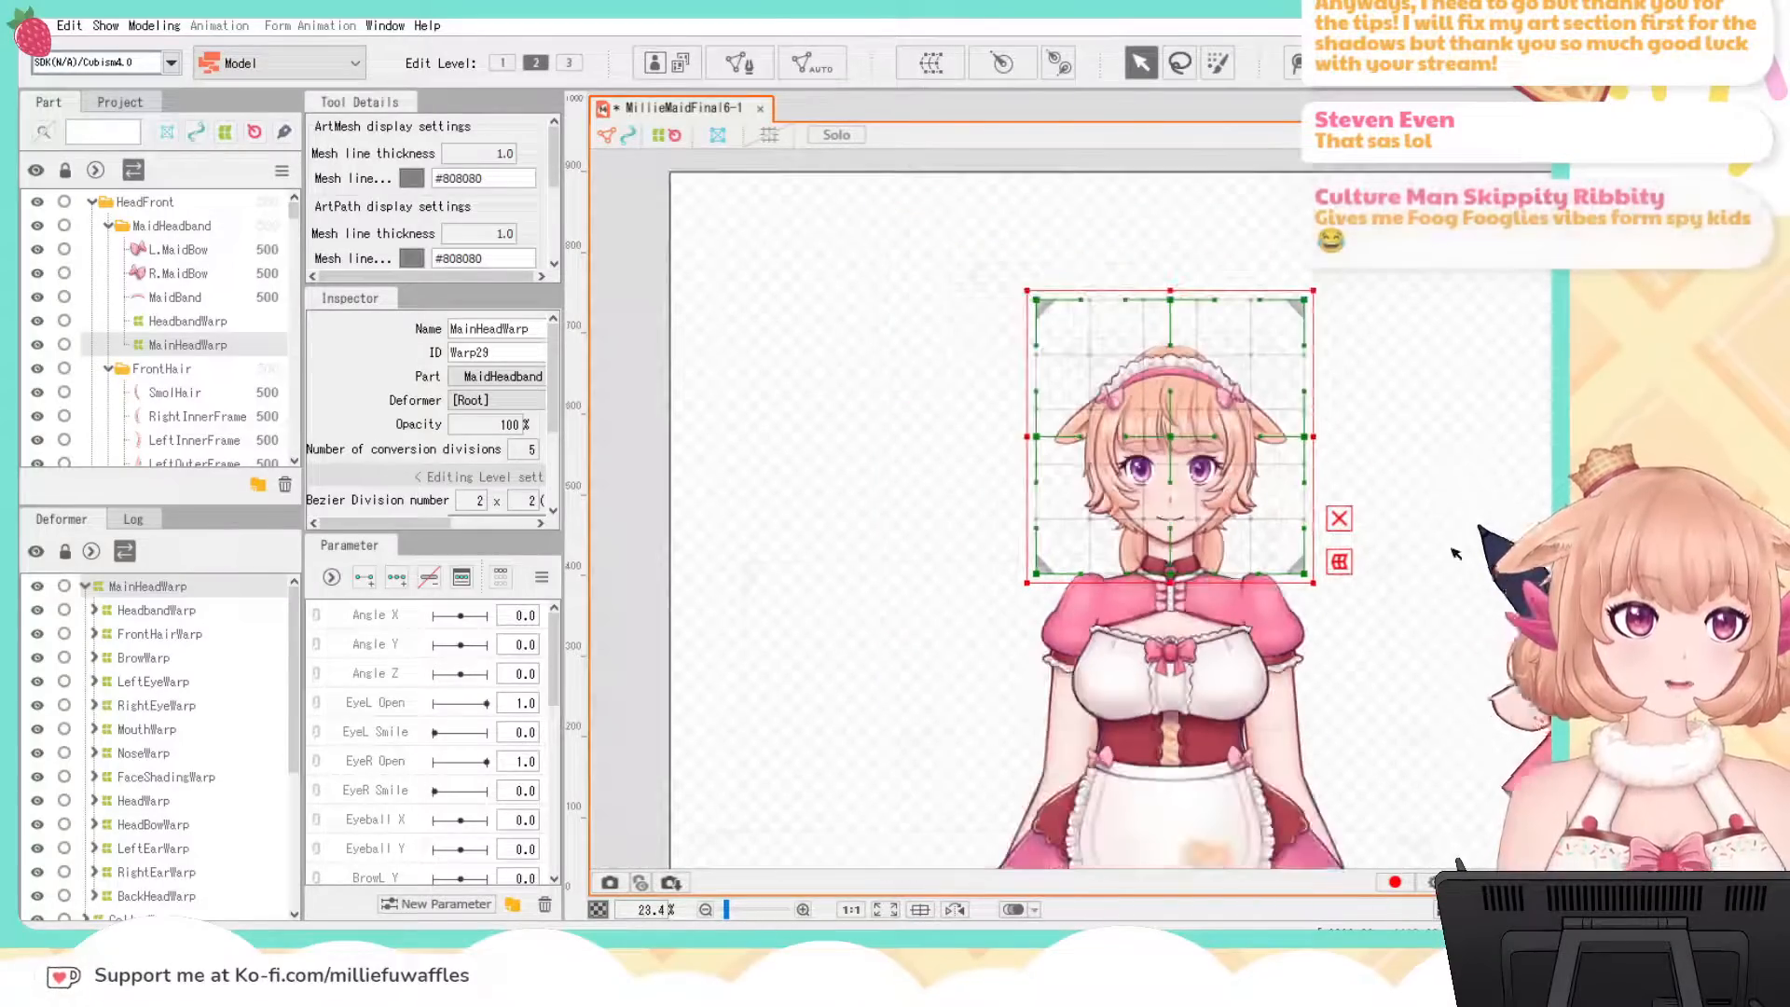
left_click_drag(1422, 545, 1312, 405)
scroll(1313, 404, "down", 1)
left_click_drag(1372, 531, 1243, 489)
scroll(1243, 488, "up", 5)
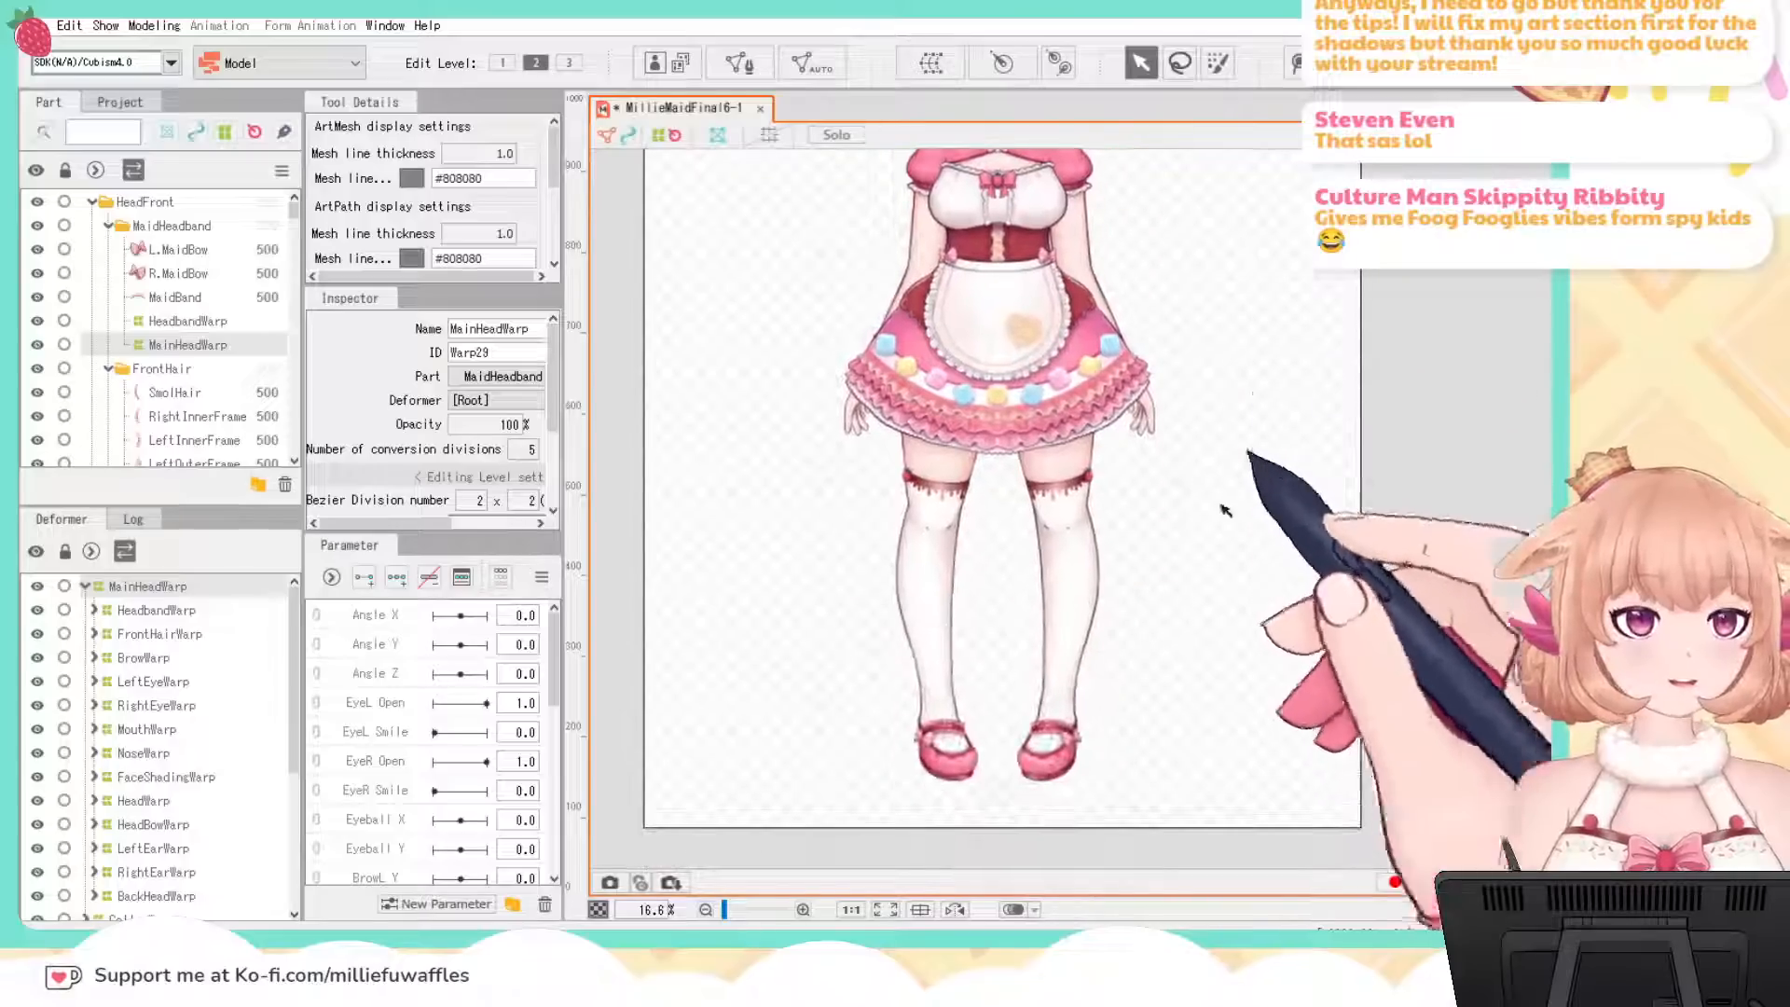
left_click_drag(1379, 494, 1447, 534)
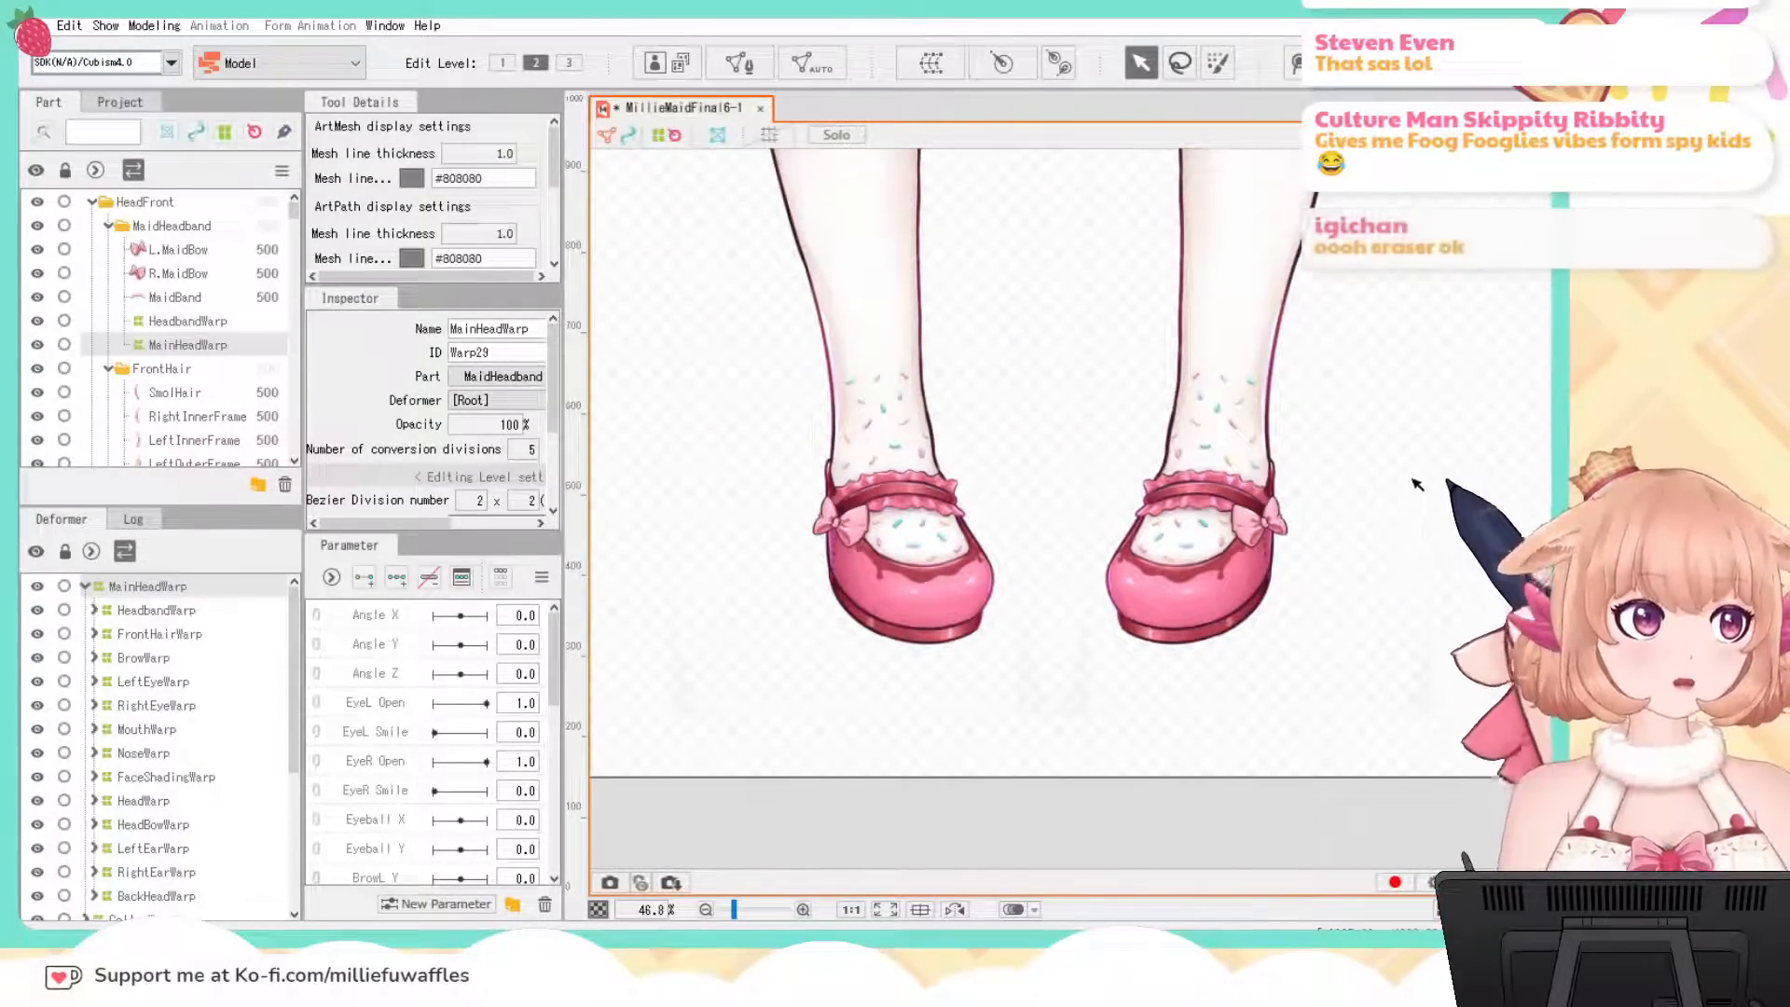
scroll(1417, 484, "down", 5)
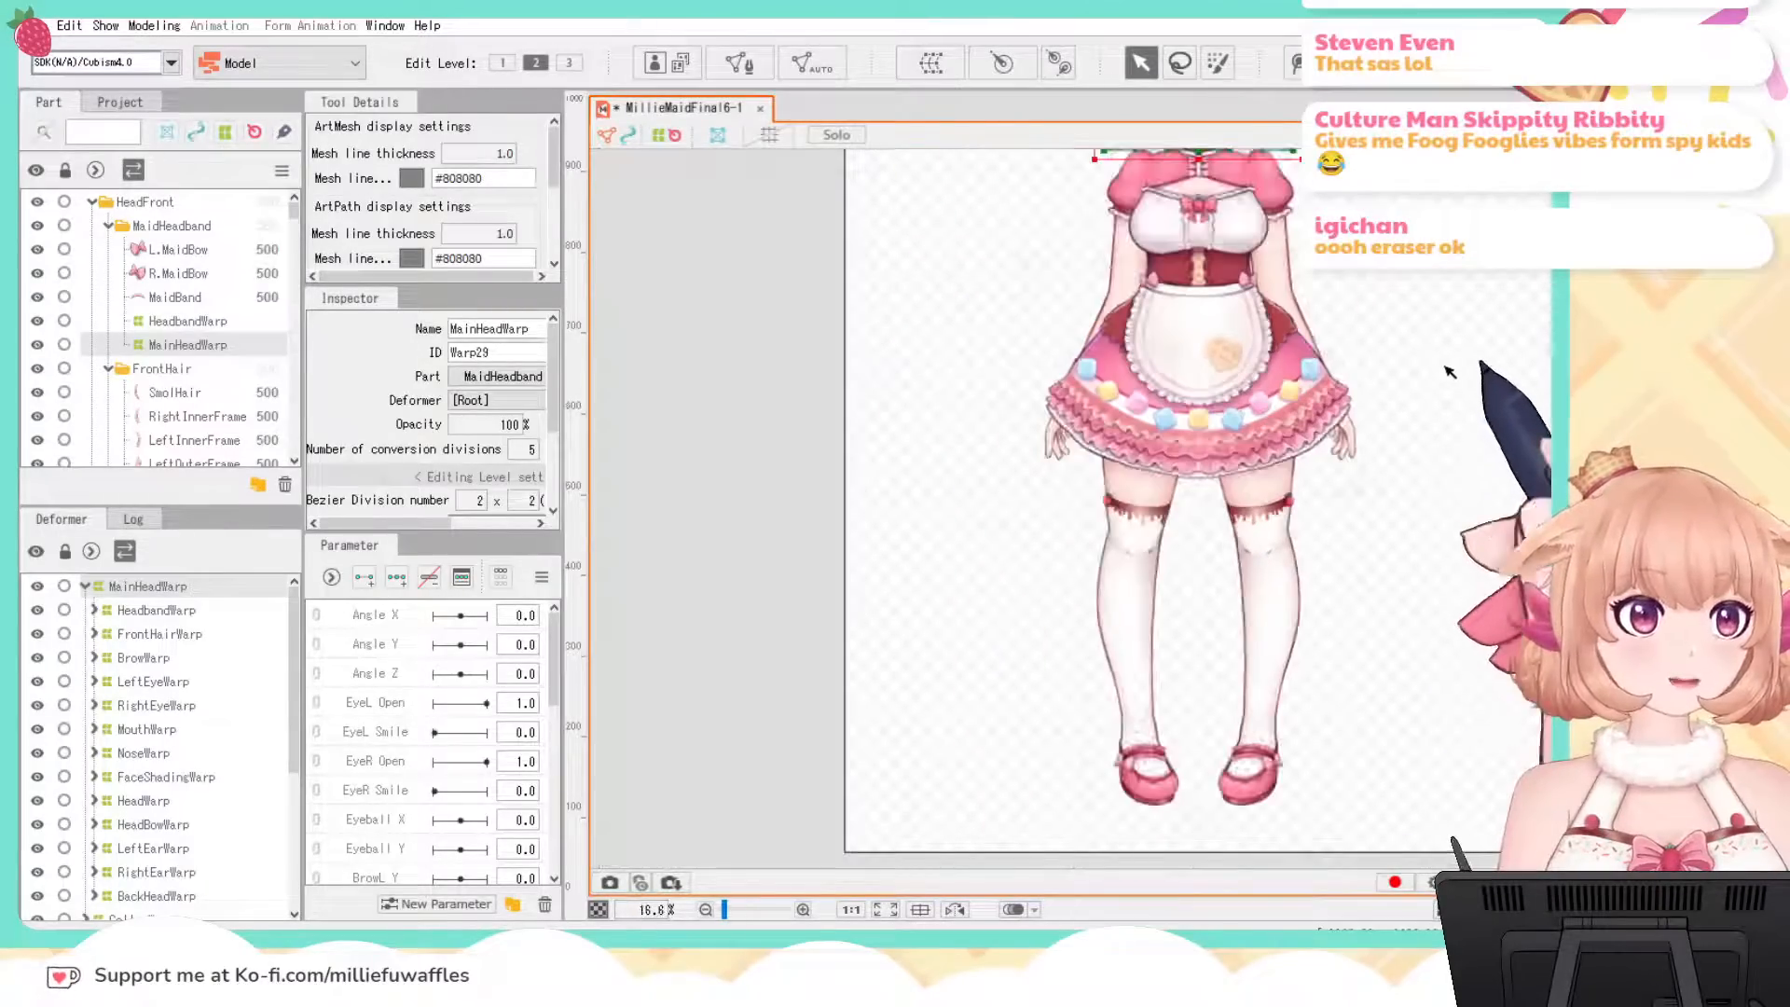
left_click_drag(1449, 372, 1328, 572)
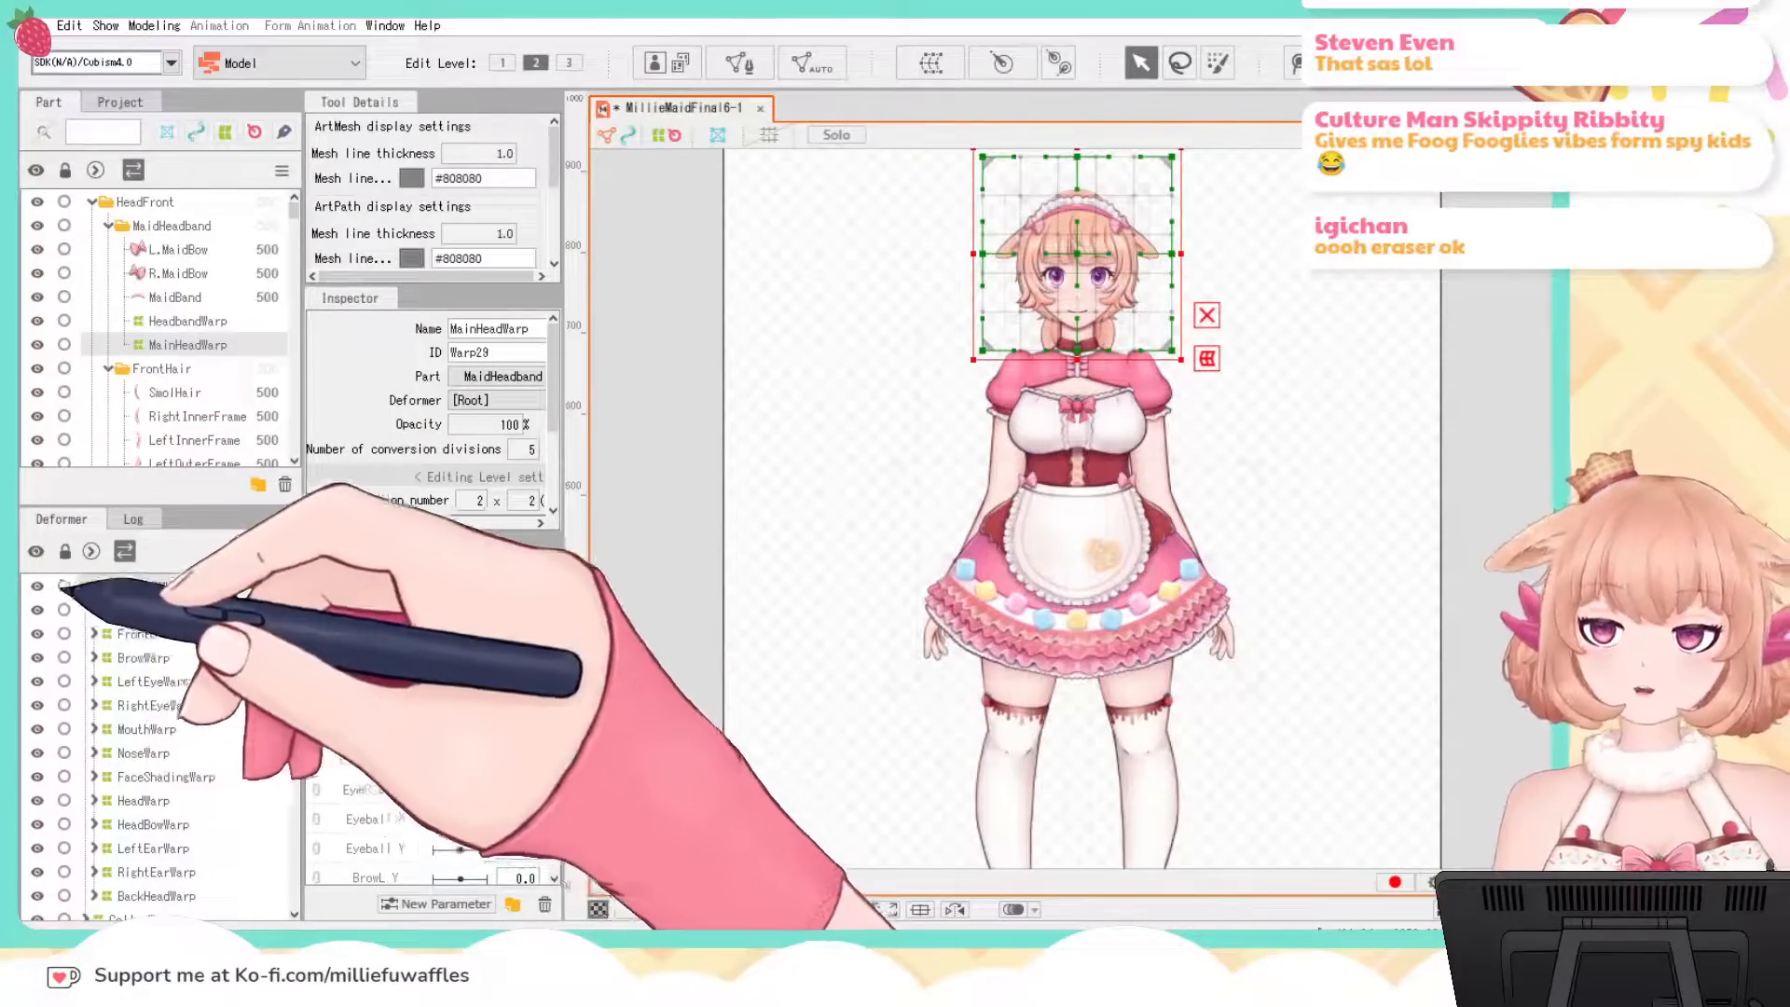
Step: Collapse MainHeadWarp in the deformer hierarchy and check the areas covered by CollarWarp, NeckWarp and TopWarp
left_click(85, 585)
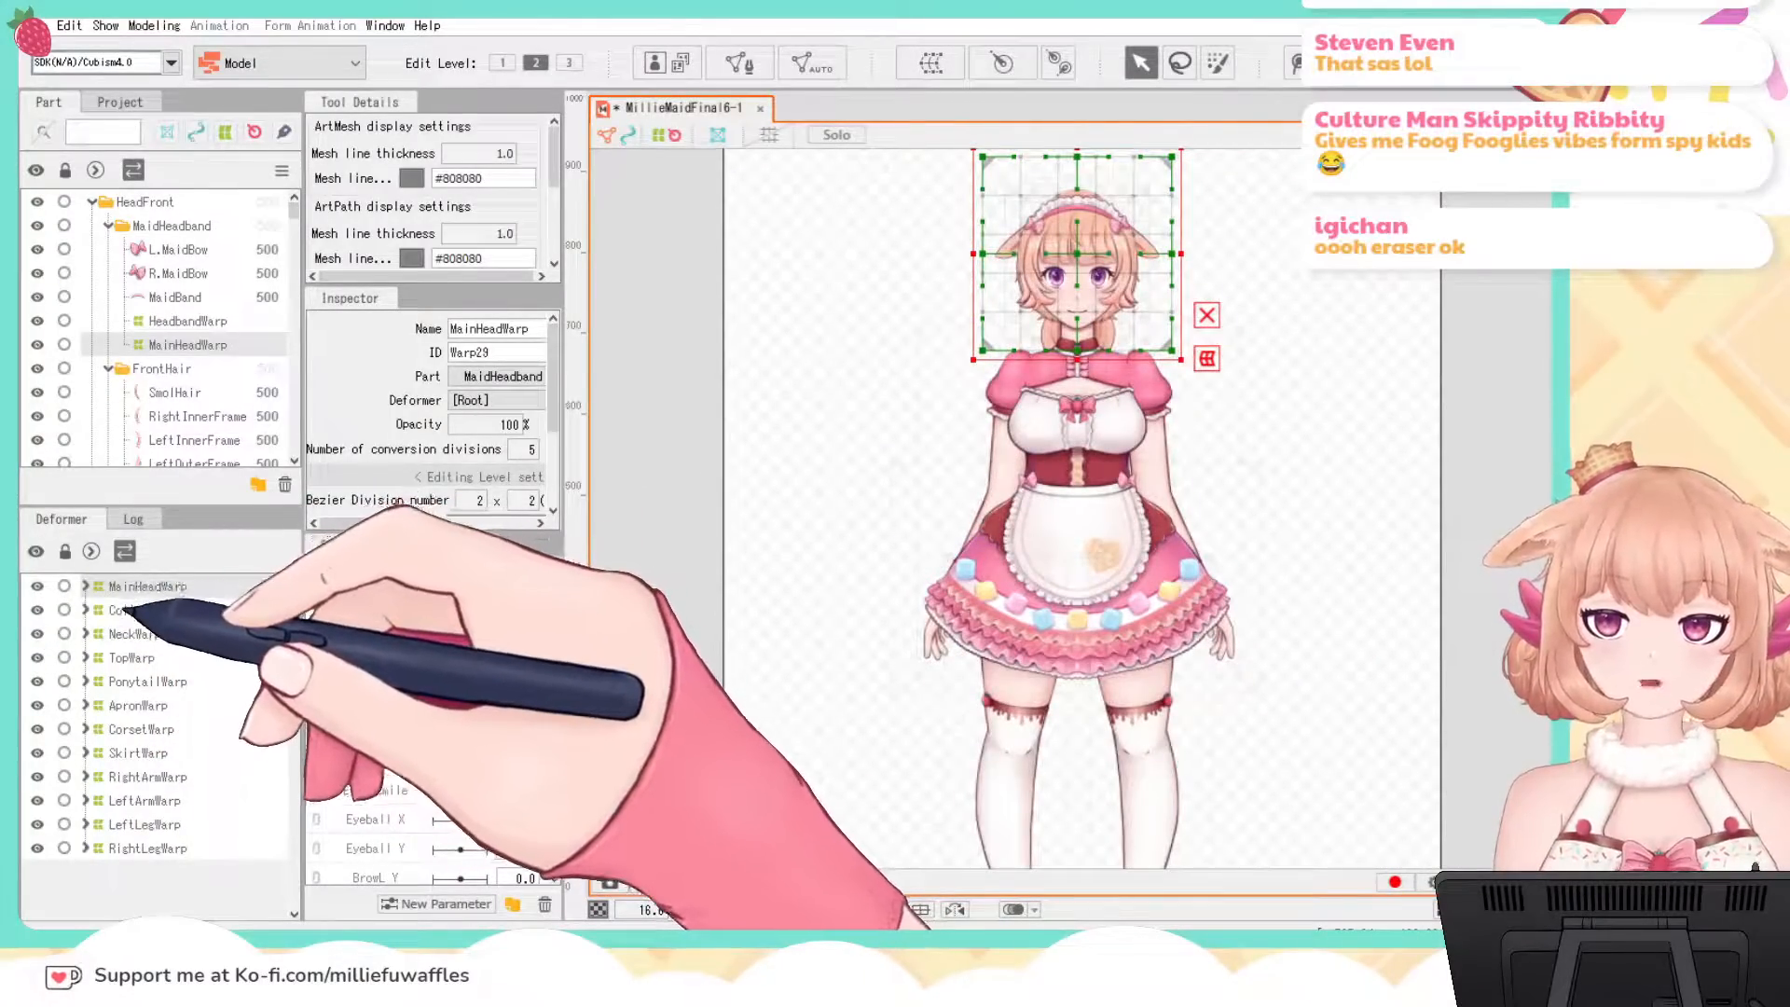
left_click(138, 609)
scroll(1291, 364, "up", 5)
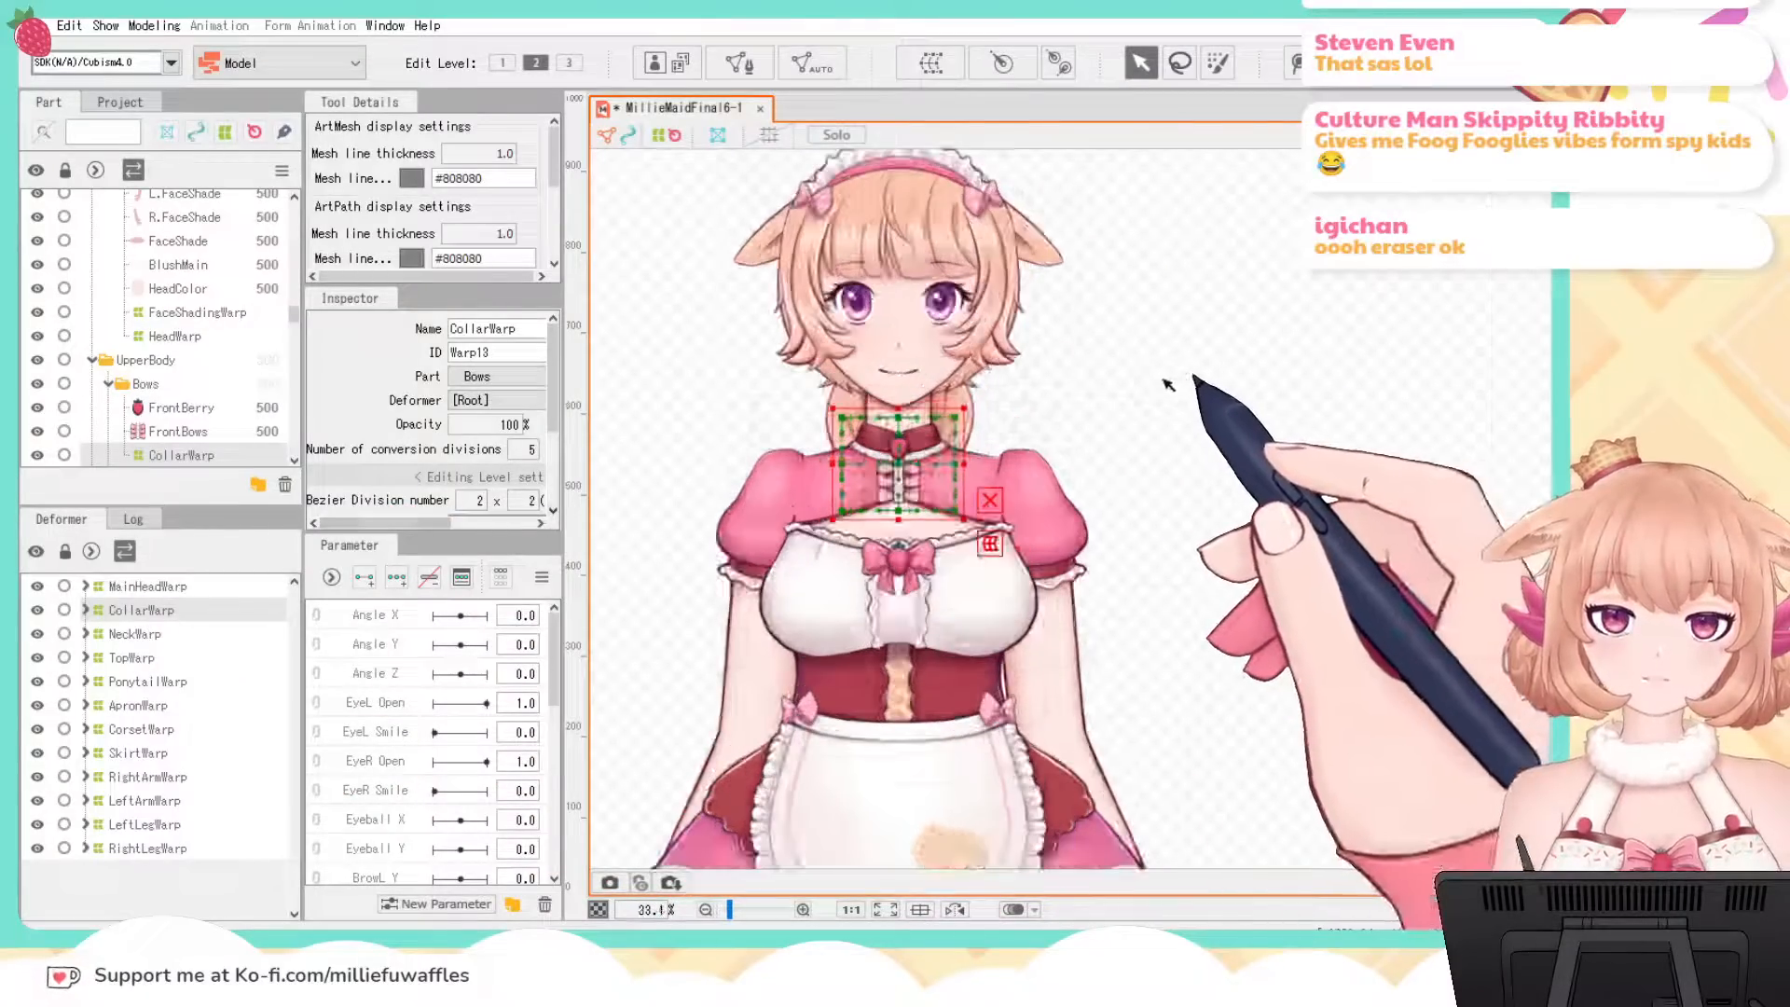
left_click_drag(1203, 439, 1279, 424)
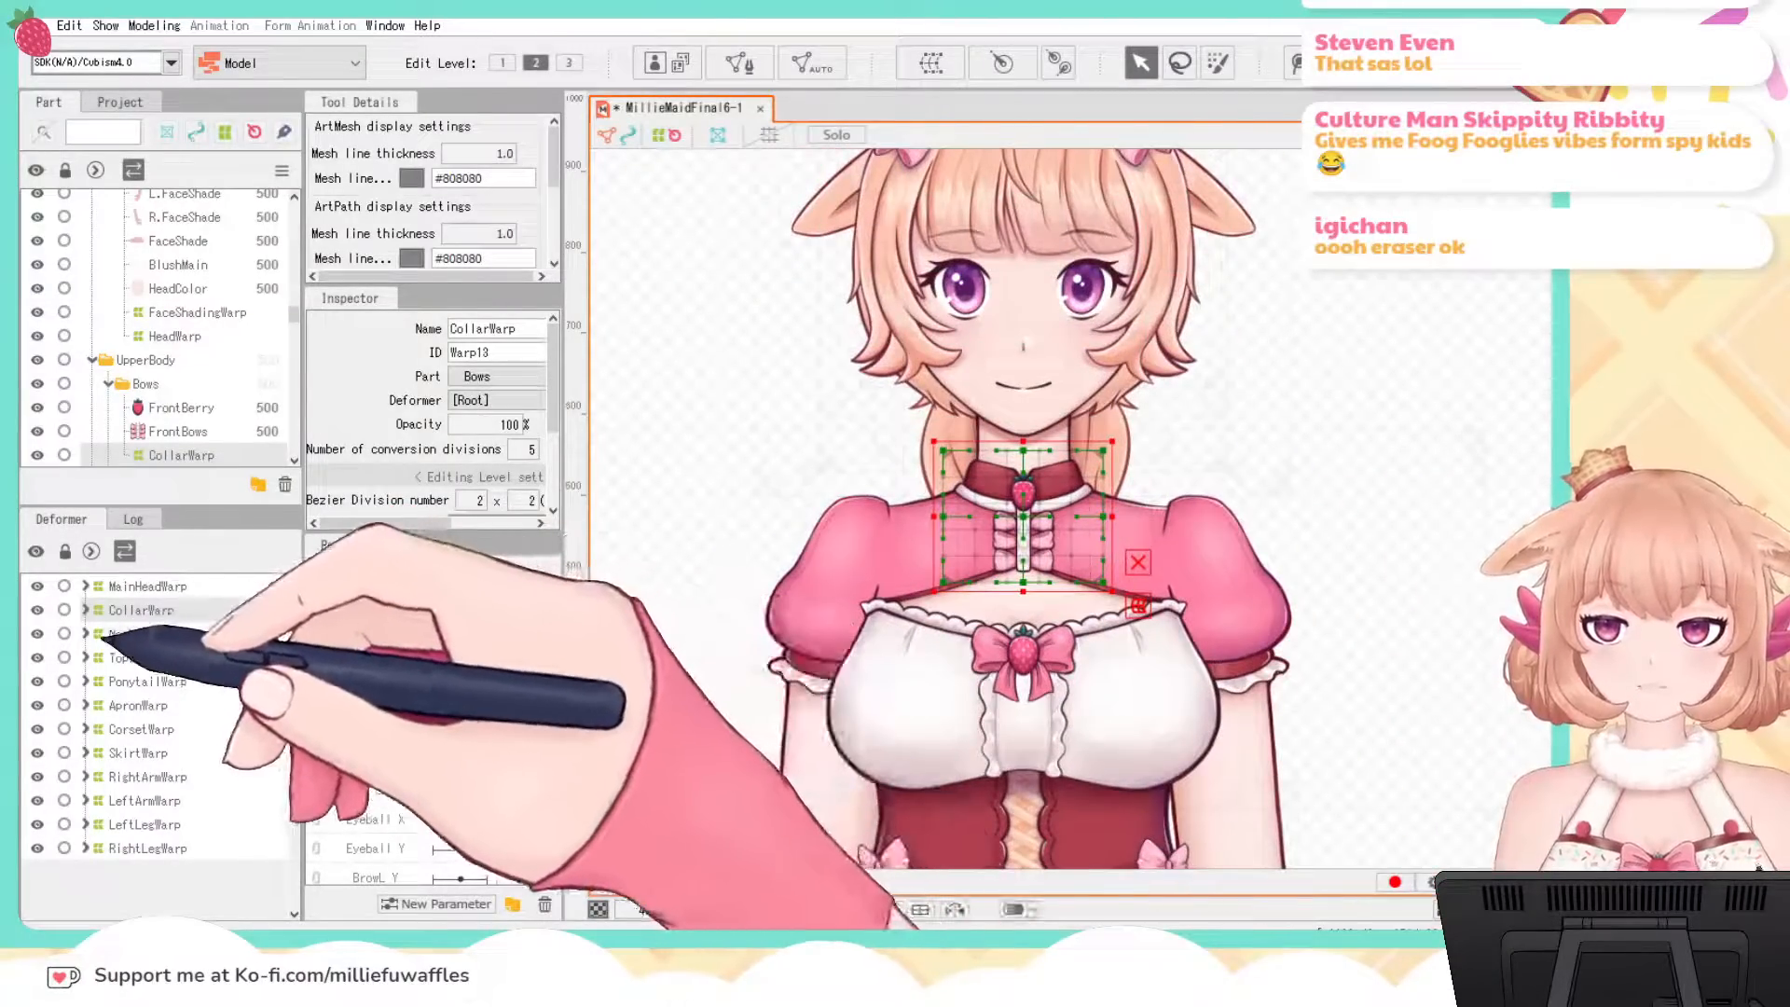
left_click(134, 633)
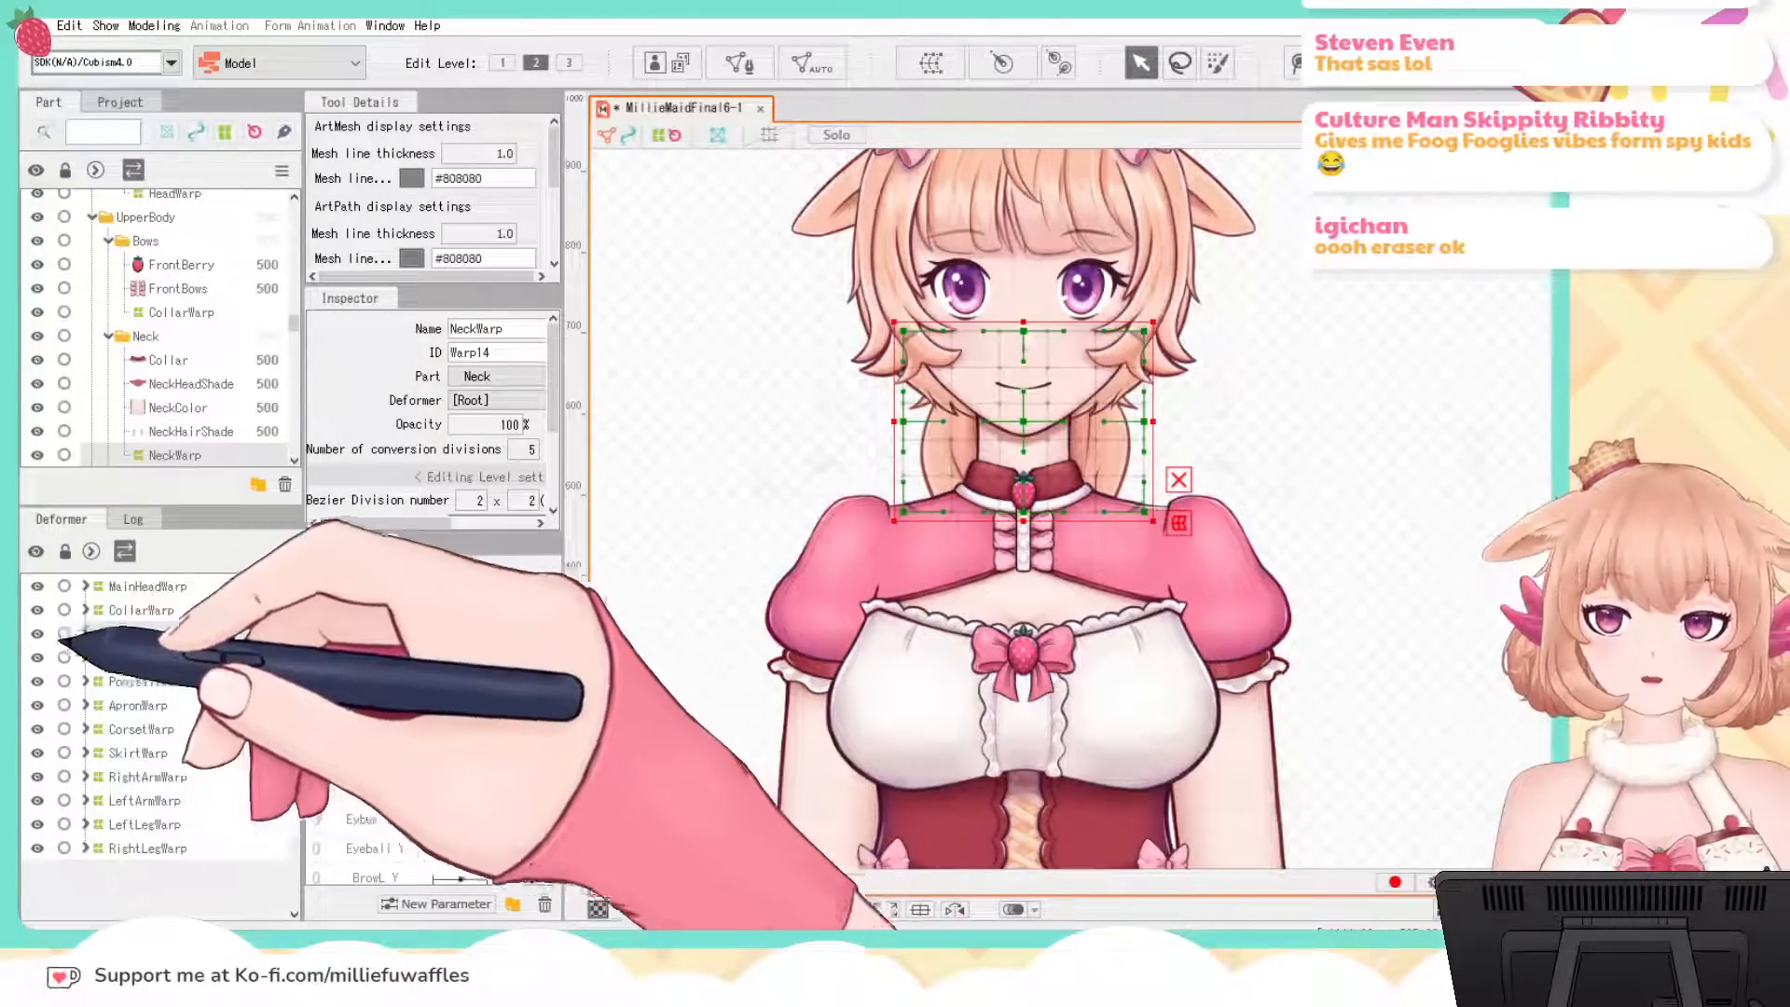
left_click(131, 658)
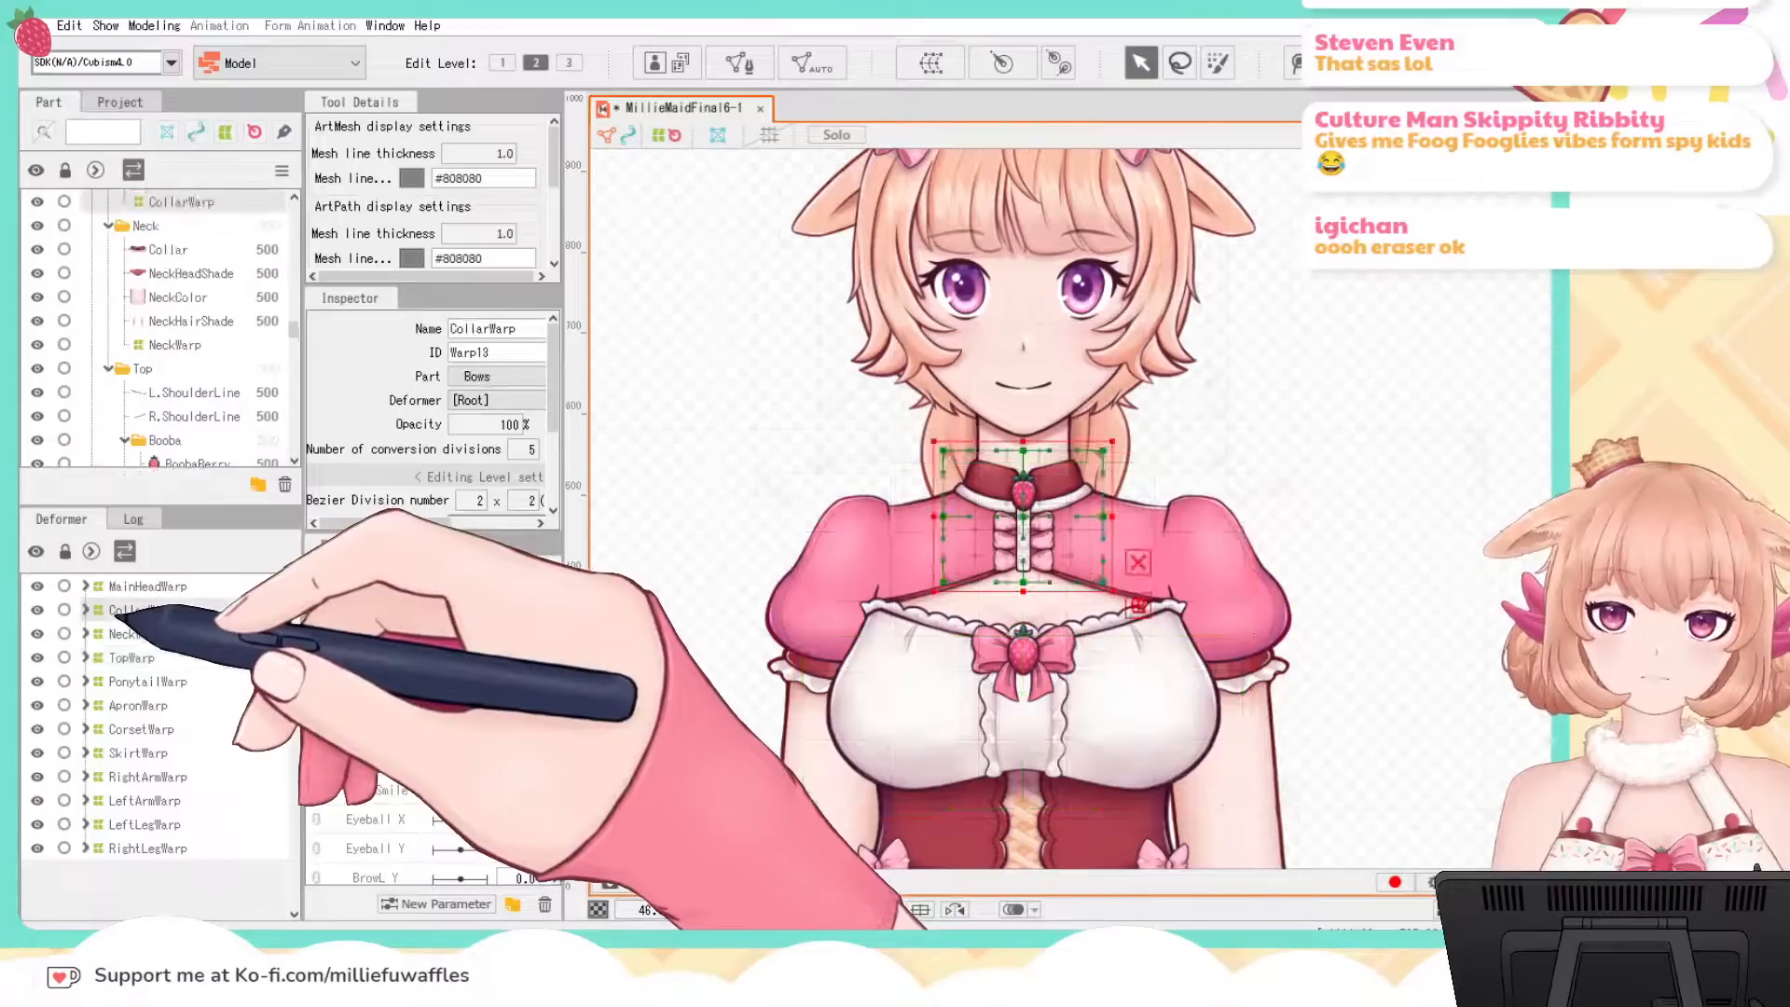
Step: Create a parent warp deformer named MainNeckWarp around CollarWarp and NeckWarp, and collapse it in the hierarchy
left_click(122, 632)
left_click(131, 610)
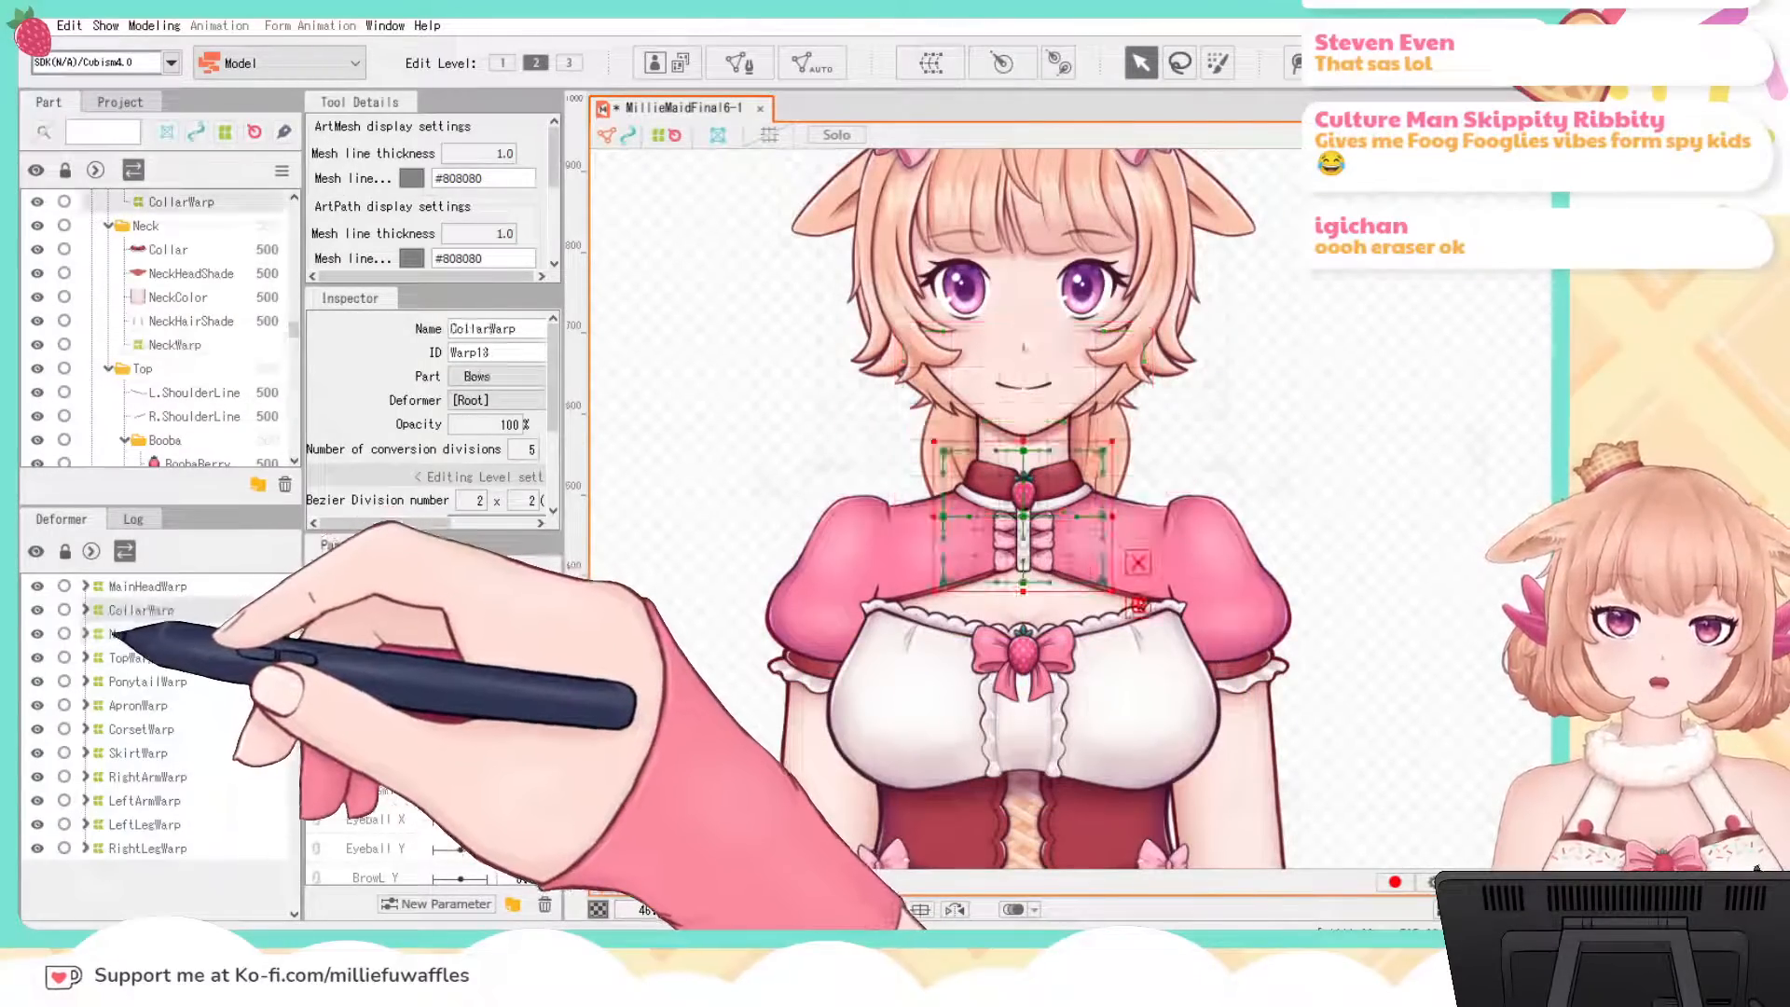
left_click(121, 633, "ctrl")
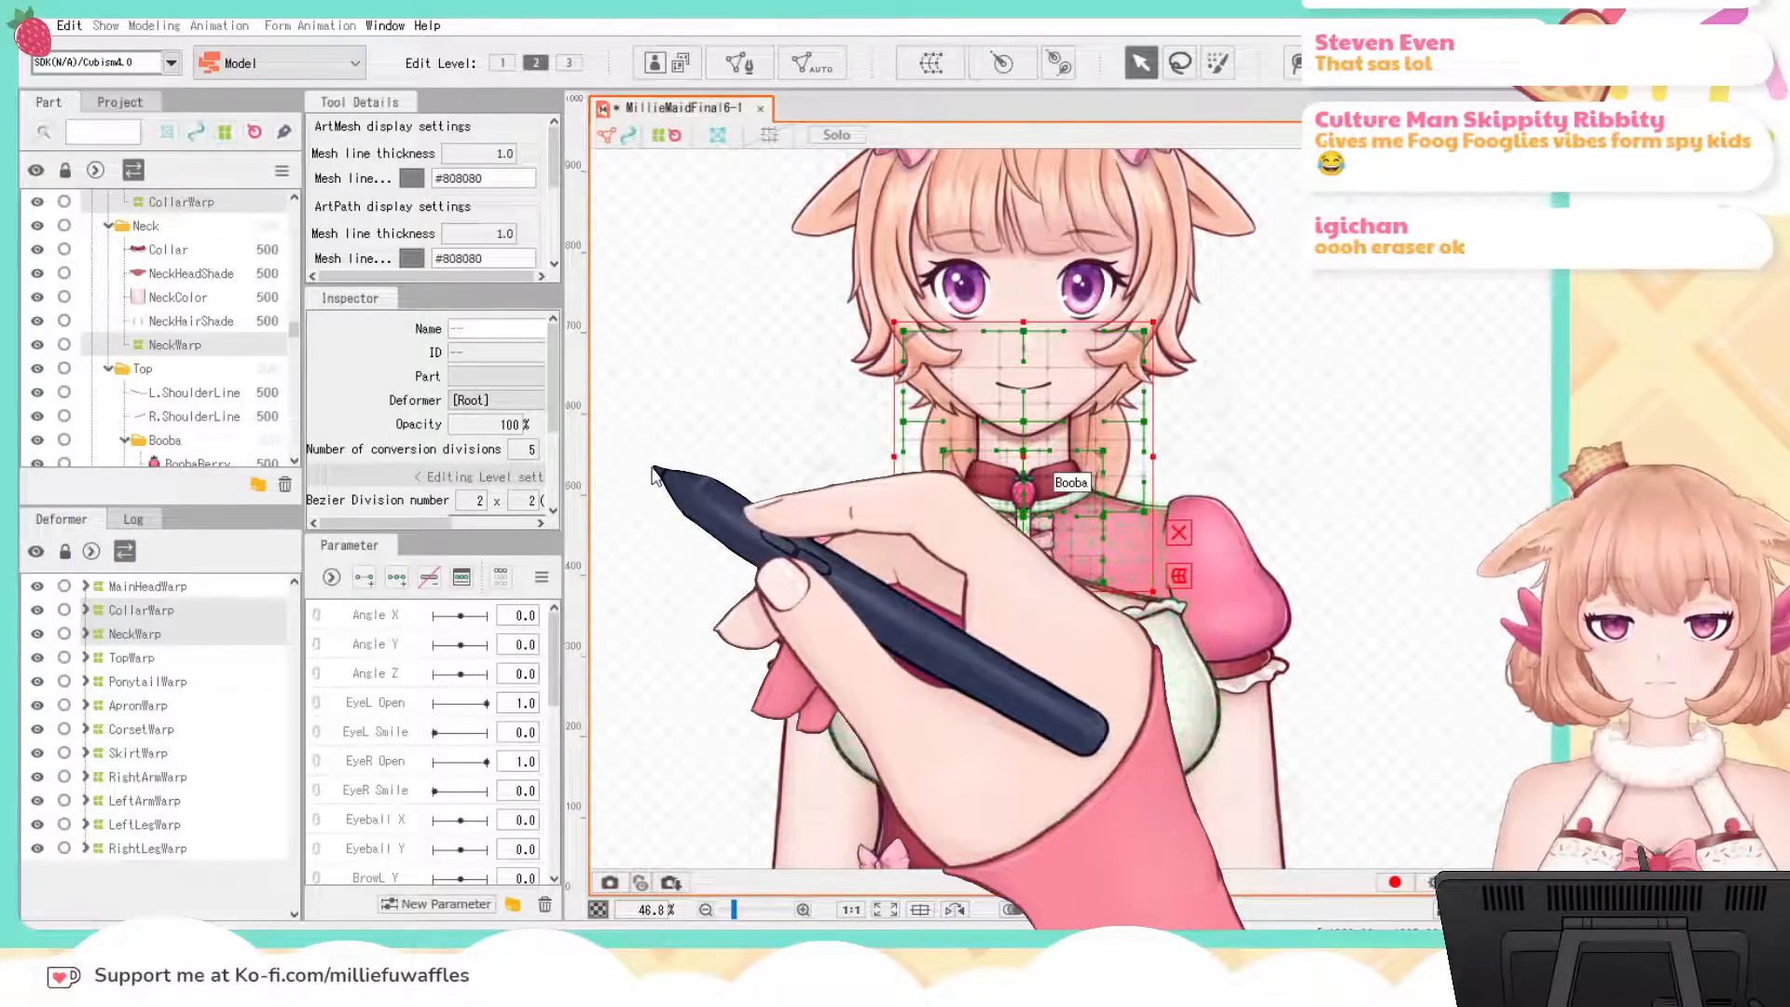
left_click(847, 763)
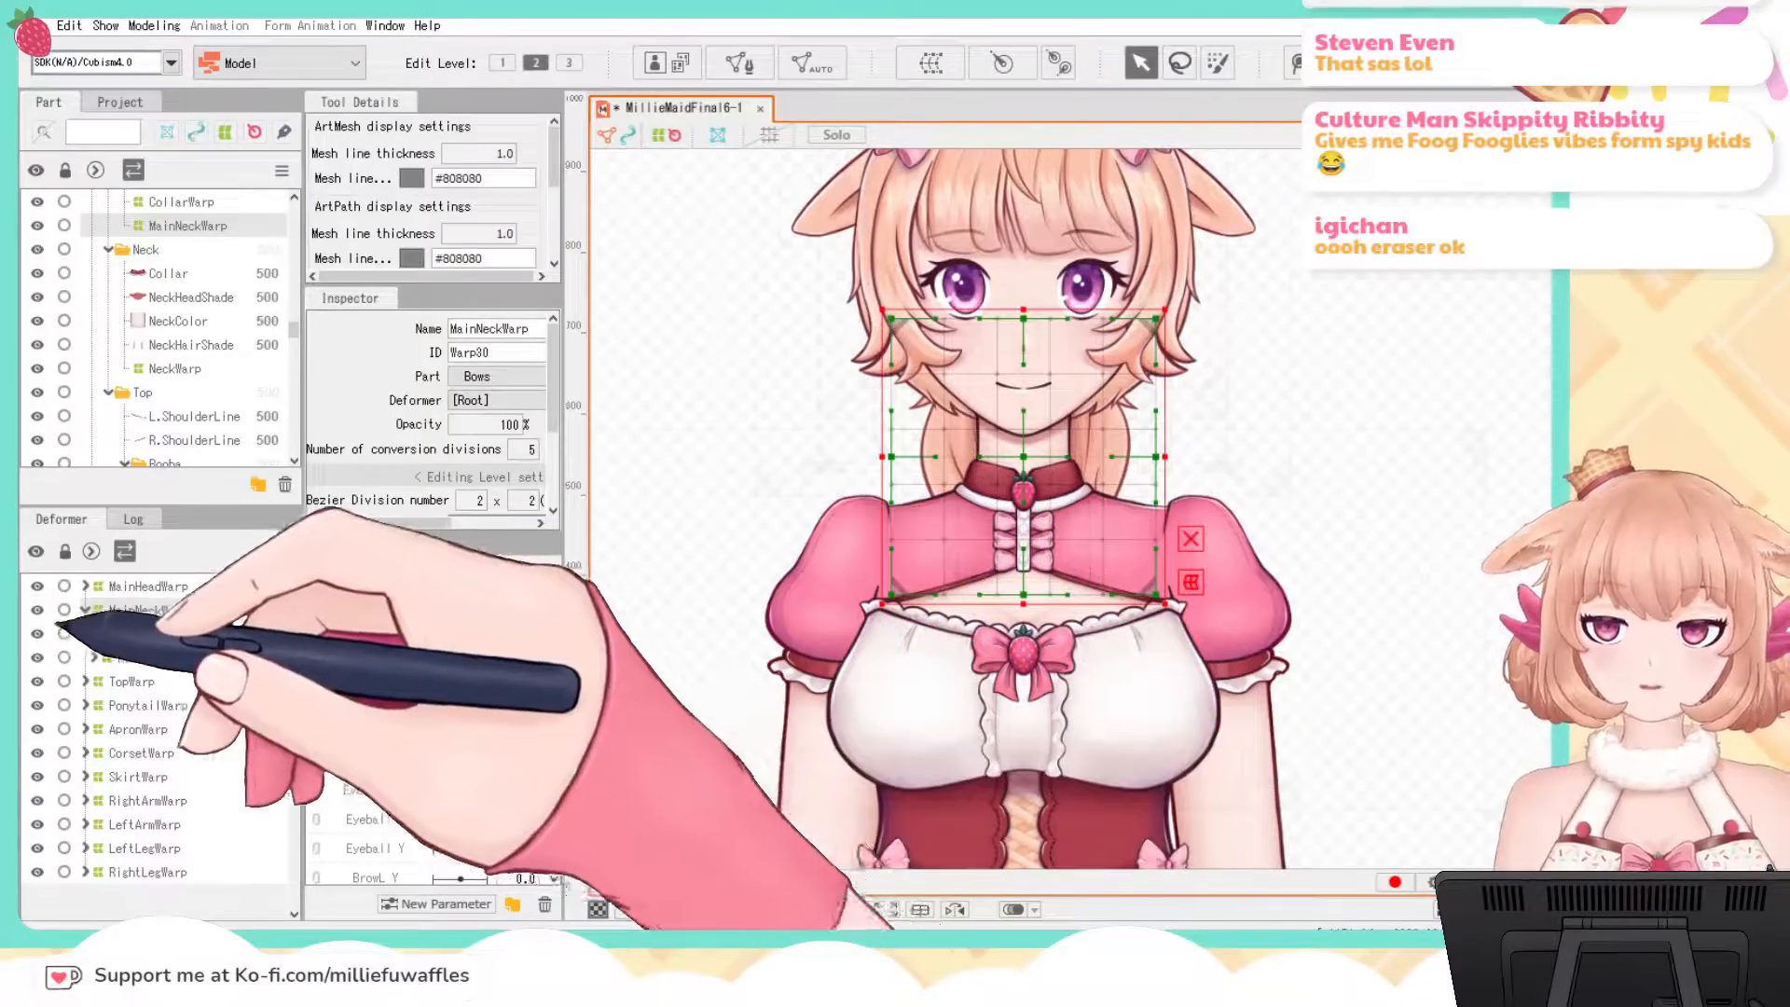
left_click(85, 609)
Step: Check the areas covered by PonytailWarp, ApronWarp and TopWarp, and look at what TopWarp contains
left_click_drag(1362, 511, 1306, 410)
scroll(1329, 359, "down", 3)
left_click(119, 661)
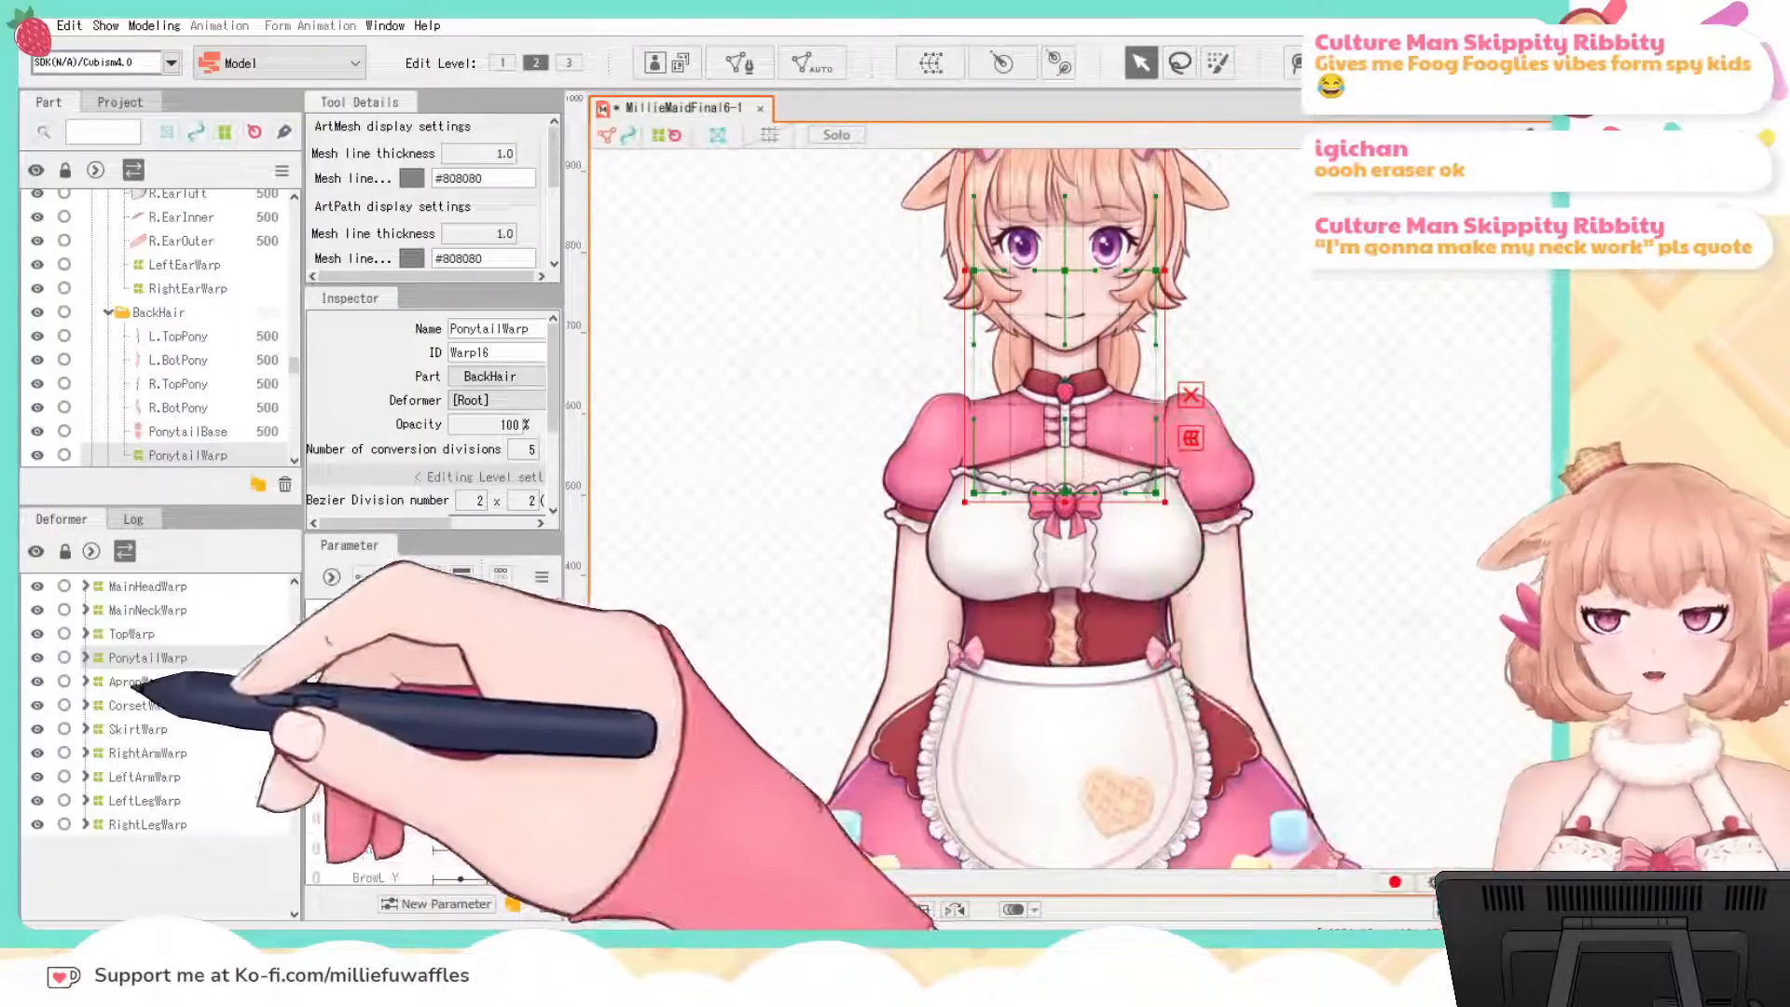
left_click(135, 682)
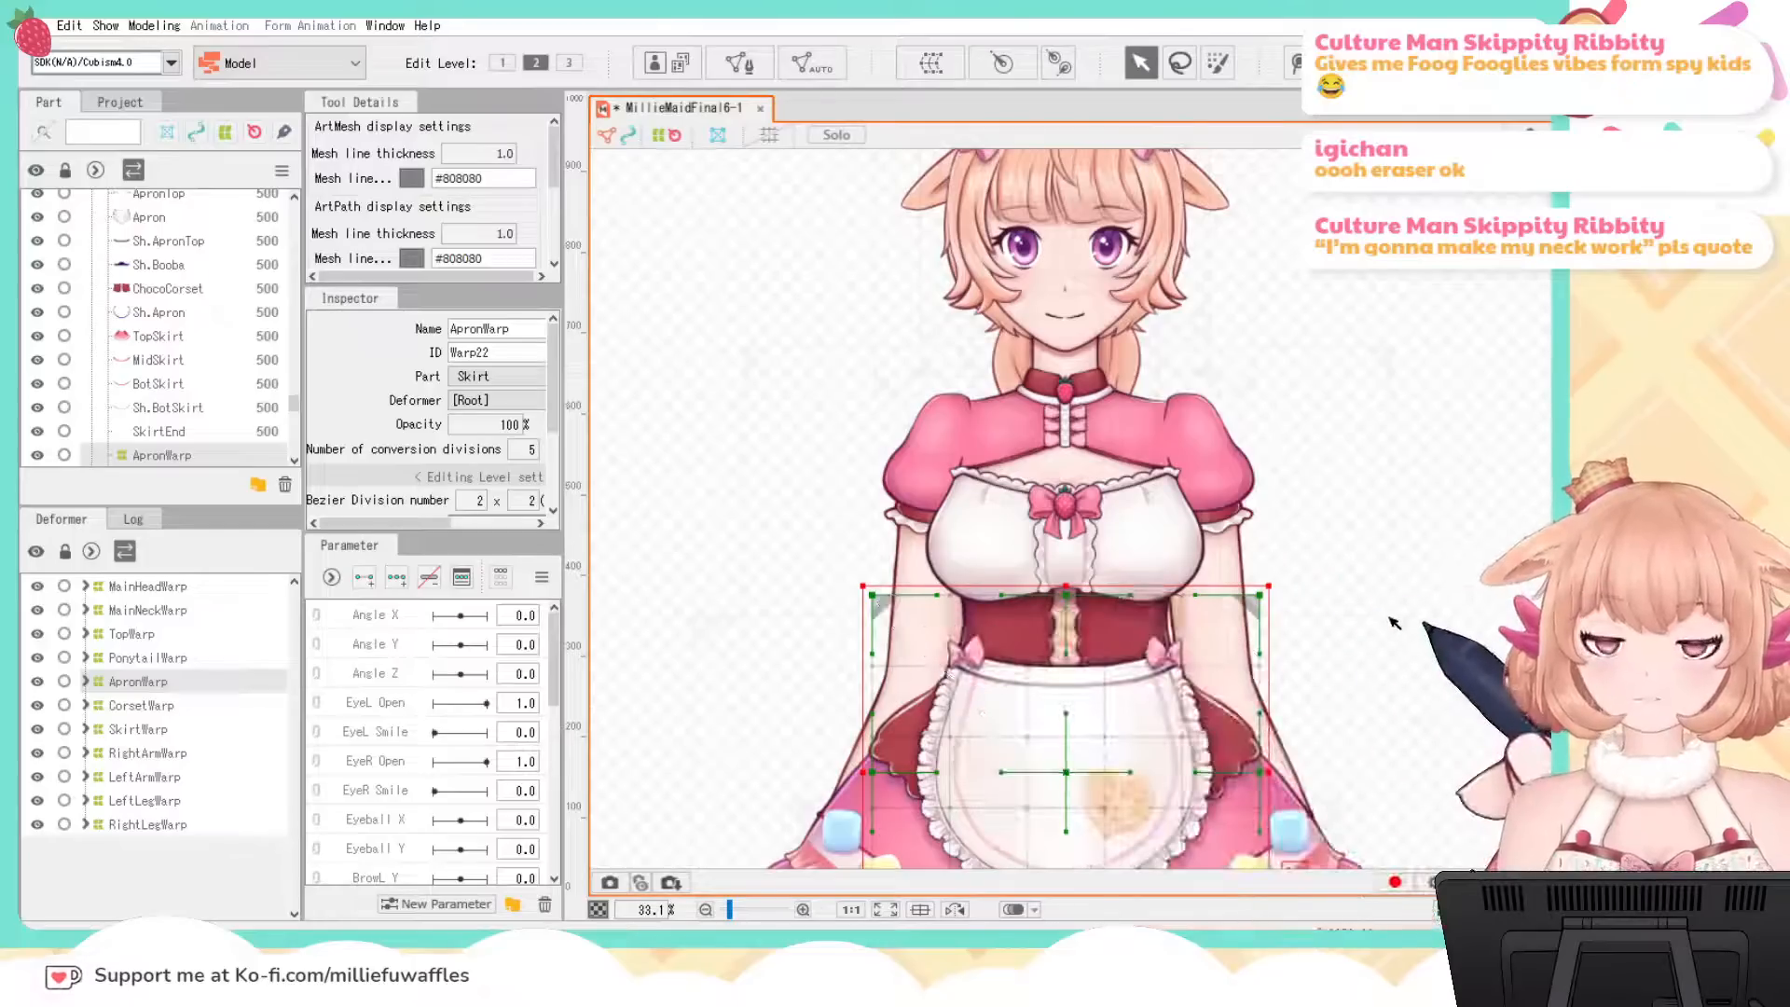
scroll(1354, 559, "down", 3)
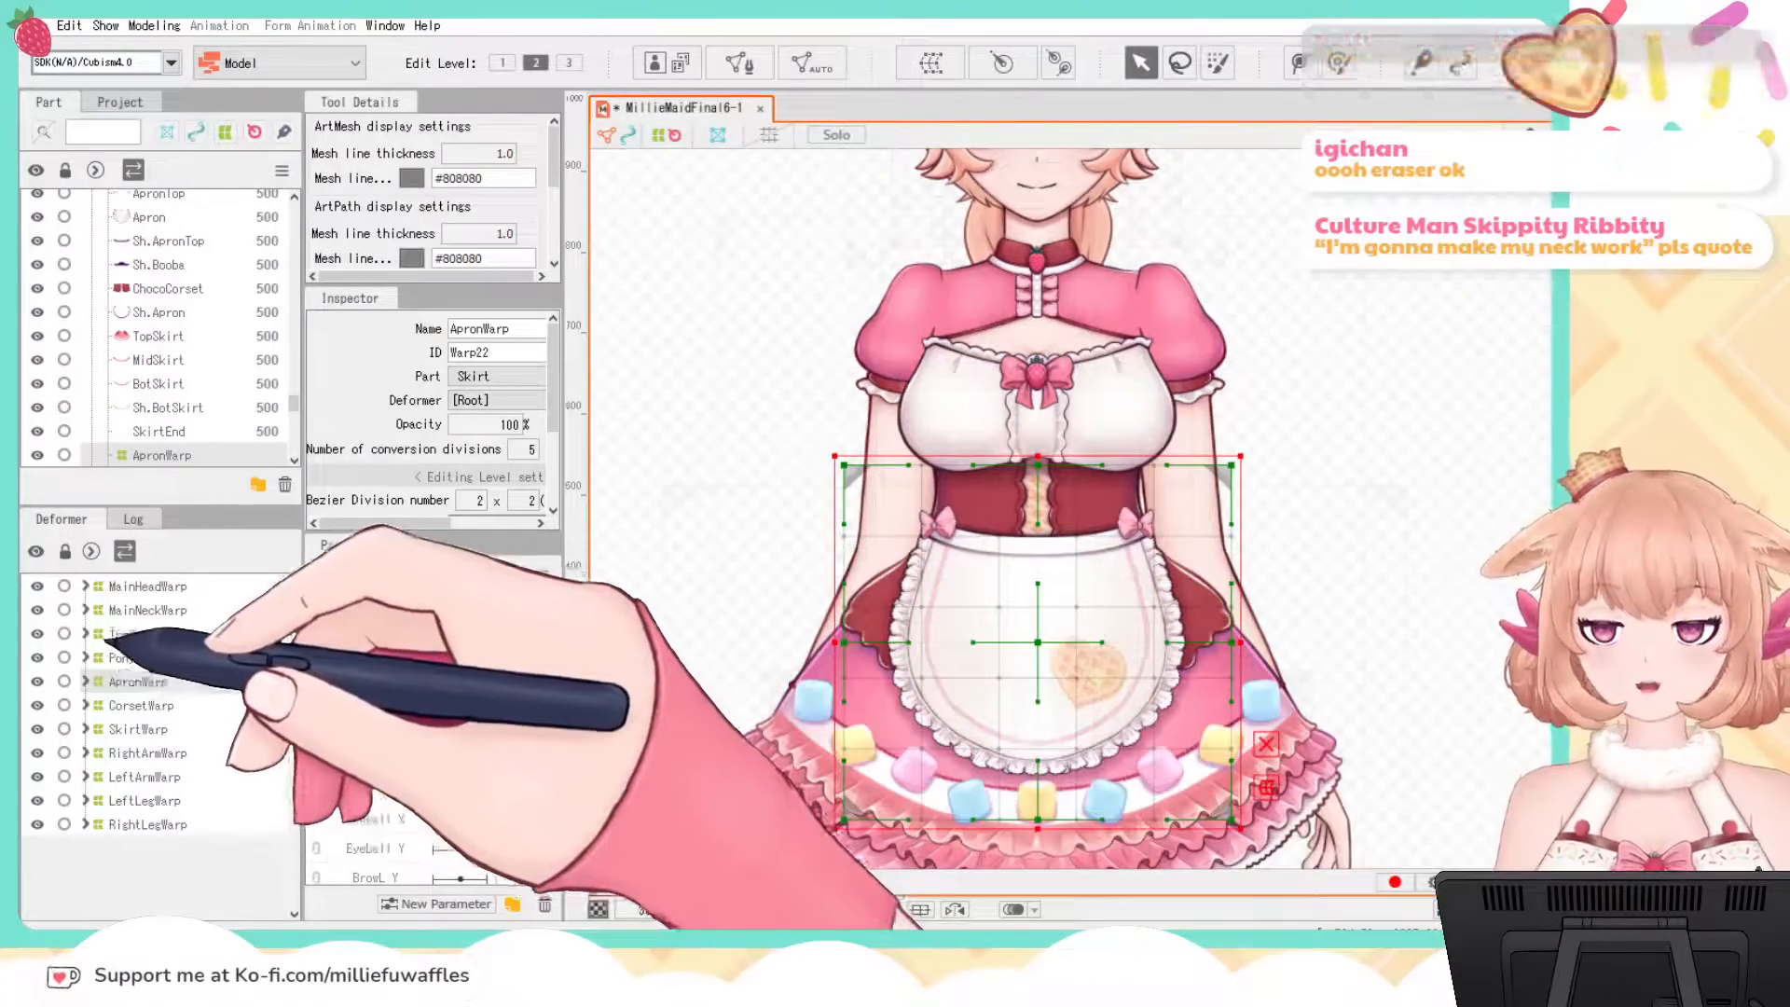
left_click(131, 632)
scroll(1063, 509, "up", 1)
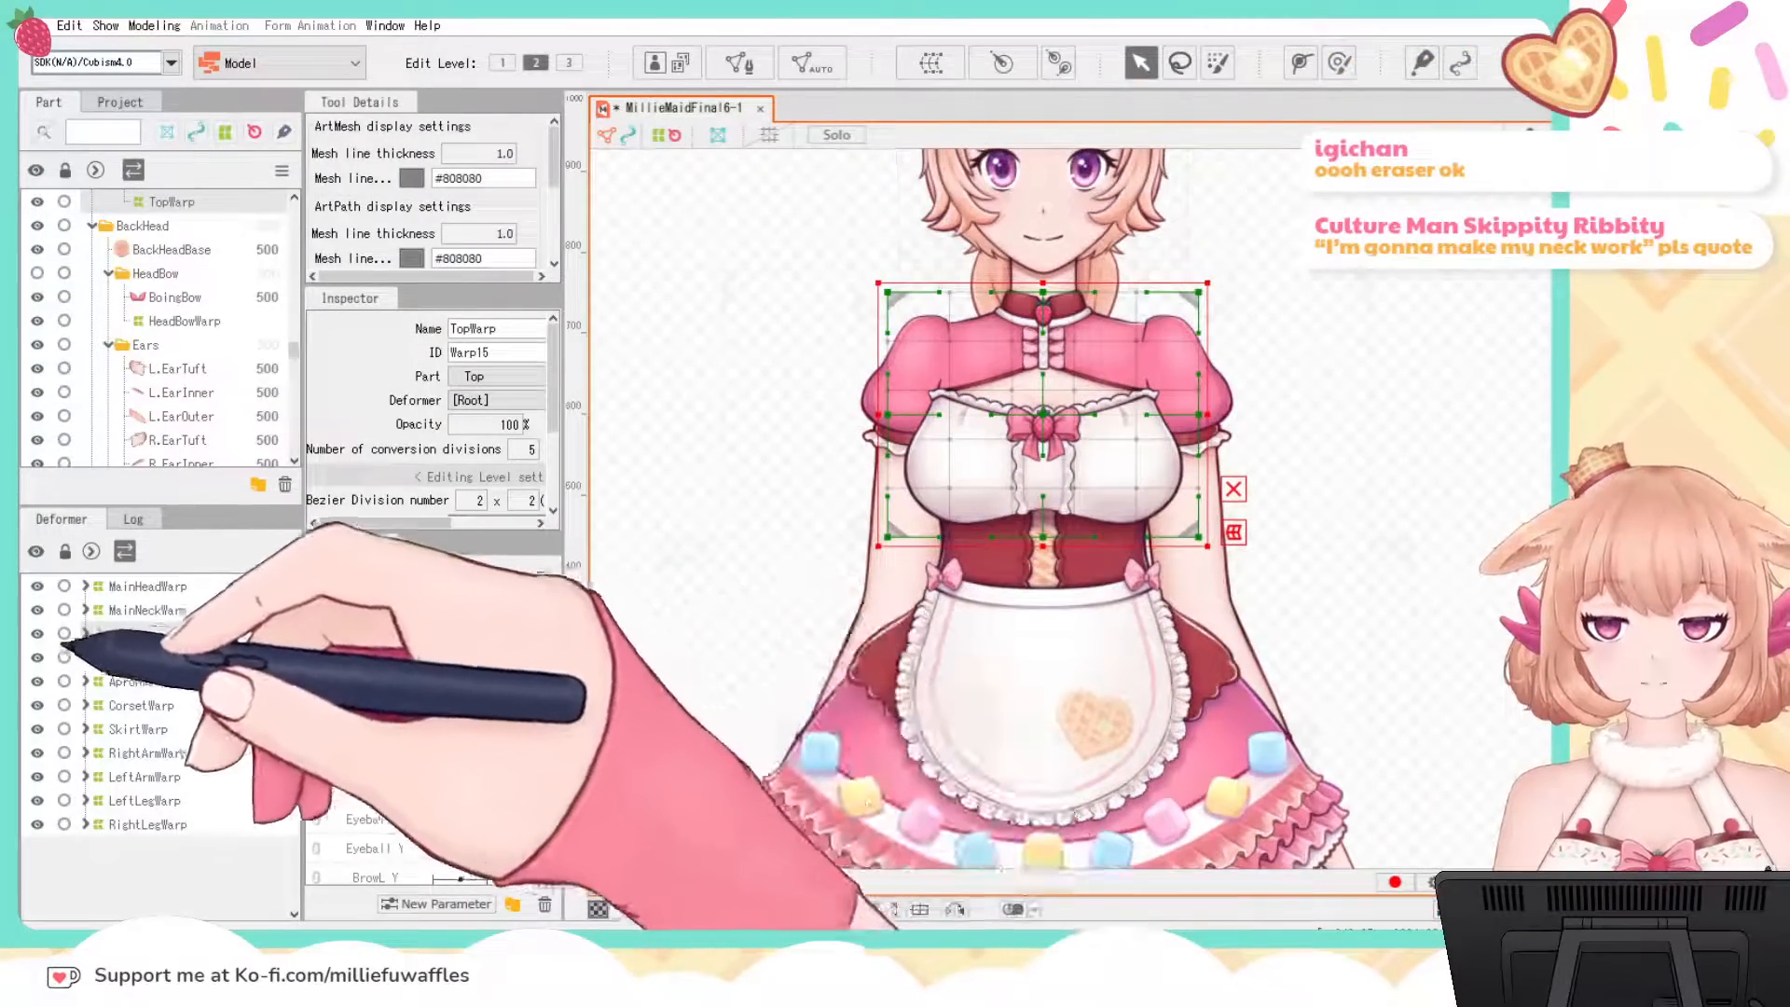
left_click(85, 633)
left_click(85, 633)
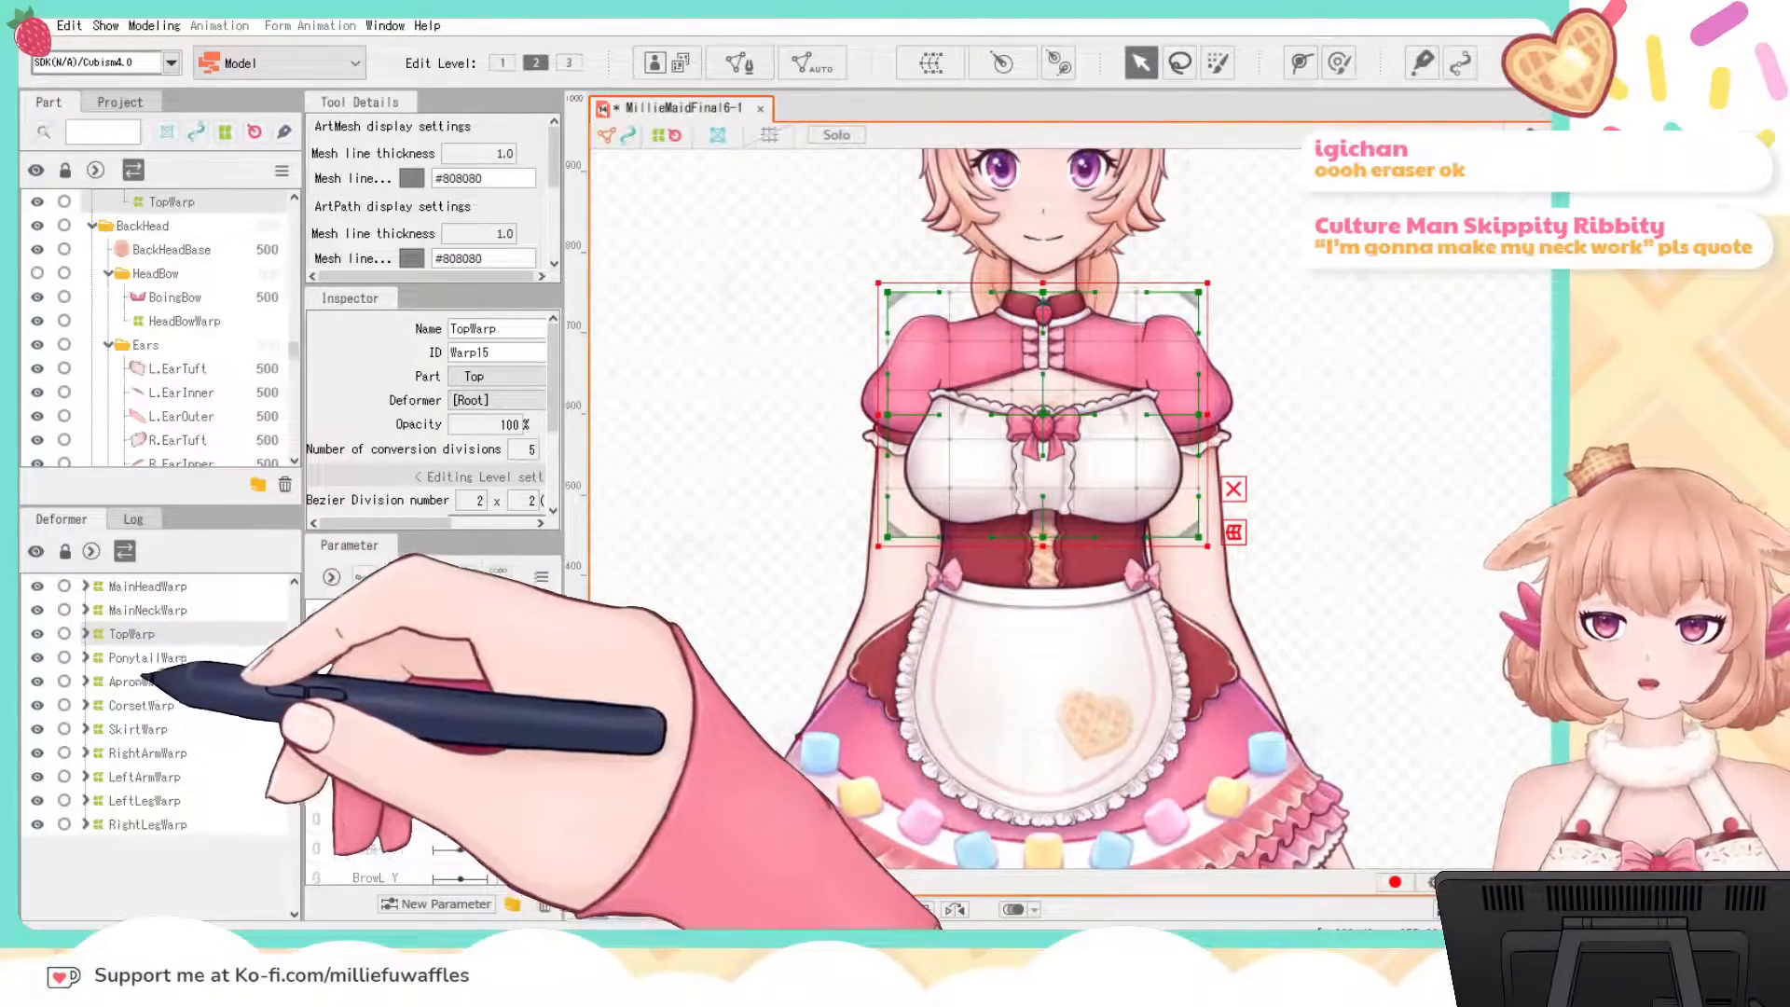
Step: Compare the grids of PonytailWarp, ApronWarp, CorsetWarp and SkirtWarp on the body
left_click(140, 657)
left_click(138, 682)
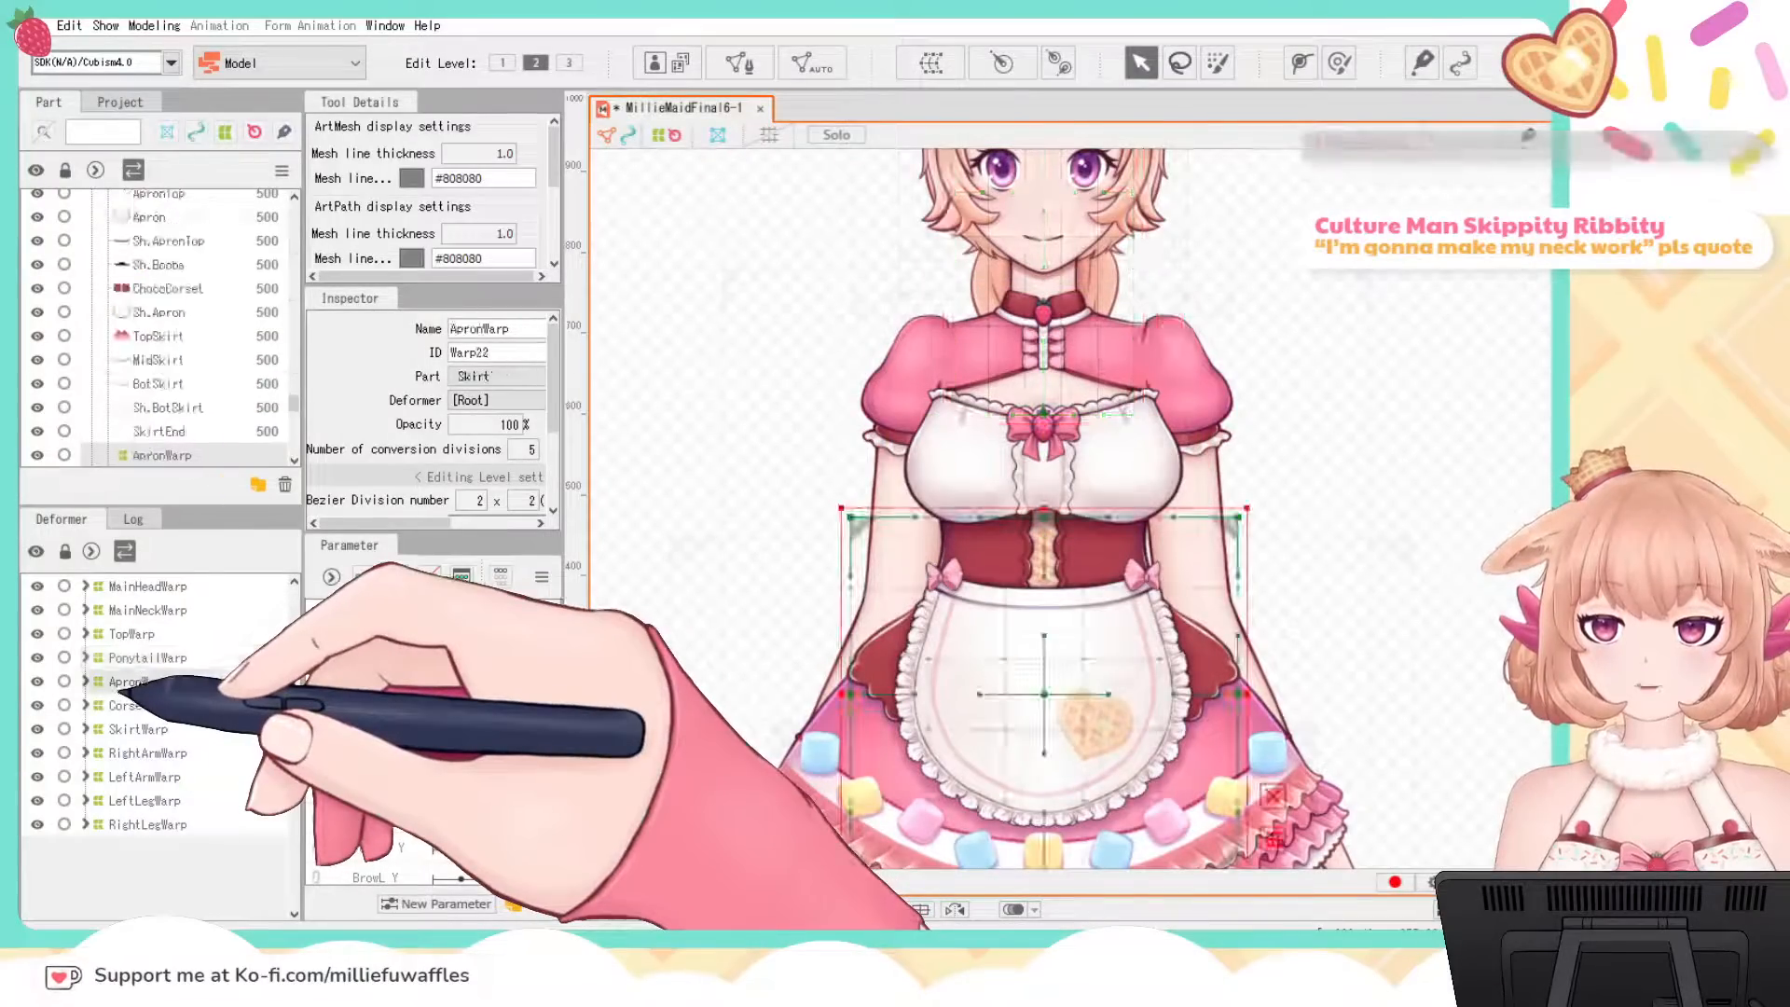
left_click(136, 707)
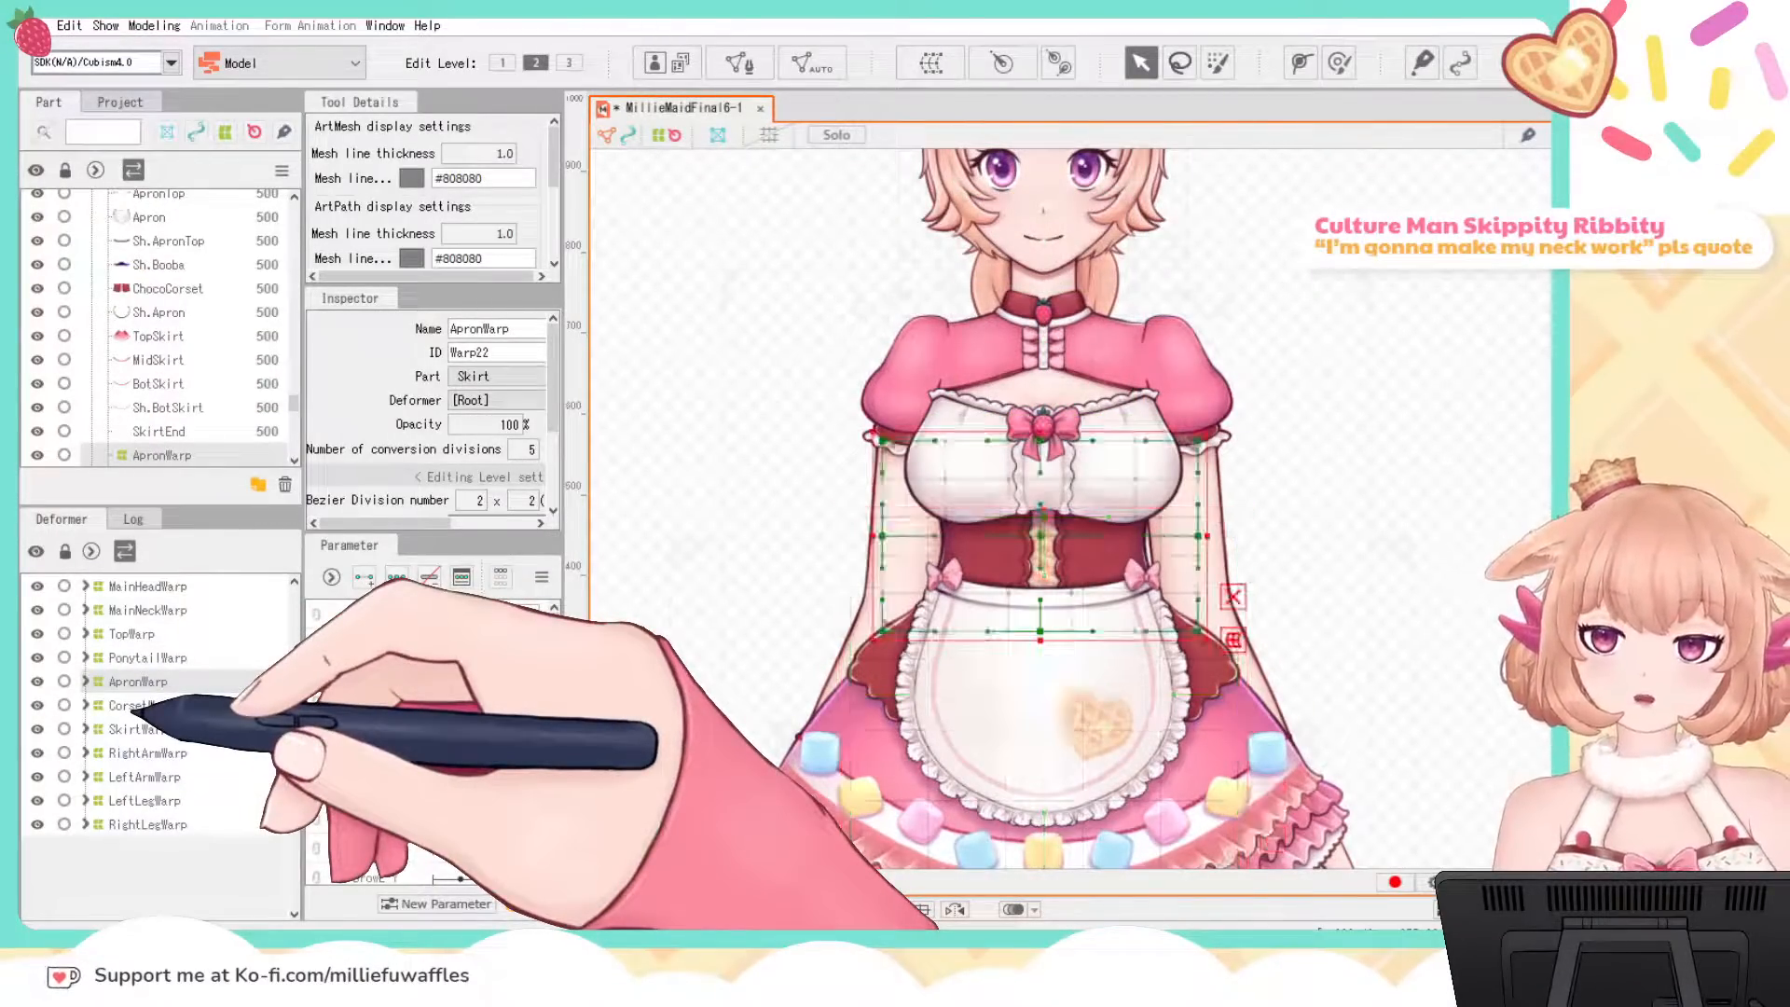
left_click(134, 730)
left_click(138, 681)
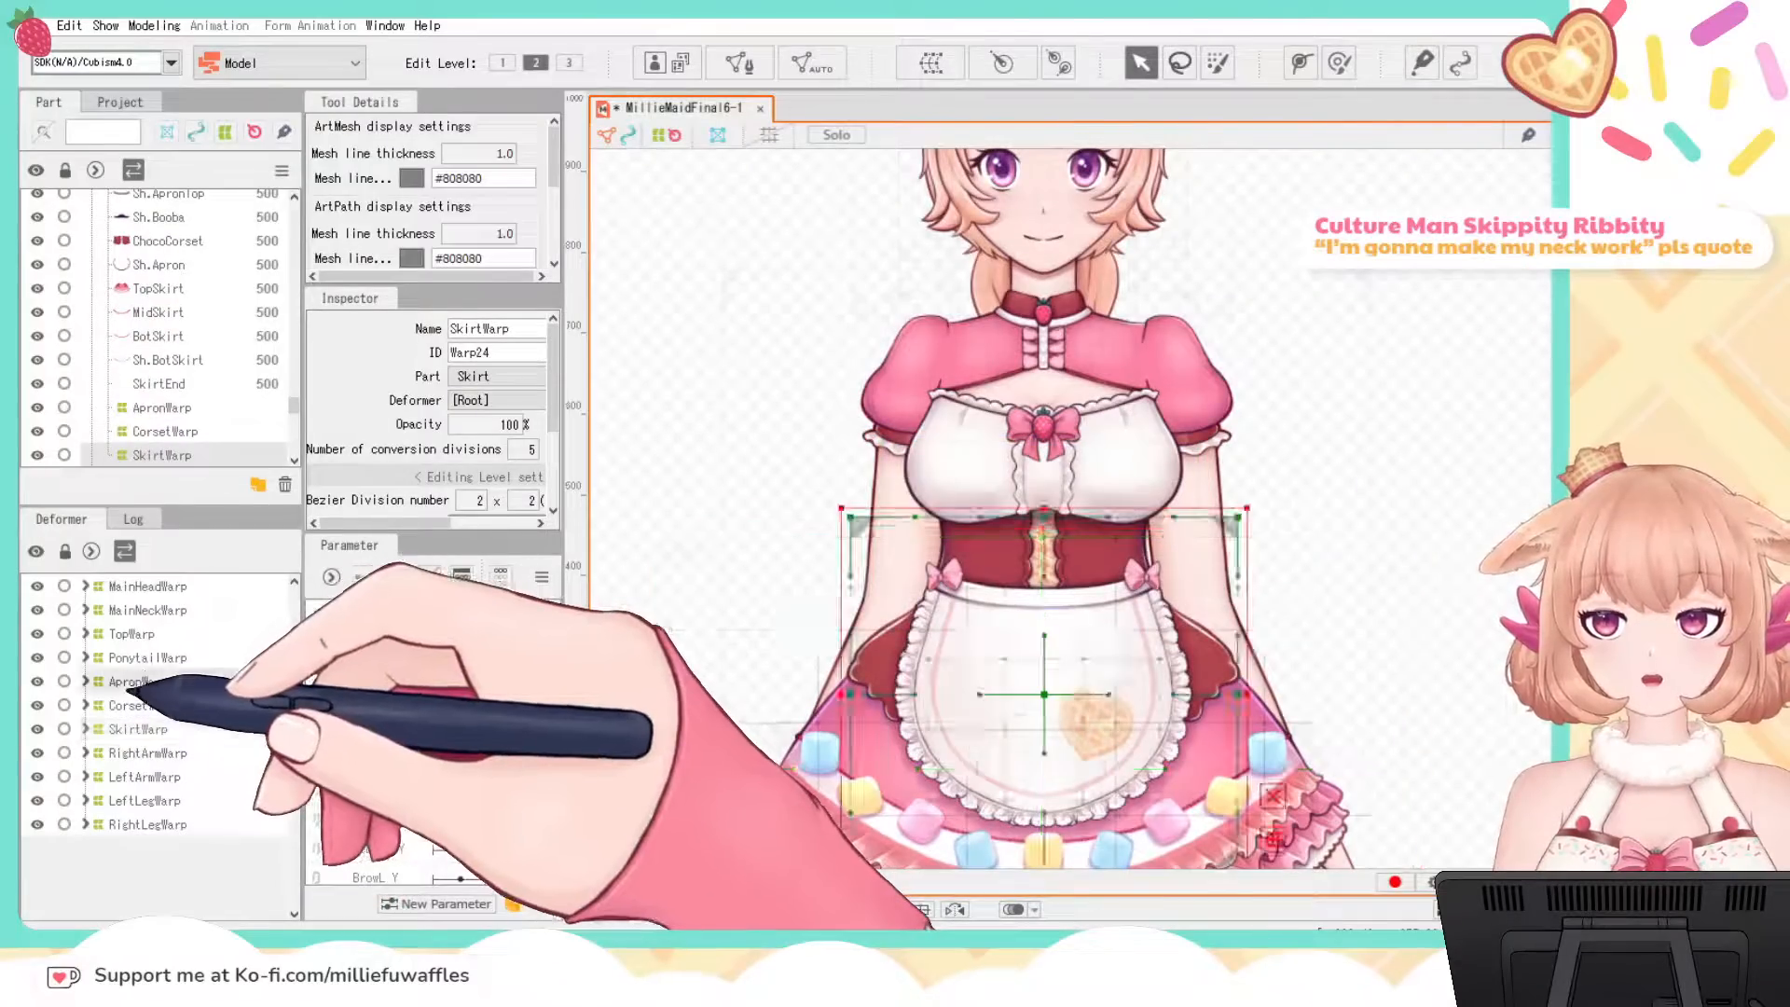
left_click(134, 729, "shift")
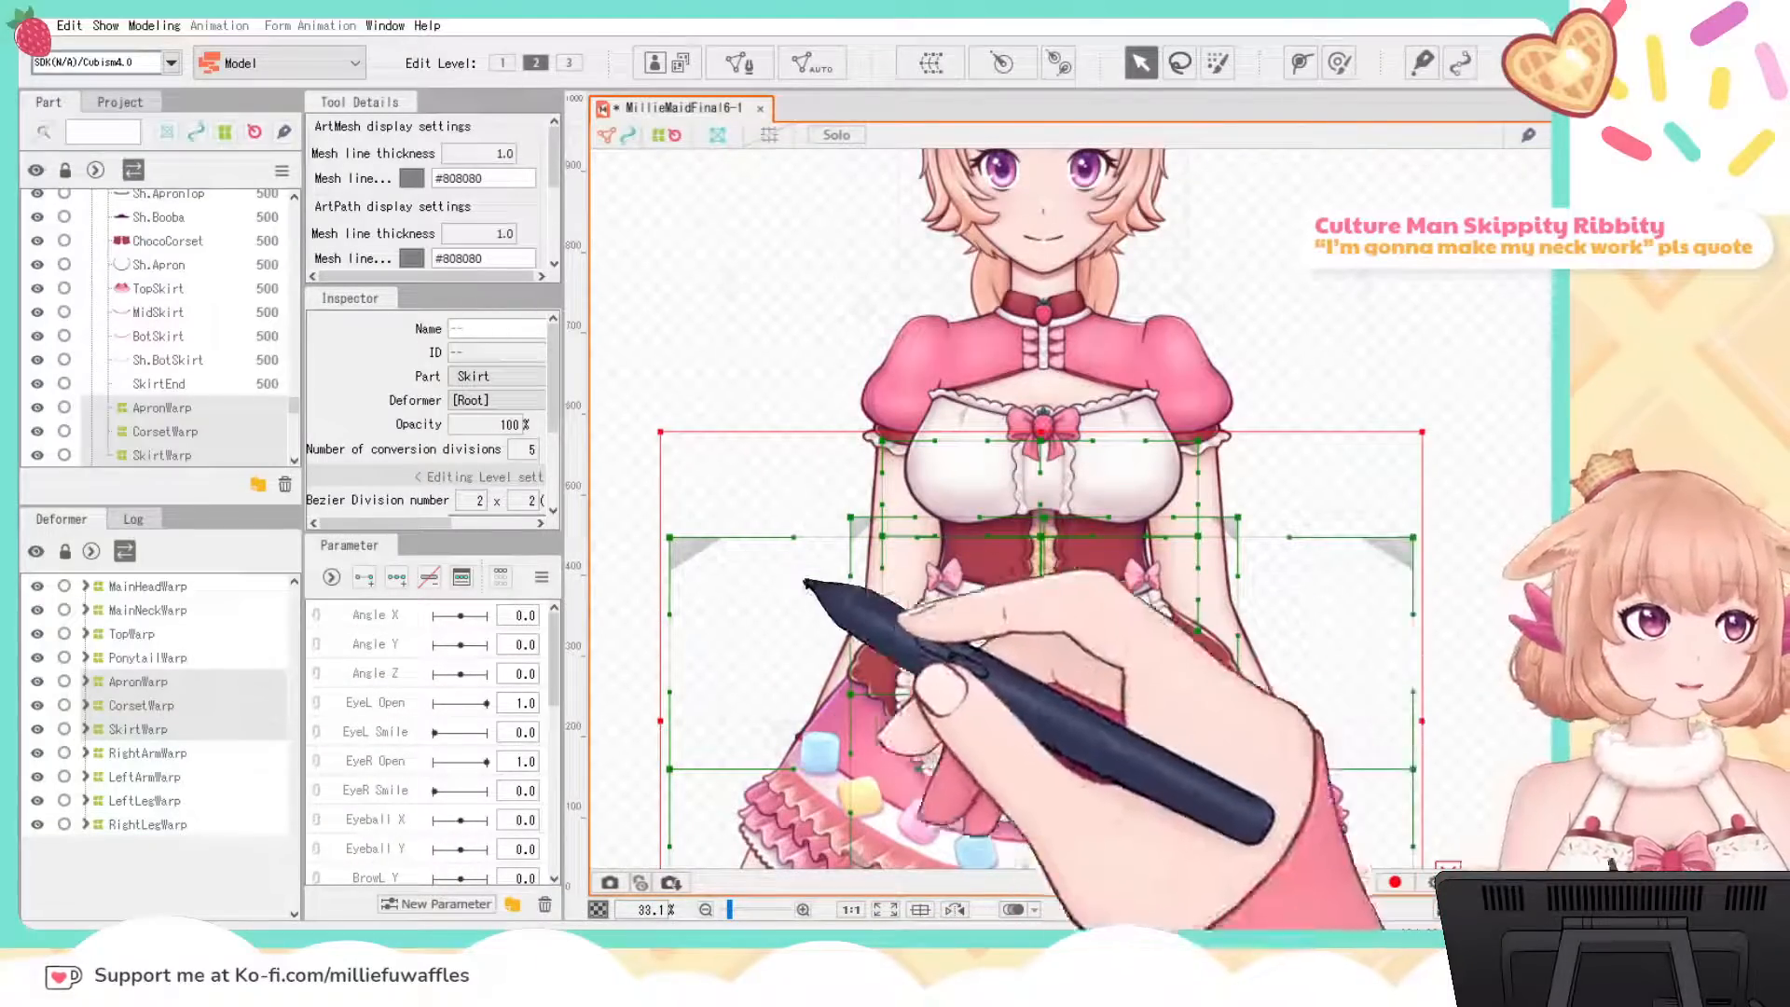
left_click(140, 705)
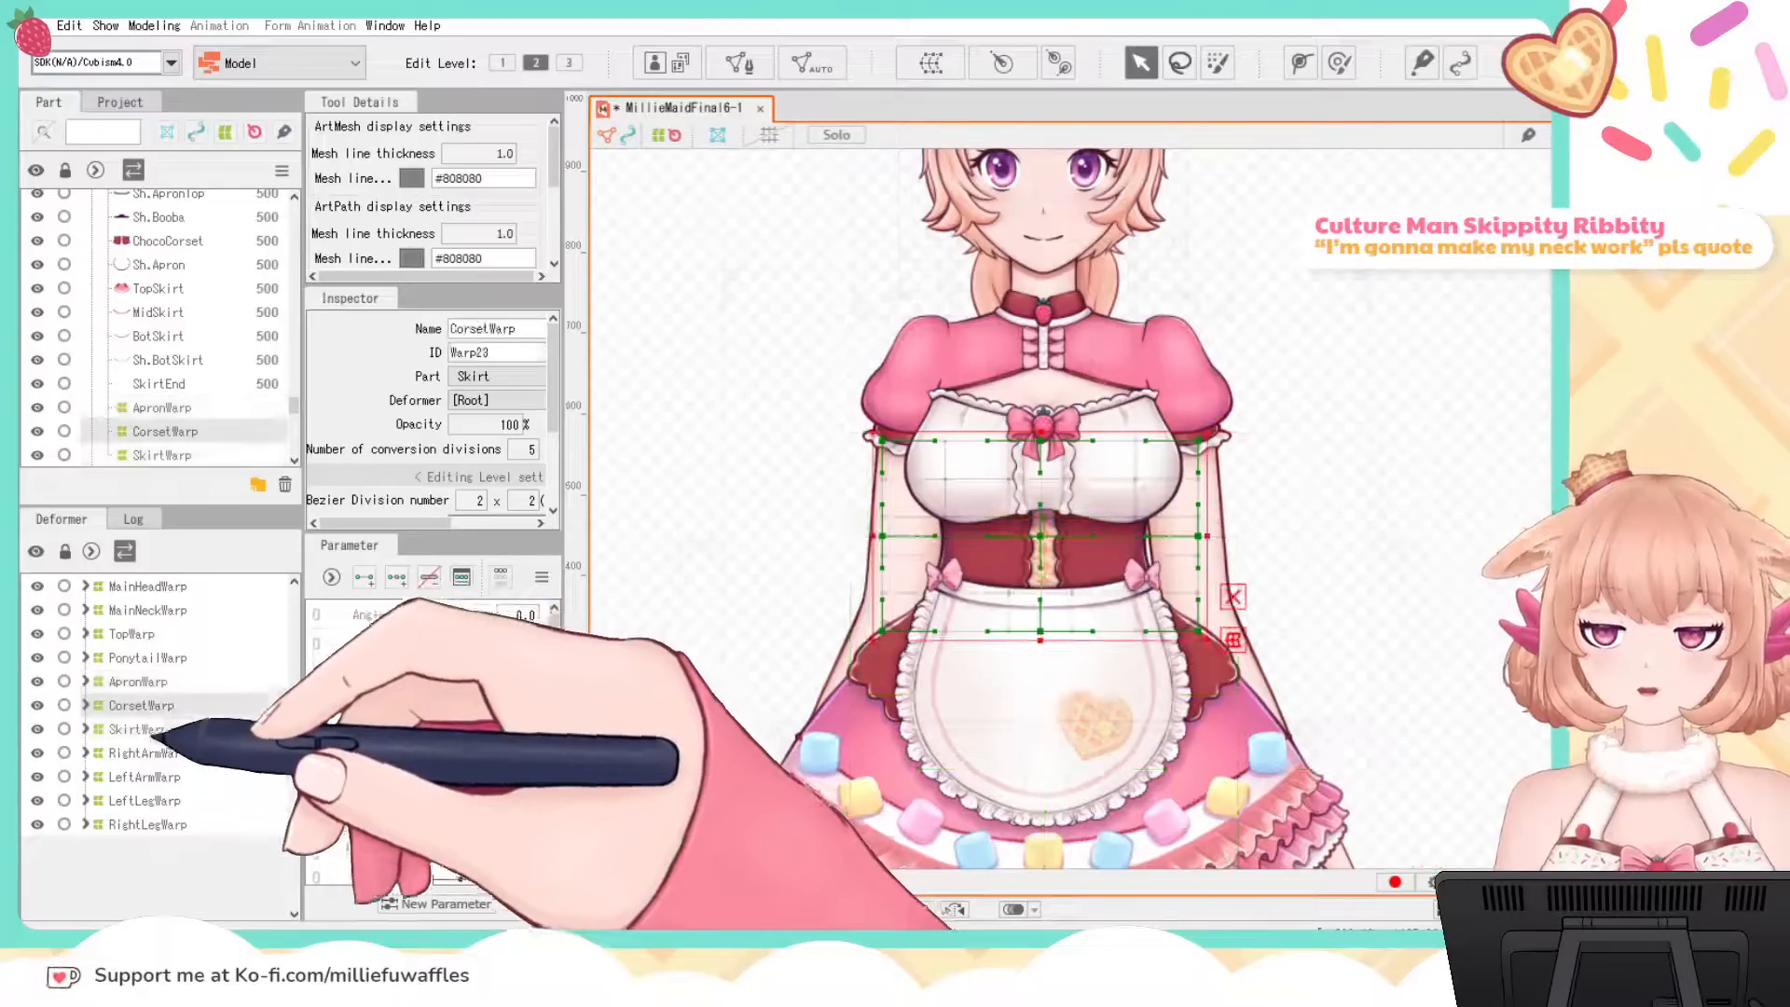
left_click(140, 729, "ctrl")
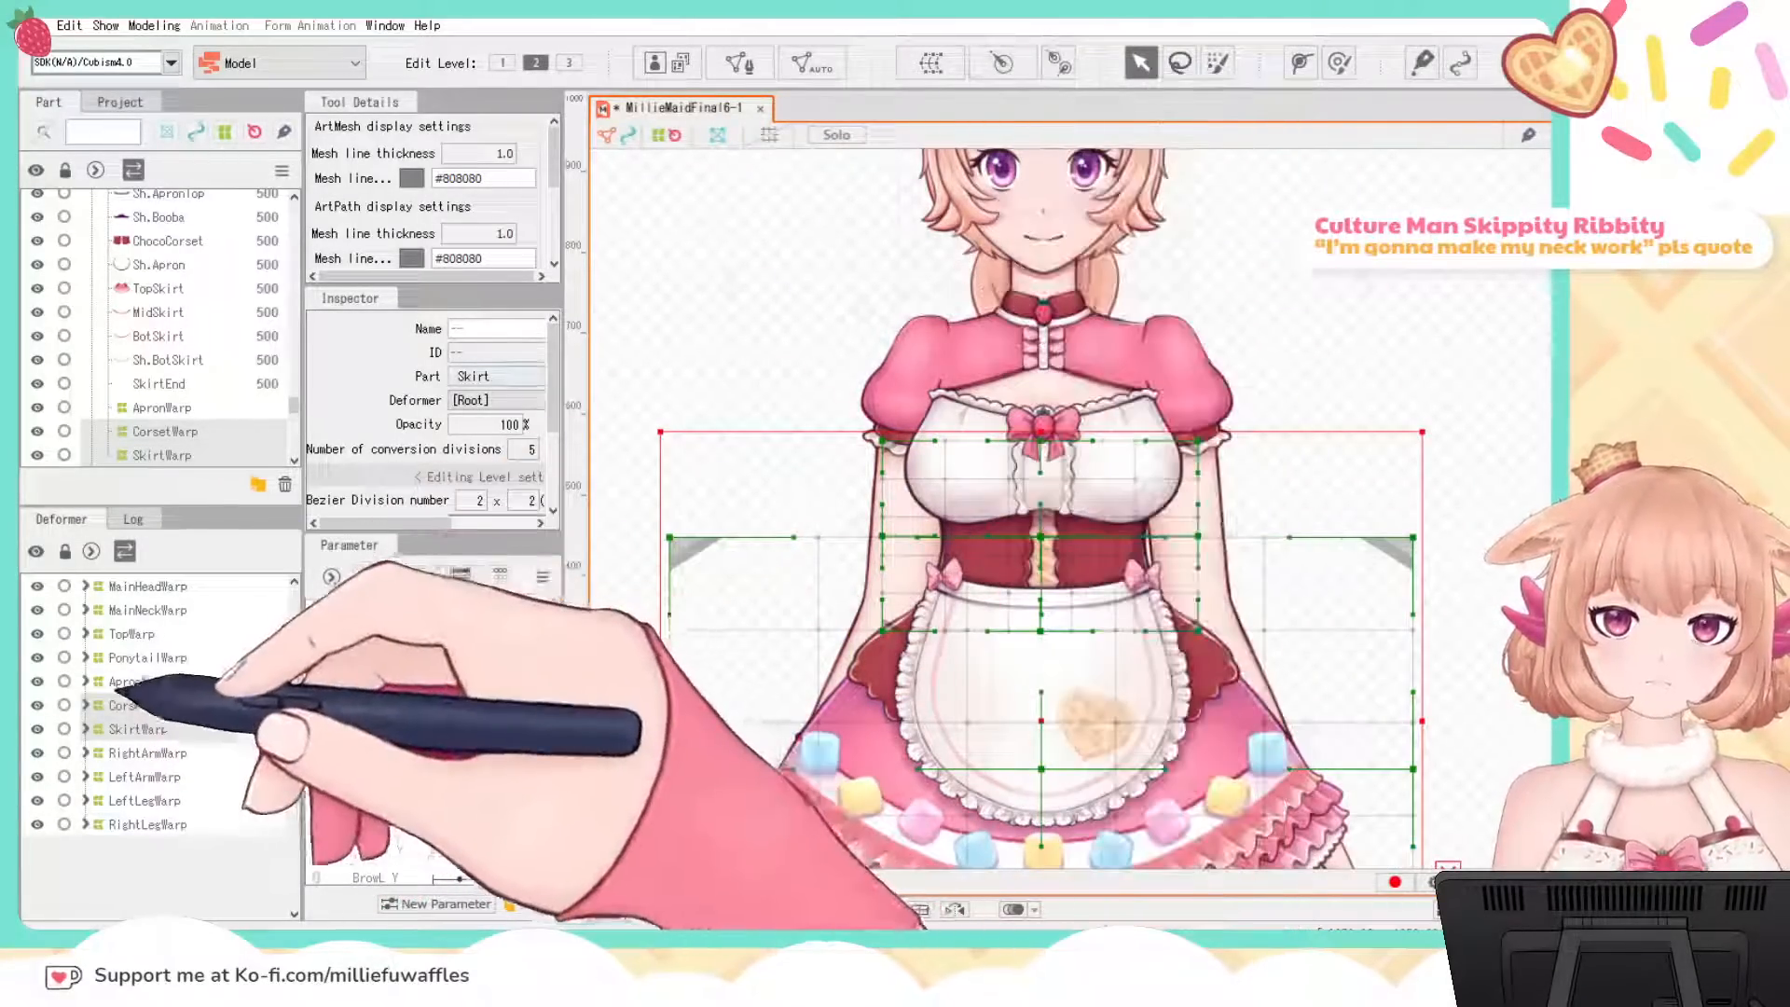
left_click(140, 704)
Step: Create a parent warp deformer named MainSkirtWarp around ApronWarp and SkirtWarp, and collapse it in the hierarchy
left_click(130, 681)
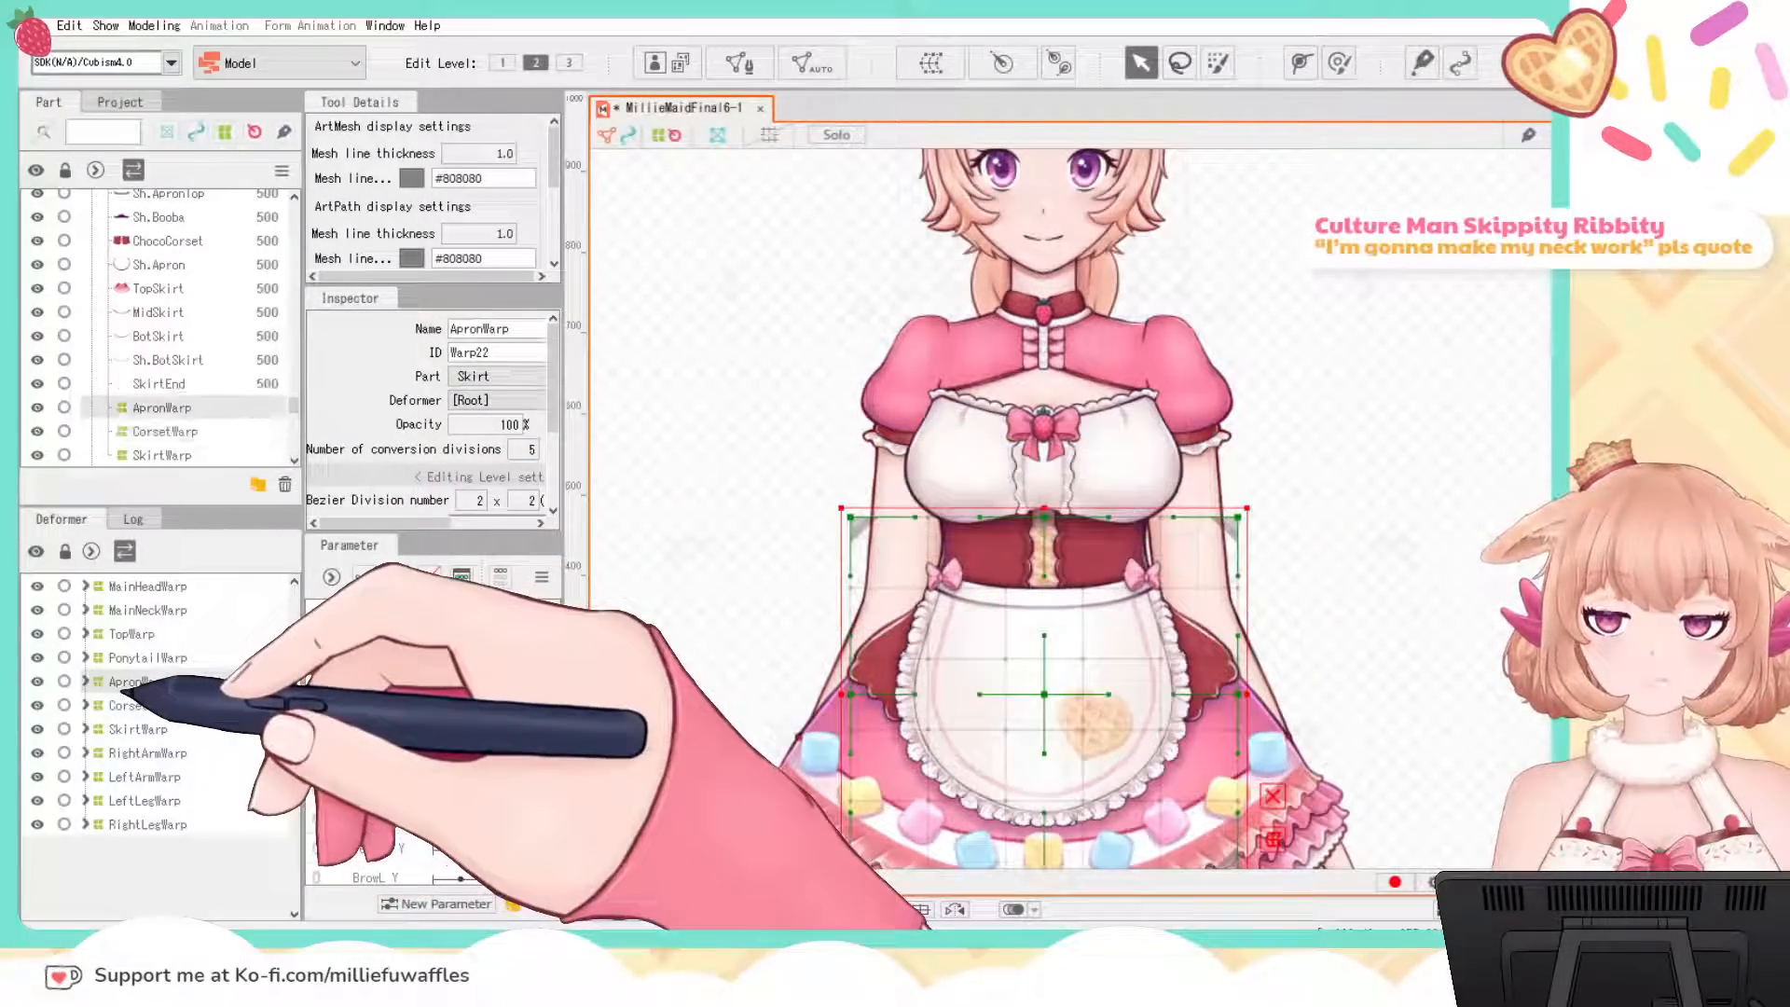
left_click(140, 728, "ctrl")
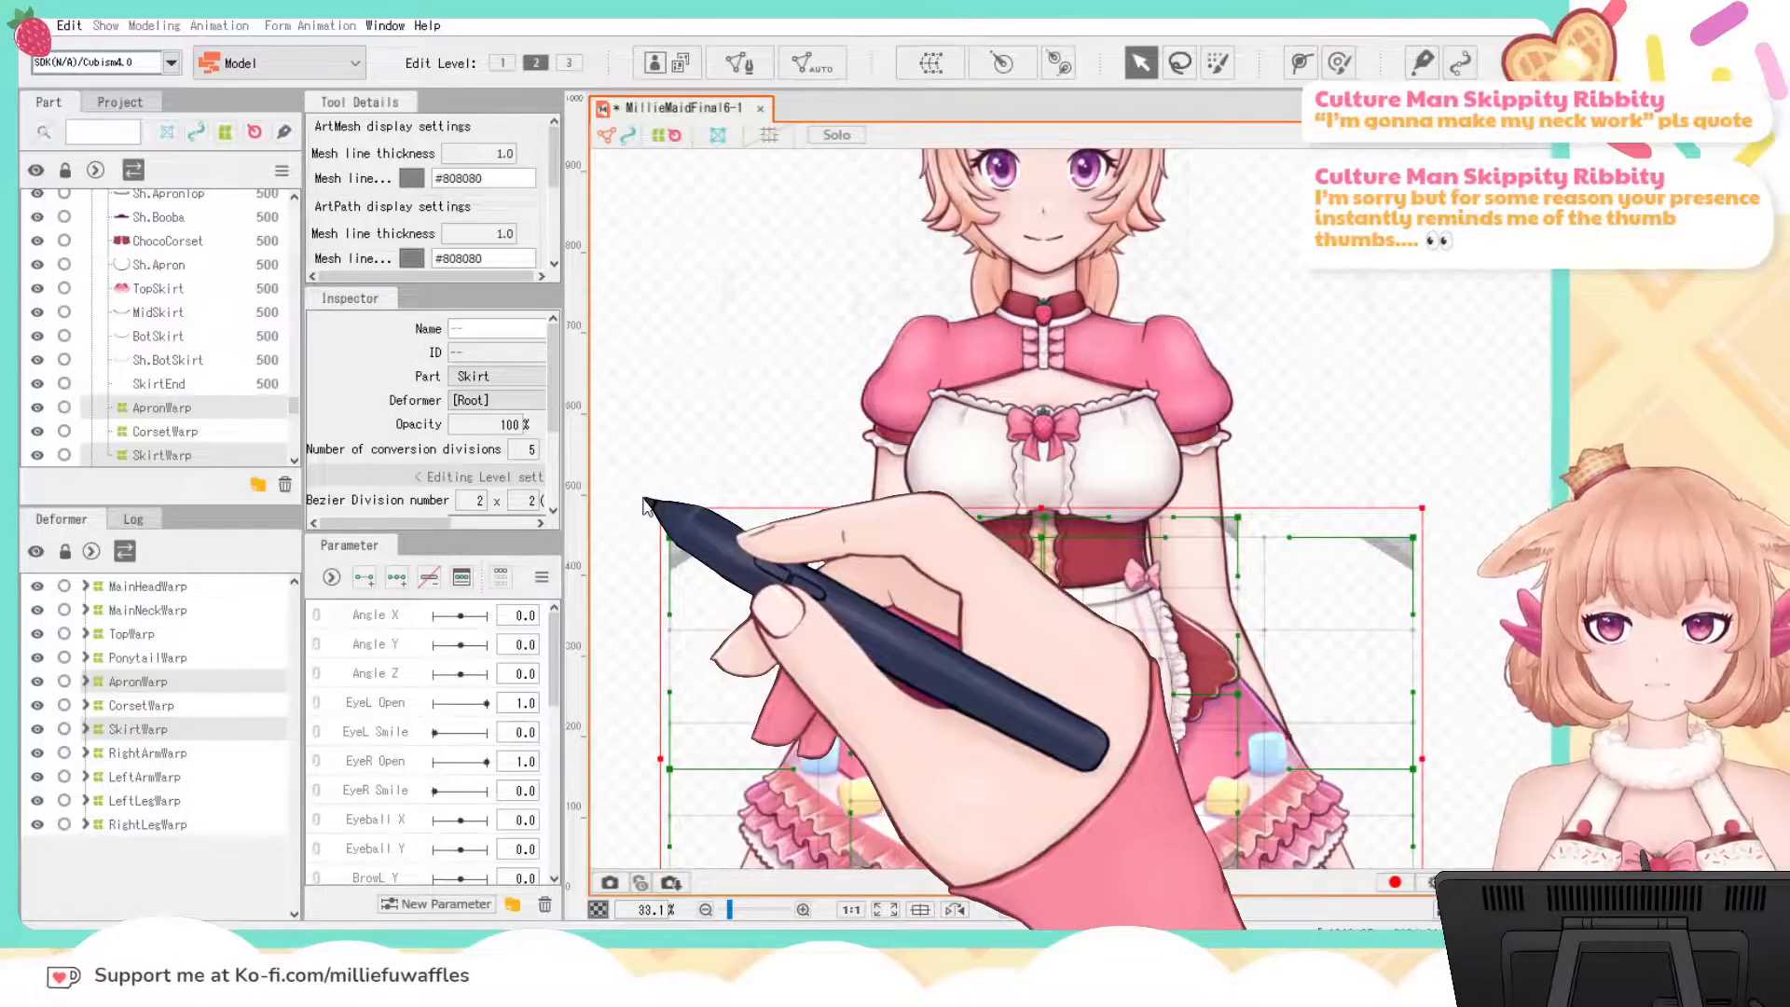
left_click(762, 760)
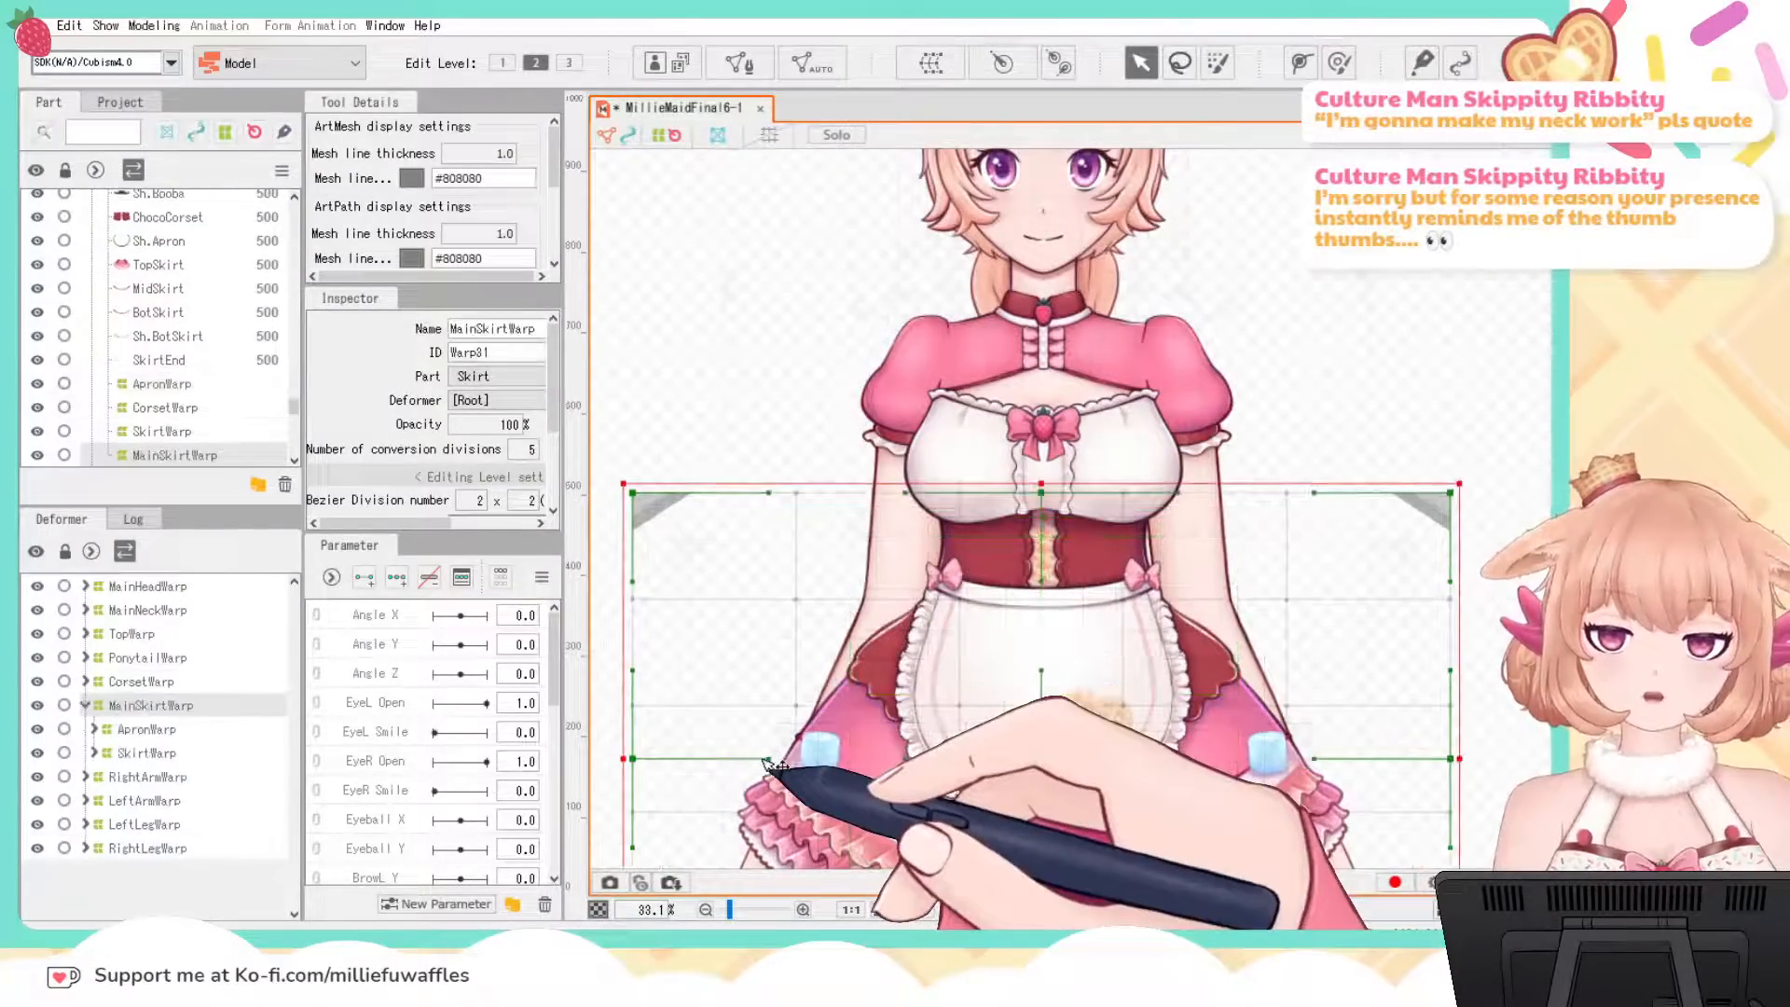
left_click(85, 704)
Step: Nest CorsetWarp and MainSkirtWarp under a parent warp deformer named BottomDressWarp
left_click(126, 680)
left_click(159, 706, "ctrl")
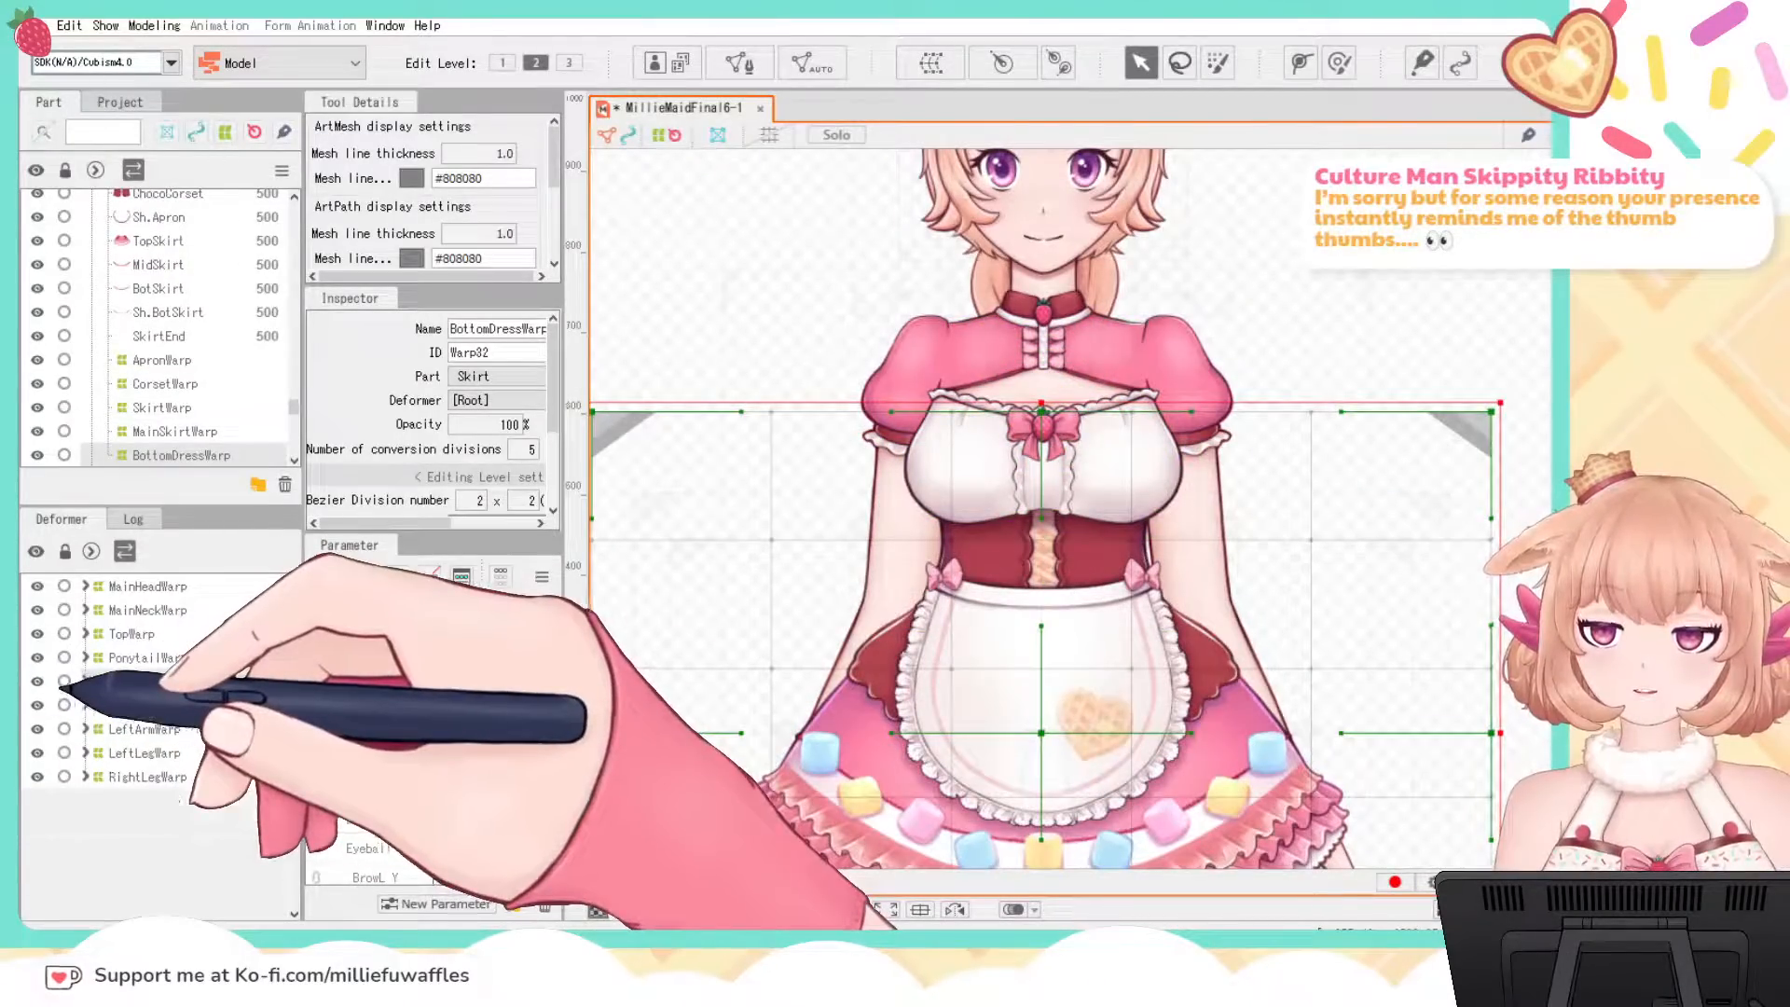
Step: Review the areas covered by RightArmWarp, LeftArmWarp, LeftLegWarp and RightLegWarp against the whole figure
left_click(148, 705)
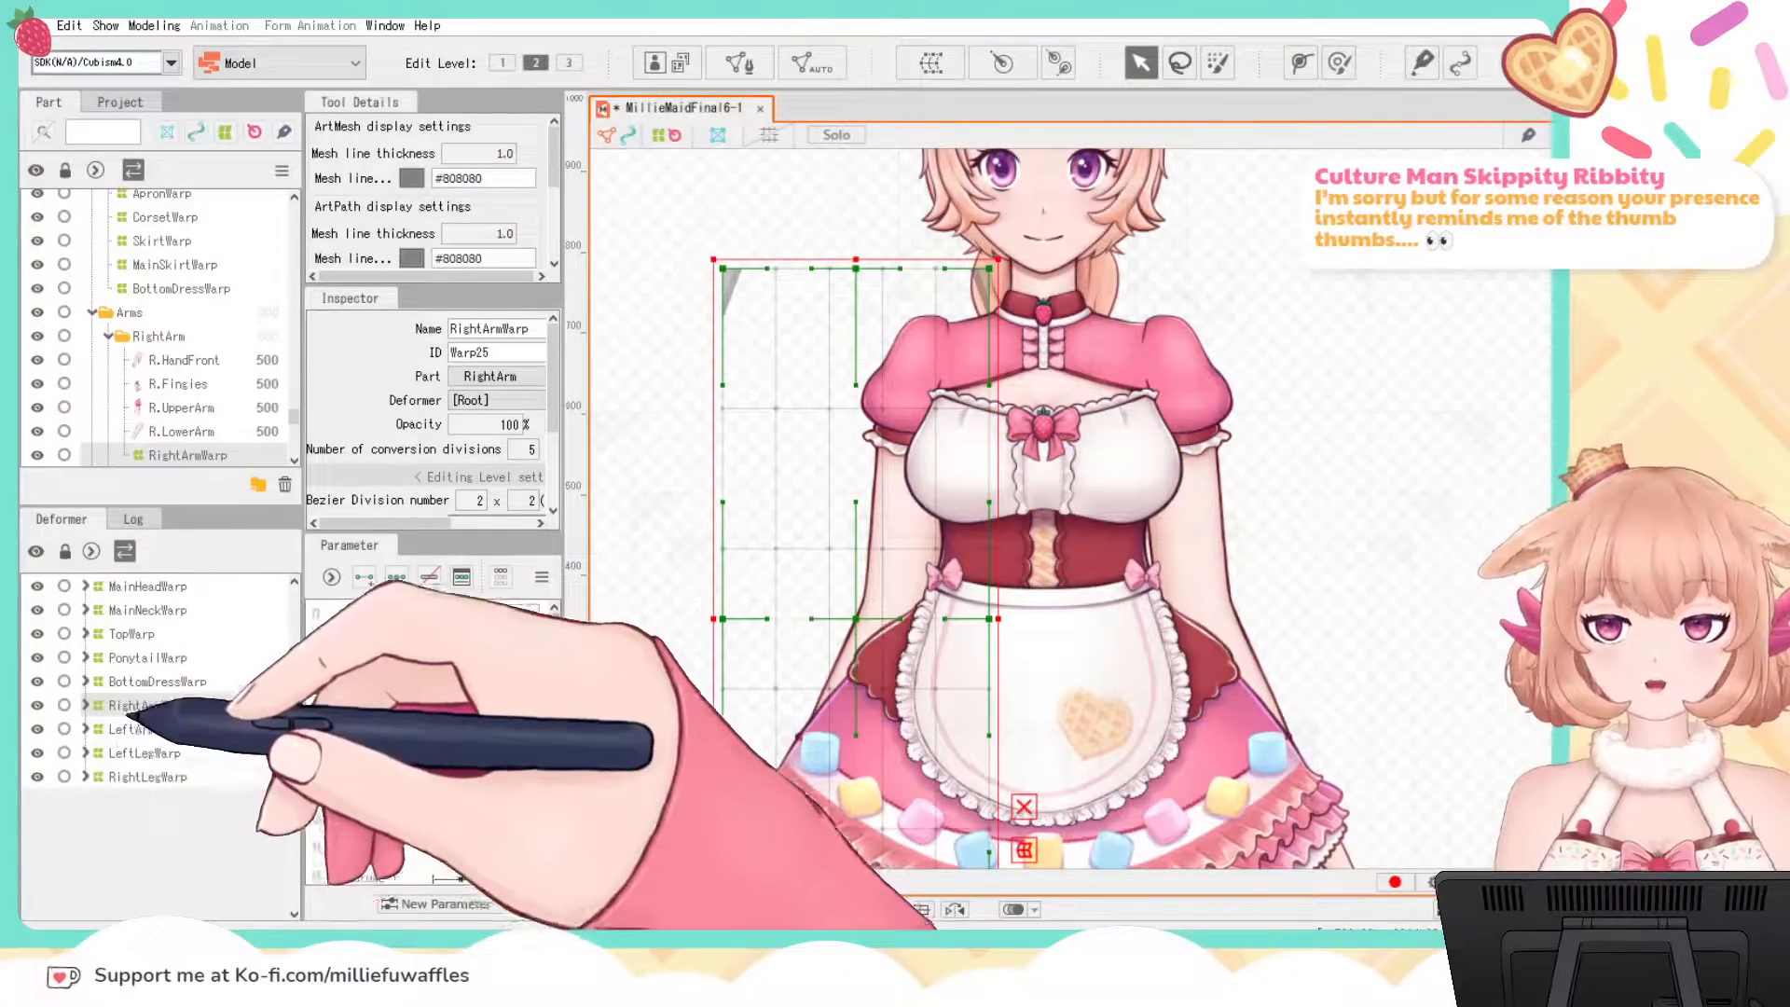
left_click(141, 729)
left_click(144, 752)
left_click(148, 776)
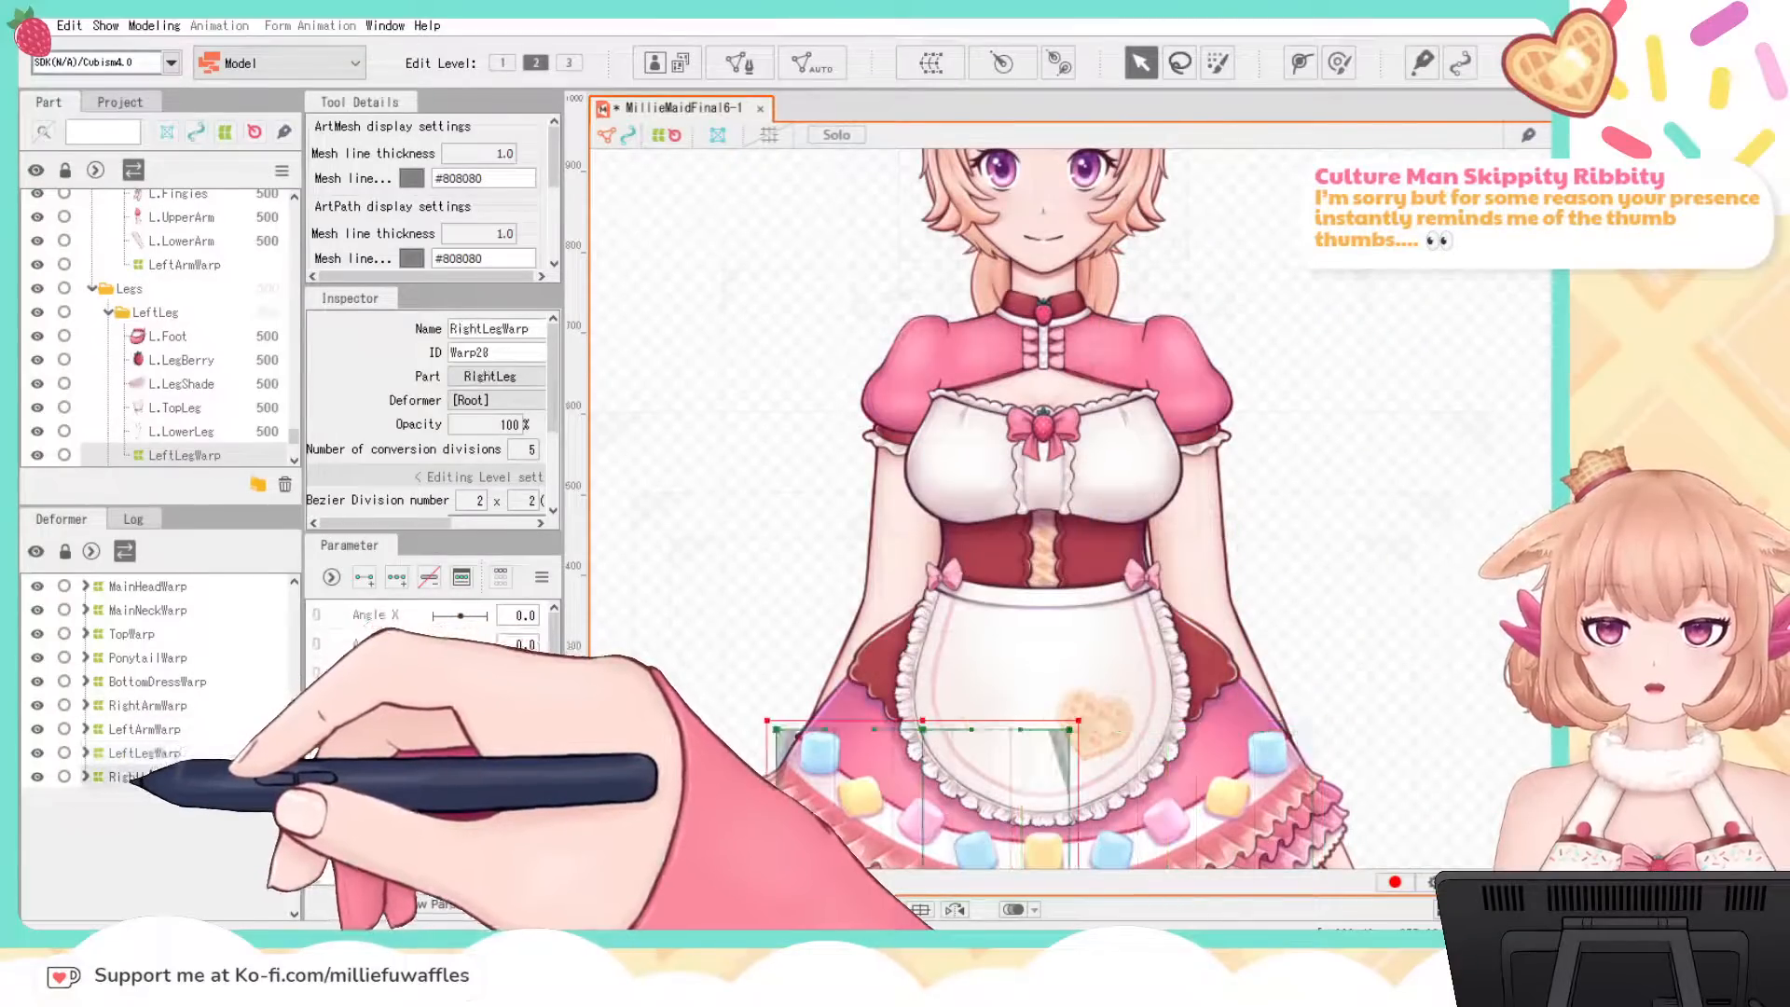
scroll(1441, 545, "down", 2)
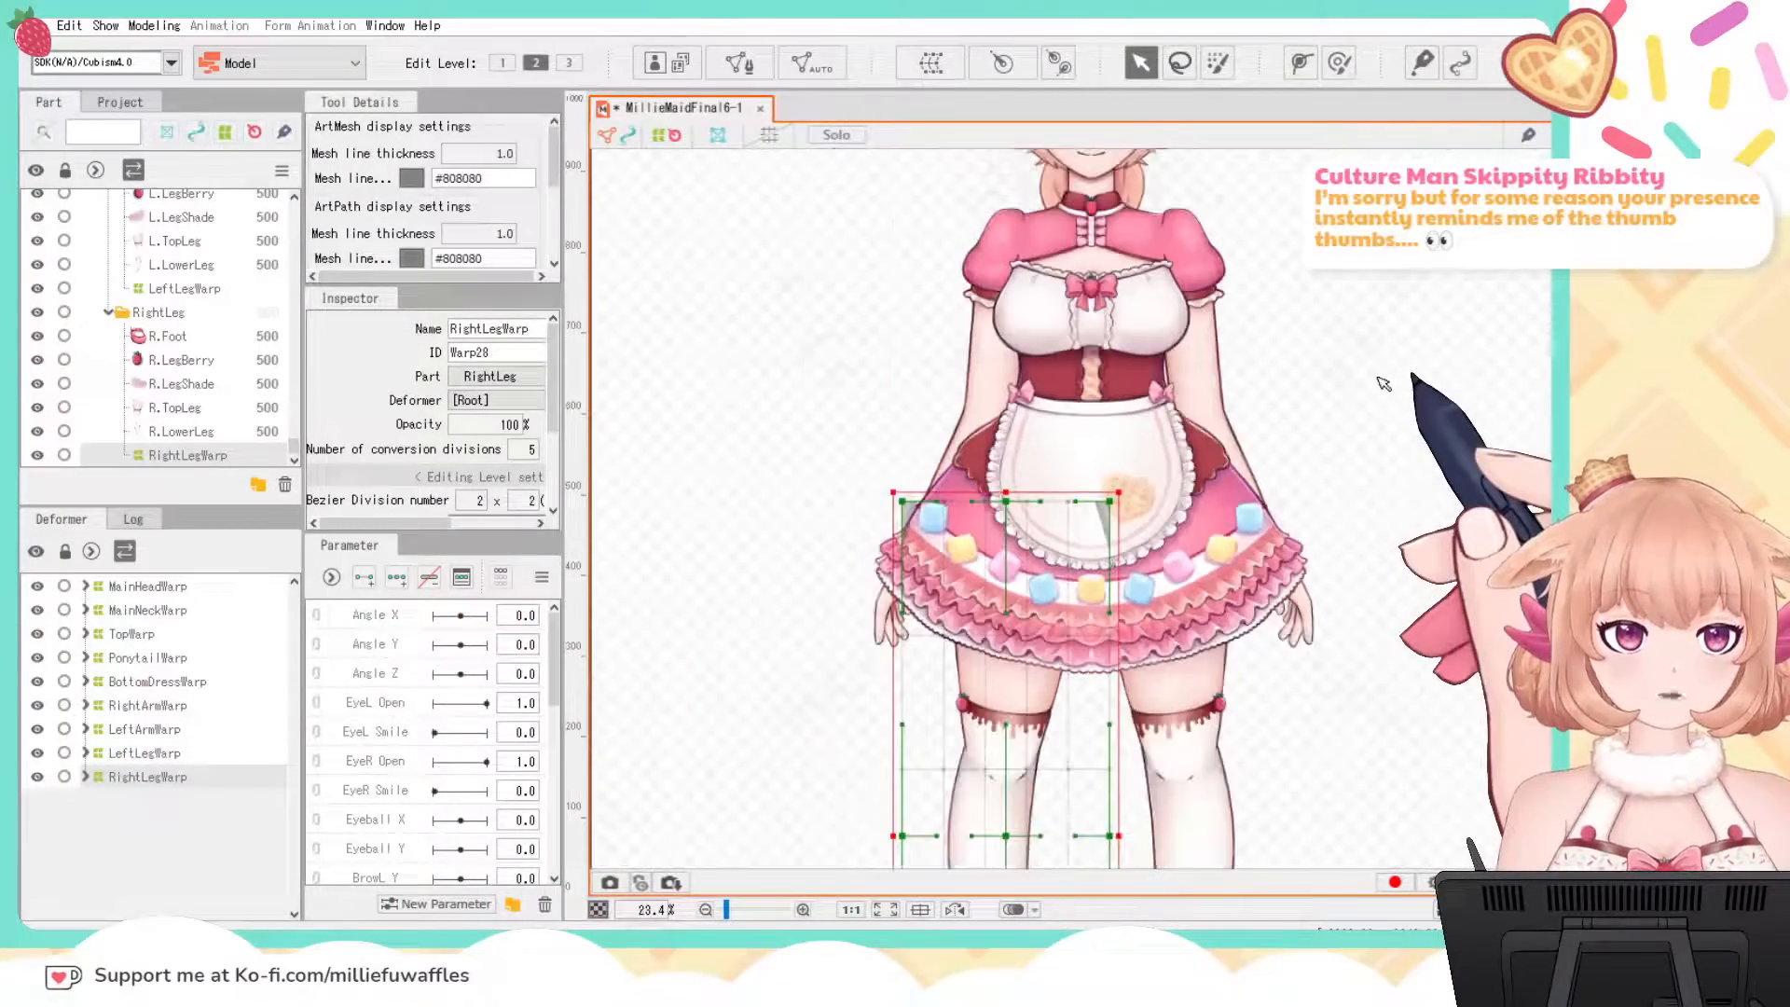
left_click_drag(1492, 426, 1352, 418)
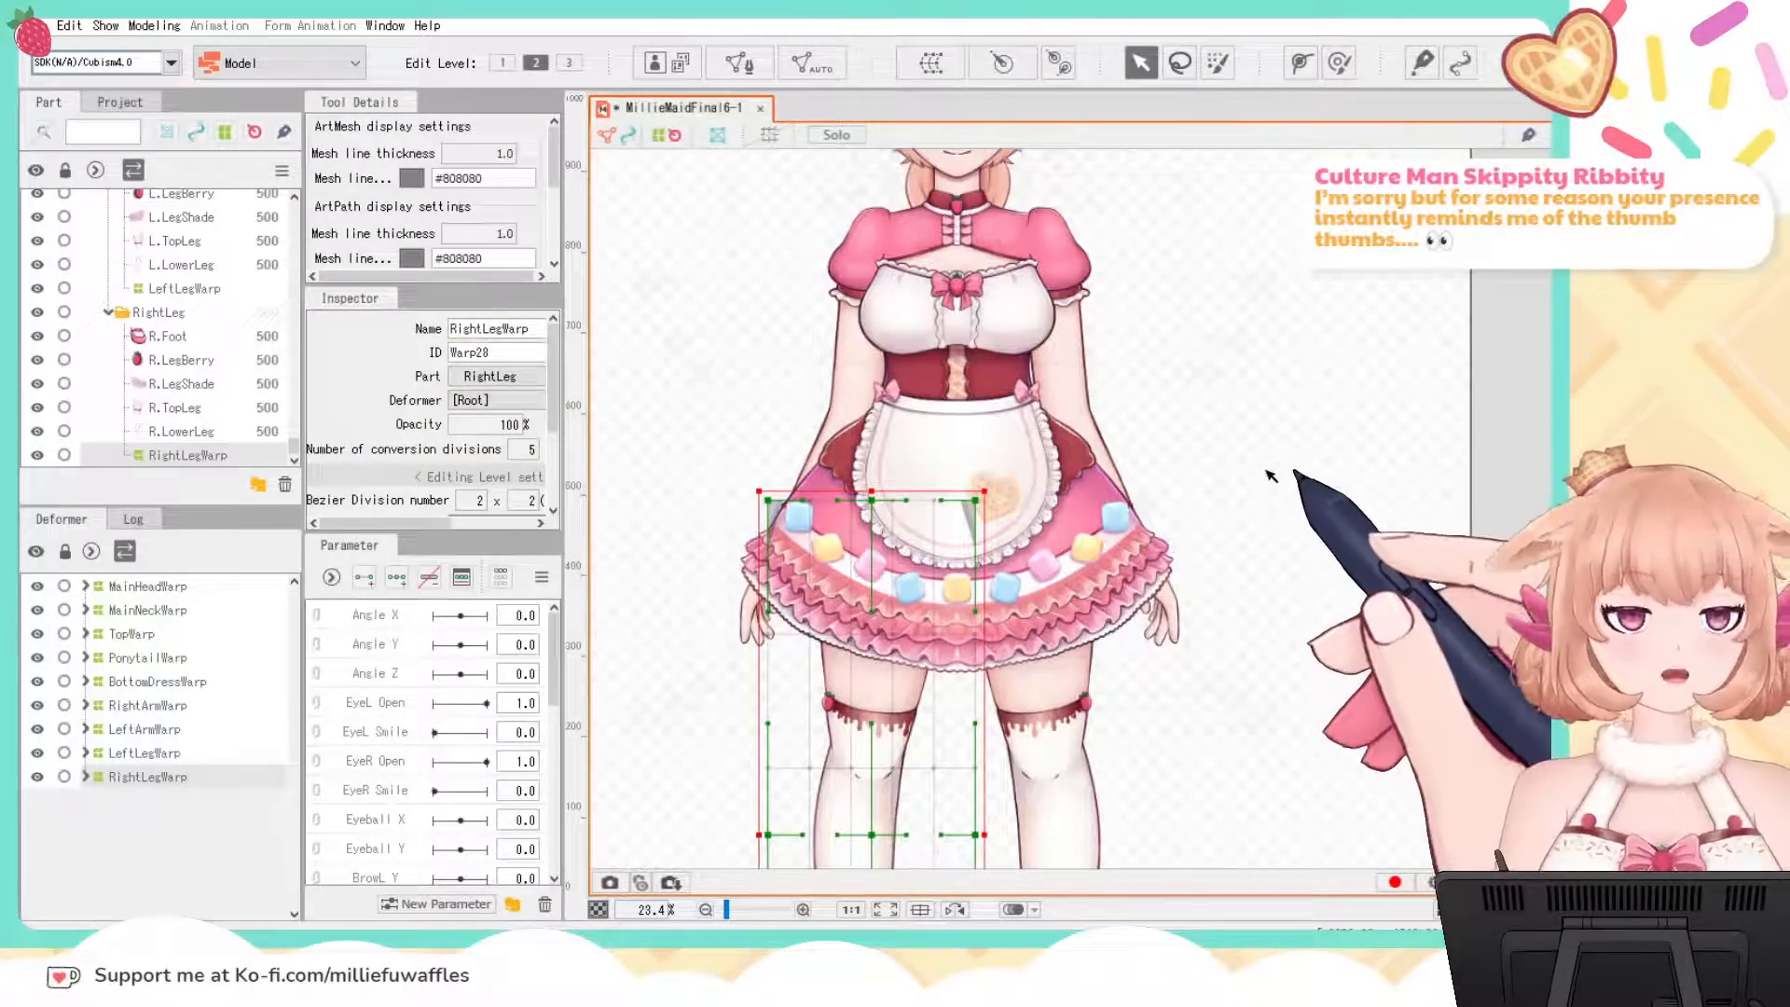
scroll(1291, 478, "down", 2)
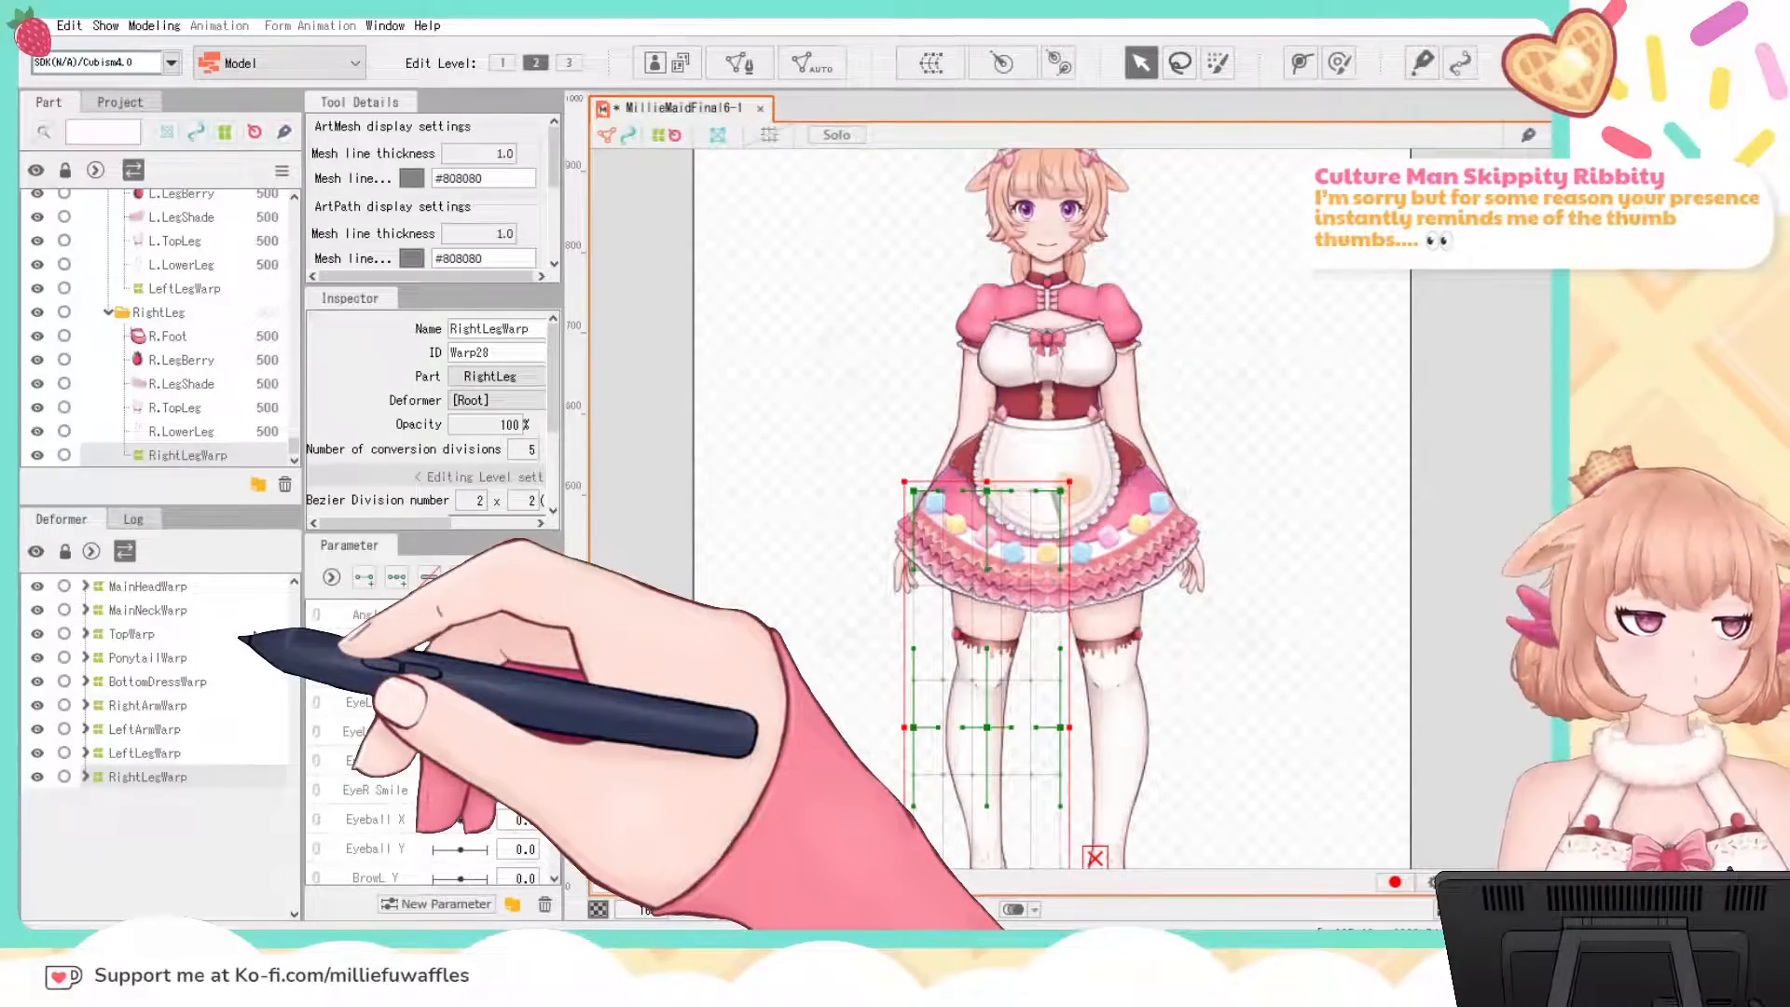
Step: Select MainHeadWarp and collapse the FrontHair and MaidHeadband folders among the model's parts
left_click(94, 586)
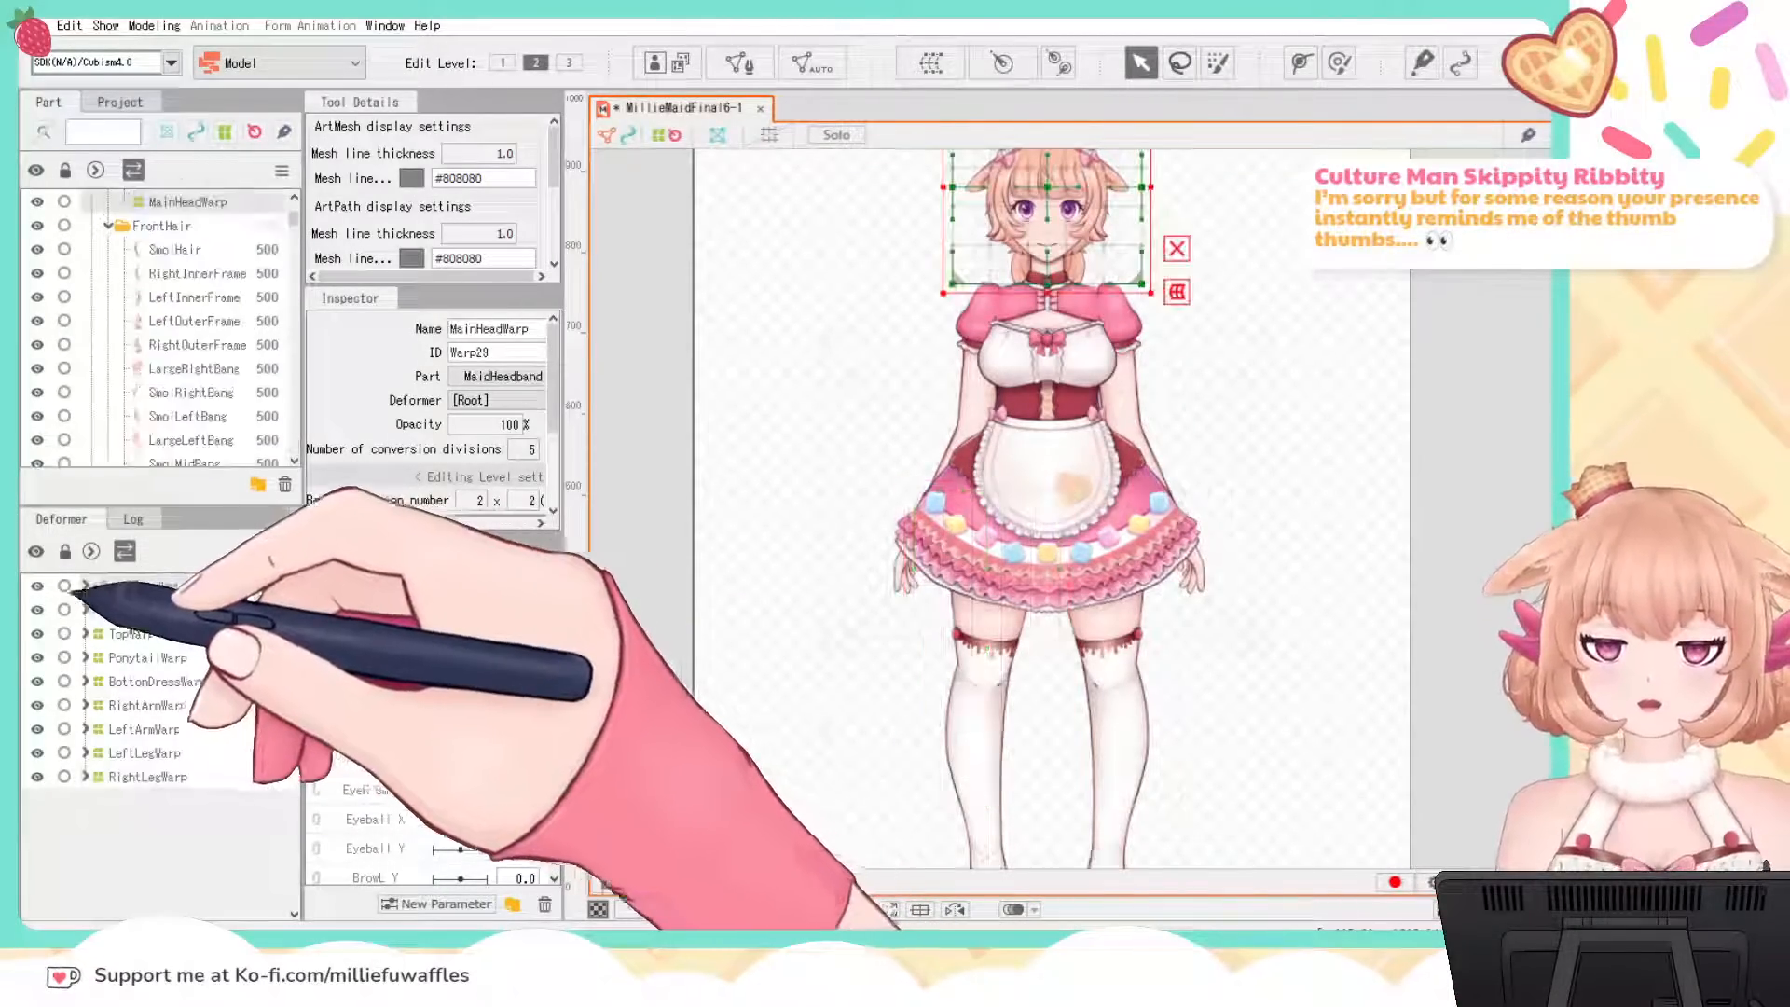
scroll(140, 317, "up", 2)
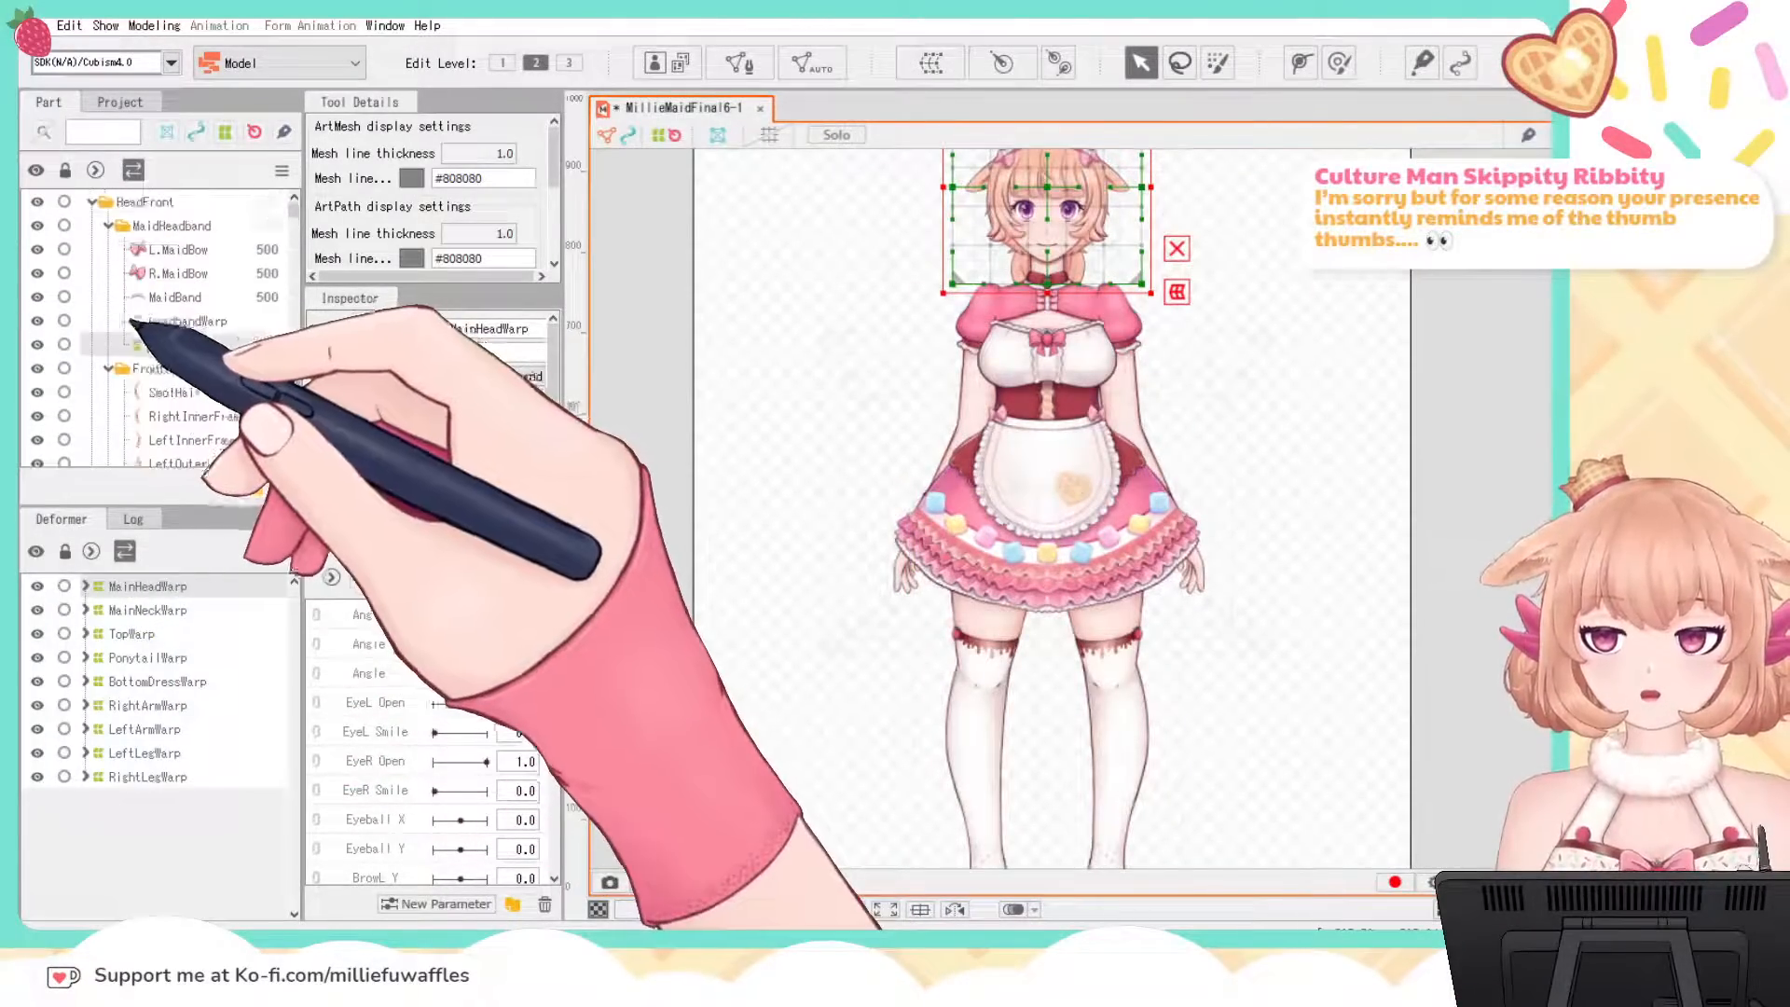
left_click(108, 369)
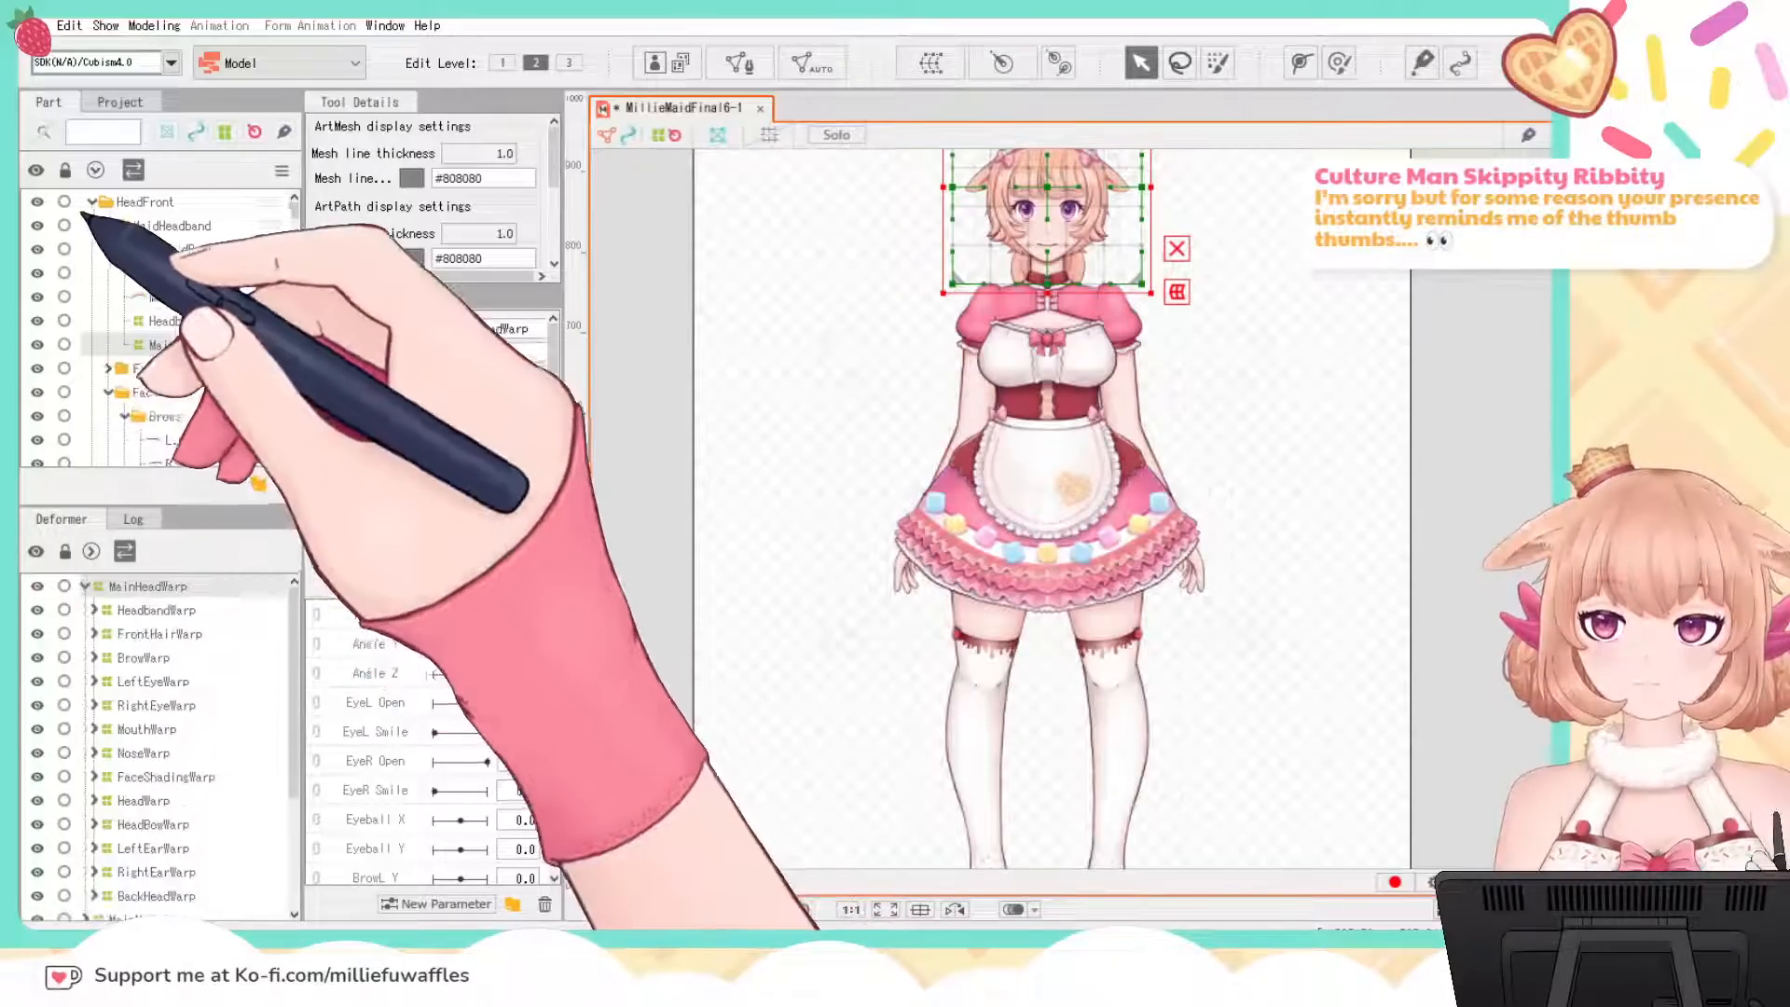
left_click(108, 226)
scroll(1321, 349, "up", 3)
scroll(1320, 348, "up", 2)
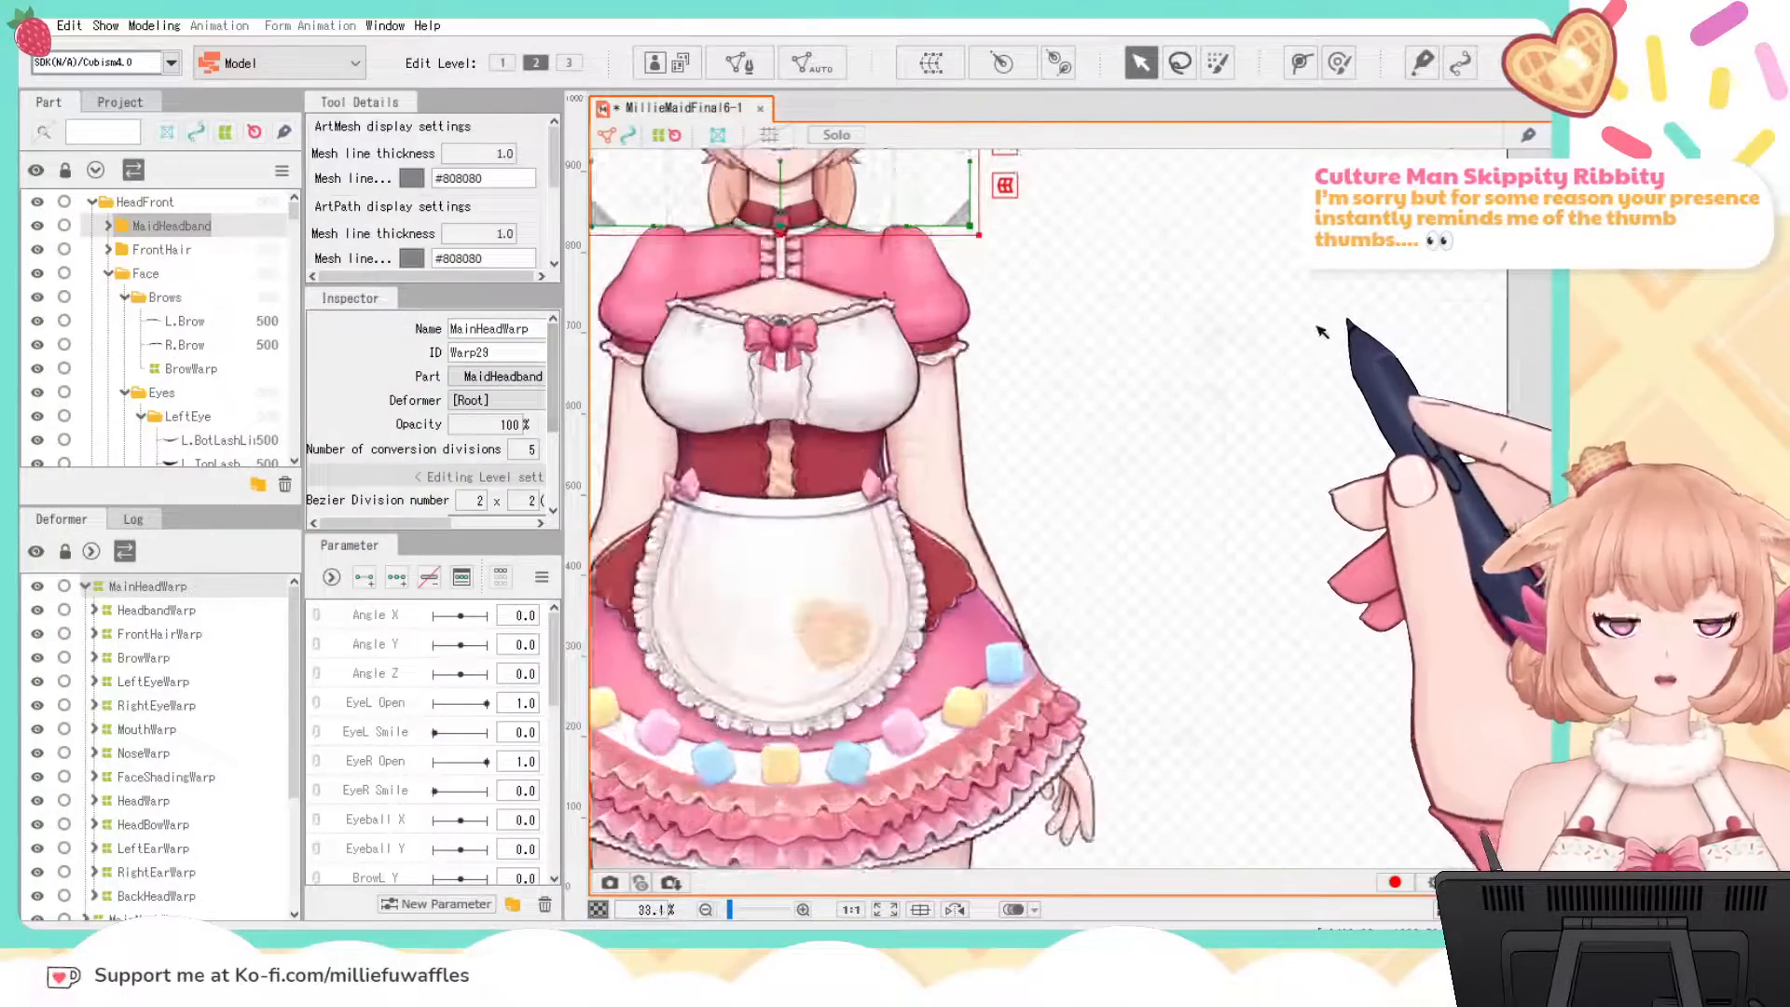
Step: Examine the head area covered by MainHeadWarp and review the child warps nested under it
left_click_drag(1324, 328, 1418, 644)
scroll(1325, 482, "down", 2)
left_click_drag(1346, 476, 1322, 408)
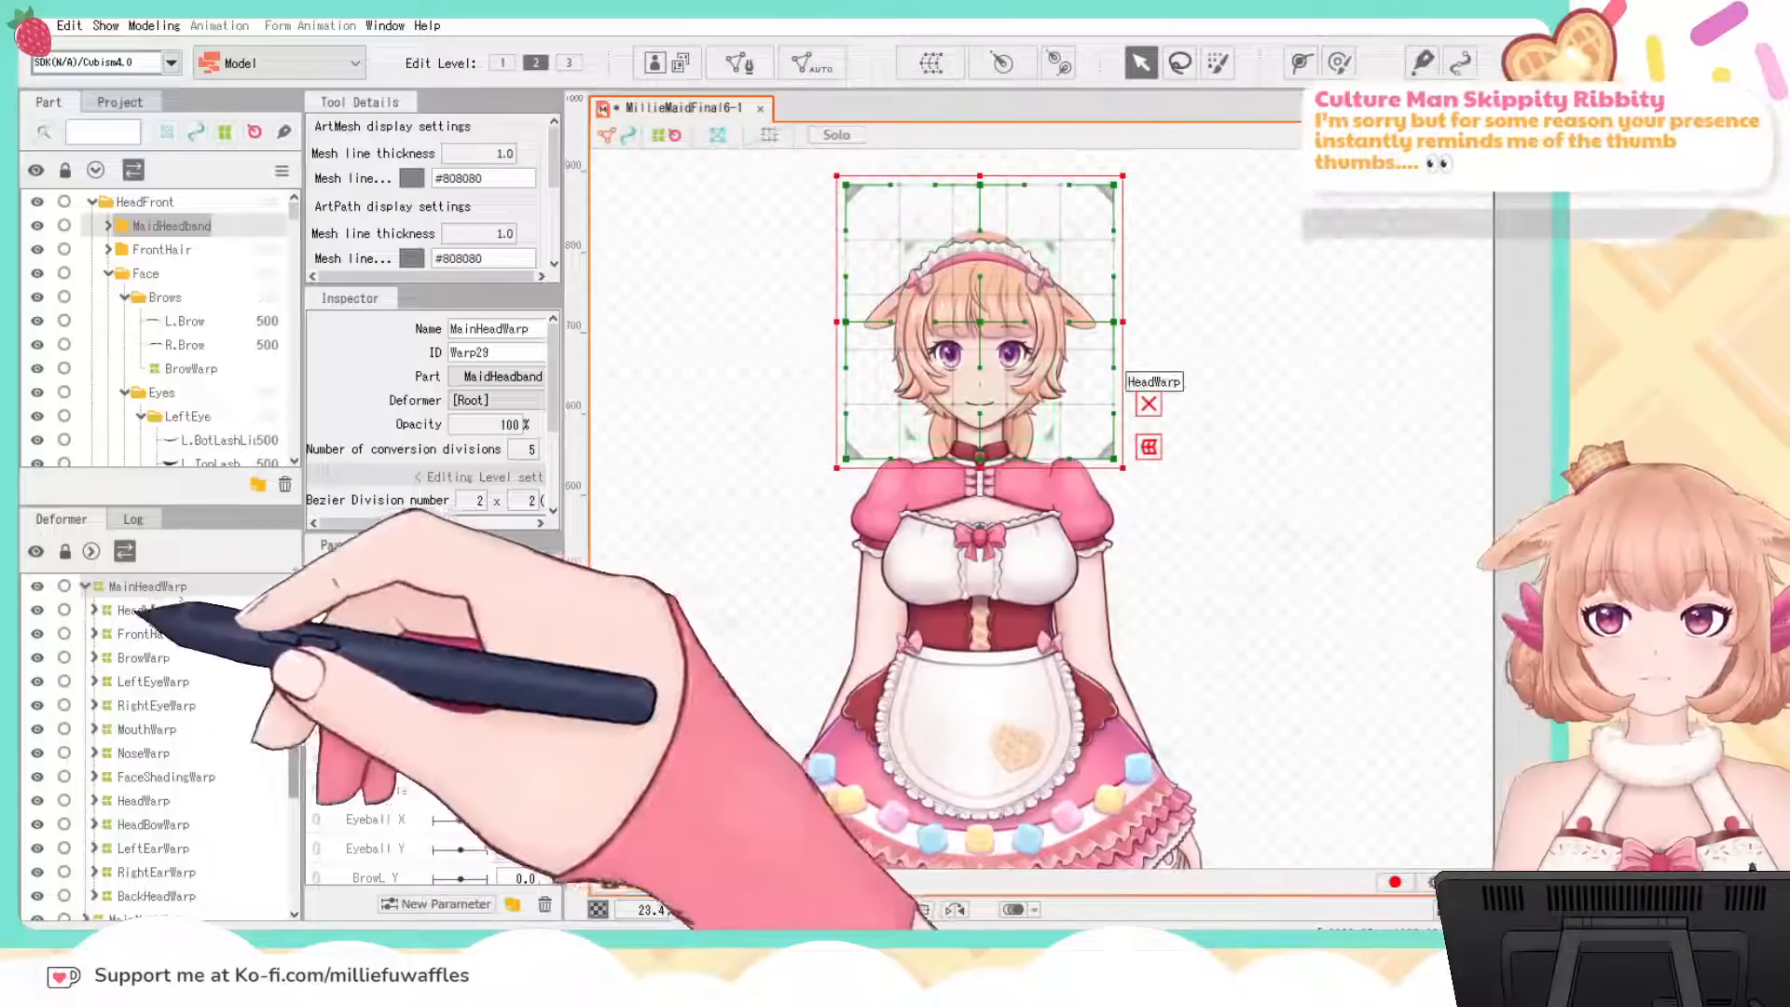
left_click(85, 586)
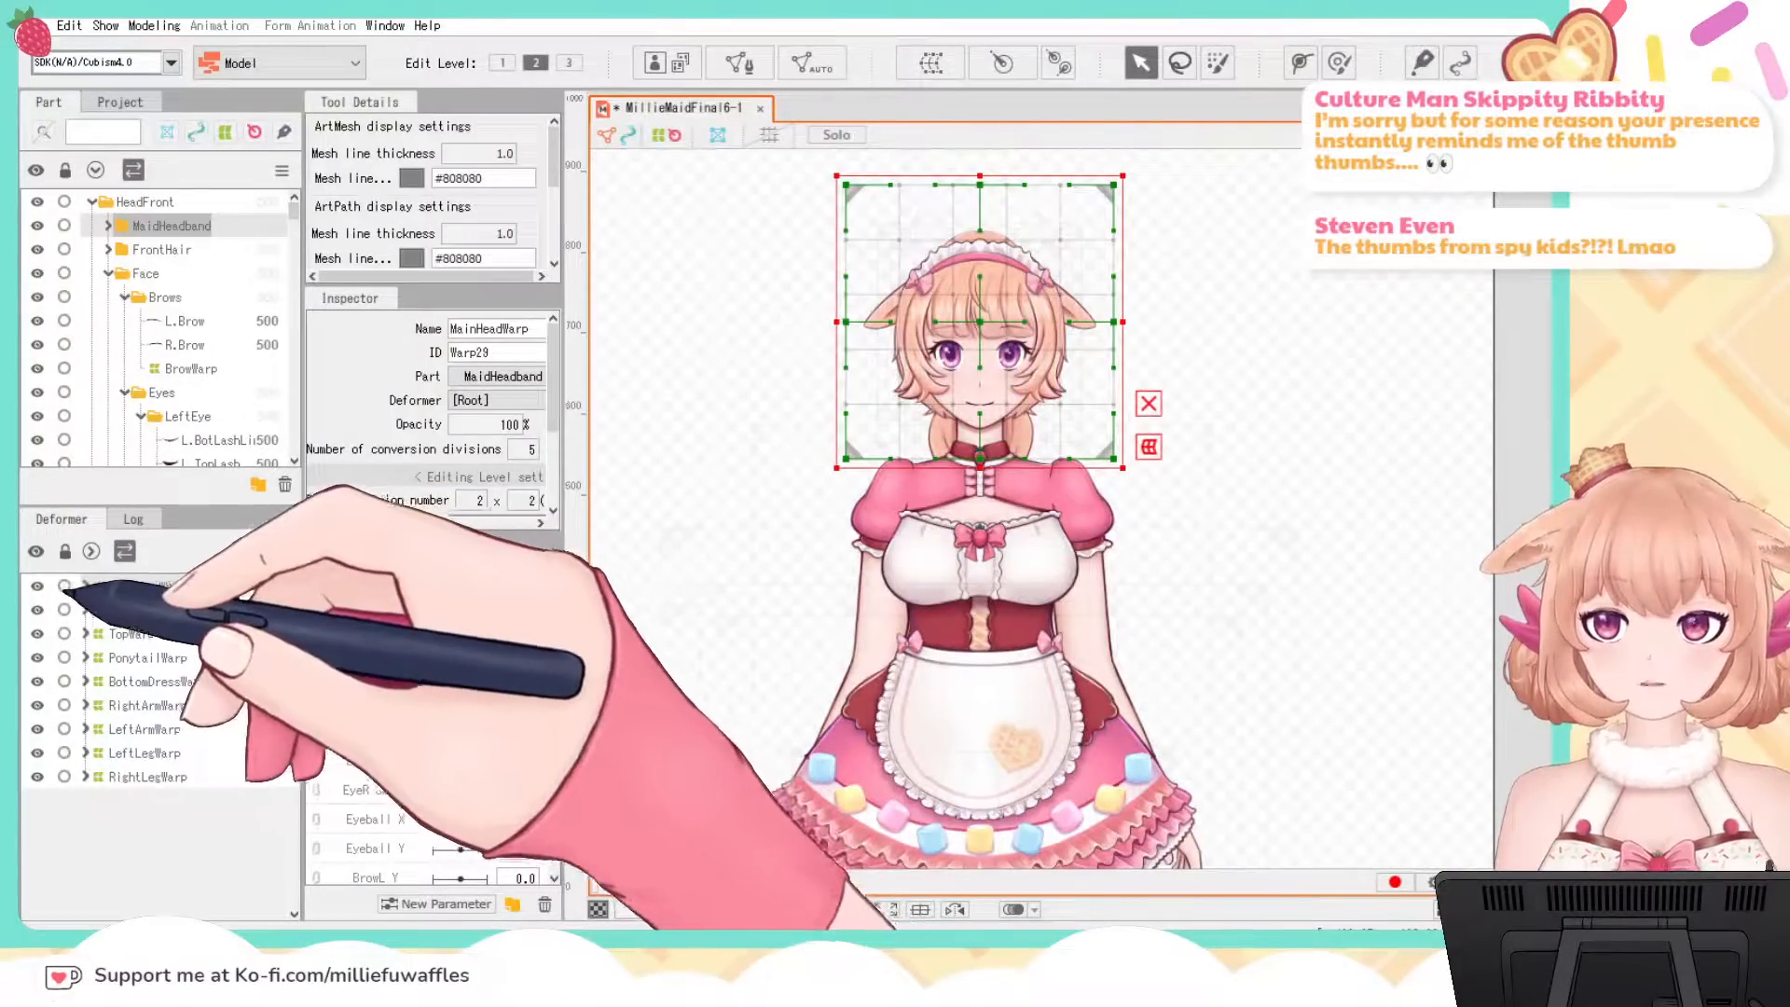
left_click(85, 585)
scroll(158, 803, "down", 3)
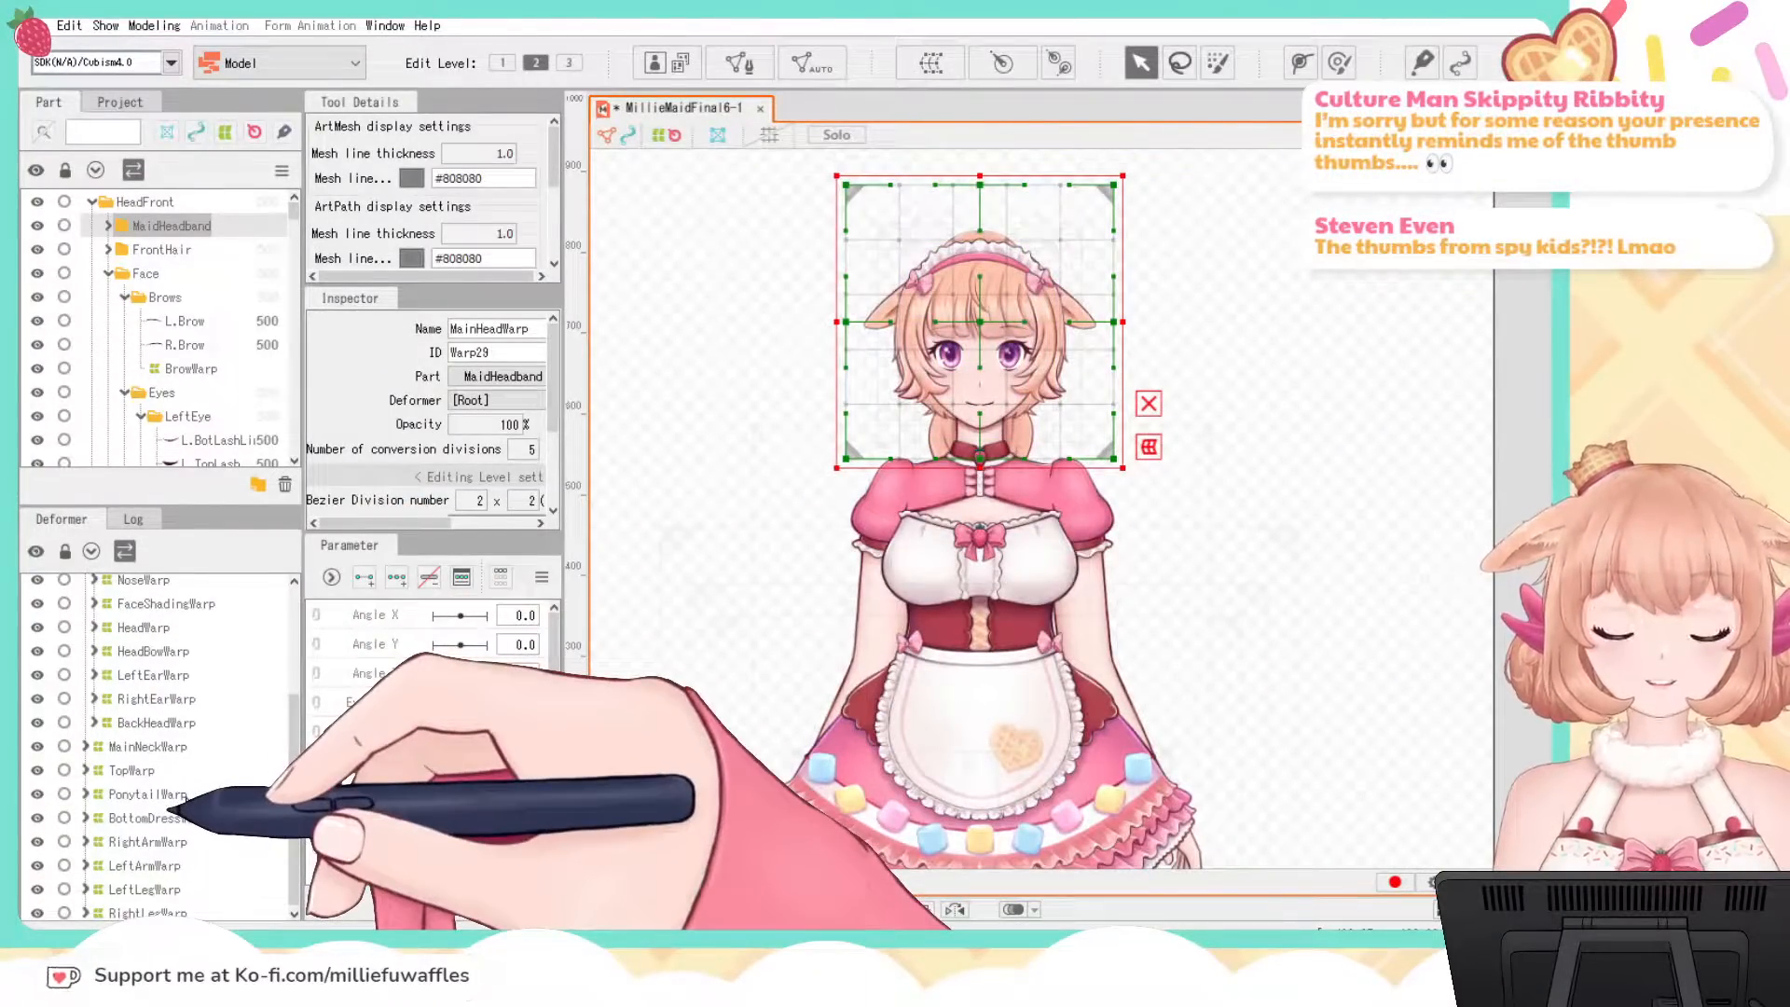
left_click(82, 586)
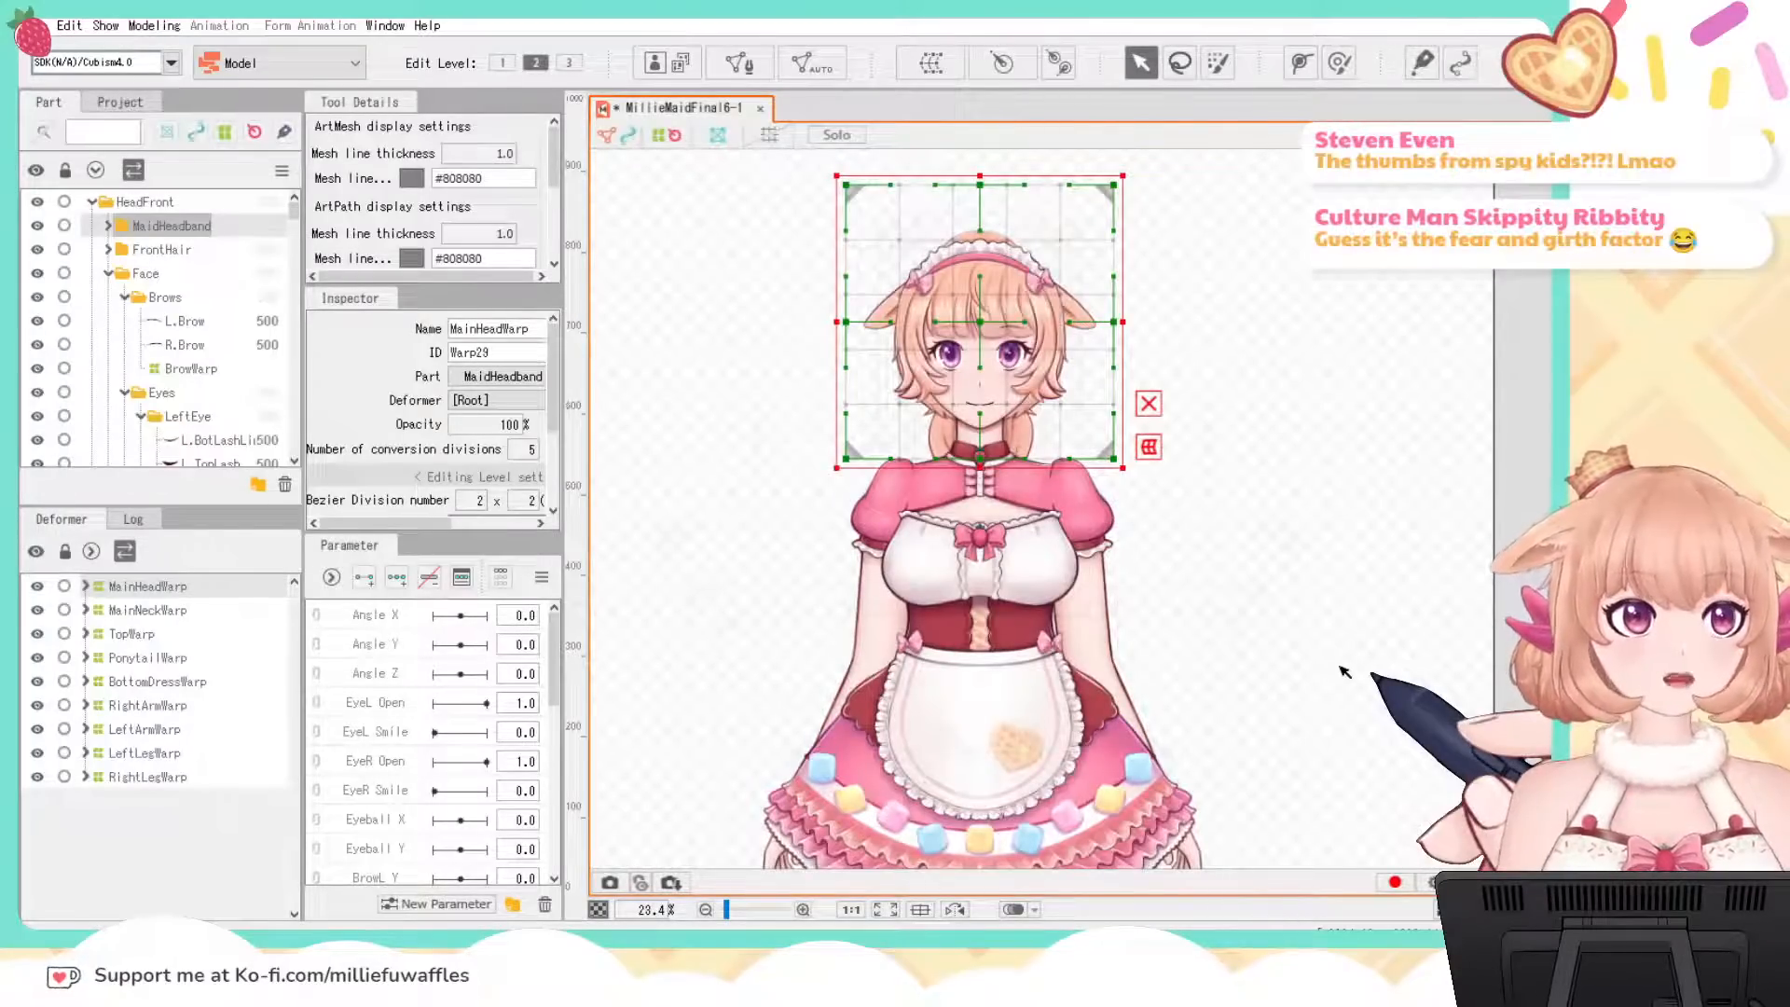
Step: Compare the areas covered by MainNeckWarp, TopWarp and PonytailWarp on the upper body
left_click(98, 610)
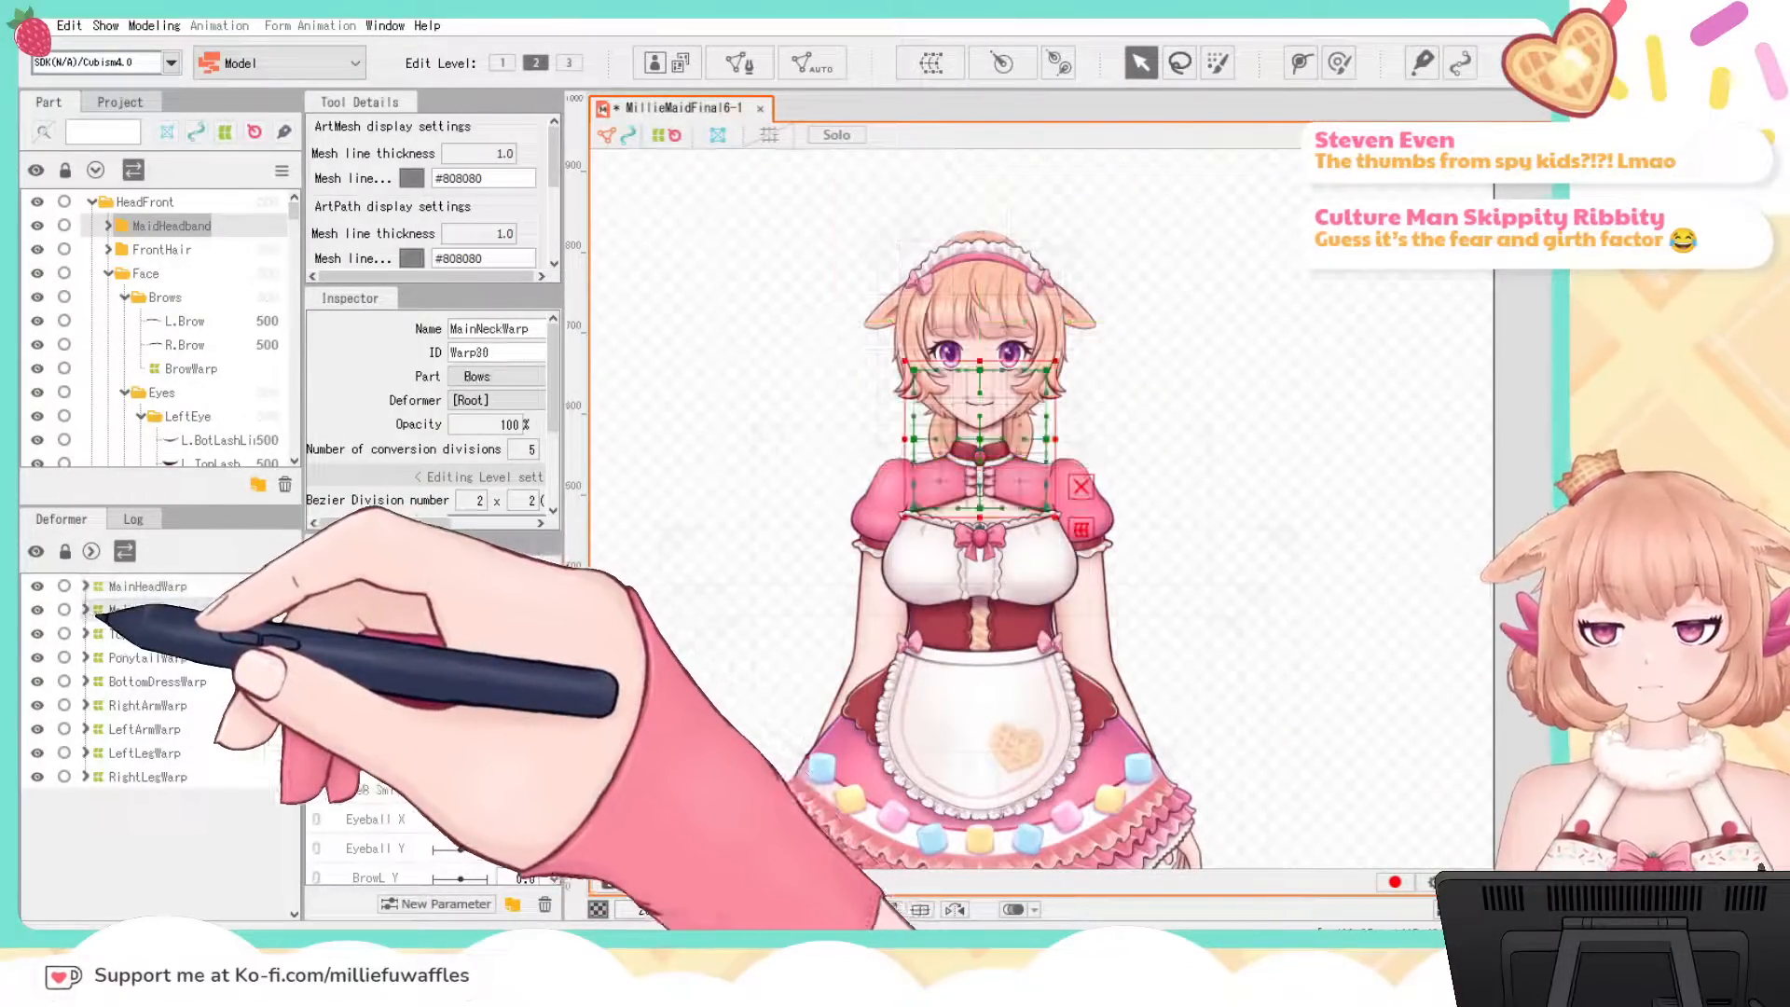
left_click(105, 634)
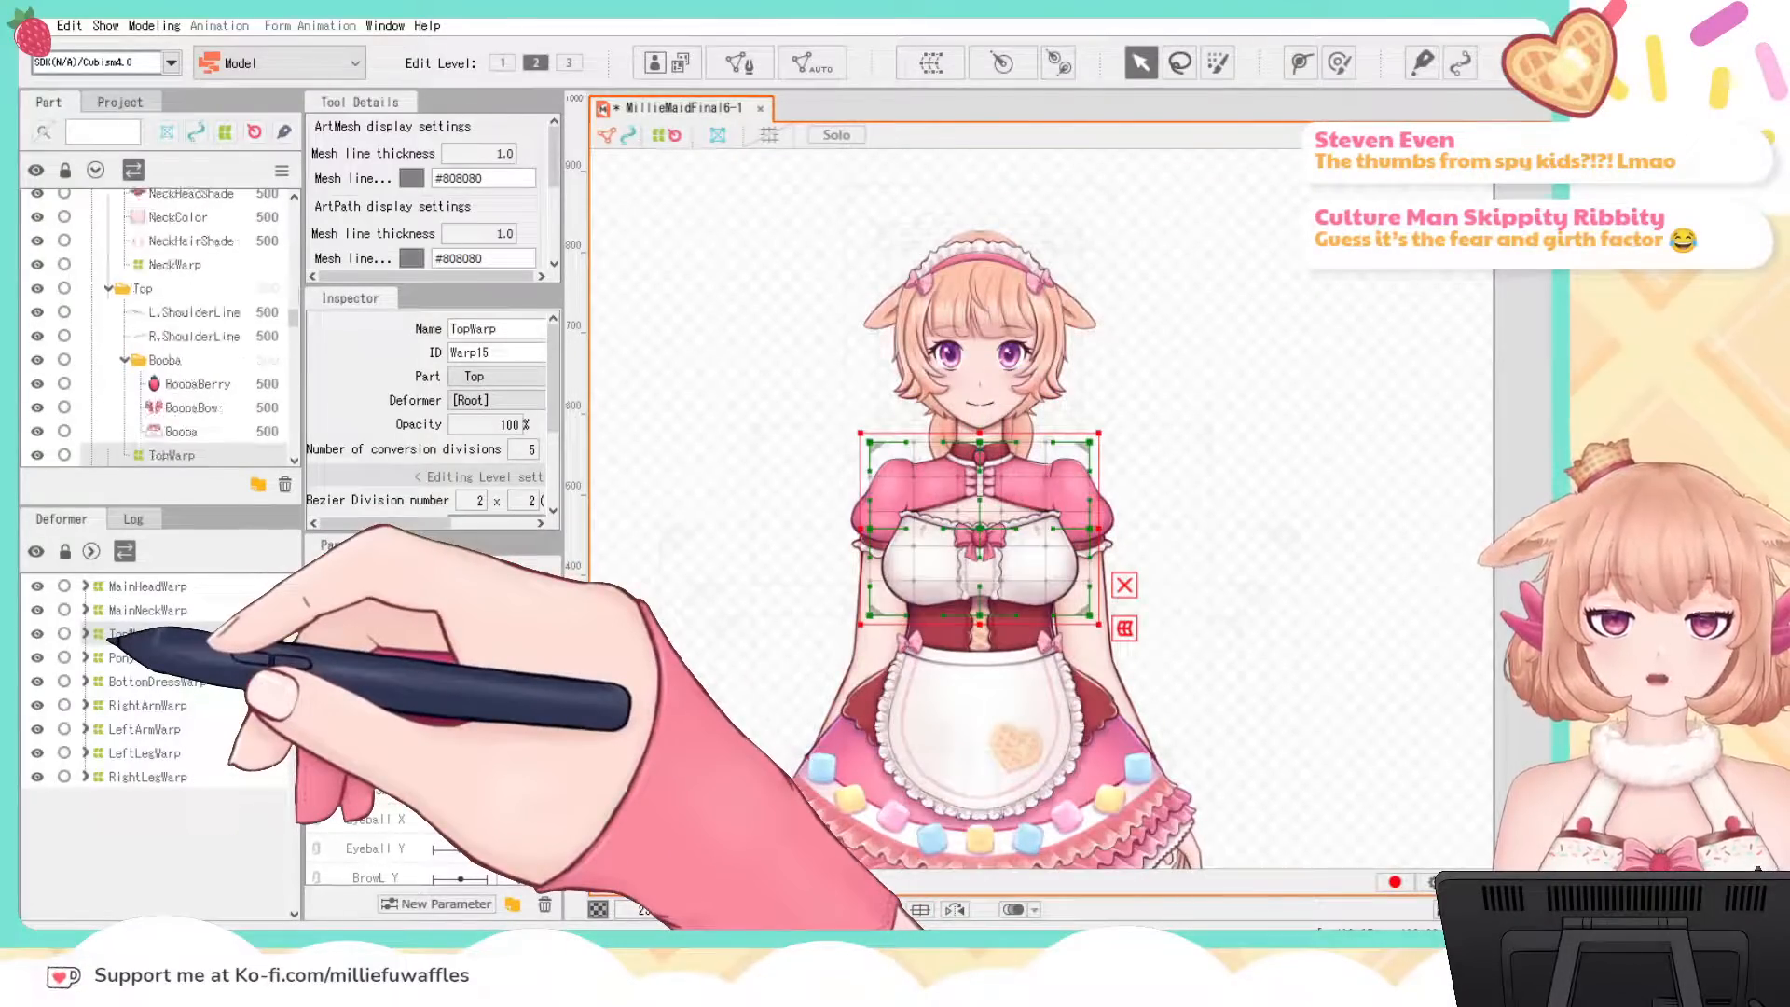
left_click(105, 658)
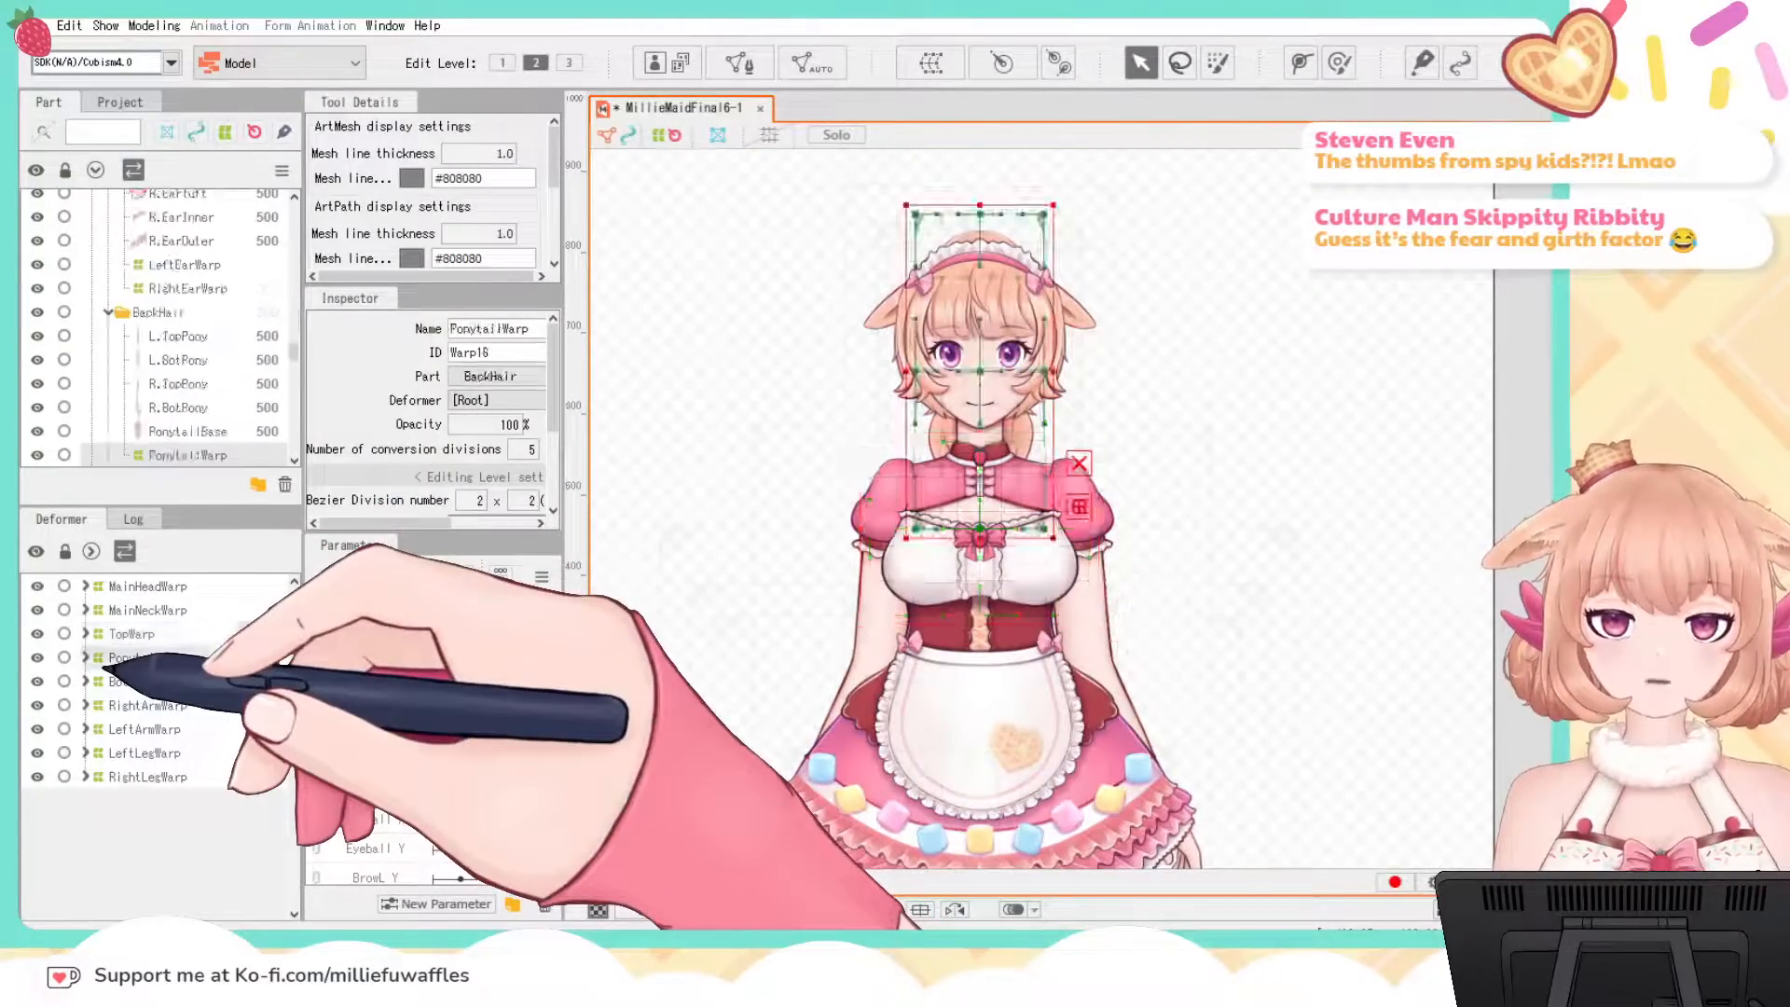
Step: Inspect BottomDressWarp and its nested CorsetWarp, MainSkirtWarp, ApronWarp, SkirtWarp and MarshmallowWarp, and collapse the branch again
left_click(124, 681)
left_click_drag(1342, 421, 1362, 177)
left_click(85, 682)
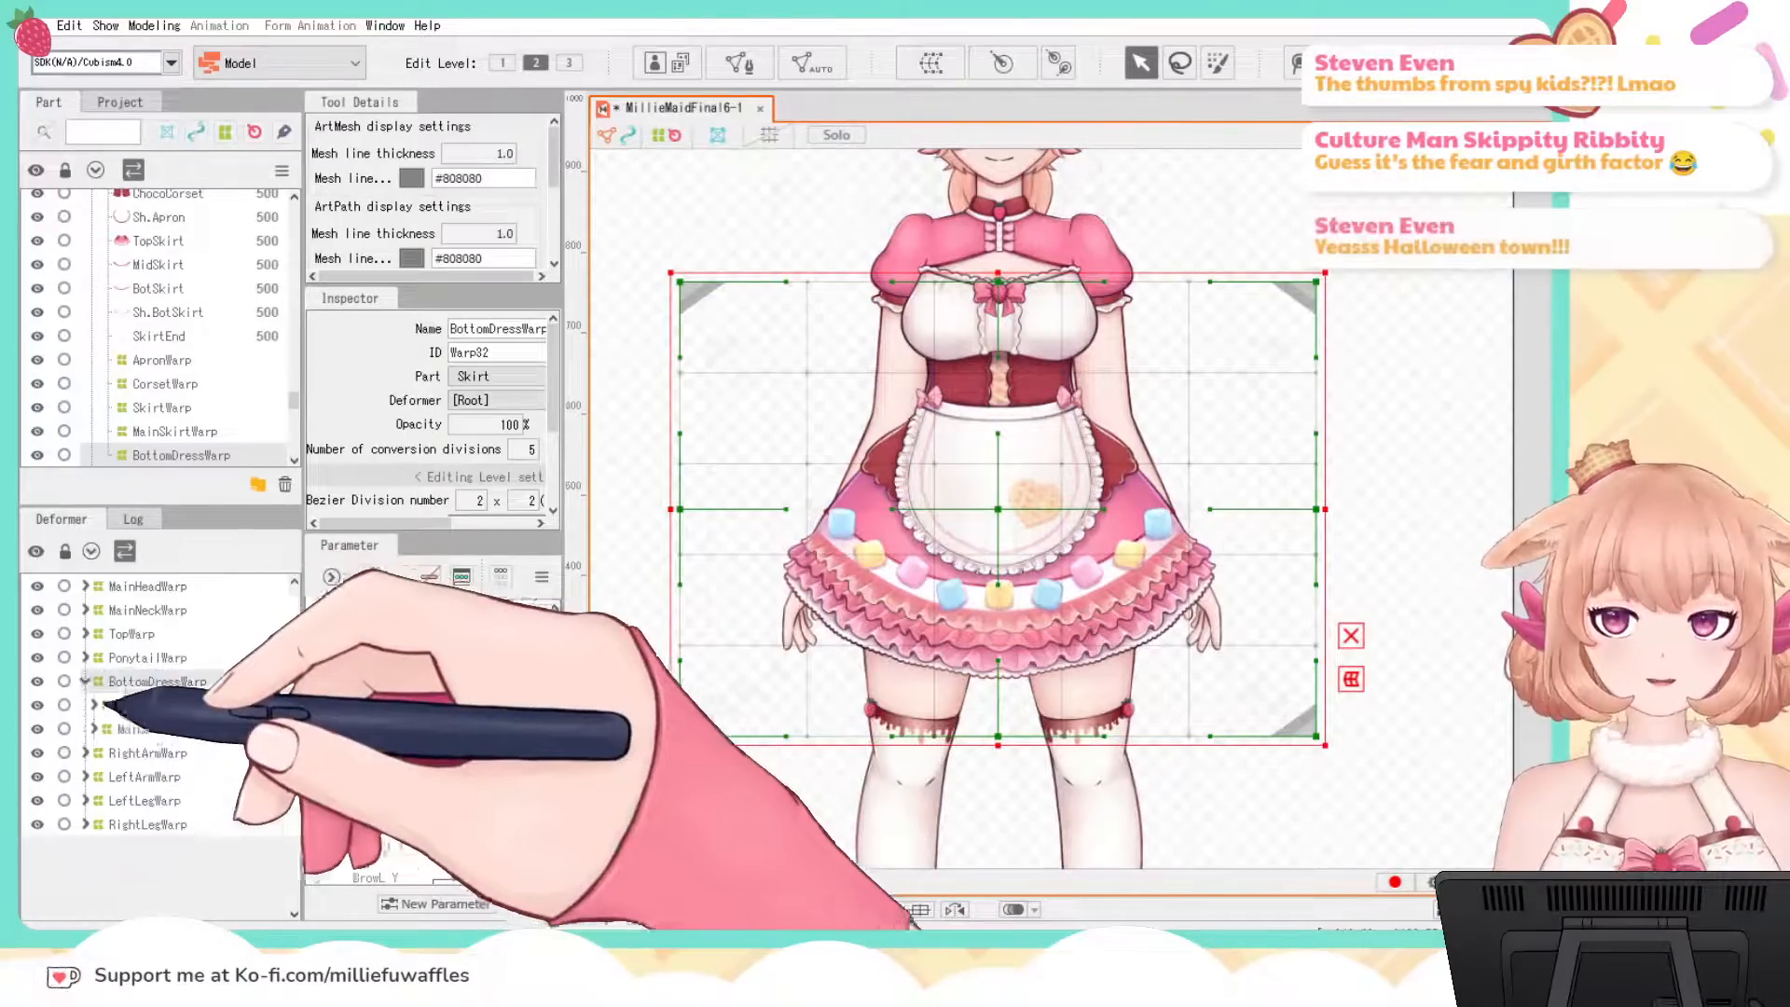
left_click(129, 706)
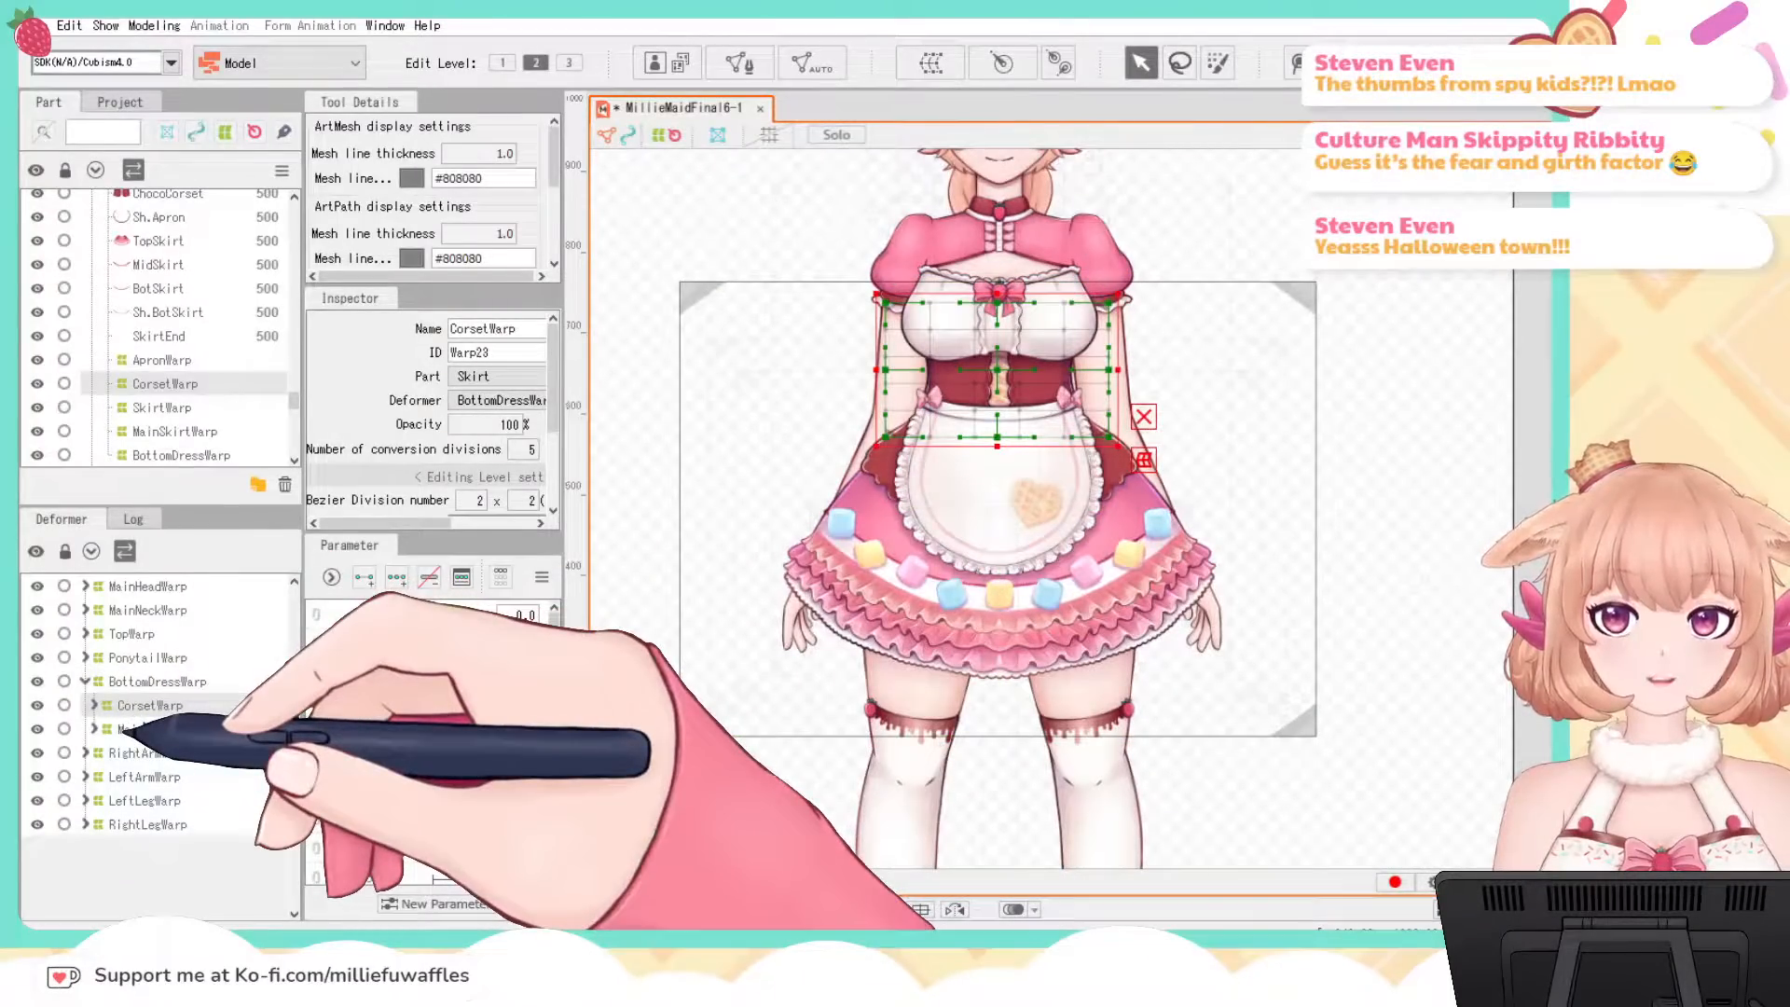
left_click(126, 729)
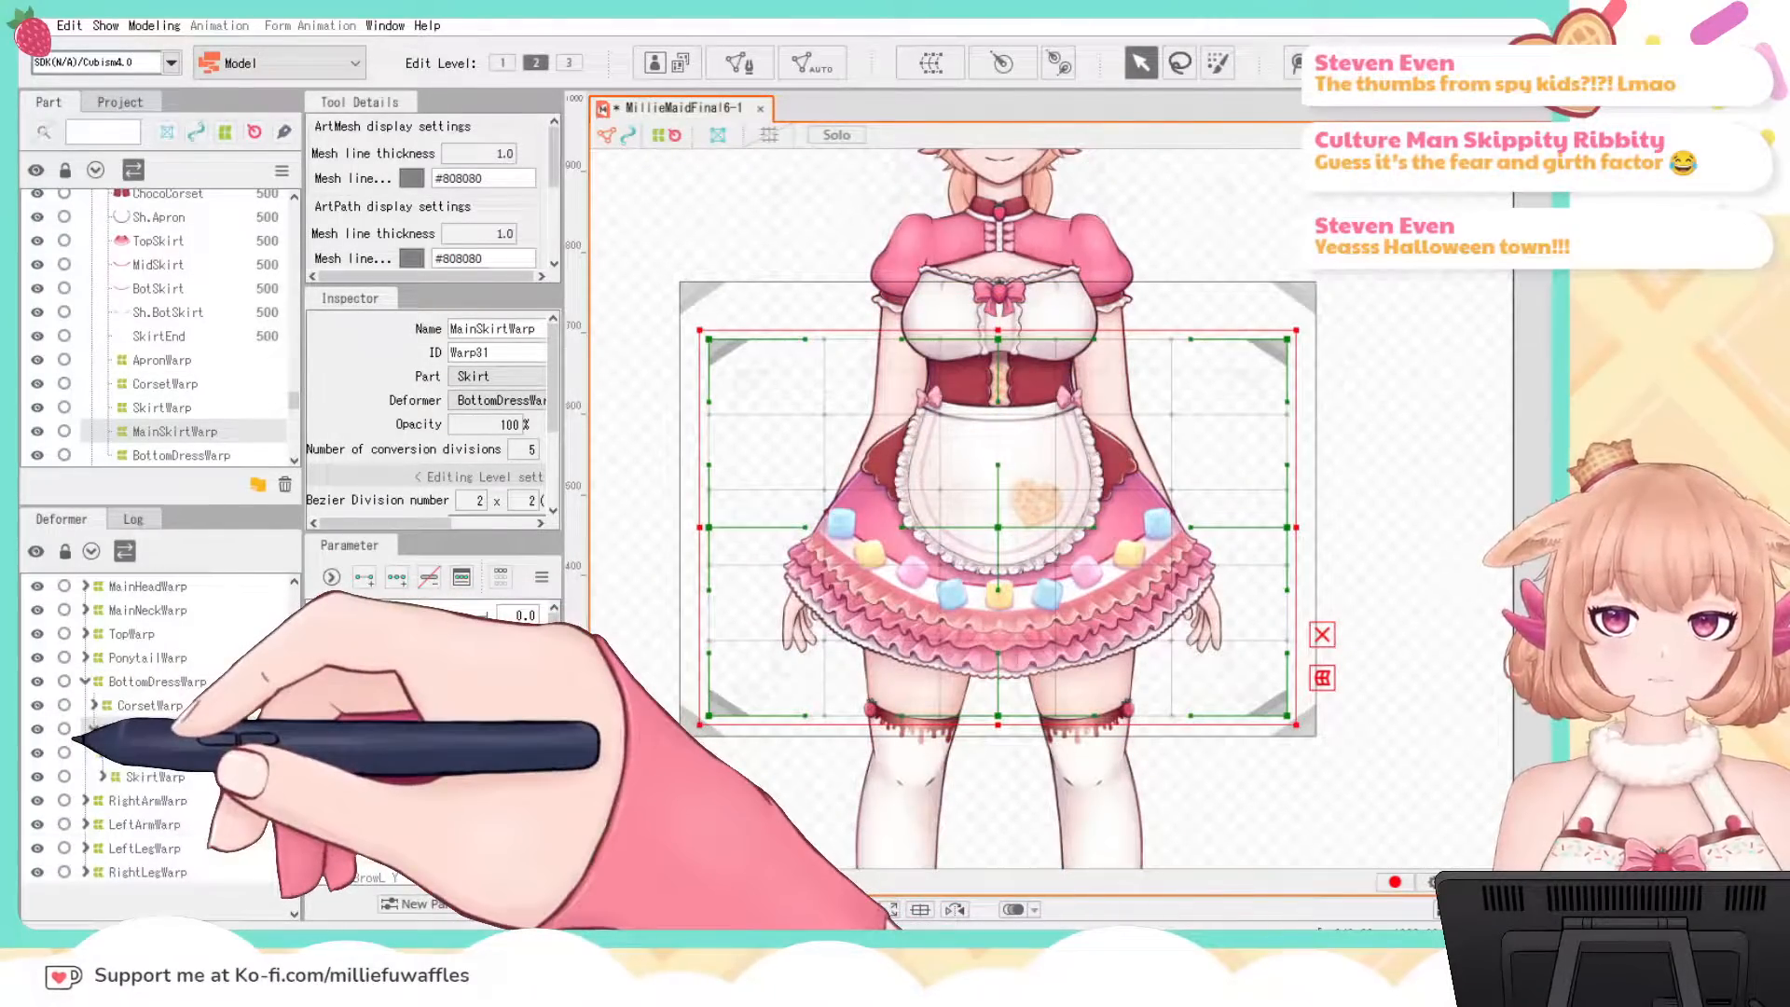
left_click(135, 753)
left_click(129, 776)
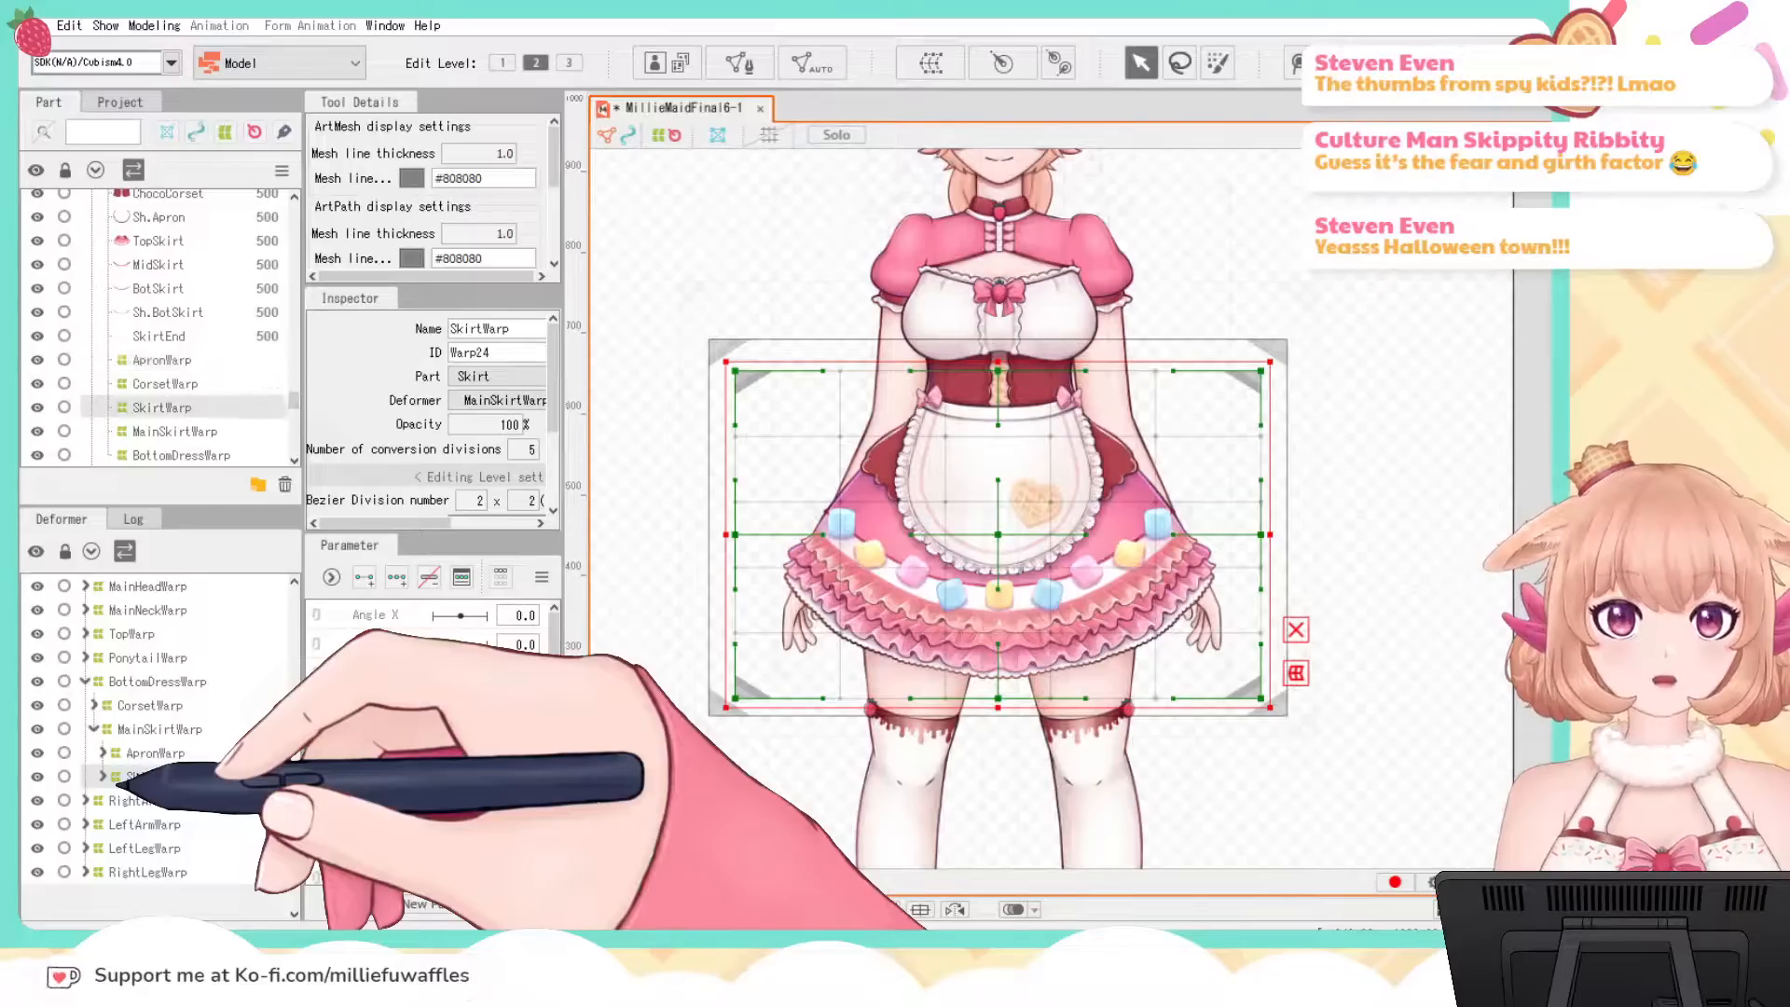
scroll(146, 783, "down", 2)
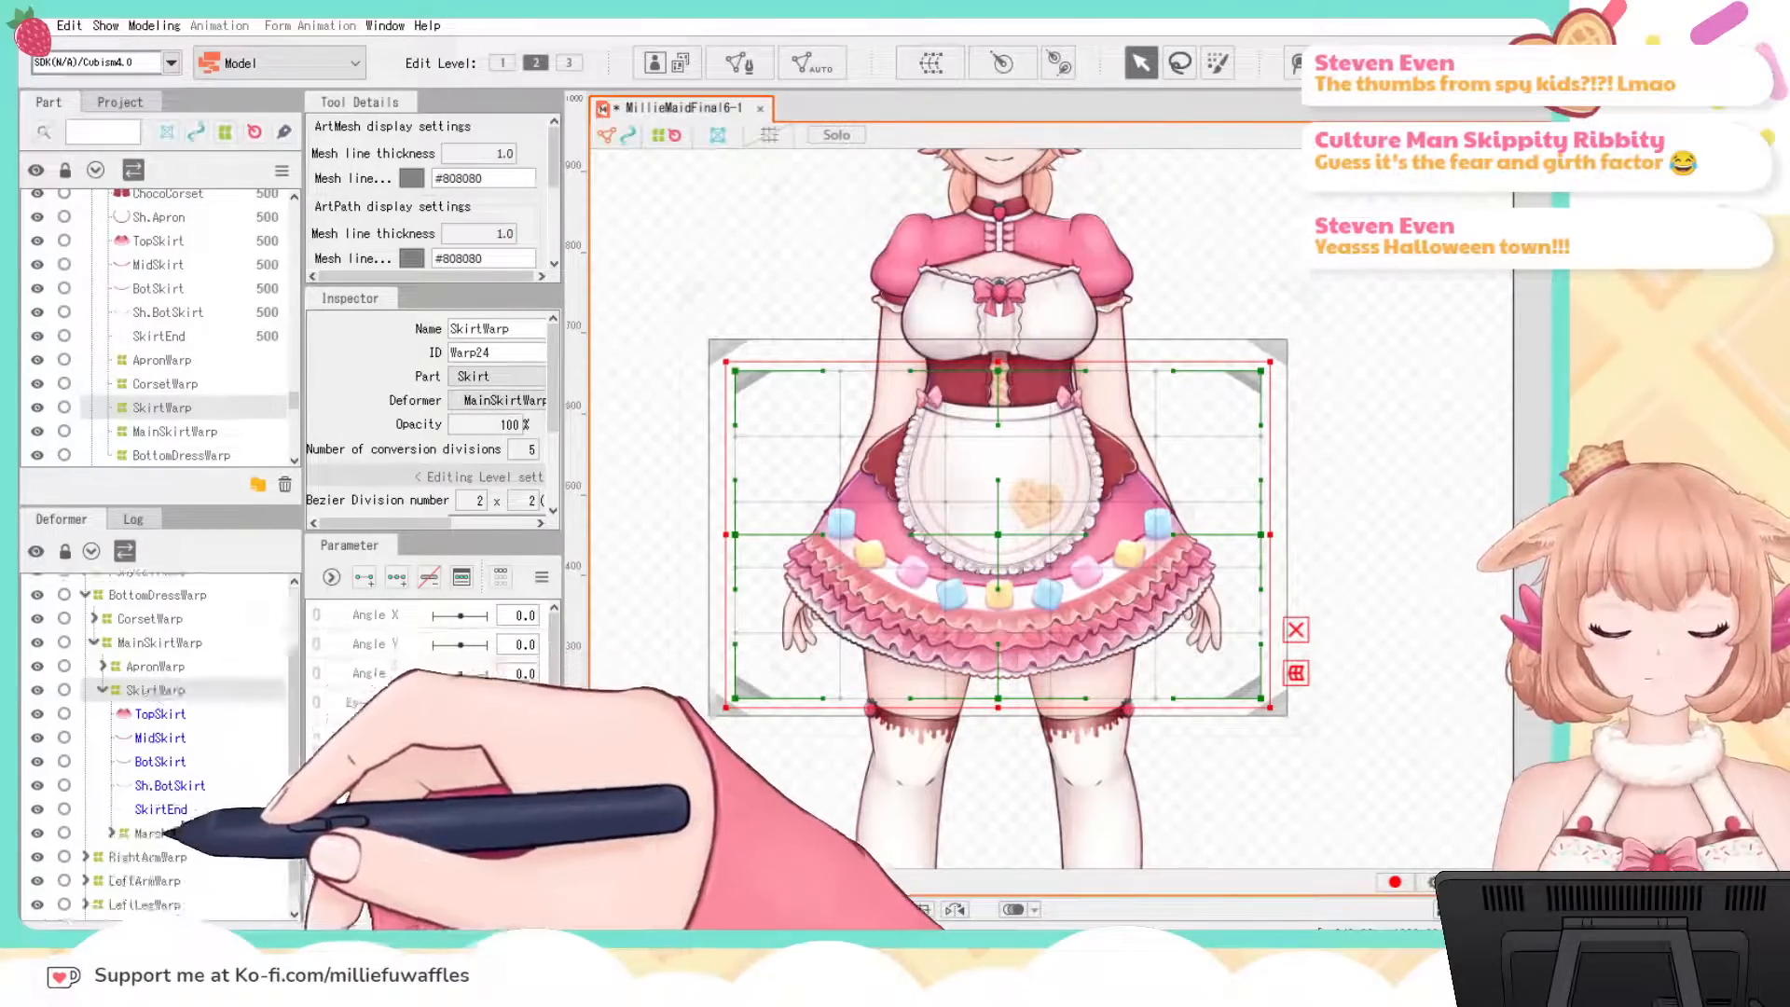
left_click(161, 833)
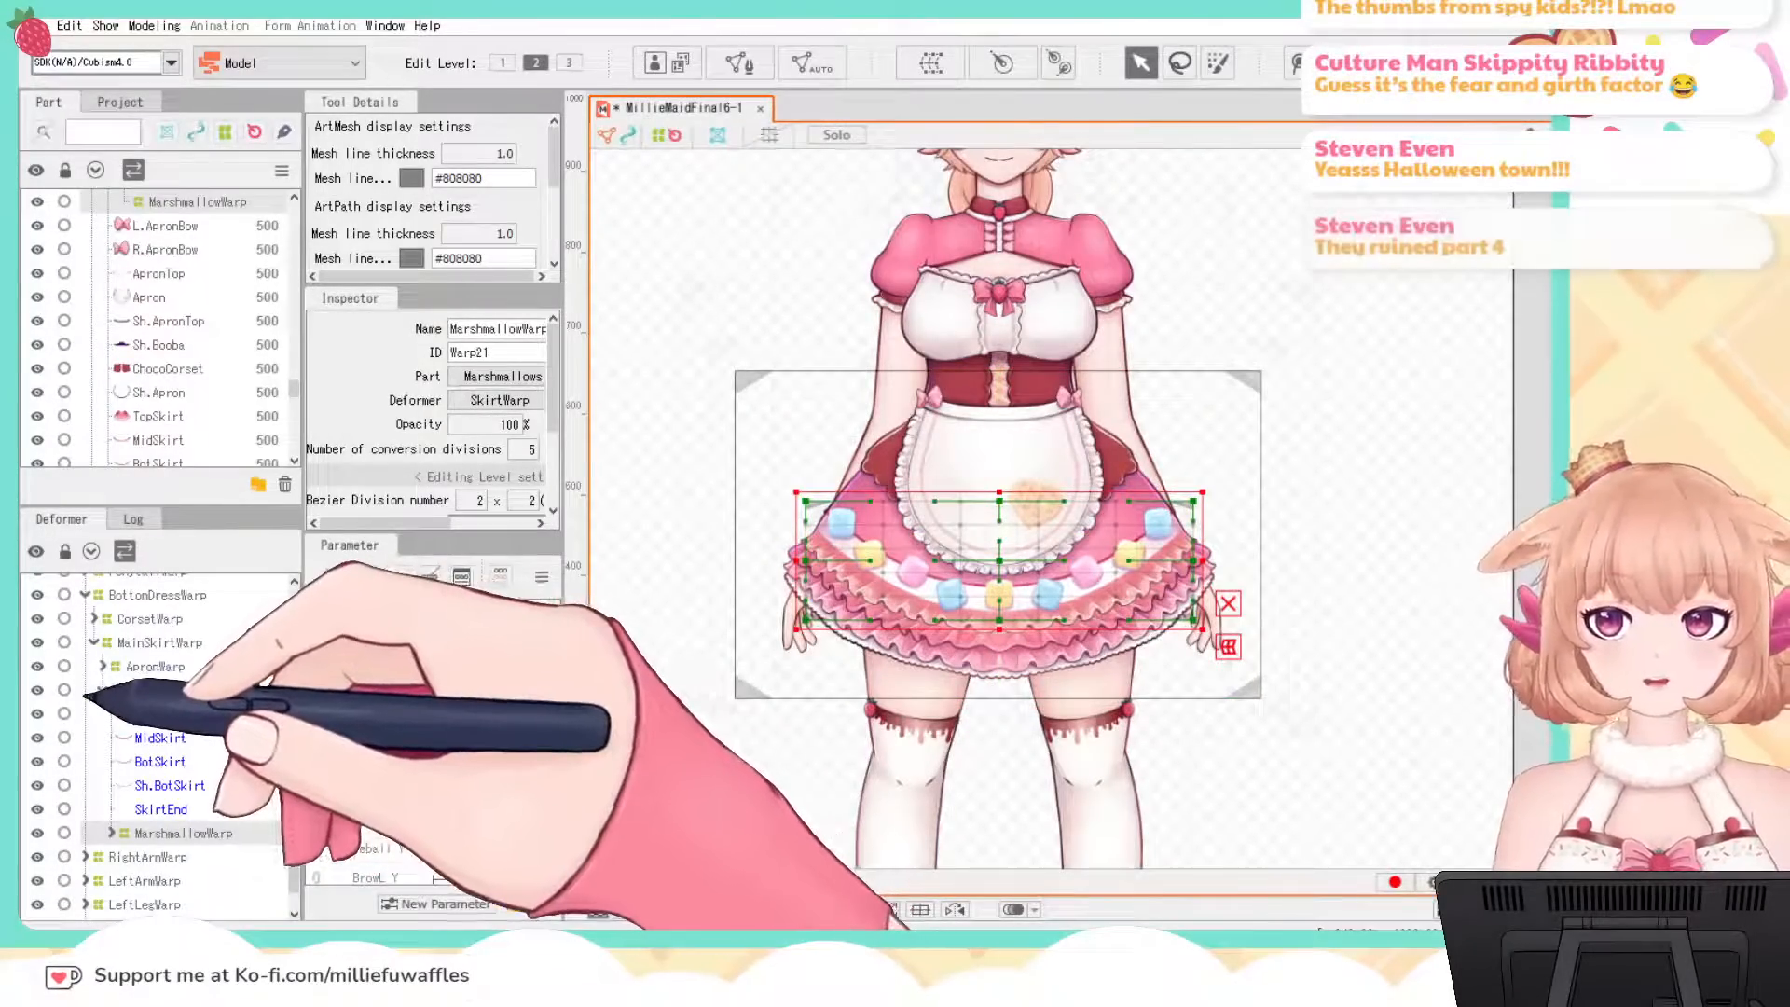
left_click(103, 690)
left_click(93, 752)
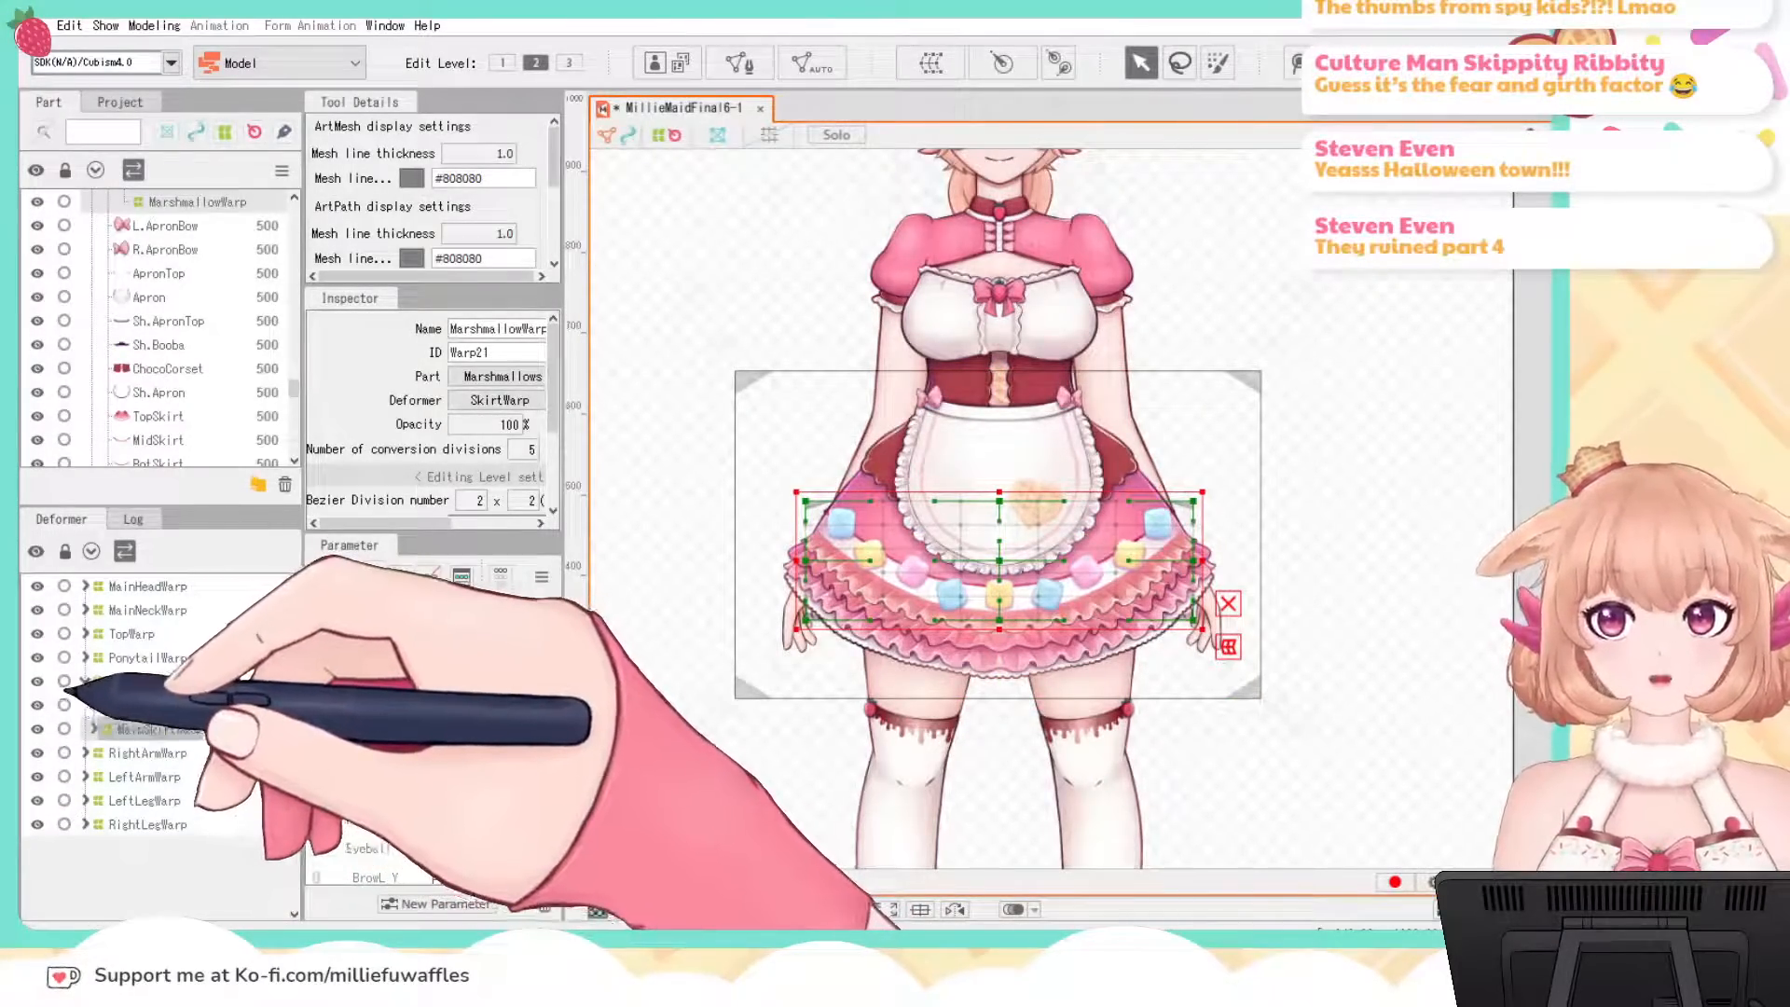
left_click(85, 680)
Step: Check the grids of RightArmWarp, LeftArmWarp, LeftLegWarp and RightLegWarp, and clear the selection
left_click(140, 706)
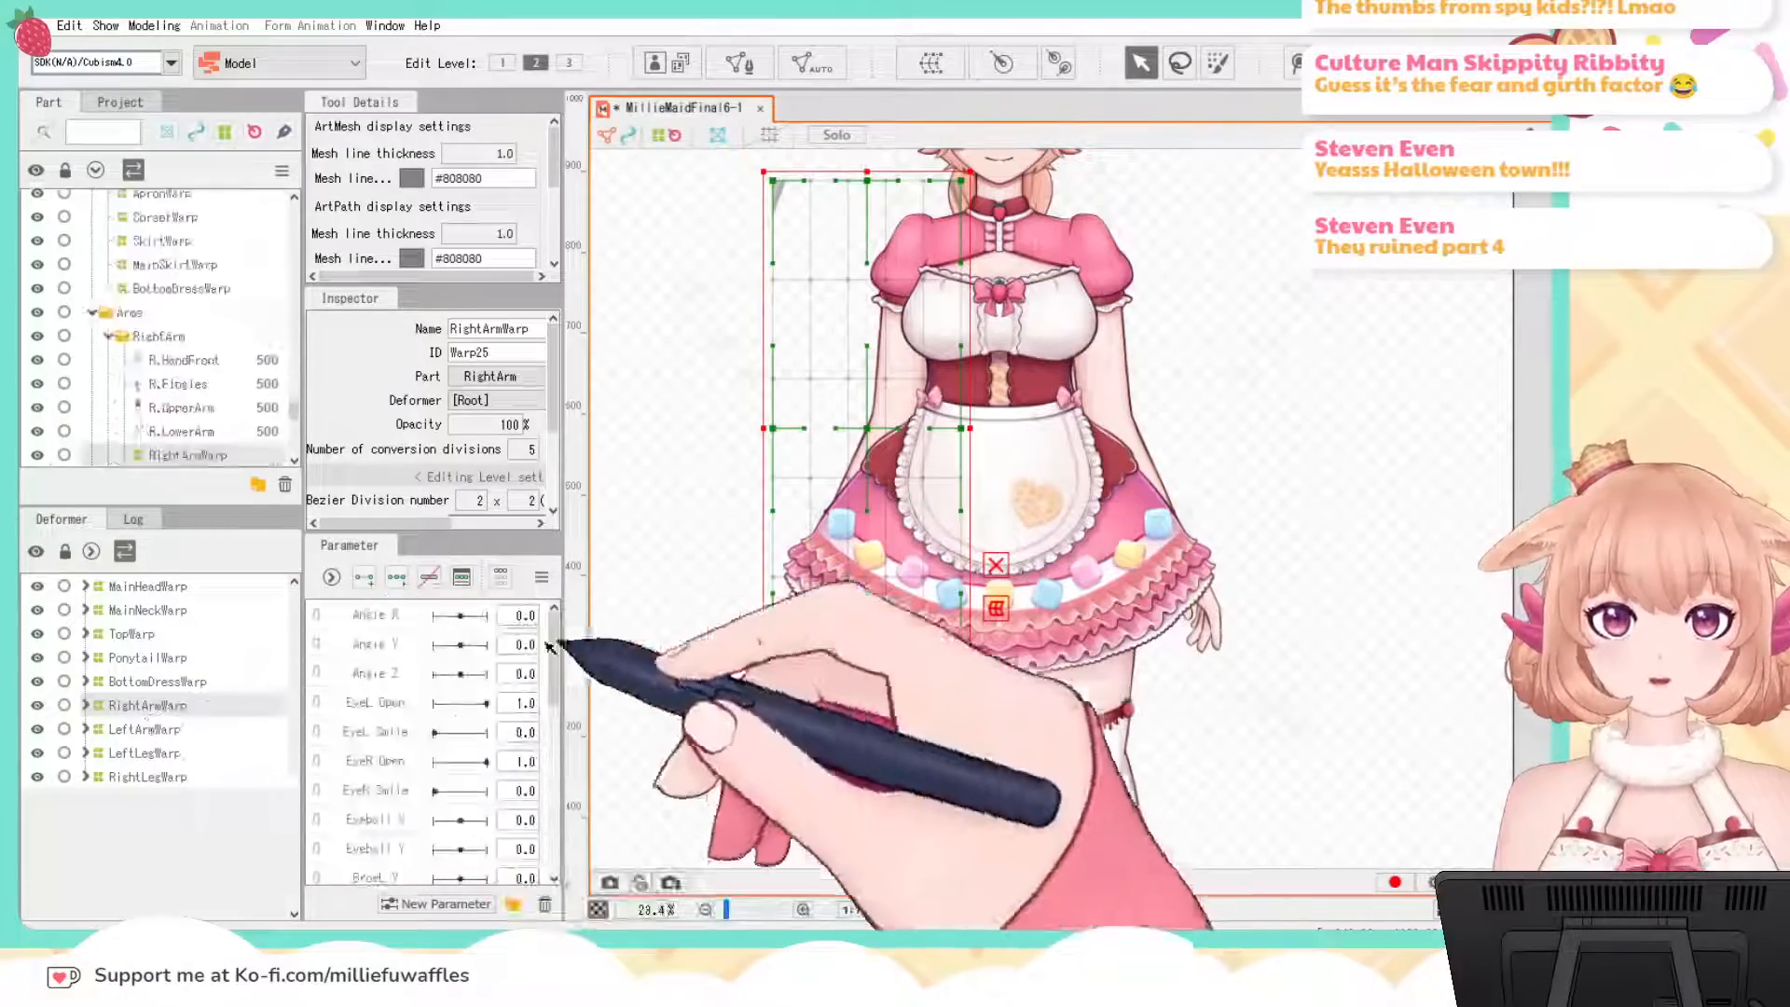
left_click(137, 729)
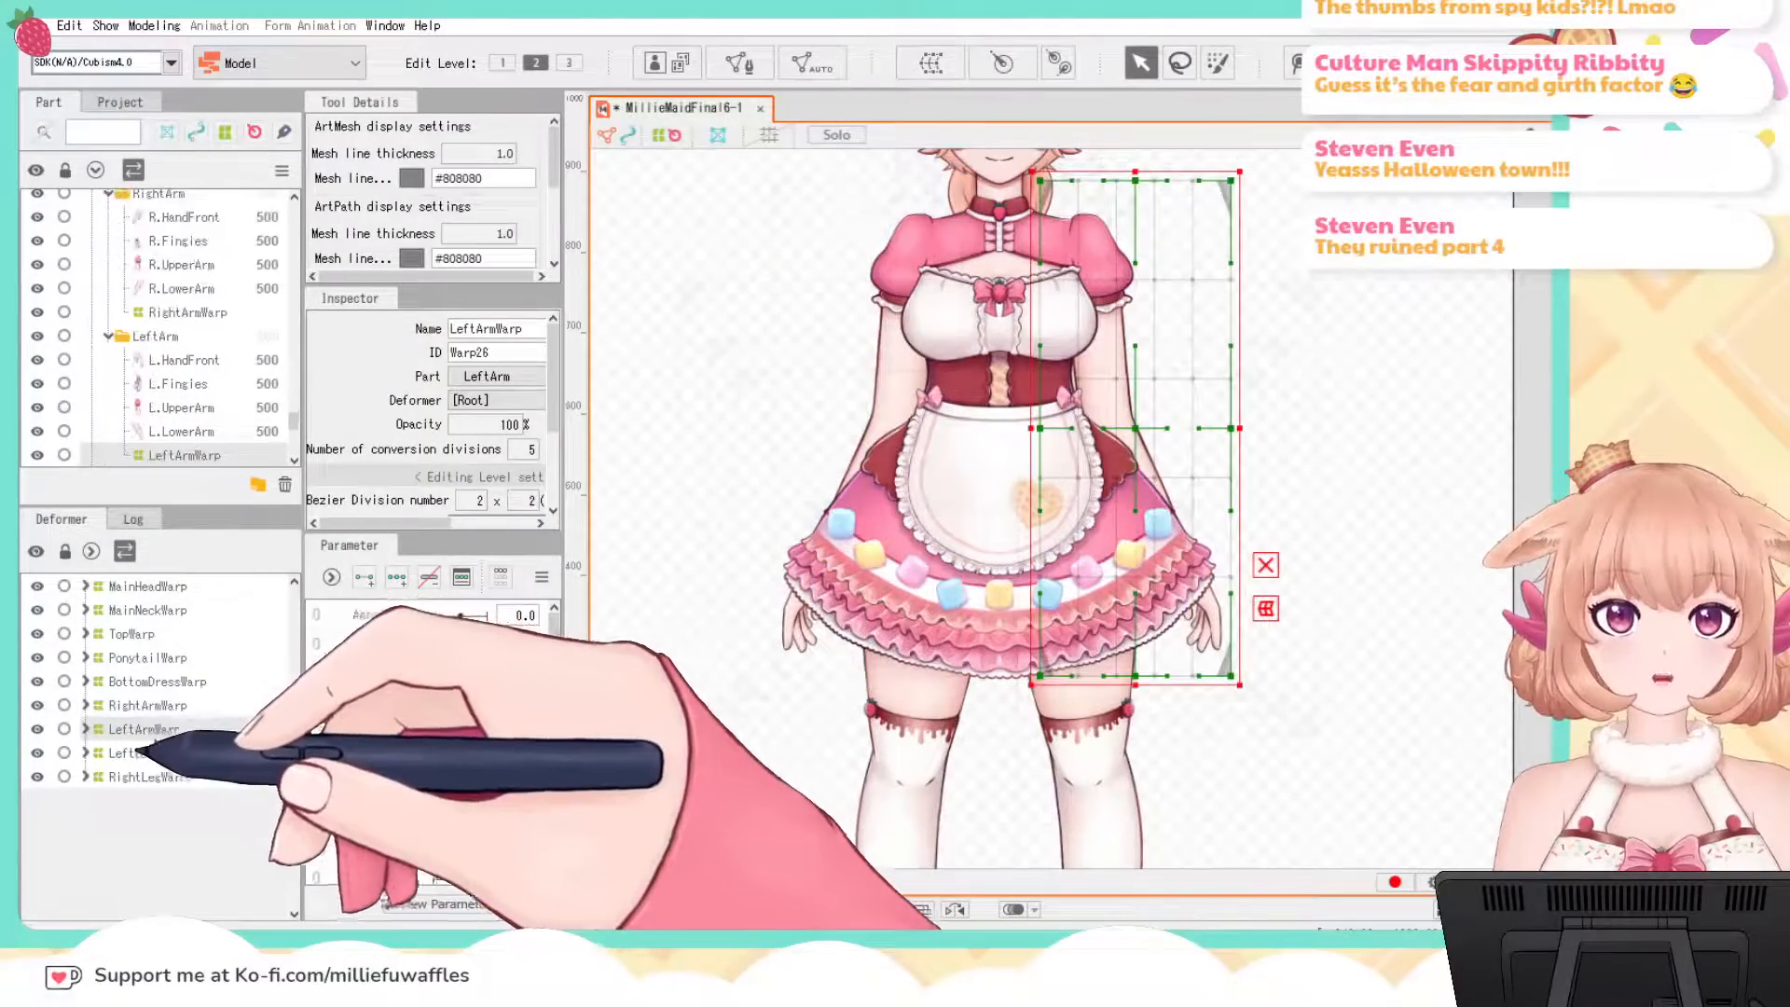
left_click(126, 752)
left_click(119, 777)
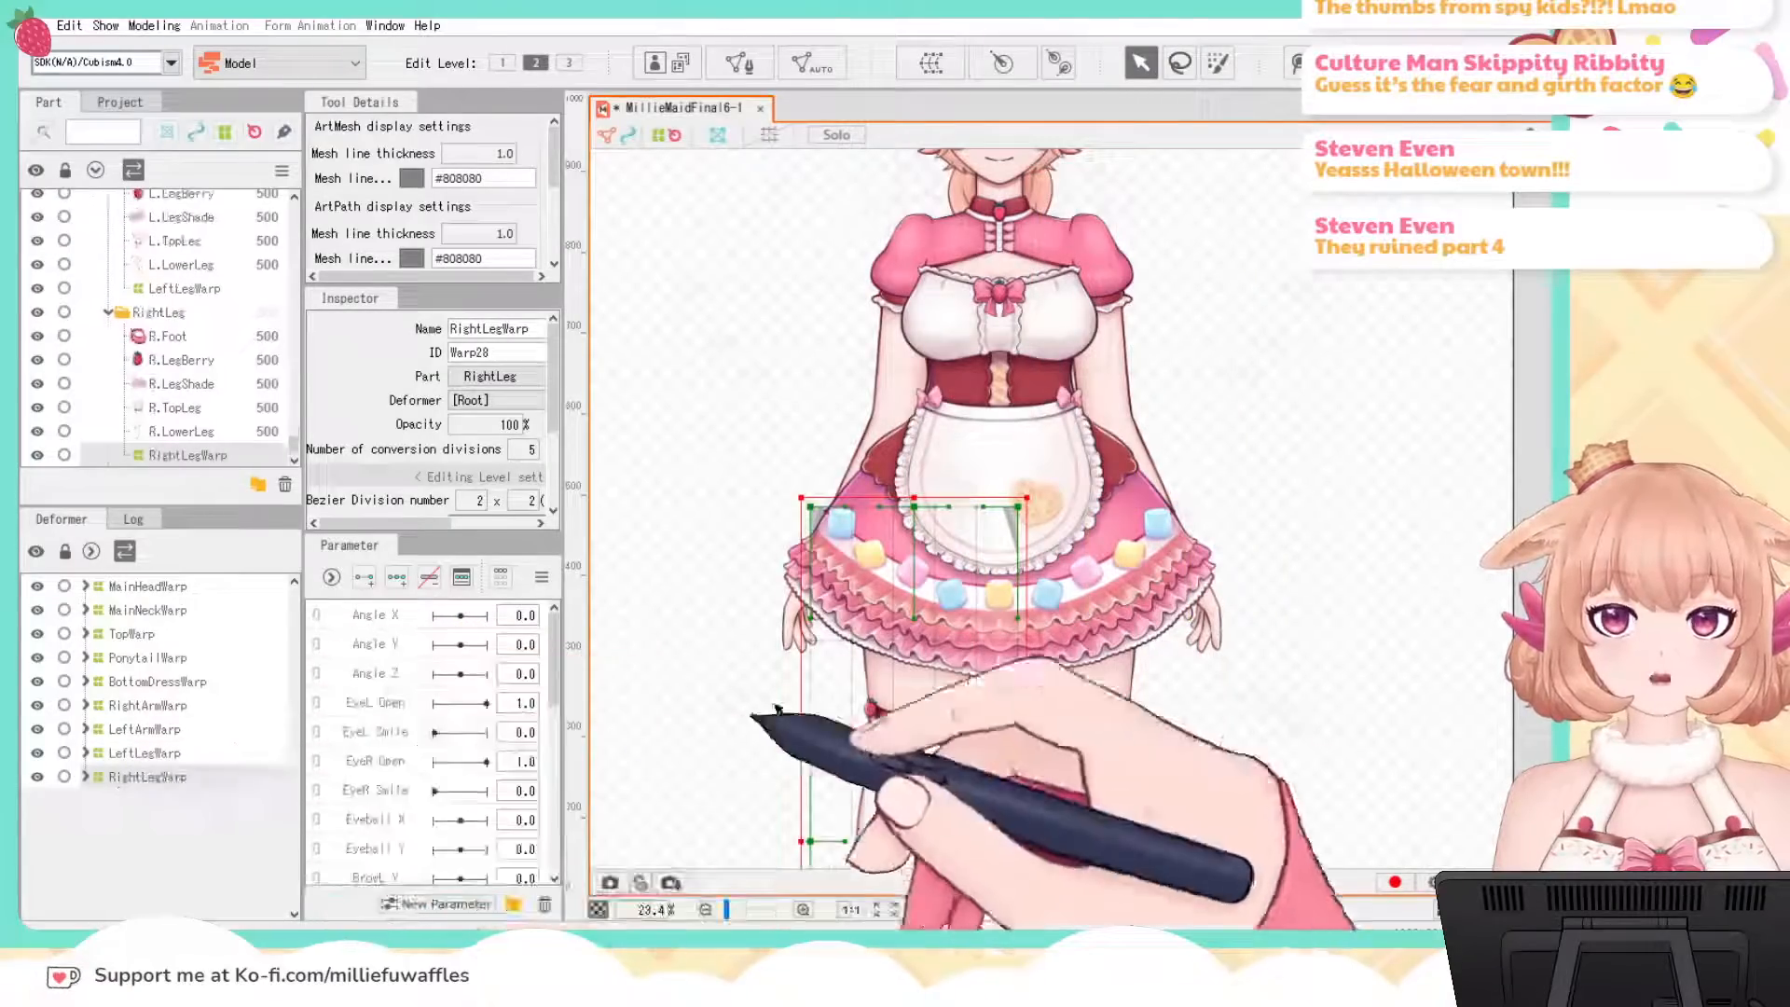
scroll(1305, 559, "up", 3)
left_click(1363, 473)
Step: Look over the whole figure and examine the bangs and face up close with no deformer selected
scroll(1363, 472, "down", 5)
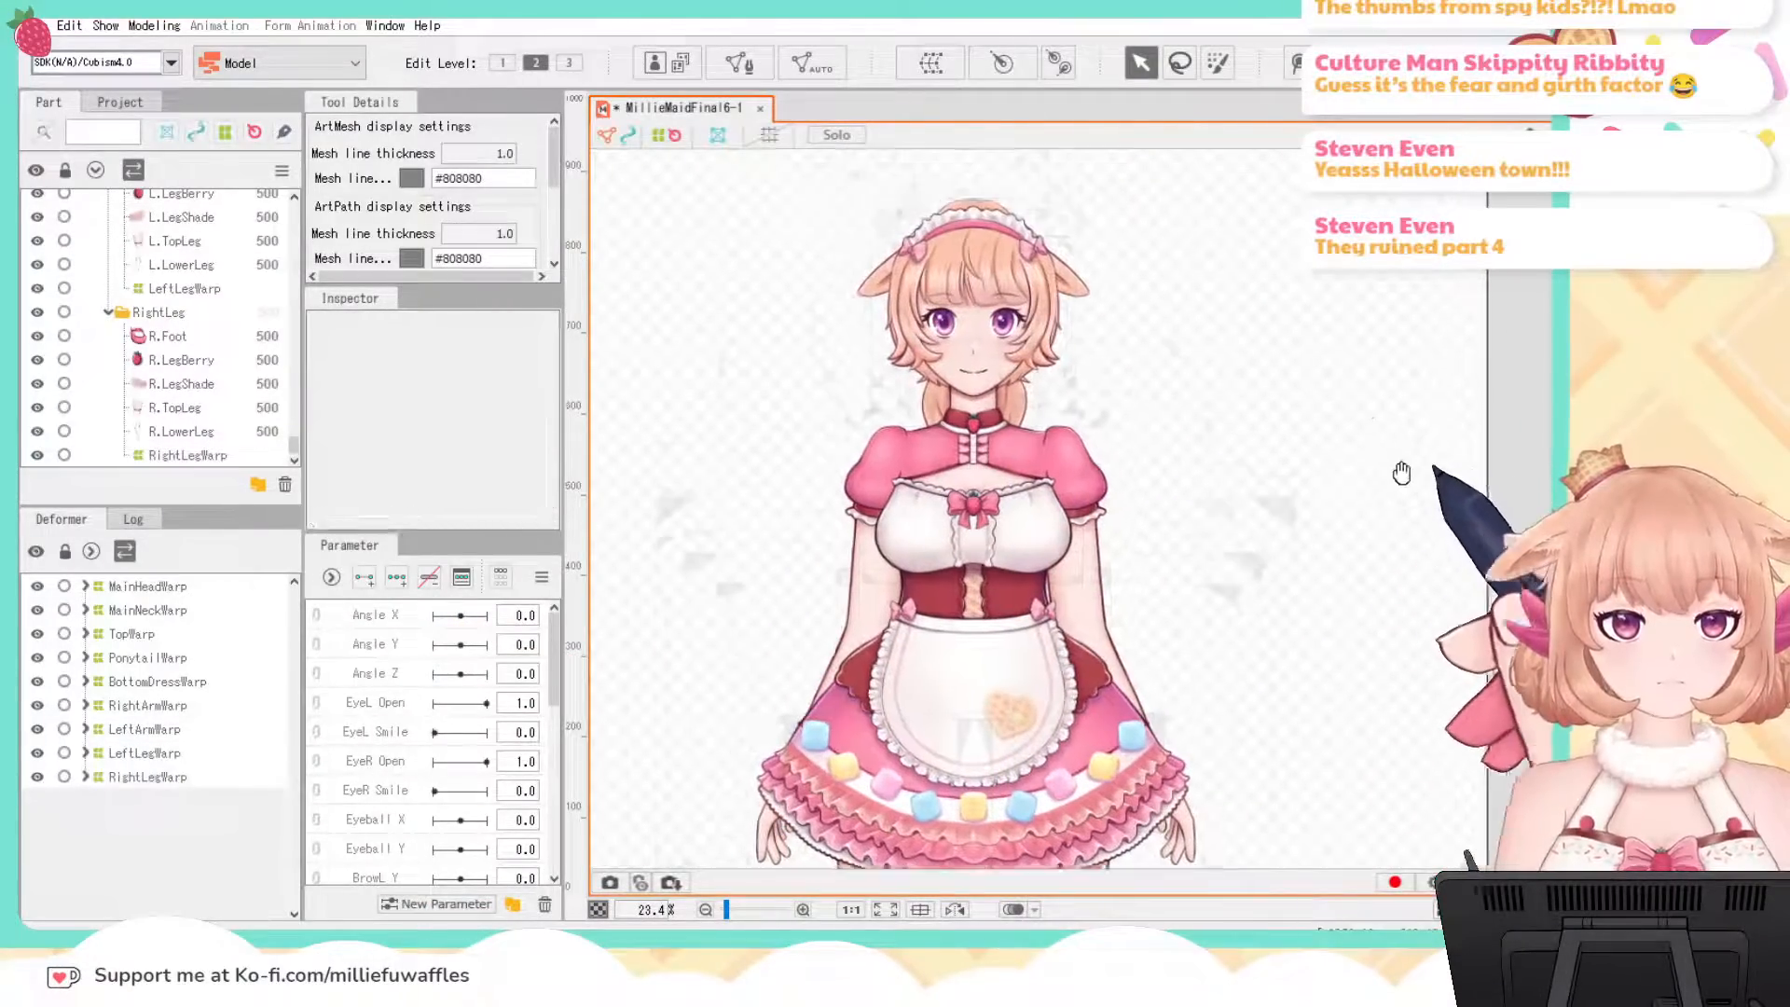
left_click_drag(1309, 413, 1287, 451)
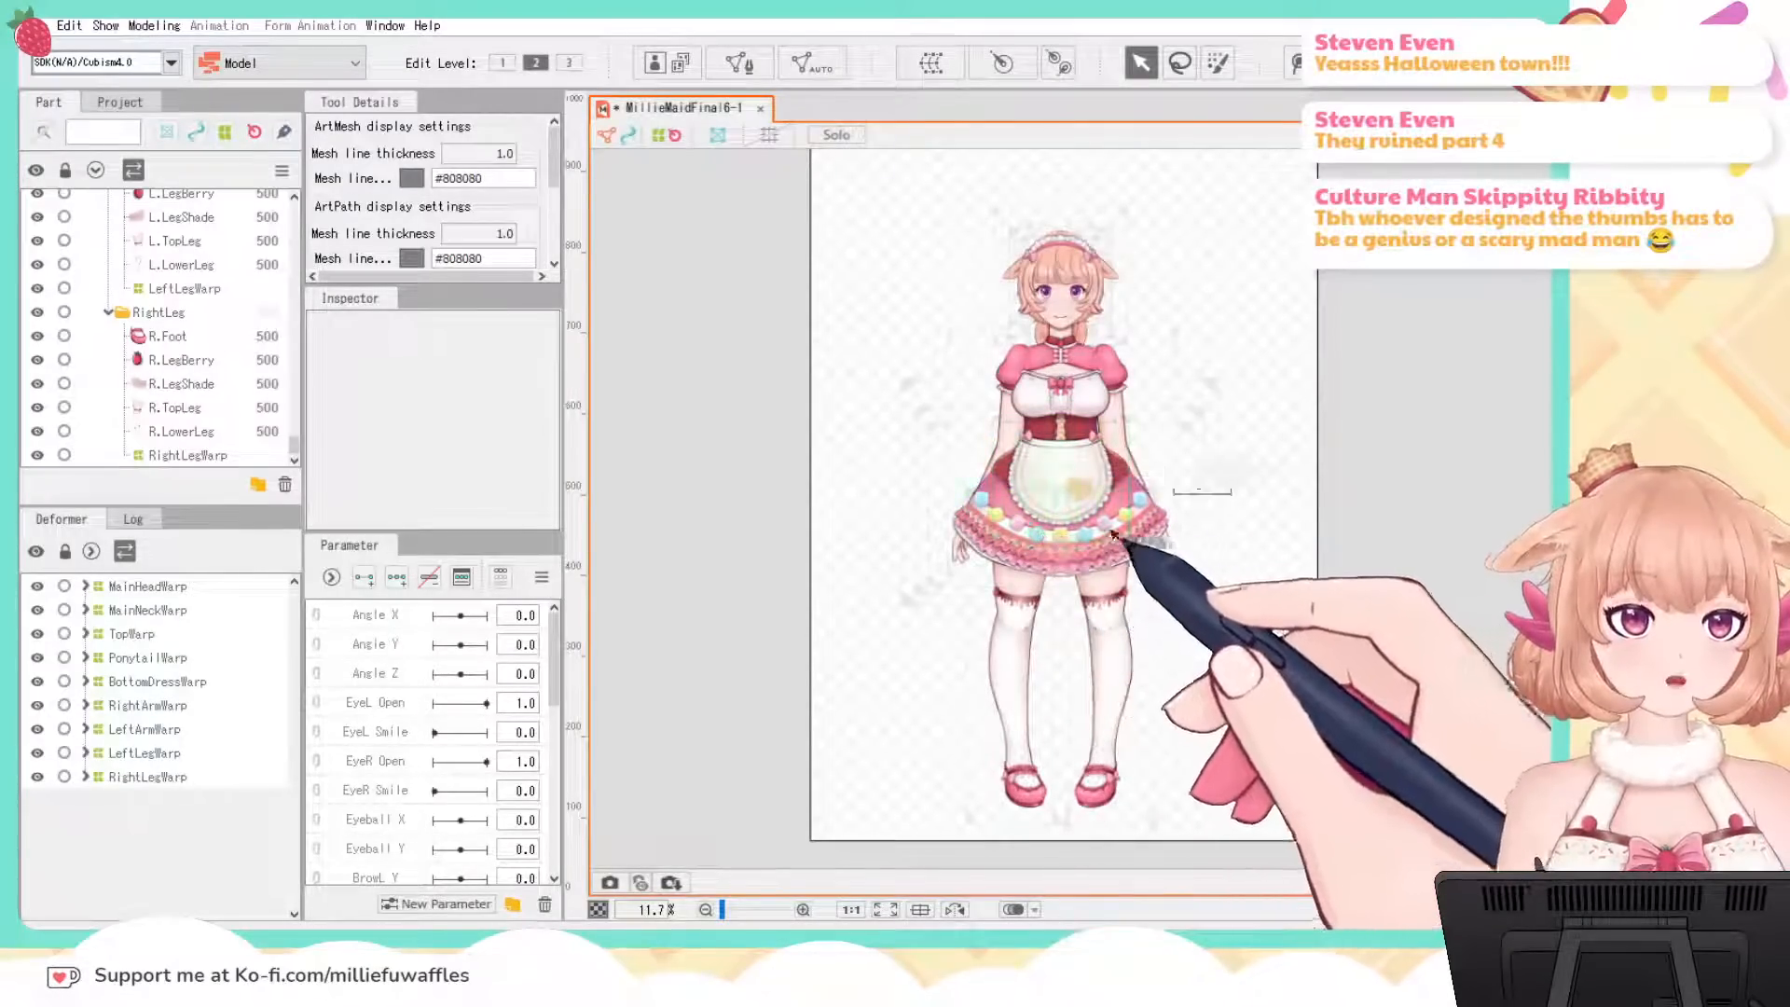
scroll(1443, 528, "up", 3)
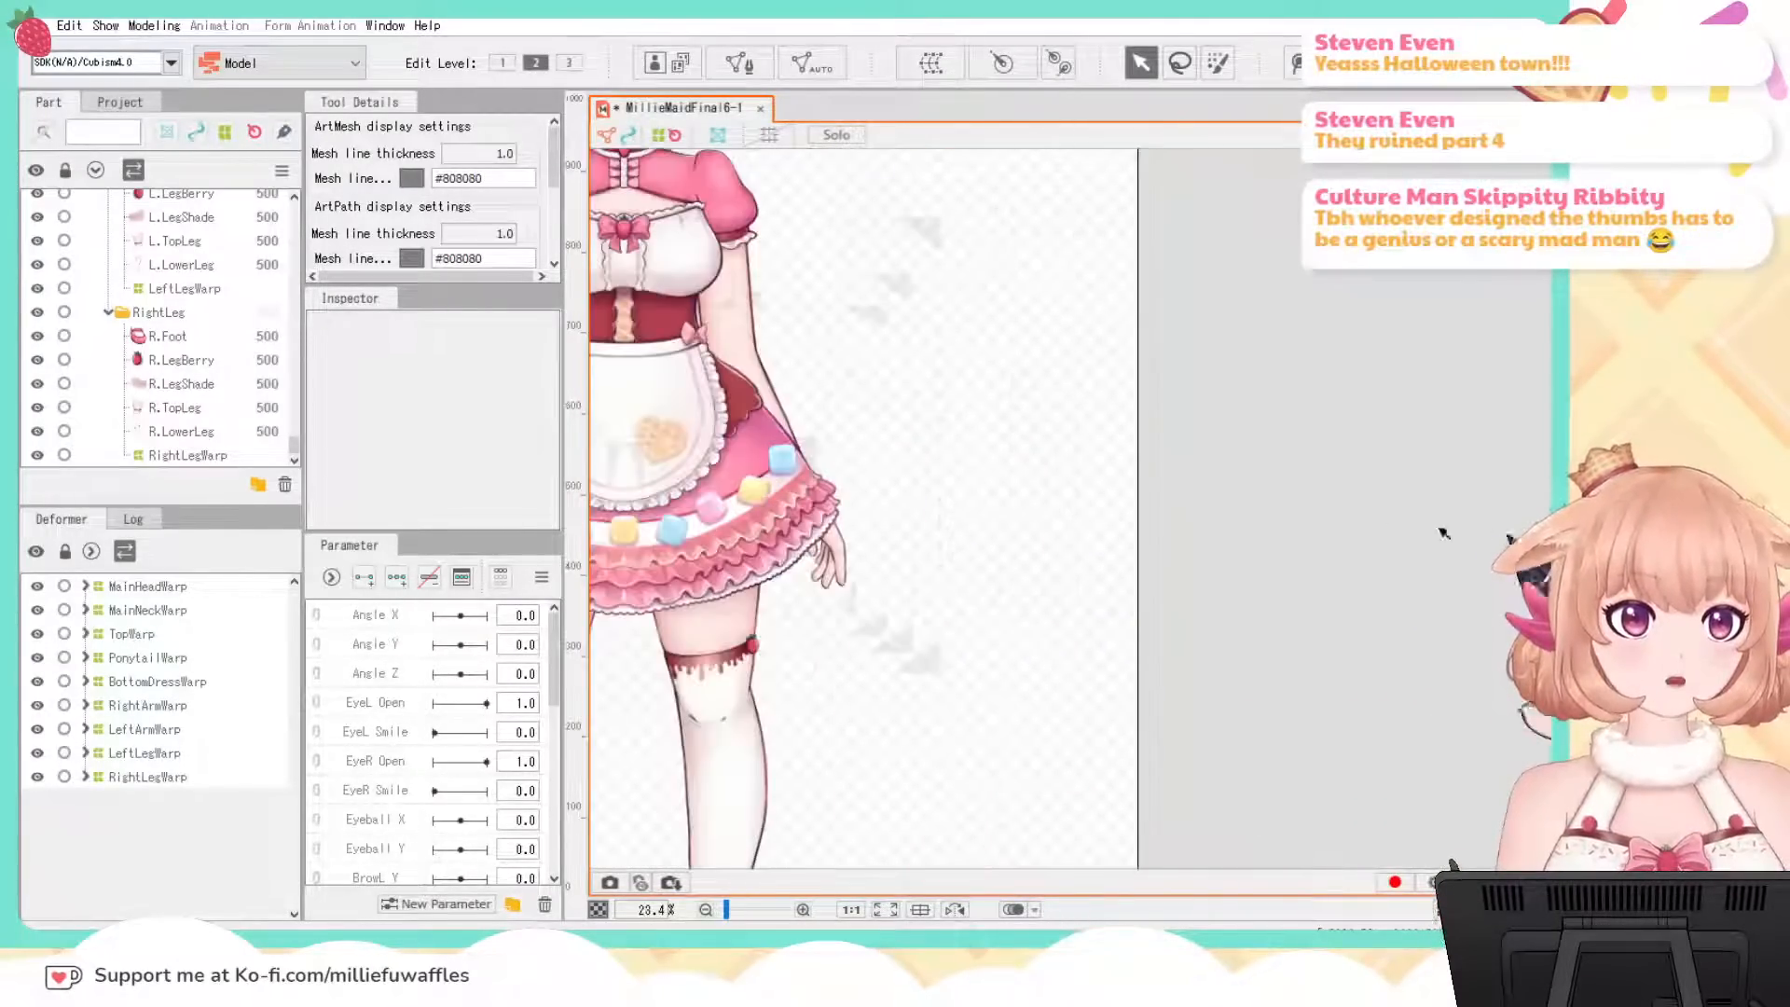
left_click_drag(1128, 488, 1486, 624)
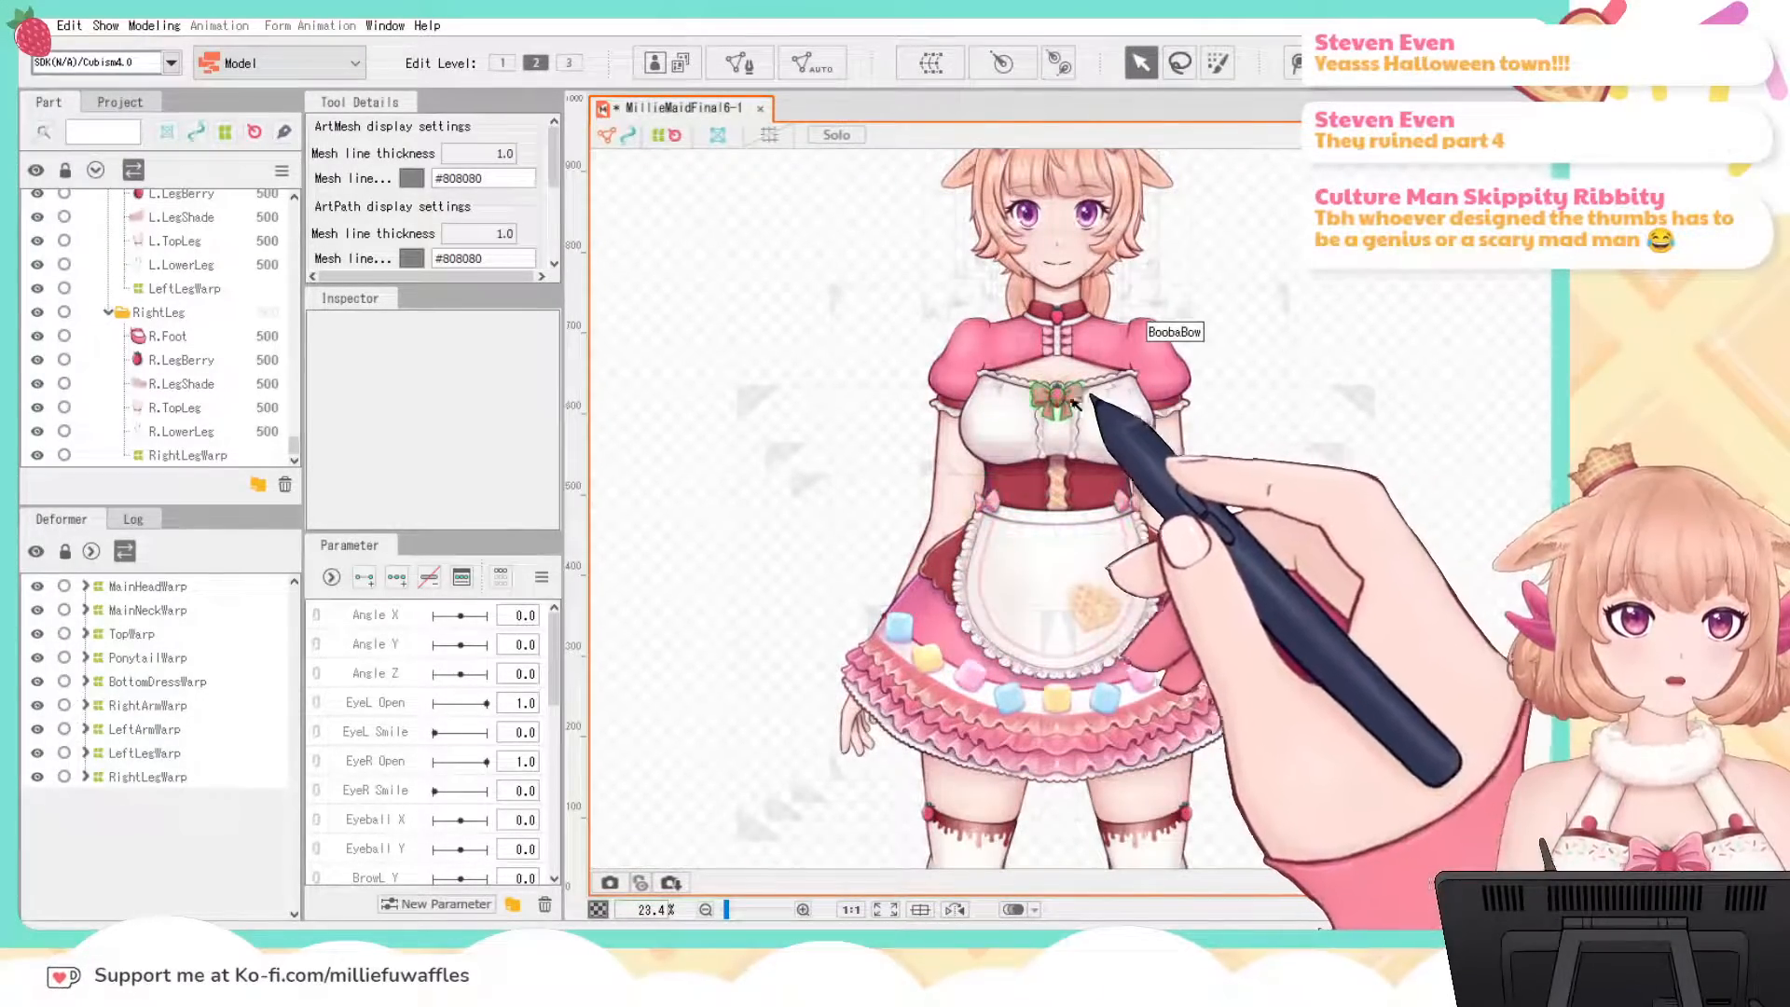
left_click_drag(1338, 378, 1342, 552)
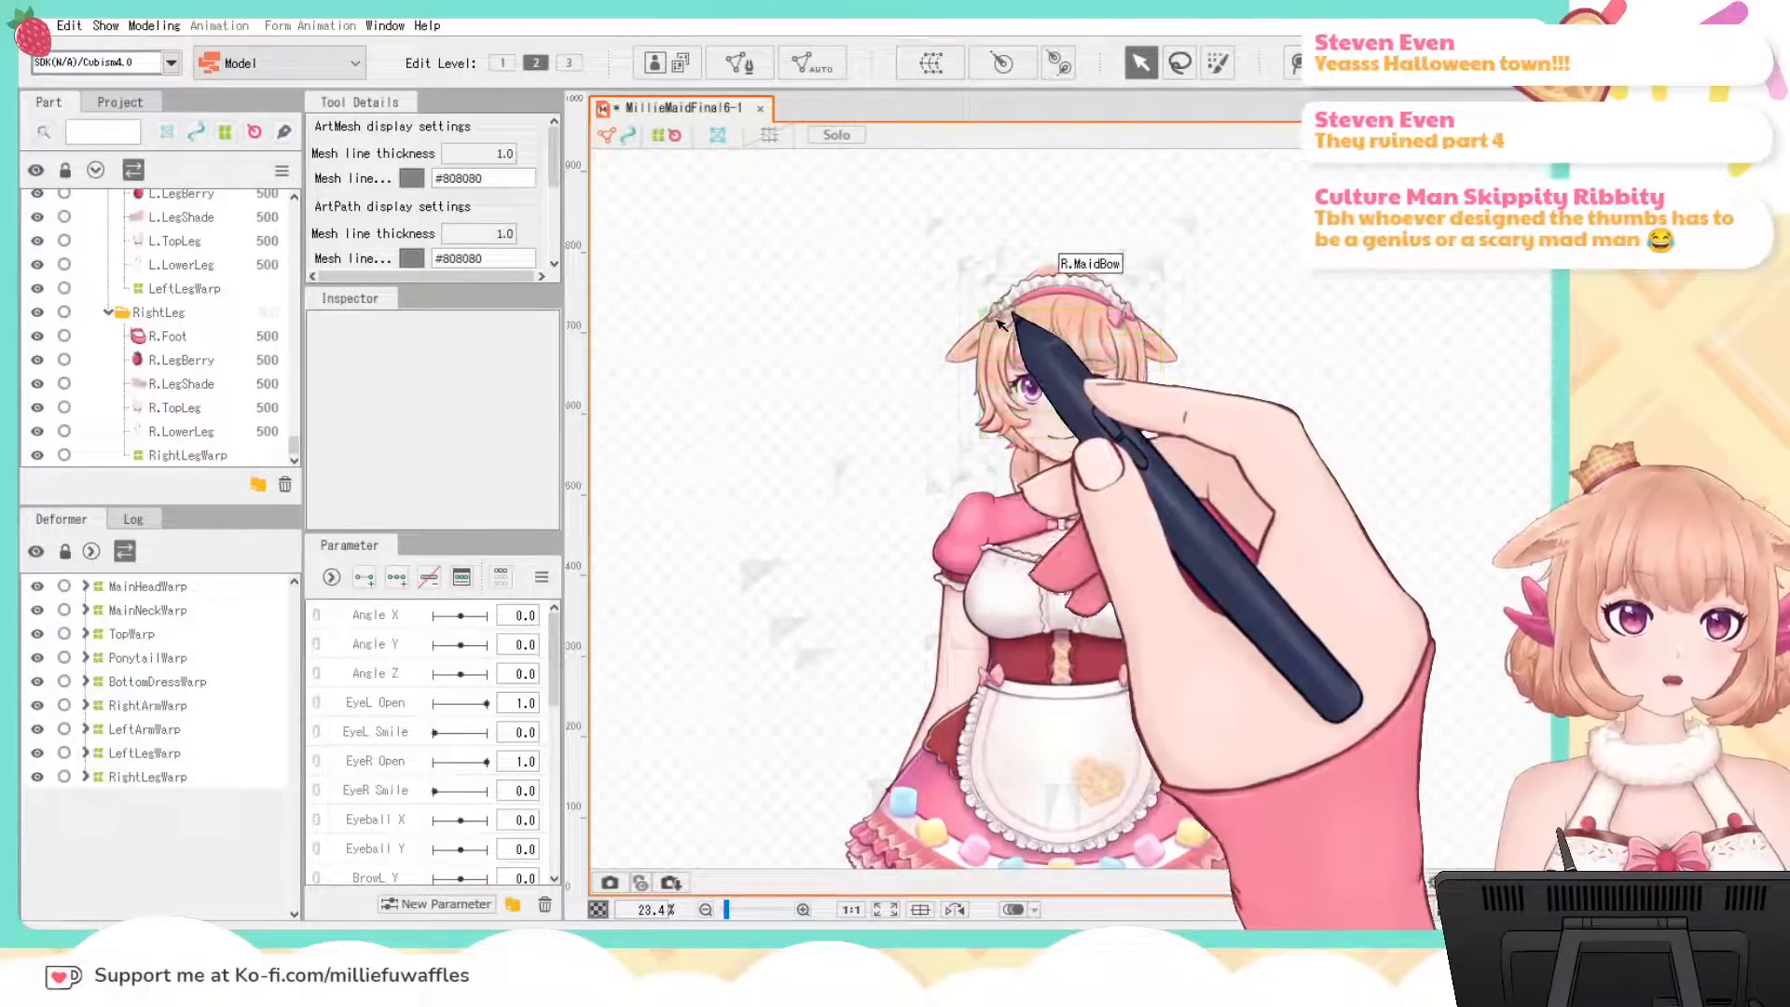
left_click_drag(1356, 533, 1321, 467)
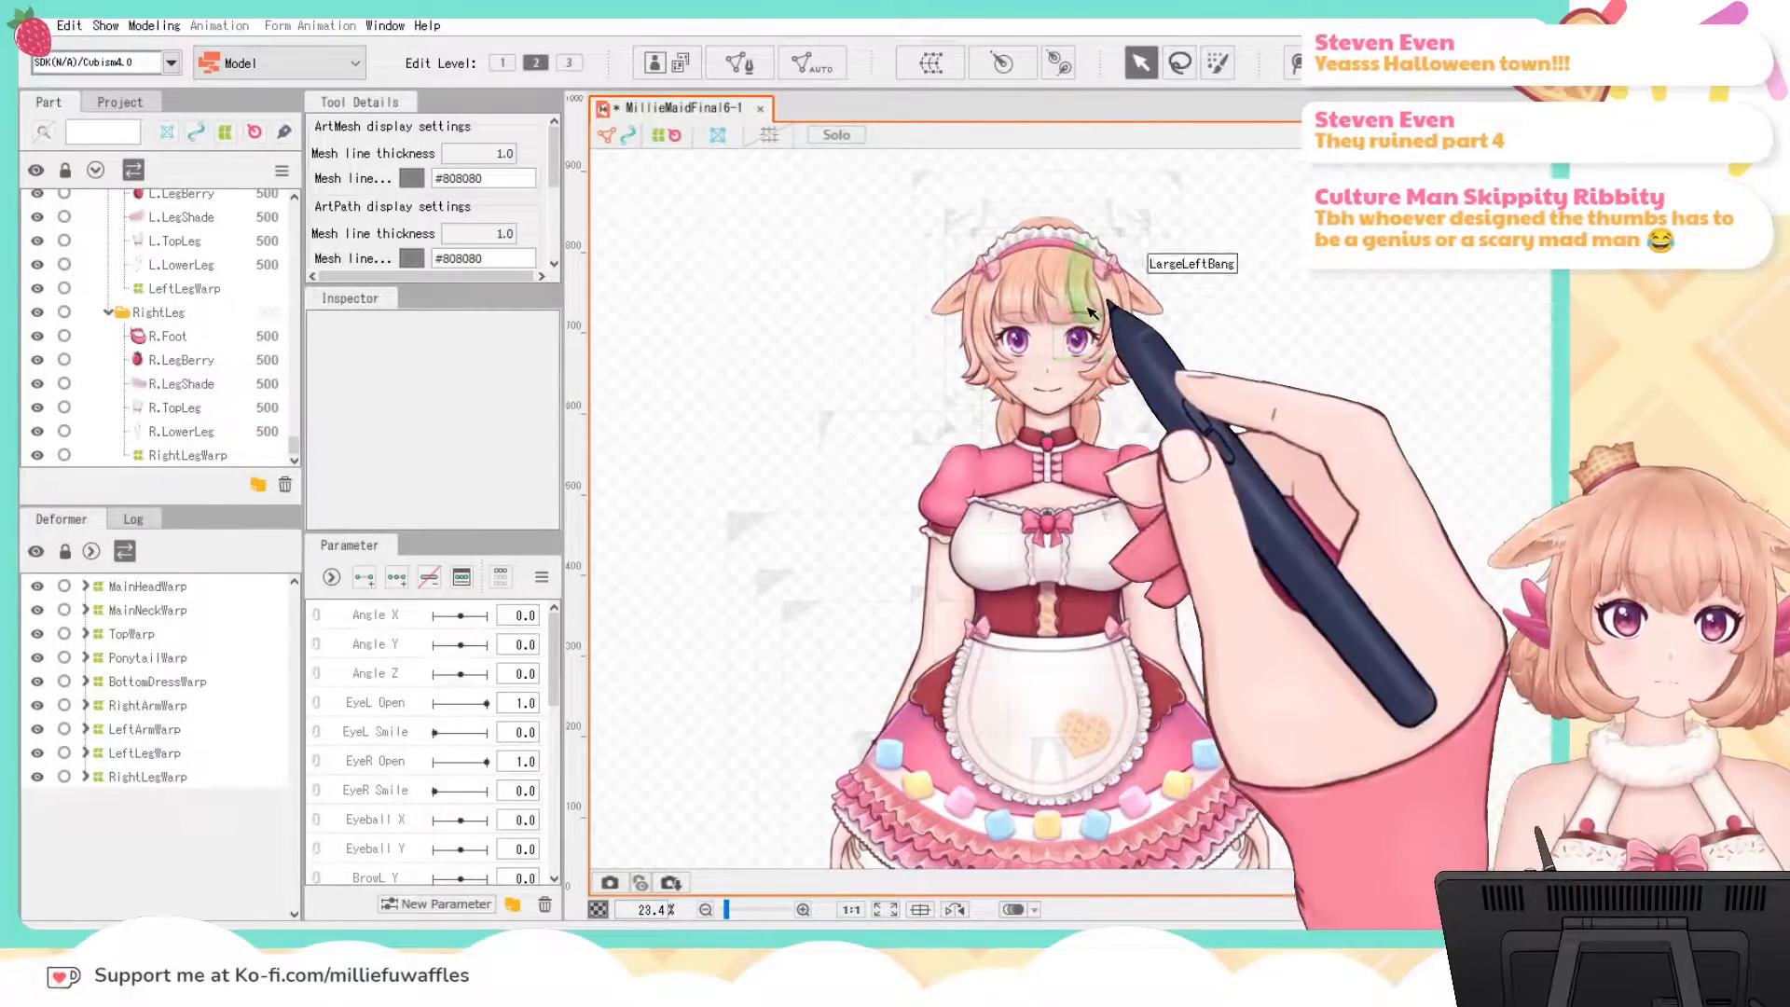
scroll(1296, 368, "up", 6)
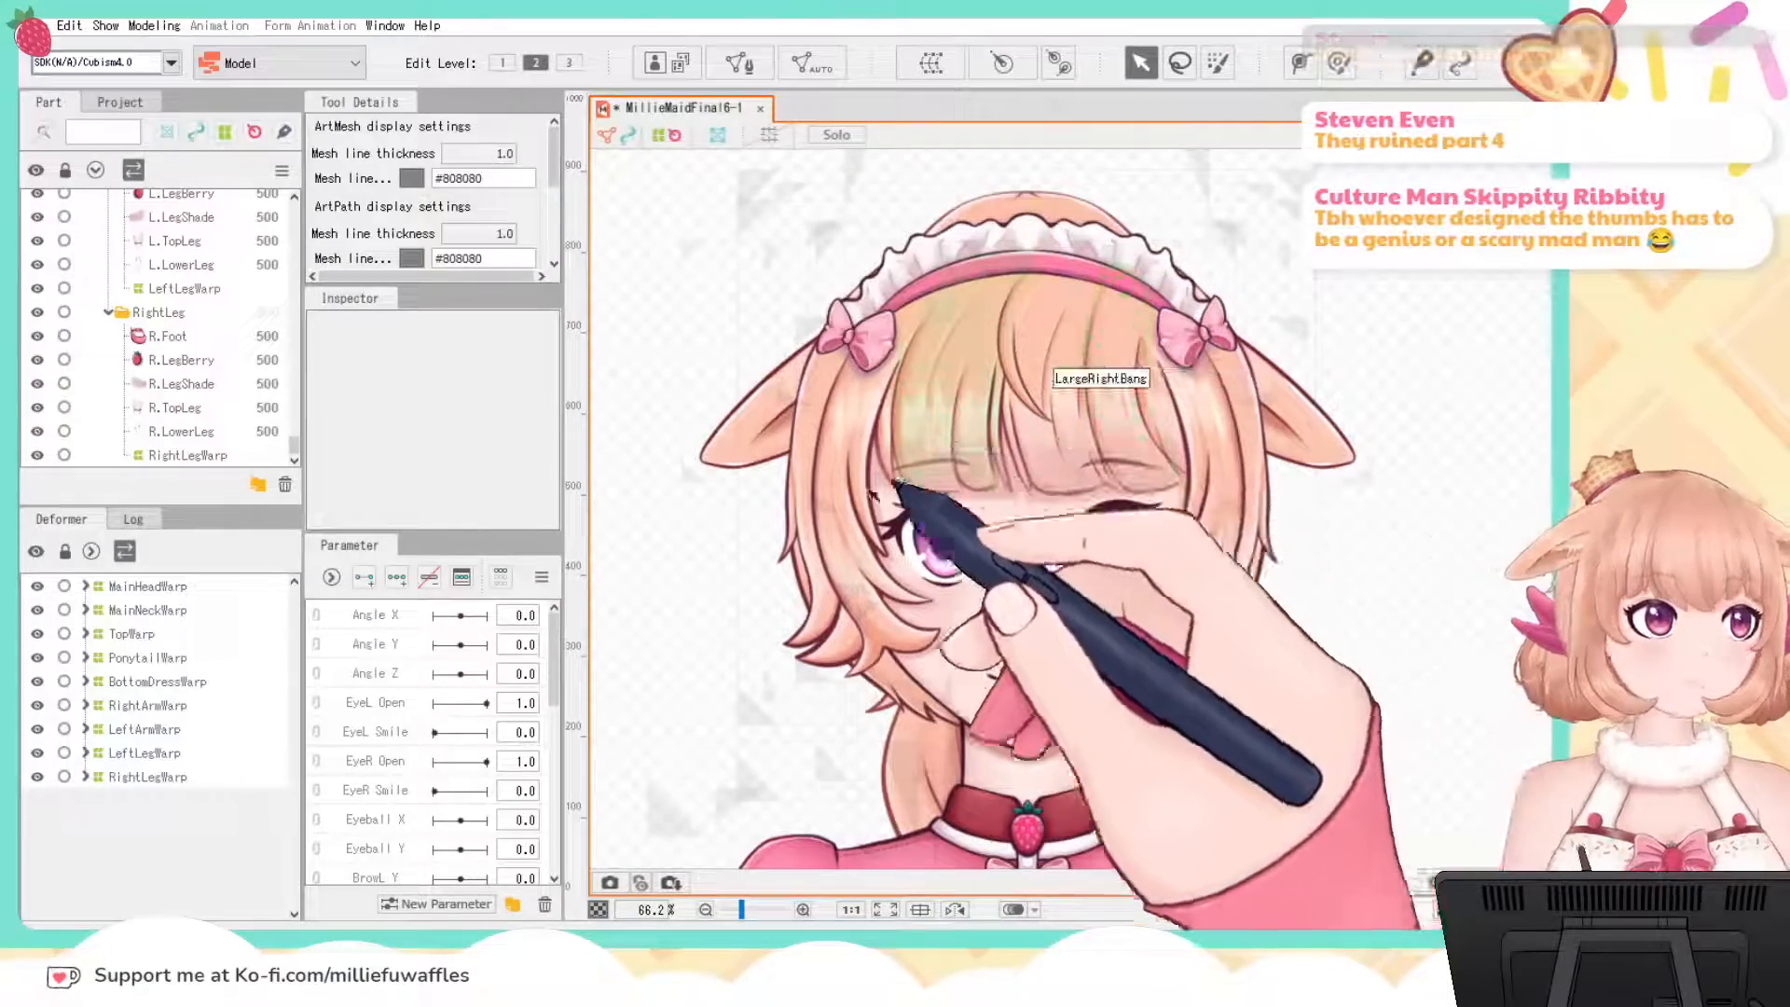
Step: Inspect FrontHairWarp under MainHeadWarp with its nested FrontBangWarp, RightFrameWarp and LeftFrameWarp, and collapse it again
left_click(85, 586)
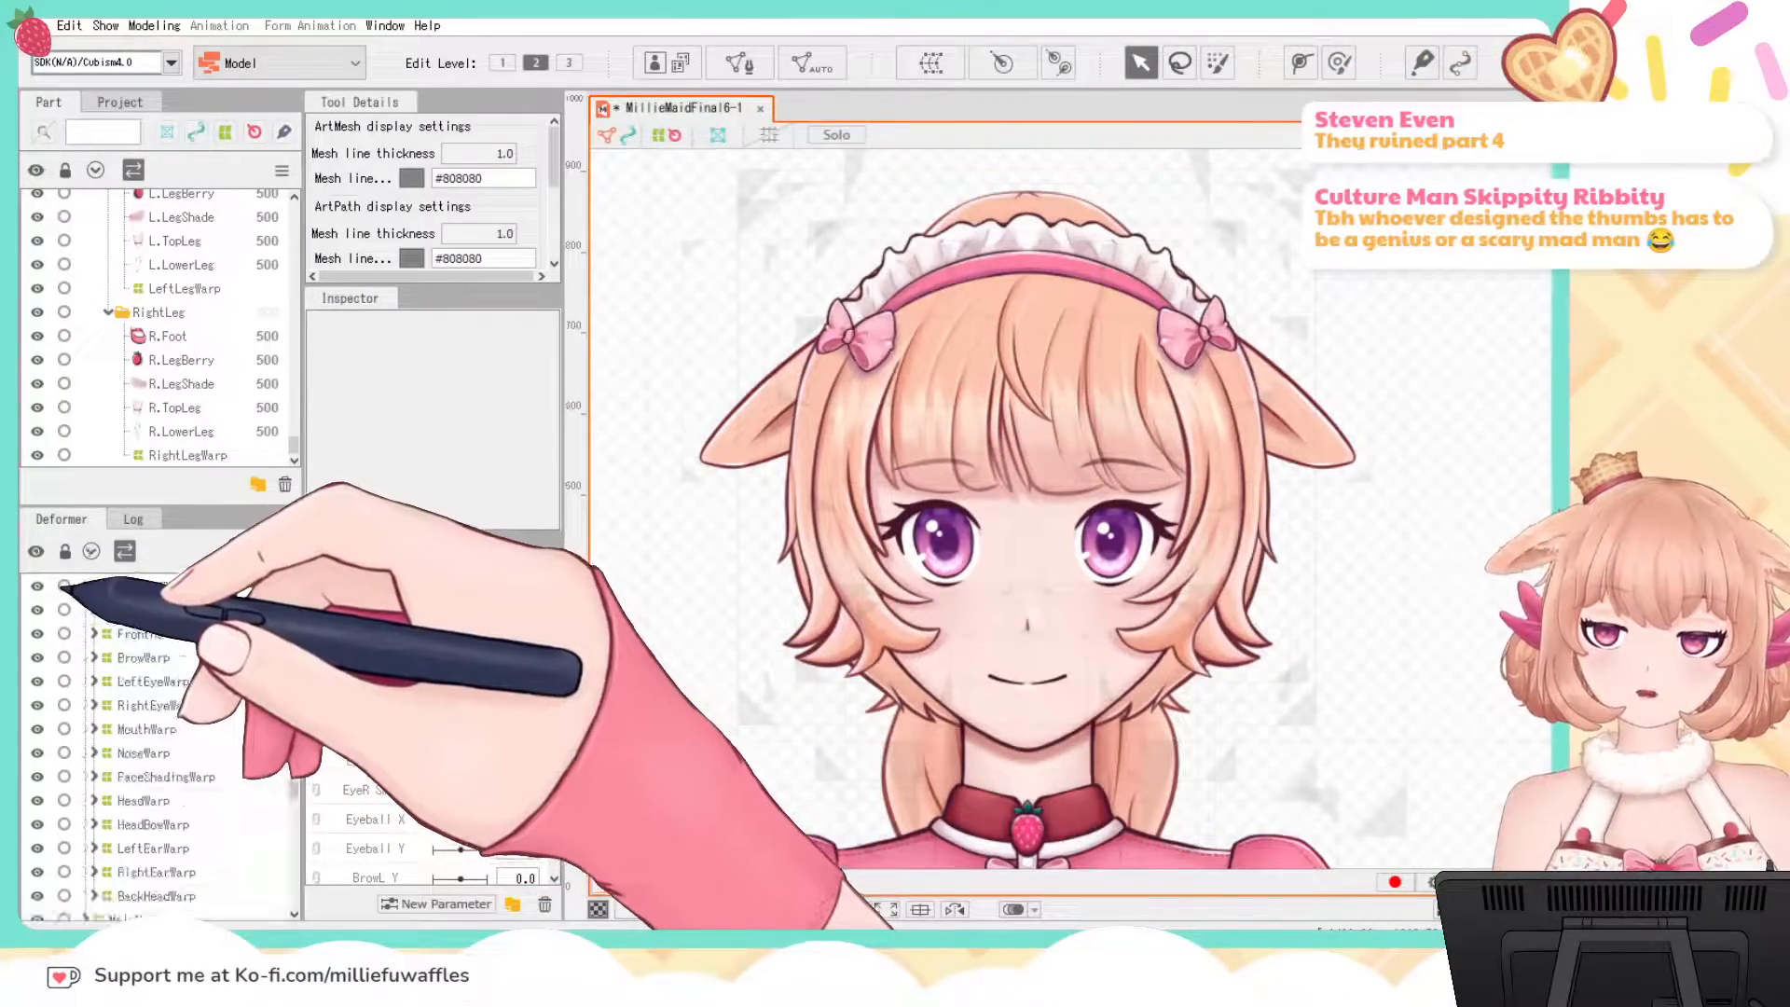
left_click(82, 633)
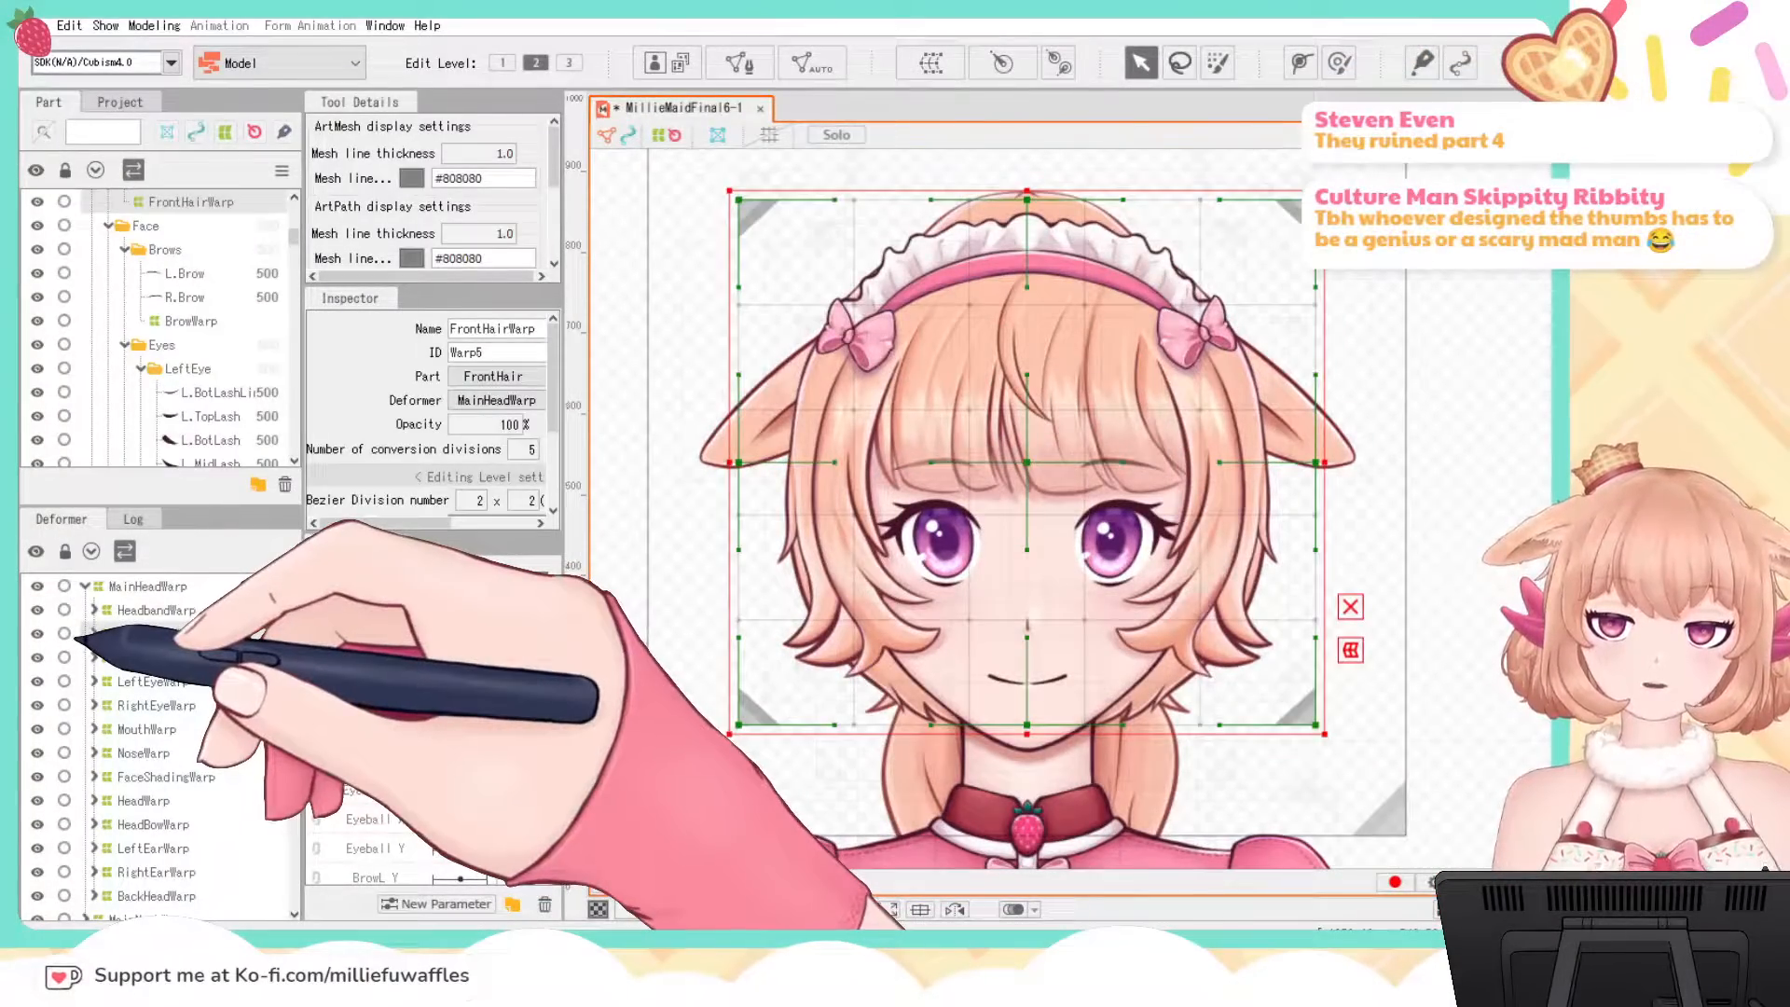
left_click(93, 633)
left_click(167, 657)
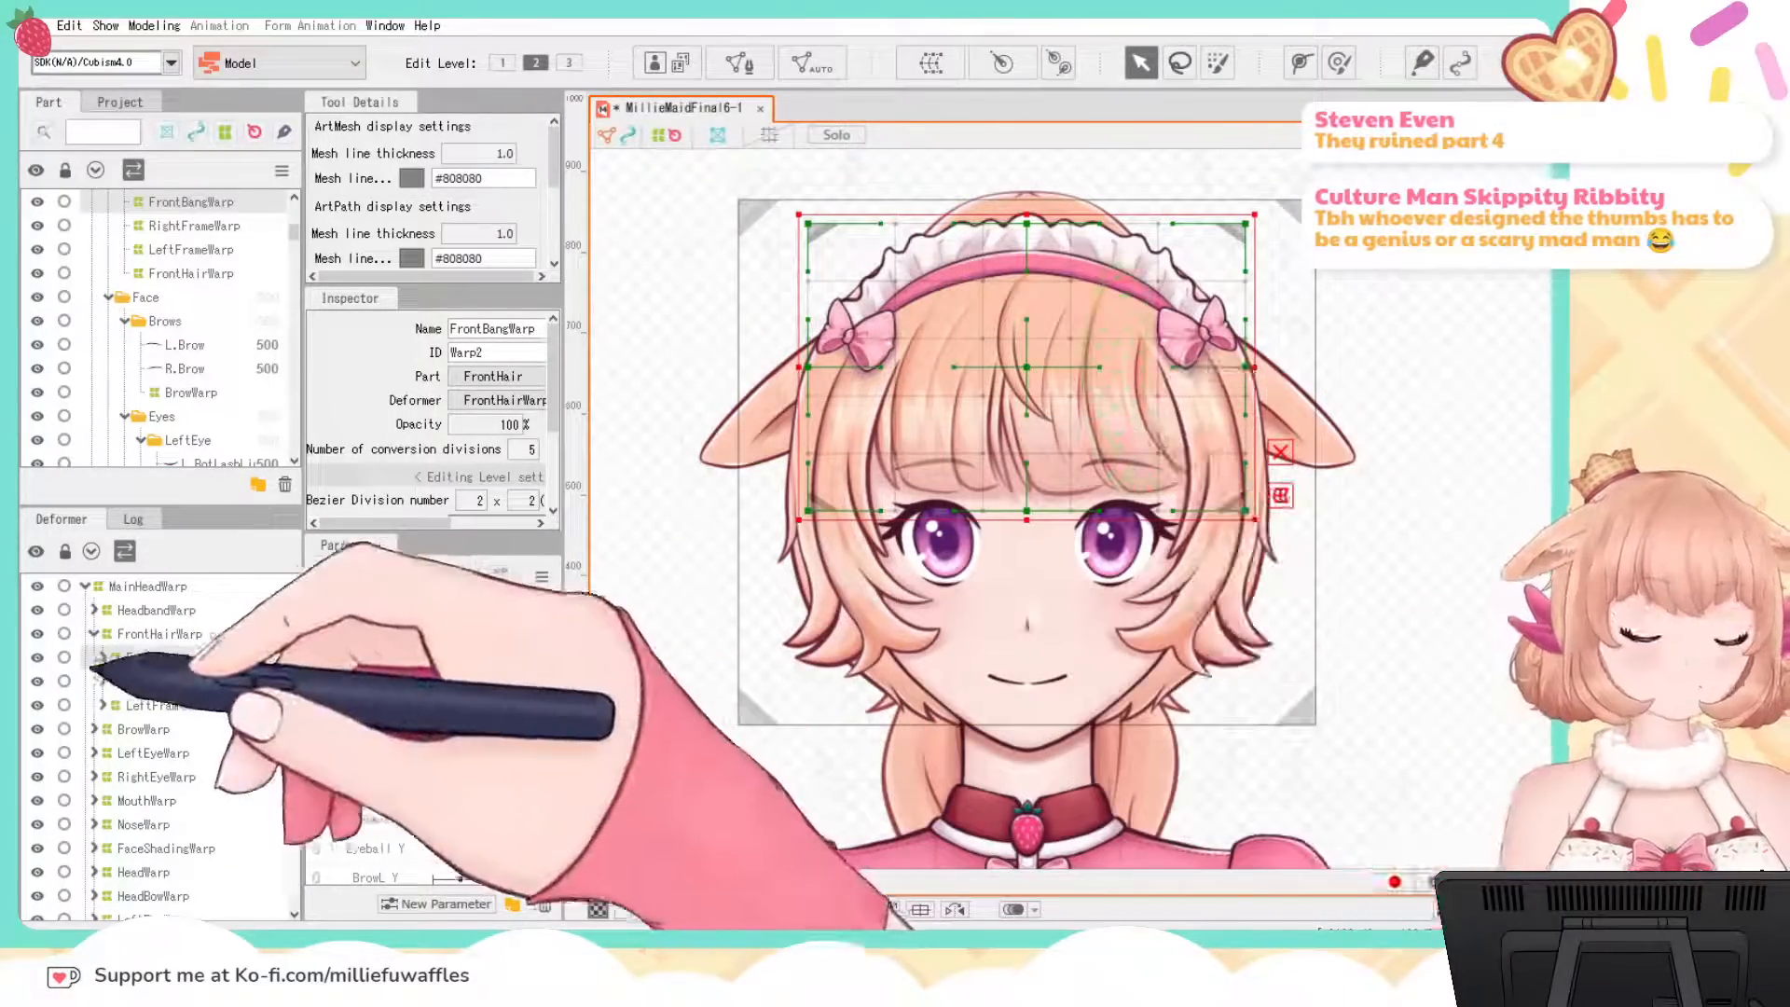
left_click(171, 682)
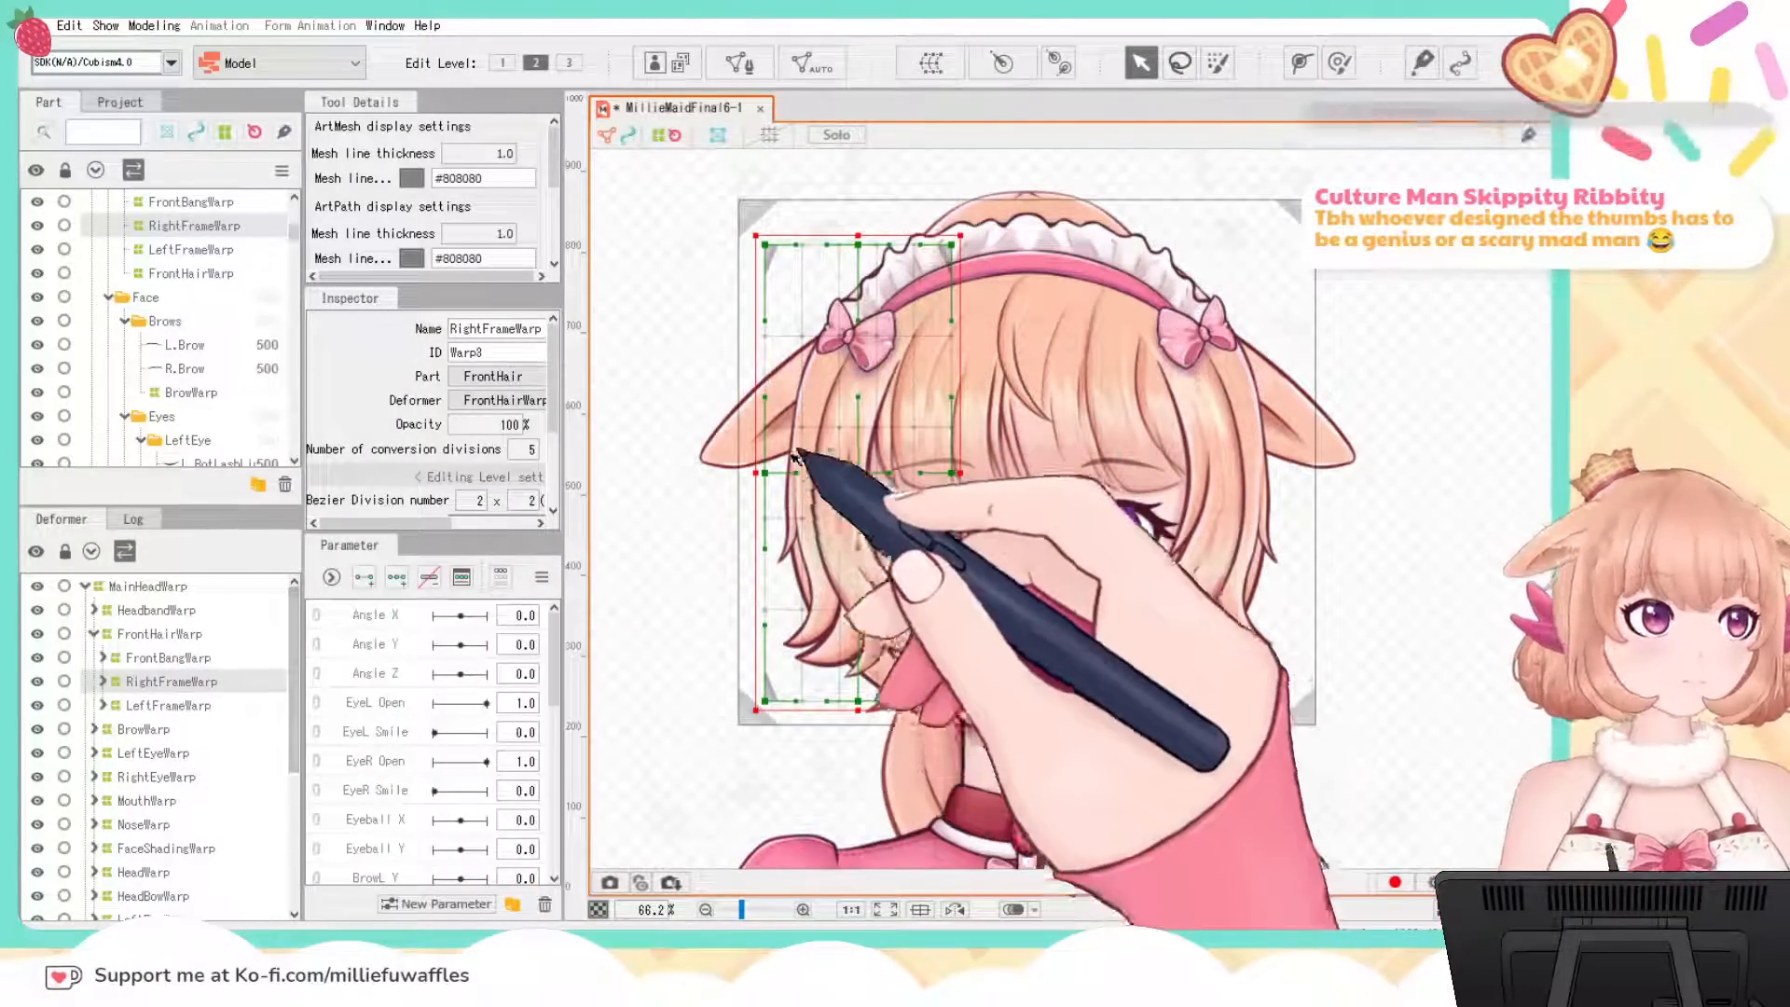
left_click(168, 705)
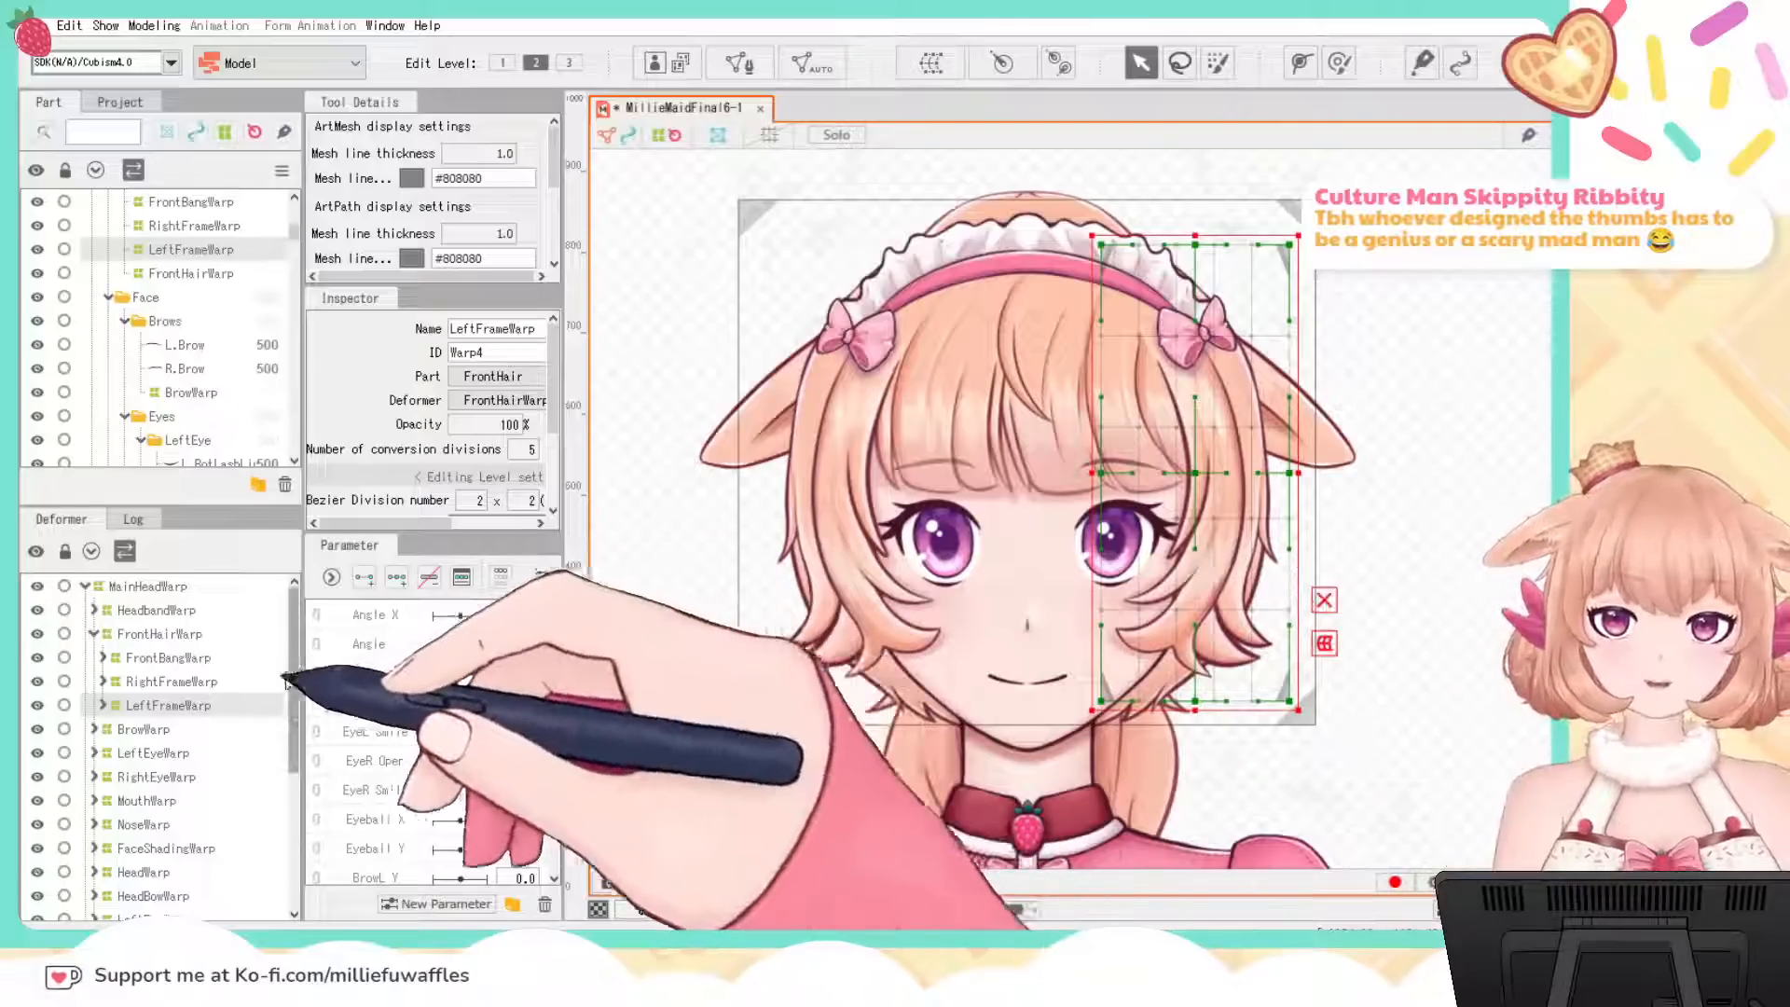
left_click(93, 634)
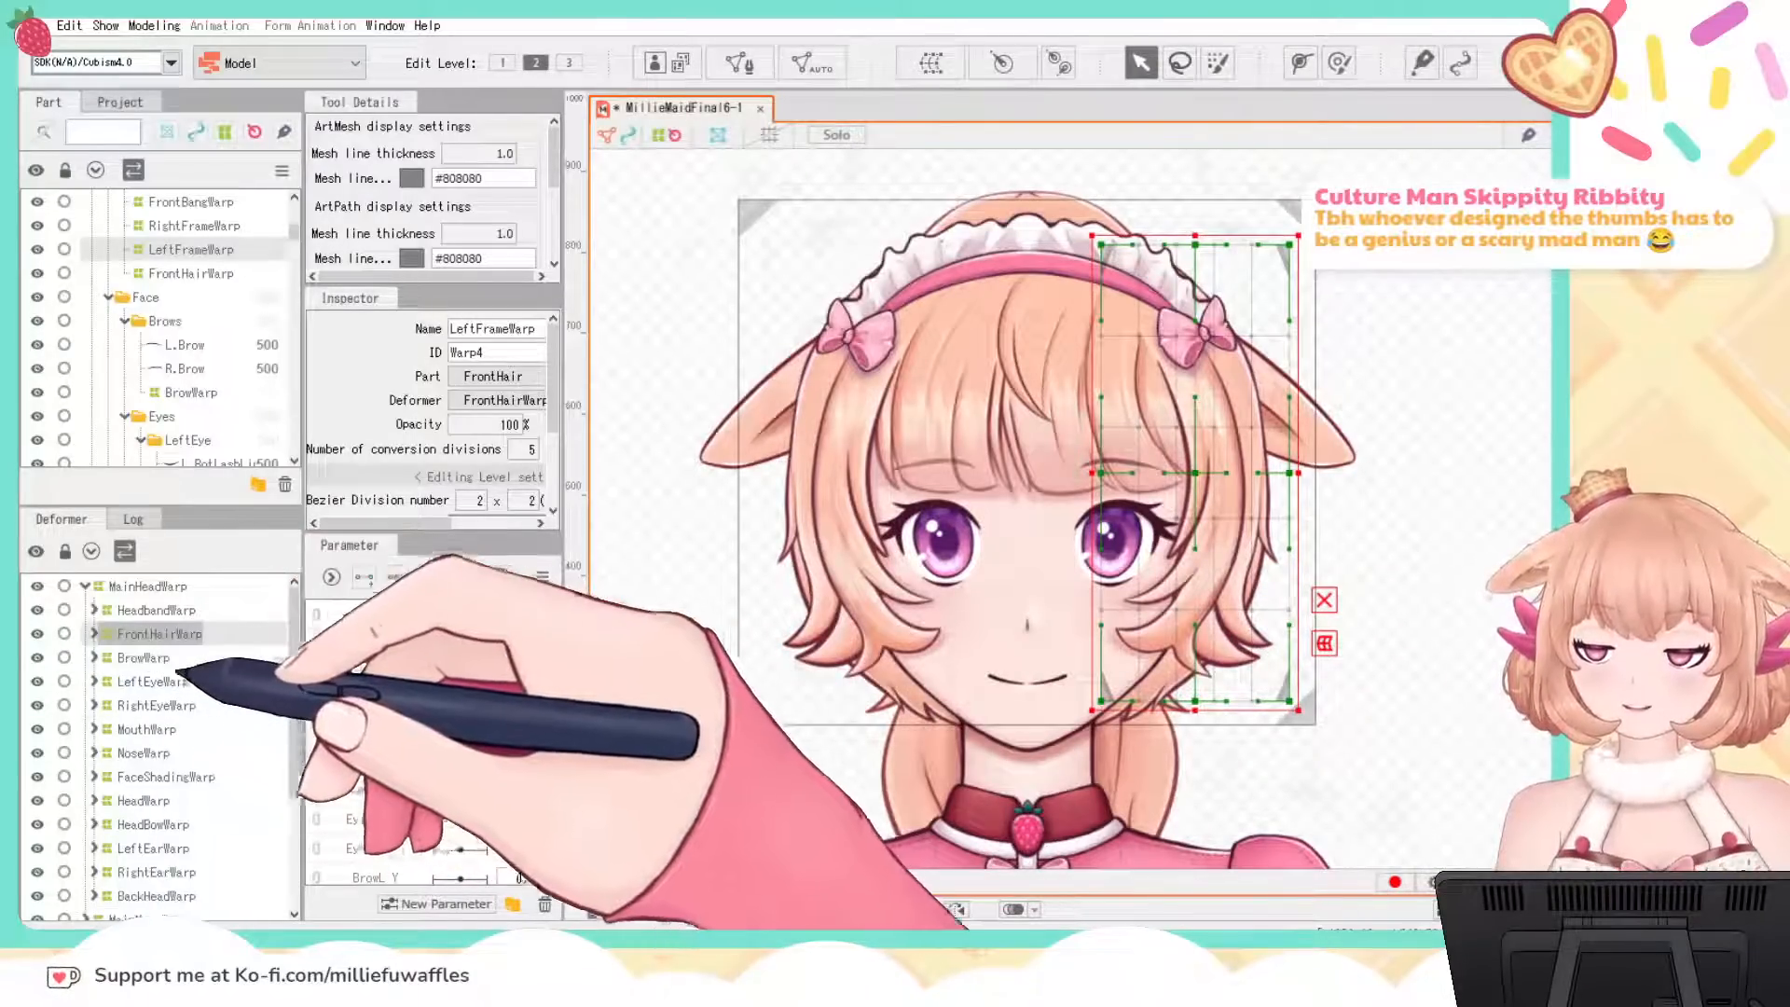
Step: Examine BrowWarp's grid and the L.Brow and R.Brow meshes nested inside it
scroll(199, 680, "down", 1)
scroll(197, 679, "up", 1)
left_click(143, 658)
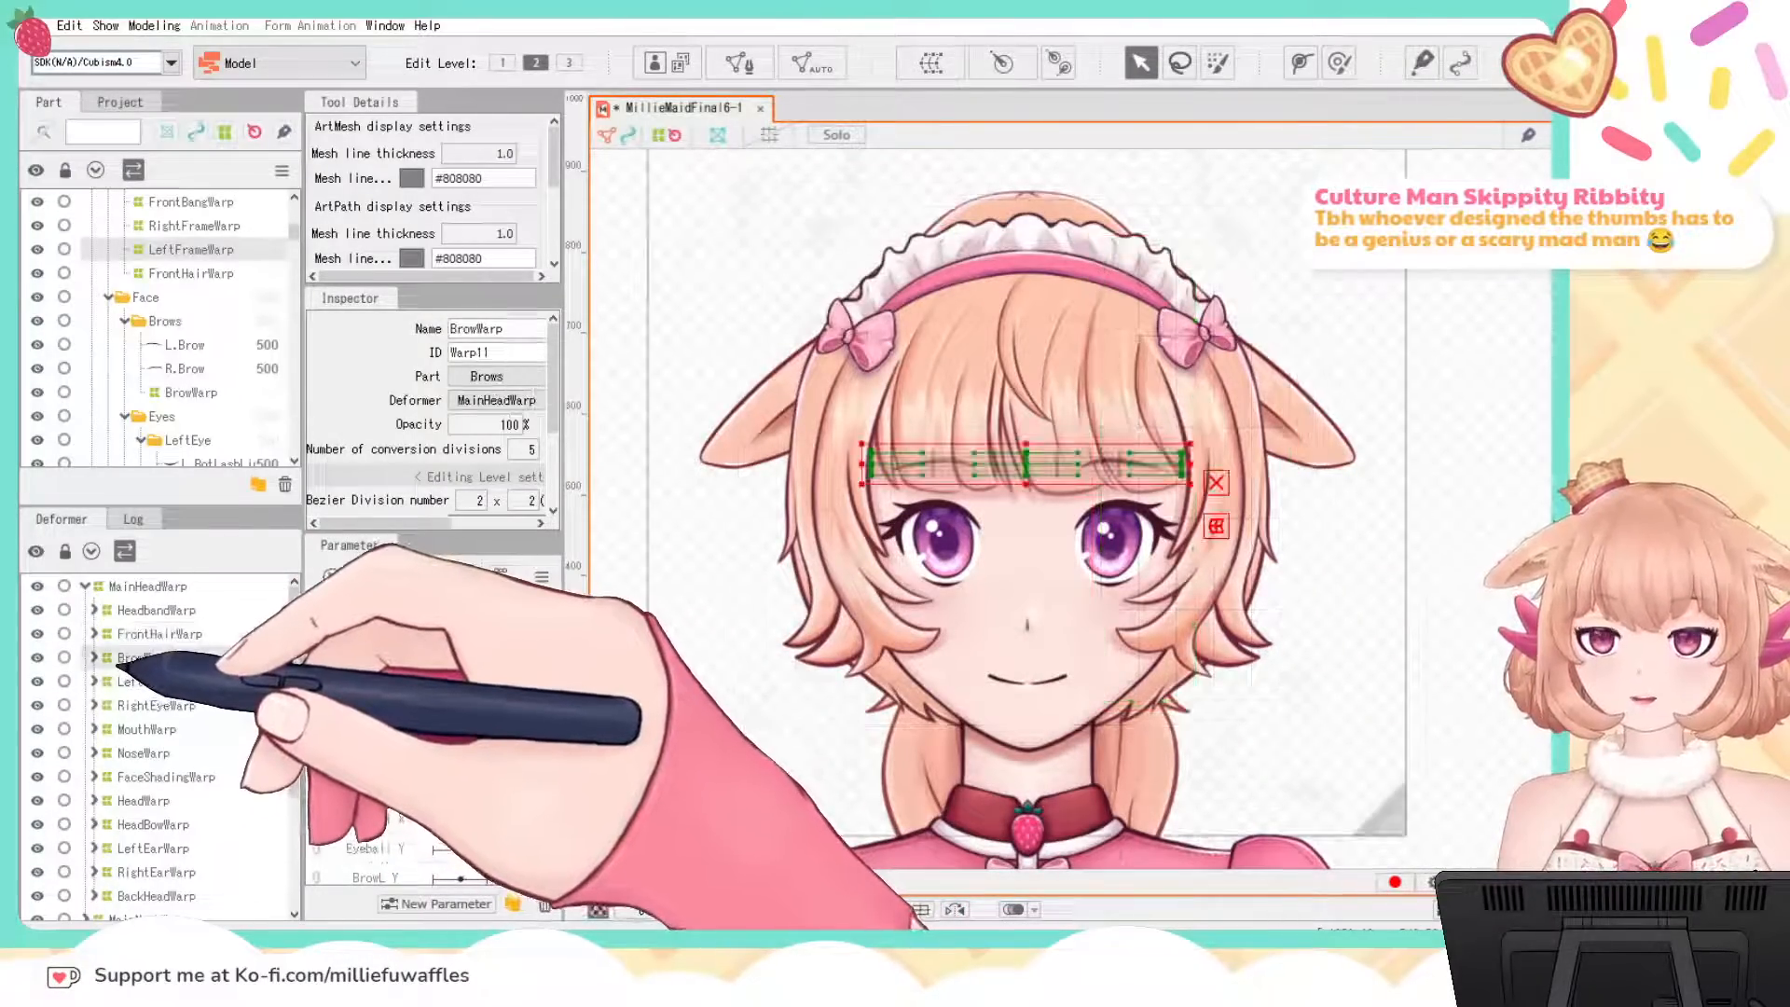
left_click(93, 657)
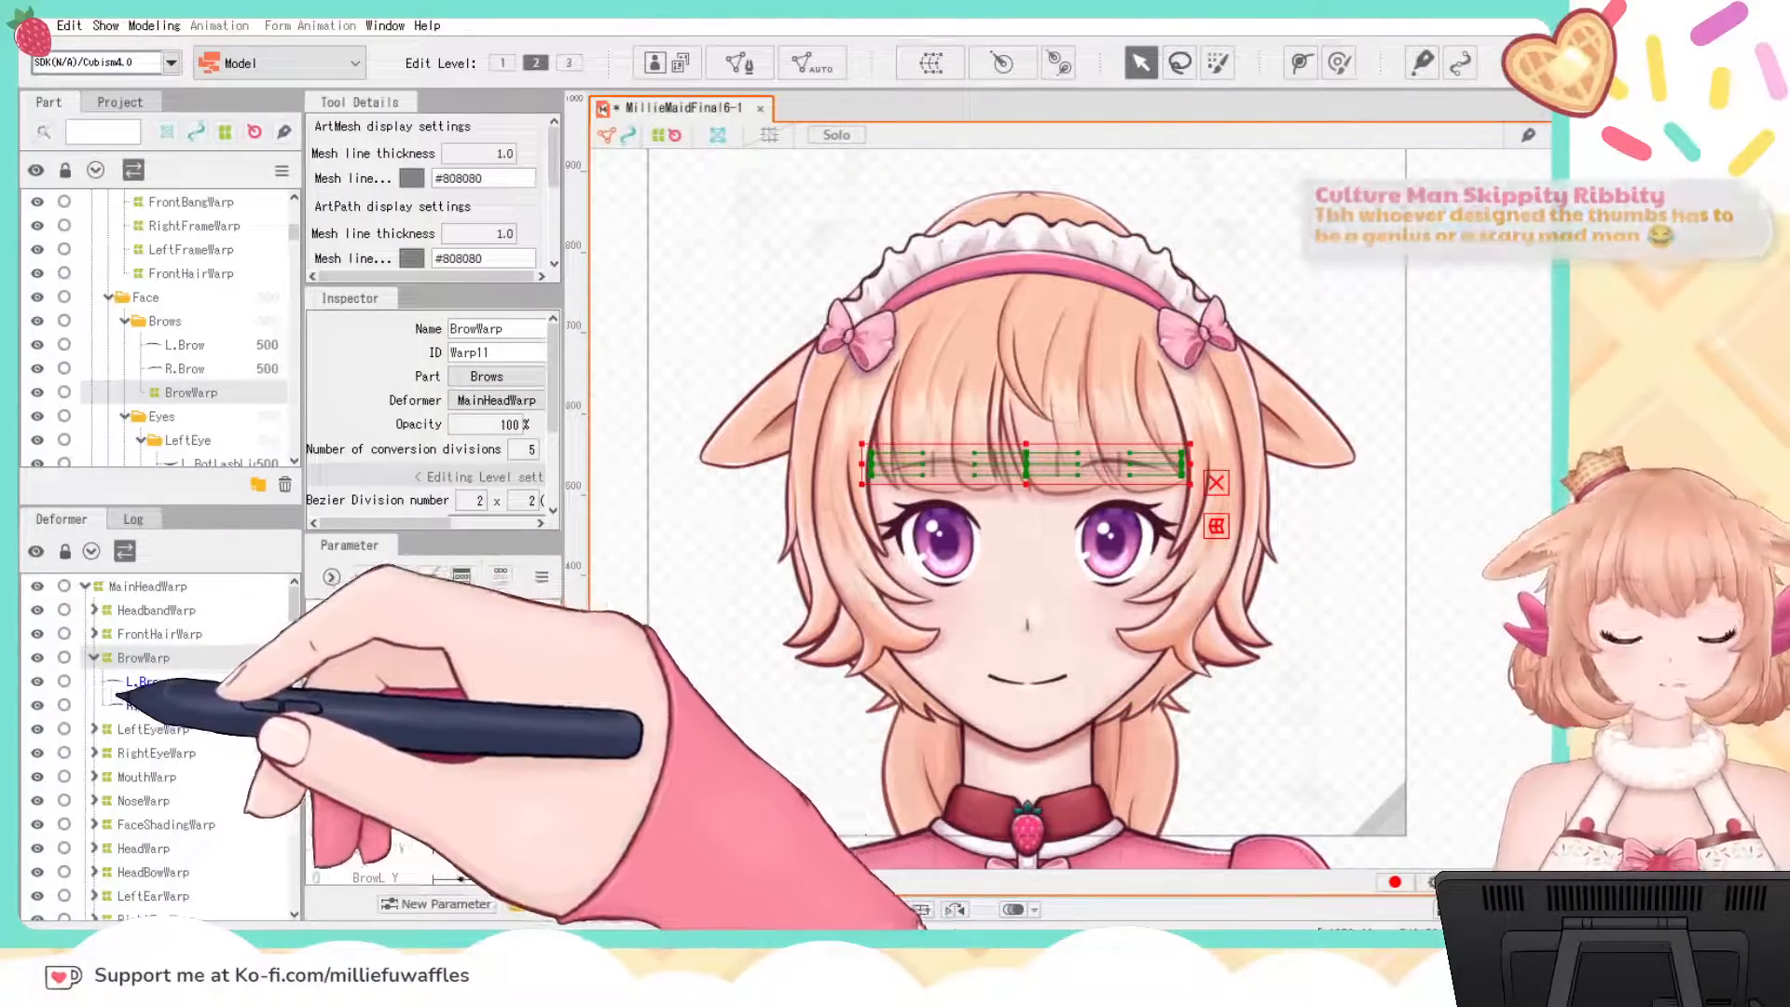
left_click(144, 681)
left_click(146, 705)
left_click(145, 681)
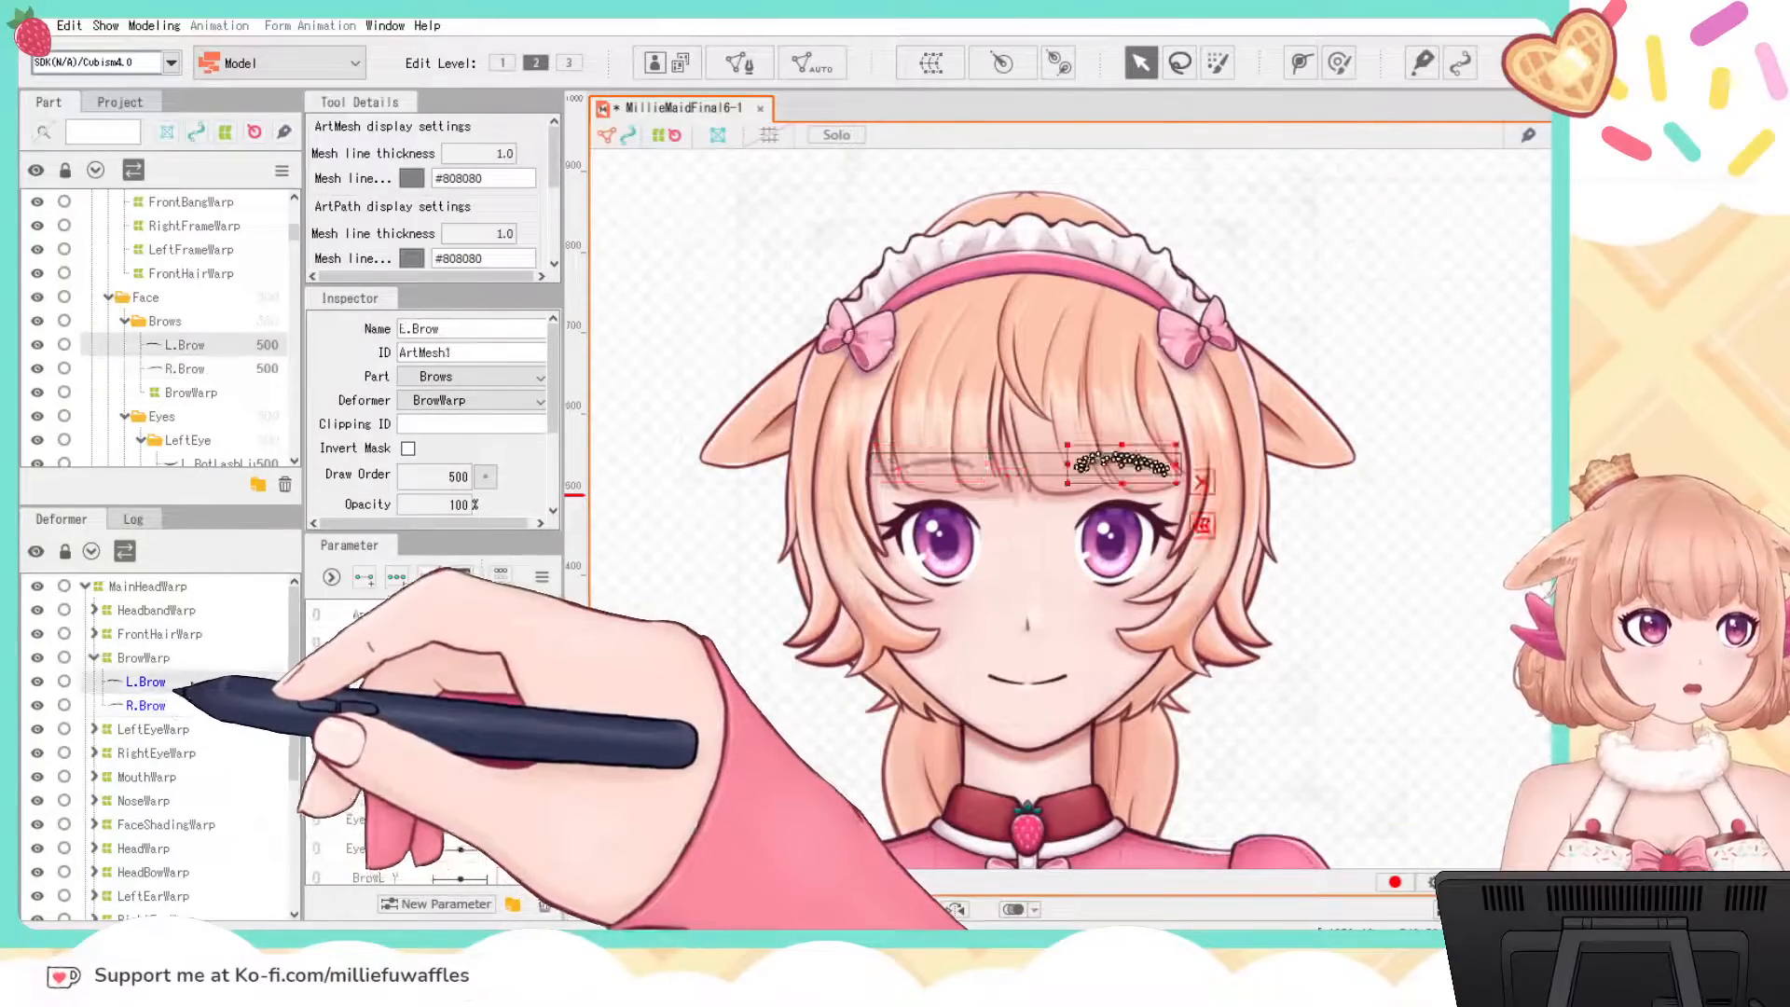
Step: Collapse the BrowWarp and MainHeadWarp groups in the deformer hierarchy and deselect the brow
left_click(146, 705)
left_click(174, 685)
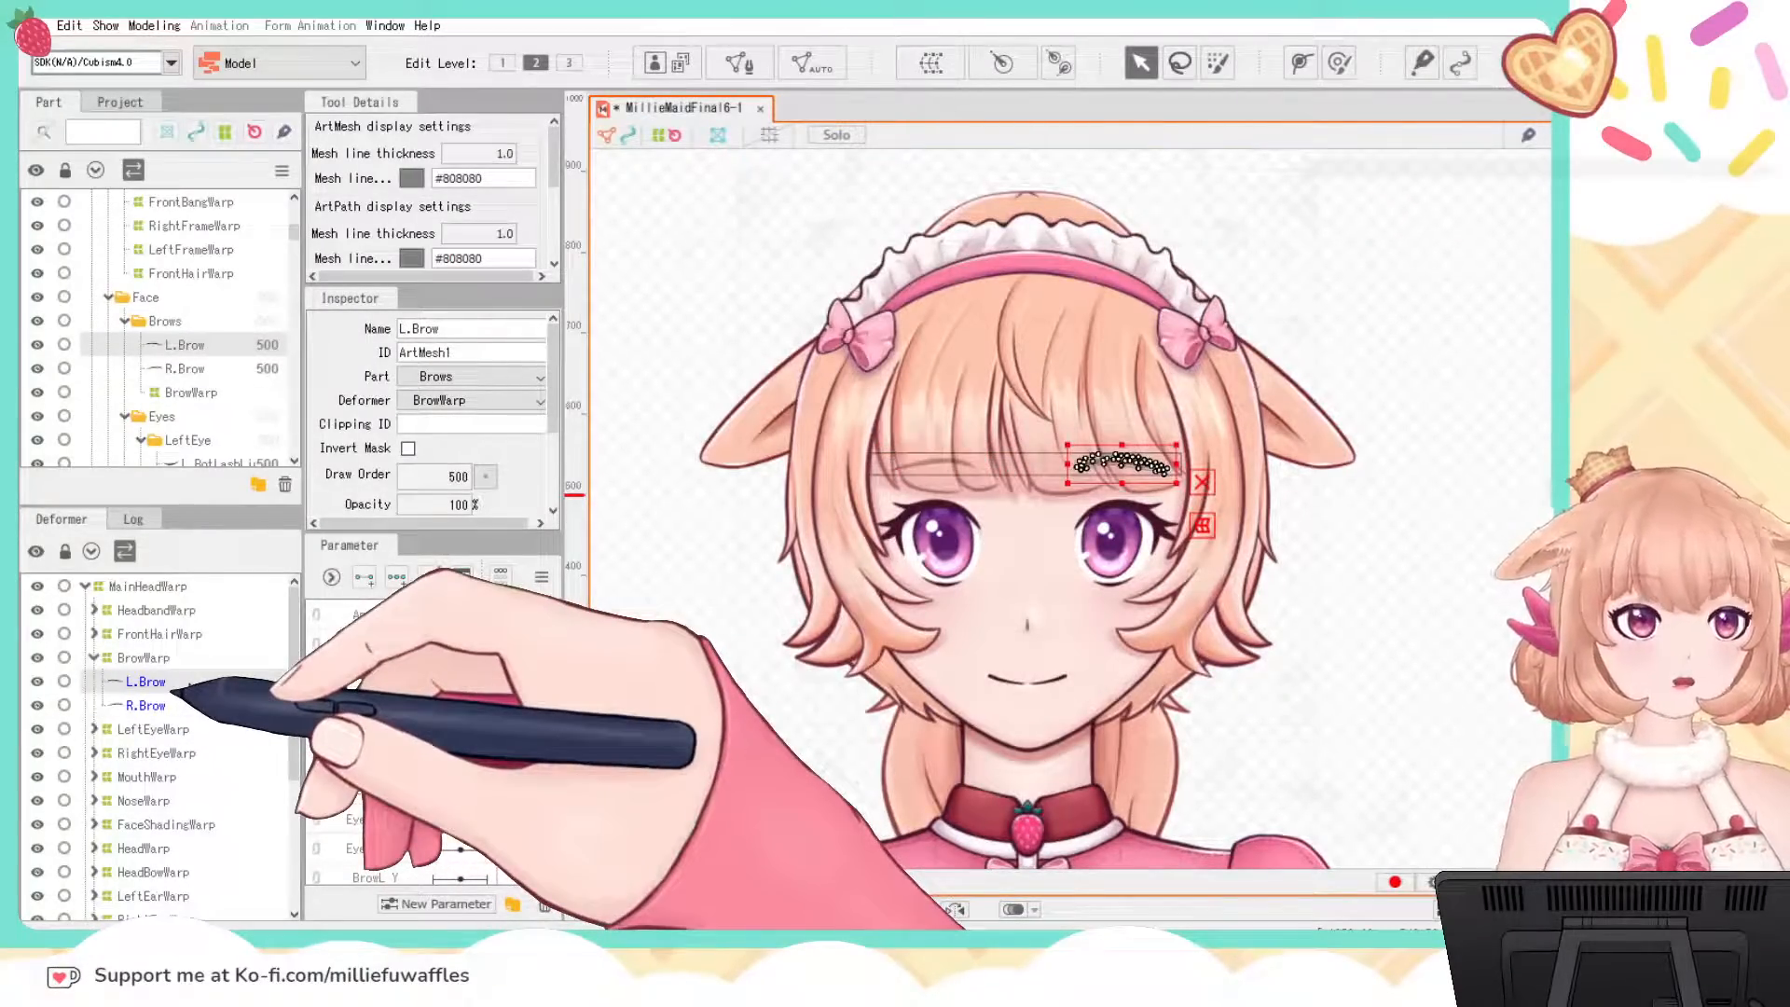
left_click(93, 657)
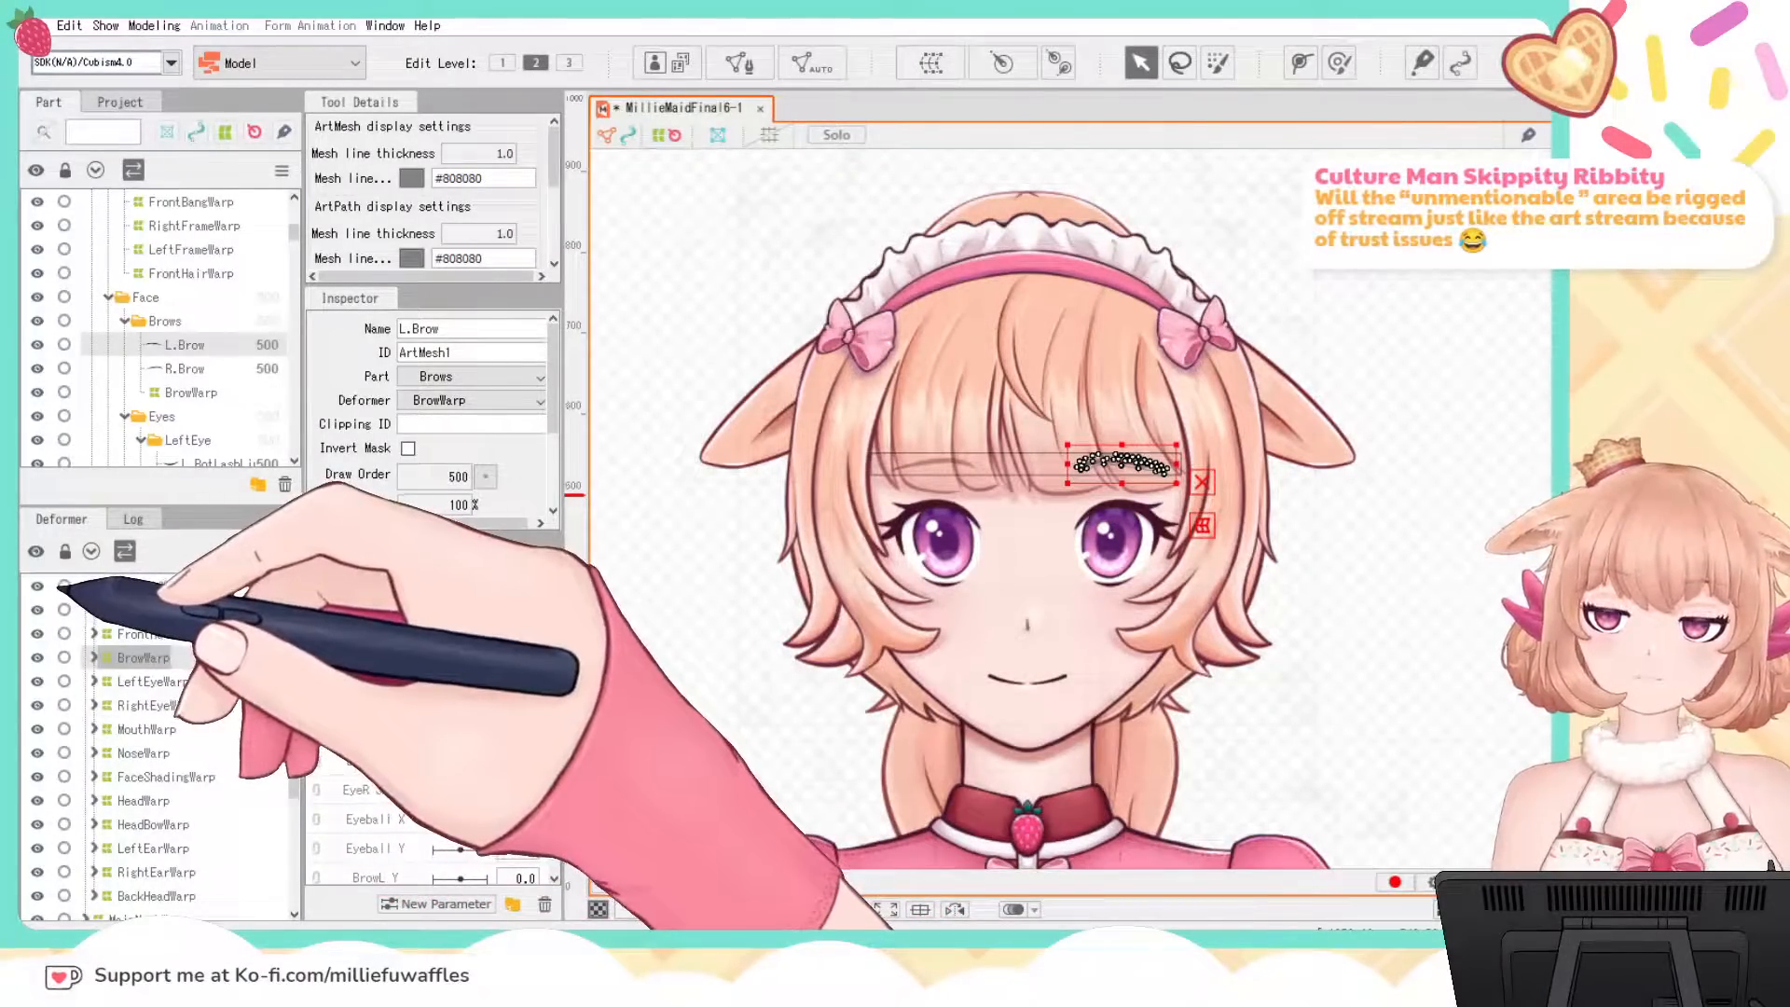
left_click(86, 586)
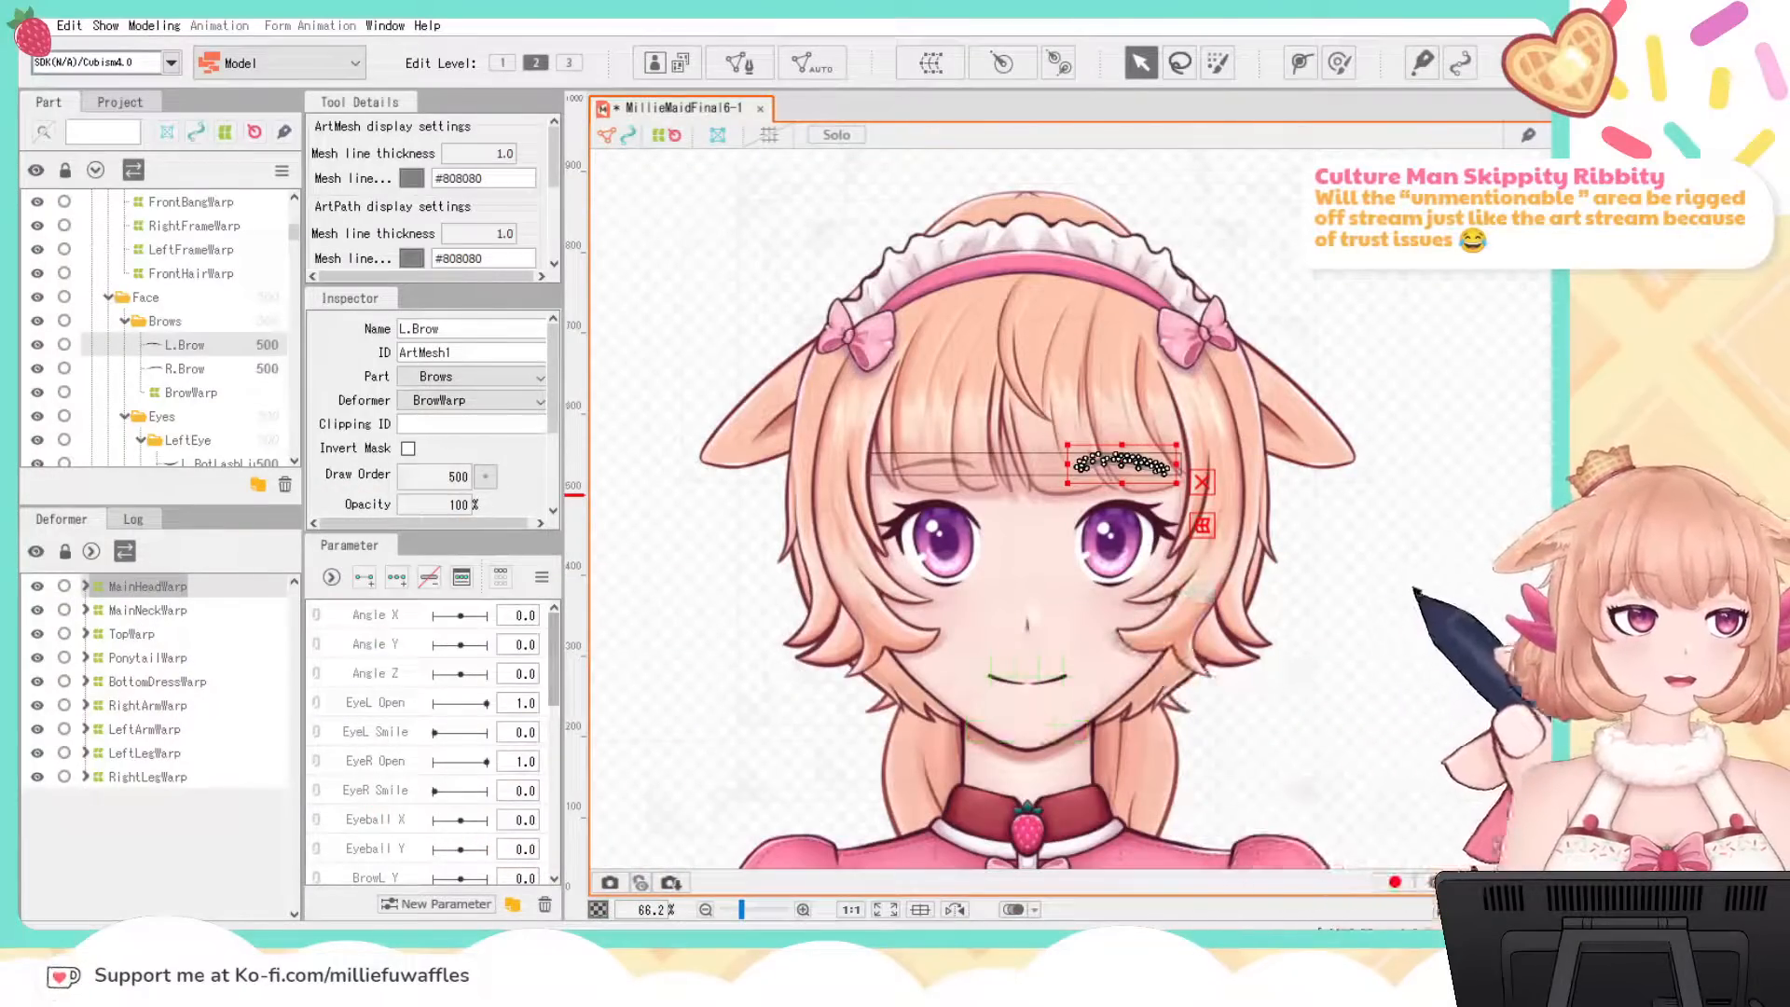
left_click(1477, 595)
Step: Save the model file with the whole character in view
left_click_drag(1466, 596, 1383, 484)
scroll(1383, 484, "down", 5)
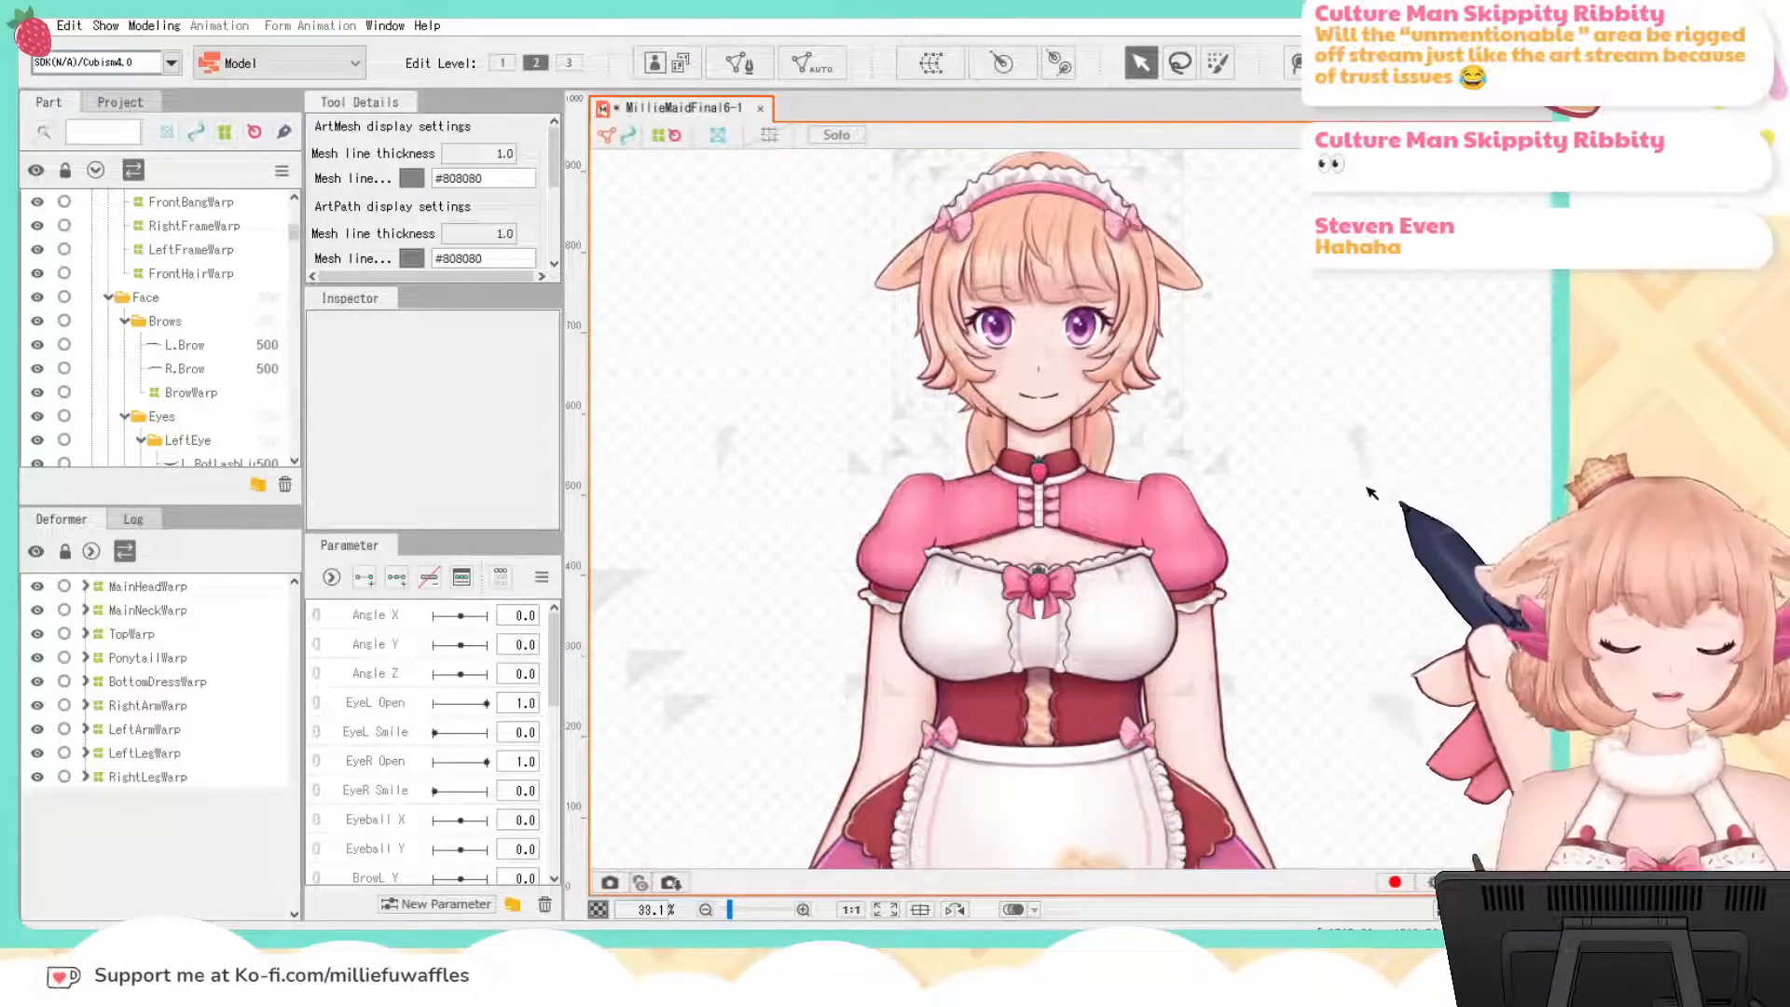
scroll(1352, 429, "down", 5)
scroll(1352, 416, "down", 2)
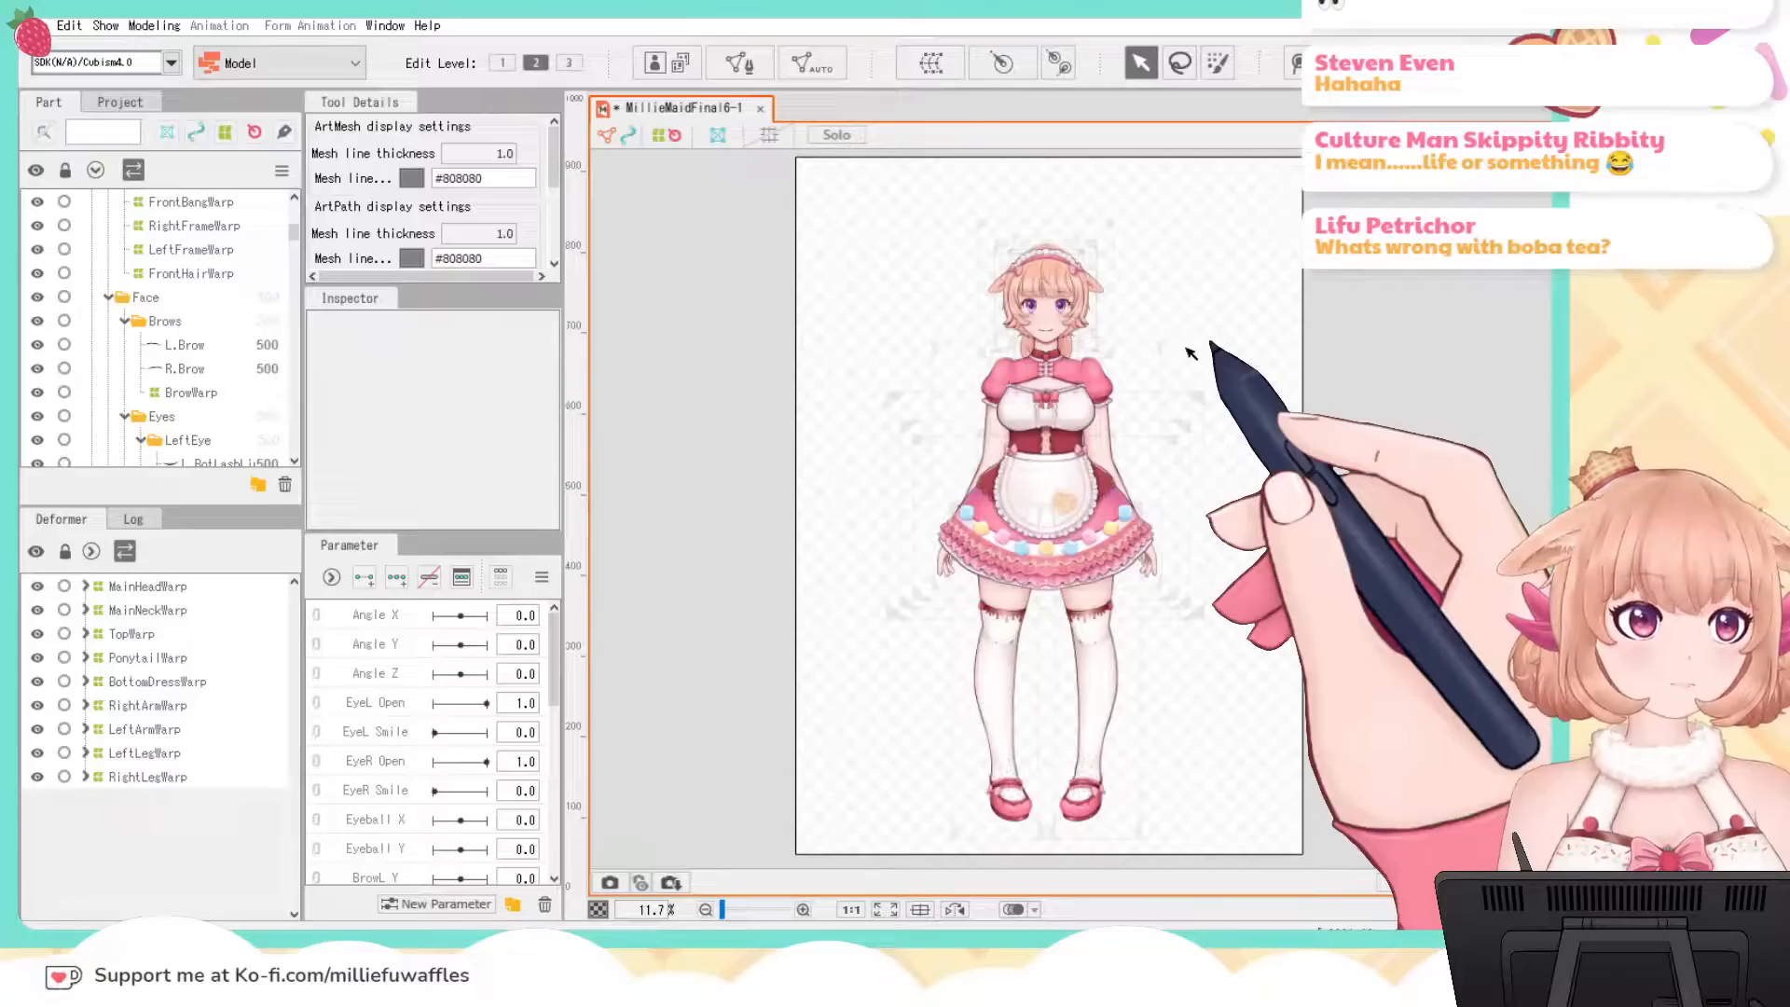
left_click(32, 25)
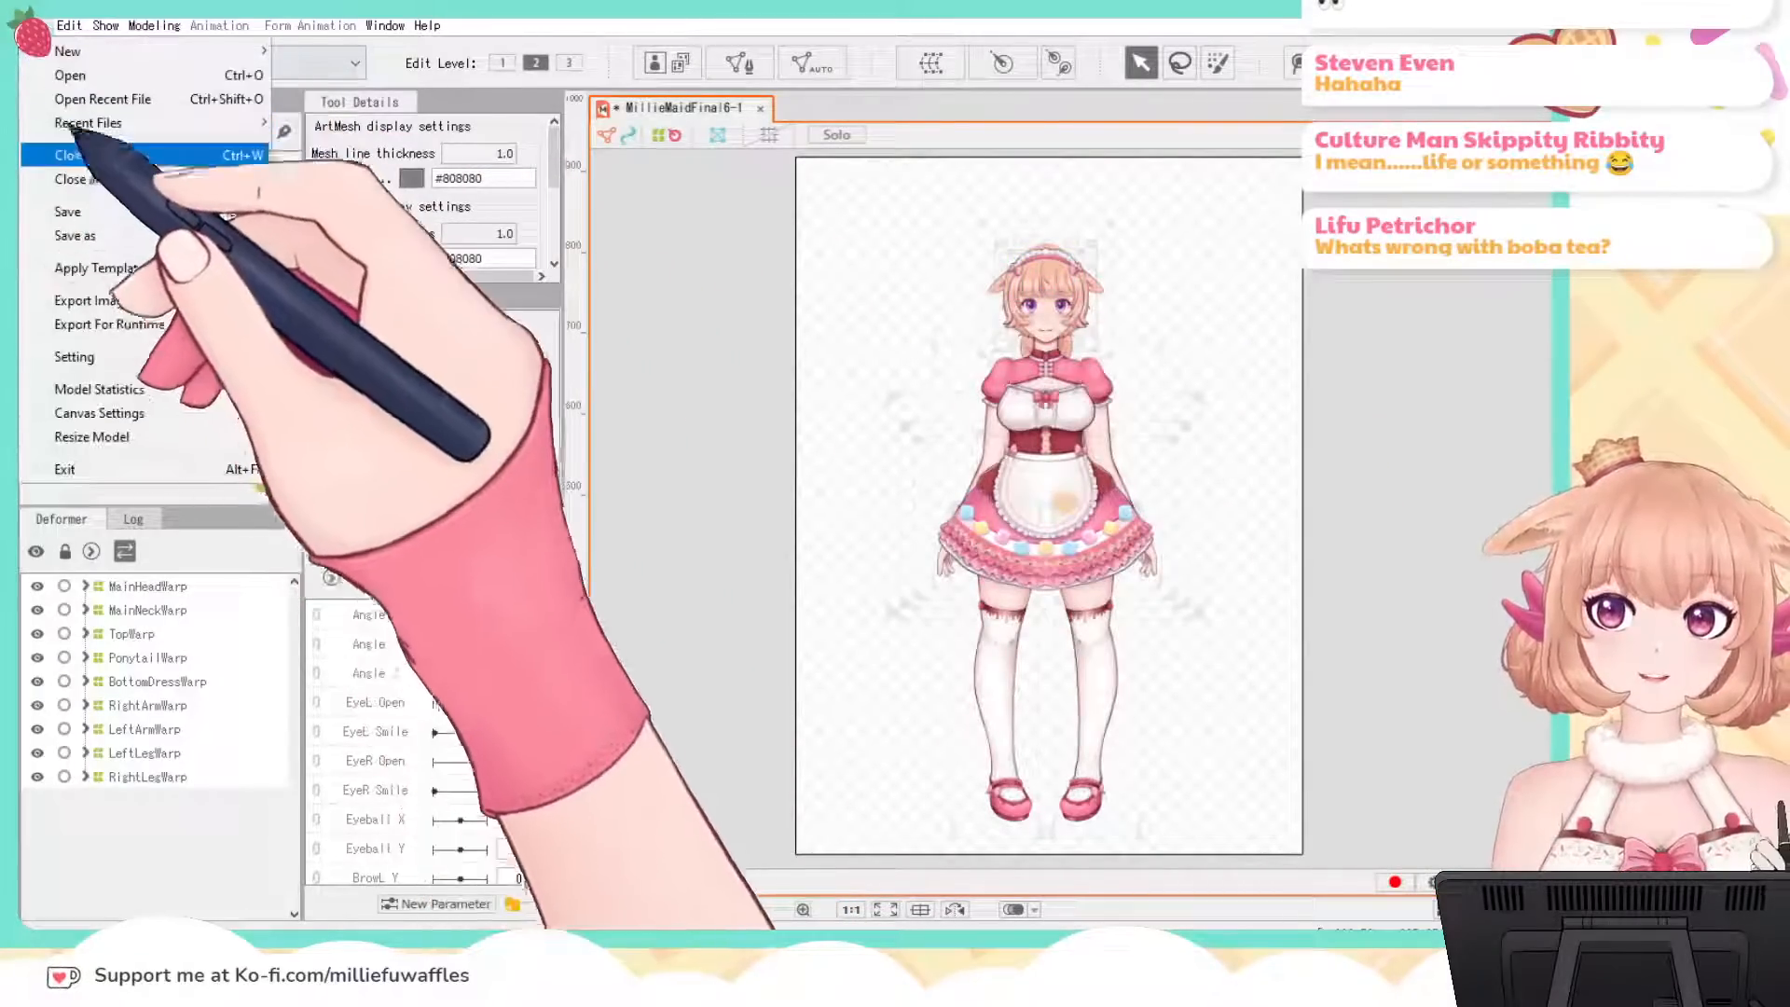
left_click(91, 211)
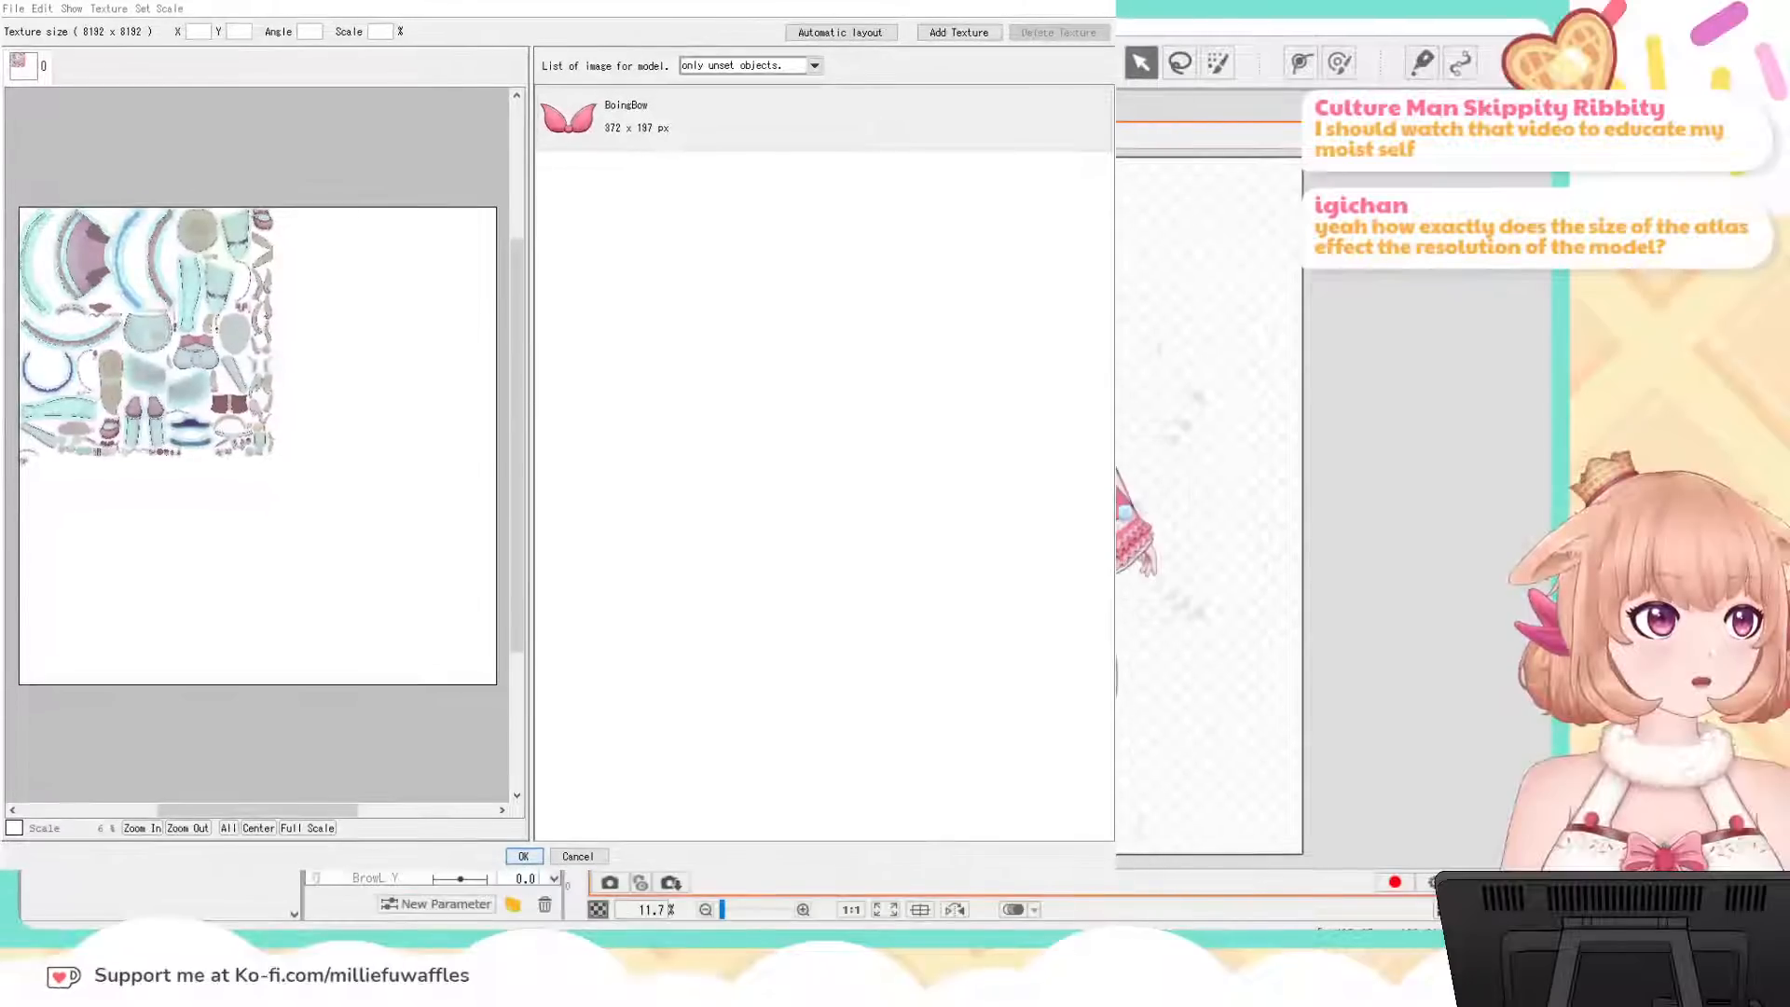
Step: Reposition the texture atlas editor over the workspace and widen its atlas preview area
left_click_drag(565, 2, 696, 14)
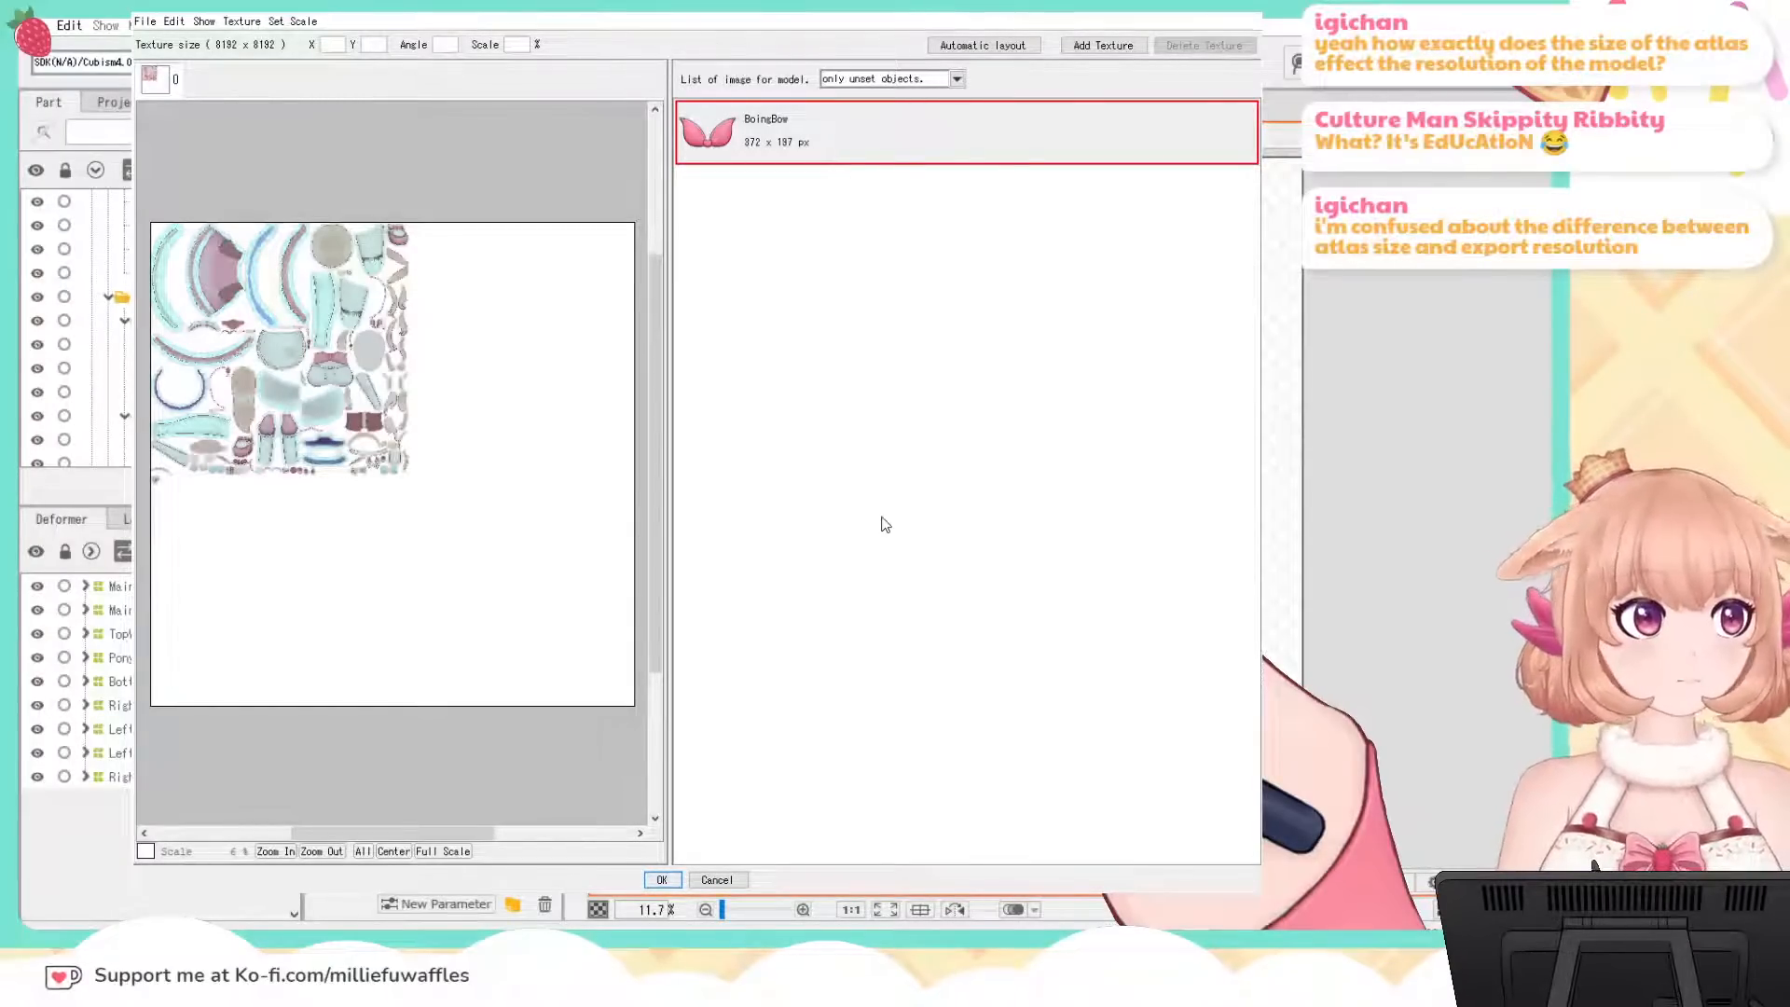
left_click_drag(470, 832, 403, 825)
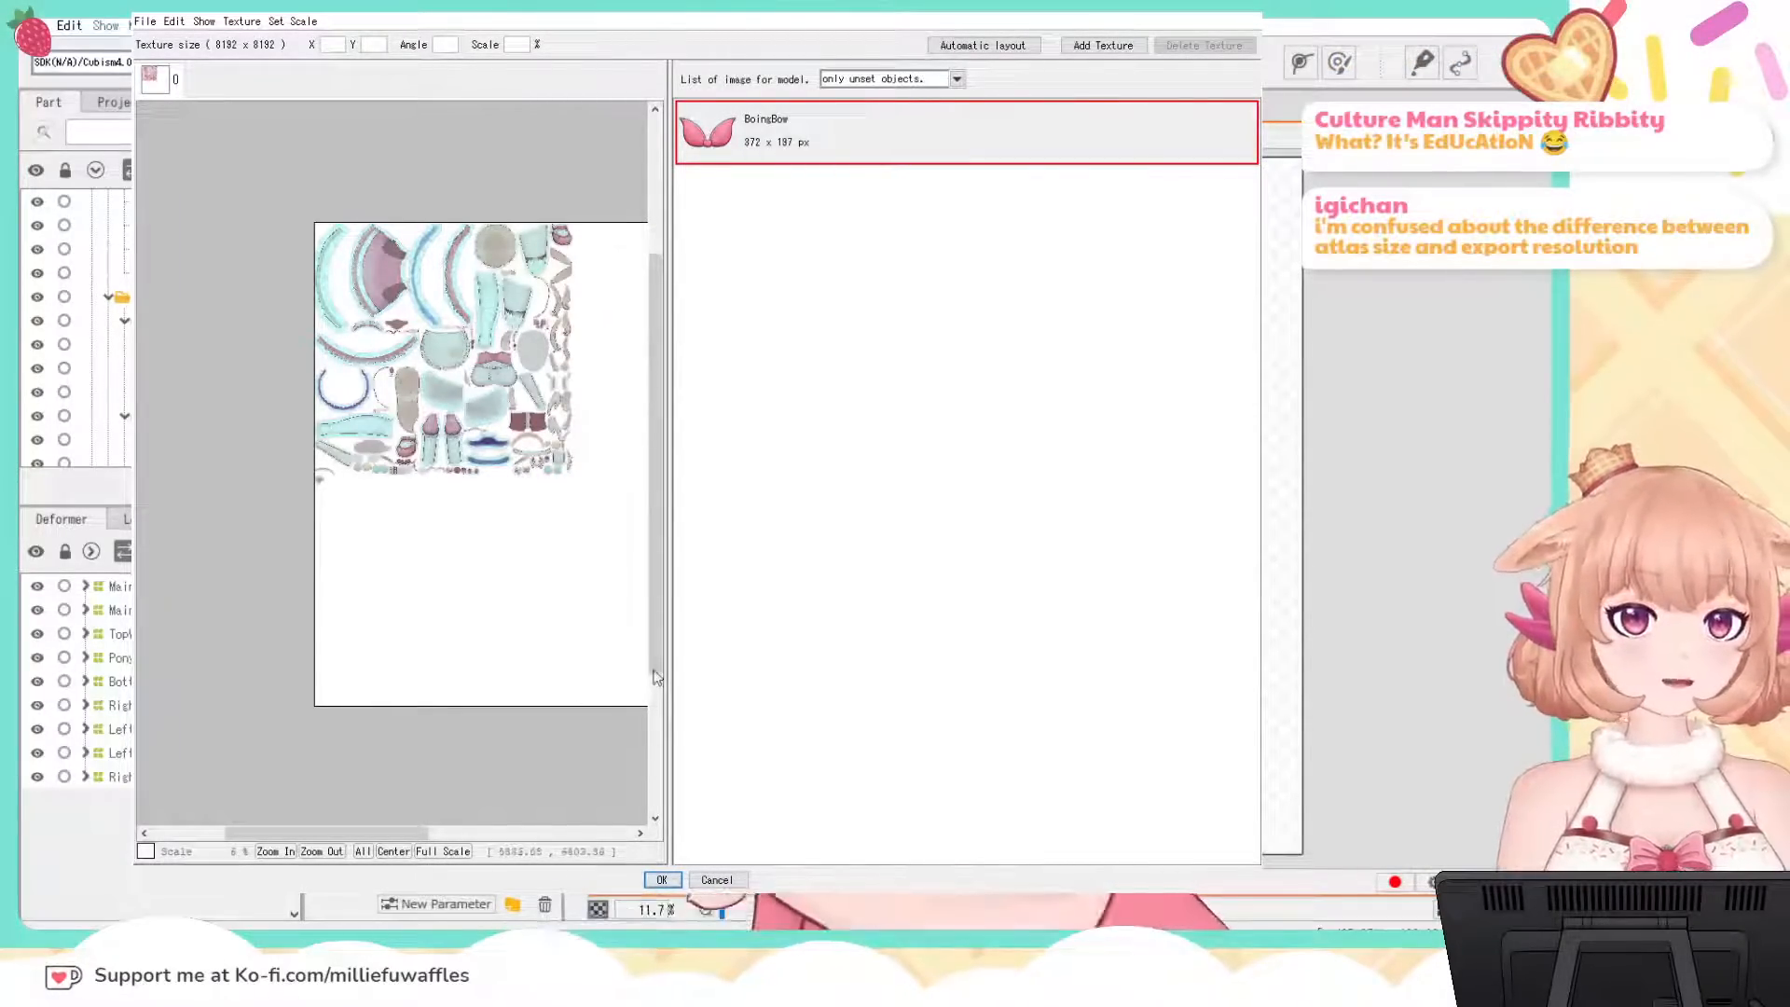
left_click_drag(669, 673, 828, 629)
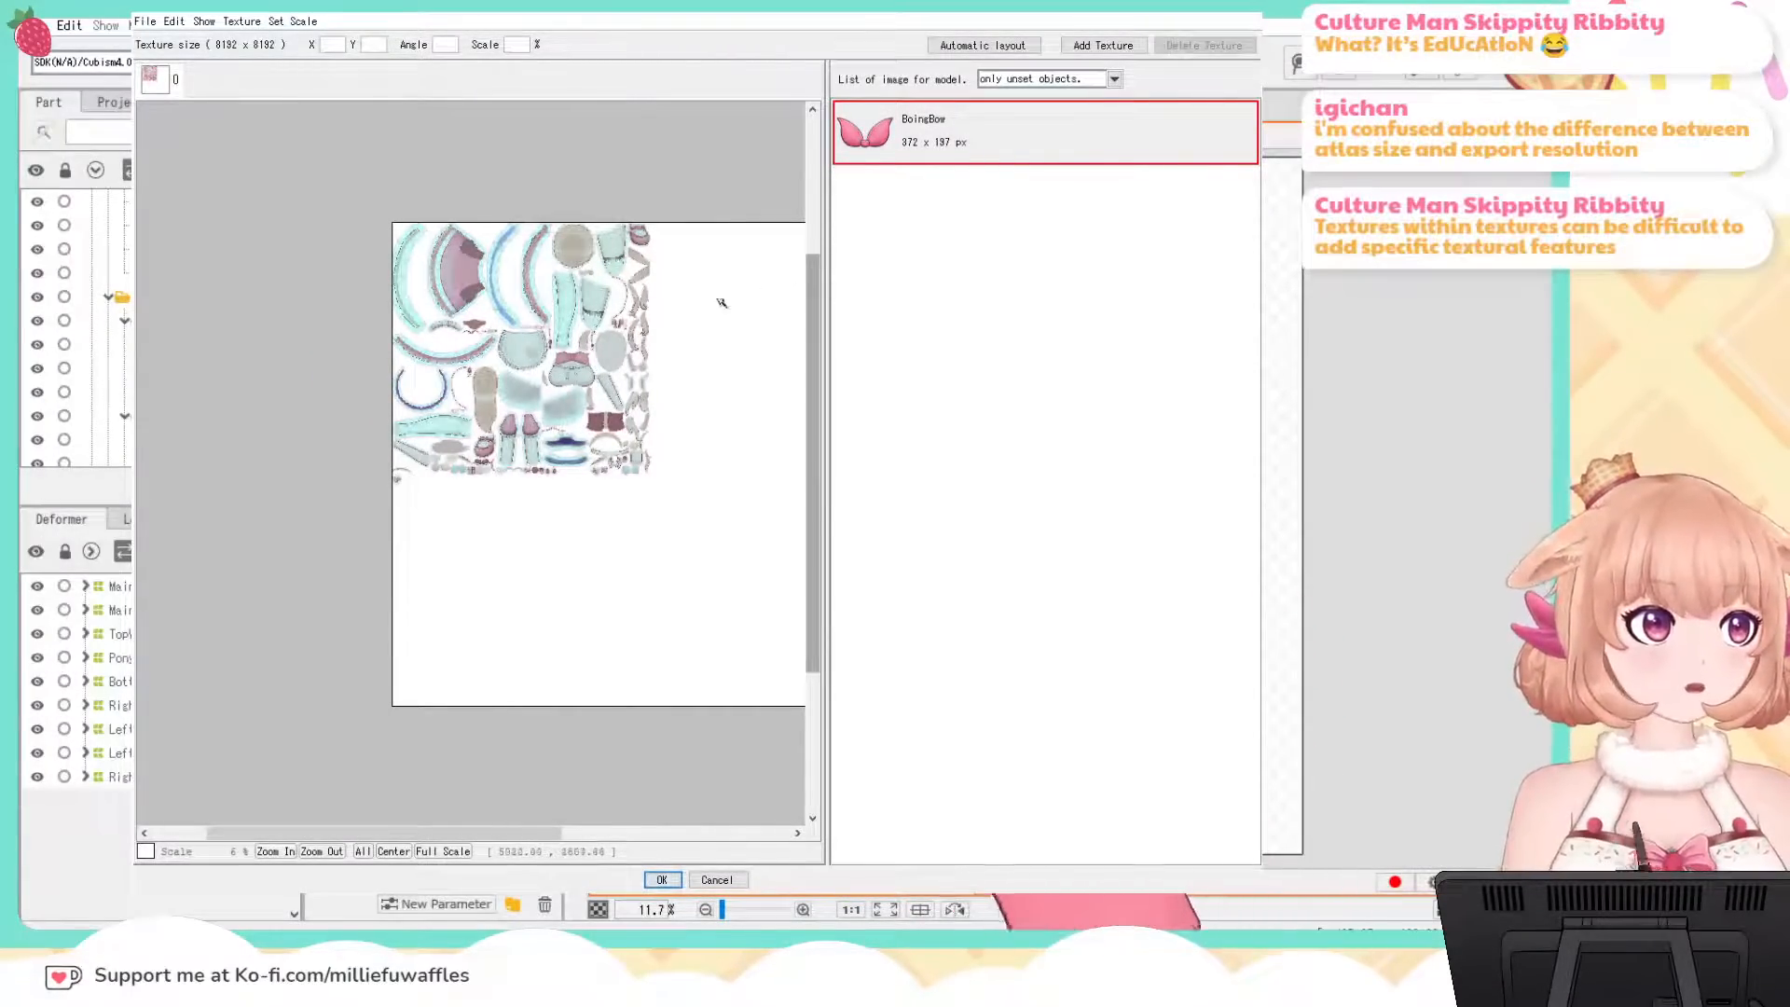
mouse_move(528, 836)
left_mouse_down()
mouse_move(496, 839)
mouse_move(515, 834)
left_mouse_up()
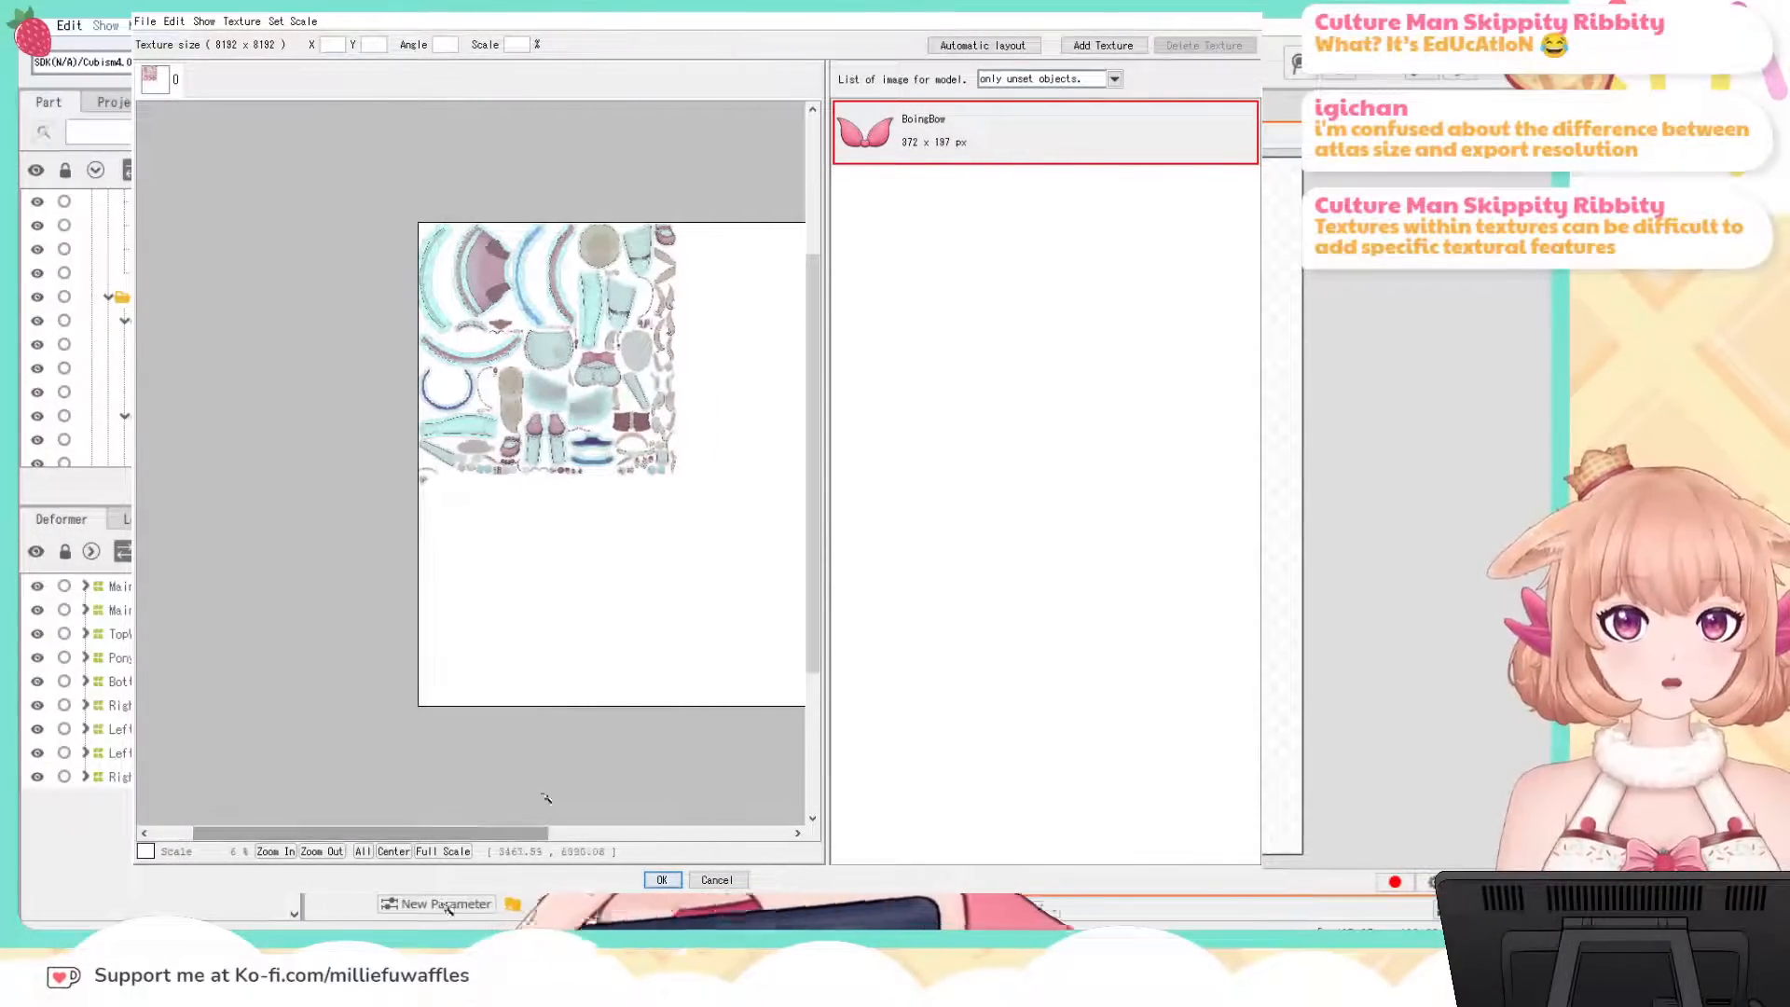
Step: Add the unset BoingBow image to the atlas and place it in the empty space below the packed textures, at about X 850, Y 4530
left_click_drag(816, 286, 818, 279)
scroll(749, 432, "up", 4)
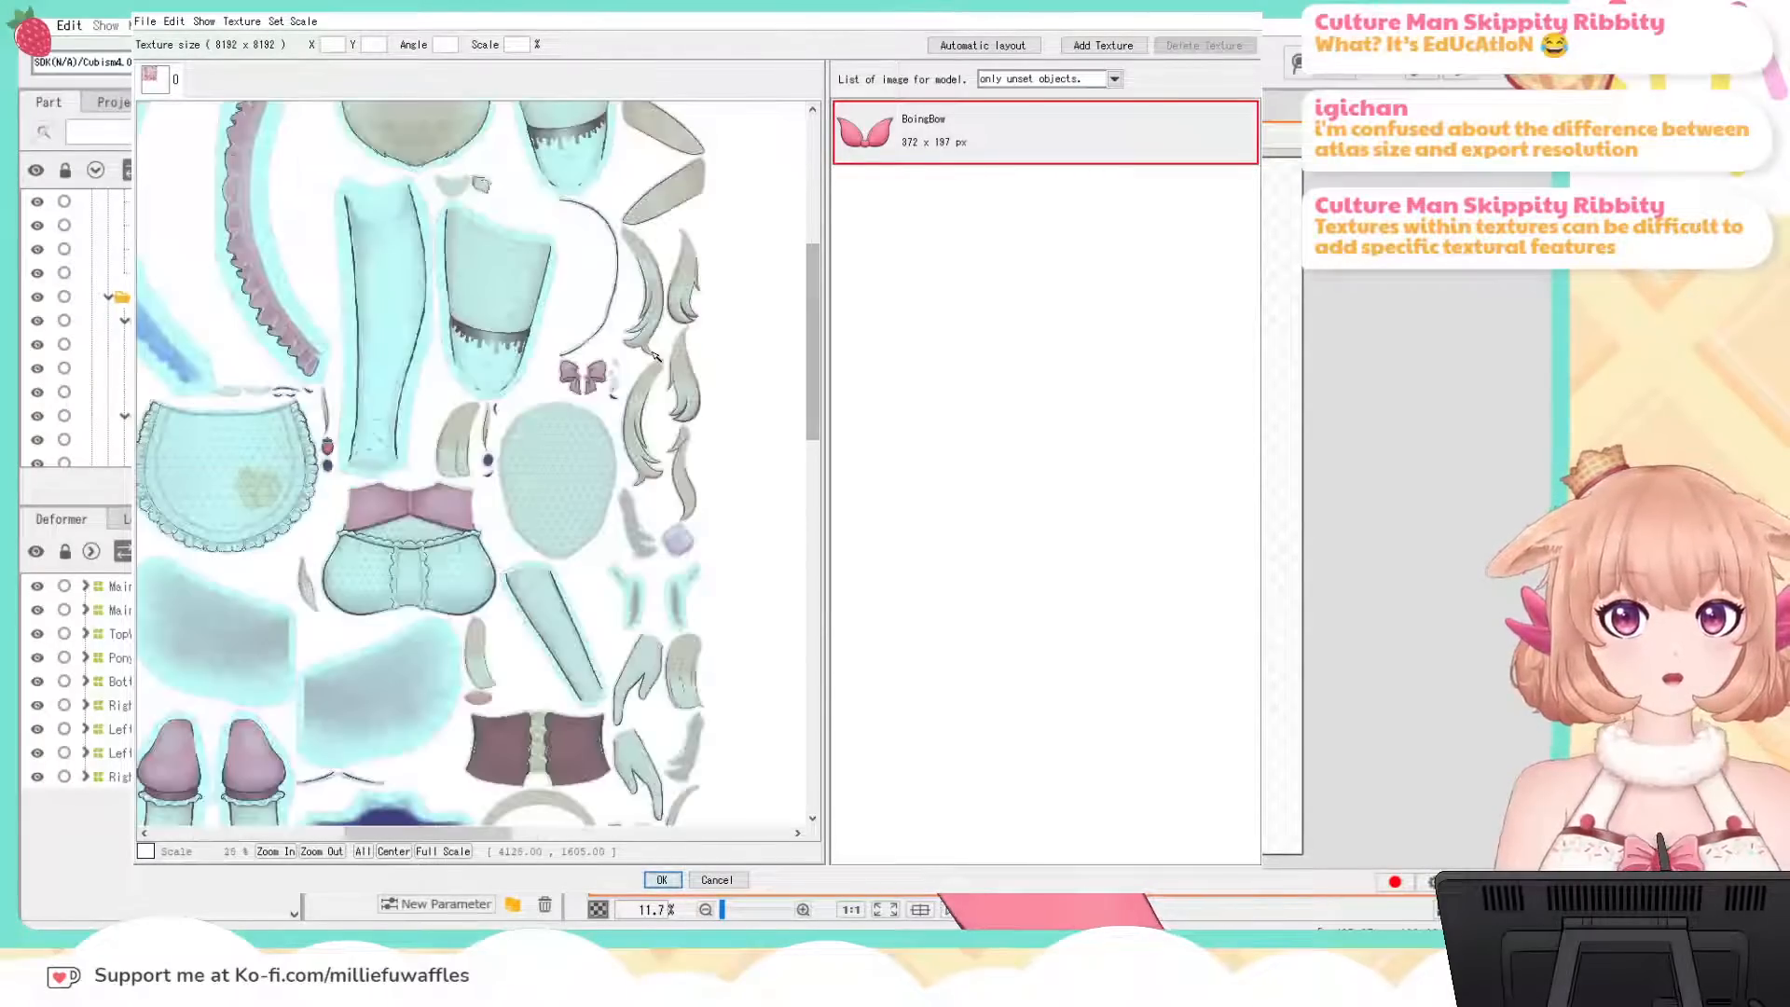
scroll(749, 431, "down", 3)
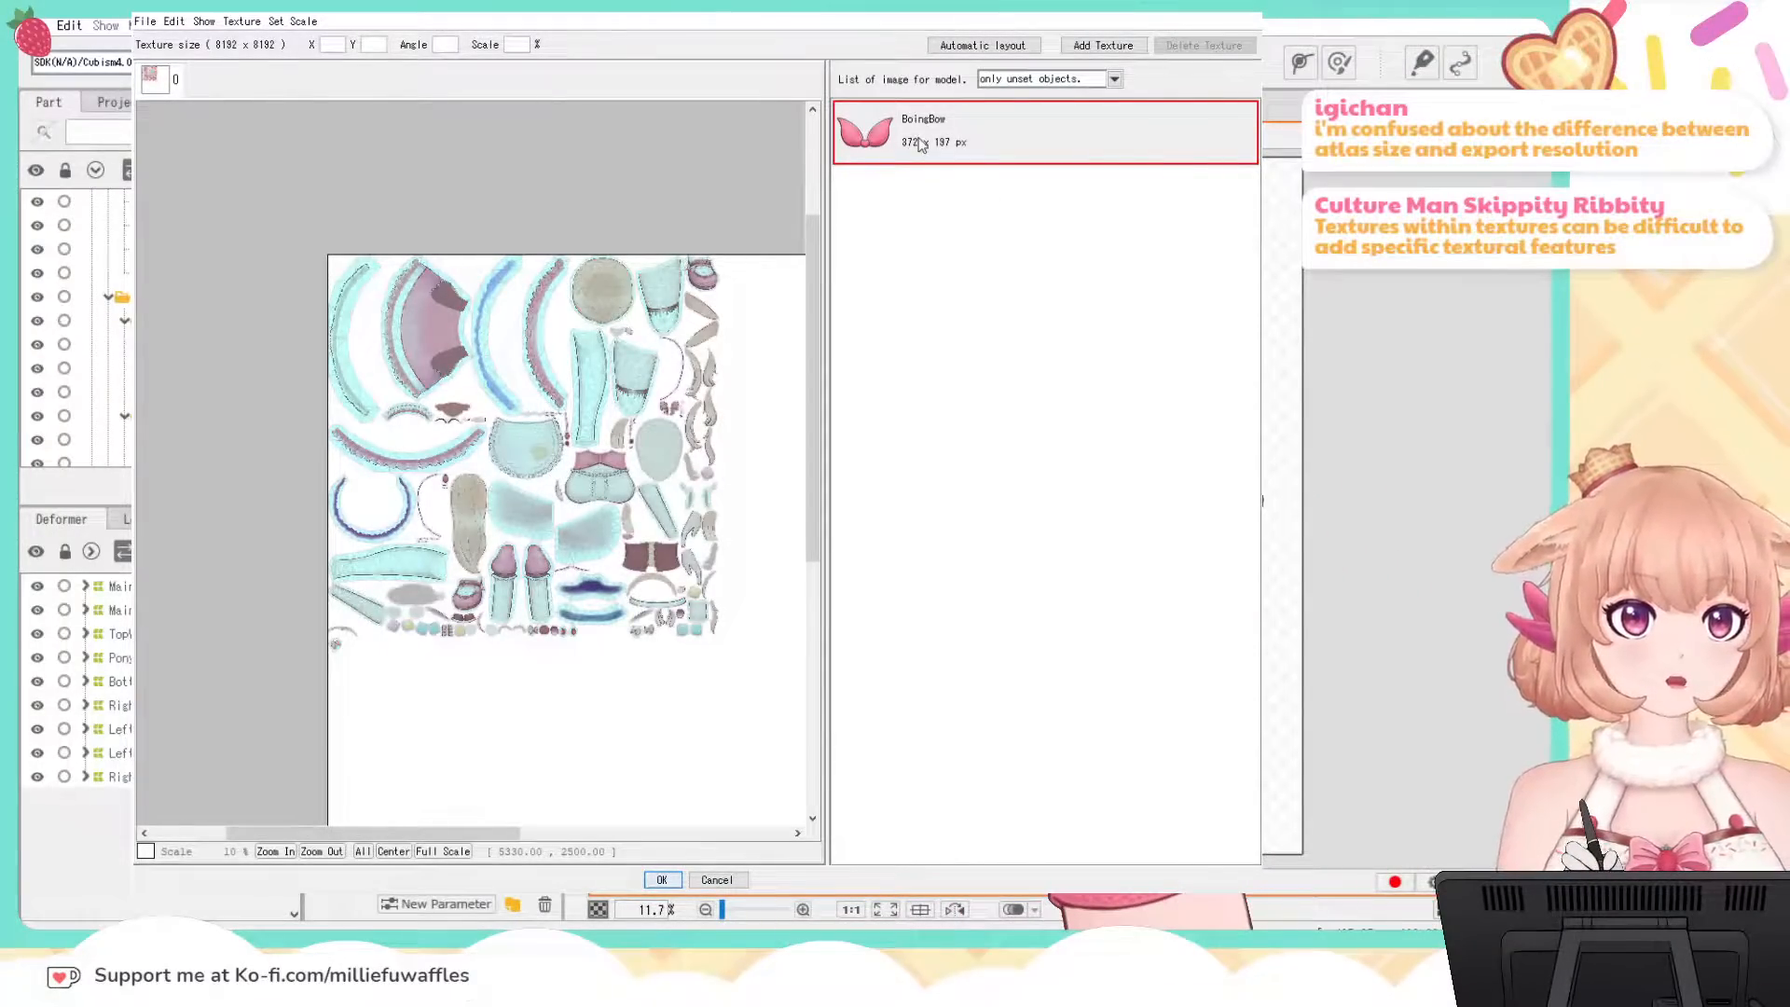
double_click(966, 146)
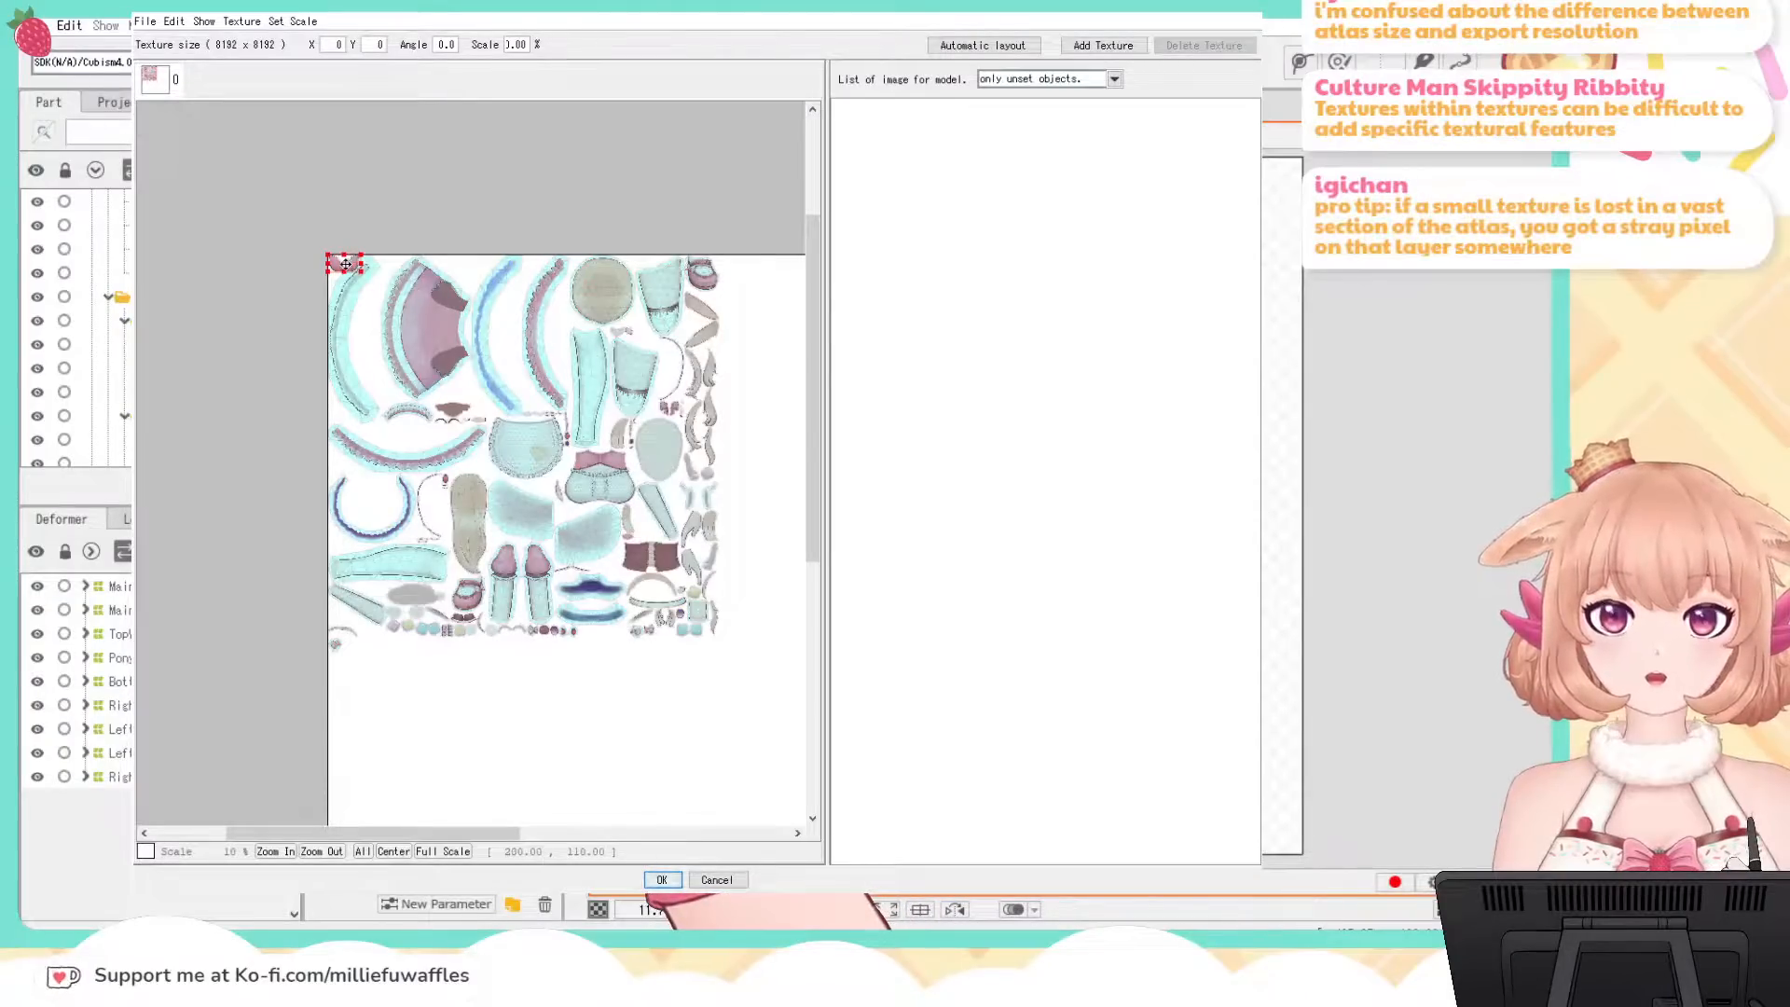
left_click_drag(346, 264, 443, 746)
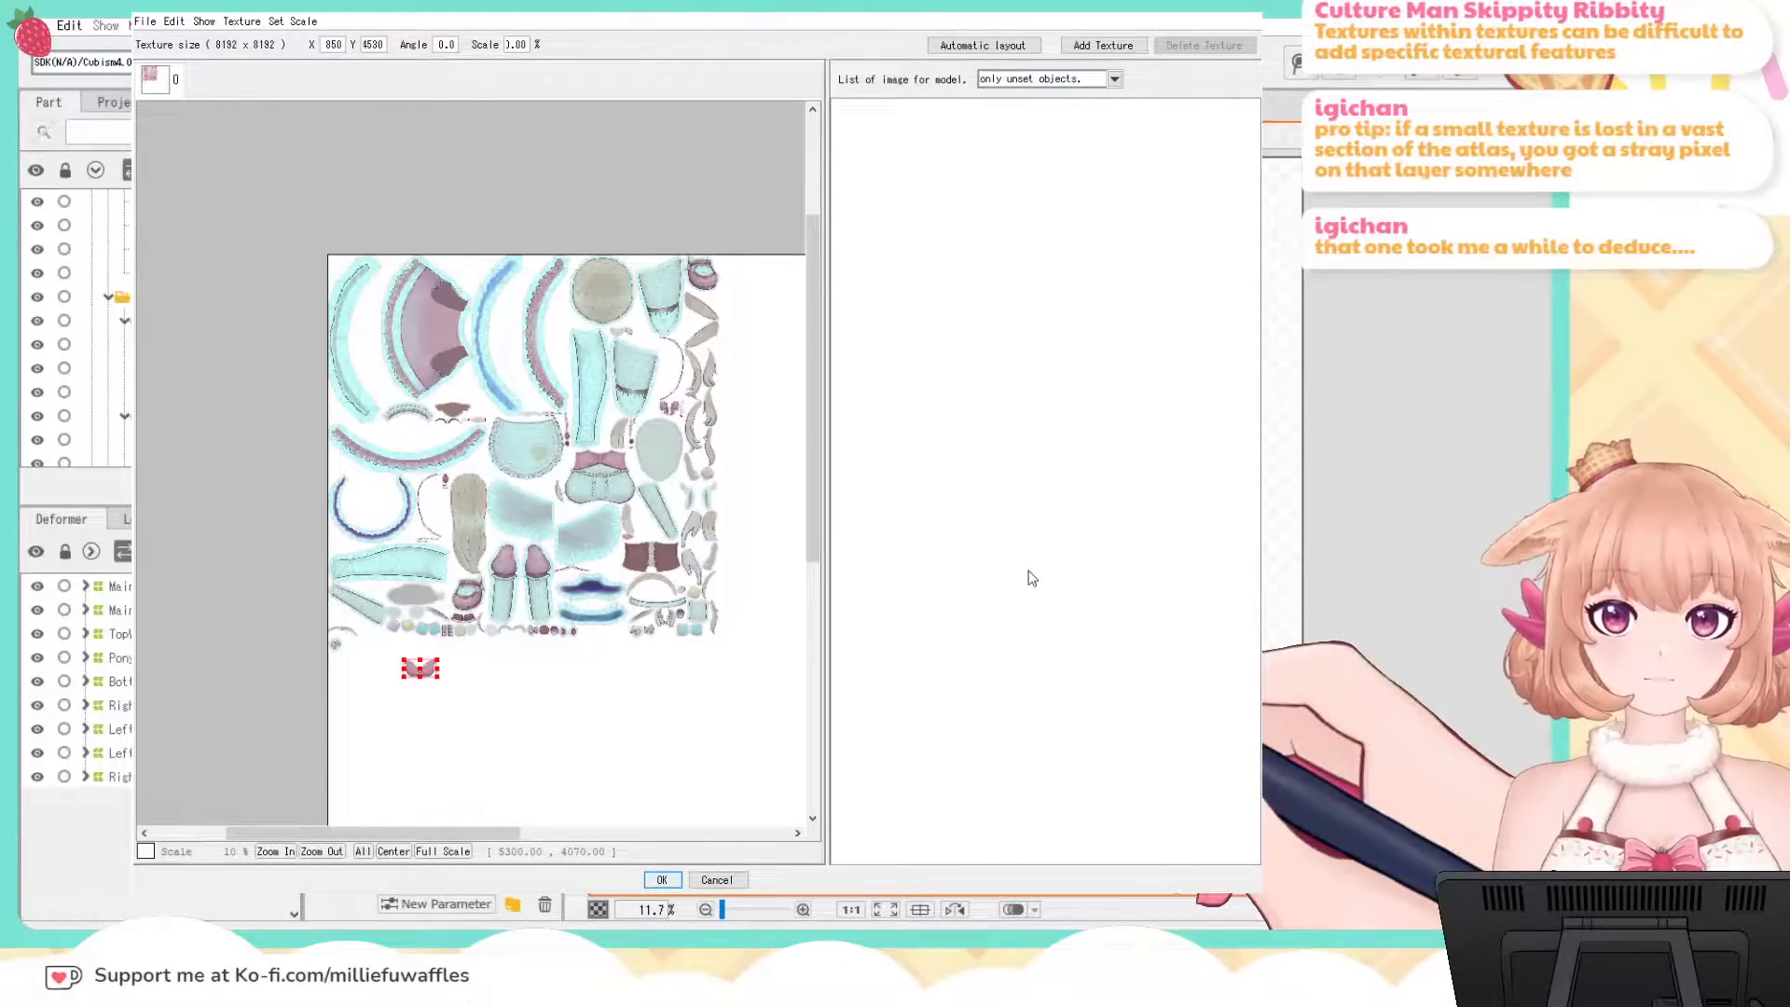
Step: Overlap the shoe texture onto the neighbouring upper-arm sleeve texture at about X 1774, Y 3286 and apply the atlas layout
scroll(645, 462, "up", 2)
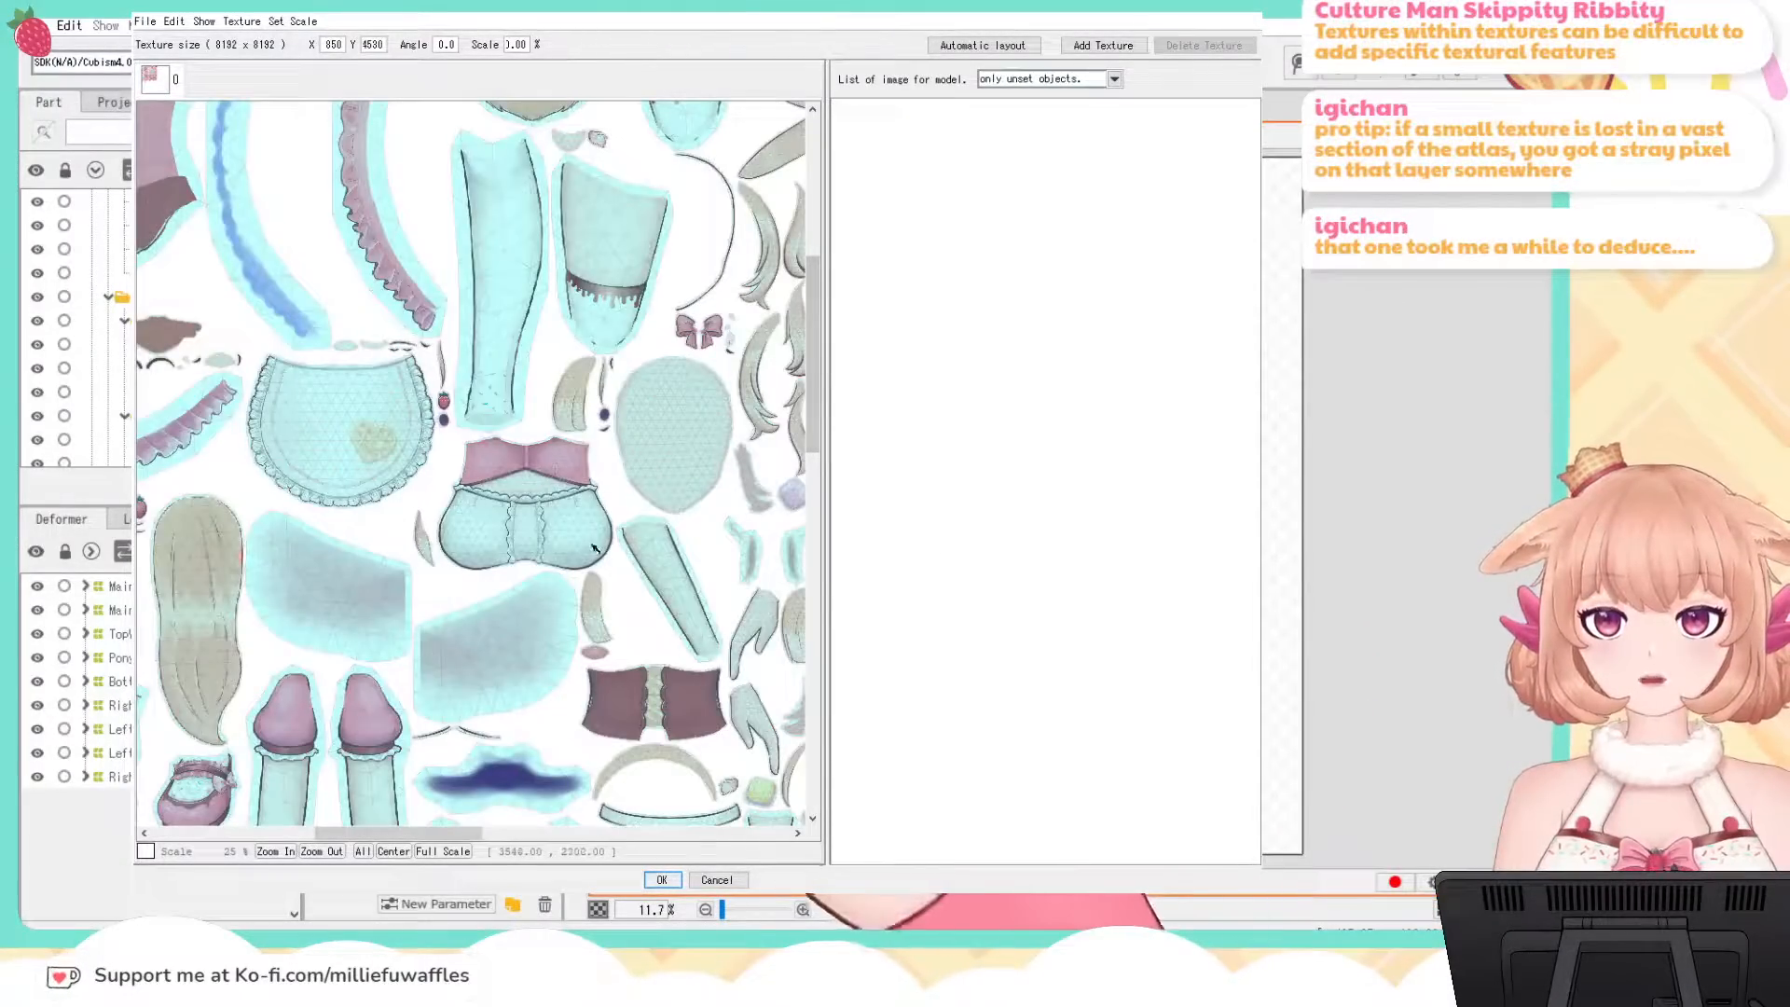
left_click_drag(635, 612, 770, 415)
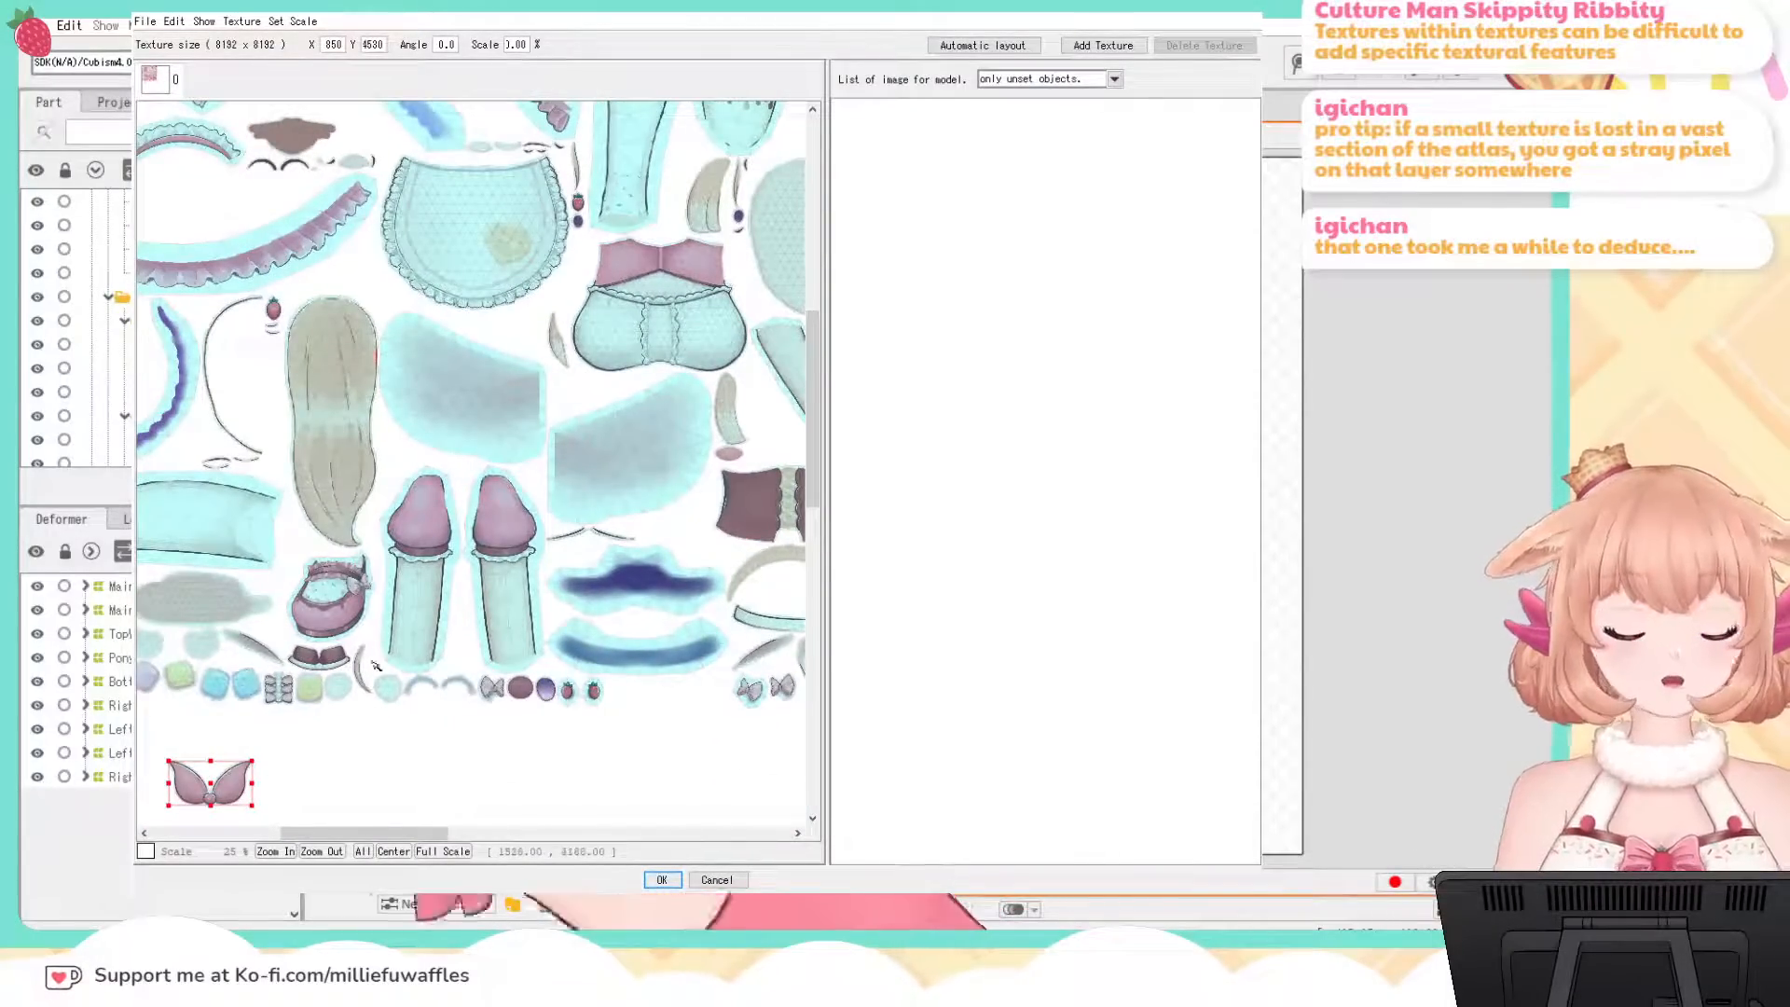
left_click_drag(431, 791, 672, 740)
left_click(598, 623)
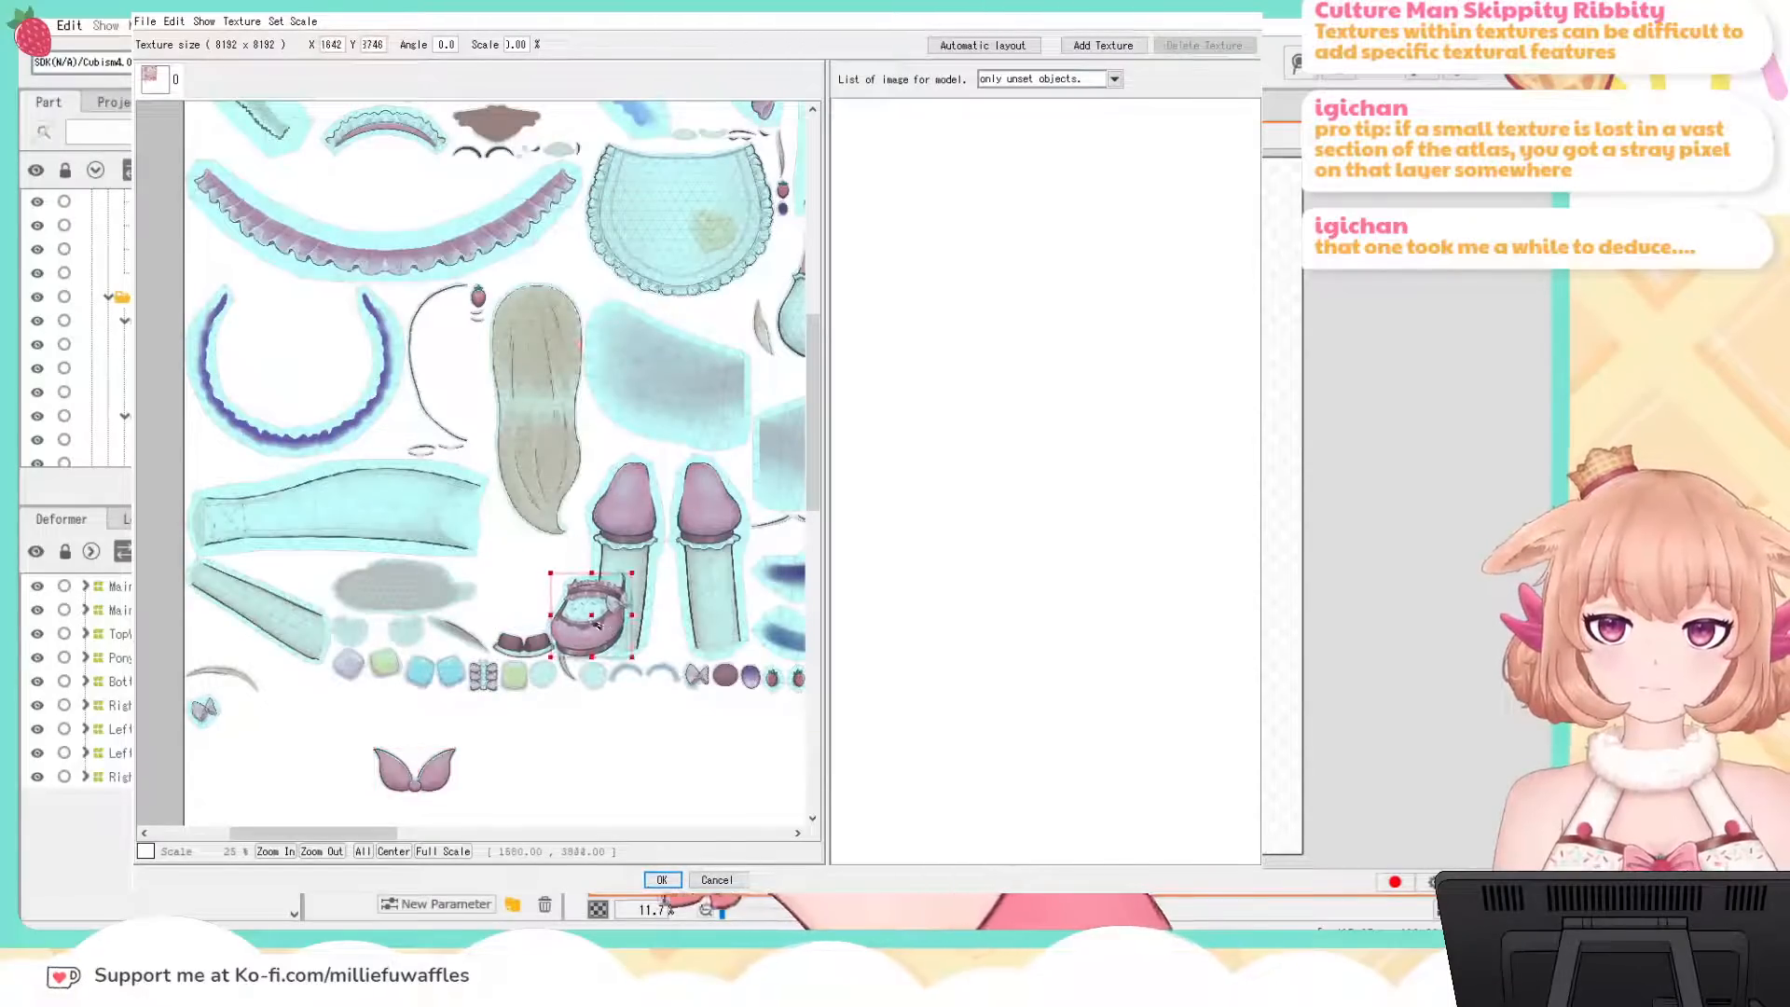
left_click_drag(597, 623, 618, 518)
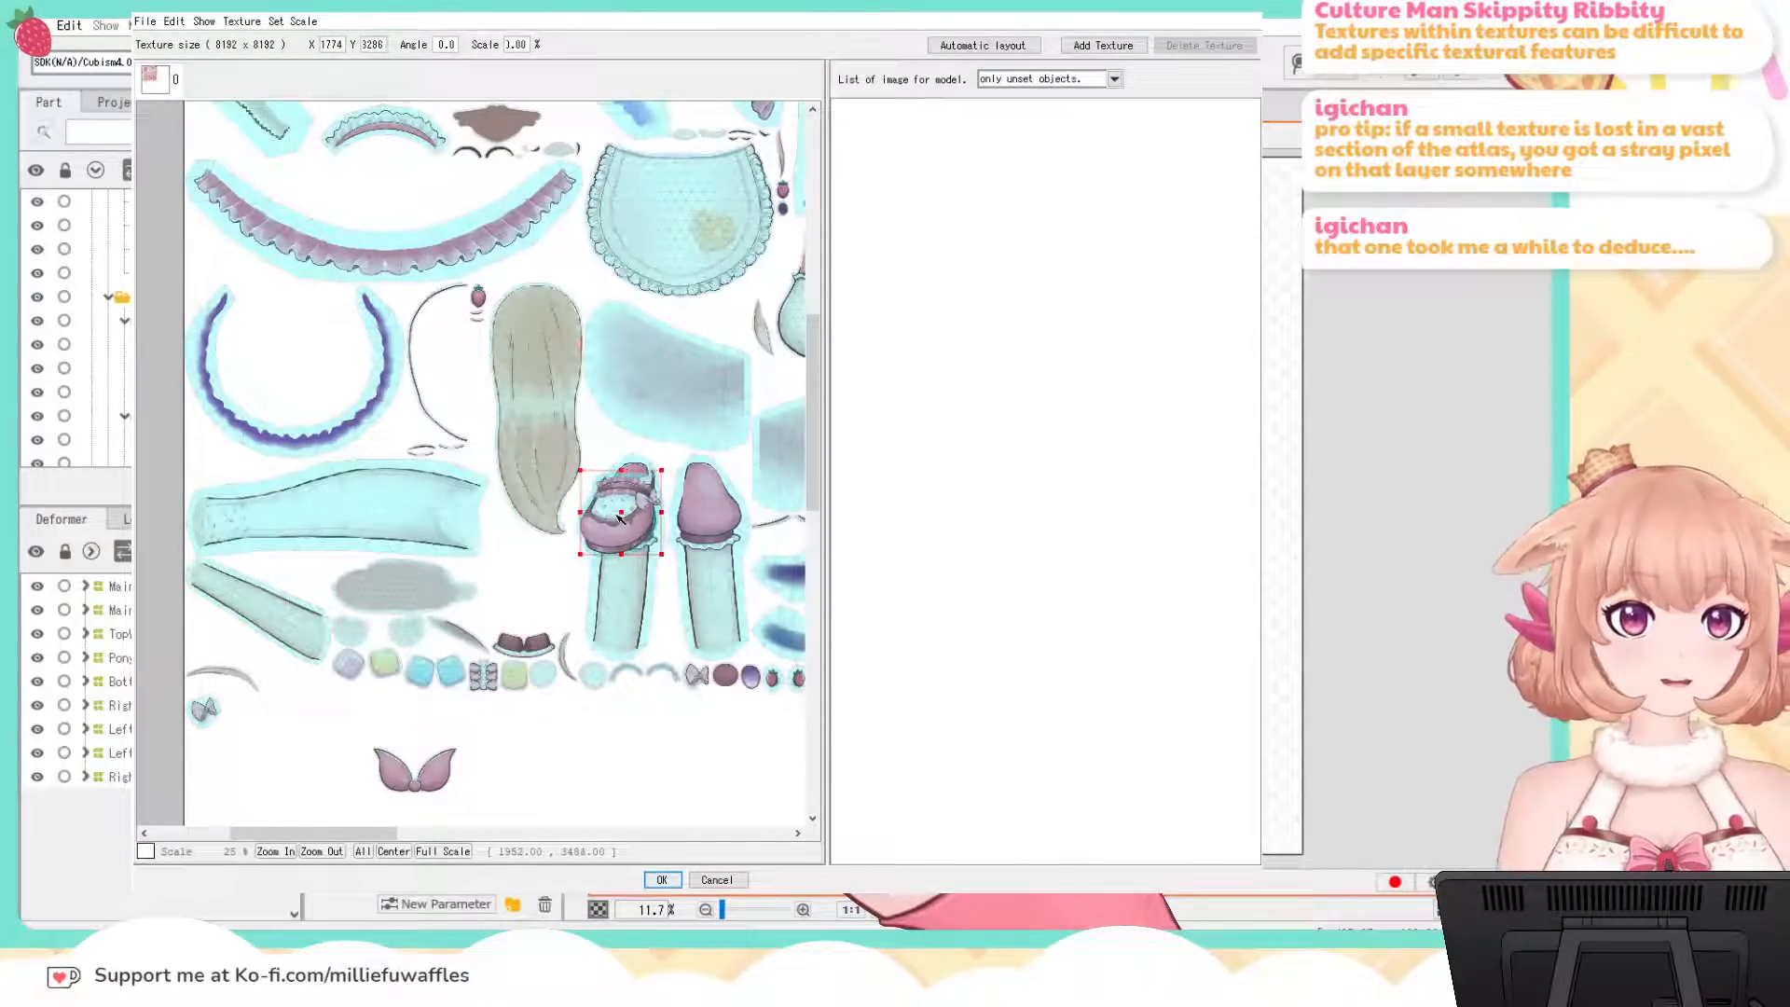
left_click(661, 880)
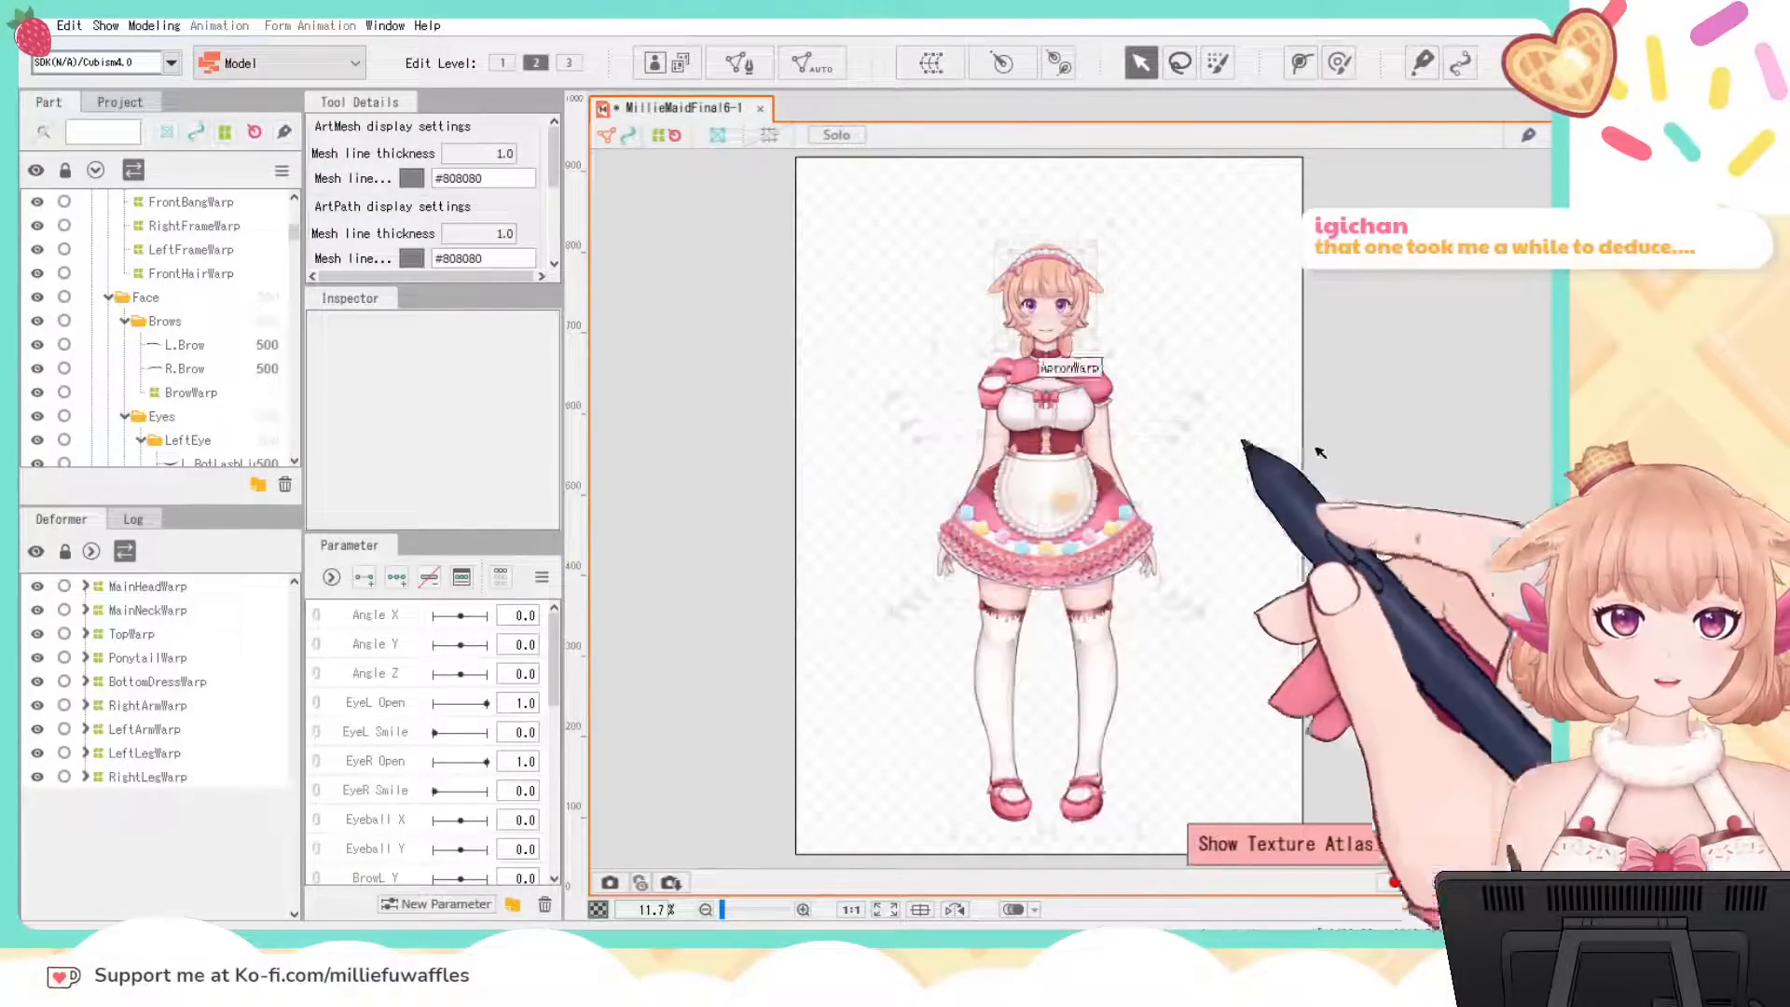
Step: Examine how the overlapping atlas textures affect the model's right sleeve, briefly selecting the right arm and then clearing the selection
scroll(1279, 331, "up", 3)
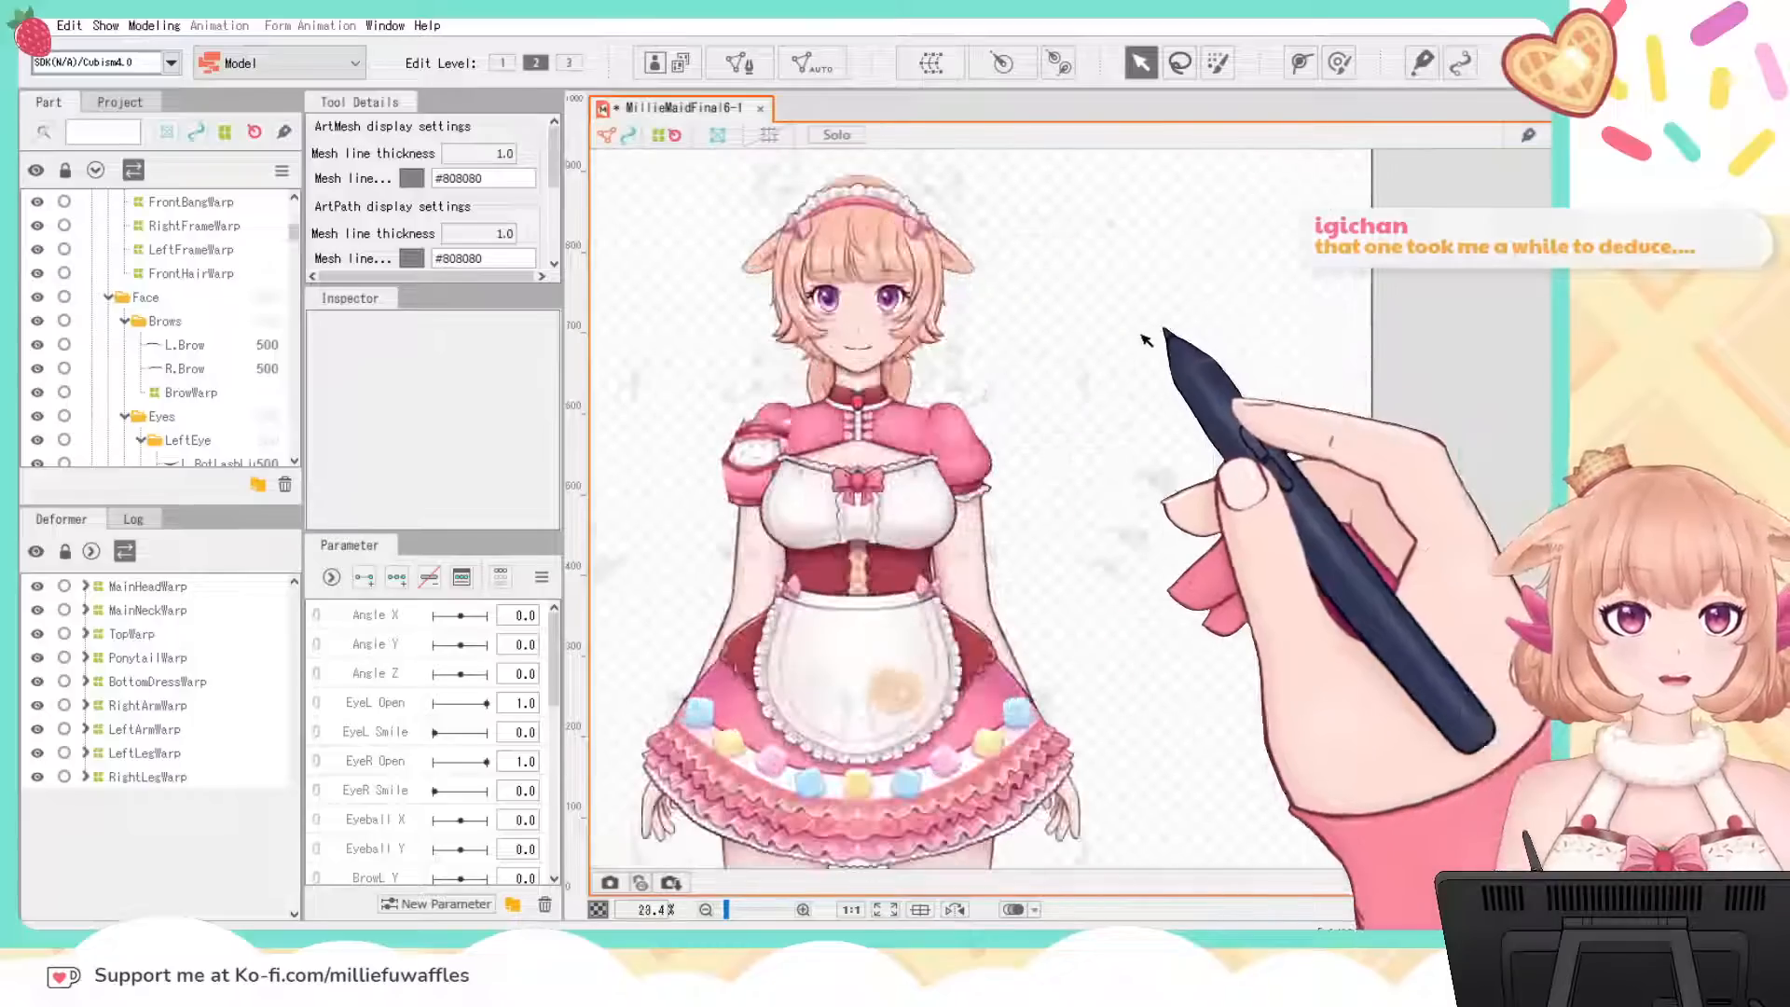
left_click_drag(1151, 341, 1339, 325)
scroll(1339, 326, "up", 2)
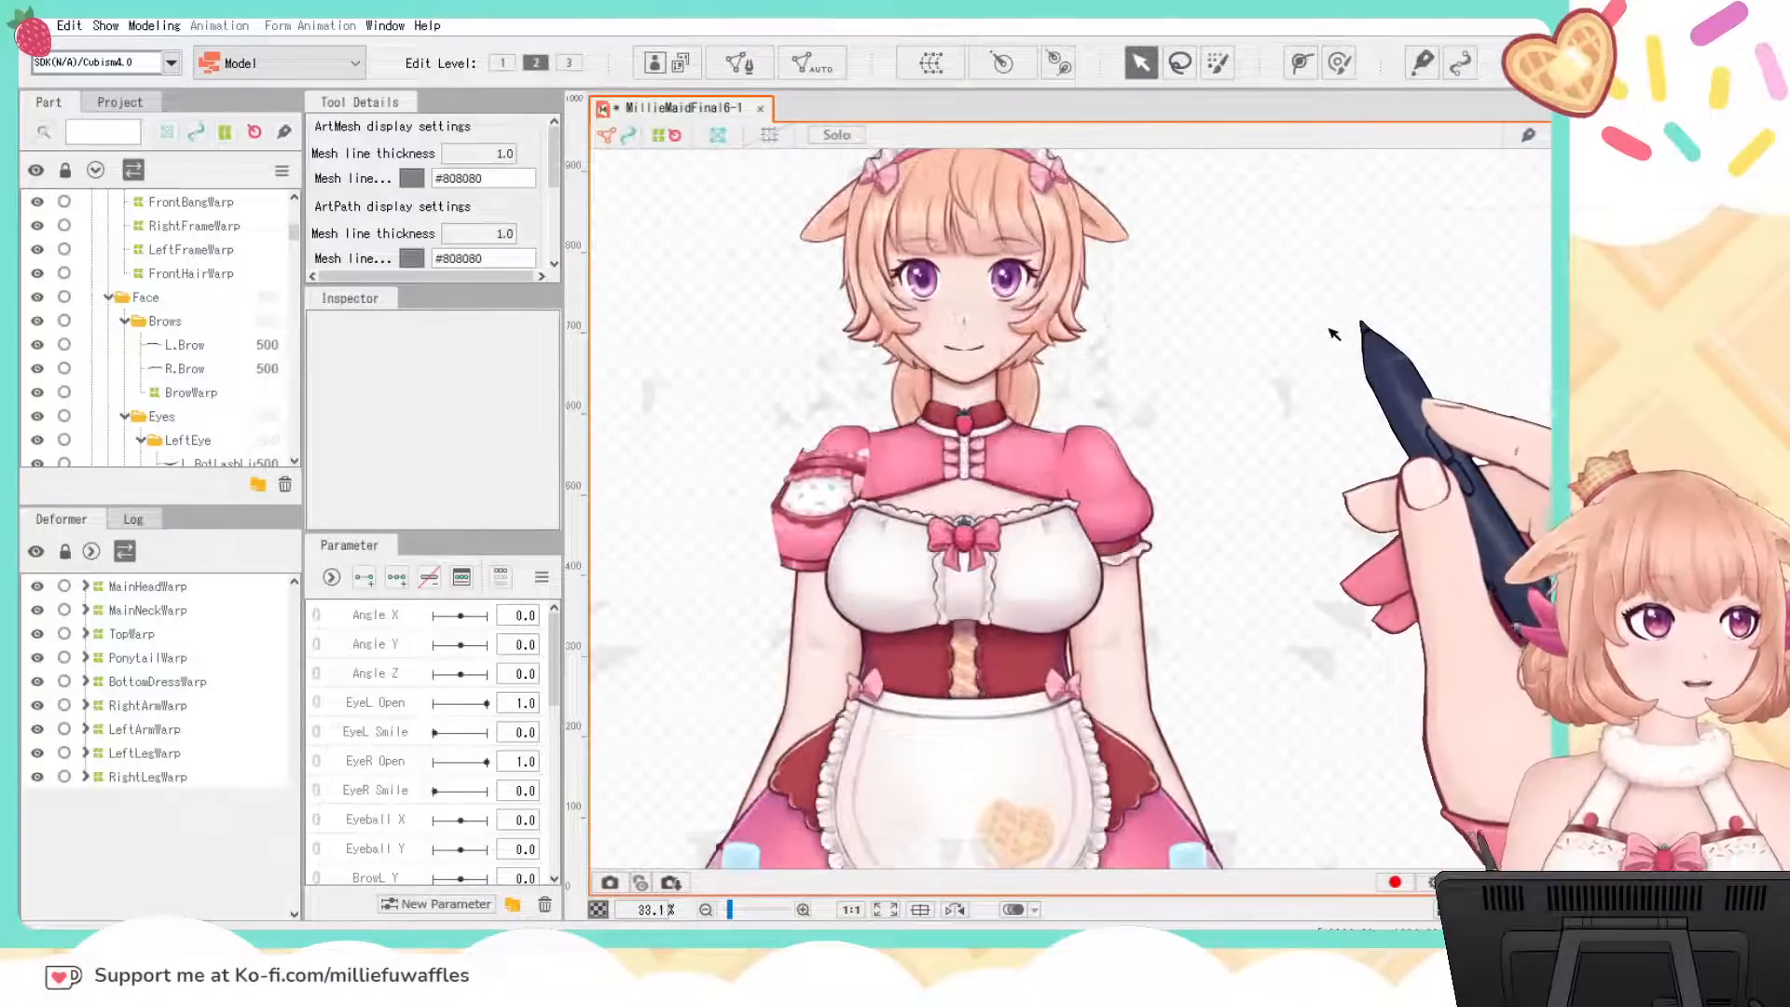
left_click(808, 512)
left_click(1346, 395)
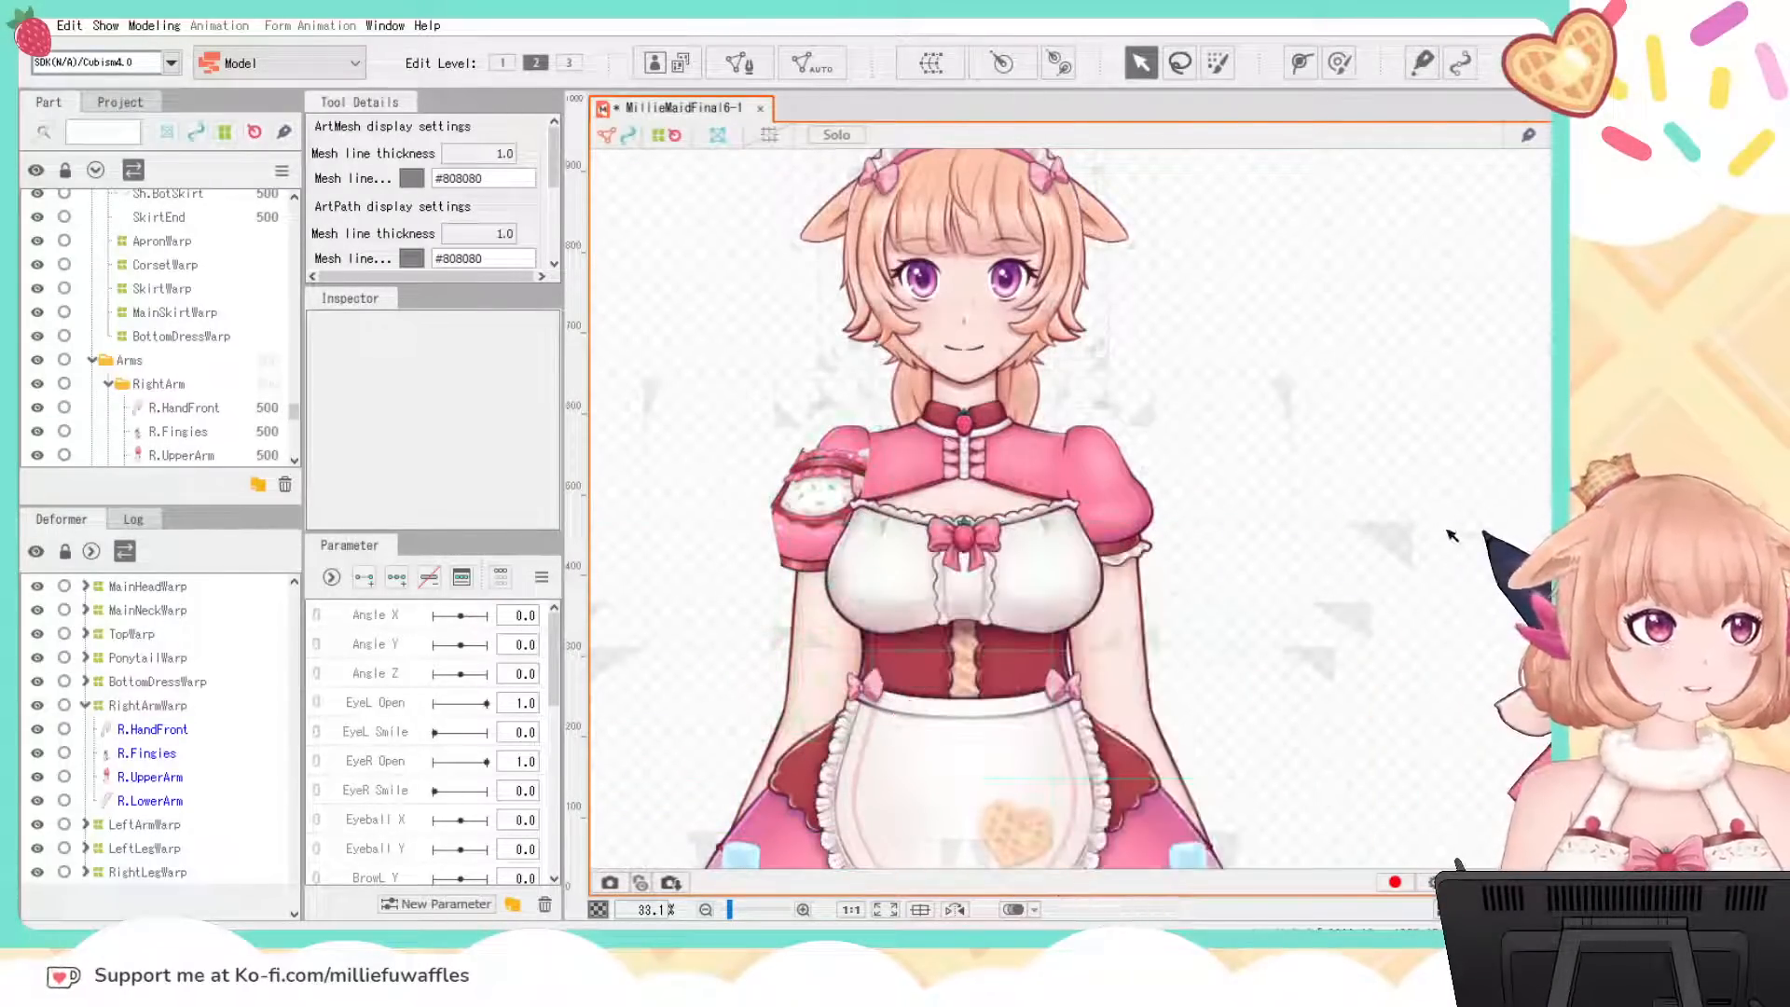
Step: Inspect both shoes up close, then compare them with the right sleeve and the full character
scroll(1449, 534, "down", 4)
left_click_drag(1458, 574, 1350, 250)
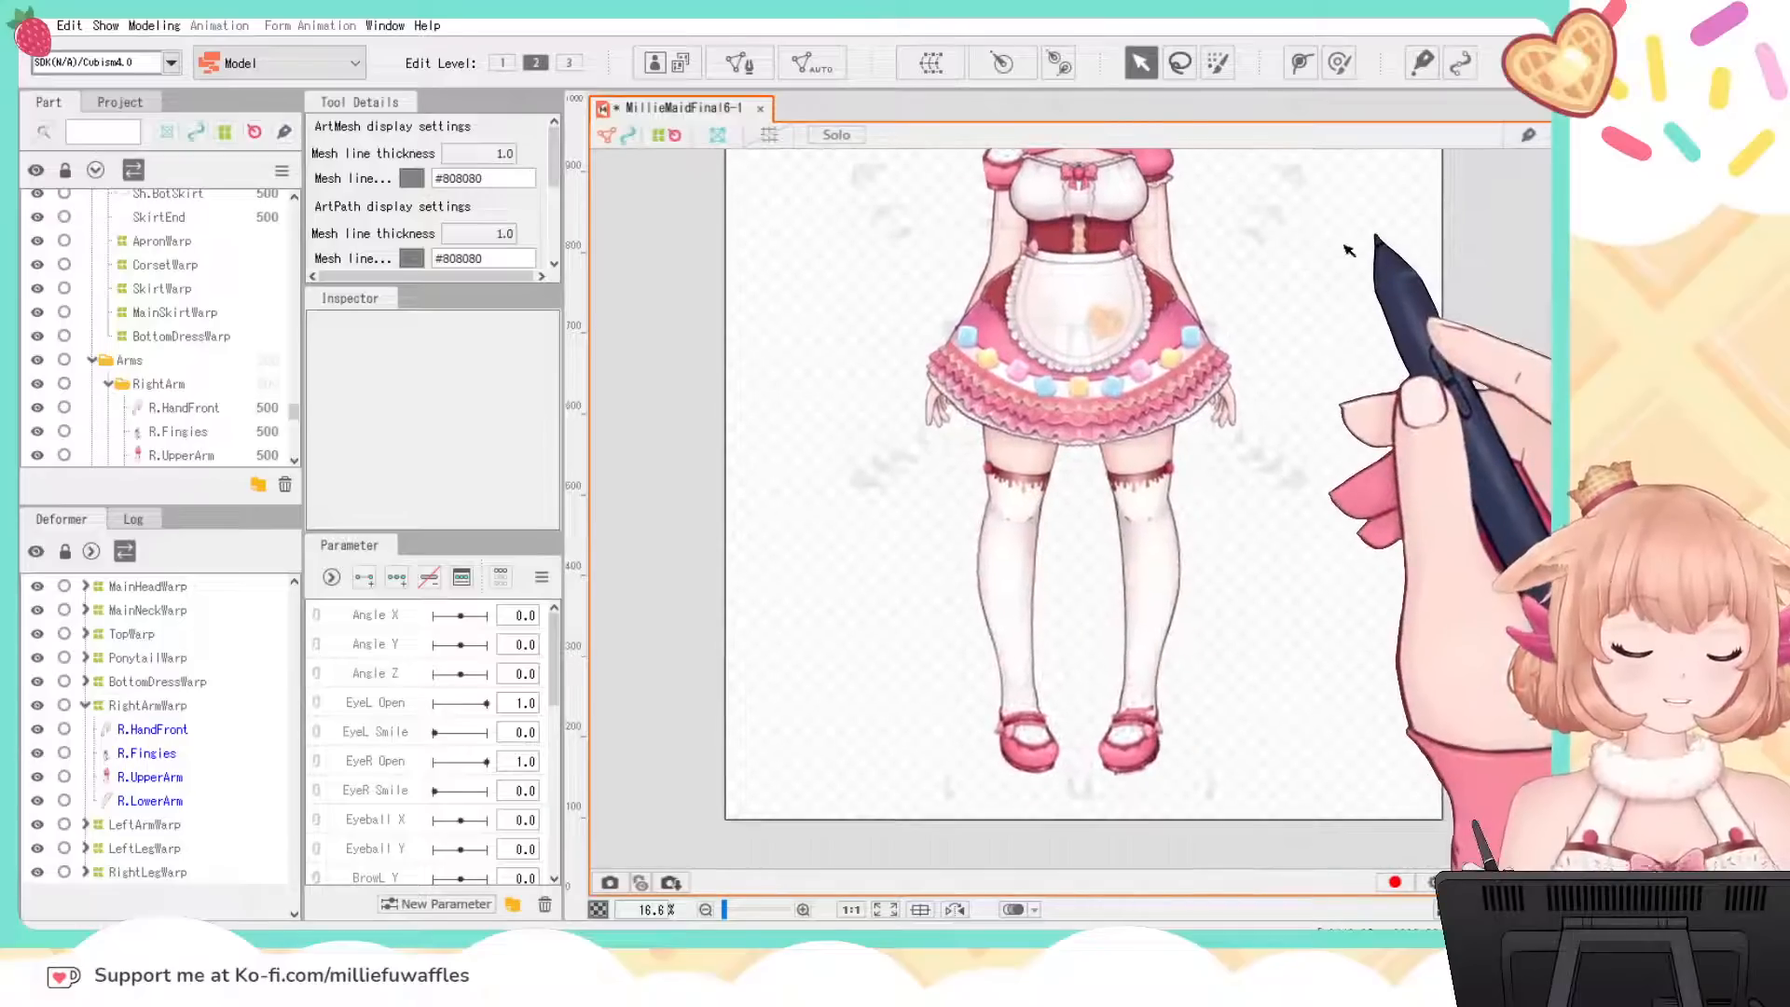
scroll(1193, 760, "up", 5)
left_click_drag(1173, 692, 1379, 503)
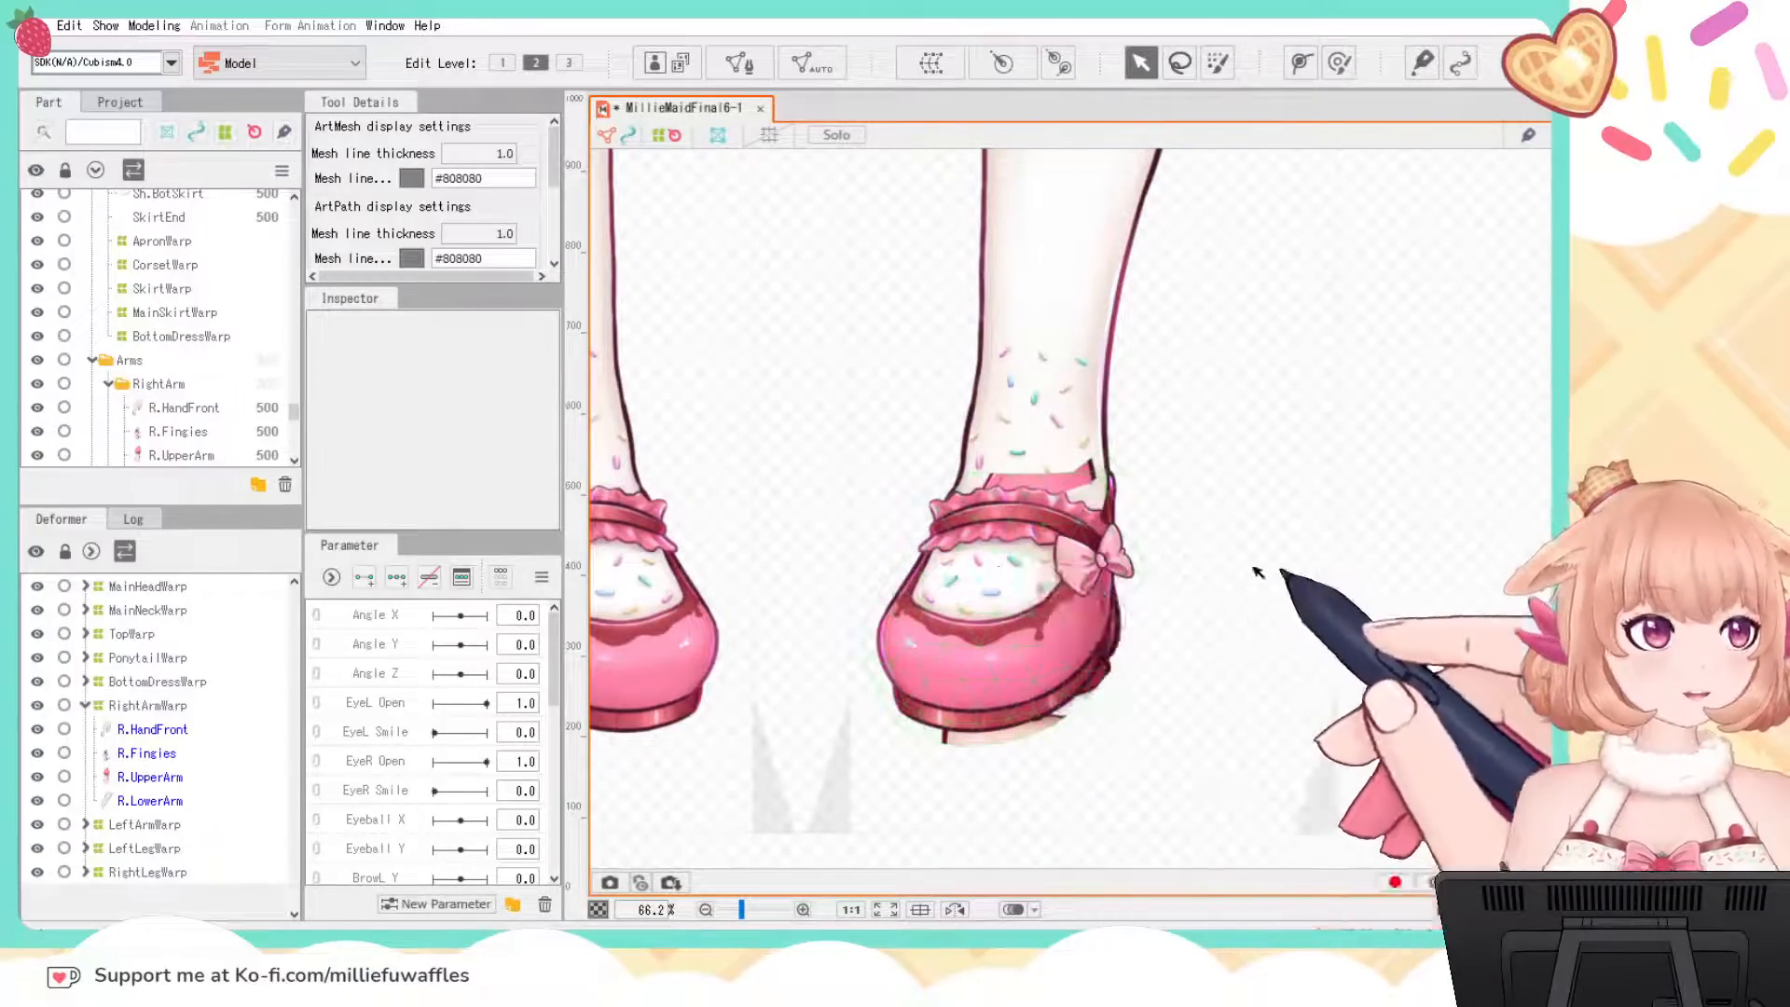
scroll(1258, 572, "down", 5)
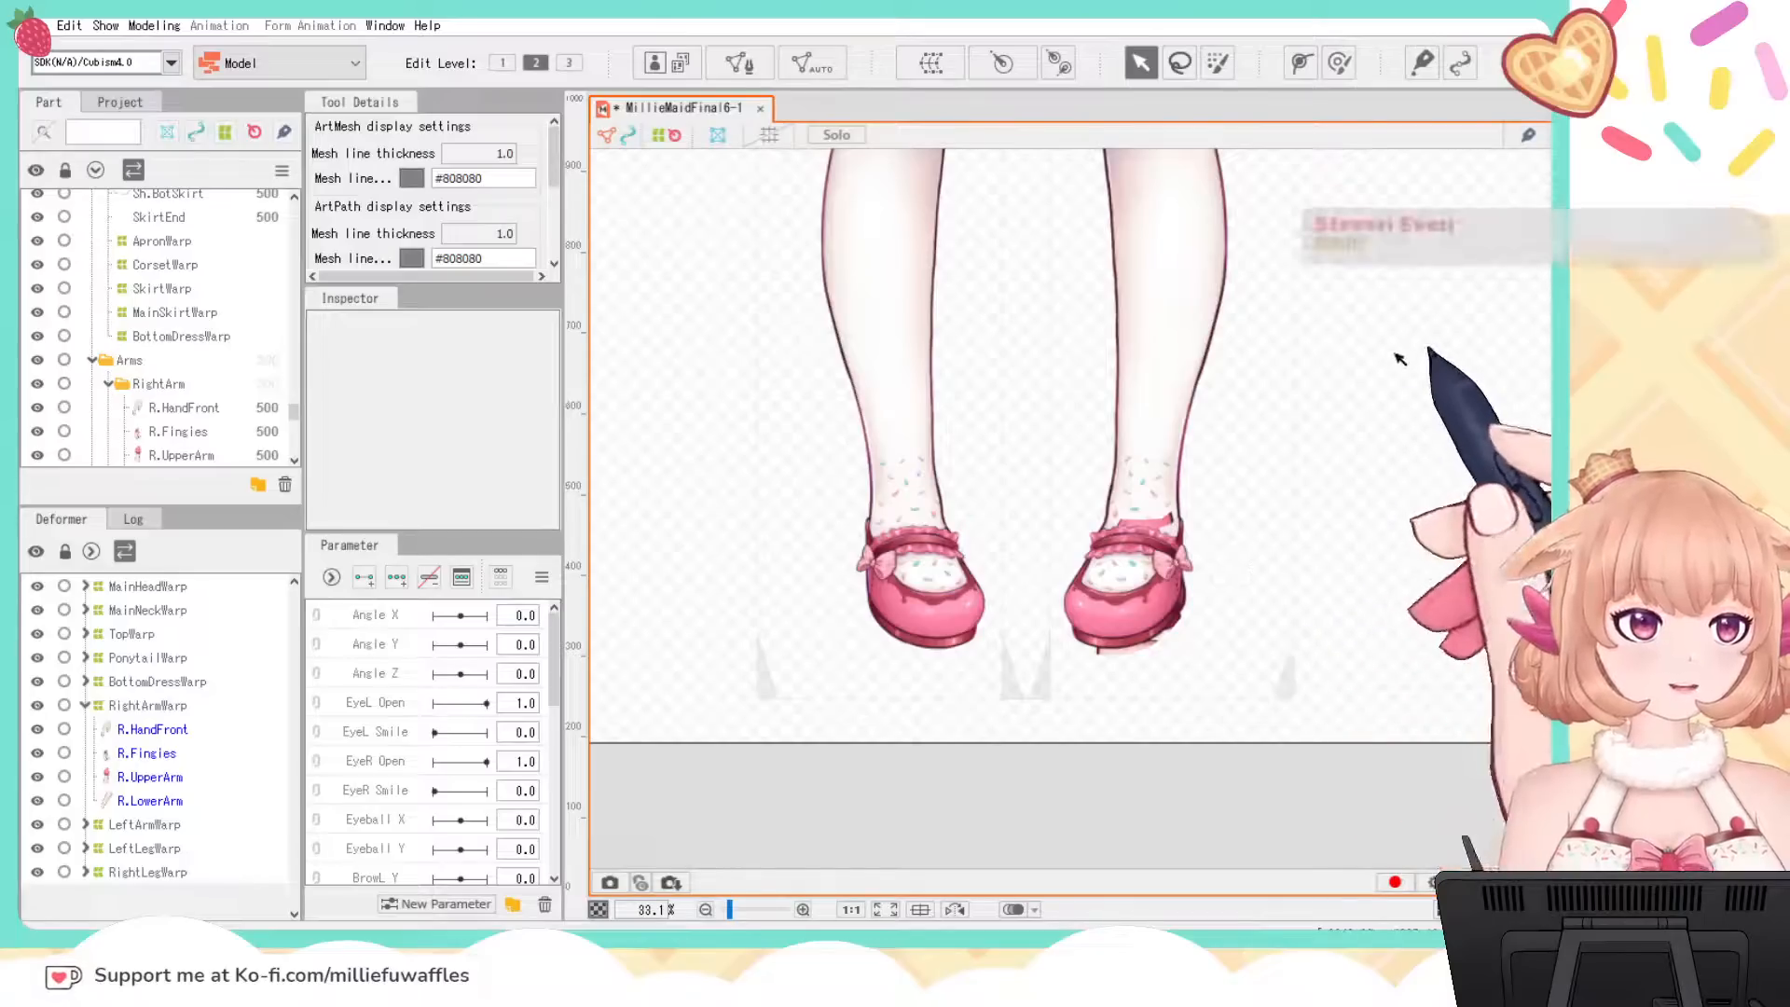
left_click_drag(1430, 376, 1434, 695)
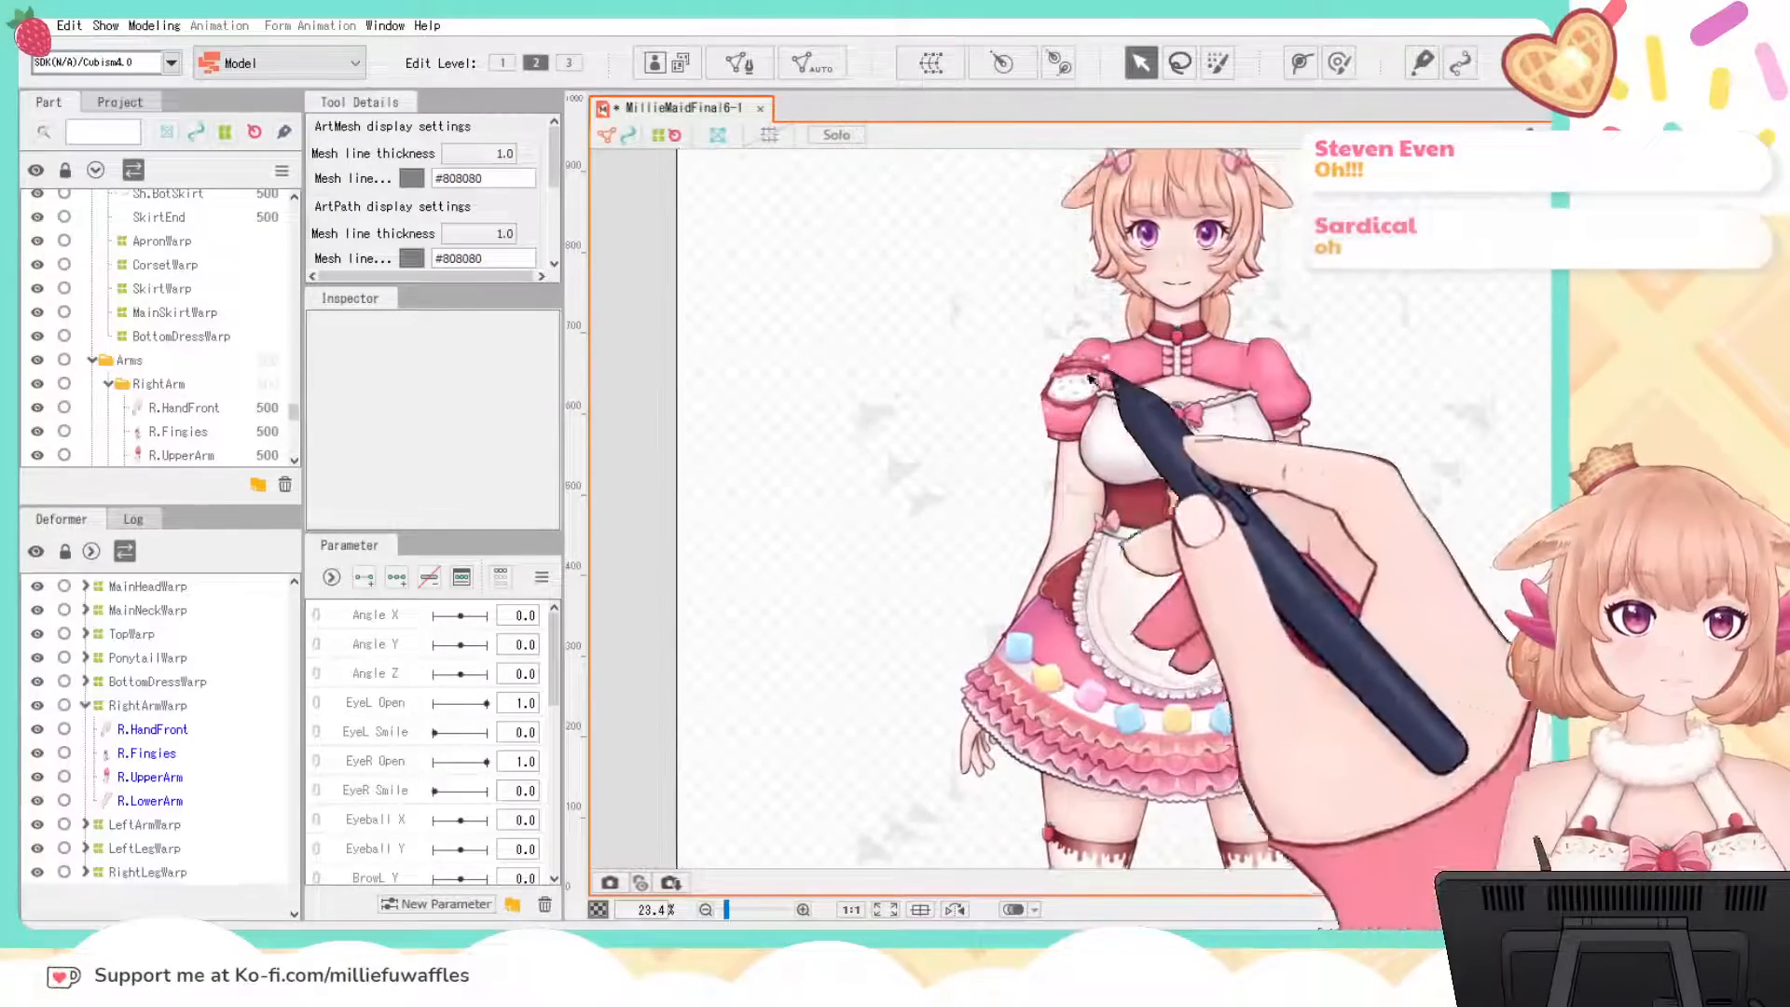
left_click_drag(1330, 532, 1188, 467)
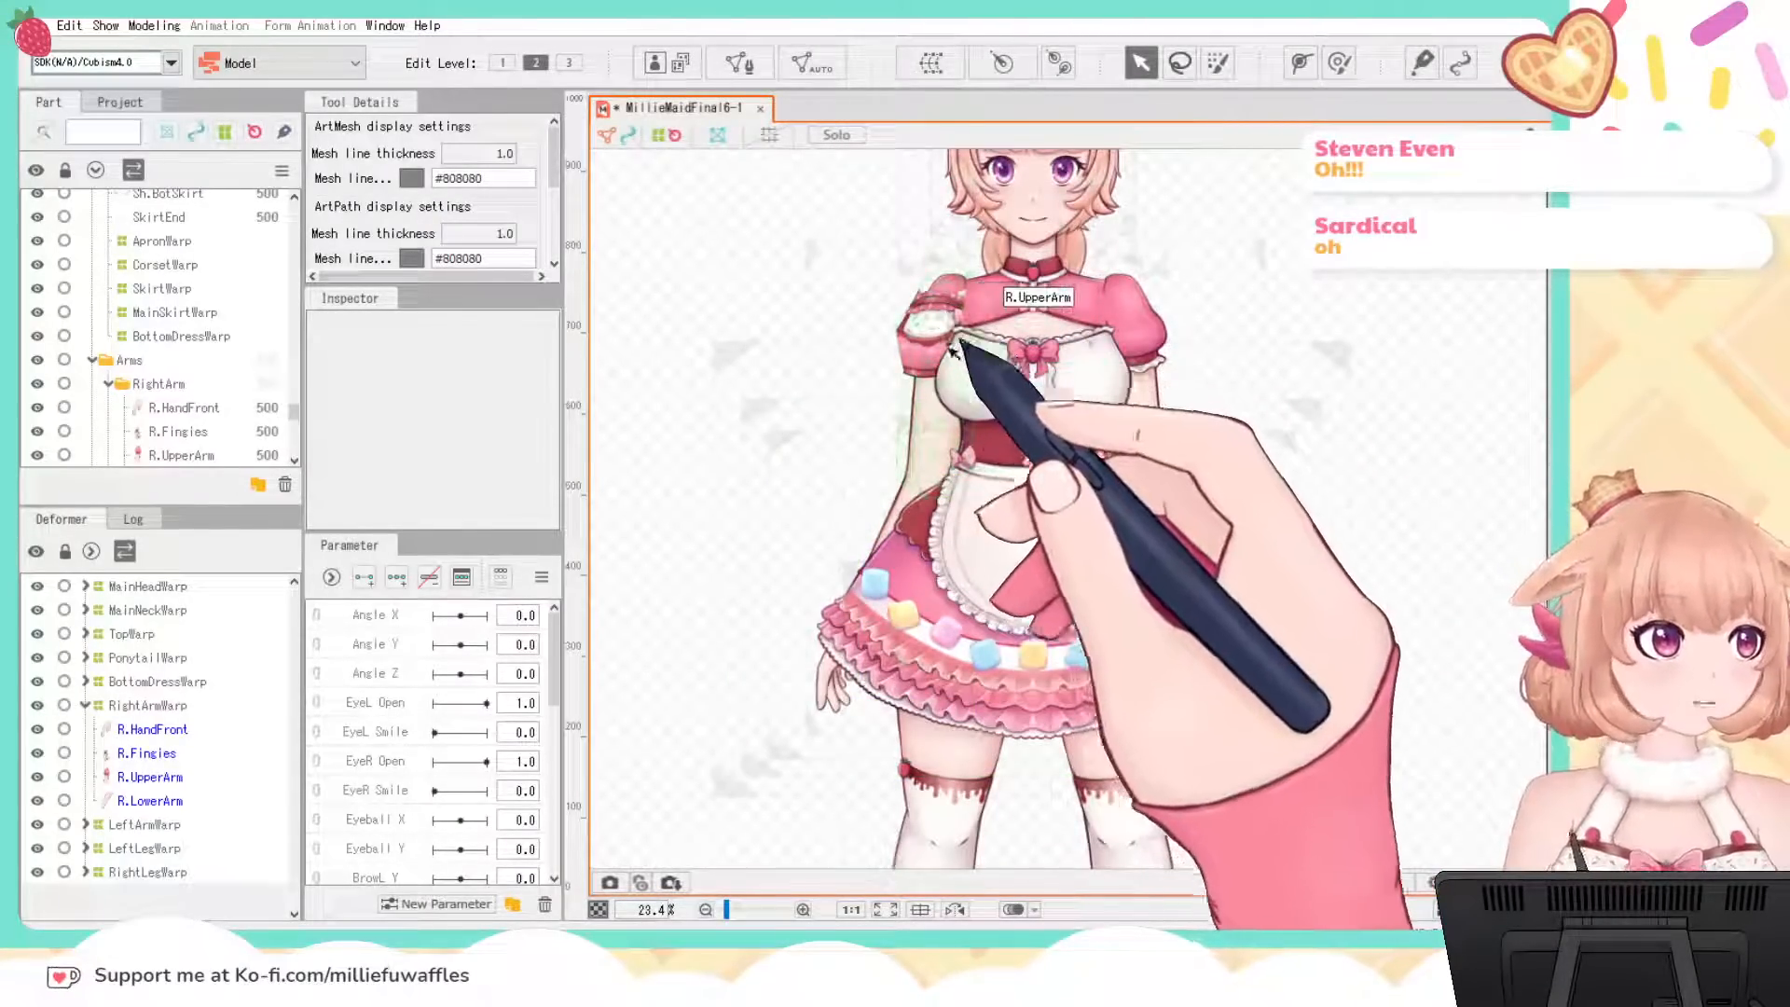
left_click_drag(1479, 704, 1468, 770)
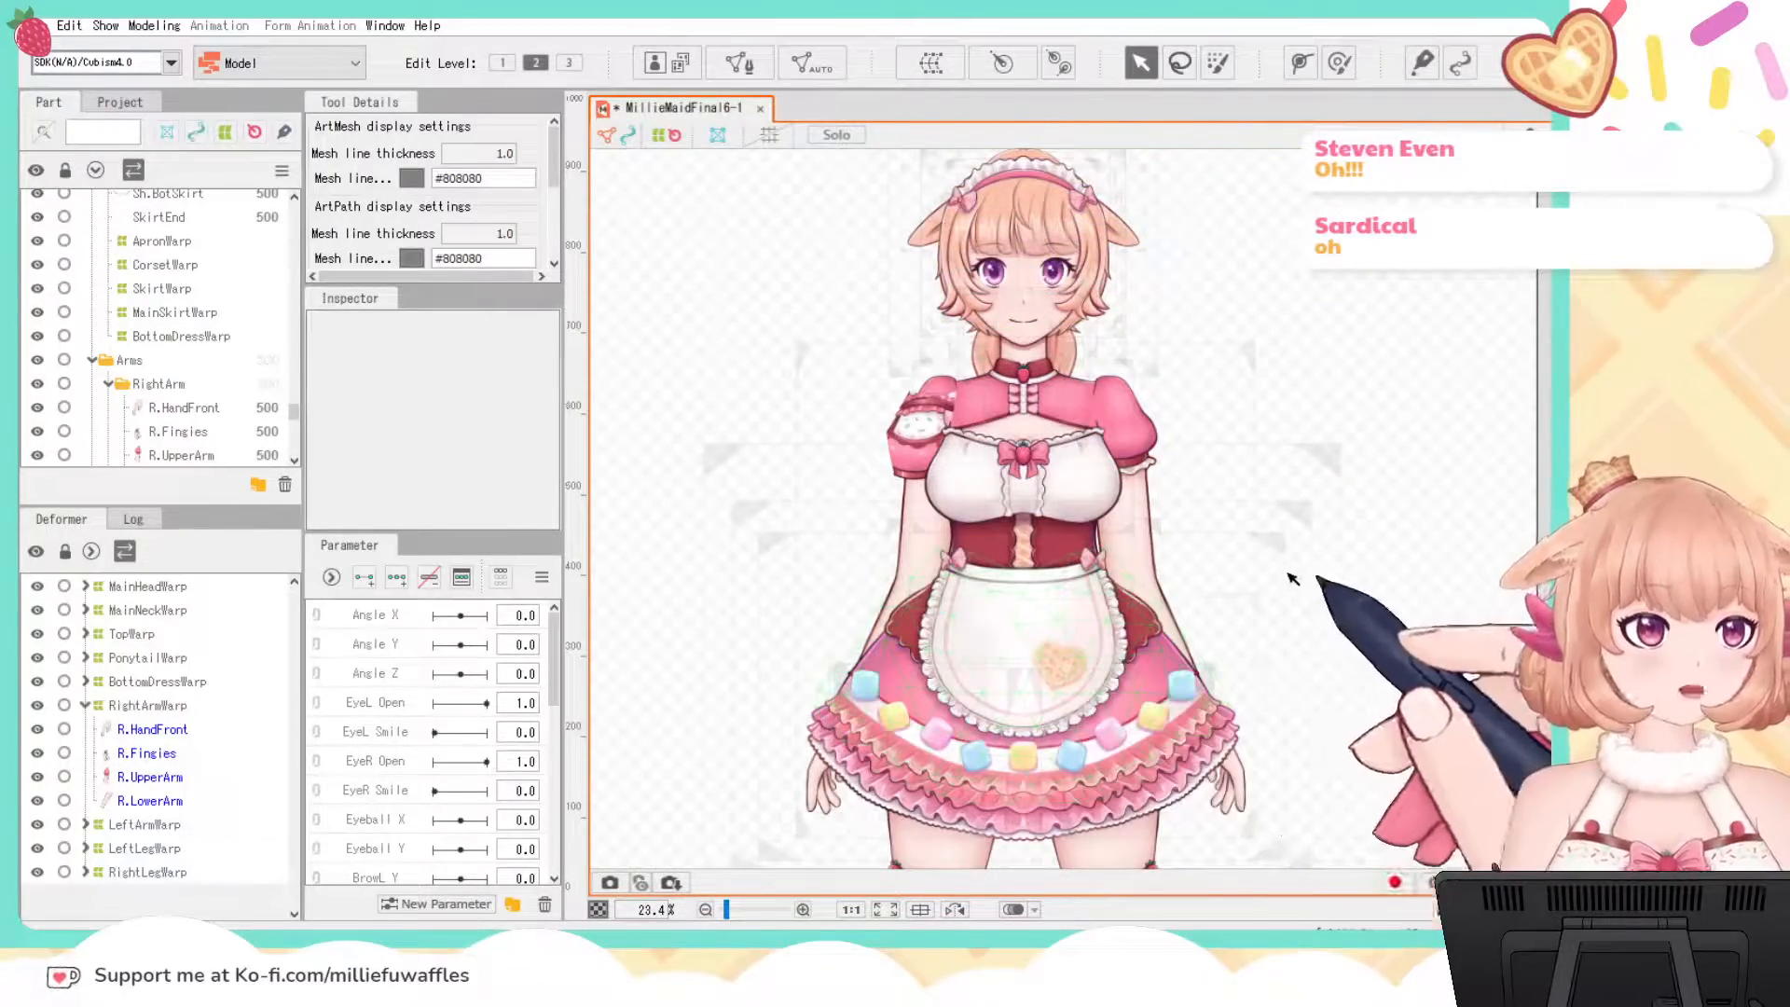
scroll(1390, 304, "down", 3)
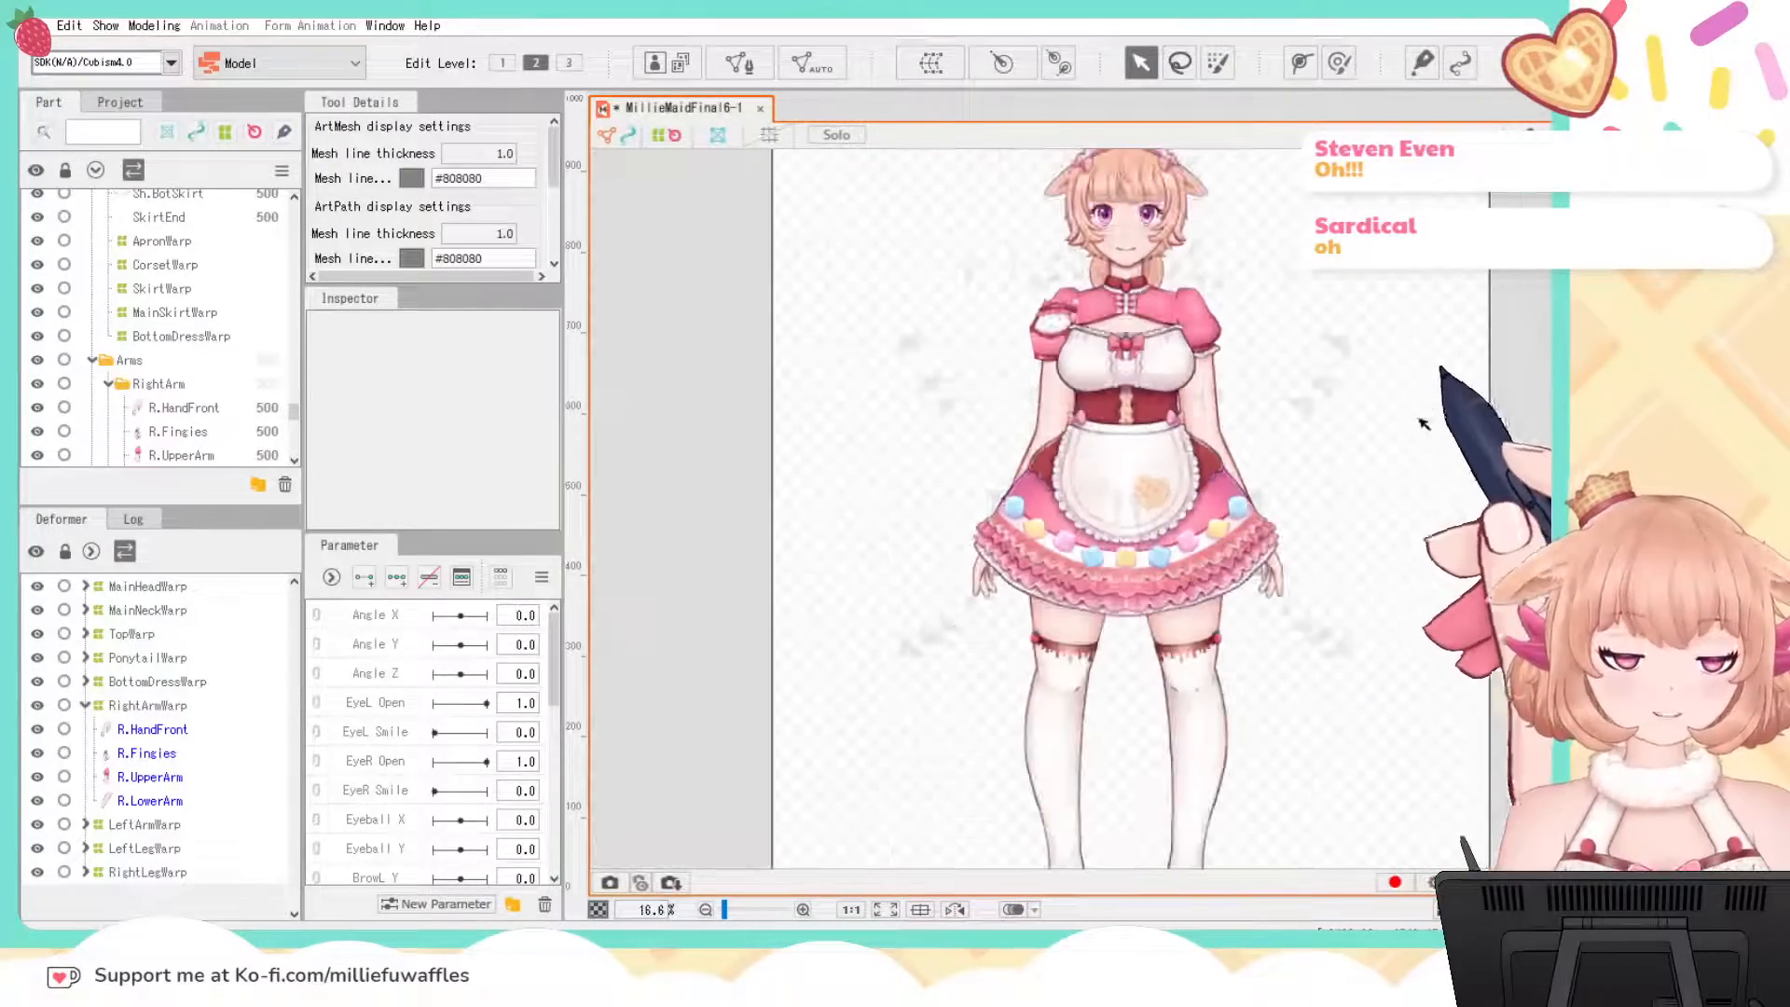
scroll(1366, 471, "down", 3)
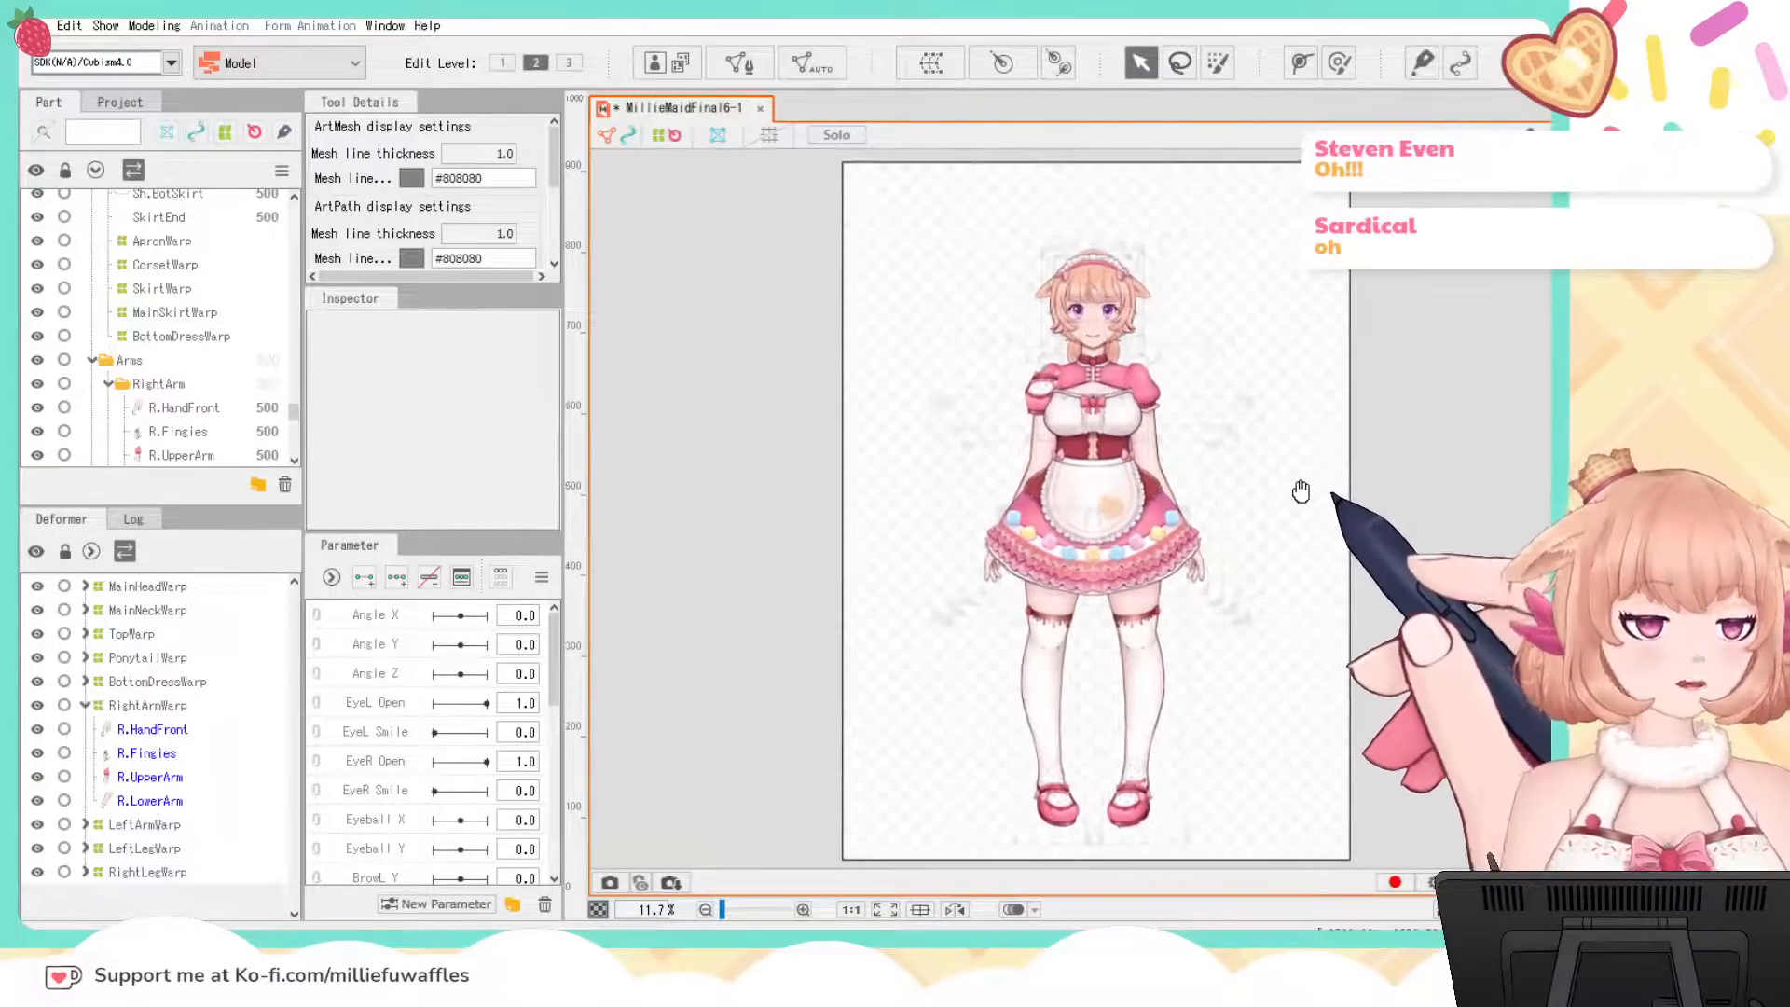
Step: Reopen the texture atlas and move the shoe texture off the upper-arm texture into the free space beneath the long hair piece
left_click(664, 58)
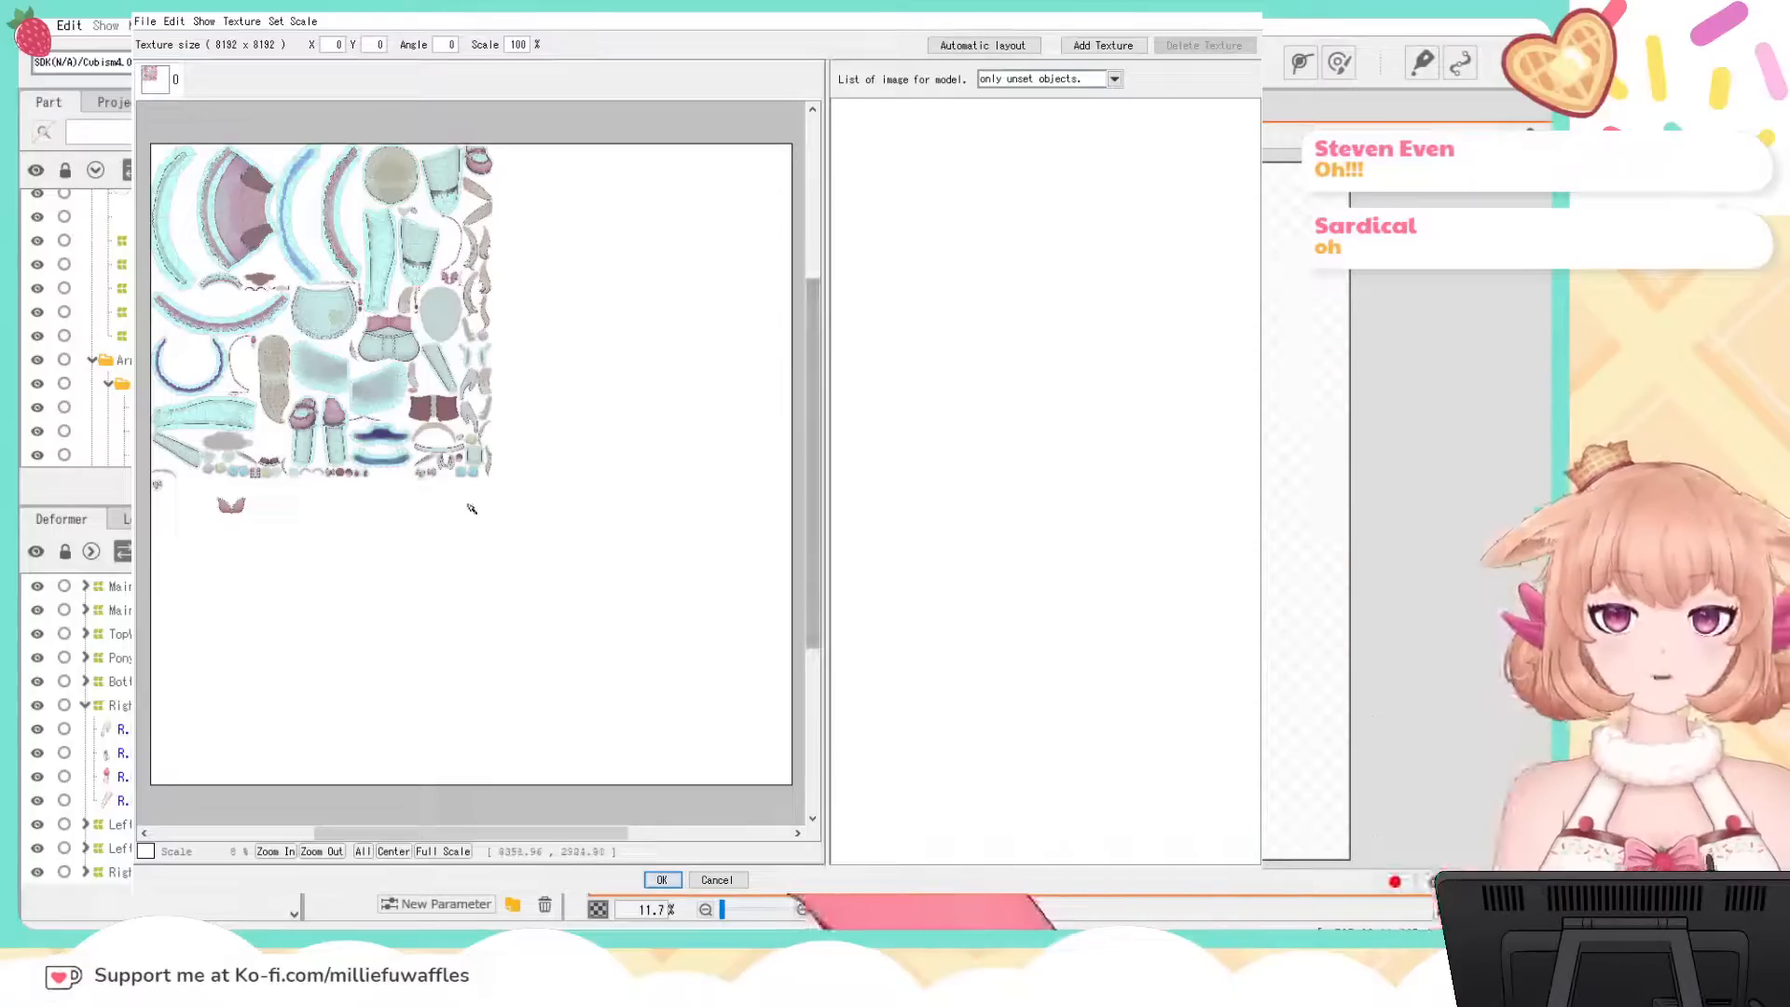
scroll(354, 554, "up", 2)
scroll(612, 607, "up", 1)
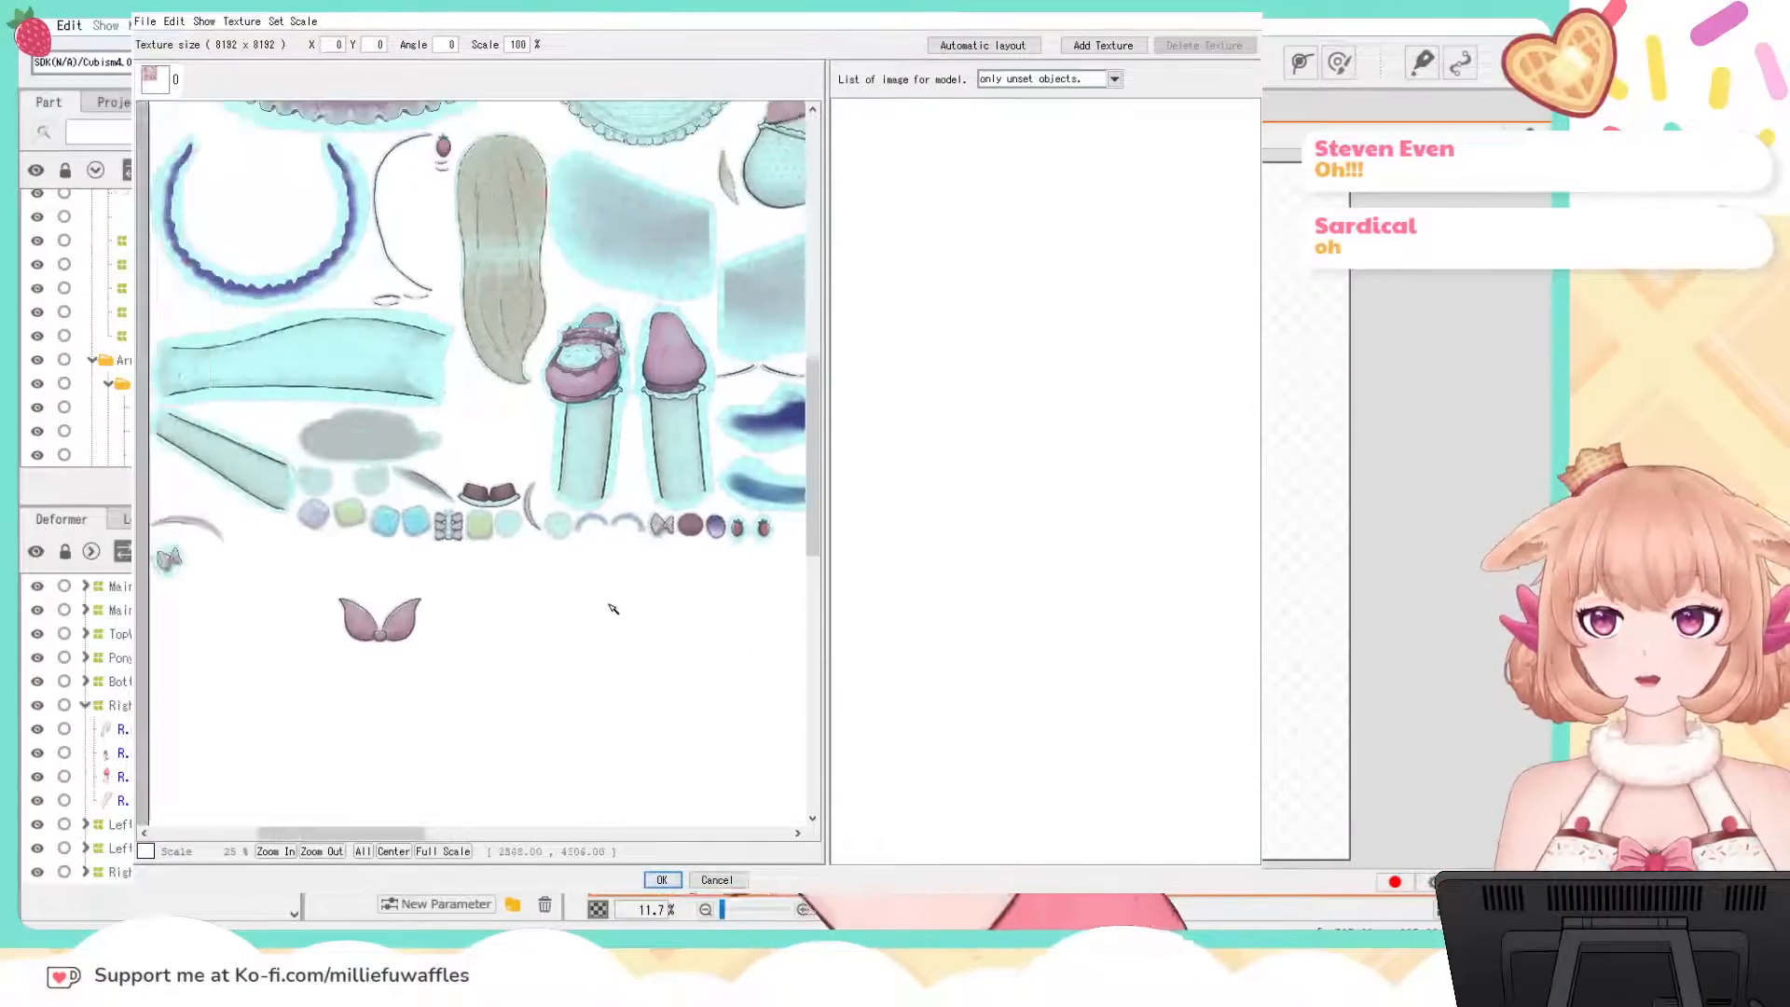
left_click(601, 369)
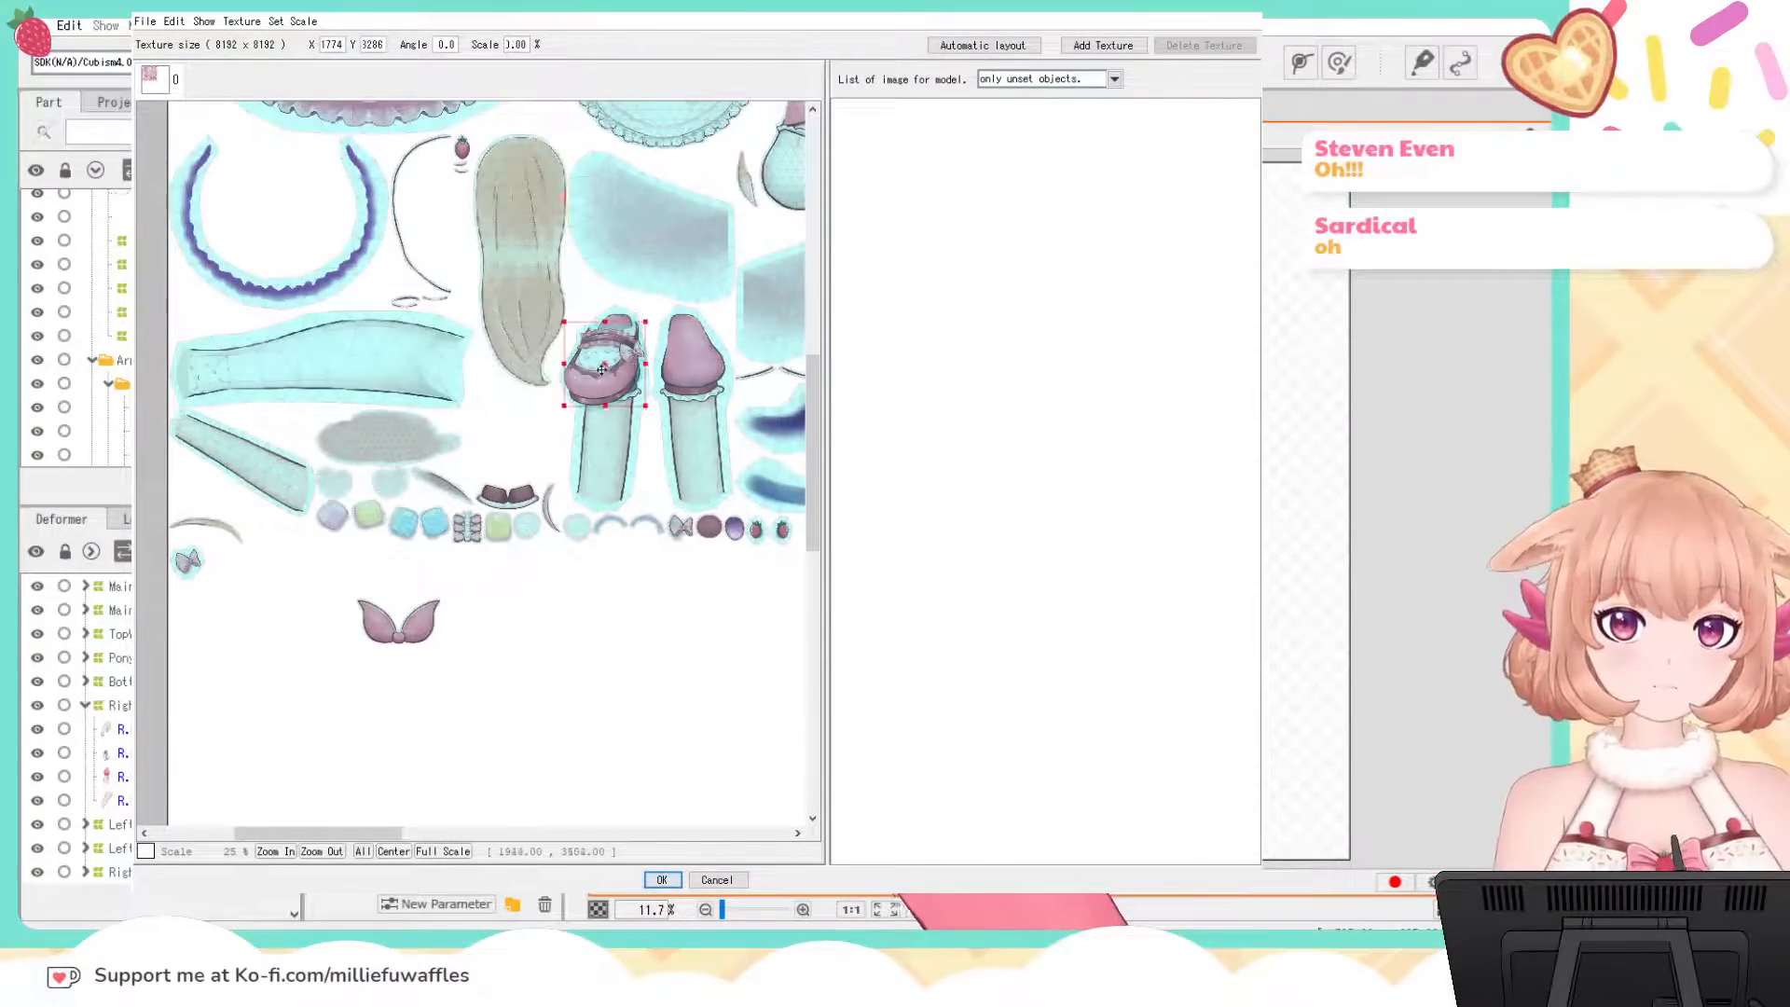
left_click_drag(601, 369, 515, 441)
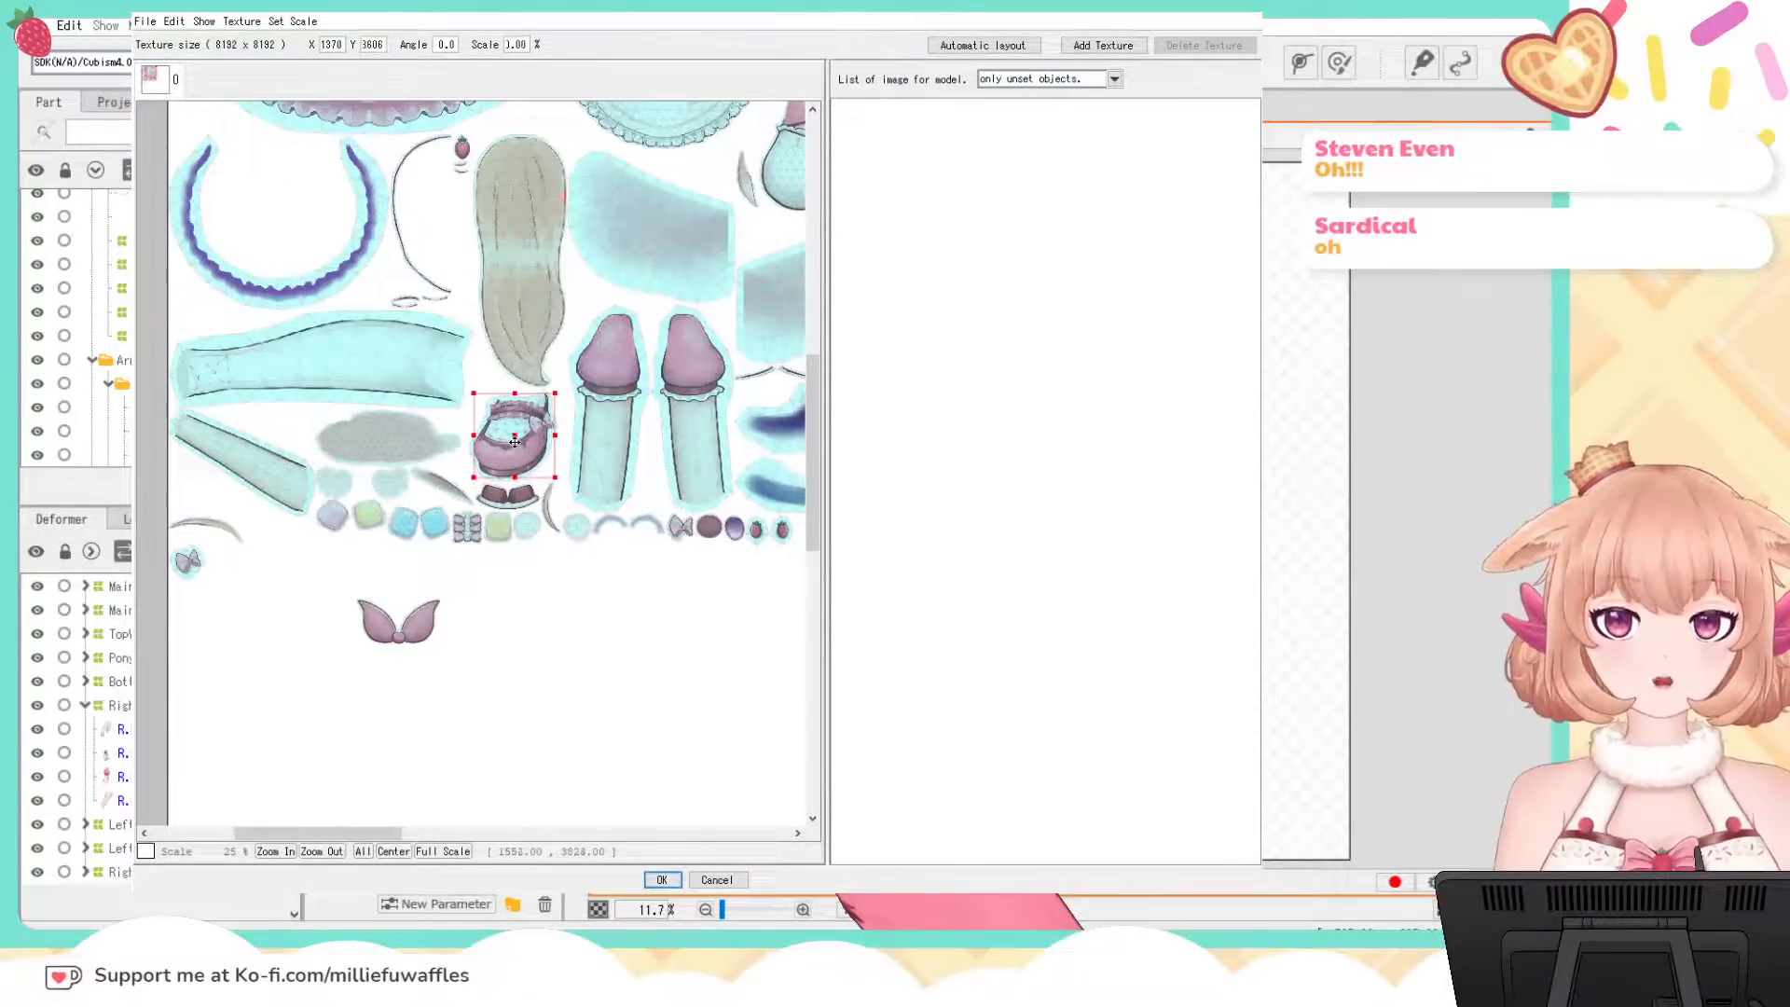
Step: Apply the rearranged atlas layout and inspect the sleeves, legs and shoes on the full character
left_click(600, 647)
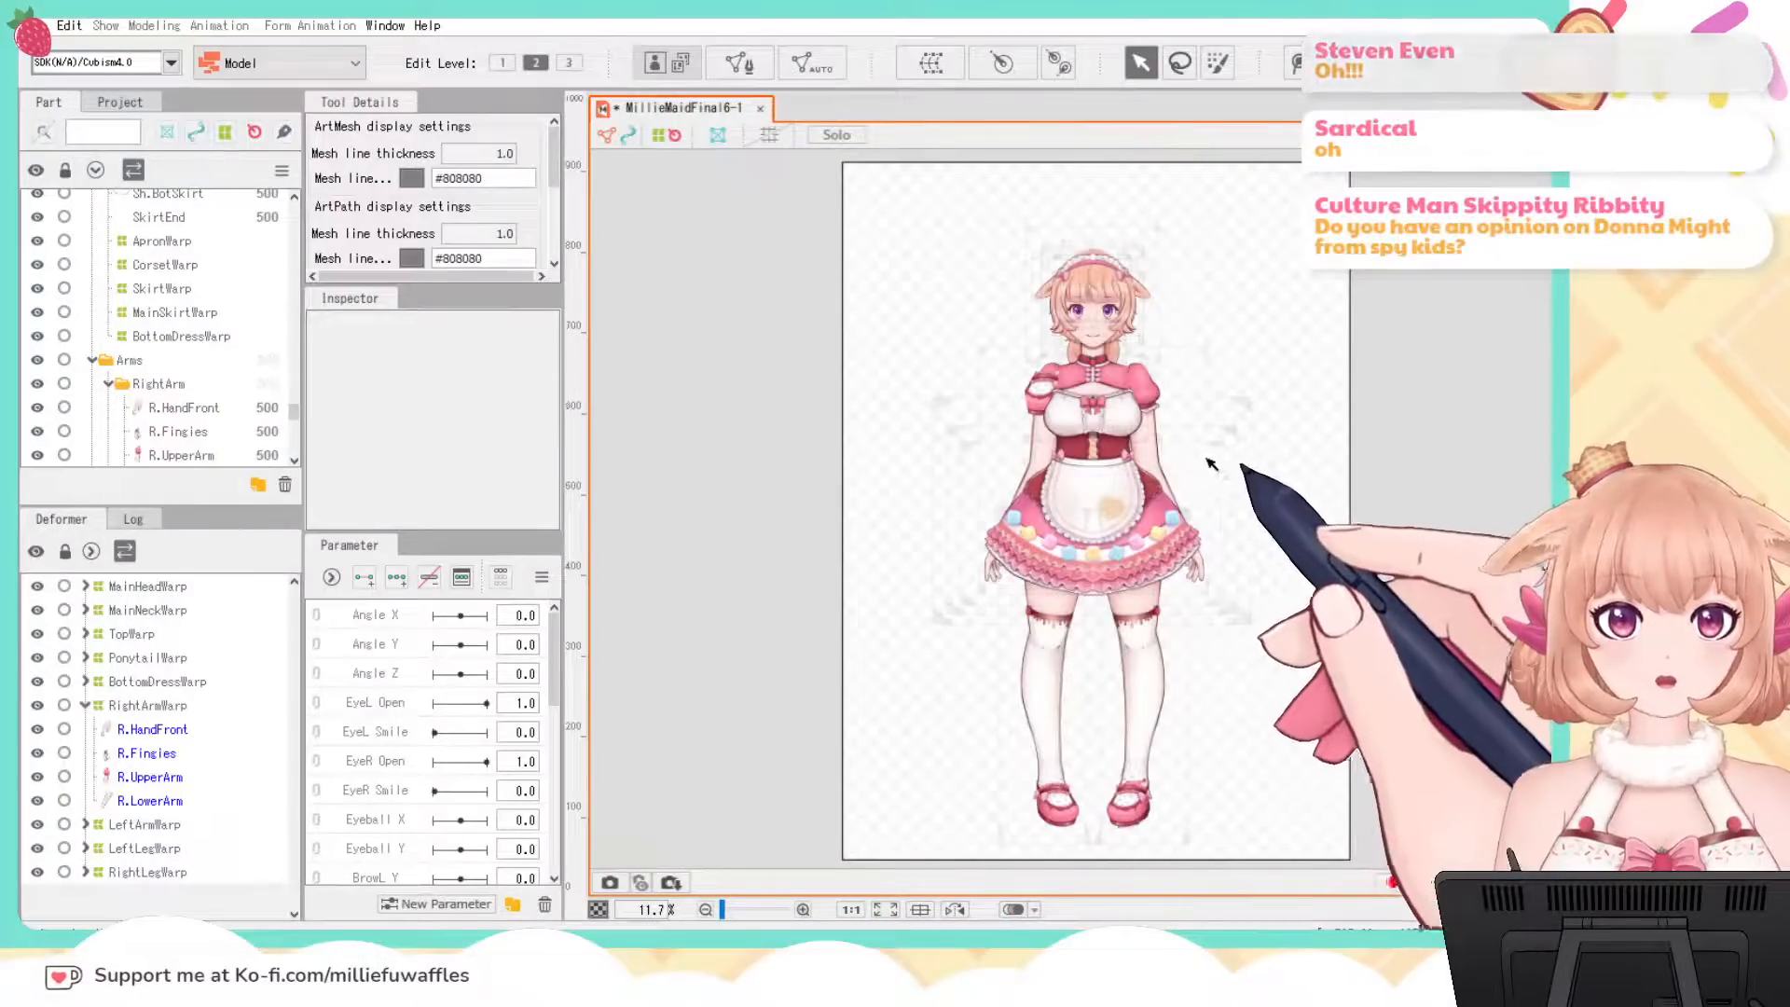
left_click_drag(1442, 475, 1385, 451)
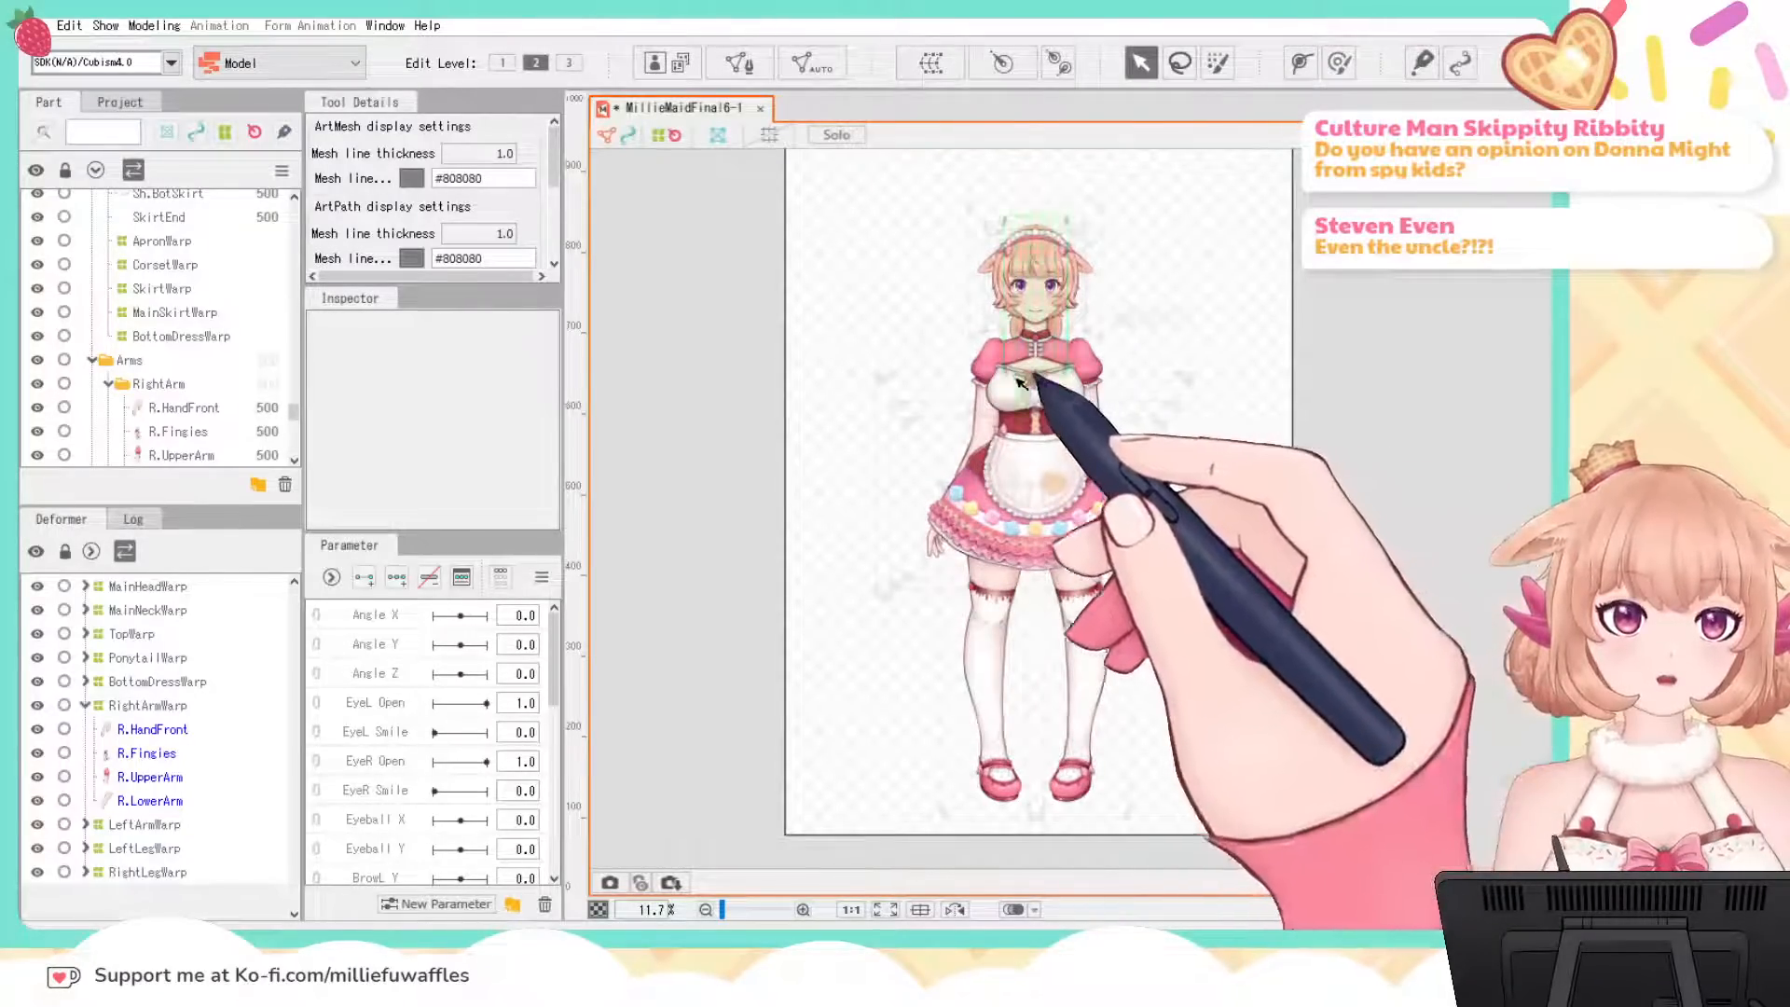
scroll(1000, 373, "up", 2)
scroll(1000, 373, "up", 4)
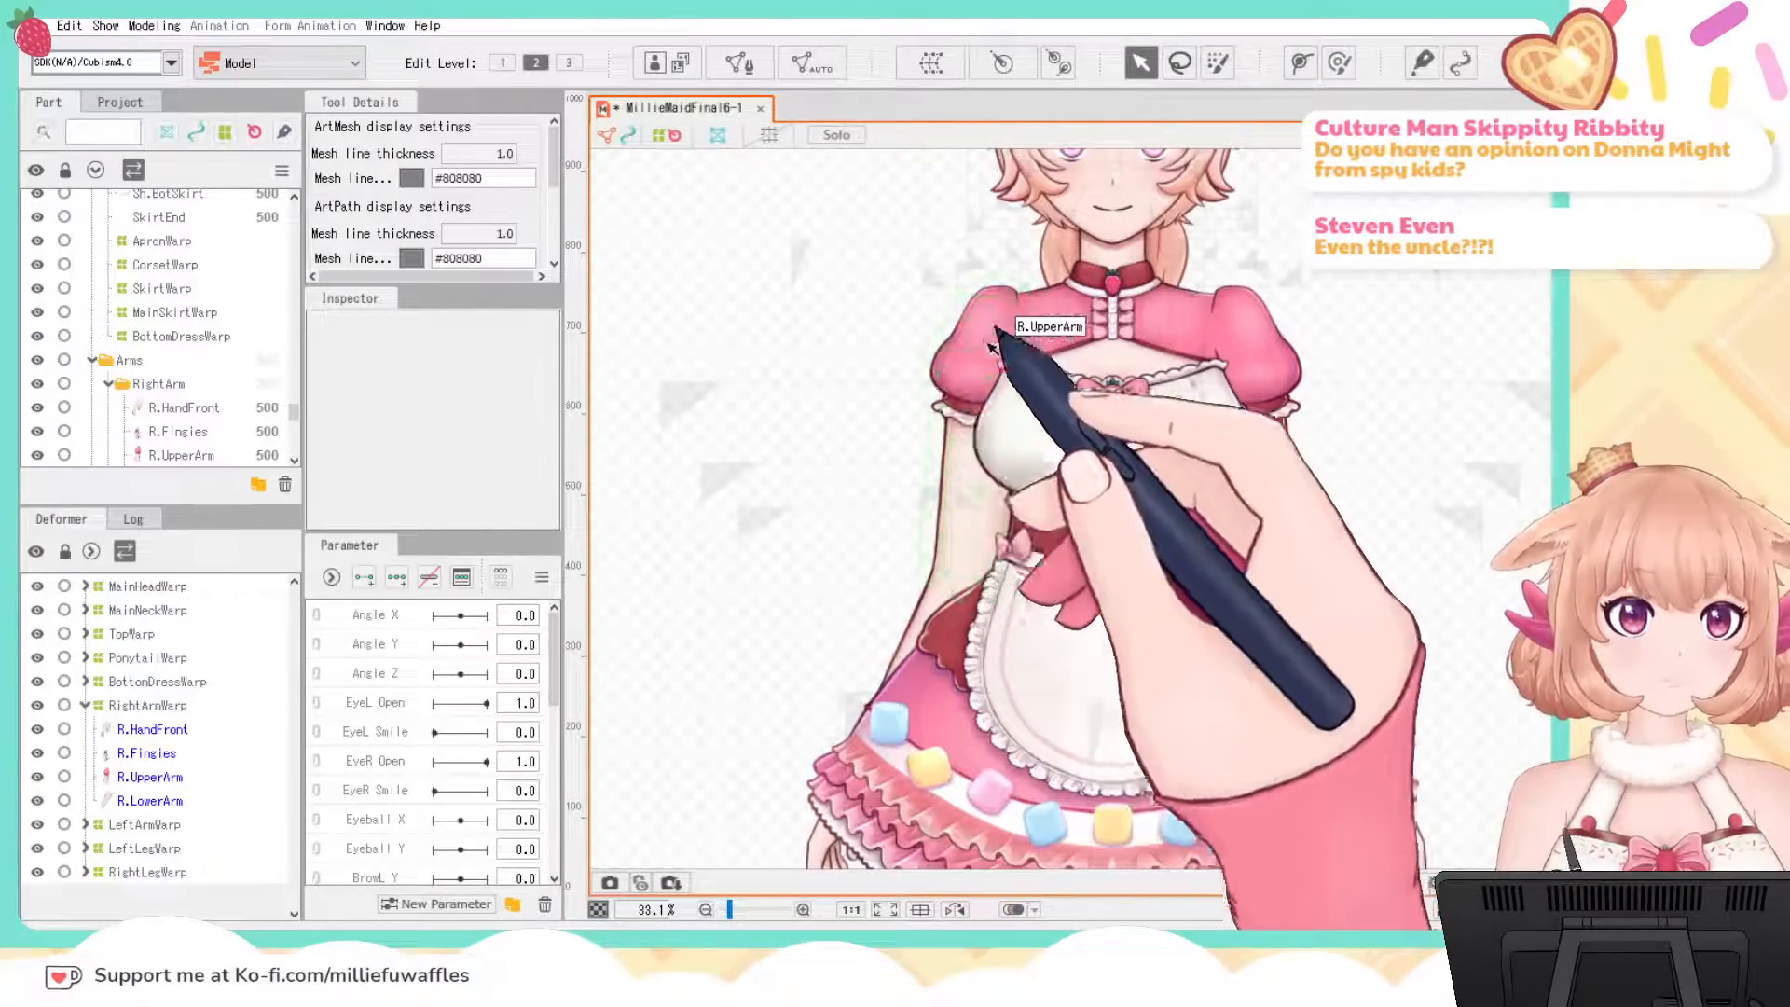
left_click_drag(1487, 662, 1380, 303)
left_click_drag(1333, 766, 1306, 352)
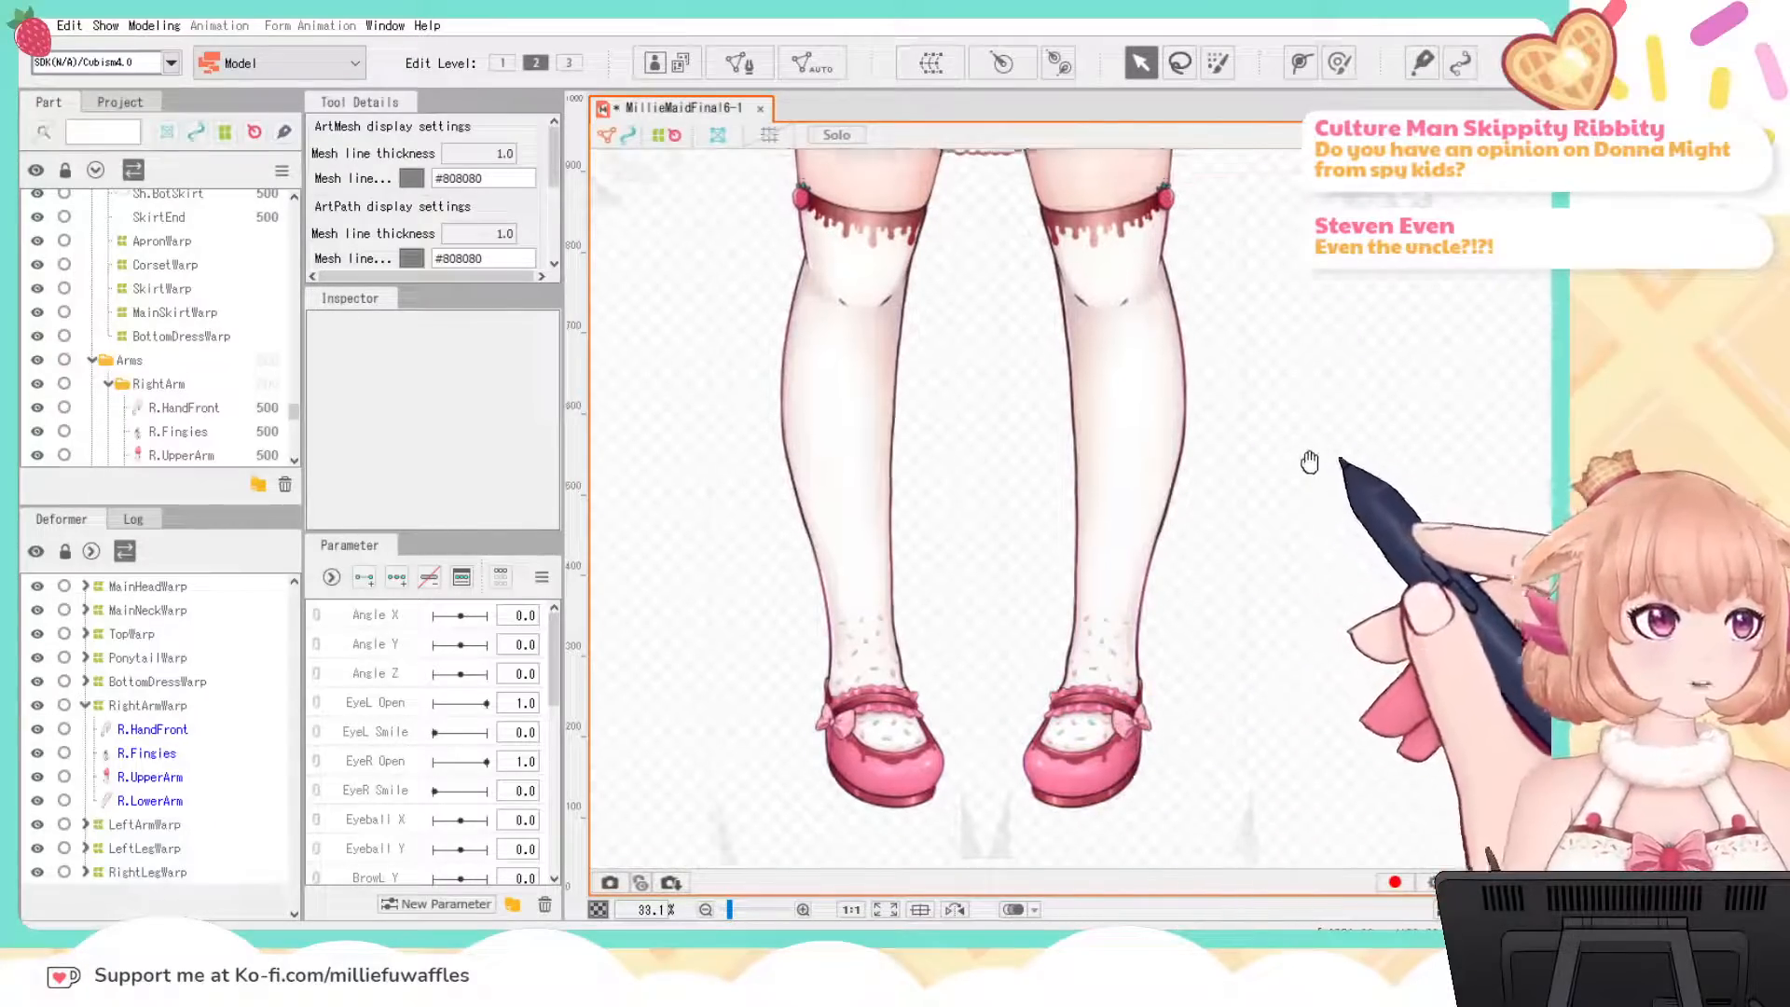
left_click_drag(1306, 463, 1335, 758)
scroll(1305, 503, "down", 6)
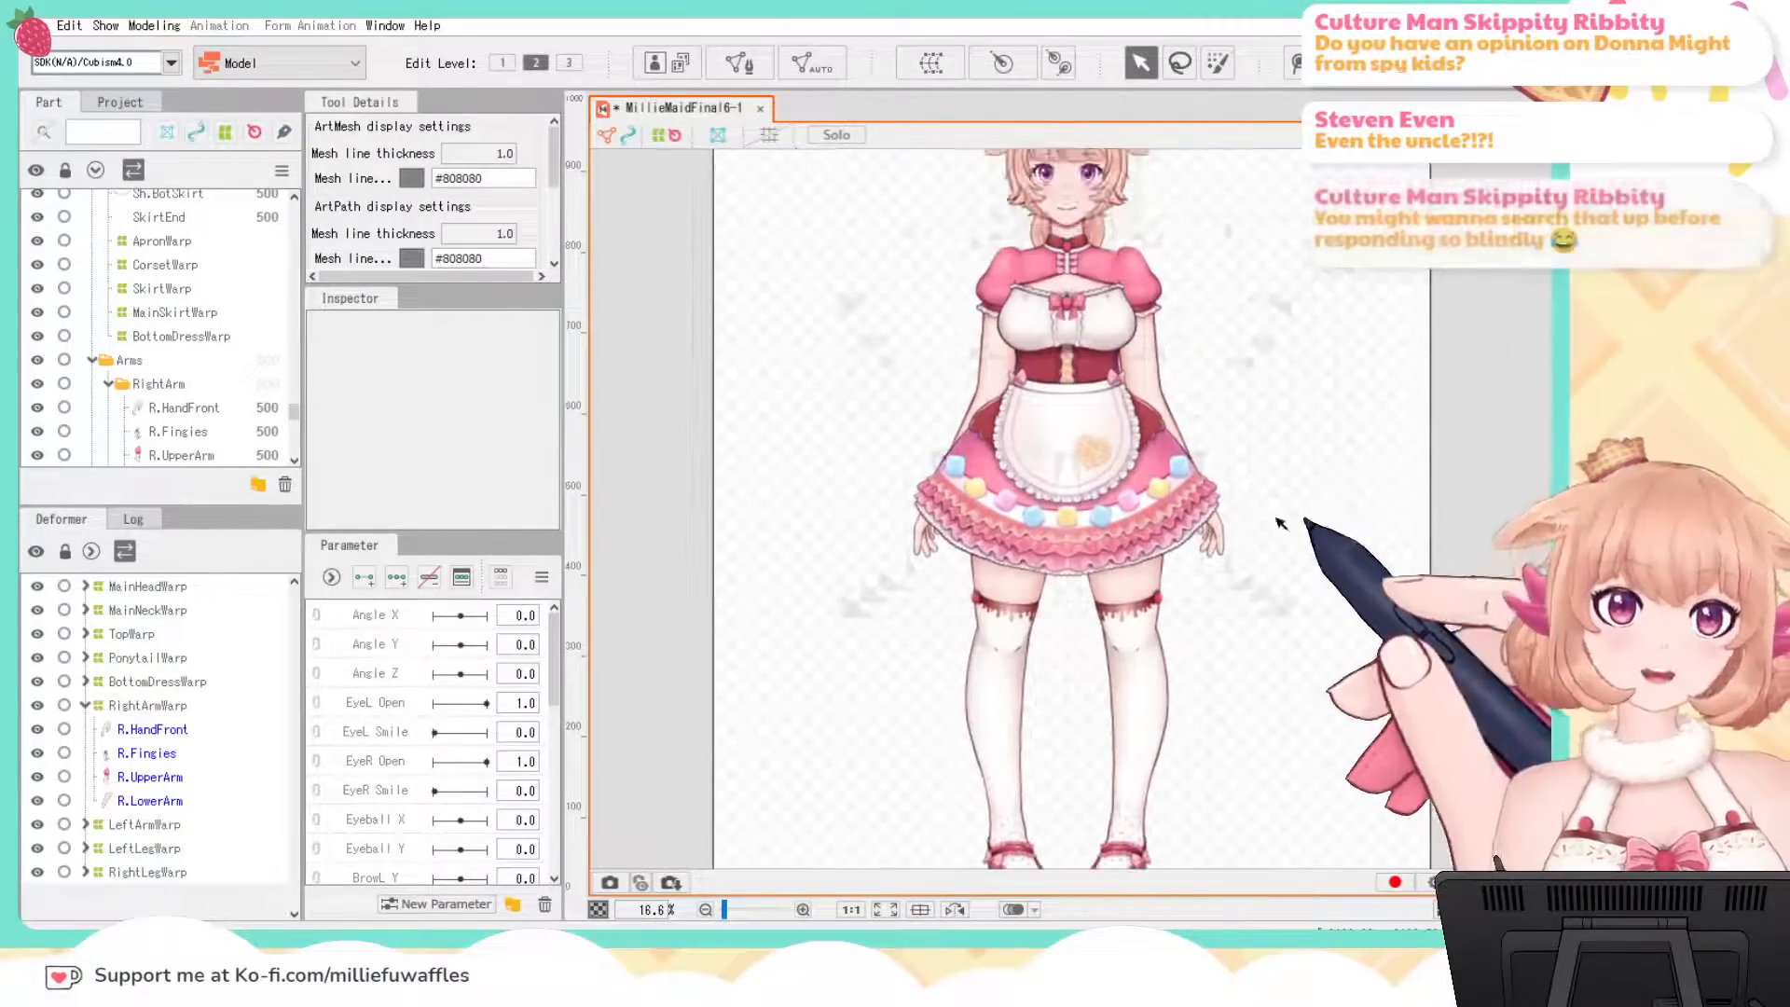
left_click_drag(1308, 489, 1261, 503)
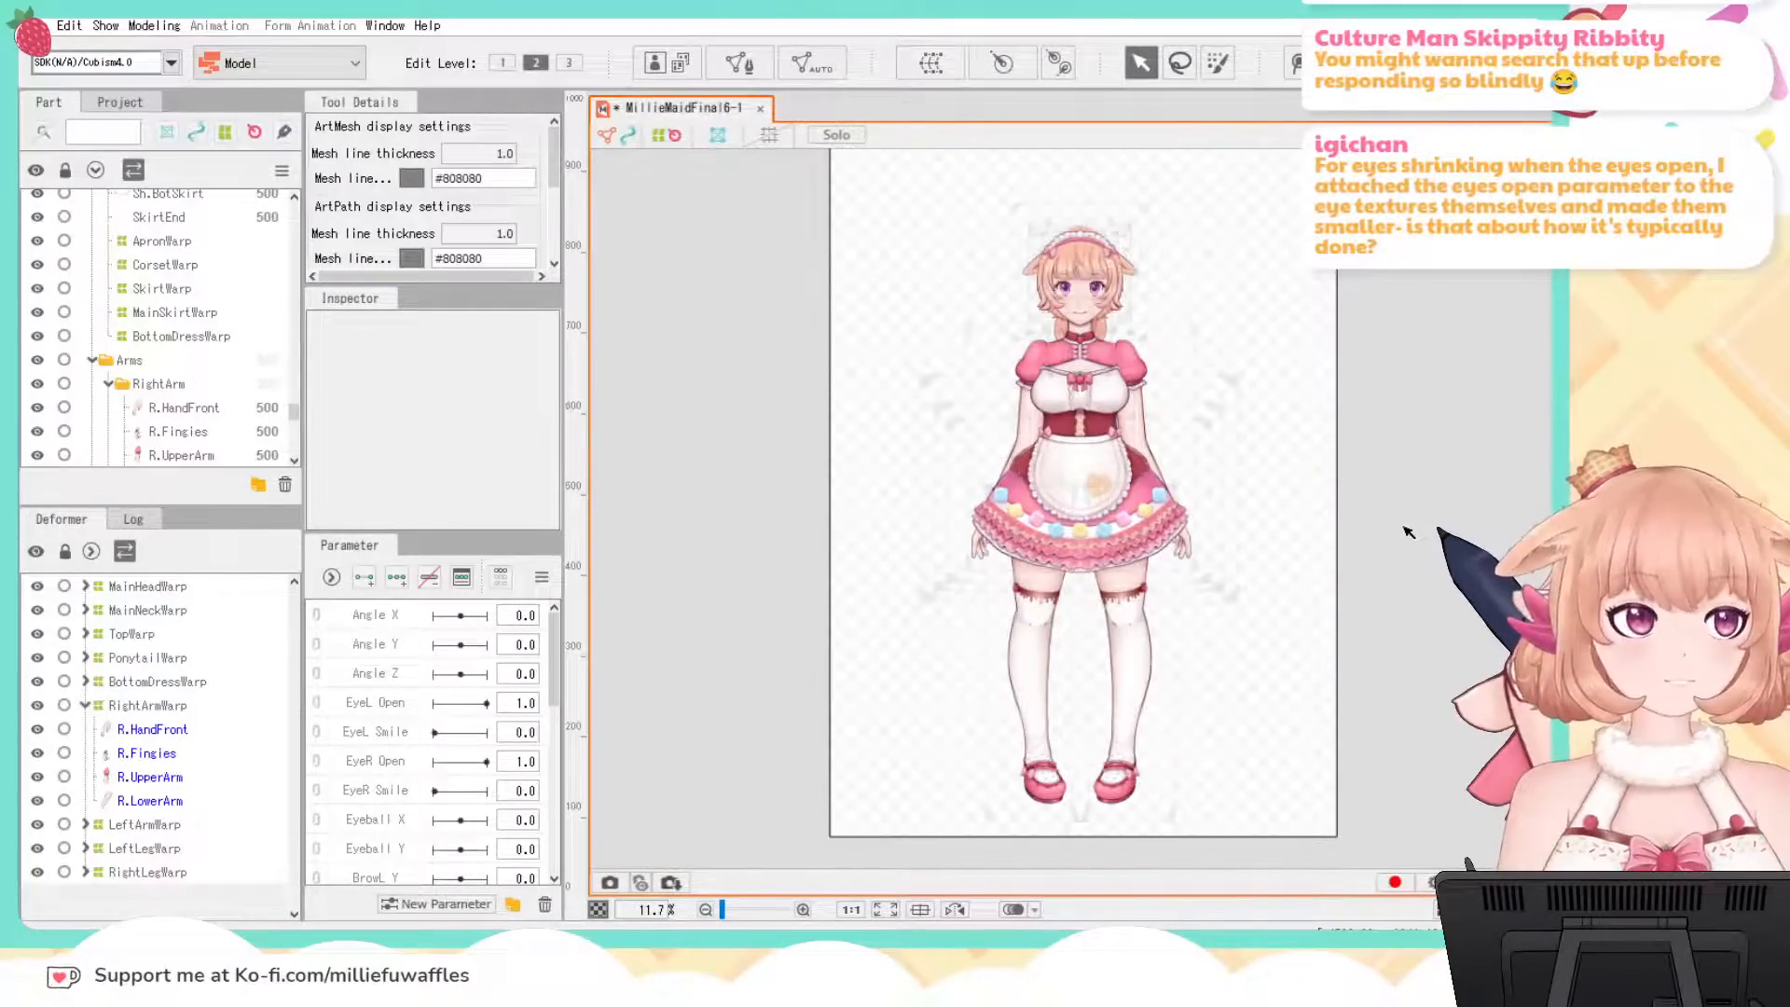
mouse_move(1408, 531)
left_mouse_down()
mouse_move(1384, 504)
mouse_move(1376, 538)
left_mouse_up()
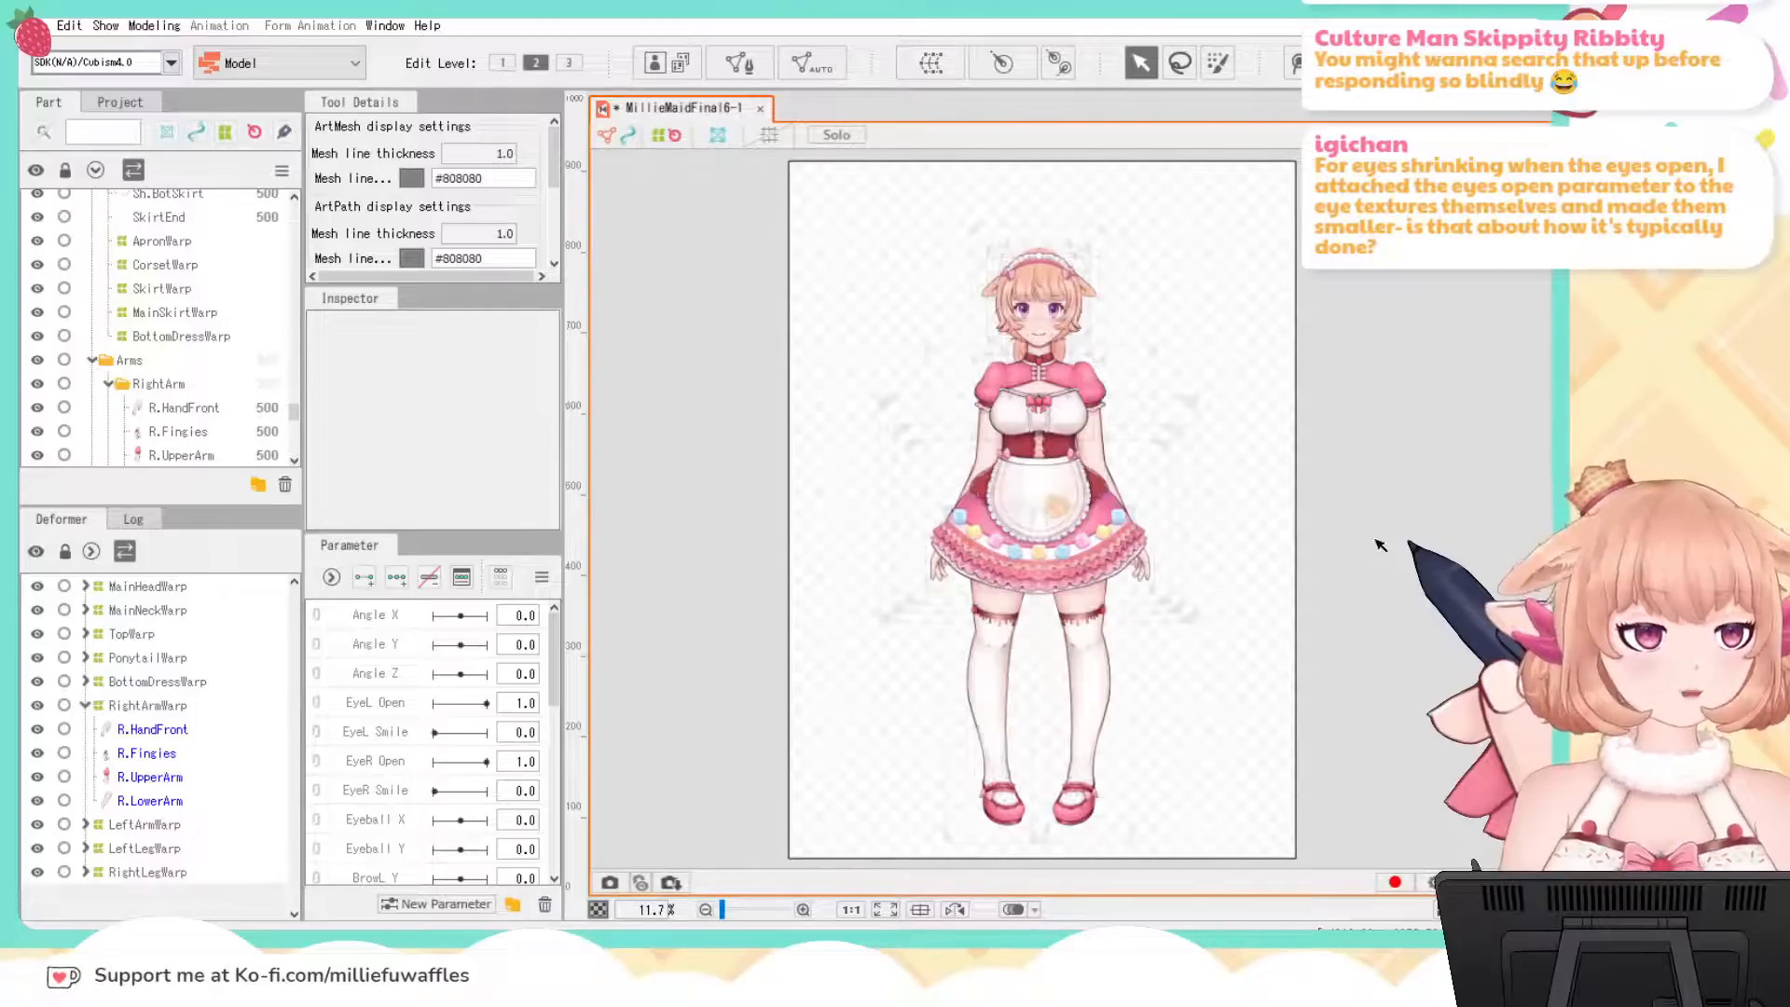
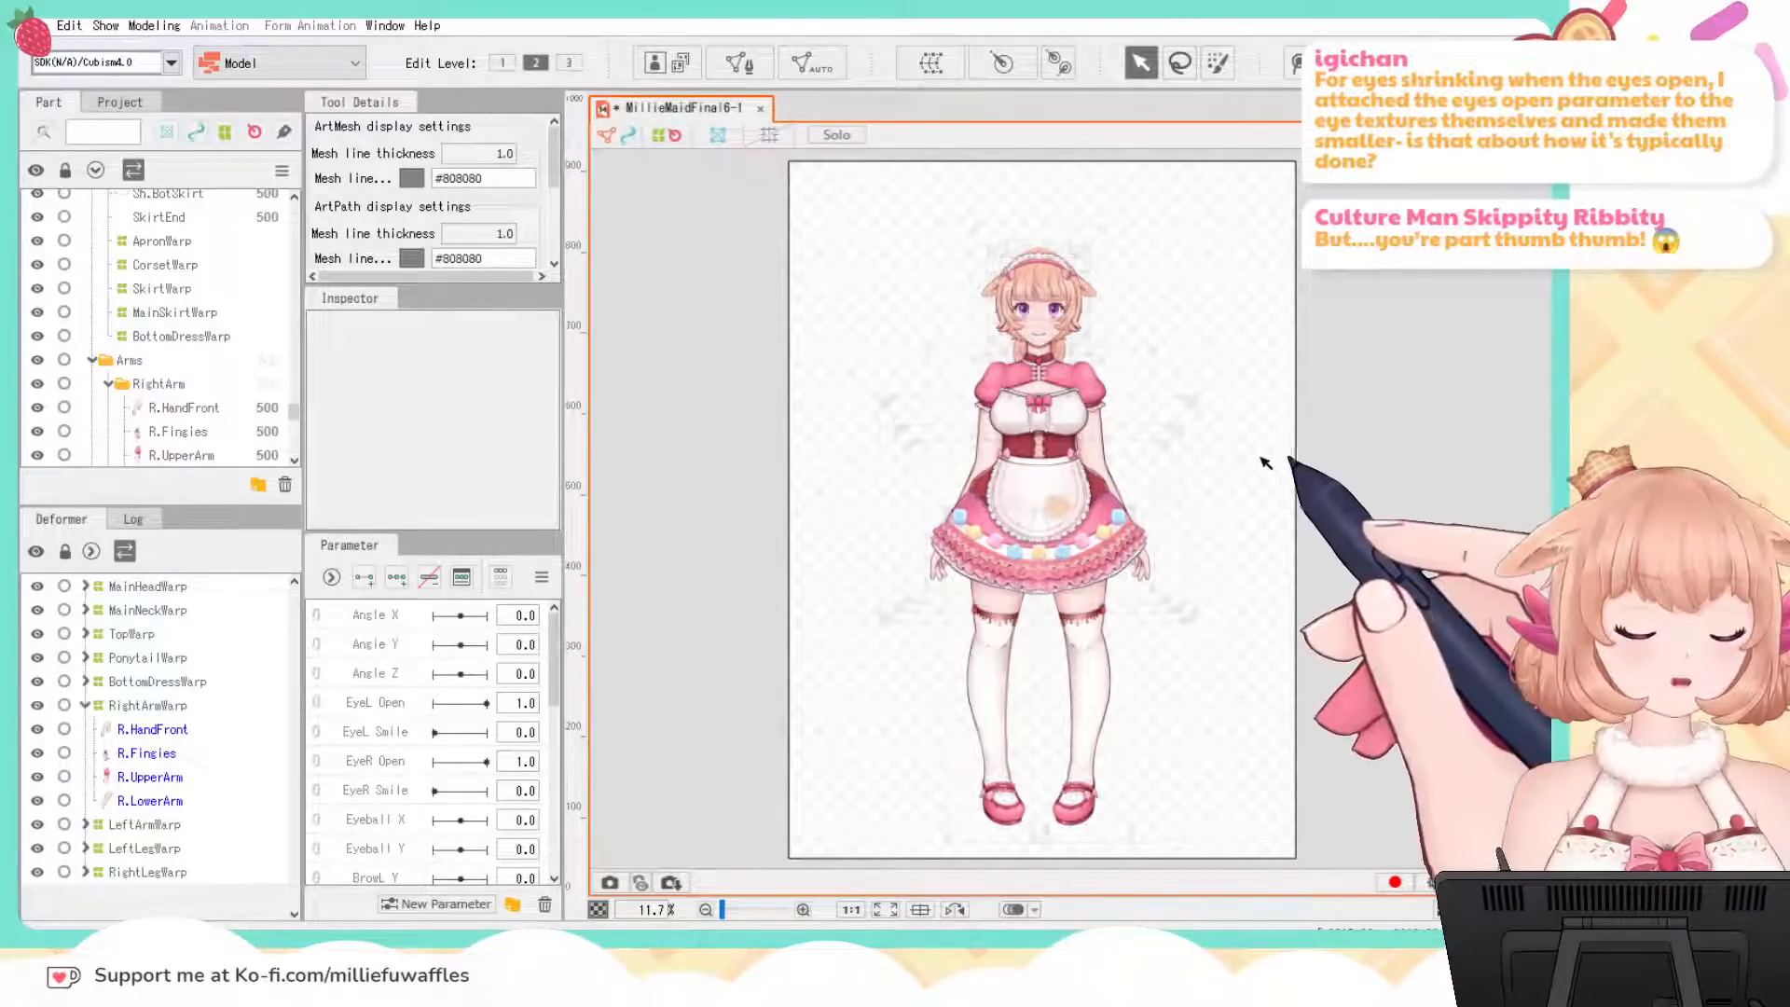
Step: Try lowering the upper part of the left eye's sclera mesh so that it crops the top of the iris
scroll(1121, 277, "up", 5)
scroll(1121, 277, "up", 1)
left_click_drag(1124, 277, 1514, 639)
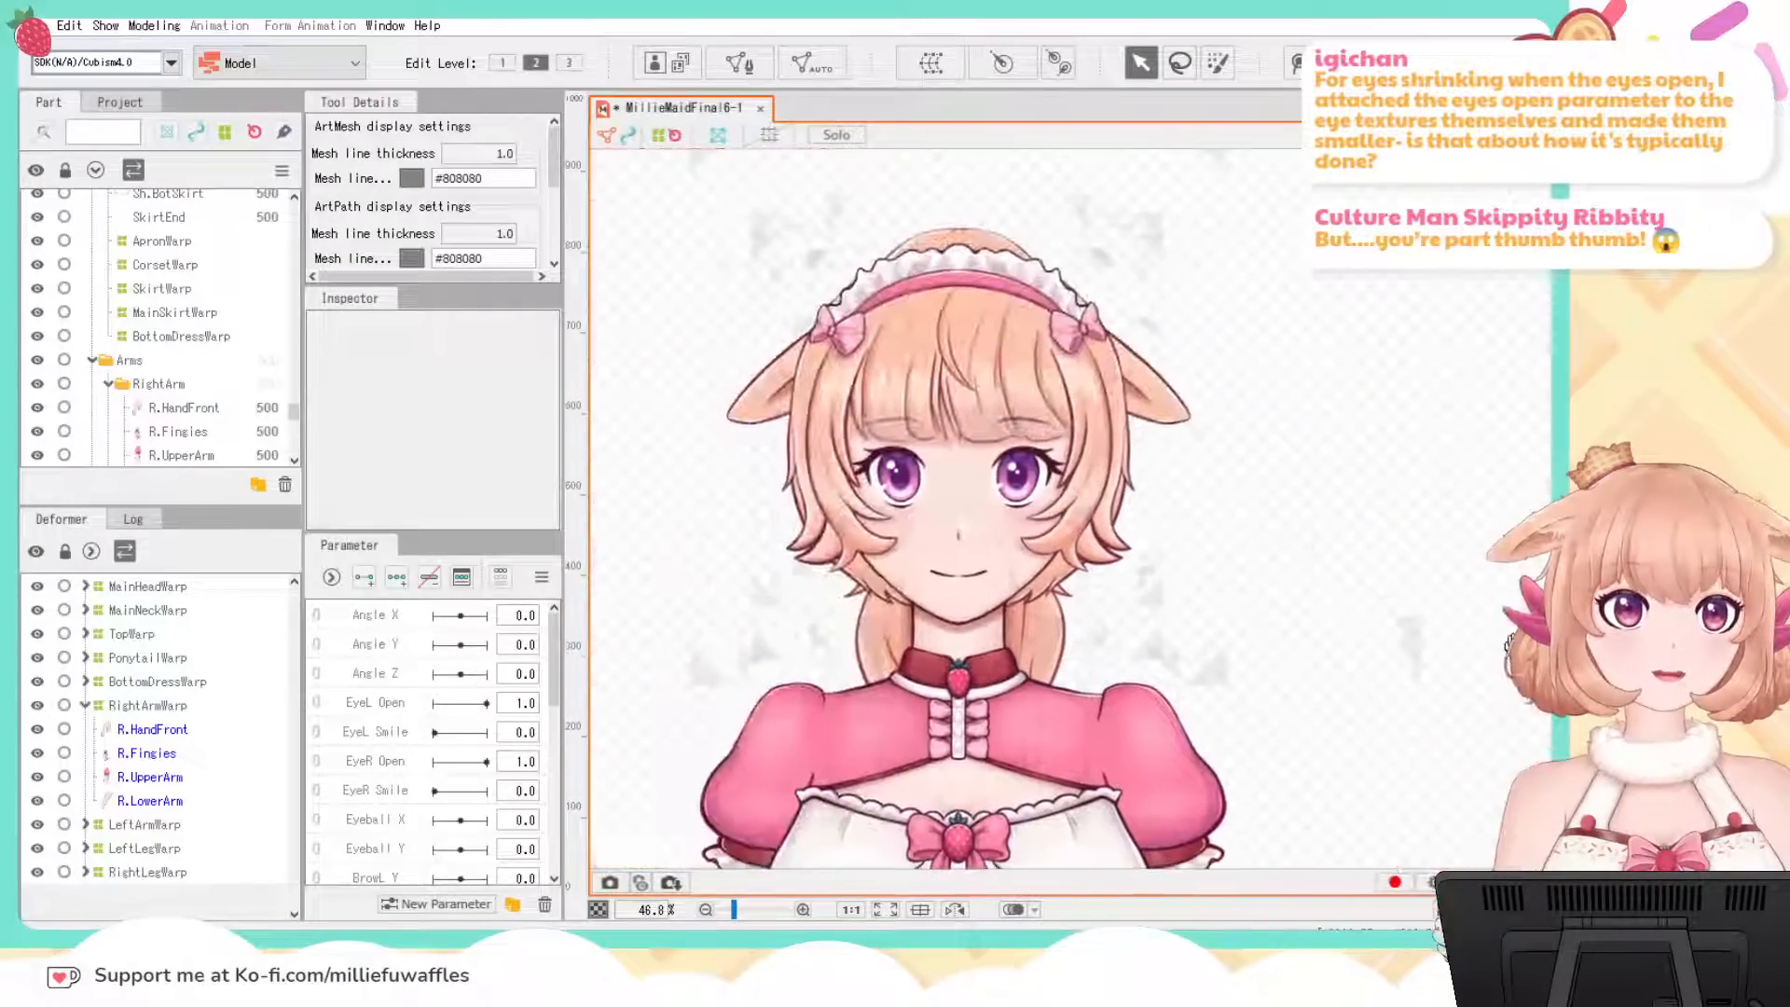
left_click_drag(1387, 522, 1426, 497)
scroll(1033, 456, "up", 6)
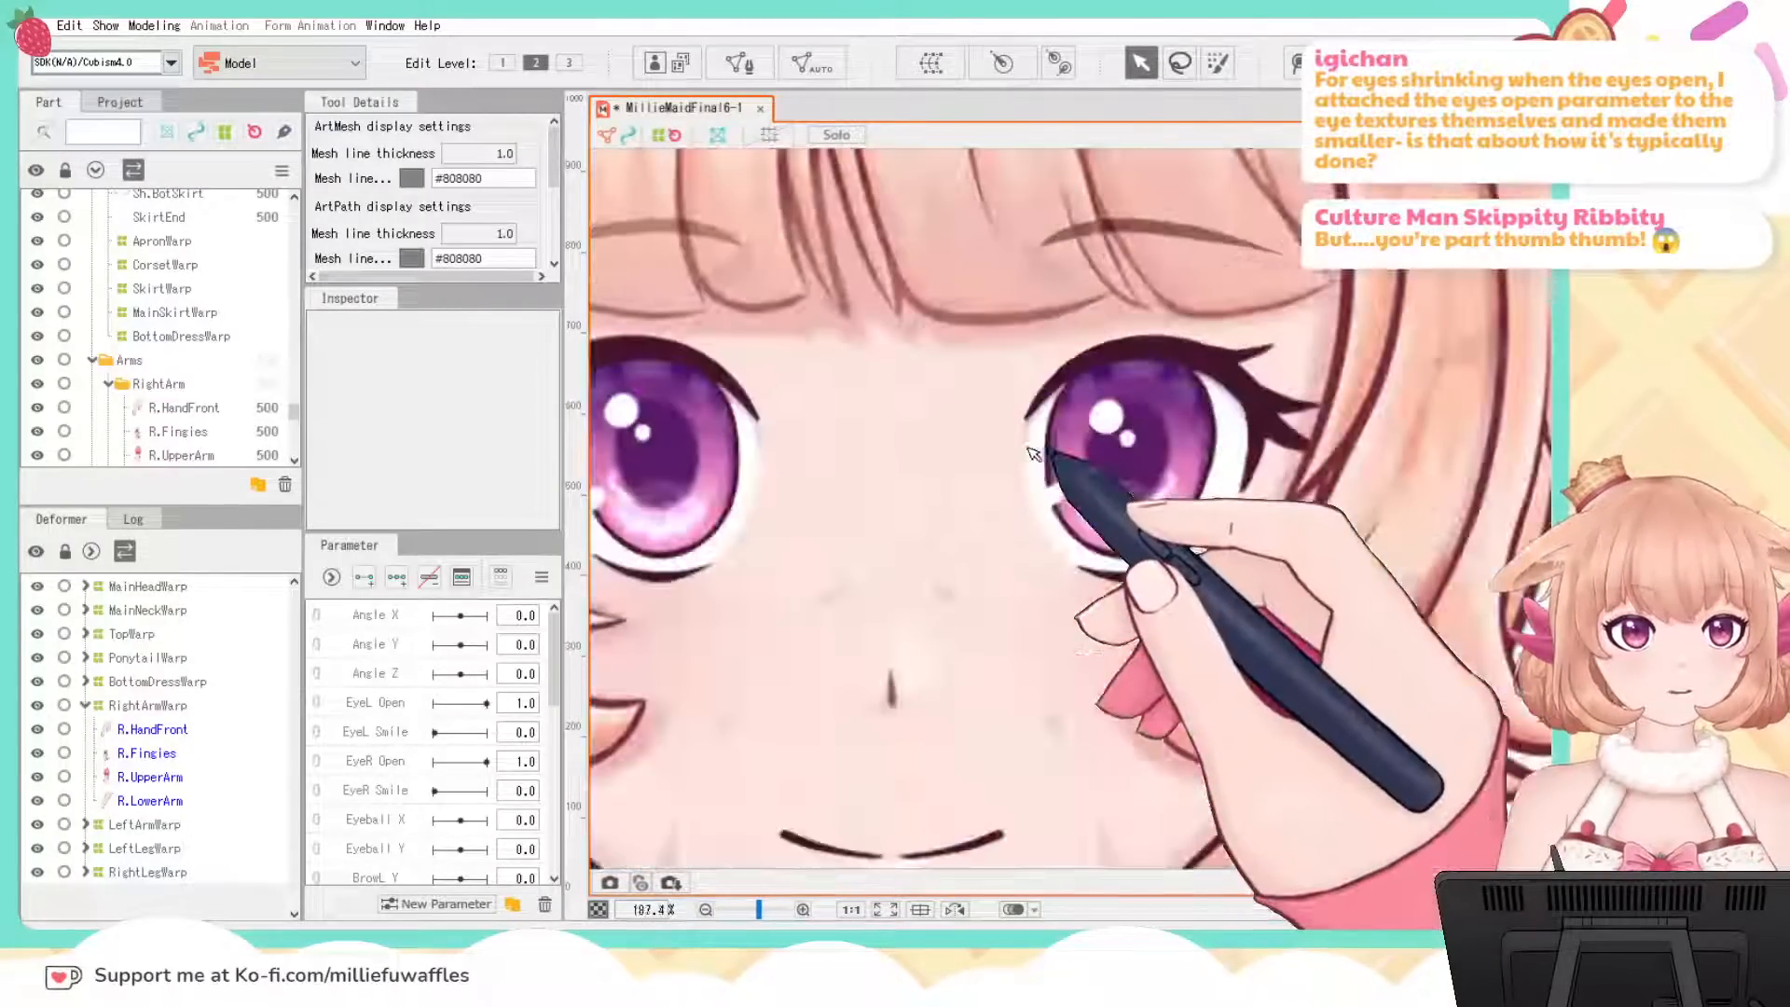
left_click(1038, 464)
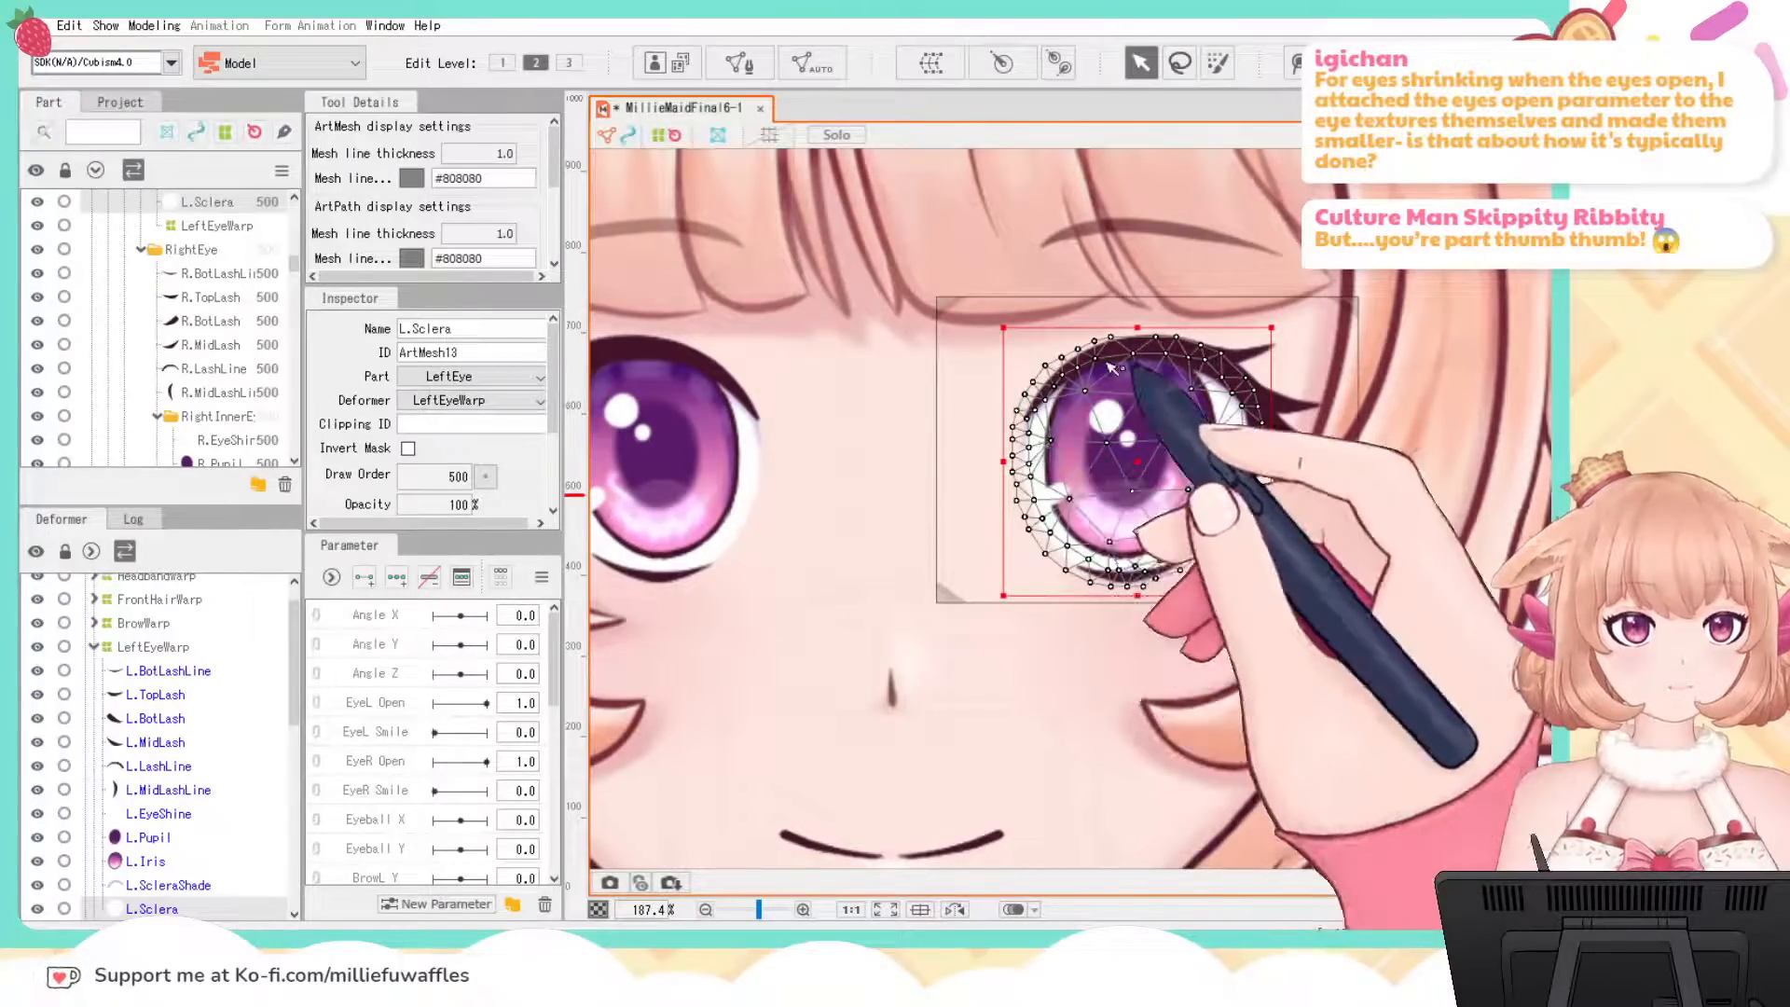
mouse_move(1137, 392)
left_mouse_down()
mouse_move(1137, 371)
mouse_move(1128, 451)
mouse_move(1112, 353)
mouse_move(1113, 457)
mouse_move(1119, 381)
left_mouse_up()
key("Escape")
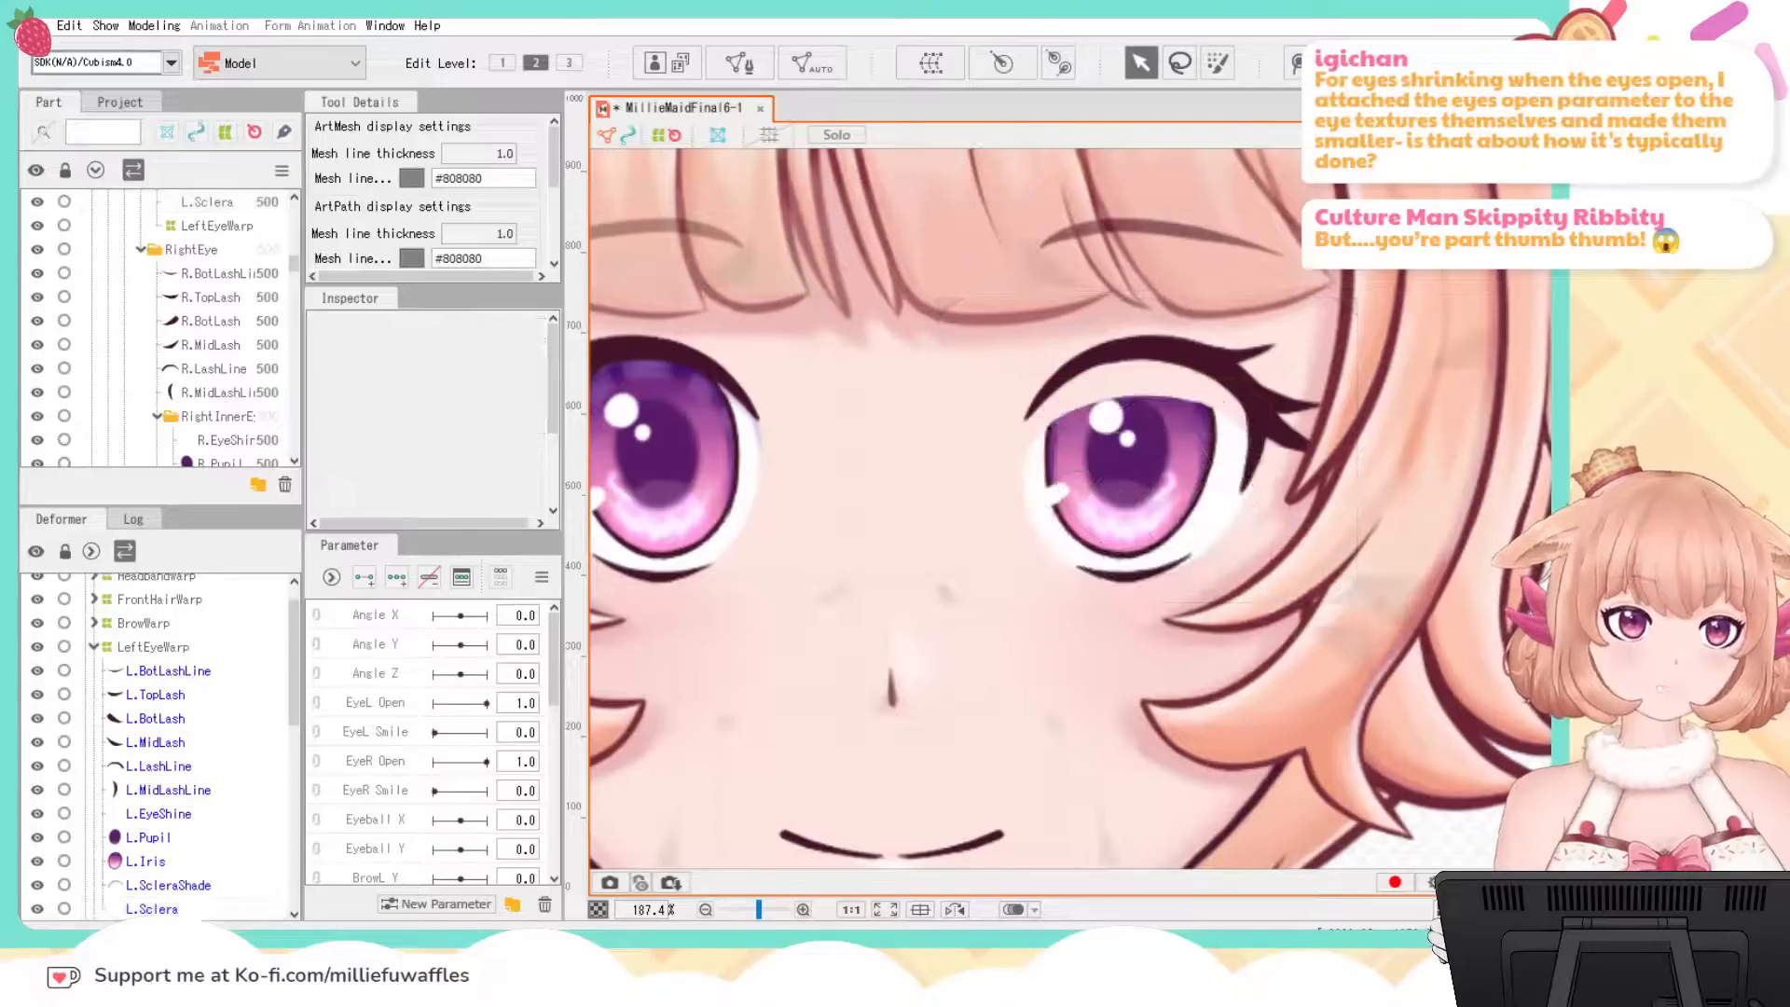
Step: Try slightly compressing the left sclera mesh from its upper edge, and undo the change
left_click(1238, 480)
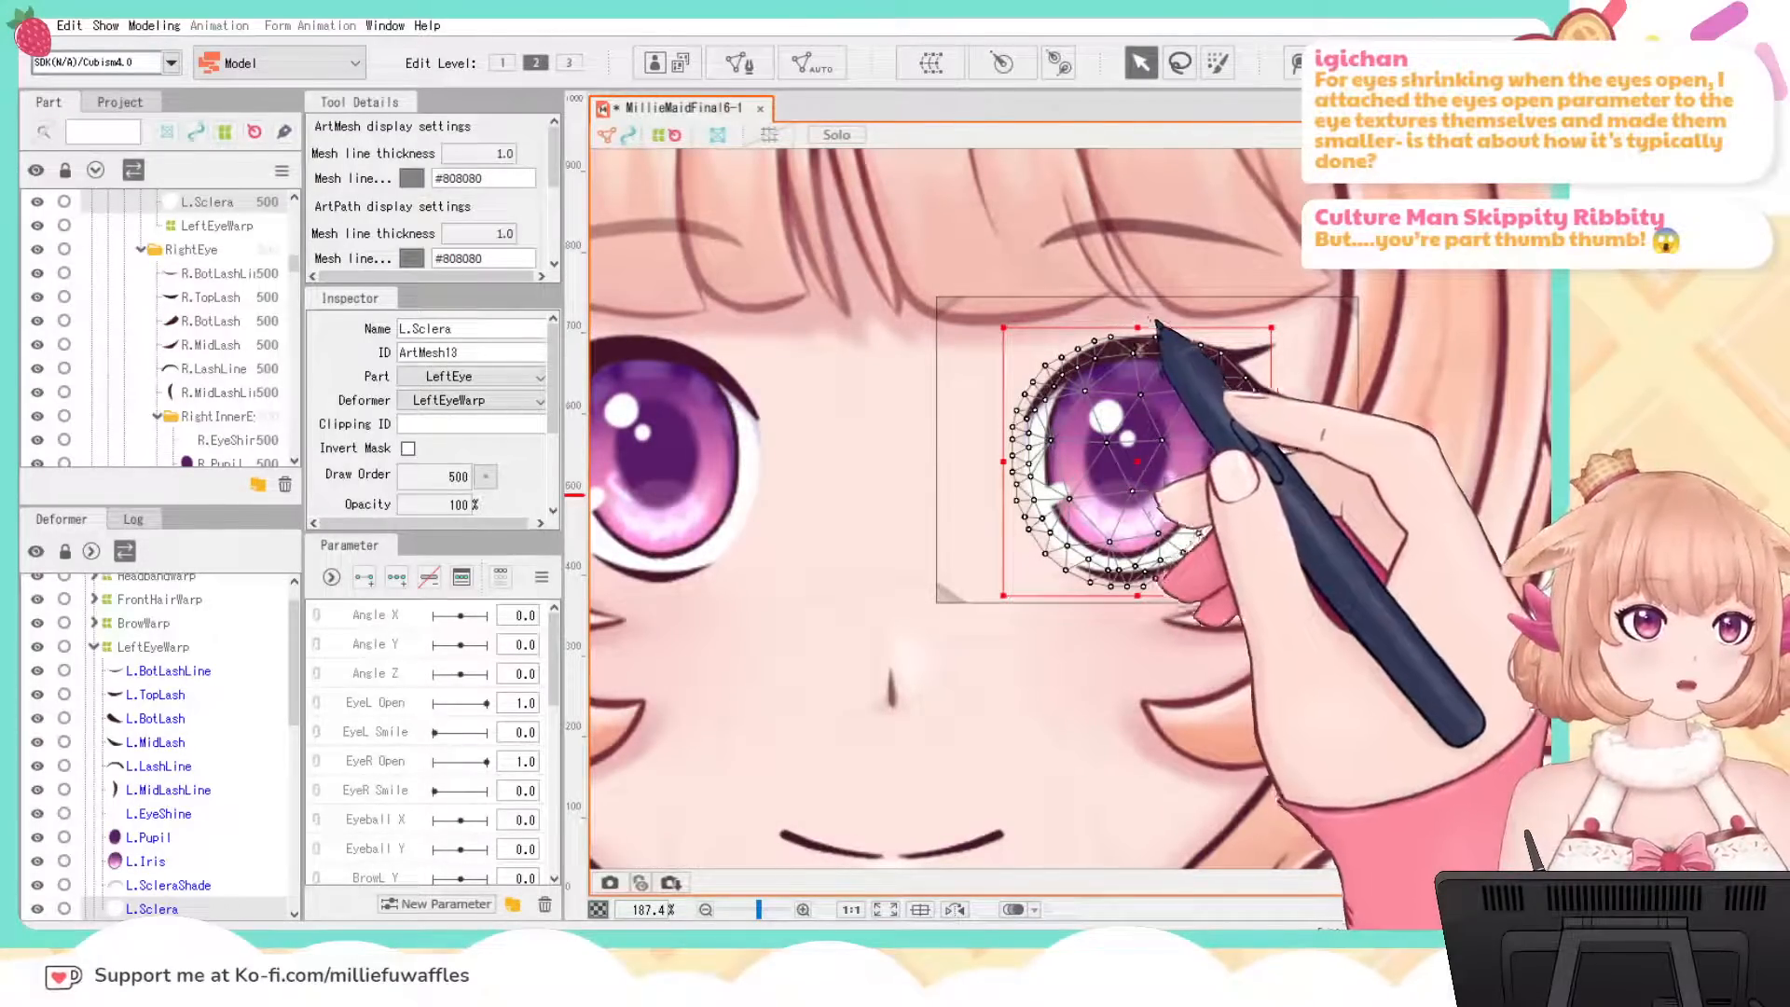
mouse_move(1142, 327)
left_mouse_down()
mouse_move(1141, 499)
mouse_move(1141, 344)
left_mouse_up()
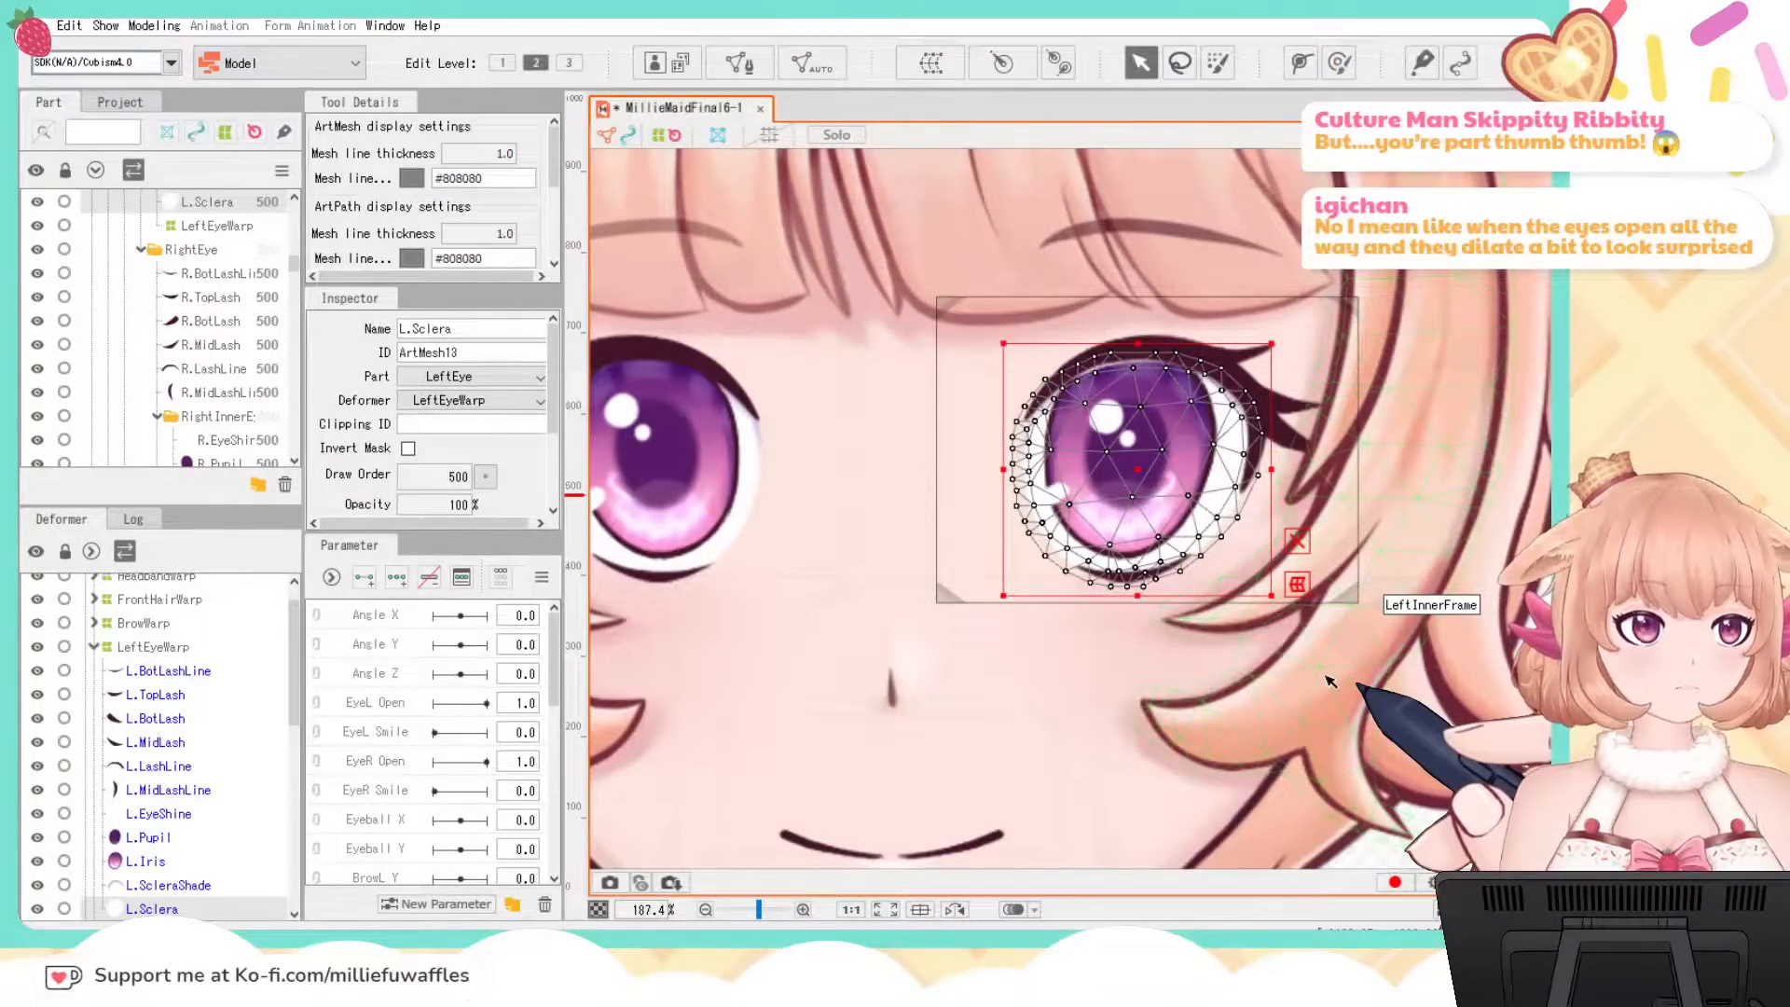
left_click(1476, 849)
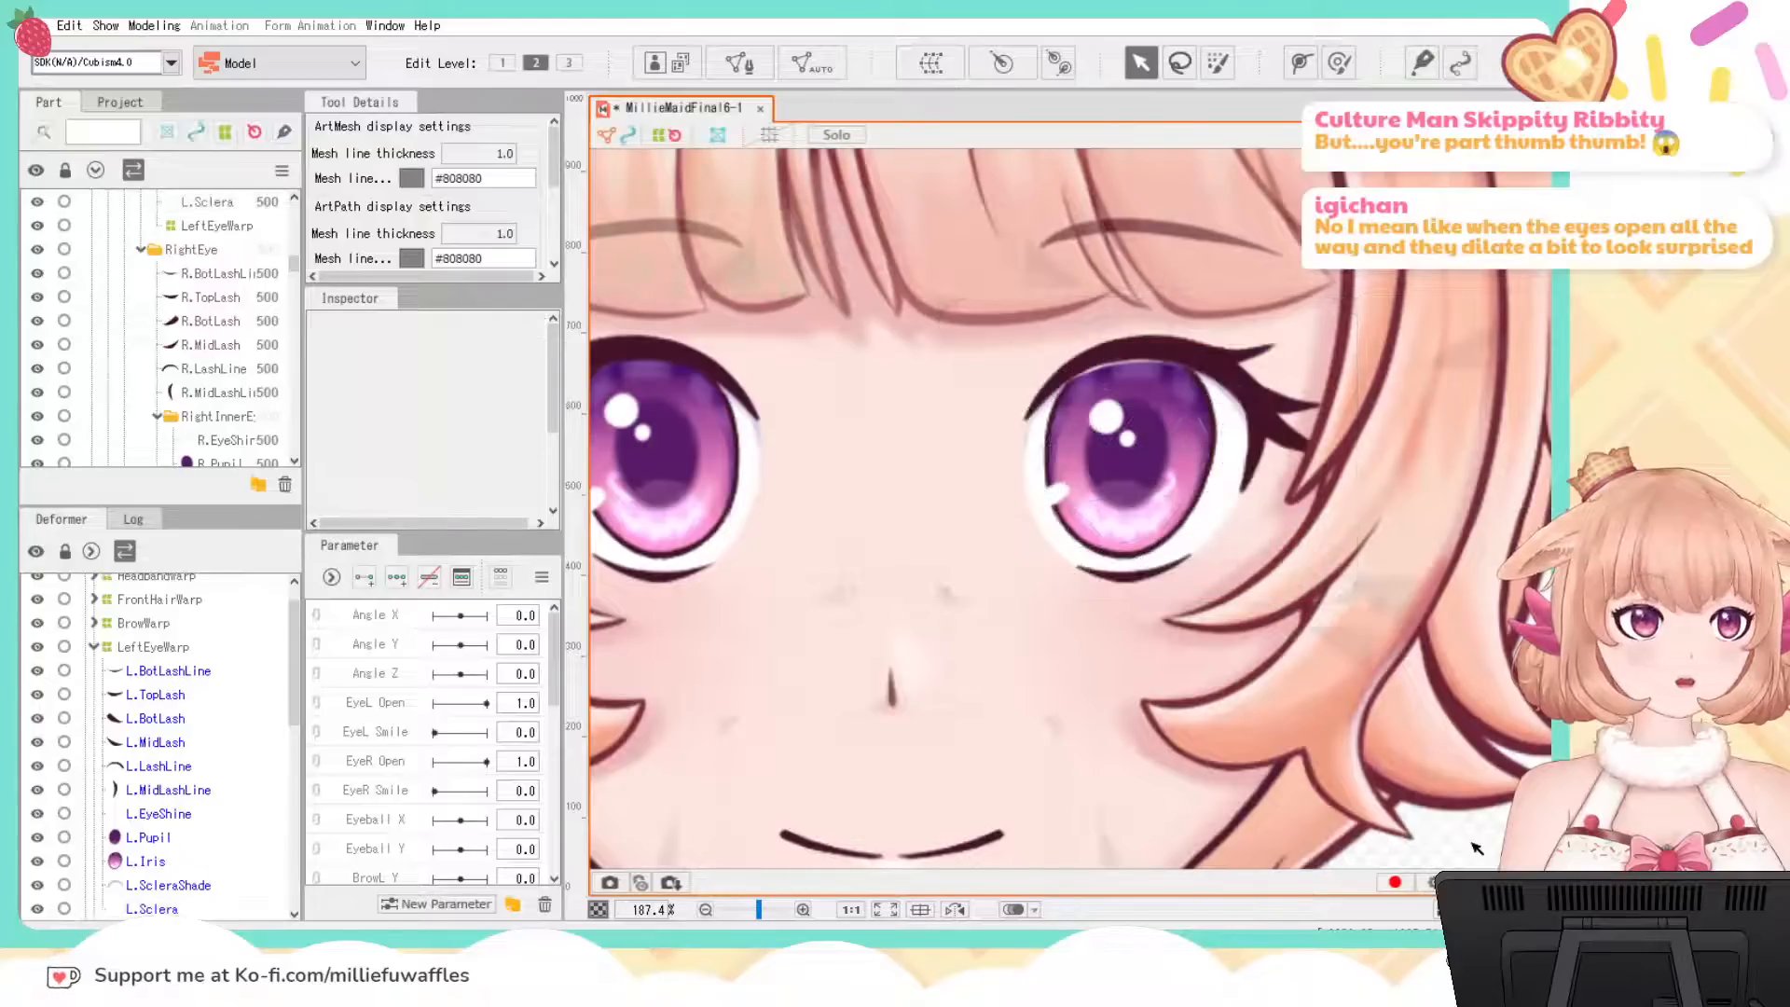
key("ctrl+z")
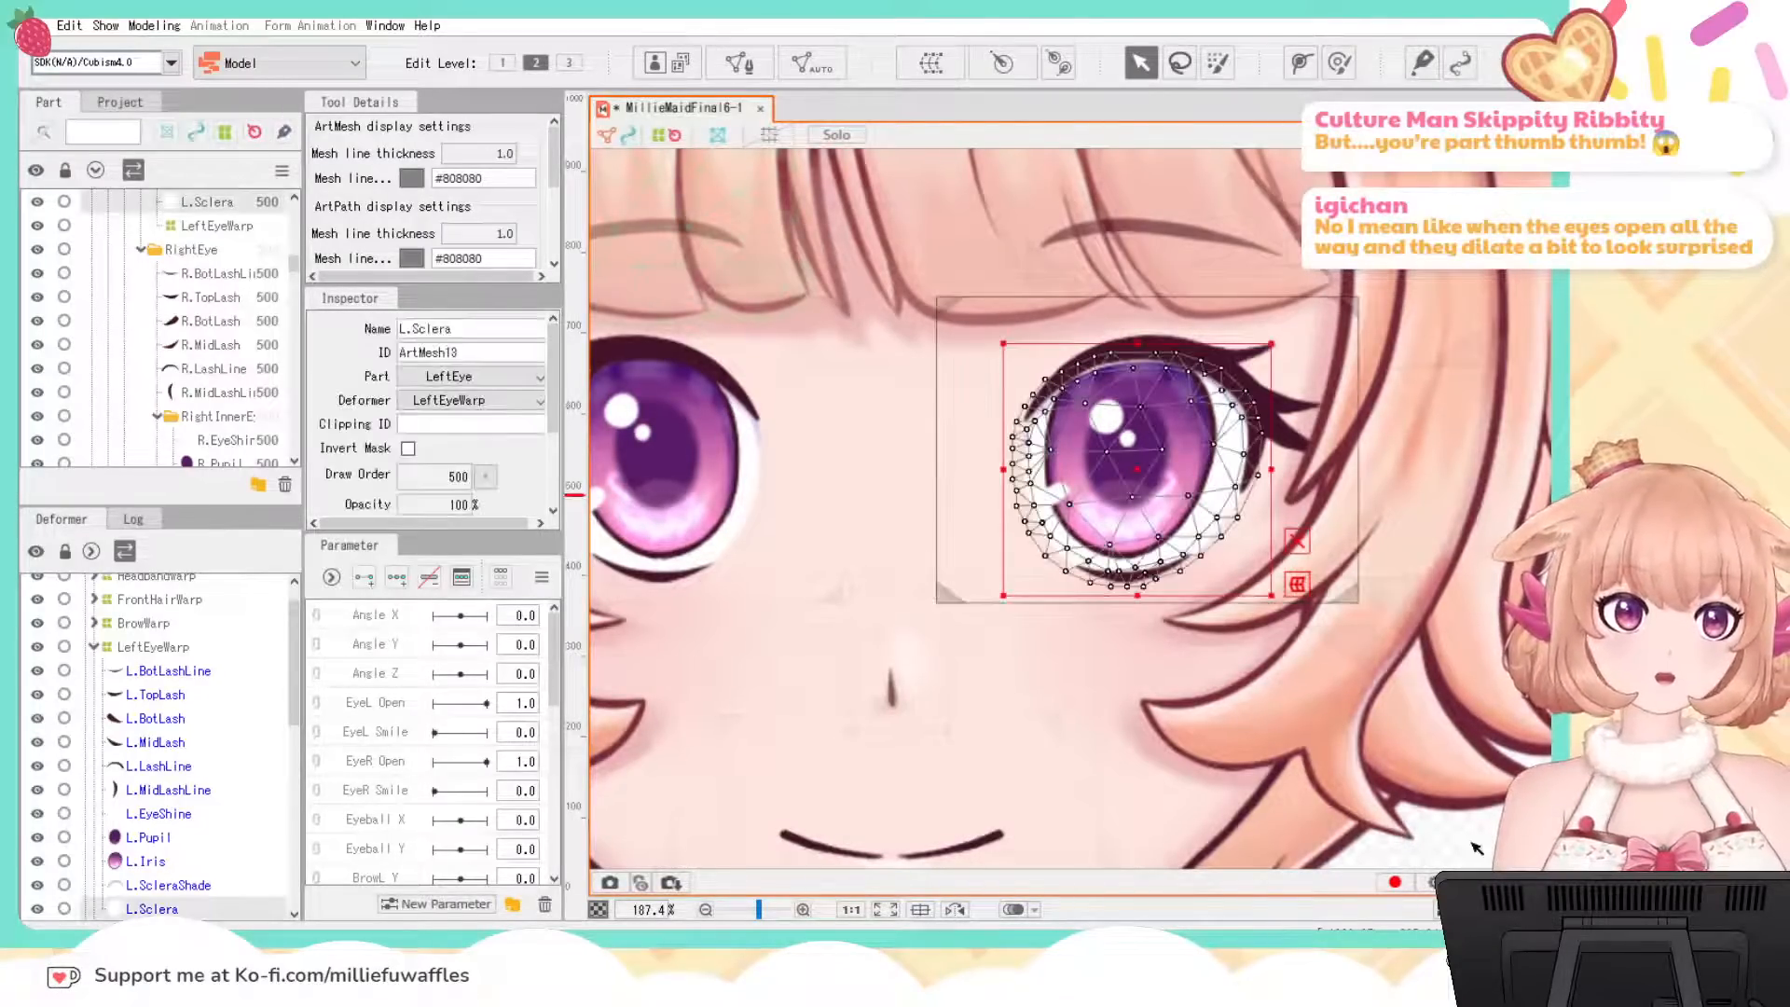
key("ctrl+z")
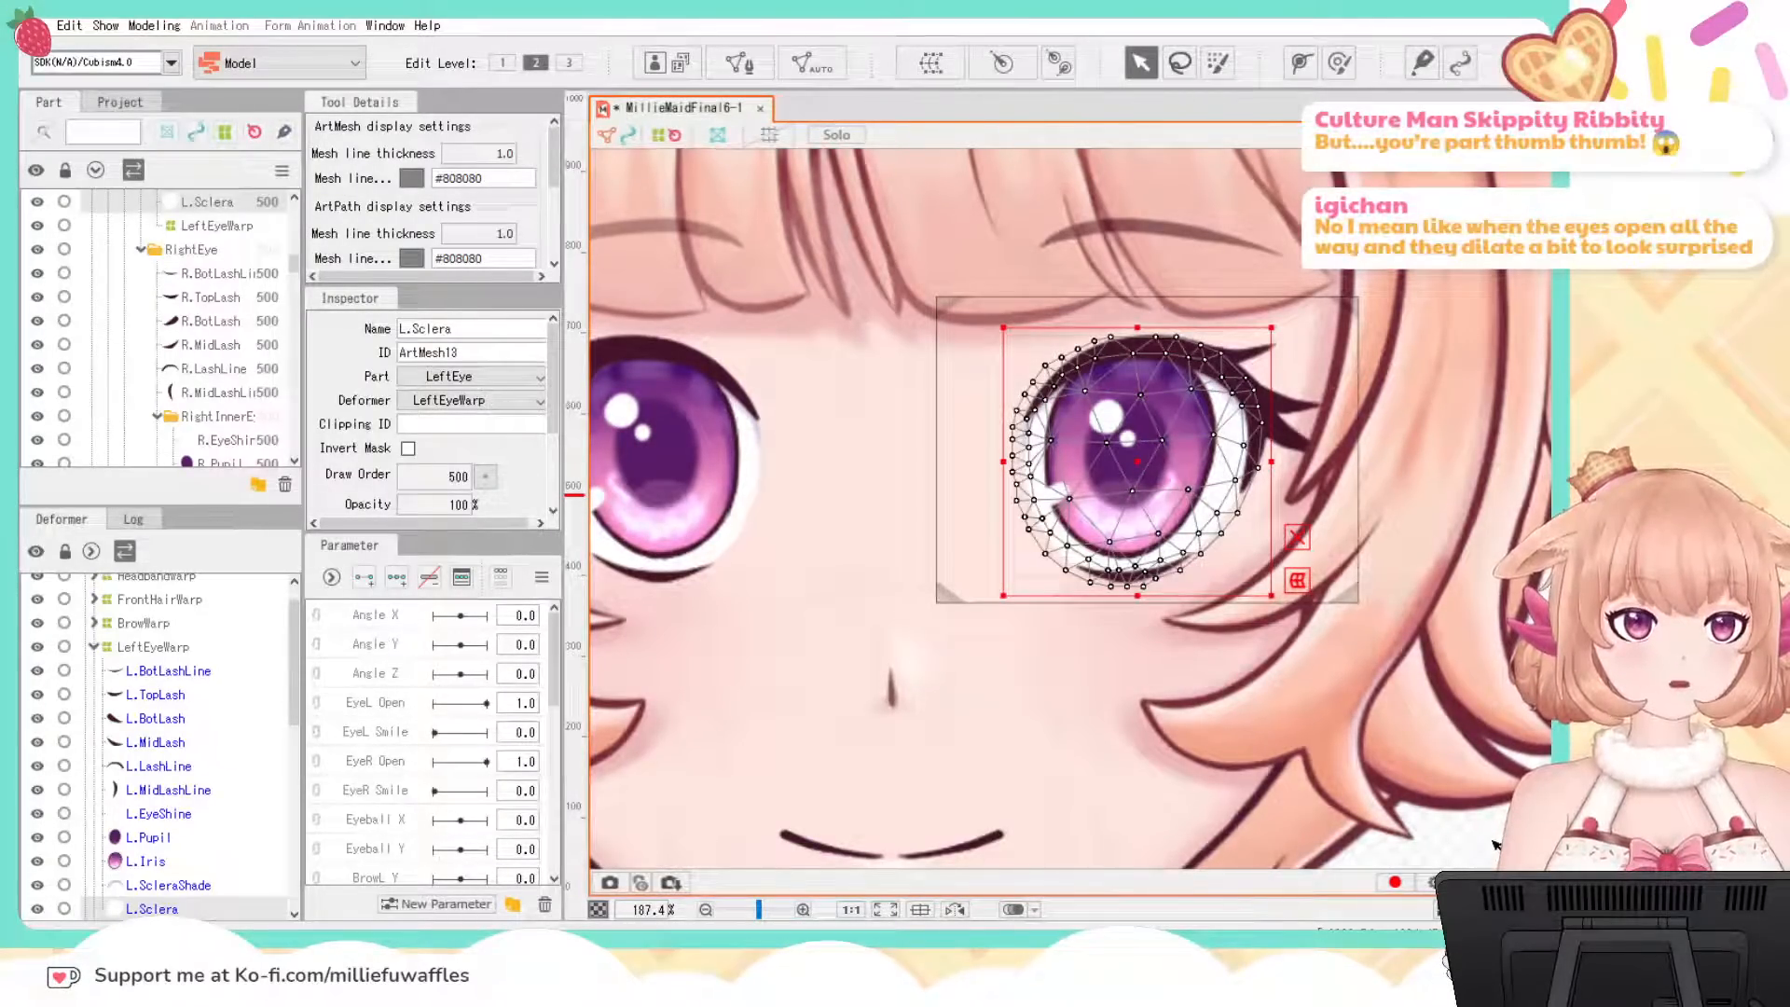
Step: Try shrinking and repositioning the left pupil alone, then scale it back up over the iris and deselect it
left_click(1118, 438)
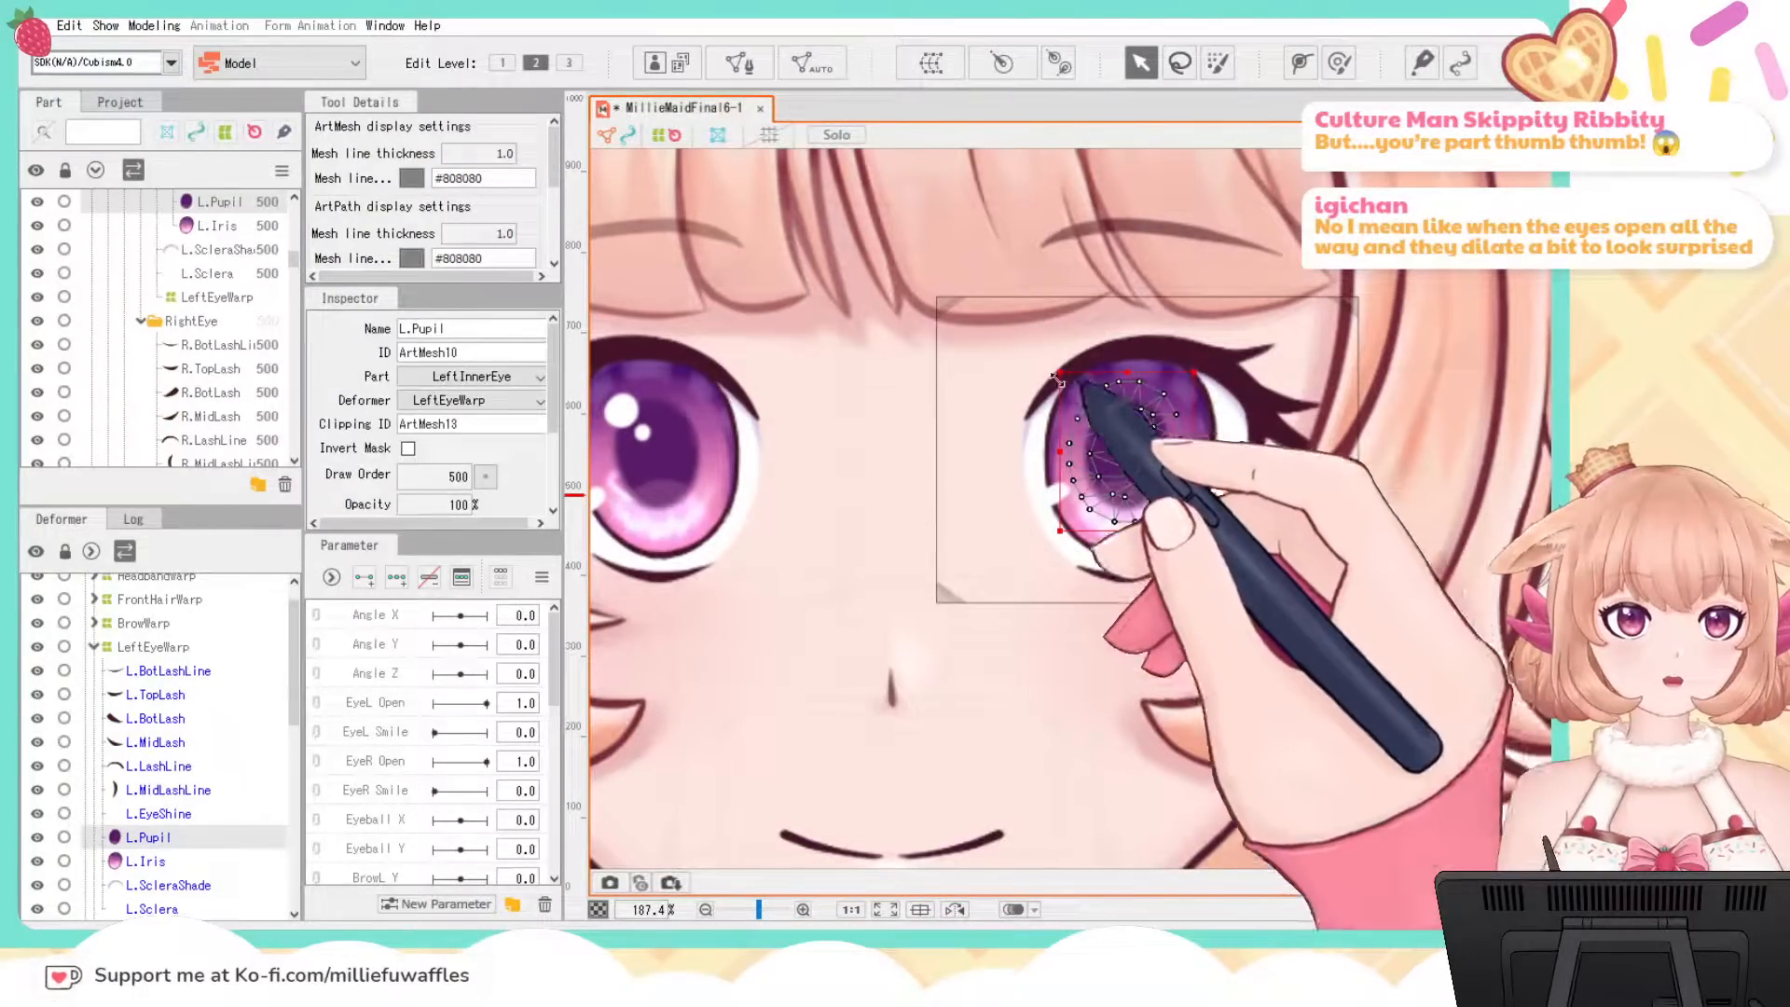
left_click_drag(1058, 378, 1091, 413)
left_click_drag(1140, 478, 1126, 460)
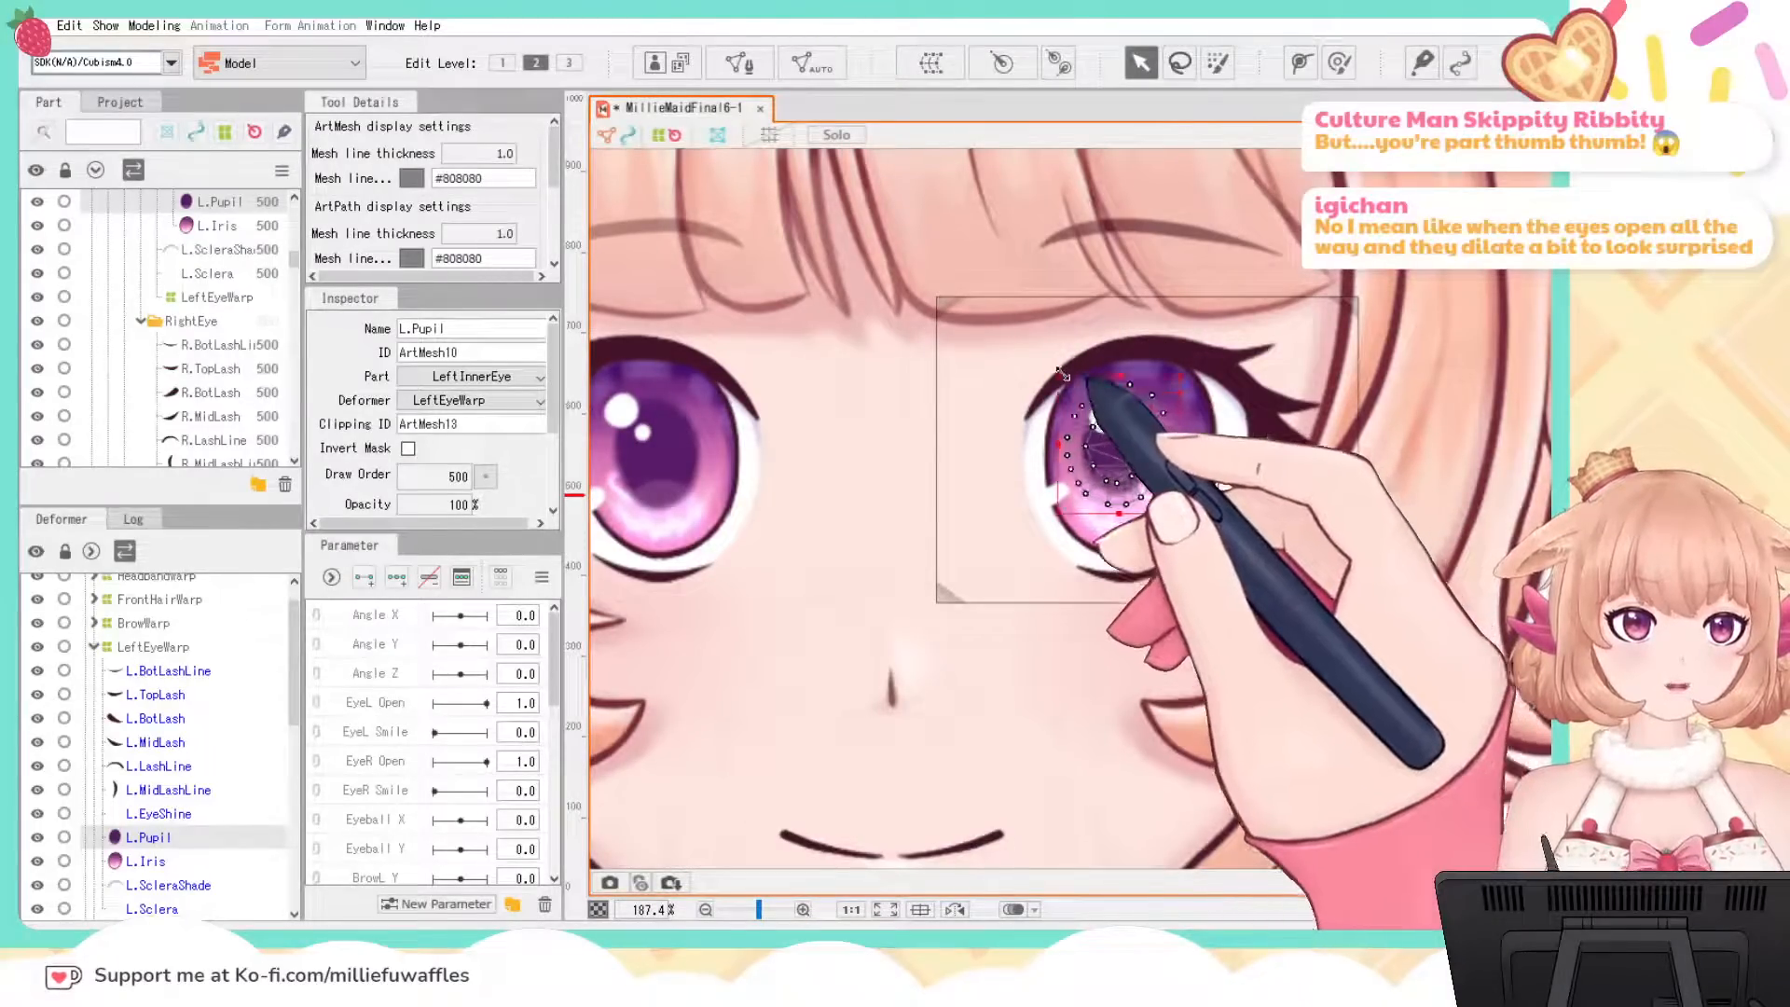
left_click_drag(1078, 392, 1052, 367)
left_click_drag(1105, 460, 1116, 469)
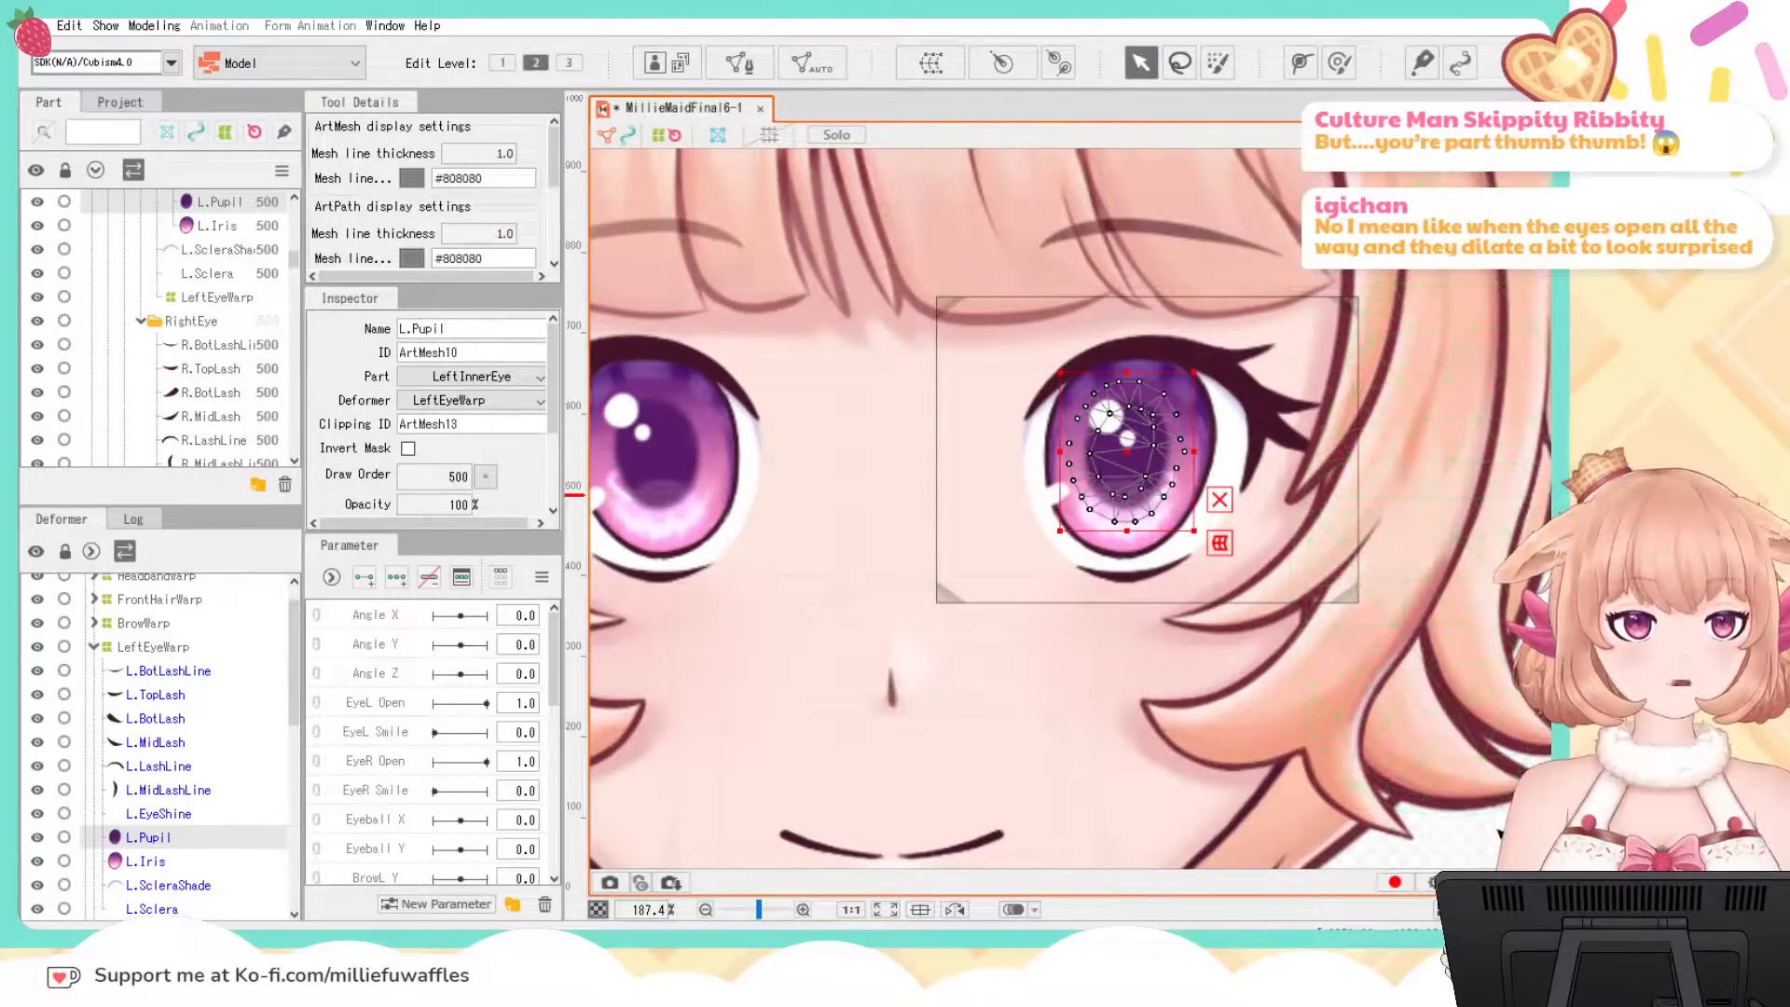
left_click(1443, 795)
Step: Try shrinking the left eye's shine, pupil and iris together into a small surprised-looking eye within the sclera
scroll(1419, 718, "down", 6)
left_click_drag(1456, 775, 1196, 559)
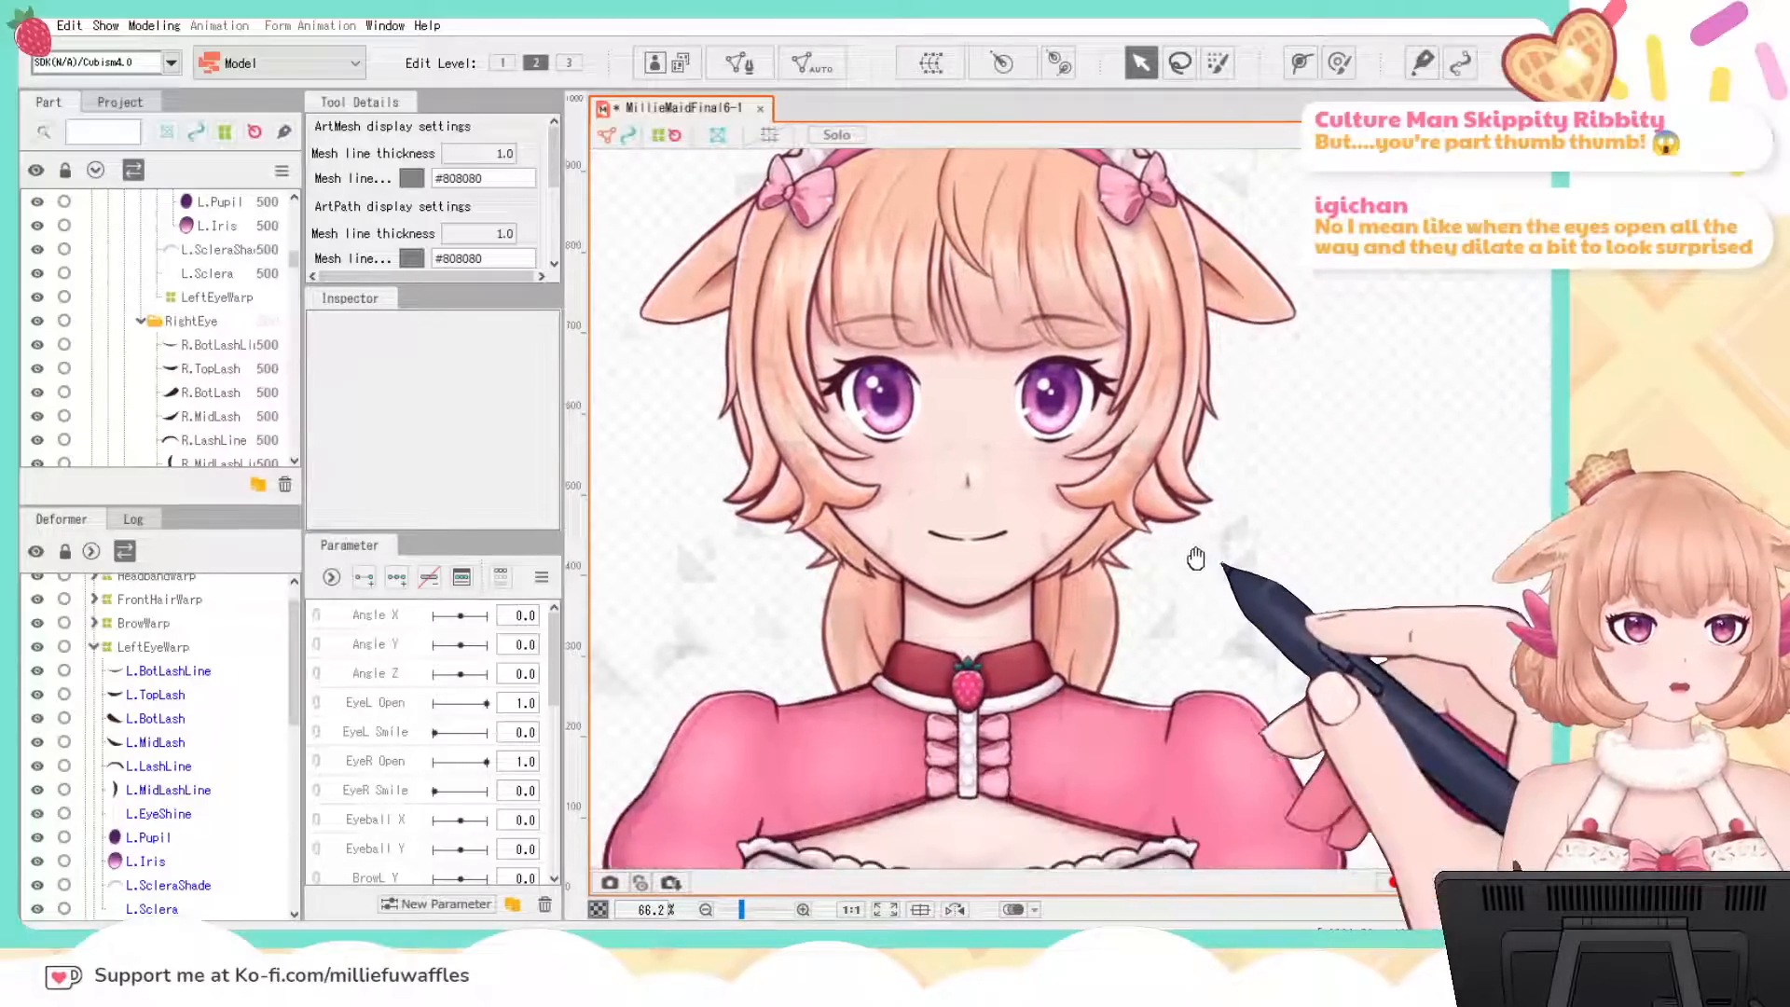
scroll(1196, 559, "down", 8)
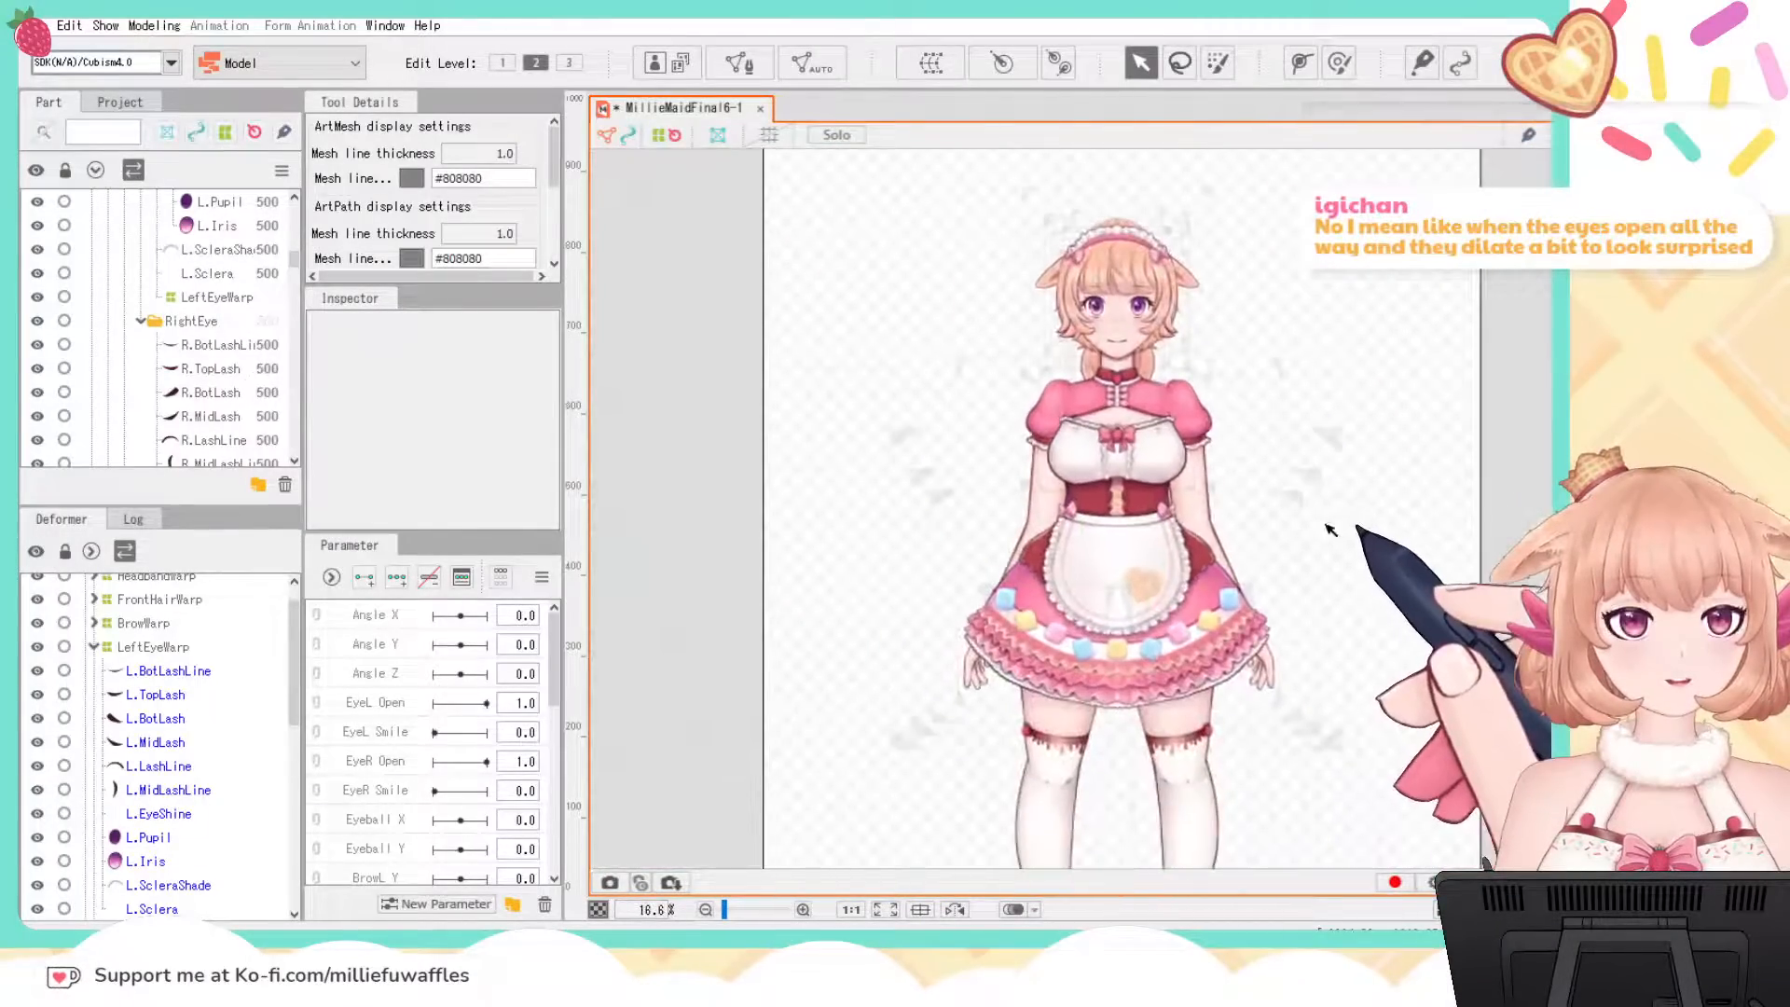
scroll(1034, 440, "up", 10)
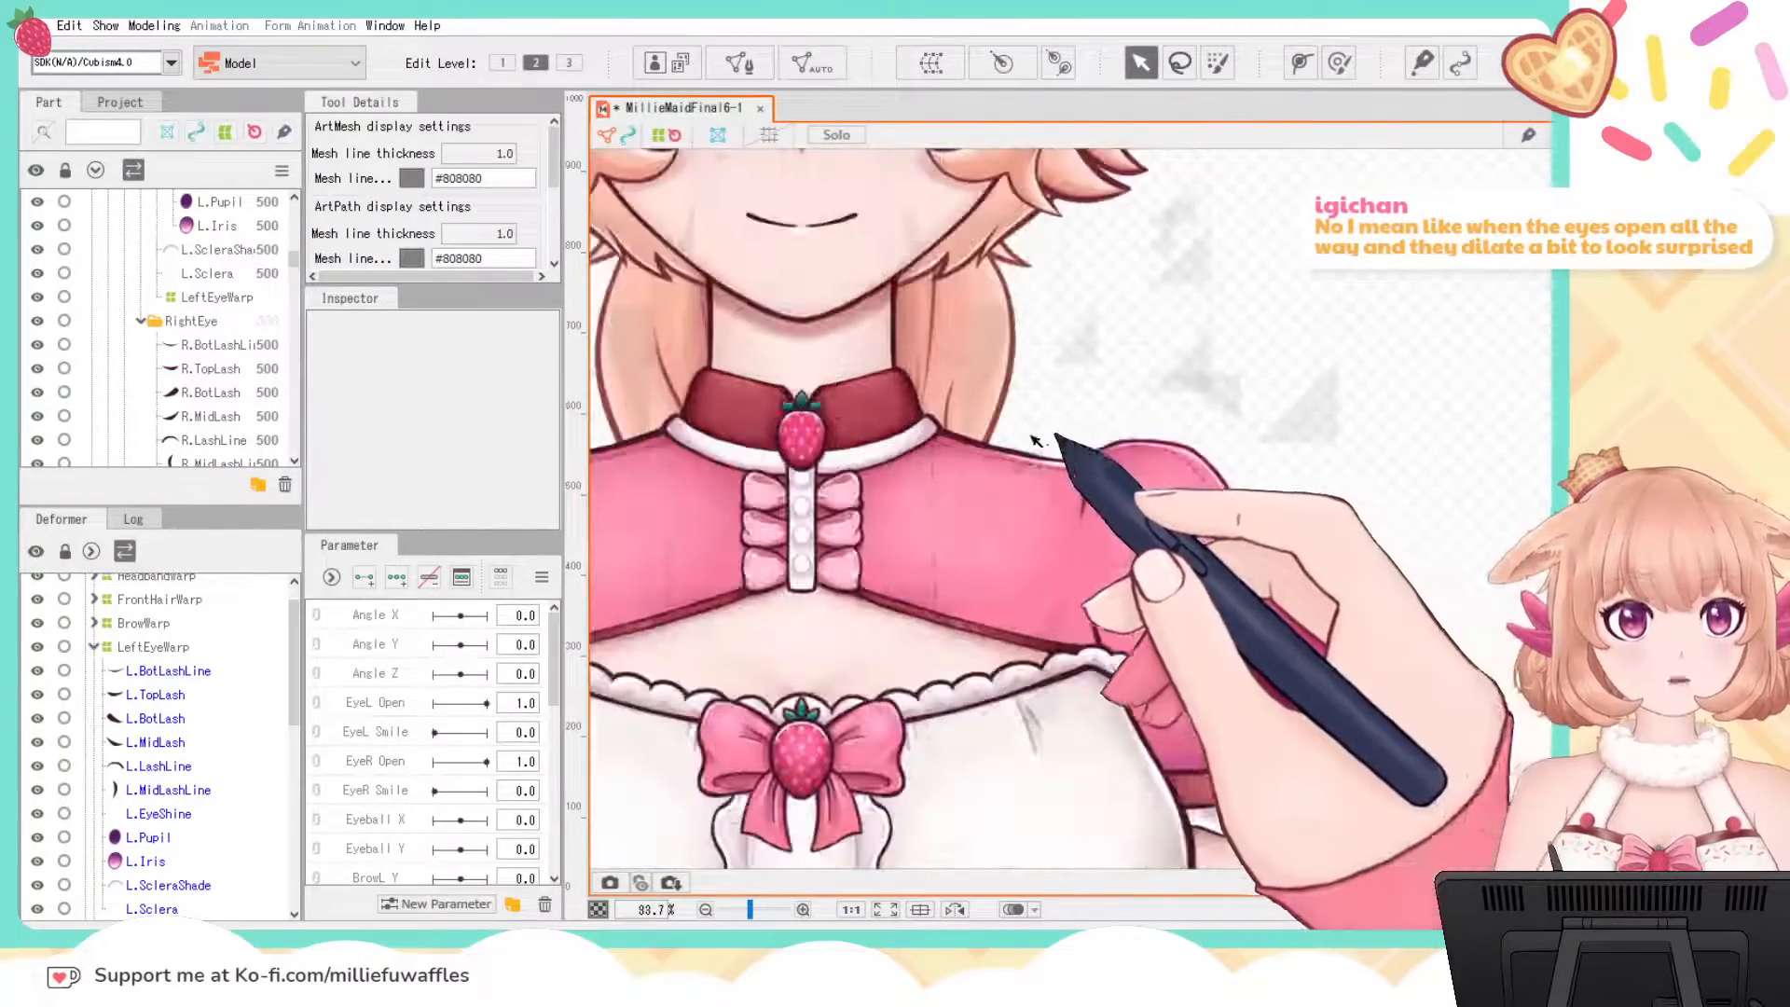
left_click_drag(1034, 440, 1100, 839)
scroll(1191, 556, "up", 5)
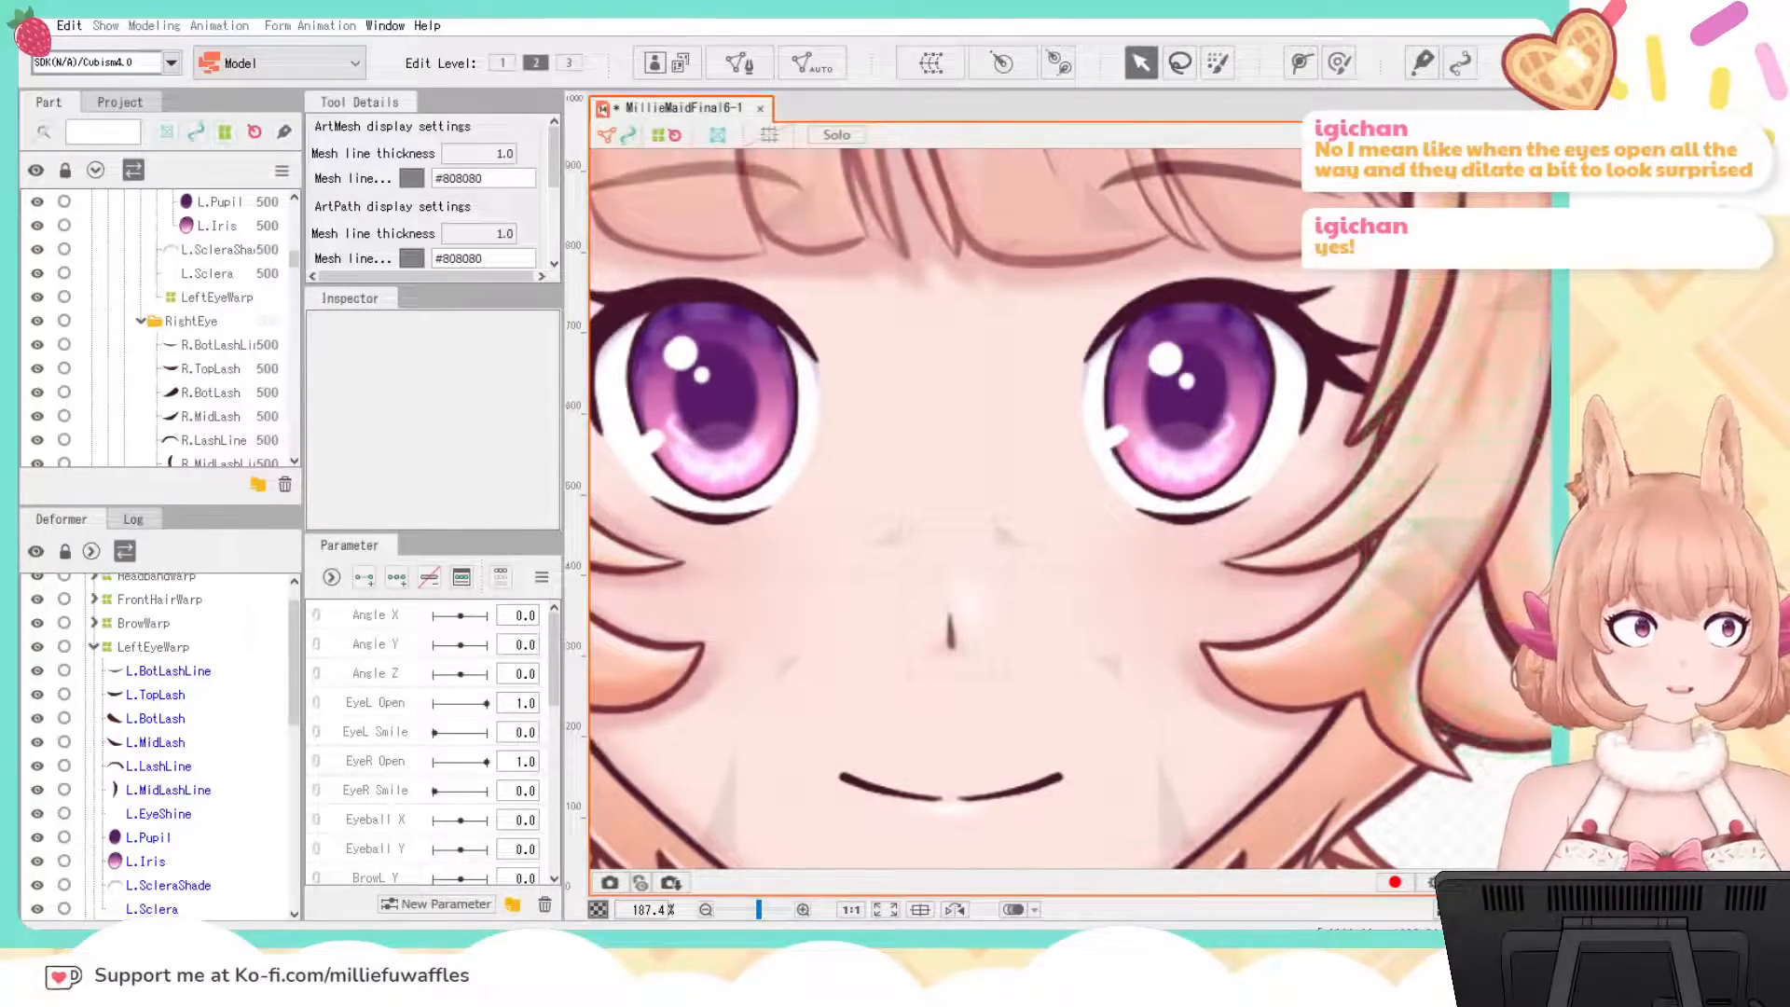
scroll(158, 709, "down", 3)
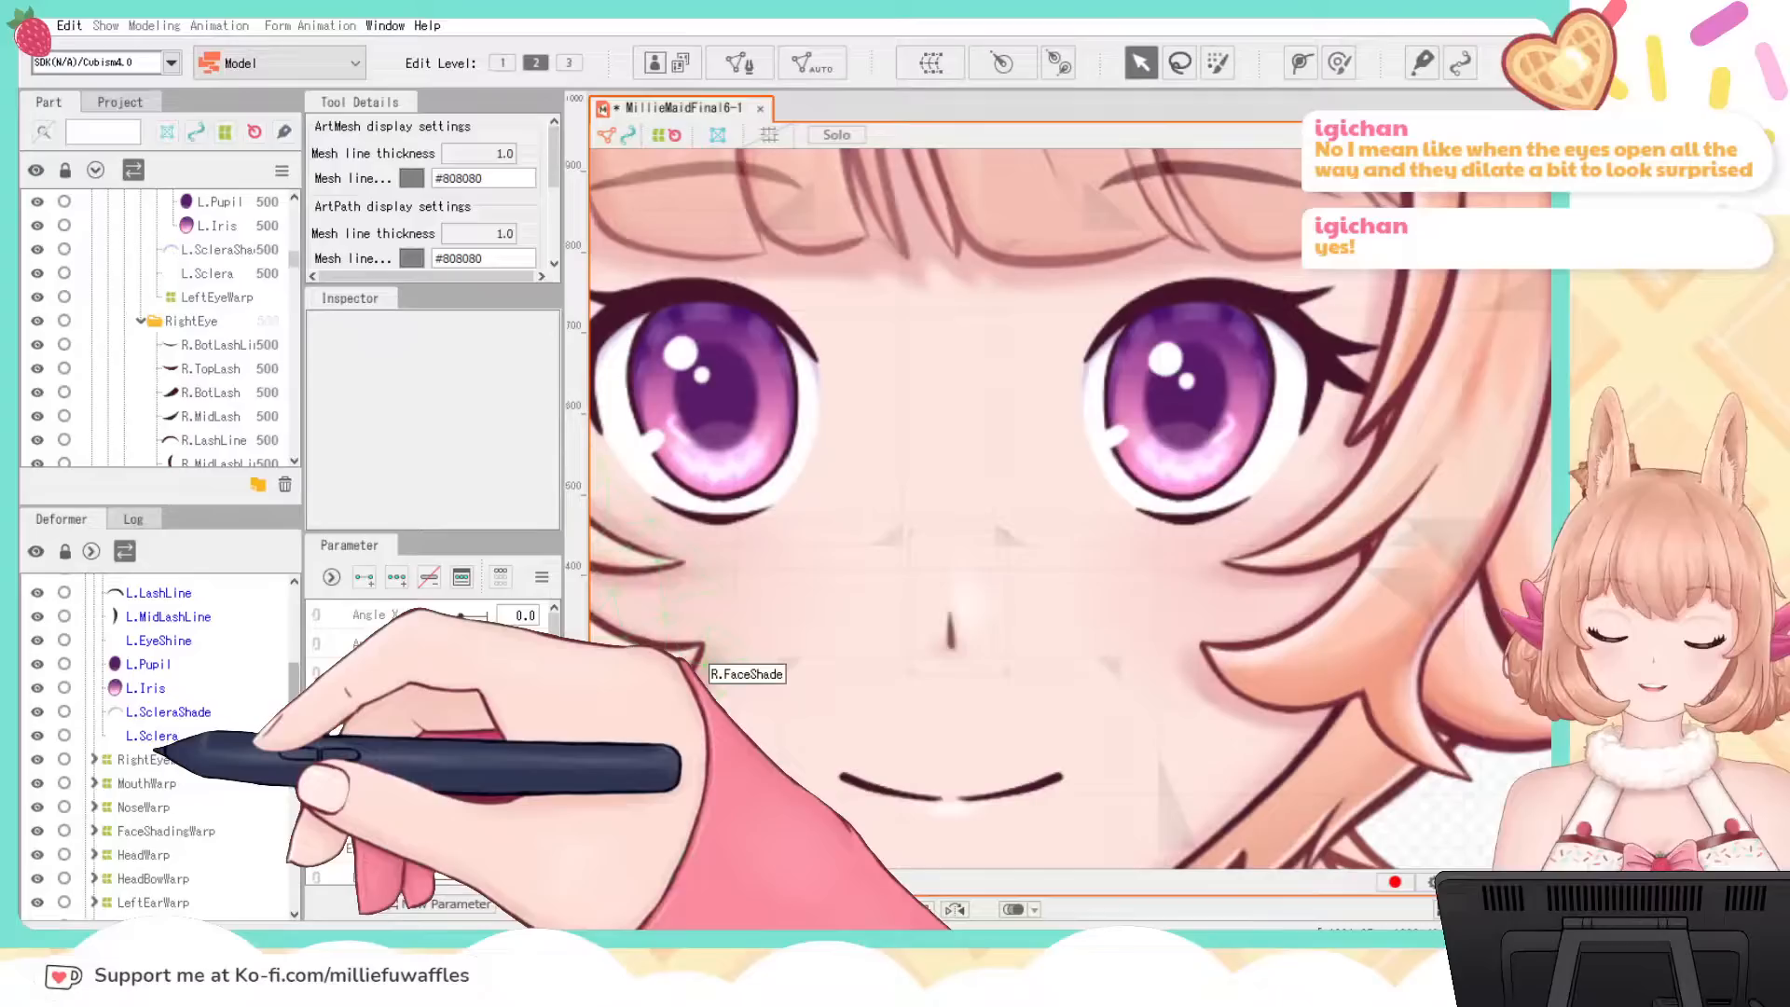
left_click(140, 664)
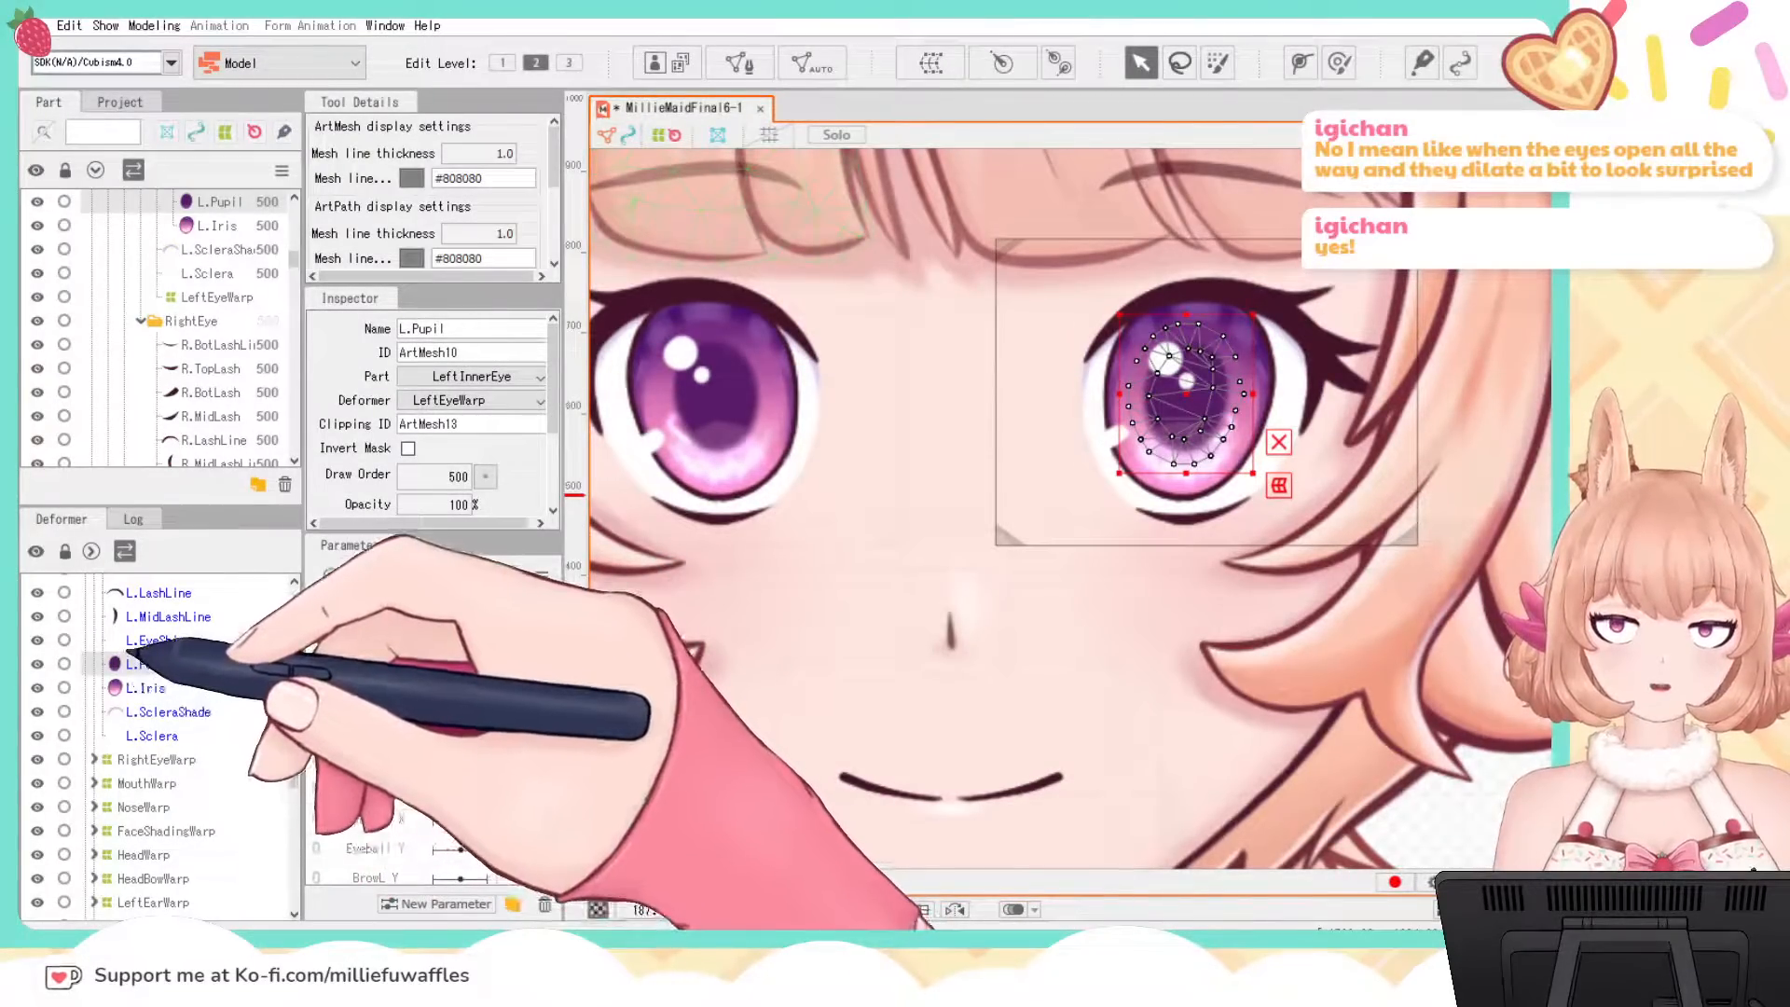
left_click(140, 687, "ctrl")
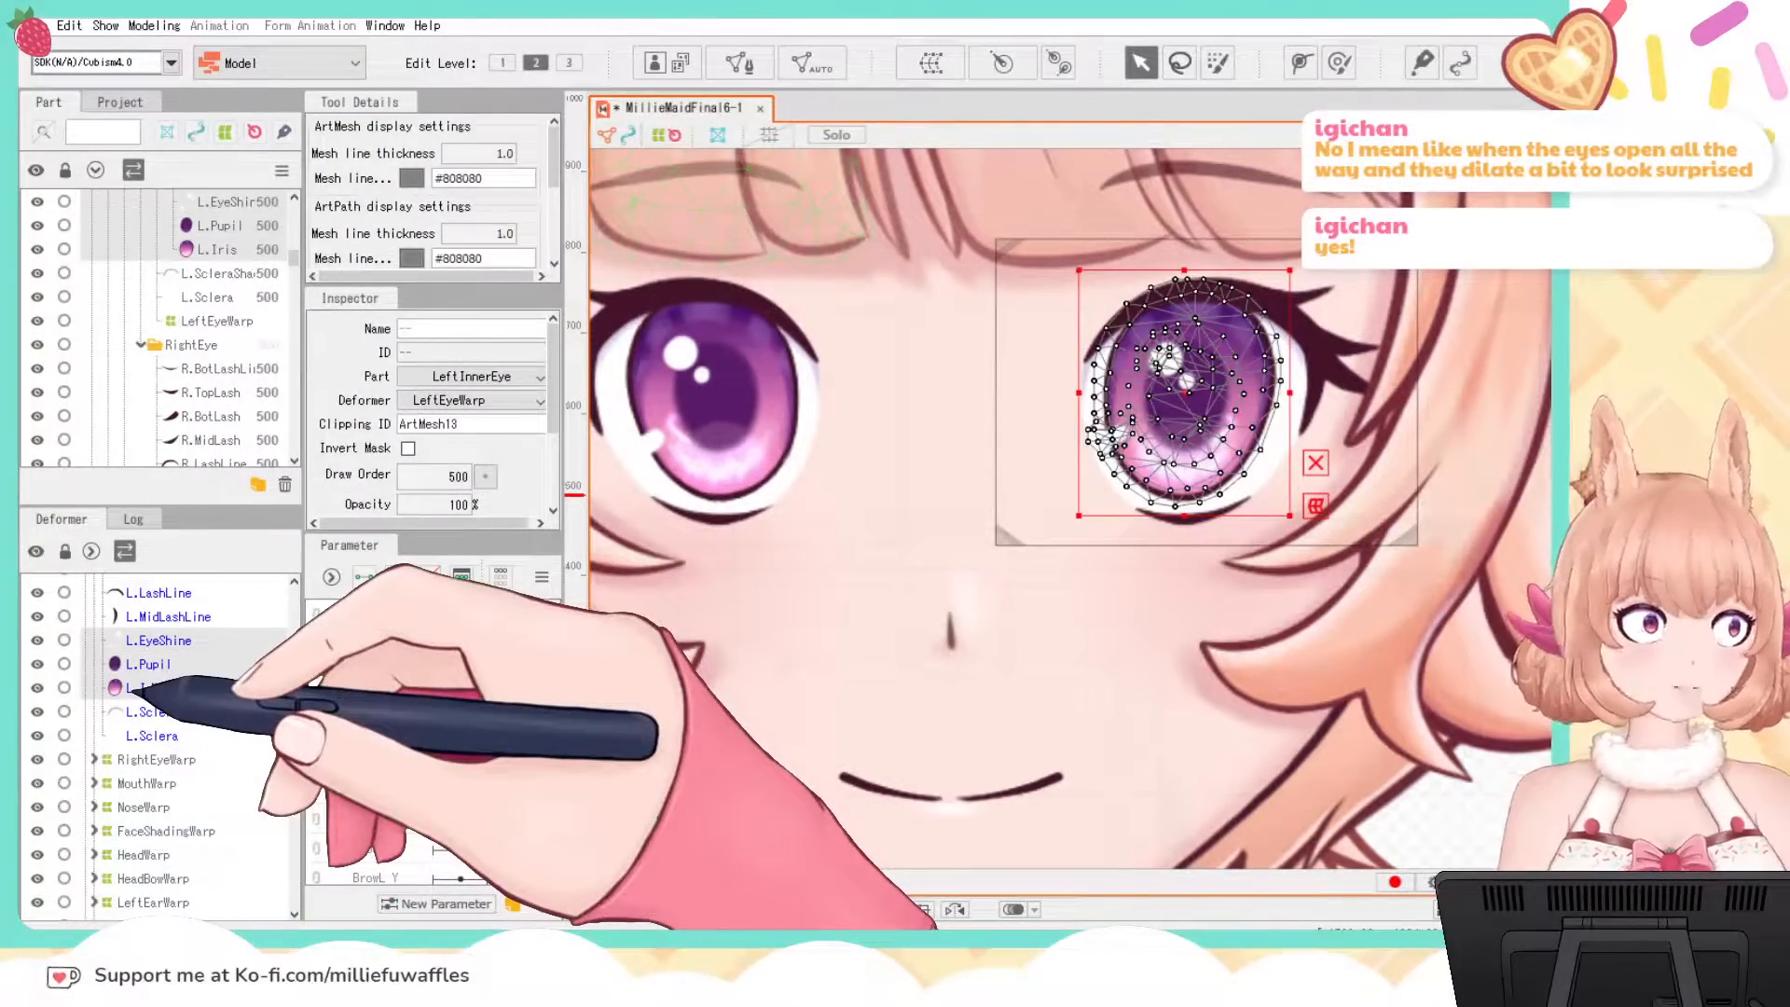
left_click_drag(1078, 270, 1206, 426)
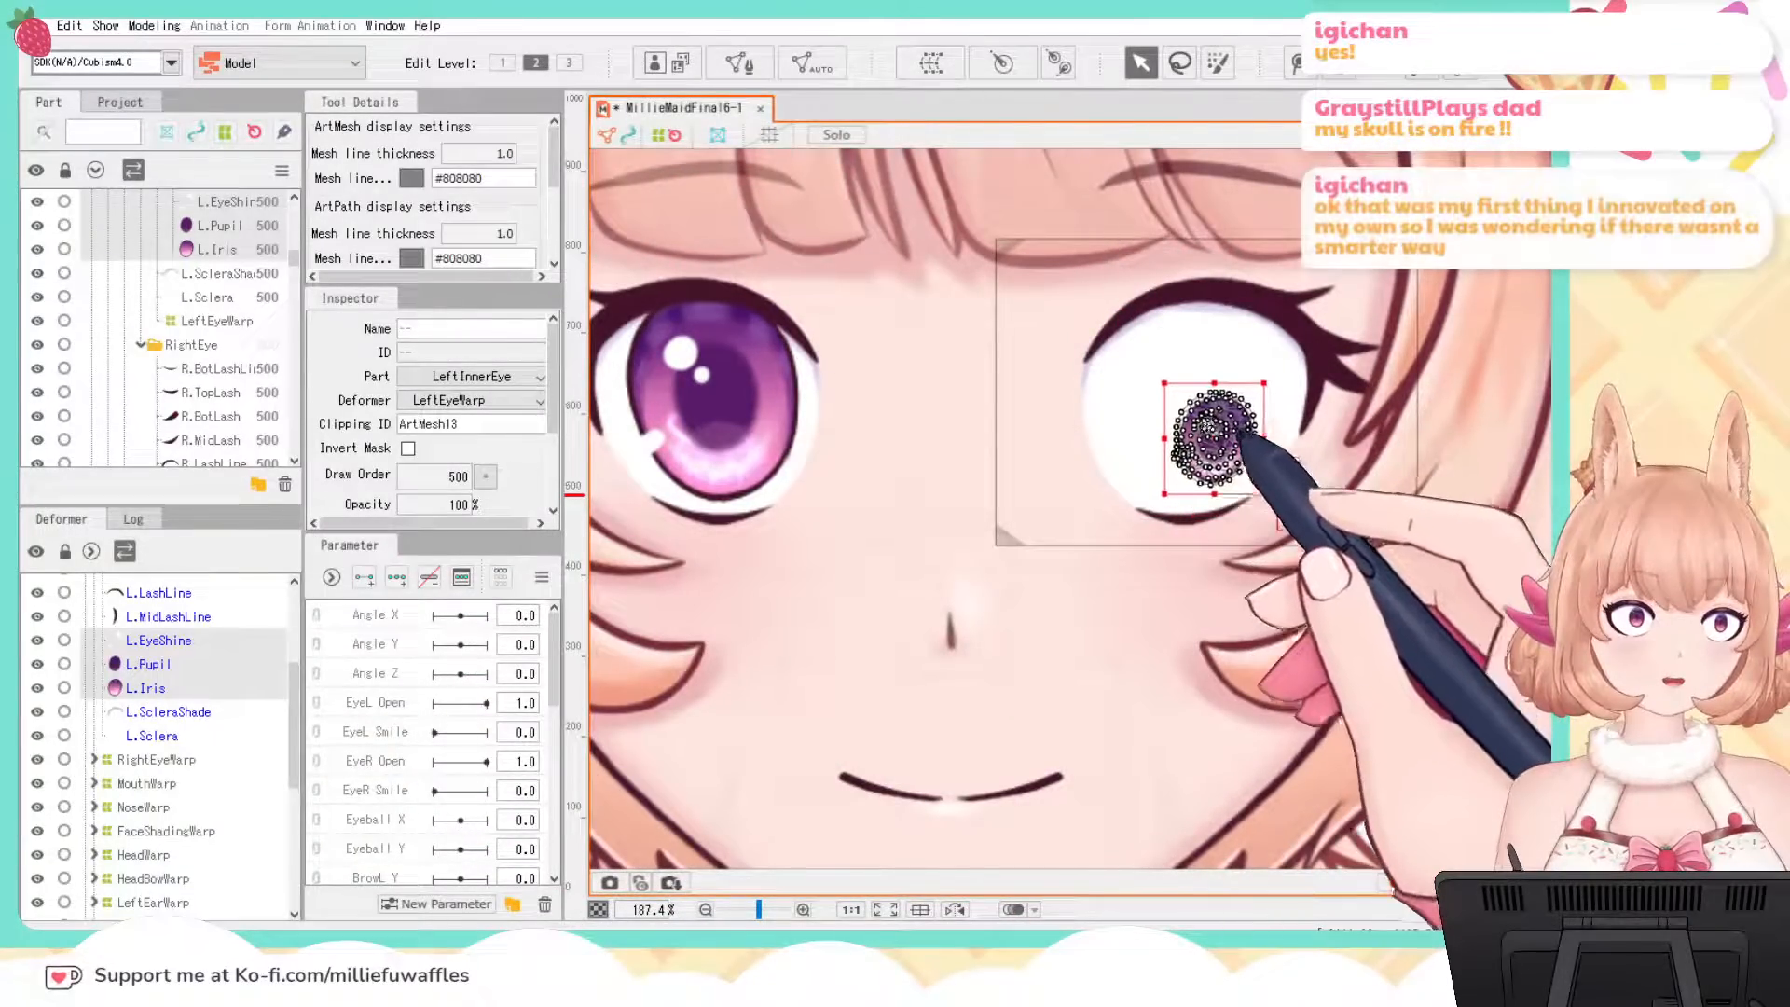
left_click(1257, 670)
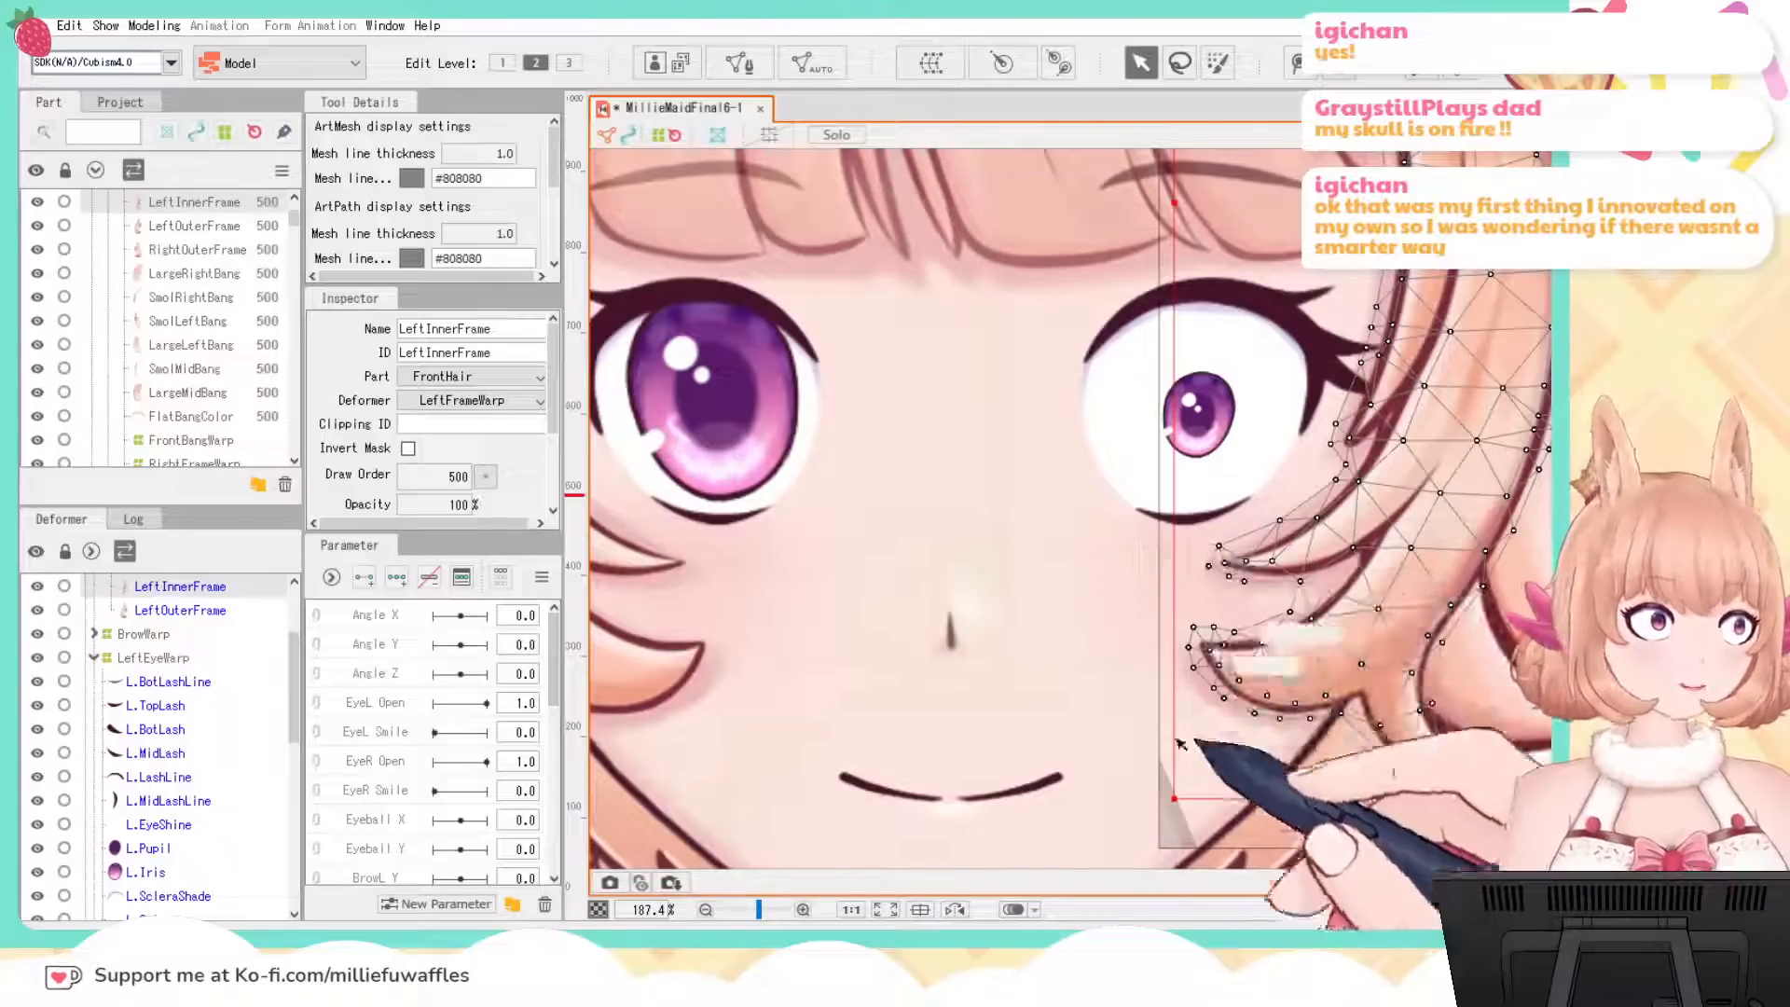
Step: Undo the shrinking of the left eye's shine, pupil and iris
key("ctrl+z")
key("ctrl+z")
key("ctrl+z")
key("ctrl+z")
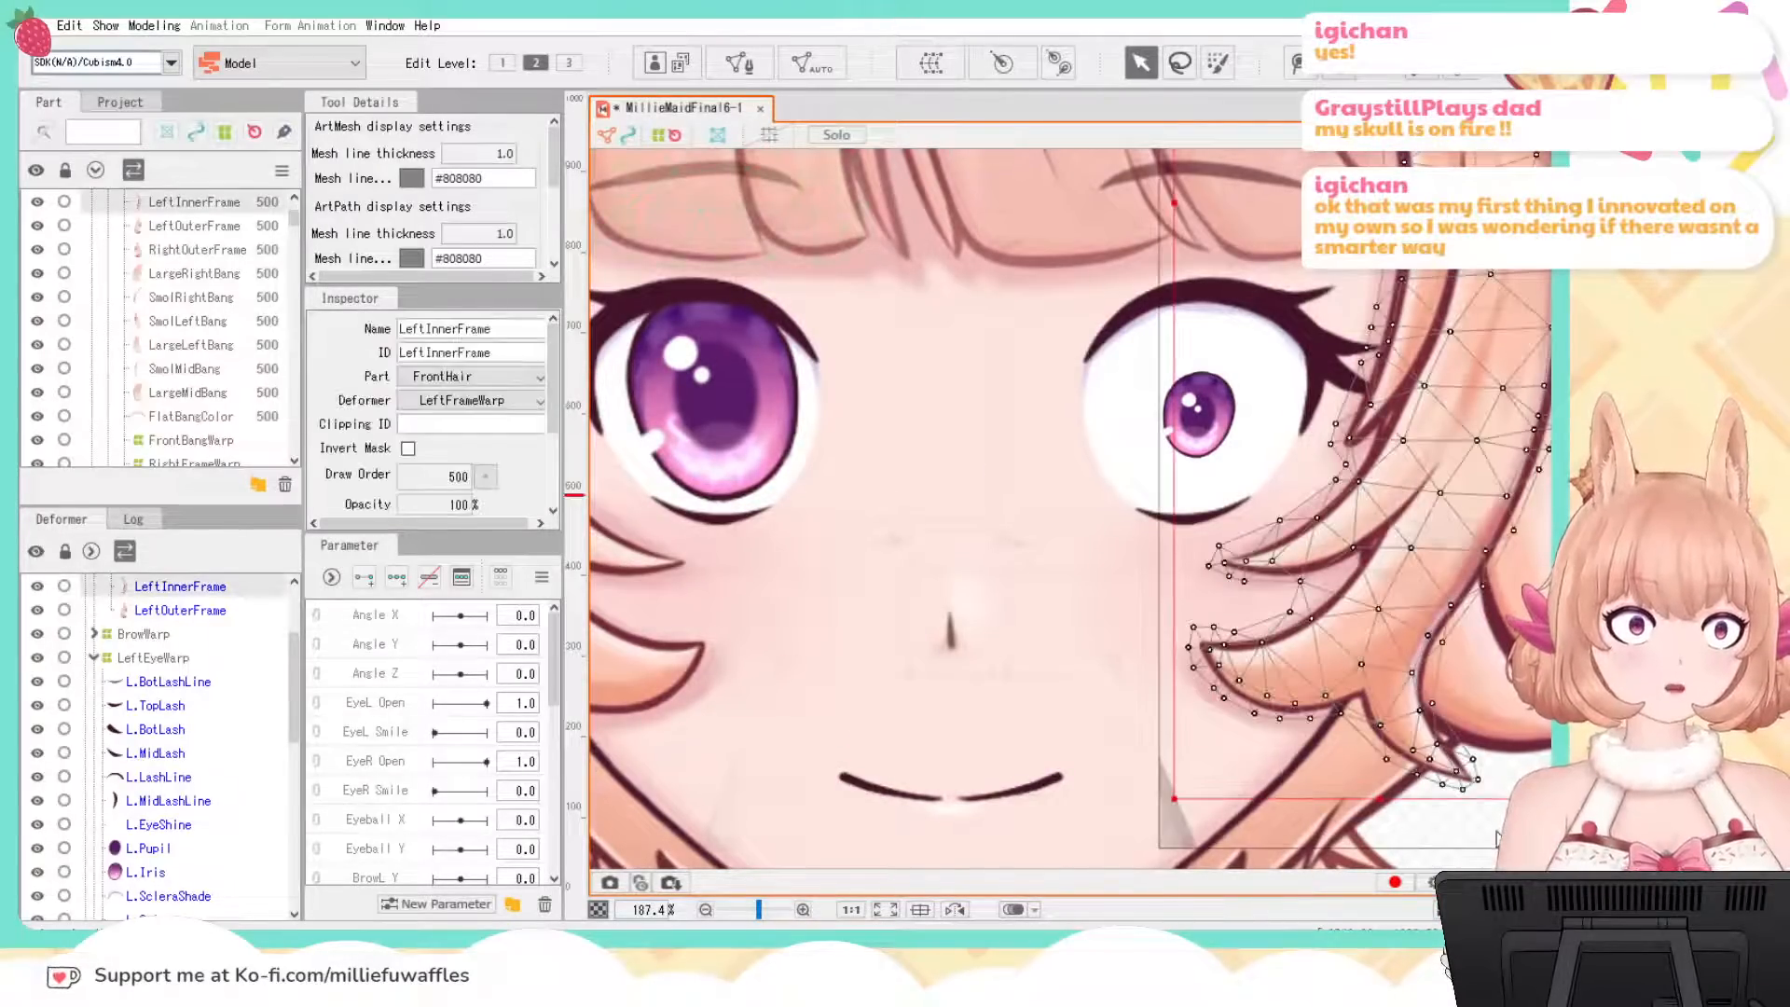
key("ctrl+z")
key("ctrl+z")
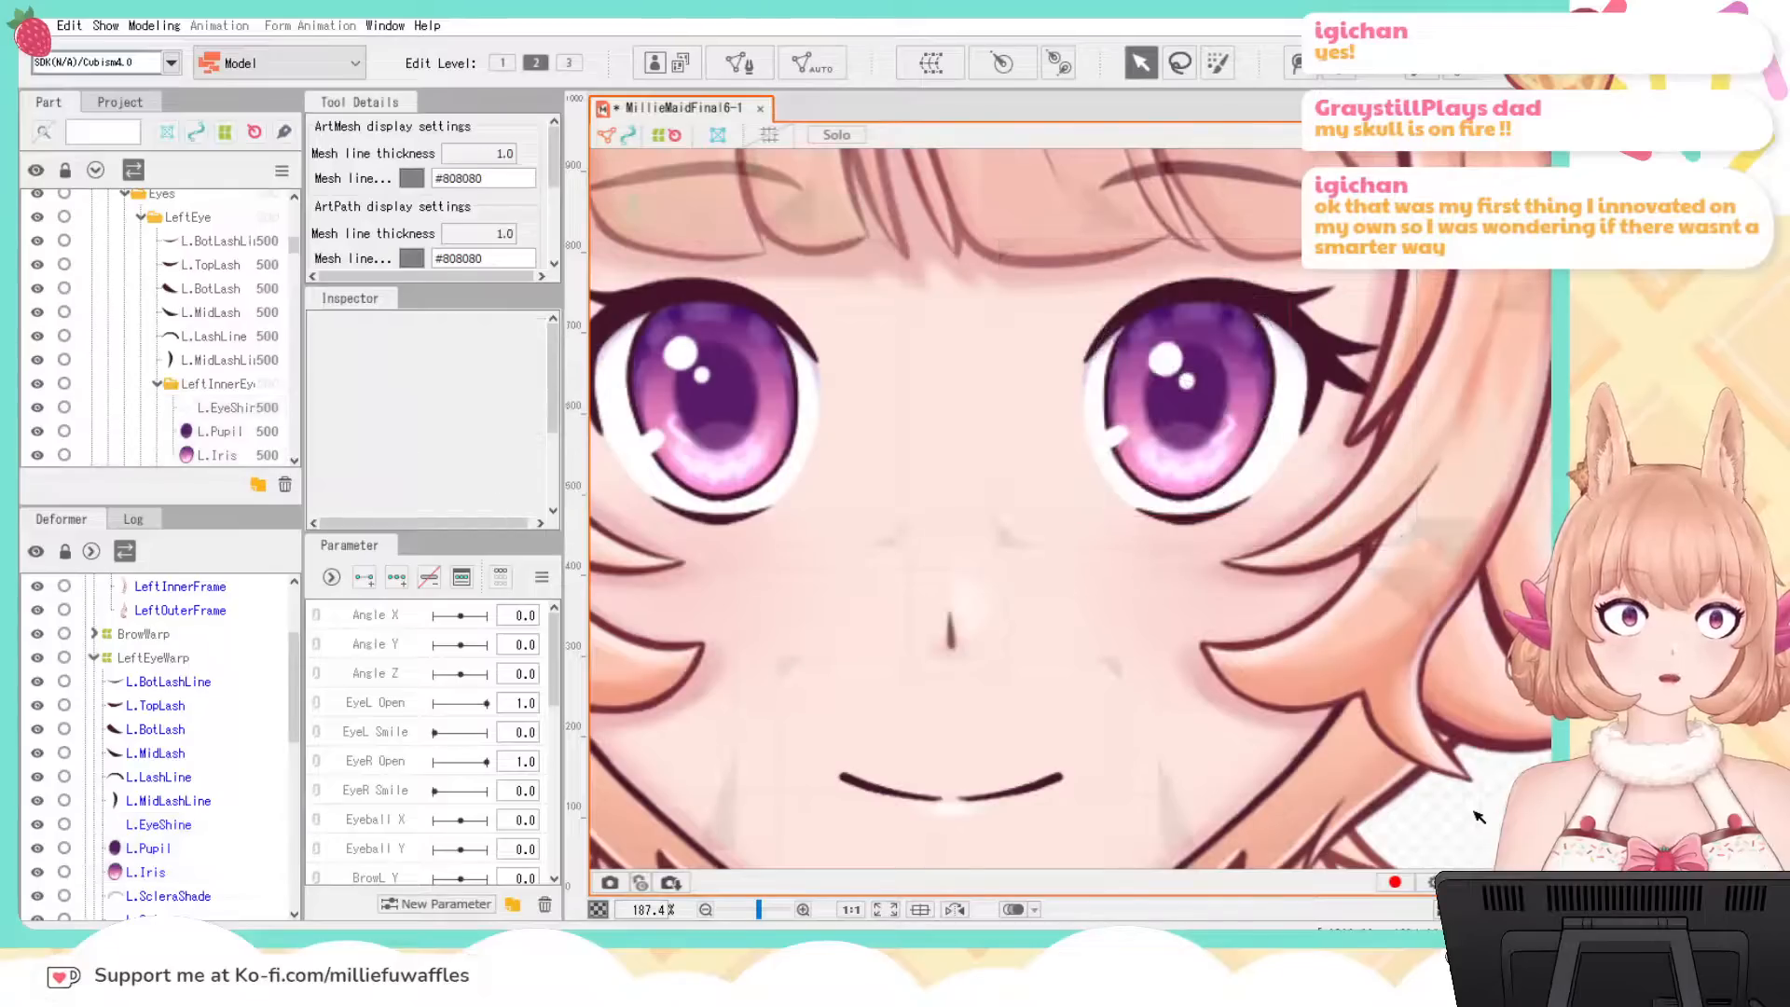
Step: Collapse the LeftEyeWarp group in the deformer hierarchy and return to the head deformers
scroll(1482, 820, "down", 6)
left_click_drag(1475, 793, 954, 556)
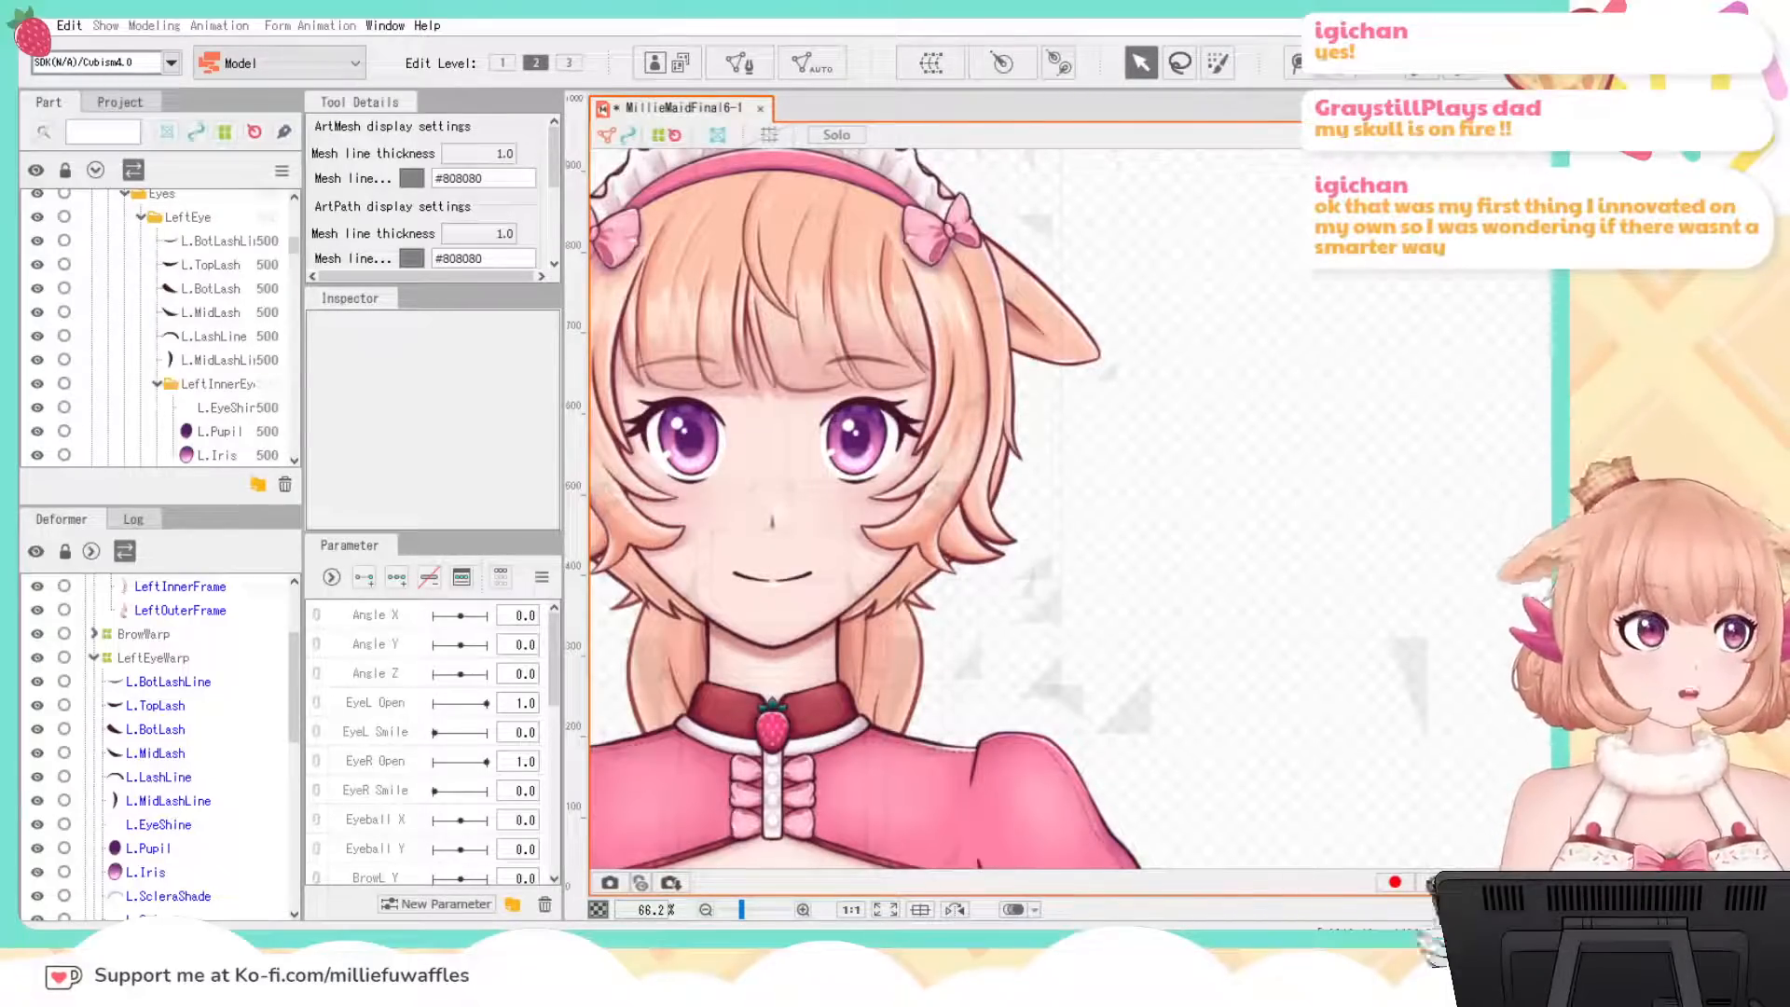
scroll(1218, 524, "down", 2)
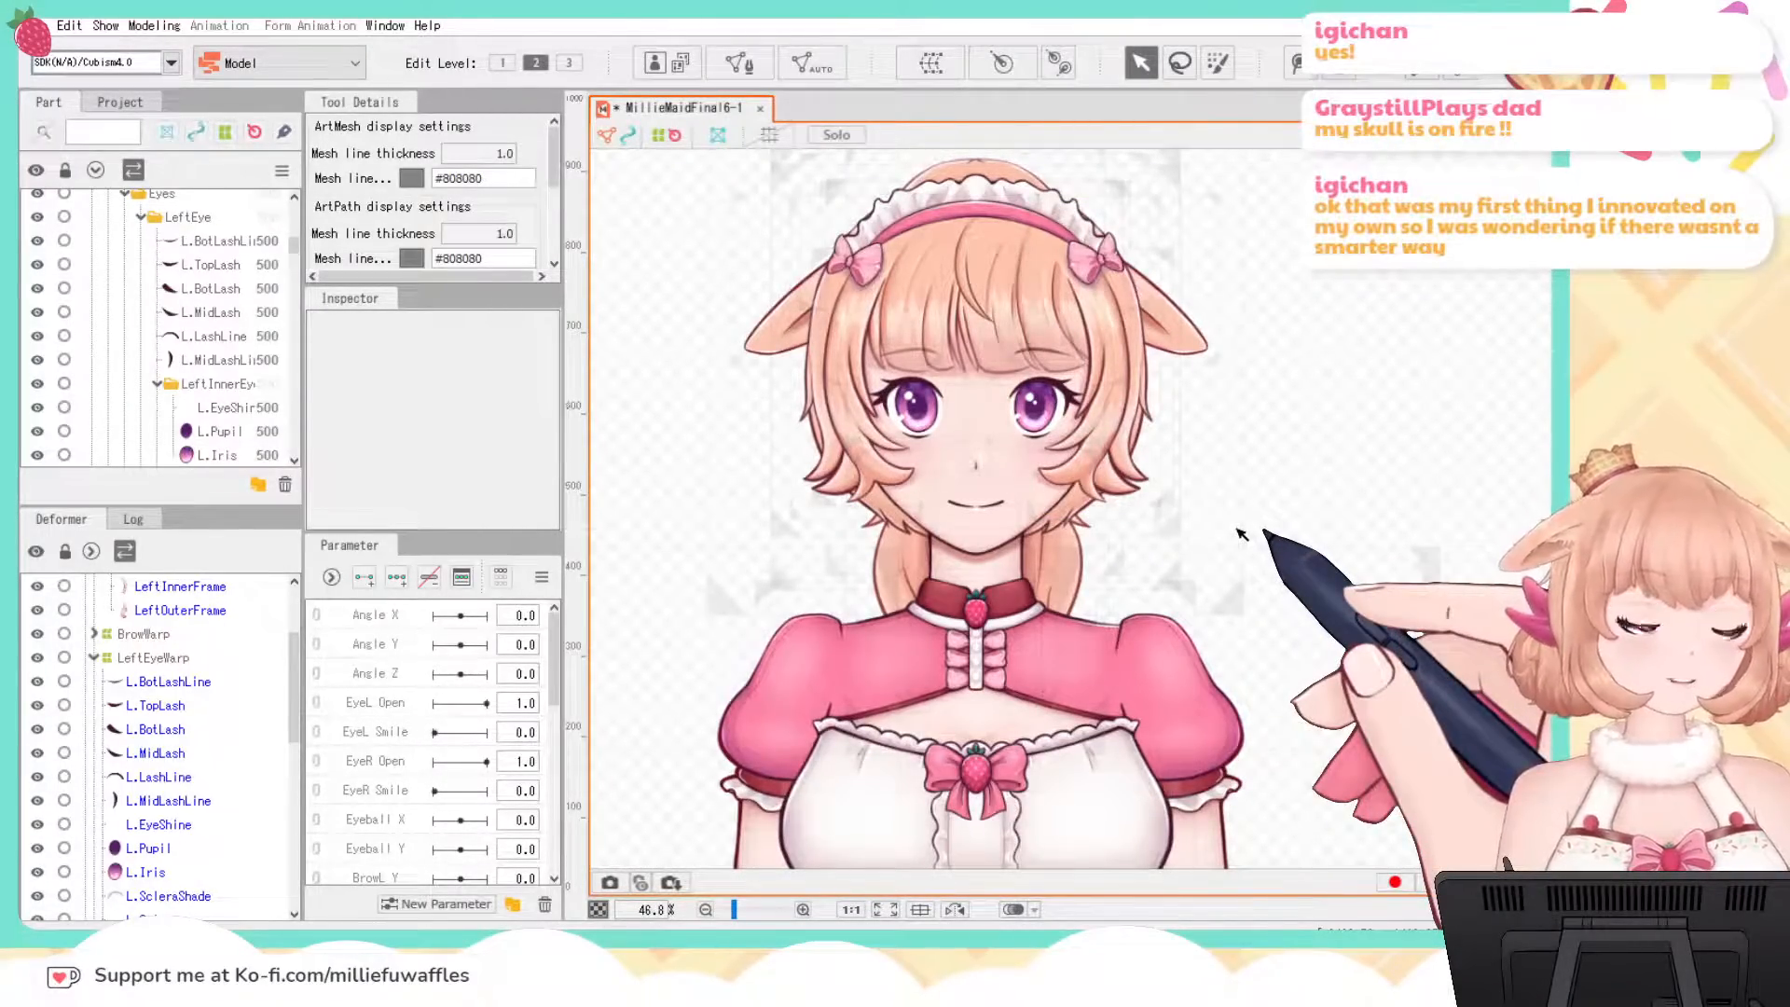
left_click(93, 657)
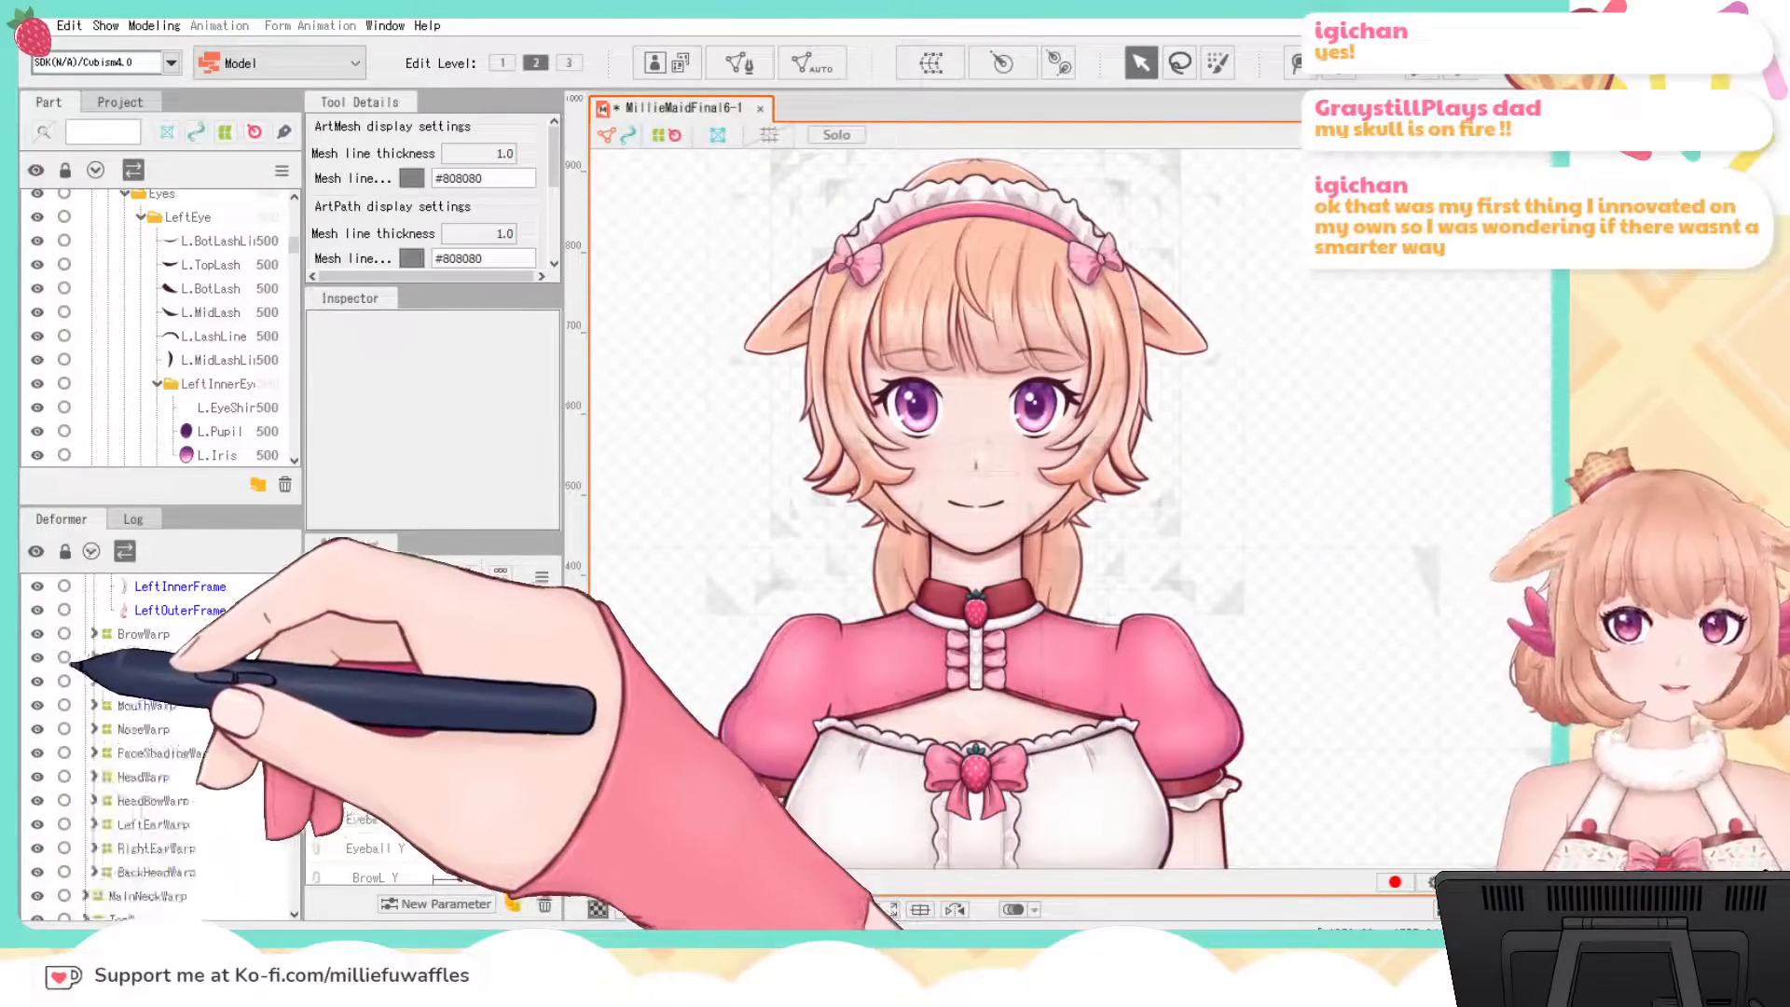
scroll(74, 671, "up", 2)
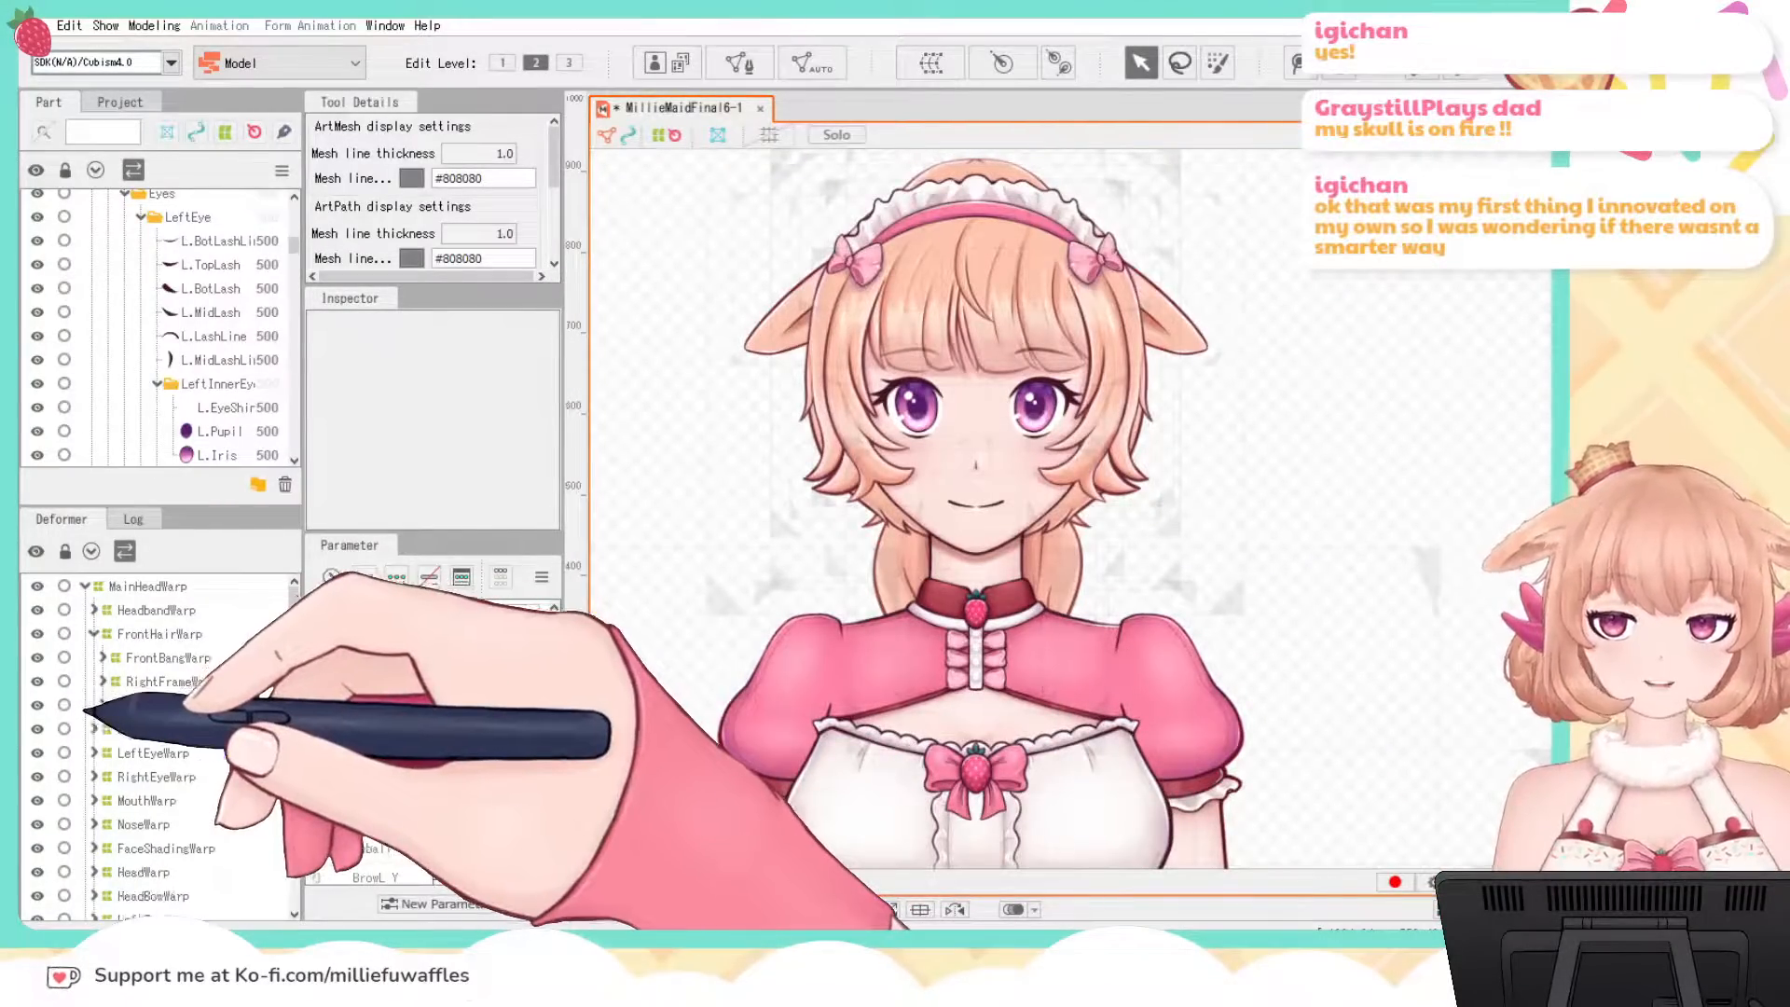
Step: Collapse the FrontHairWarp, MainHeadWarp and RightArmWarp groups in the deformer hierarchy
left_click(93, 634)
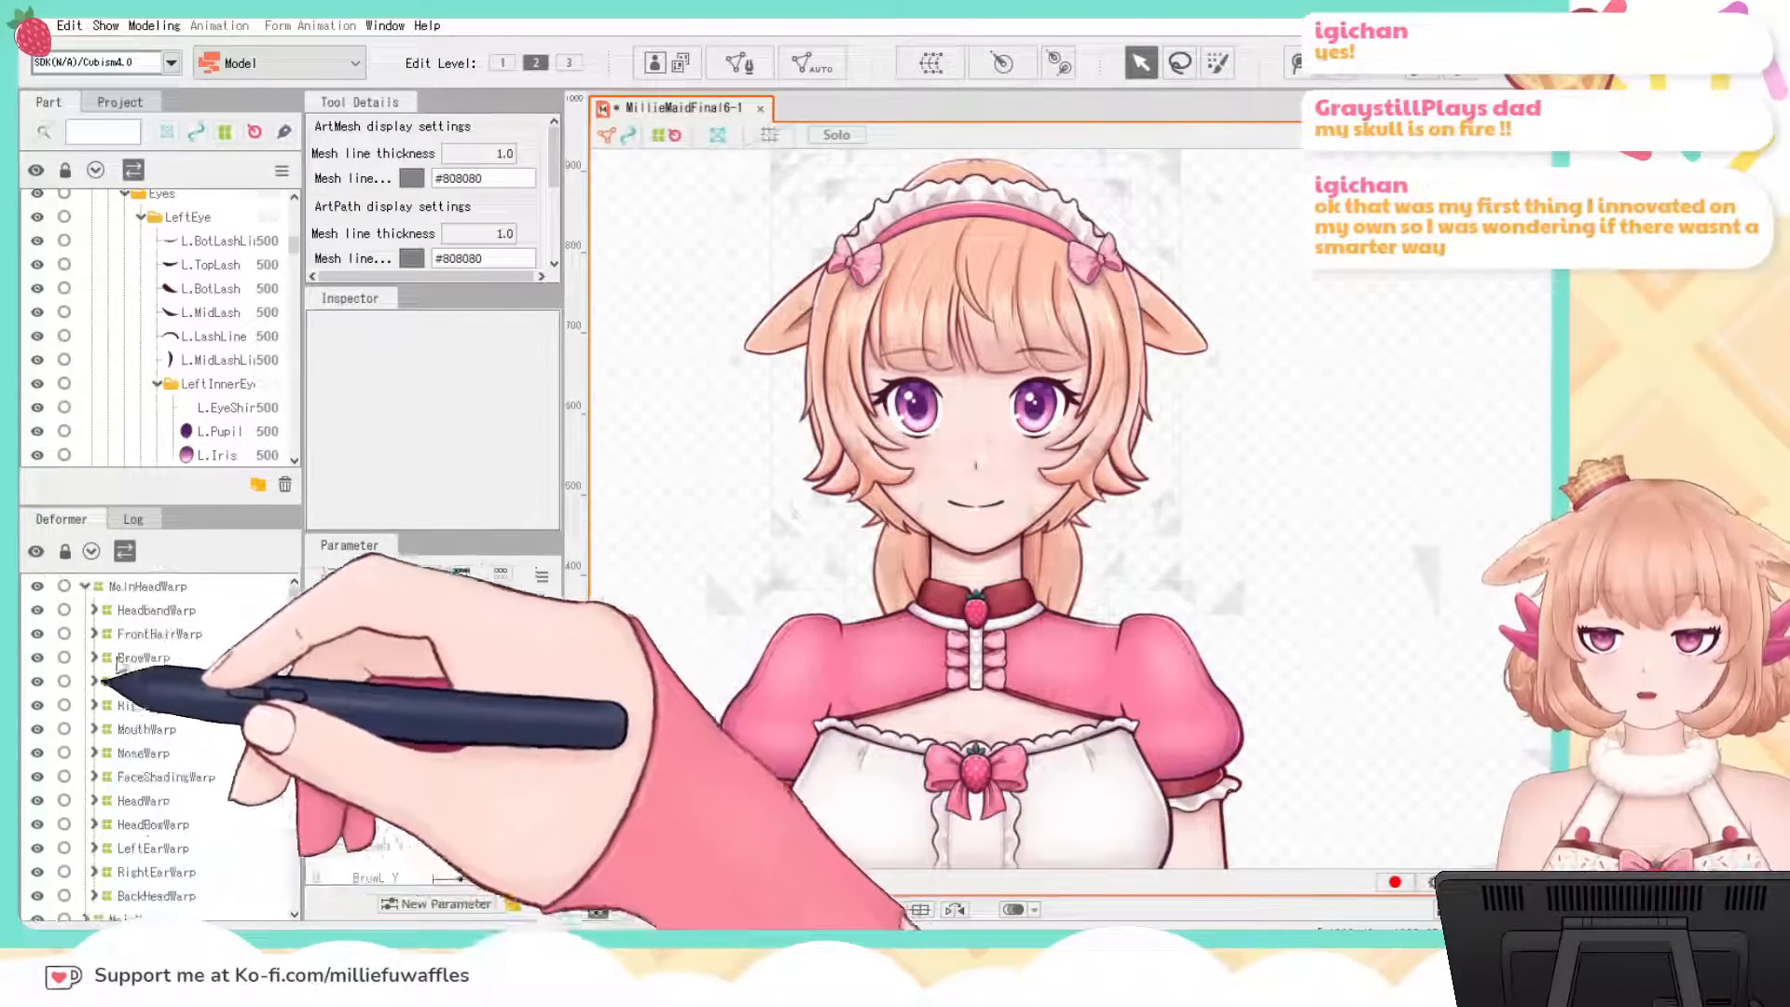
left_click(84, 586)
left_click(85, 705)
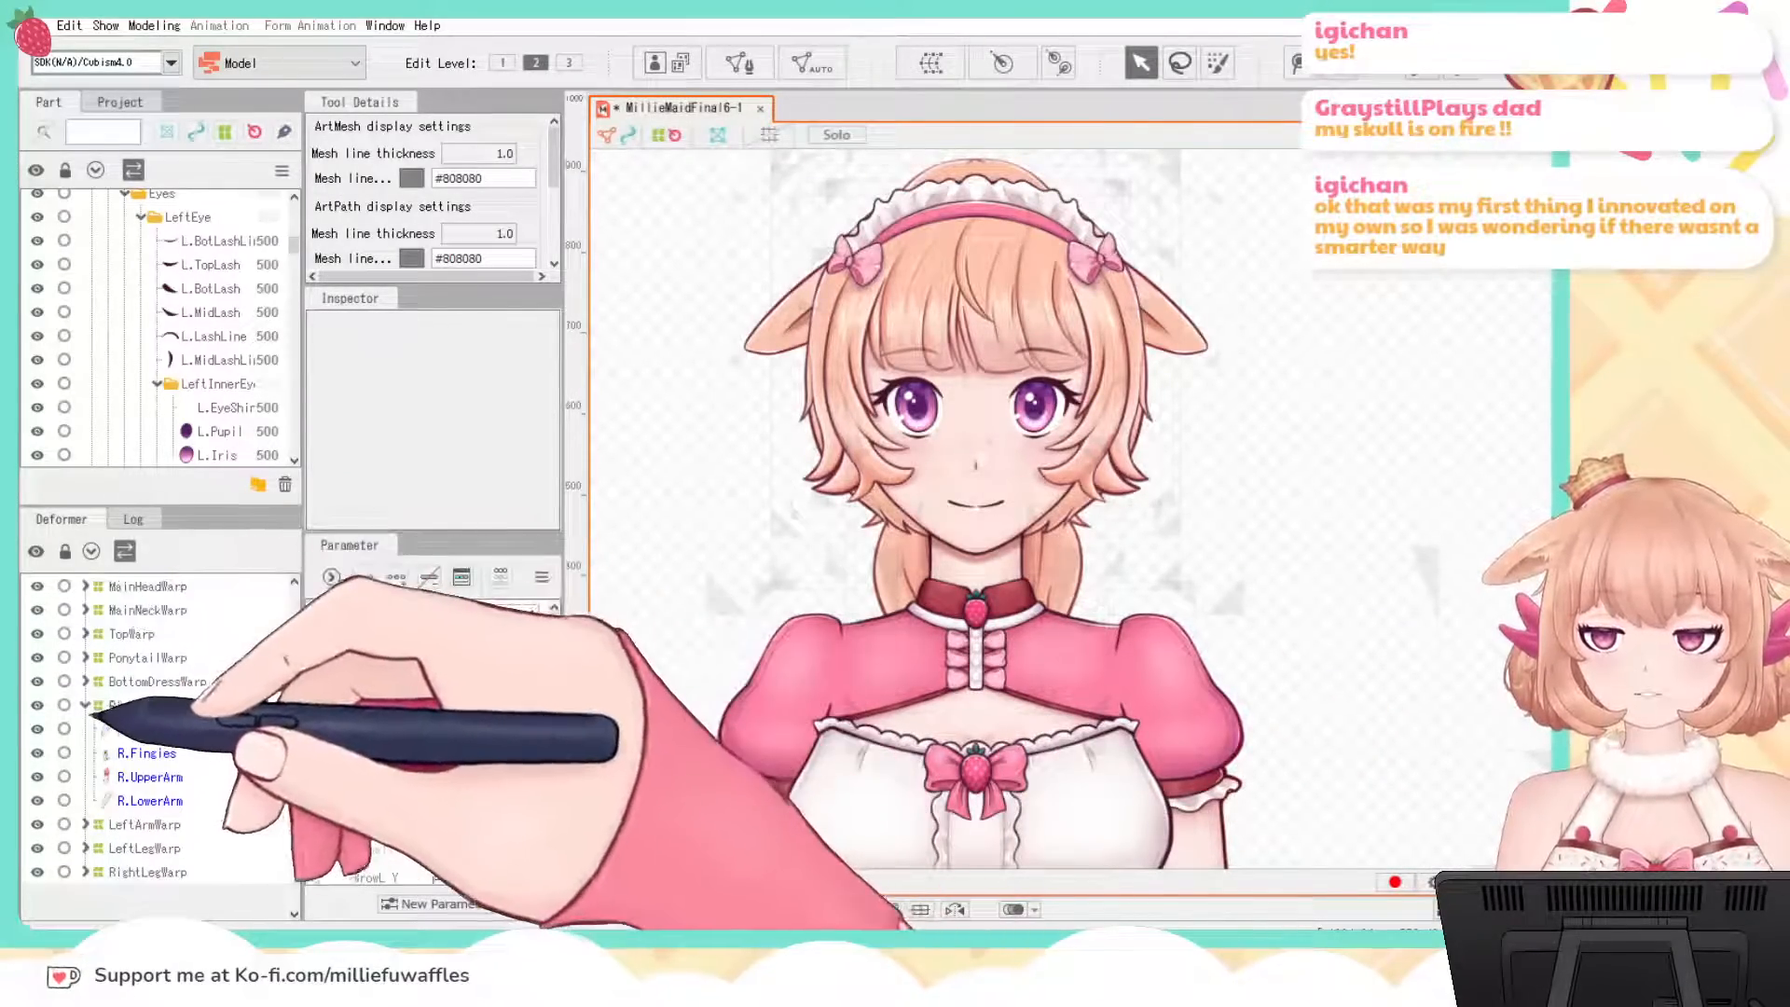
left_click(85, 705)
Step: Open the texture atlas editor and examine the spacing of the hair, glove and accessory textures along the atlas's right column
scroll(1278, 528, "up", 2)
scroll(1305, 536, "down", 5)
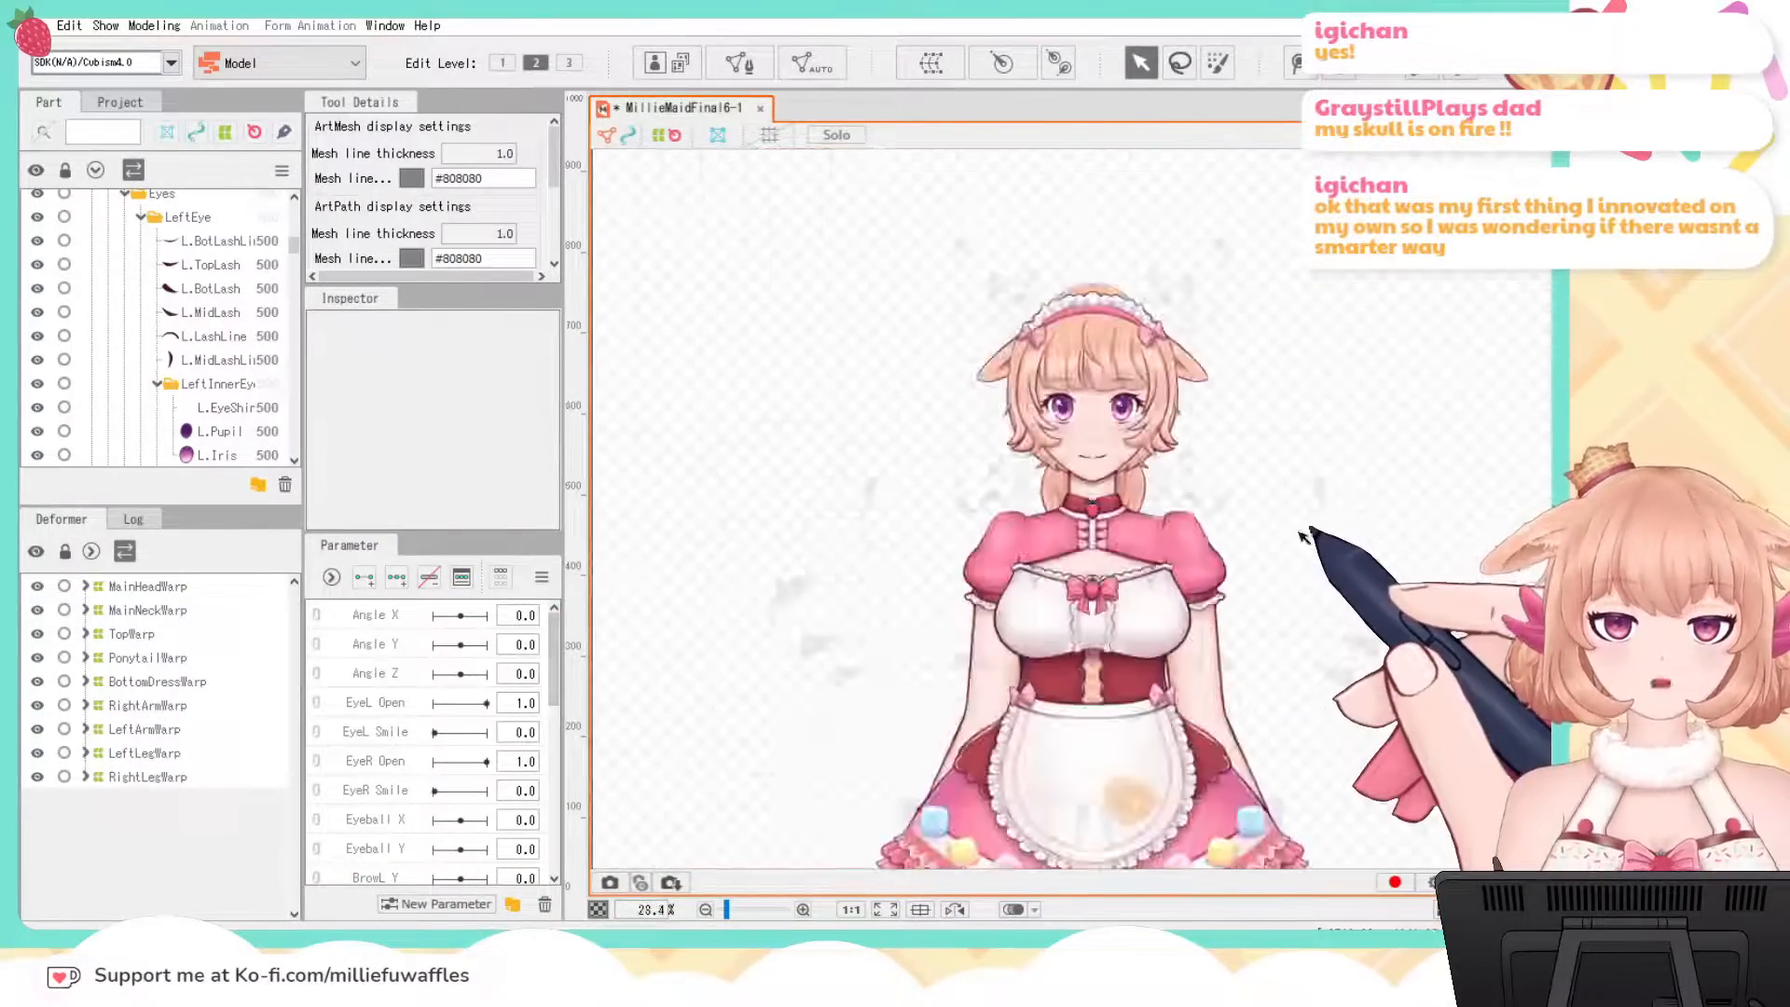
left_click_drag(1316, 585, 1324, 536)
scroll(1282, 436, "down", 3)
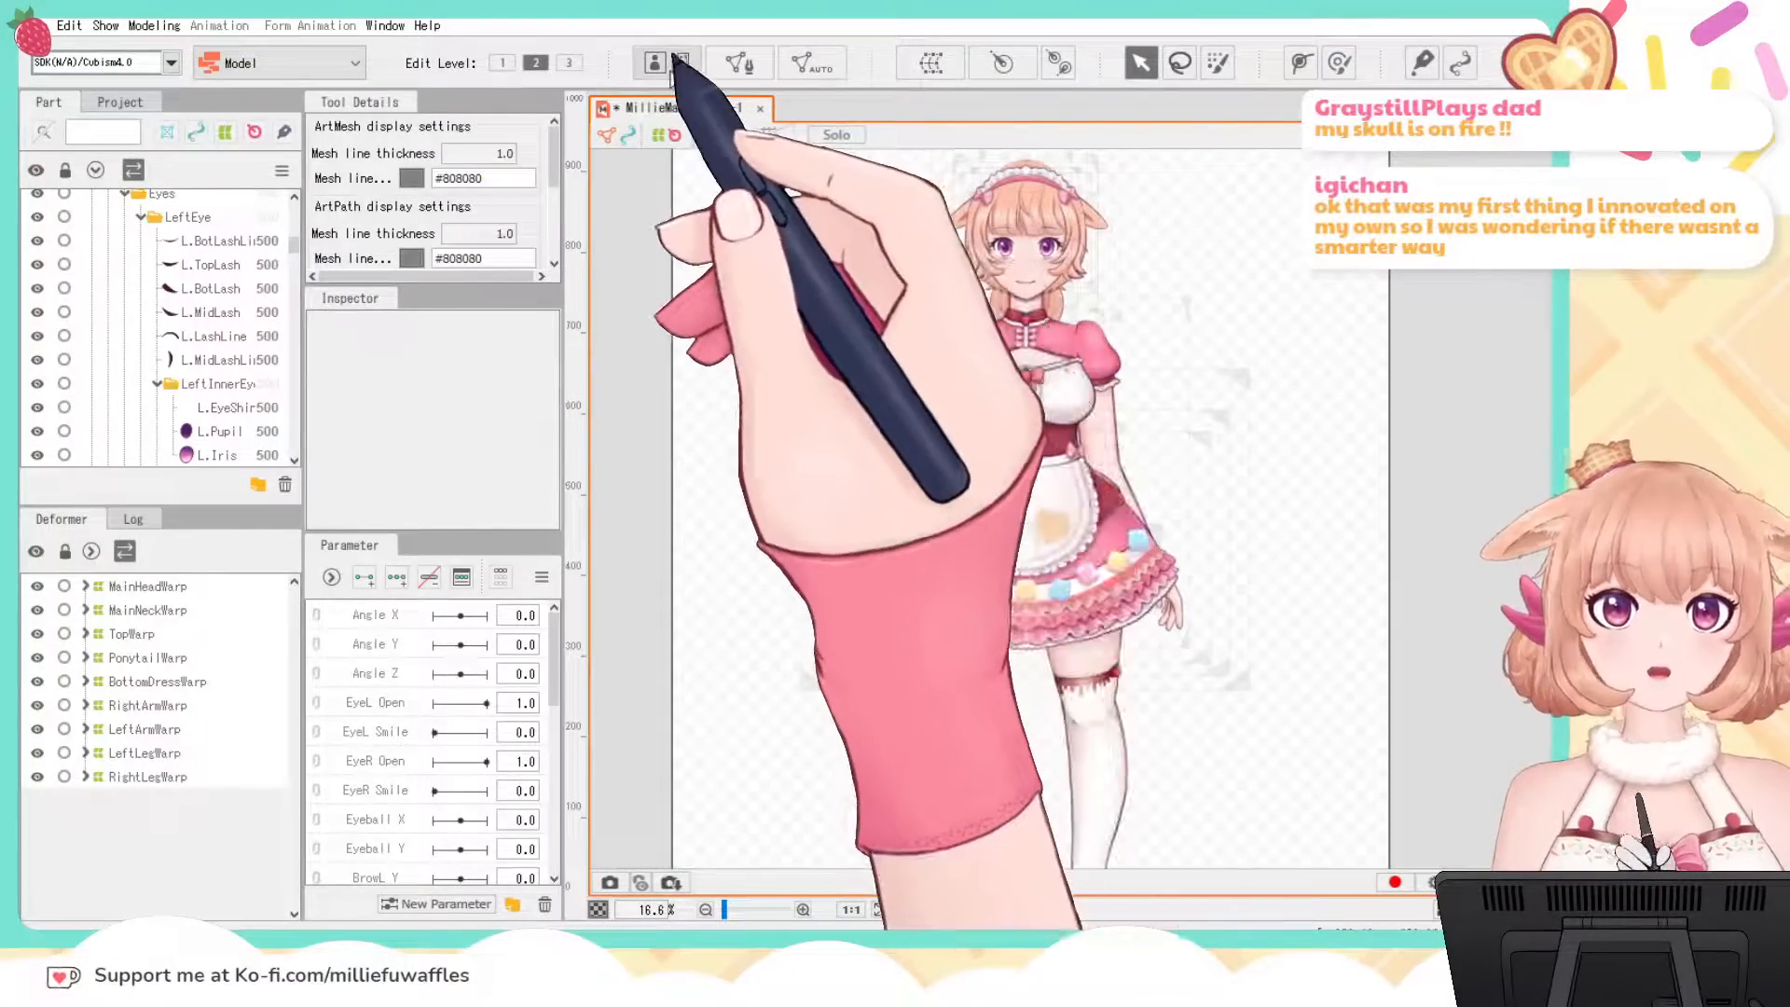
left_click(678, 63)
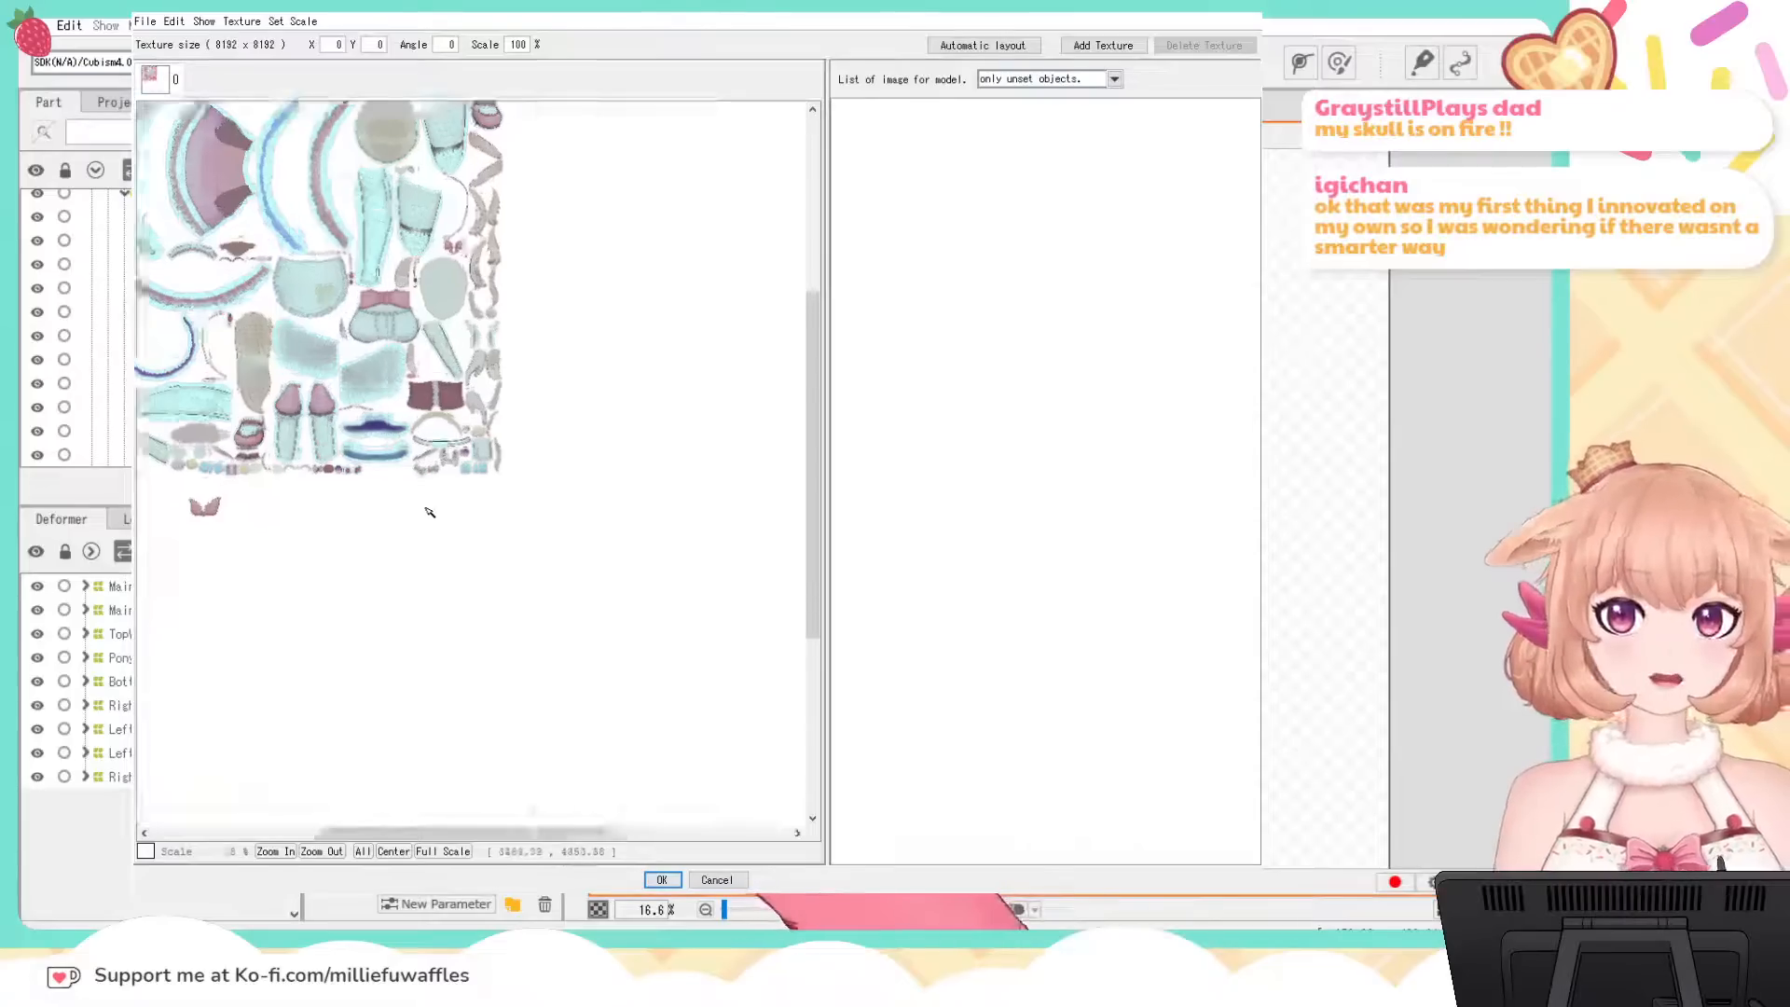
scroll(429, 510, "up", 5)
left_click_drag(558, 466, 476, 691)
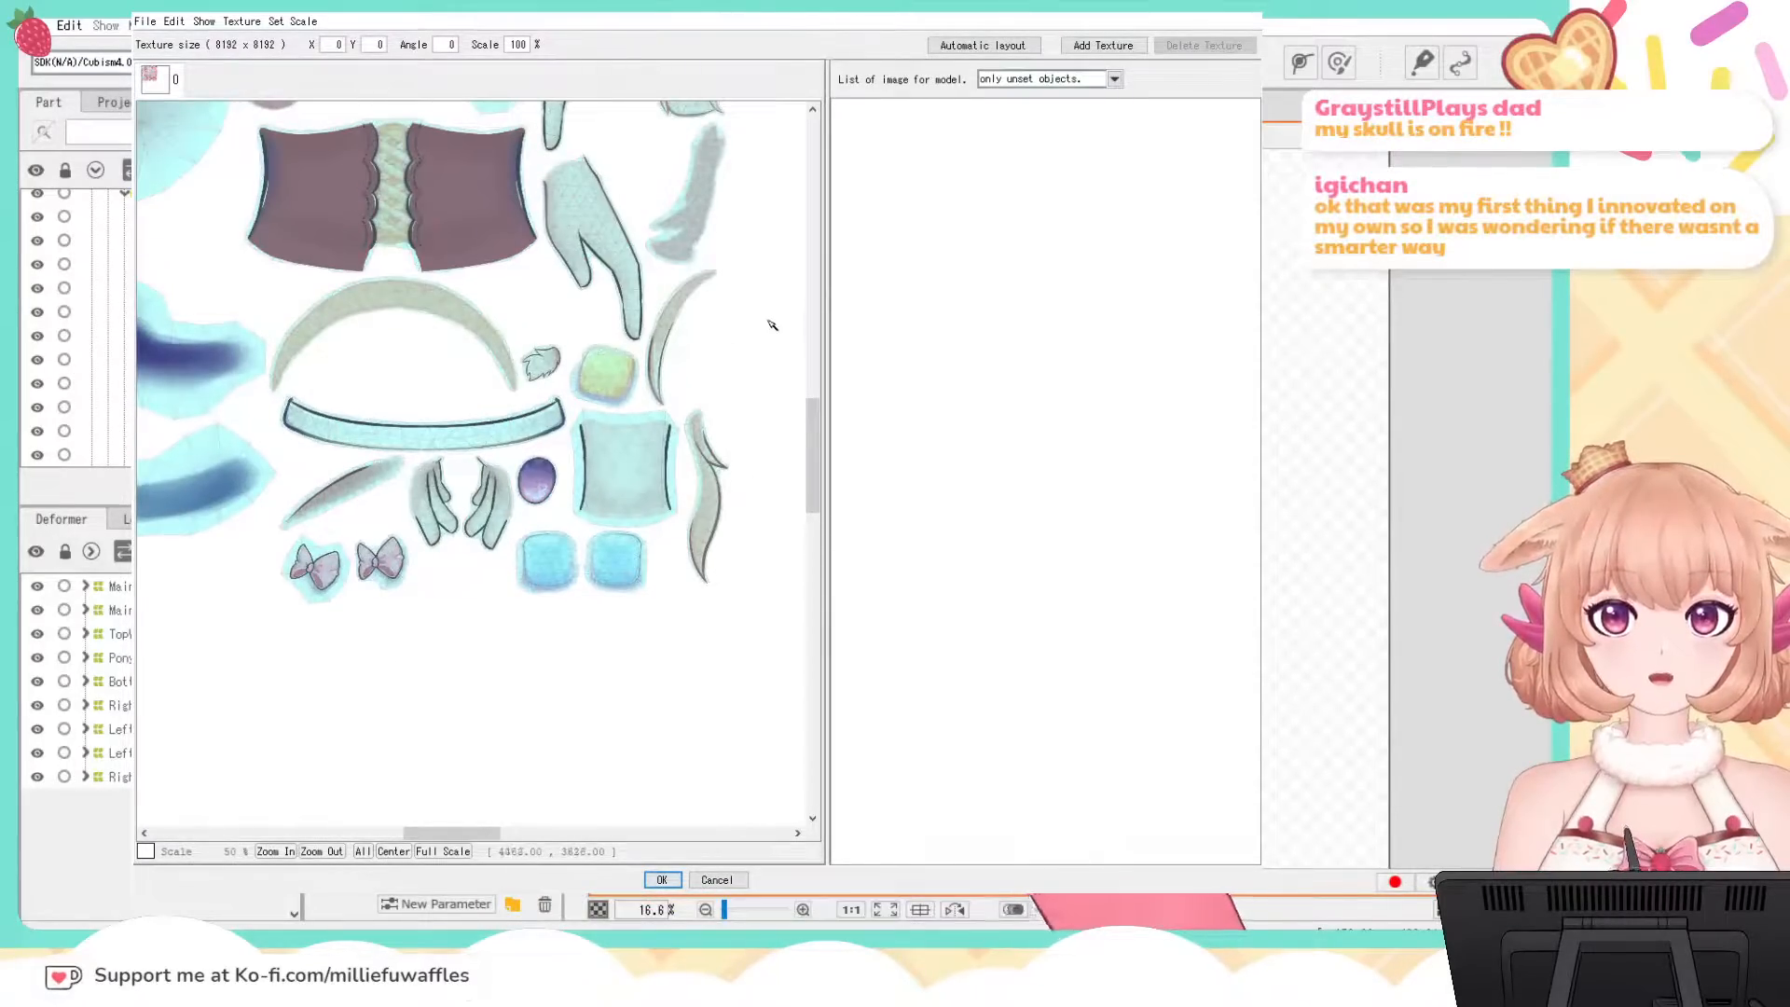
left_click_drag(772, 324, 768, 380)
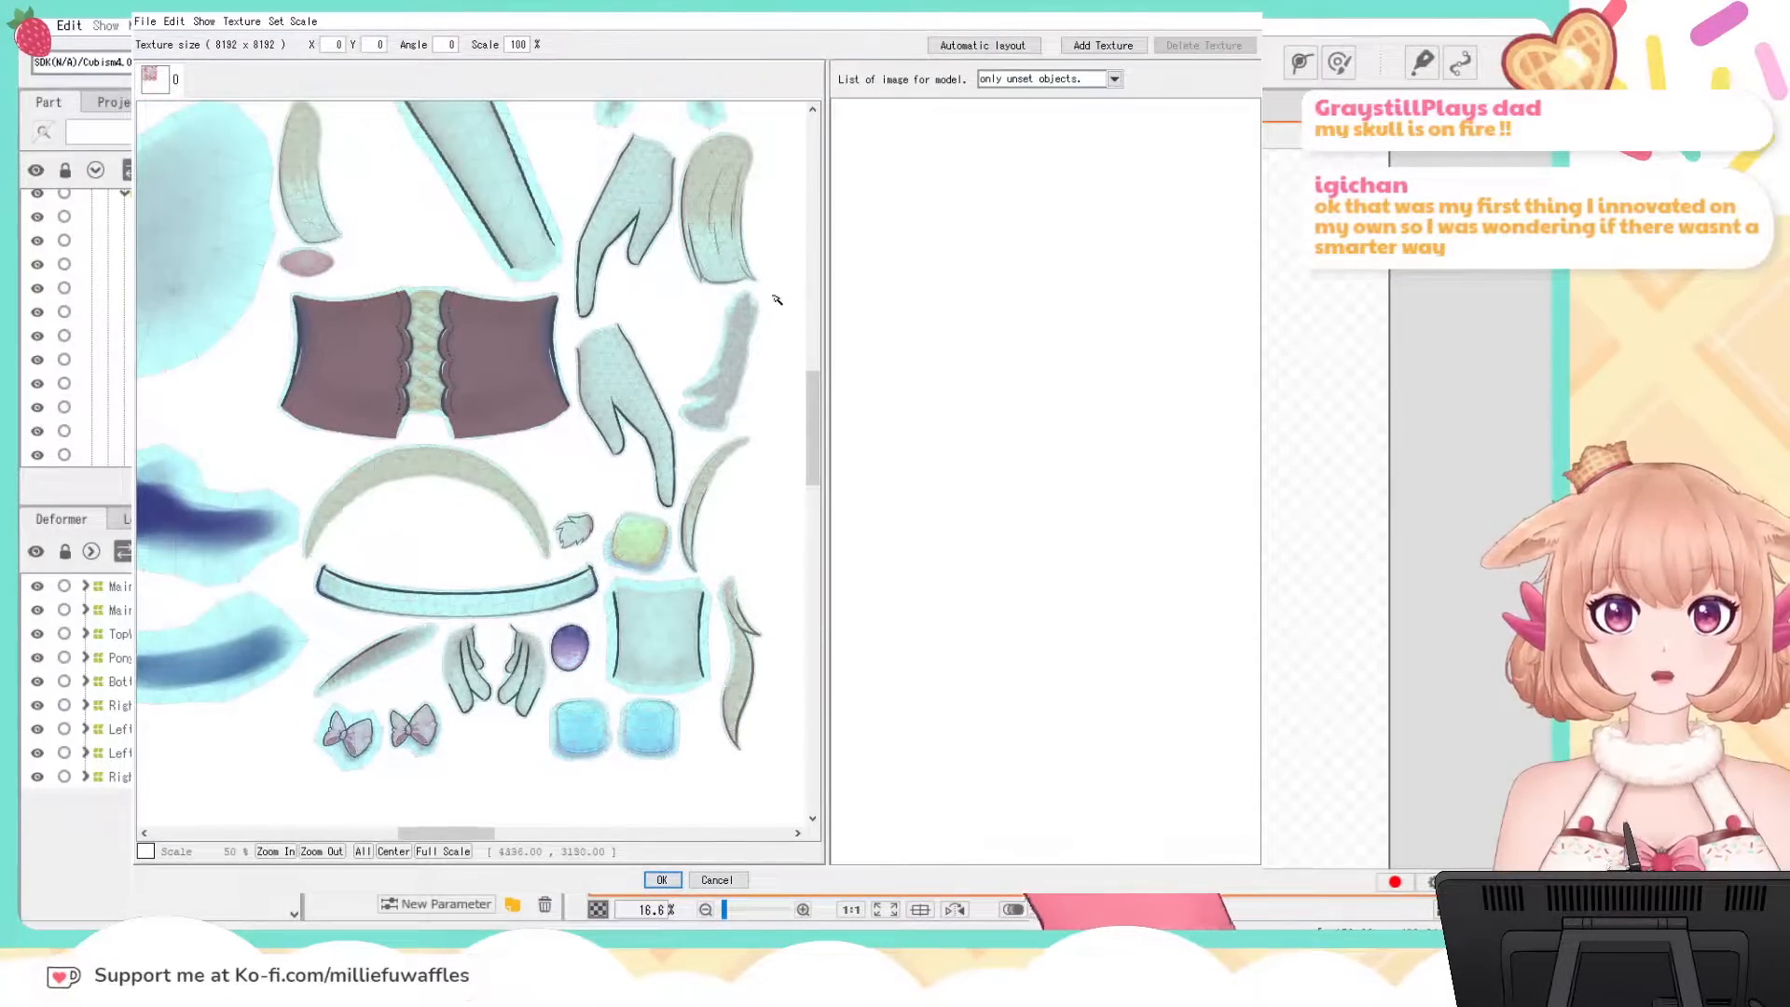
left_click_drag(777, 299, 785, 373)
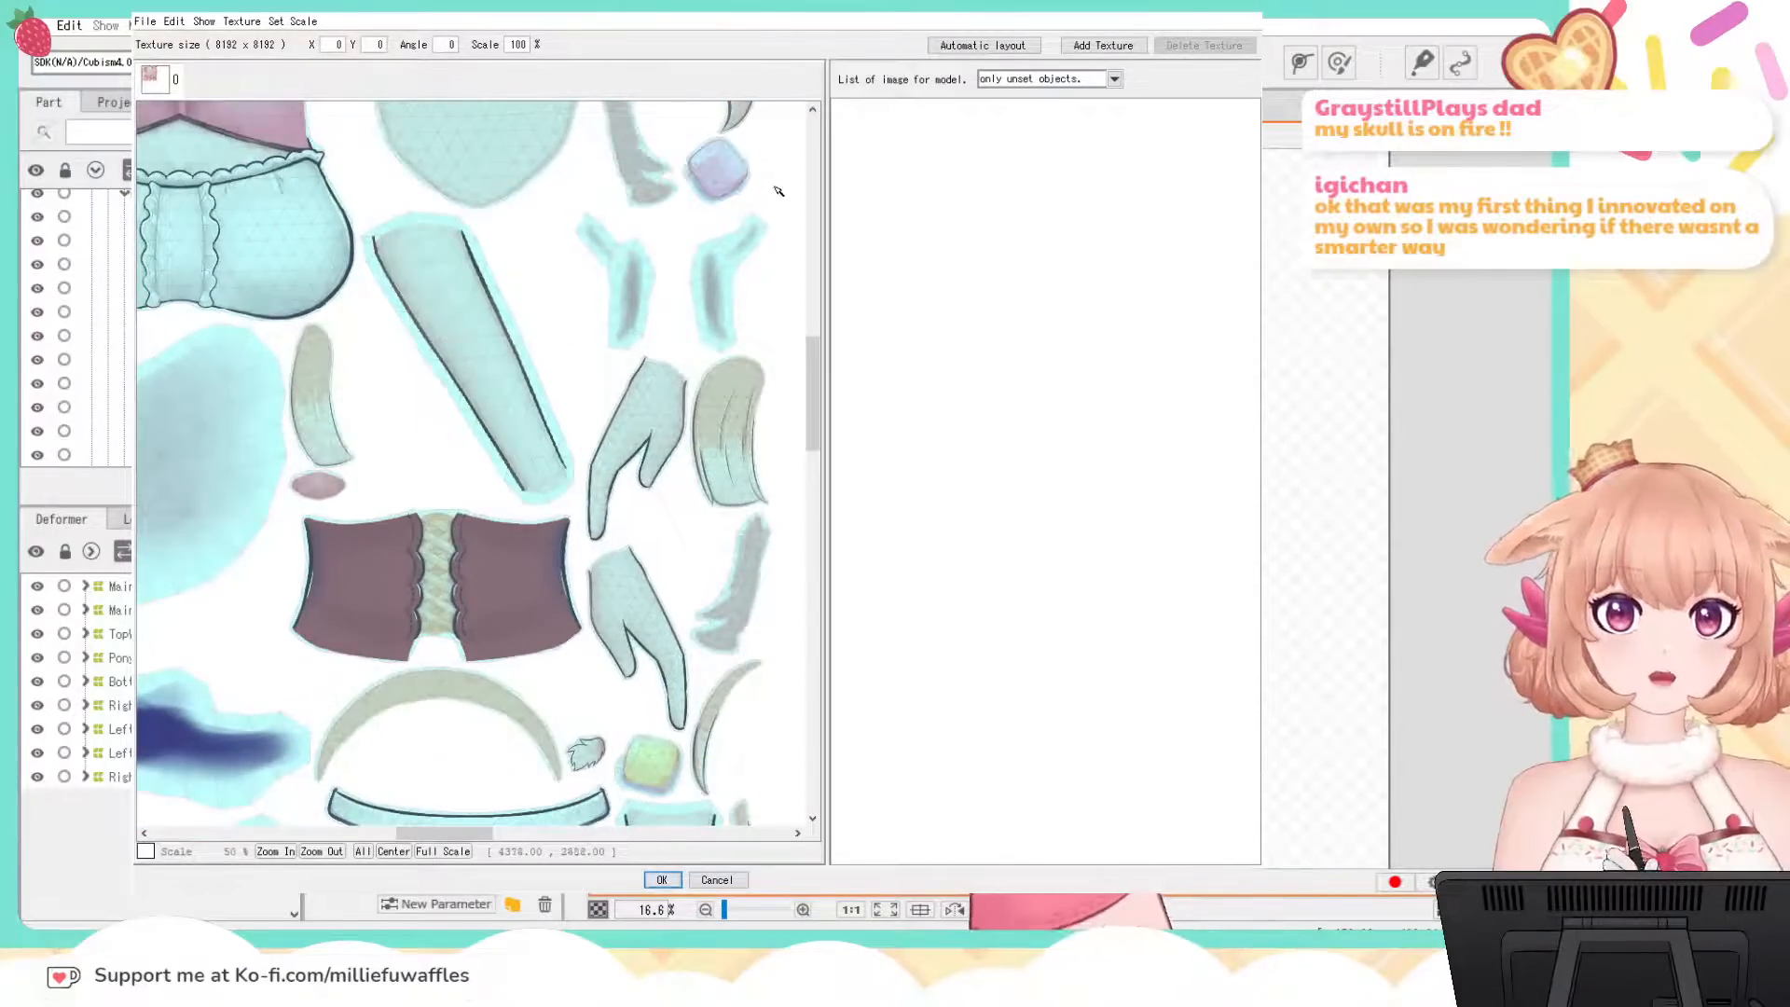
left_click_drag(778, 190, 796, 425)
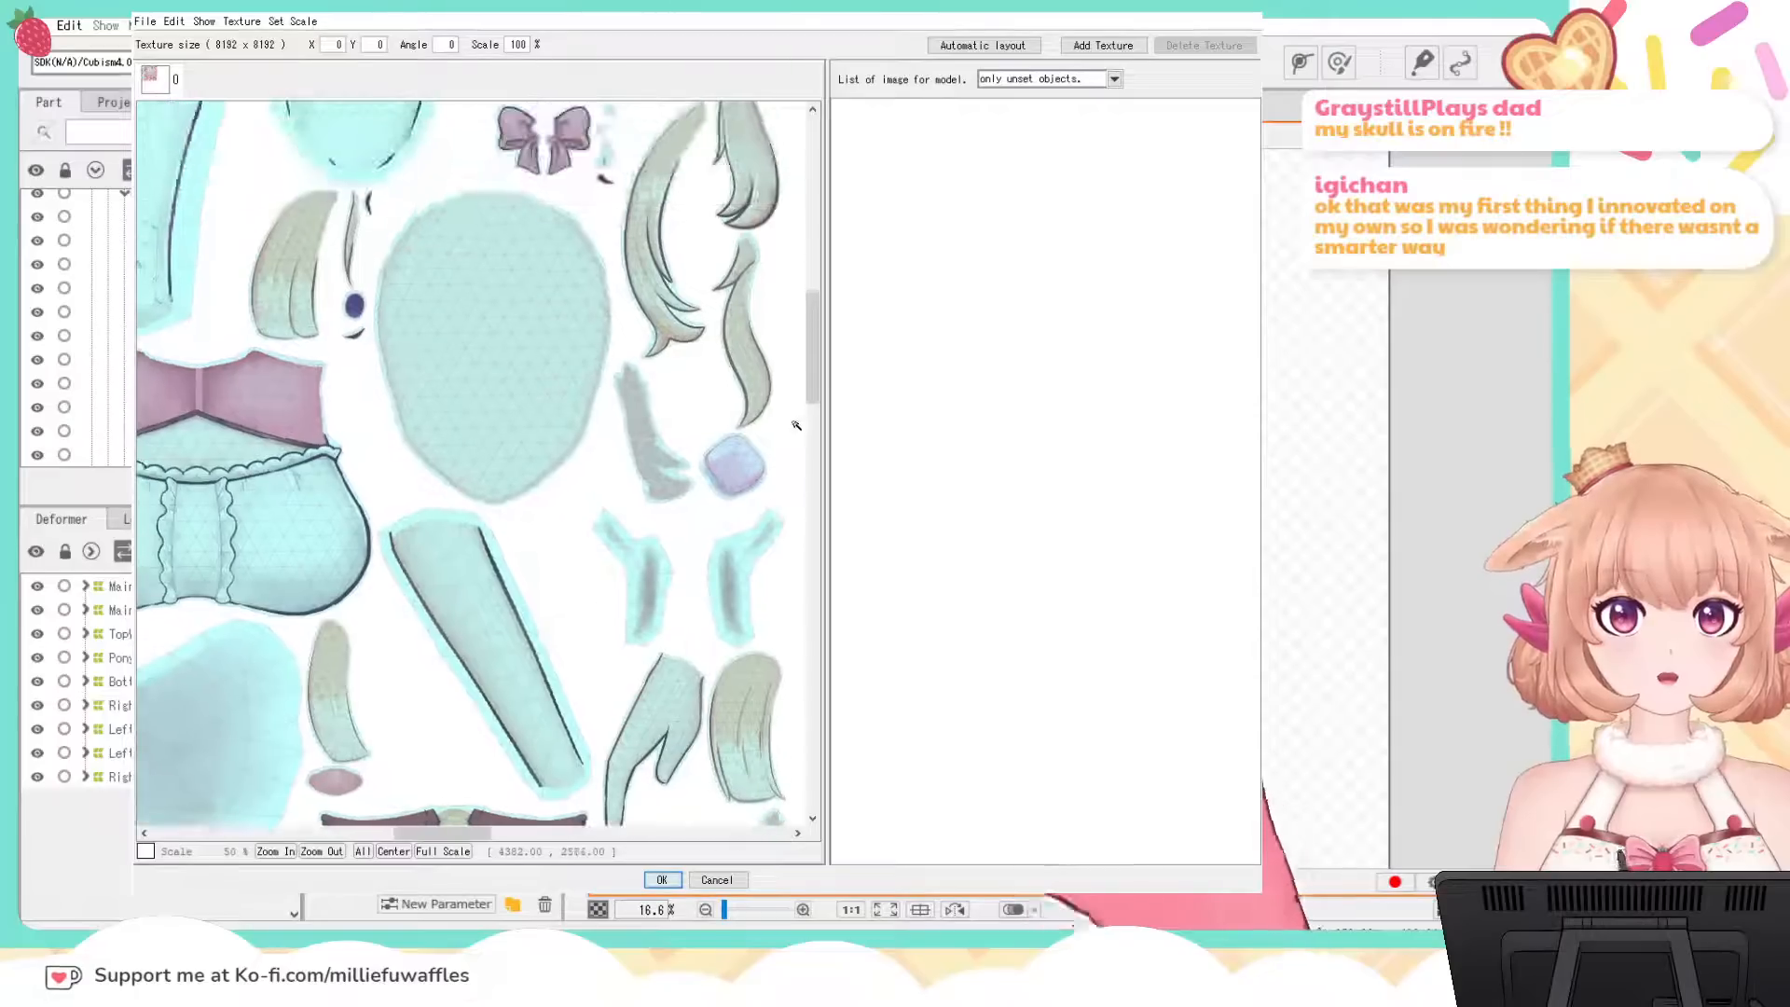
left_click_drag(785, 256, 792, 619)
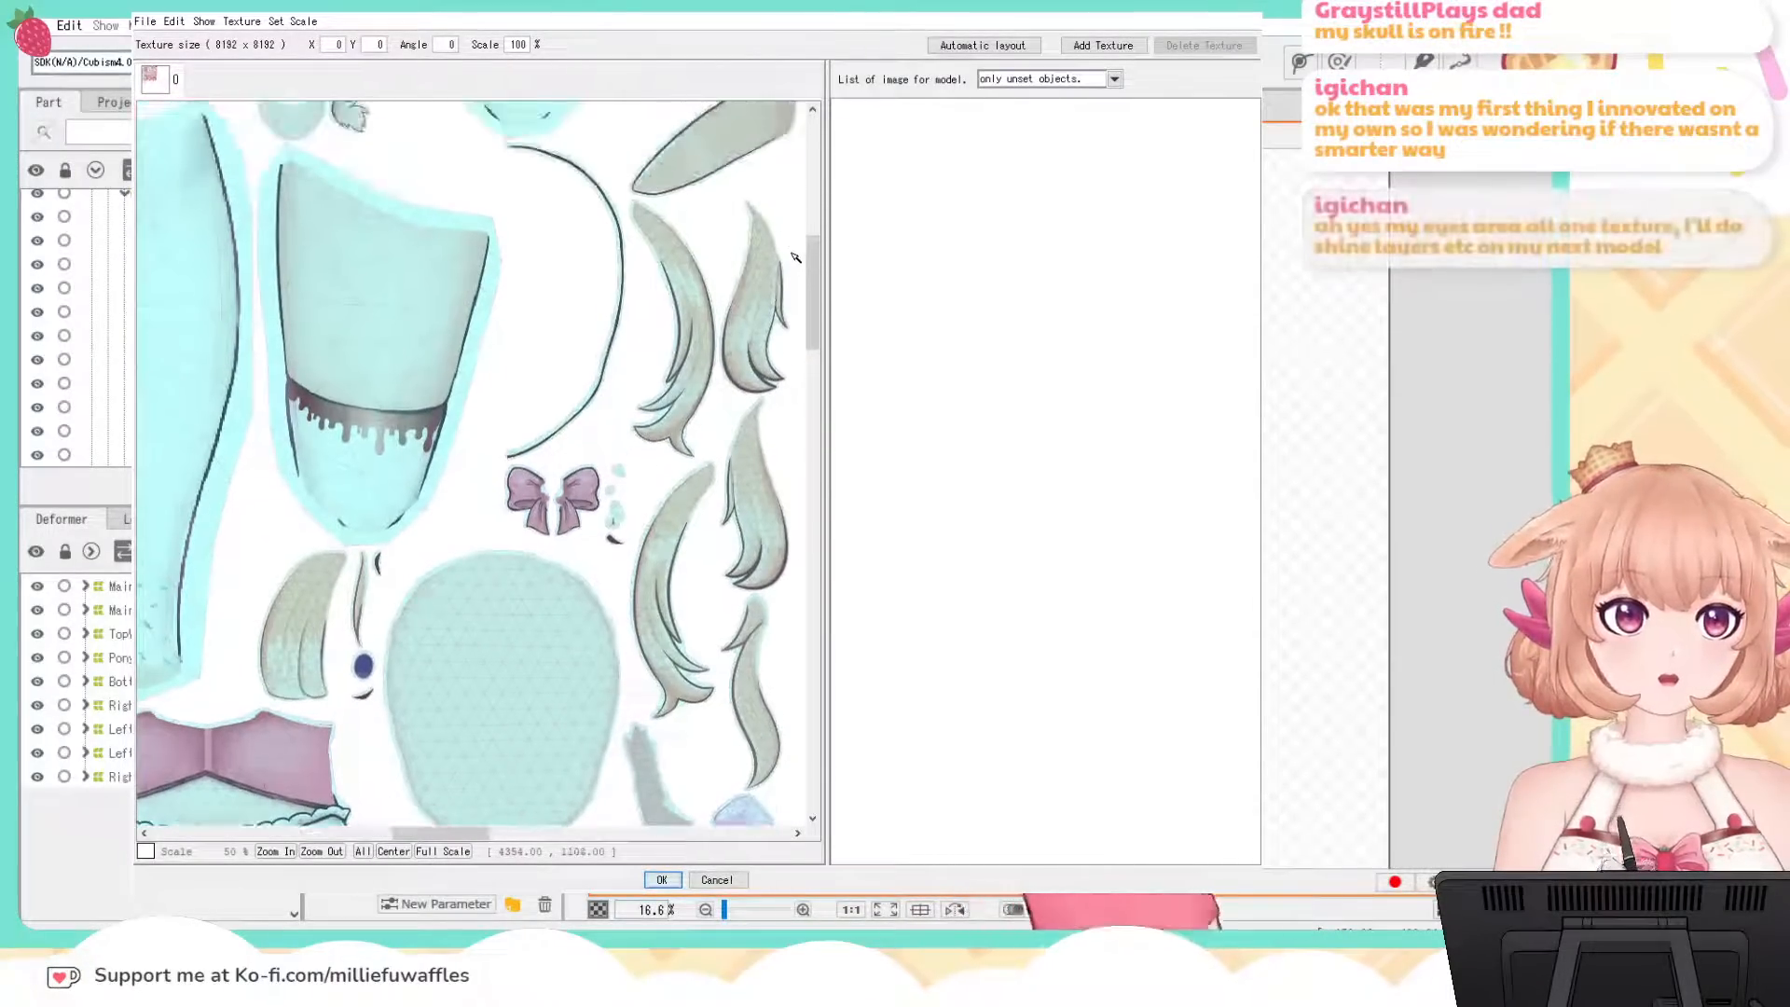
left_click_drag(792, 254, 781, 466)
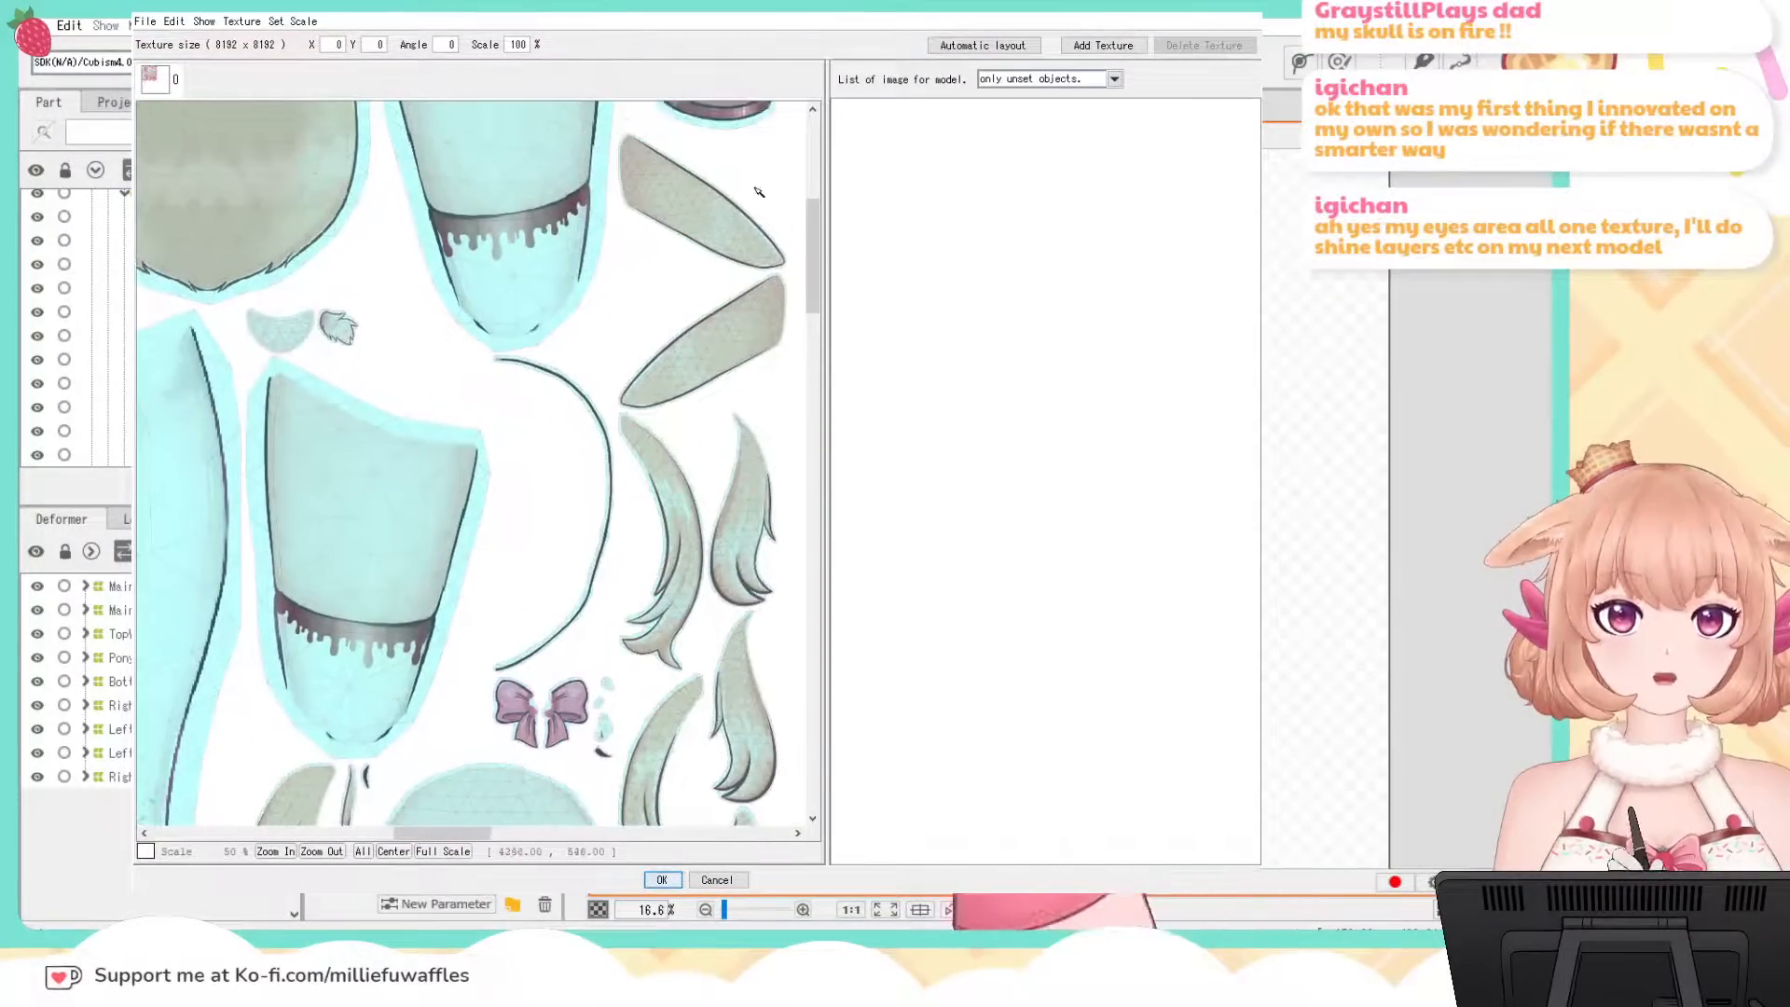
left_click_drag(758, 192, 785, 359)
Step: Examine the skirt ruffle and stocking textures across the atlas, including MidSkirt, and accept the layout
left_click_drag(395, 468, 628, 292)
left_click_drag(438, 687, 731, 534)
scroll(435, 445, "up", 1)
scroll(435, 447, "down", 3)
scroll(435, 446, "down", 2)
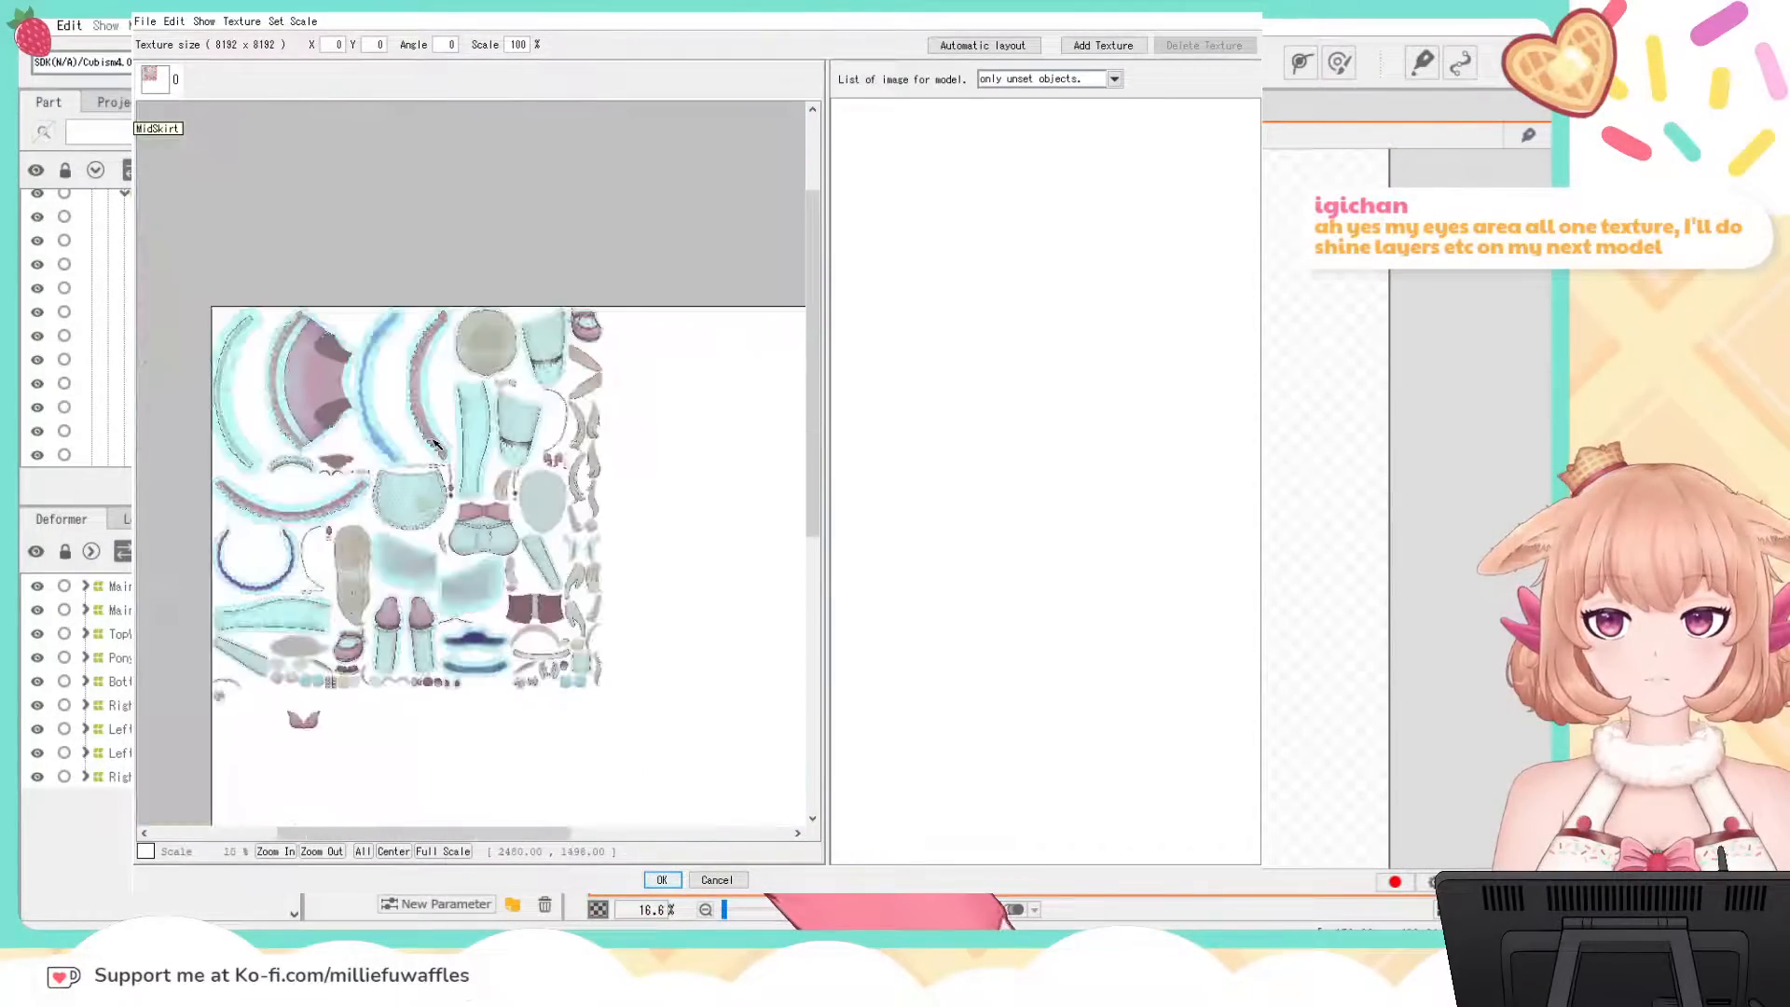
scroll(435, 446, "up", 2)
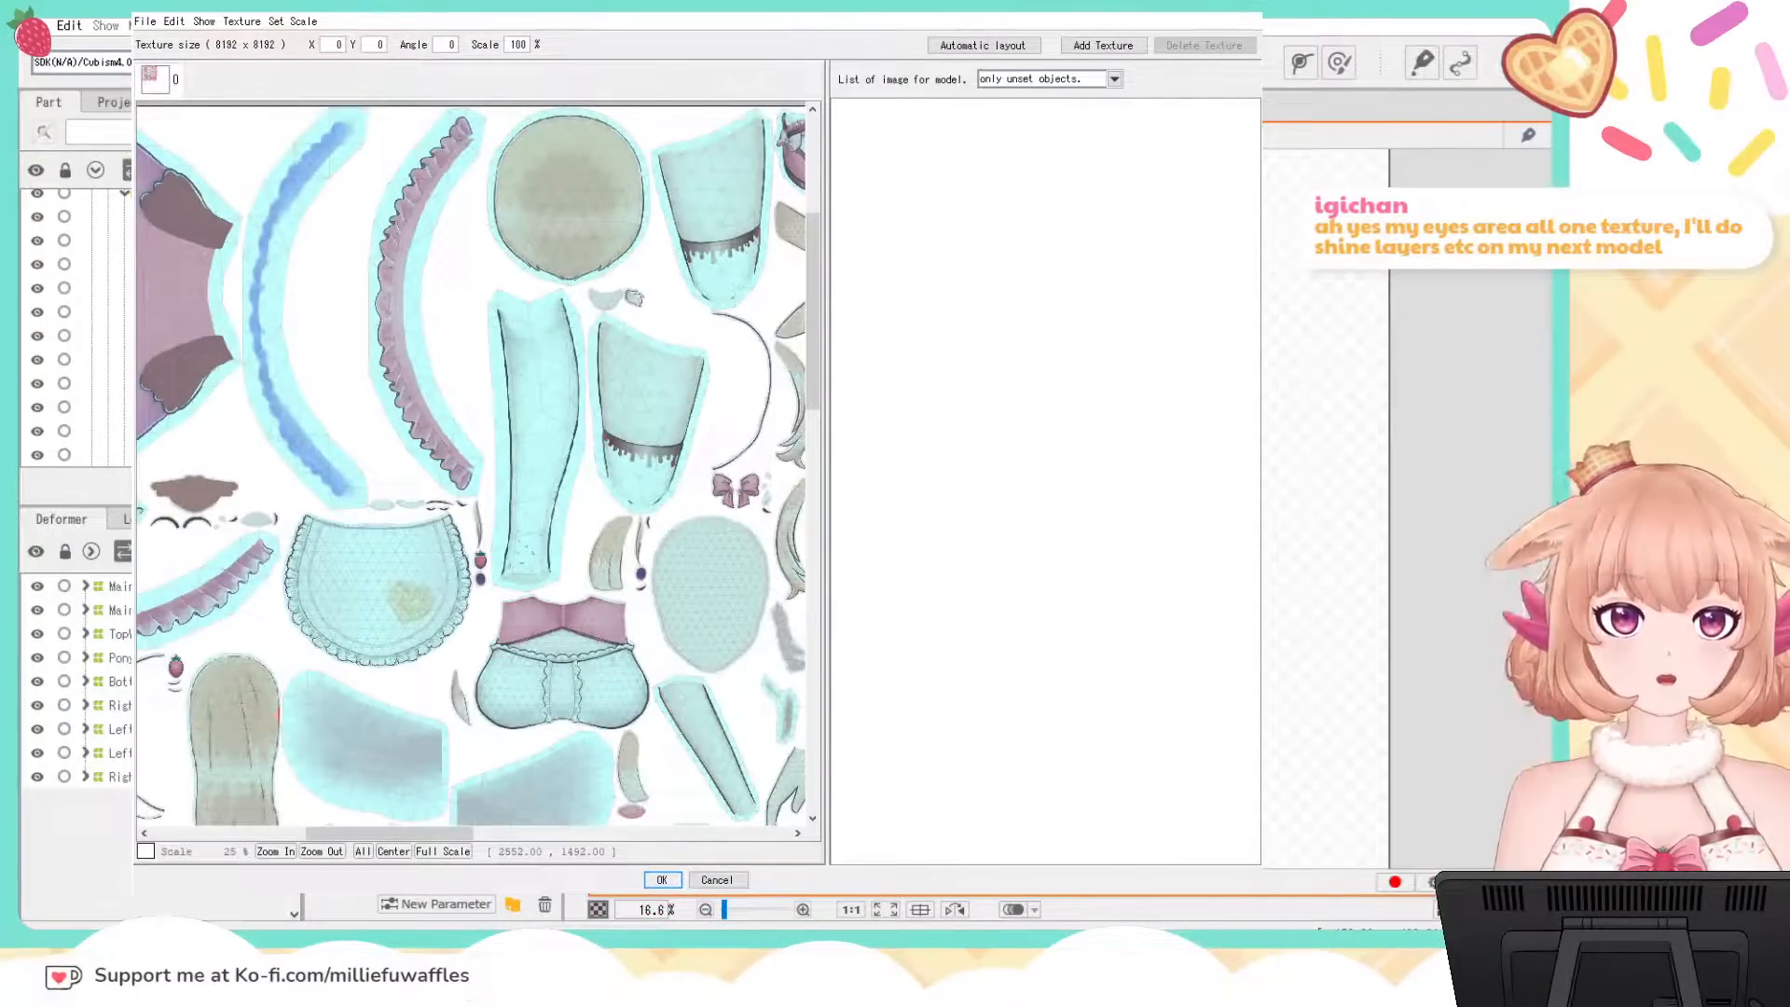
key("Return")
Step: Inspect the layered ruffles and scalloped hem of the maid's skirt up close on the model
scroll(1131, 584, "up", 10)
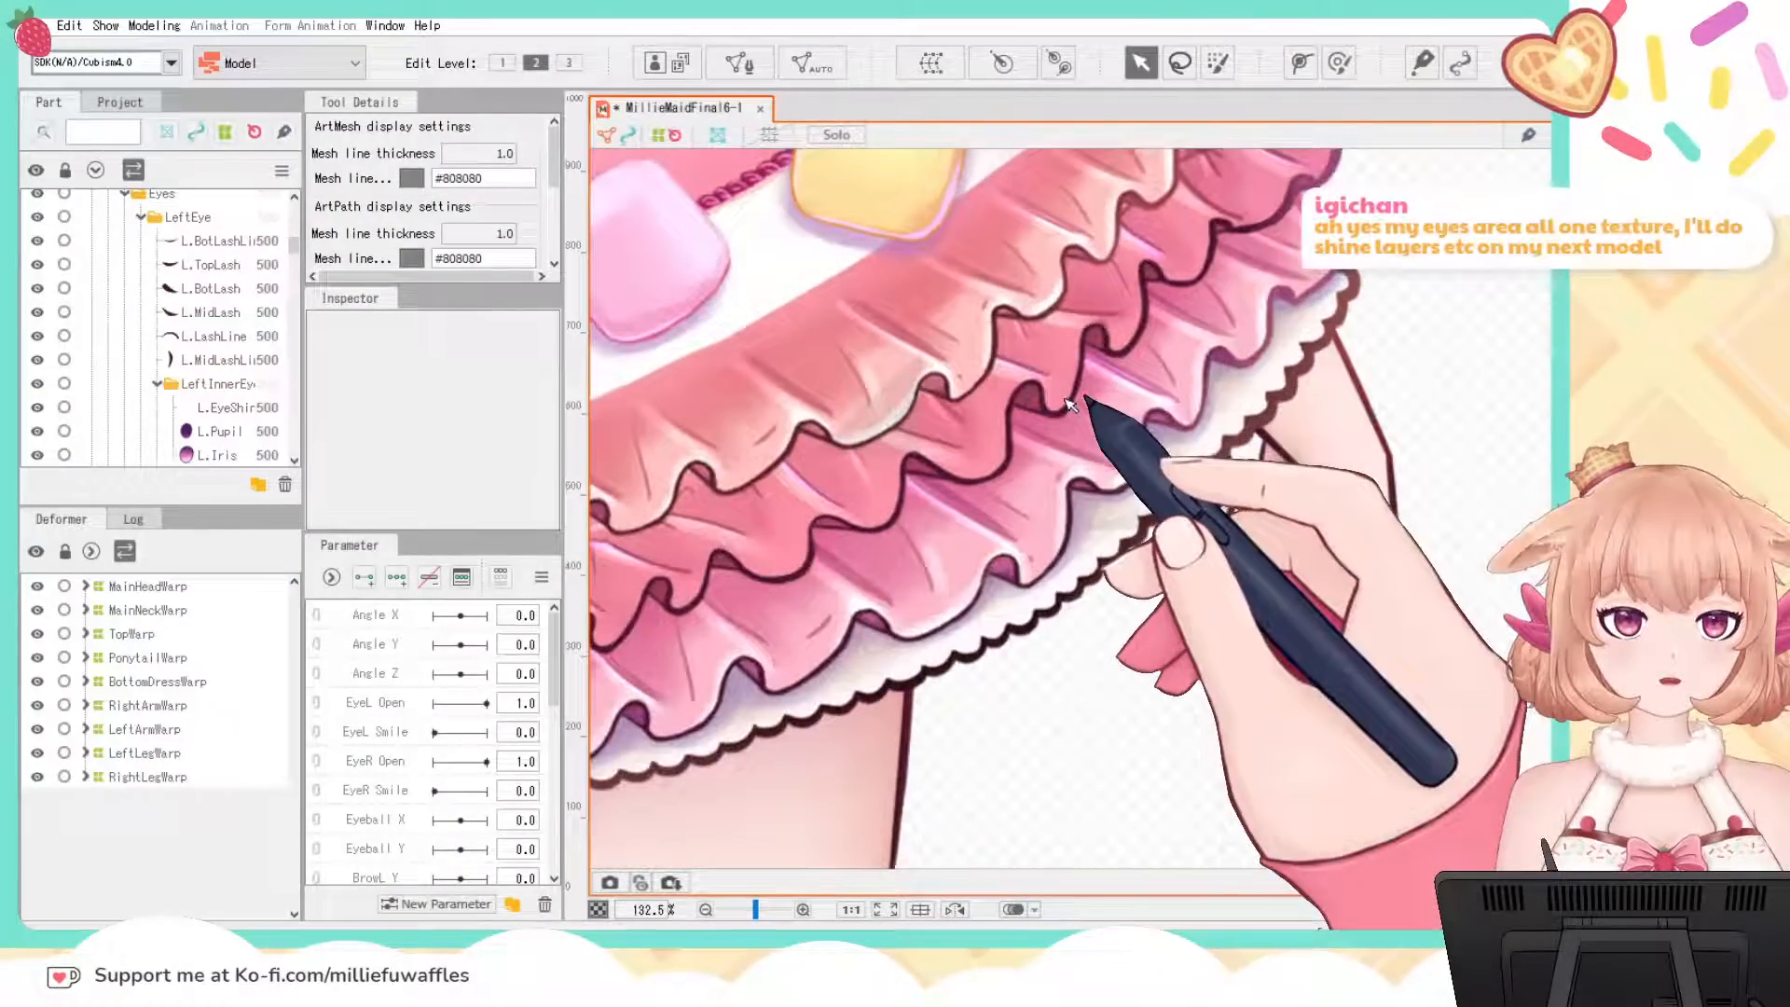
left_click_drag(1258, 308, 1131, 517)
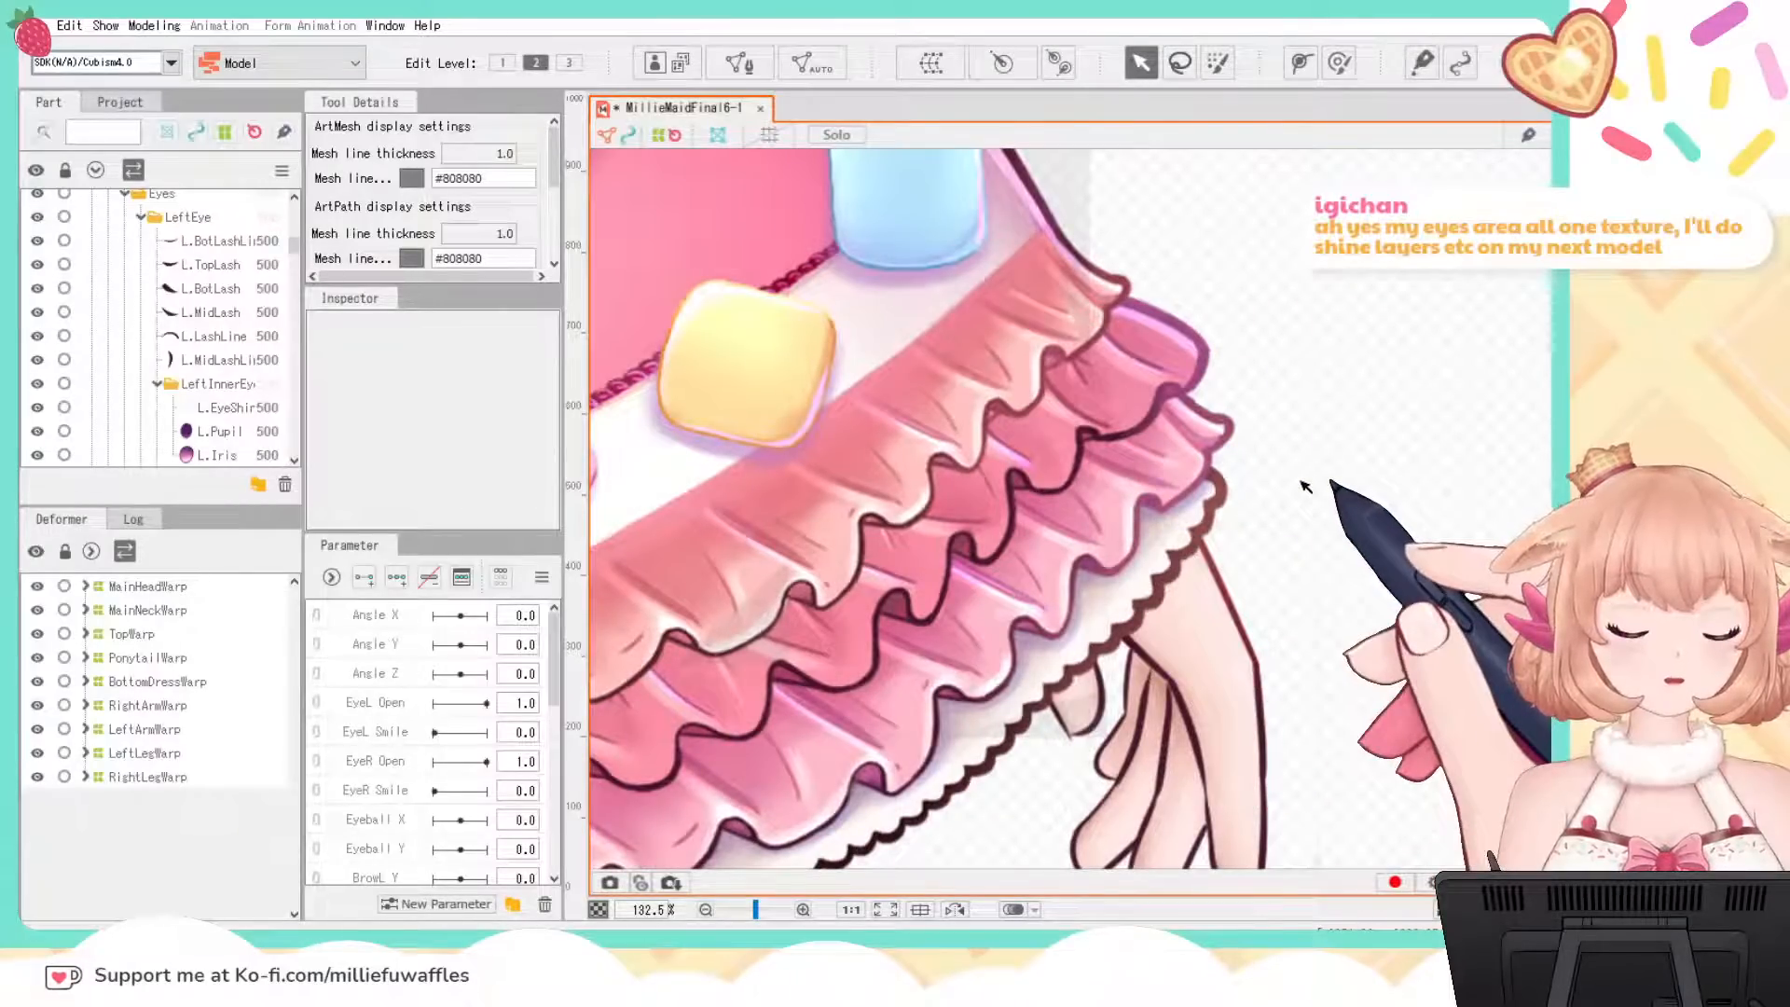
scroll(1305, 486, "down", 4)
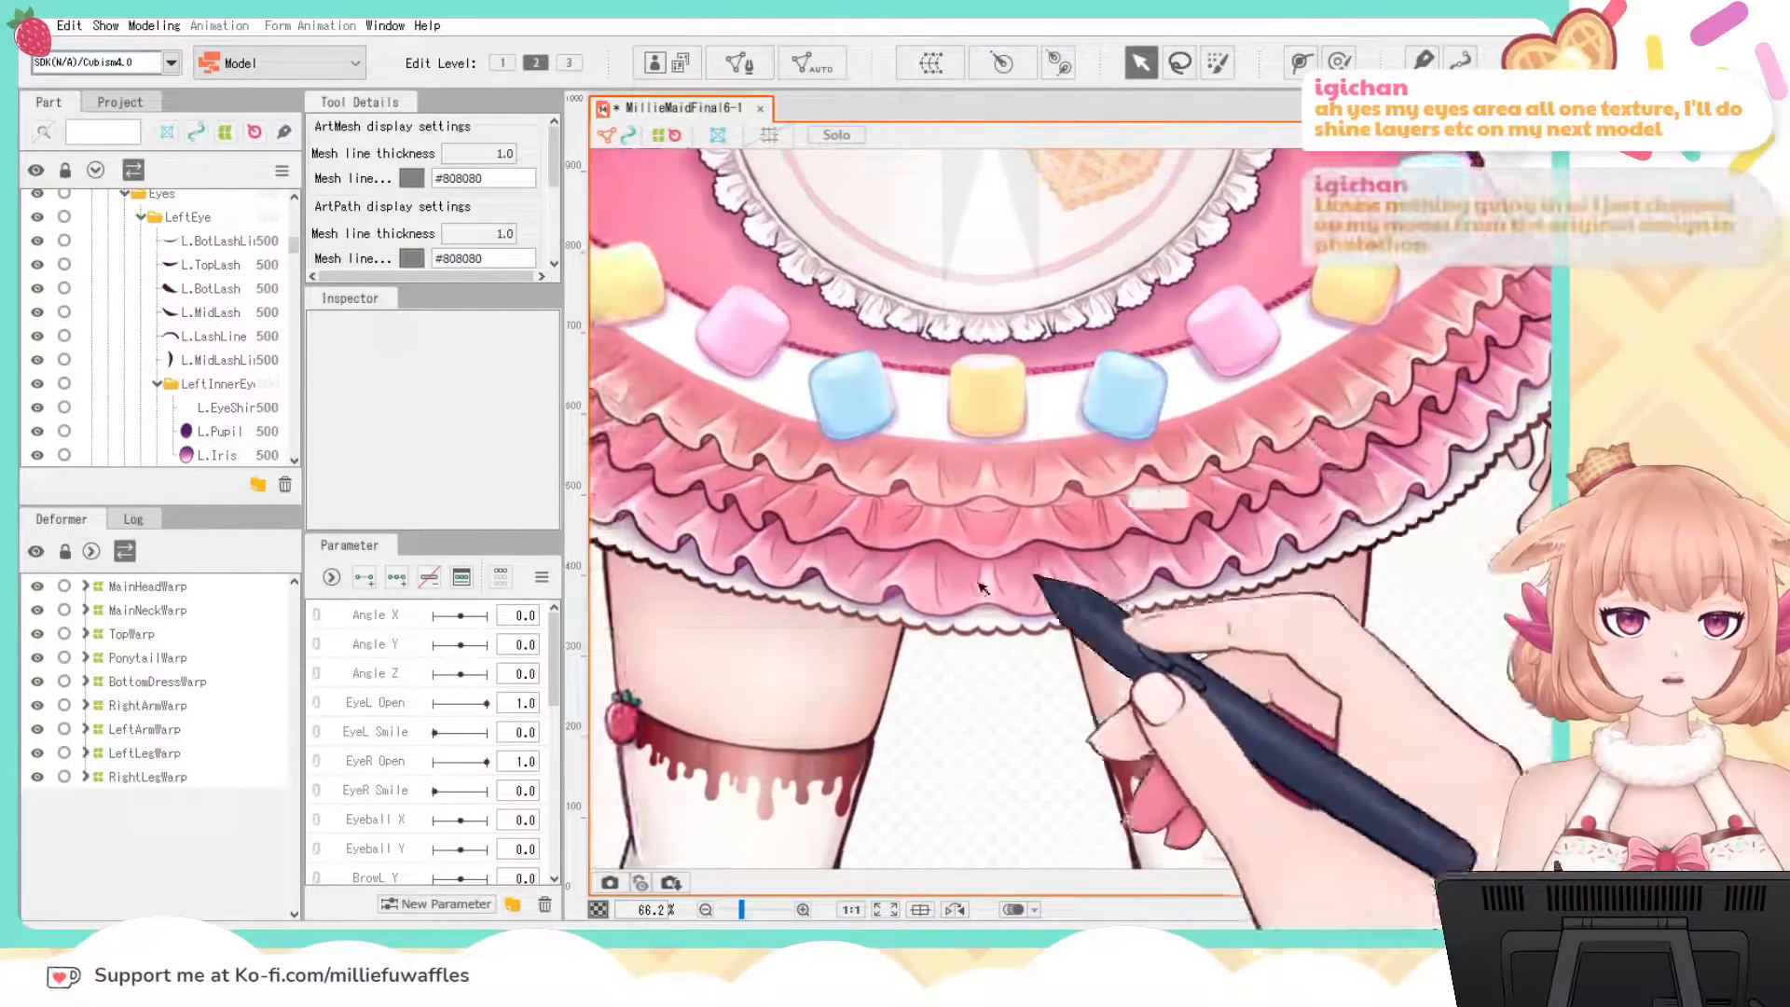
scroll(982, 587, "up", 5)
left_click_drag(880, 567, 1127, 599)
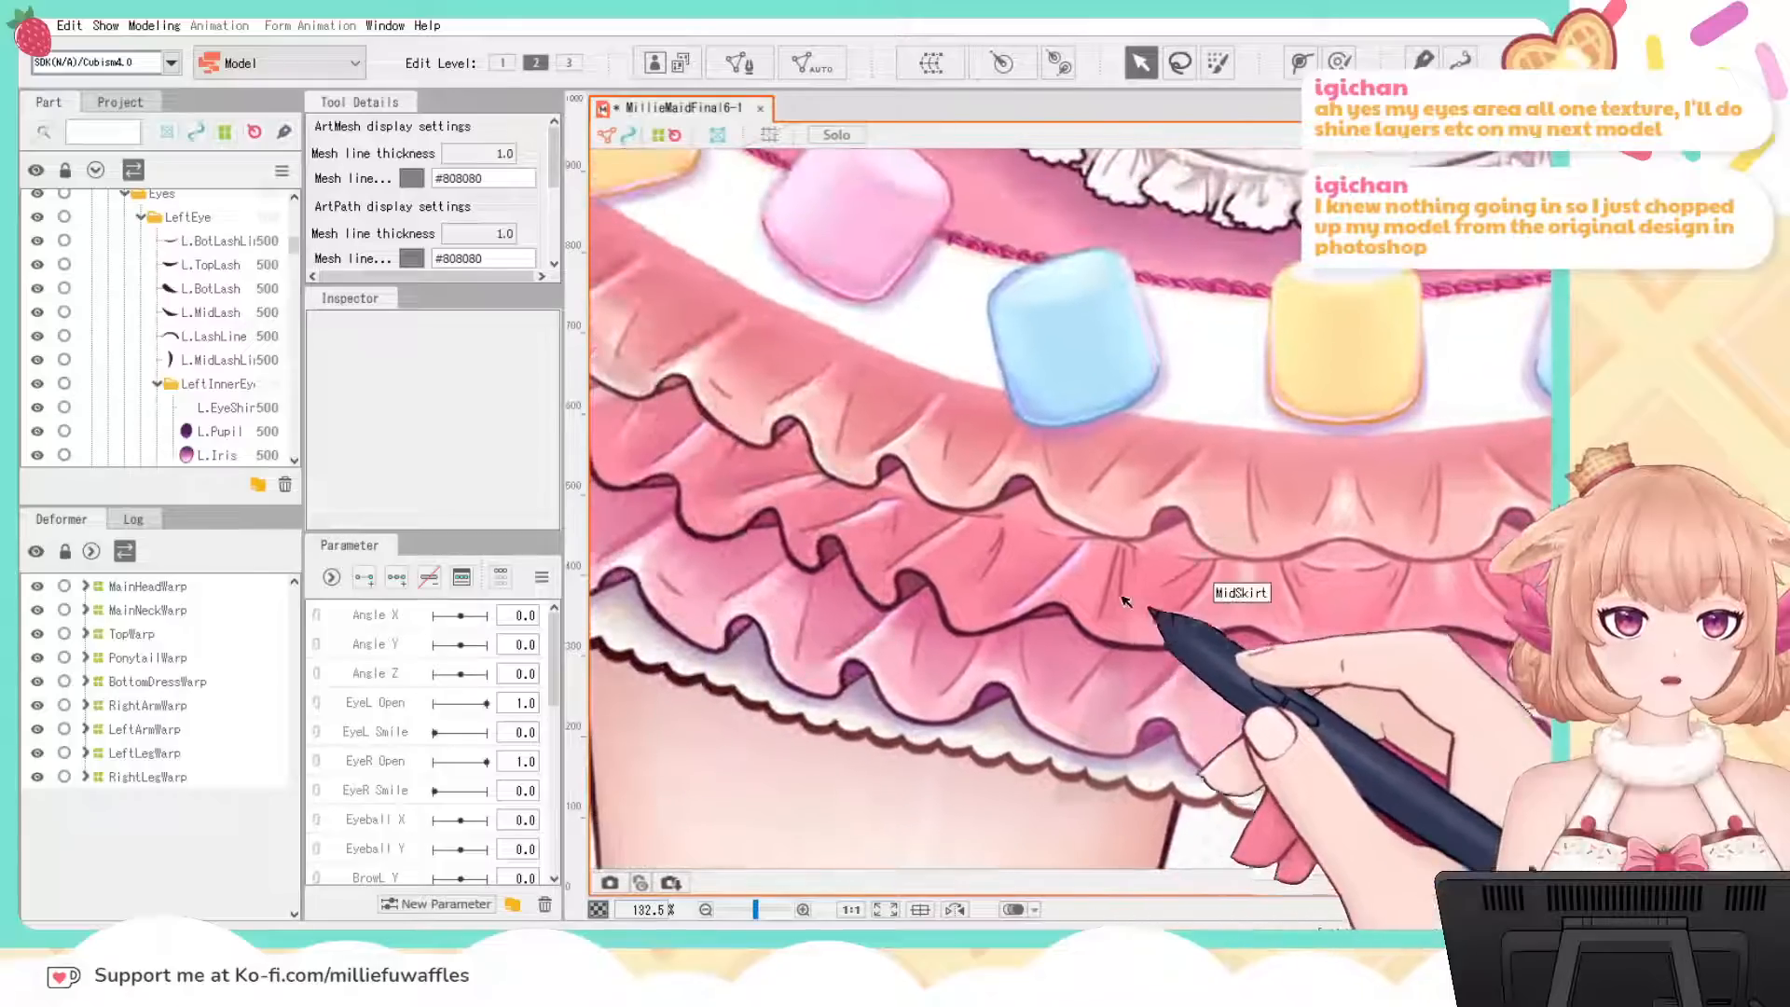
scroll(1105, 587, "down", 2)
scroll(982, 580, "down", 3)
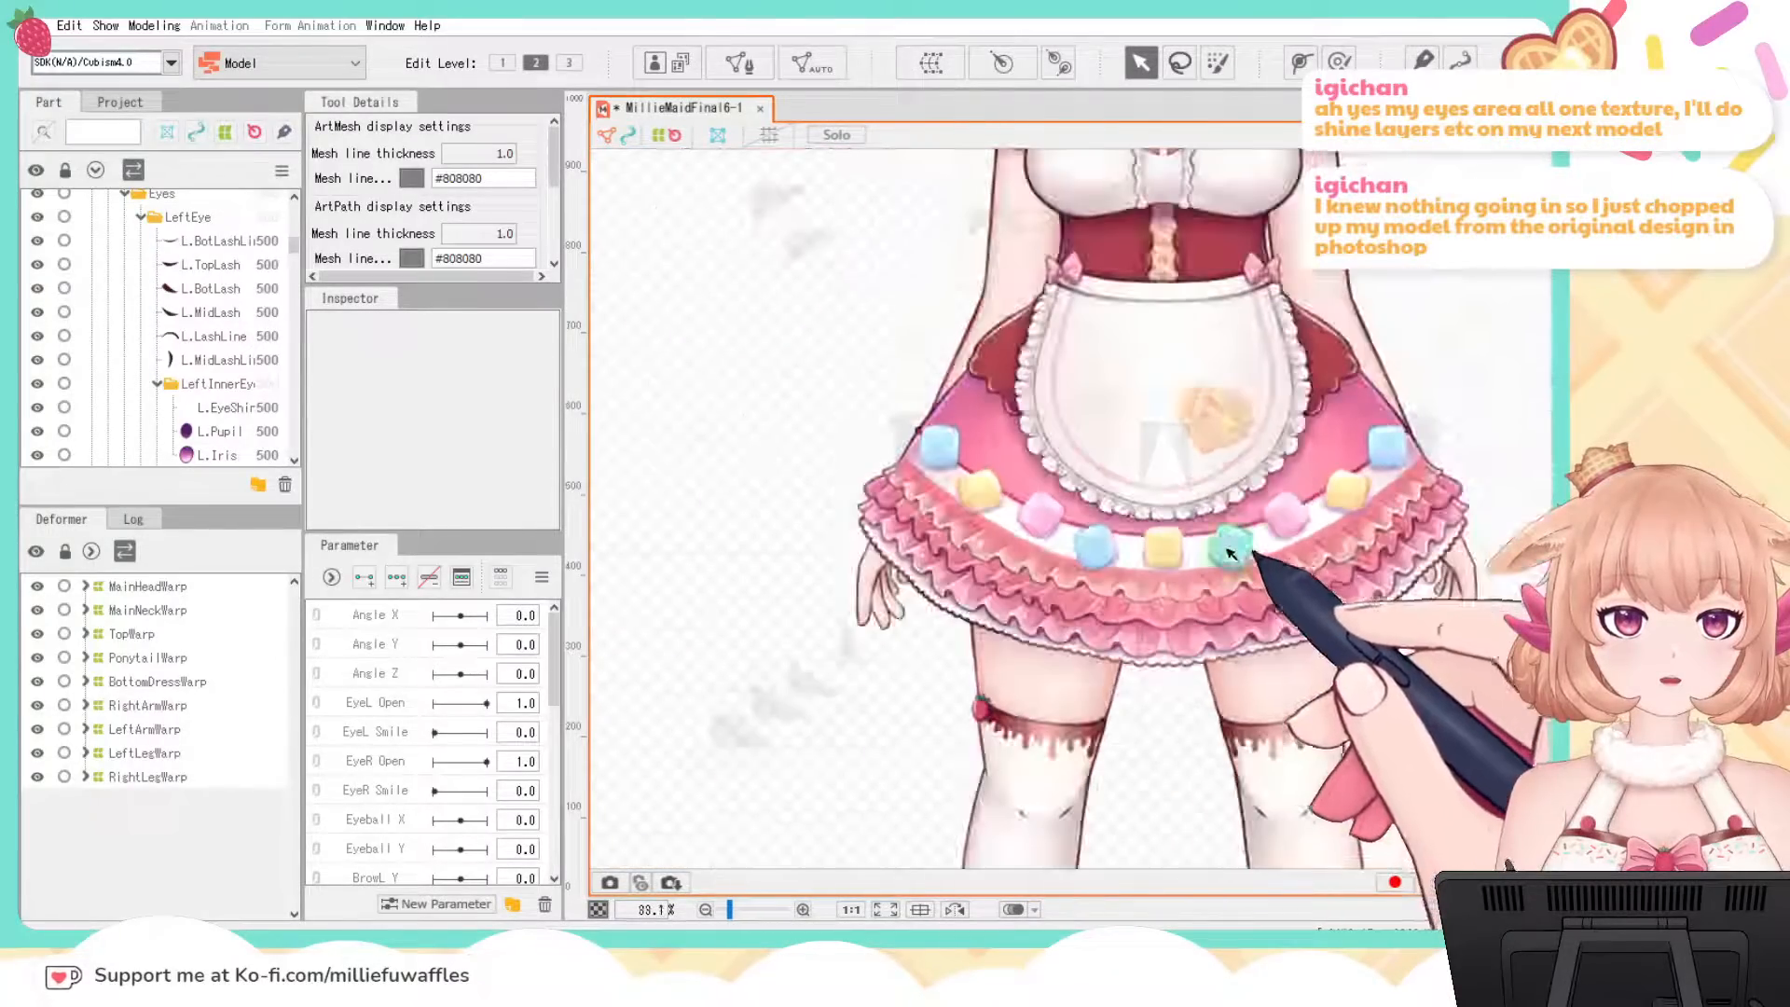
Step: Reopen the texture atlas editor and examine the spacing from the bottom row up to the skirt textures in the upper-left corner
left_click(678, 61)
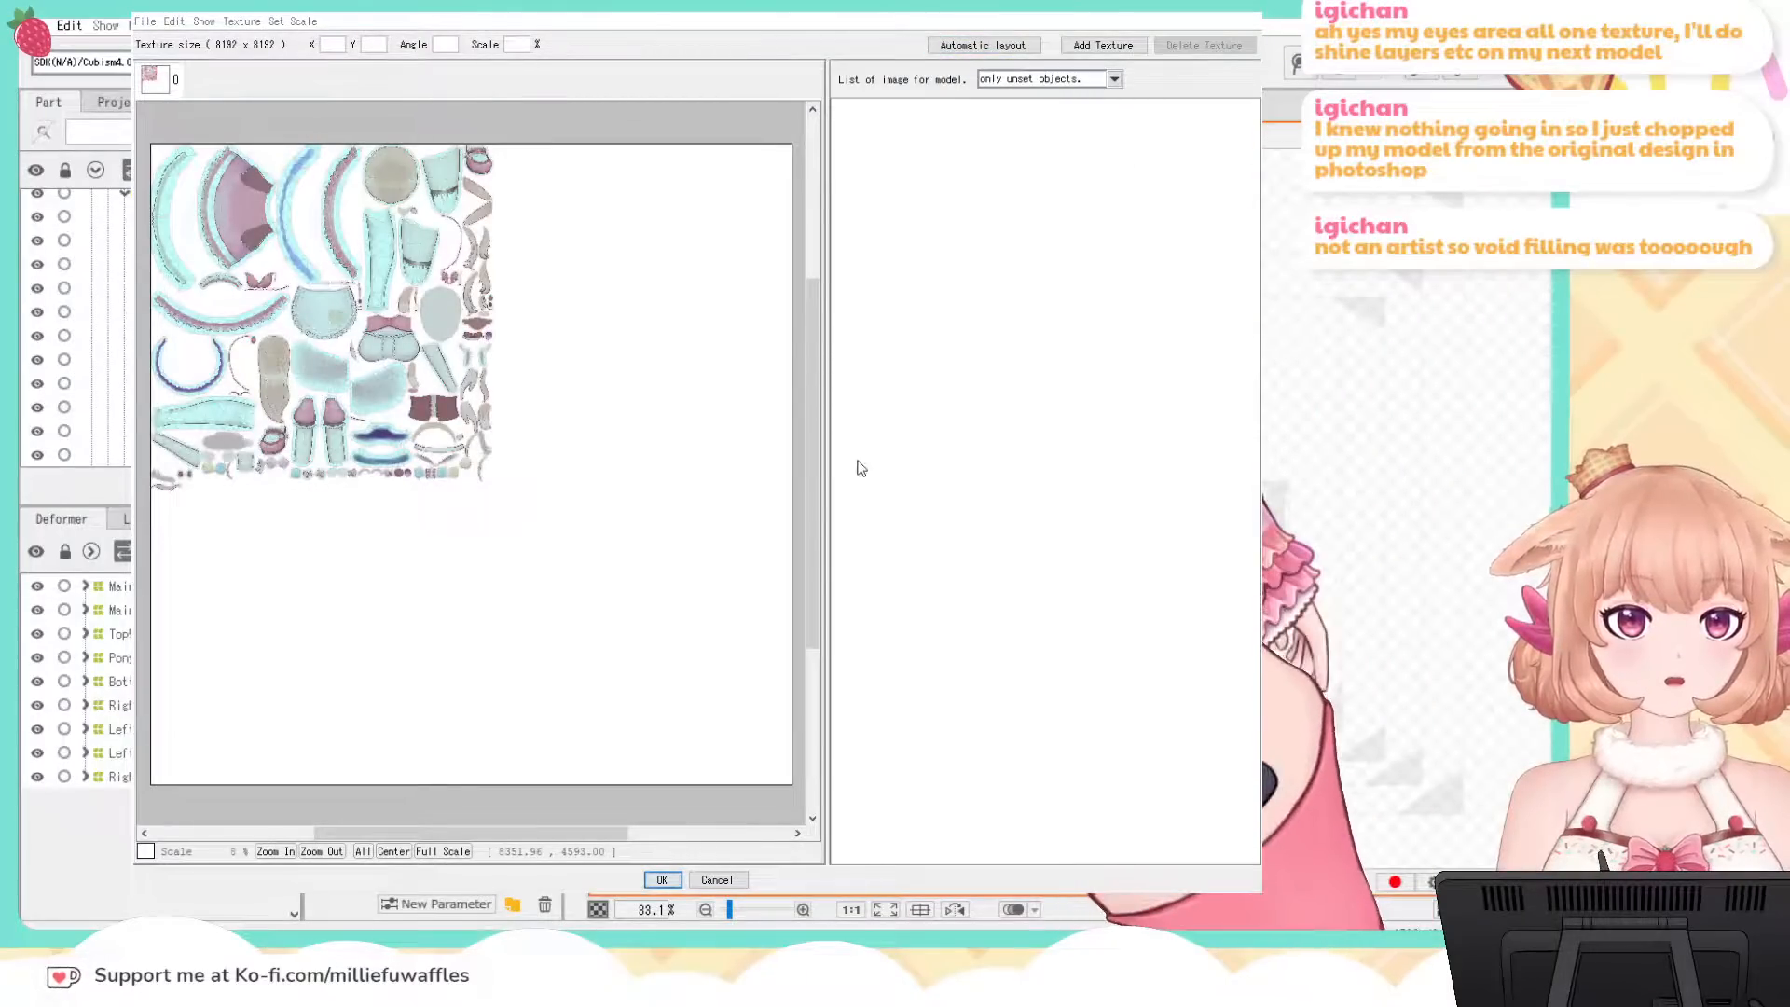
left_click_drag(352, 511, 529, 566)
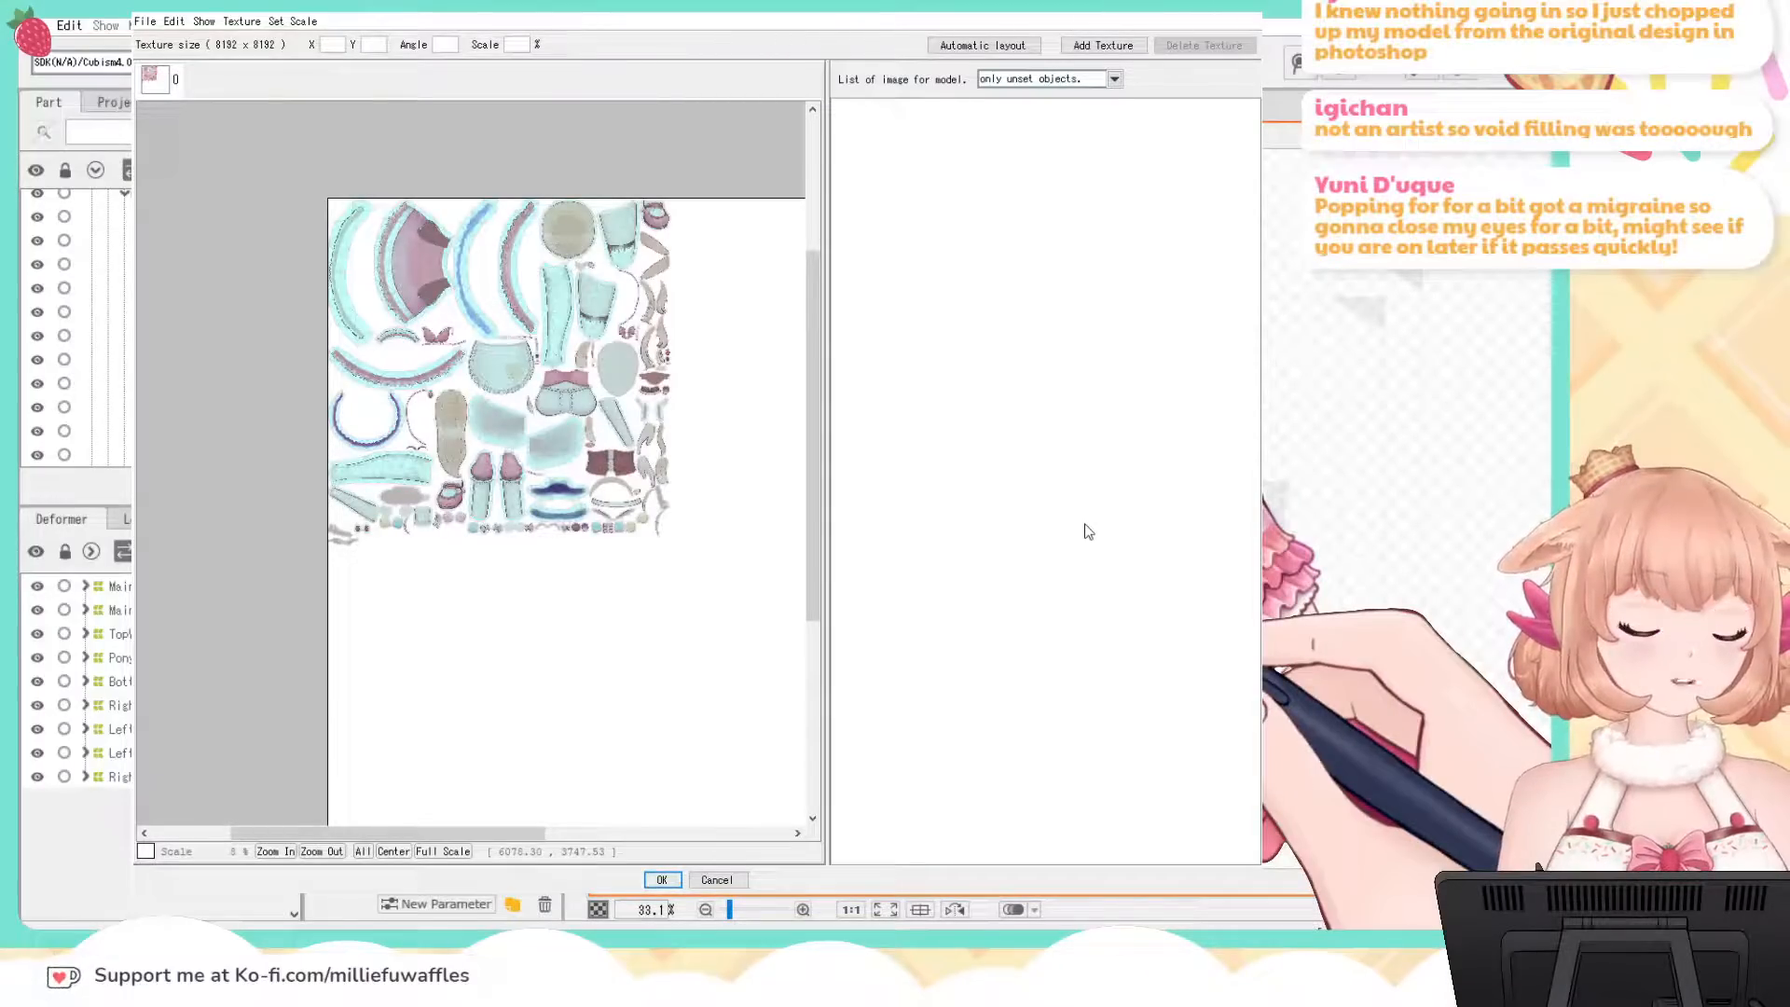
scroll(591, 600, "up", 3)
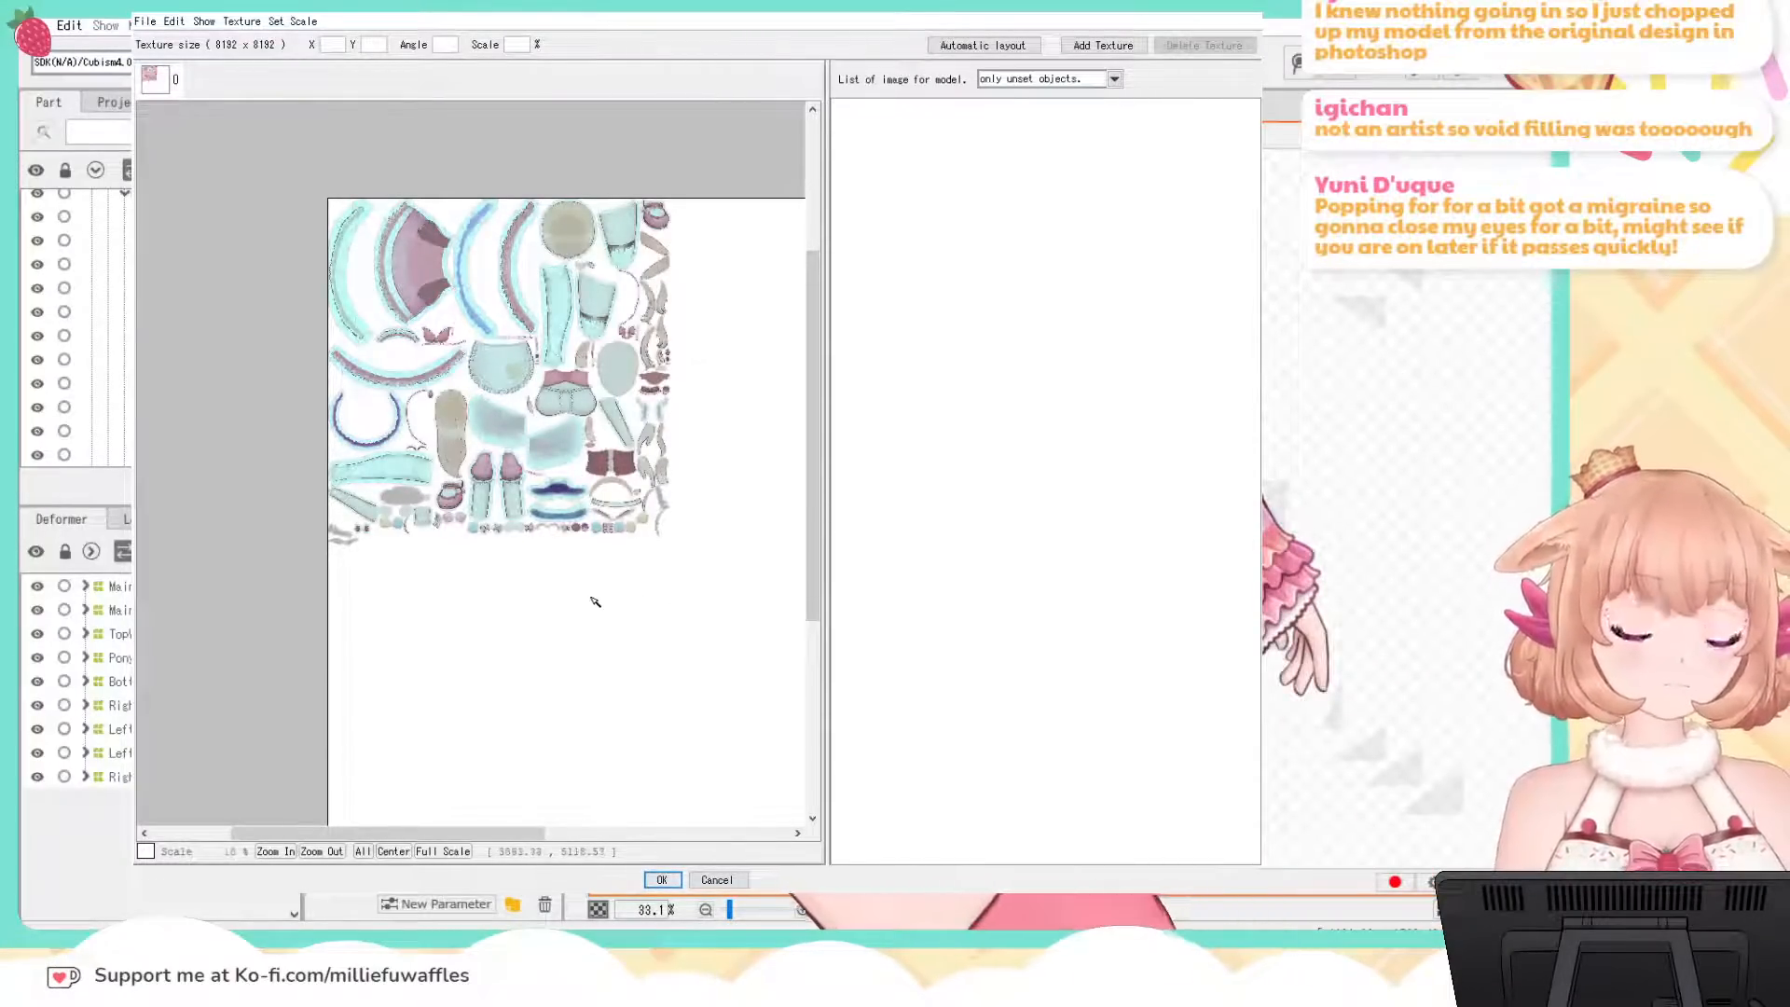
left_click_drag(455, 562, 599, 731)
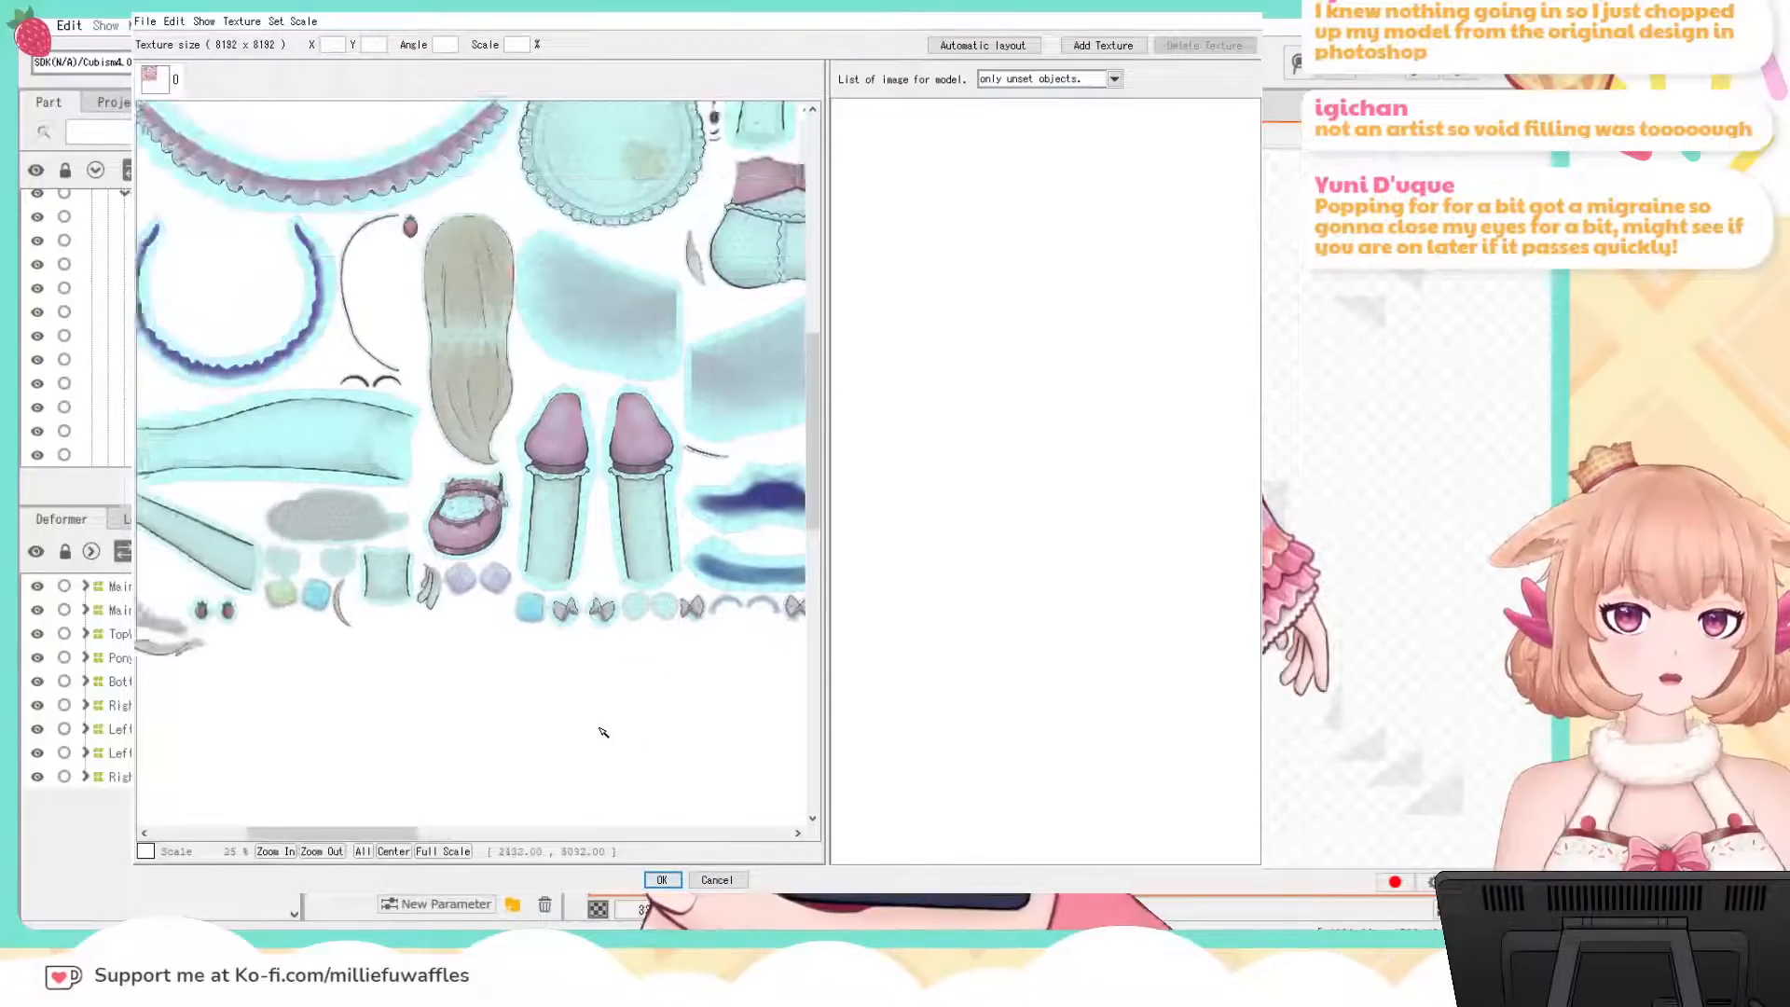
left_click_drag(443, 664, 628, 695)
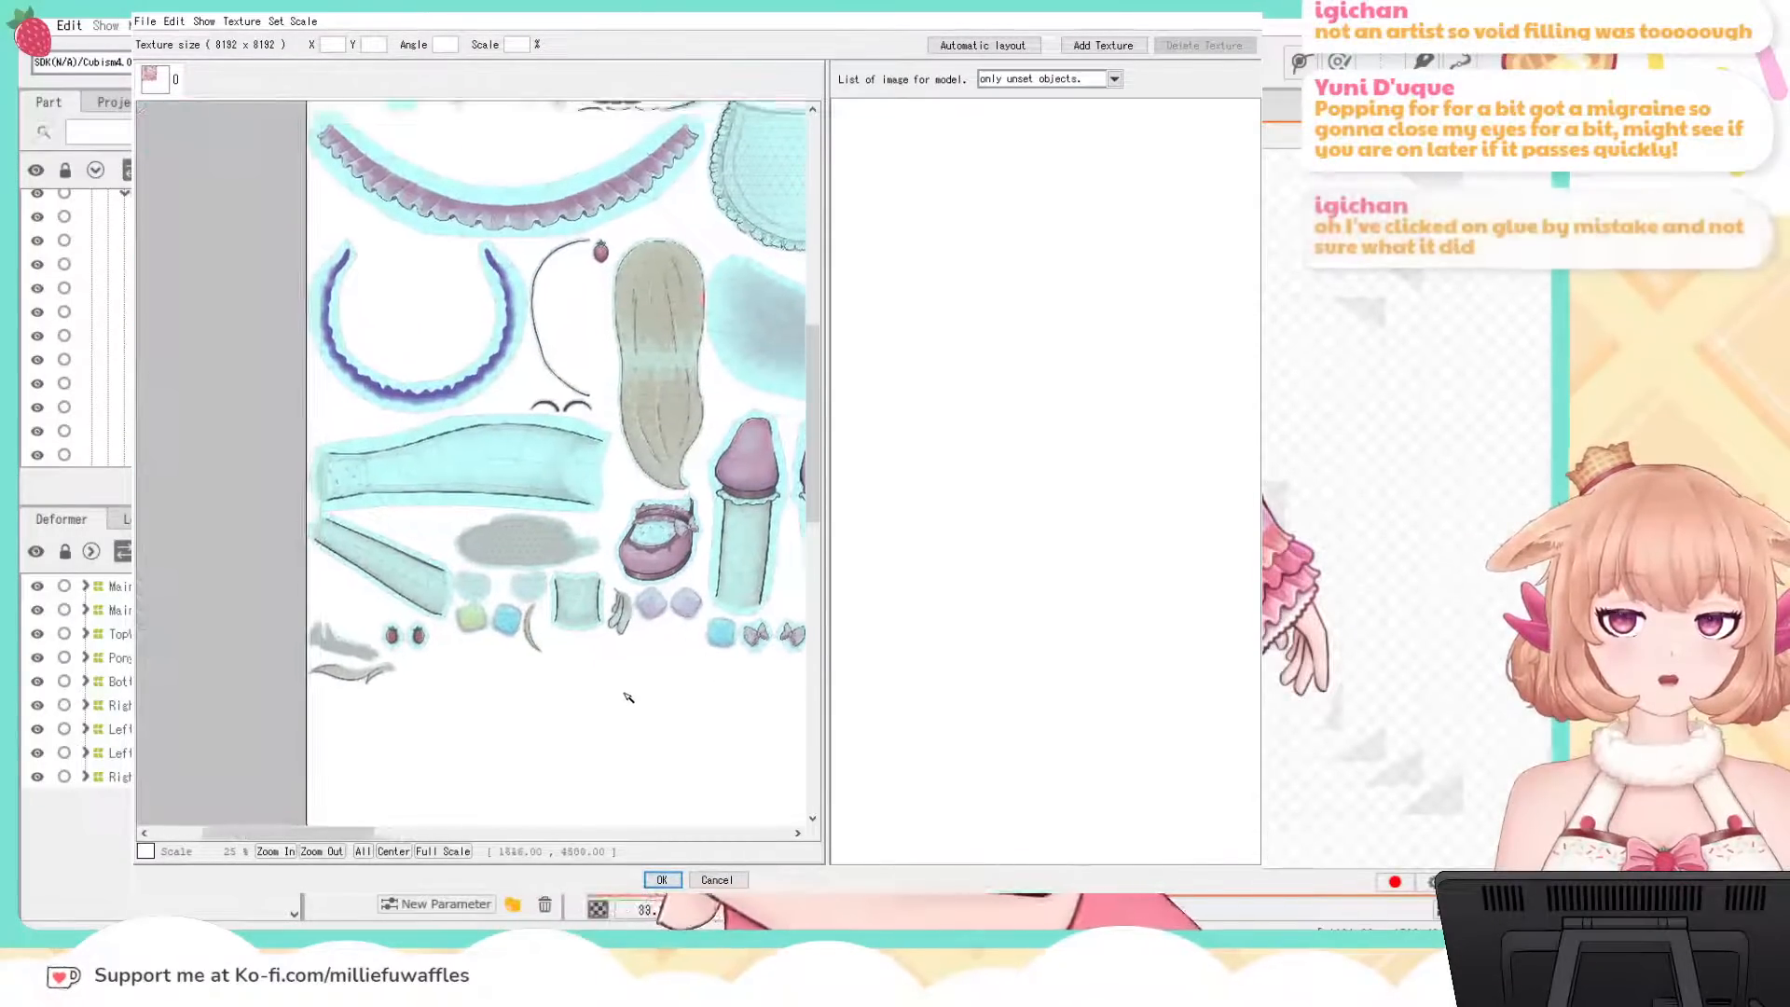
left_click_drag(585, 407, 551, 550)
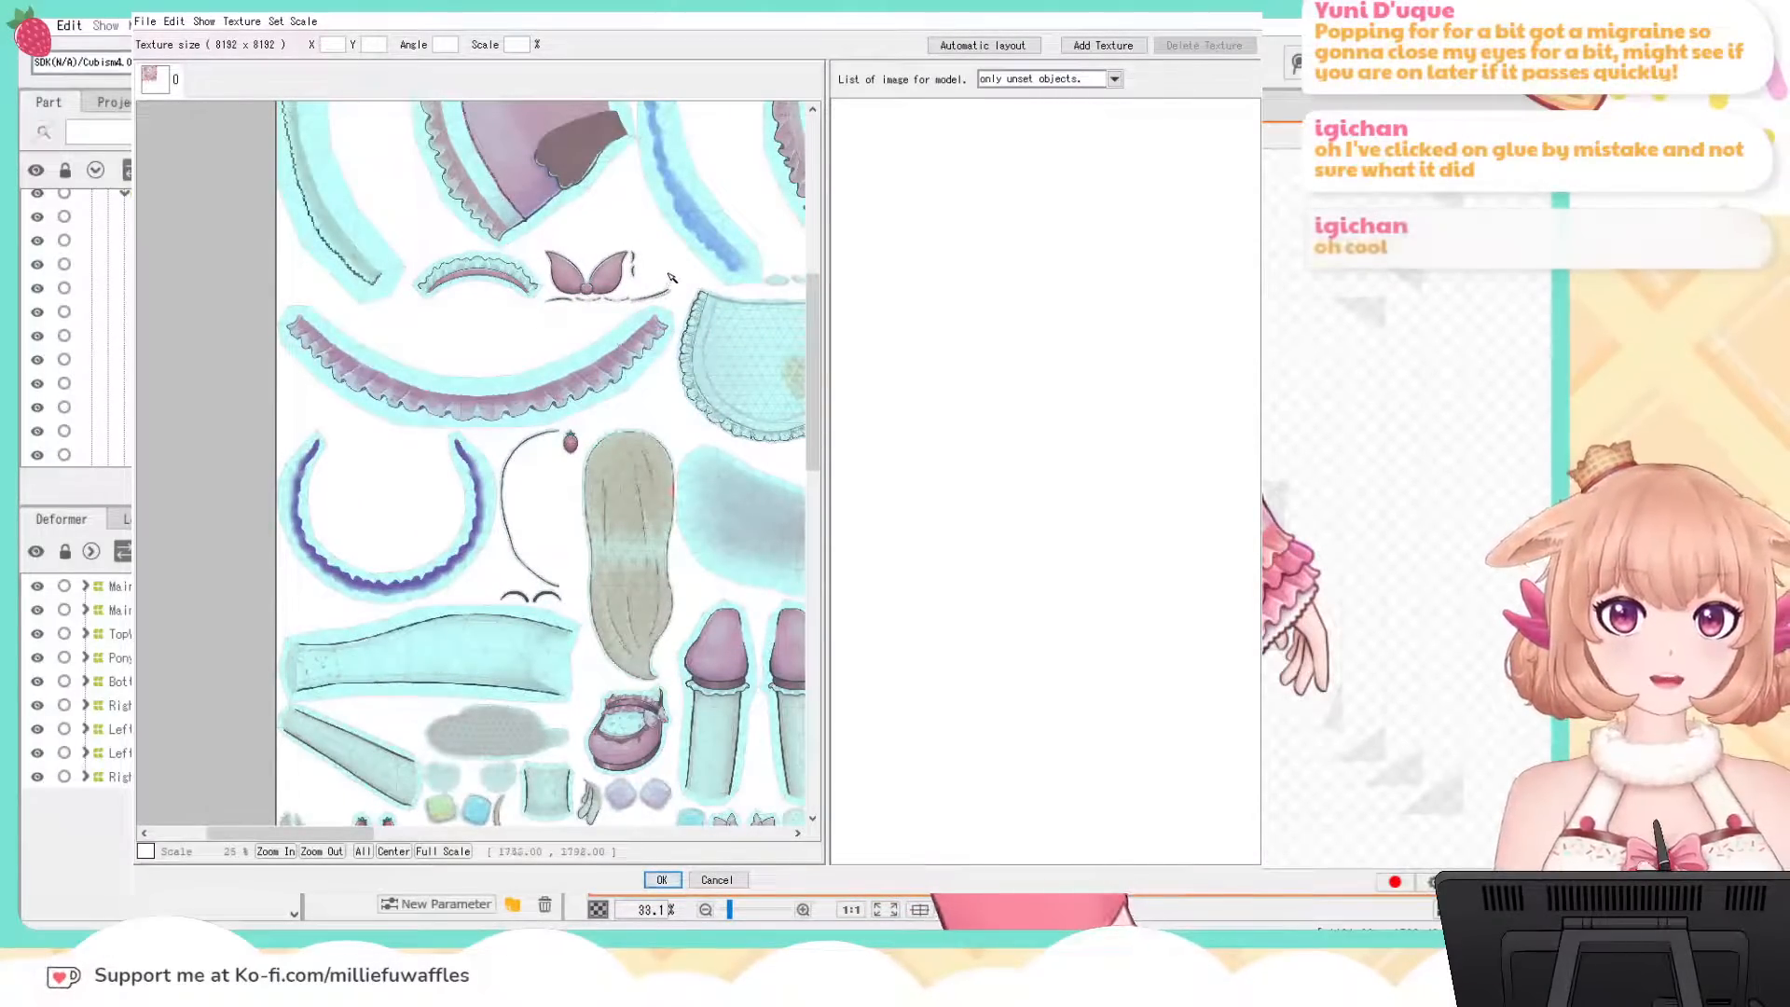
left_click_drag(669, 277, 632, 492)
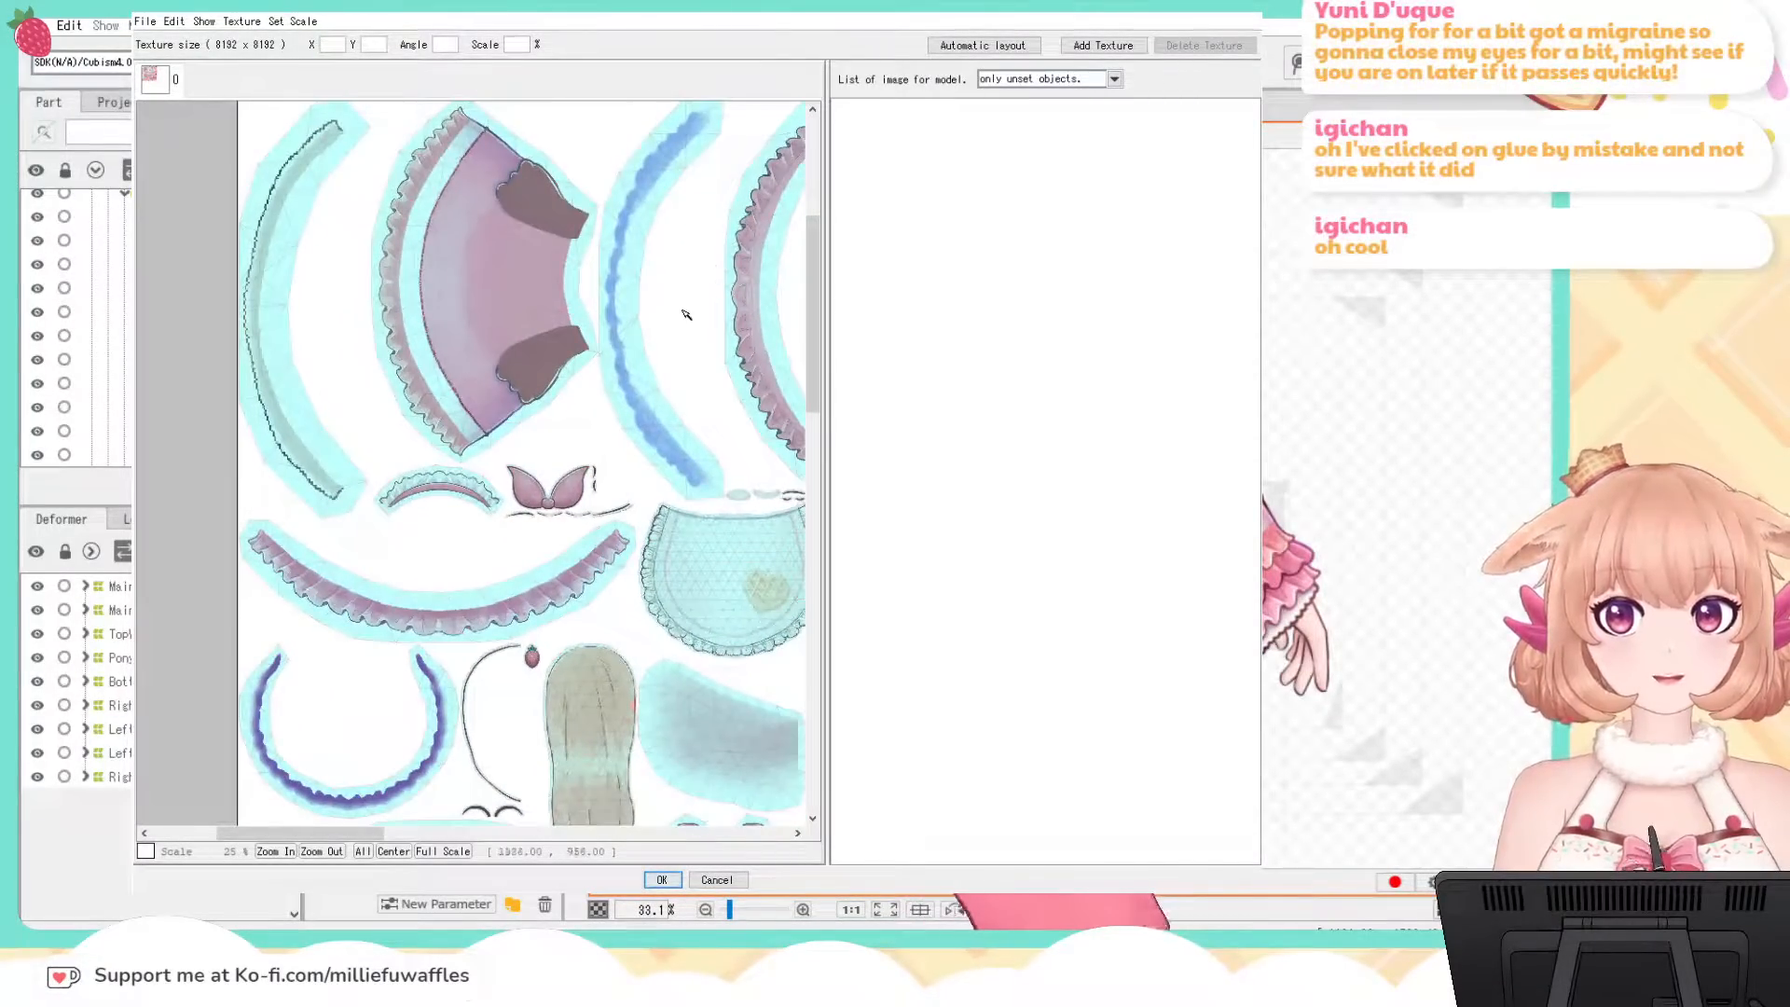
left_click_drag(686, 314, 705, 368)
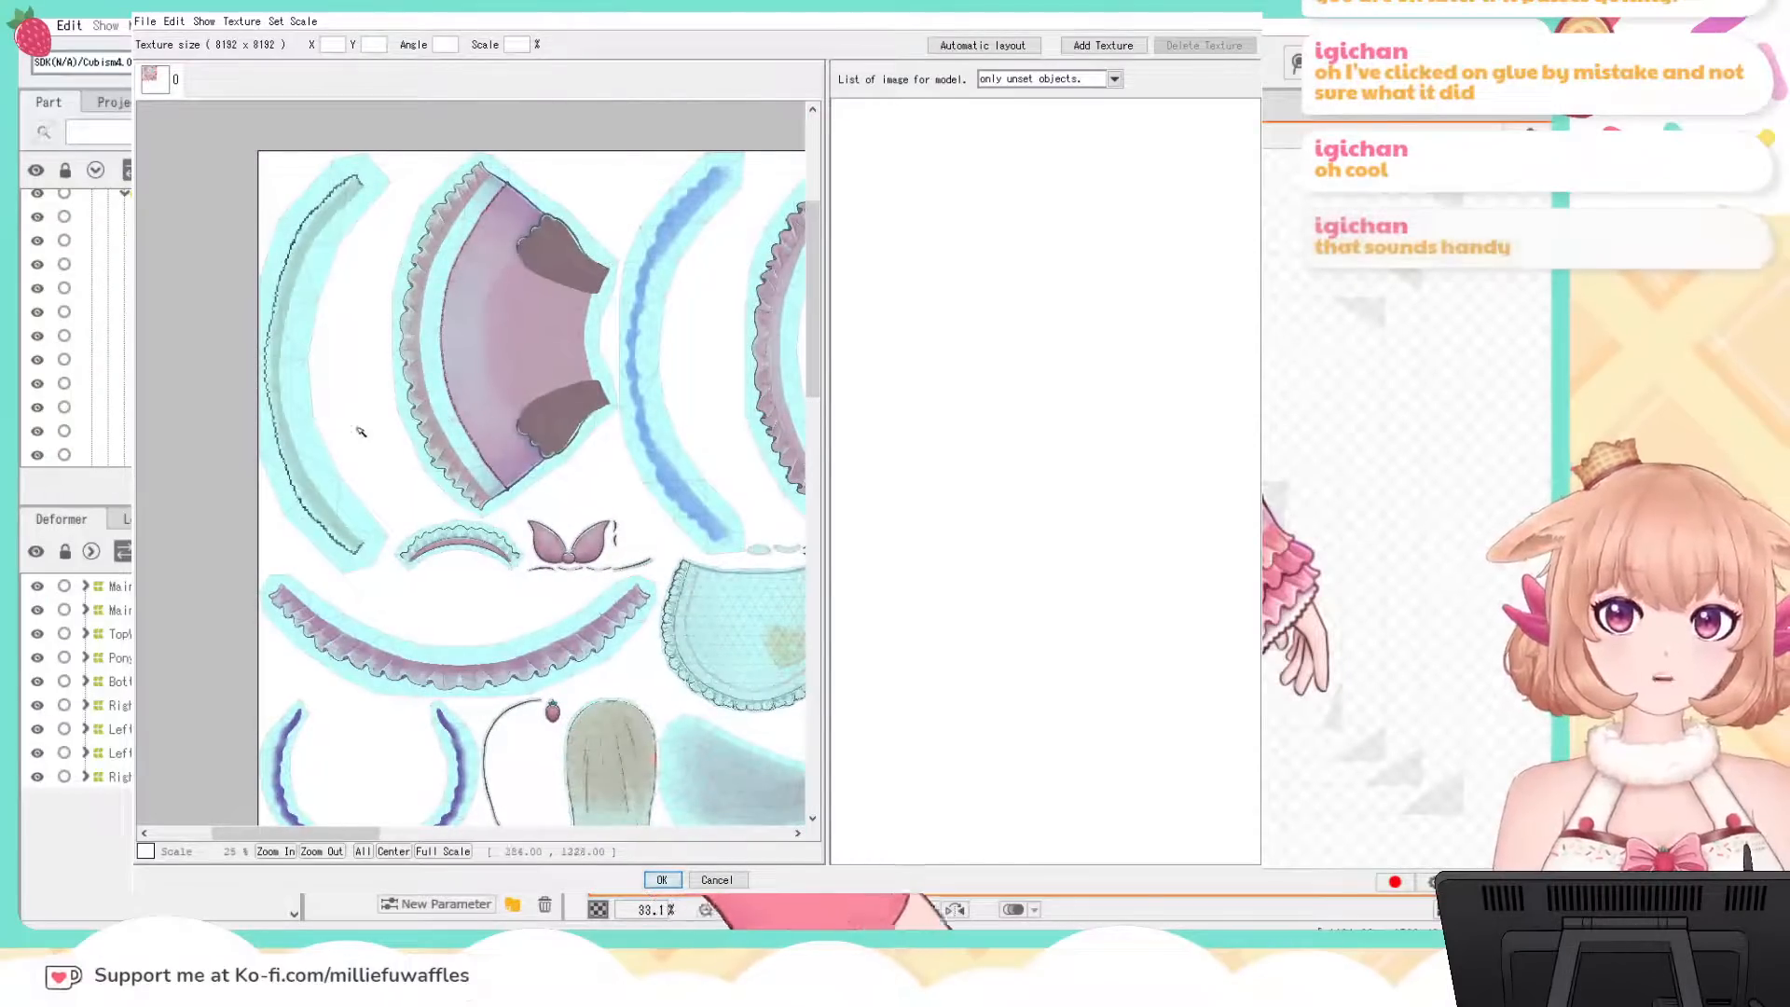
Step: Enlarge the scalloped skirt hem texture in the atlas's upper-left corner and reposition it to X 957, Y -478
scroll(361, 431, "up", 2)
scroll(418, 436, "down", 2)
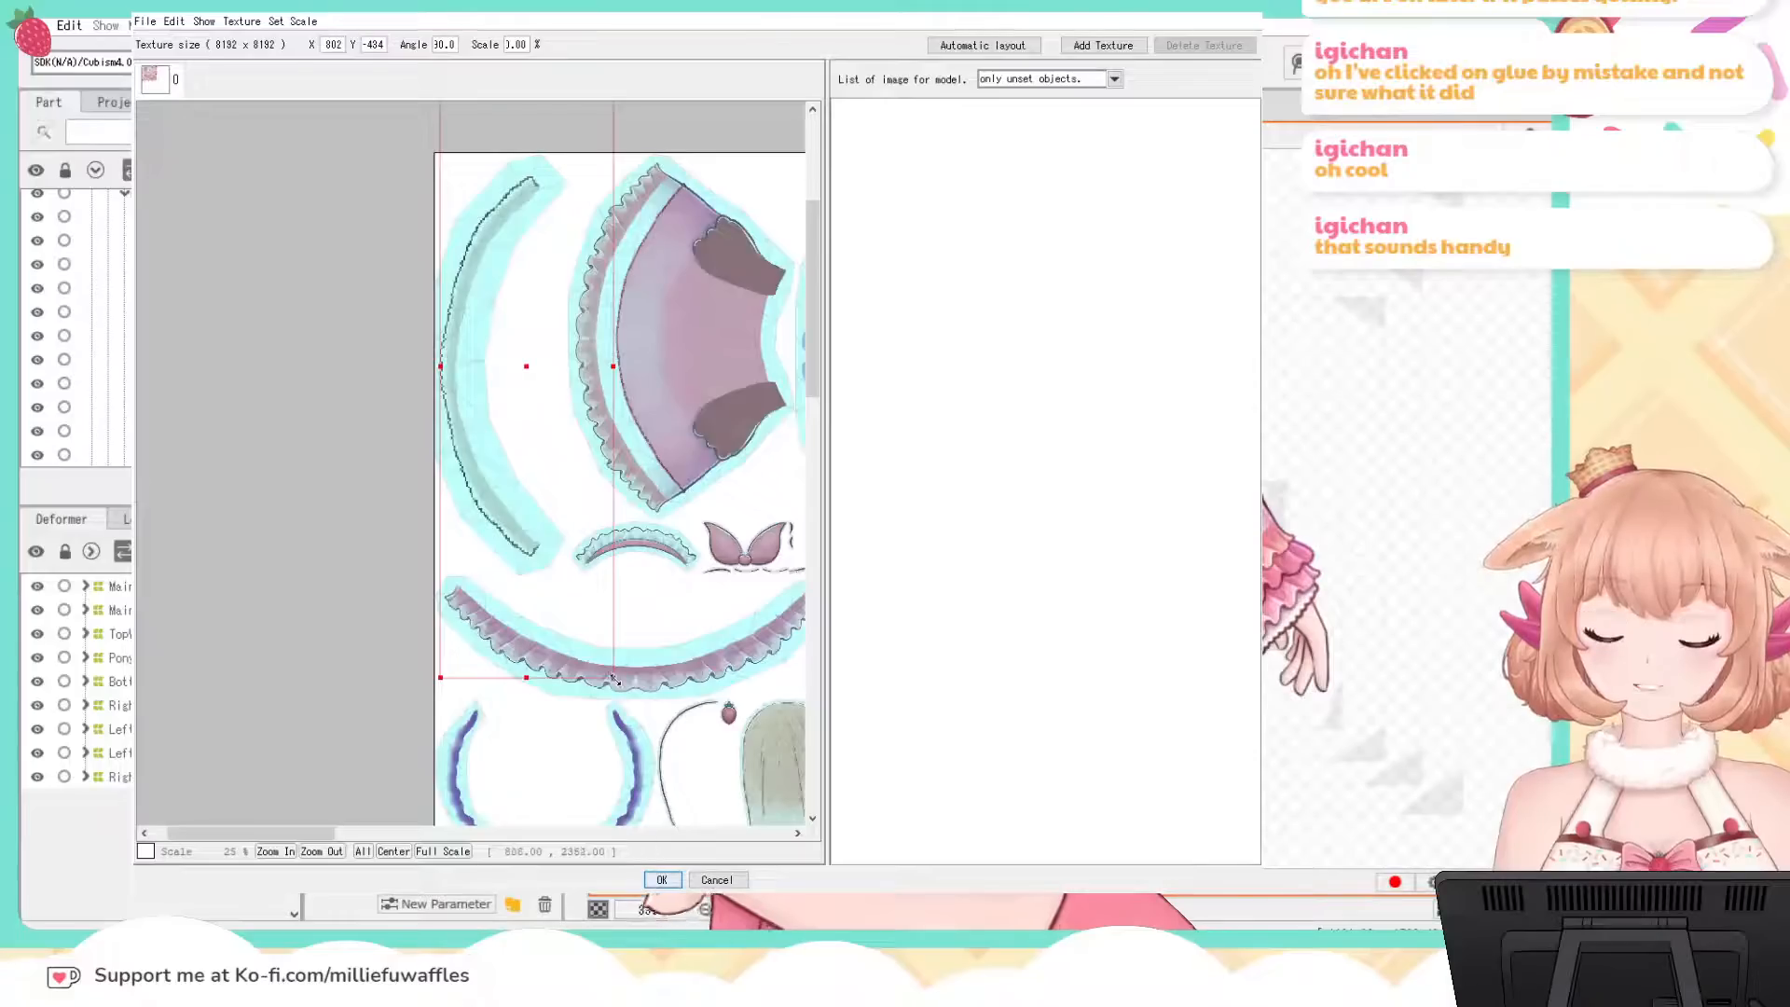
left_click_drag(613, 678, 636, 757)
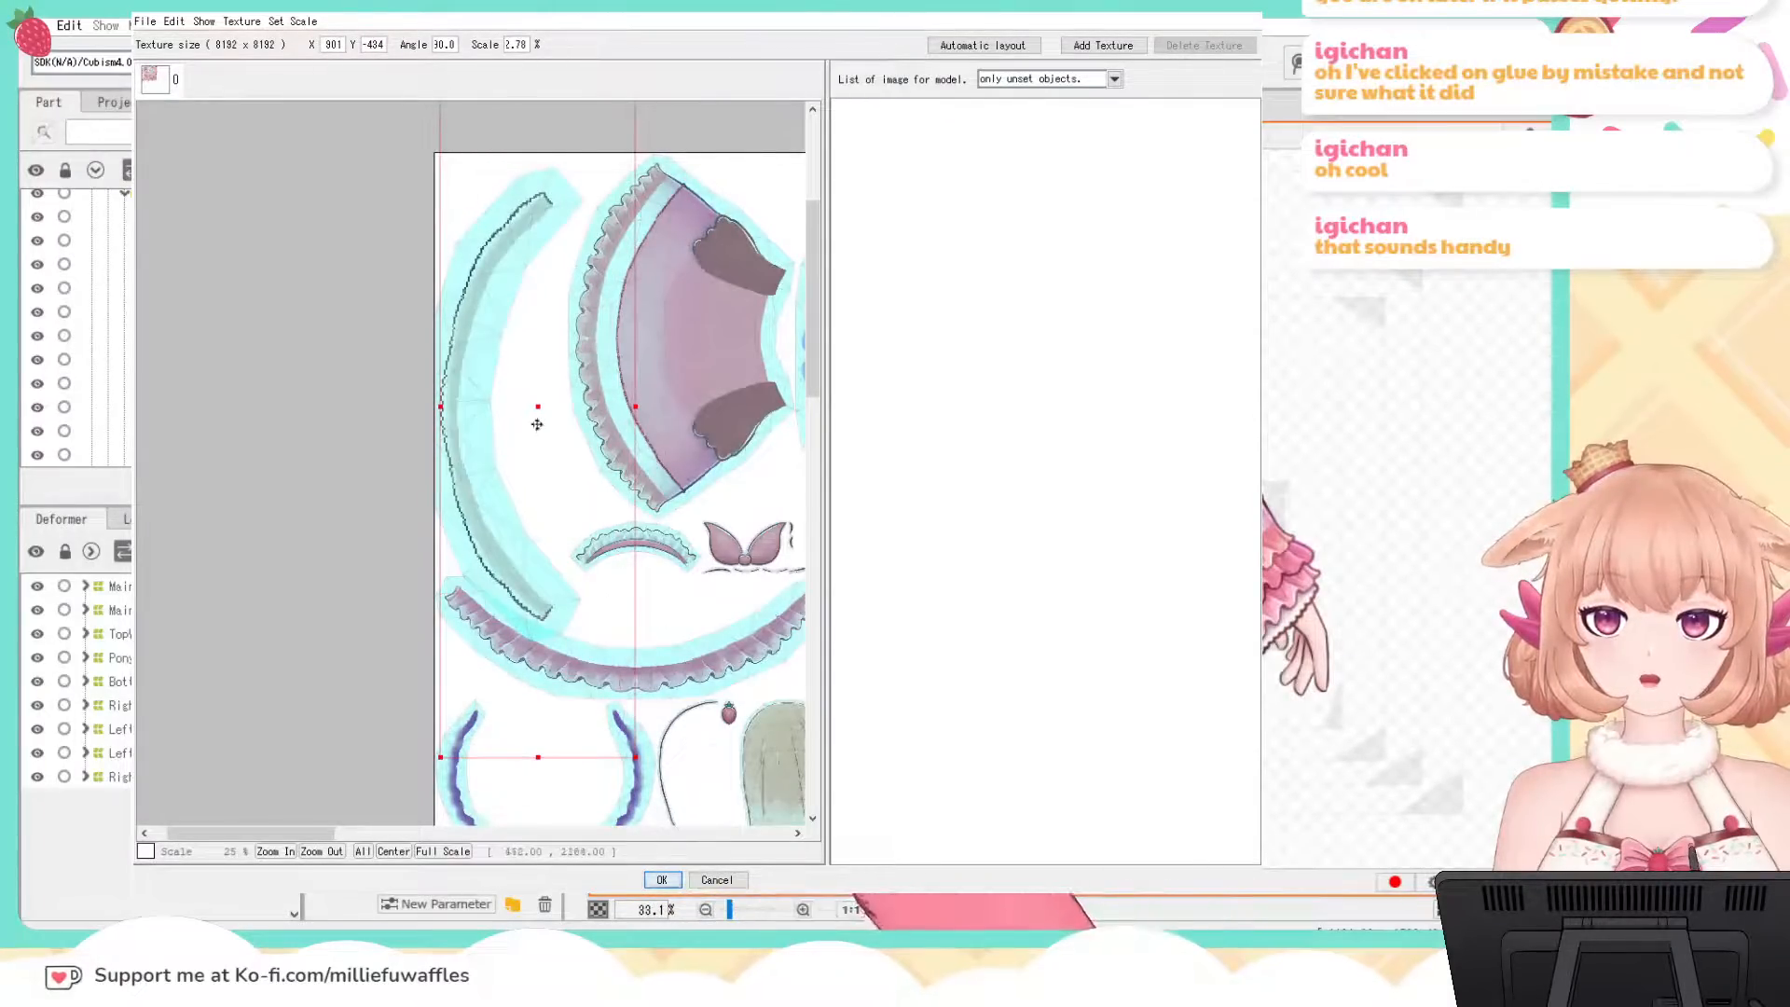
left_click_drag(537, 424, 551, 395)
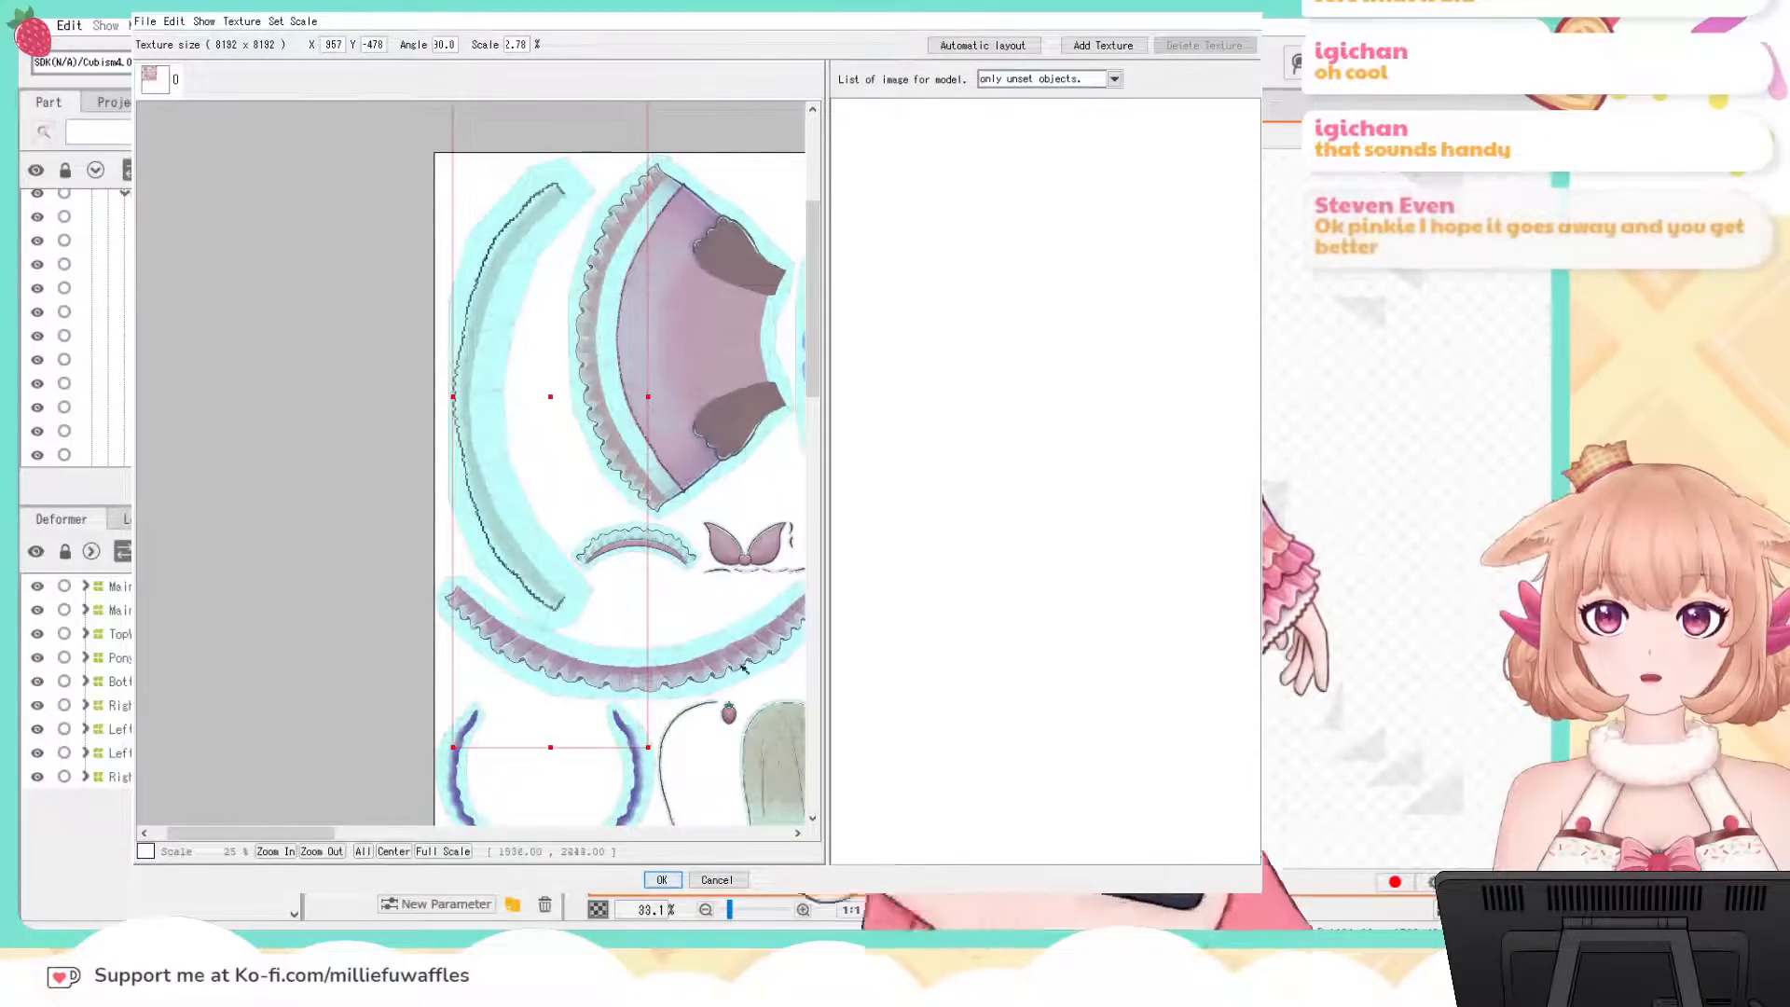
Step: Try enlarging the scalloped hem texture across the neighbouring ruffle textures, then shrink it back within its gap
left_click_drag(648, 747, 672, 862)
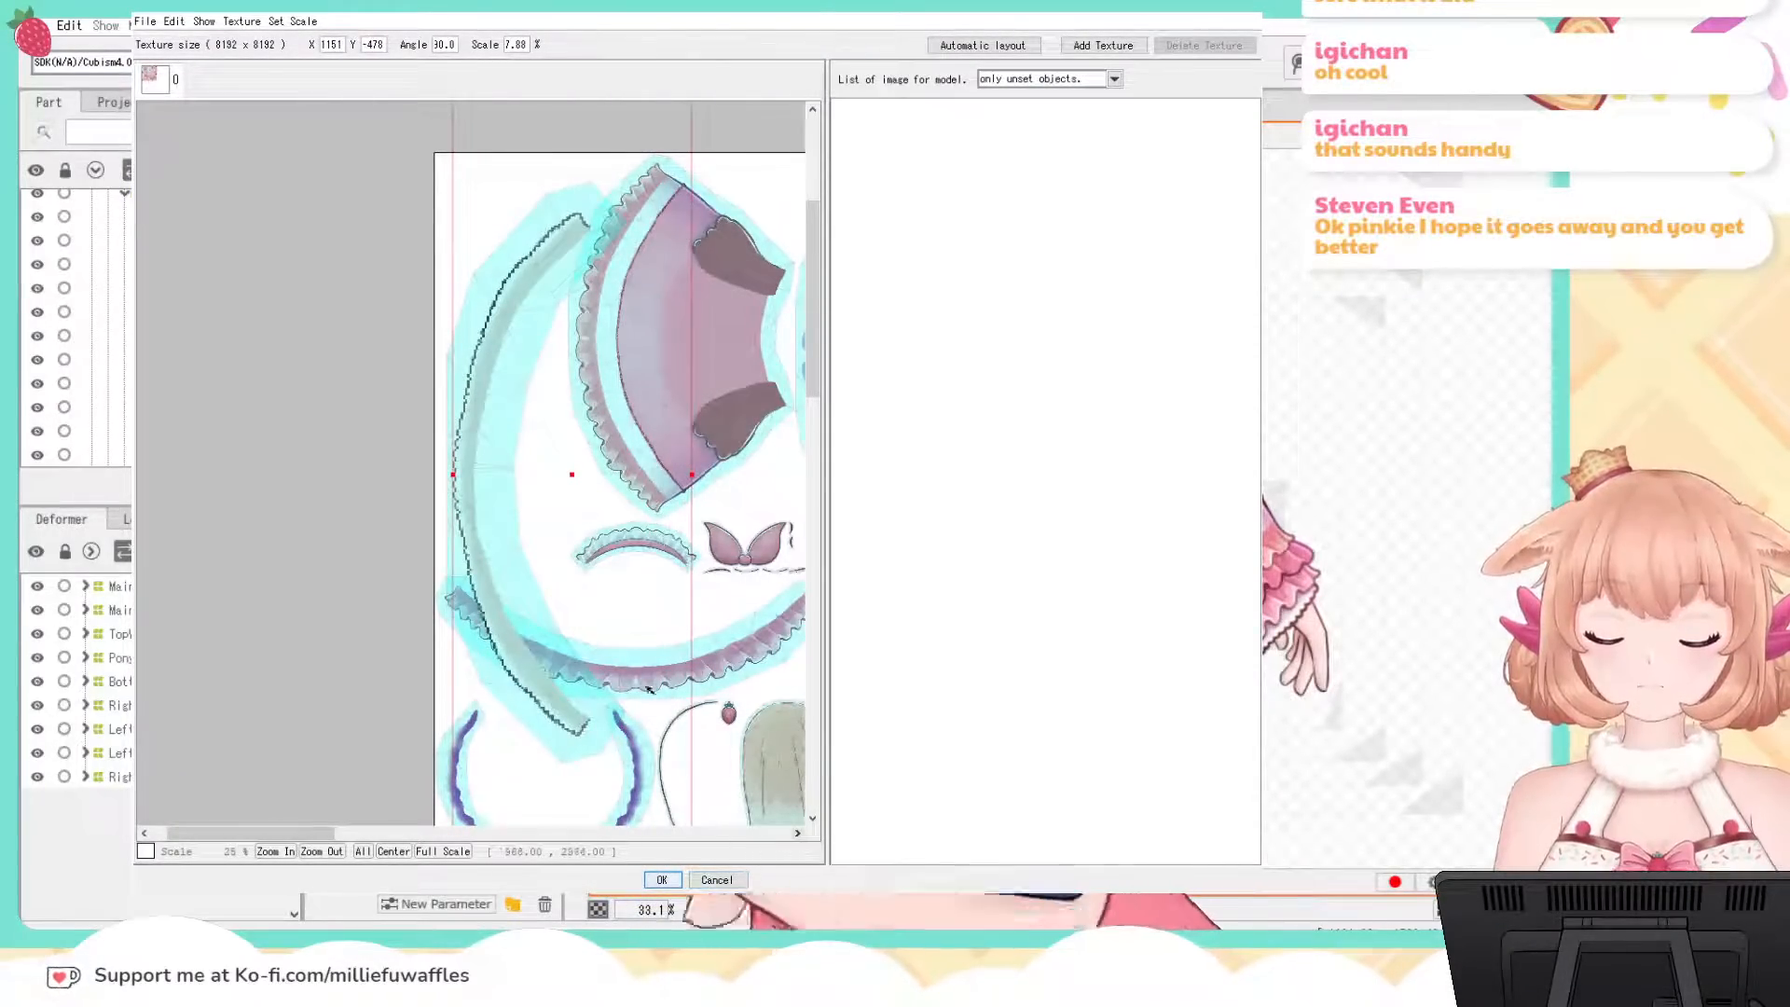
scroll(647, 536, "down", 3)
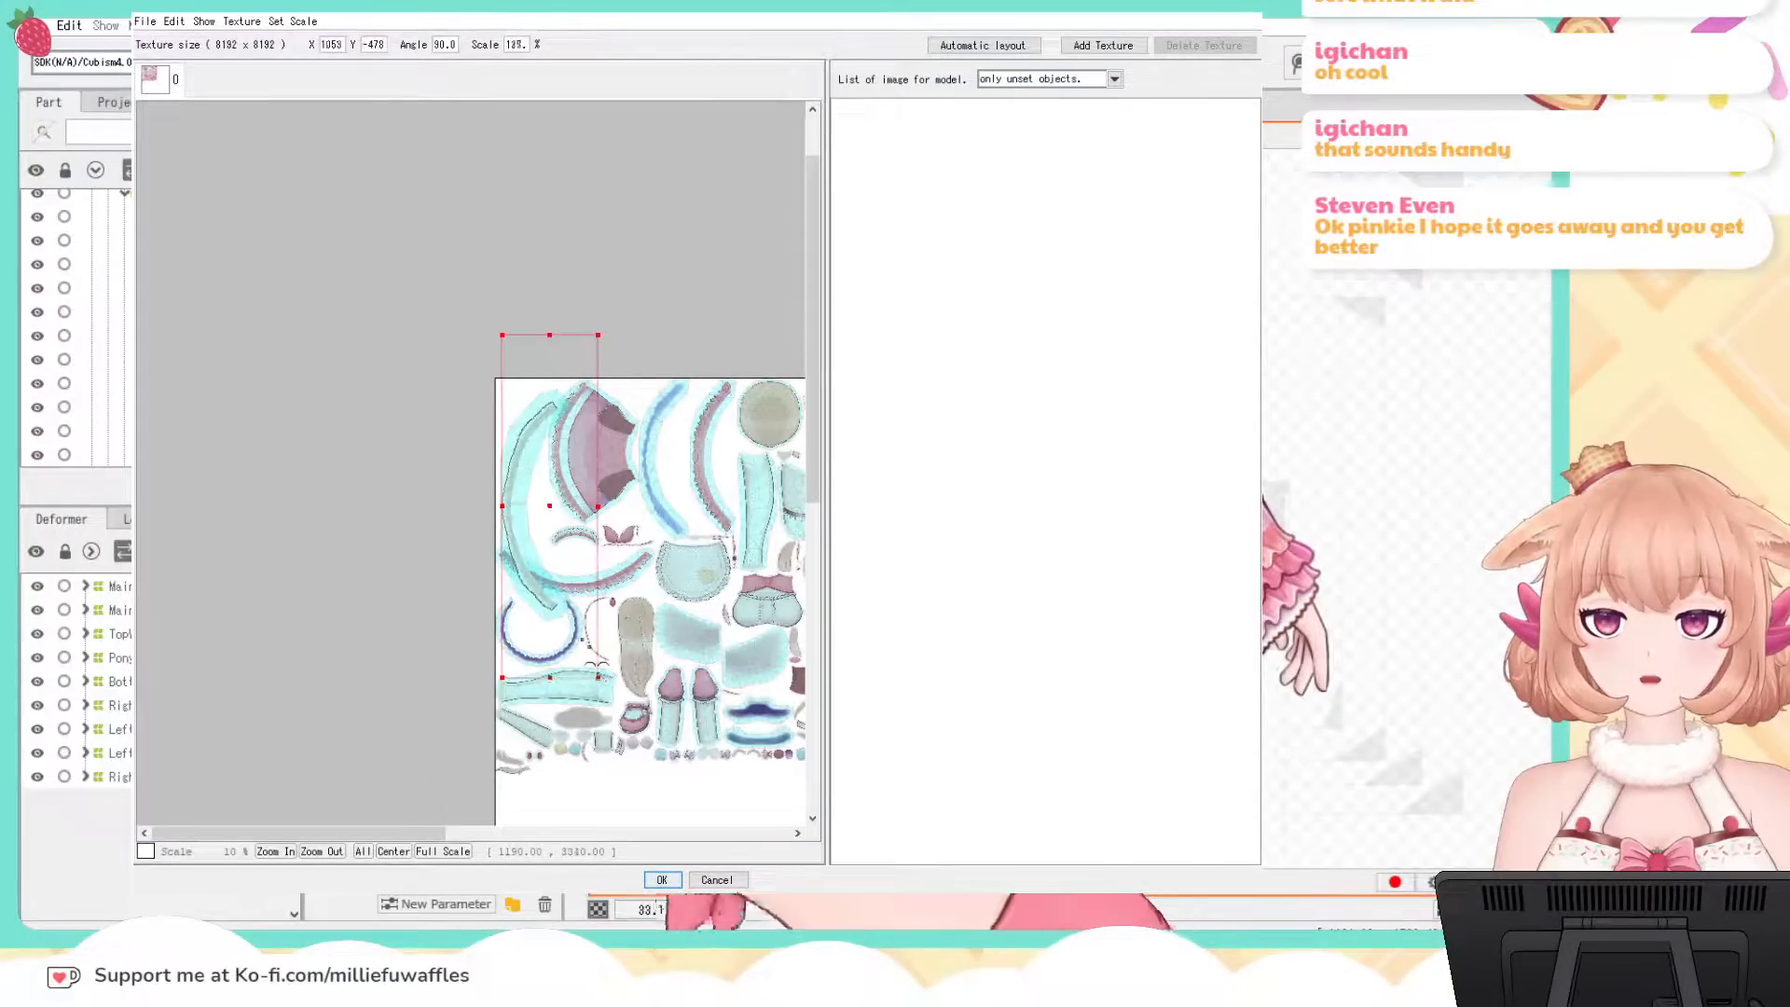
left_click_drag(597, 677, 575, 588)
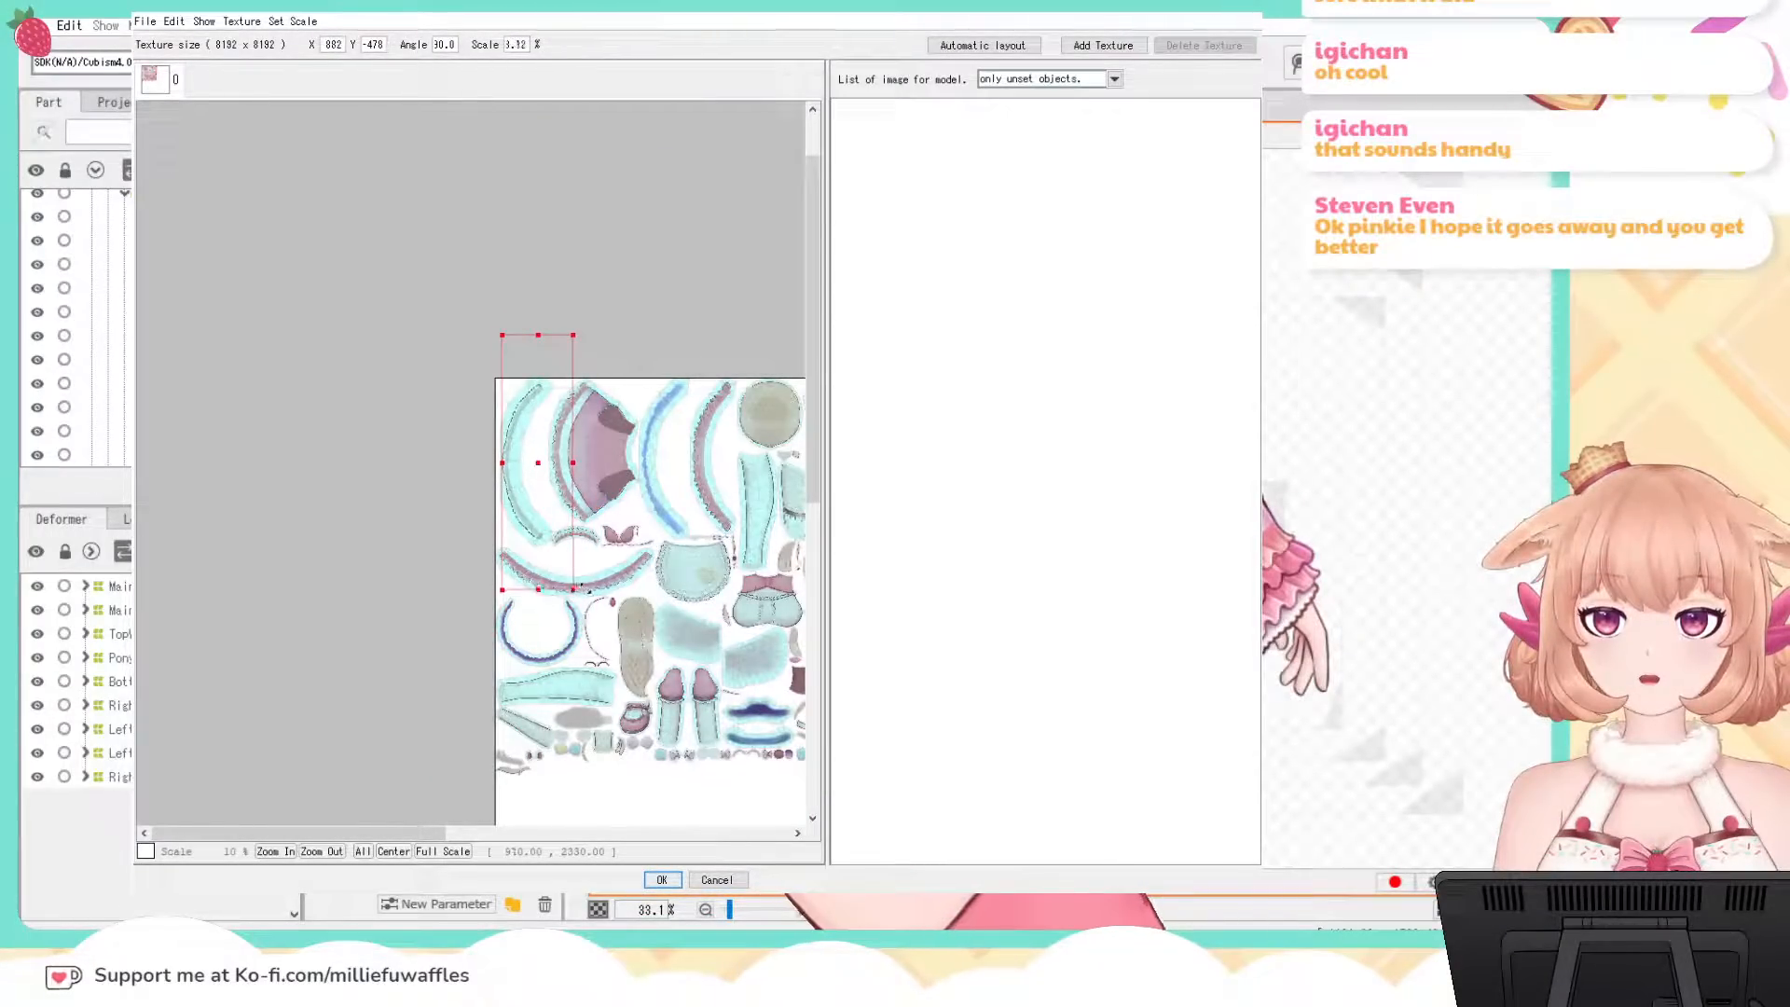
Step: Enlarge the scalloped hem texture to fill its gap beside the skirt and nudge it to X 949, Y -506
scroll(588, 590, "up", 3)
scroll(534, 494, "down", 1)
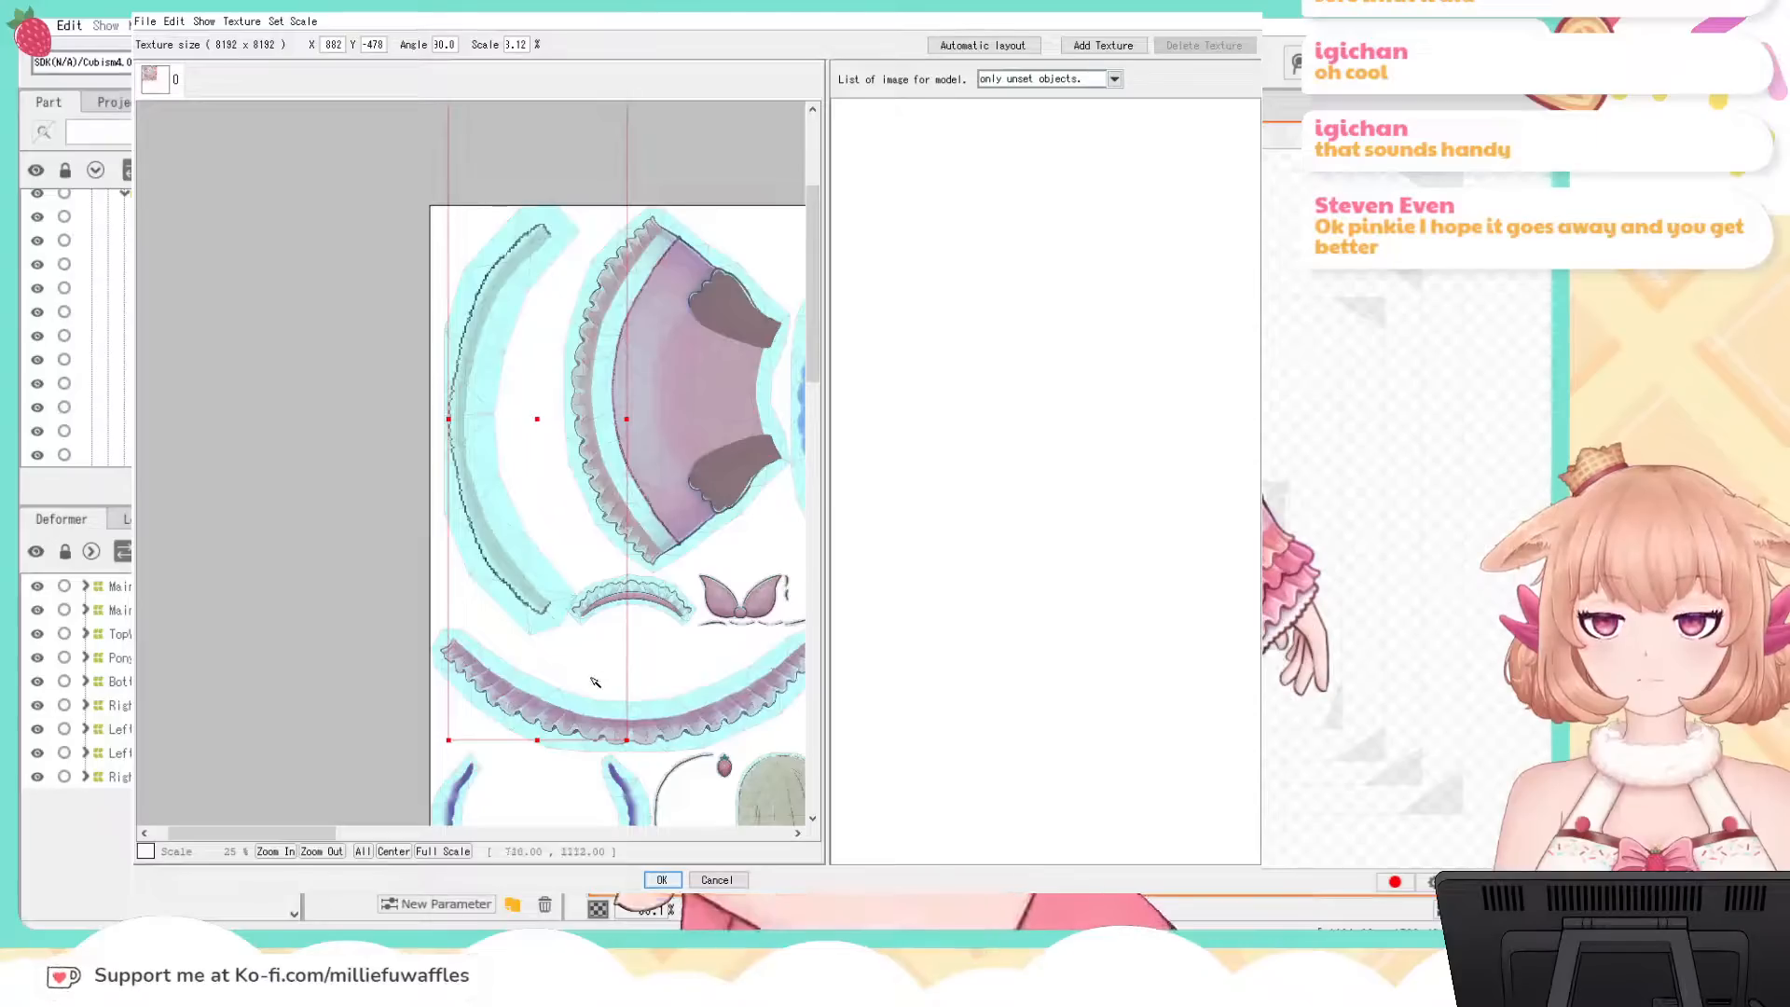
left_click_drag(627, 739, 644, 800)
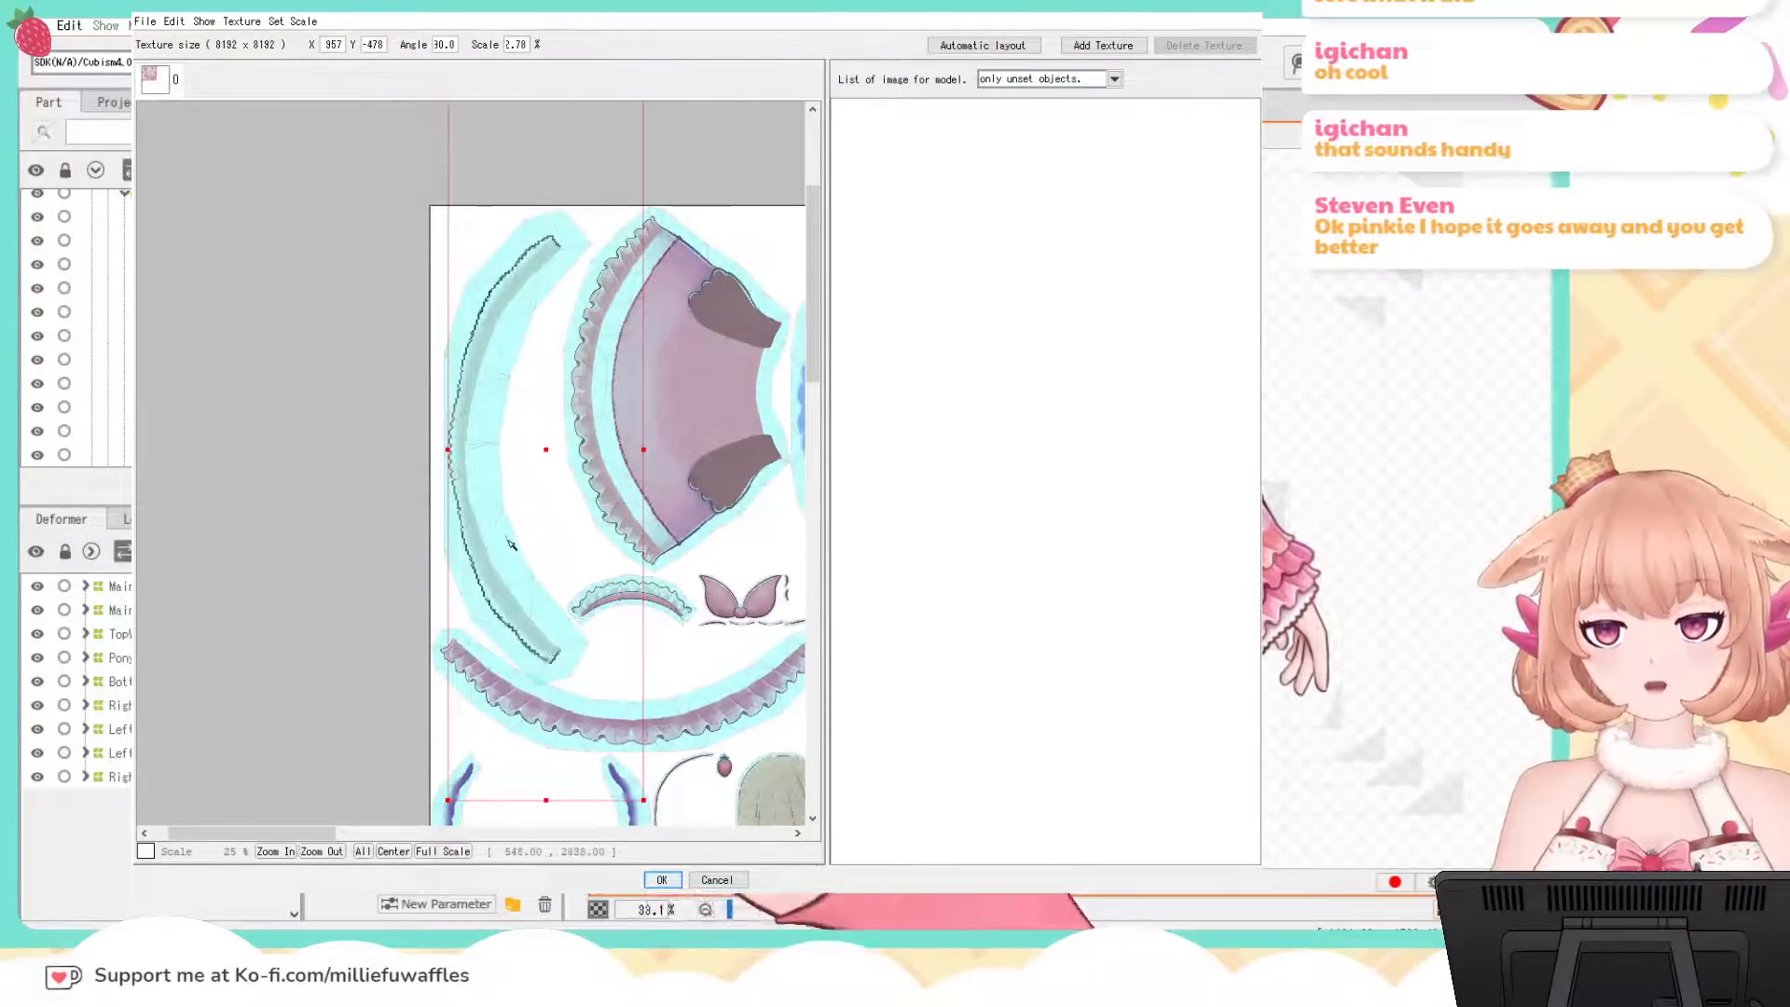
left_click_drag(468, 491, 467, 486)
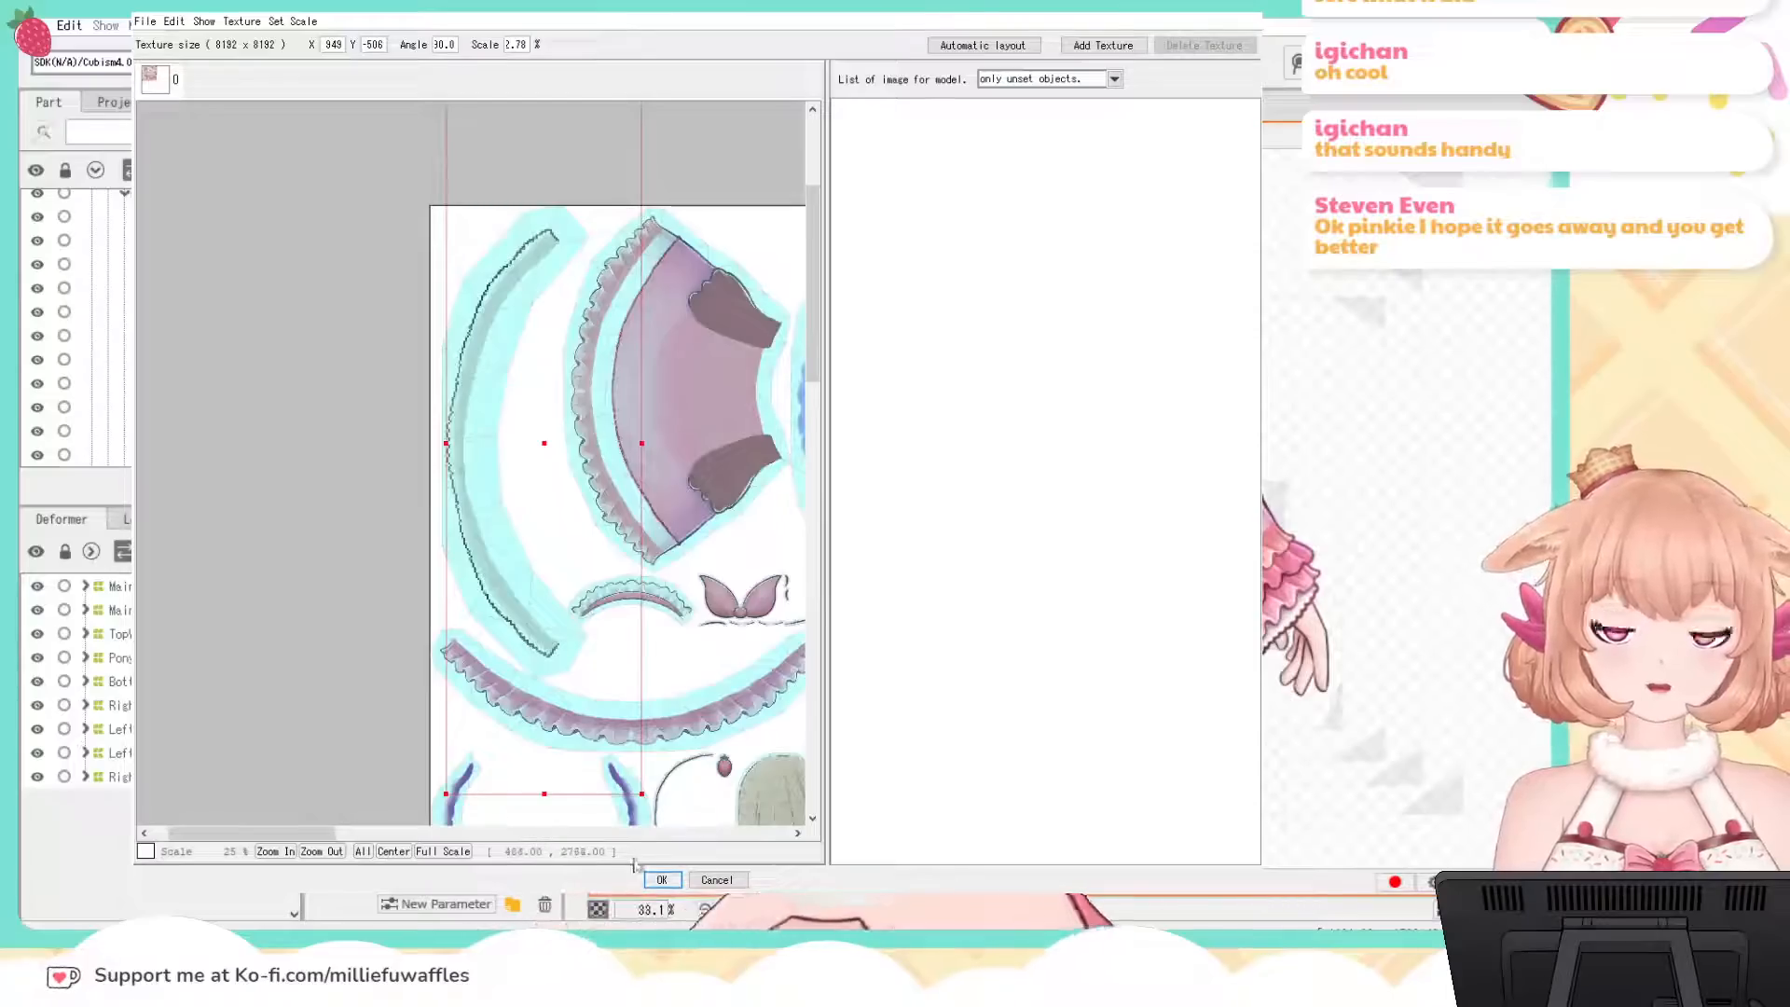
Step: Examine the atlas spacing from the enlarged hem and skirt ruffles across to the stocking, hair strand and face textures
scroll(707, 646, "up", 2)
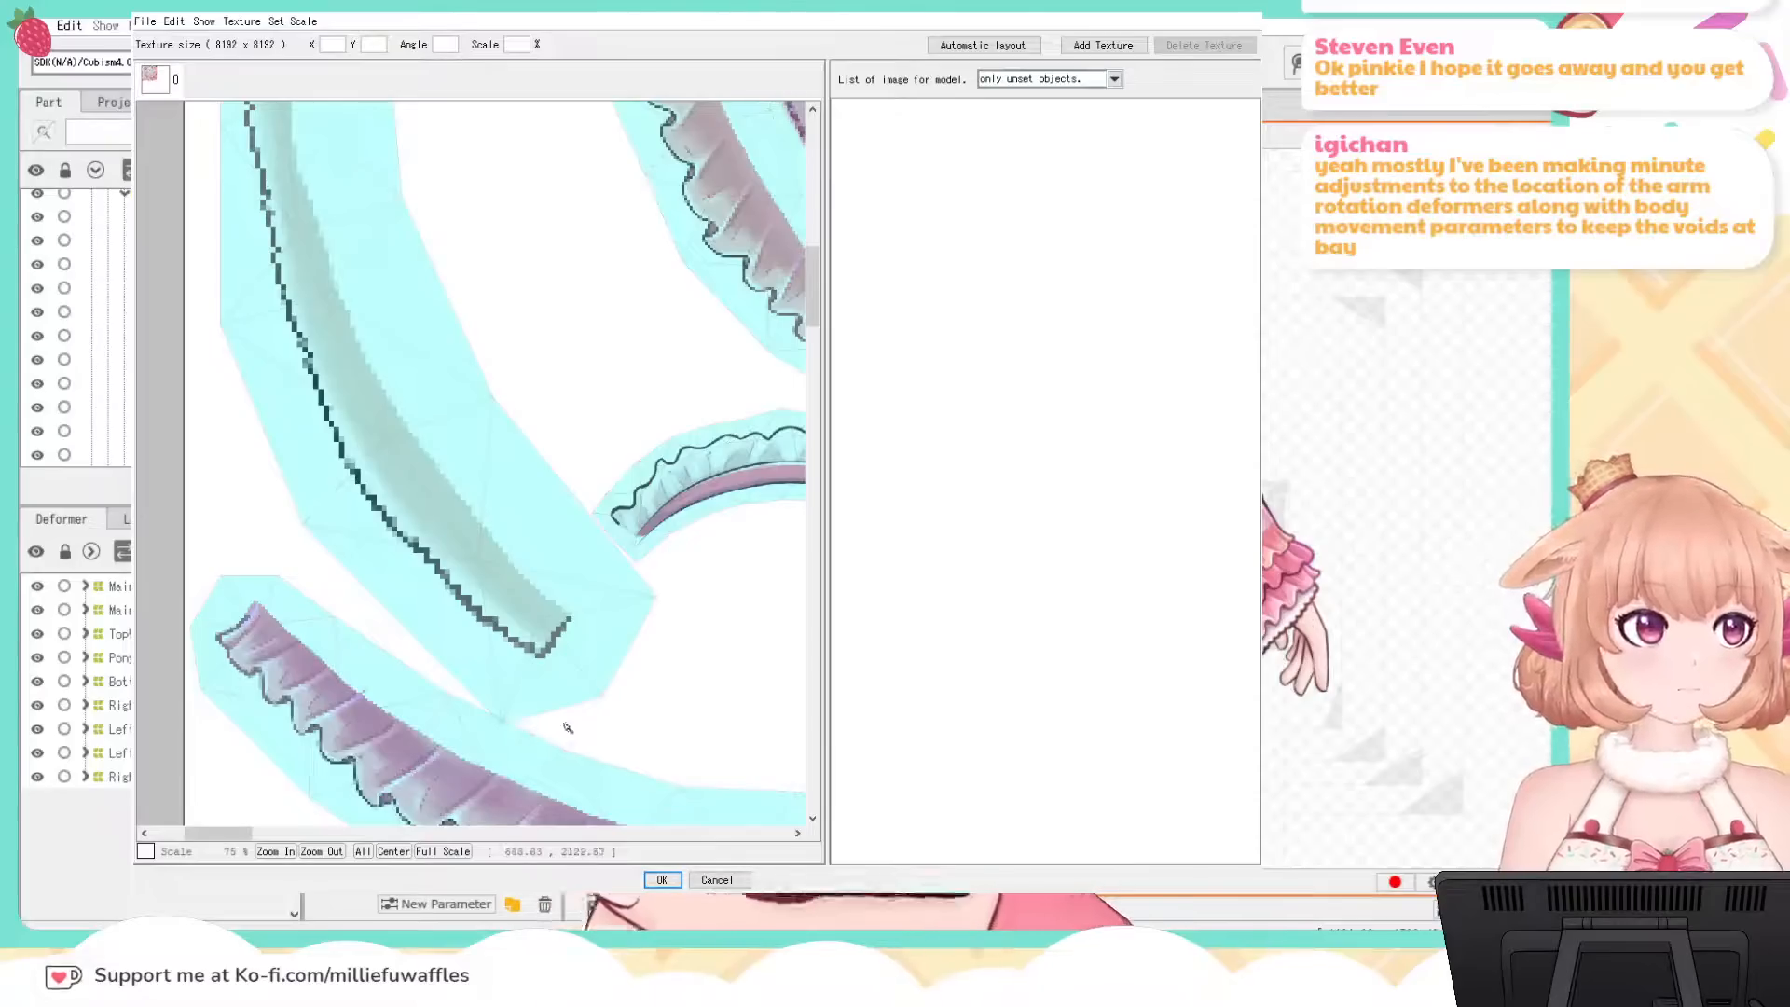
scroll(736, 427, "down", 1)
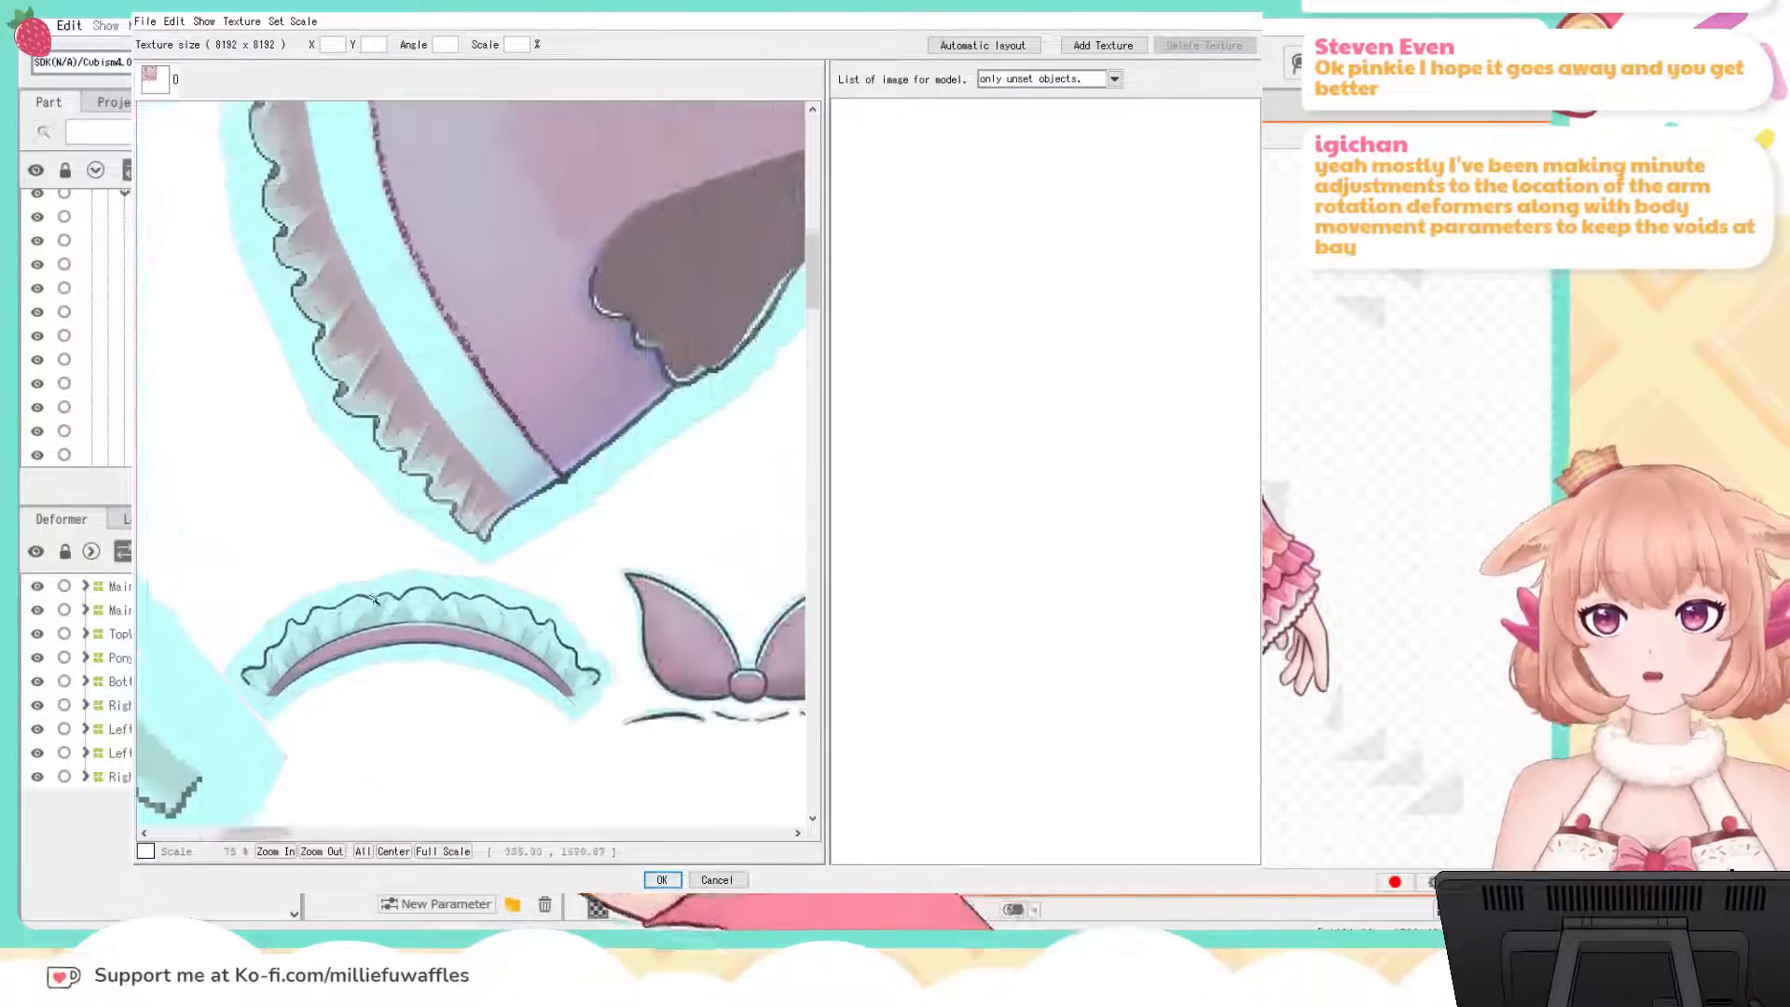
left_click_drag(707, 436, 499, 567)
mouse_move(675, 400)
left_mouse_down()
mouse_move(468, 516)
mouse_move(415, 582)
left_mouse_up()
mouse_move(672, 493)
left_mouse_down()
mouse_move(411, 422)
mouse_move(411, 516)
mouse_move(364, 531)
left_mouse_up()
left_click_drag(652, 525, 341, 486)
left_click_drag(632, 395, 615, 499)
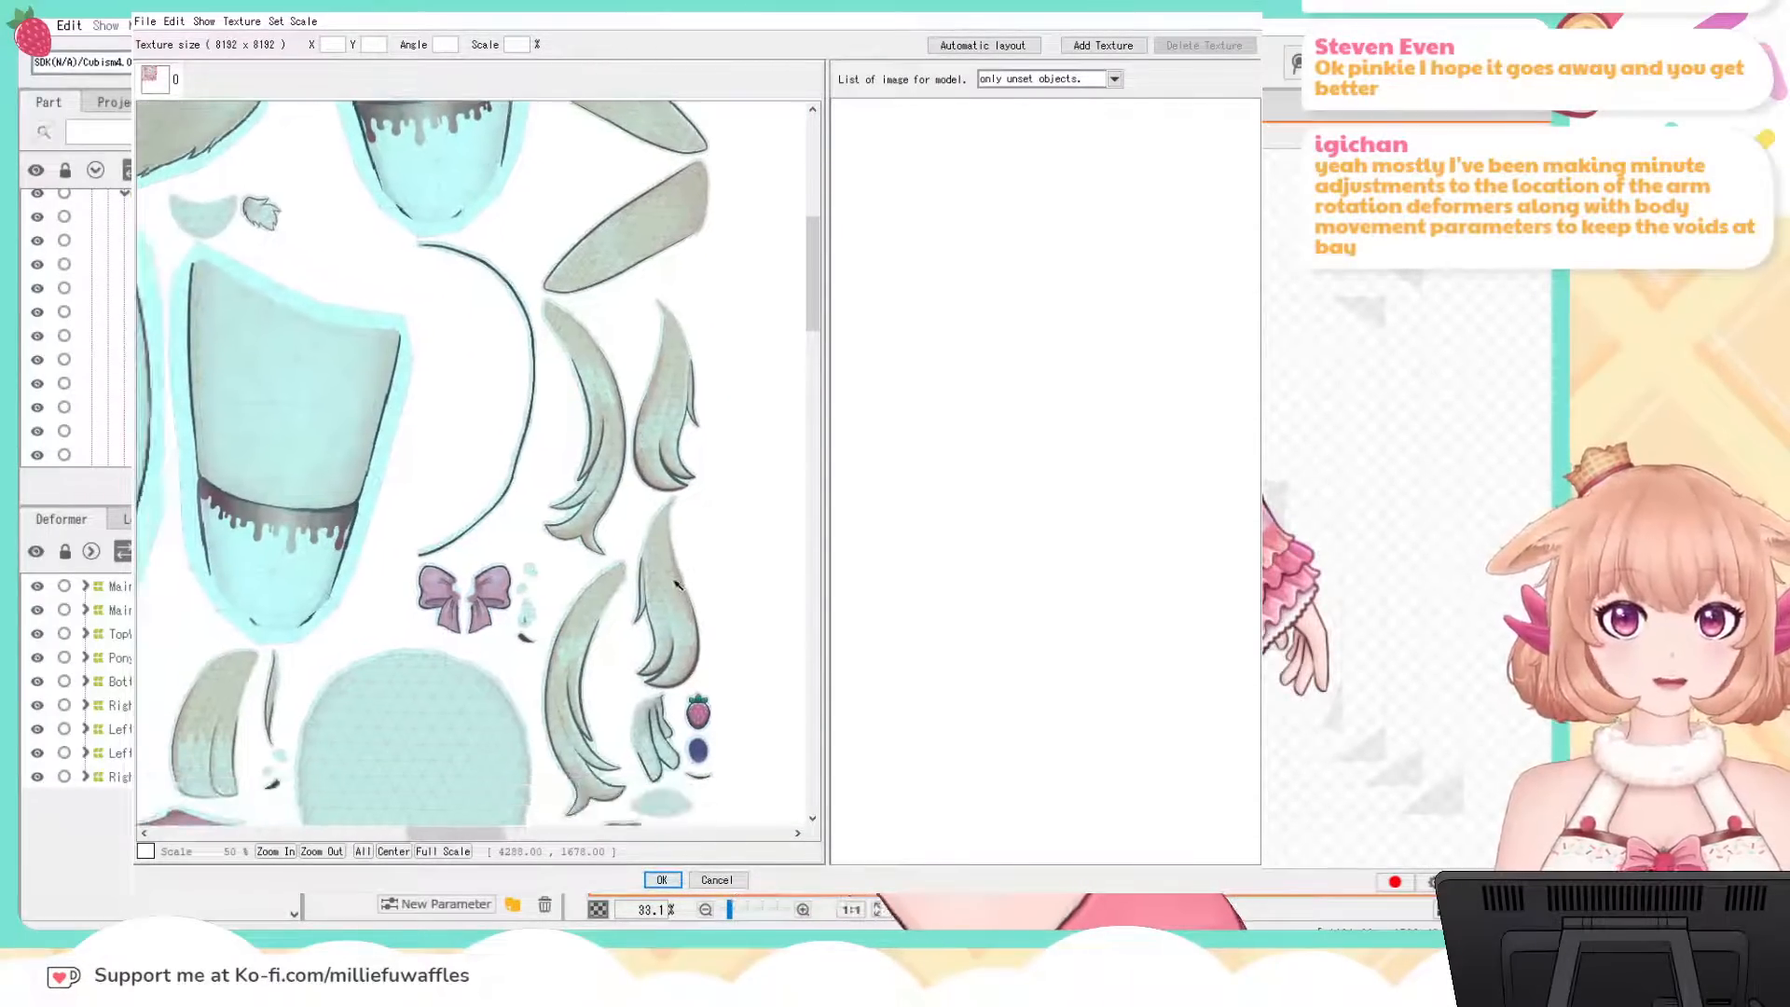
left_click_drag(637, 697, 700, 546)
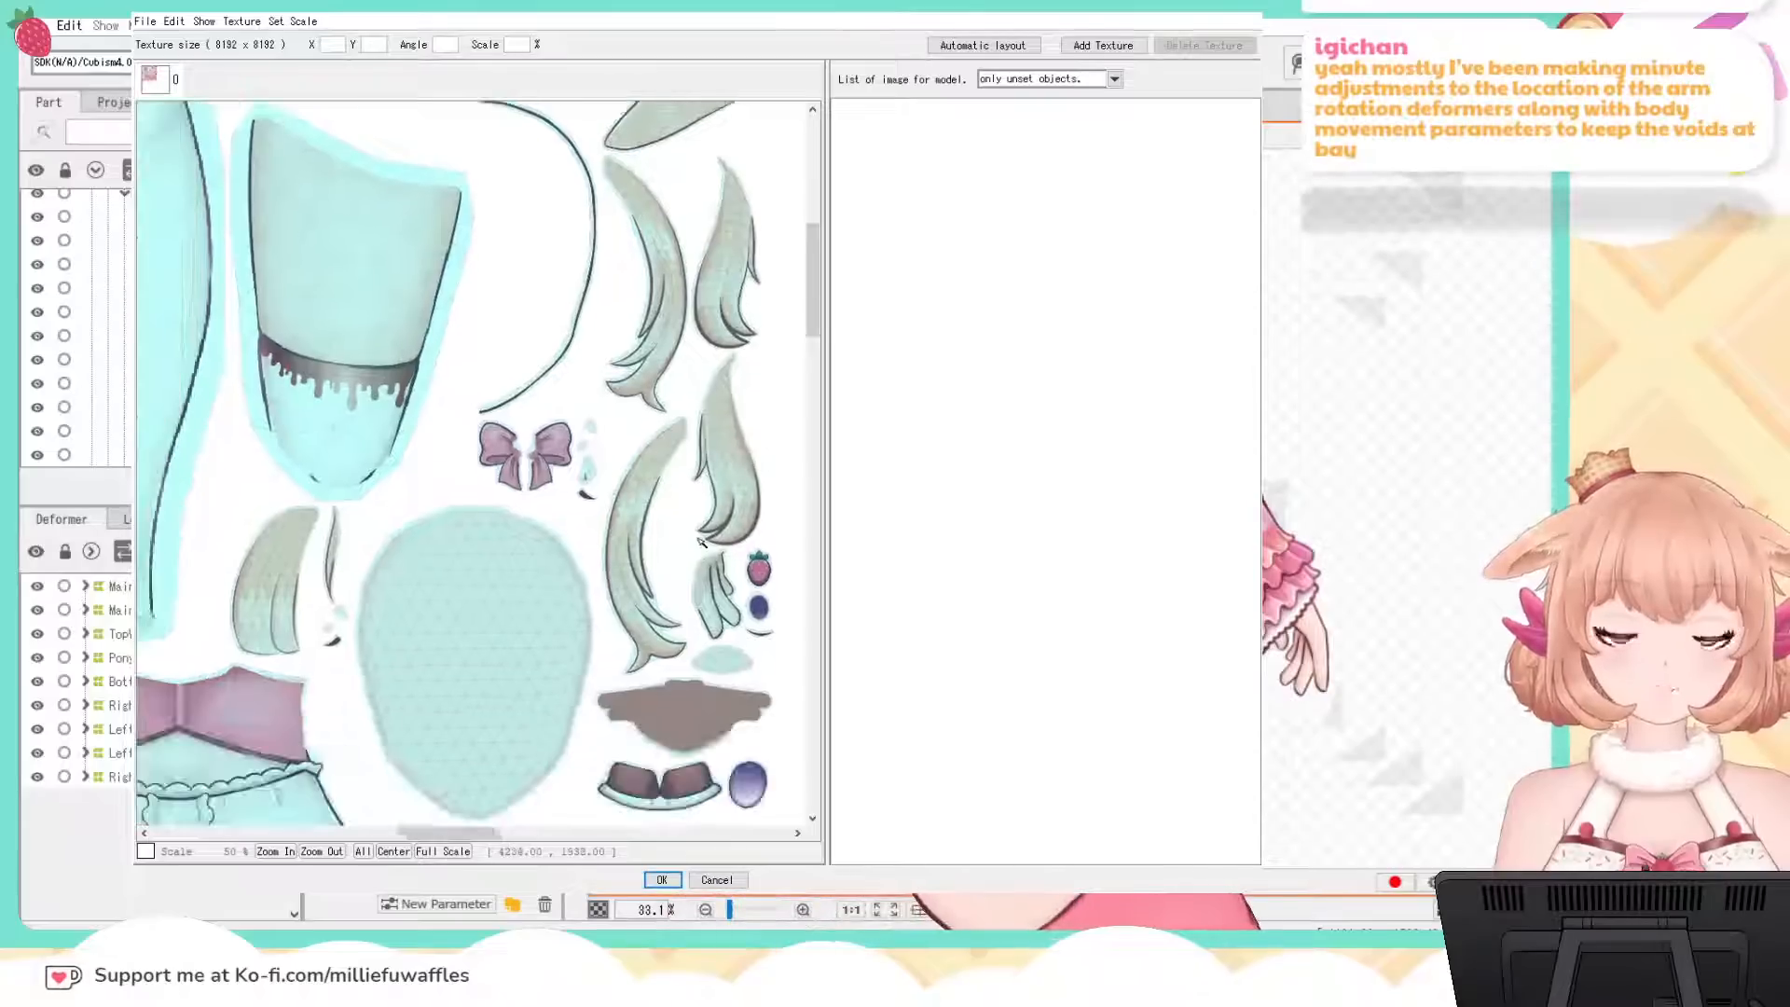
left_click_drag(651, 737, 664, 597)
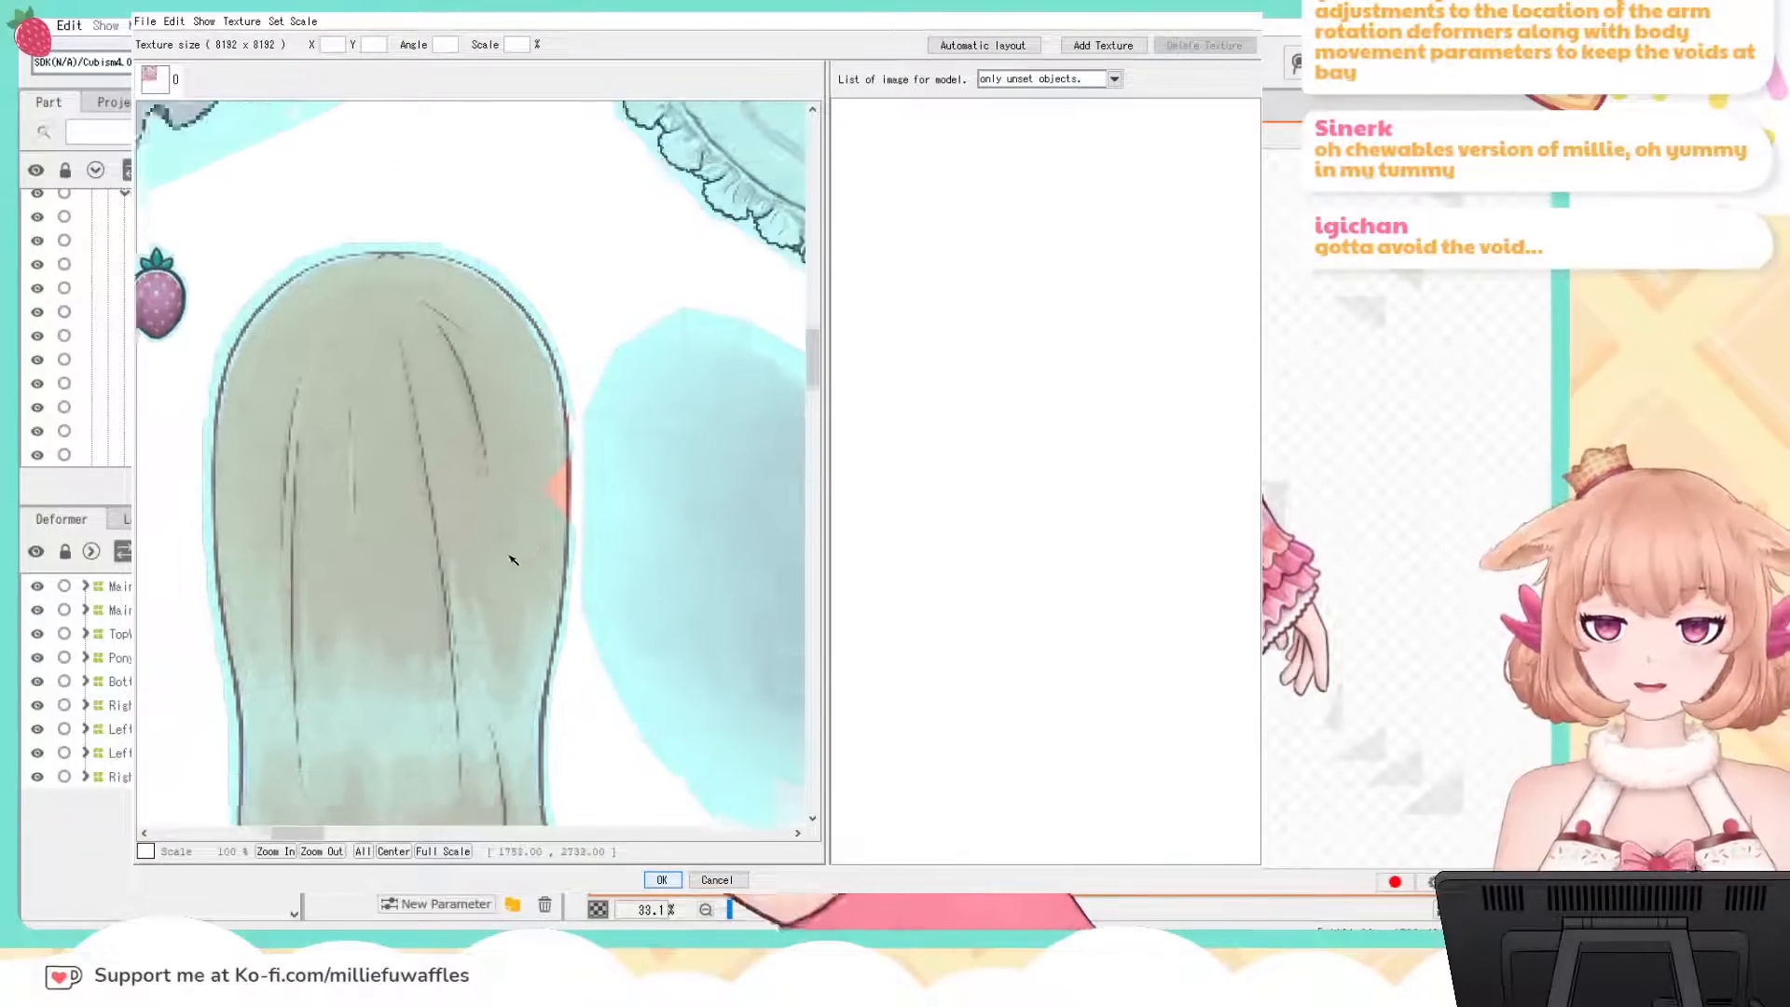
Step: Check the spacing around the back hair, apron, leg and shoe textures, and accept the atlas layout
left_click_drag(718, 341, 399, 592)
scroll(631, 446, "down", 1)
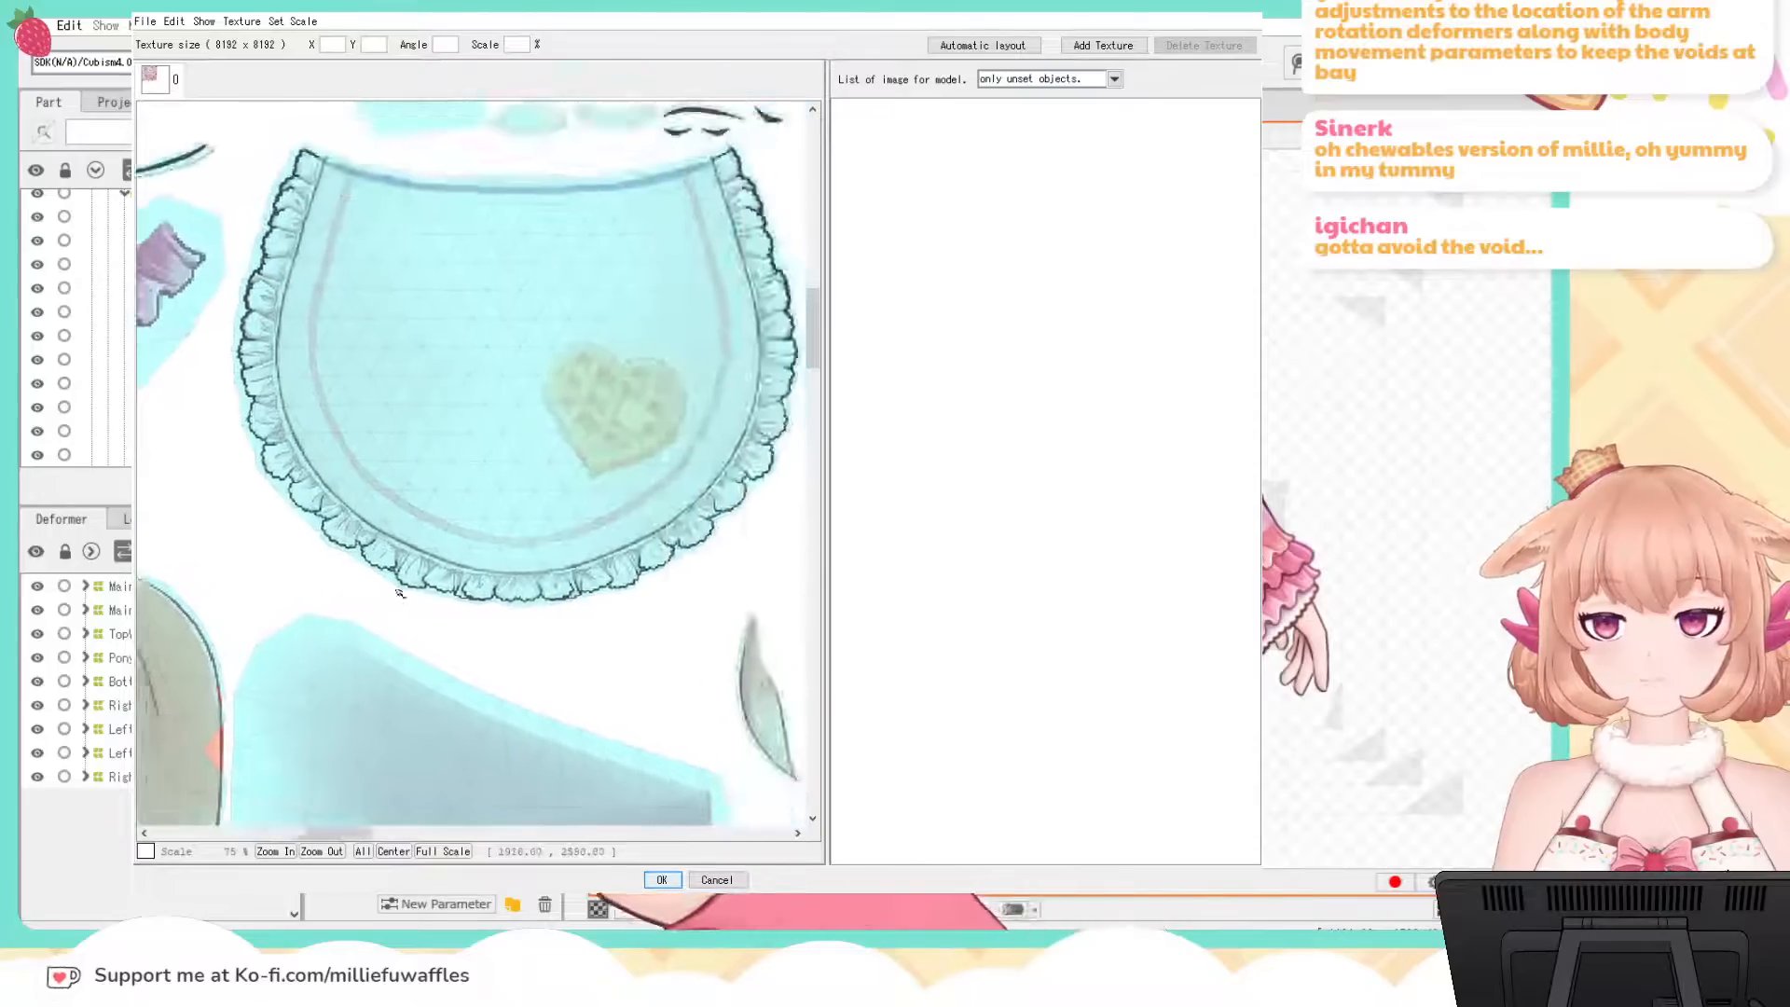
mouse_move(517, 442)
left_mouse_down()
mouse_move(309, 588)
mouse_move(495, 495)
mouse_move(355, 616)
left_mouse_up()
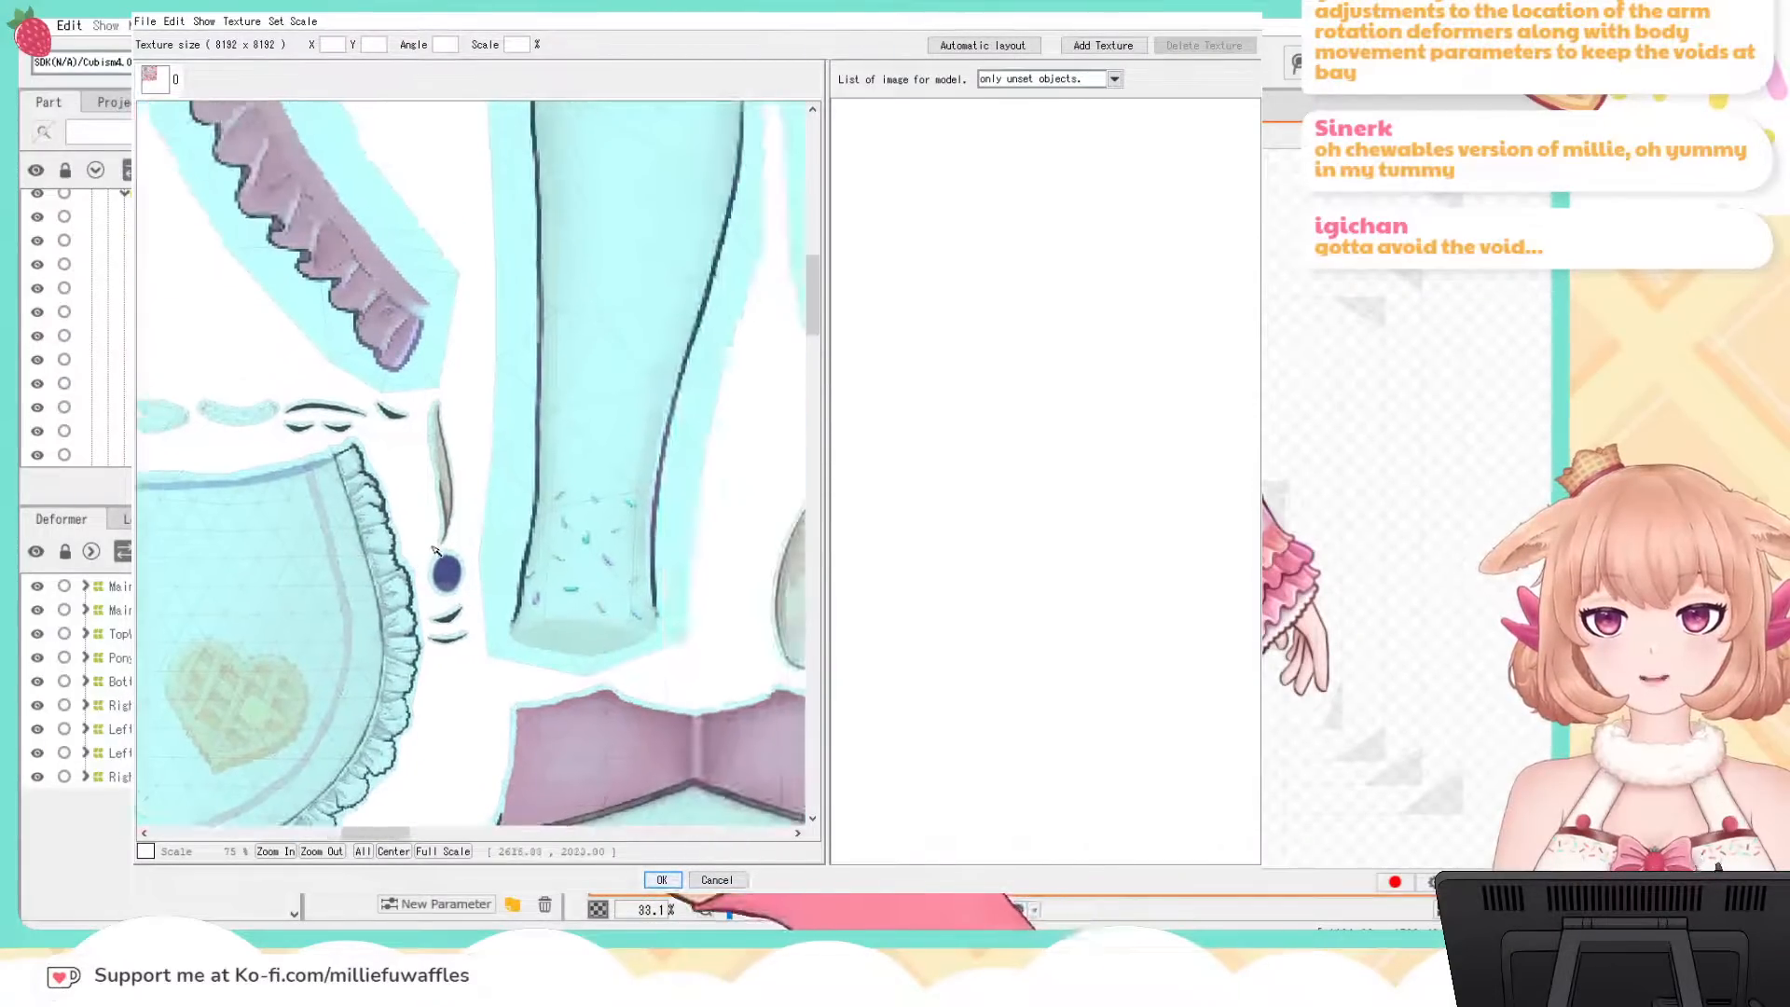
left_click_drag(635, 423, 500, 647)
scroll(606, 463, "down", 1)
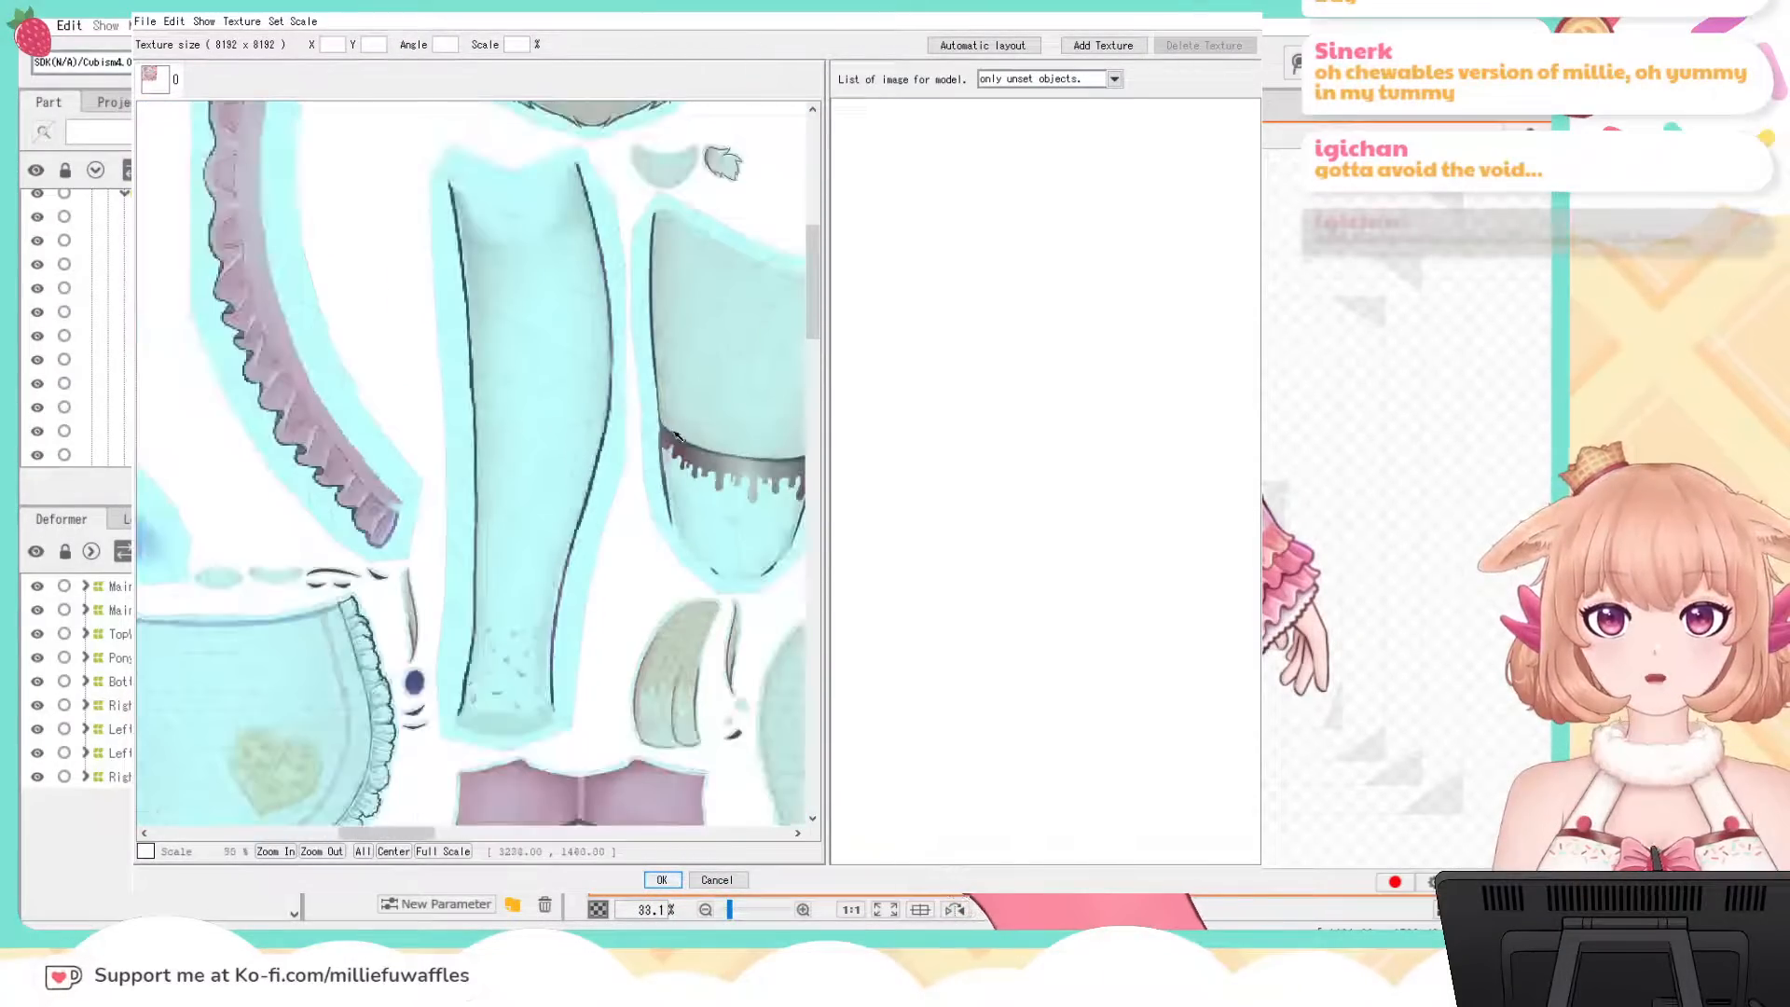
mouse_move(604, 466)
left_mouse_down()
mouse_move(452, 565)
mouse_move(409, 690)
left_mouse_up()
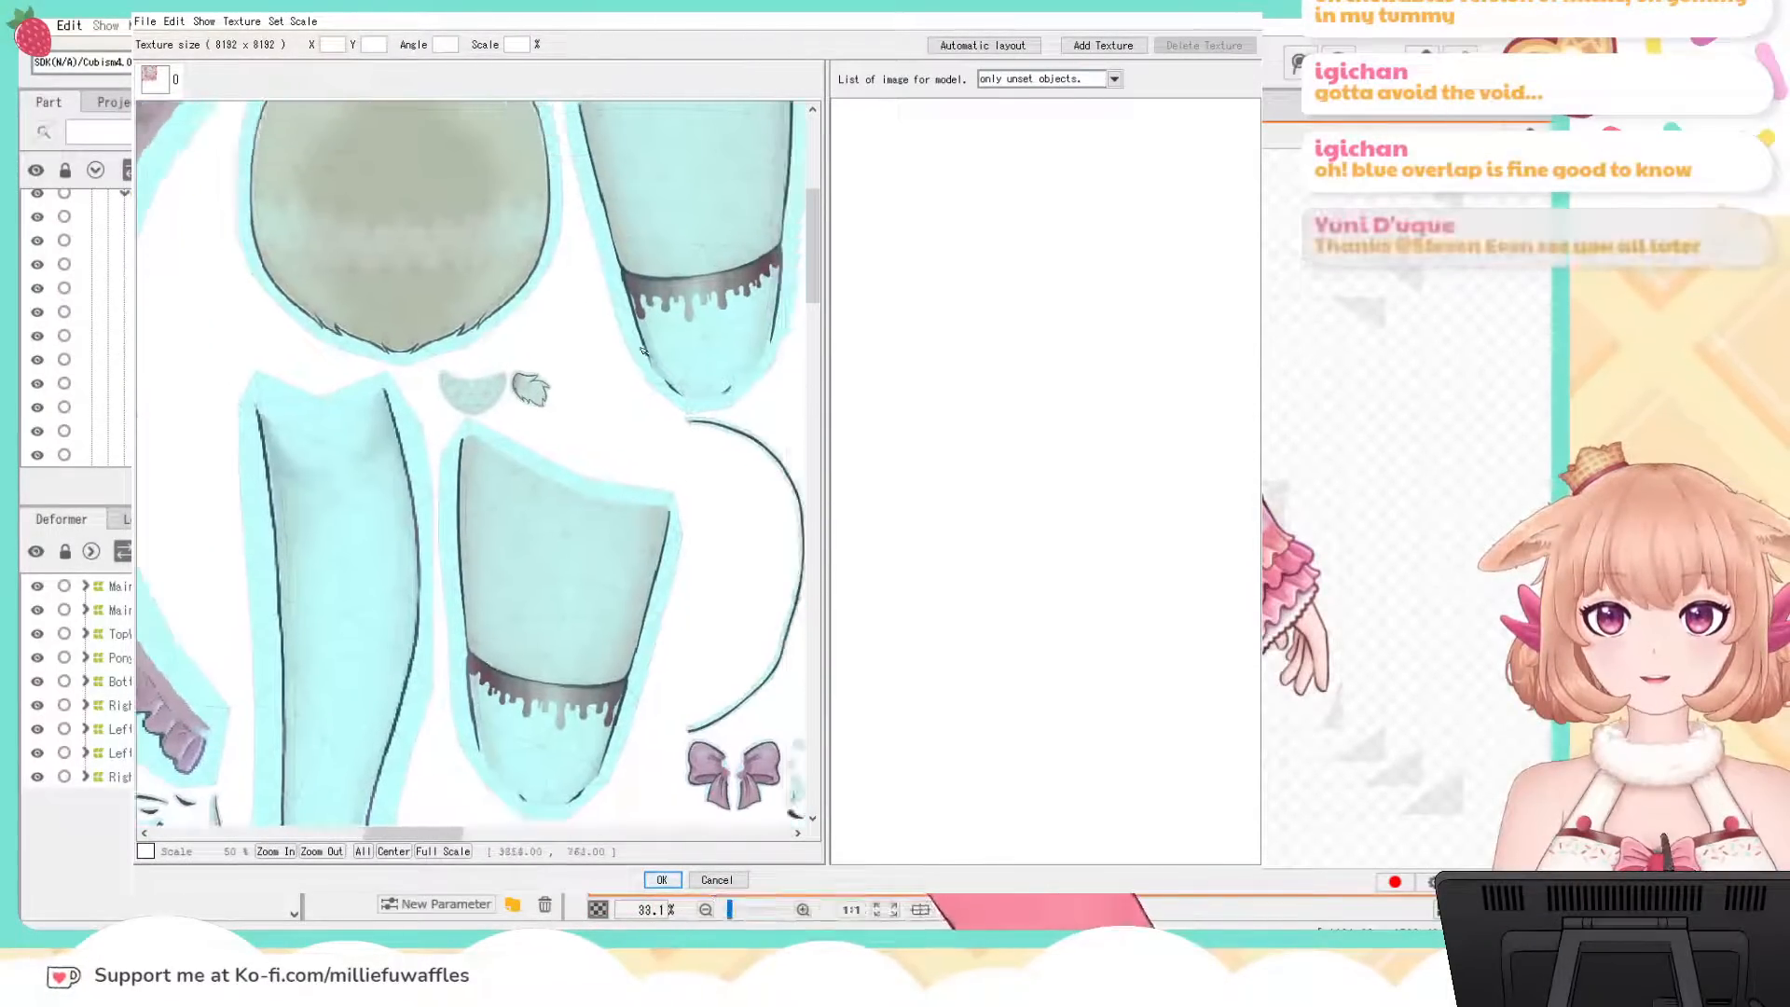
mouse_move(630, 361)
left_mouse_down()
mouse_move(509, 485)
mouse_move(373, 400)
left_mouse_up()
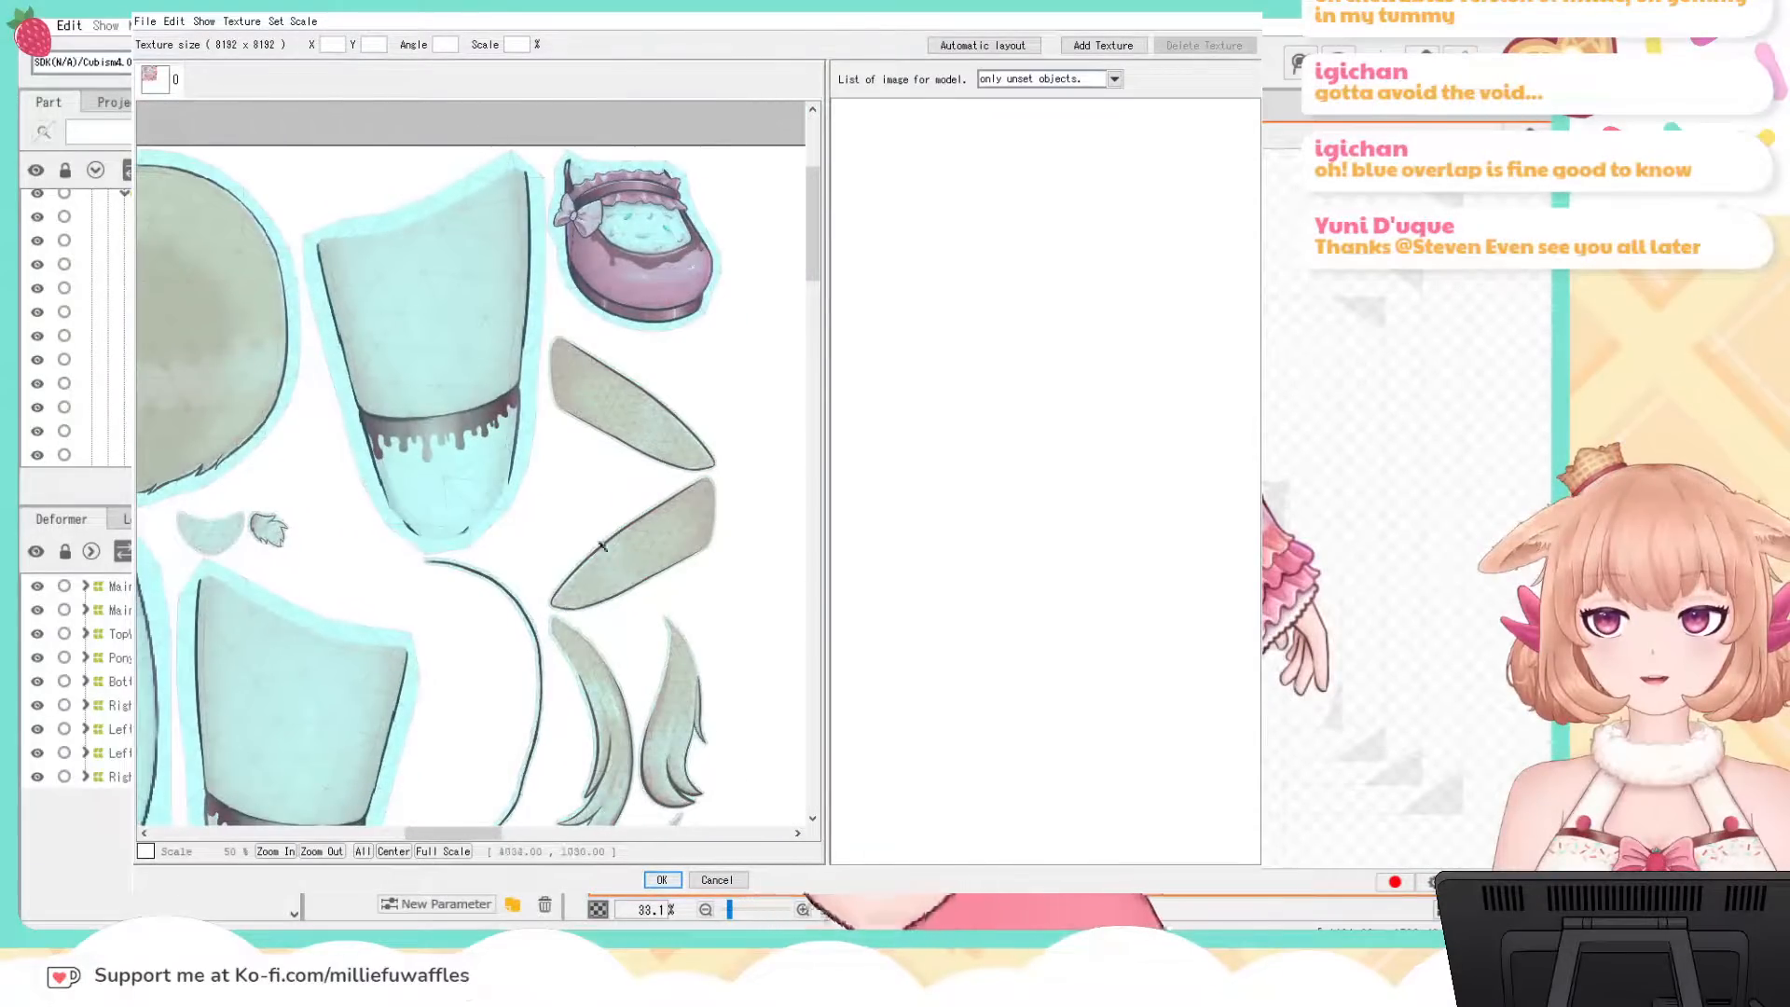
left_click_drag(560, 587, 737, 385)
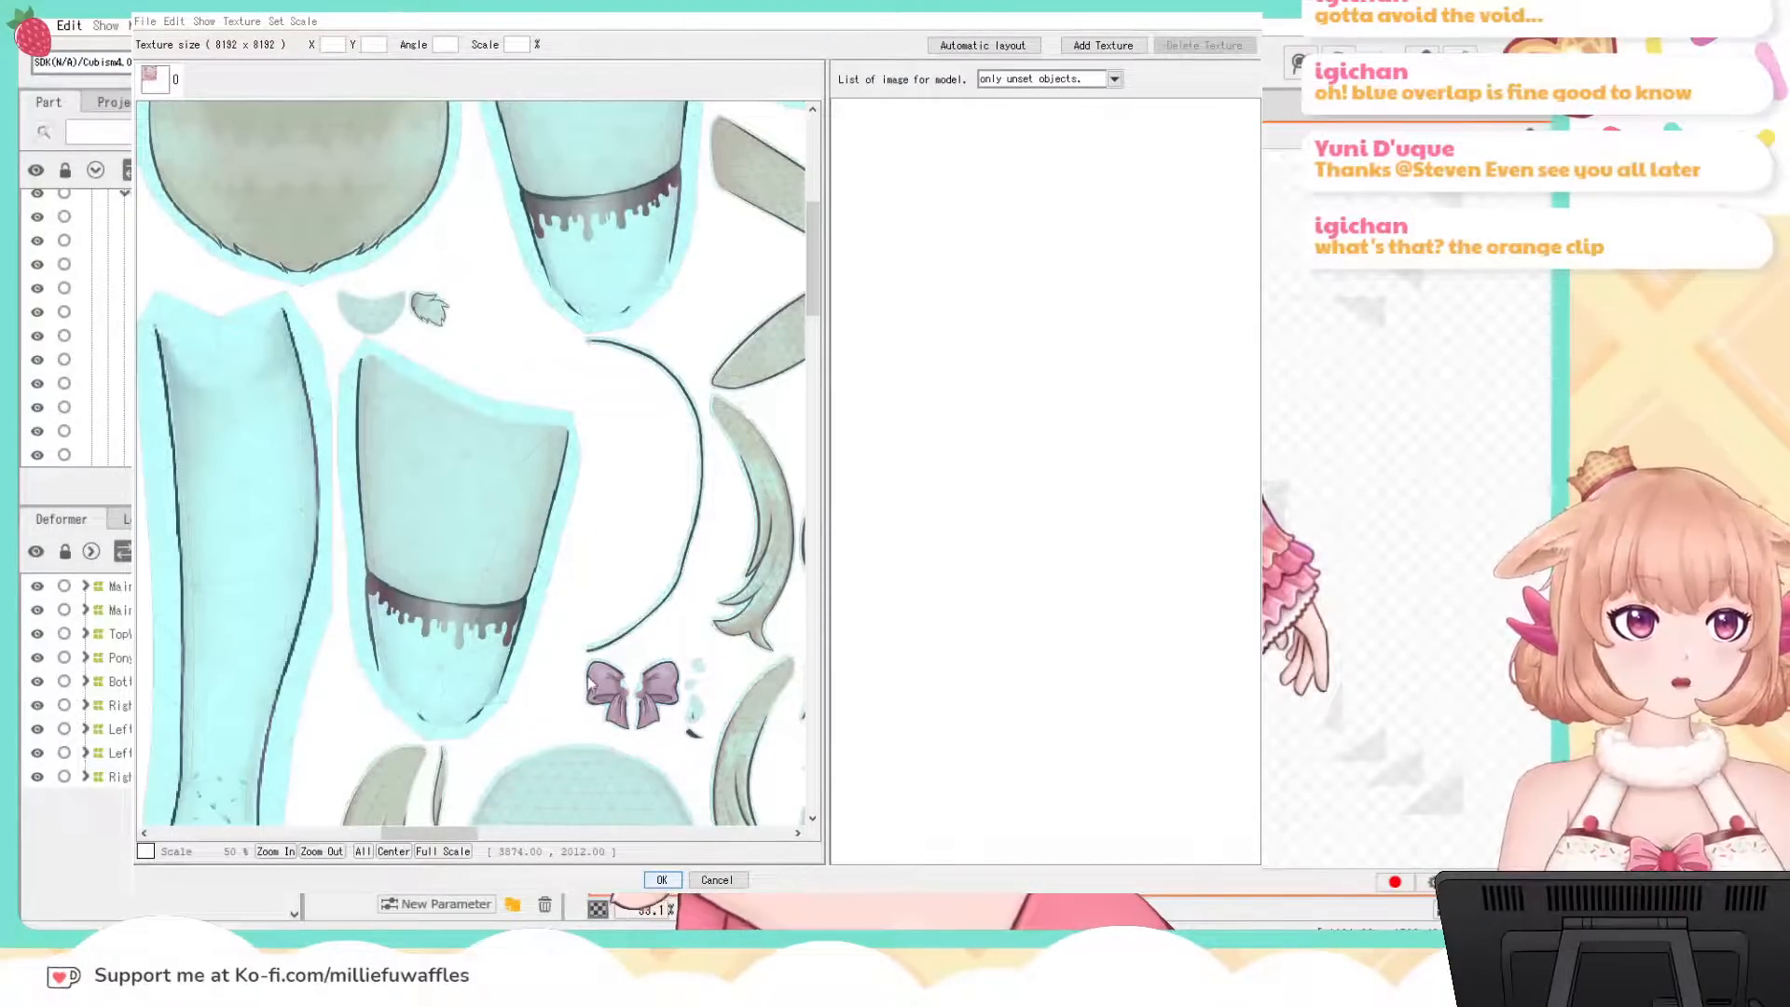
left_click(662, 879)
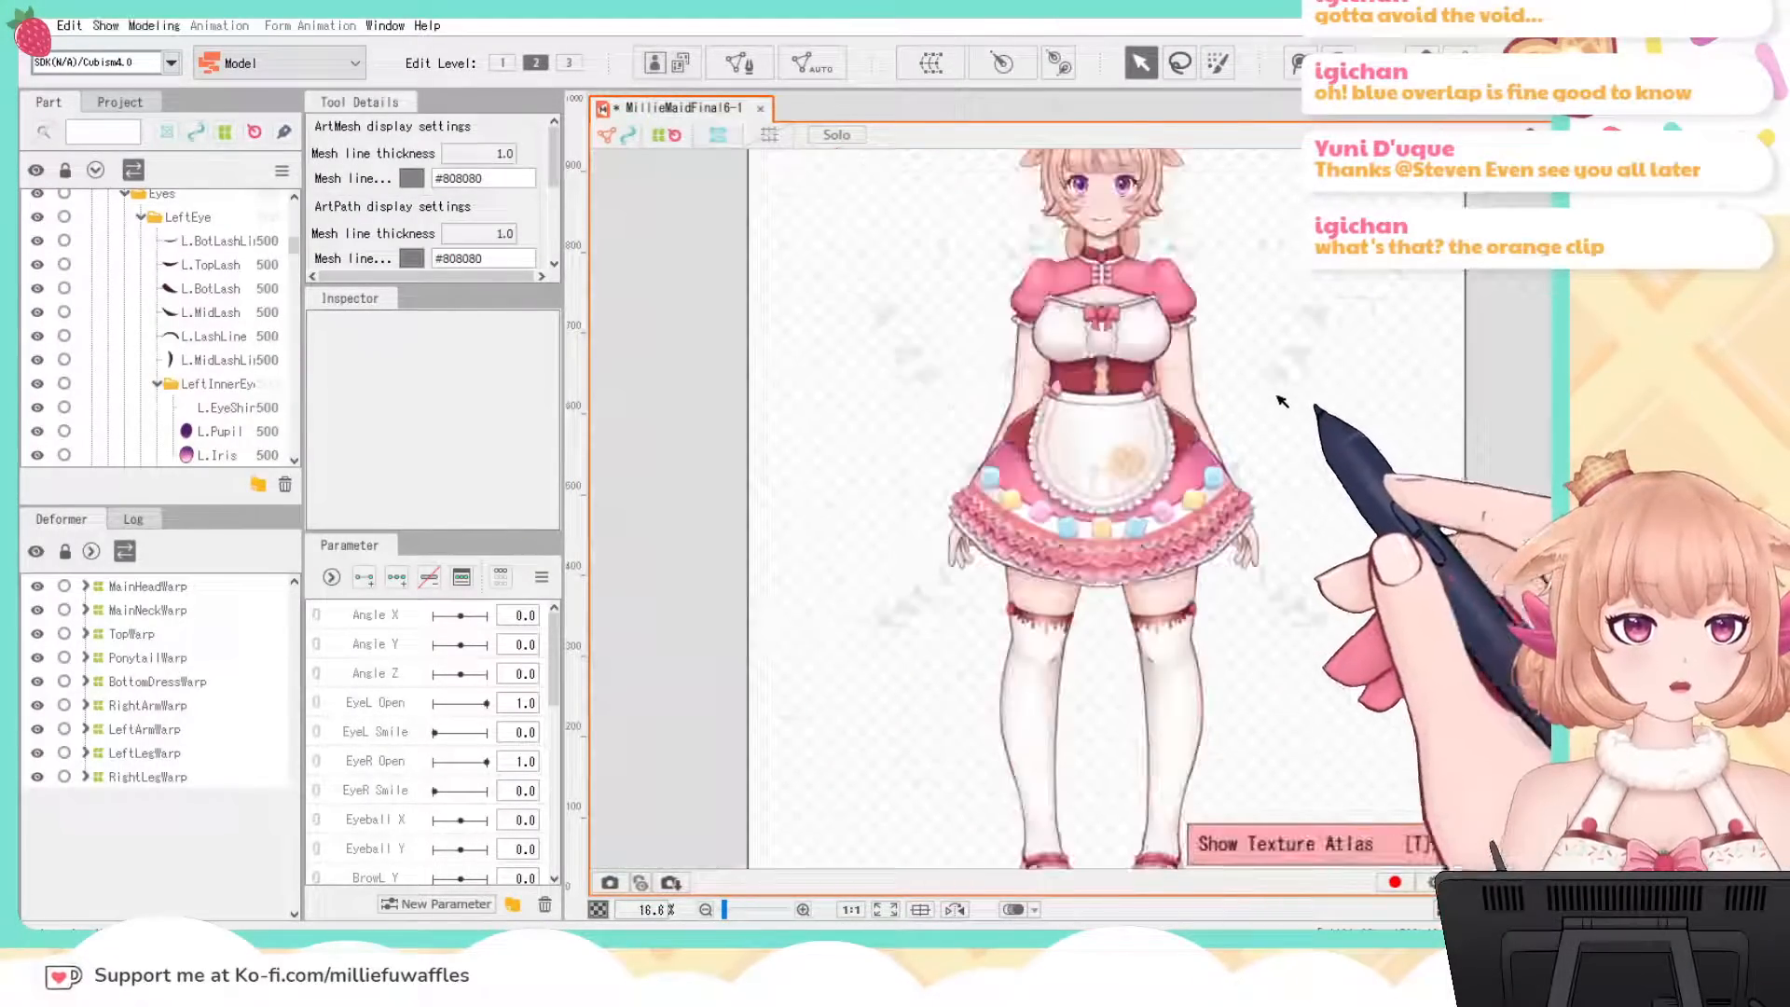
Step: Examine the maid model on the canvas from the skirt and legs up to the face
scroll(1278, 399, "up", 5)
left_click_drag(1263, 338, 1307, 320)
left_click_drag(983, 824, 1258, 578)
left_click_drag(941, 671, 1285, 643)
left_click_drag(963, 639, 1230, 741)
scroll(999, 527, "down", 2)
left_click_drag(1044, 452, 874, 652)
scroll(947, 523, "down", 2)
left_click_drag(1034, 402, 904, 813)
left_click_drag(1050, 343, 1033, 767)
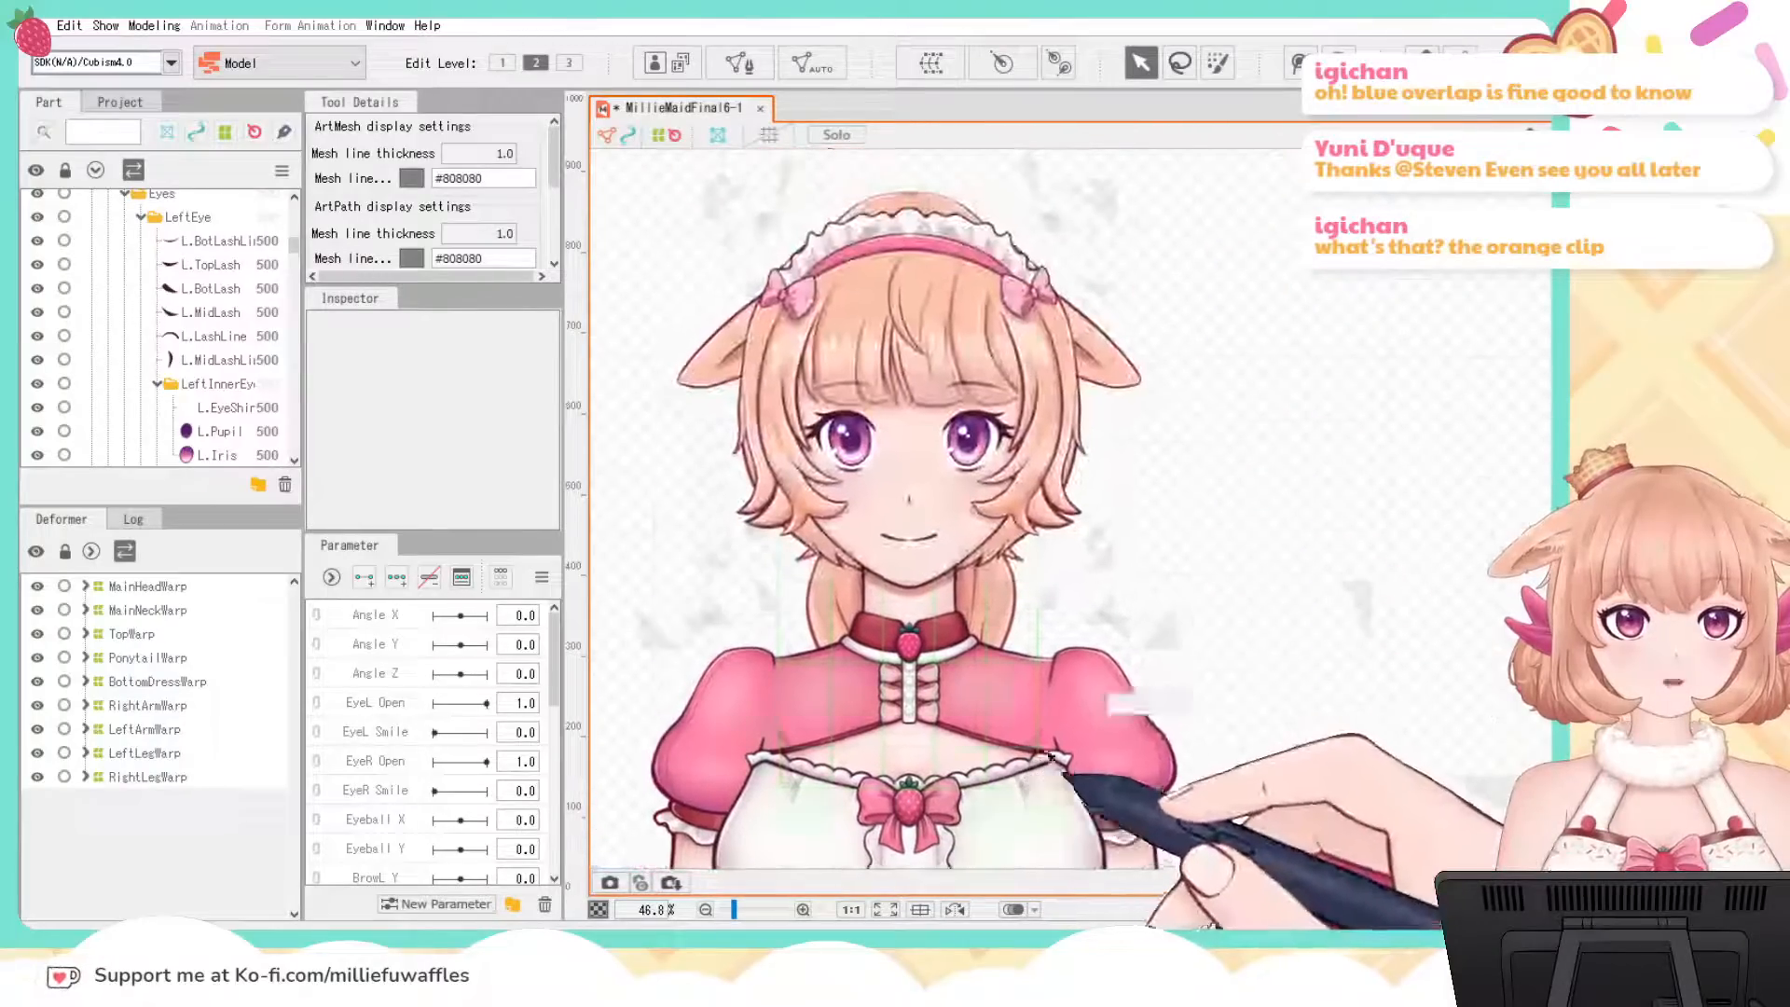
scroll(1076, 598, "up", 2)
left_click_drag(1057, 593, 1249, 743)
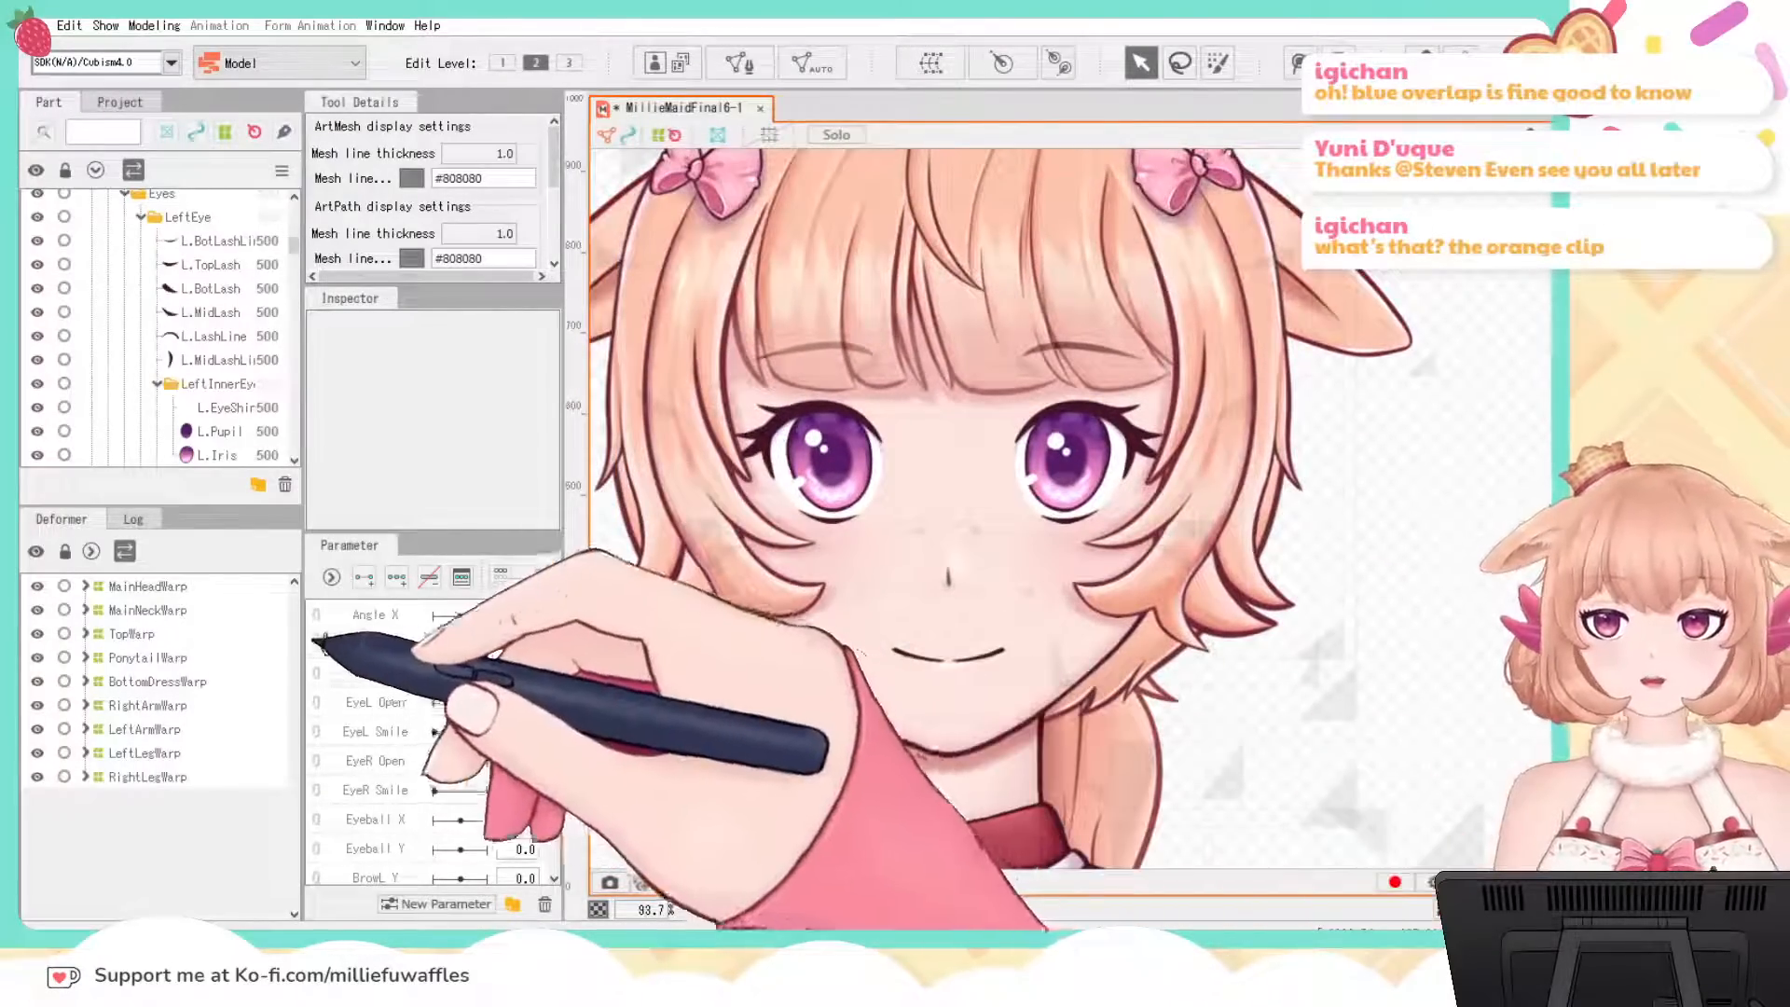
Step: Hide the HeadFront group and the BackHead group's base, bow and ears to expose the back hair
scroll(122, 297, "up", 3)
scroll(130, 293, "up", 5)
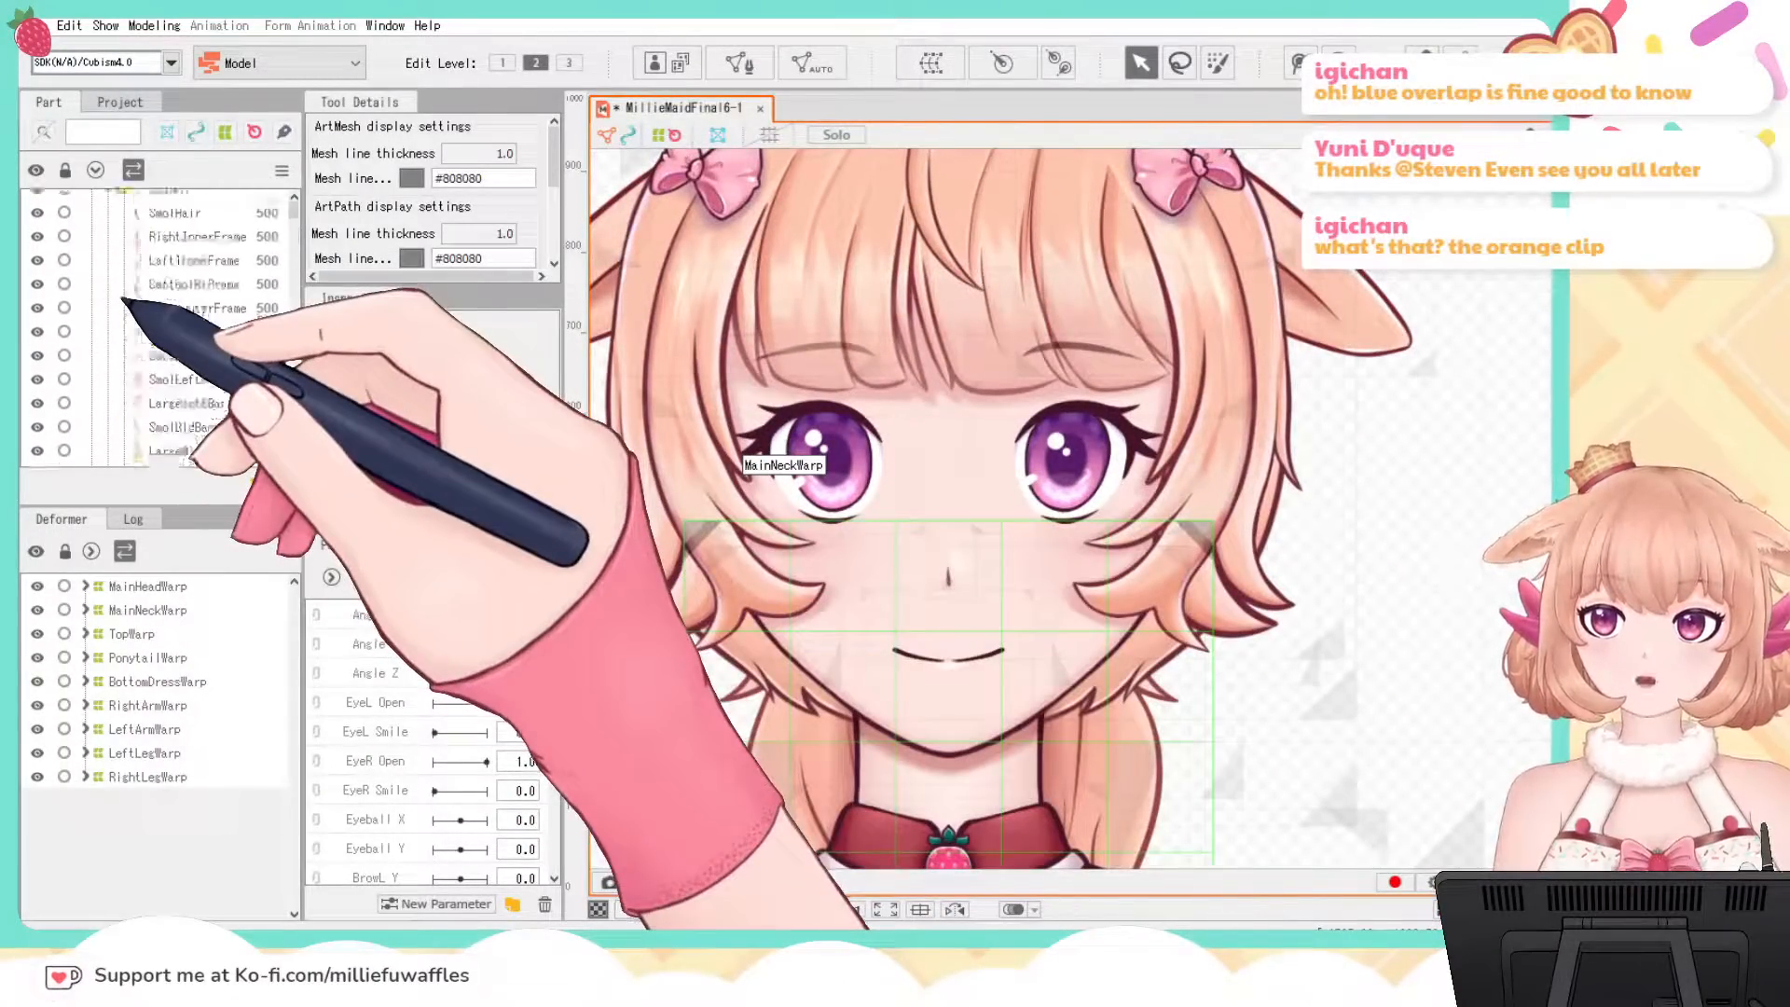
left_click(36, 250)
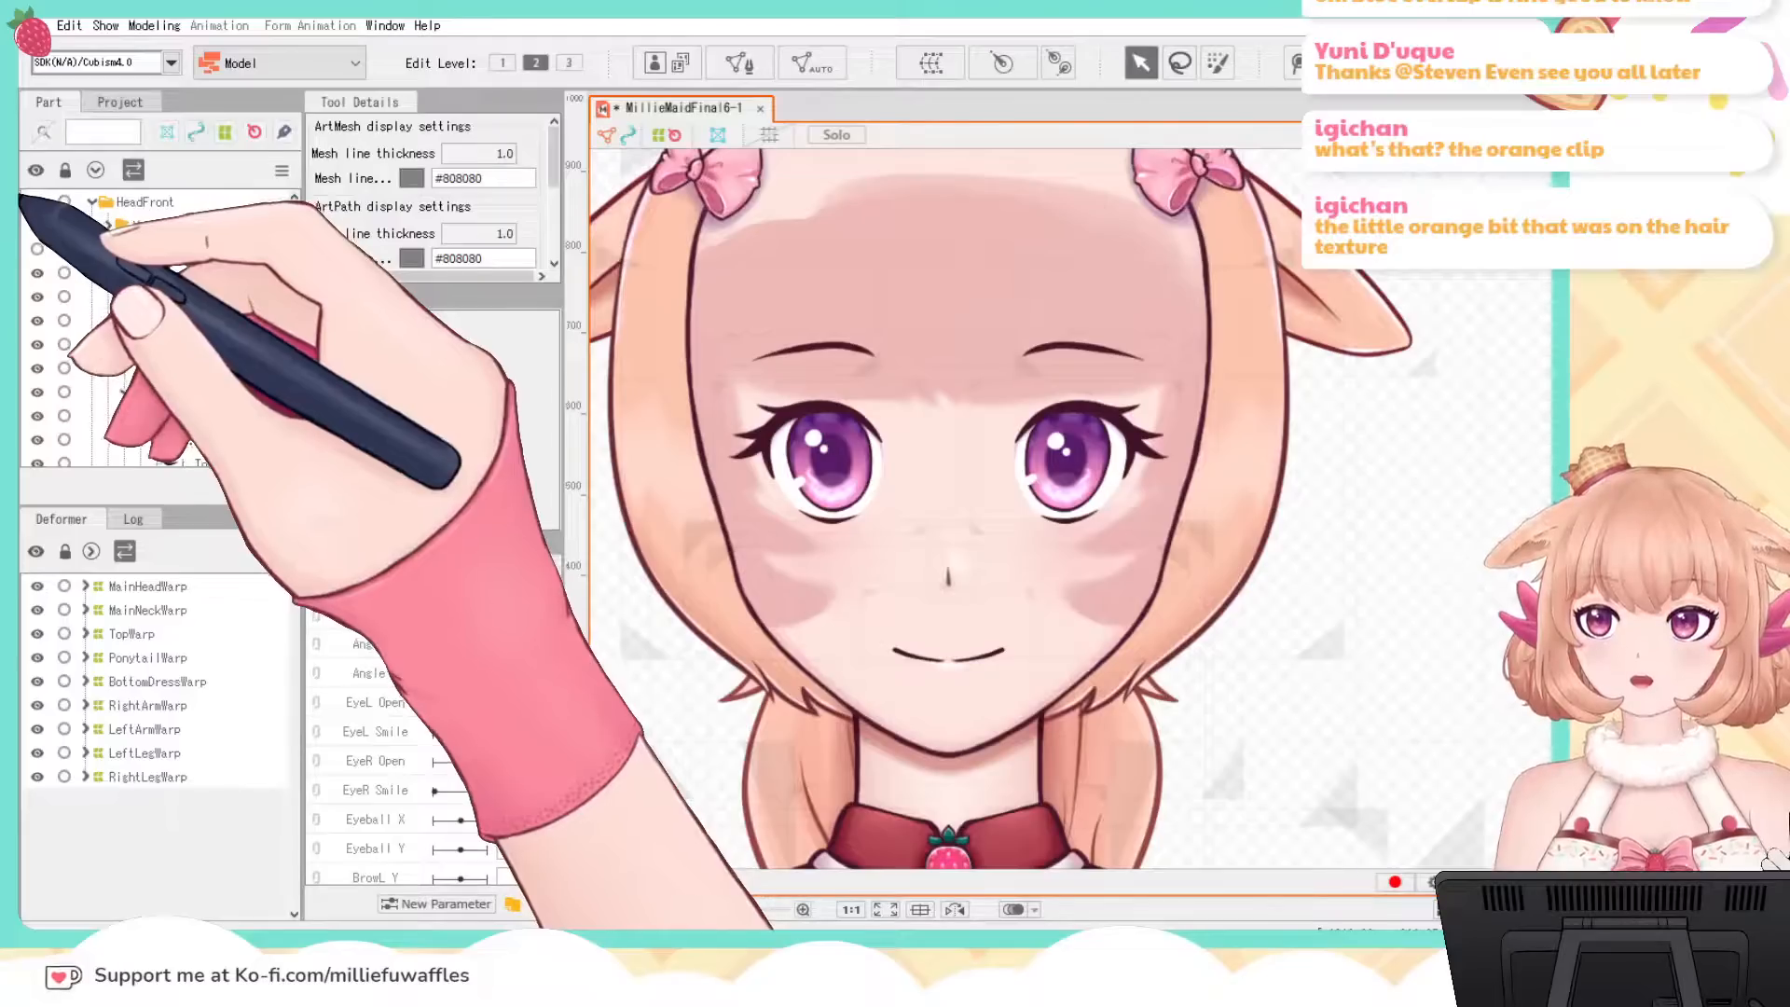
left_click(36, 250)
left_click(36, 202)
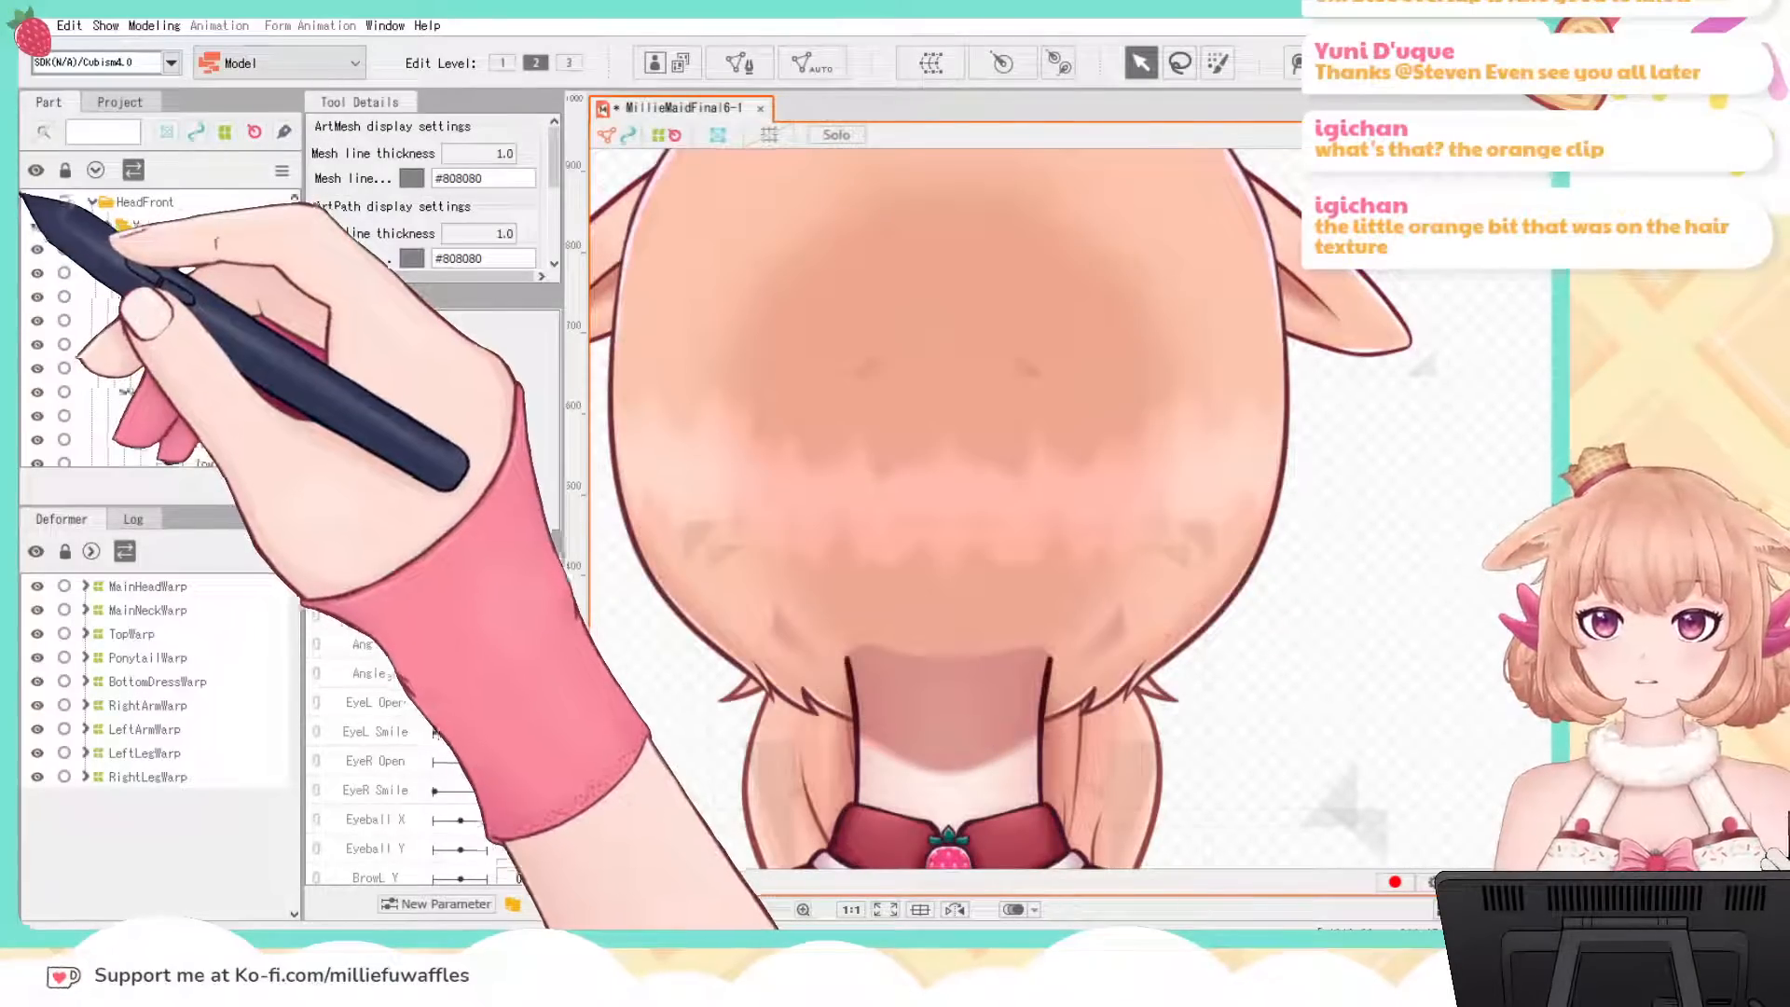
left_click(93, 202)
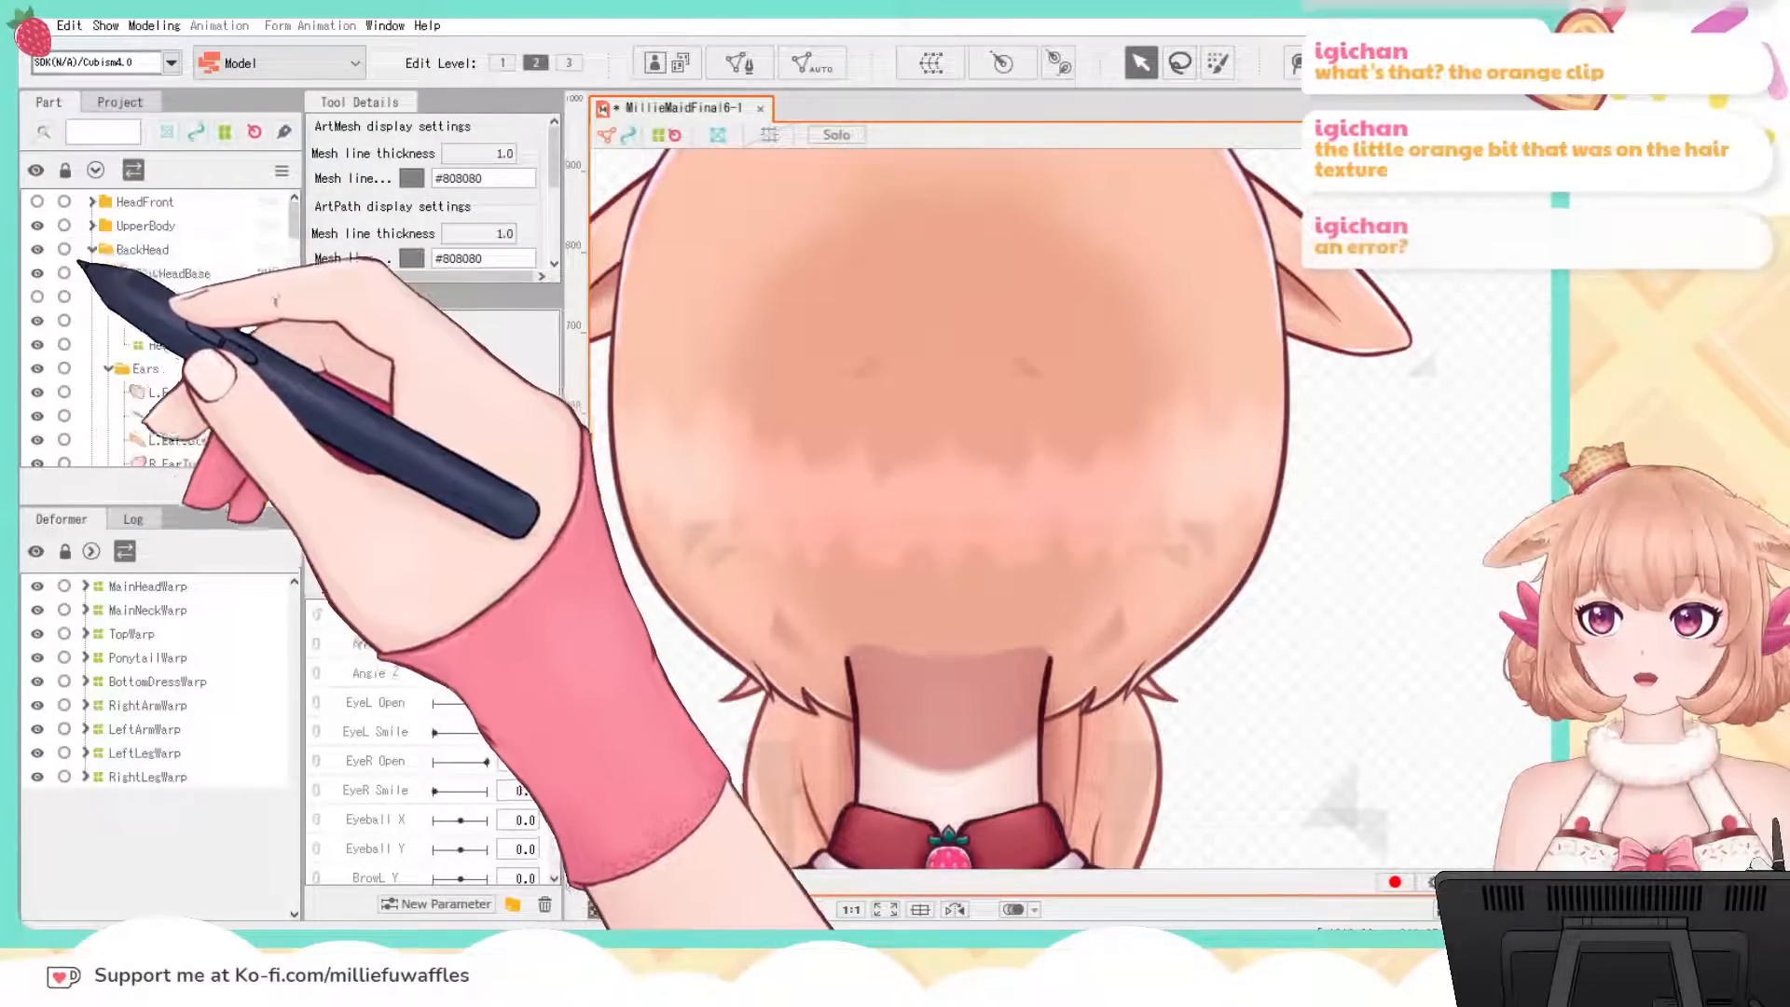
left_click(36, 273)
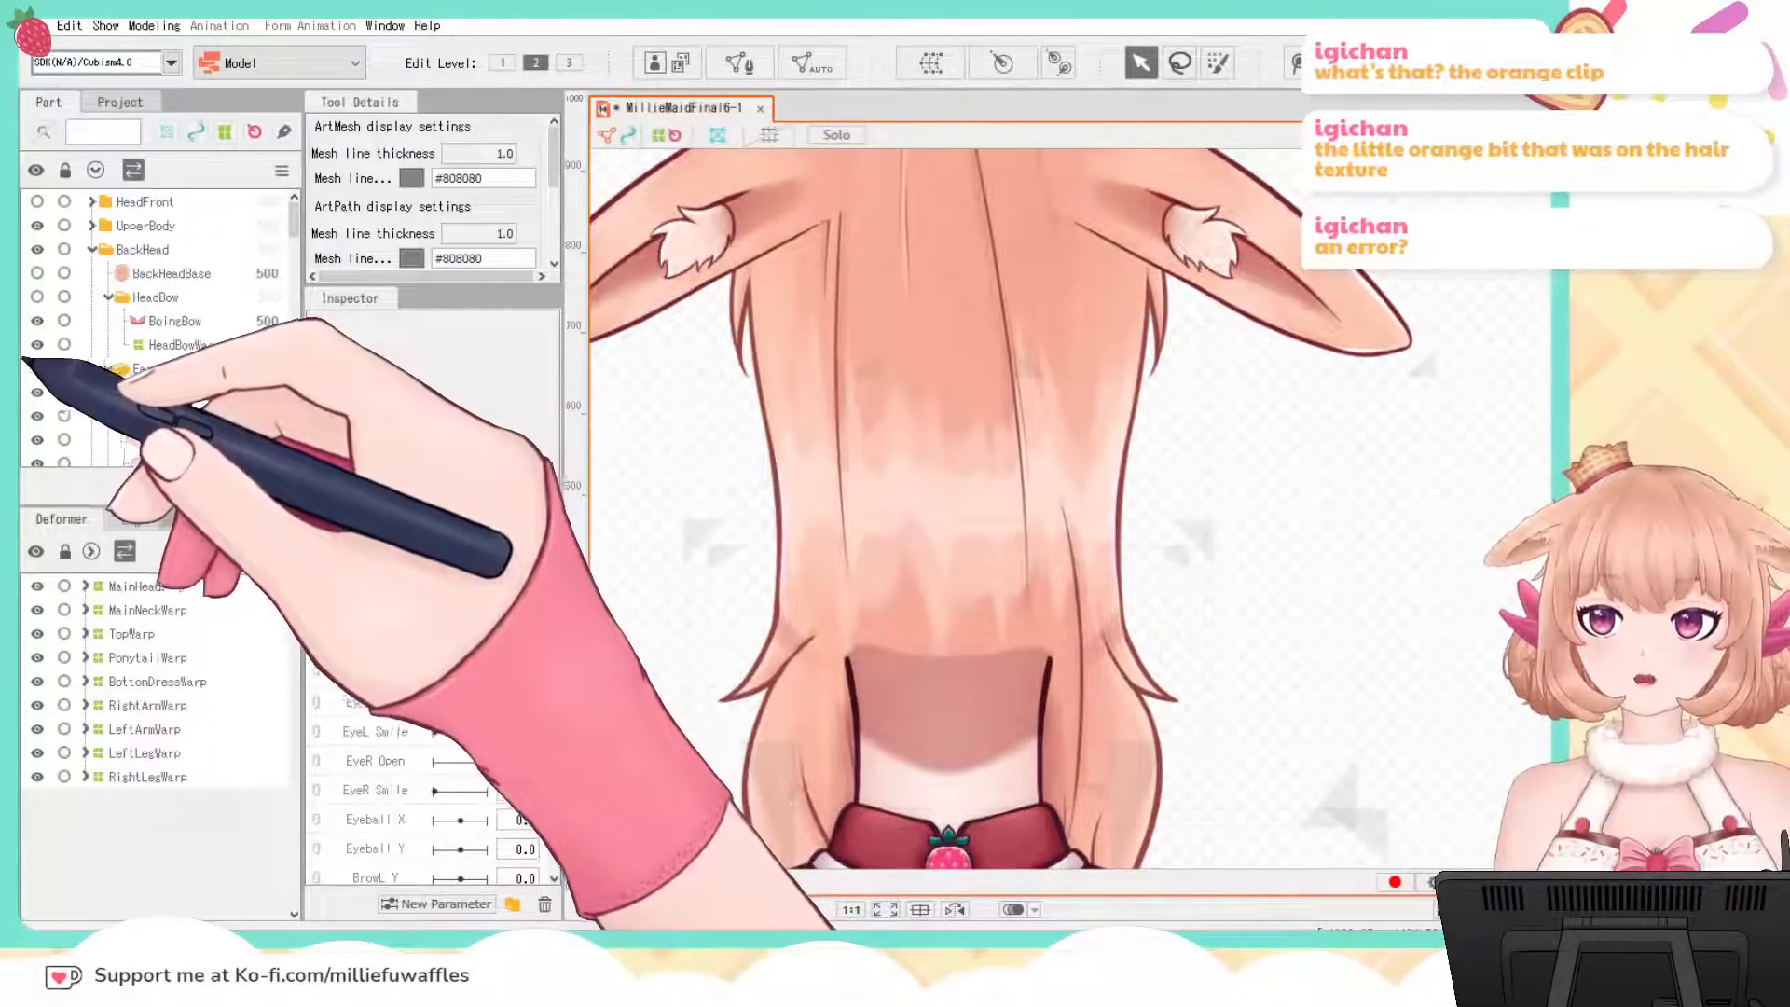
Step: Select the PonytailBase mesh at the notch missing from the edge of the back hair
scroll(1305, 643, "up", 3)
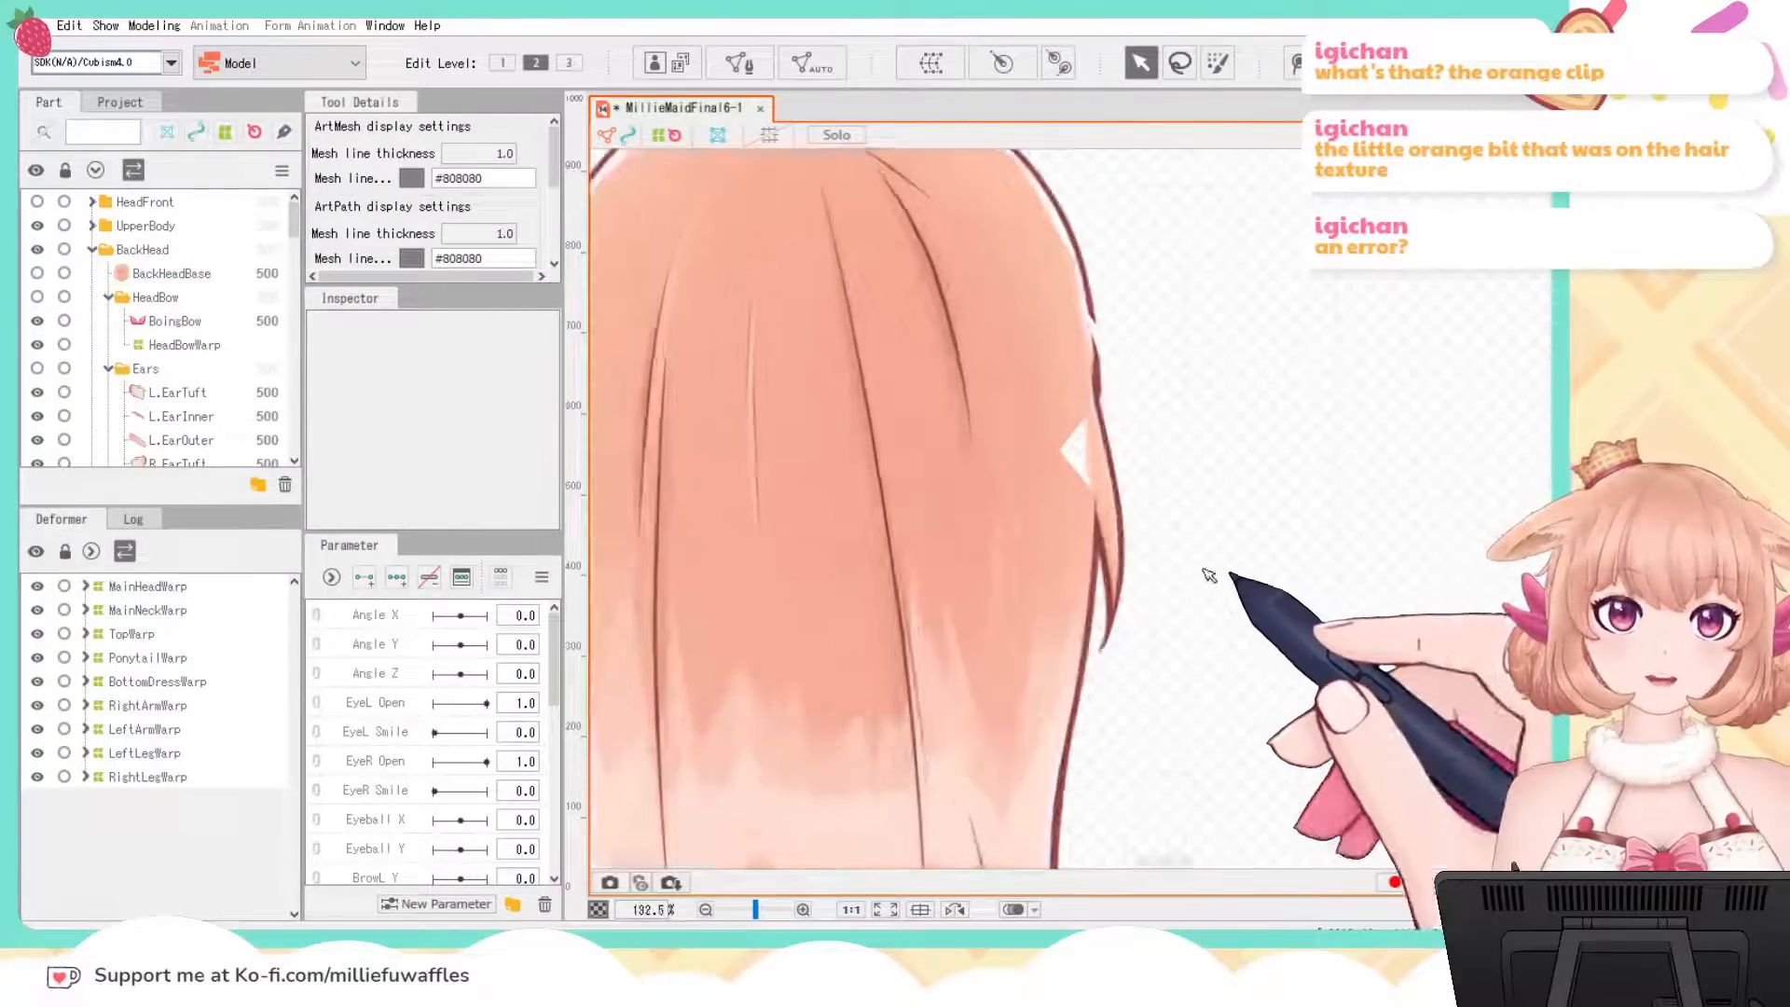
scroll(1208, 575, "up", 3)
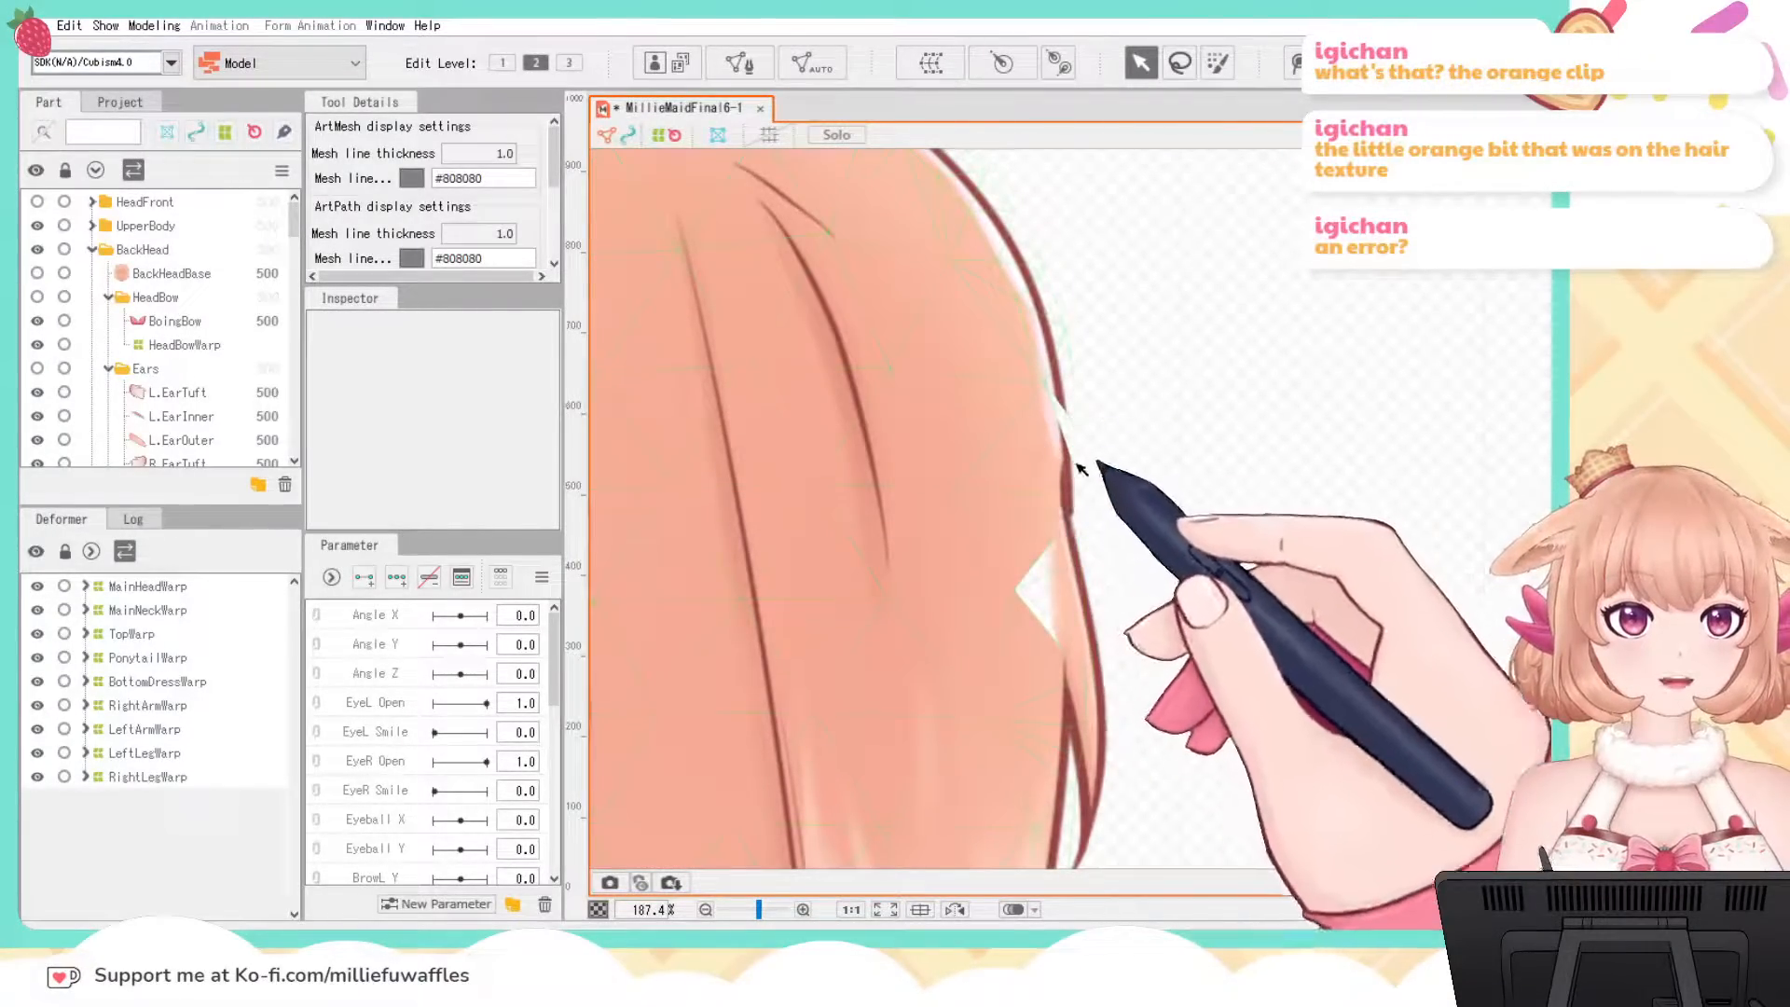
left_click(980, 449)
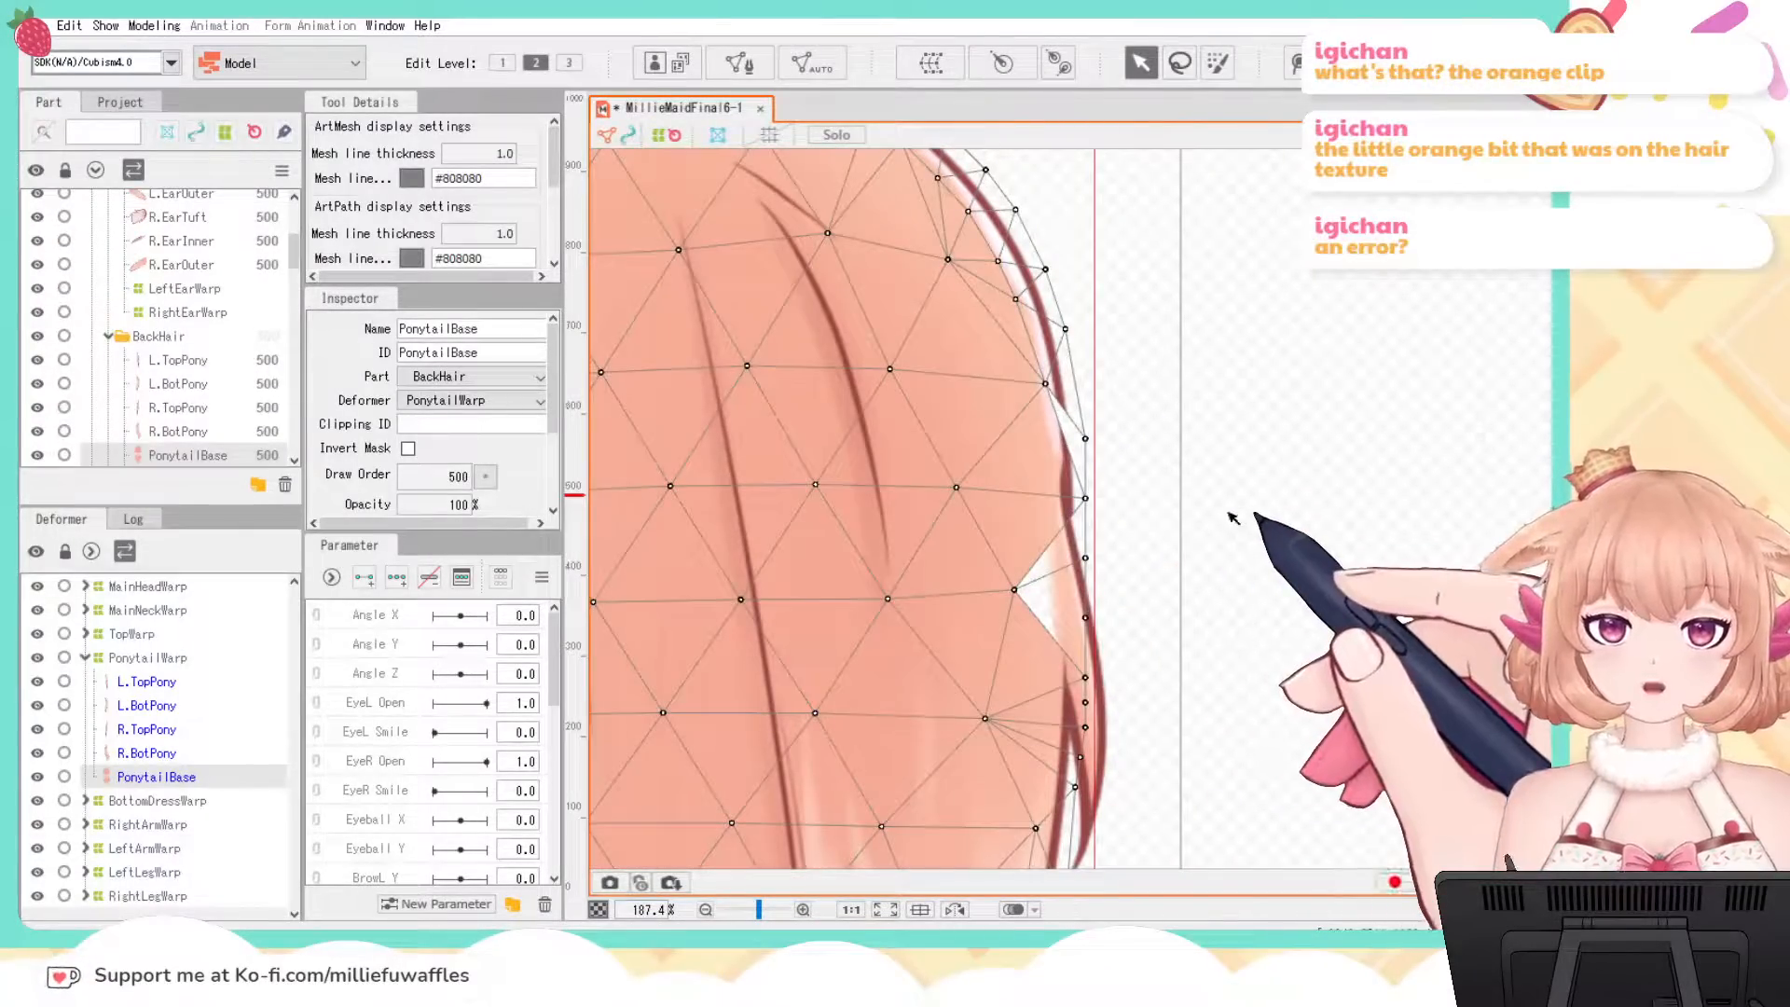
scroll(1233, 517, "down", 3)
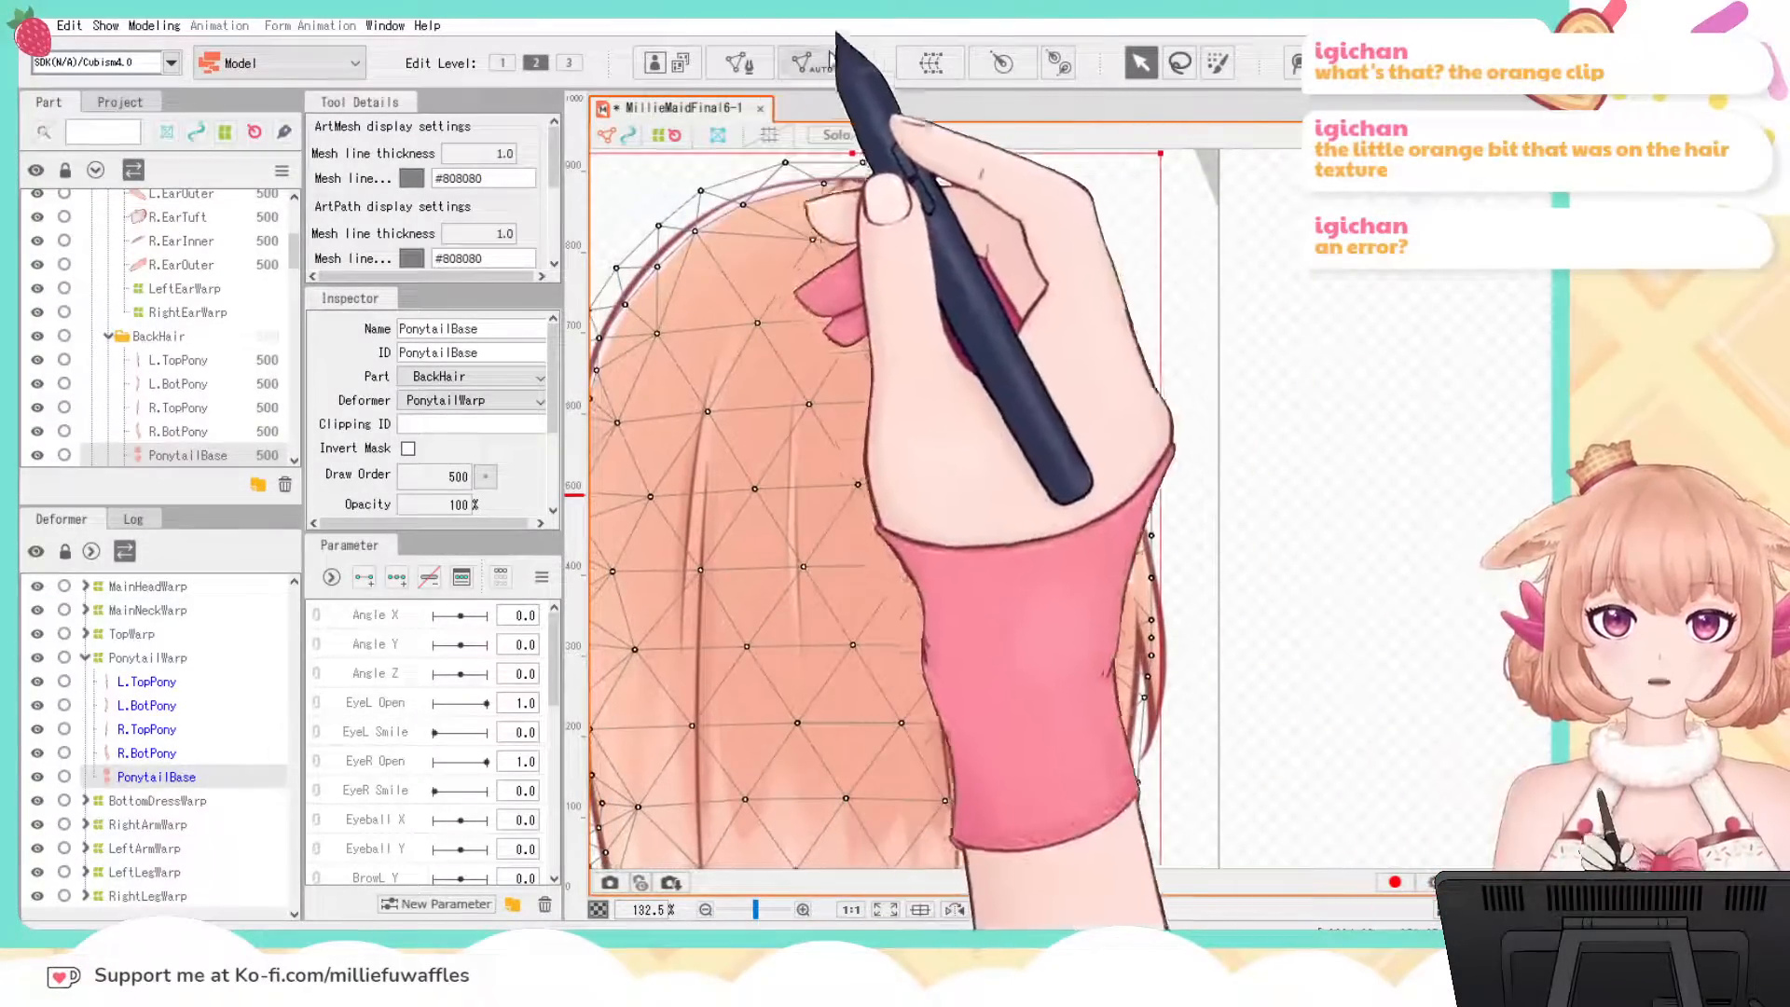
left_click(910, 65)
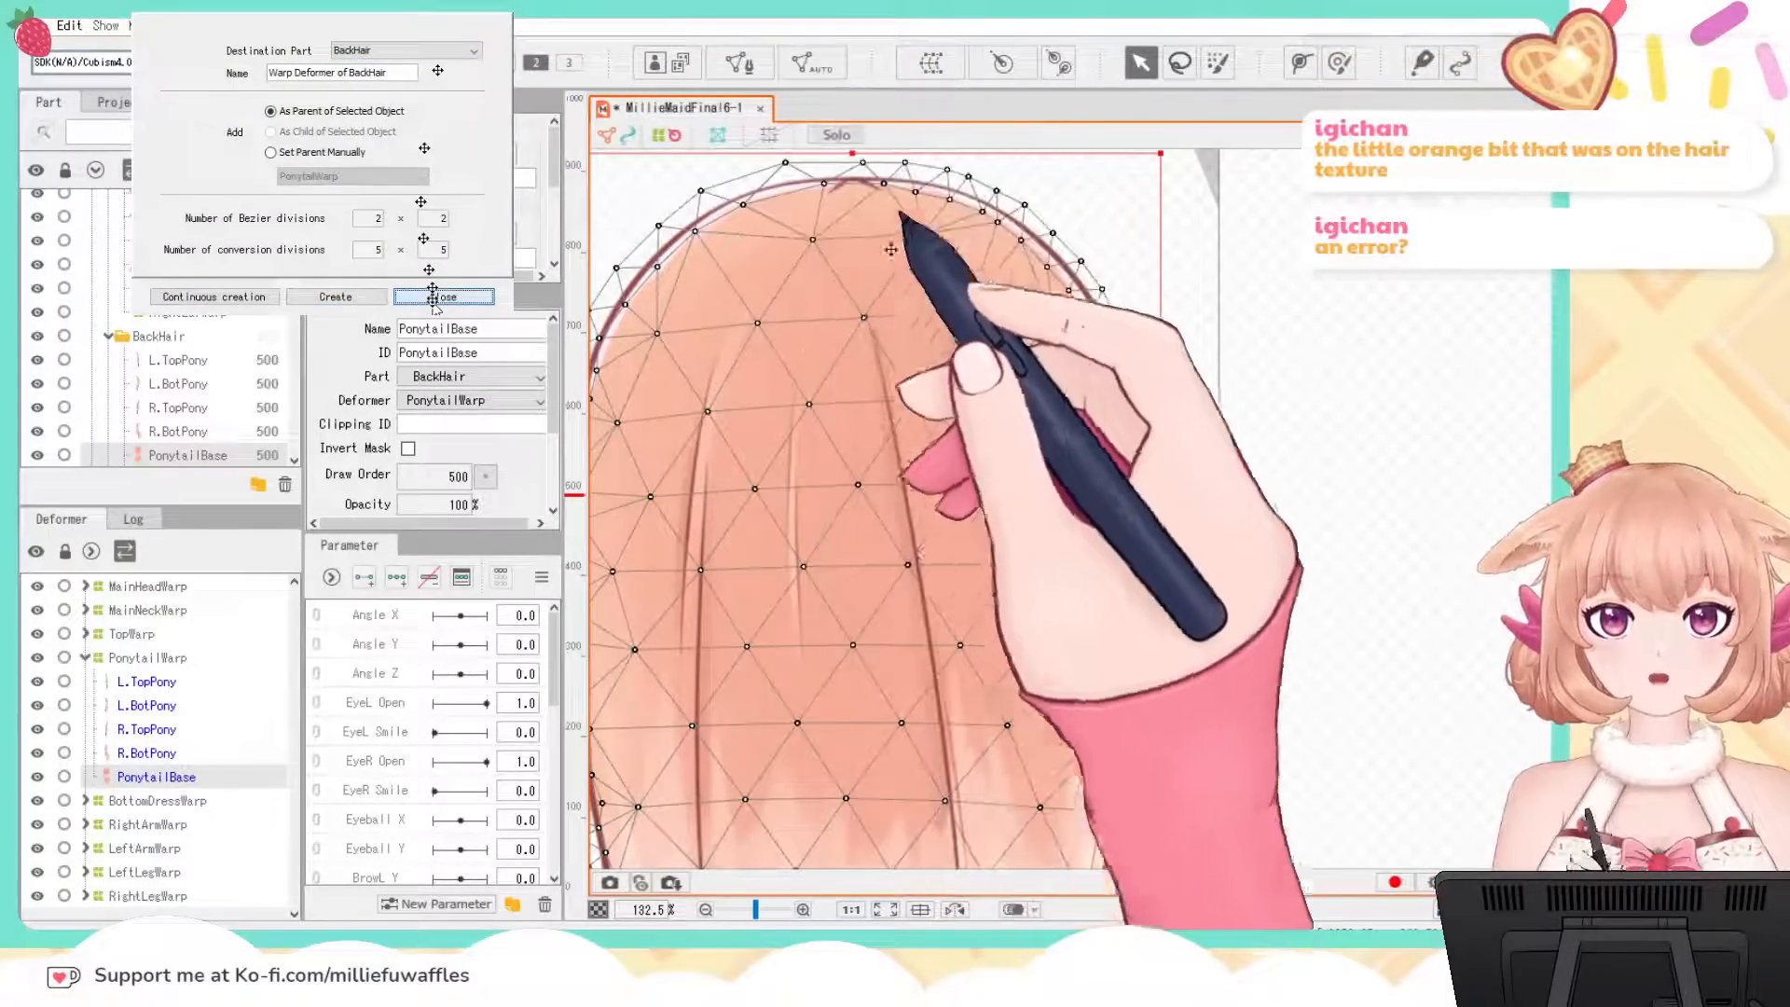
key("ctrl+e")
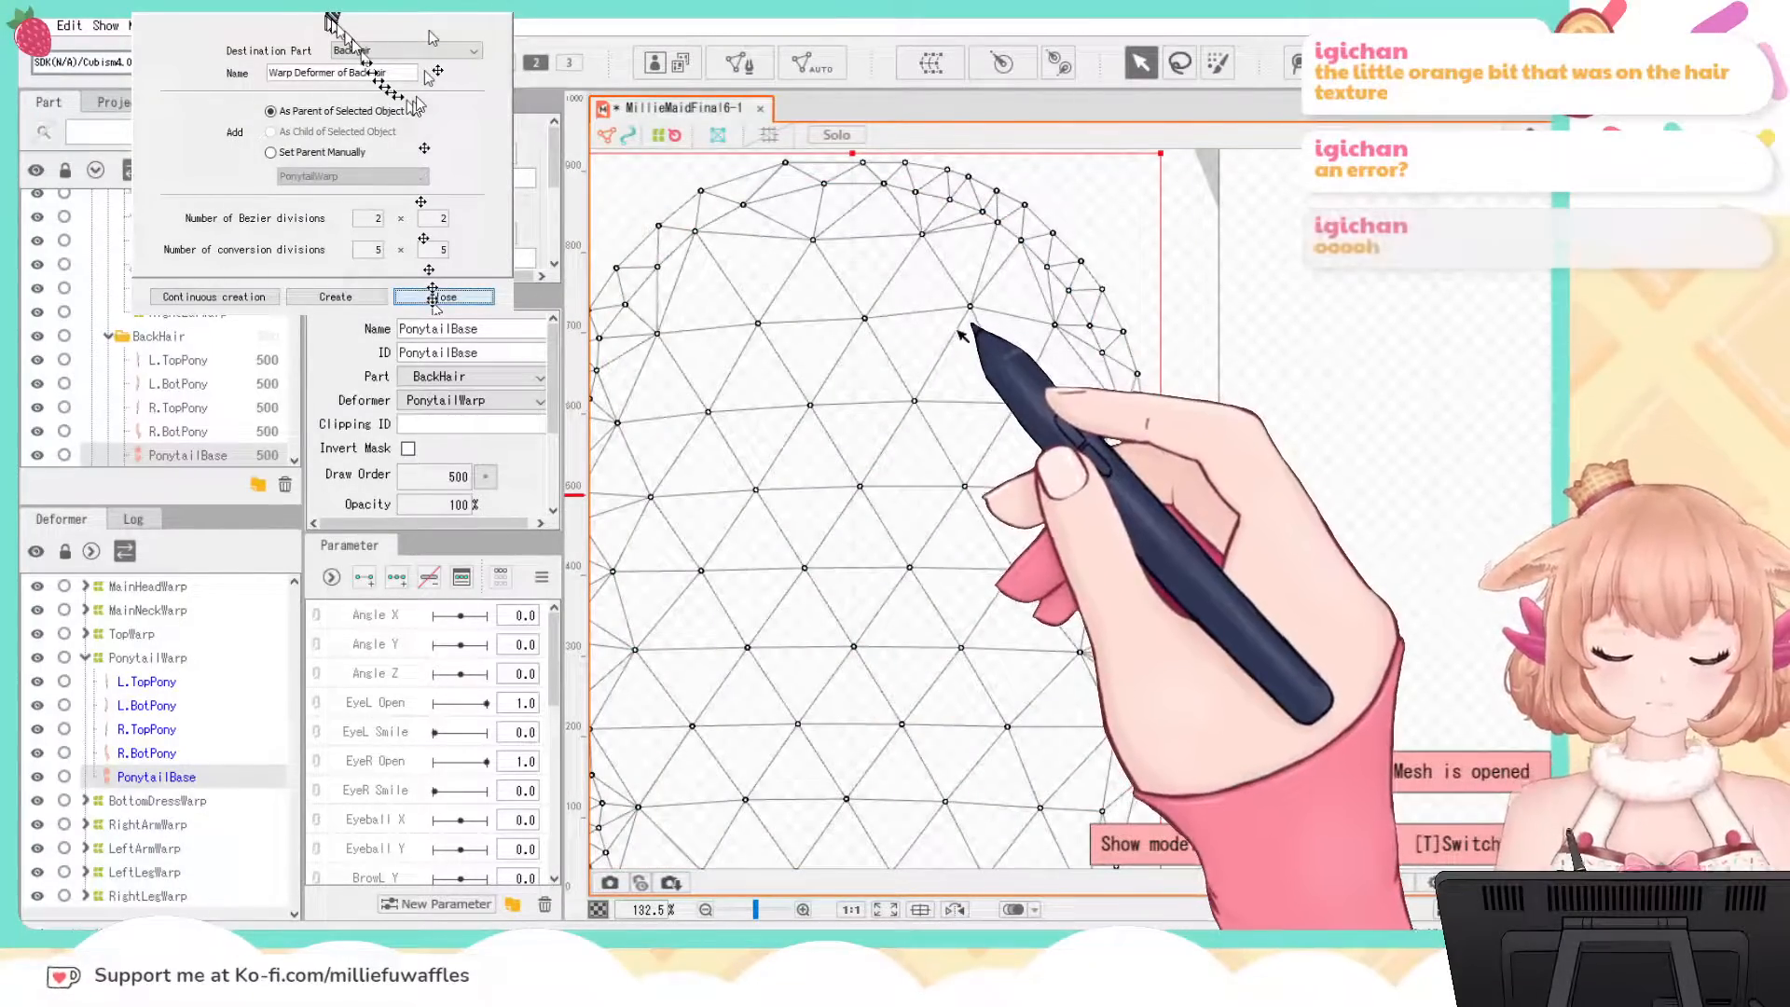
key("t")
left_click(187, 753)
left_click(186, 776)
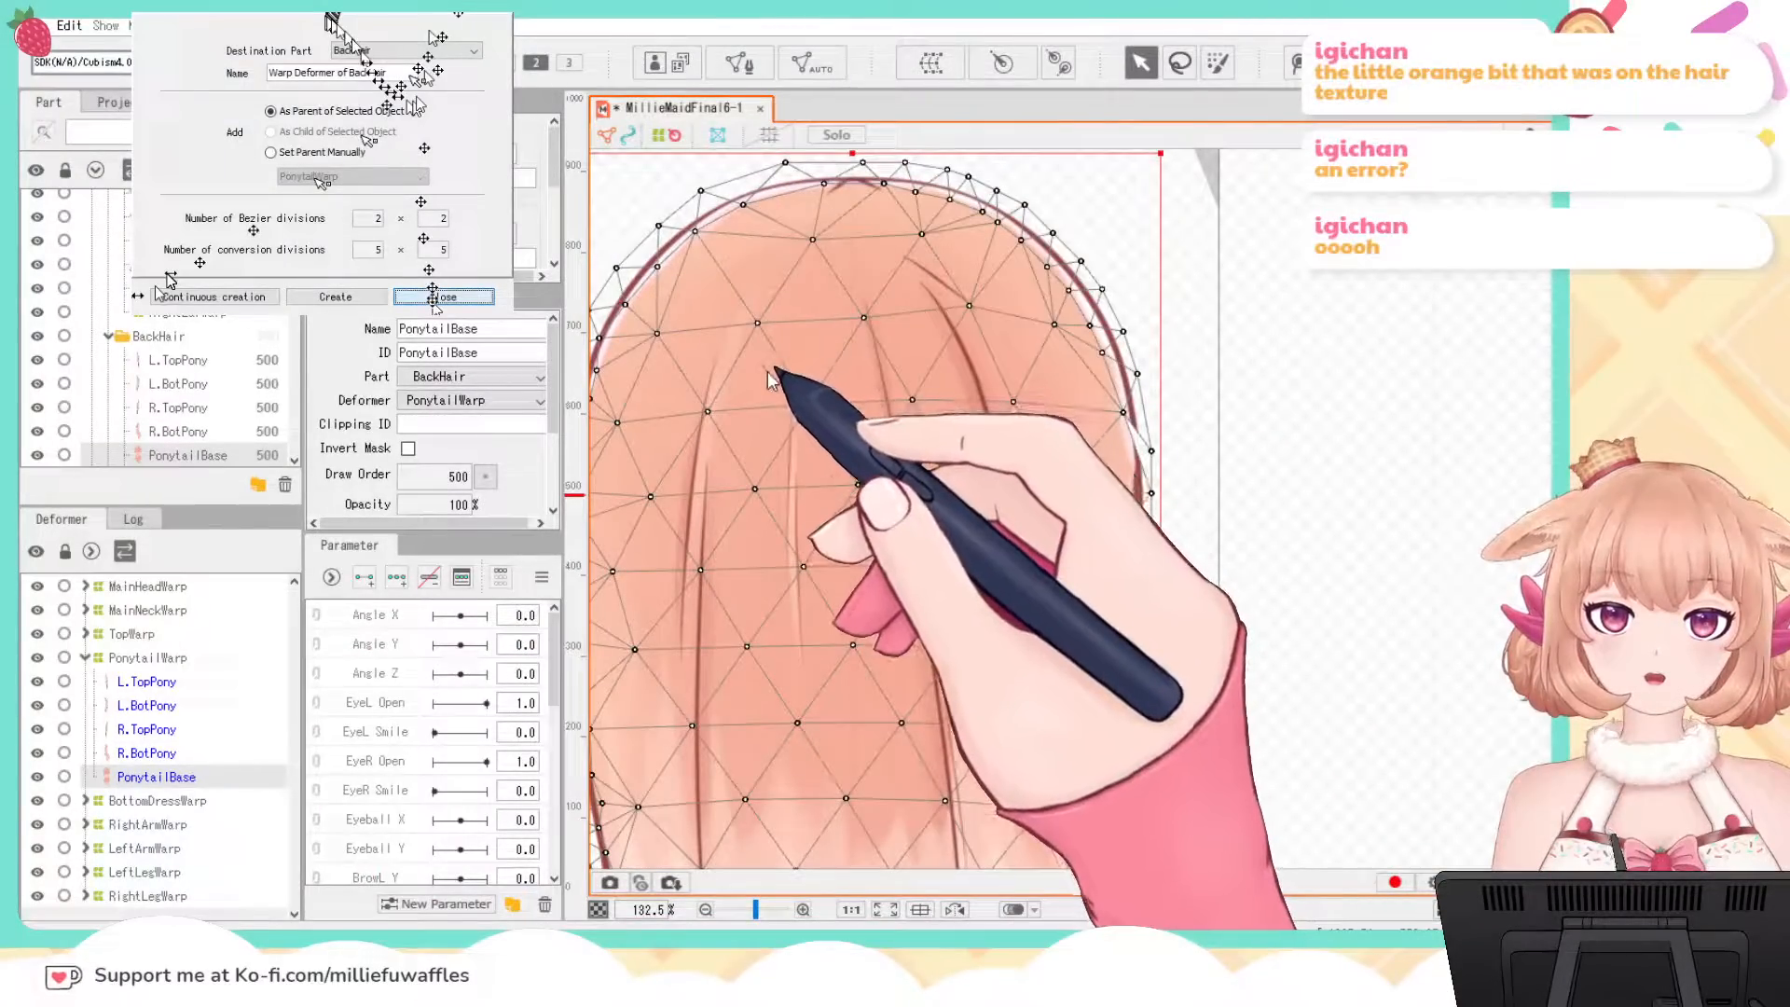
key("t")
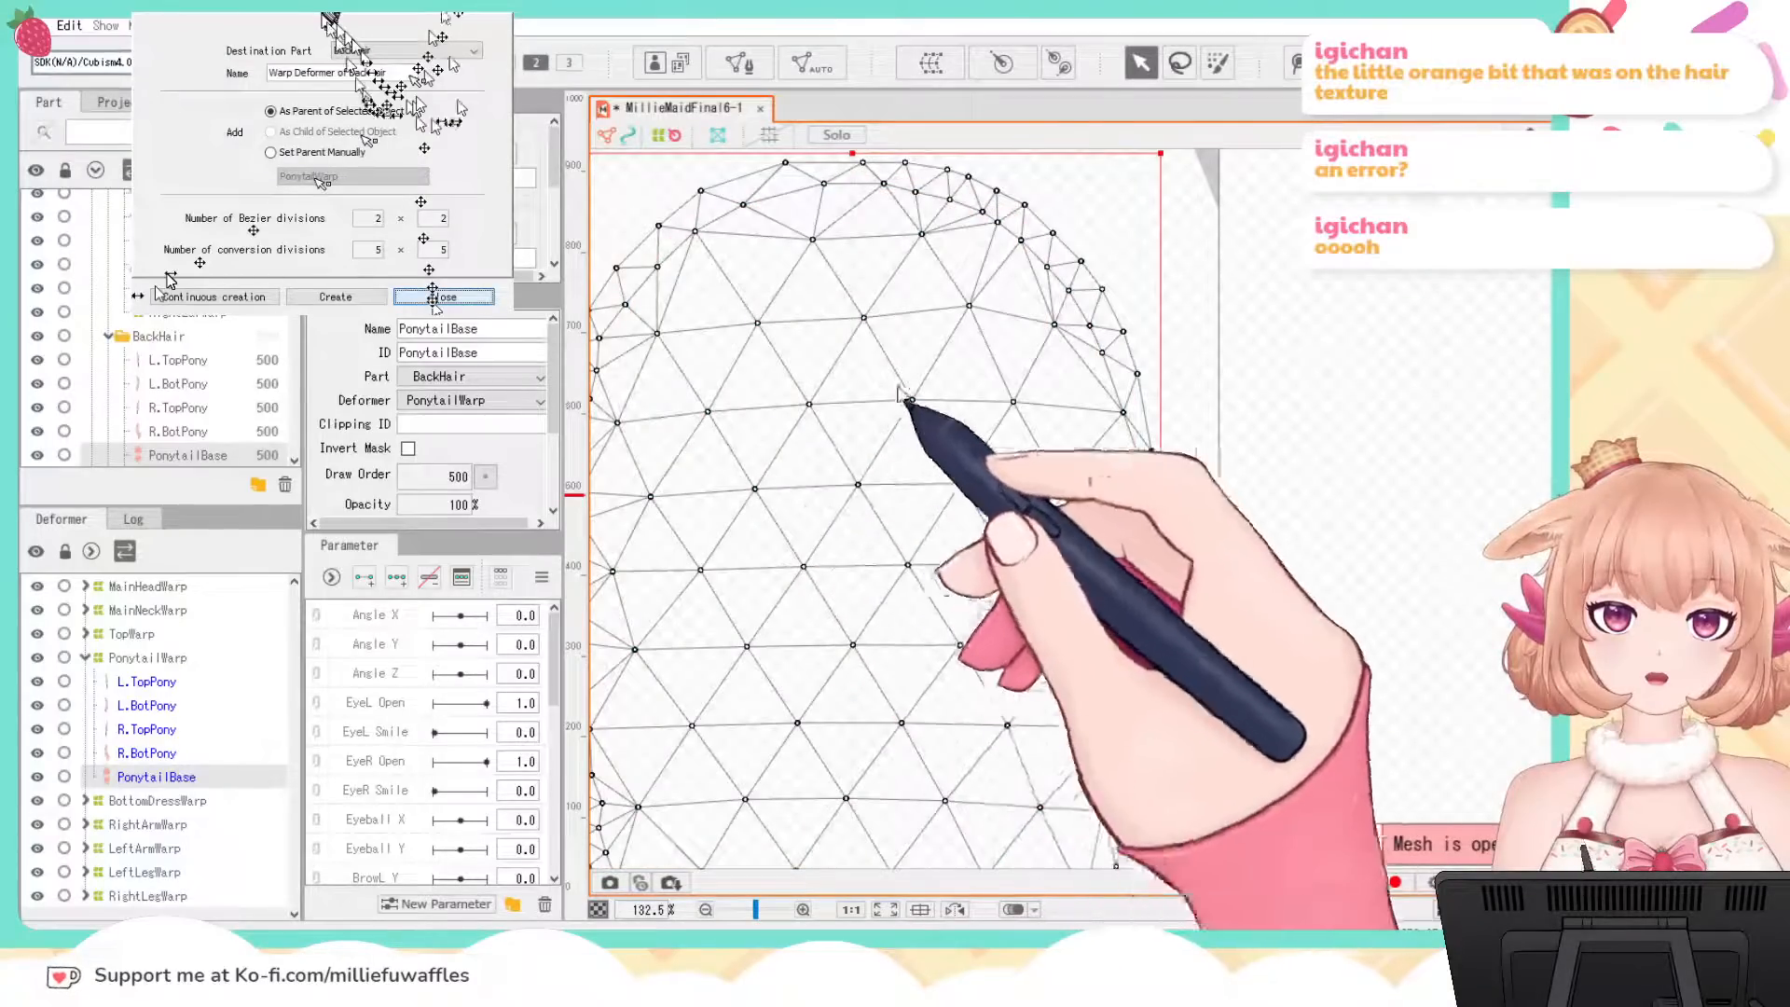
key("t")
key("t")
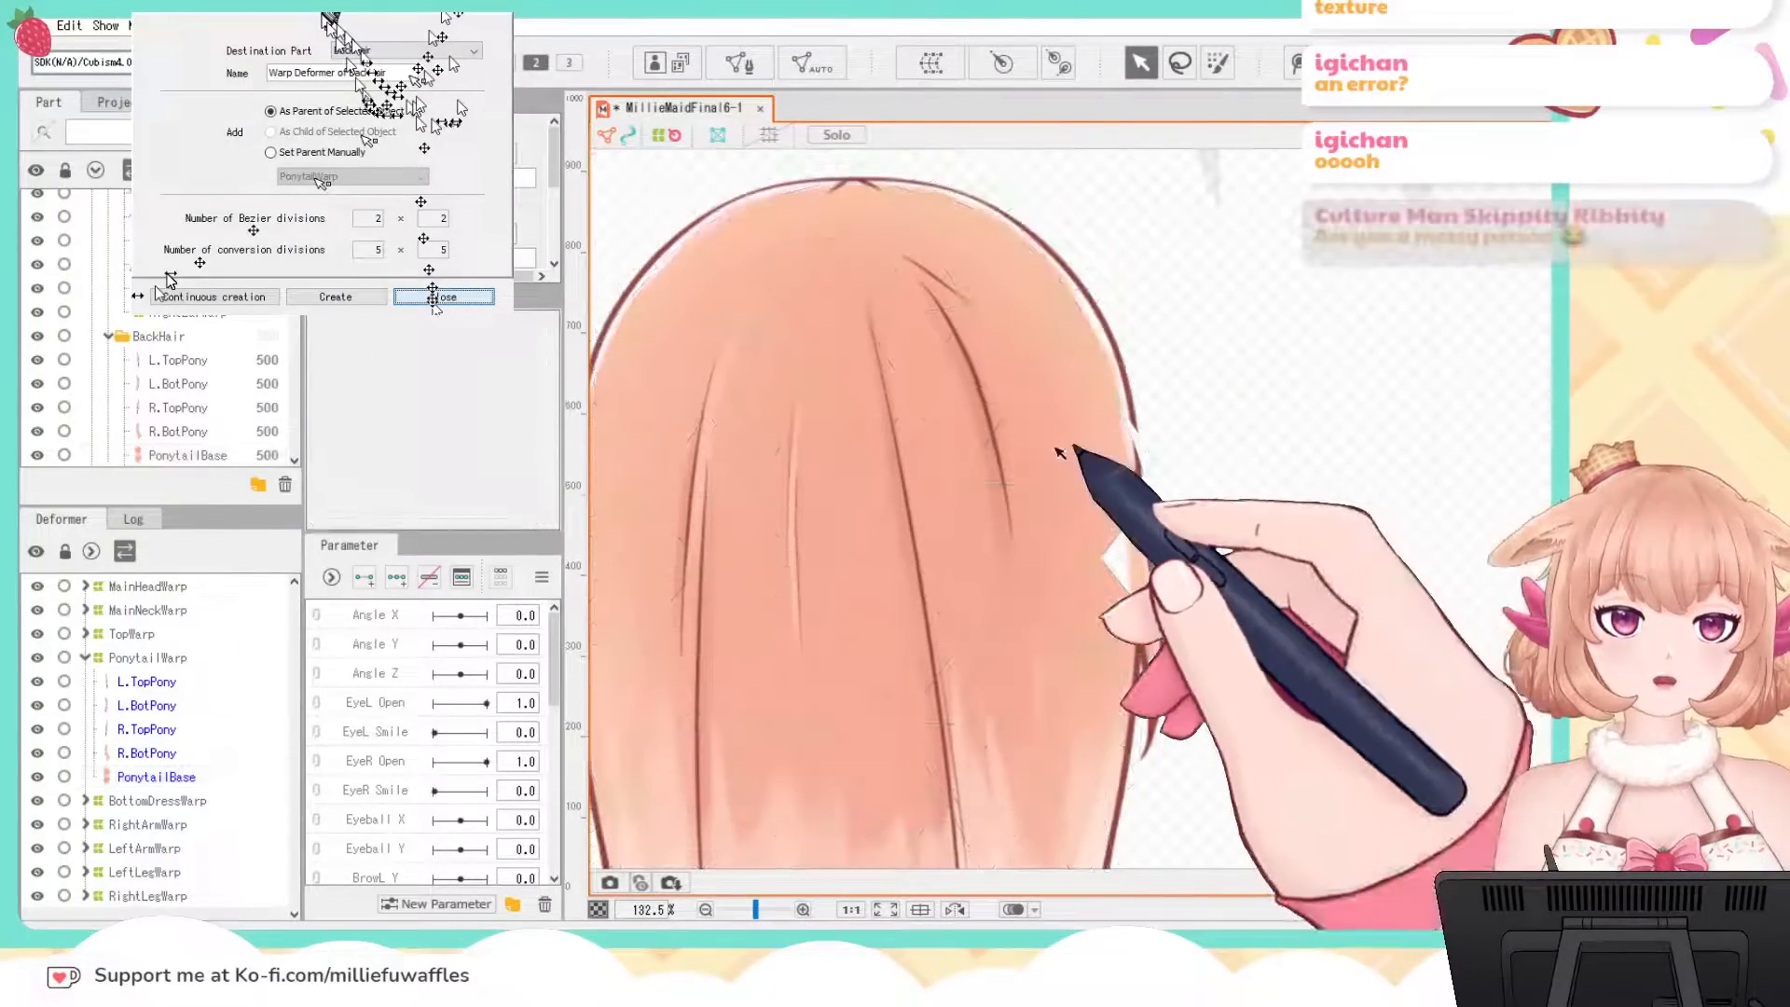
key("t")
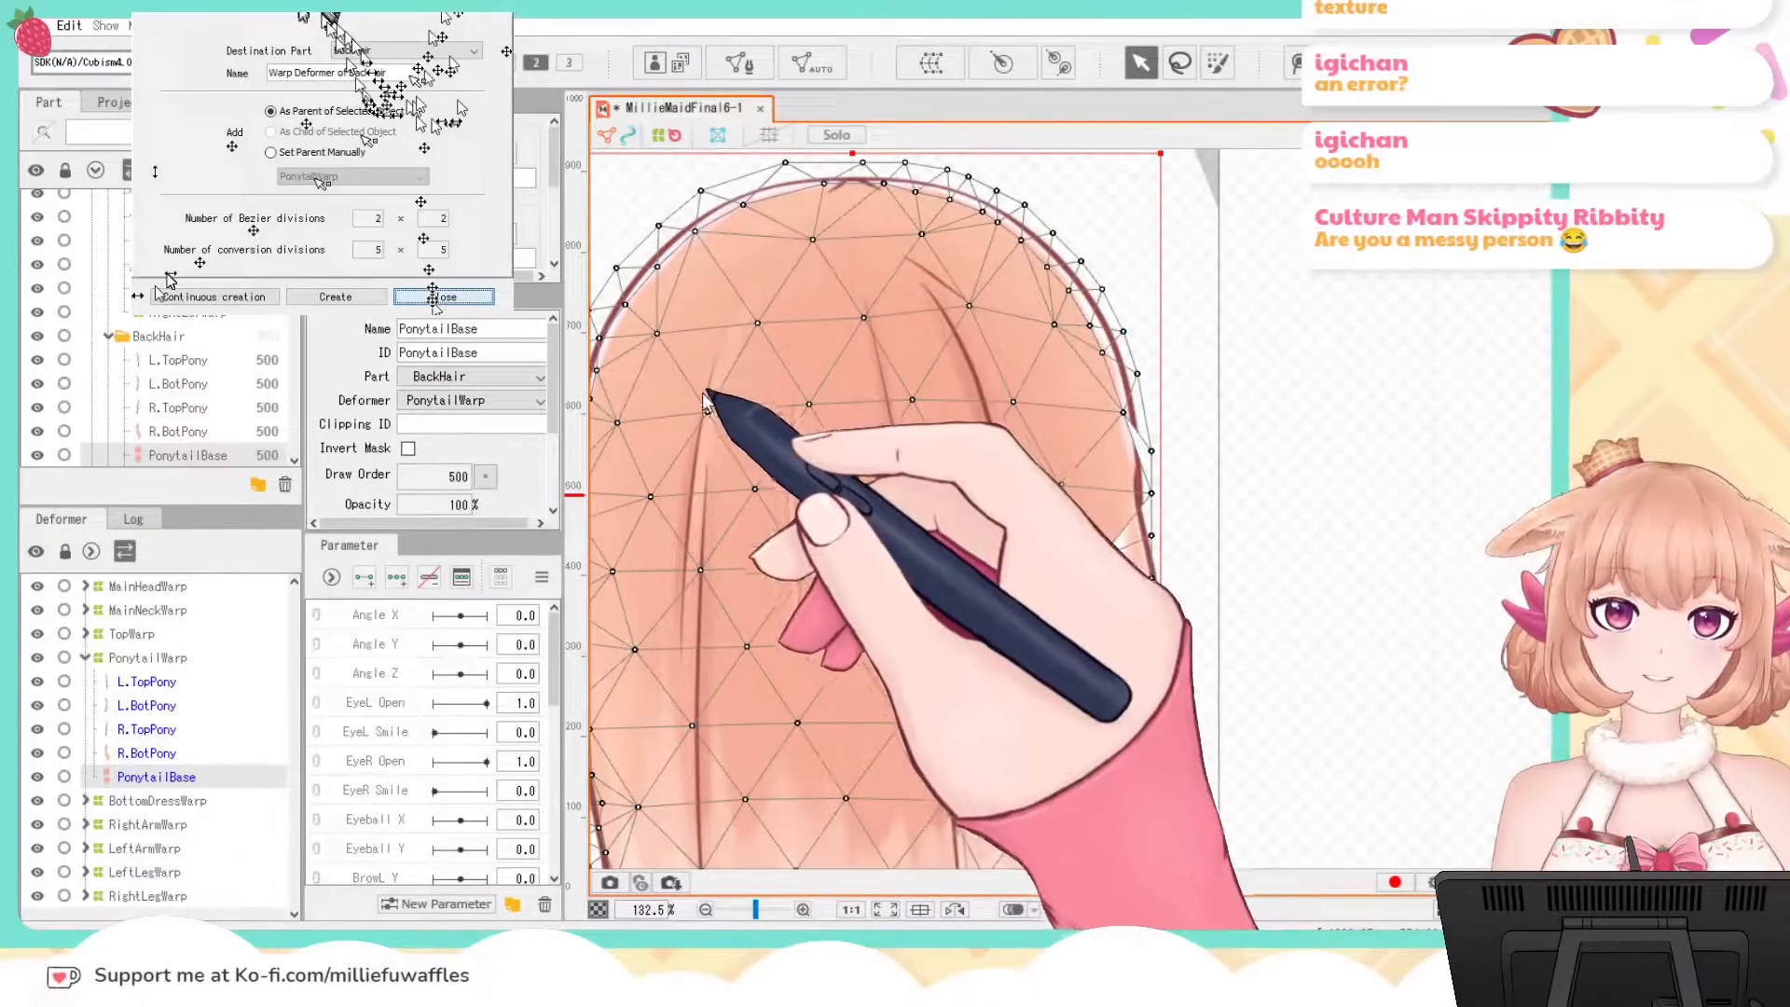
Step: Regenerate the PonytailBase mesh so that it covers the missing notch at the hair's edge
key("ctrl+z")
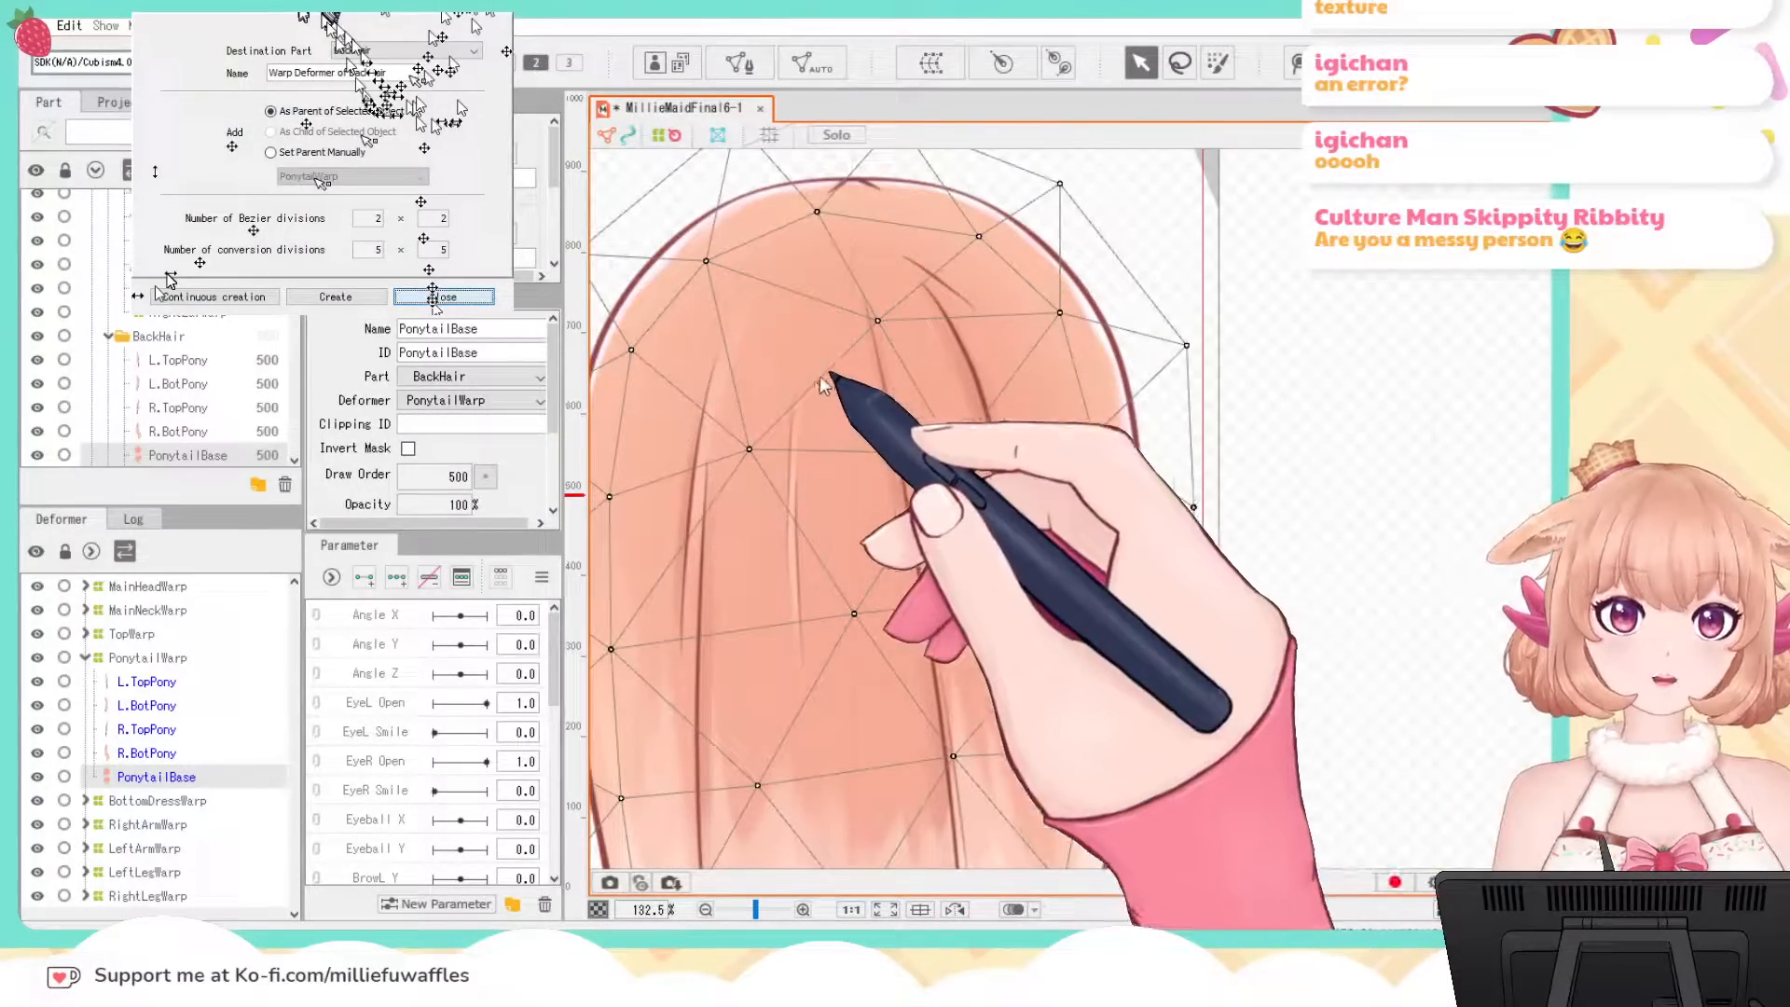
left_click(751, 435)
left_click(1231, 480)
scroll(1230, 480, "down", 3)
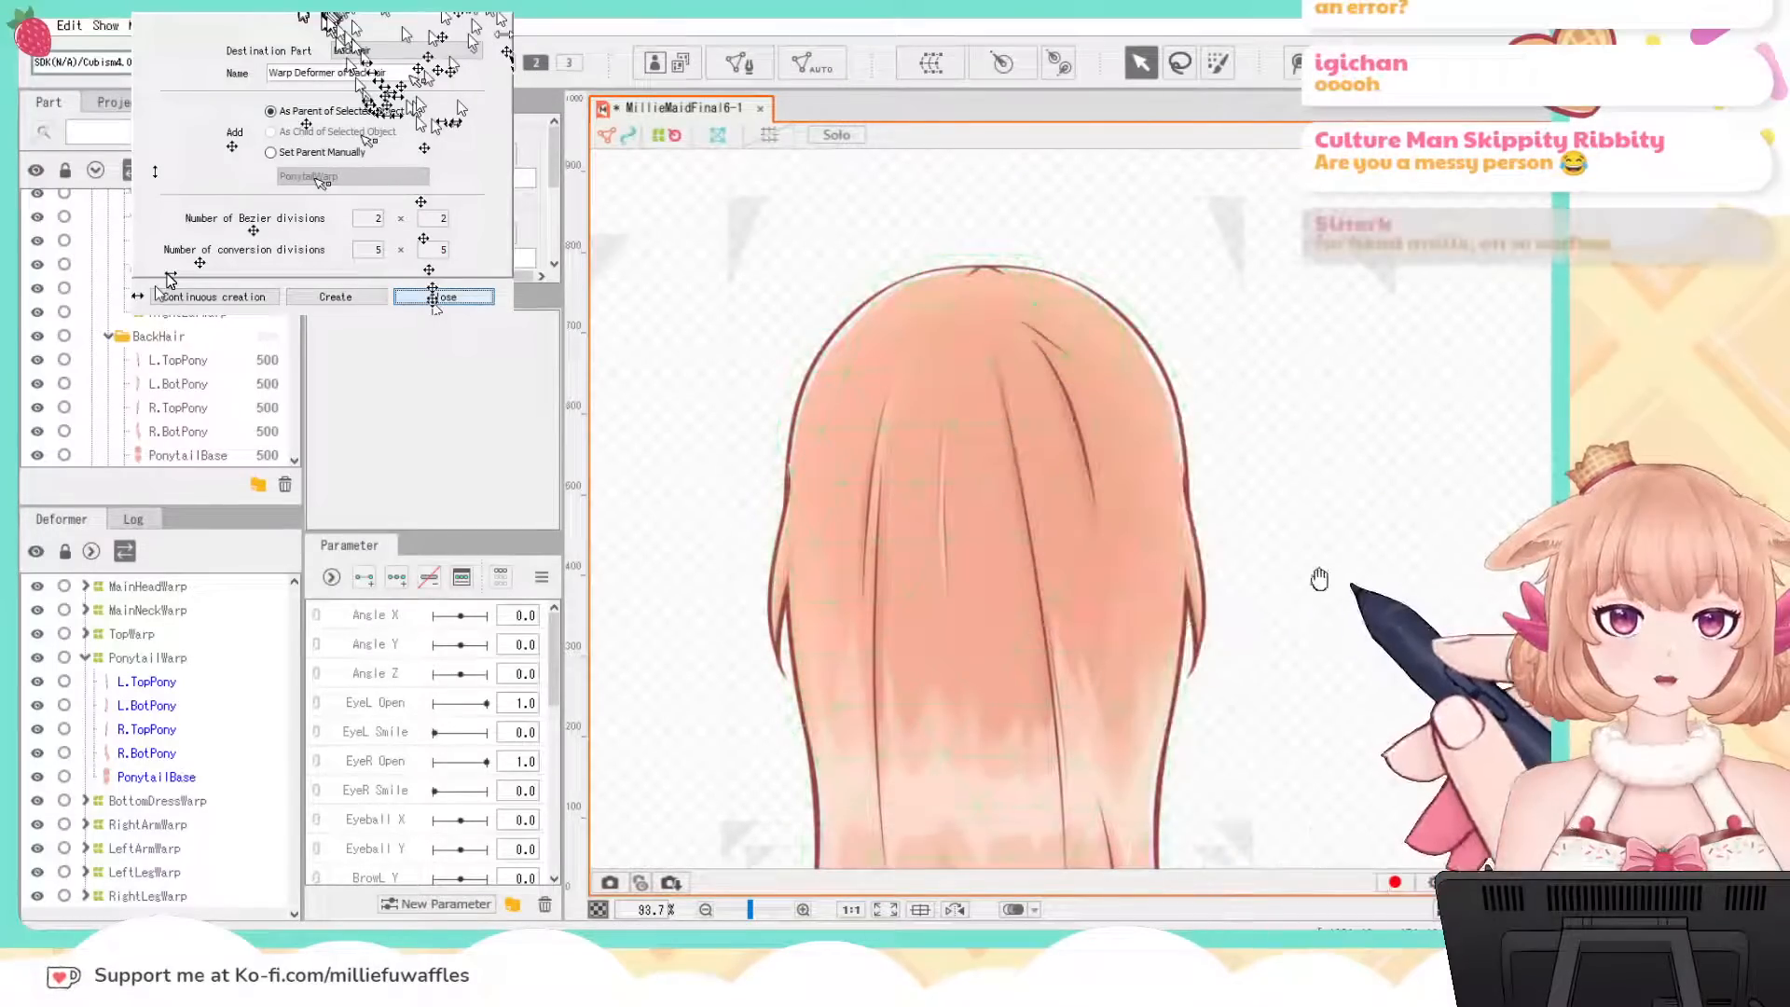
Step: Reselect PonytailBase and check its regenerated mesh along the hair outline from the neck to the crown
left_click(1047, 256)
scroll(1291, 571, "down", 5)
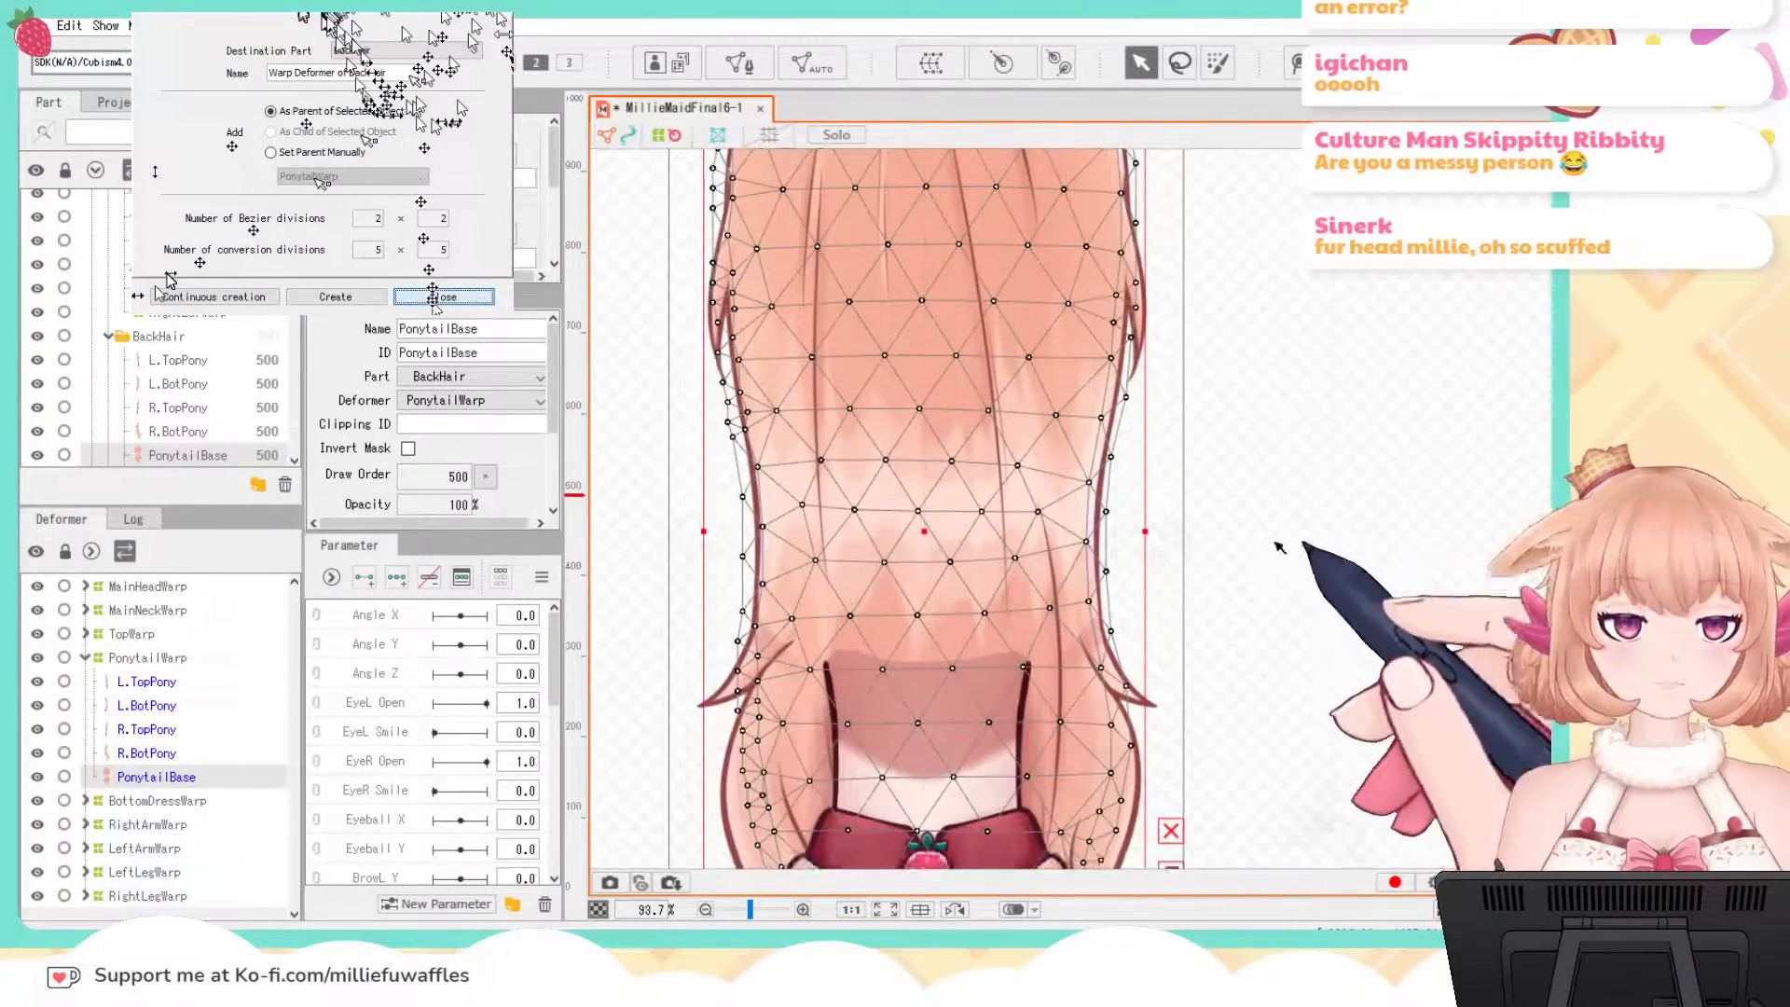
left_click_drag(1178, 382, 1238, 641)
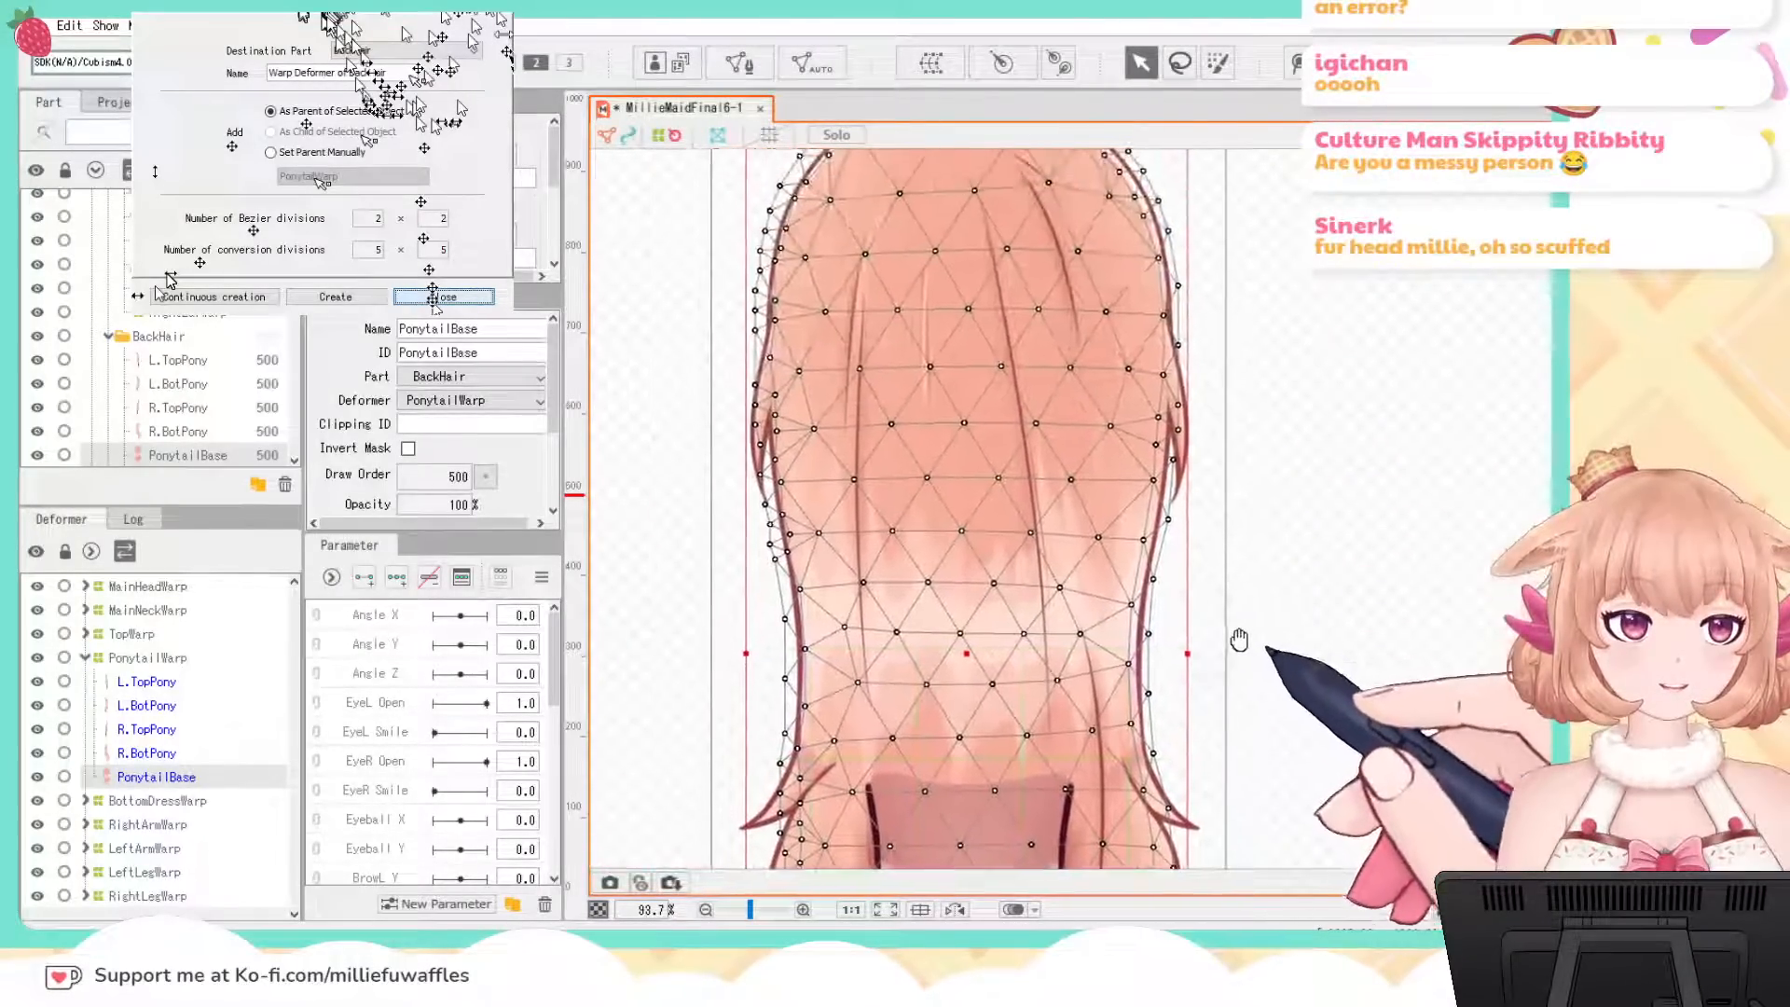
left_click_drag(1289, 330, 1305, 536)
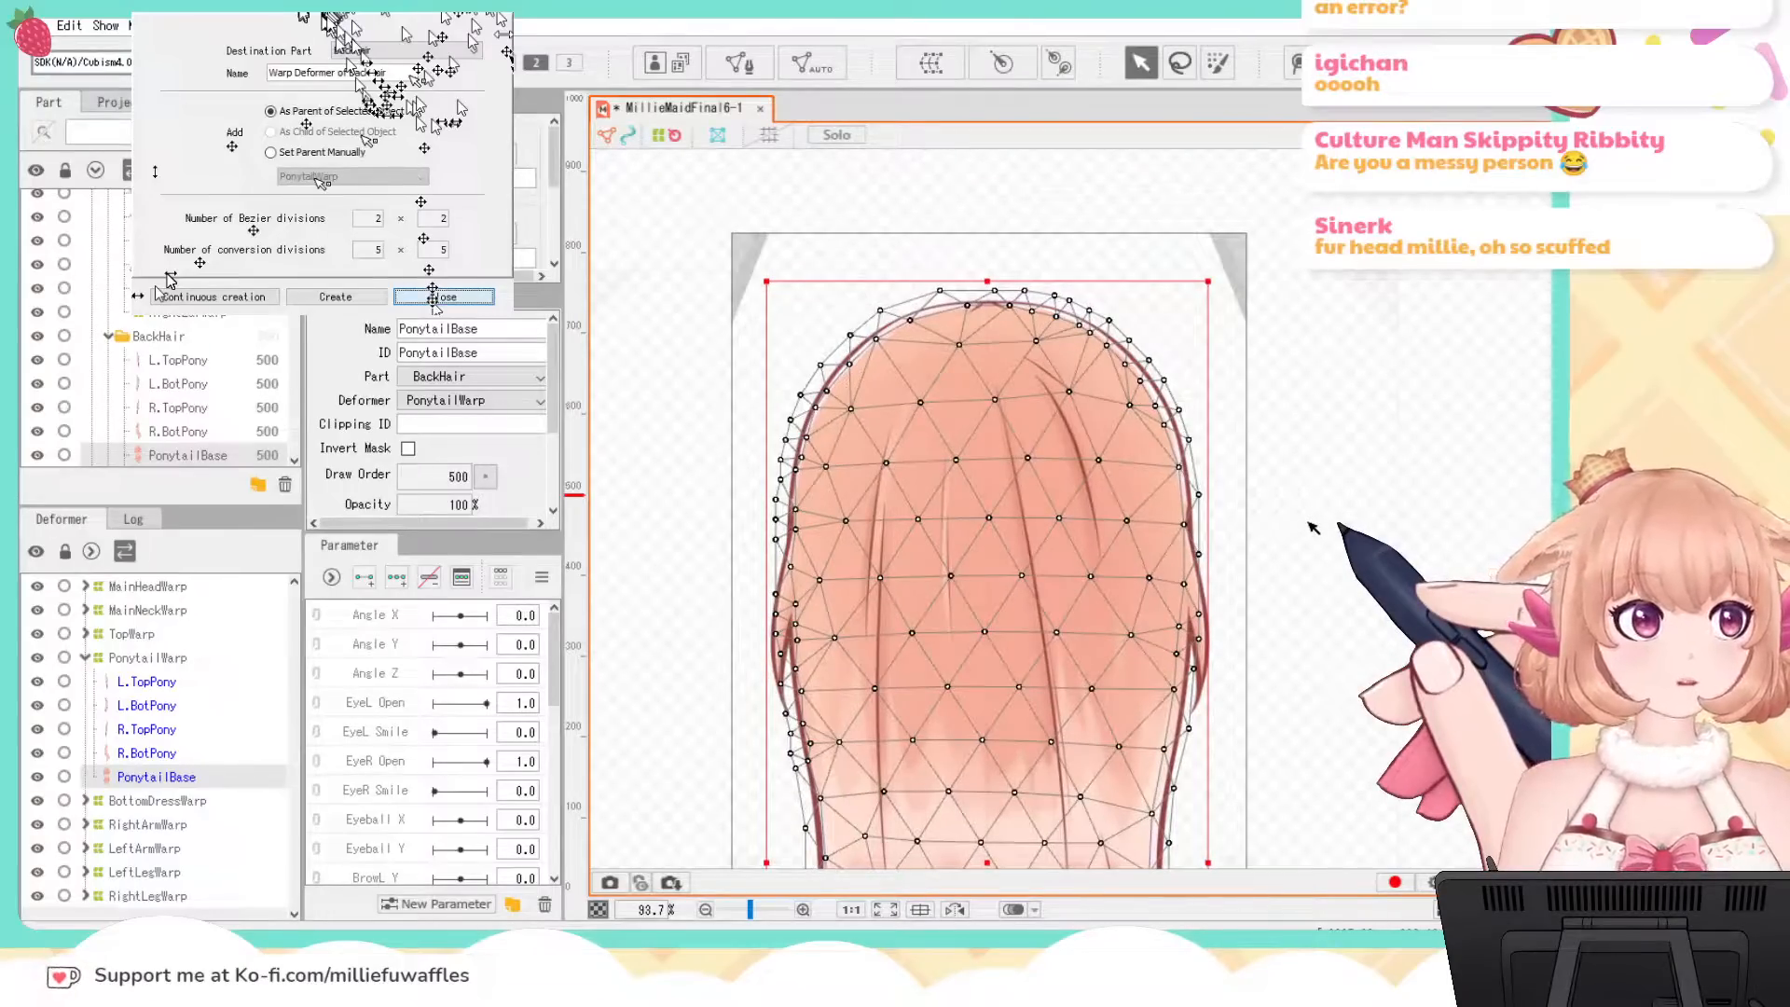
scroll(1249, 551, "up", 3)
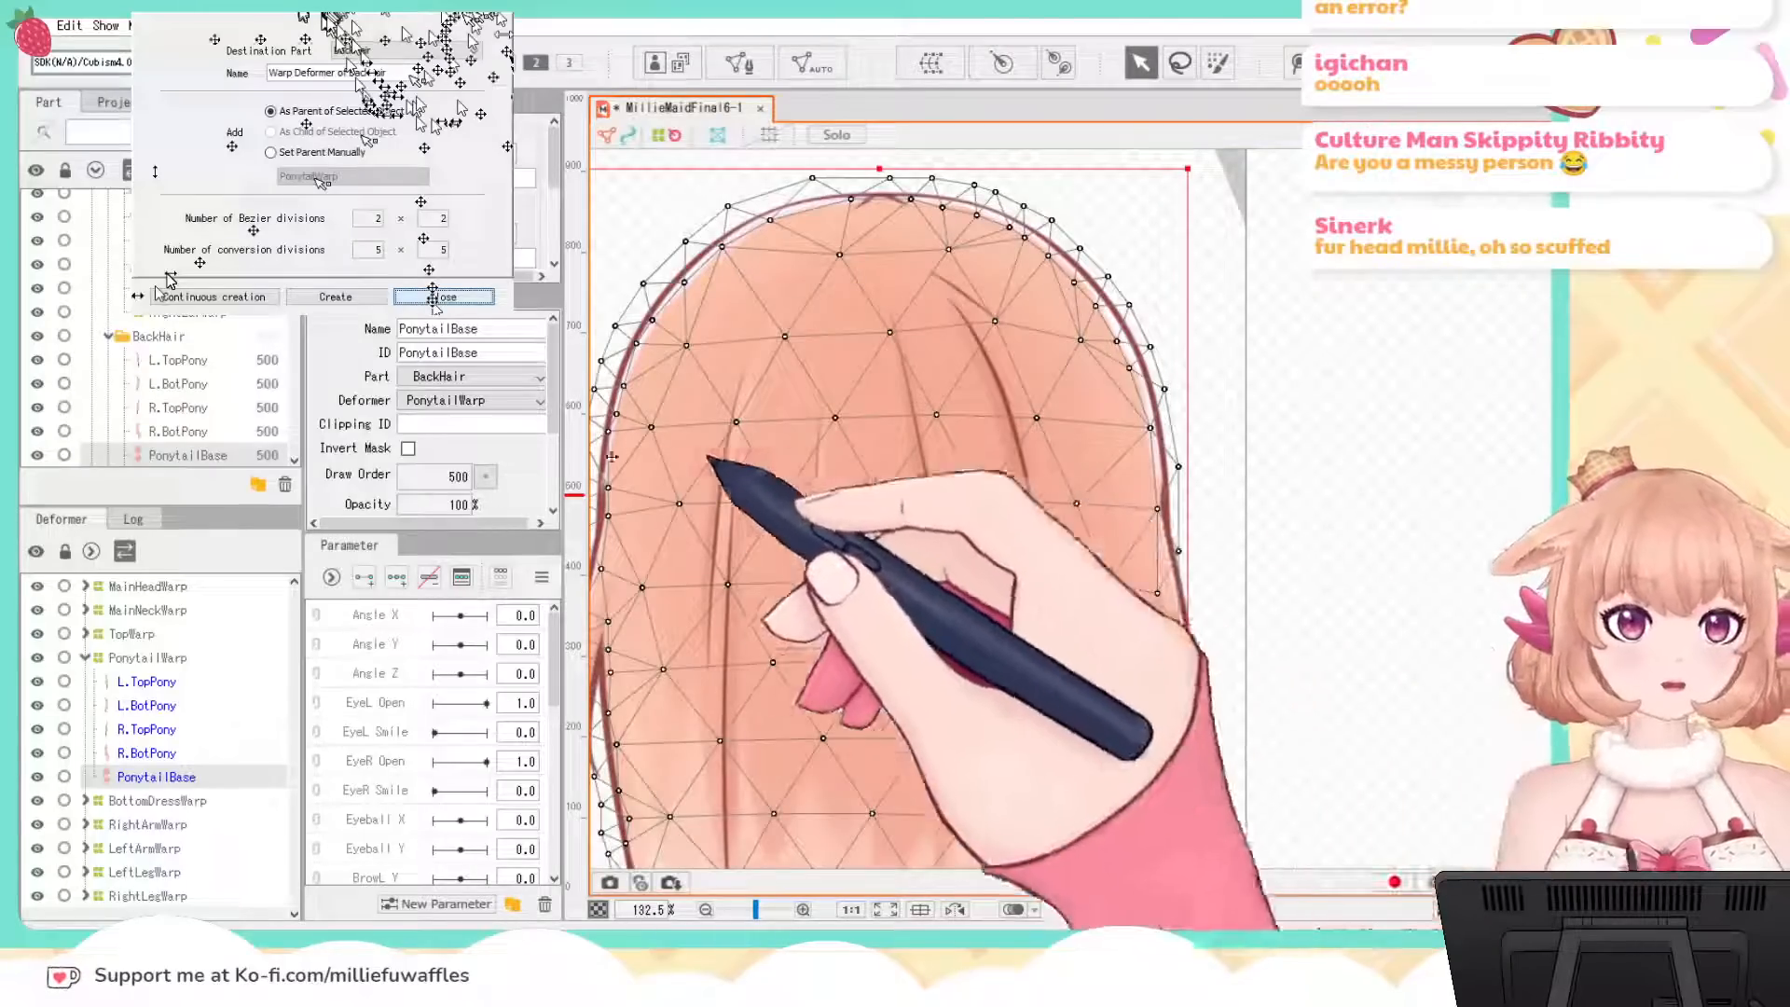
Step: Collapse the BackHair group in the parts hierarchy and close the warp deformer creation dialog
scroll(70, 386, "up", 5)
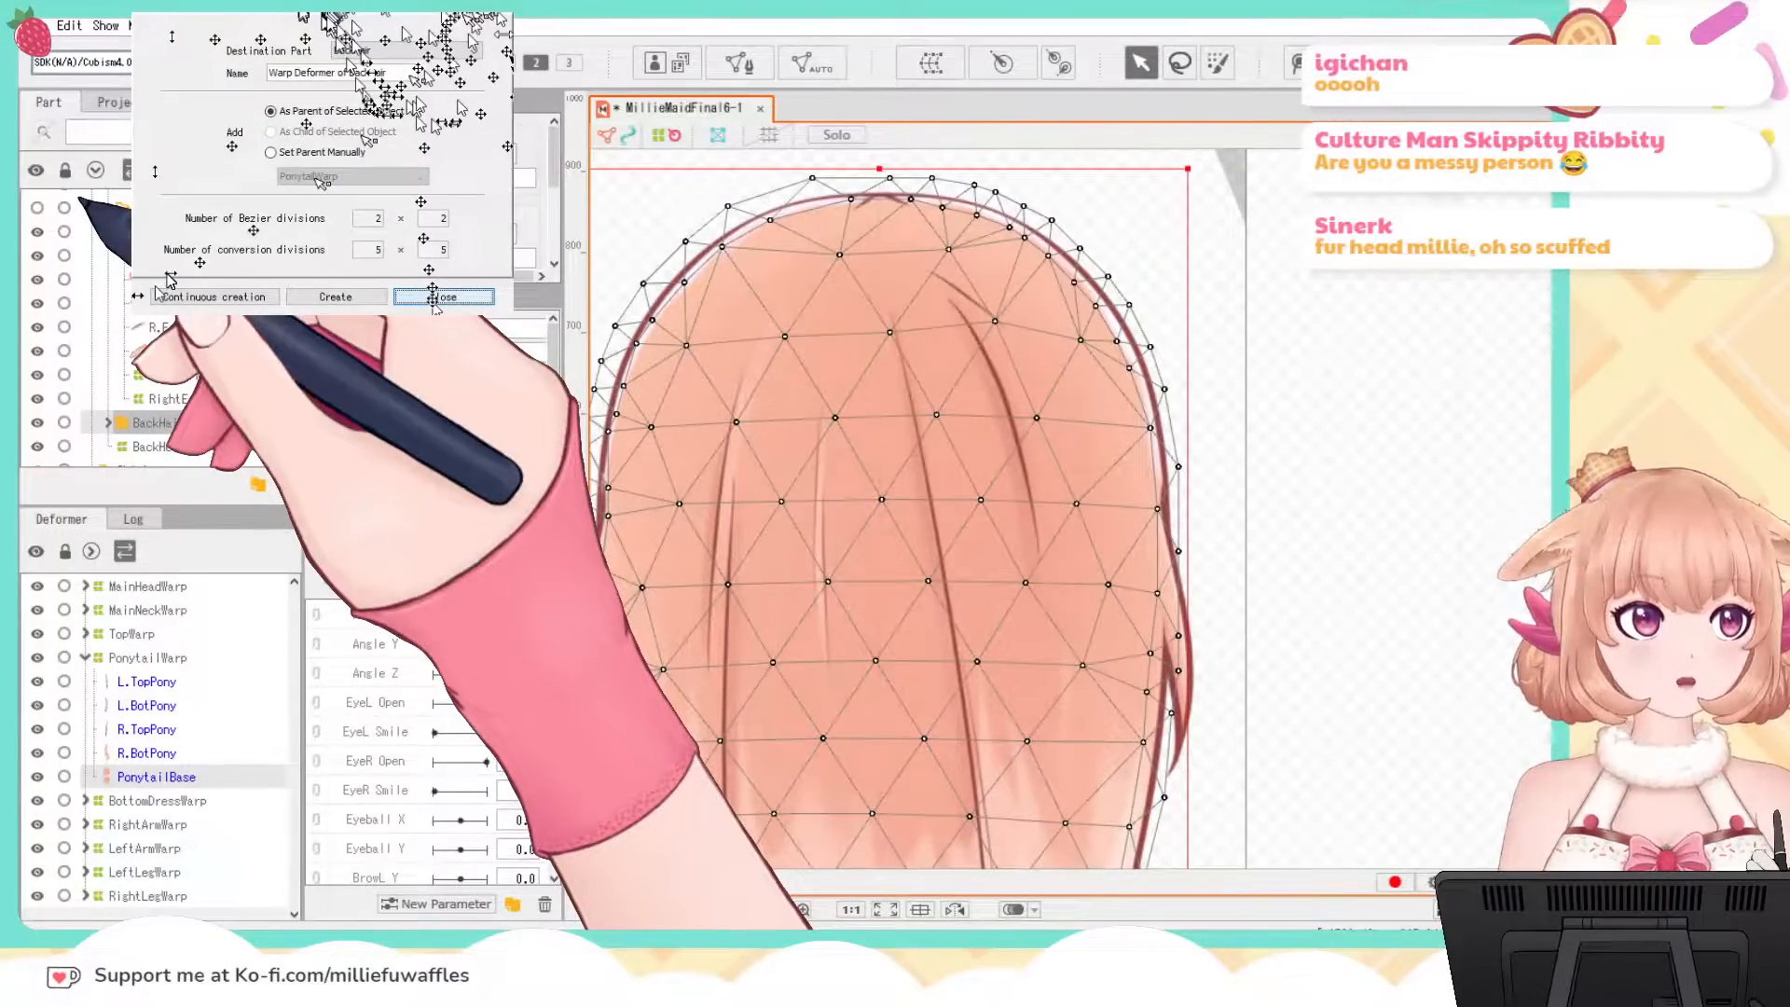
left_click(108, 208)
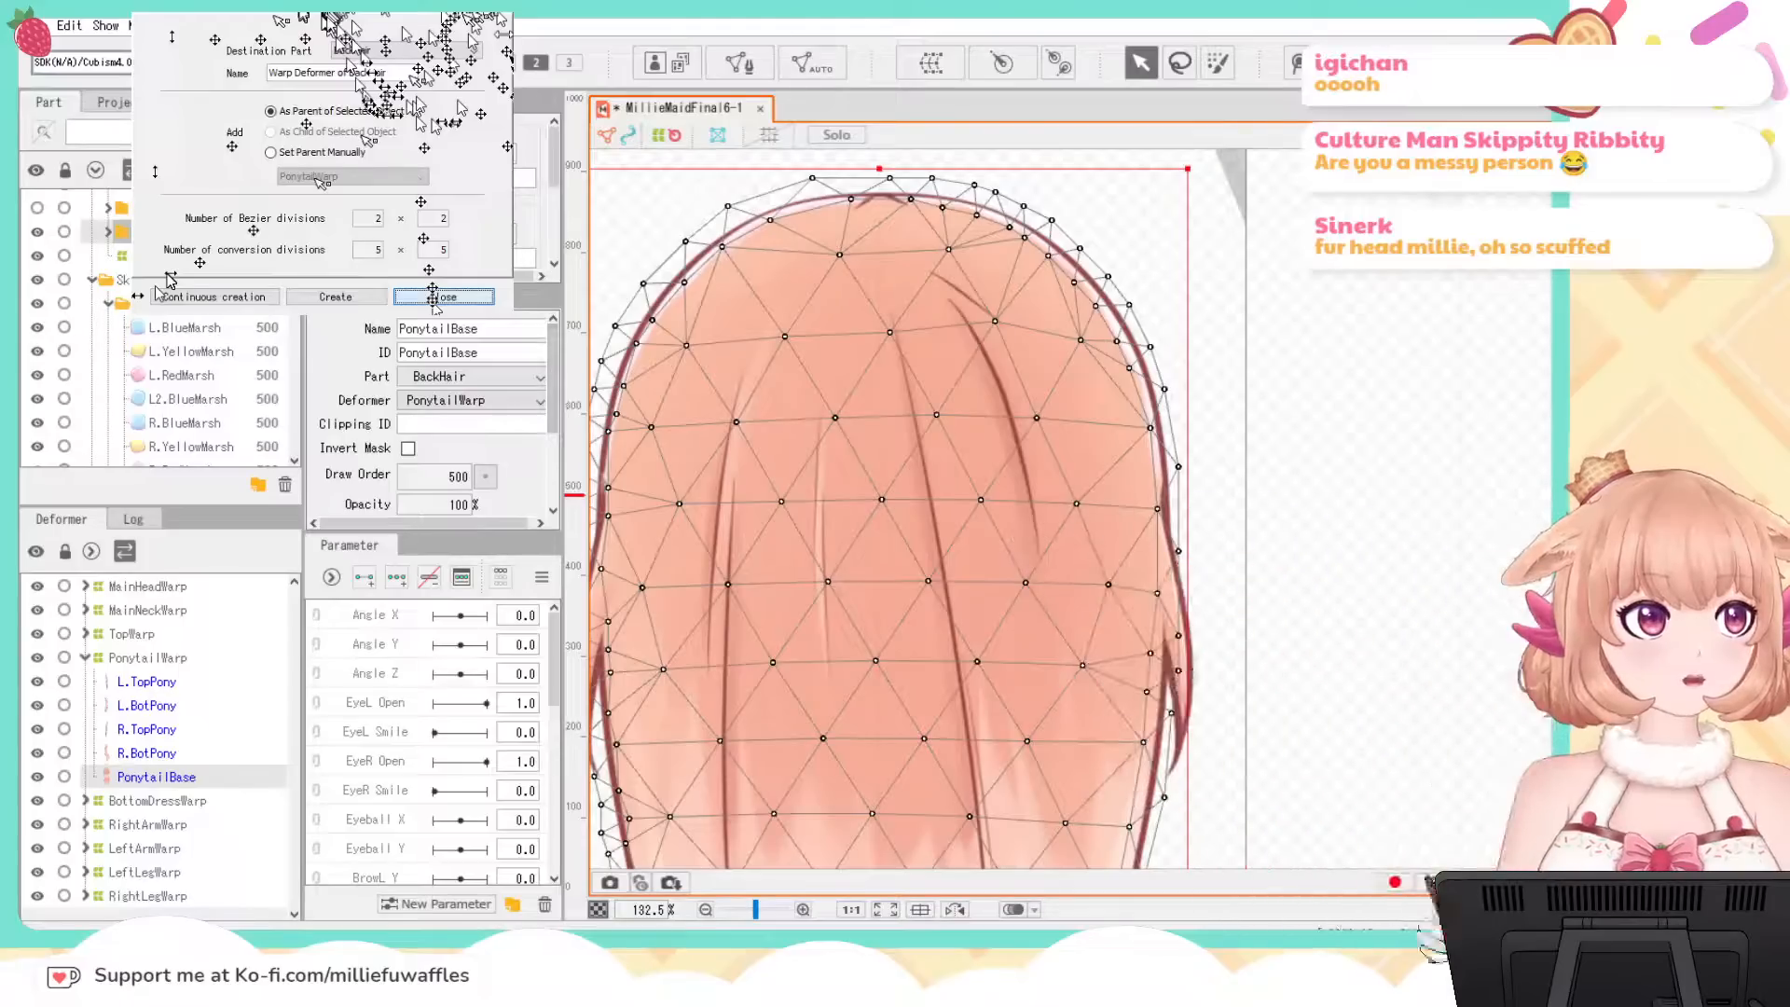
left_click(432, 296)
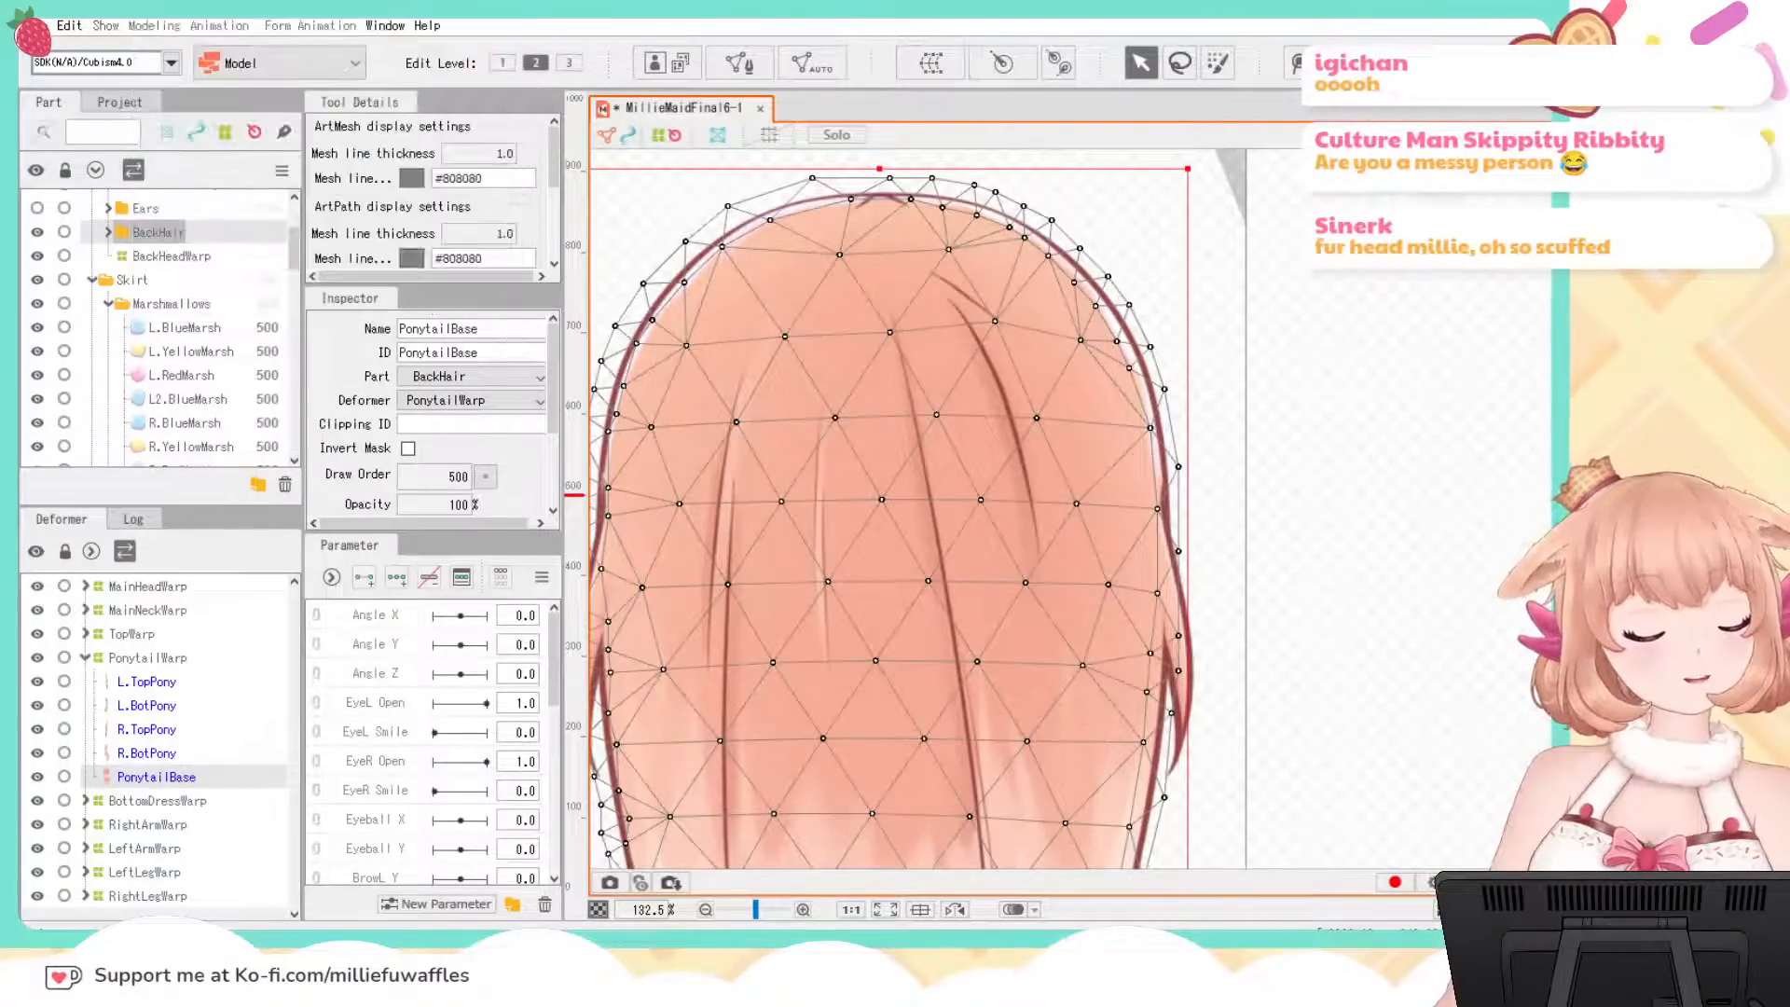
scroll(186, 326, "up", 3)
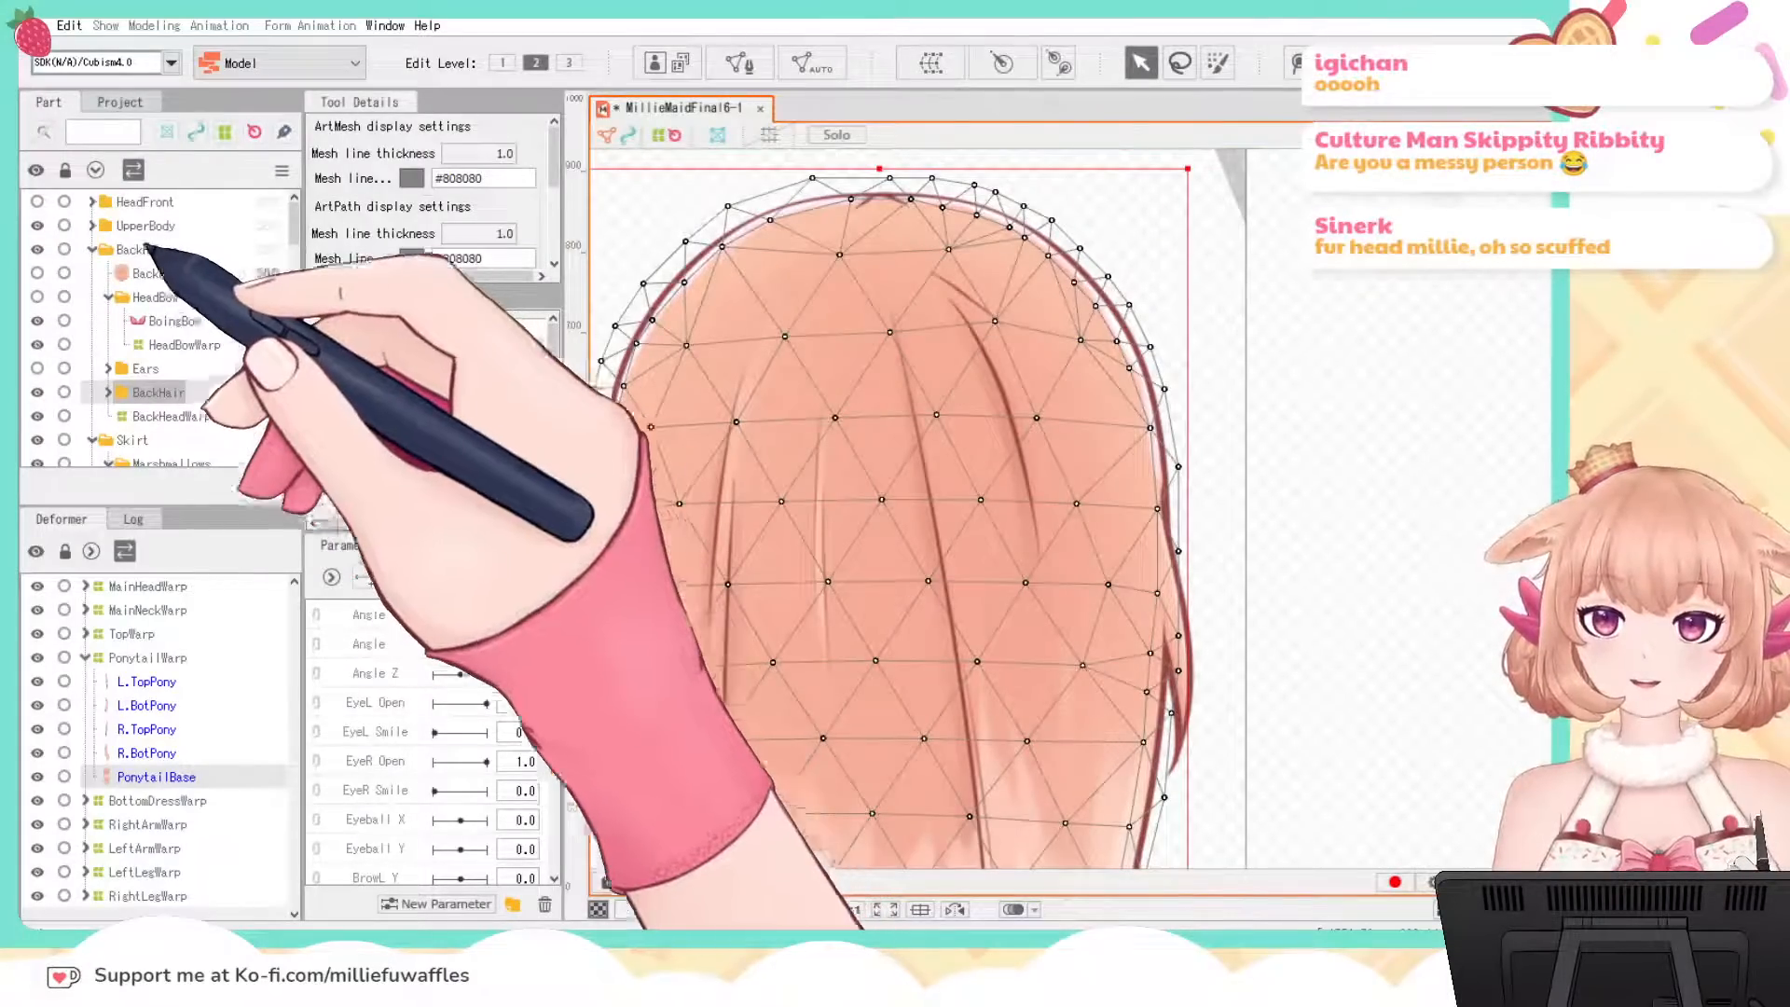
Step: Turn the visibility of HeadFront, BackHeadBase, Ears and HeadBow back on
left_click(37, 202)
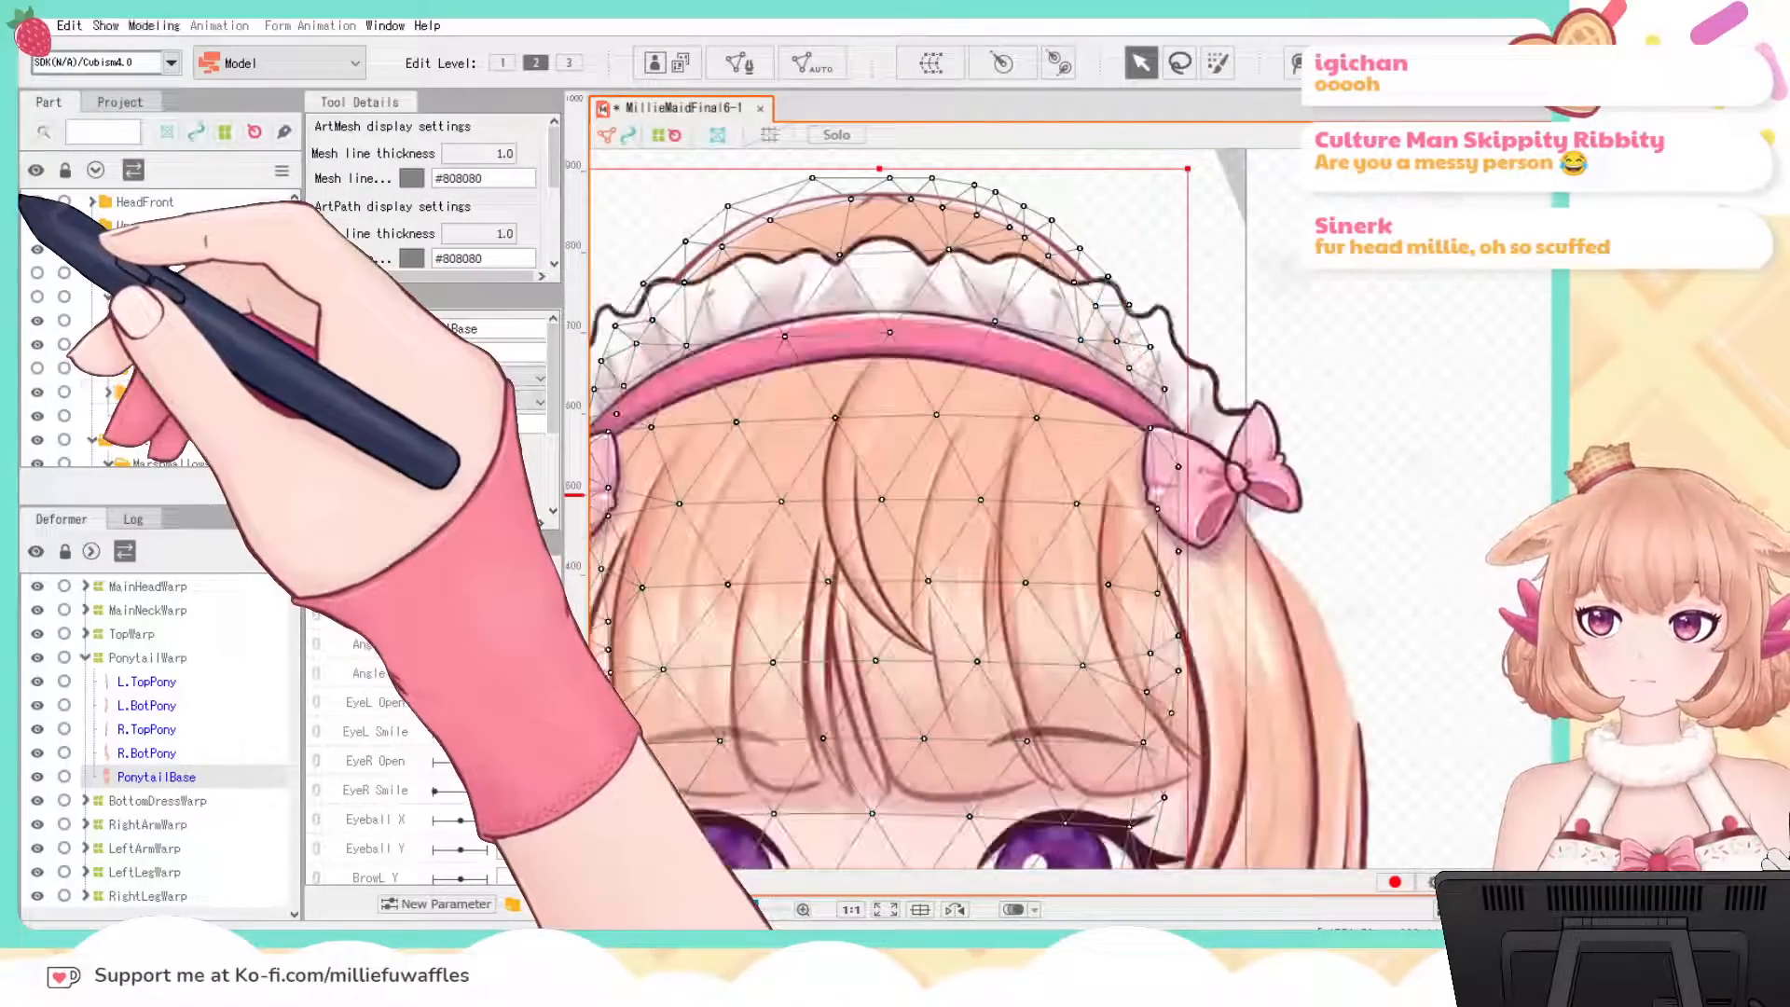
left_click(37, 273)
left_click(36, 368)
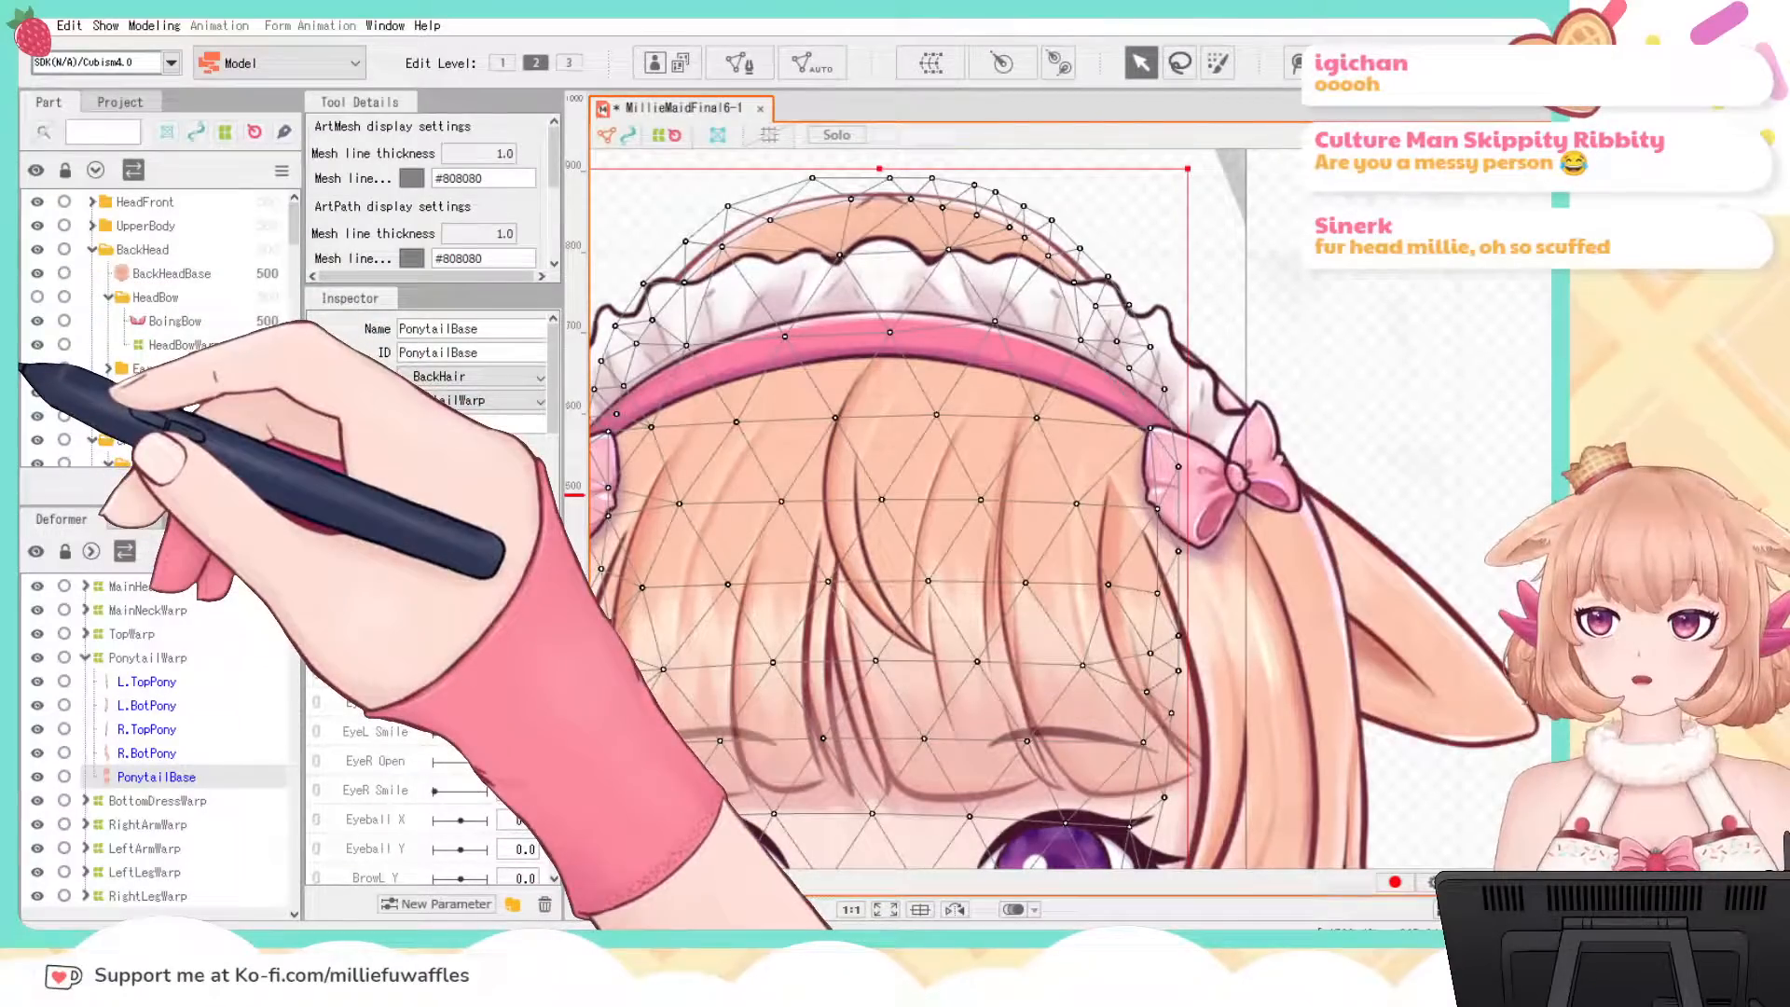
left_click(36, 296)
scroll(1139, 420, "down", 3)
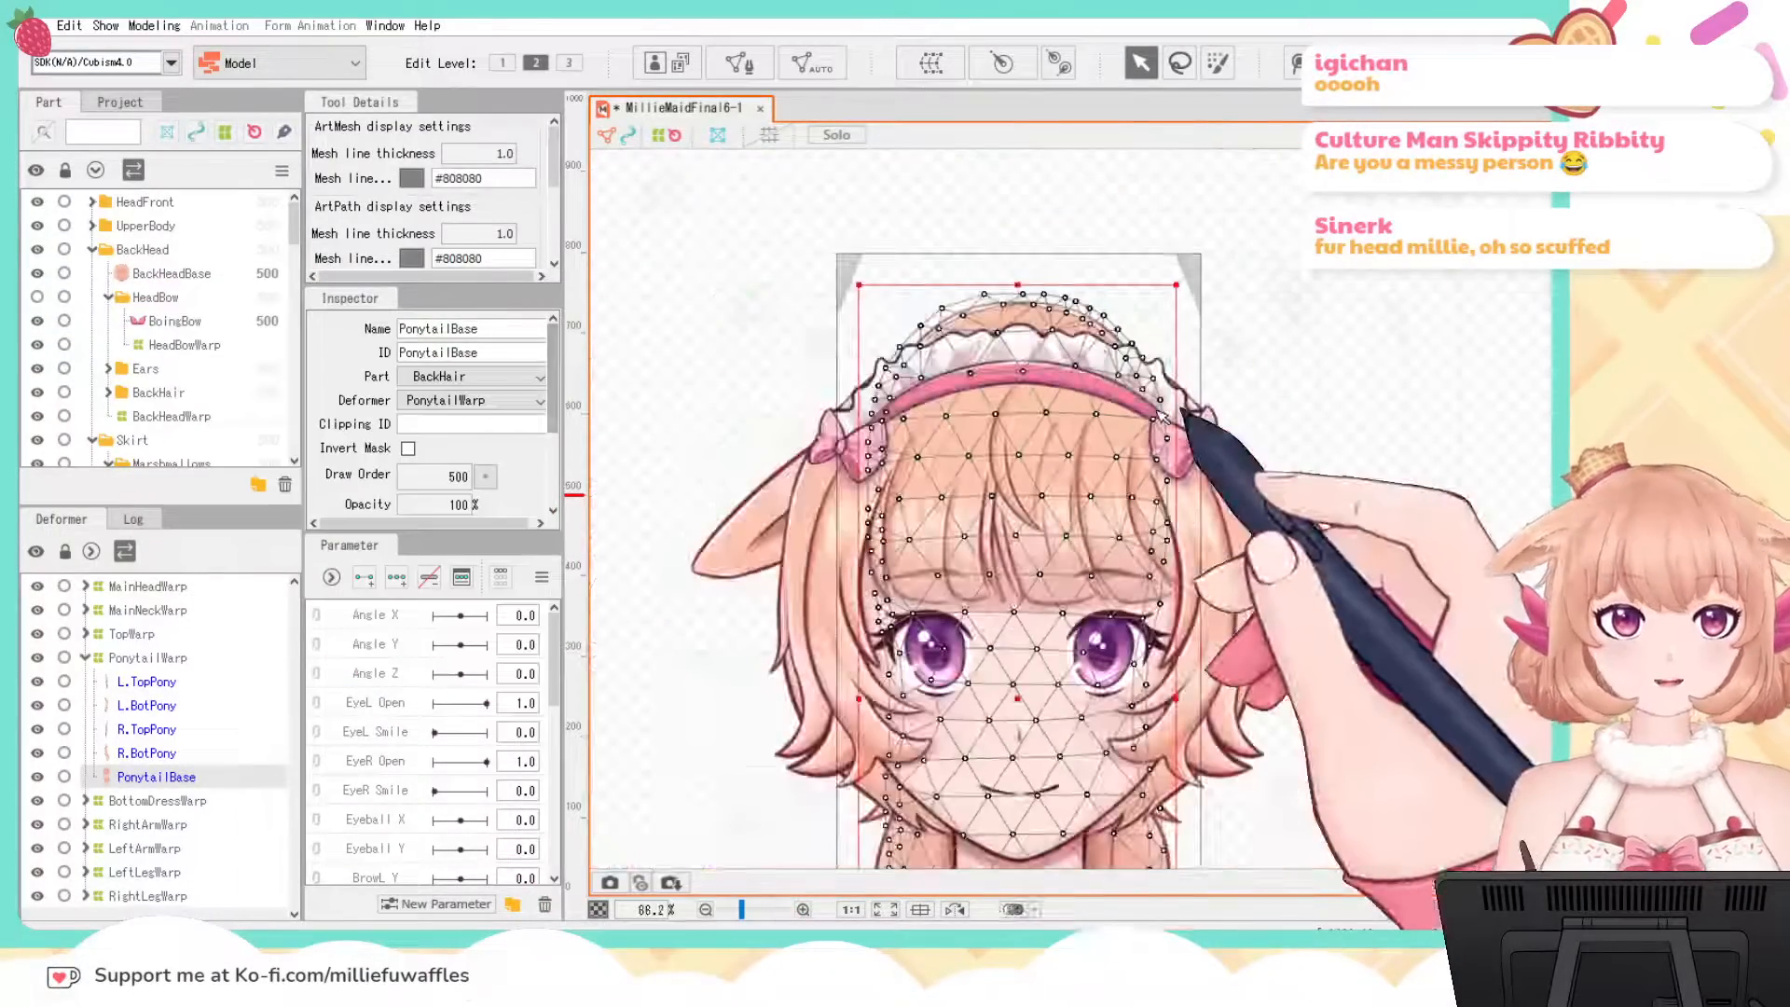
Step: Deselect the PonytailBase mesh and save the maid model file
left_click(1387, 431)
left_click_drag(1417, 526, 1331, 354)
scroll(1331, 355, "down", 6)
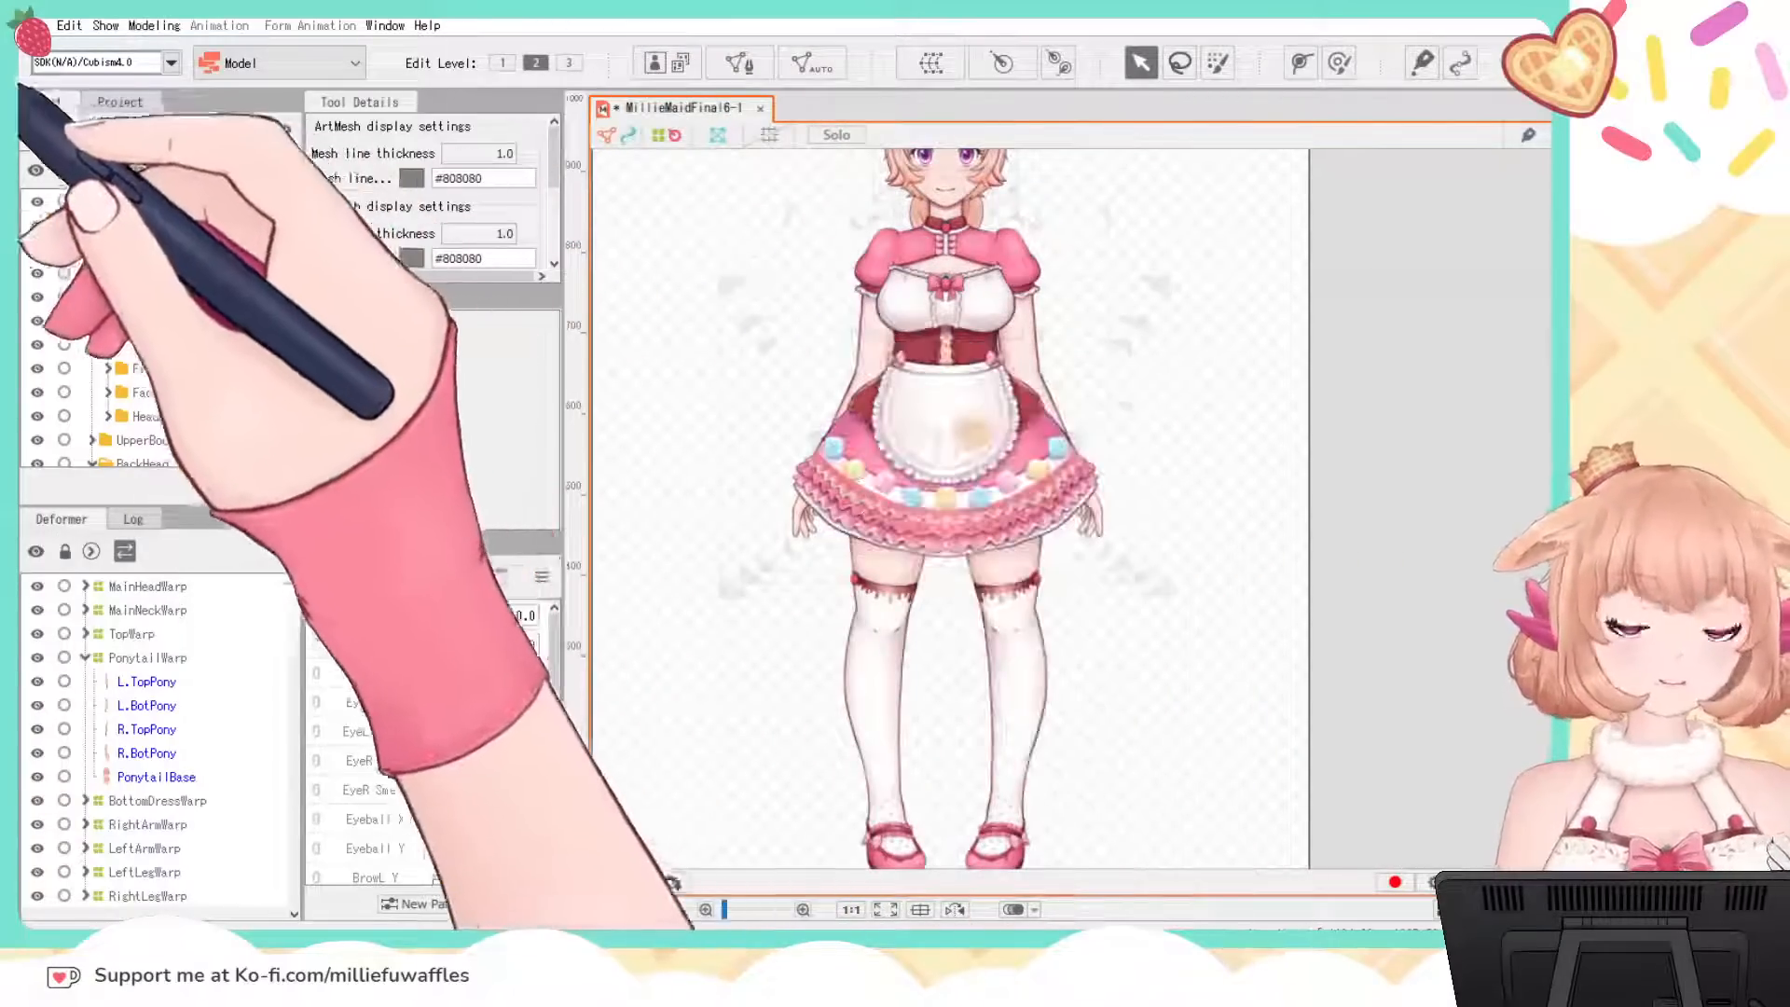
left_click(33, 25)
left_click(66, 200)
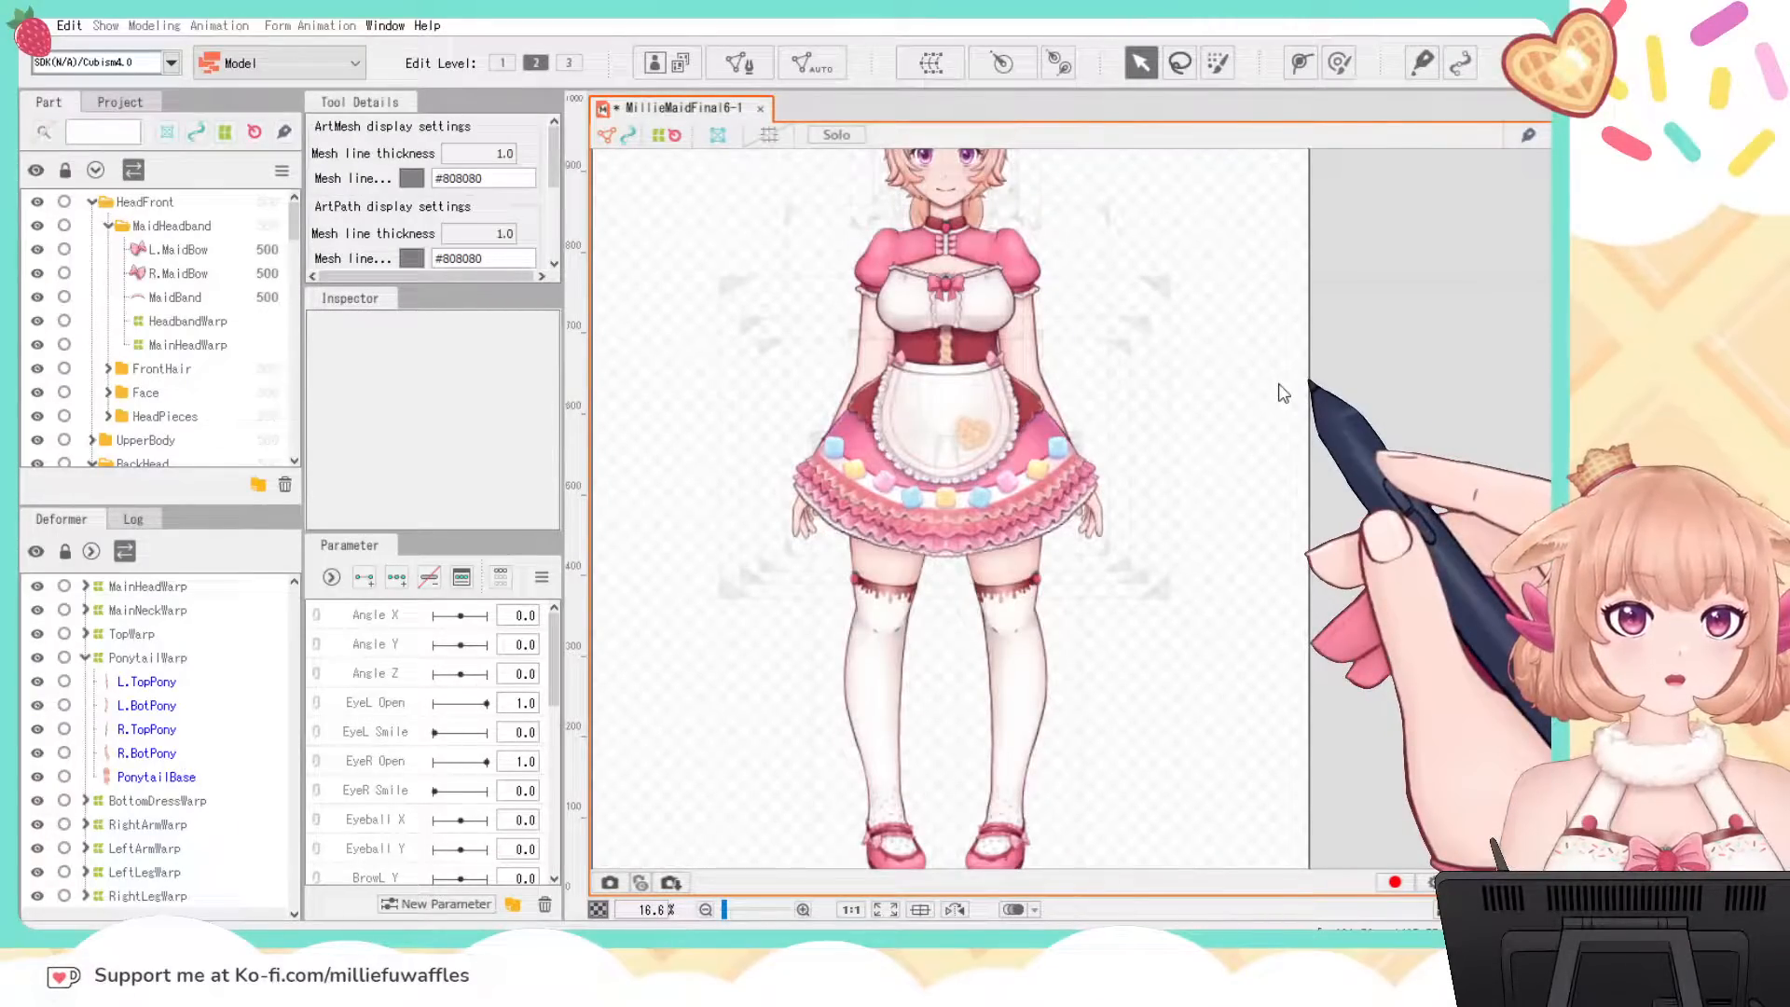
left_click_drag(1190, 444, 1195, 319)
scroll(1162, 556, "up", 3)
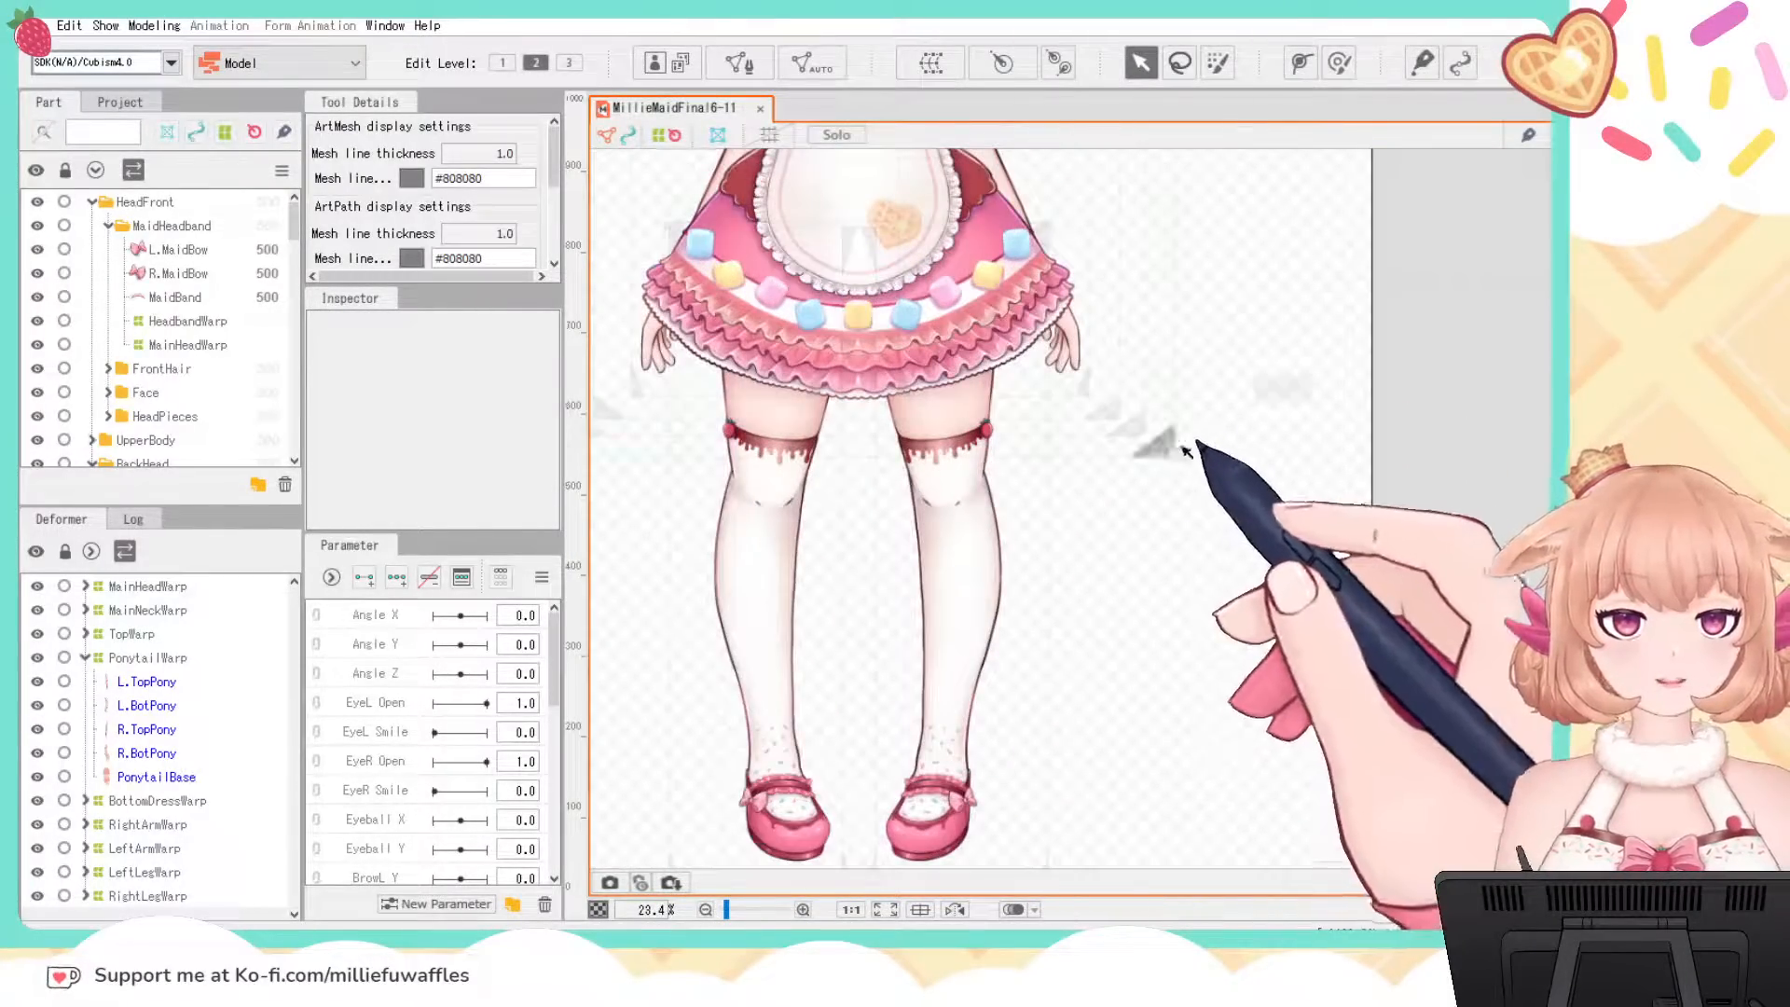
left_click_drag(1199, 448, 1322, 837)
left_click_drag(1333, 331, 1330, 451)
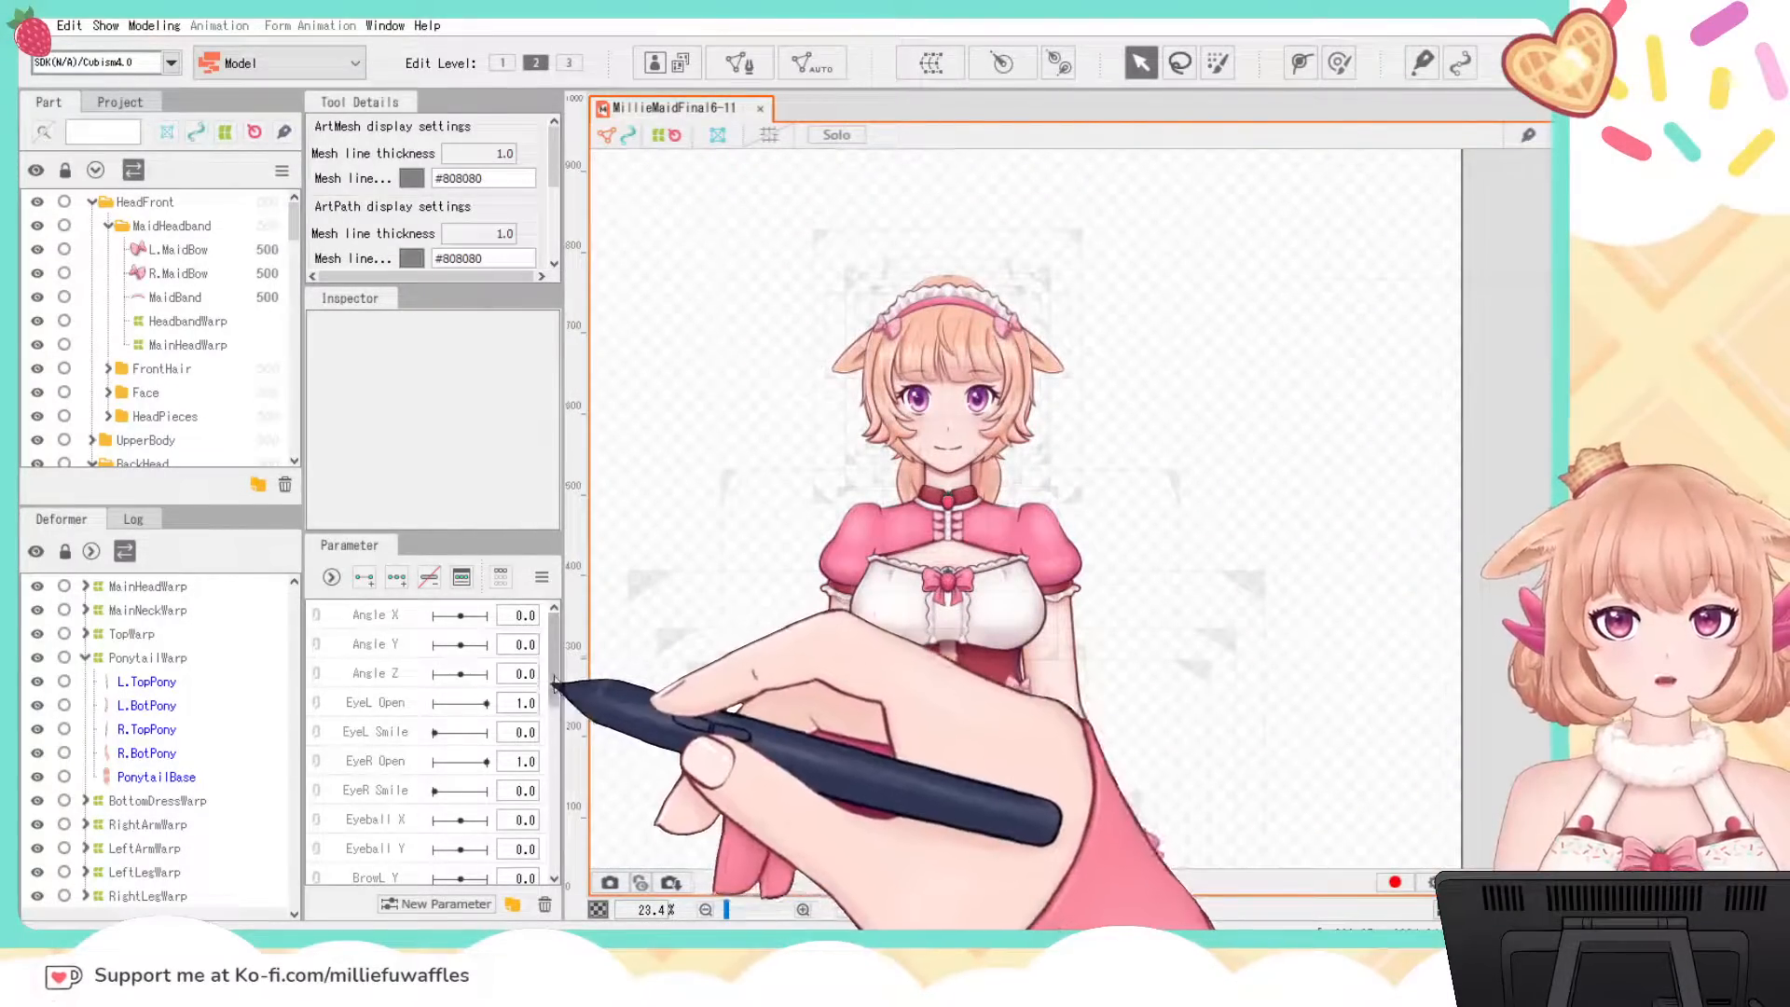
Step: Look through the parameter list from Angle X down to Hair Move Back and return to its start
mouse_move(554, 652)
left_mouse_down()
mouse_move(555, 867)
mouse_move(553, 653)
left_mouse_up()
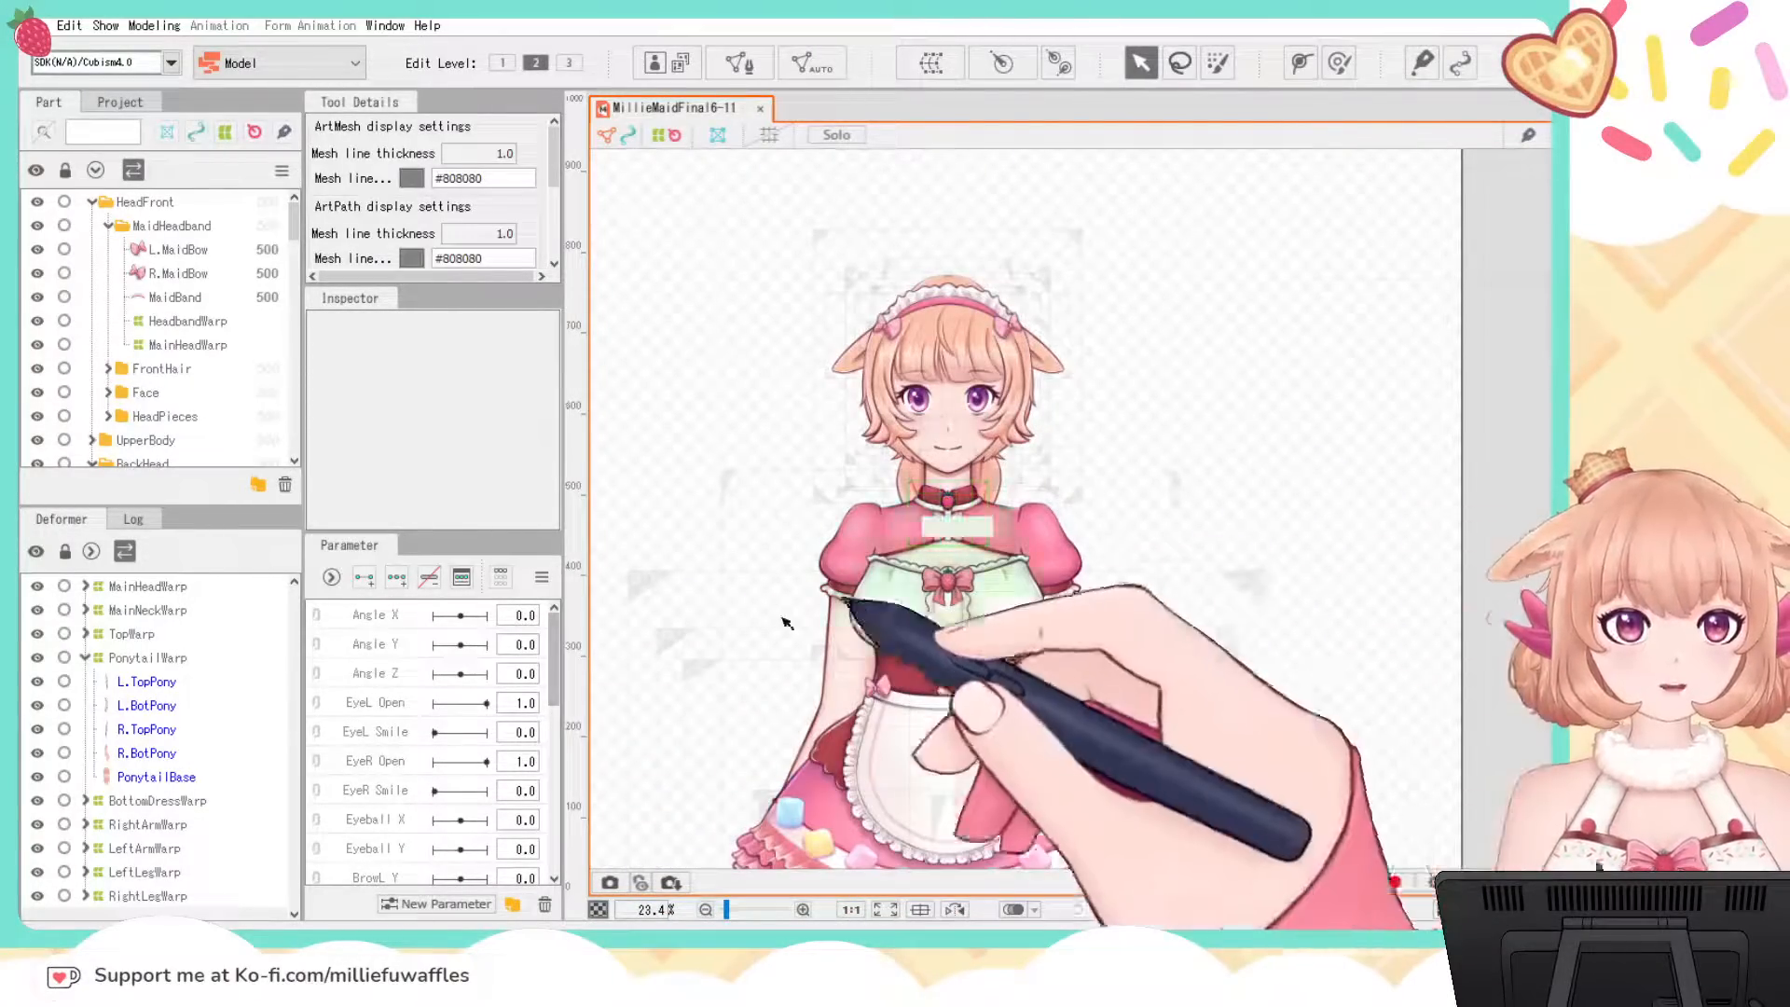
left_click_drag(552, 631, 508, 610)
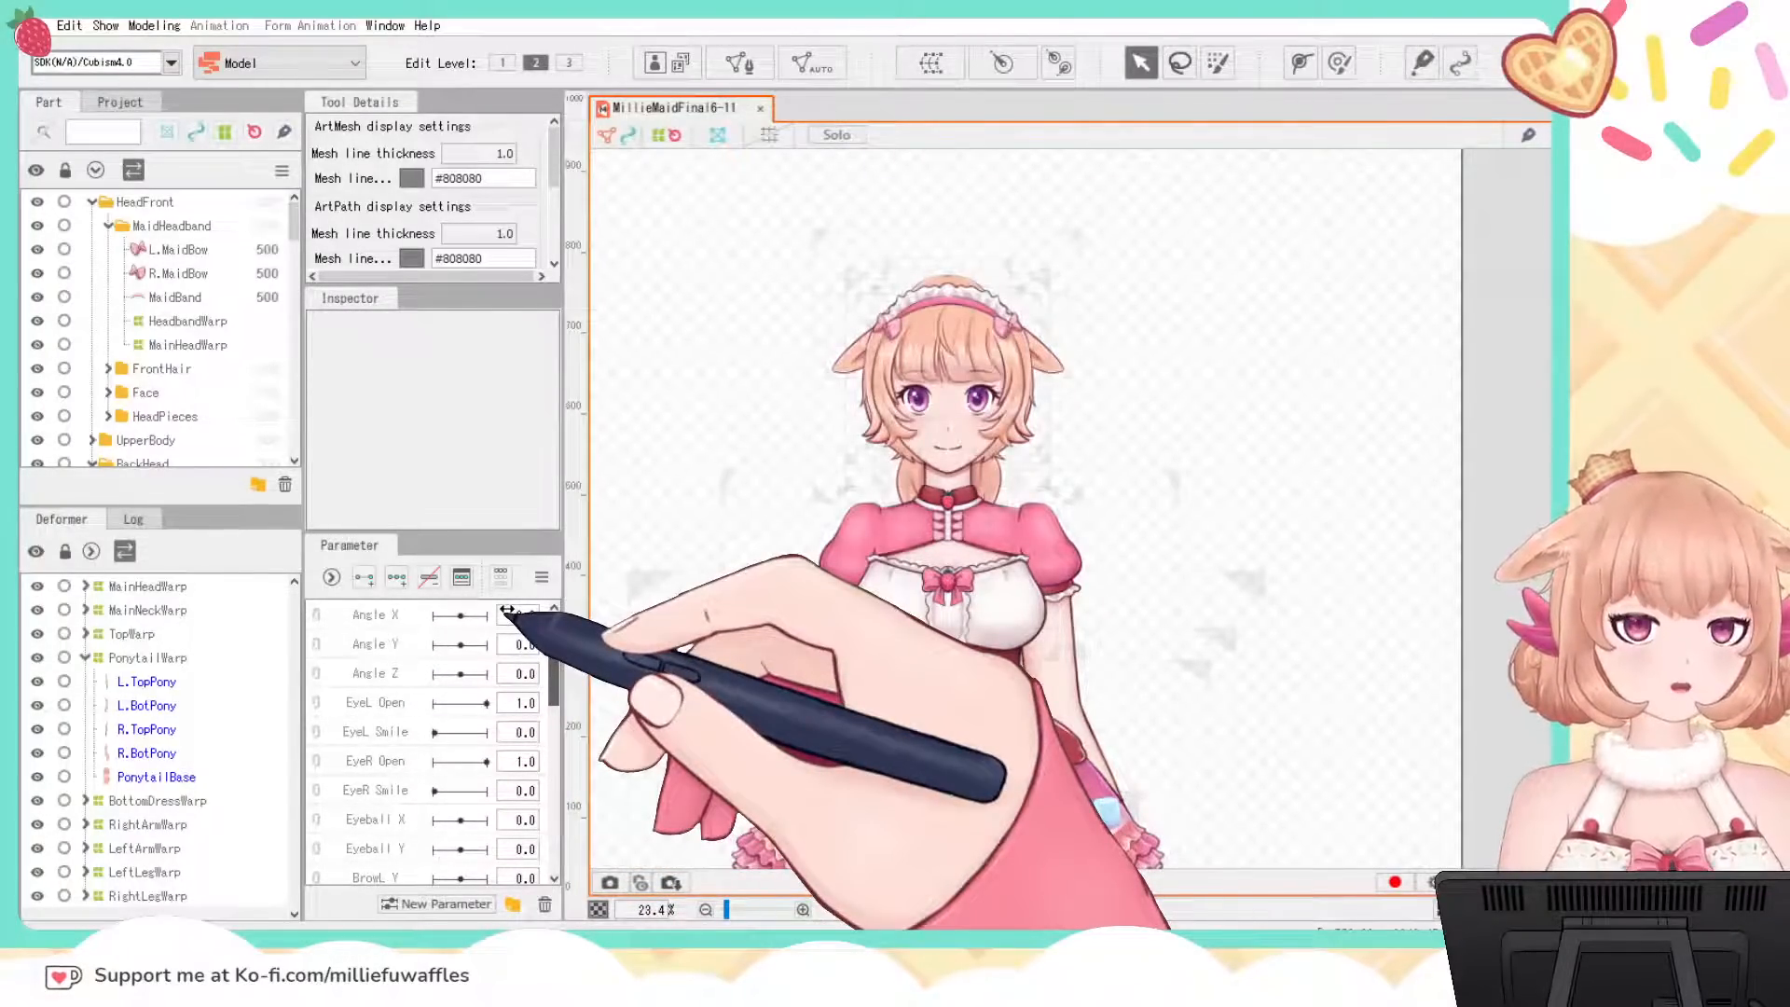
left_click_drag(508, 611, 537, 787)
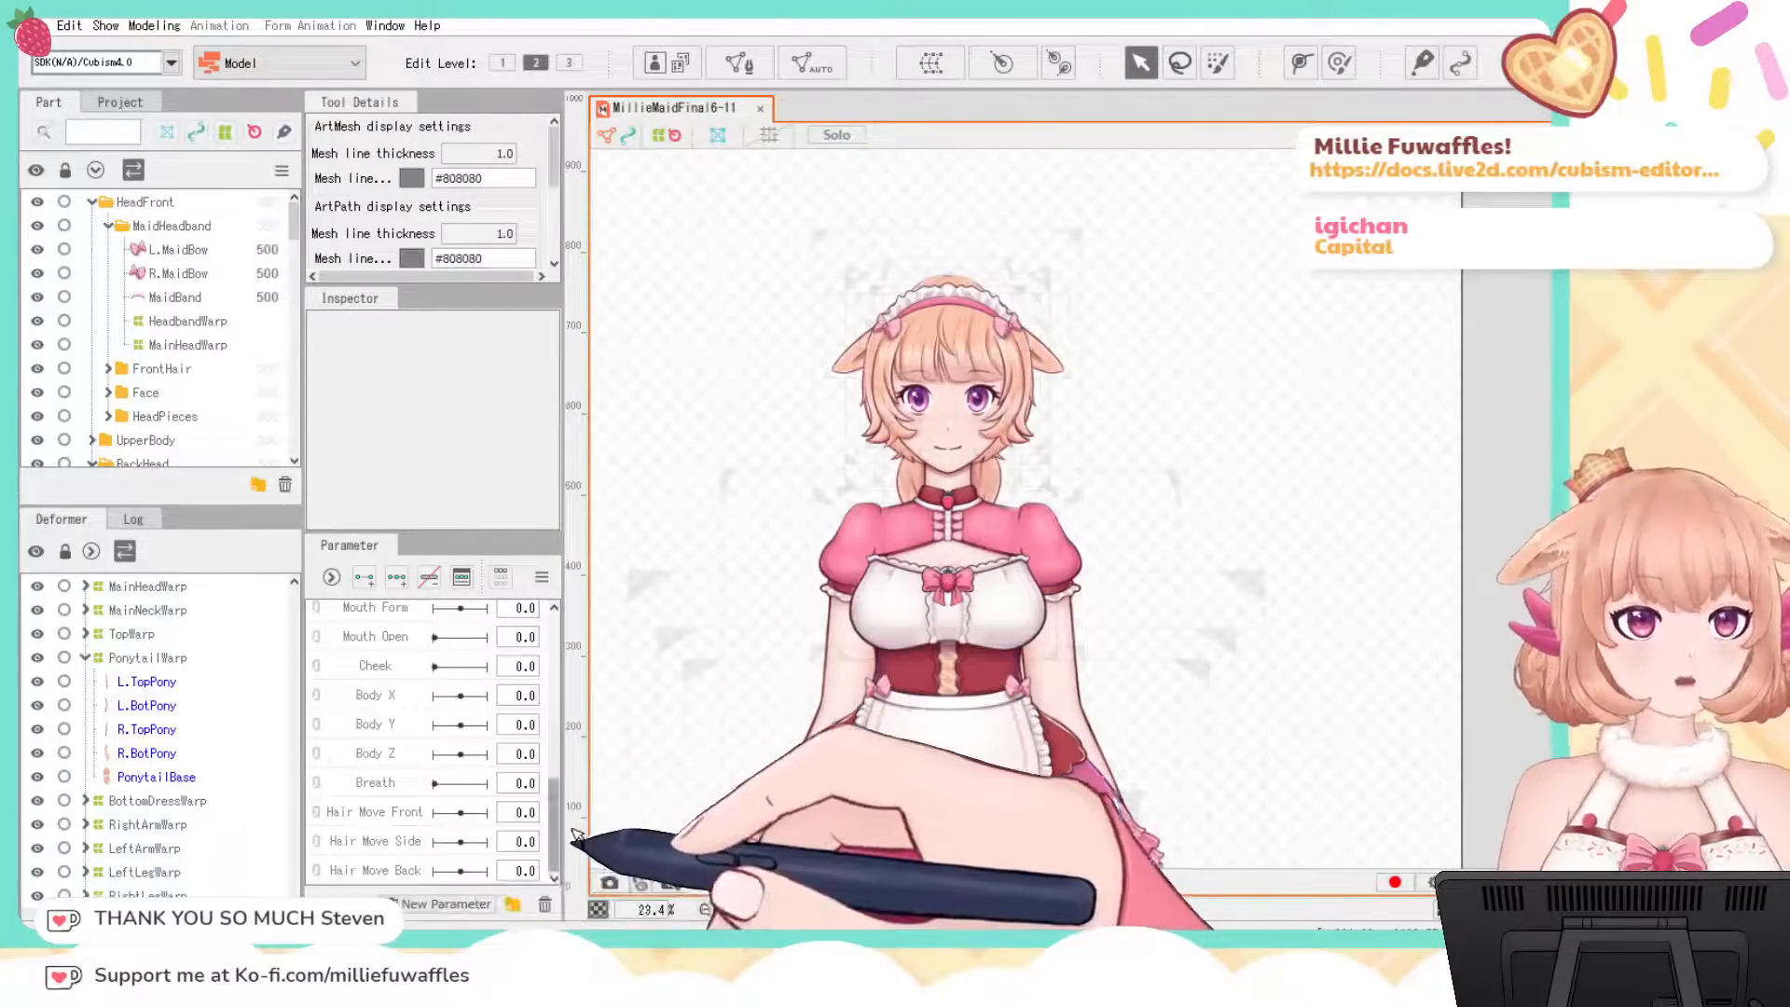
left_click_drag(555, 824, 585, 660)
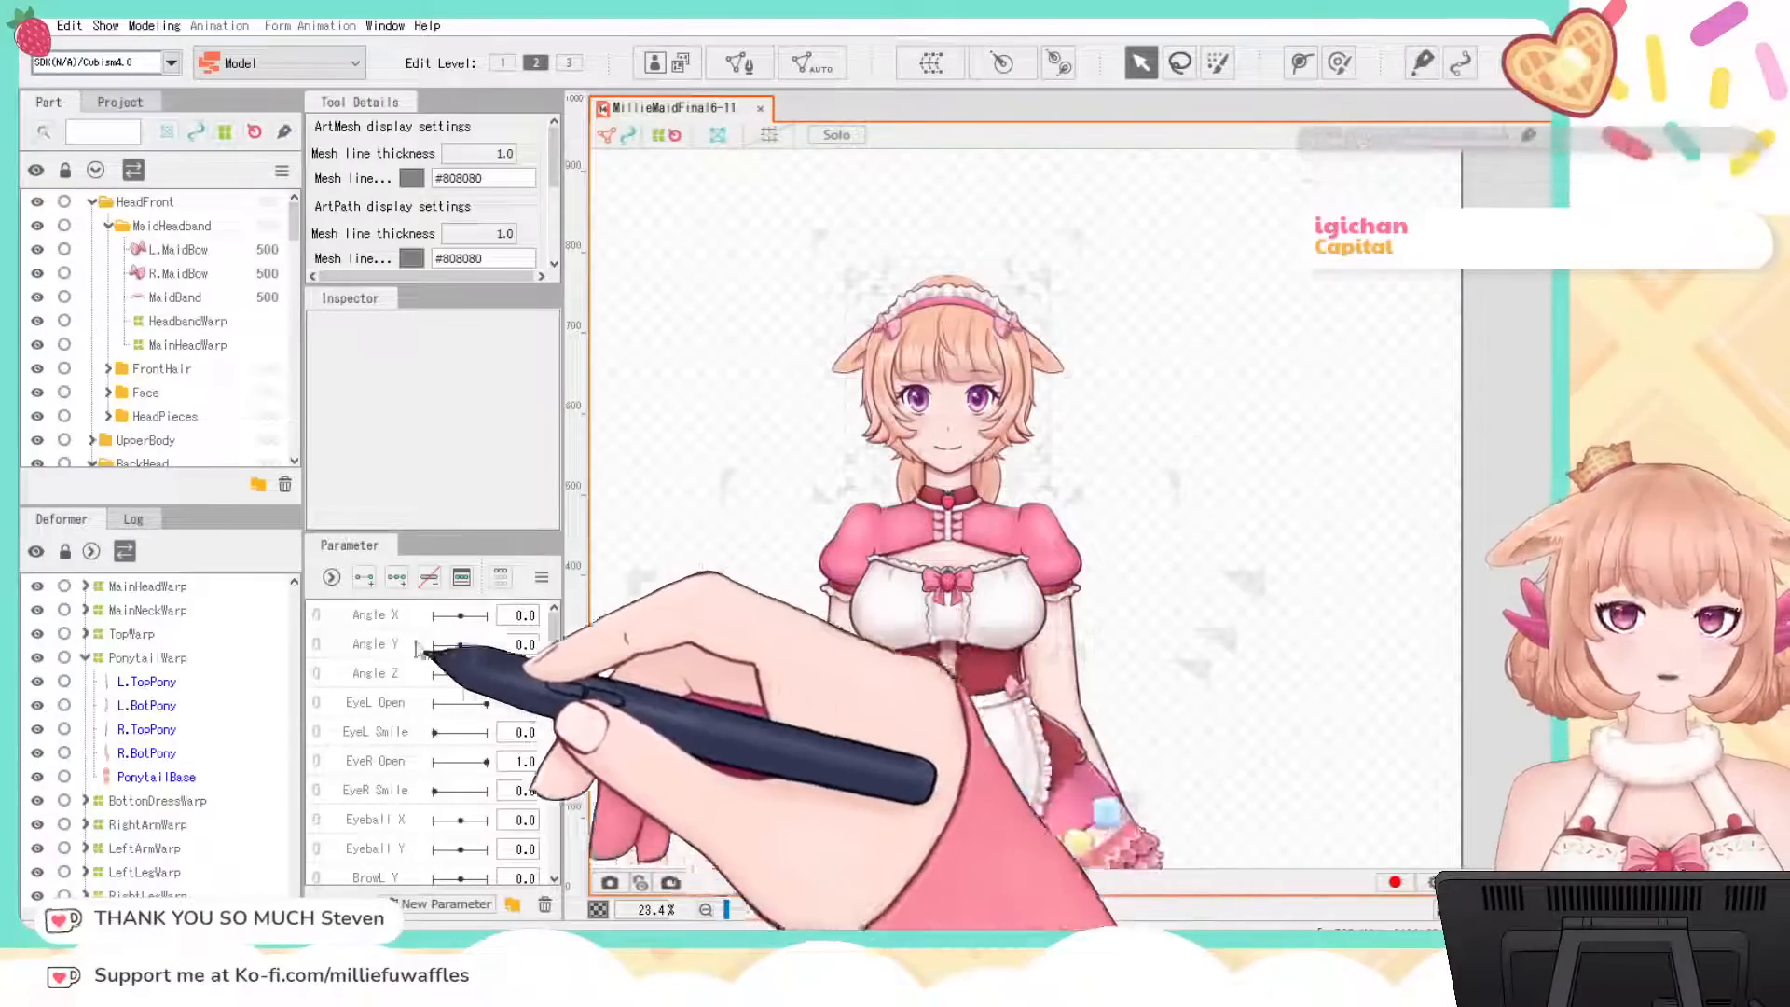
scroll(420, 681, "down", 5)
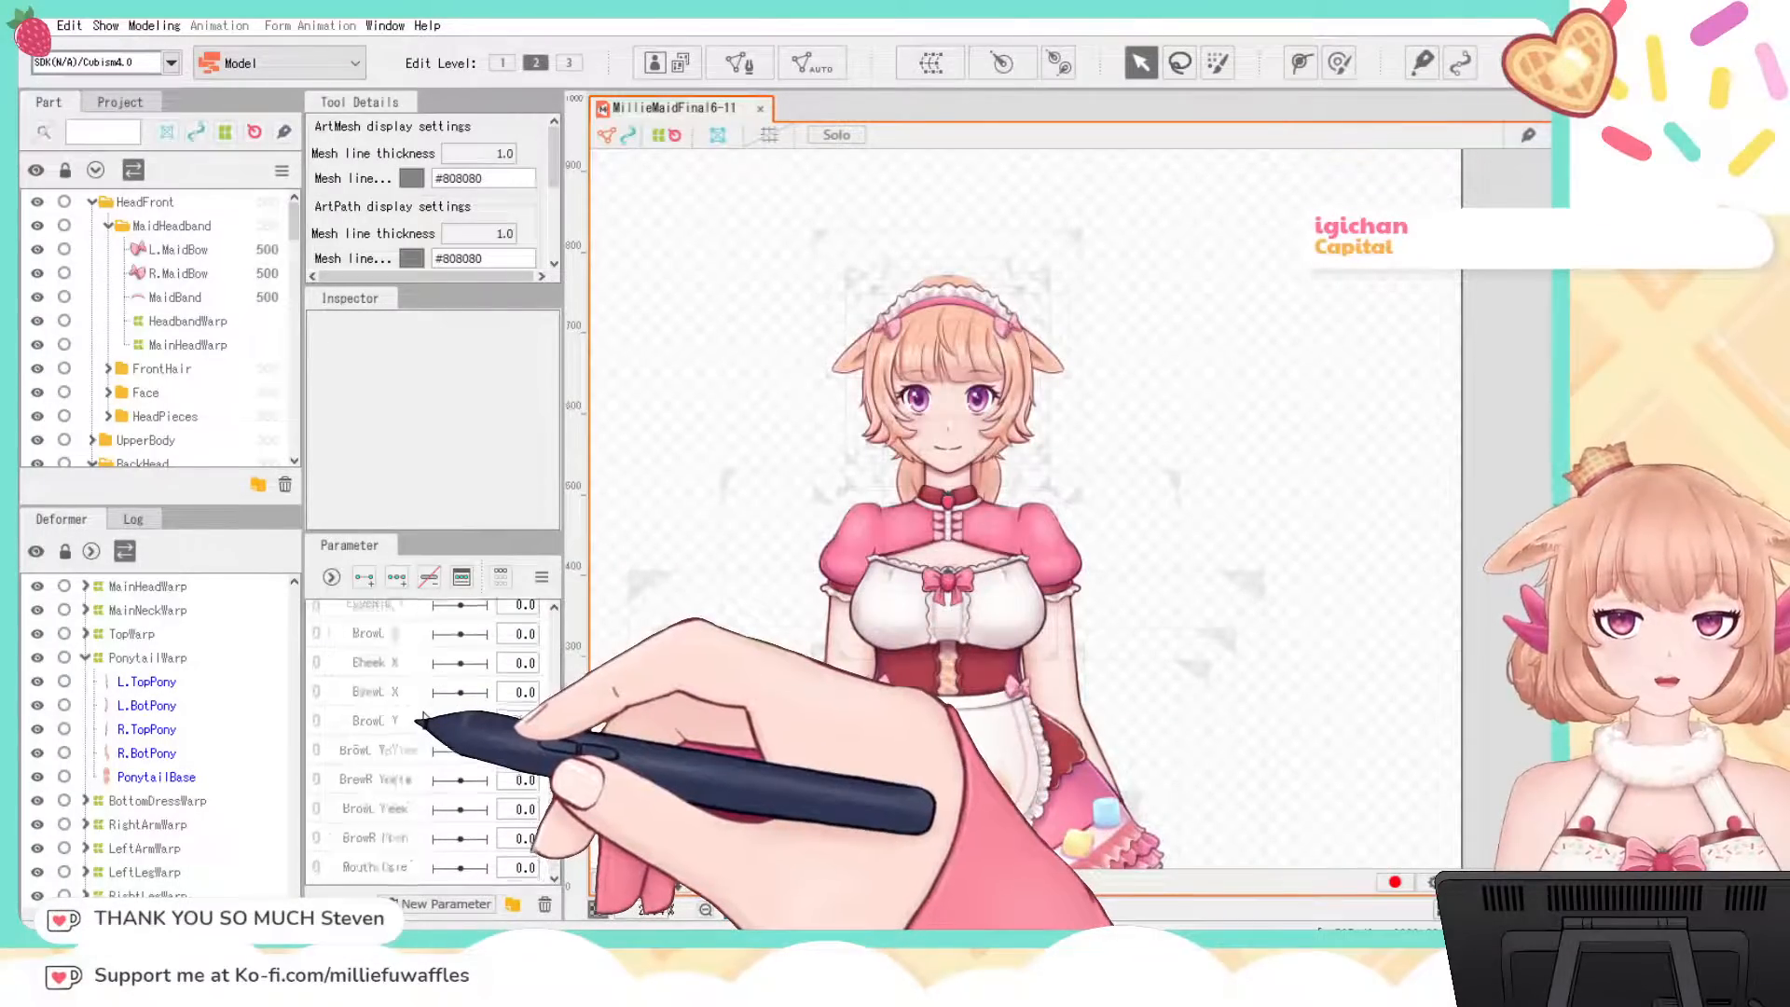
scroll(422, 718, "up", 5)
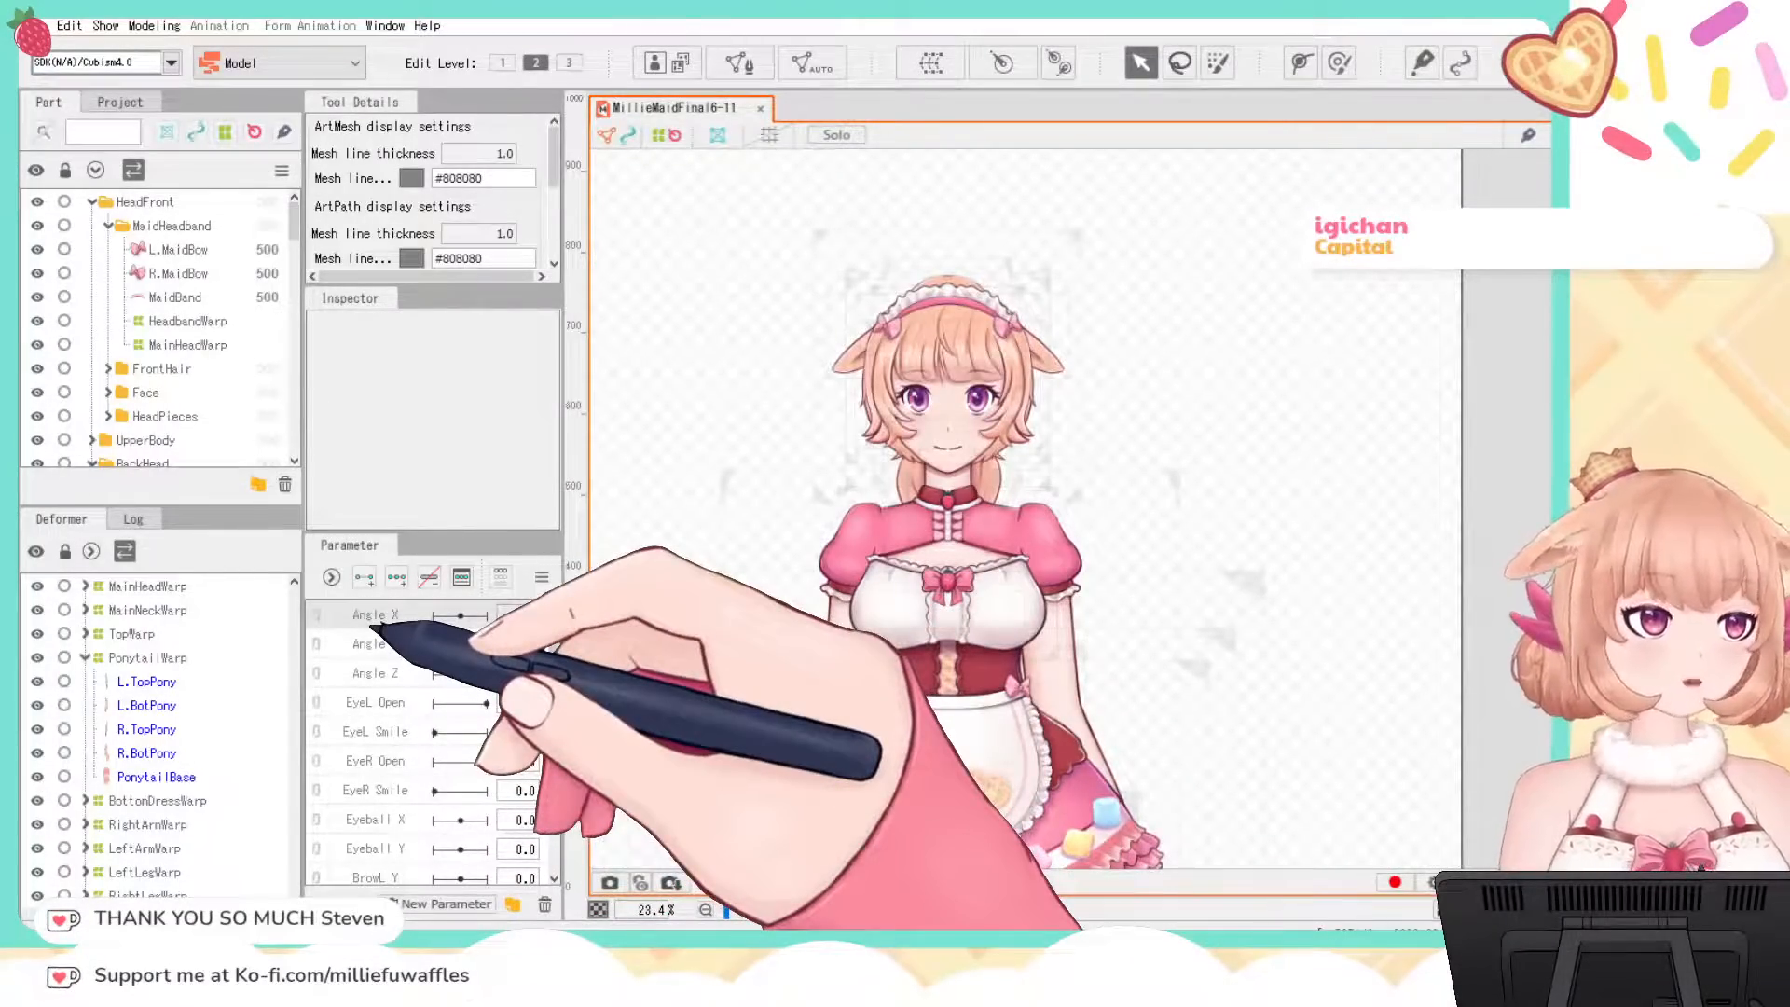
Step: Open the Angle X parameter for editing to view its settings, and leave them without making changes
right_click(374, 622)
left_click(436, 639)
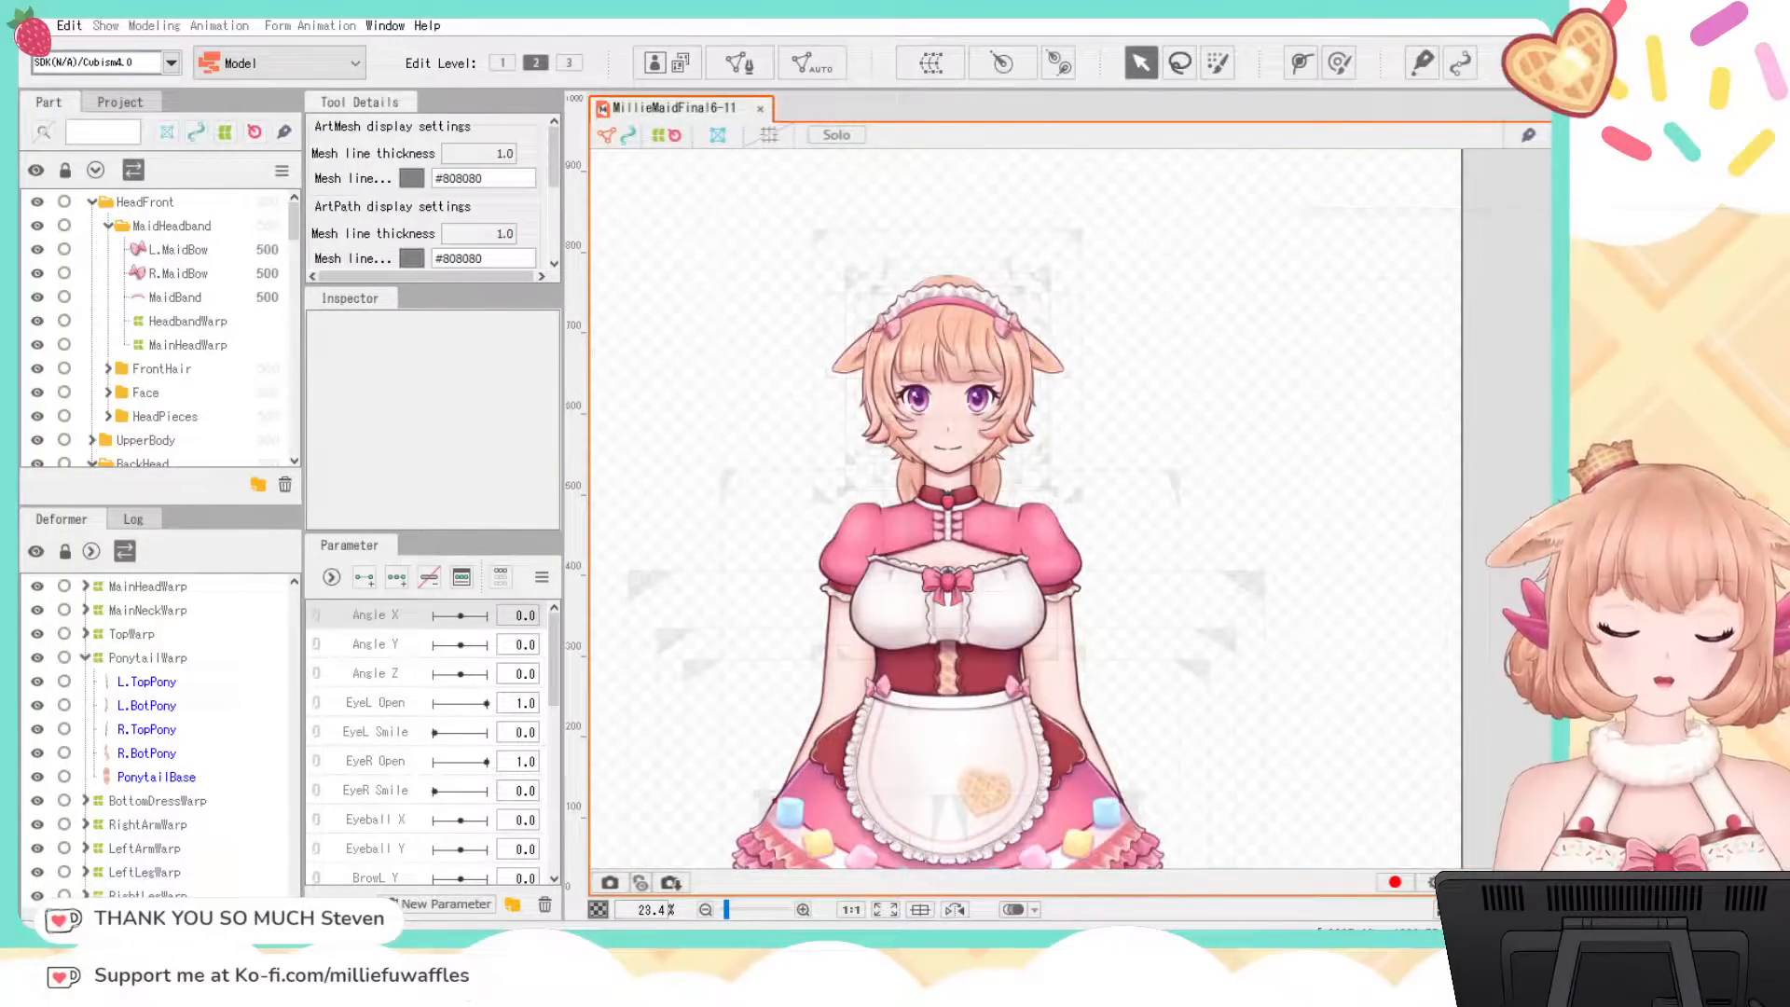
right_click(382, 622)
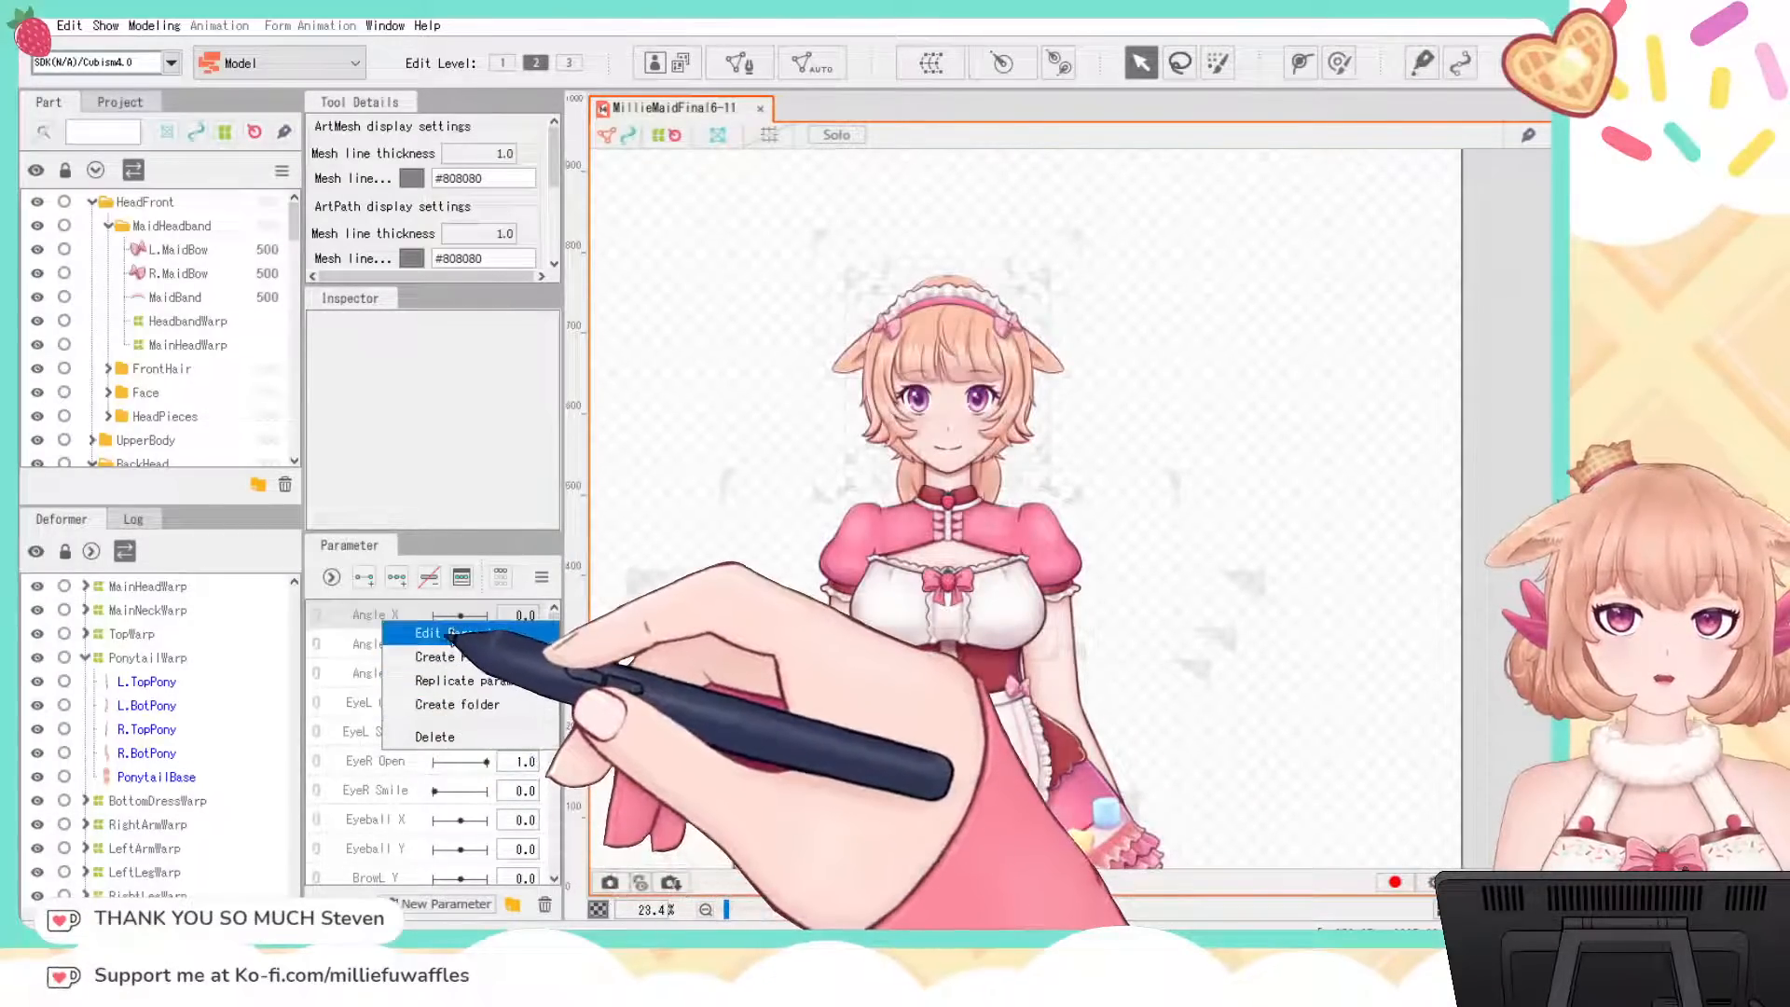
left_click(448, 636)
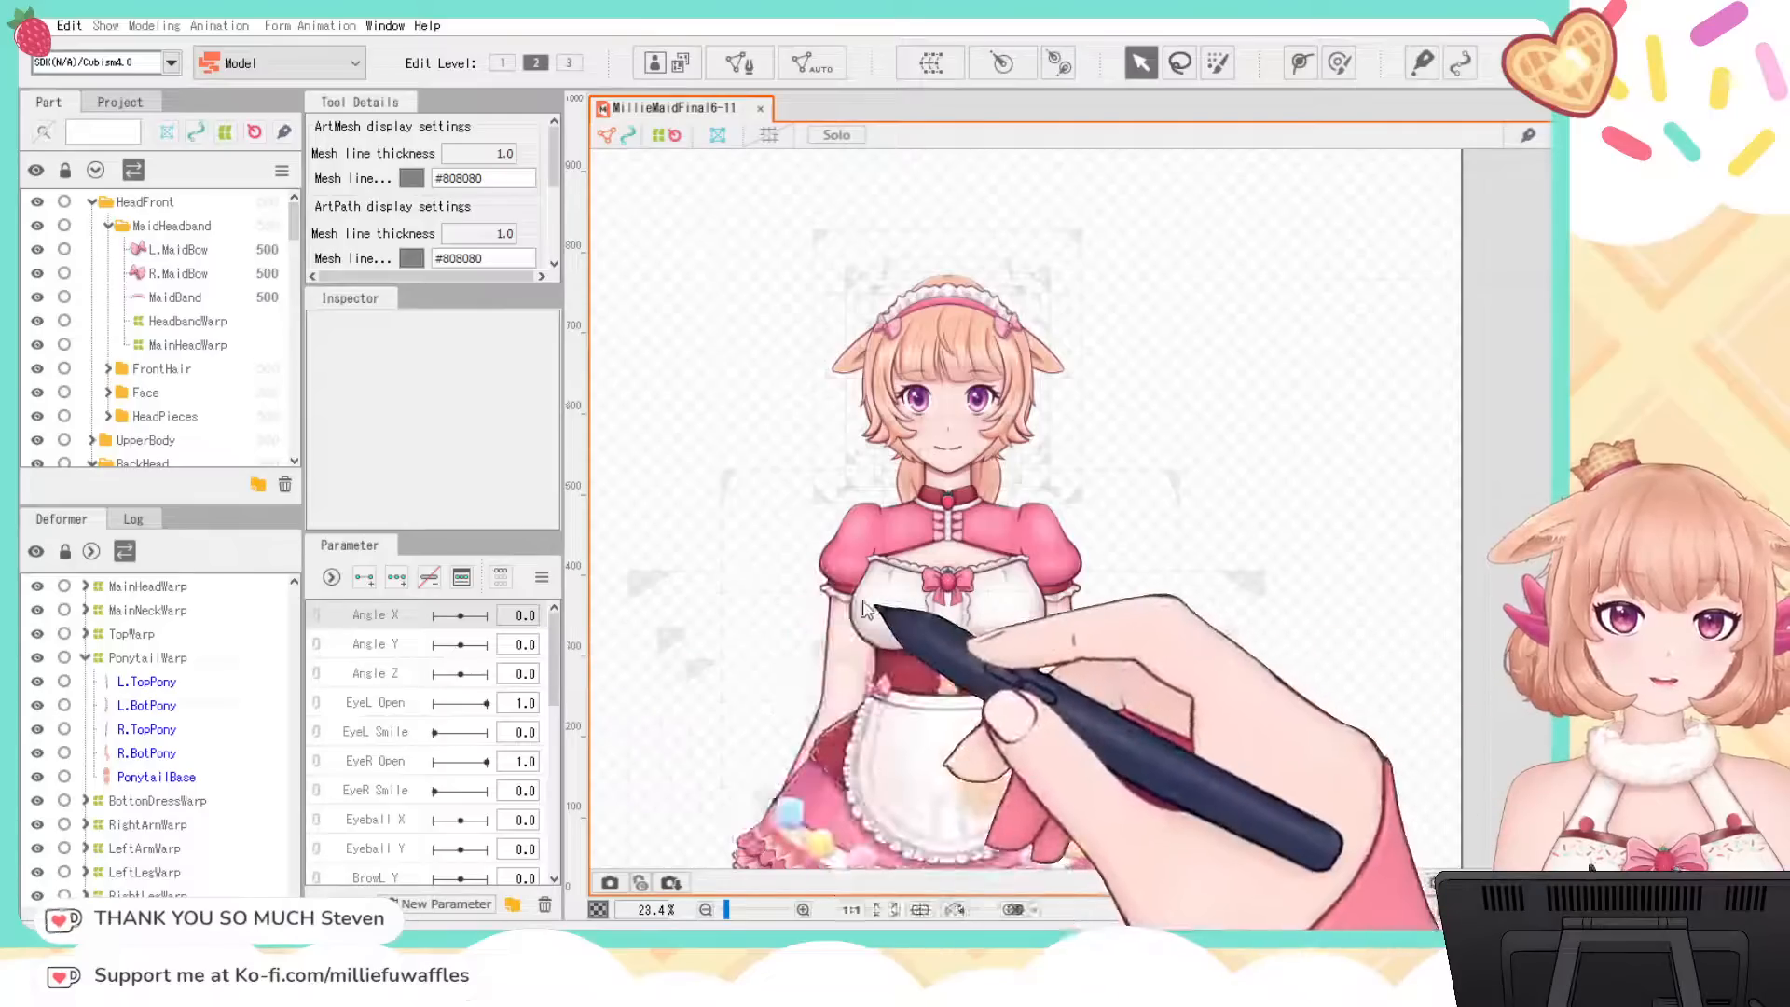
left_click(812, 595)
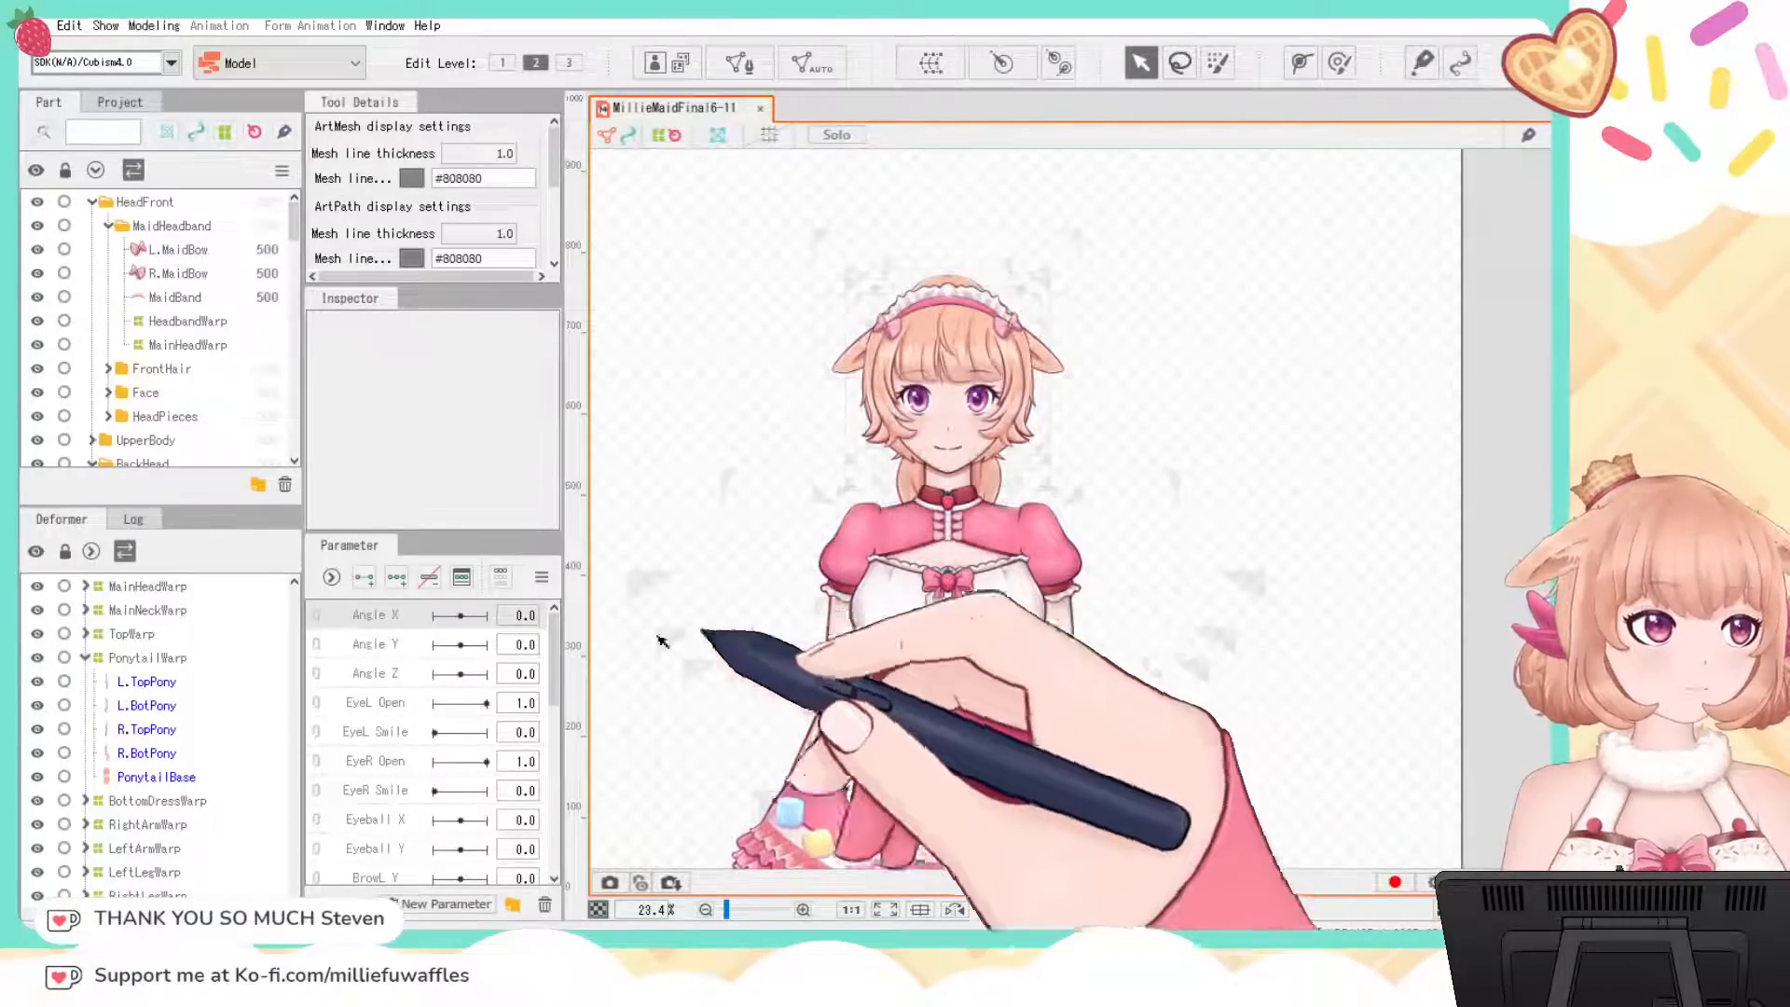
Step: Find the Breath parameter near the end of the parameter list and view the commands available for it
scroll(469, 695, "down", 2)
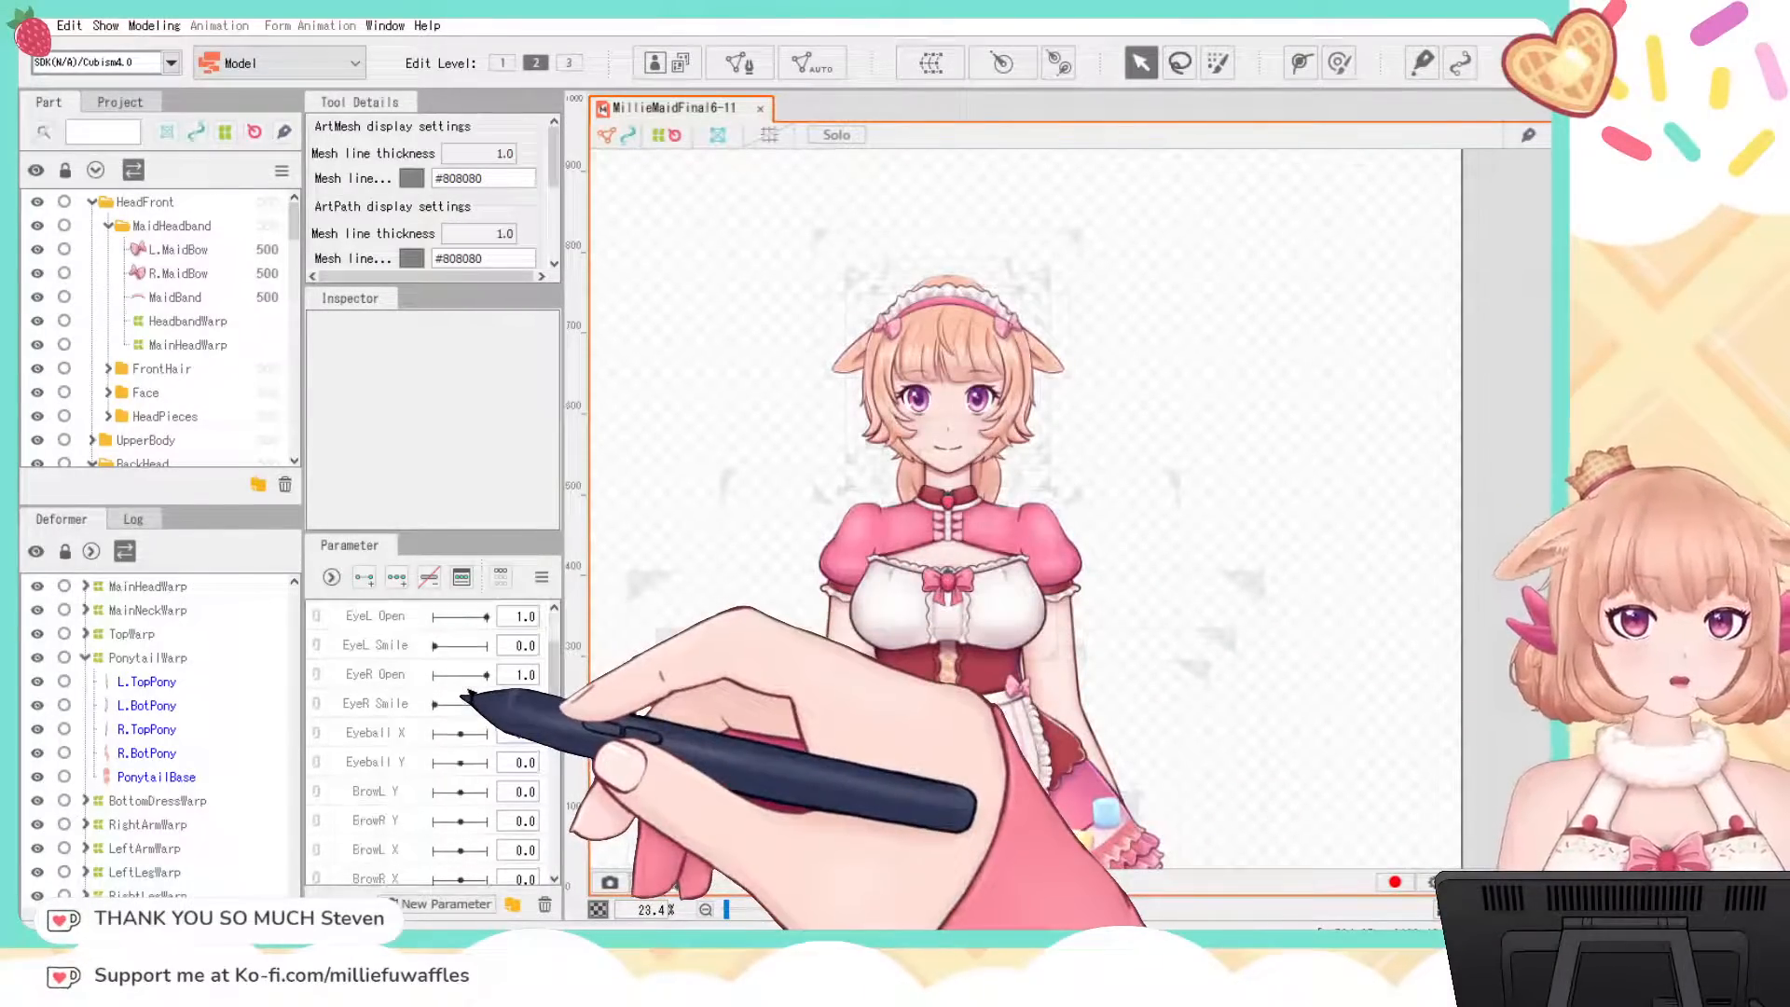
scroll(469, 695, "down", 3)
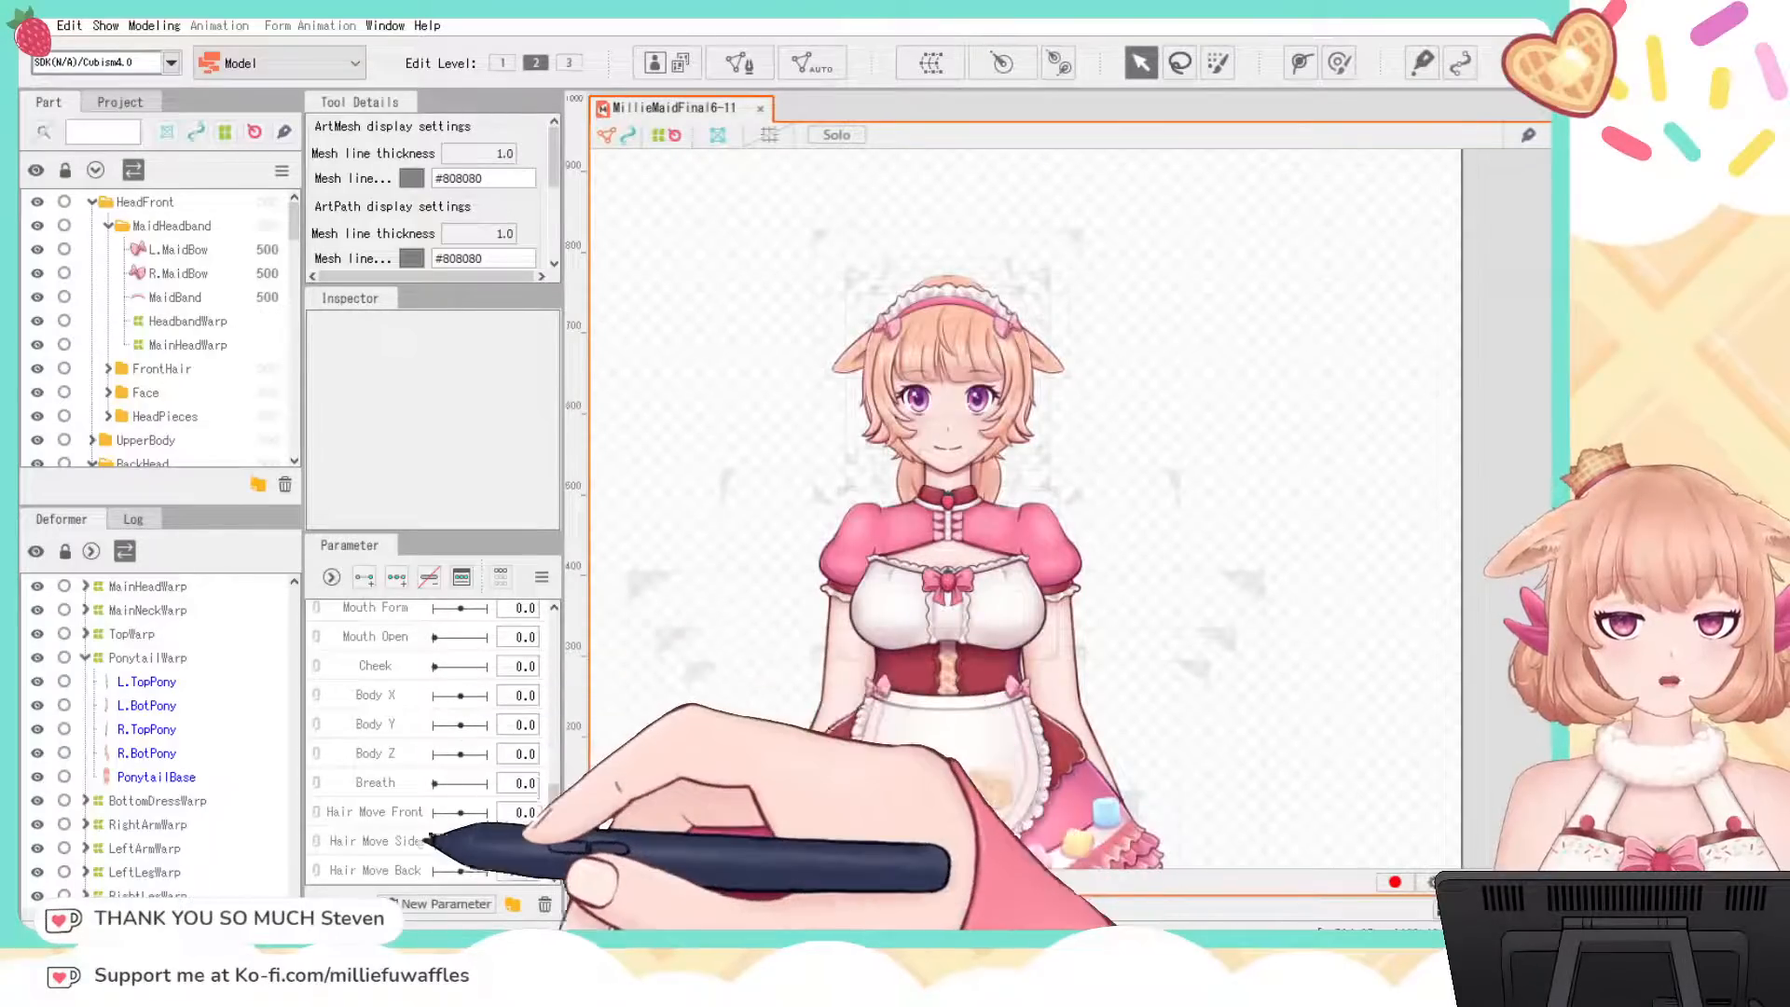
left_click(383, 789)
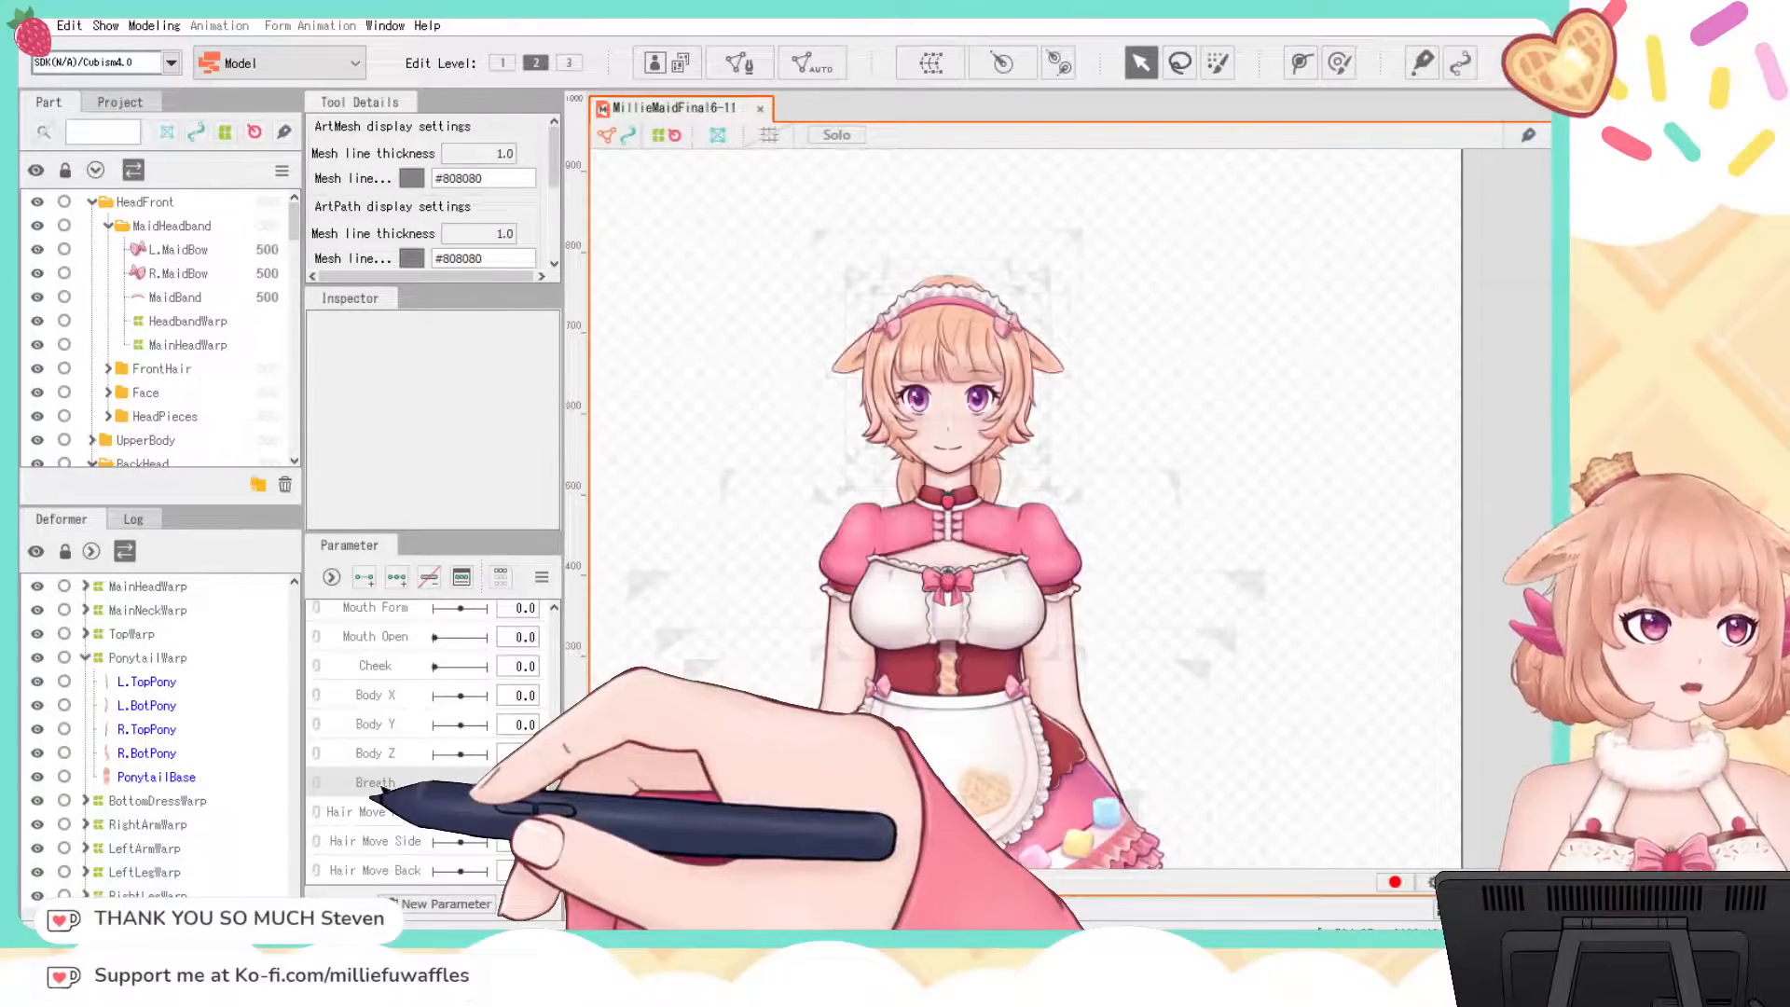
right_click(378, 793)
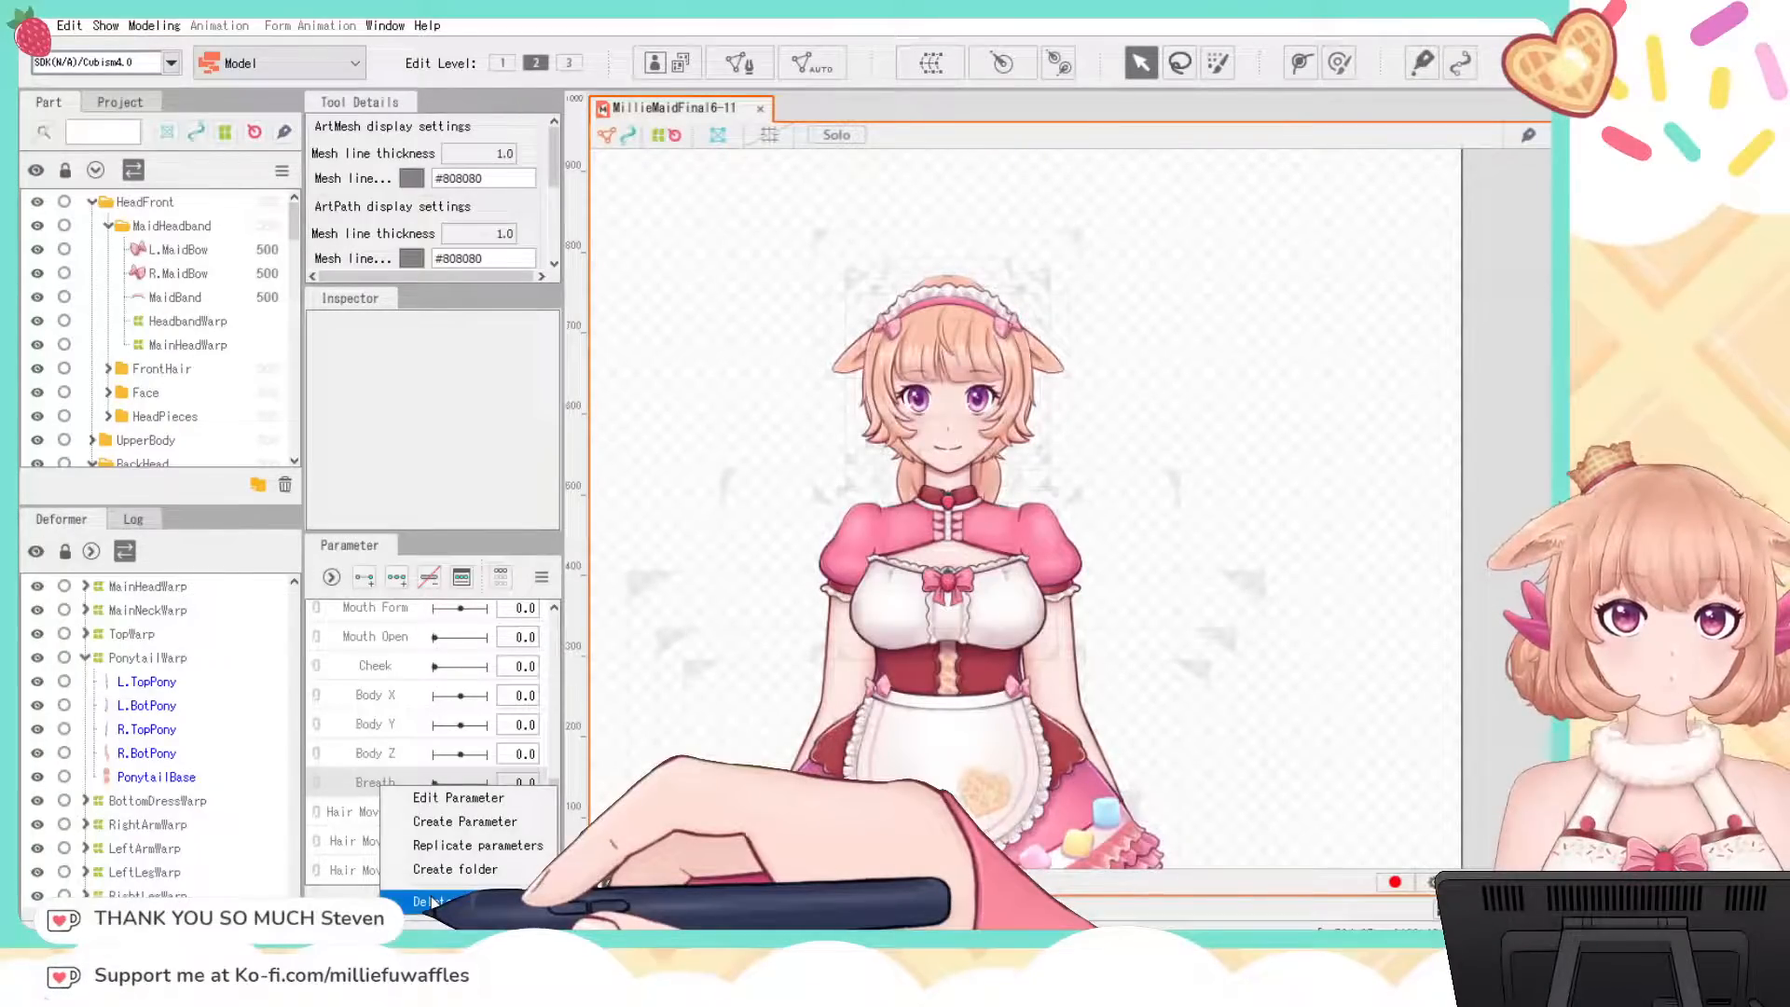
left_click(328, 789)
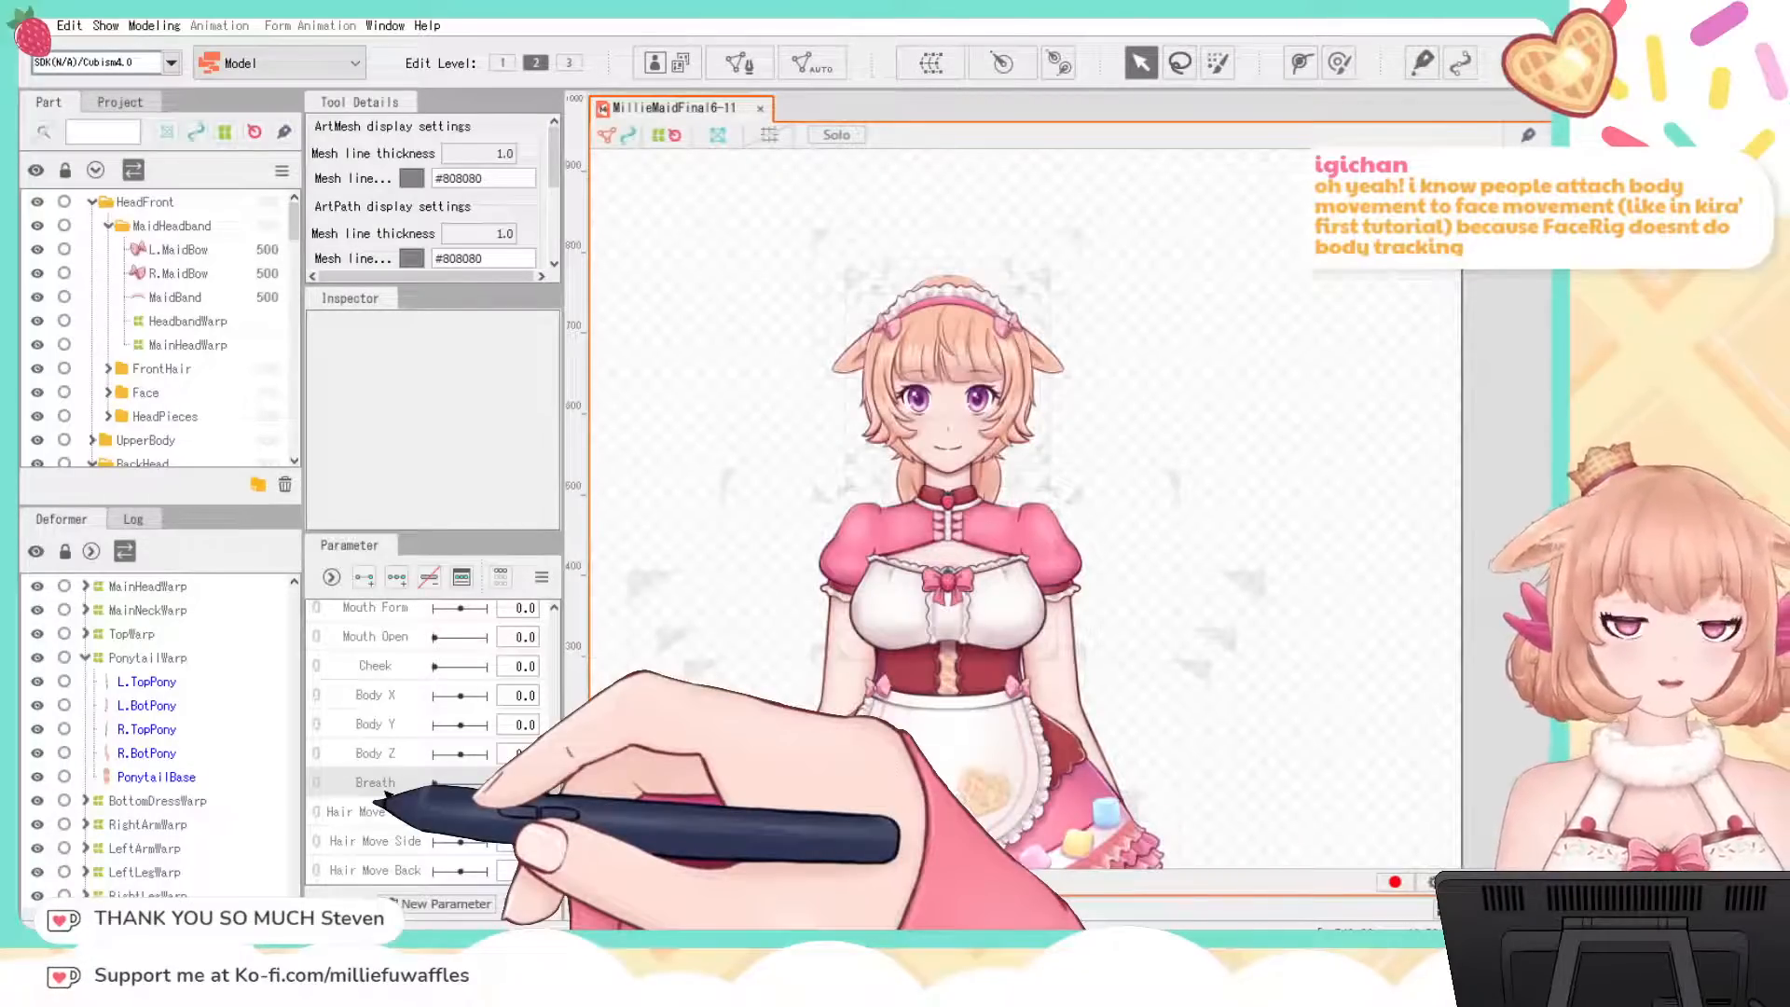
right_click(383, 800)
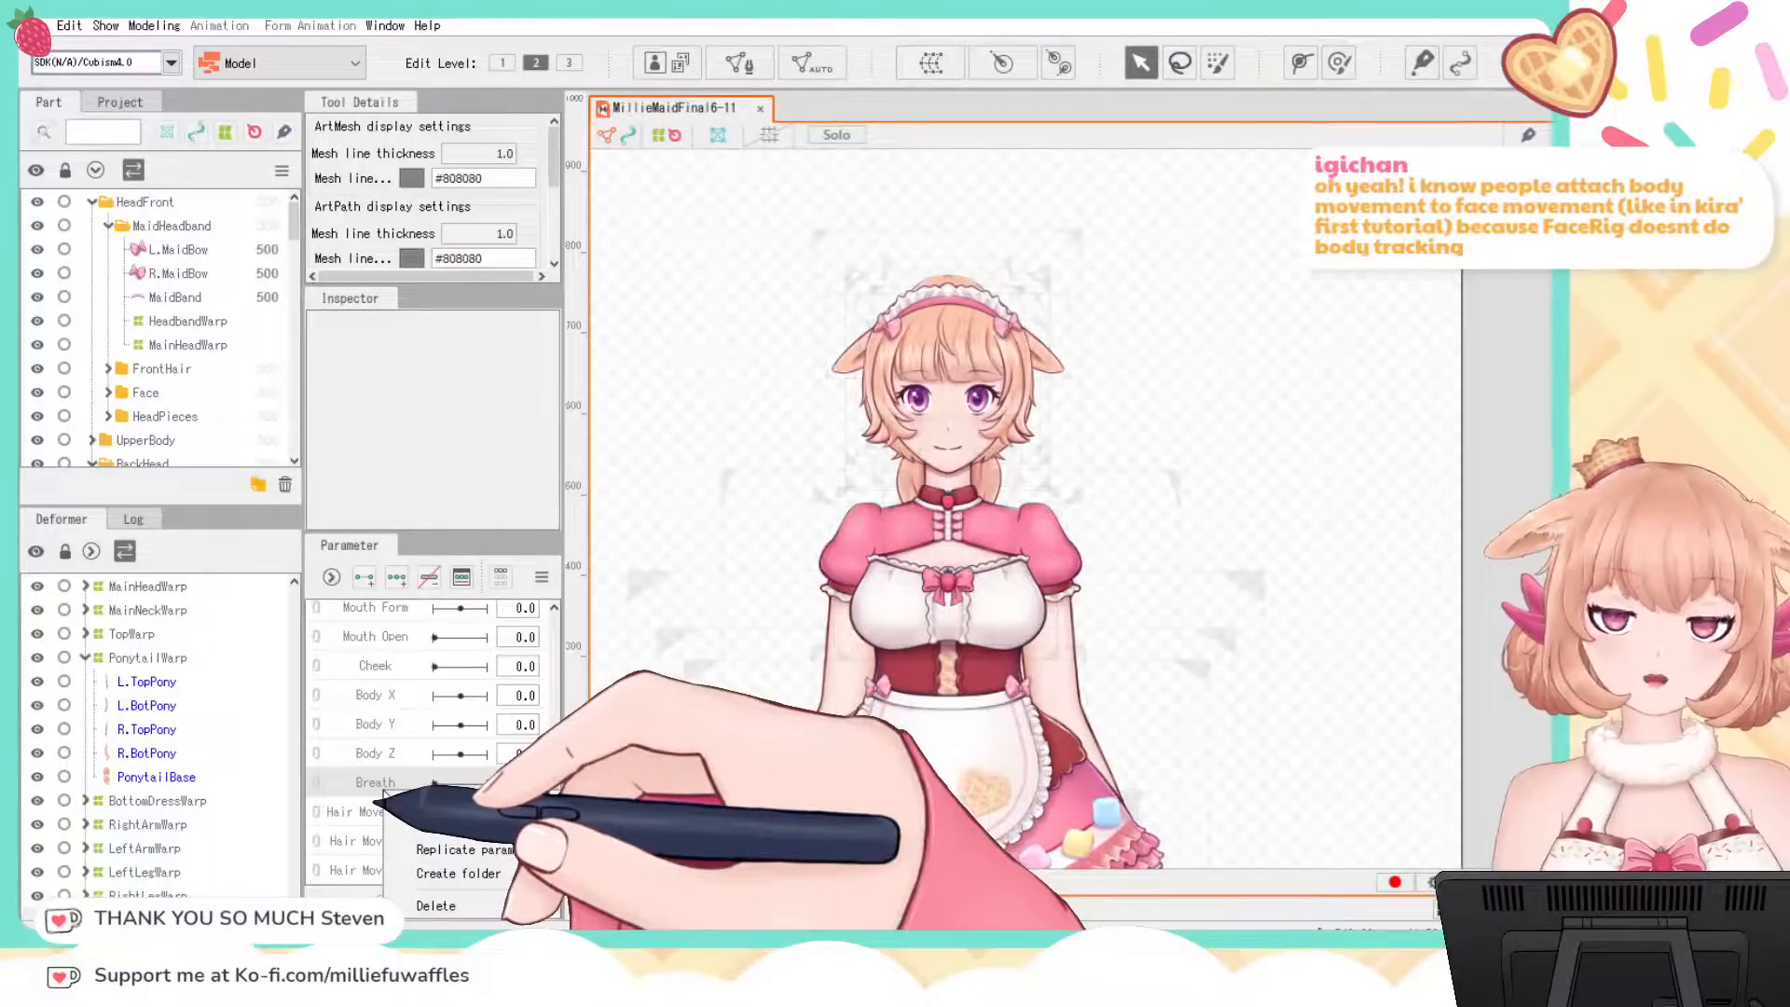
left_click(368, 791)
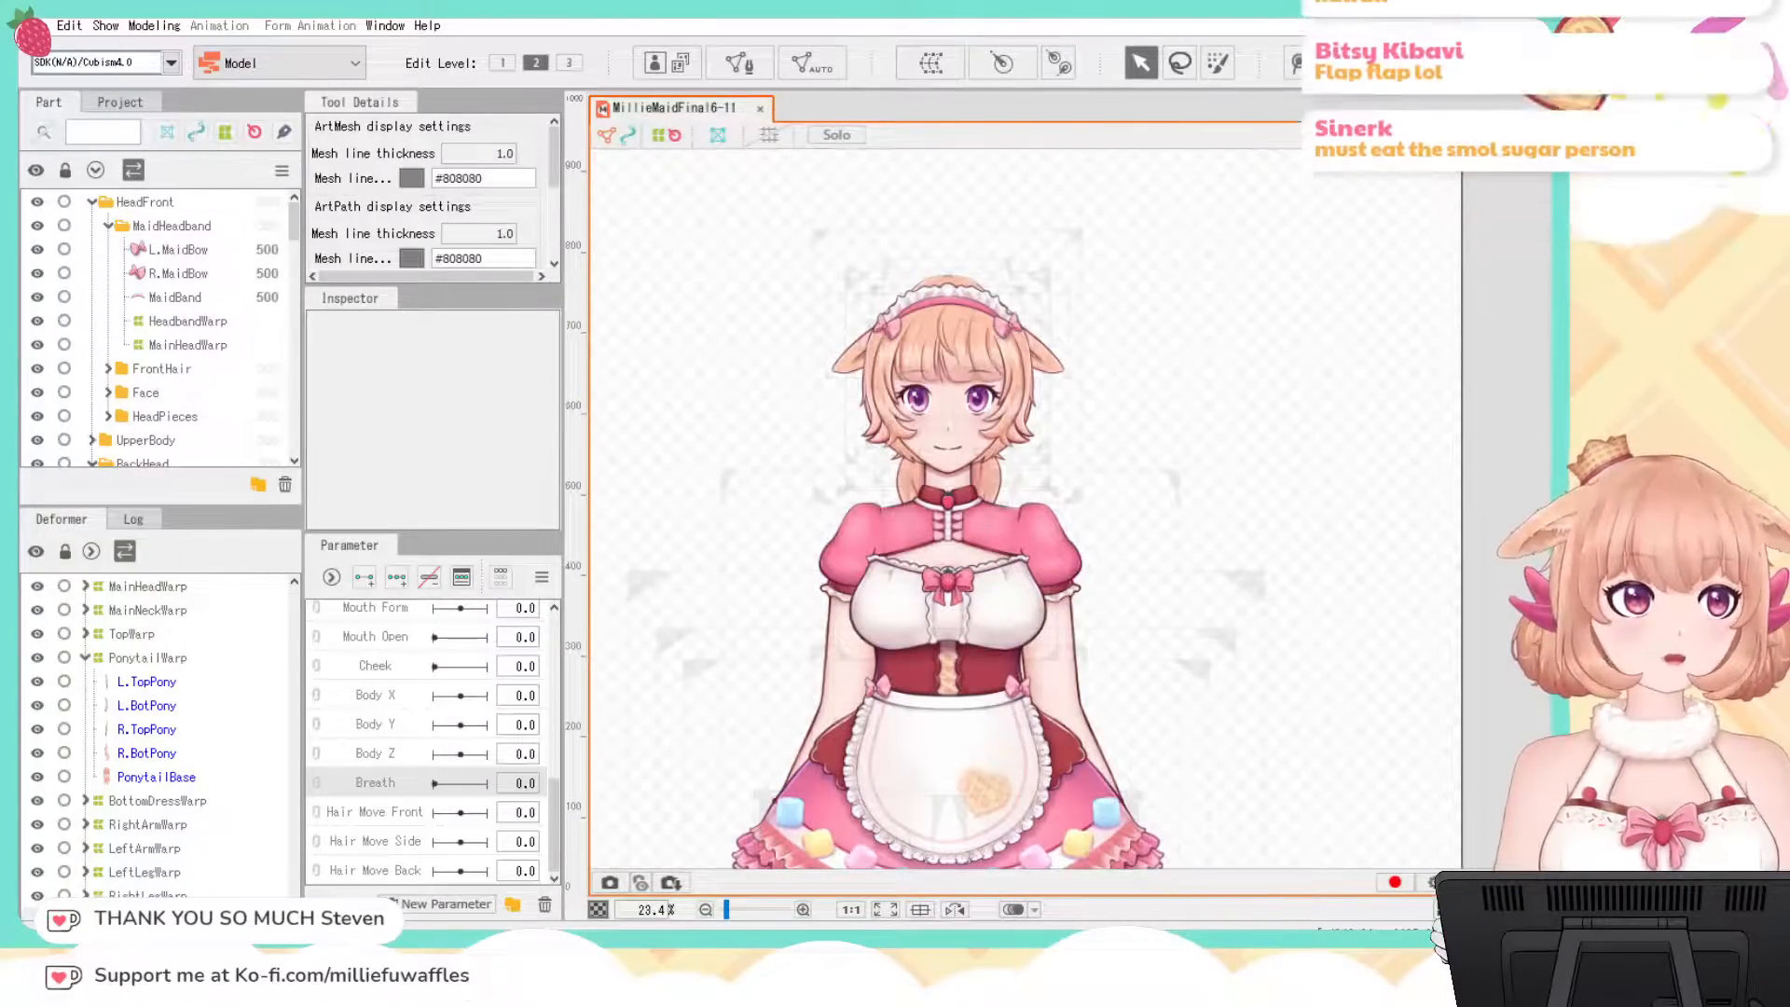
Step: Switch to VTube Studio and look through the milliefinal1 model settings, from Movement Config down to the Mouth Open mapping
scroll(447, 727, "up", 5)
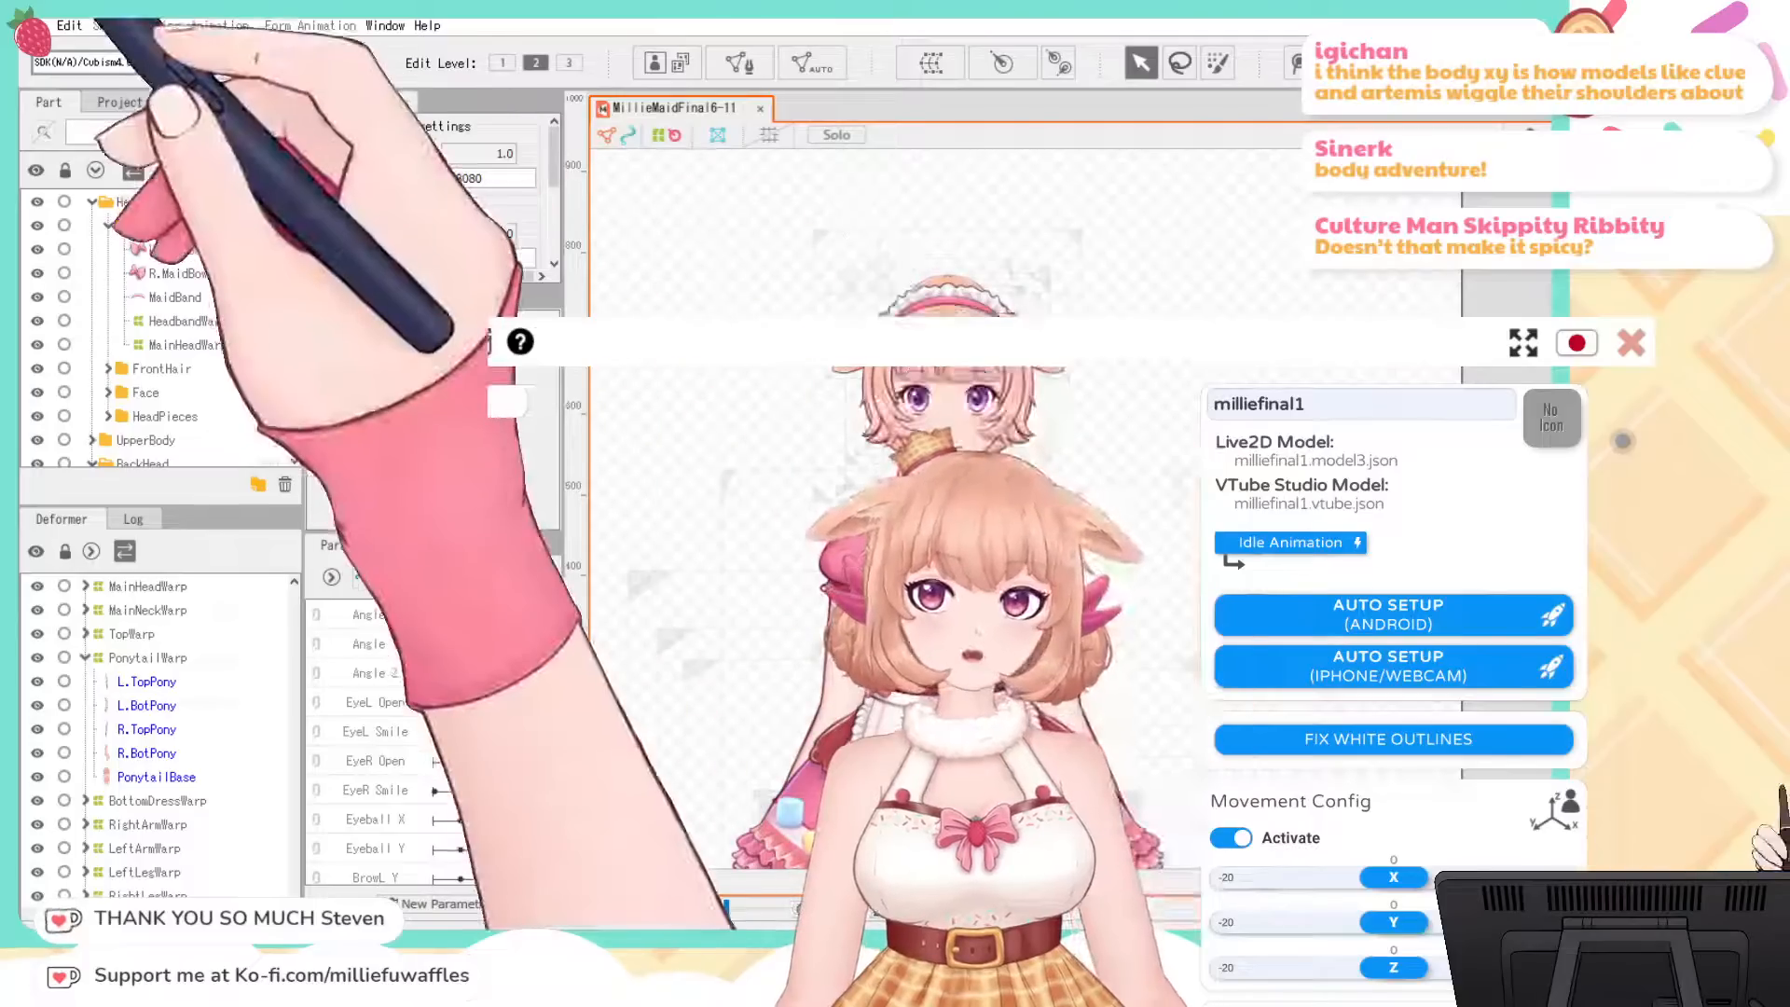
scroll(1393, 652, "down", 6)
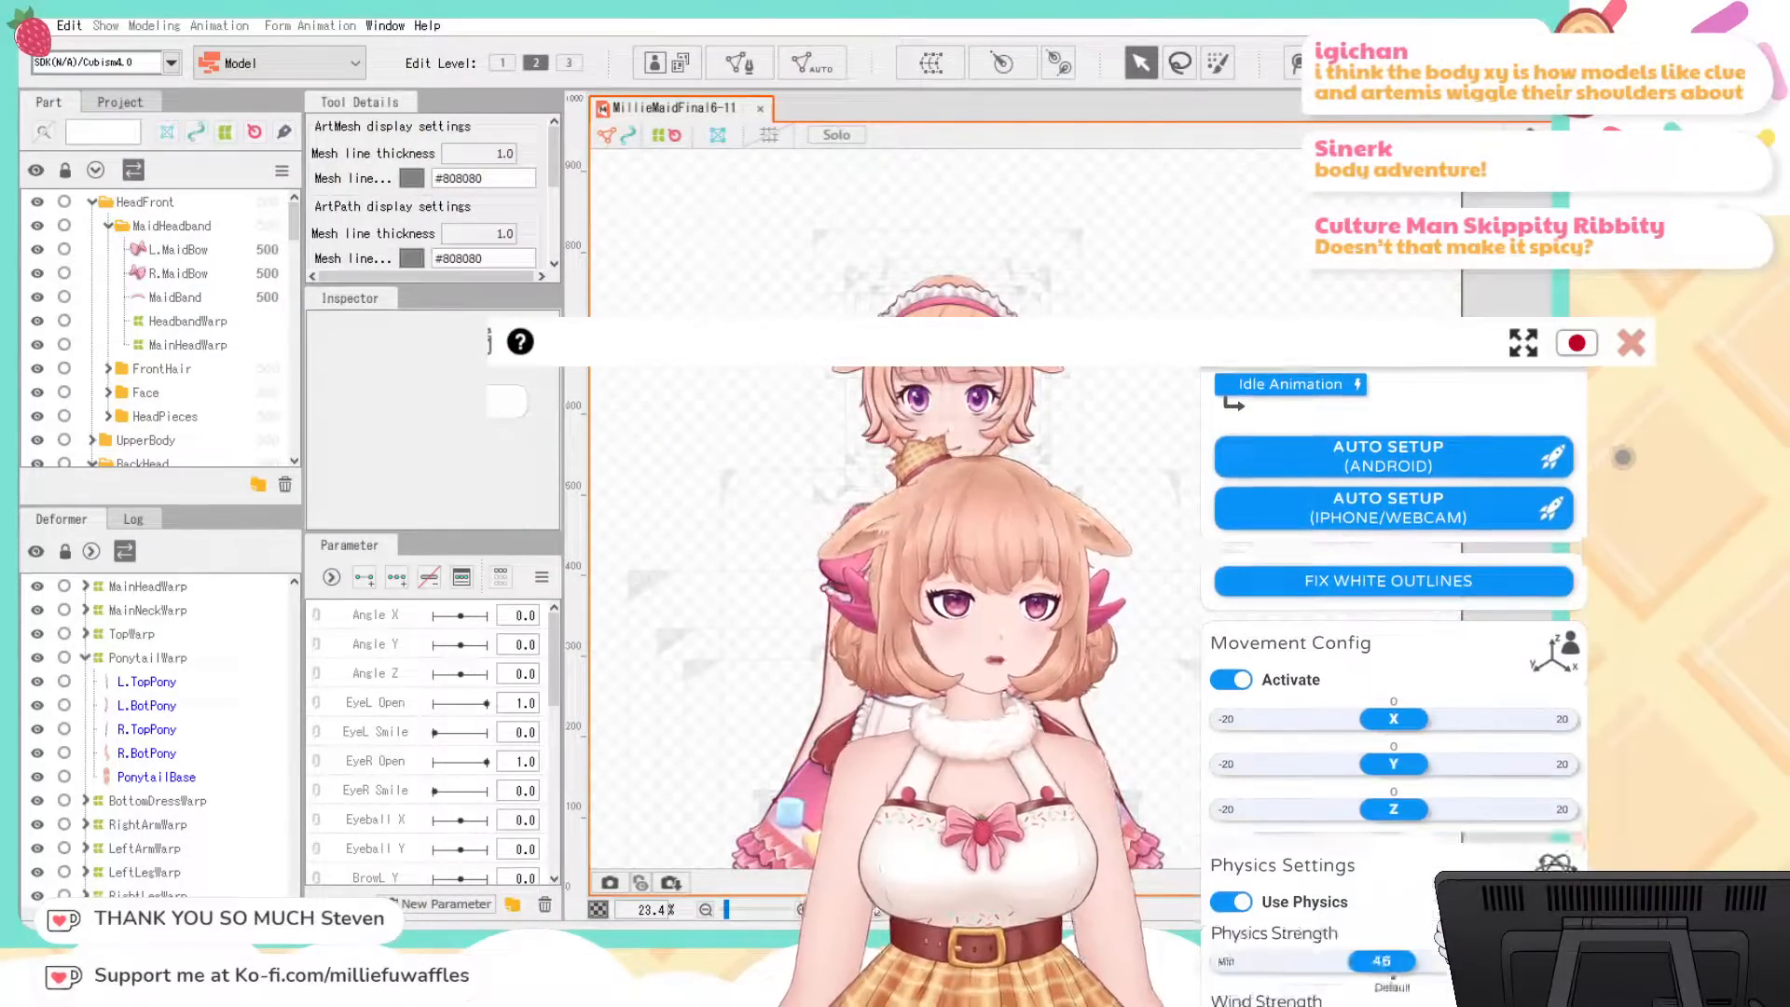
scroll(1394, 606, "down", 4)
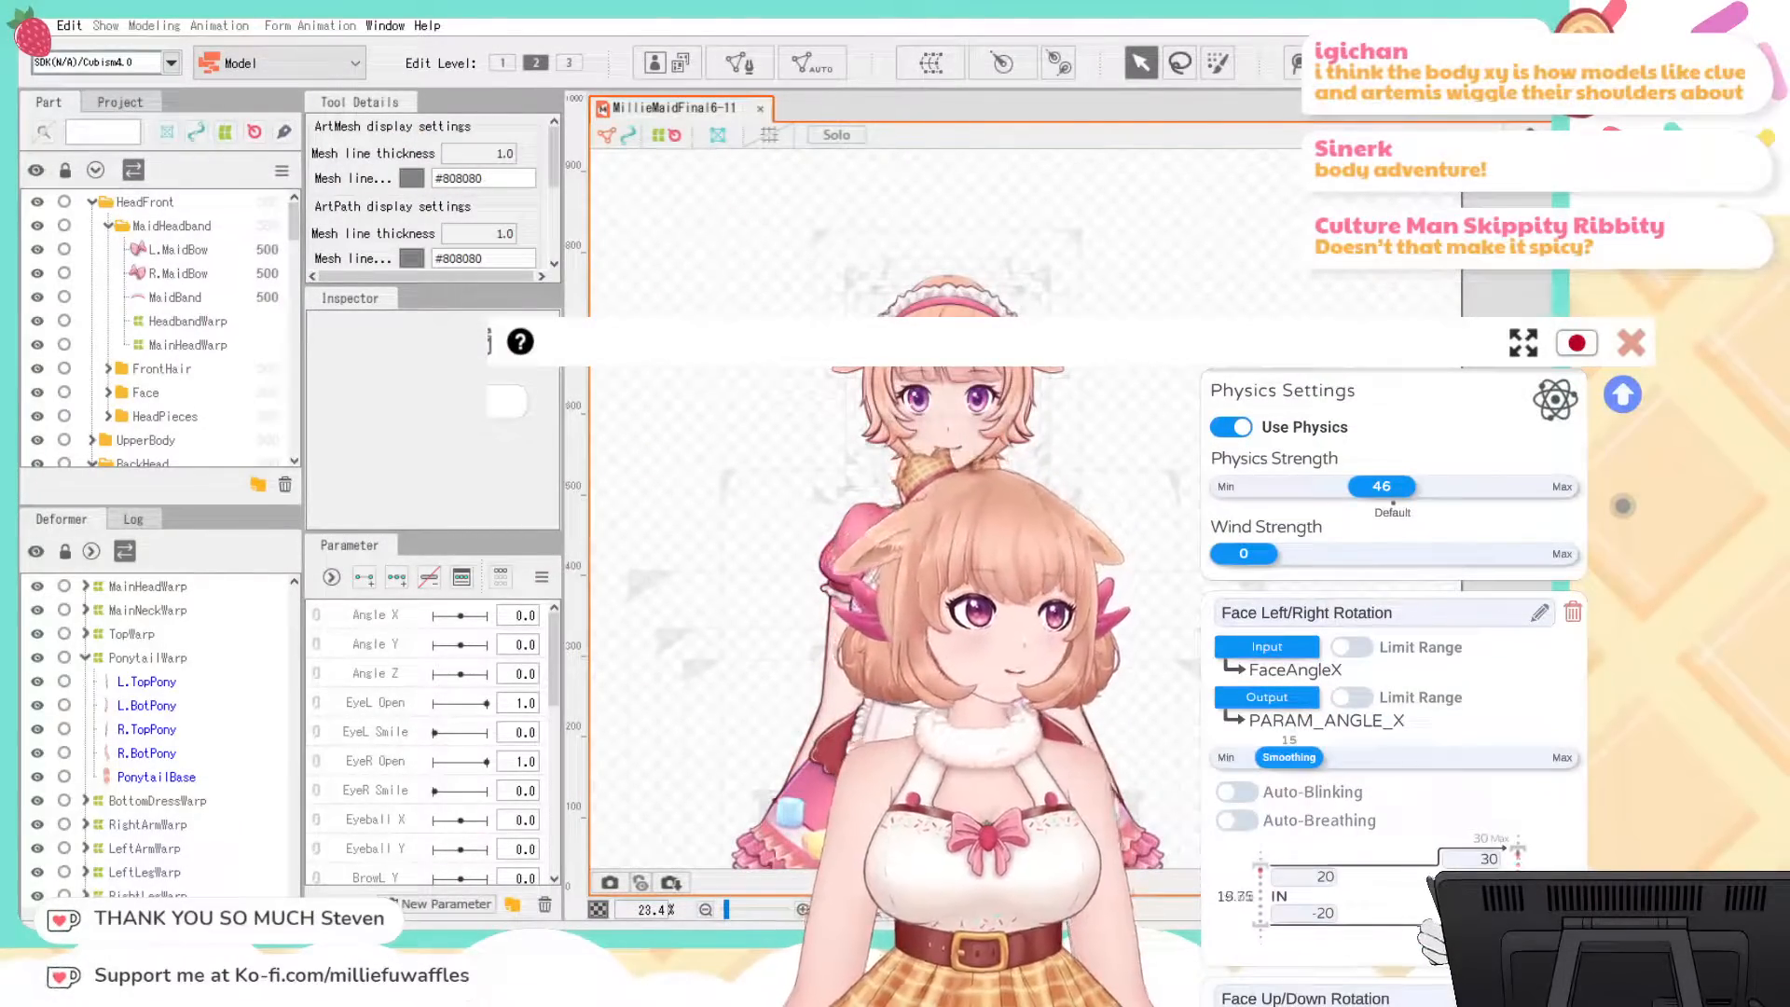
scroll(1393, 681, "down", 1)
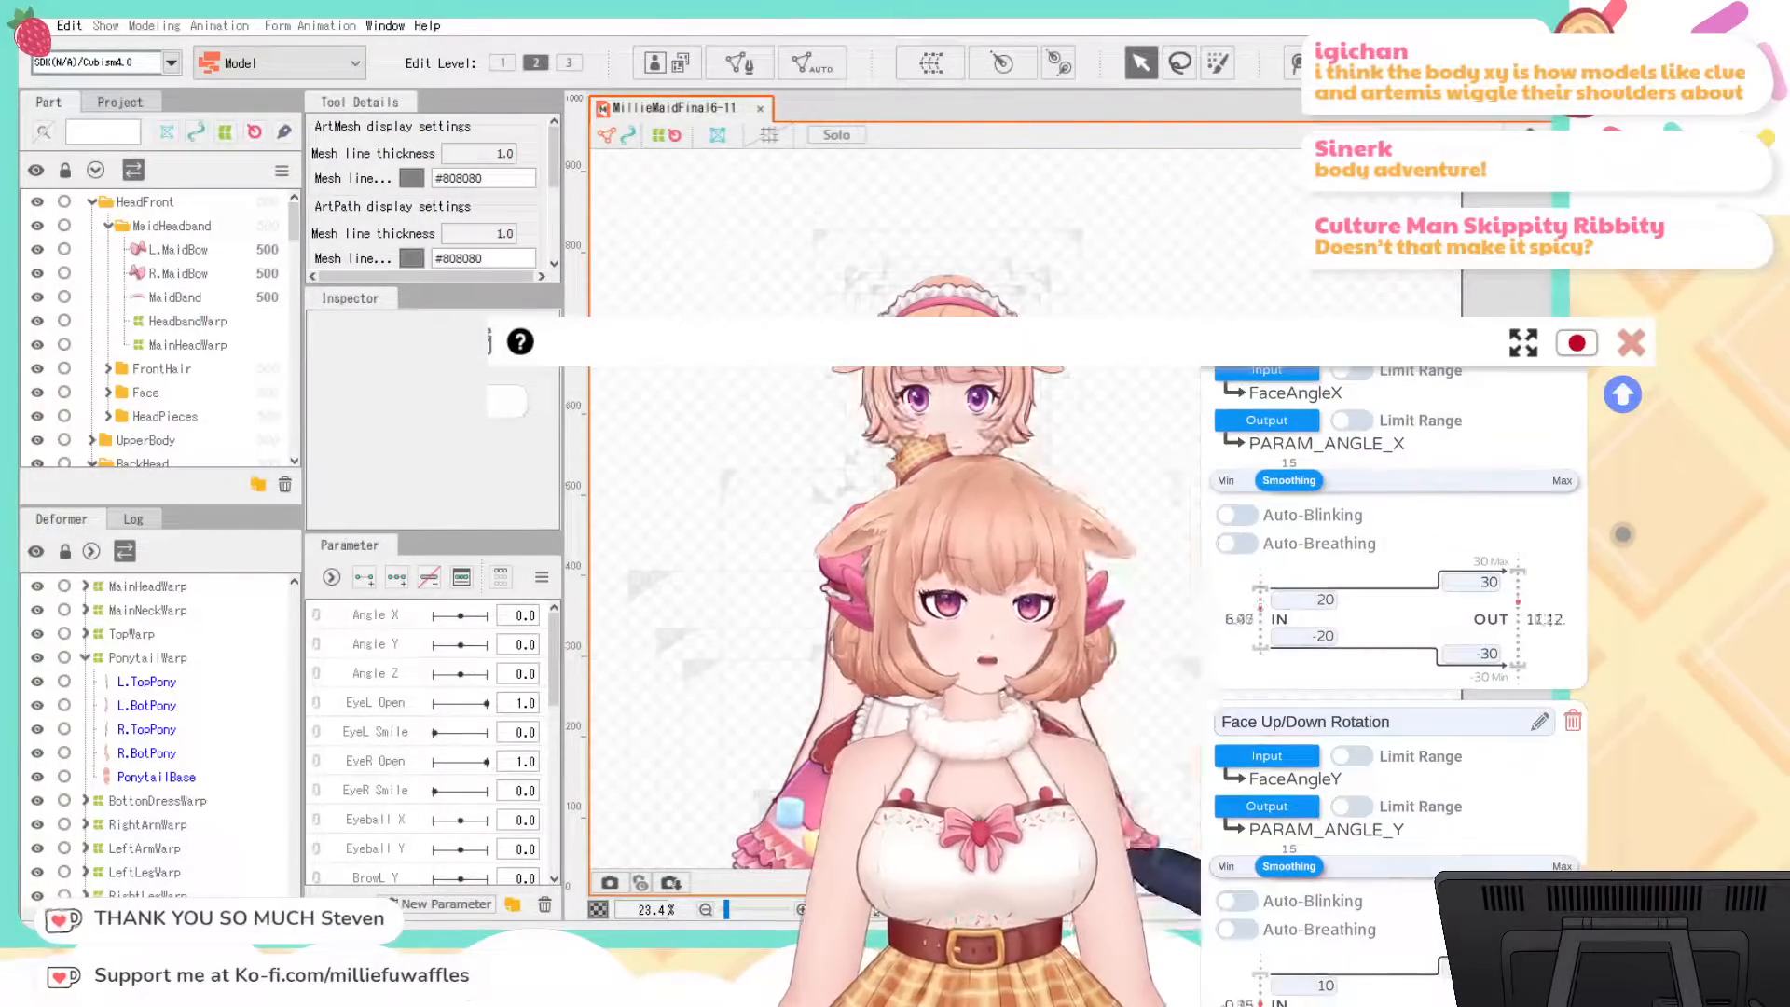
left_click_drag(1394, 606, 1170, 588)
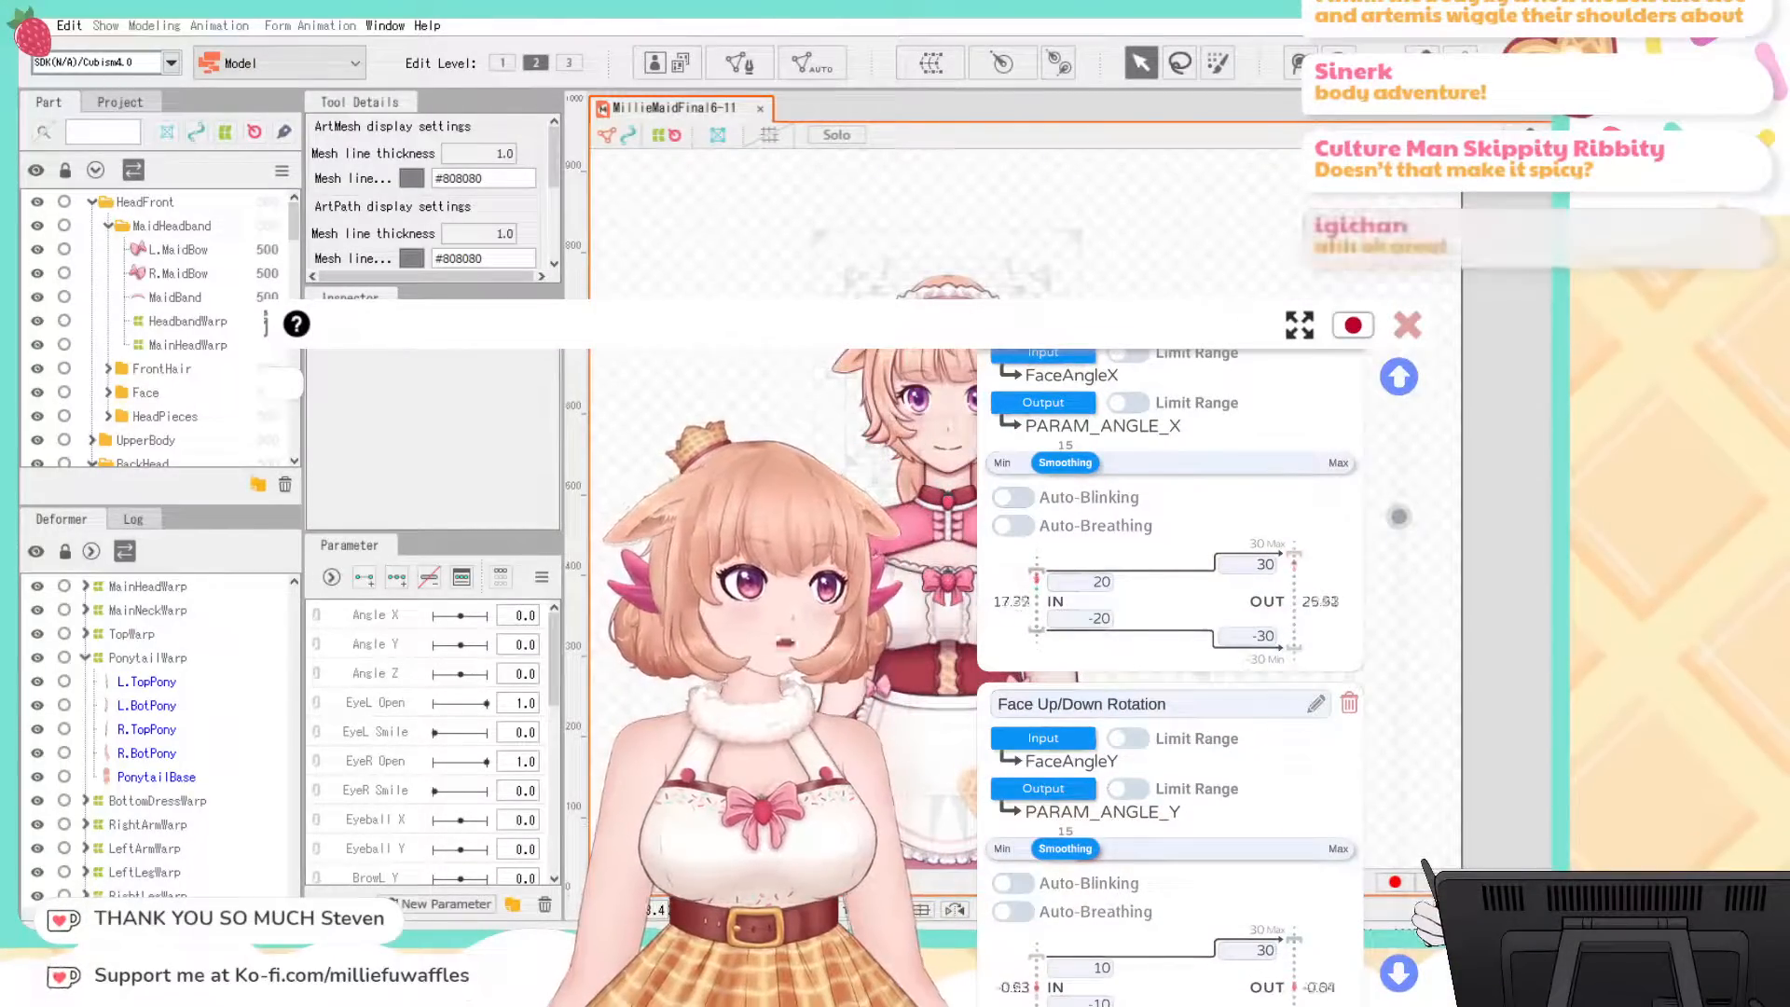
scroll(1170, 681, "down", 10)
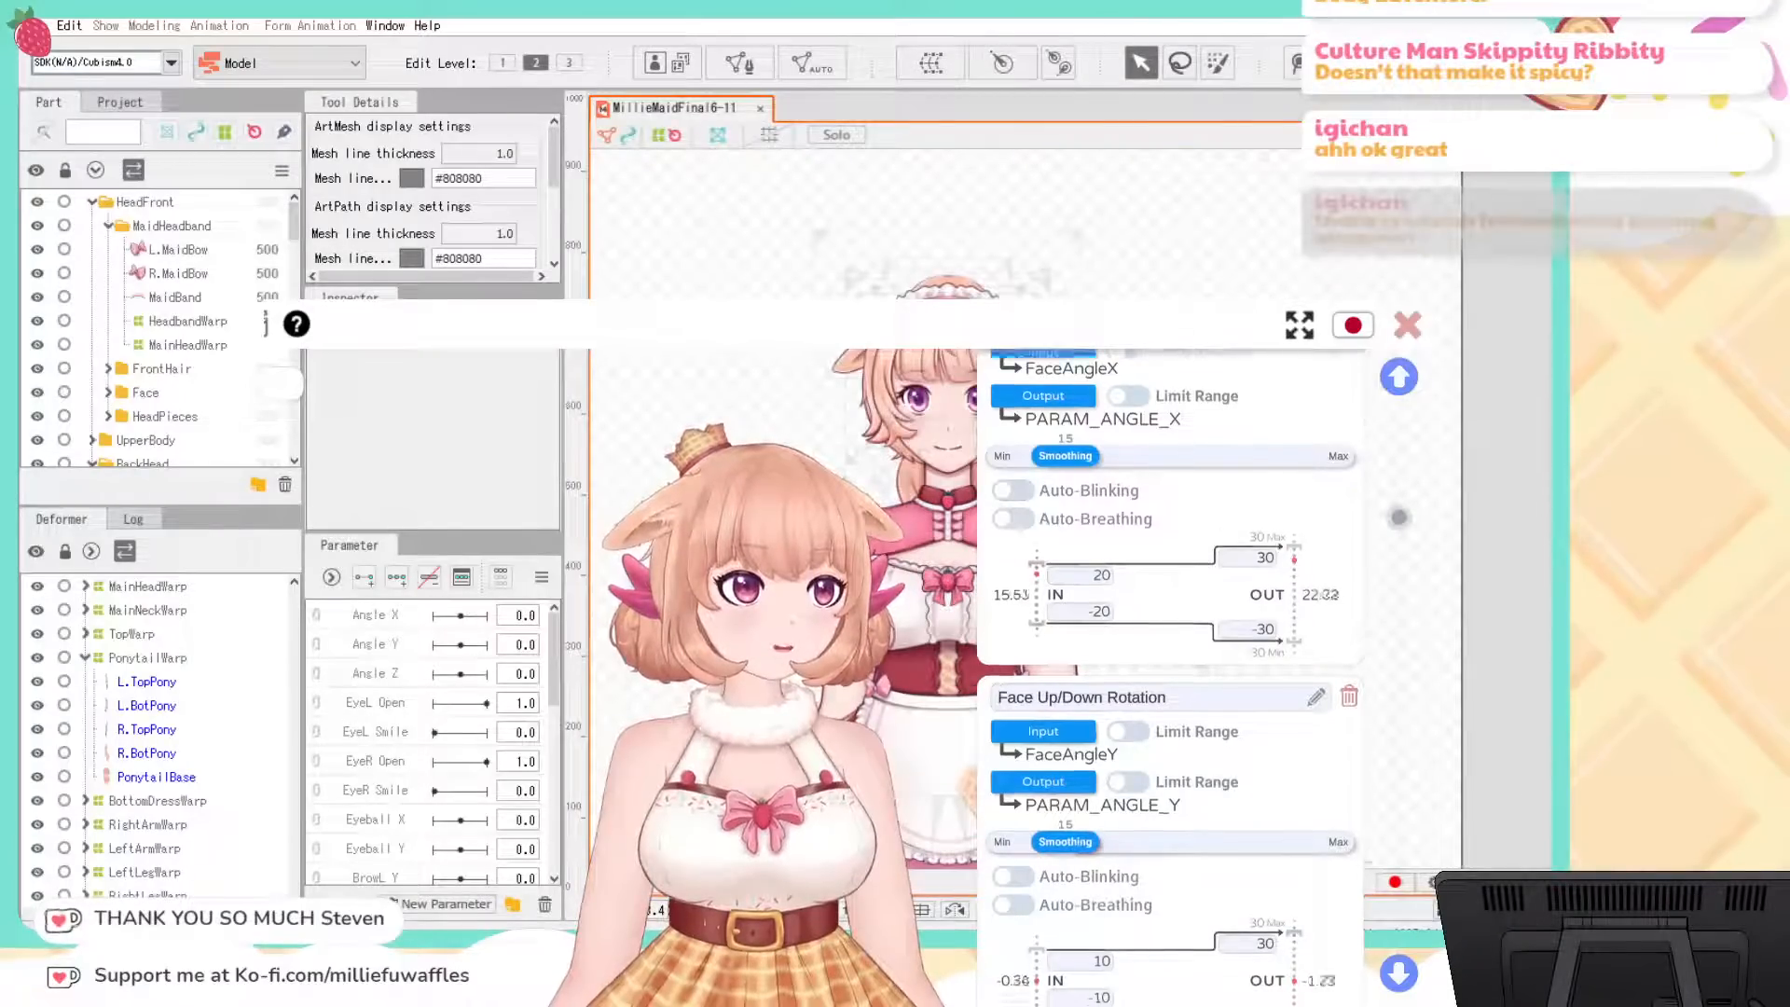
scroll(1169, 671, "down", 10)
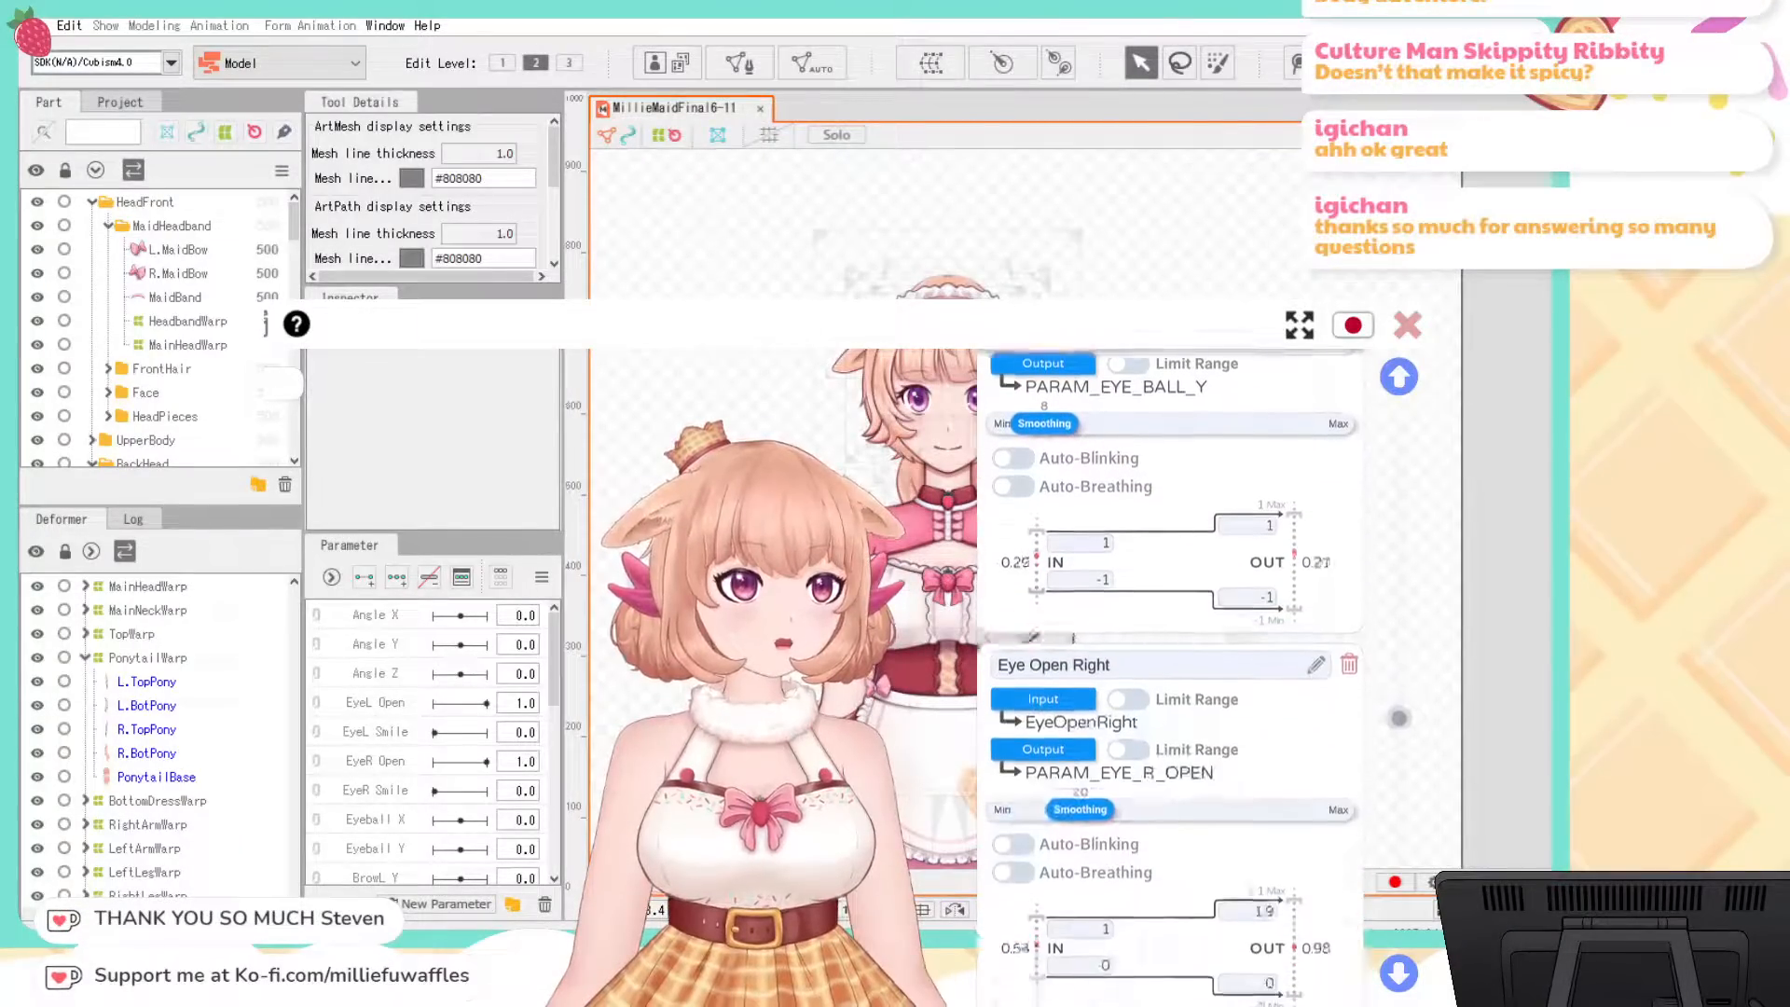
scroll(1170, 671, "down", 10)
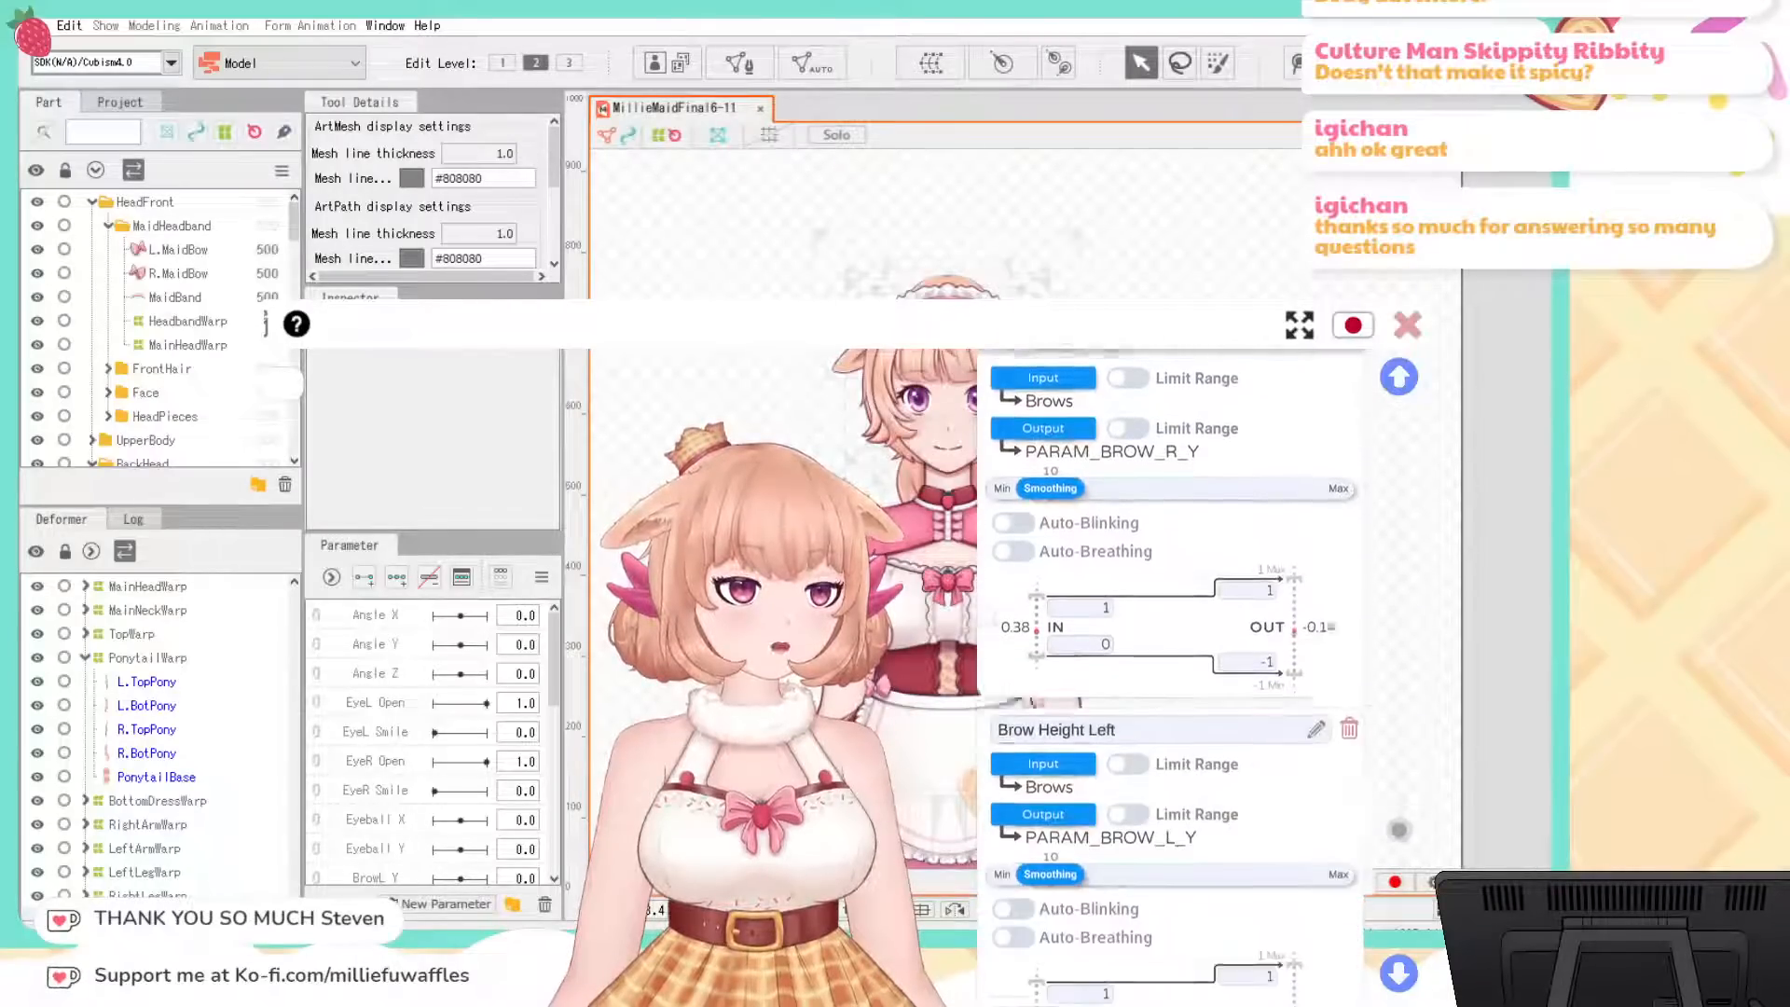
scroll(1170, 671, "down", 3)
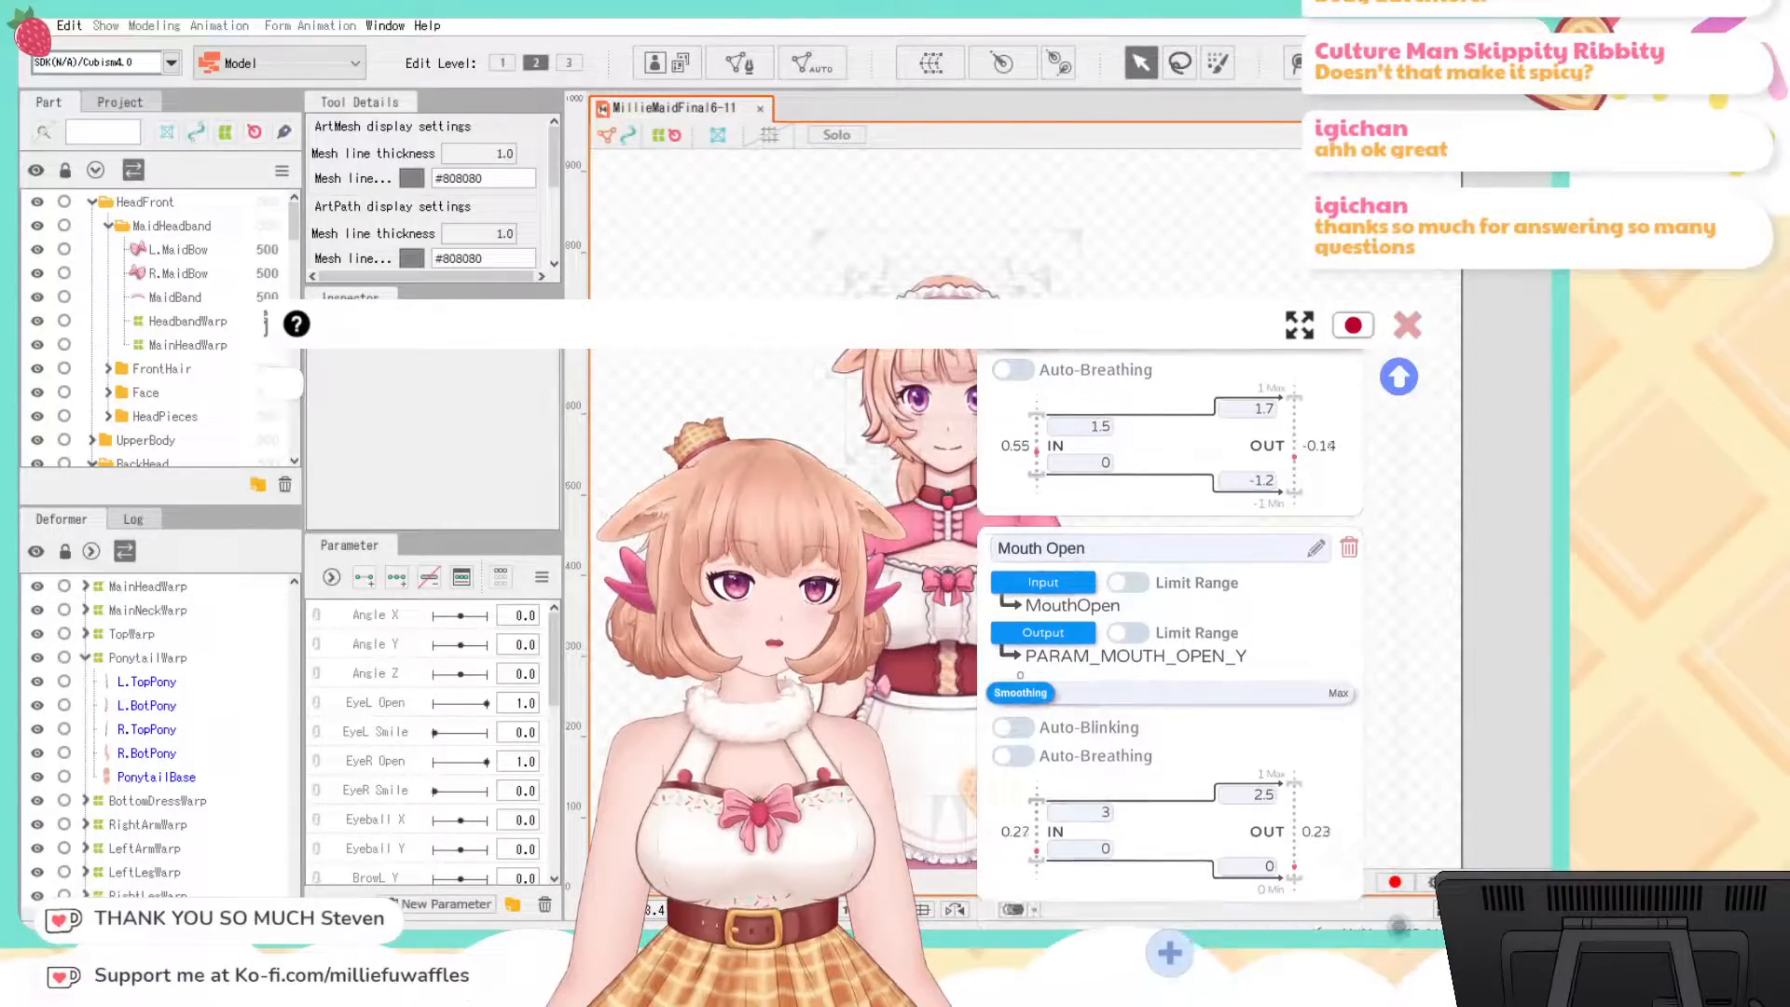
Step: Find the Body Rotation Z mapping and set its output range to 10 for the upper value and -10 for the lower value
scroll(1169, 671, "up", 10)
scroll(1169, 671, "down", 2)
scroll(1169, 671, "up", 10)
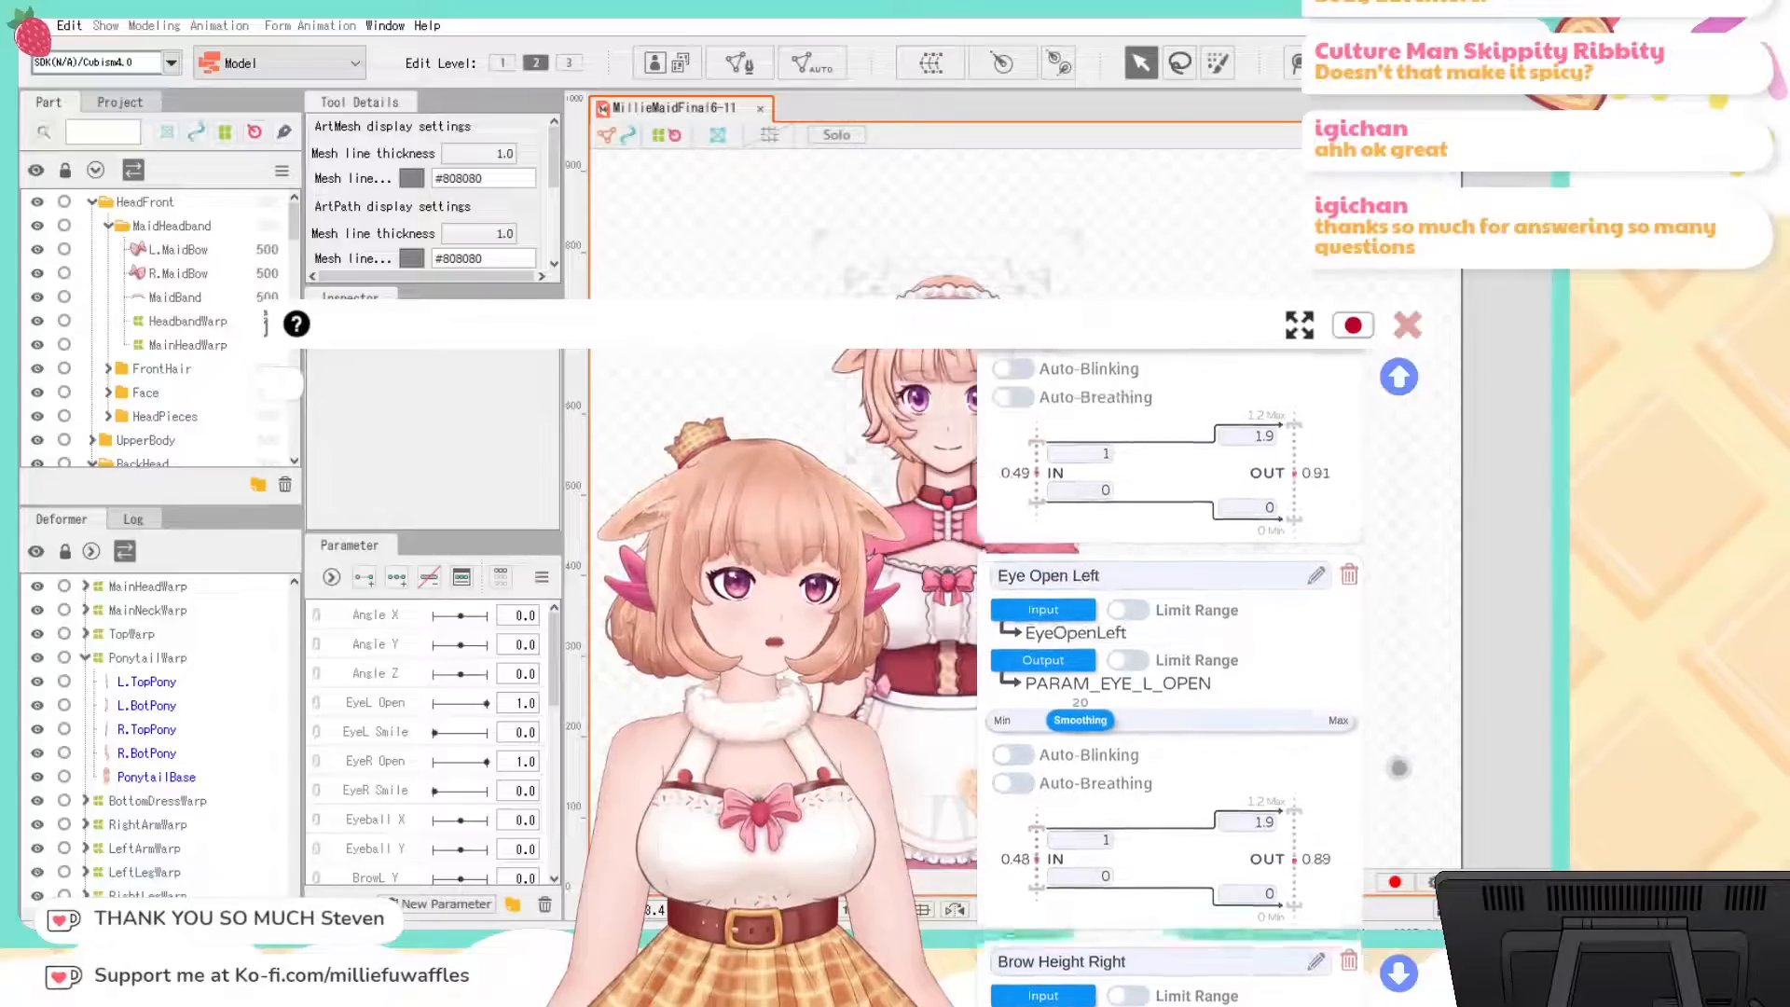
scroll(1169, 672, "up", 10)
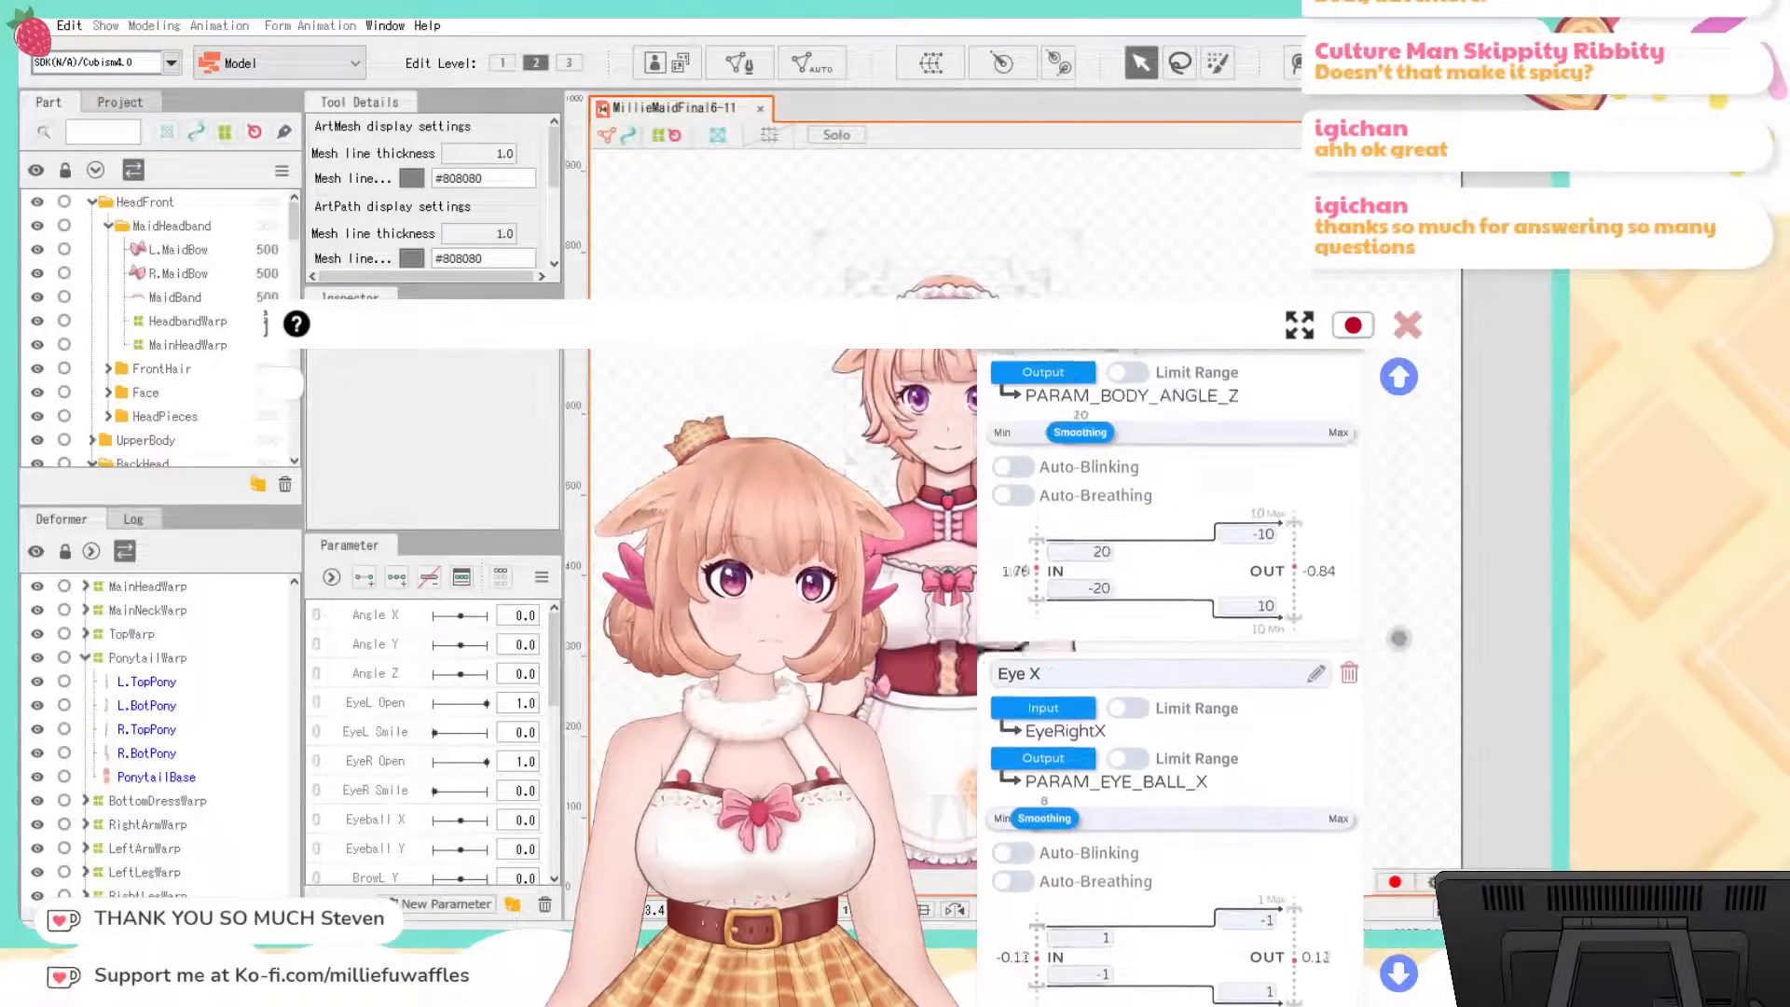
scroll(1170, 671, "down", 2)
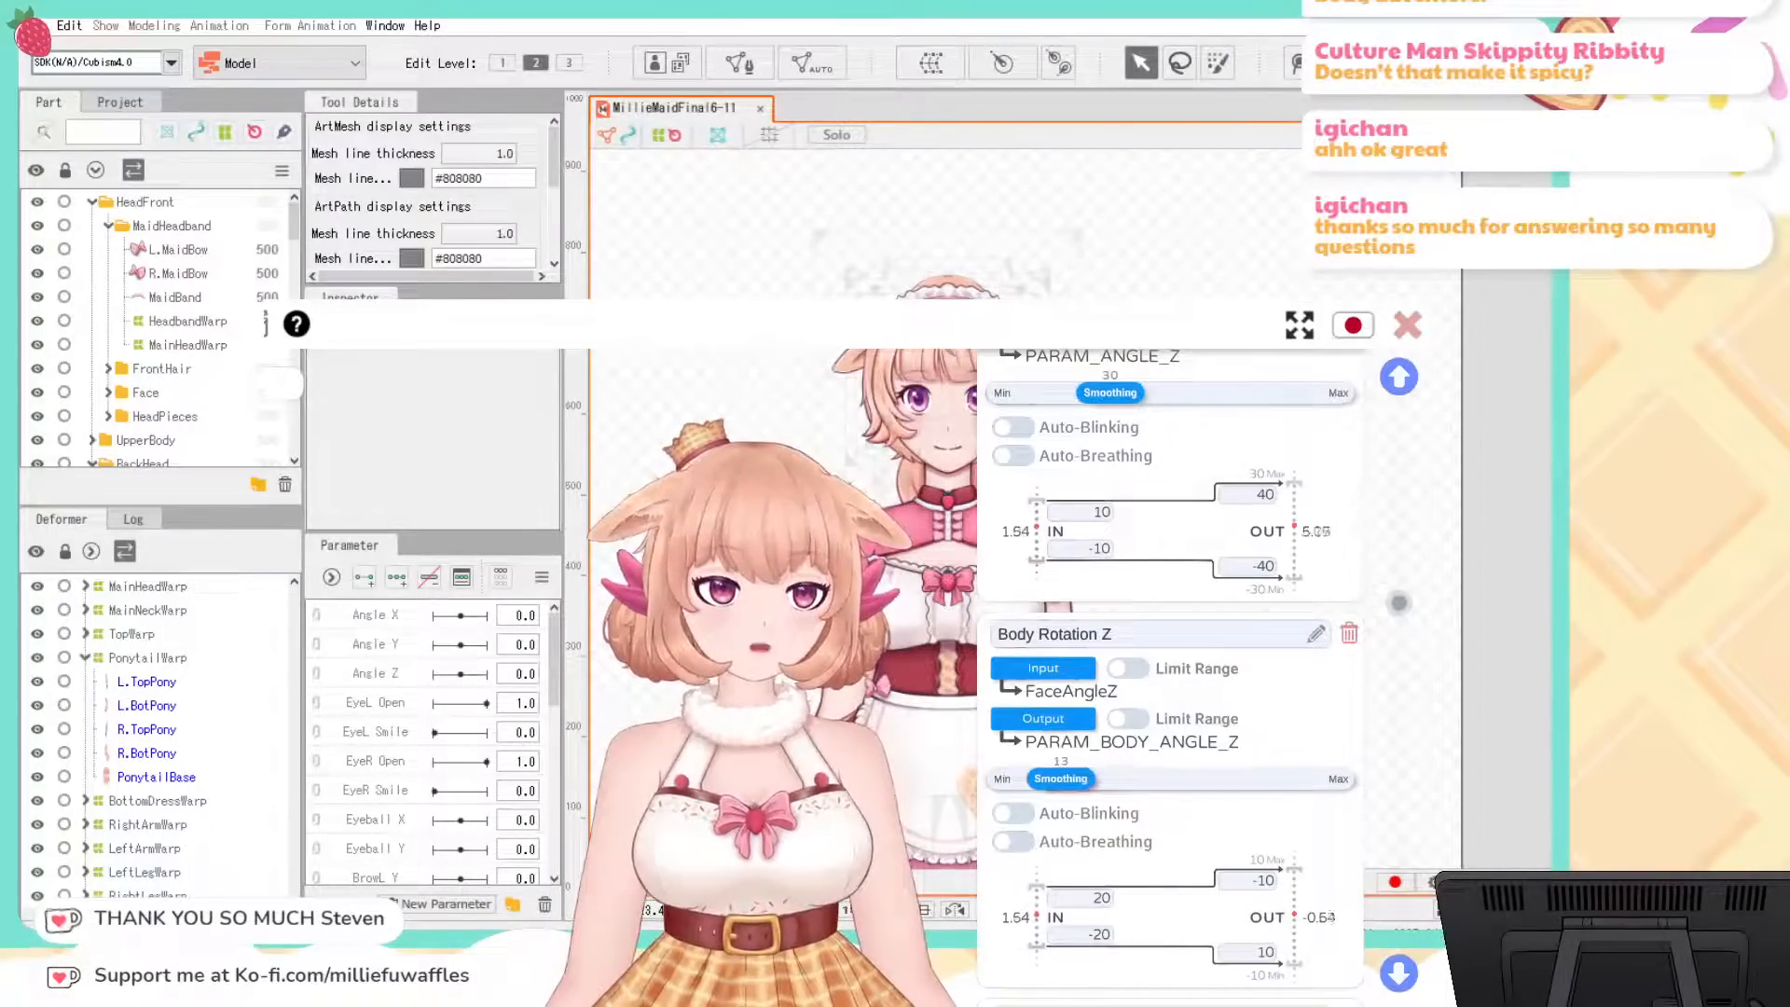
scroll(1170, 671, "down", 5)
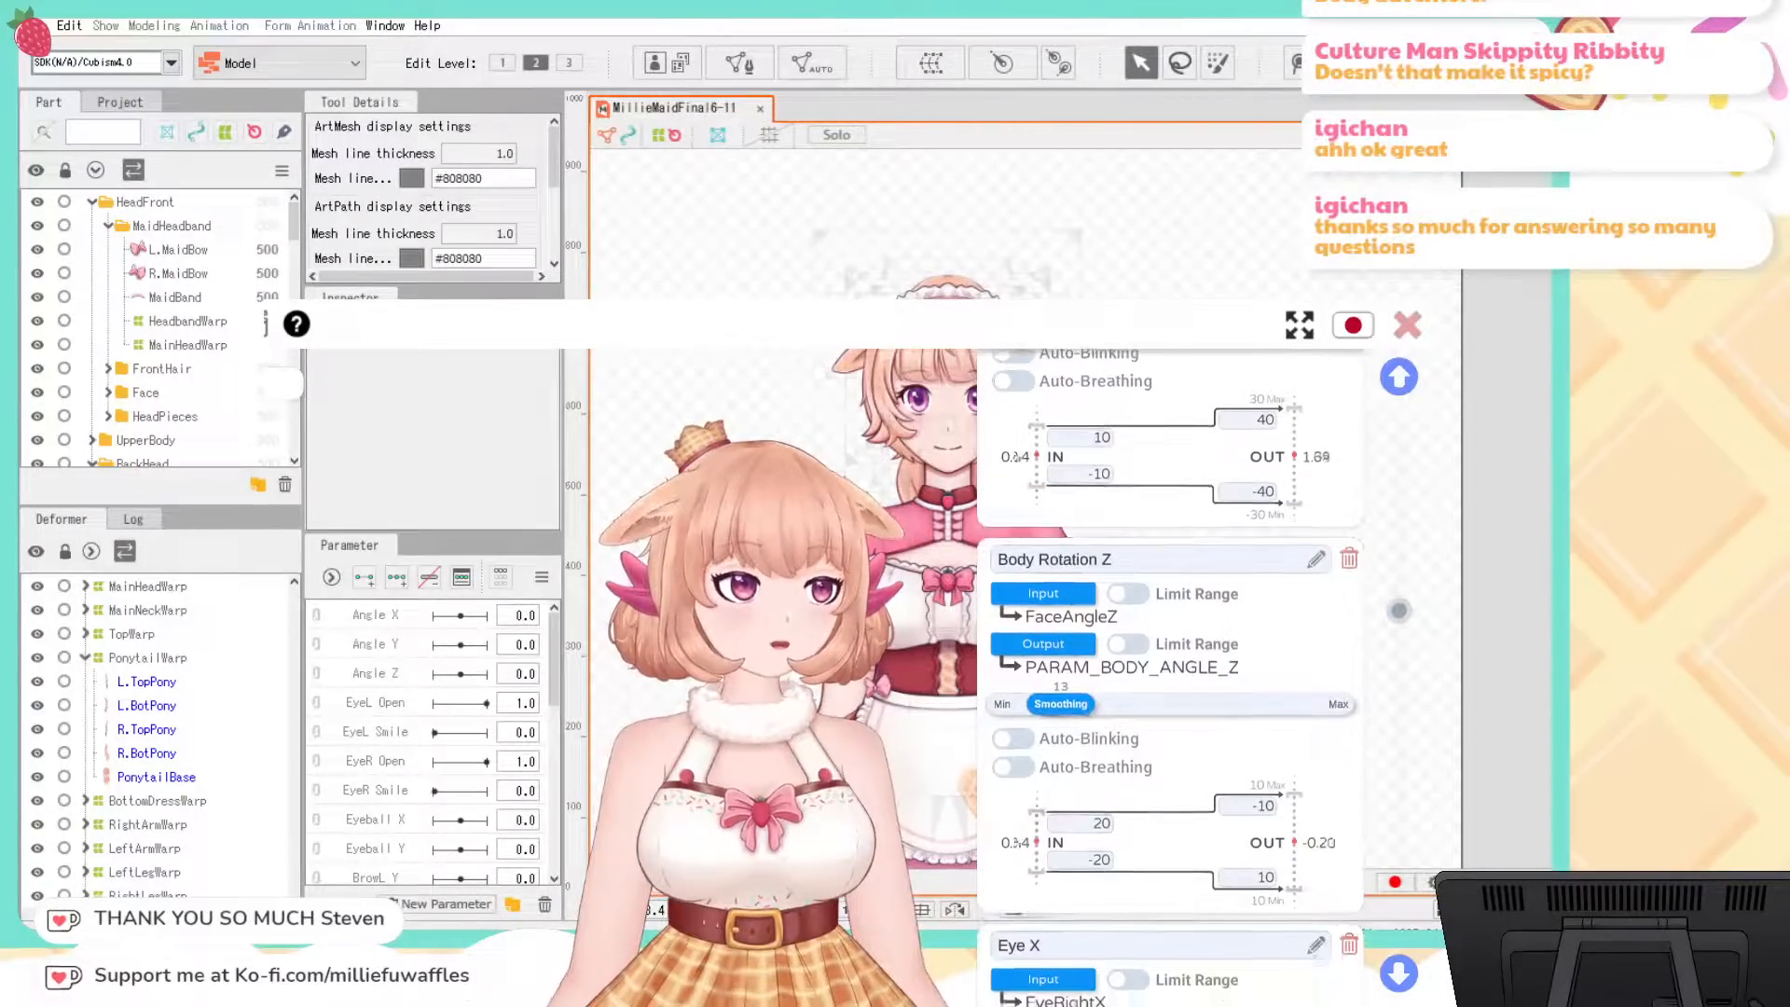
scroll(1170, 672, "up", 2)
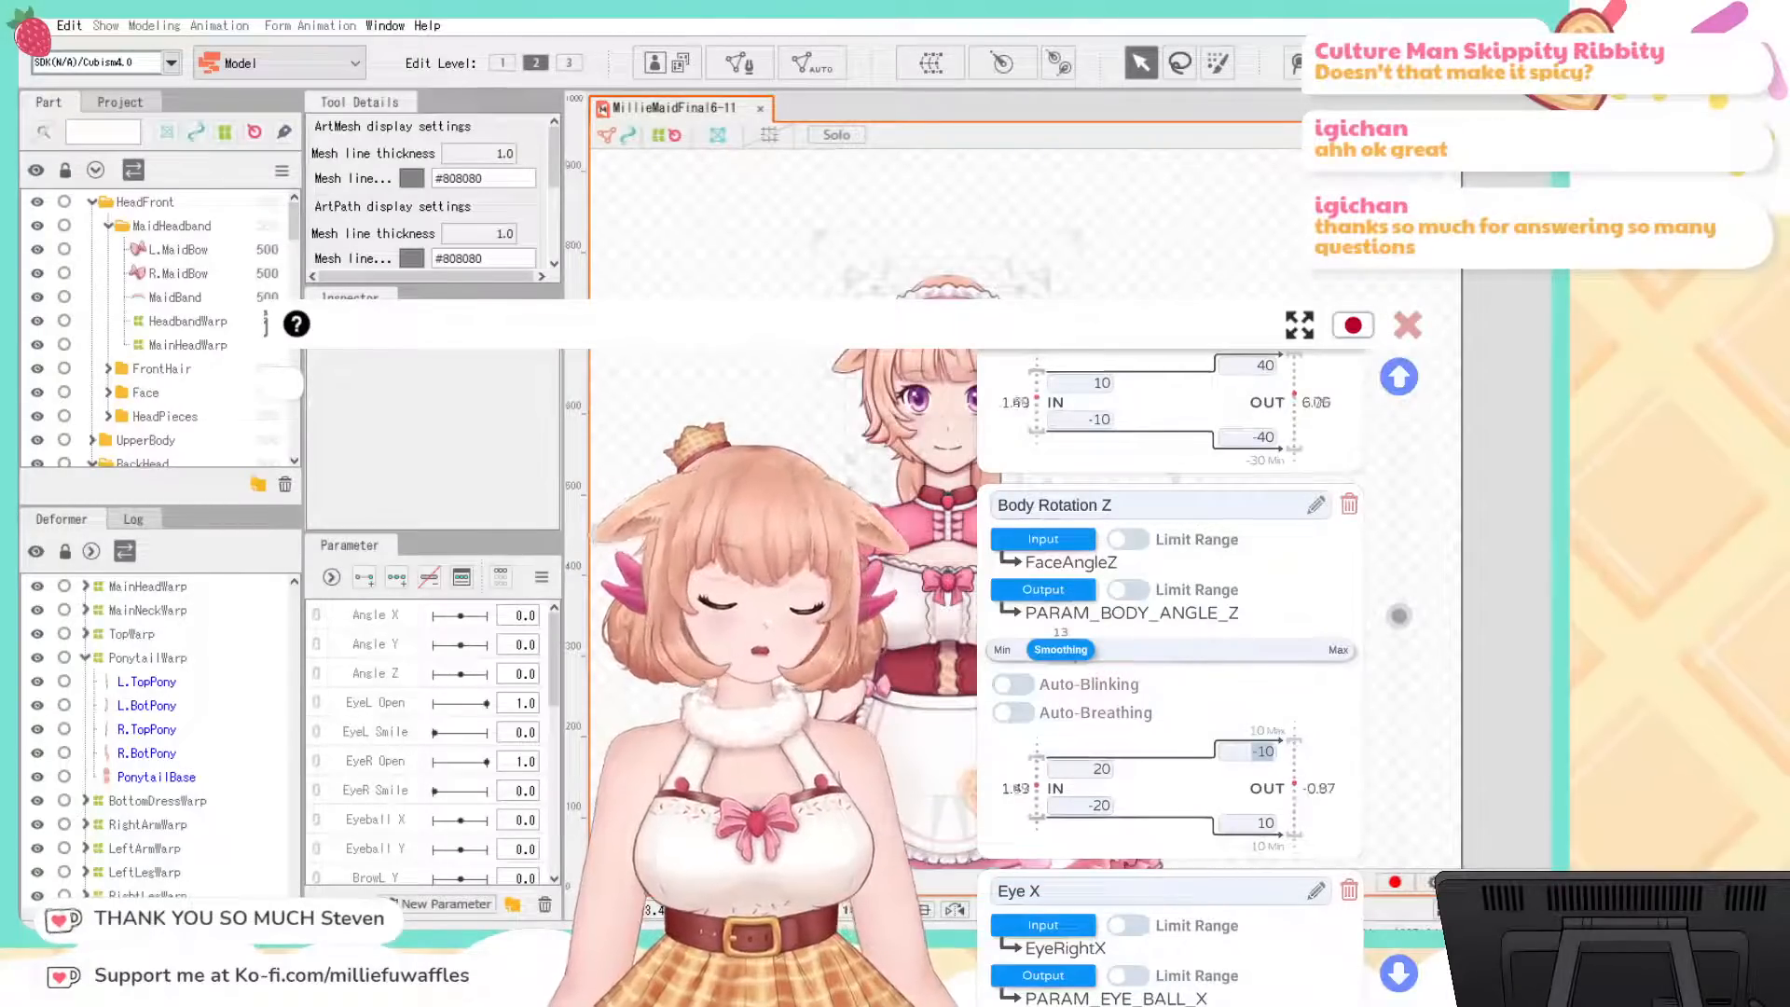
key("BackSpace")
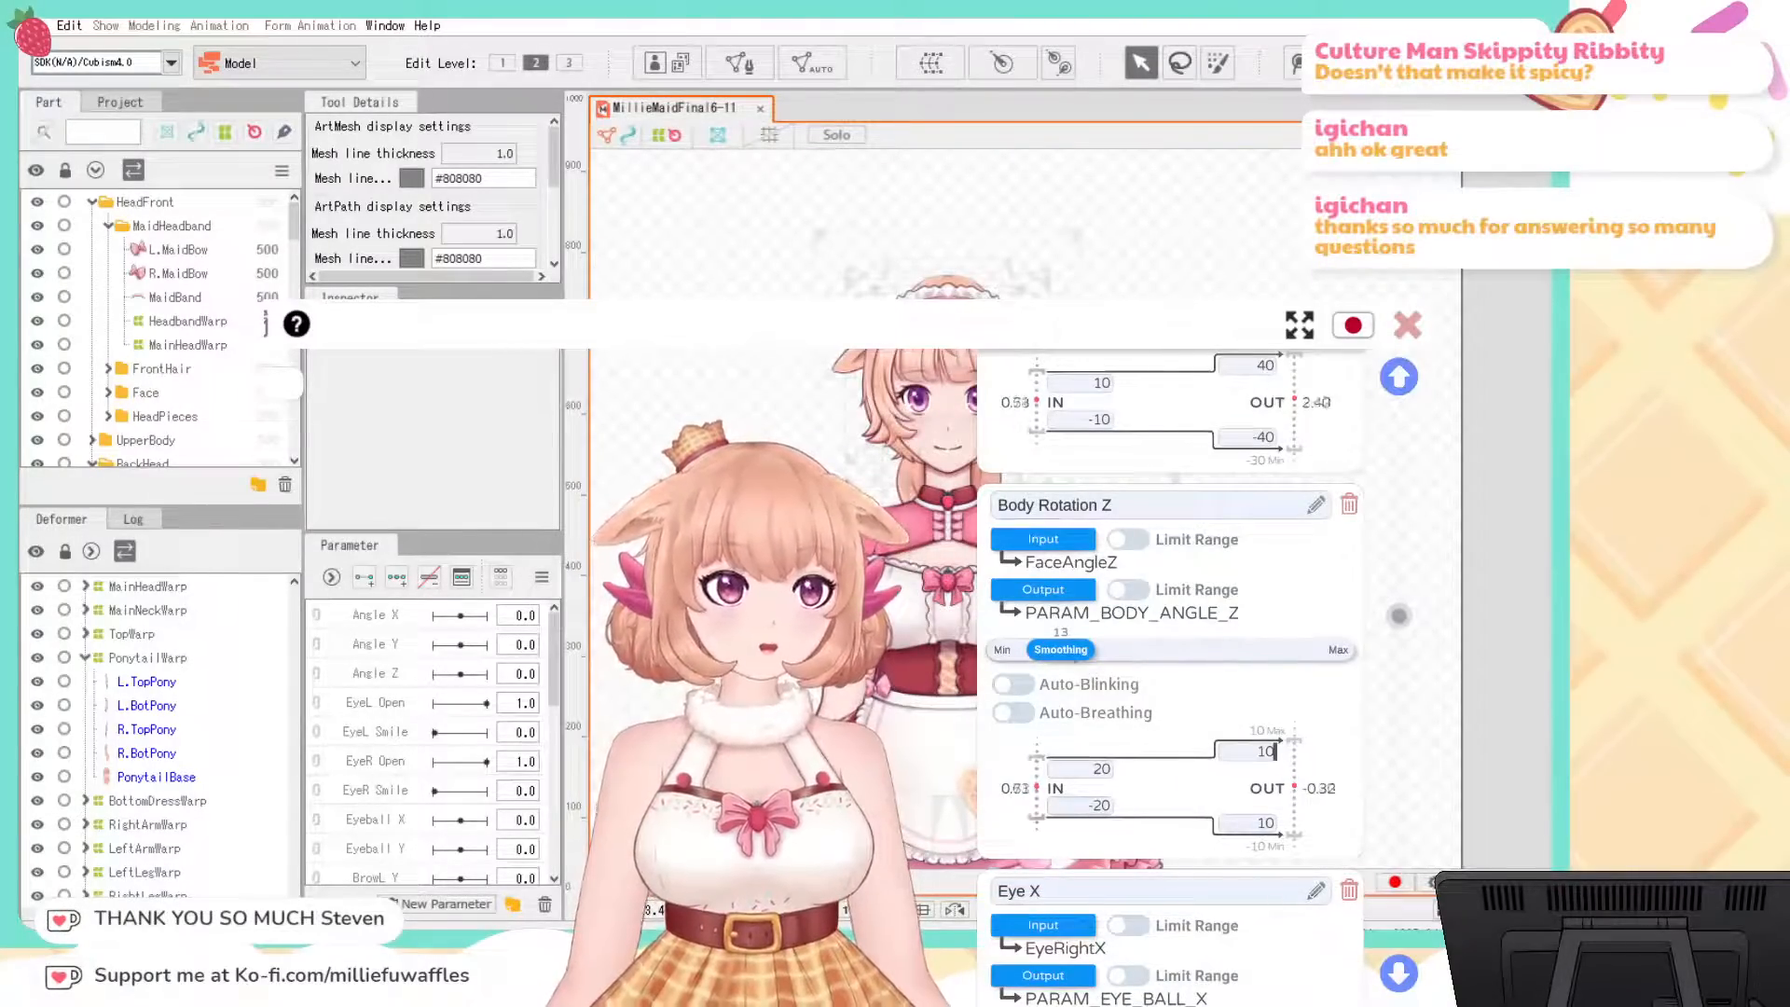
key("Return")
key("Tab")
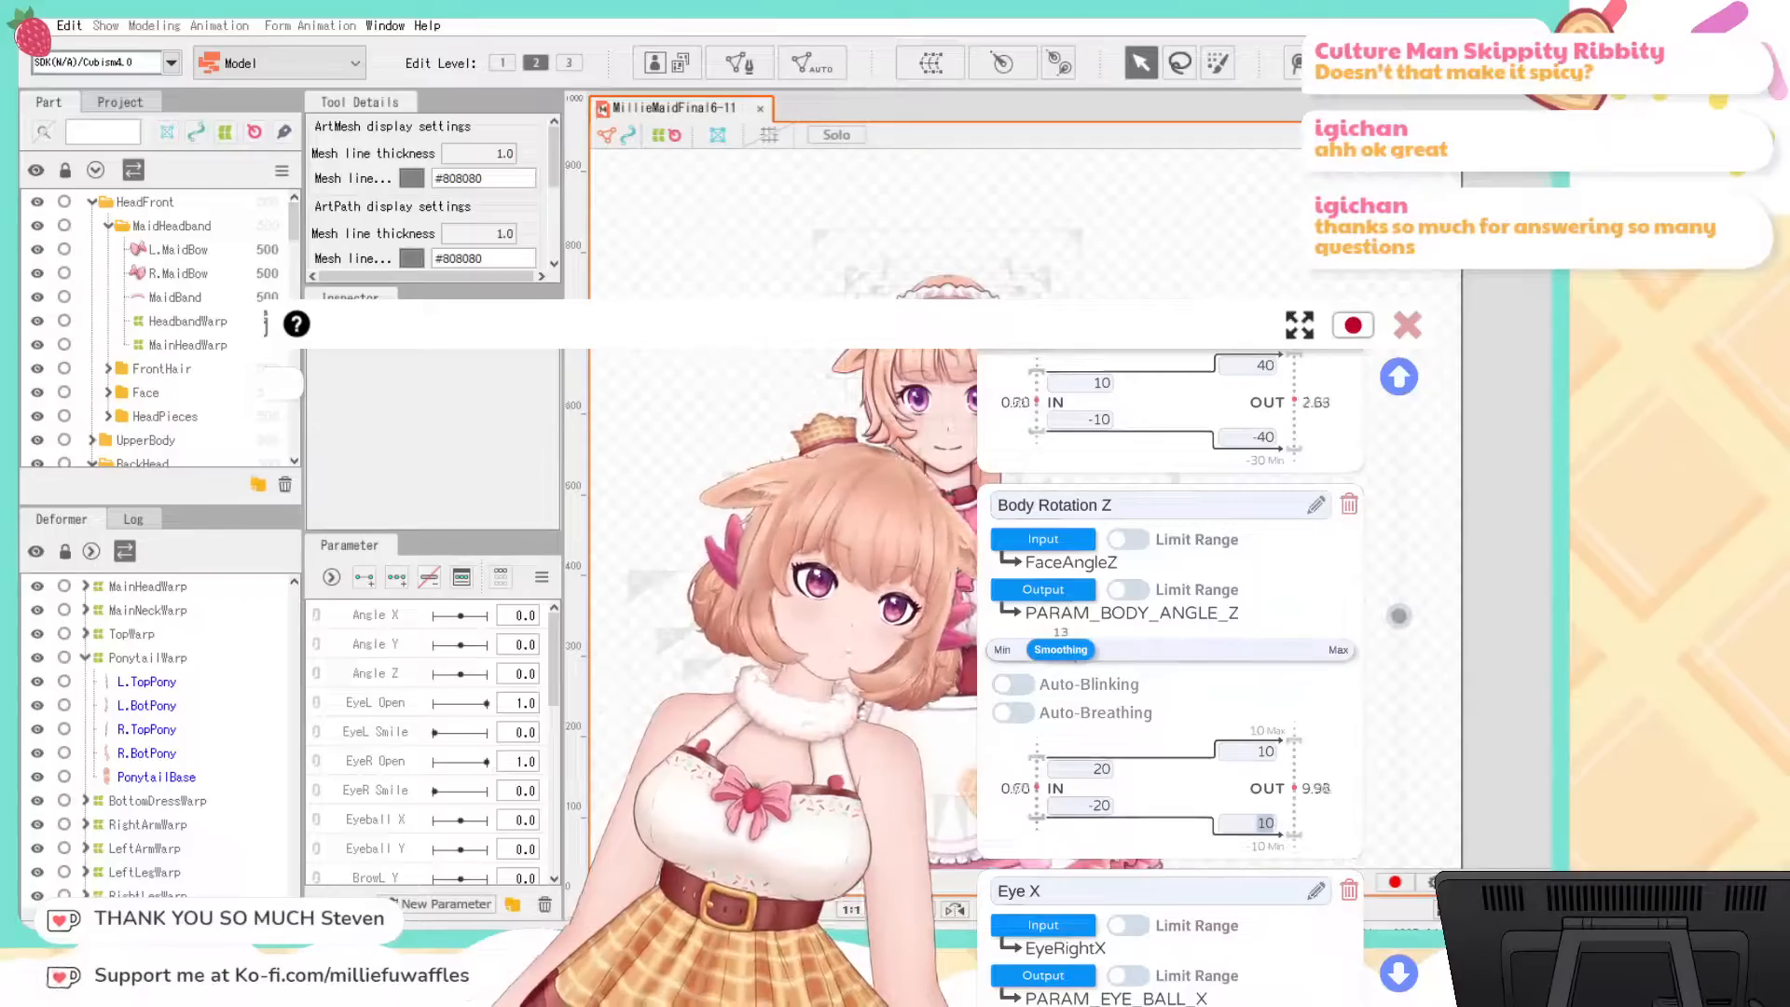
type("-10")
key("Return")
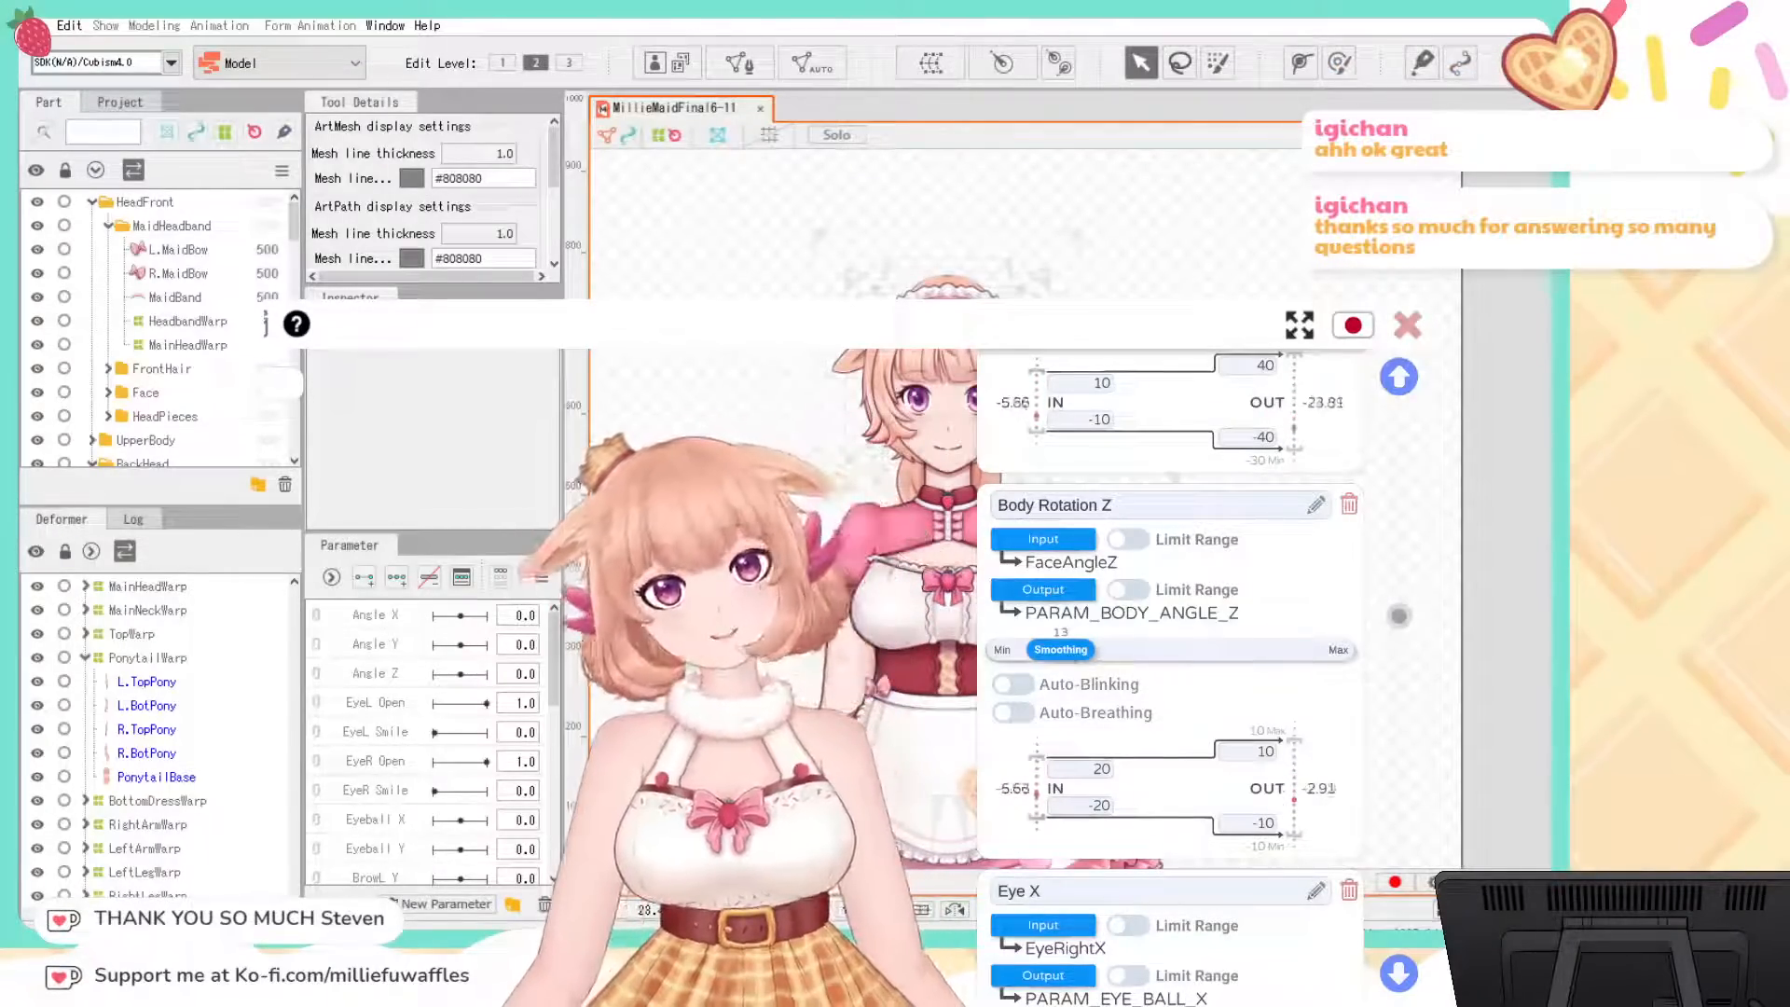
Step: Reverse the Body Rotation Z output range, with -10 as the upper value and 10 as the lower value
key("BackSpace")
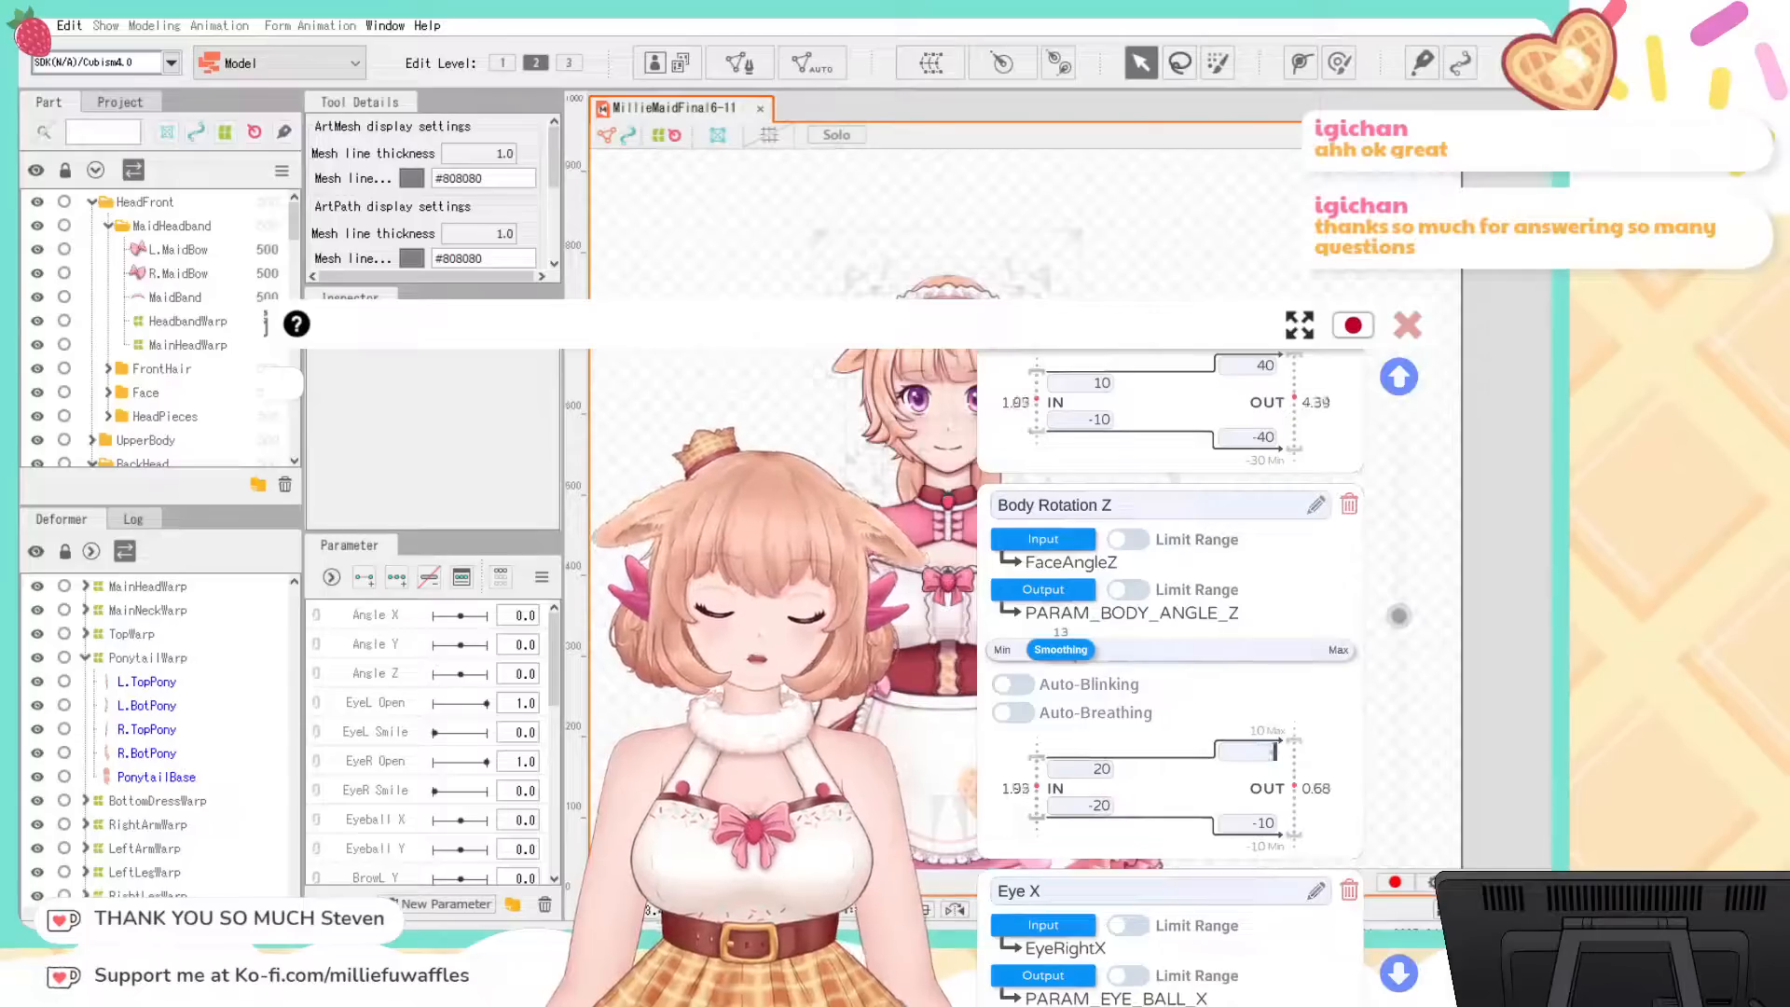
type("-10")
key("Tab")
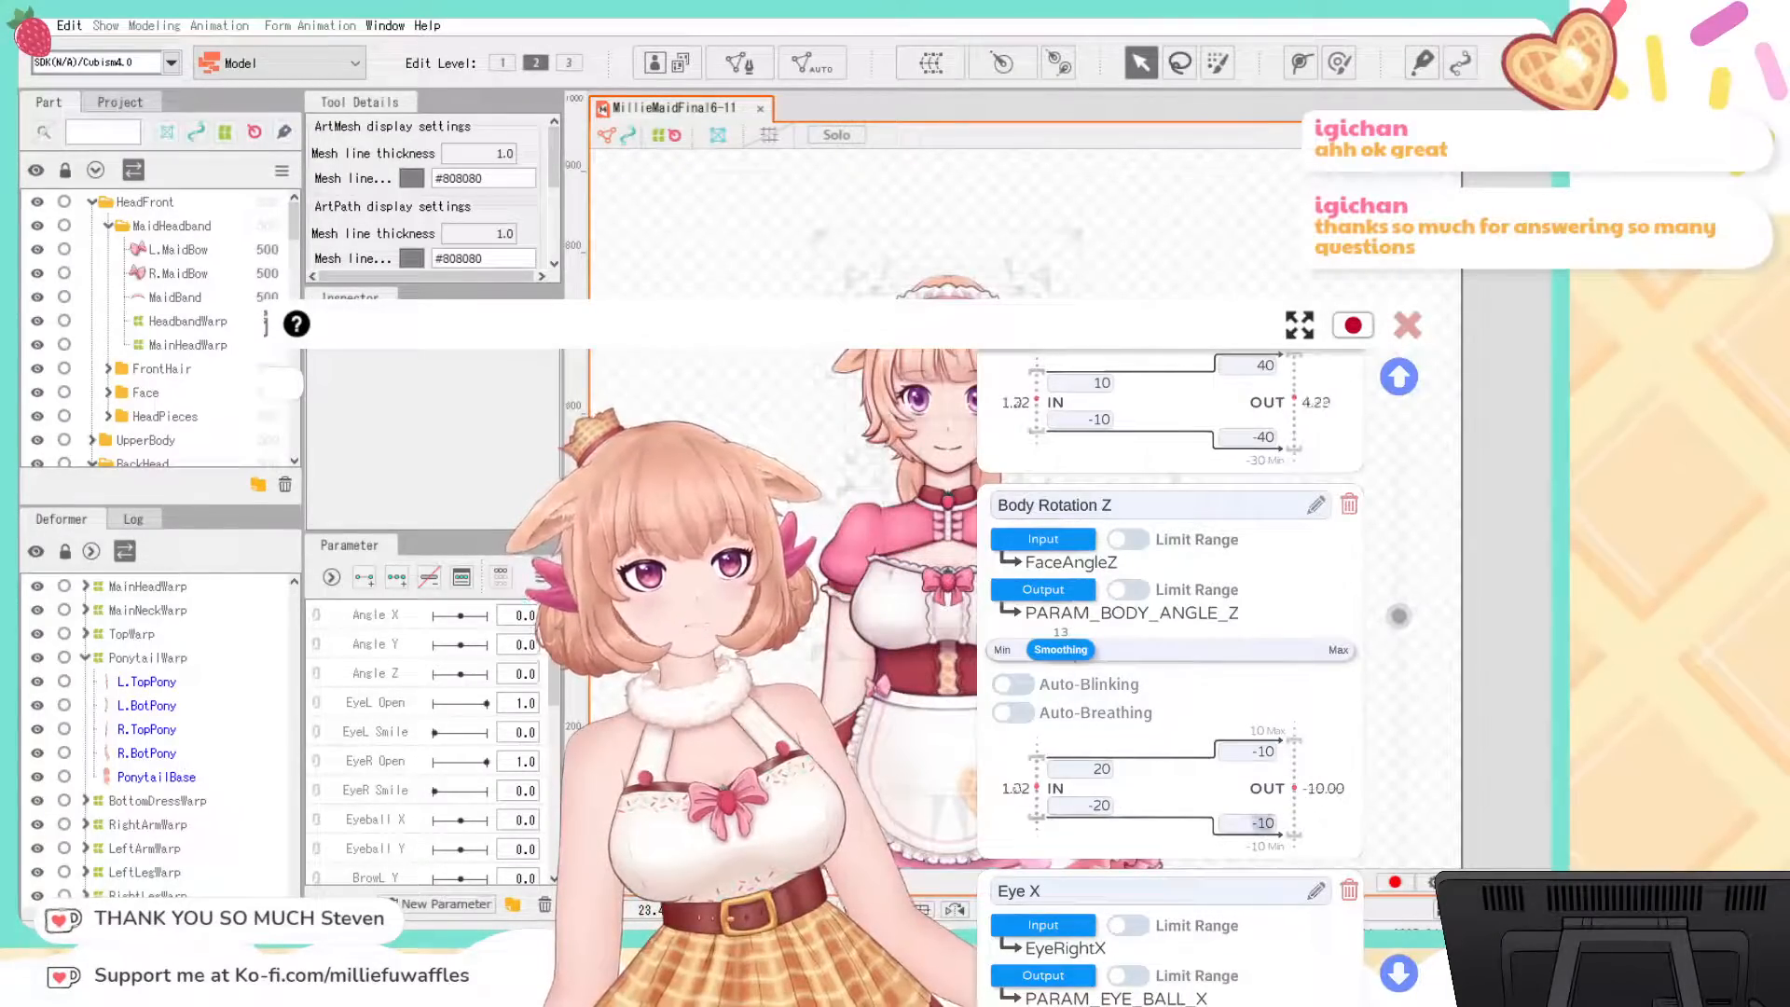
type("10")
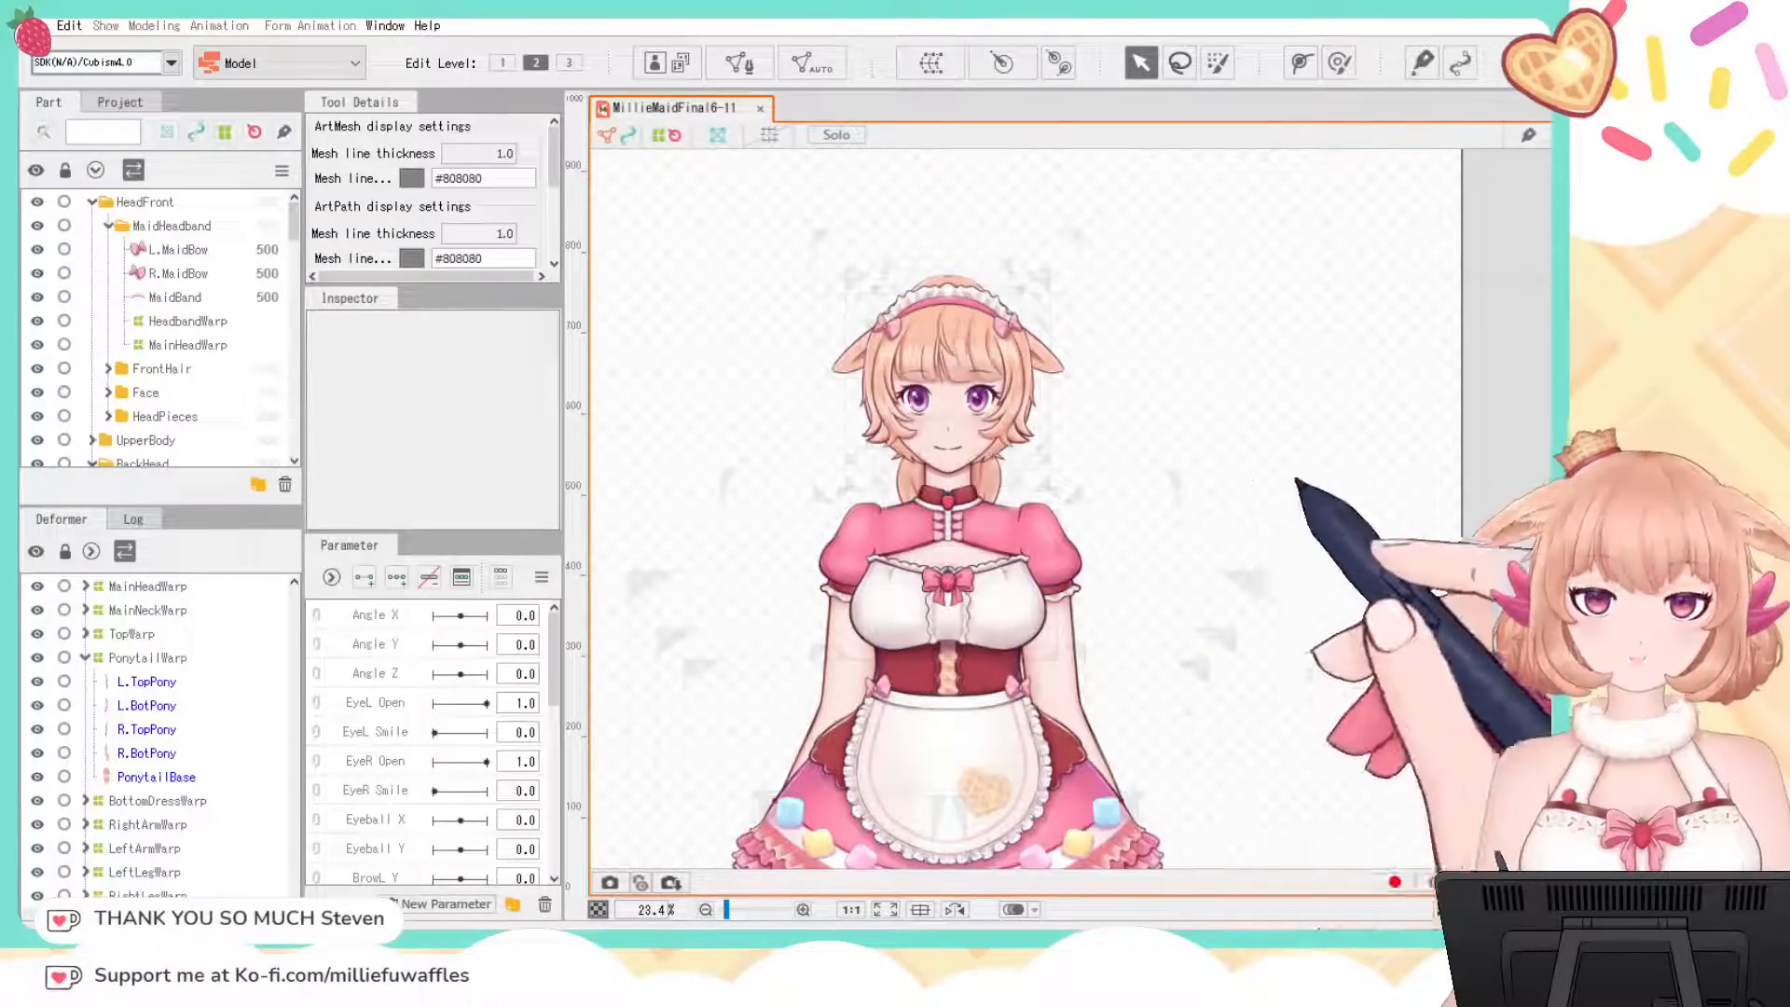
Step: Switch back to the maid model in Live2D Cubism and delete the Breath parameter
scroll(1370, 741, "down", 1)
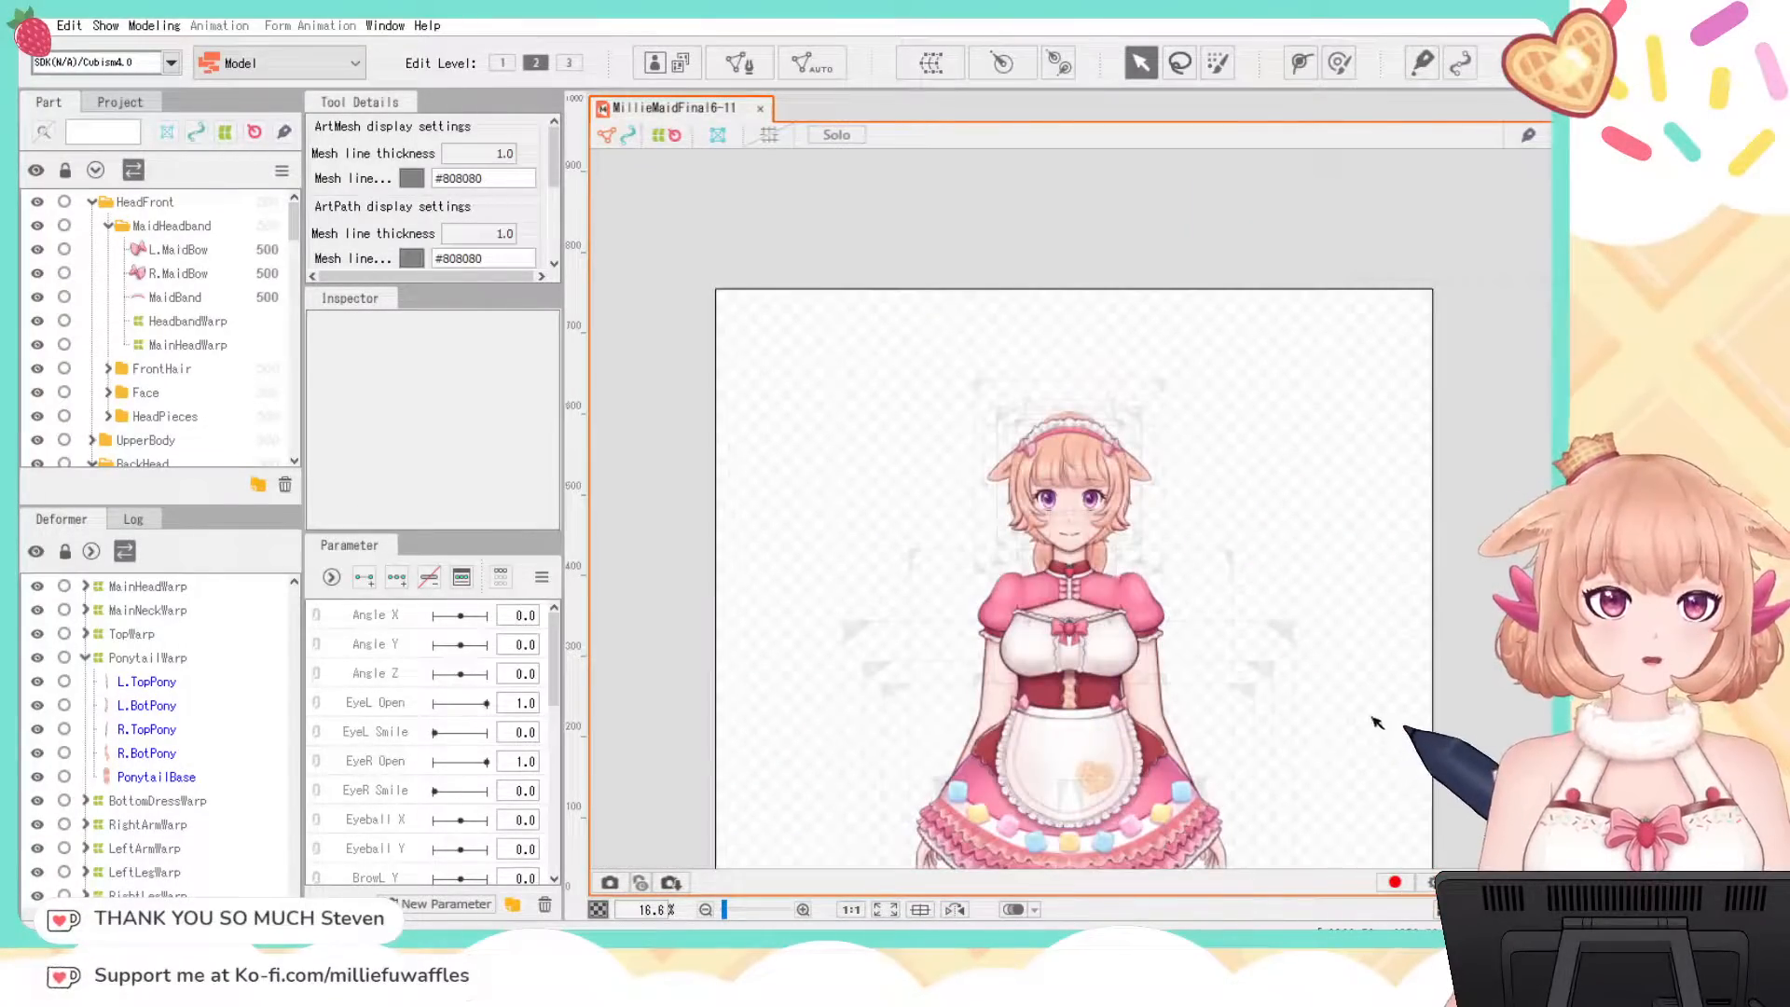
scroll(1317, 484, "down", 1)
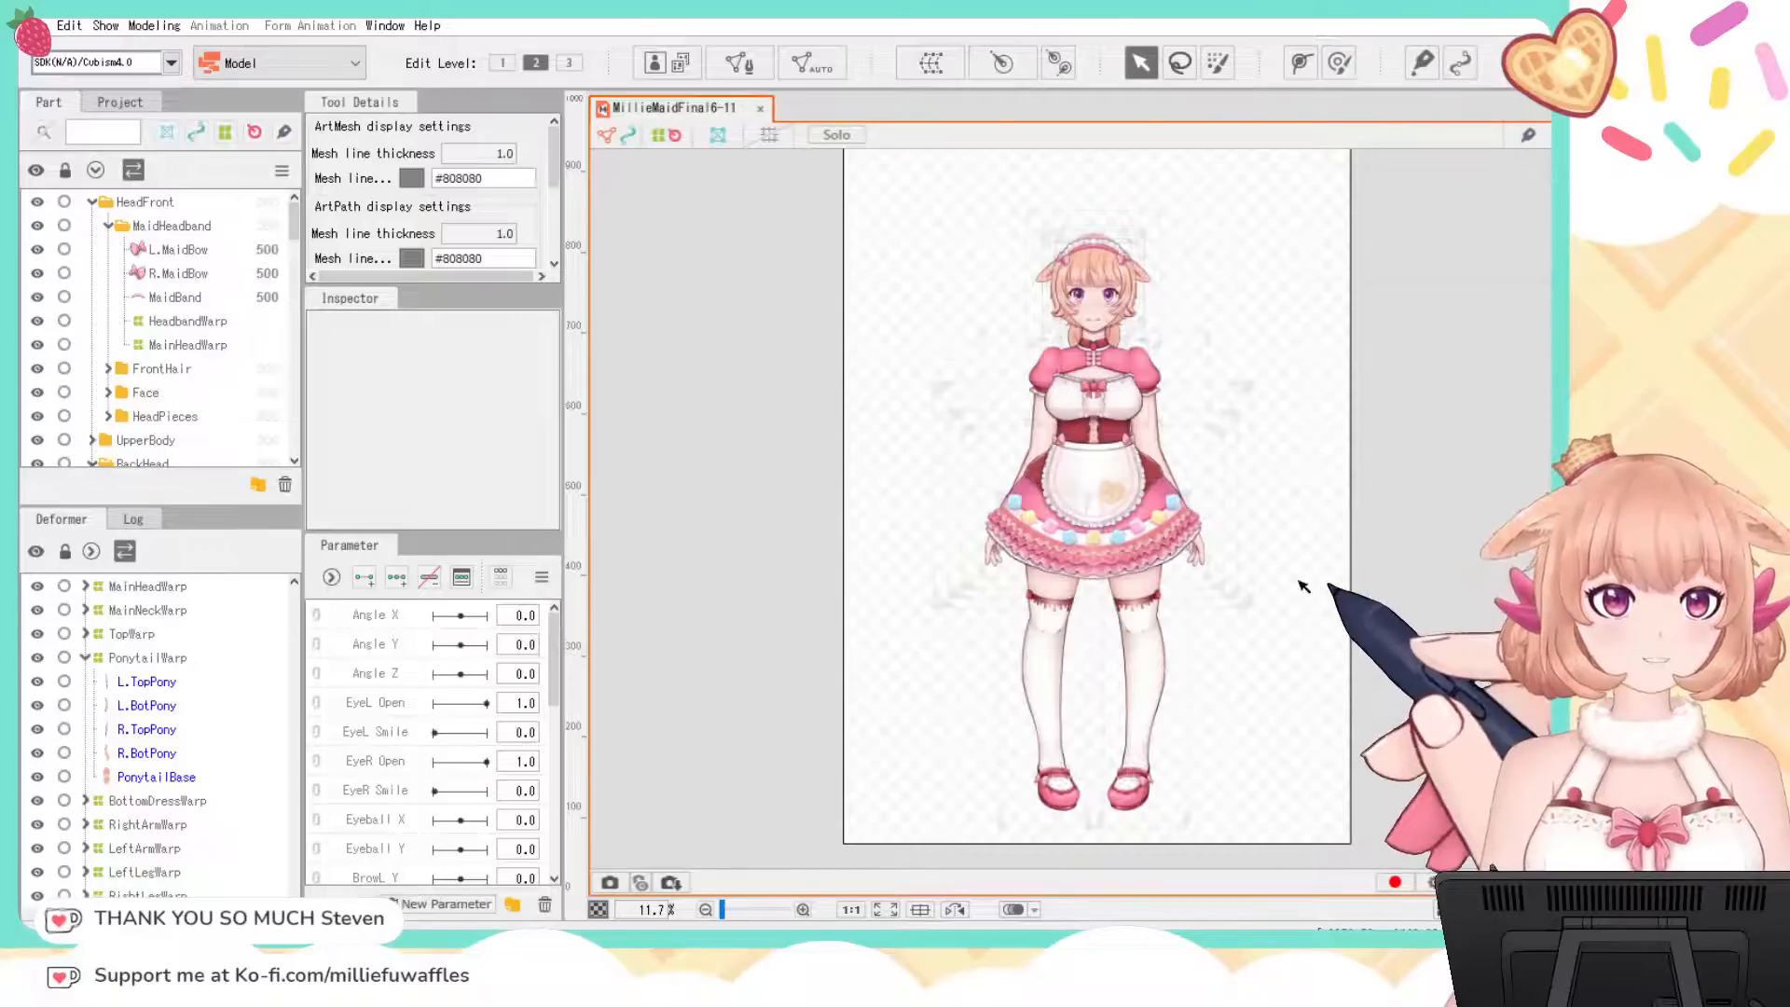
scroll(1303, 585, "up", 1)
scroll(1303, 560, "down", 1)
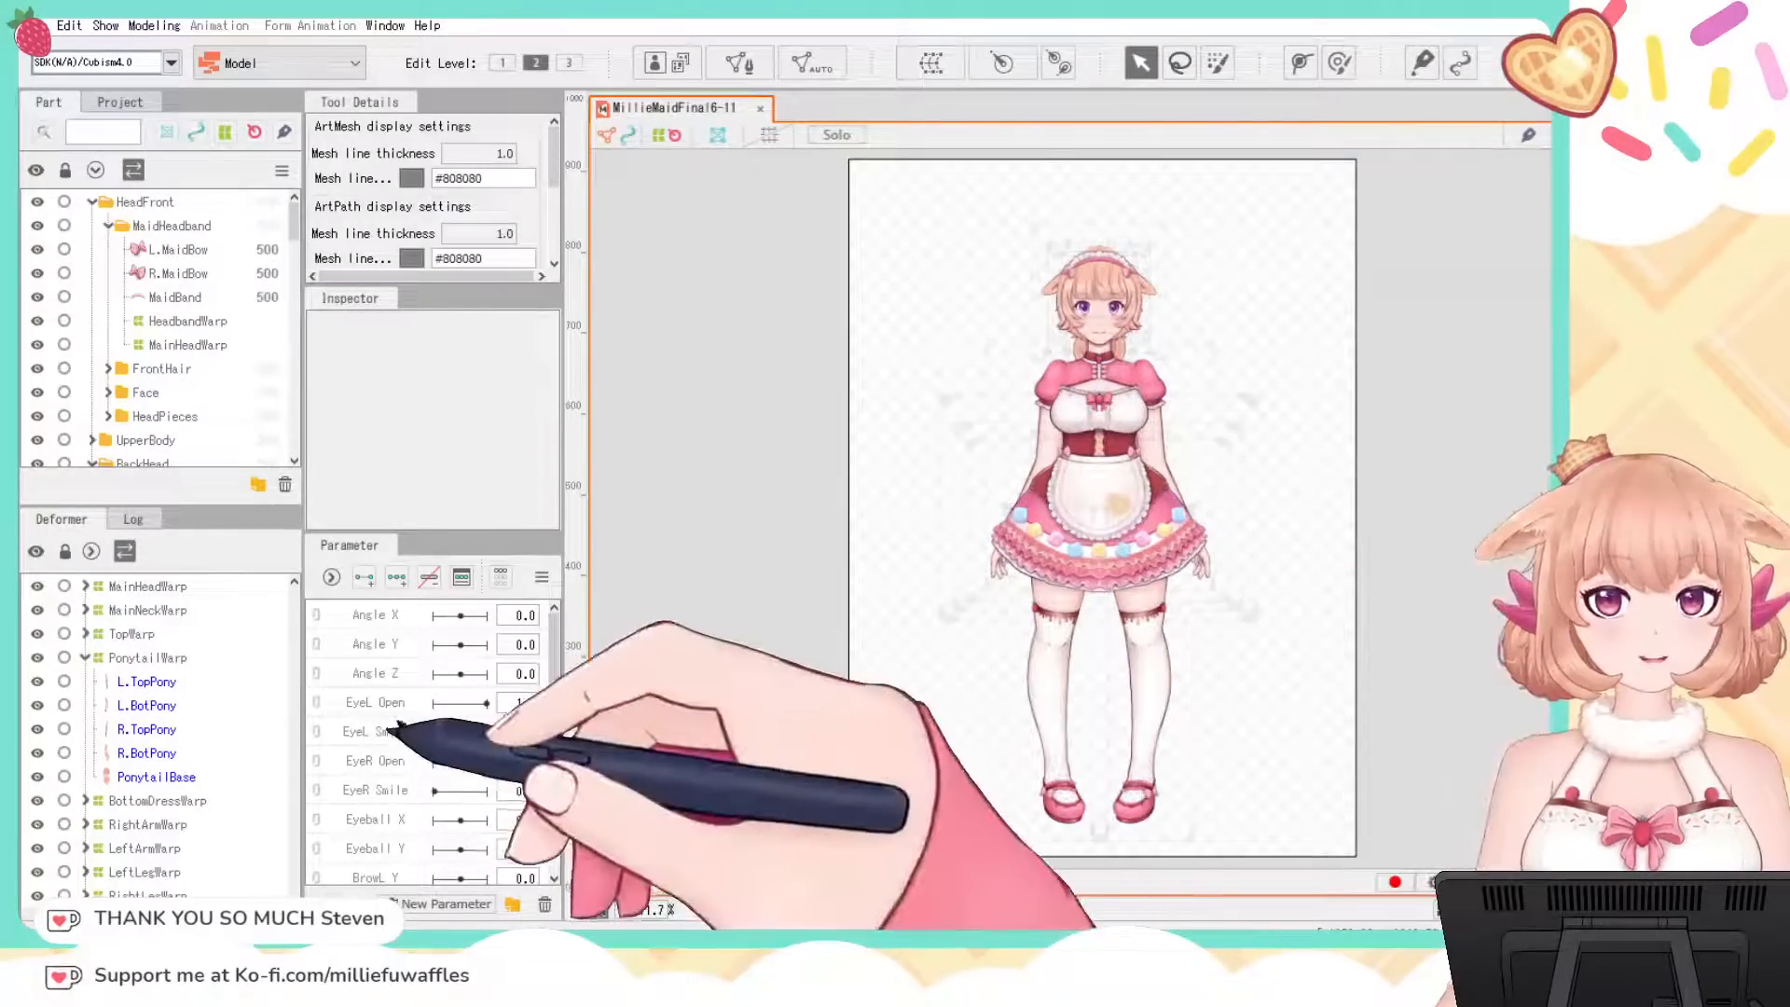
scroll(426, 725, "down", 2)
scroll(419, 736, "down", 5)
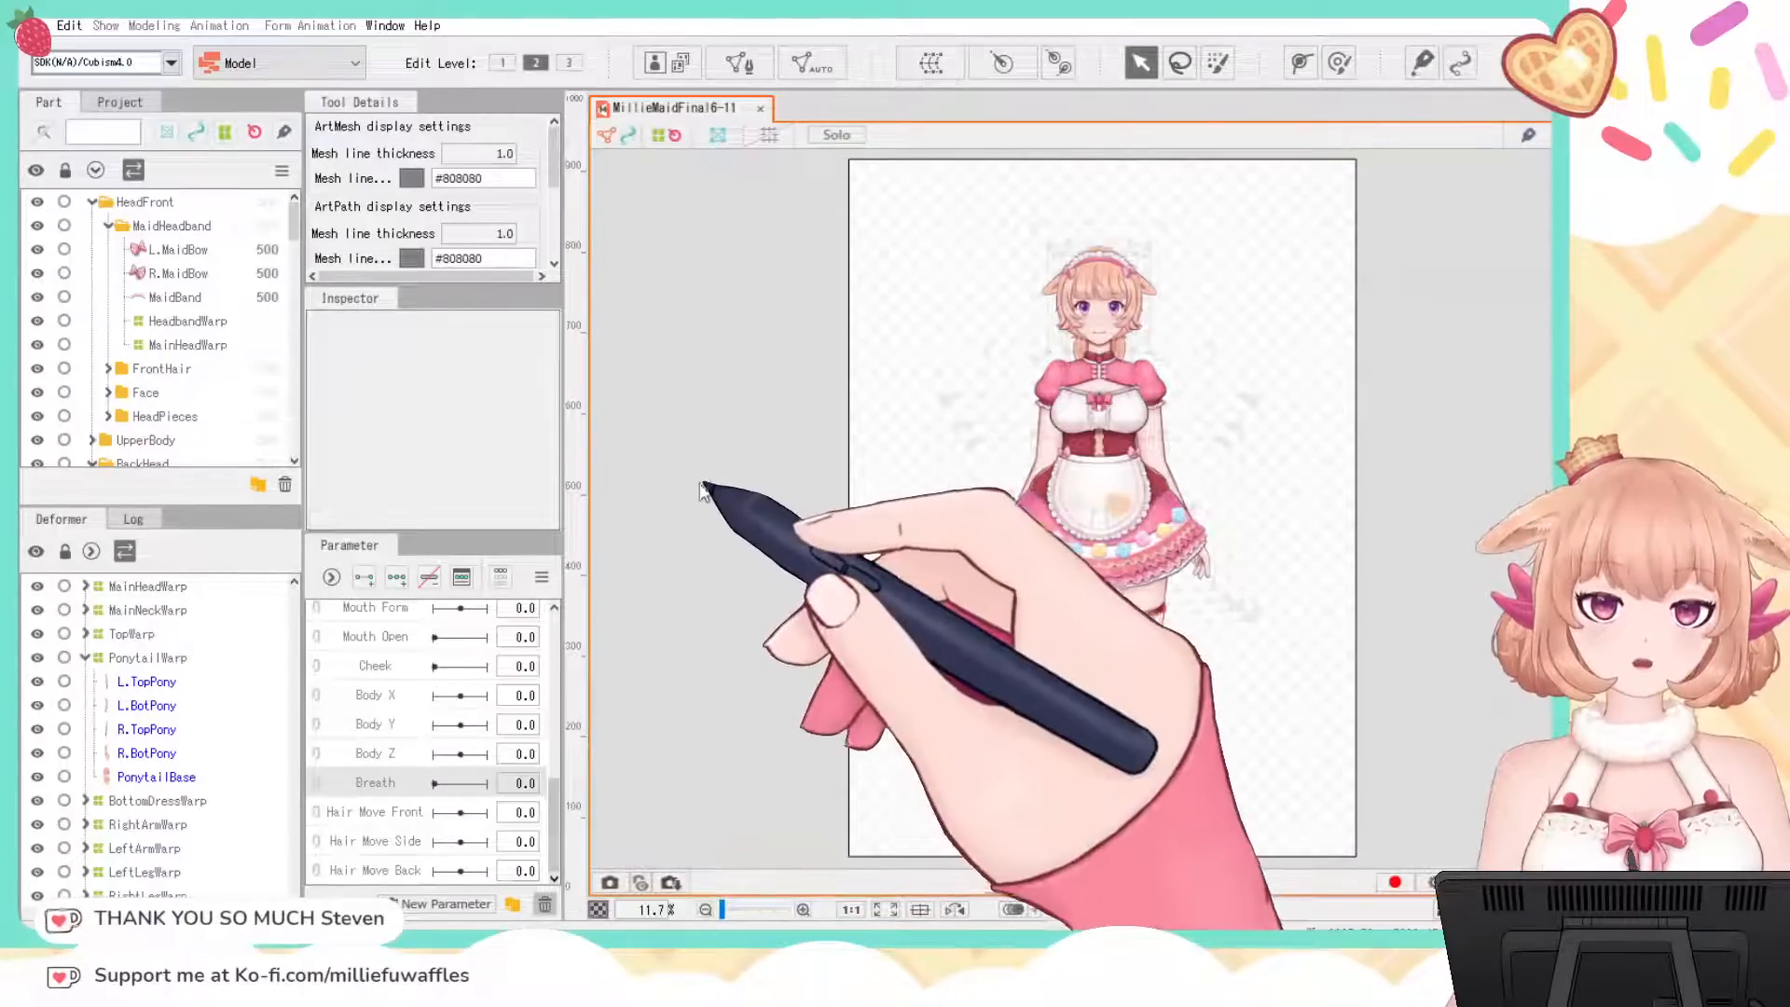
scroll(400, 783, "up", 1)
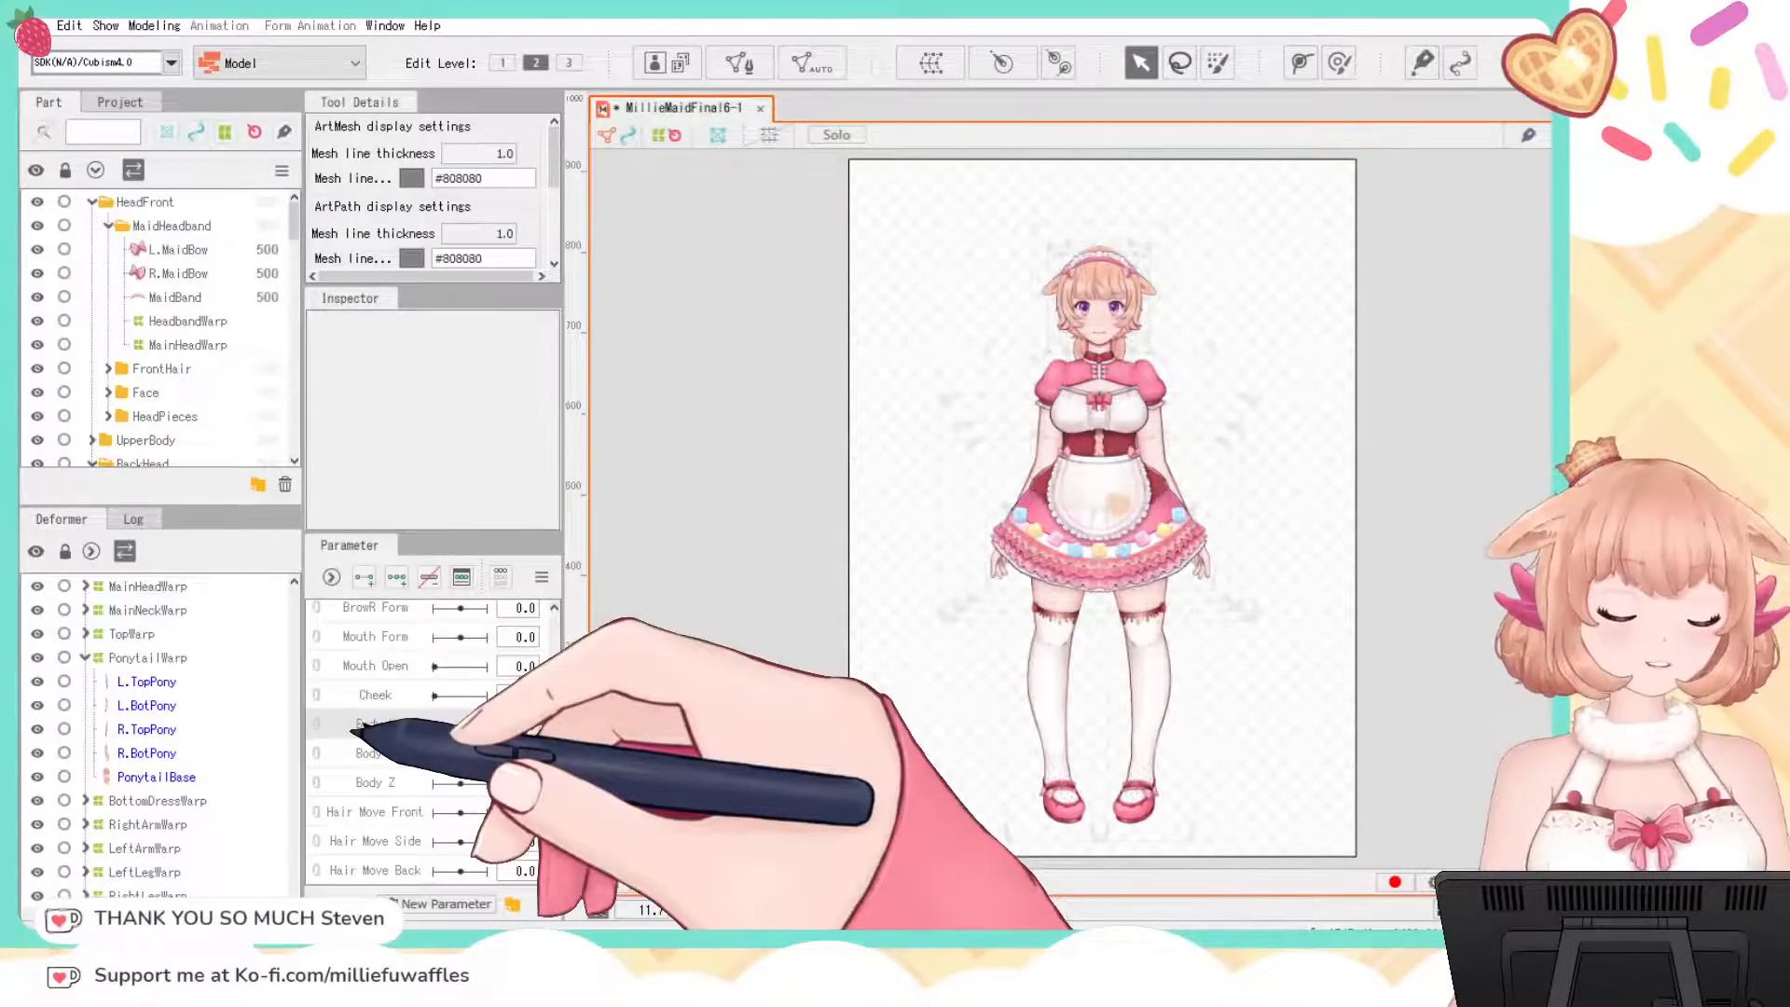
Step: Delete the Body X, Body Y and Cheek parameters from the maid model
right_click(354, 732)
left_click(333, 723)
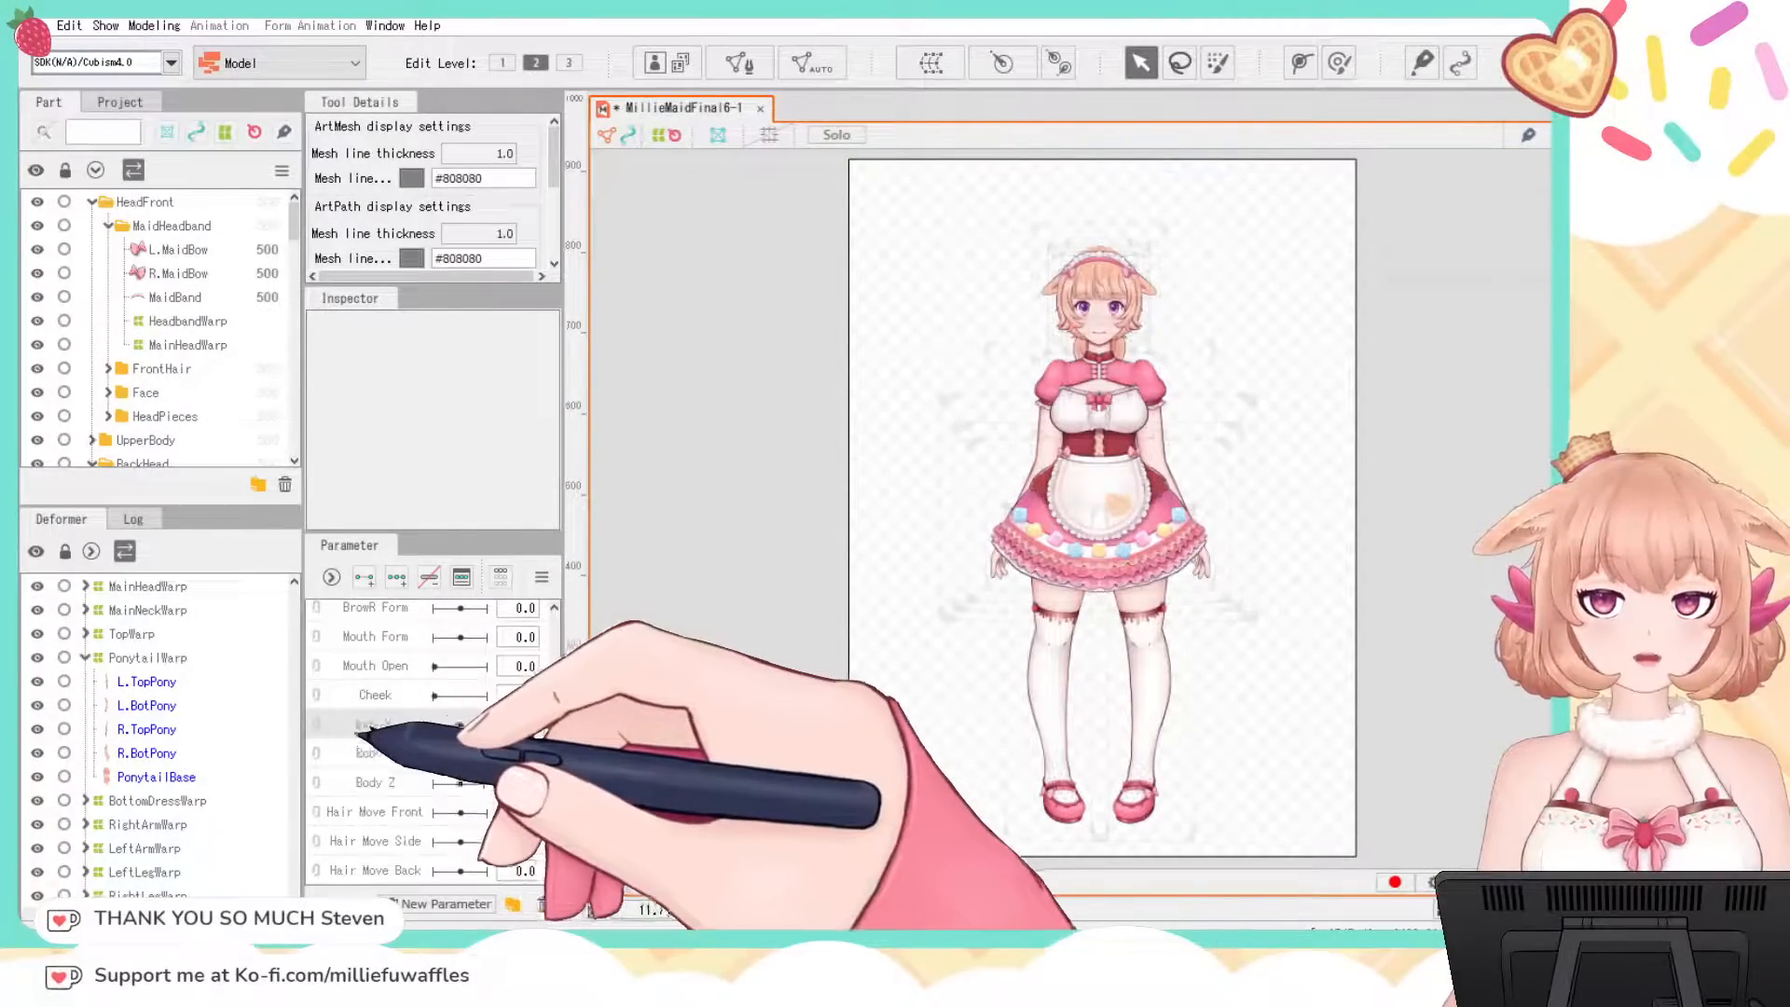
left_click(545, 904)
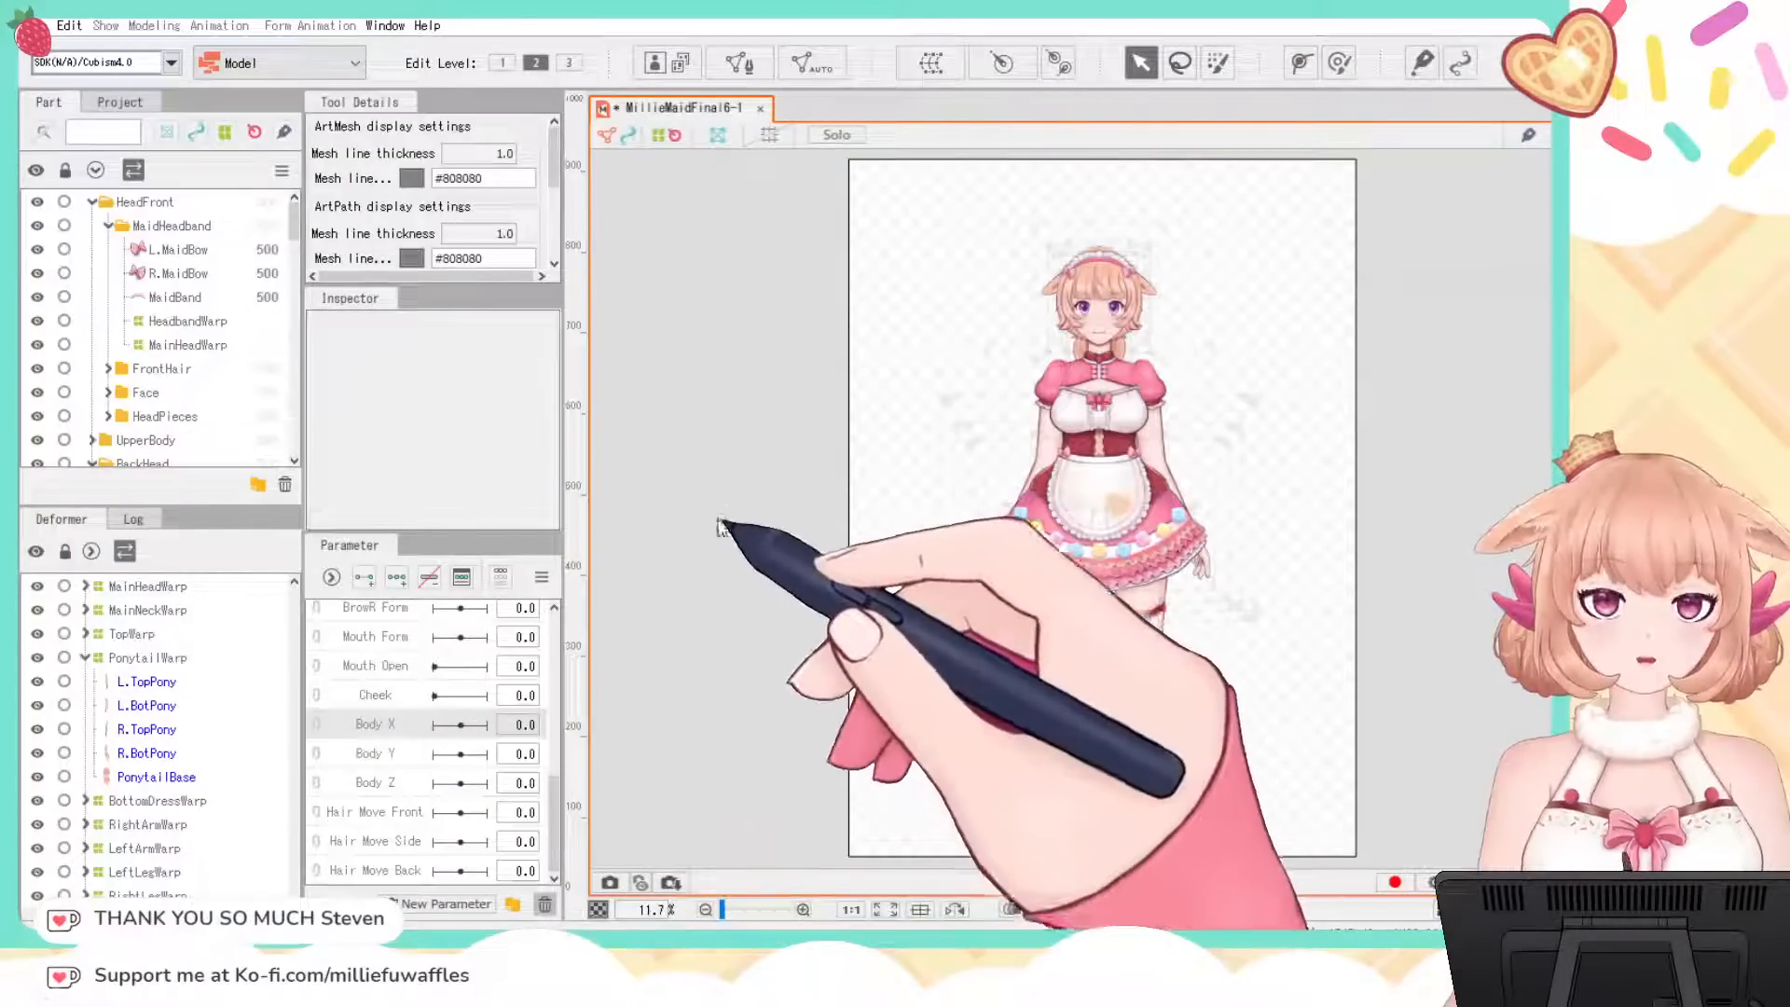
left_click(374, 753)
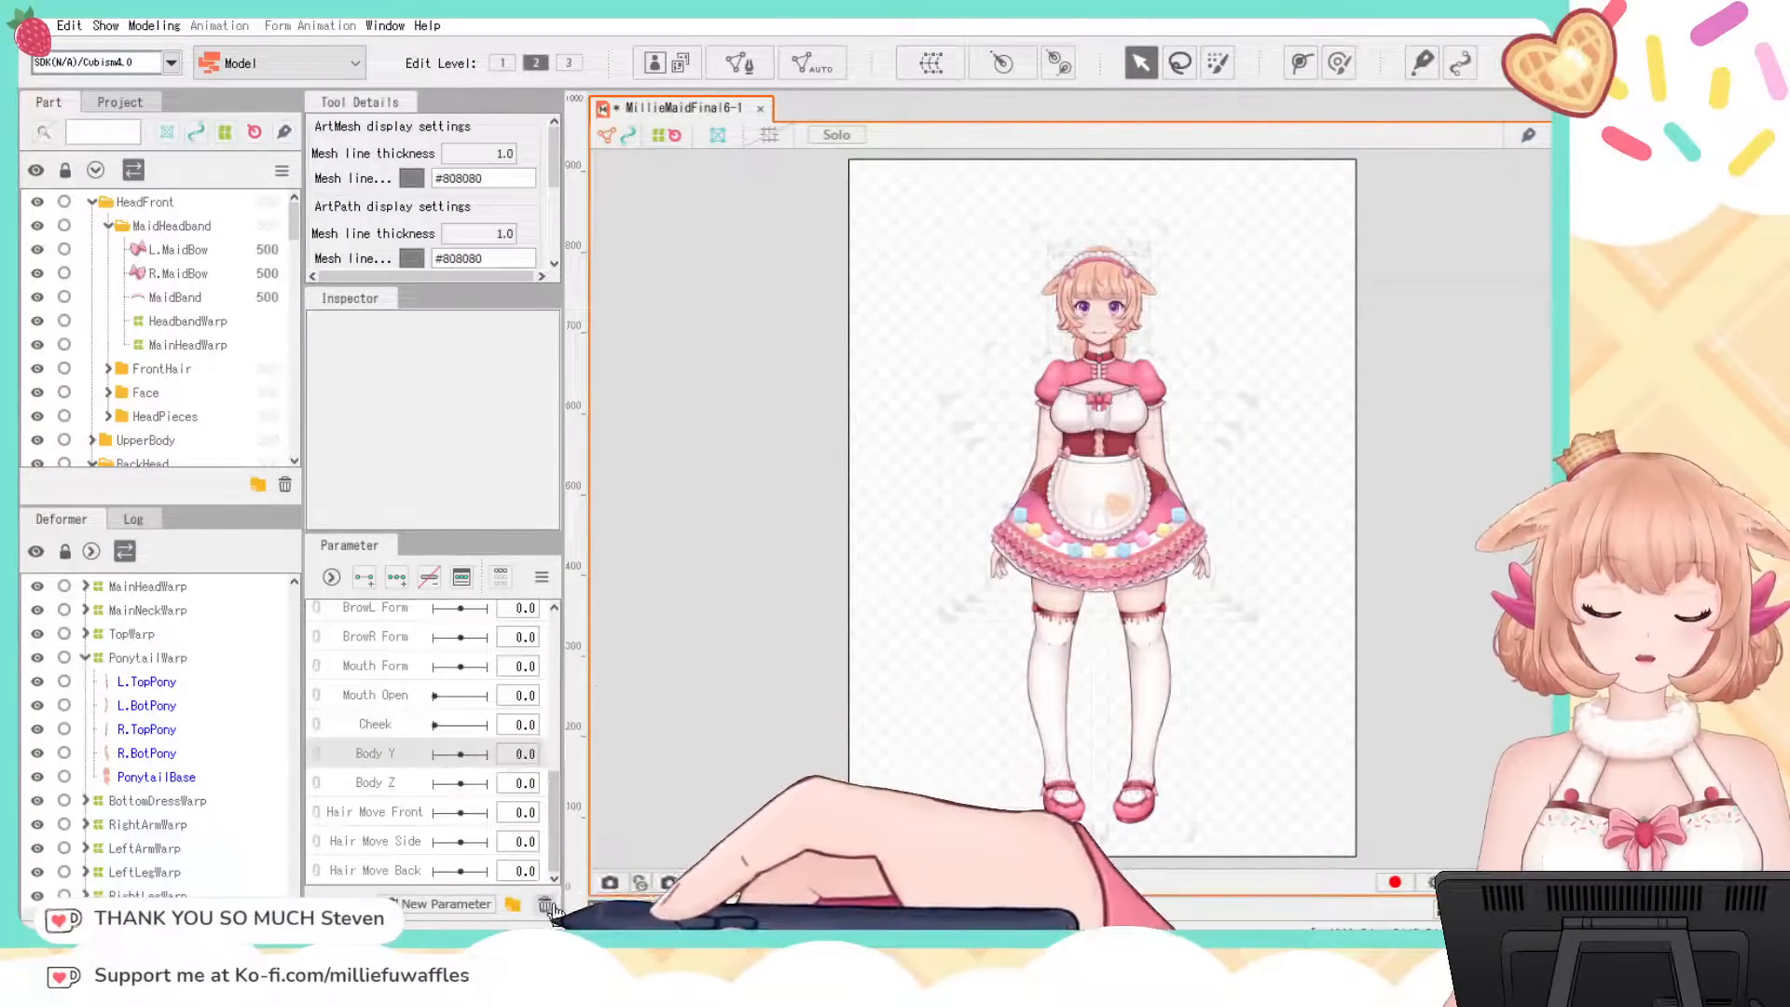
key("Delete")
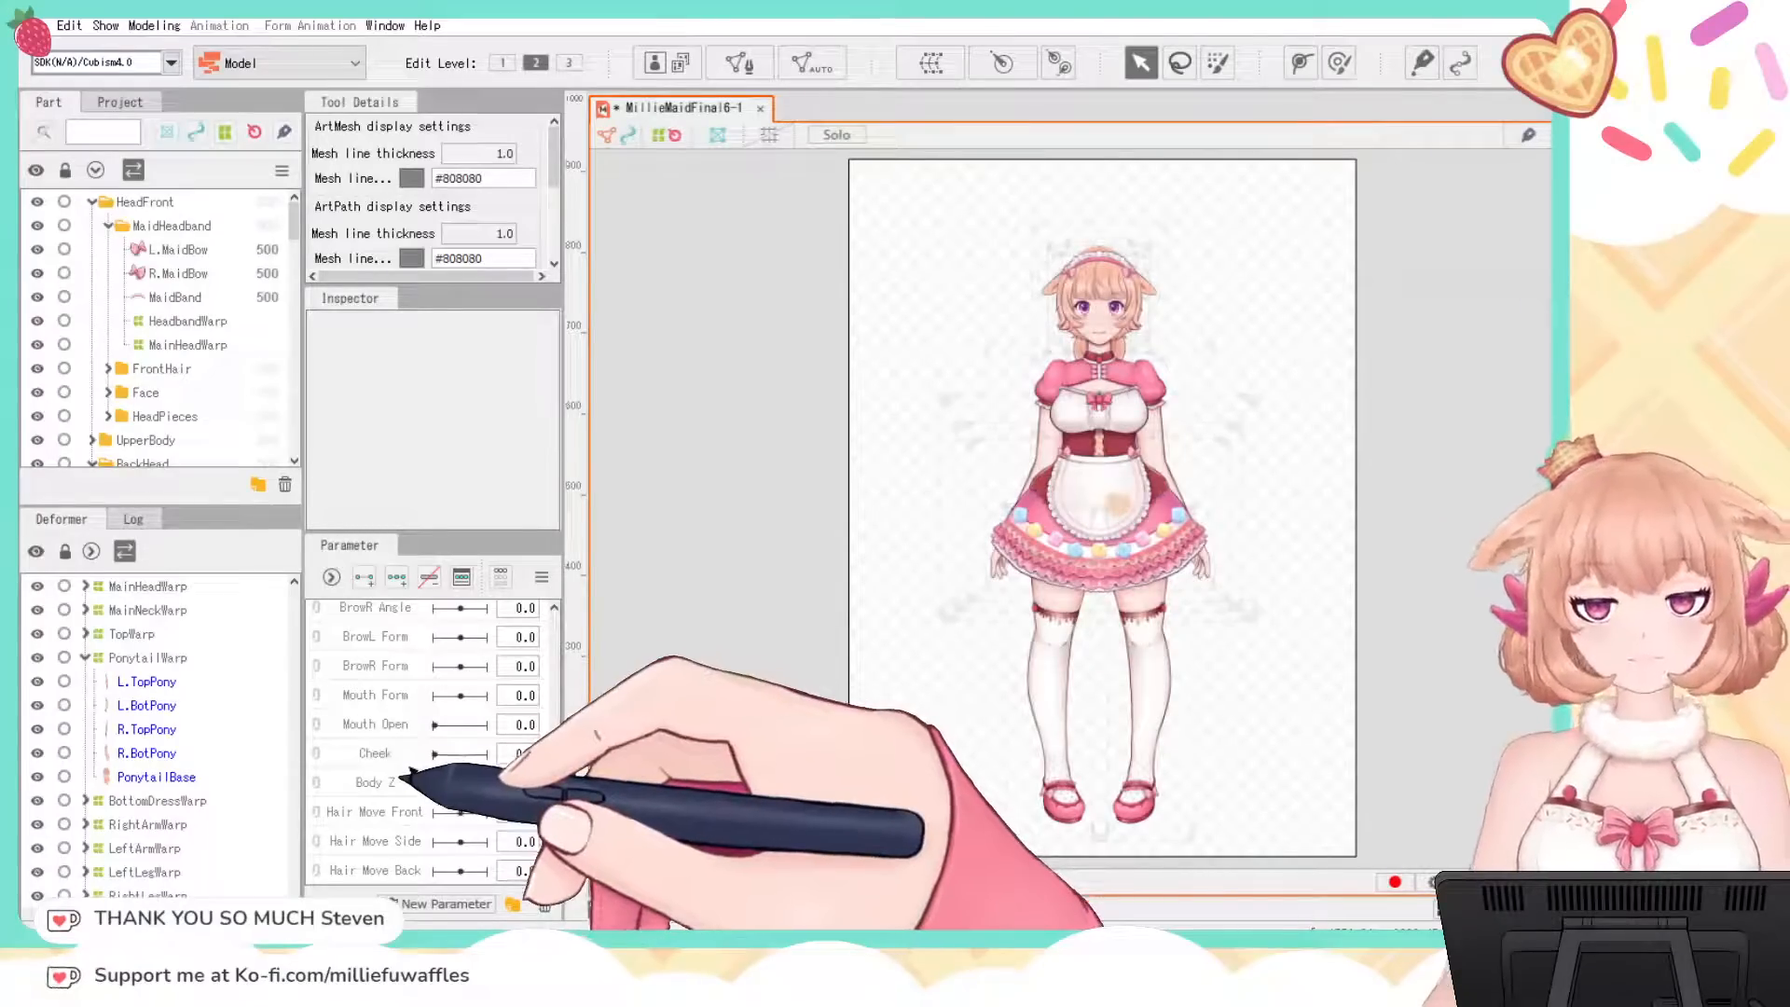
left_click(373, 759)
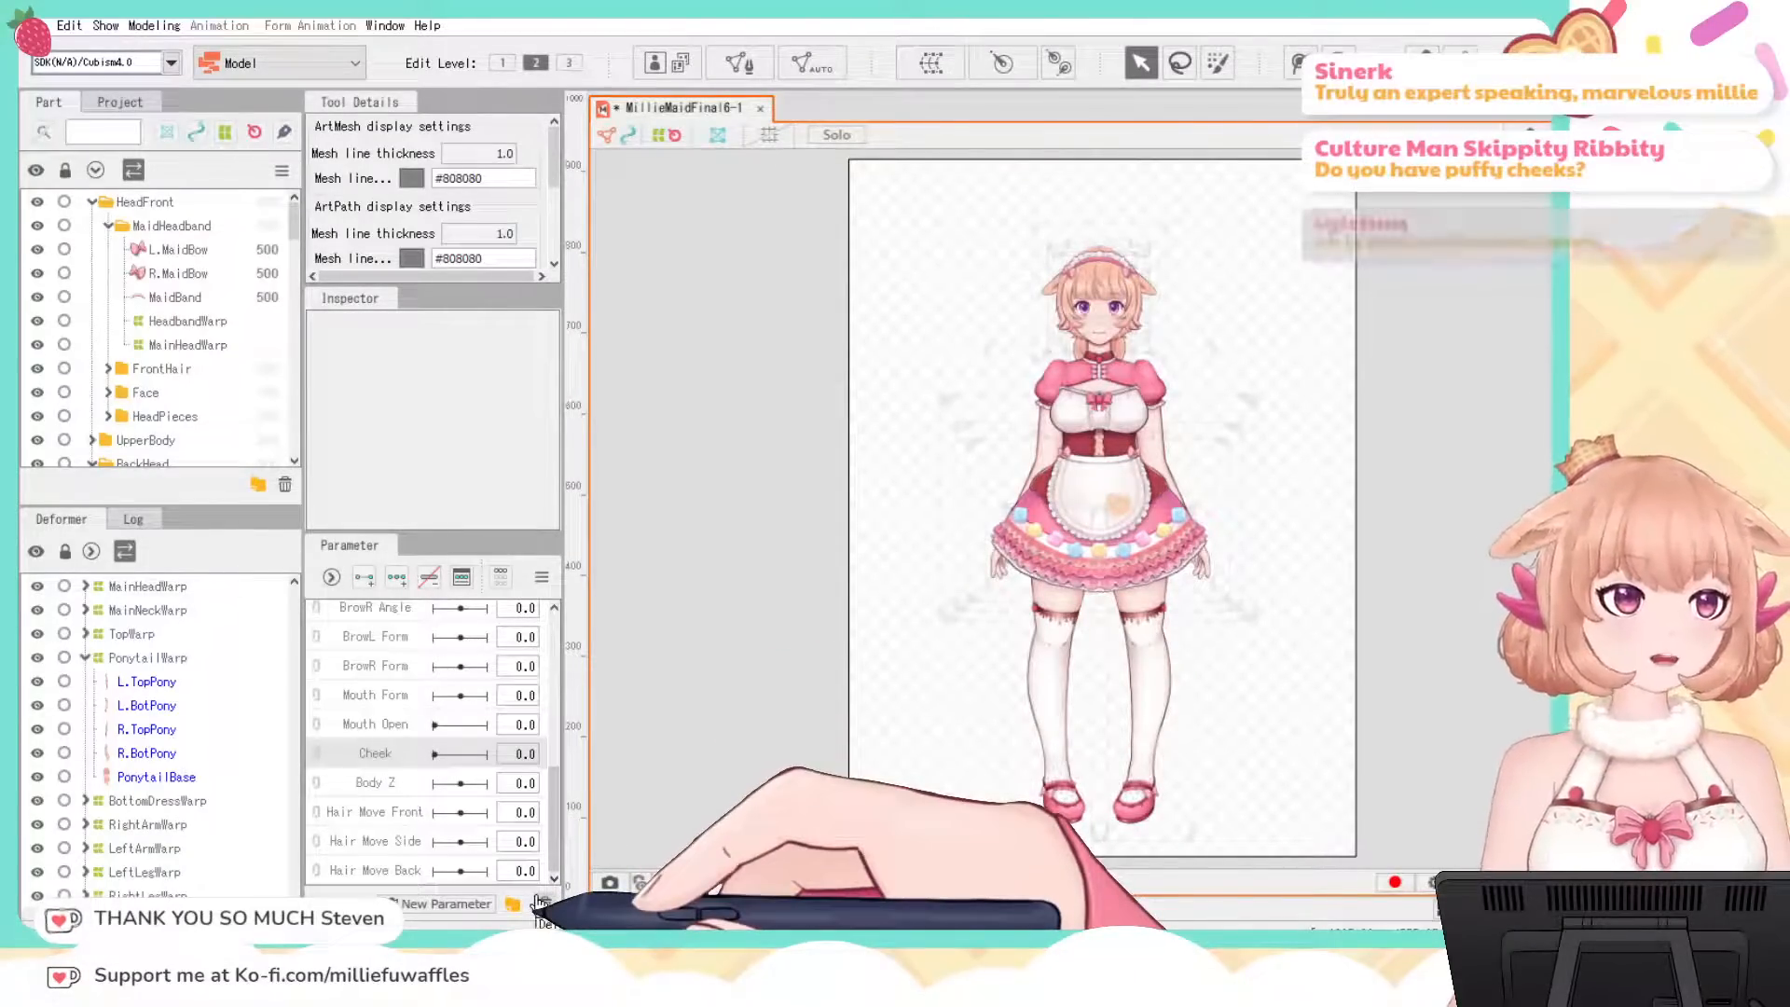
key("Delete")
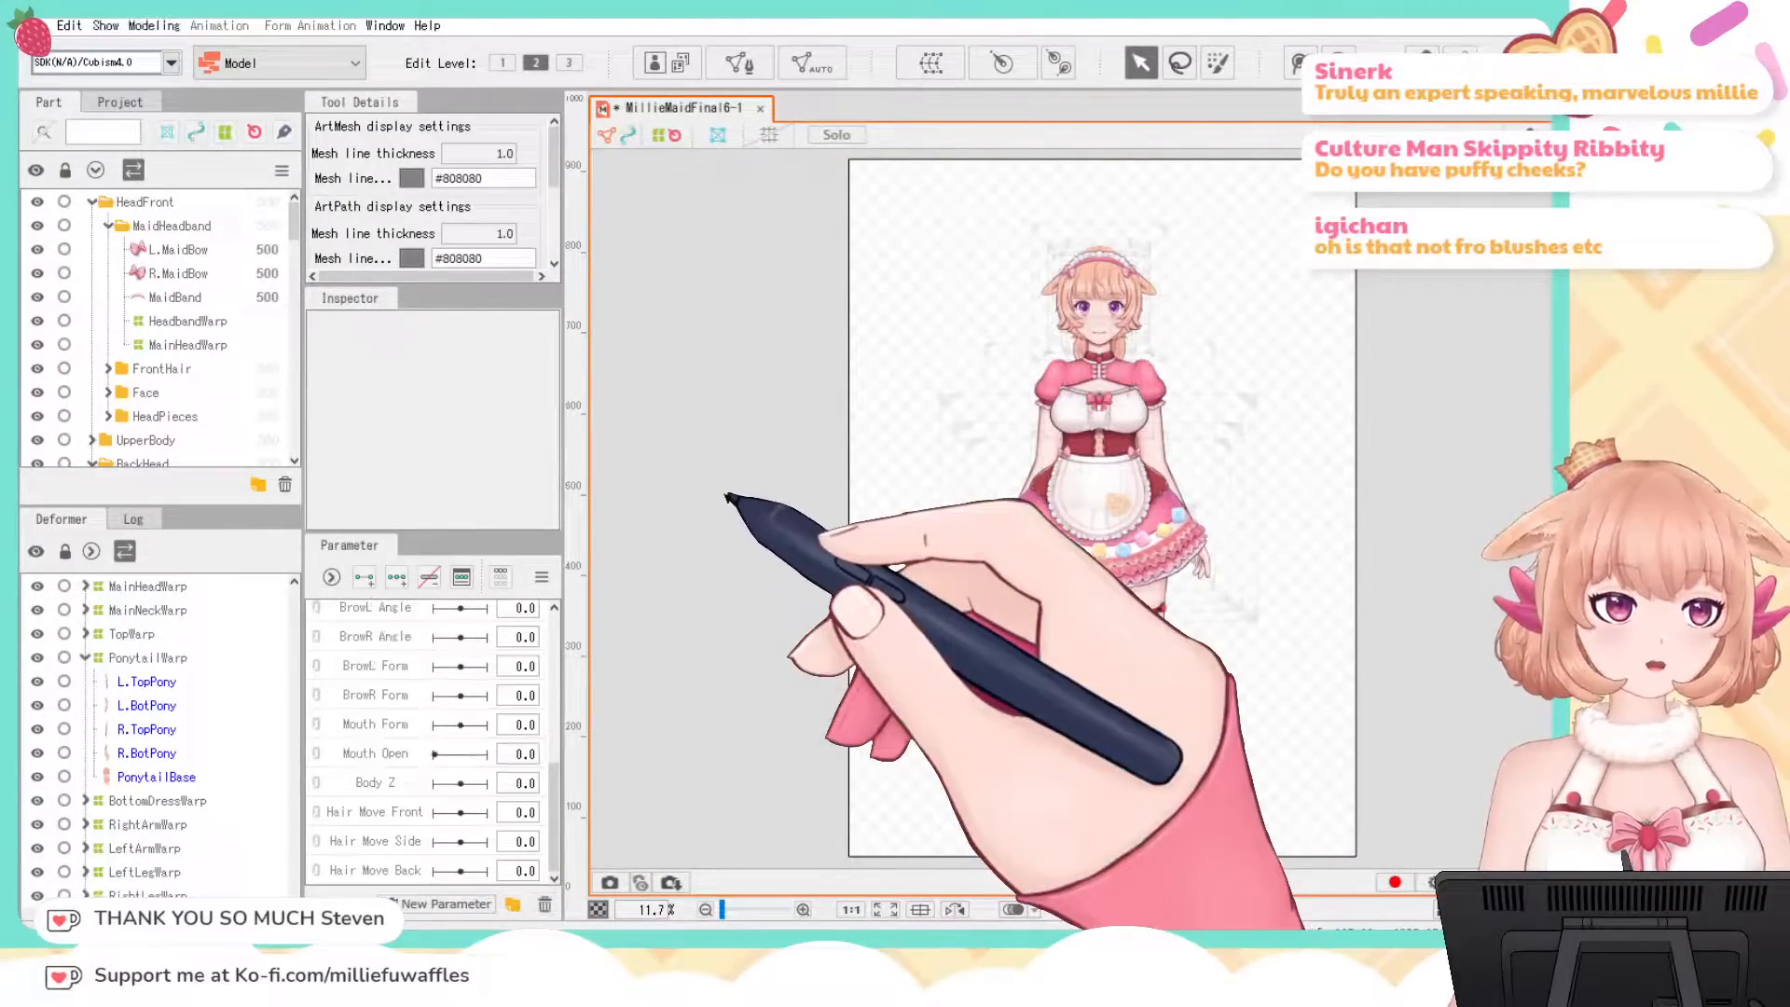
Step: Select the EyeL Smile parameter, and move the R.LashLine mesh off the right eye to between the two eyes
scroll(750, 473, "up", 4)
left_click_drag(1035, 331, 731, 560)
scroll(839, 438, "up", 4)
scroll(559, 559, "down", 2)
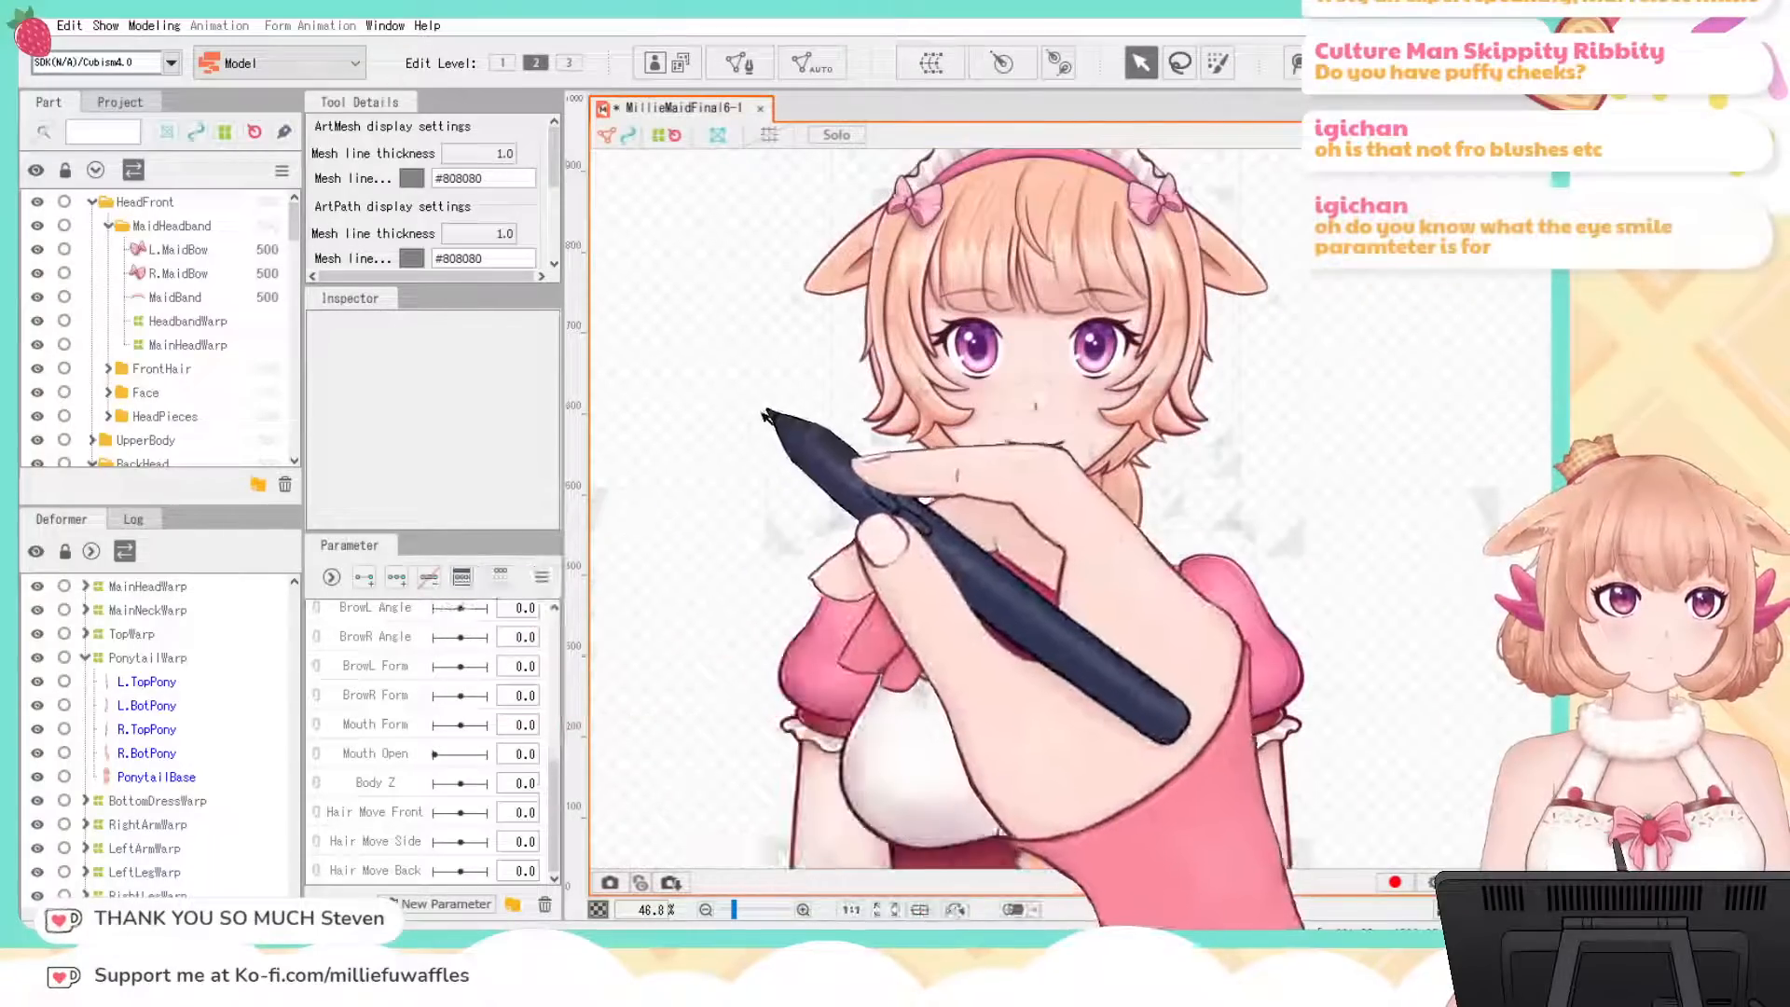
left_click_drag(701, 373, 755, 400)
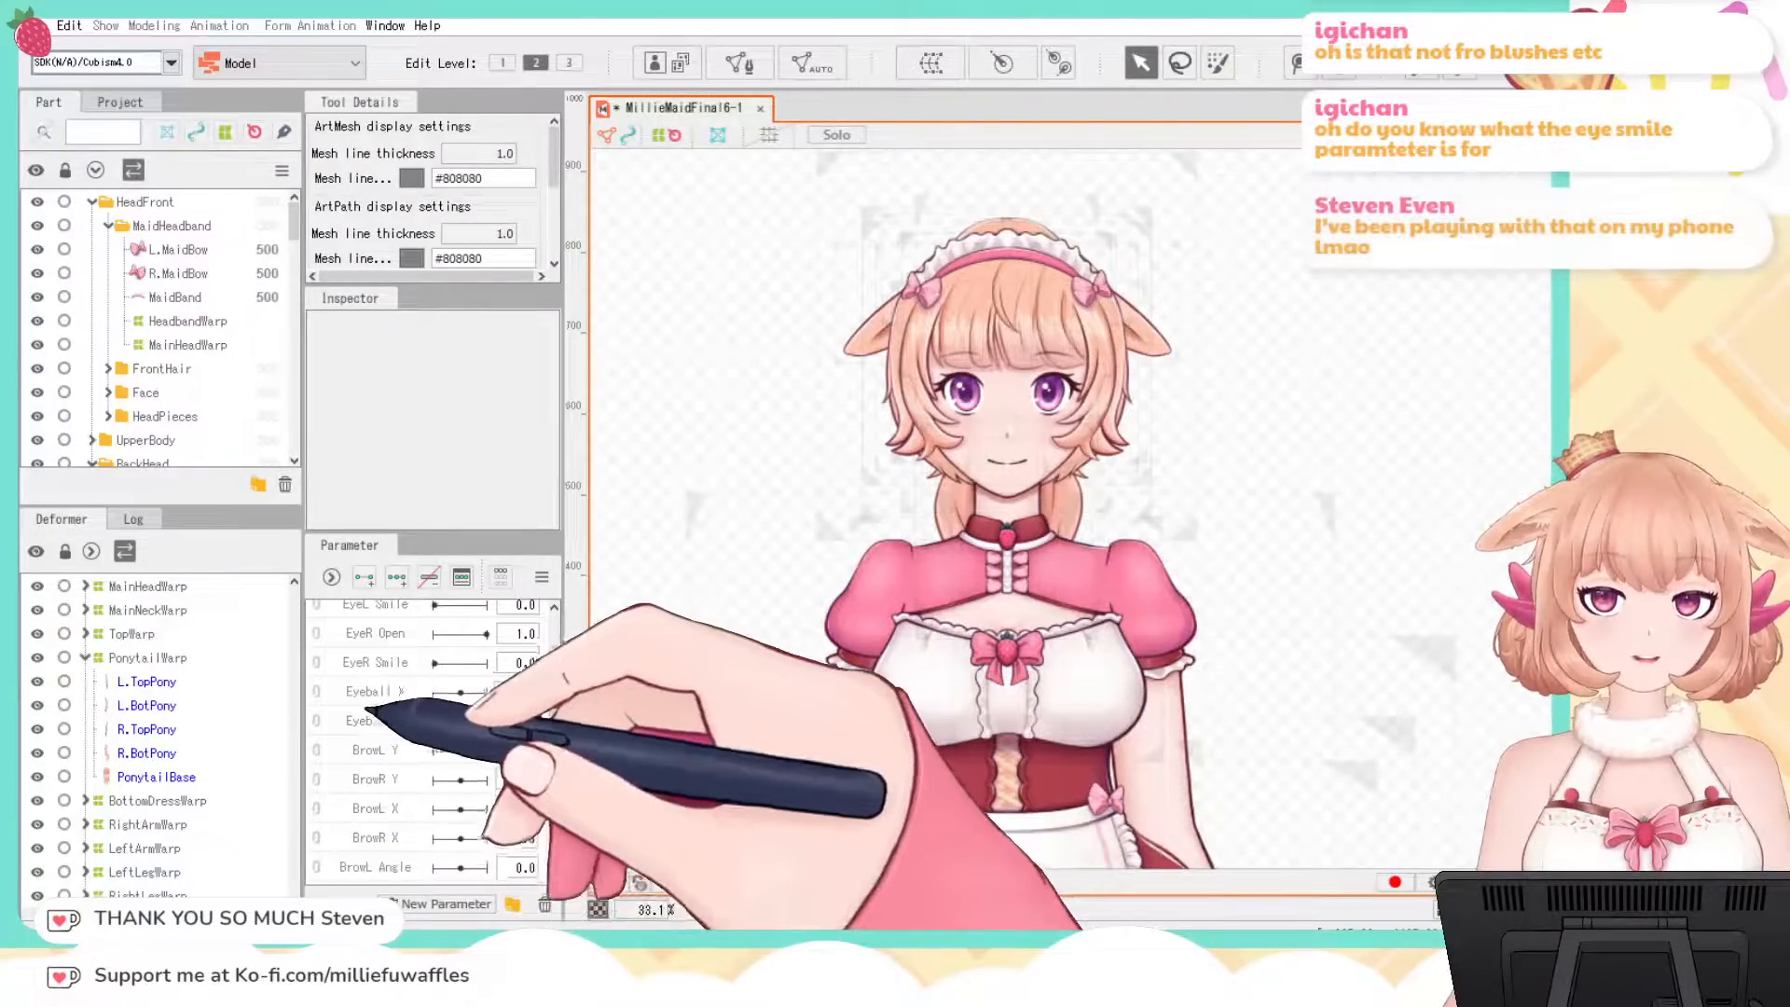
scroll(429, 736, "up", 5)
scroll(997, 375, "up", 6)
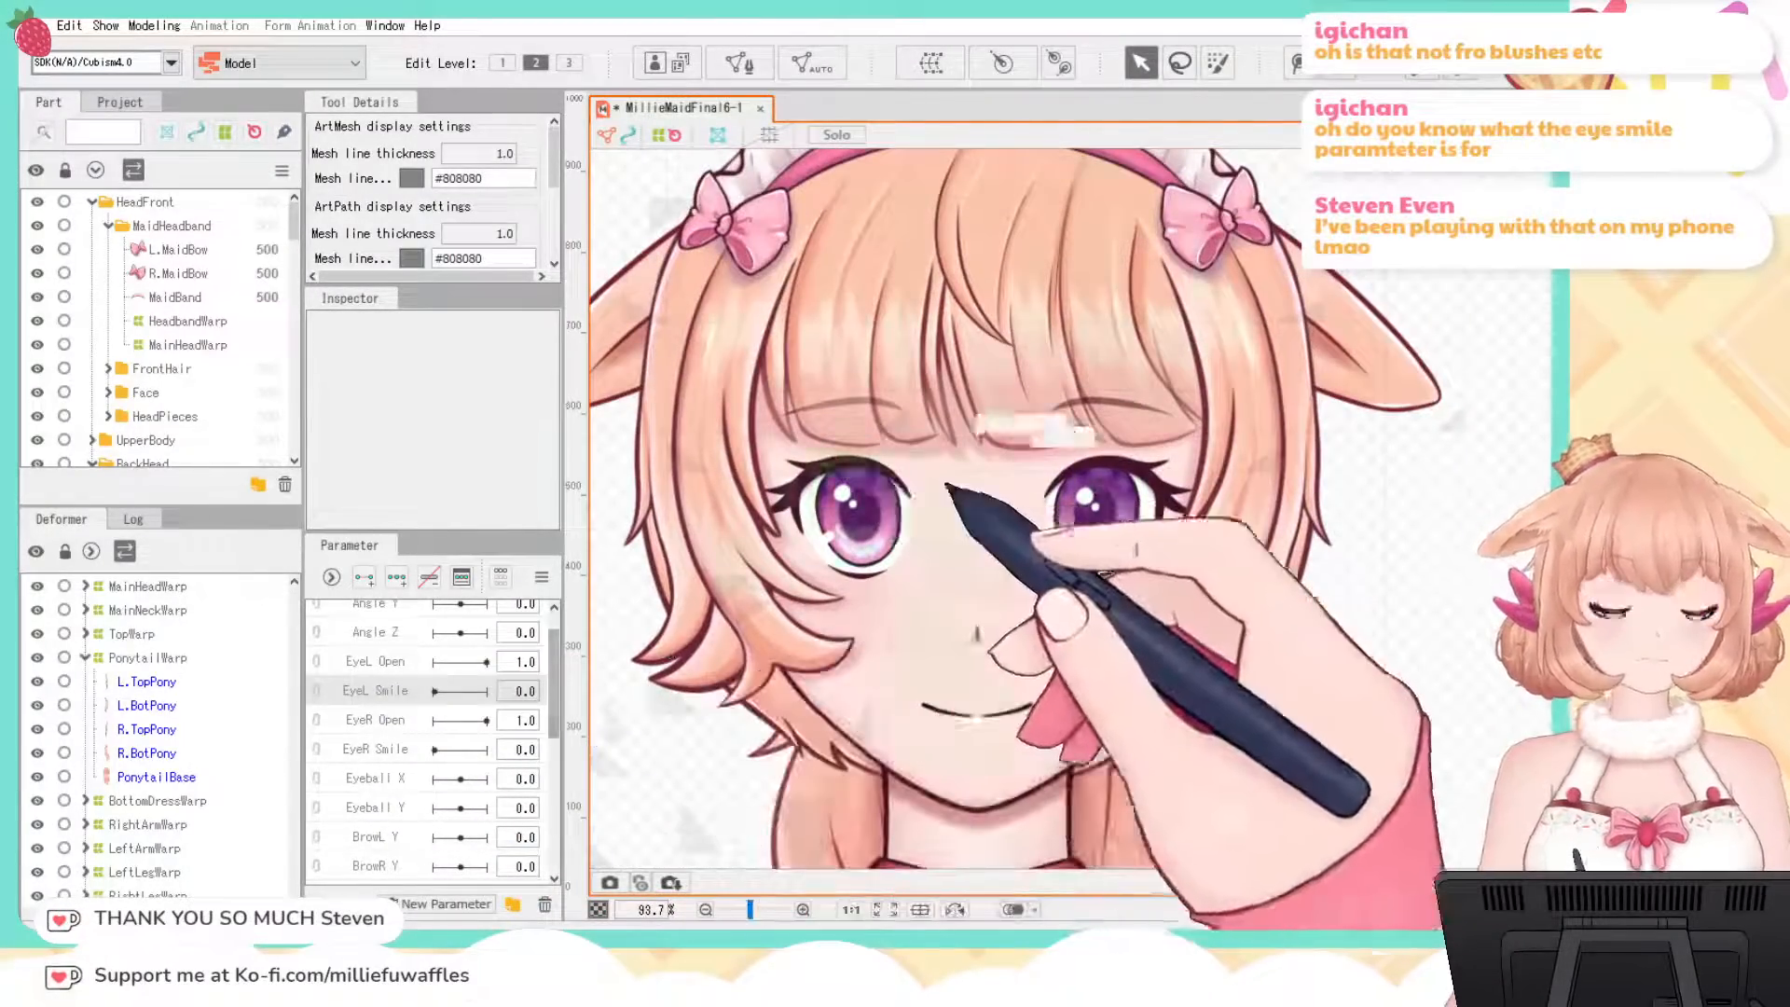
left_click(850, 463)
left_click_drag(850, 463, 962, 573)
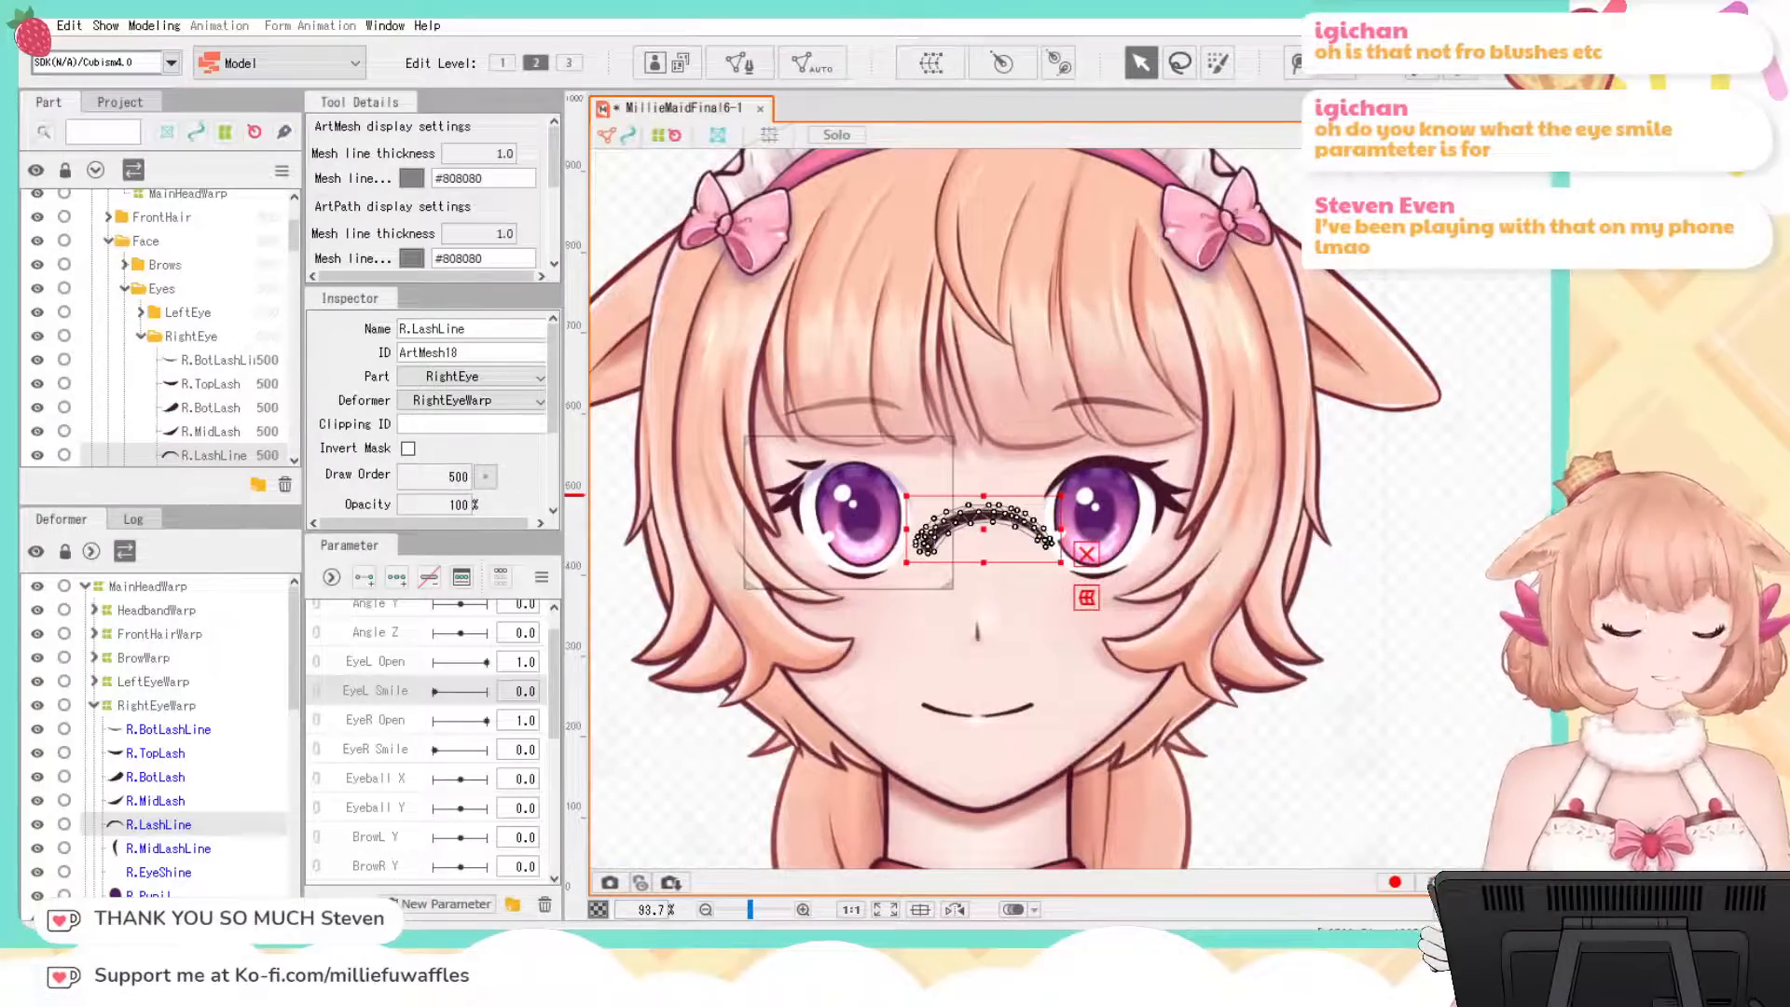
Step: Move the R.LashLine mesh back onto the right eye and deselect it
left_click_drag(983, 529, 843, 475)
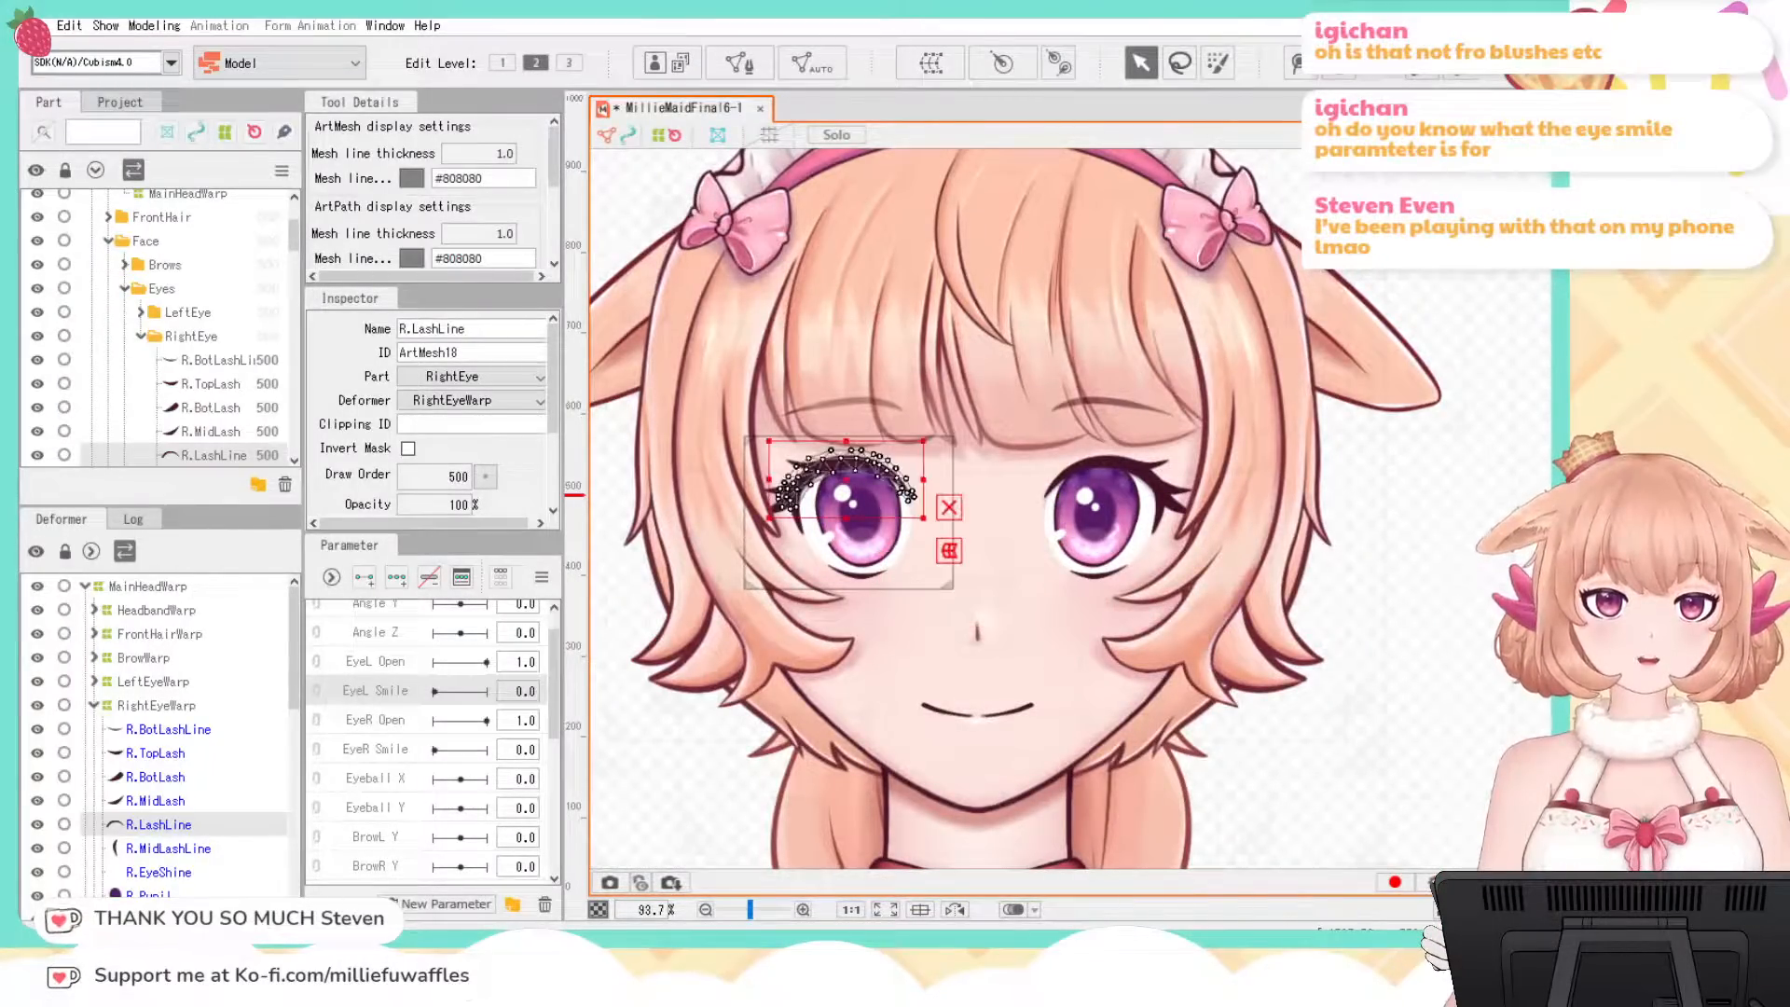
key("Escape")
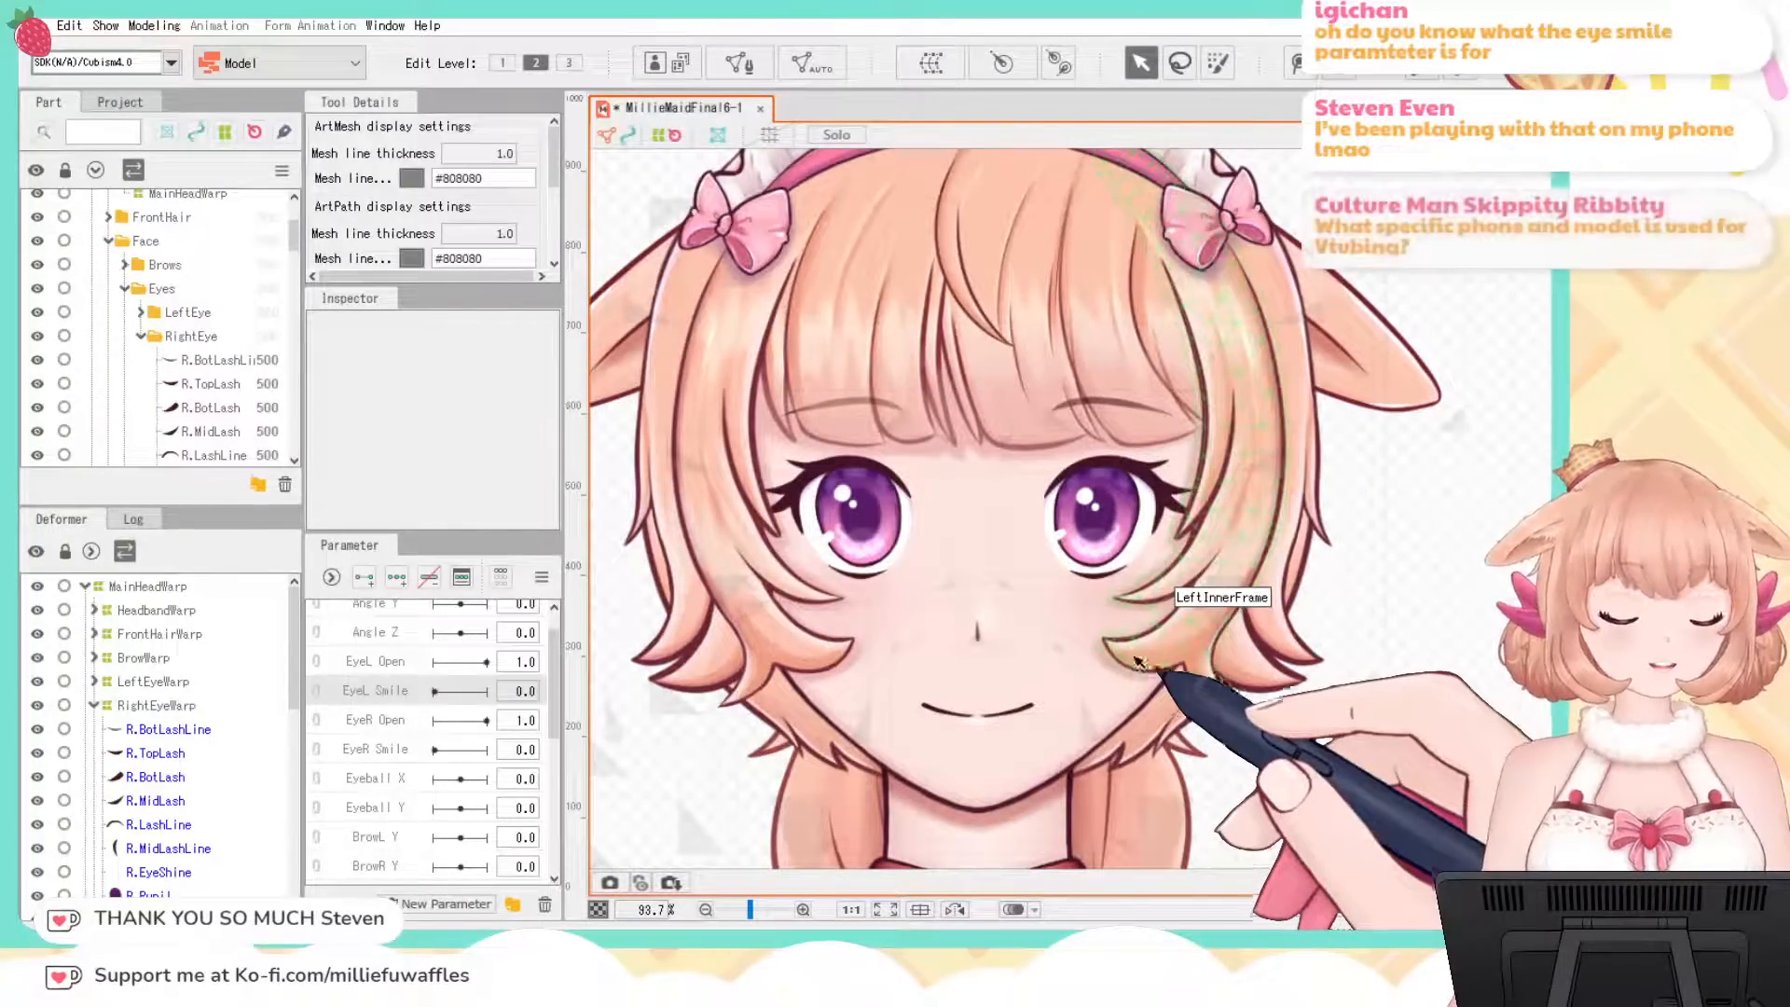
scroll(1135, 660, "down", 3)
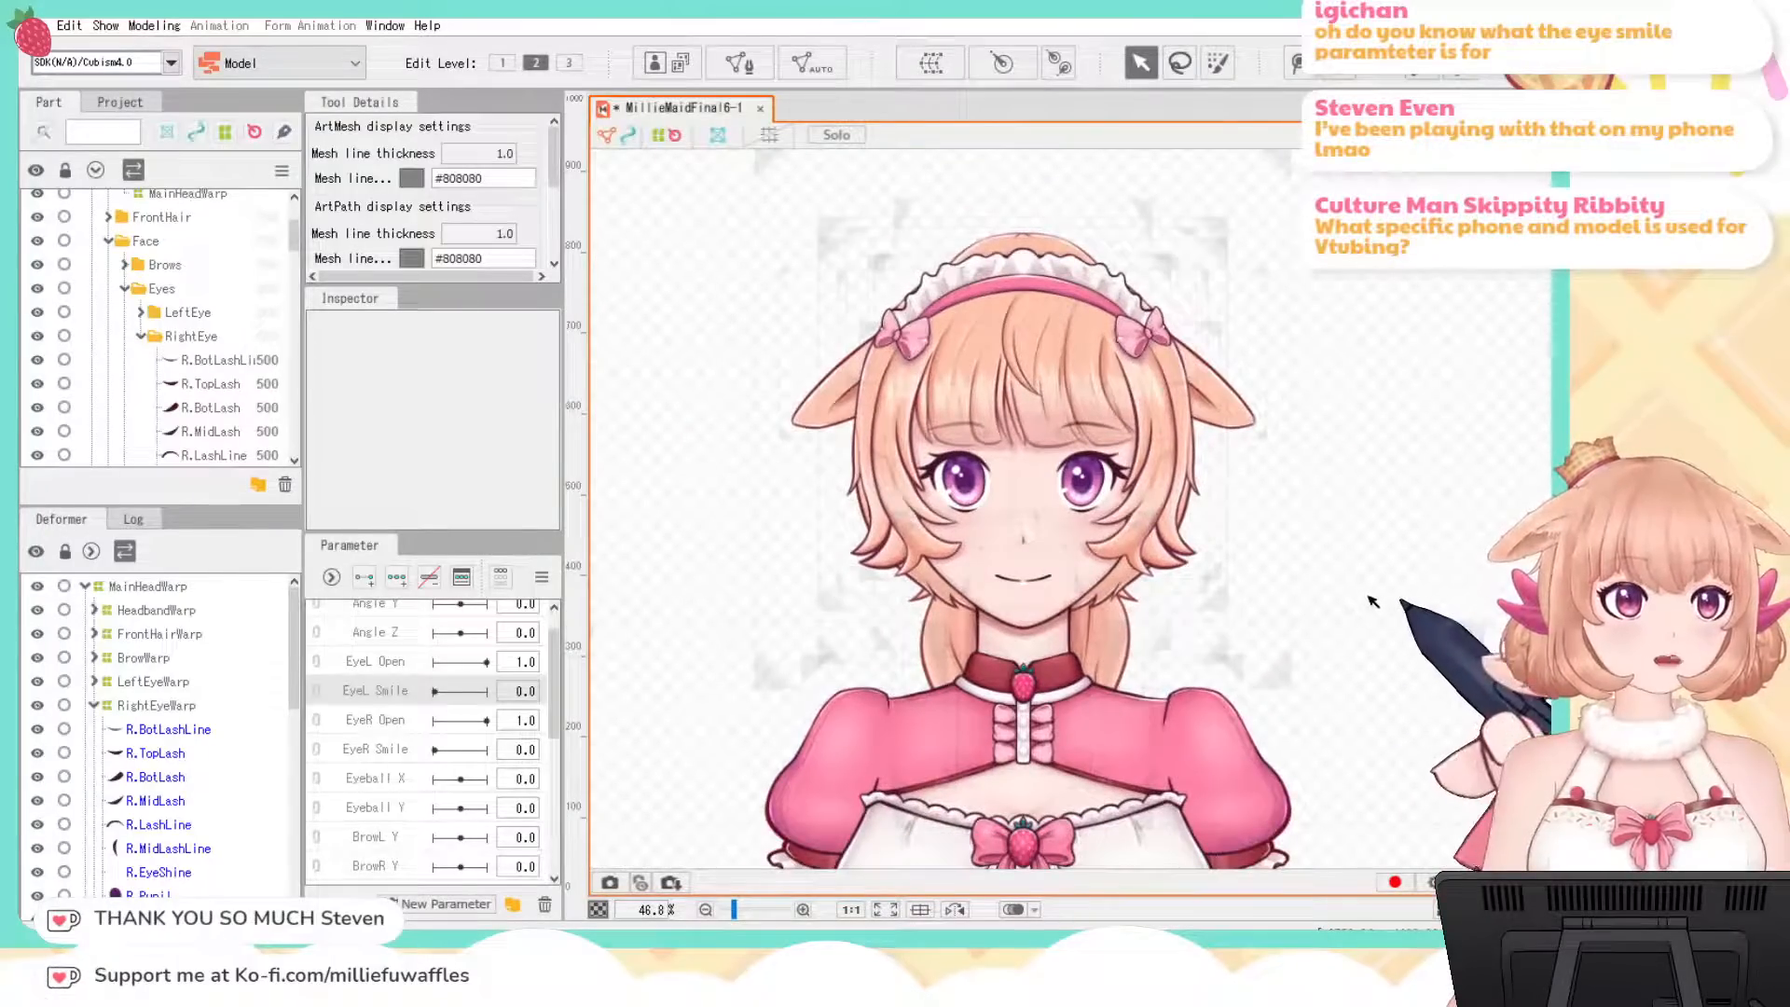
scroll(1372, 602, "down", 2)
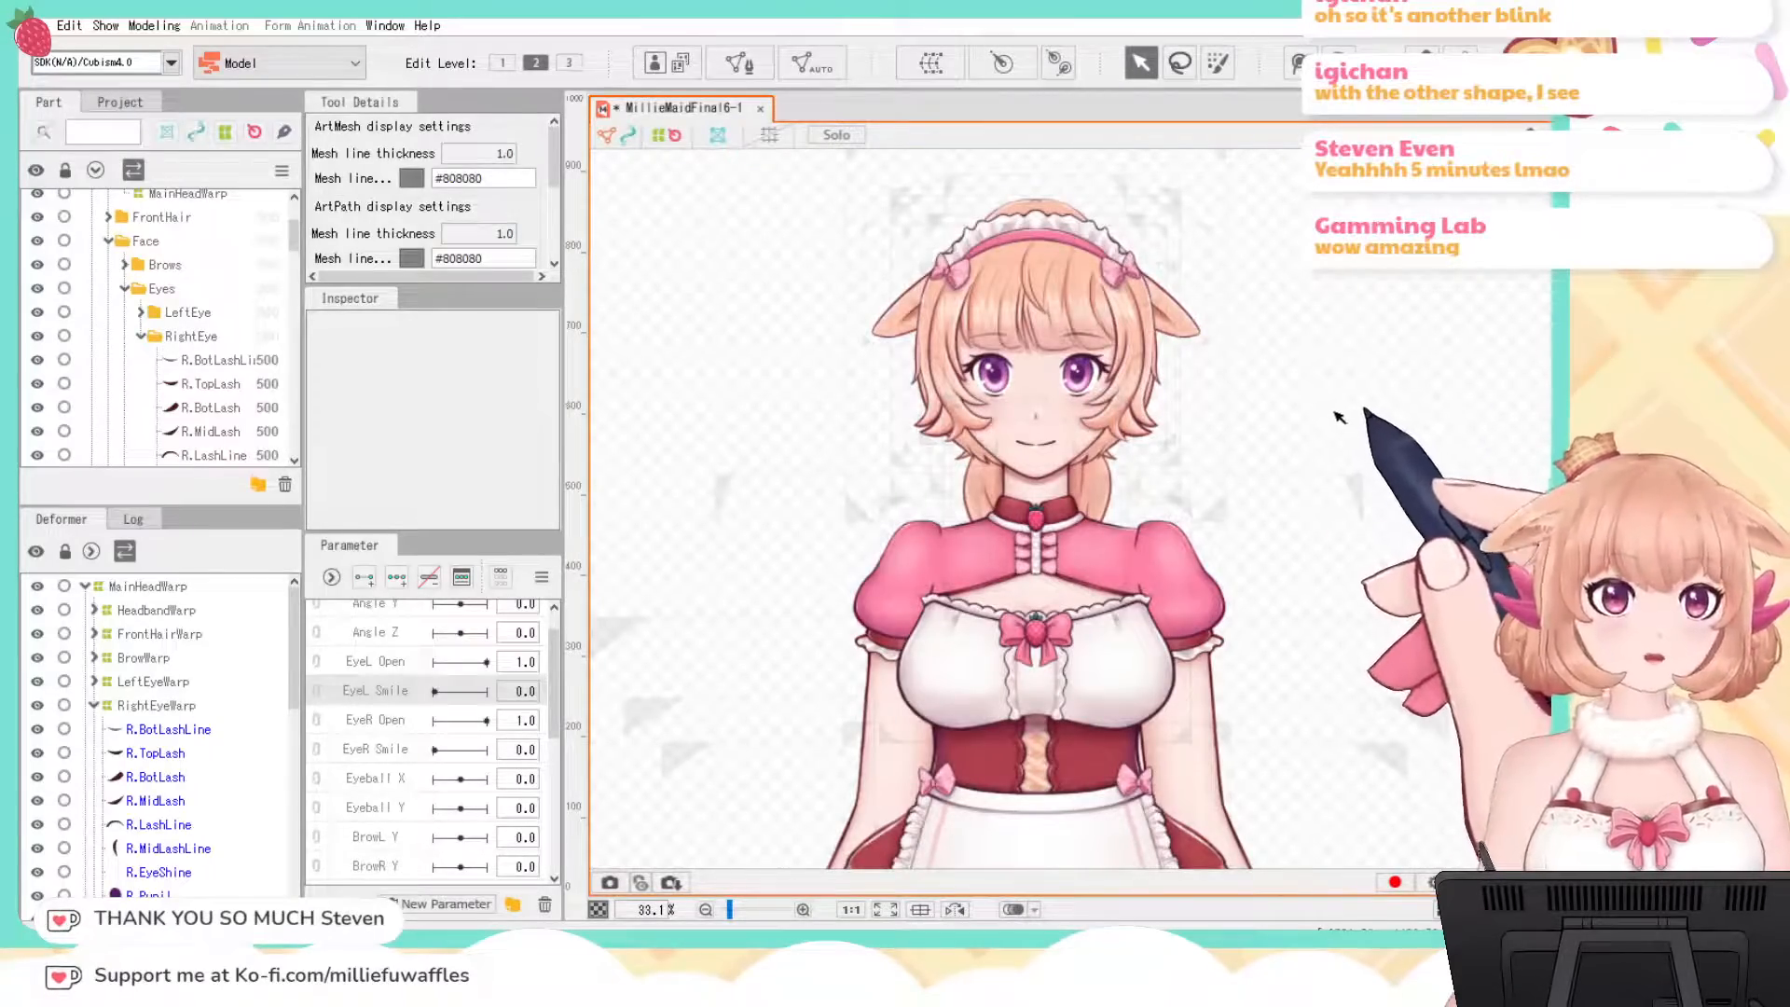
left_click_drag(1340, 411, 1307, 323)
scroll(1299, 402, "down", 2)
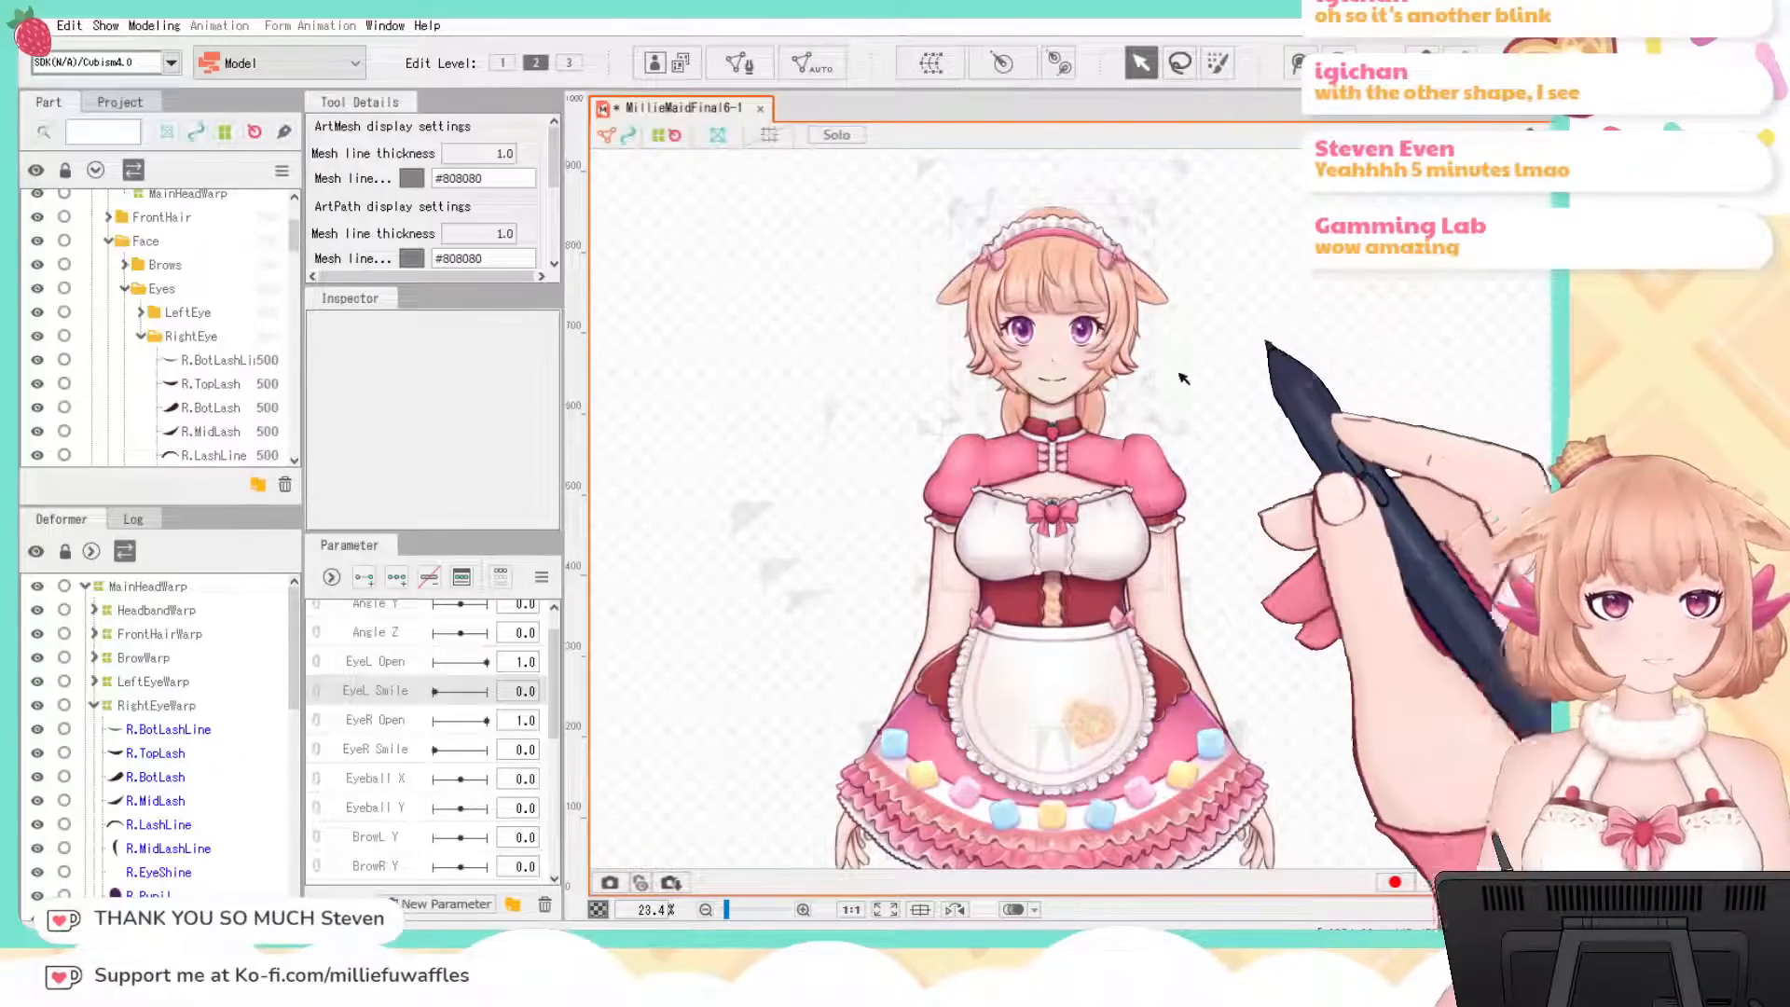
Step: Go through the eyeball and eyebrow parameters, including Eyeball X and Y and the left and right brow X and Y
scroll(473, 741, "down", 3)
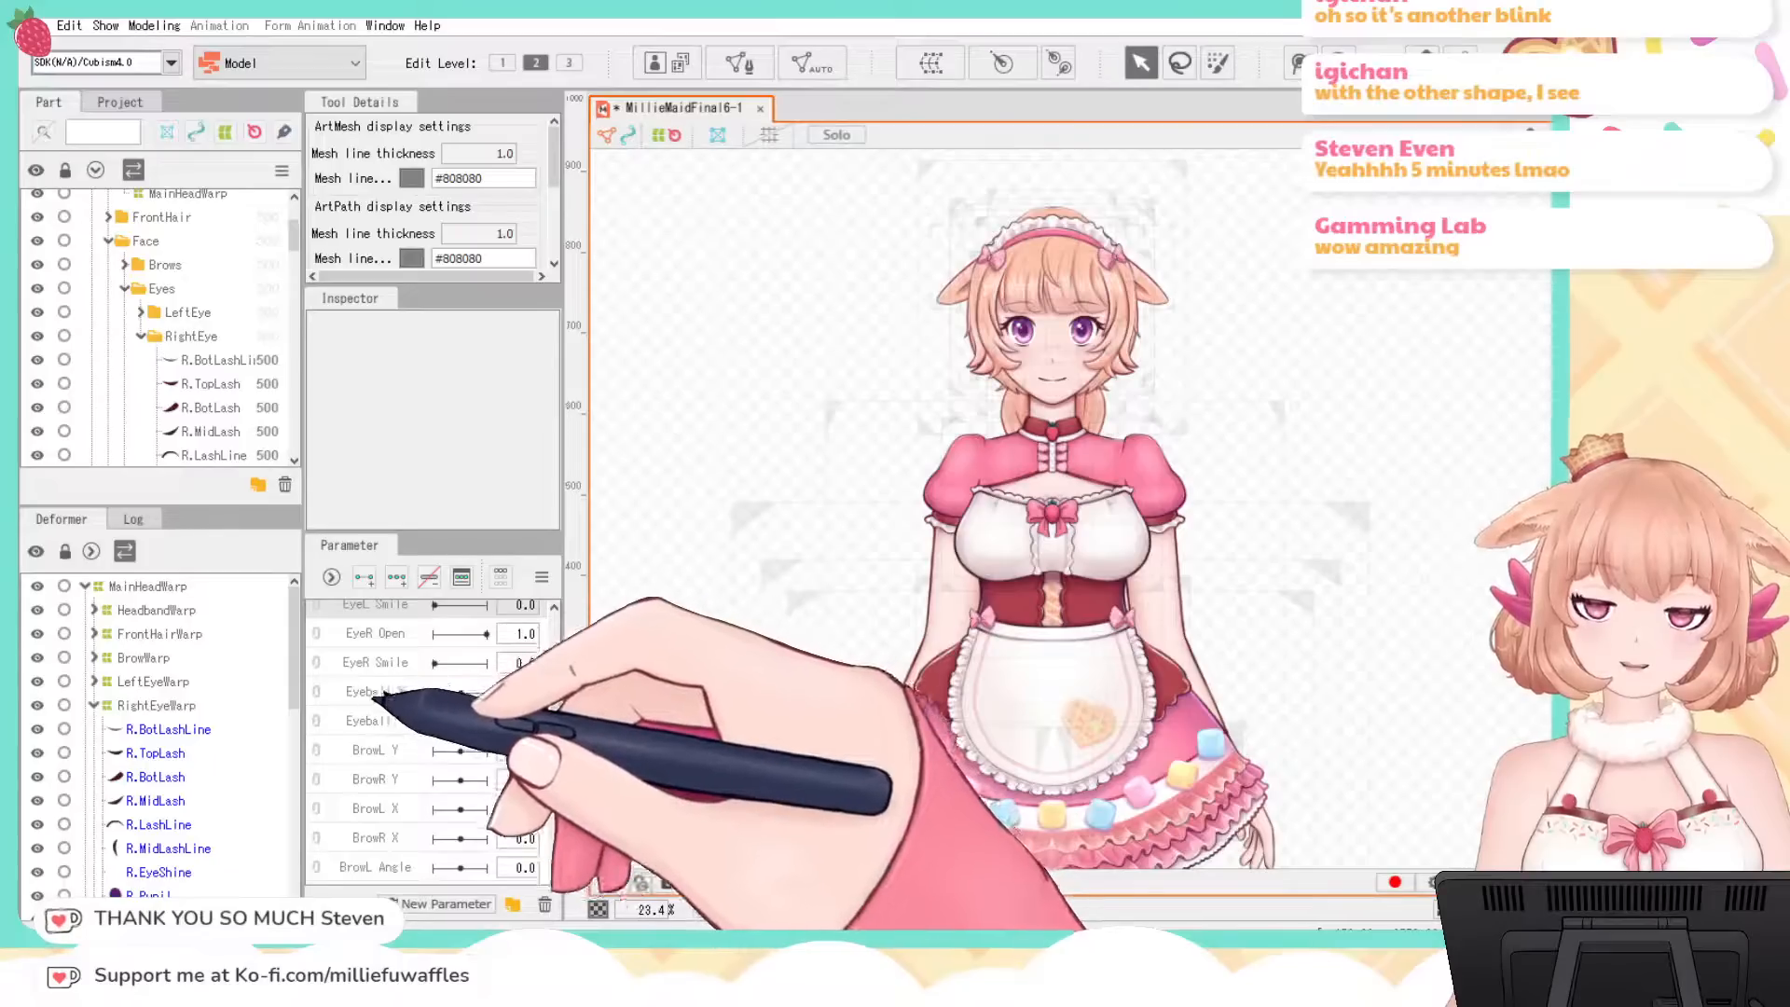
left_click(377, 692)
left_click(378, 723)
left_click(377, 691)
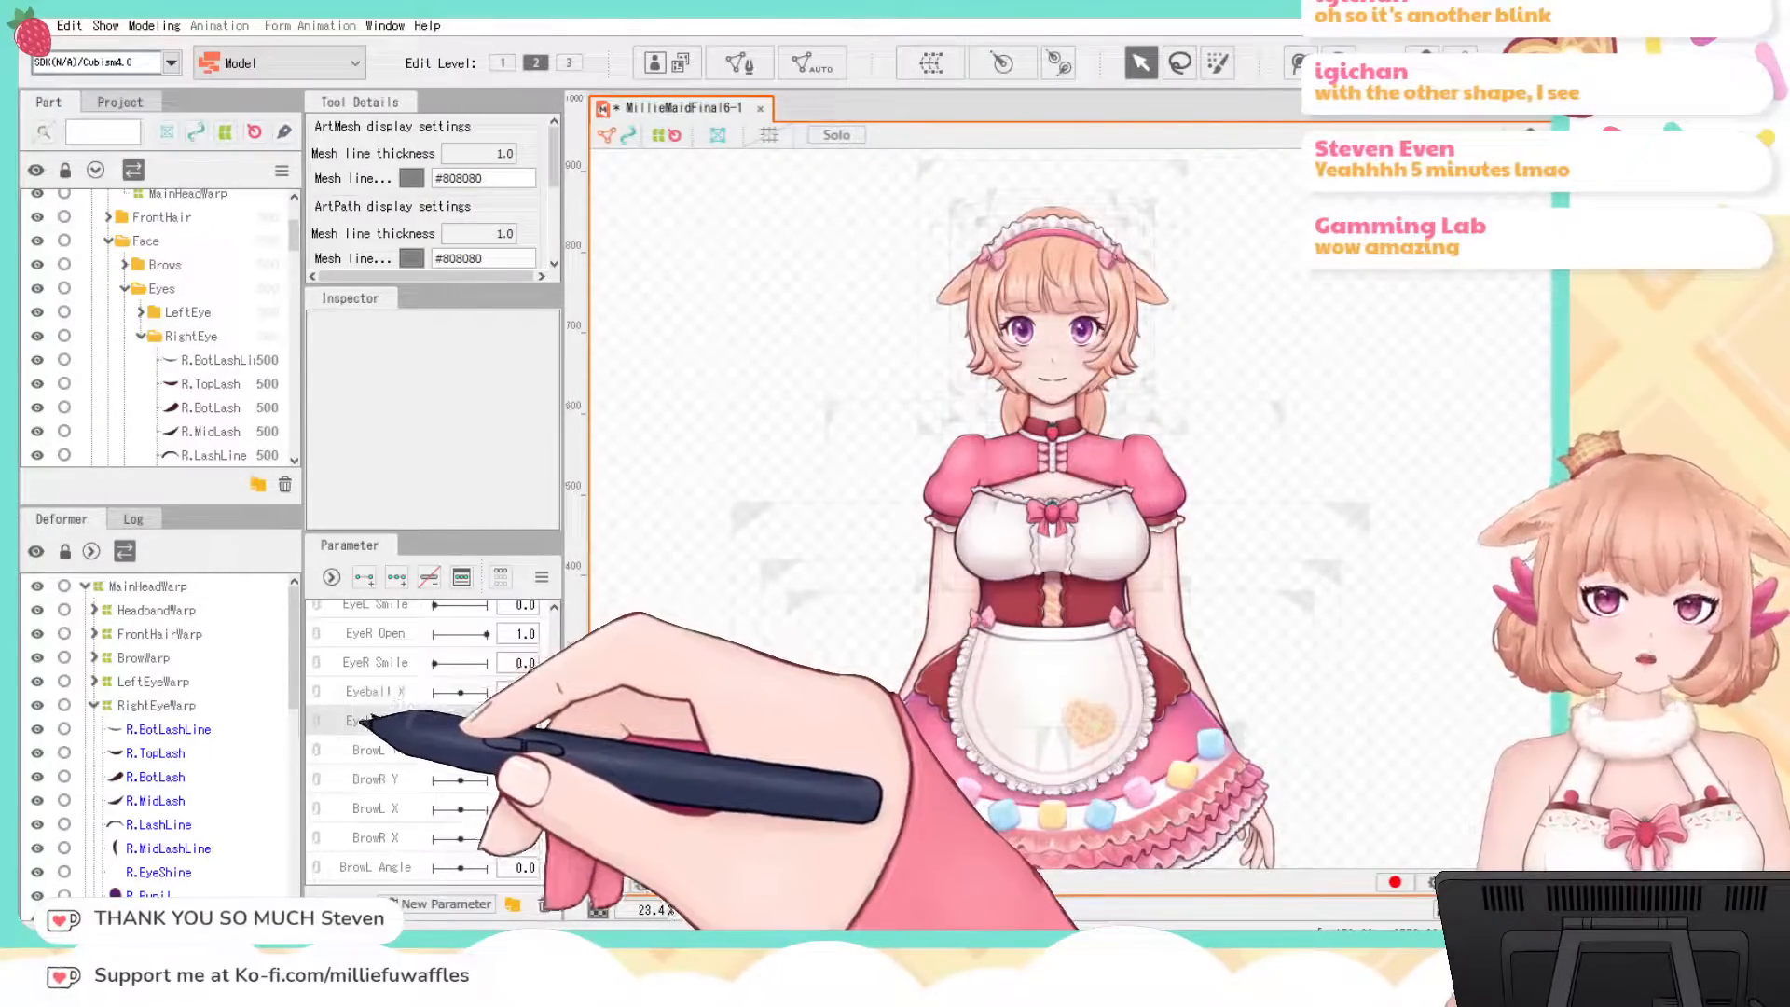
left_click(375, 723)
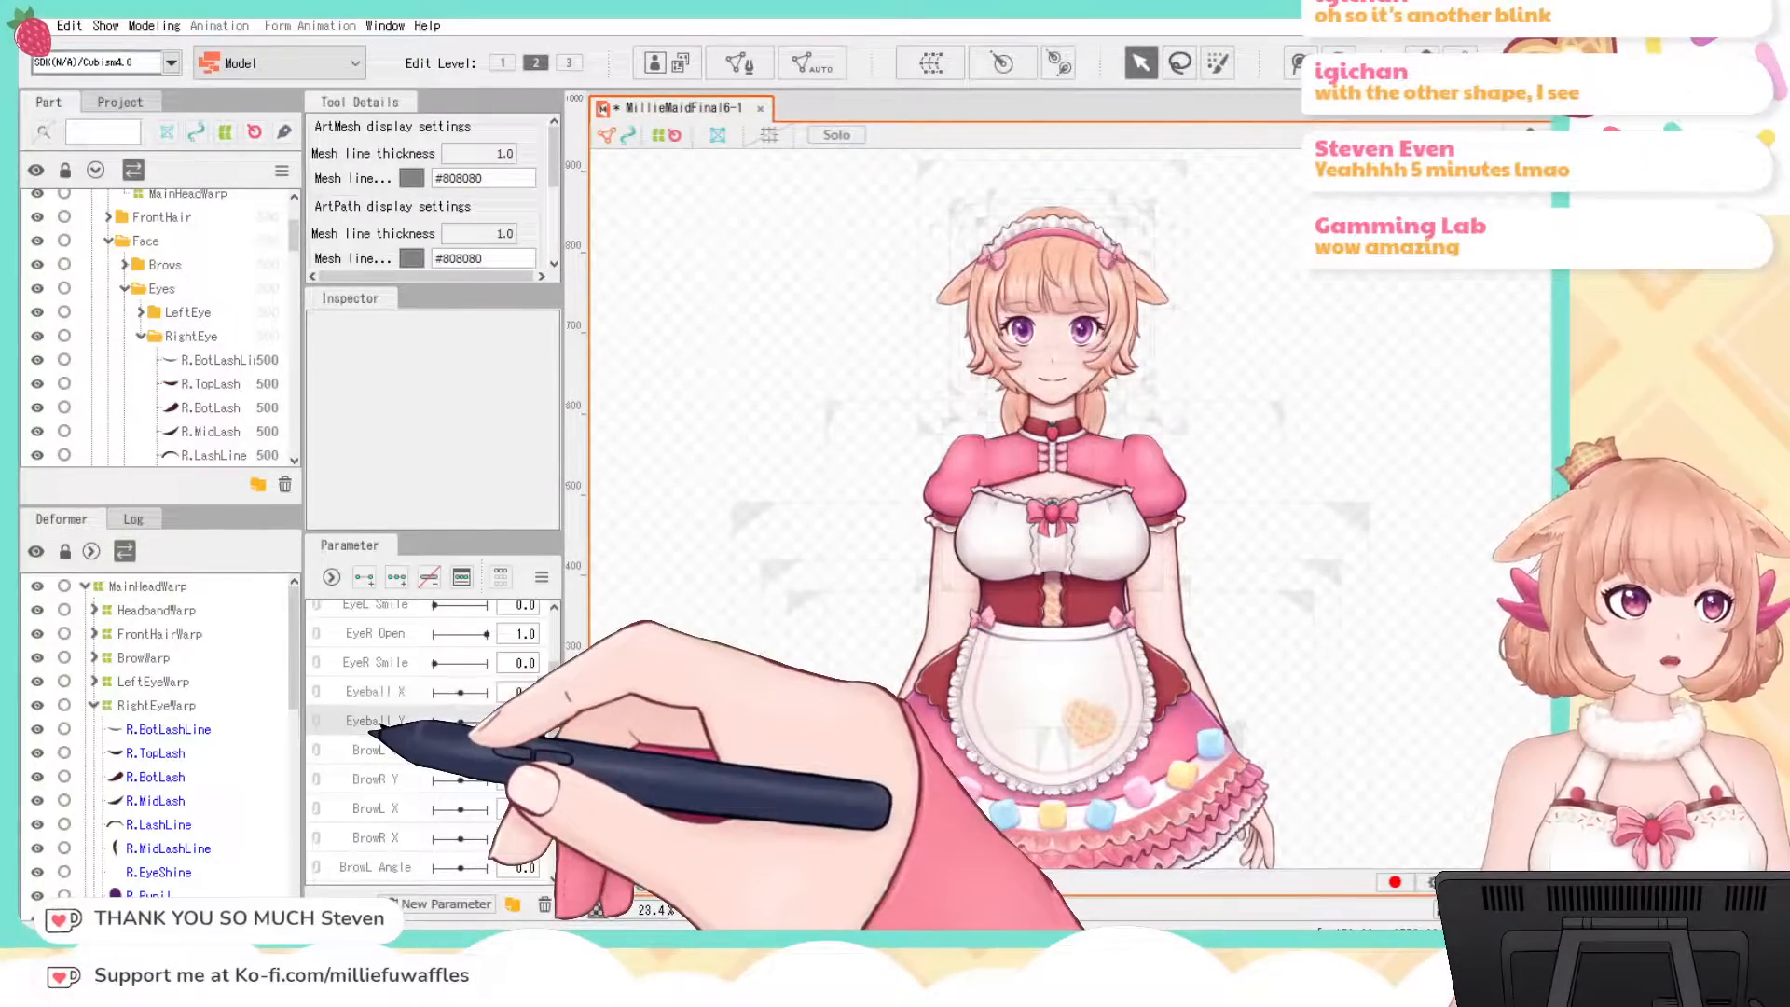
left_click(407, 781)
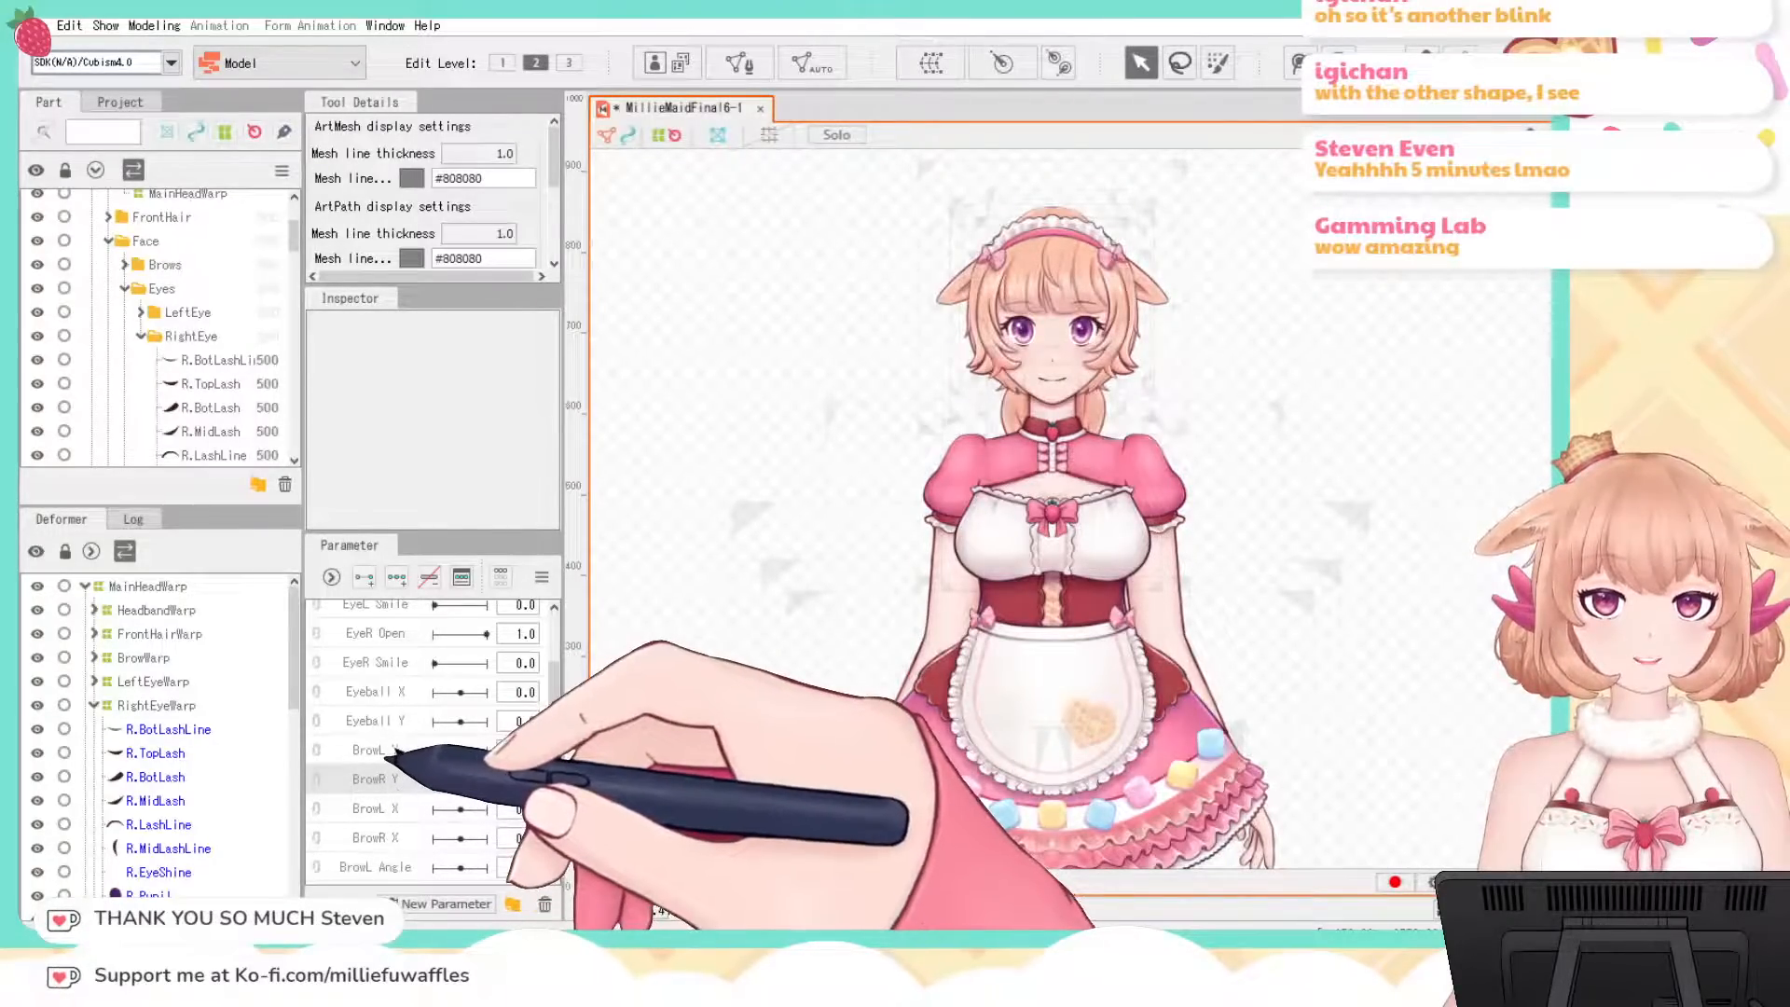
left_click(401, 811)
left_click(409, 839)
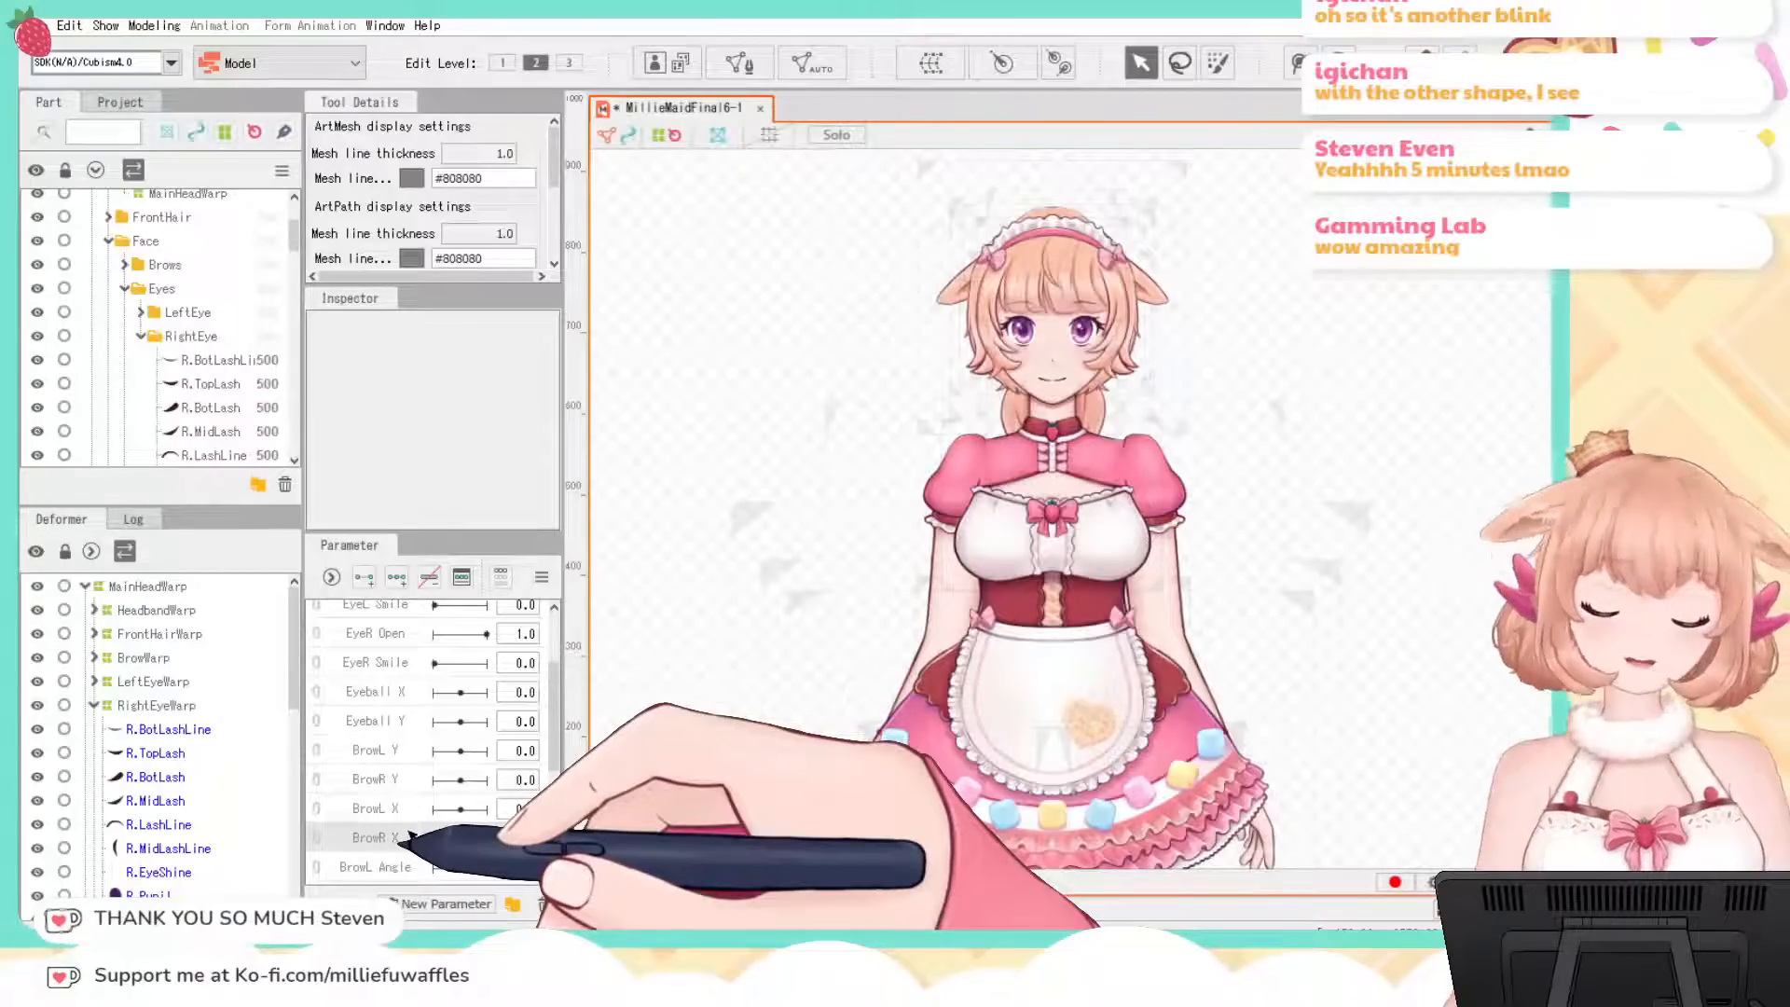
scroll(400, 793, "down", 3)
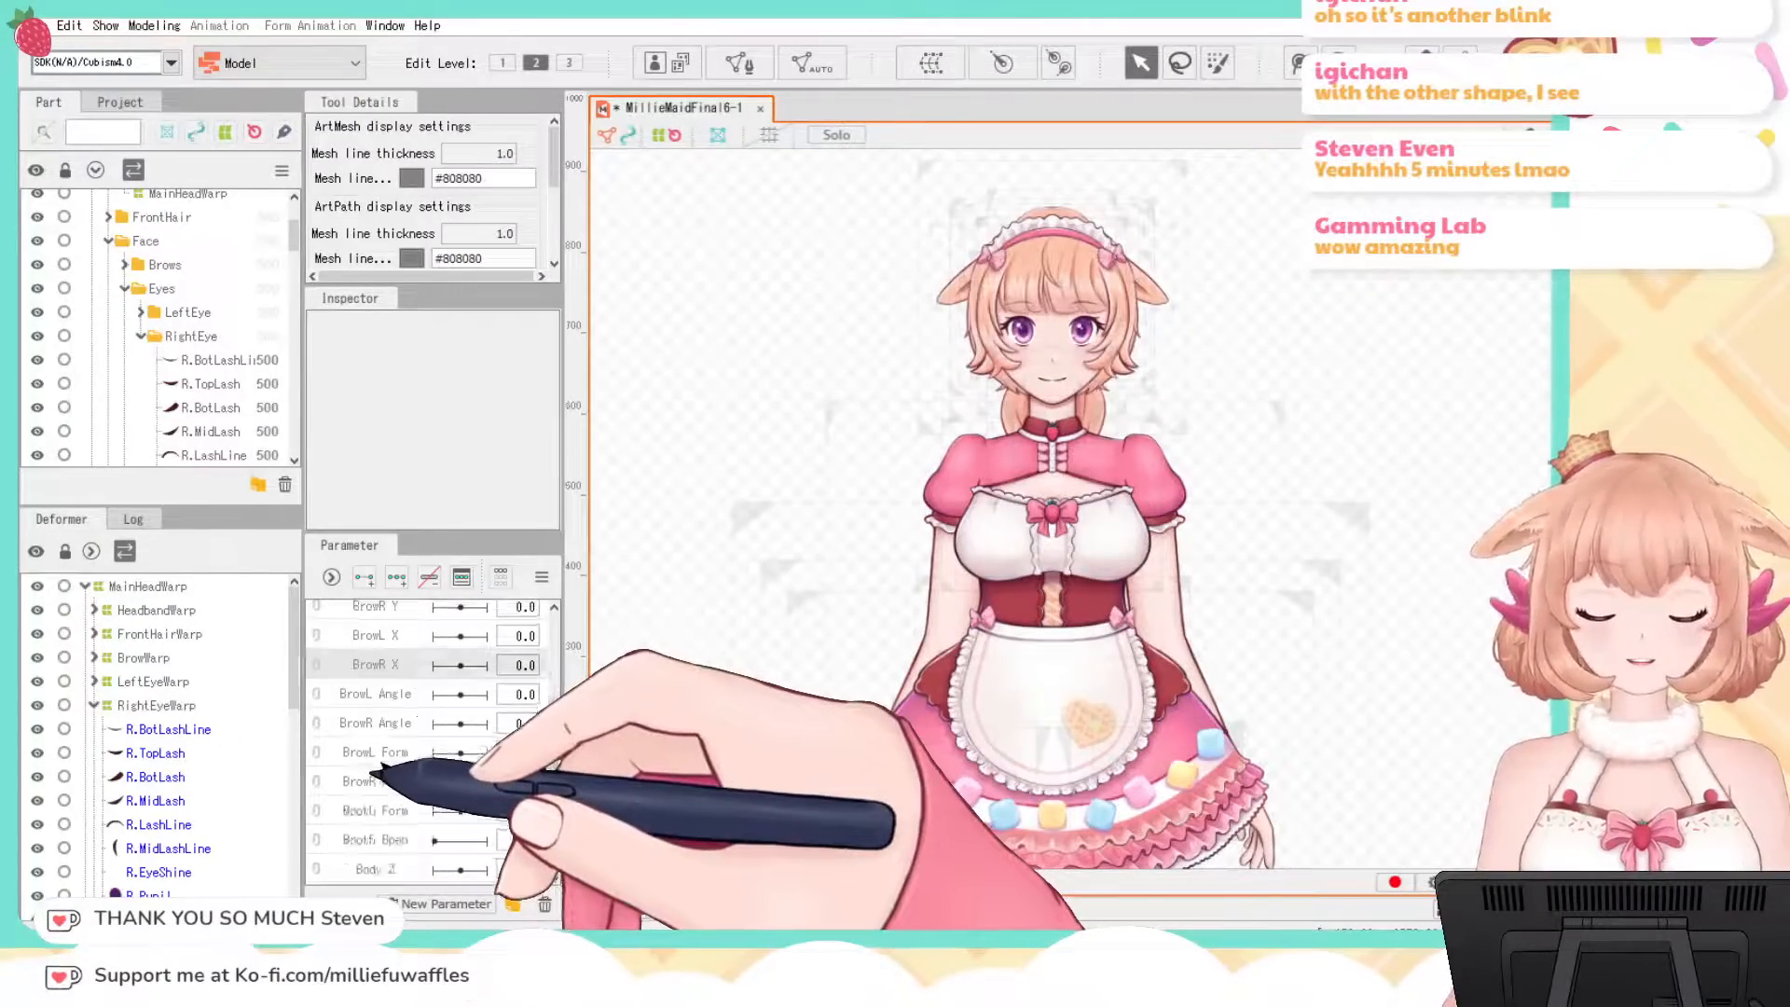
scroll(383, 652, "up", 1)
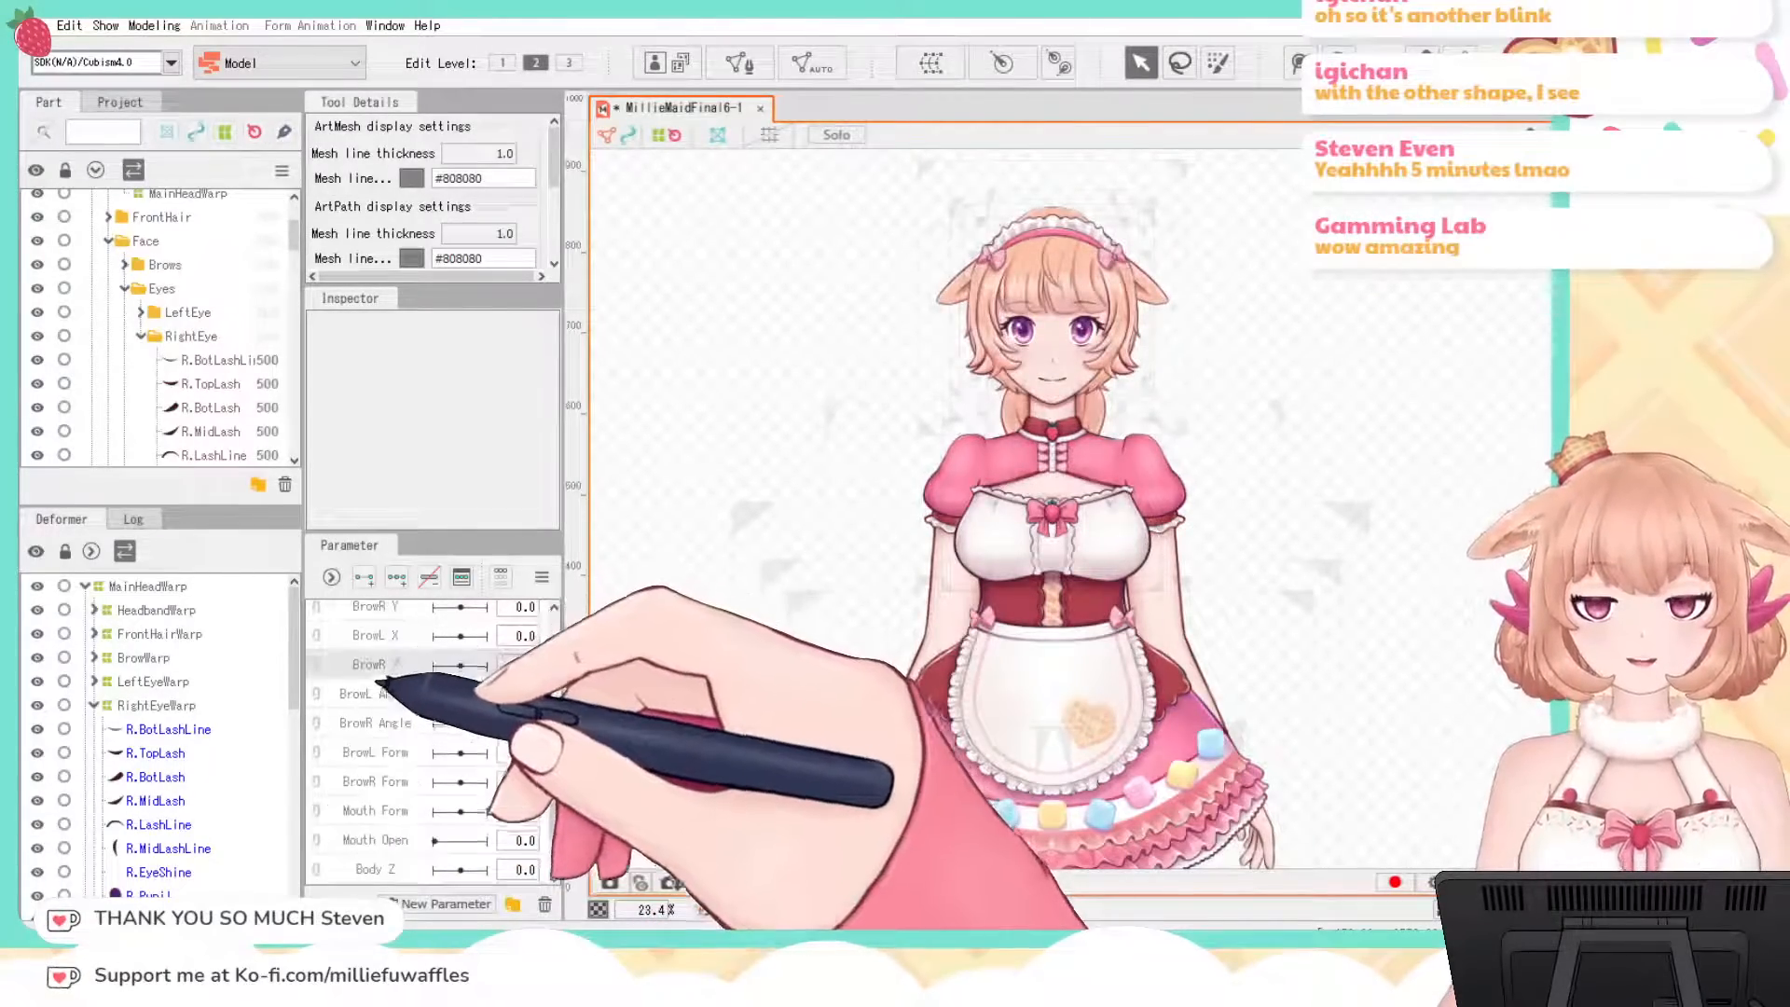
Step: Select the BrowL Angle parameter, then expand the BrowWarp deformer and select its L.Brow mesh
scroll(867, 462, "up", 6)
left_click_drag(881, 424, 508, 759)
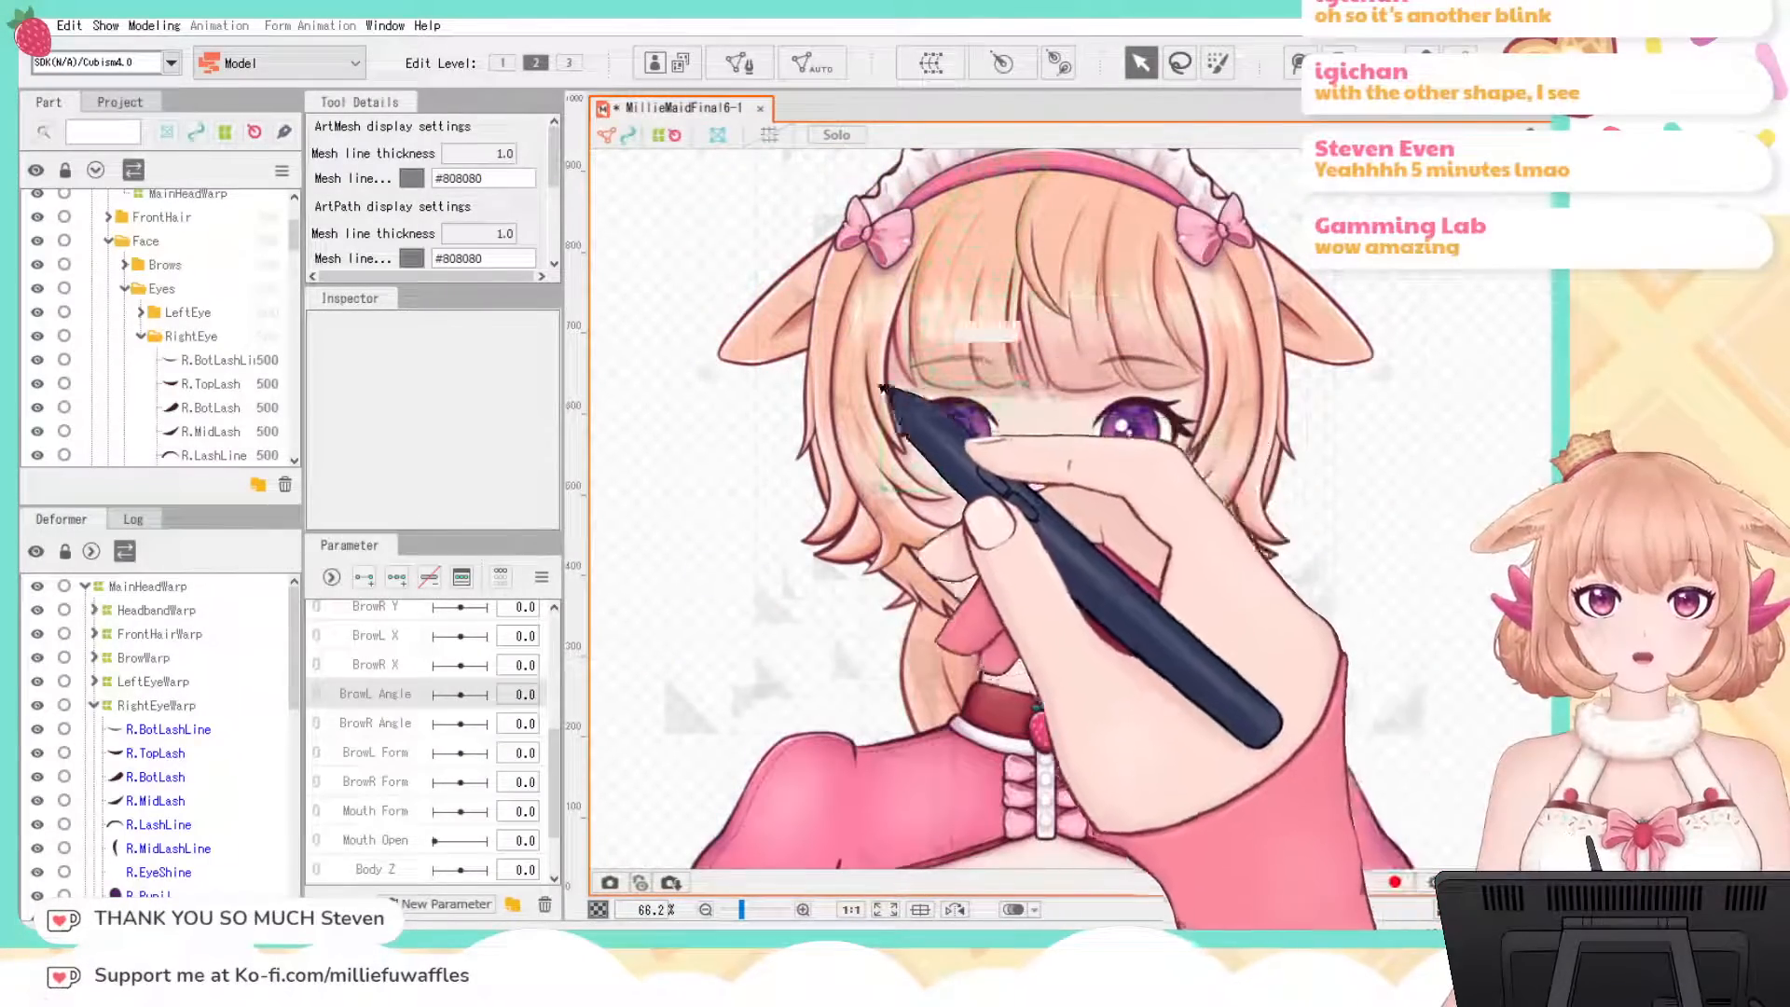
scroll(199, 337, "up", 3)
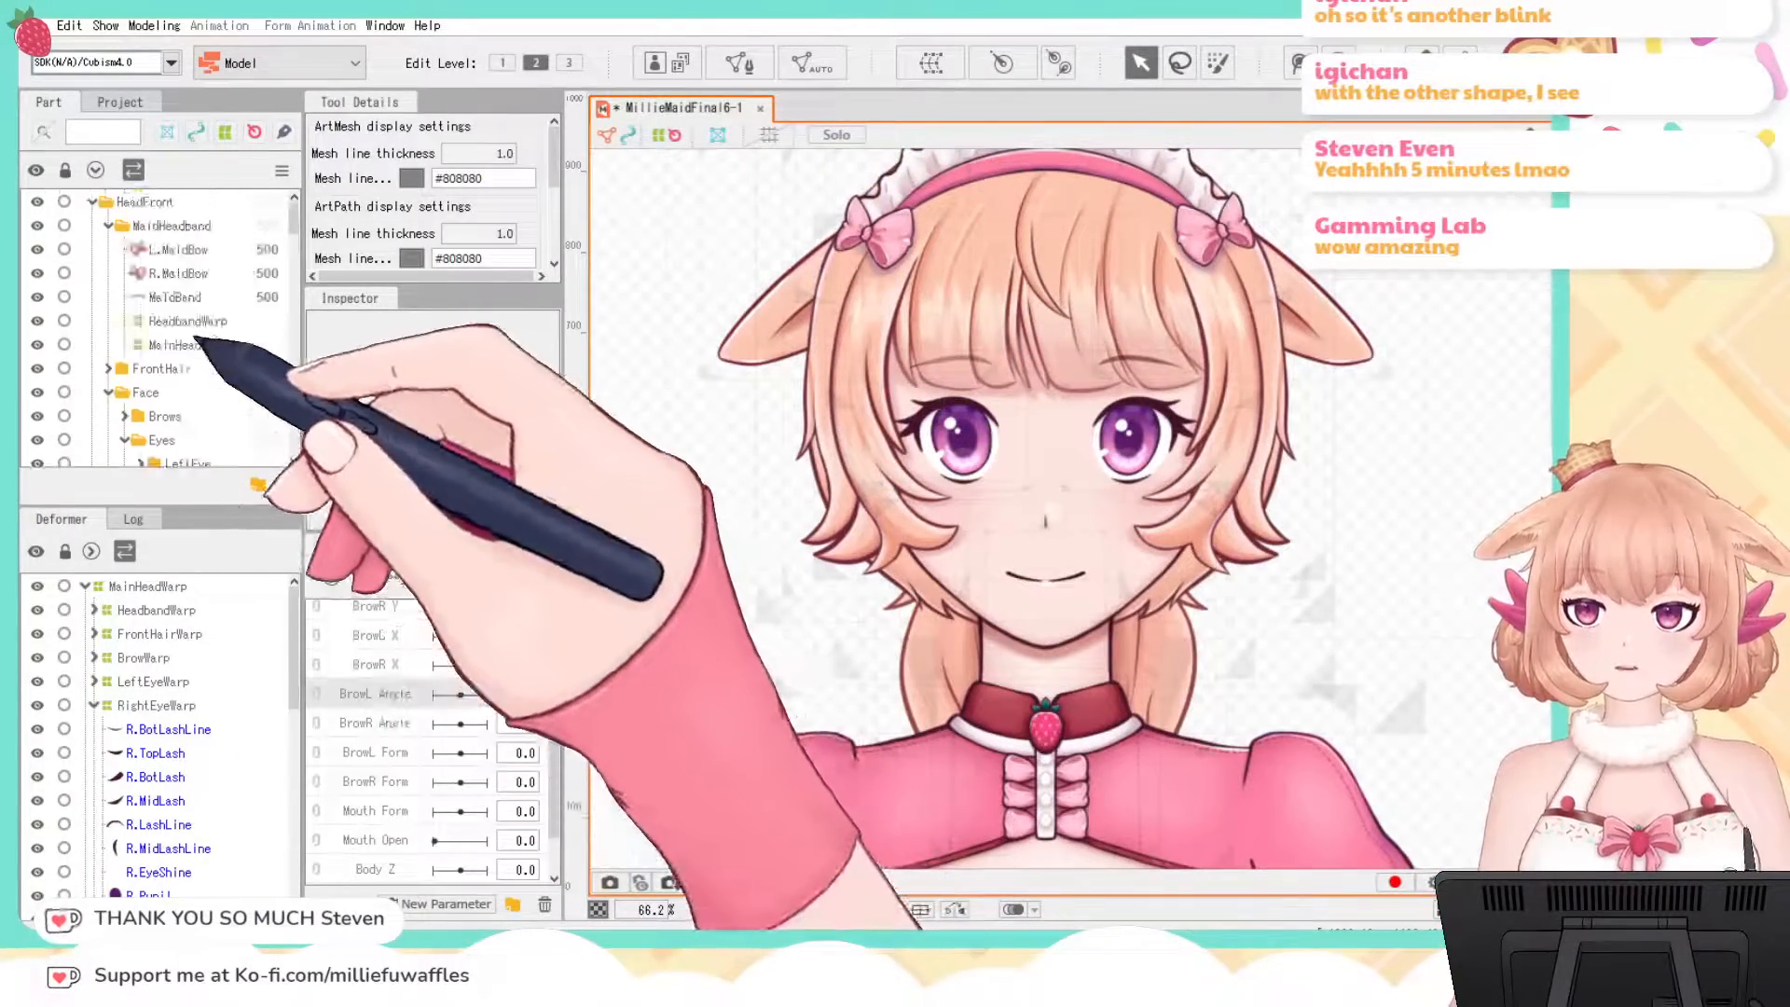
scroll(191, 711, "down", 2)
scroll(191, 711, "up", 2)
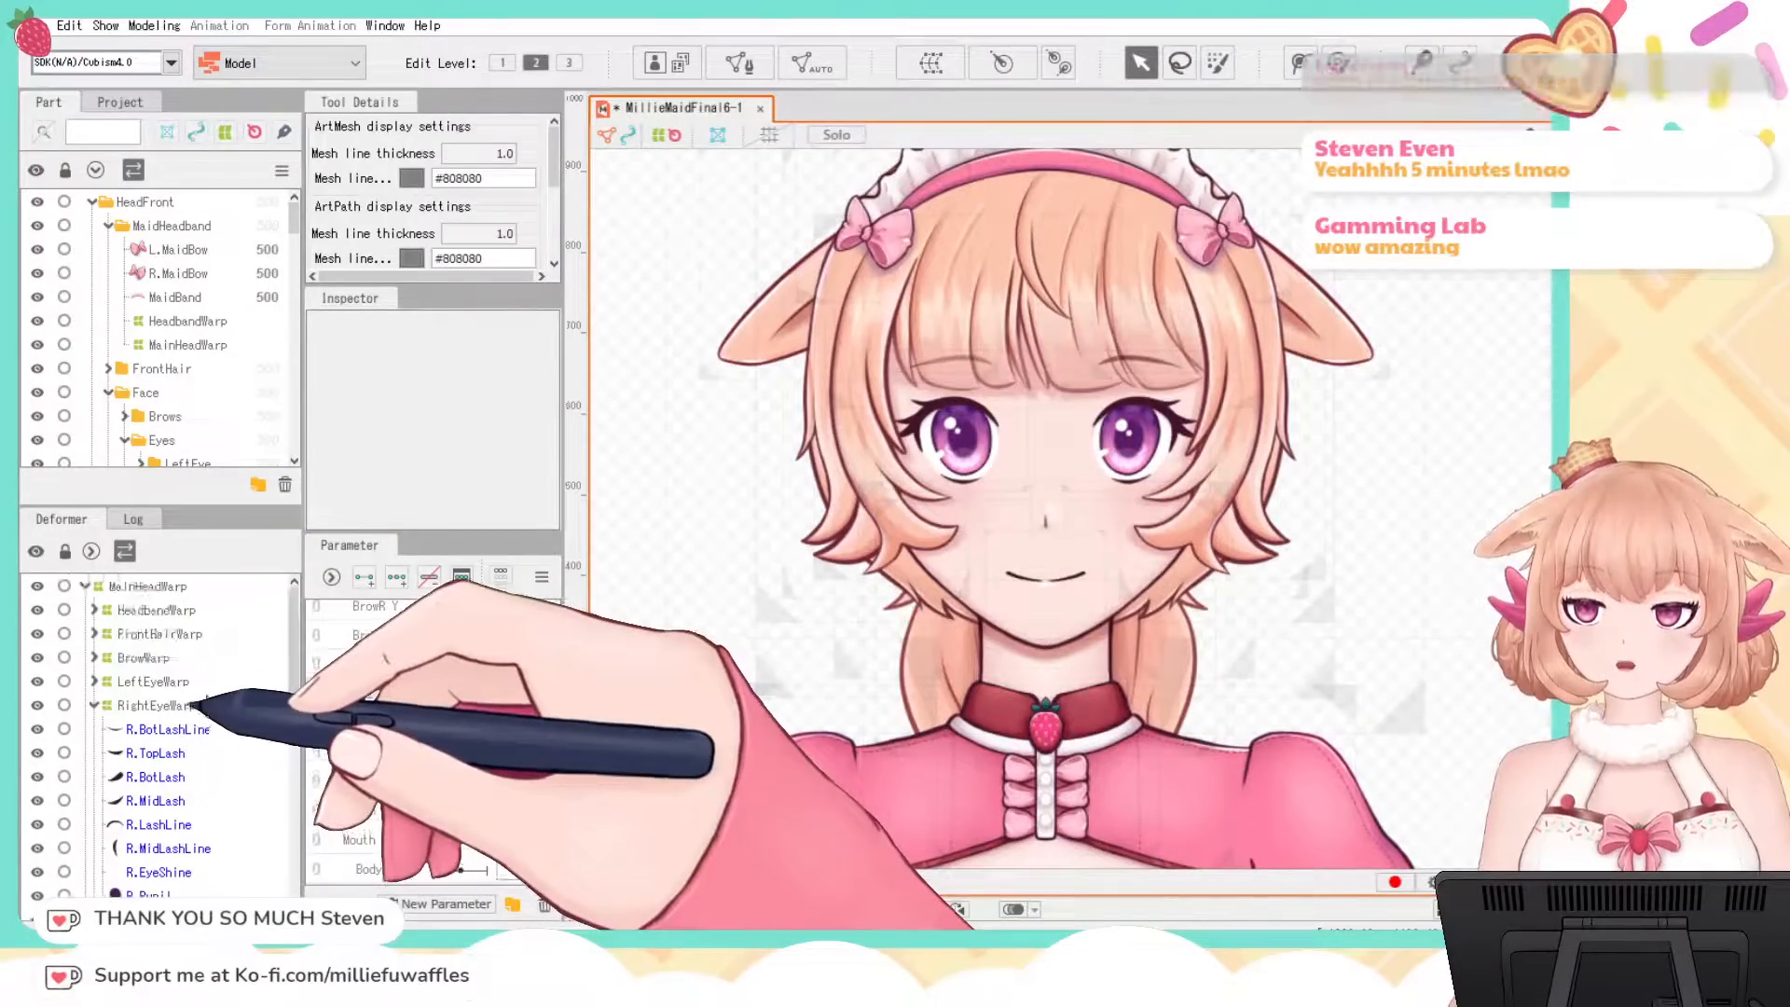
left_click(143, 657)
scroll(863, 421, "up", 4)
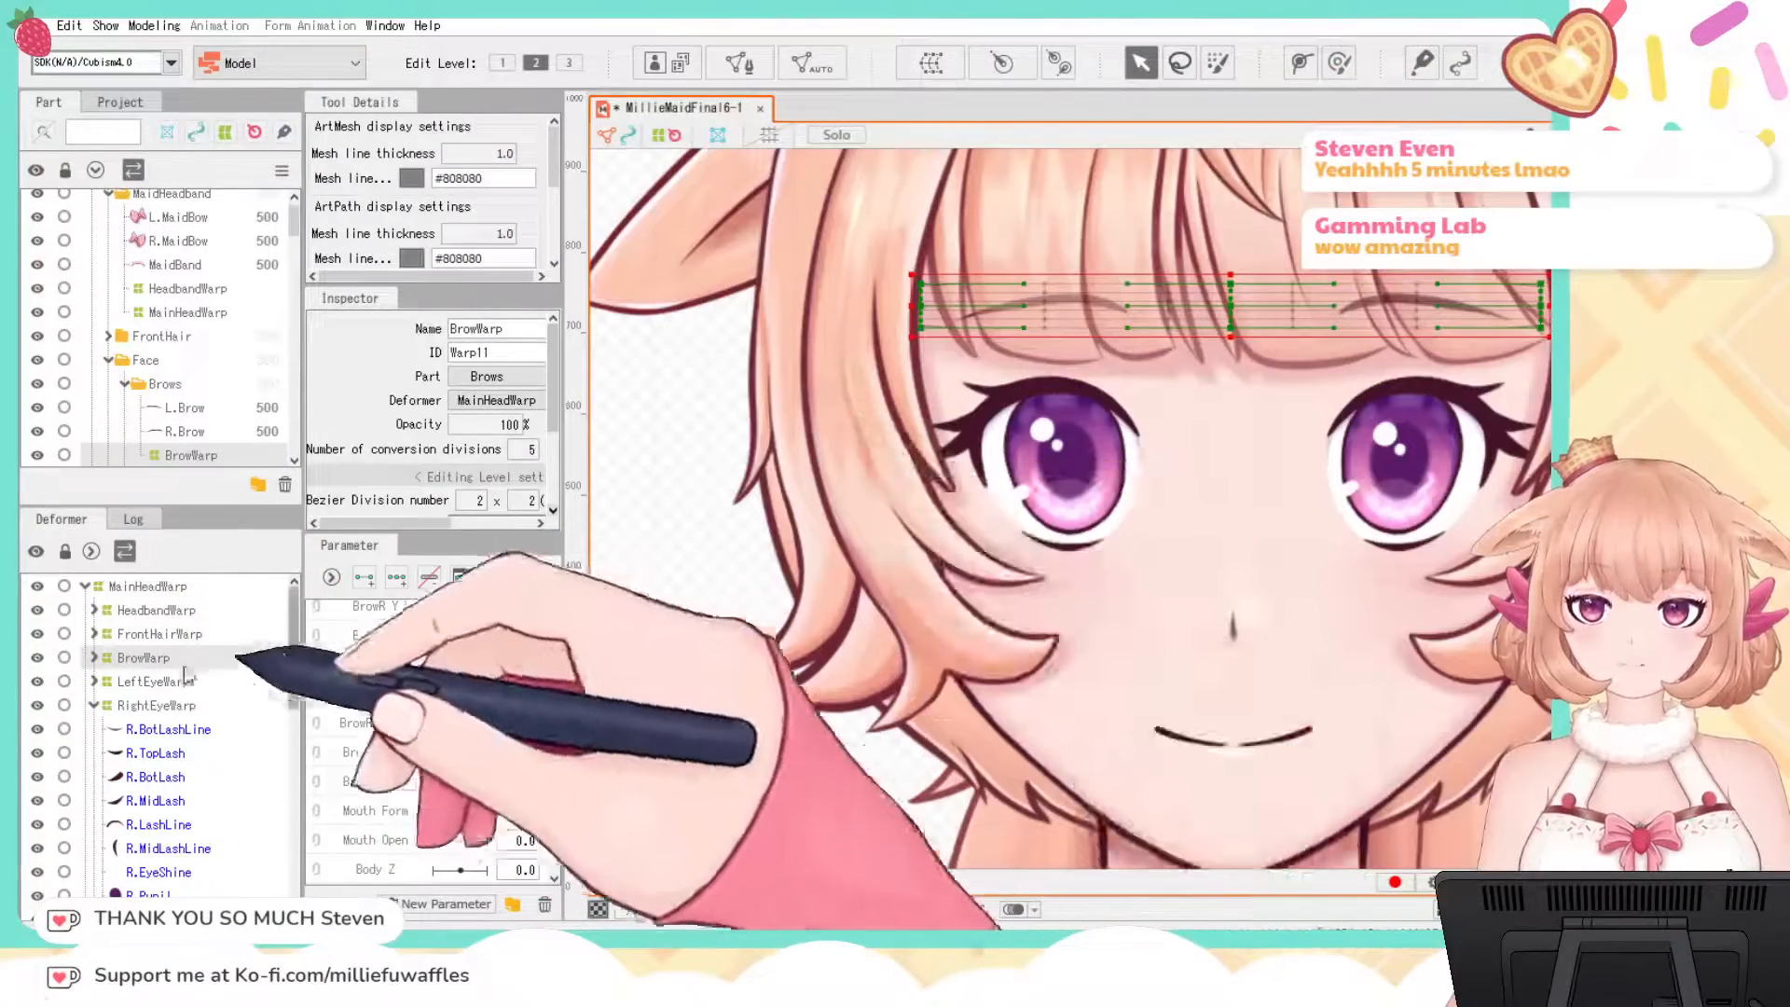
left_click(93, 657)
left_click(145, 681)
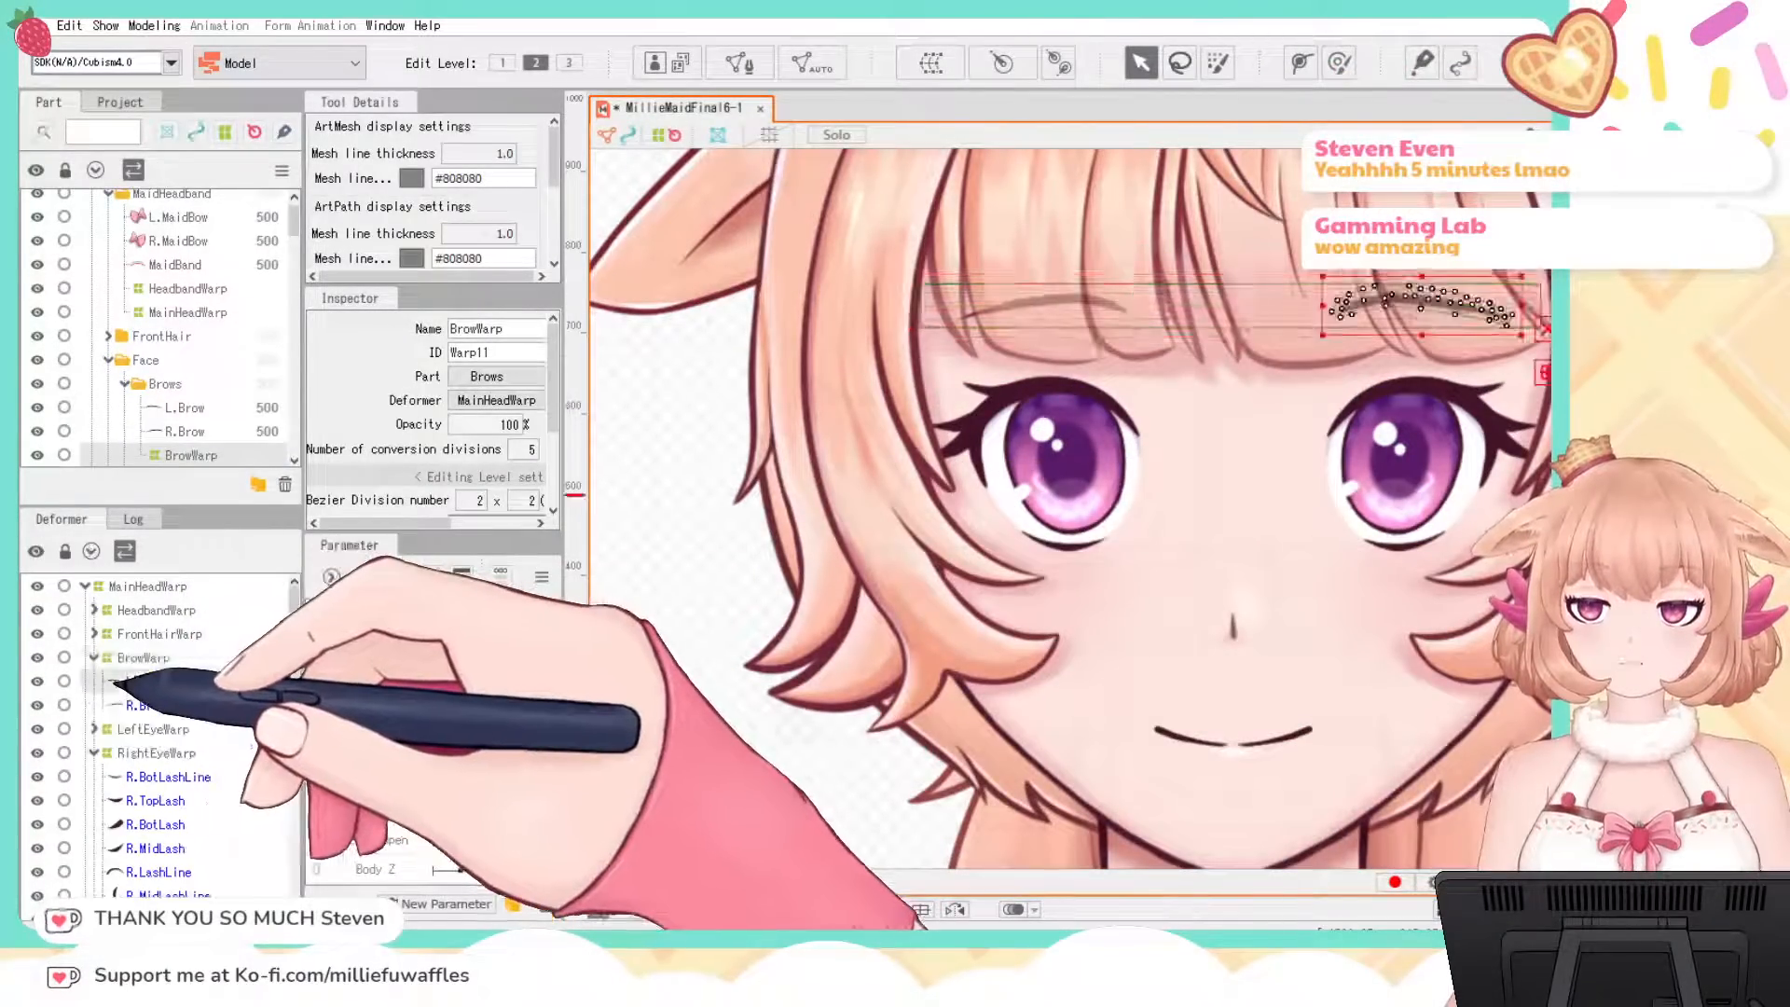
left_click_drag(1461, 441, 1166, 556)
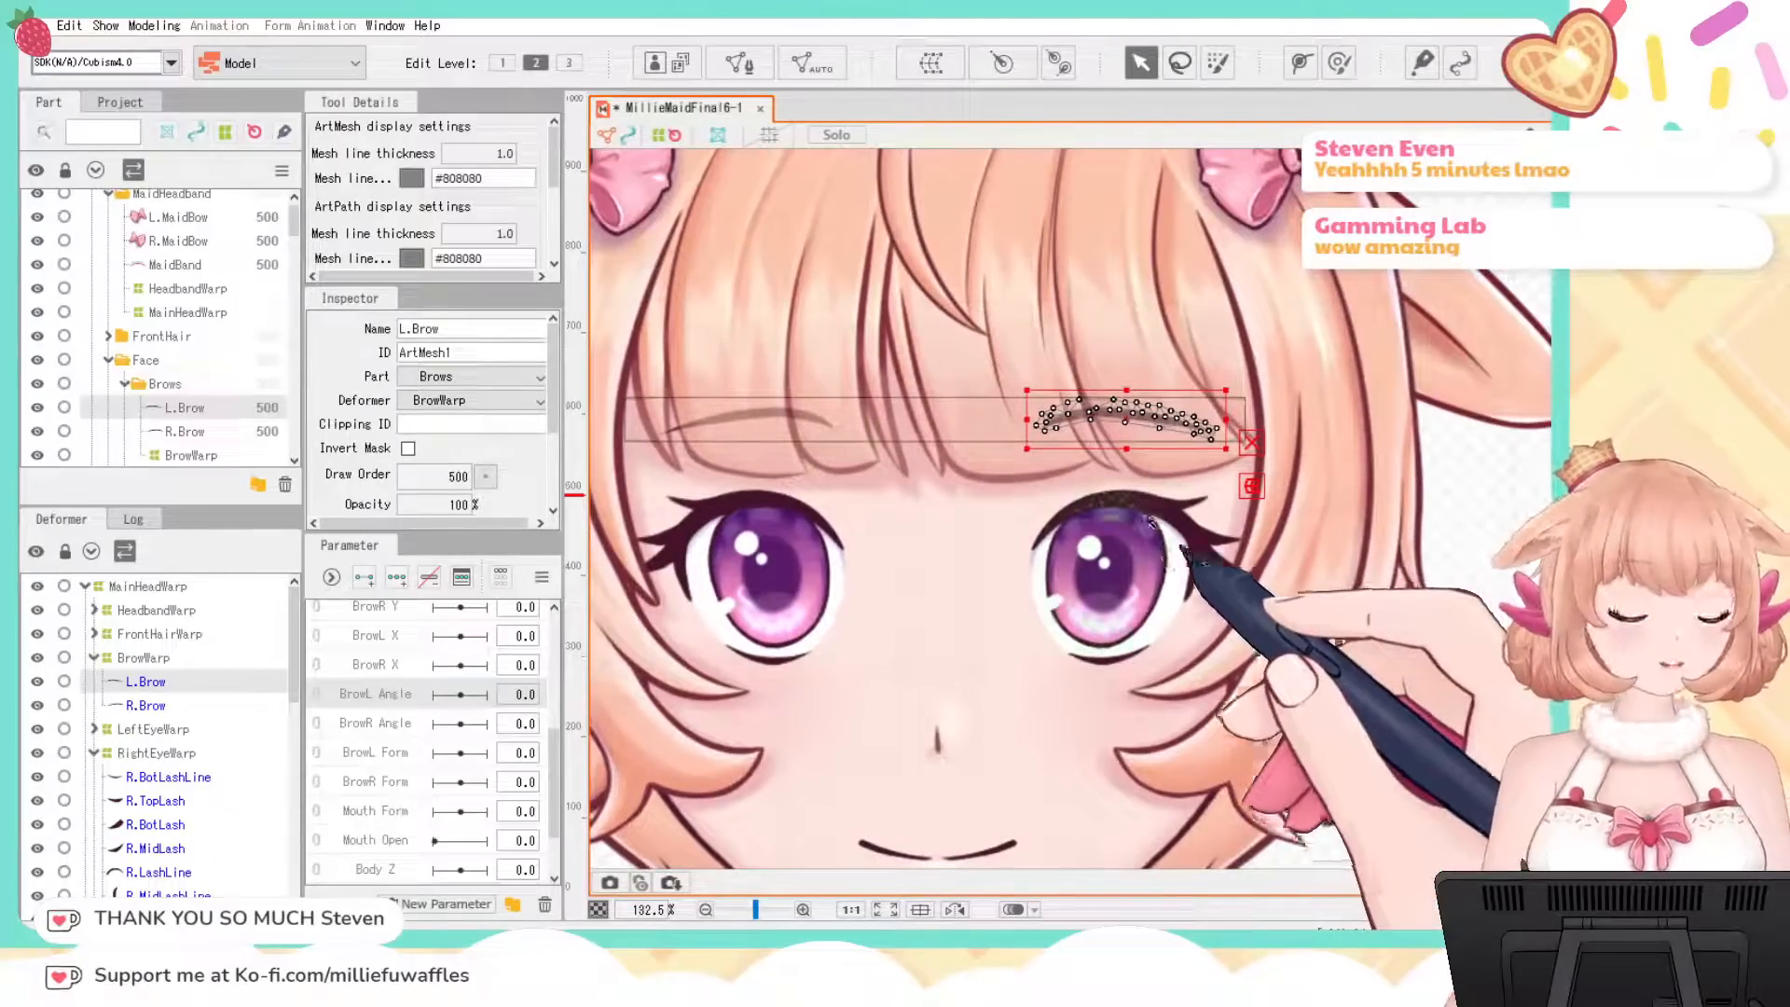
Step: Try rotating the L.Brow mesh so its outer end slopes down towards the eye, then undo the rotations
left_click_drag(1018, 376, 1059, 254)
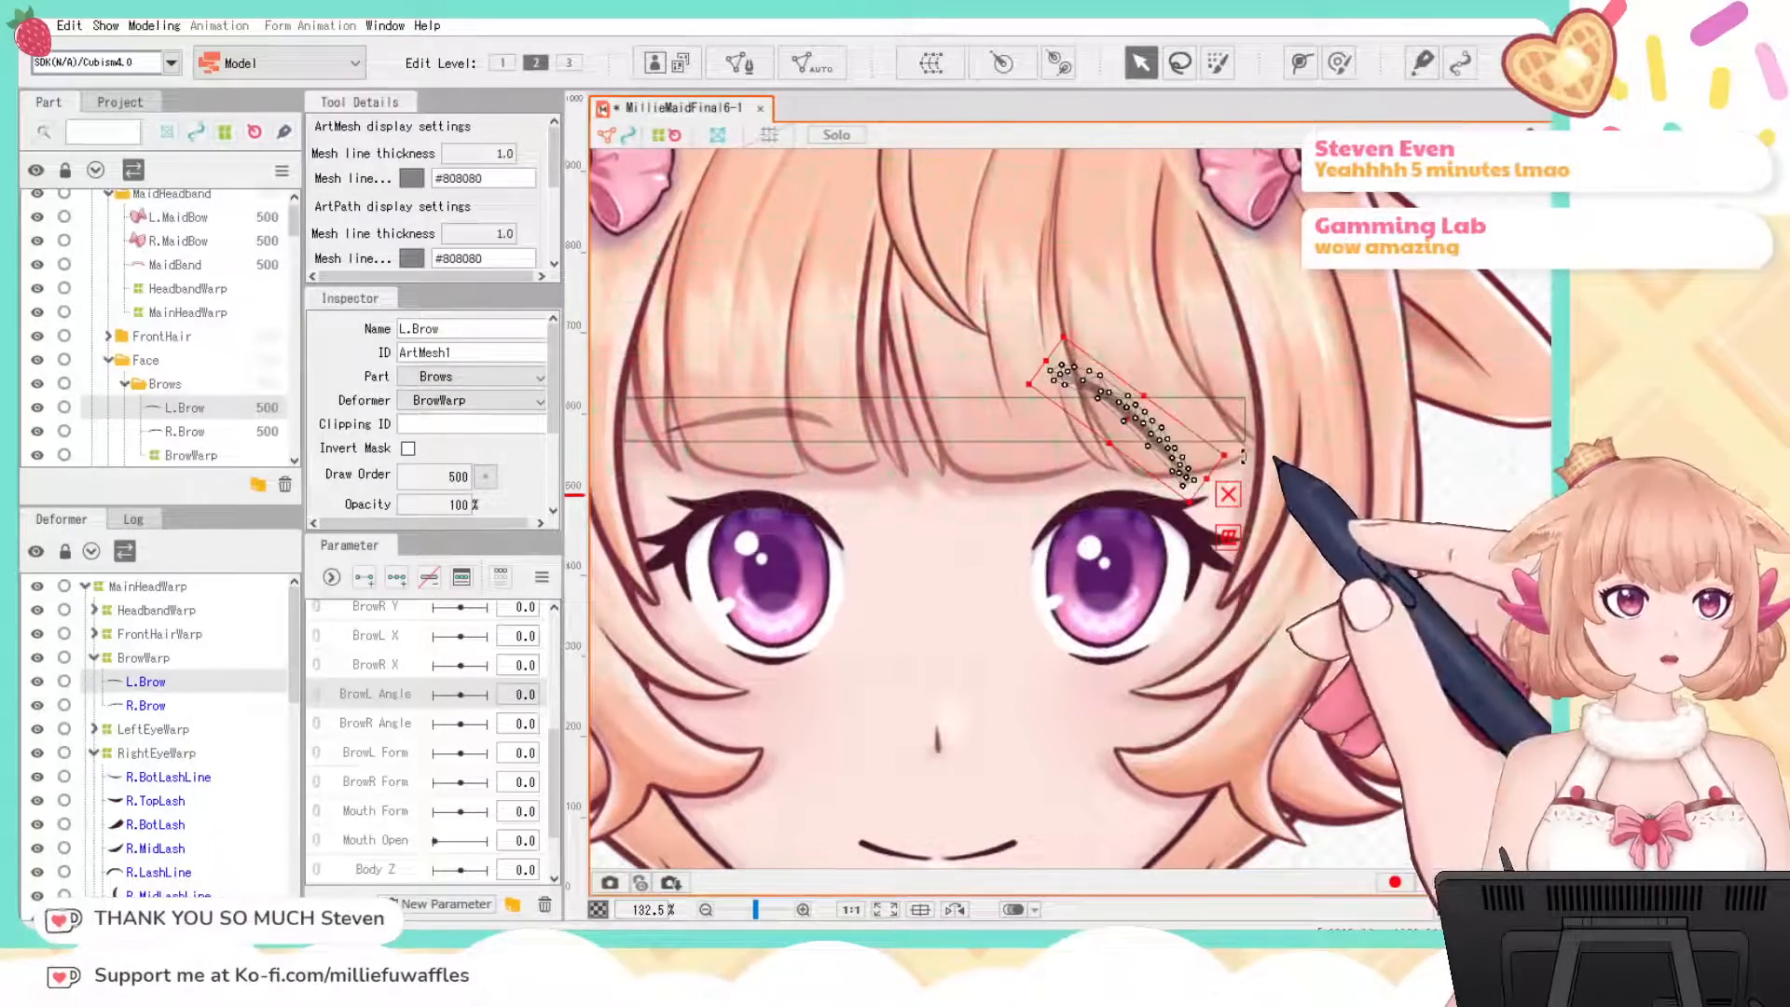
mouse_move(1242, 454)
left_mouse_down()
mouse_move(1219, 343)
mouse_move(1242, 437)
left_mouse_up()
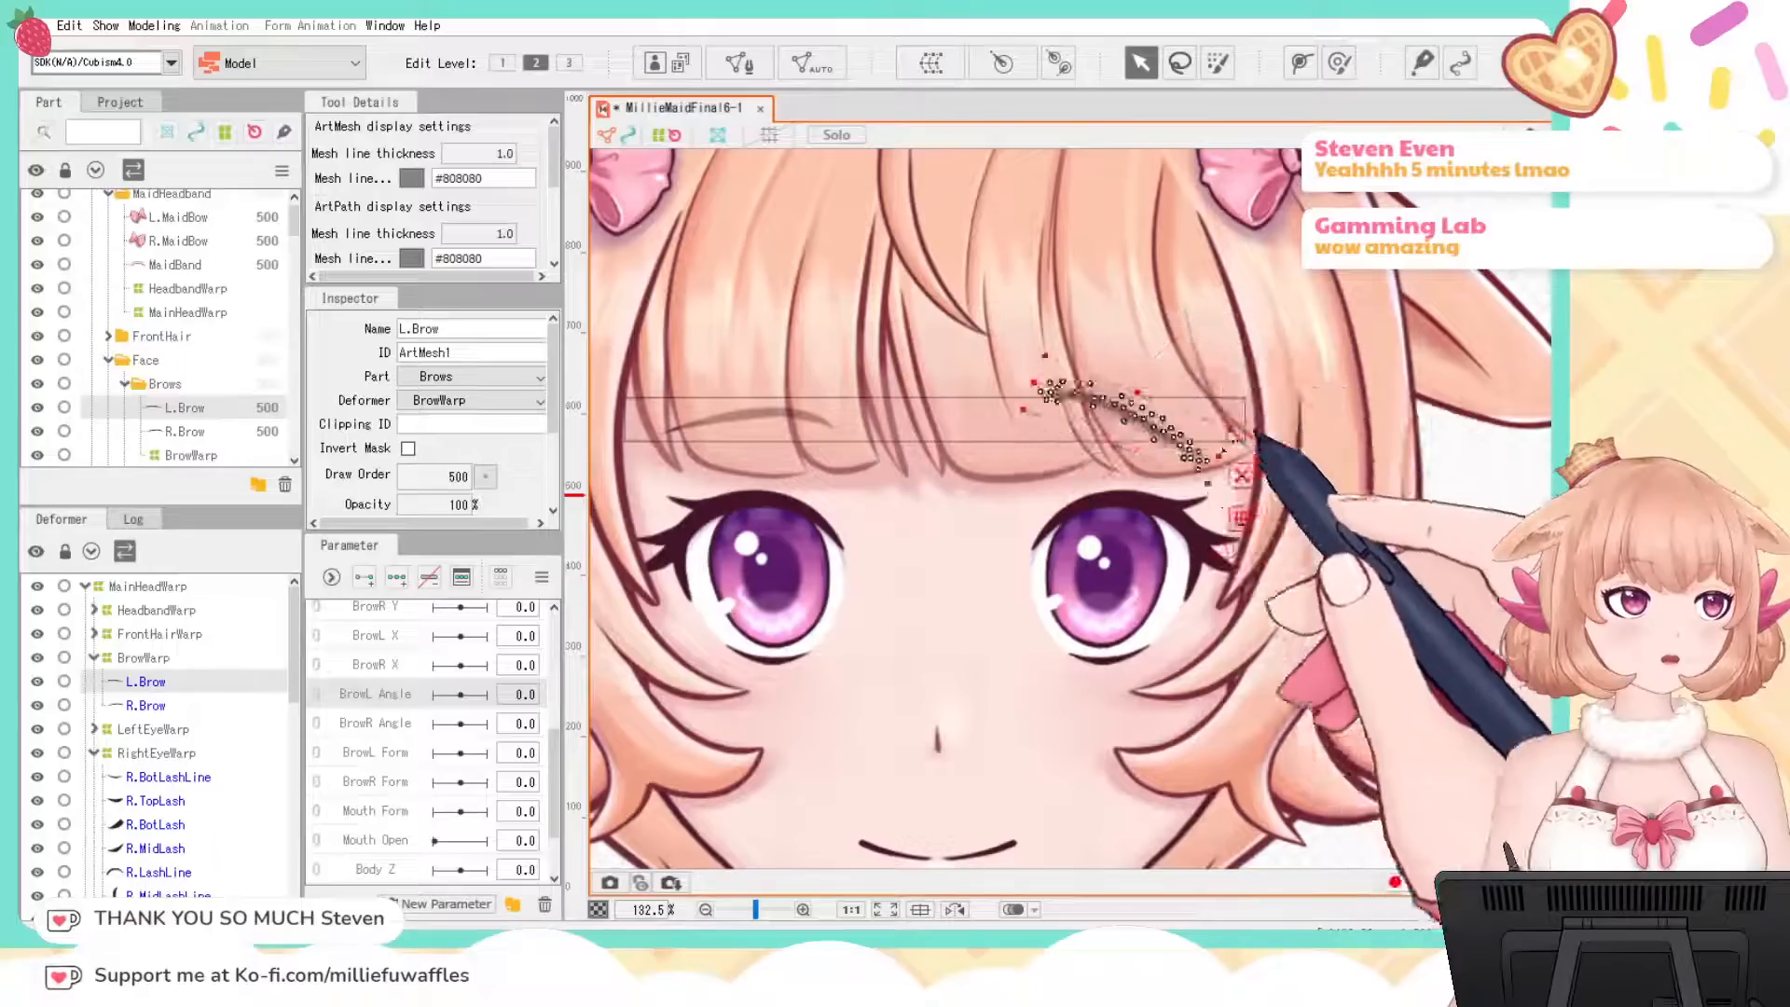
left_click(1482, 731)
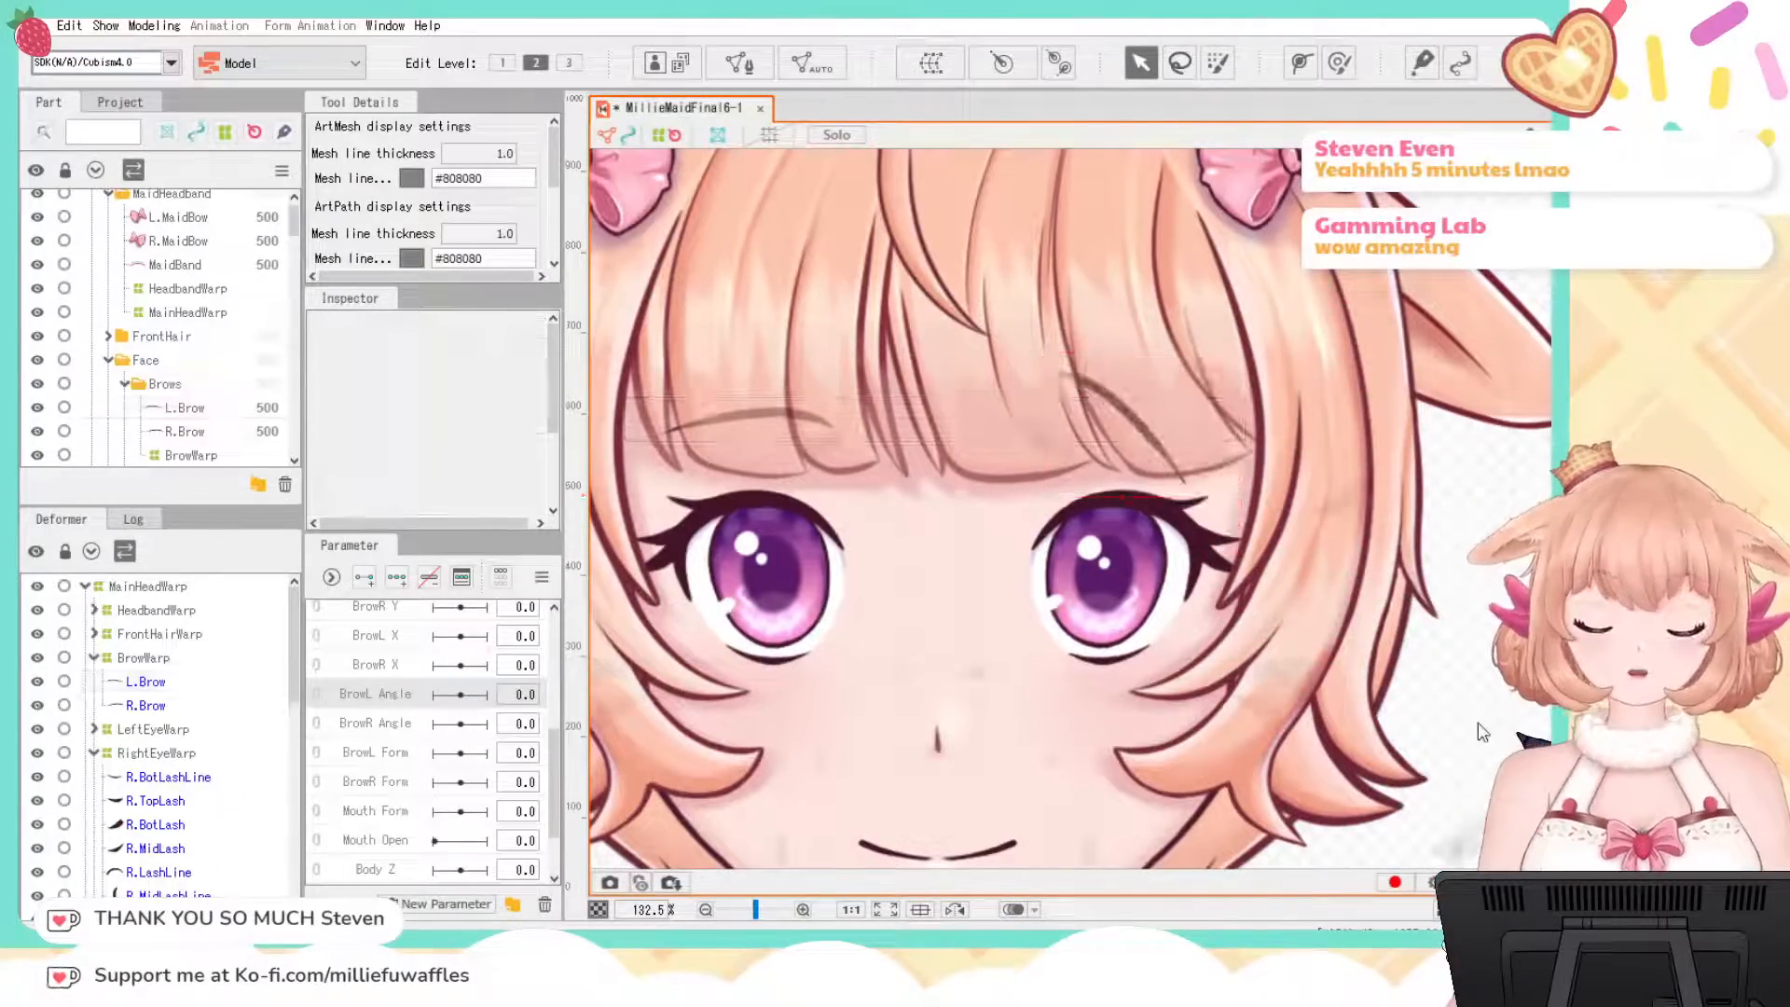
key("ctrl+z")
key("ctrl+z")
key("ctrl+z")
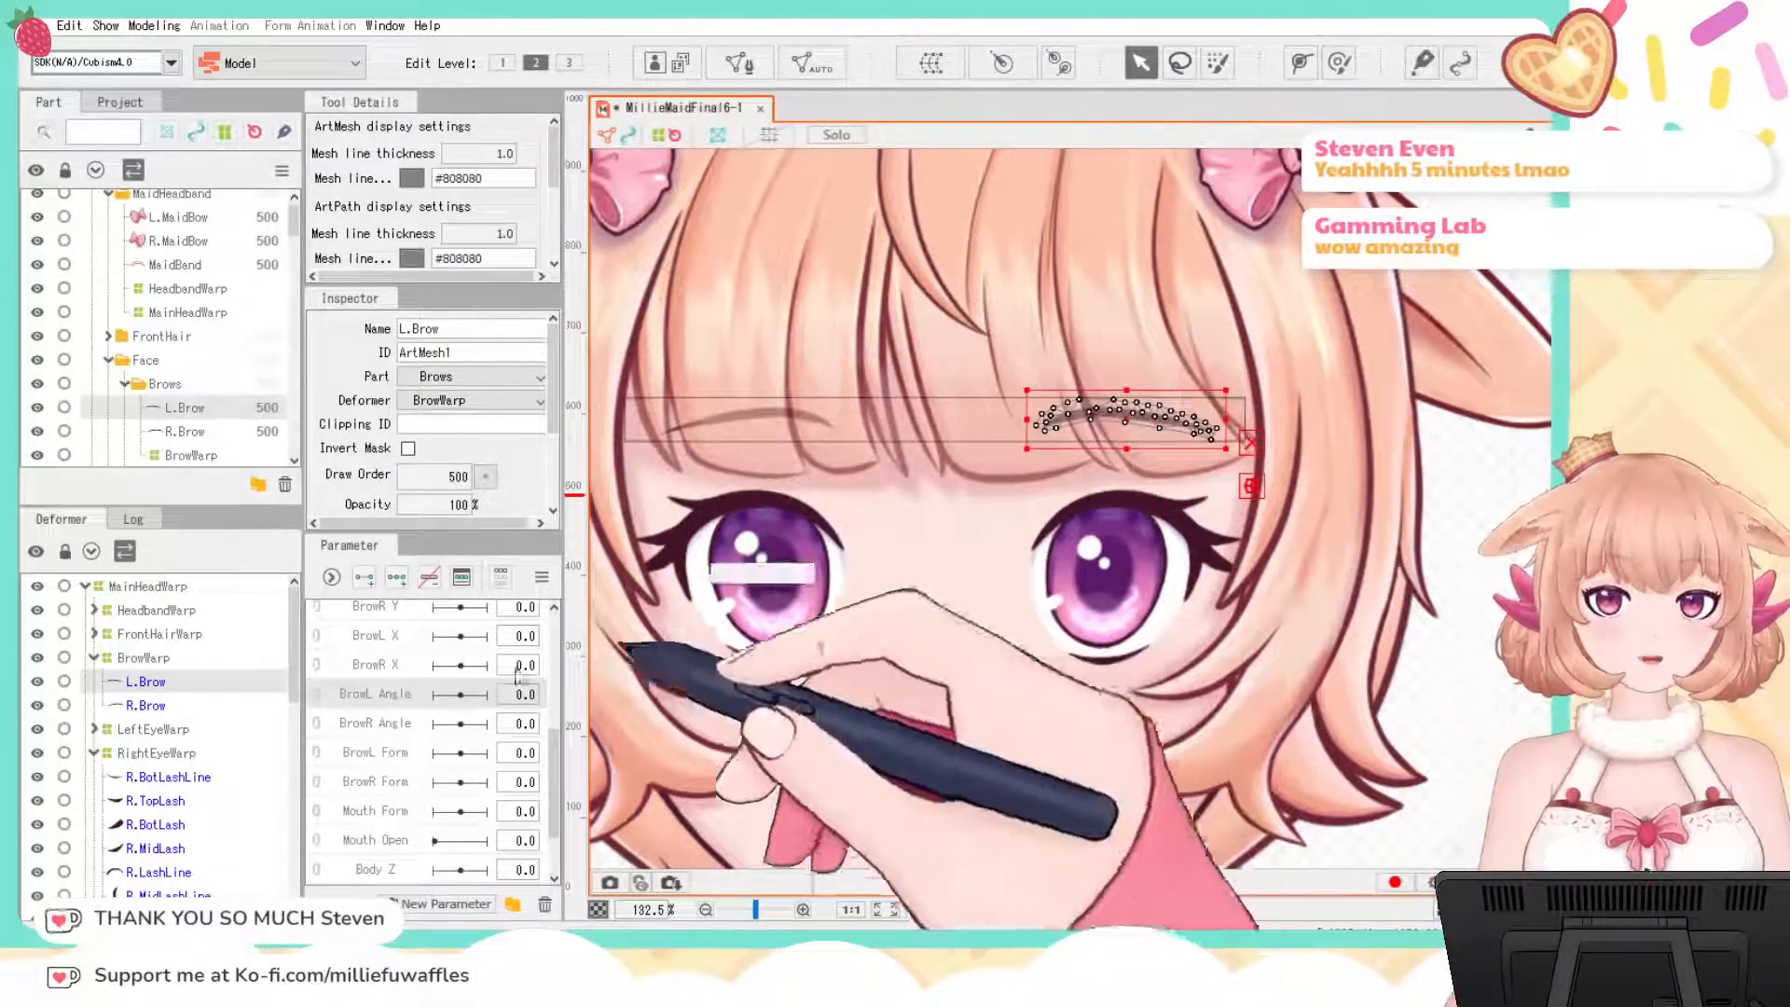
Step: Try flipping the L.Brow mesh vertically into a downward curve, then restore its original arch and deselect it
left_click_drag(1126, 391, 1134, 461)
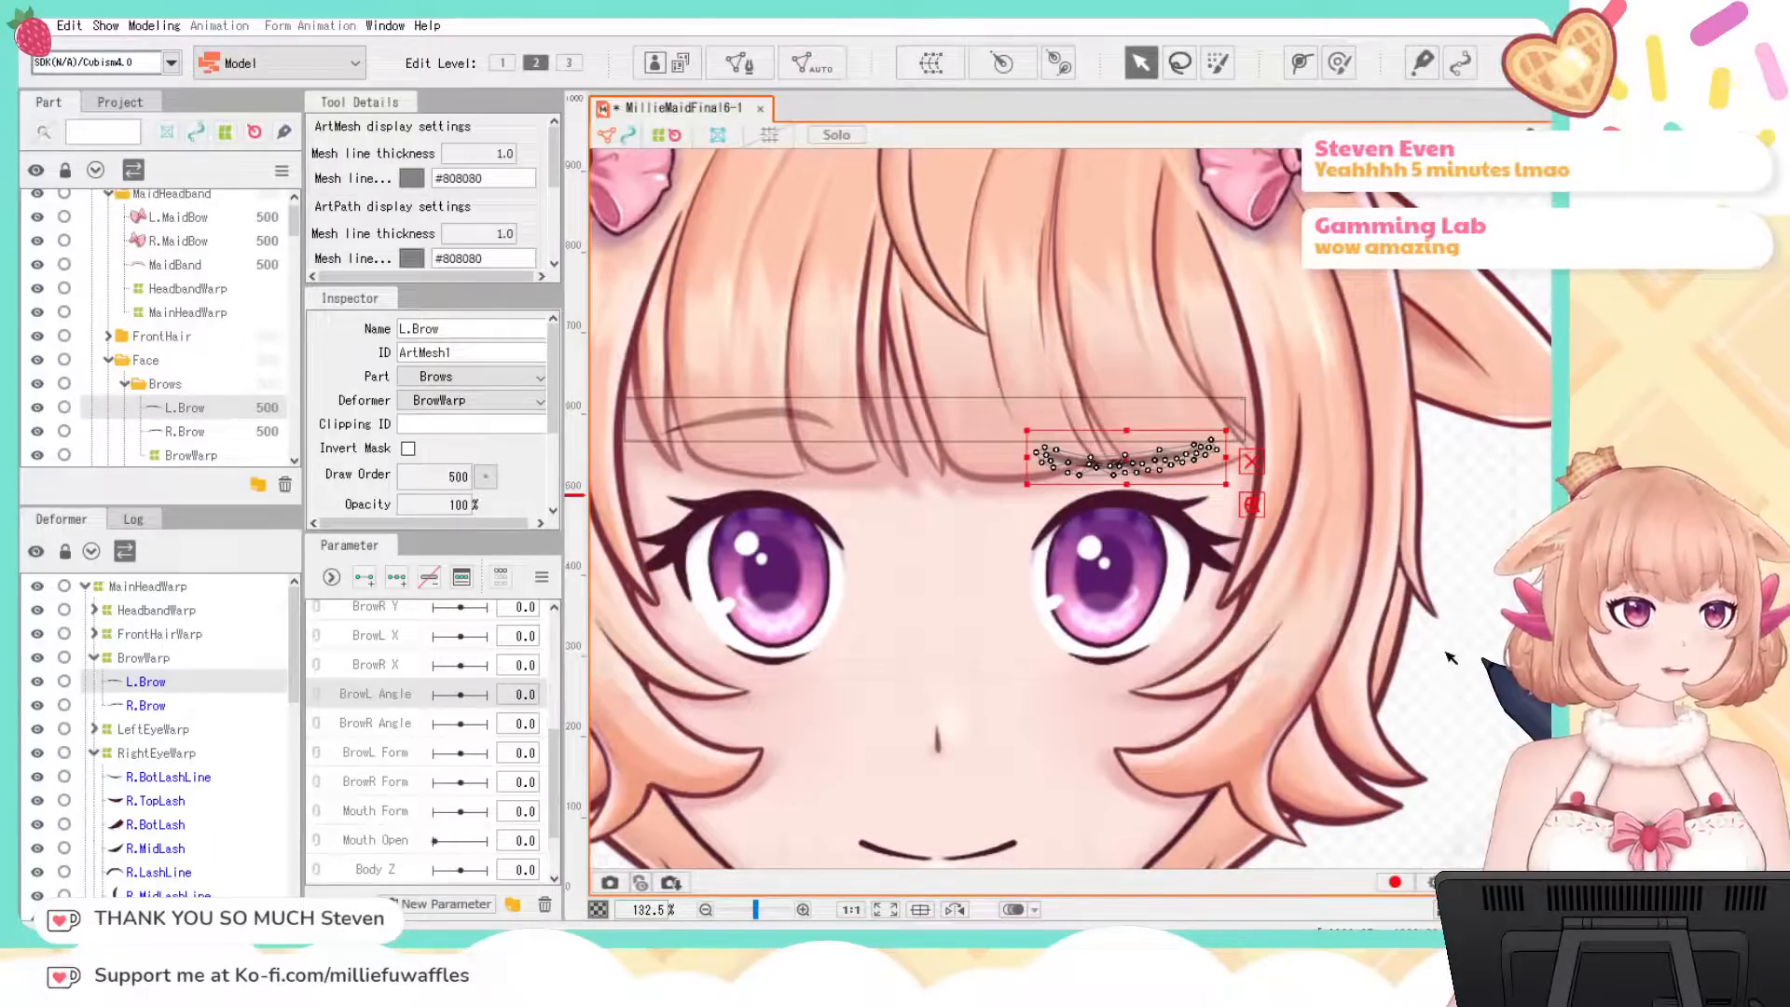
left_click(1489, 616)
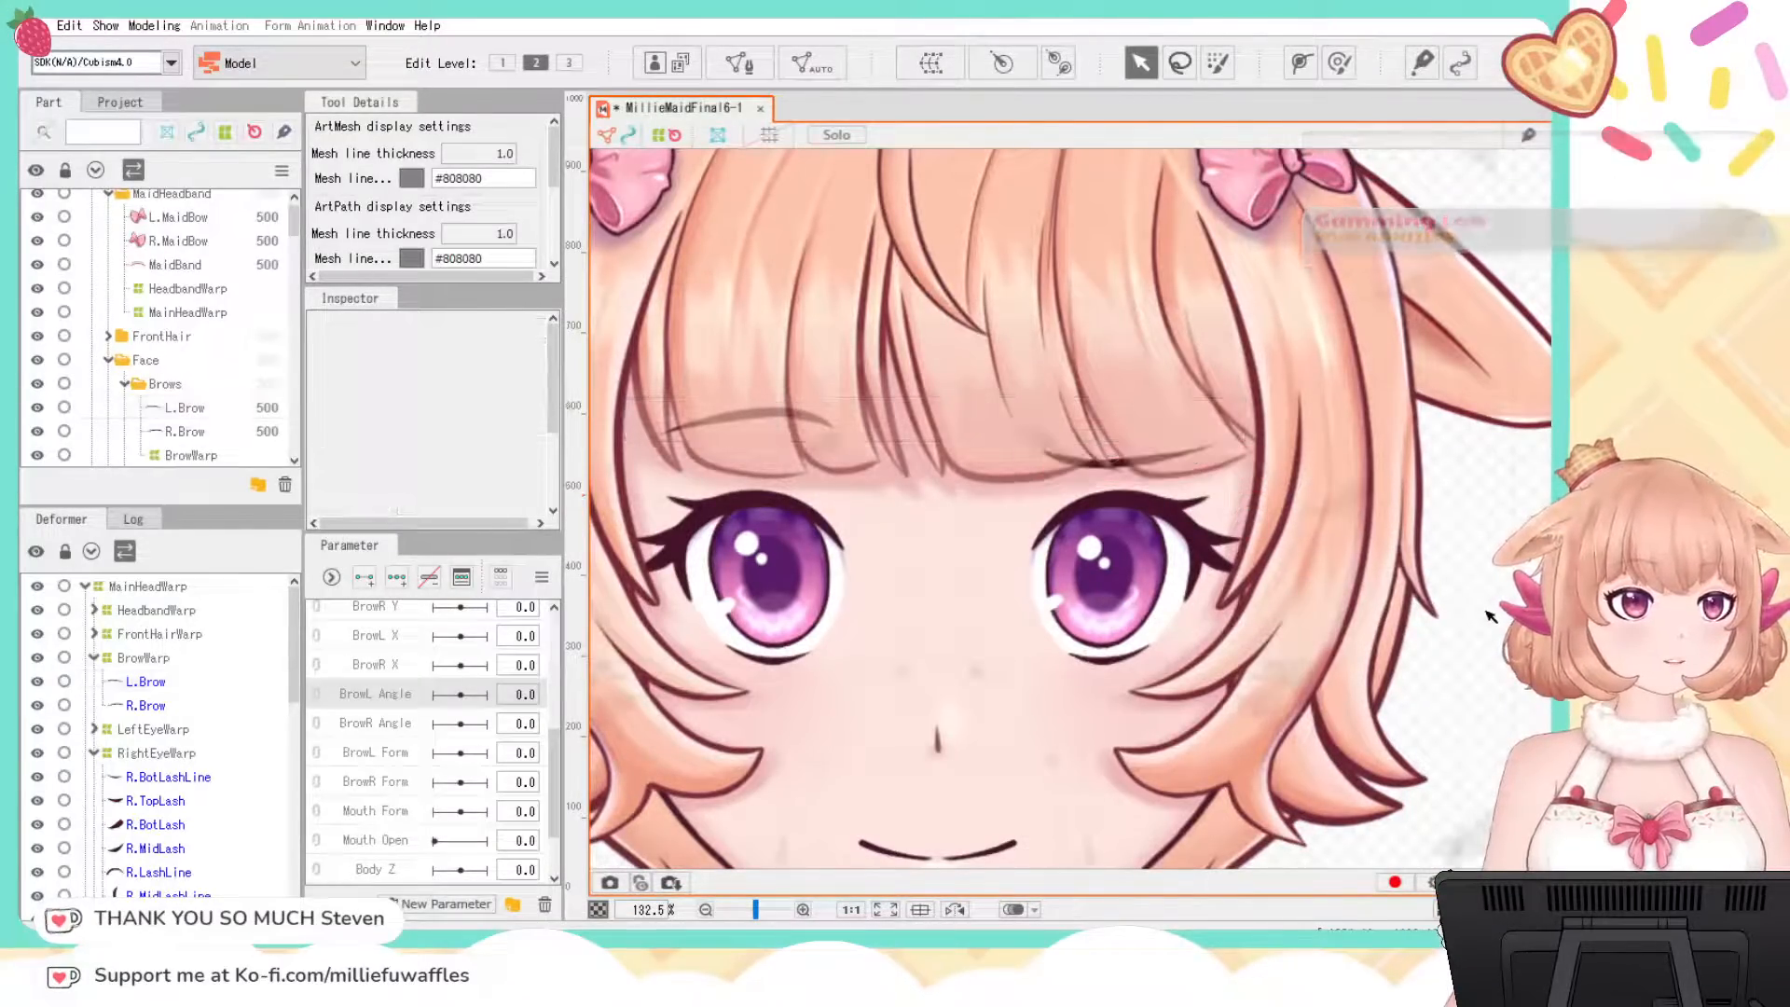
left_click(1126, 419)
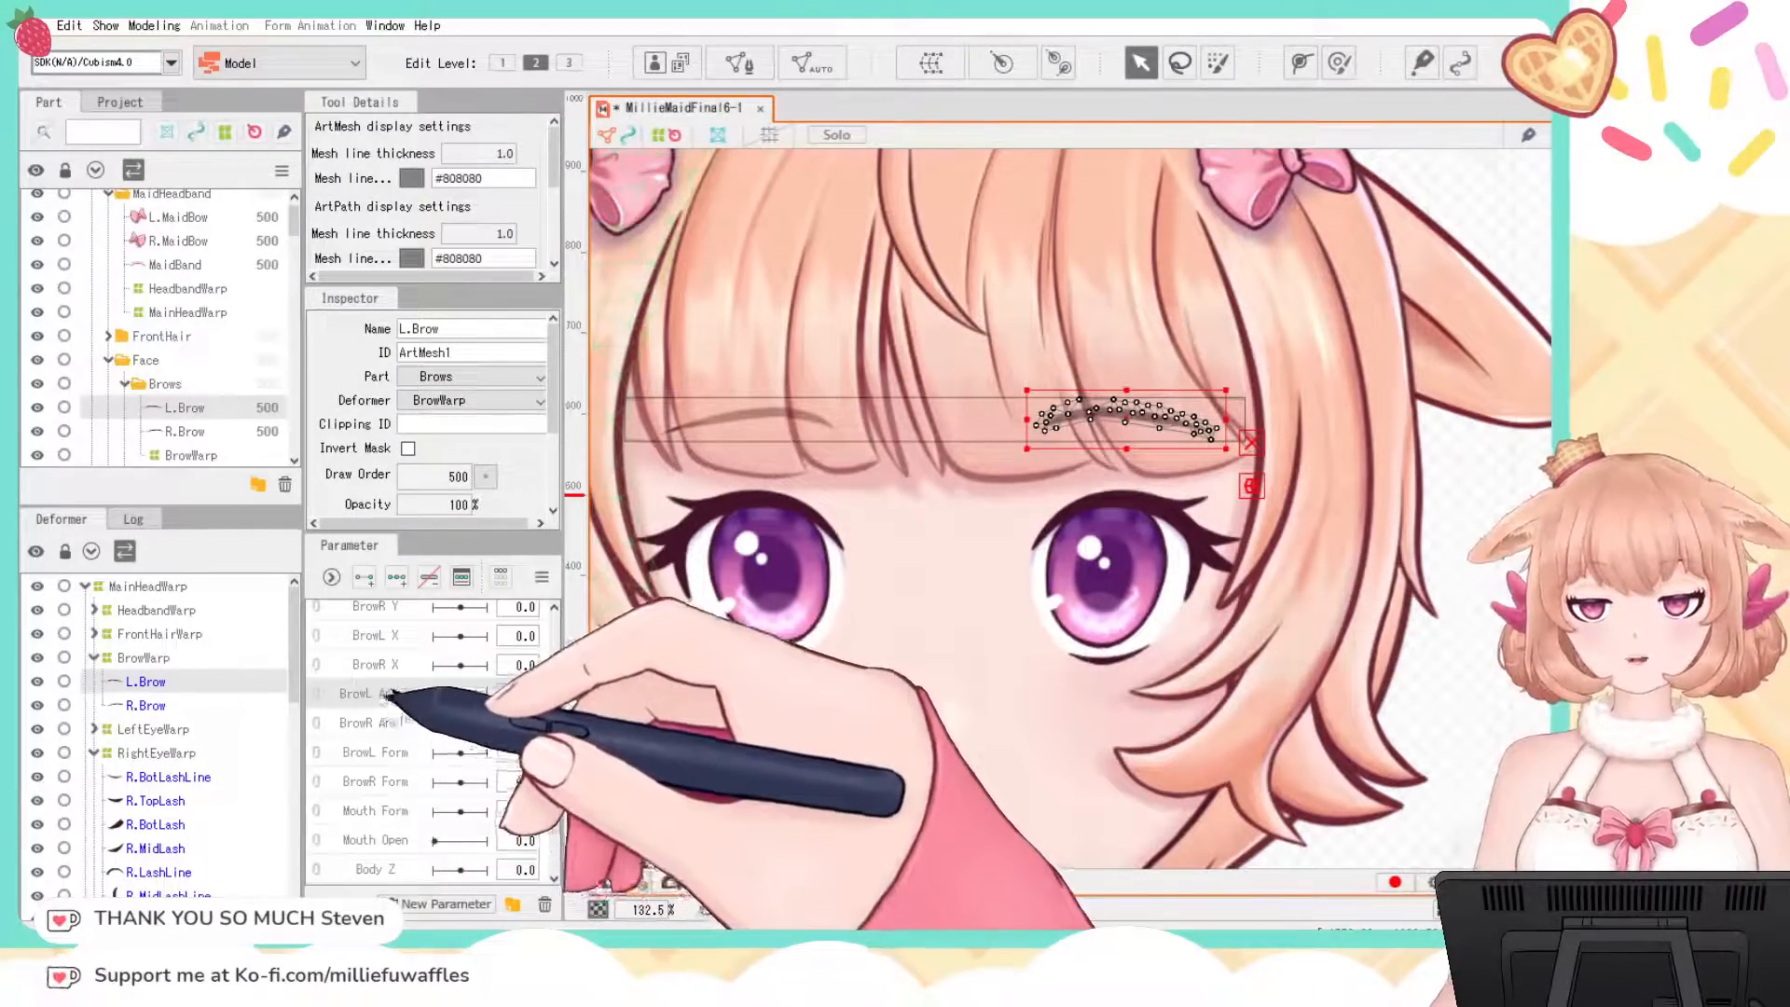
left_click(1482, 578)
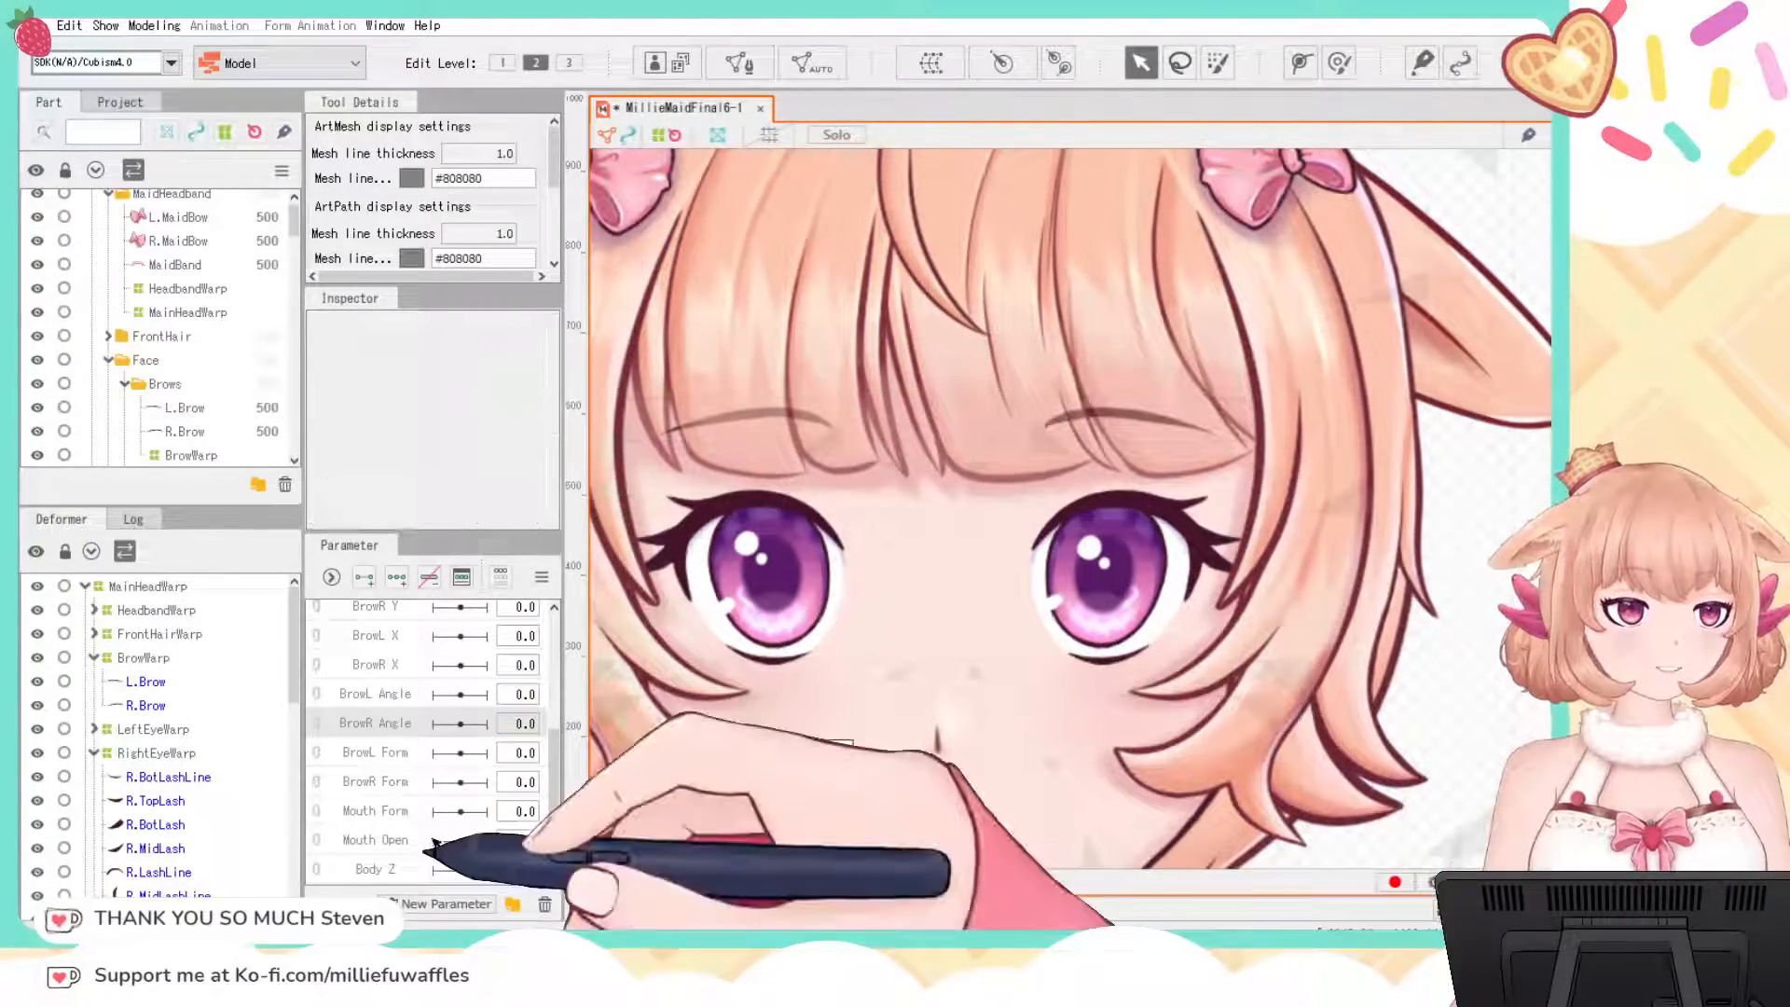
Step: Select the Mouth Form parameter and look over the face from mouth to eyebrows
left_click(377, 810)
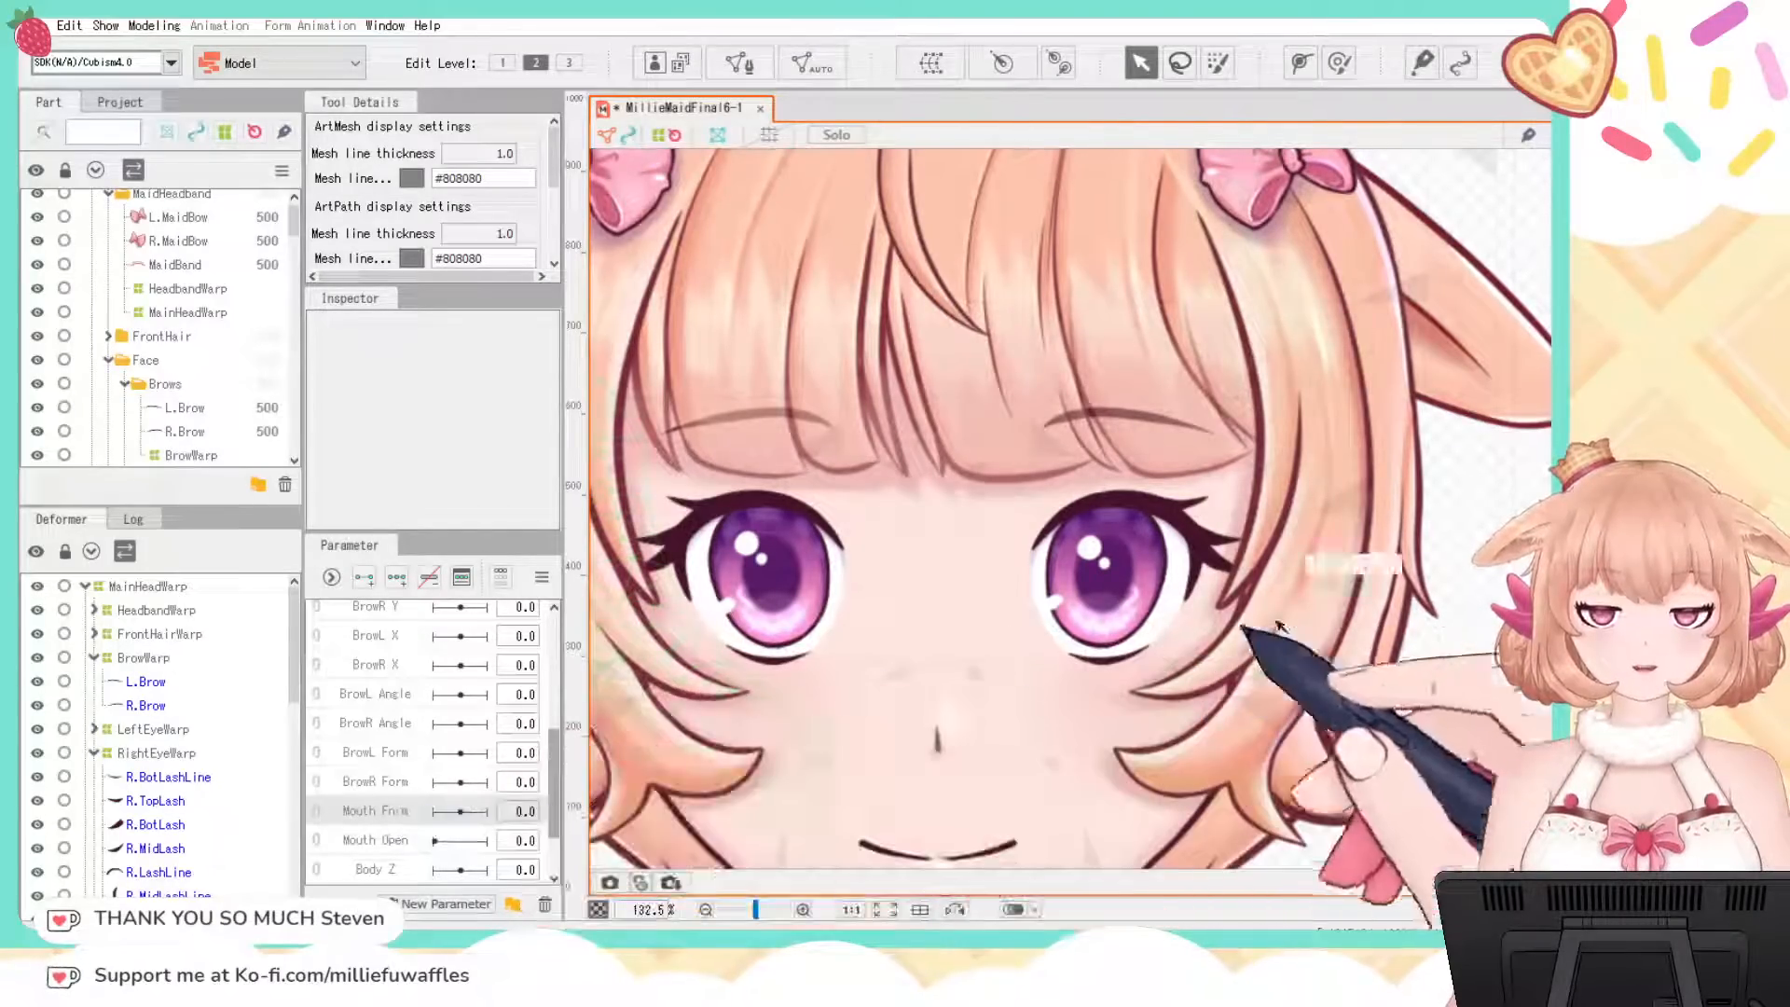
scroll(1447, 741, "down", 5)
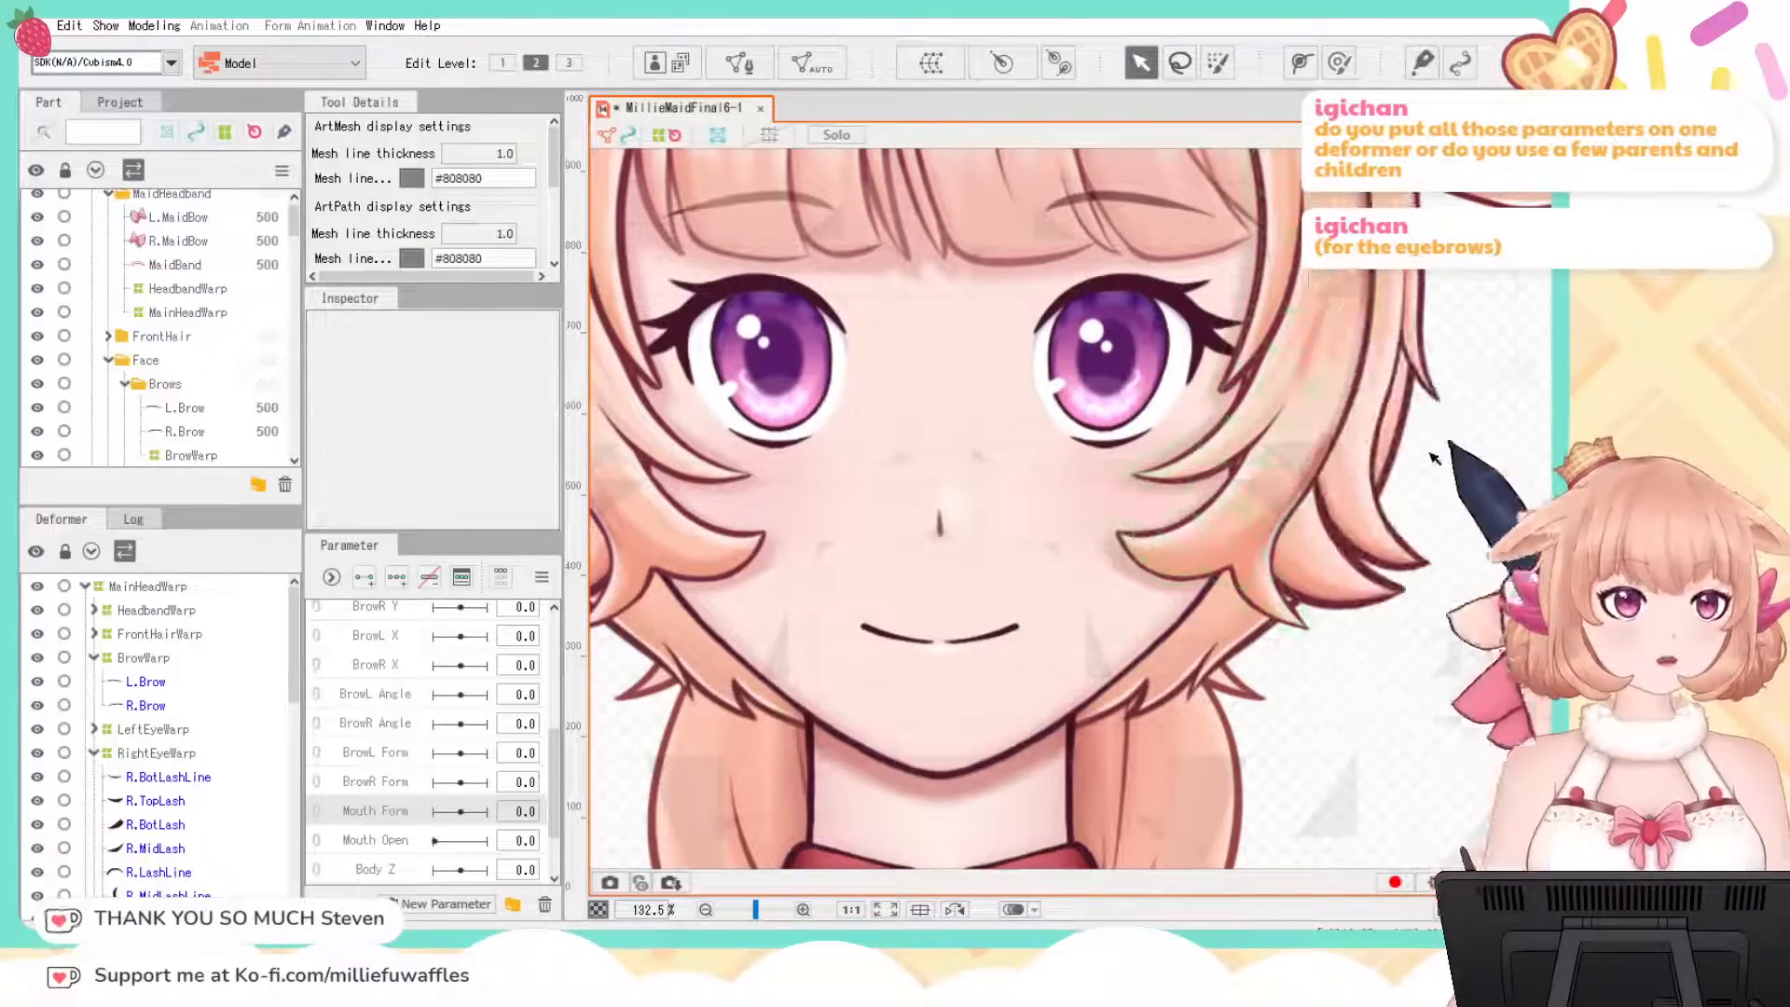
left_click_drag(1432, 457, 1430, 593)
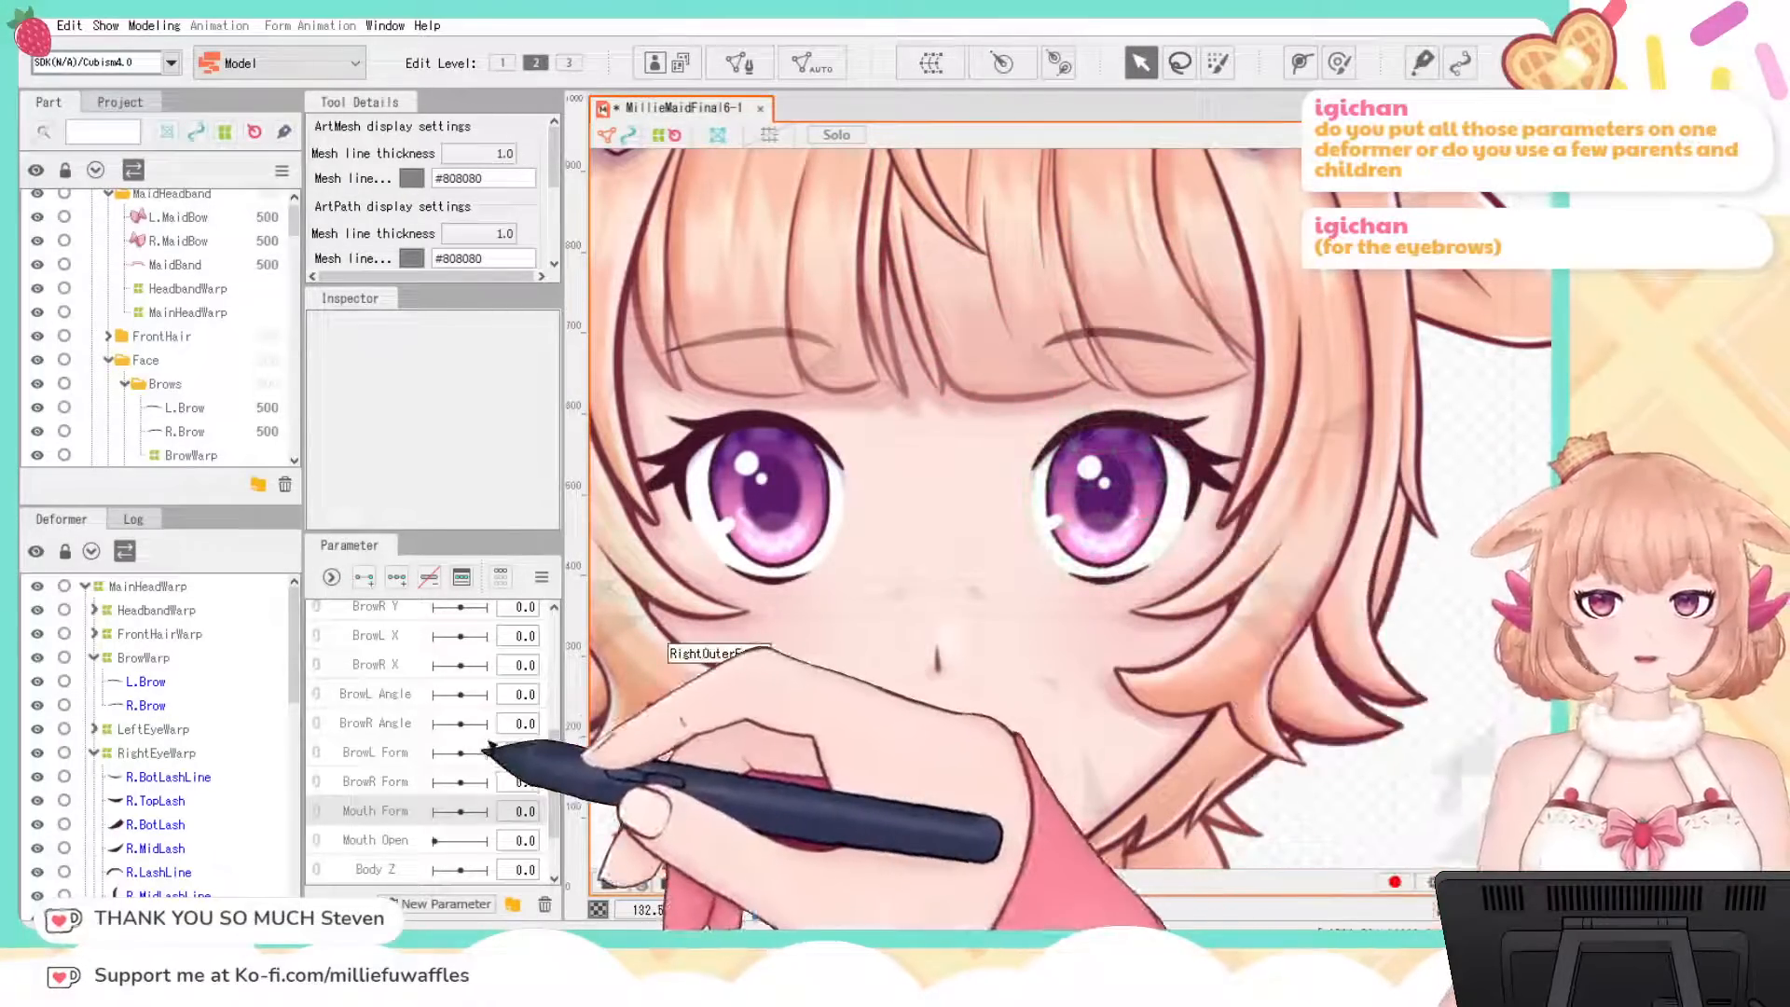
scroll(488, 747, "up", 2)
scroll(487, 747, "up", 3)
Step: Select the L.Brow mesh and flip it vertically so it curves downward just above the left eye
left_click(1126, 337)
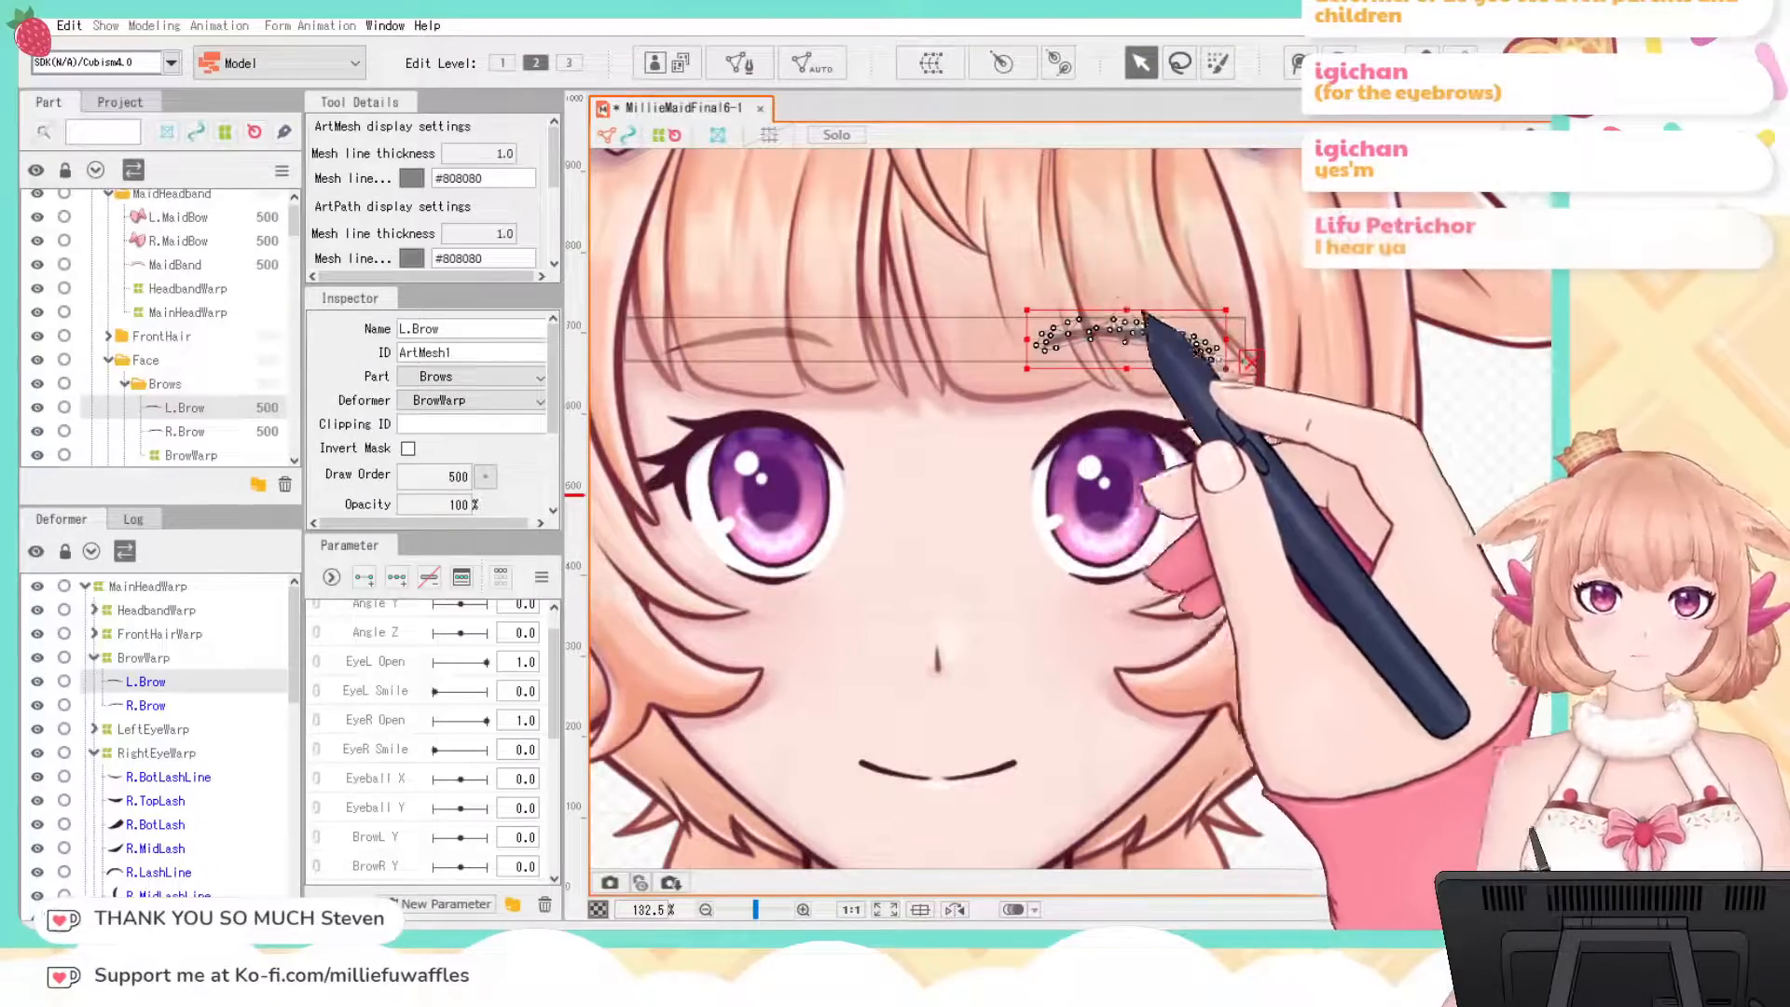
left_click_drag(1126, 310, 1135, 411)
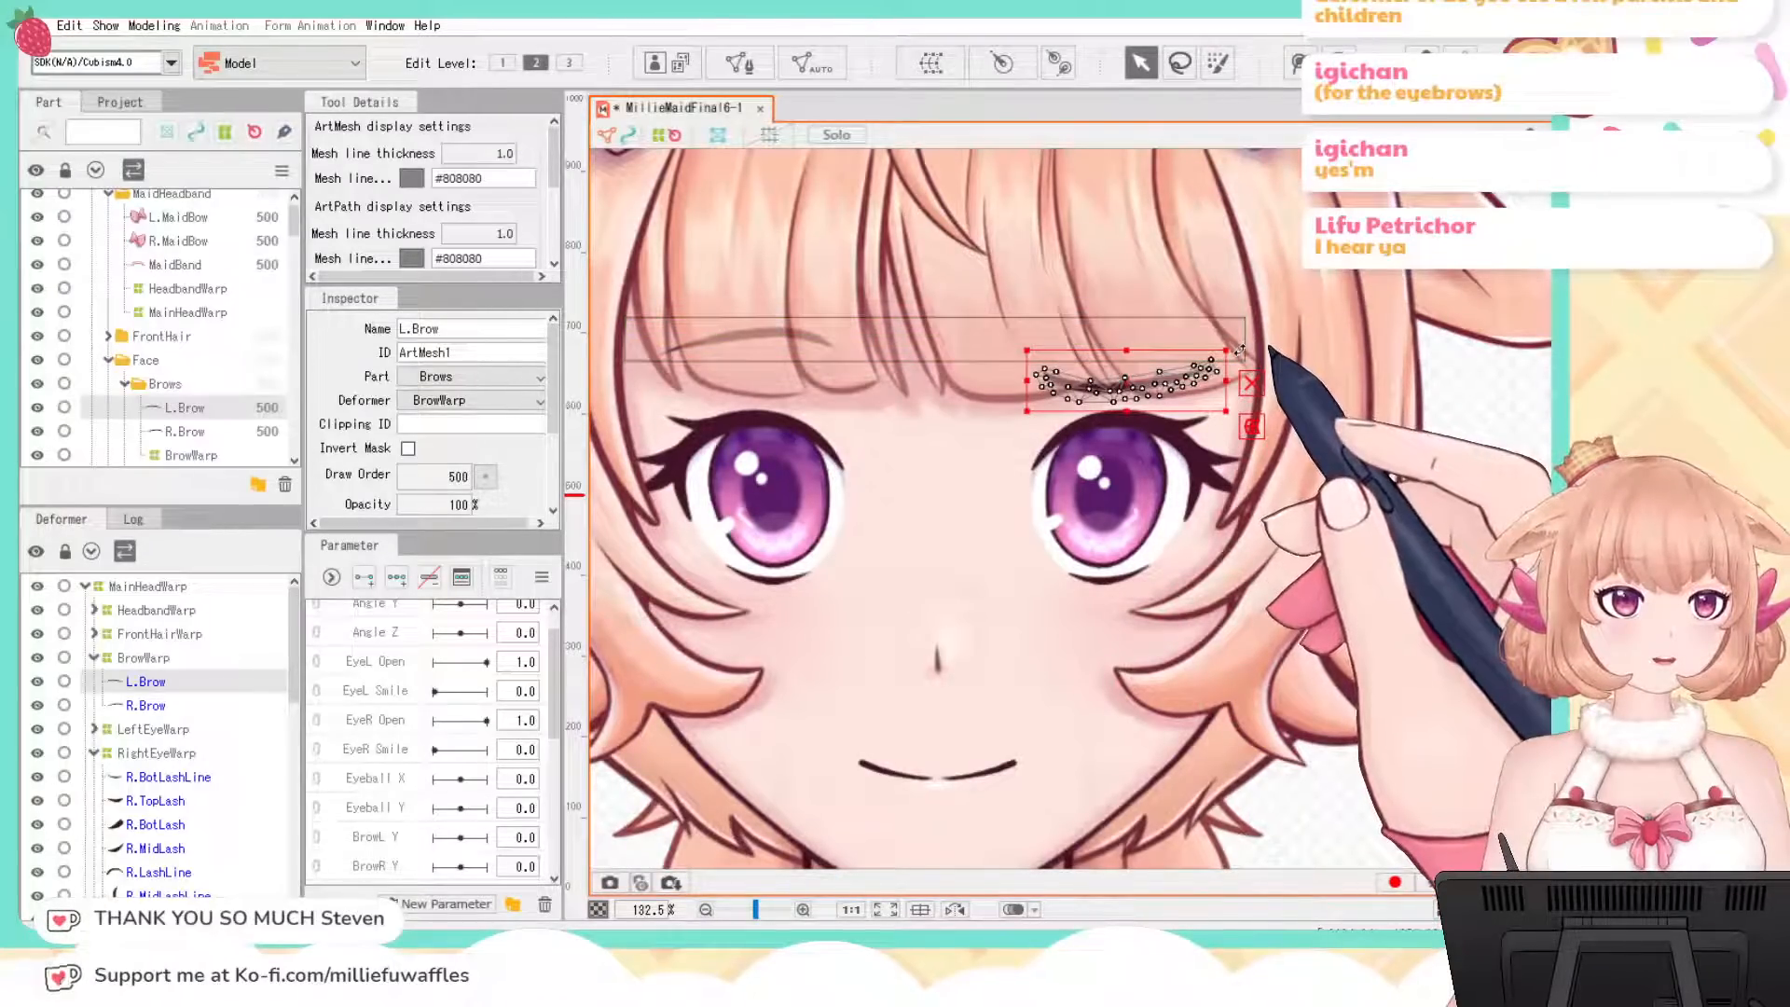
Step: Try tilting the flipped L.Brow mesh in both directions to show angled brow expressions, then undo the rotations
left_click_drag(1243, 336, 1230, 323)
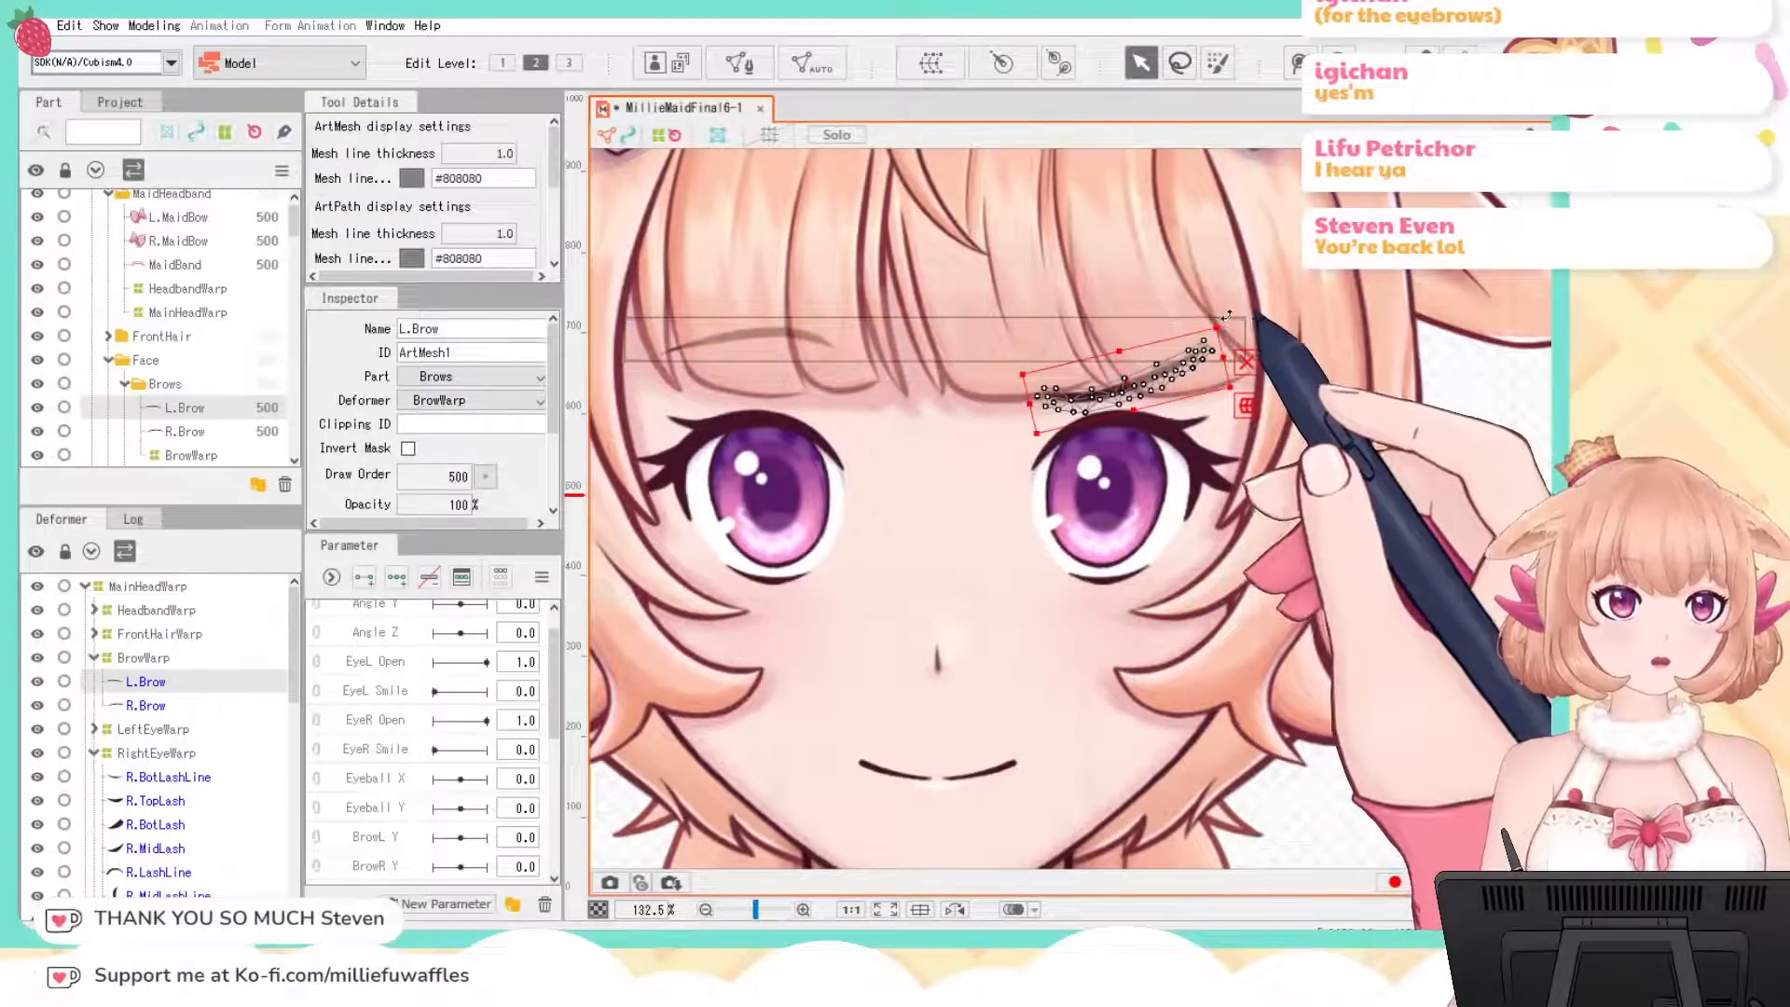
left_click_drag(1231, 320, 1260, 386)
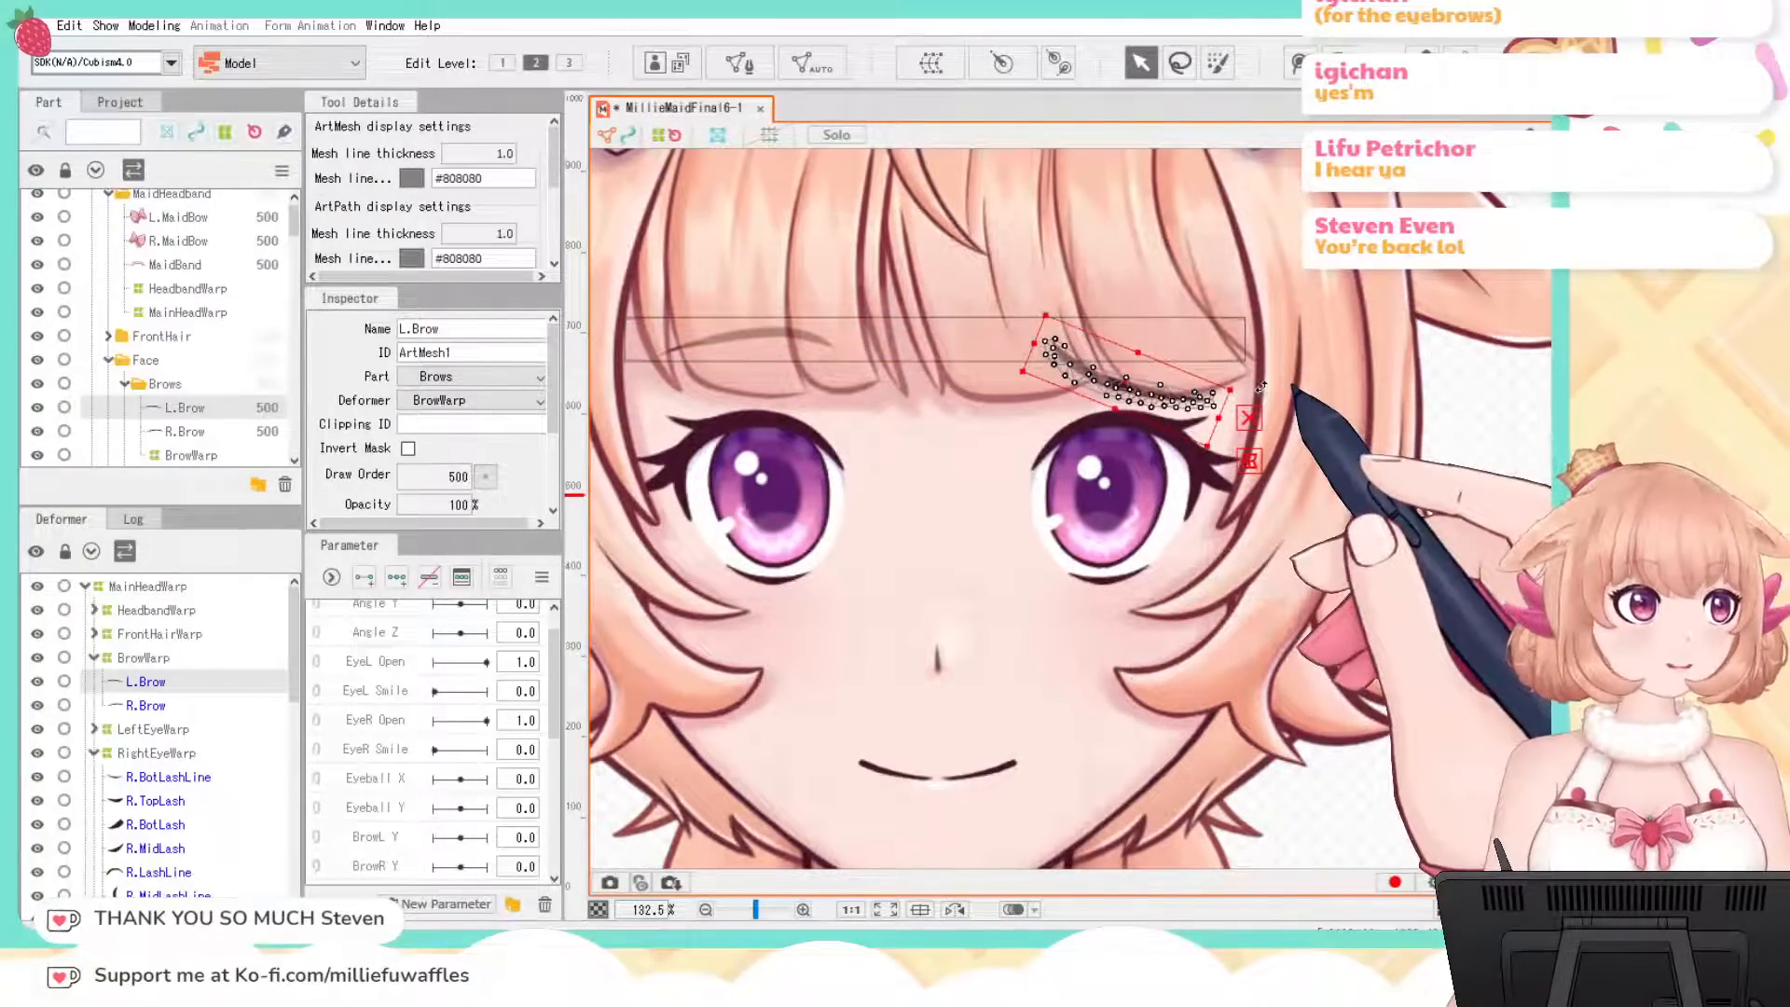
left_click_drag(1261, 386, 1249, 313)
left_click(1468, 553)
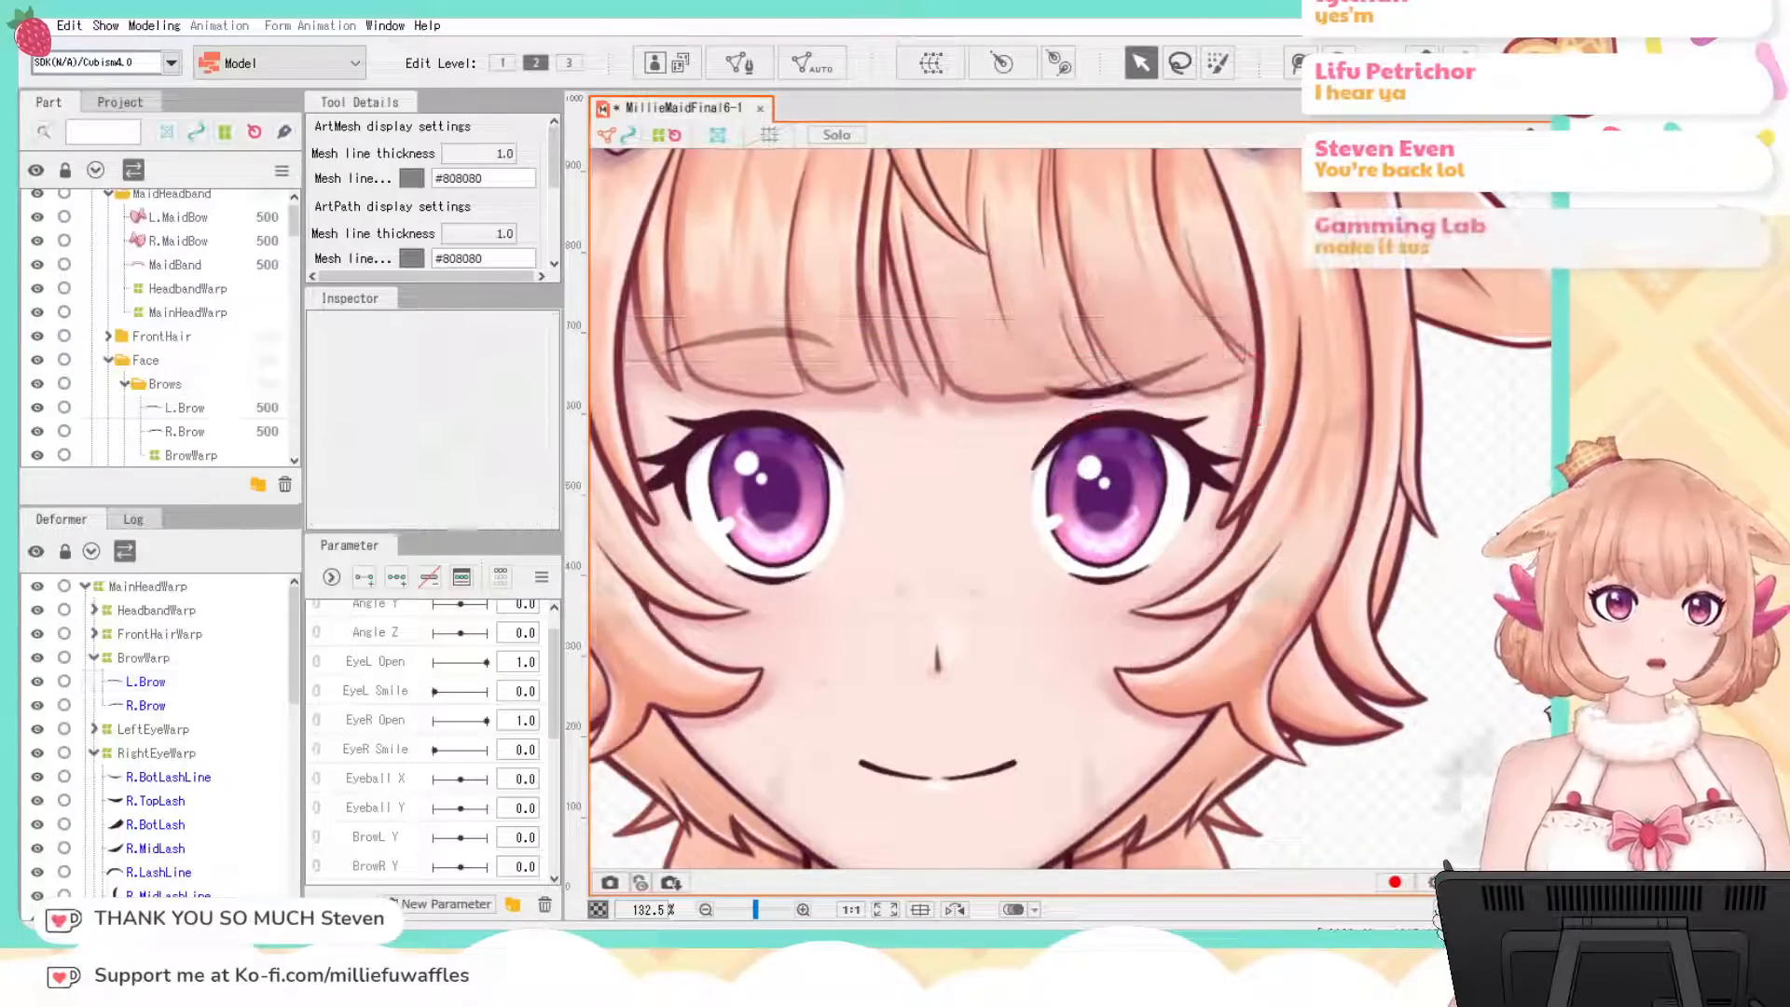
key("ctrl+z")
key("ctrl+z")
key("ctrl+z")
key("ctrl+z")
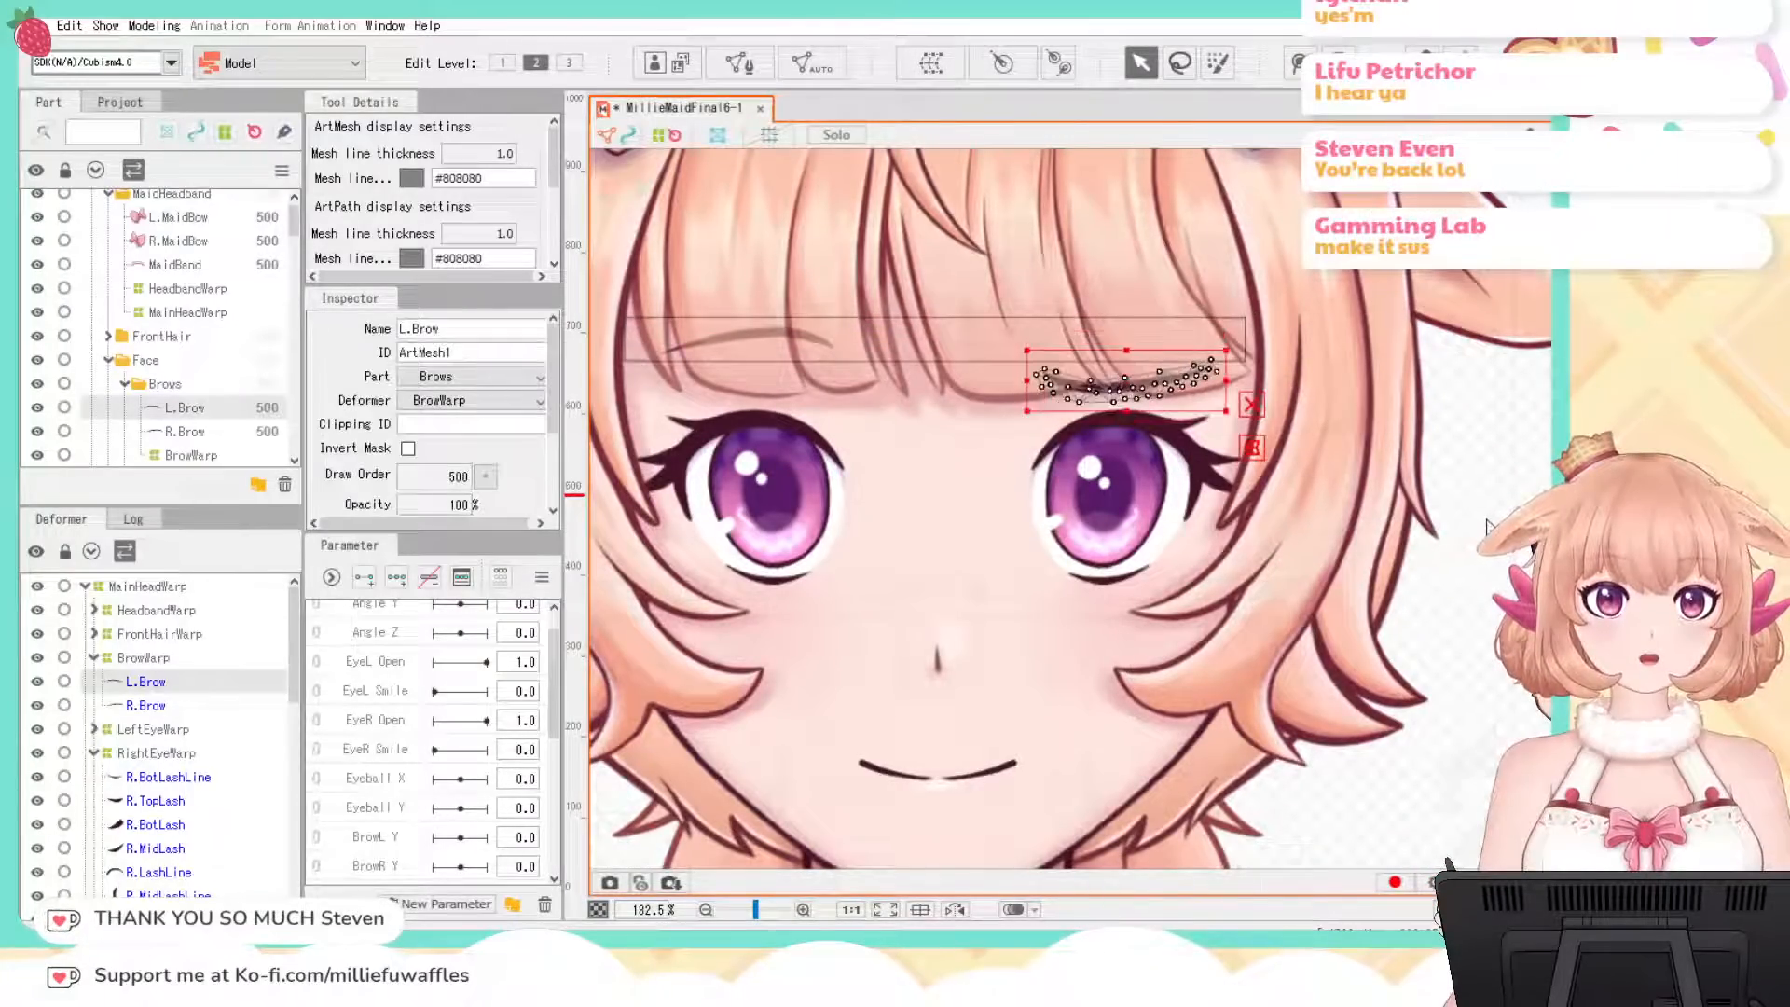
Step: Restore the L.Brow mesh's original arch, deselect it, and centre the view on the mouth and lower face
left_click(1485, 508)
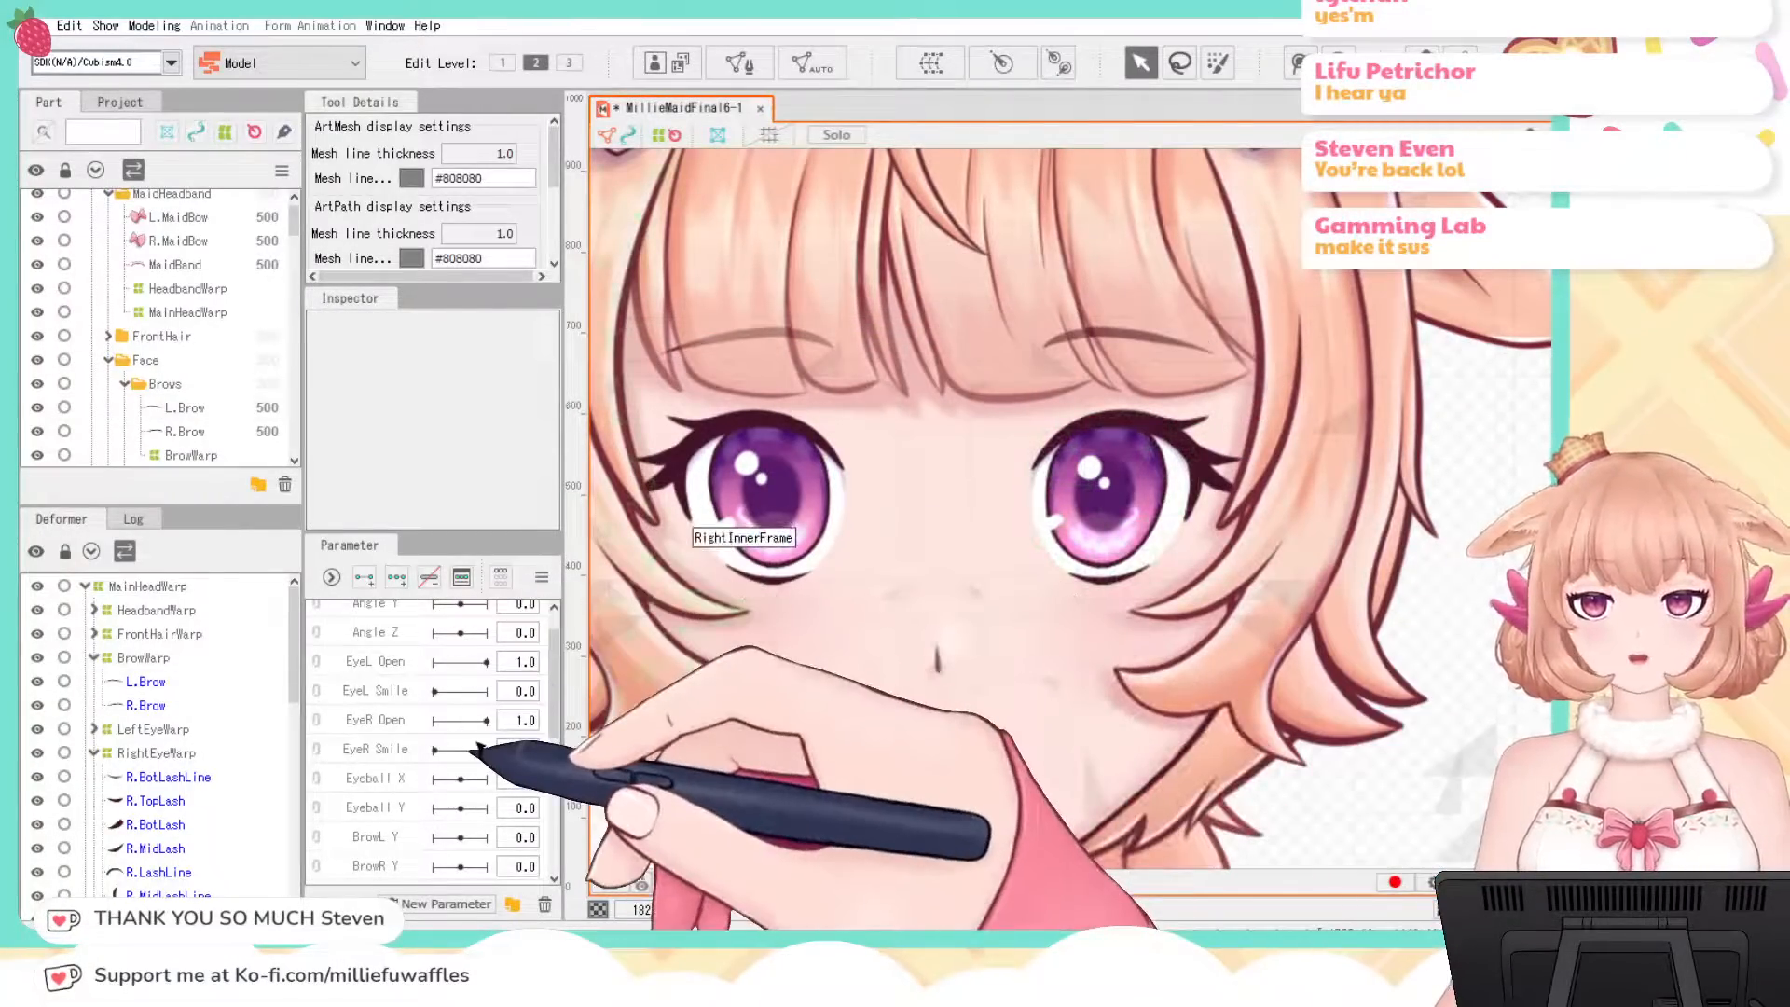
scroll(425, 766, "down", 4)
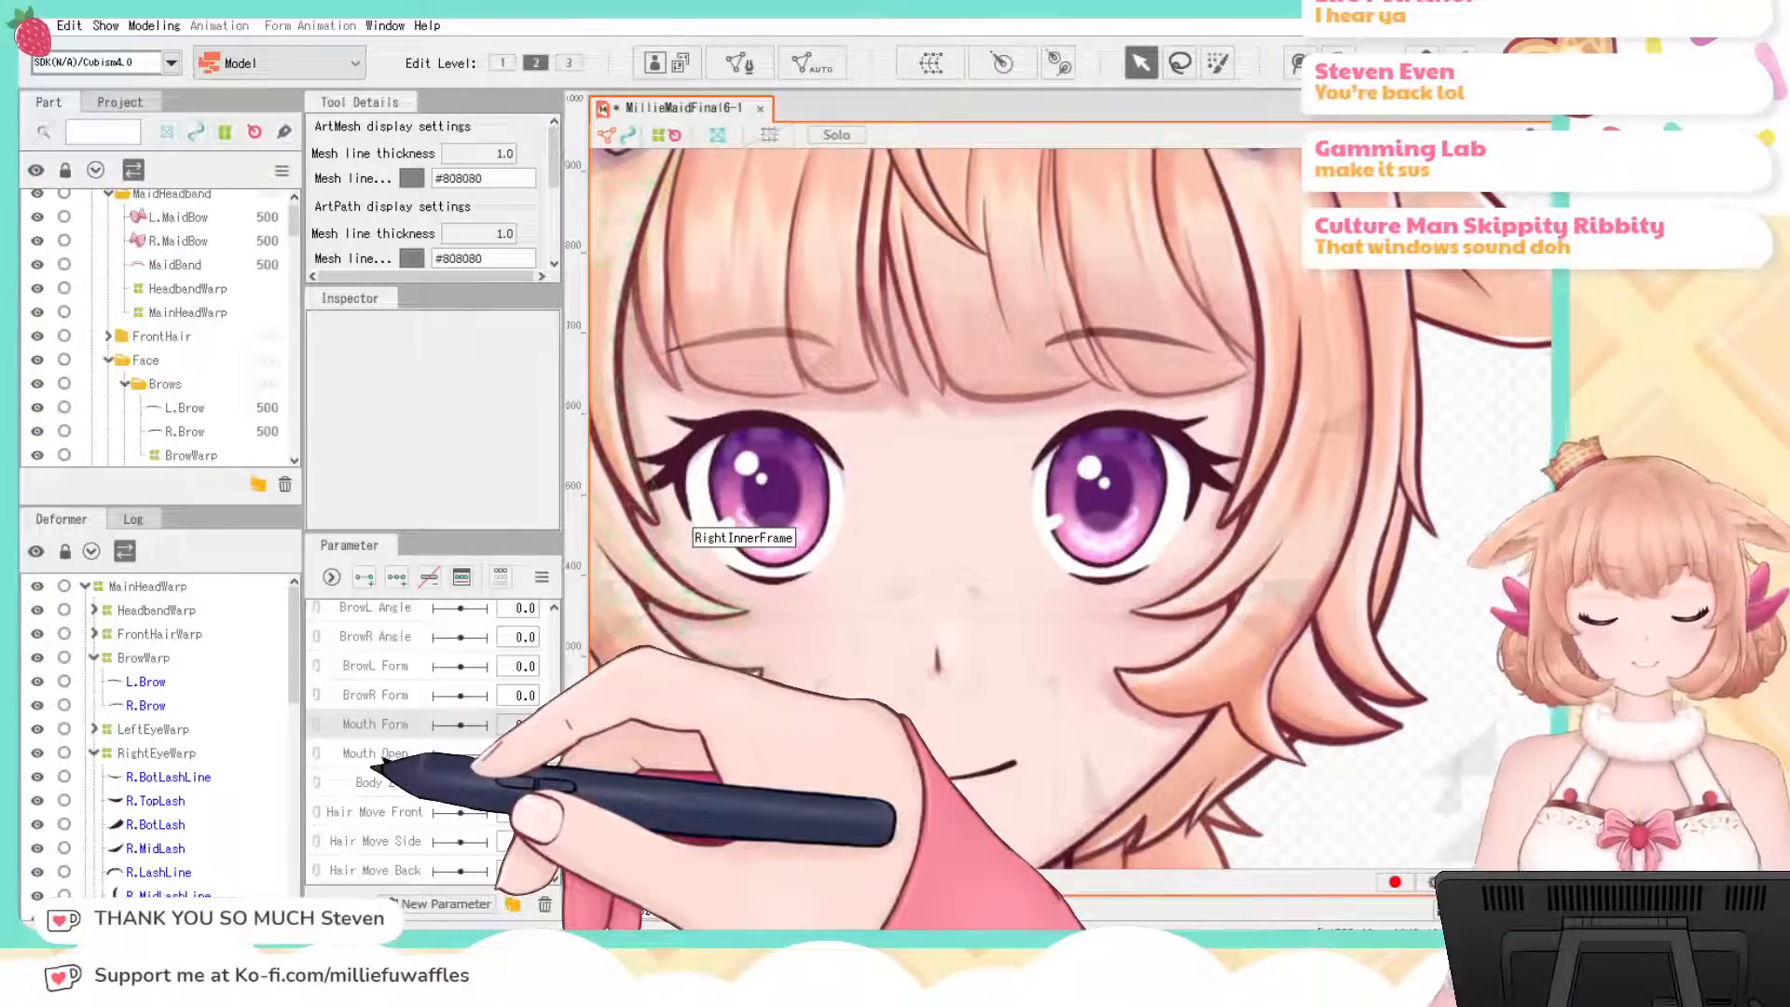
left_click_drag(1408, 807, 1469, 622)
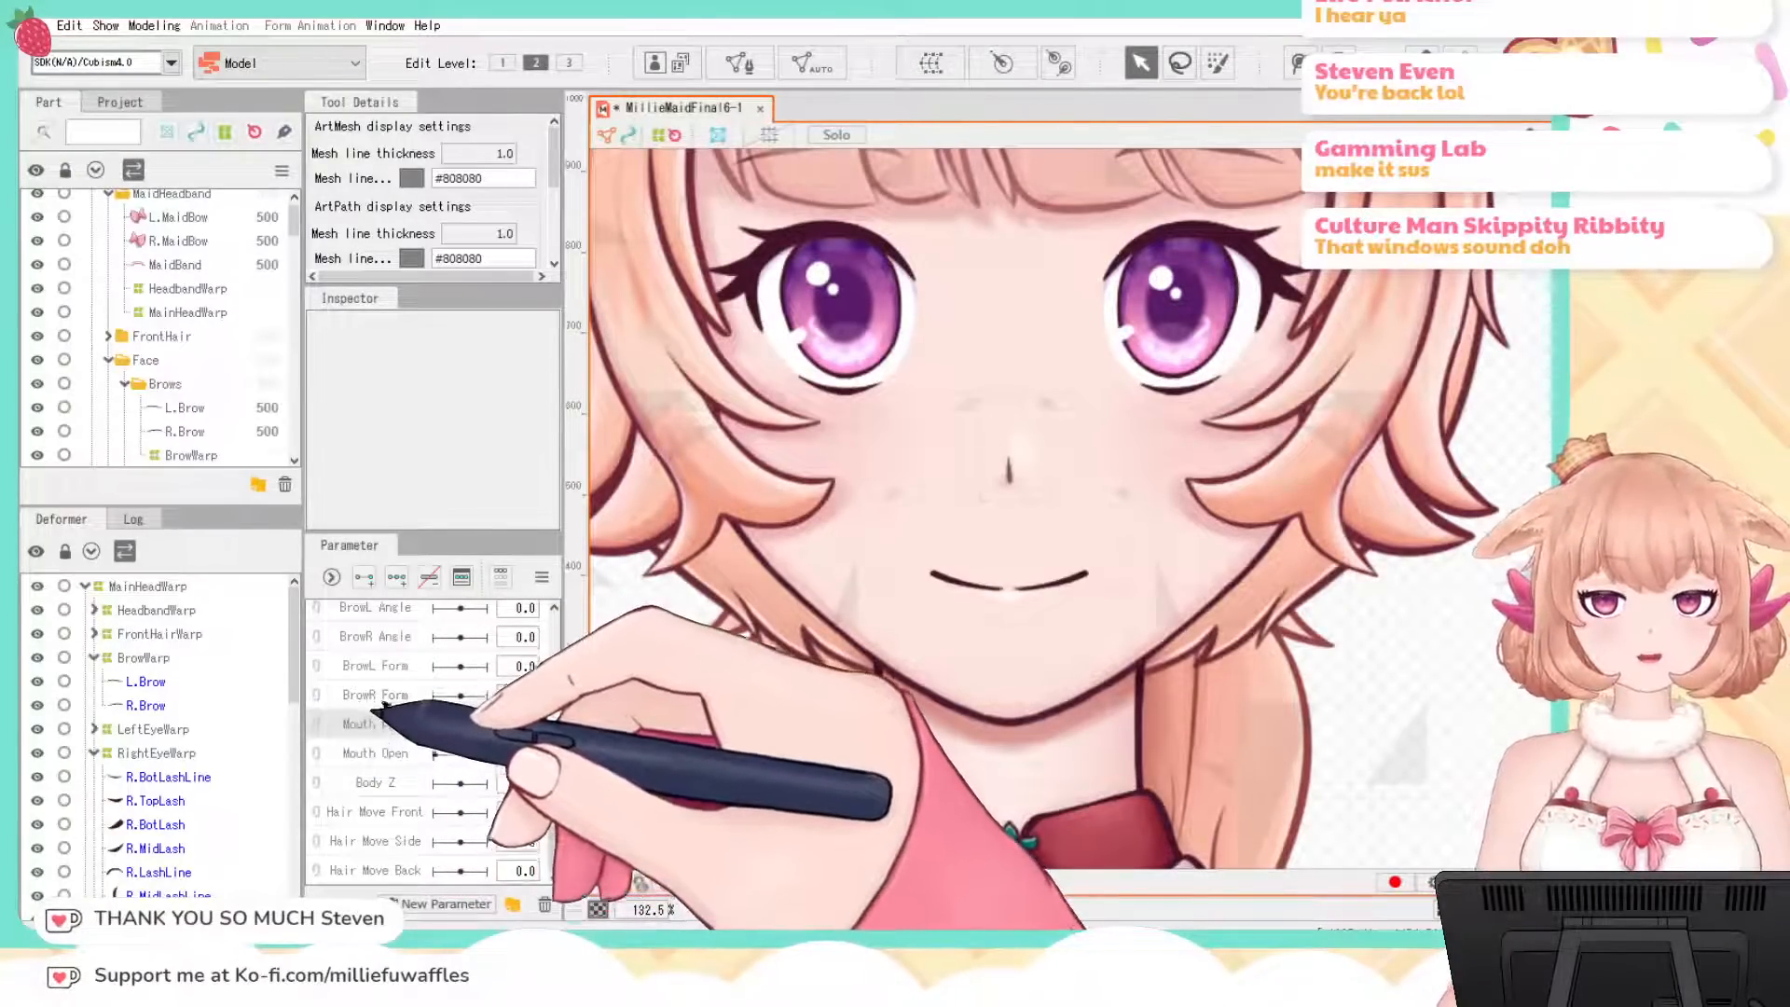
Step: Try linking Mouth Form and Mouth Open into one combined control, widen the parameter list, and separate the two parameters again
left_click(316, 735)
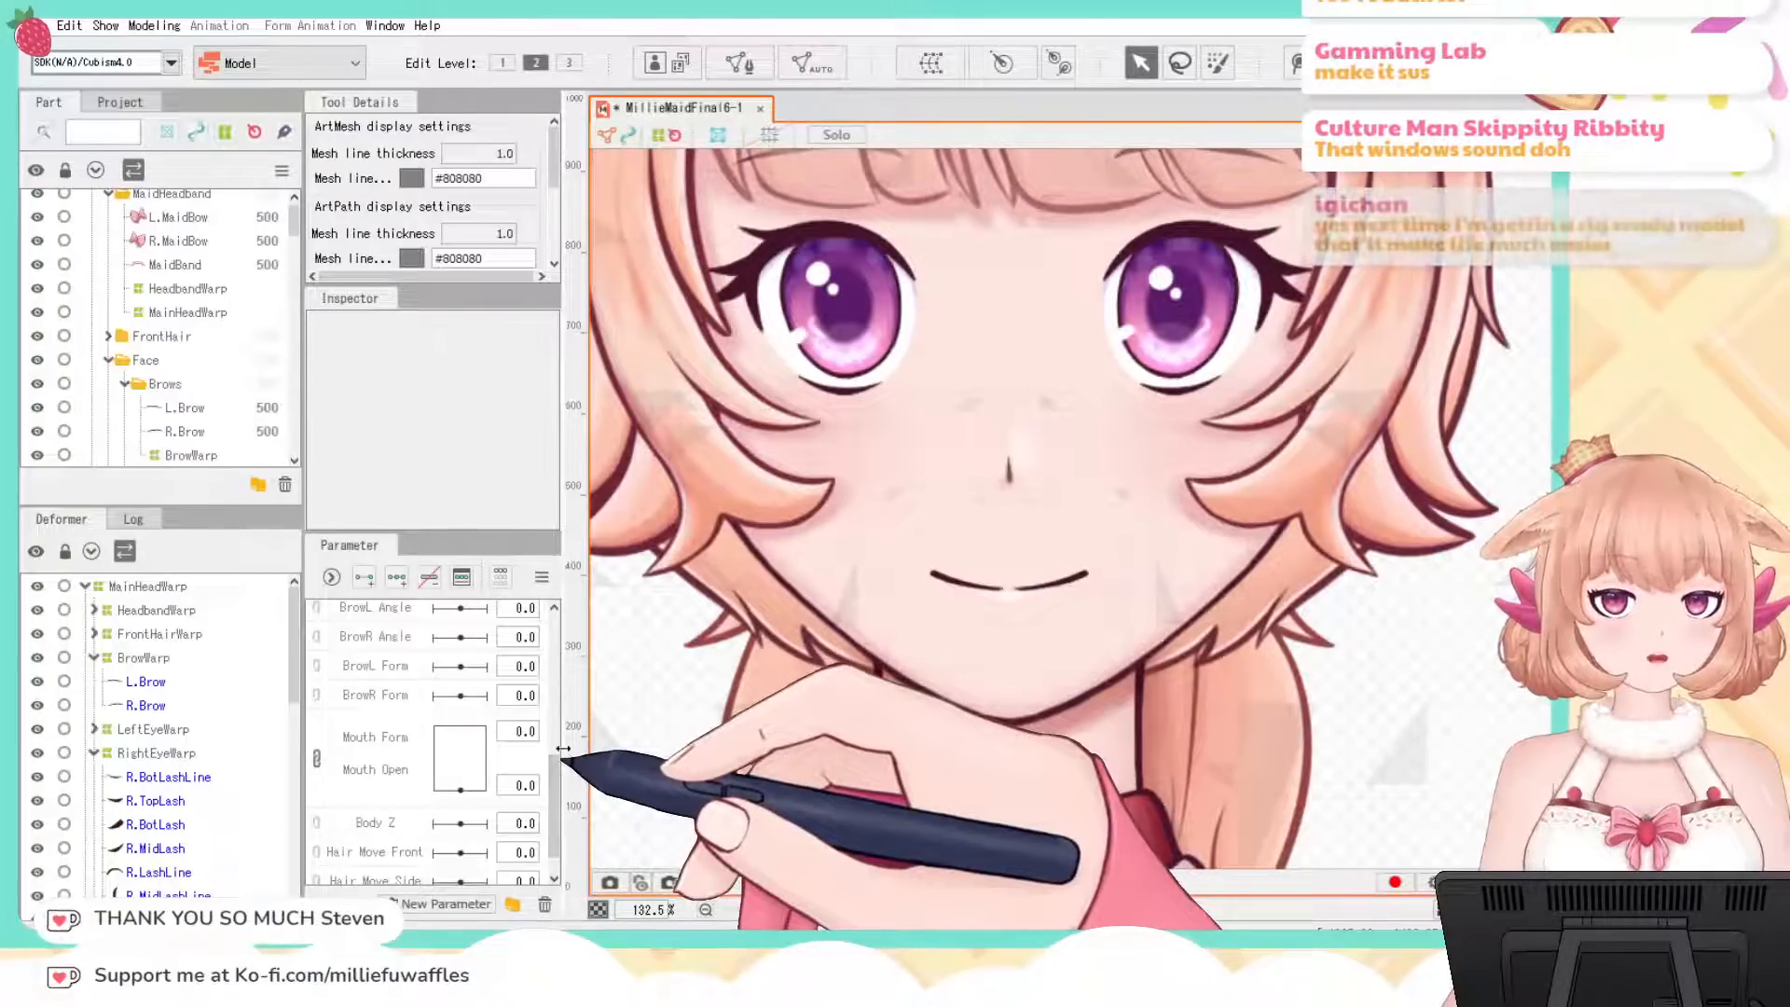
left_click_drag(573, 750, 625, 749)
left_click_drag(303, 732, 265, 692)
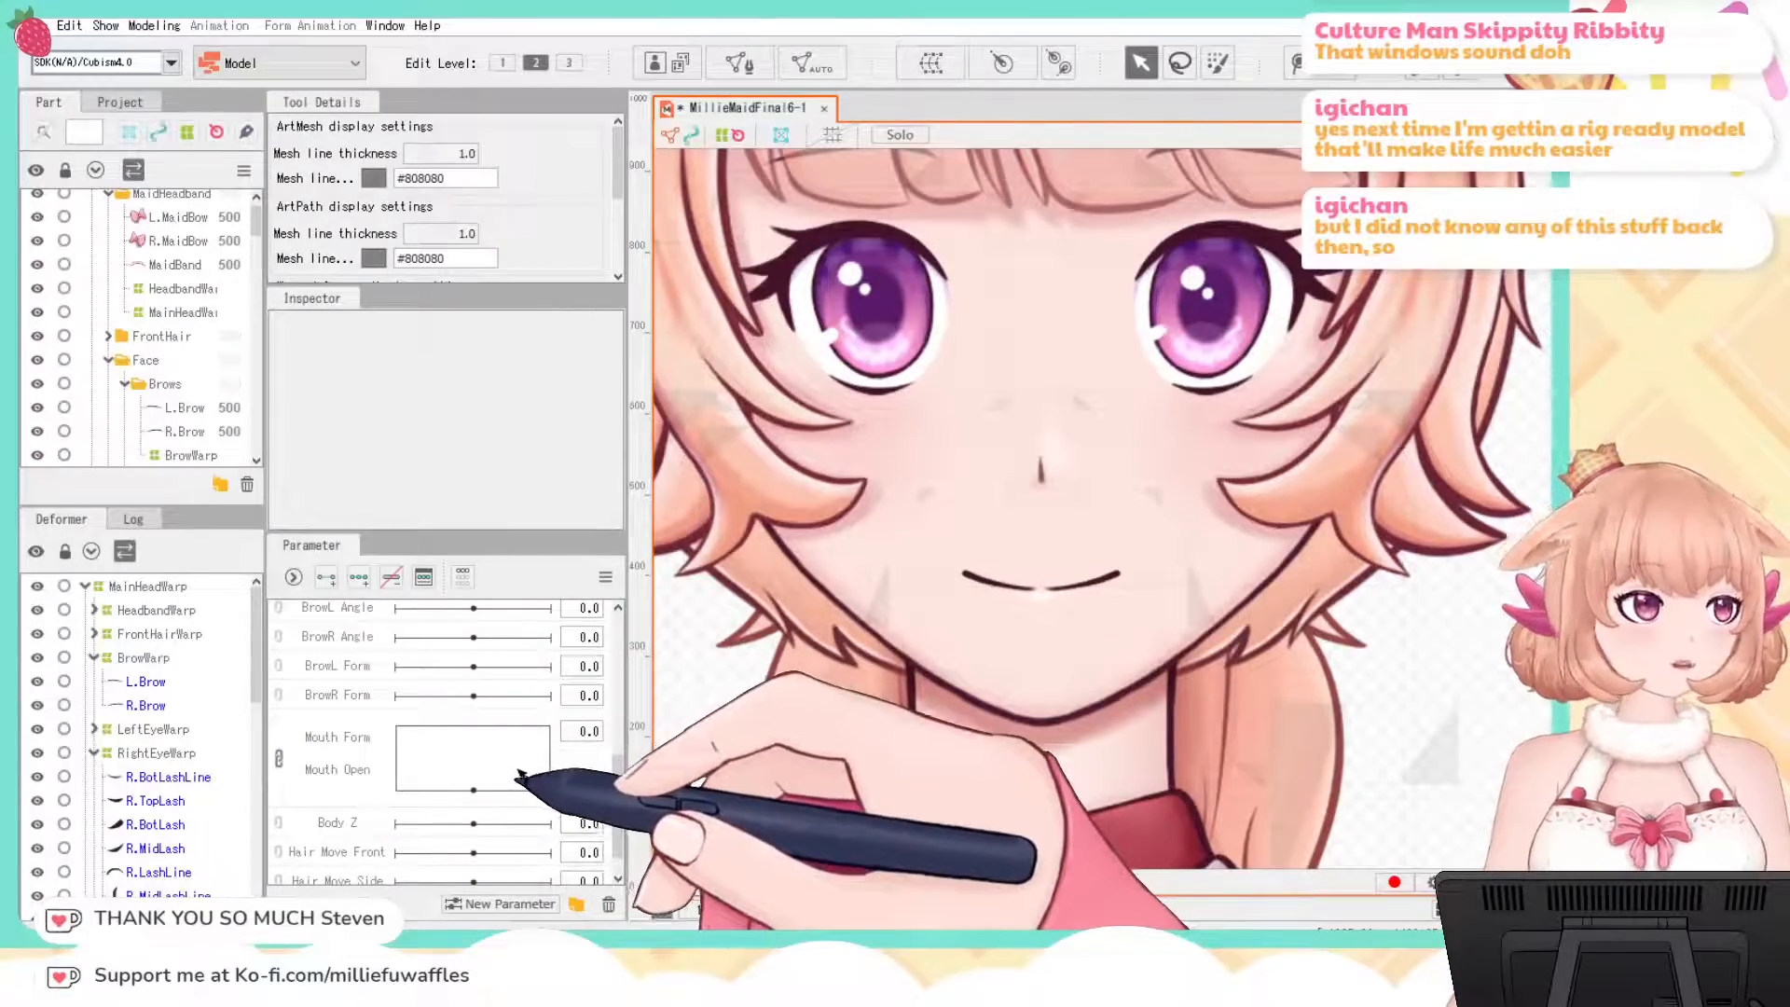
left_click(279, 760)
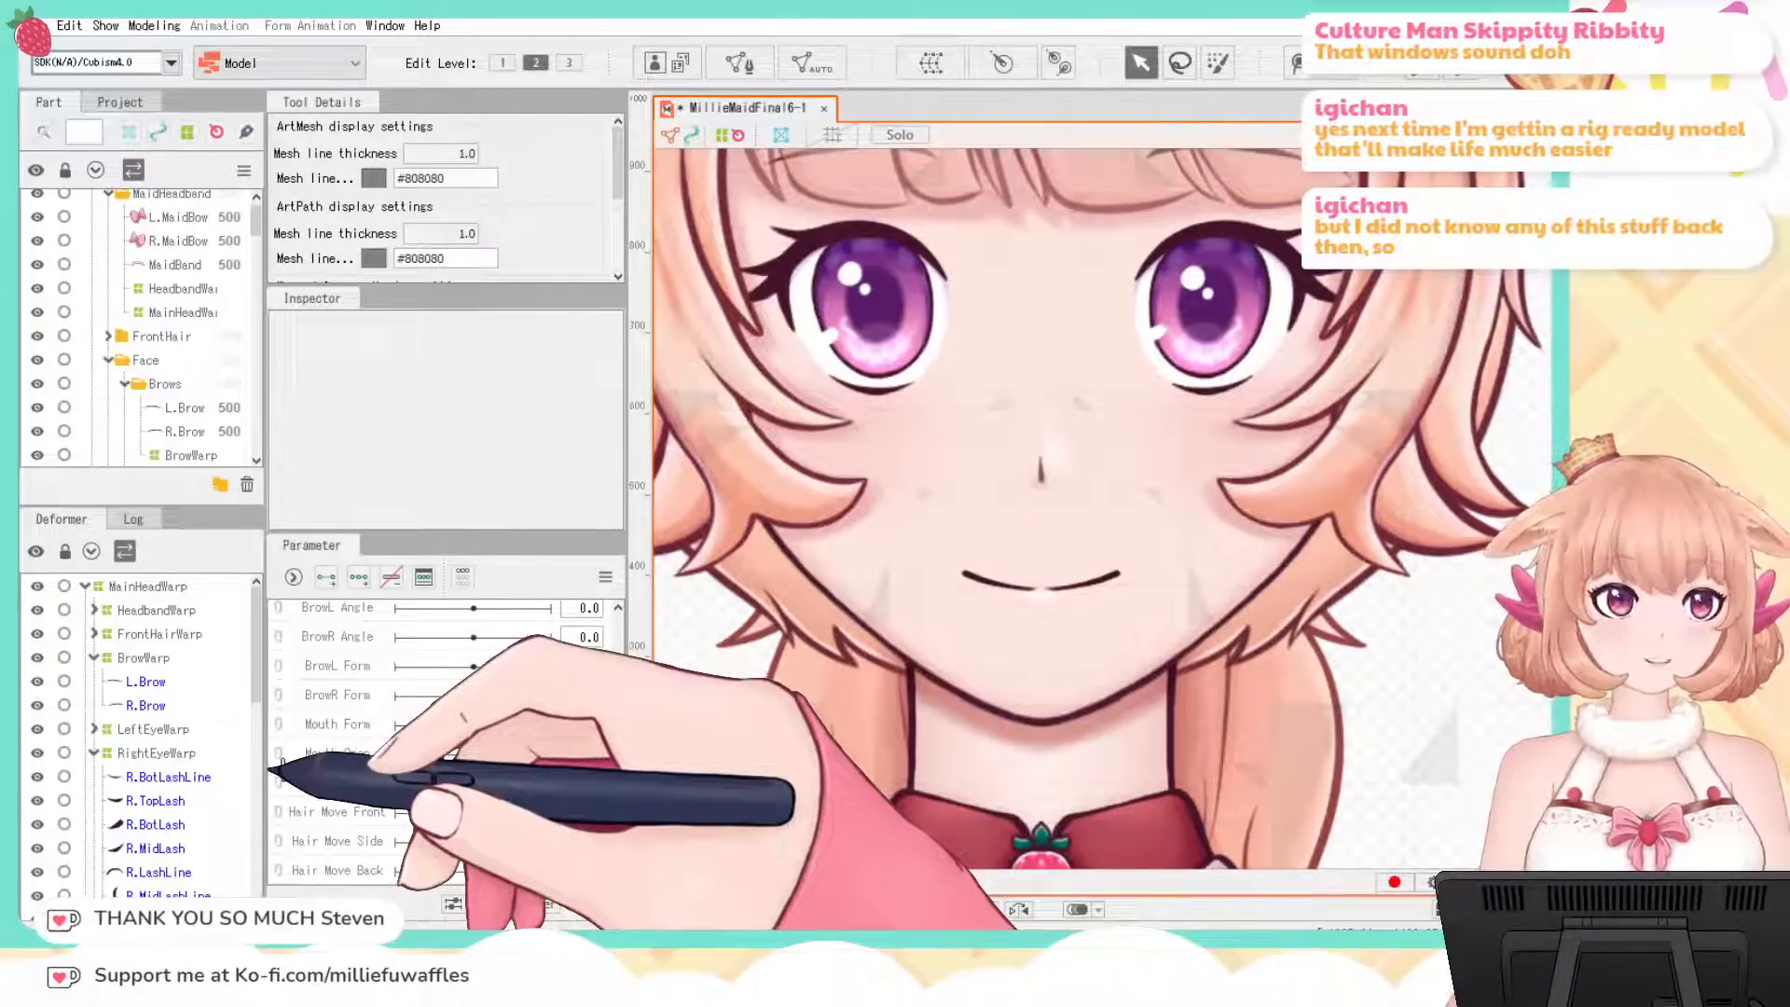
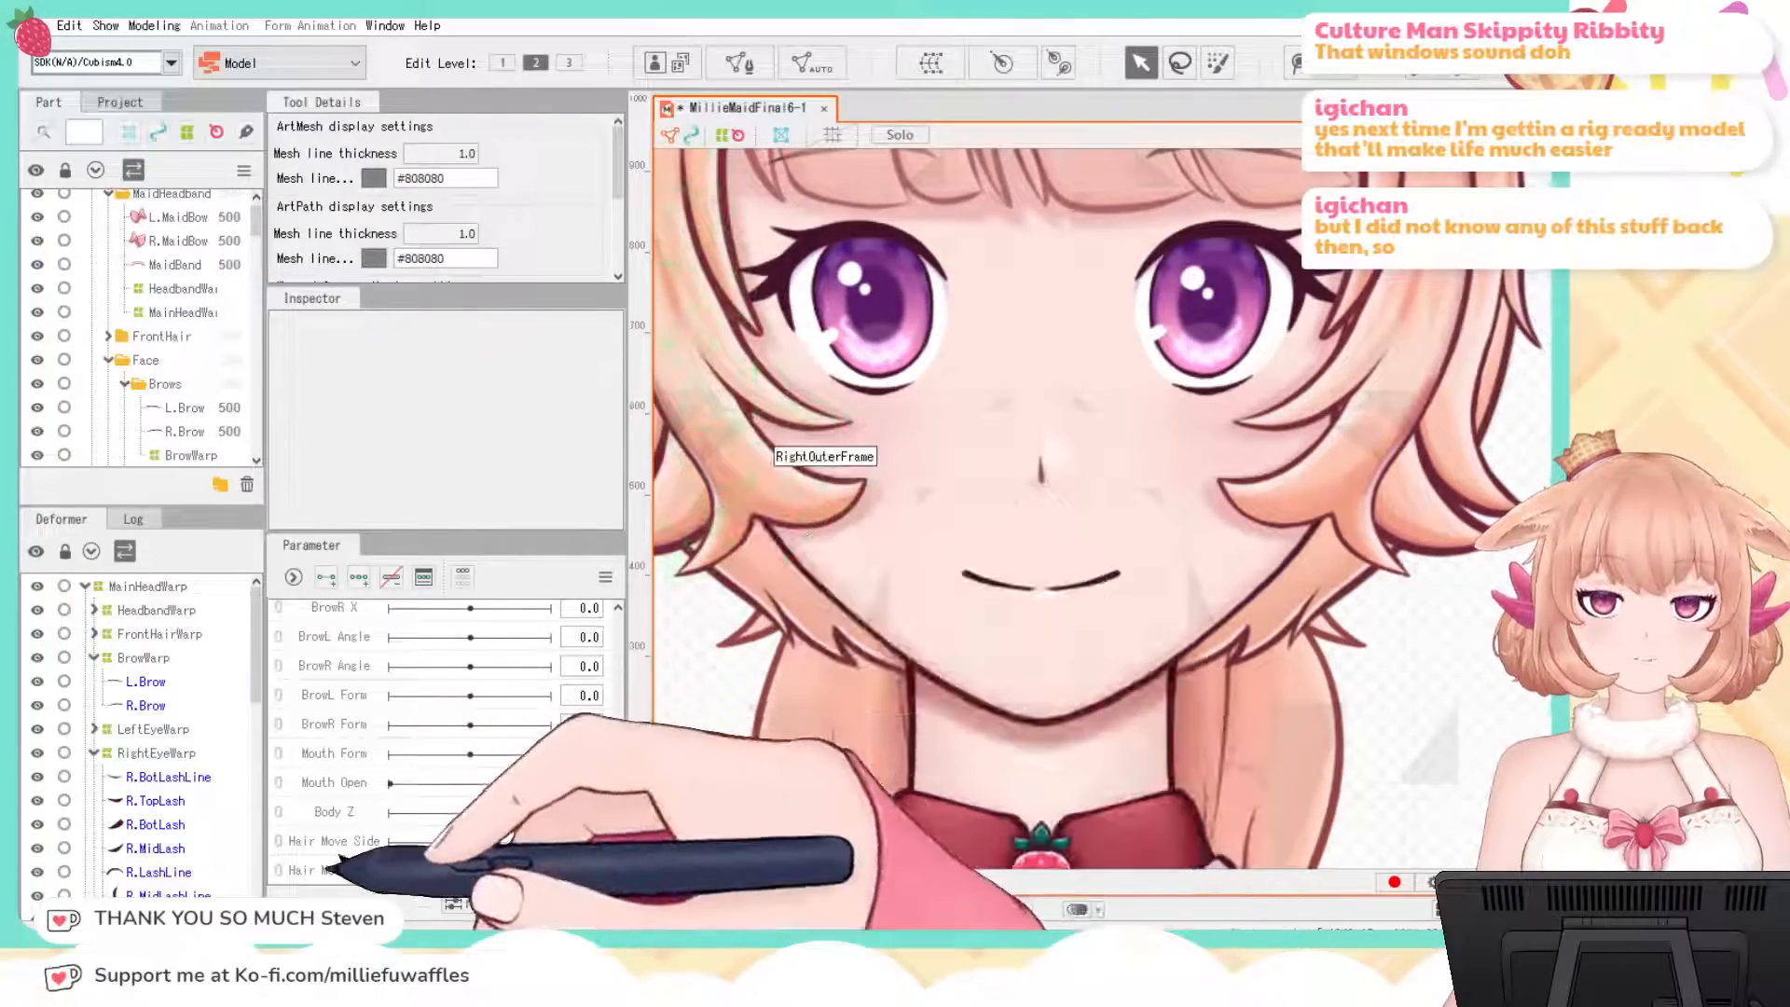
Step: Delete the Hair Move Side and Hair Move Back parameters and confirm each deletion
left_click(608, 904)
left_click(606, 906)
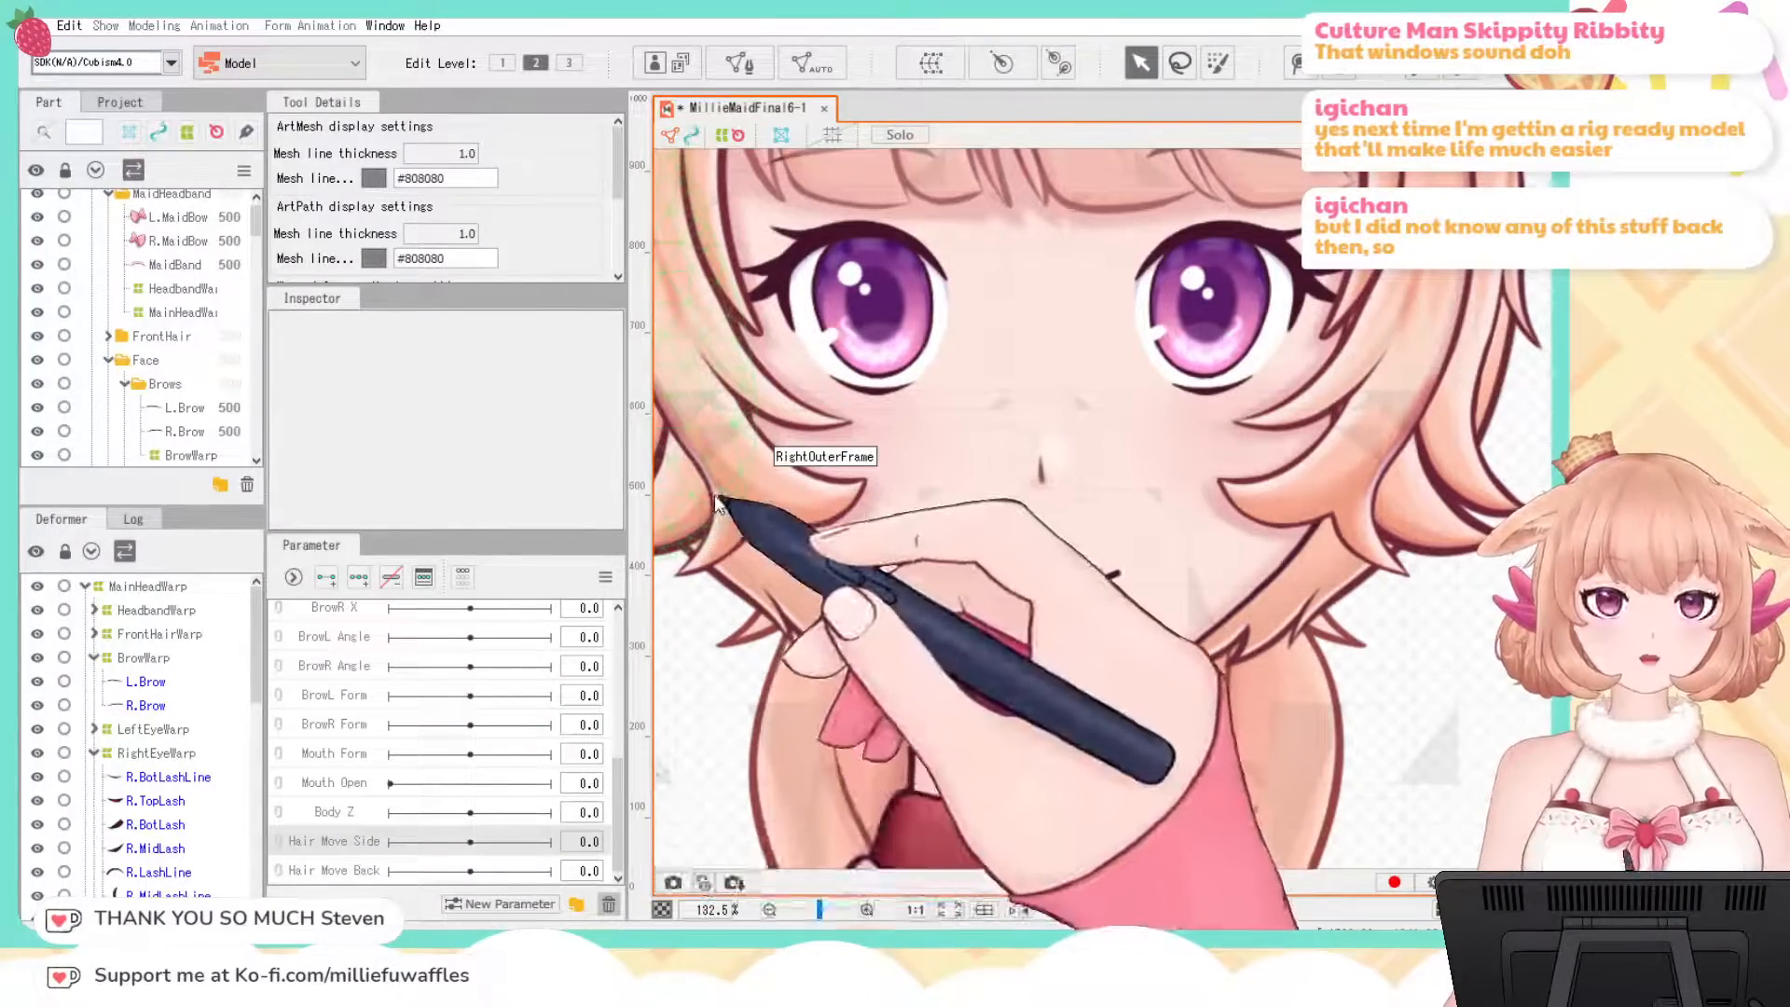
left_click(751, 468)
left_click(334, 876)
left_click(607, 906)
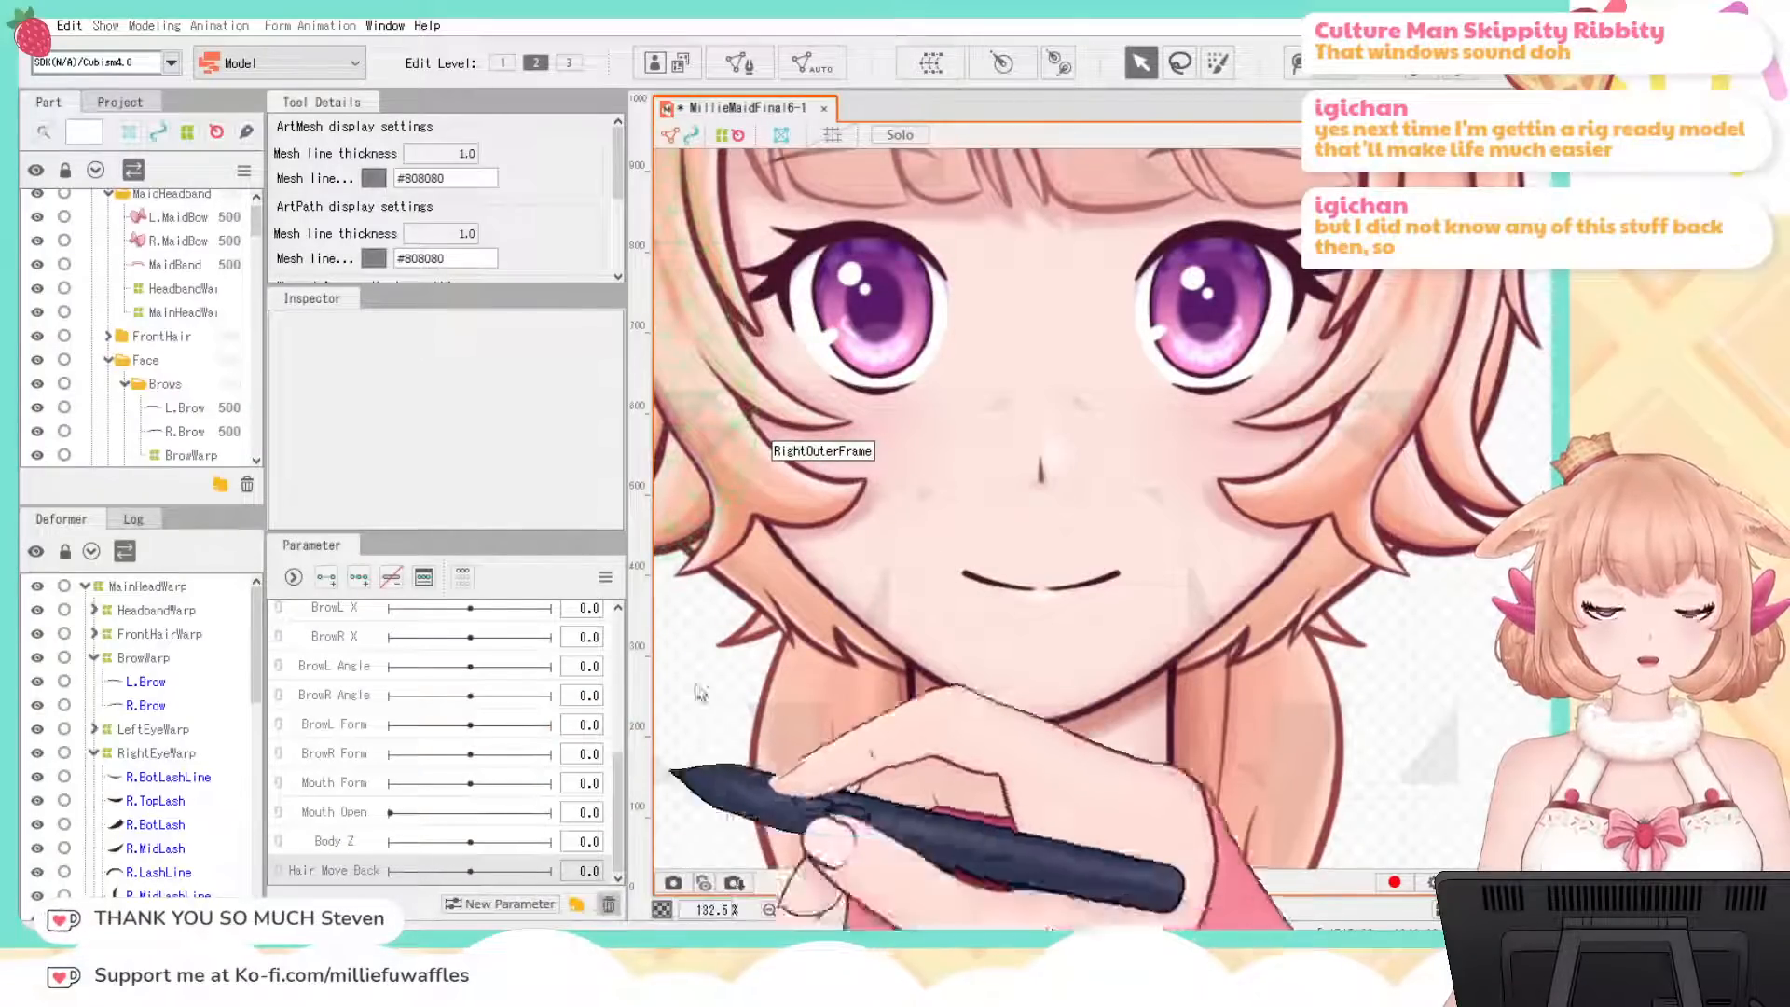
left_click(753, 475)
Step: Link Angle X with Angle Y and Eyeball X with Eyeball Y as combined two-axis parameters
scroll(478, 694, "up", 5)
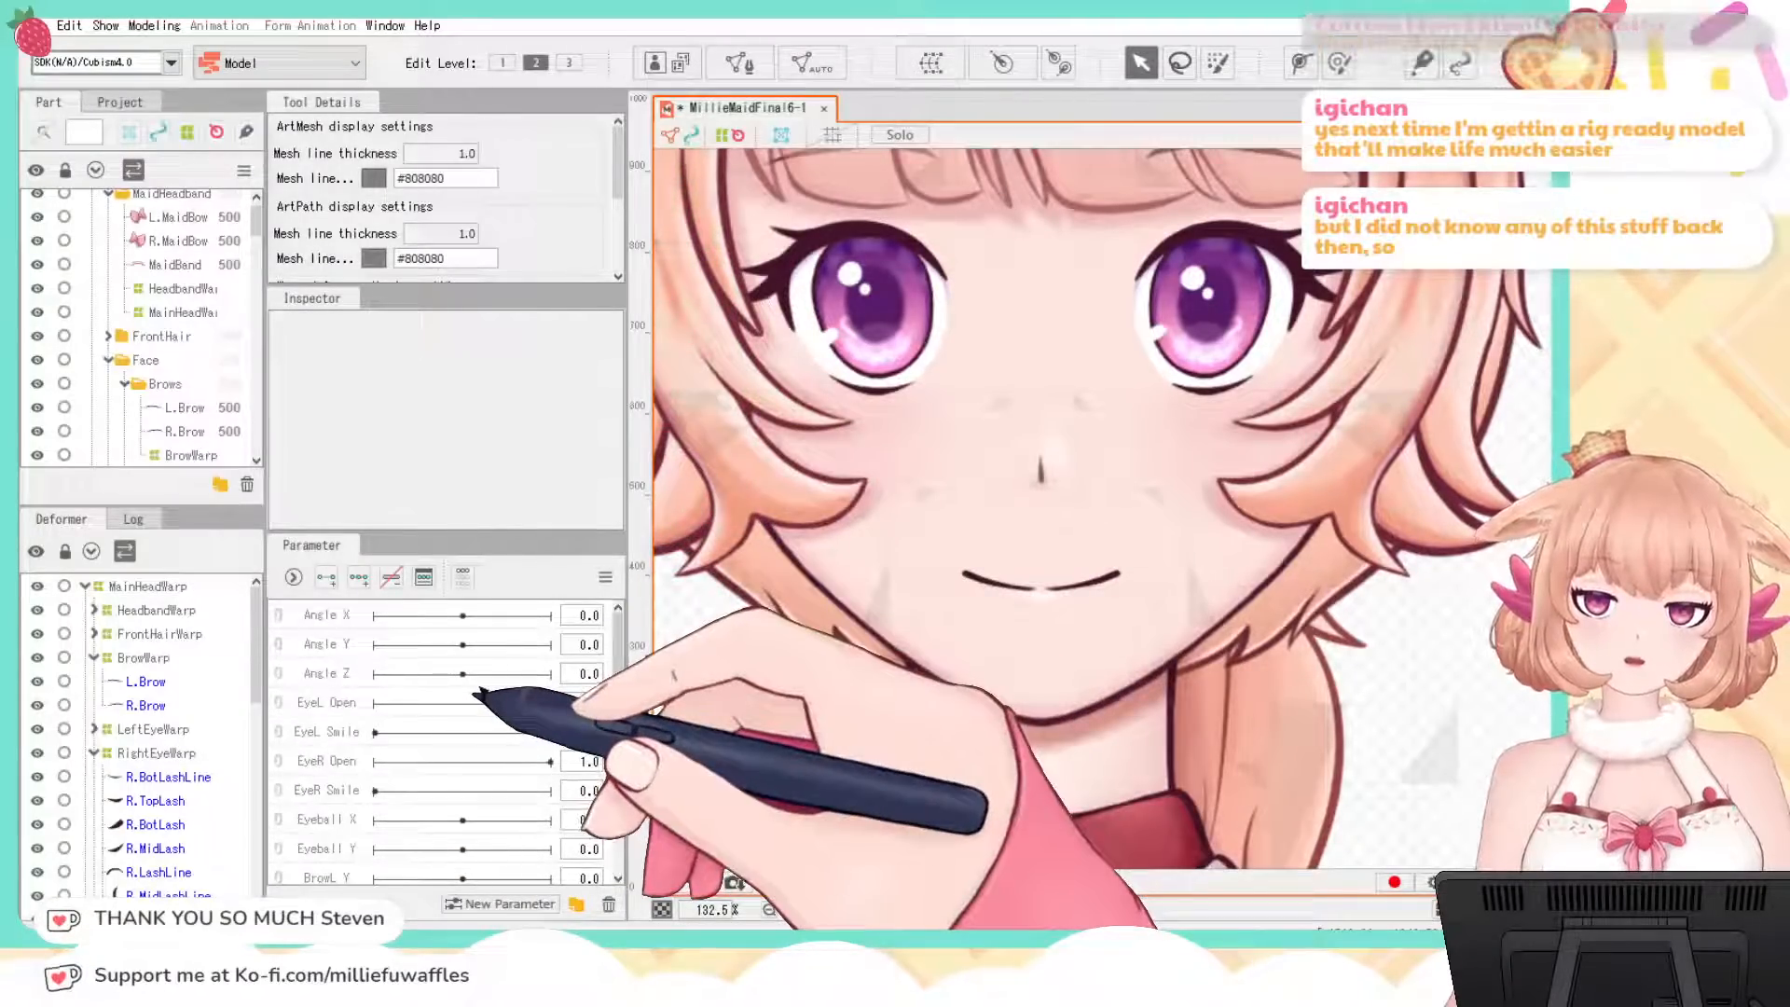
left_click(322, 616)
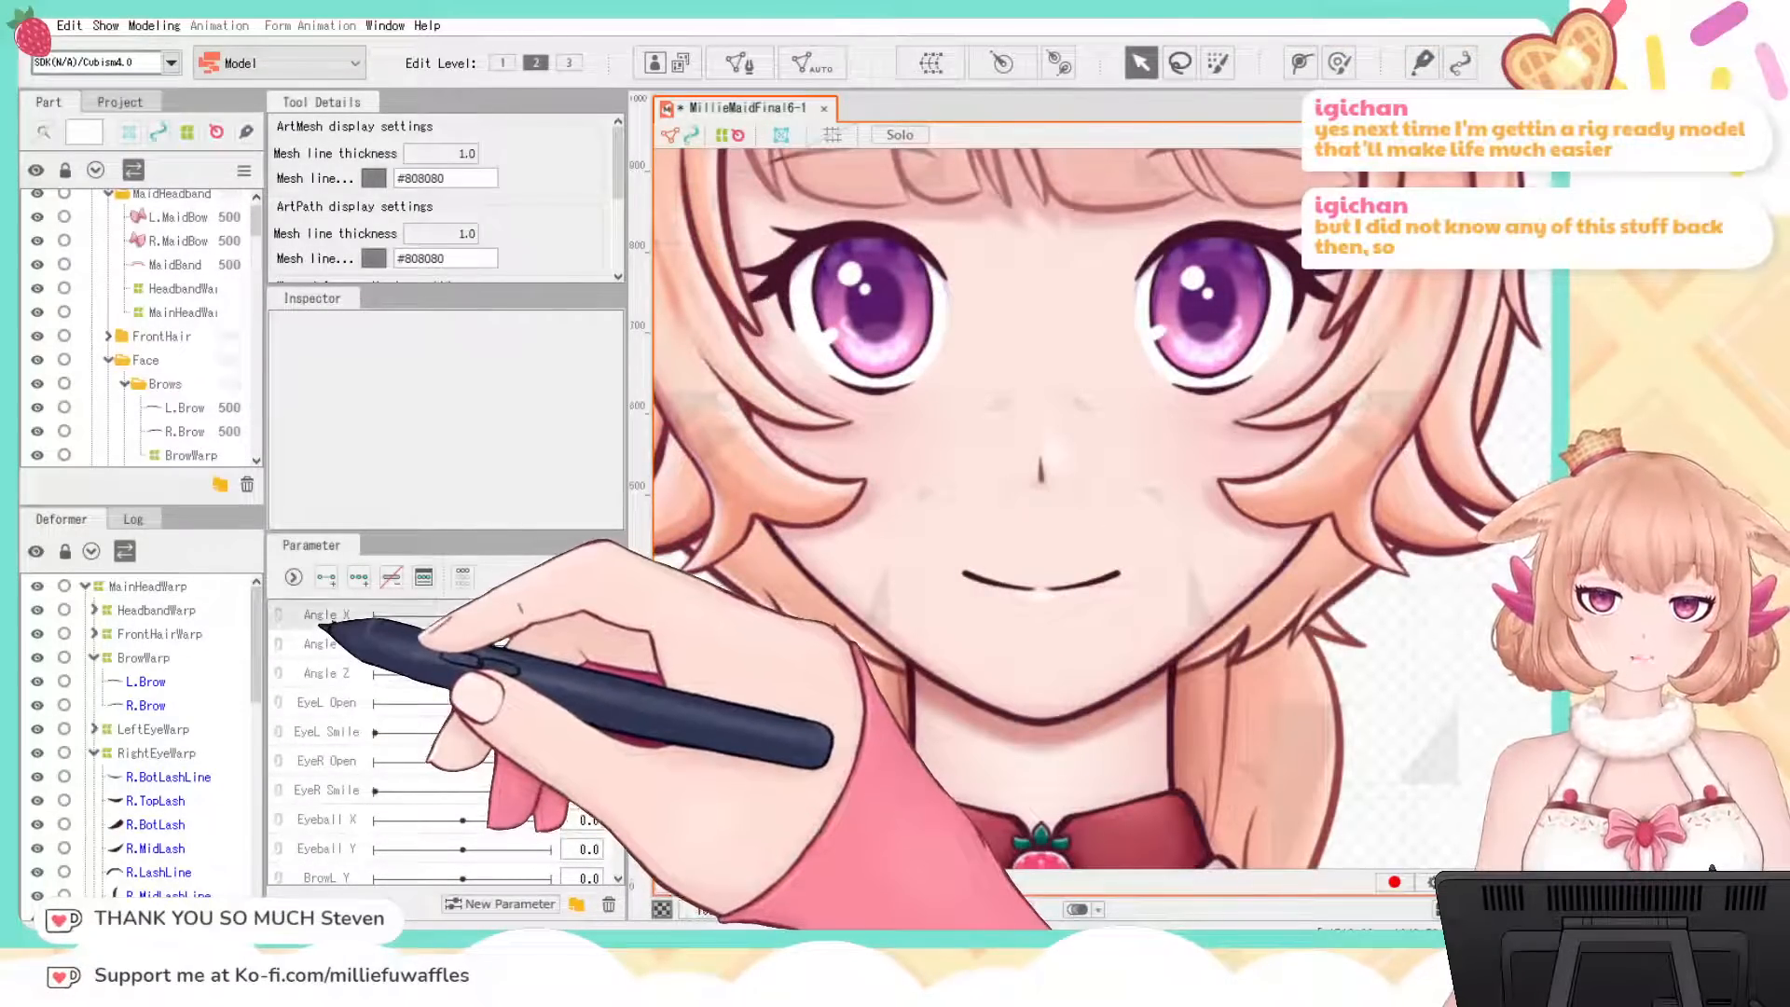
left_click(278, 616)
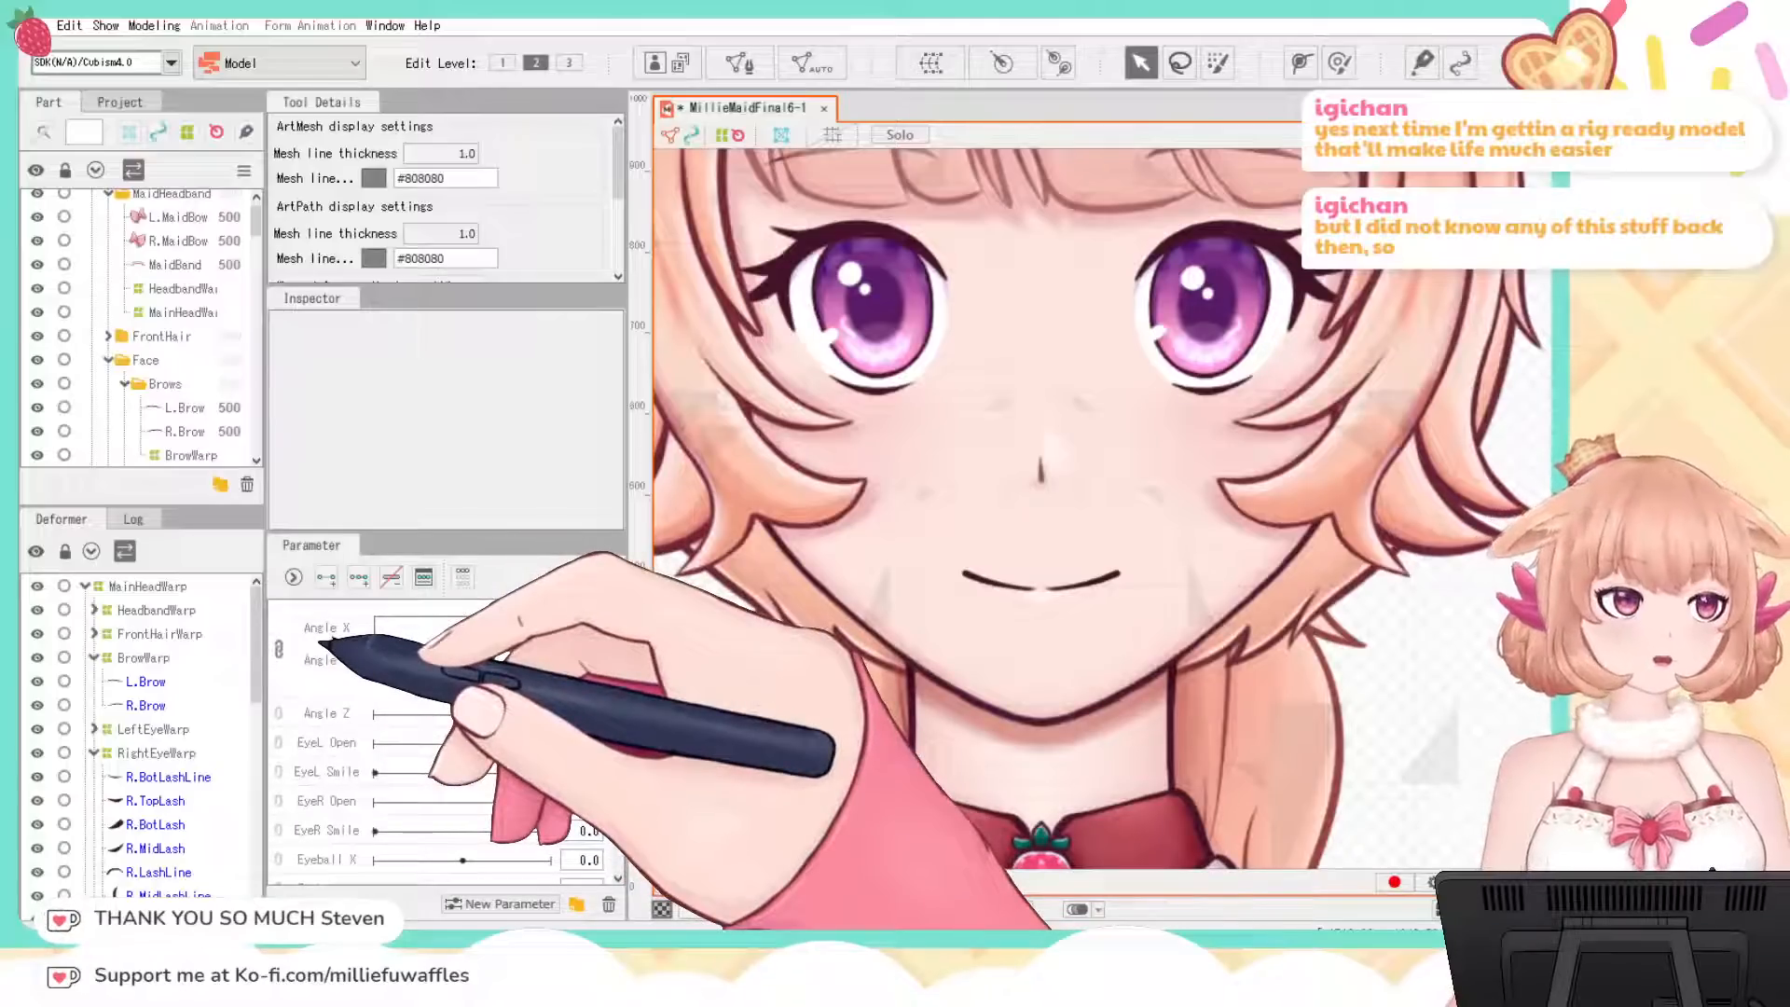
scroll(322, 642, "down", 1)
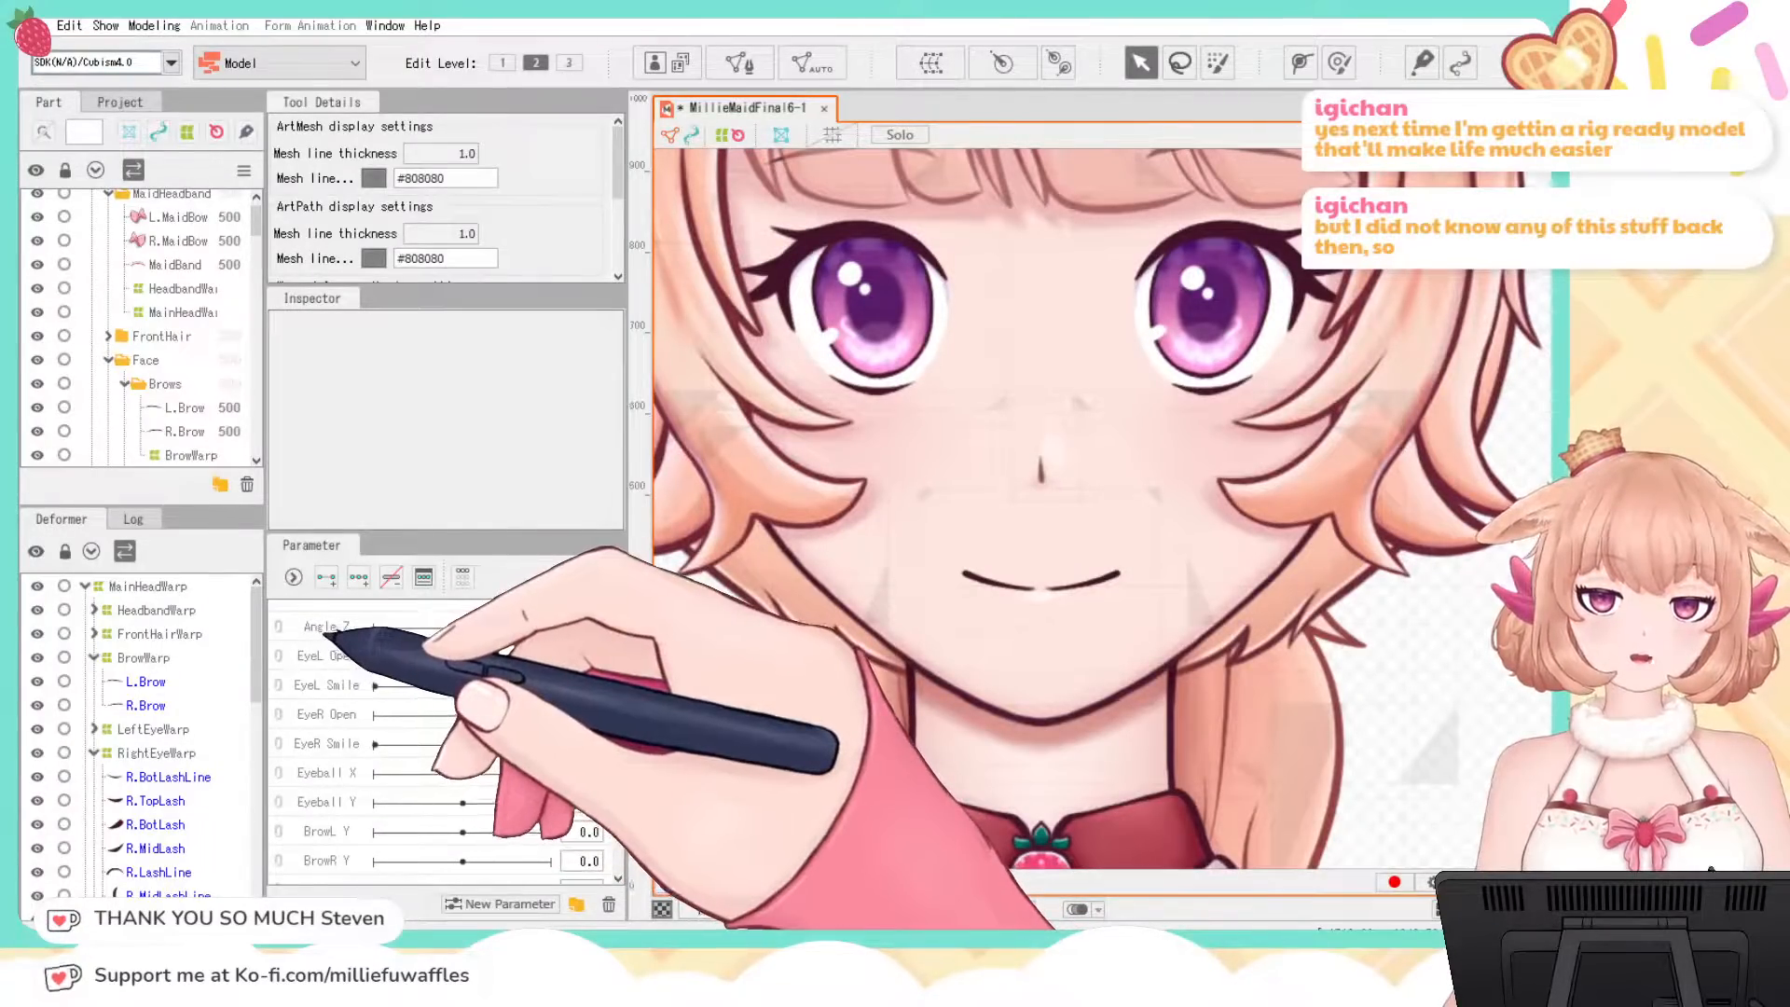
left_click(322, 655)
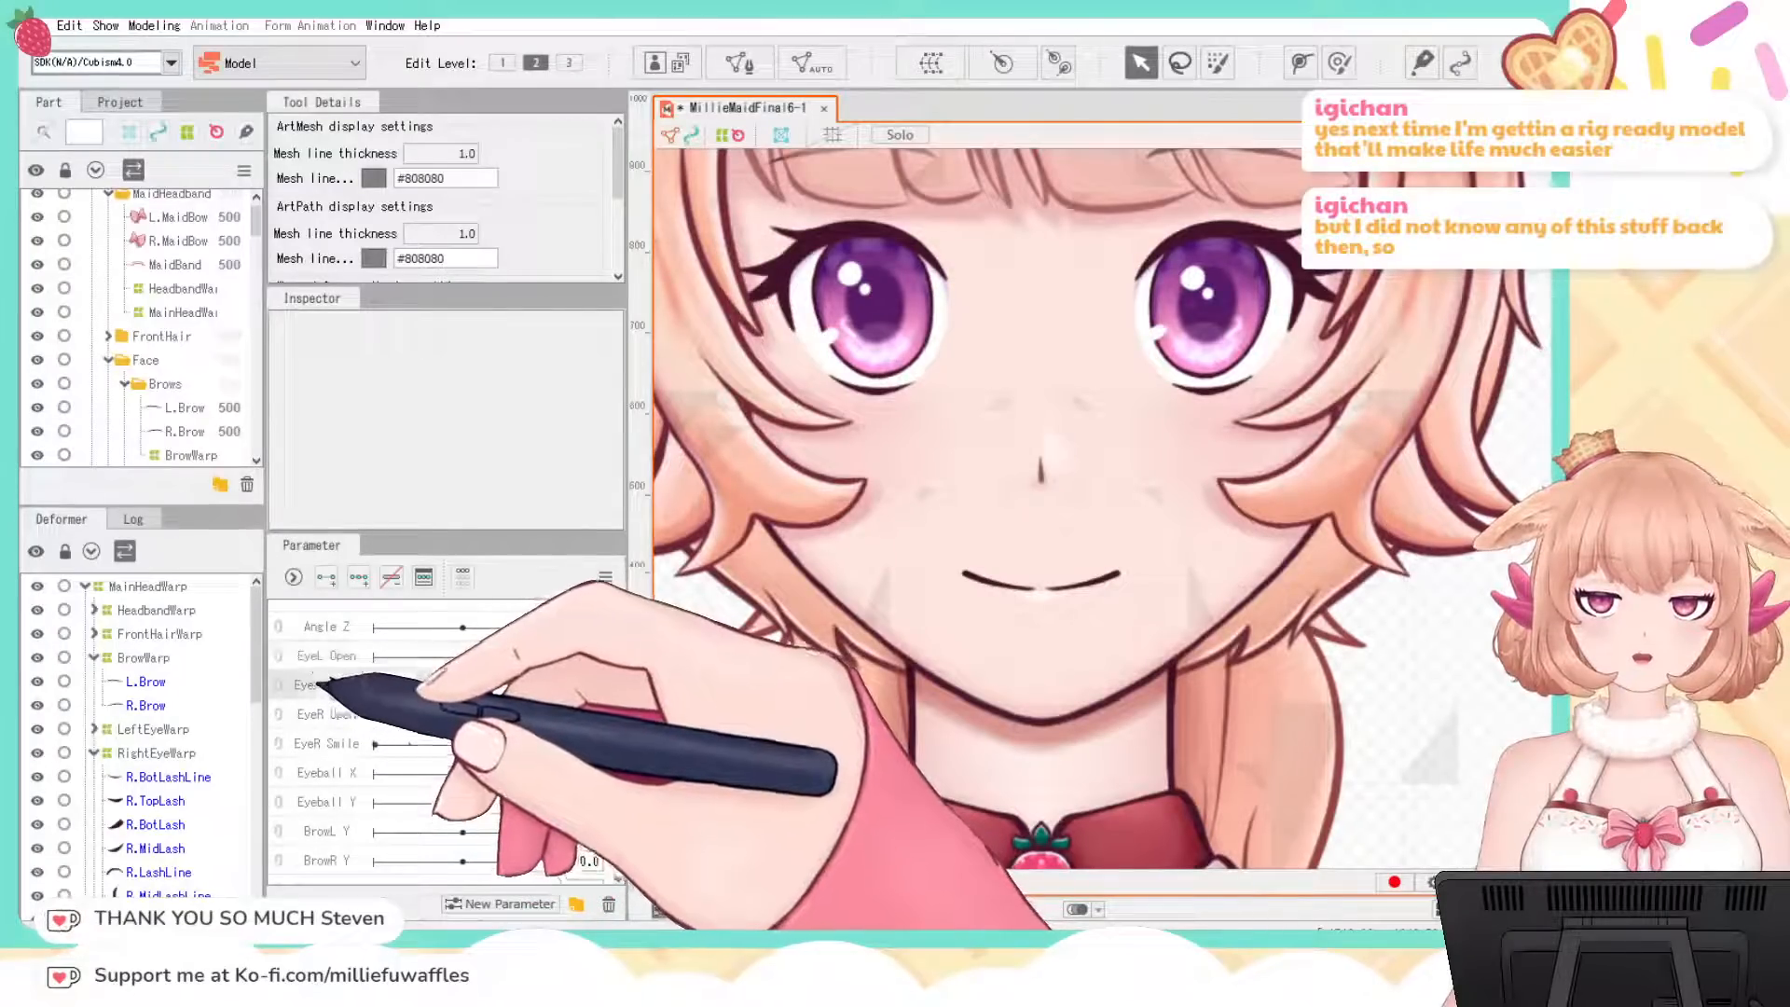
left_click(321, 684)
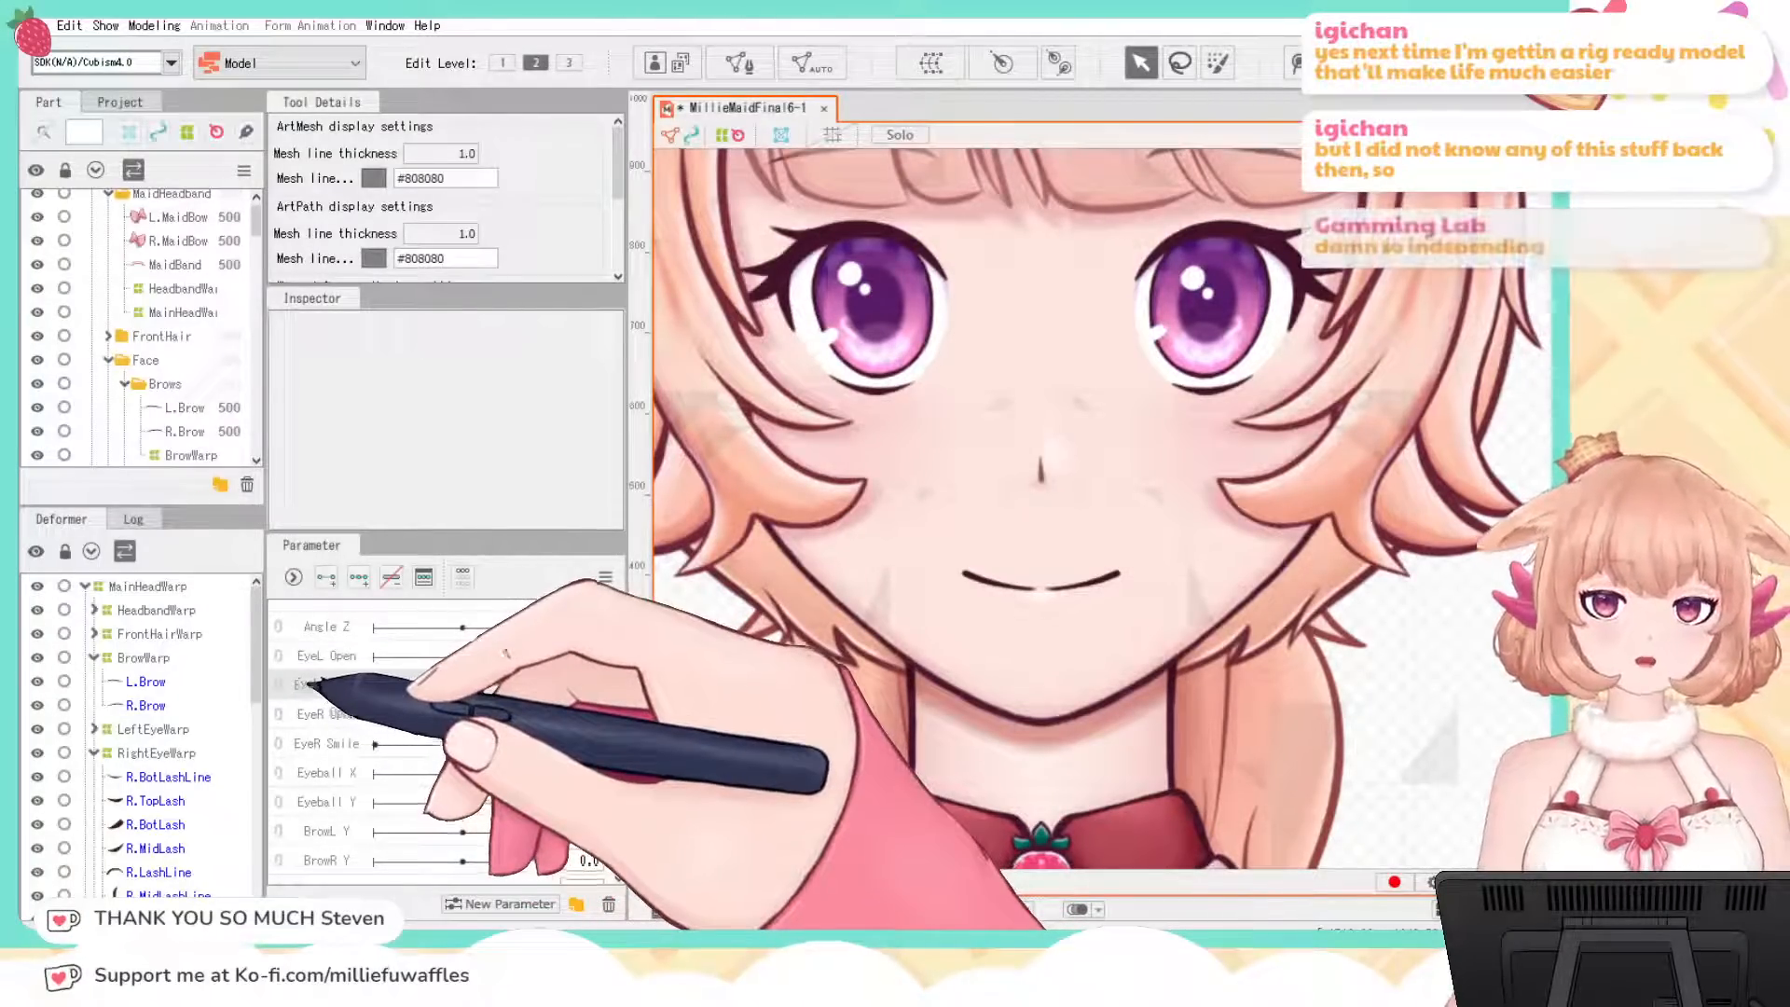
scroll(352, 773, "down", 3)
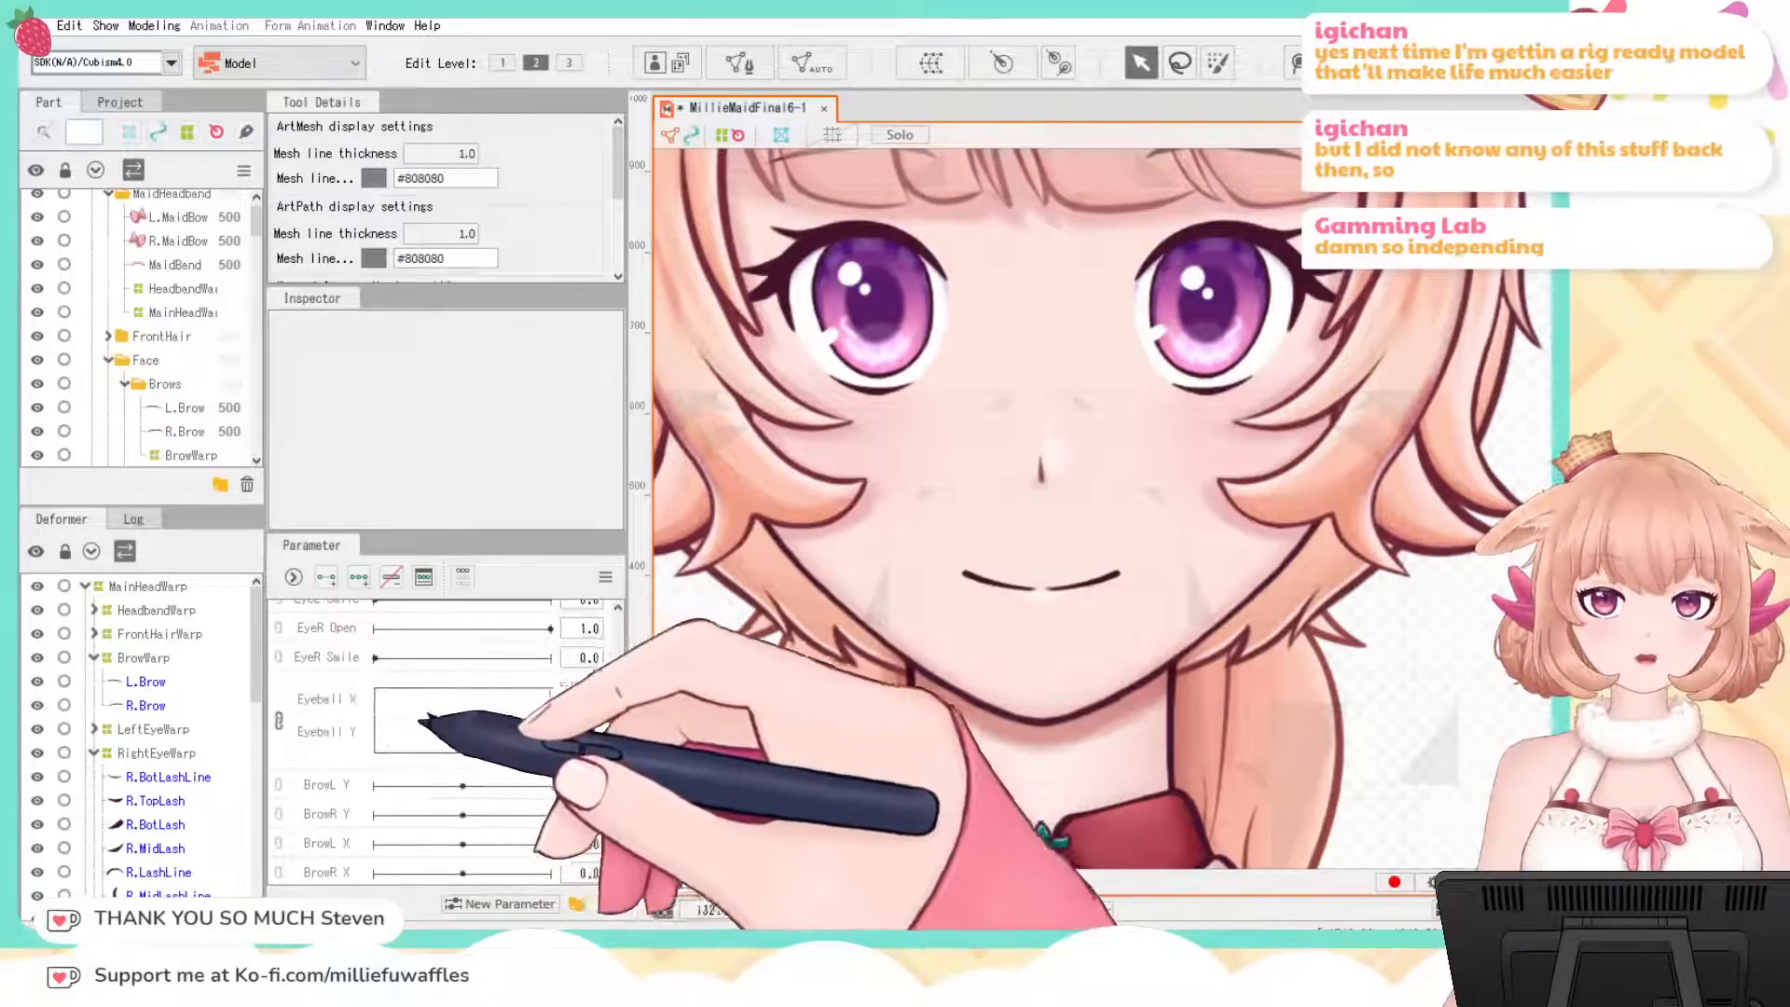
Step: Link the Mouth Form and Mouth Open parameters into one combined two-axis control
scroll(463, 760, "down", 3)
scroll(464, 760, "down", 3)
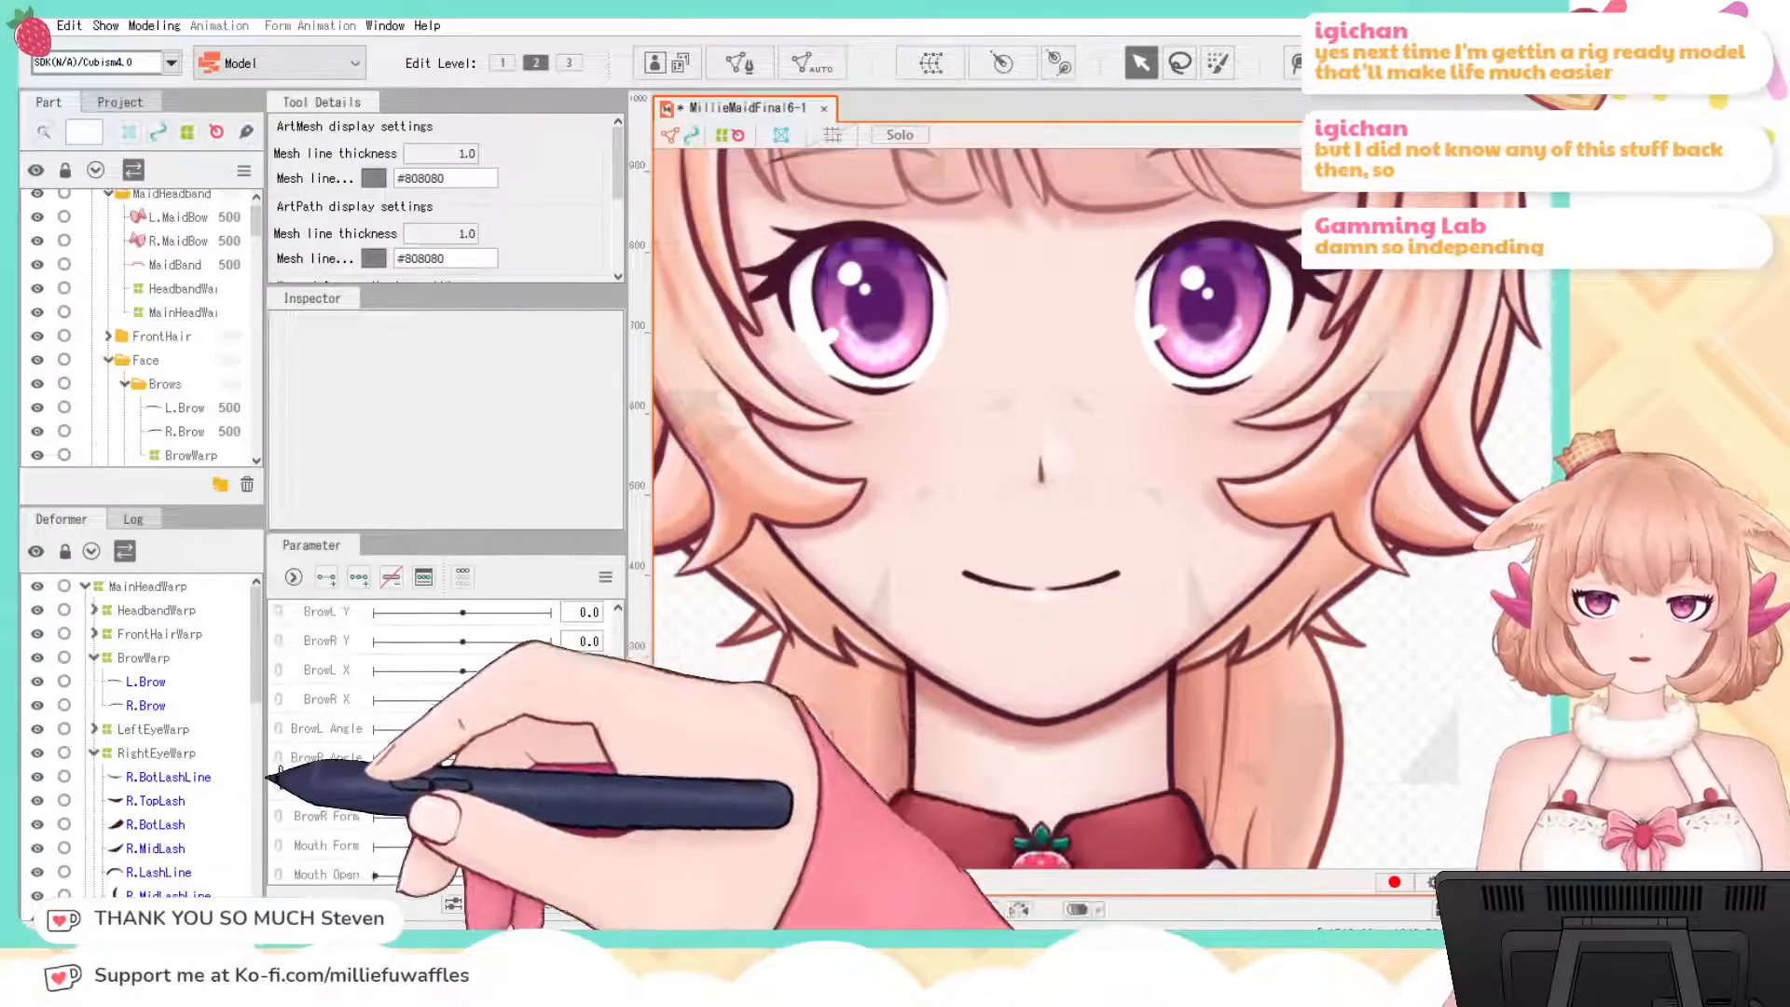
left_click(275, 812)
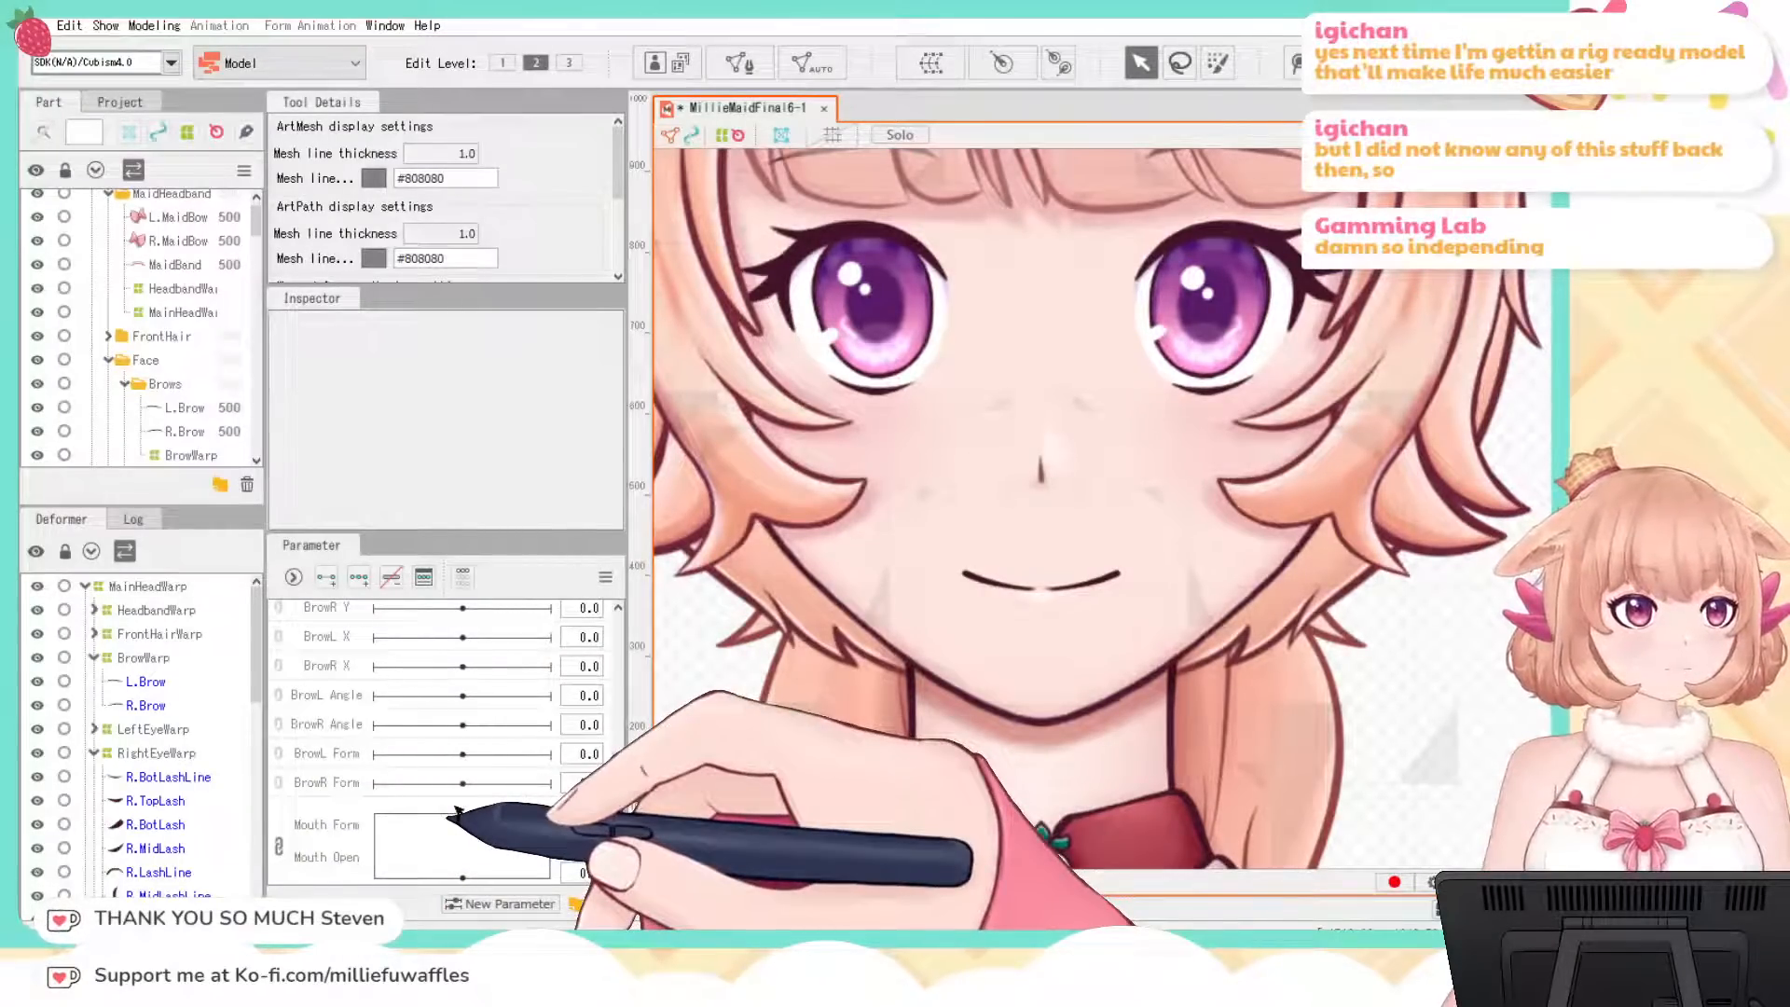
scroll(481, 746, "up", 2)
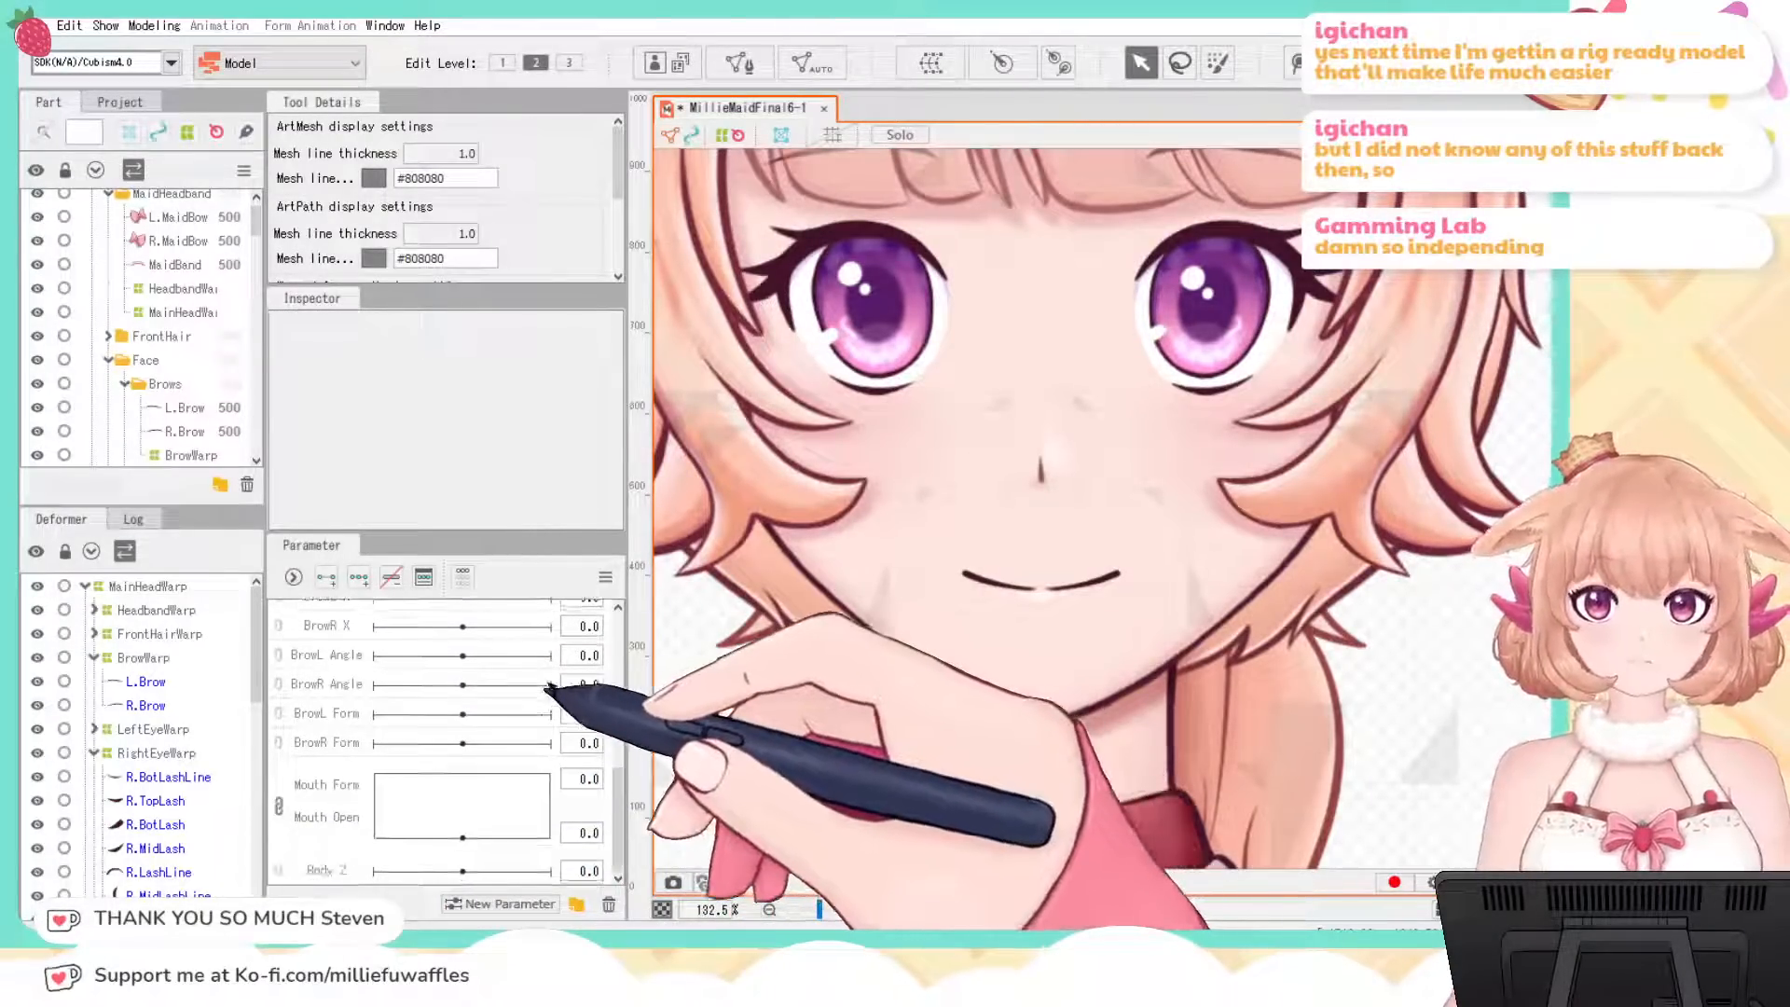
scroll(489, 739, "up", 5)
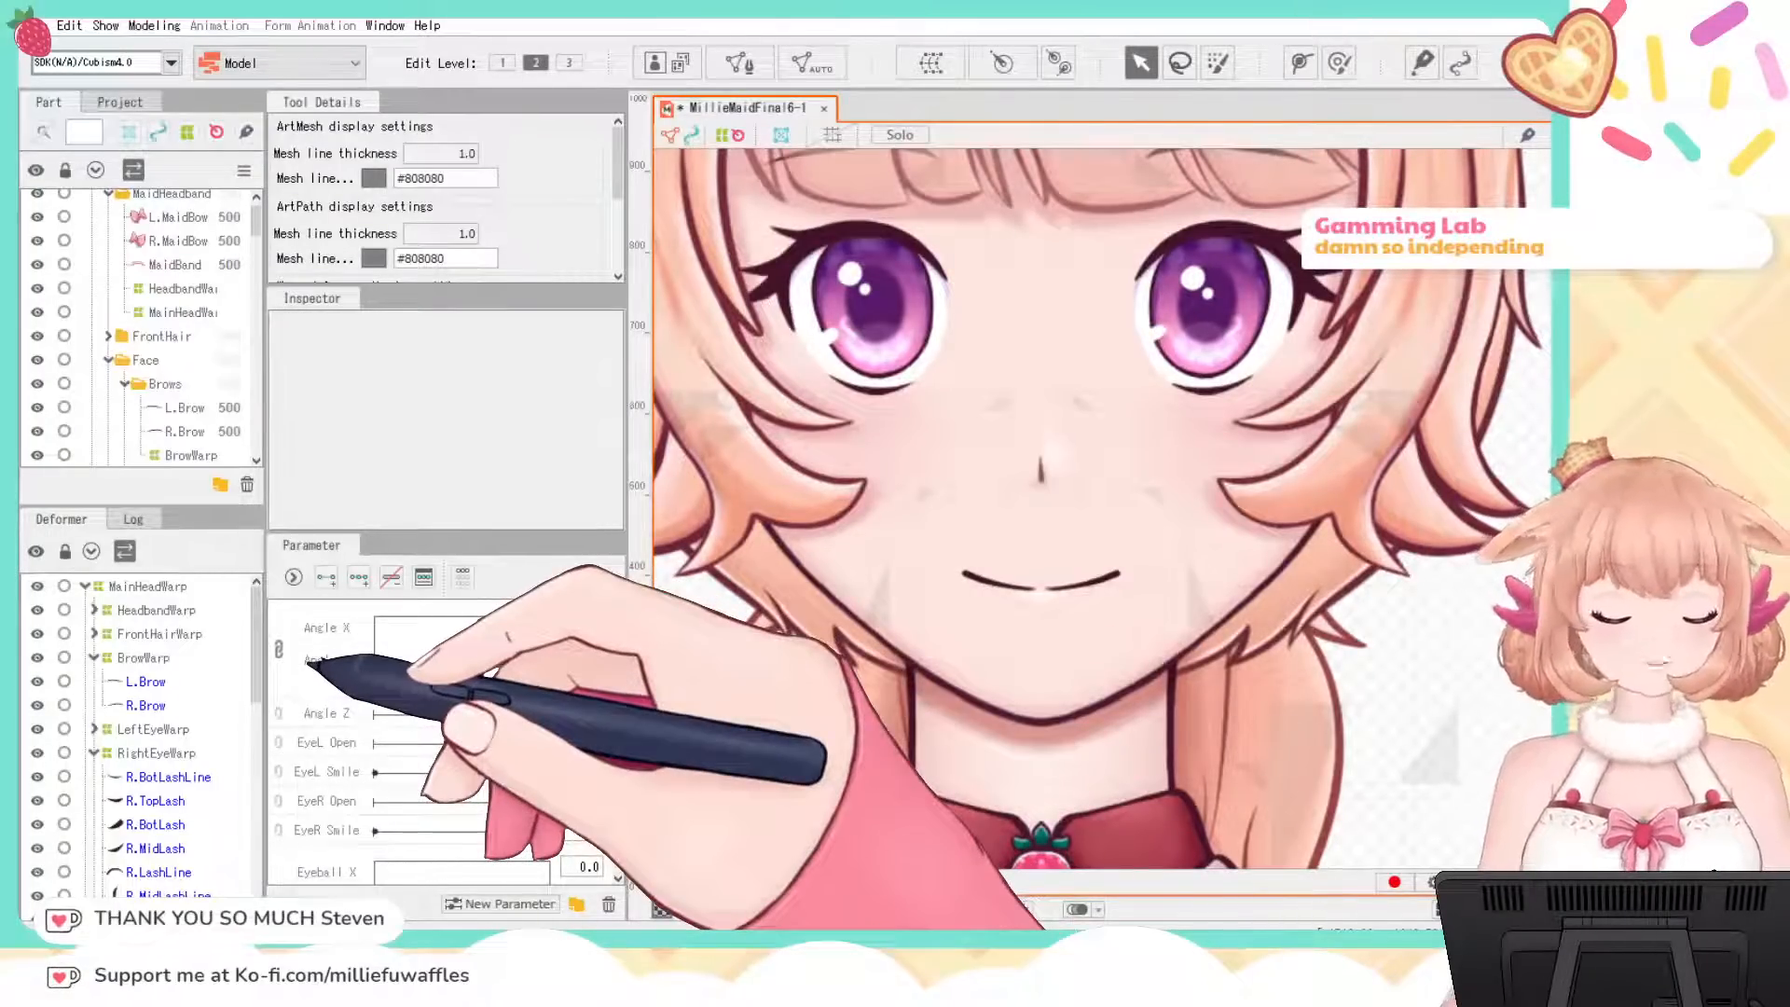
left_click(577, 905)
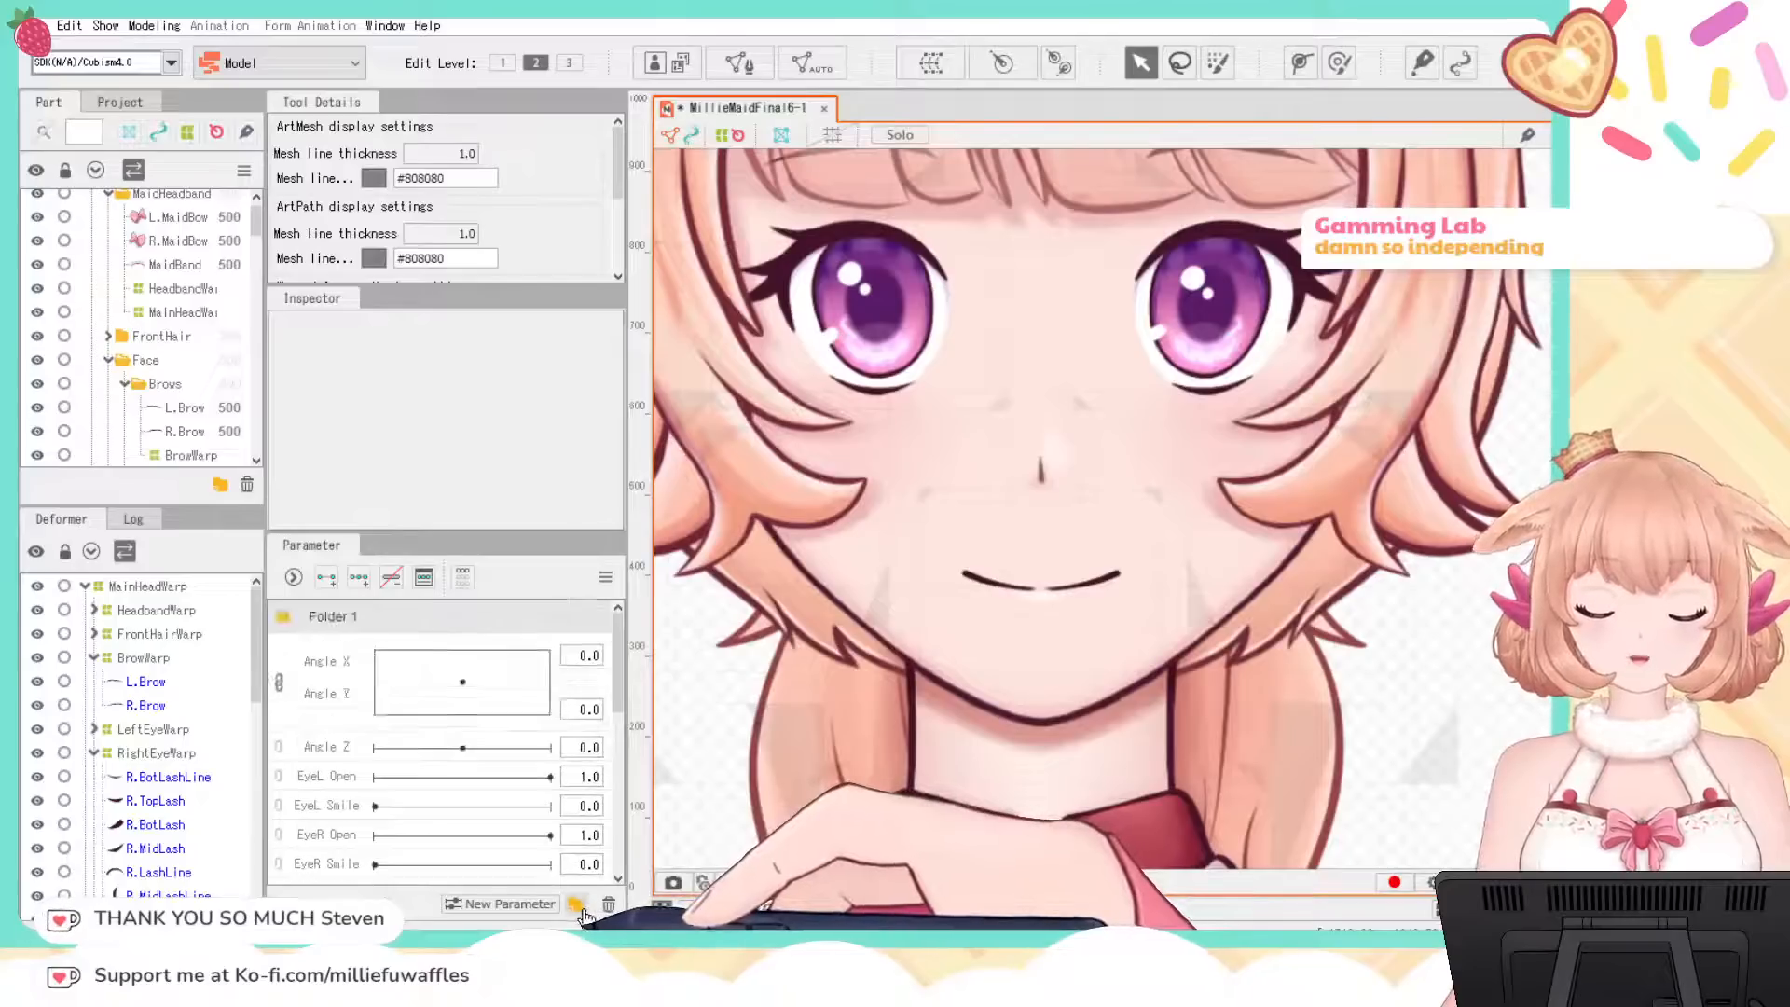
left_click(384, 626)
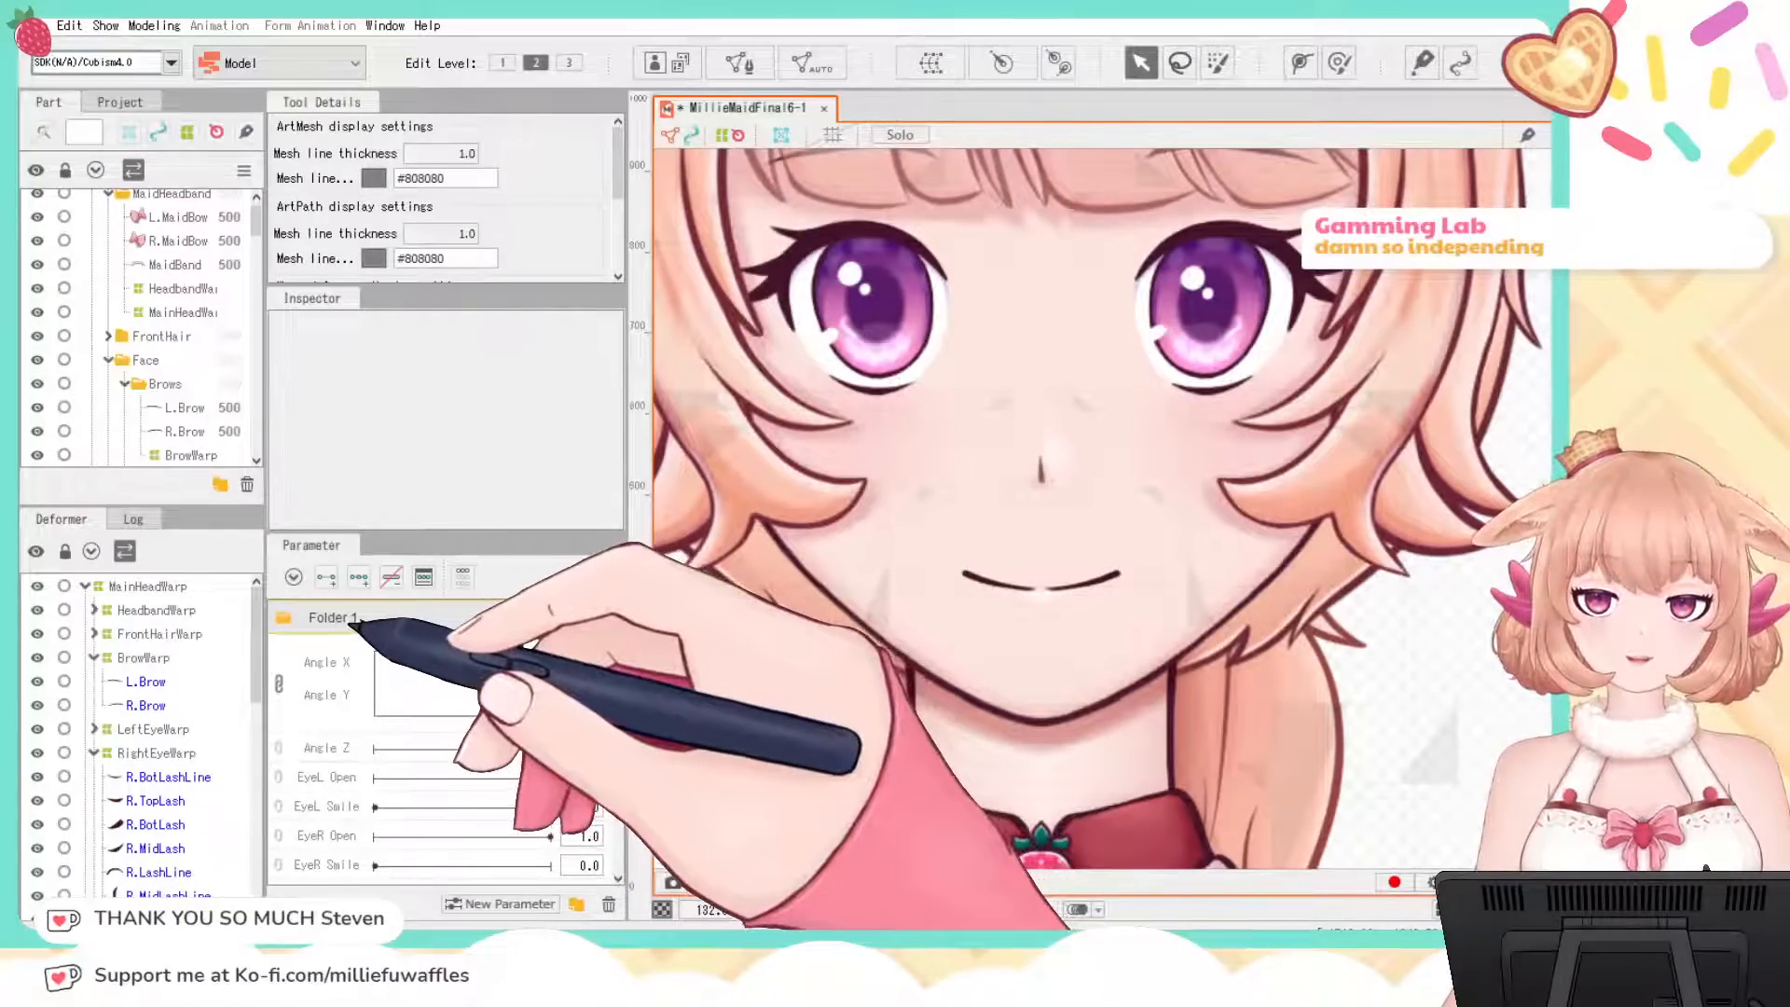
right_click(357, 619)
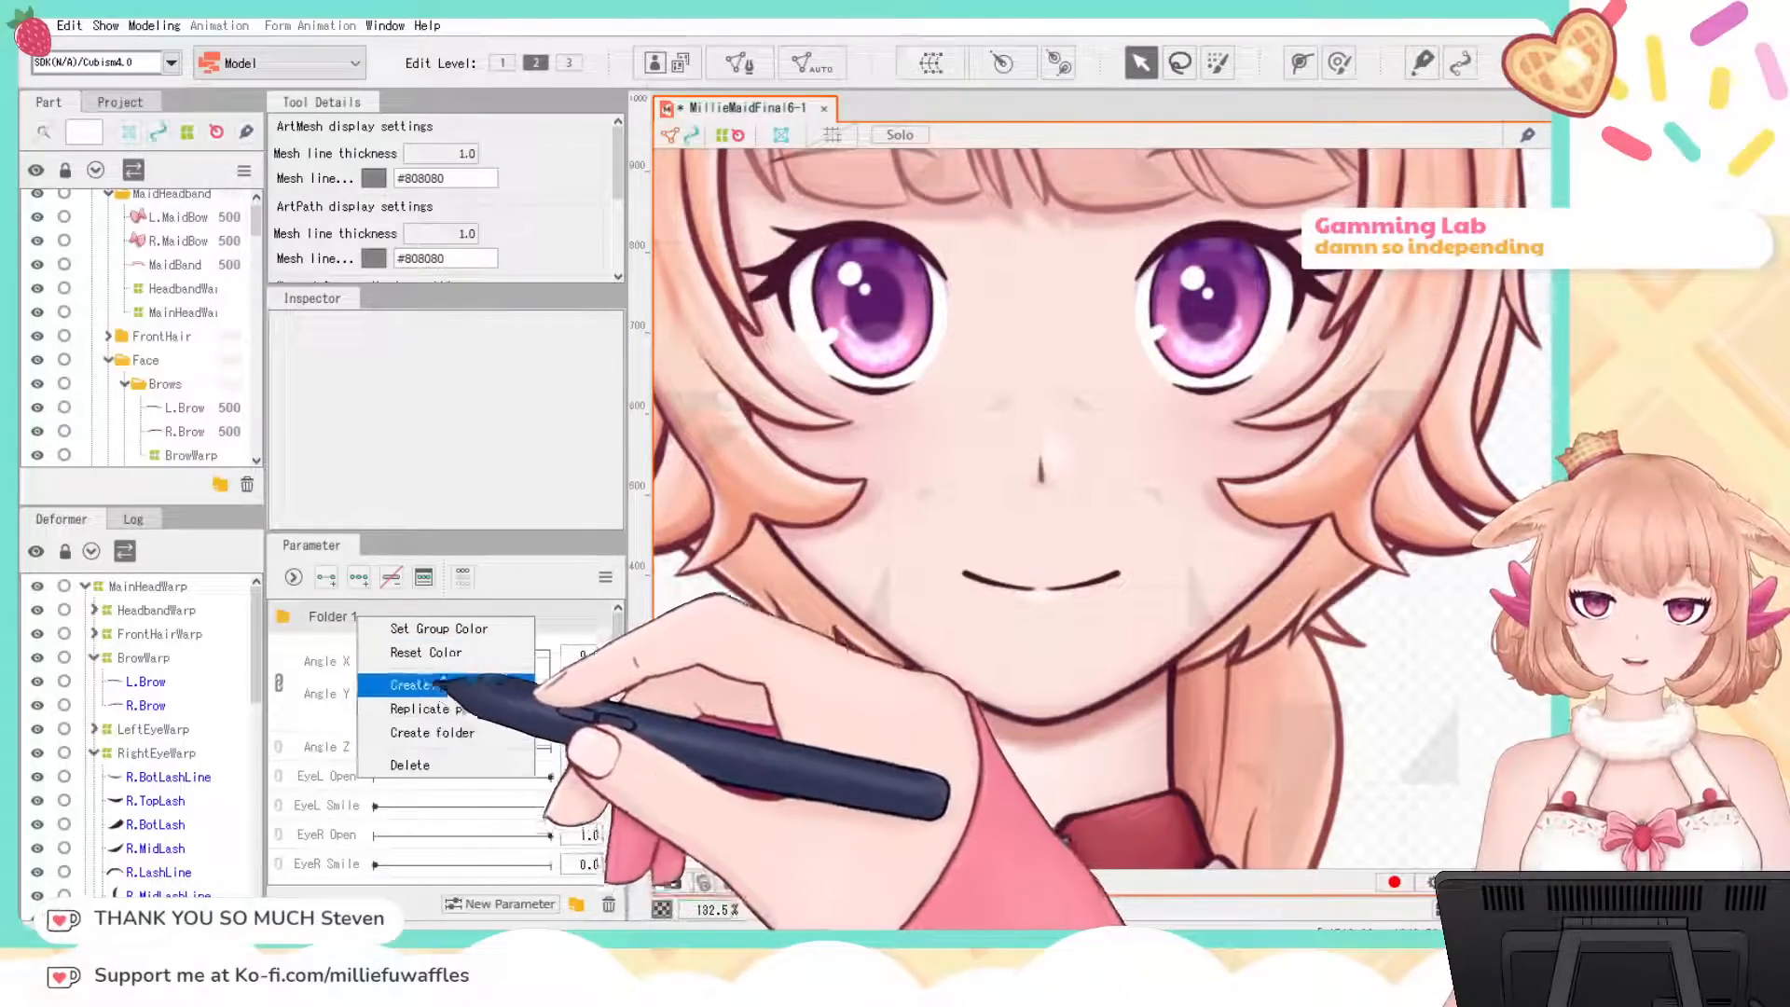
right_click(330, 620)
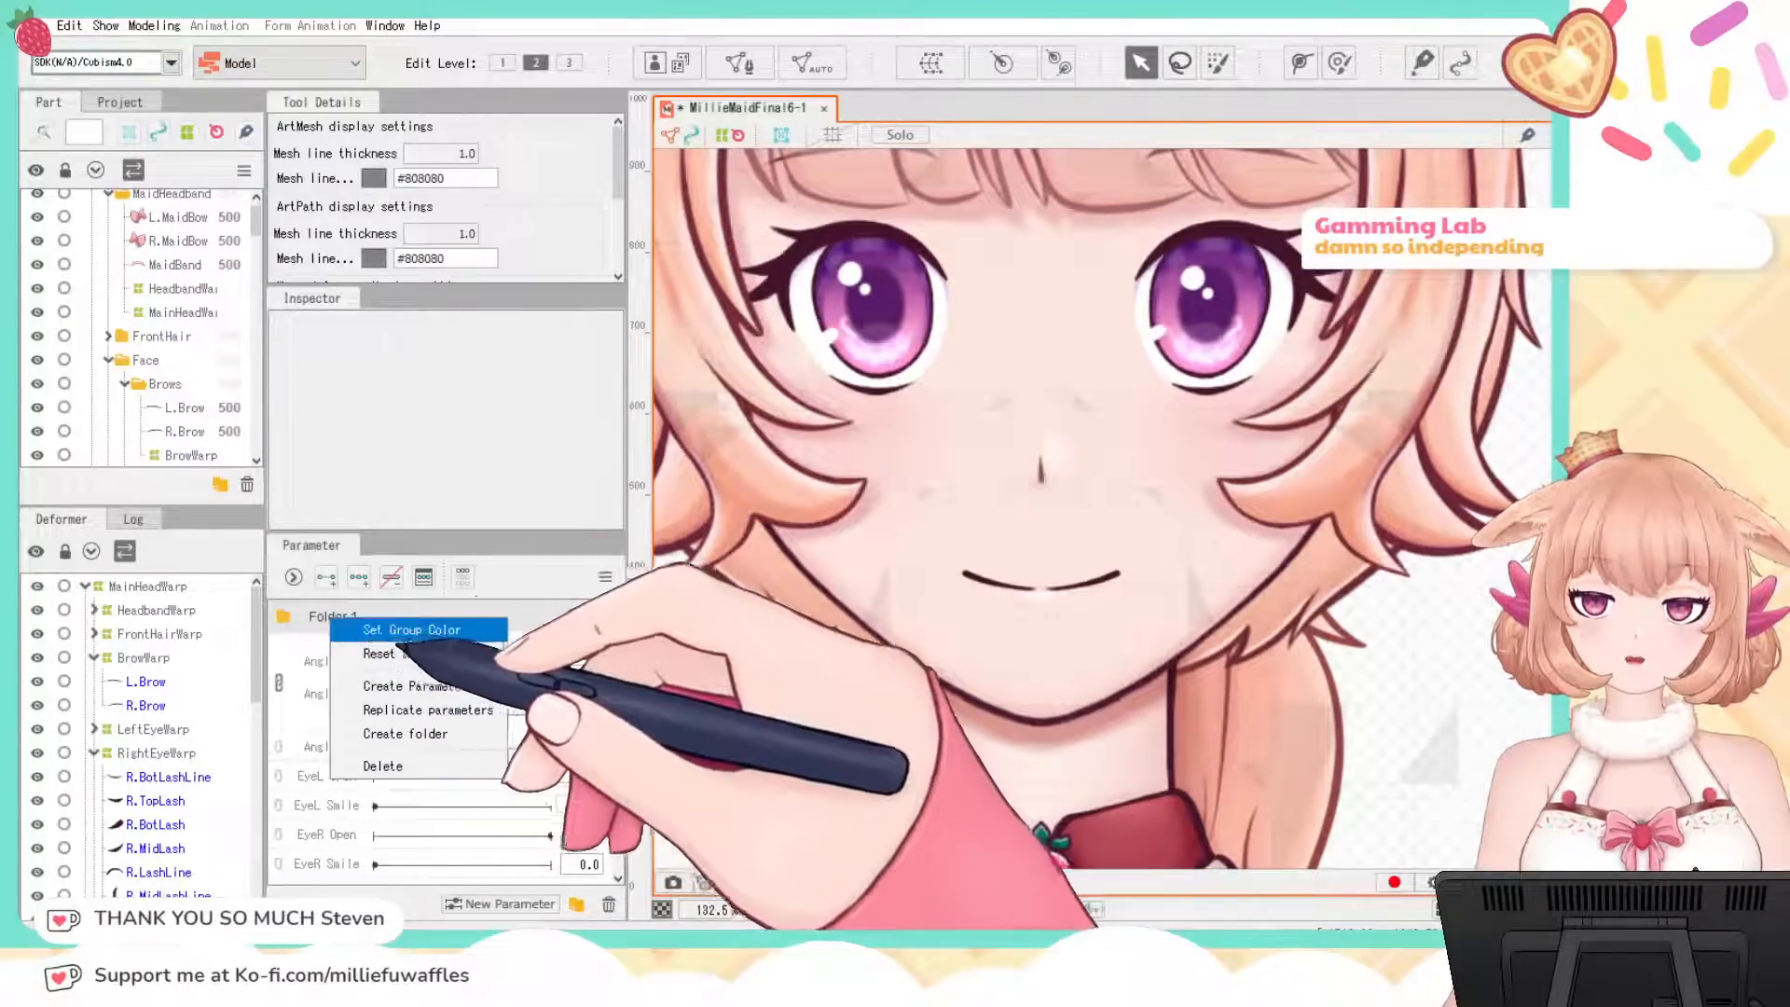
left_click(410, 767)
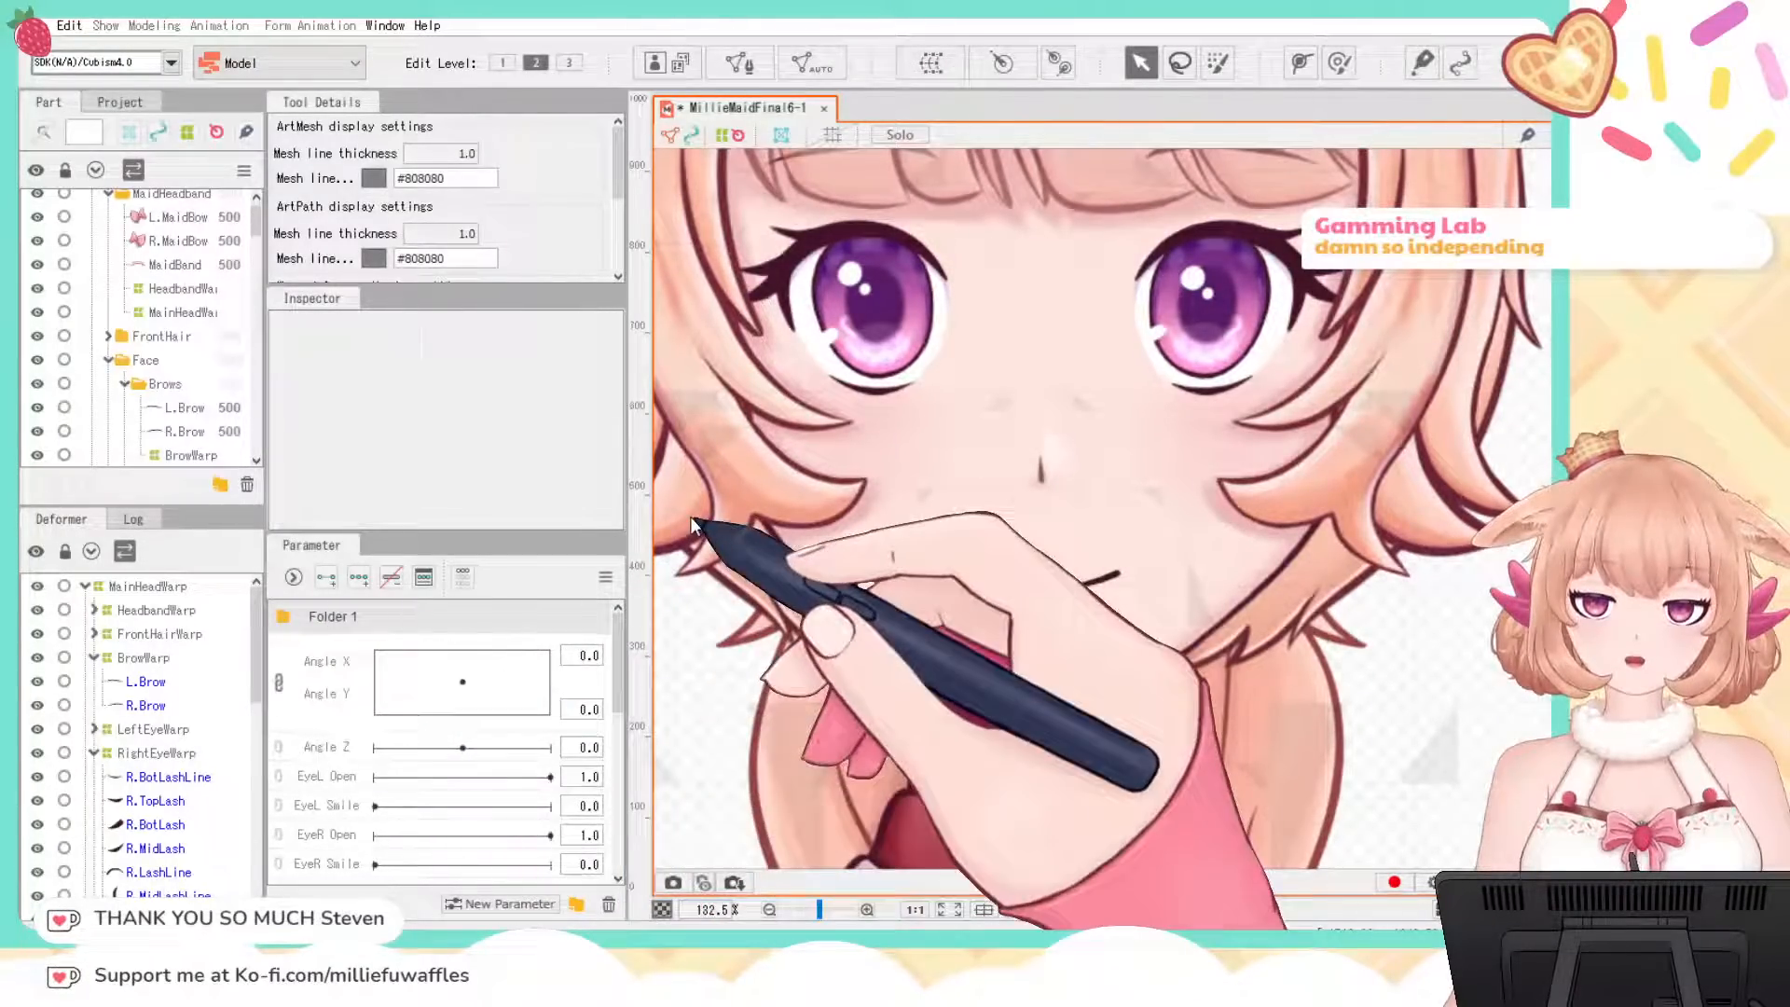
left_click(751, 519)
Step: Create a parameter folder above the angle parameters and name it Body
left_click(579, 905)
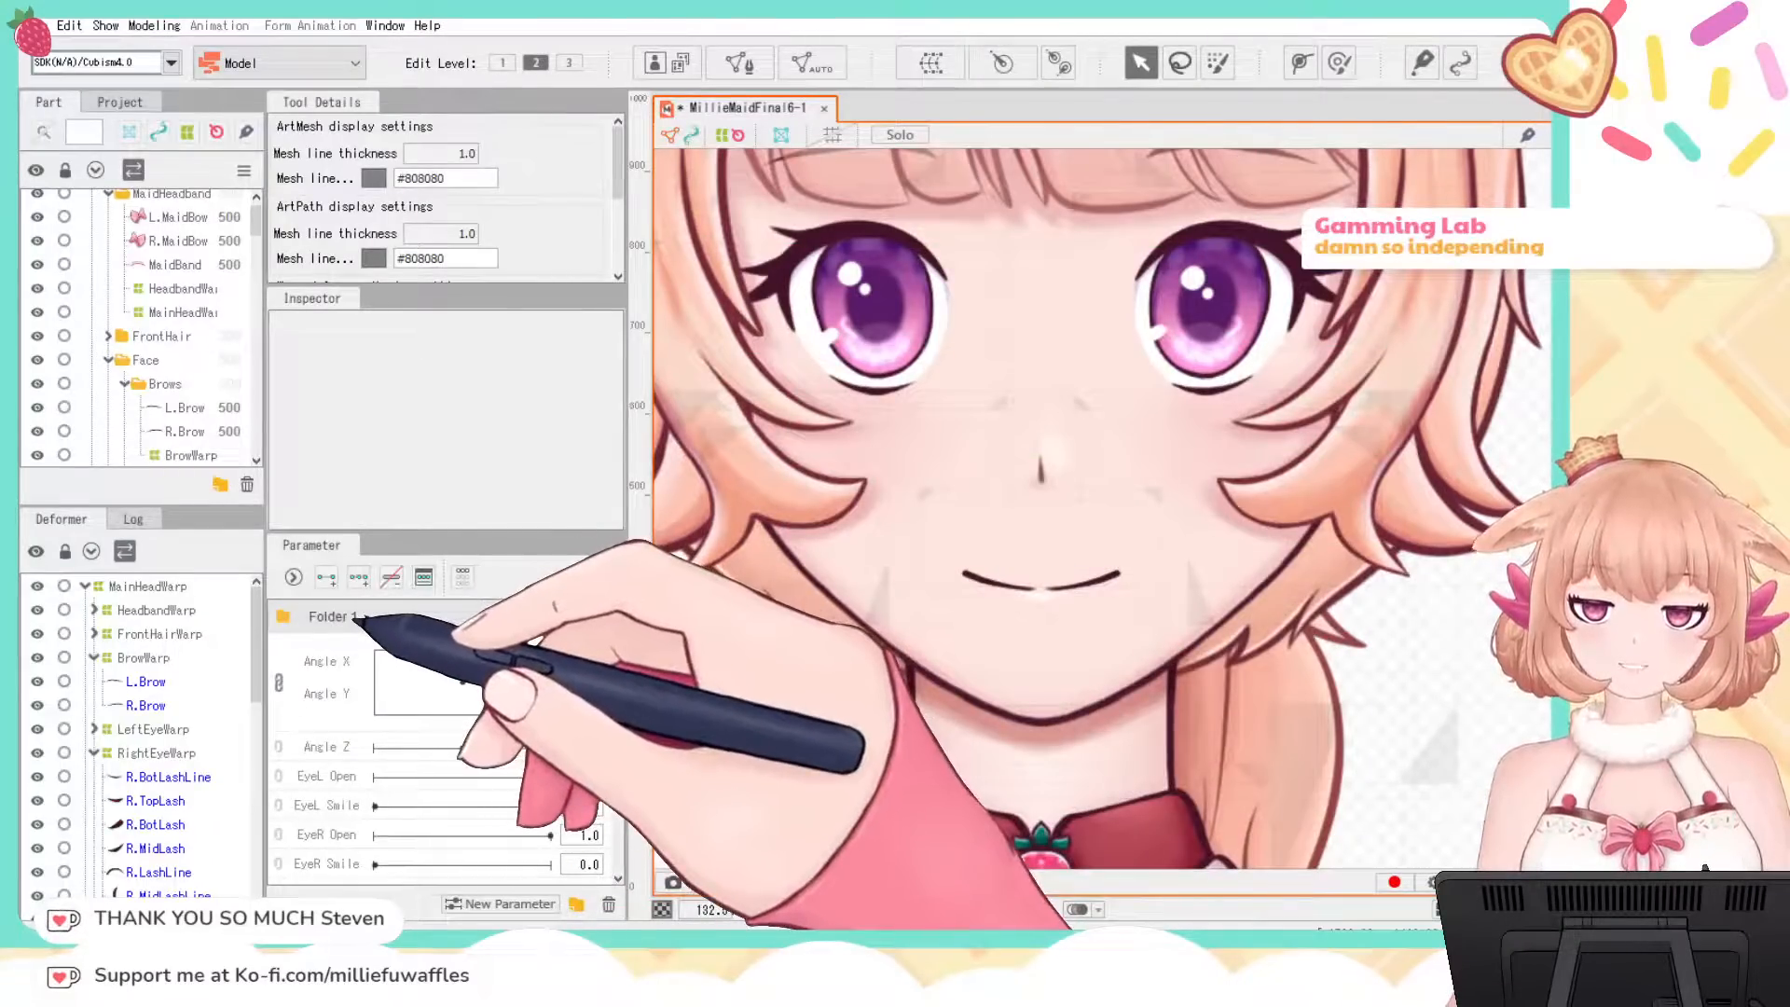
left_click(334, 616)
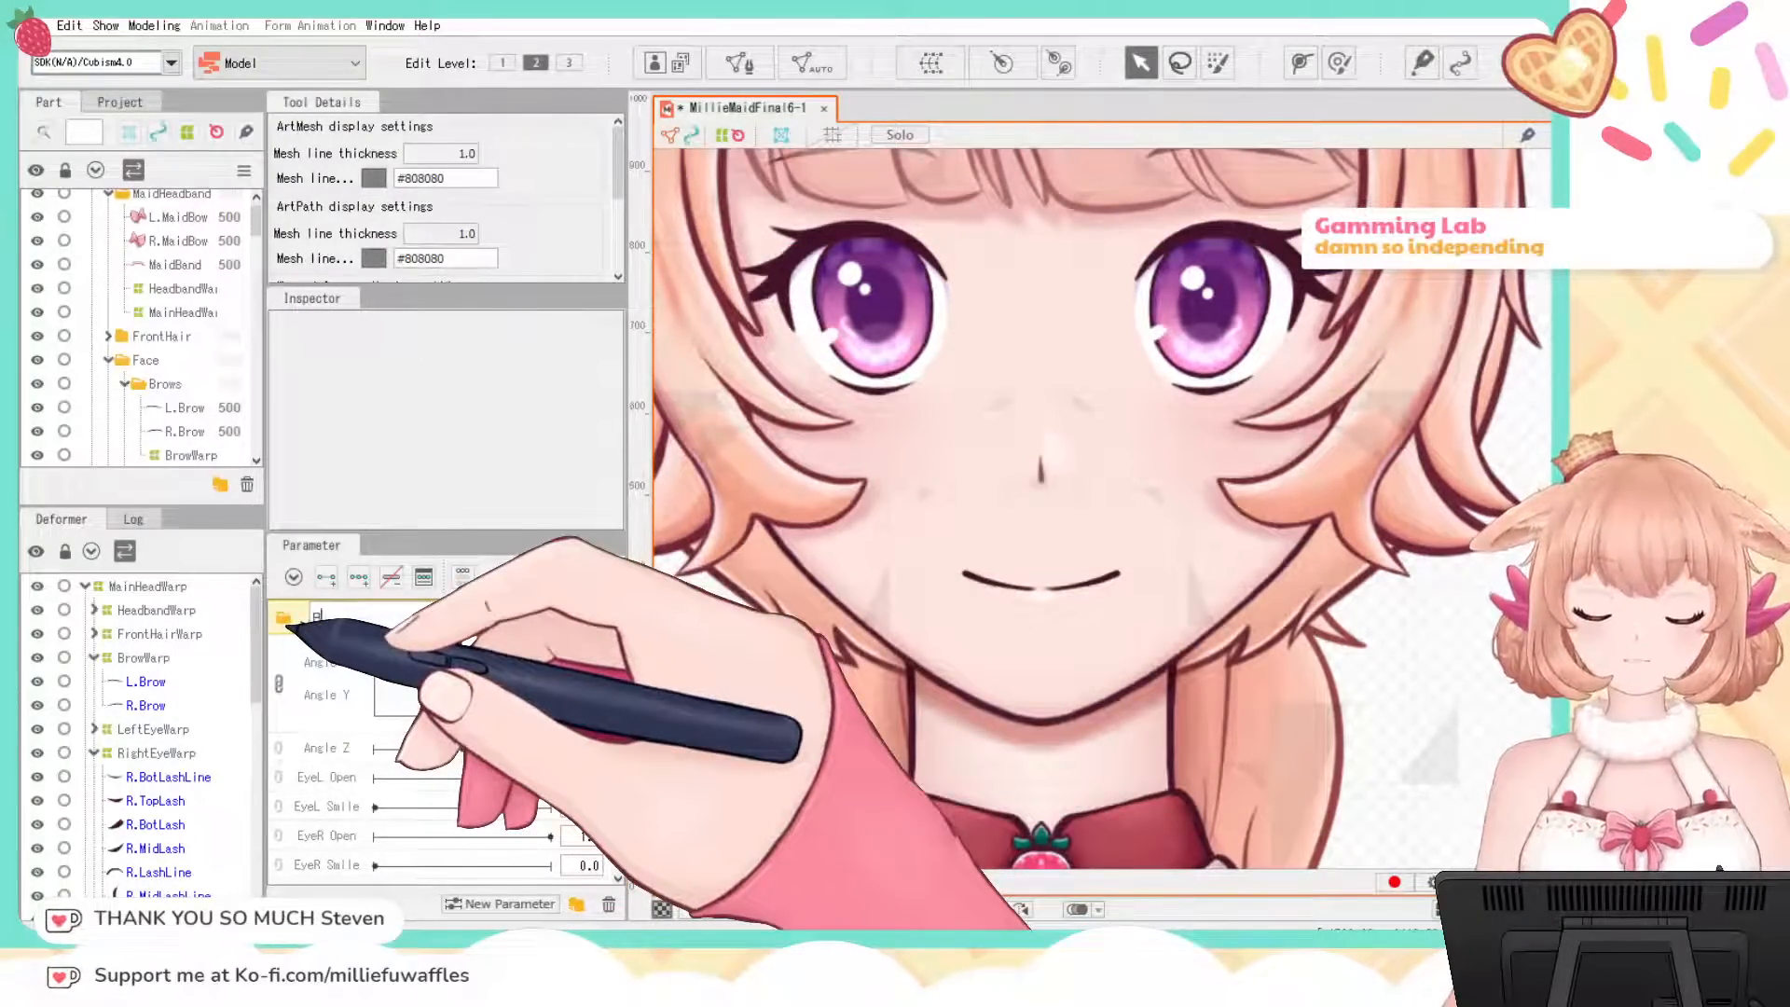
type("y")
key("Return")
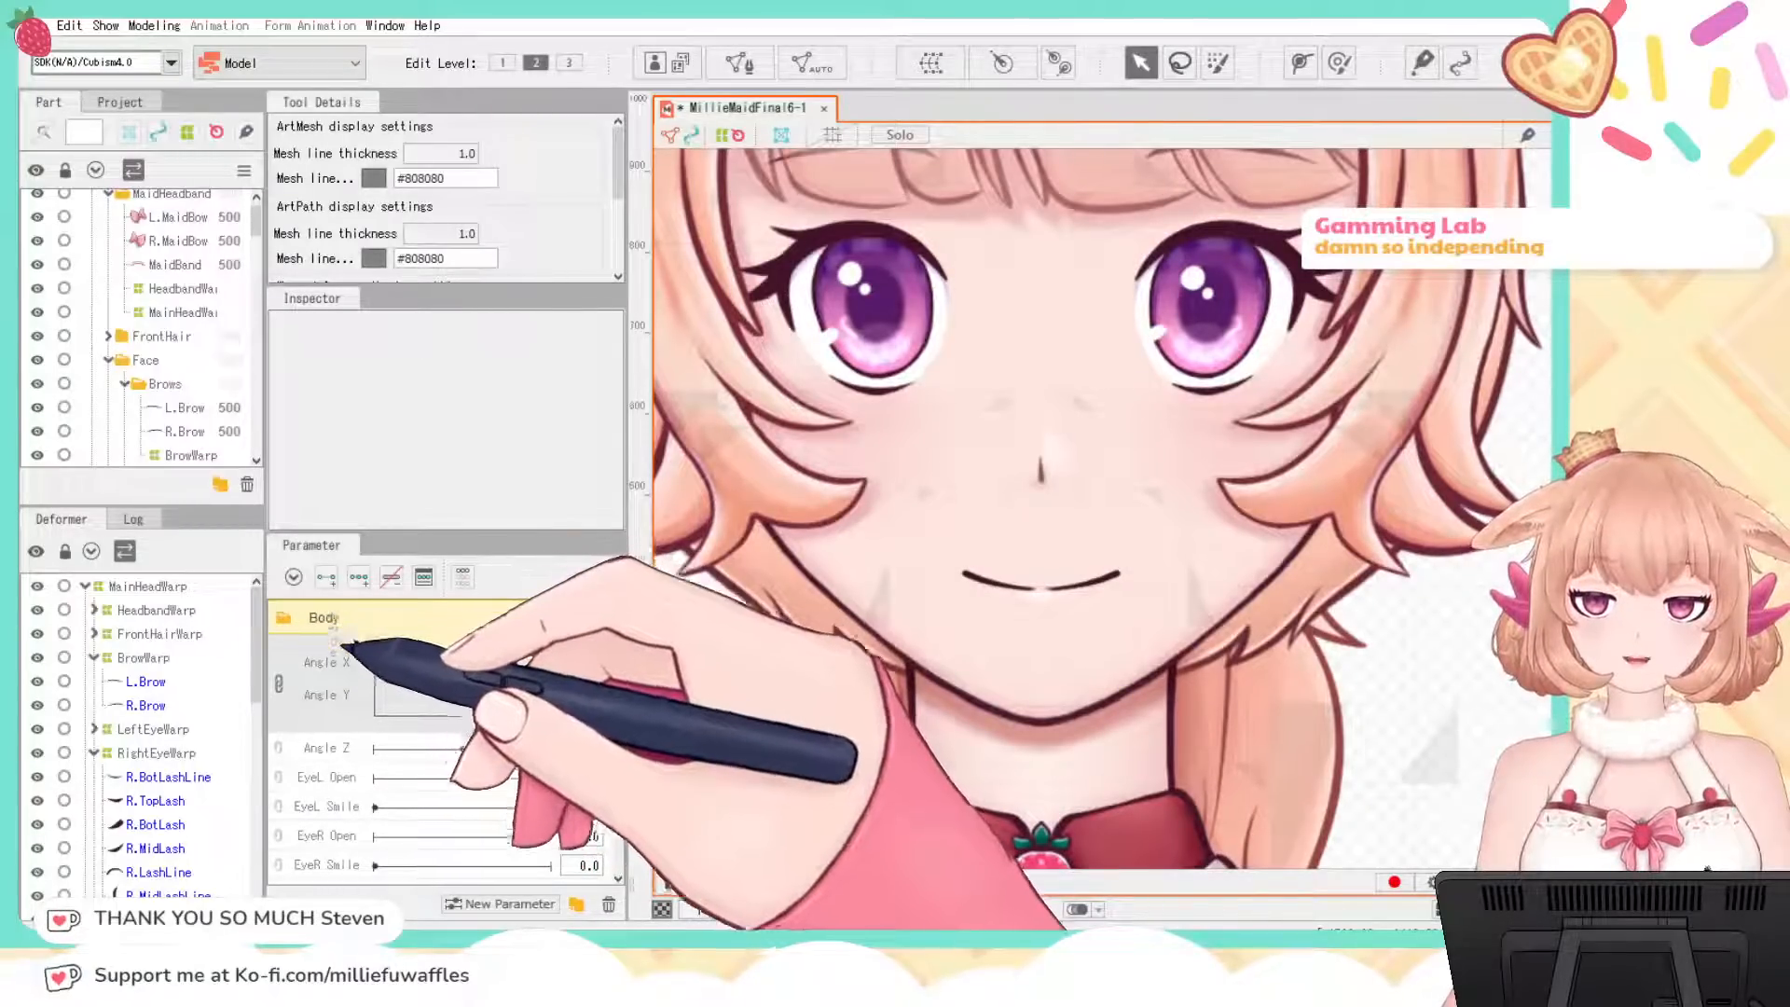
Step: Unlink Angle X from Angle Y and move the Angle X, Angle Y and Angle Z parameters into the Body folder
left_click(277, 689)
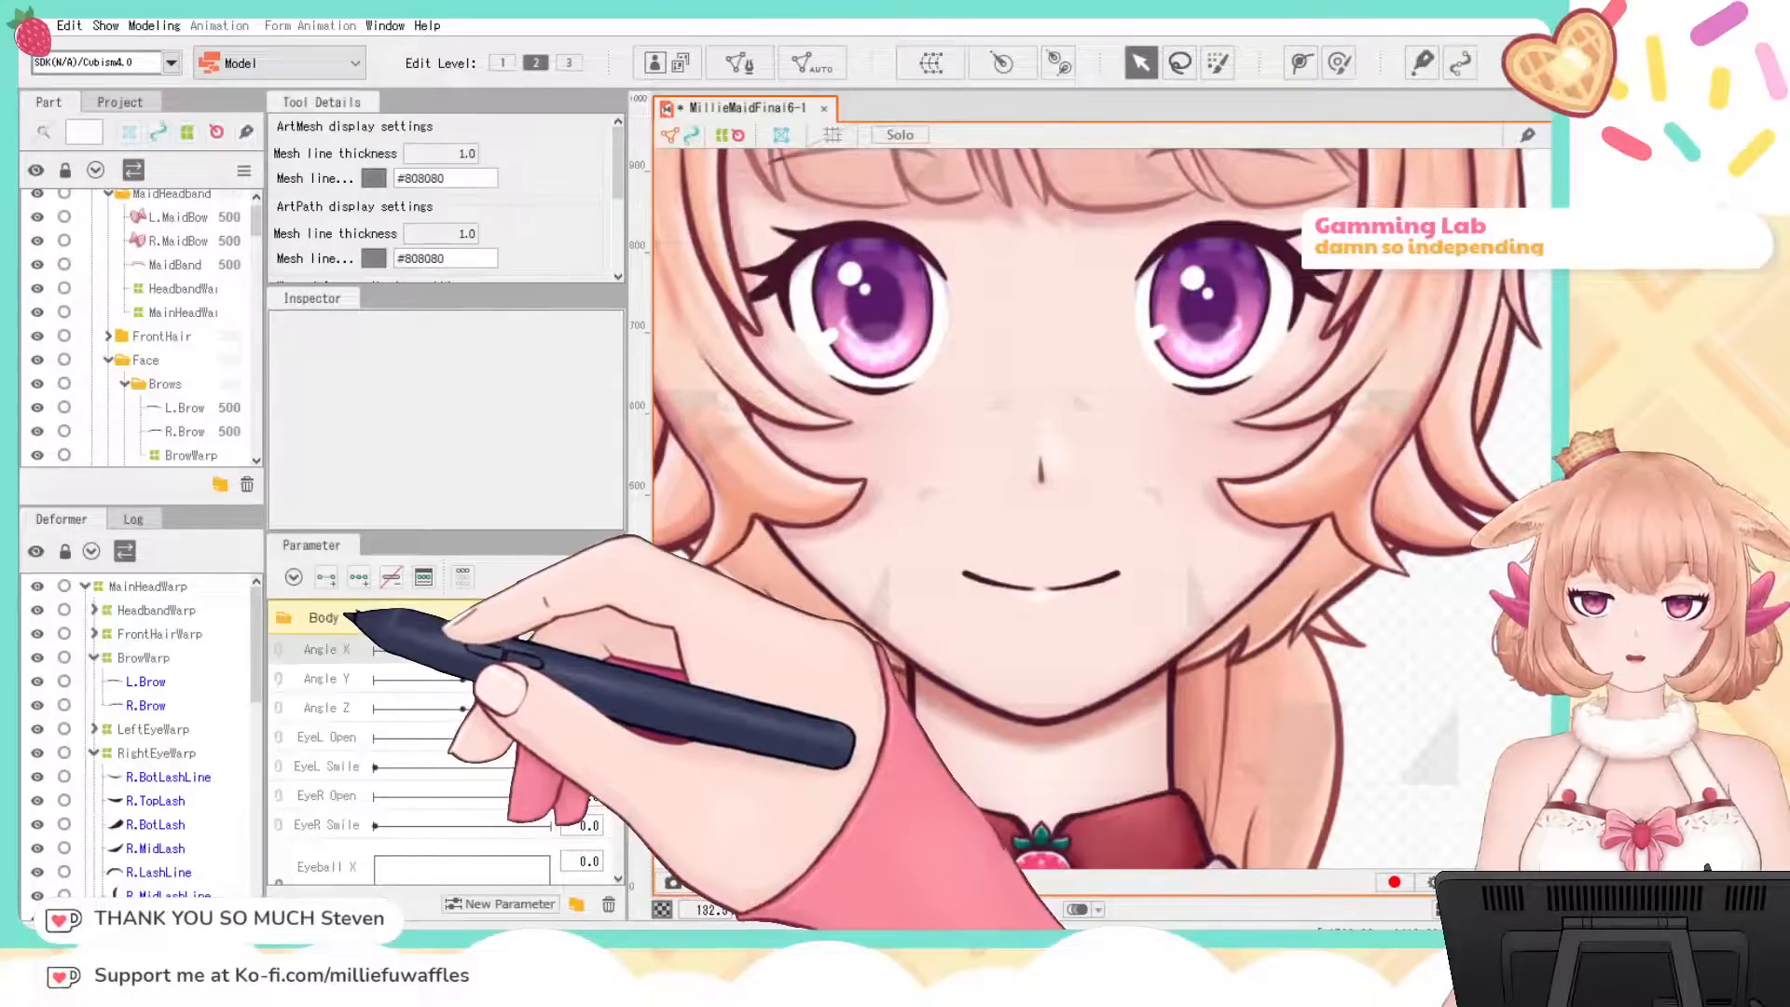
scroll(326, 652, "down", 1)
scroll(327, 652, "up", 1)
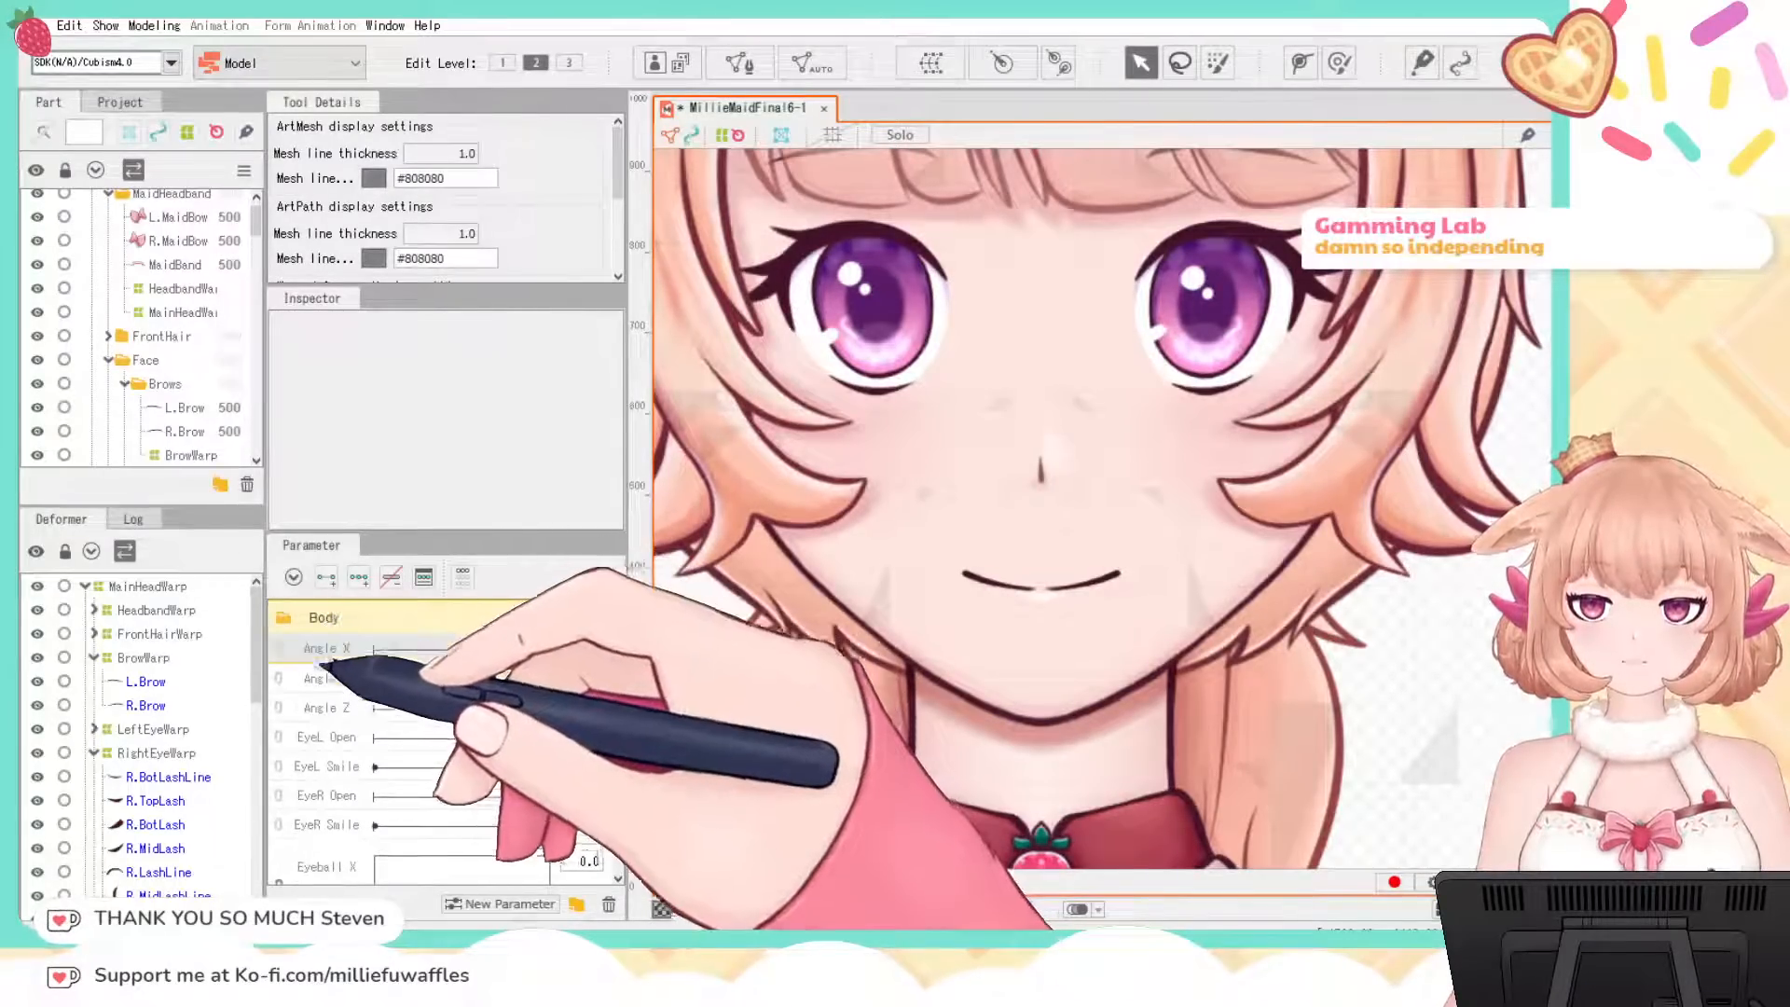
scroll(326, 709, "down", 1)
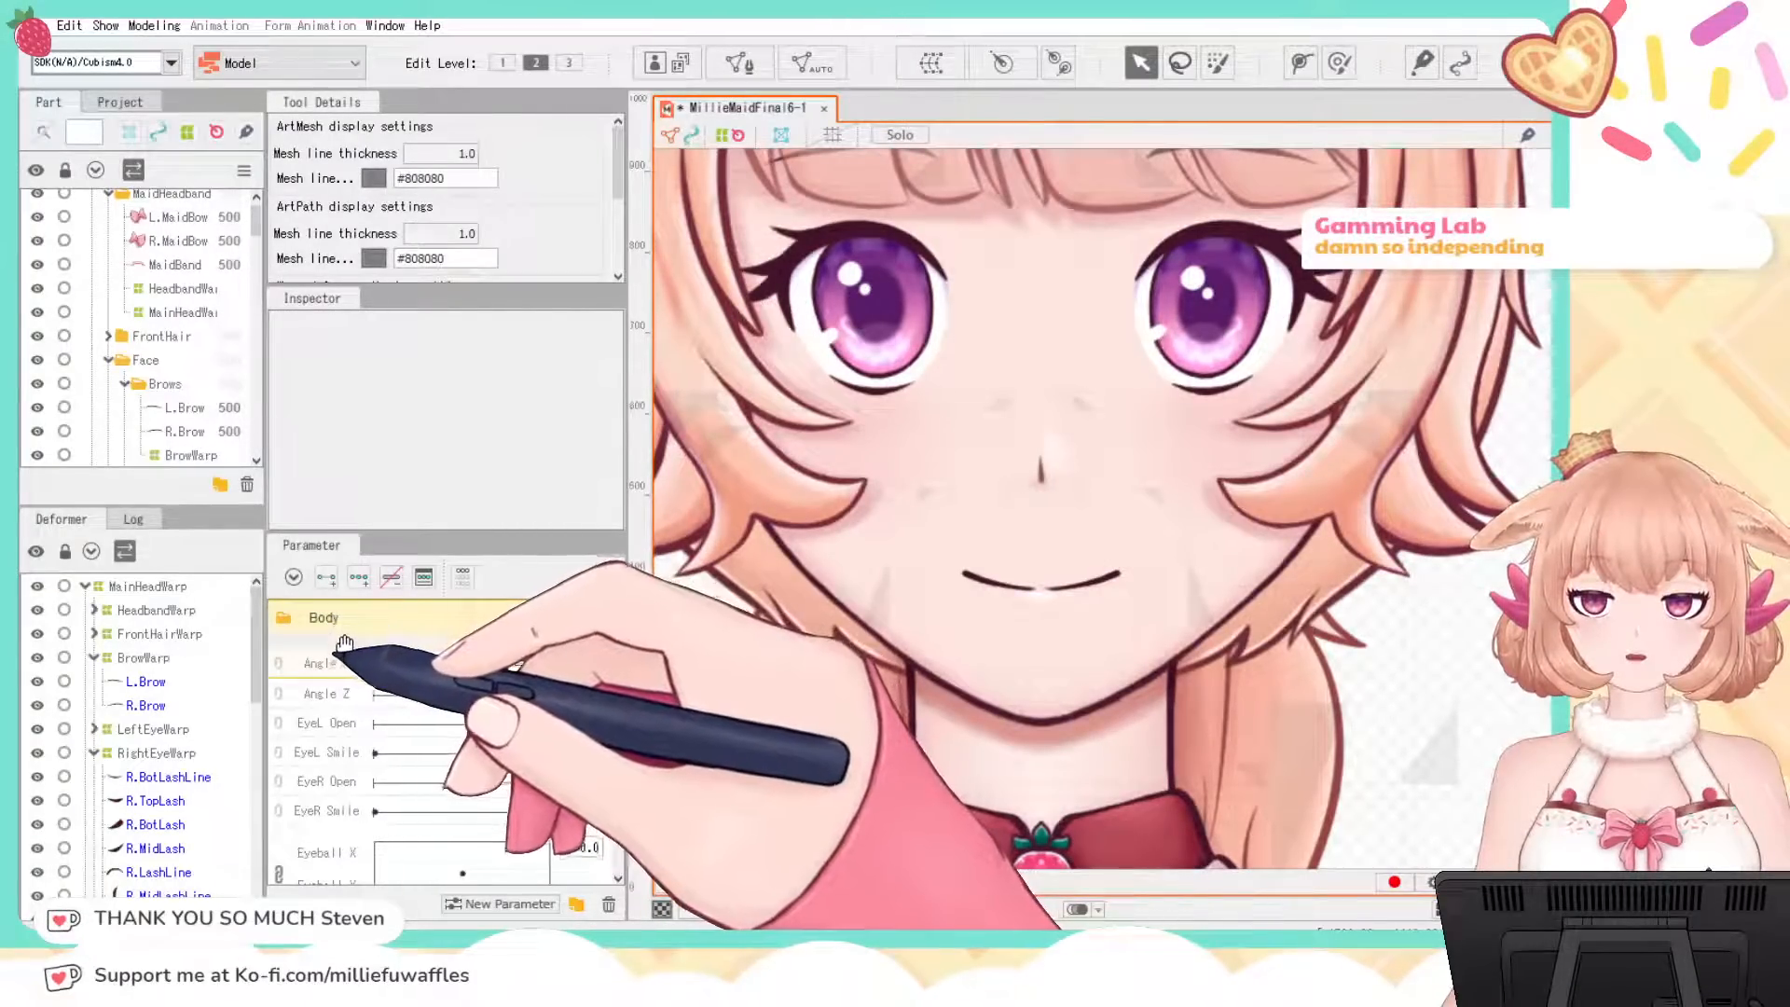
left_click_drag(347, 664, 431, 698)
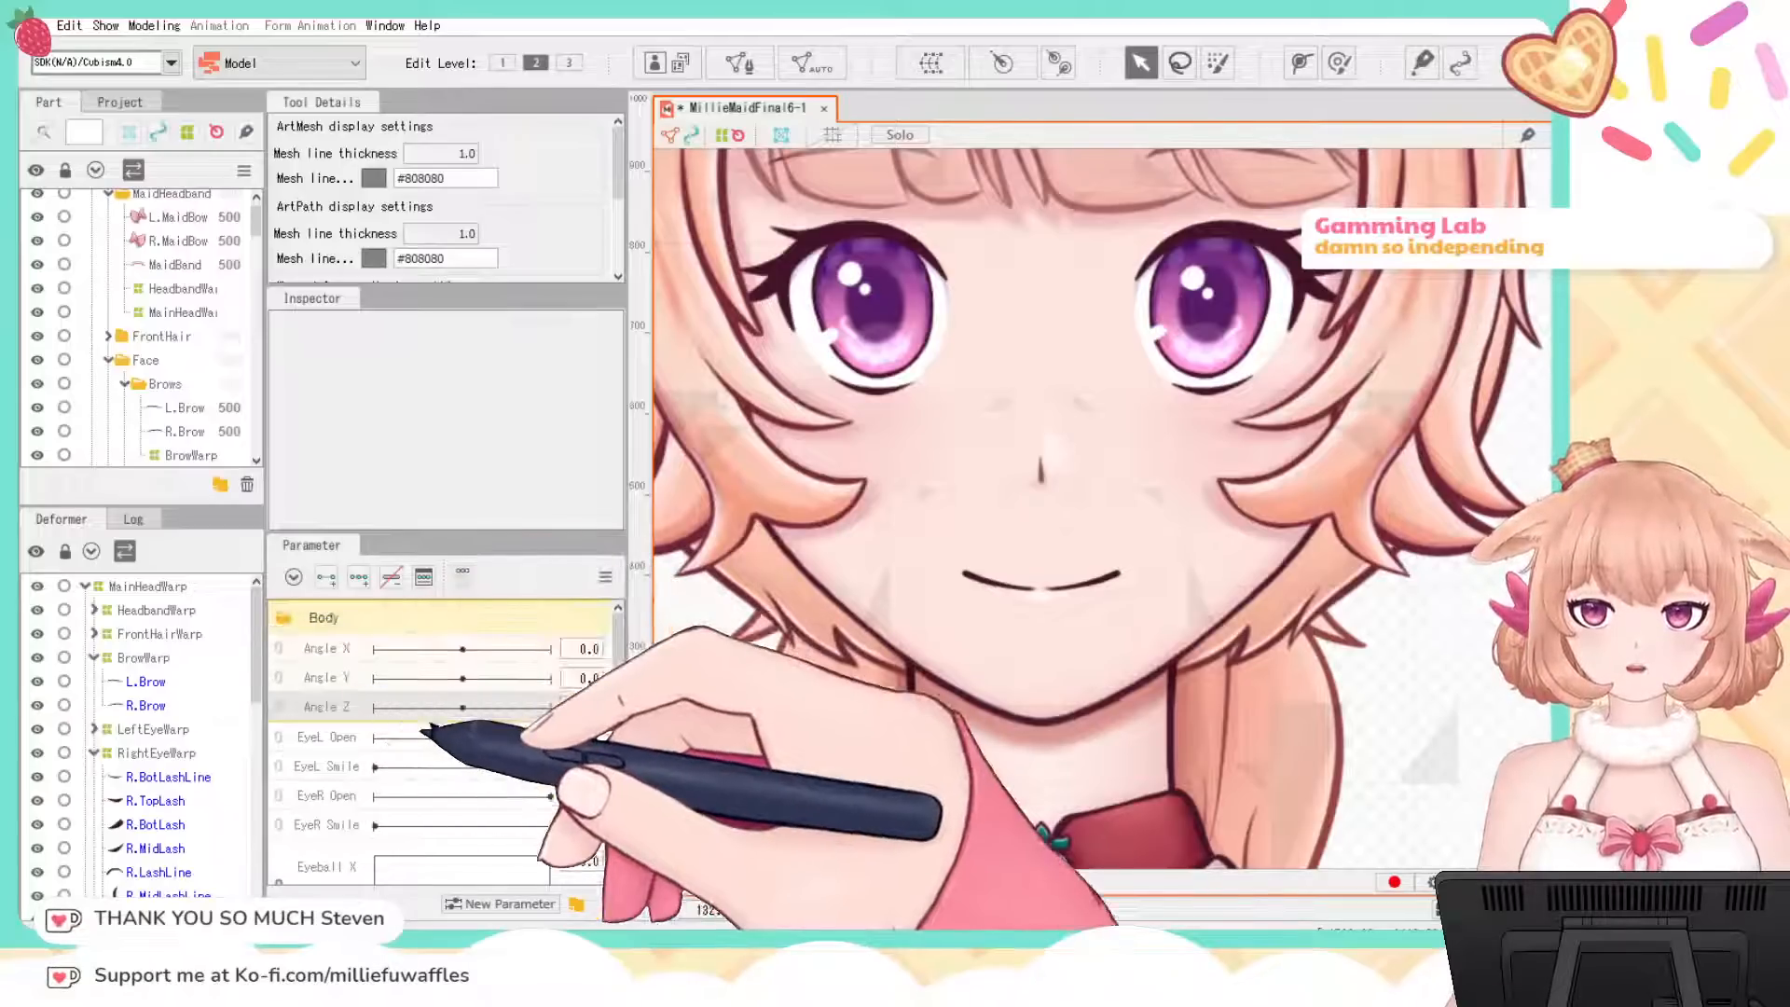
Step: Create a parameter folder directly below the Body folder and name it Eyes
scroll(429, 736, "down", 3)
scroll(426, 727, "down", 3)
scroll(419, 737, "up", 6)
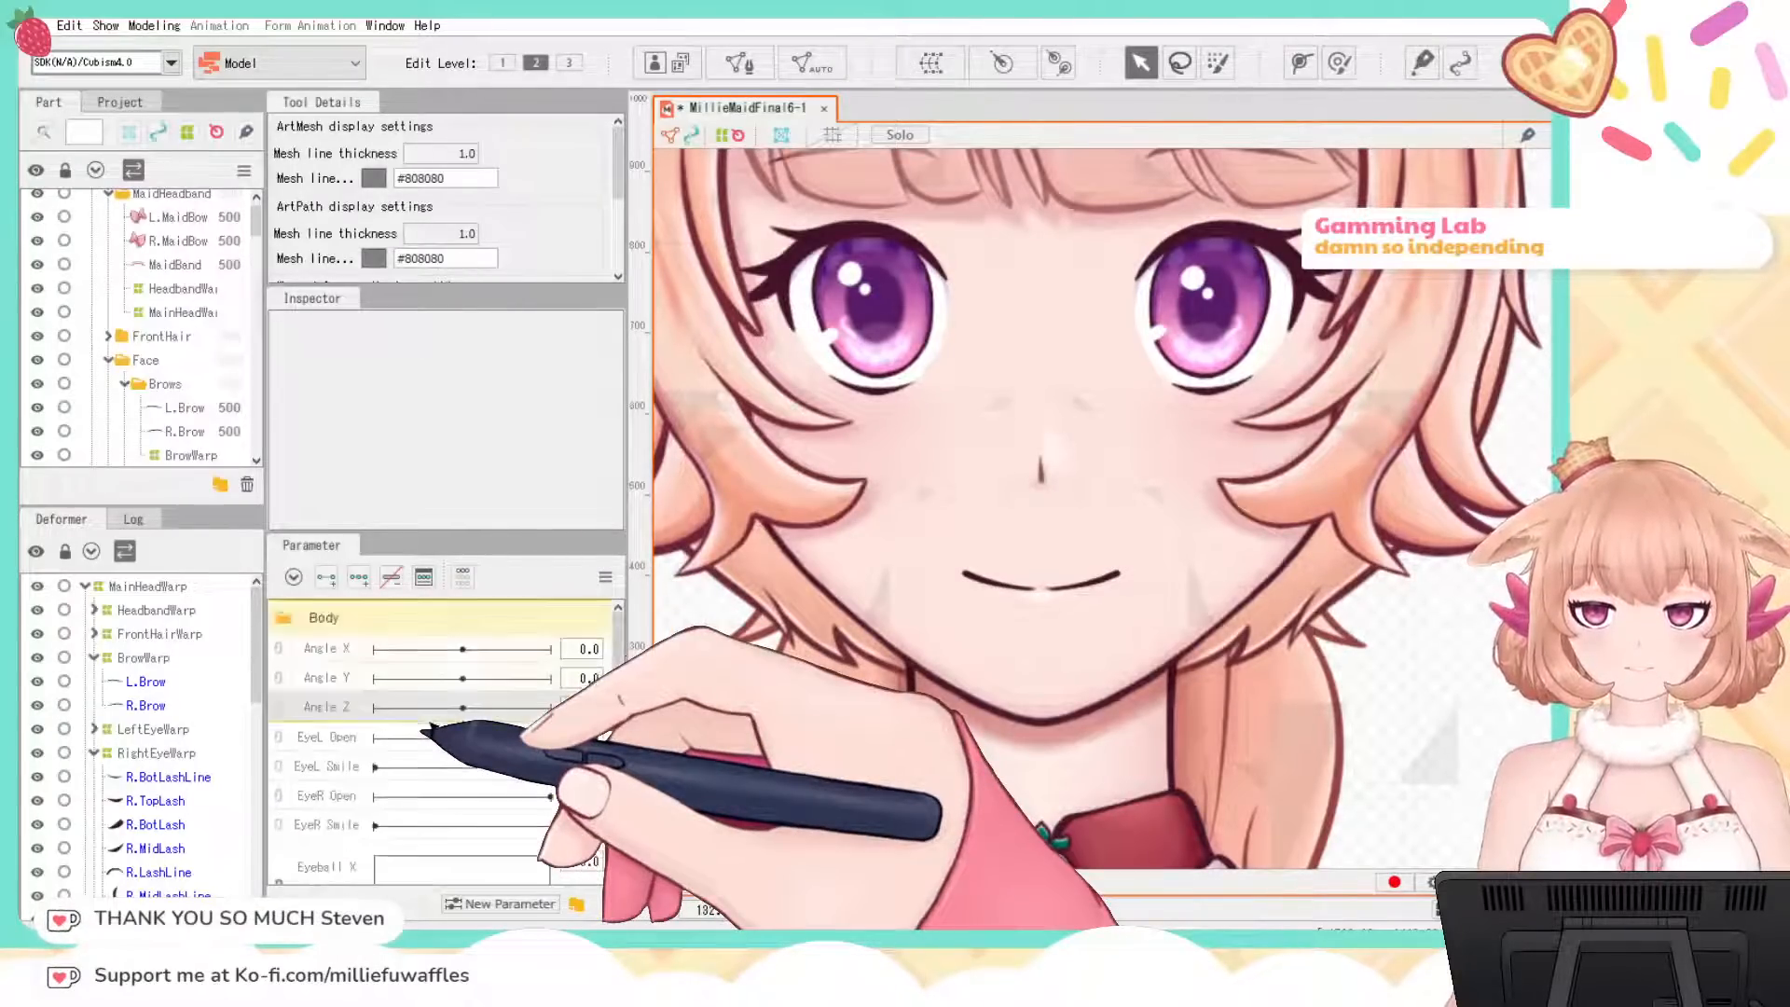
scroll(428, 736, "down", 3)
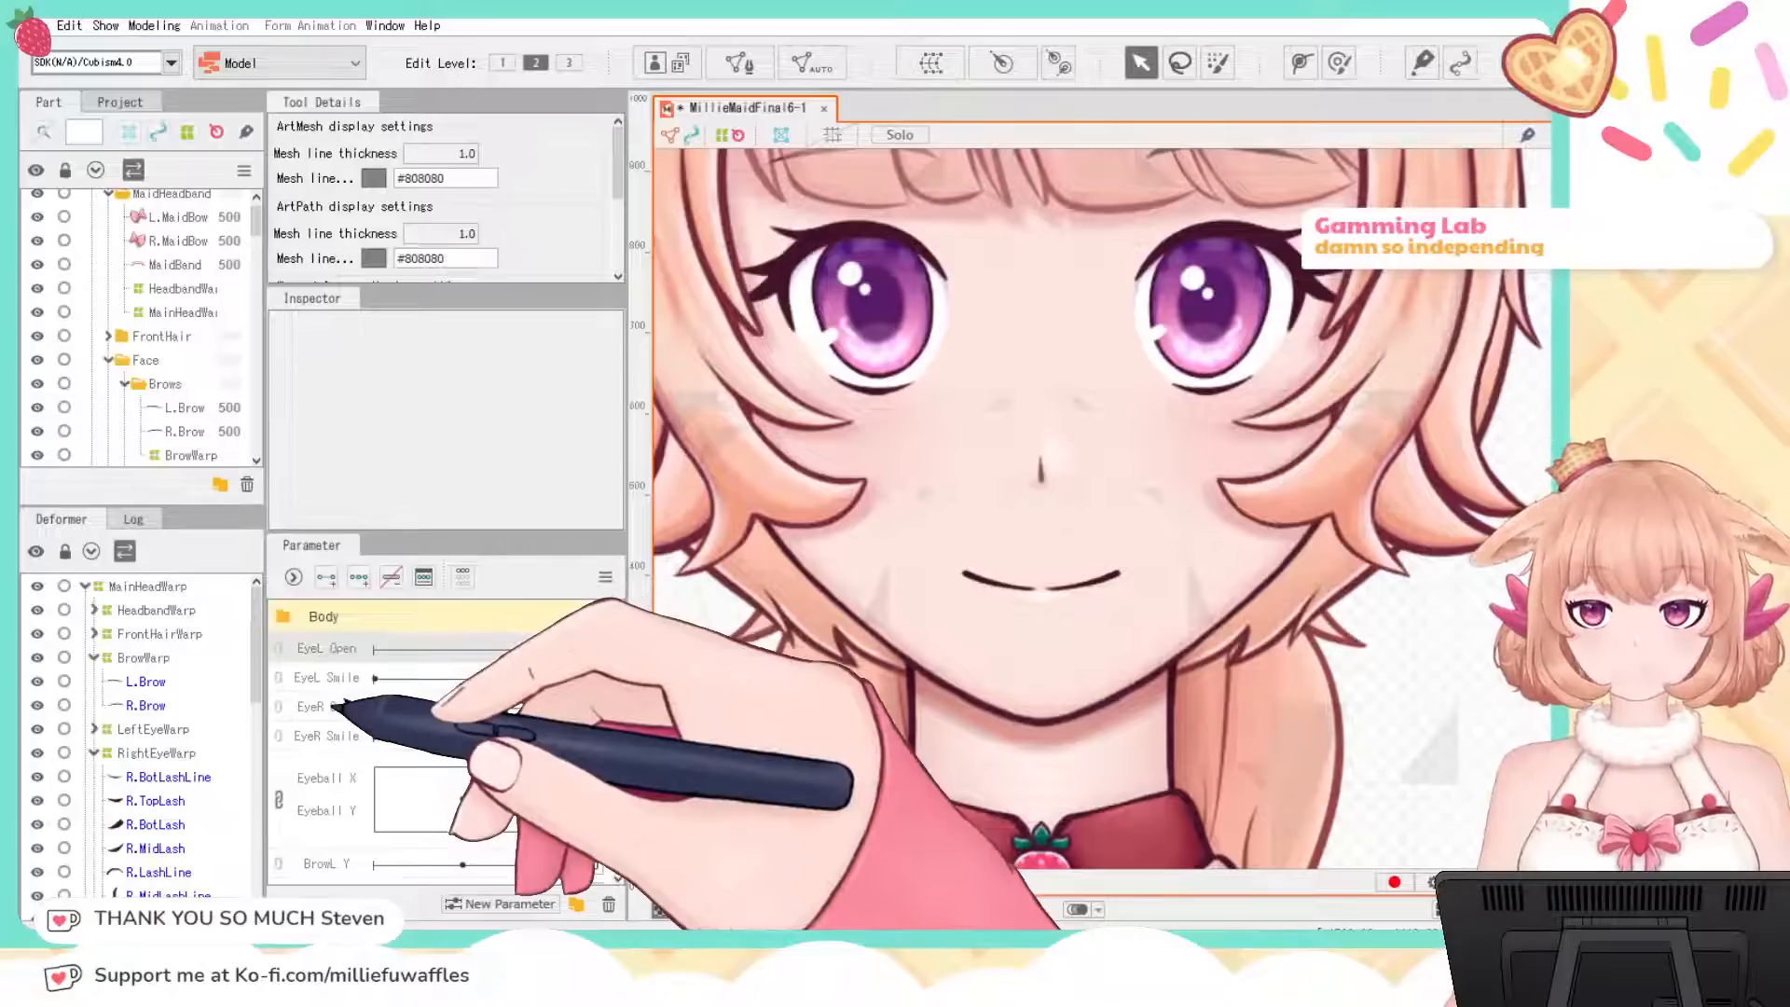
left_click(576, 904)
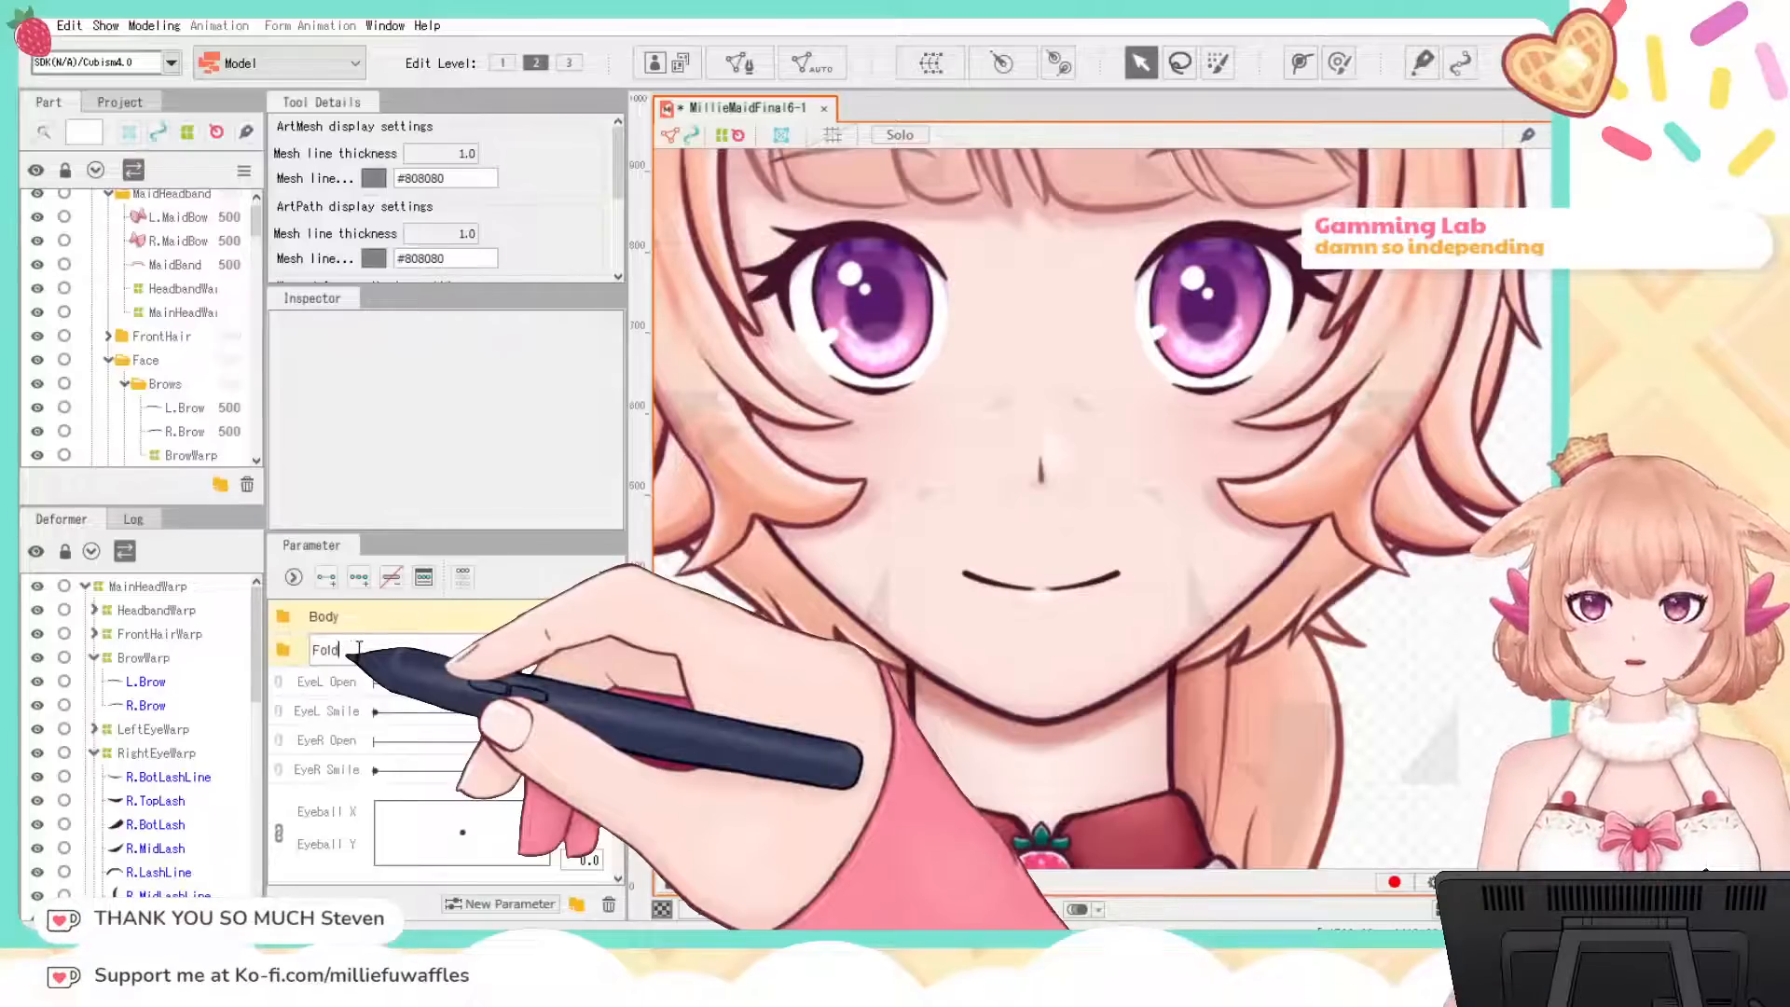
type("Eyes")
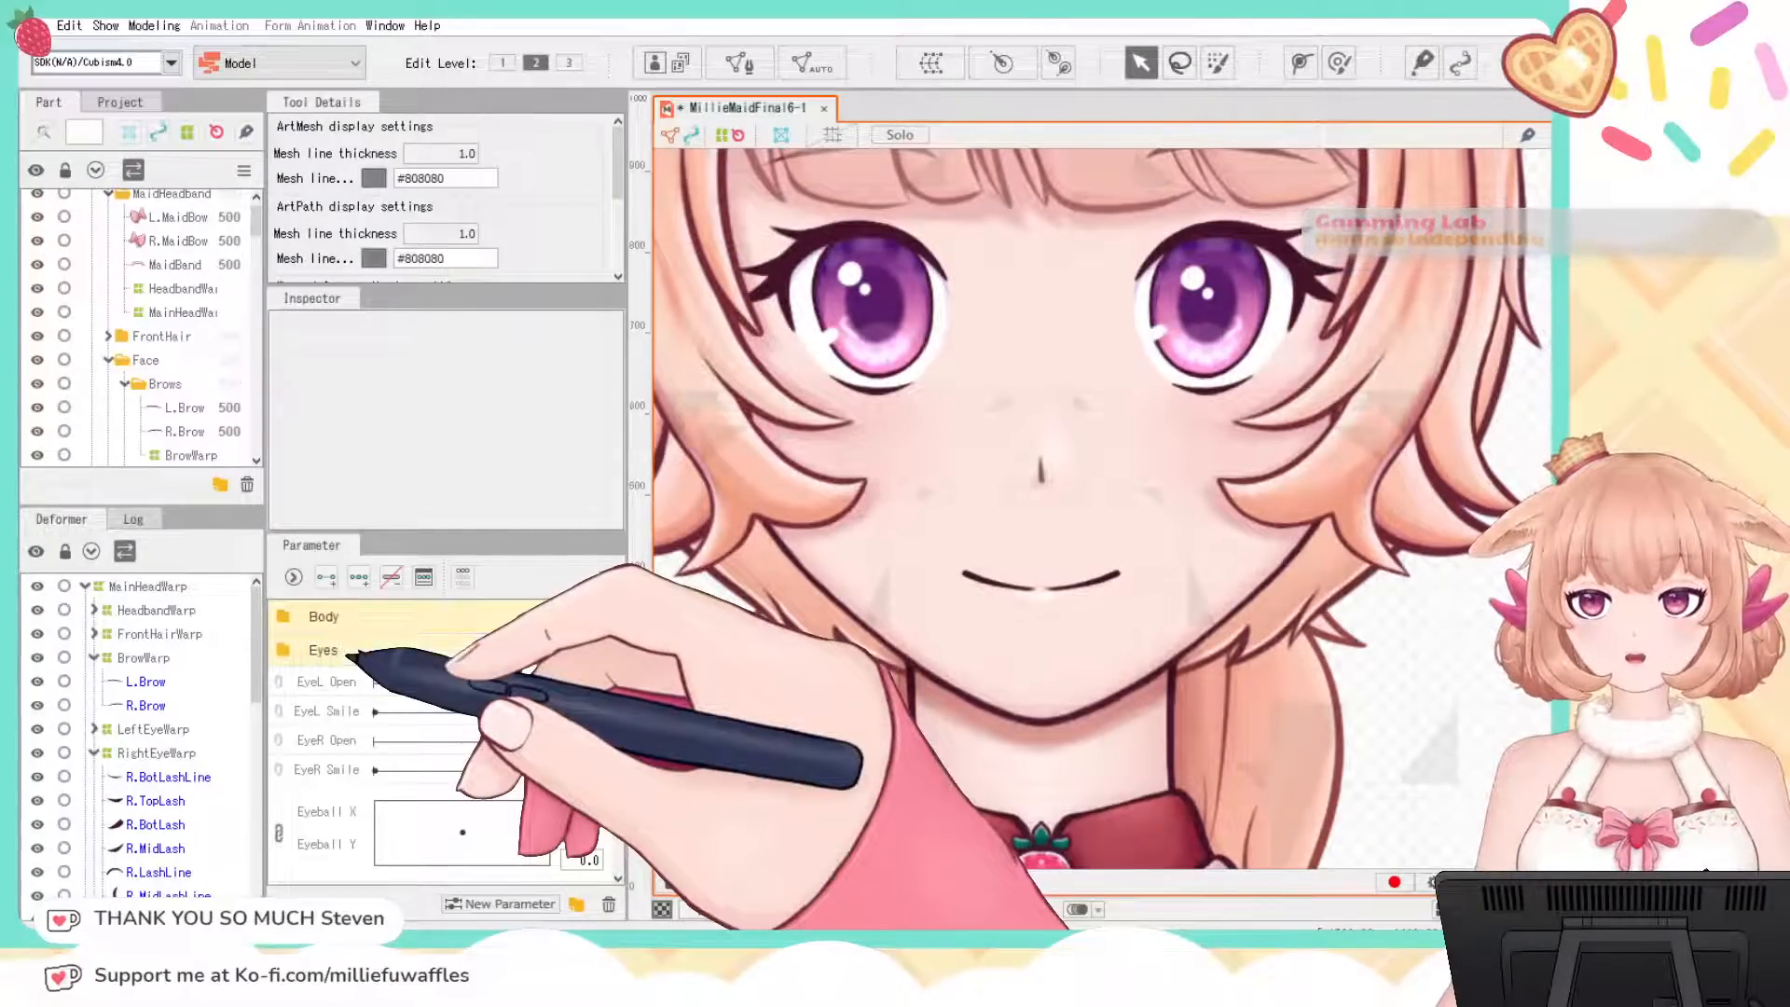
key("Return")
Step: Move the left and right eye Open and Smile parameters into the Eyes folder, with both Open parameters above both Smile parameters
left_click_drag(347, 680, 337, 653)
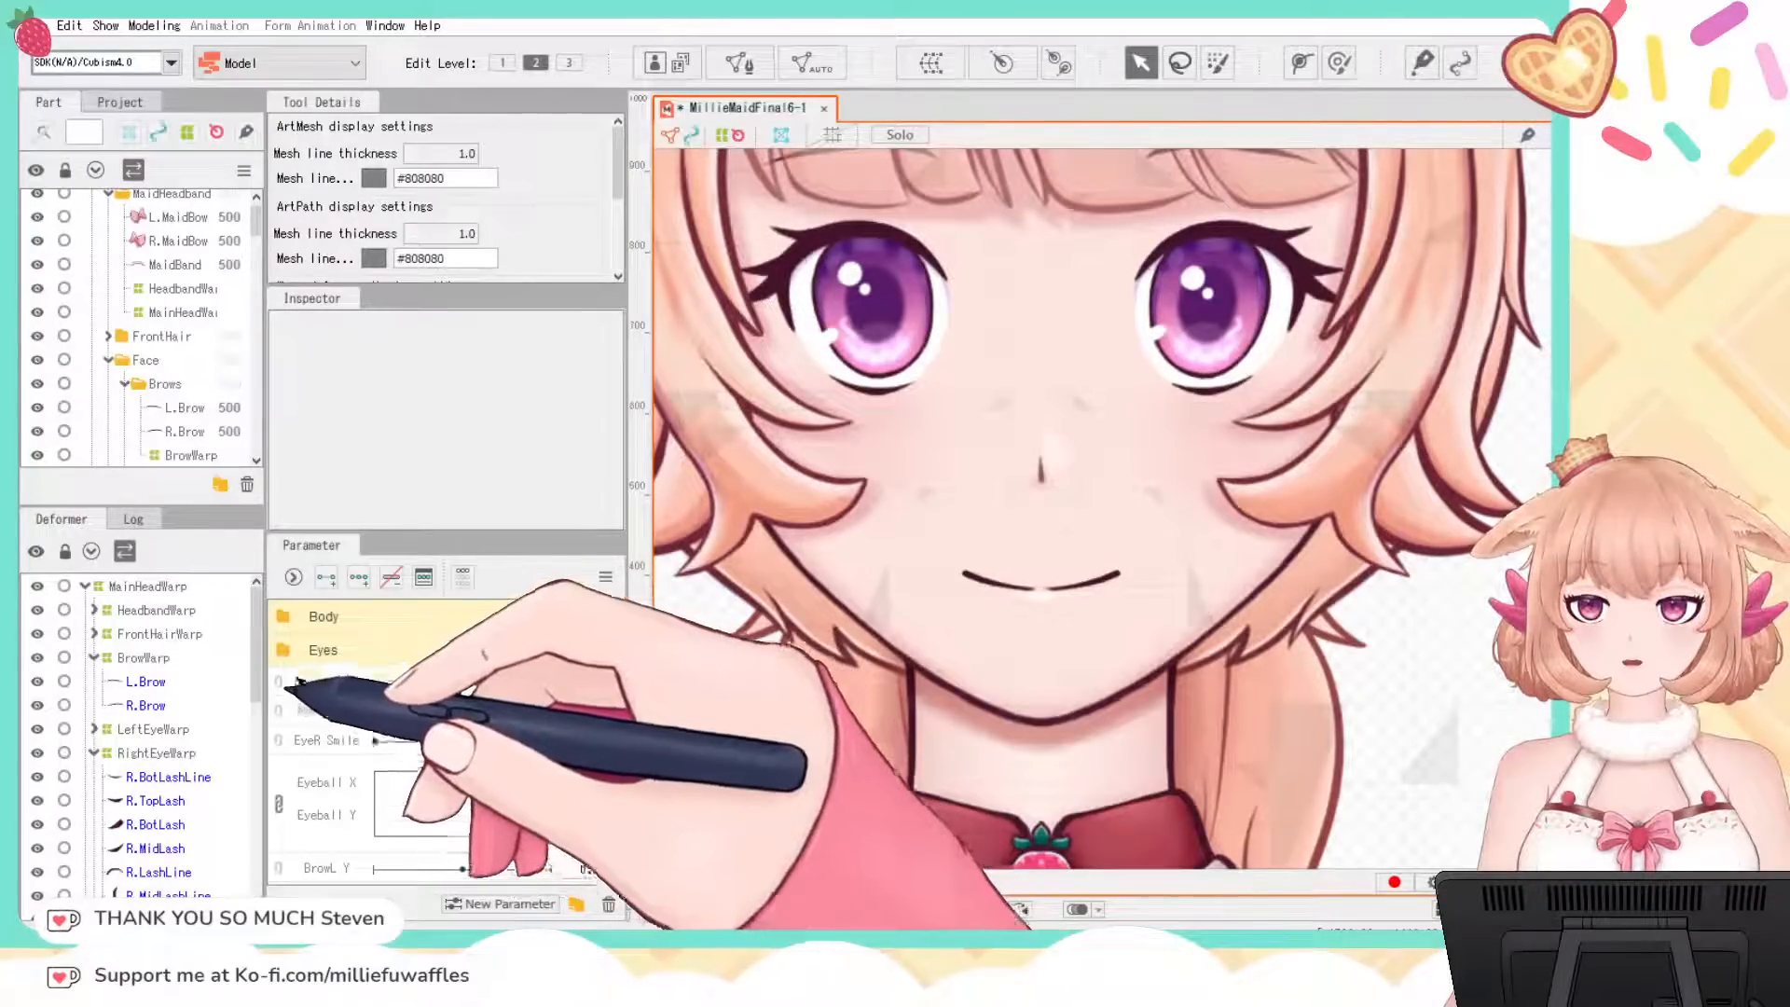
left_click(270, 652)
mouse_move(322, 742)
left_mouse_down()
mouse_move(345, 677)
mouse_move(338, 711)
left_mouse_up()
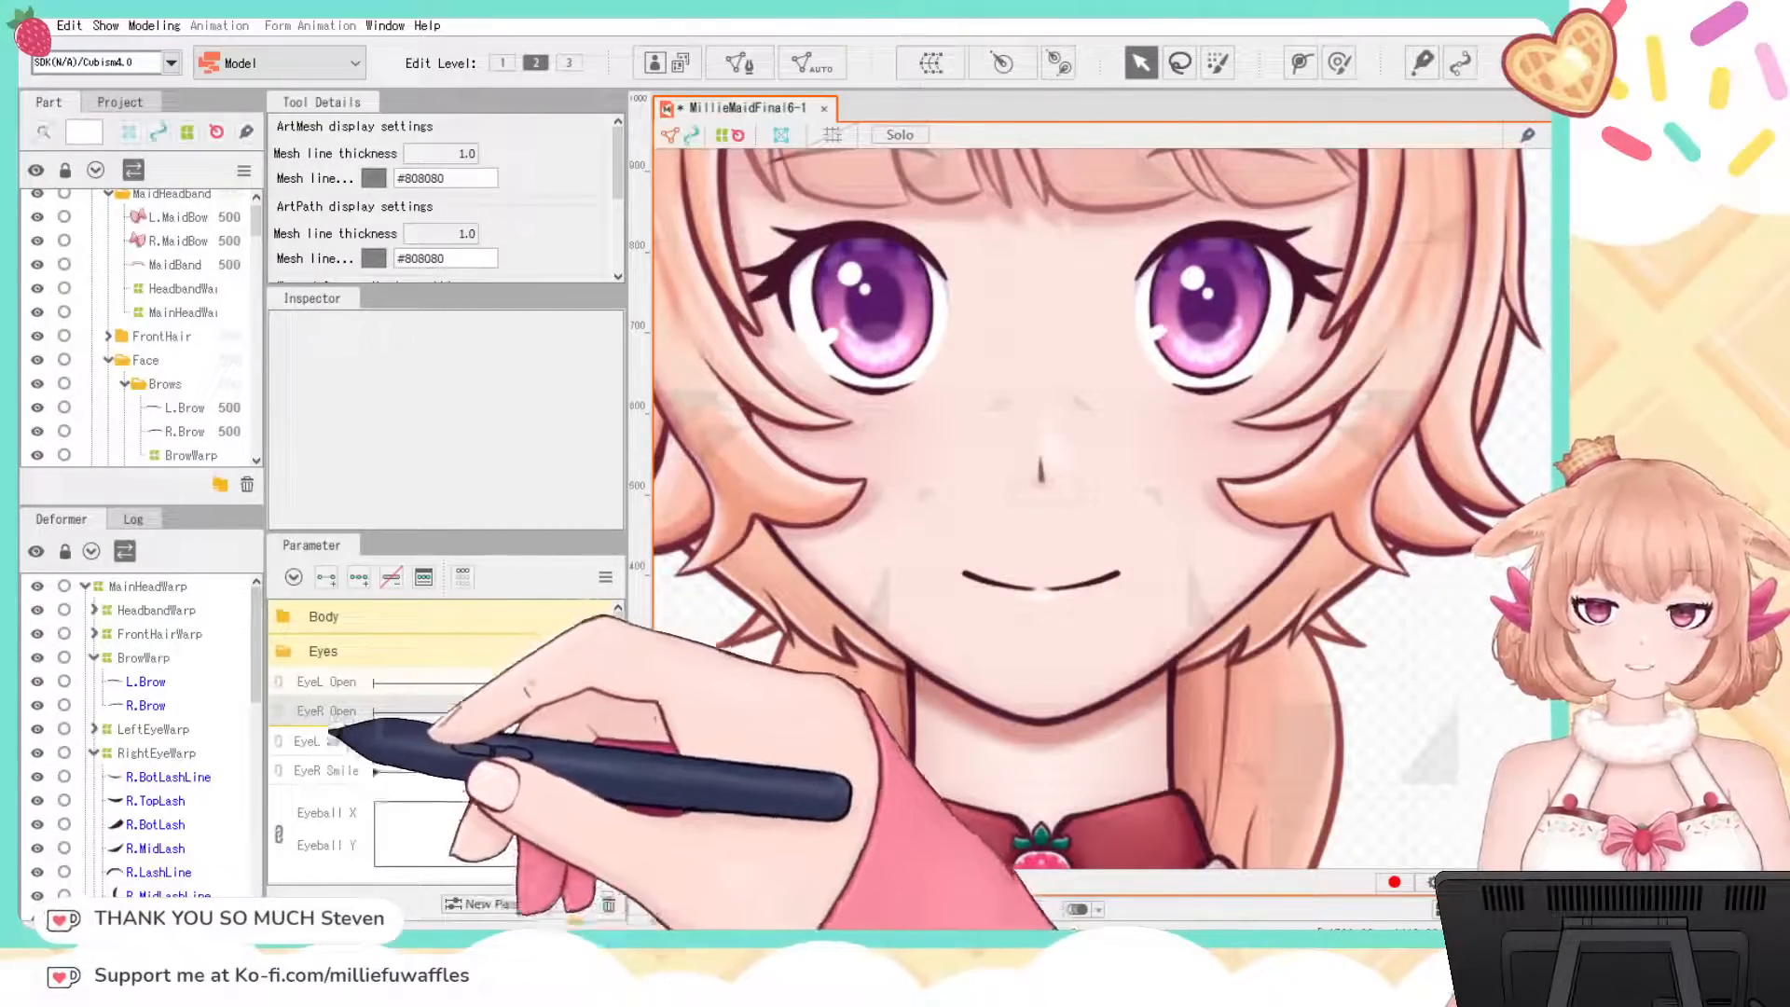
mouse_move(324, 742)
left_mouse_down()
mouse_move(349, 721)
mouse_move(337, 764)
left_mouse_up()
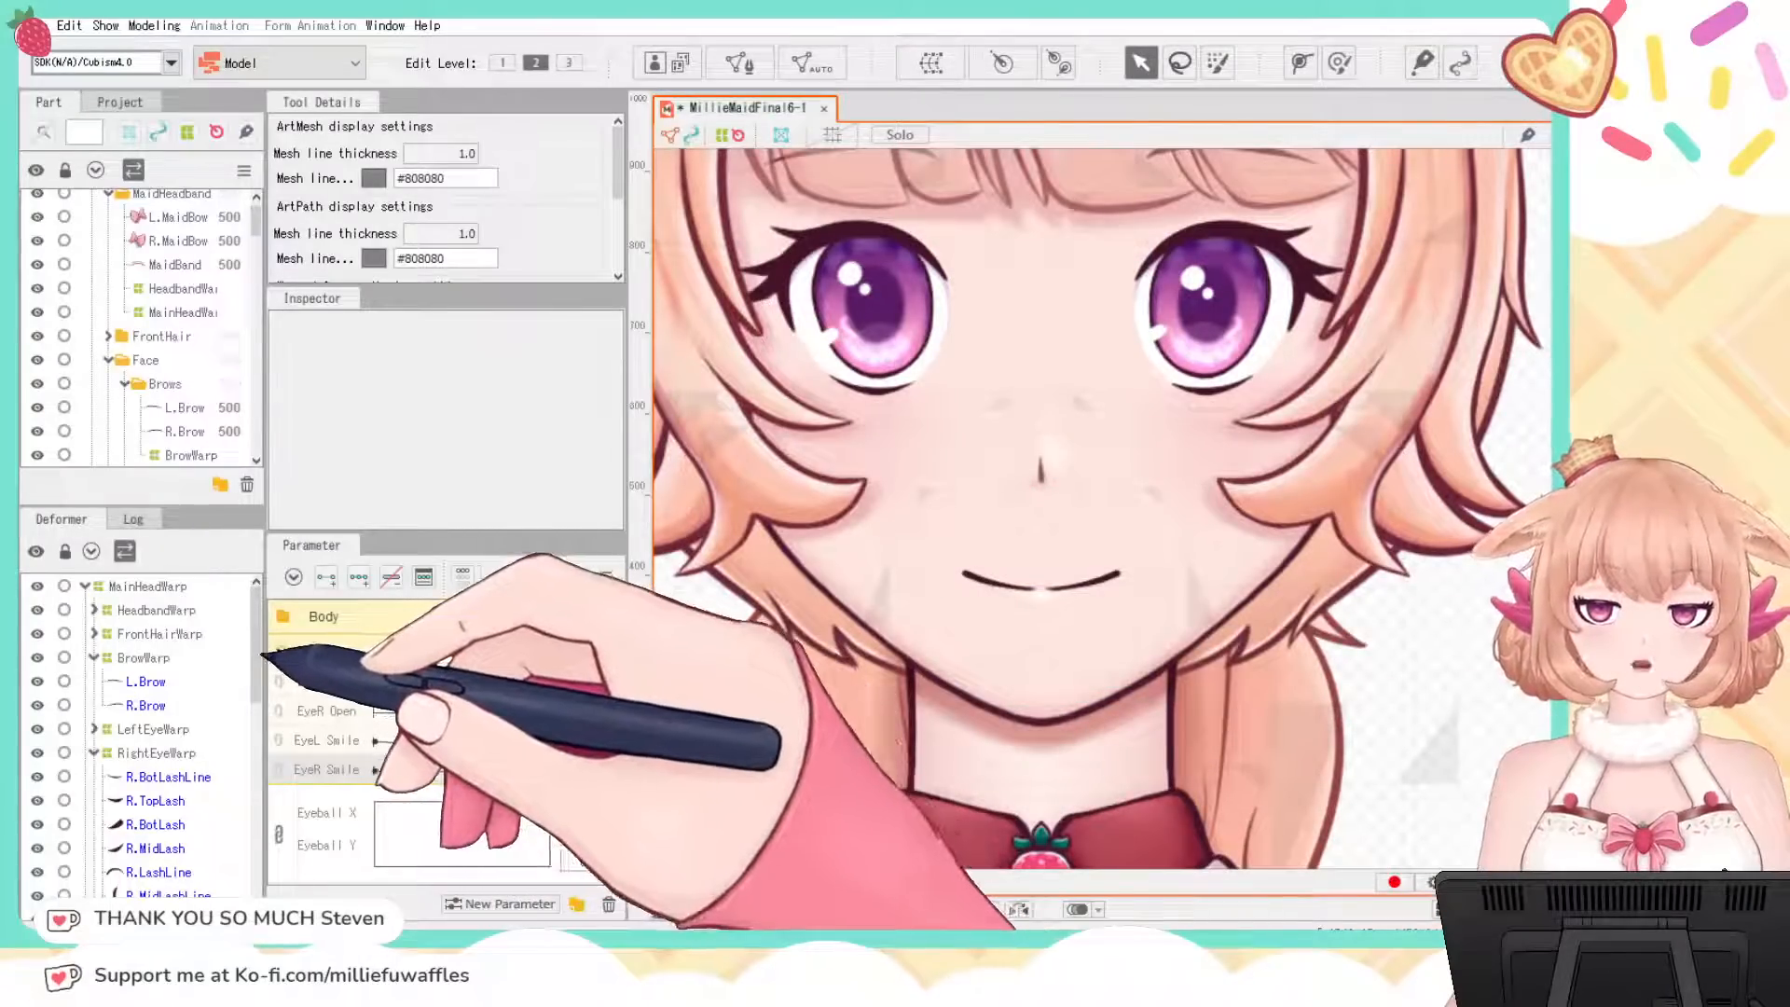
left_click(283, 651)
left_click(284, 651)
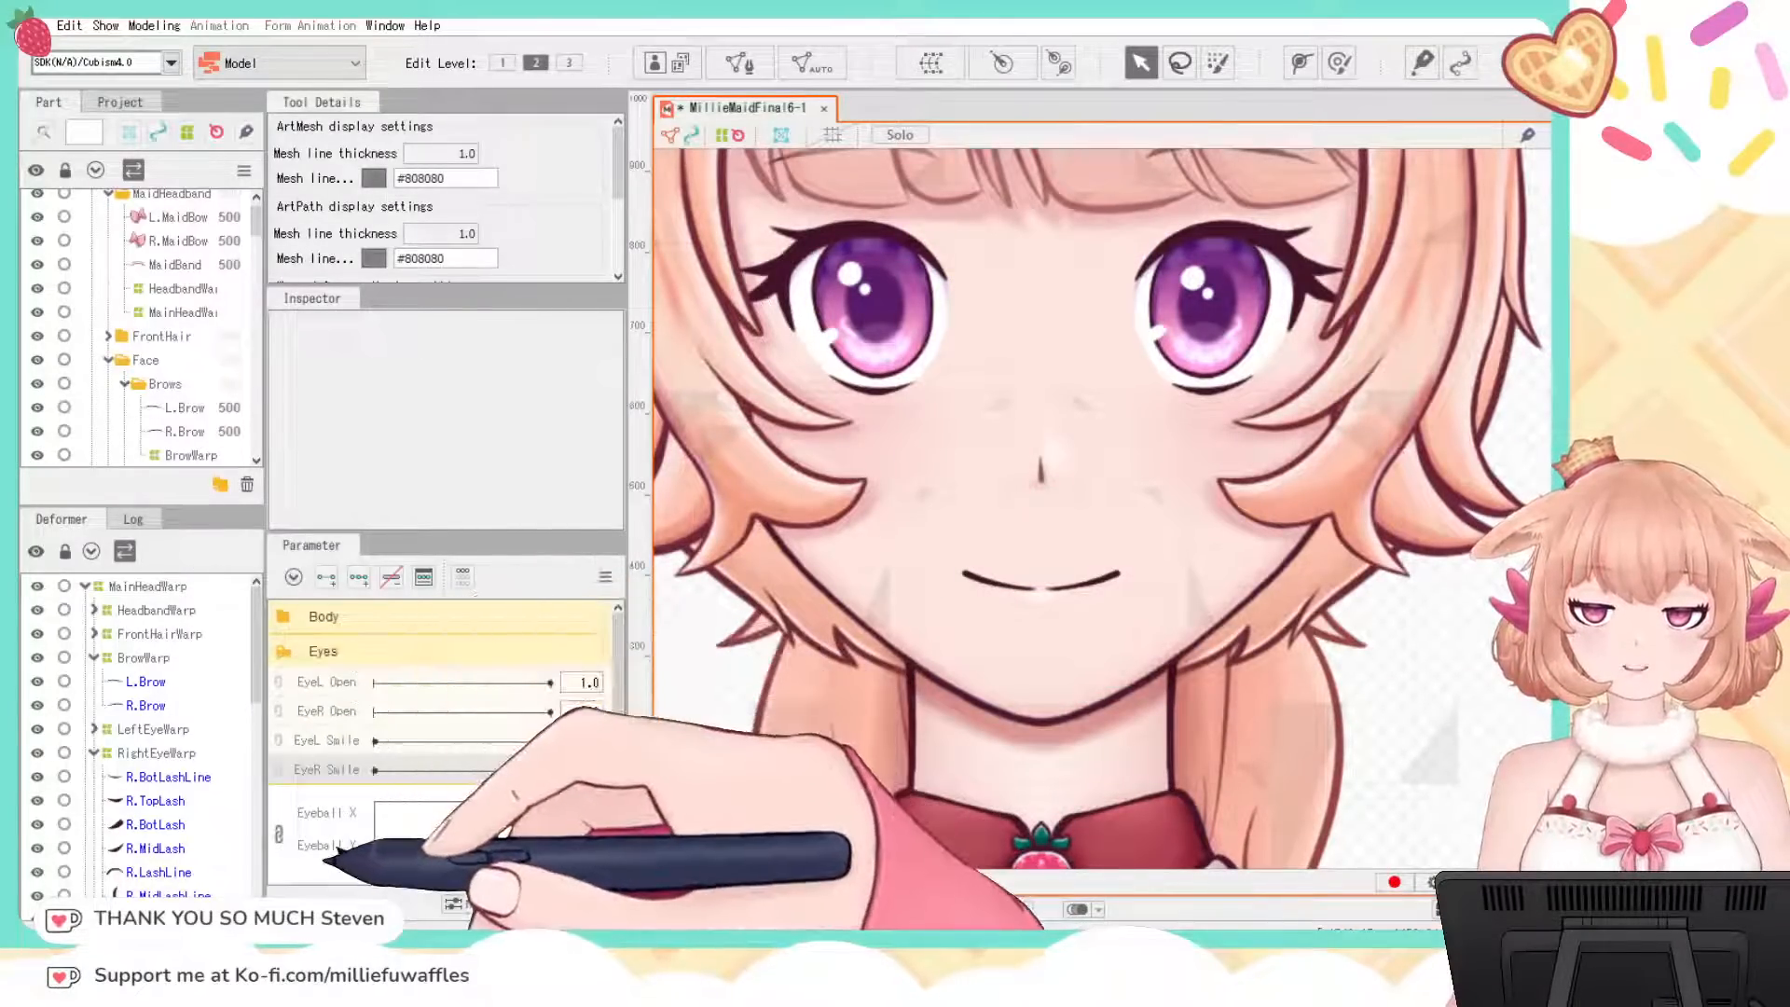
Step: Unlink Eyeball X from Eyeball Y and move both parameters to the start of the Eyes folder
left_click(282, 820)
scroll(336, 788, "down", 1)
scroll(333, 797, "up", 1)
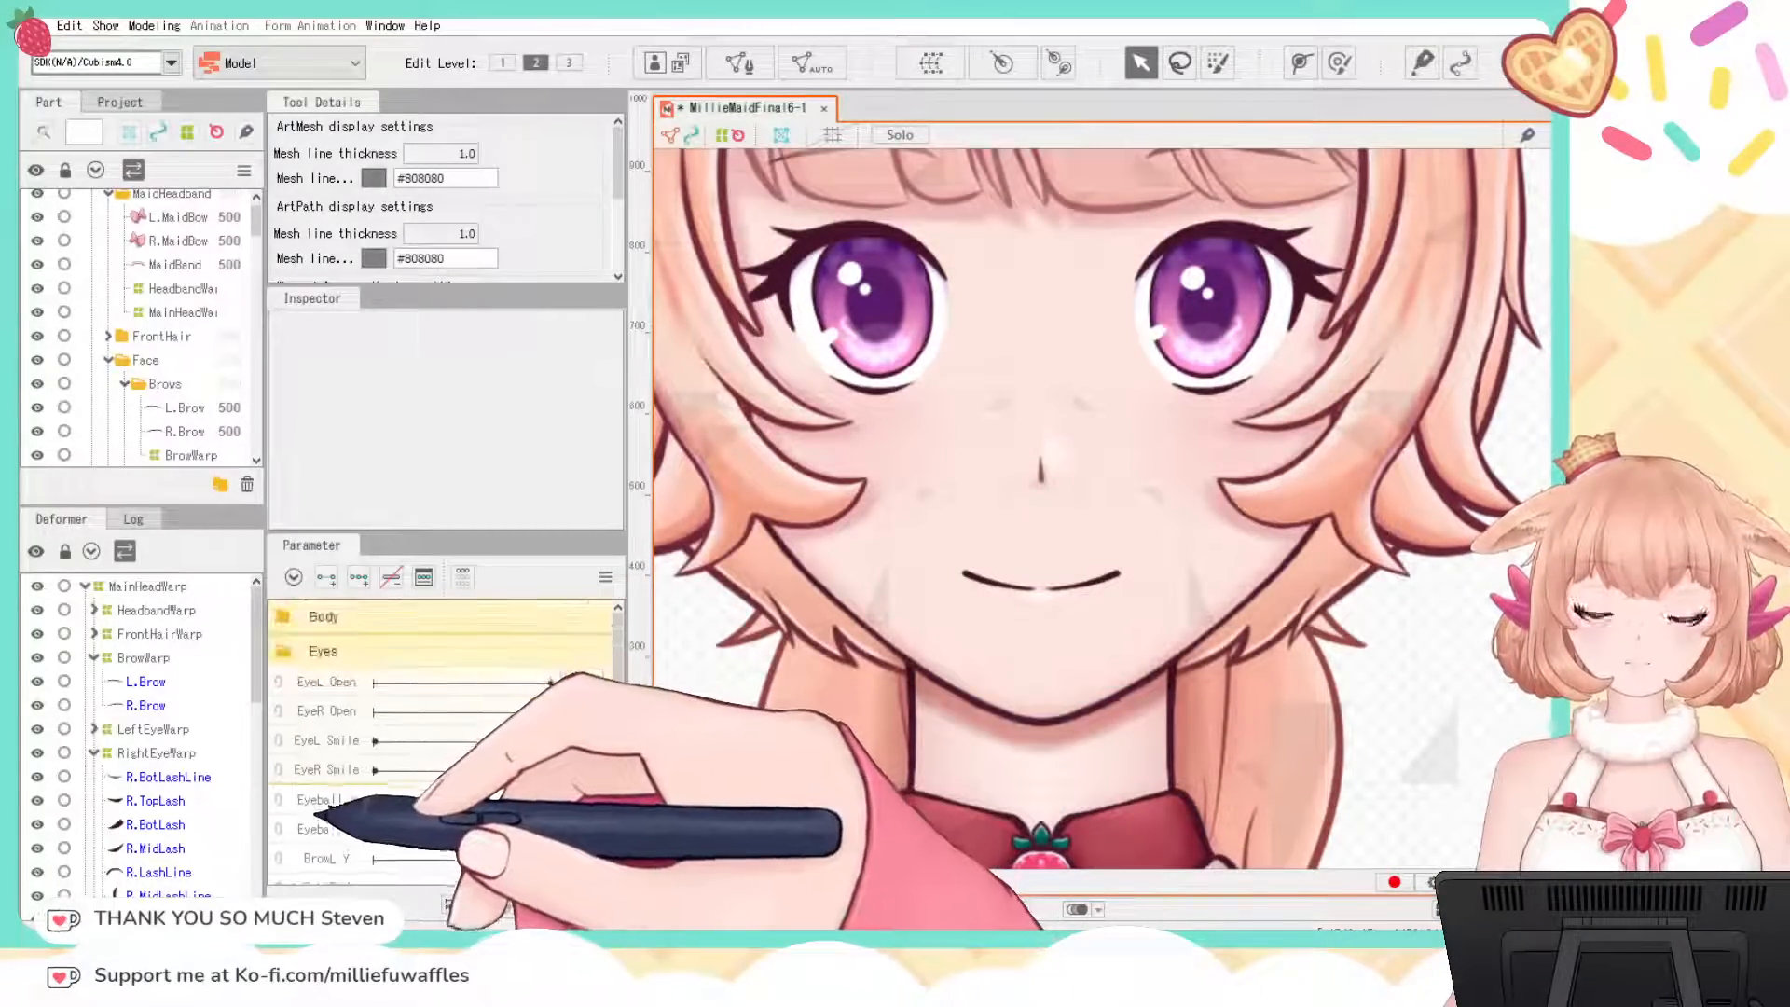
left_click_drag(331, 803, 344, 683)
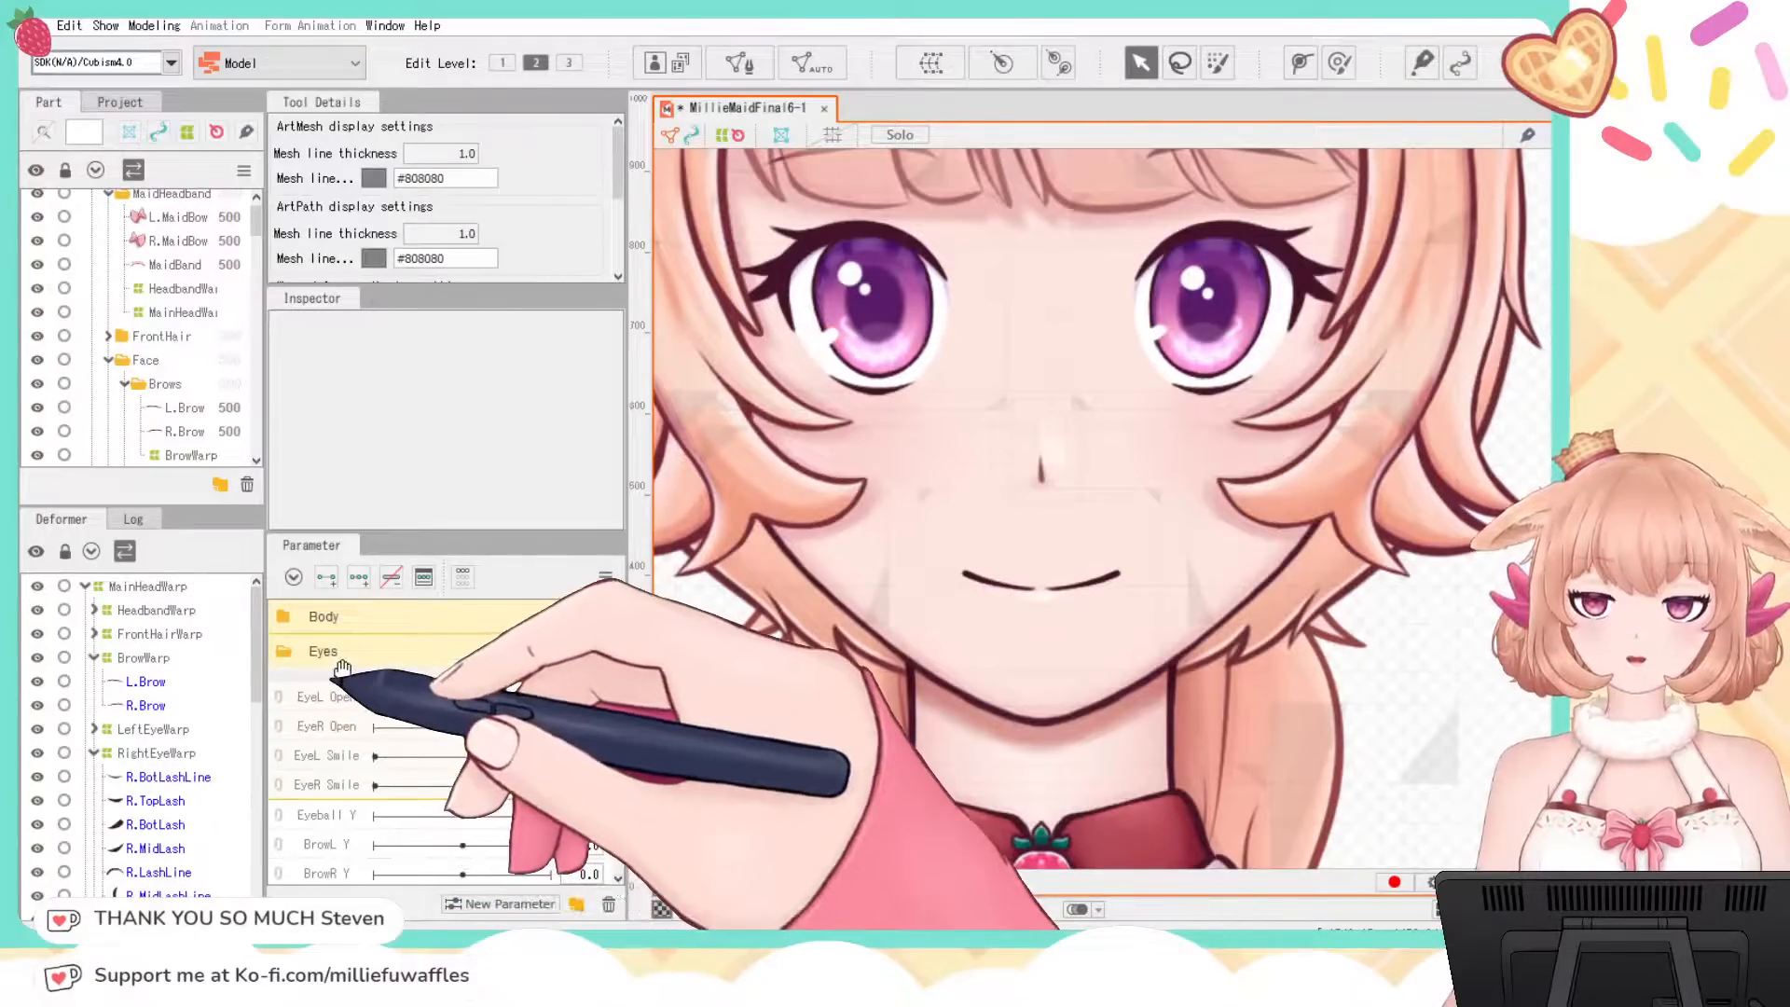
left_click_drag(313, 829, 331, 710)
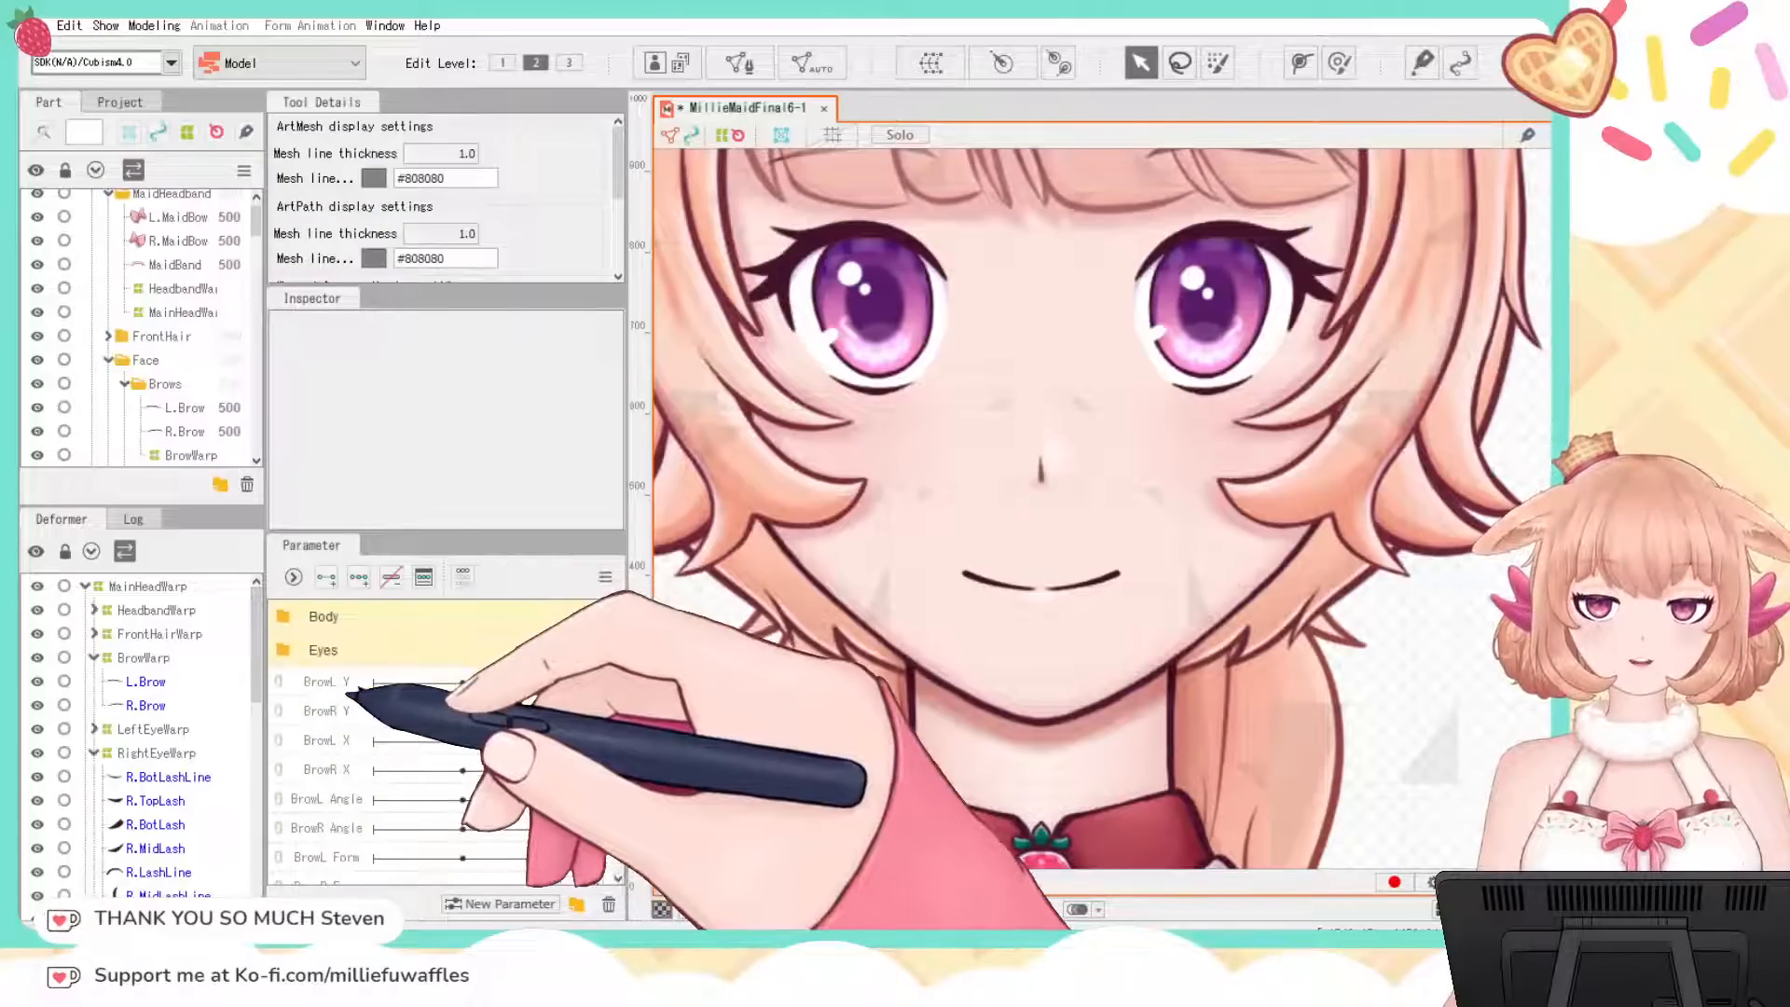
Step: Create a parameter folder below the Eyes folder and name it Brows
left_click(576, 904)
left_click_drag(373, 683, 301, 684)
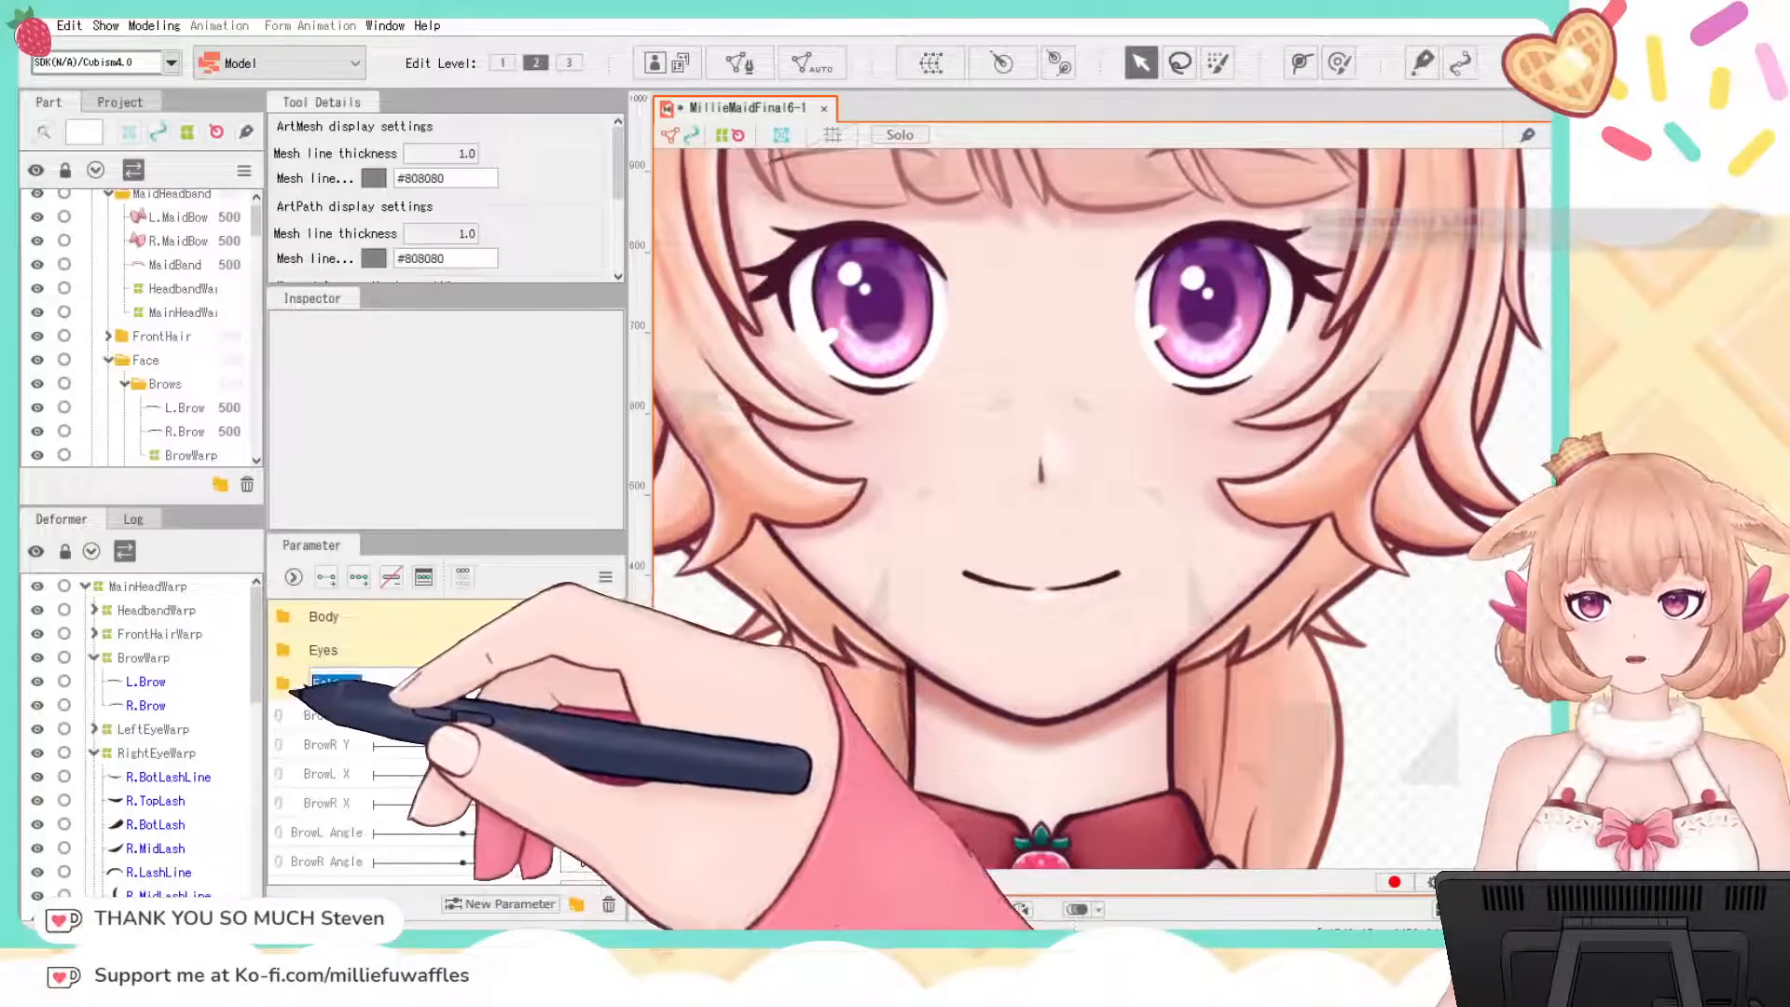
type("Brow")
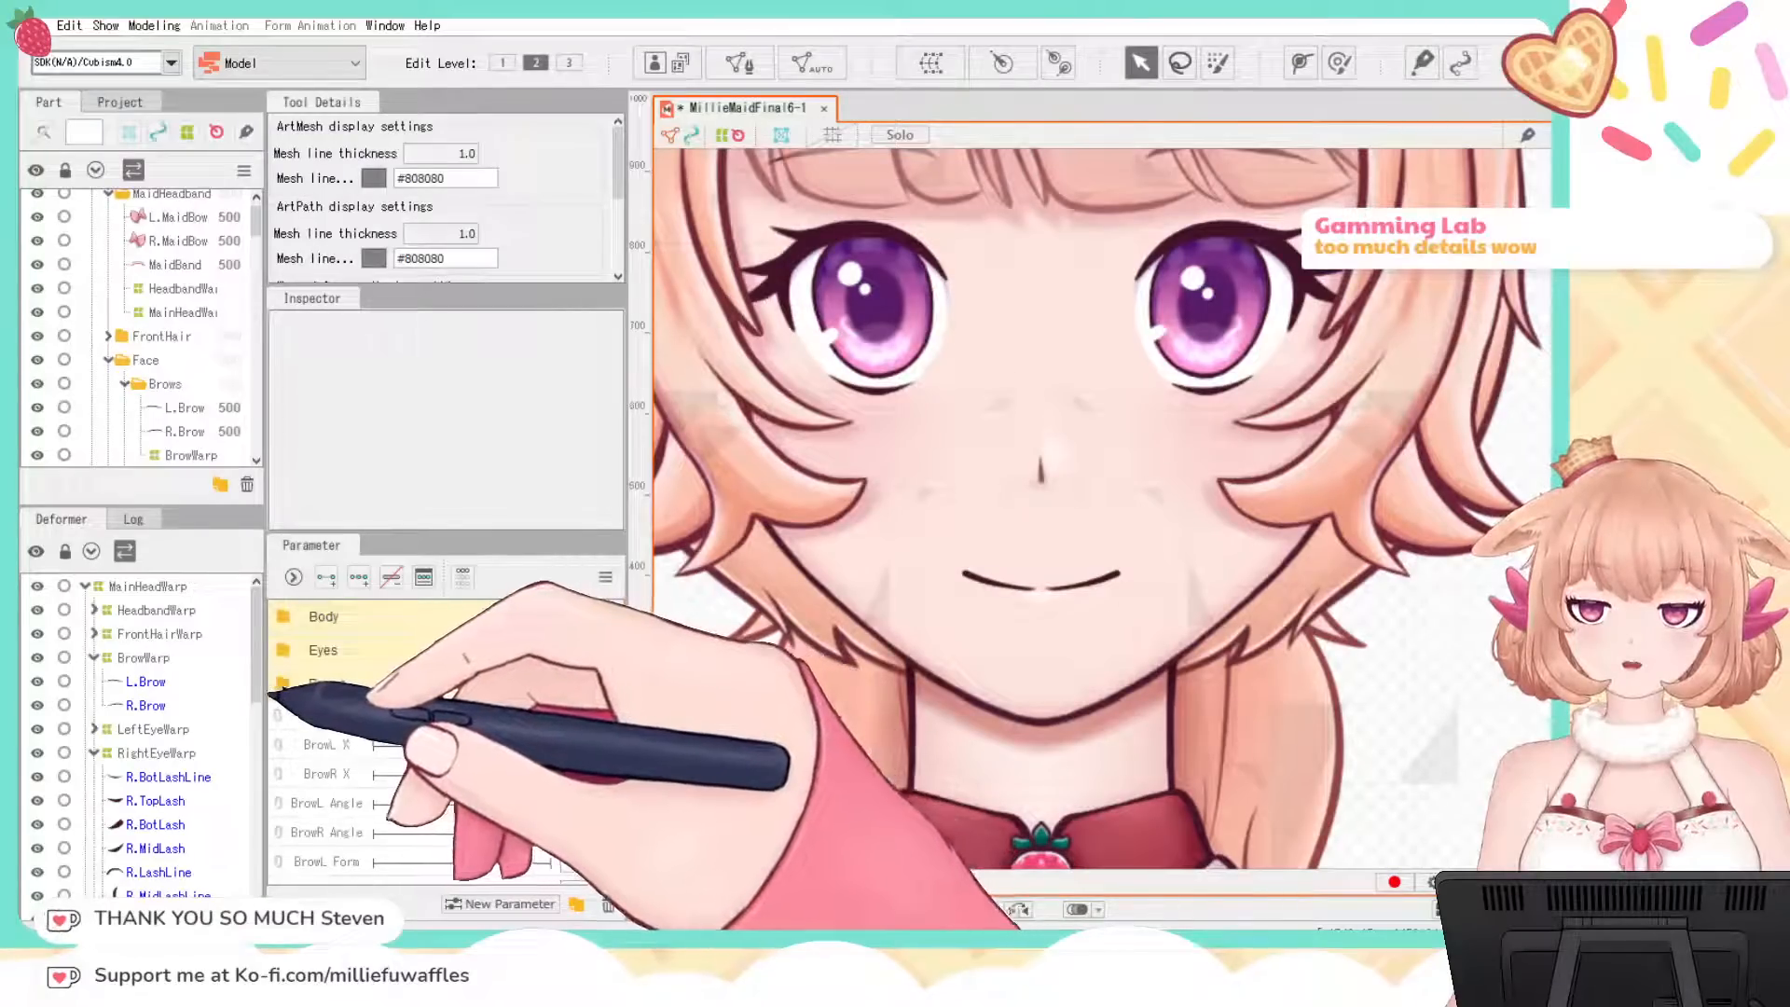
Step: Move the X and Y parameters of both brows and BrowL Angle into the Brows folder
left_click(280, 687)
left_click_drag(327, 747, 323, 784)
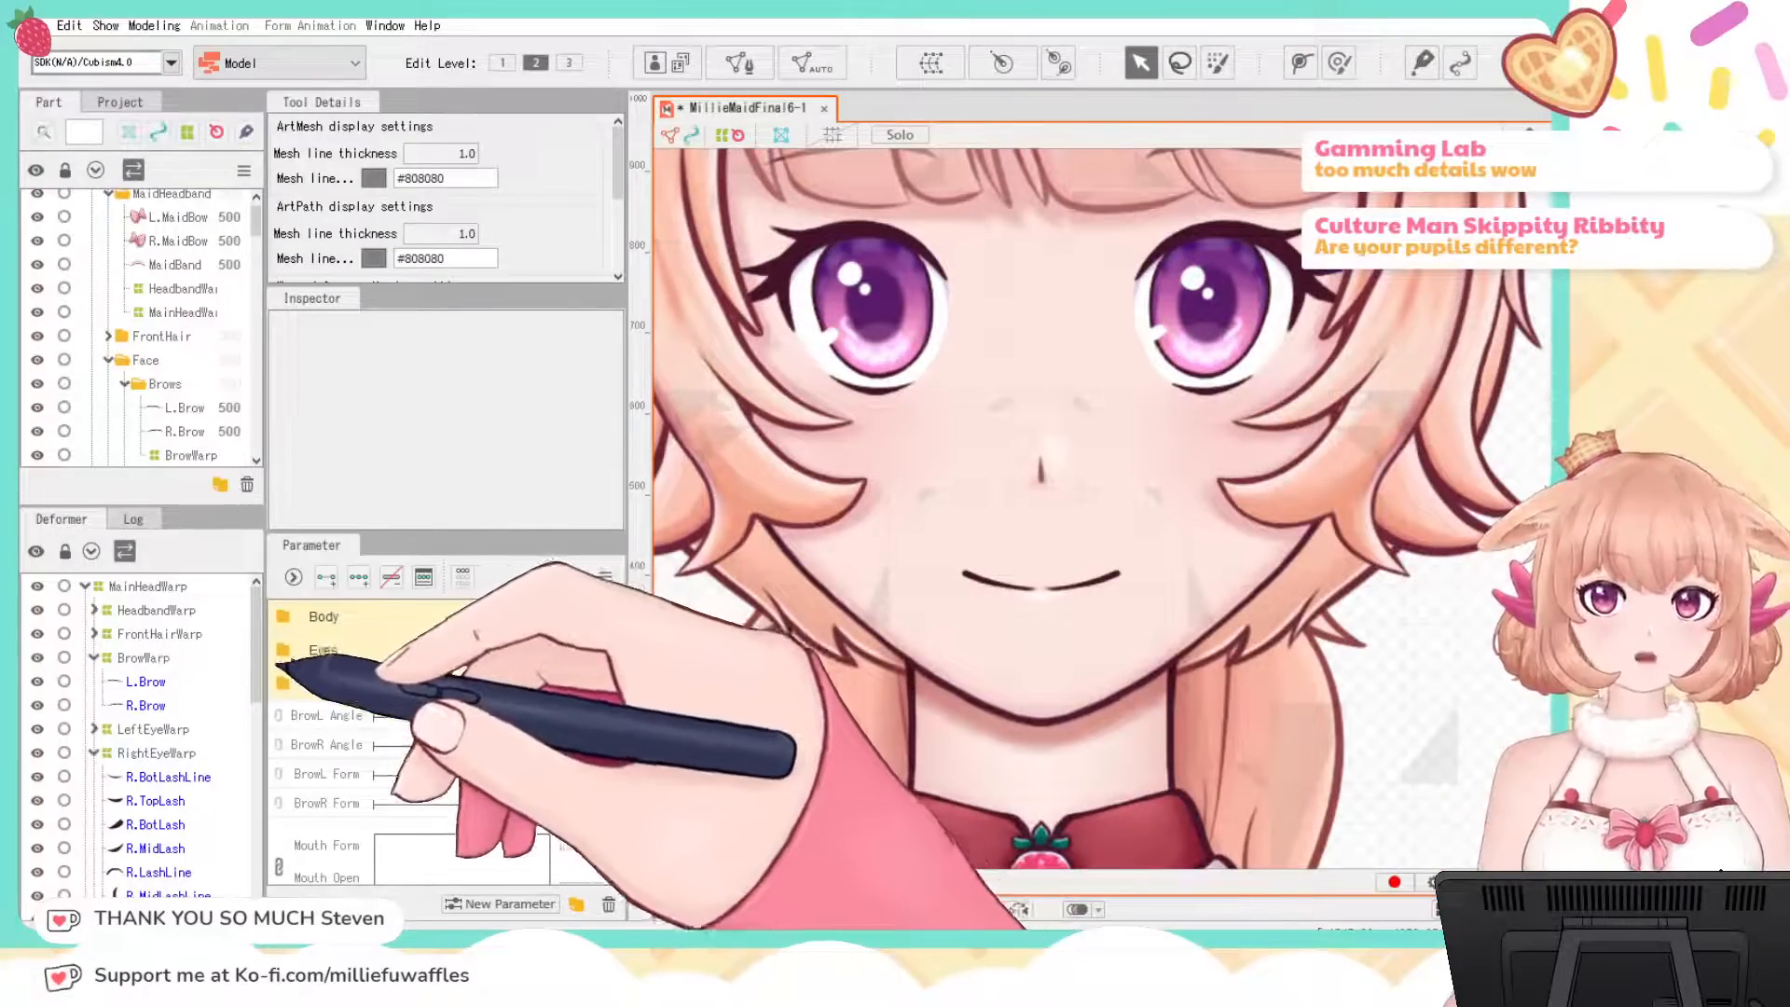
left_click(280, 653)
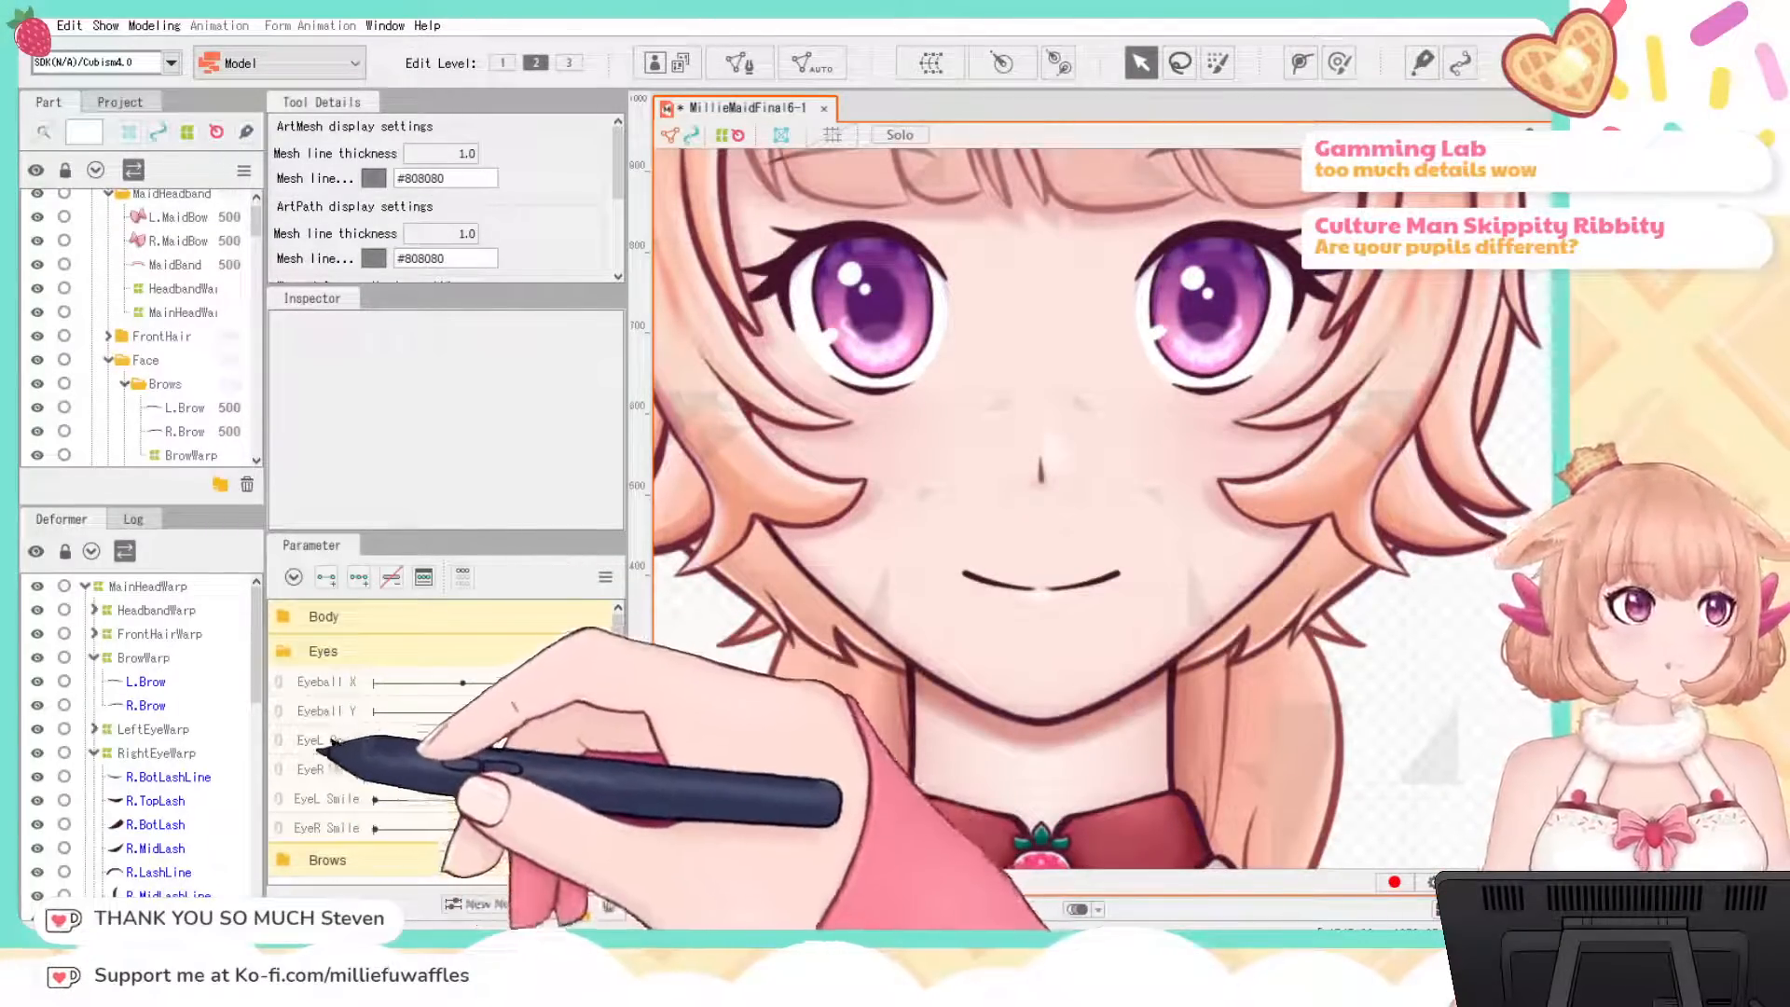
left_click(285, 650)
left_click(285, 683)
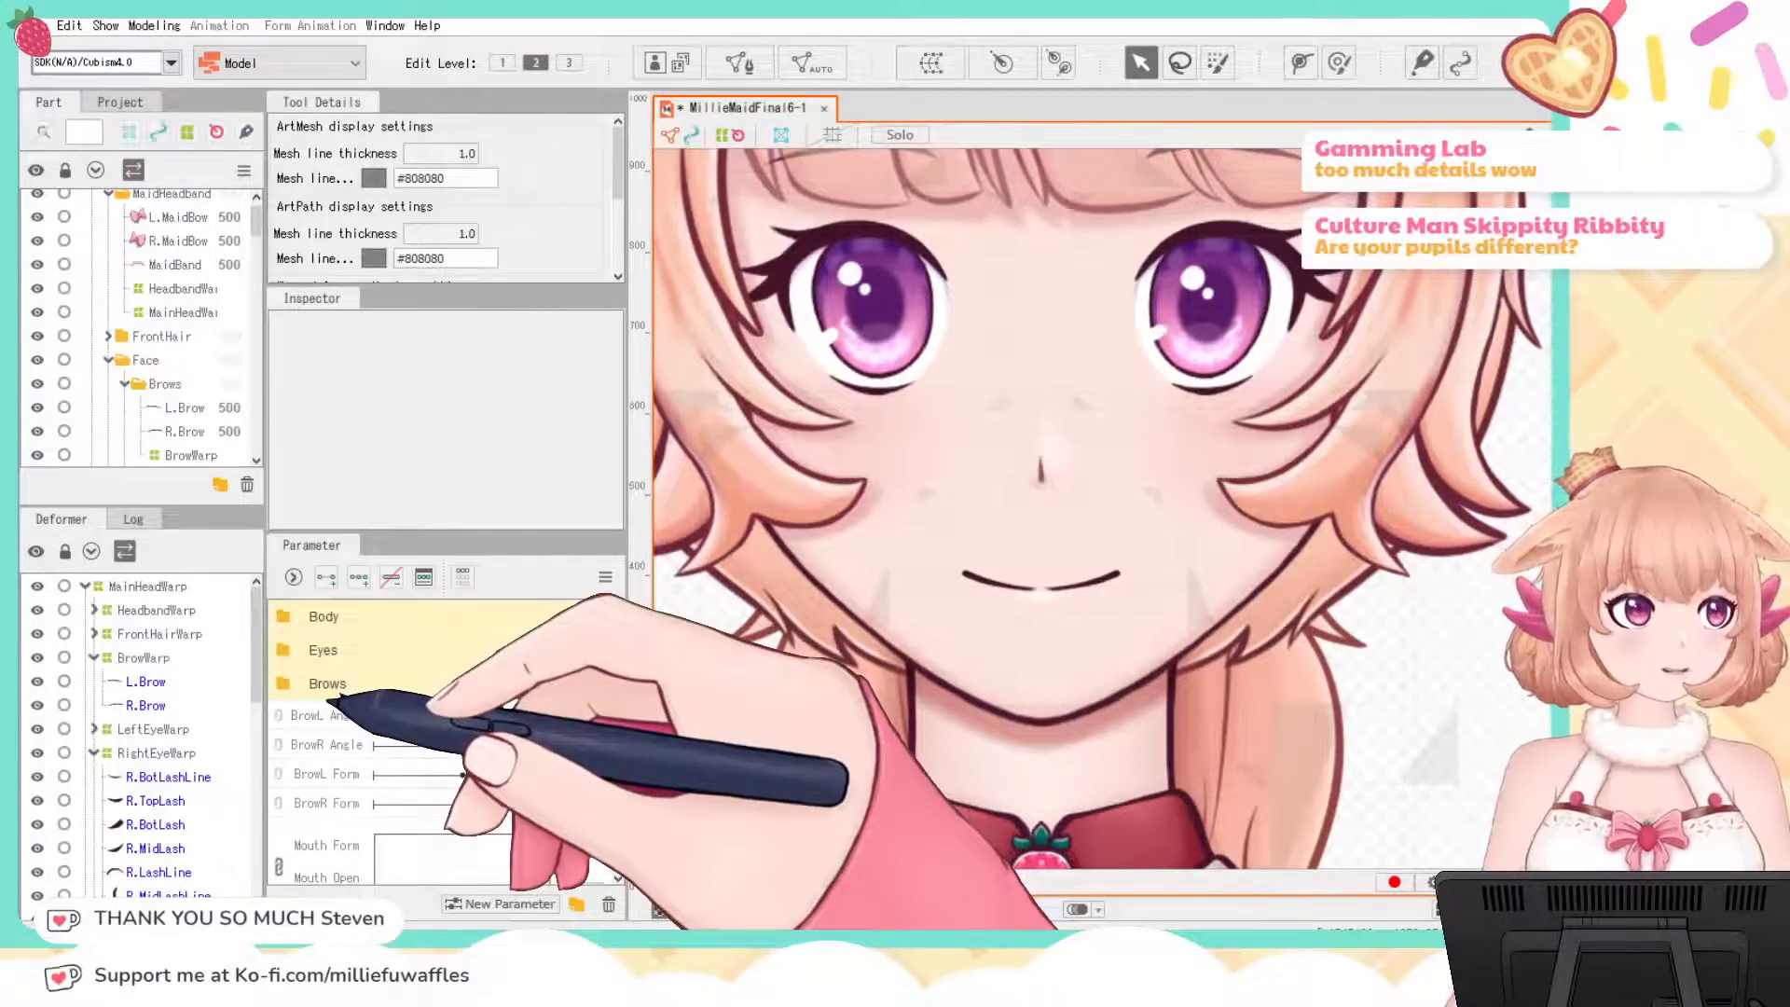
left_click(284, 650)
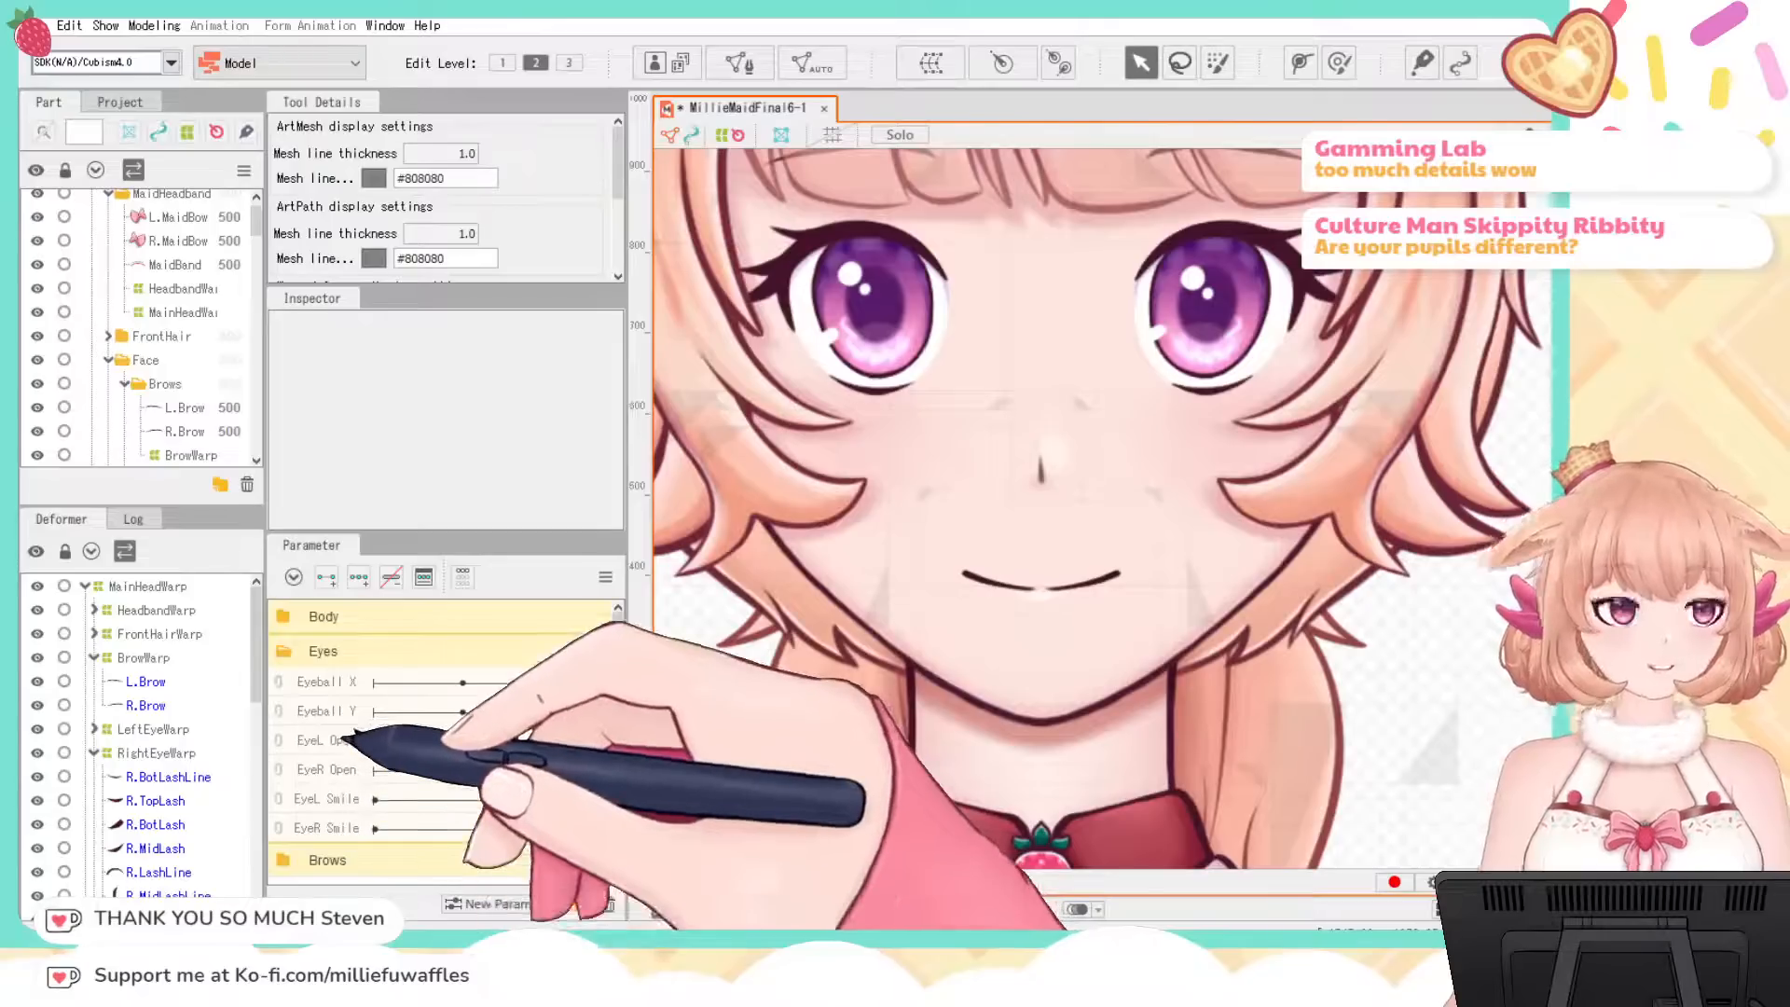
left_click(283, 651)
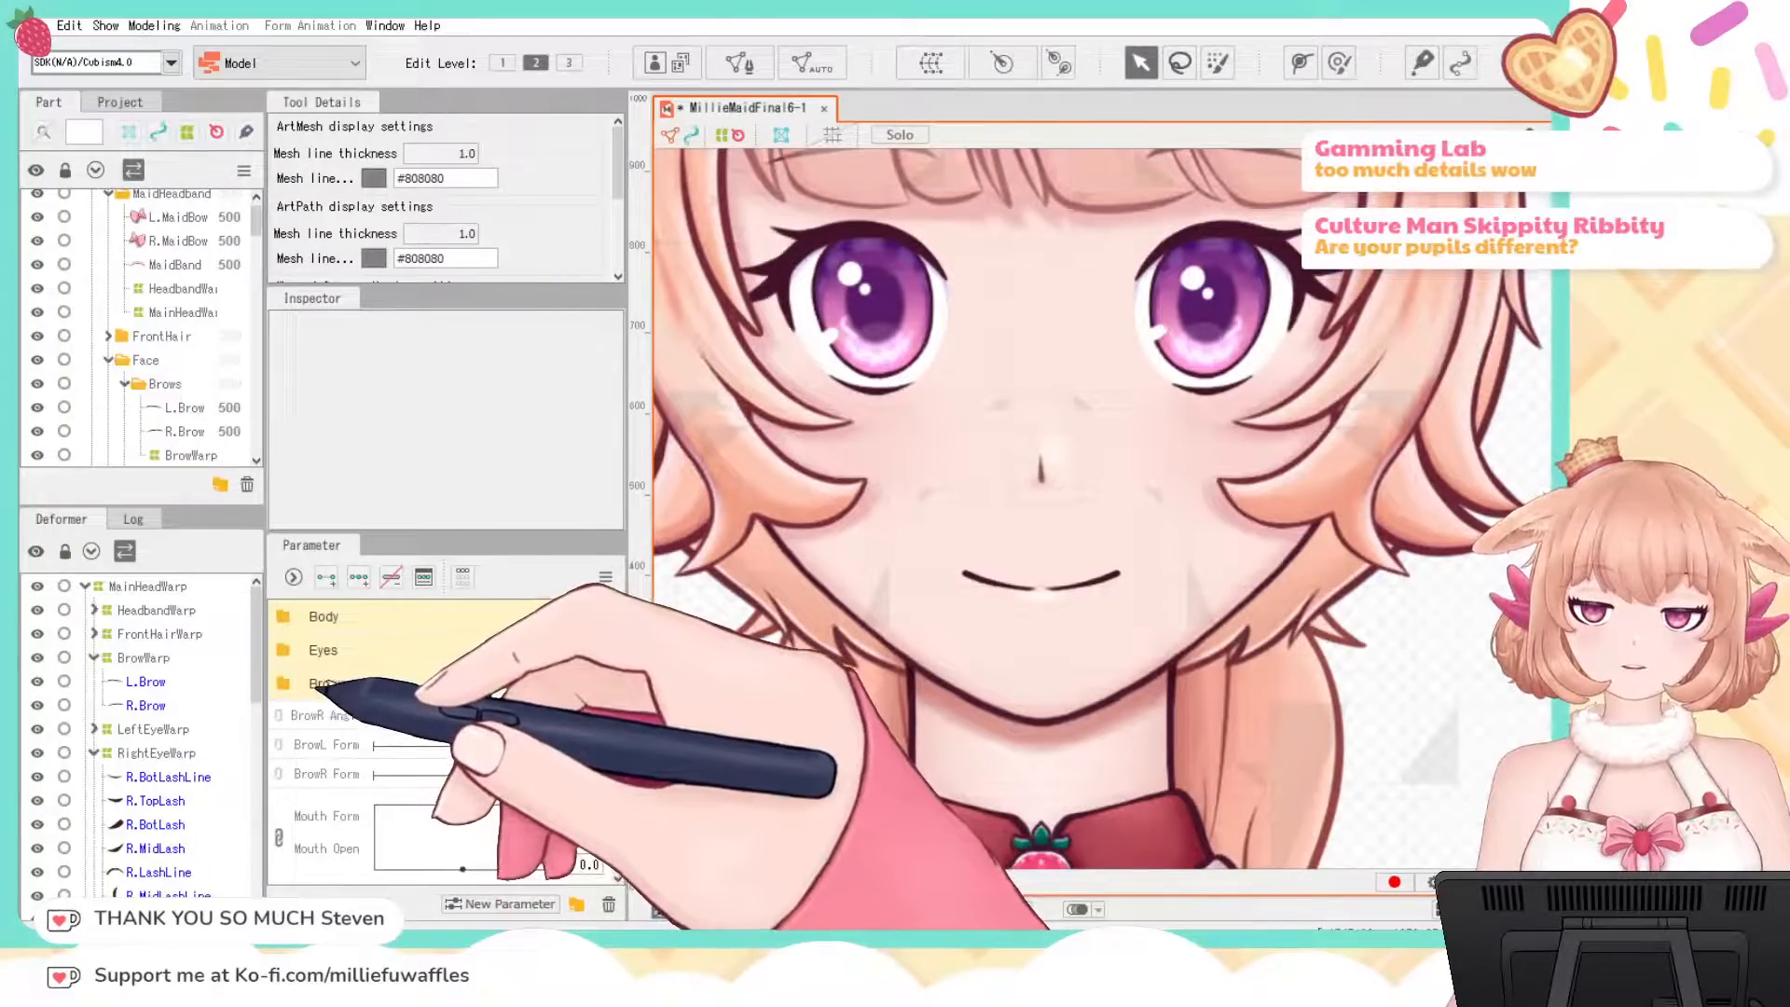
Step: Move the BrowR Angle, BrowL Form and BrowR Form parameters into the Brows folder
left_click(284, 686)
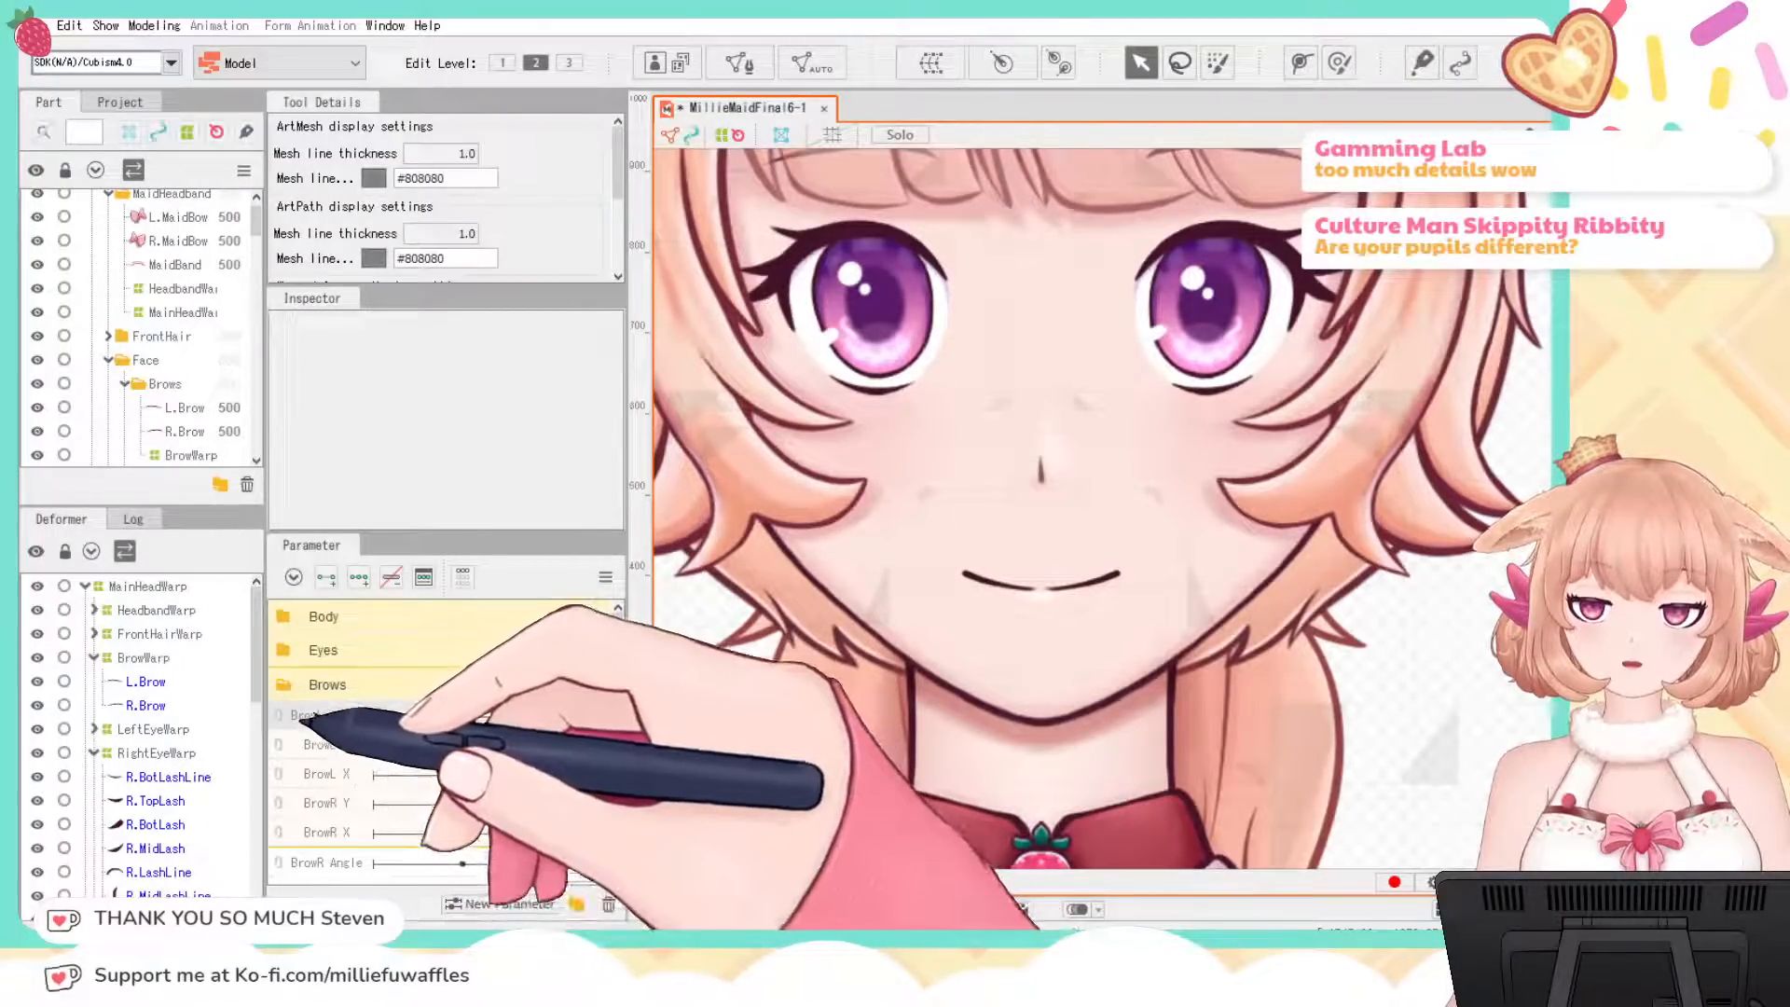
scroll(352, 732, "down", 3)
left_click_drag(344, 777, 342, 741)
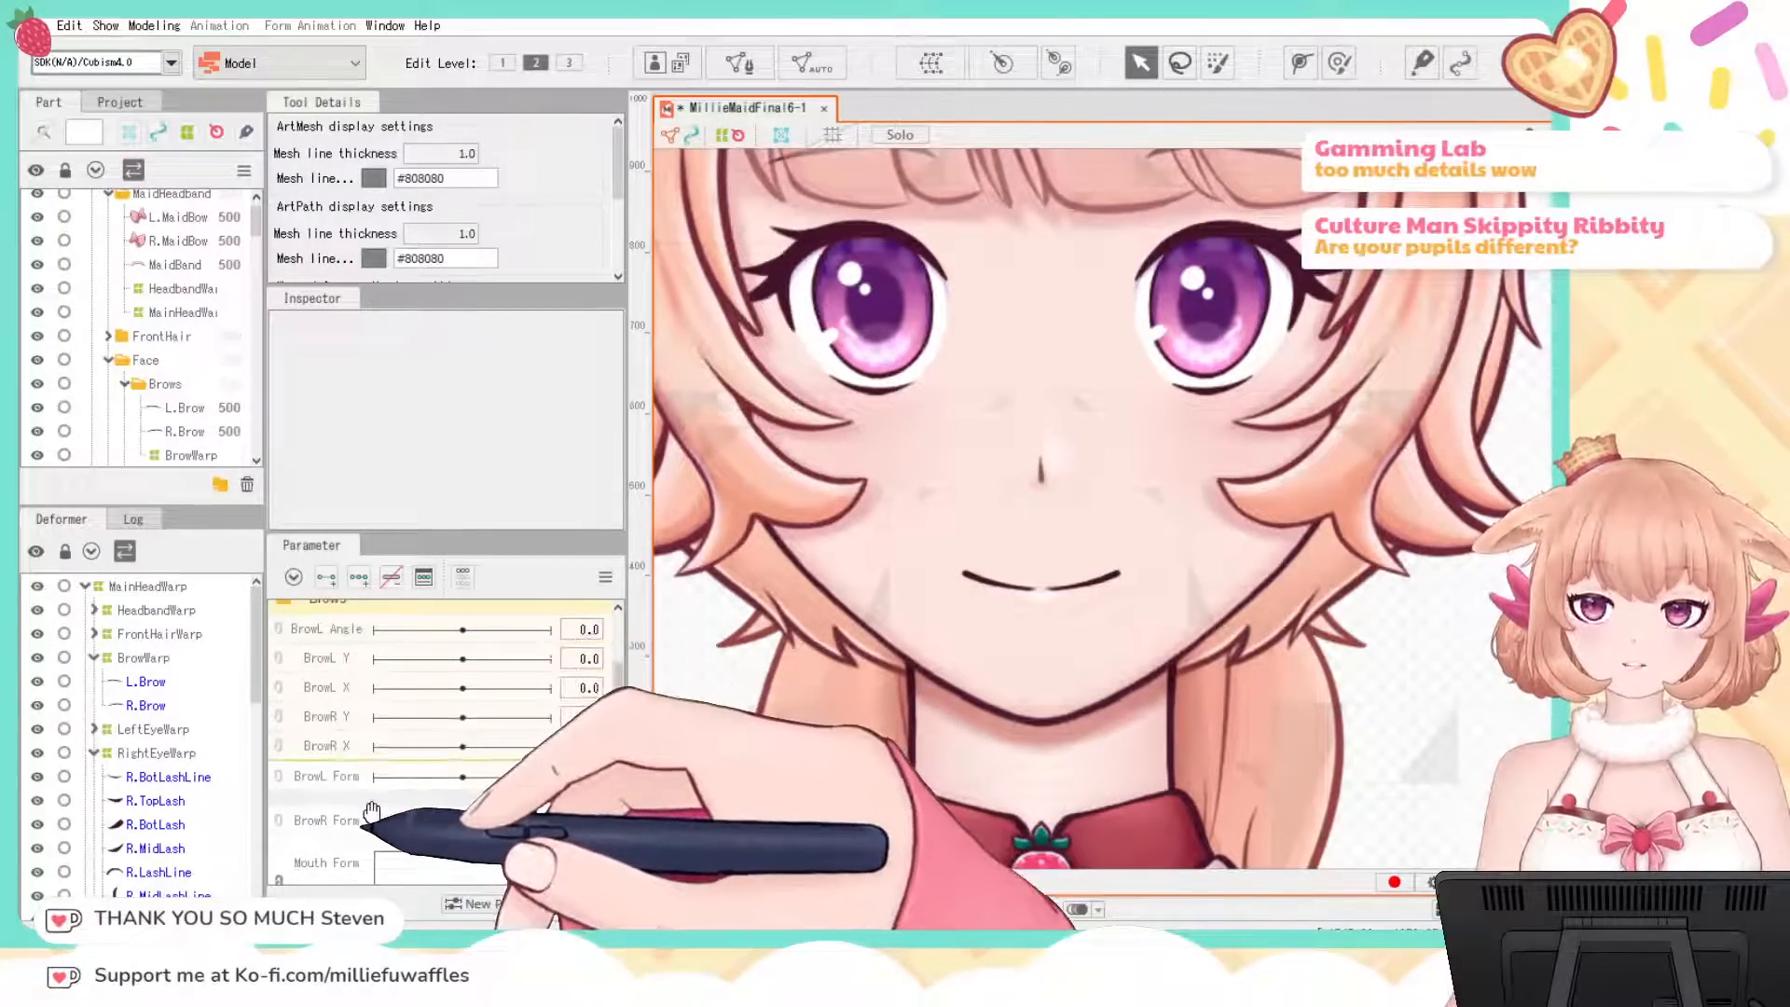
left_click_drag(374, 616, 374, 617)
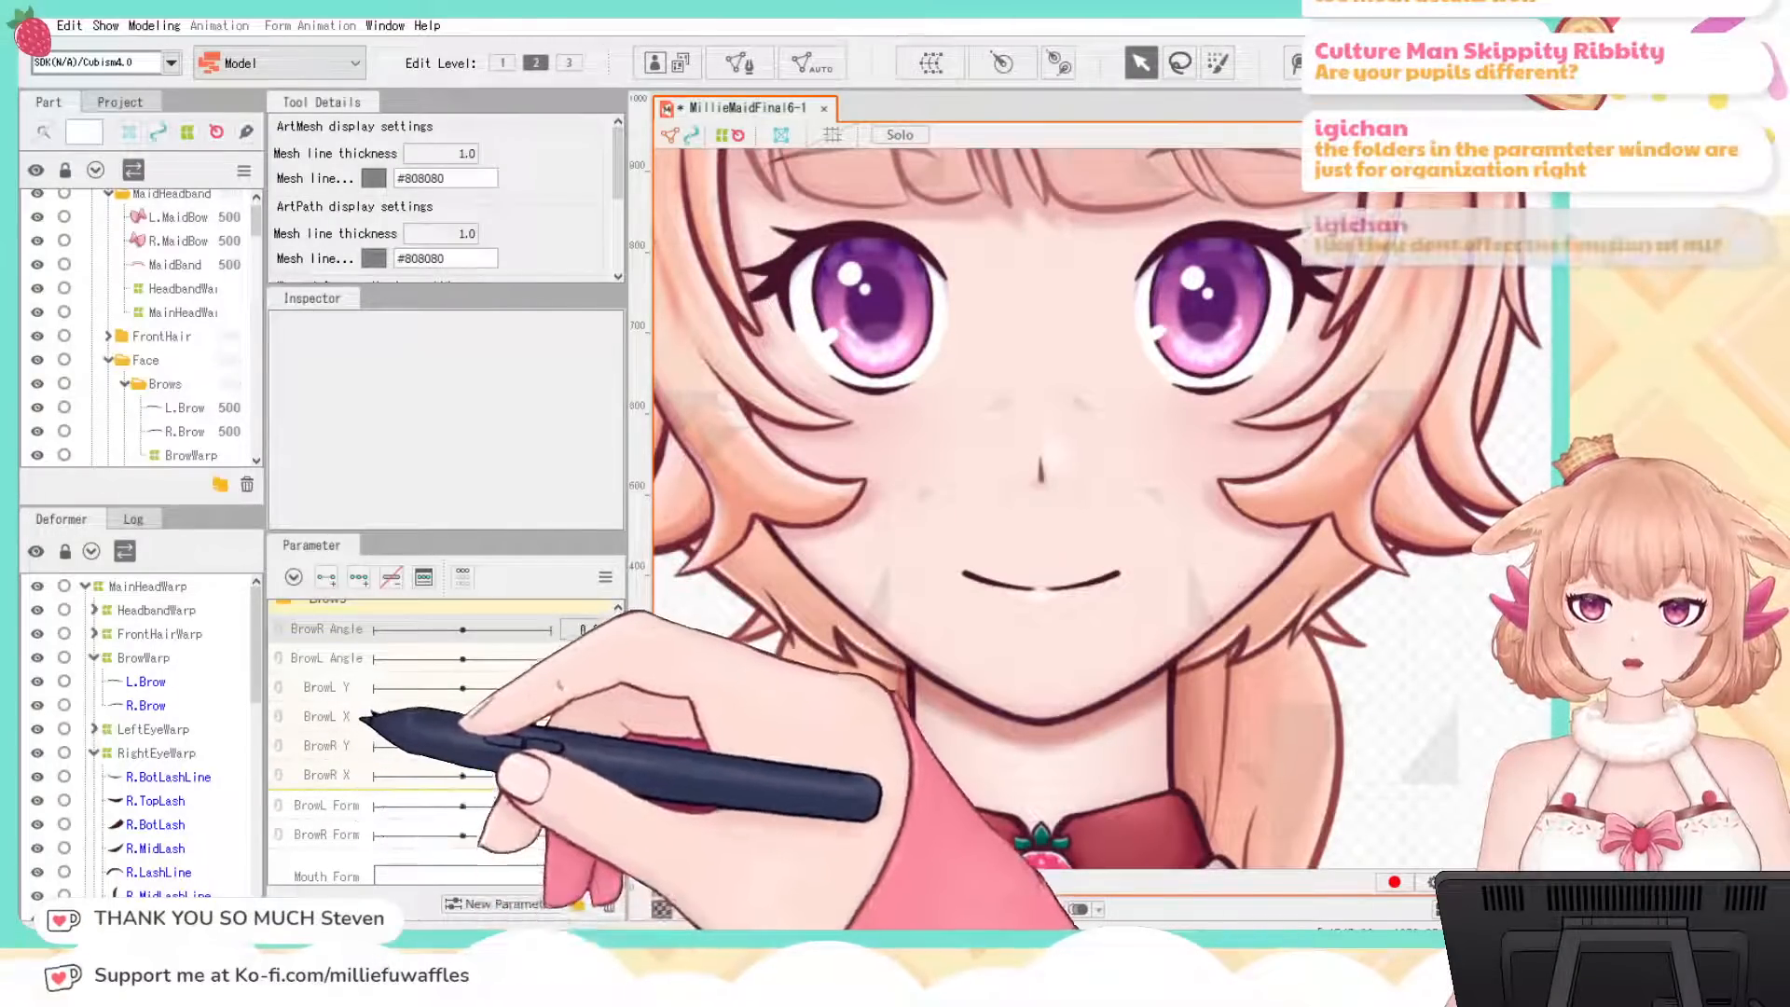
left_click_drag(317, 806, 315, 792)
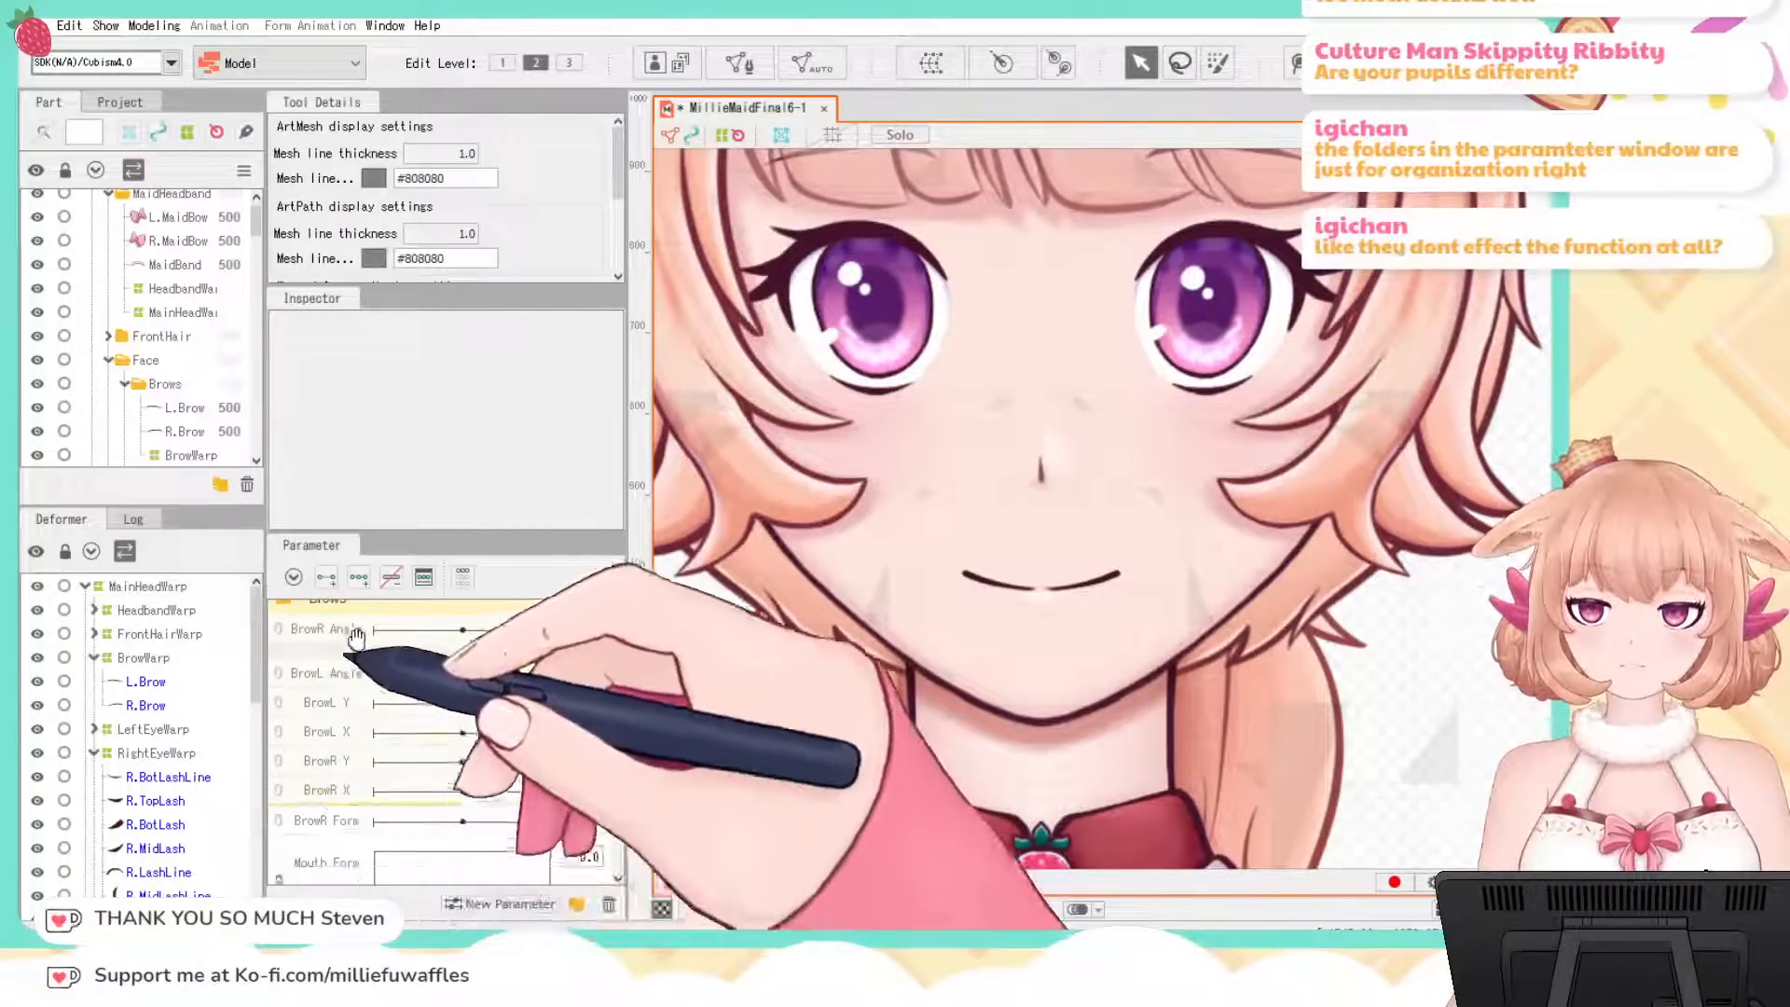
left_click_drag(346, 618, 341, 630)
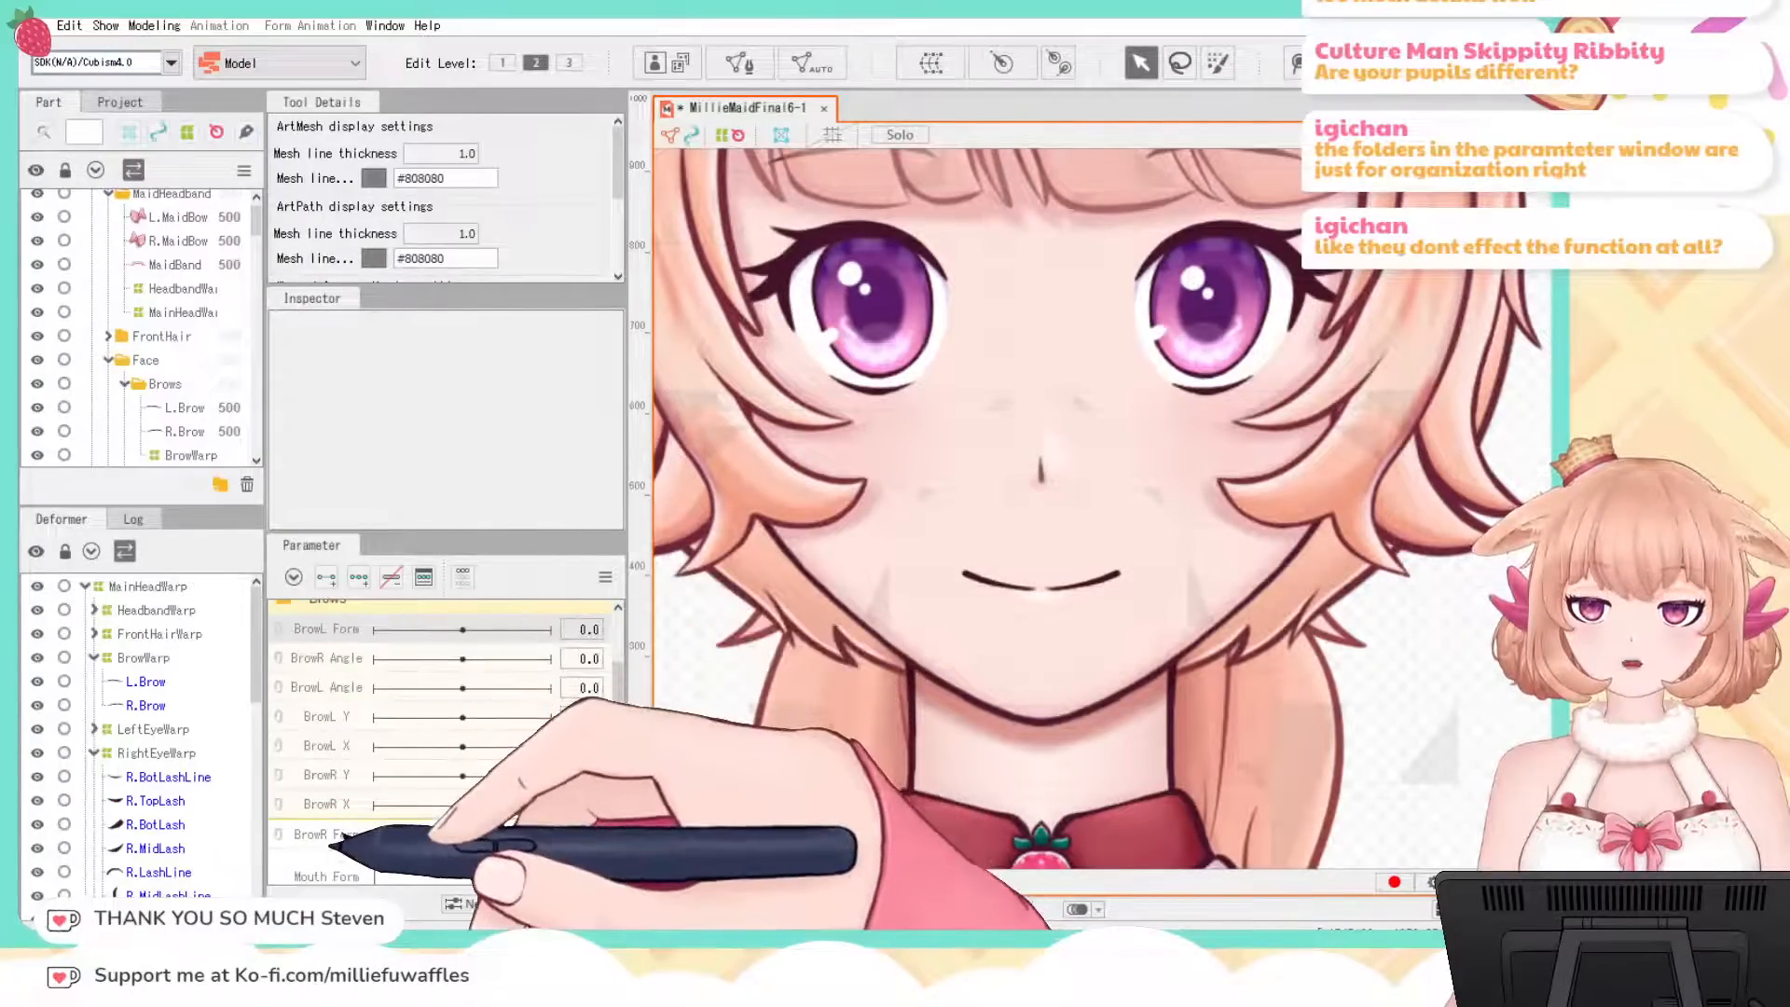
left_click_drag(326, 846, 348, 621)
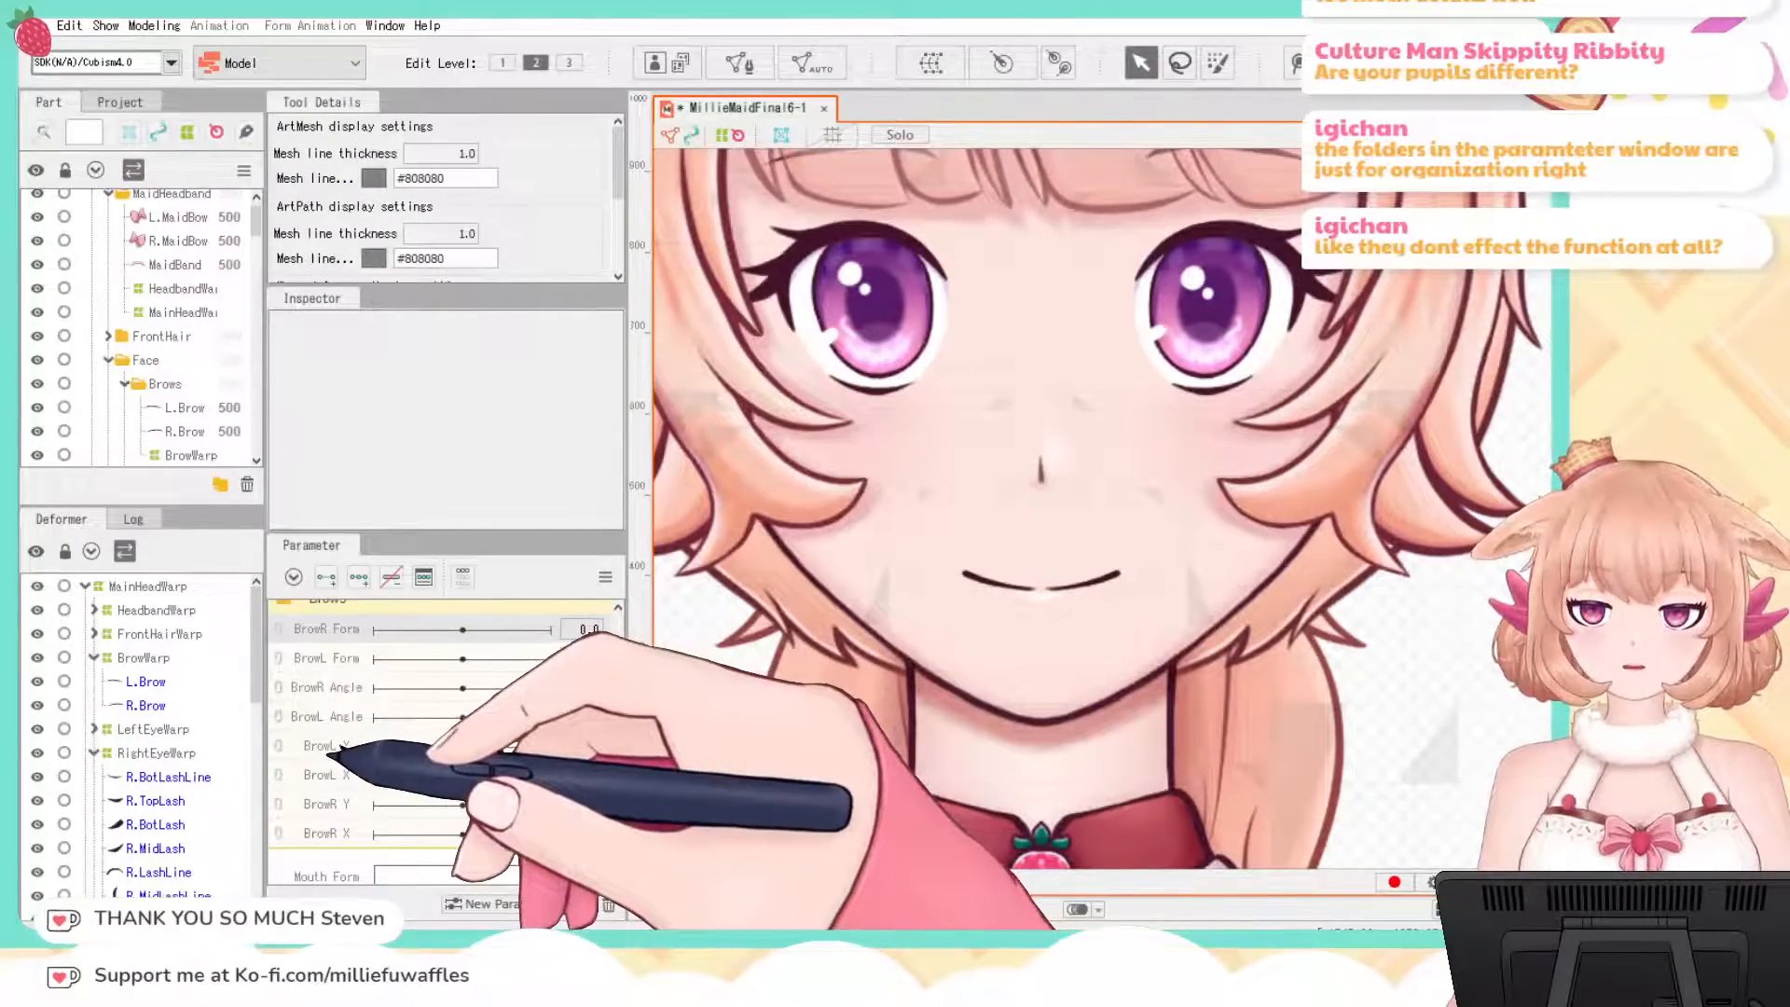
Step: Reorder the Brows folder so BrowL Form, Angle, Y and X precede the matching BrowR parameters, and collapse the folder
mouse_move(340, 746)
left_mouse_down()
mouse_move(357, 620)
mouse_move(352, 738)
left_mouse_up()
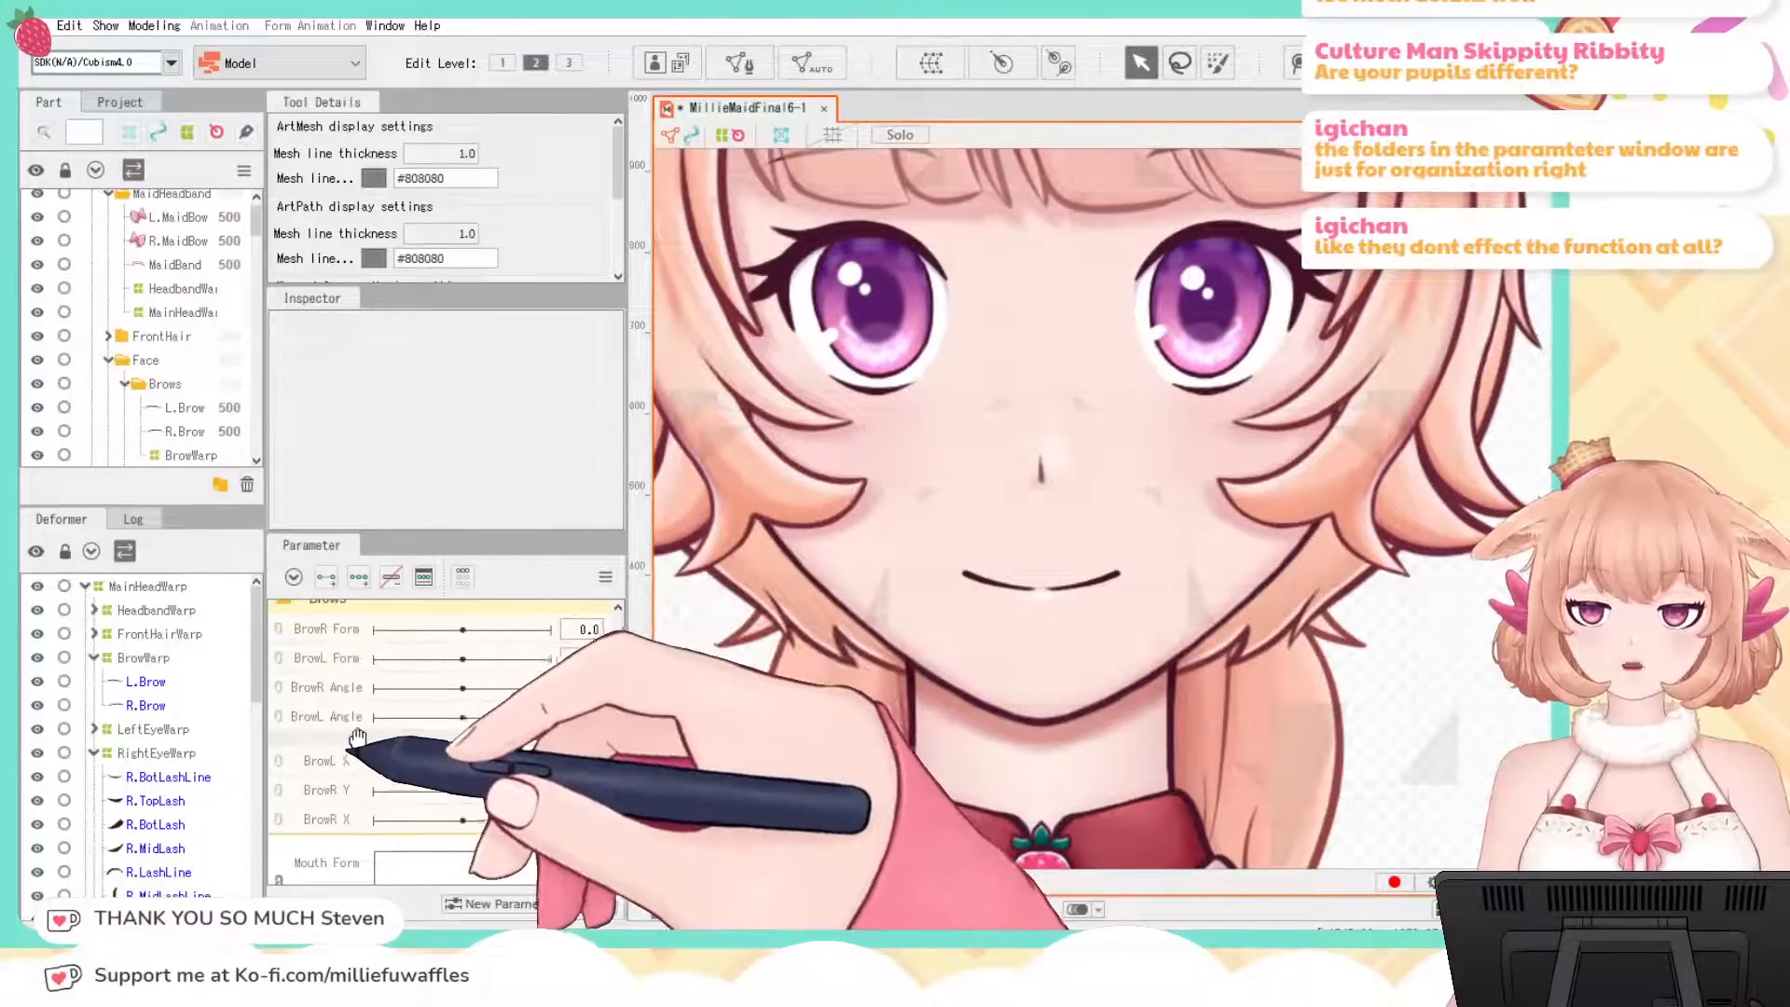
left_click_drag(338, 673, 340, 607)
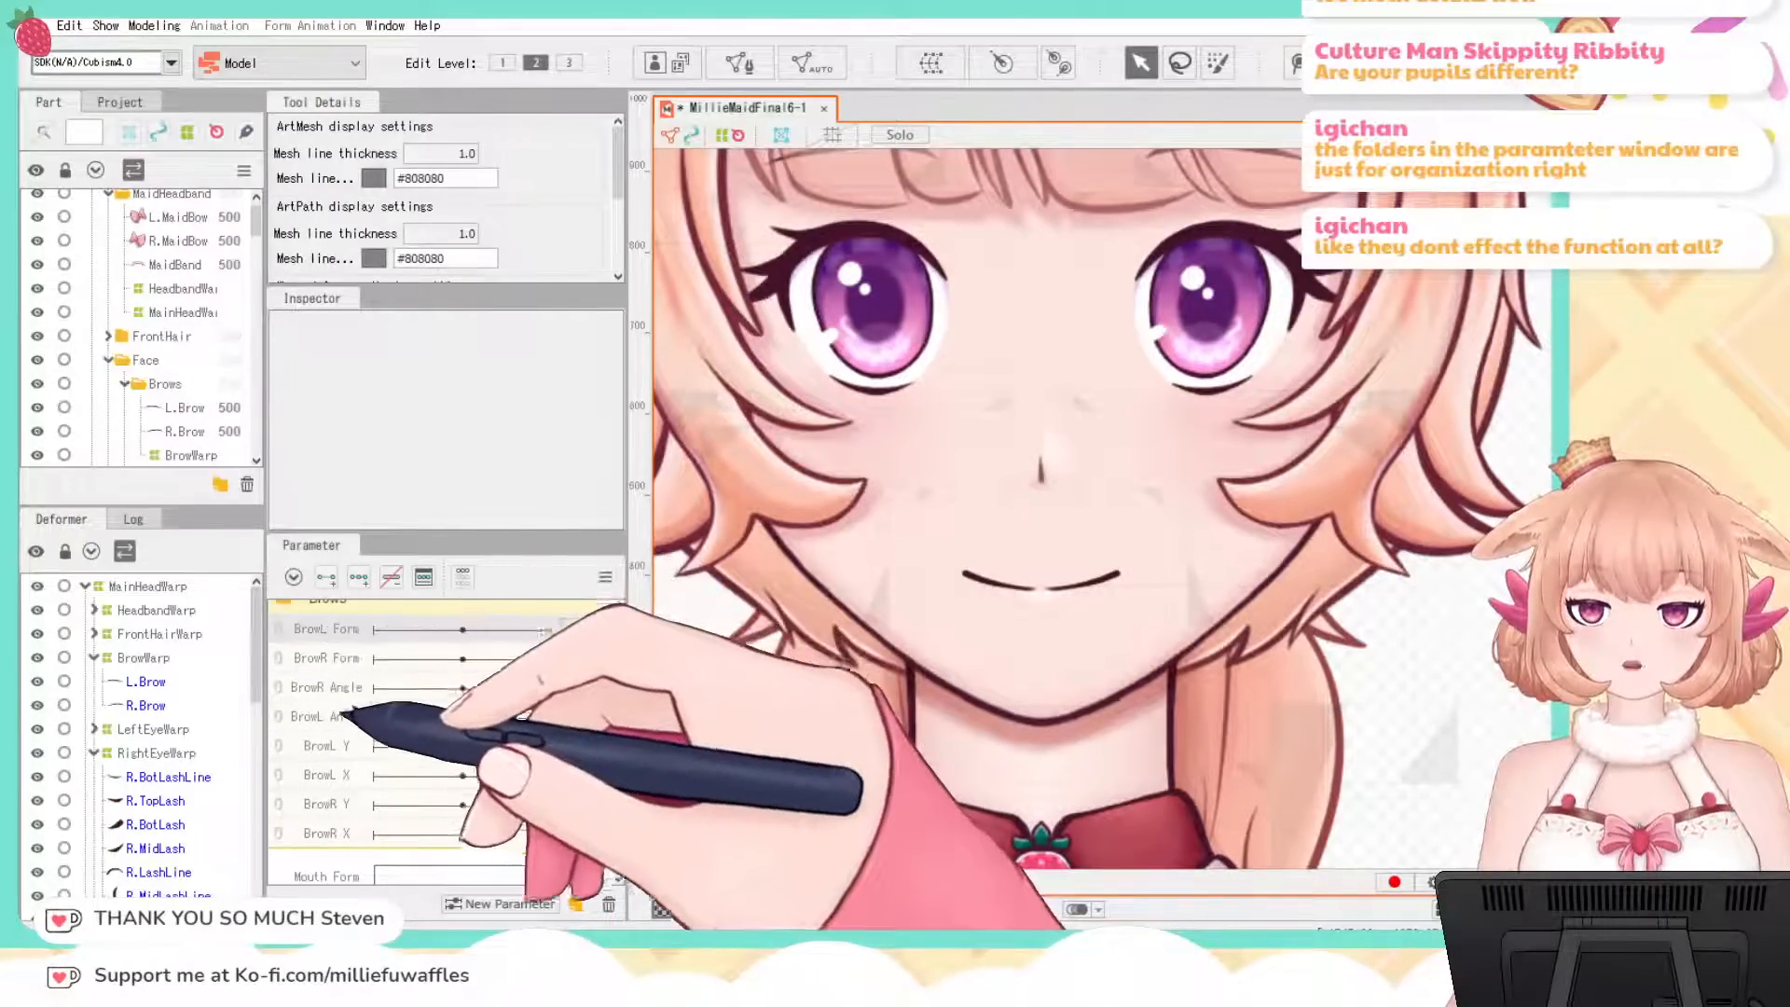
left_click_drag(343, 711, 336, 658)
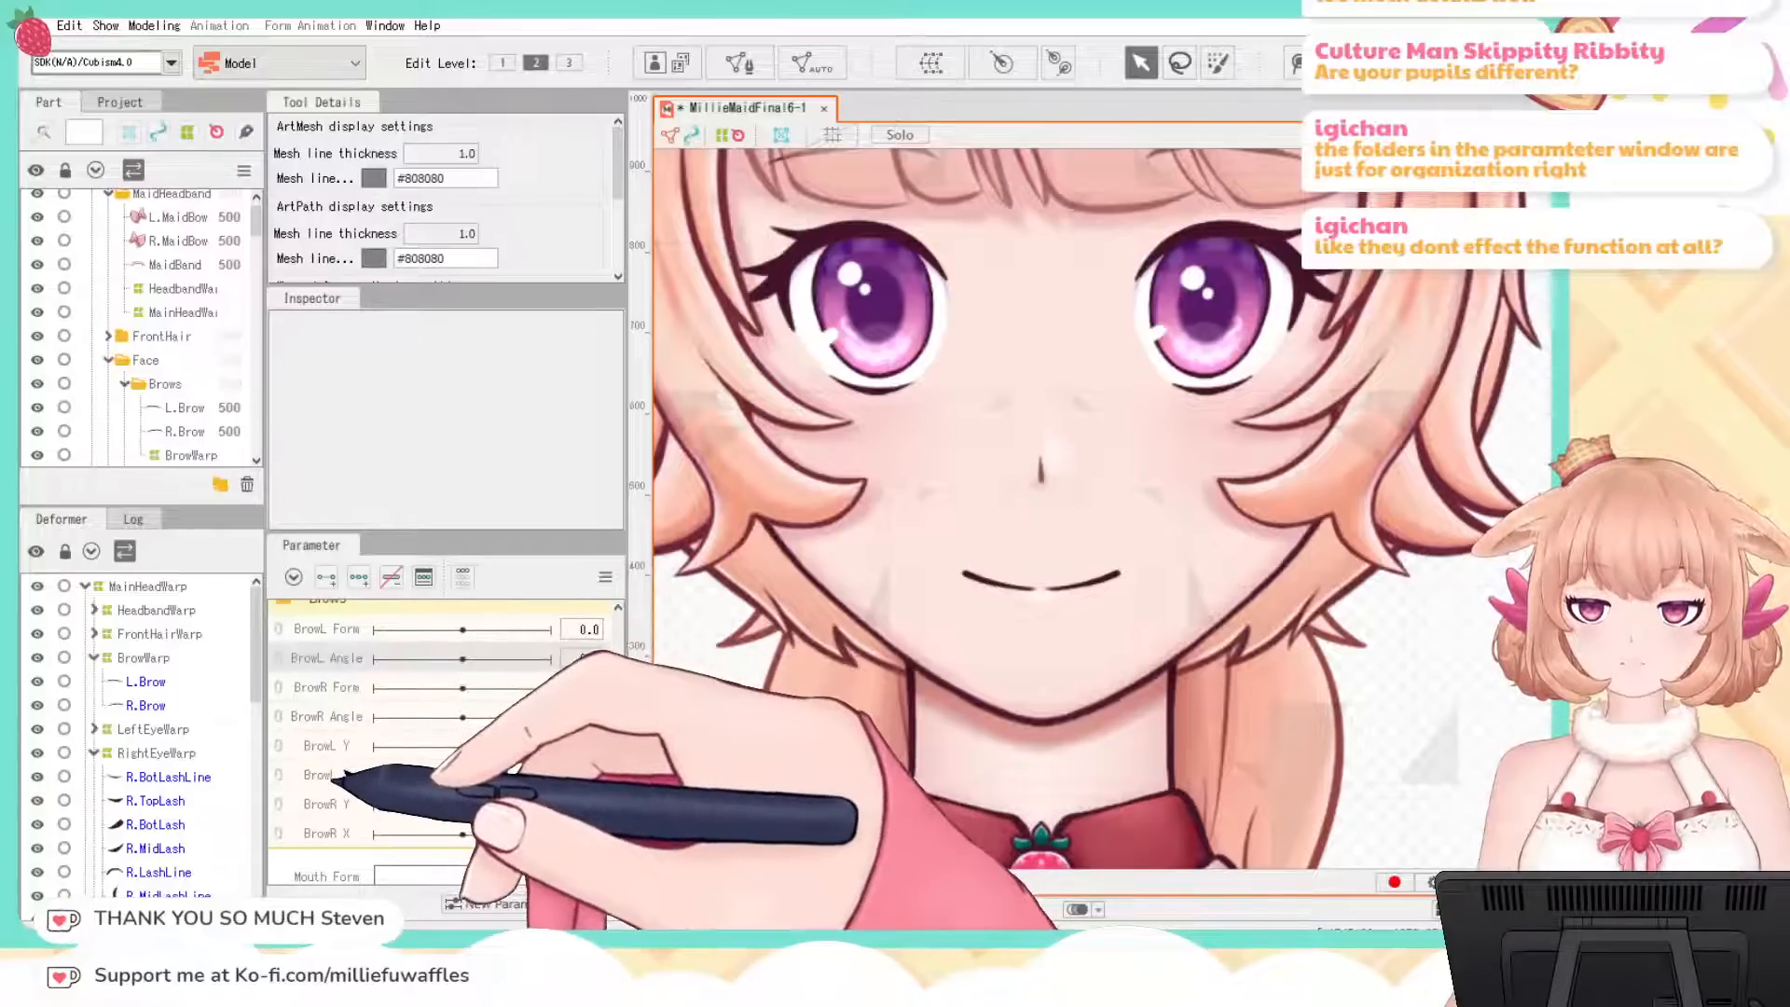
left_click_drag(338, 759, 335, 688)
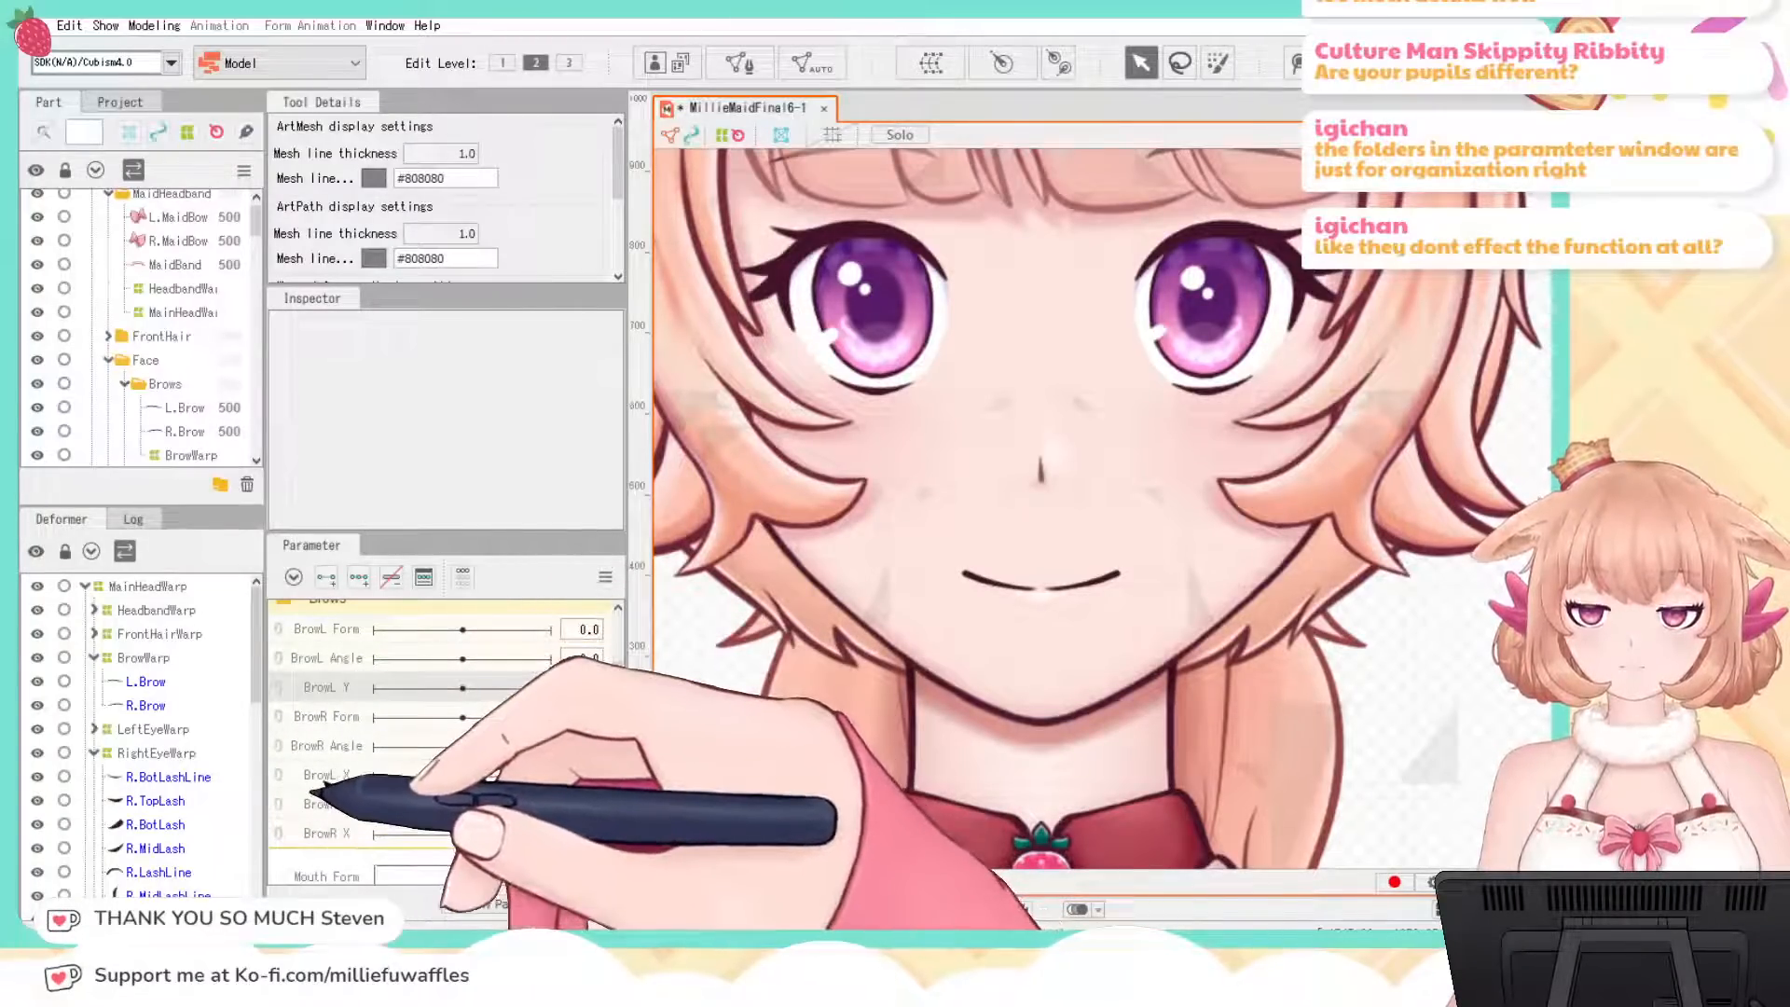
left_click_drag(322, 779, 336, 713)
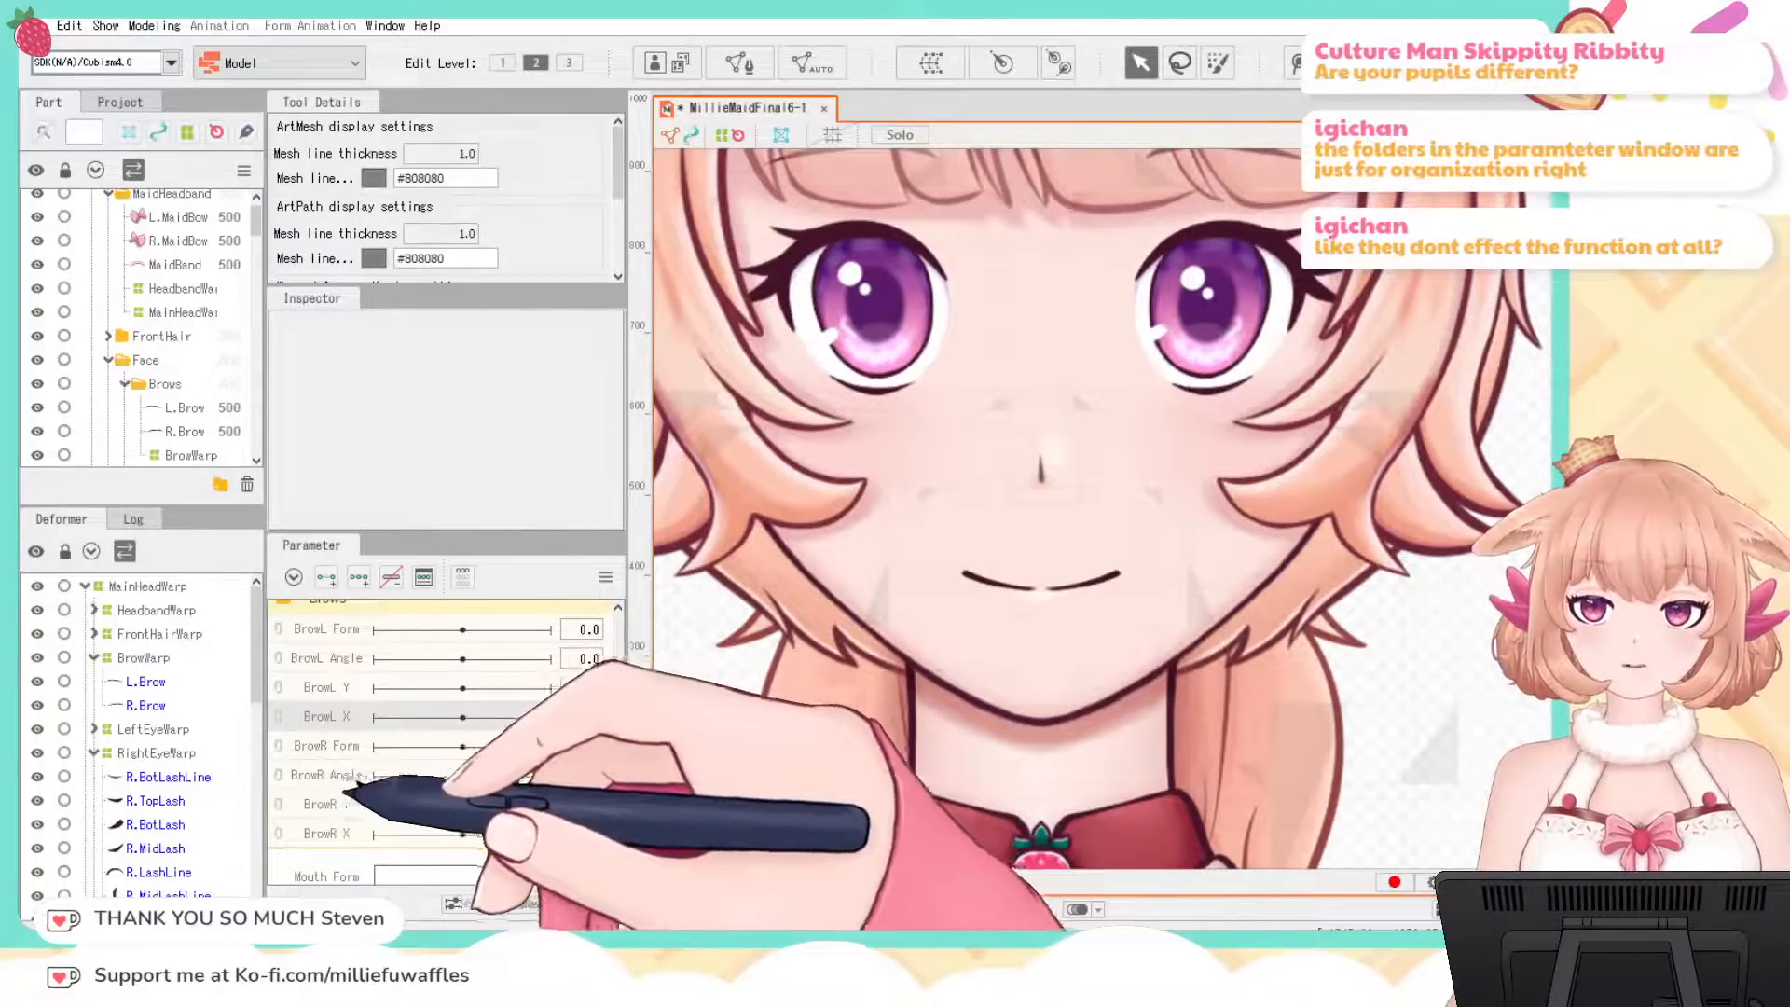
scroll(336, 671, "up", 2)
left_click(296, 688)
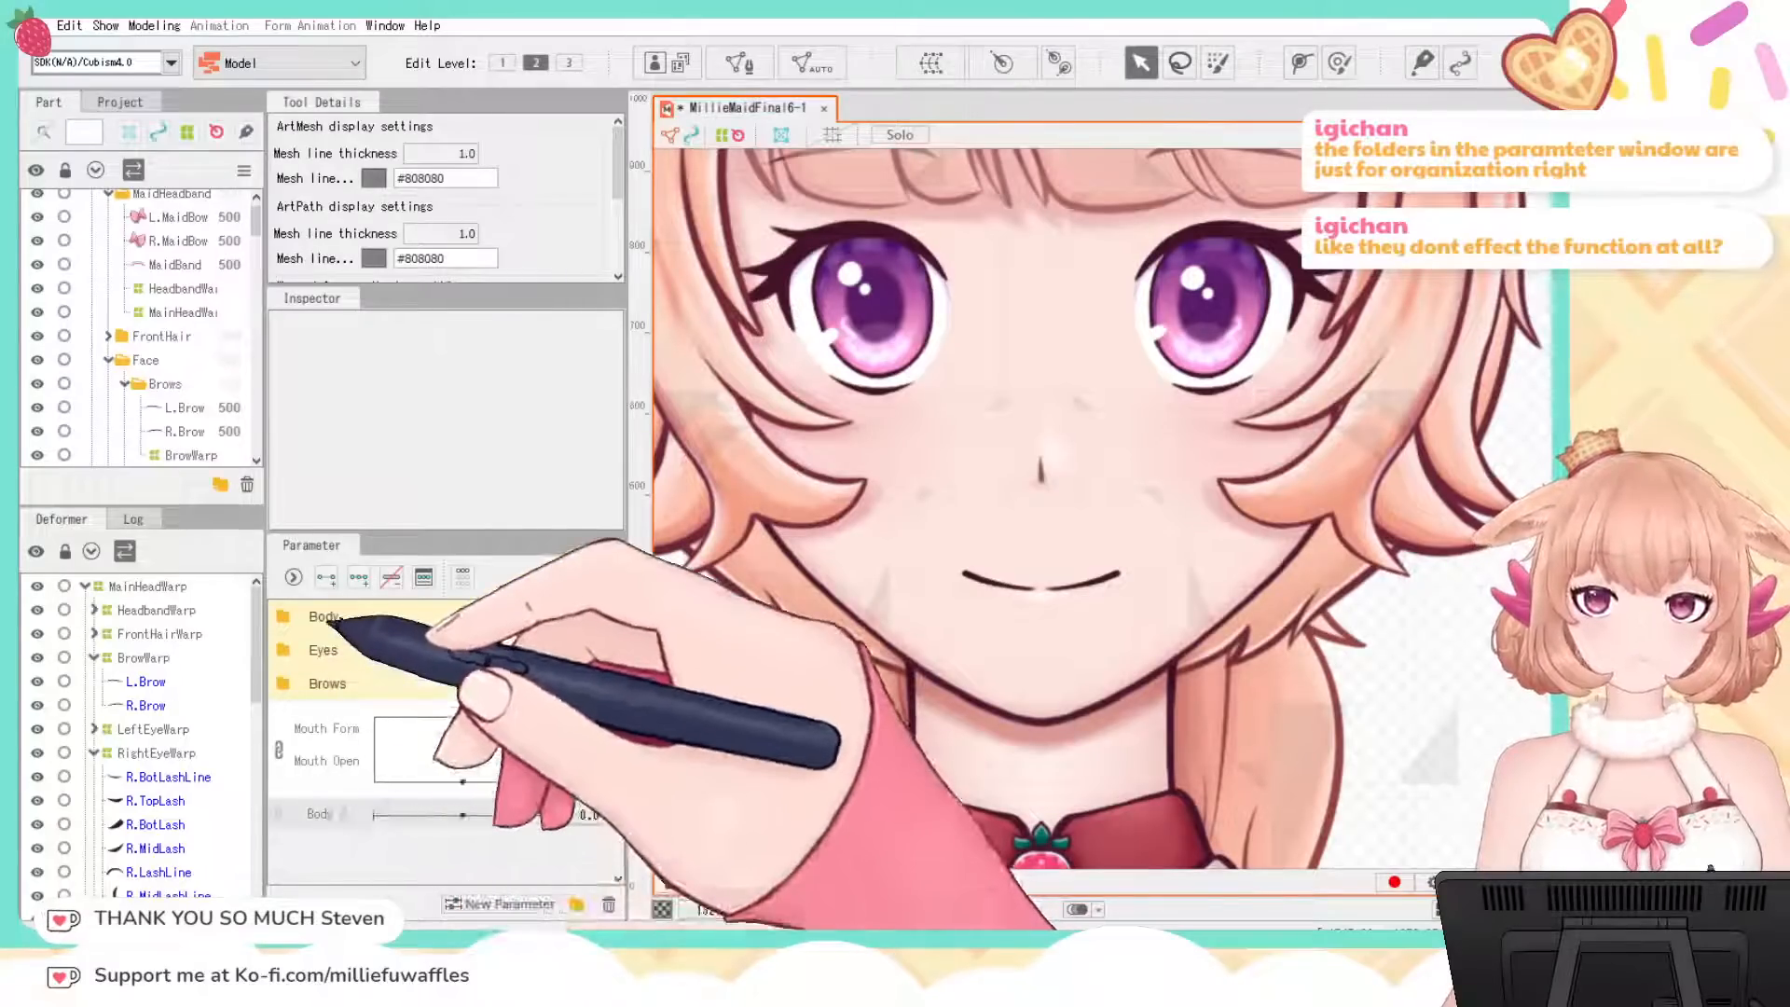
Step: Move the loose Body parameter into the Body folder above Angle X and collapse the folder
left_click_drag(322, 813, 328, 687)
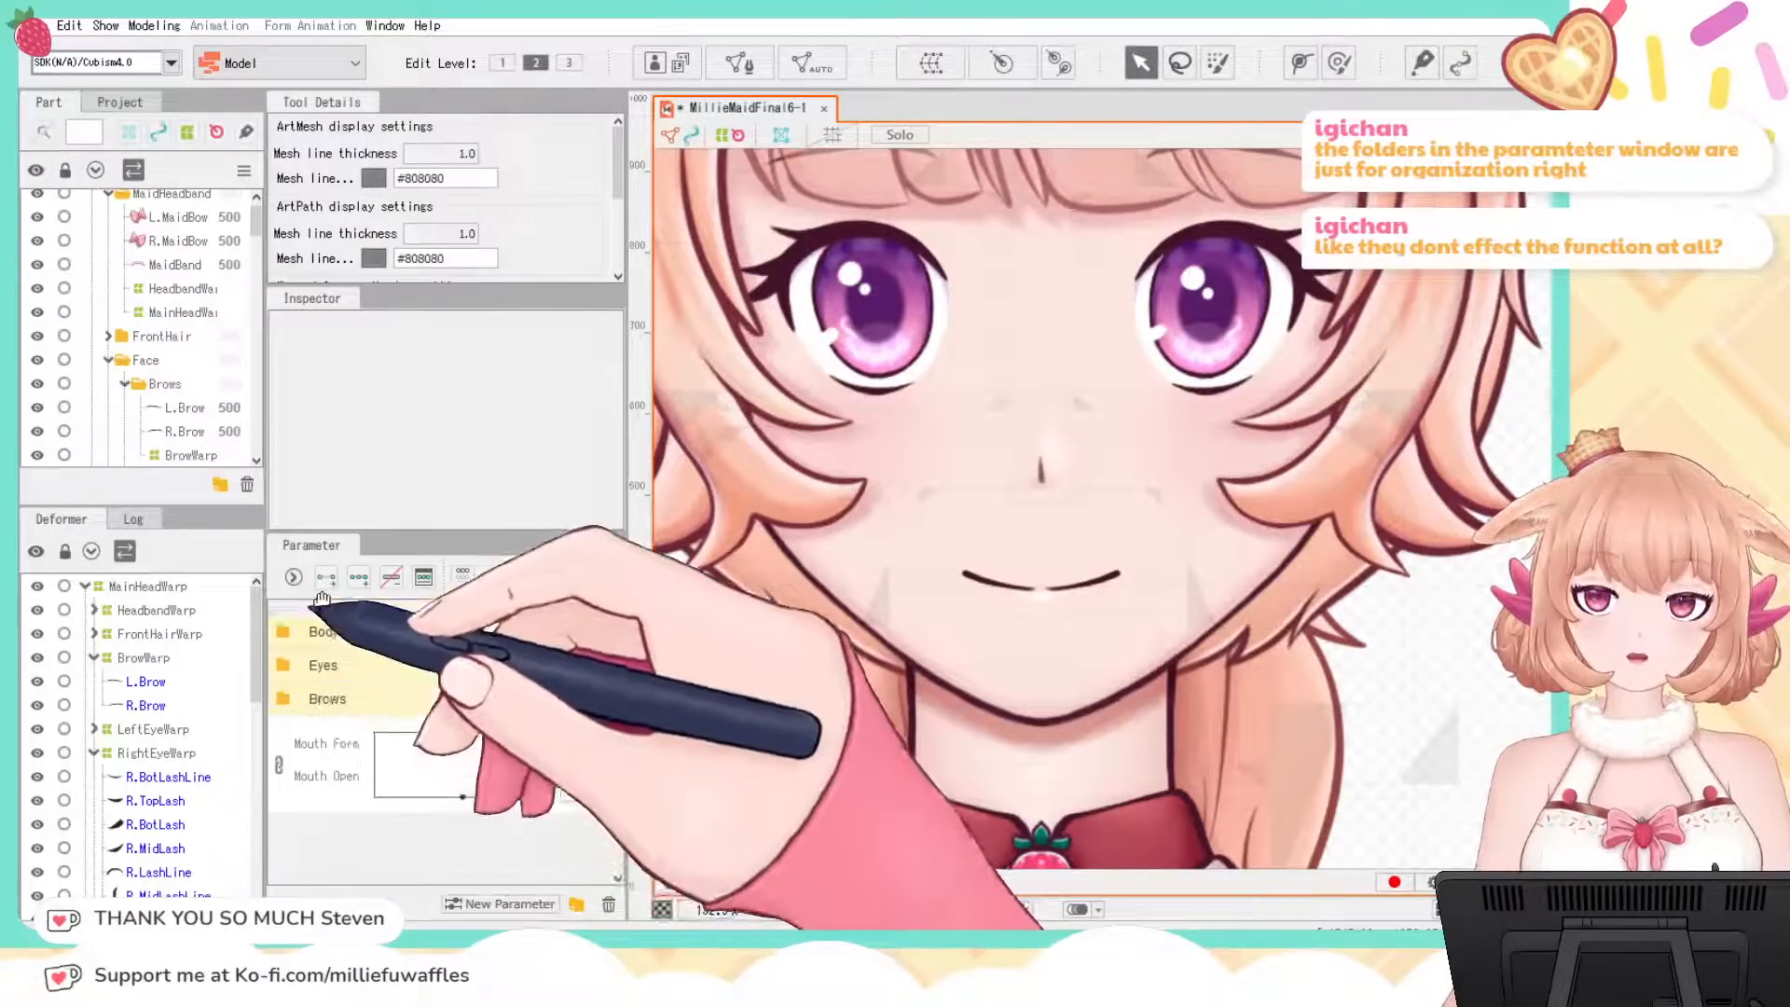
left_click(273, 619)
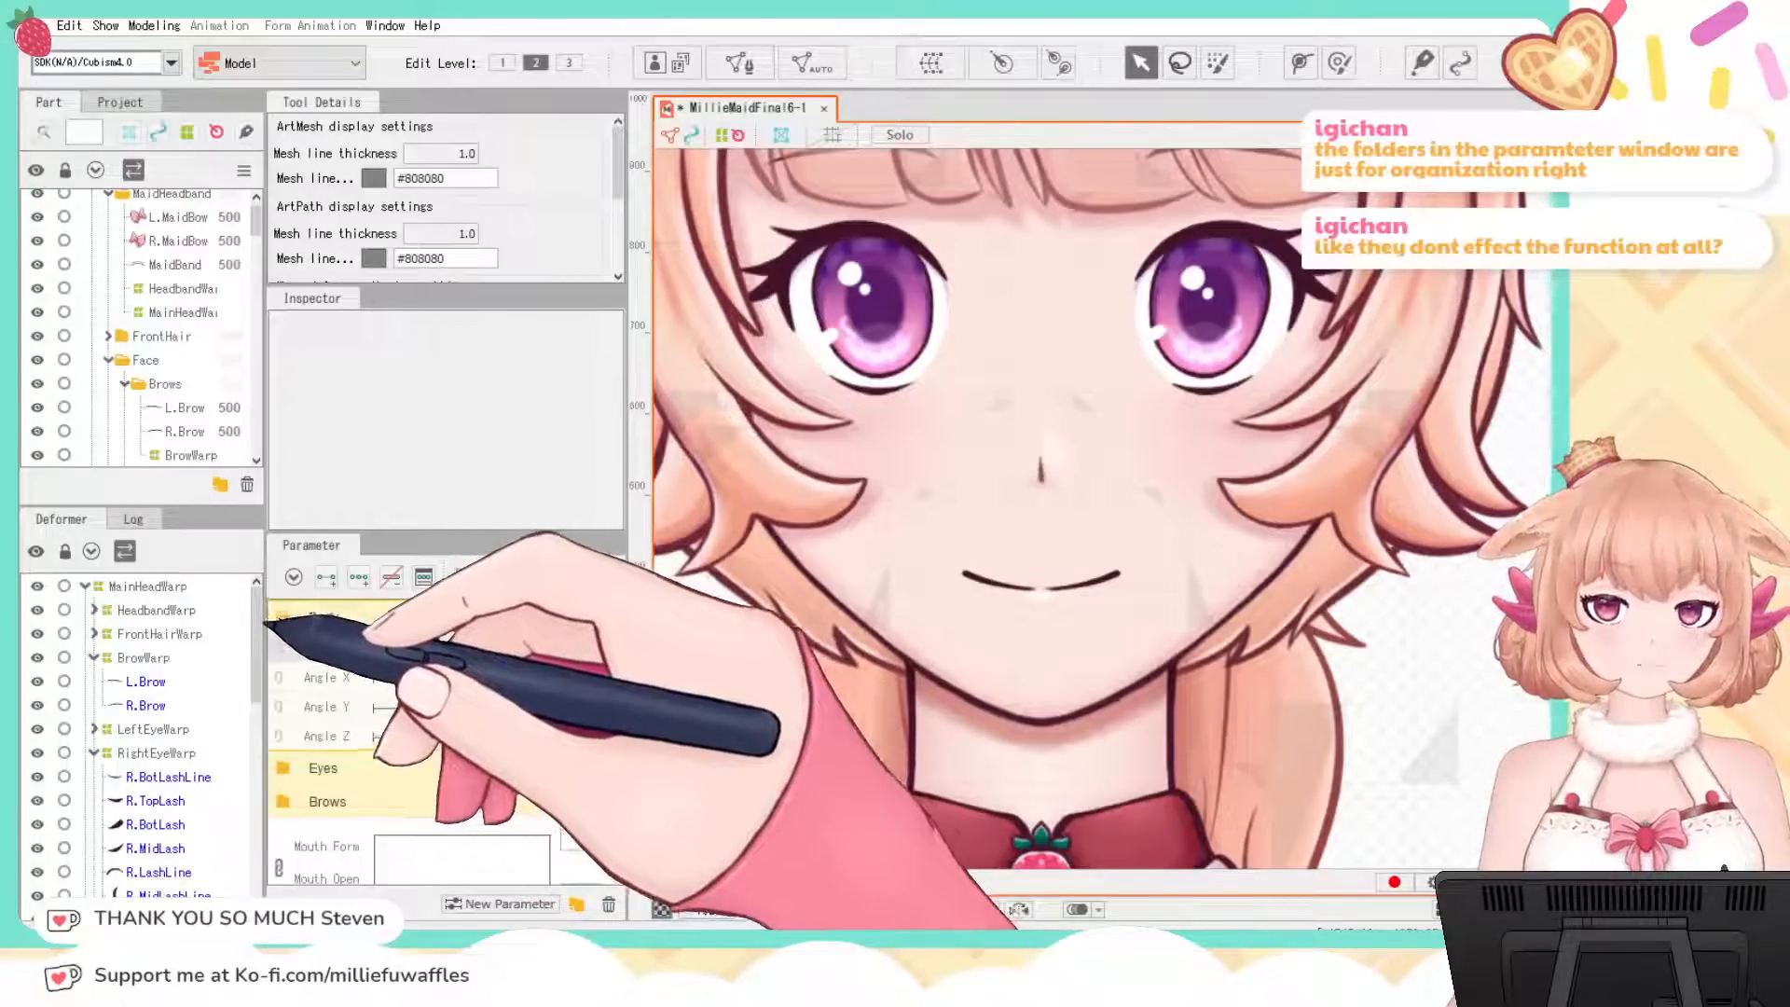
left_click(273, 619)
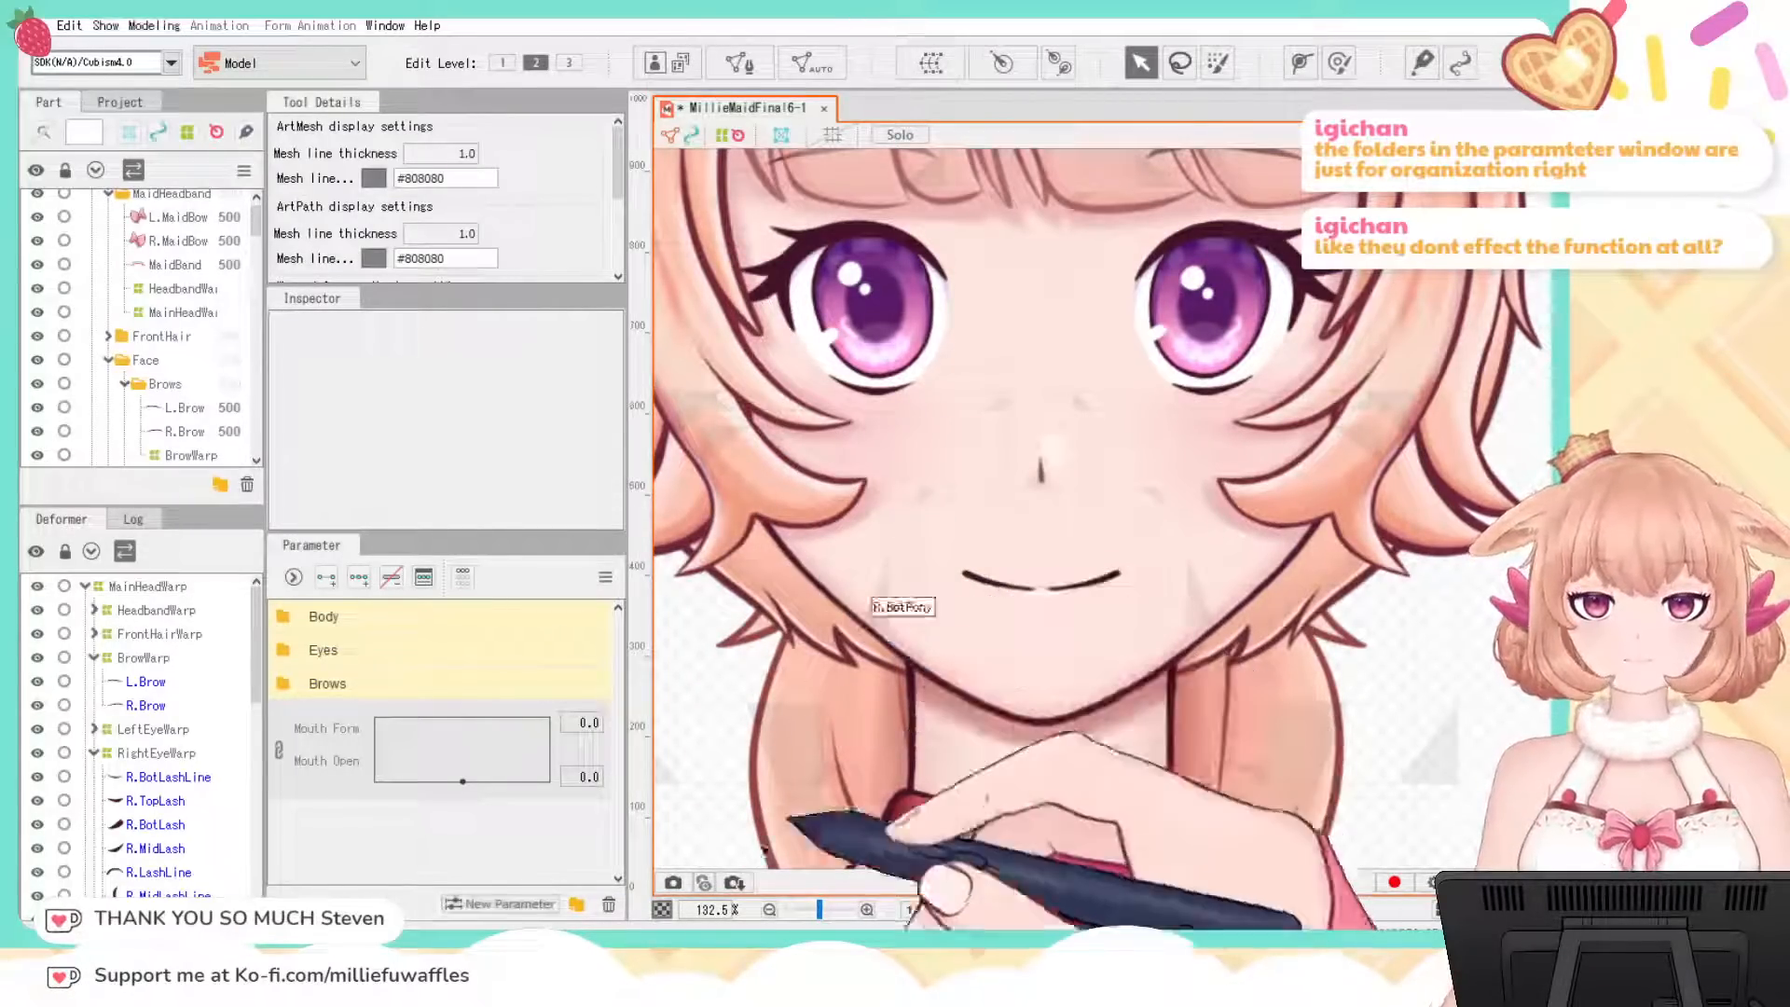
Step: Create a parameter folder named Mouth and place the linked Mouth Form and Mouth Open parameters in it
left_click(578, 903)
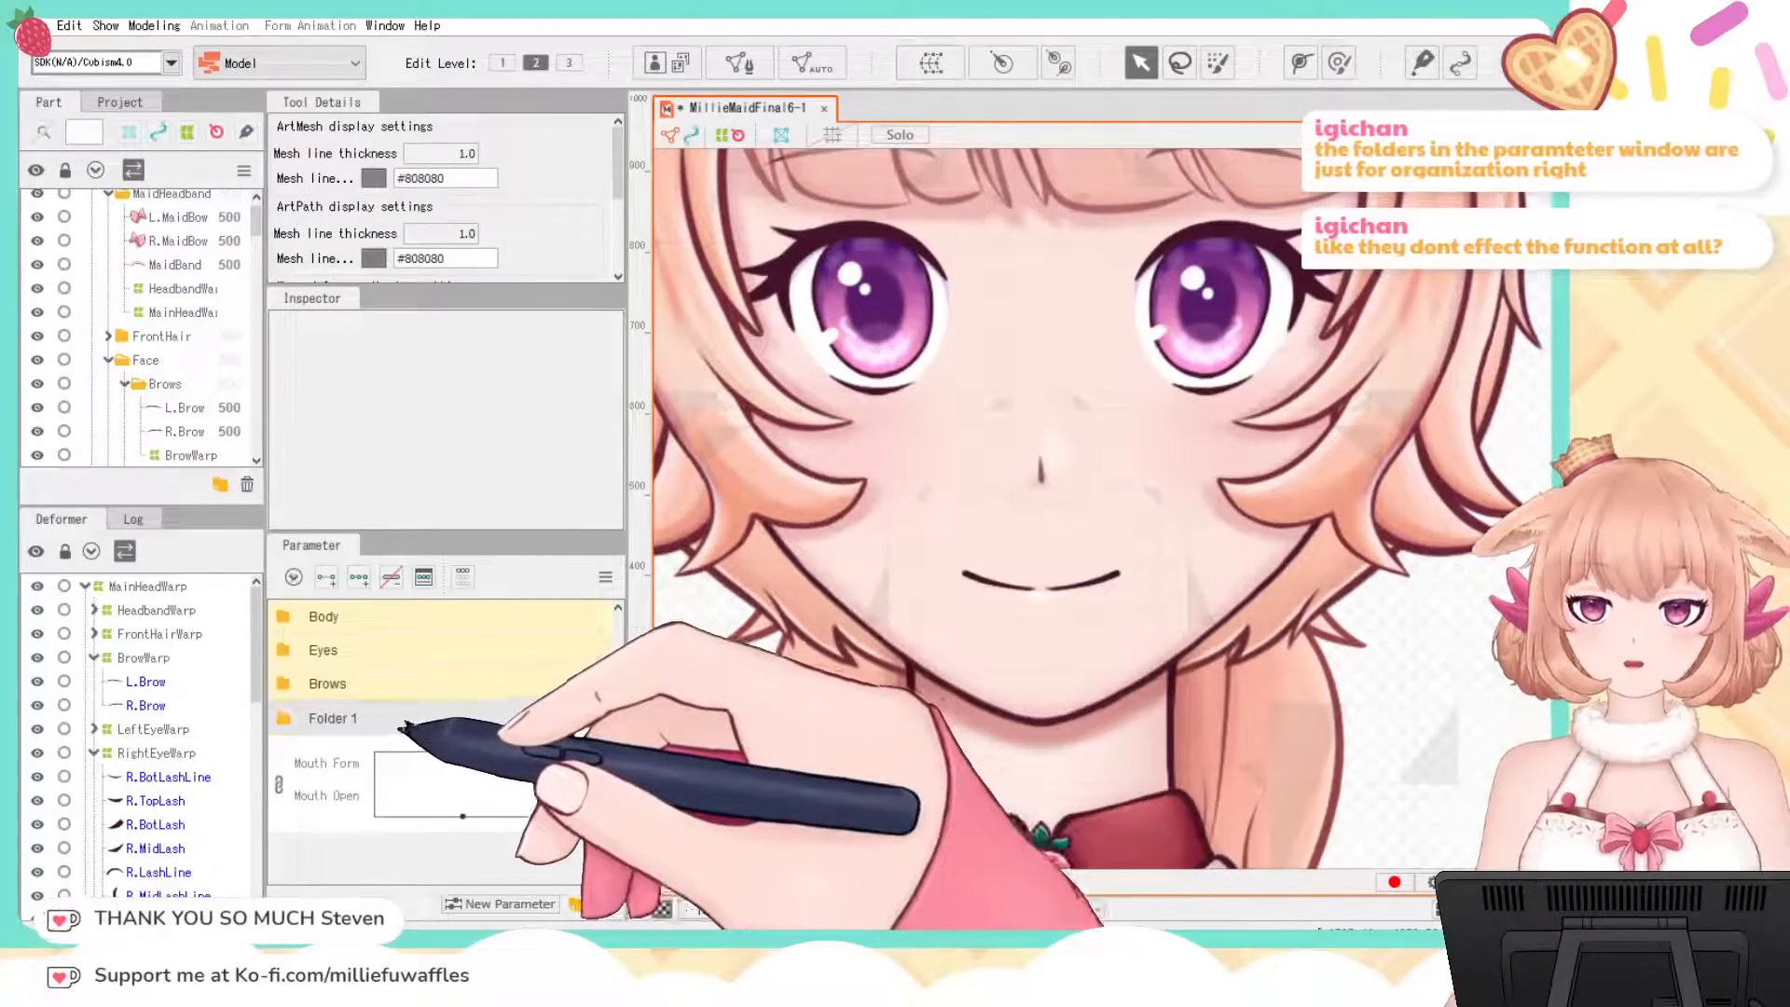
double_click(336, 719)
left_click_drag(396, 718, 240, 723)
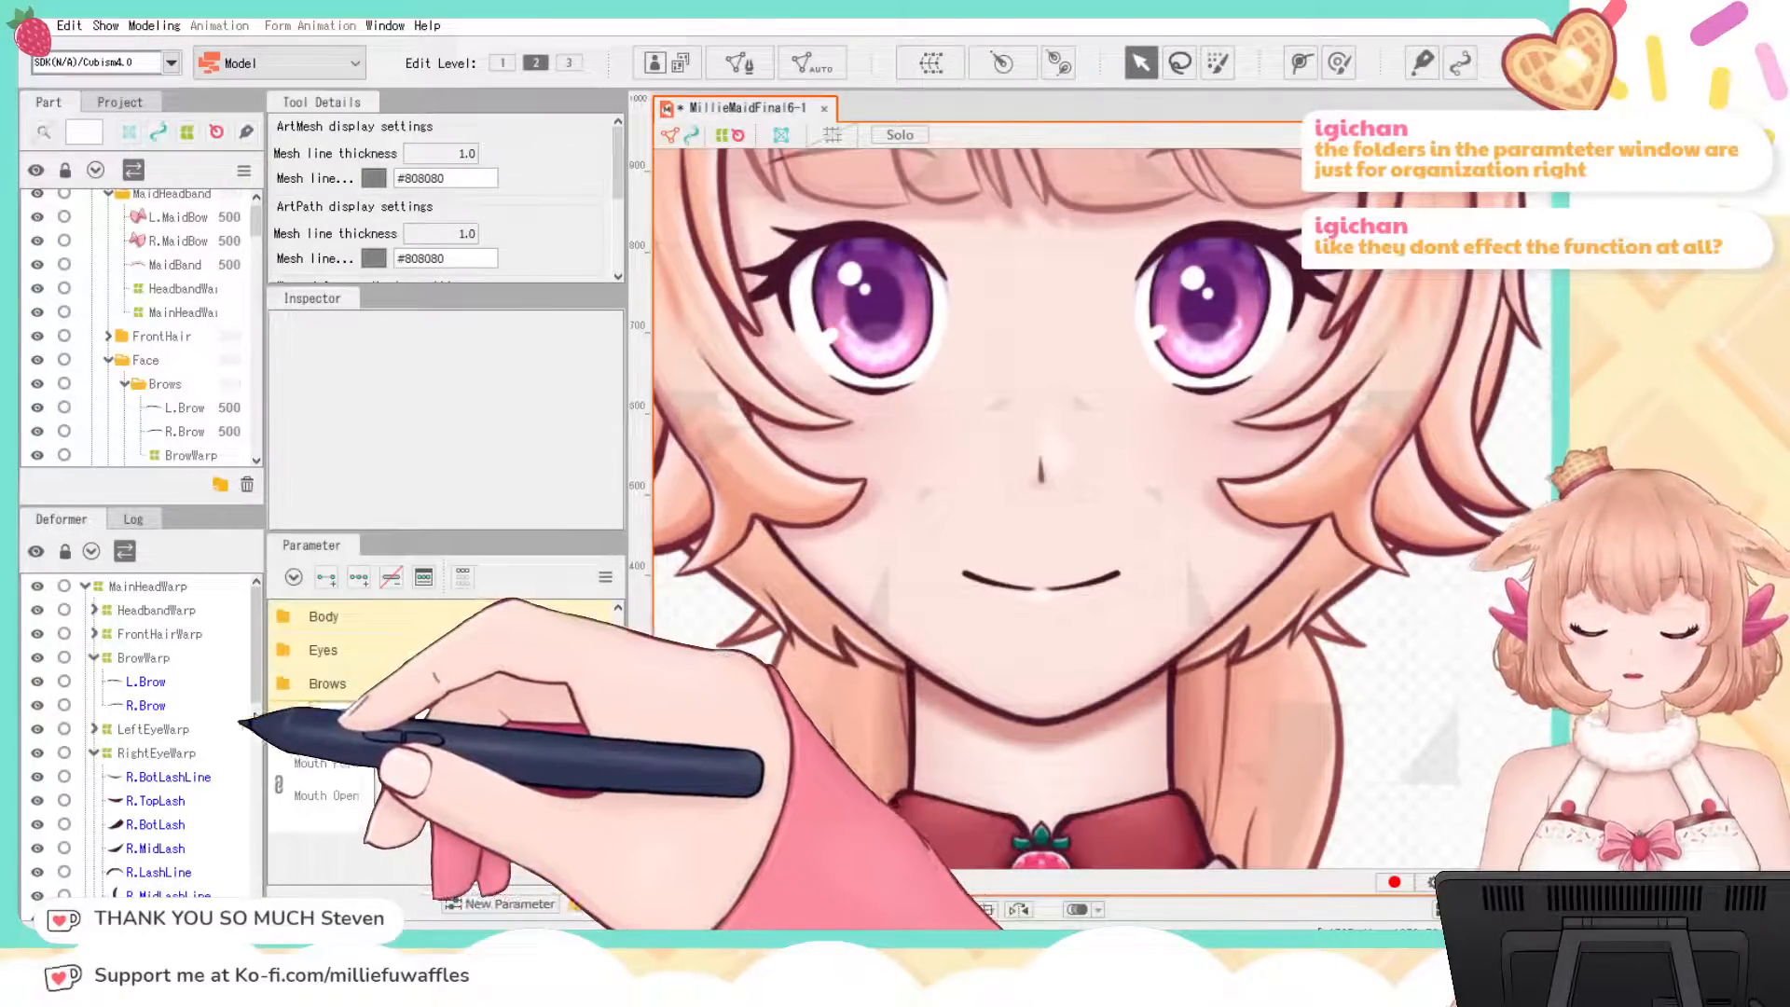
type("Mouth")
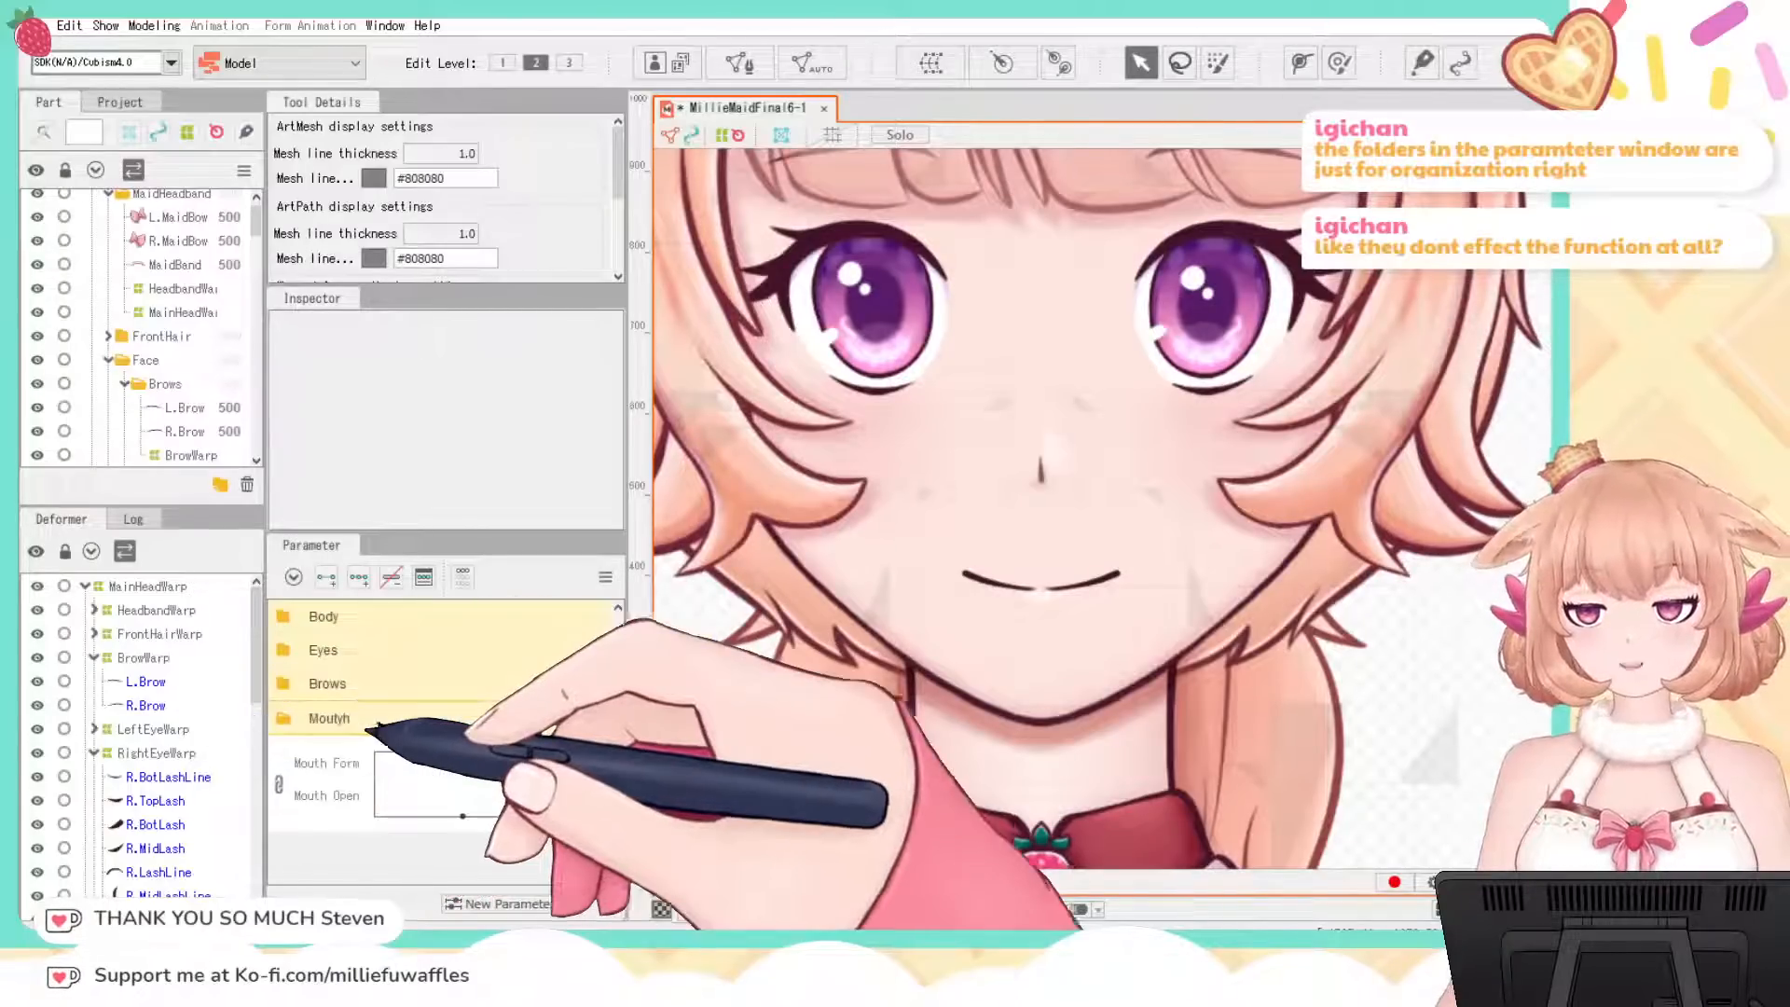
key("Return")
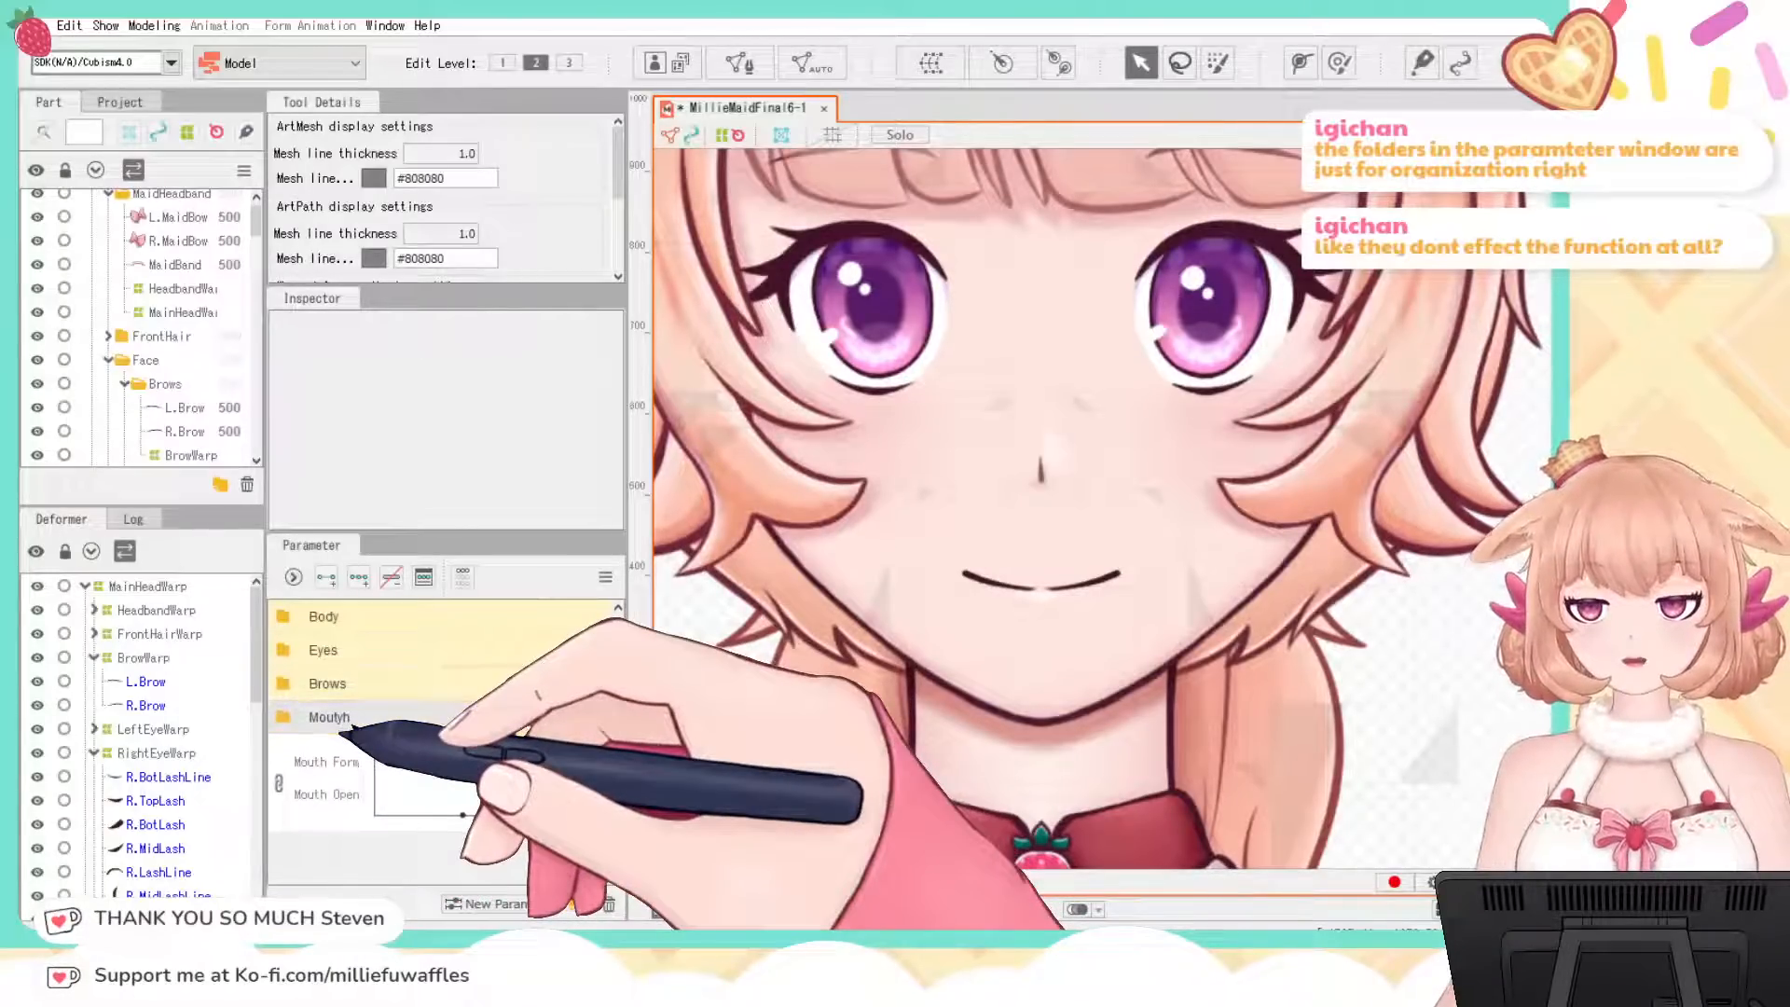
double_click(367, 716)
key("BackSpace")
key("BackSpace")
type("h")
key("Return")
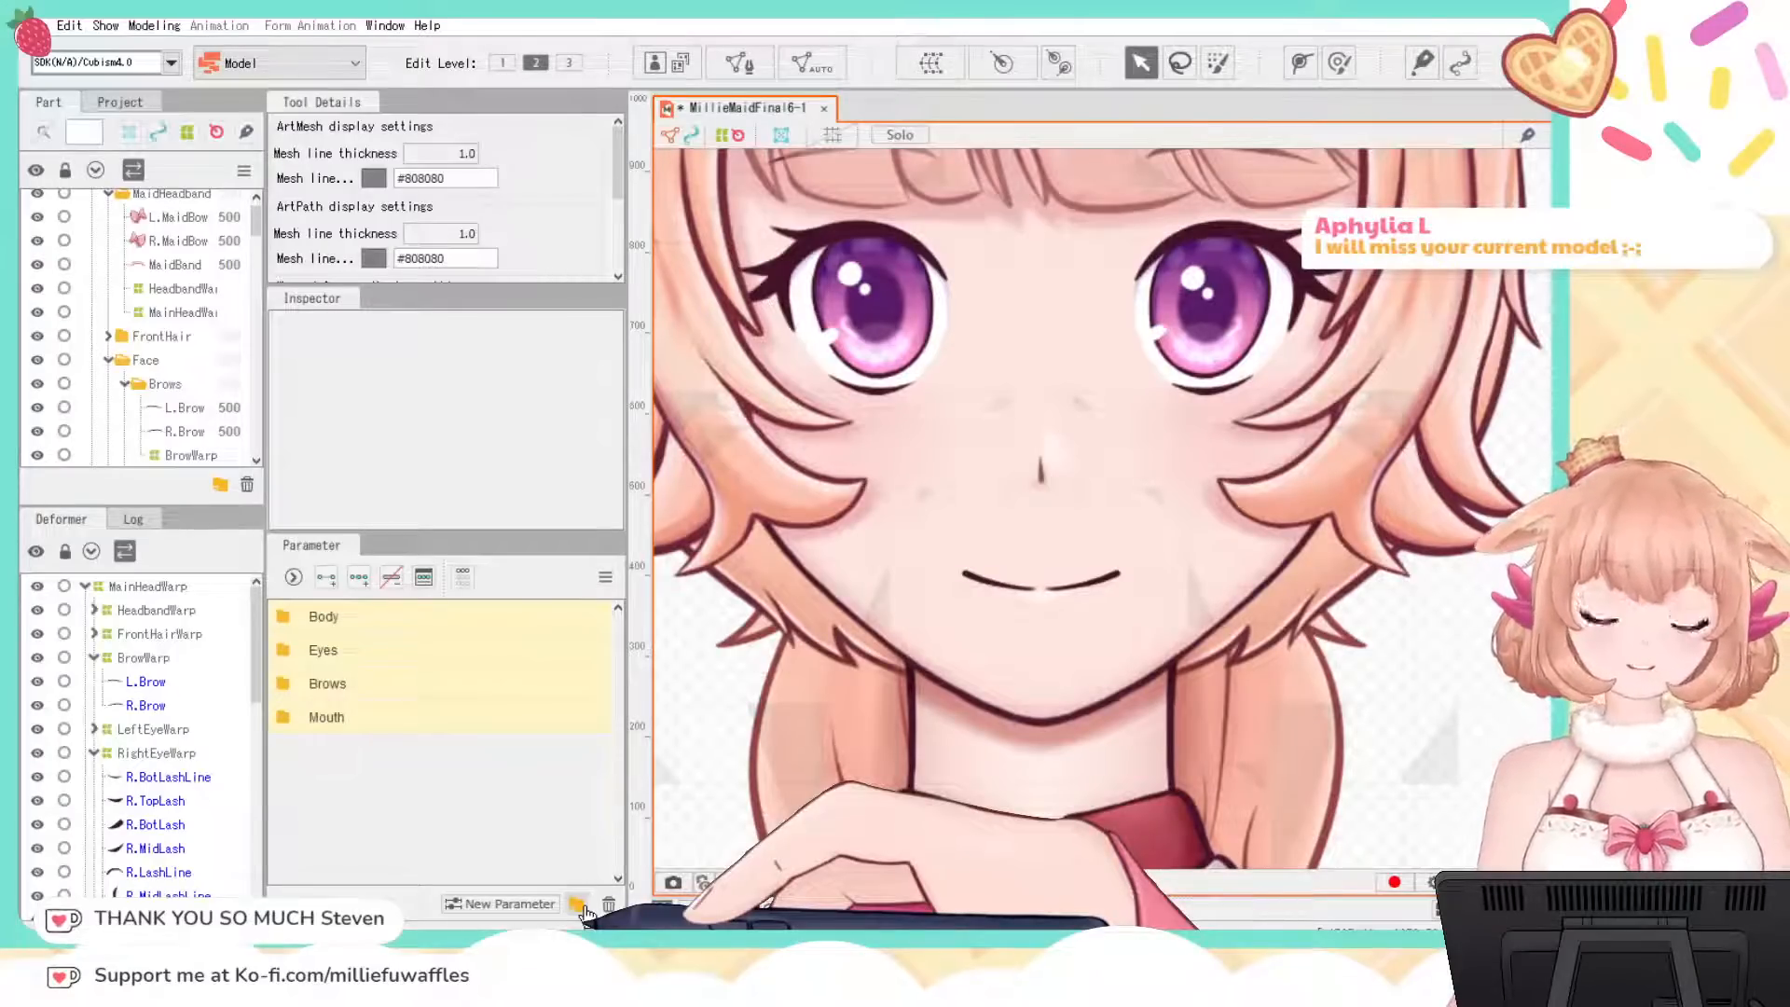
Step: Create another parameter folder named Emotions below the Mouth folder
left_click(578, 904)
double_click(321, 750)
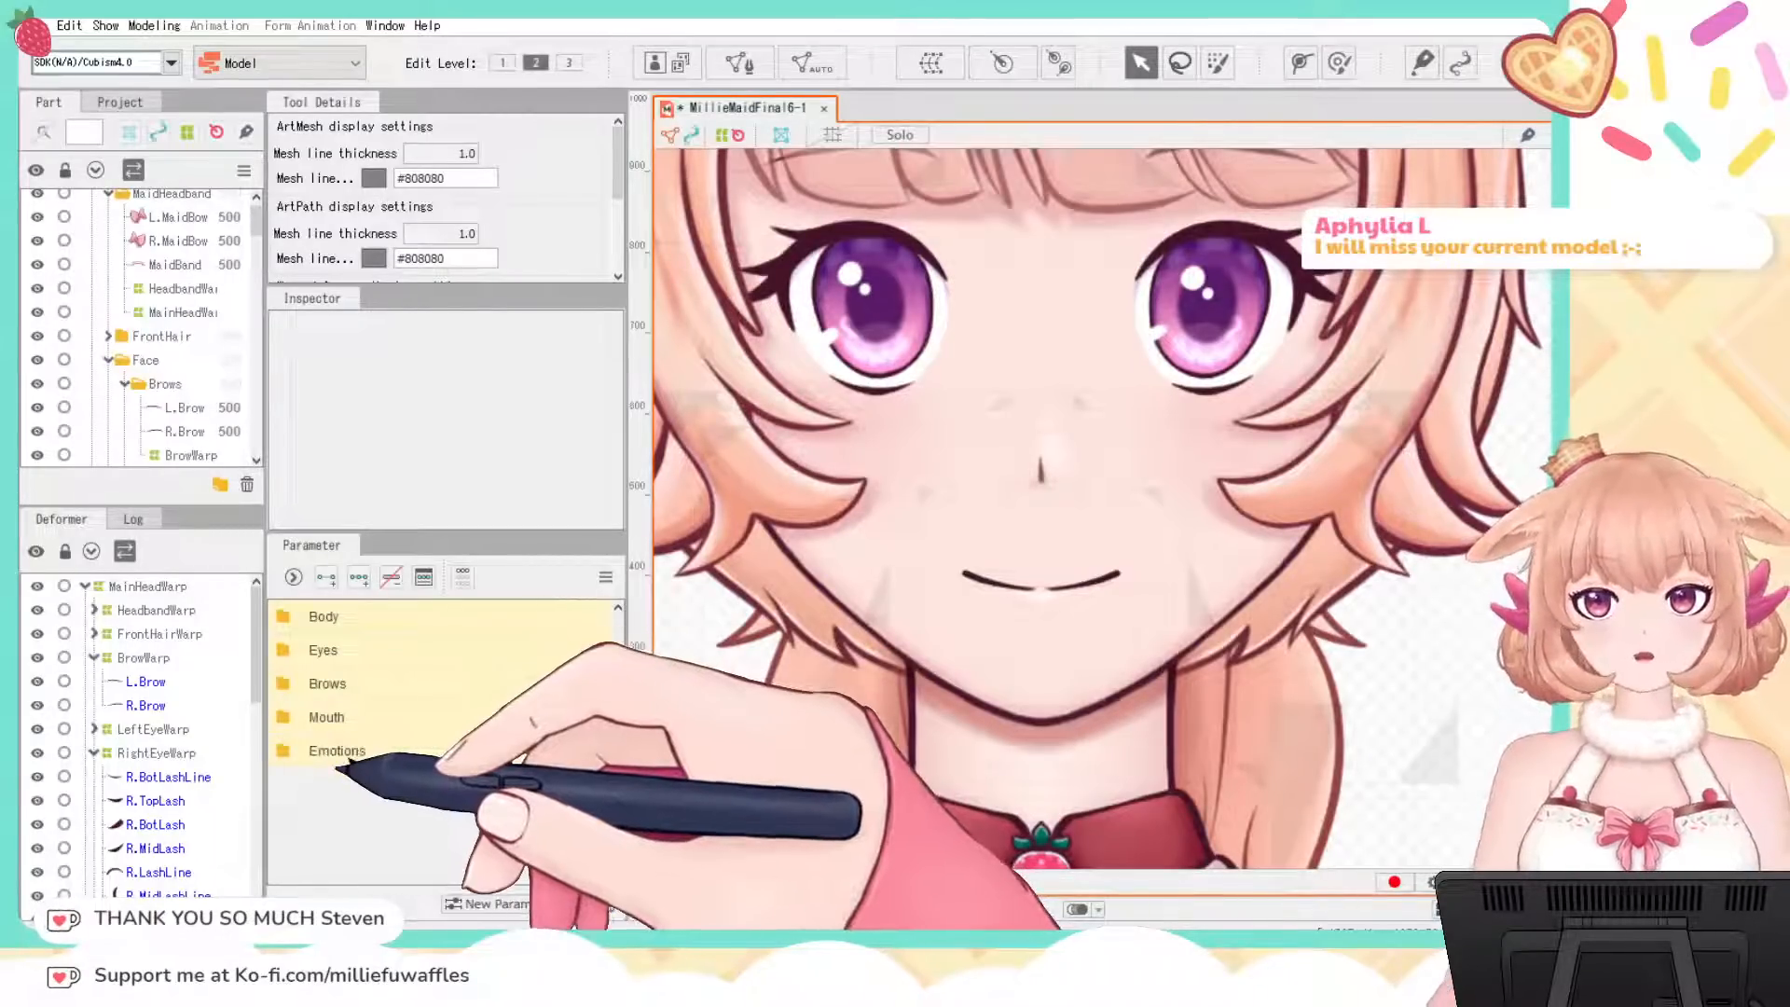
left_click(283, 752)
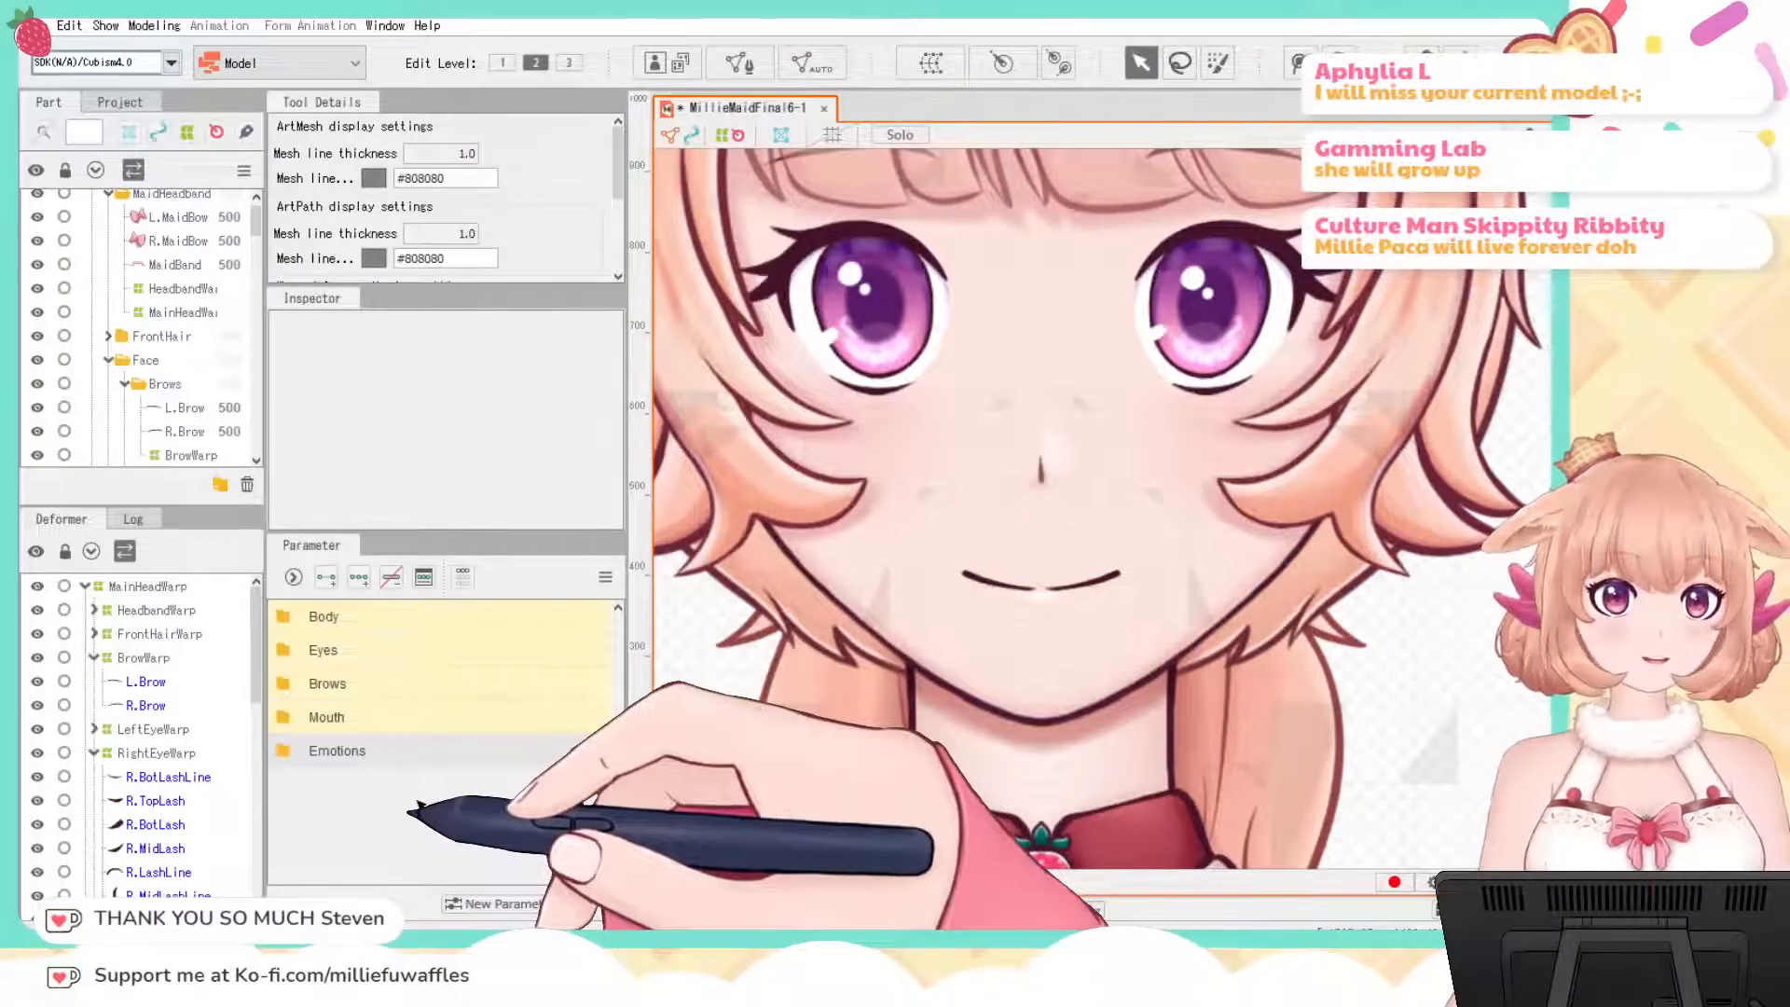
Step: Collapse the BrowWarp, RightEyeWarp and PonytailWarp groups in the deformer hierarchy
scroll(1156, 680, "down", 6)
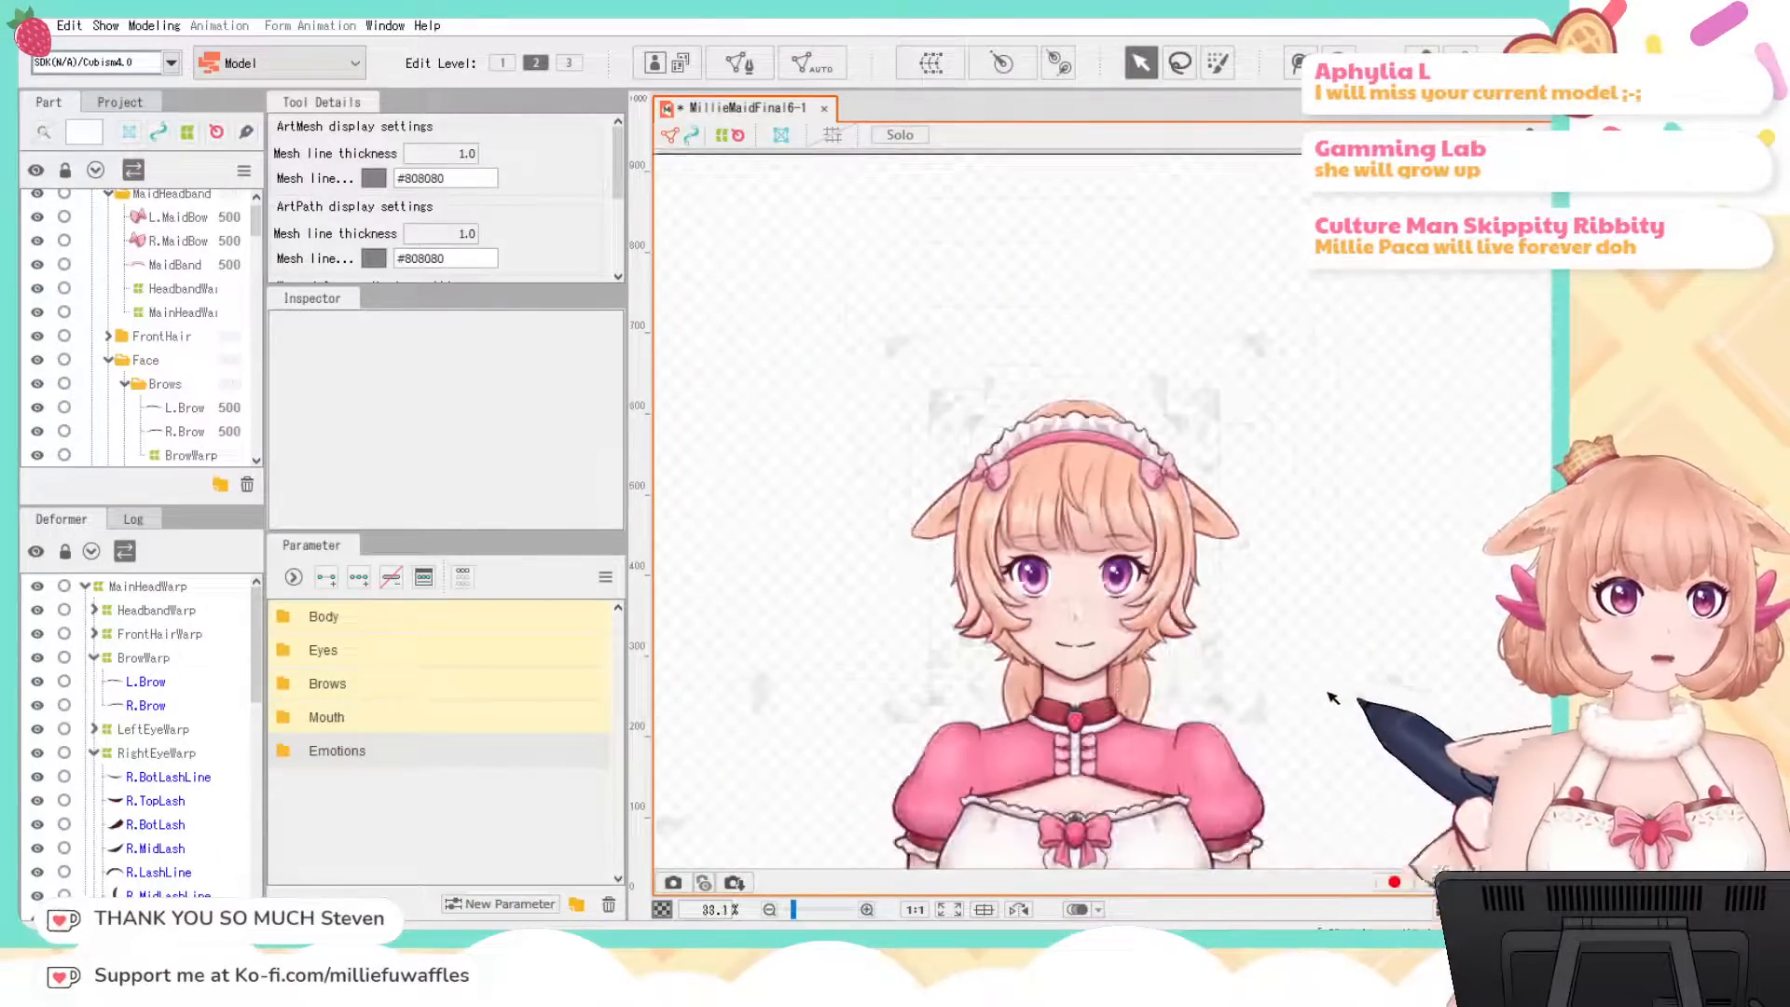
left_click_drag(1331, 697, 1360, 497)
scroll(1365, 503, "down", 3)
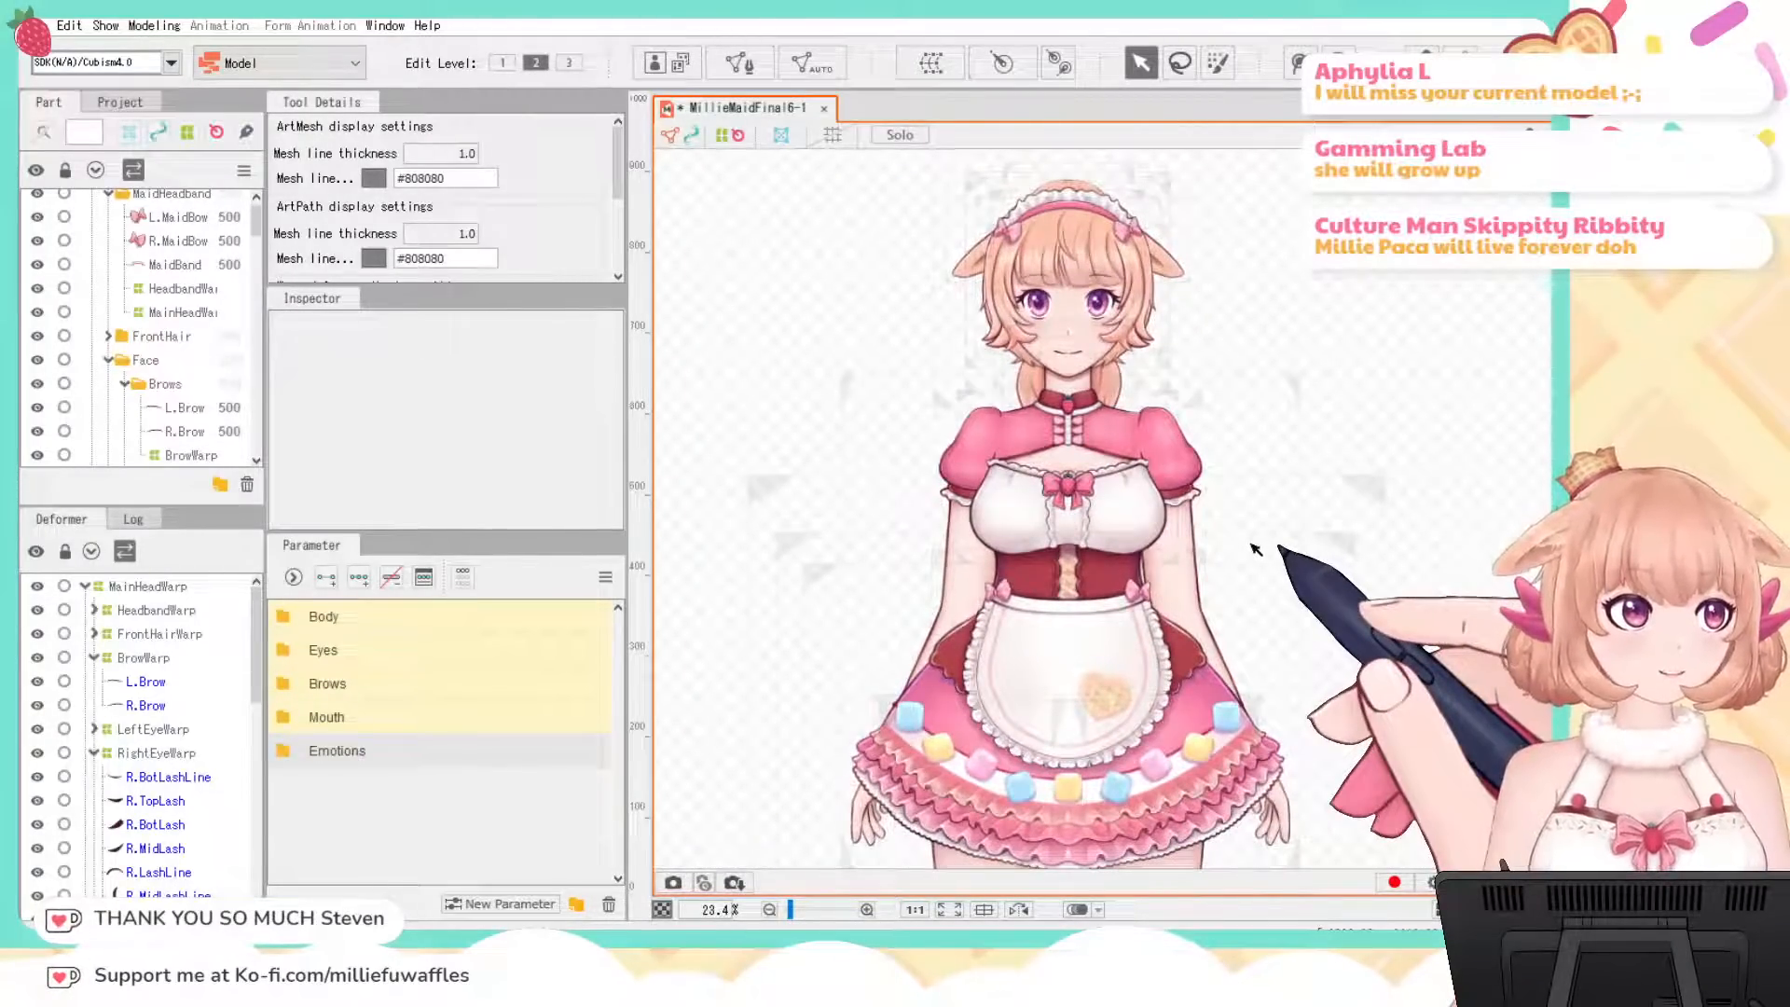
scroll(1333, 606, "down", 3)
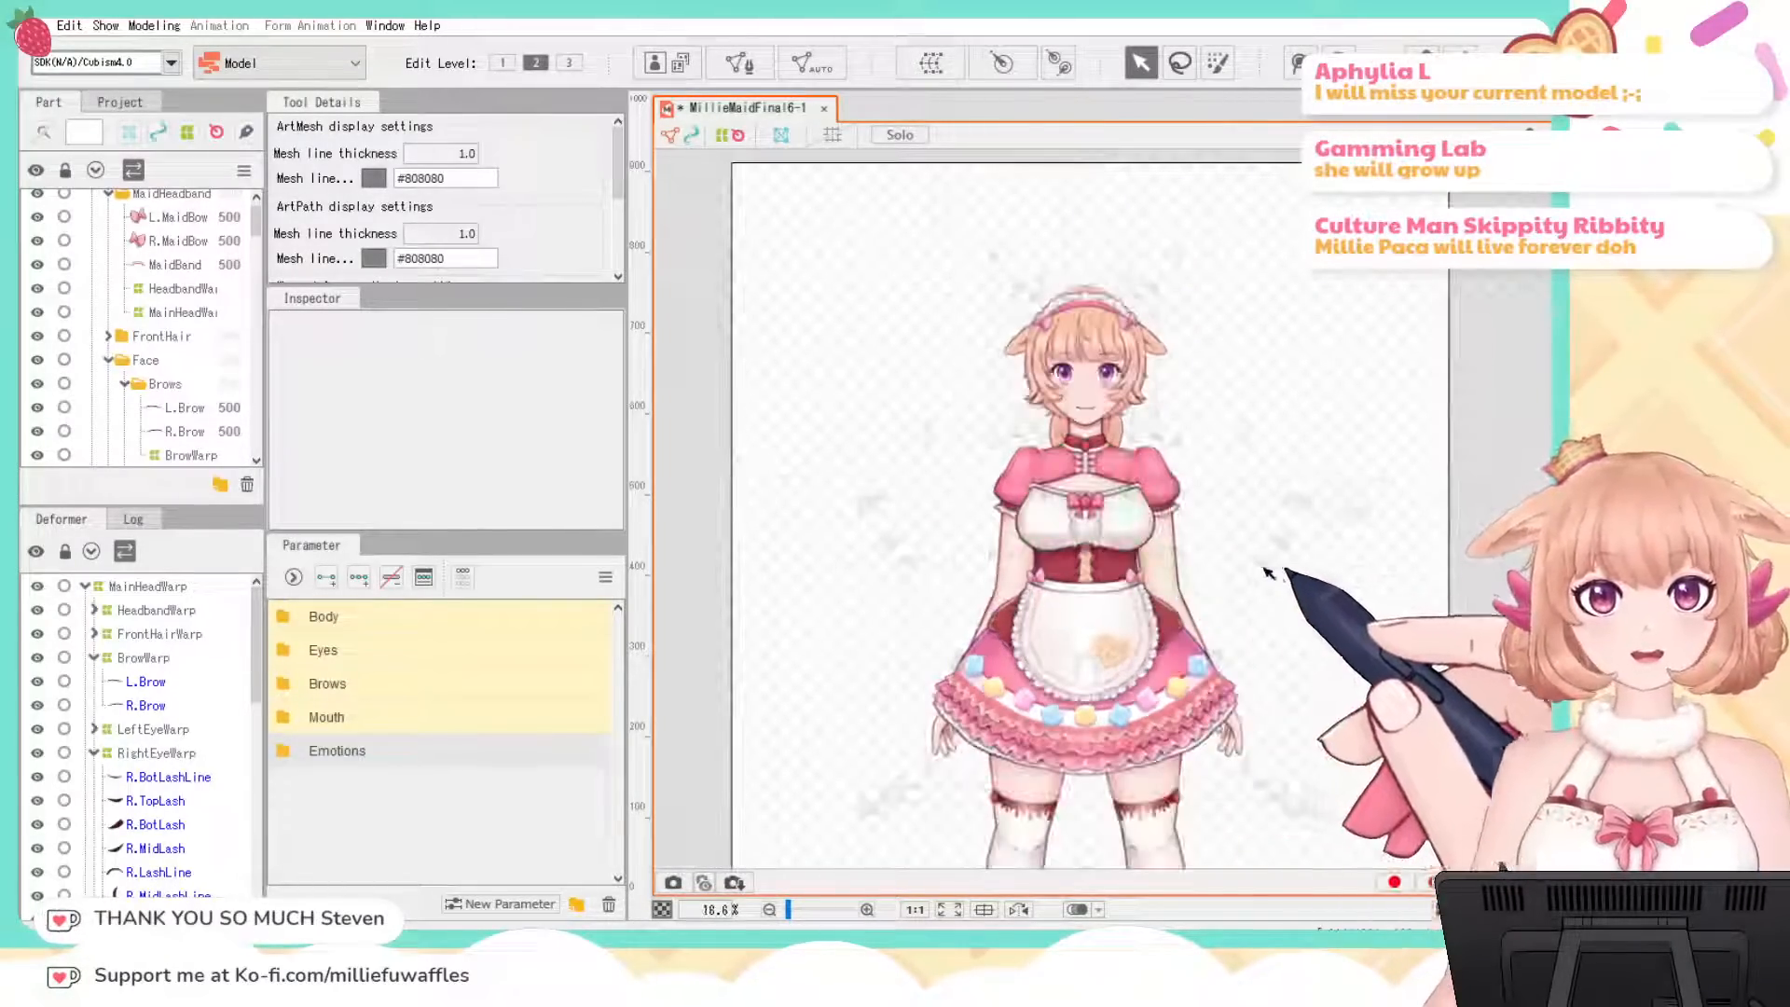
left_click_drag(1355, 633, 1262, 475)
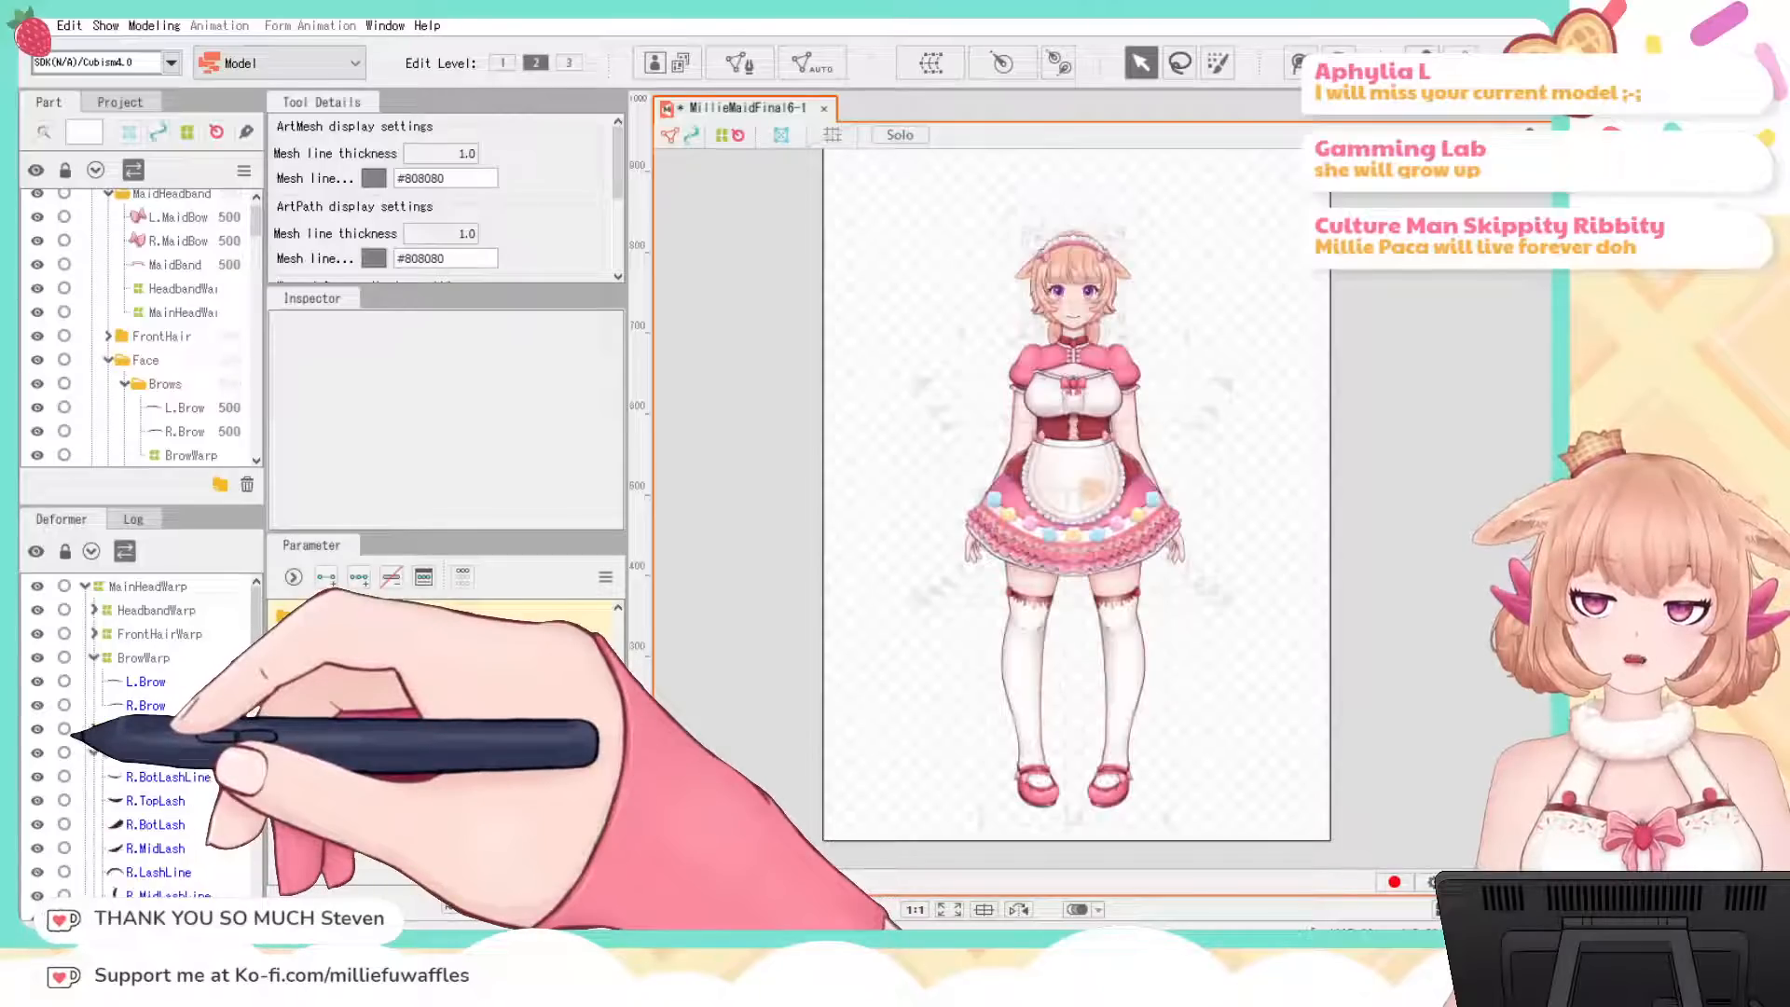
left_click(93, 657)
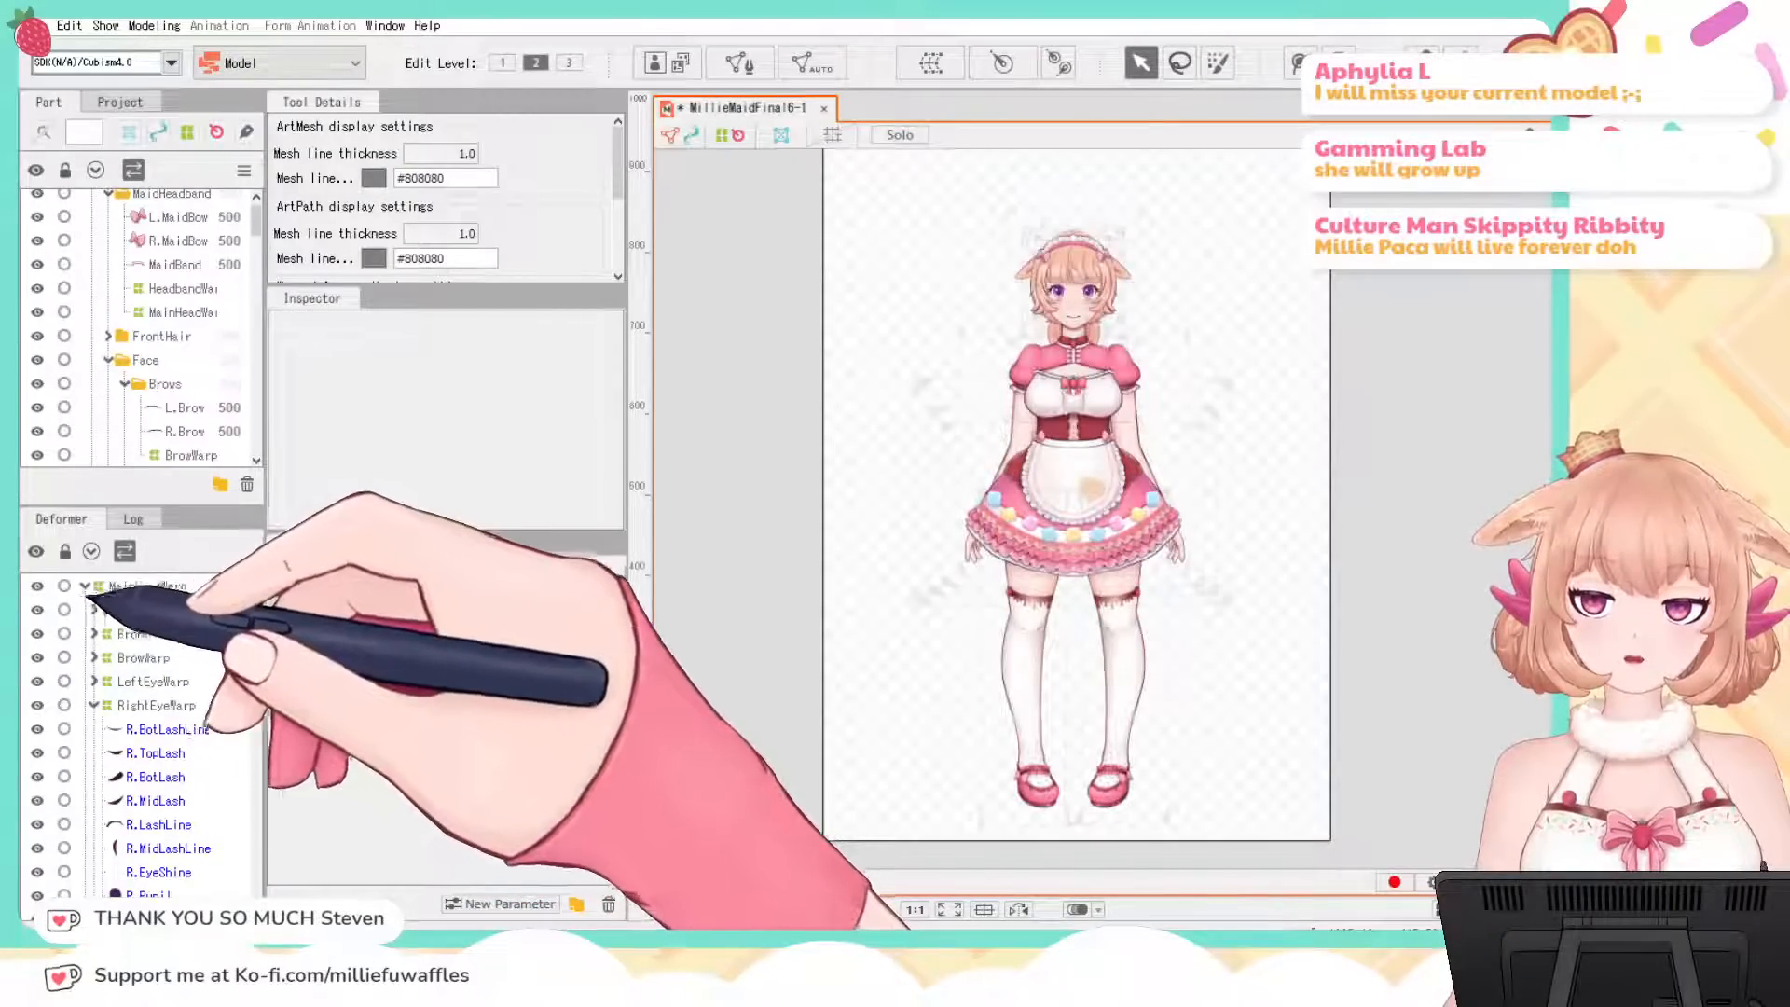
left_click(93, 705)
scroll(116, 723, "down", 3)
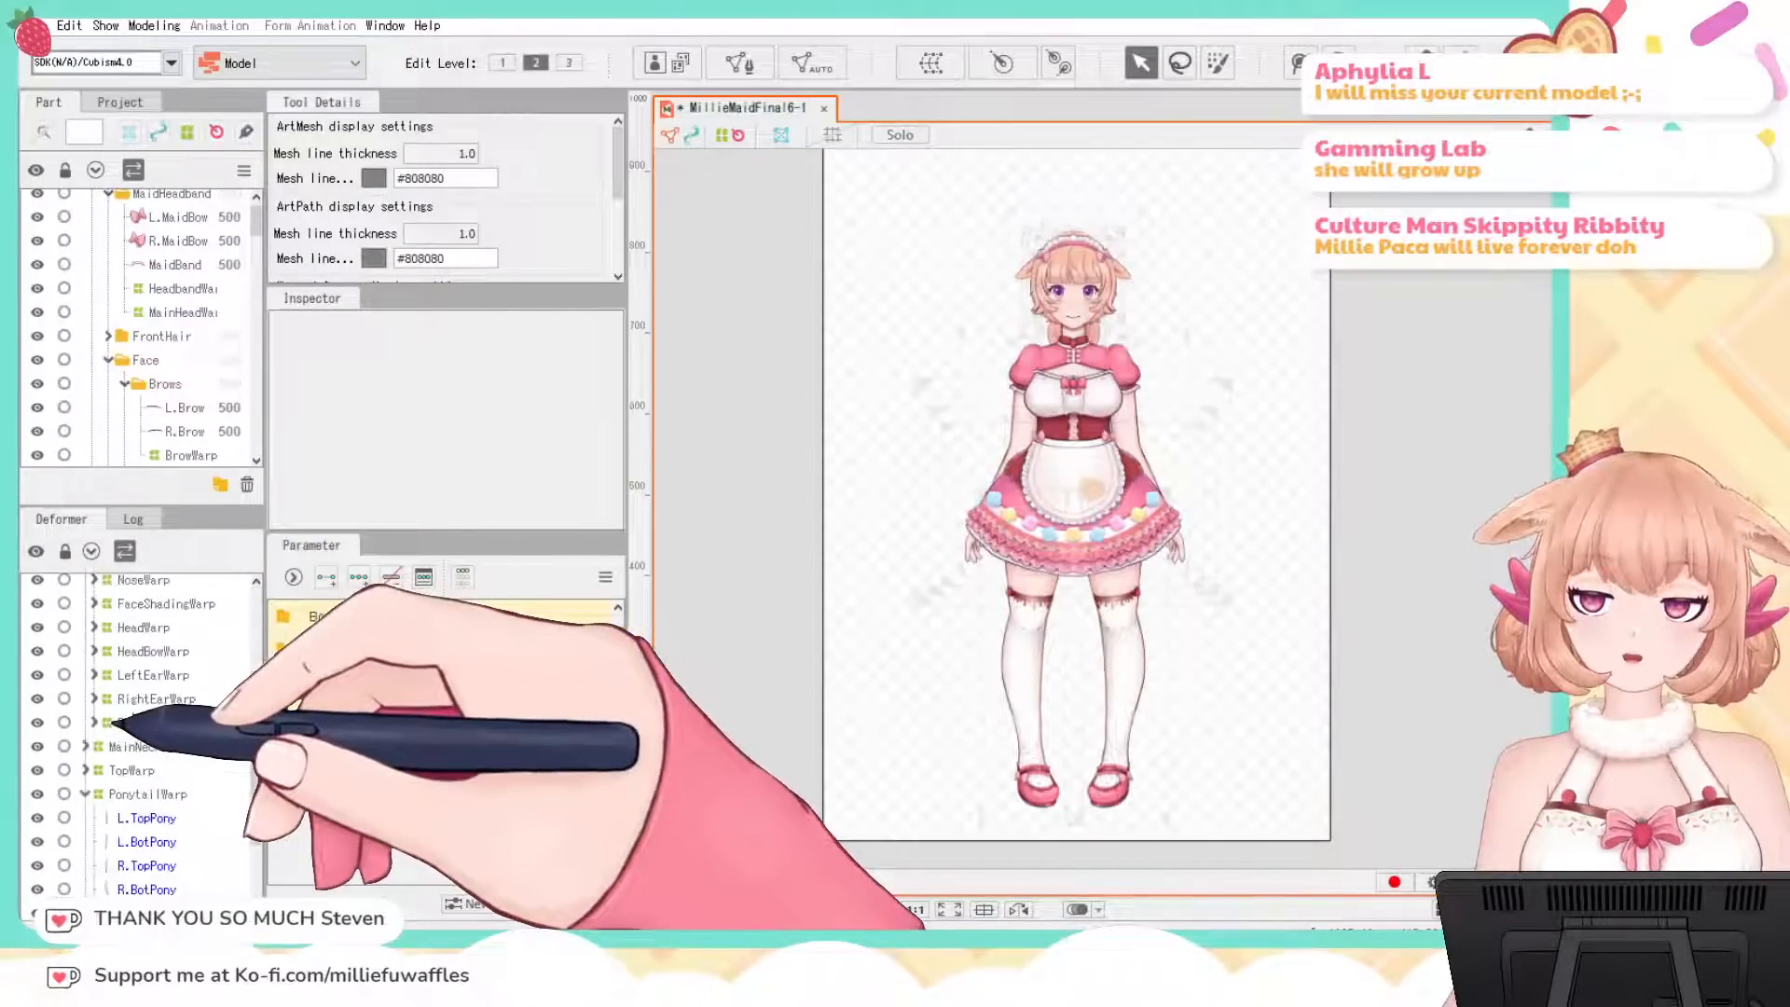
left_click(67, 795)
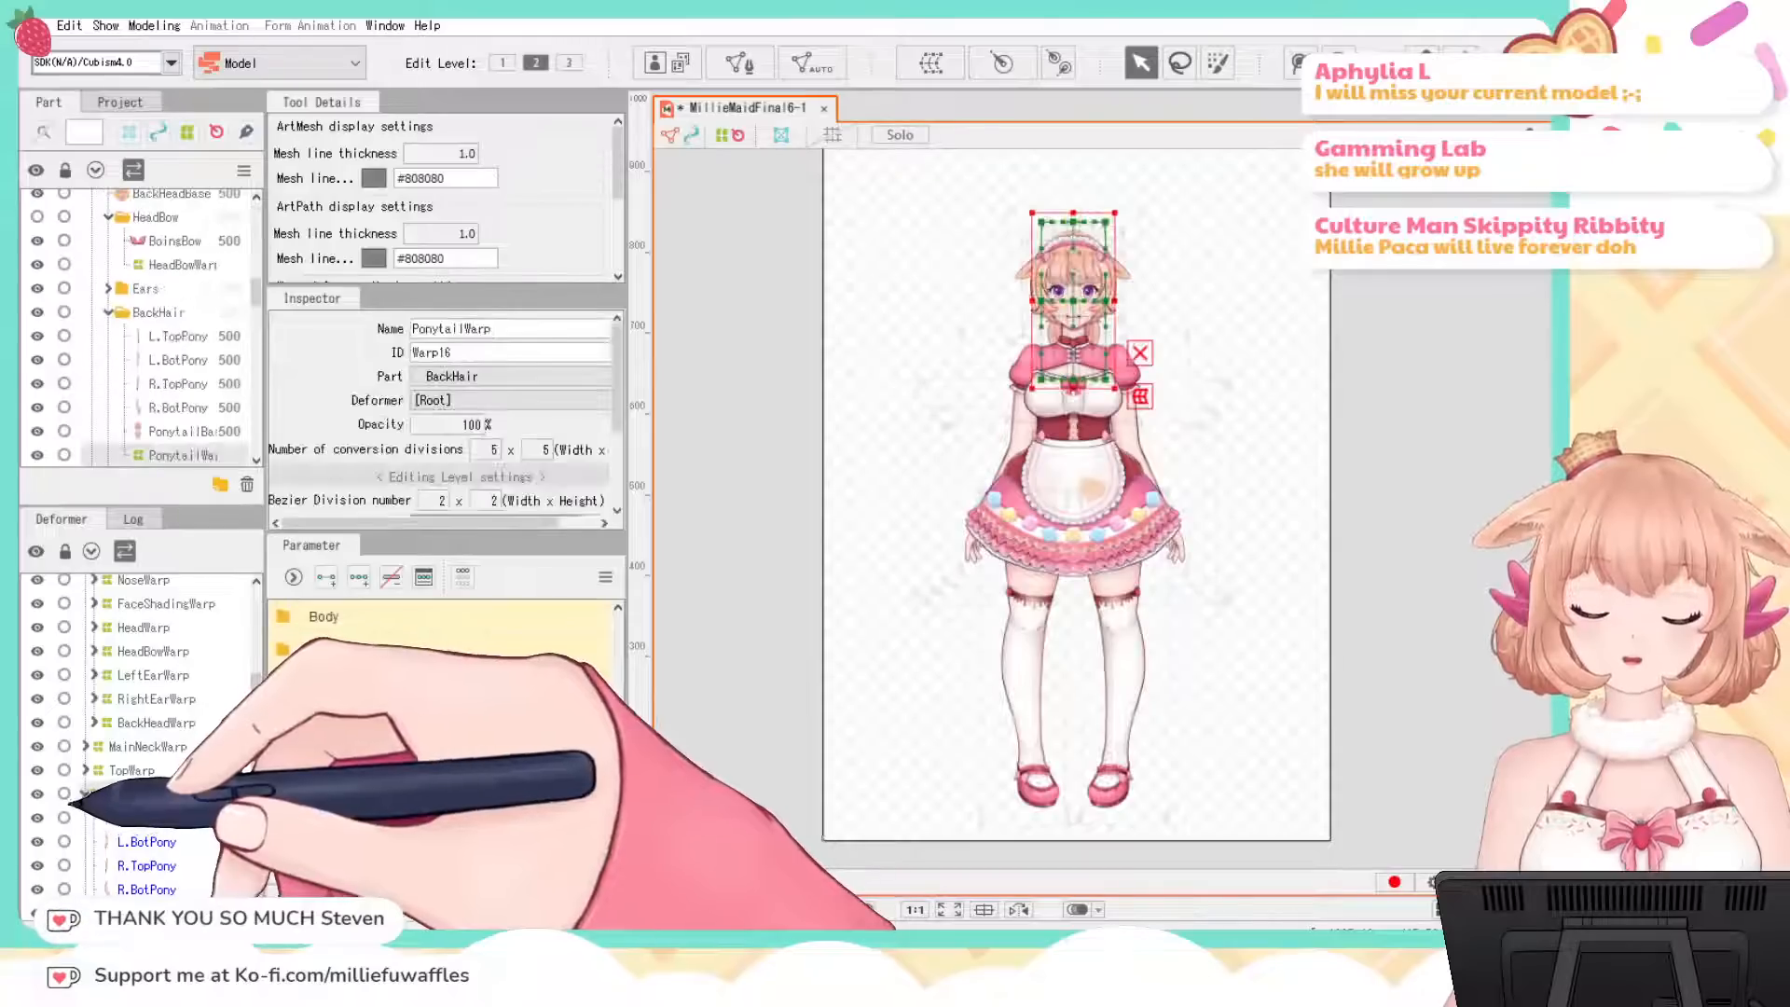
scroll(88, 709, "up", 3)
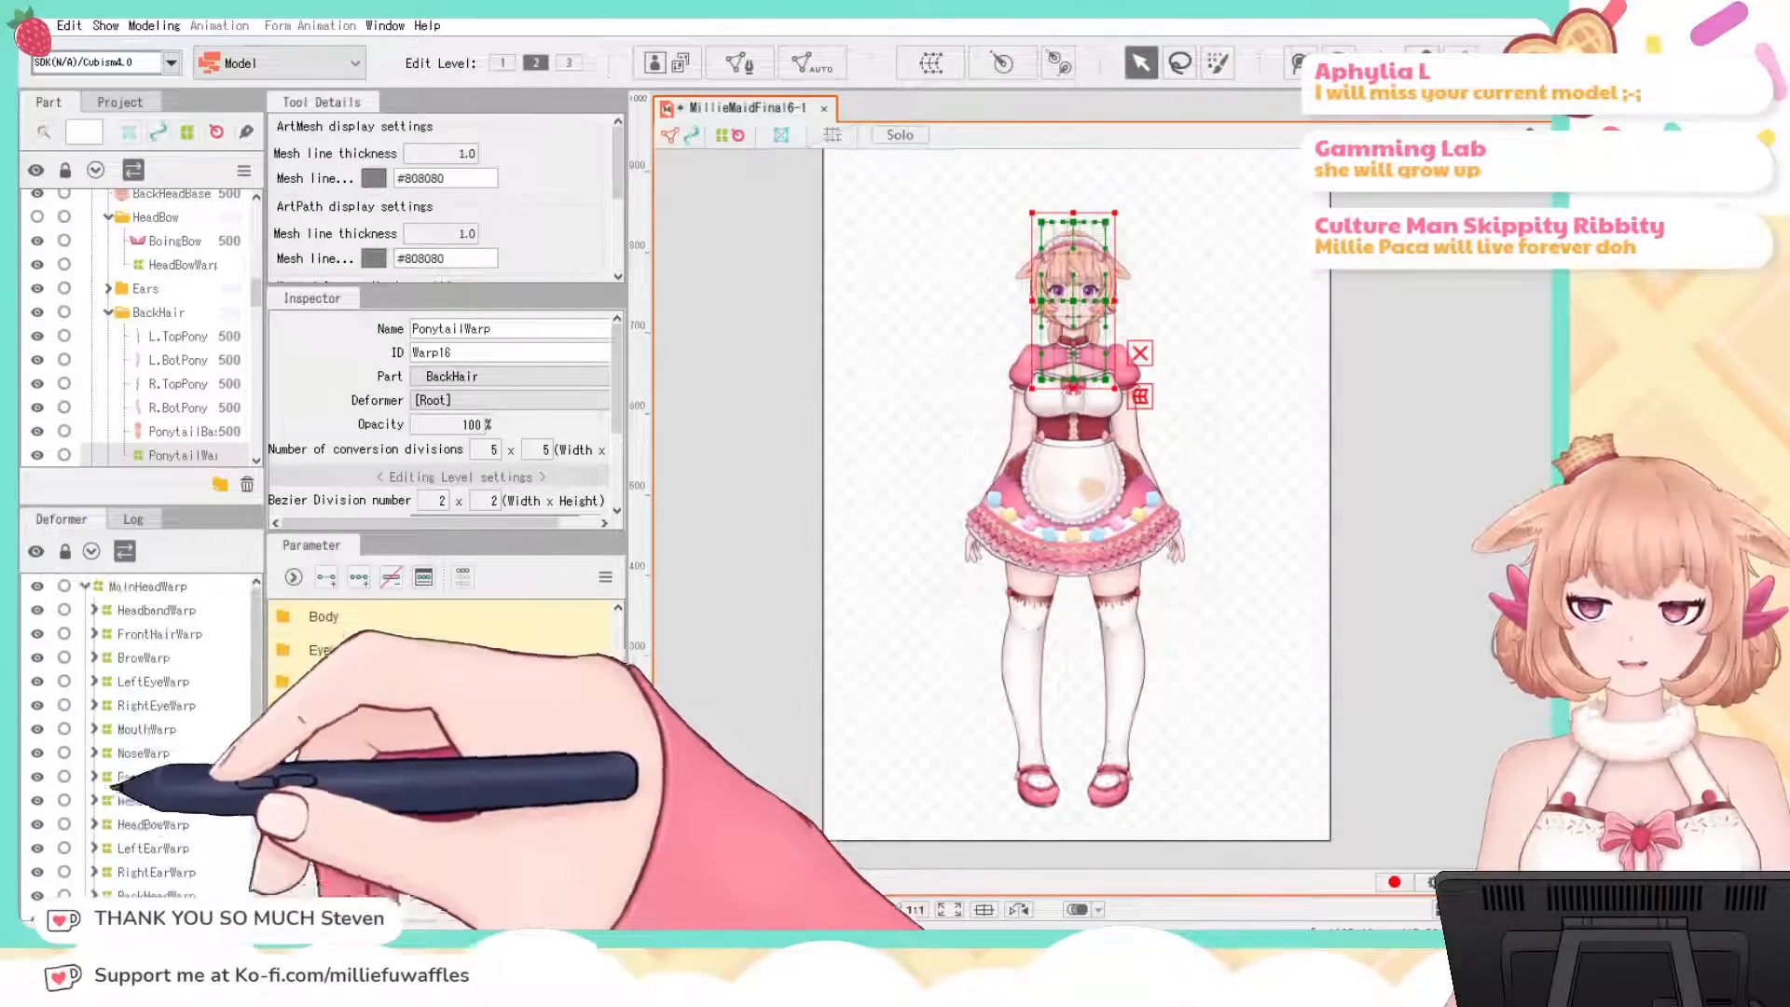
Step: Move the MainHeadWarp deformer to test which head parts follow it, undo the move and deselect the deformer
left_click(130, 586)
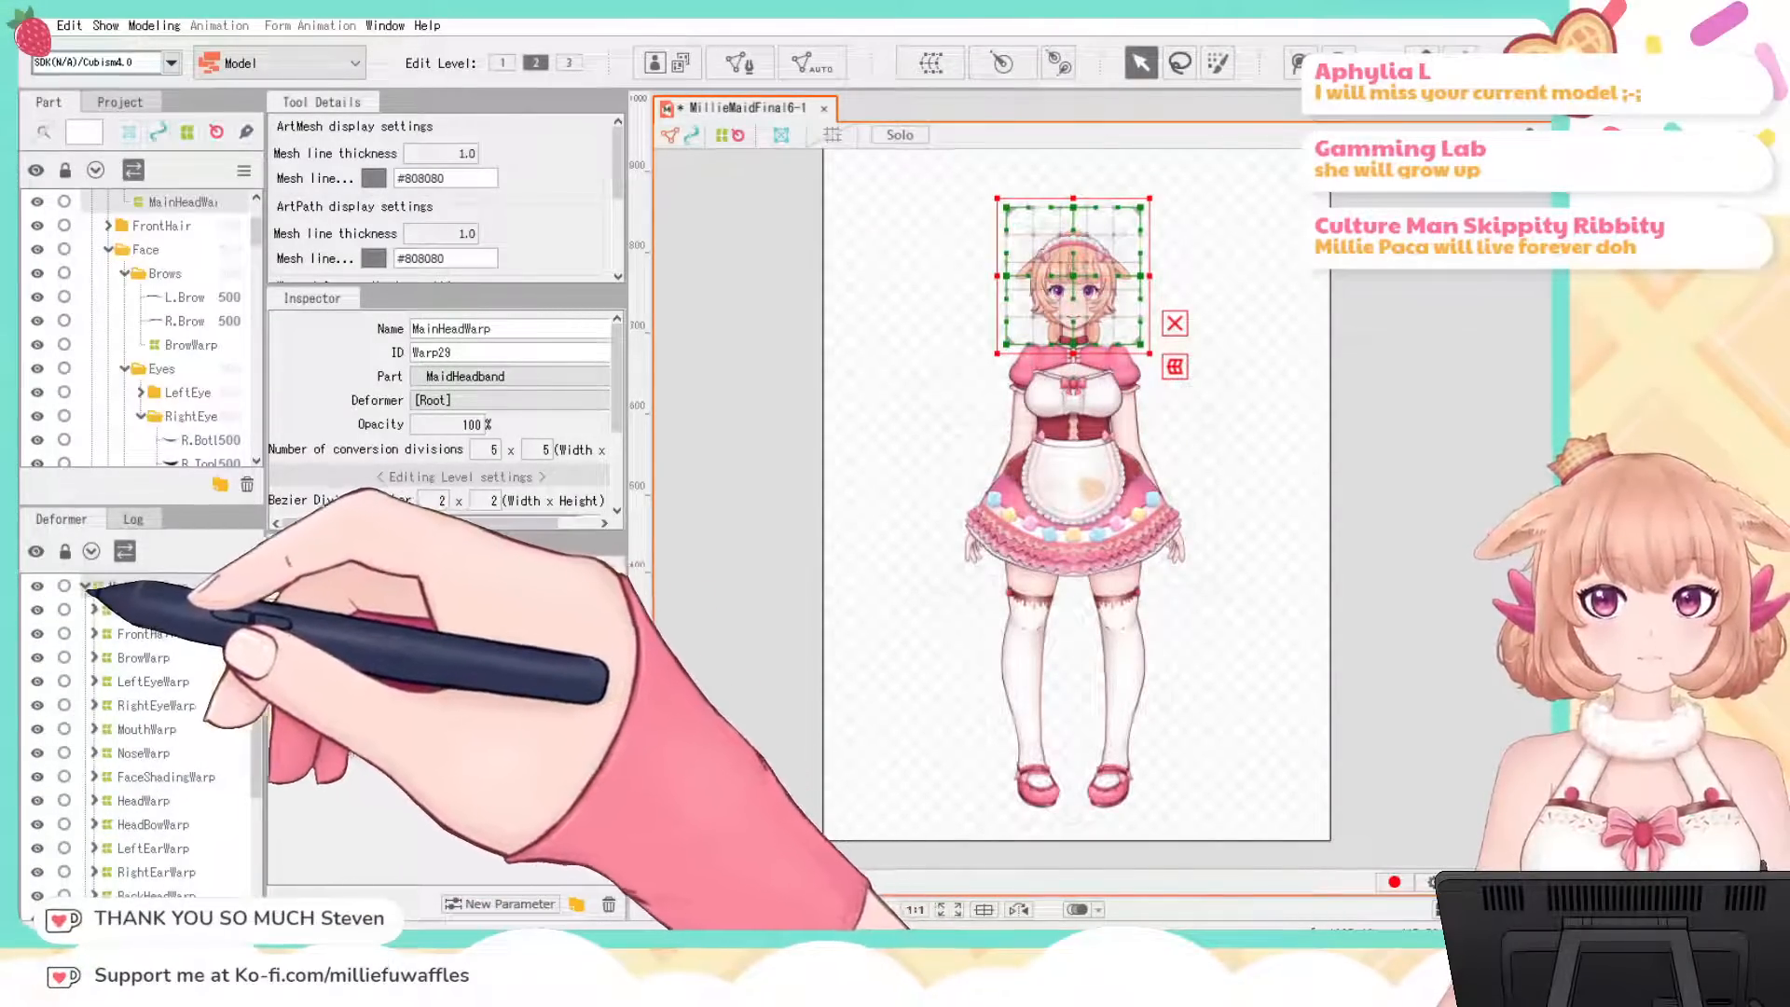
left_click_drag(1065, 291, 1081, 270)
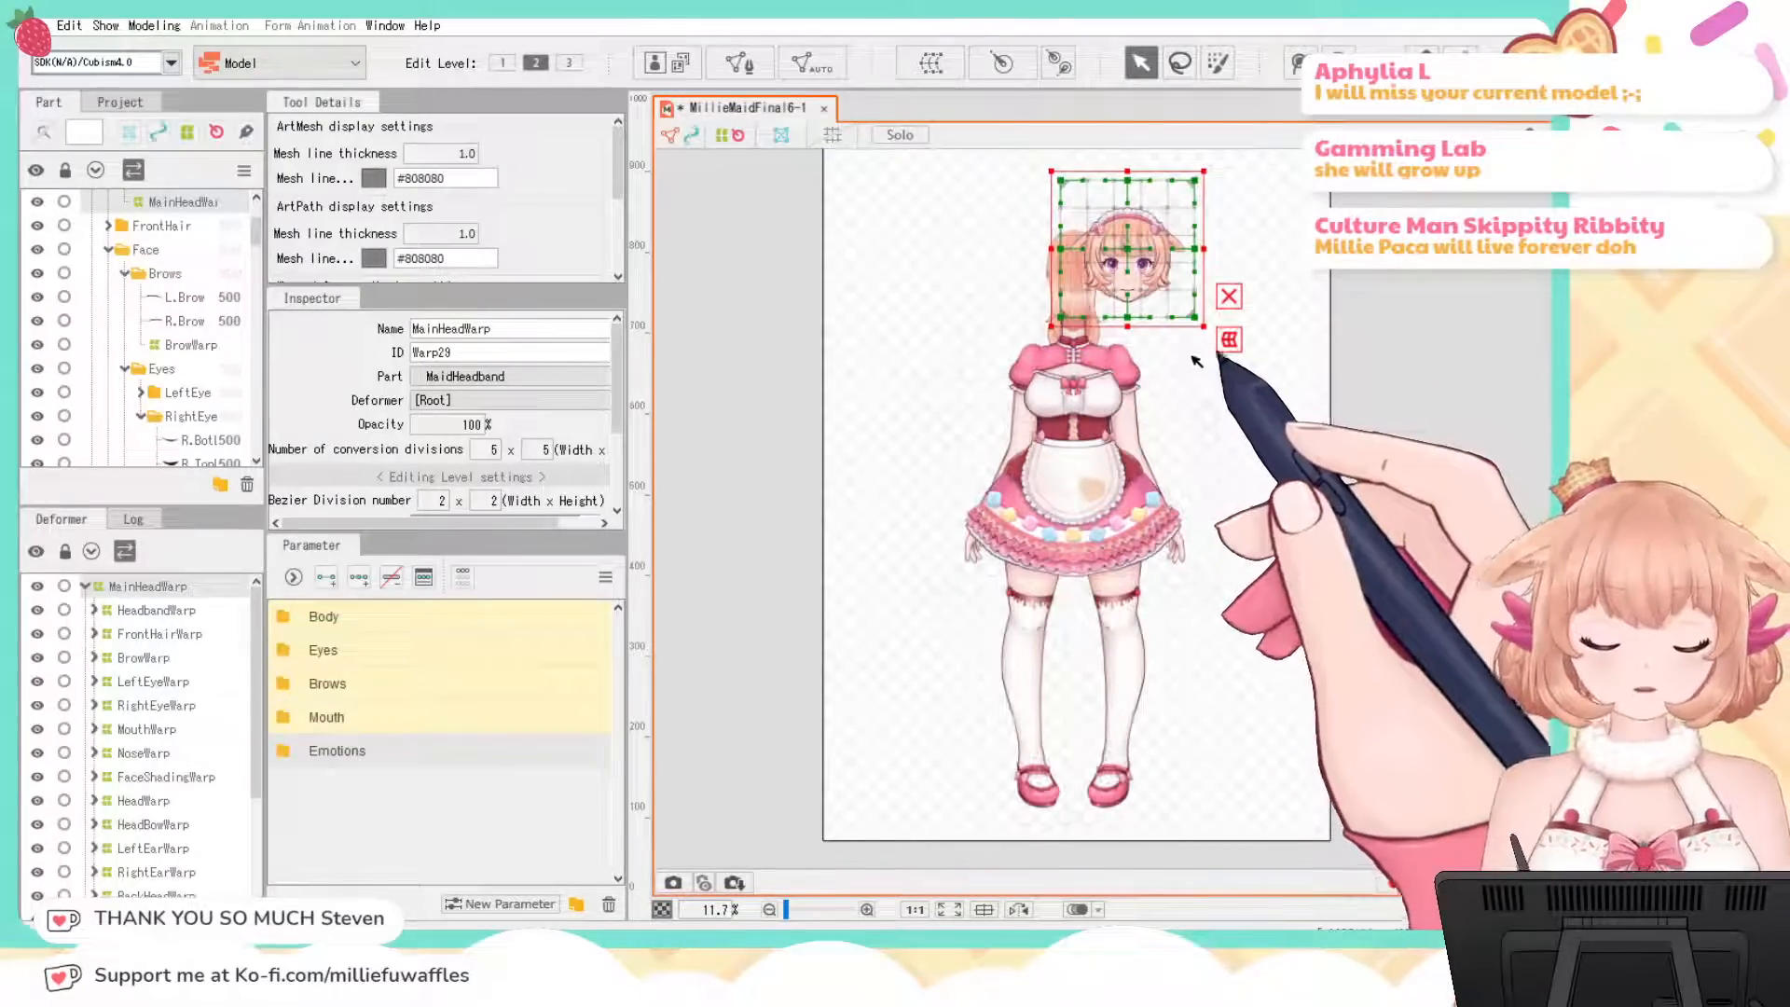
key("ctrl+z")
left_click(1209, 353)
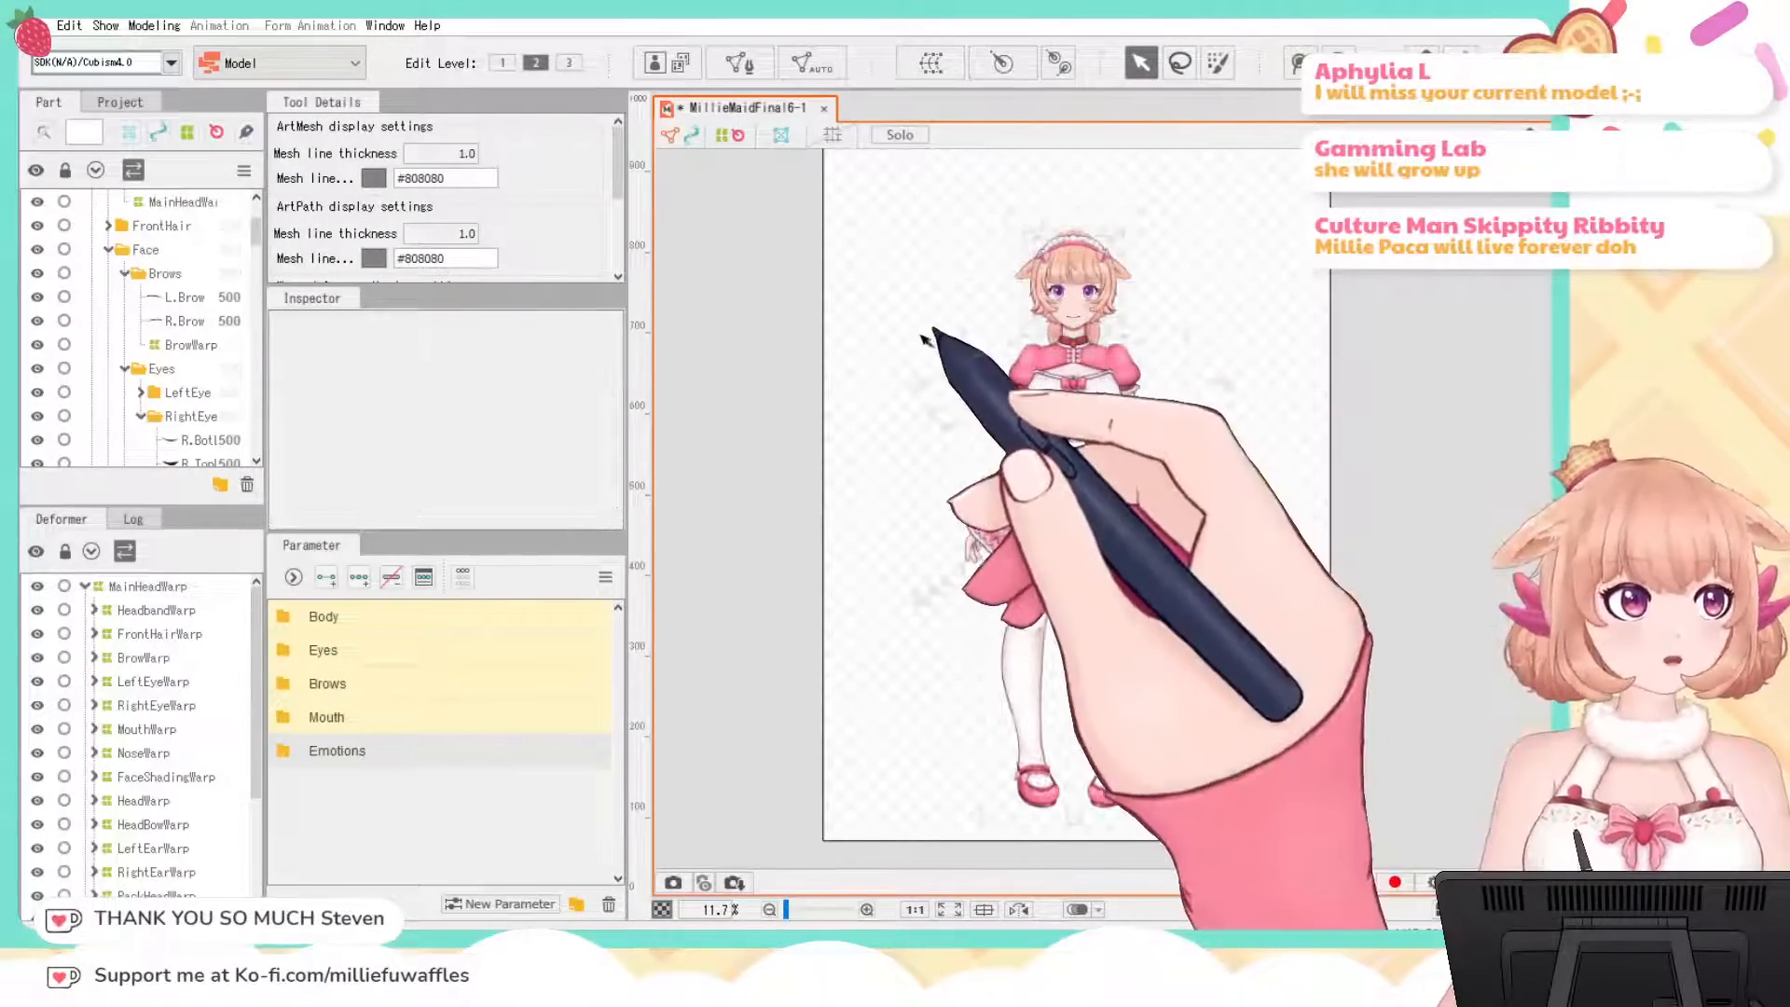
Step: Examine the areas covered by HeadbandWarp, FrontHairWarp, BrowWarp, LeftEyeWarp and RightEyeWarp on the model
left_click(150, 609)
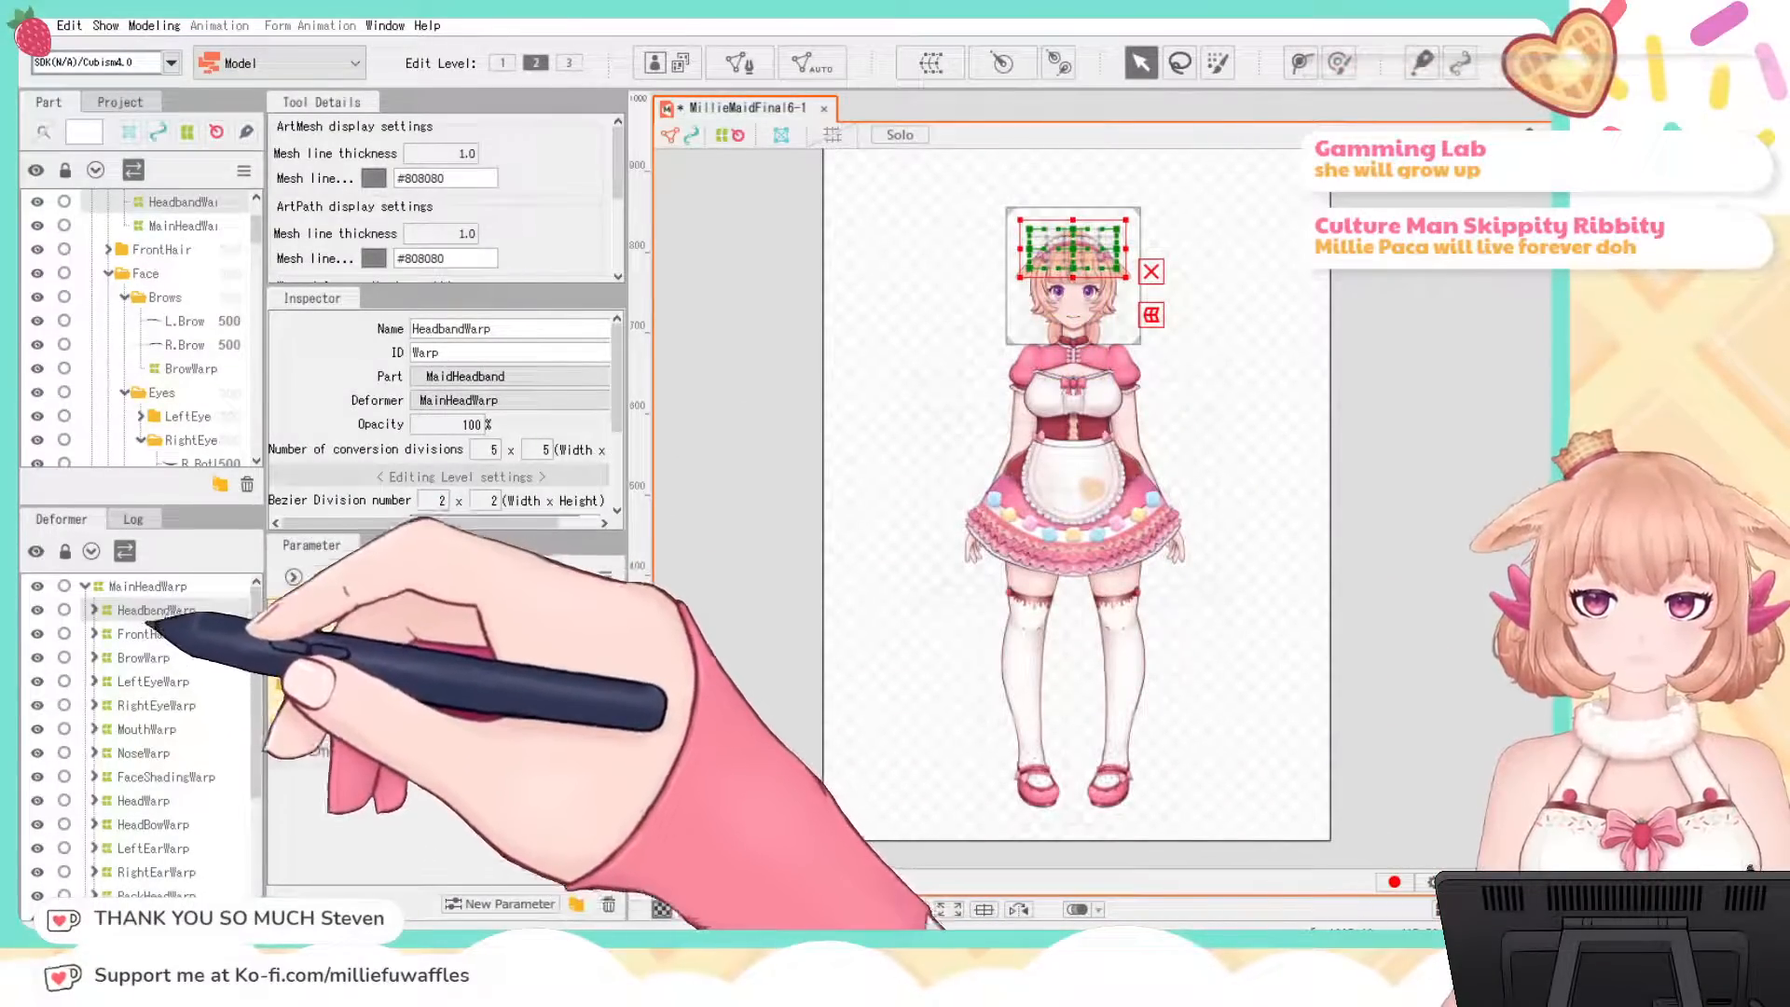
left_click(154, 634)
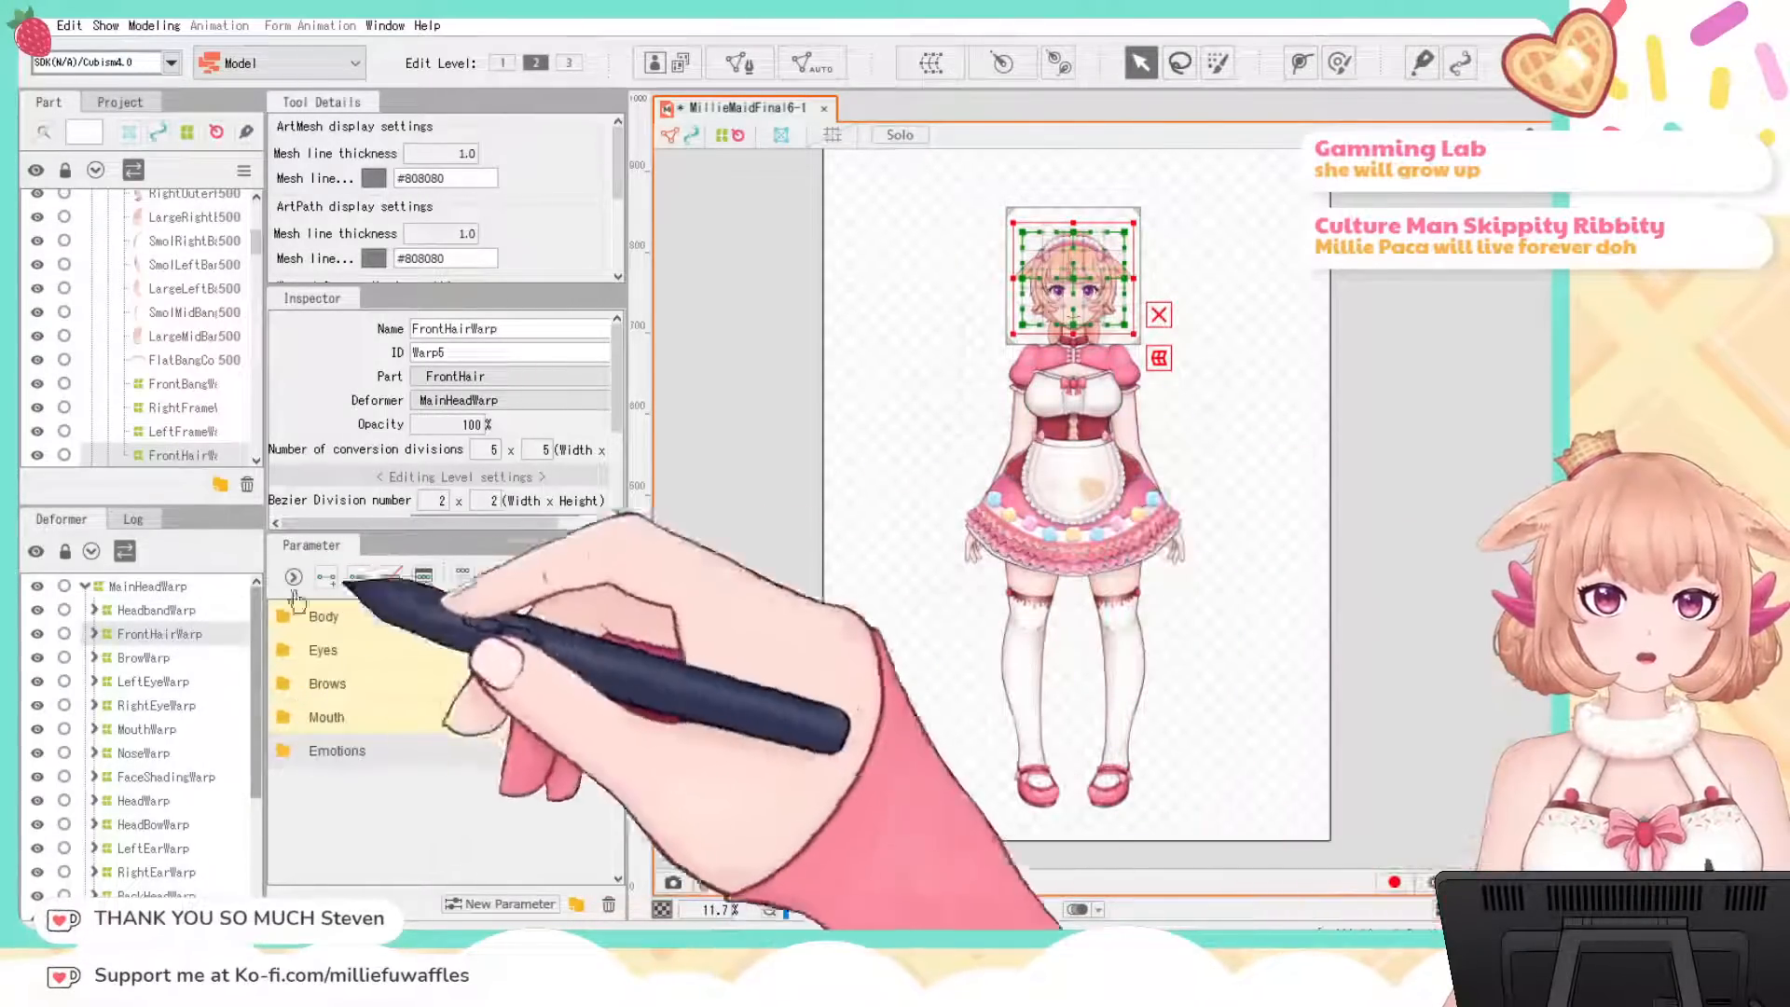
left_click(93, 633)
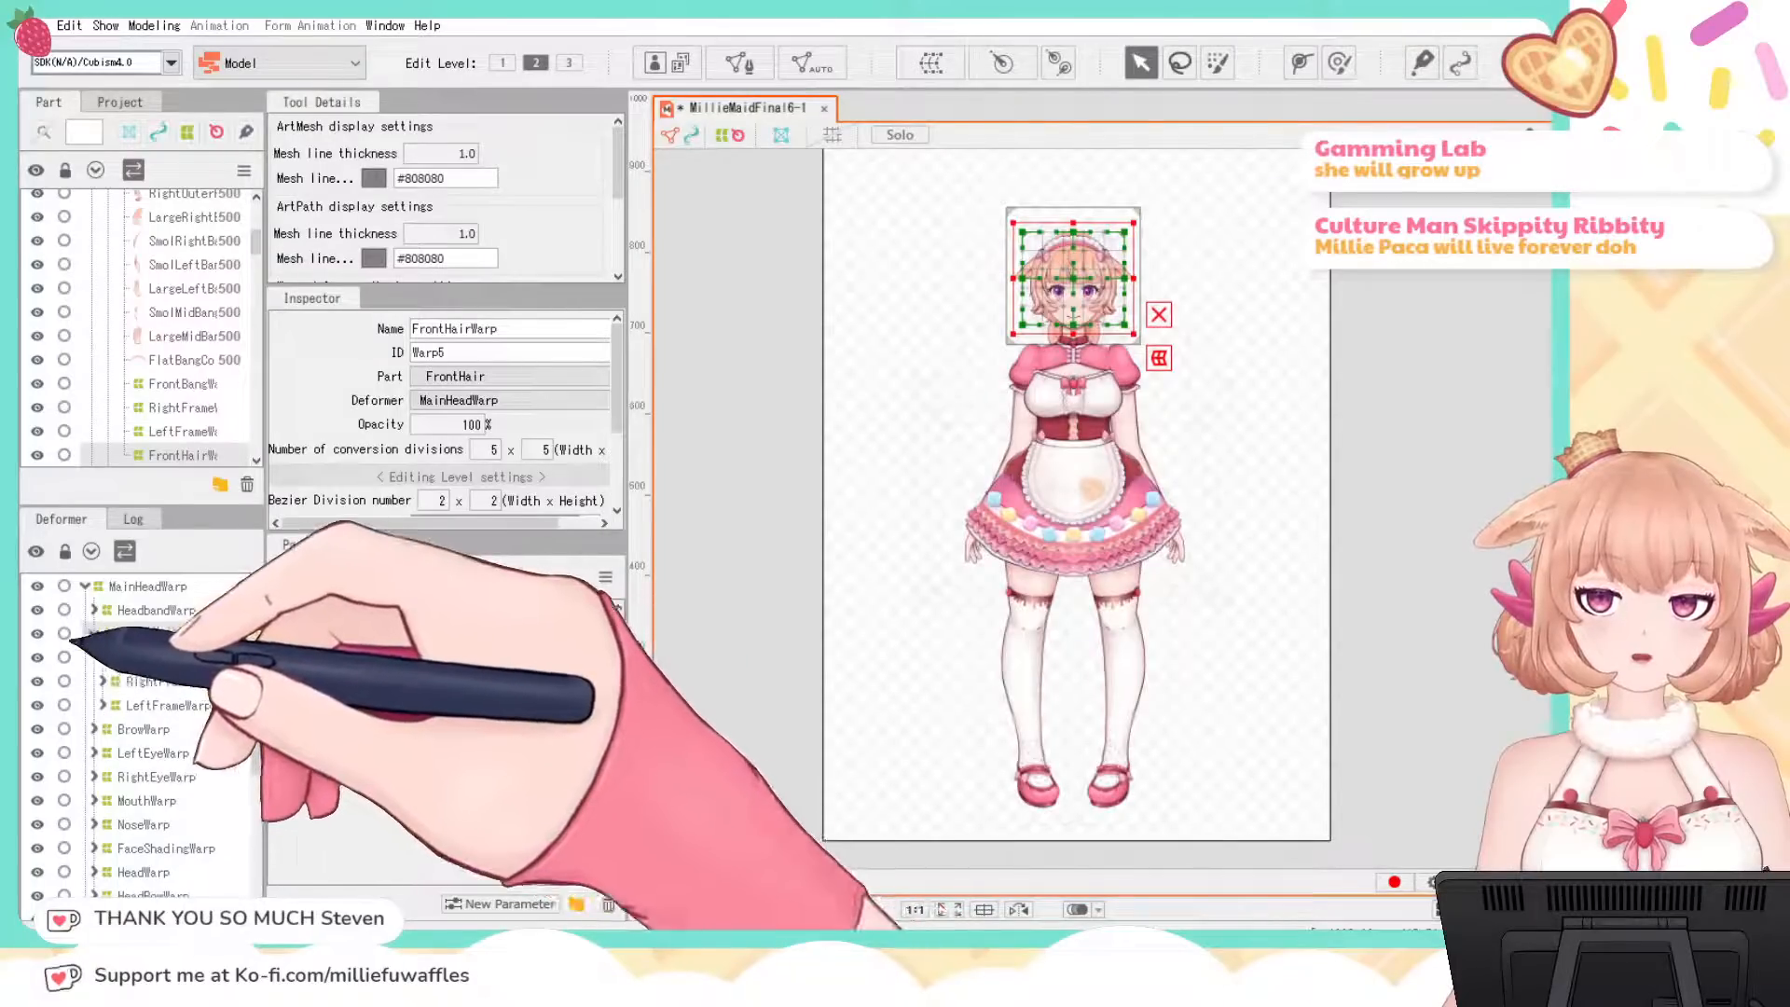
left_click(95, 634)
left_click(121, 658)
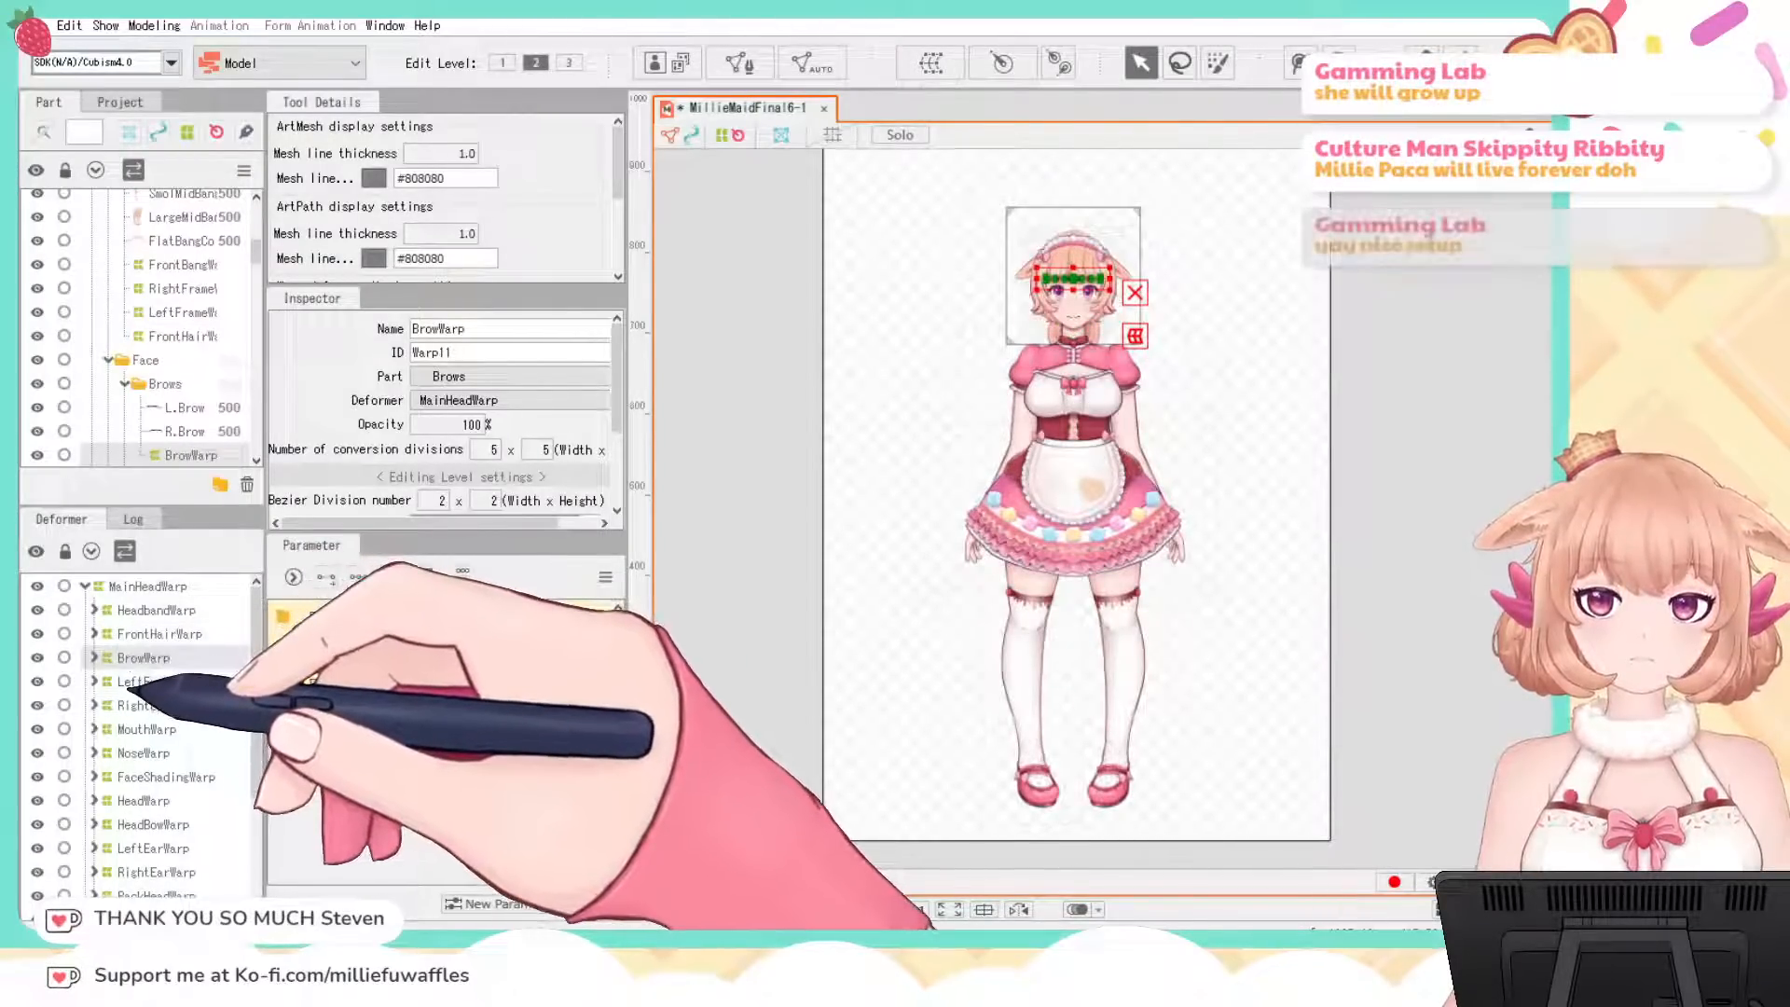
left_click(131, 681)
left_click(140, 705)
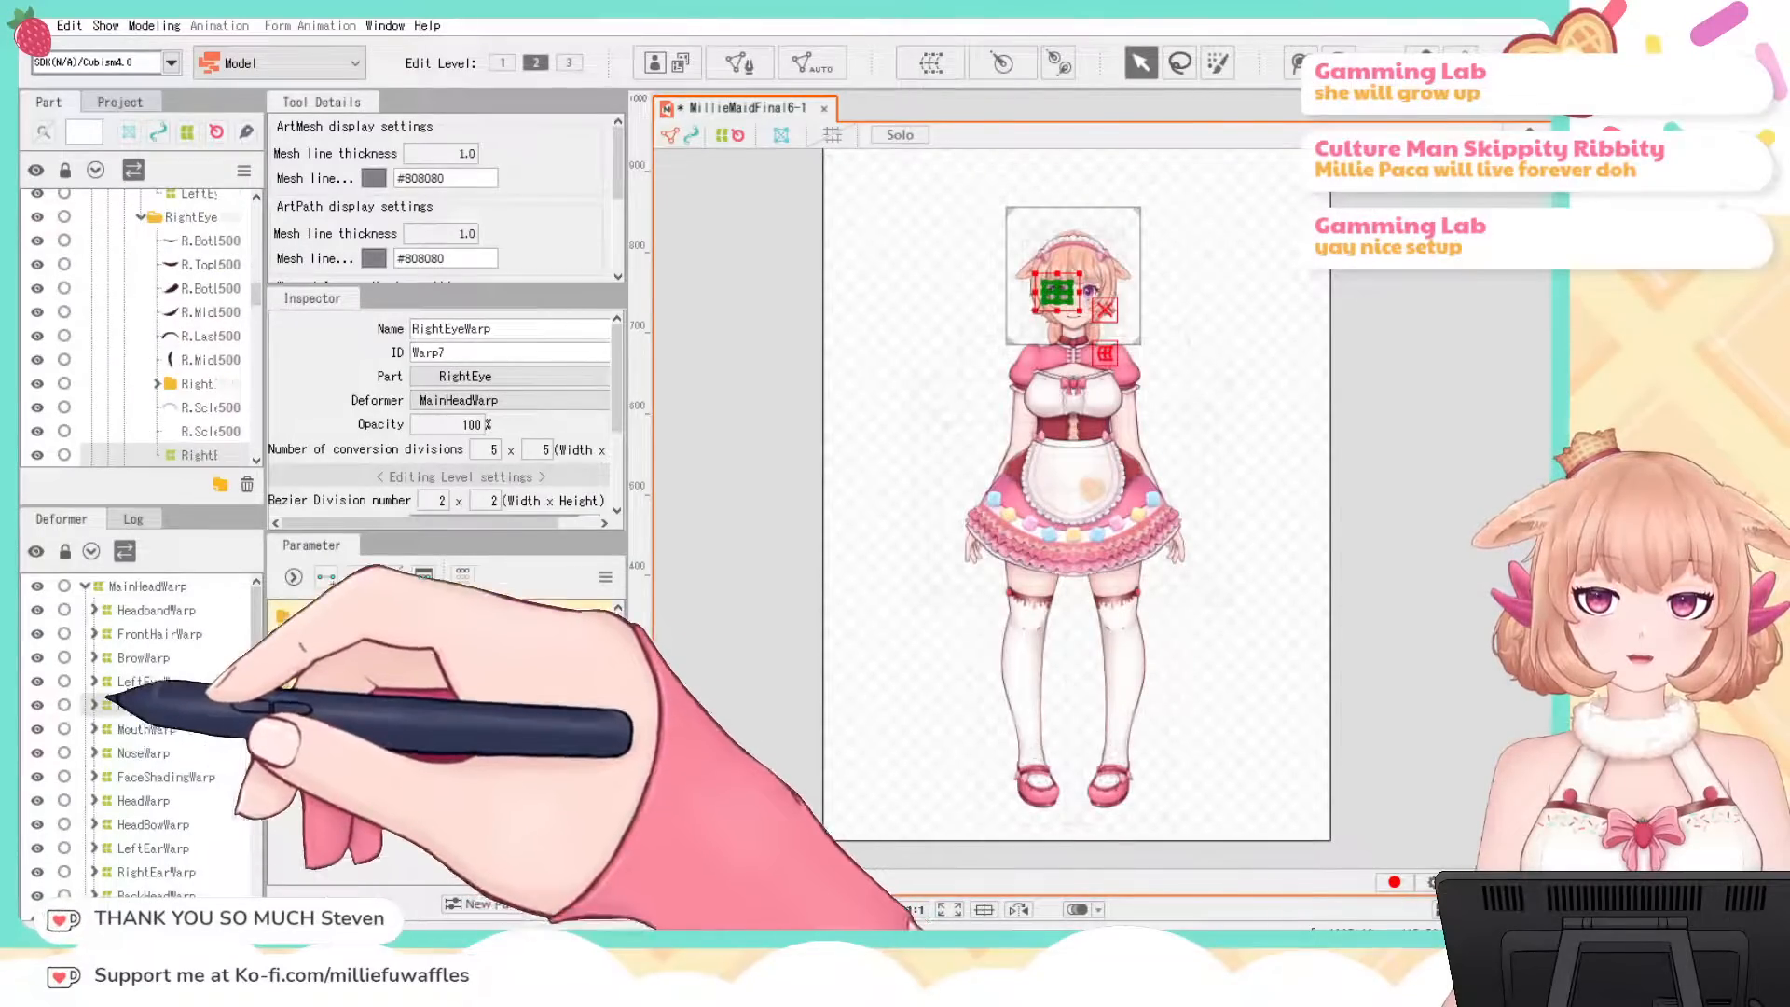
left_click(149, 681)
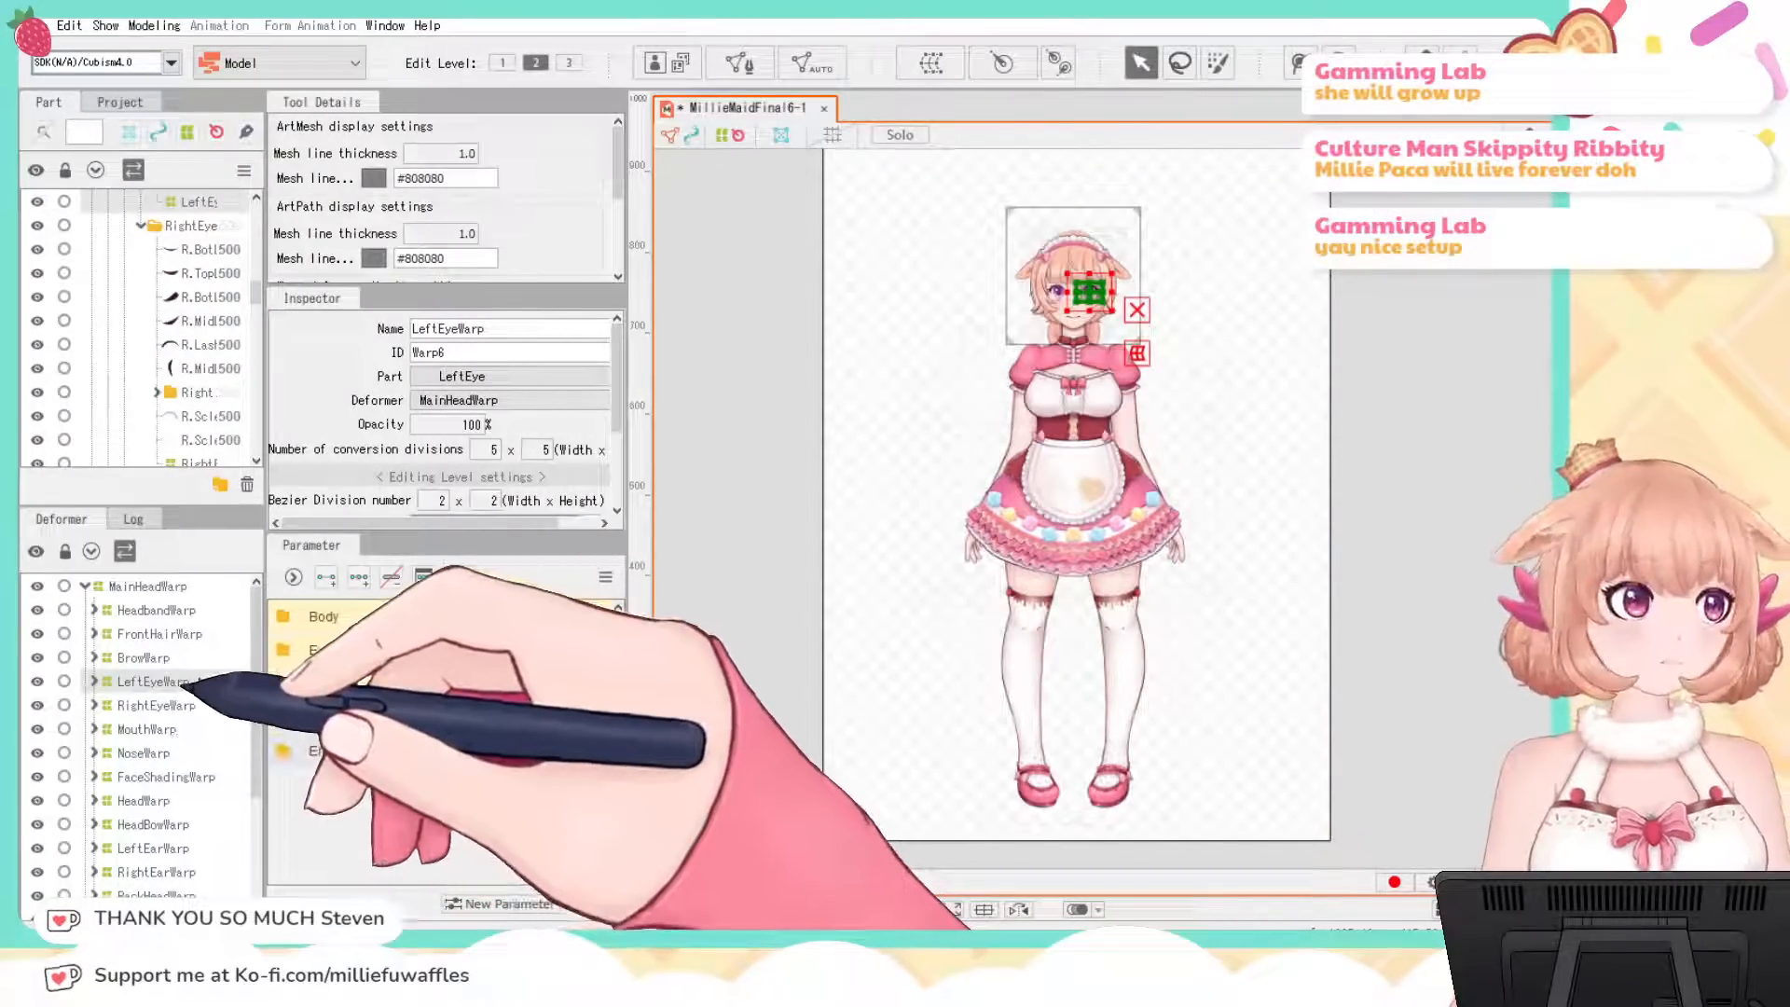
Step: Try wrapping the deformers from BrowWarp through FaceShadingWarp in a parent warp named FaceWarp, and remove that parent
left_click(135, 657)
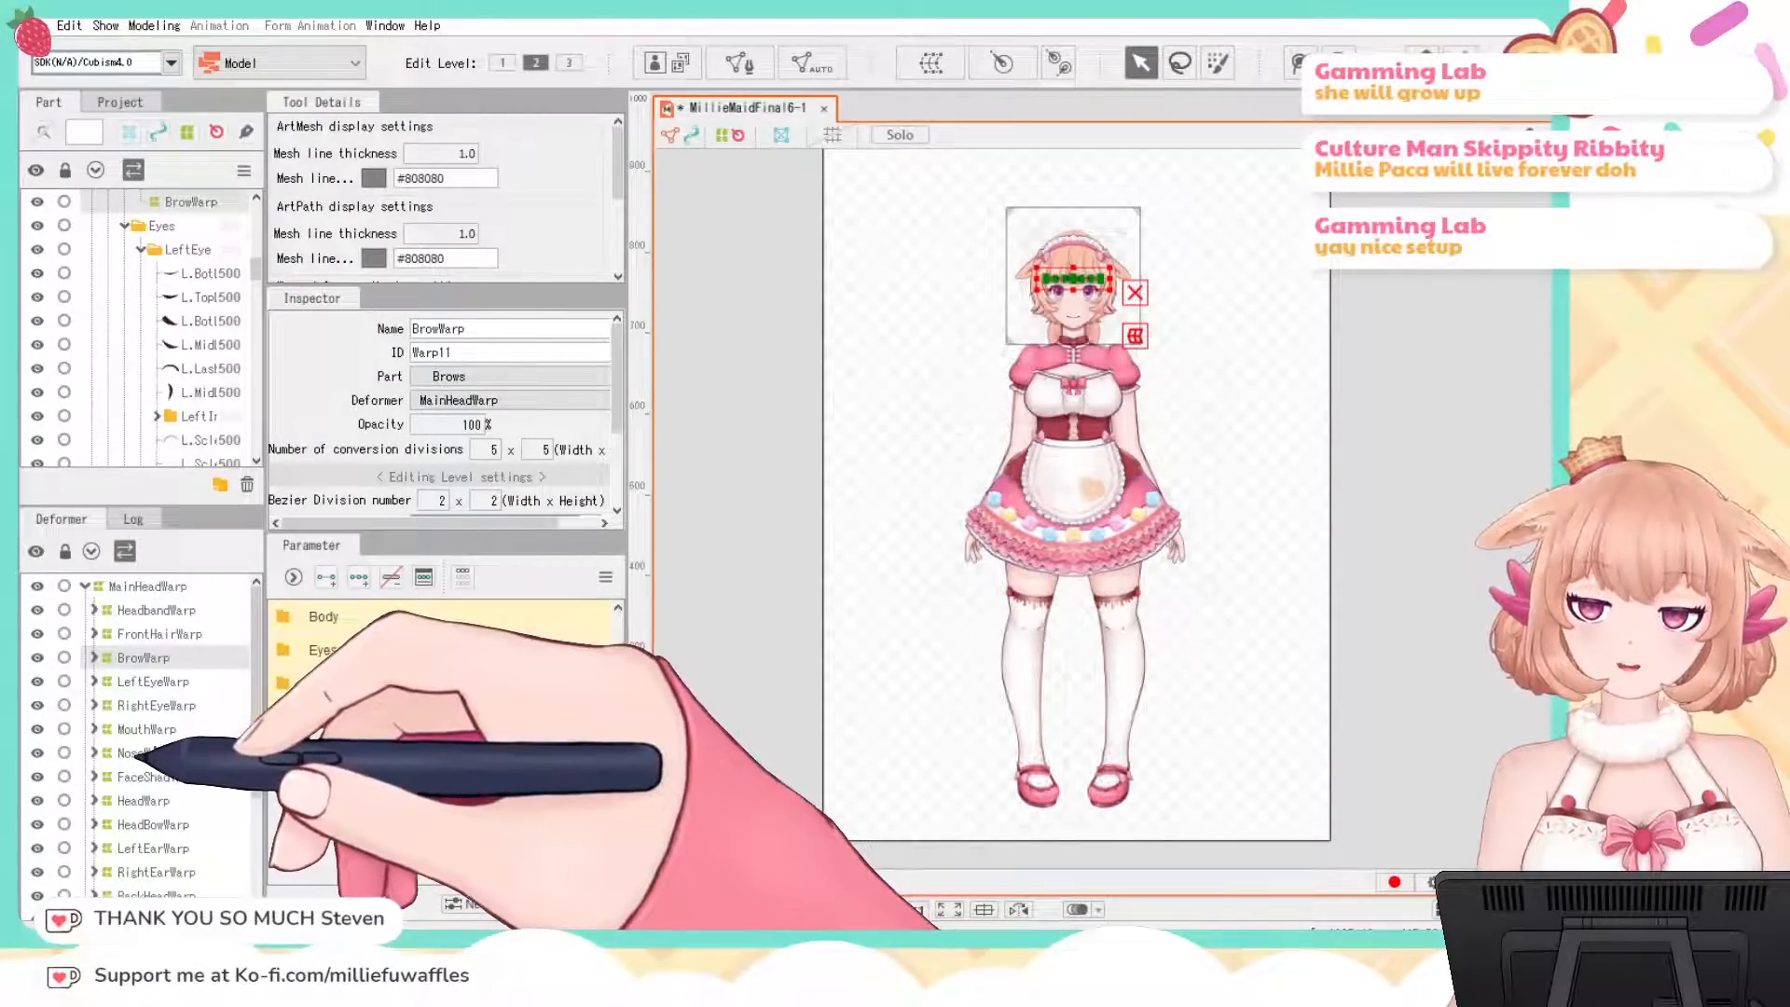
left_click(144, 776, "shift")
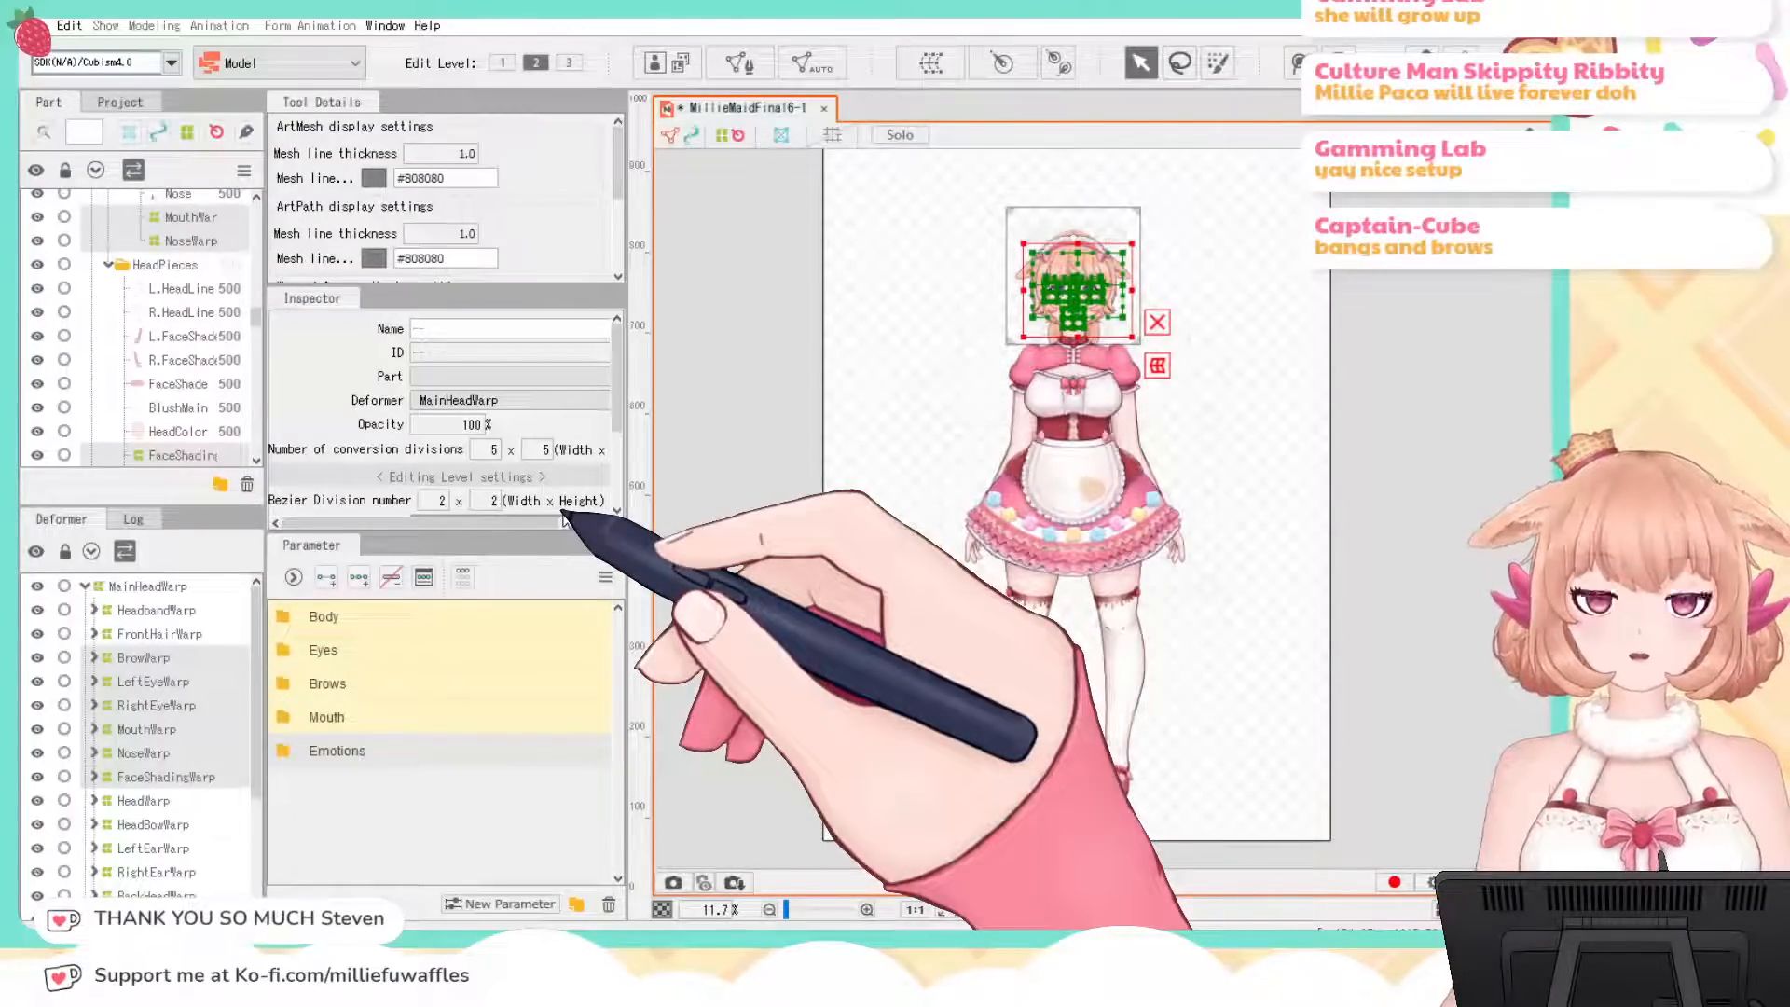
left_click(753, 768)
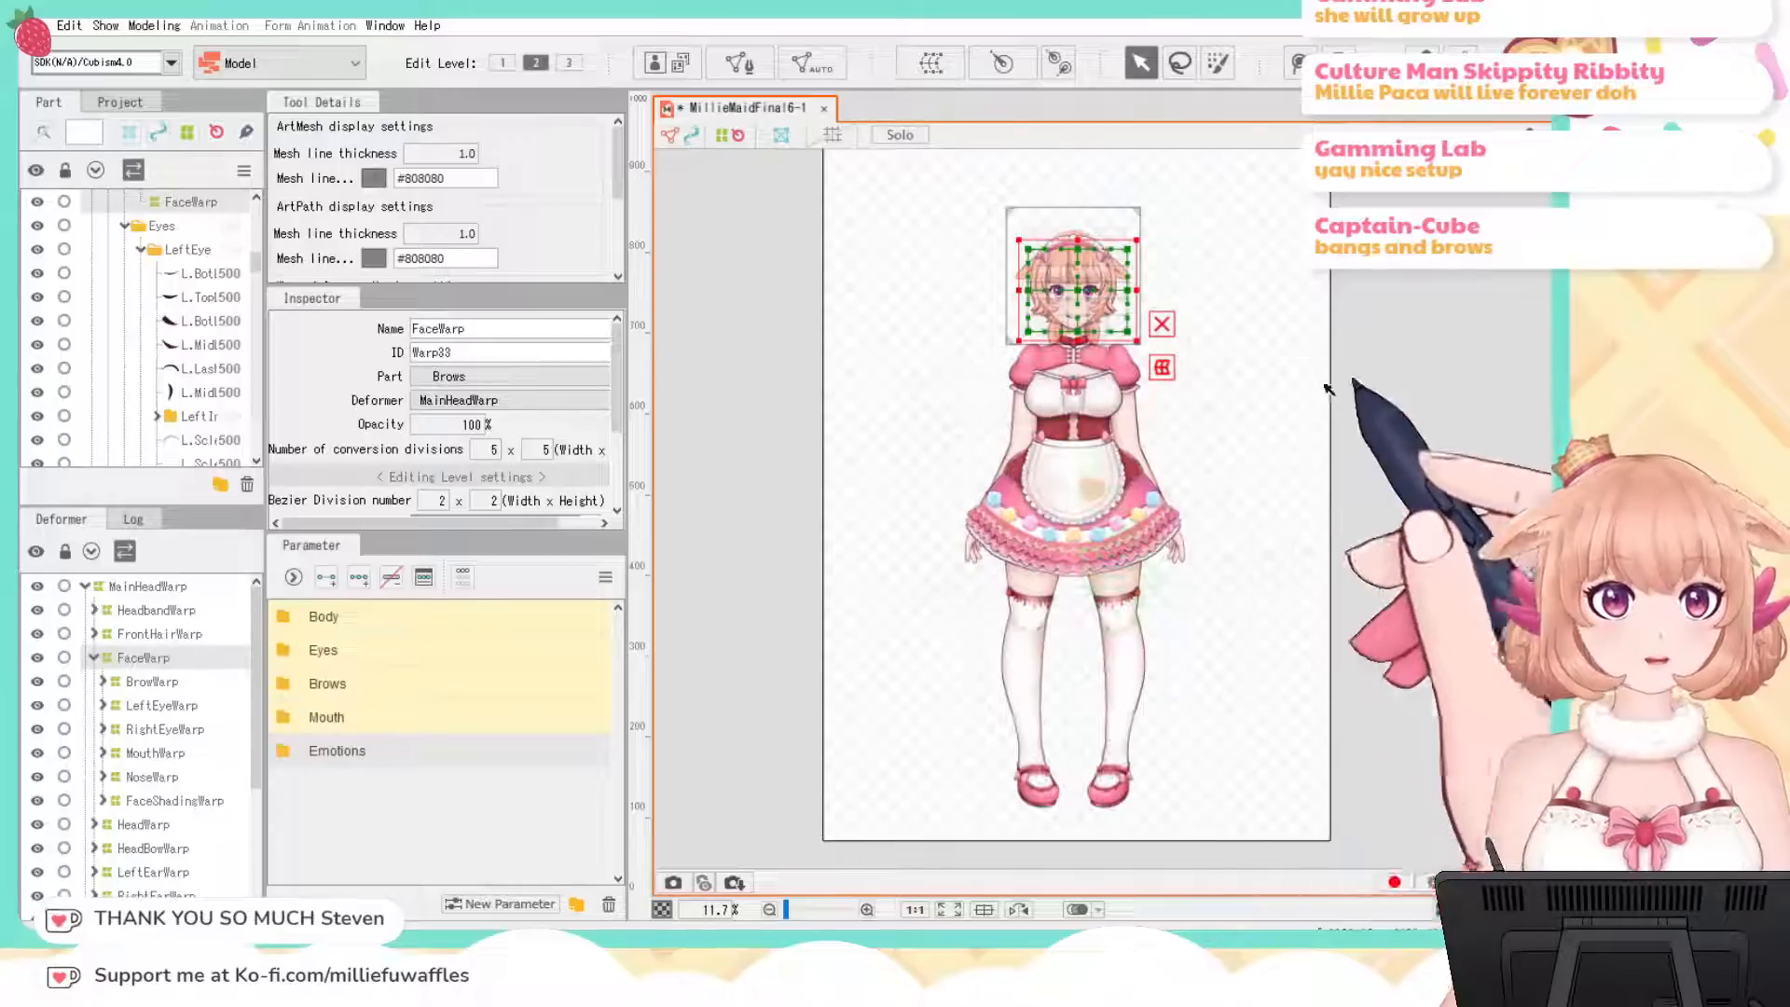
scroll(1054, 368, "up", 6)
left_click_drag(1159, 328, 991, 661)
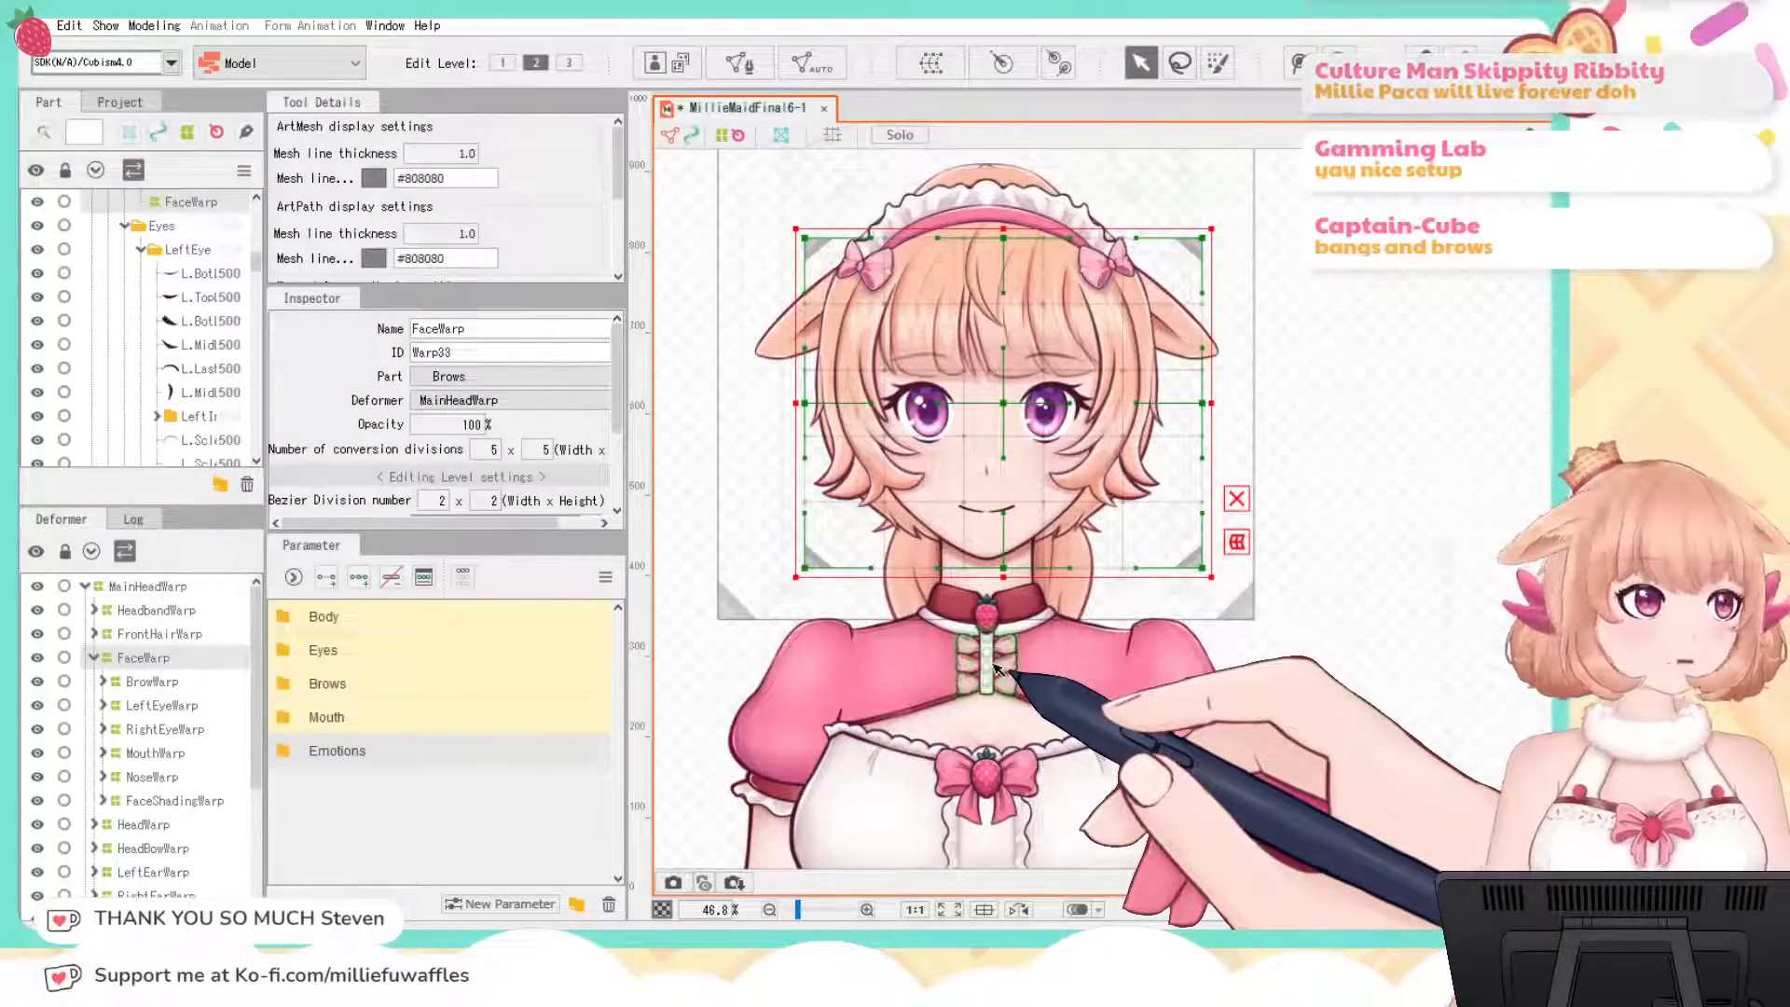
scroll(1127, 750, "down", 1)
left_click_drag(1273, 798, 1253, 702)
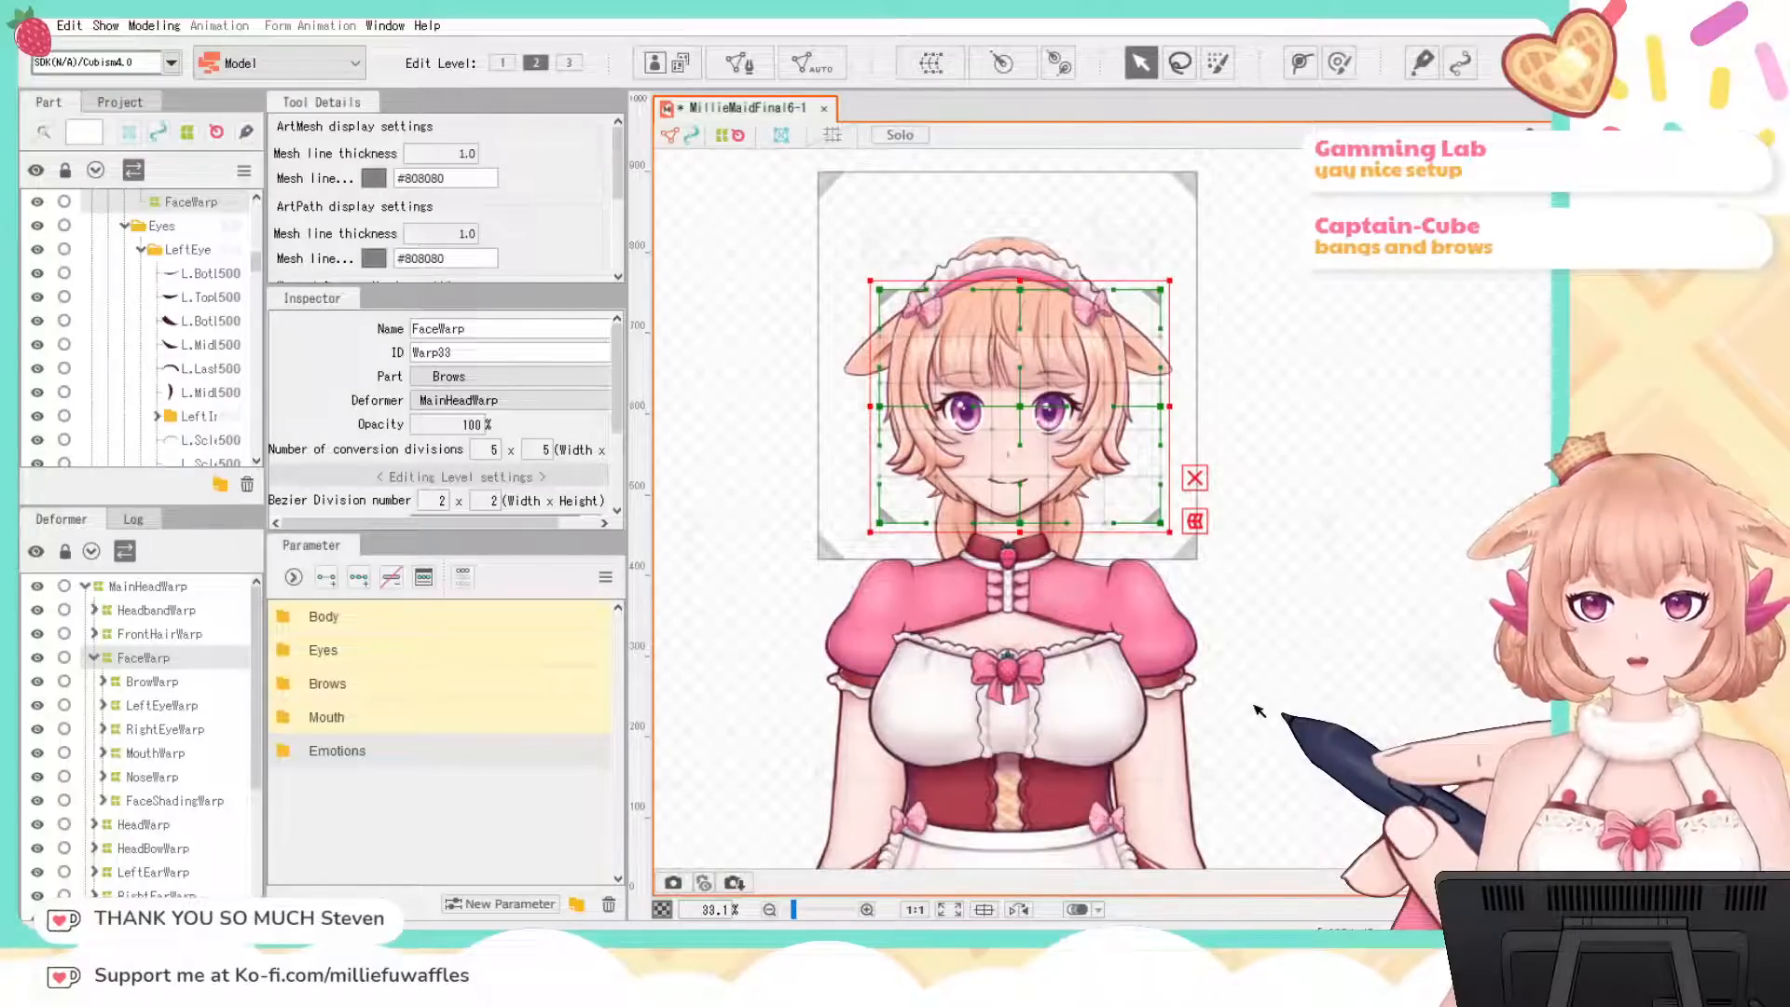
key("Delete")
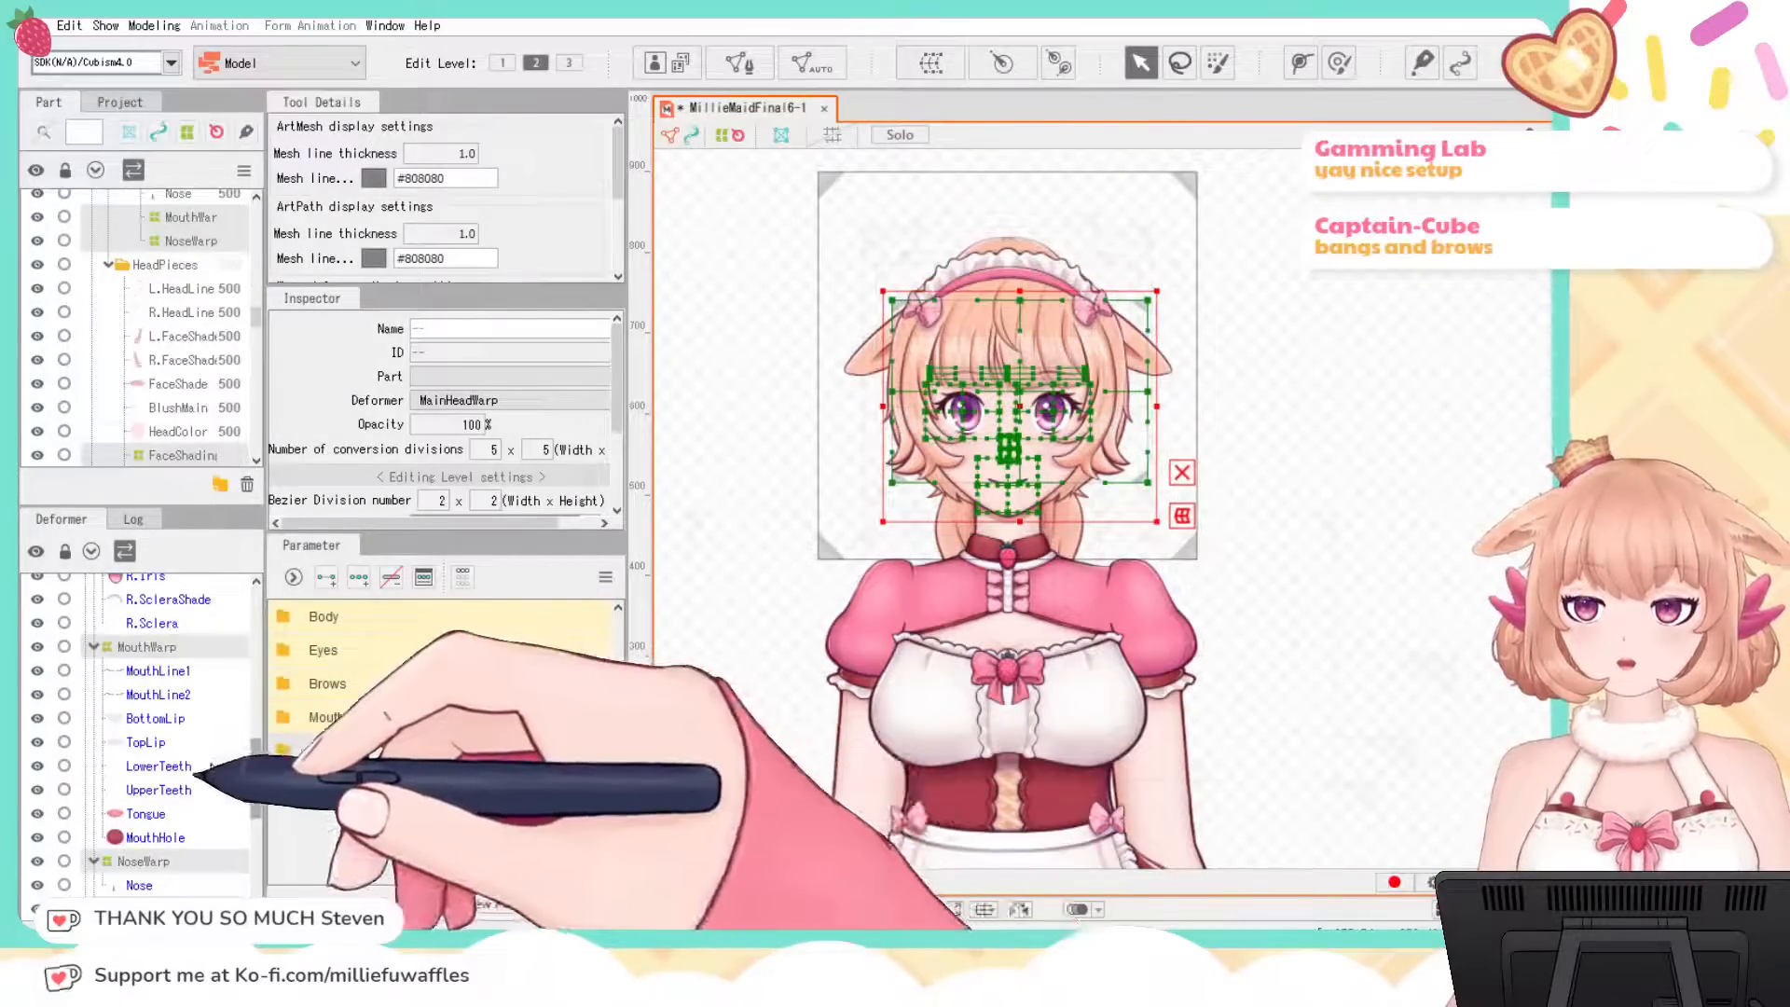
Step: Create a parent warp deformer named FaceWarp around BrowWarp, both eye warps, MouthWarp and NoseWarp, excluding FaceShadingWarp, and collapse the FaceShadingWarp group
scroll(153, 761, "up", 4)
scroll(158, 762, "down", 4)
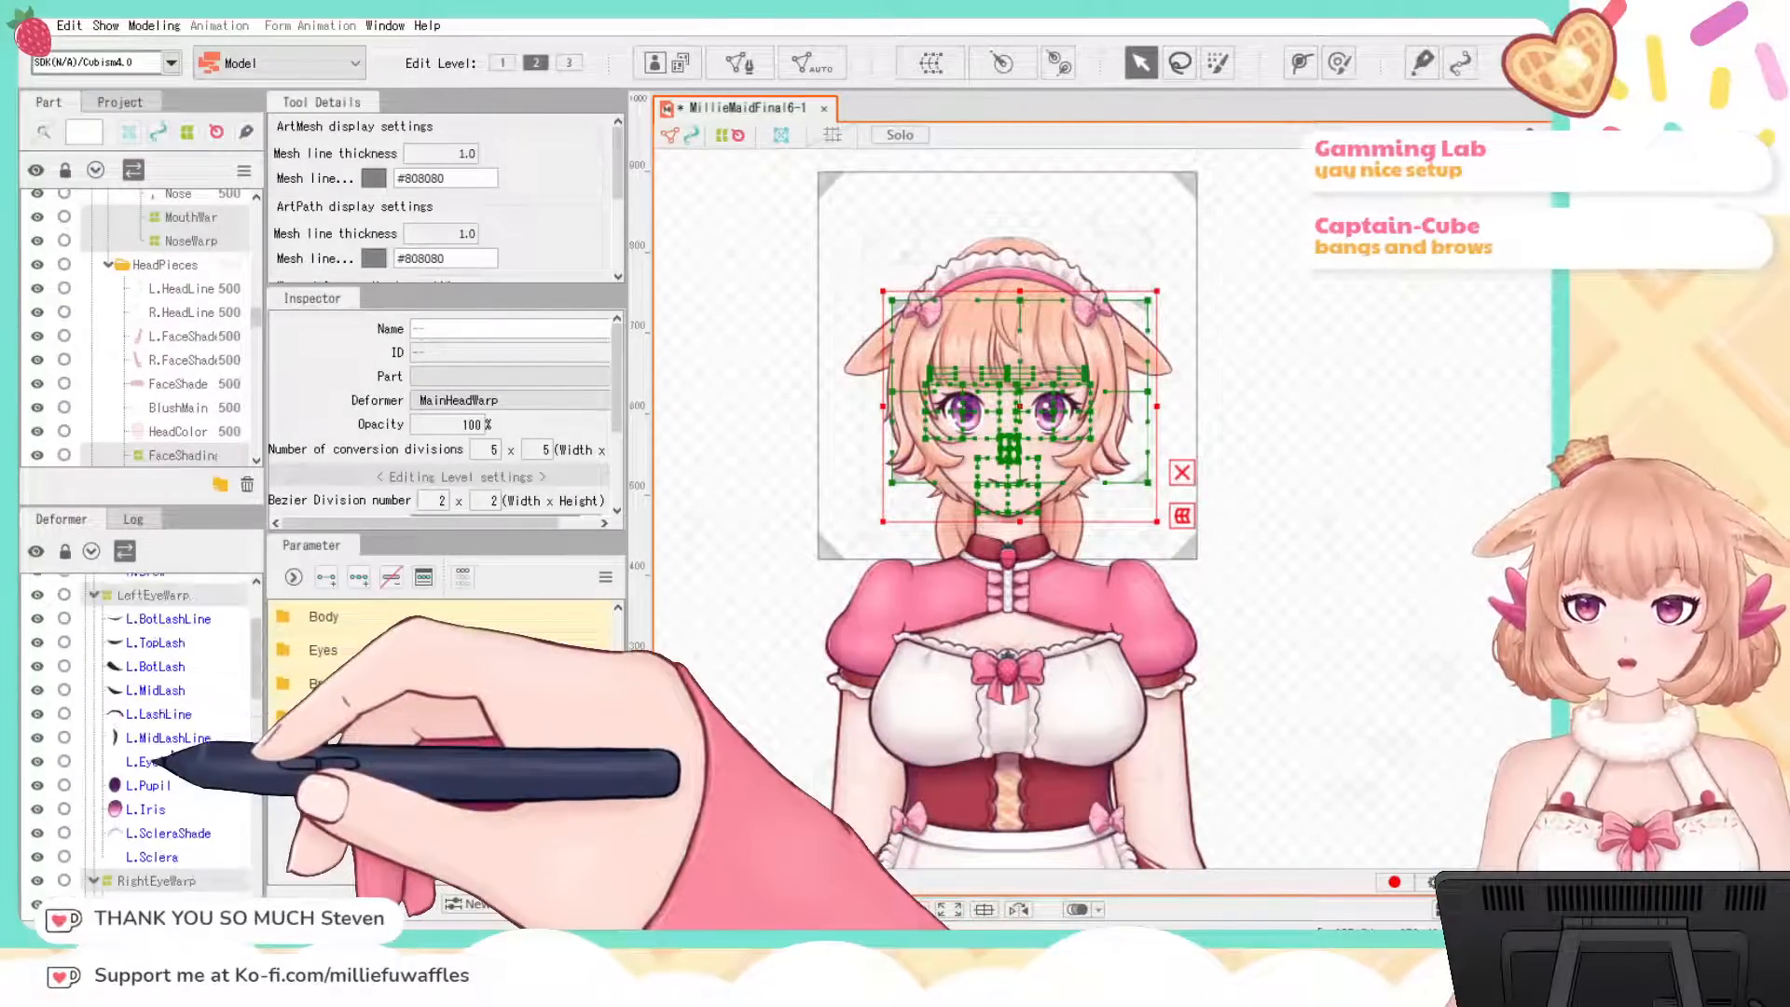
scroll(157, 759, "down", 4)
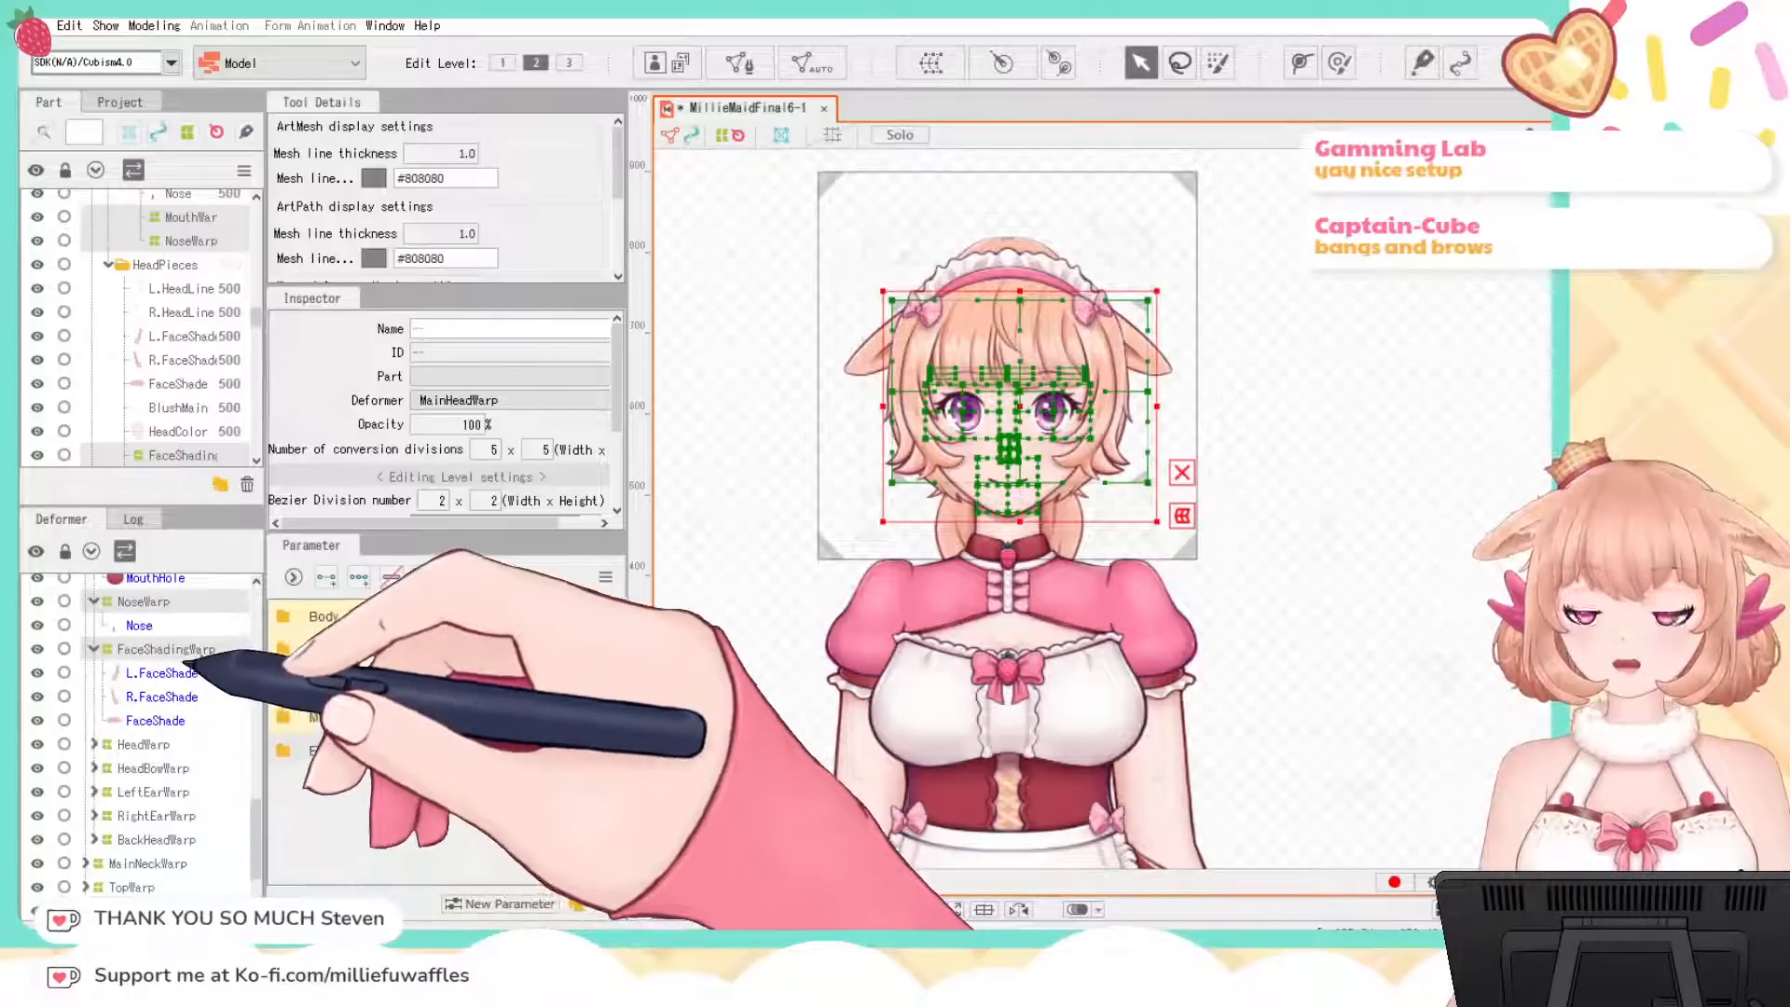
left_click(166, 649)
scroll(177, 667, "up", 2)
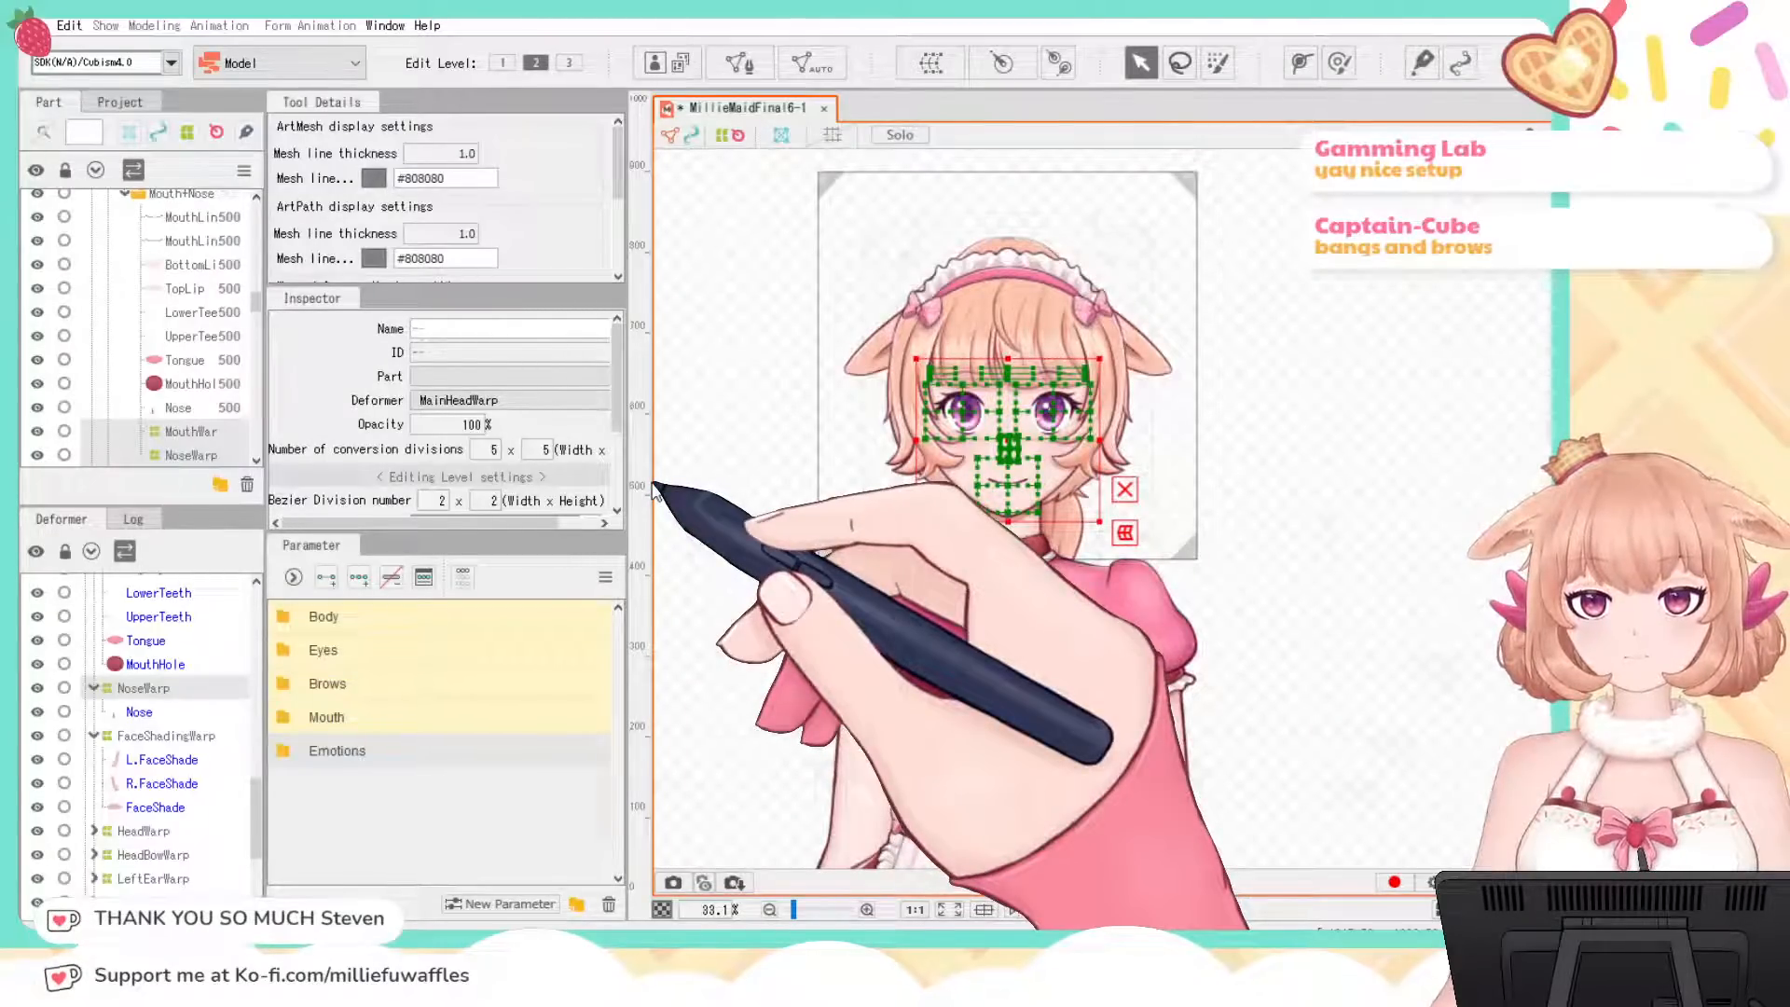
left_click(785, 772)
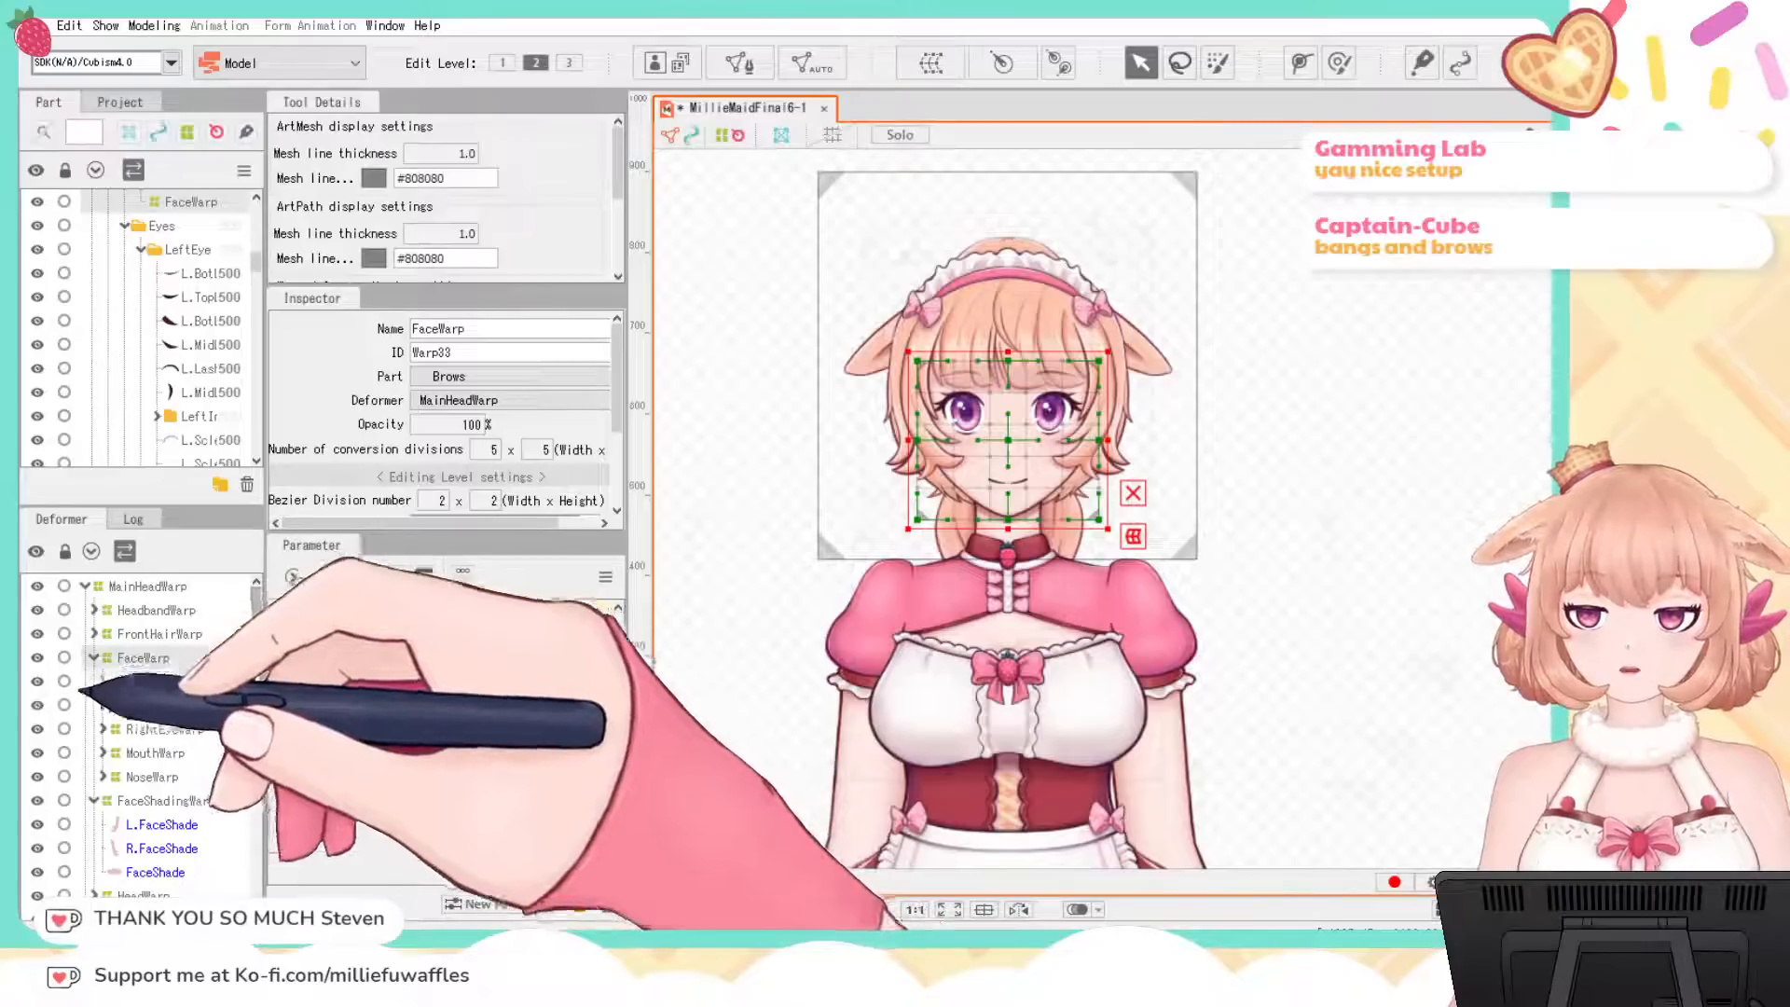
left_click(94, 800)
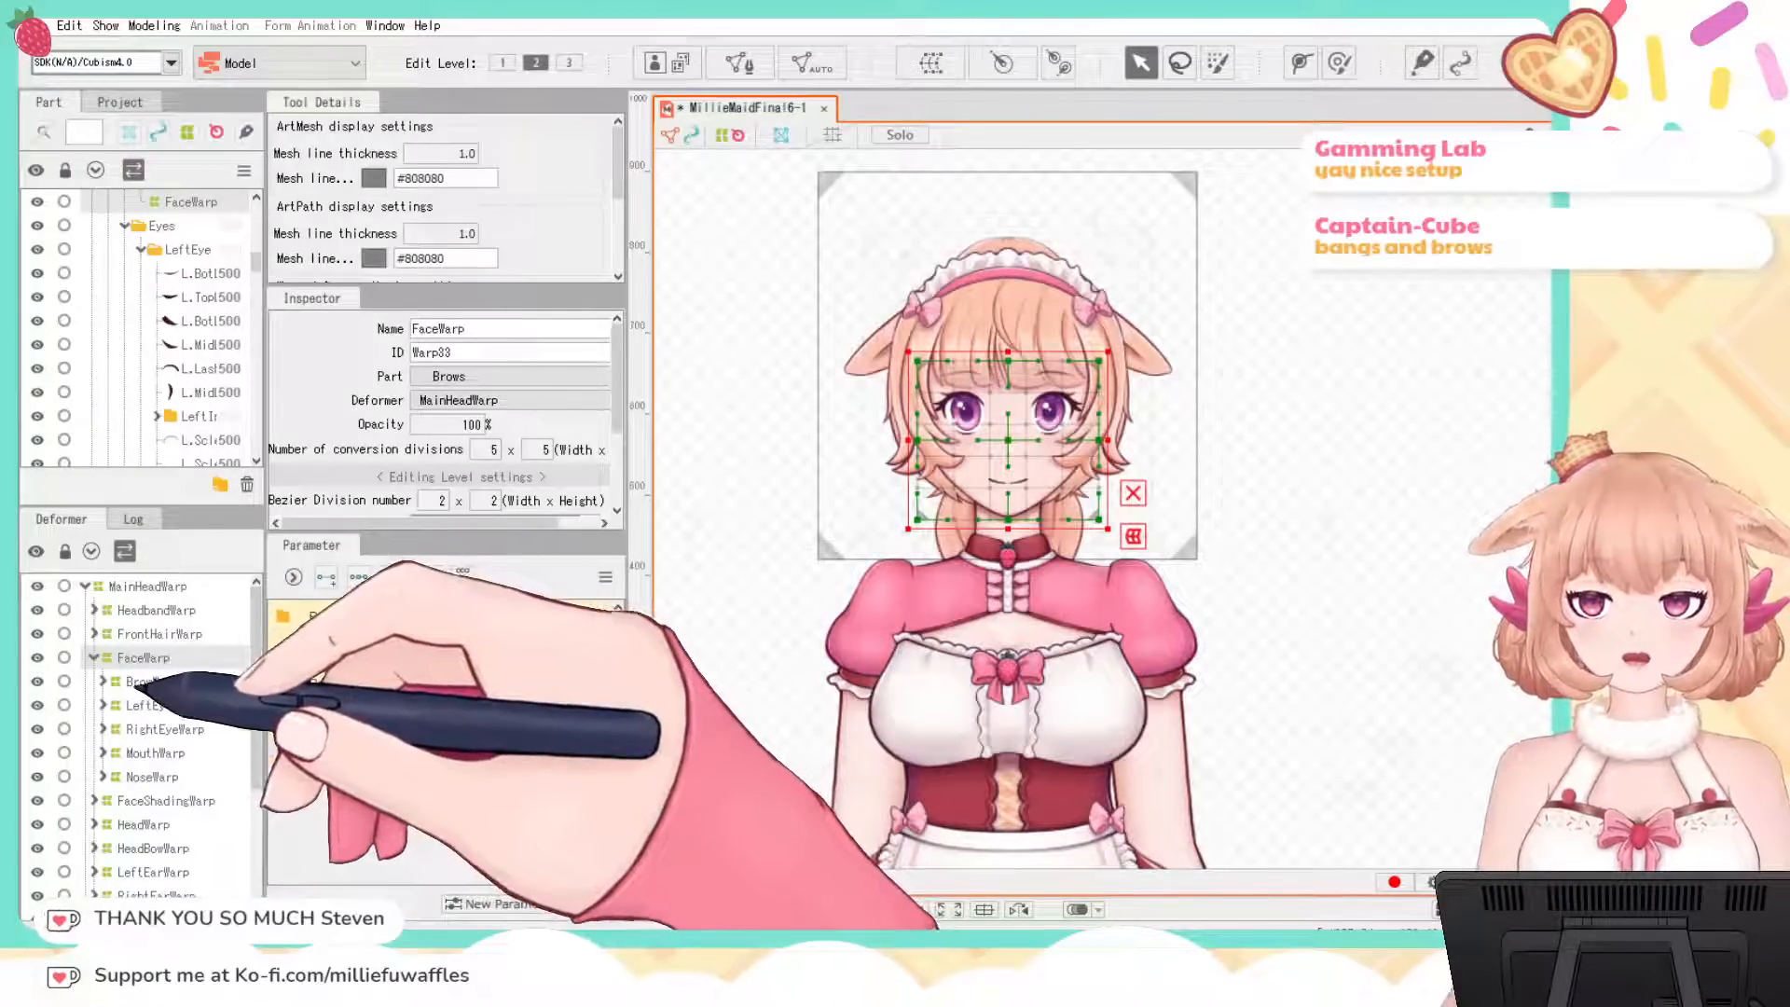
Step: Examine the areas covered by BrowWarp, LeftEyeWarp, MouthWarp, NoseWarp, FaceShadingWarp and HeadWarp on the model
left_click(142, 681)
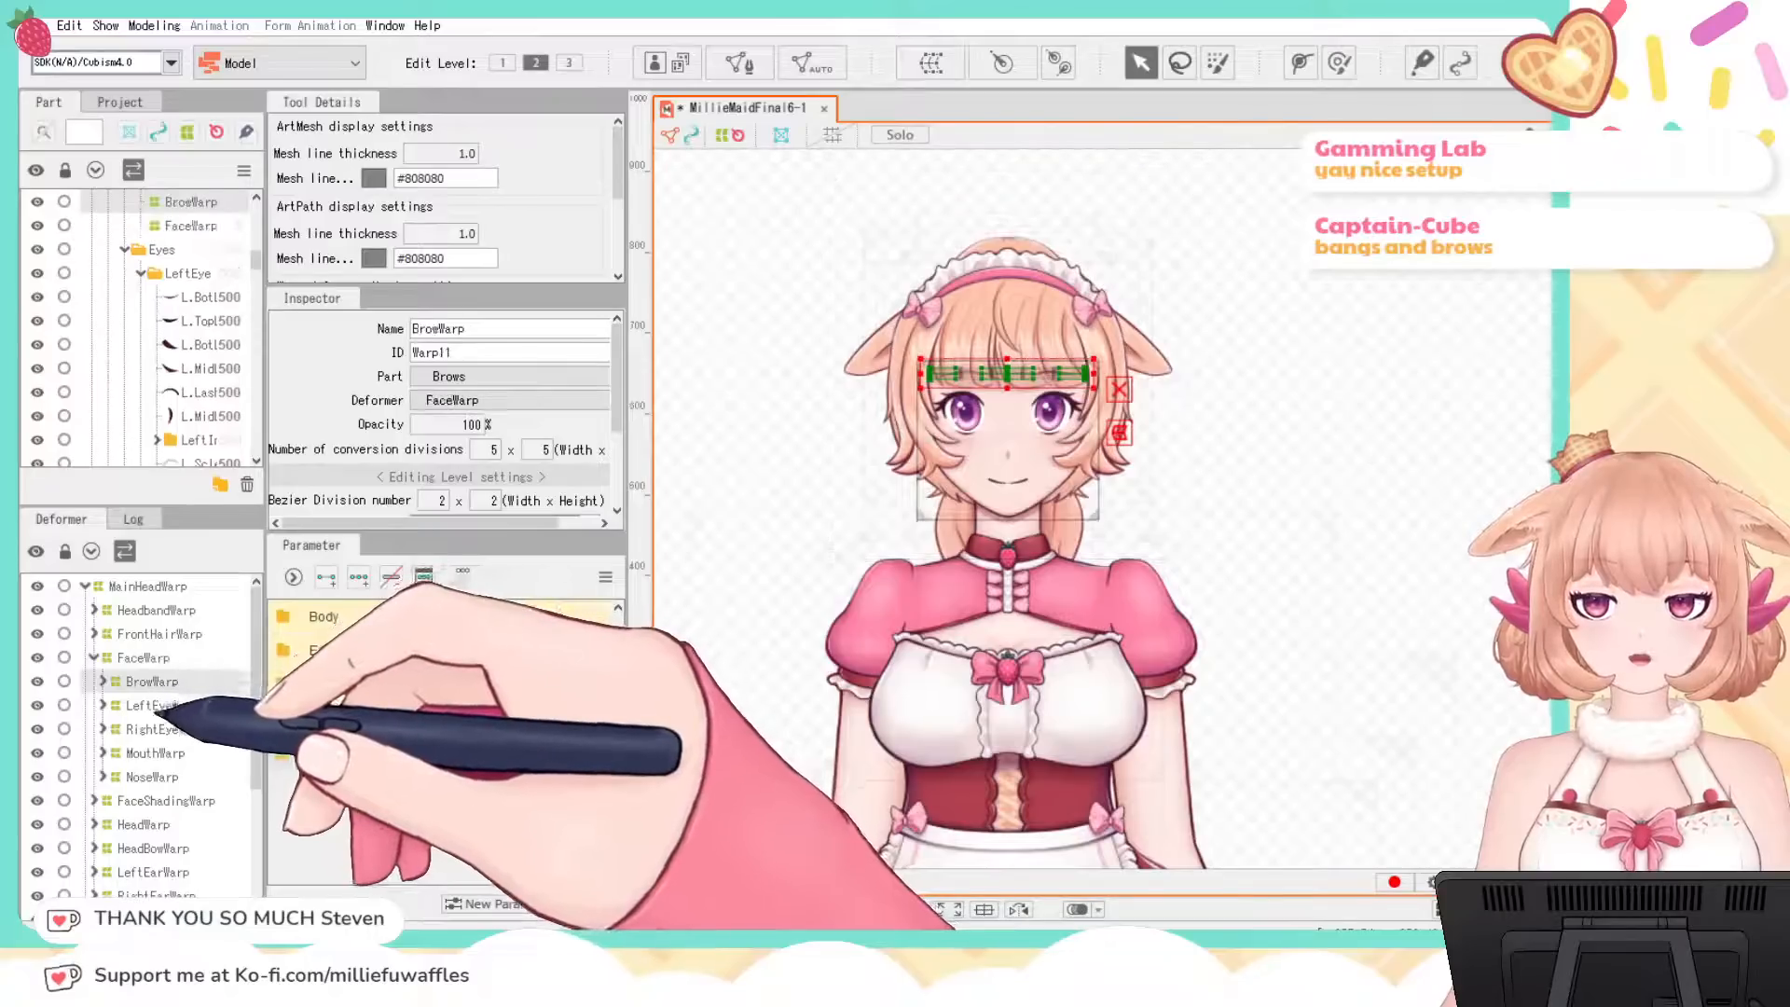
left_click(154, 705)
left_click(153, 752)
left_click(151, 777)
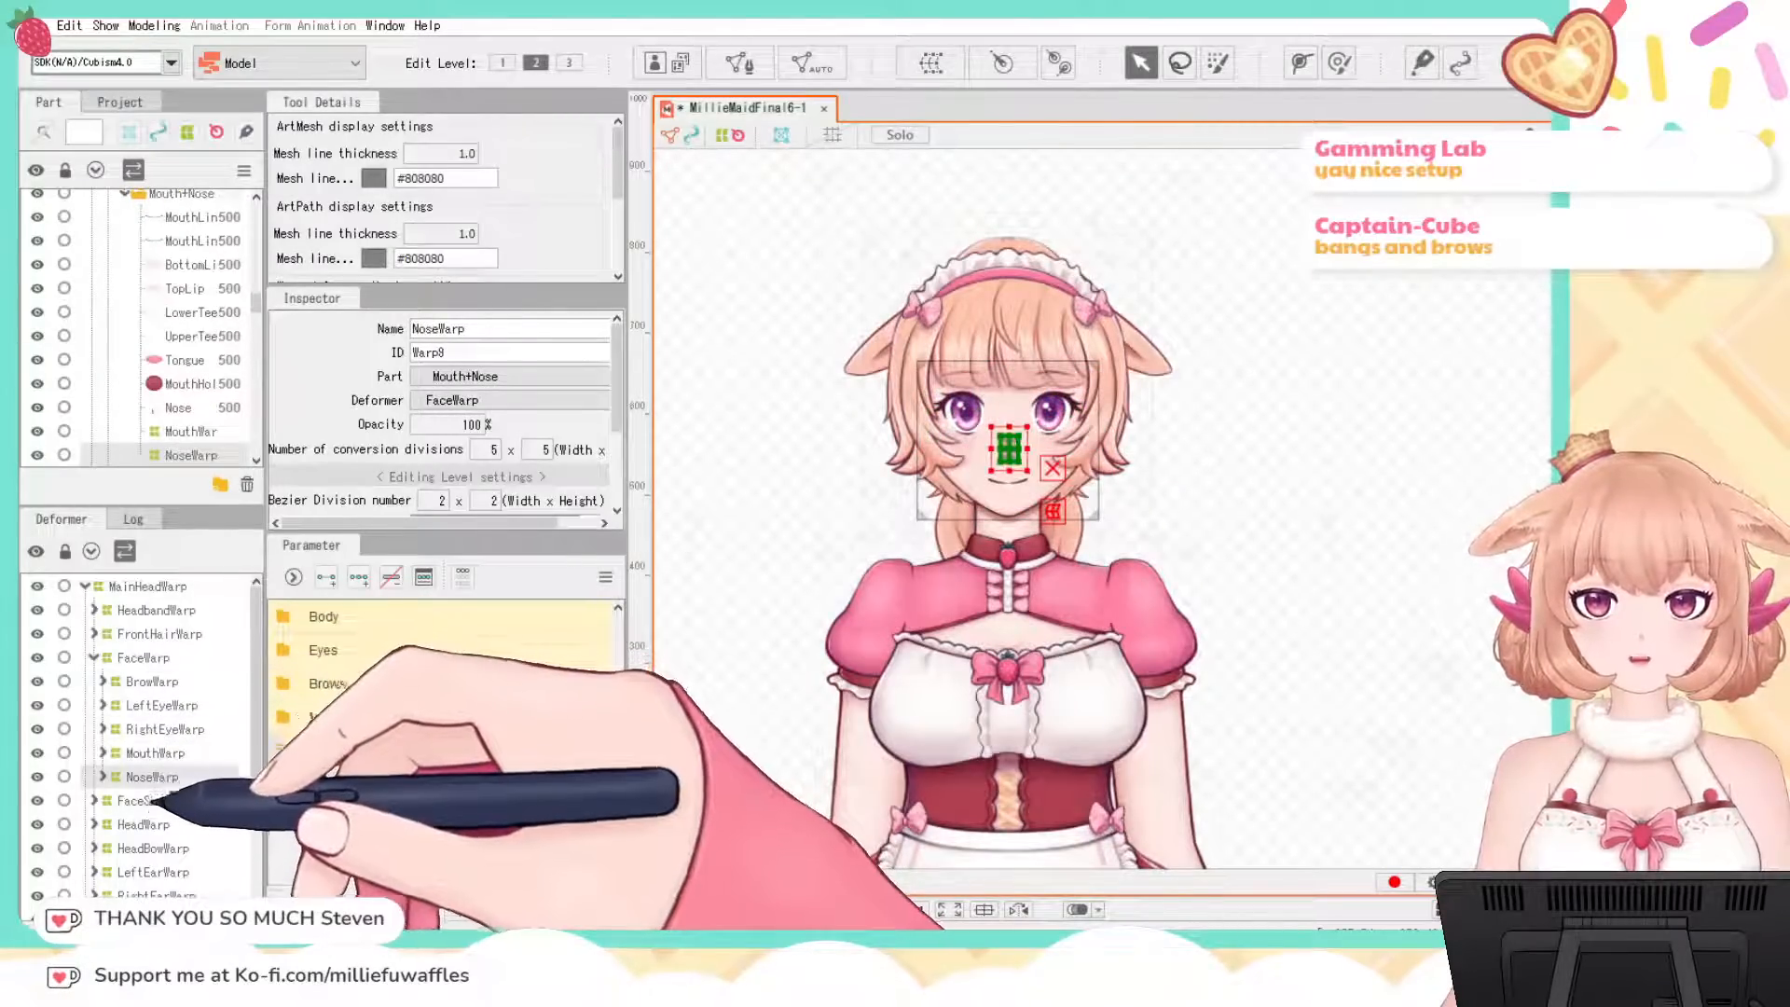
left_click(149, 800)
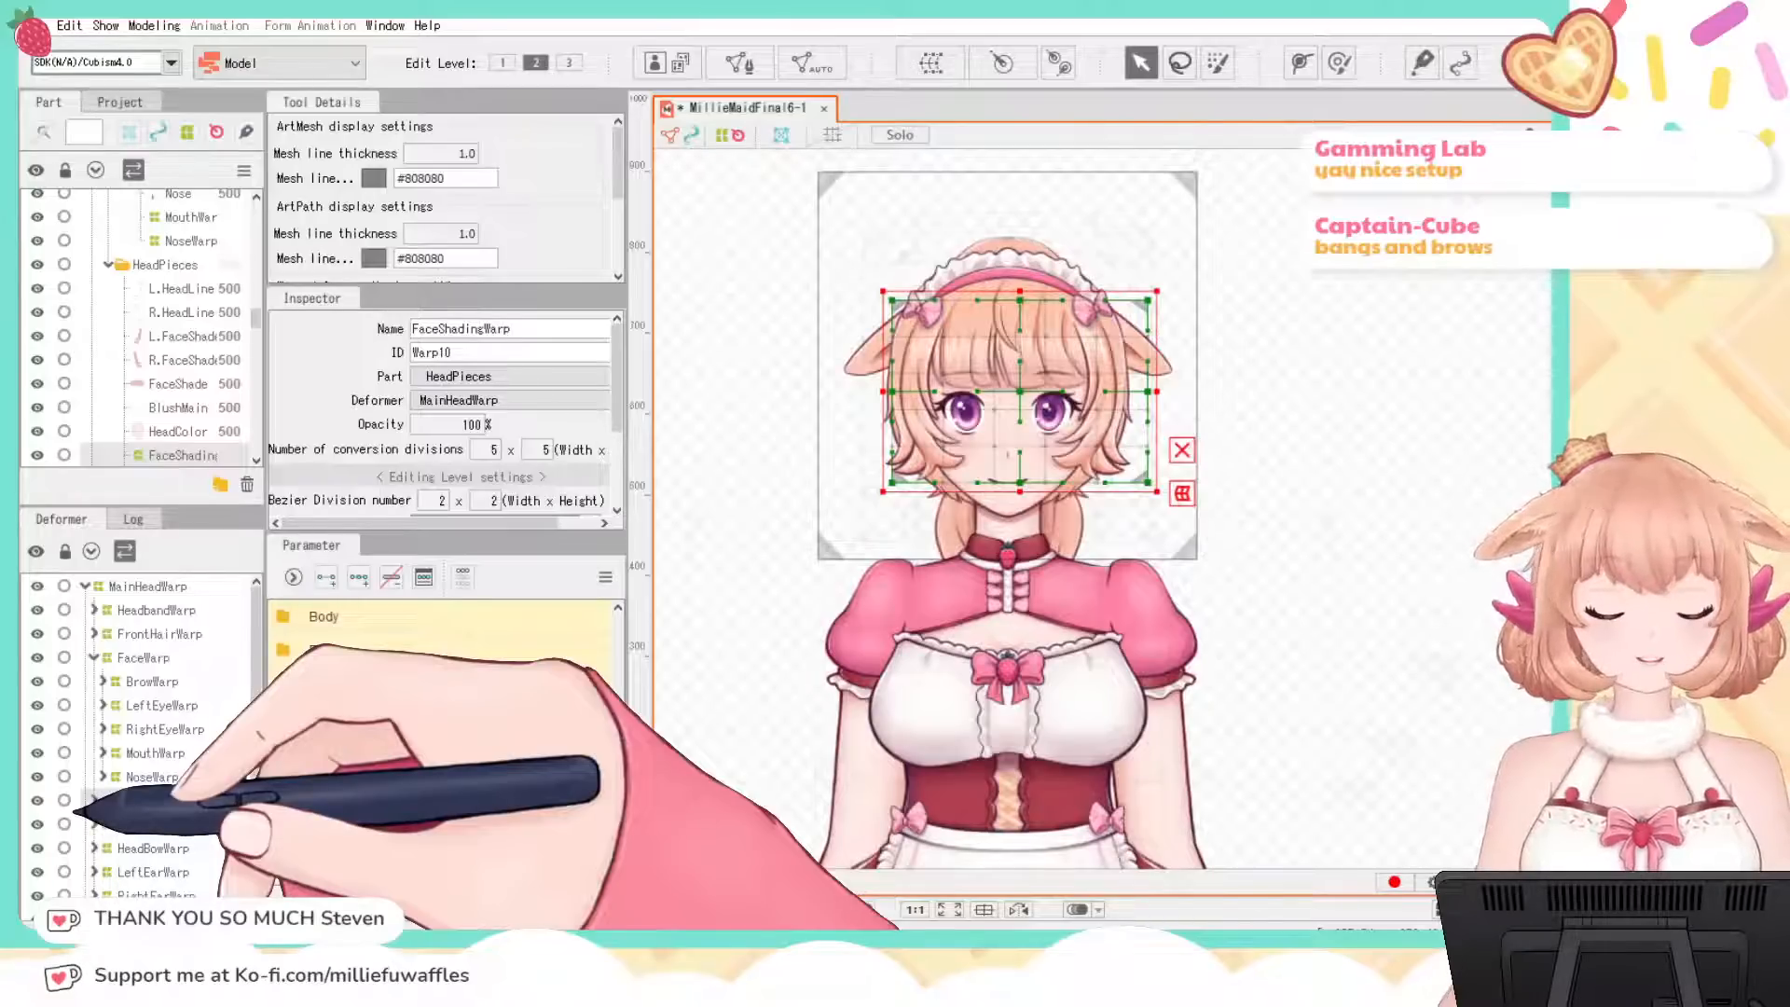
left_click(140, 824)
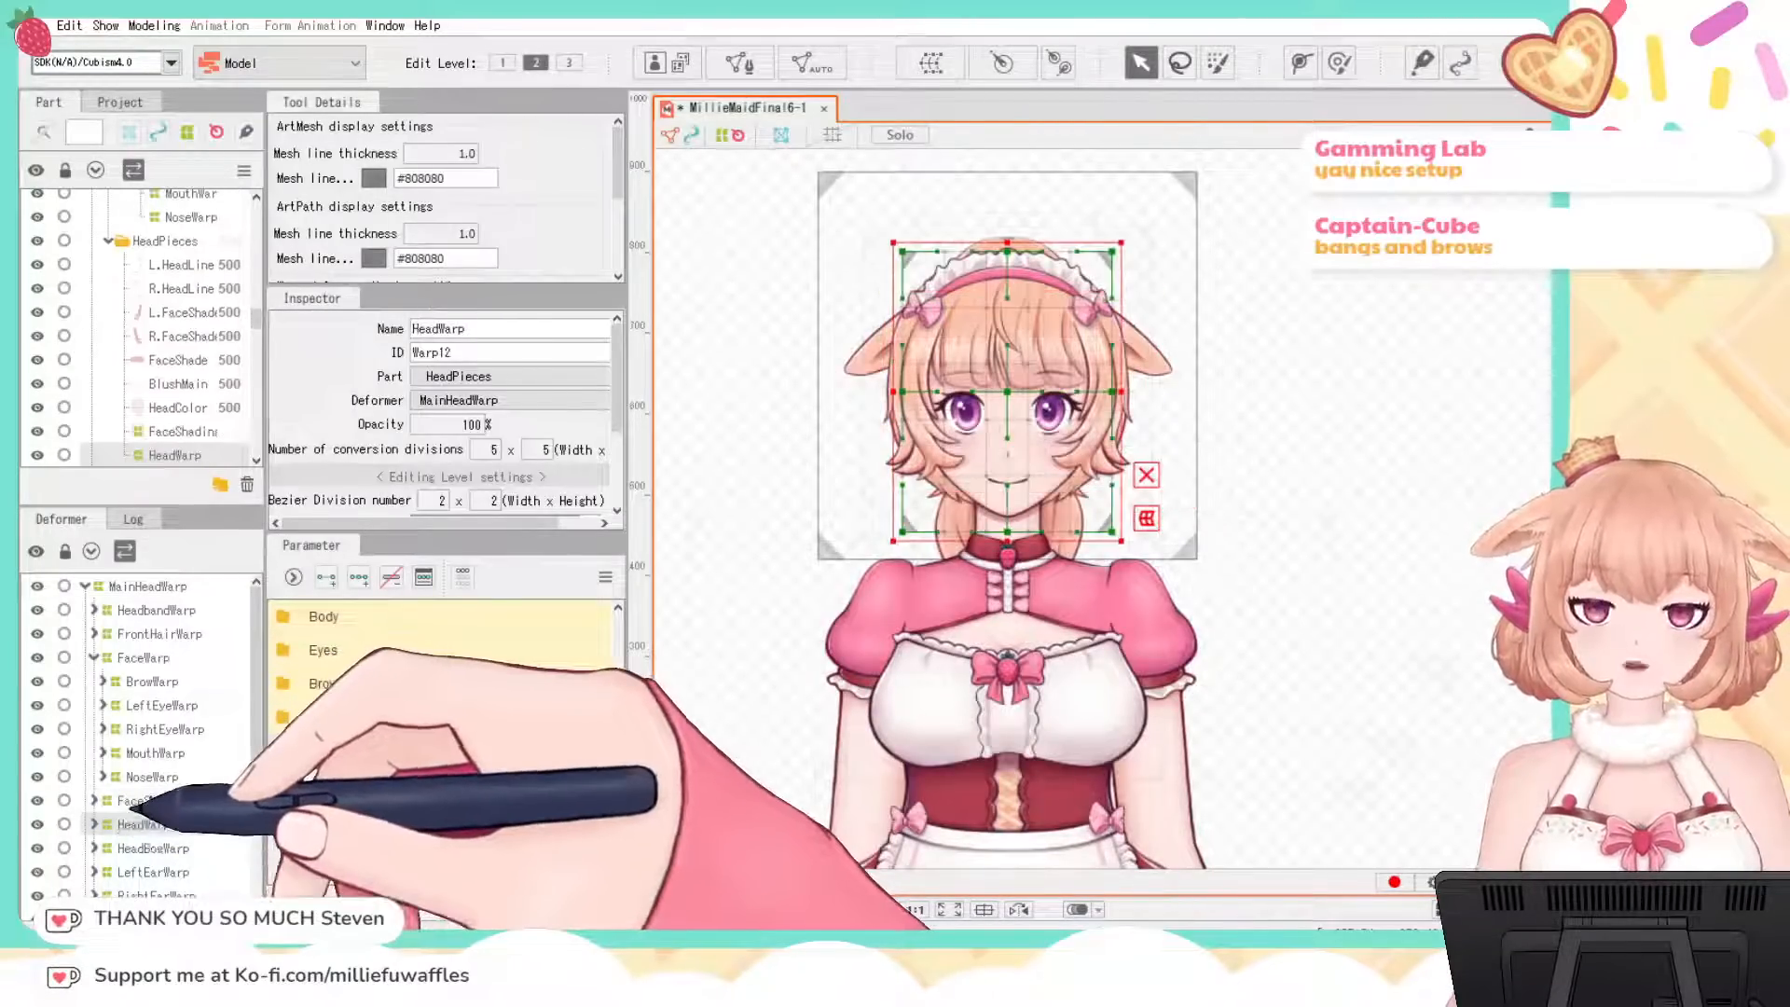
Step: Expand HeadWarp, inspect its L.HeadLine, R.HeadLine, BlushMain and HeadColor meshes, and collapse it again
scroll(121, 774, "down", 2)
left_click(94, 737)
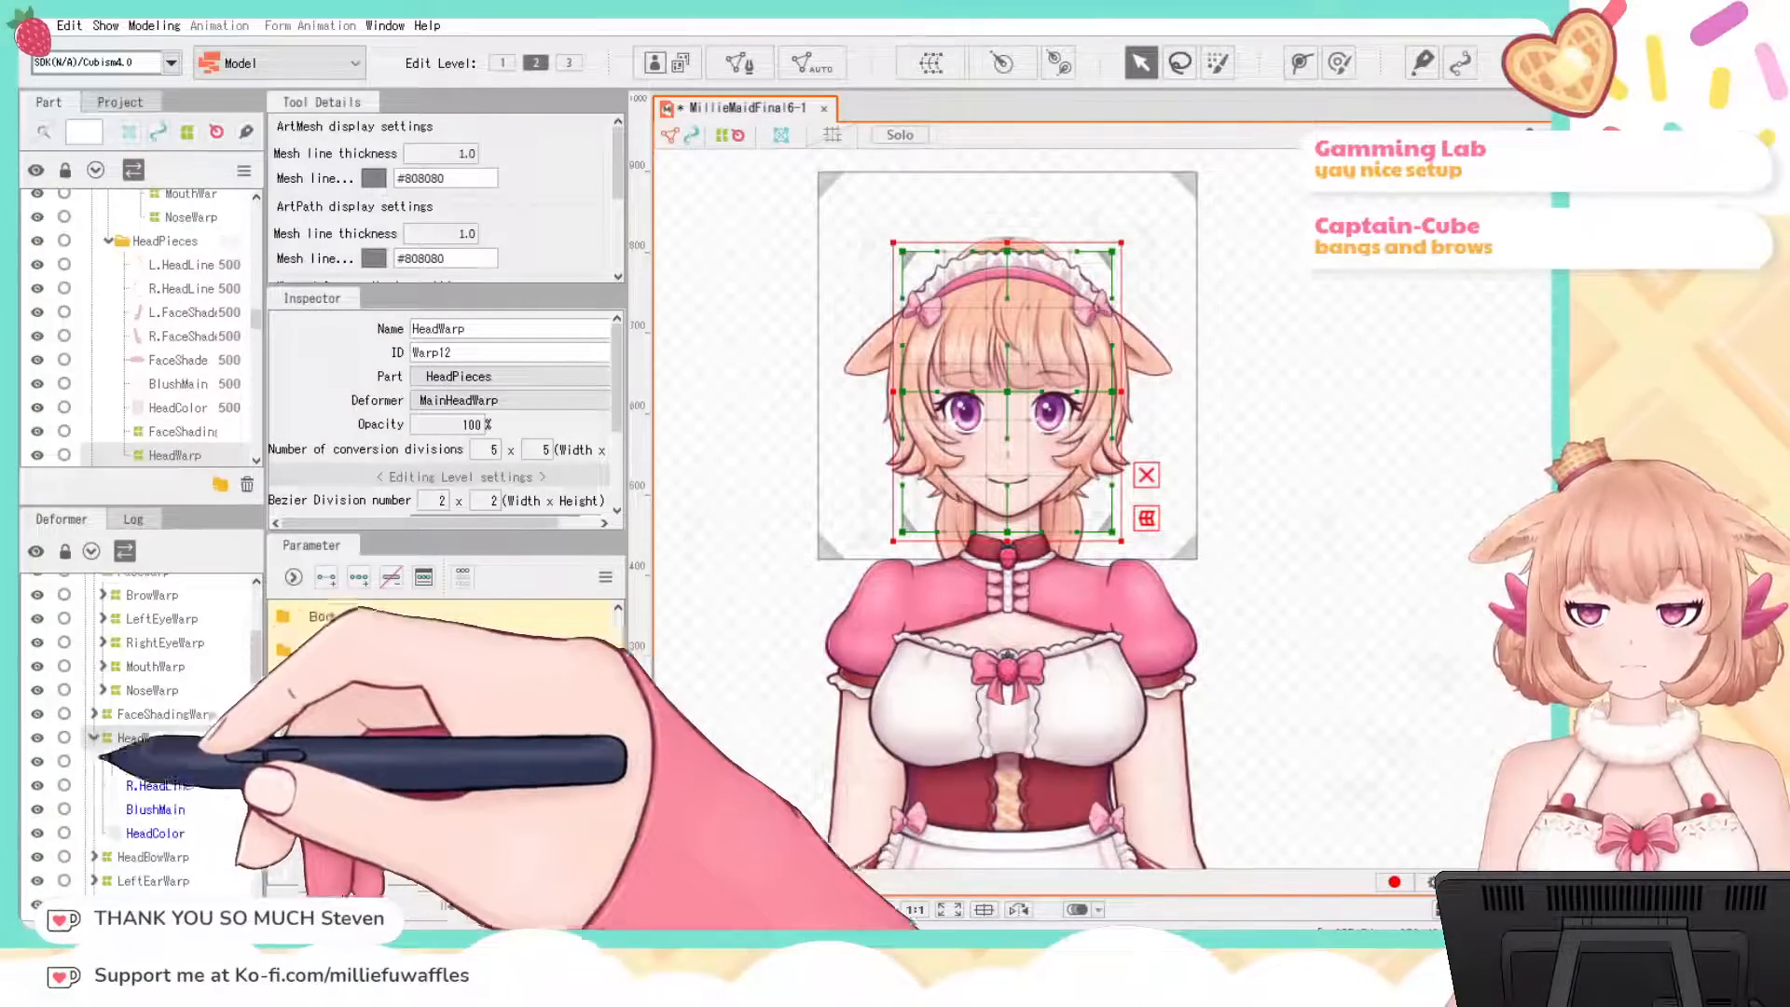
left_click(159, 762)
left_click(154, 784)
left_click(154, 809)
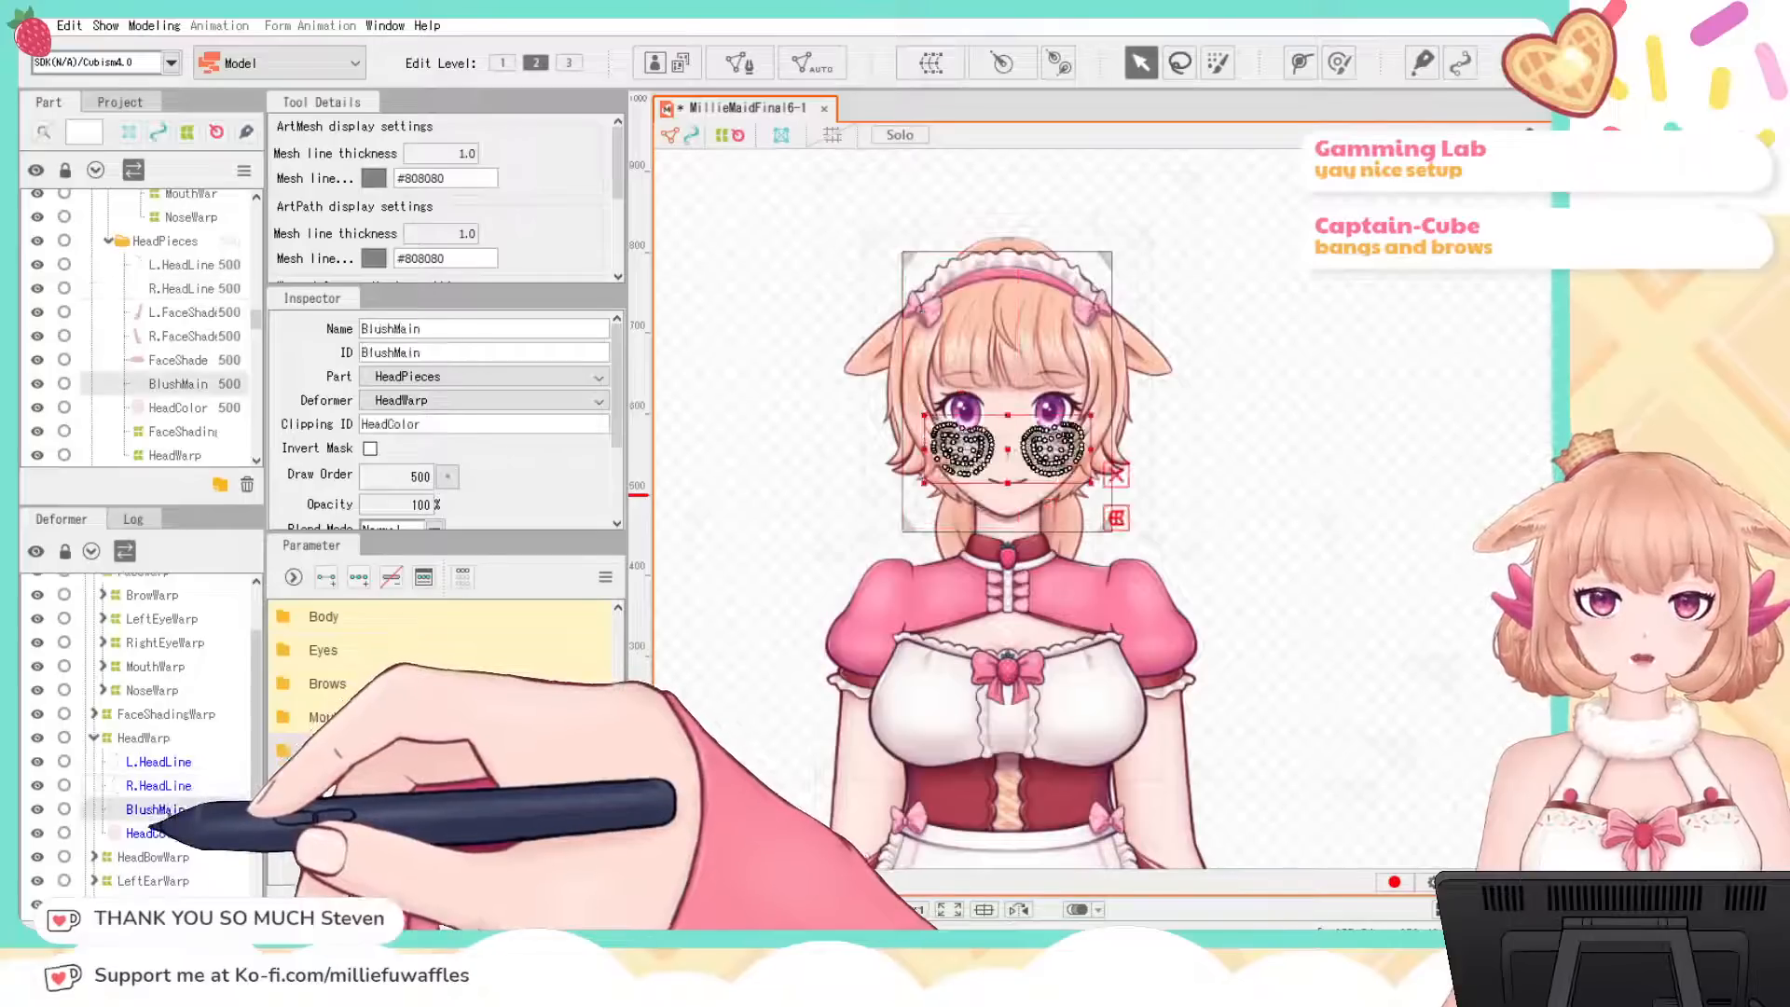
left_click(149, 832)
left_click(93, 737)
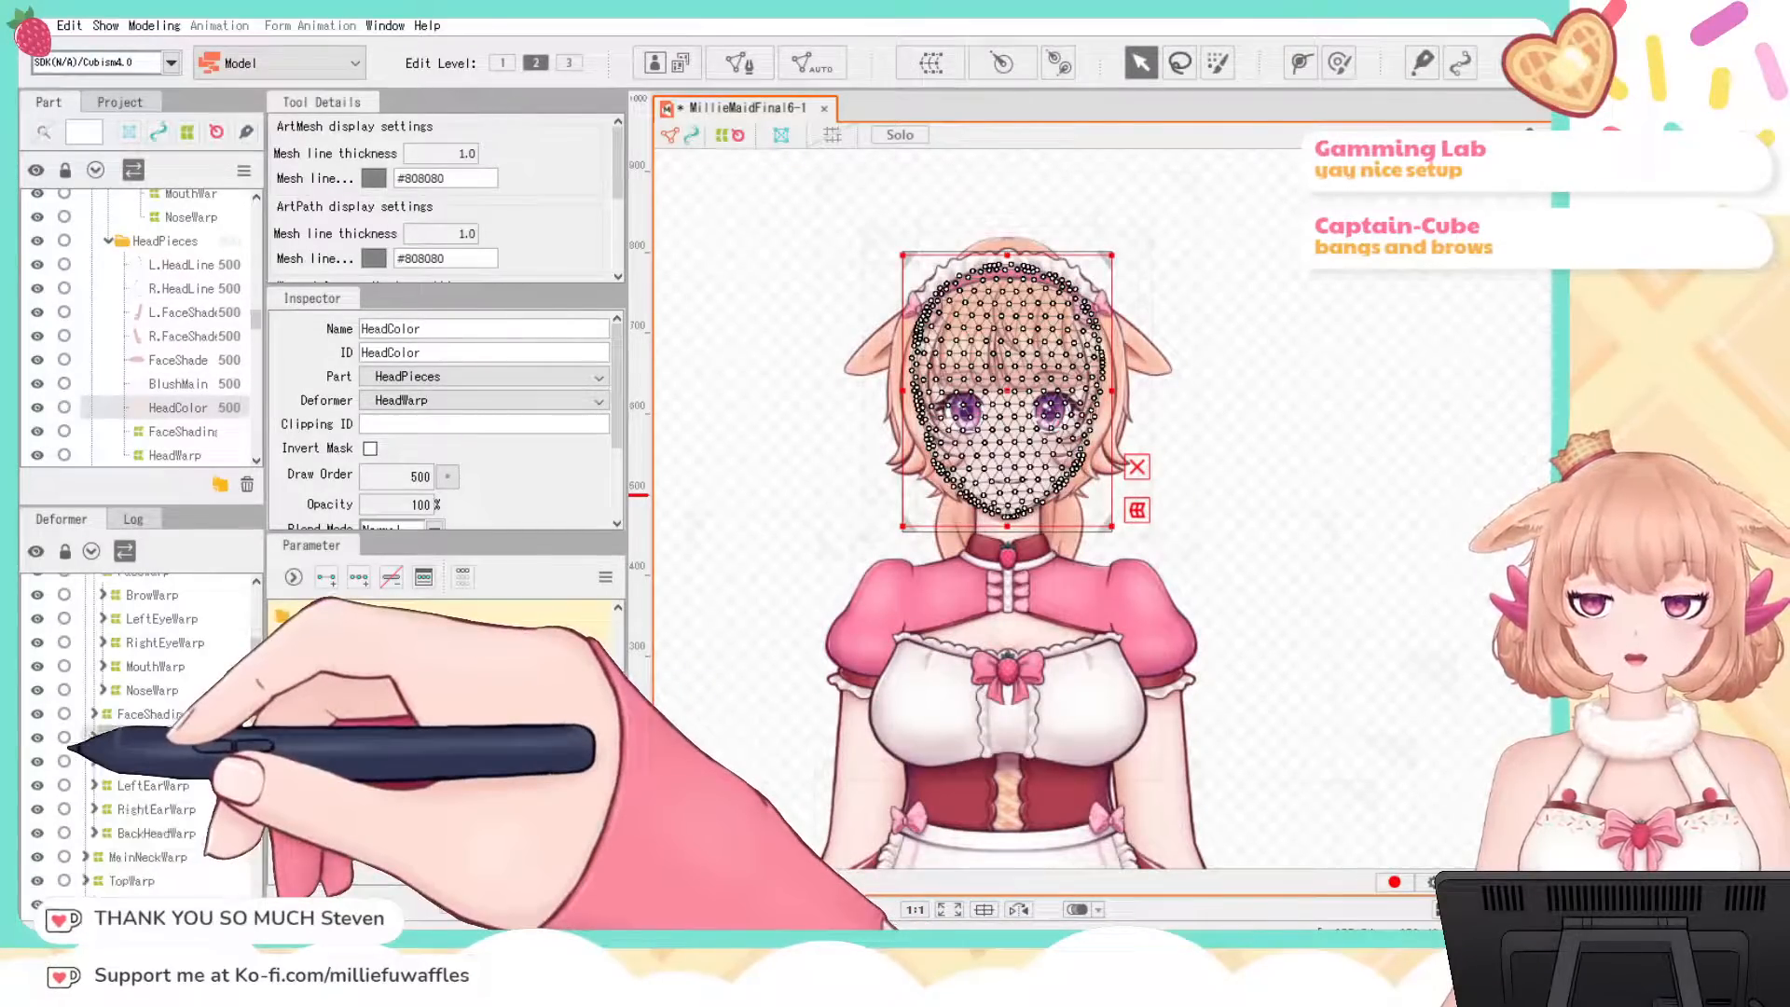
Step: Inspect HeadBowWarp by temporarily showing the hidden HeadBow part, hide the part again and collapse the deformer
left_click(142, 761)
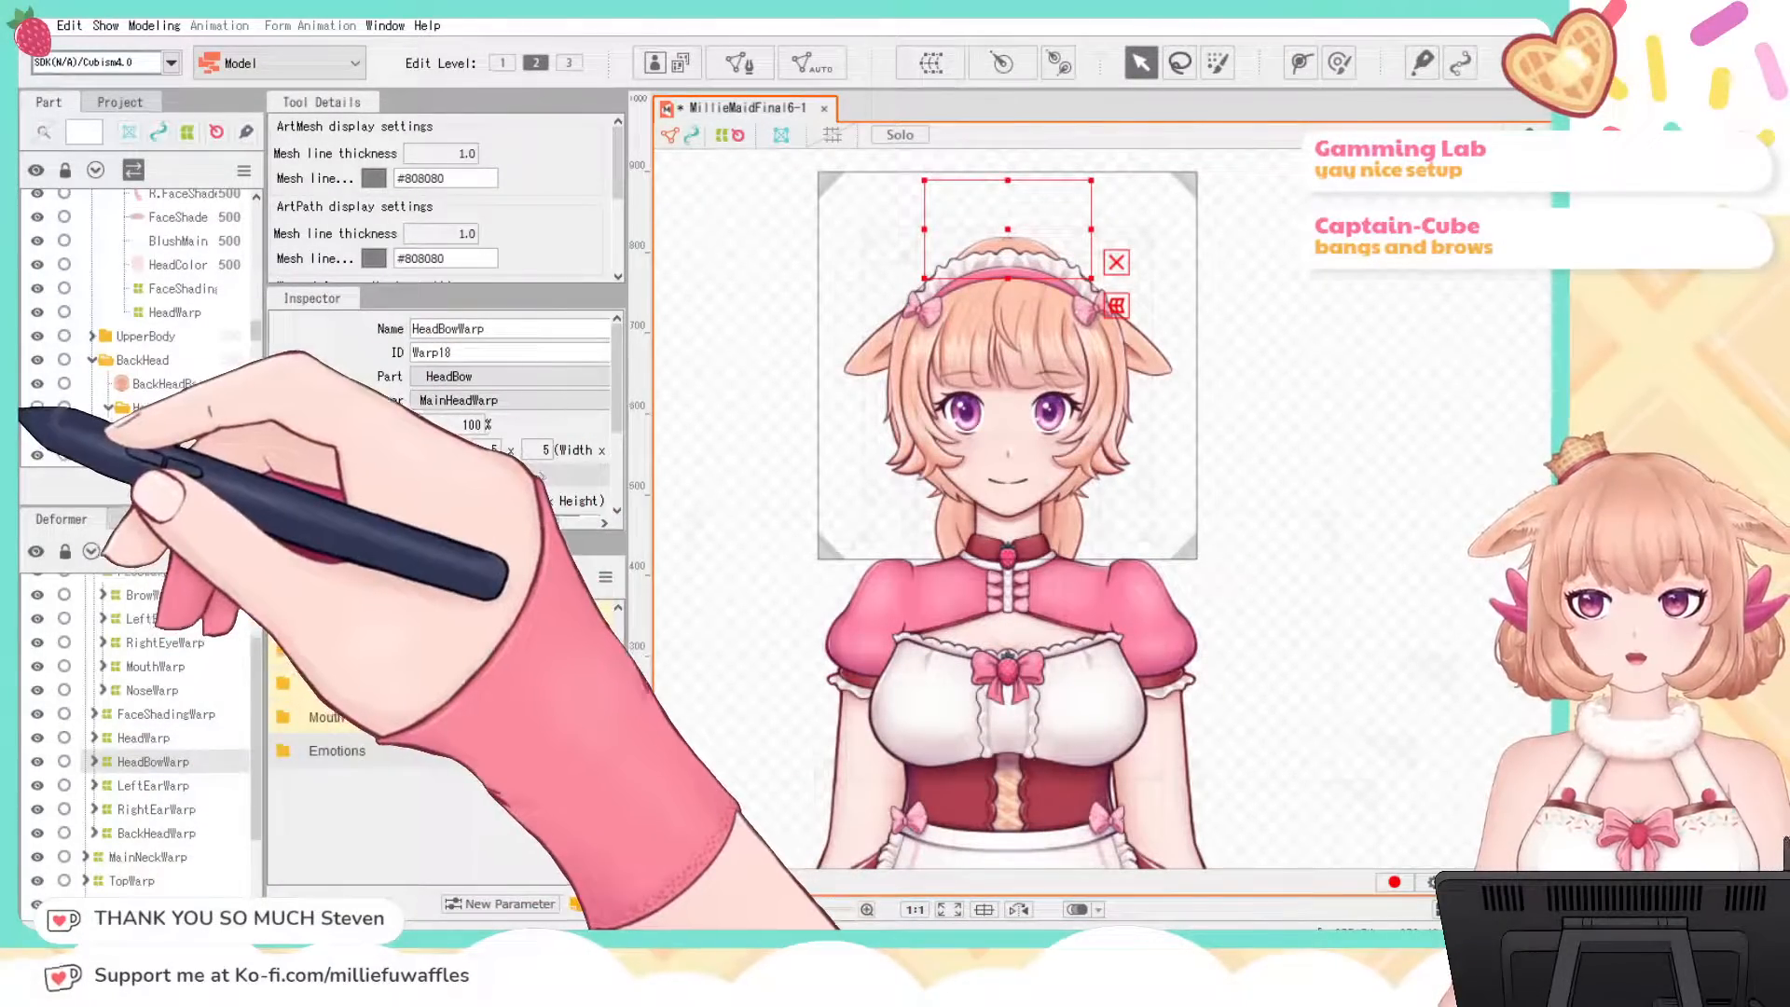
left_click(38, 408)
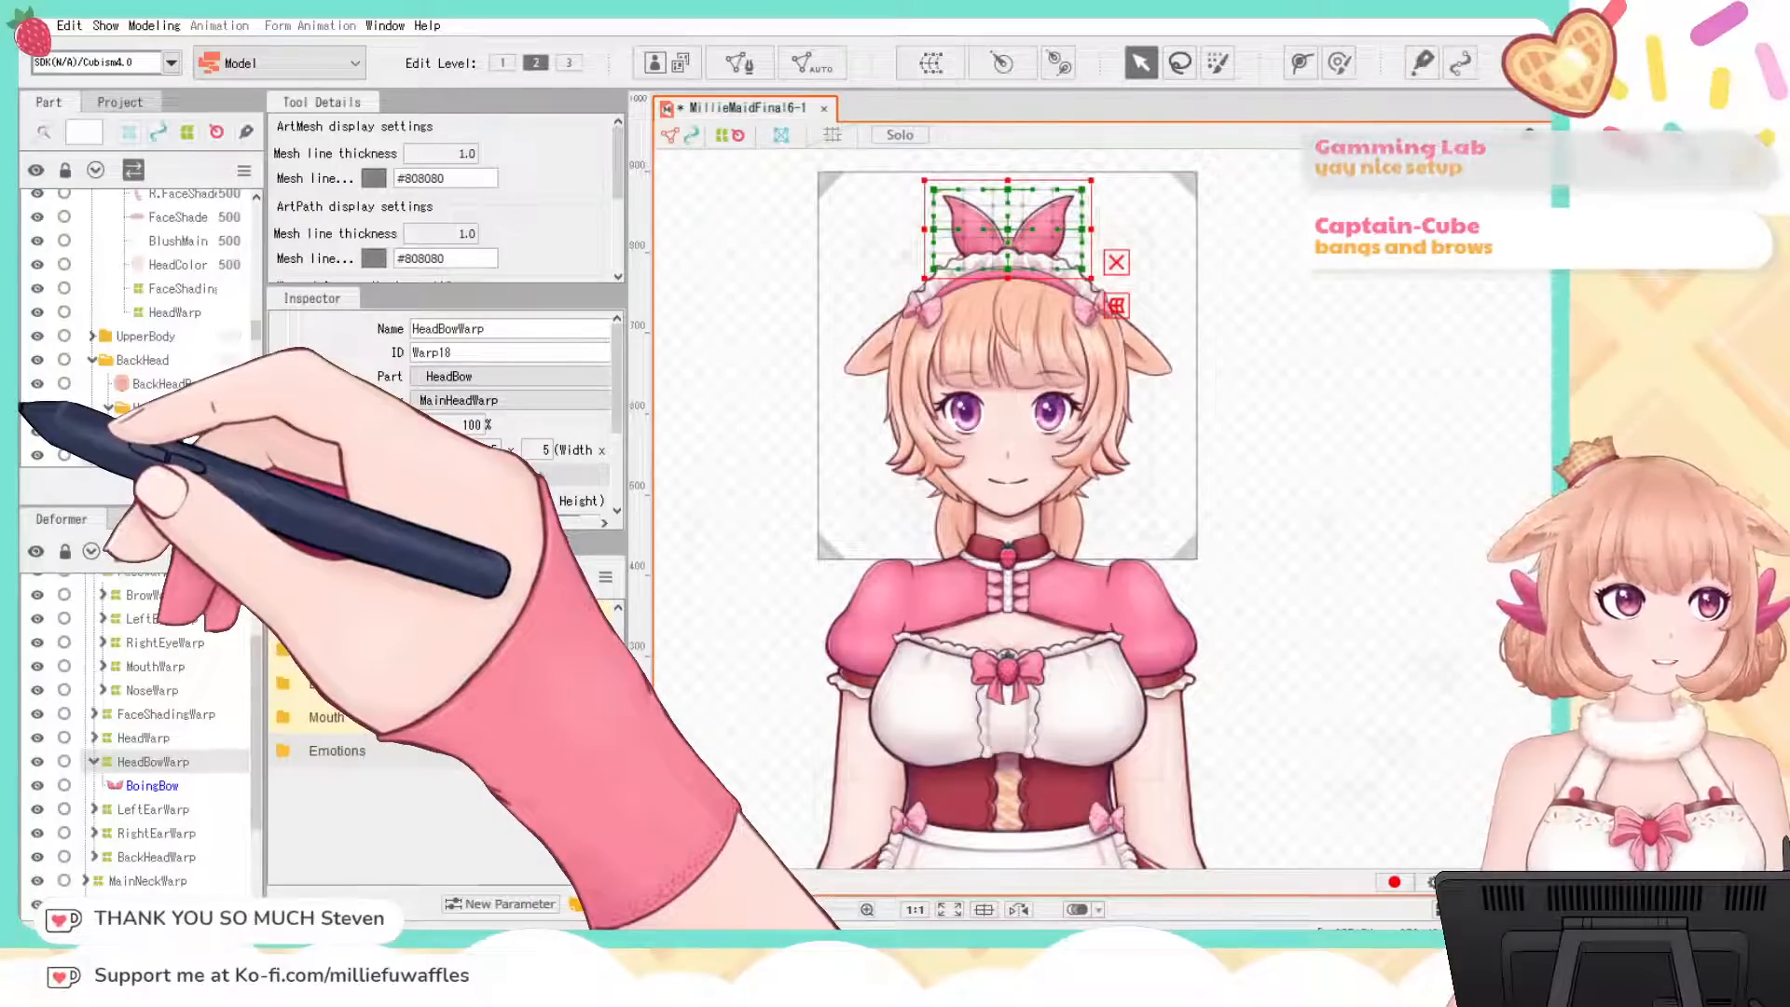
left_click(37, 408)
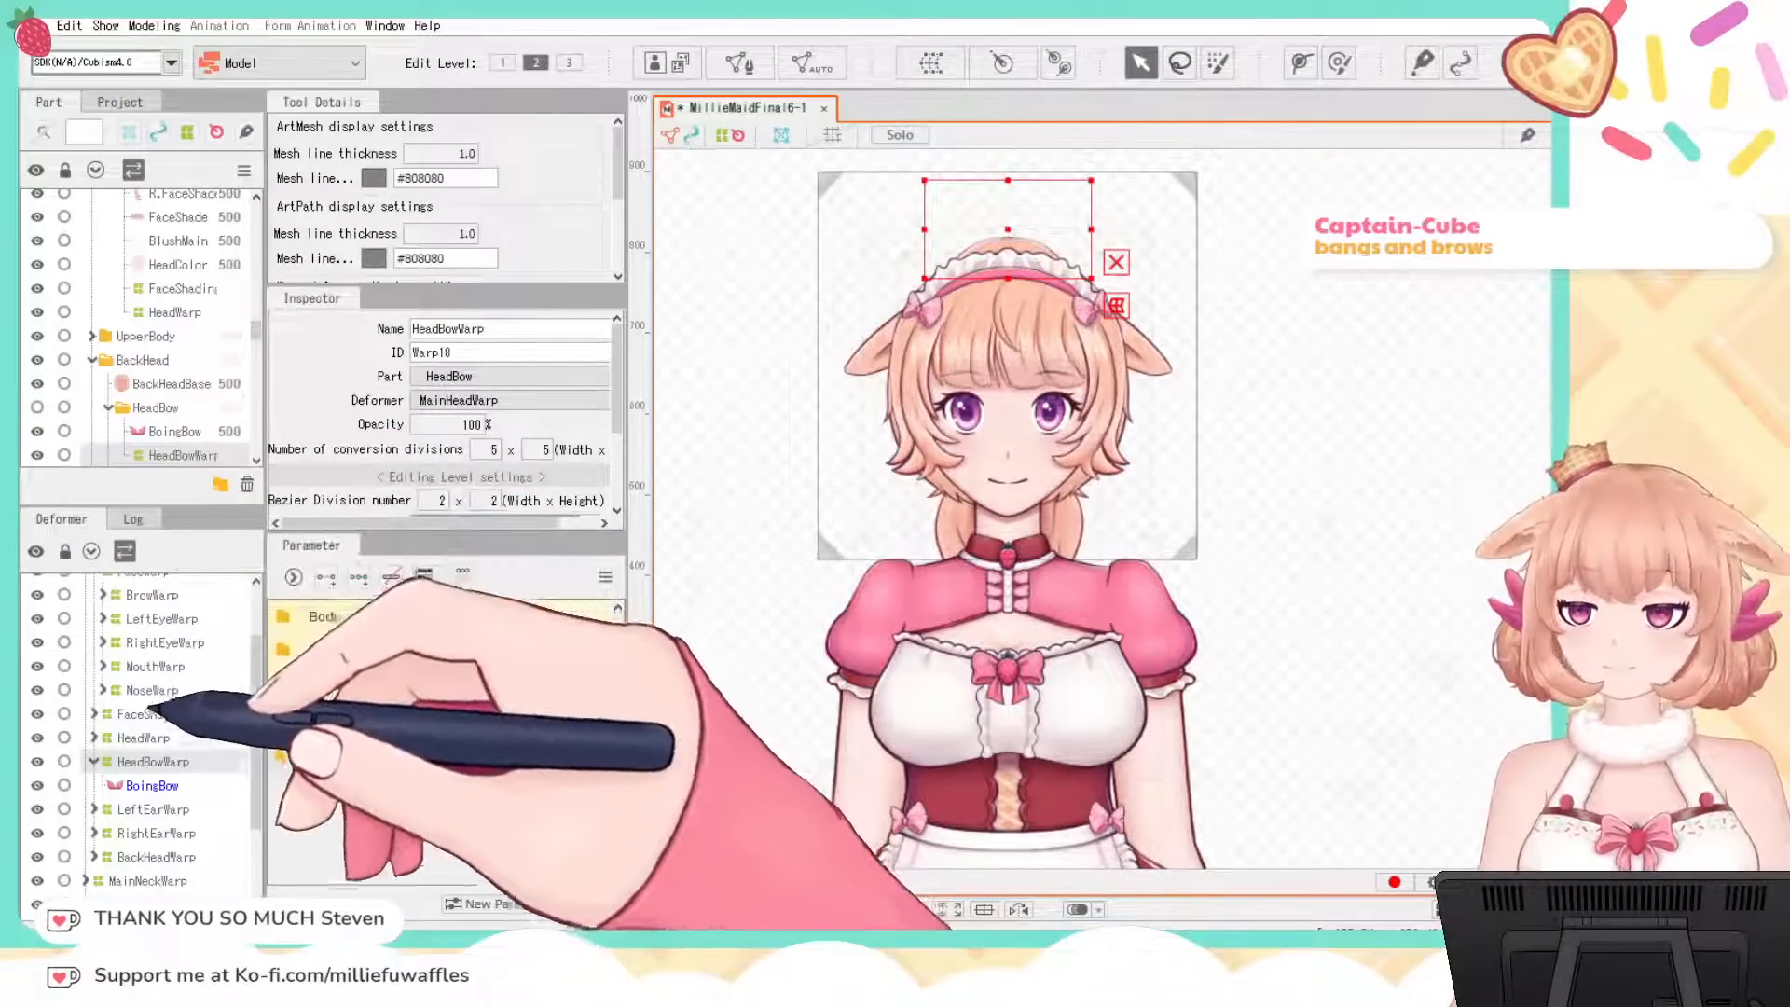
scroll(152, 711, "down", 2)
left_click(94, 675)
Step: Examine the areas covered by LeftEarWarp and BackHeadWarp, checking which meshes LeftEarWarp contains
left_click(131, 699)
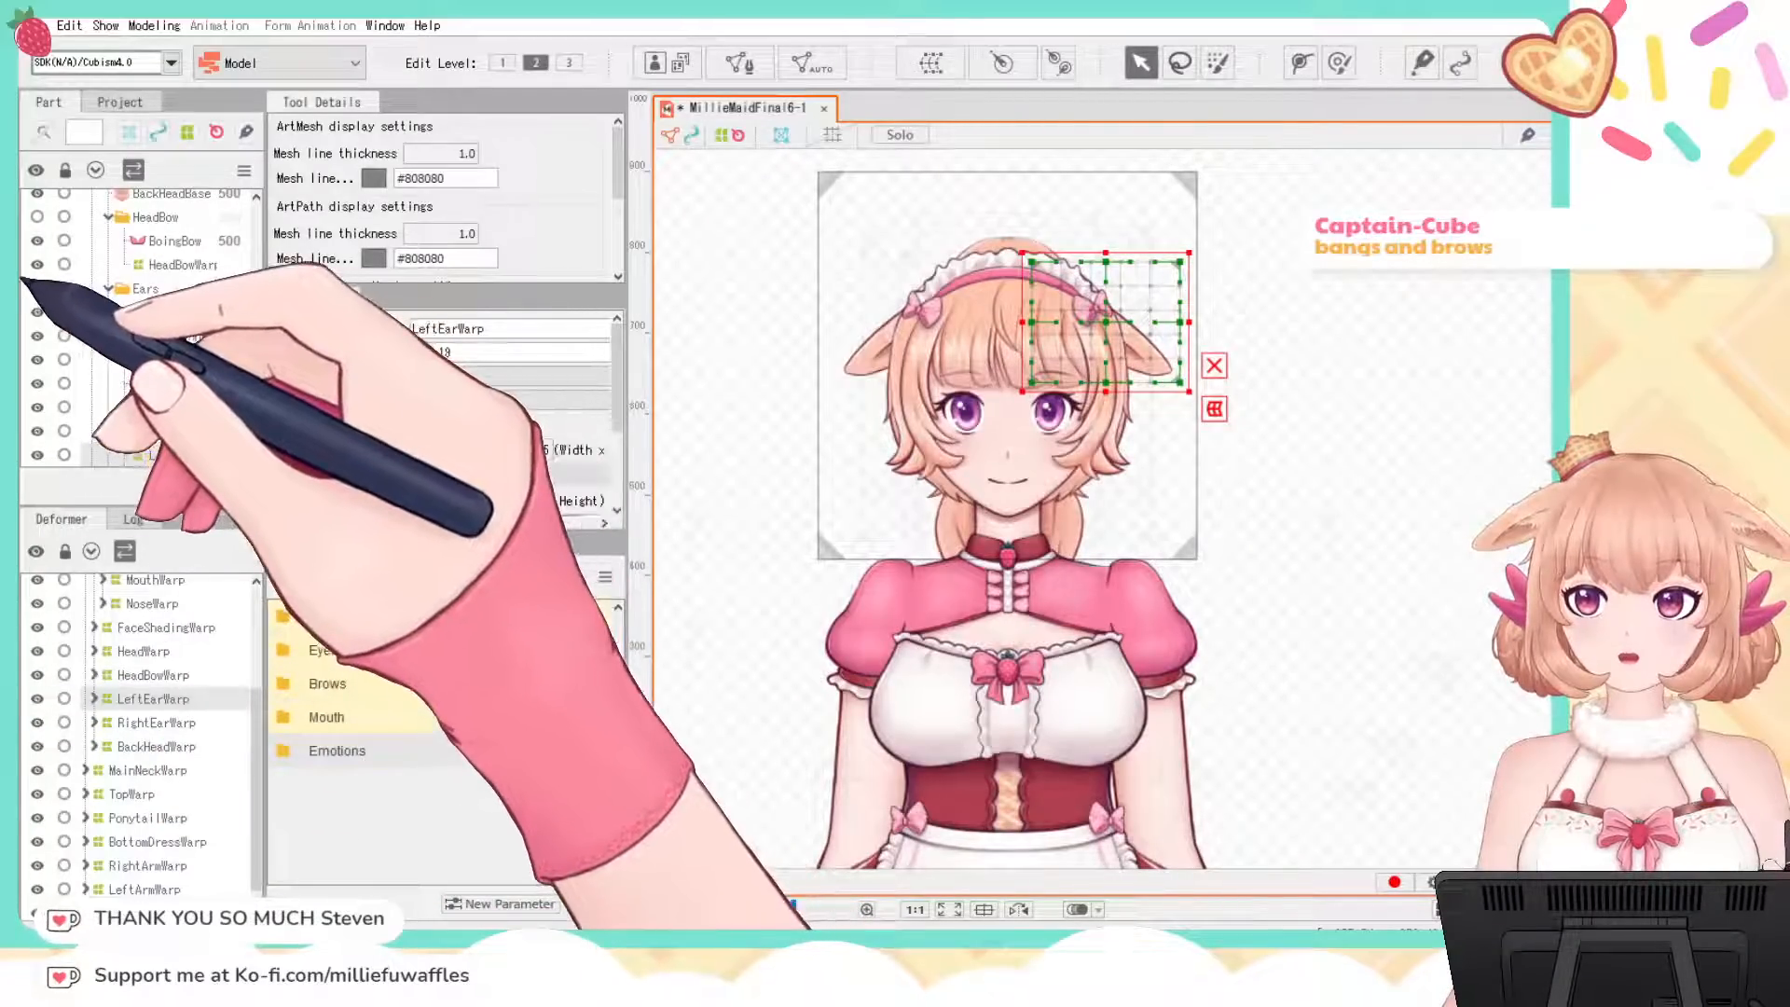
left_click(94, 699)
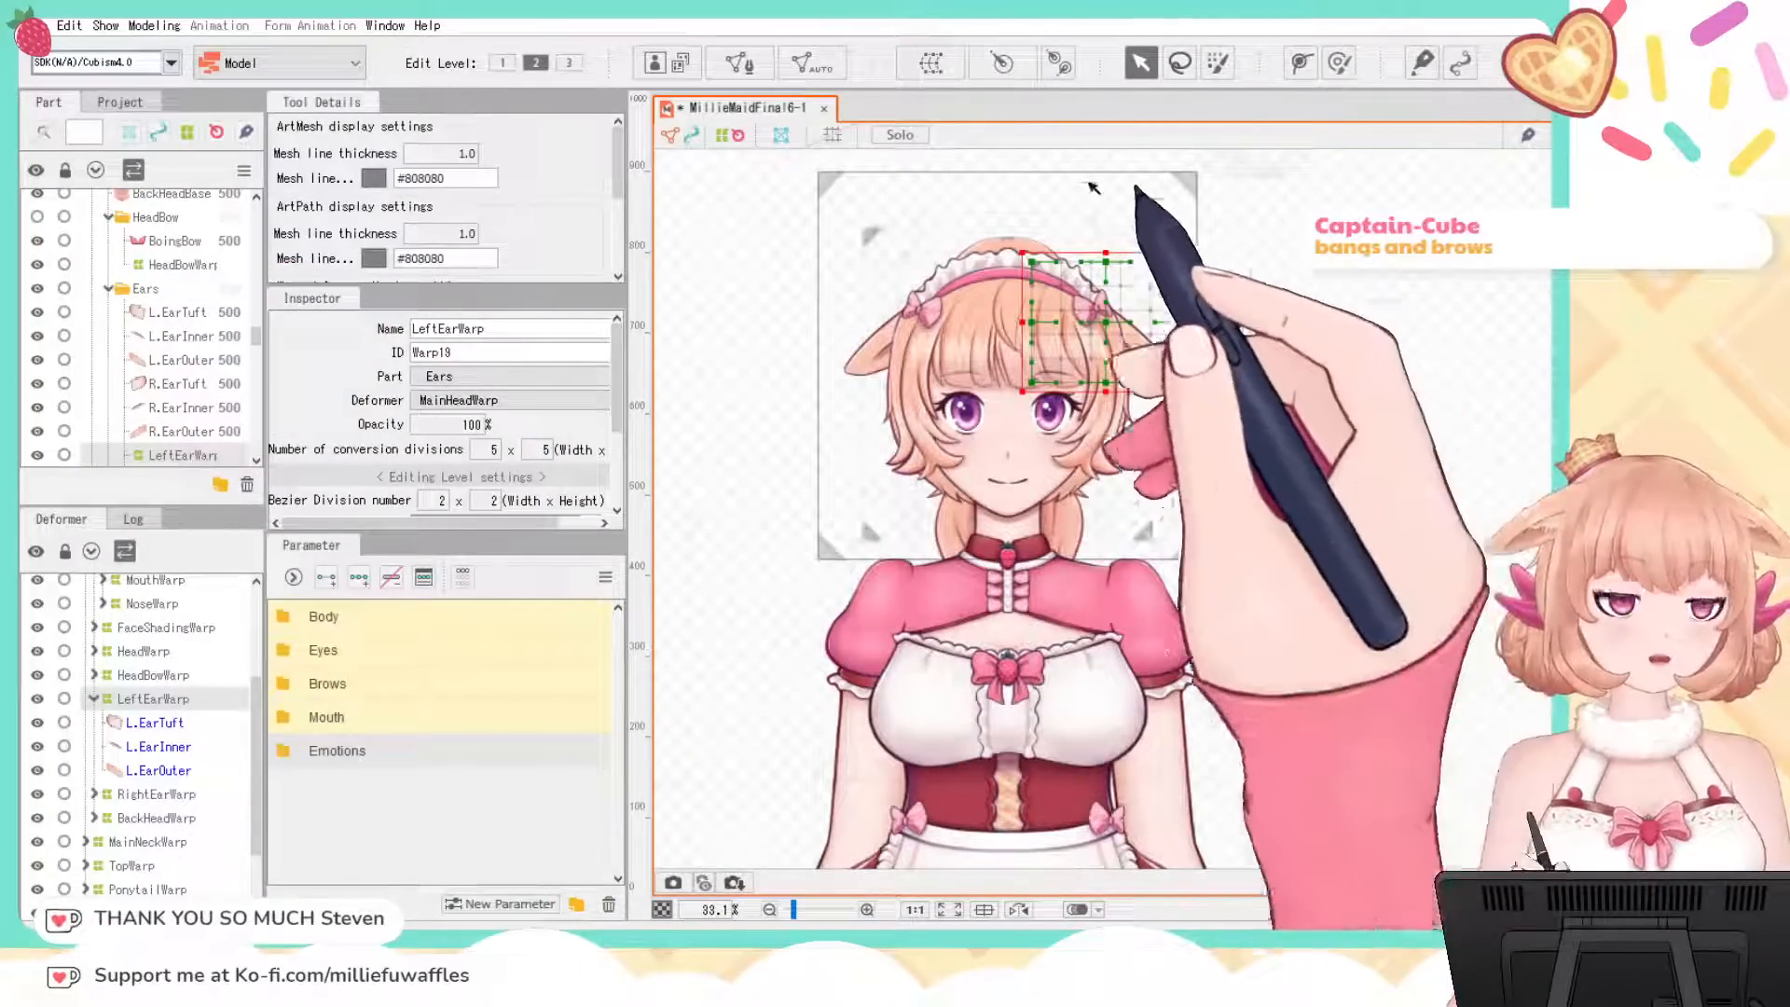
left_click(94, 699)
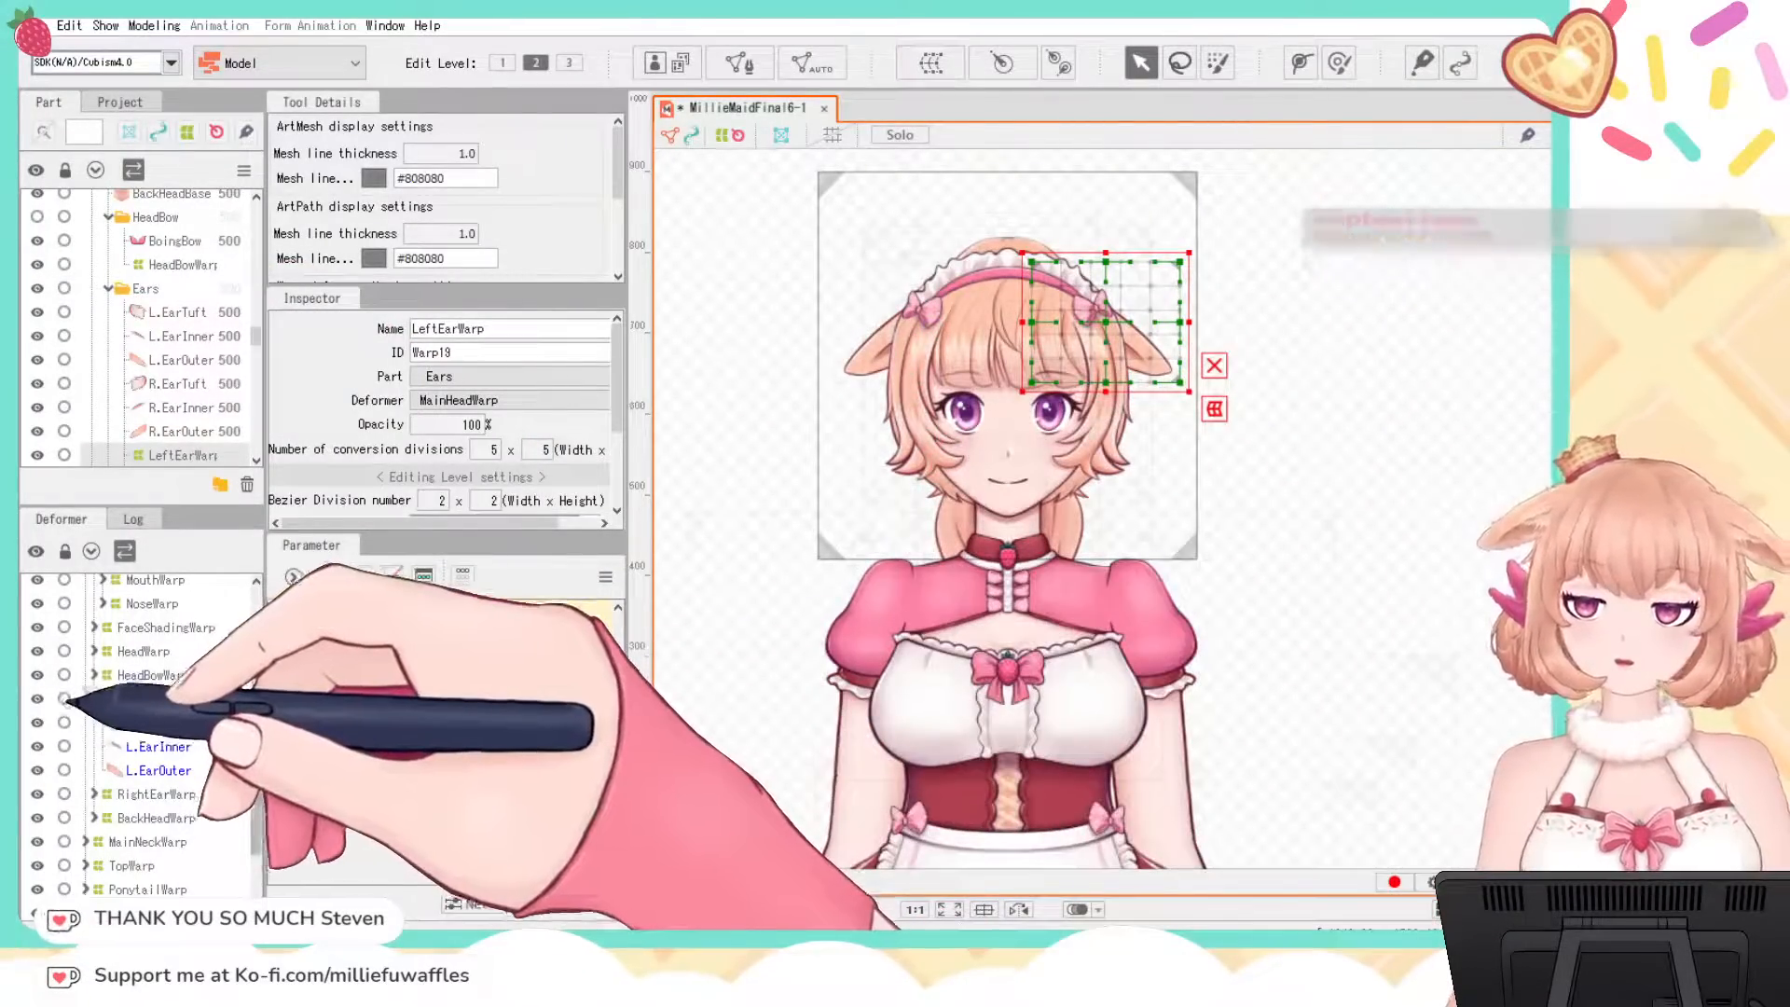
left_click(135, 747)
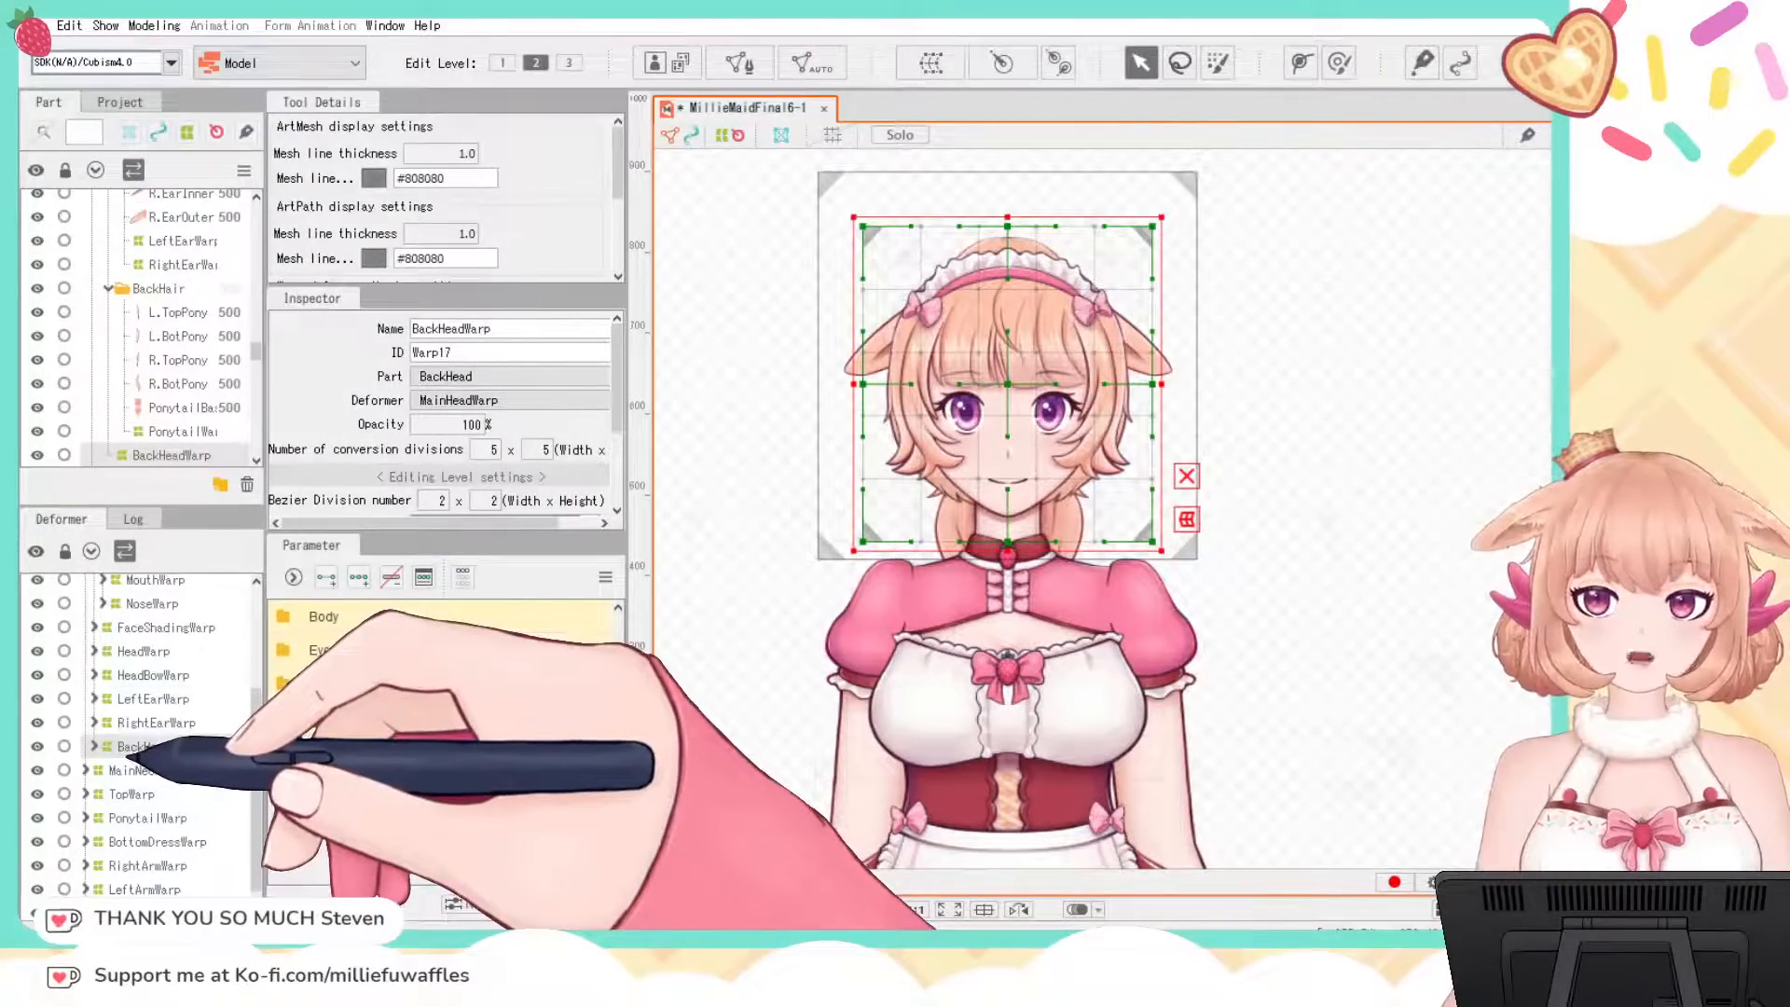
mouse_move(998, 410)
left_mouse_down()
mouse_move(821, 420)
mouse_move(801, 401)
mouse_move(1003, 406)
left_mouse_up()
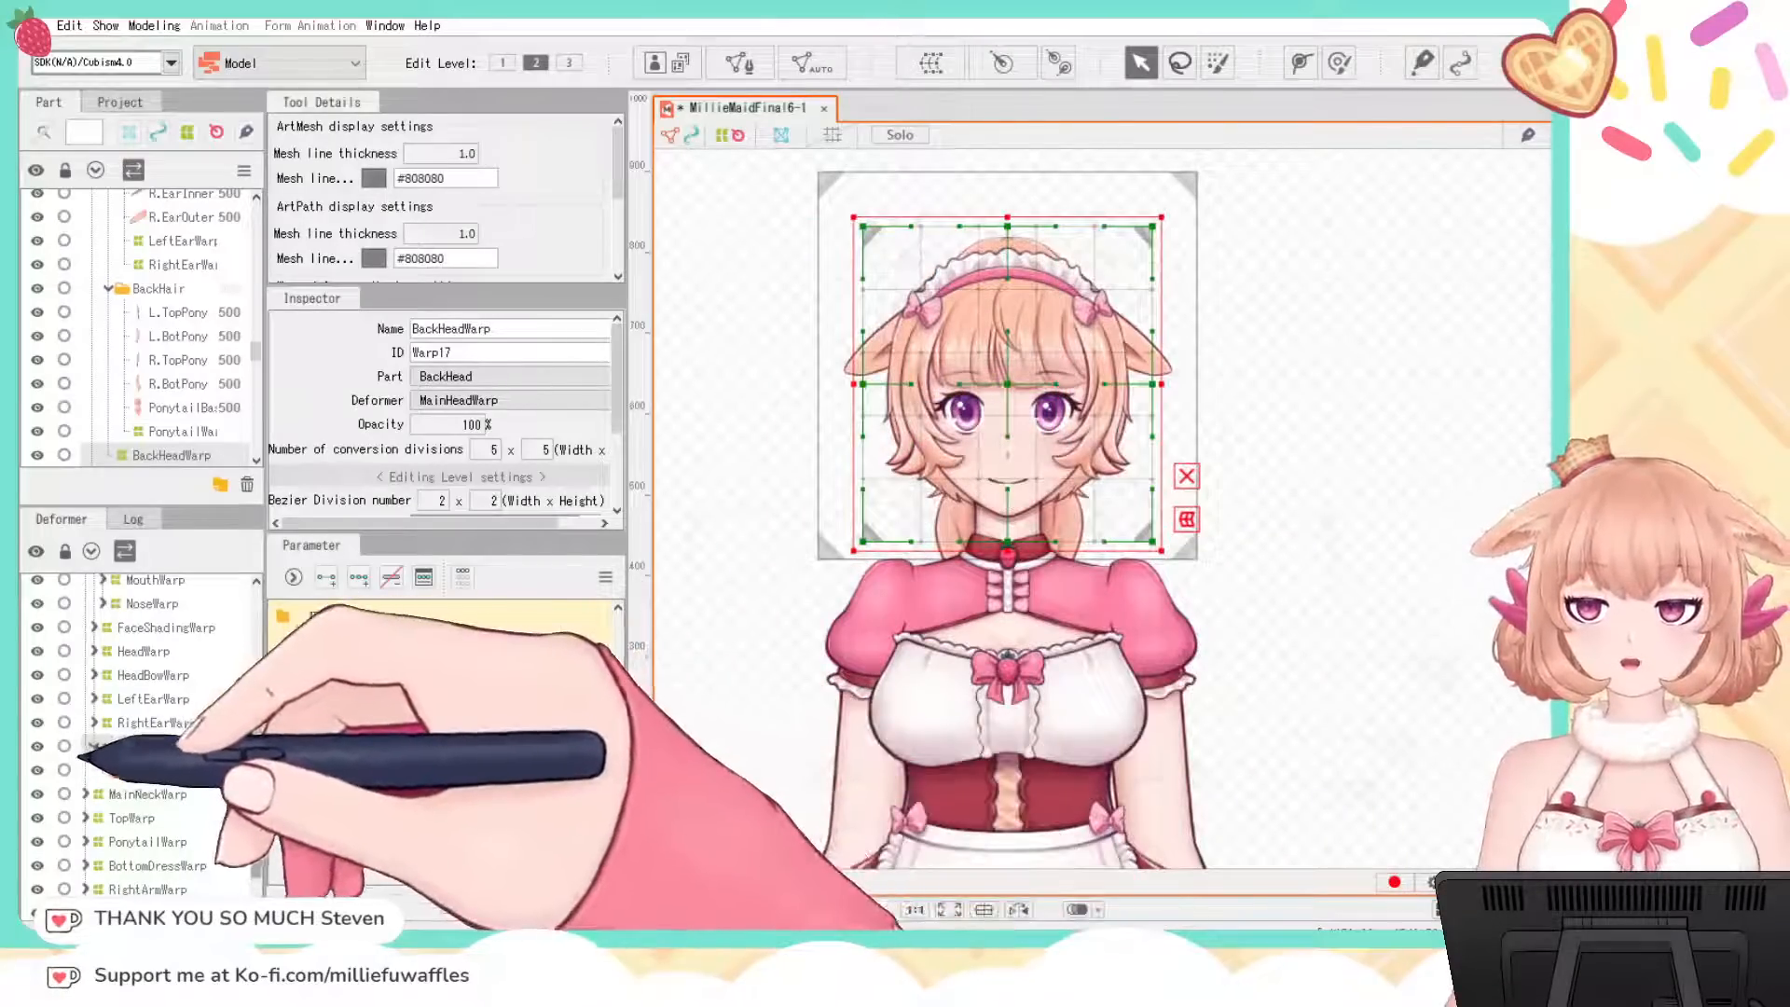
scroll(107, 750, "down", 1)
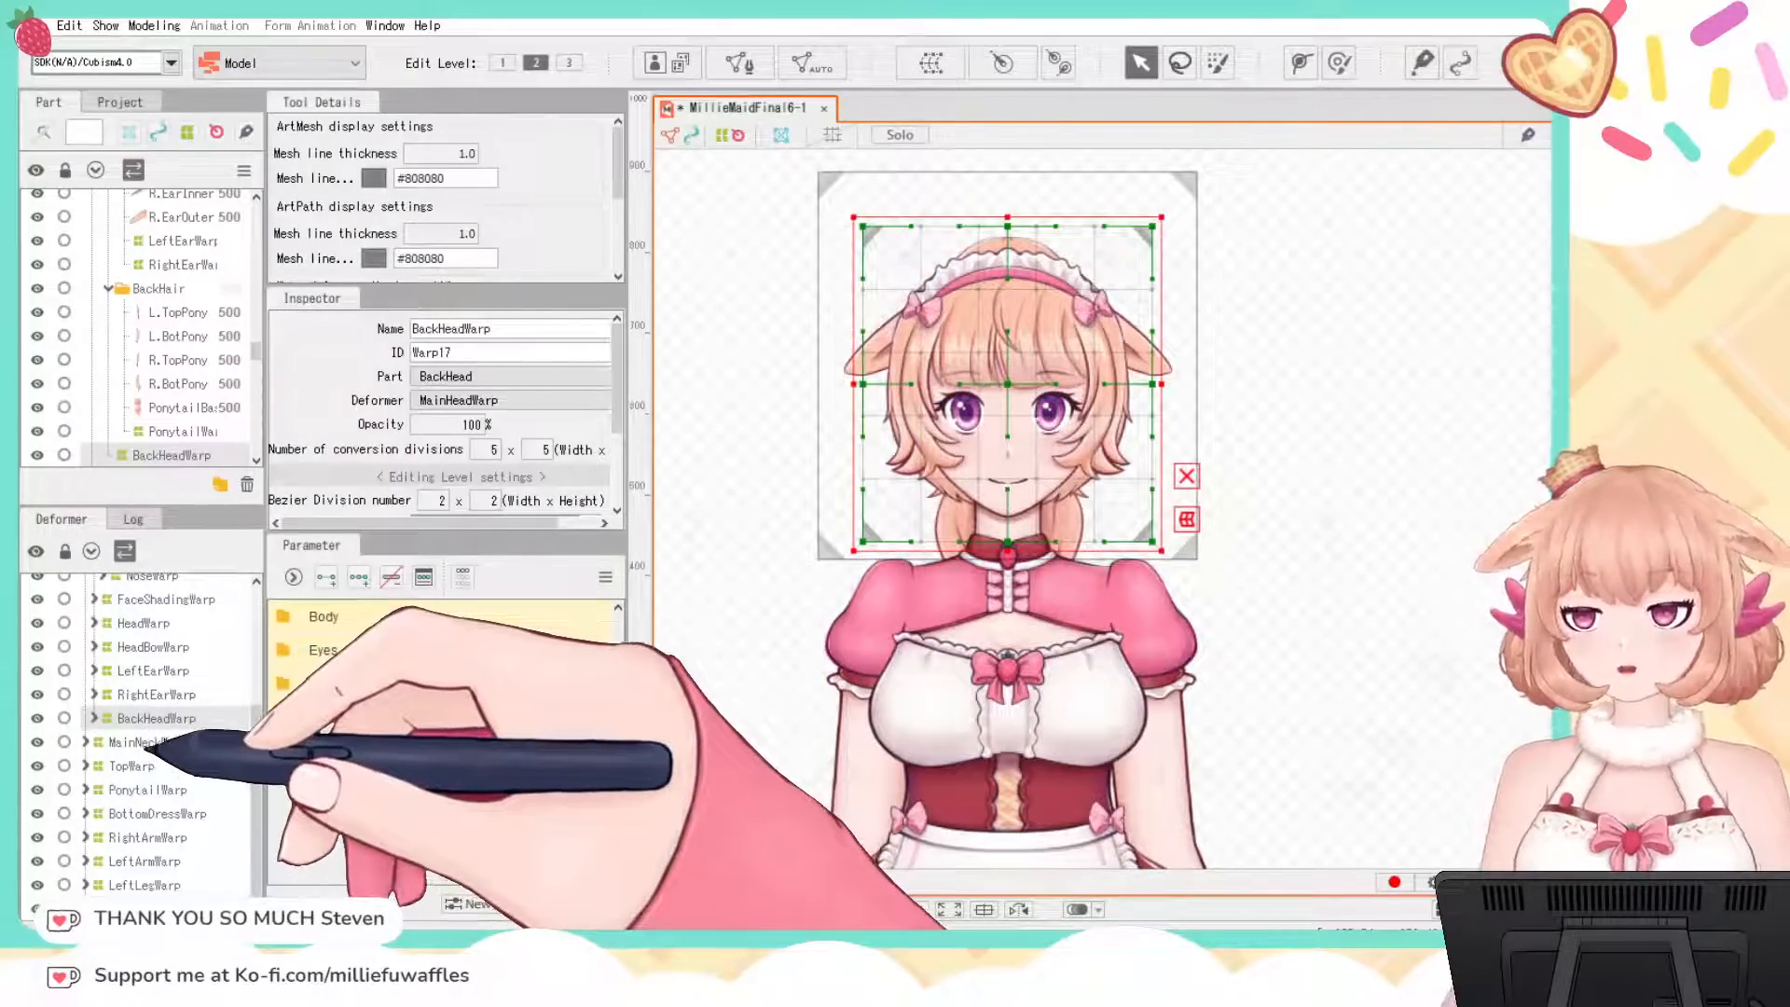
Step: Examine the areas covered by MainNeckWarp, TopWarp, PonytailWarp and BottomDressWarp on the body
left_click(140, 742)
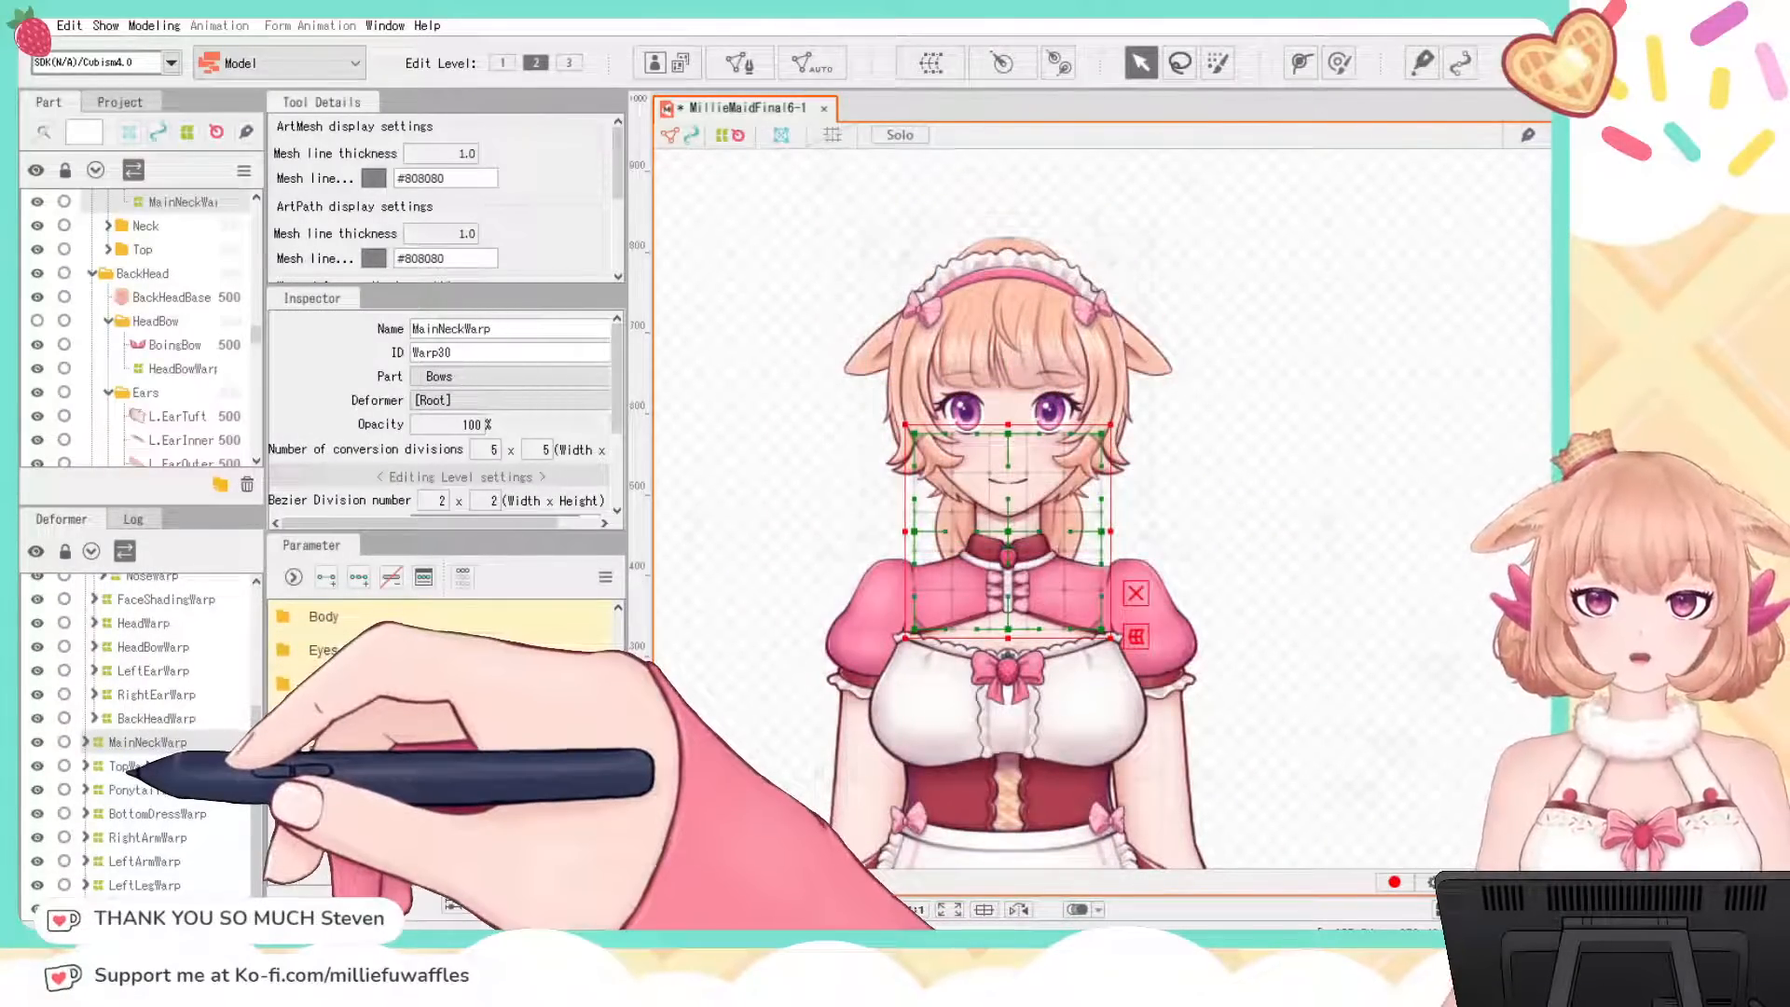
left_click(130, 765)
scroll(1290, 587, "down", 2)
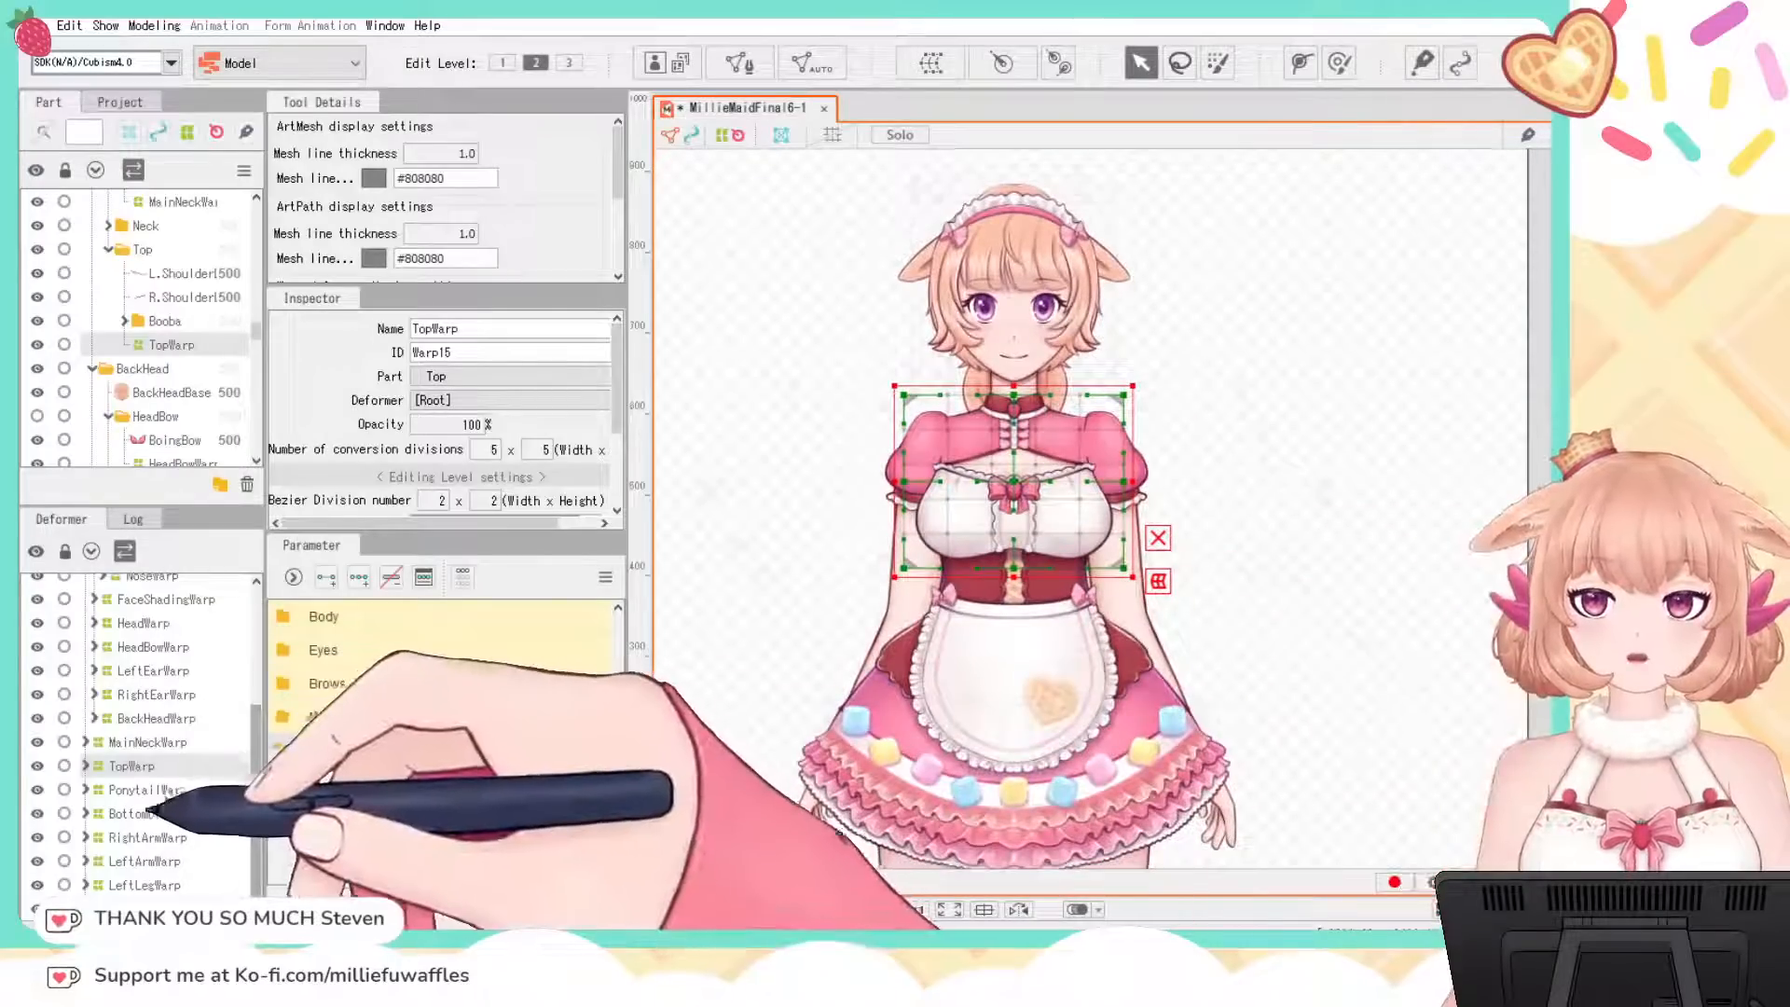
left_click(145, 790)
left_click(157, 813)
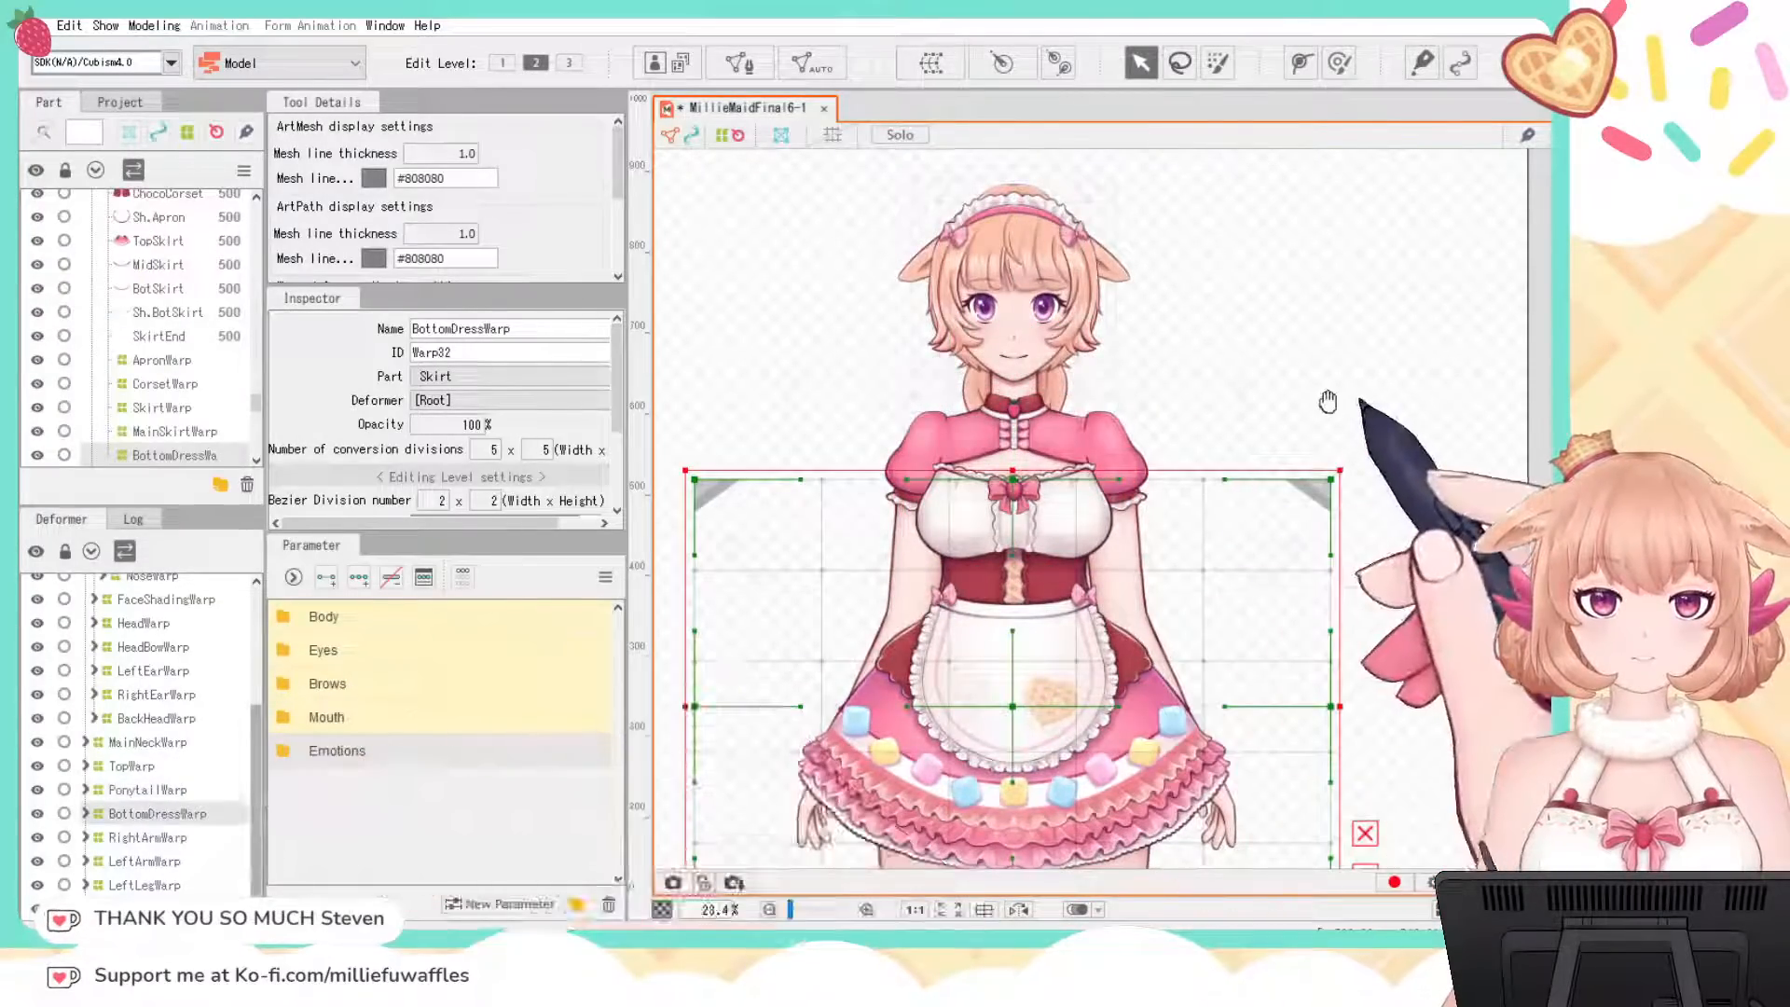
Step: Expand BottomDressWarp, inspect its CorsetWarp and MainSkirtWarp children over the skirt, and collapse it again
left_click_drag(1328, 401, 1304, 319)
scroll(140, 746, "down", 1)
left_click(85, 765)
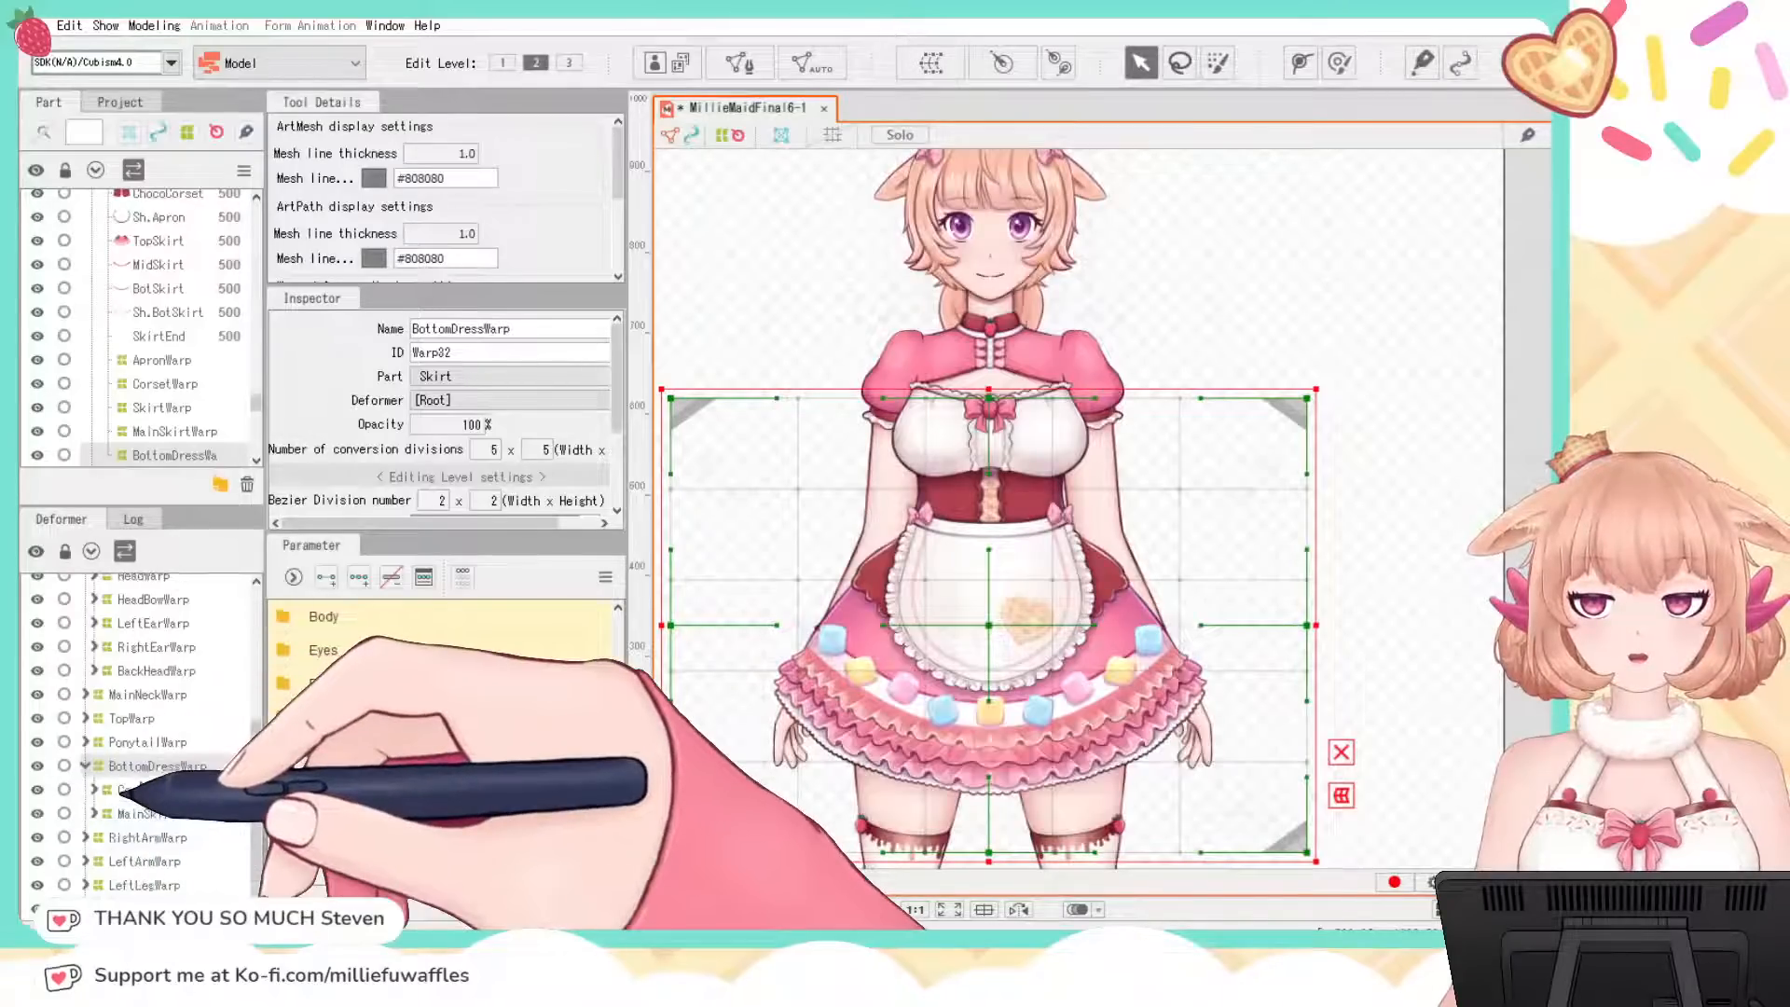
left_click(140, 790)
left_click(158, 813)
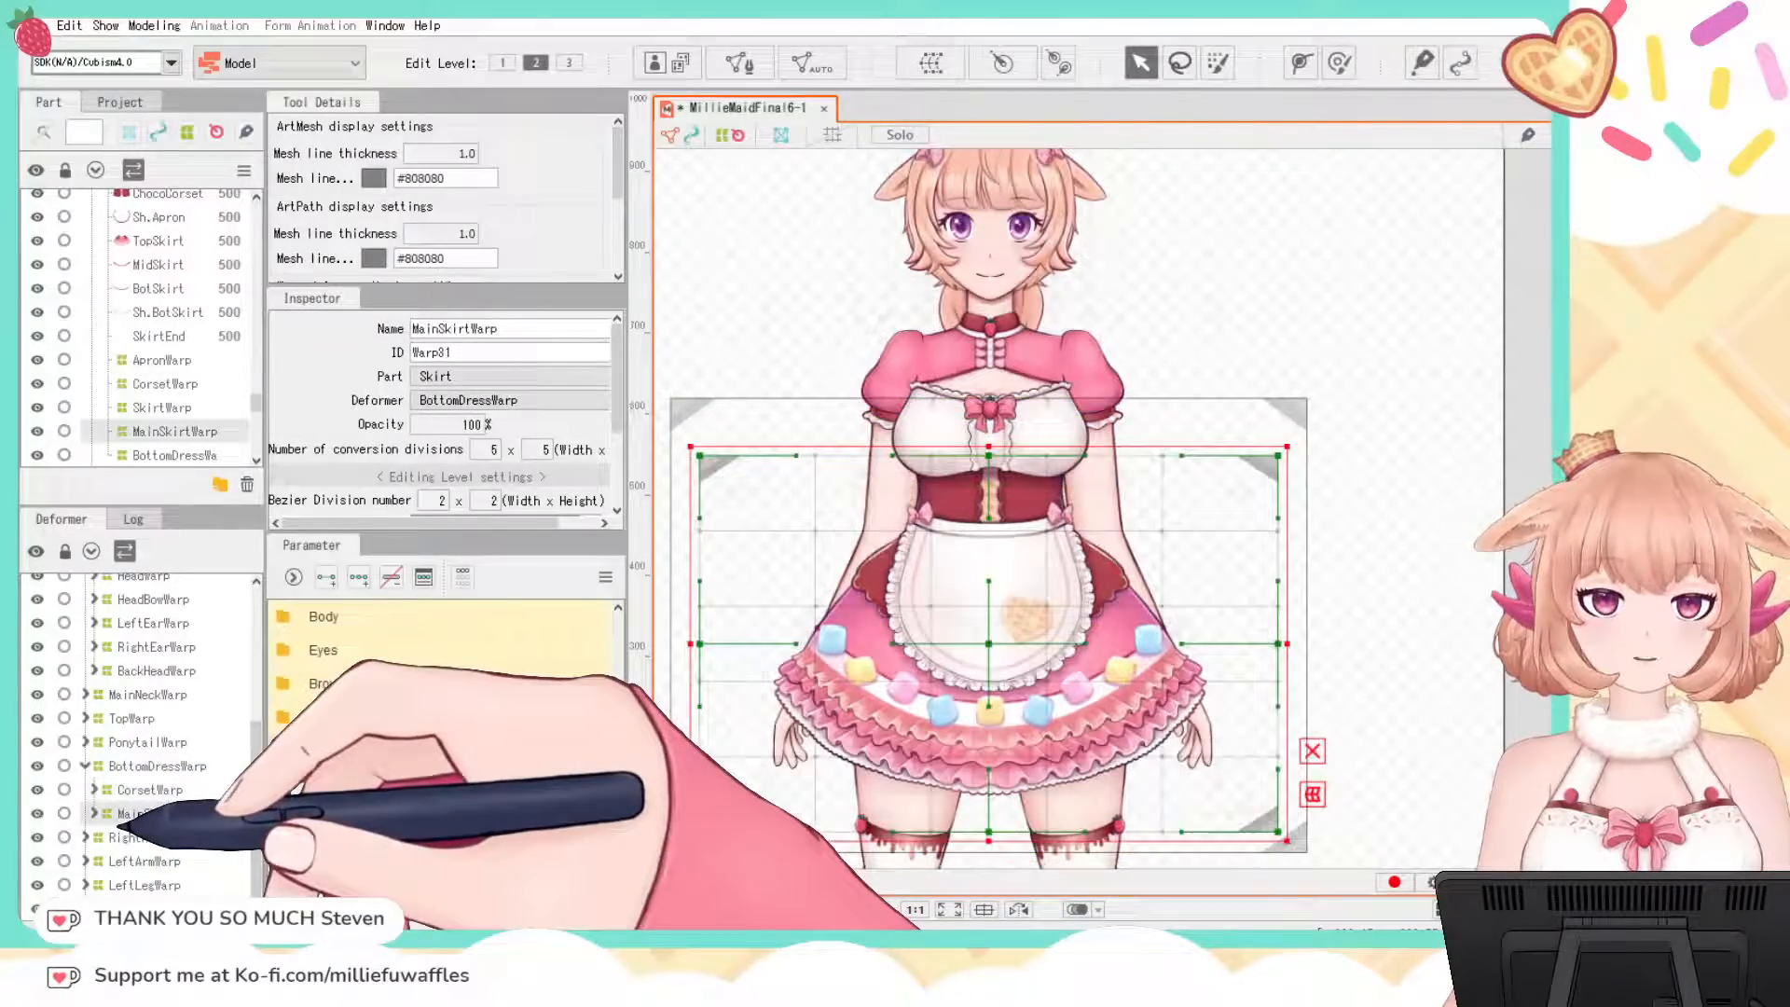
left_click(85, 765)
Step: Examine the areas covered by LeftArmWarp, LeftLegWarp and RightLegWarp on the model
left_click(130, 861)
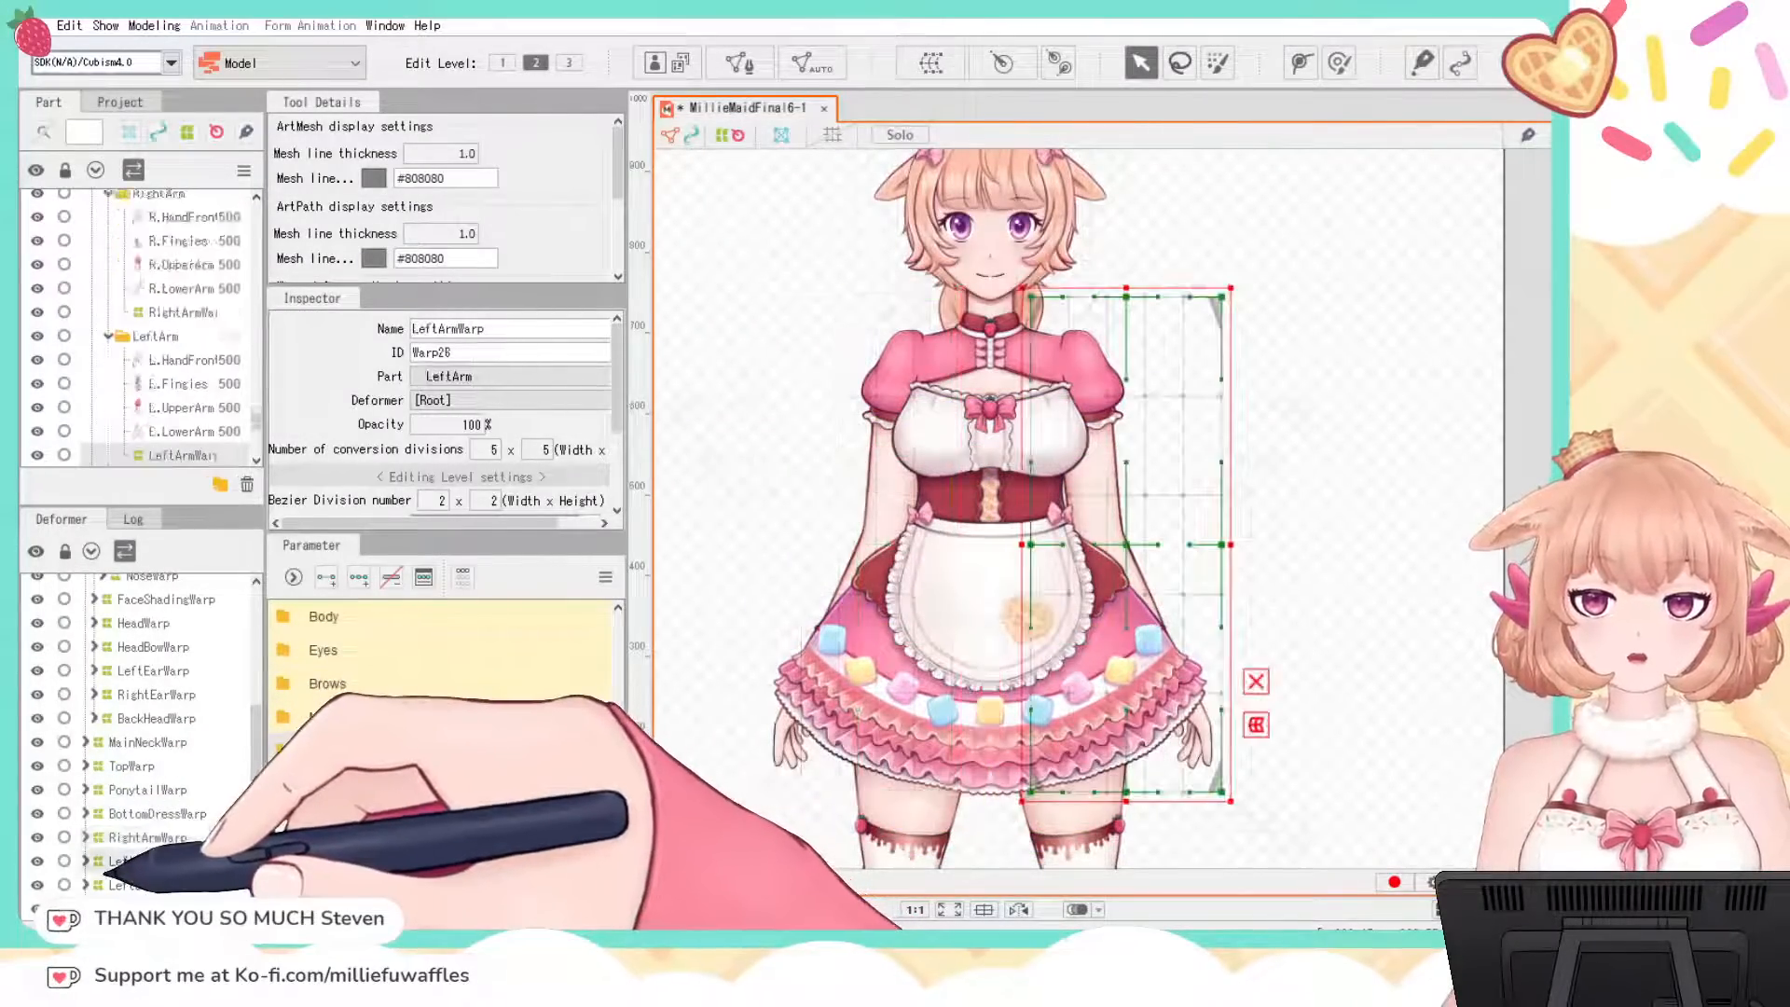
left_click(117, 884)
left_click(121, 906)
scroll(170, 840, "up", 4)
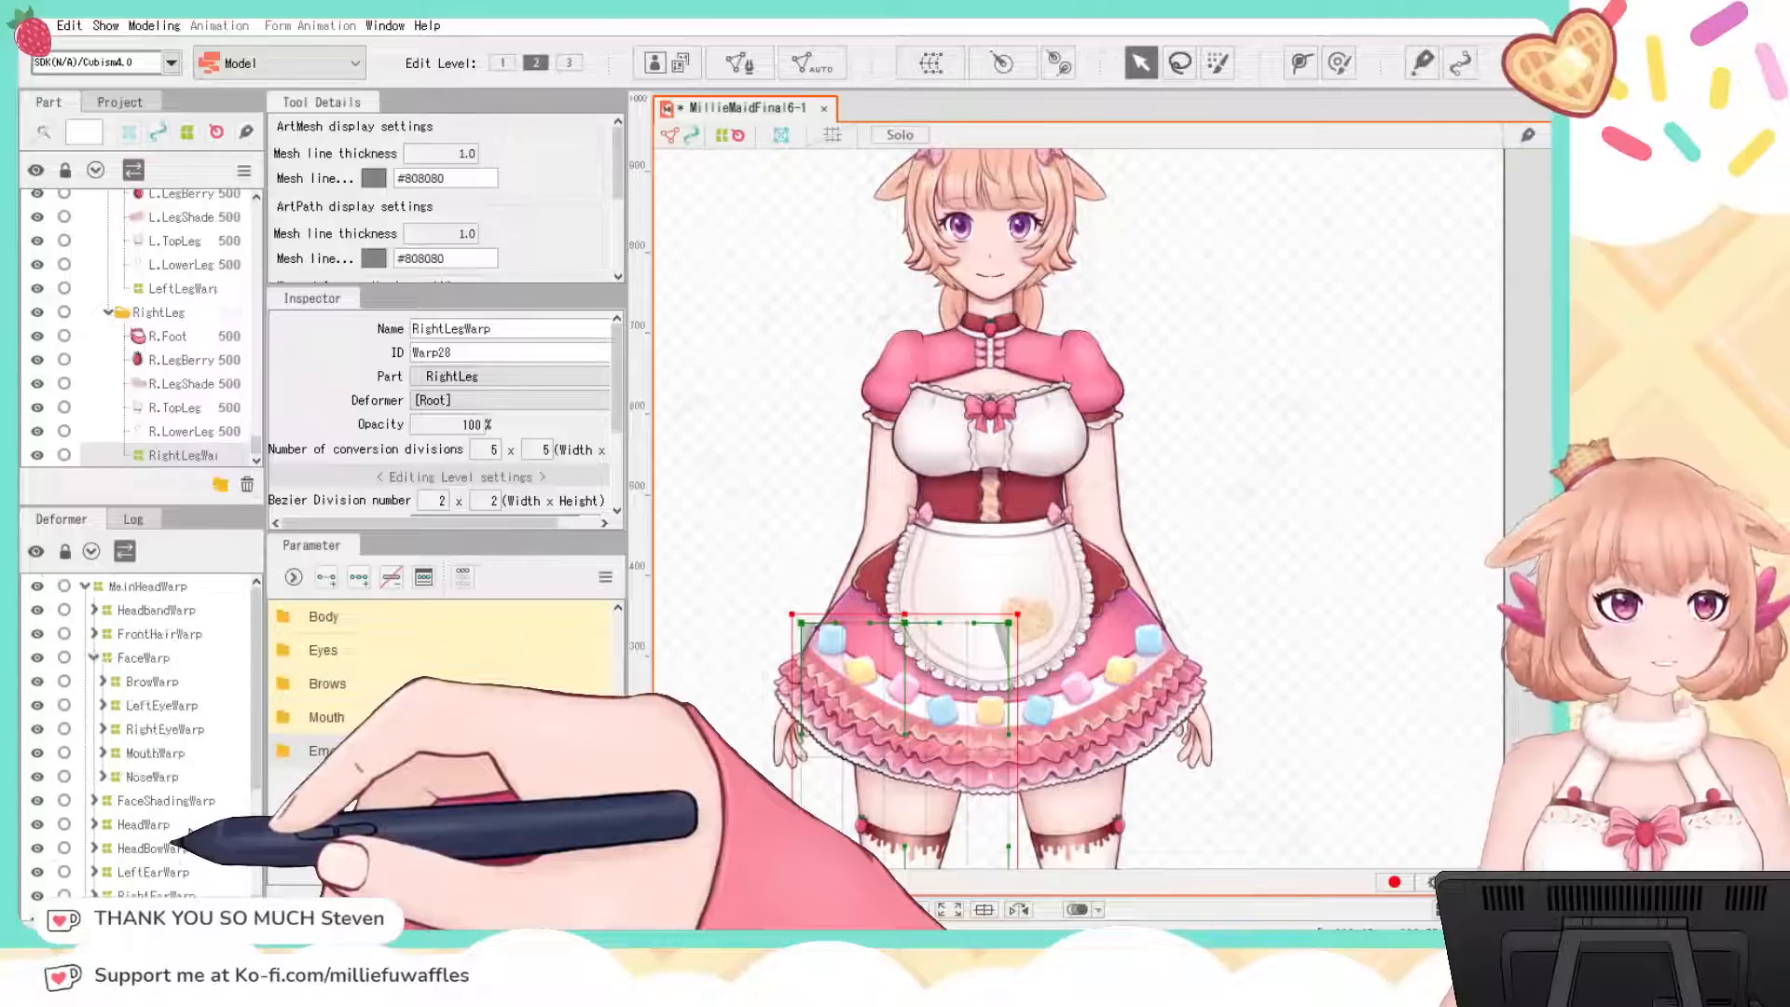
Step: Collapse the FaceWarp and MainHeadWarp deformer groups and clear the selection
left_click(94, 657)
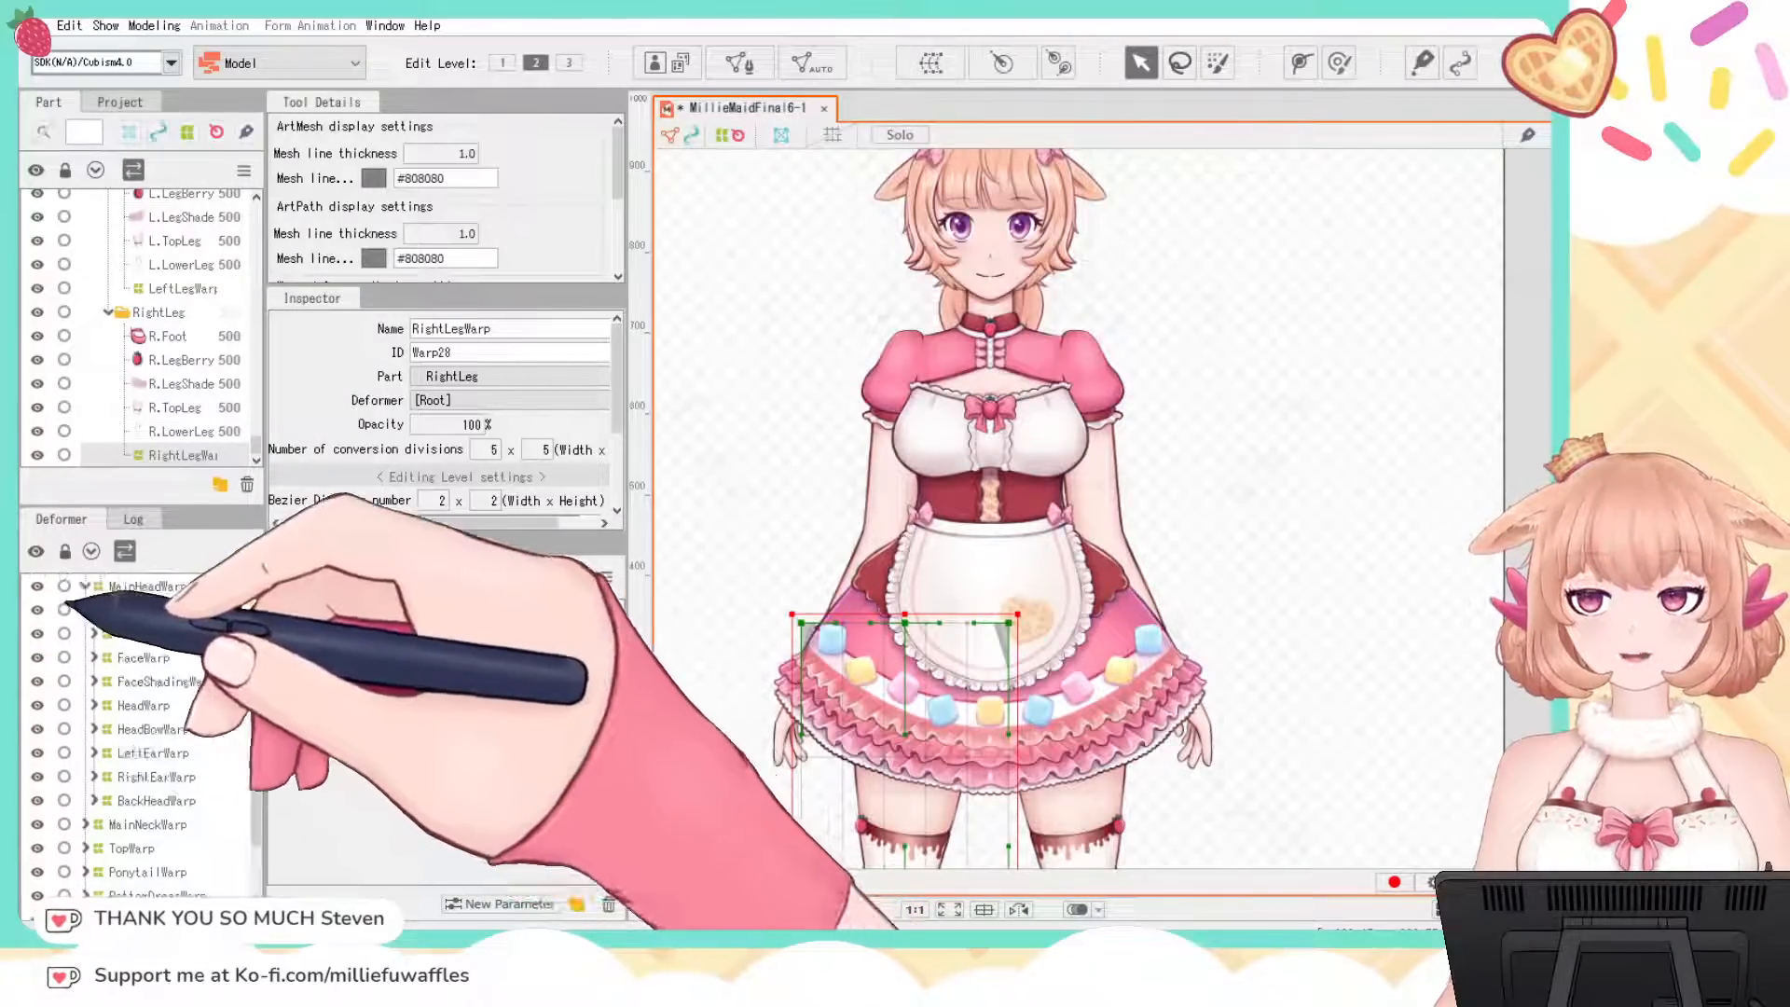
left_click(85, 585)
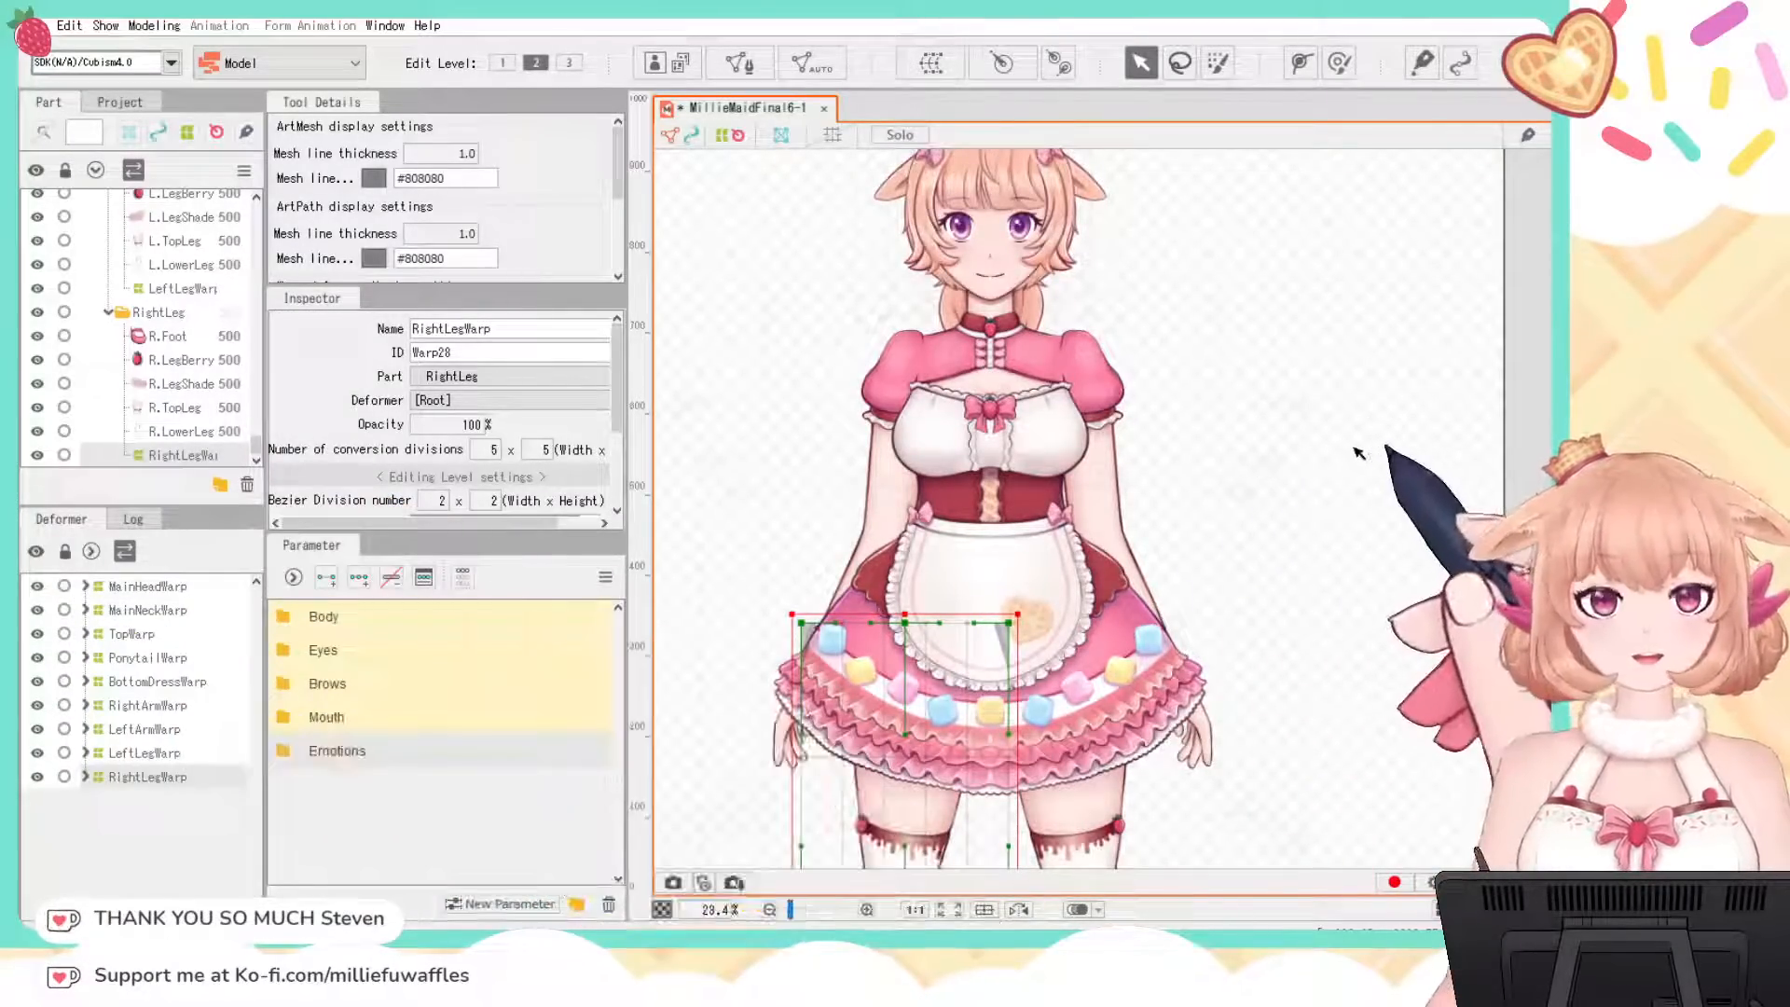
left_click(1403, 429)
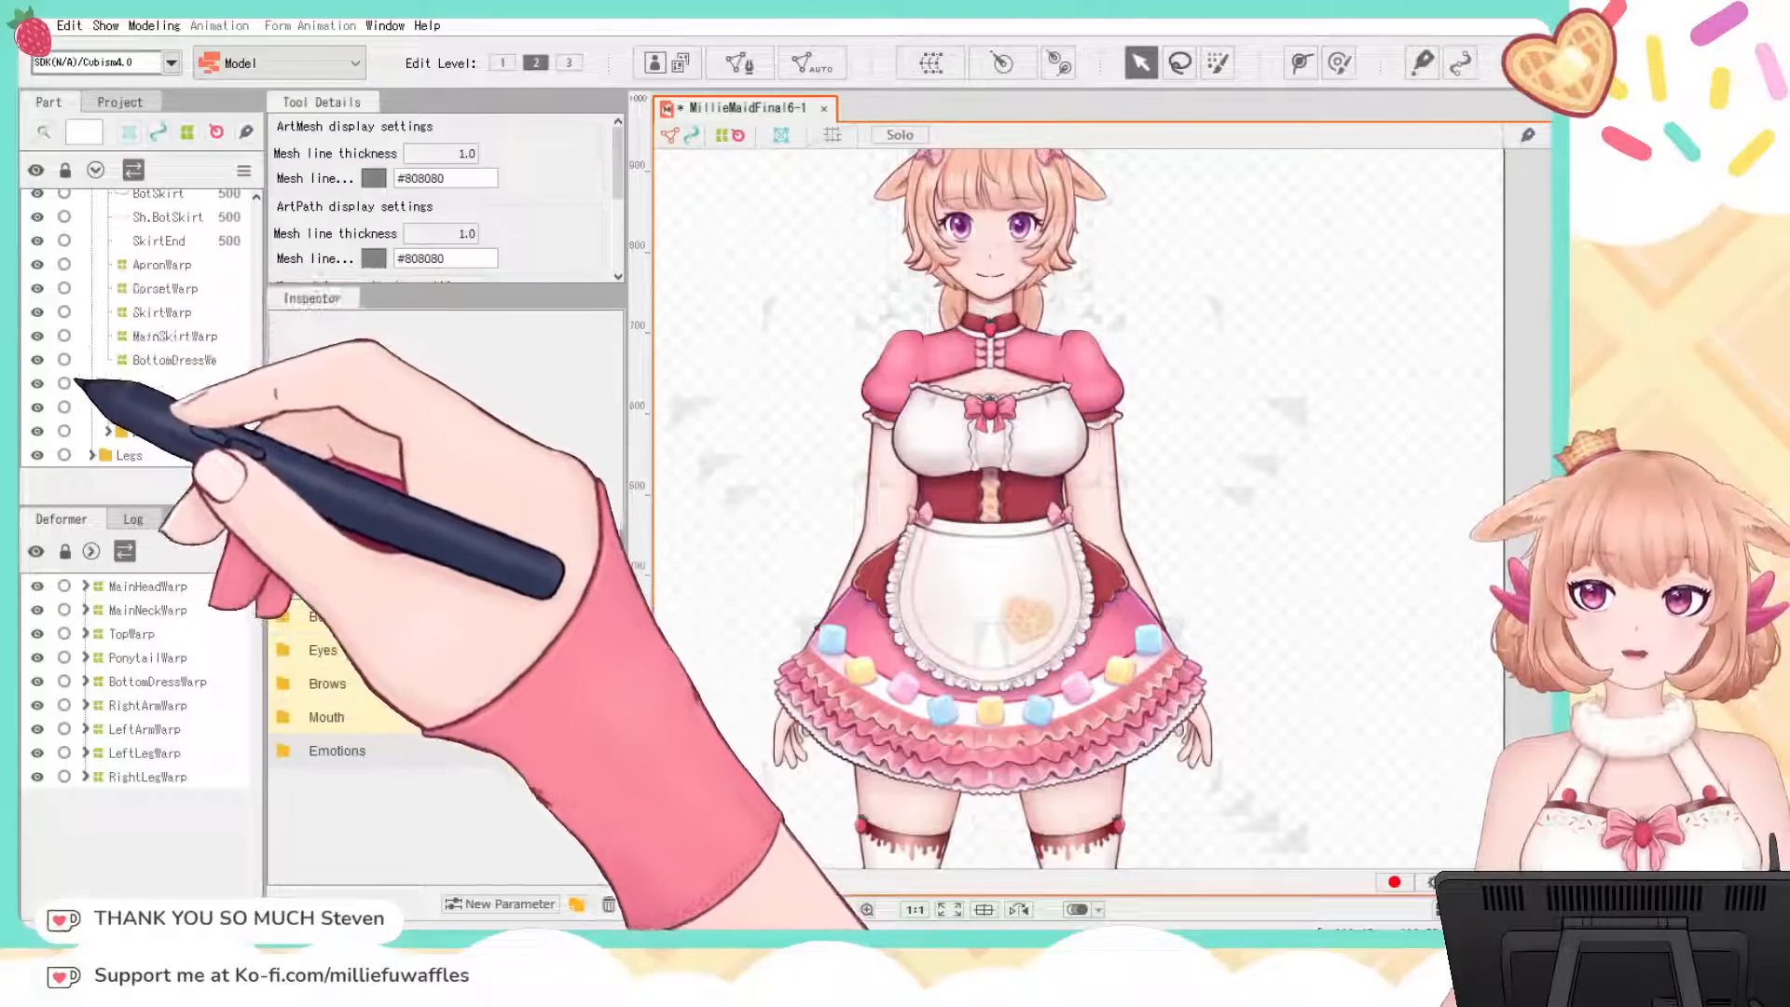
Step: Collapse the expanded part folders, including Face, FrontHair and HeadFront, so only the top-level folders are listed
scroll(152, 364, "up", 7)
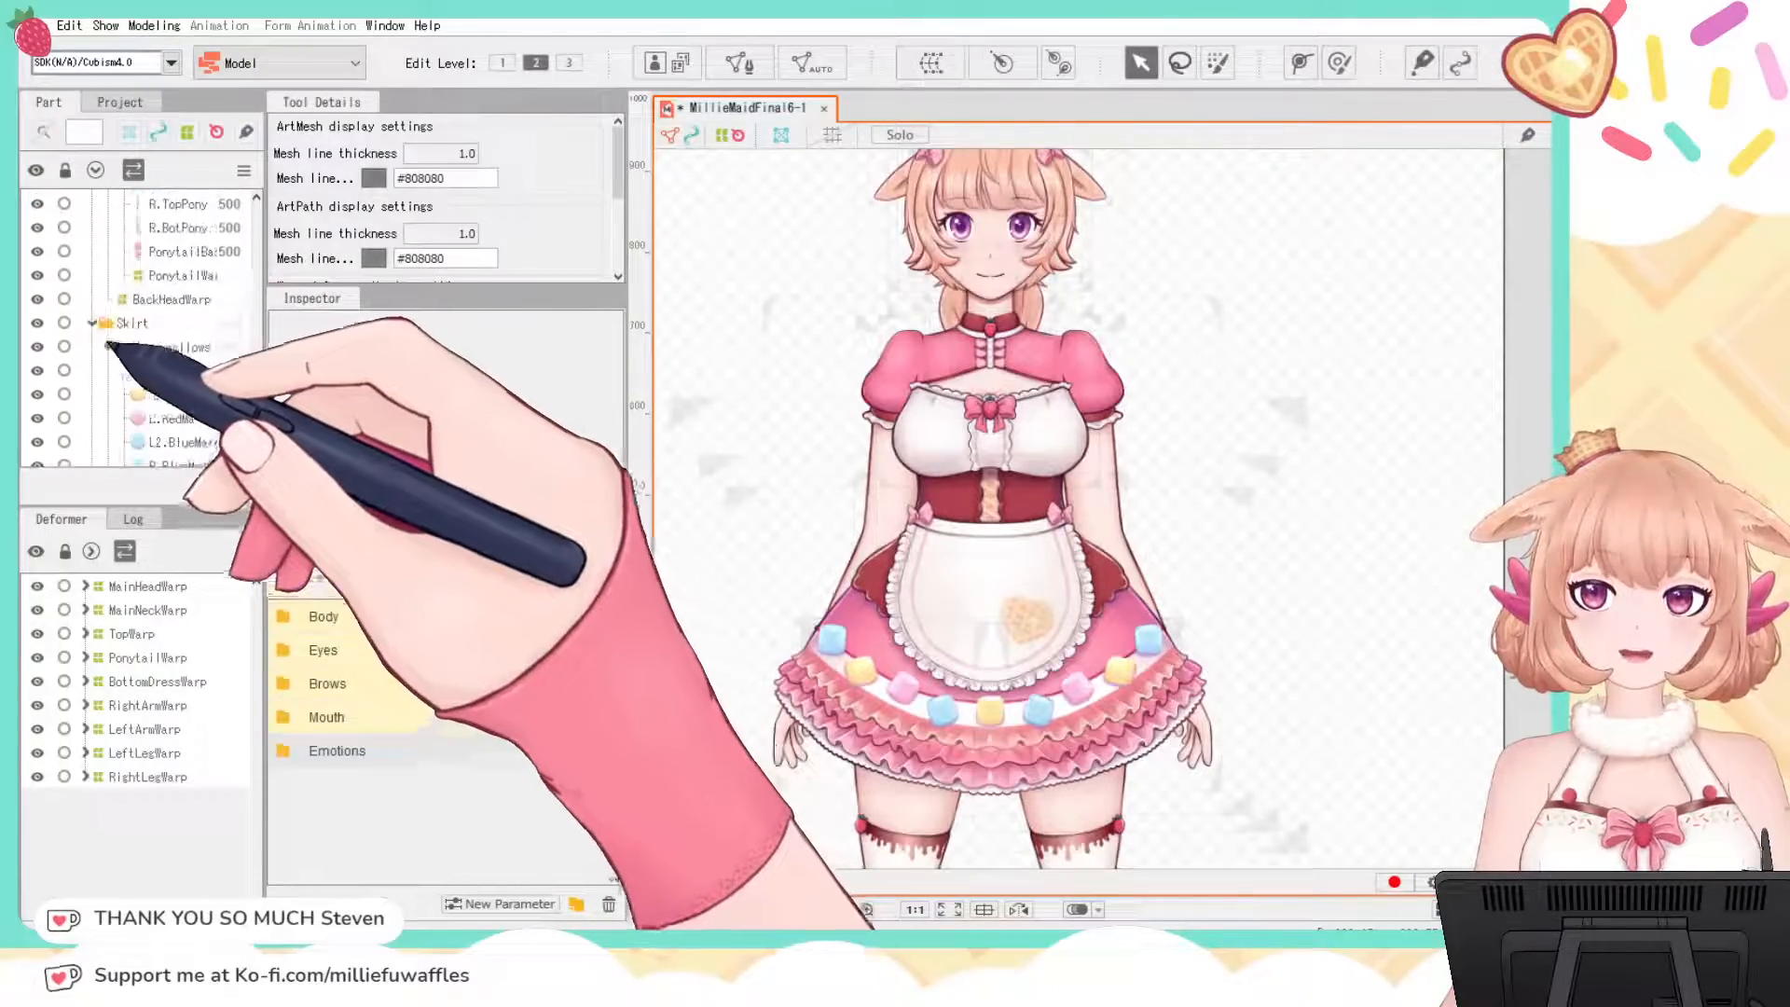
scroll(140, 336, "up", 4)
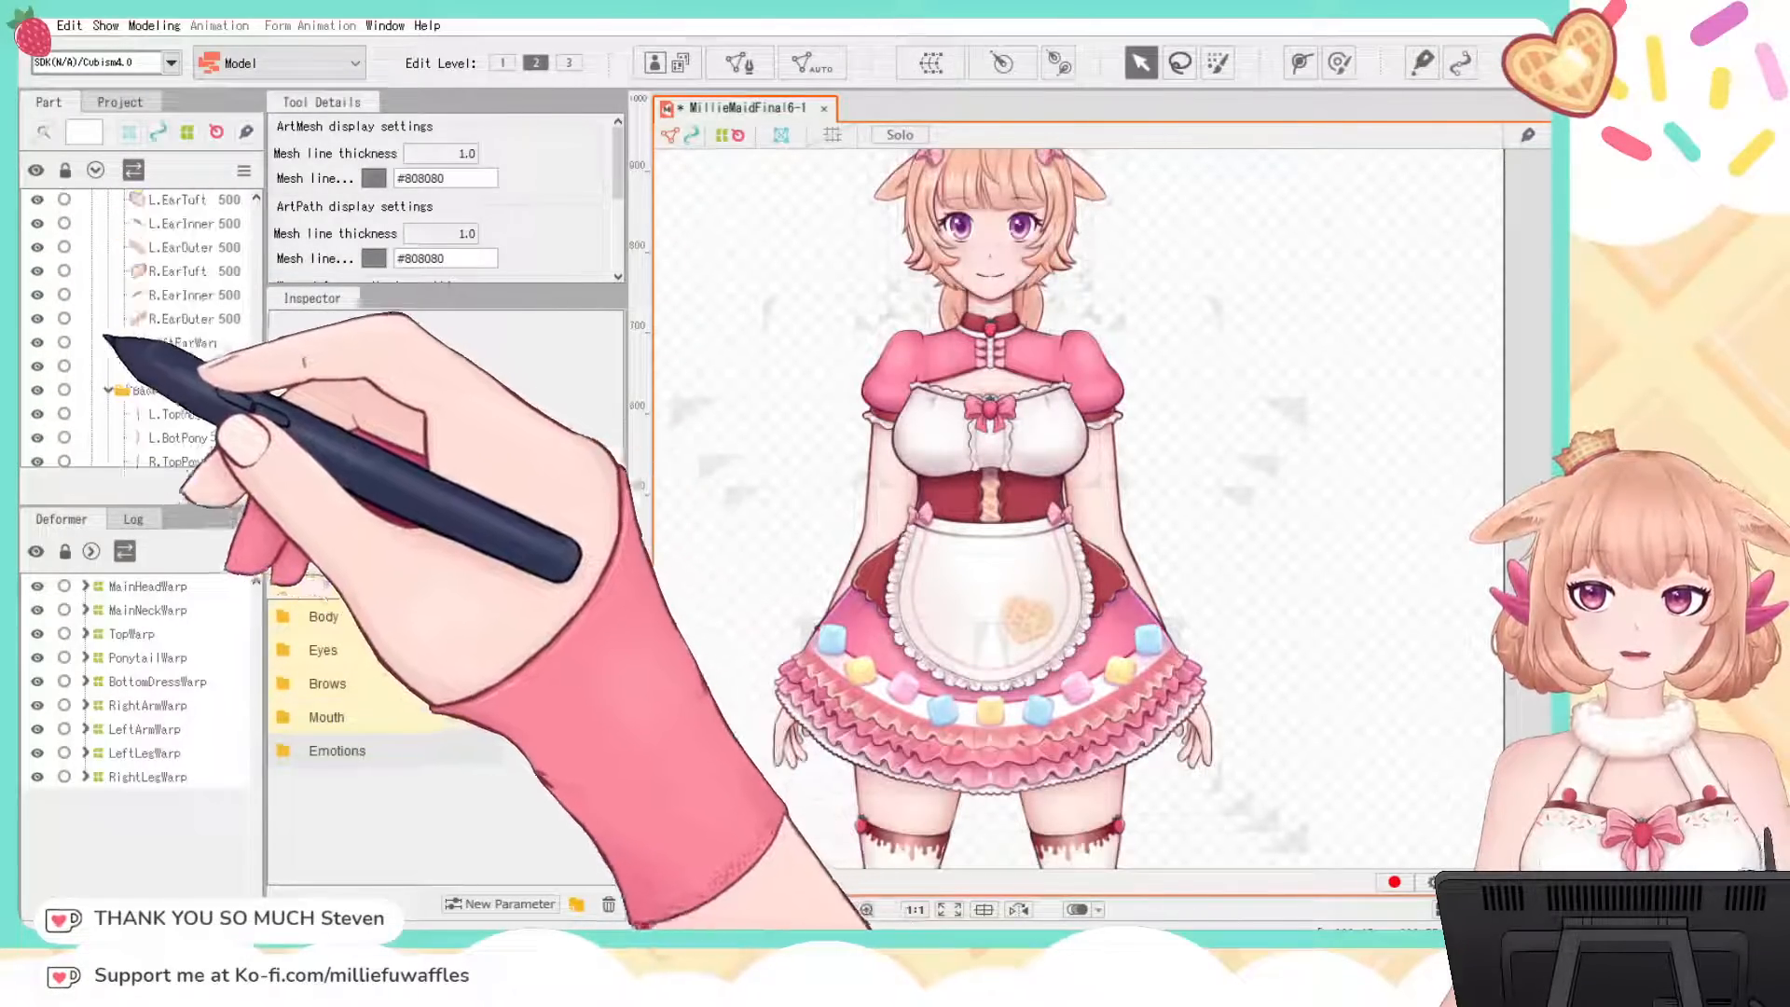
scroll(140, 336, "up", 3)
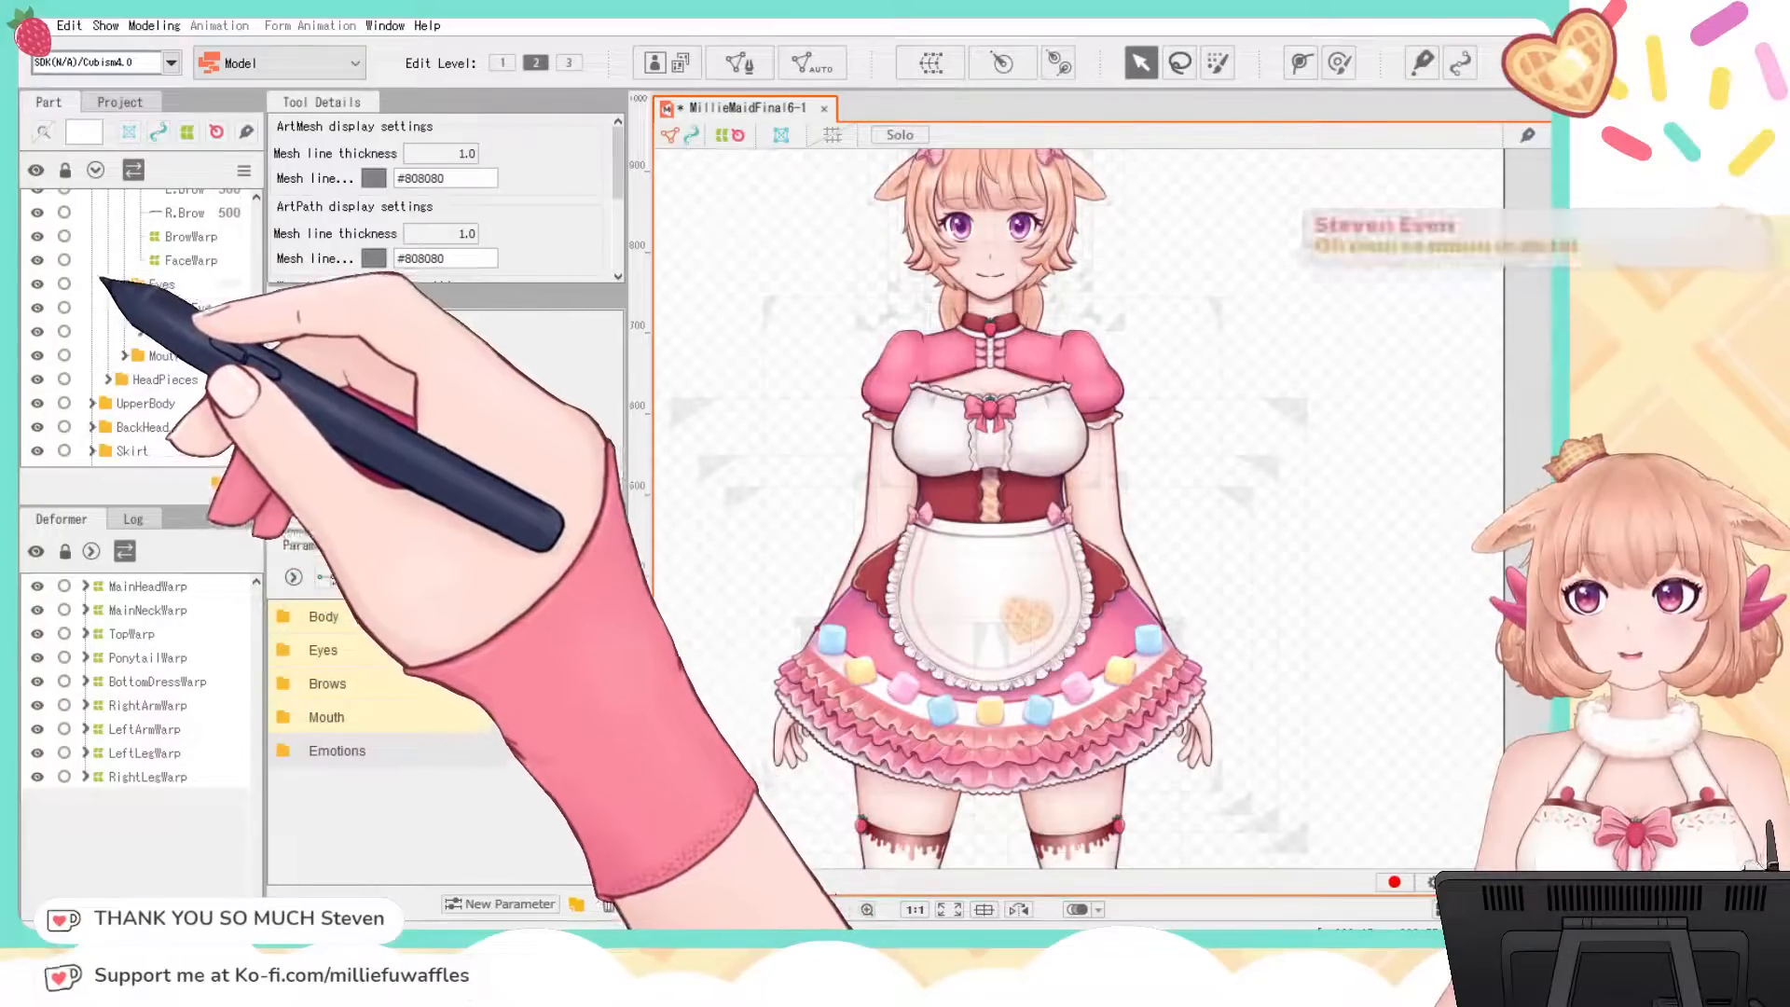
left_click(124, 284)
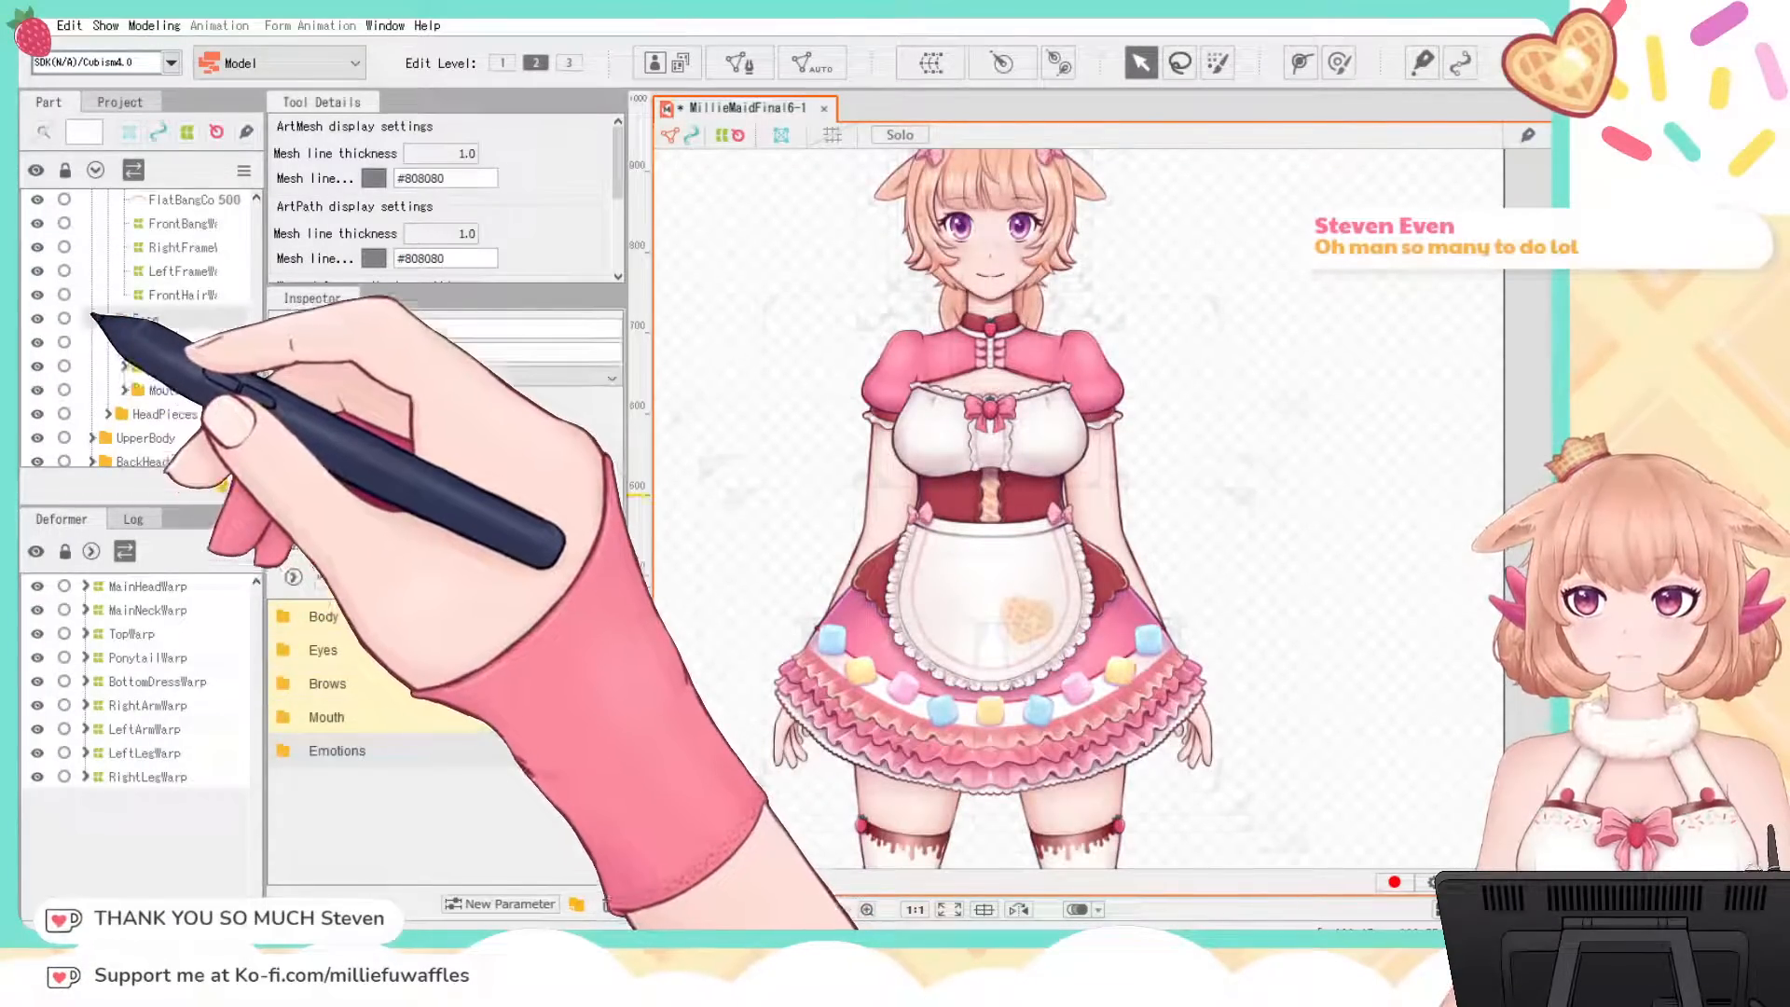
left_click(98, 318)
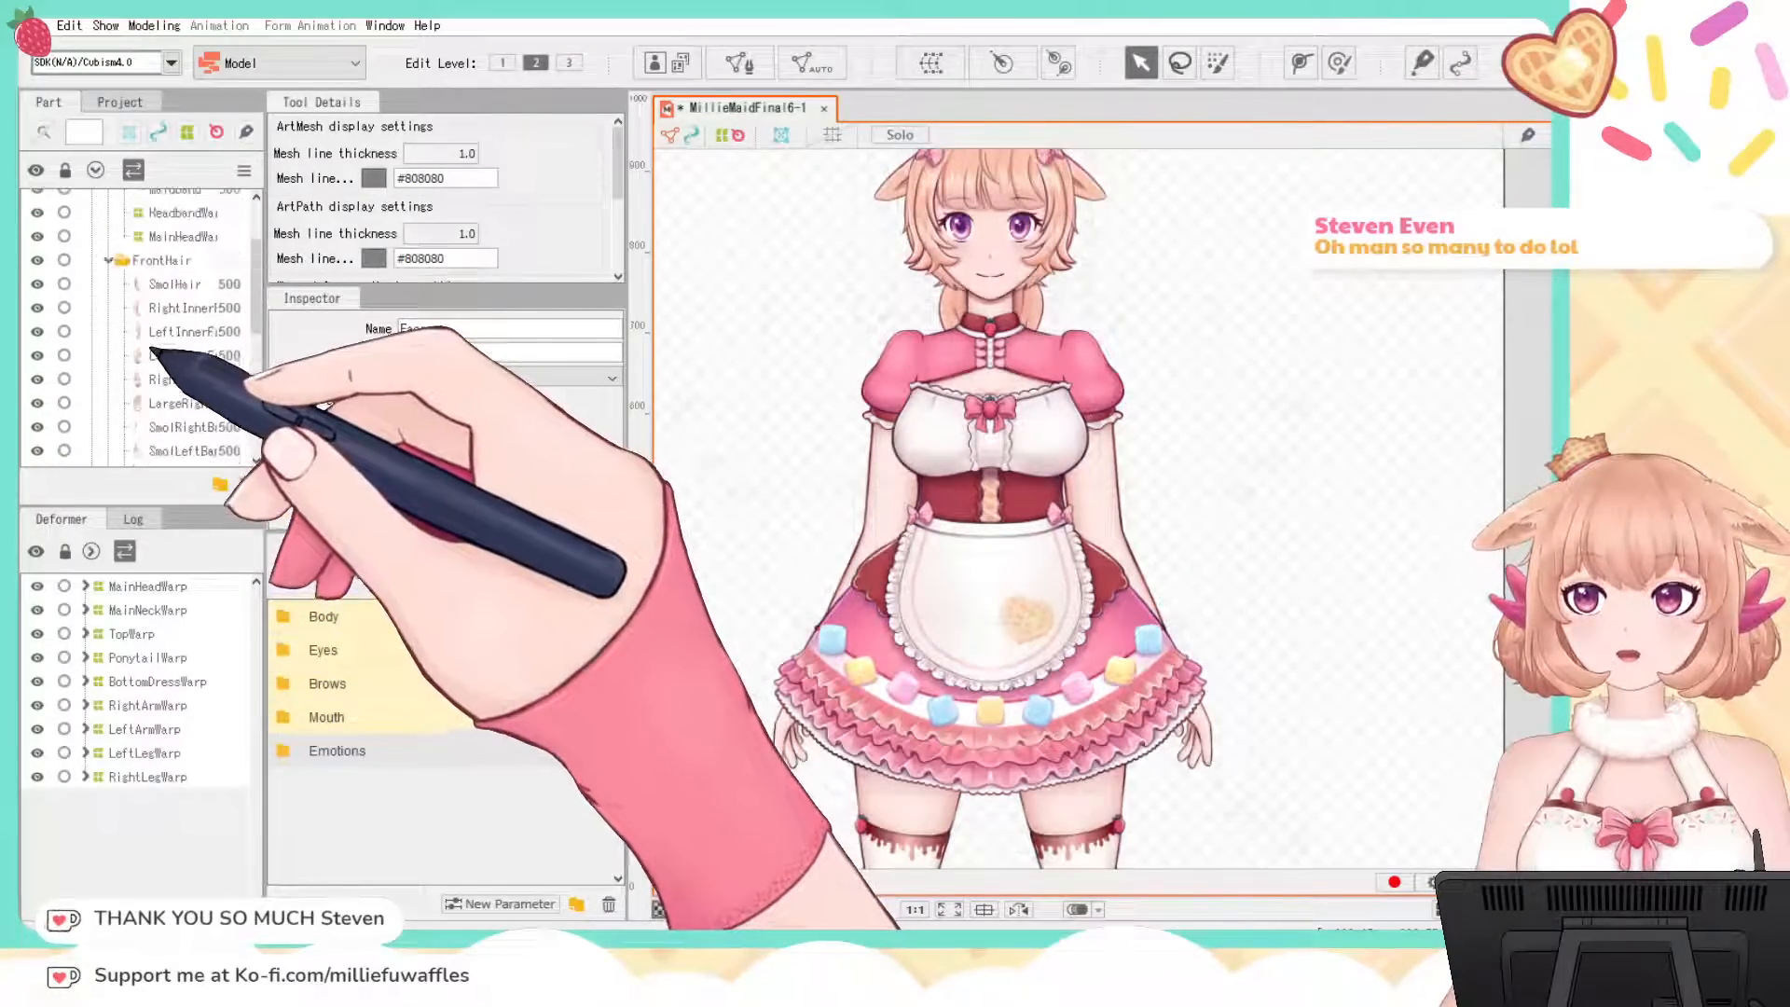
left_click(108, 260)
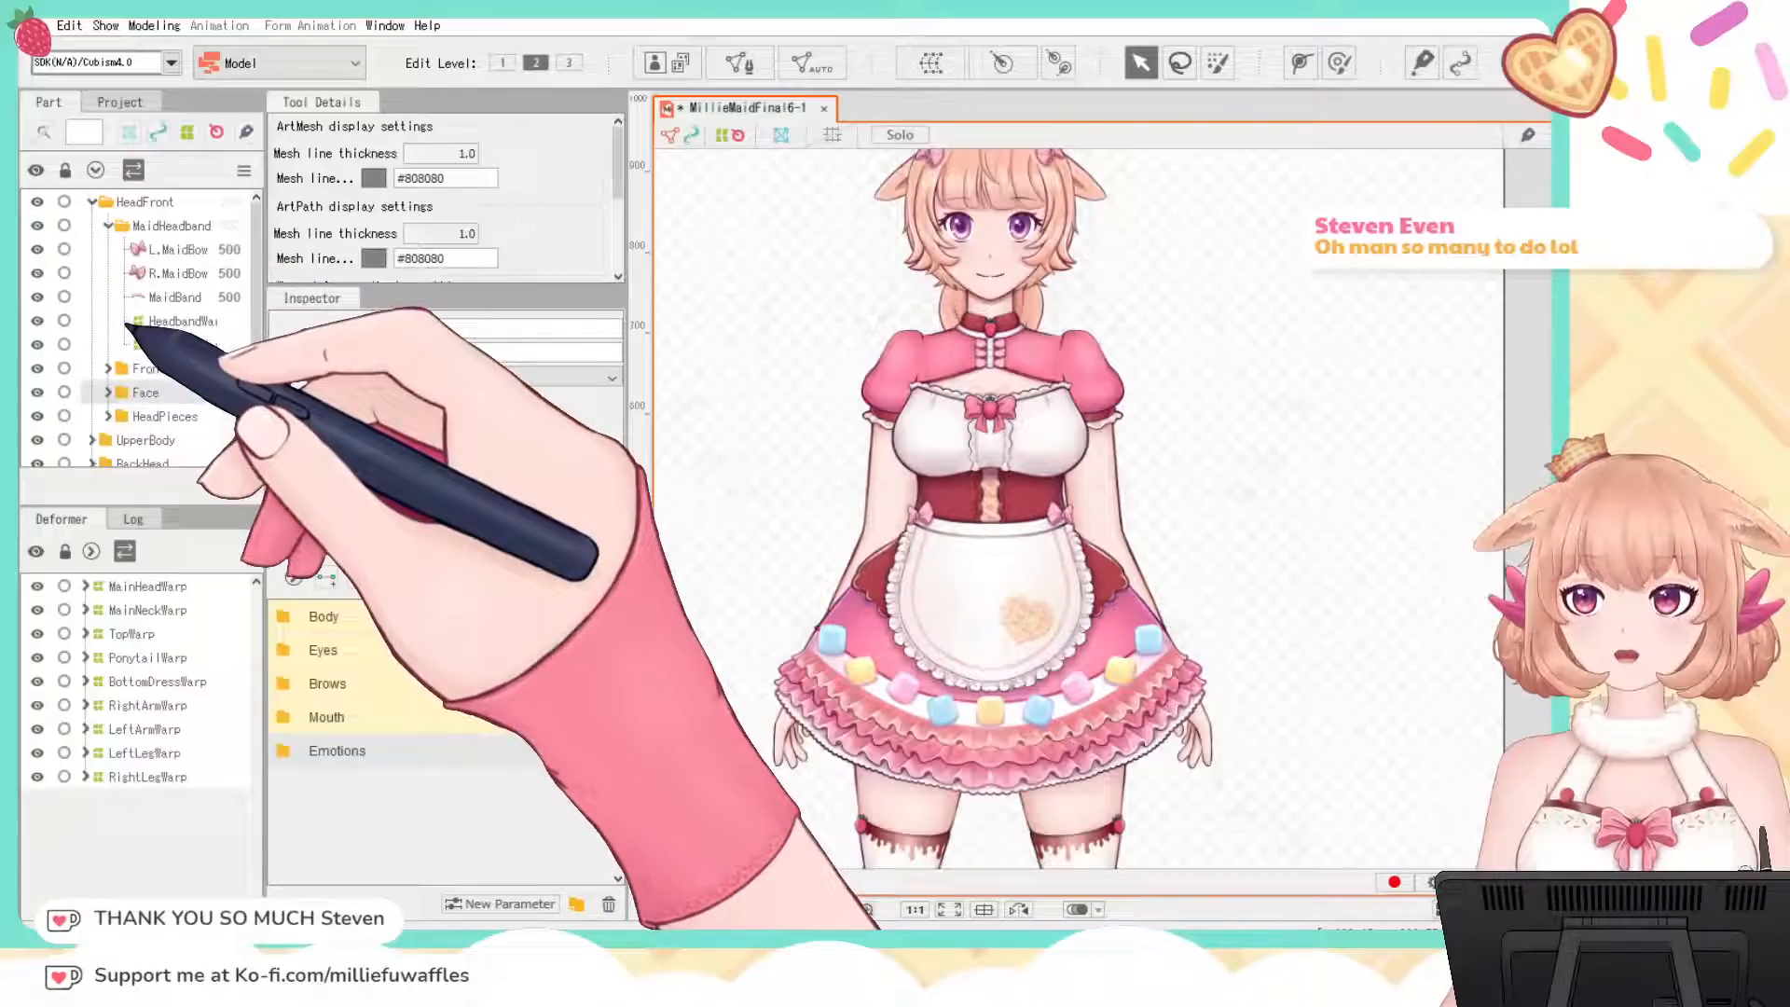
left_click(92, 202)
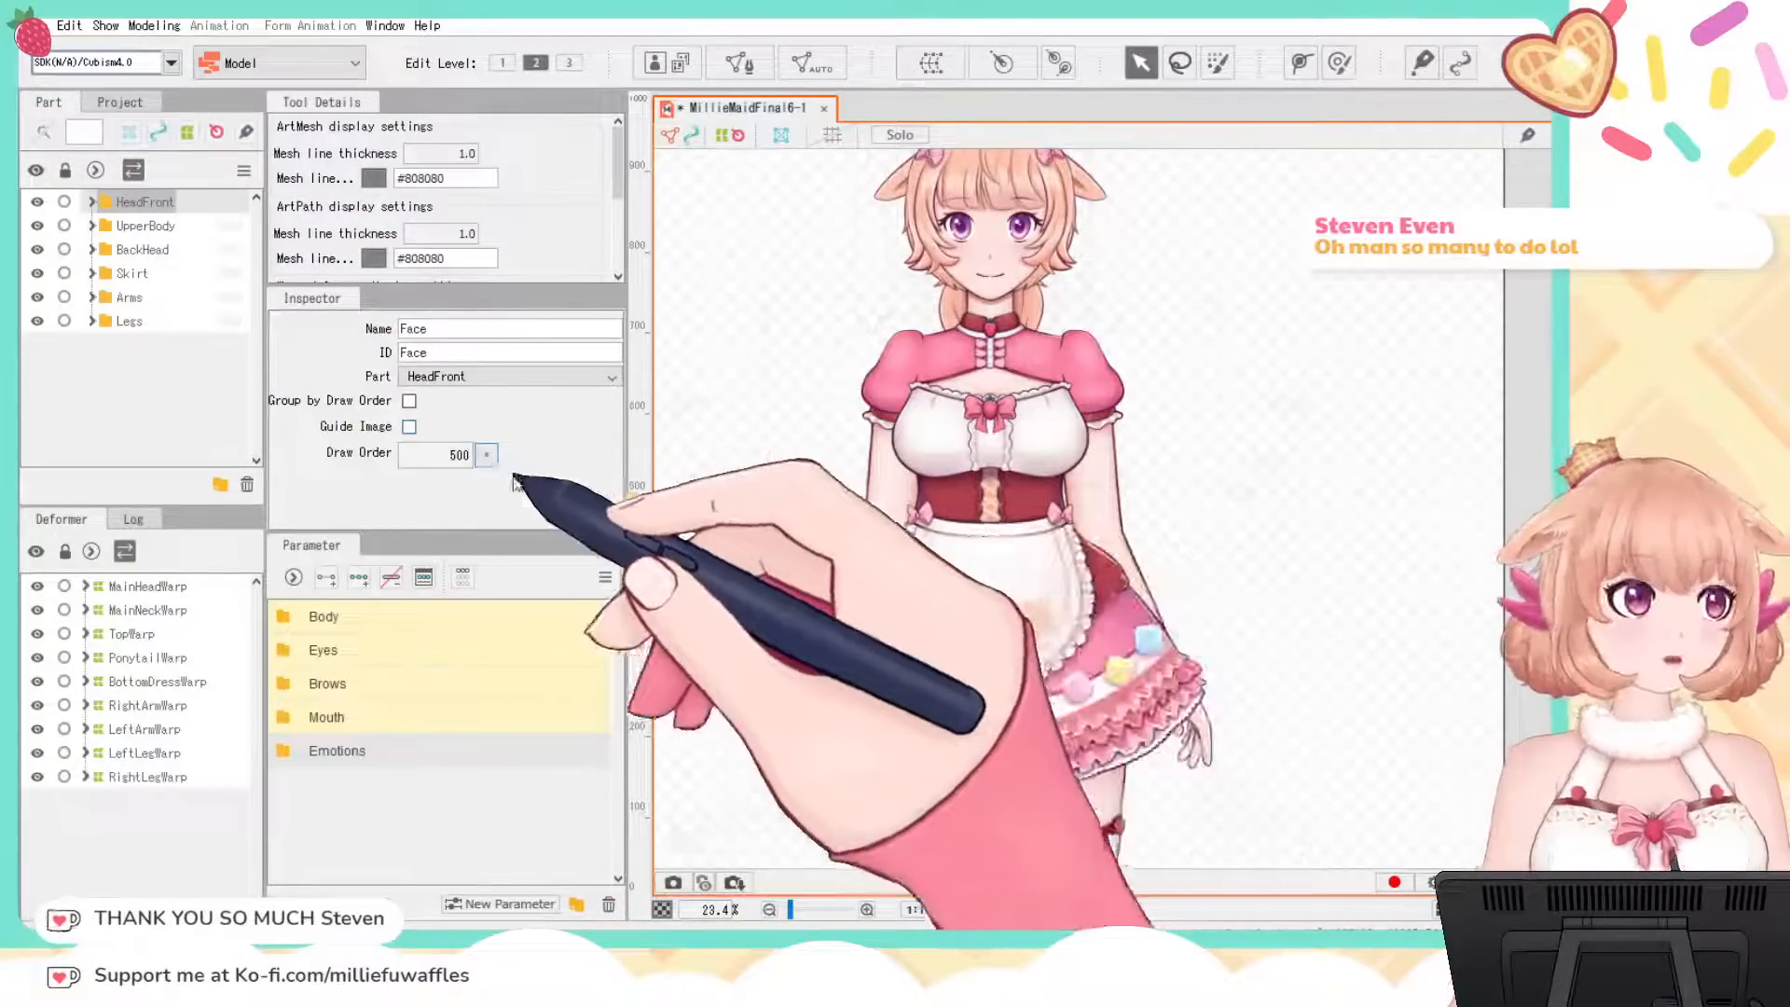
Step: Select the Legs part folder and save the model file
left_click(123, 320)
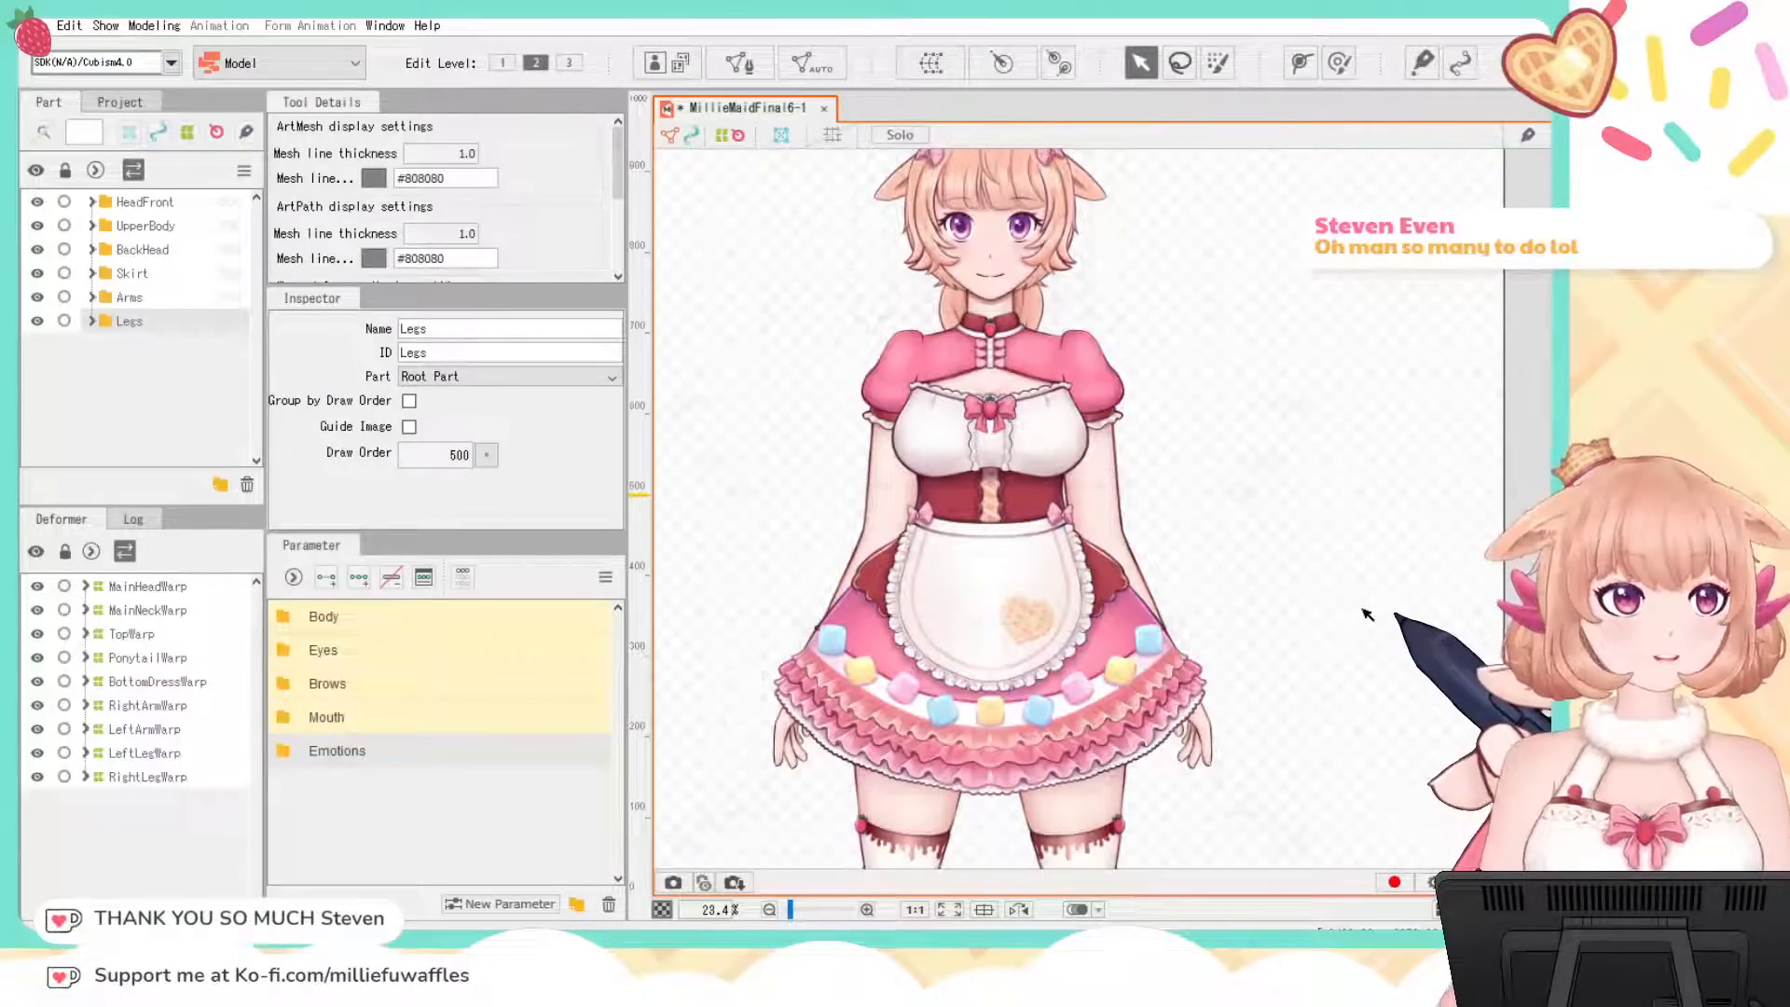
left_click(33, 25)
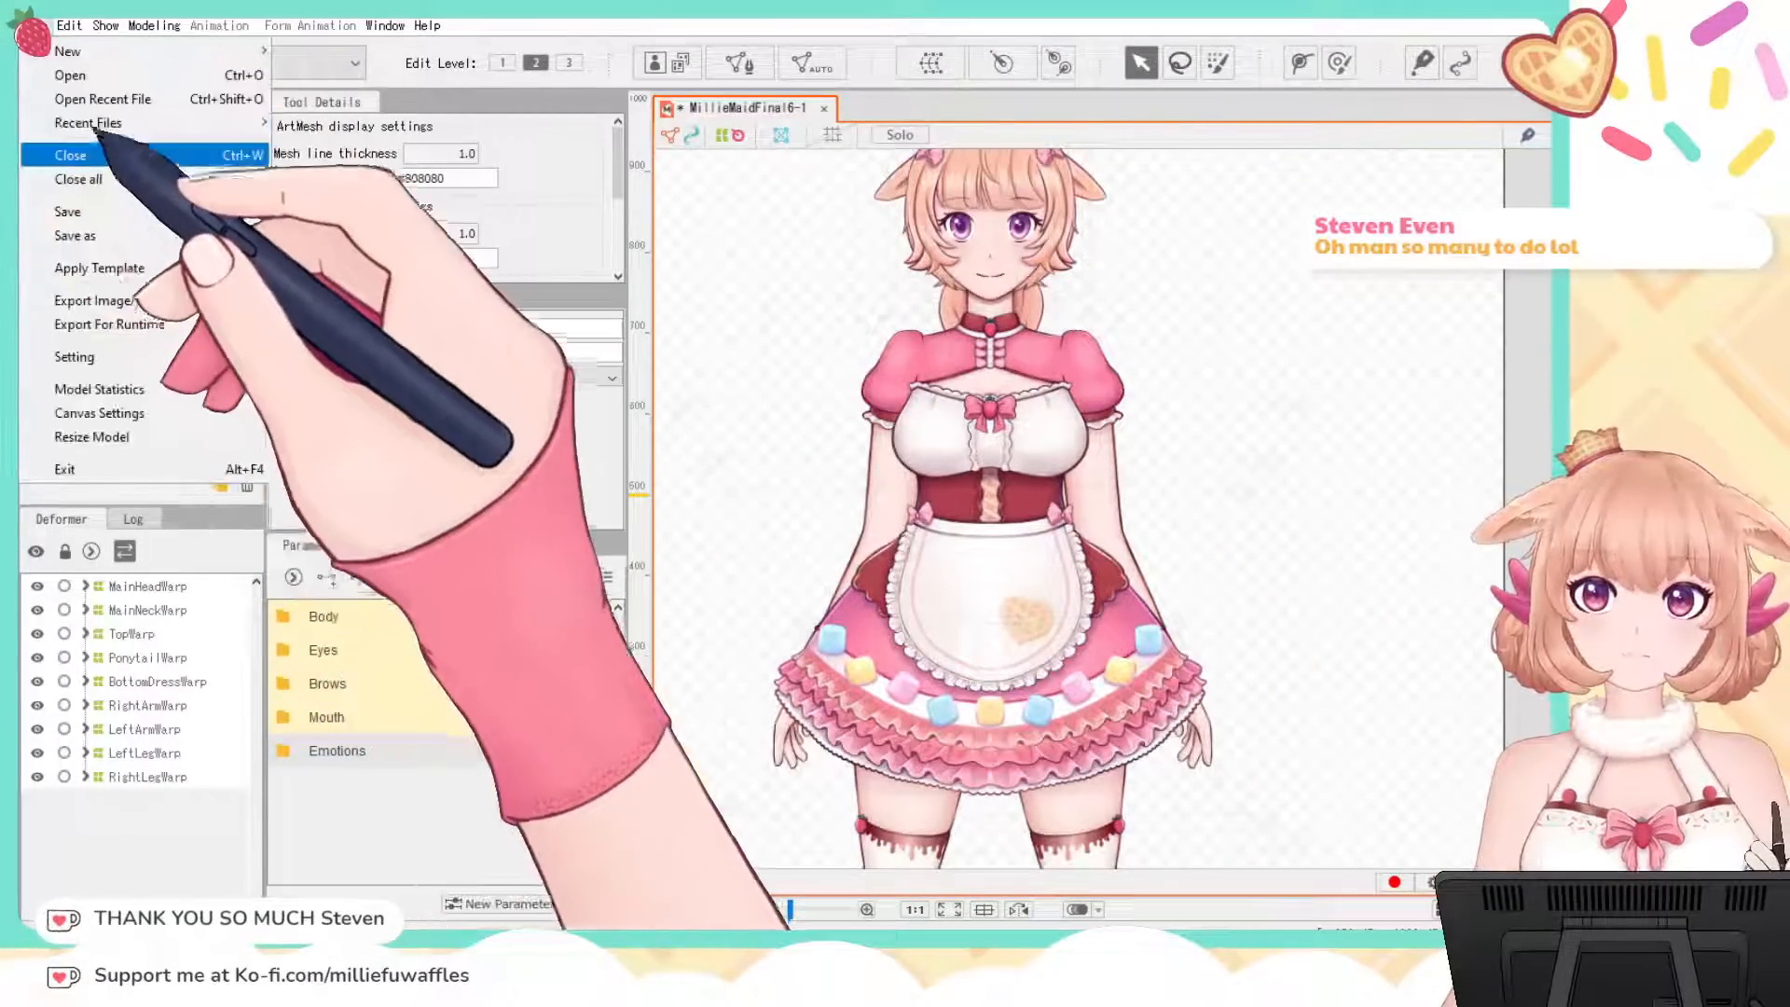
left_click(84, 211)
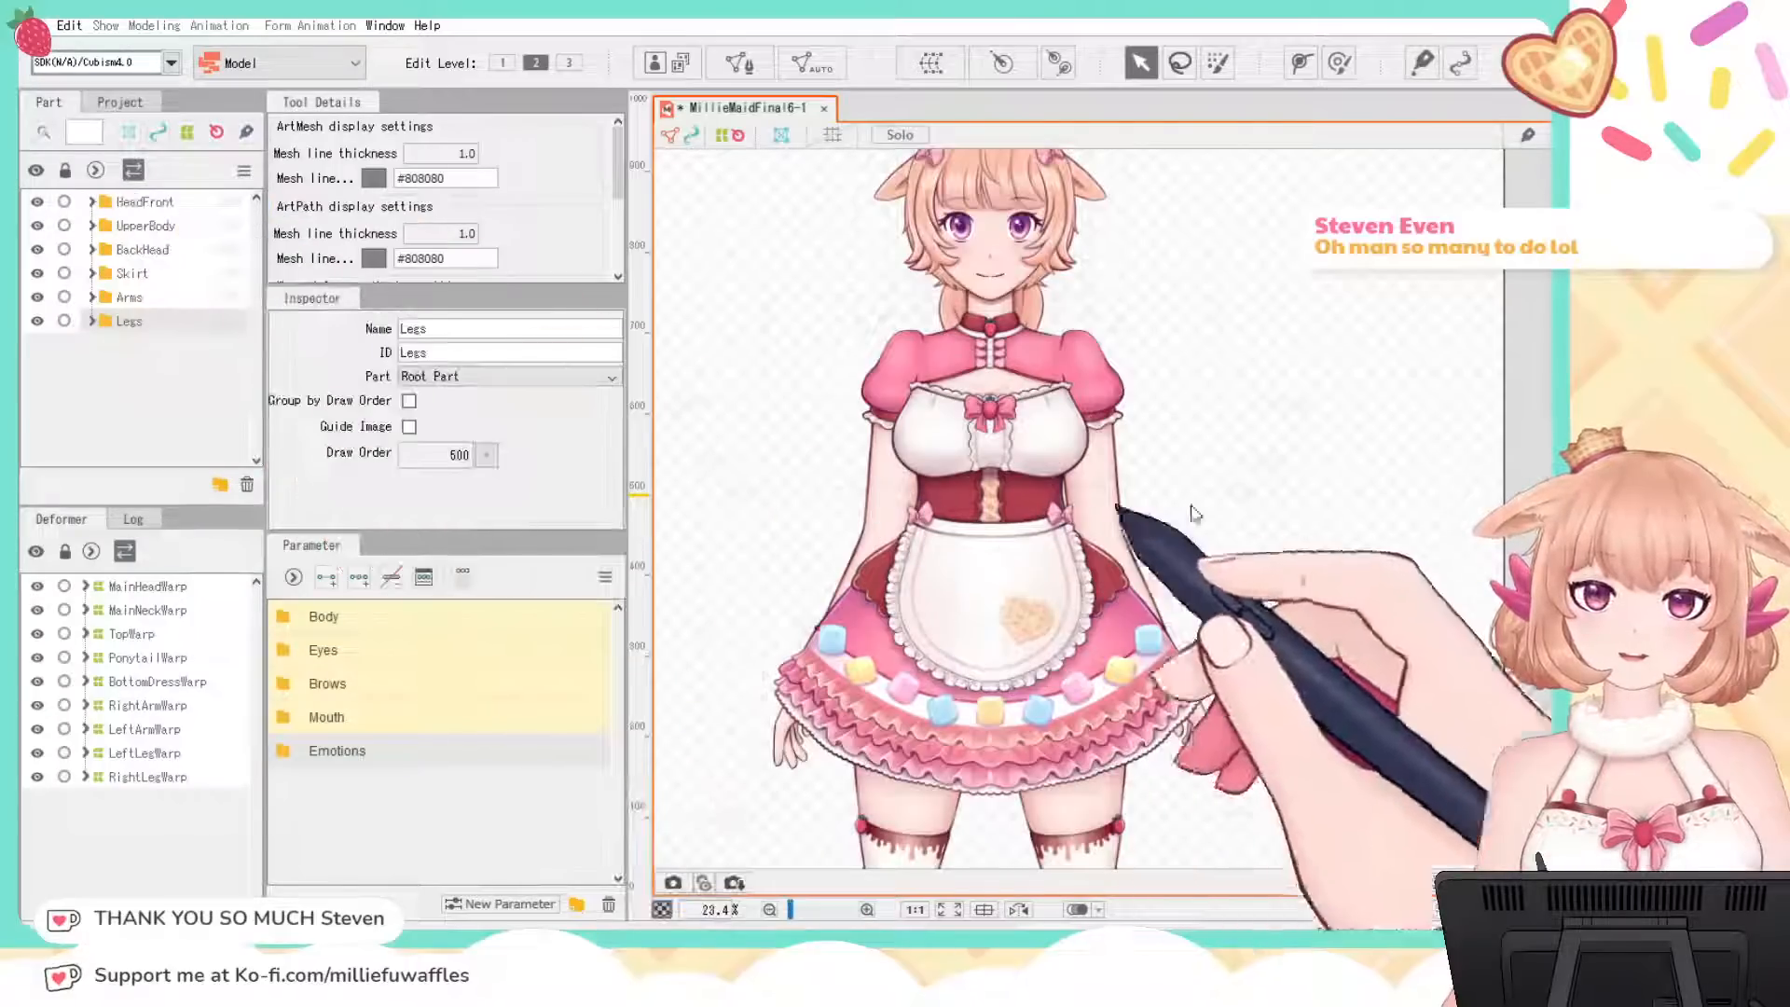